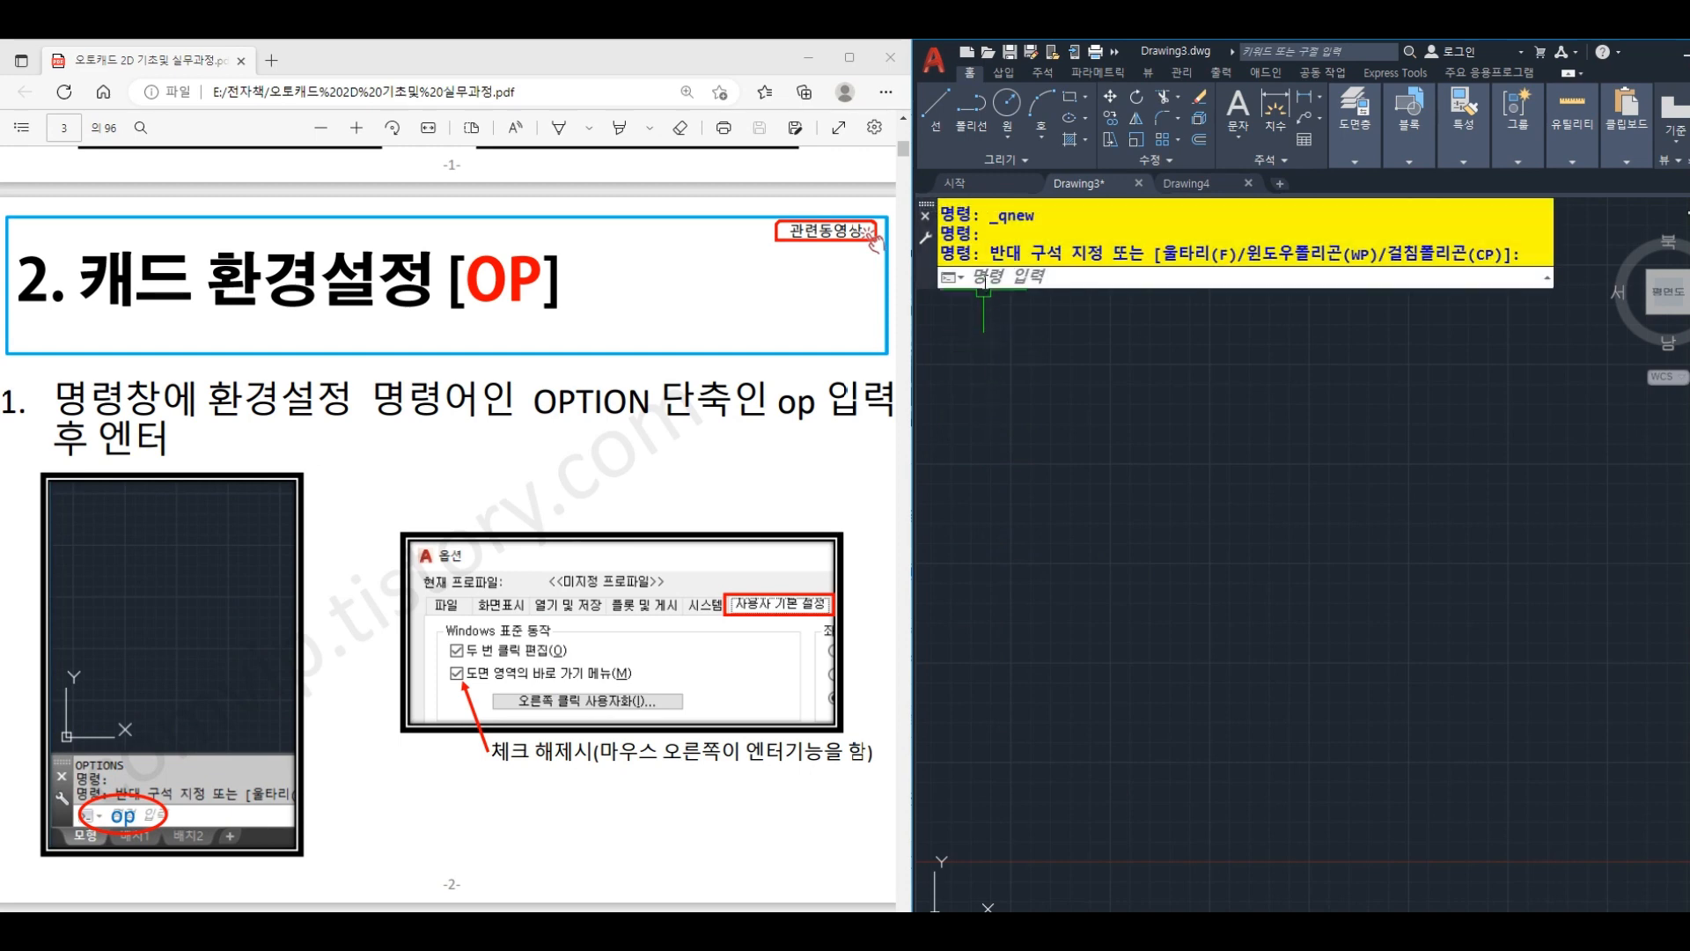
- Open the Options and, in the user preferences, leave the drawing-area shortcut menus disabled, then accept the settings
left_click(984, 280)
type("OP")
key("Return")
key("Return")
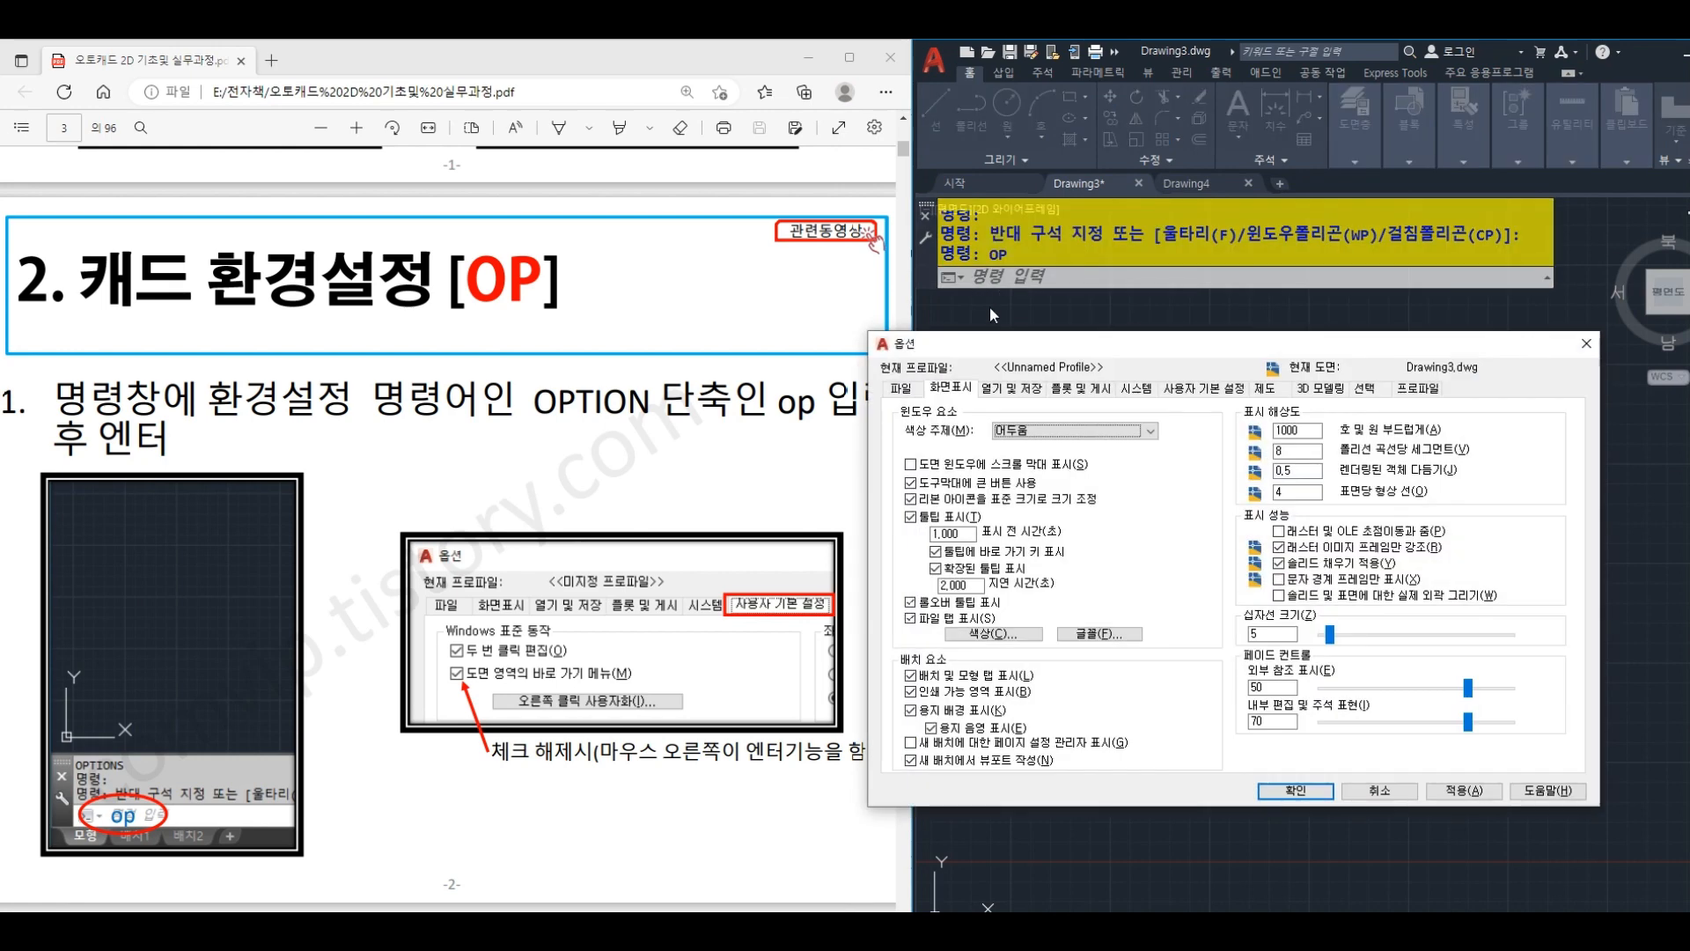
left_click_drag(1016, 347, 1081, 337)
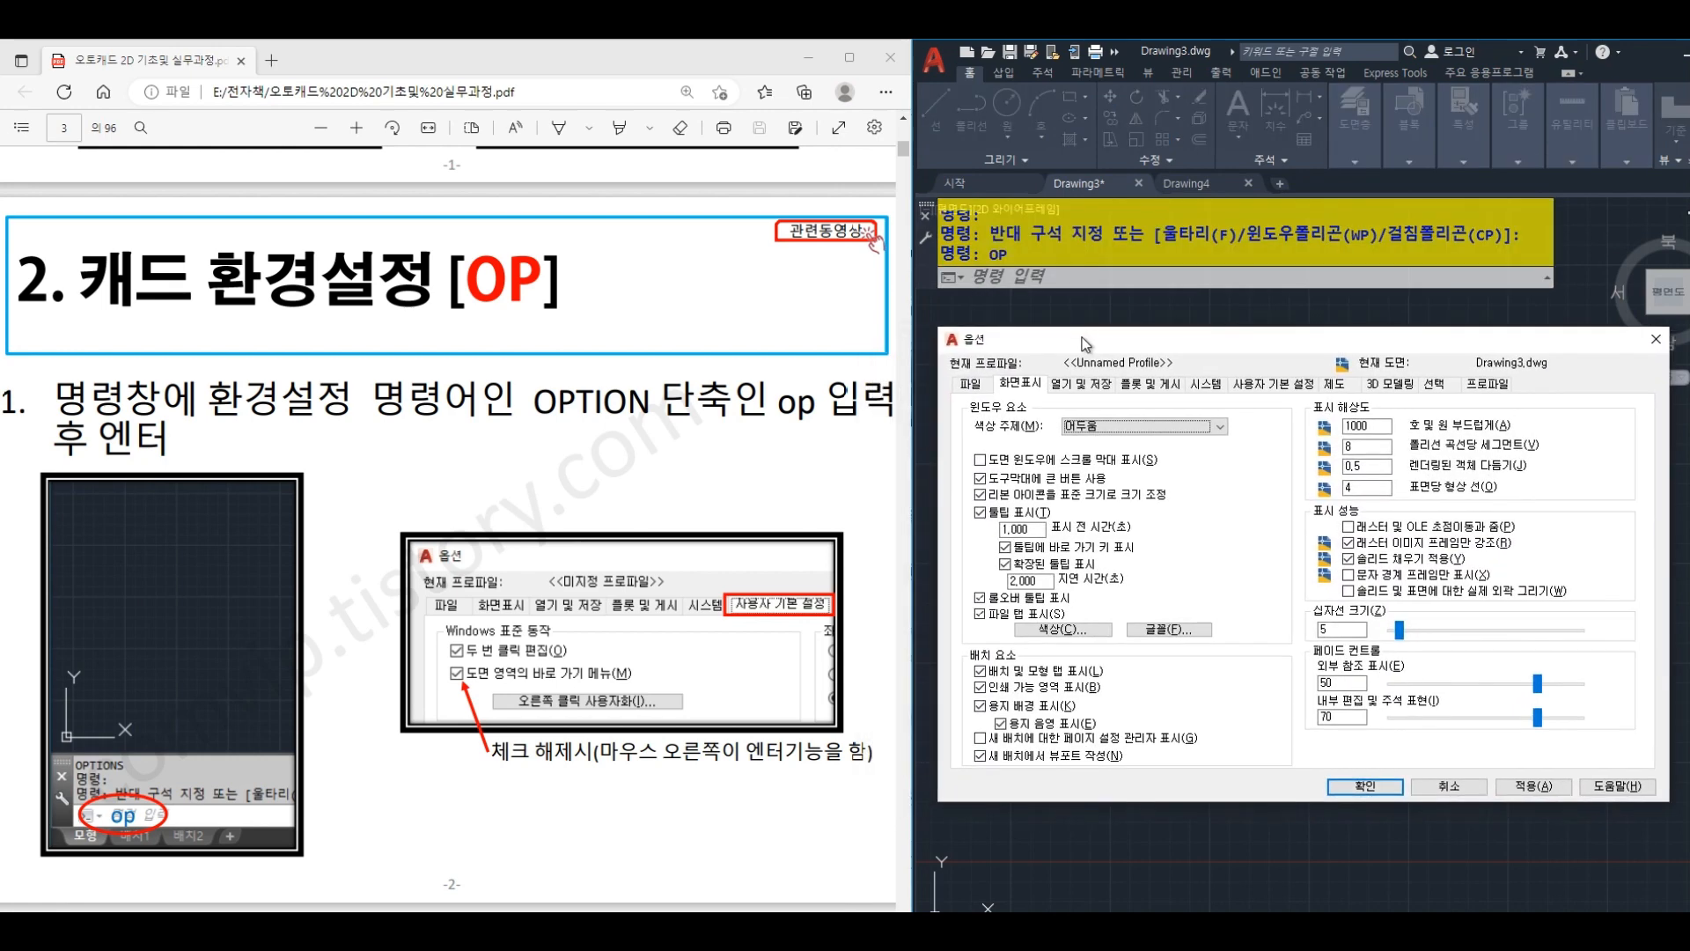
left_click(1277, 385)
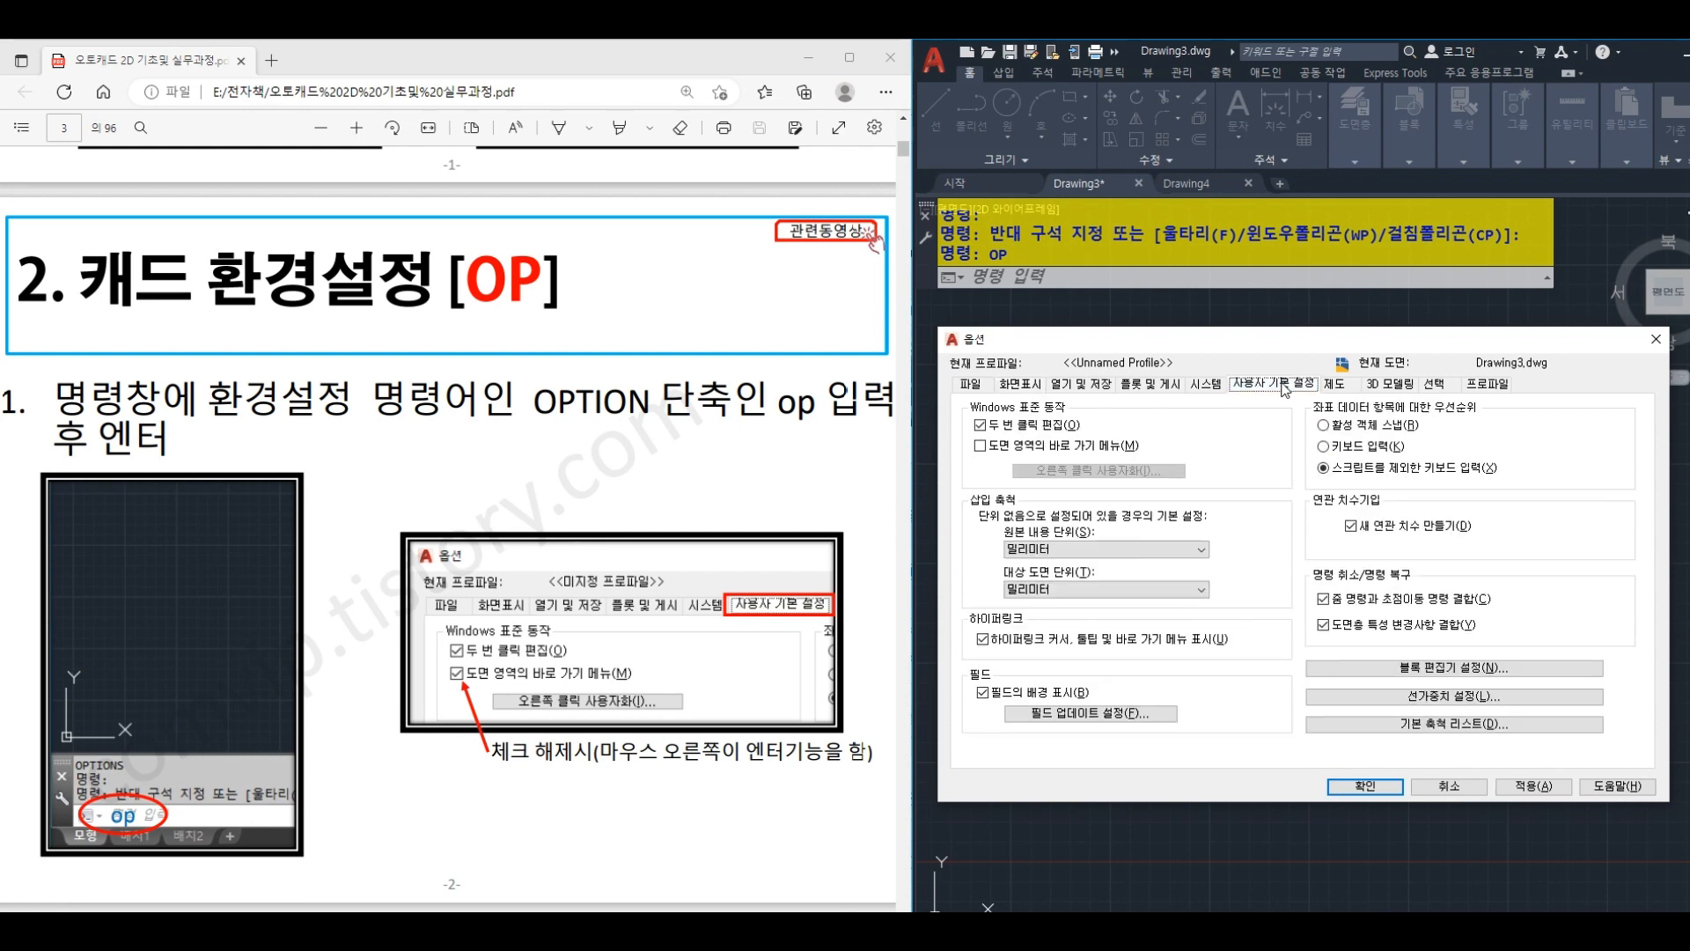
left_click(980, 447)
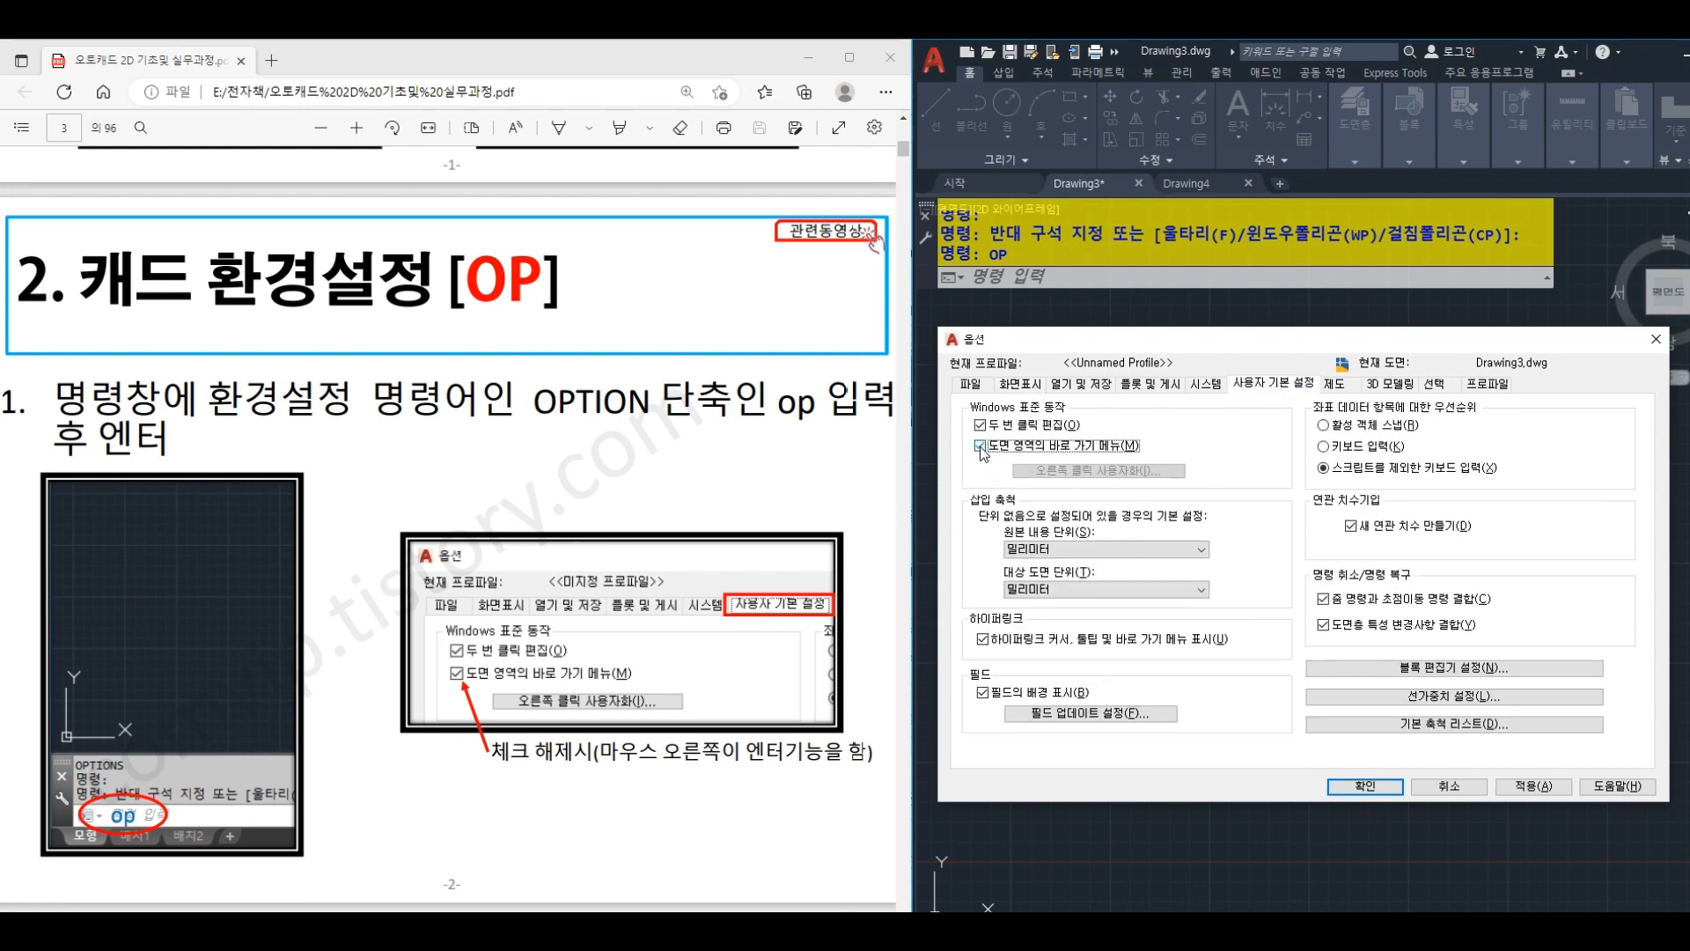
left_click(980, 446)
left_click(1376, 790)
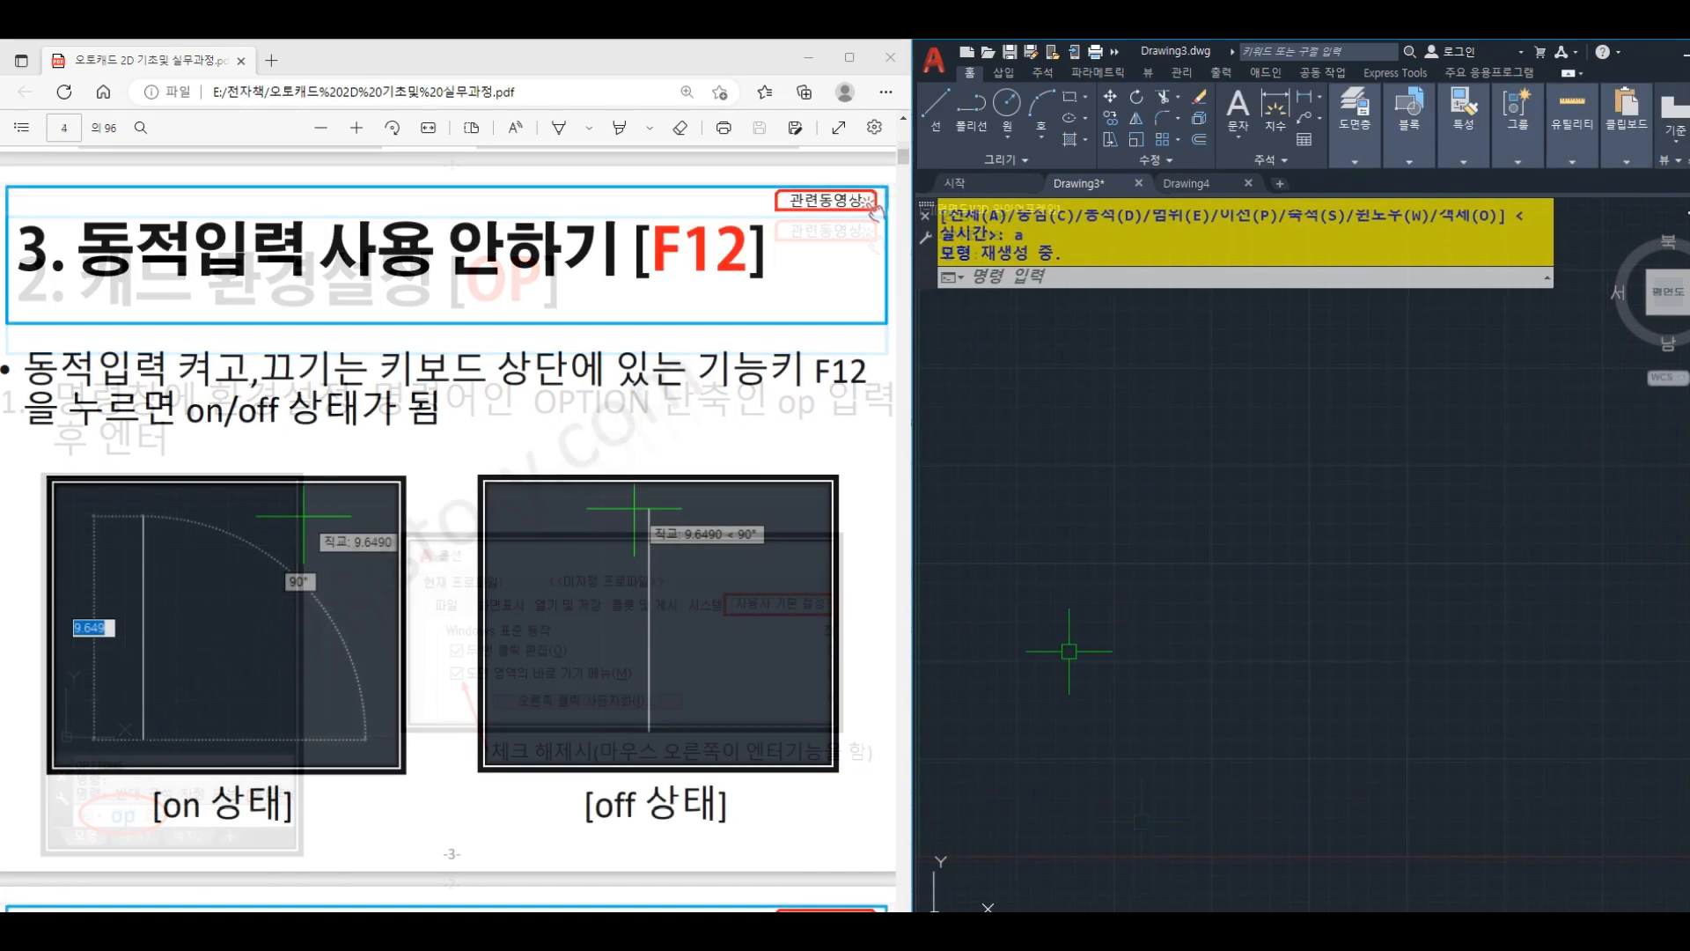
- Draw a single near-vertical line freehand in the empty drawing area
type("L")
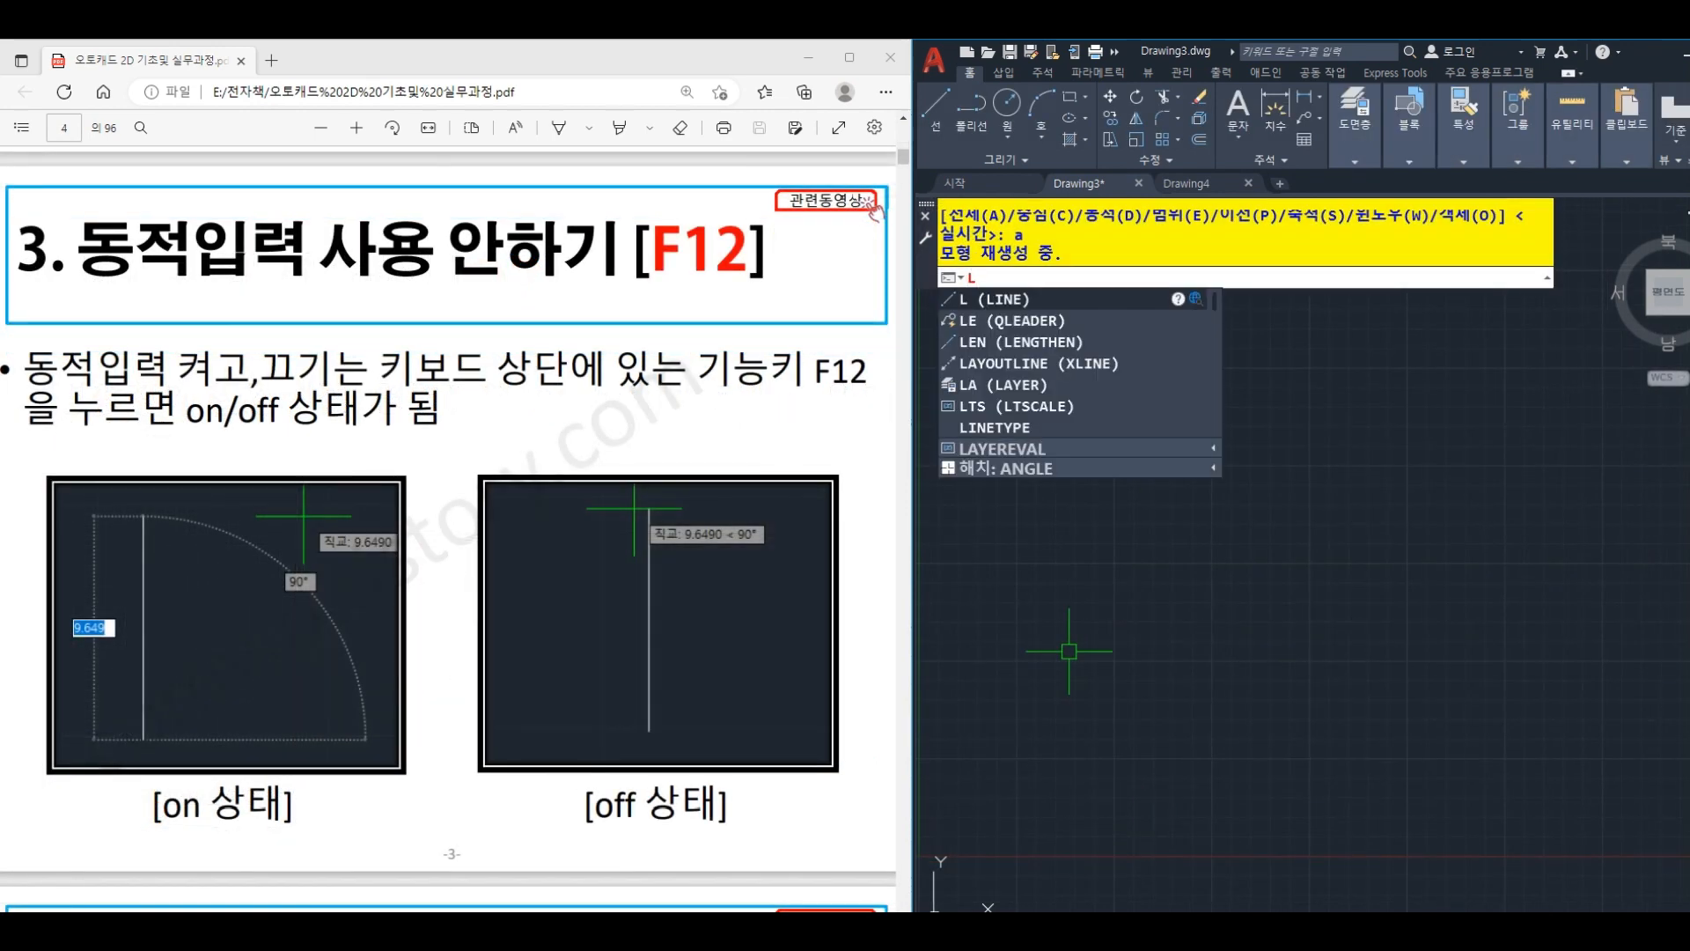
key("Return")
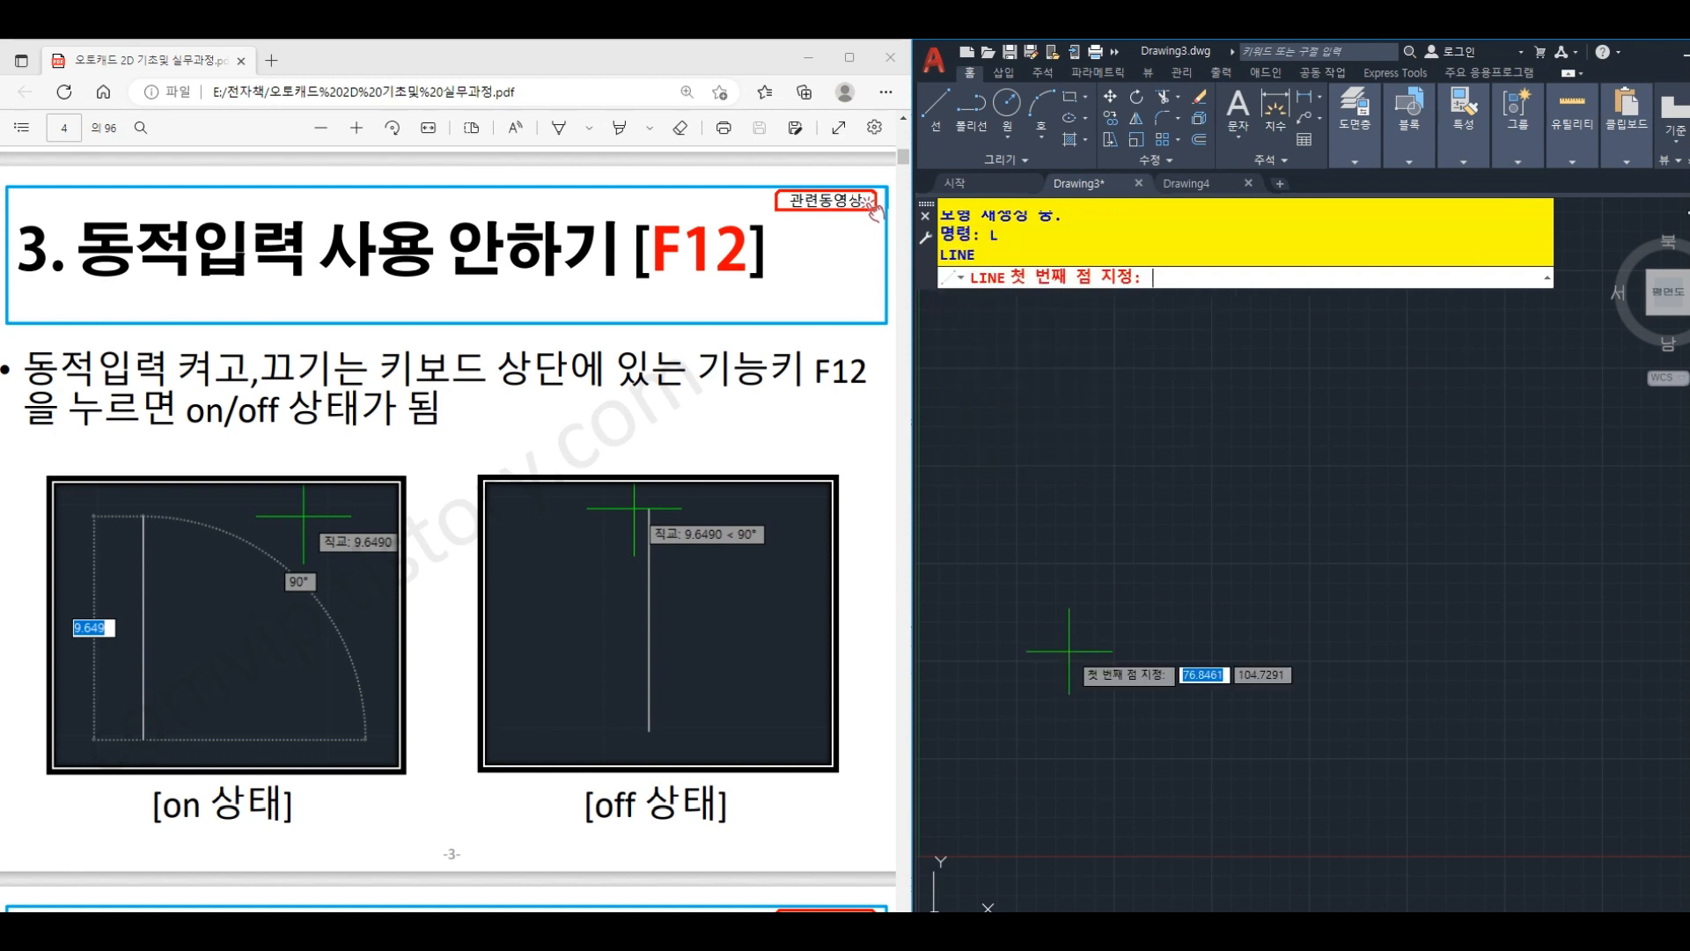
left_click(1104, 740)
left_click(1103, 485)
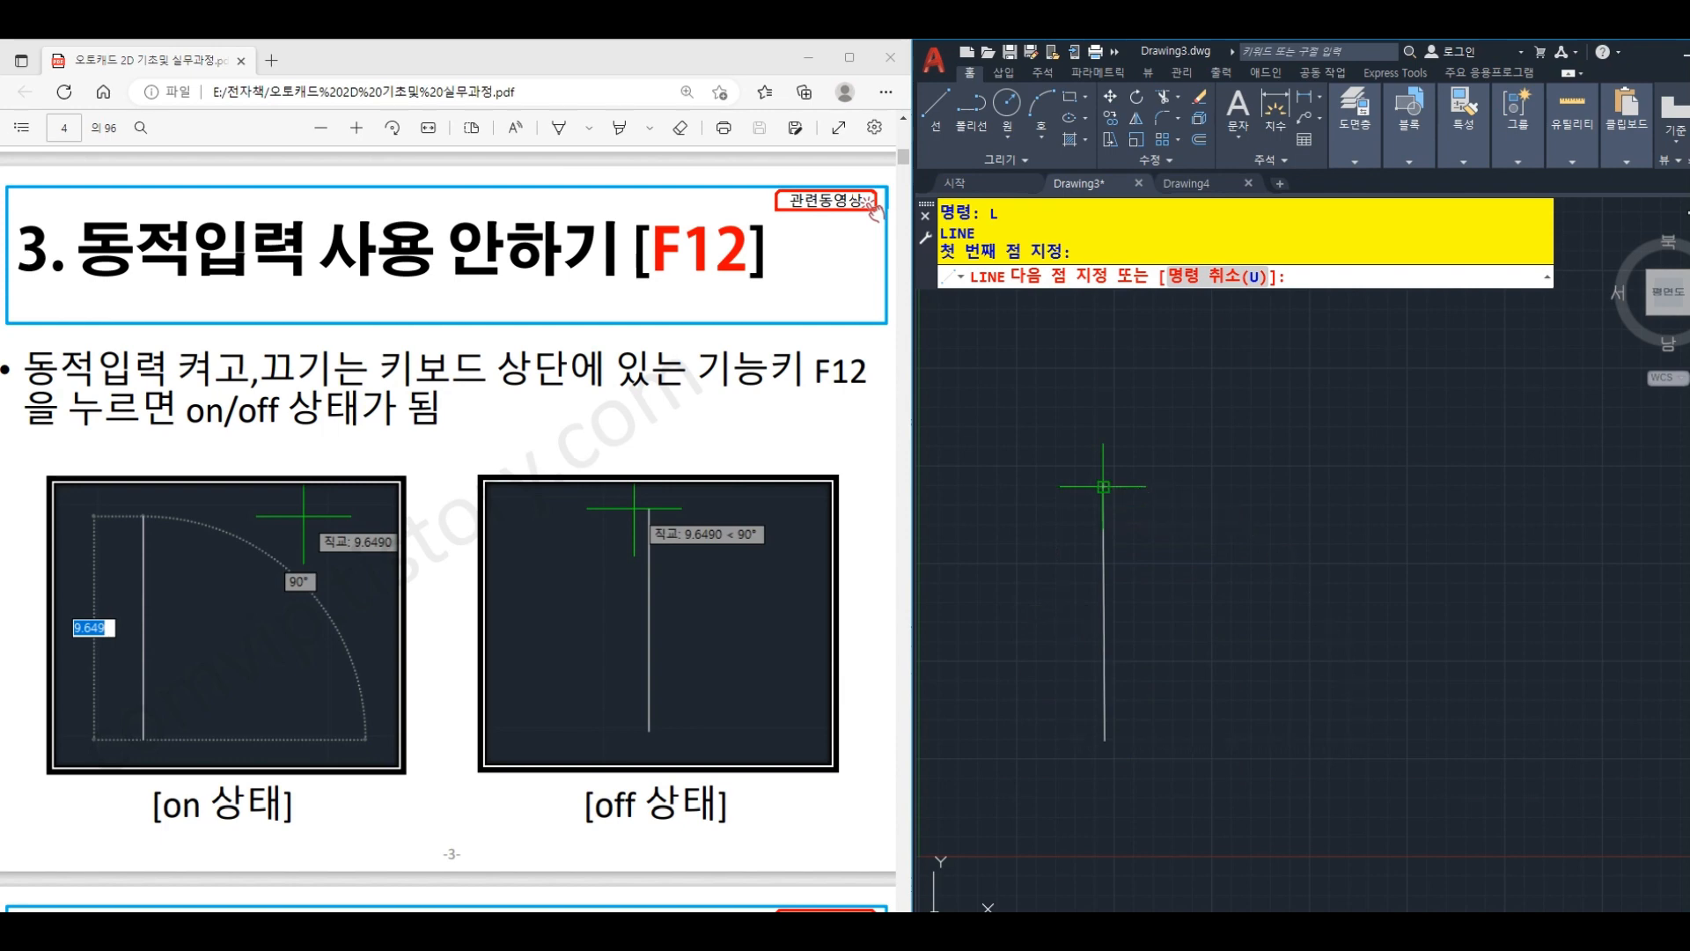
key("Return")
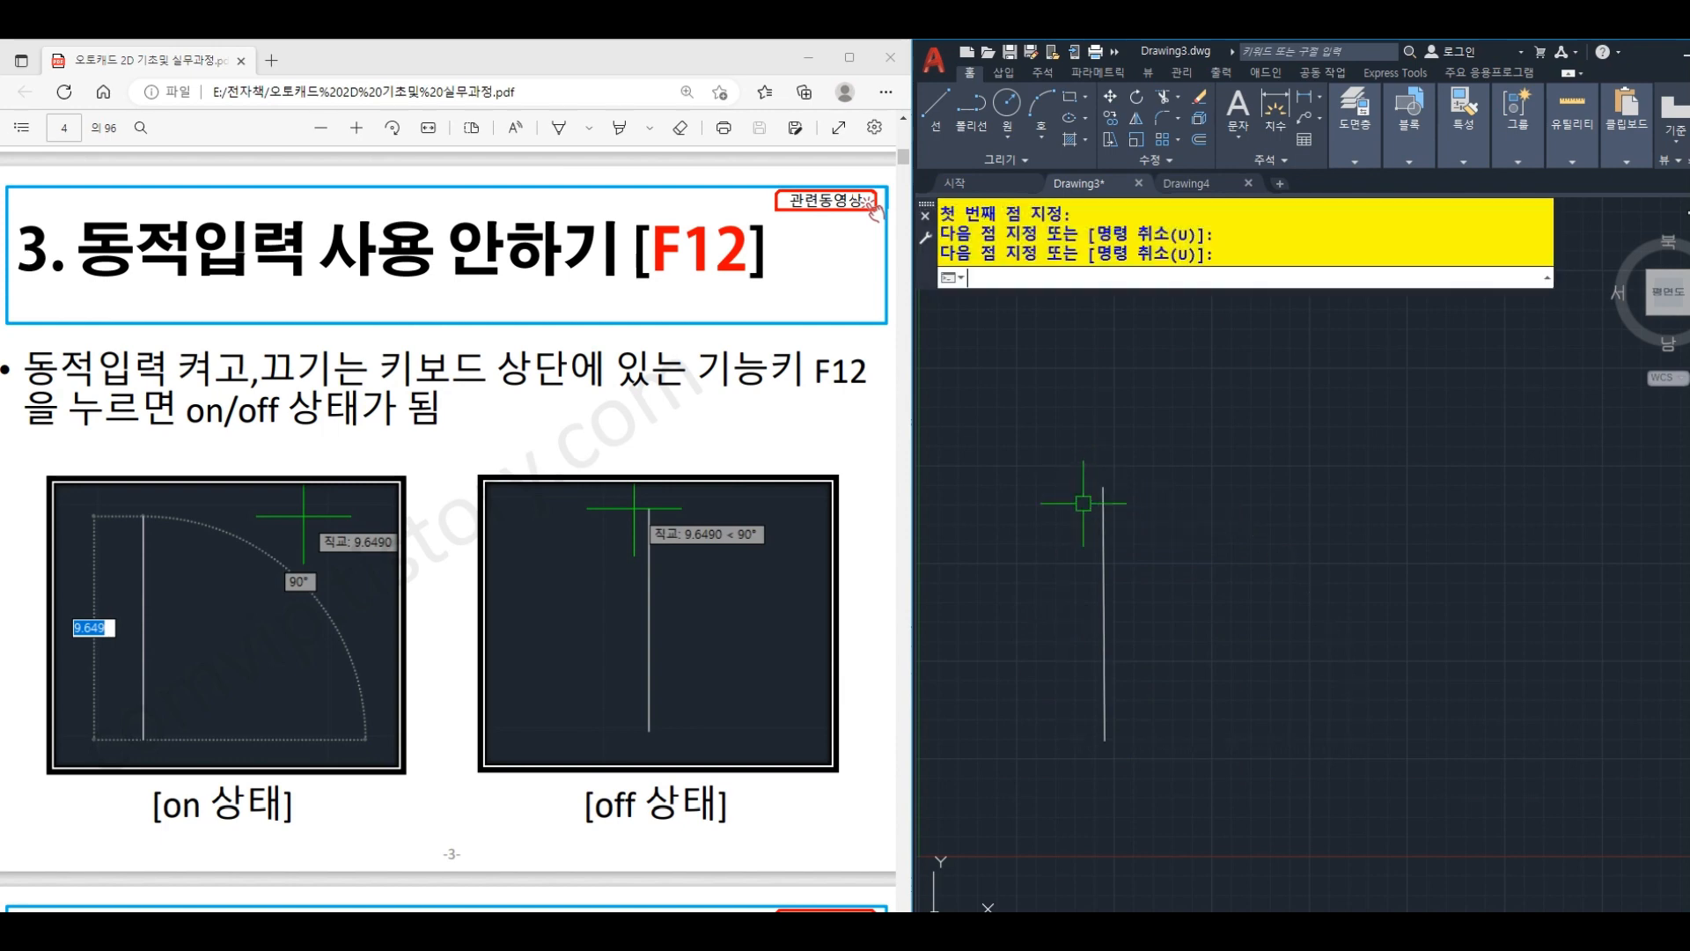
- Draw a second vertical line of similar length to the right of the first one
type("L")
key("Return")
left_click(1279, 739)
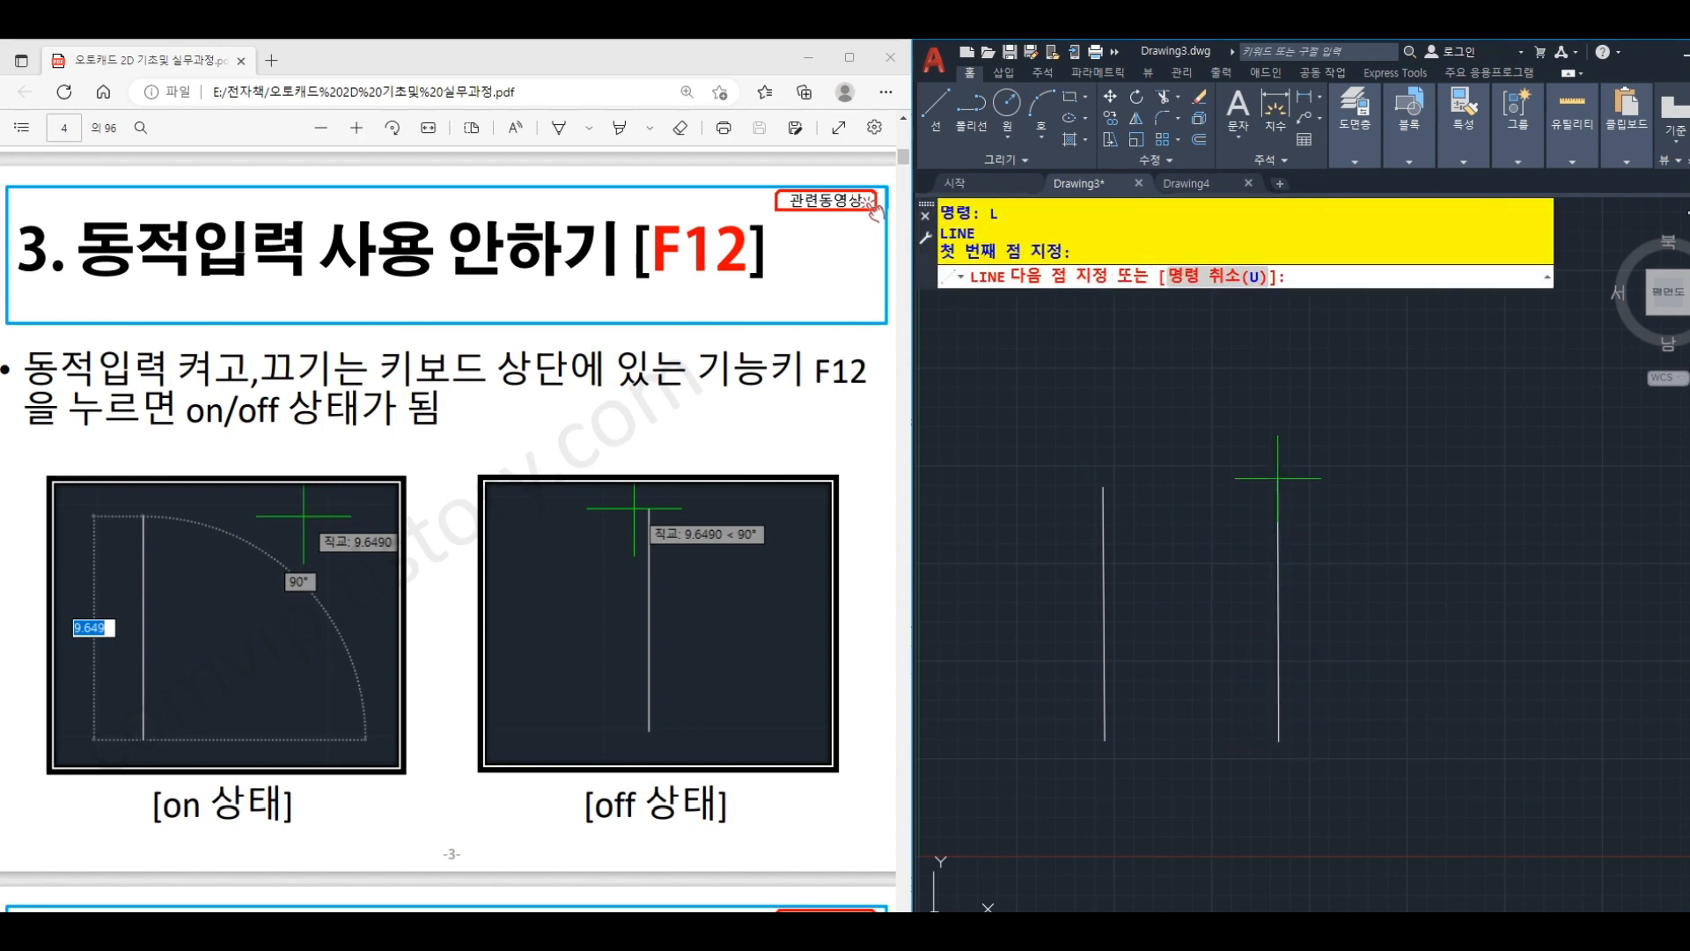
left_click(1279, 478)
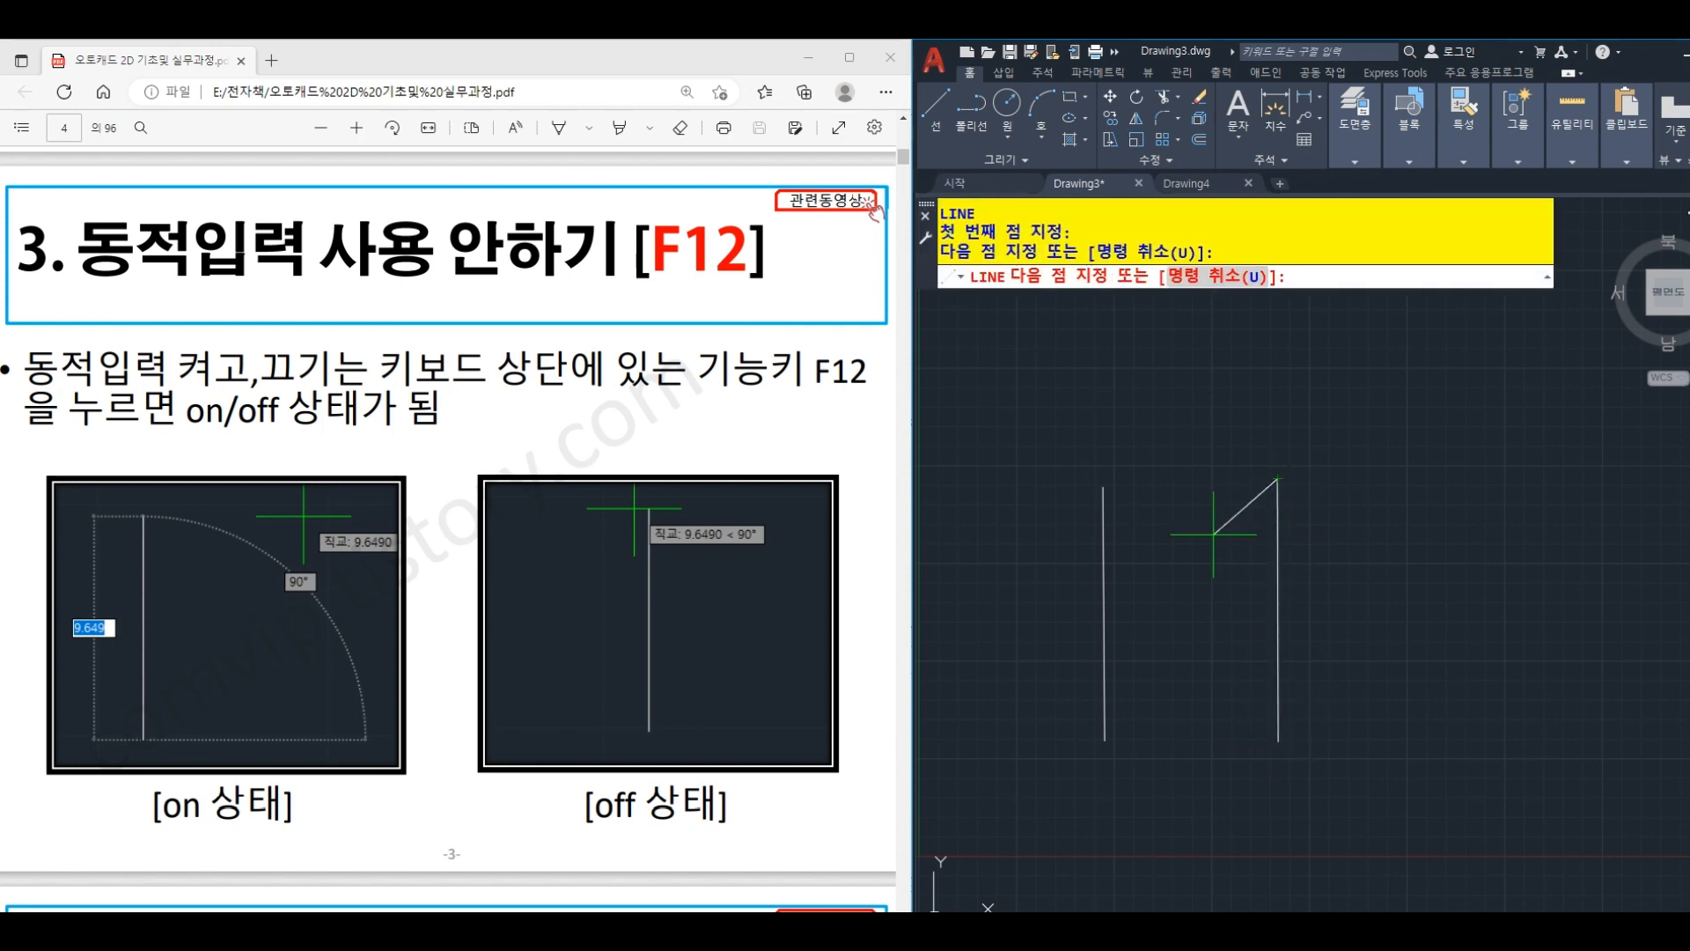
key("Return")
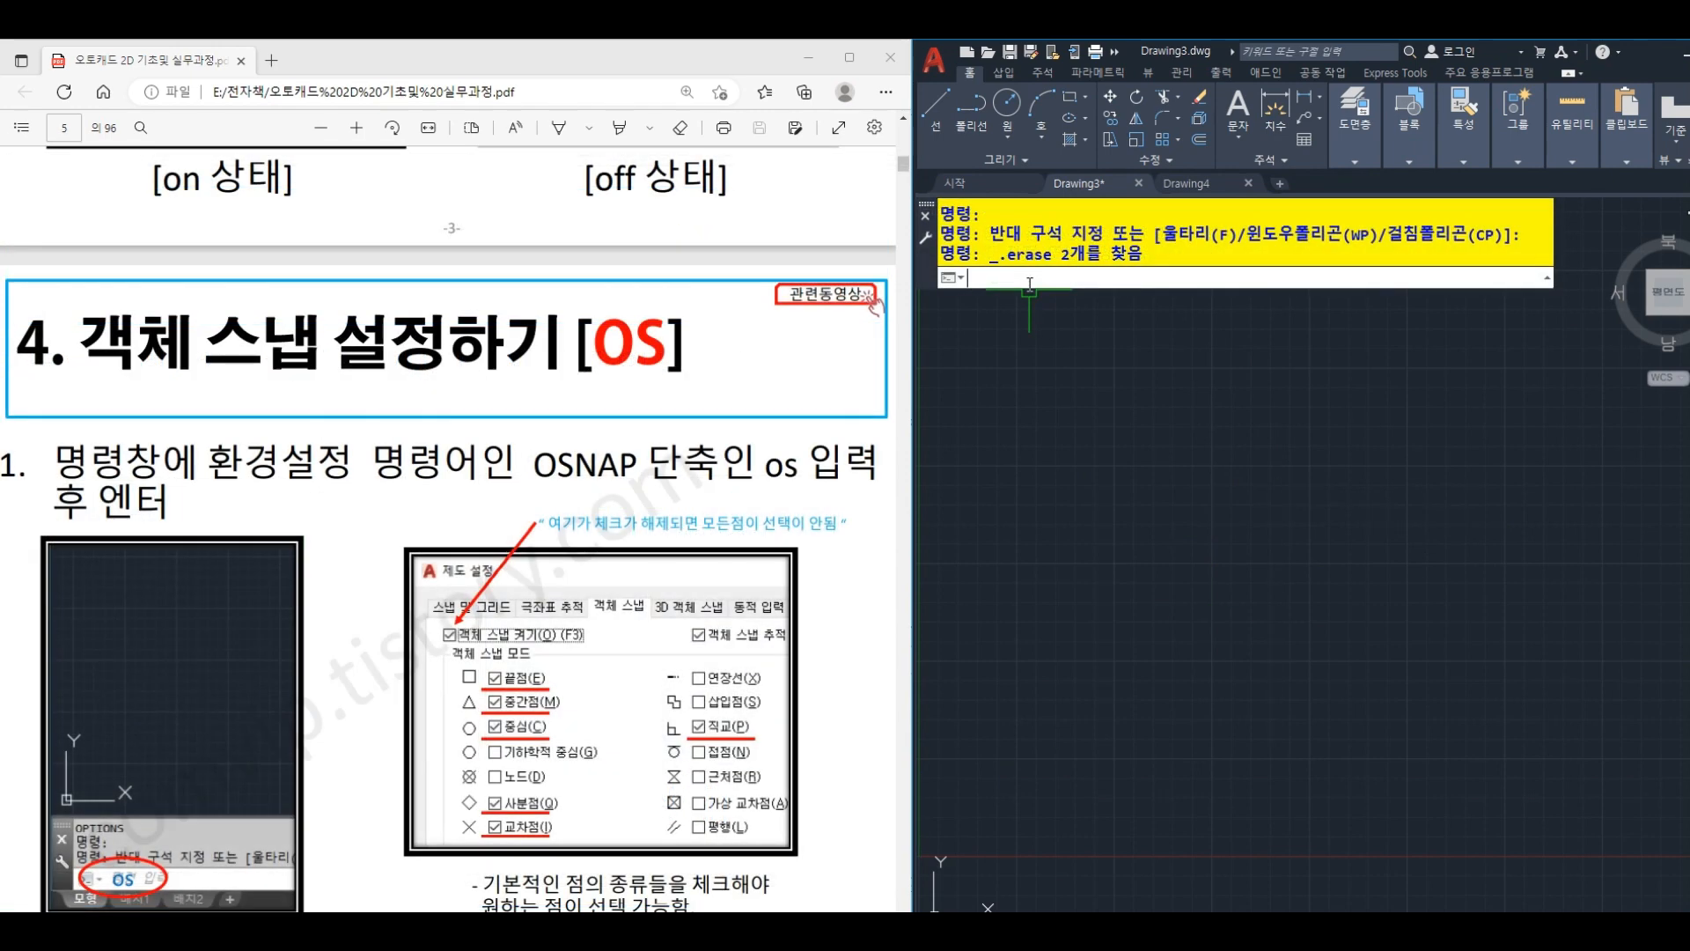
- Disable the Nearest (근처점) mode in the object snap settings and accept them
type("os")
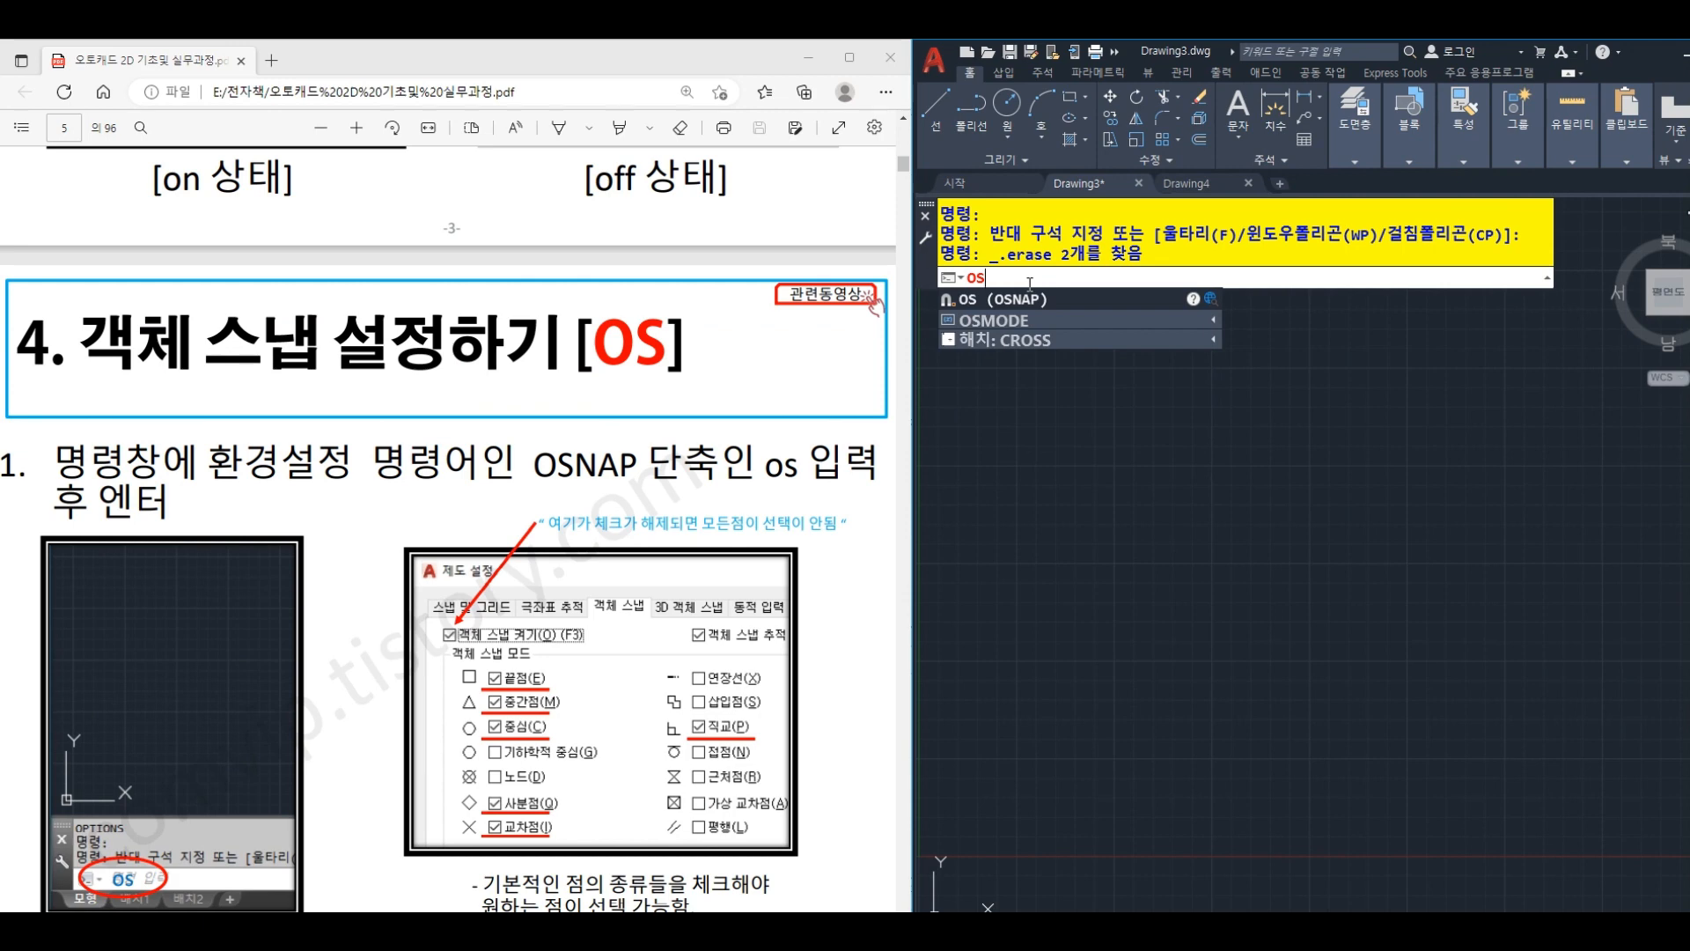
key("Return")
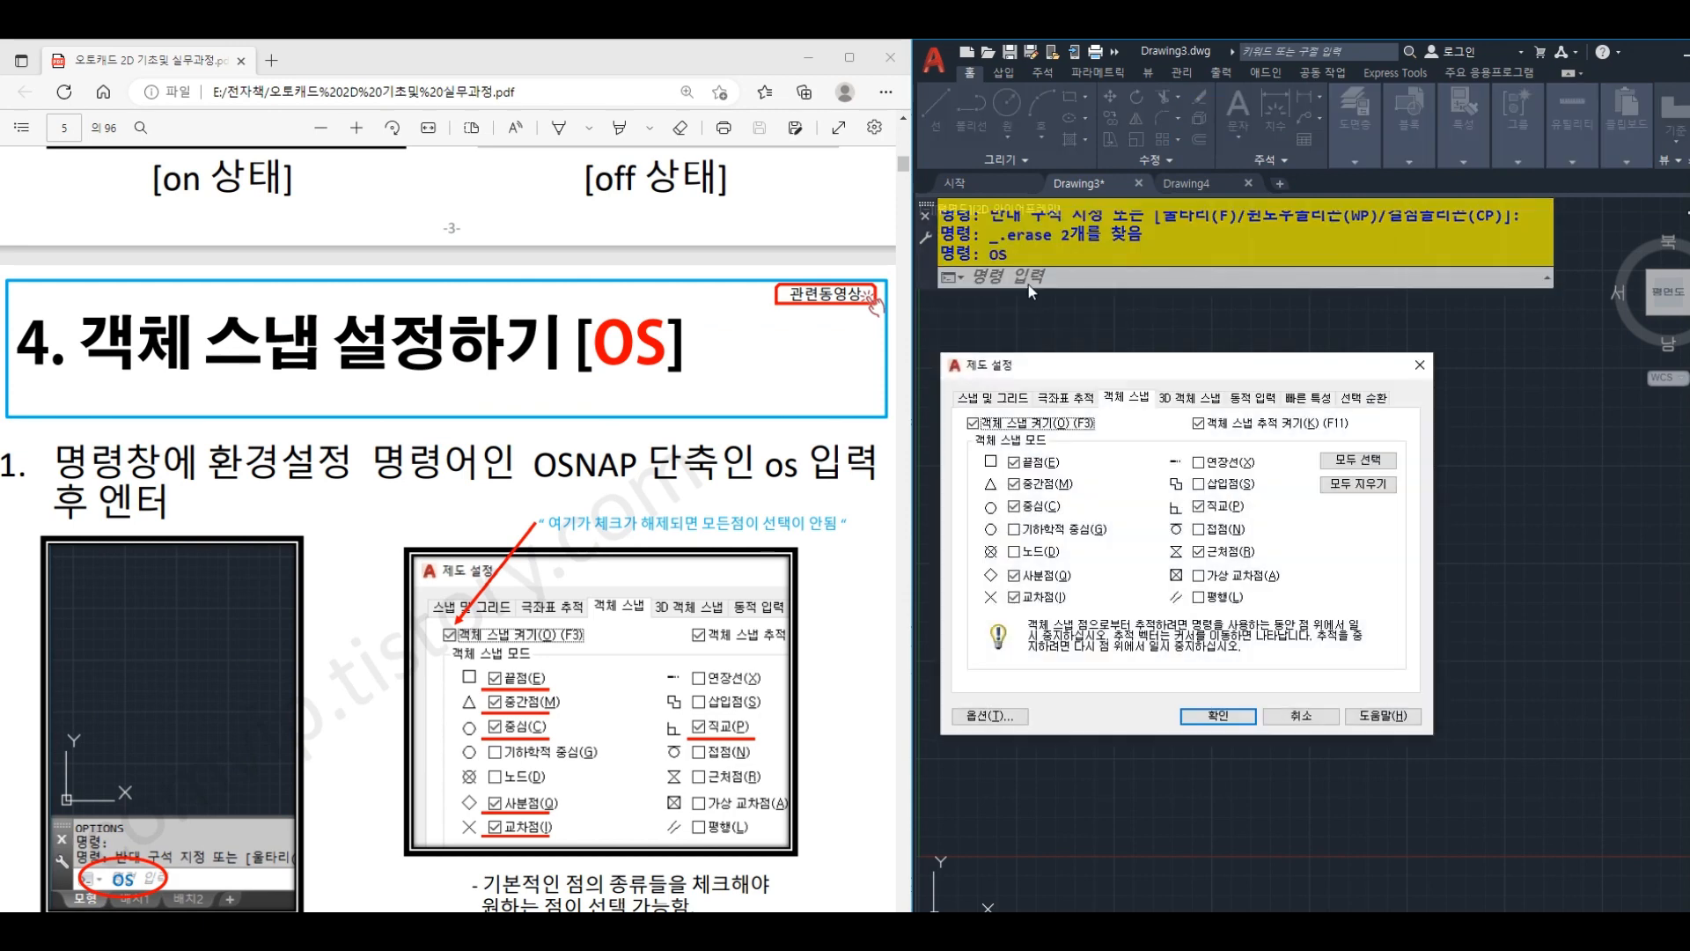
left_click_drag(1080, 371, 1144, 369)
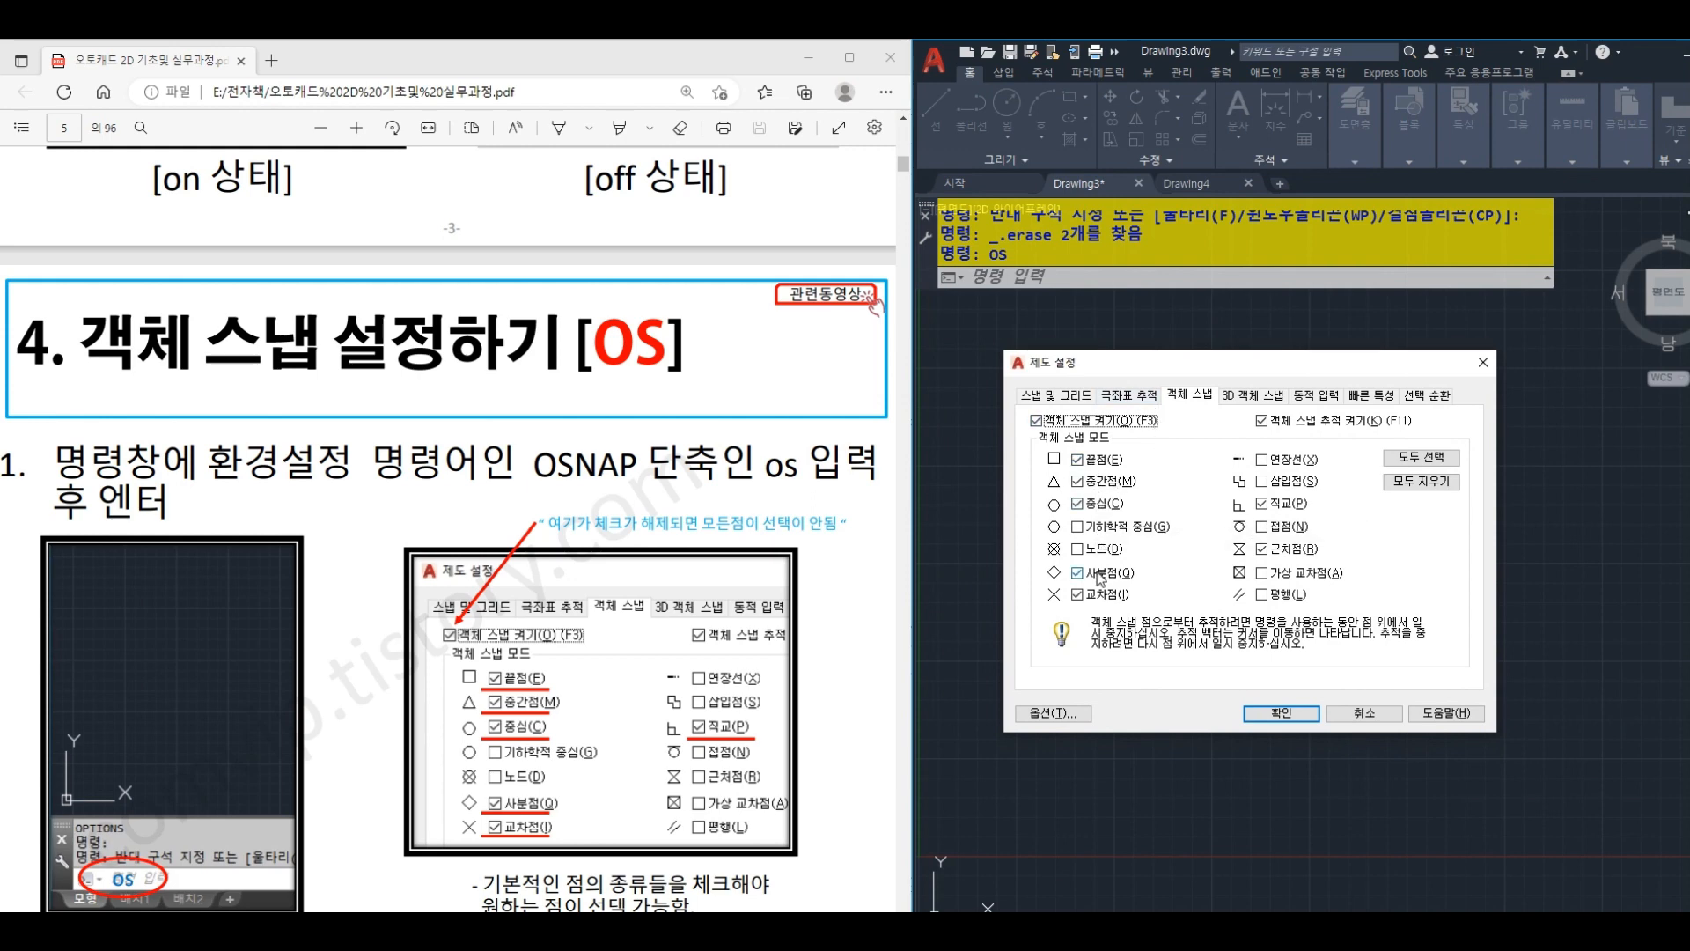
left_click(1265, 552)
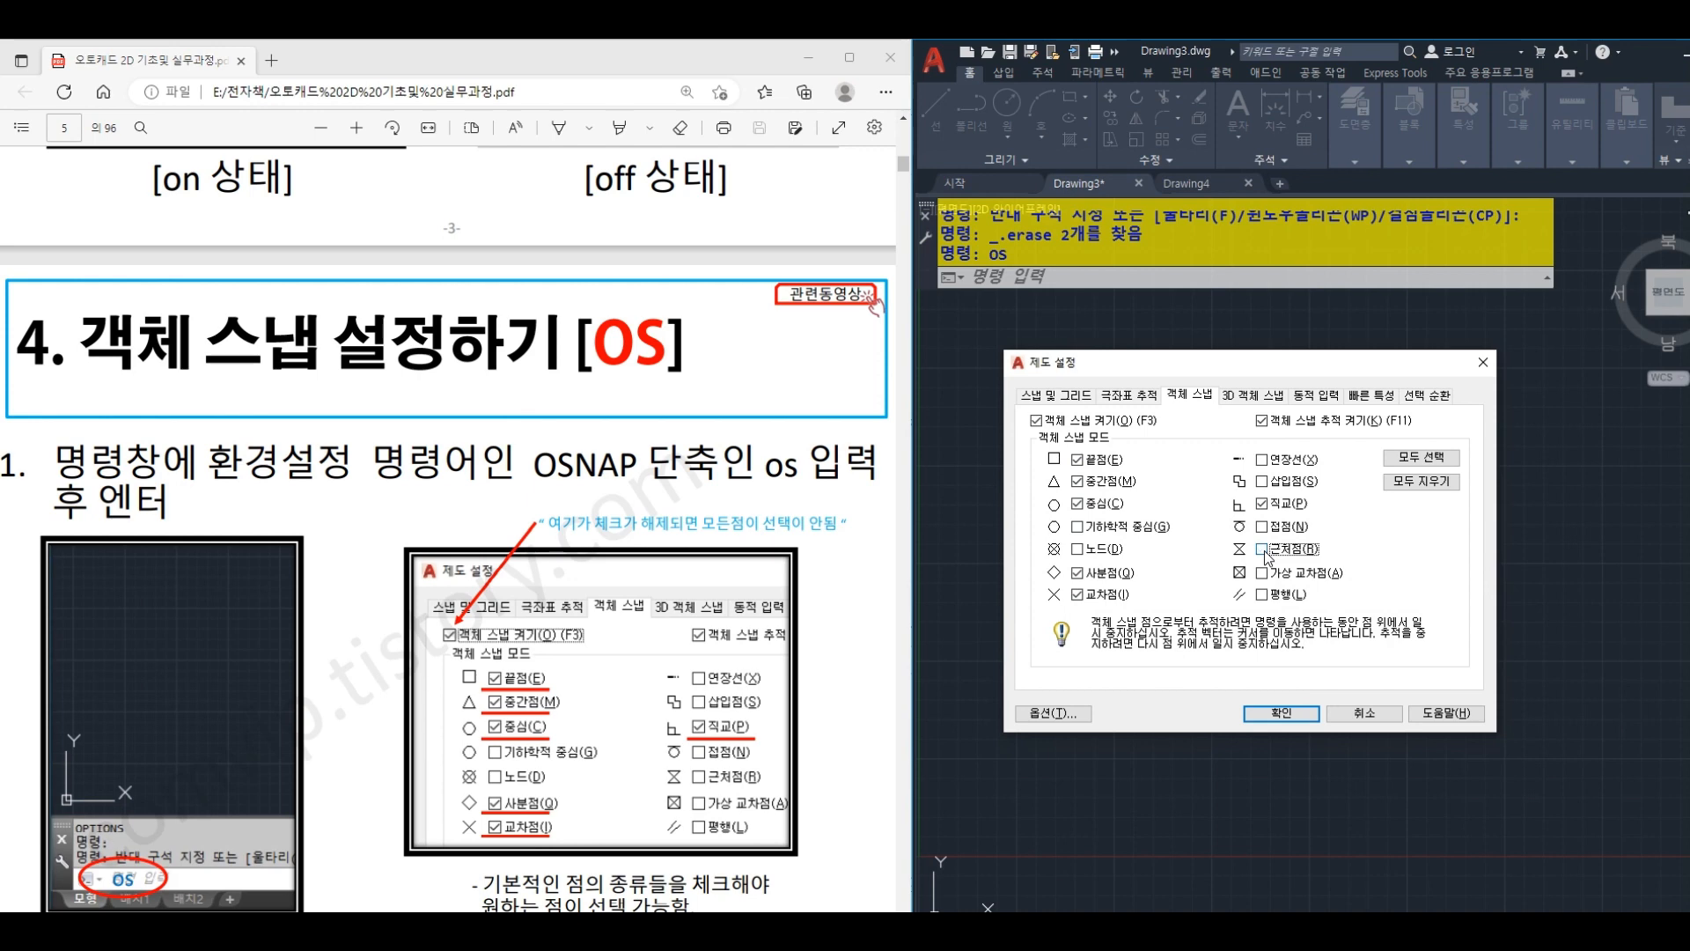
left_click(1282, 713)
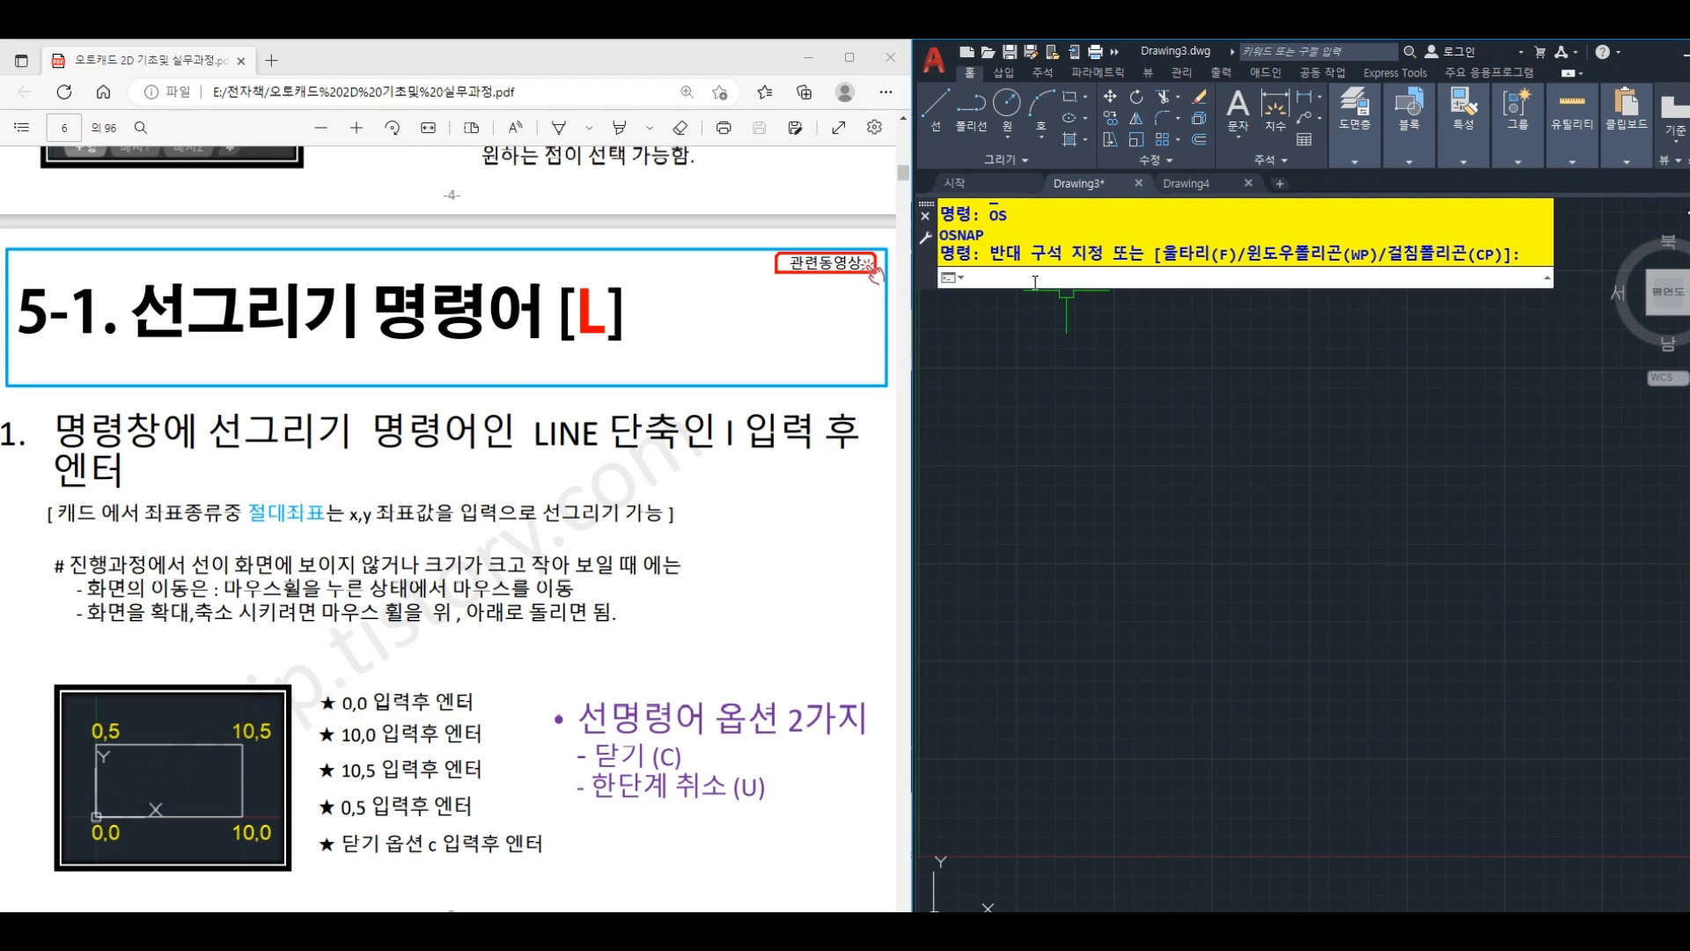
- Start a line at absolute coordinates 0,0 and draw its first segment to 10,0
type("L")
key("Return")
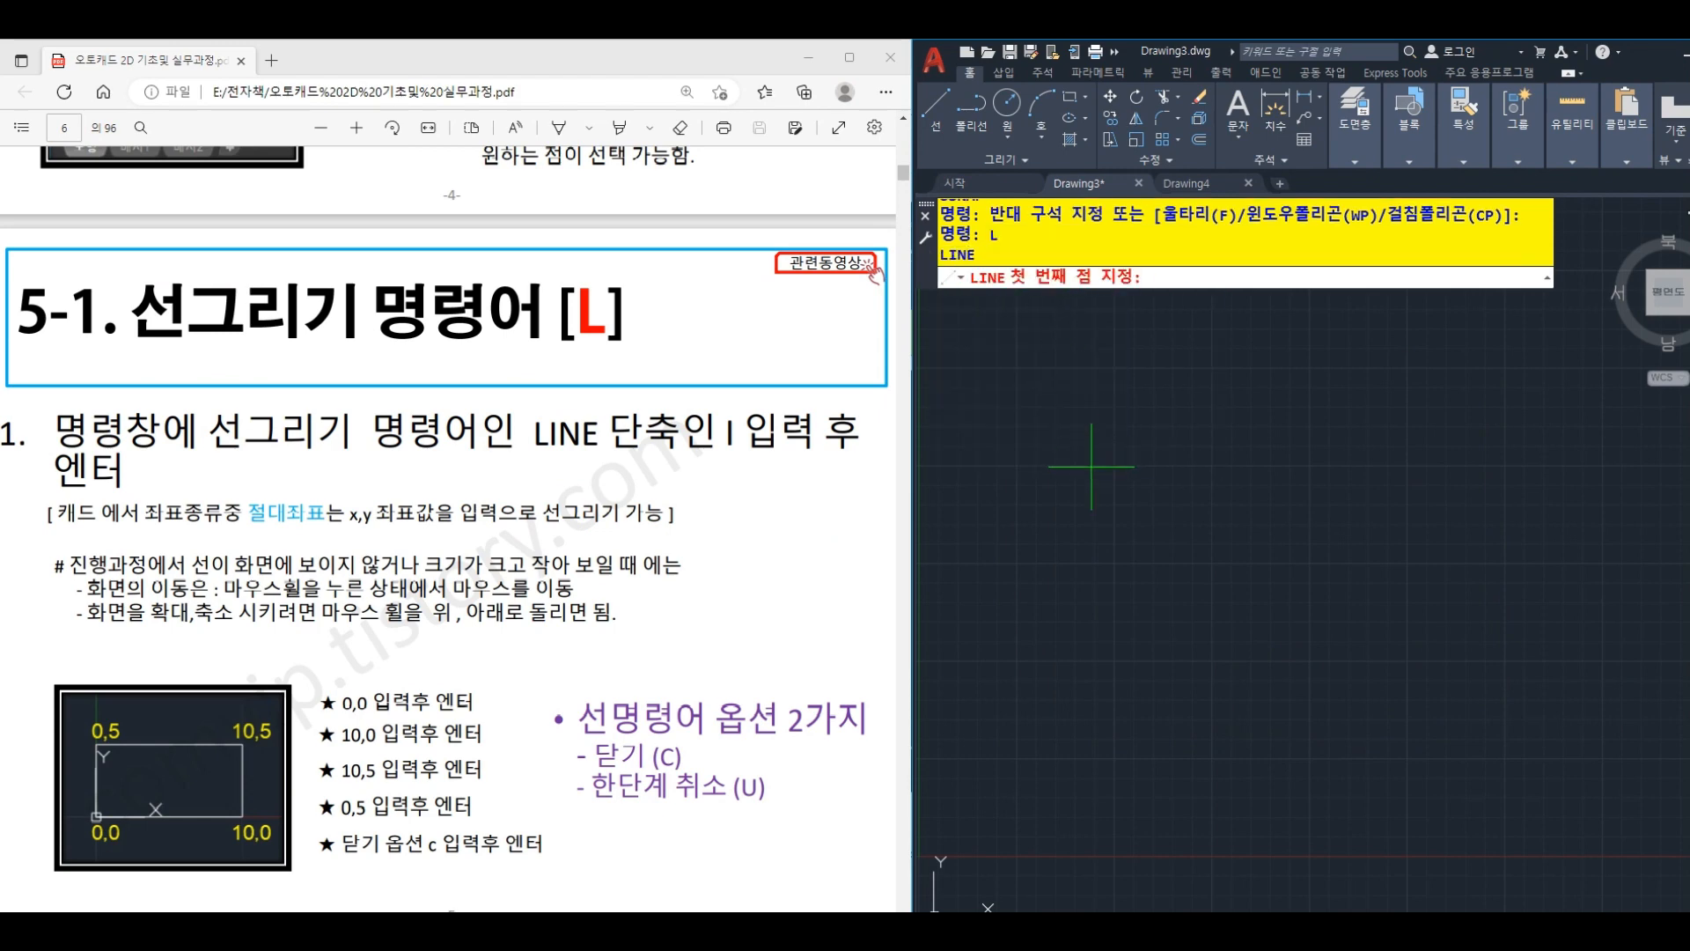
type("0,0")
key("Return")
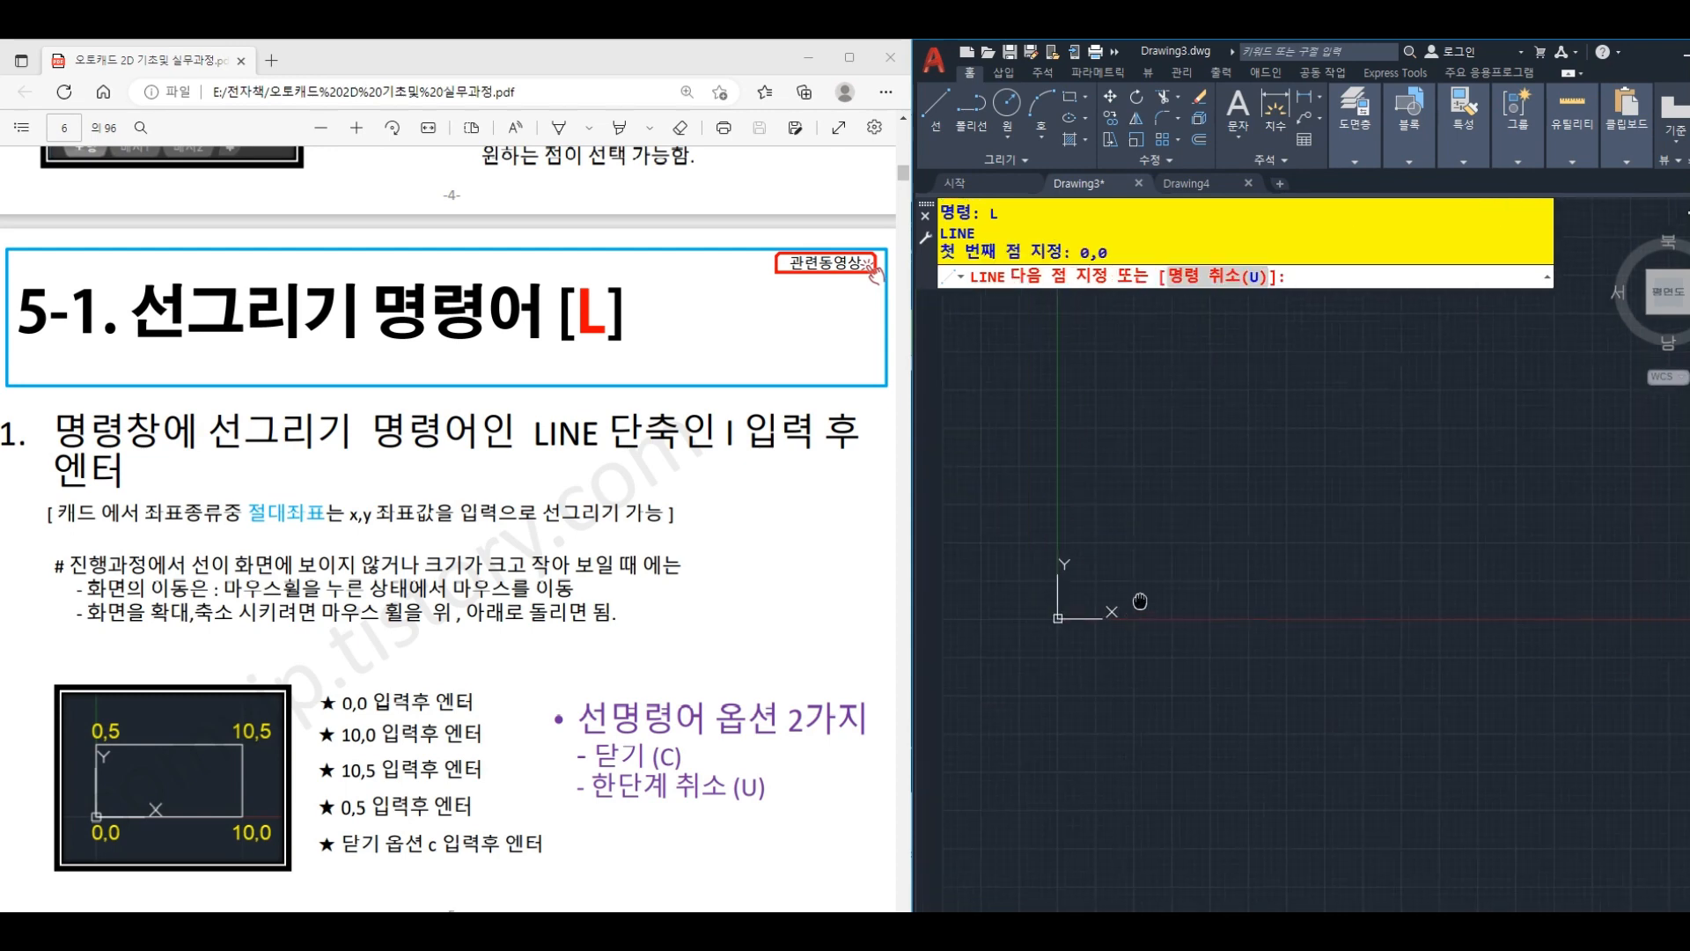
mouse_move(970, 846)
middle_mouse_down()
mouse_move(1340, 530)
mouse_move(1296, 547)
middle_mouse_up()
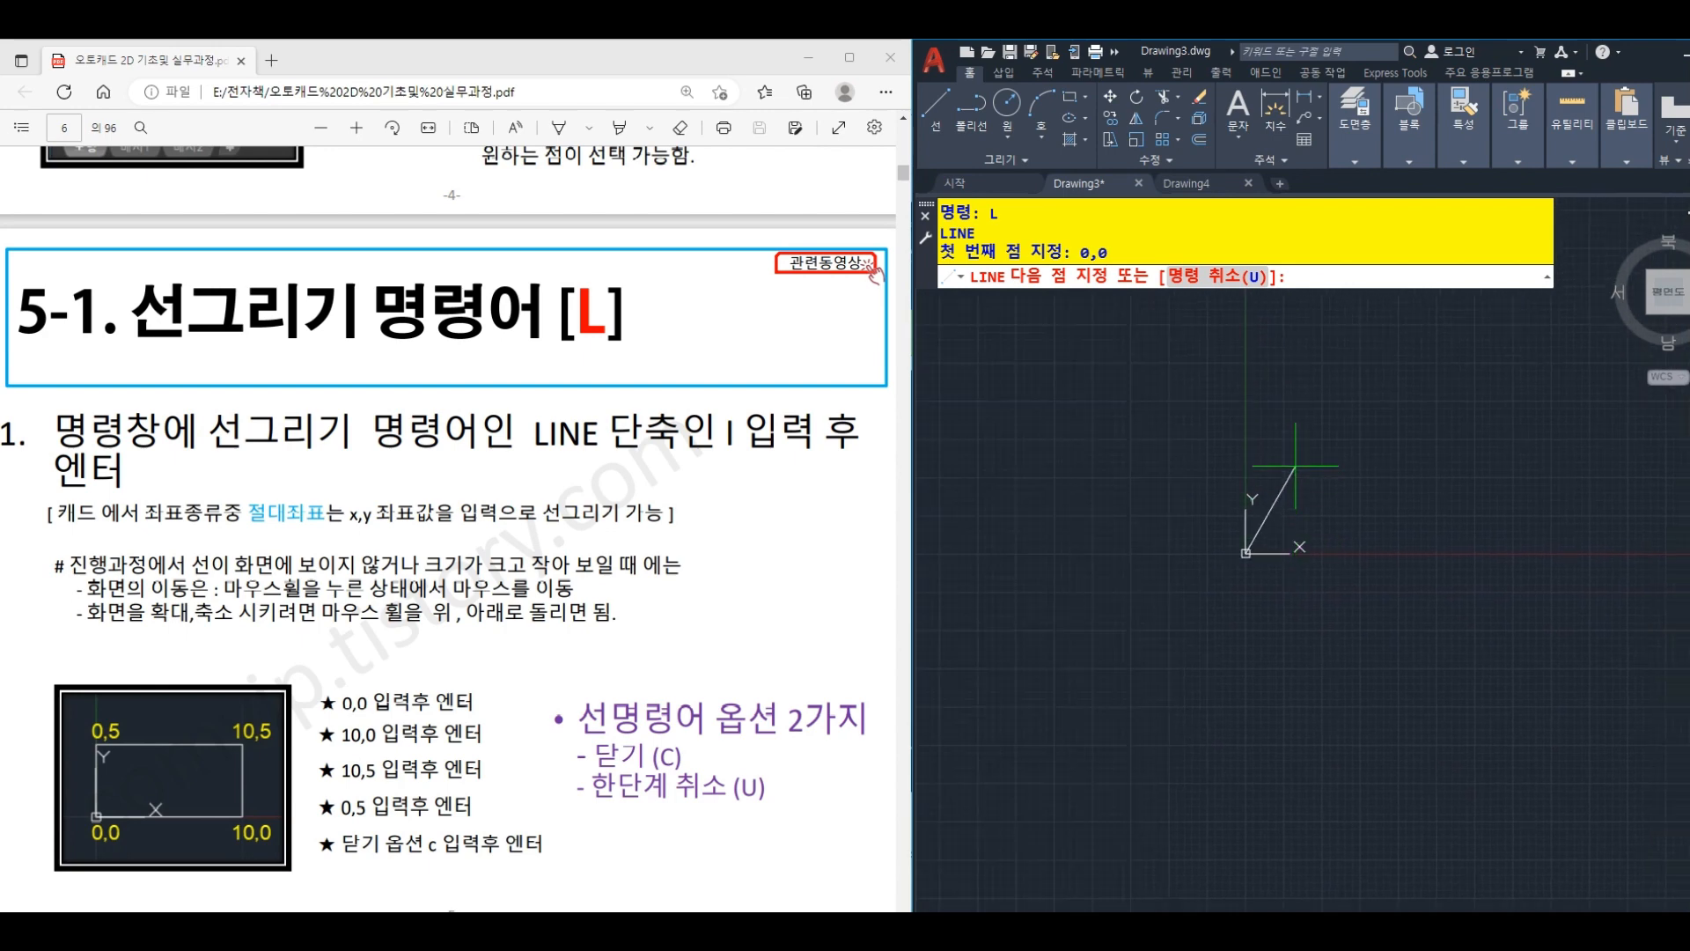
type("10,0")
key("Return")
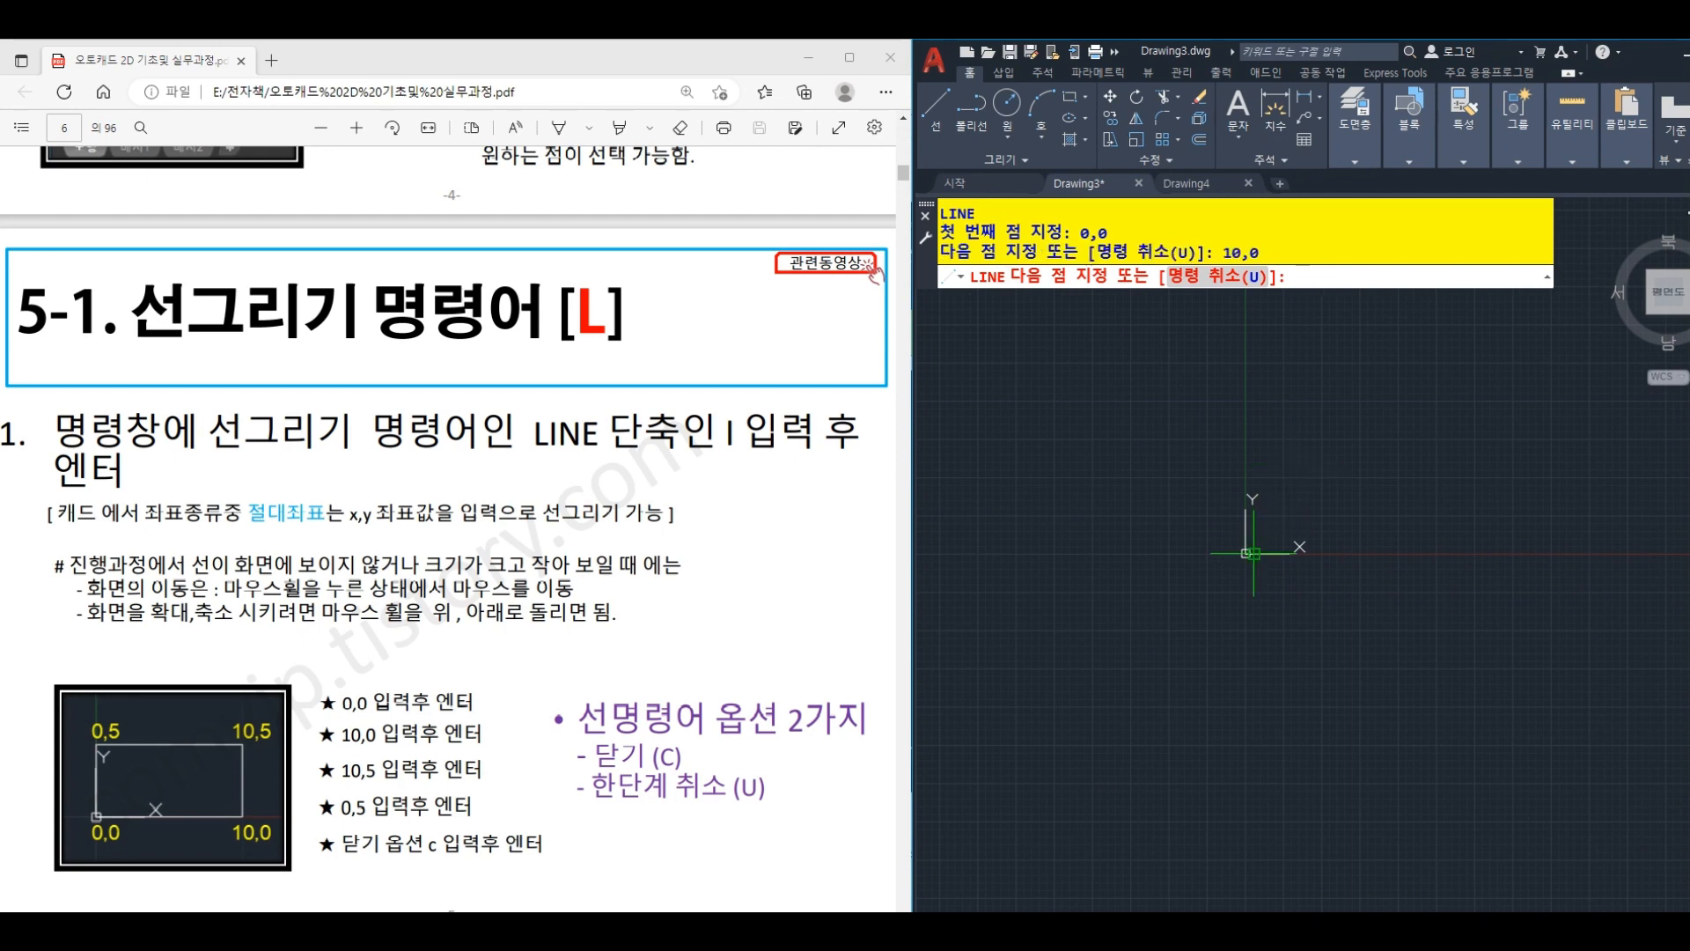
- Continue the line from the end of the base with a segment to absolute coordinates 10,5
scroll(1250, 554, "up", 10)
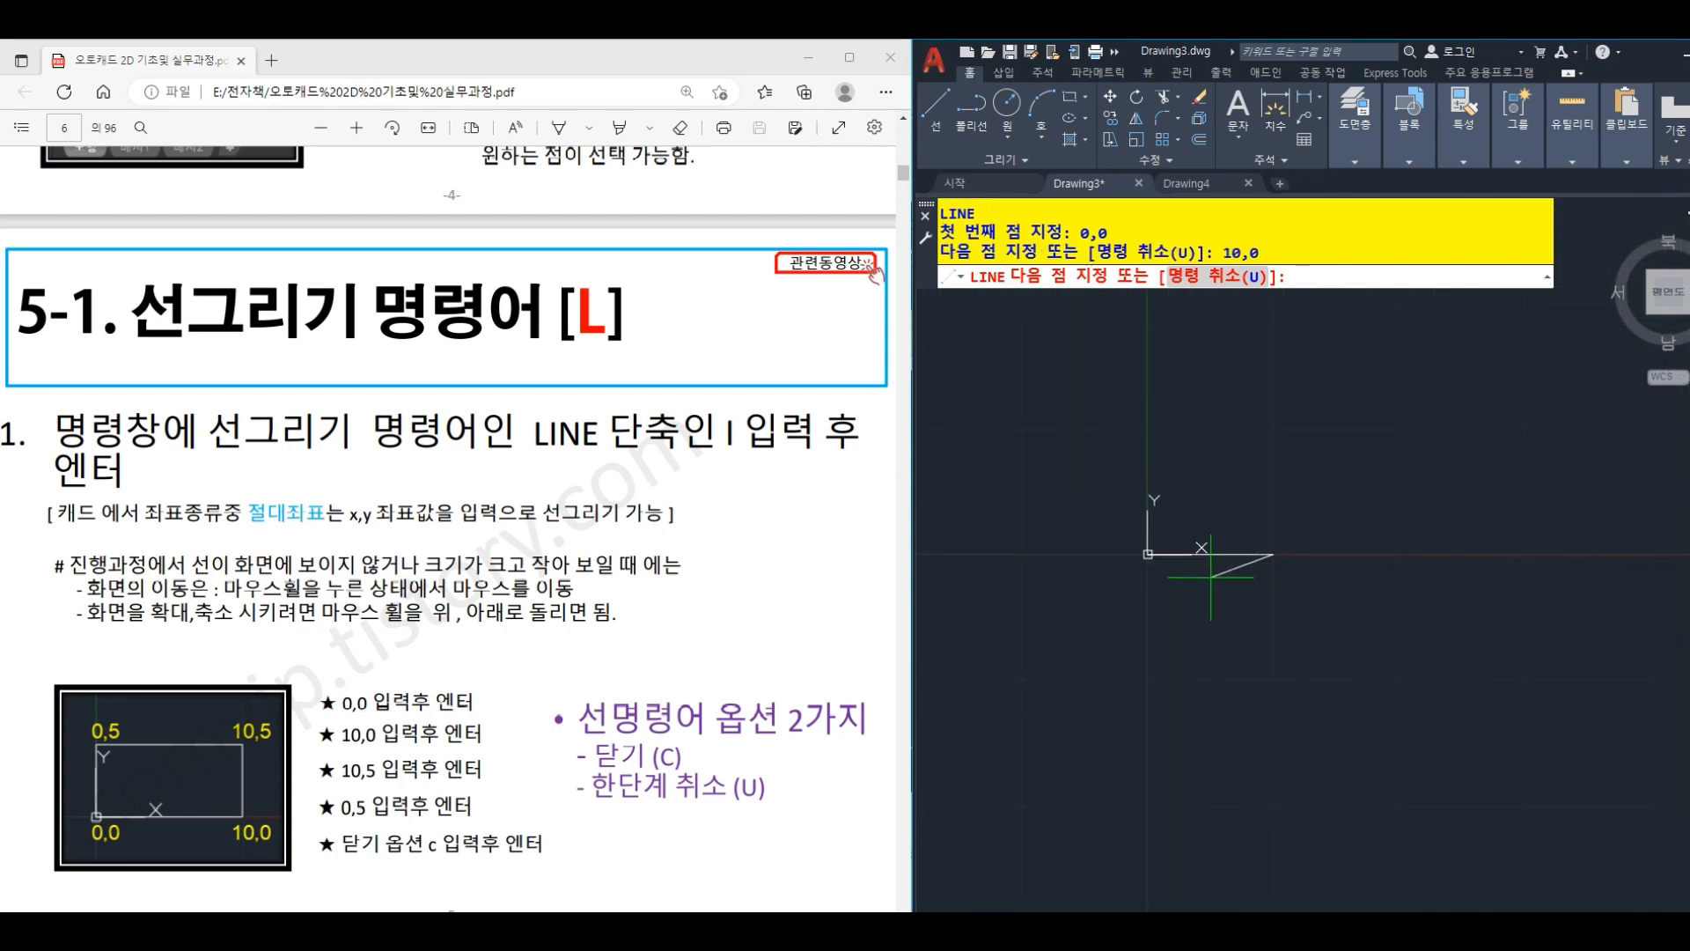
scroll(1212, 578, "up", 4)
middle_click_drag(1211, 577, 1240, 792)
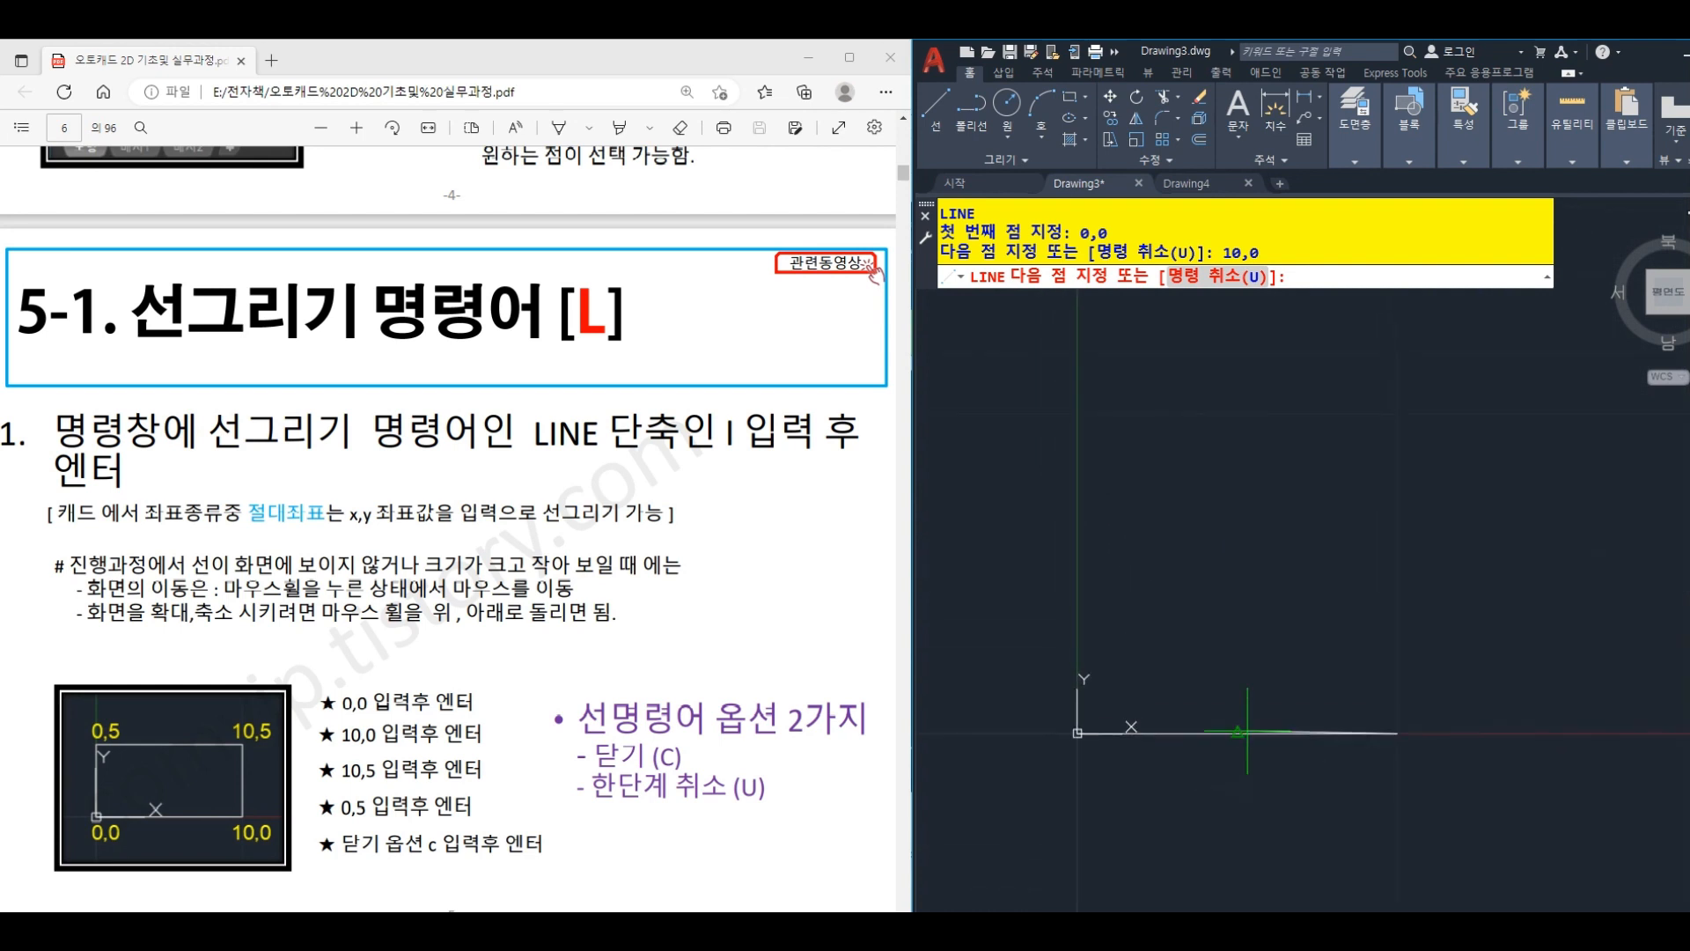
type("10,5")
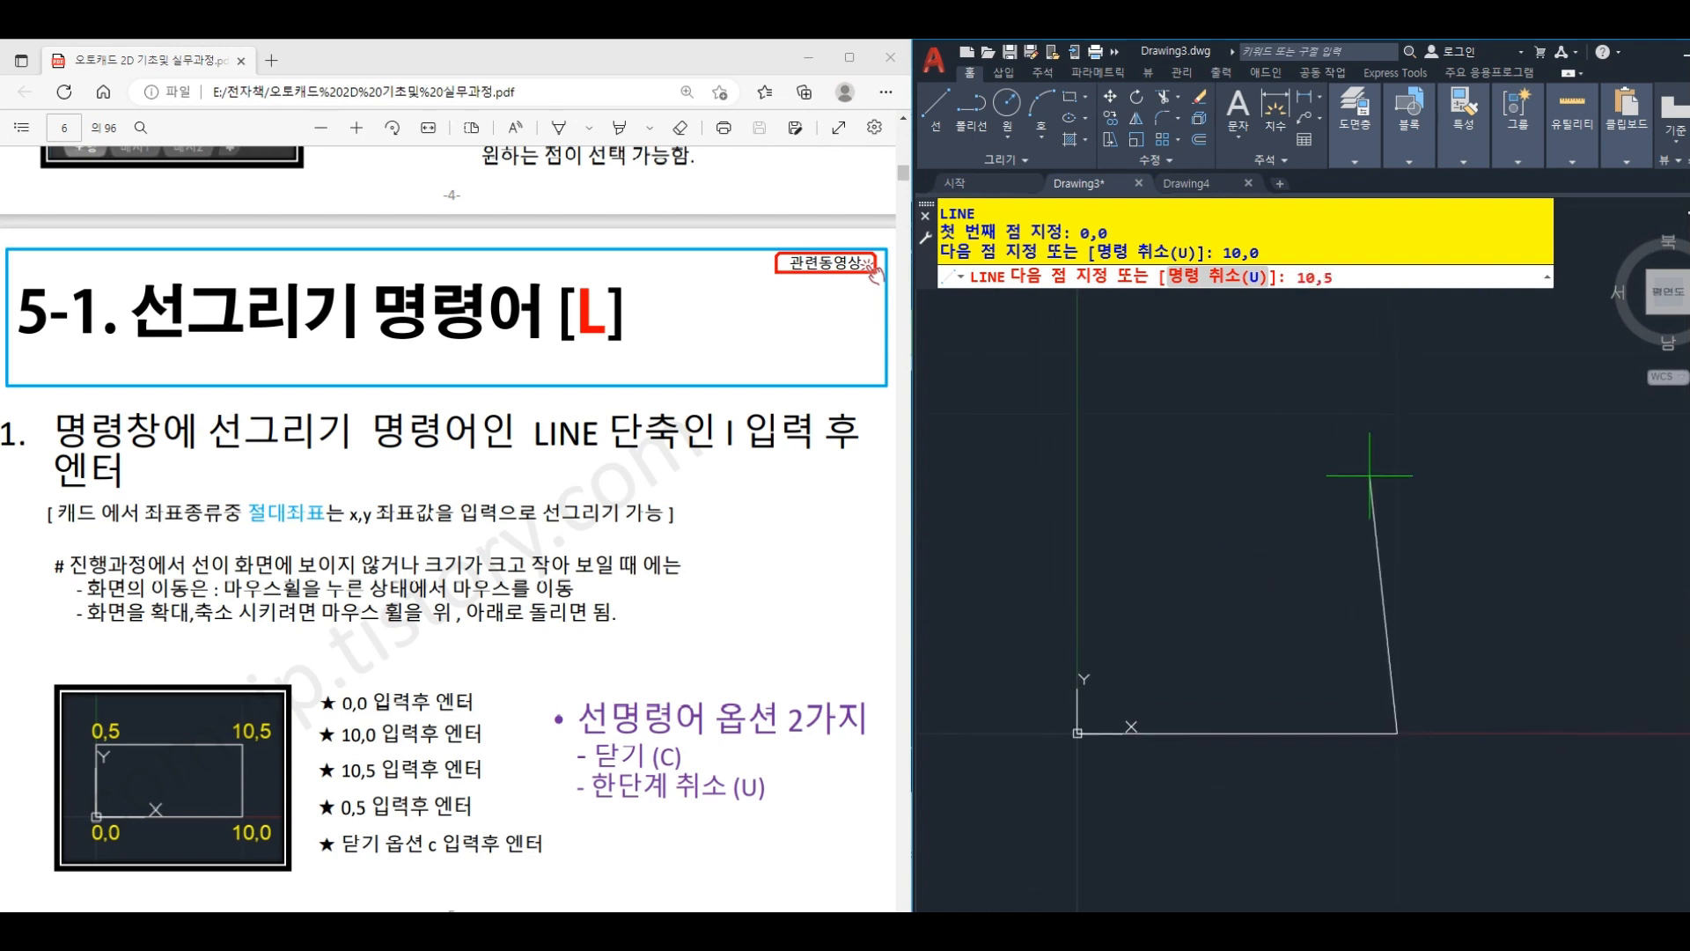
key("Return")
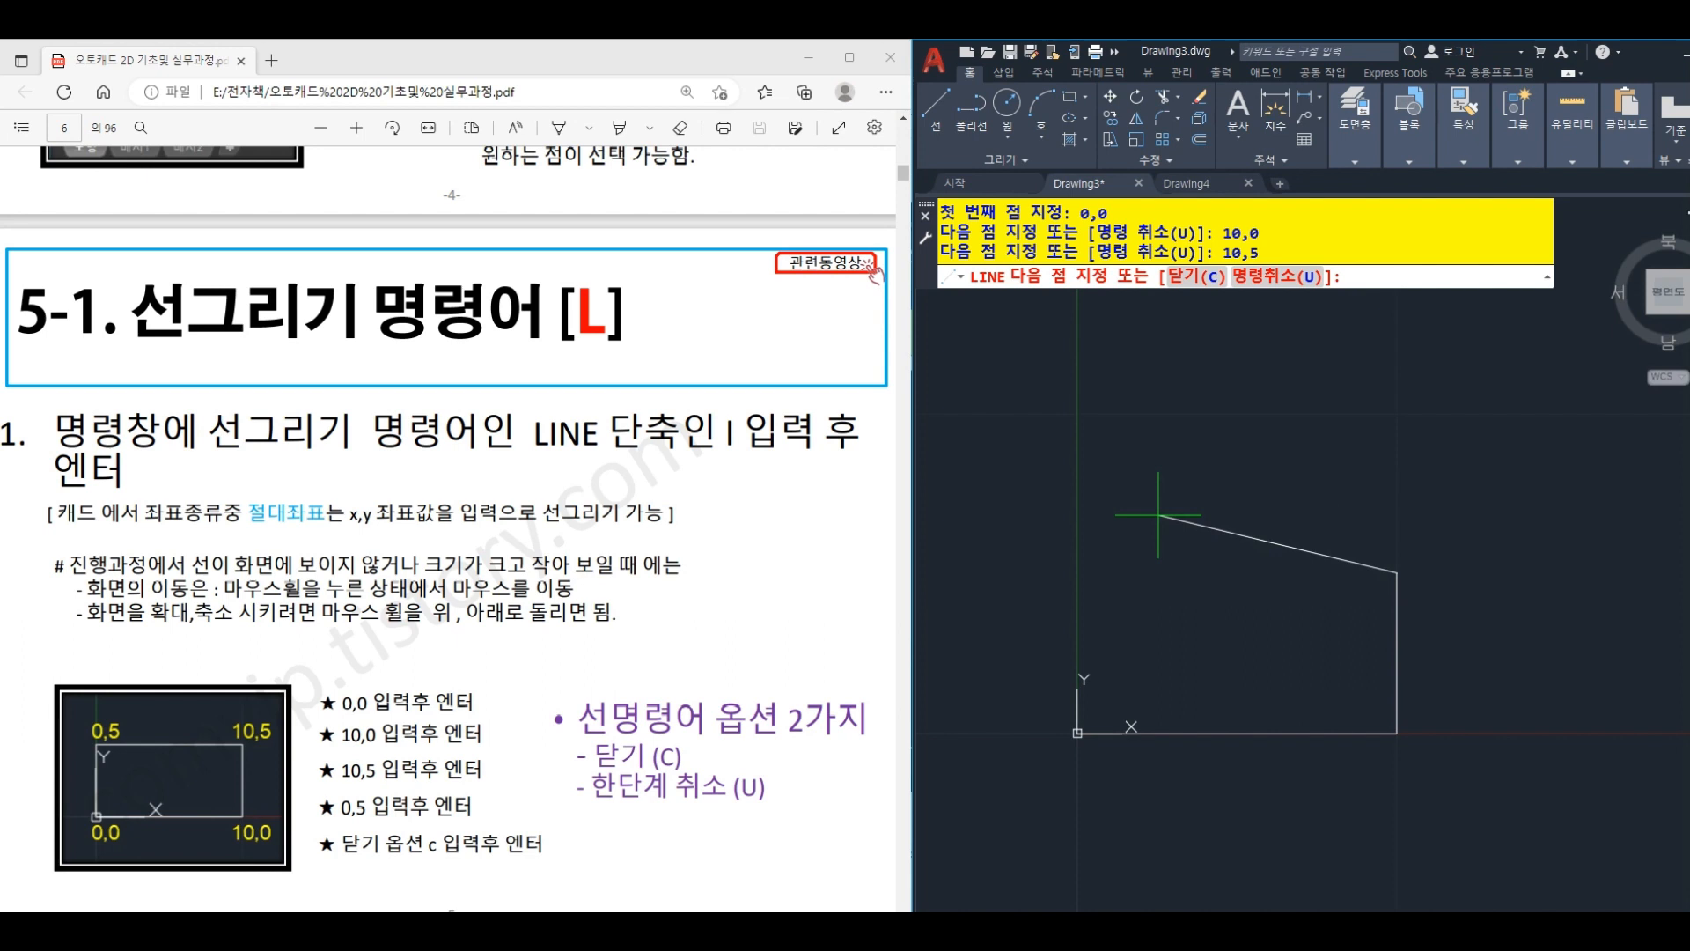
- Add a line segment to 0,10 and undo that segment within the Line command
type("0,10")
key("Return")
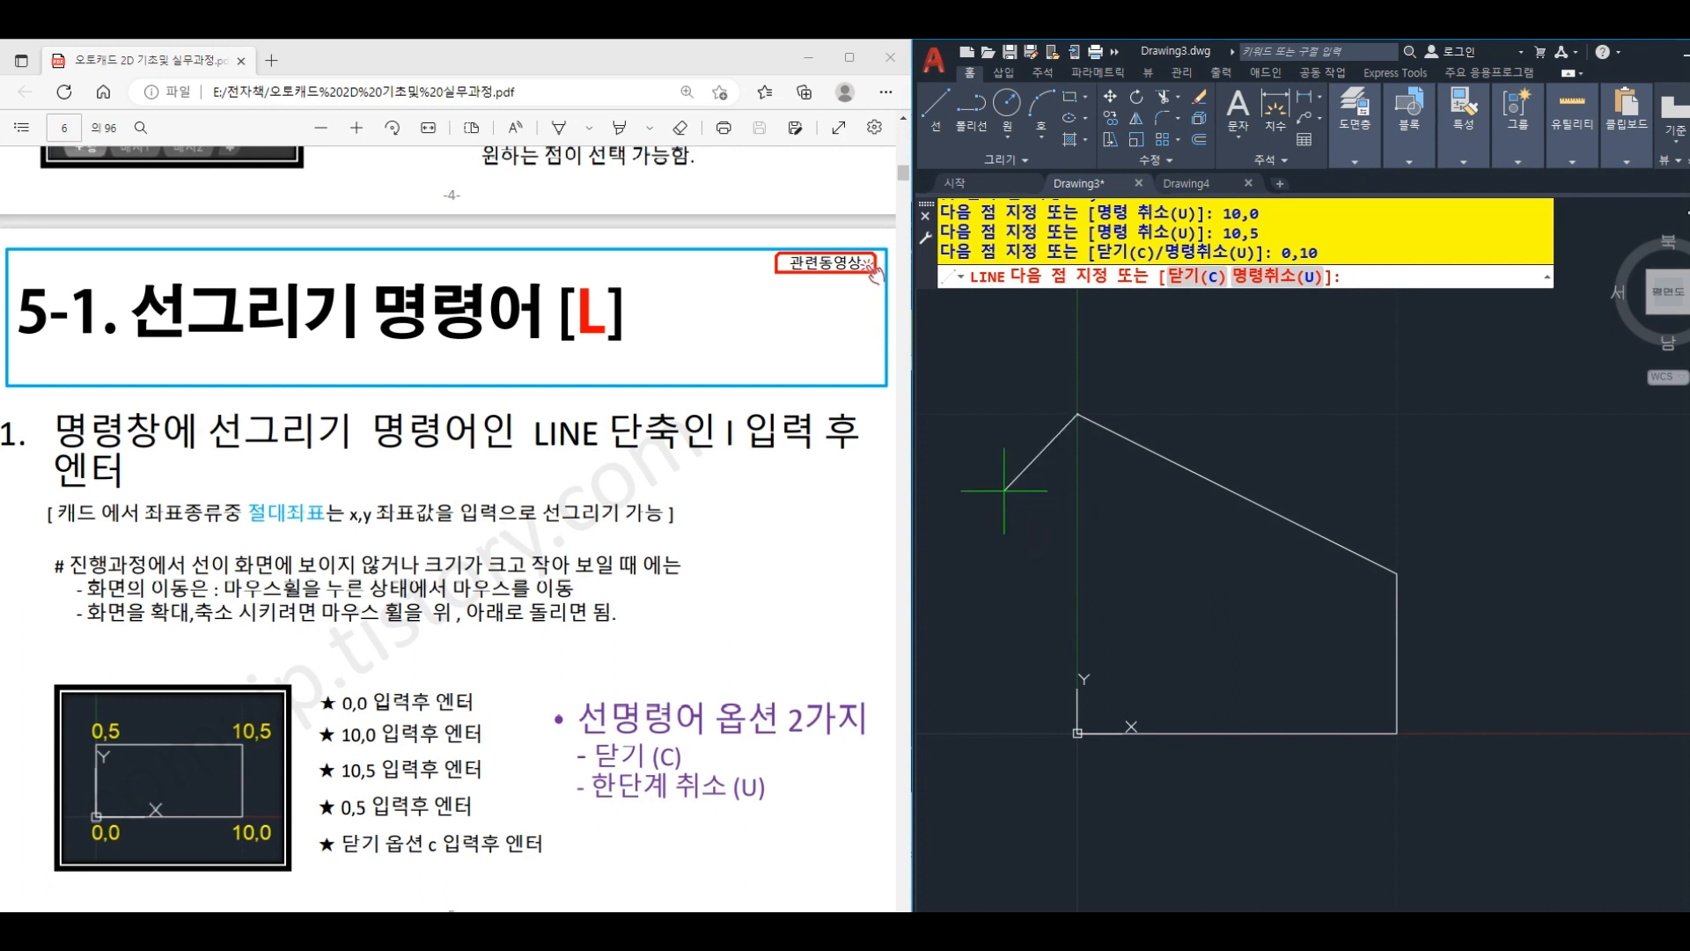
type("u")
key("Return")
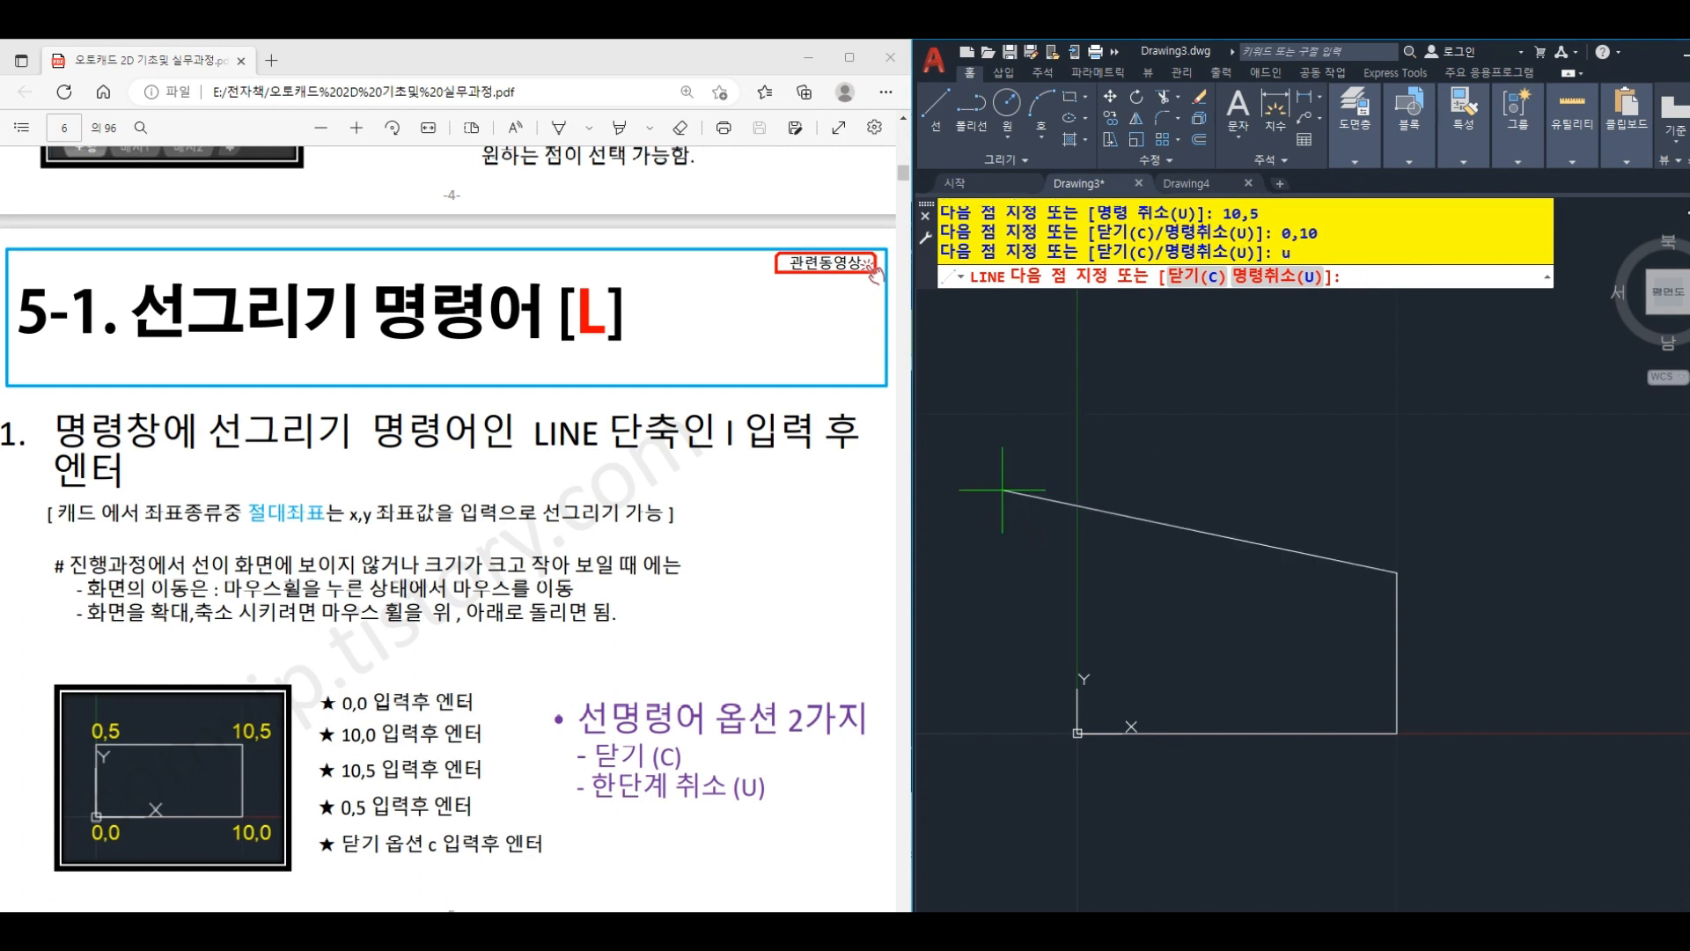
- Draw the upper segment to 0,5 and close the line back to its start point as a rectangle
type("0,5")
key("Return")
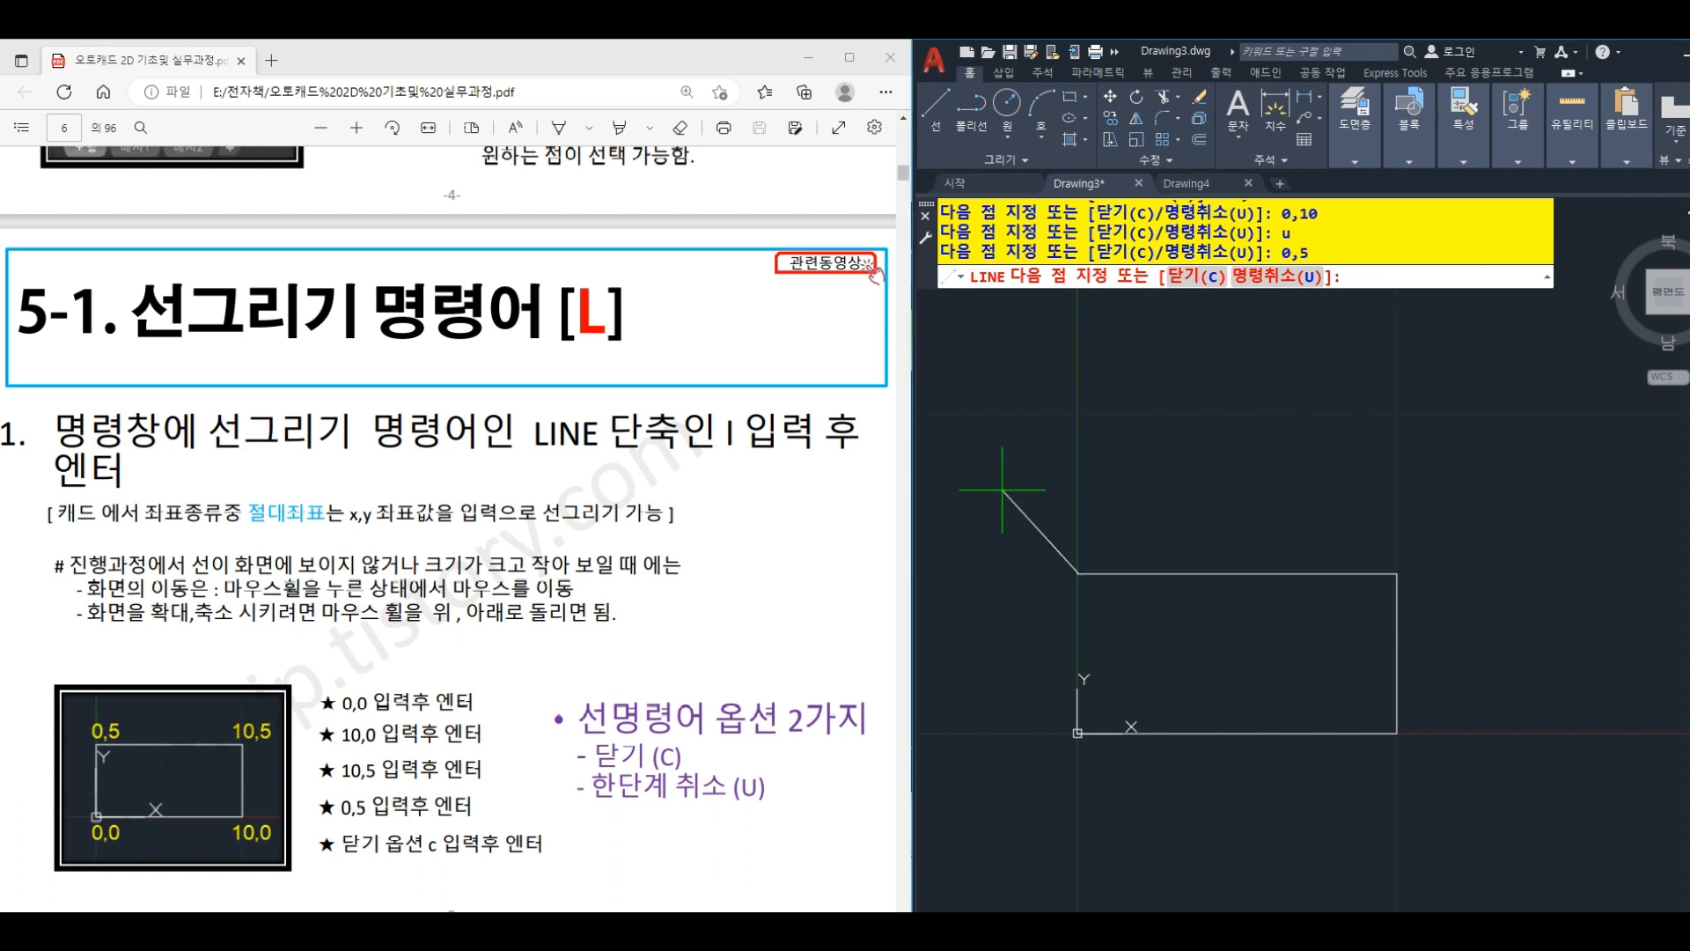
type("c")
key("Return")
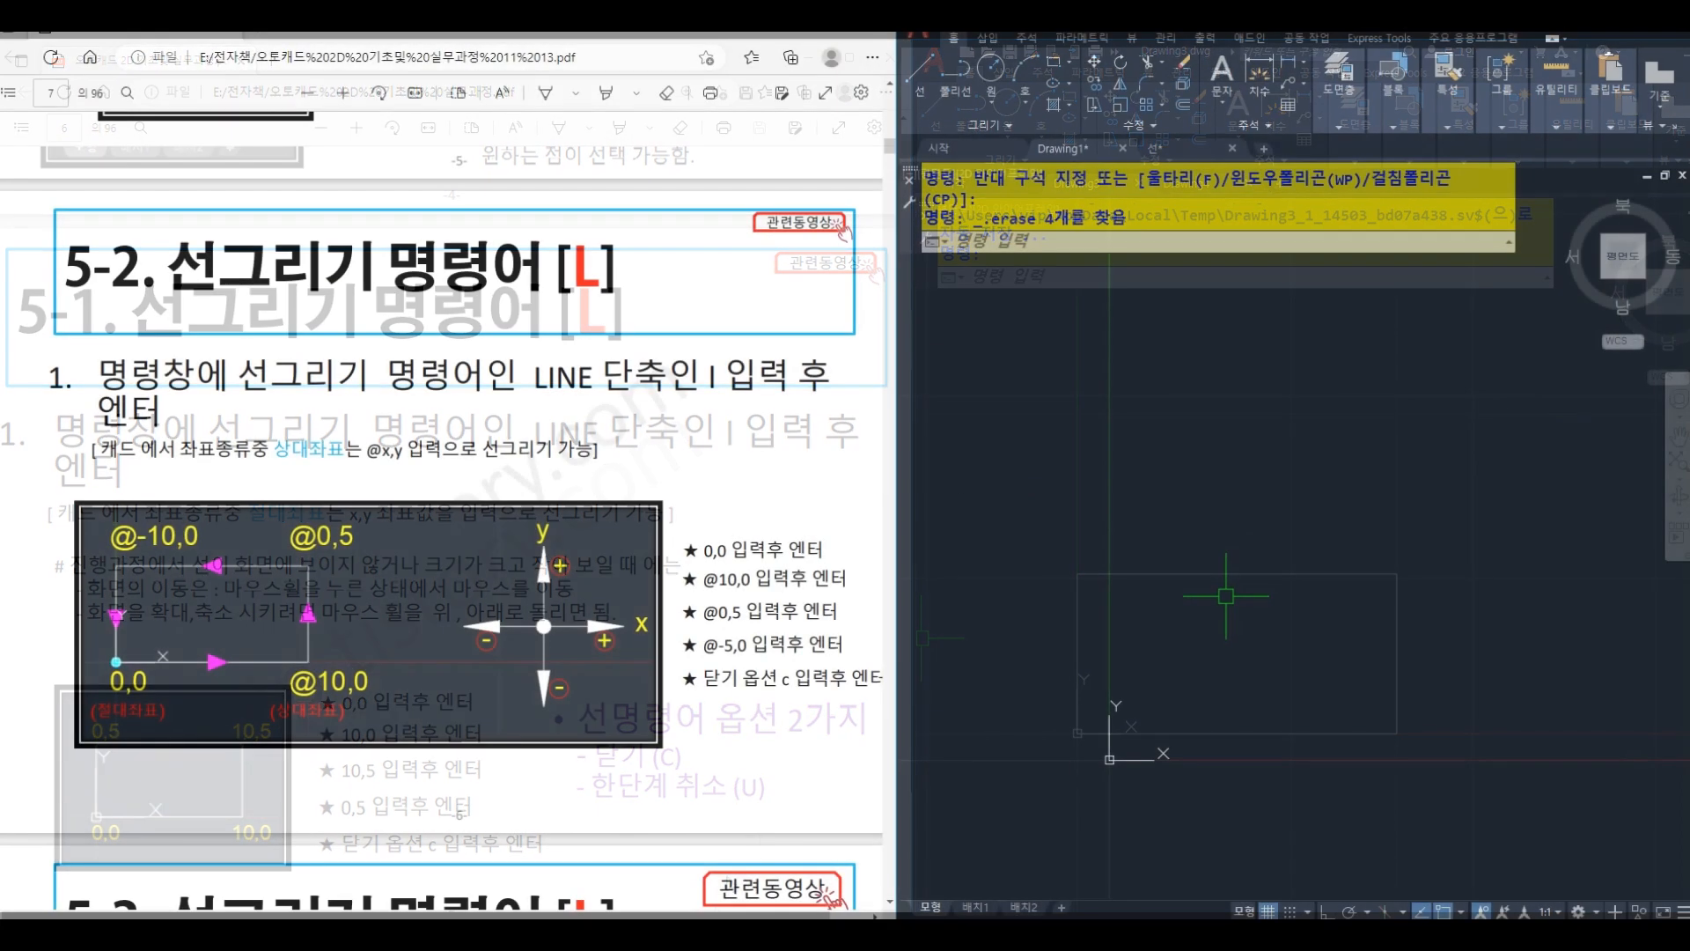
type("L")
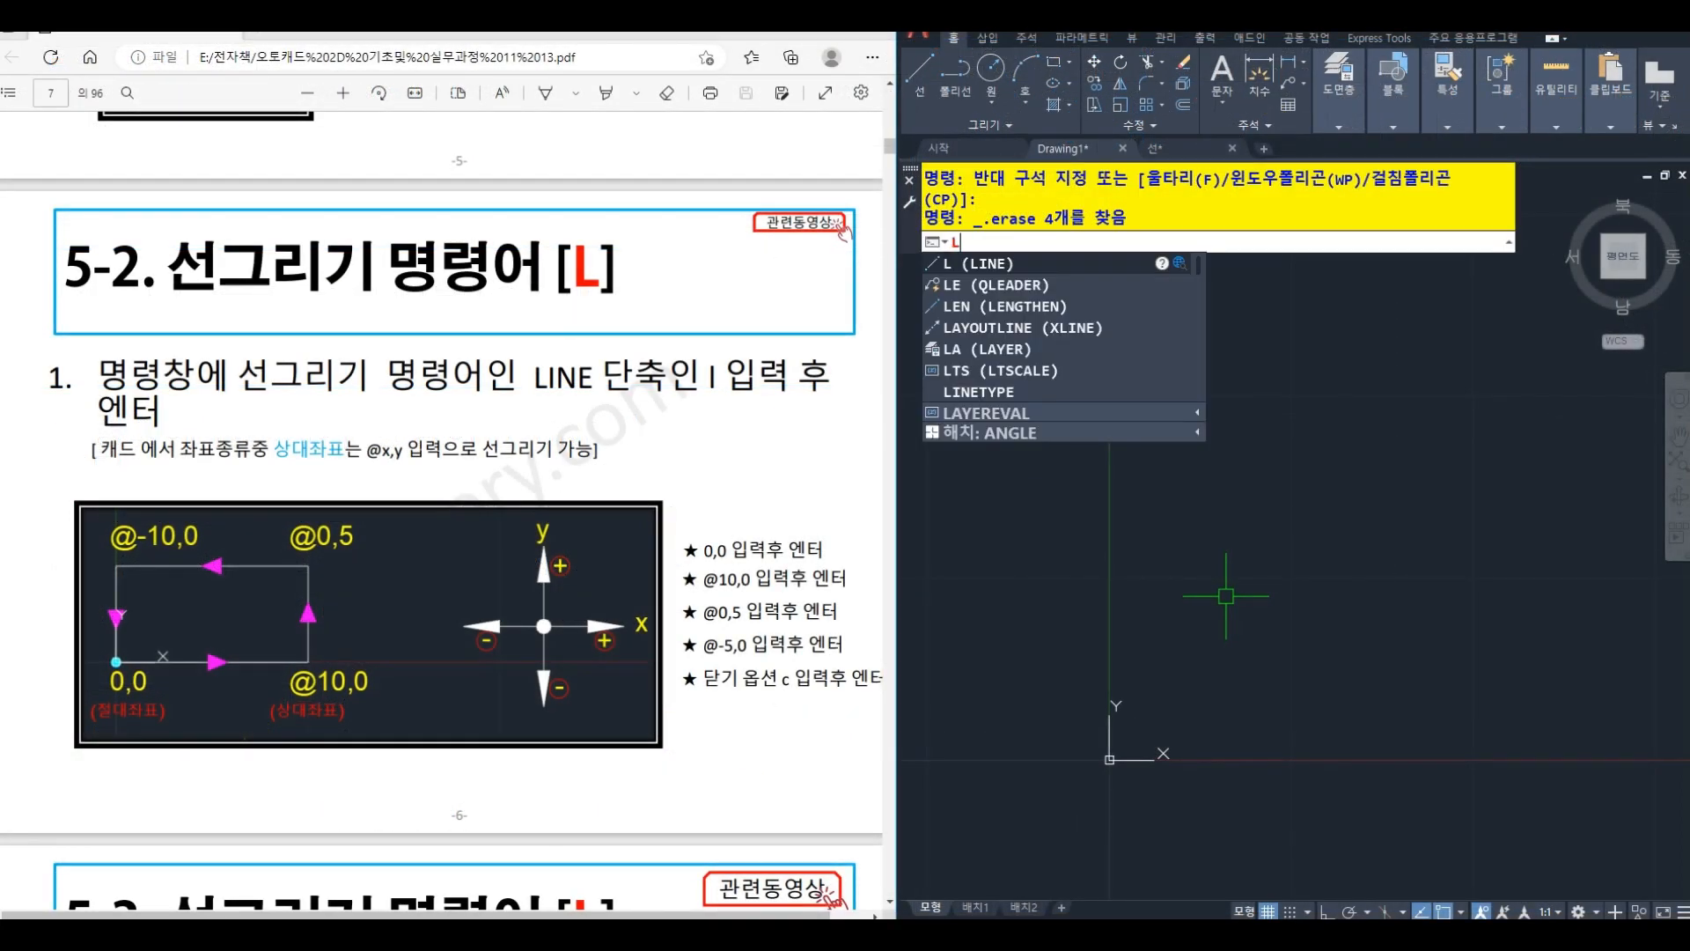
key("Return")
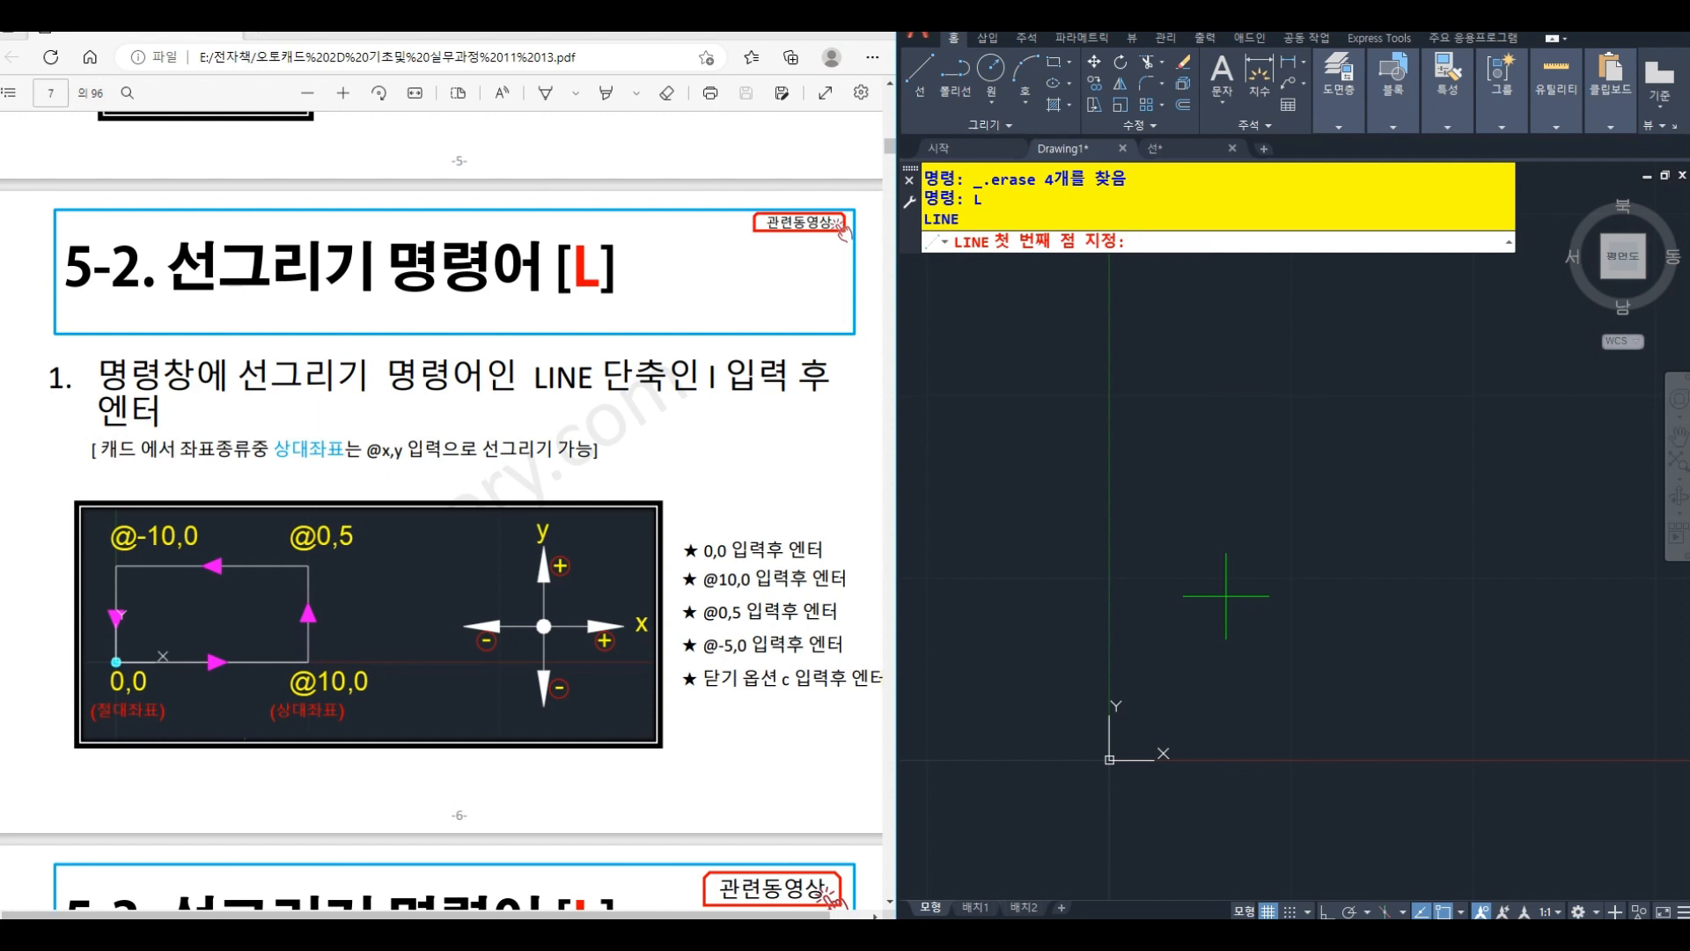
type("0,0")
key("Return")
type("@")
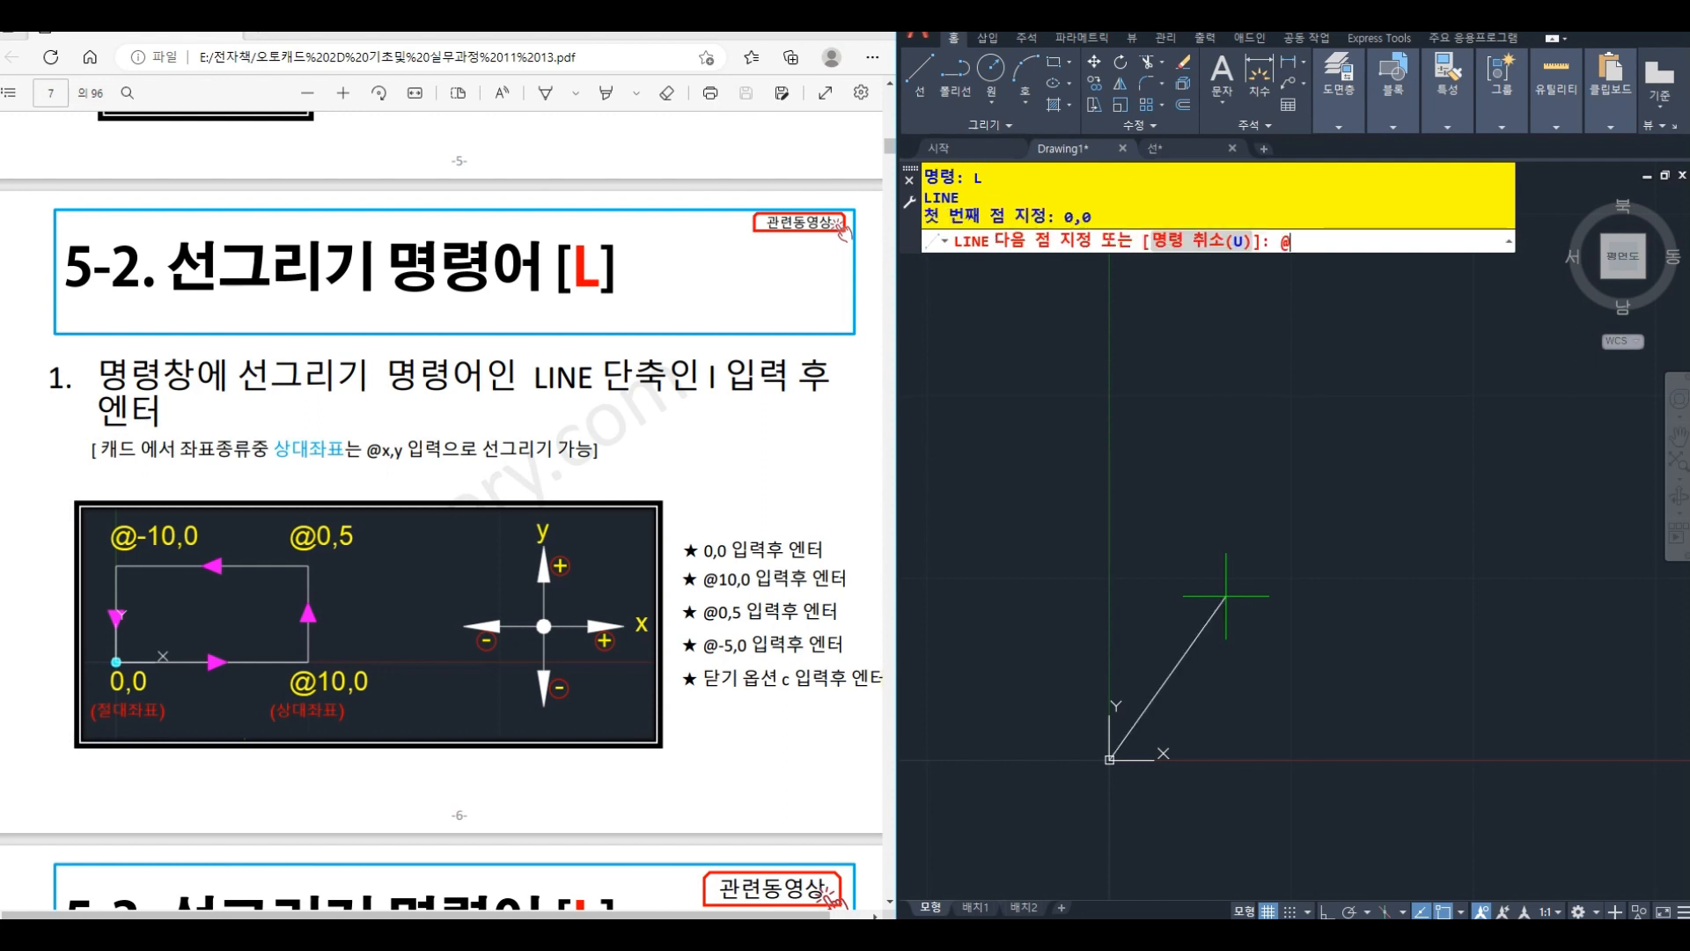
type("10,0")
key("Return")
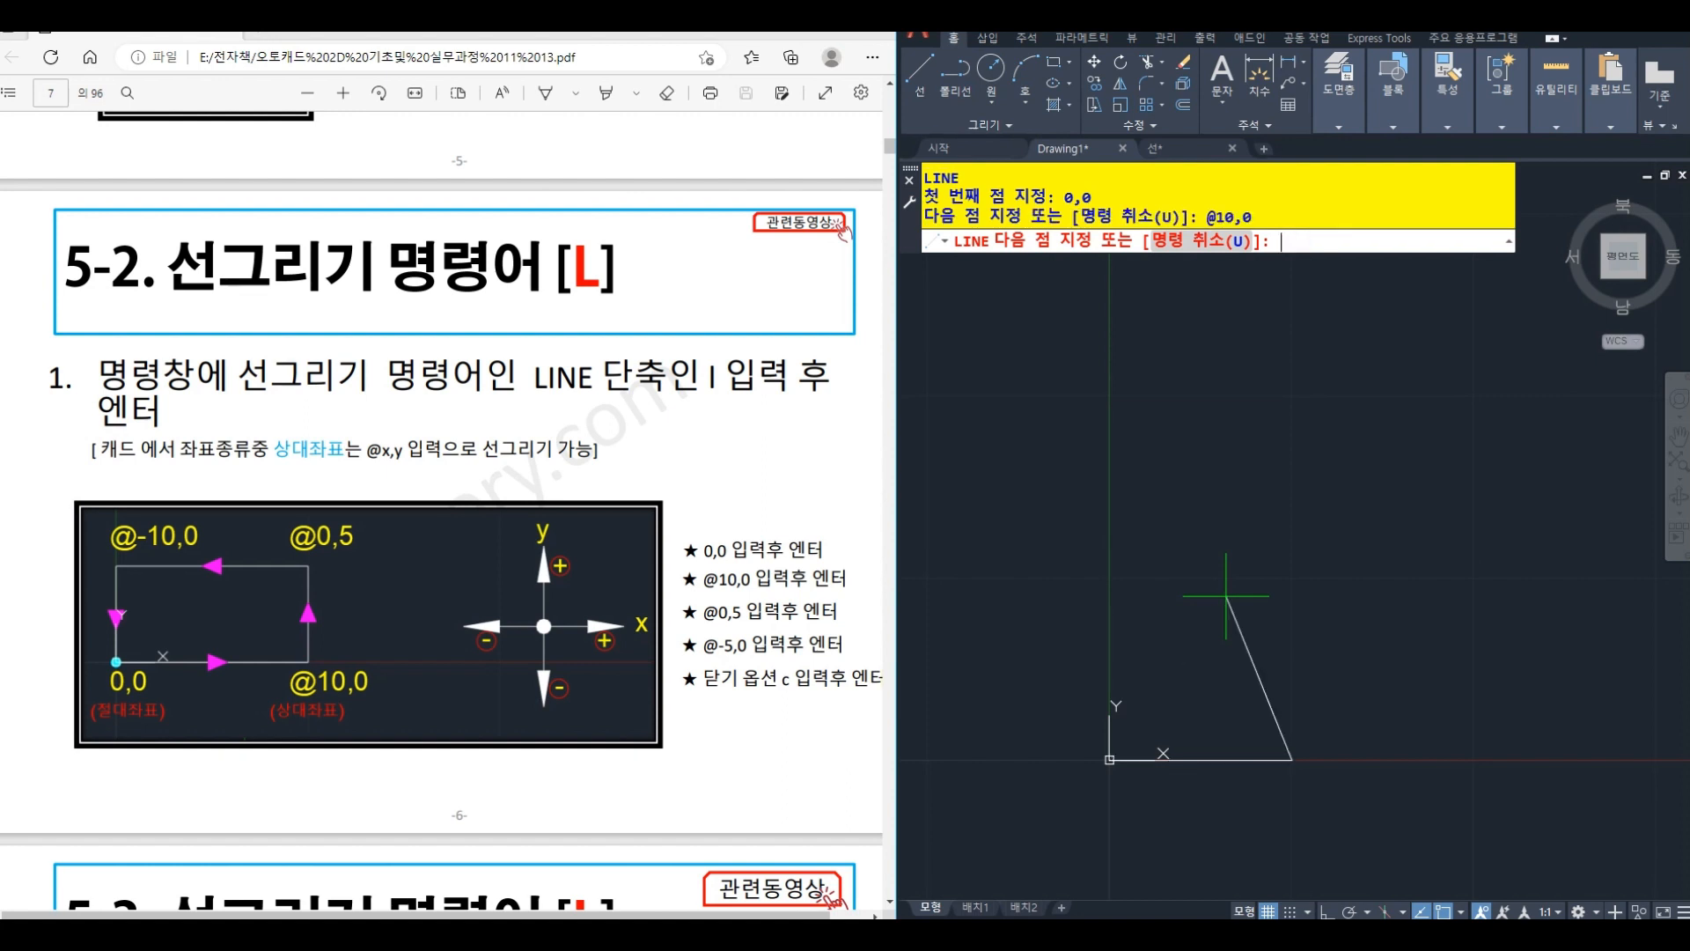
- Continue the line with the rectangle's vertical side at @0,5 and its upper side at @-10,0
type("@0,5")
key("Return")
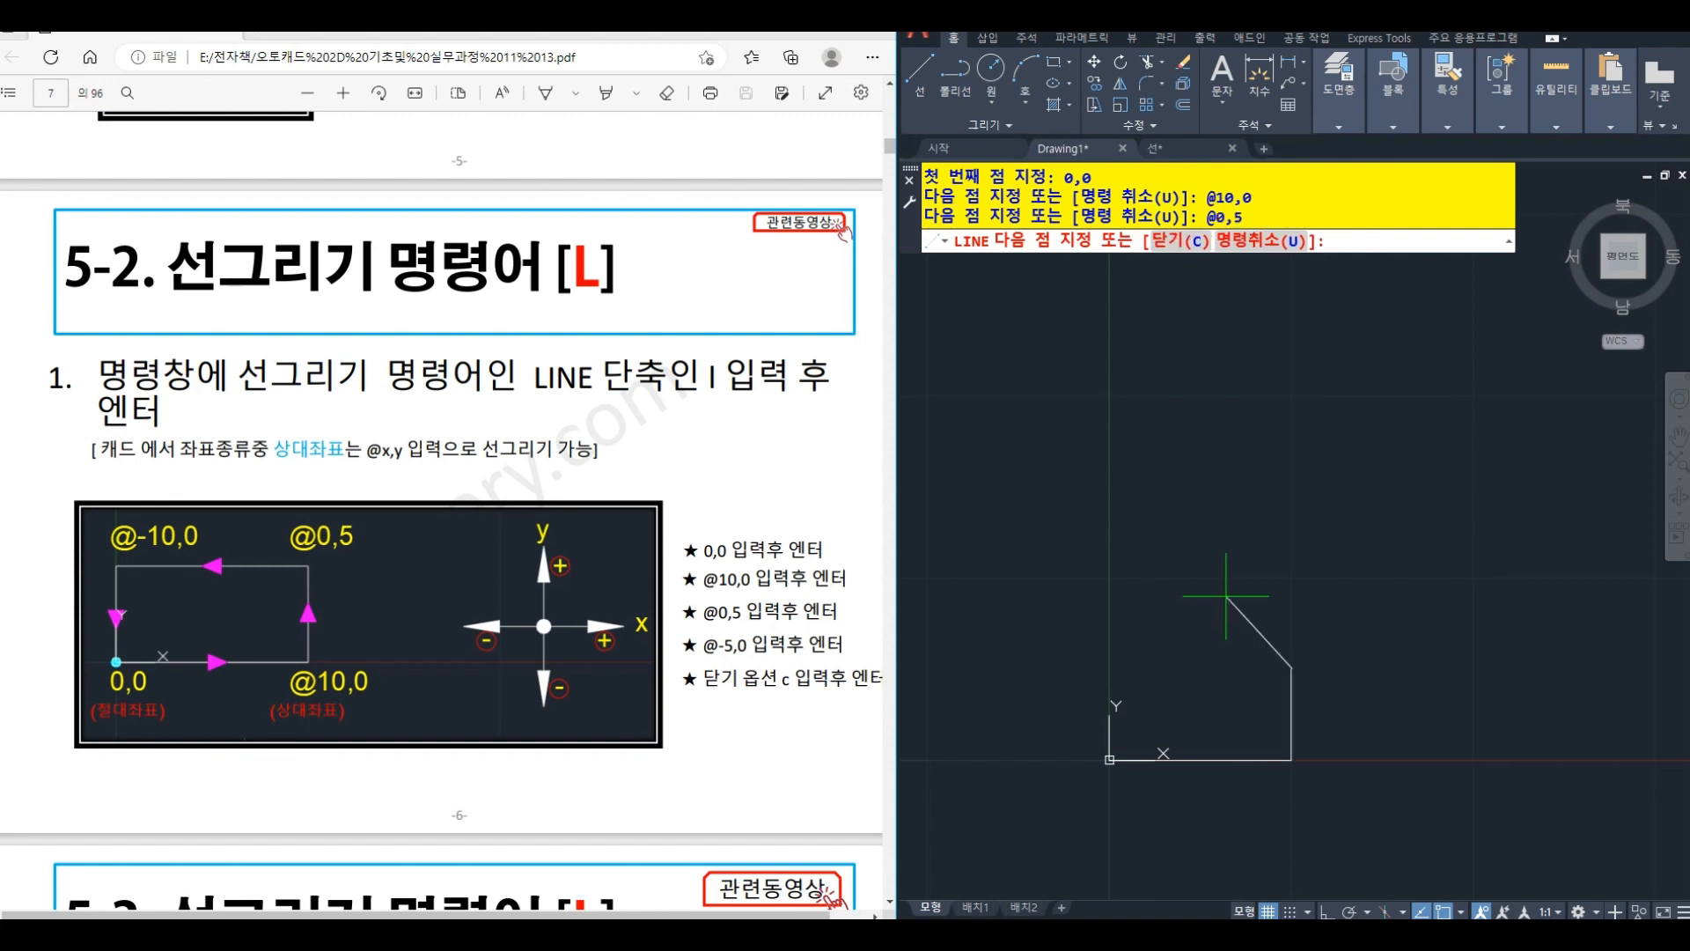
type("@-10,0")
key("Return")
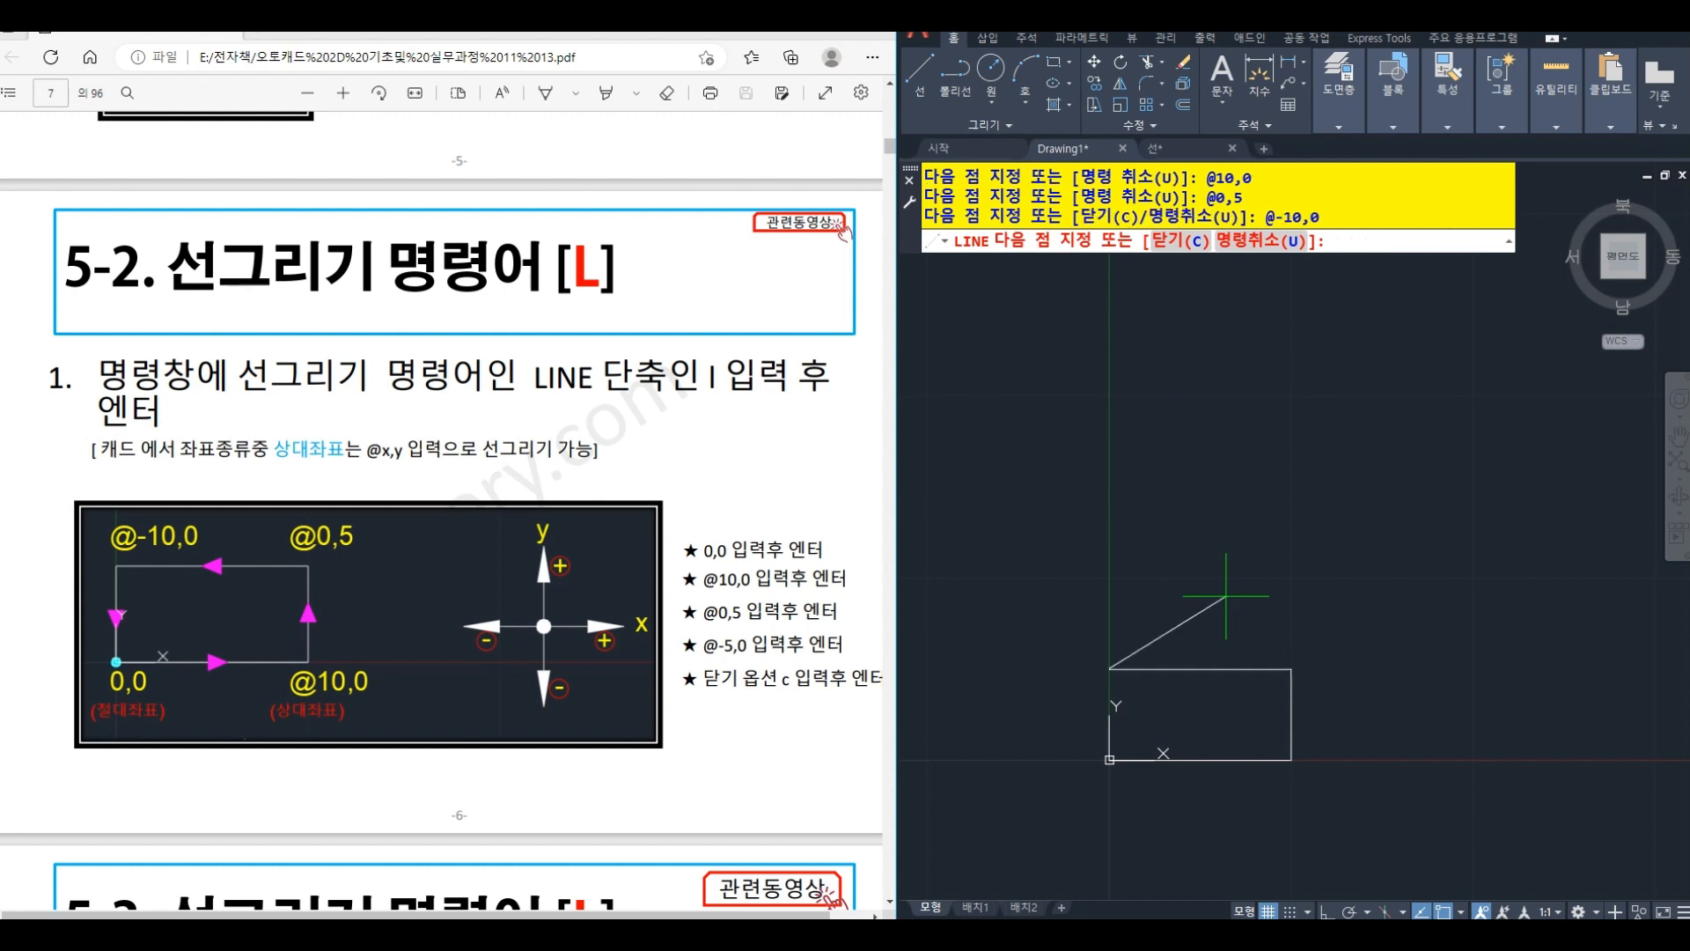
- Close the rectangle drawn with relative coordinates back to its start point
type("c")
key("Return")
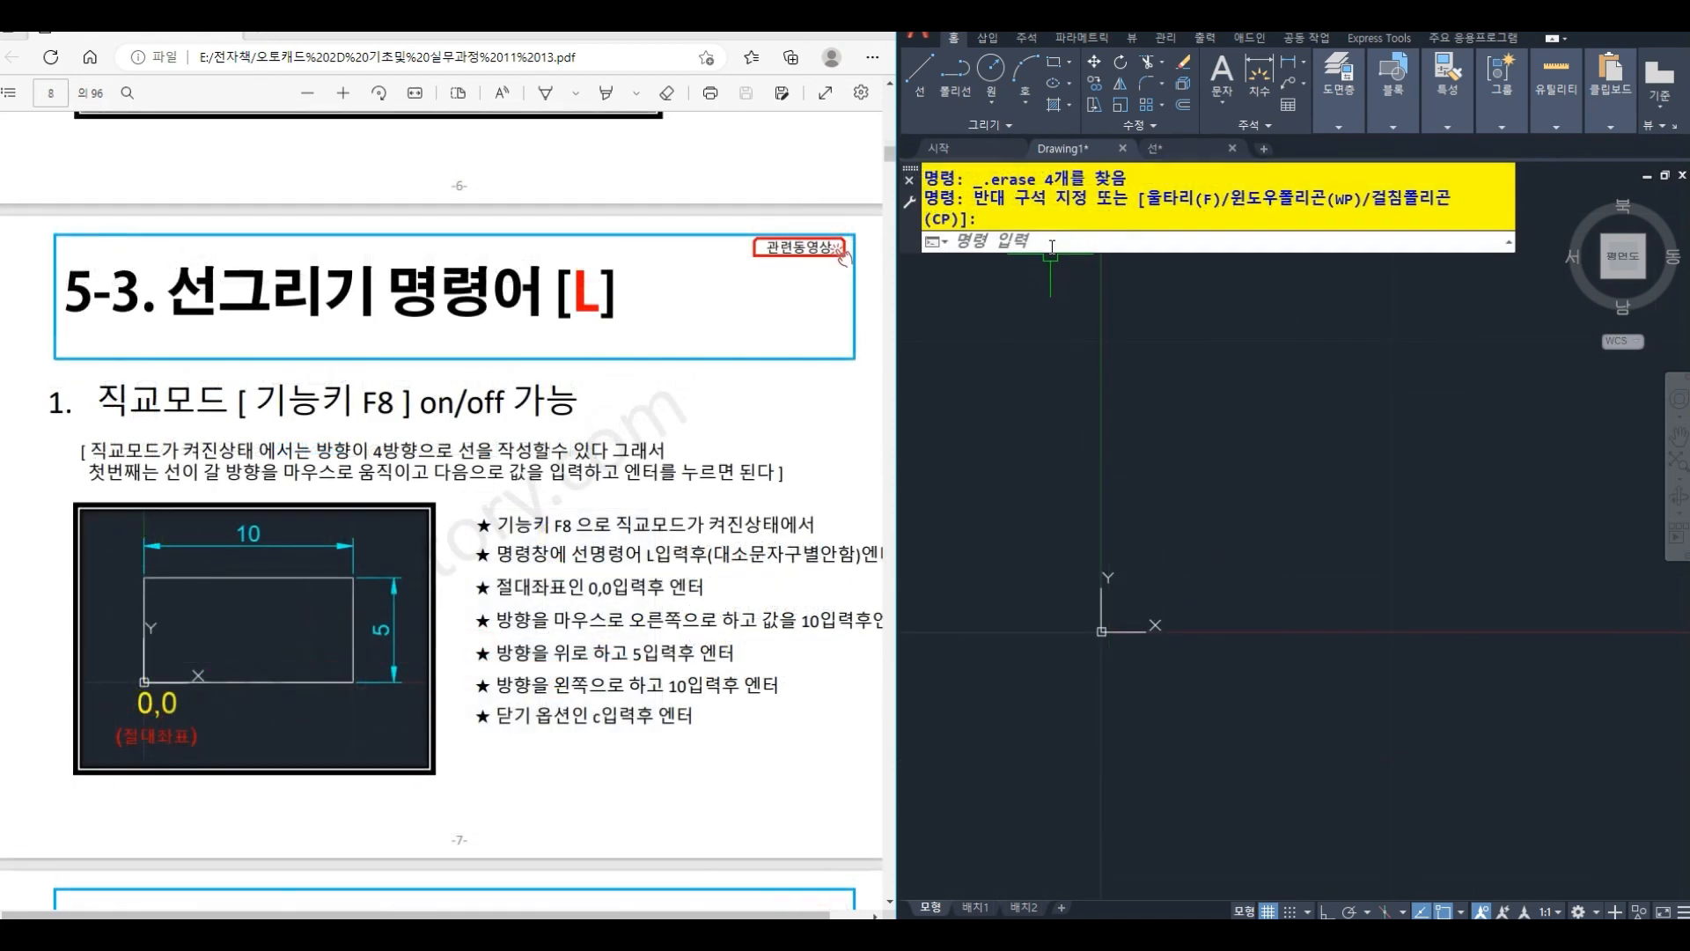
- Start a new line at 0,0, turn on Ortho mode and draw the rectangle's base 10 units to the right
left_click(1052, 246)
type("L")
key("Return")
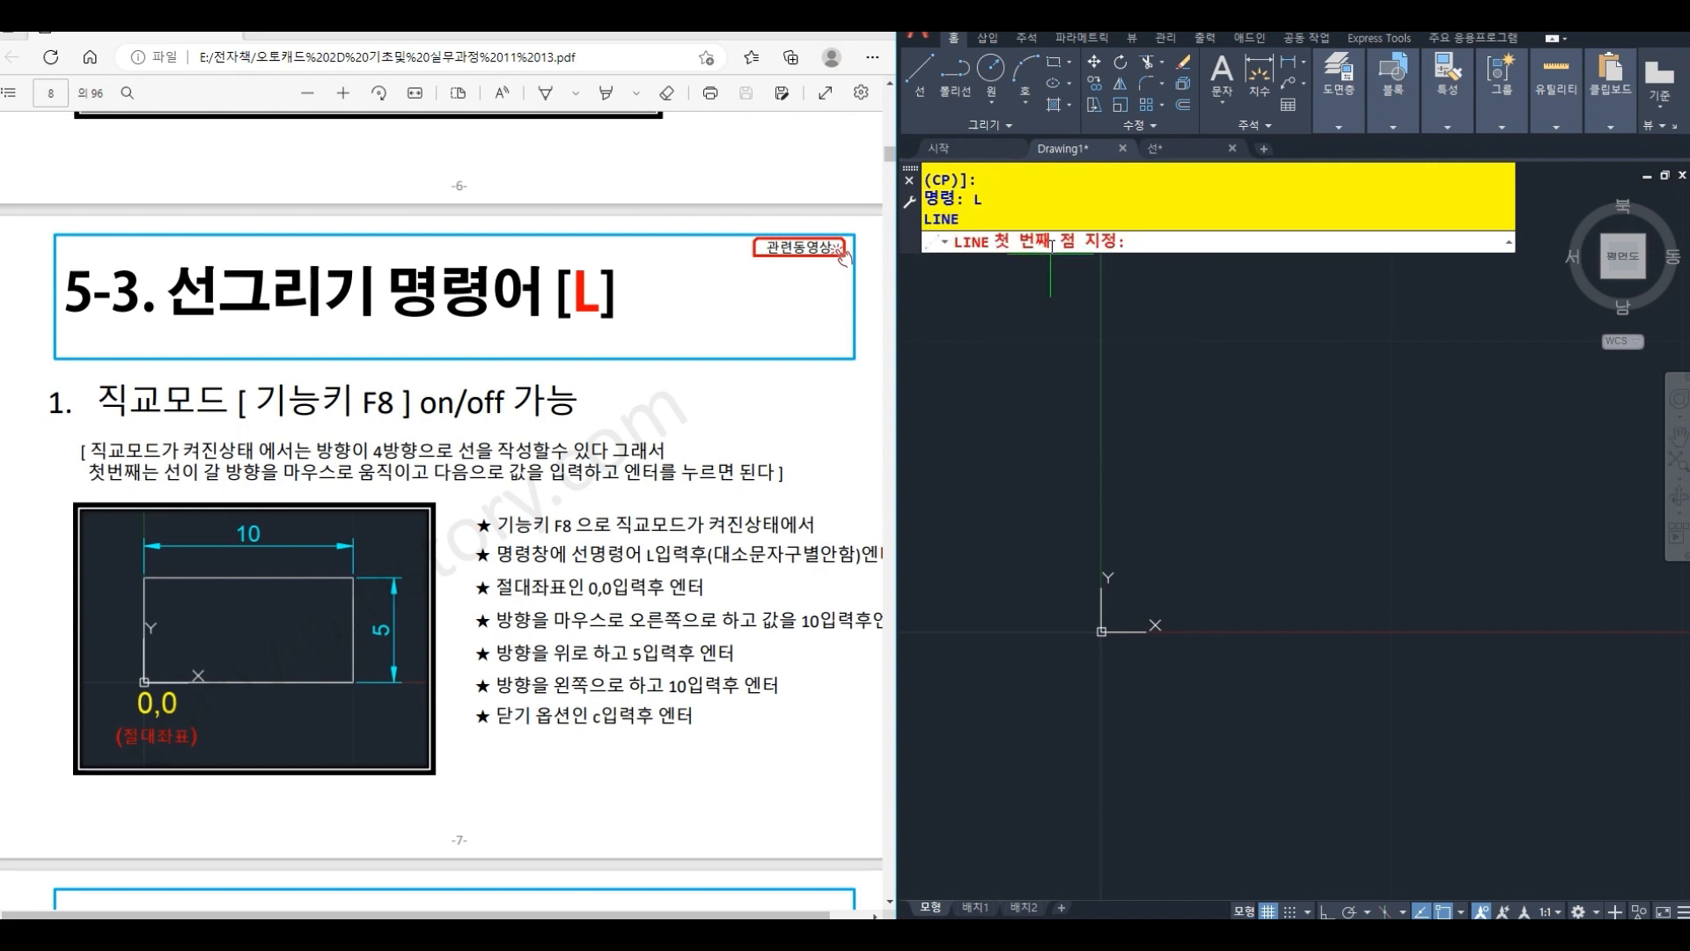
type("0,0")
key("Return")
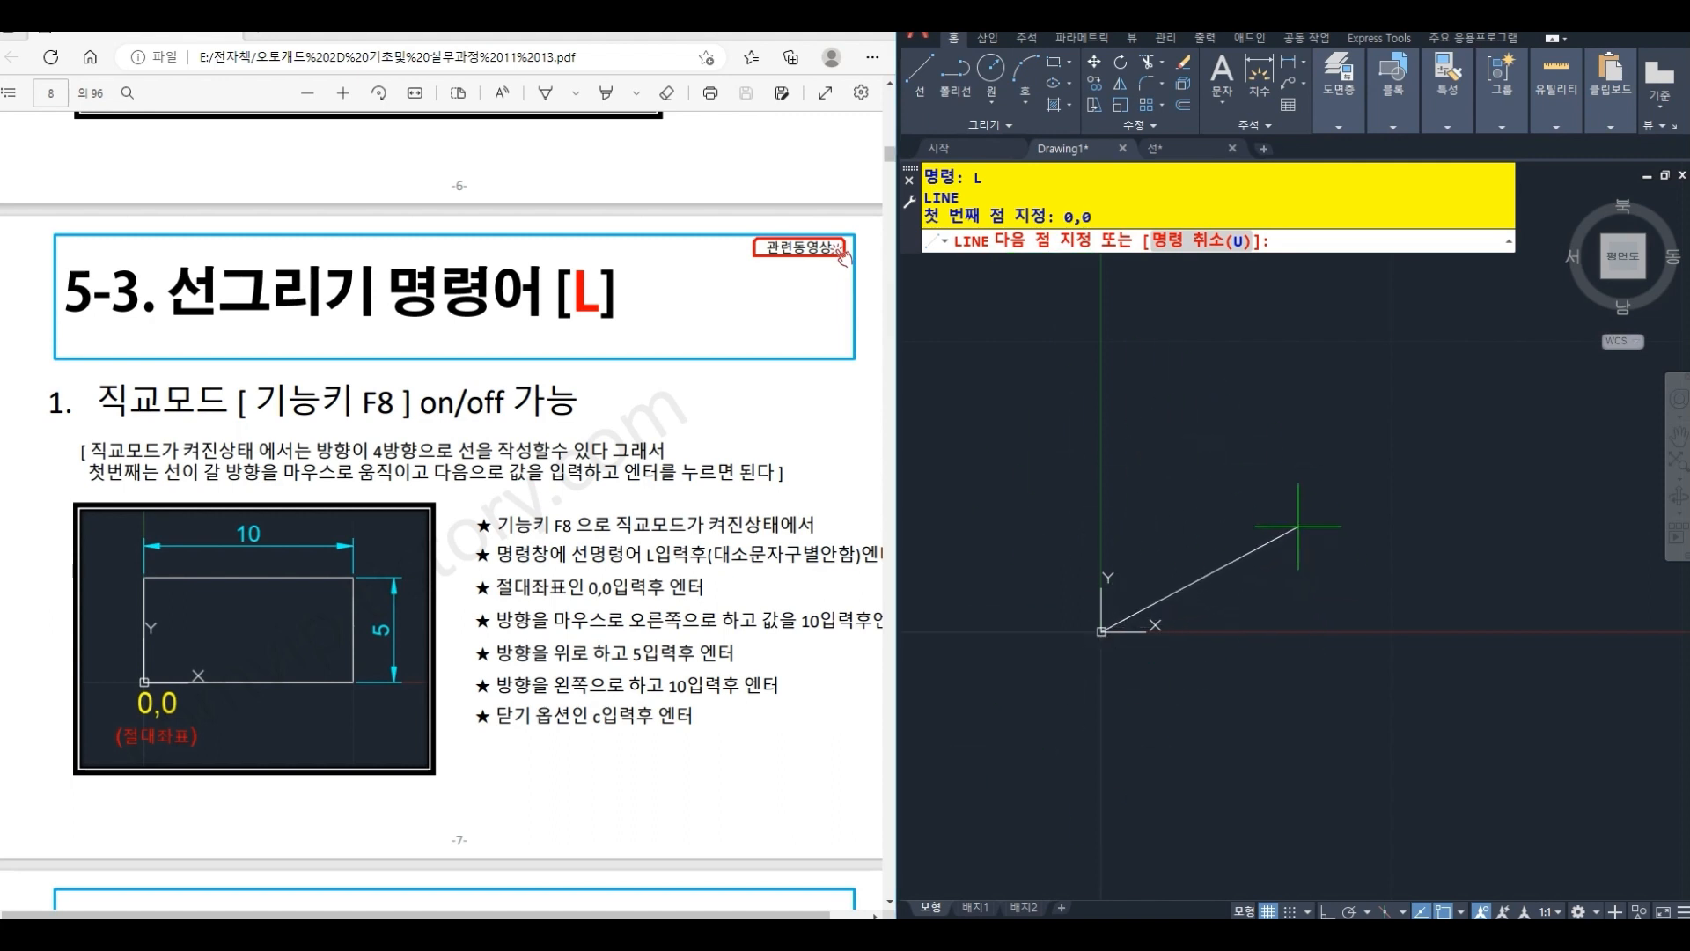
key("F8")
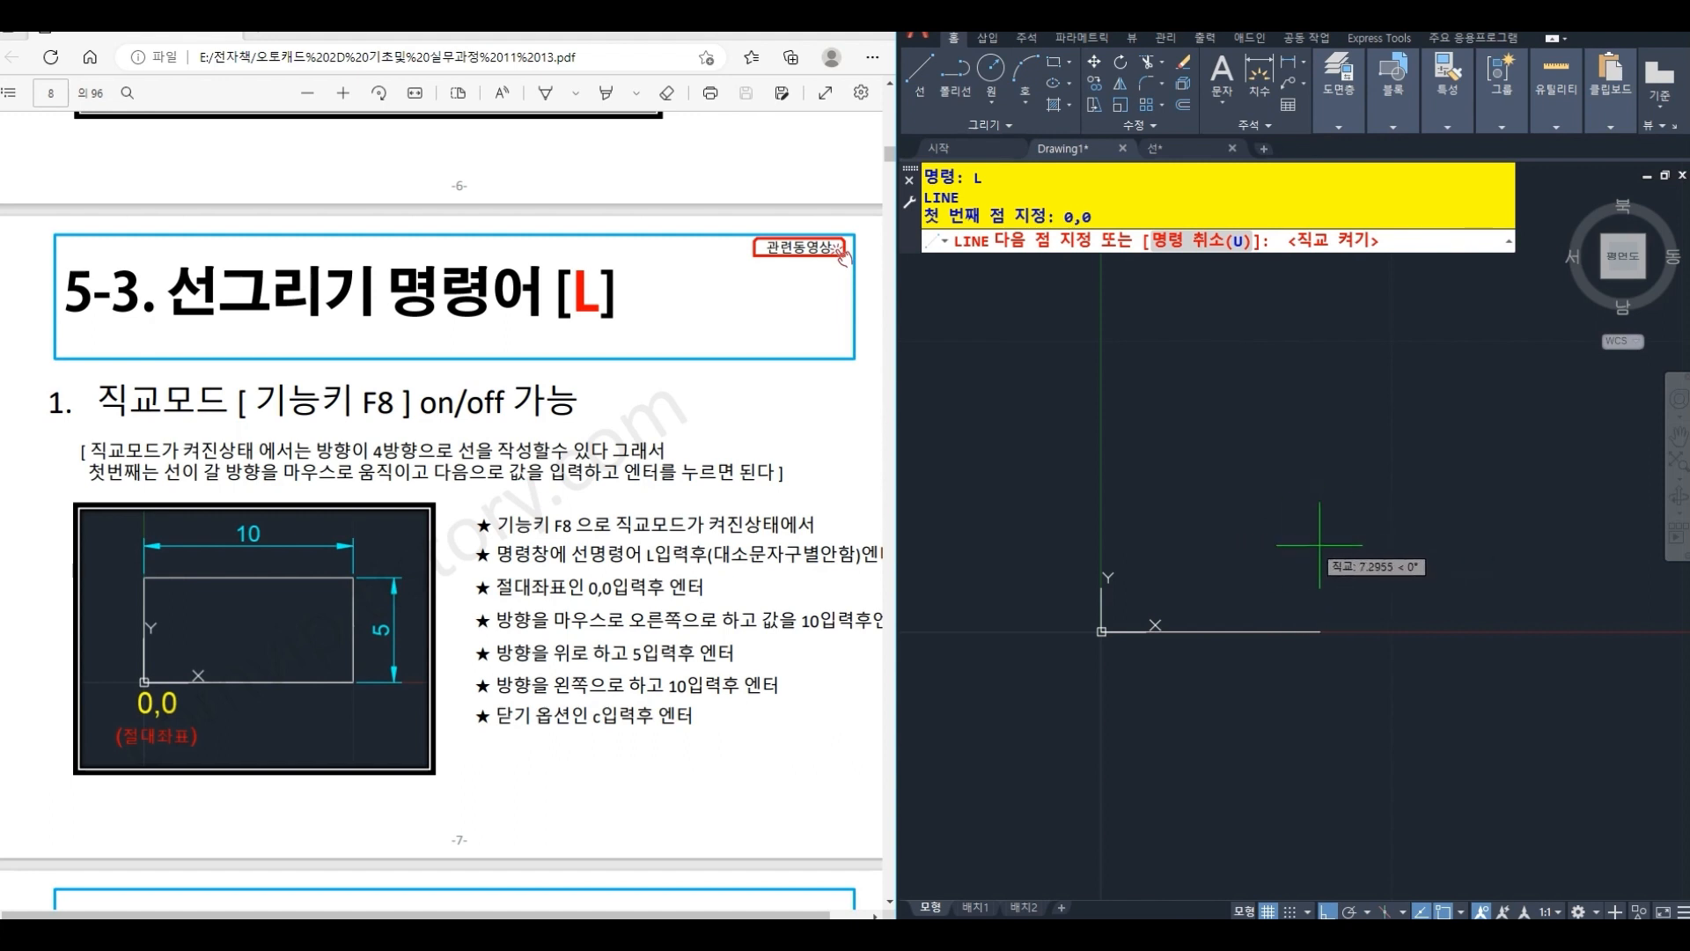
type("10")
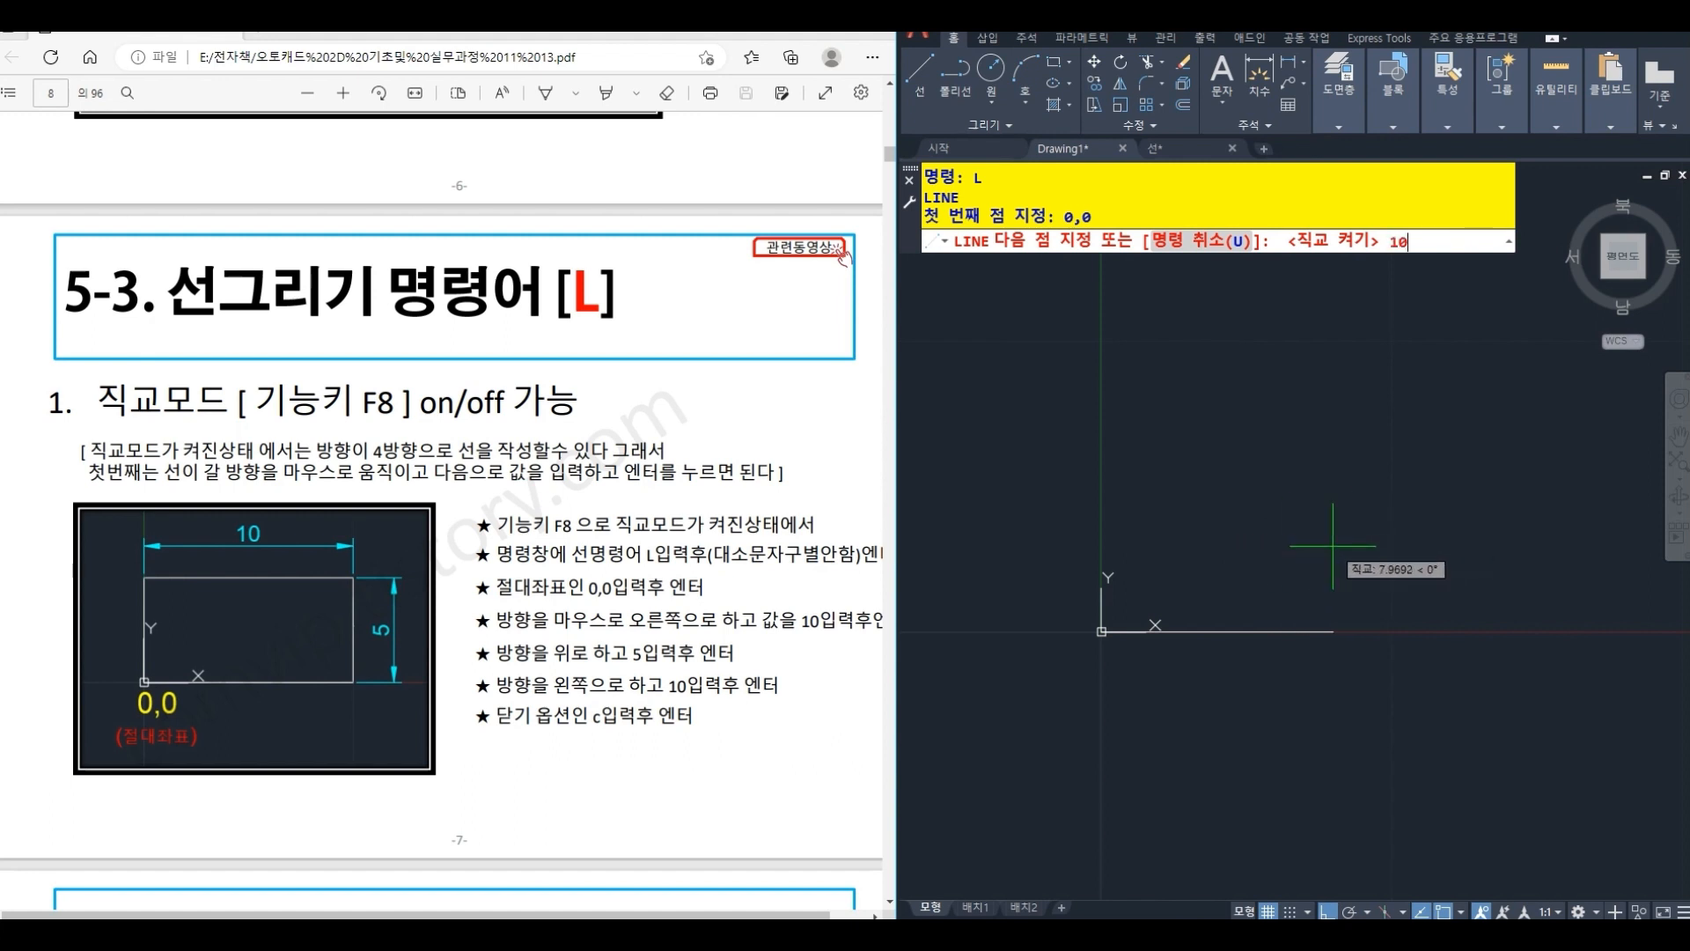
key("Return")
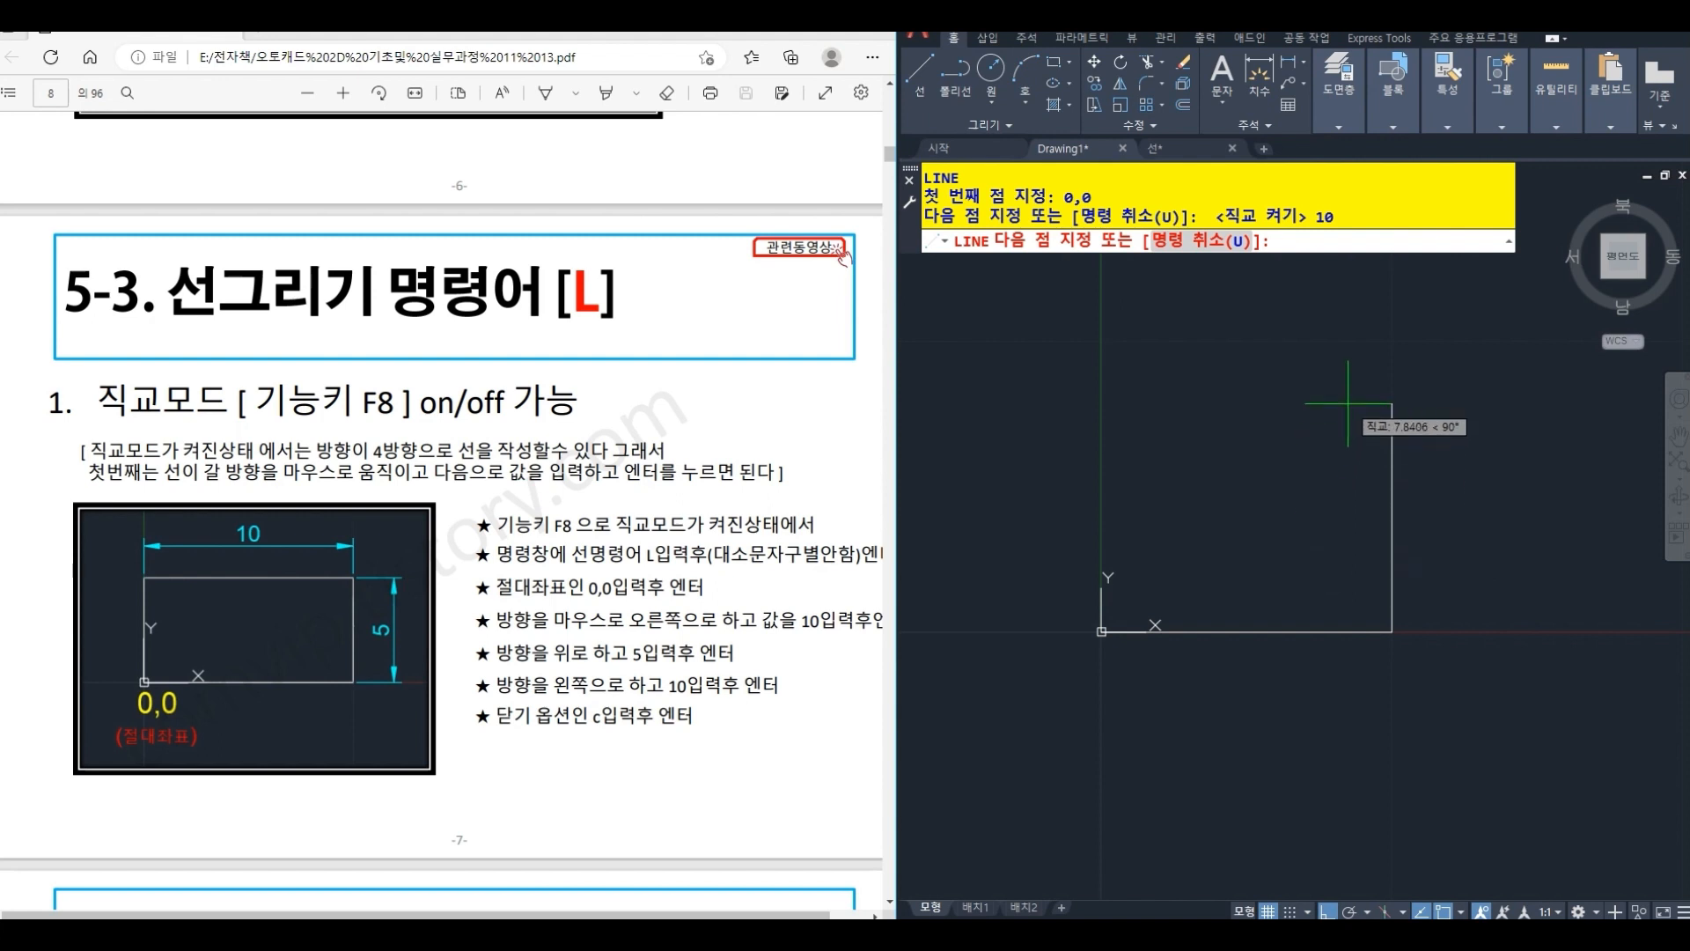
- Continue the rectangle 5 units up and 10 units to the left, and close it to the start point
type("5")
key("Return")
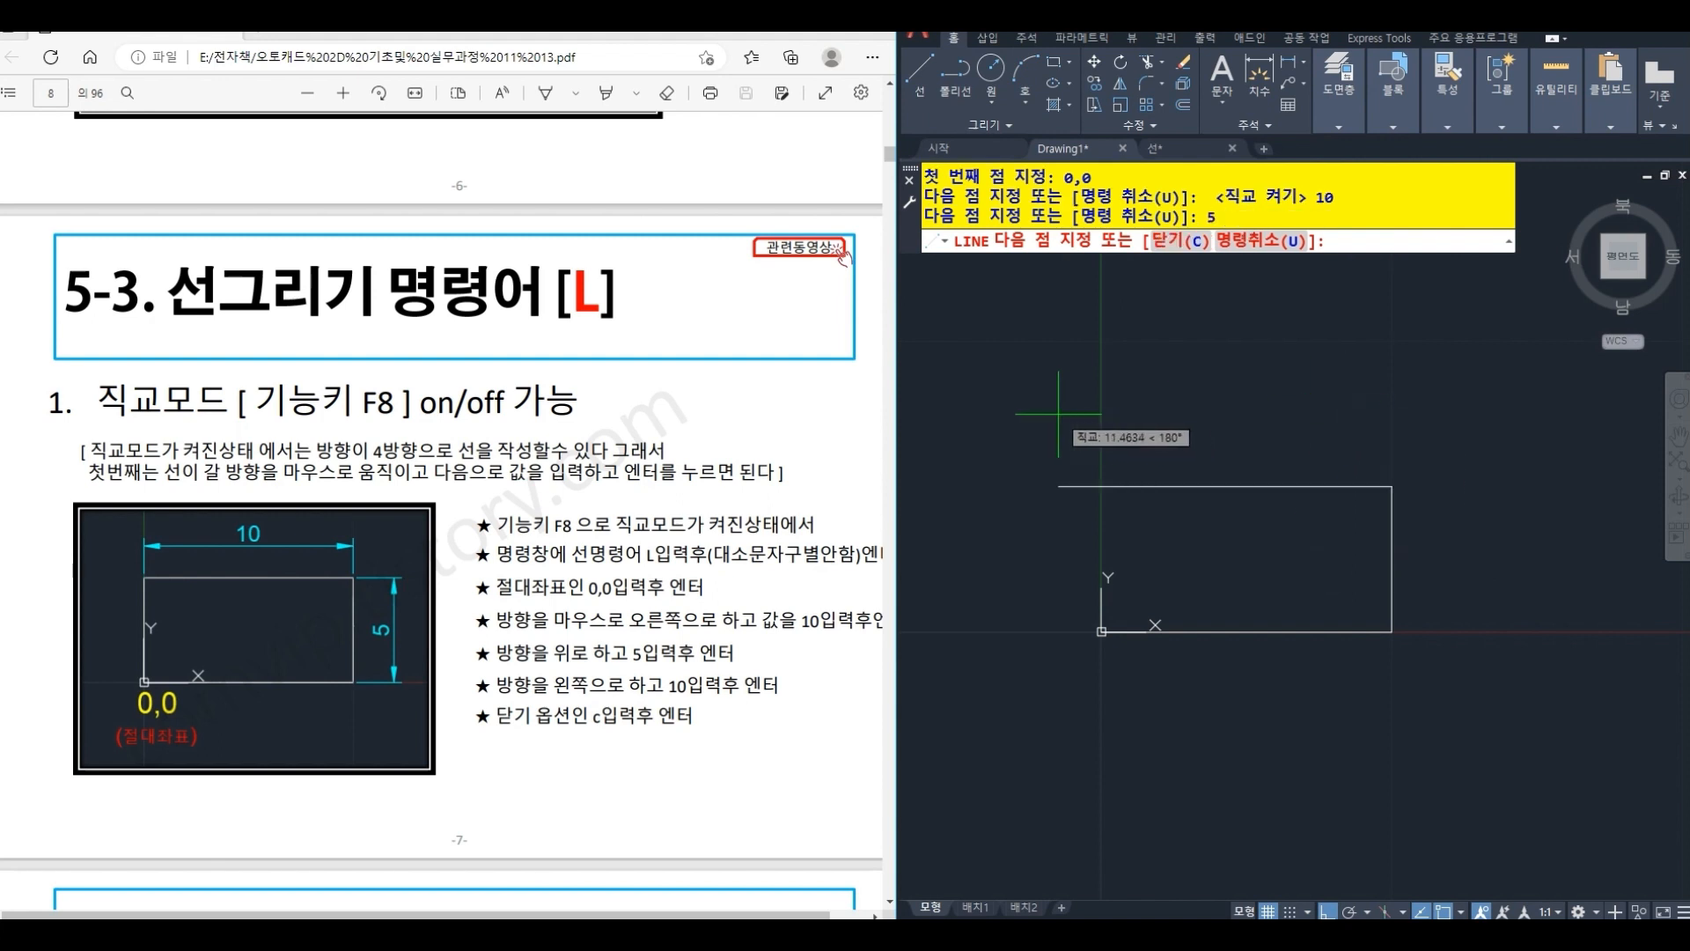
type("10")
key("Return")
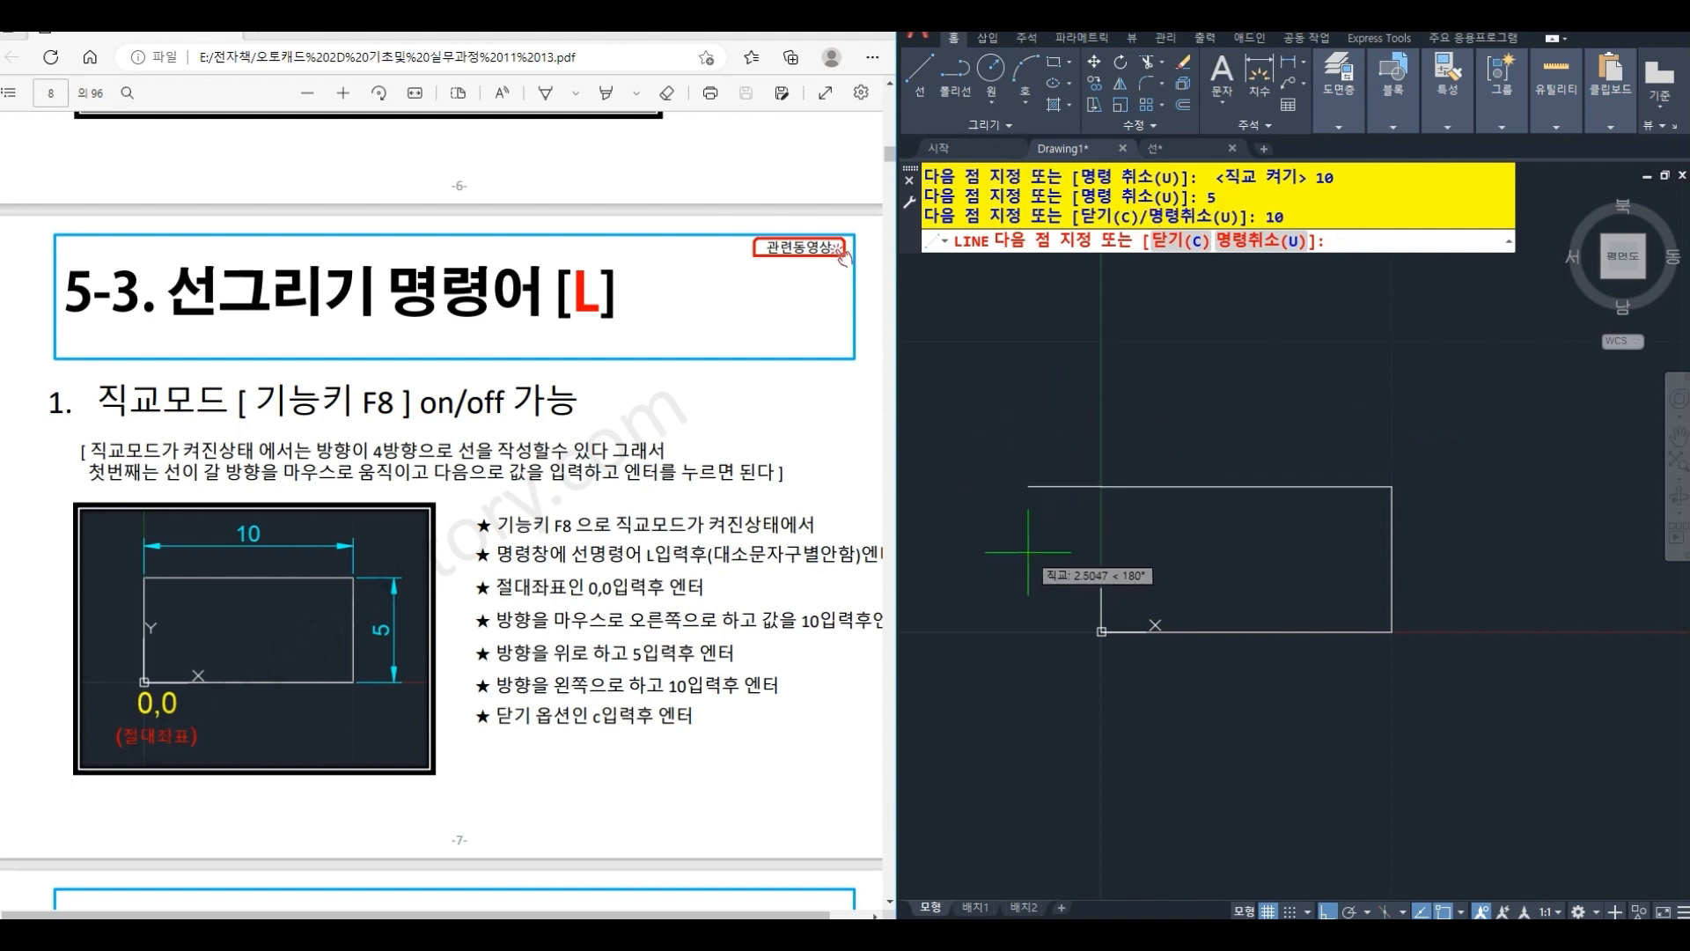
type("c")
key("Return")
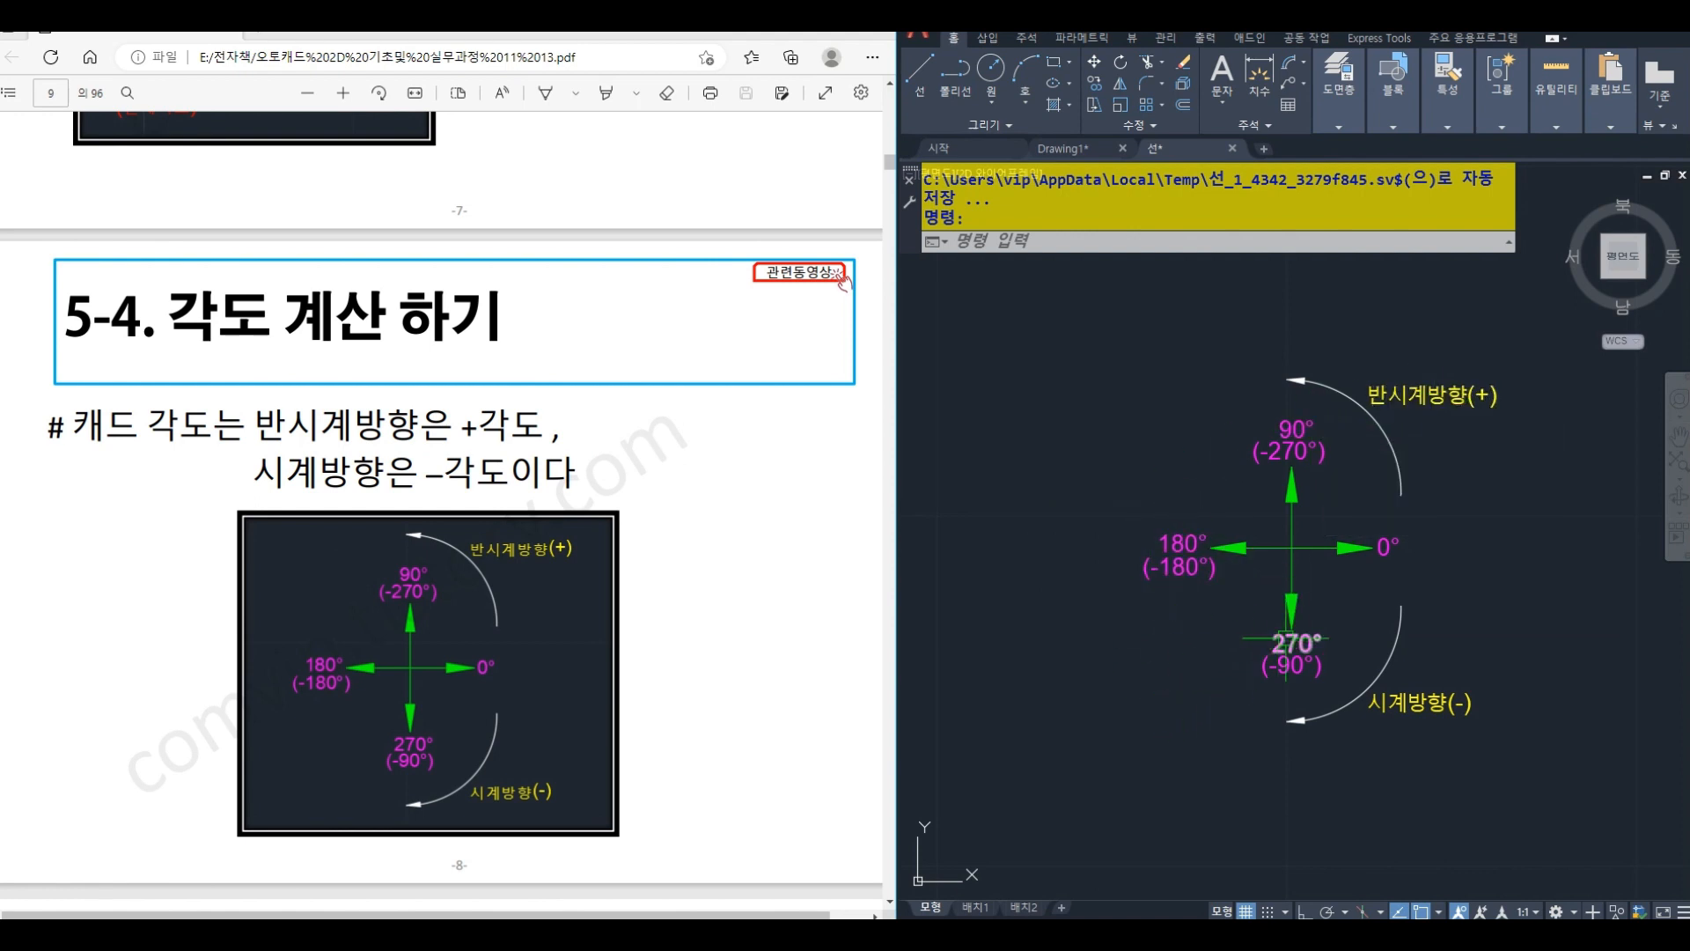
- Examine the angle diagram's degree labels and its clockwise and counterclockwise directions
mouse_move(1291, 638)
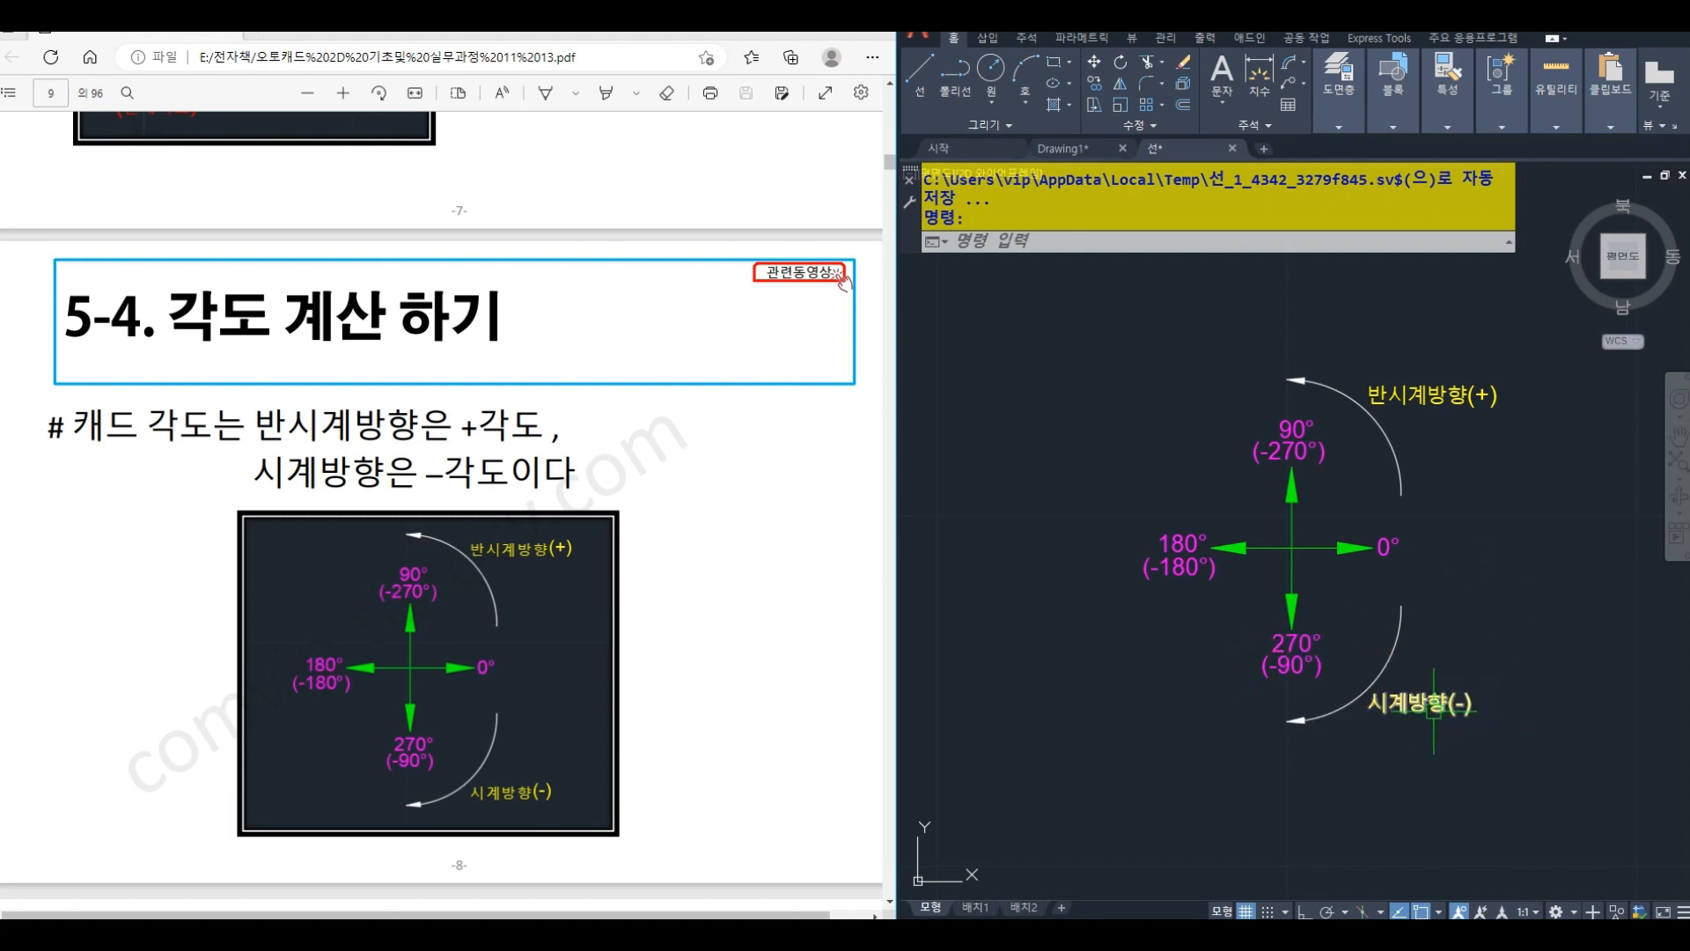
mouse_move(1434, 709)
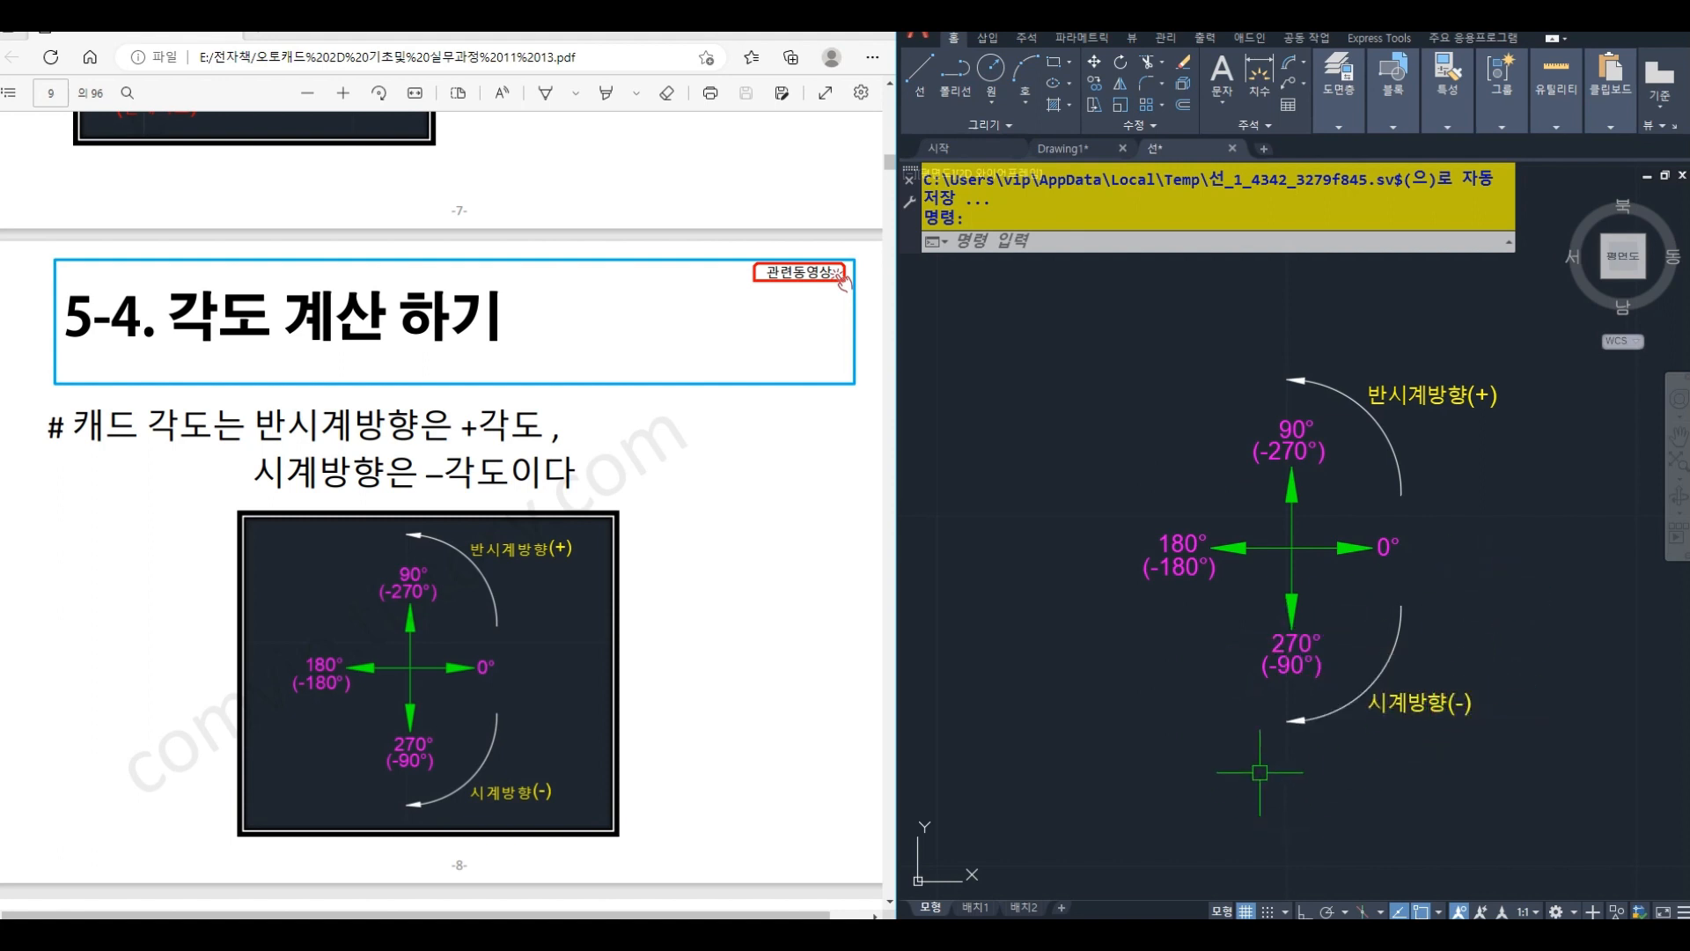
mouse_move(1272, 675)
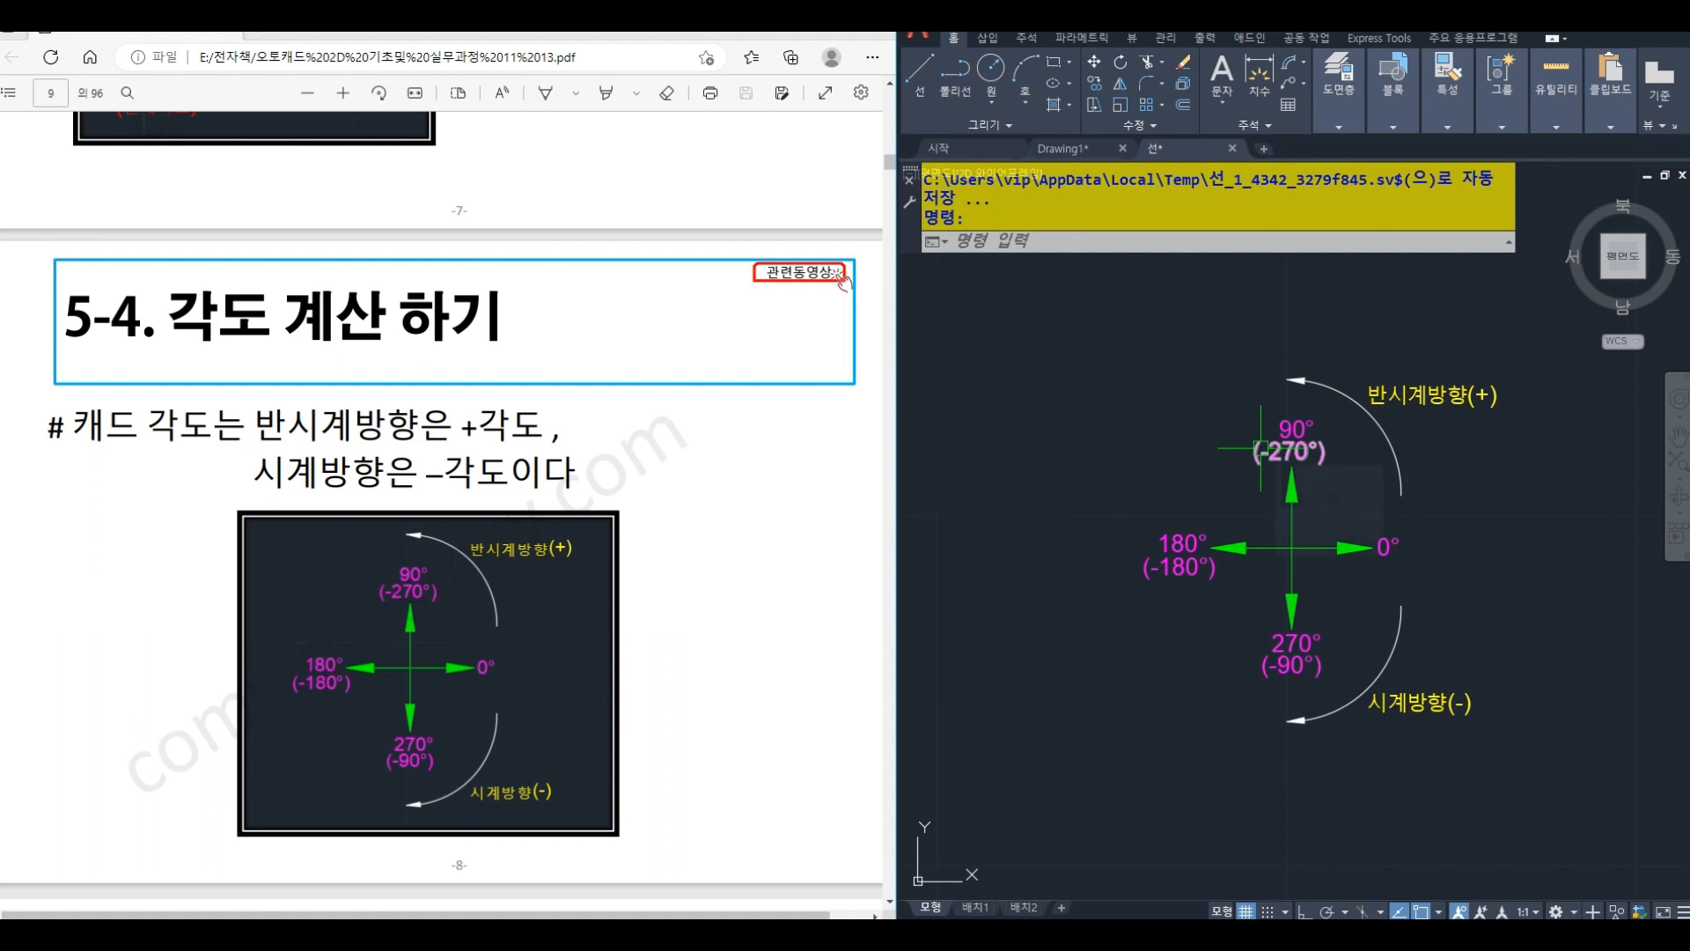
mouse_move(1260, 448)
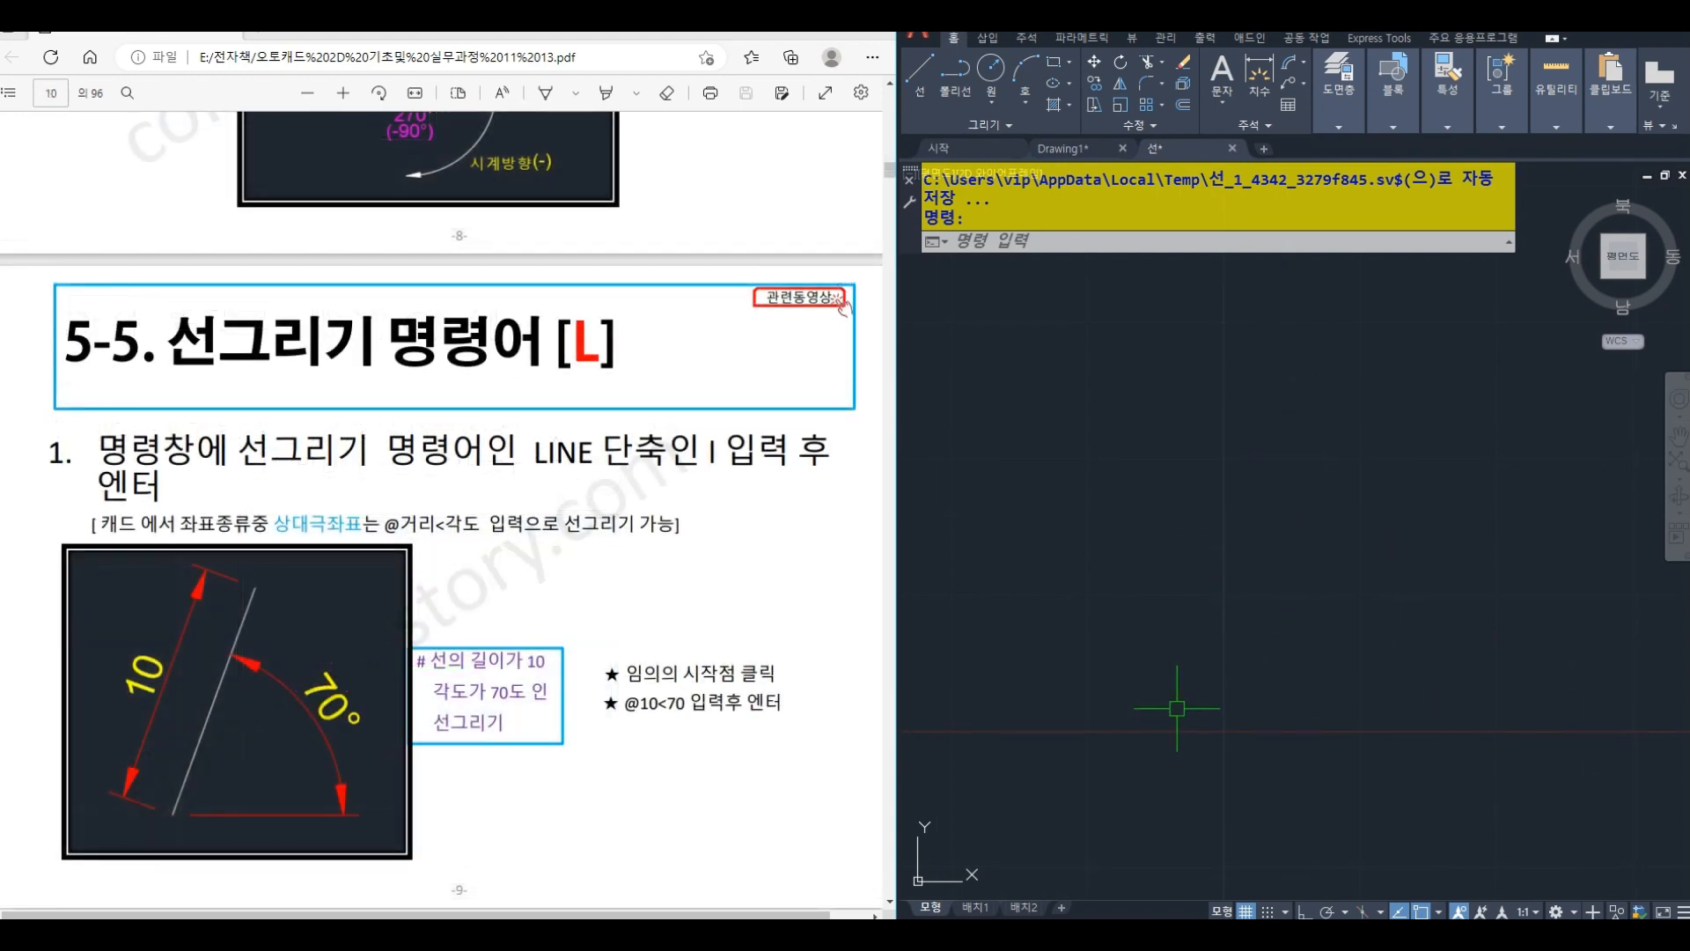
type("l")
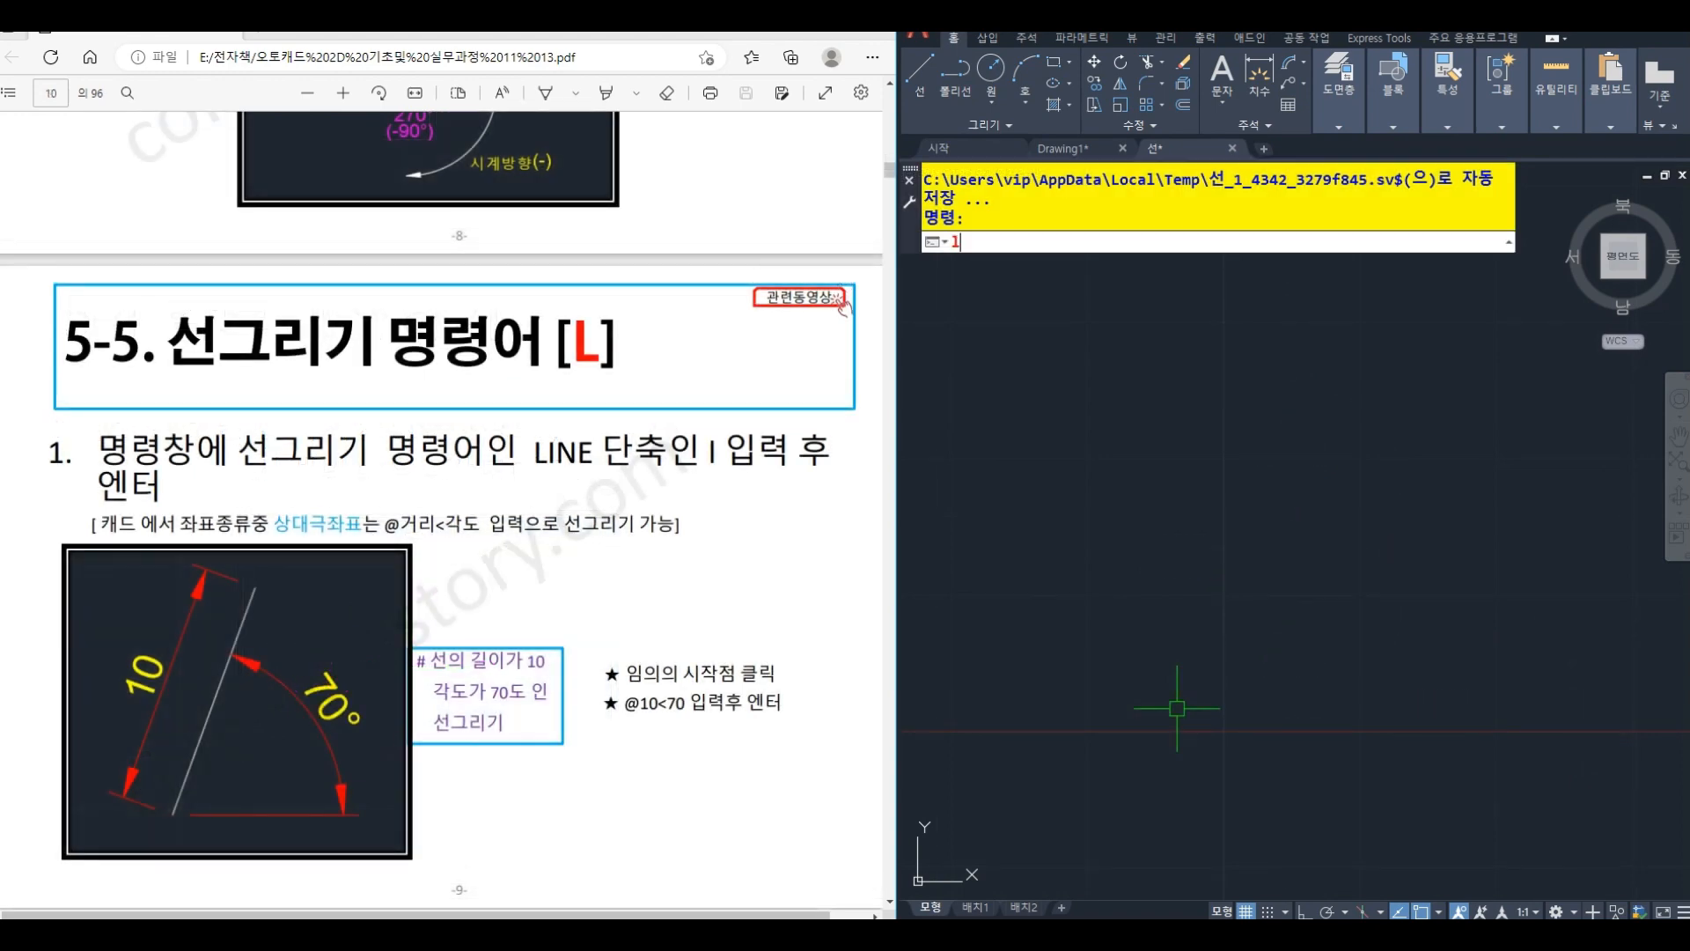
key("Return")
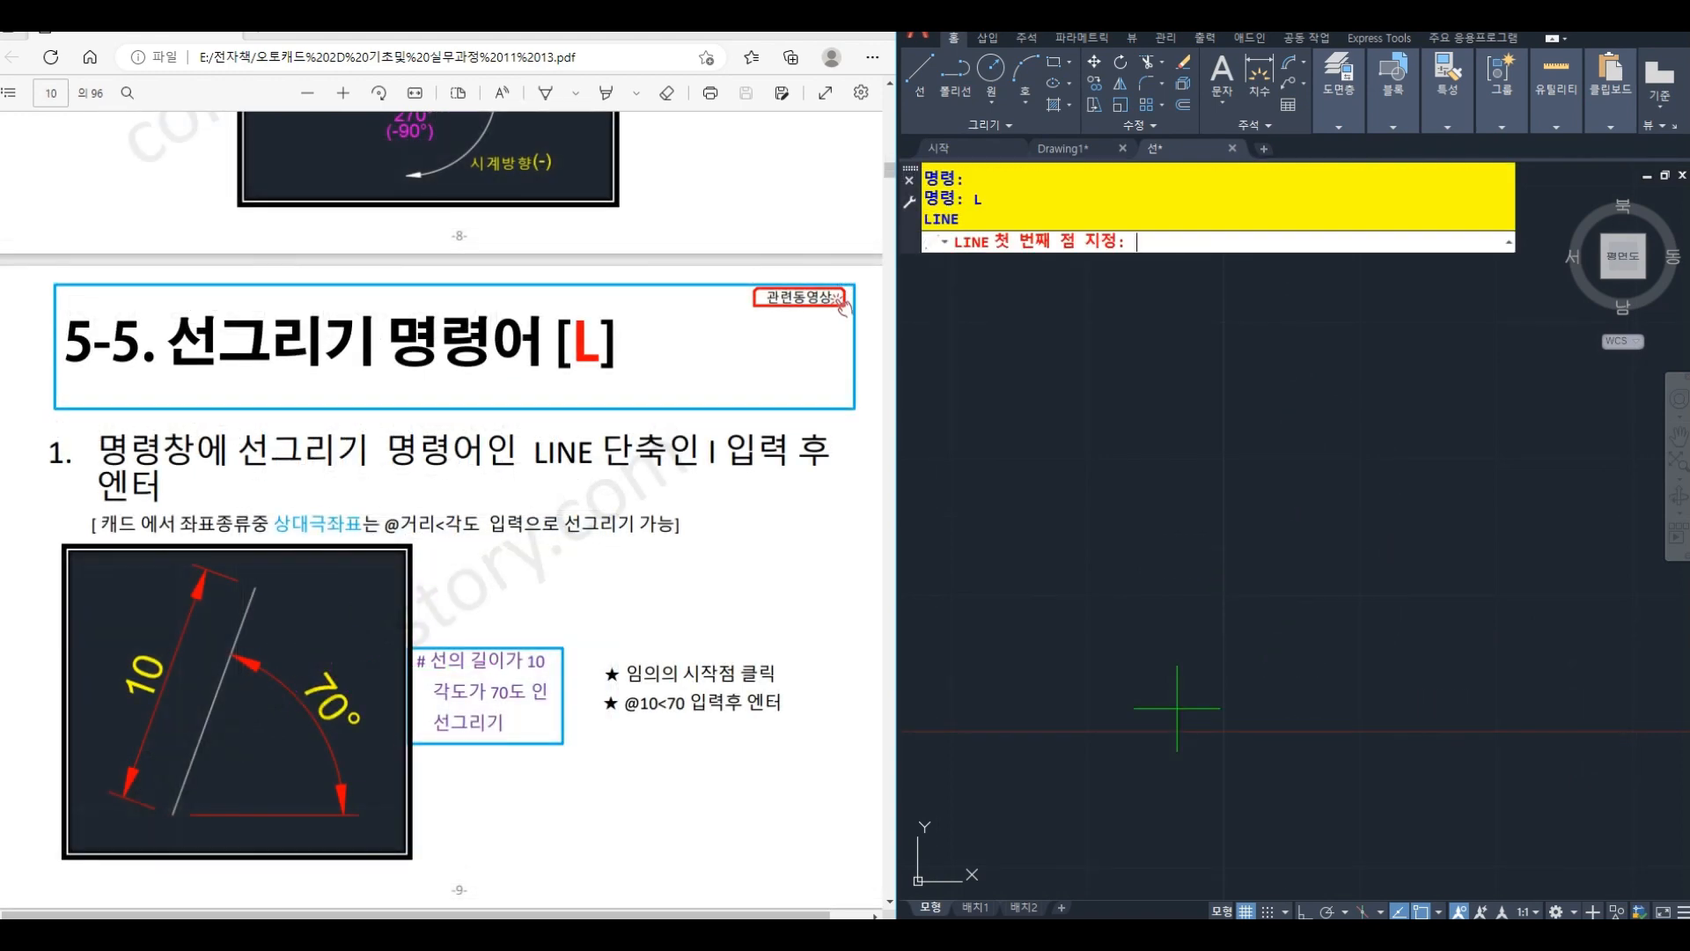
left_click(1081, 686)
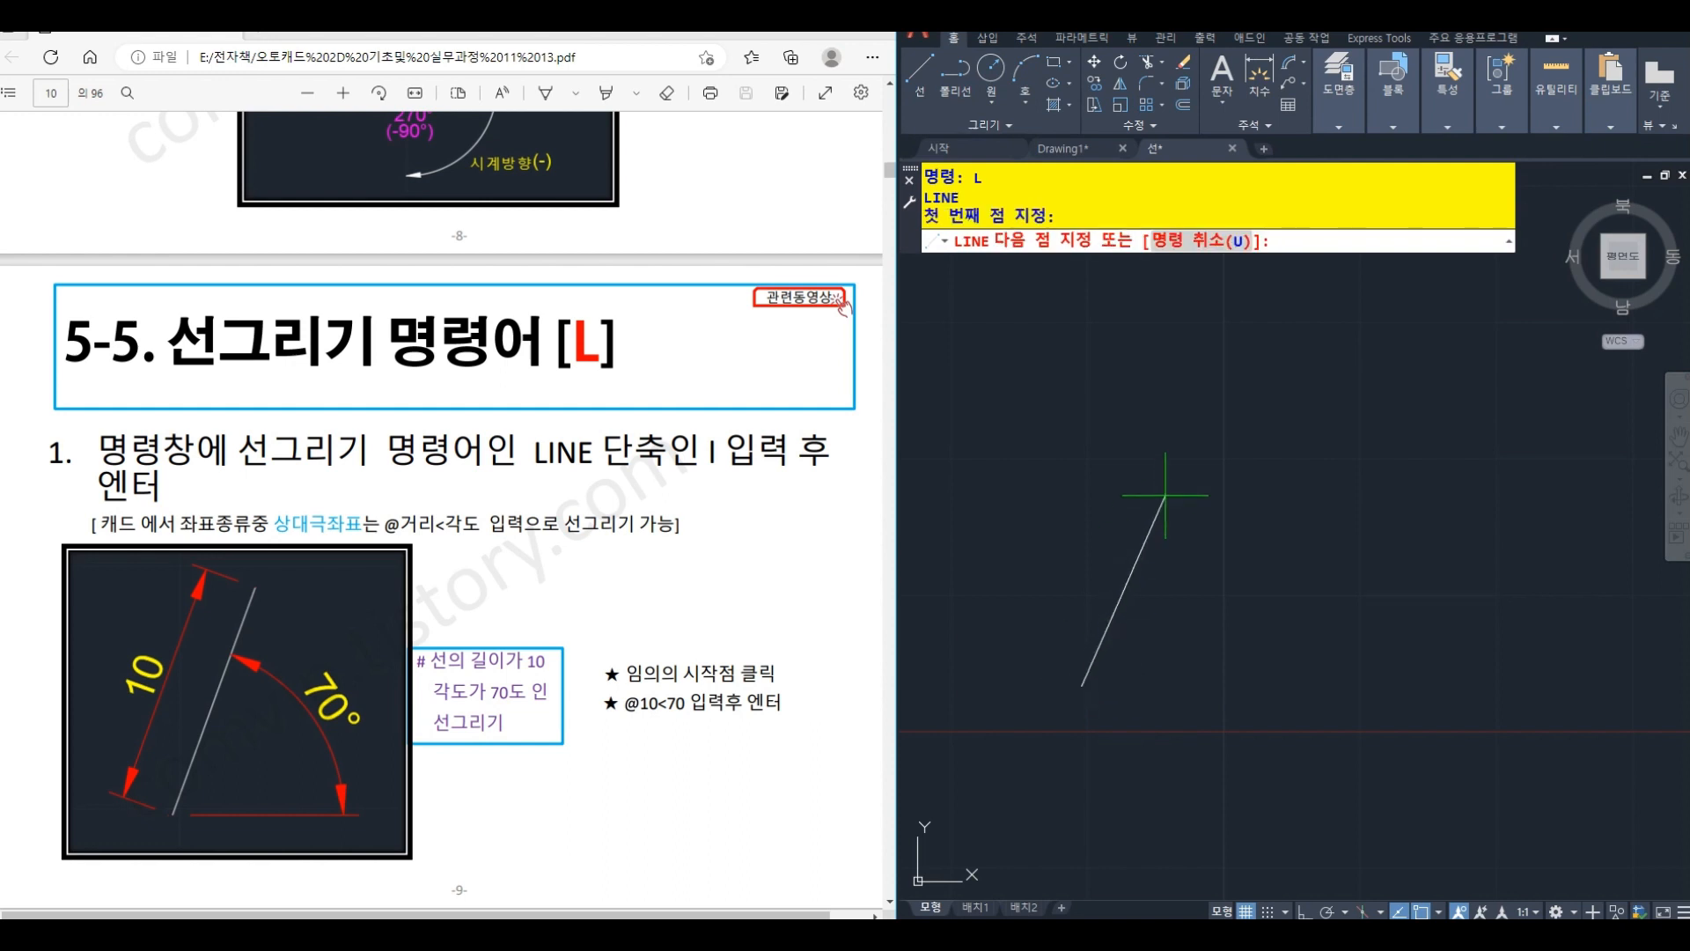
type("@10<70")
key("Return")
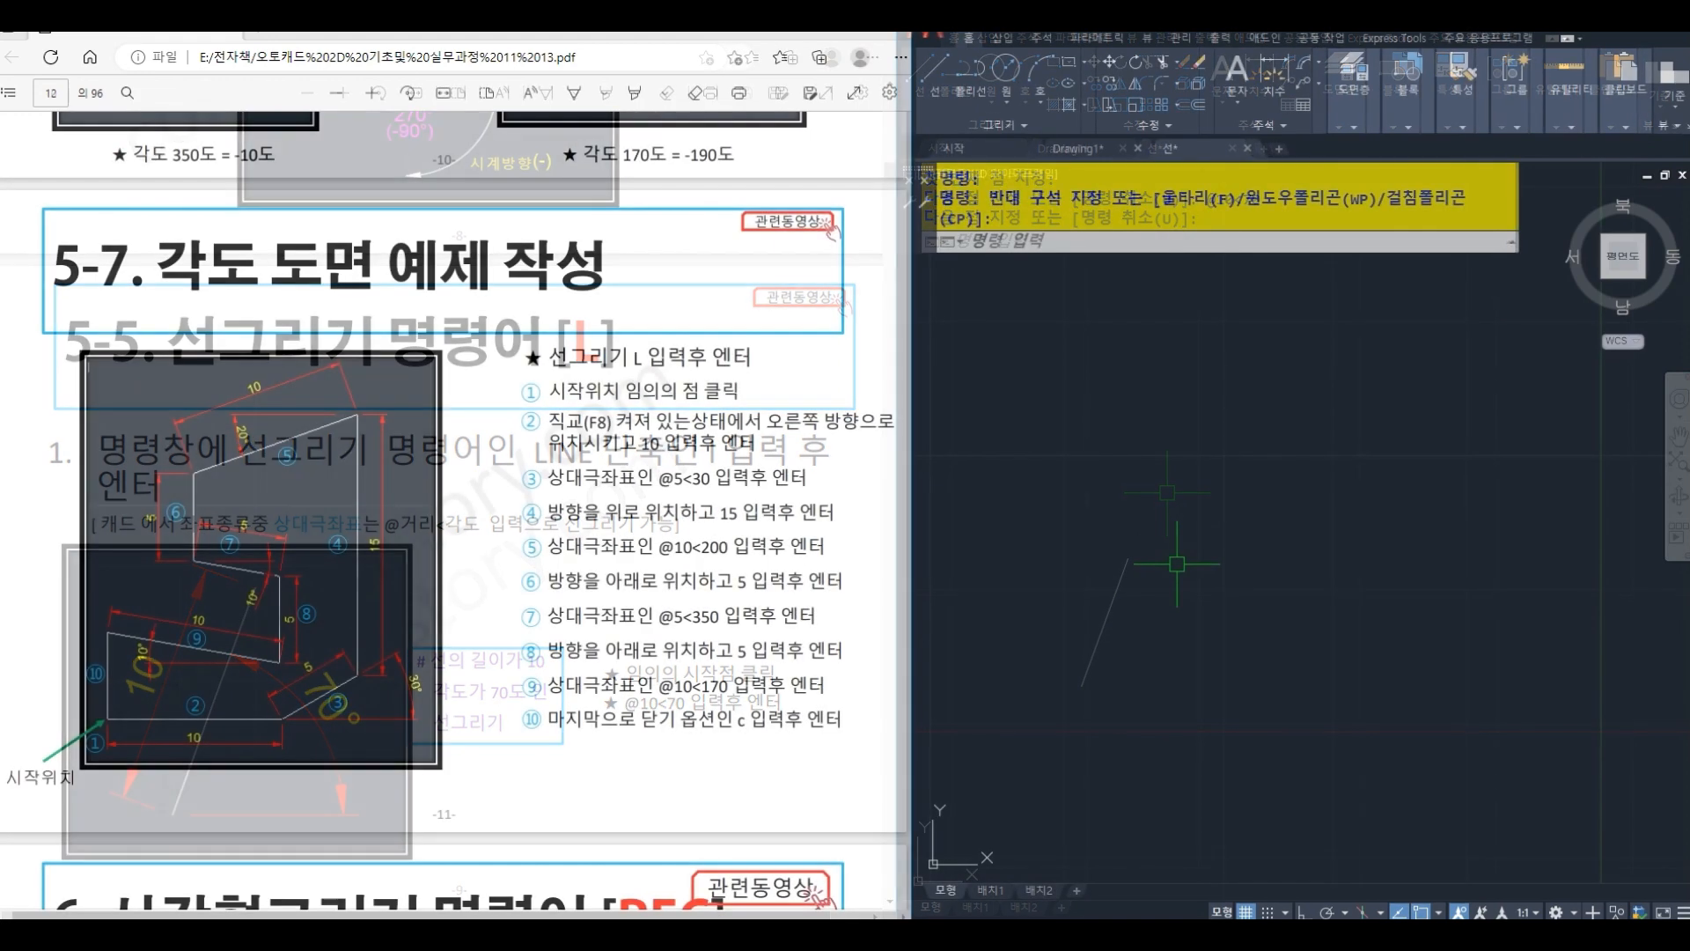
- Start the angle exercise outline at a free point with Ortho mode on and draw its base 10 units to the right
type("L")
key("Return")
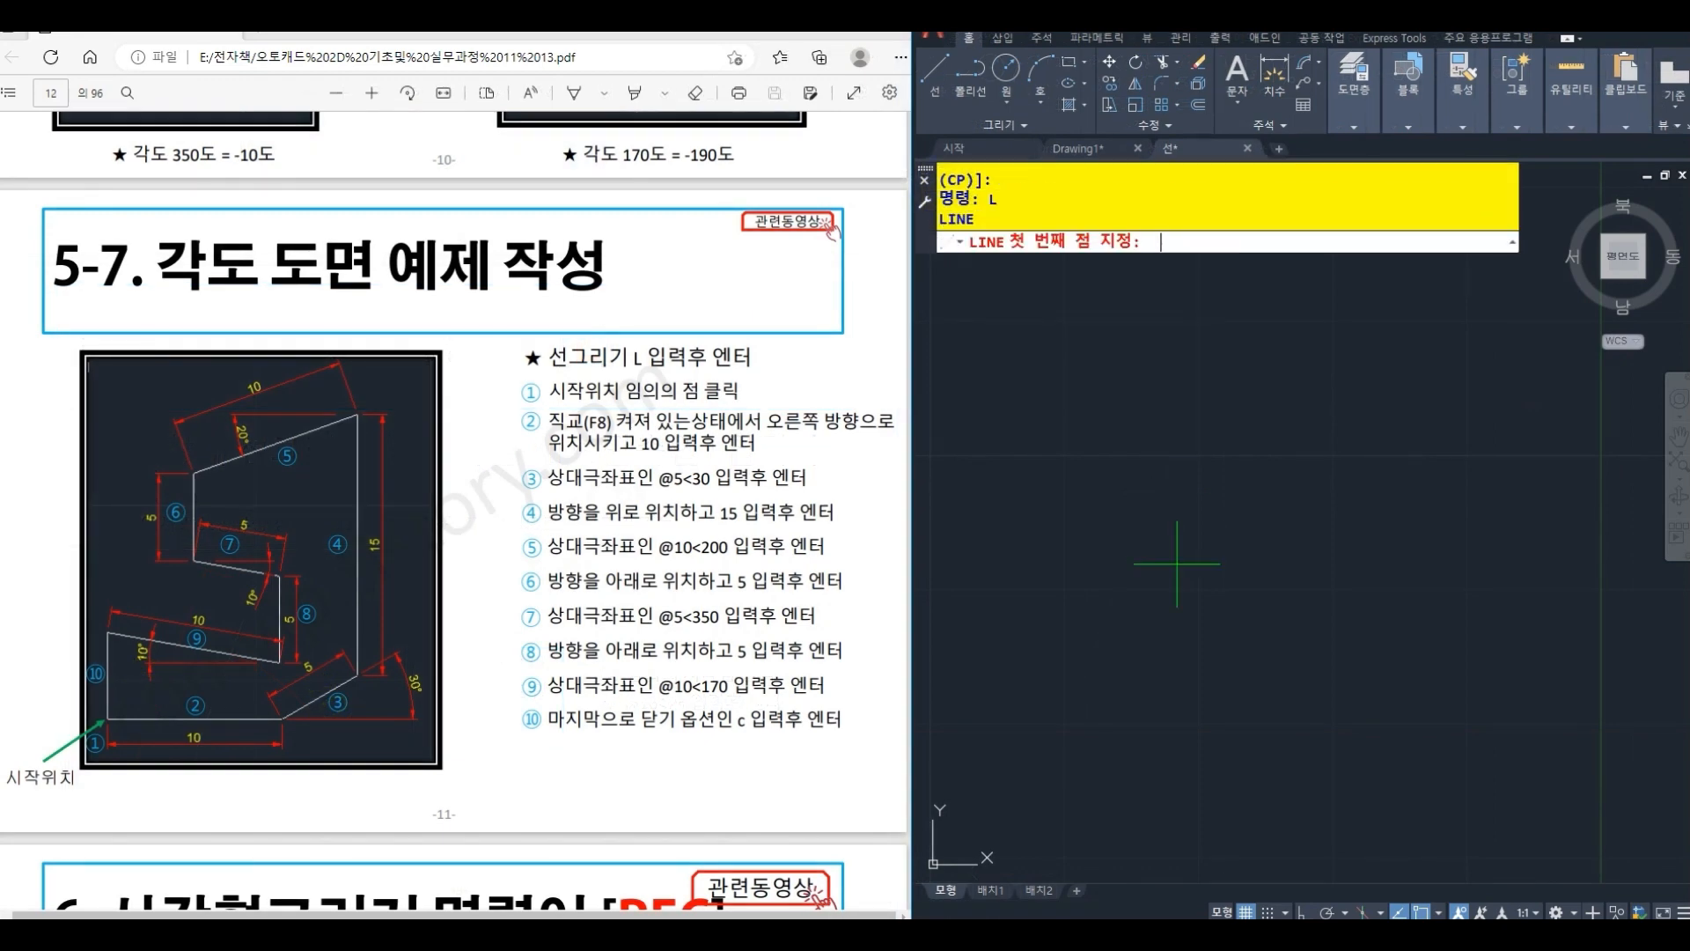
left_click(1072, 671)
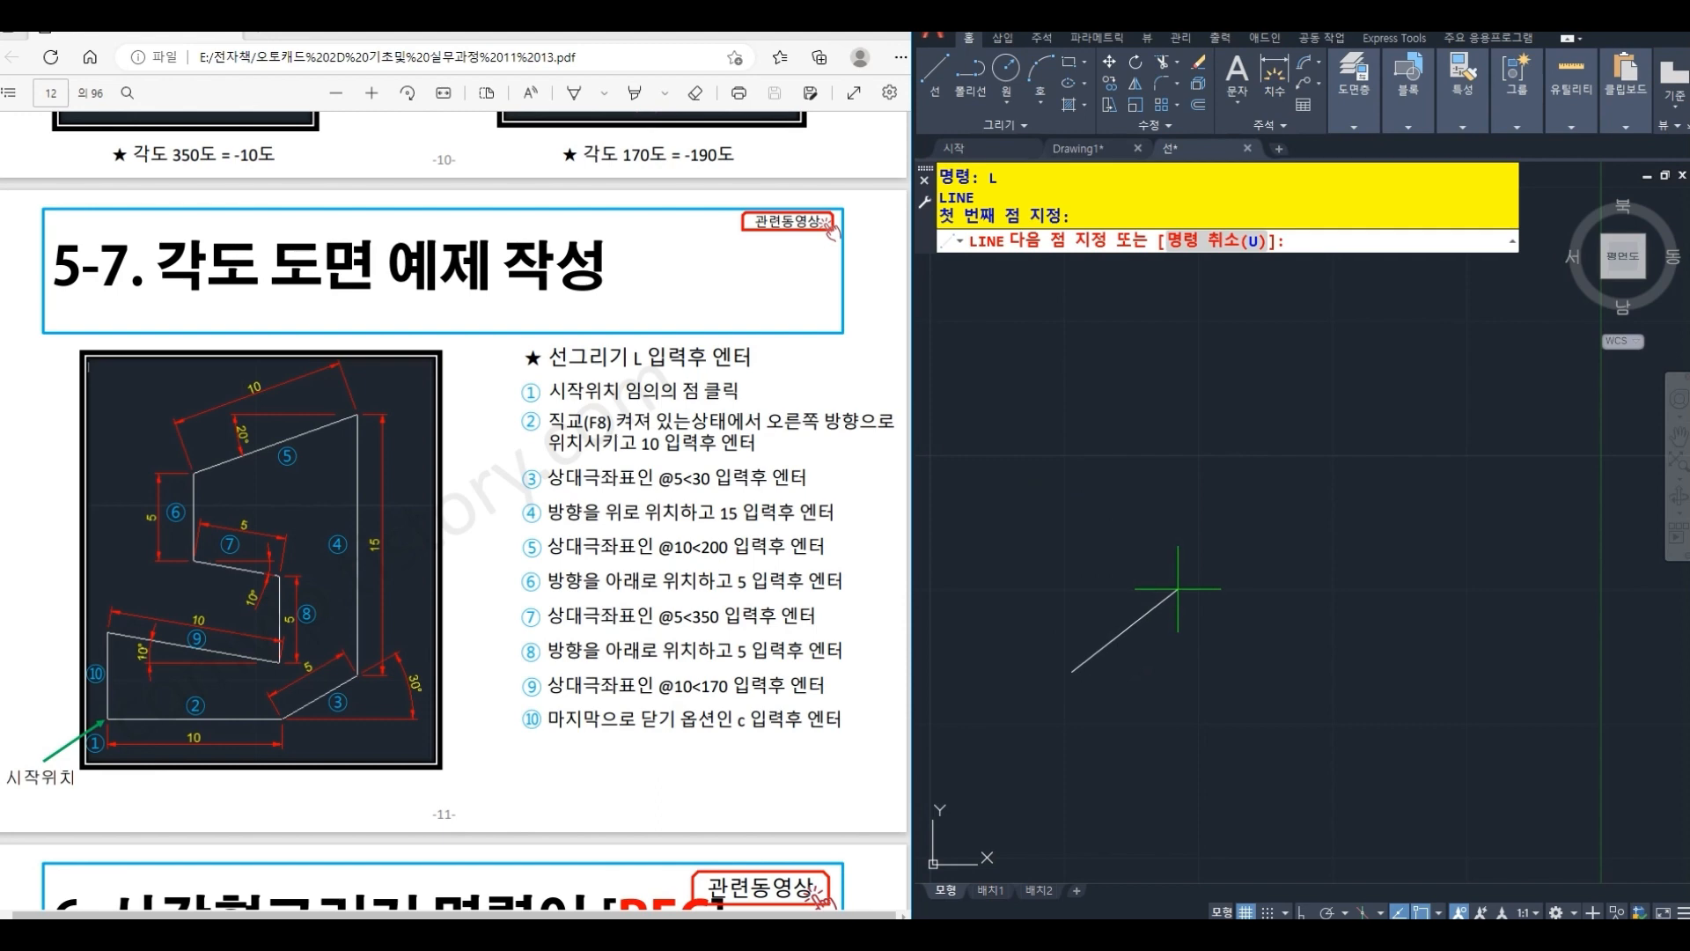
key("F8")
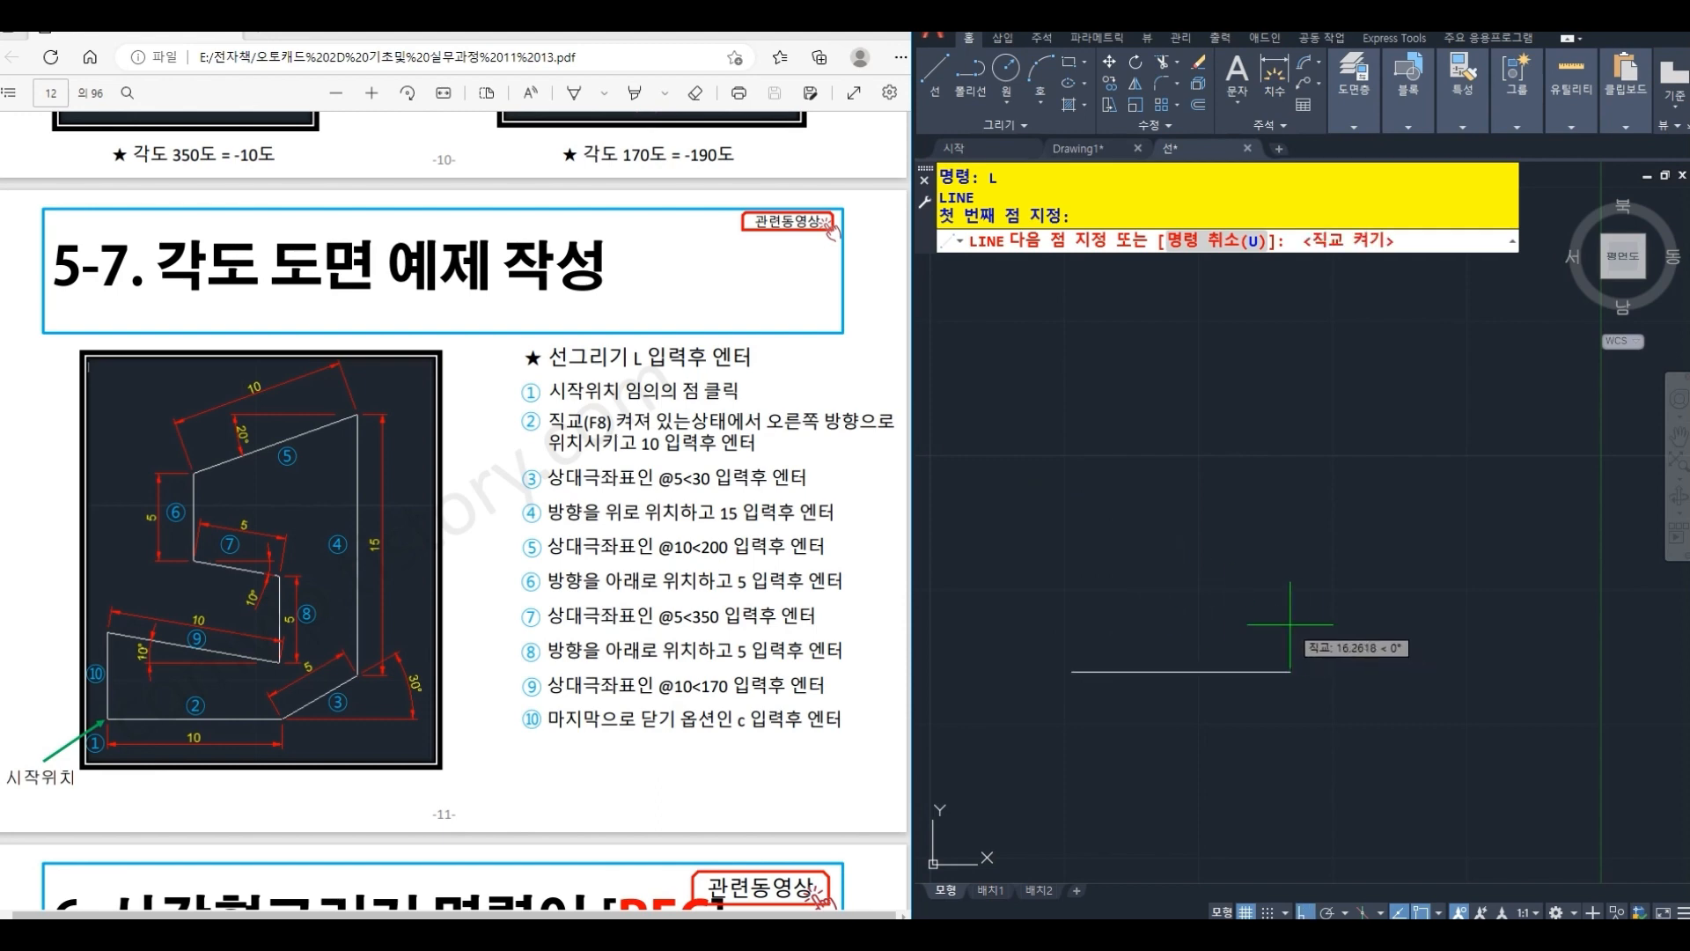
type("10")
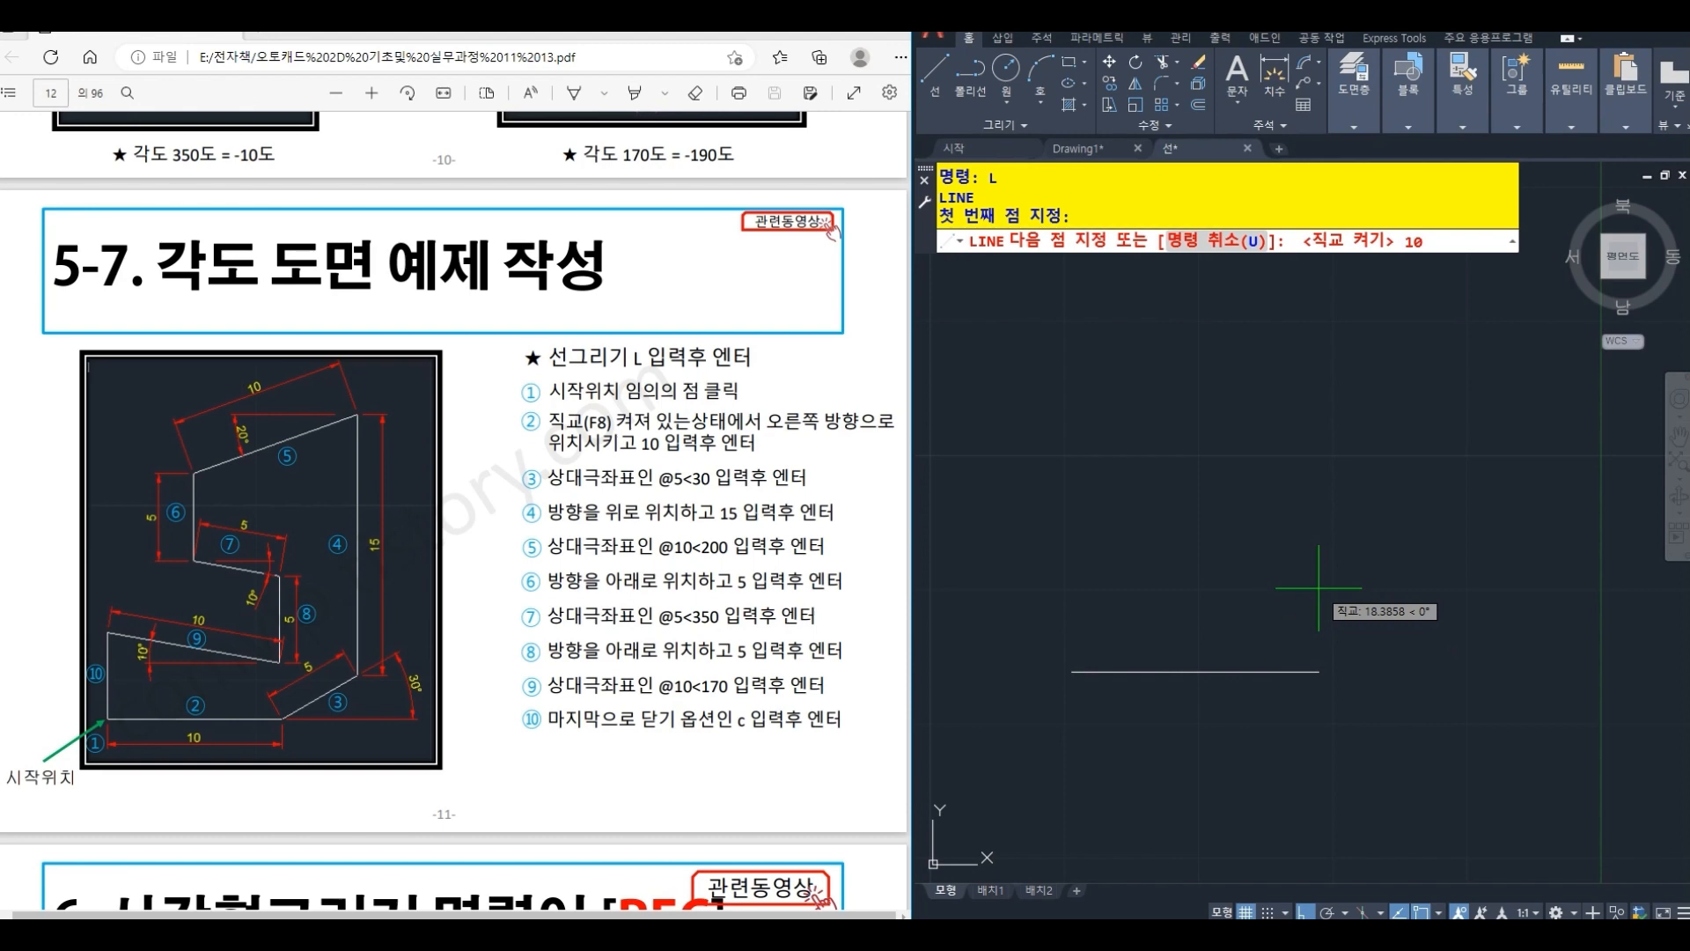
key("Return")
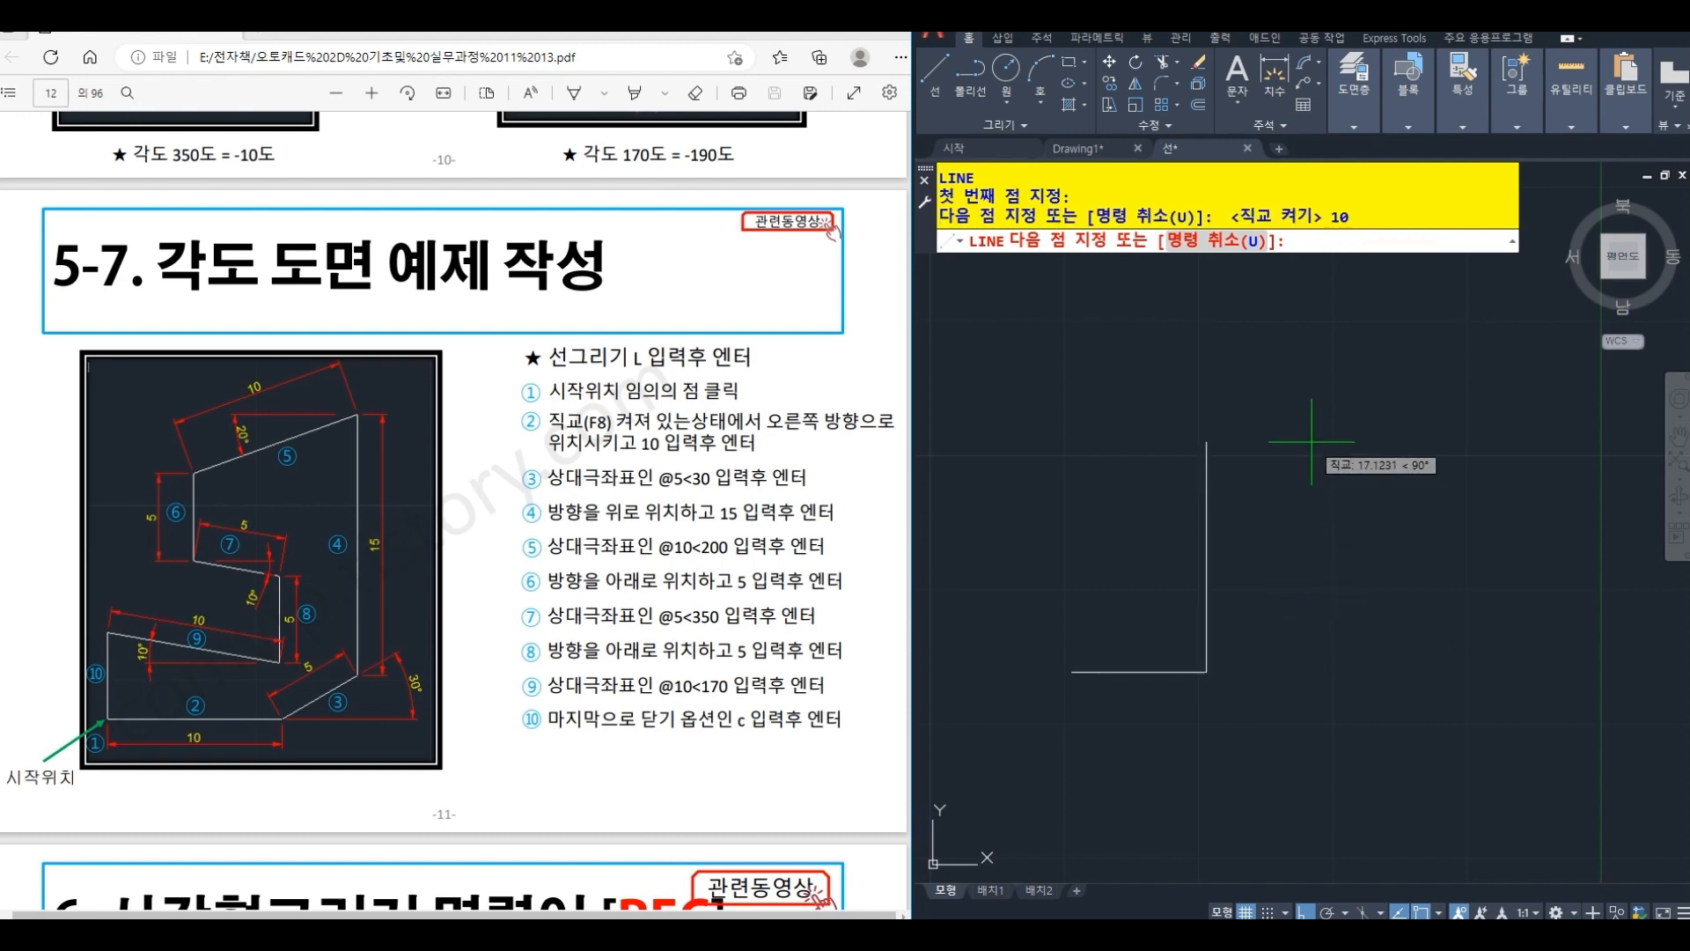
- Continue the outline with a slanted segment at @5<30 and a vertical segment 15 units upward
type("@5<")
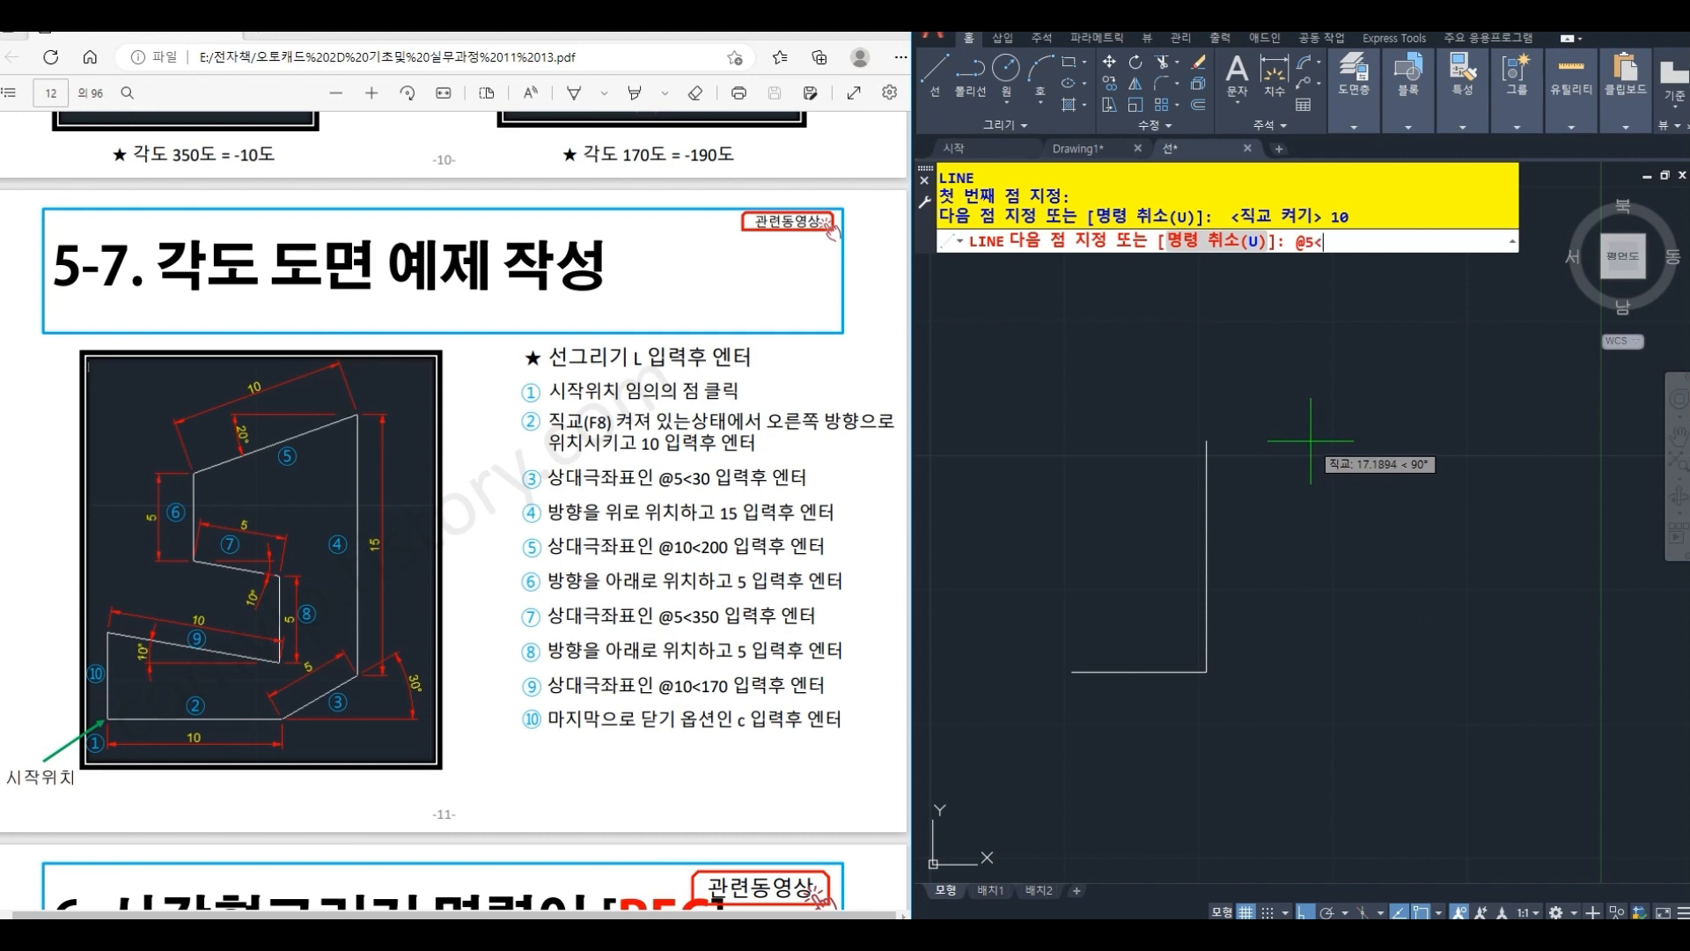
type("30")
key("Return")
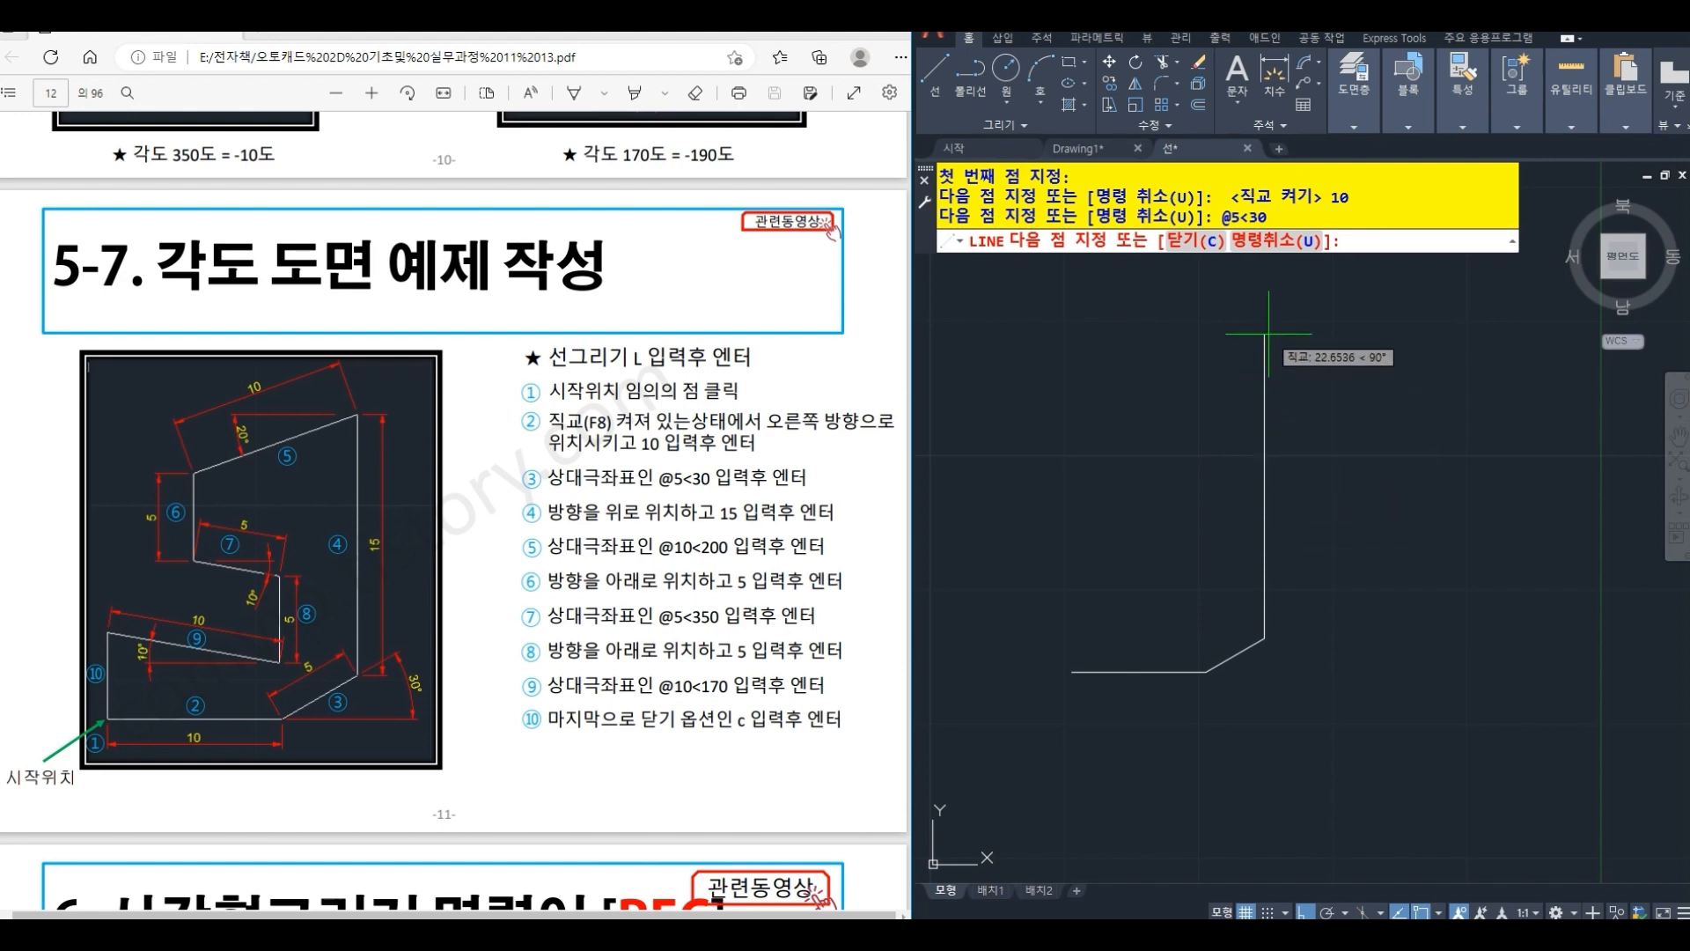
type("15")
key("Return")
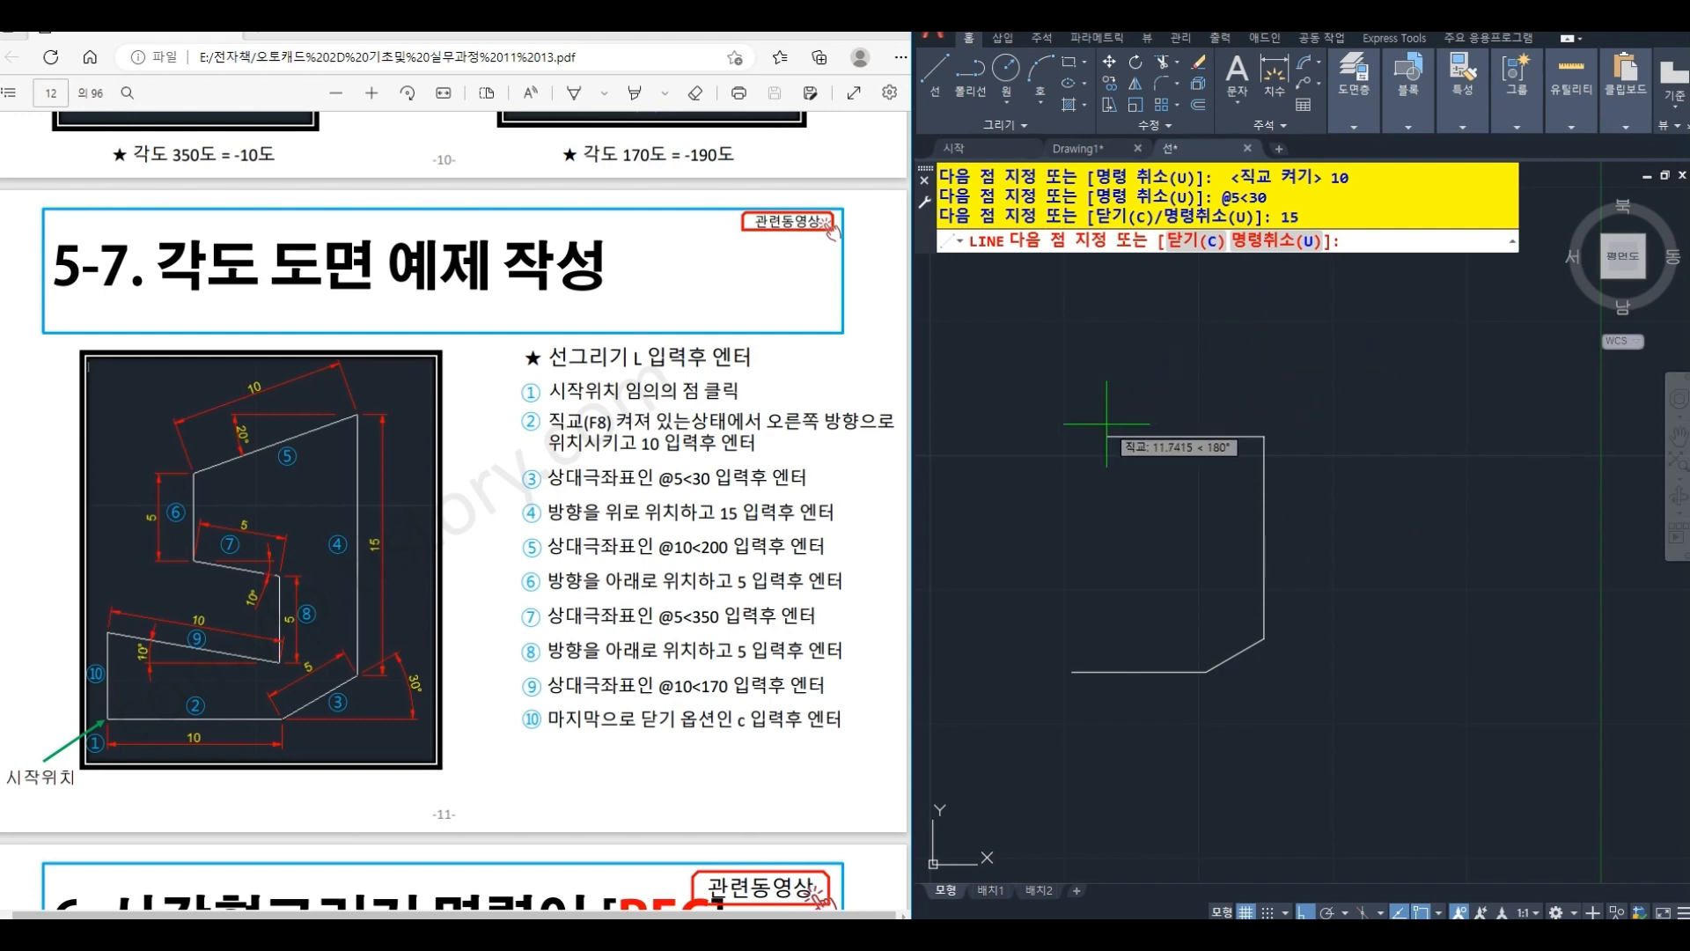
type("@10<200")
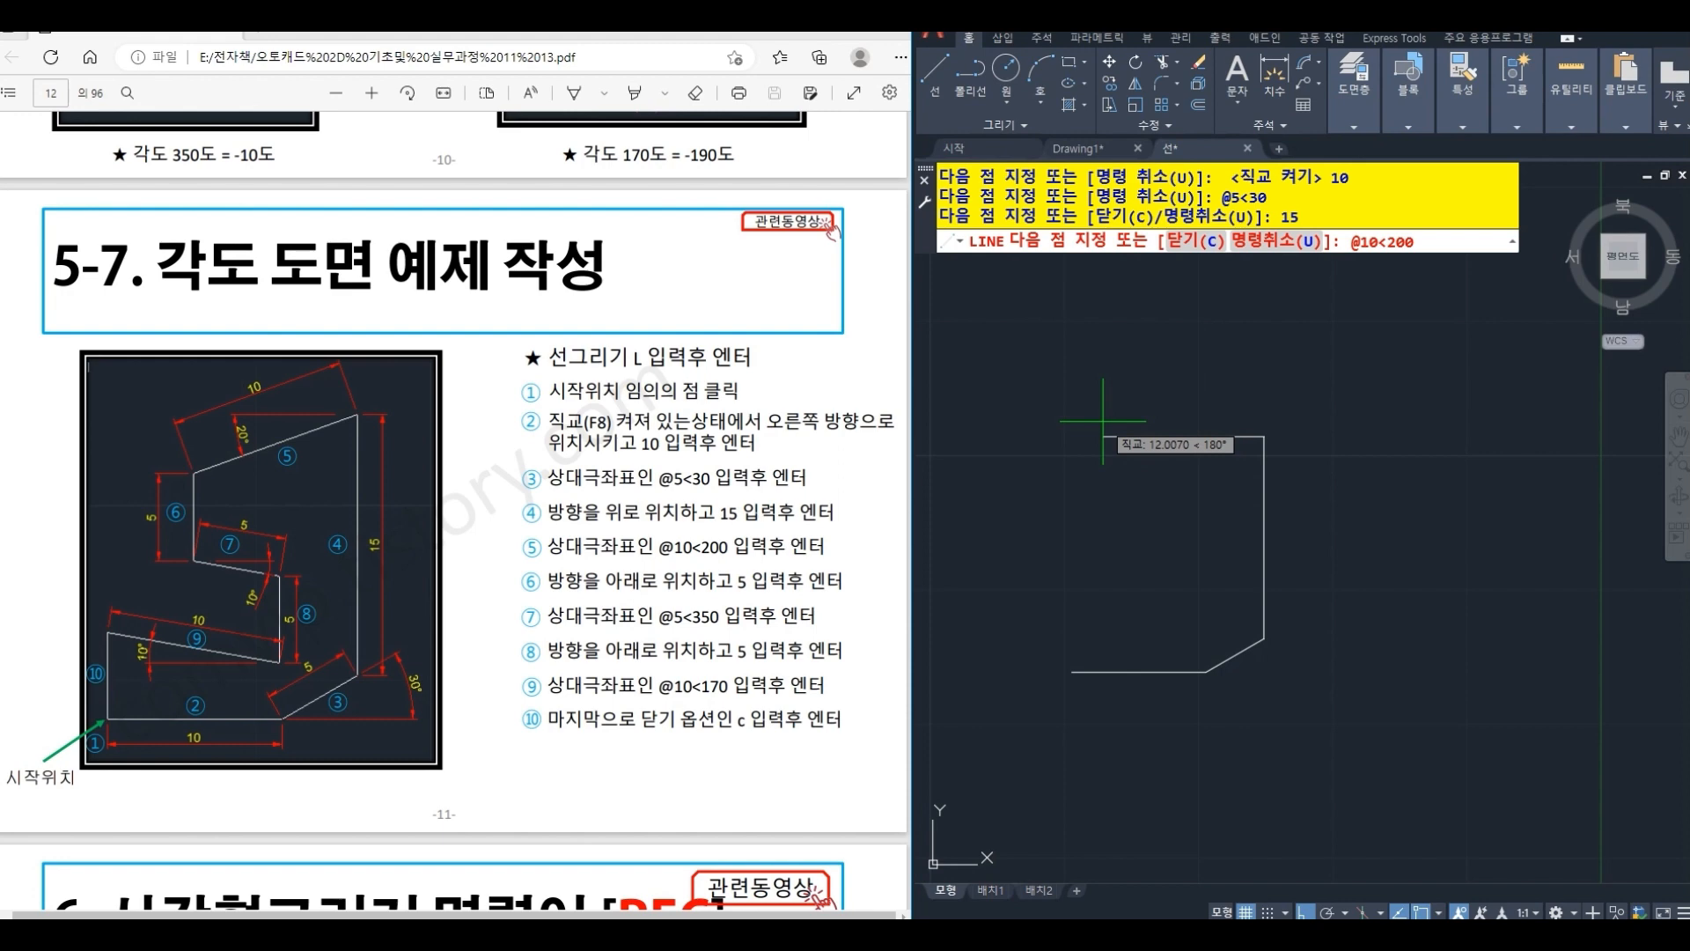
key("Return")
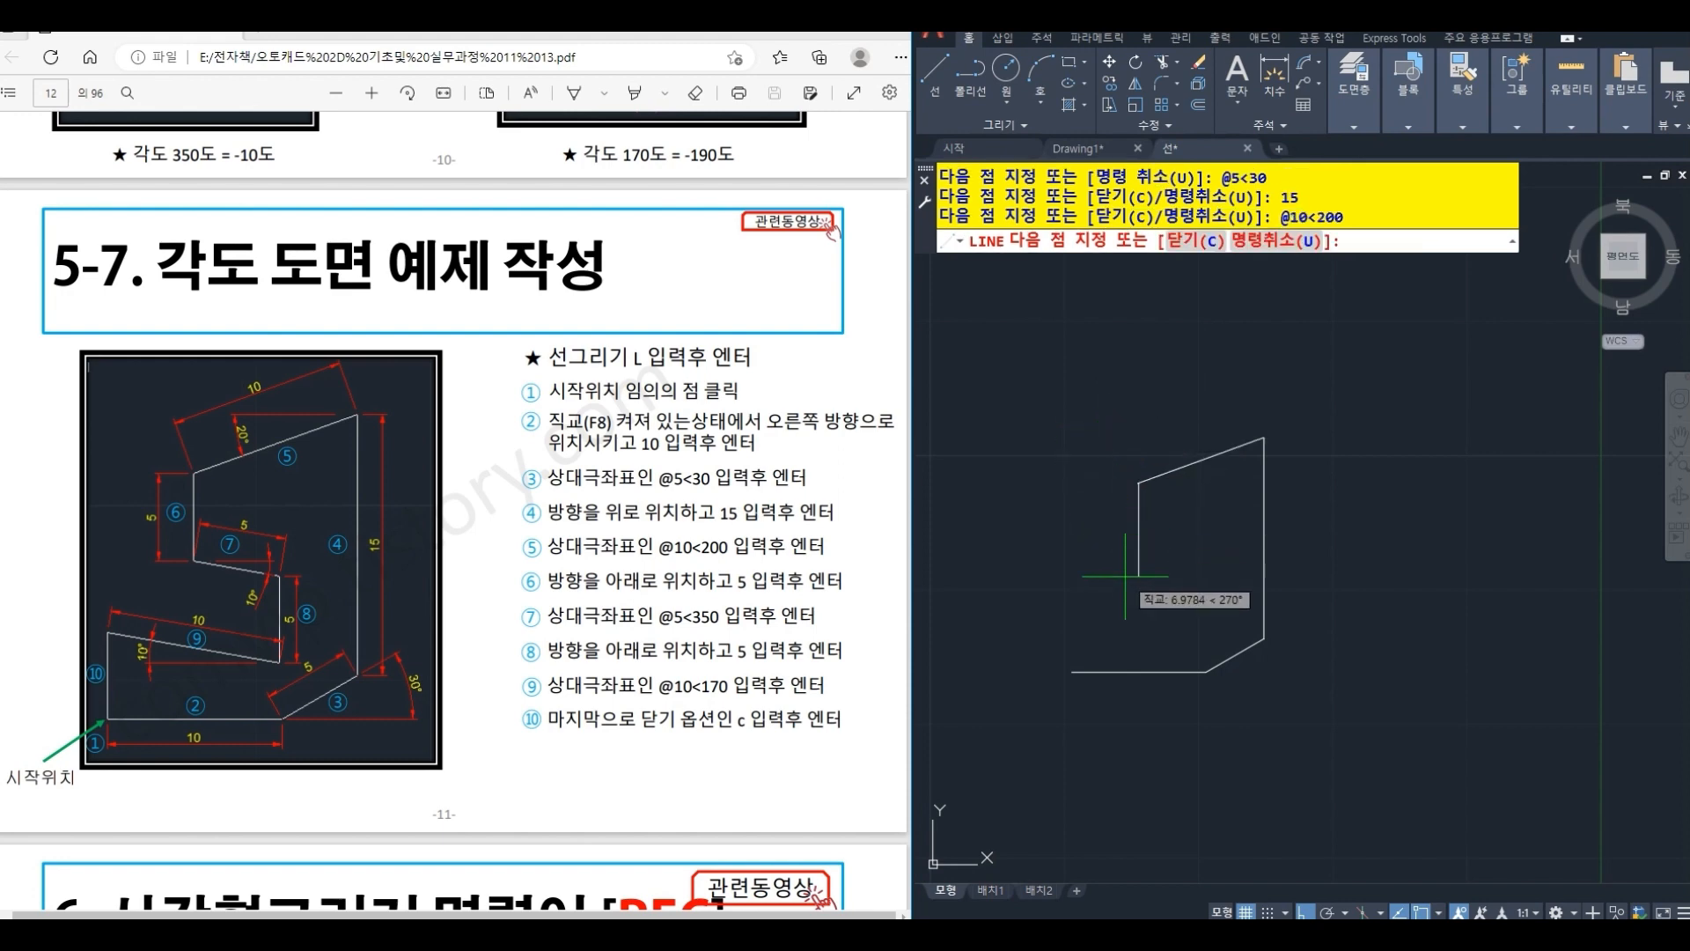
scroll(1125, 576, "up", 2)
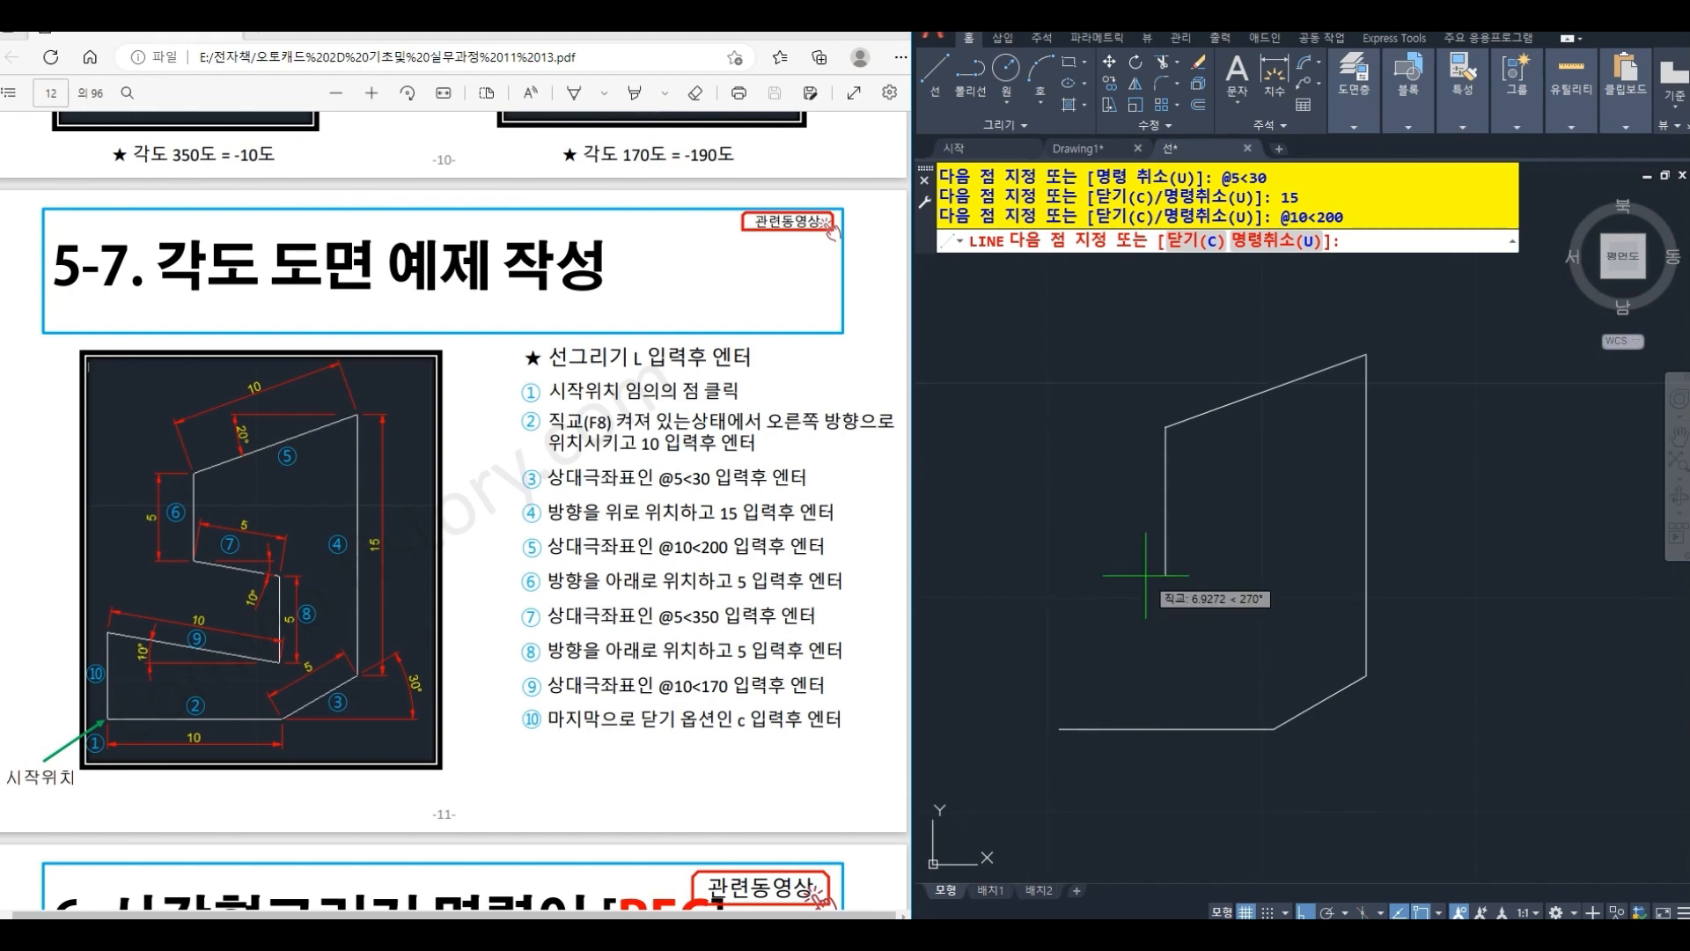
type("5")
key("Return")
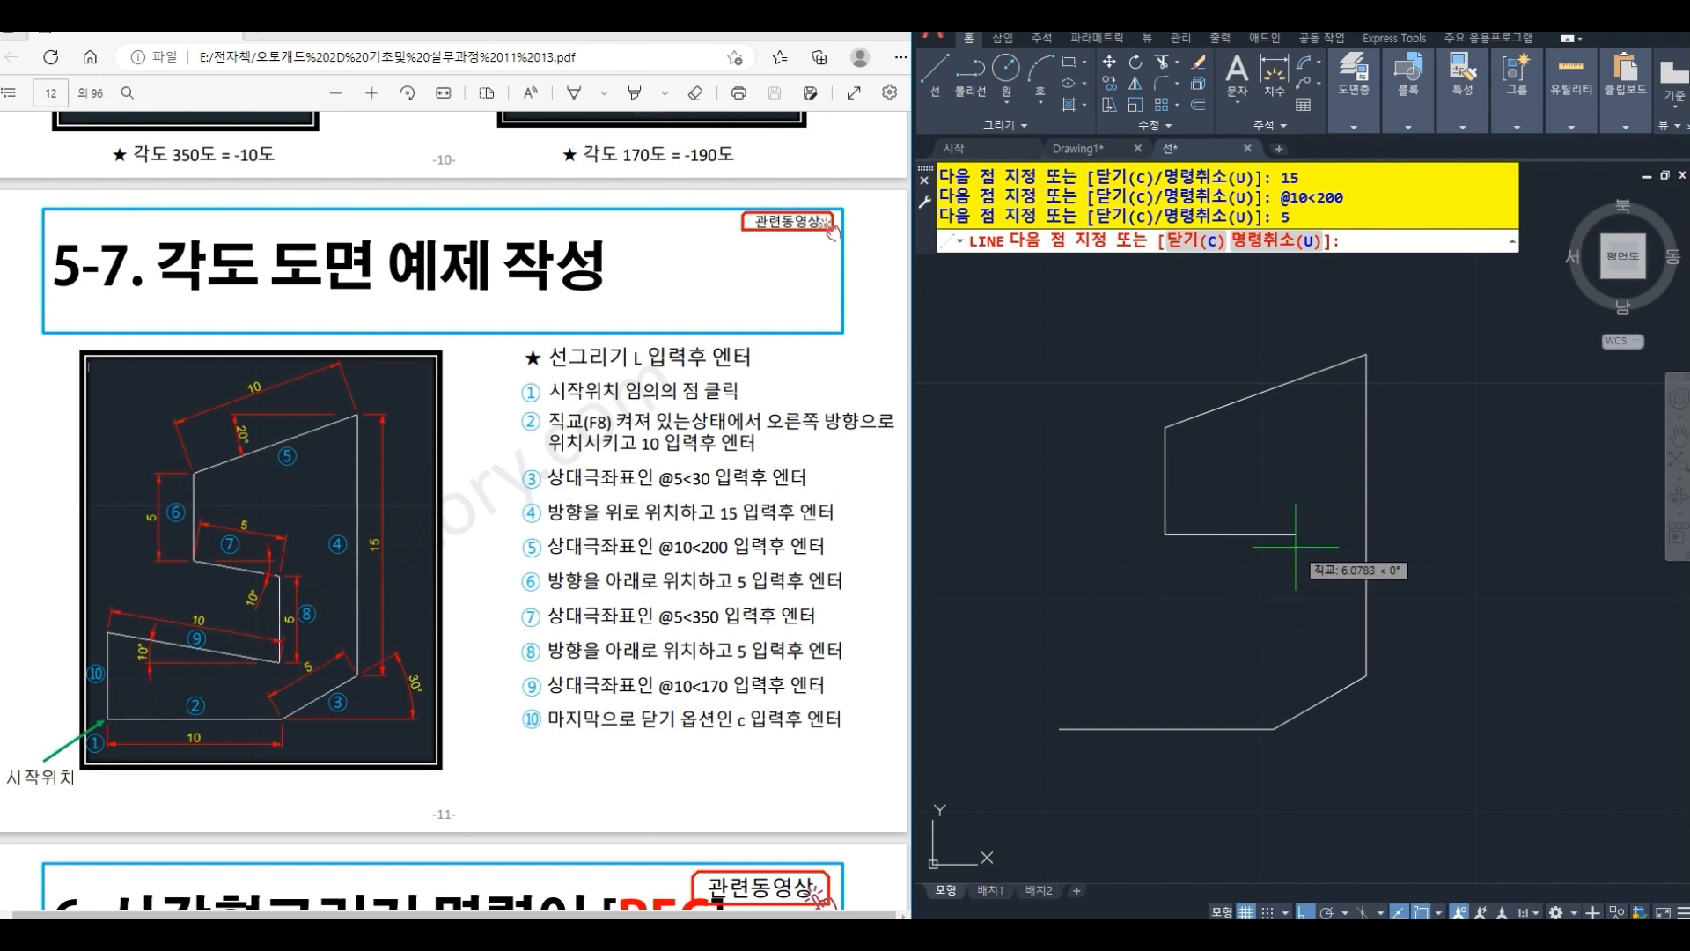
- Add the inner slanted segment at @5<350 and a vertical segment 5 units downward
type("@5<350")
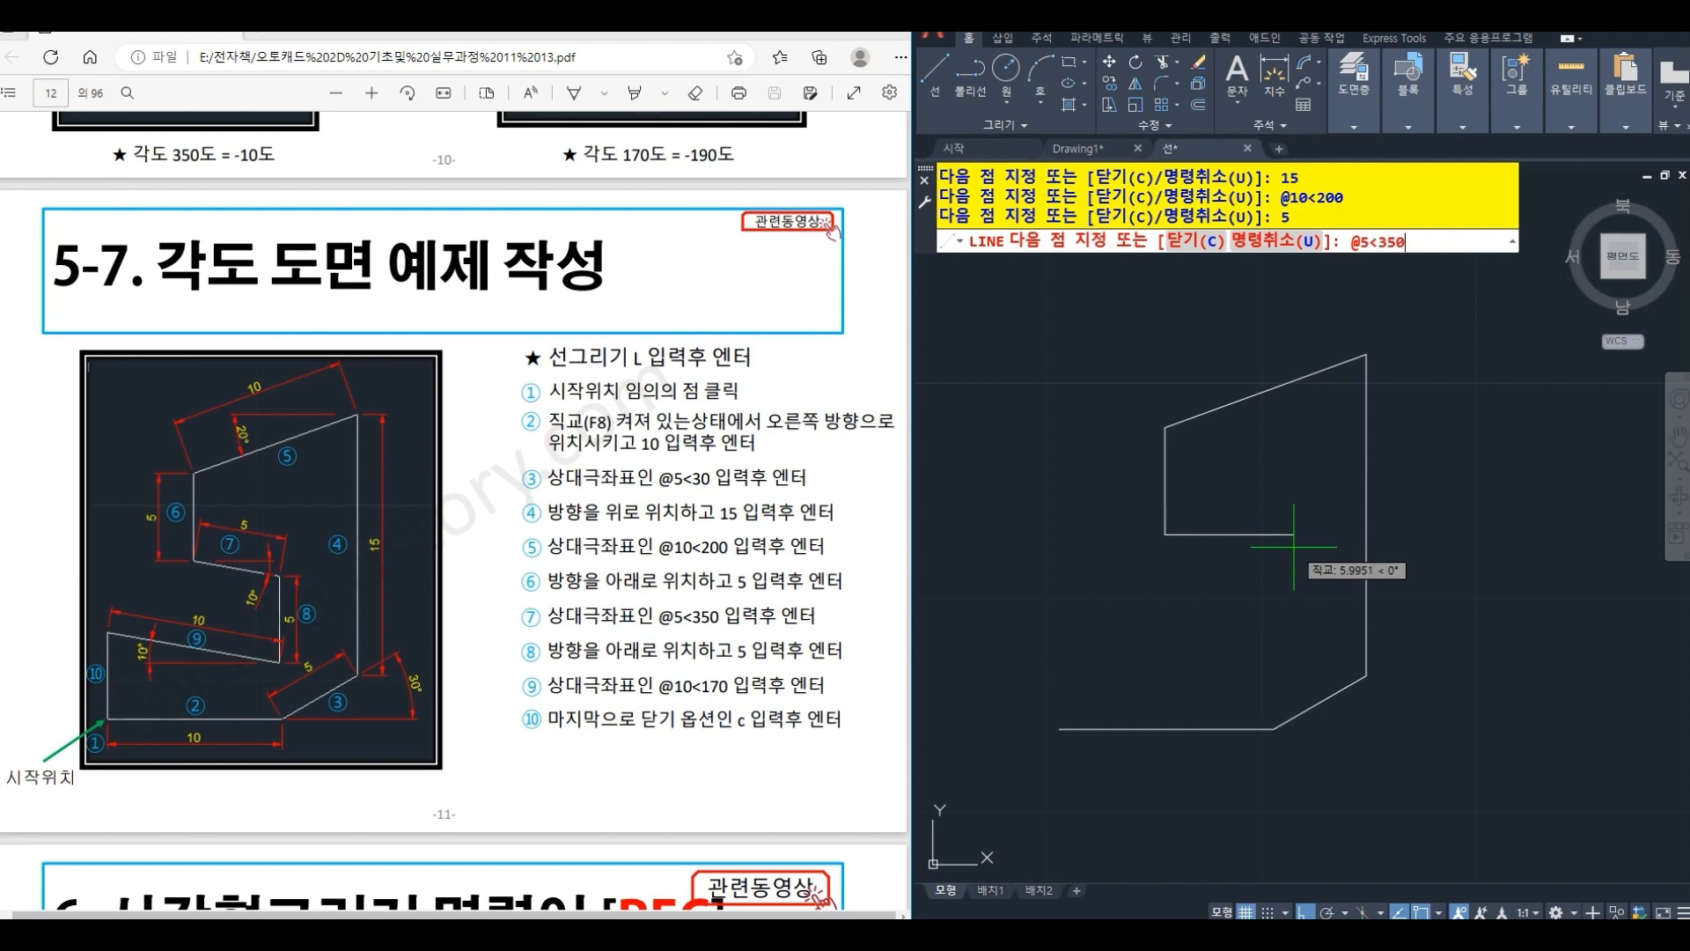
key("Return")
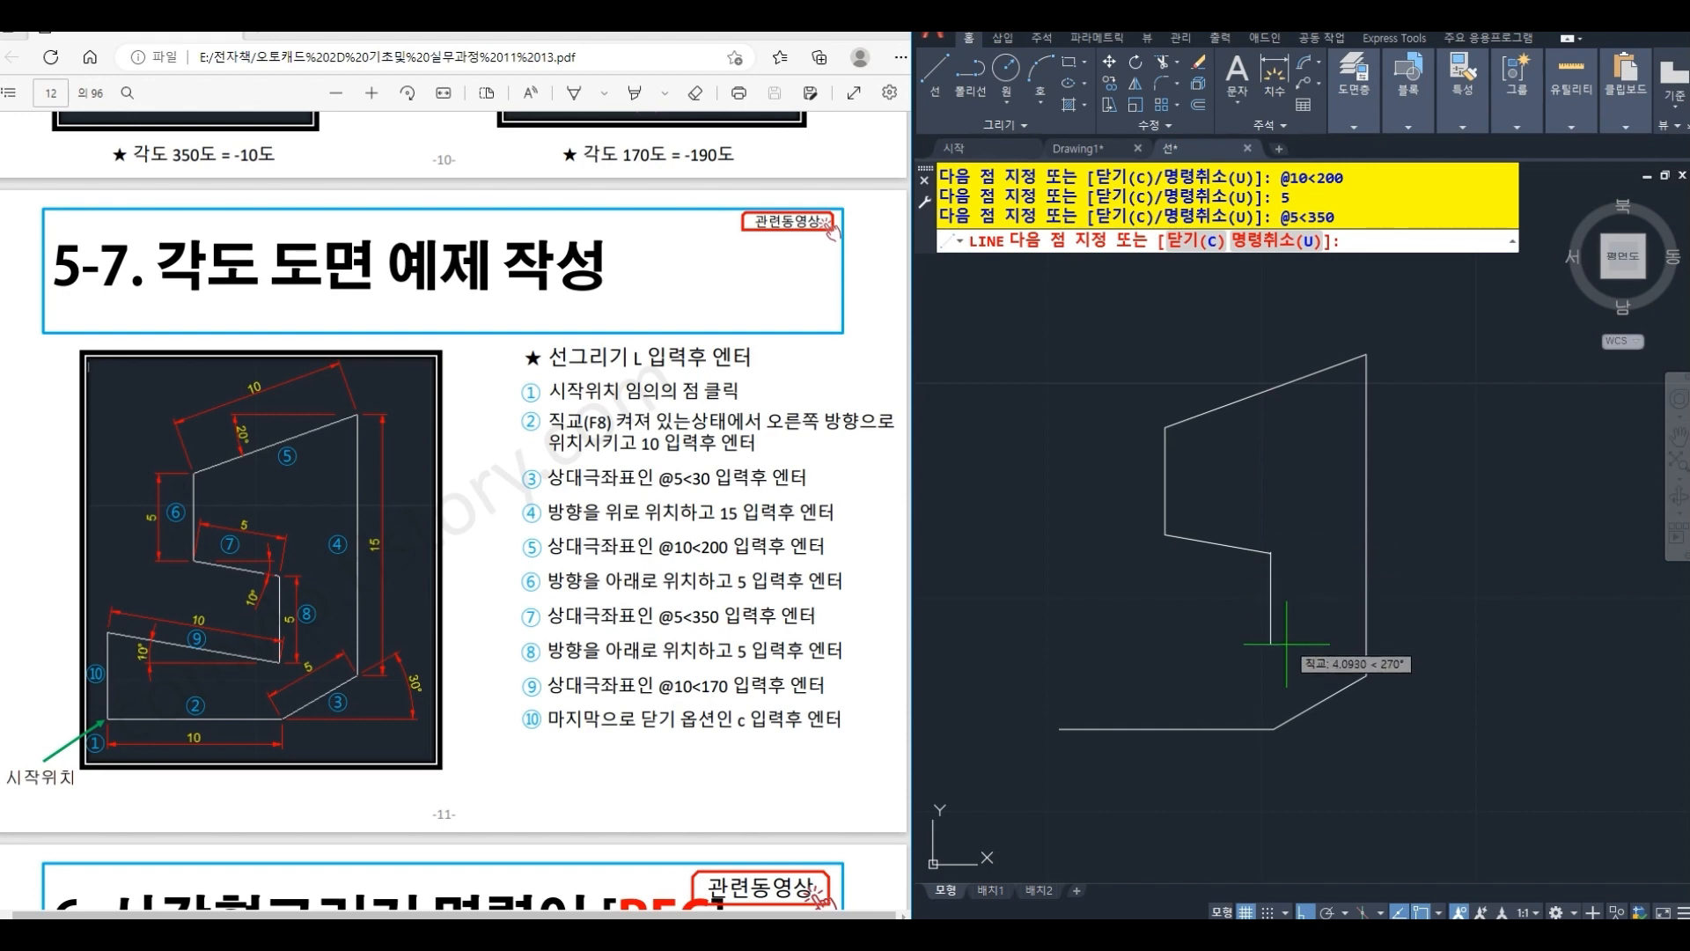
type("5")
key("Return")
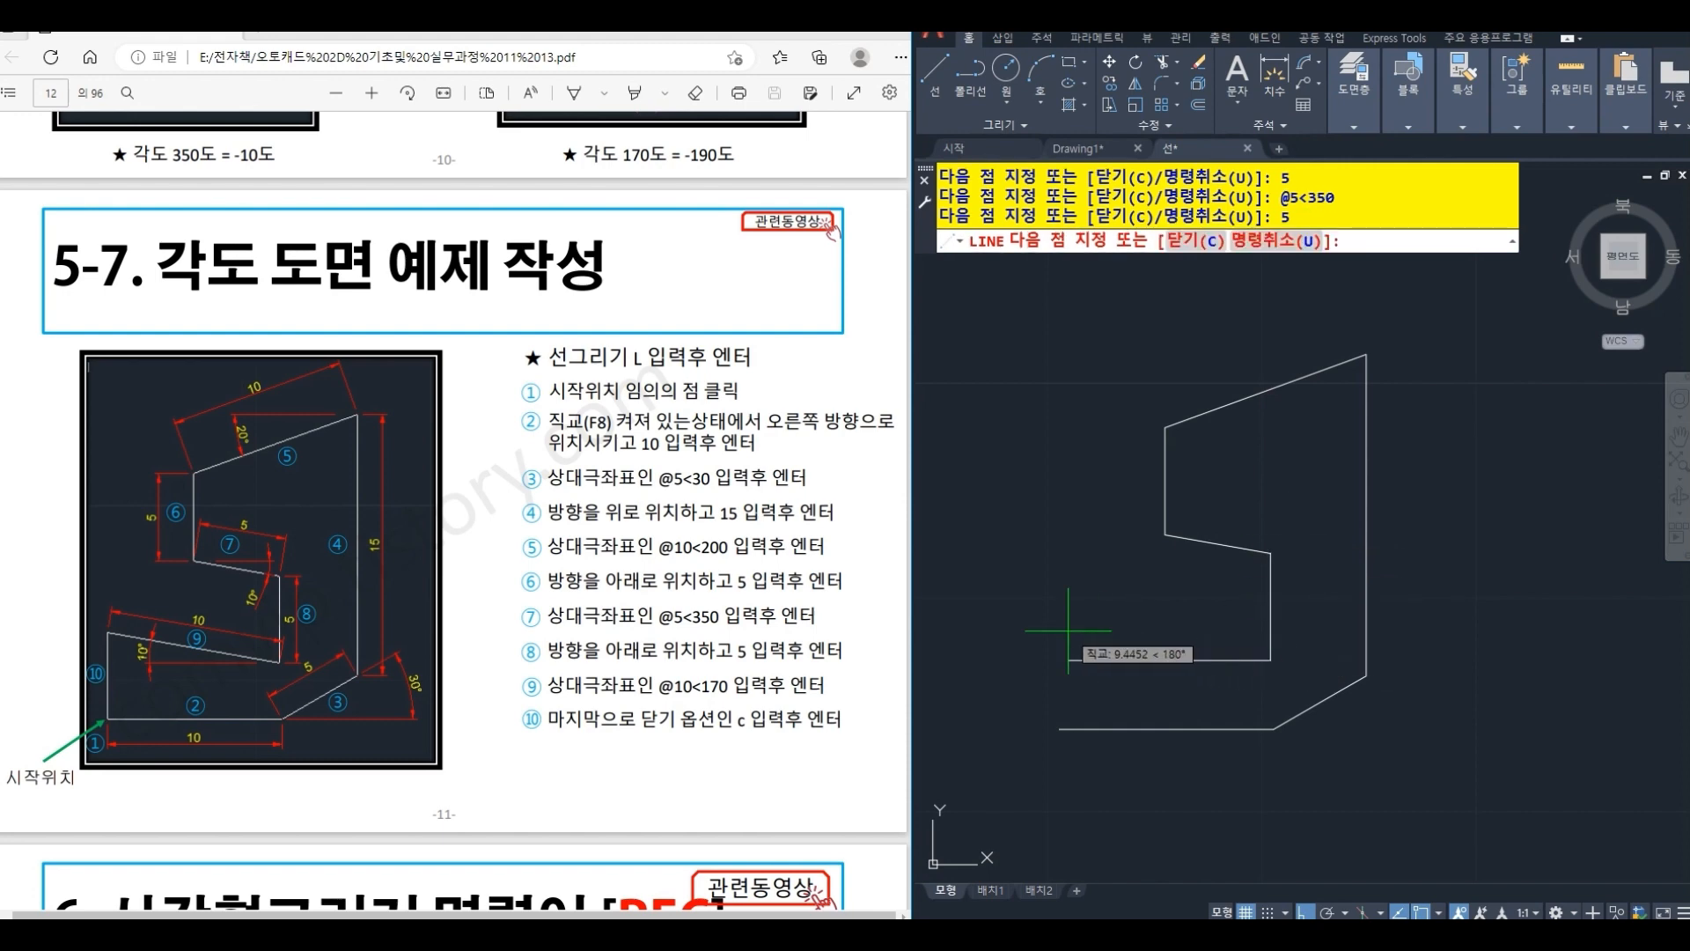
type("@10<170")
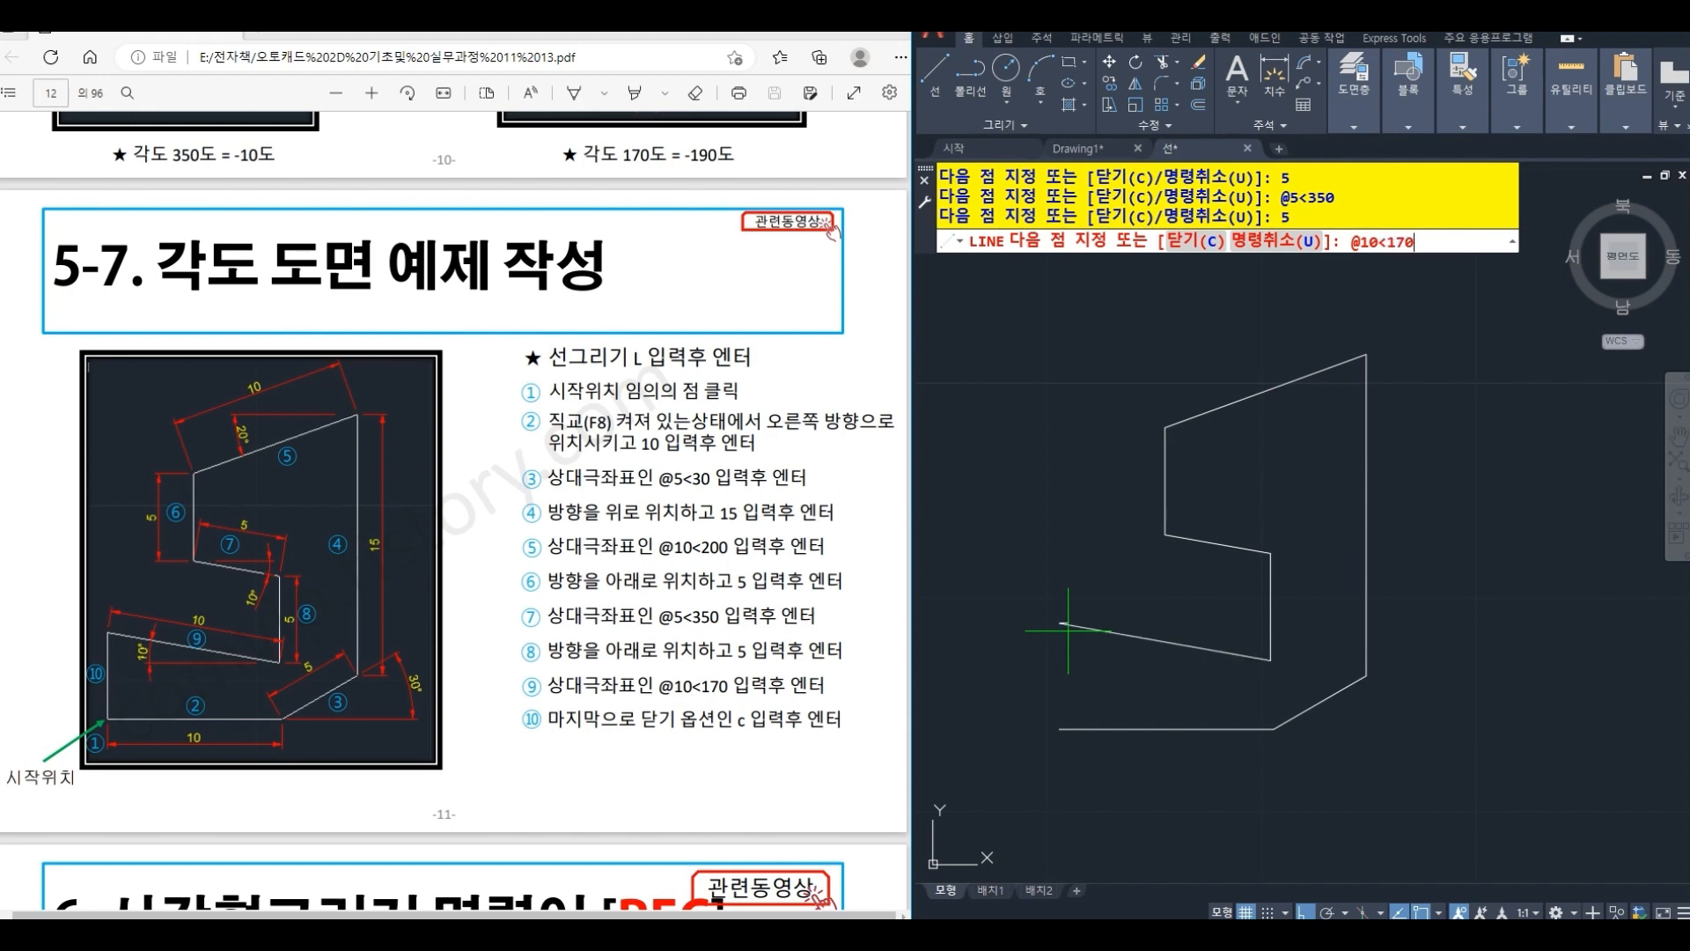
key("Return")
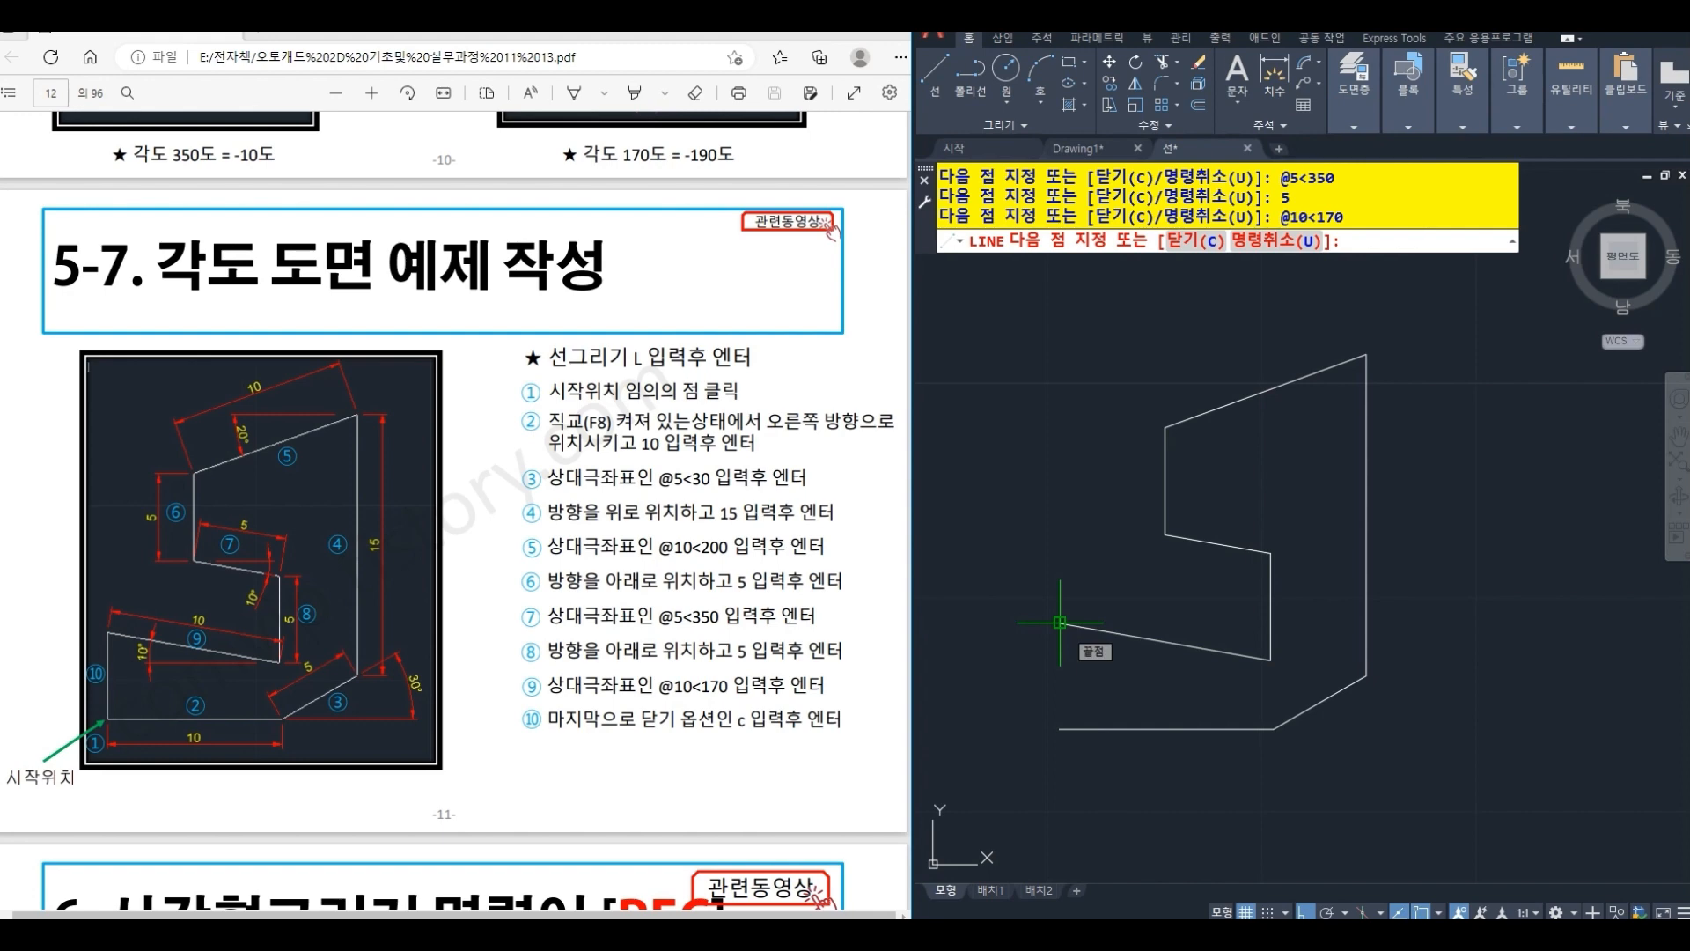
type("c")
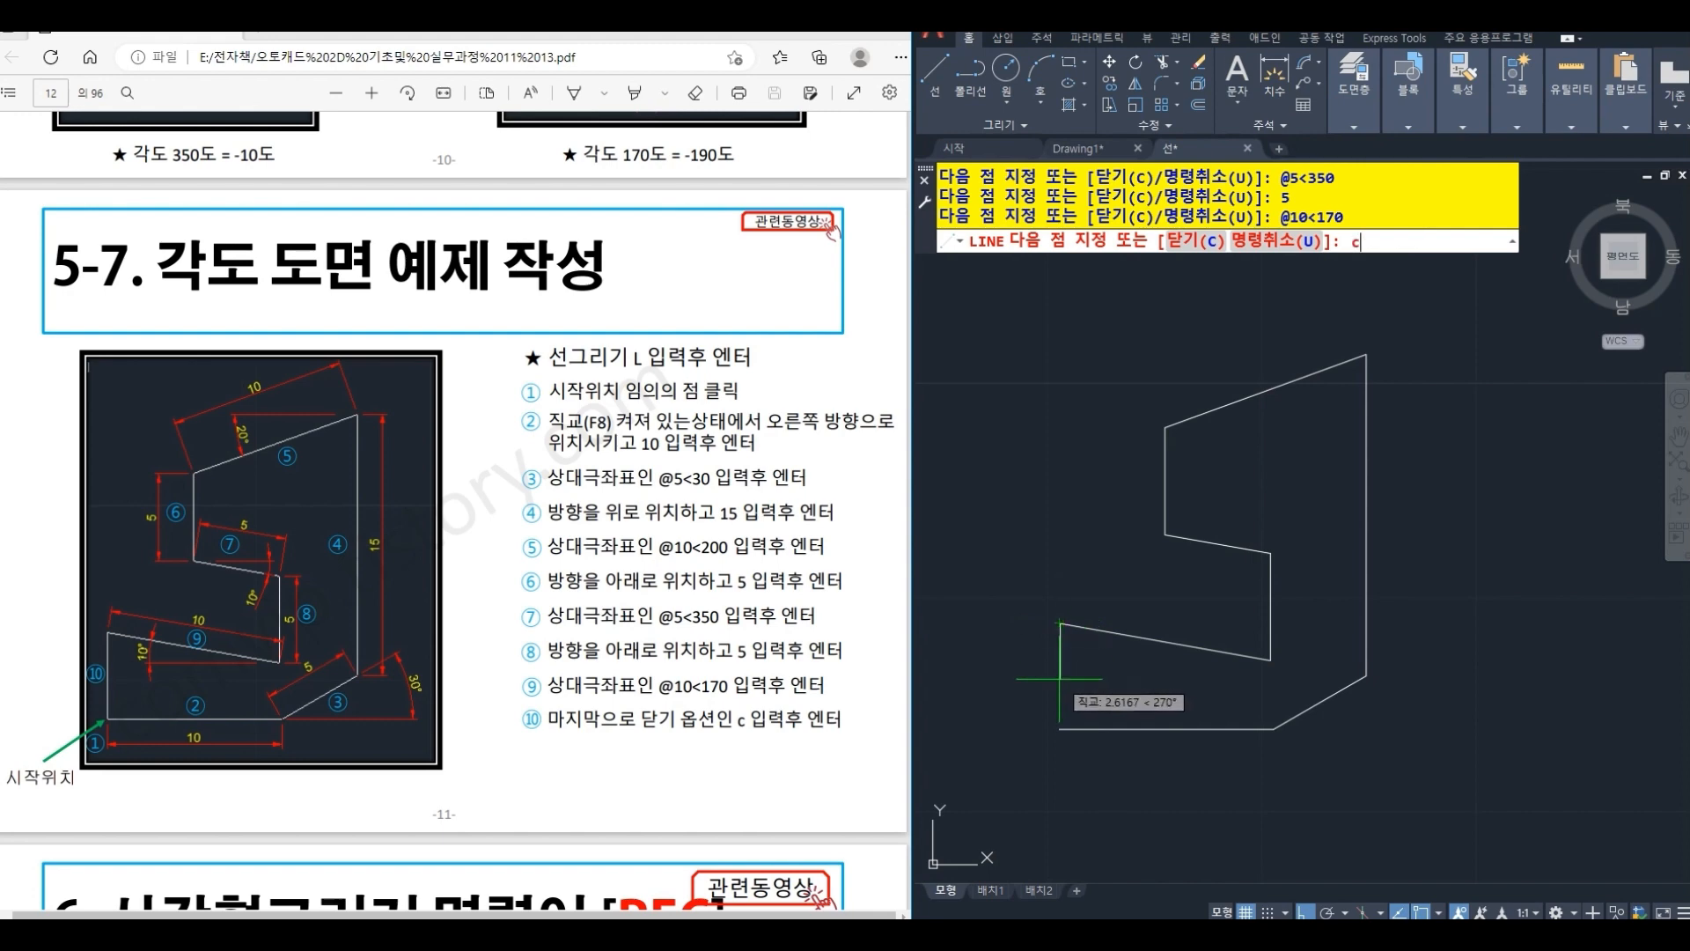
key("Return")
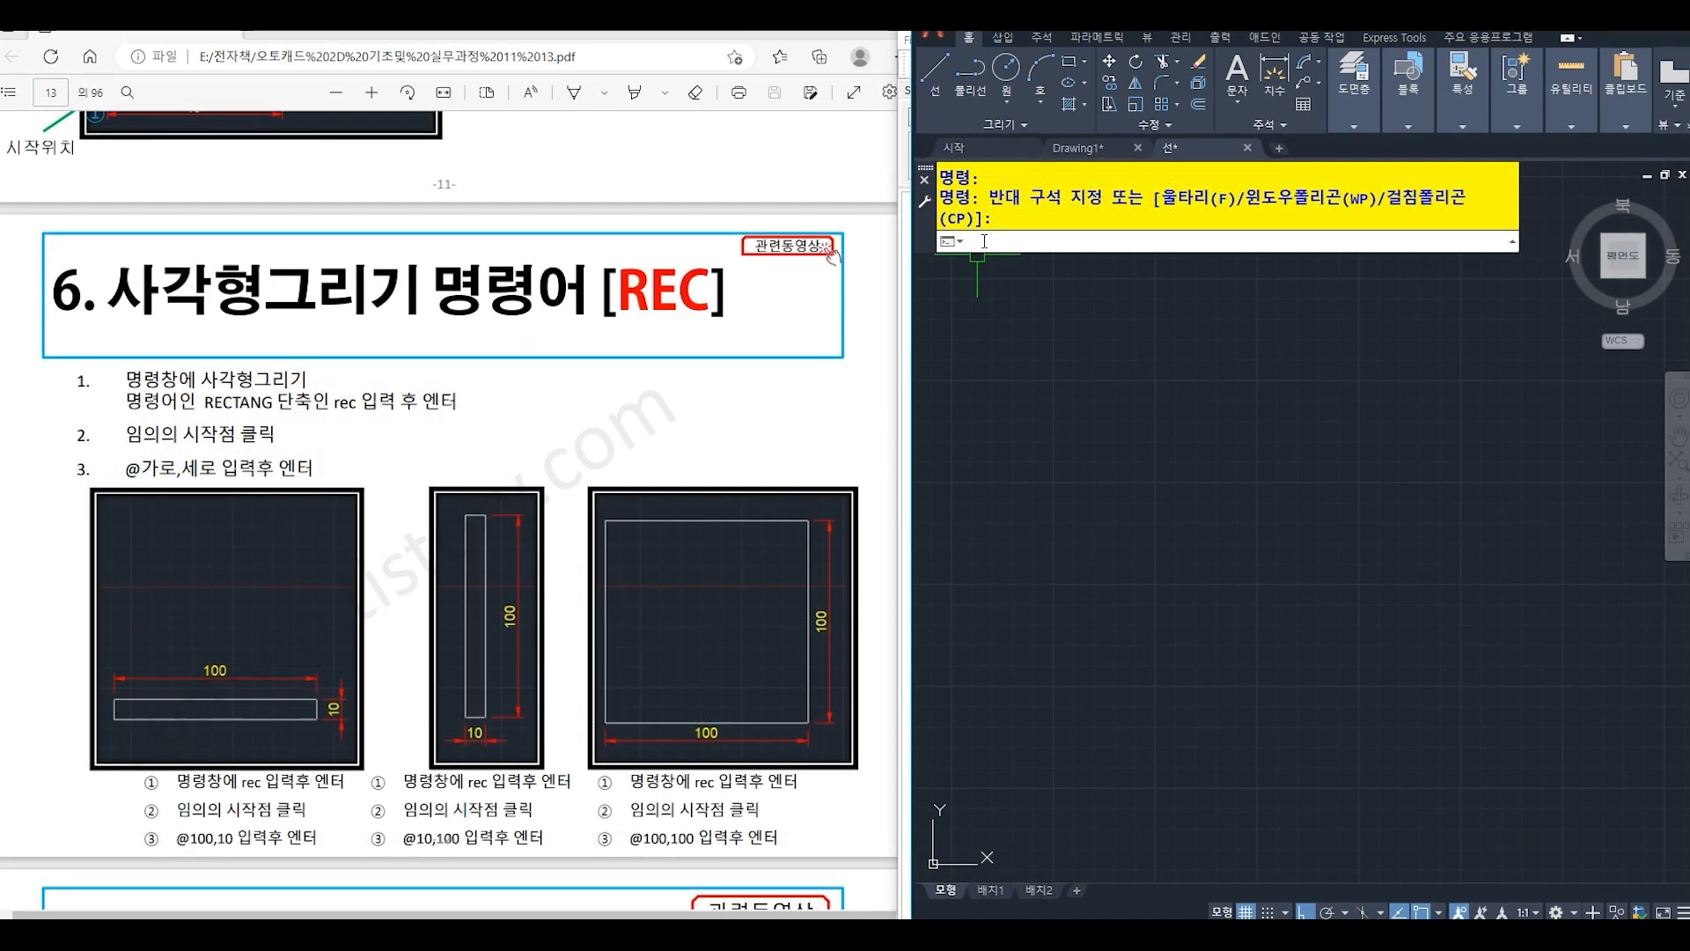
type("REC")
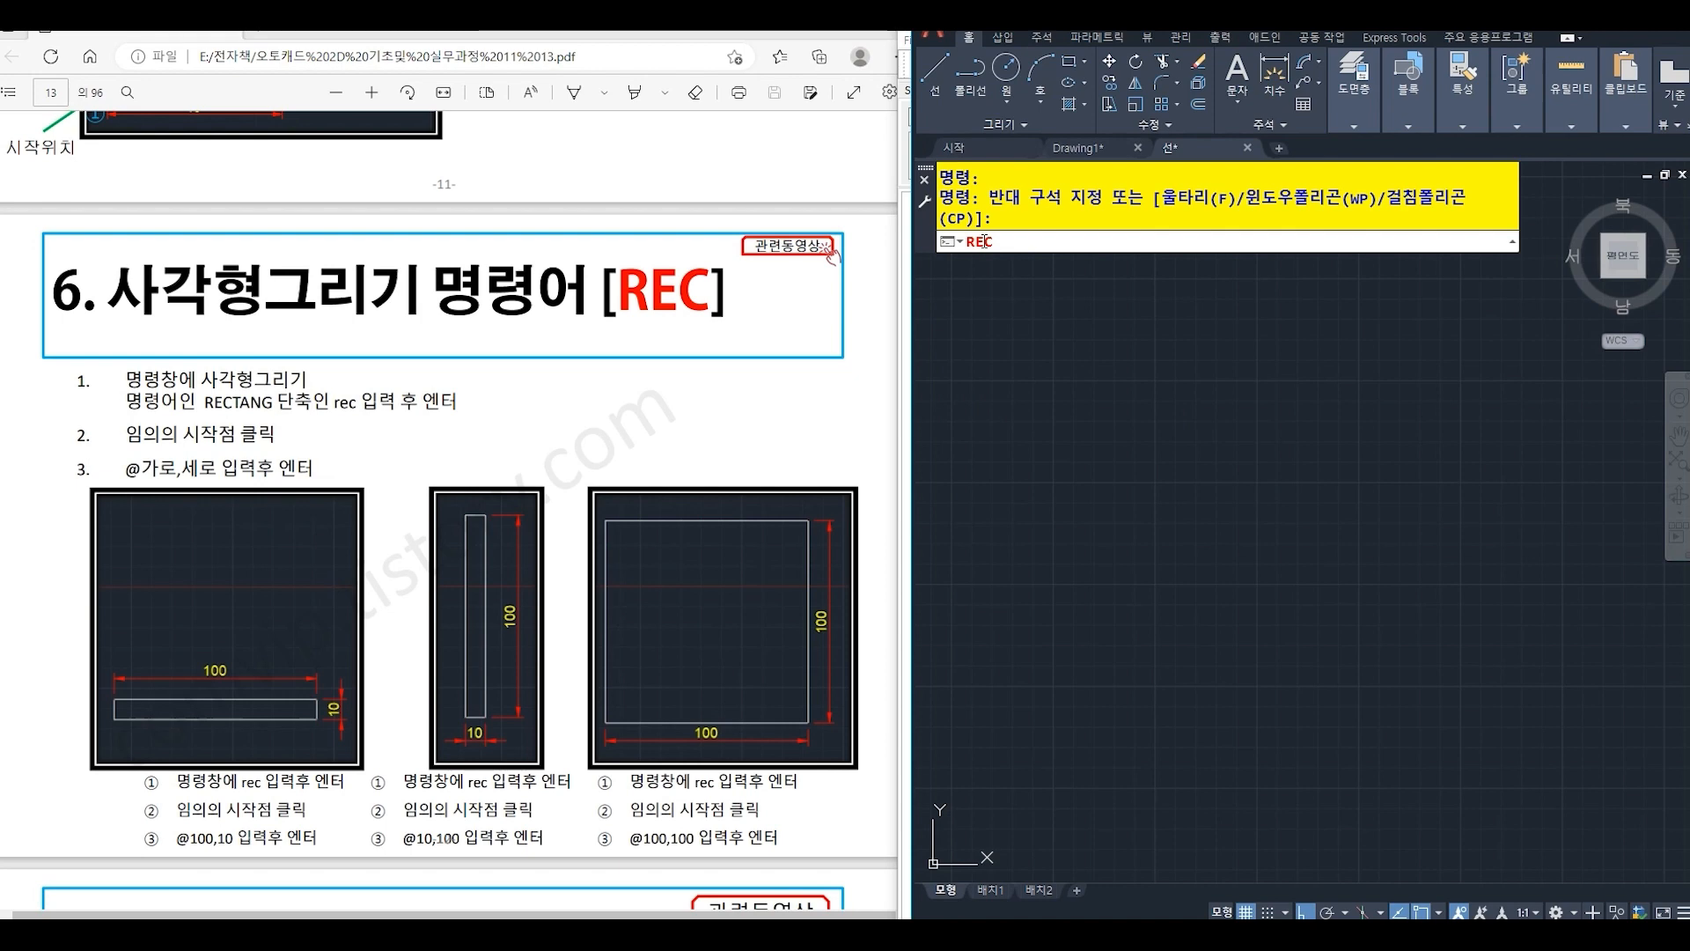
key("Return")
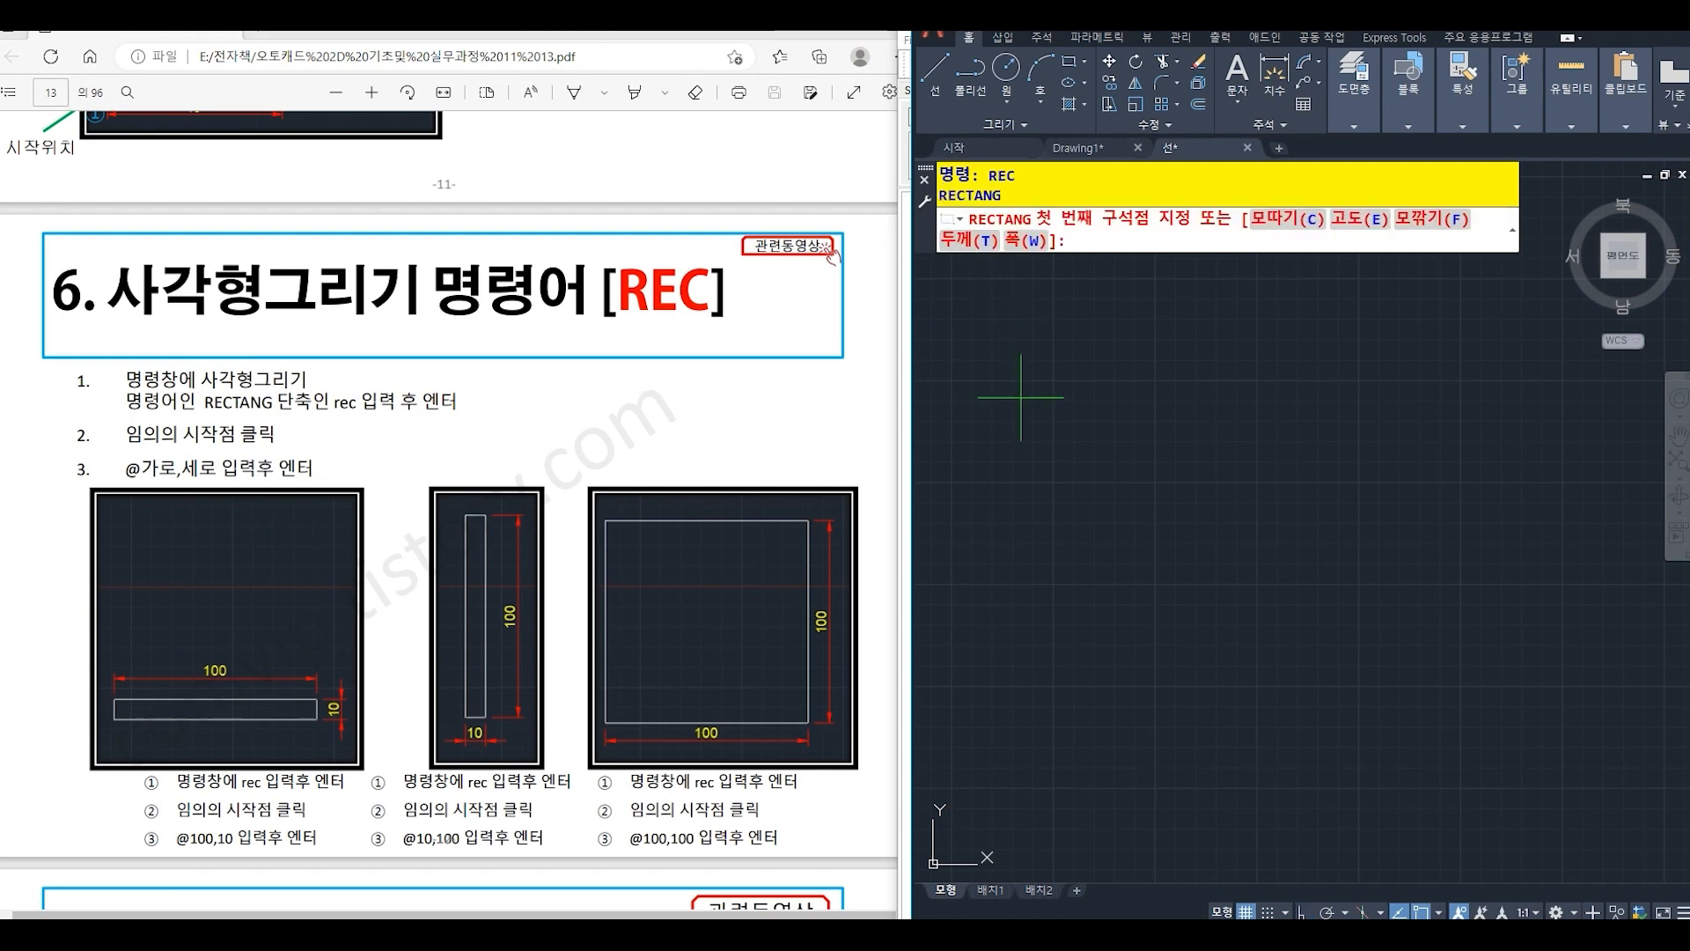
left_click(1034, 626)
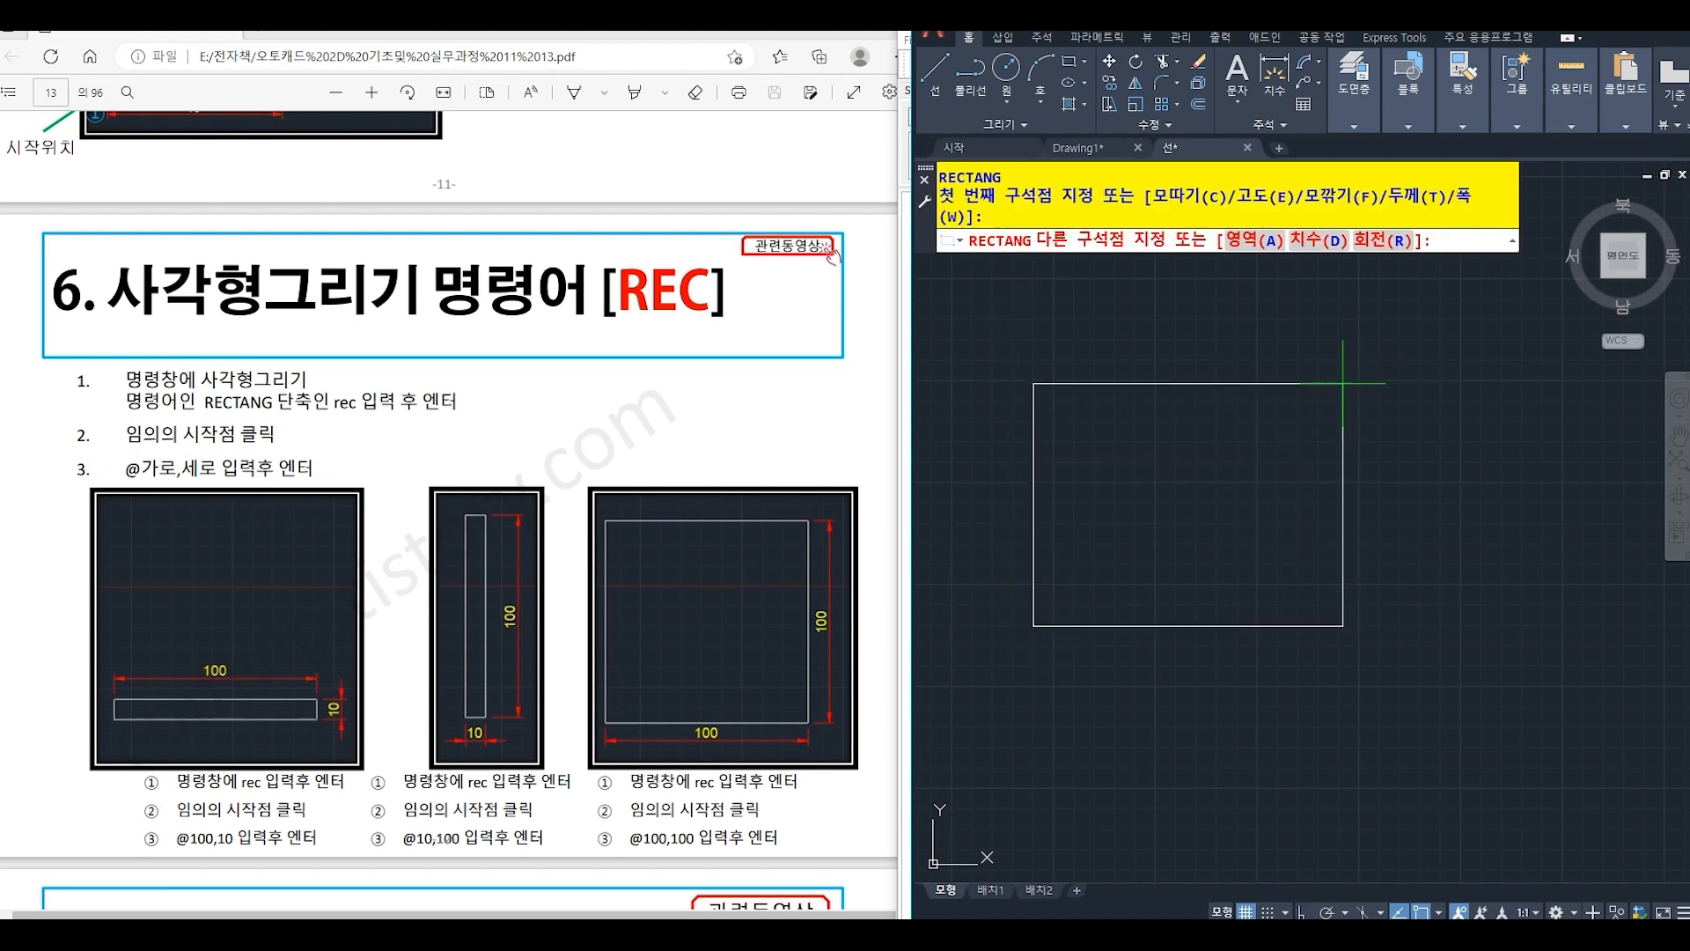
type("@10")
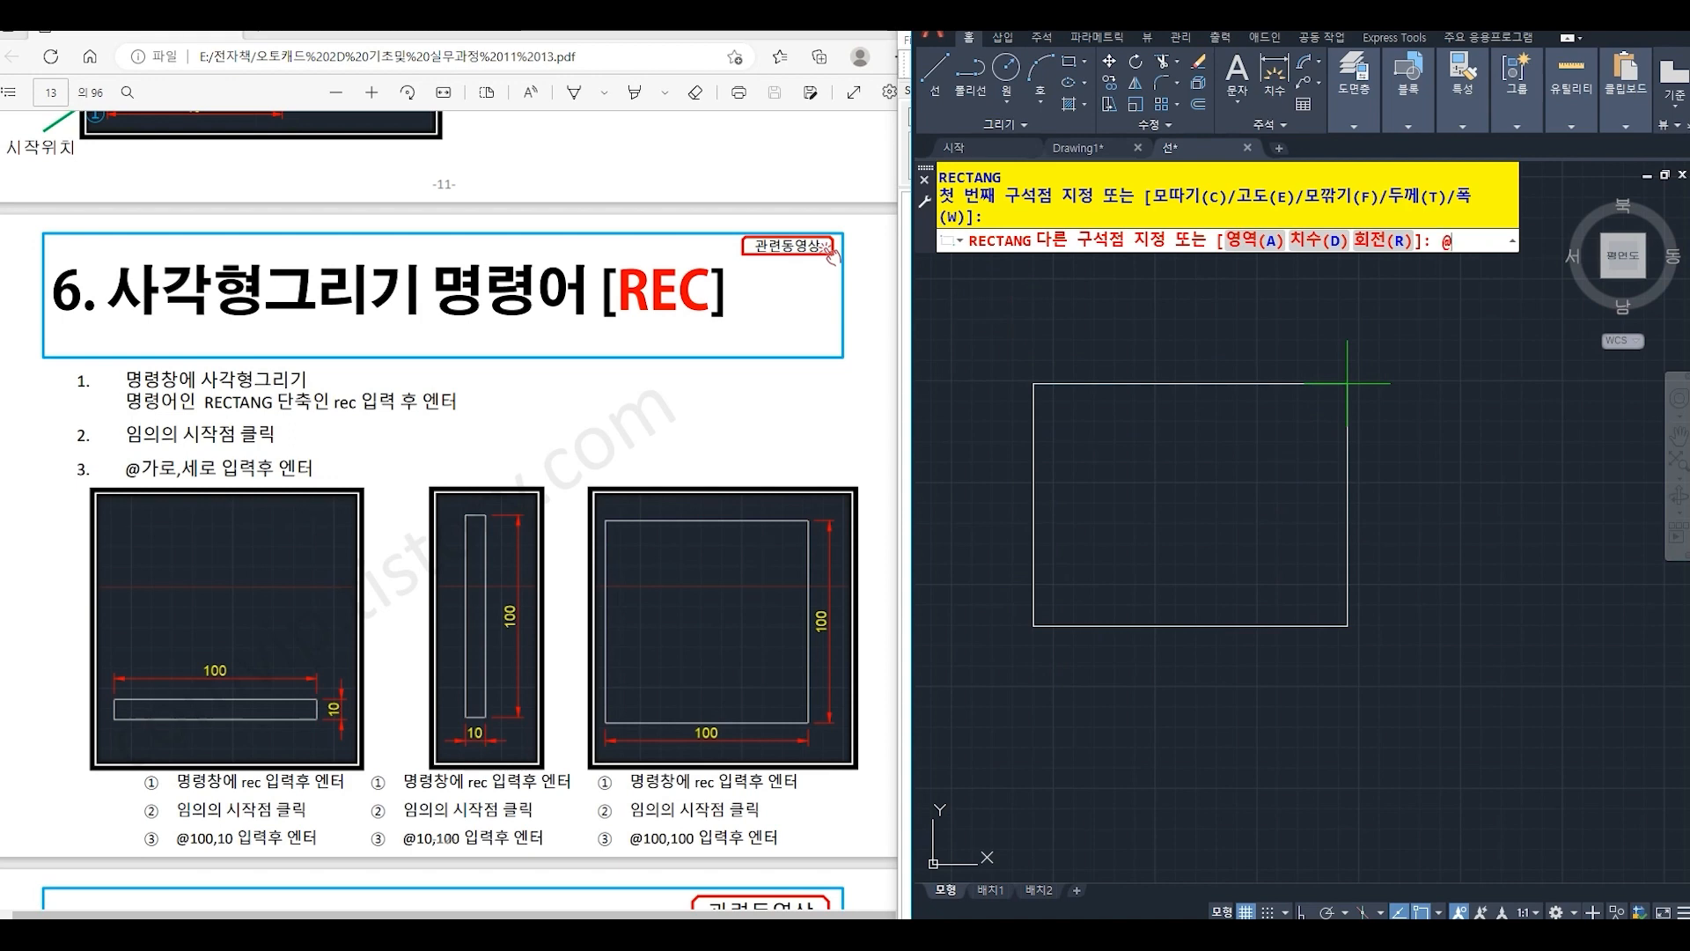
type("0,")
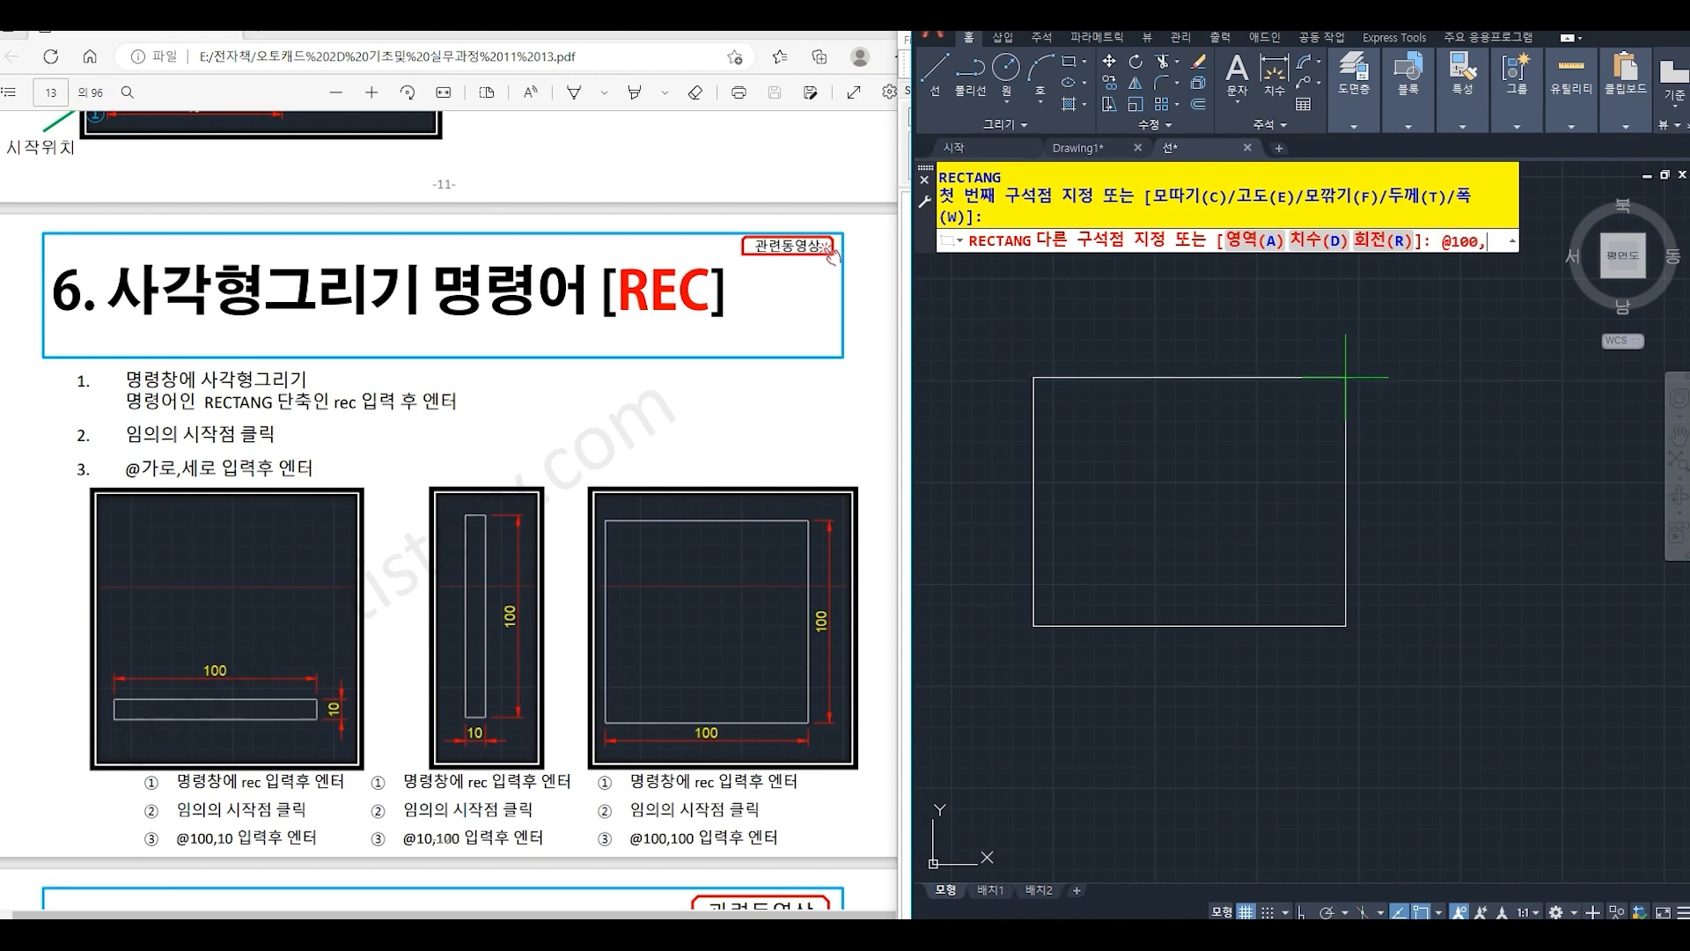
type("10")
key("Return")
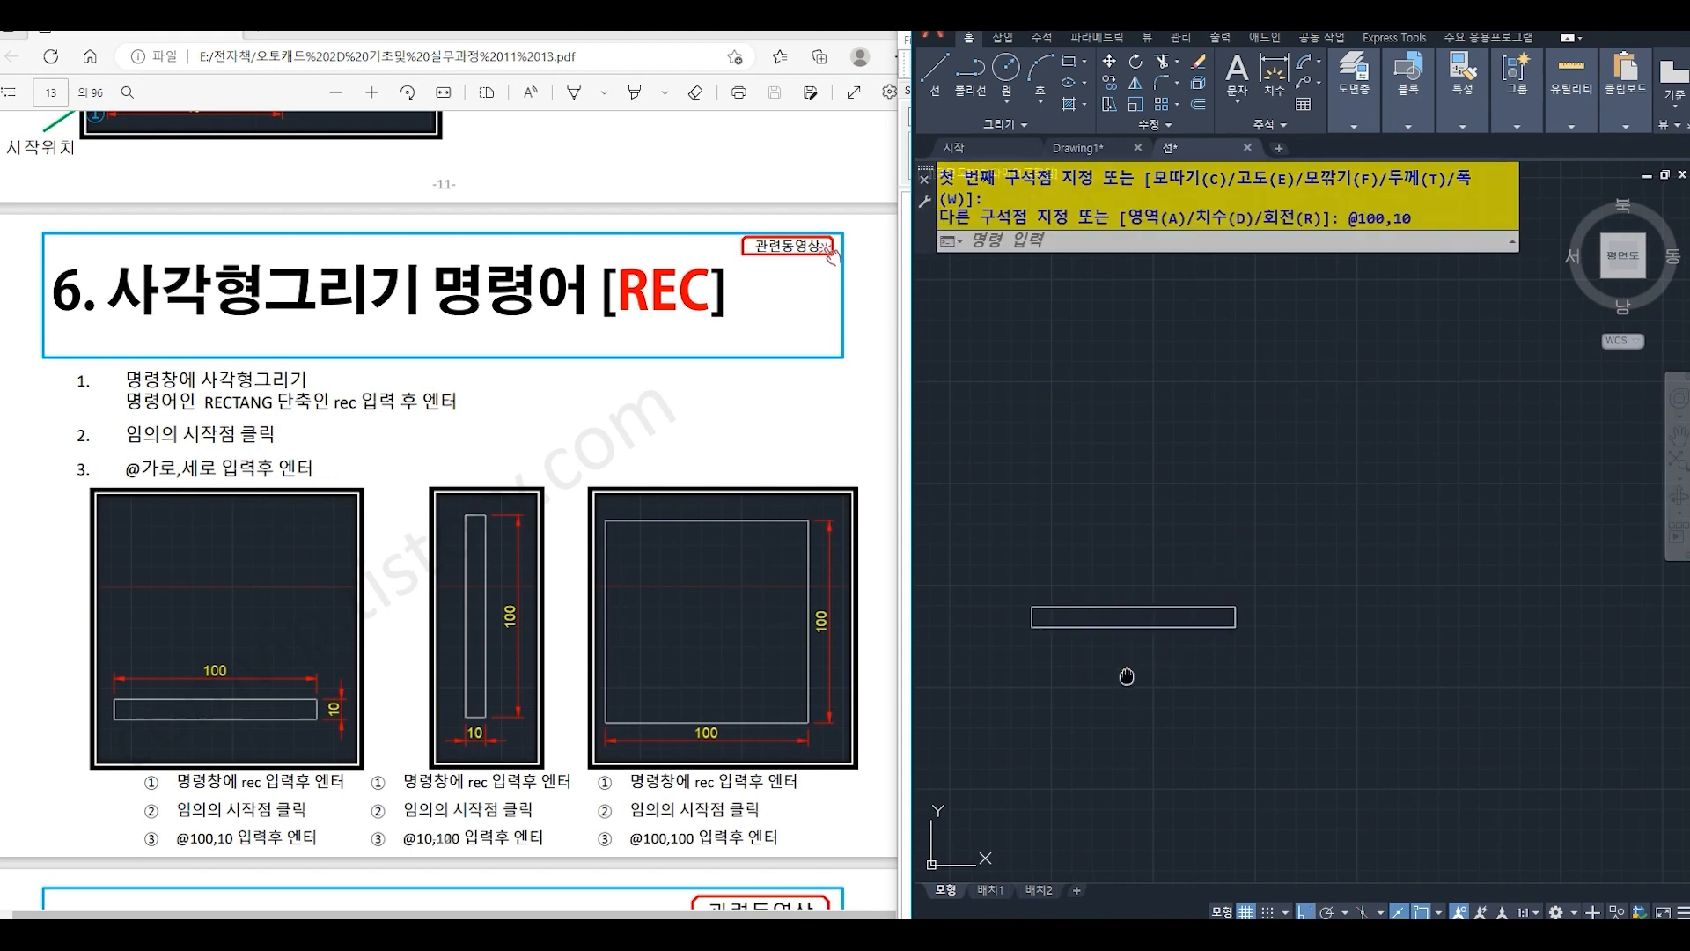
middle_click_drag(1129, 676, 1211, 437)
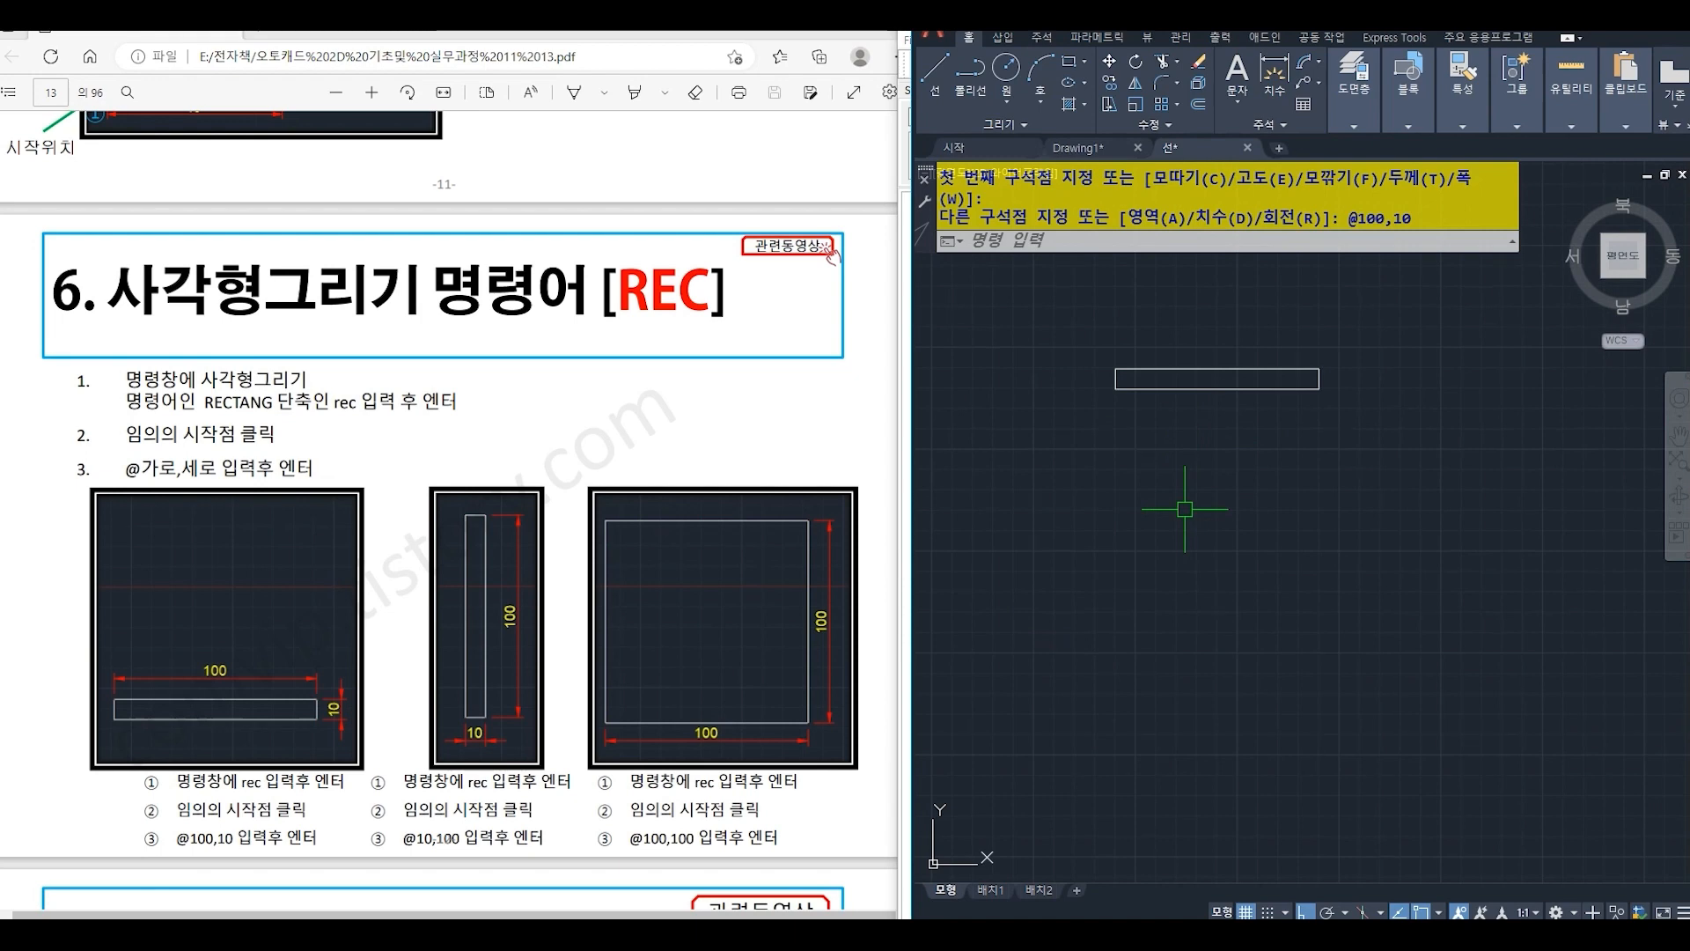
type("rec")
key("Return")
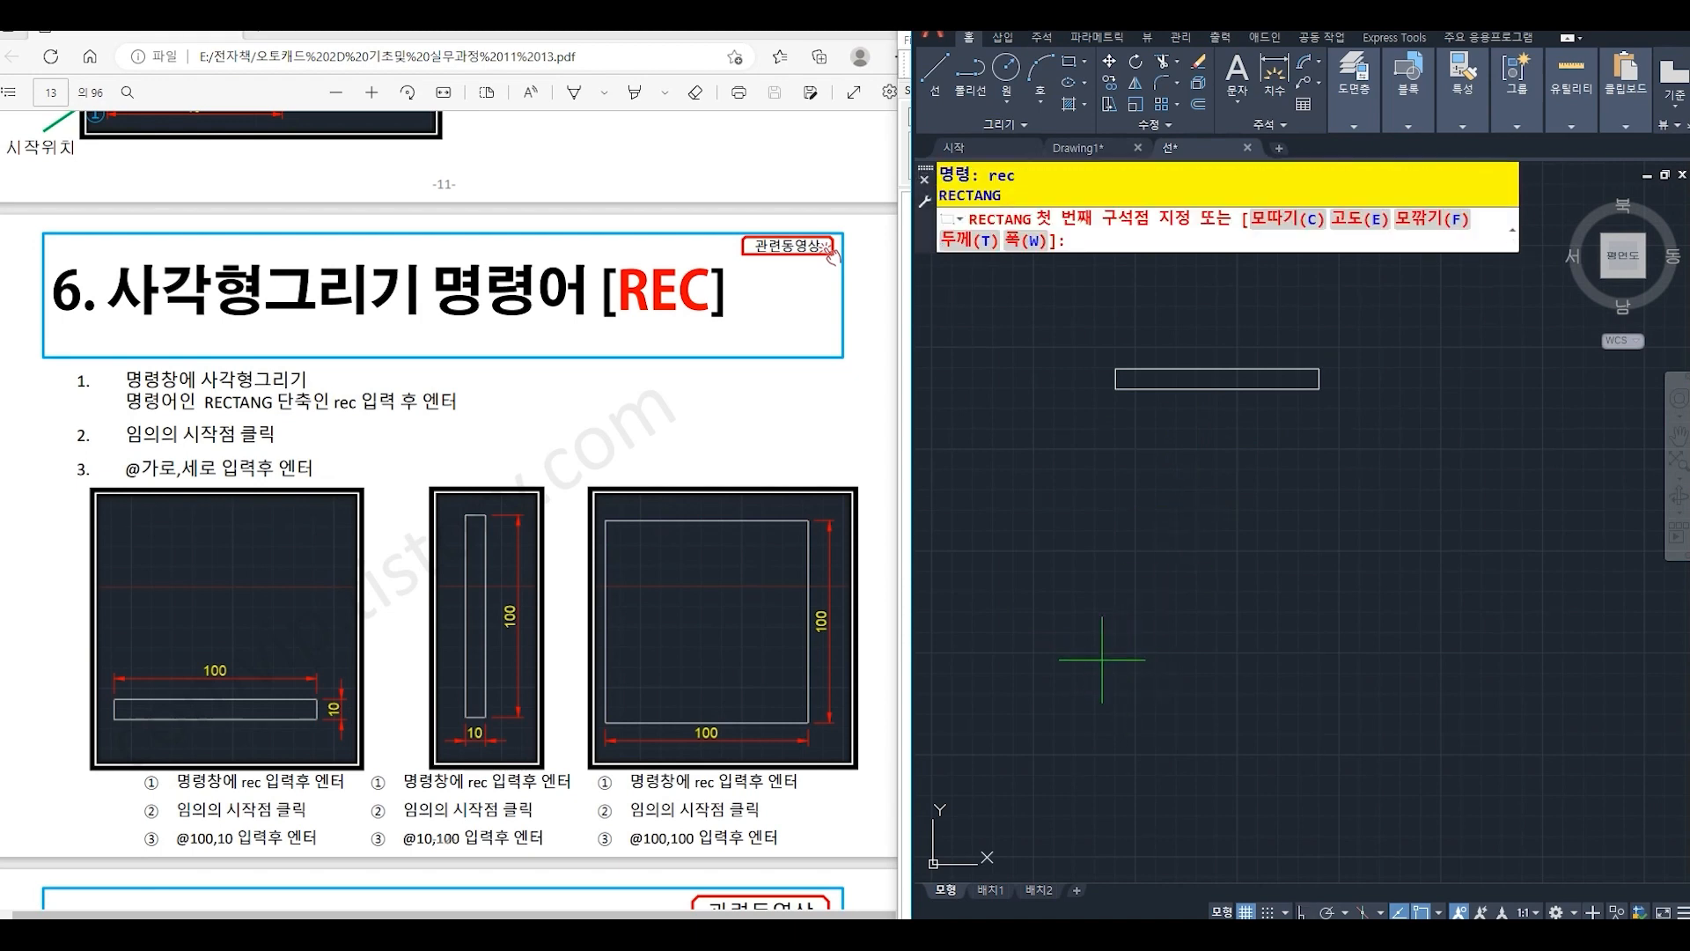
left_click(1124, 649)
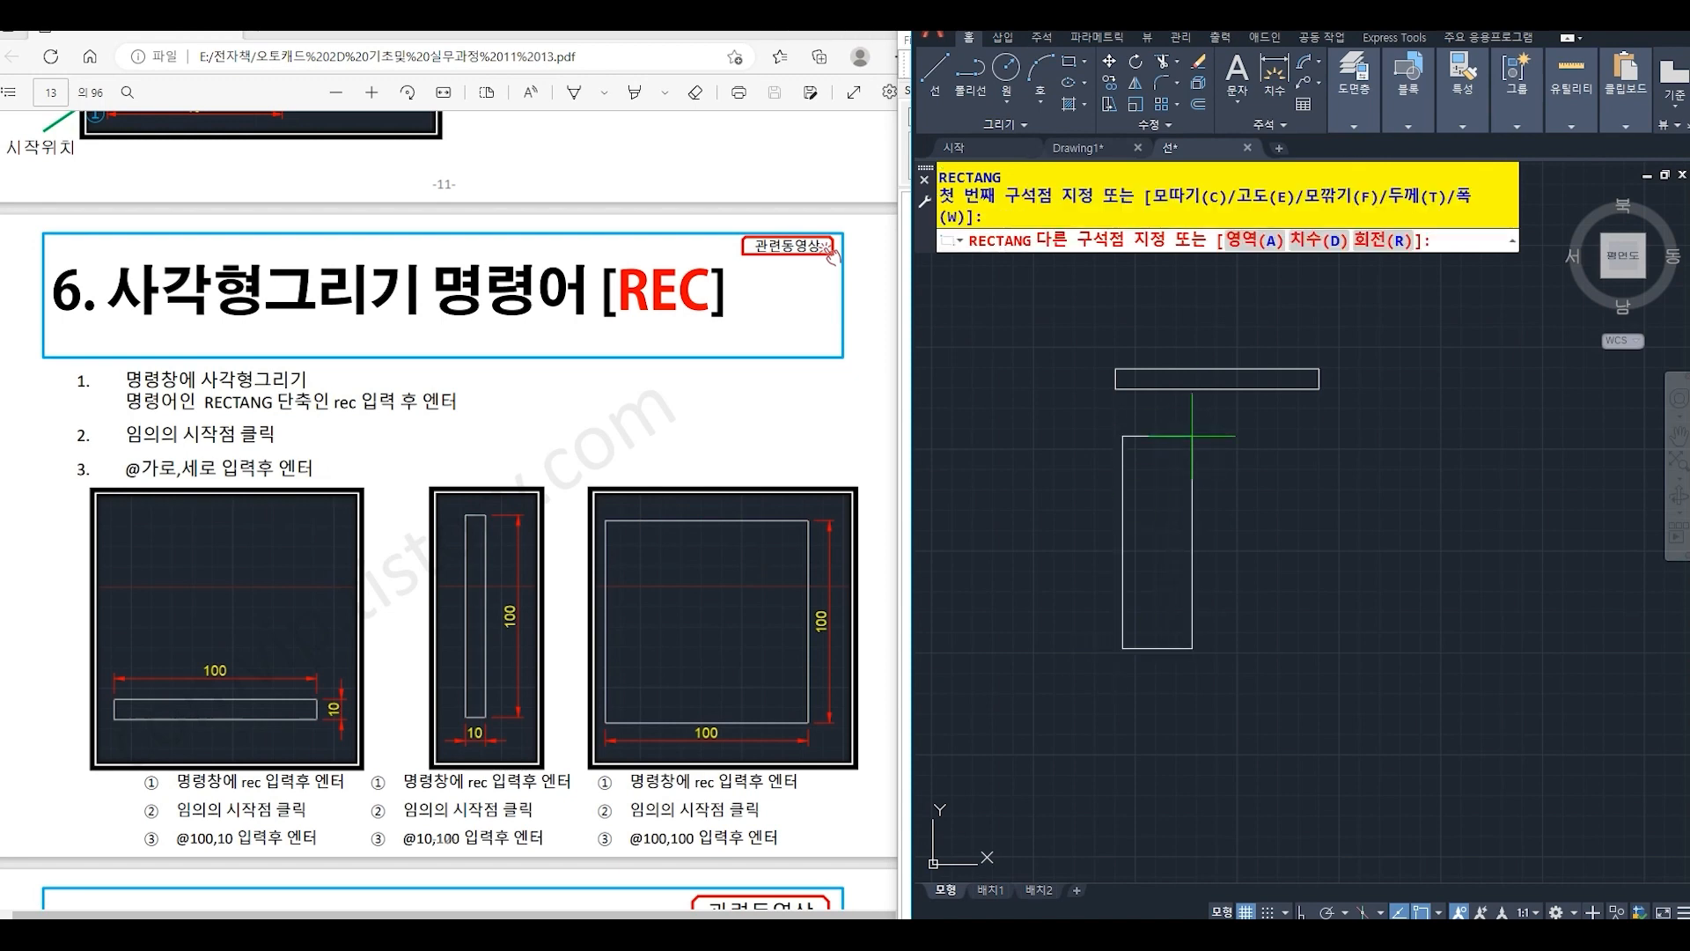
type("@")
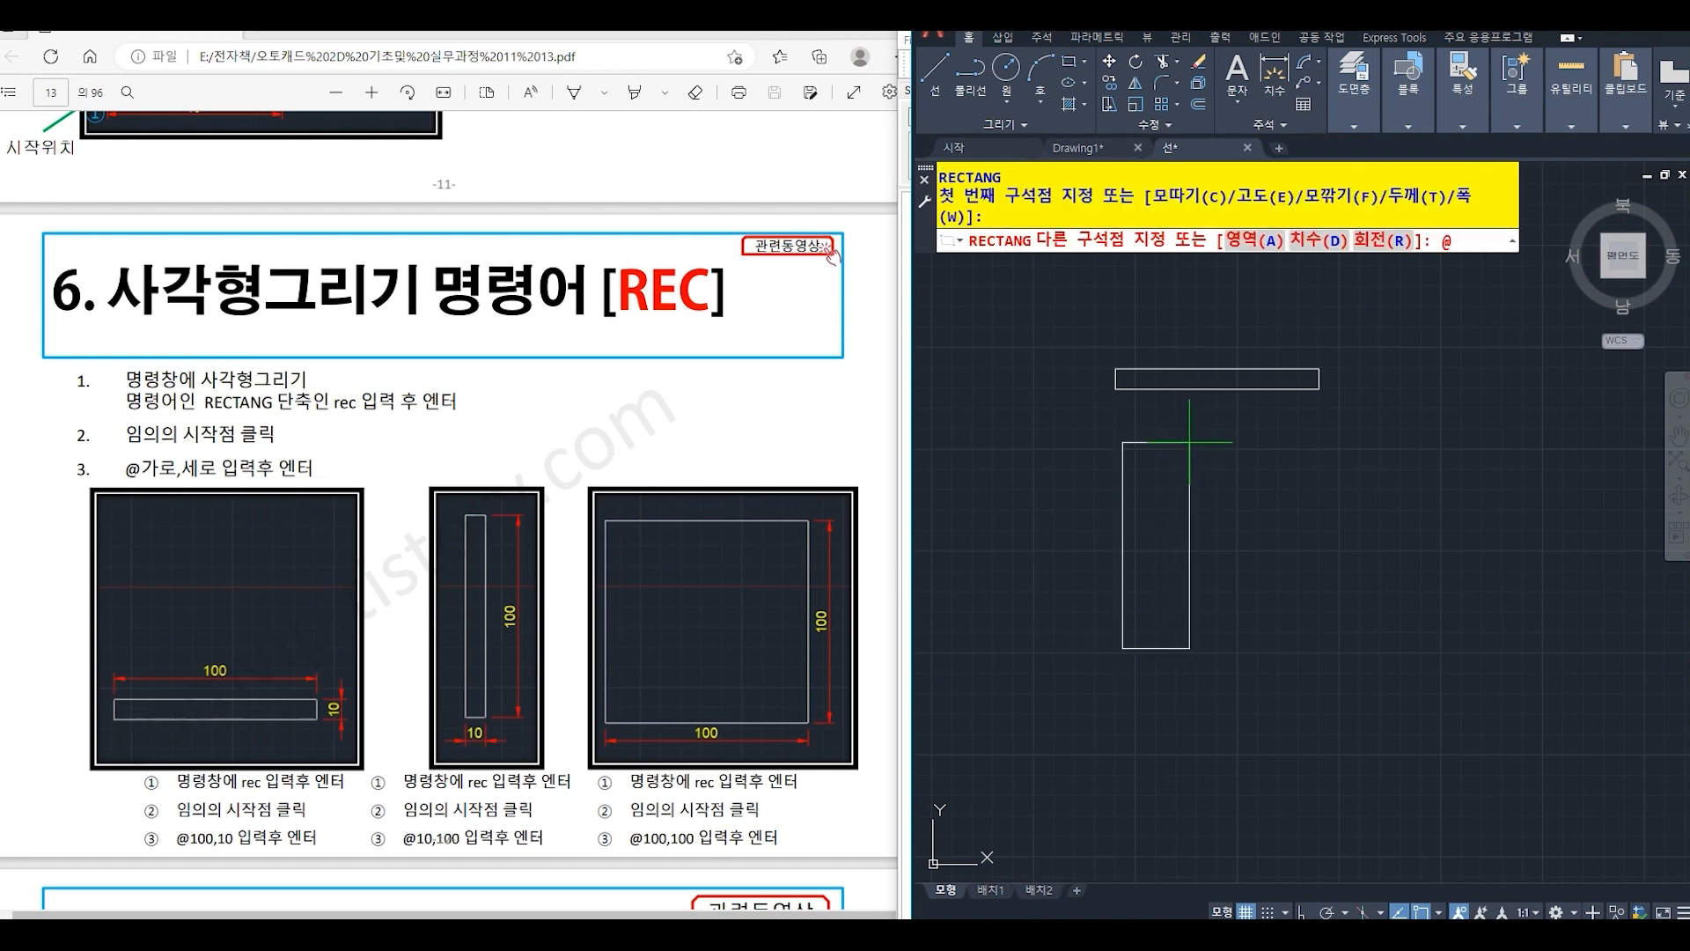
type("10,")
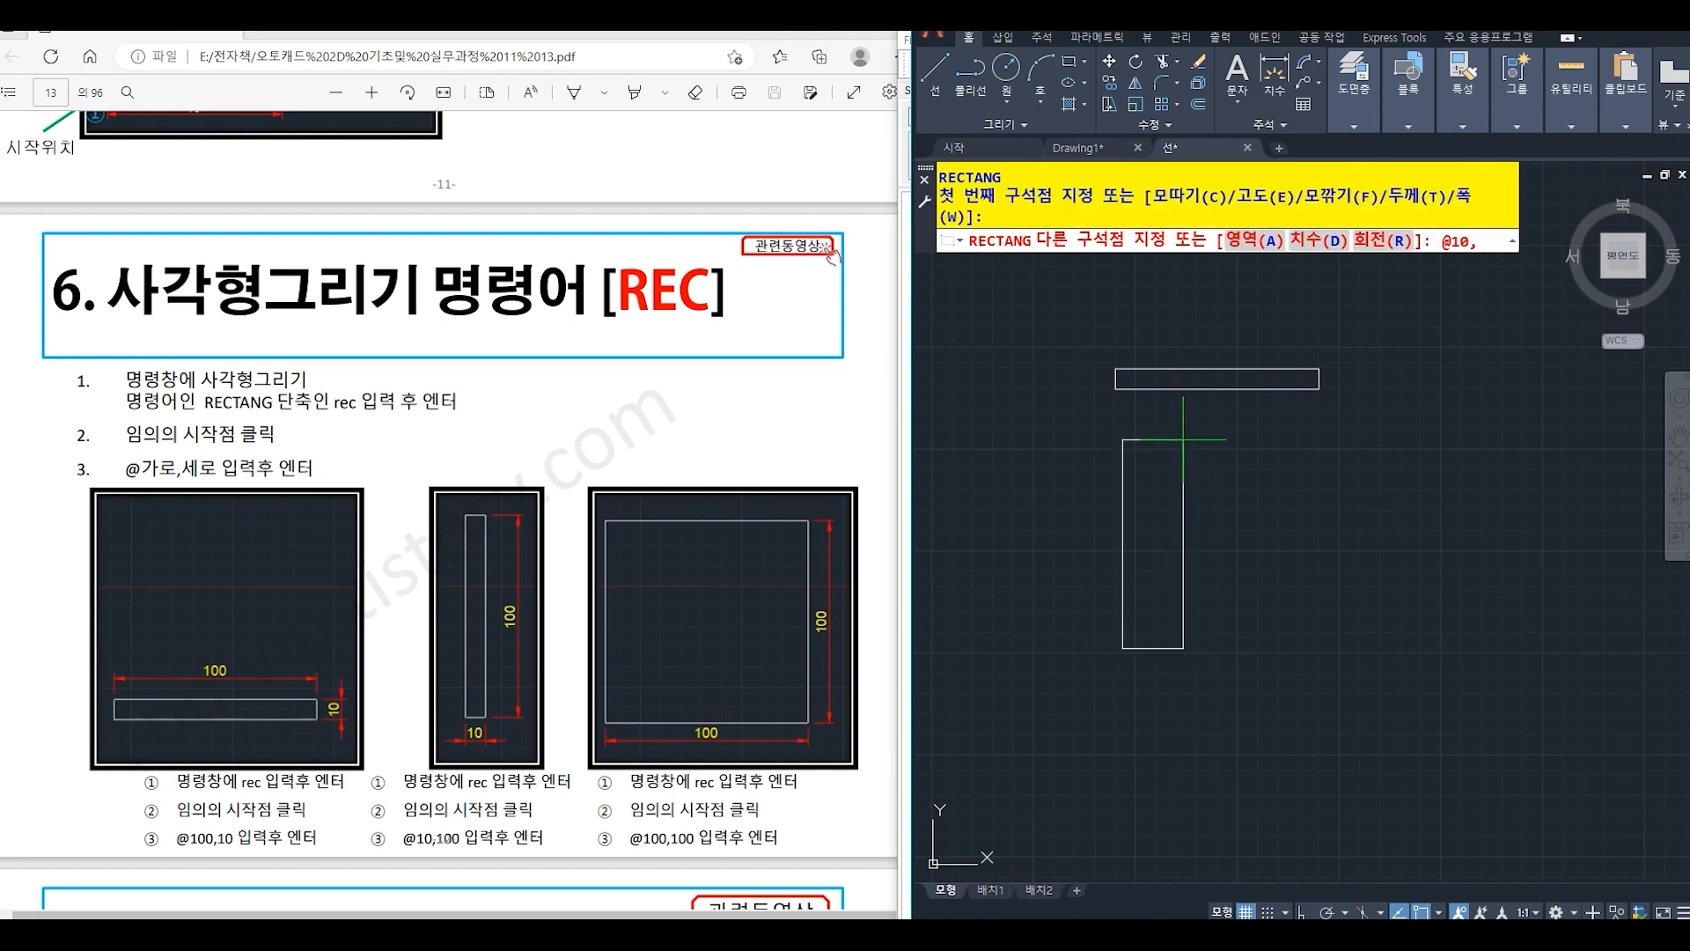
type("100")
key("Return")
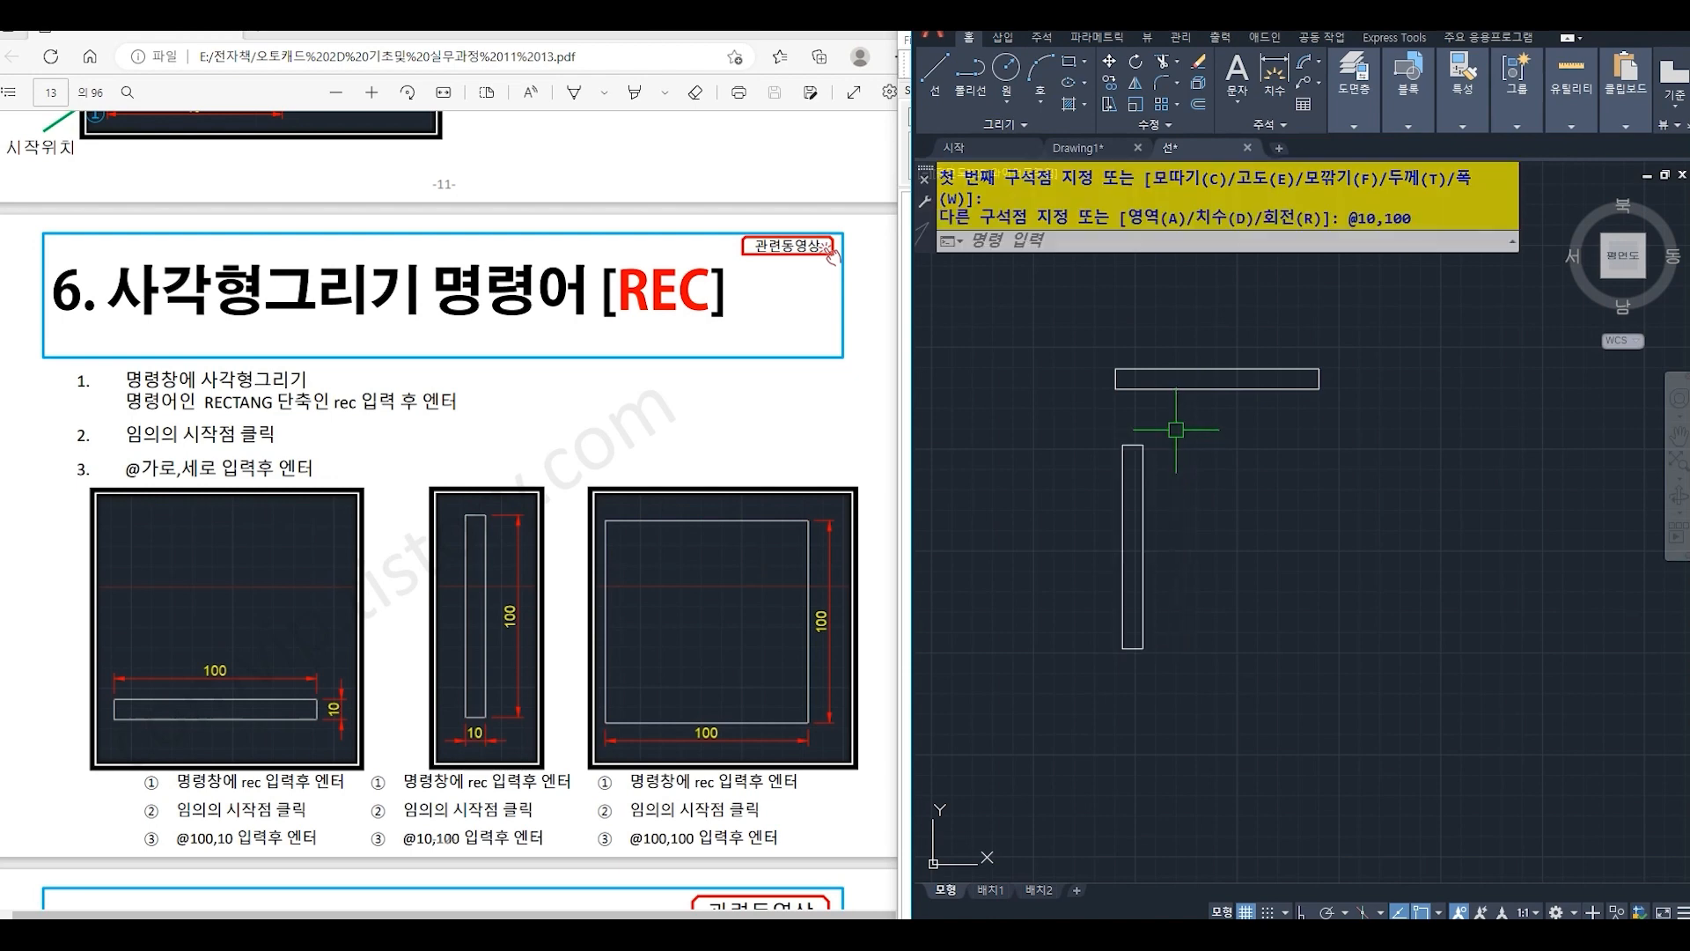
middle_click_drag(1303, 521, 1216, 517)
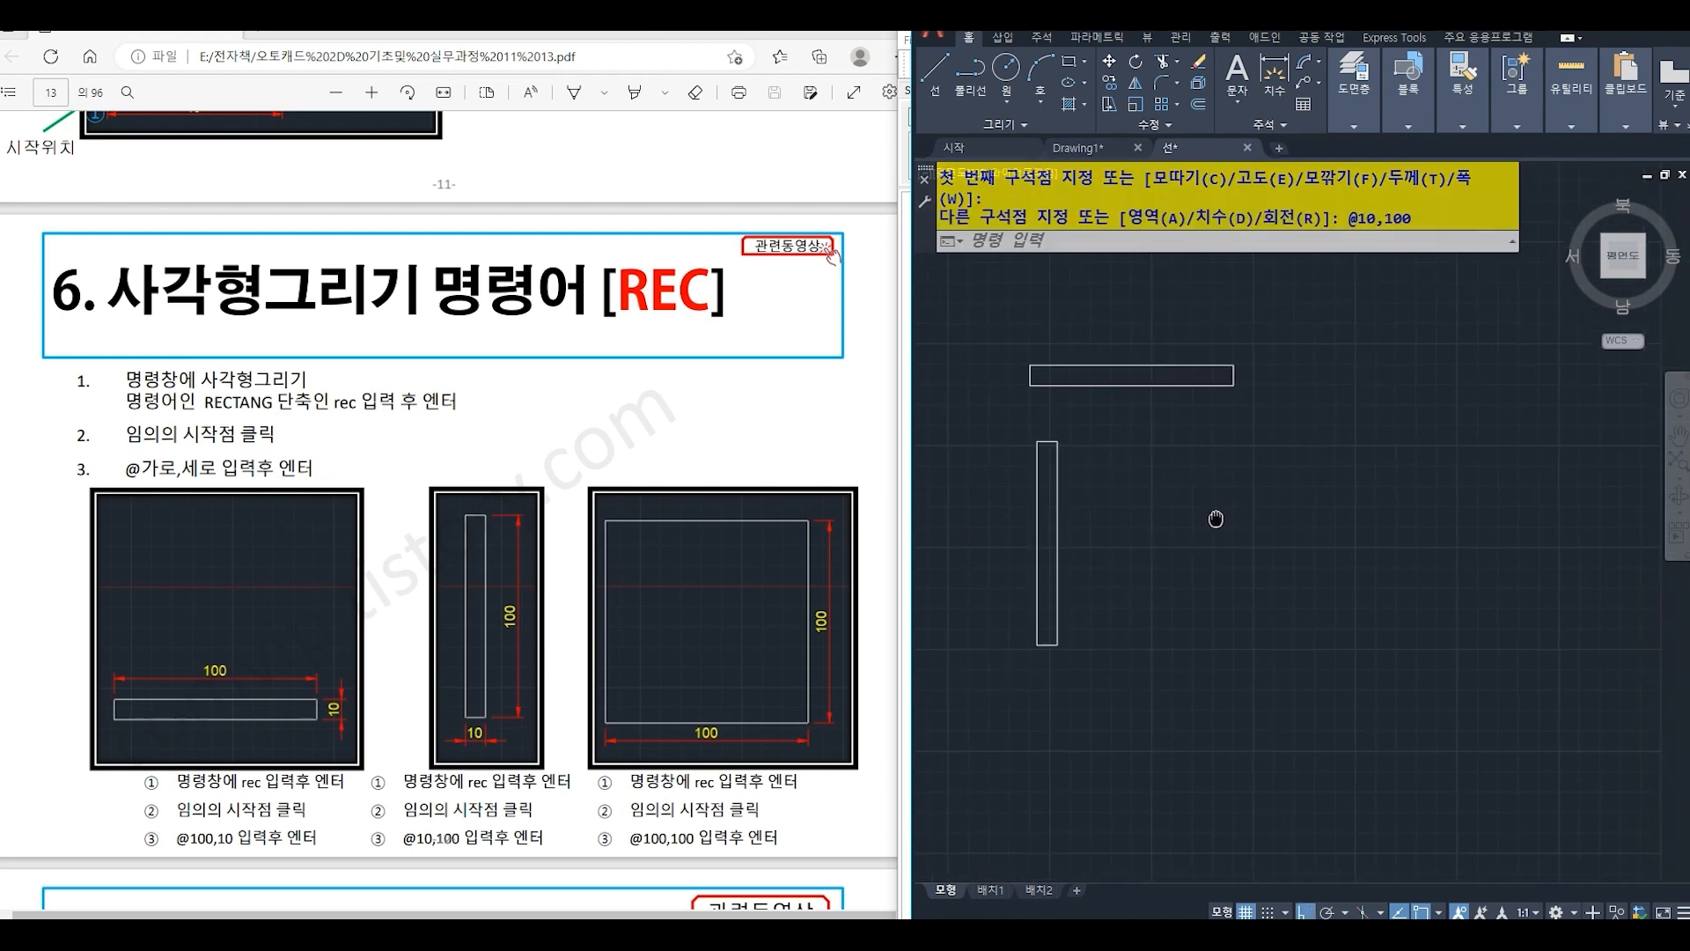
type("rec")
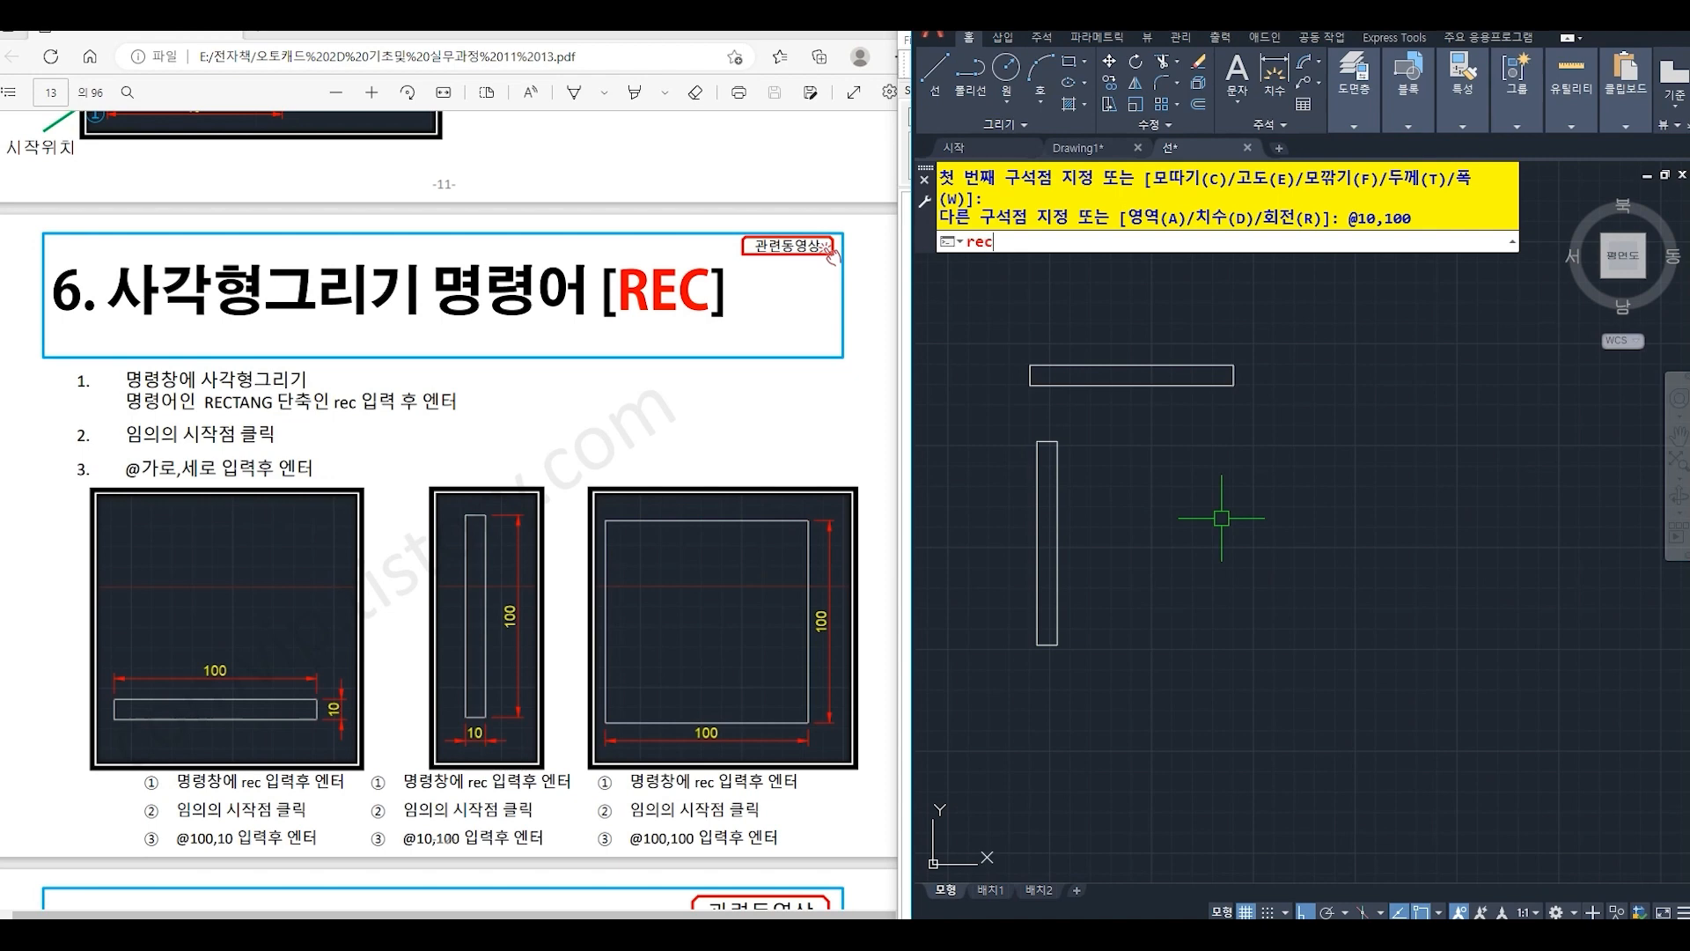
key("Return")
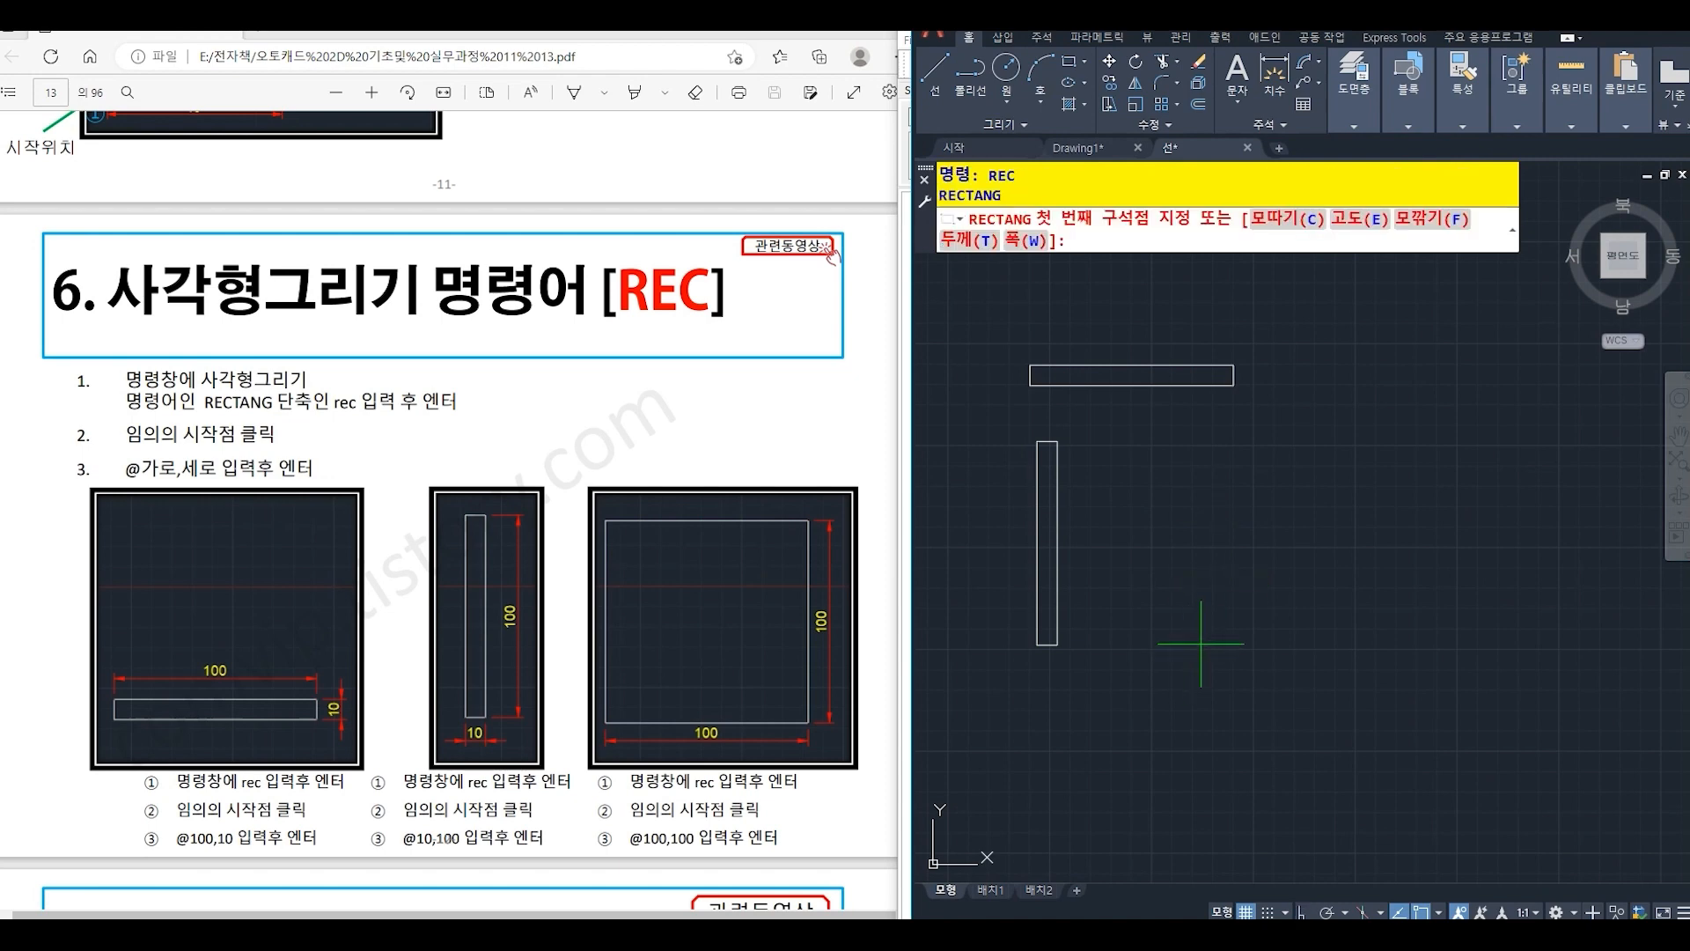
left_click(1201, 644)
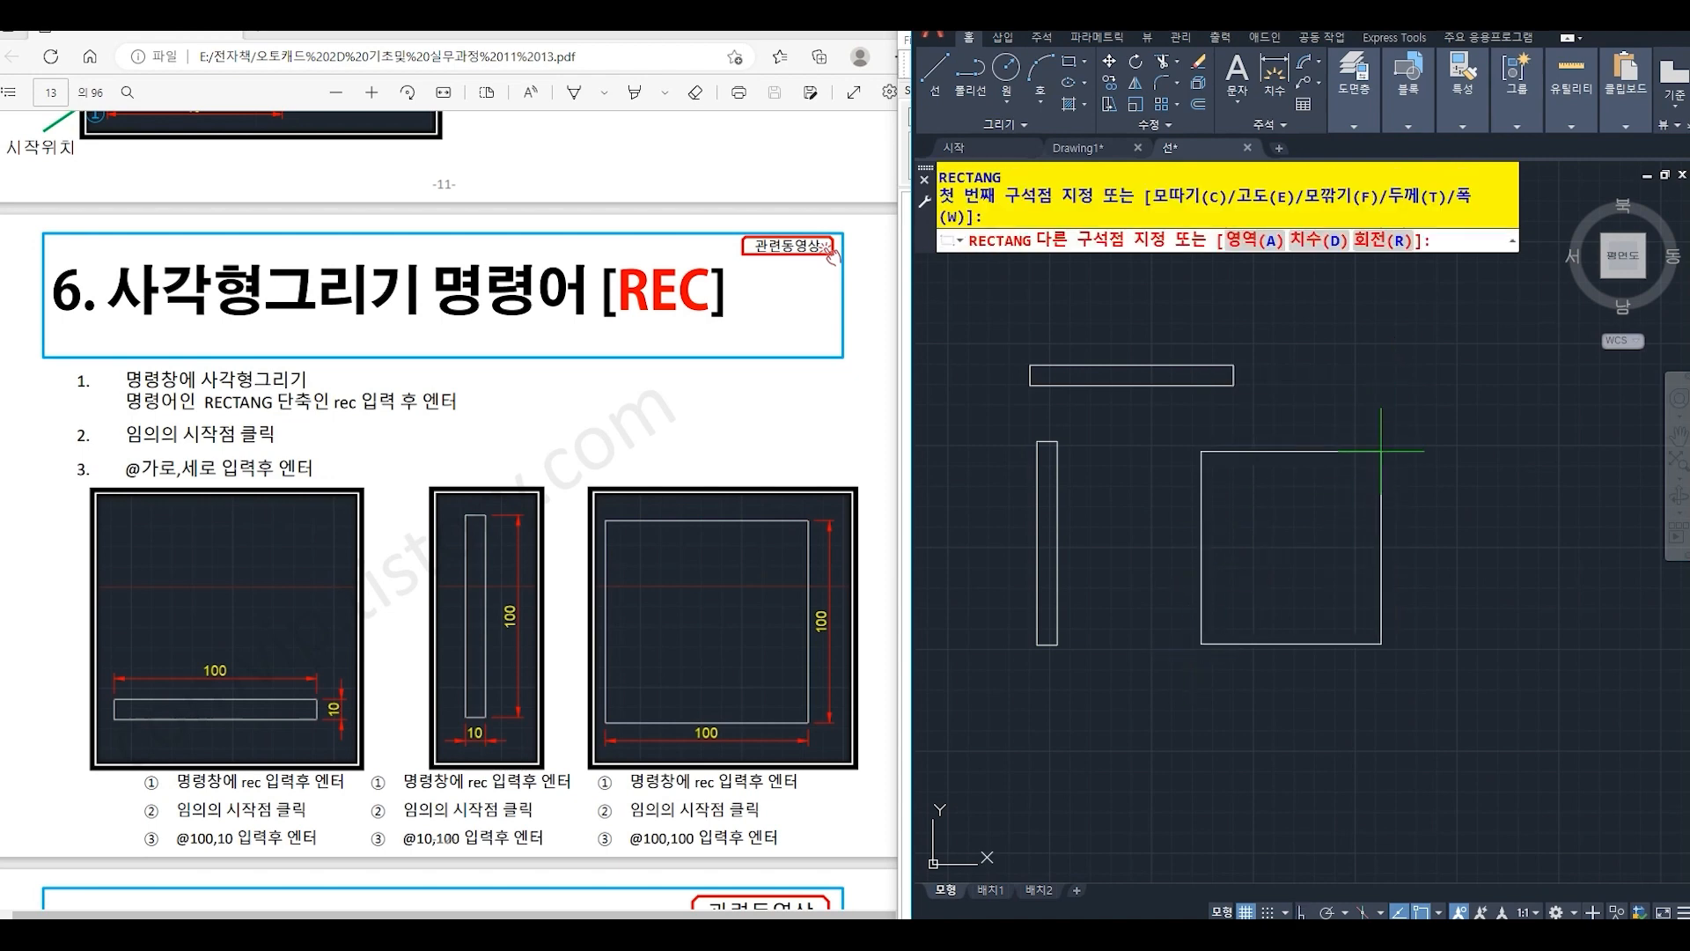
type("@100,100")
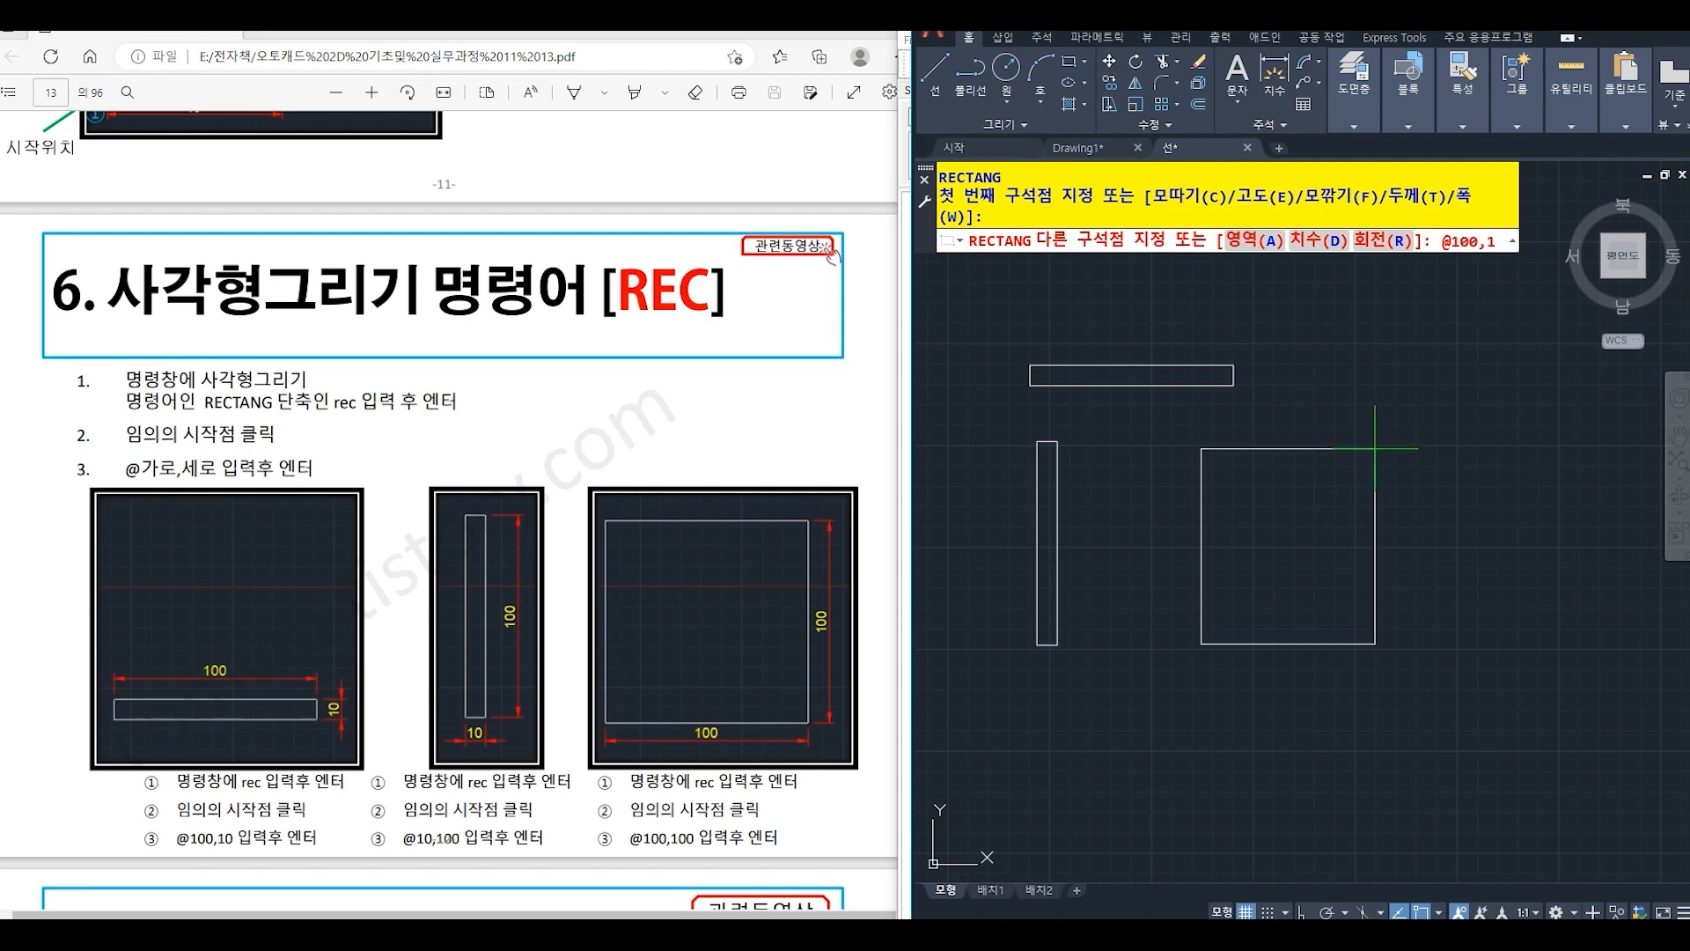
key("Return")
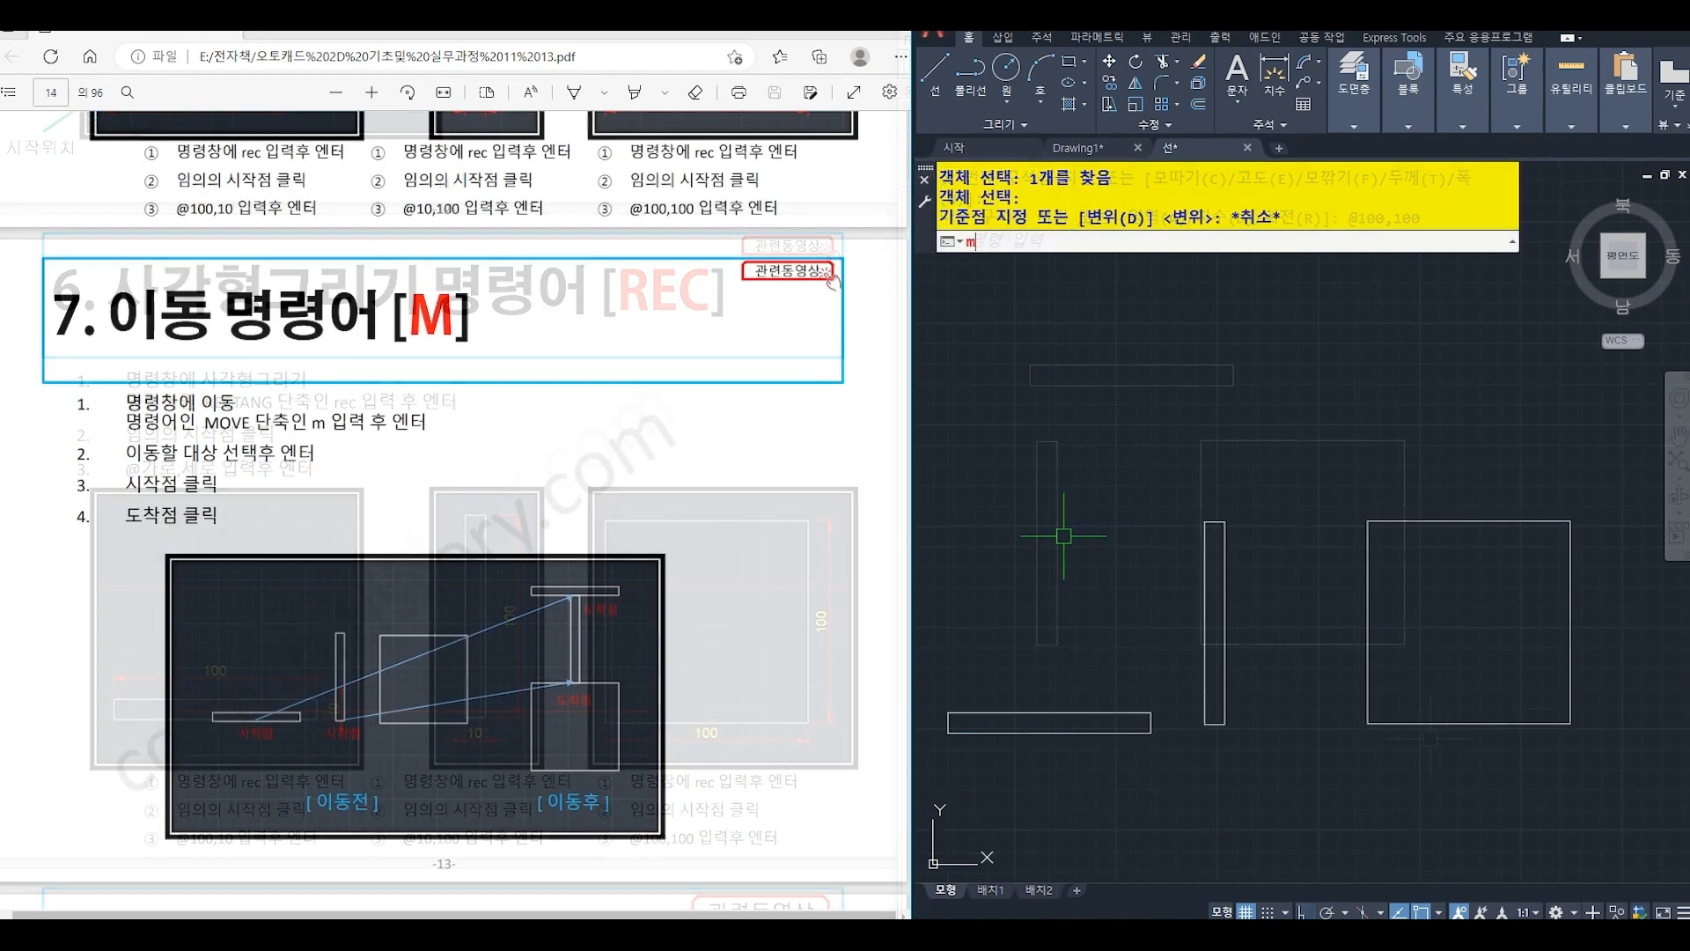
- Move the vertical rectangle by its bottom edge midpoint onto the midpoint of the square's top edge
type("m")
key("Return")
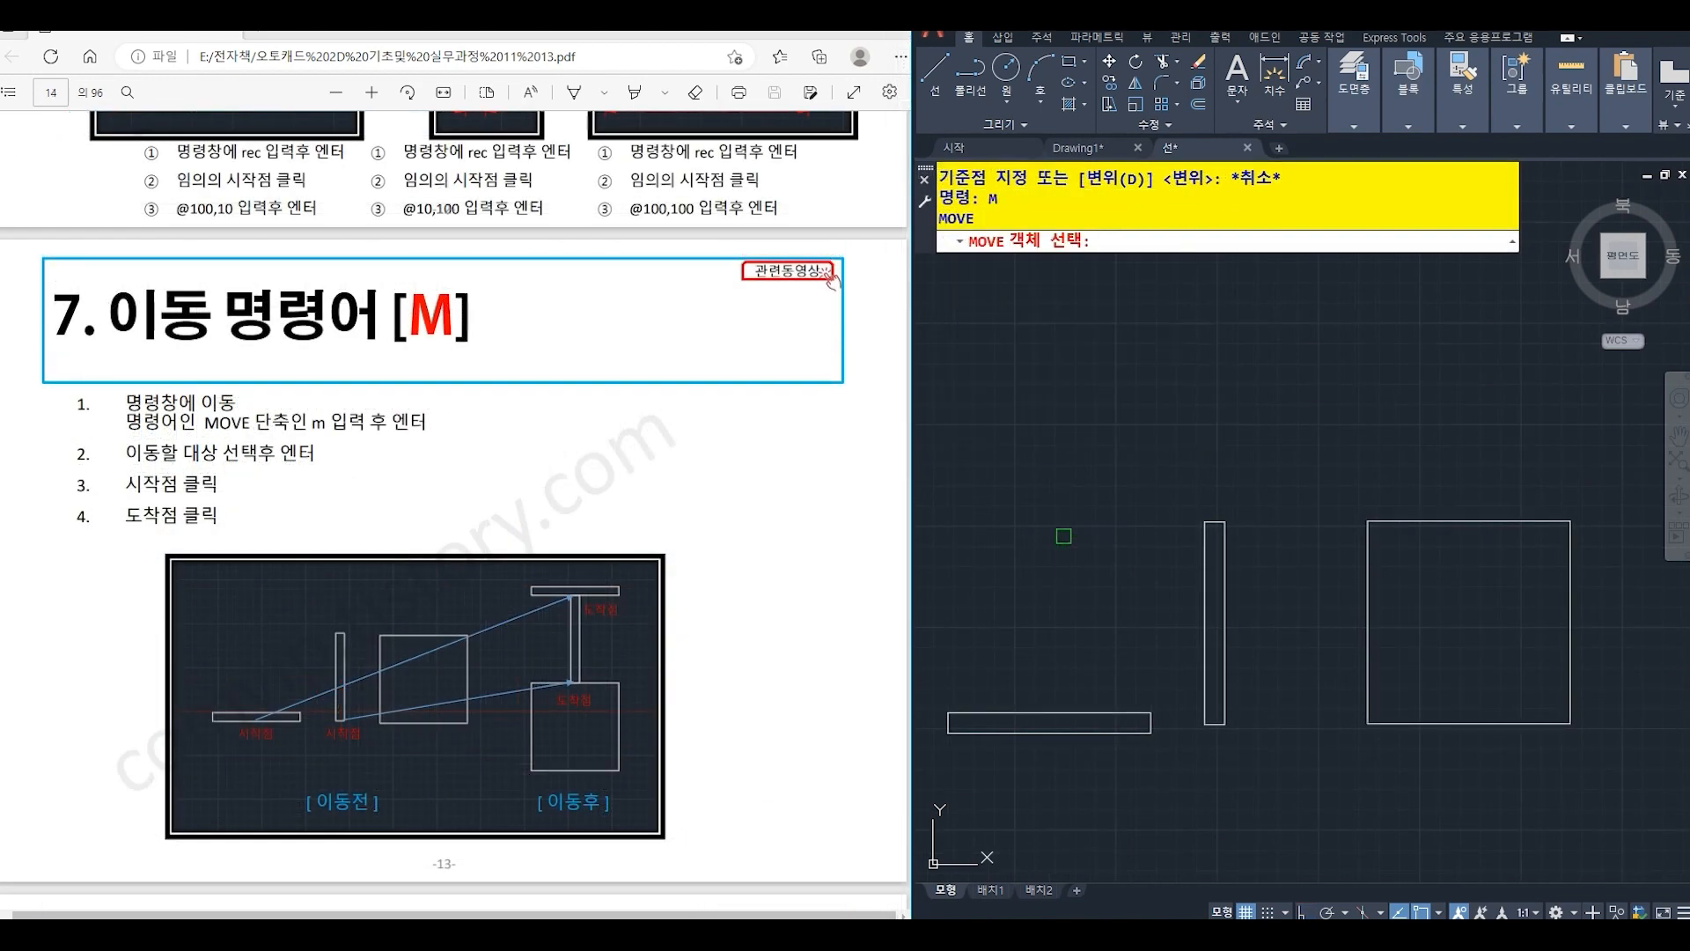
left_click(1223, 566)
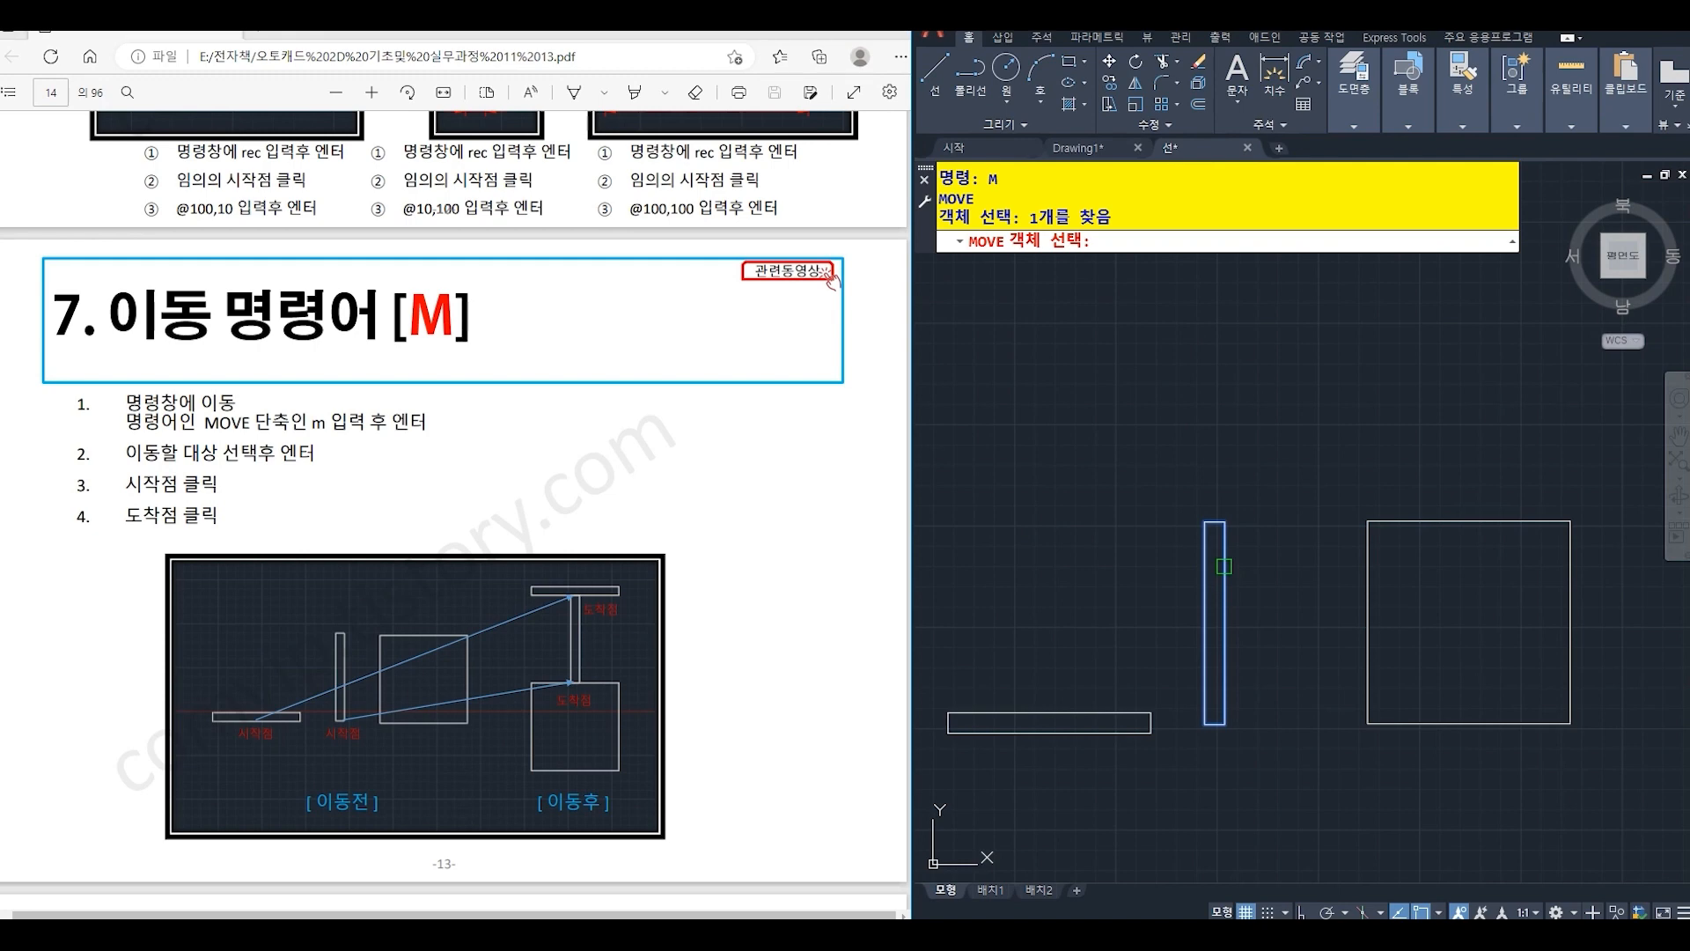
key("Return")
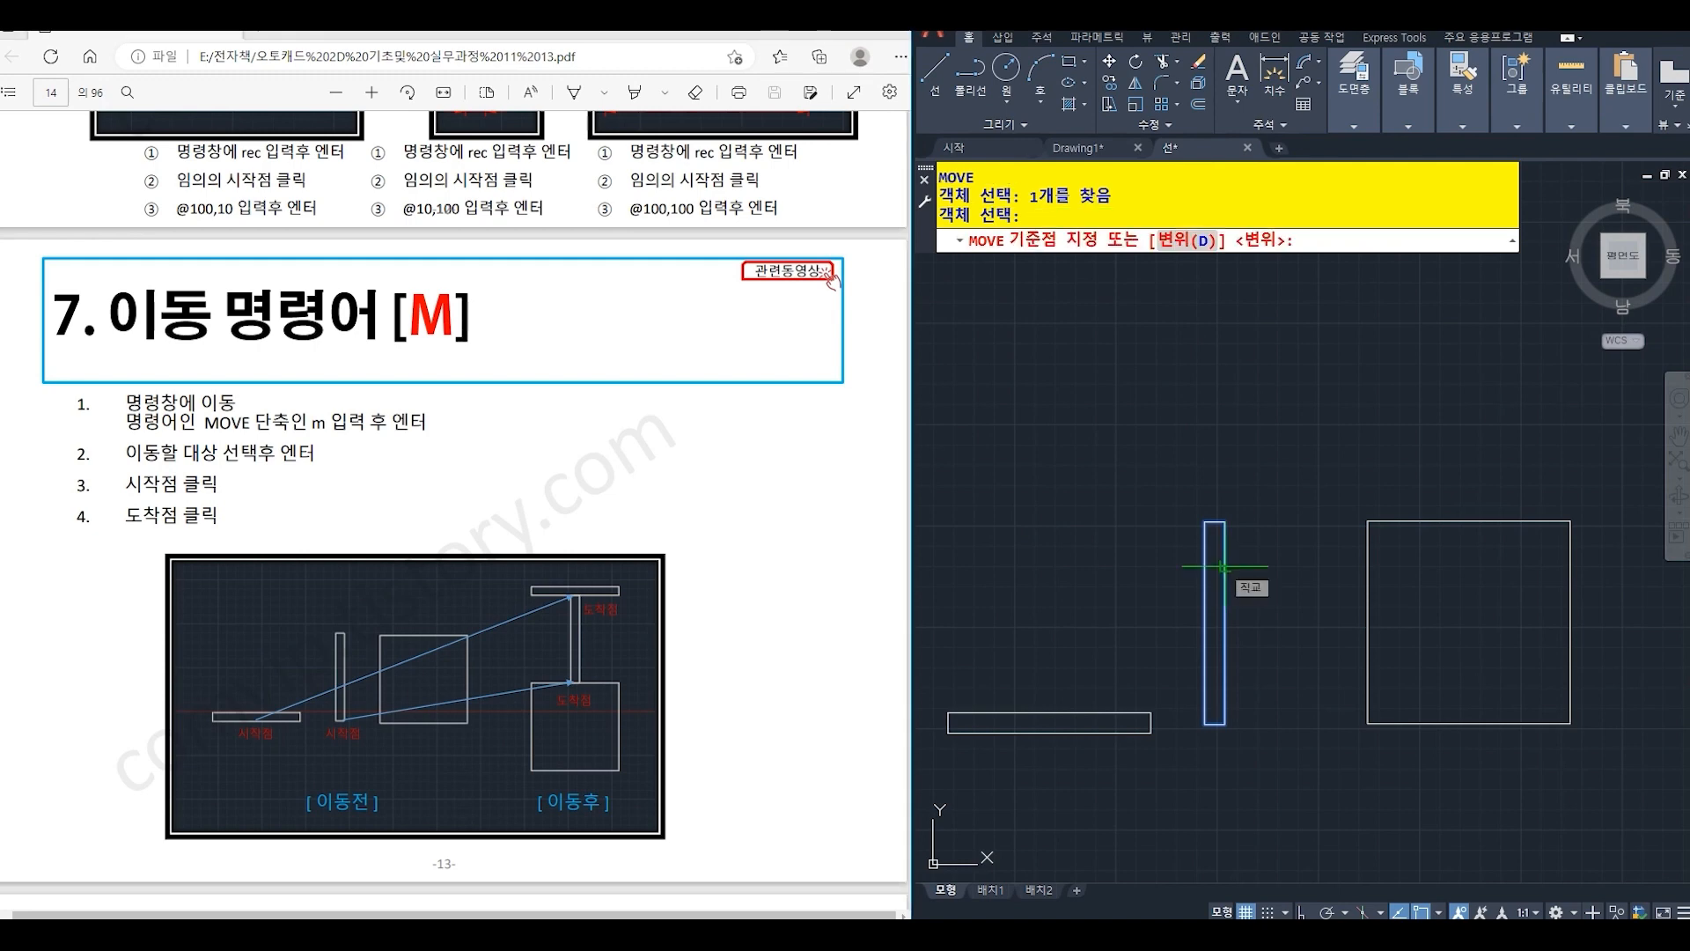
left_click(1214, 723)
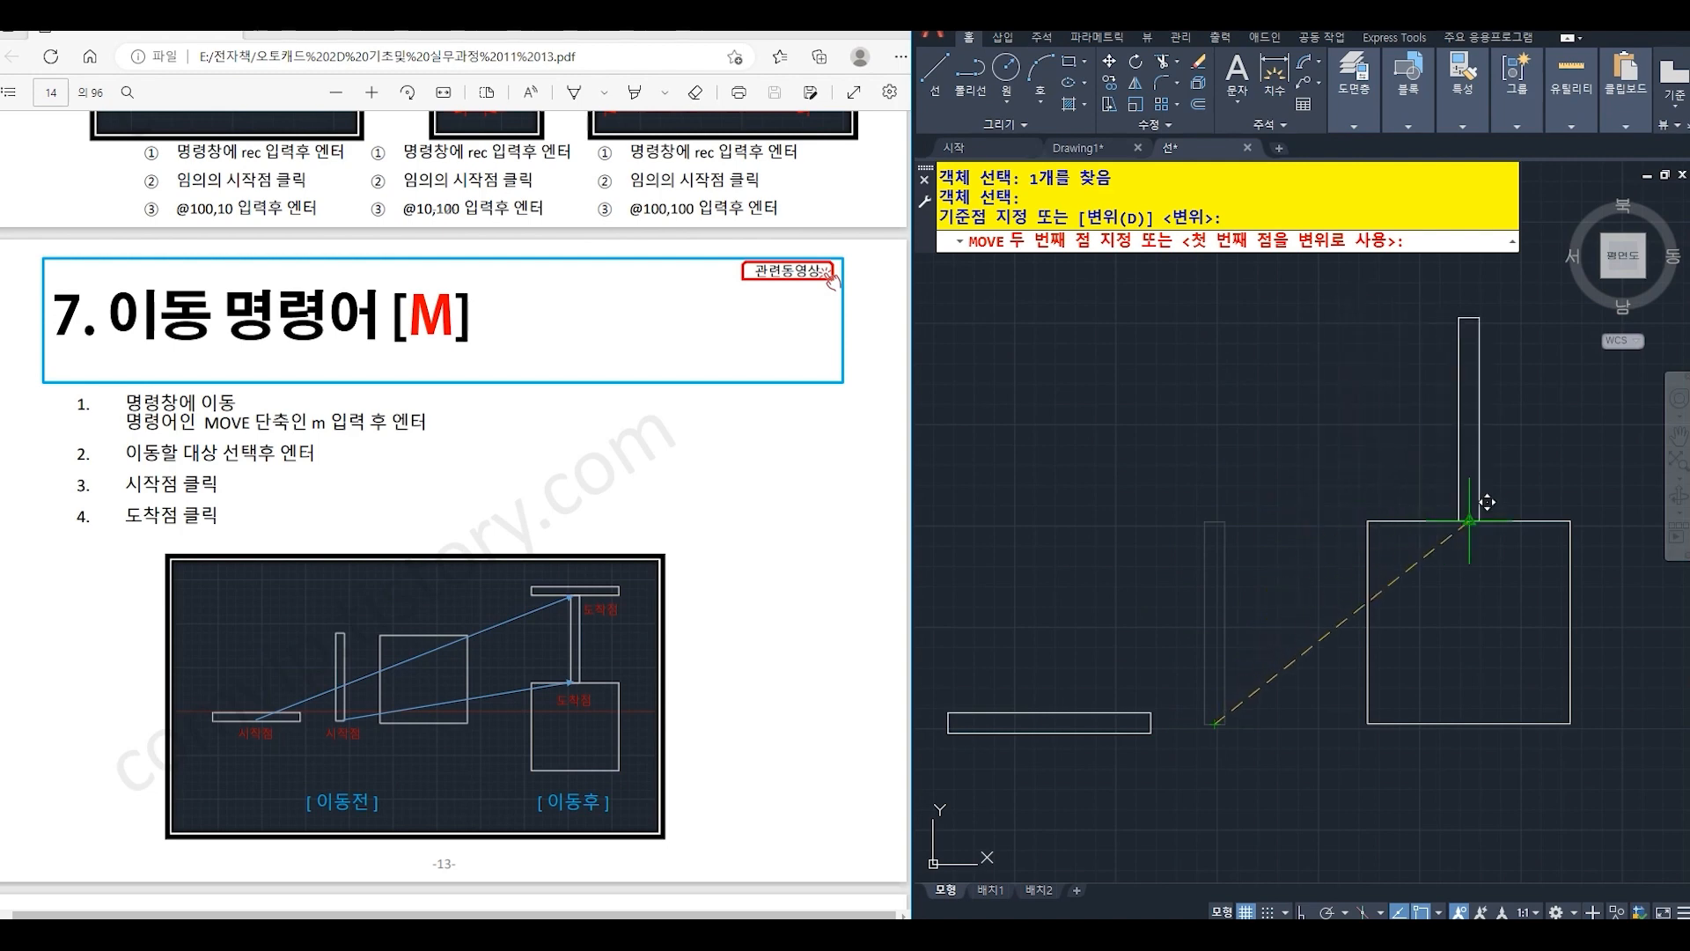
left_click(1471, 526)
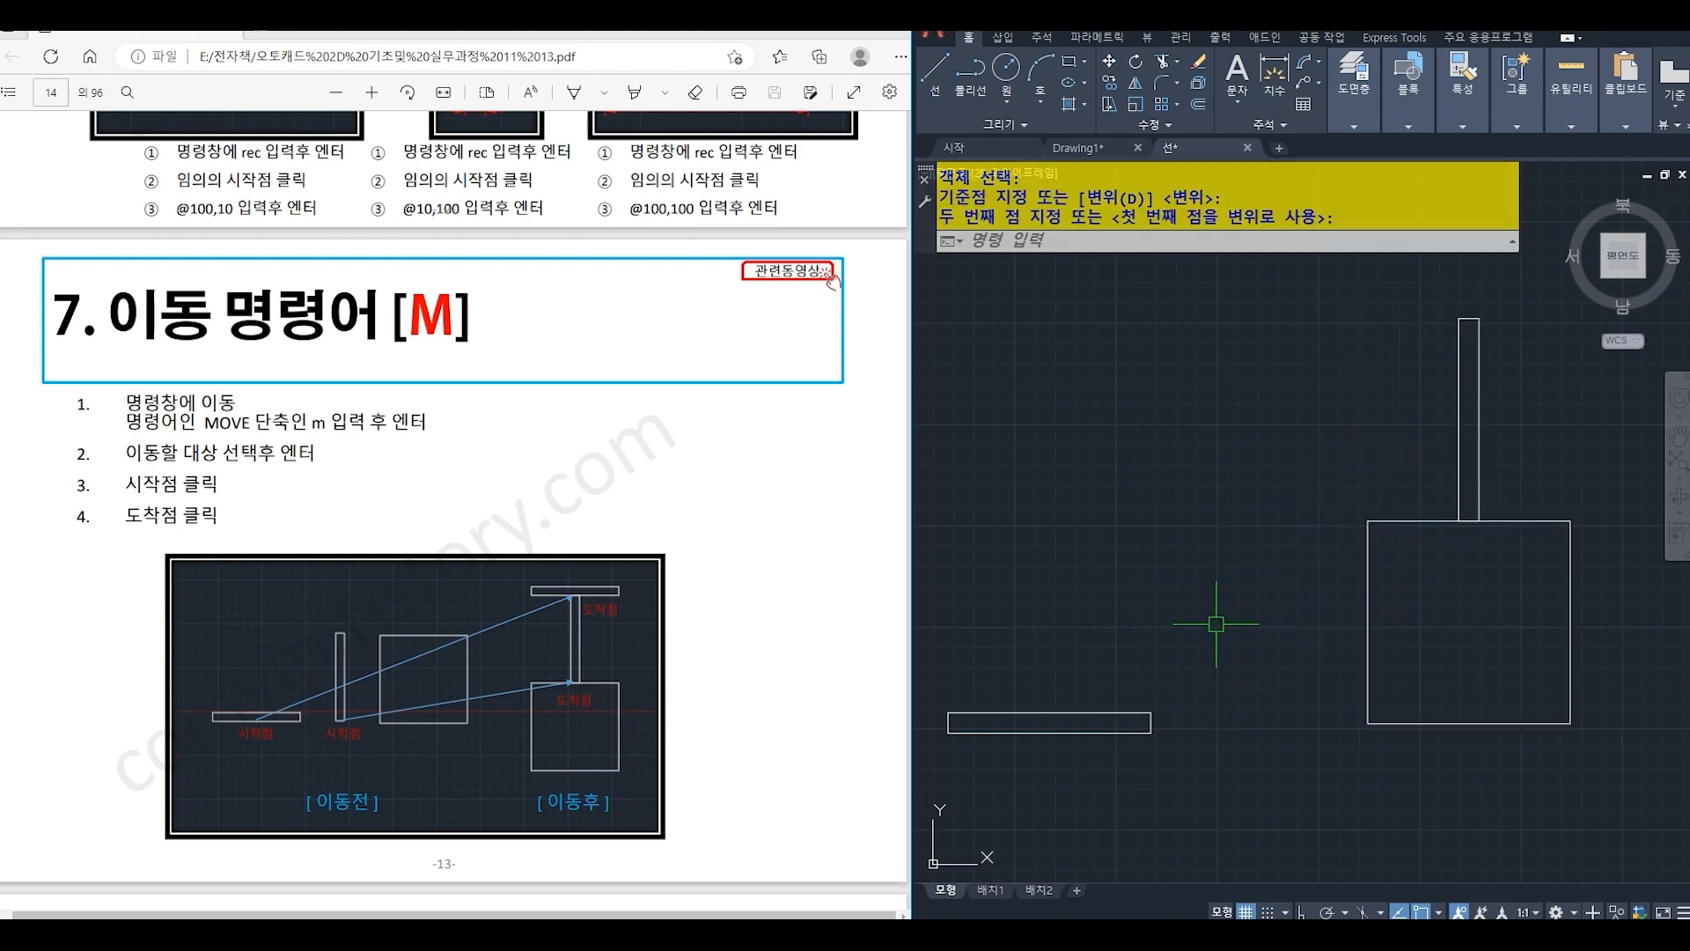
- Move the horizontal rectangle by its bottom edge midpoint onto the midpoint of the vertical rectangle's top edge
type("M")
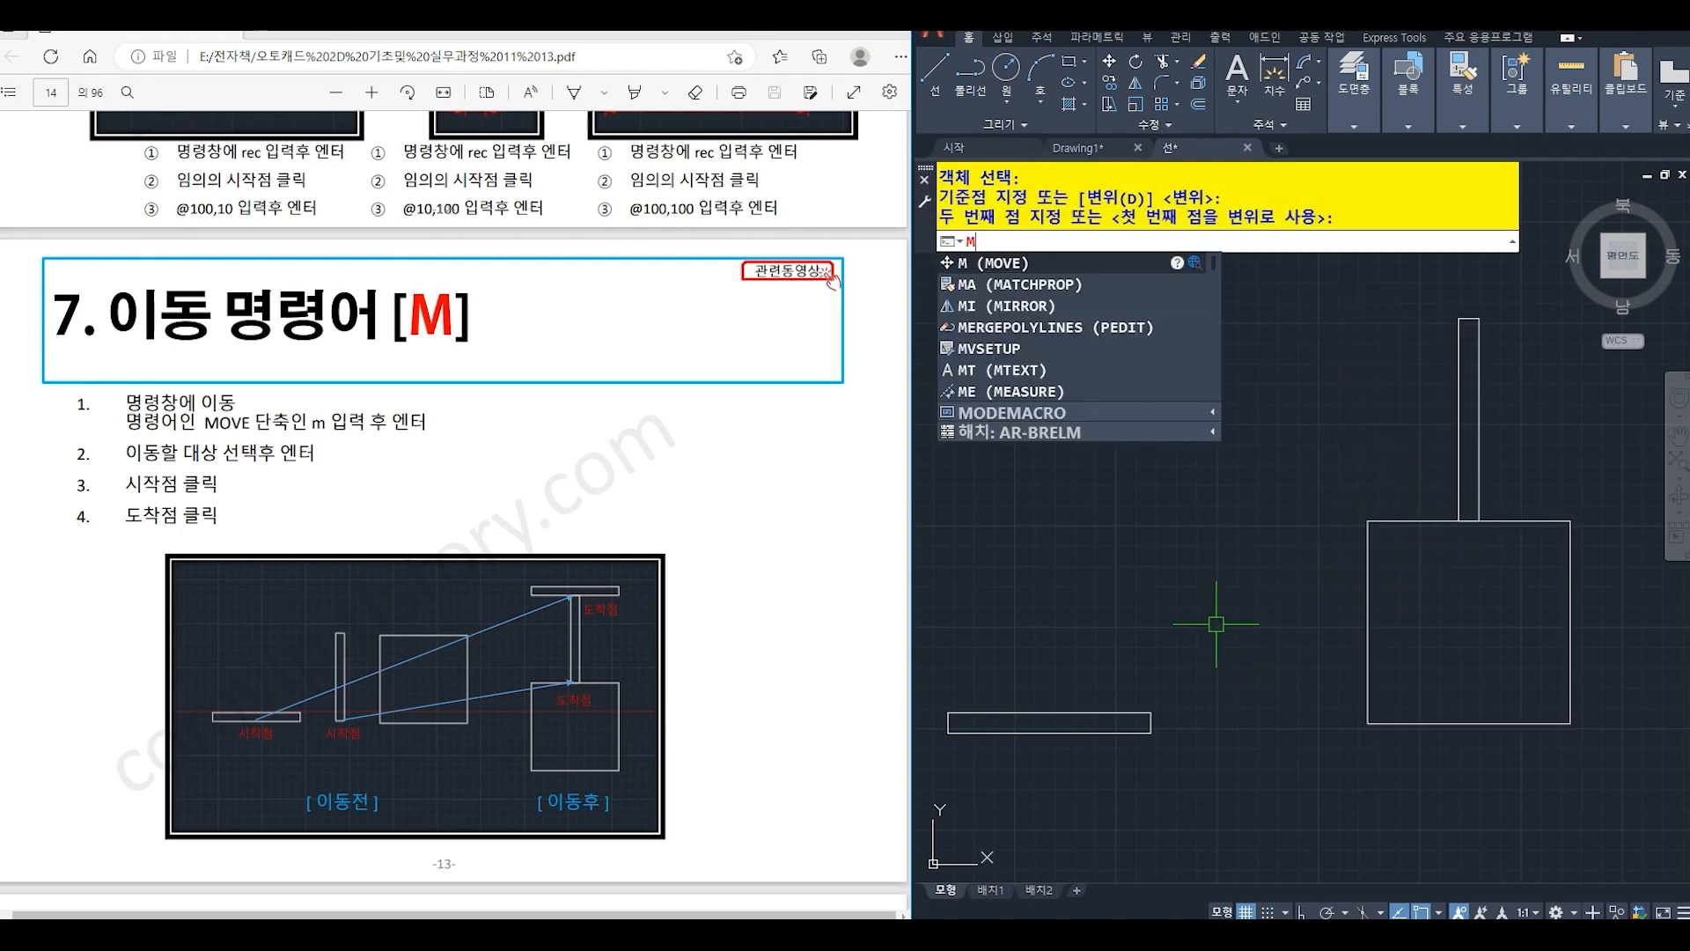
key("Return")
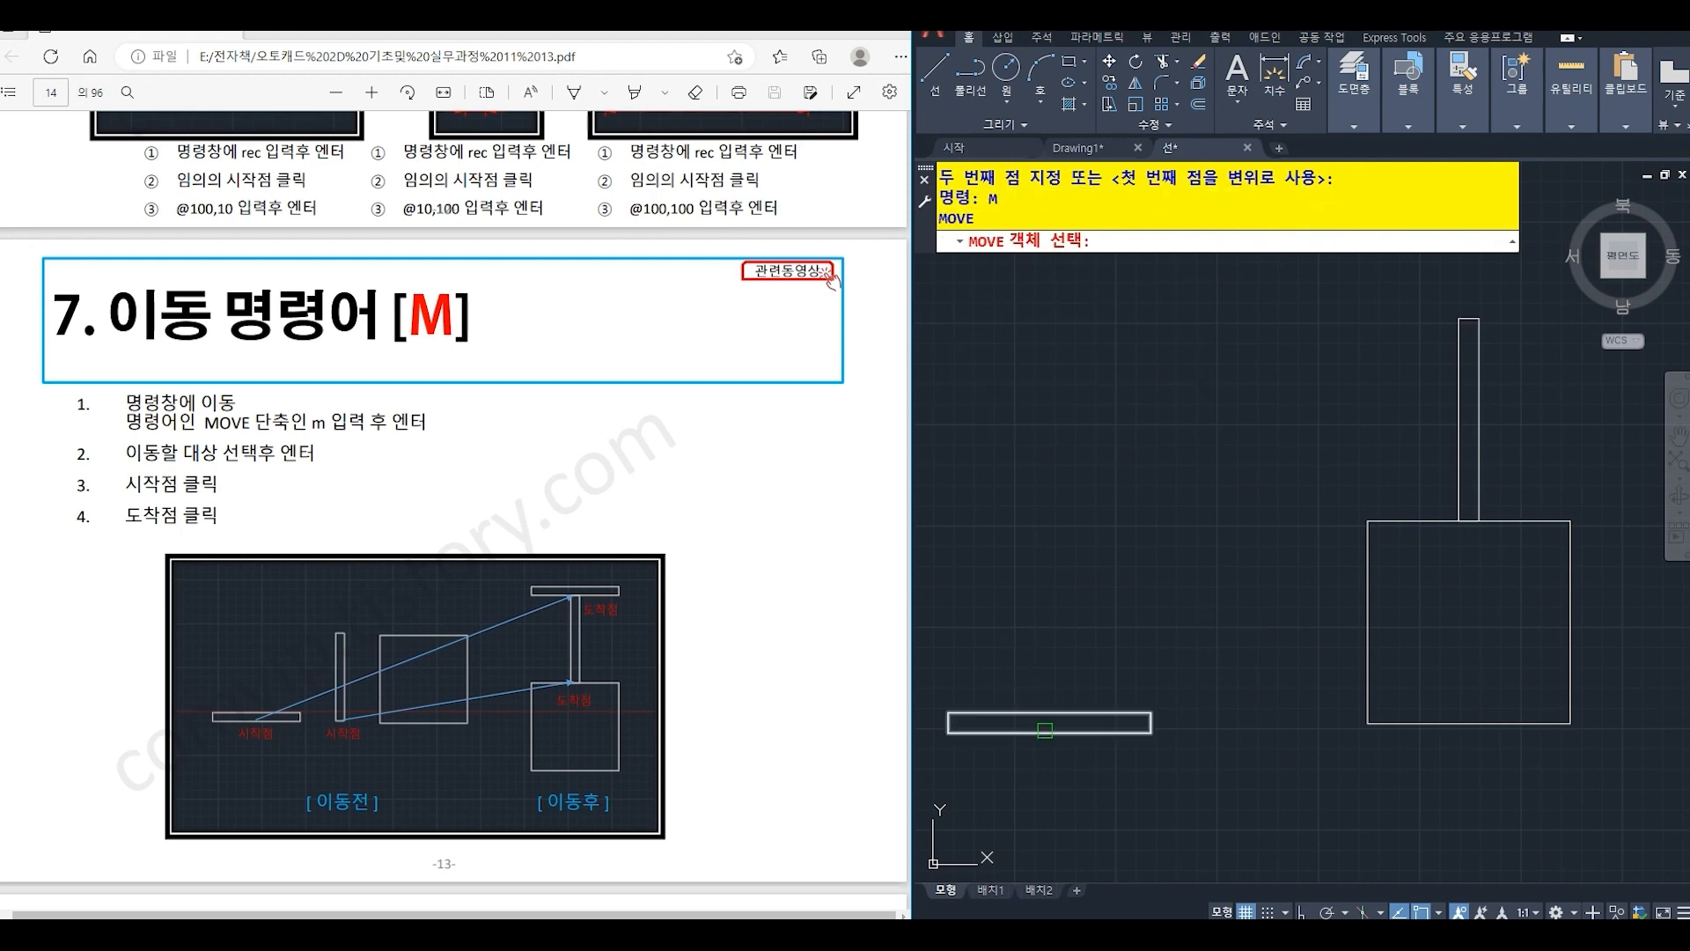
left_click(1048, 734)
key("Return")
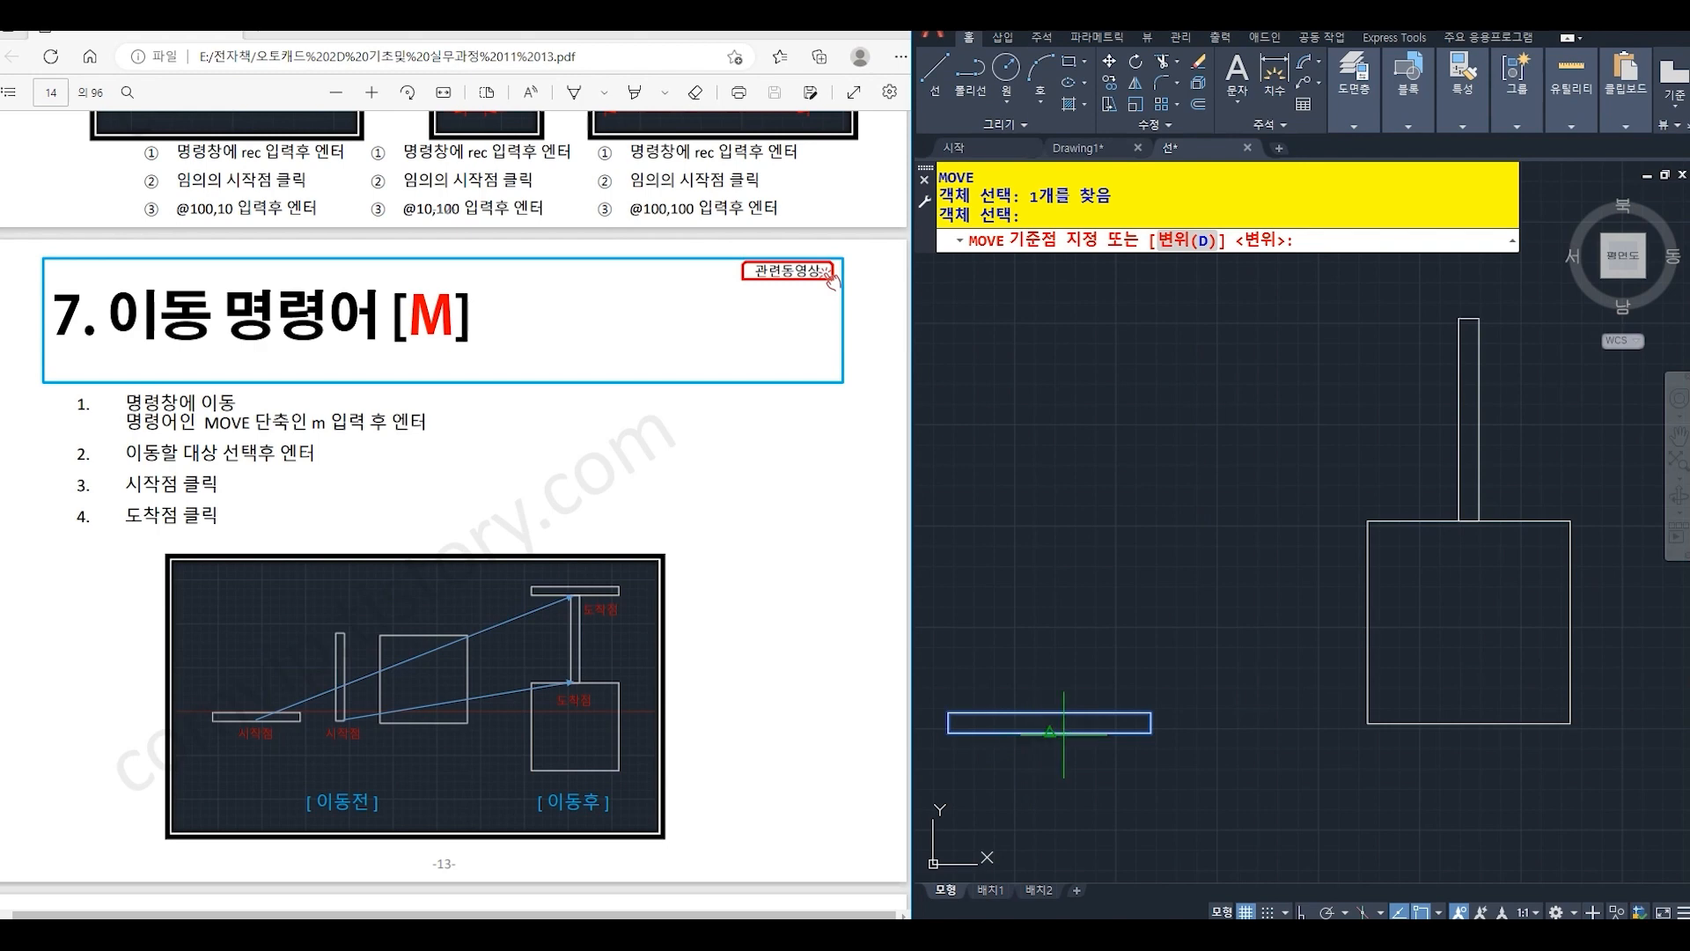
left_click(1049, 732)
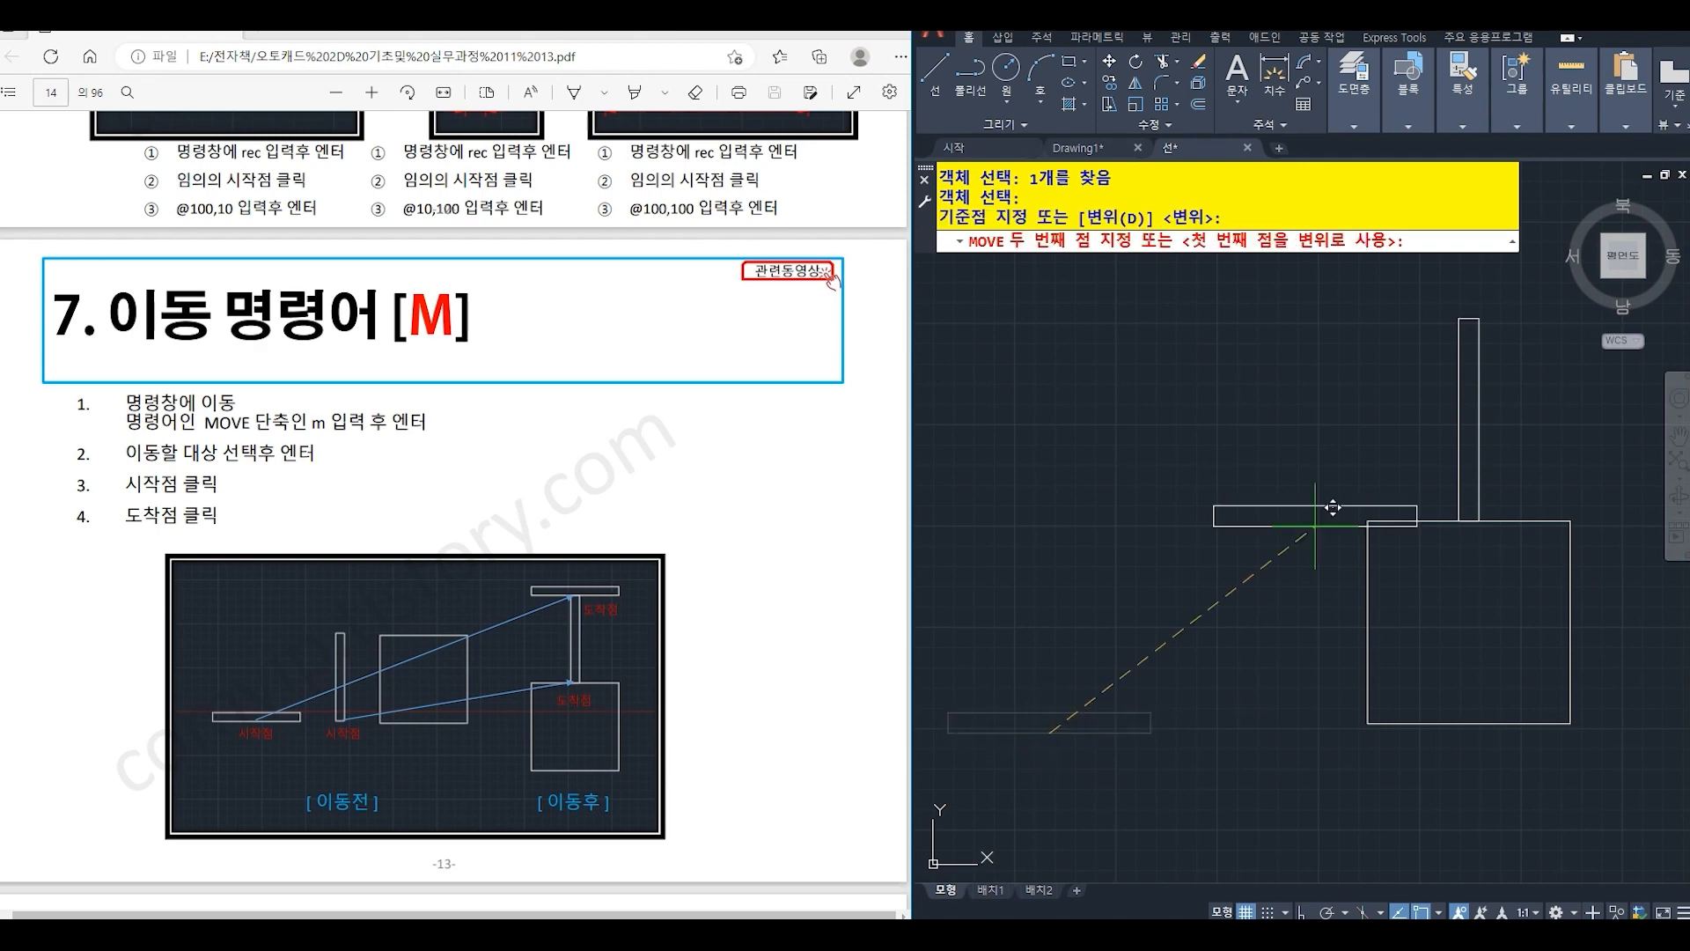
left_click(1469, 318)
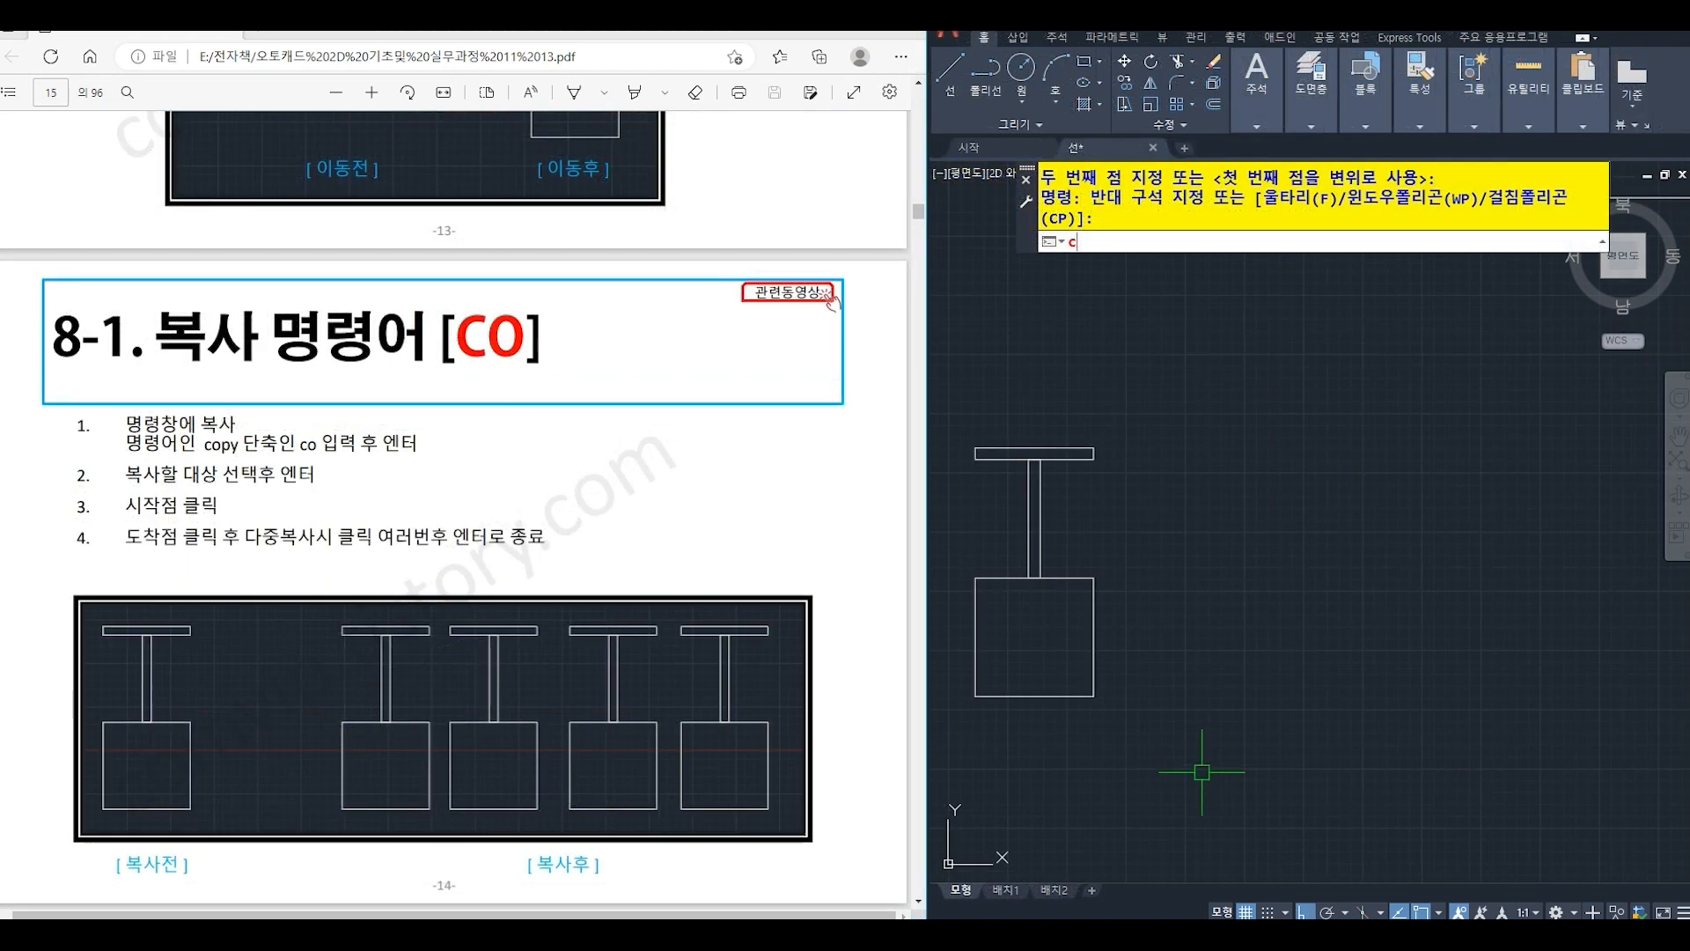
- Copy the T-shaped rectangle figure by the square's lower-left corner, placing multiple copies in a horizontal row to its right
type("o")
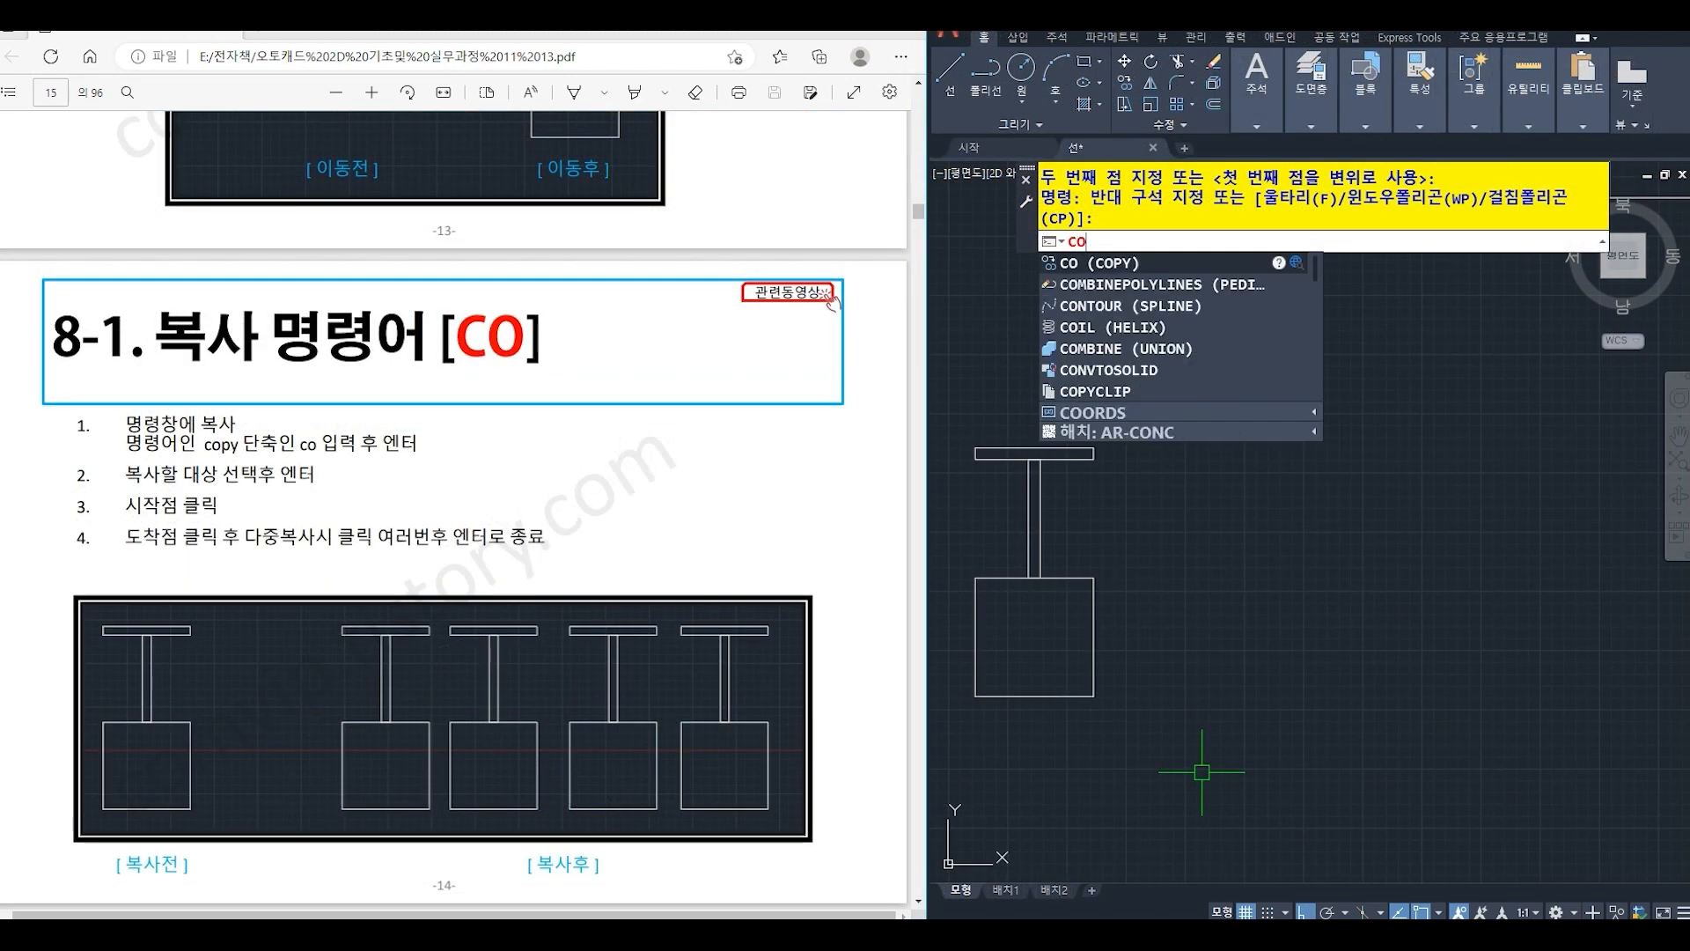
key("Return")
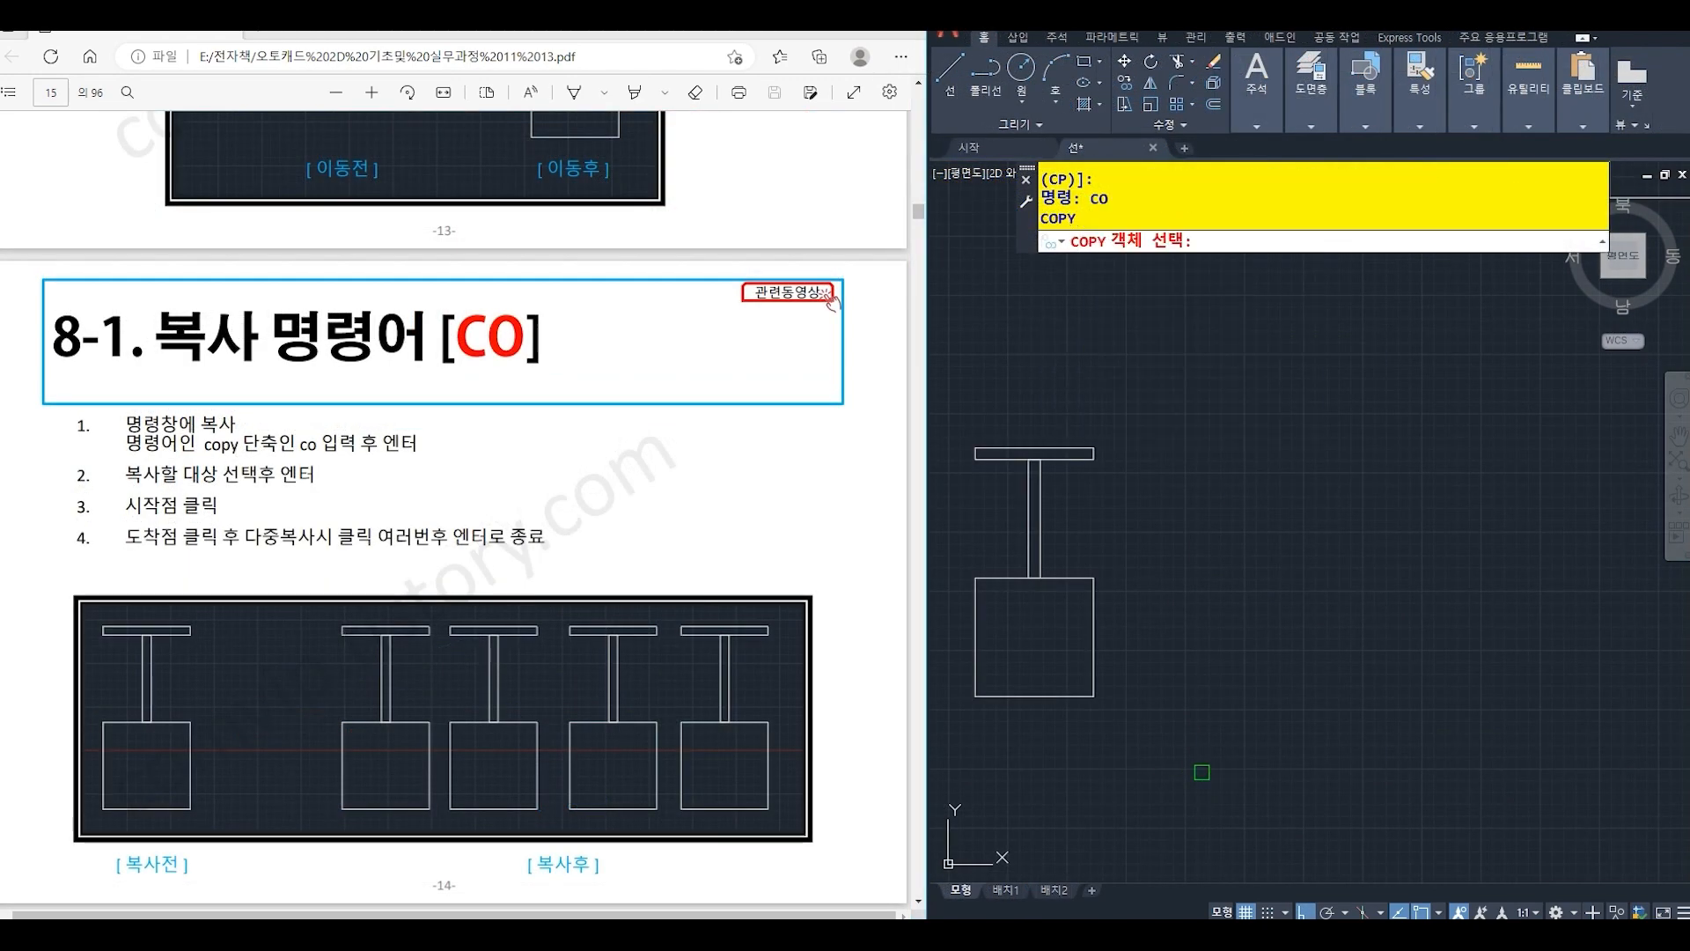
left_click(950, 401)
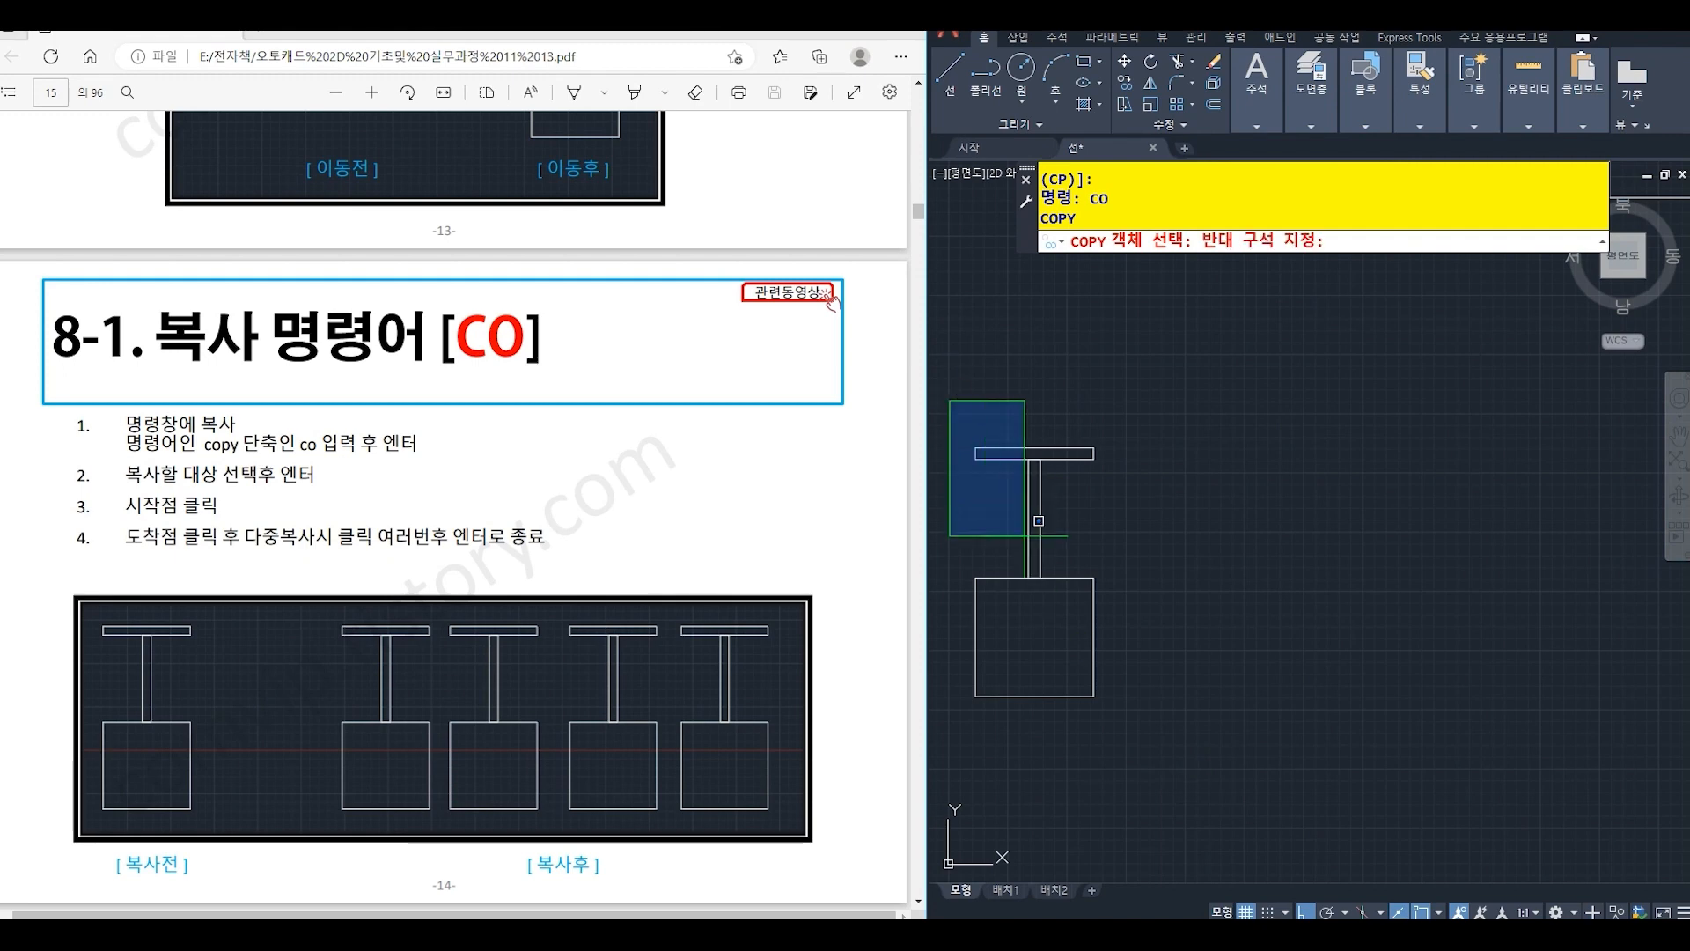
left_click(1174, 801)
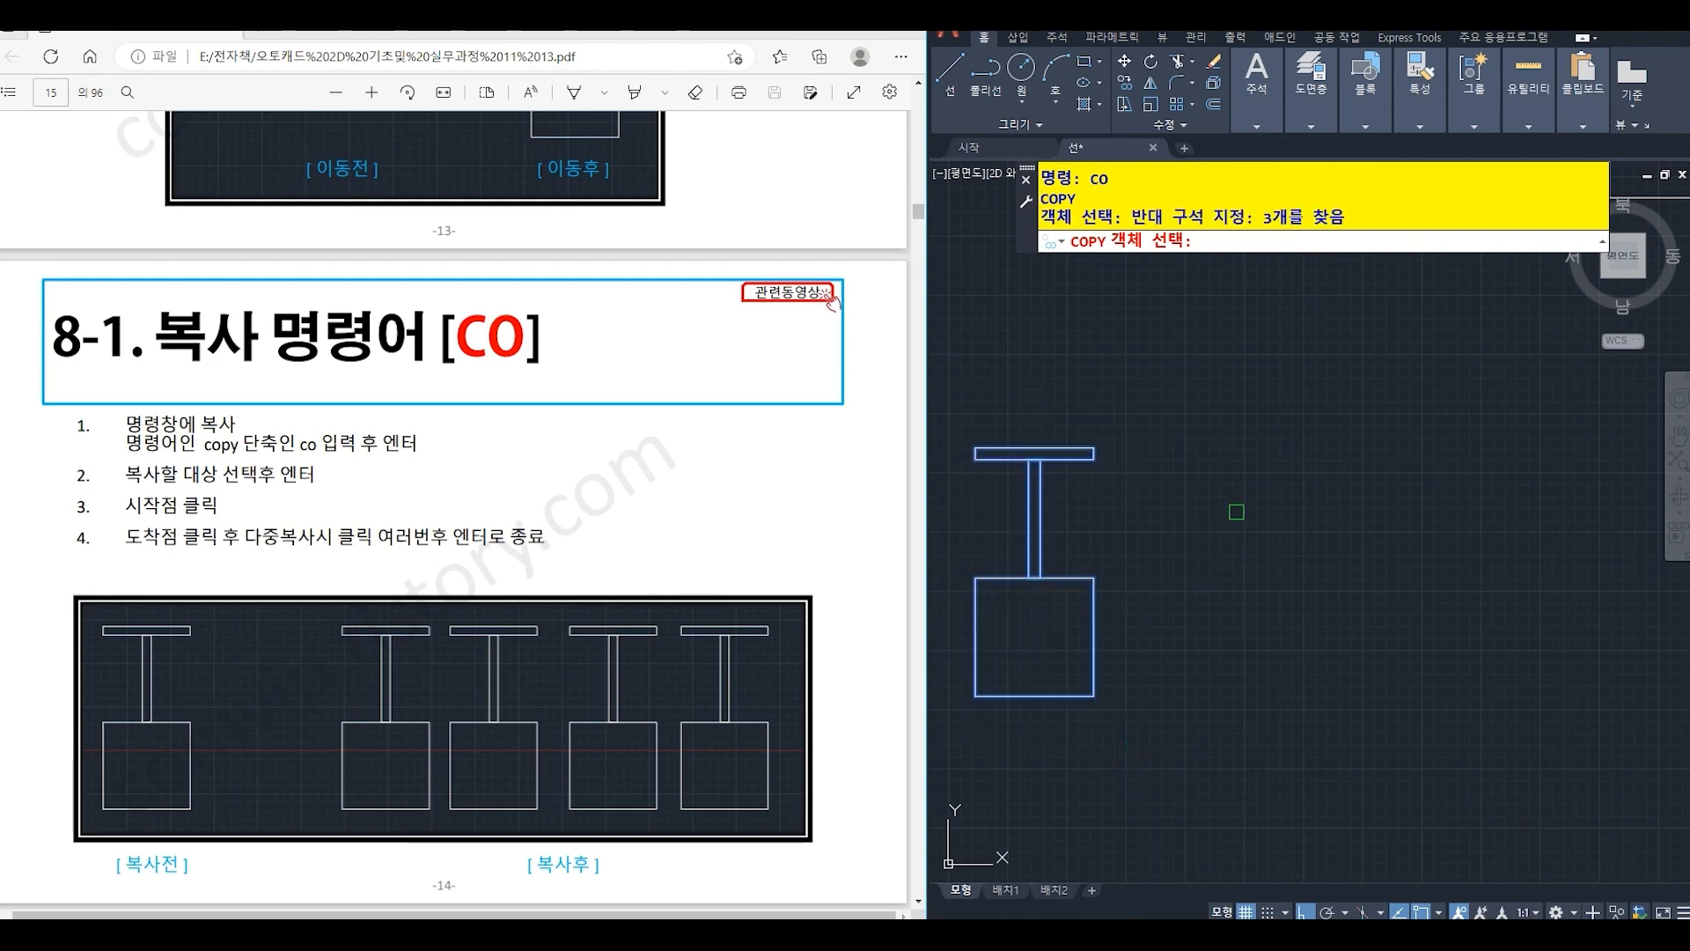
key("Return")
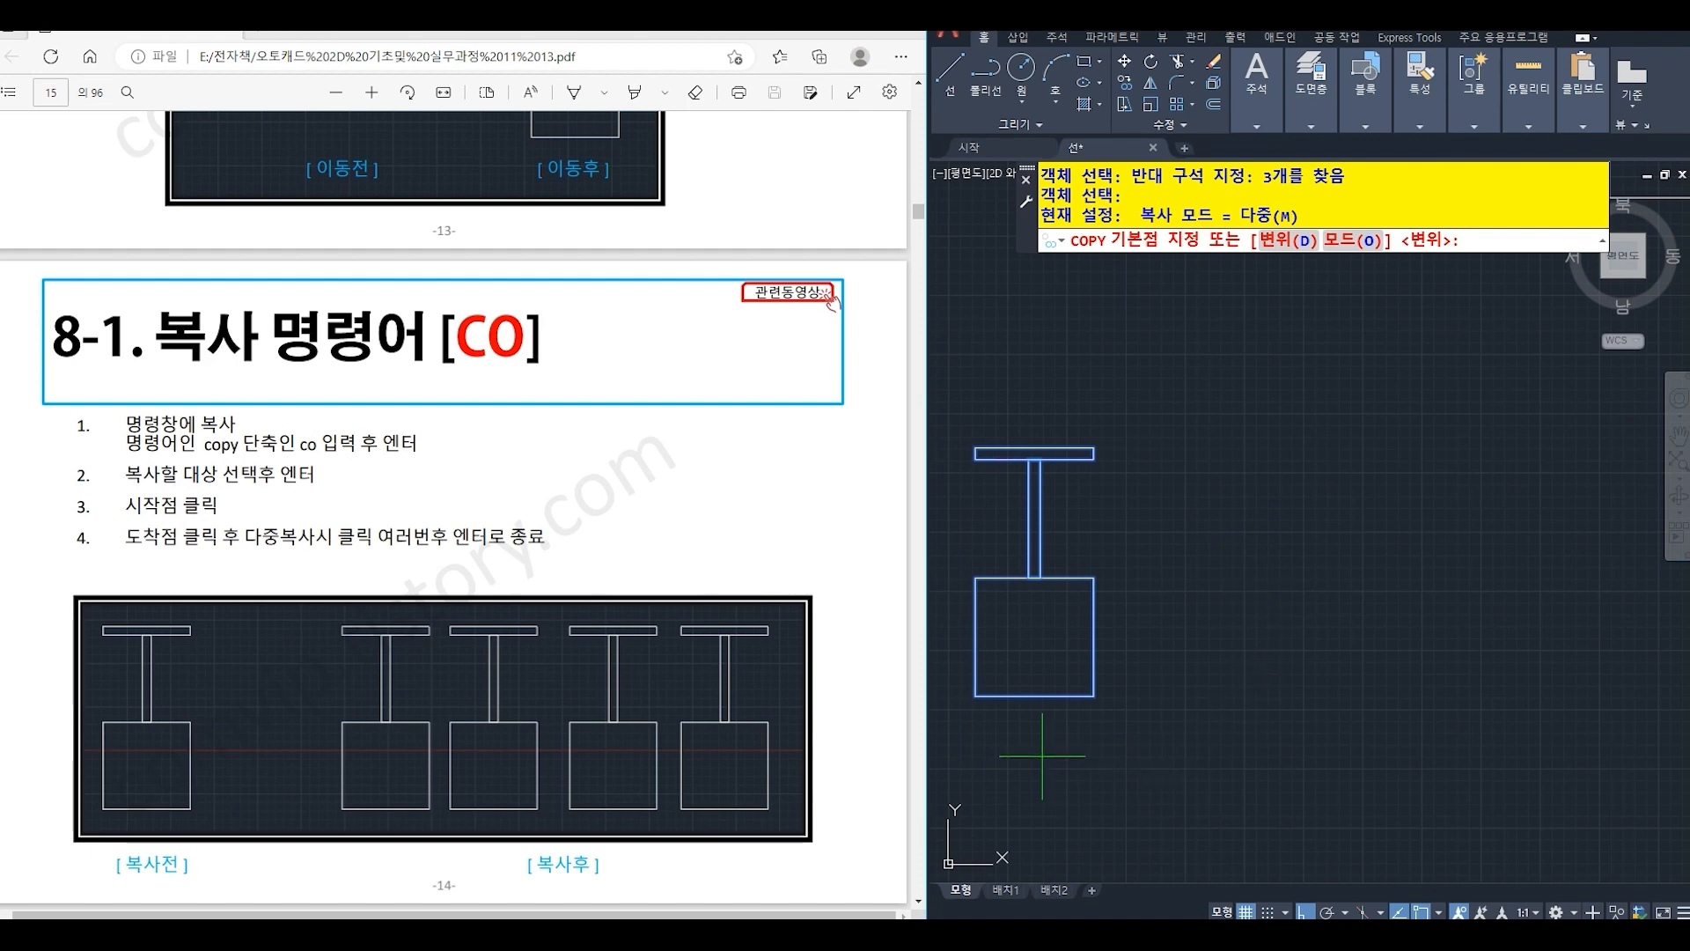
left_click(976, 696)
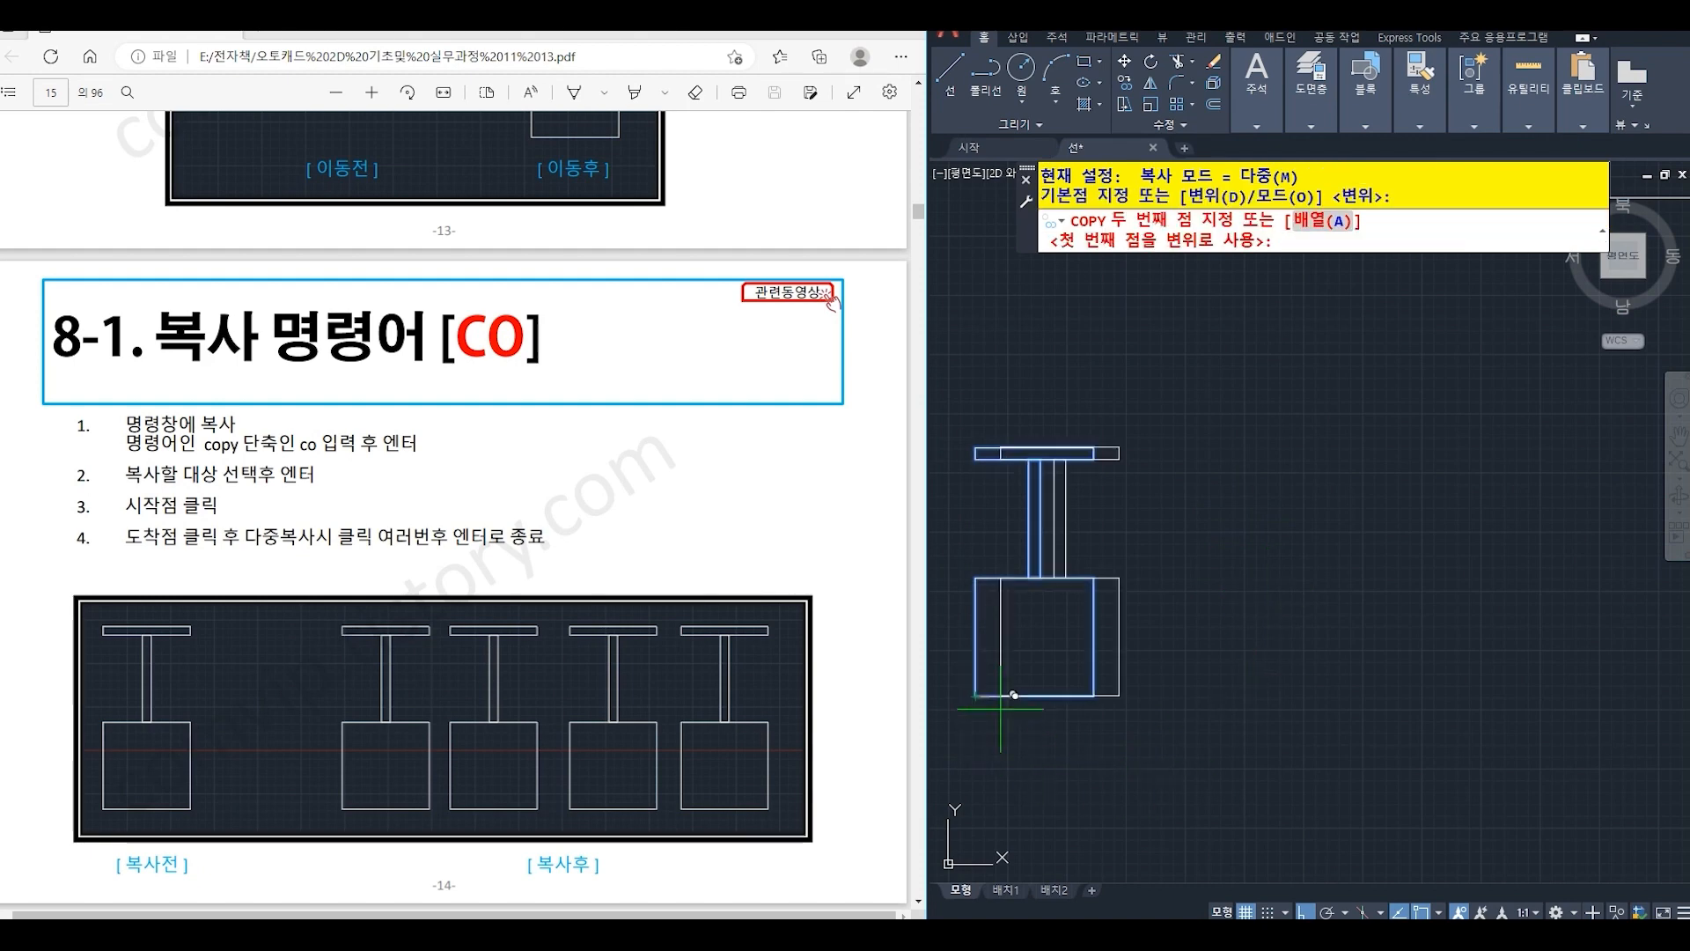
left_click(1255, 700)
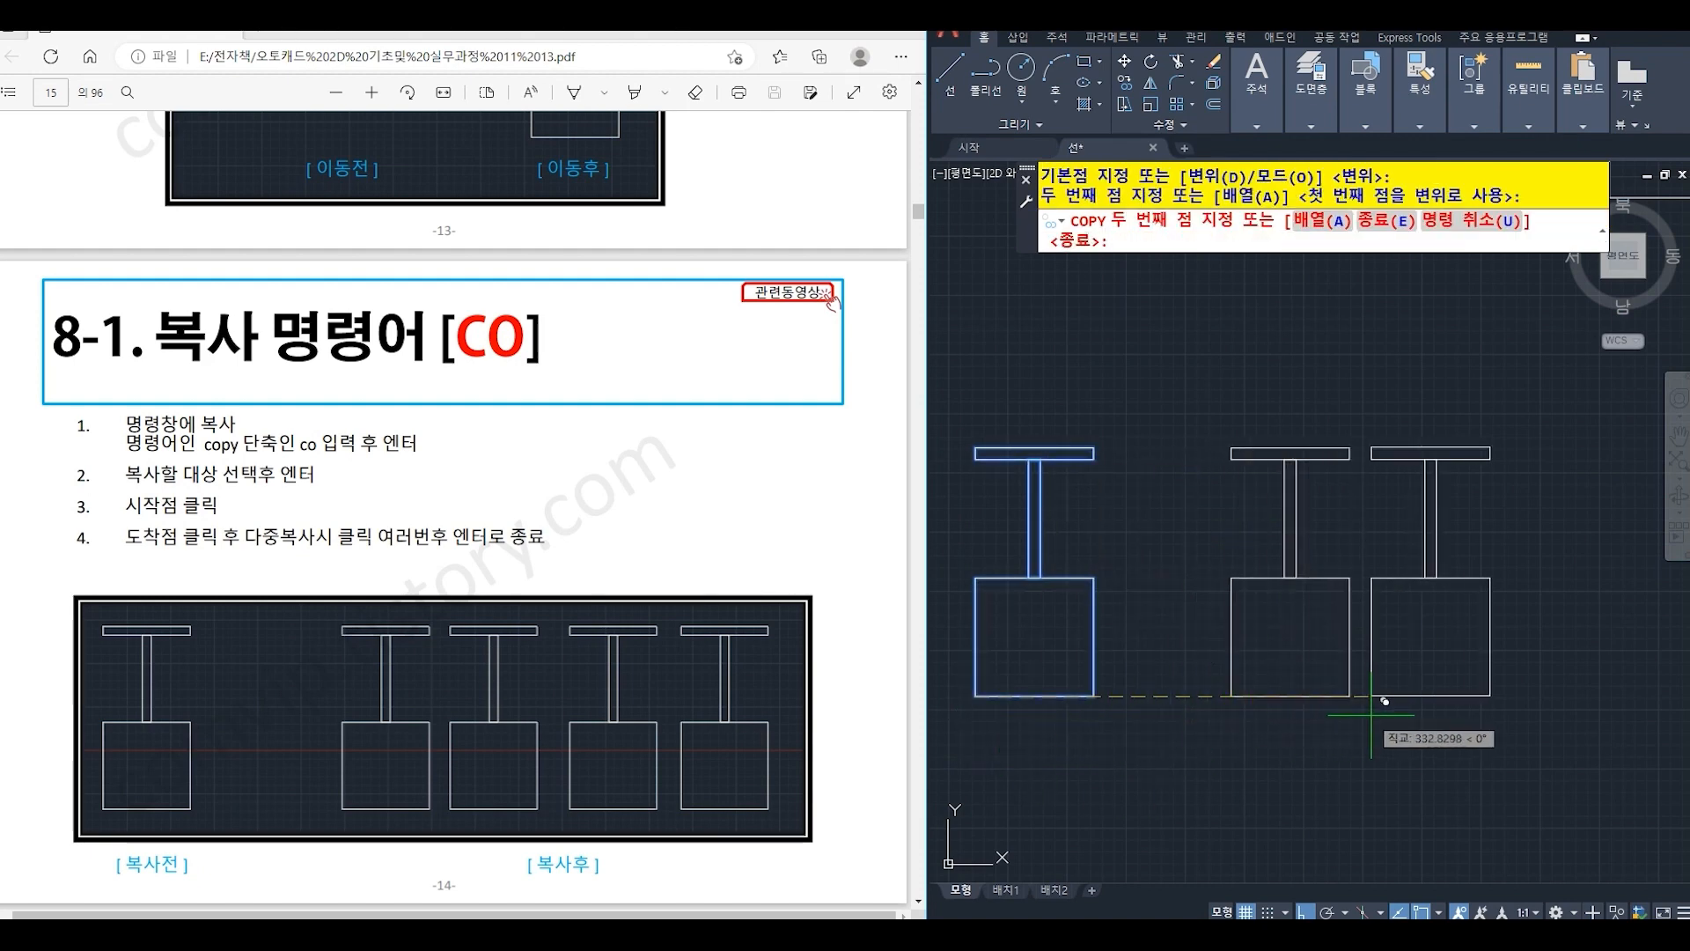
left_click(1388, 701)
scroll(1285, 660, "down", 3)
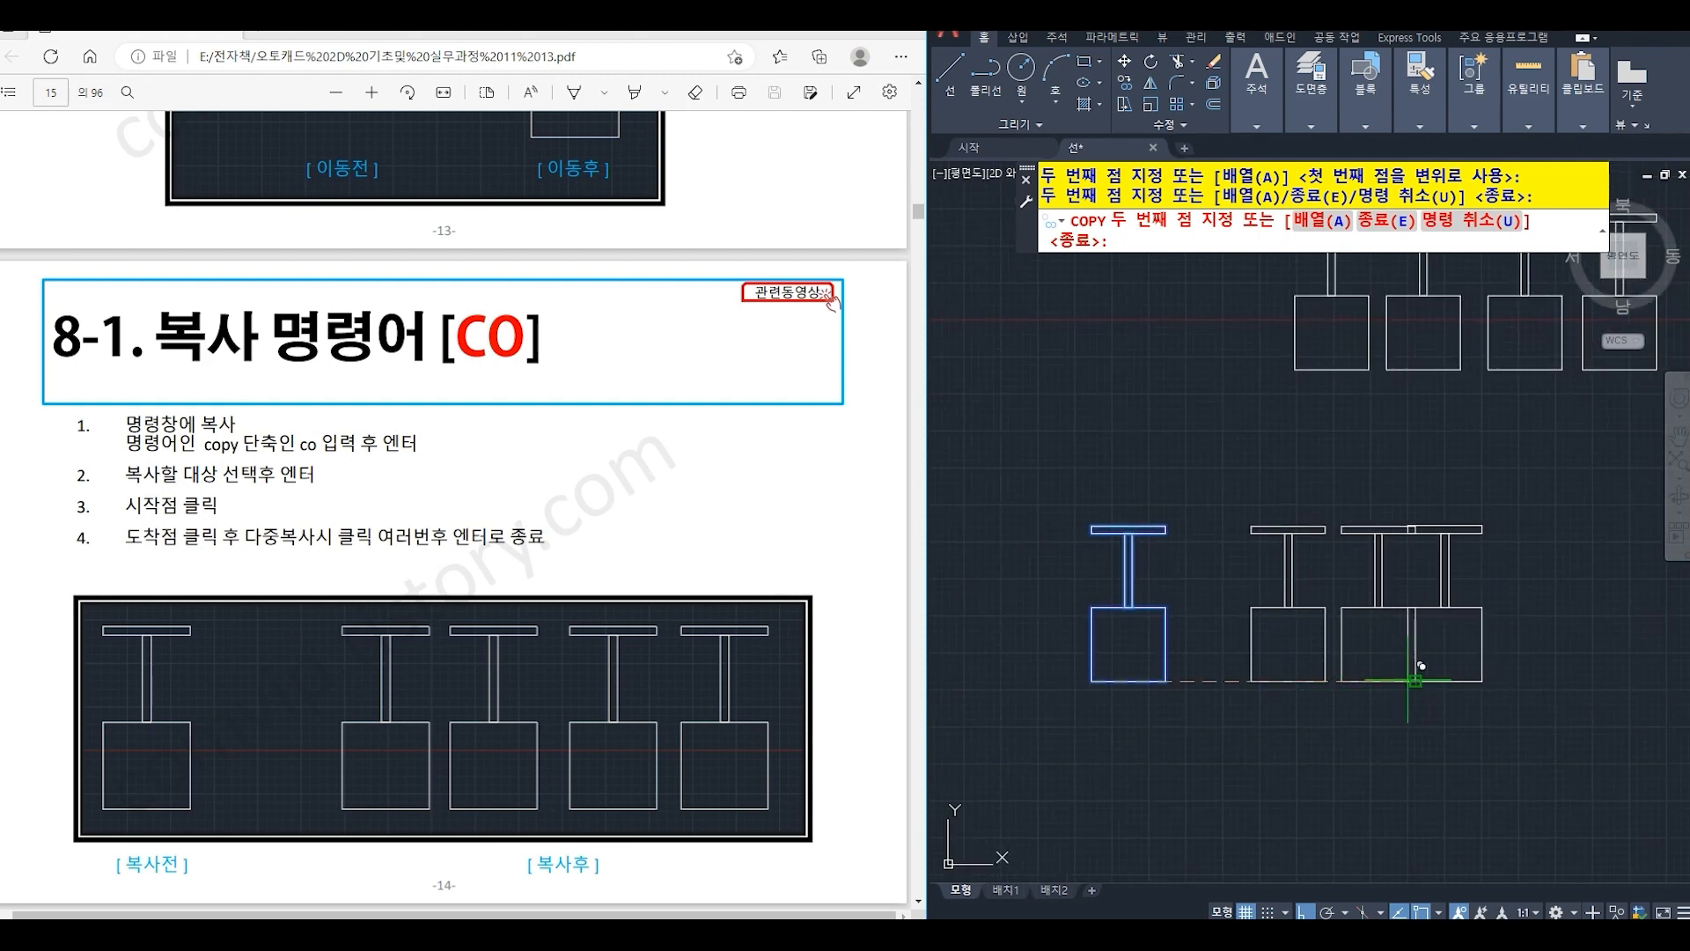
left_click(1418, 679)
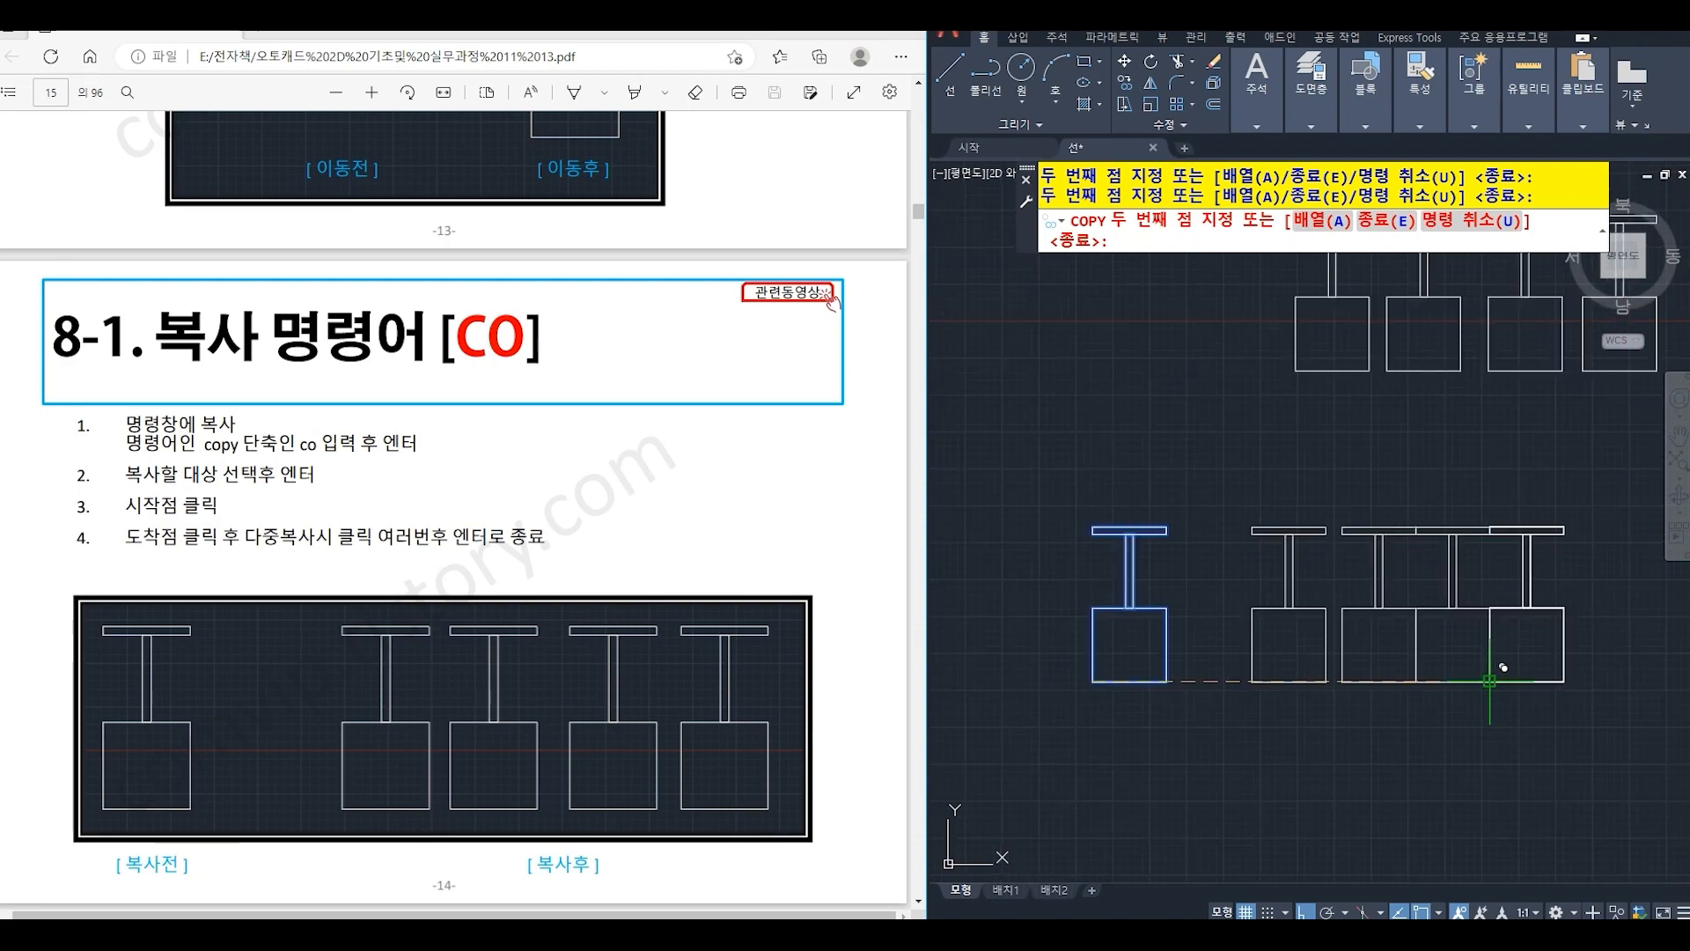
key("Return")
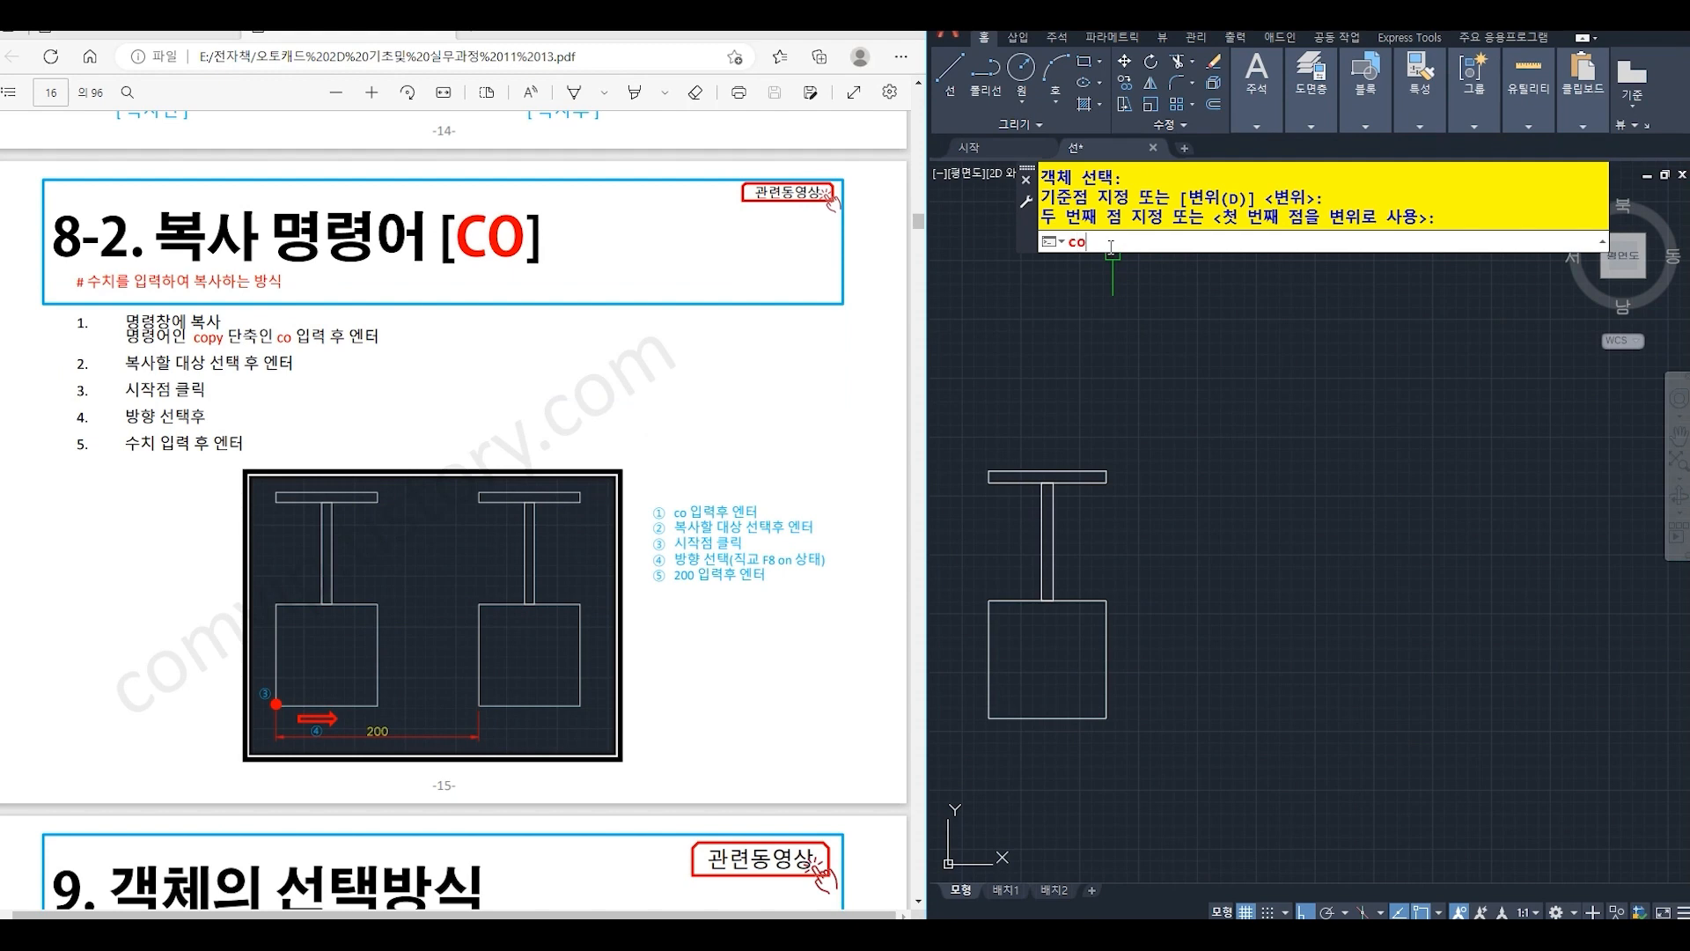
- Copy the whole three-rectangle figure 200 units horizontally to the right, using the square's lower-left corner as base point
type("o")
key("Return")
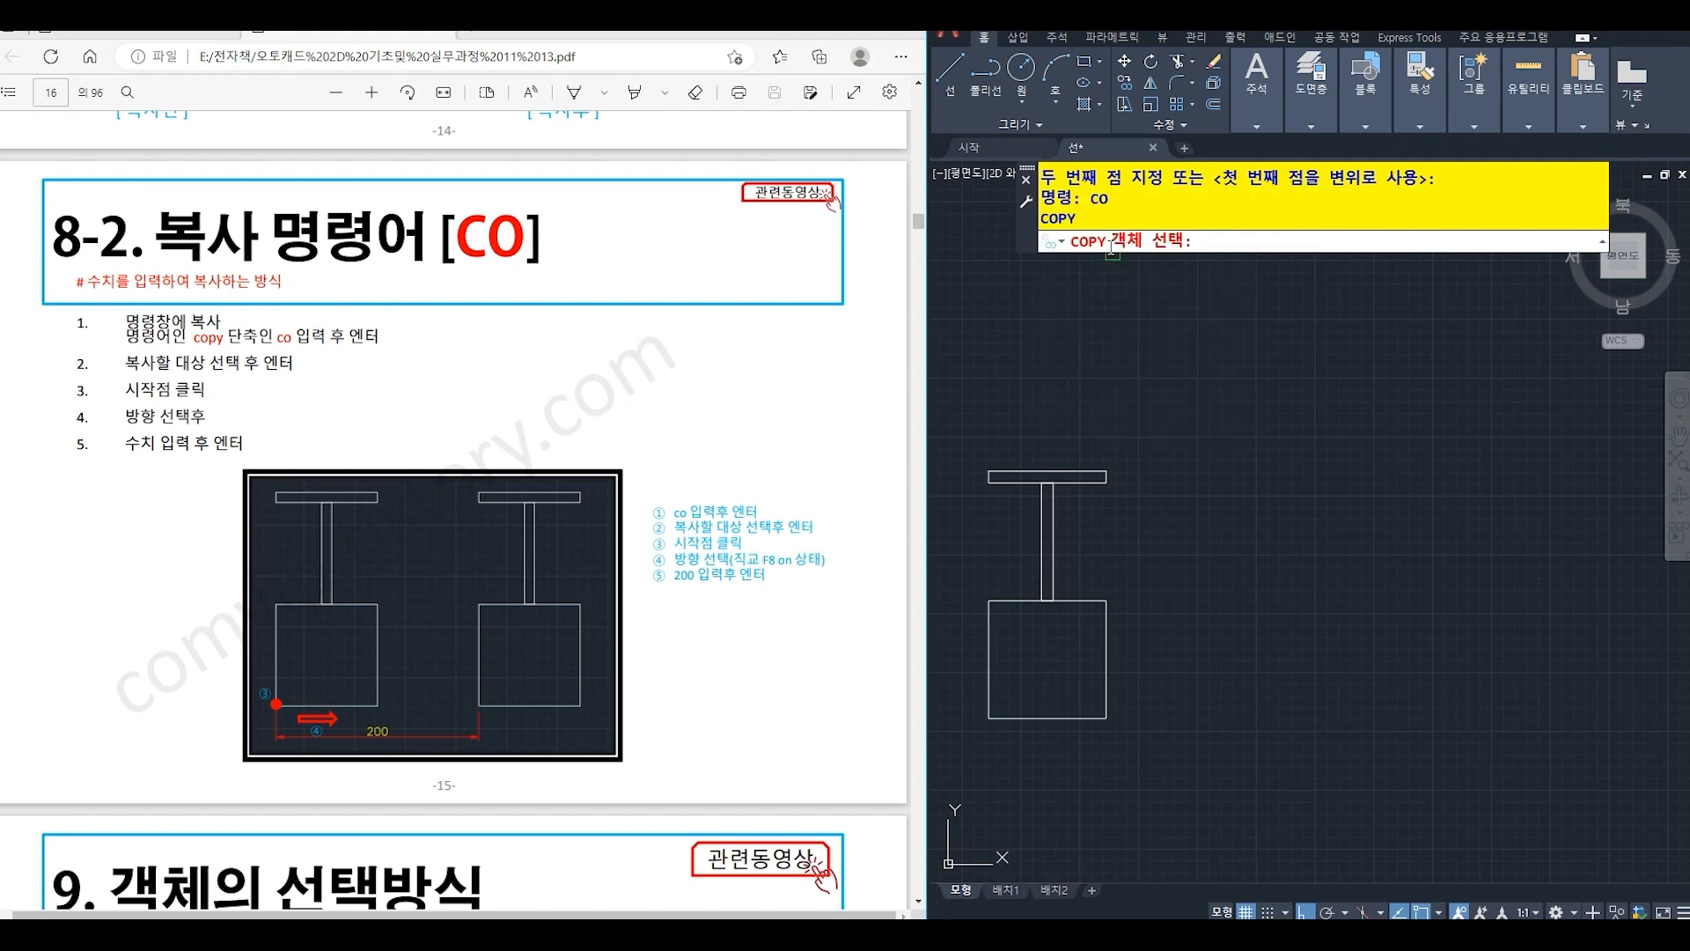
left_click(965, 413)
left_click(1215, 837)
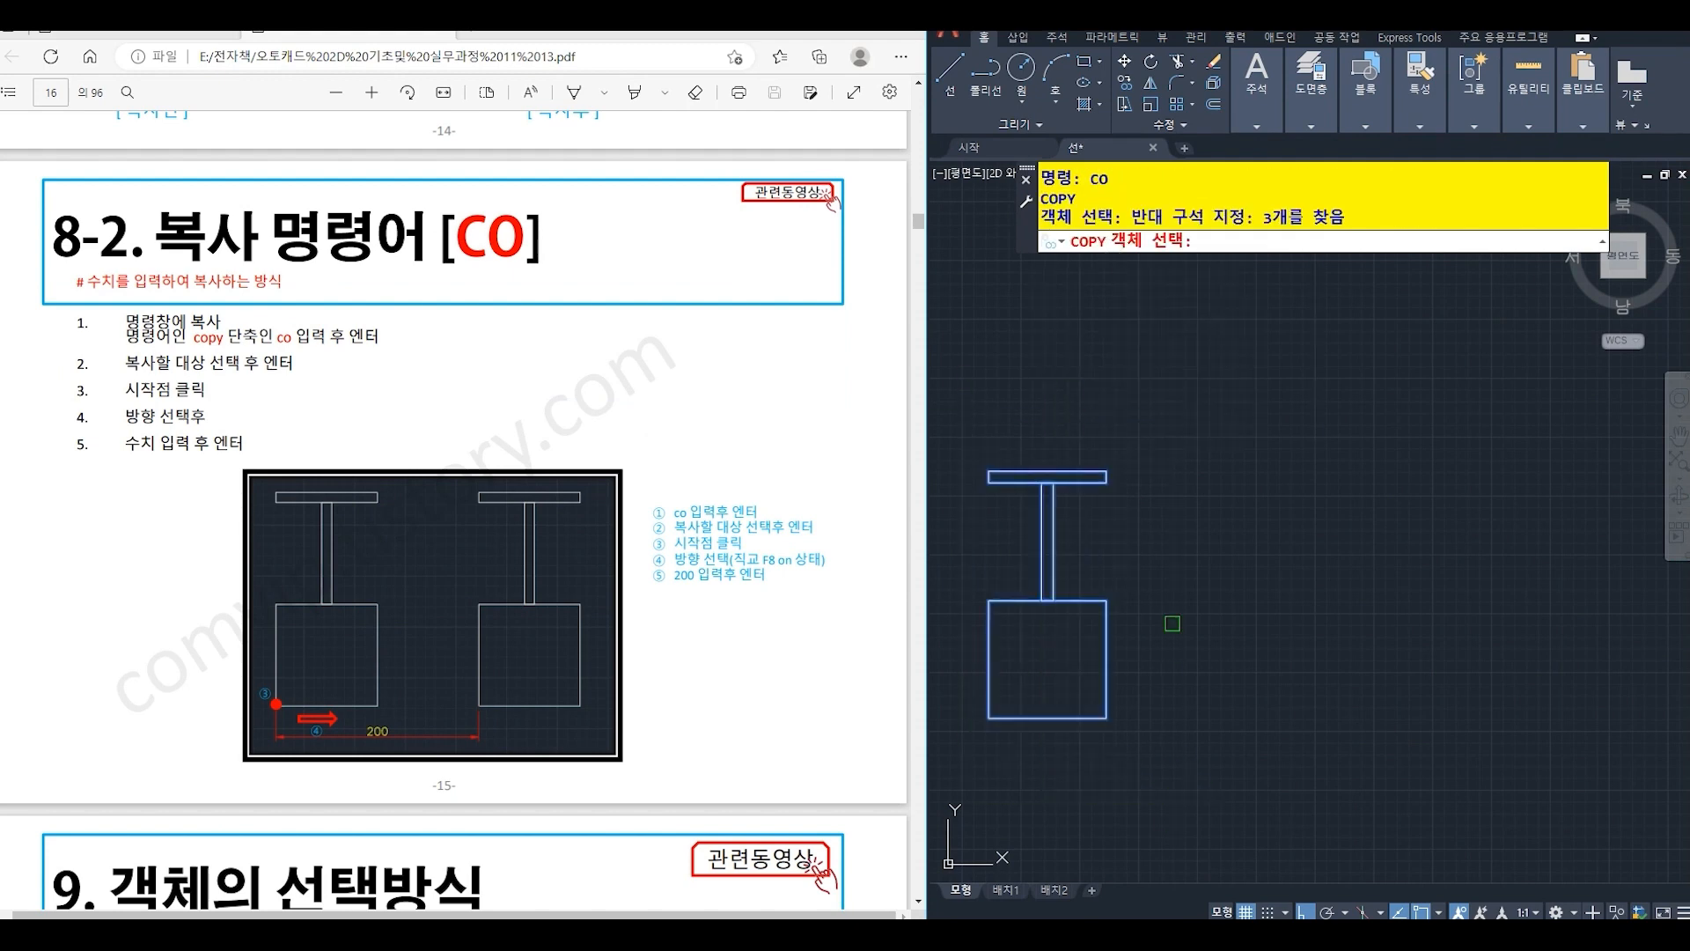
key("Return")
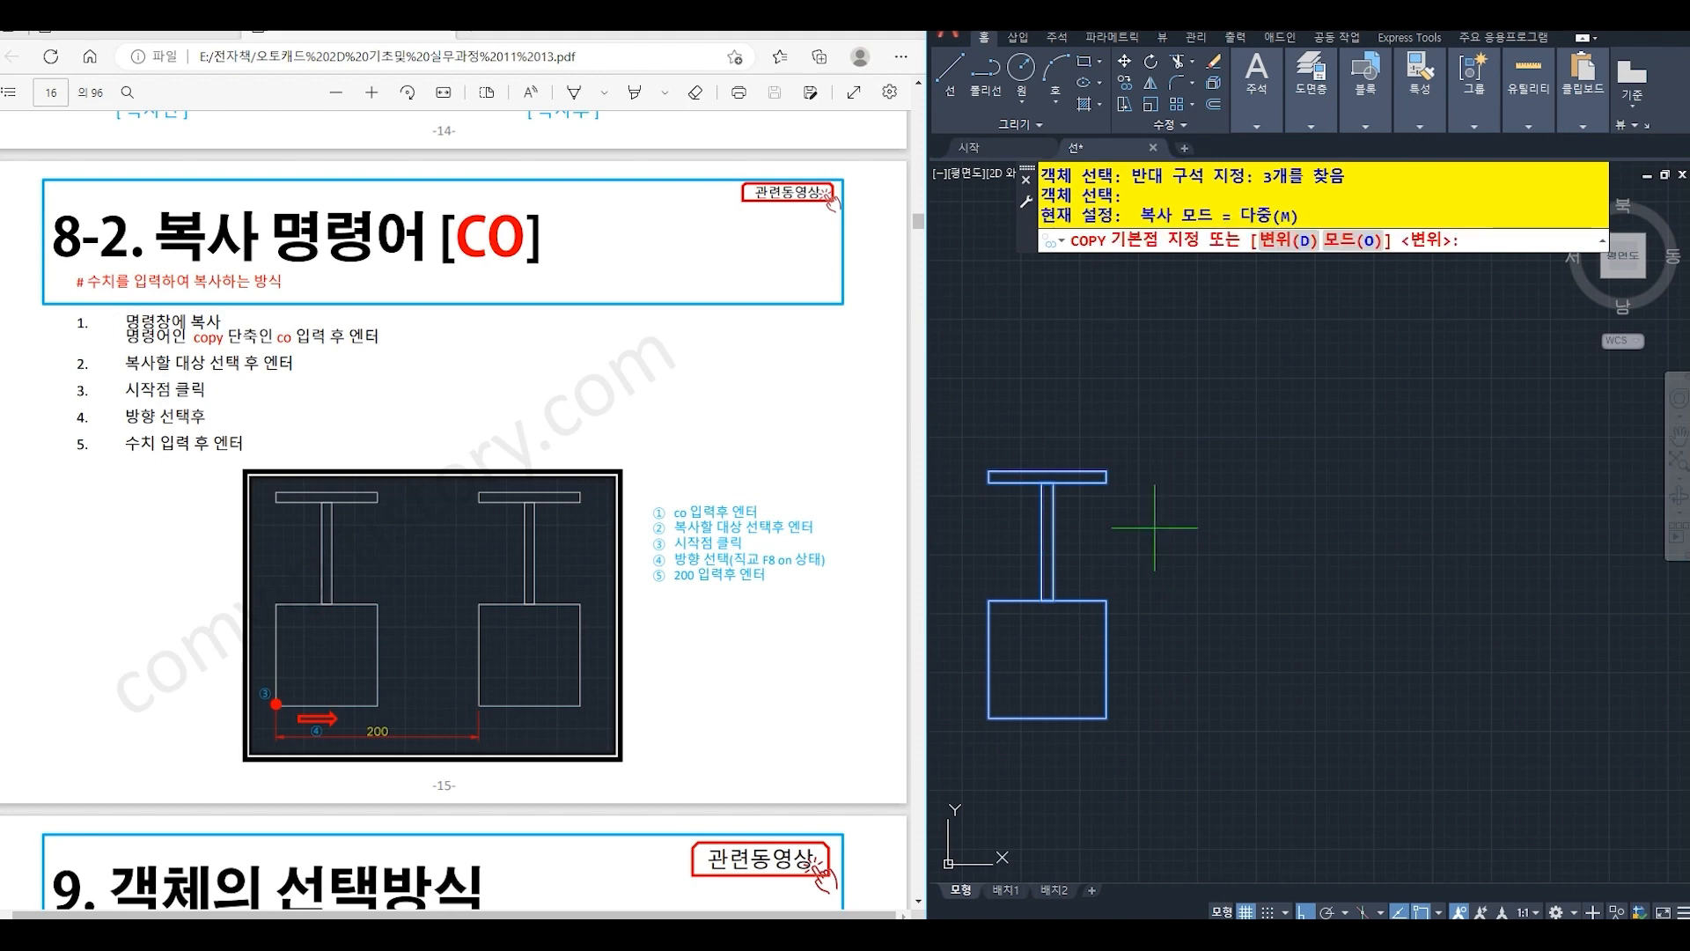
left_click(991, 720)
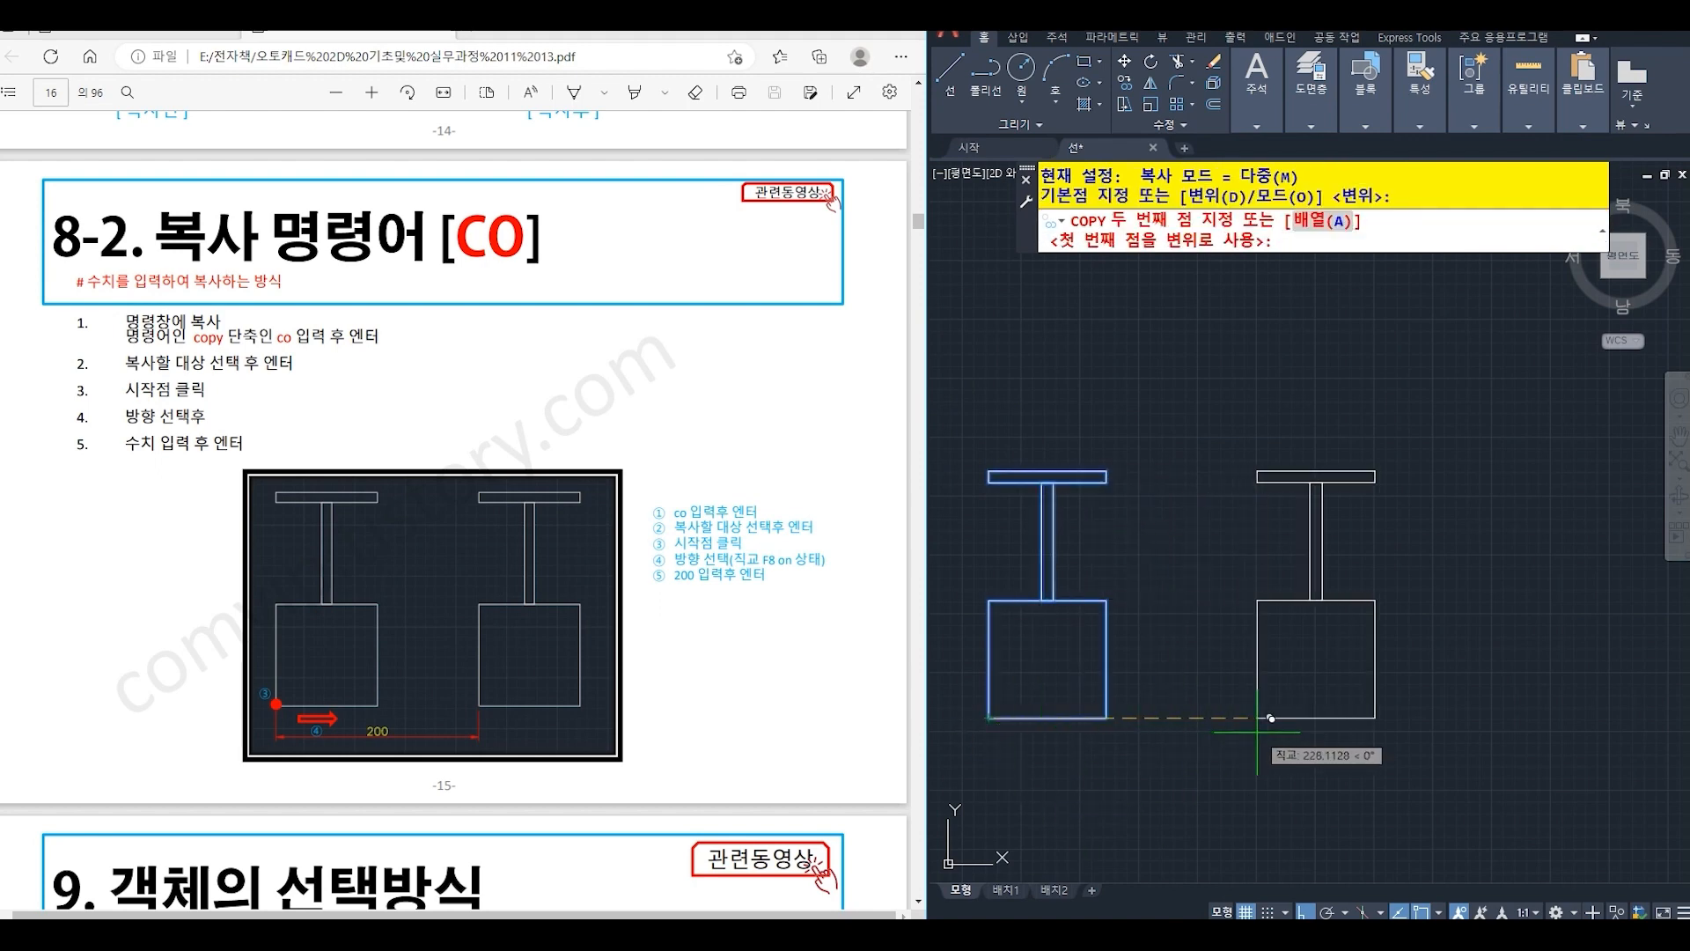
type("200")
key("Return")
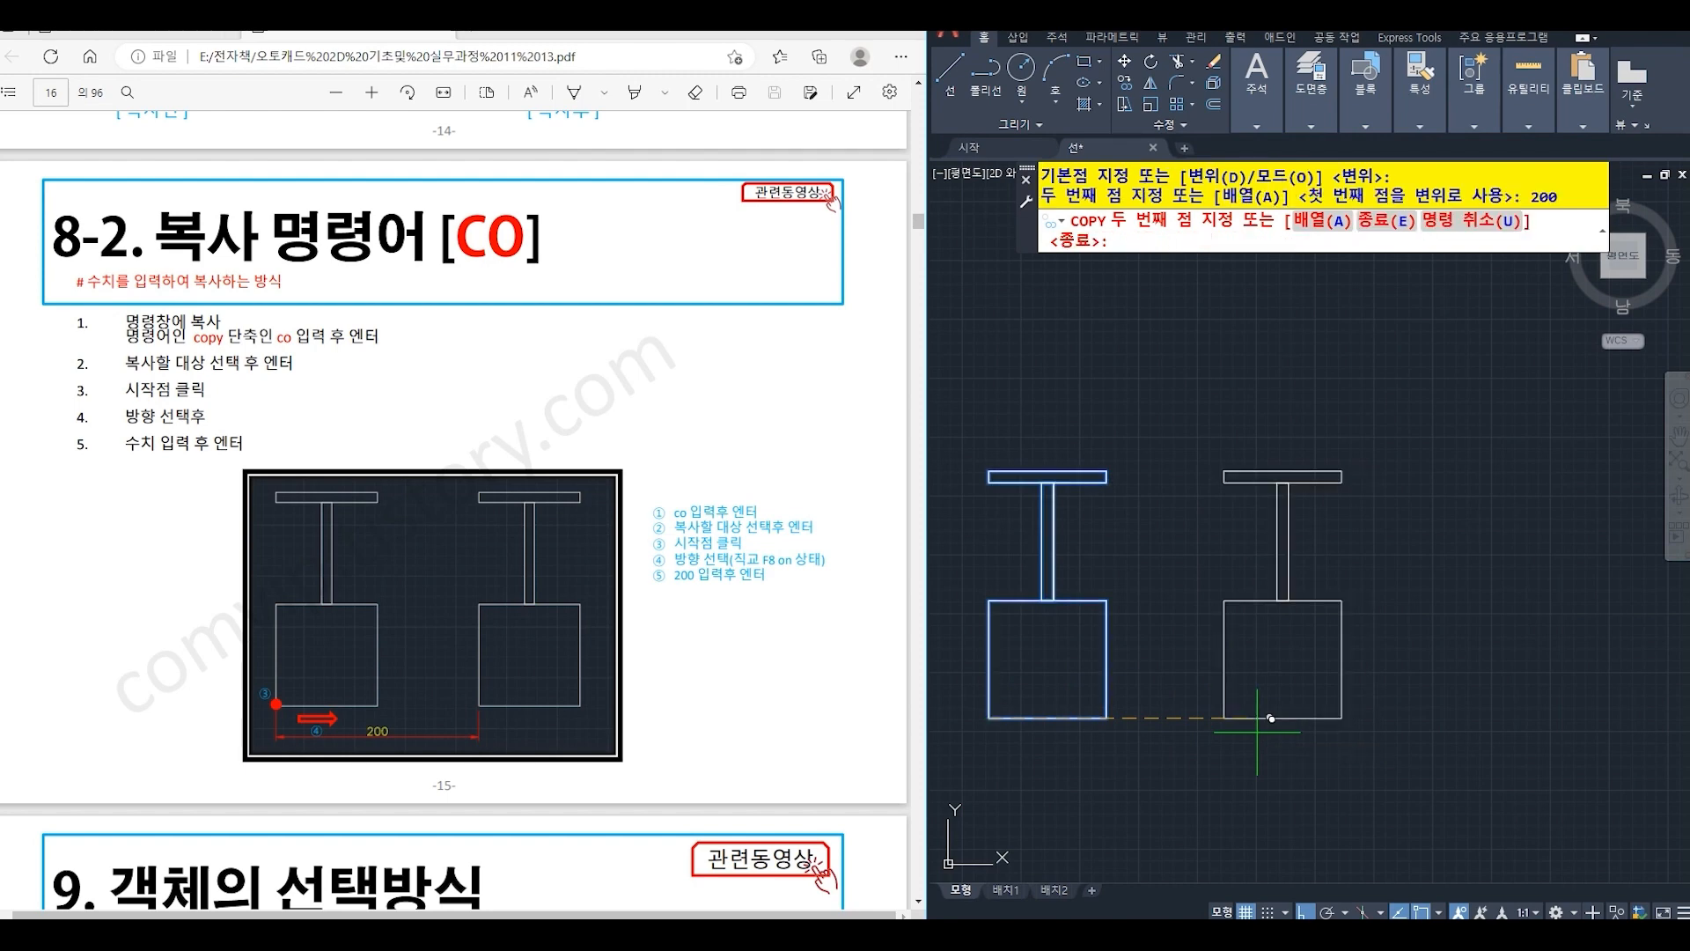
key("Return")
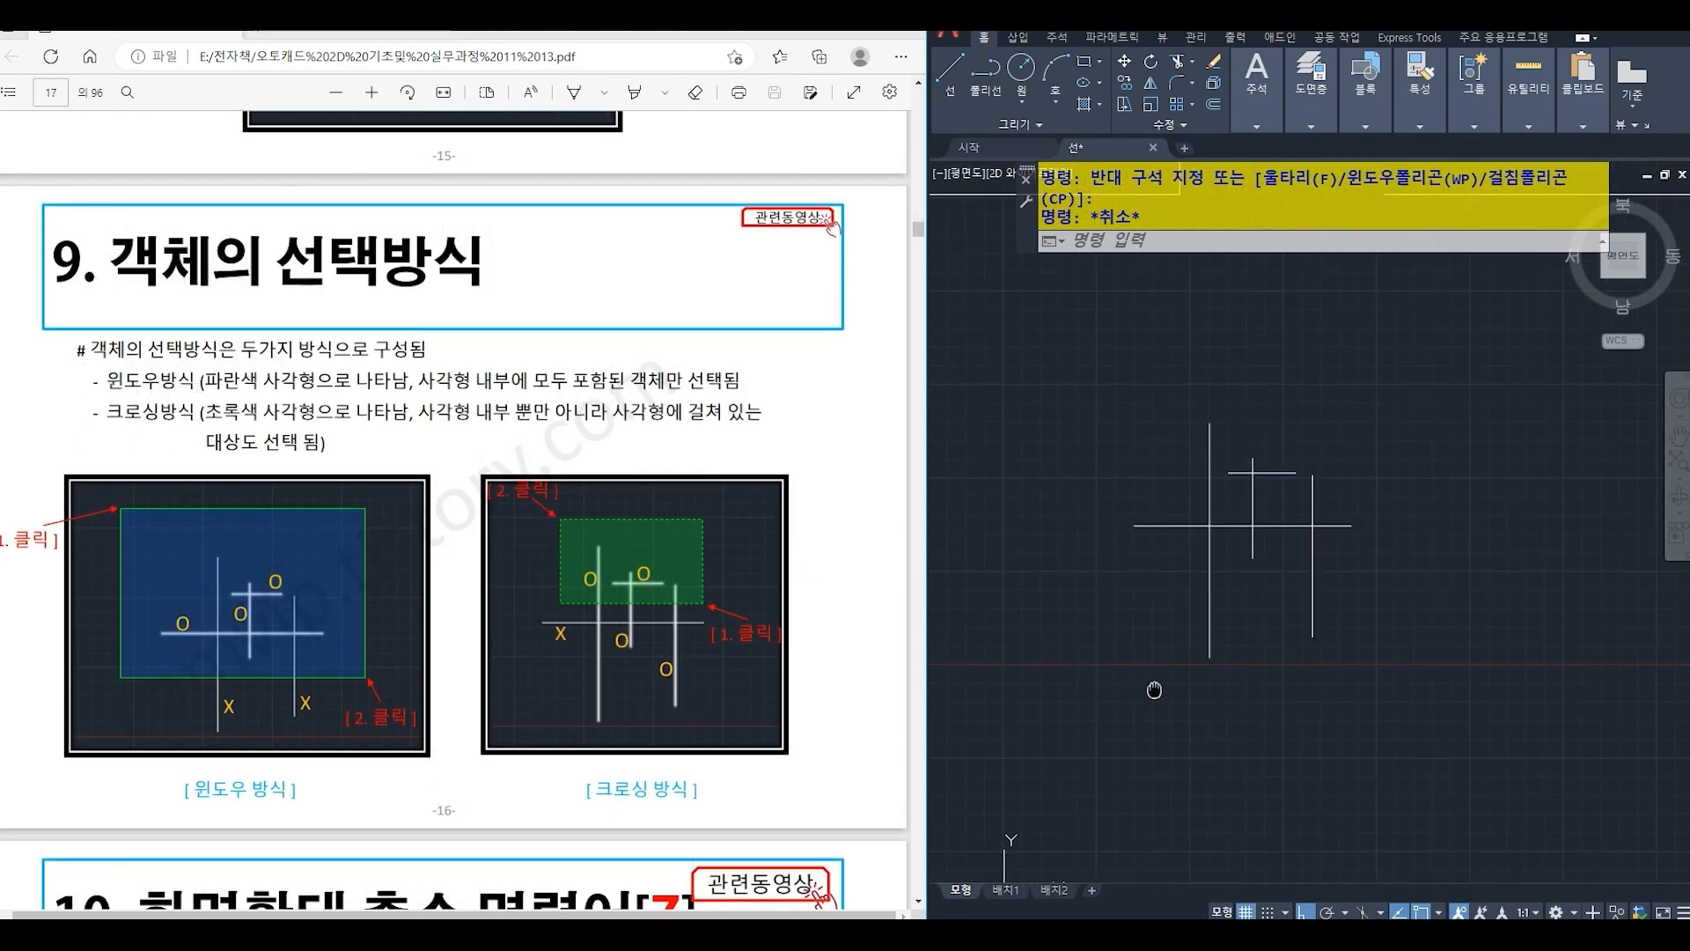
- Window-select only the lines fully enclosed by a box around the upper part of the line group, and clear the selection
middle_click_drag(1154, 690, 1149, 700)
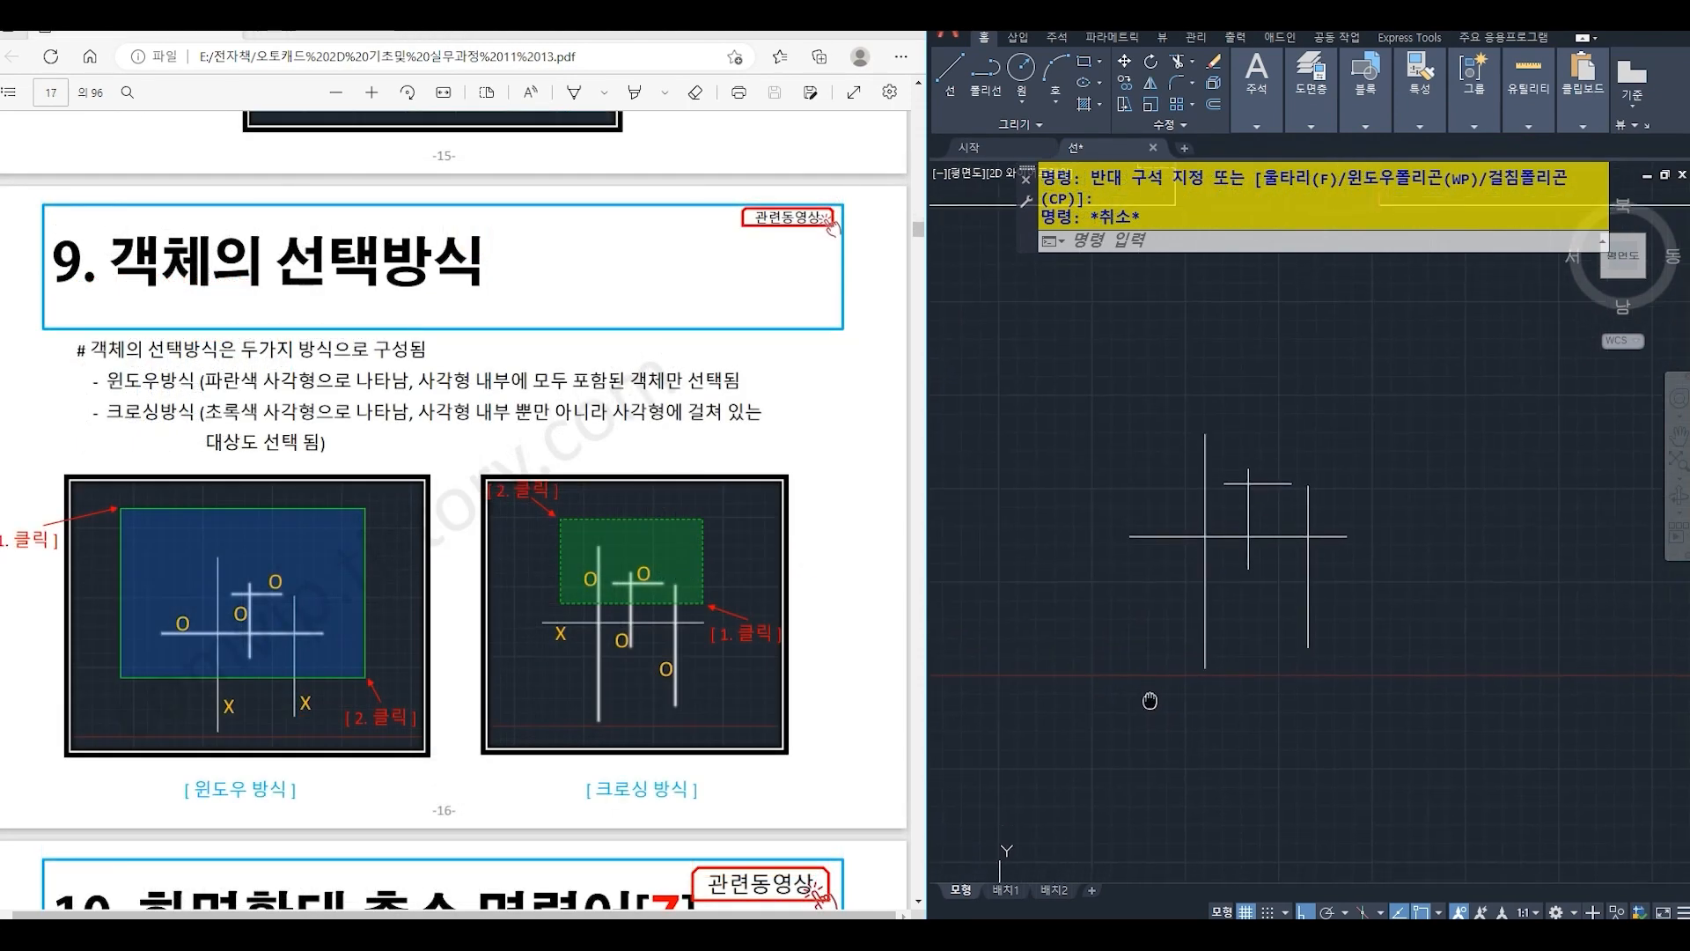
left_click(1071, 373)
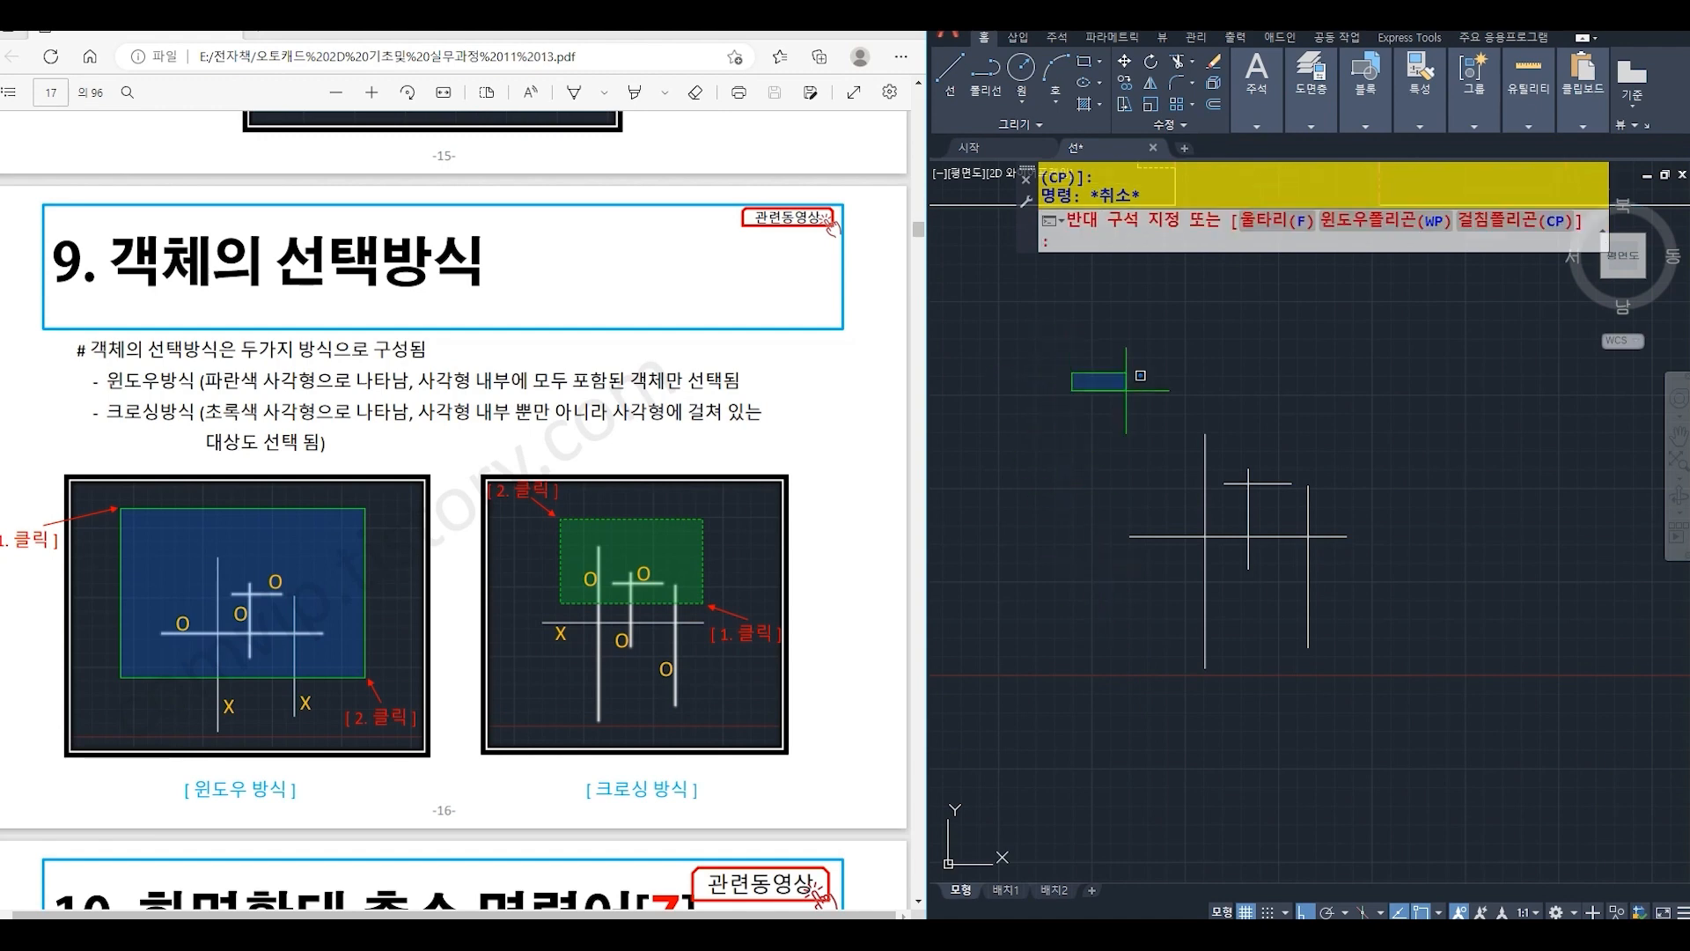
left_click(1383, 582)
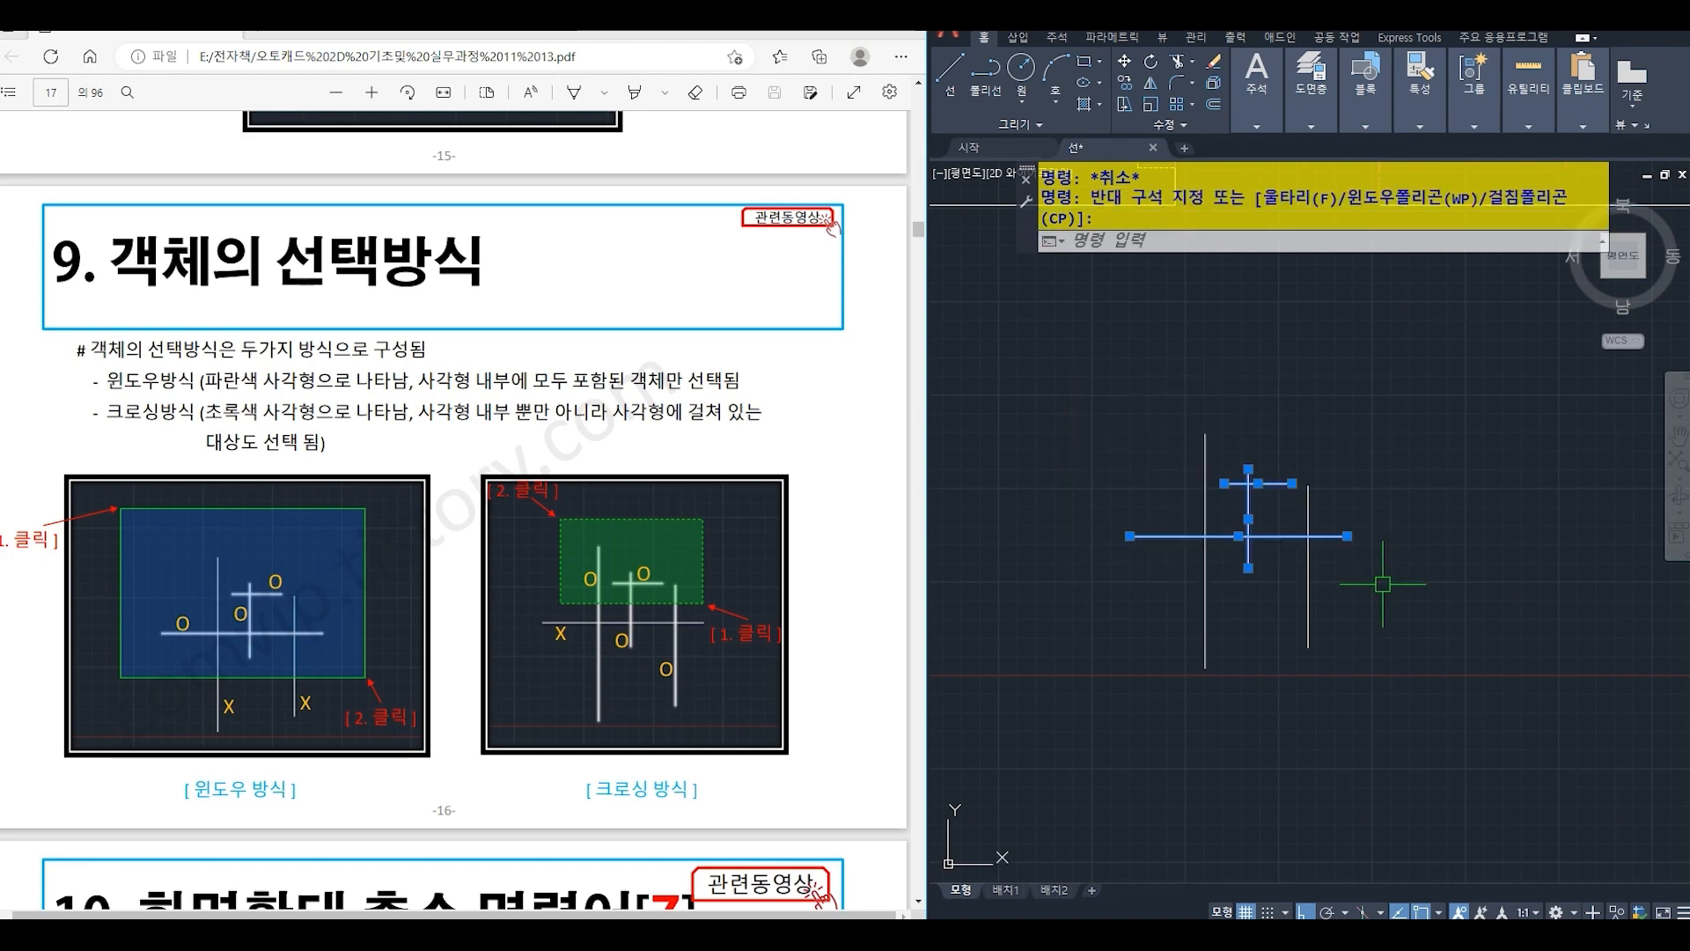
key("Escape")
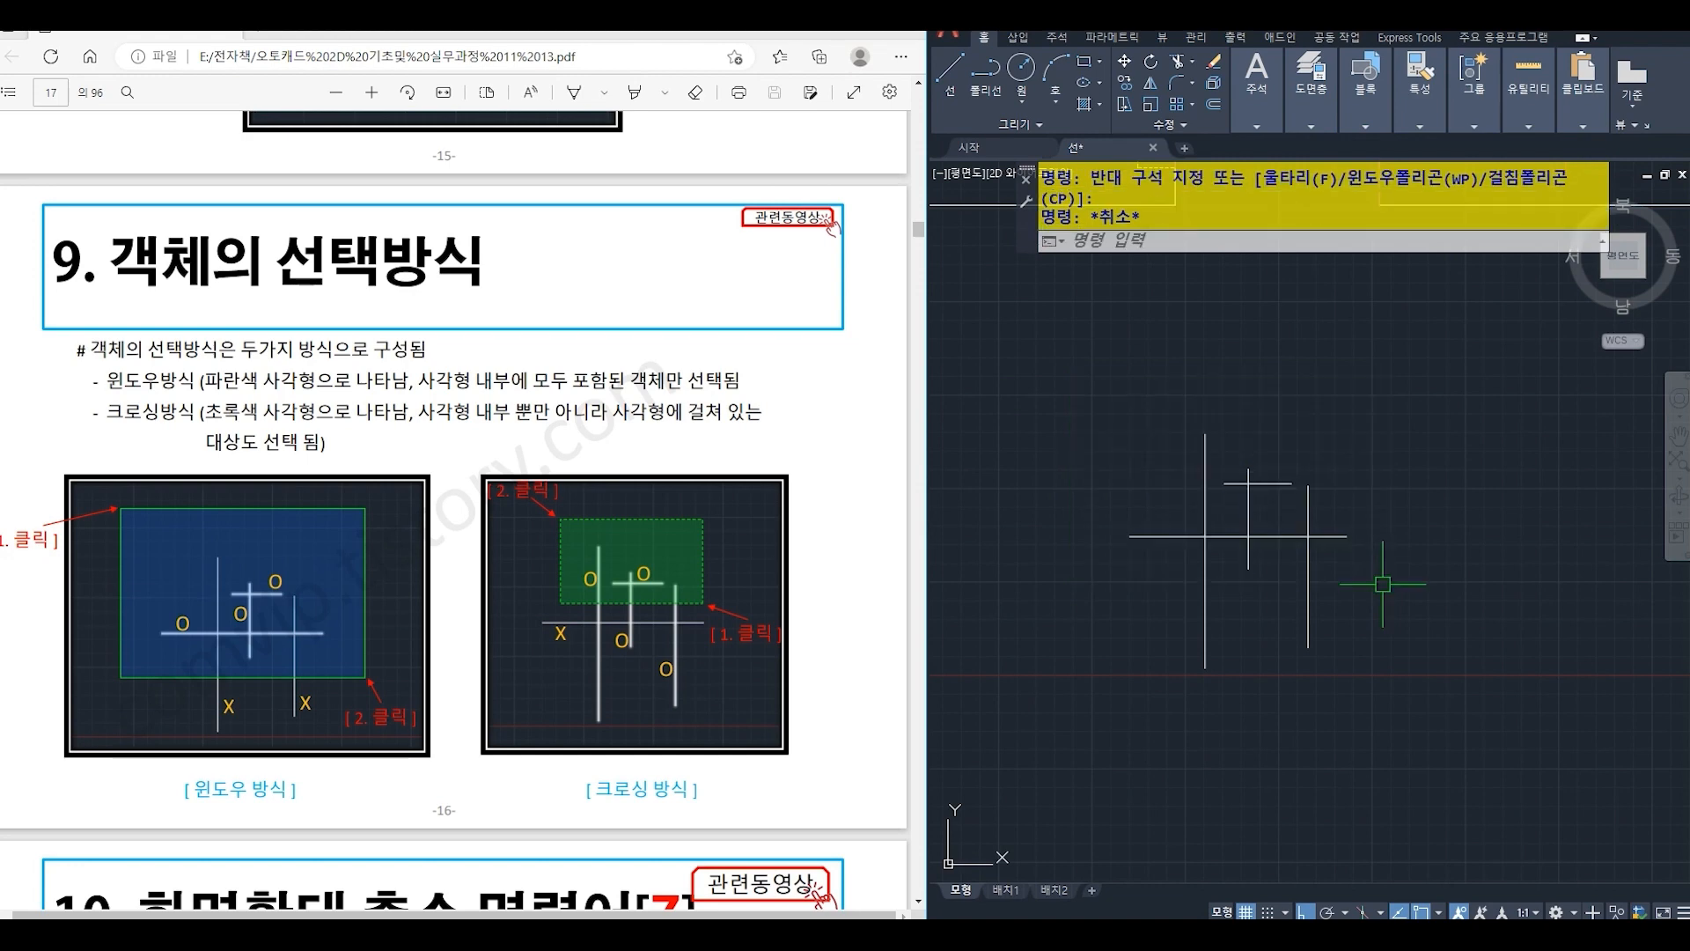
- Select the lines touched by a crossing box above the long horizontal line, and clear the selection
left_click(1348, 515)
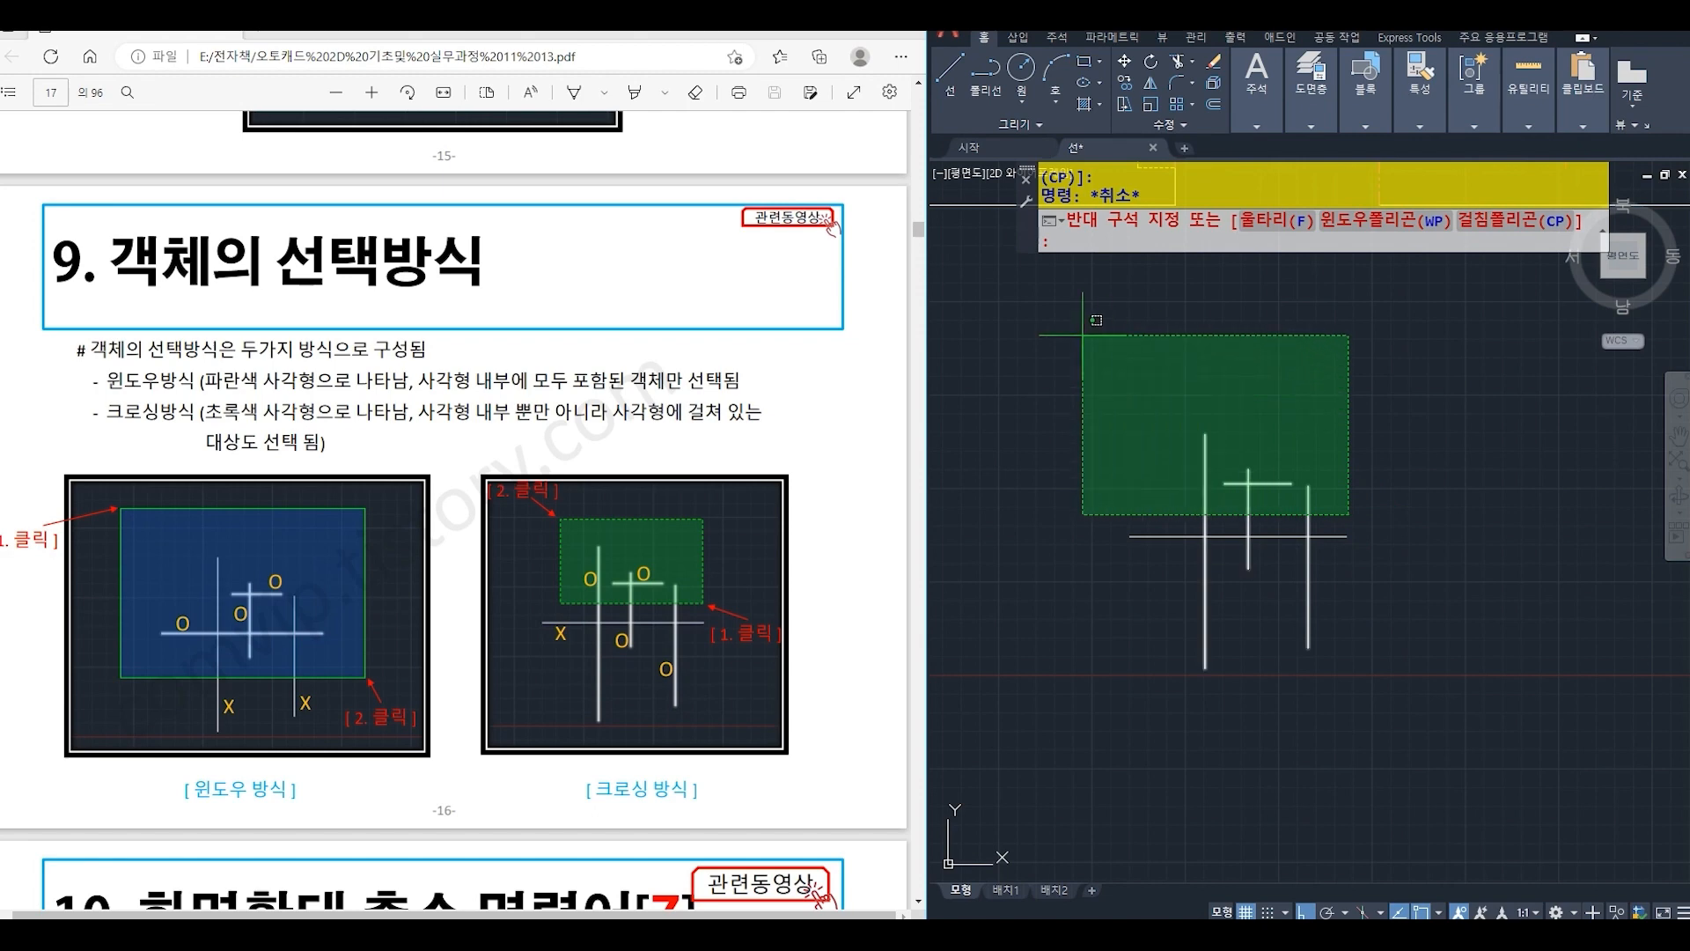
left_click(1106, 404)
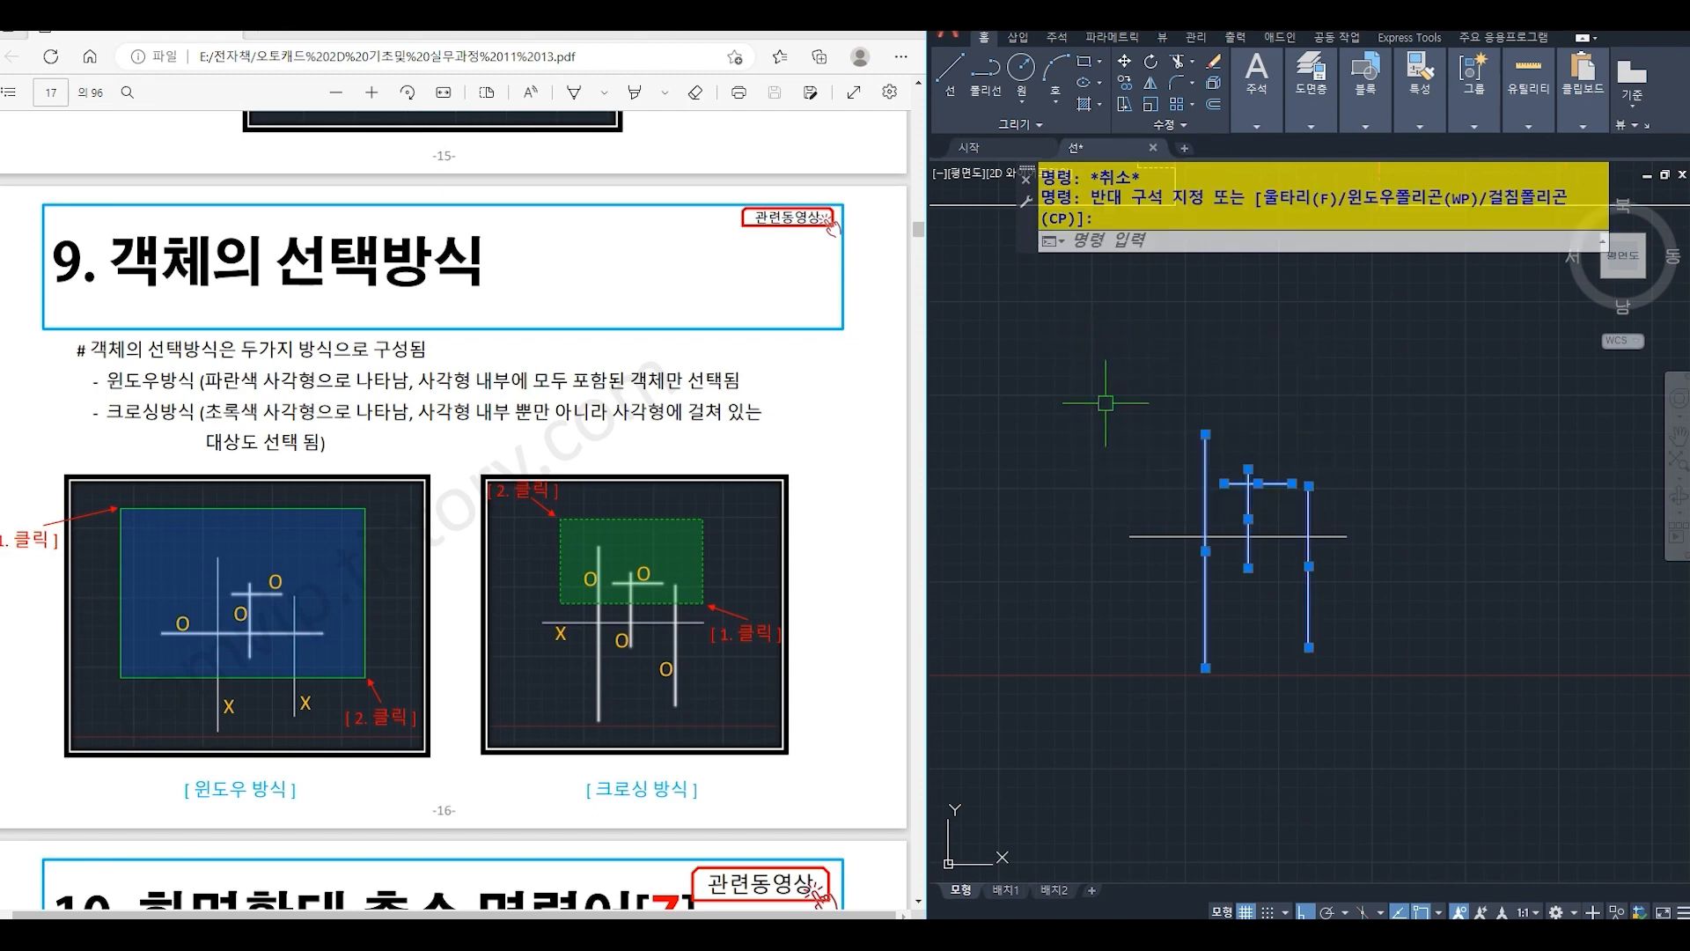
key("Escape")
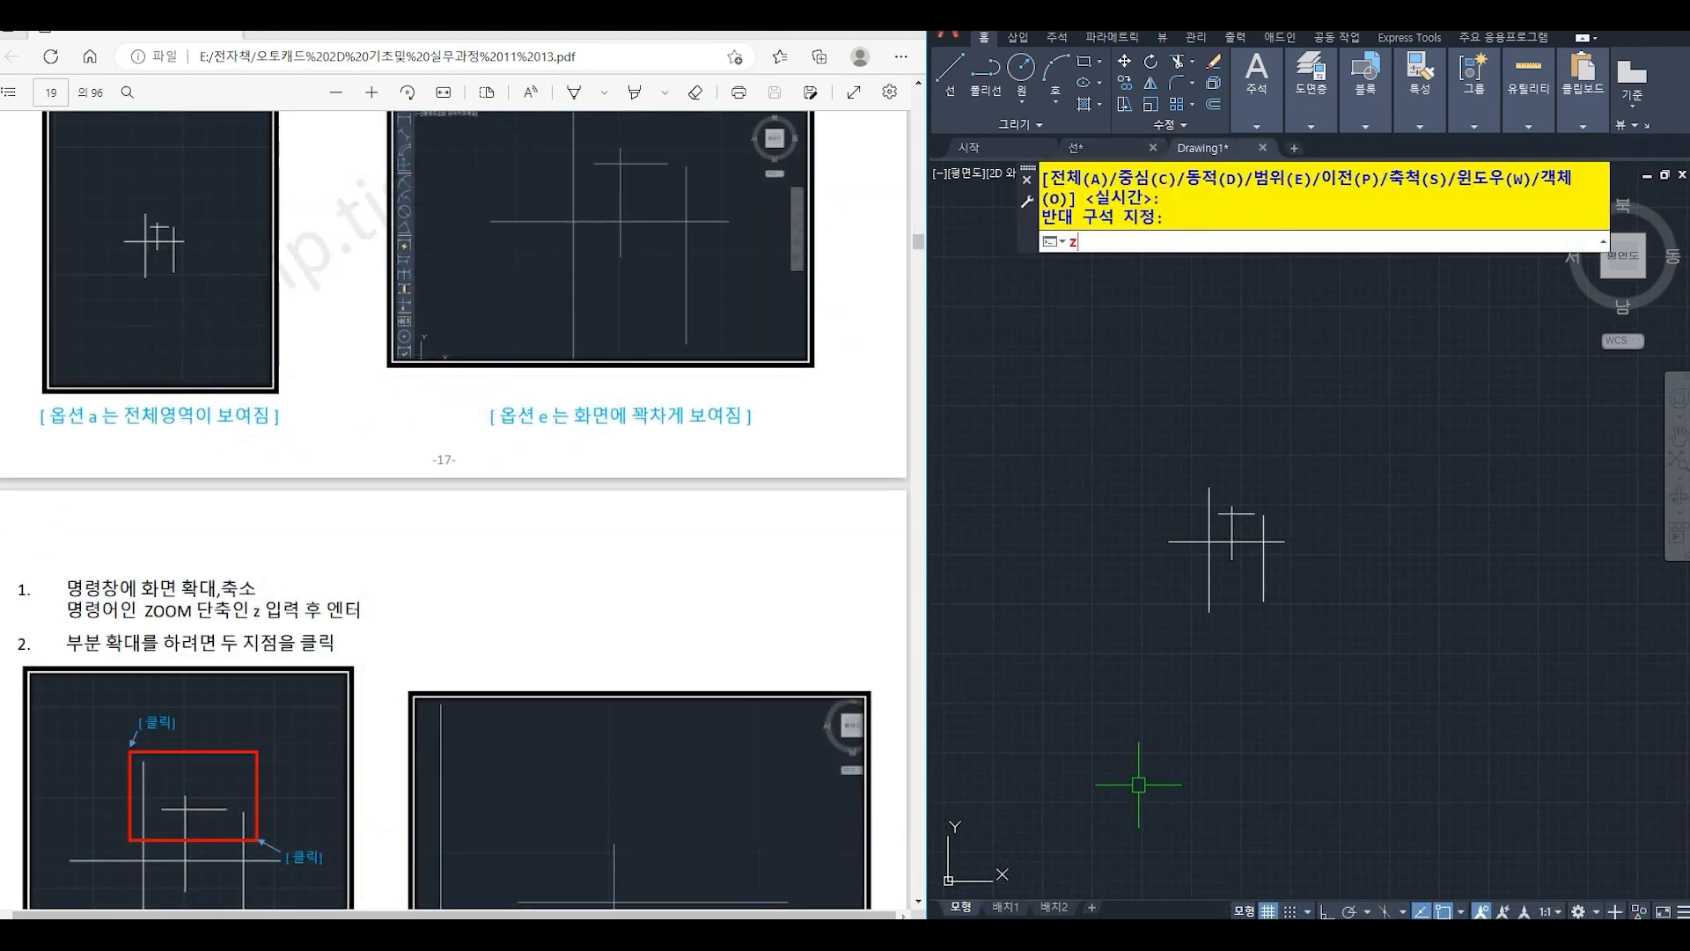
- Zoom the drawing with the All option and bring the small line group into clear view
type("z")
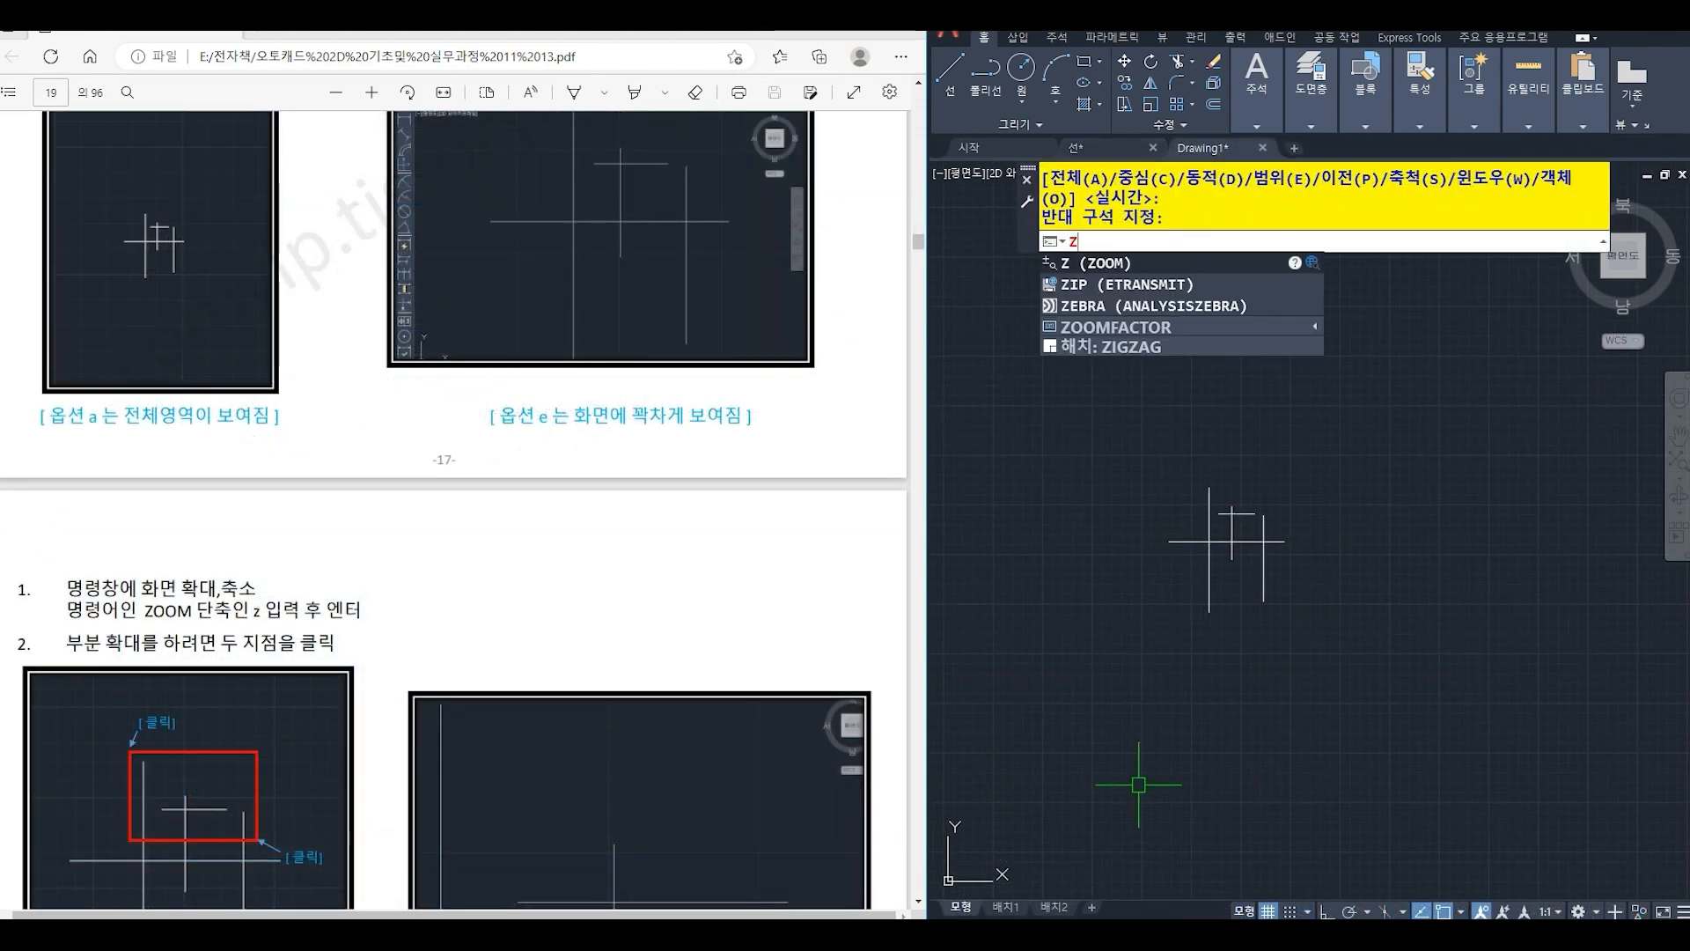
key("Return")
type("a")
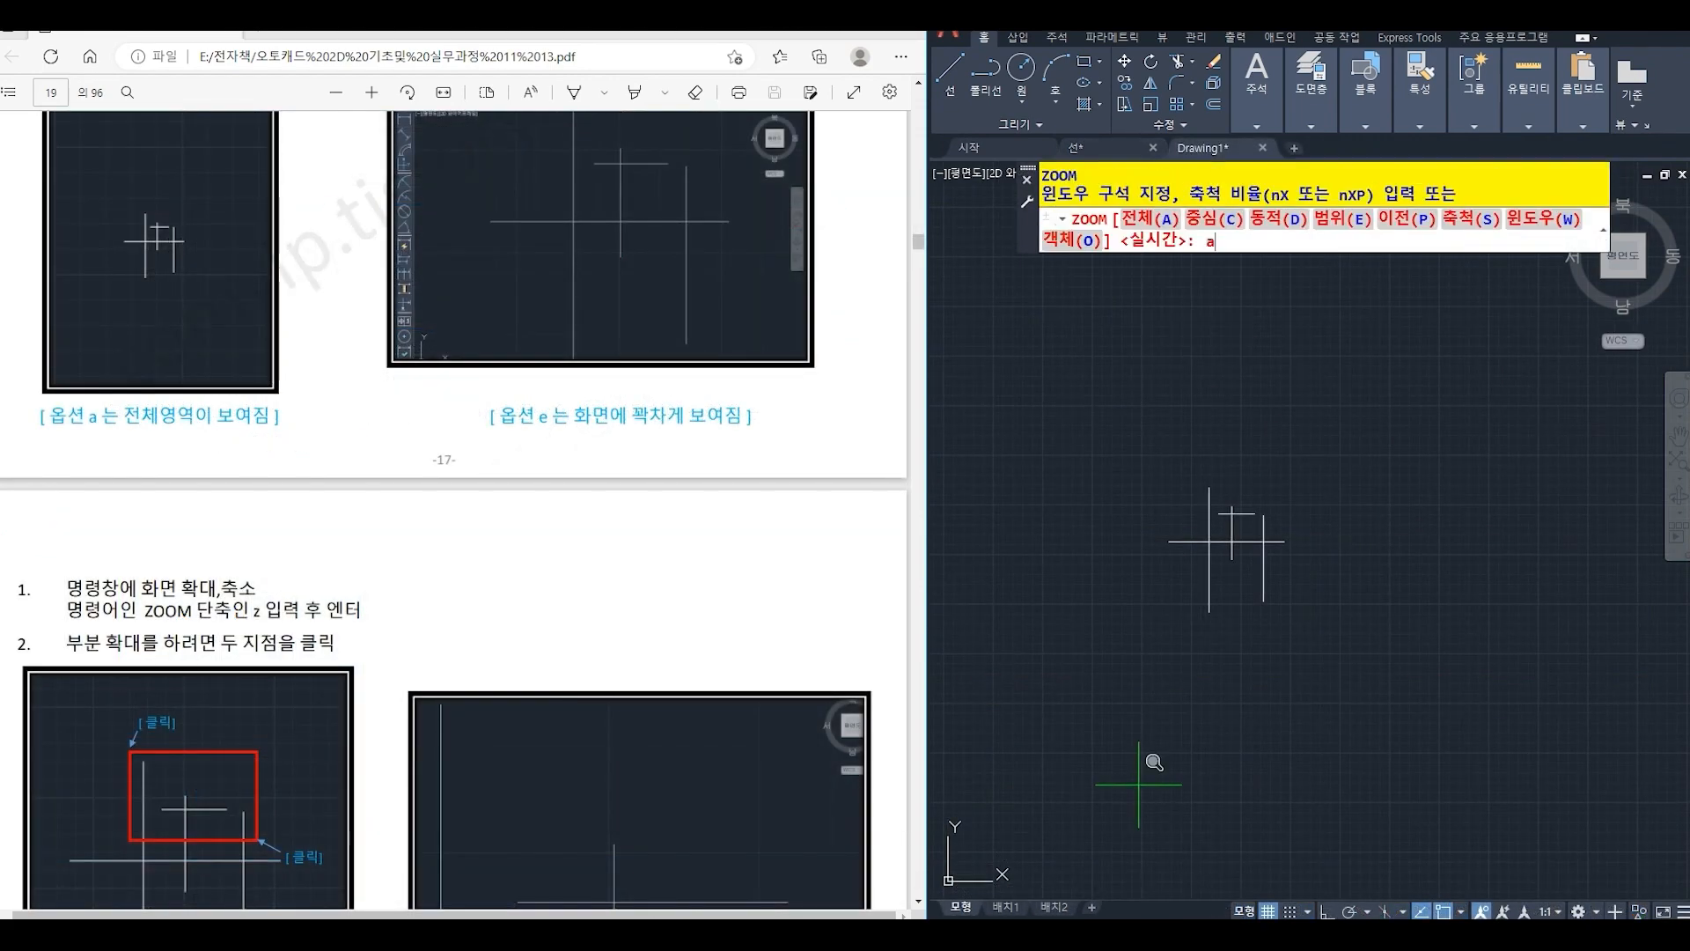
key("Return")
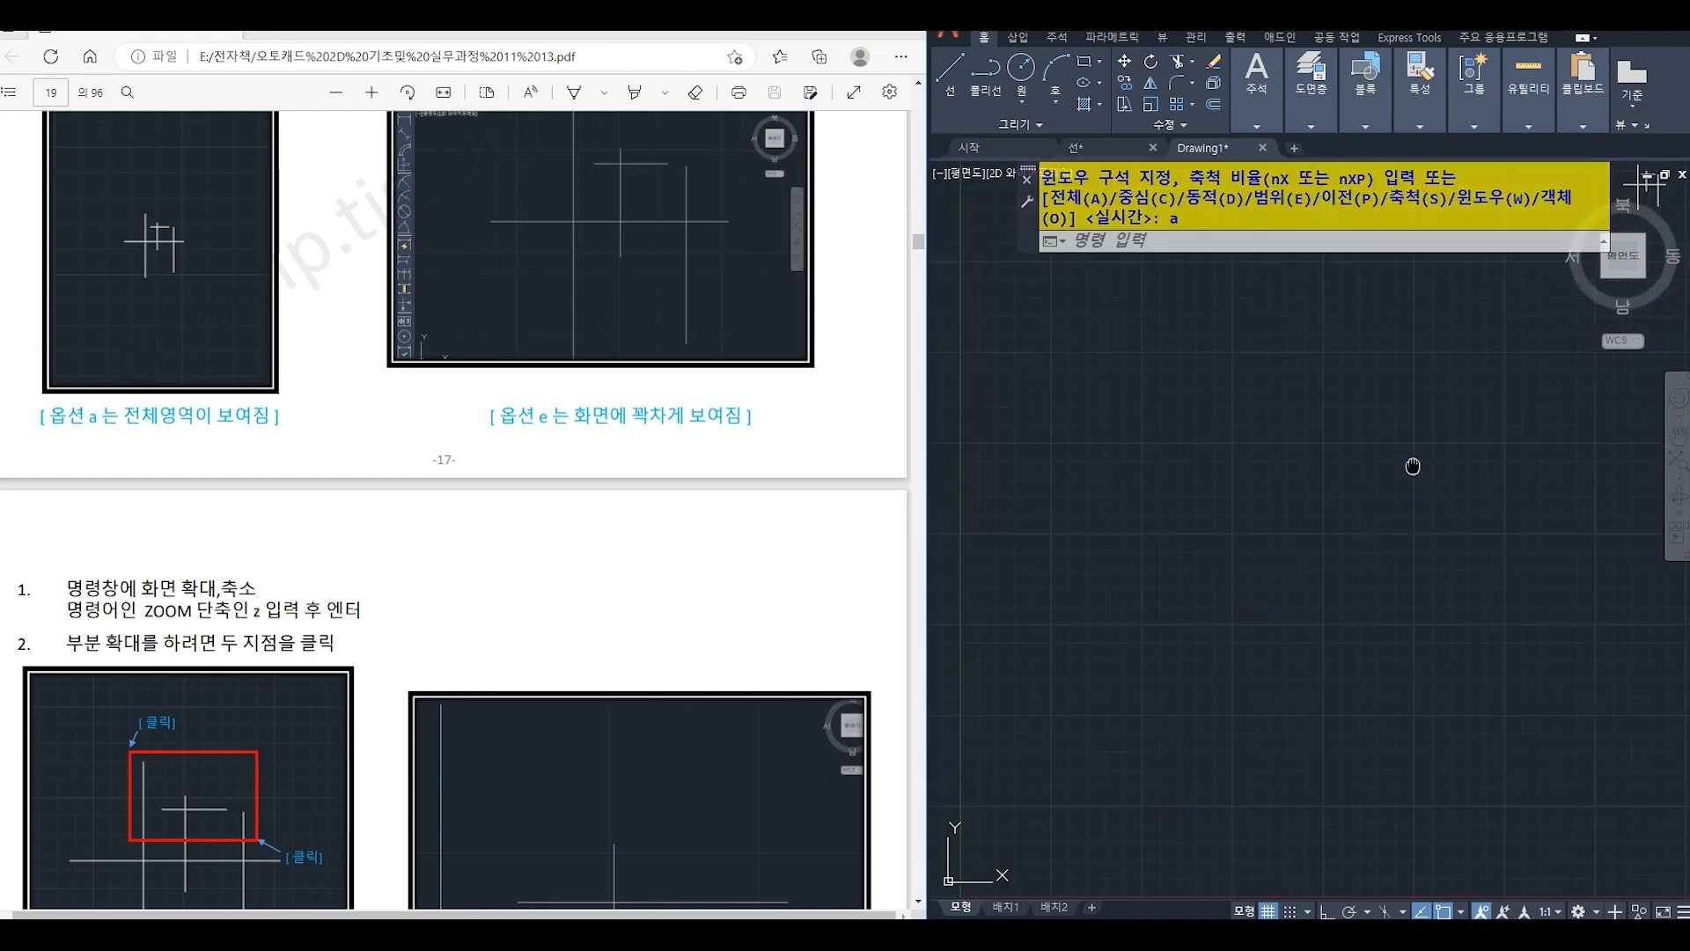
middle_click_drag(1414, 467, 1221, 651)
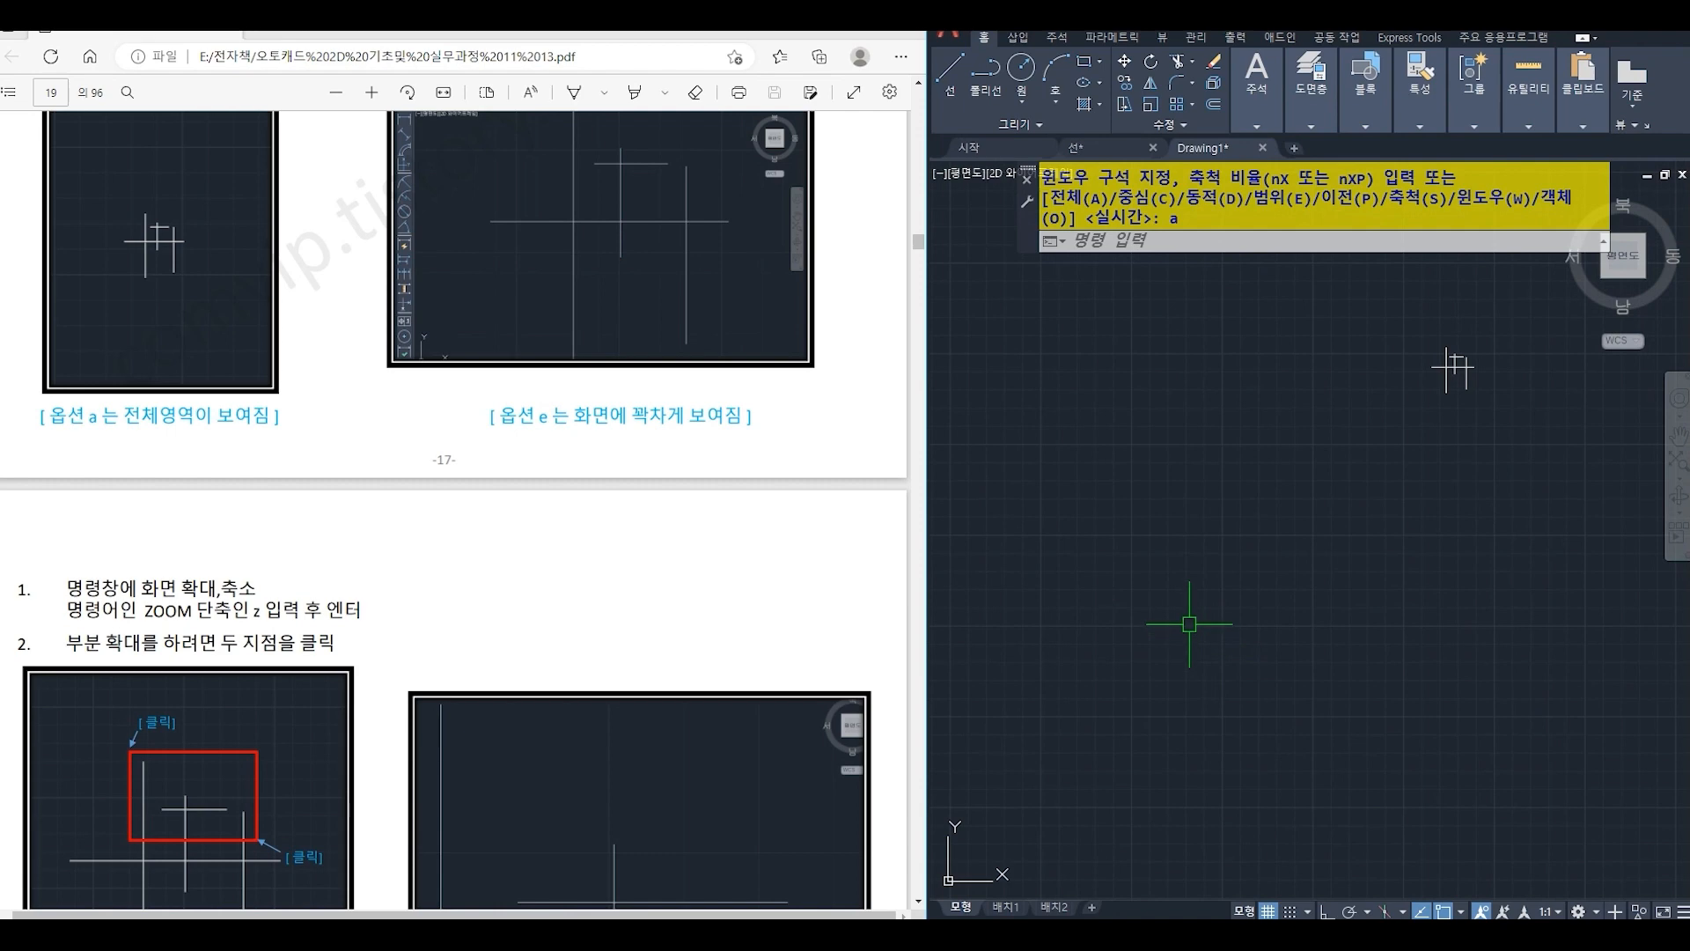
- Zoom to the drawing's extents with the Extents option so the line group fills the view
type("z")
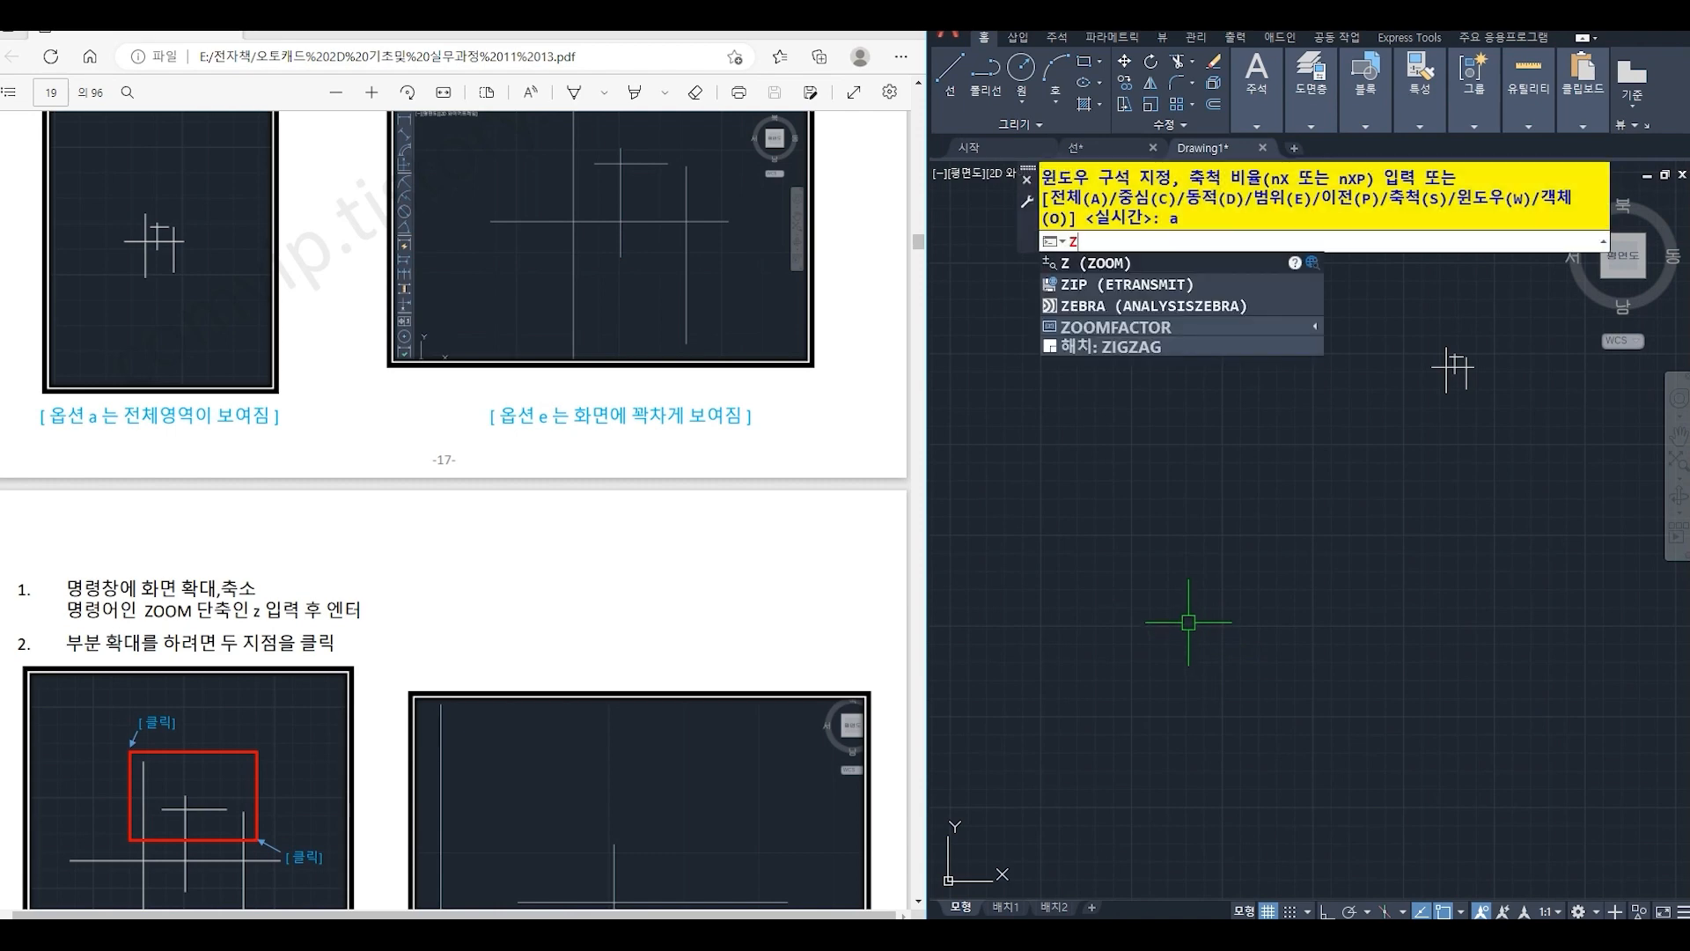
key("Return")
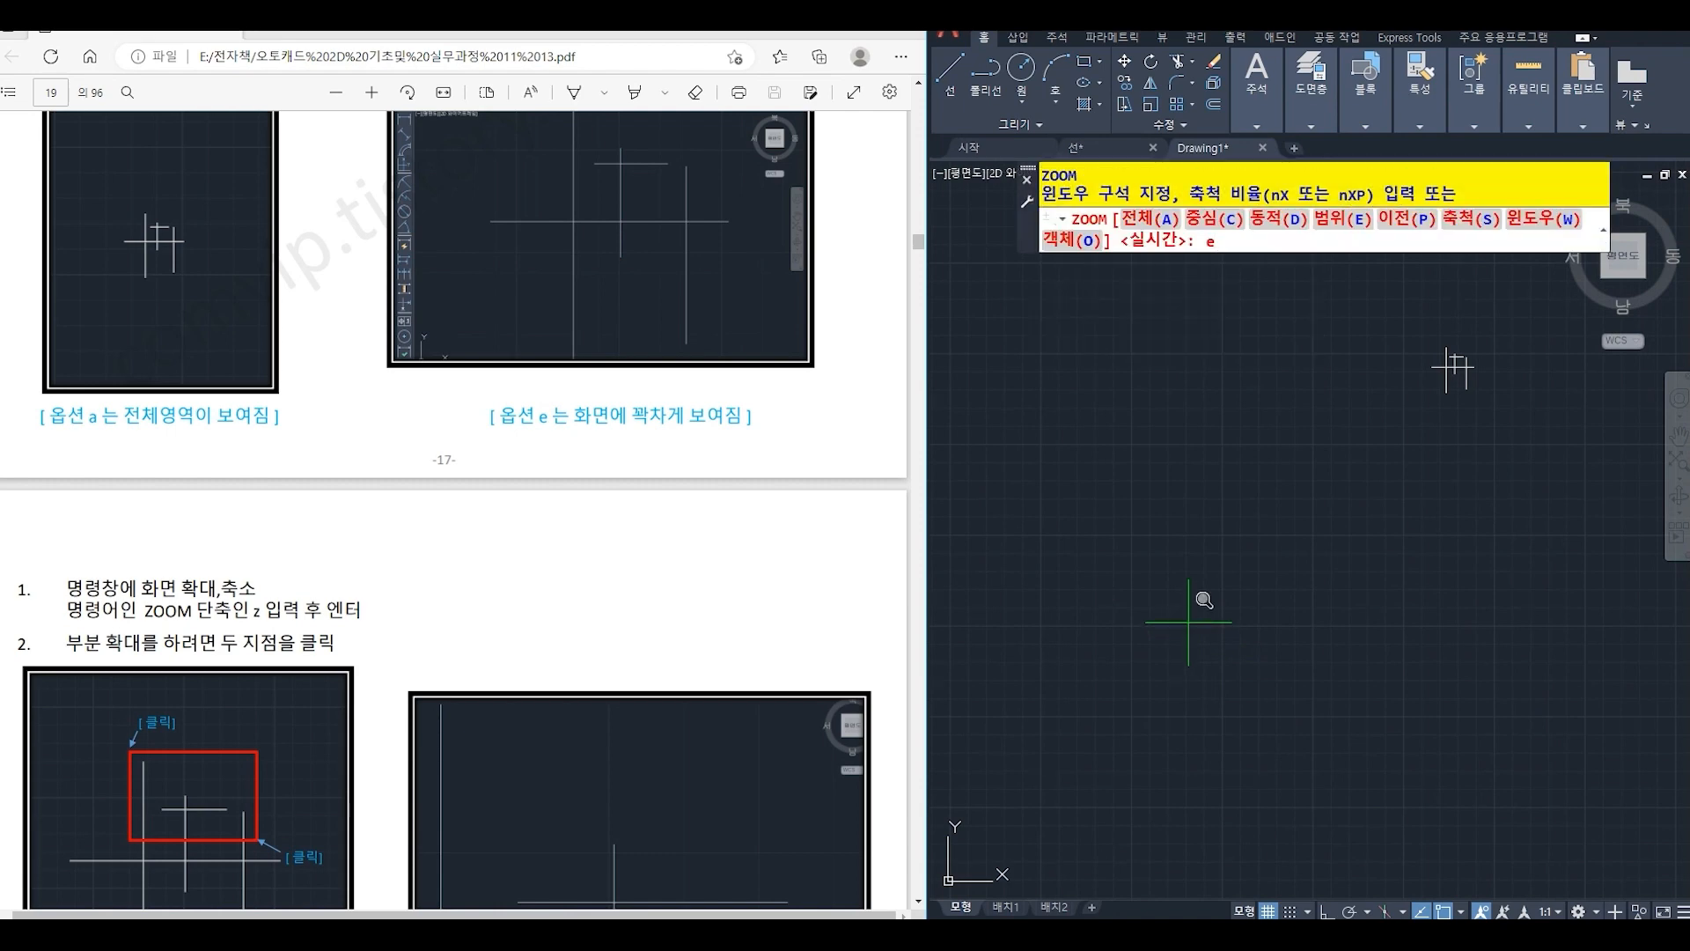
type("e")
key("Return")
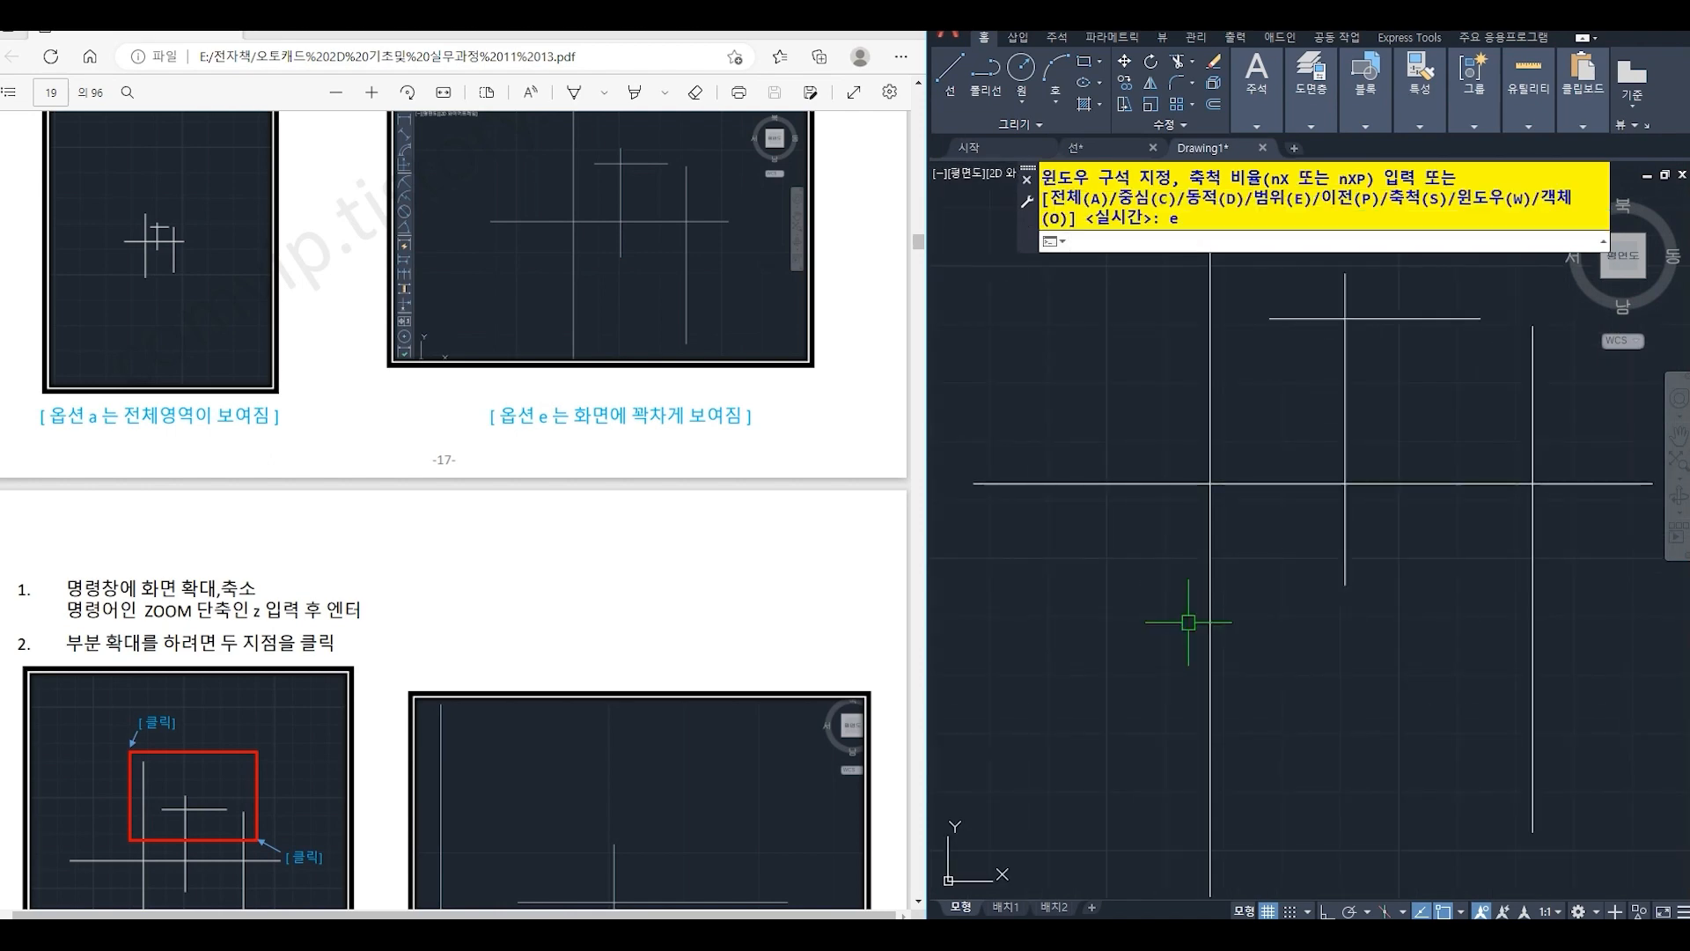
scroll(1189, 622, "down", 4)
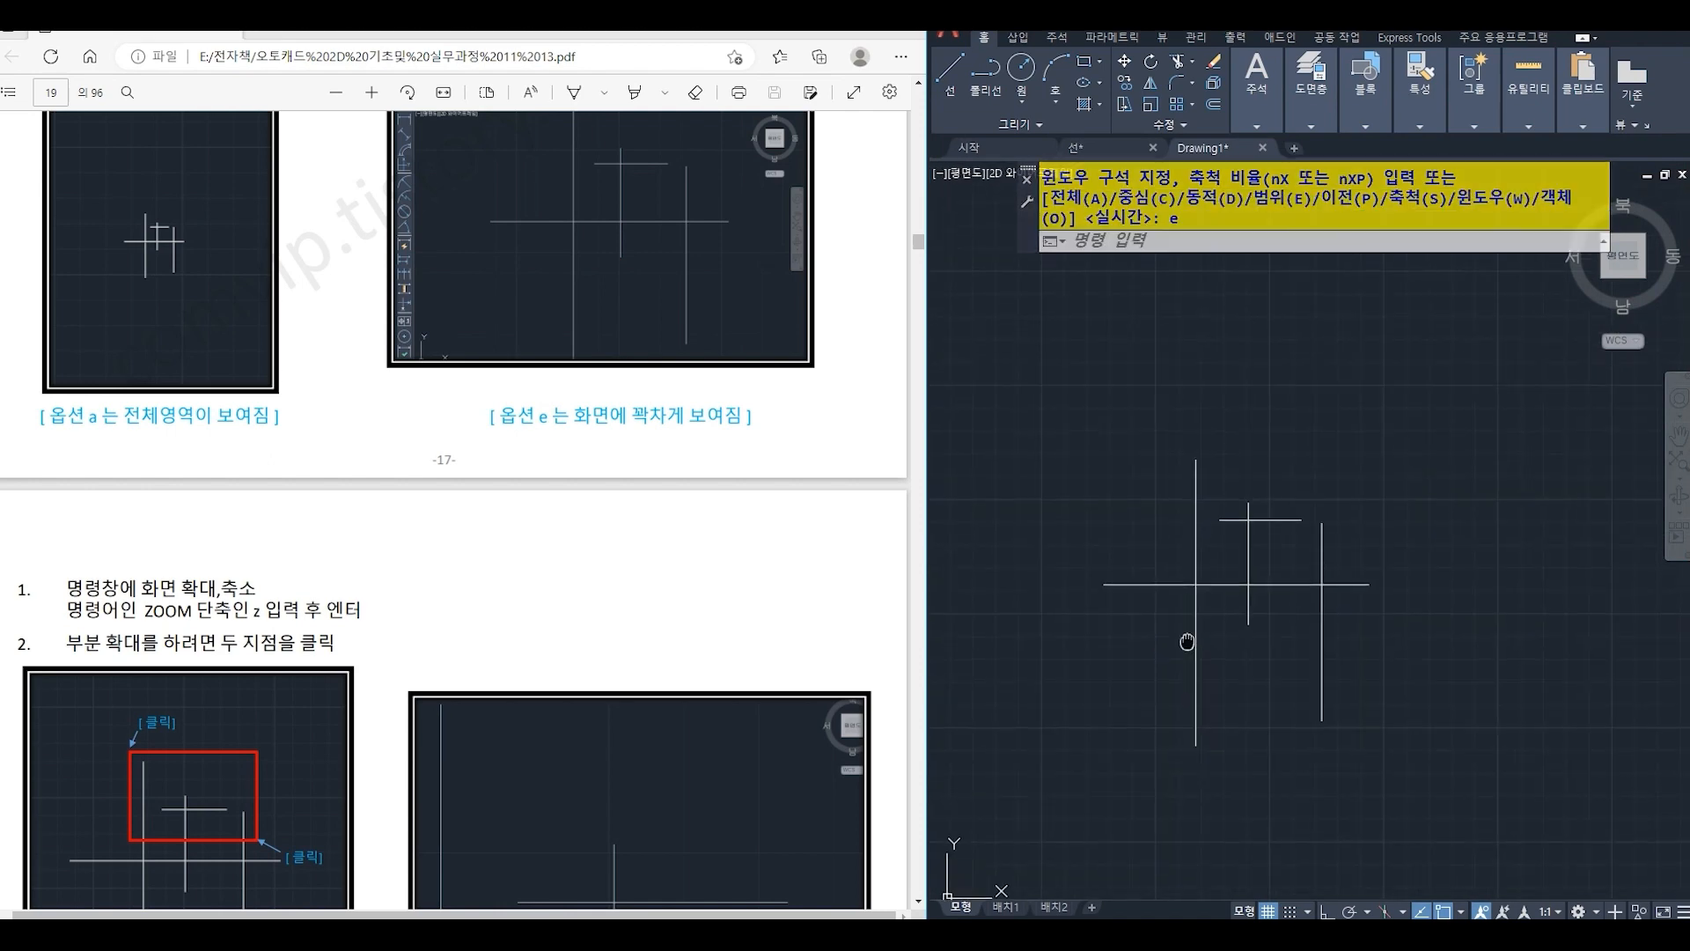
- Zoom in on the upper part of the line group by defining a zoom window with two corners
type("z")
key("Return")
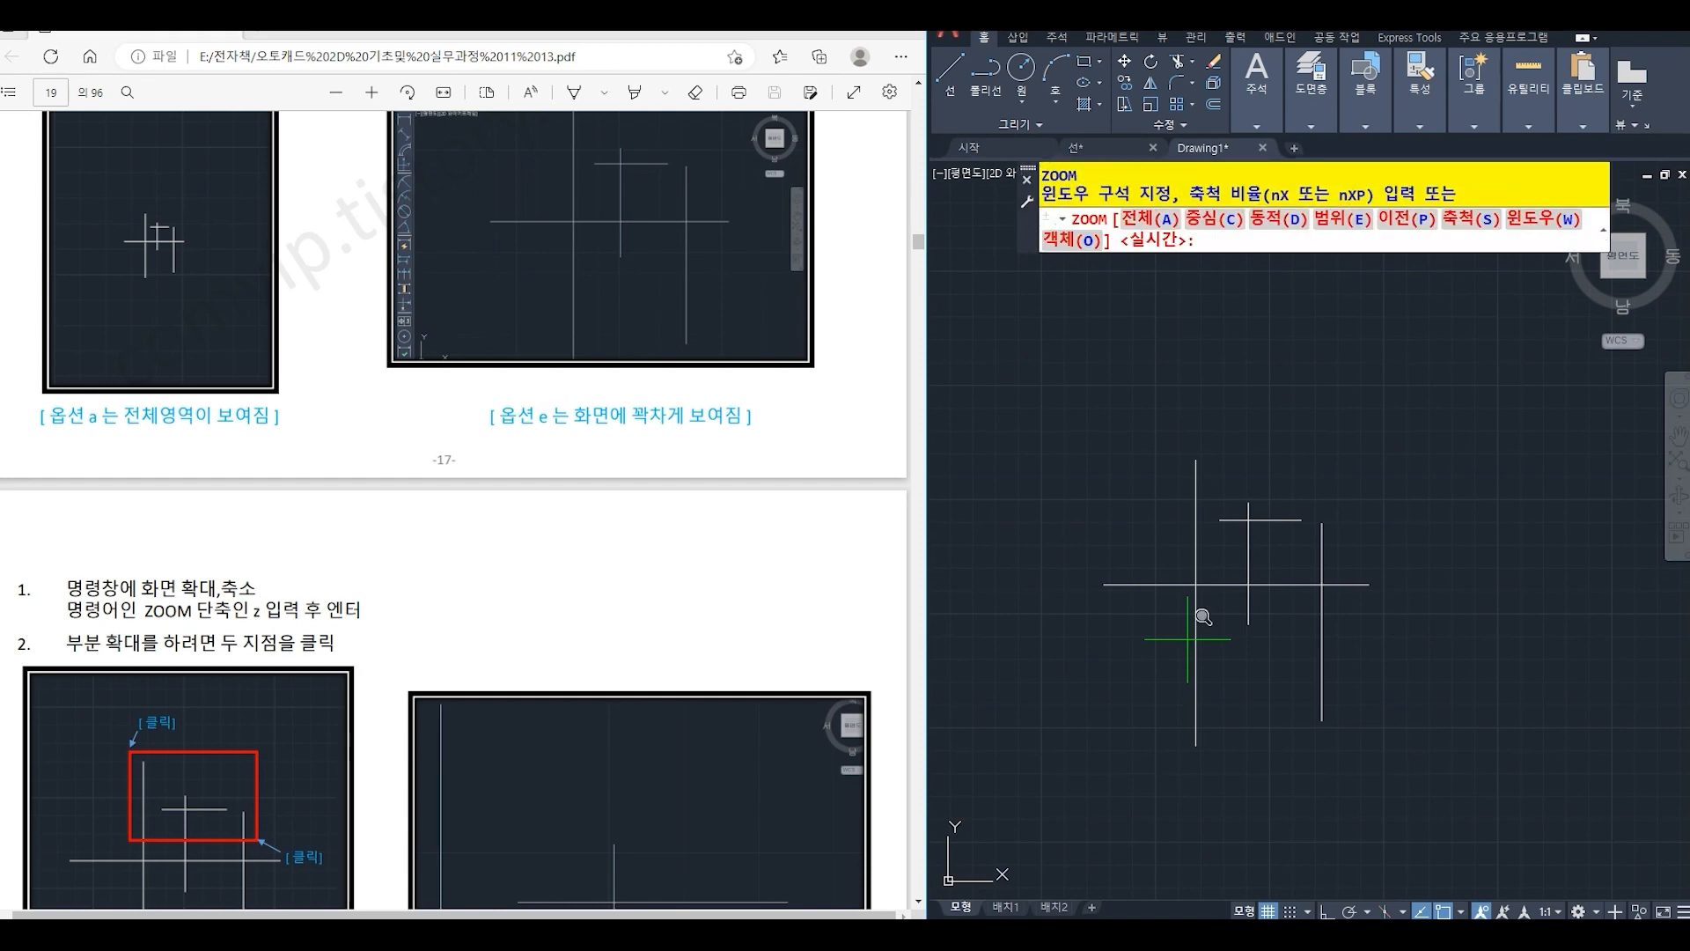
left_click(1179, 437)
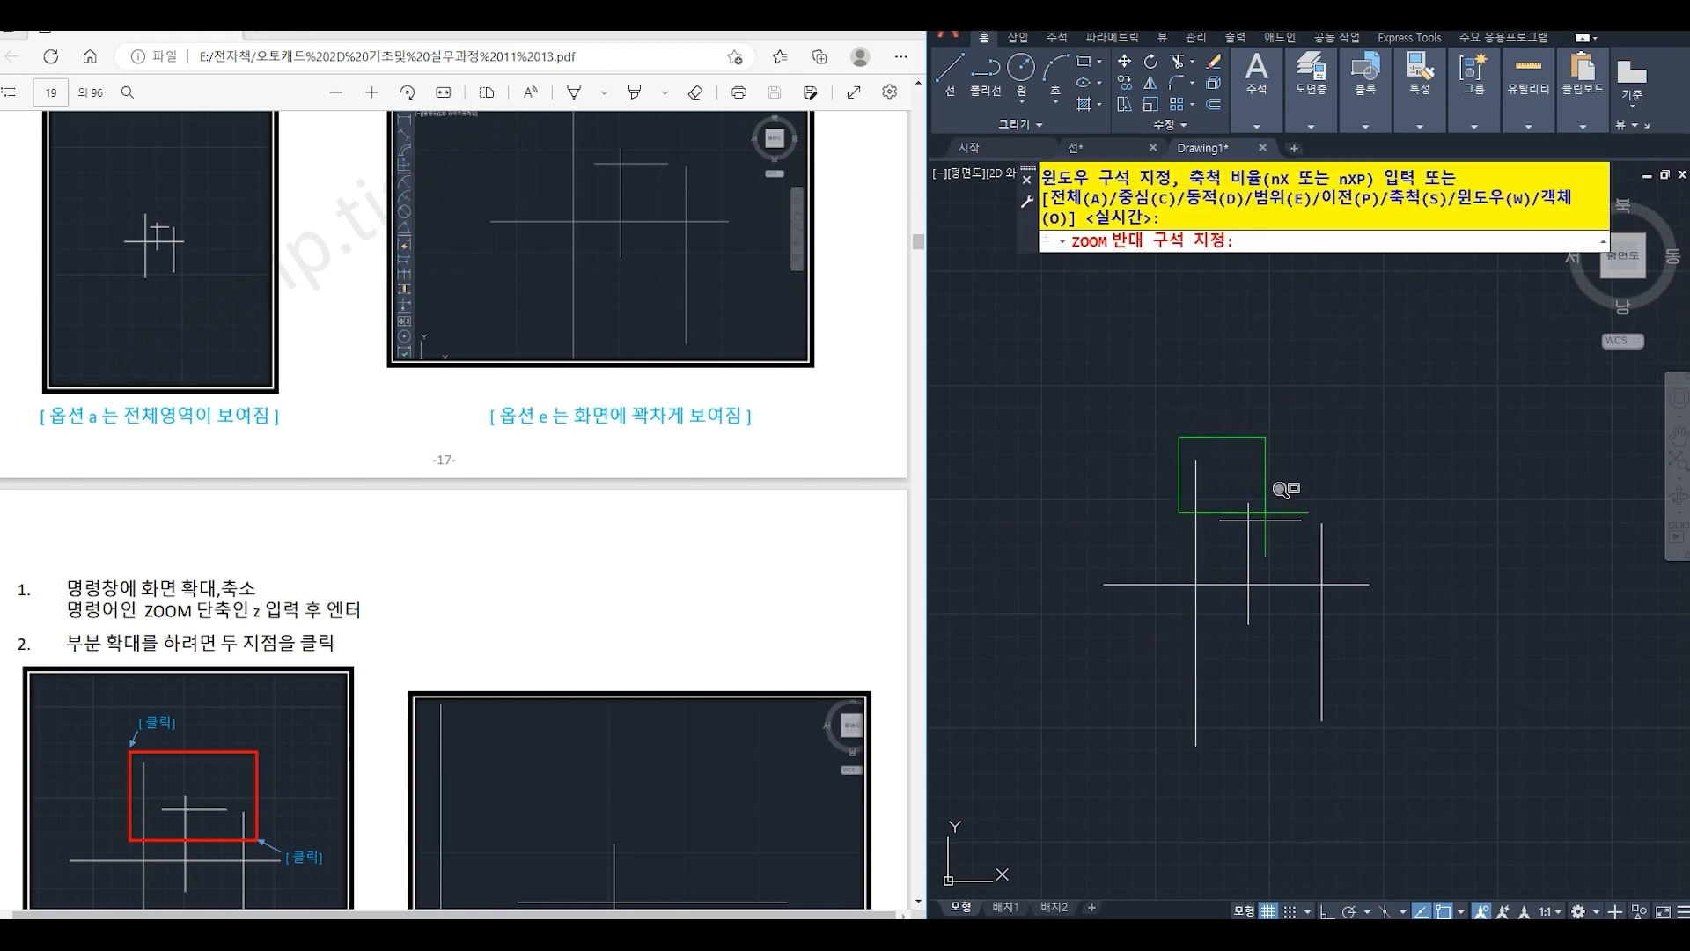
left_click(1351, 553)
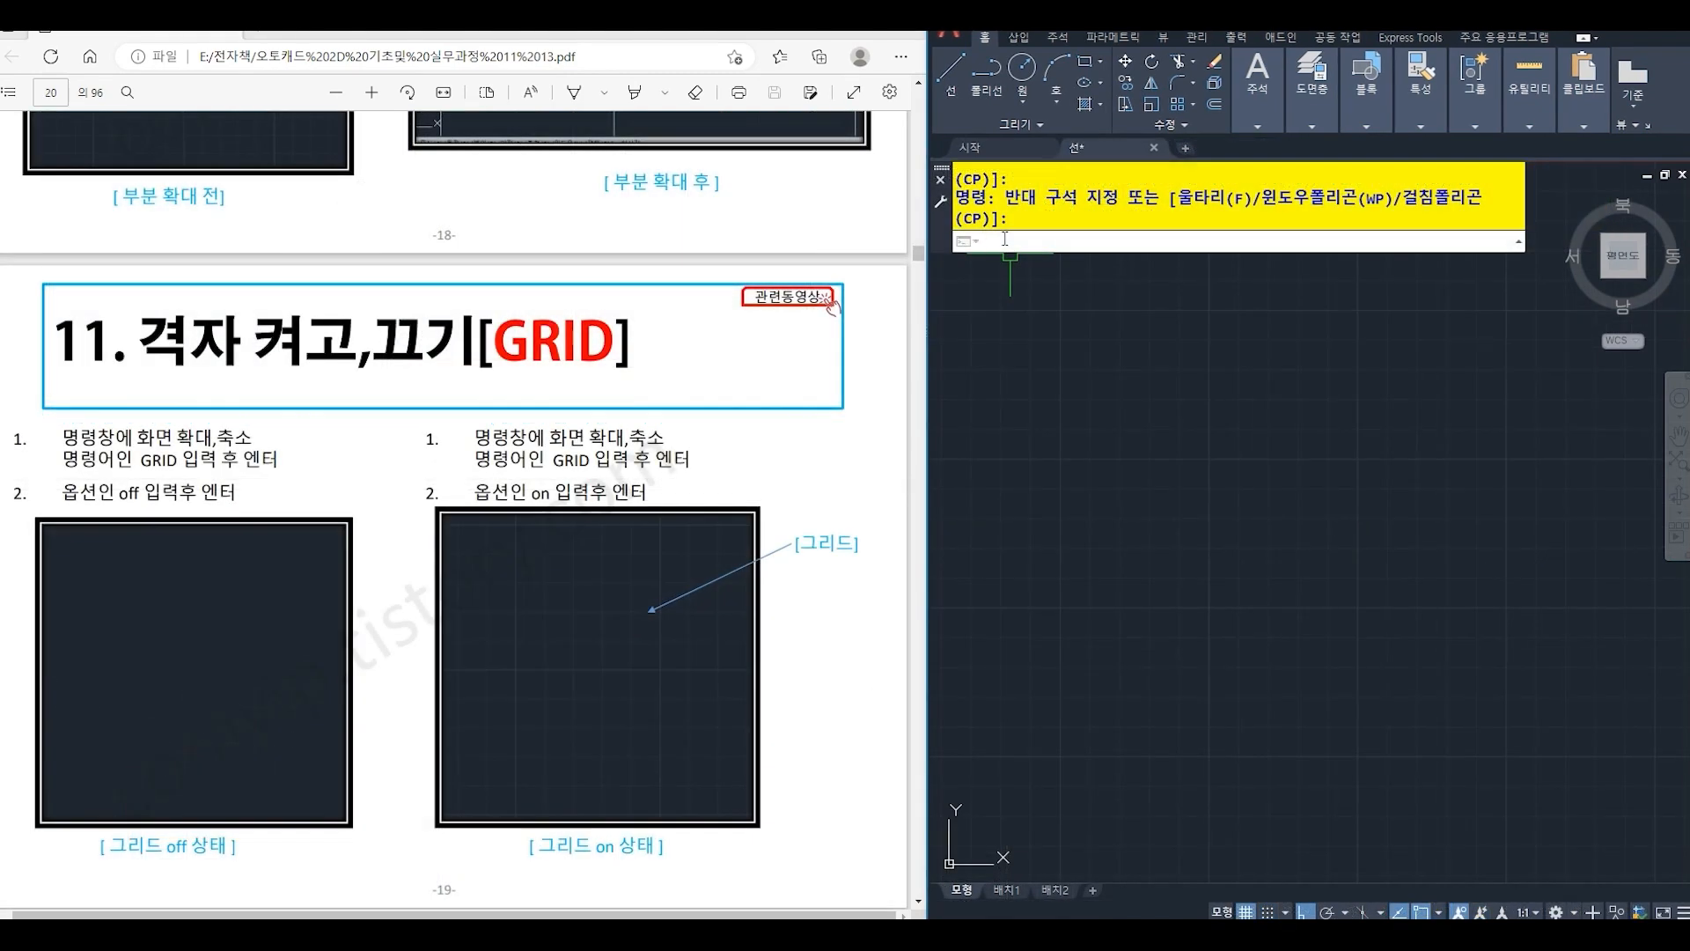
- Turn the drawing grid display off with the GRID command's OFF option
type("grid")
key("Return")
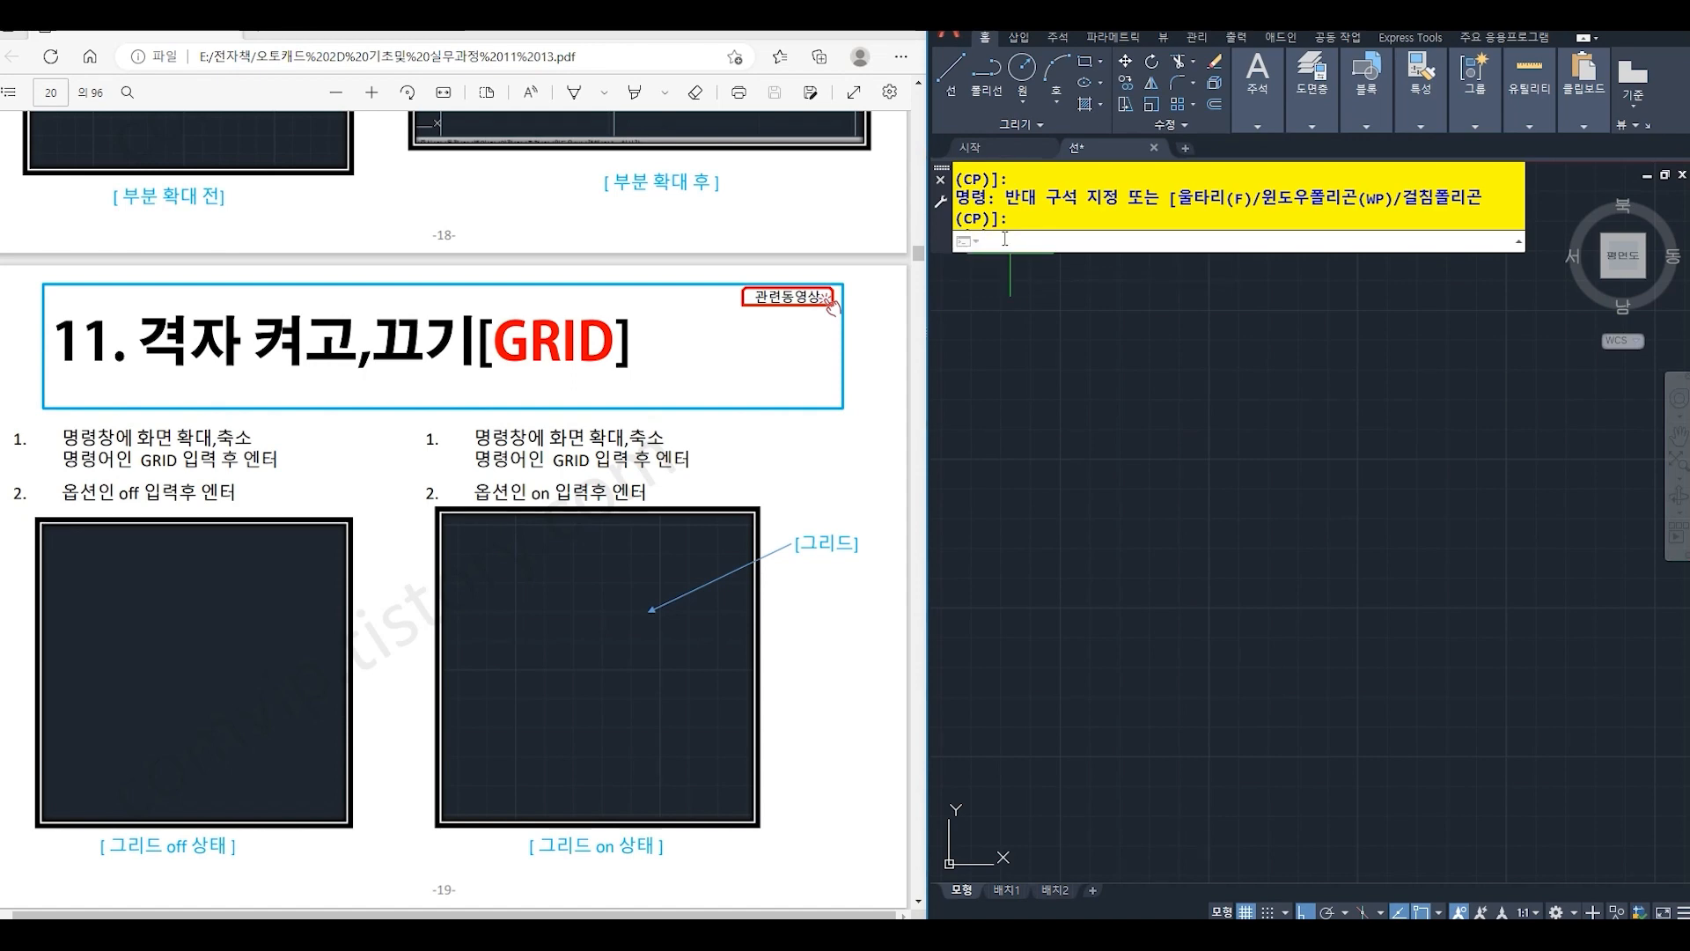
type("off")
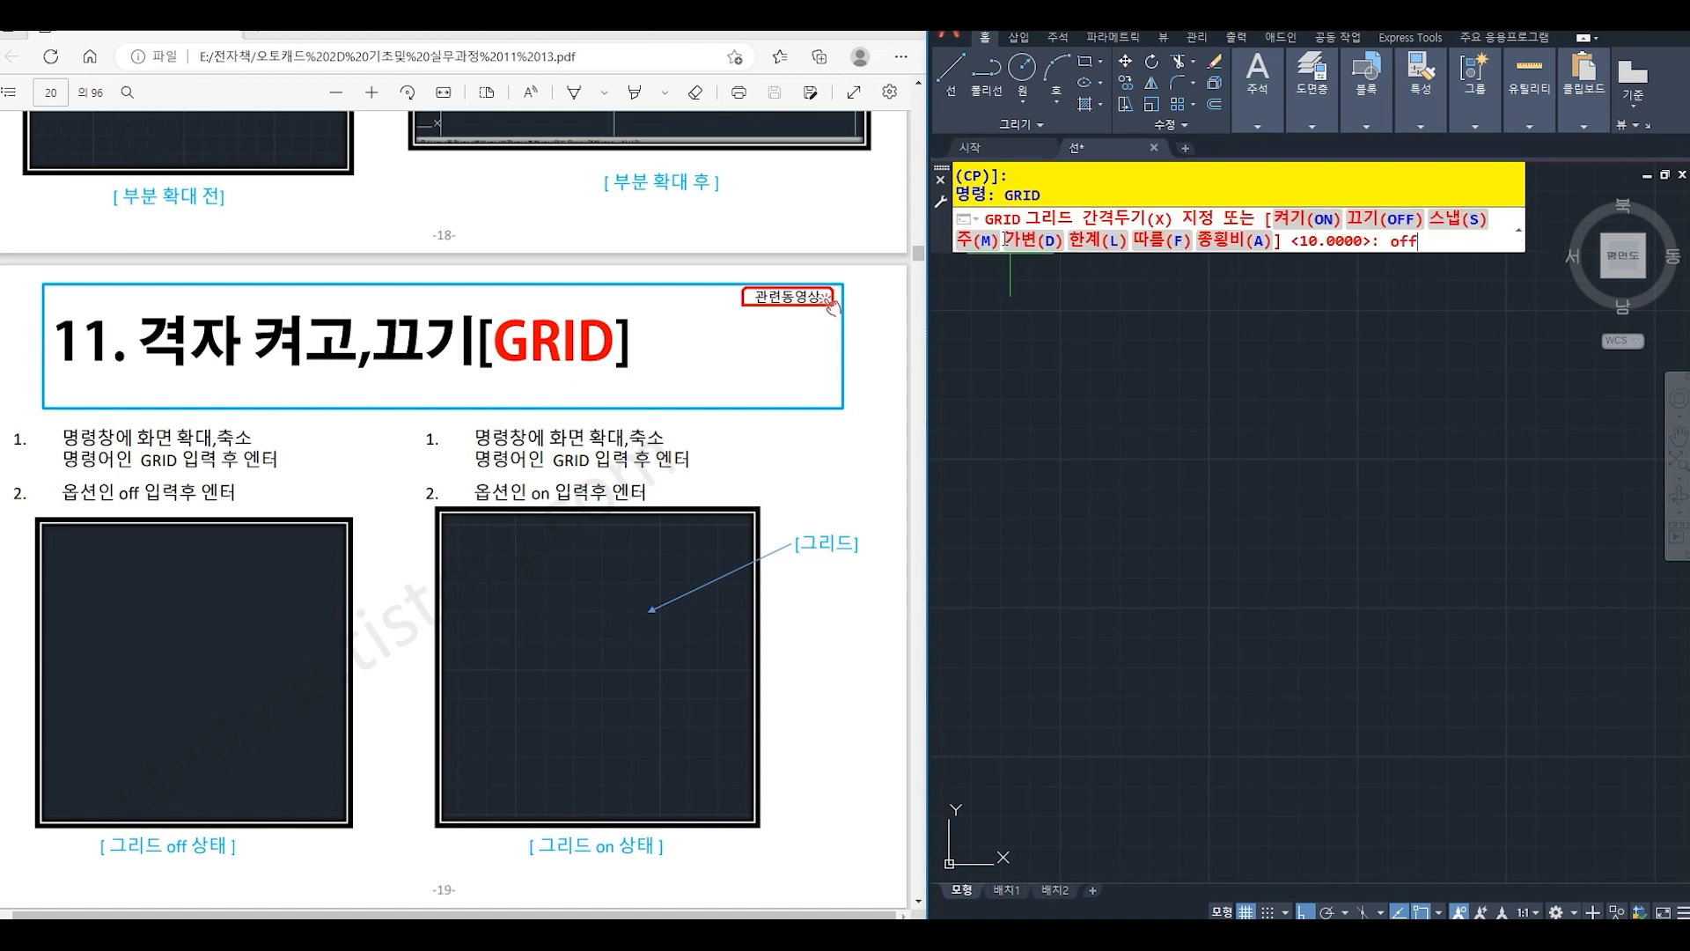
key("Return")
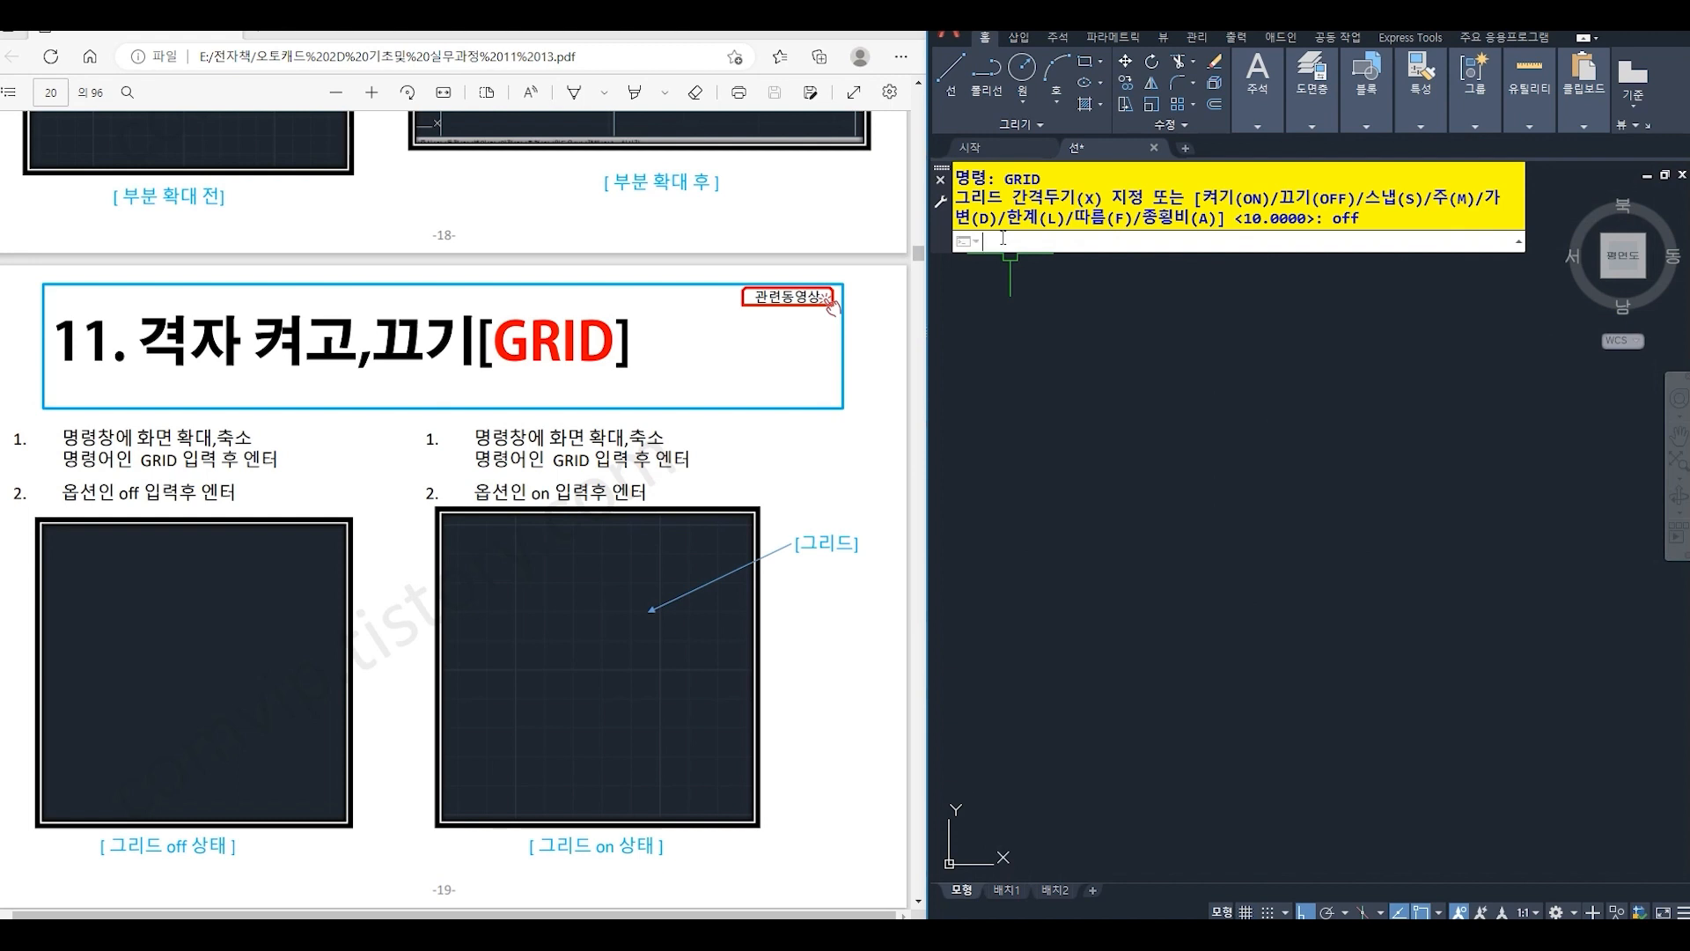
- Turn the drawing grid display on with the GRID command's ON option
type("grid")
key("Return")
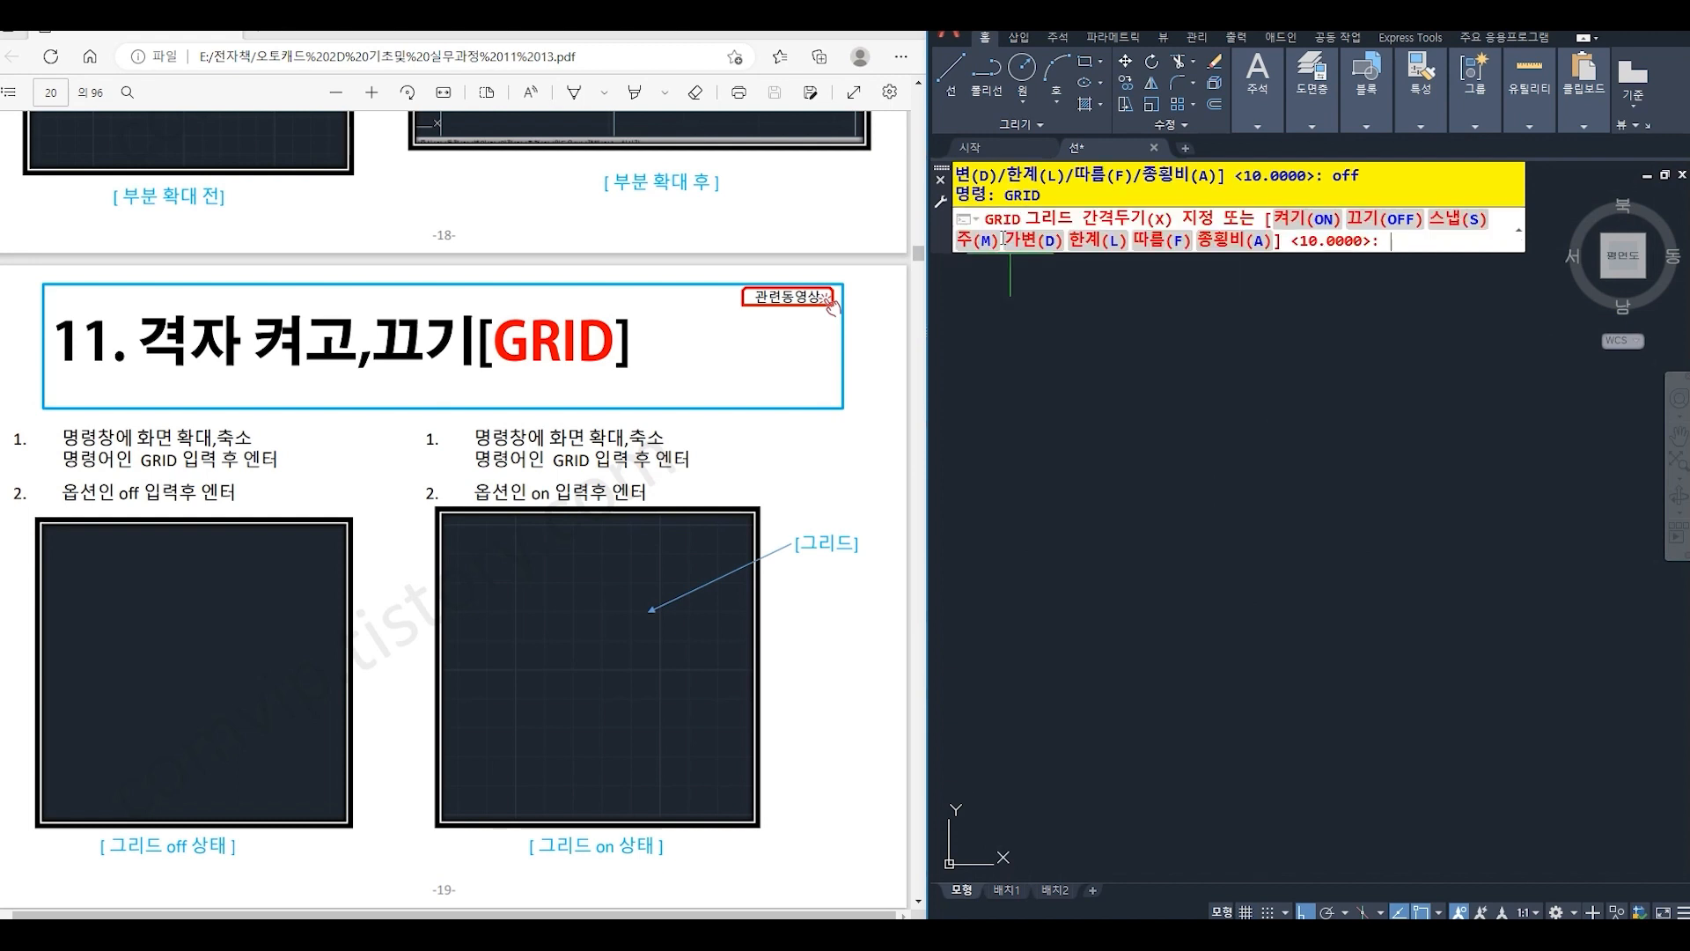
type("on")
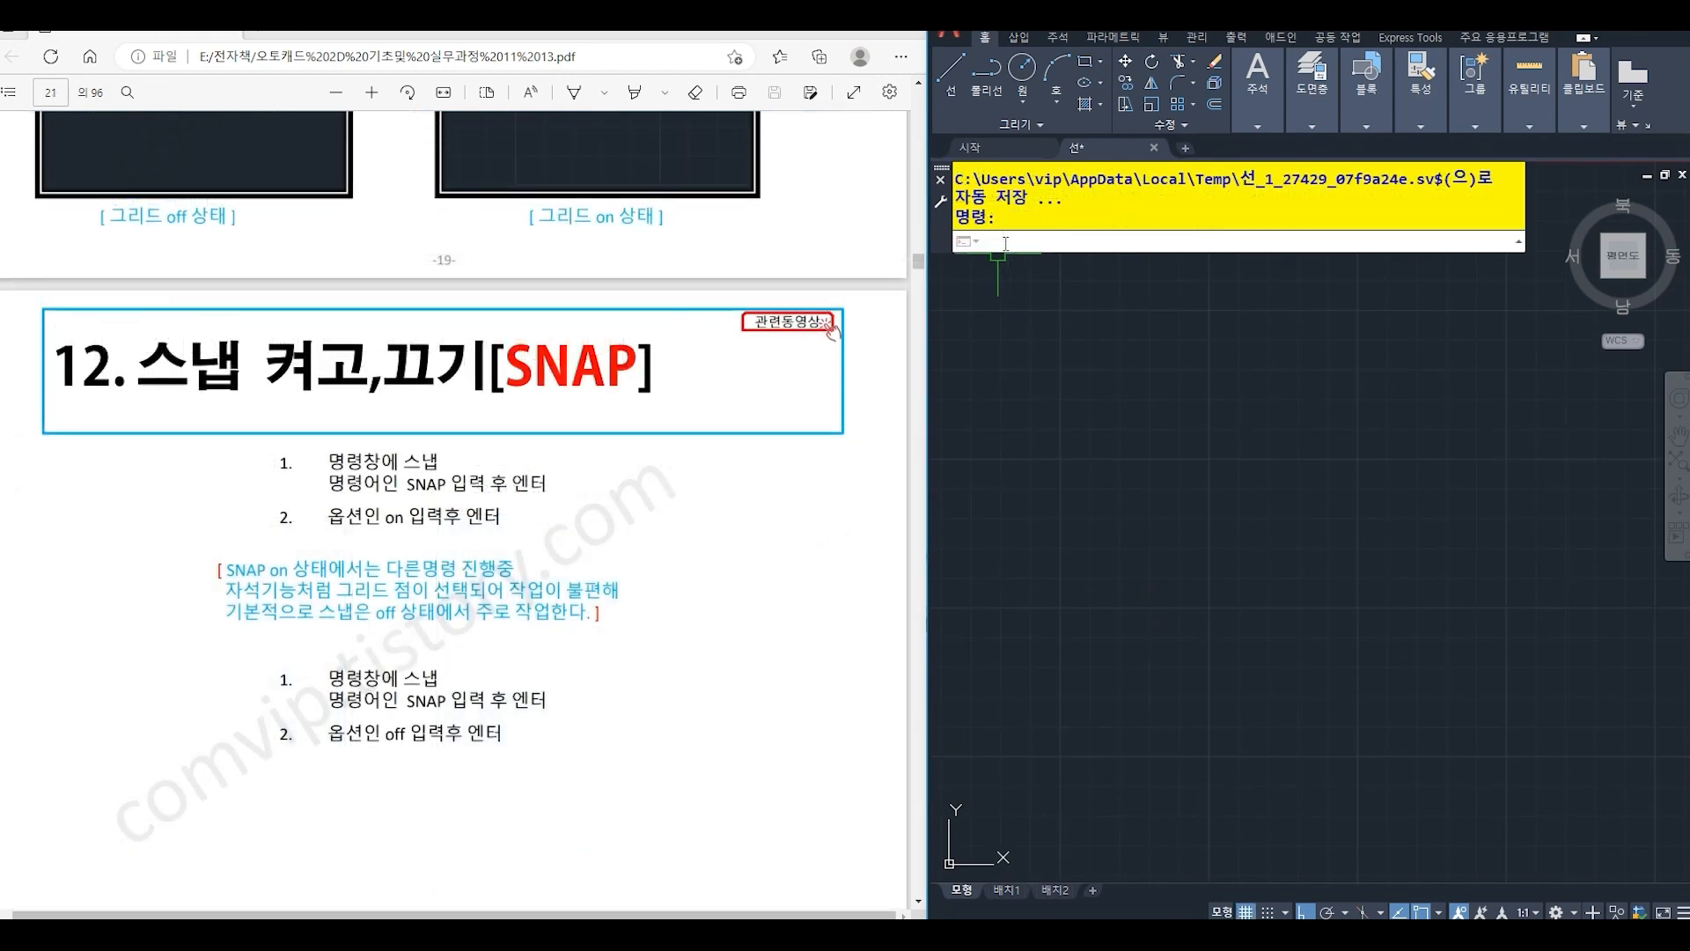
- Turn snap mode on with the SNAP command's ON option
type("snap")
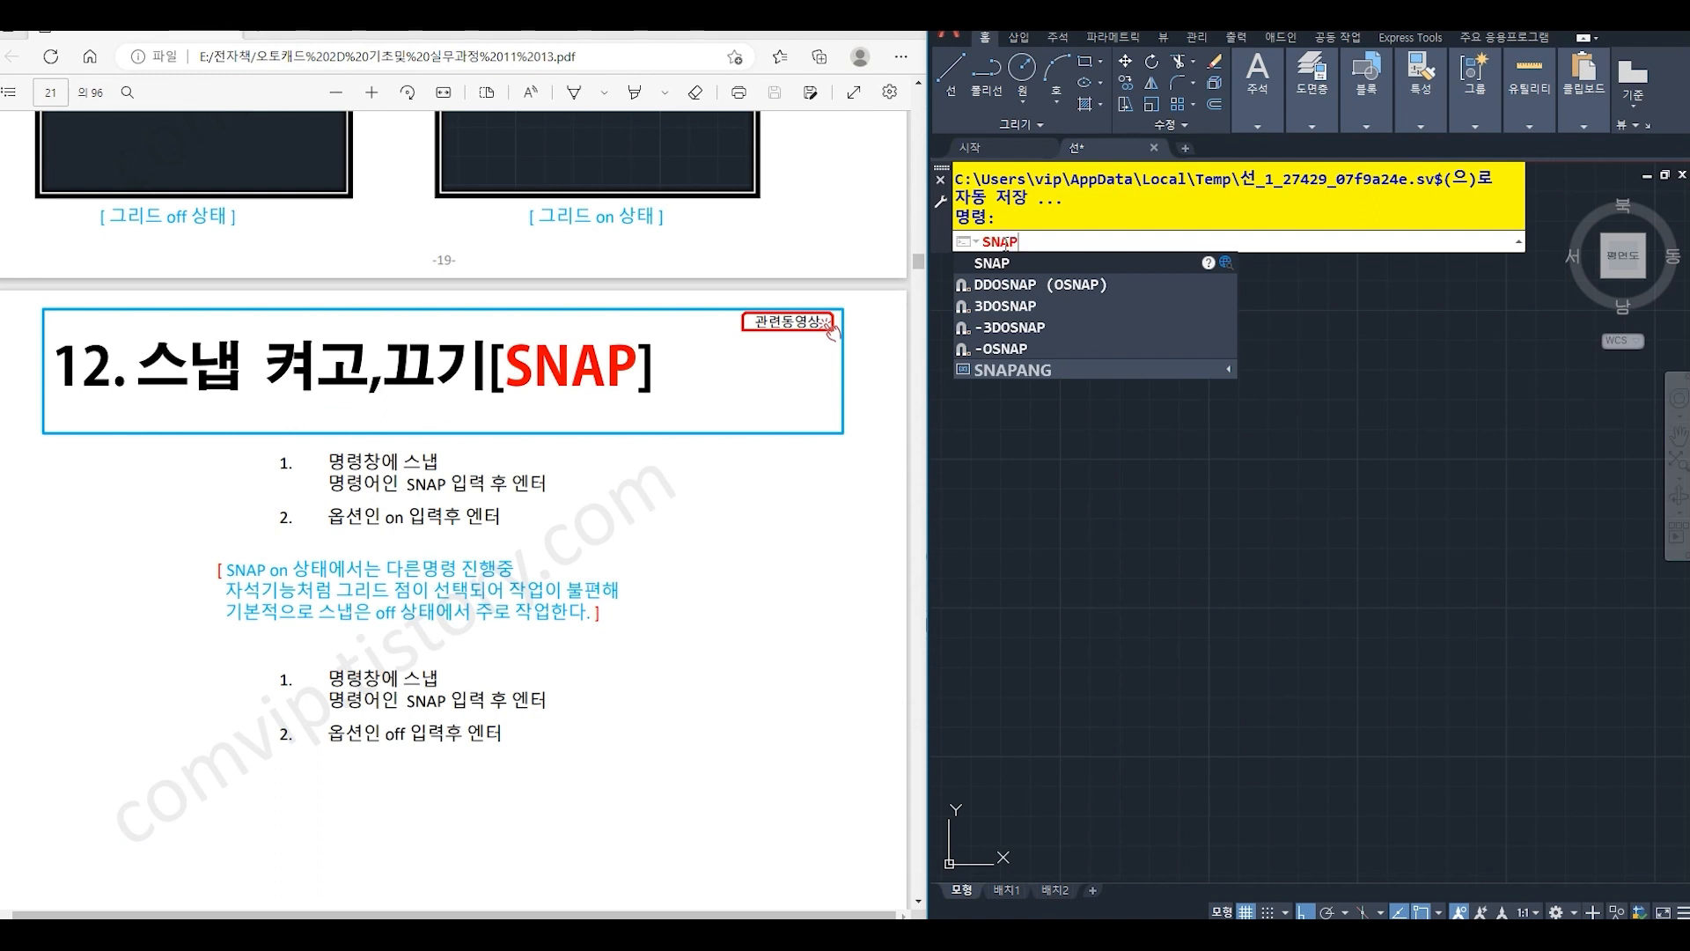
key("Return")
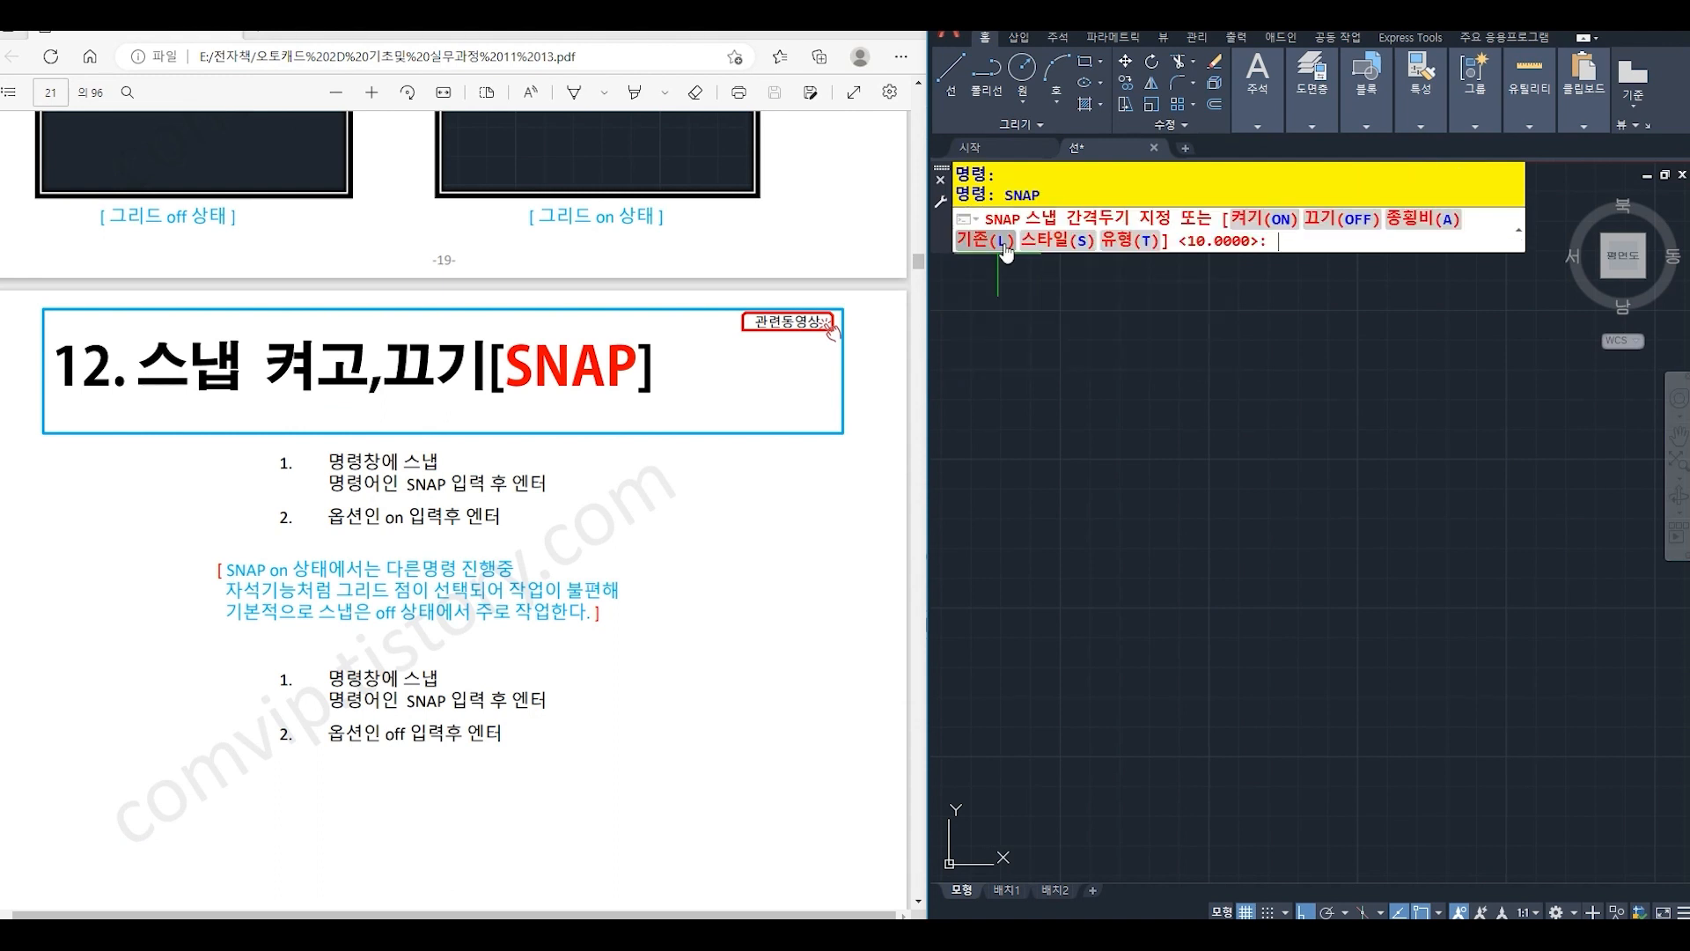
type("on")
key("Return")
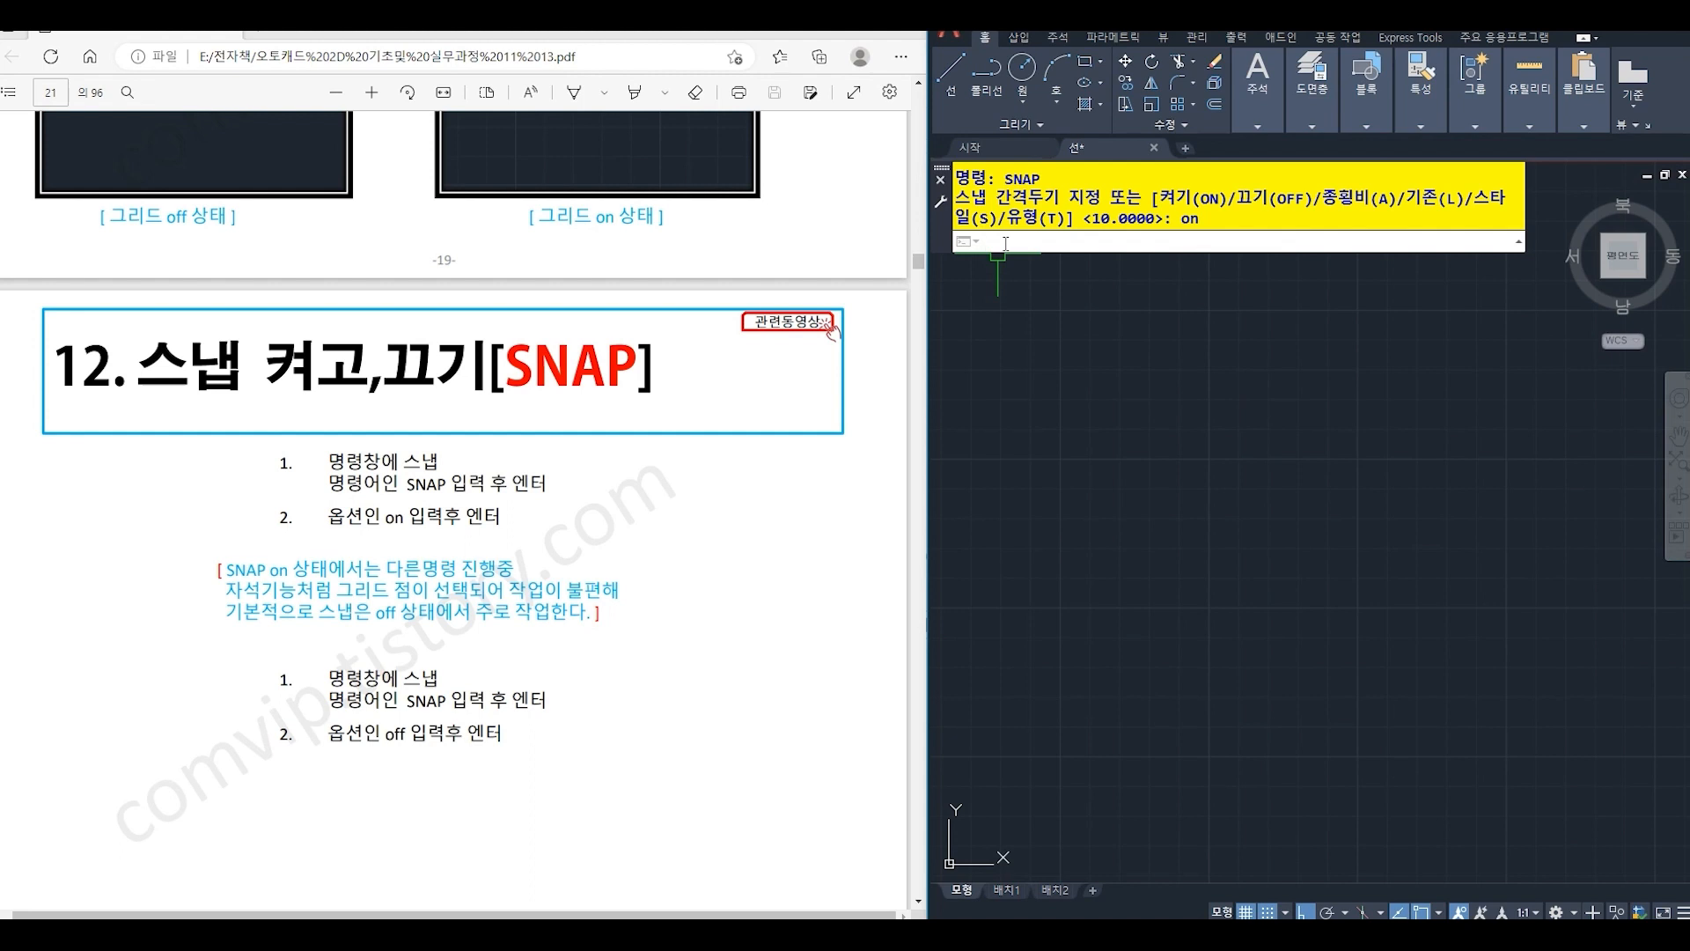
- Turn snap mode off with the SNAP command's OFF option
type("SNAp")
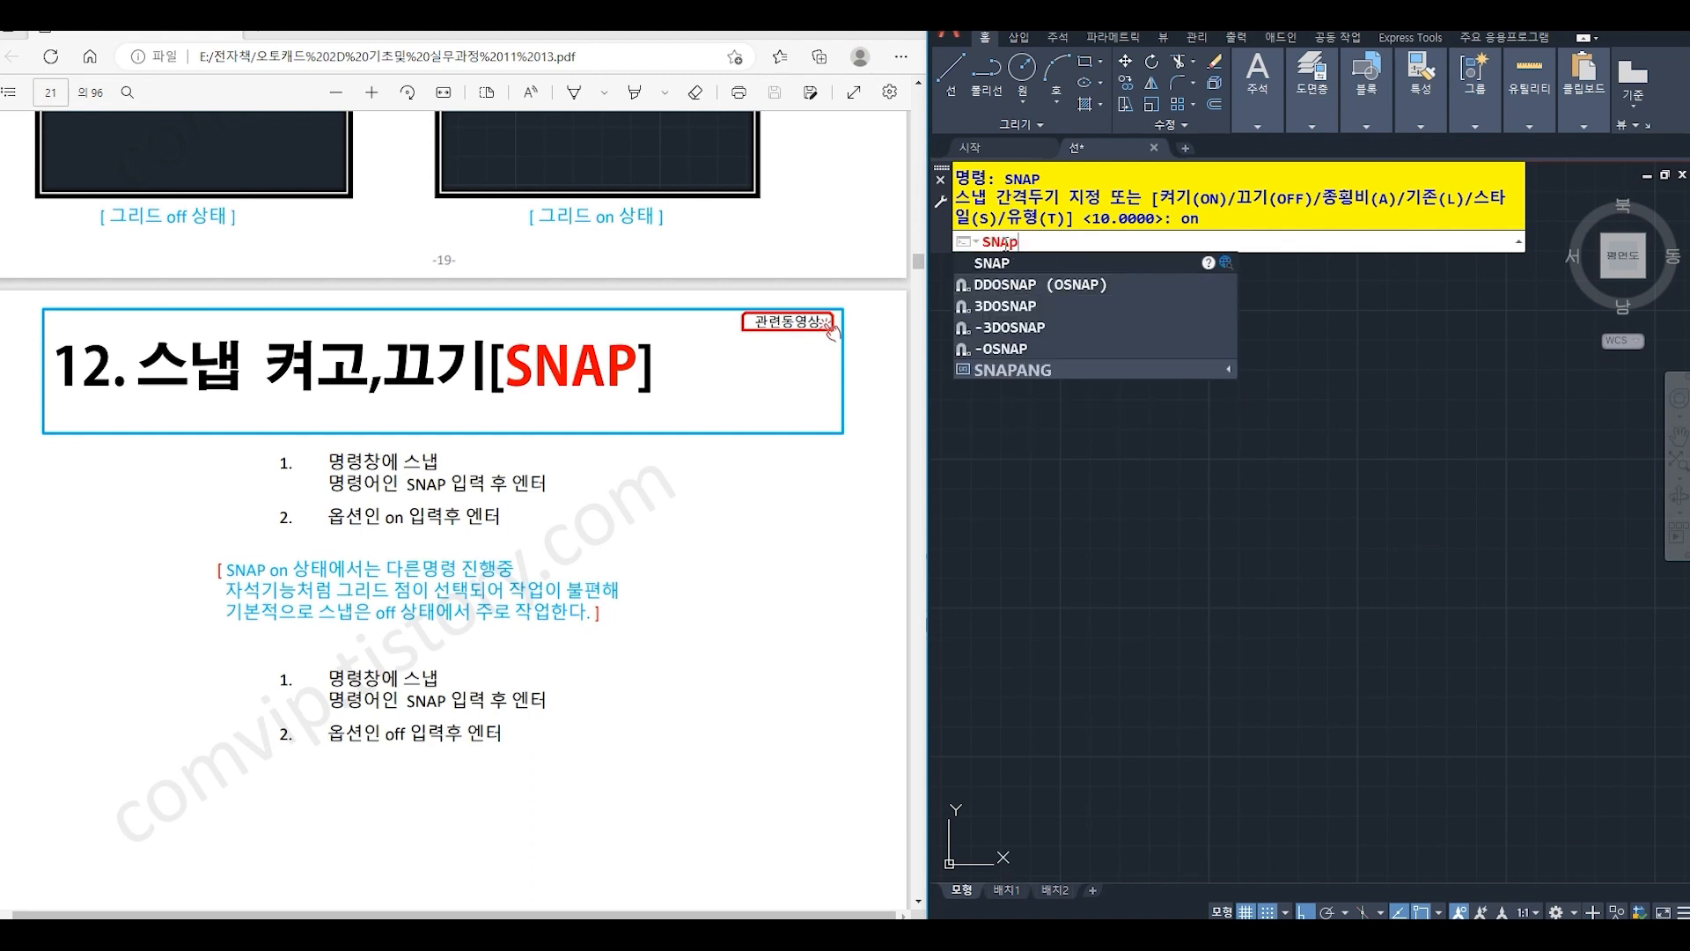
key("Return")
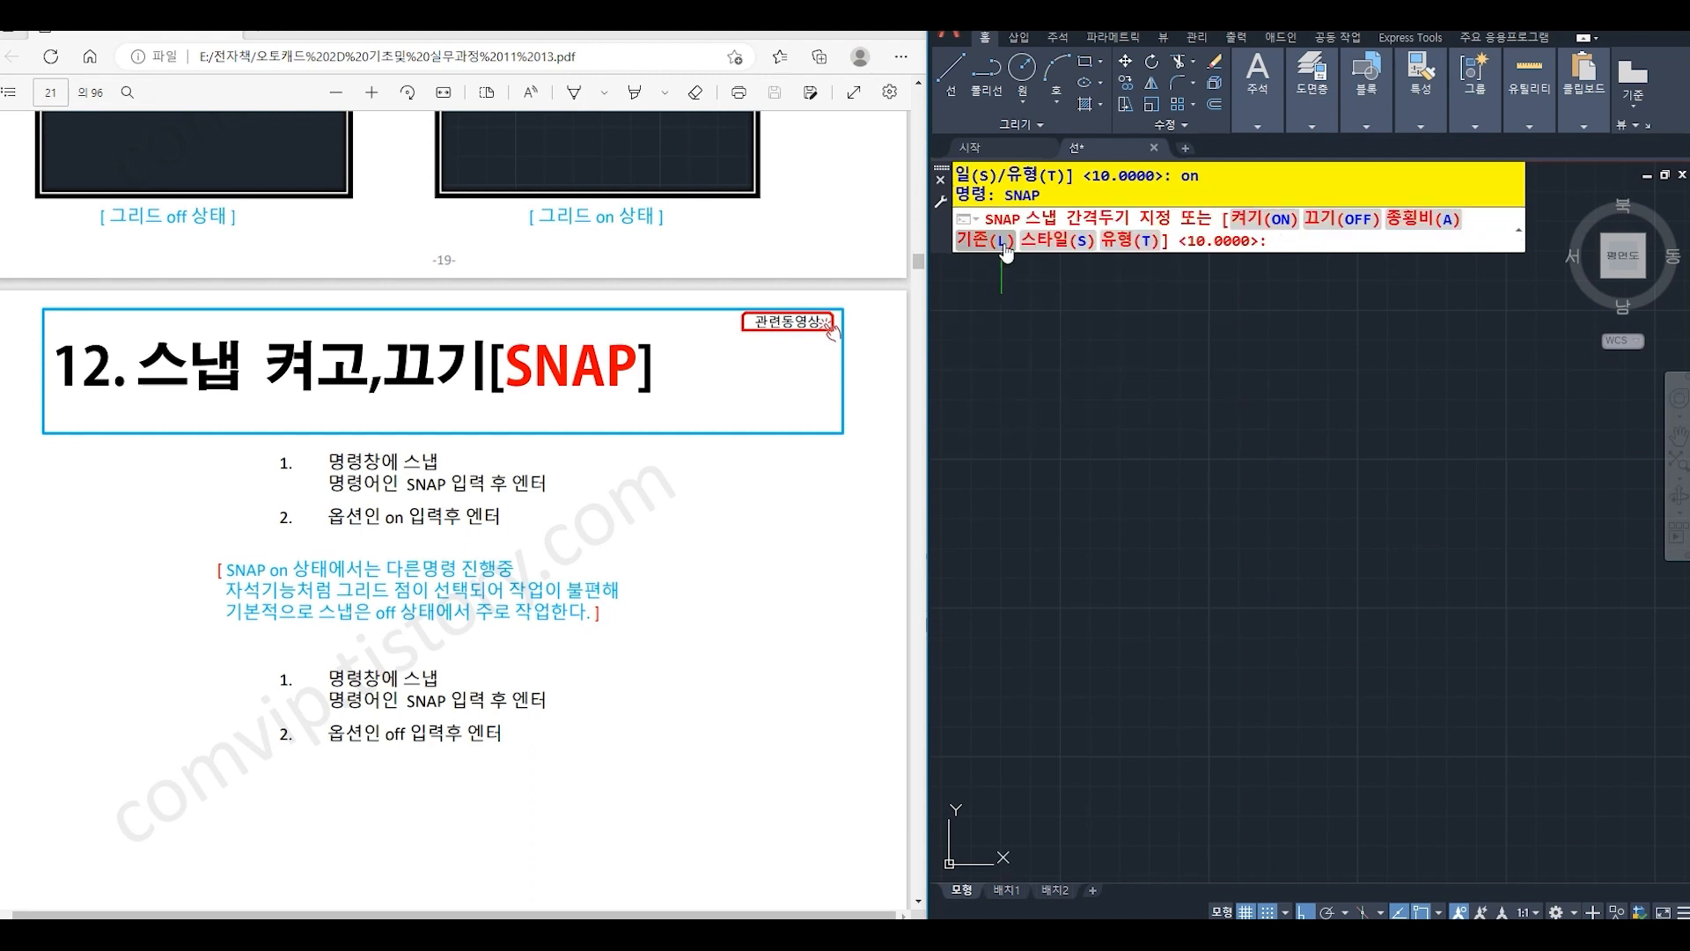
type("off")
key("Return")
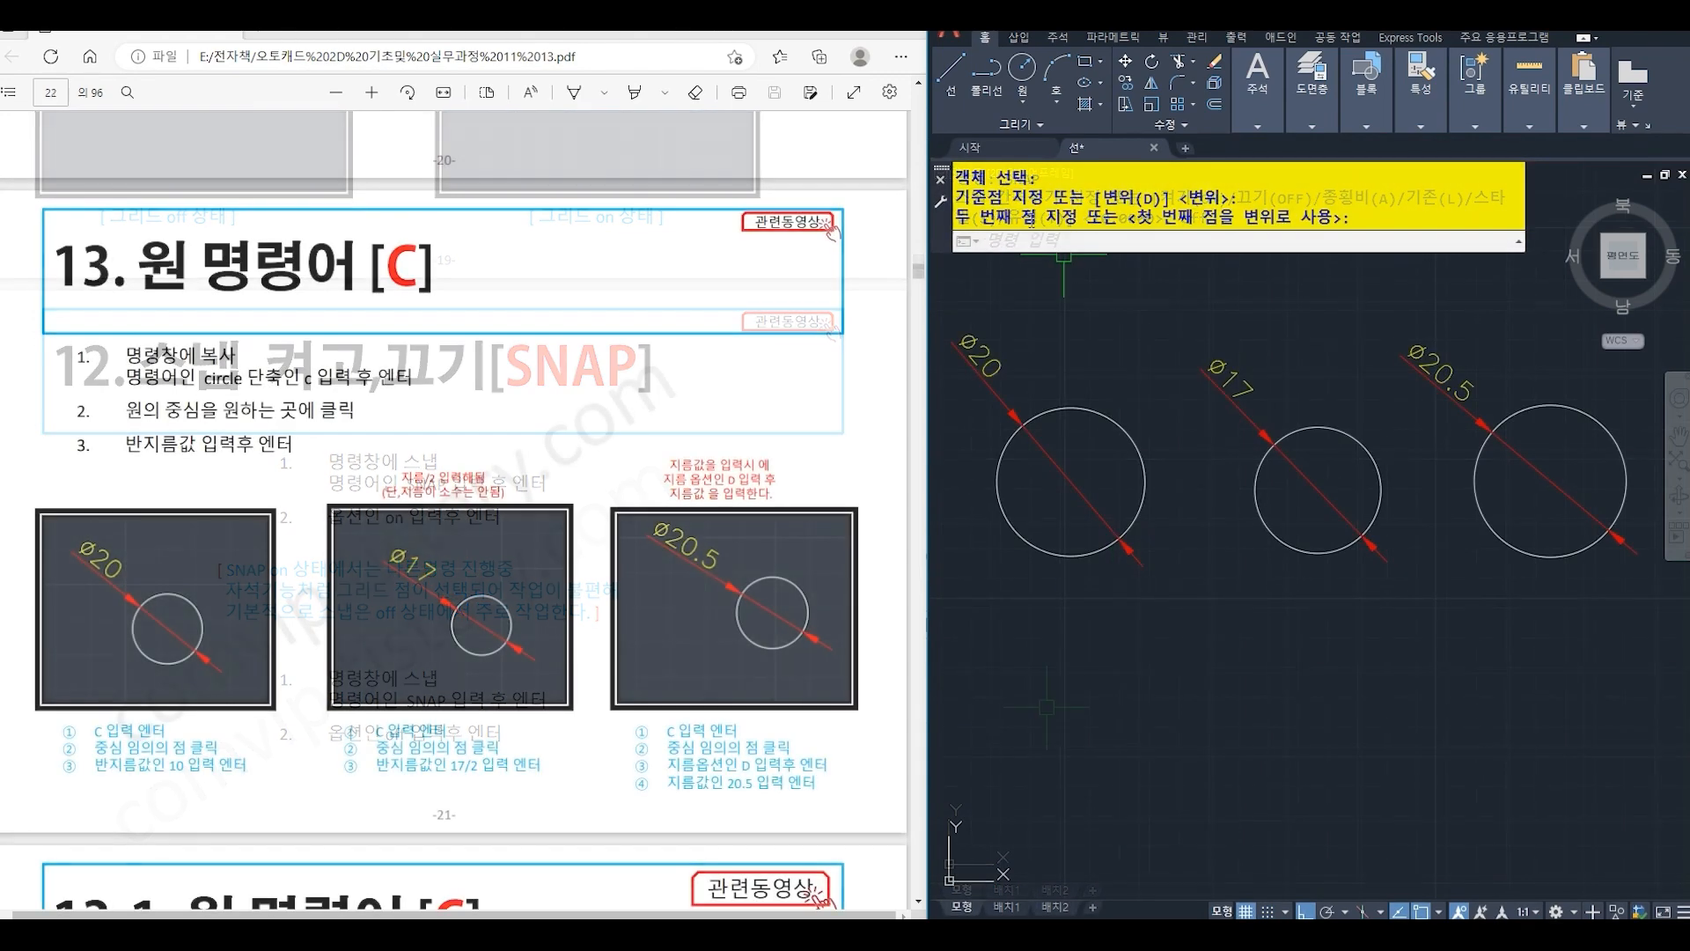
- Draw a circle with radius 10 in the empty area below the Ø20 circle
key("Return")
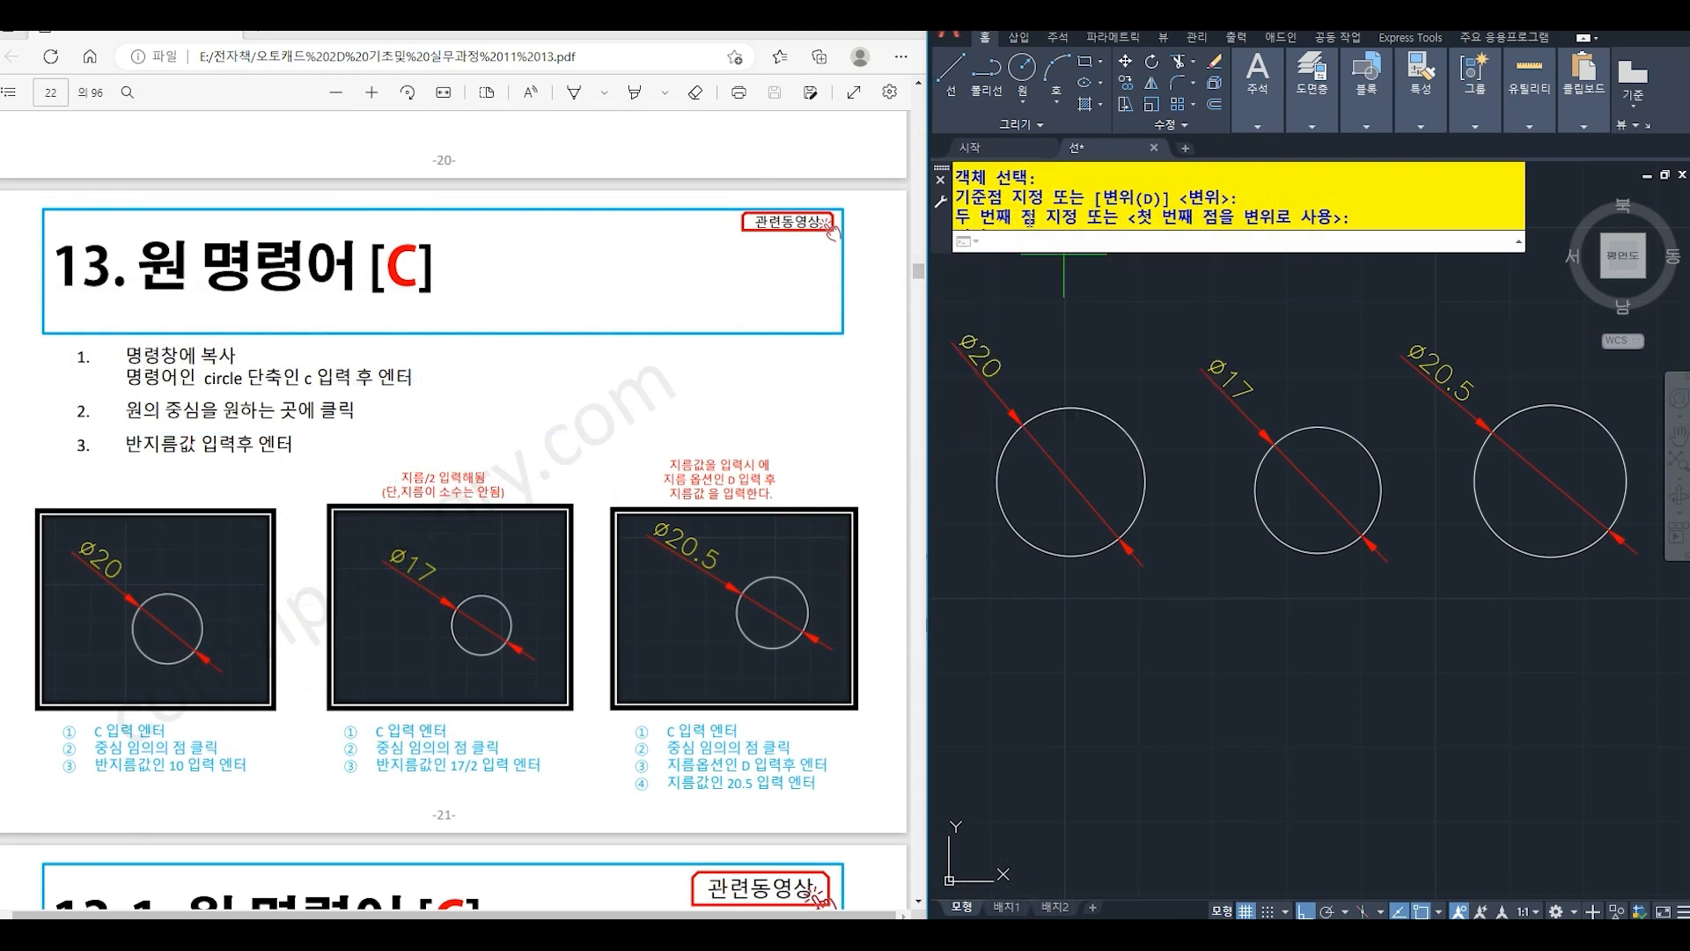
left_click(1089, 750)
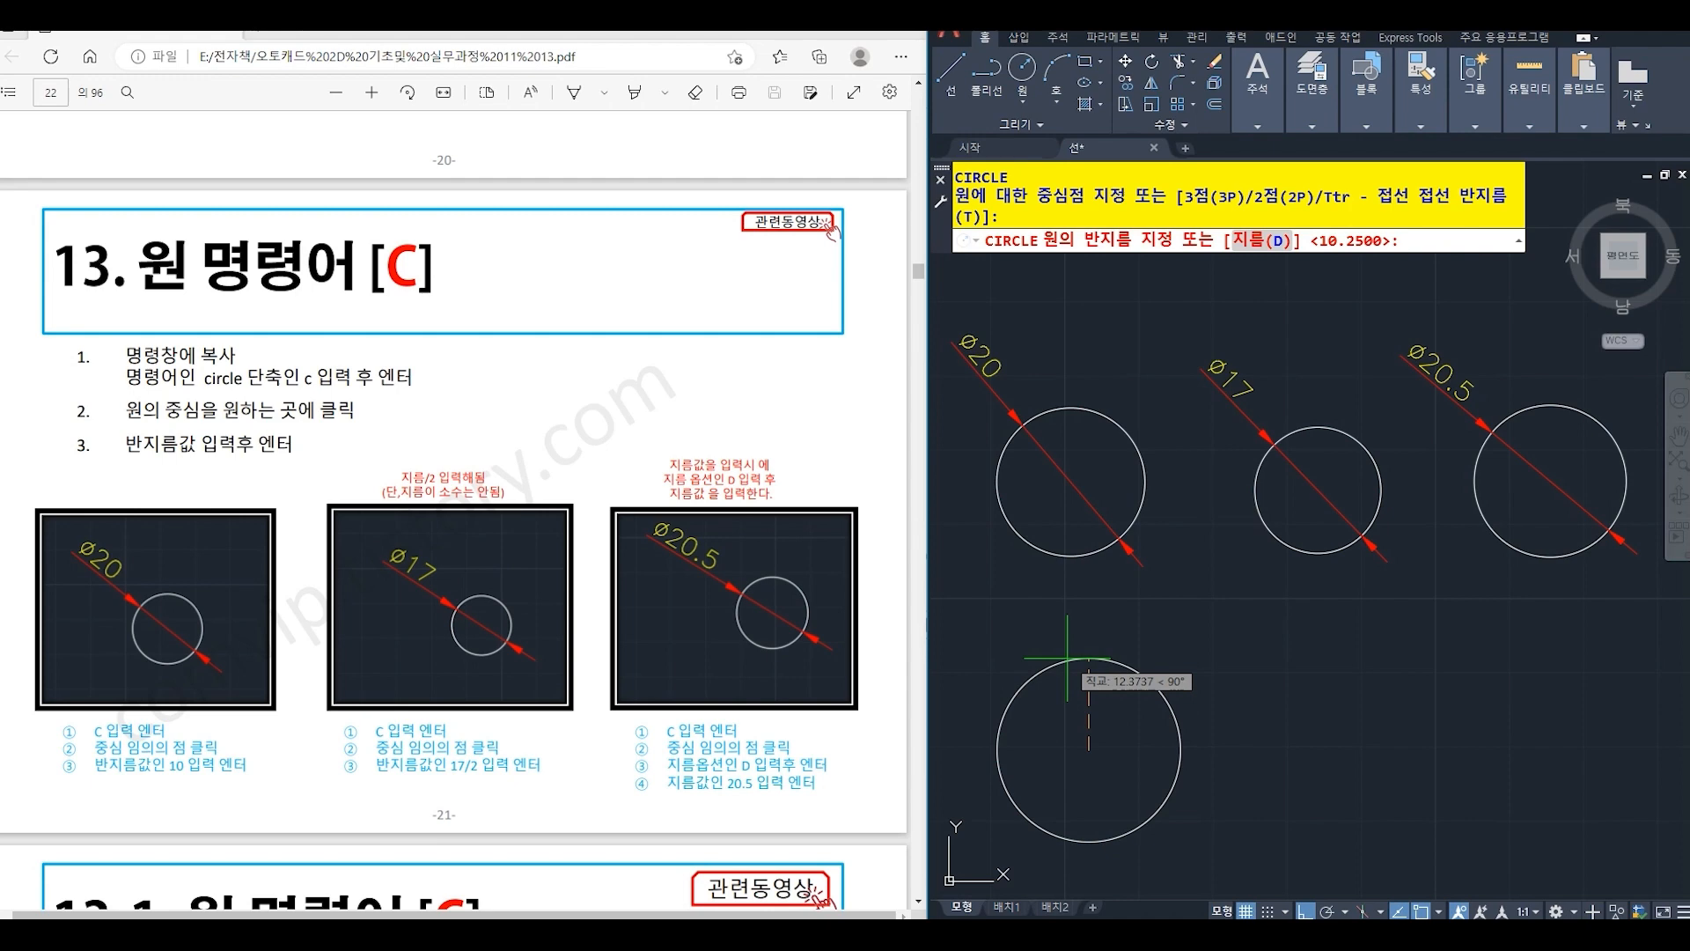
type("10")
key("Return")
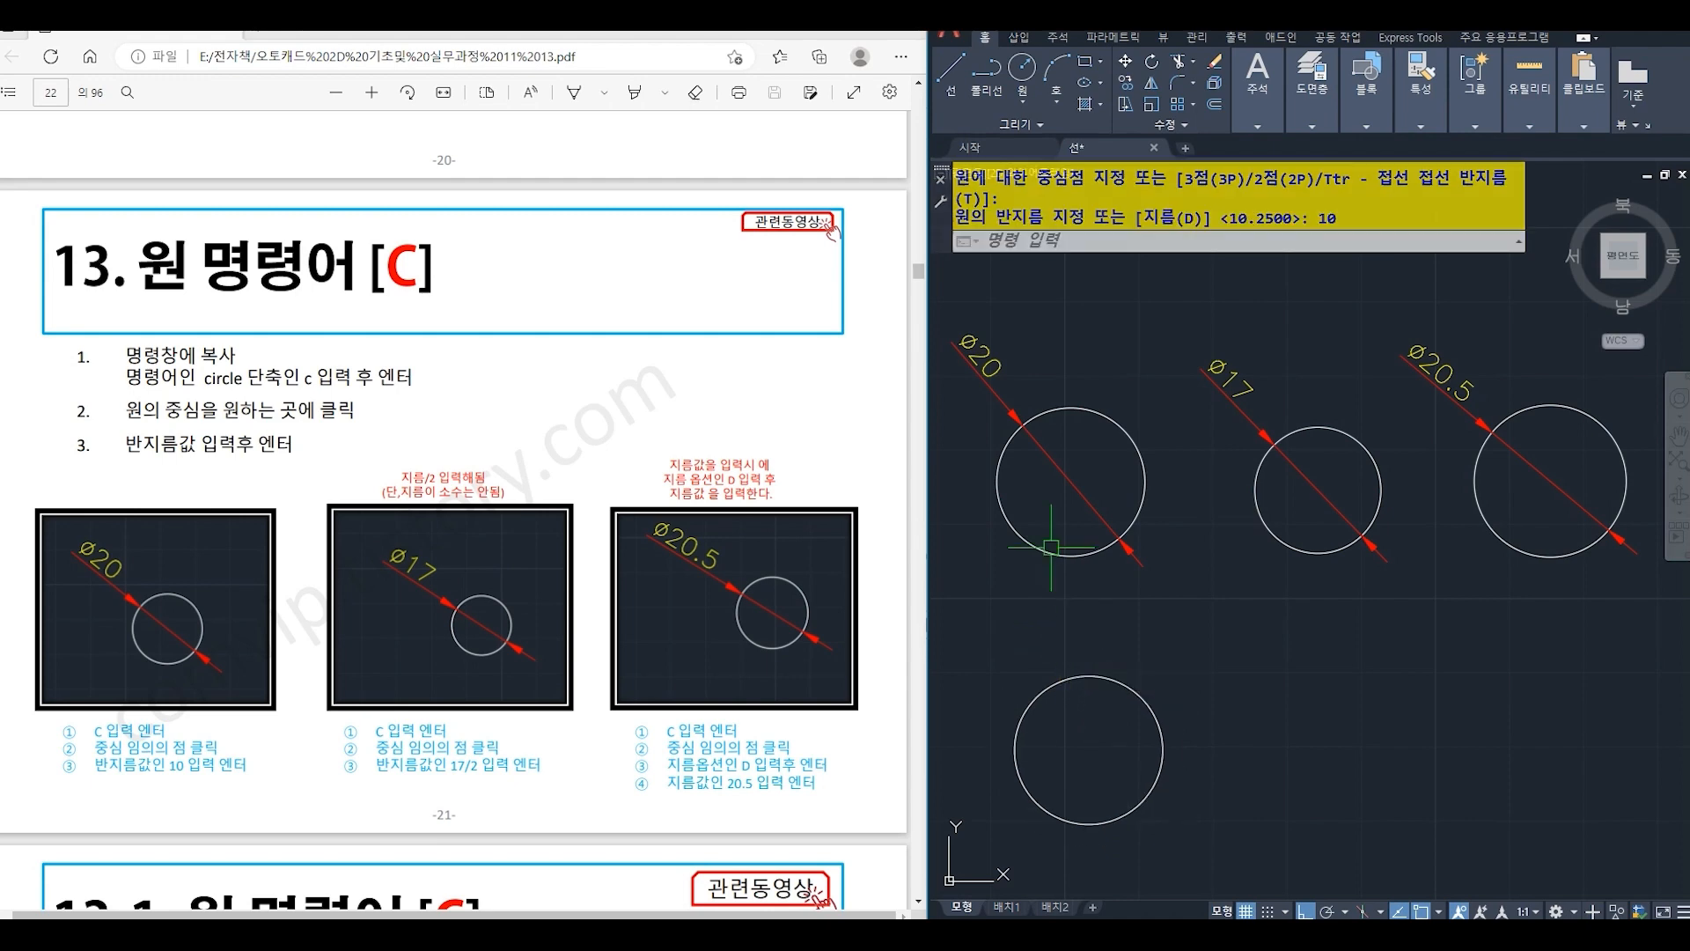
- Draw a circle below the Ø17 circle, giving its radius as 17/2
left_click(1001, 246)
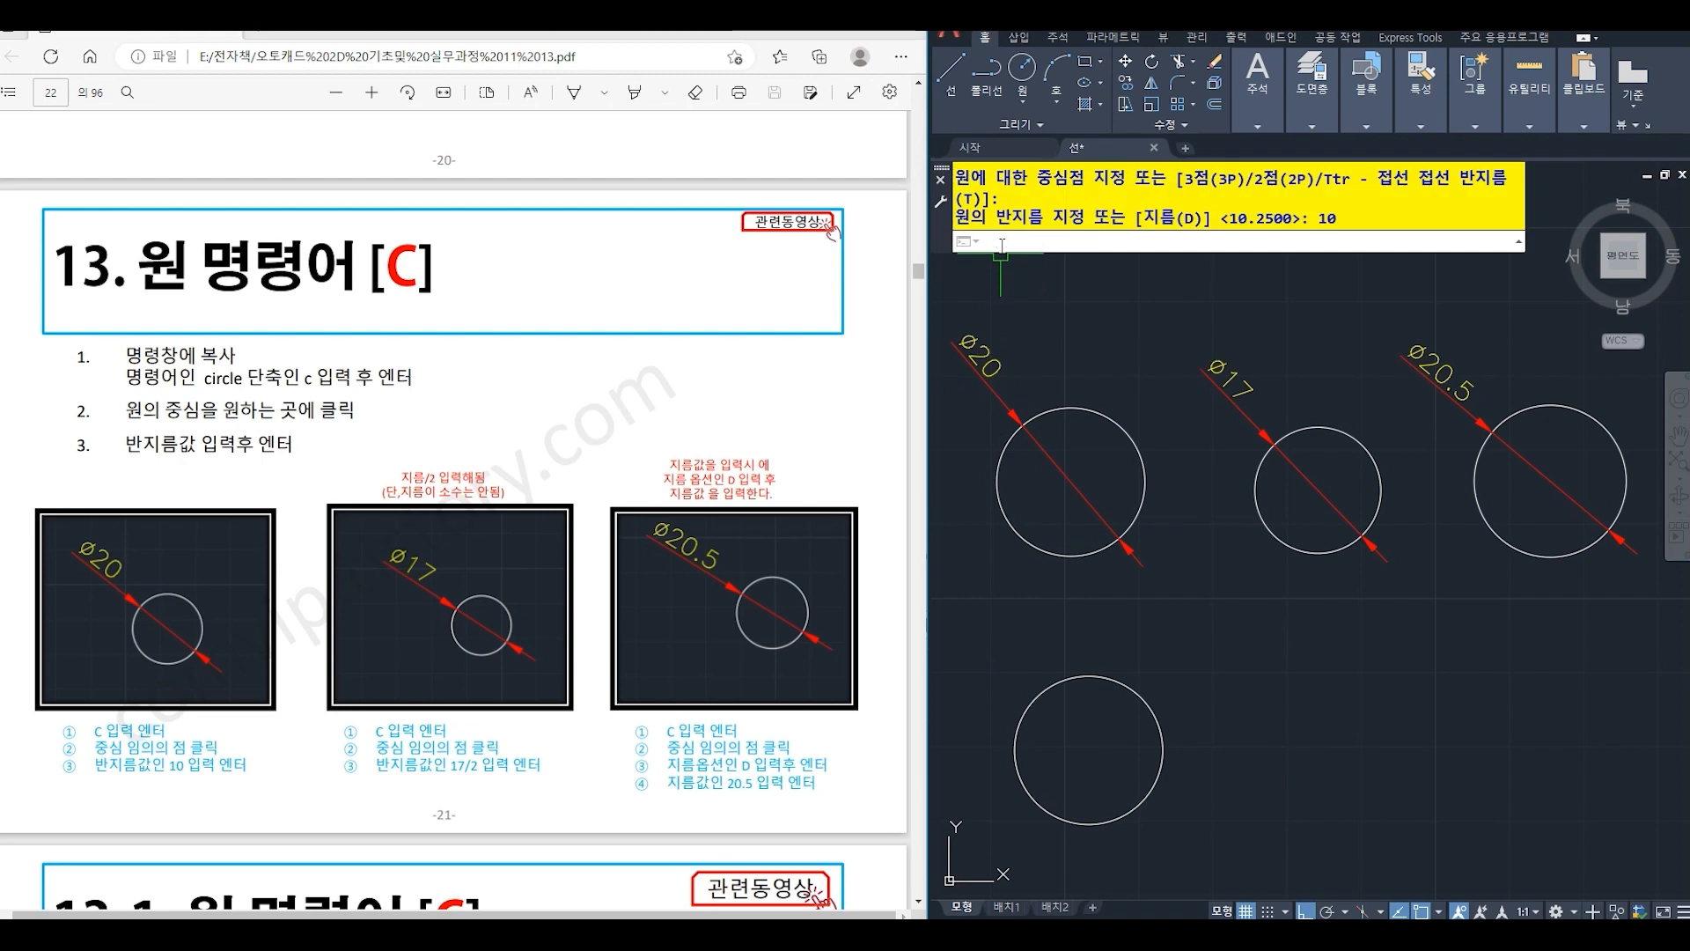
type("c")
key("Return")
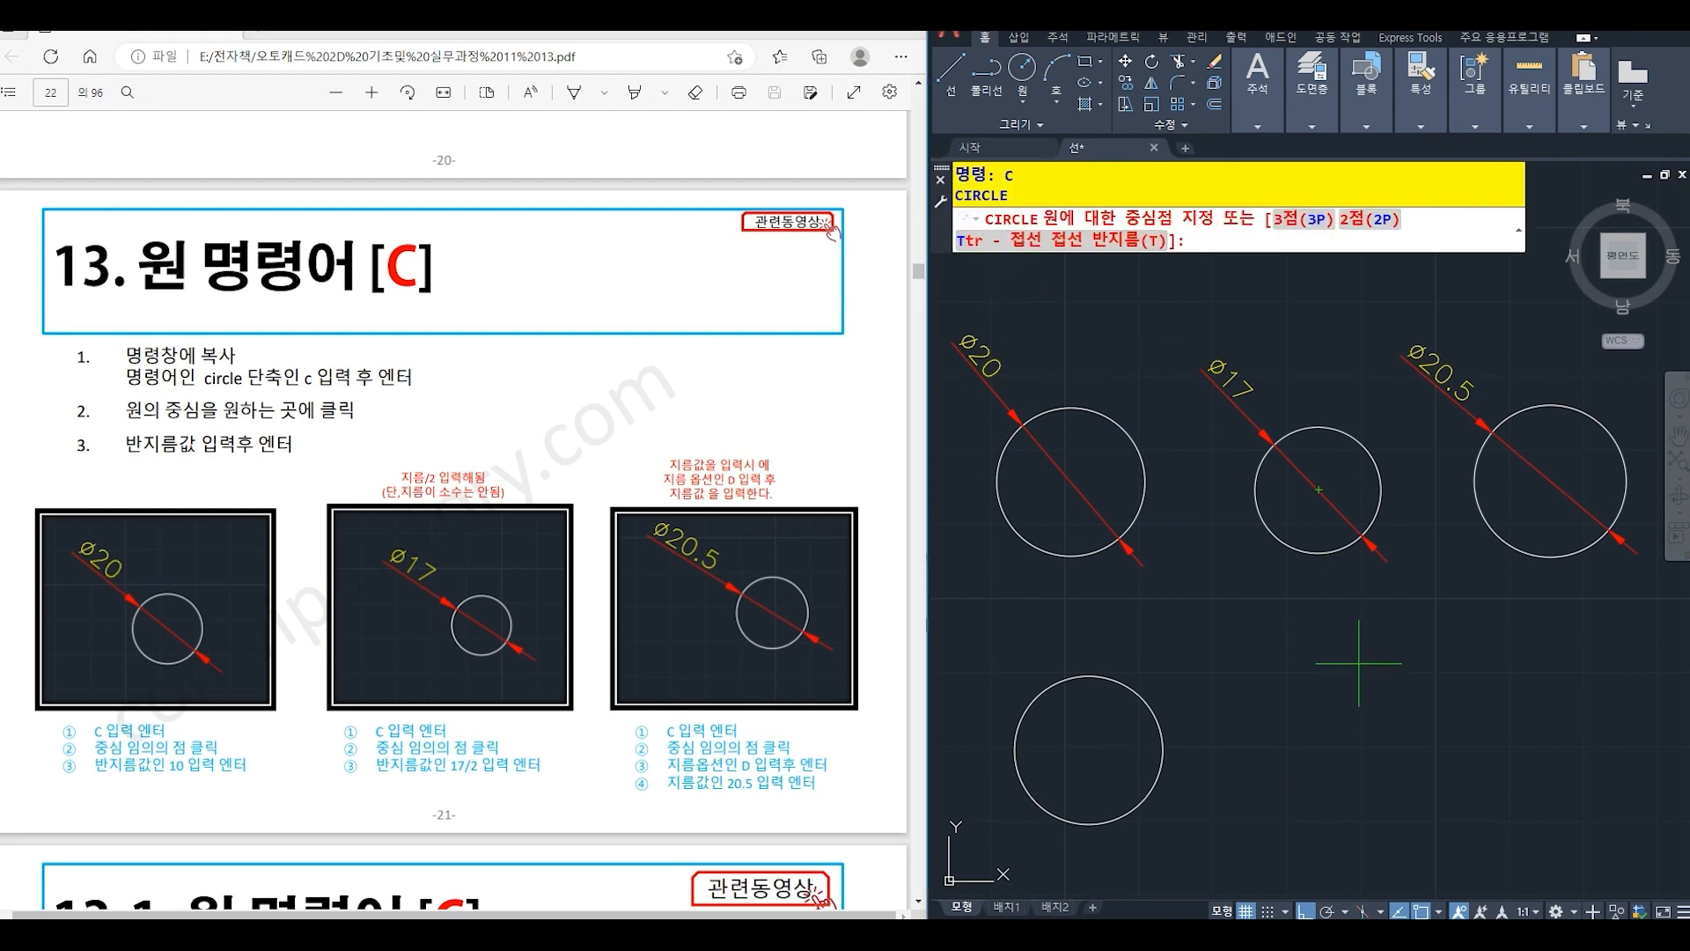
left_click(1335, 737)
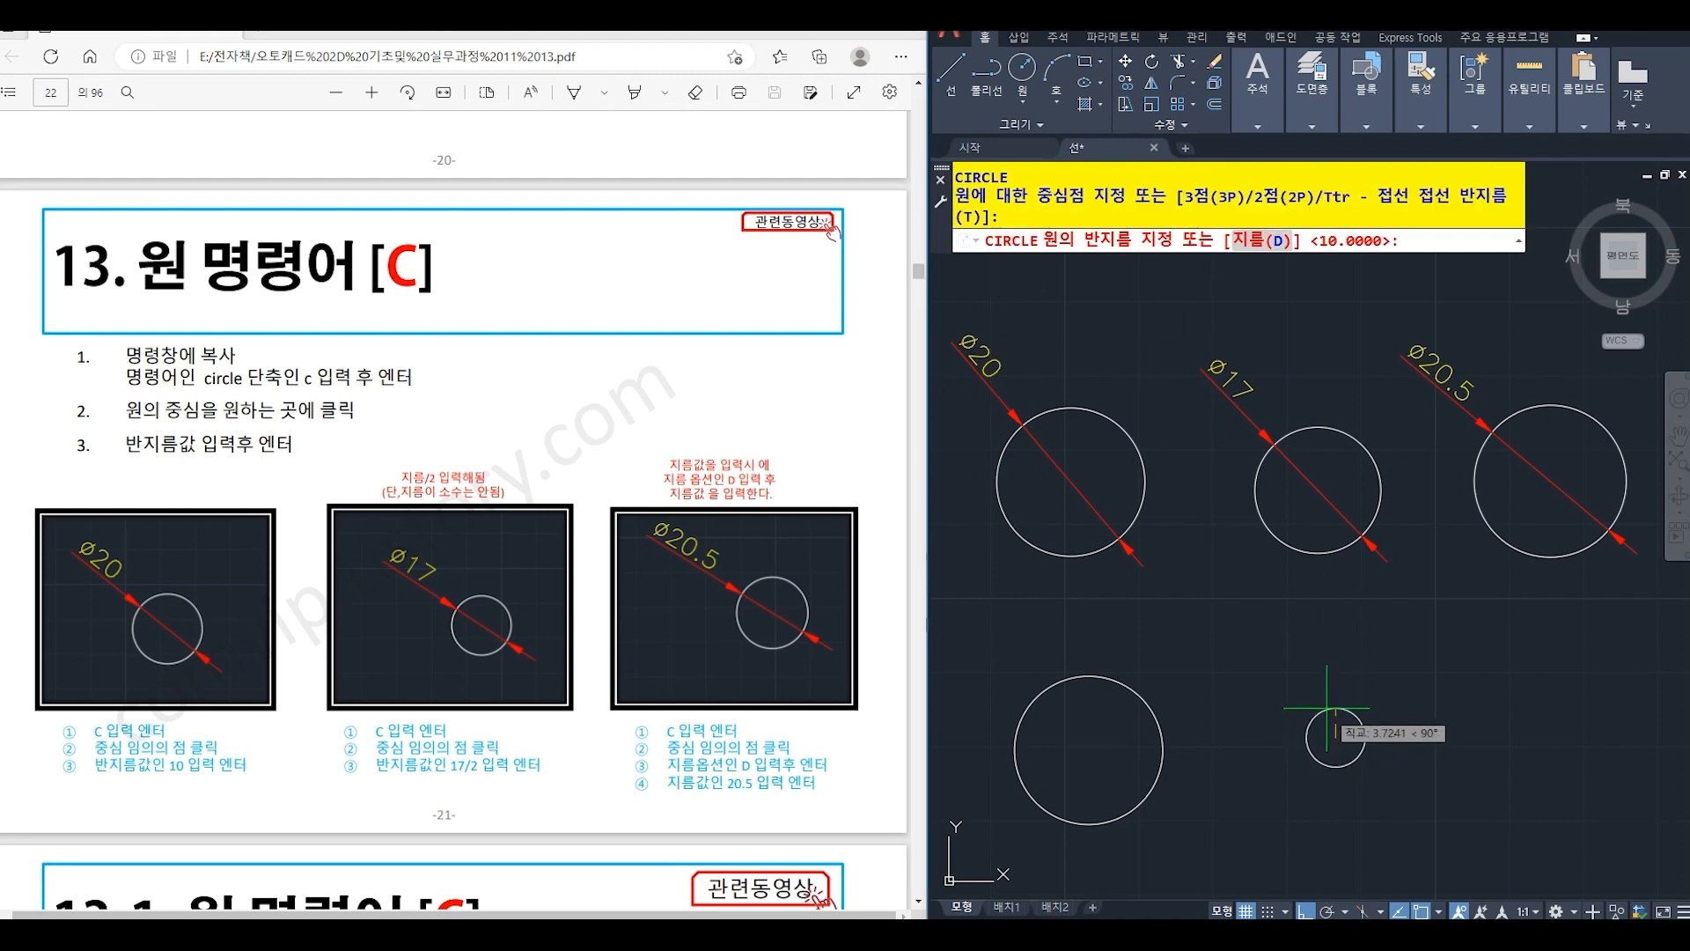
type("17")
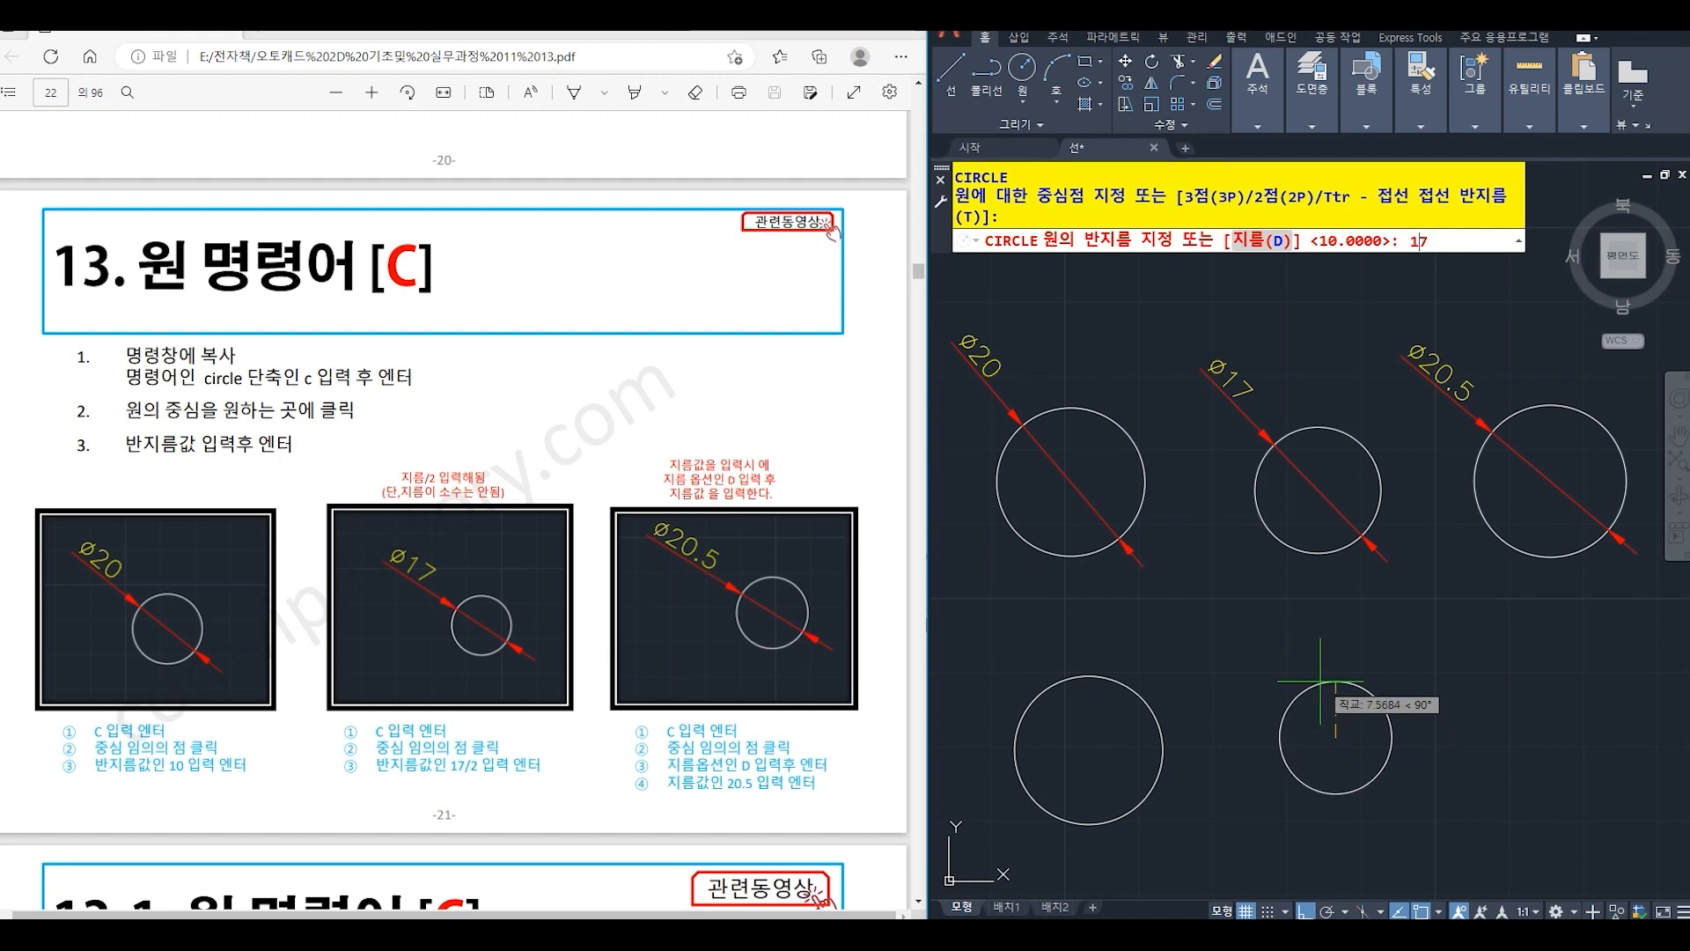
type("/2")
key("Return")
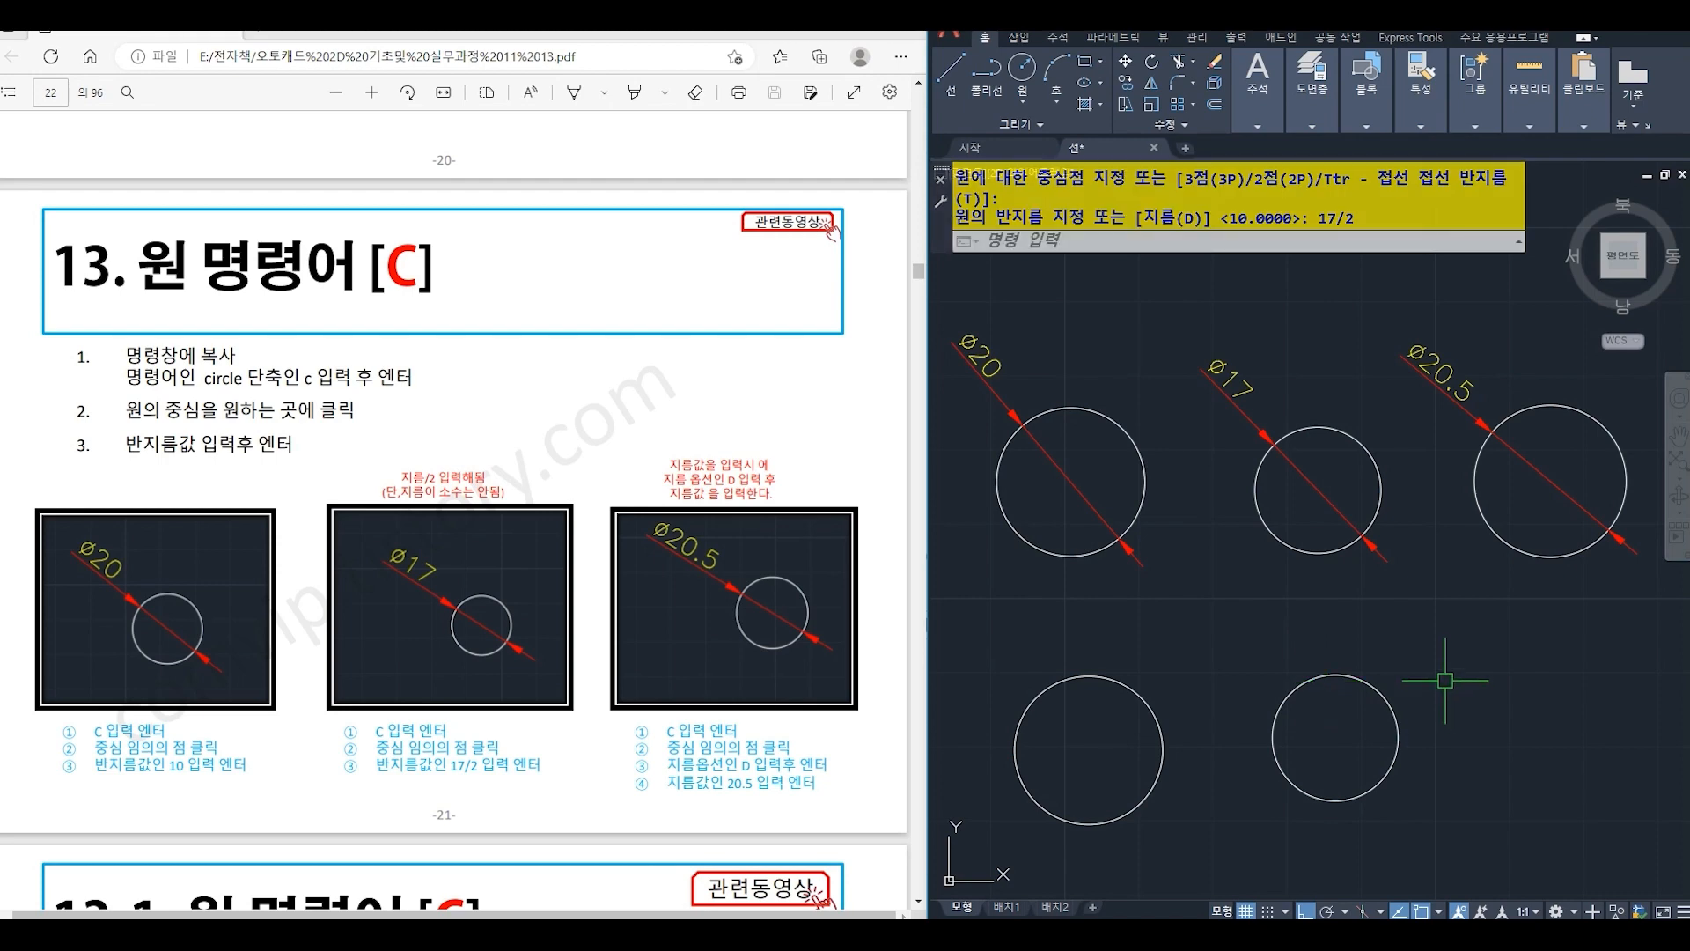
- Draw a circle below the Ø20.5 circle using the Diameter option with a value of 20.5
type("c")
key("Return")
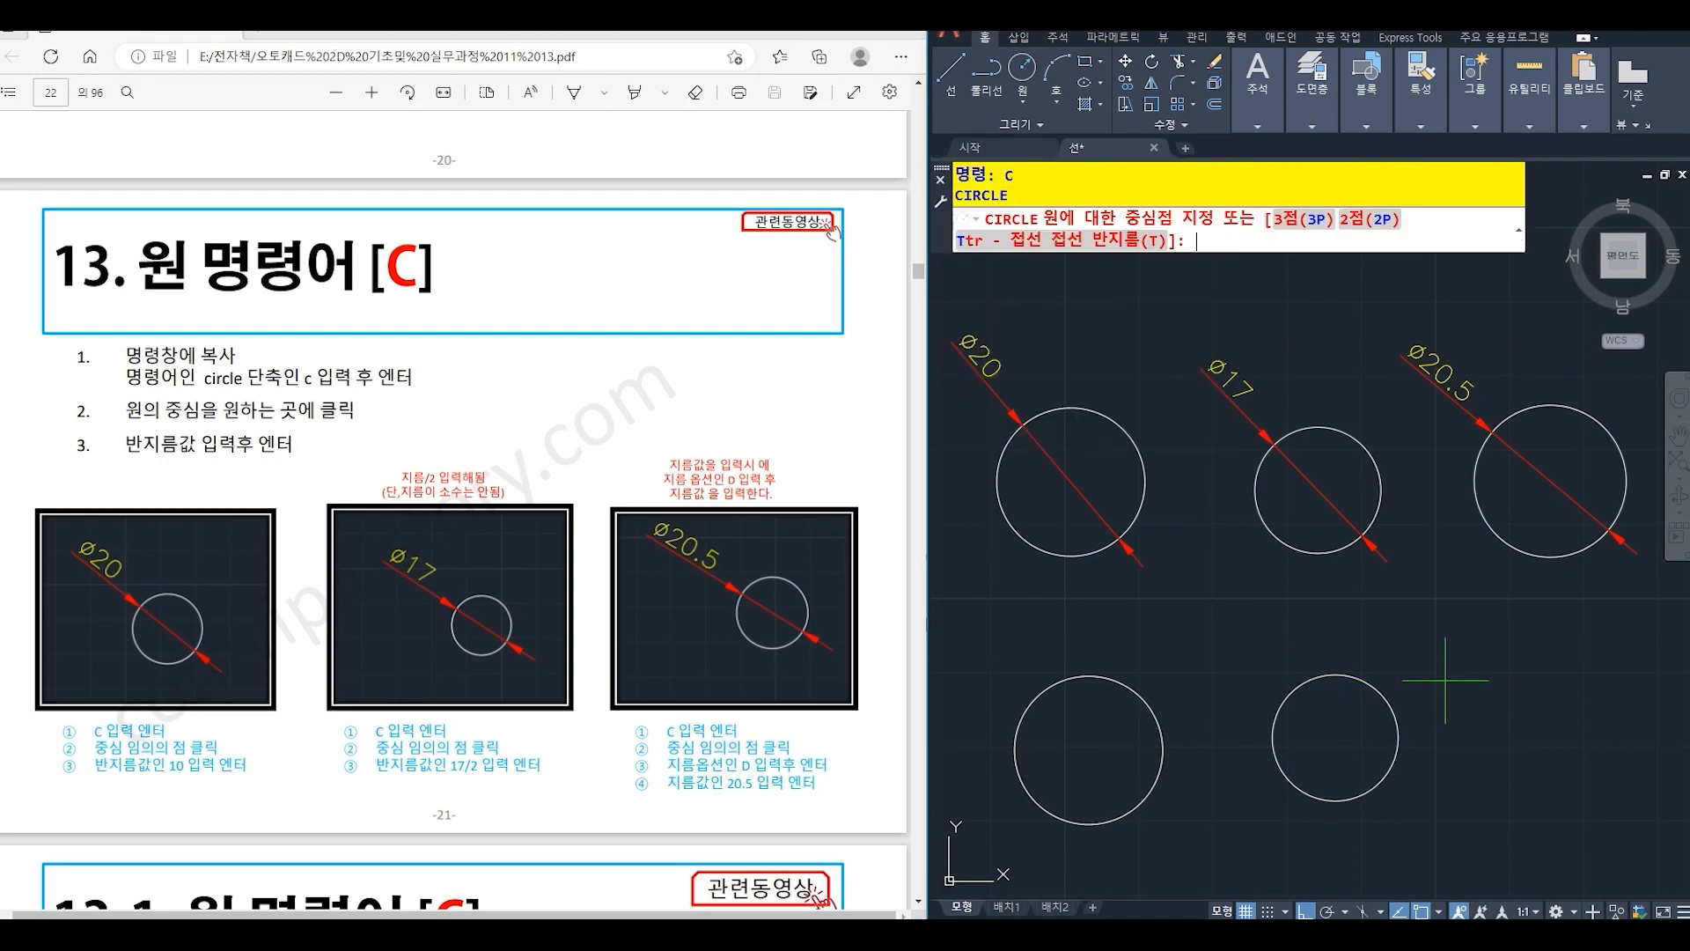
left_click(1558, 736)
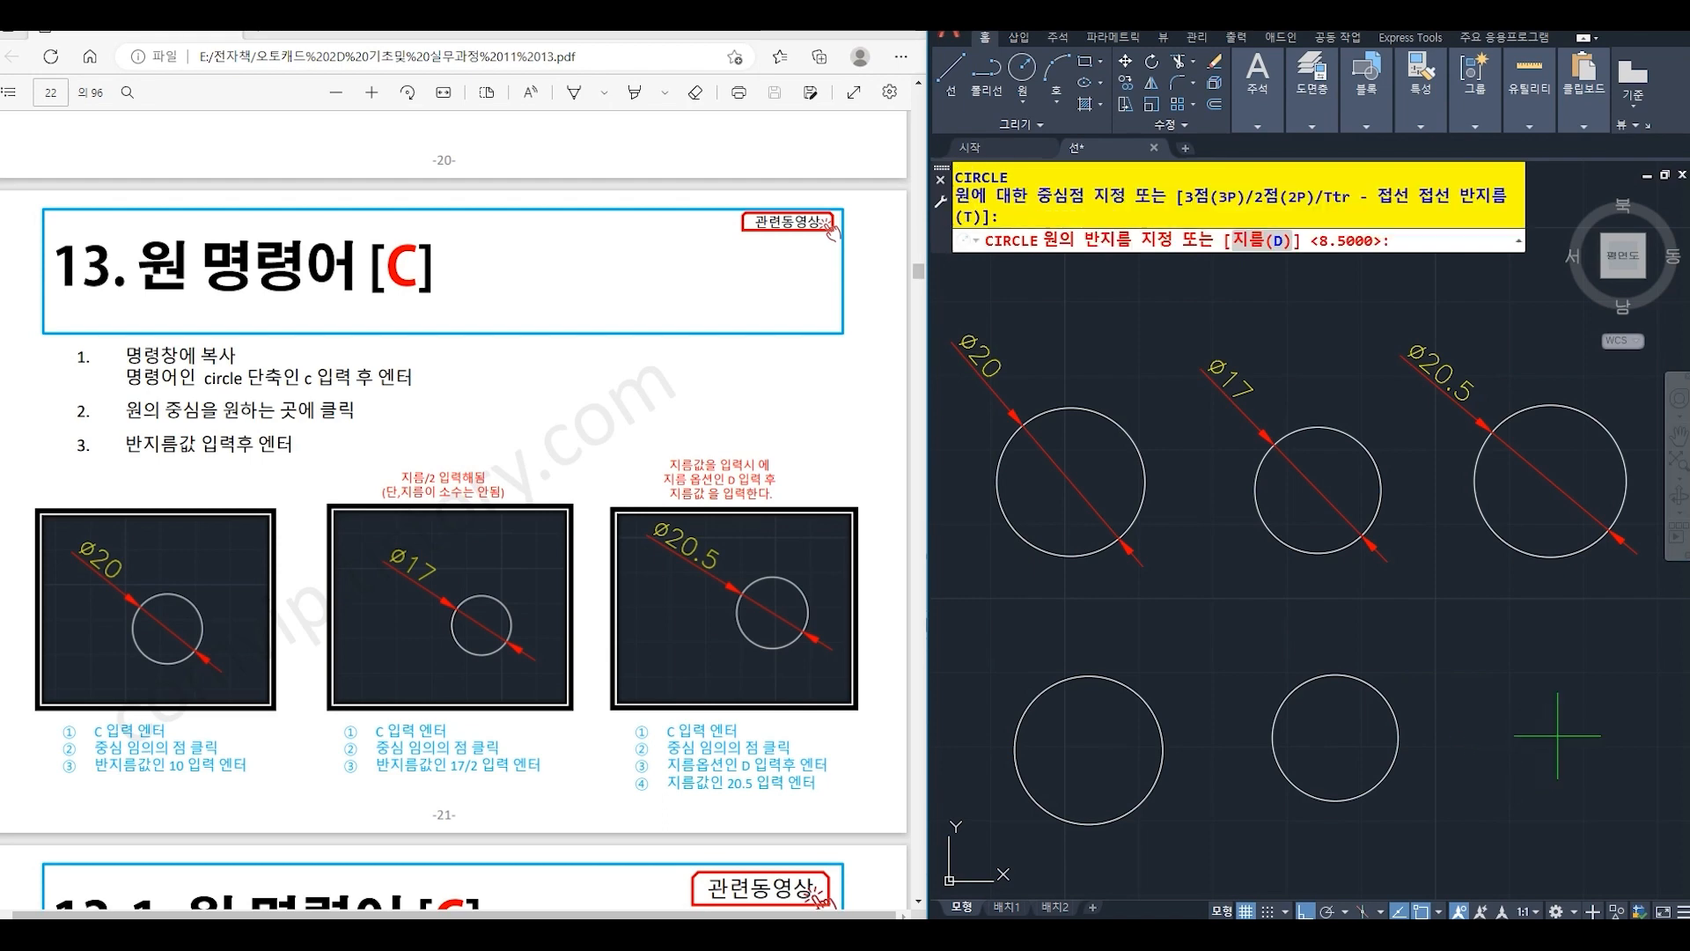
type("d")
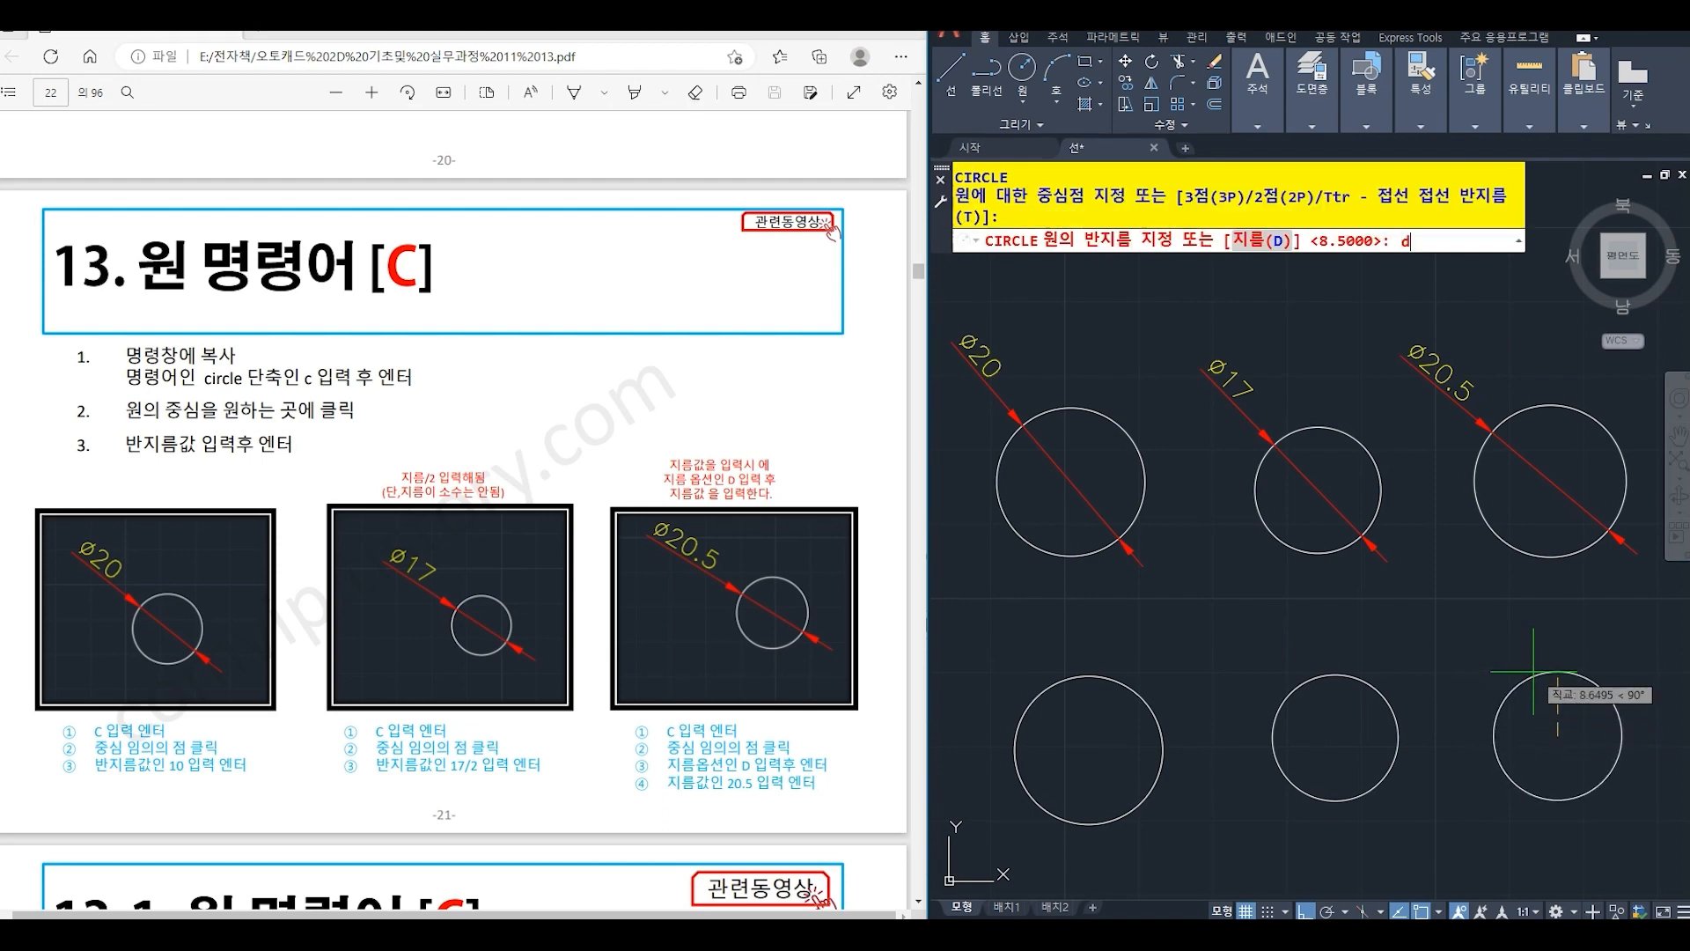
key("Return")
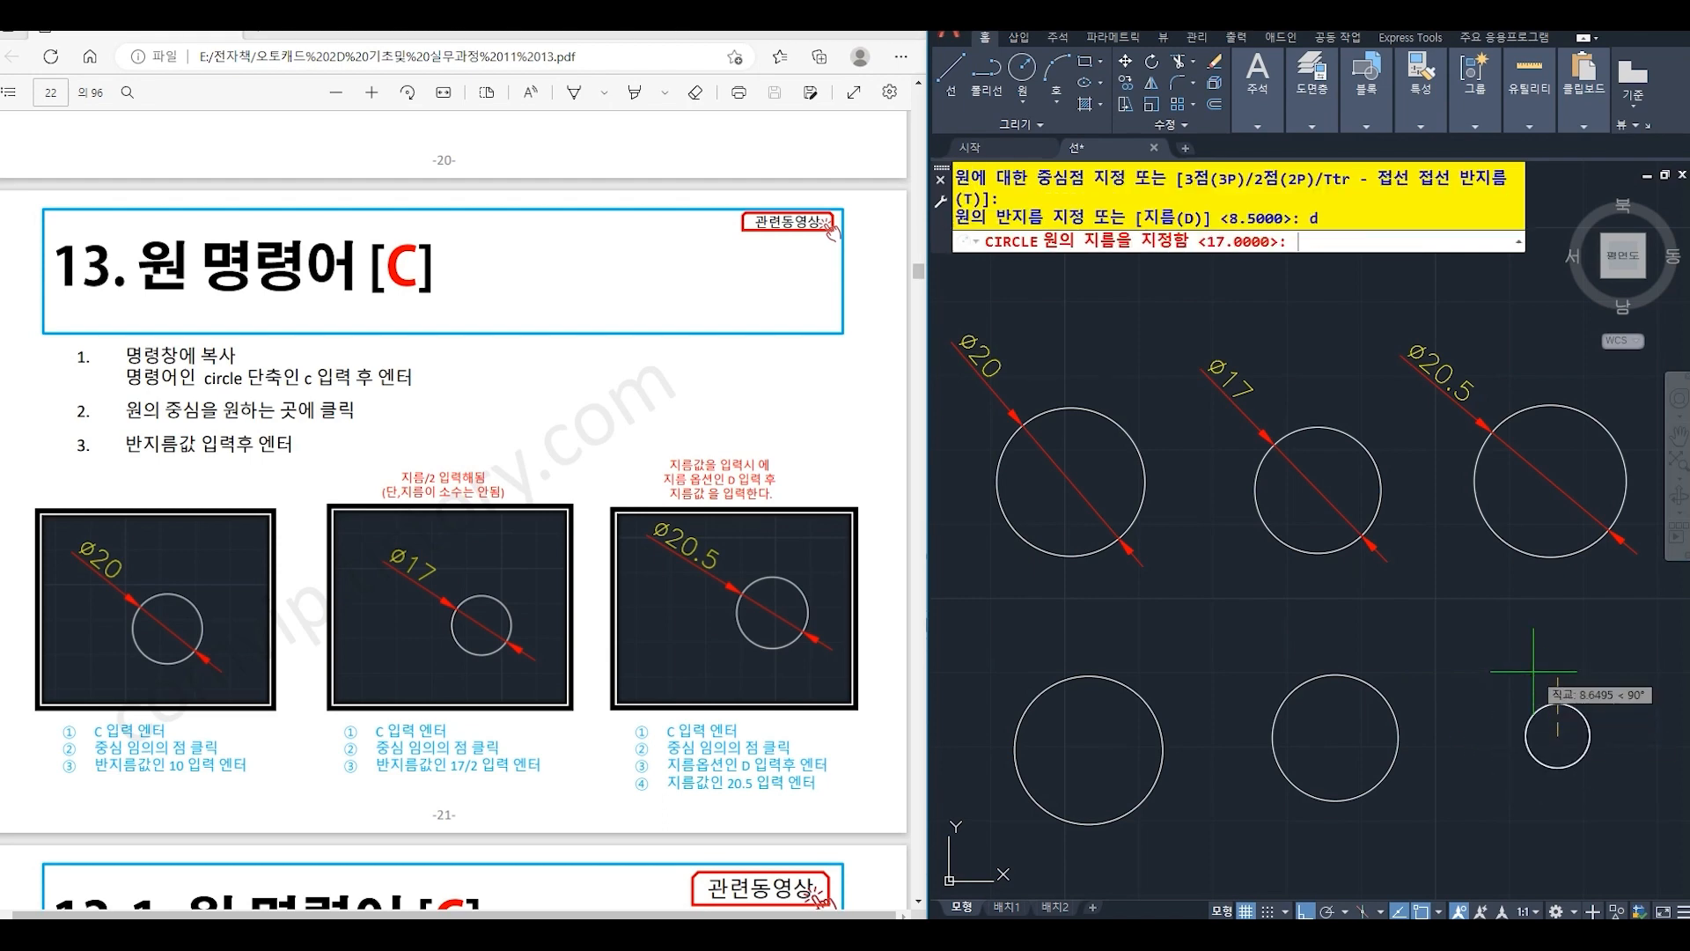
type("20.5")
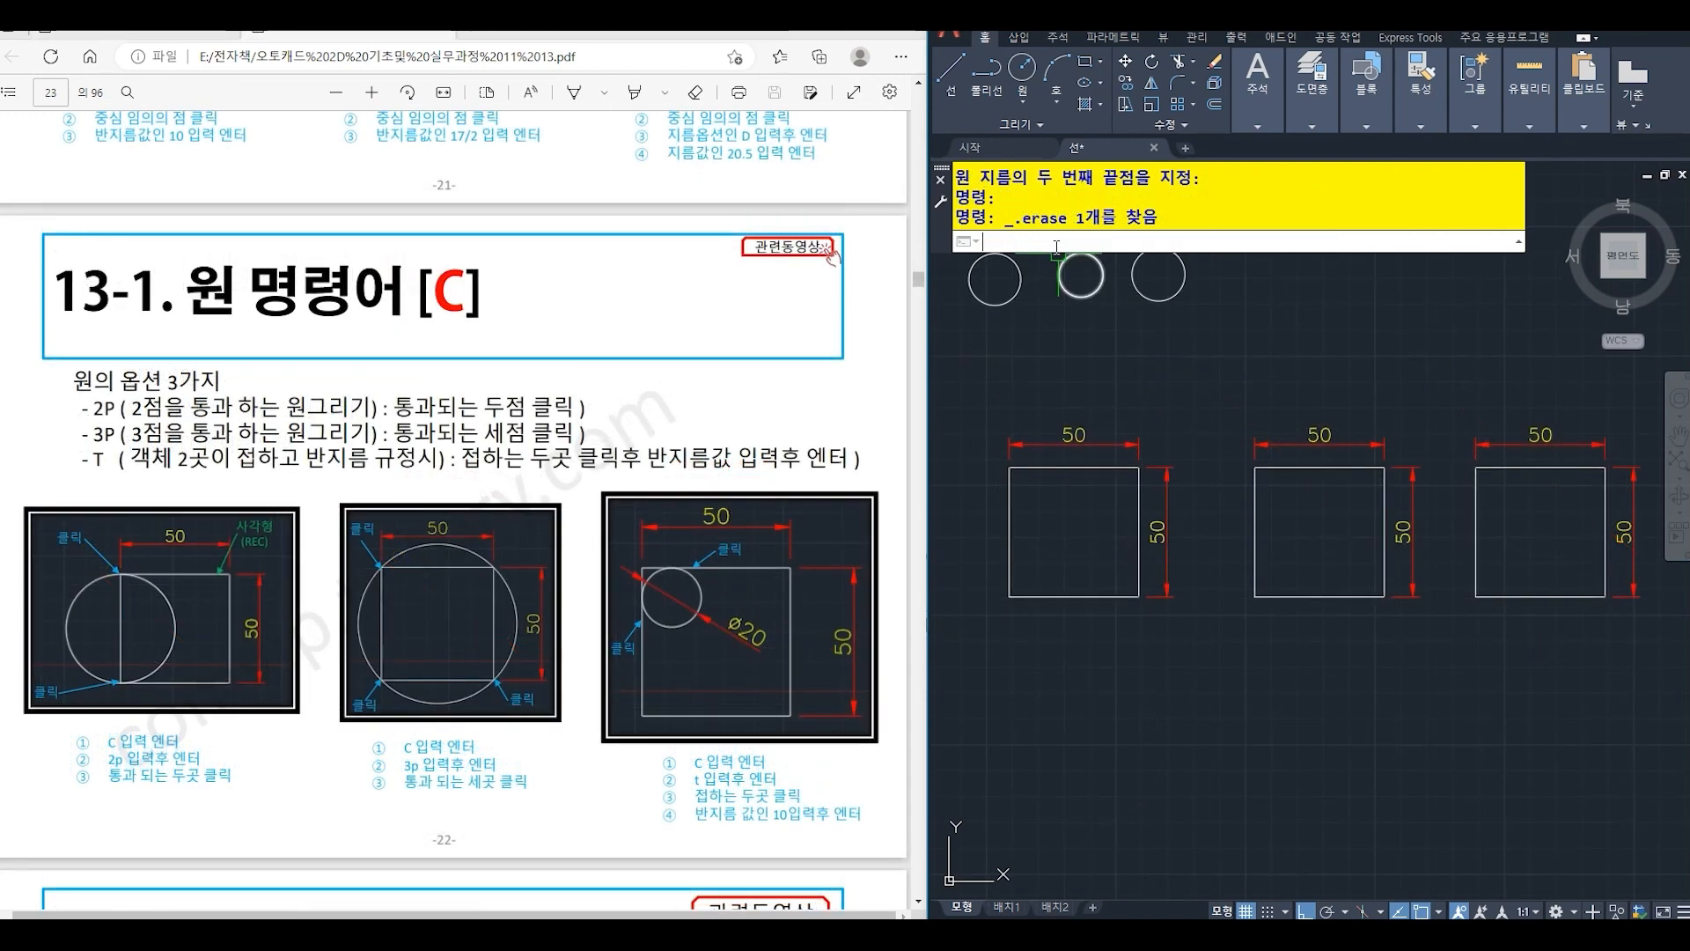
- Draw a two-point (2P) circle through the upper-left and lower-left corners of the first 50 x 50 square
type("c")
key("Return")
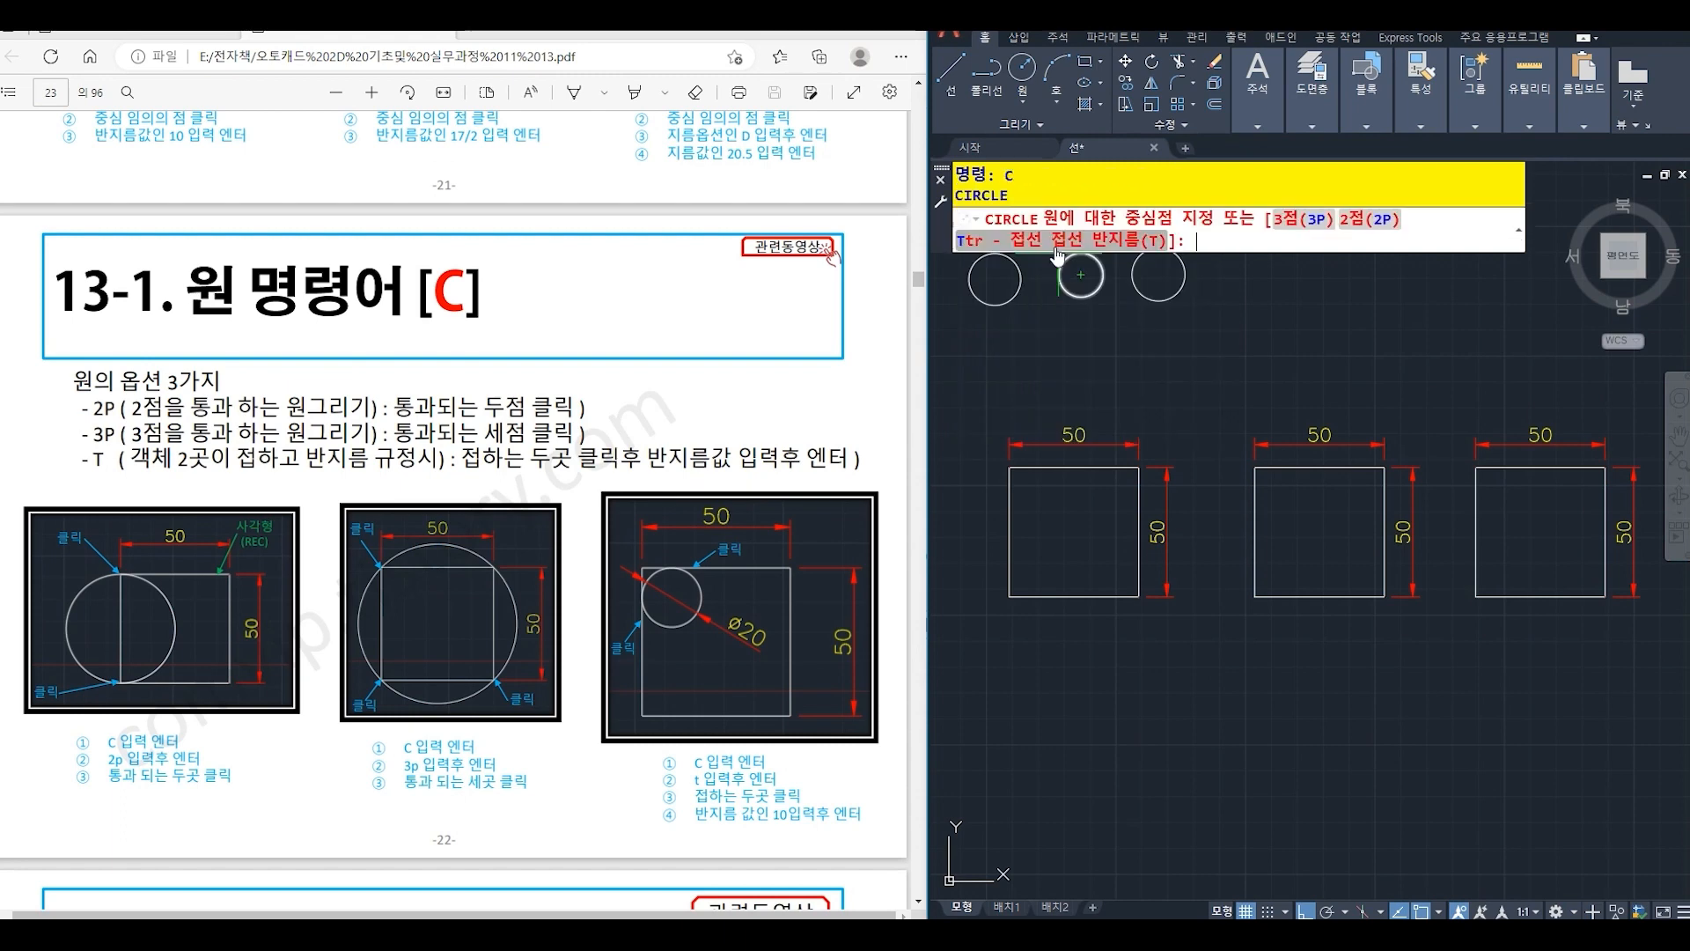
type("2p")
key("Return")
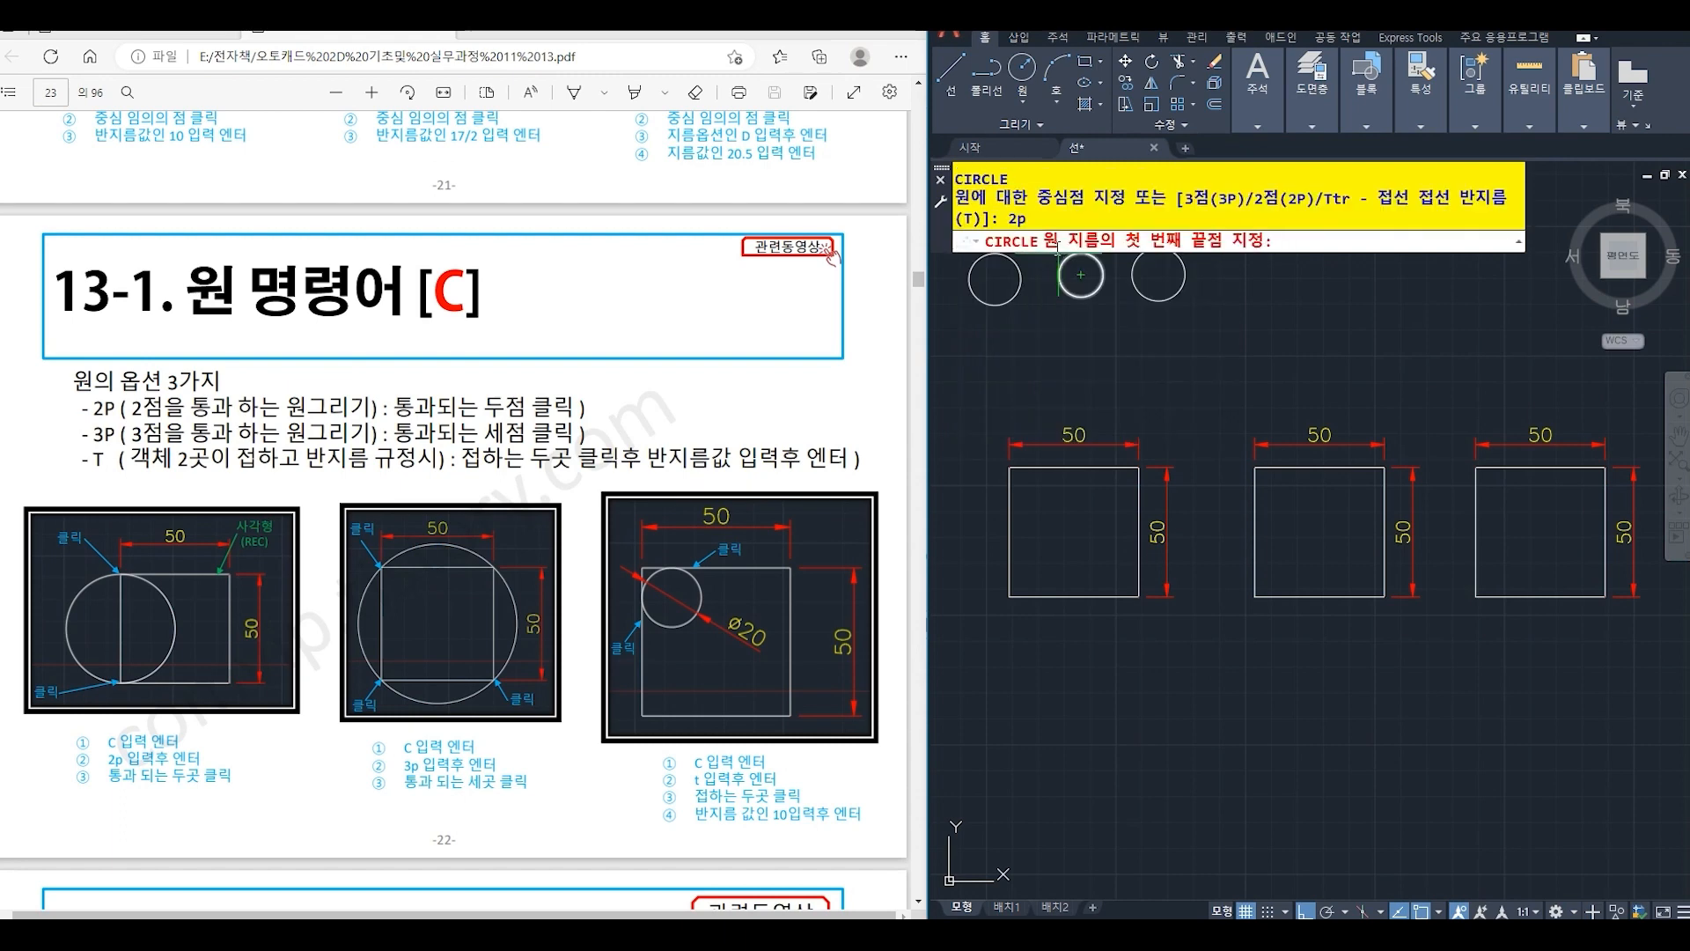
left_click(1009, 467)
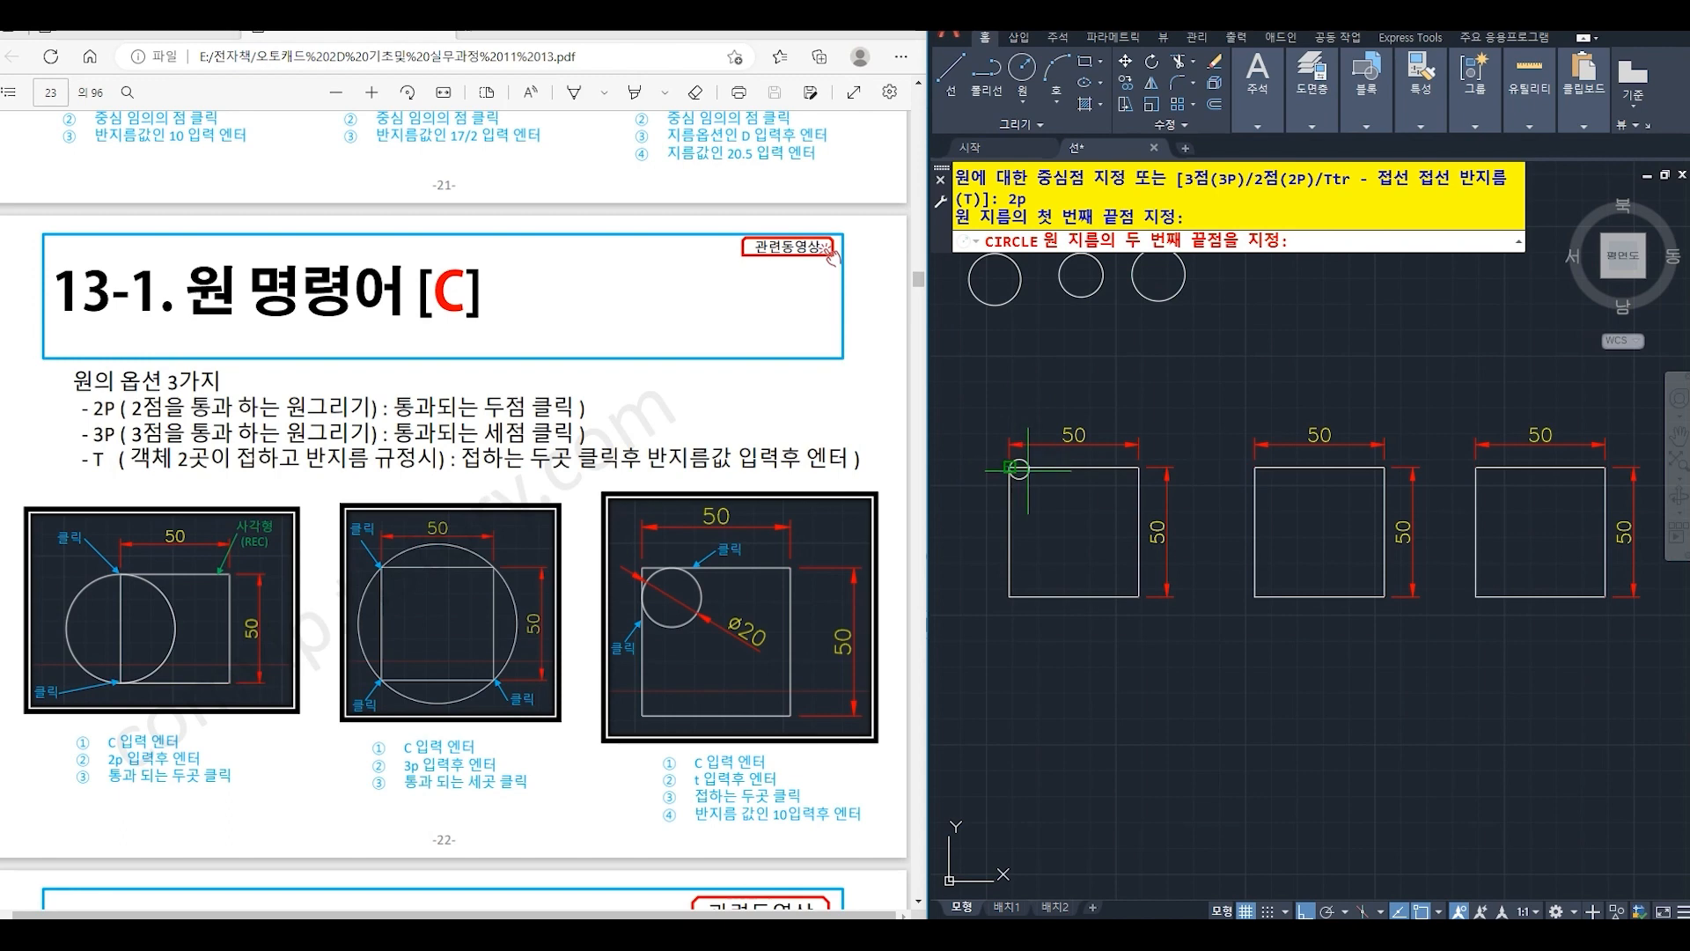
left_click(1009, 597)
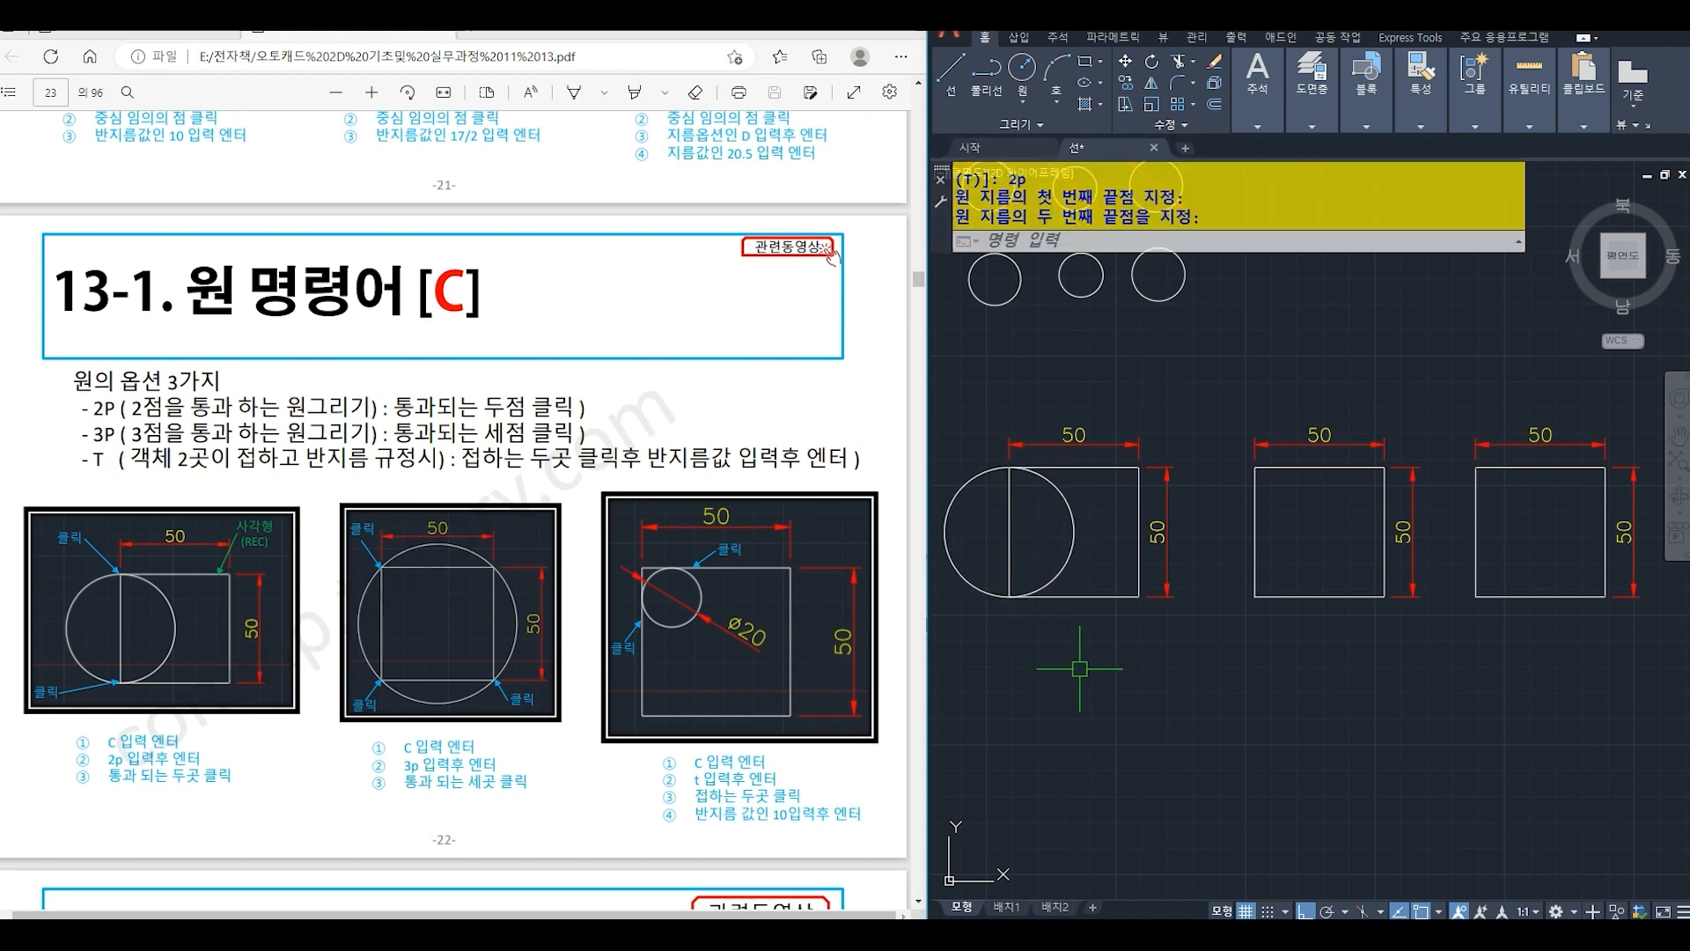
- Draw a three-point (3P) circle through the upper-left, lower-left and lower-right corners of the middle 50 x 50 square
type("c")
key("Return")
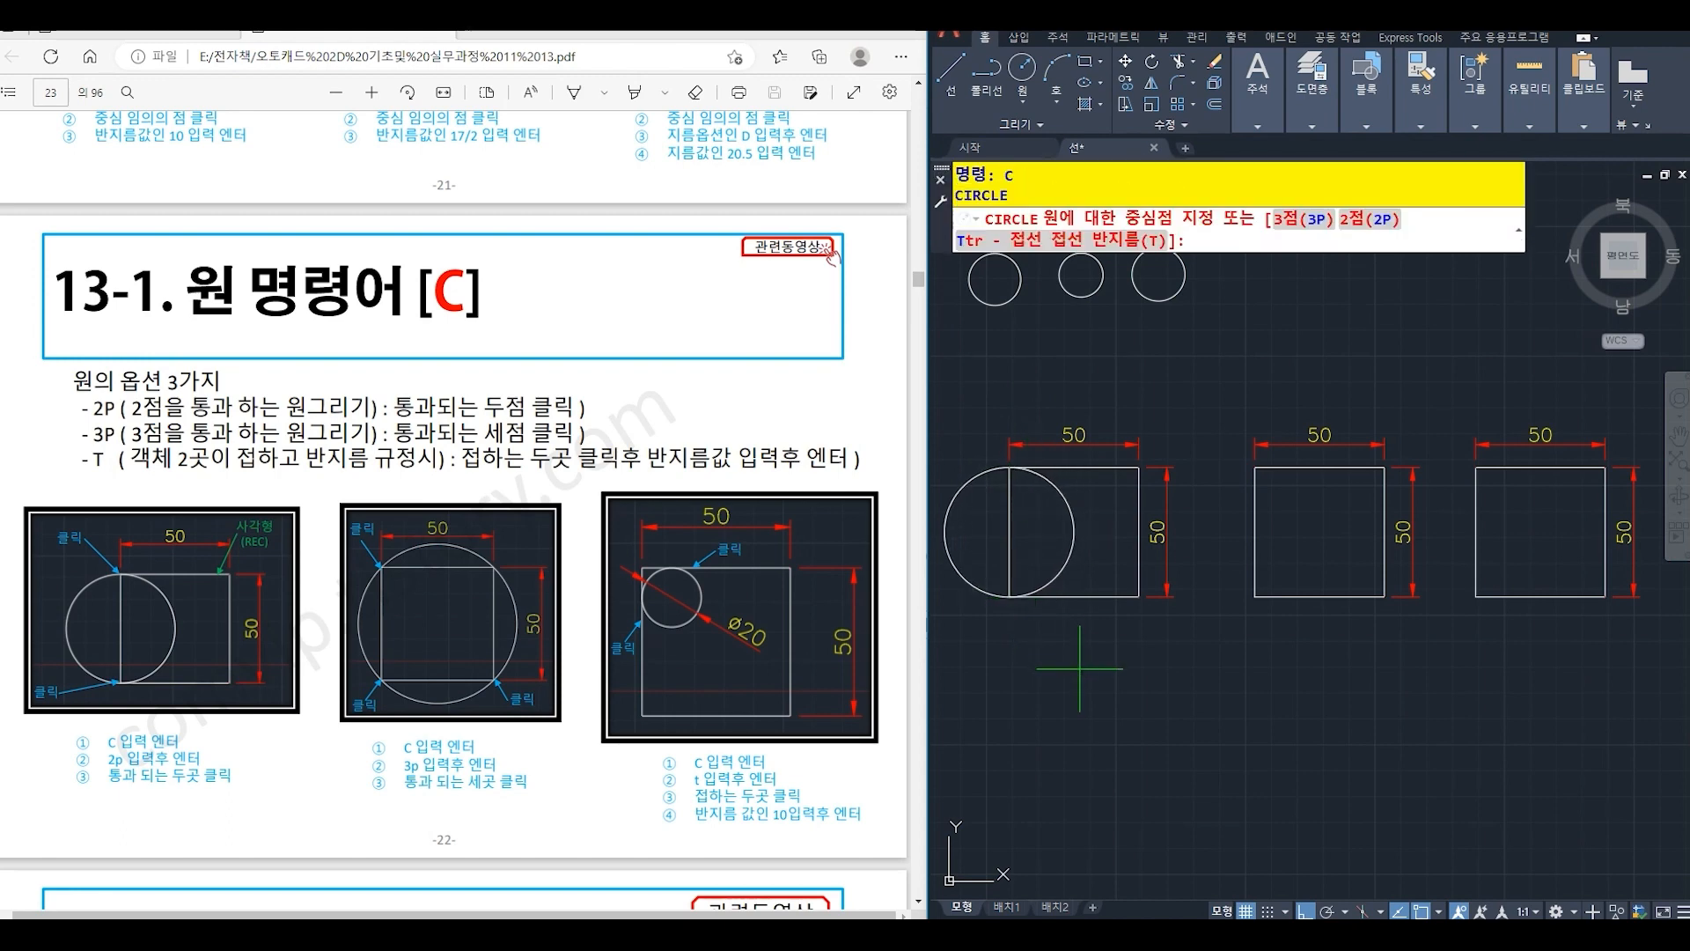
type("3p")
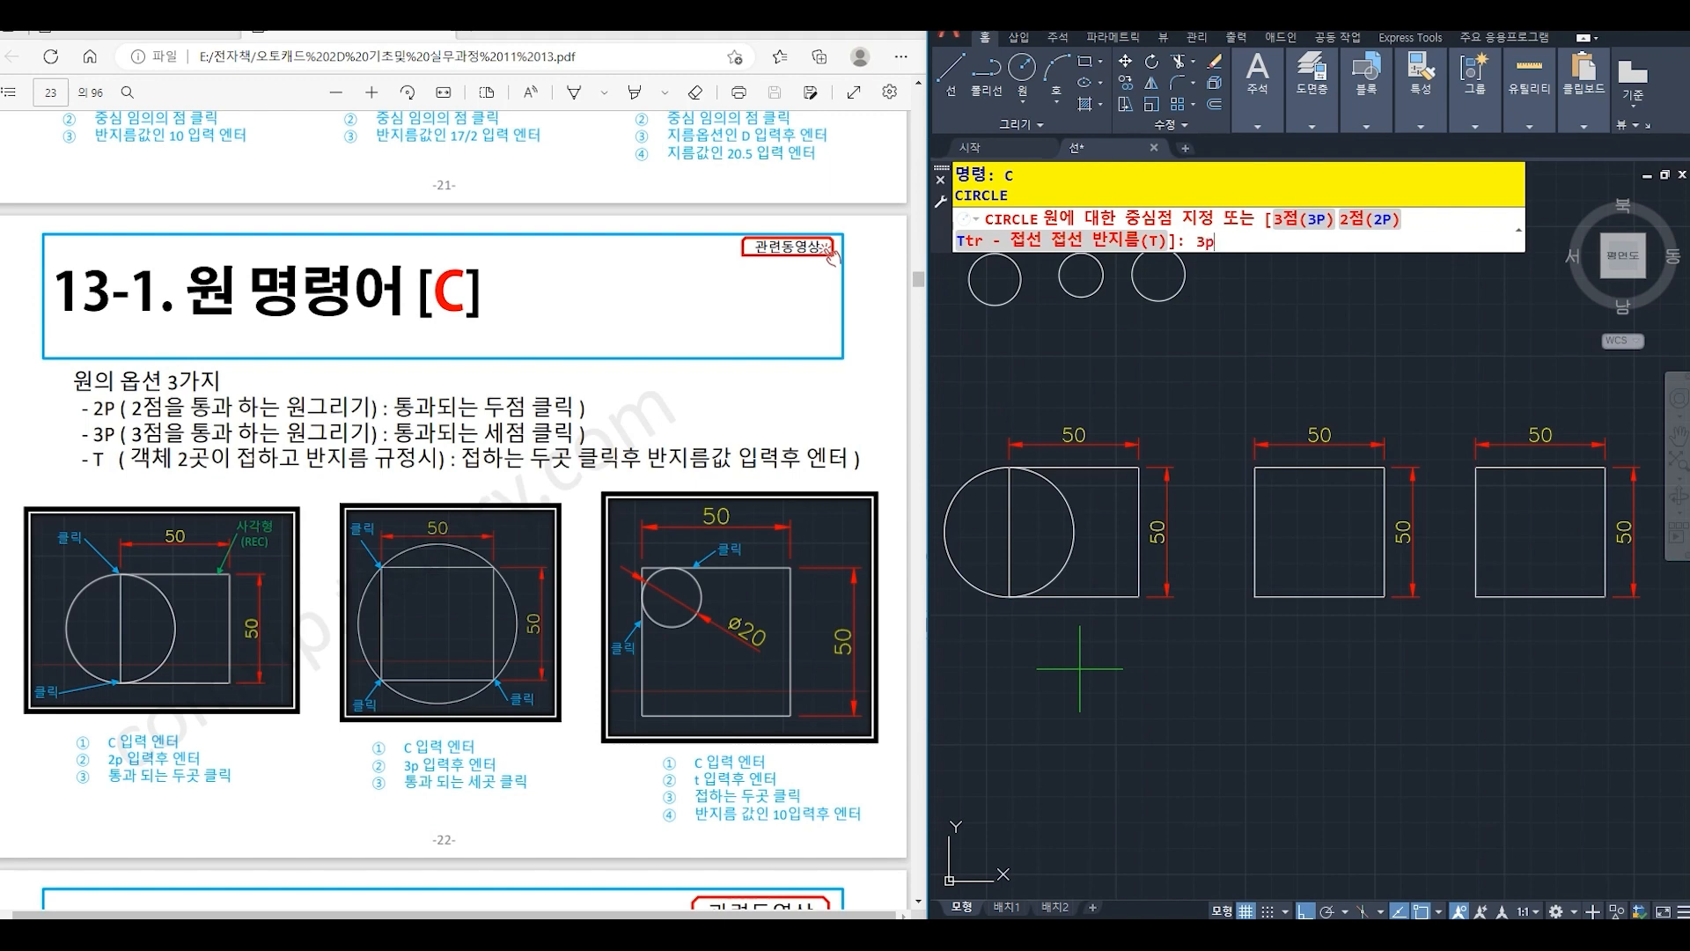
key("Return")
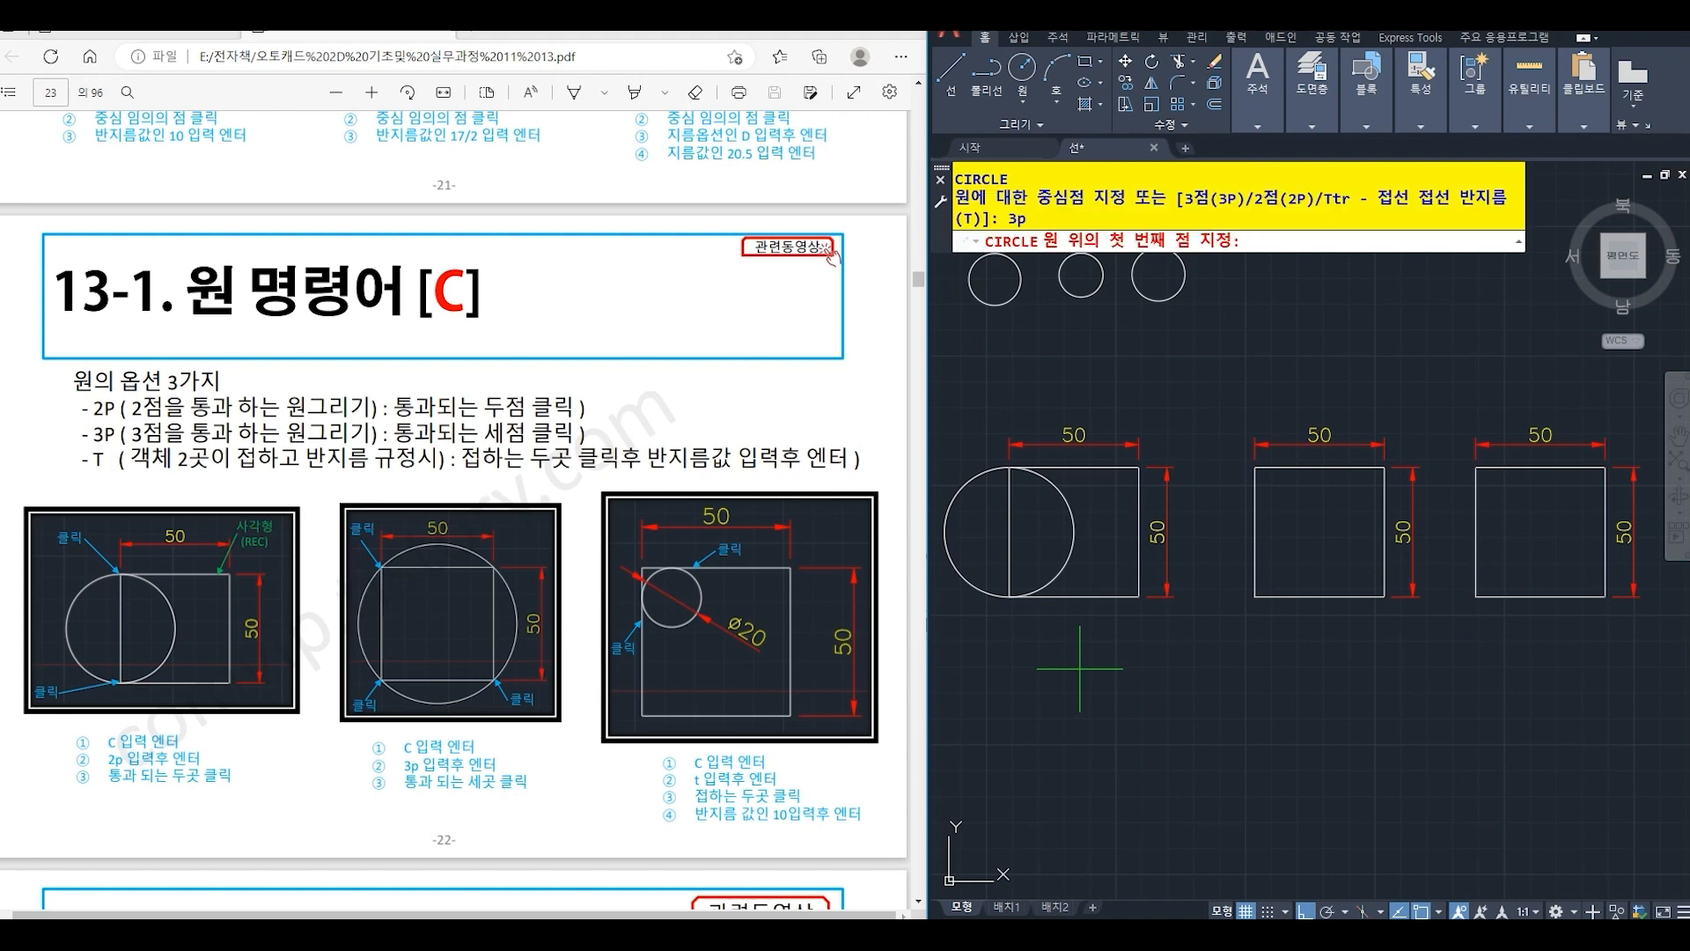
left_click(1254, 468)
left_click(1255, 597)
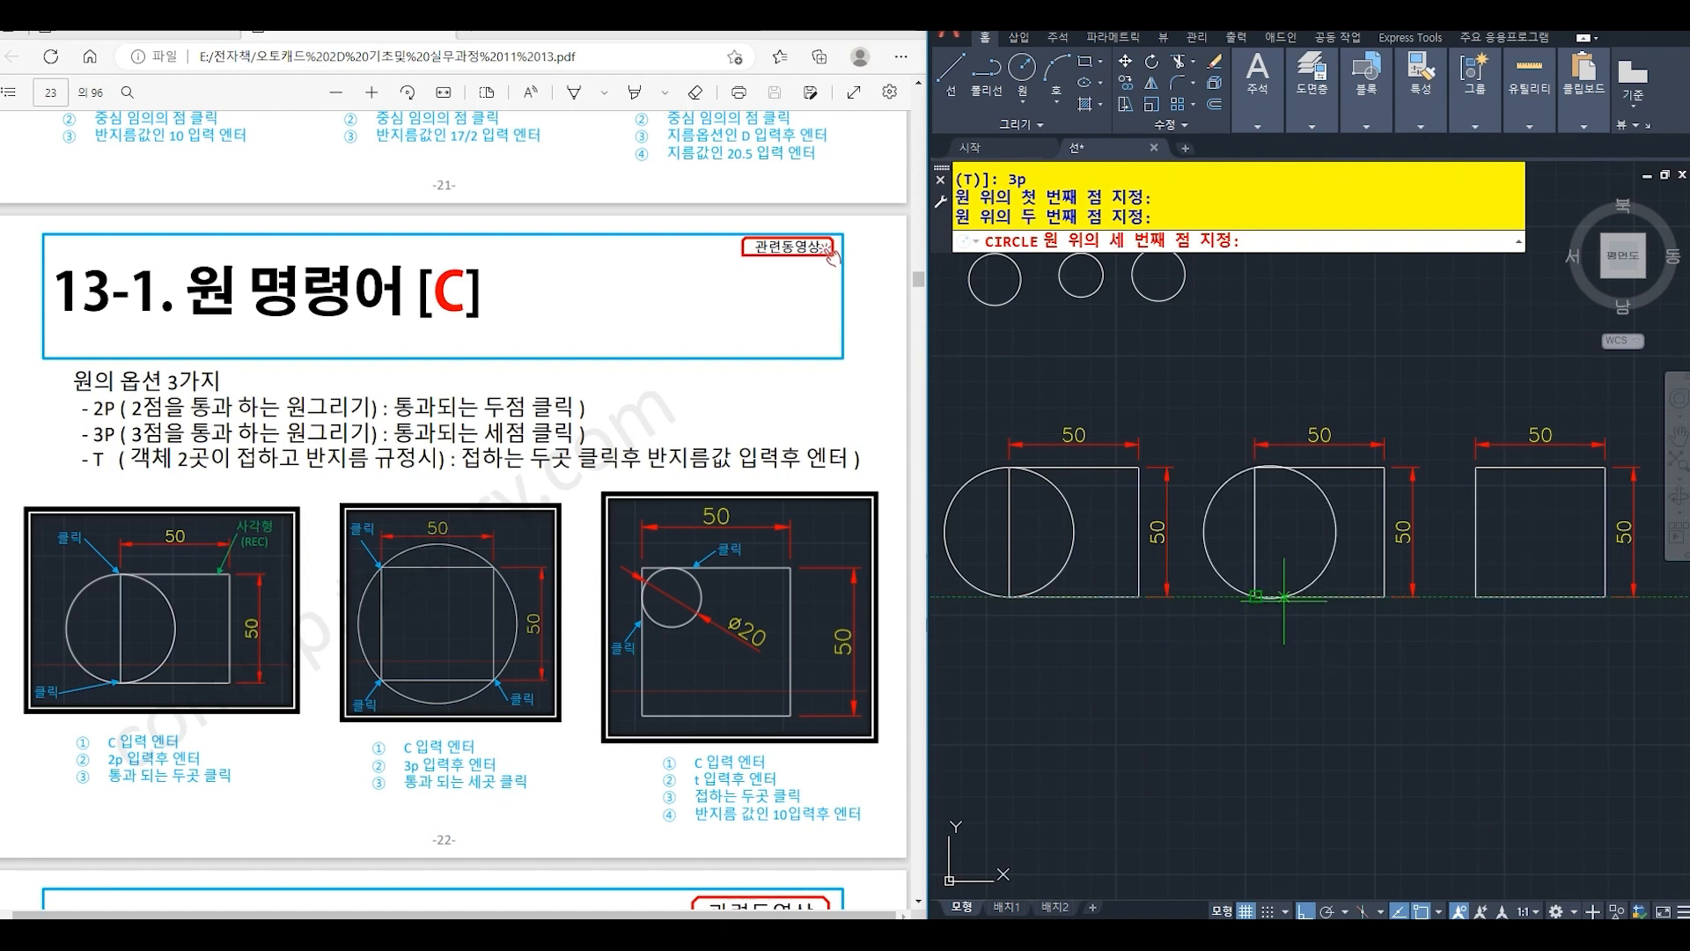
left_click(1384, 597)
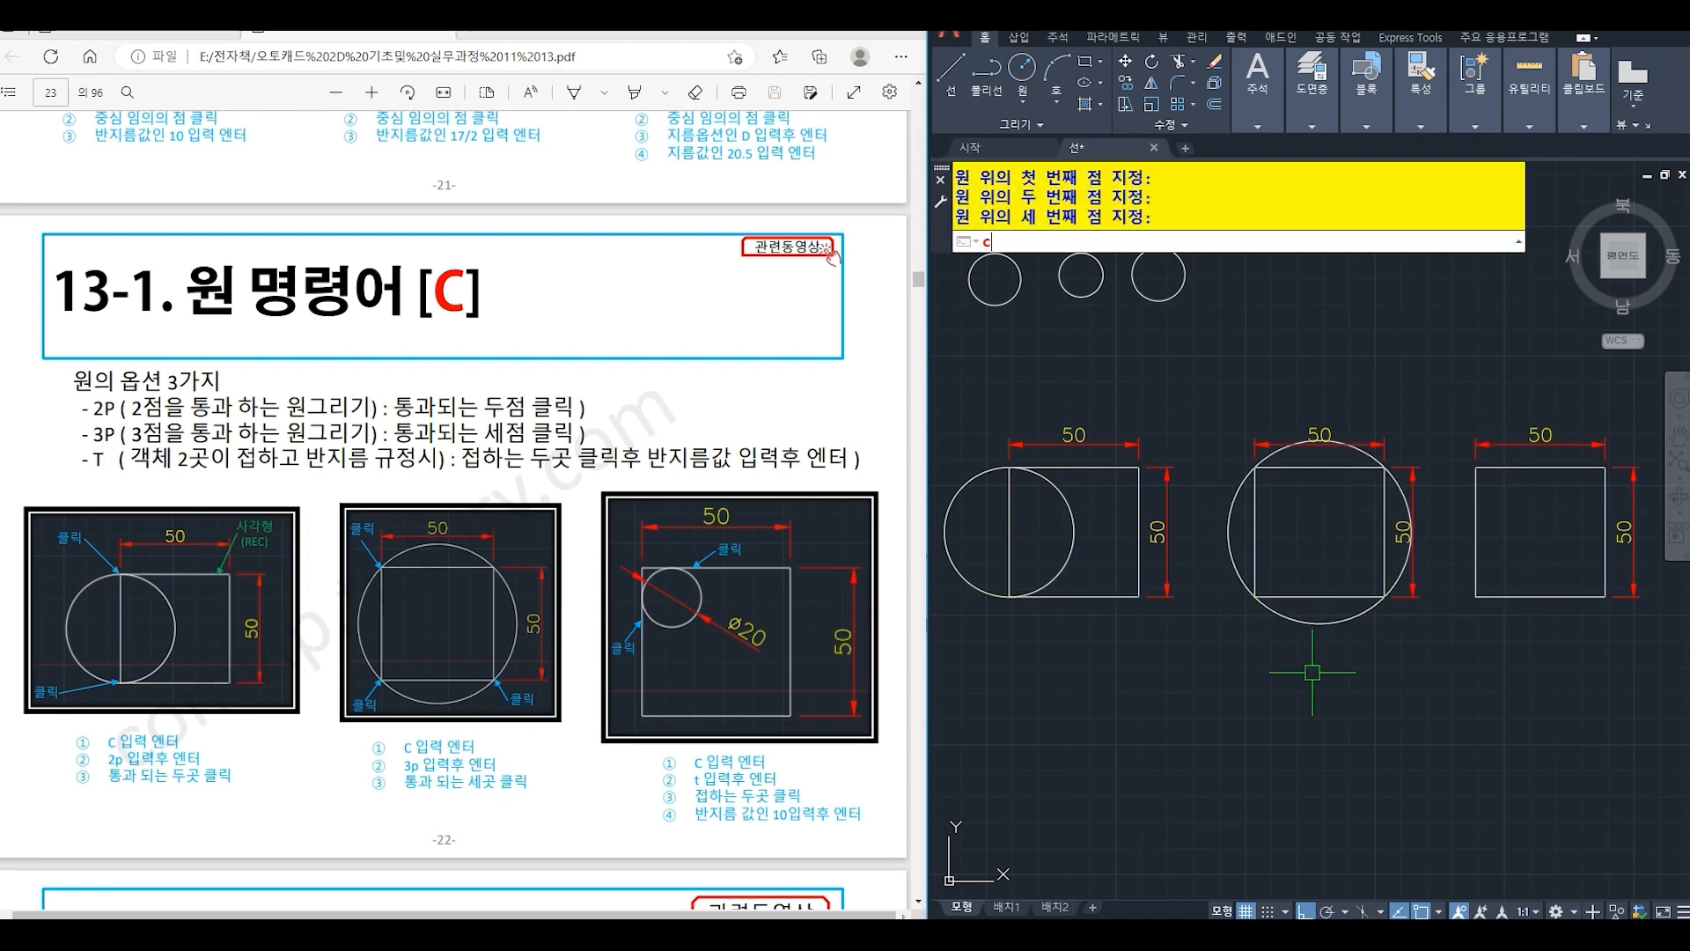
- Draw a Ttr circle of radius 10 tangent to the left and top edges of the third 50 x 50 square
type("c")
key("Return")
type("t")
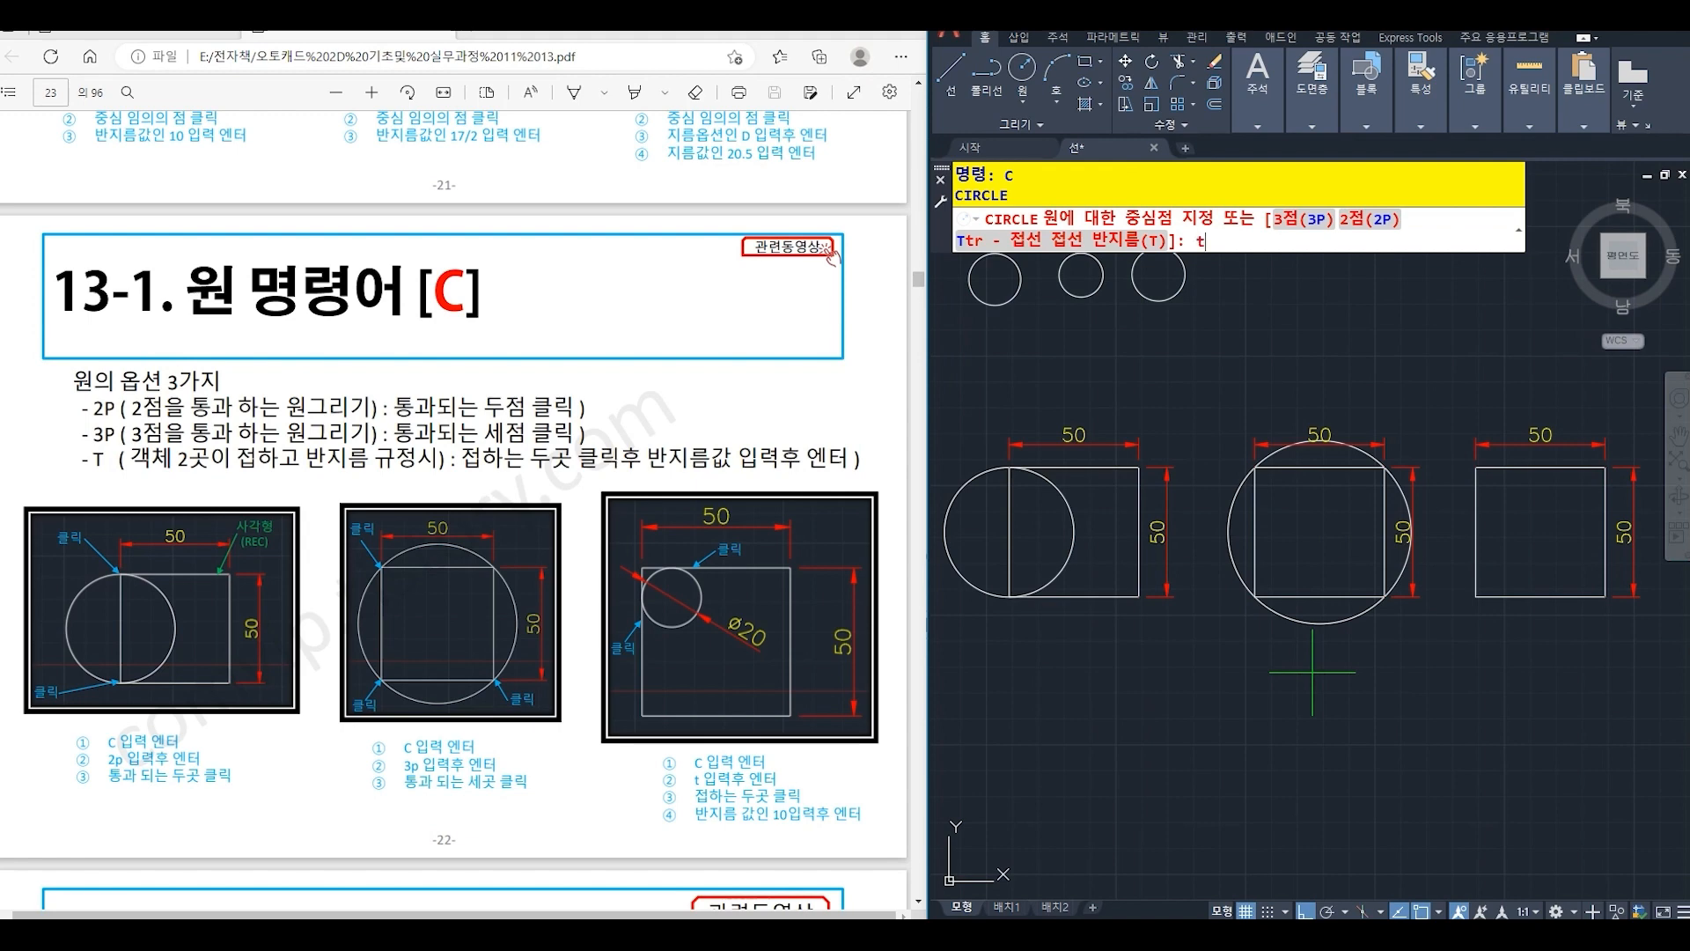
key("Return")
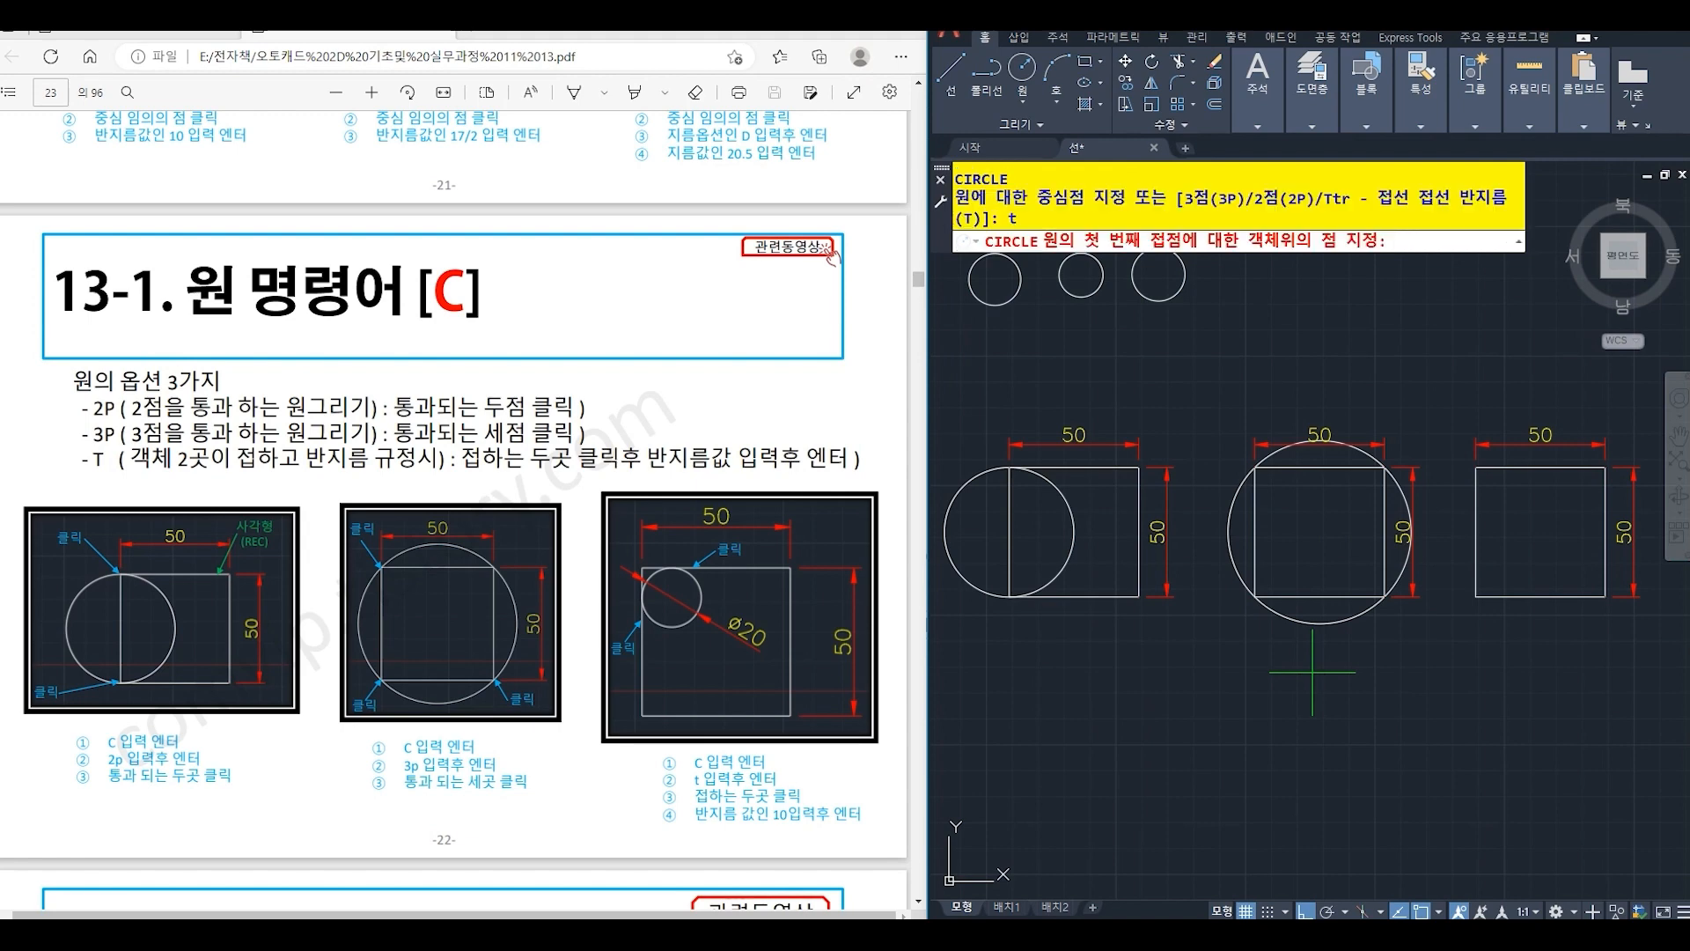
left_click(1476, 503)
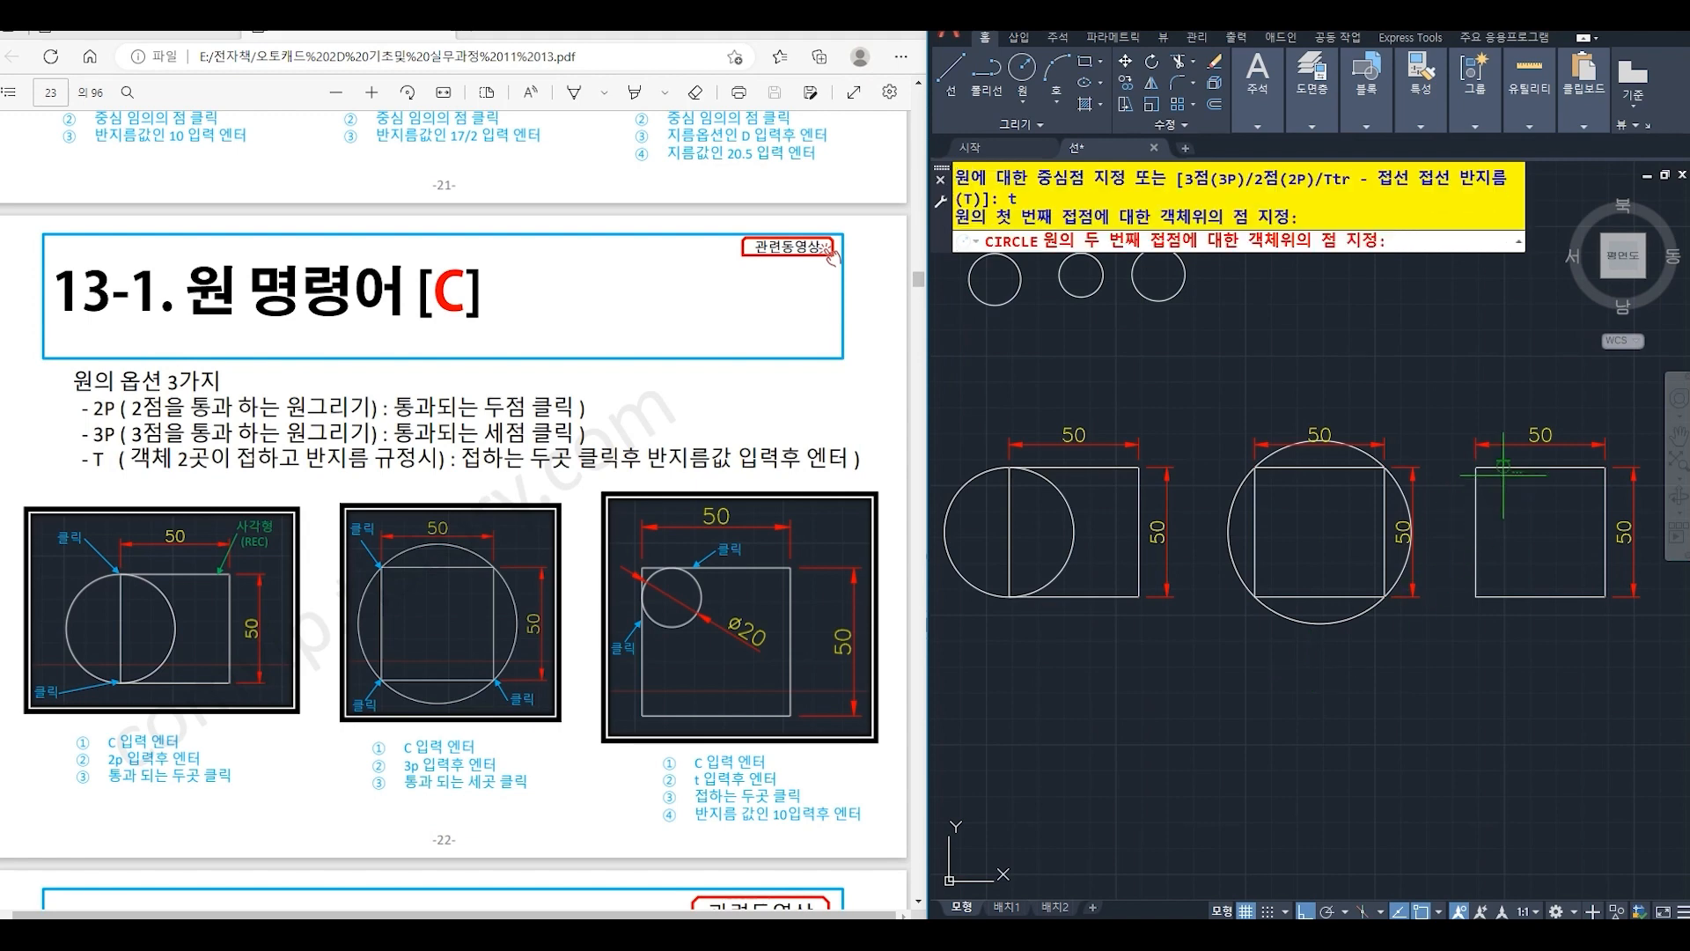
left_click(1505, 469)
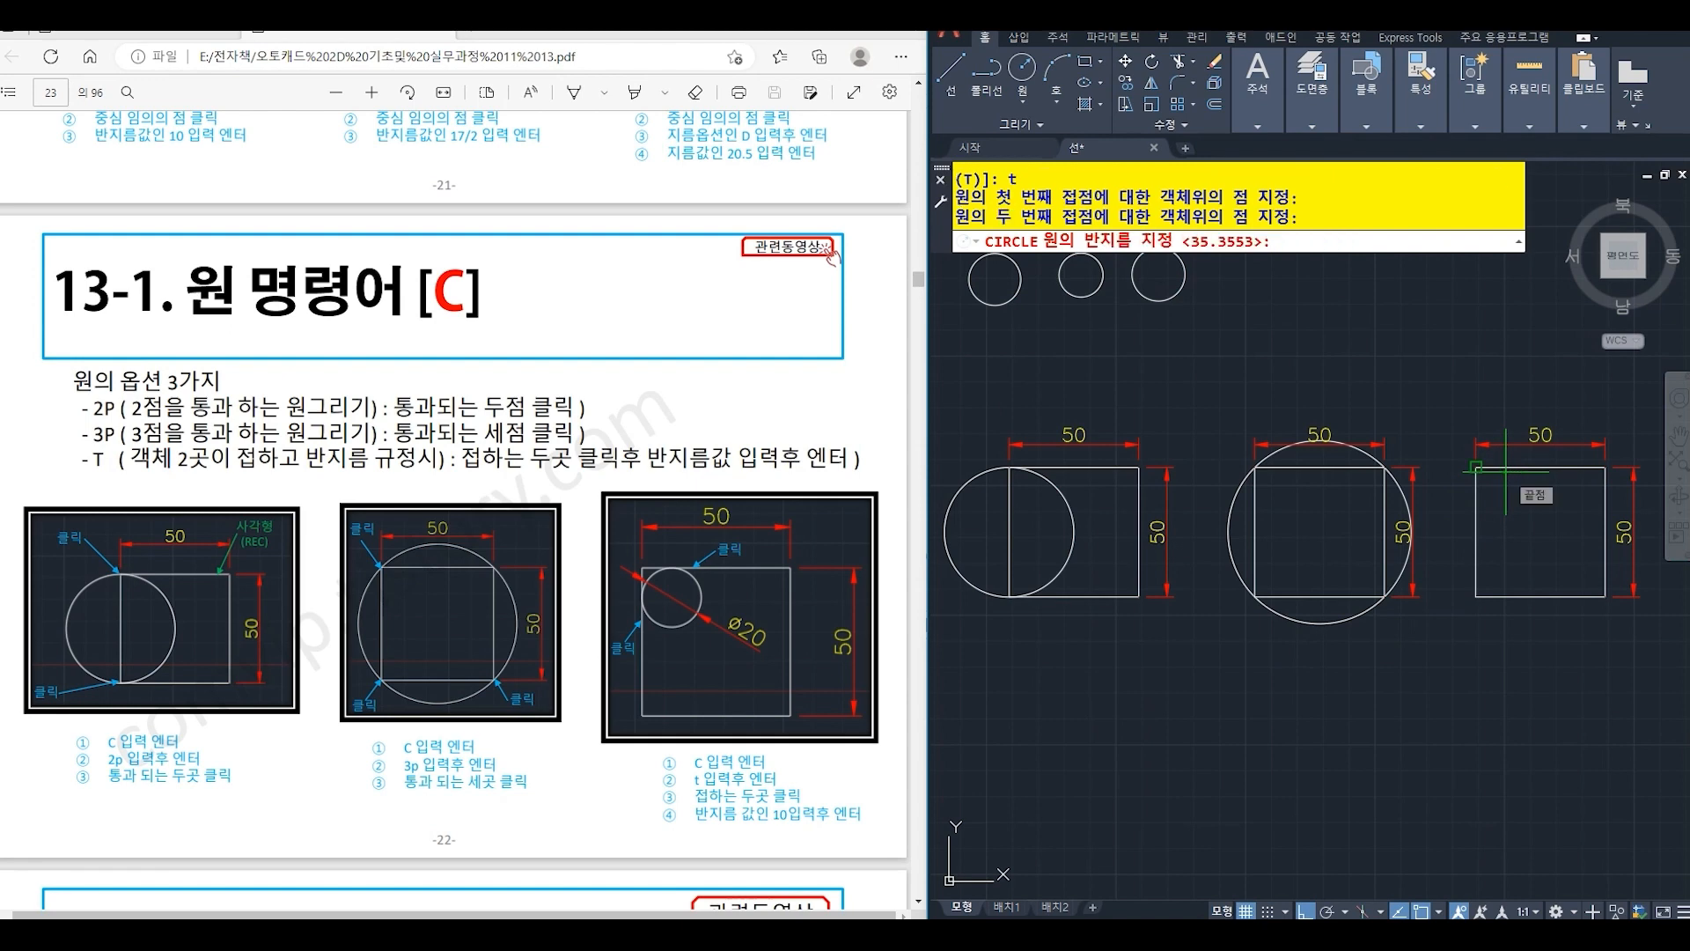
type("10")
key("Return")
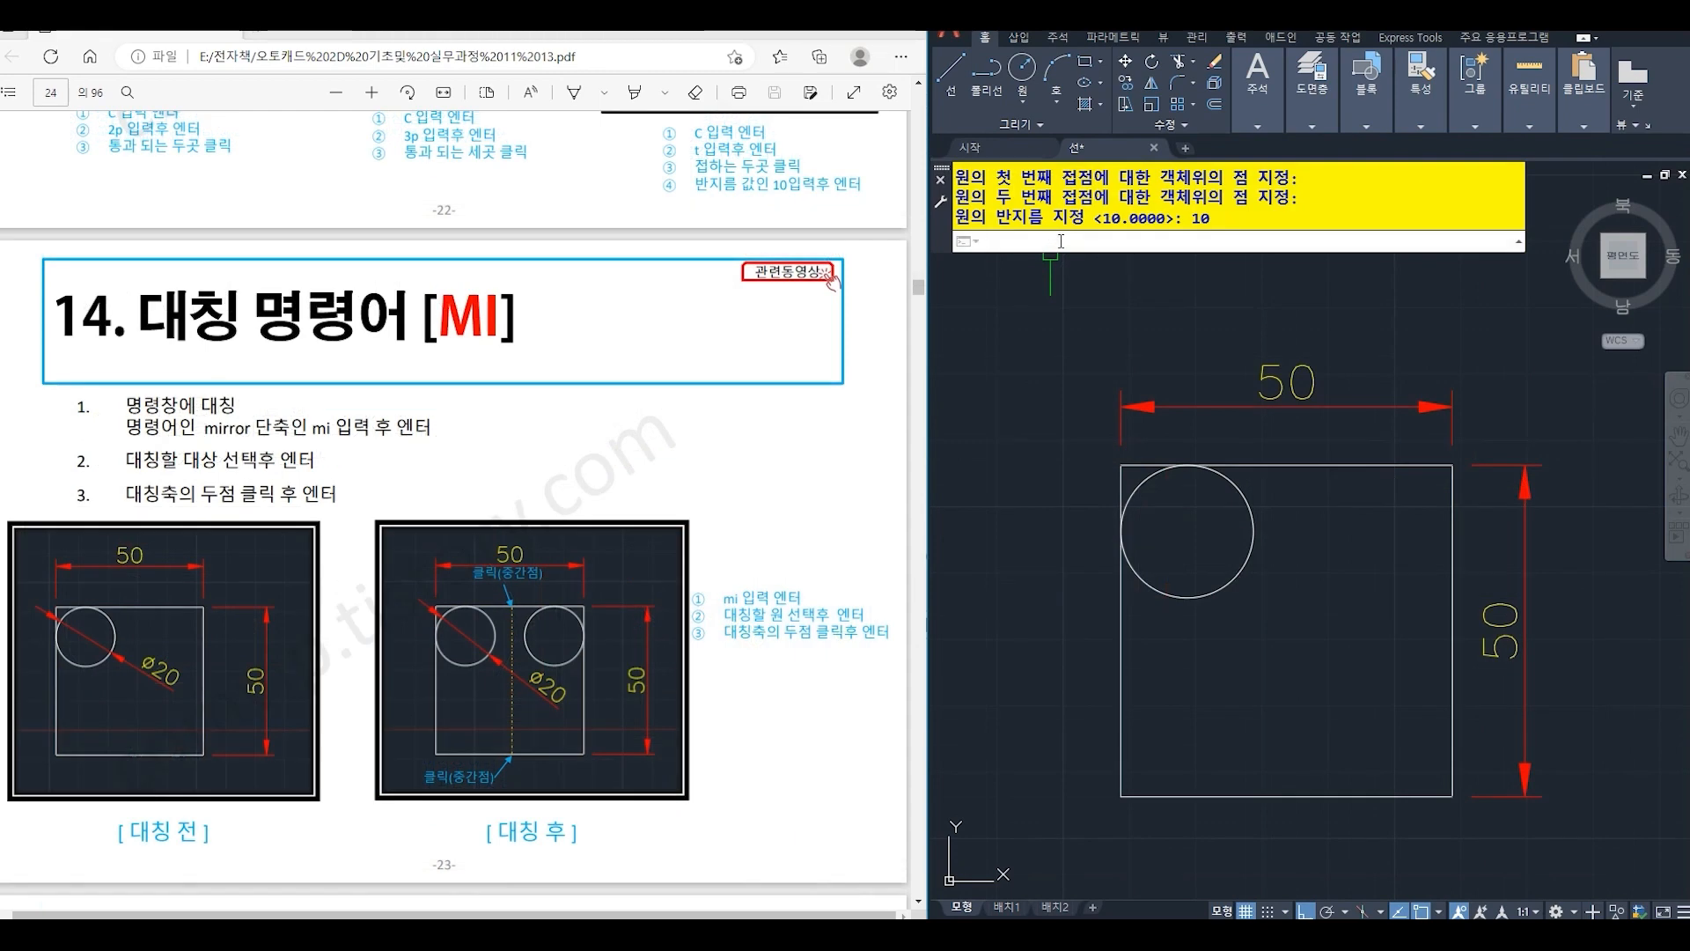
- Mirror the circle inside the square across the vertical line through the midpoints of the top and bottom edges, keeping the original
type("MI")
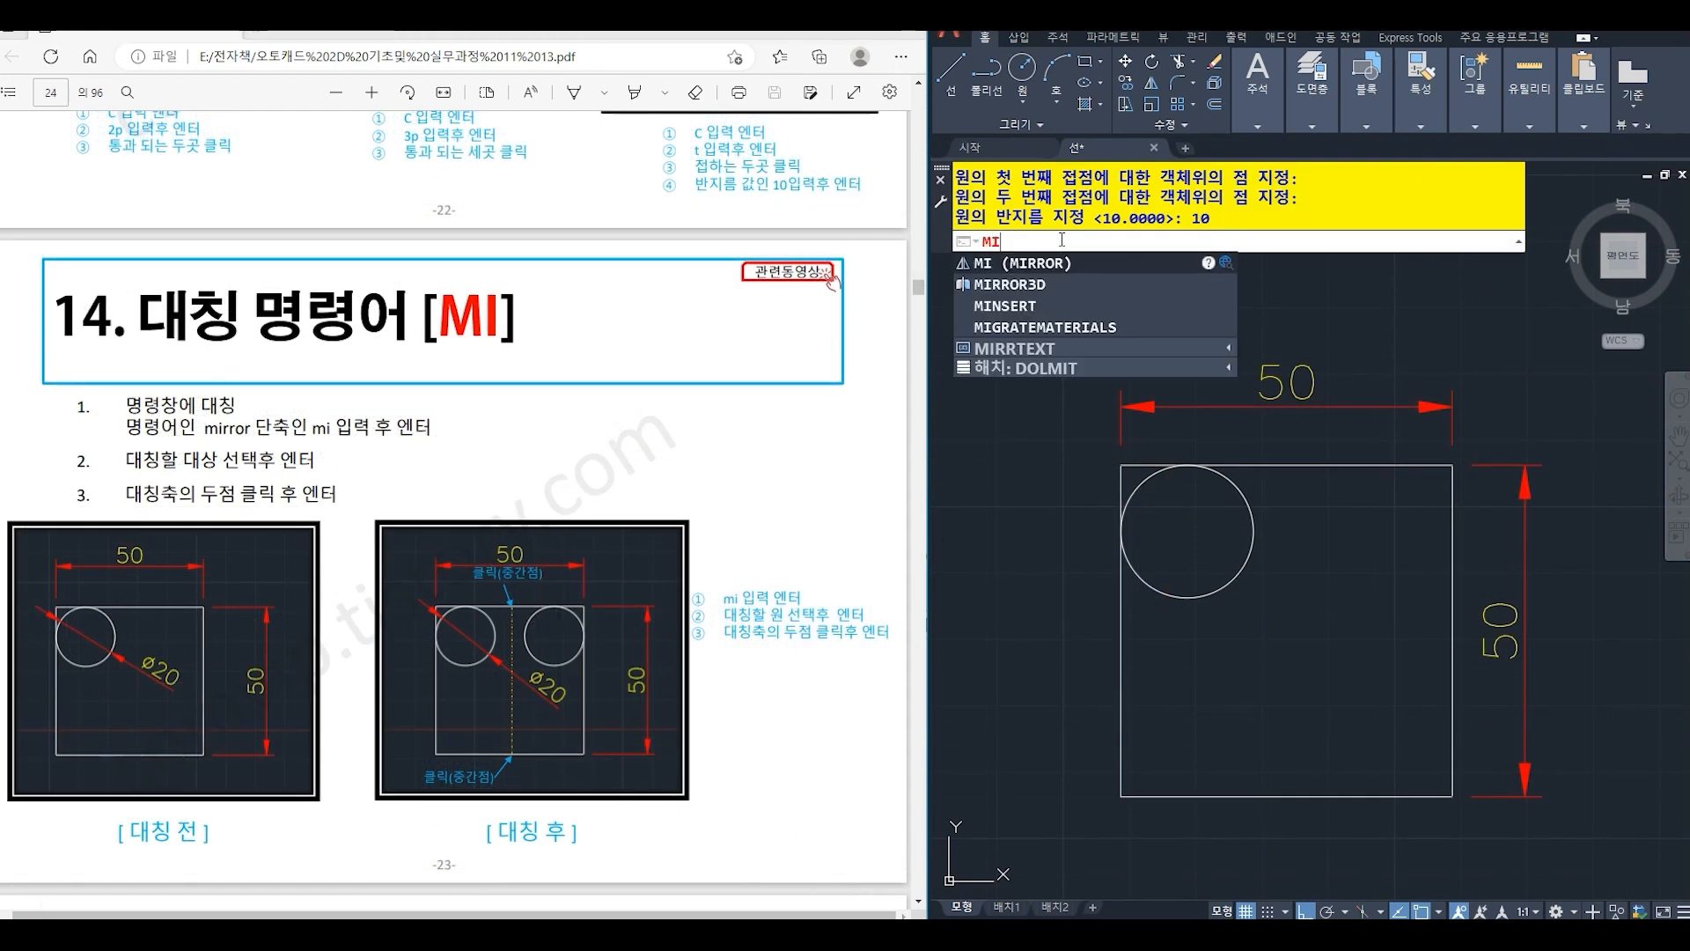
key("Return")
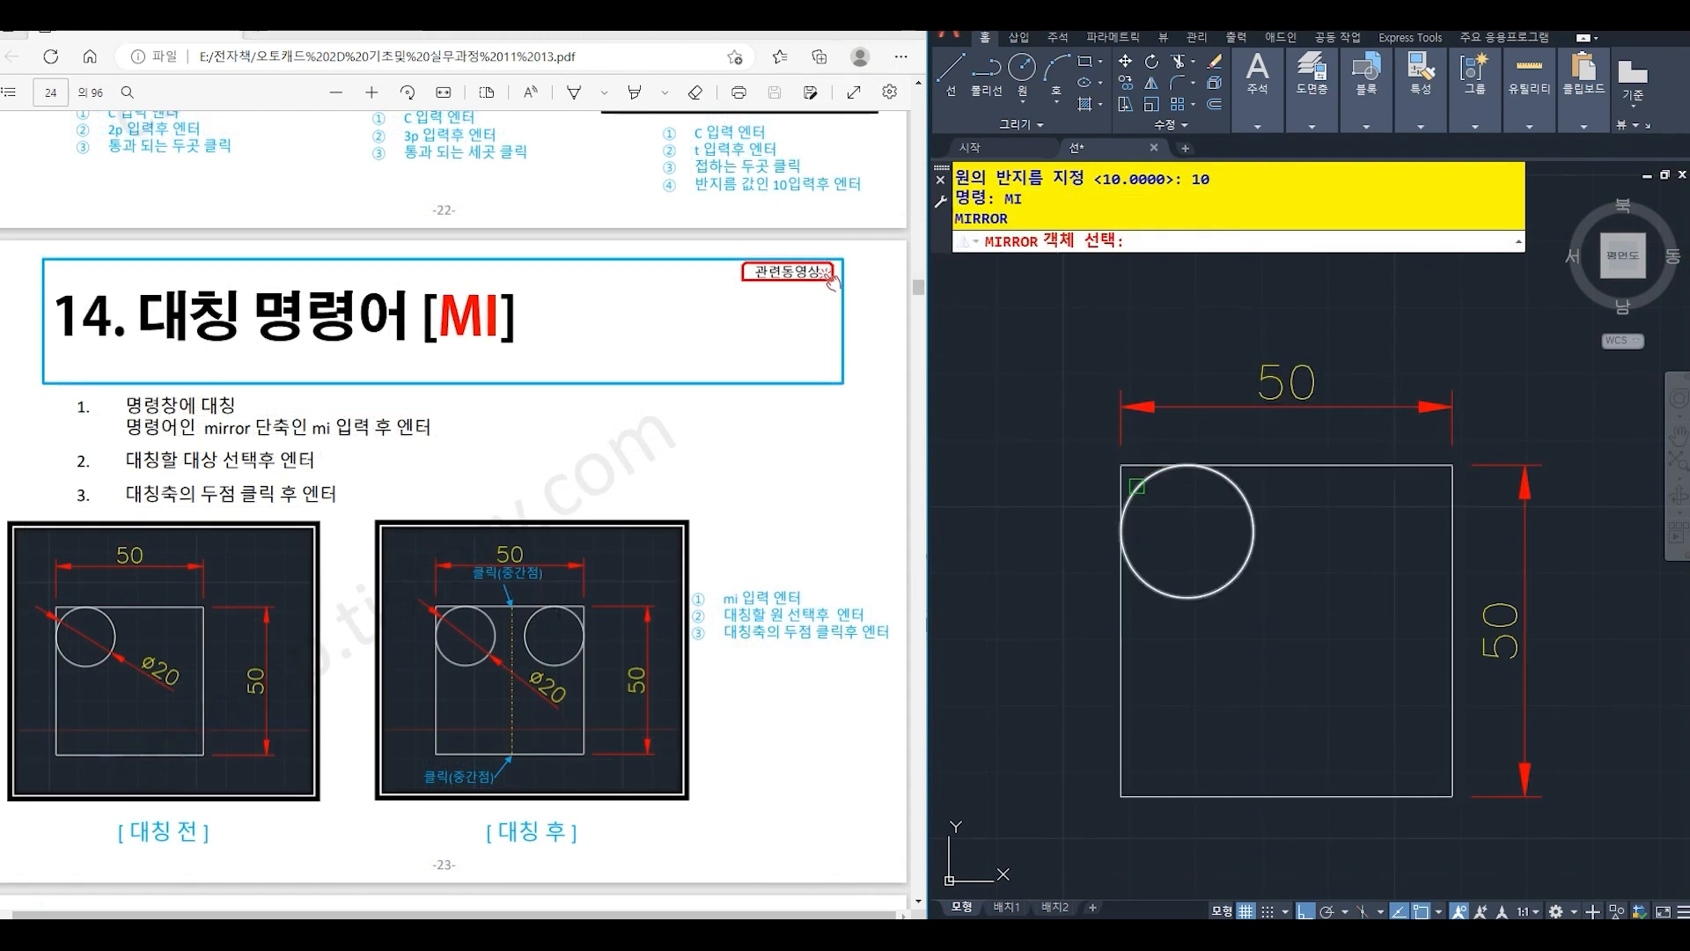
left_click(1137, 487)
key("Return")
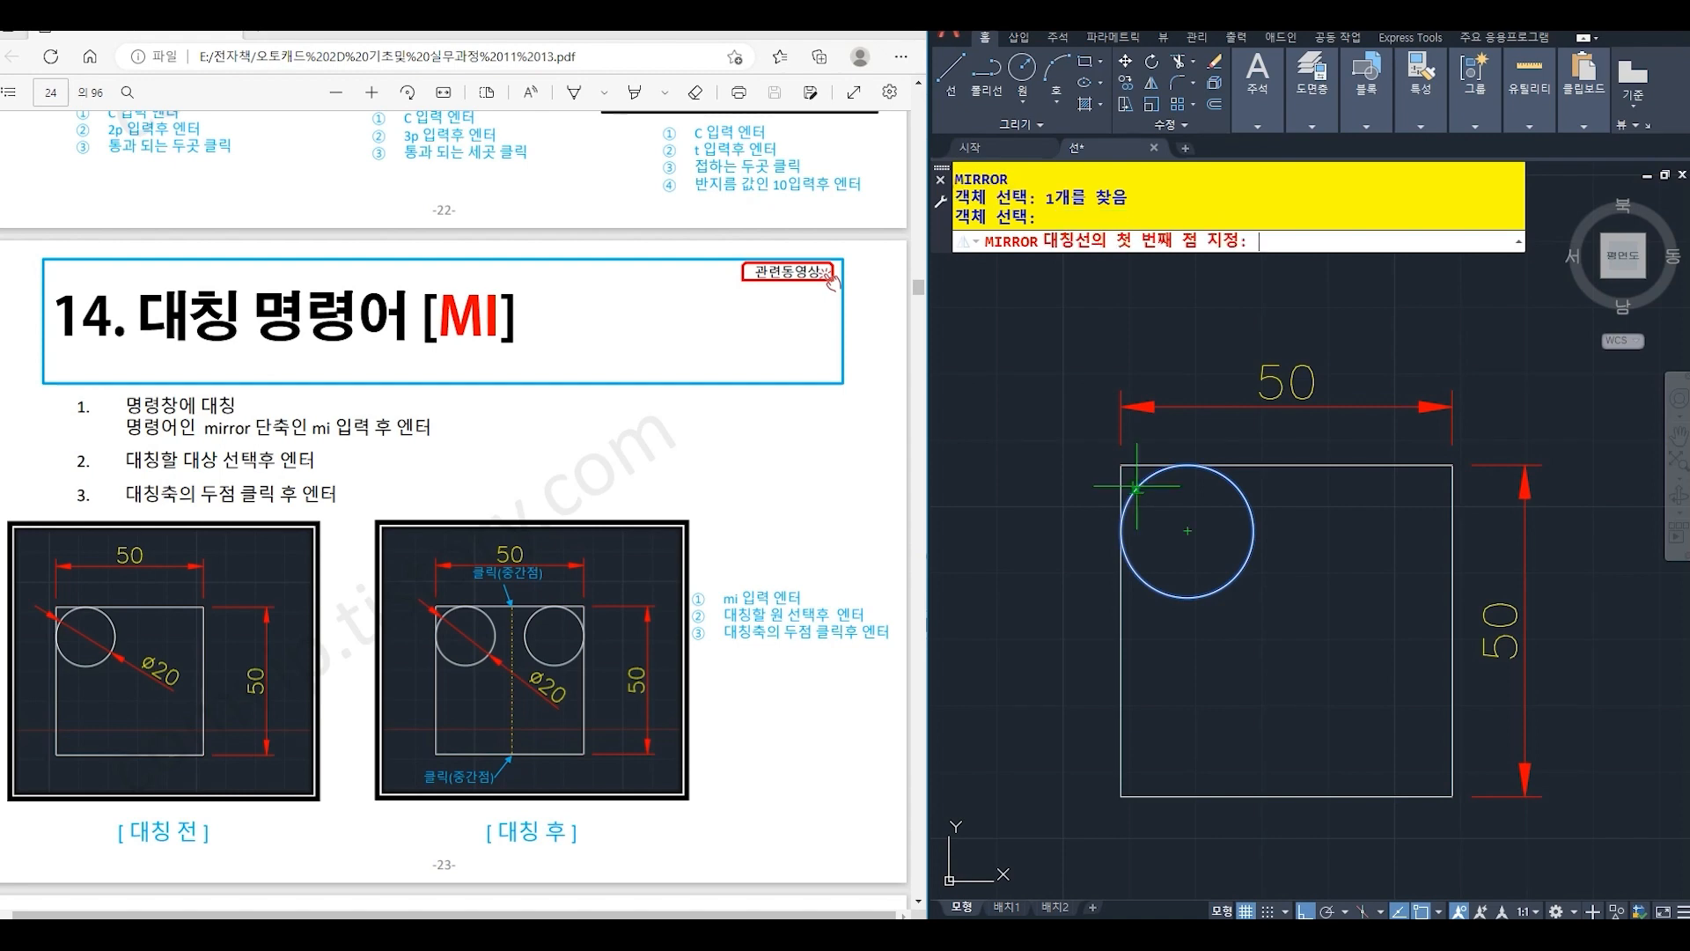
left_click(1287, 465)
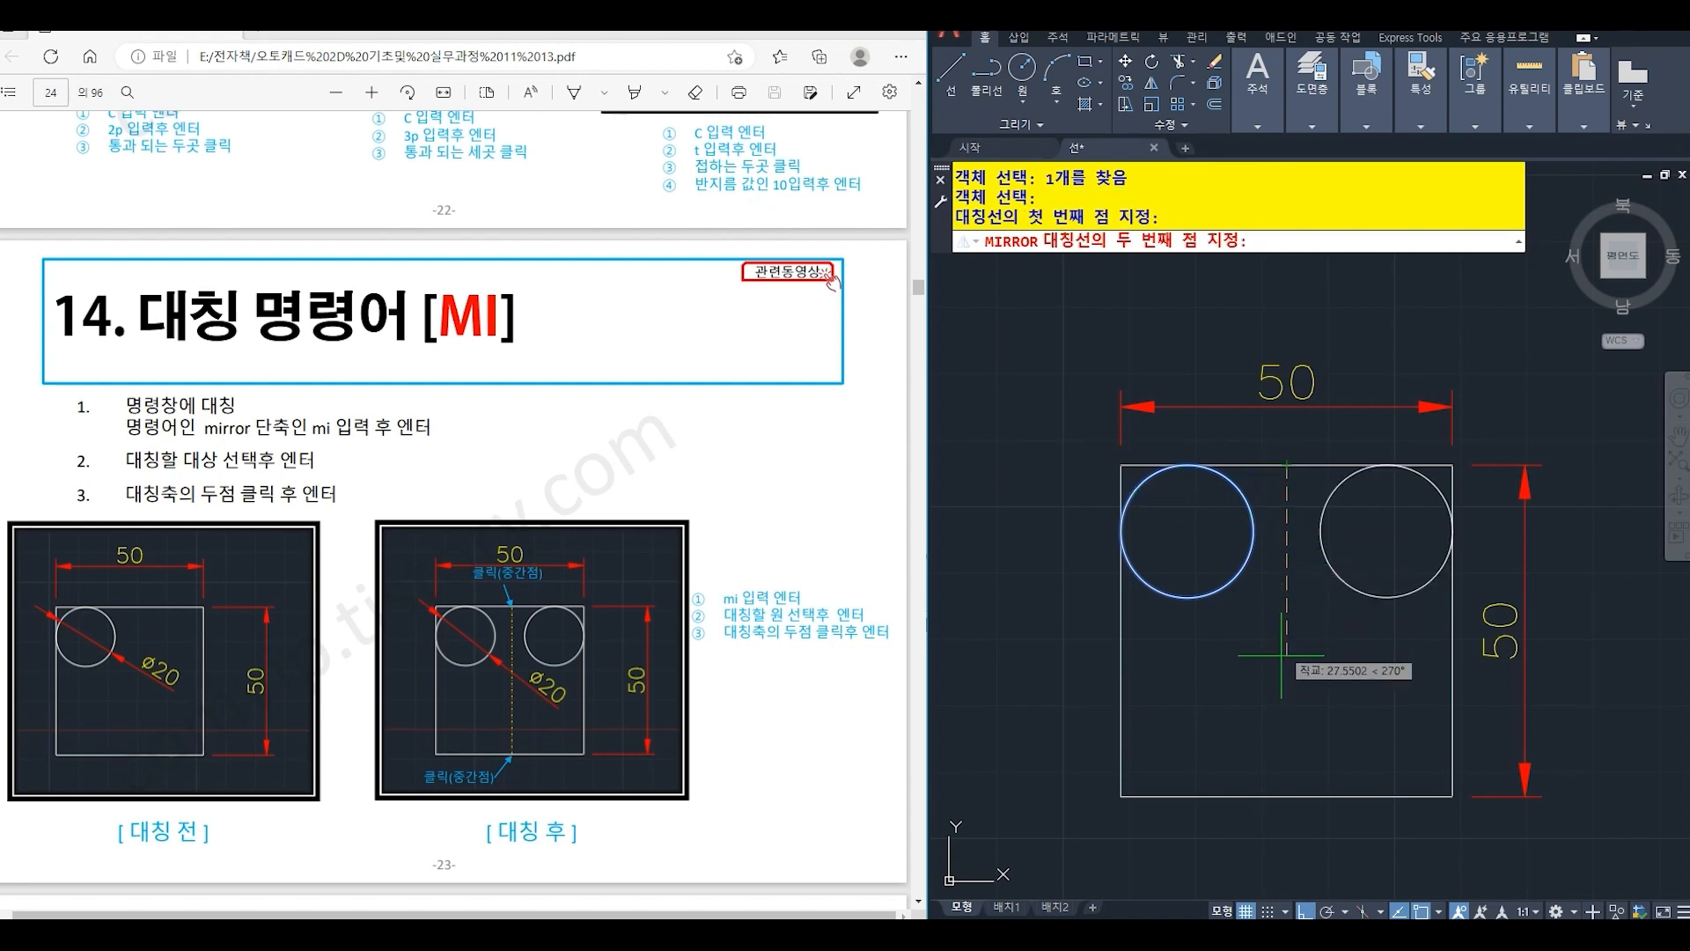
left_click(1287, 797)
key("Return")
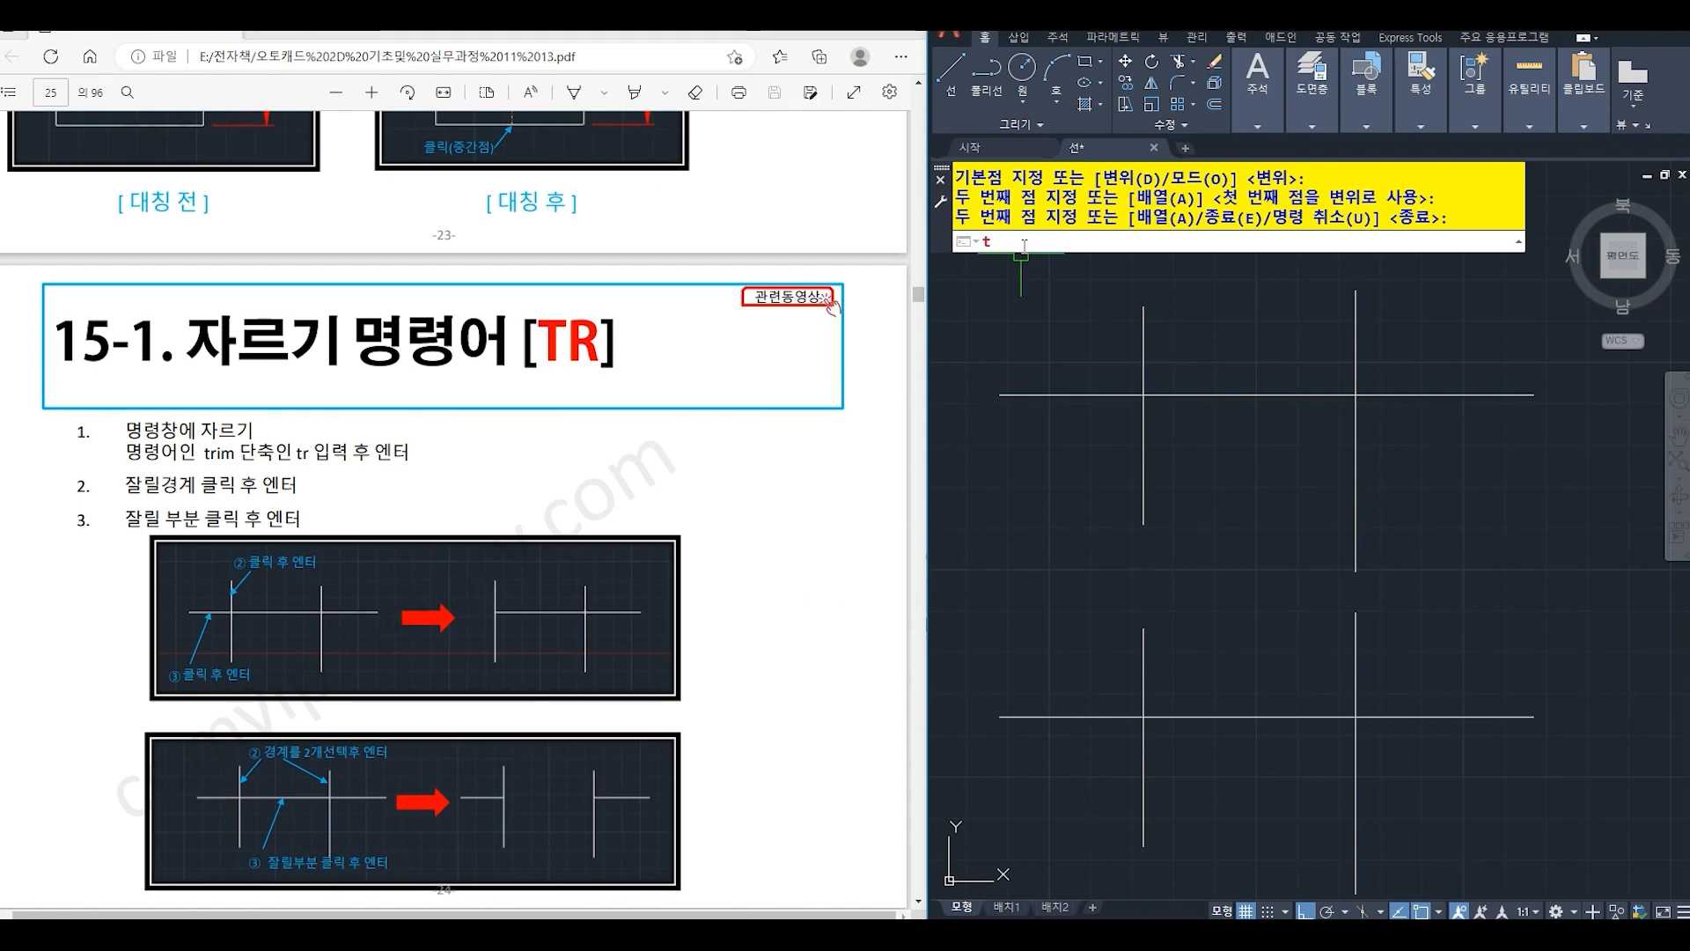
- Trim the left end of the upper horizontal line, using the left vertical line as the cutting edge
type("TR")
key("Return")
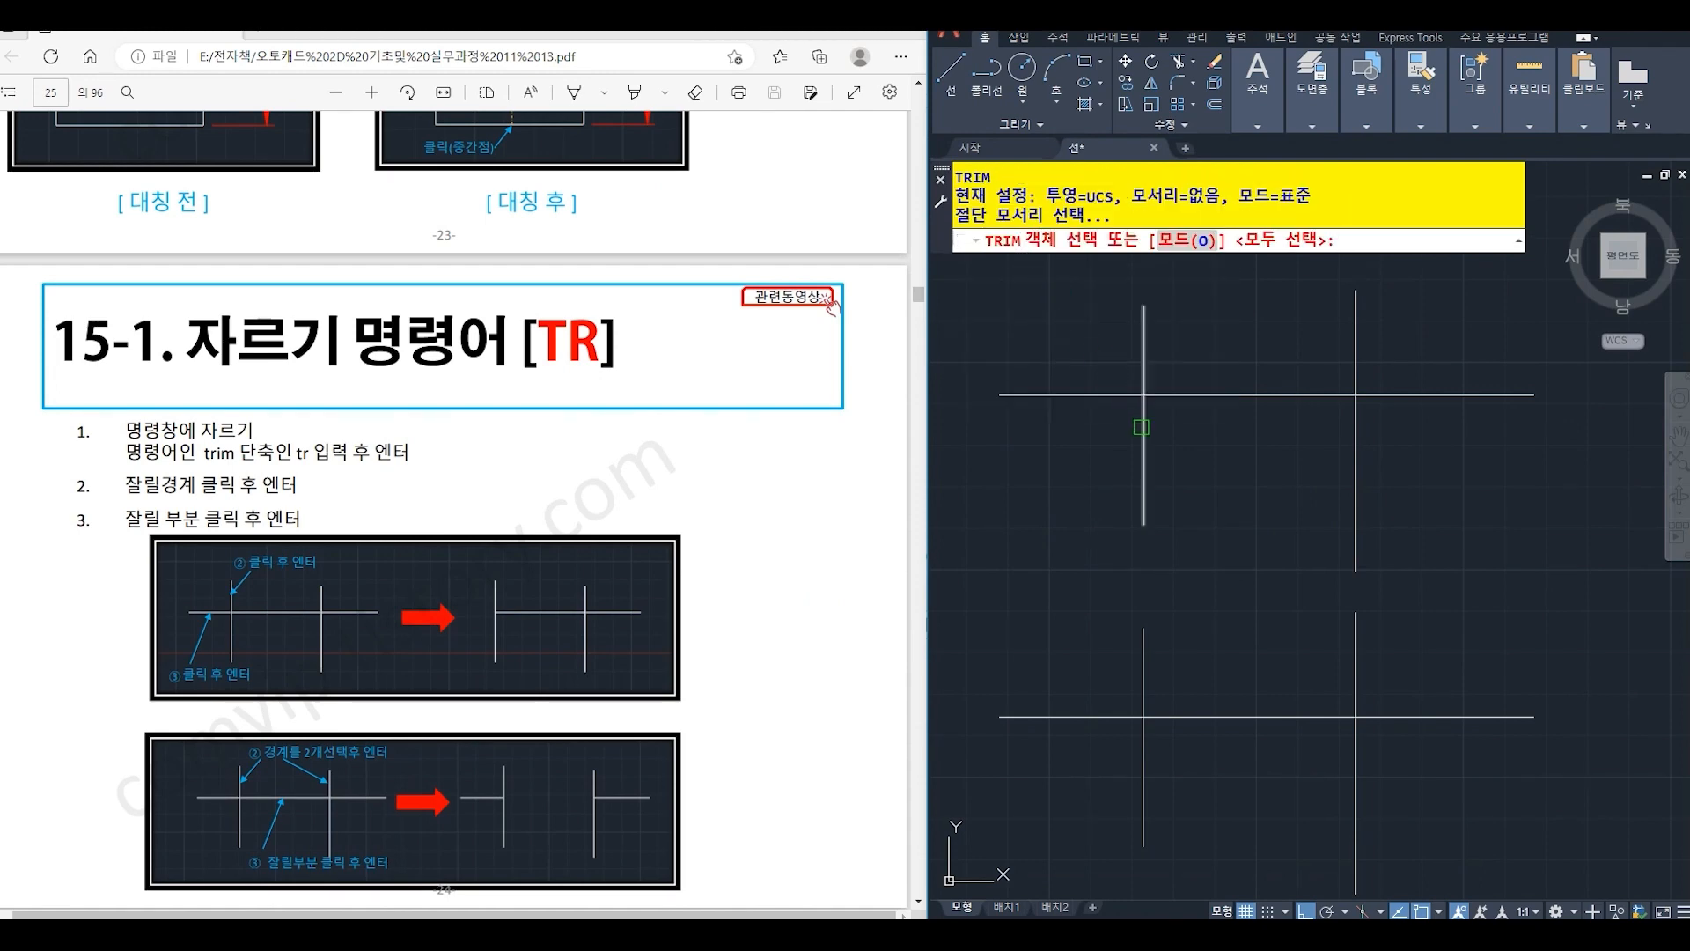
left_click(1144, 431)
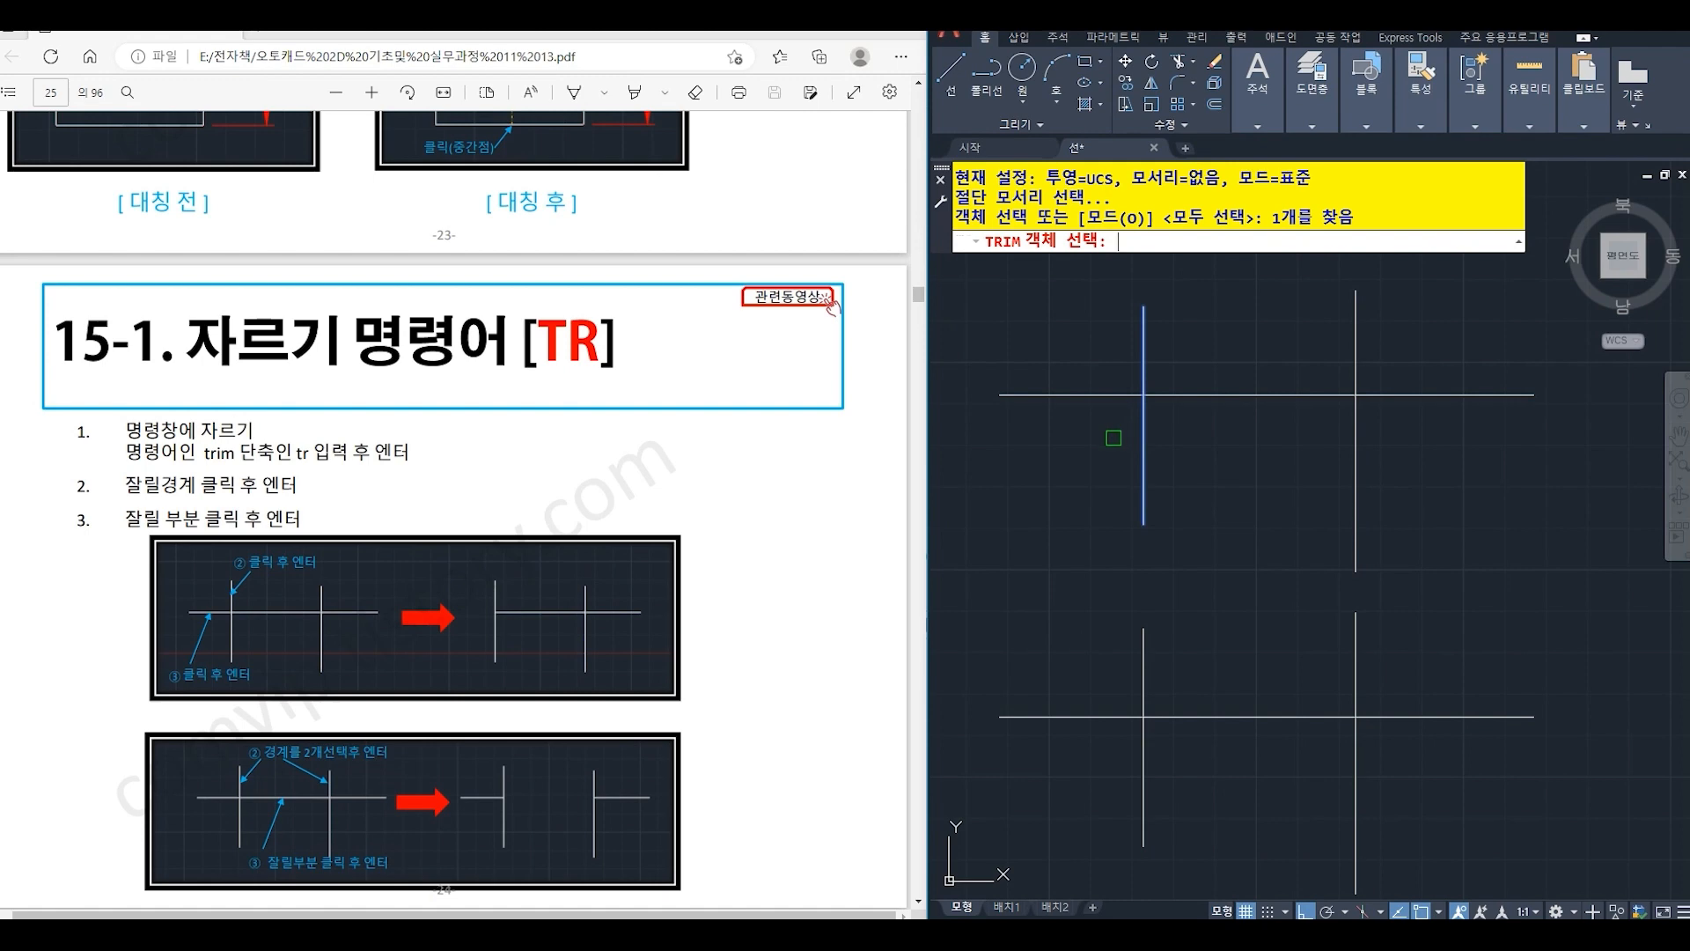
key("Return")
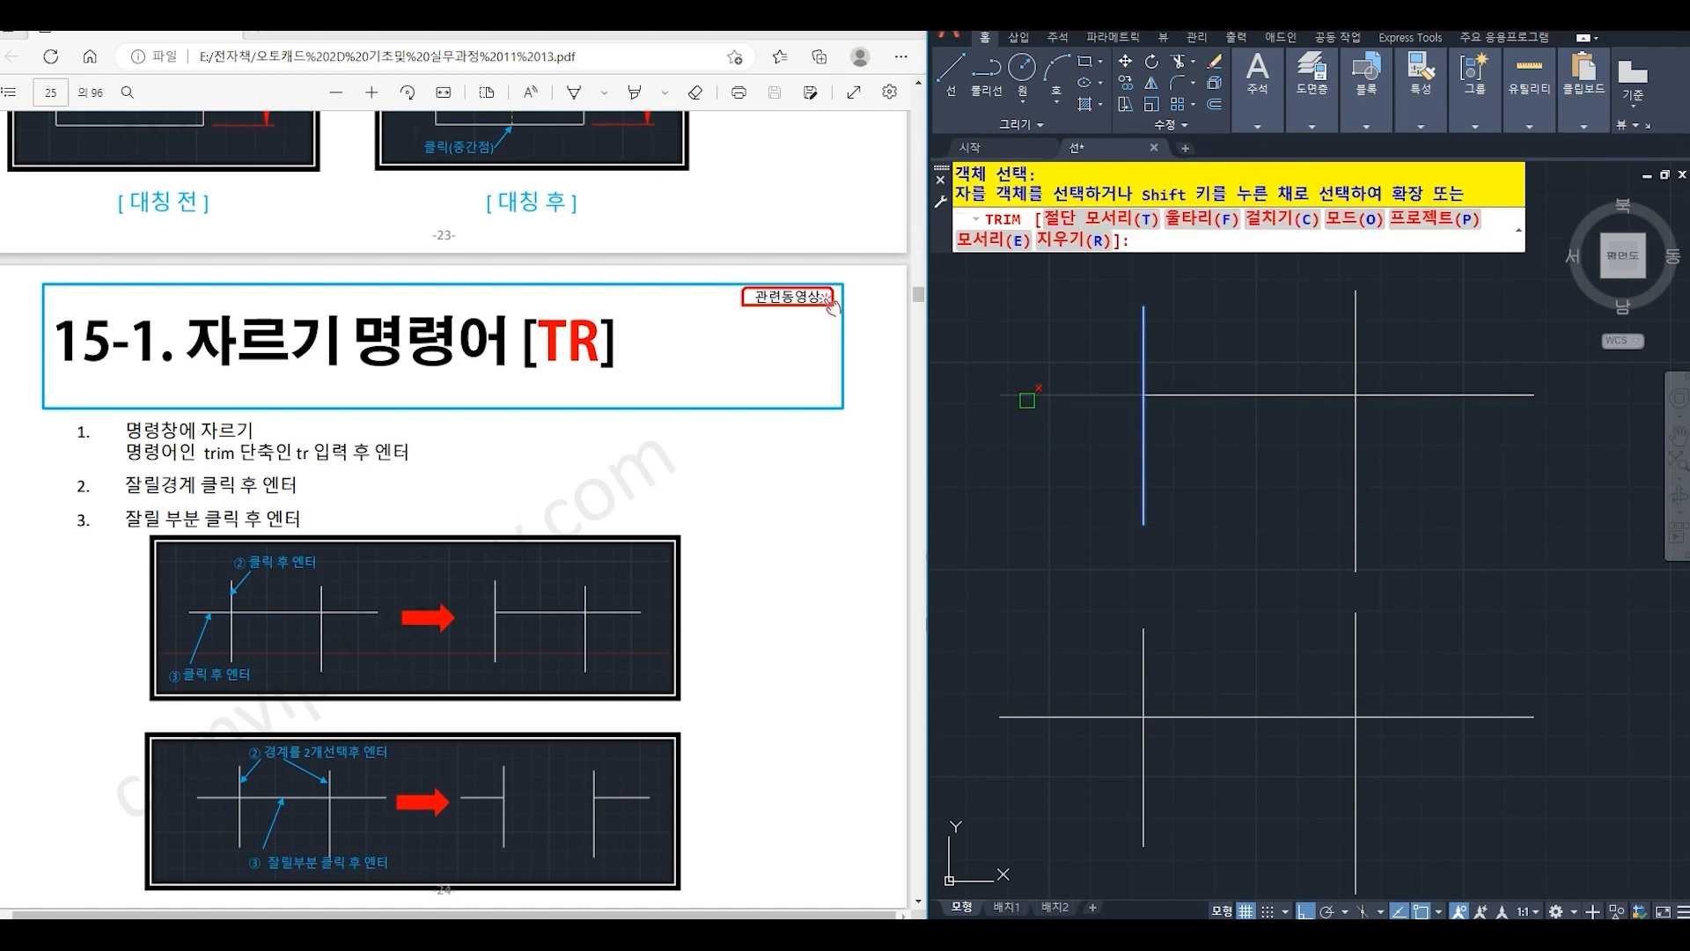
left_click(1026, 401)
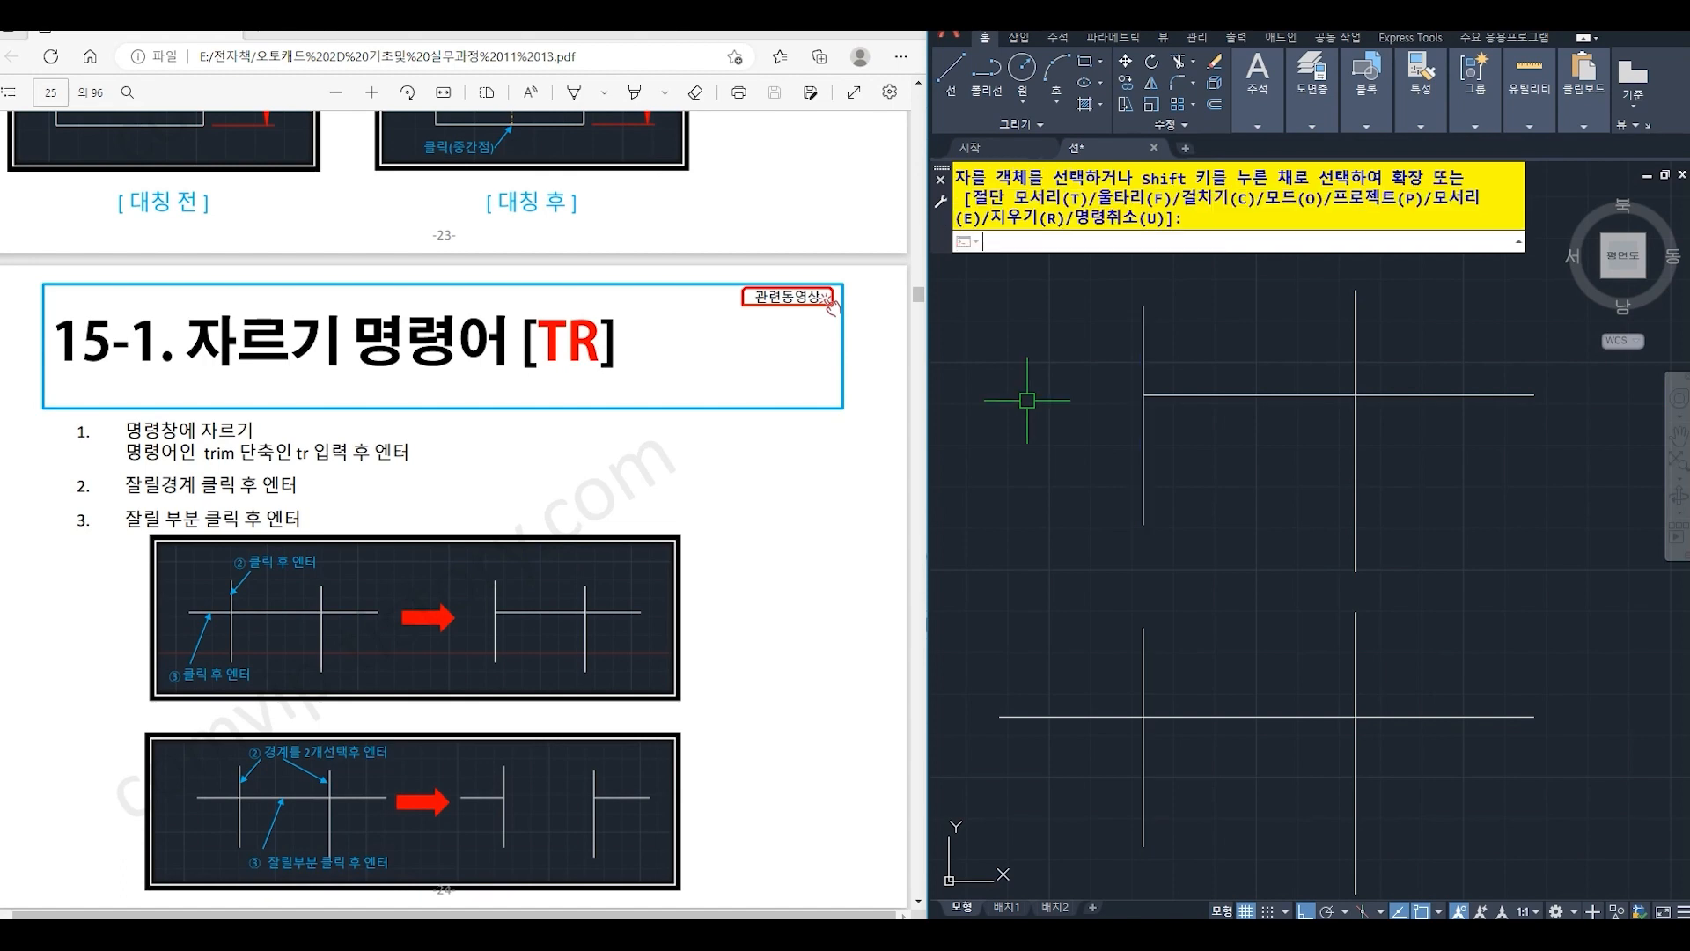
- Trim the middle segment of the lower horizontal line, using both lower vertical lines as cutting edges
type("tr")
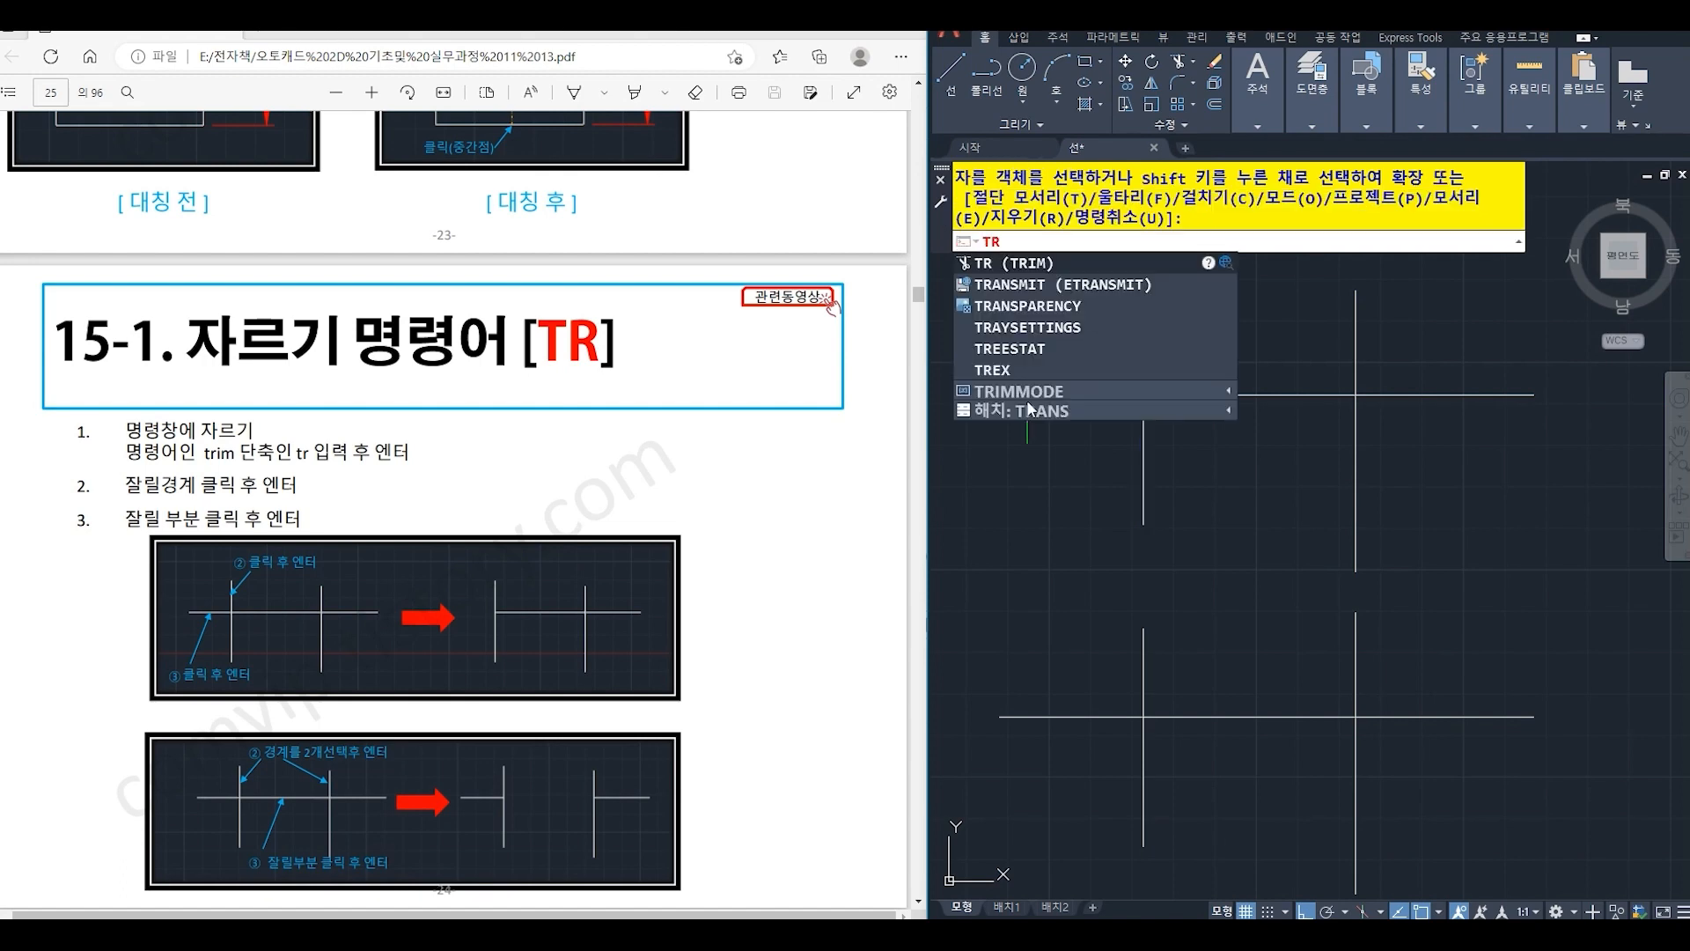
key("Return")
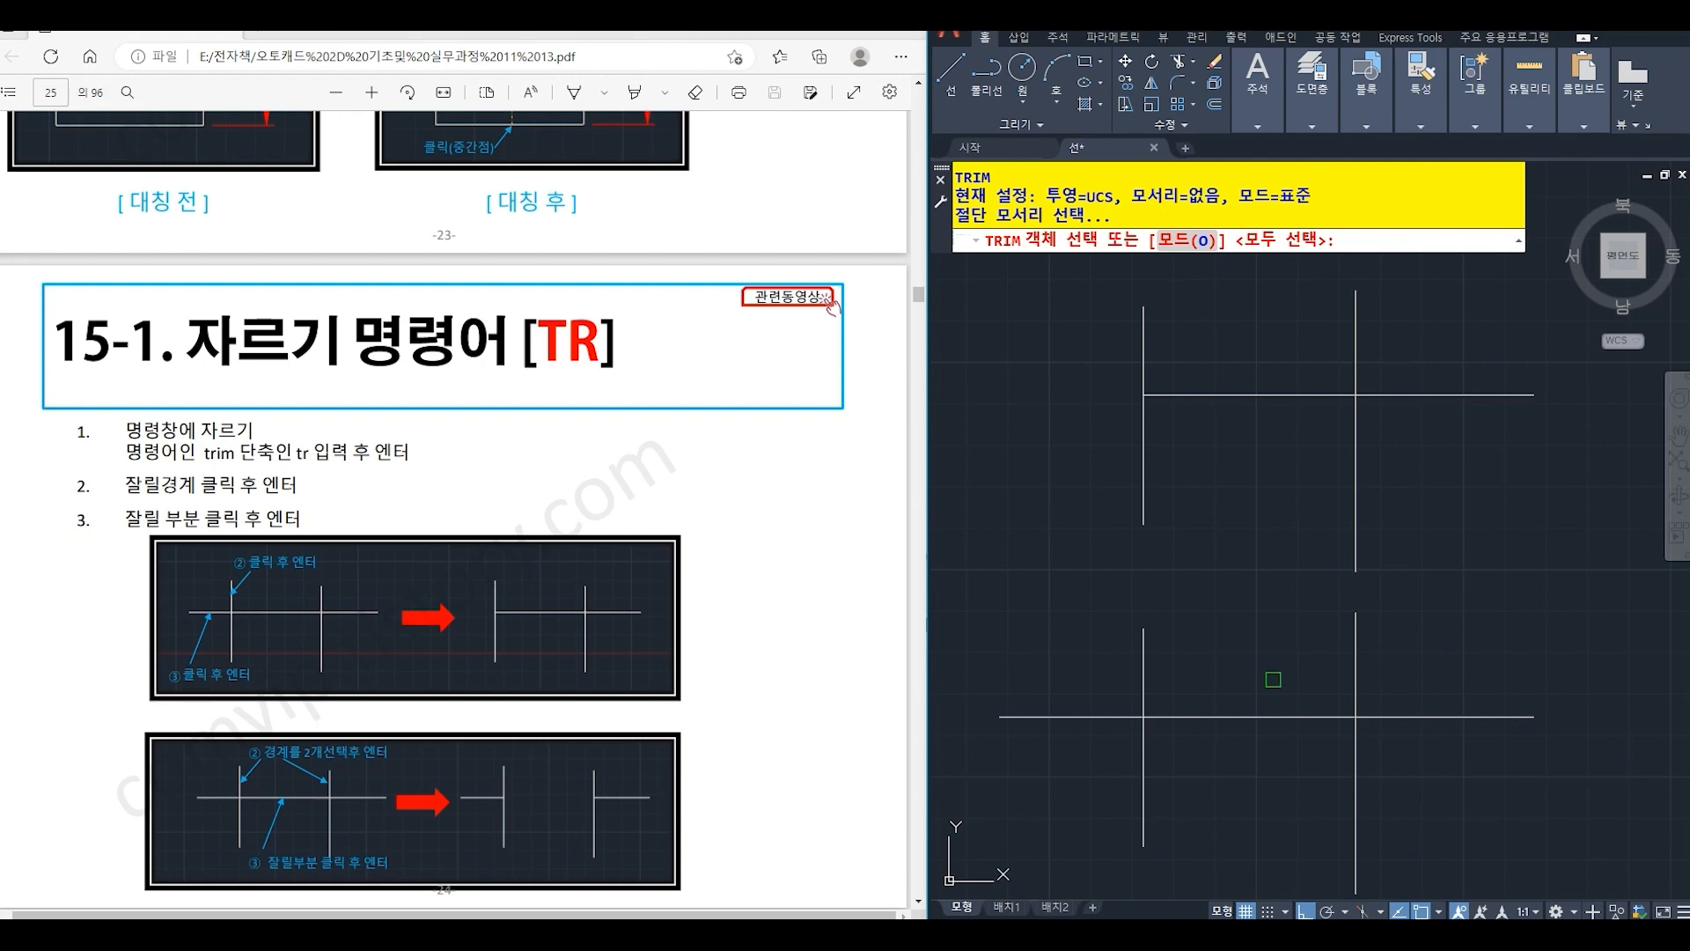
left_click(1144, 679)
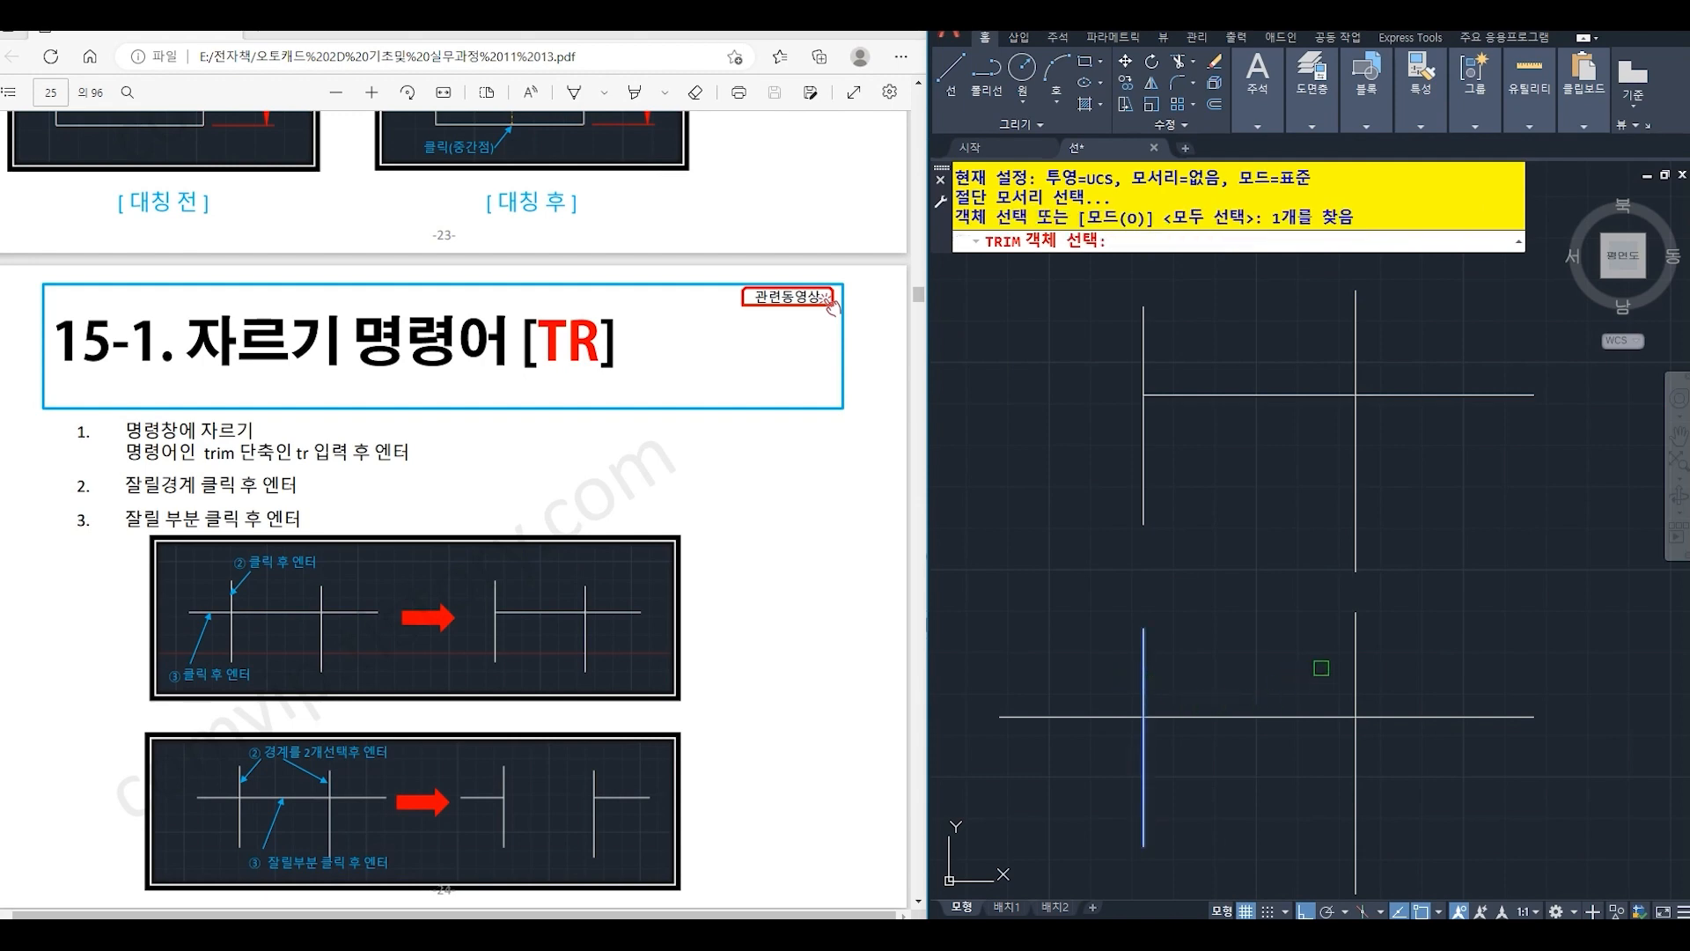
left_click(1357, 667)
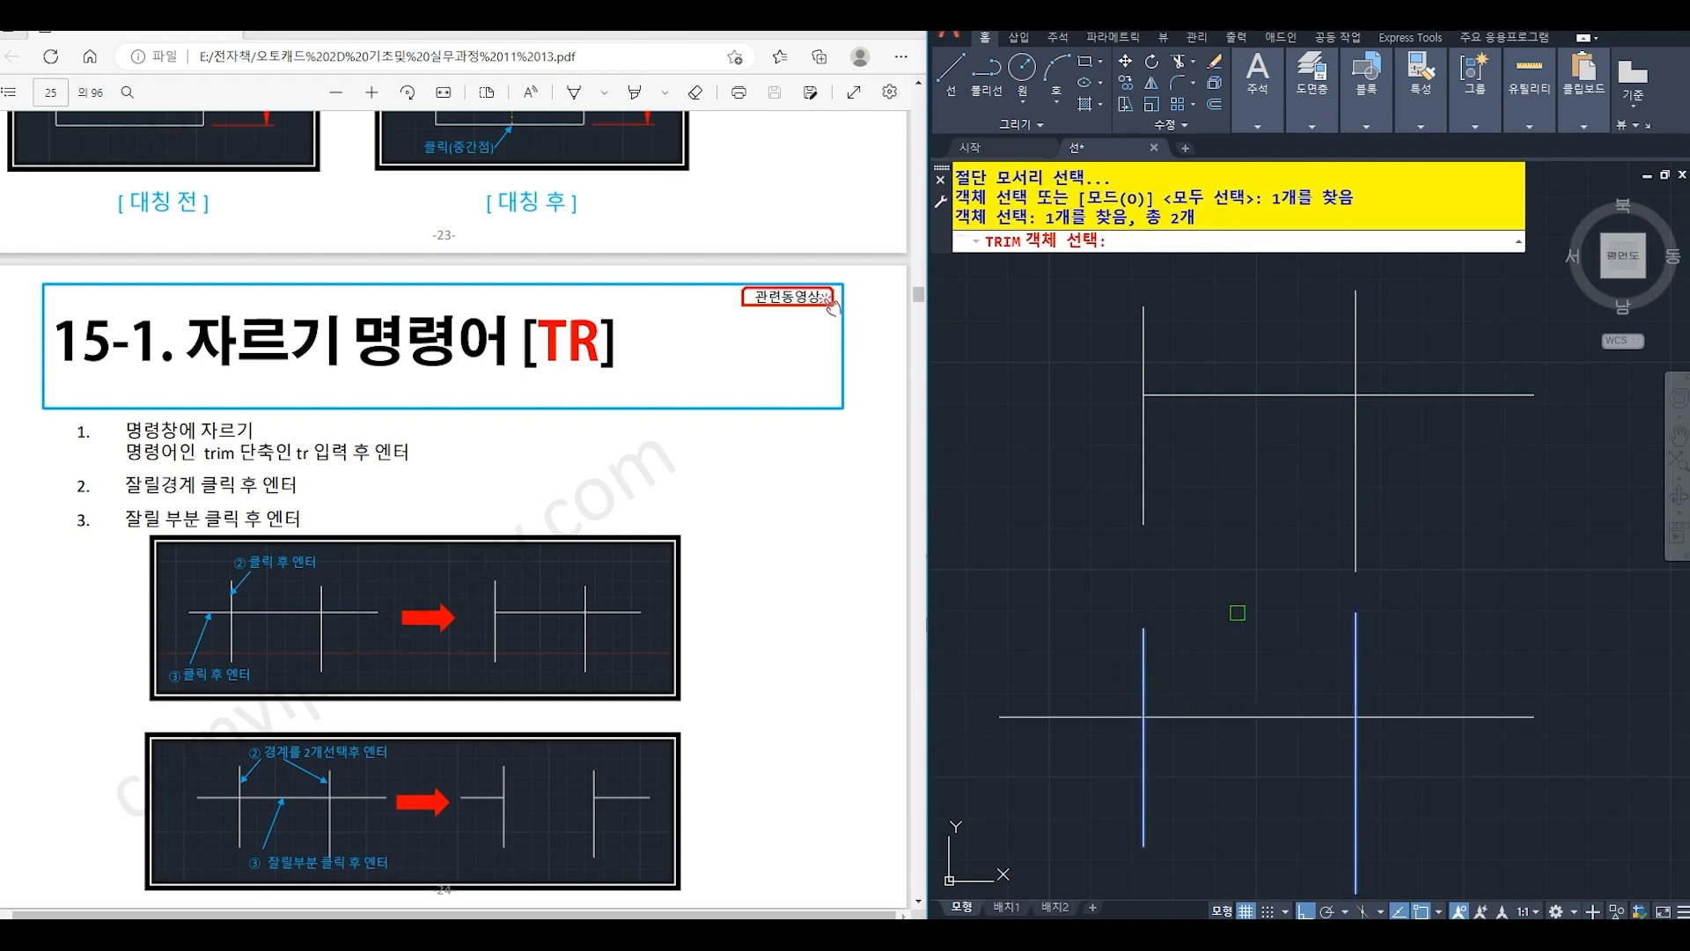
key("Return")
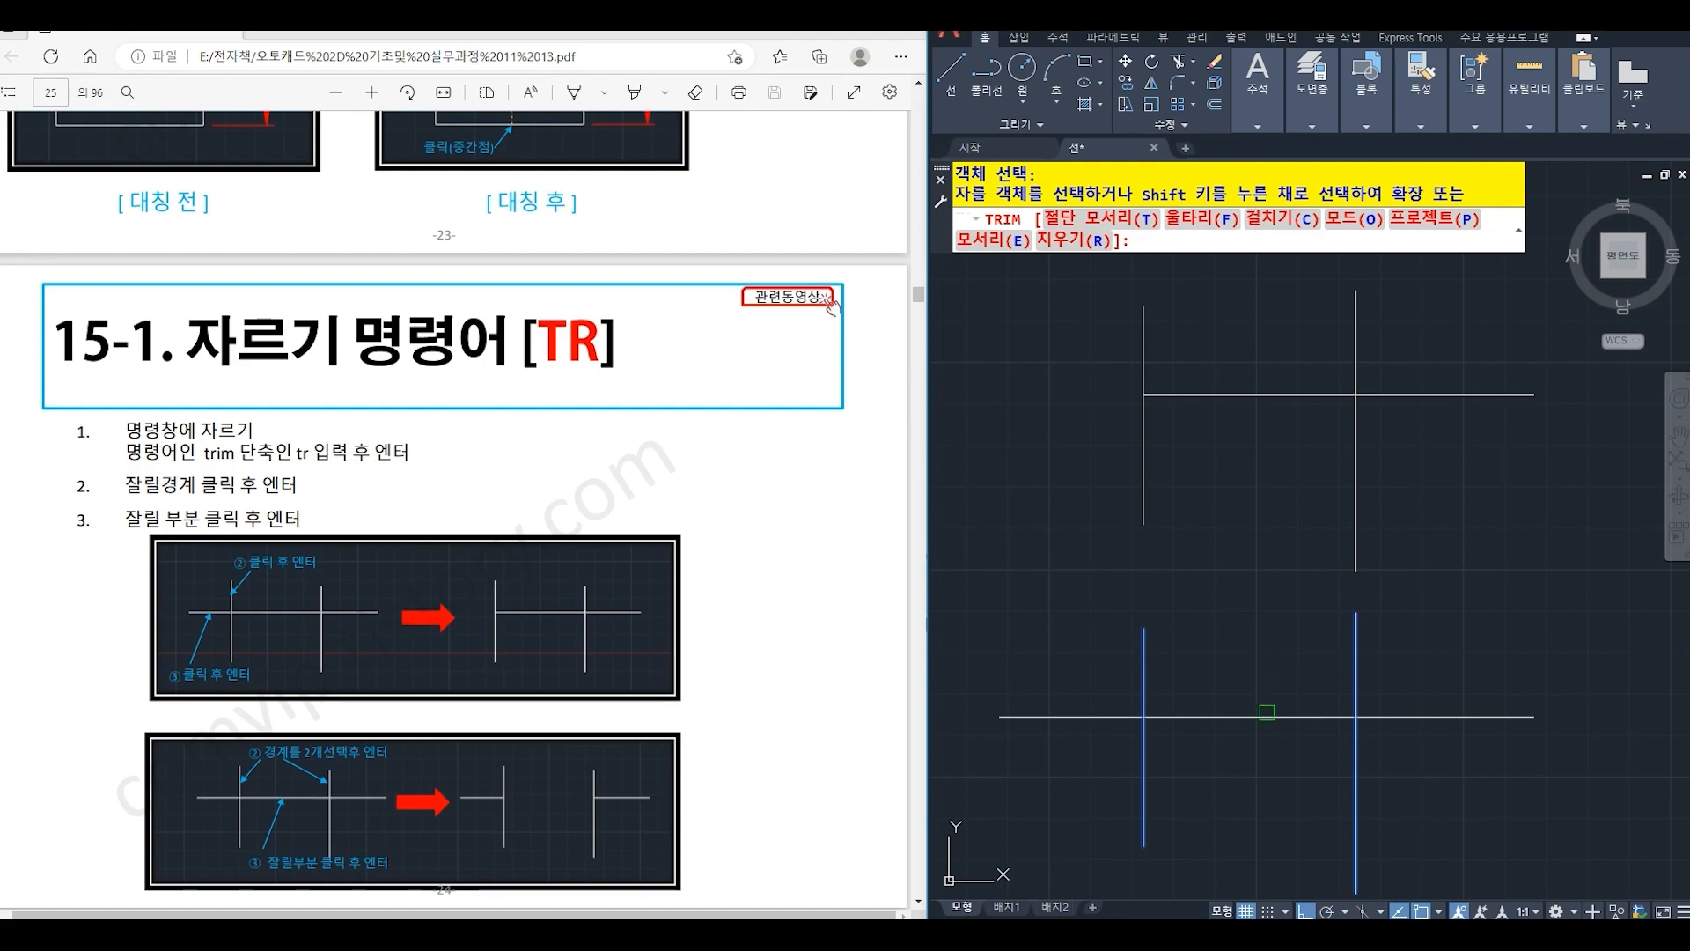
left_click(1262, 722)
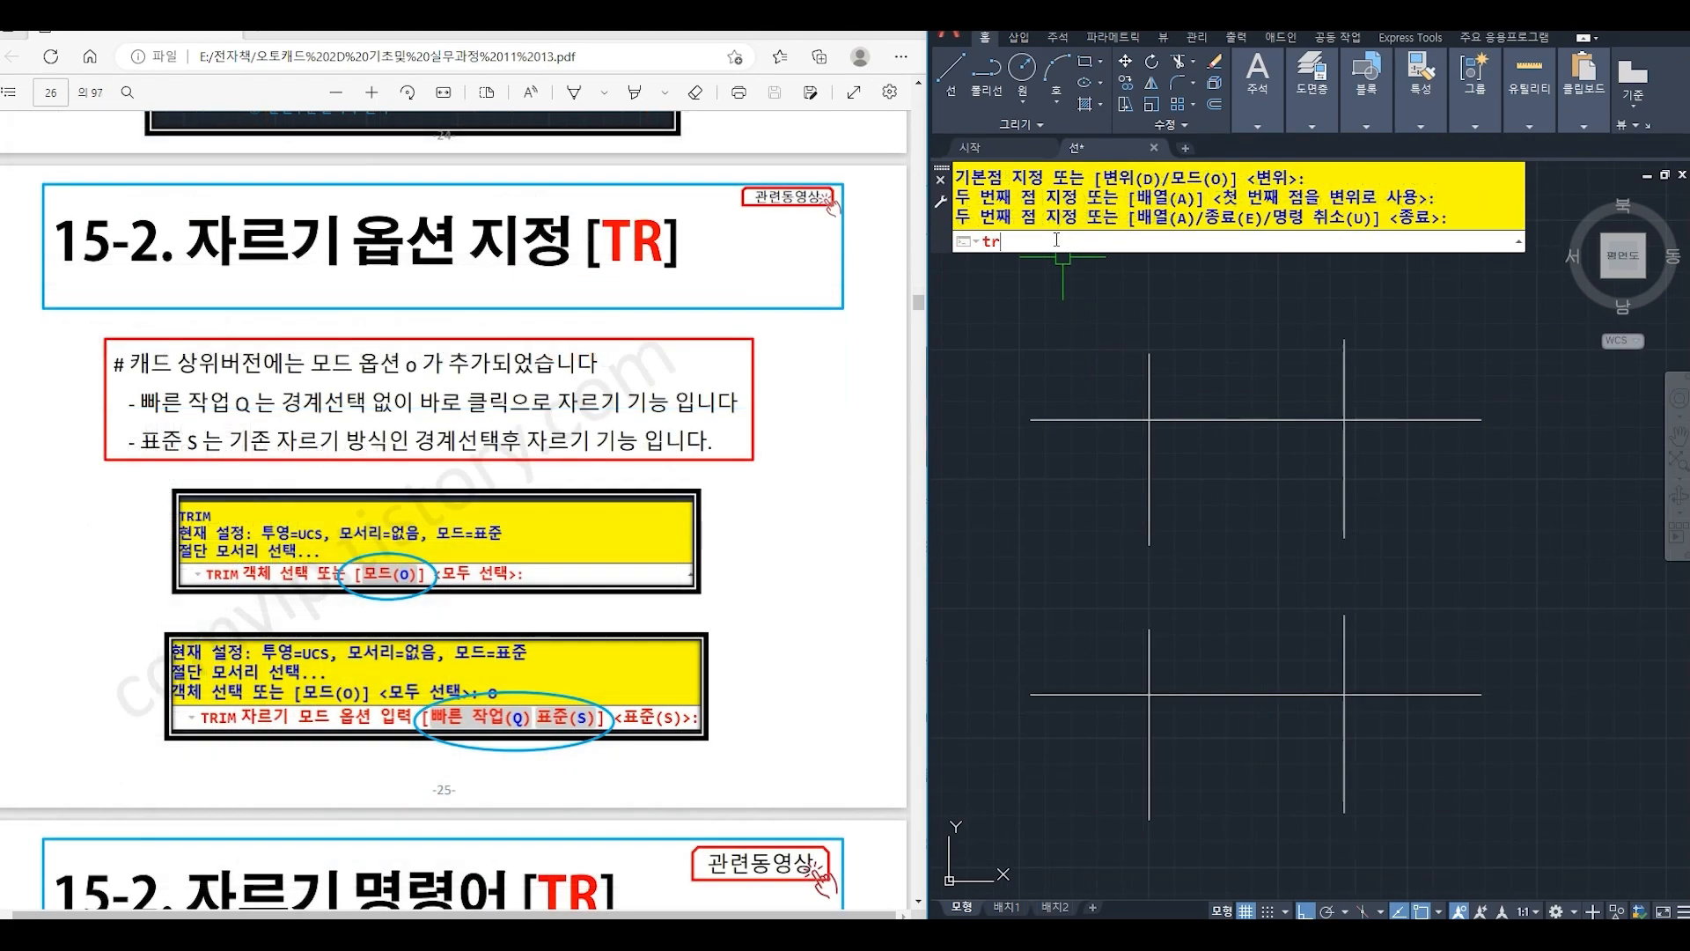
- Switch the Trim command's mode option (O) to Quick (Q)
type("TR")
key("Return")
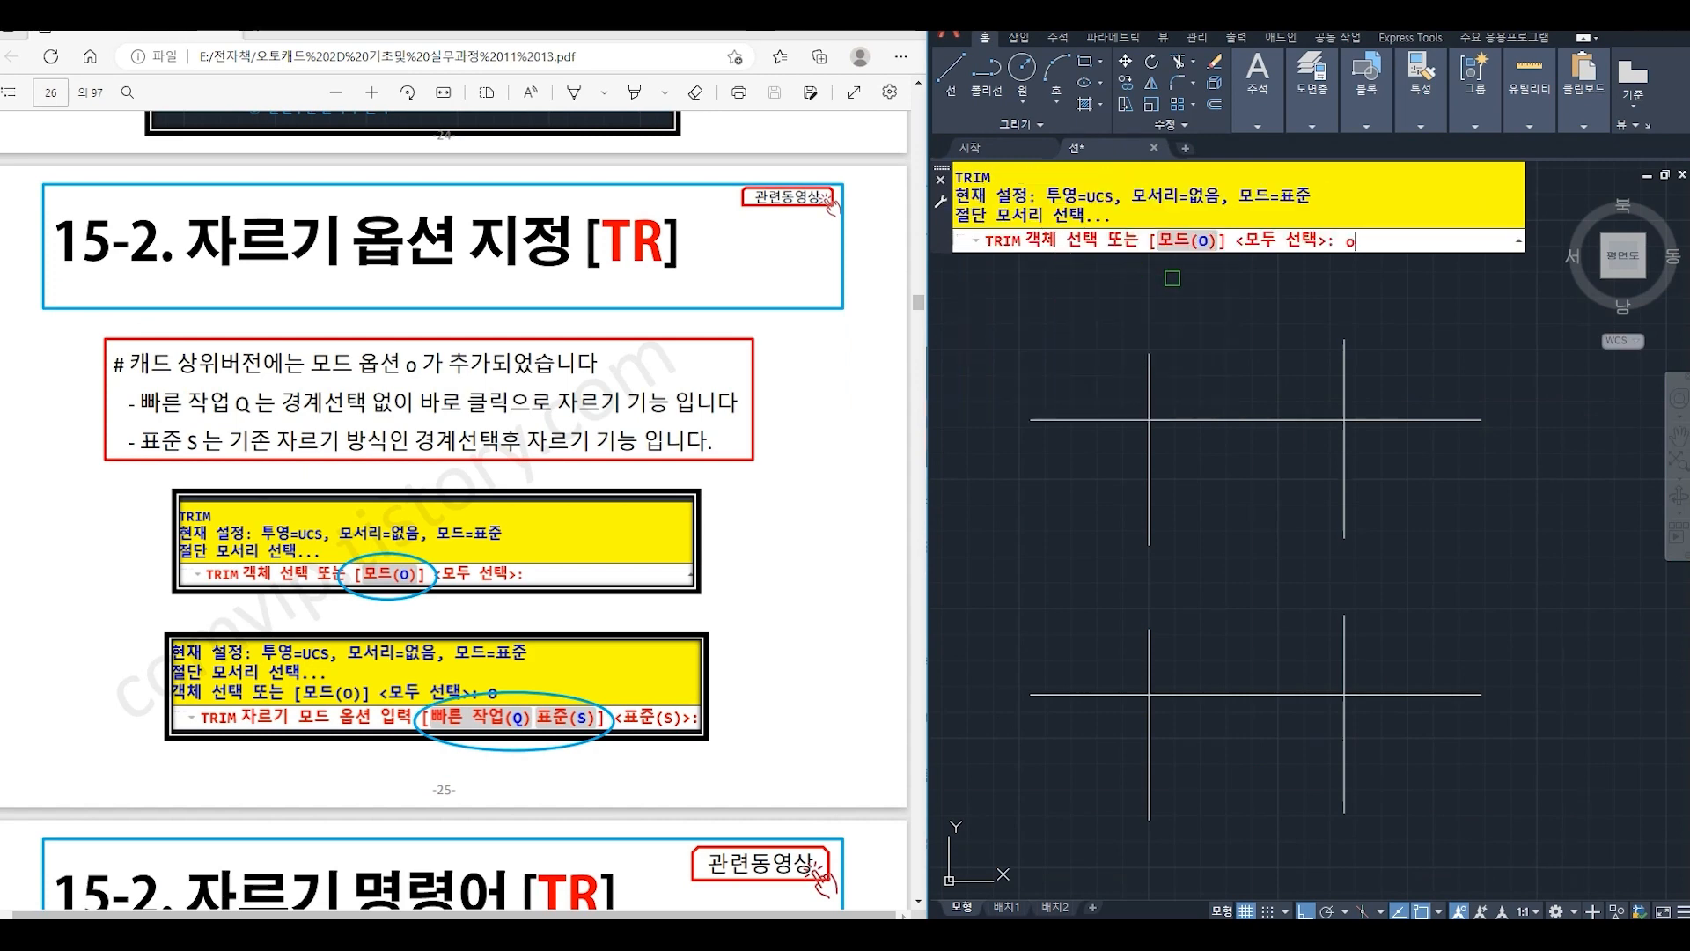
key("Return")
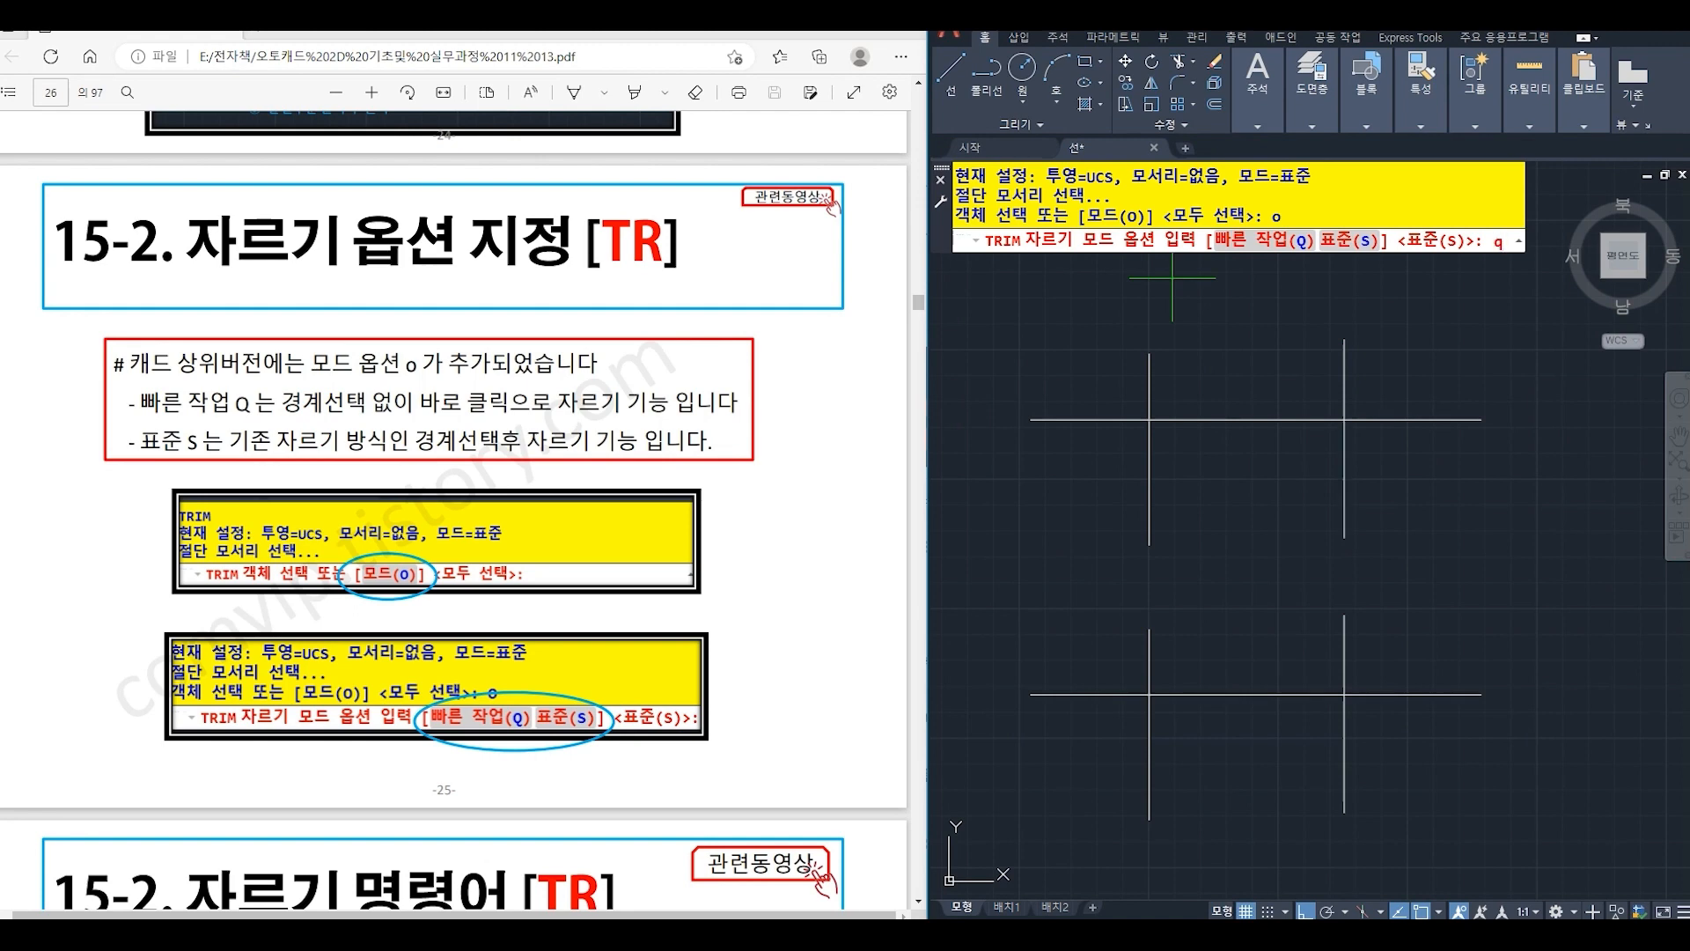
key("Return")
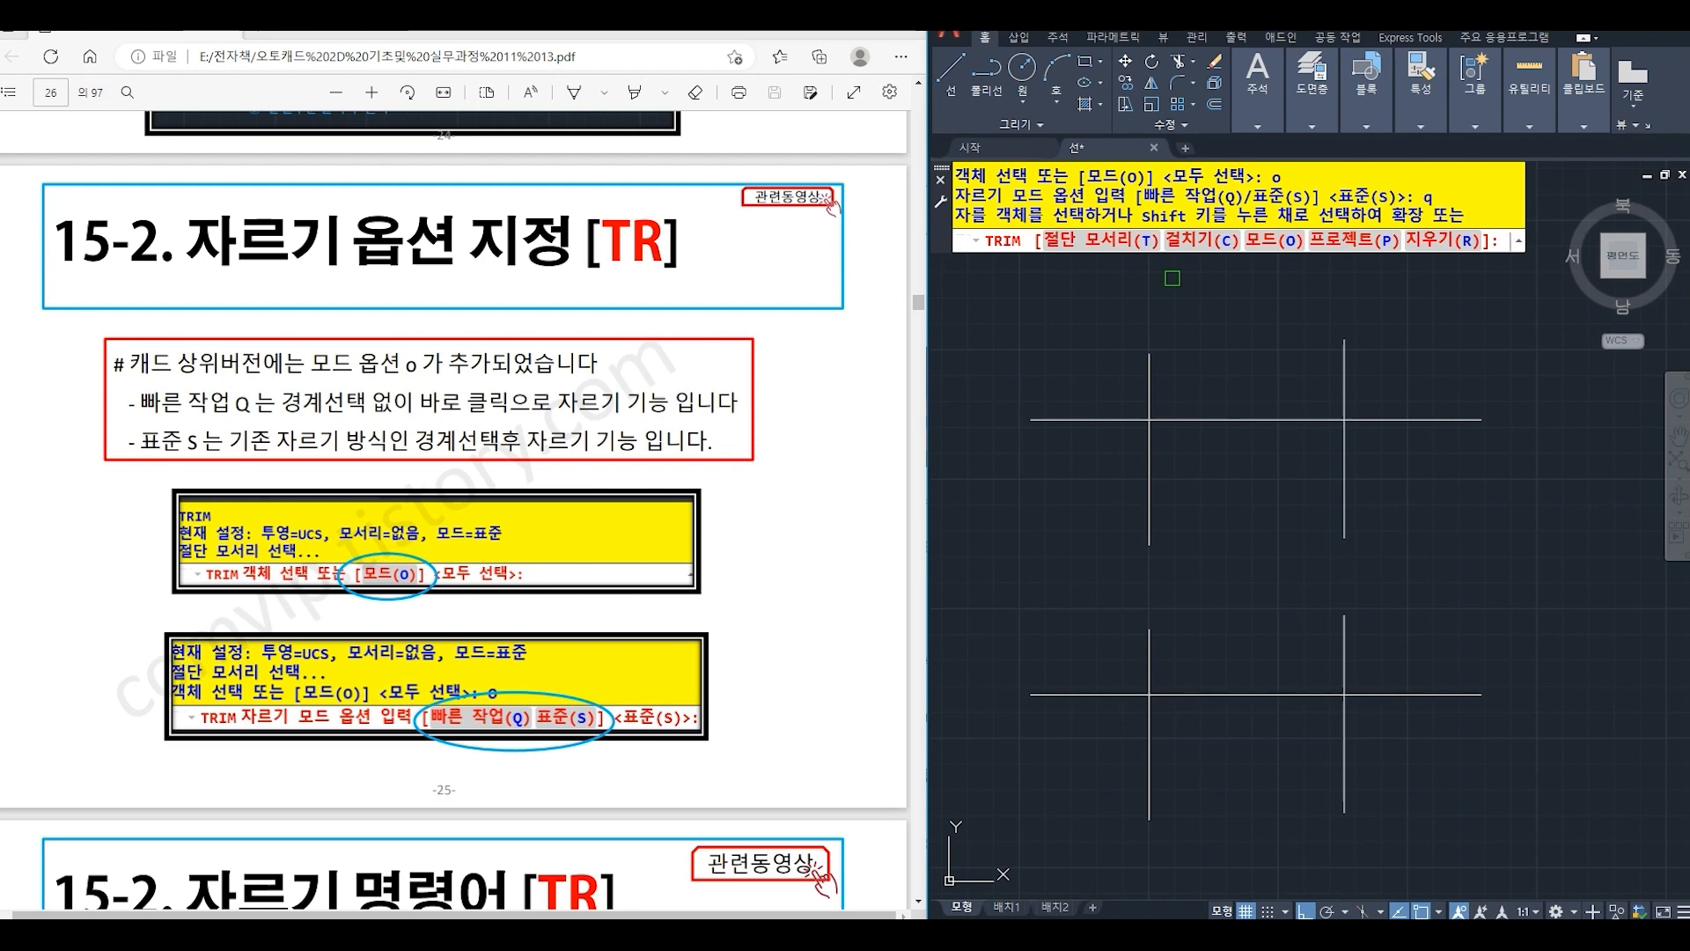
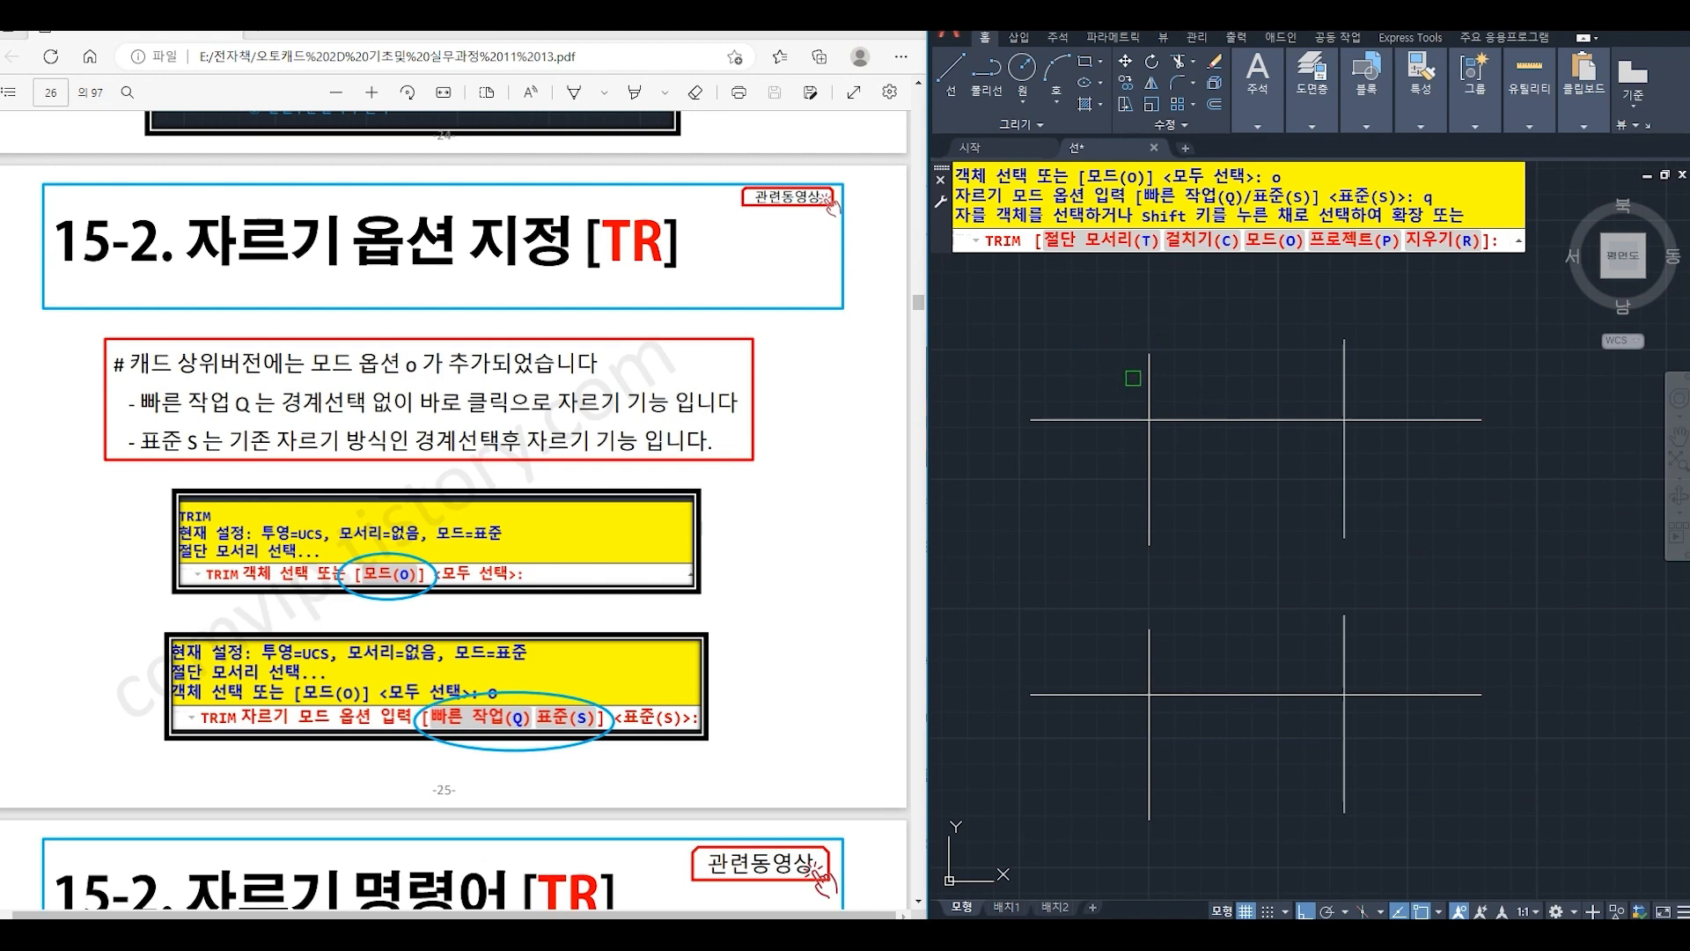
- Trim off the upper ends of both upper vertical lines above the horizontal line in Quick mode, and end the command
left_click(1148, 381)
left_click(1344, 371)
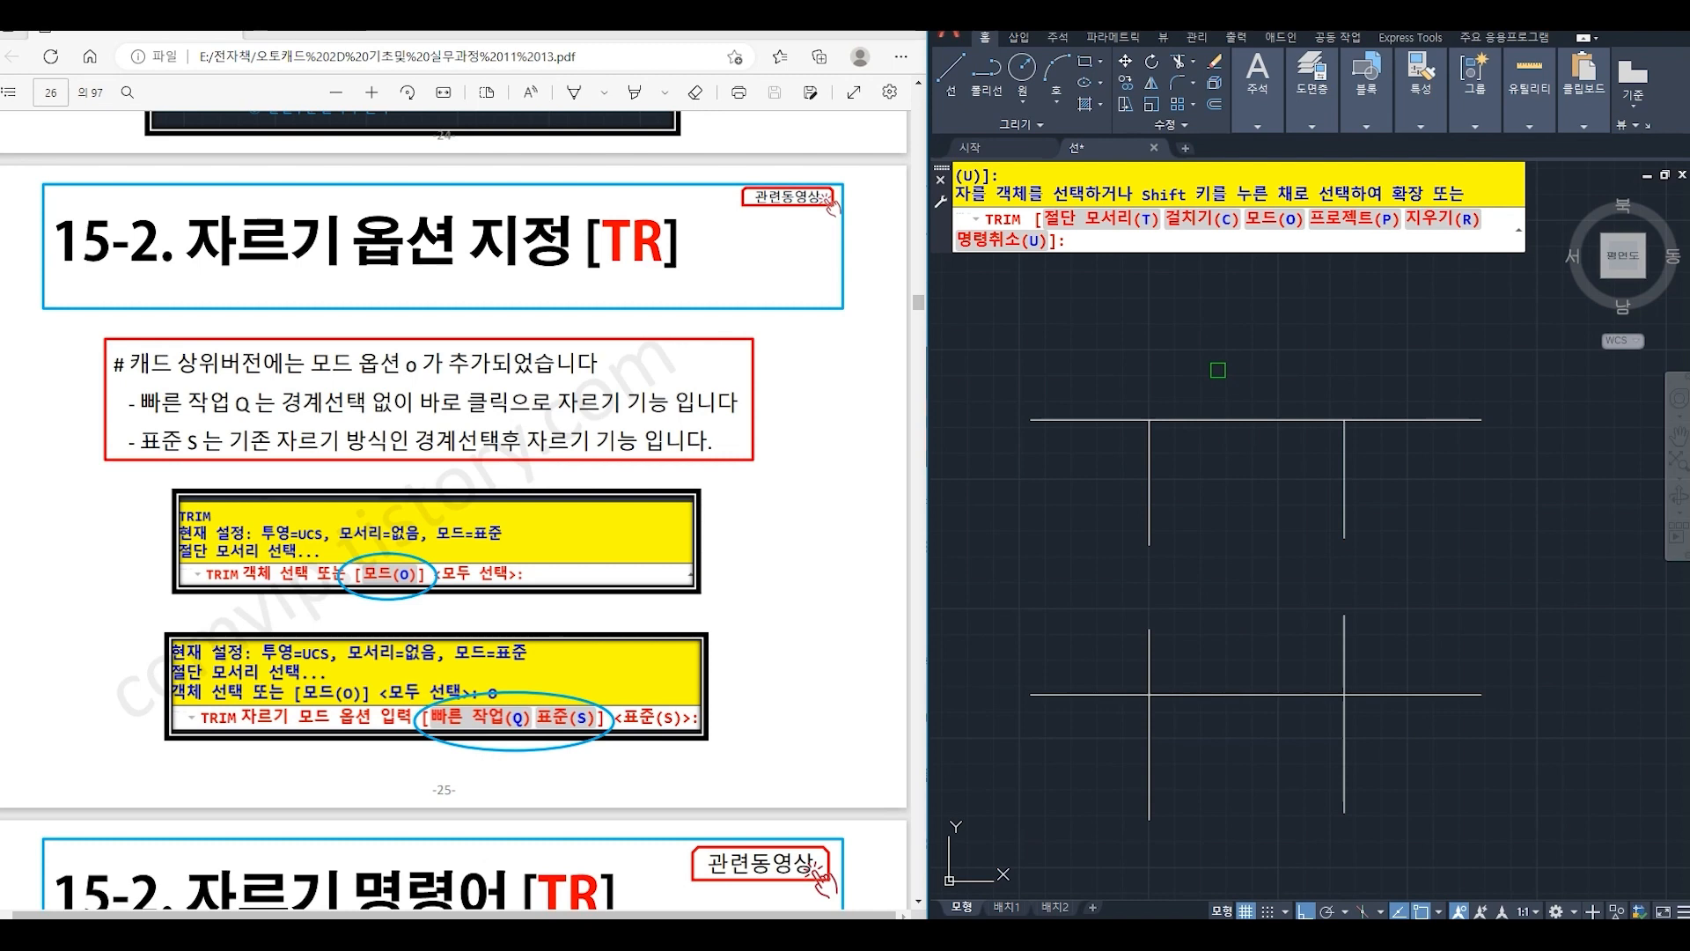
key("Escape")
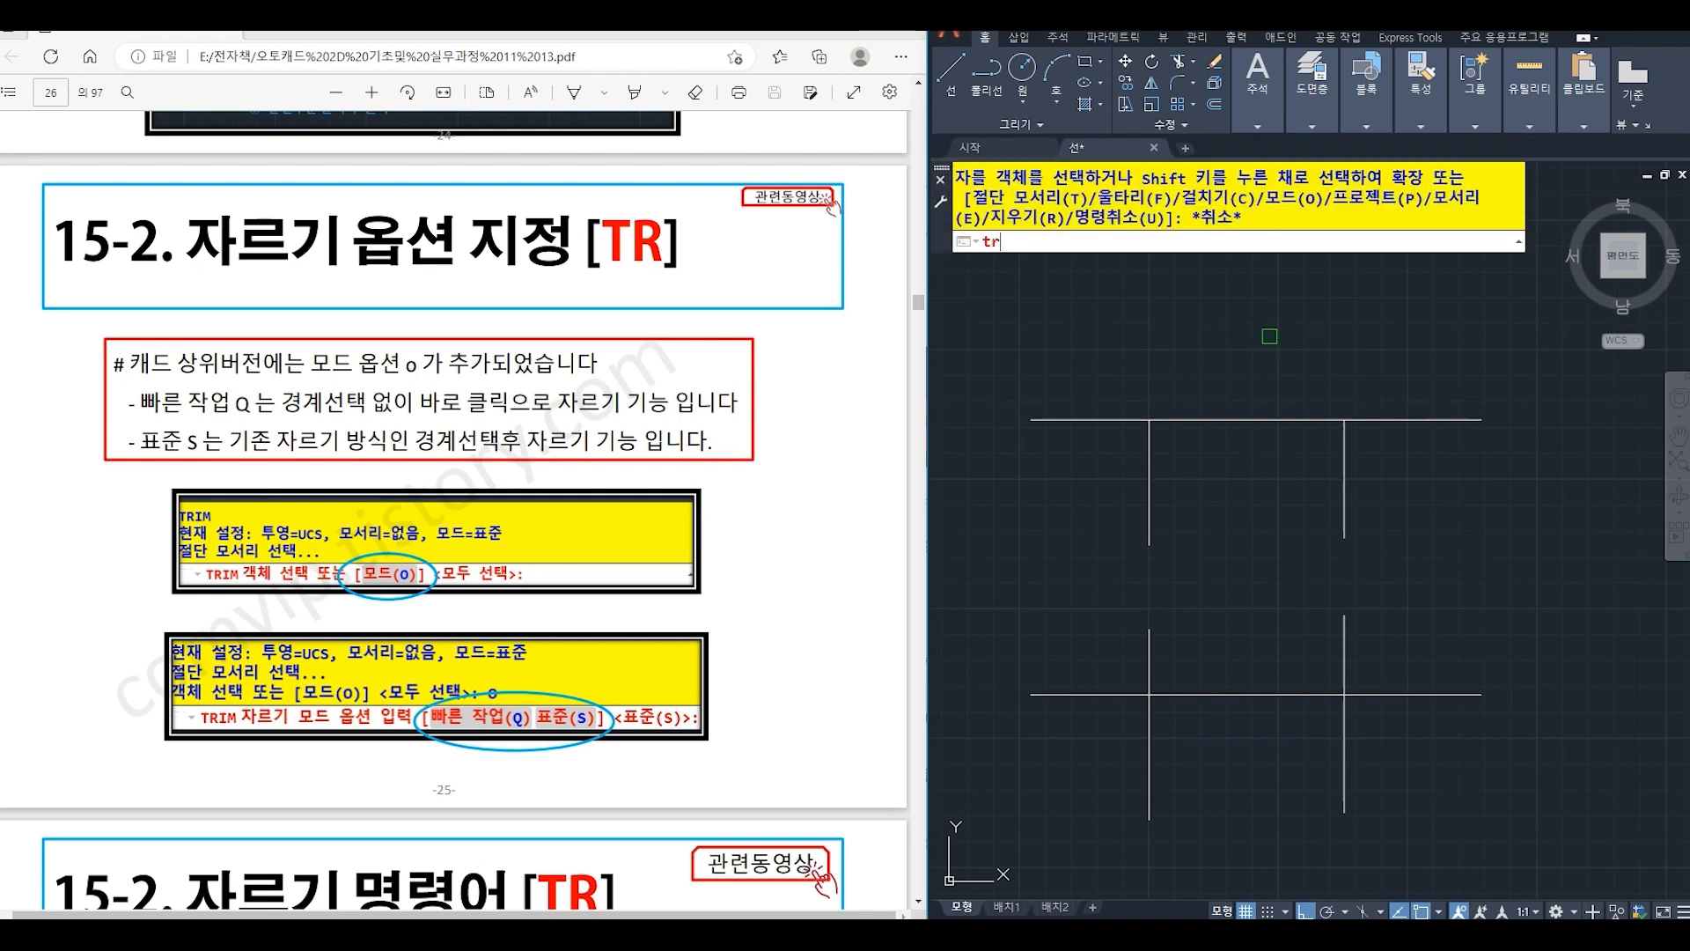
- Switch the Trim command's mode option (O) back to Standard (S)
key("space")
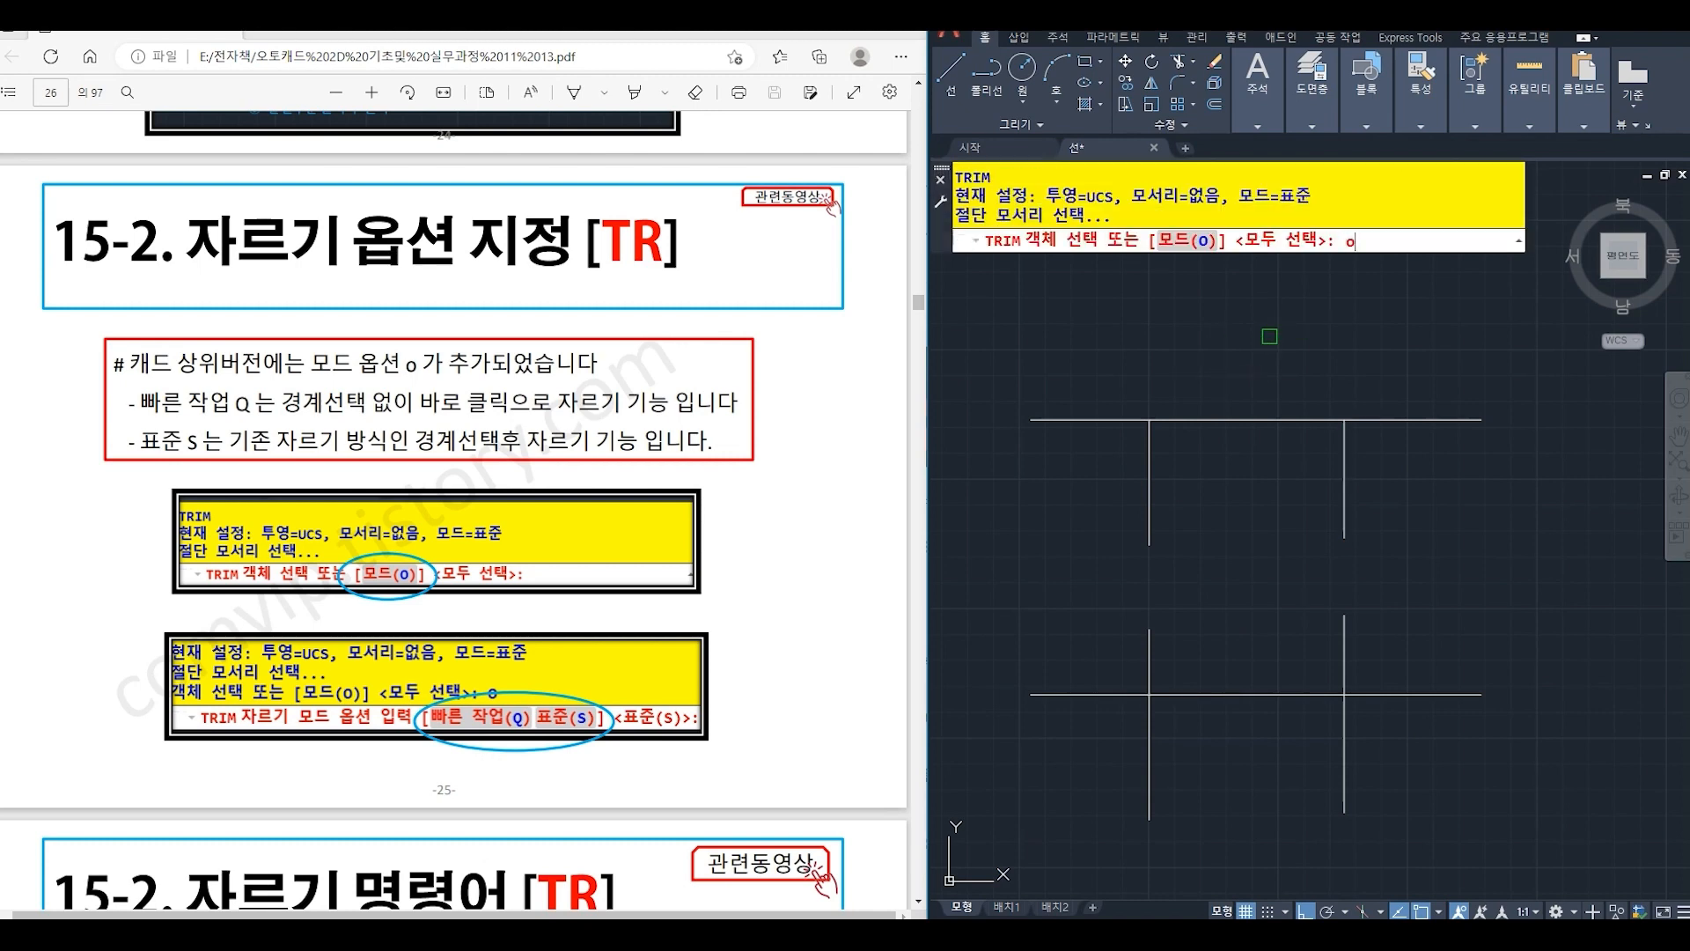
key("Return")
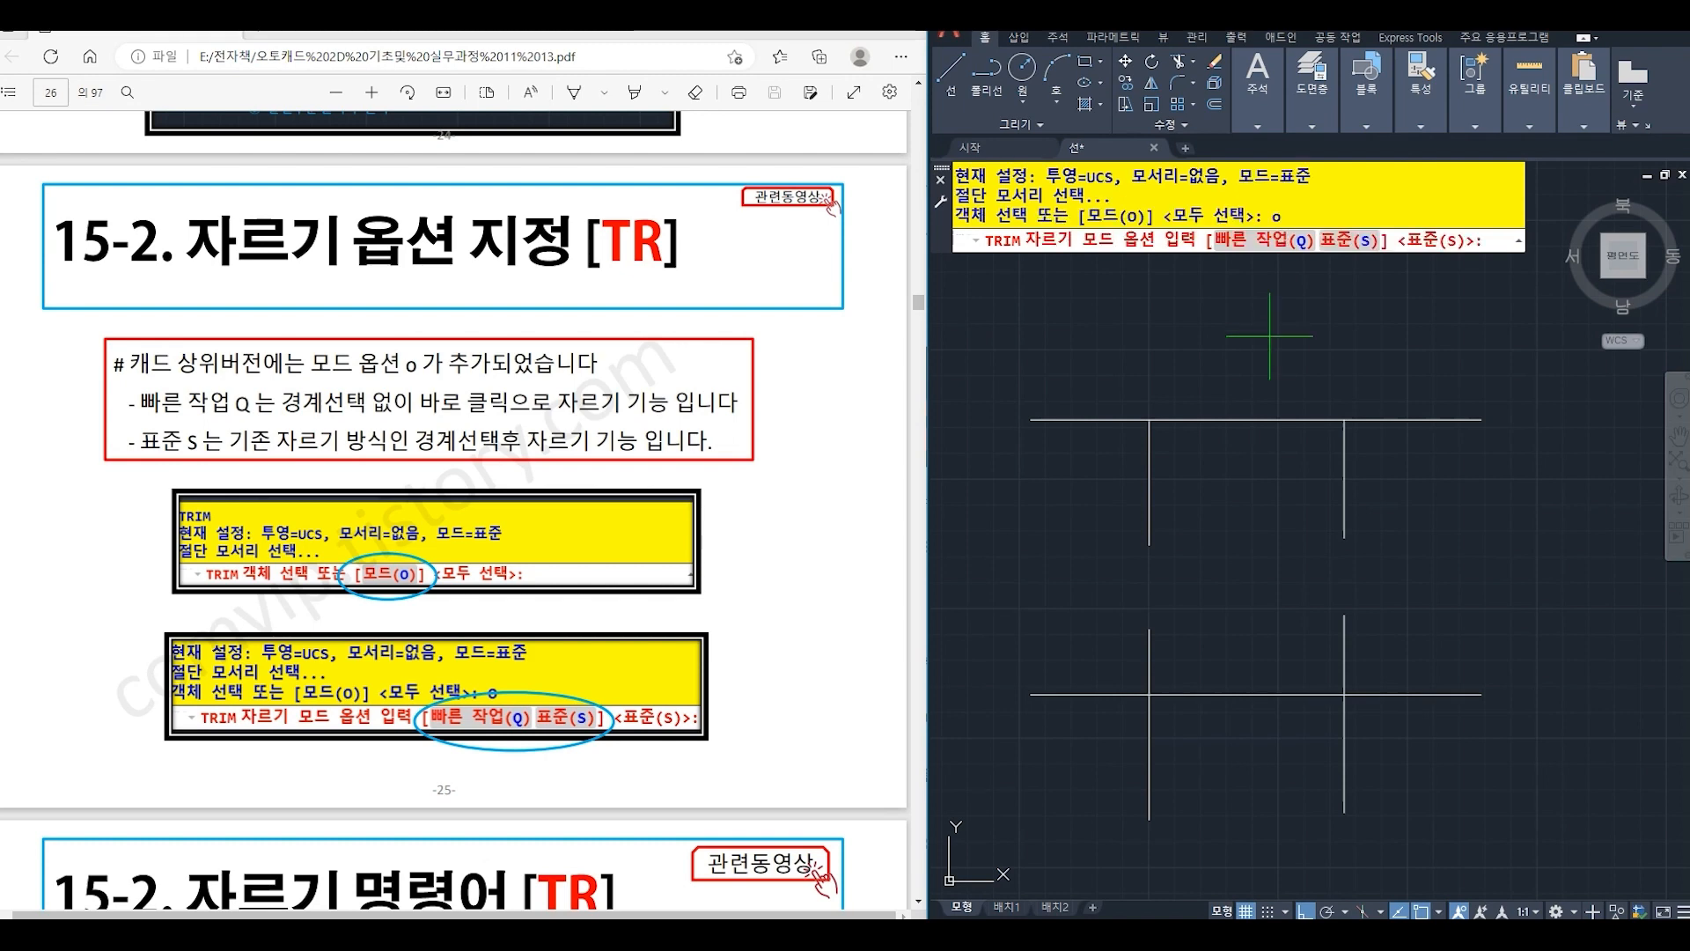
type("s")
key("Return")
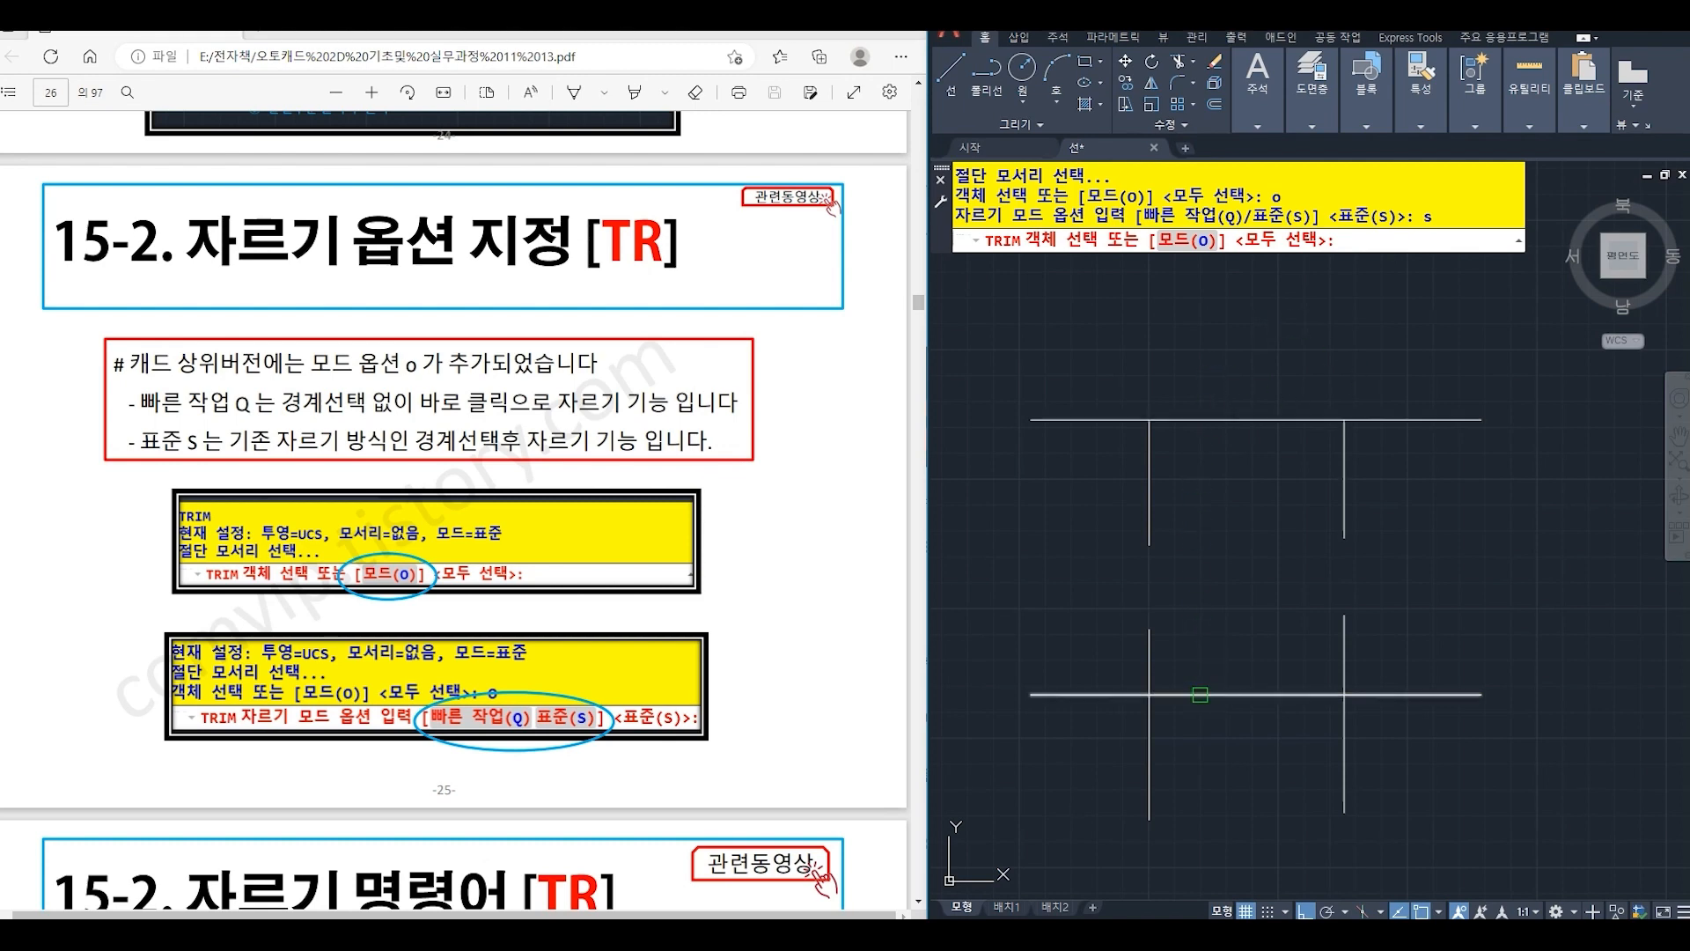
- Trim the upper ends of both lower vertical lines, using the lower horizontal line as the cutting edge
left_click(1204, 699)
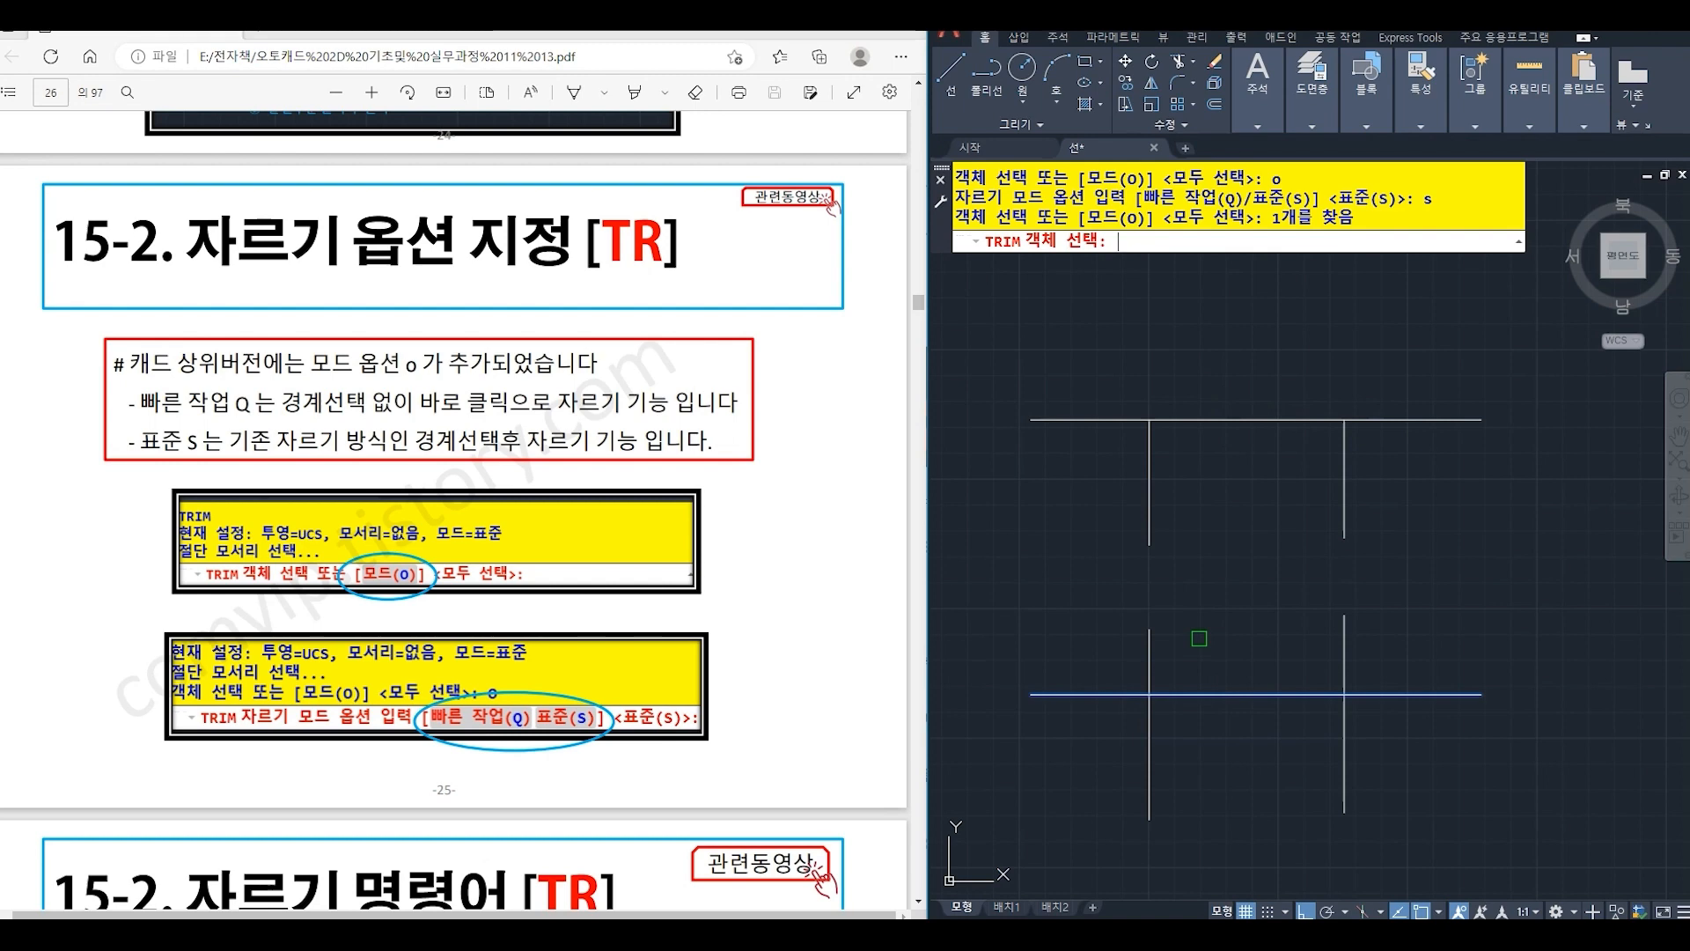
key("Return")
left_click(1147, 666)
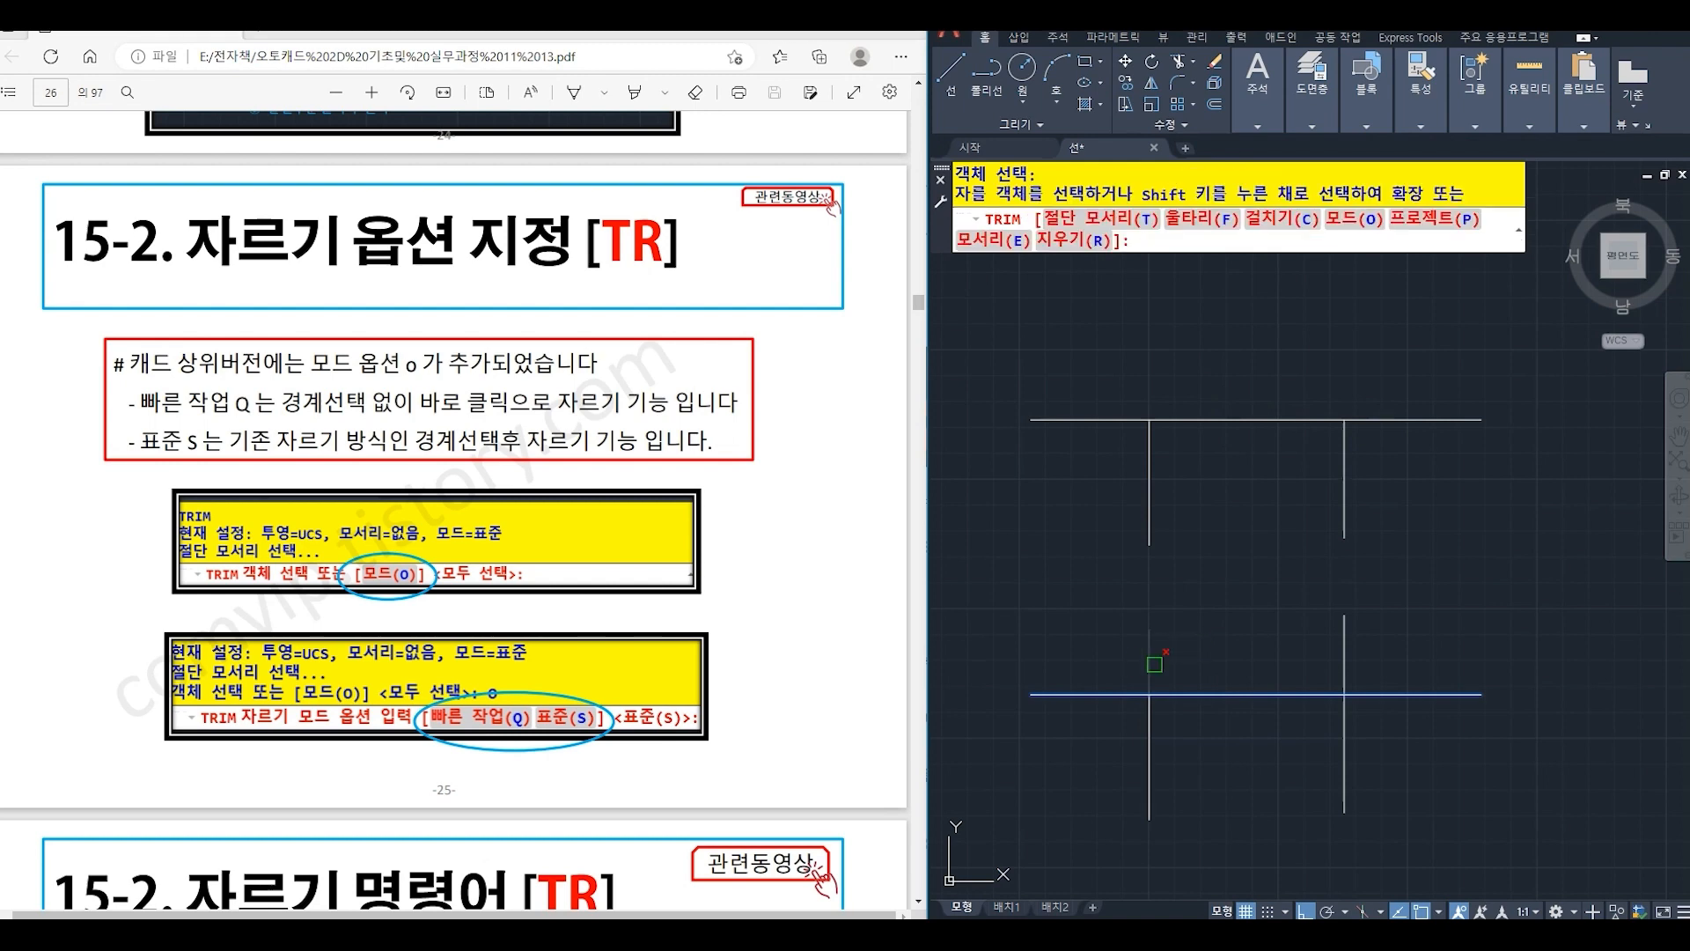
left_click(1346, 664)
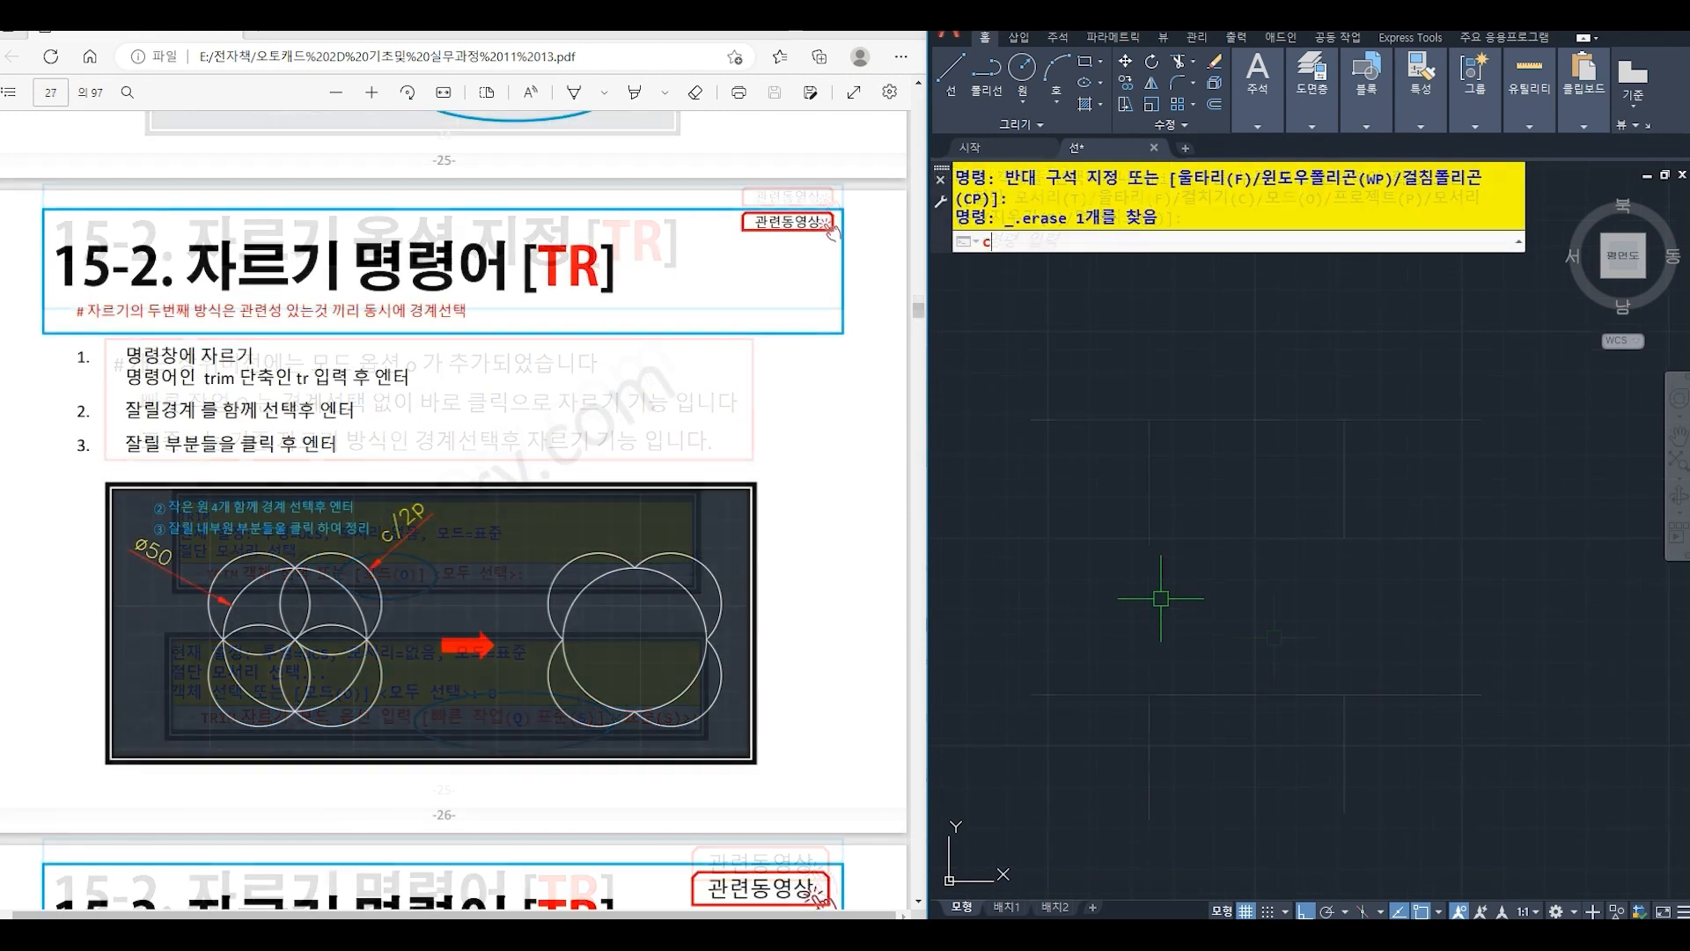
- Draw a circle with a radius of 25 in the middle of the empty drawing area
type("C")
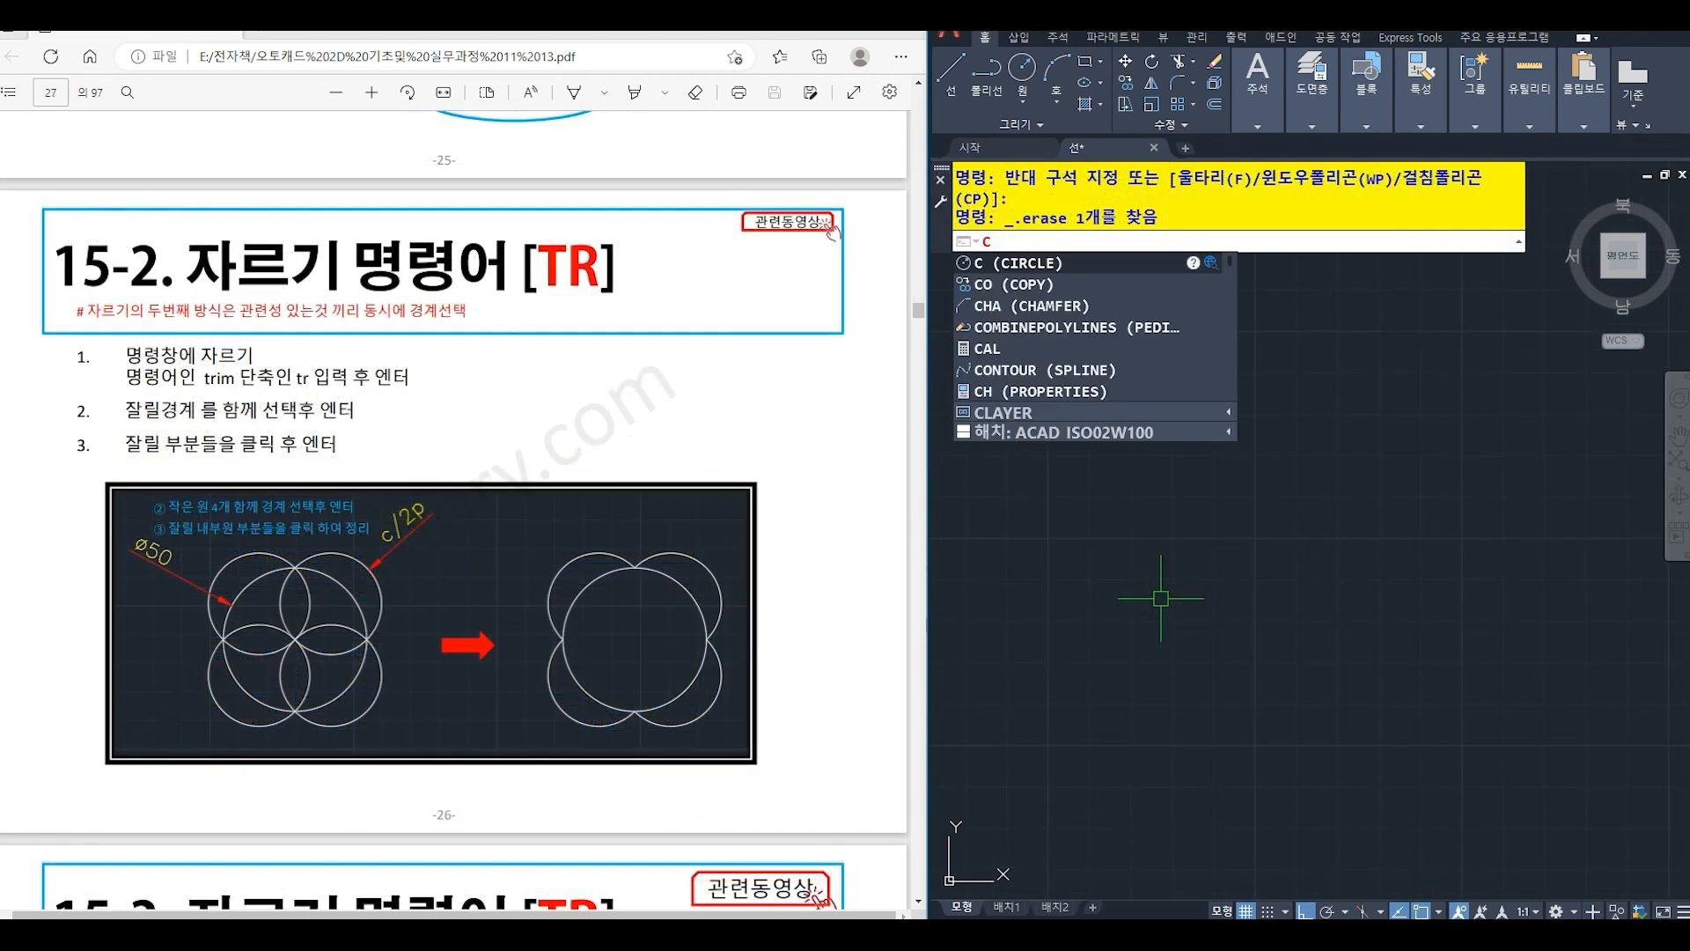
key("Return")
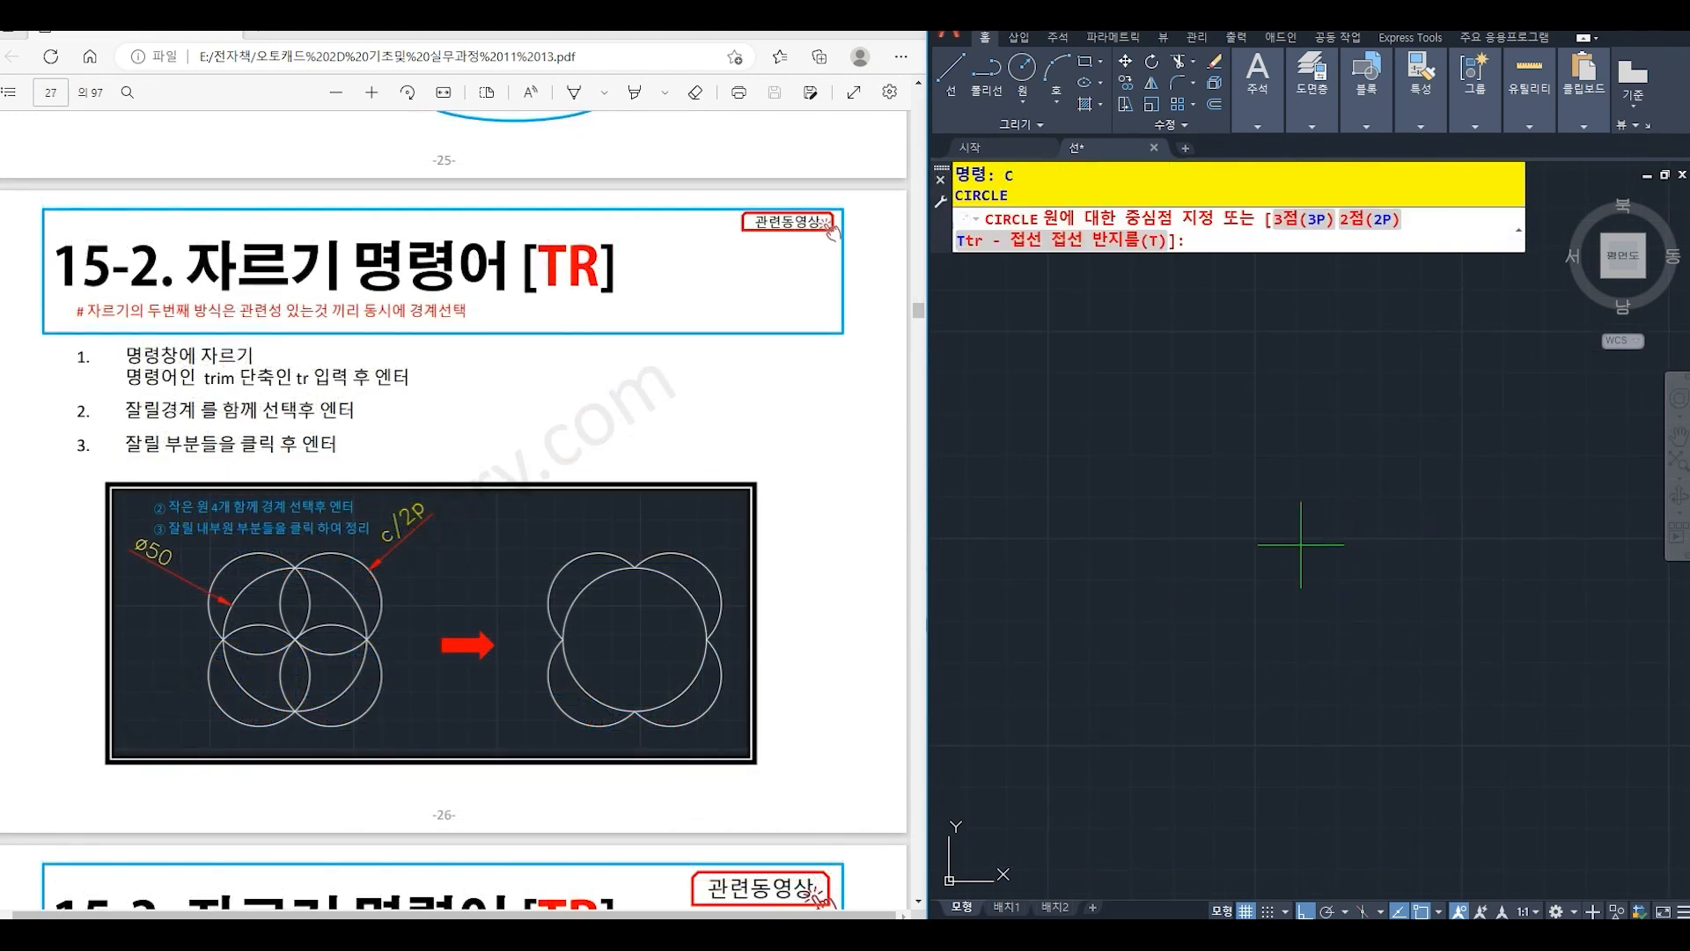
left_click(1269, 569)
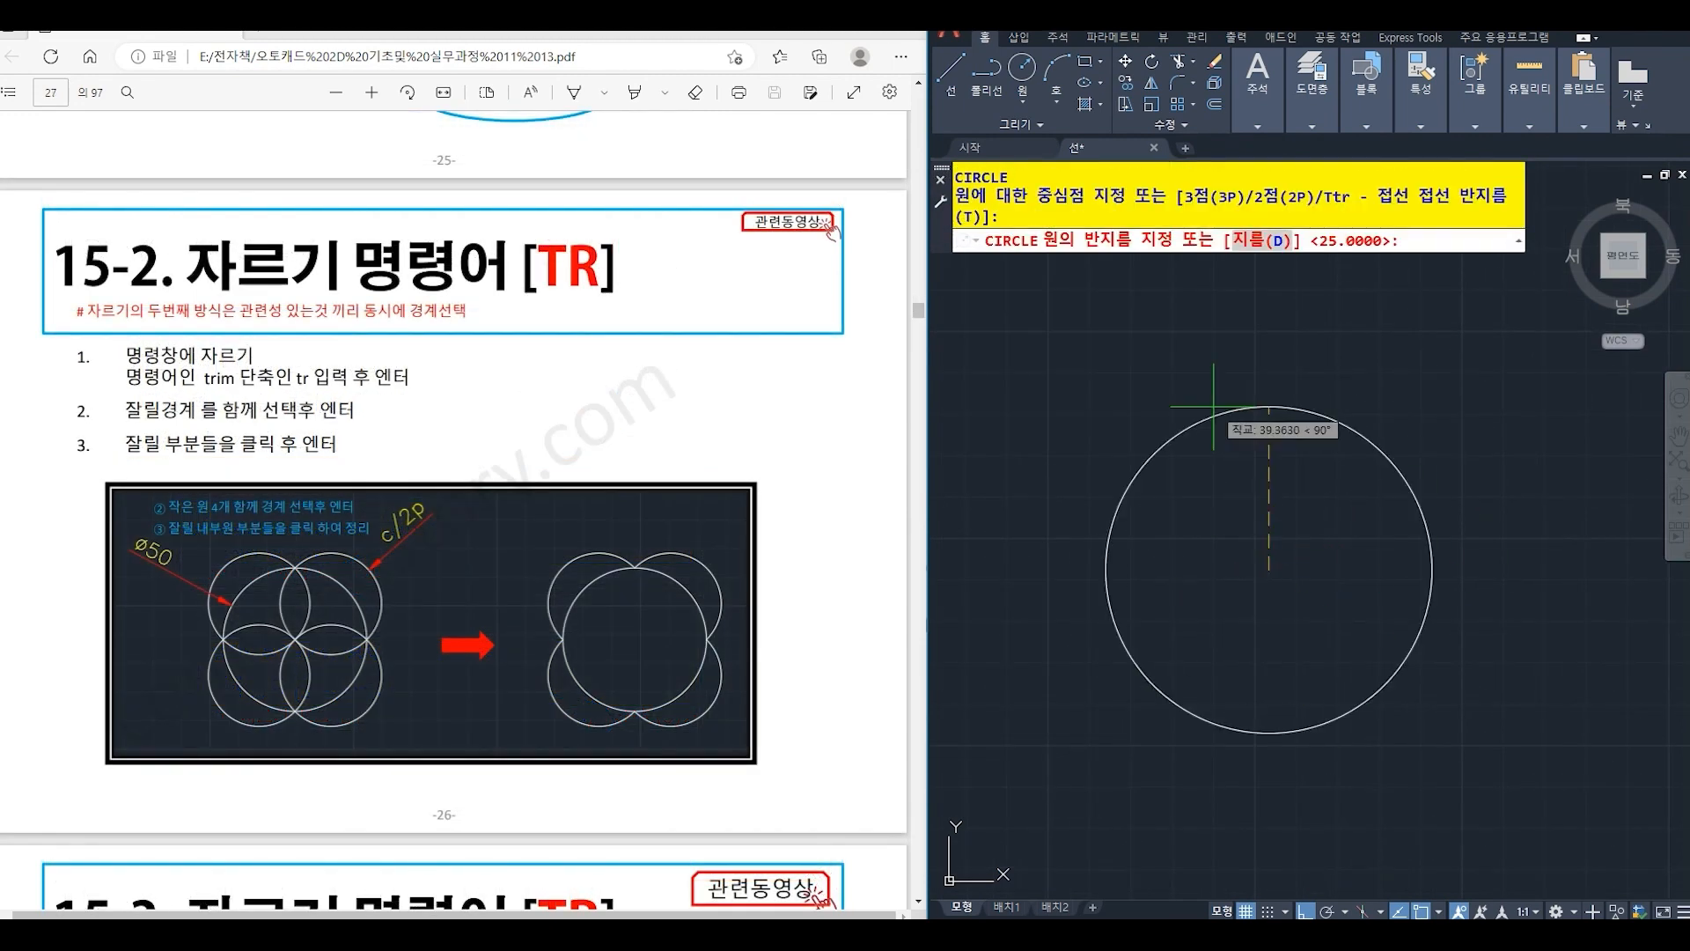
key("Return")
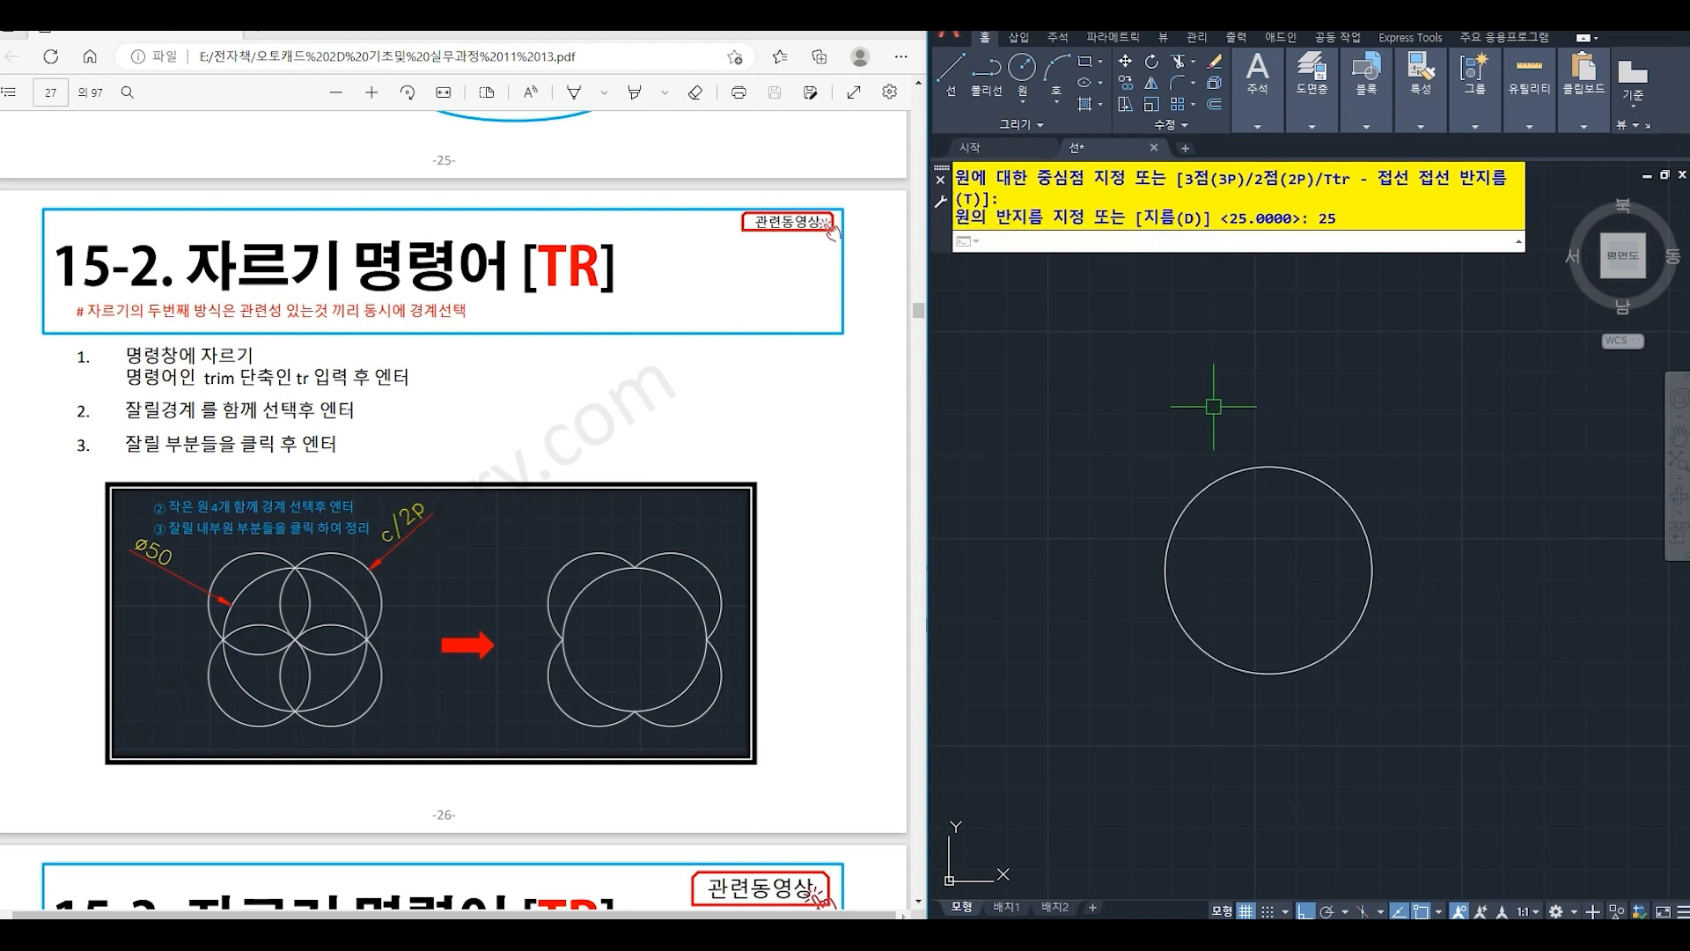
- Draw a two-point (2P) circle from the top quadrant to the left quadrant of the radius-25 circle
key("Return")
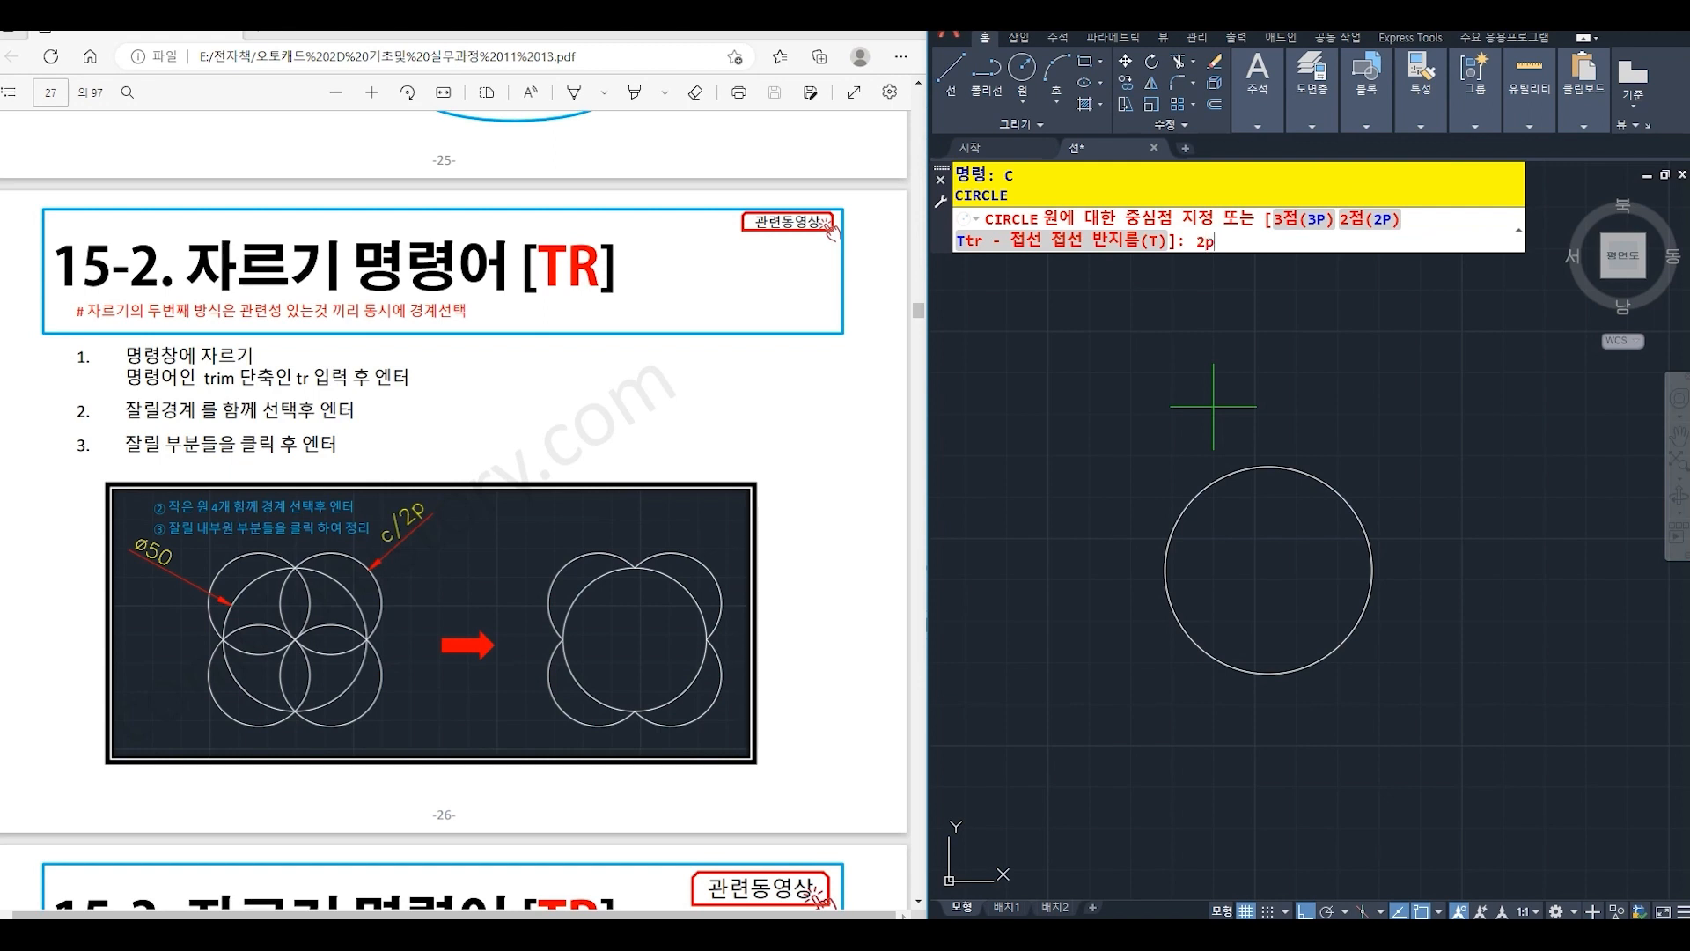
key("Return")
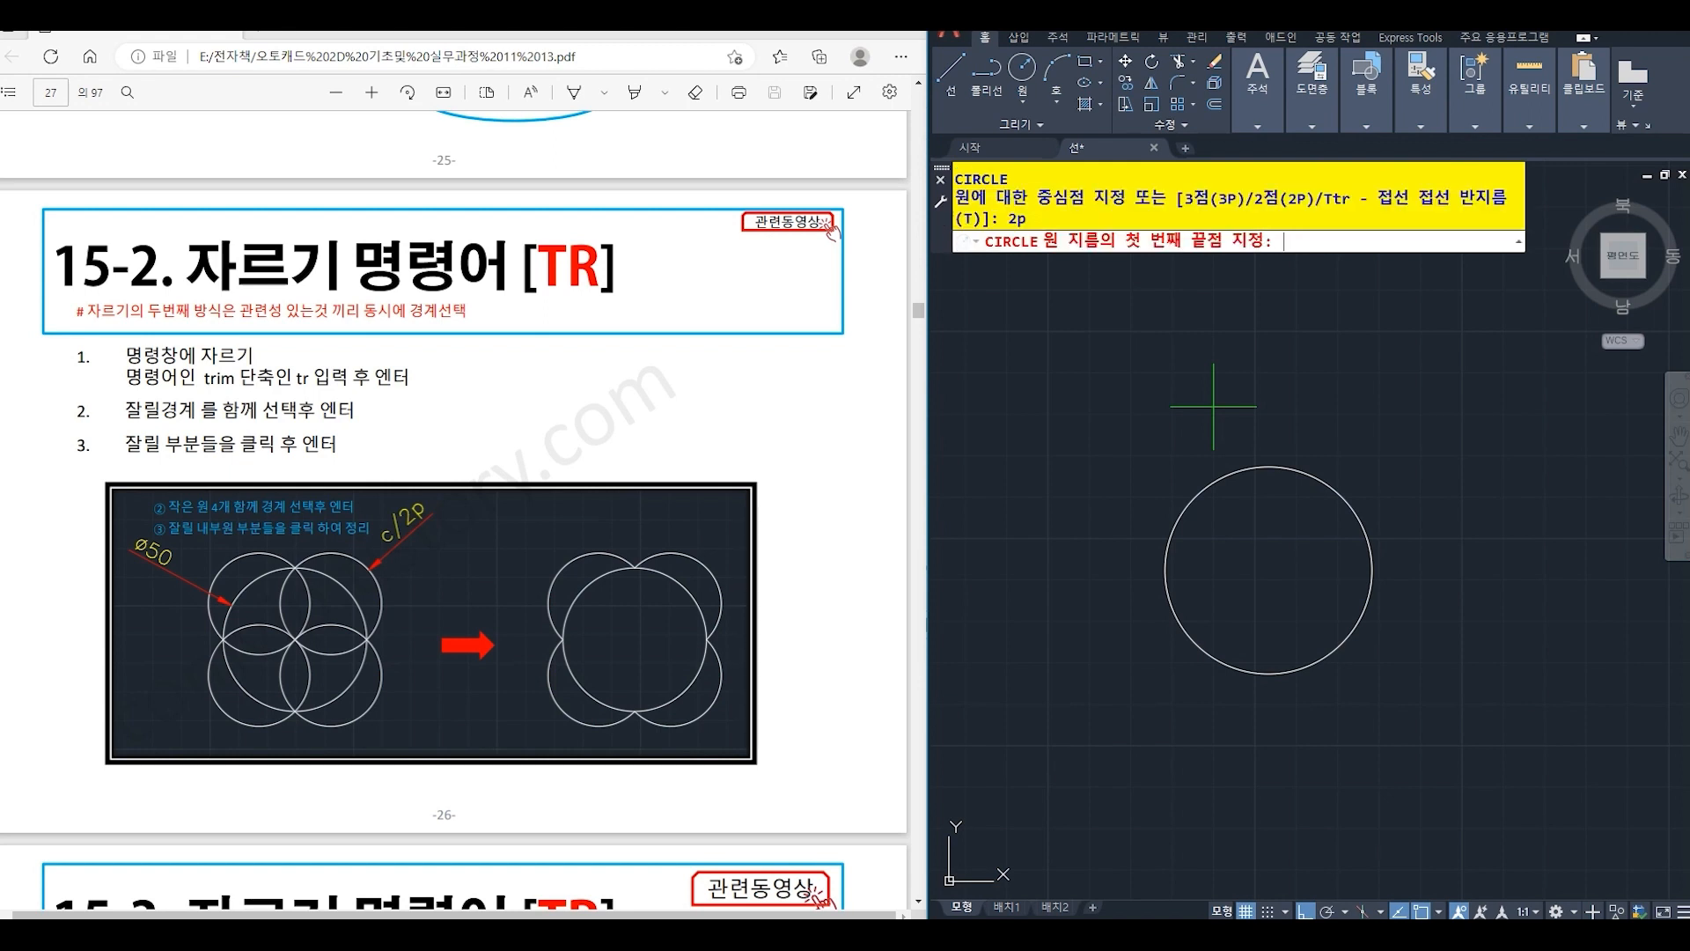
left_click(1268, 467)
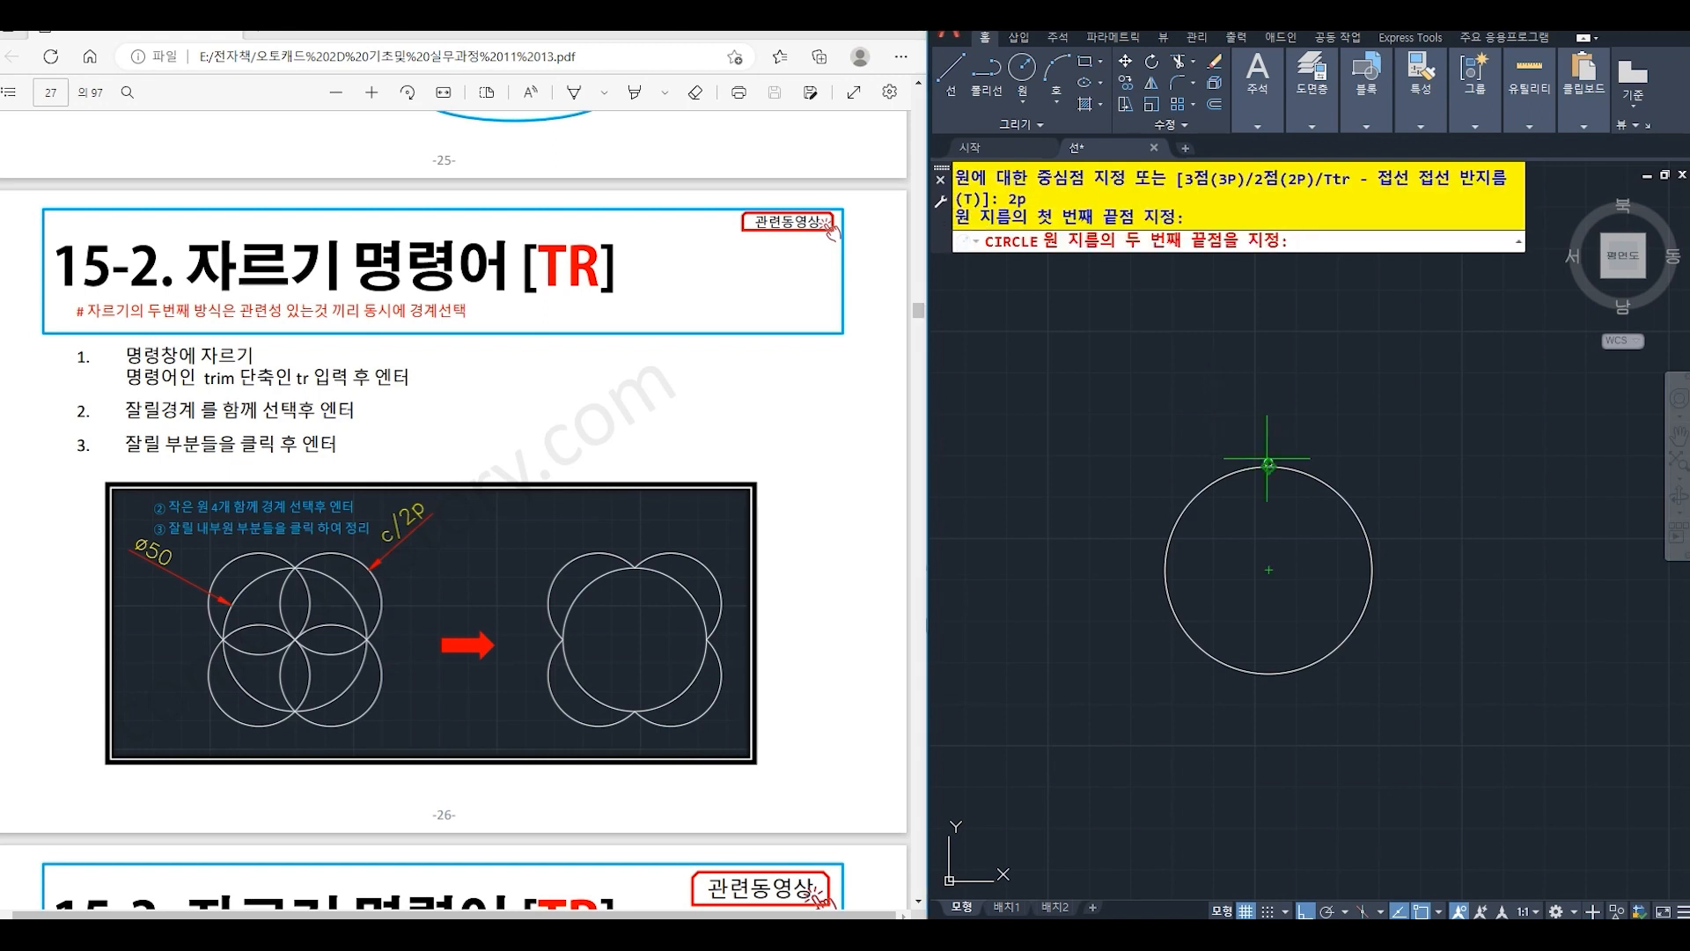
left_click(1164, 570)
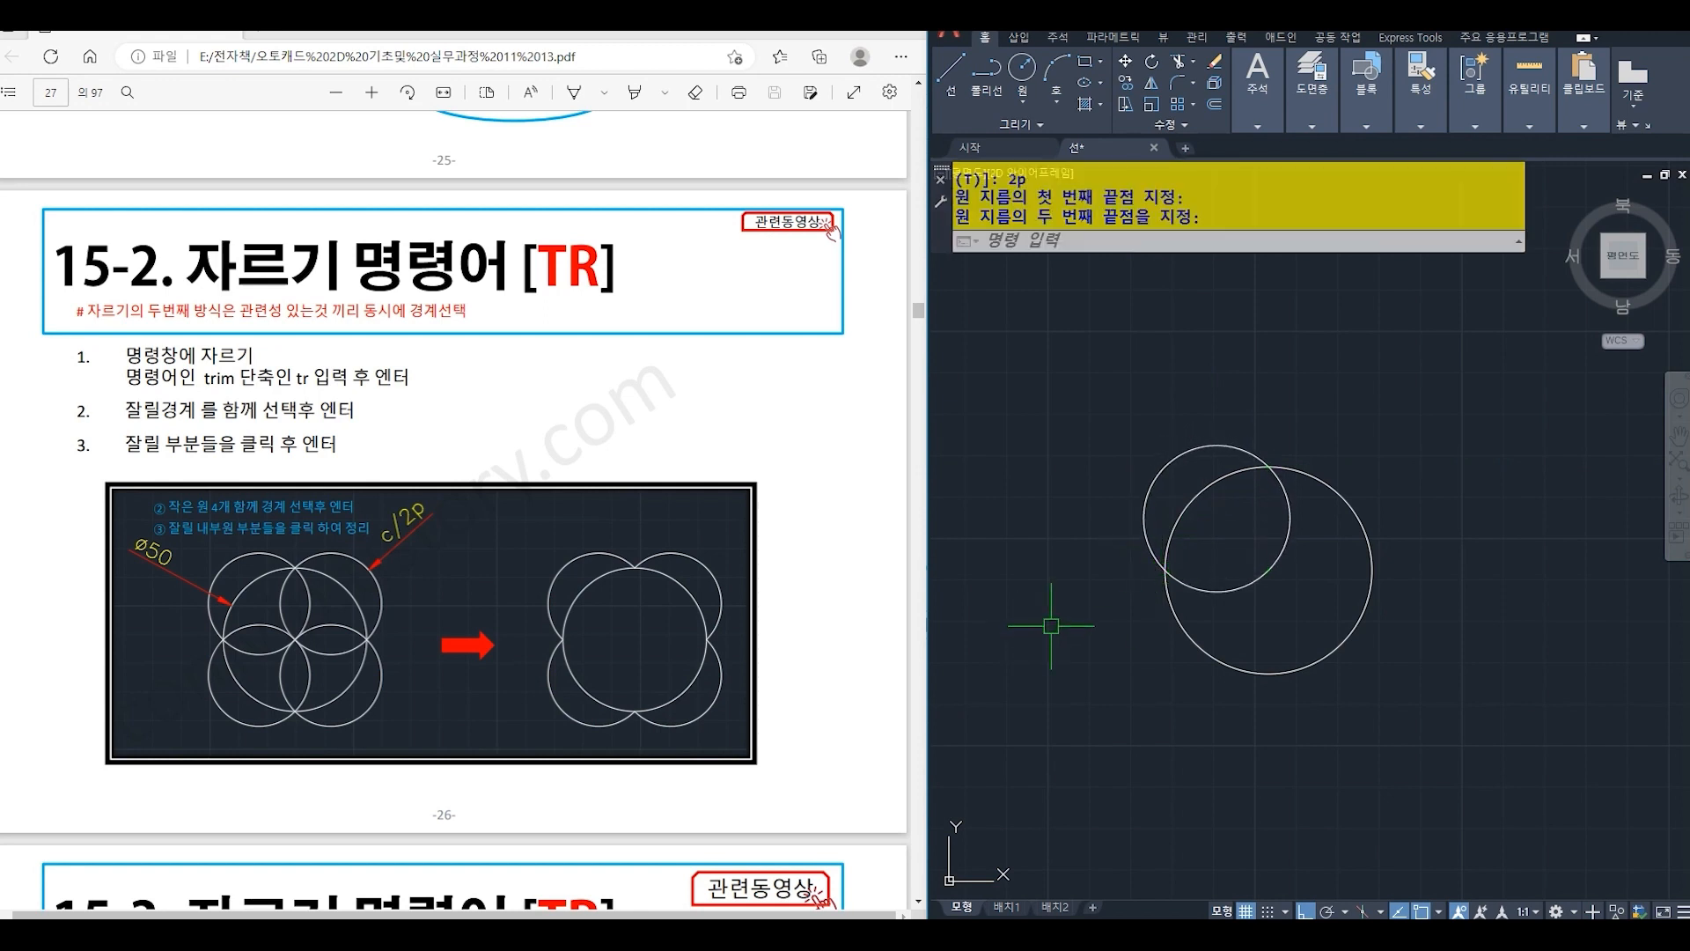
- Mirror the small circle across the vertical line through the large circle's top and bottom quadrants, keeping the original
type("MI")
key("Return")
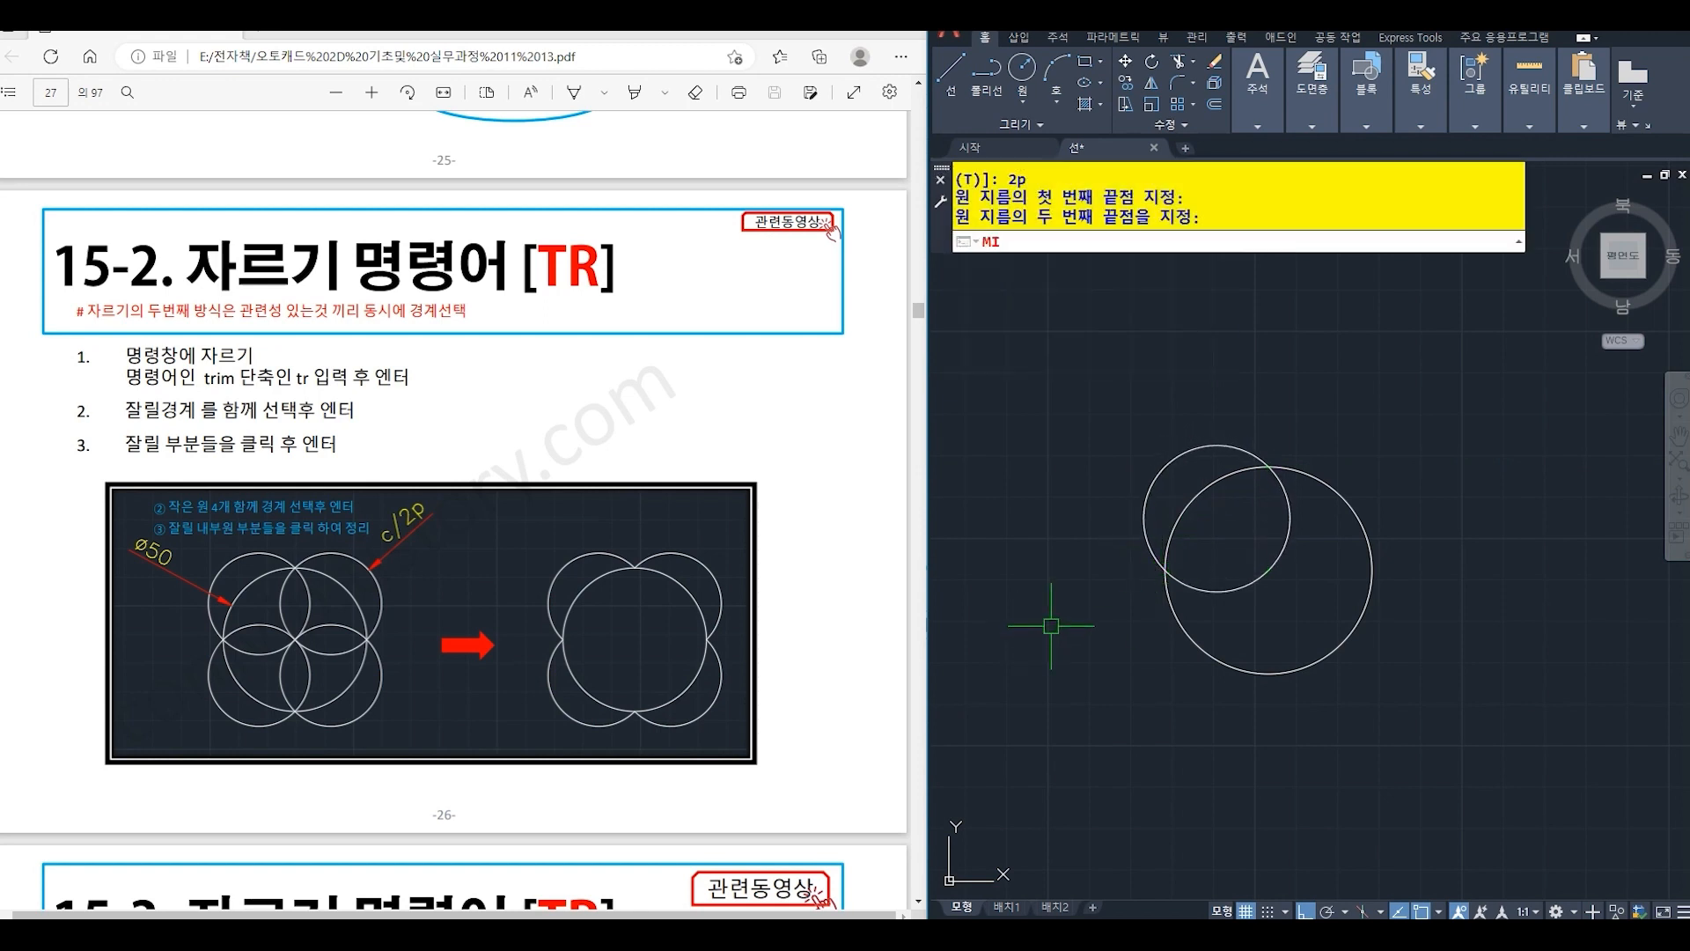
left_click(1185, 459)
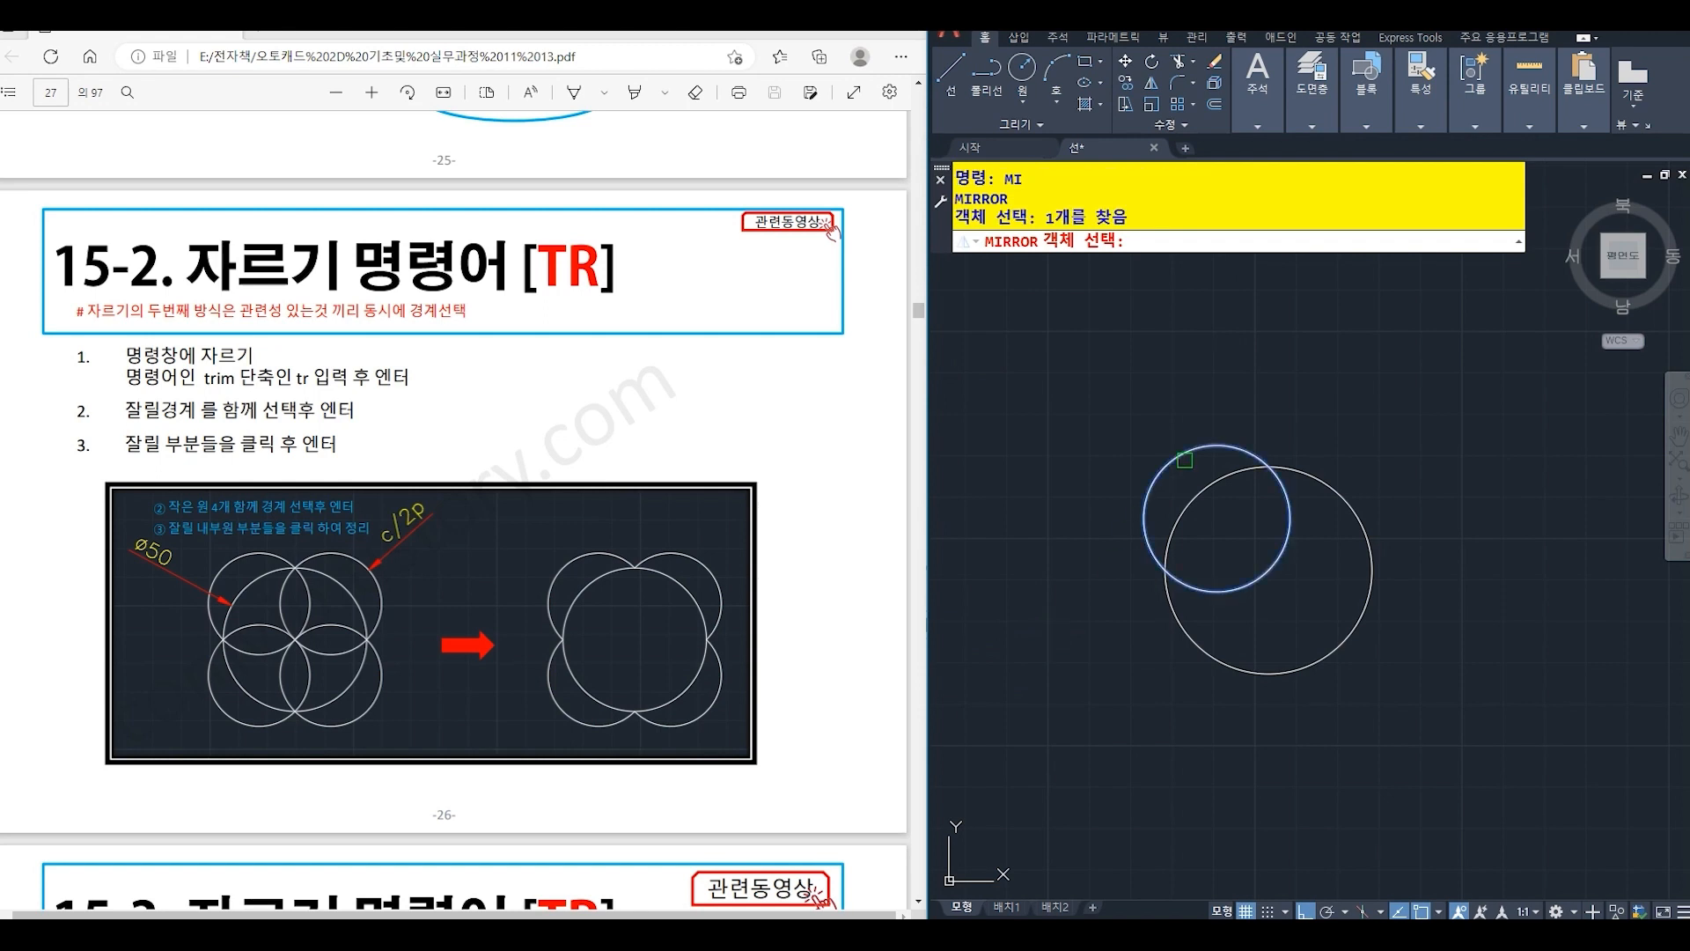
key("Return")
left_click(1268, 467)
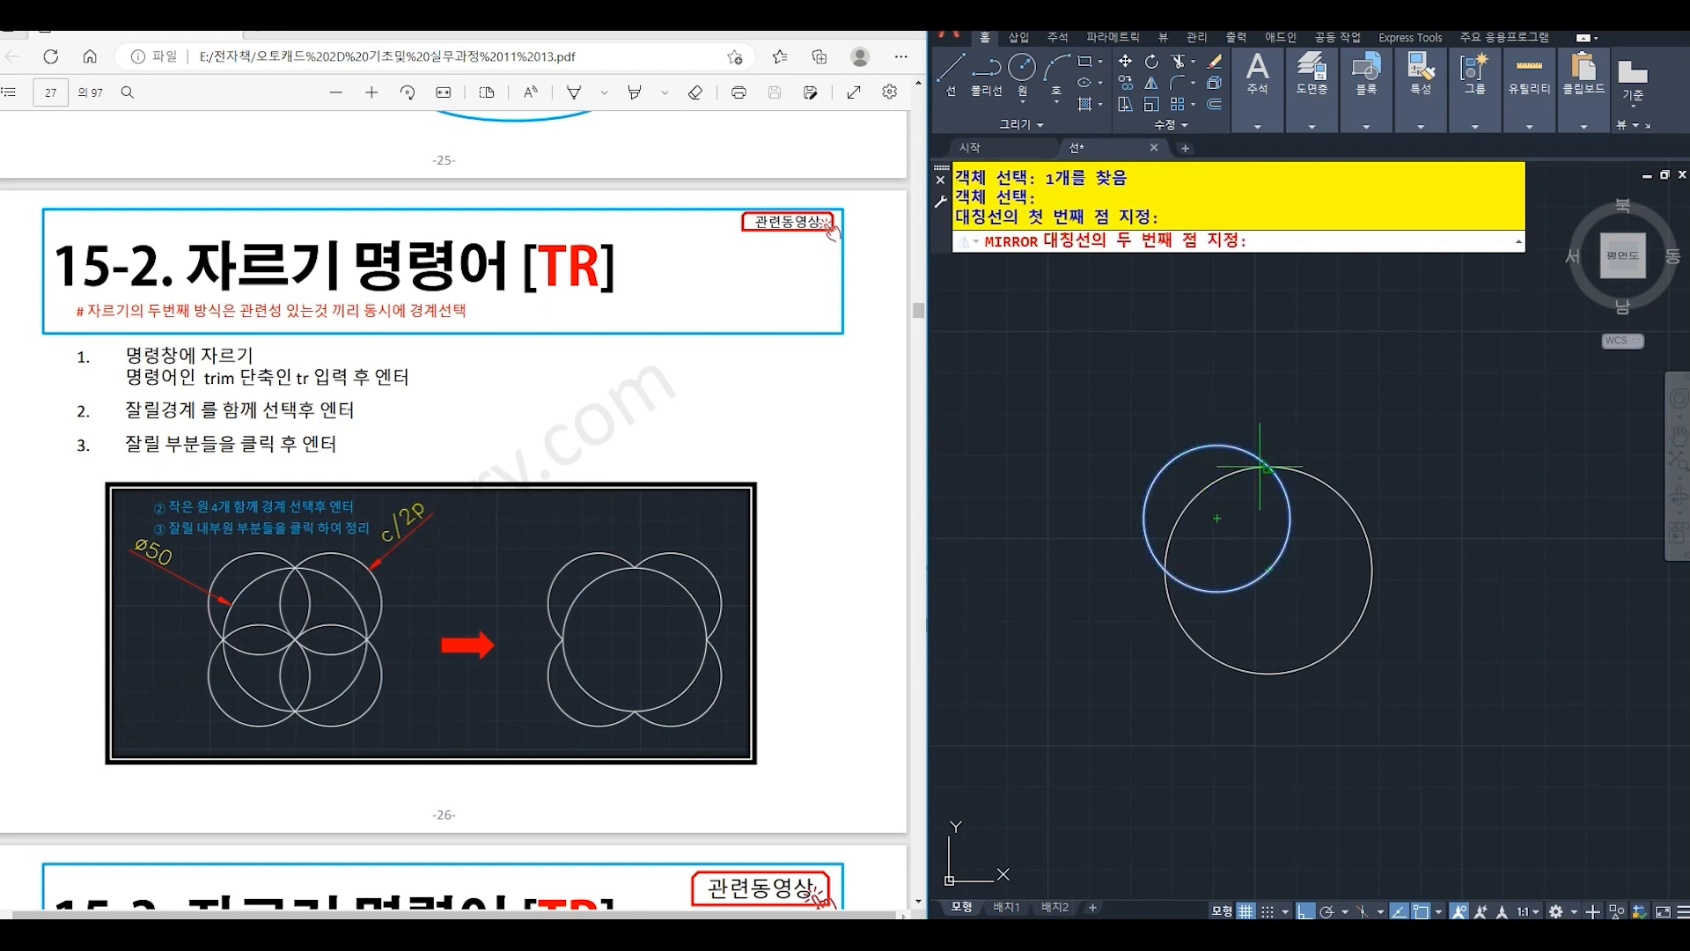
left_click(1270, 672)
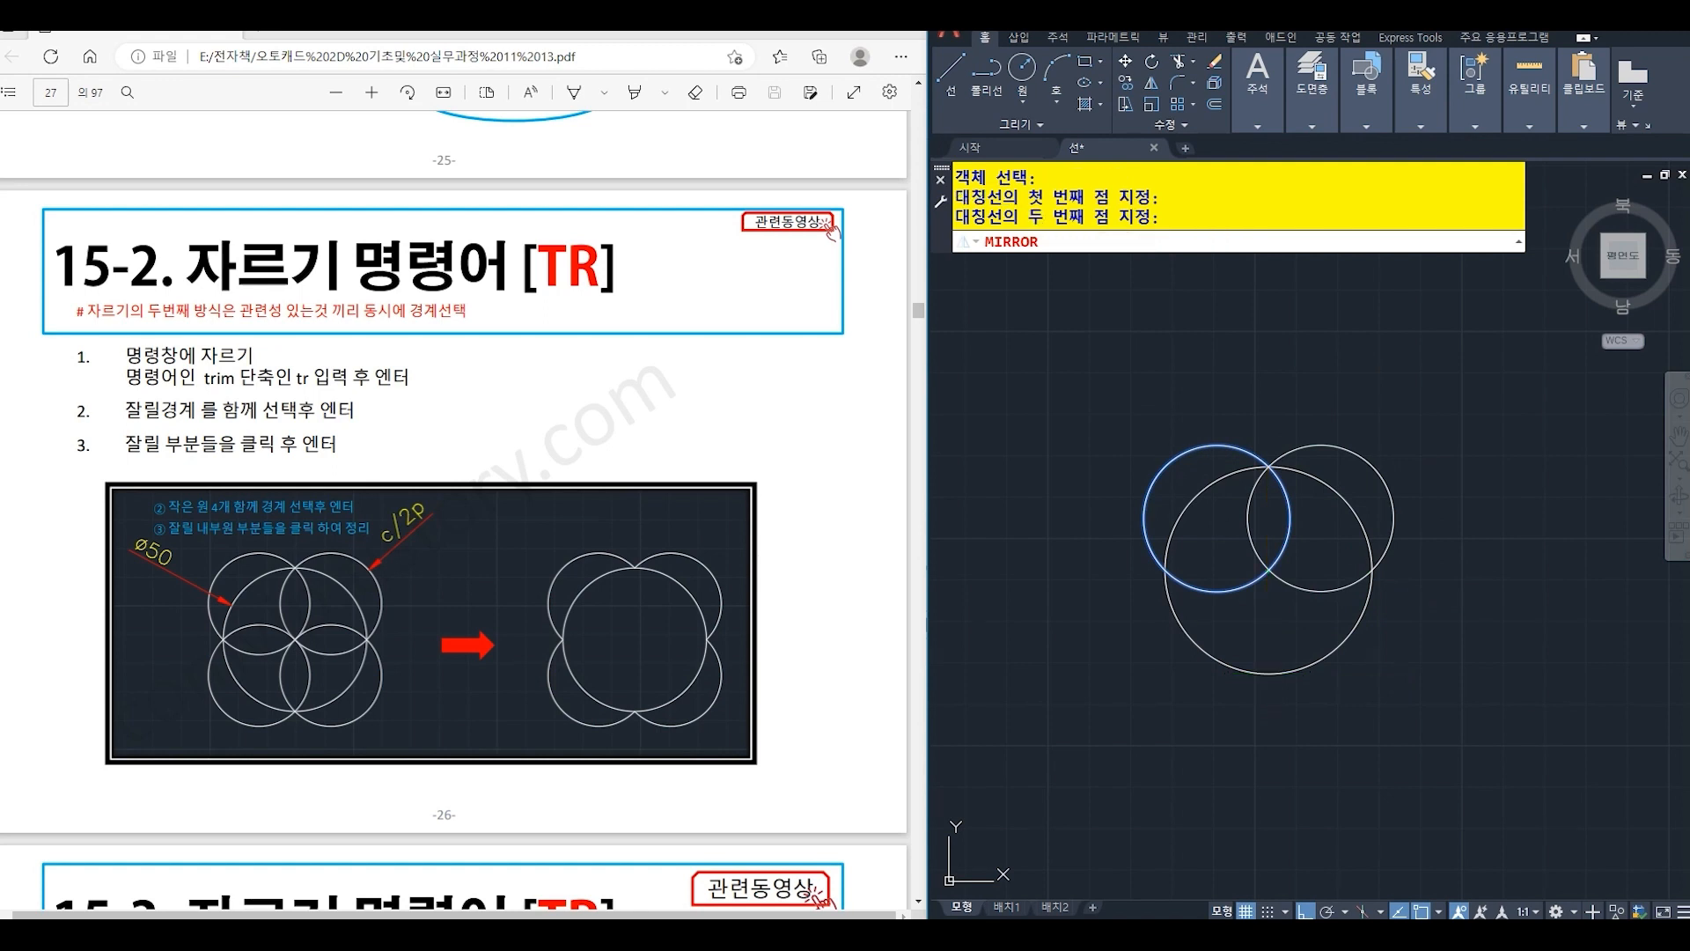
key("Return")
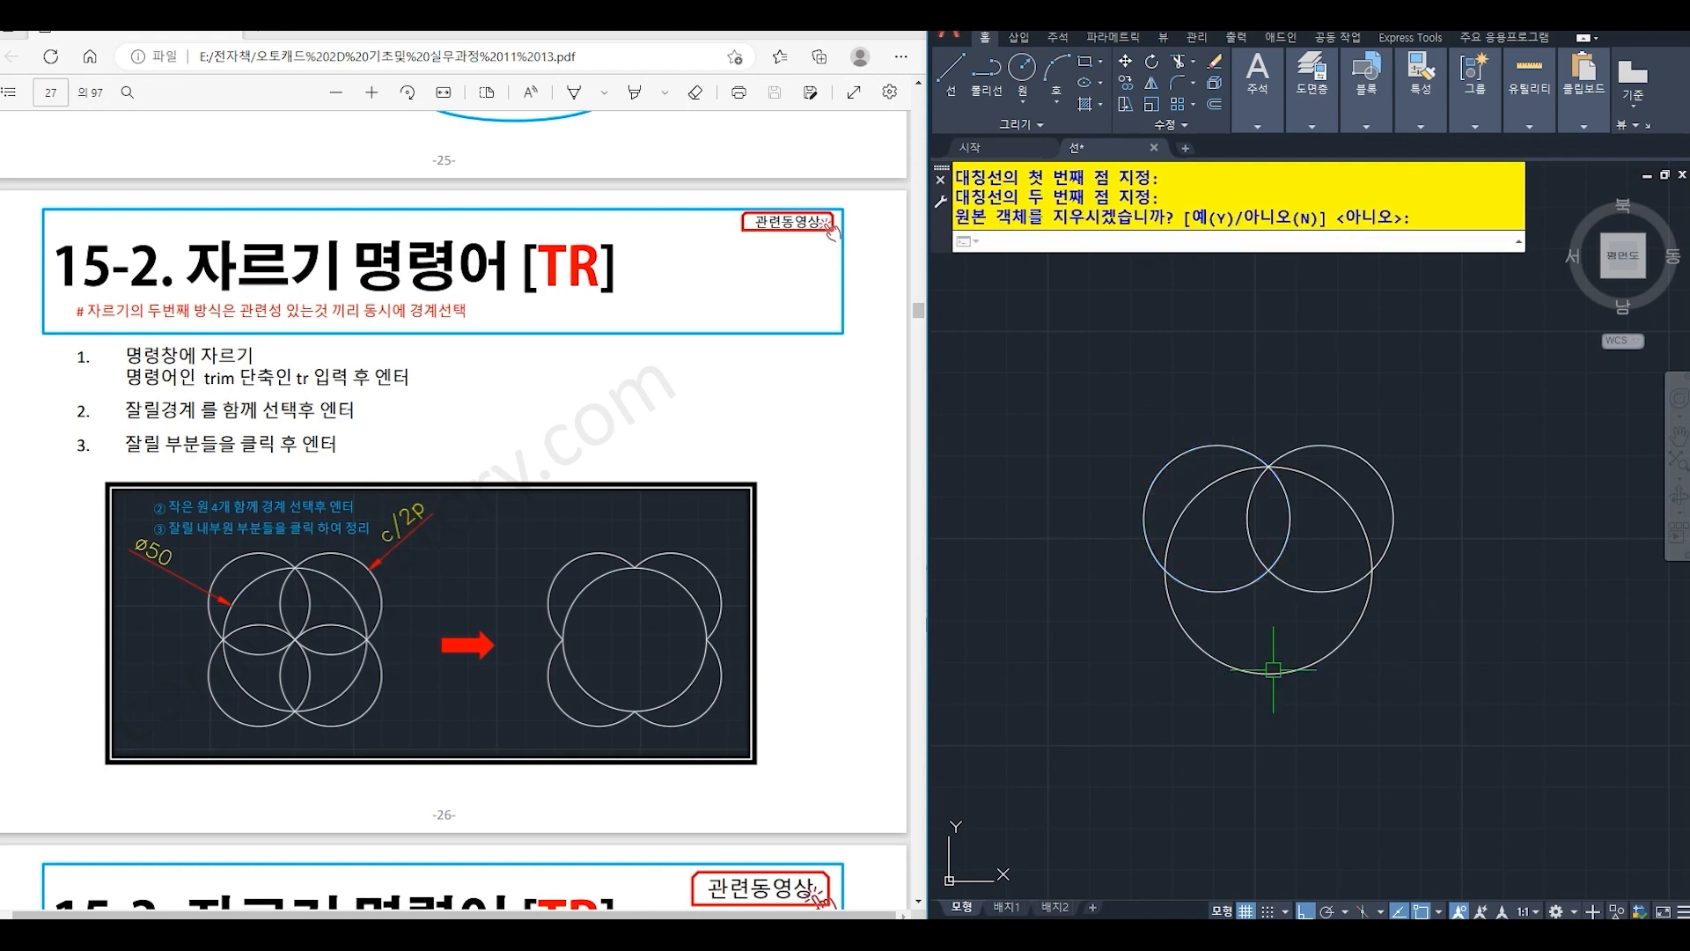
- Mirror both small circles across the horizontal line through the large circle's left and right quadrants, keeping the originals
key("Return")
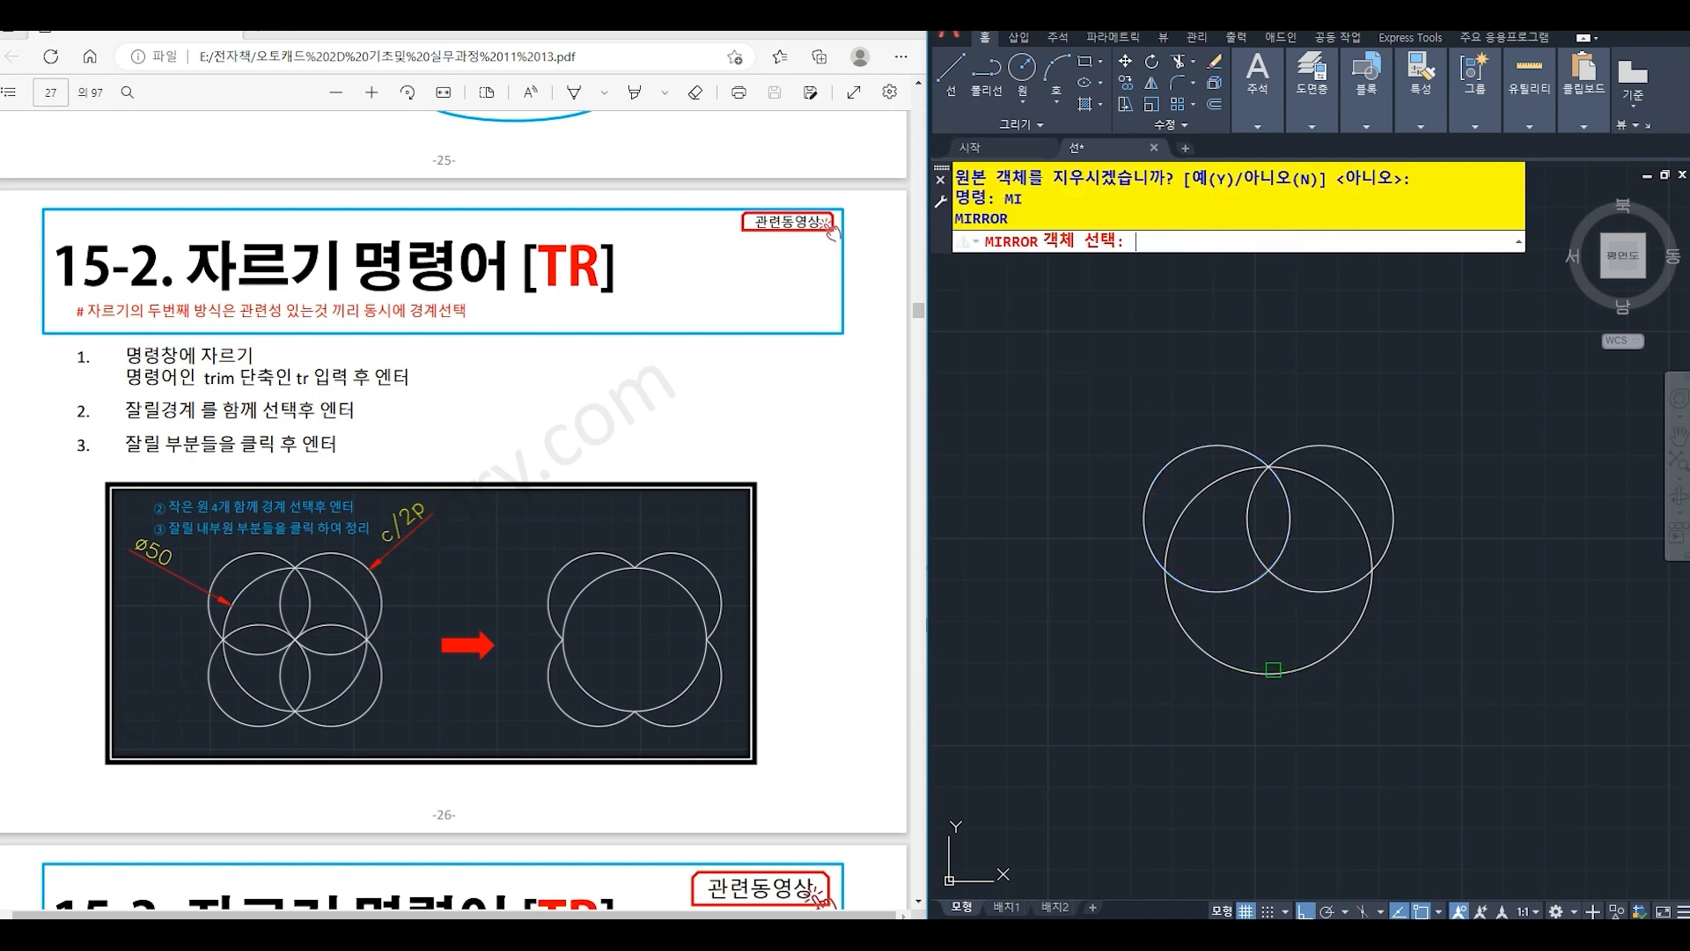
left_click(1263, 574)
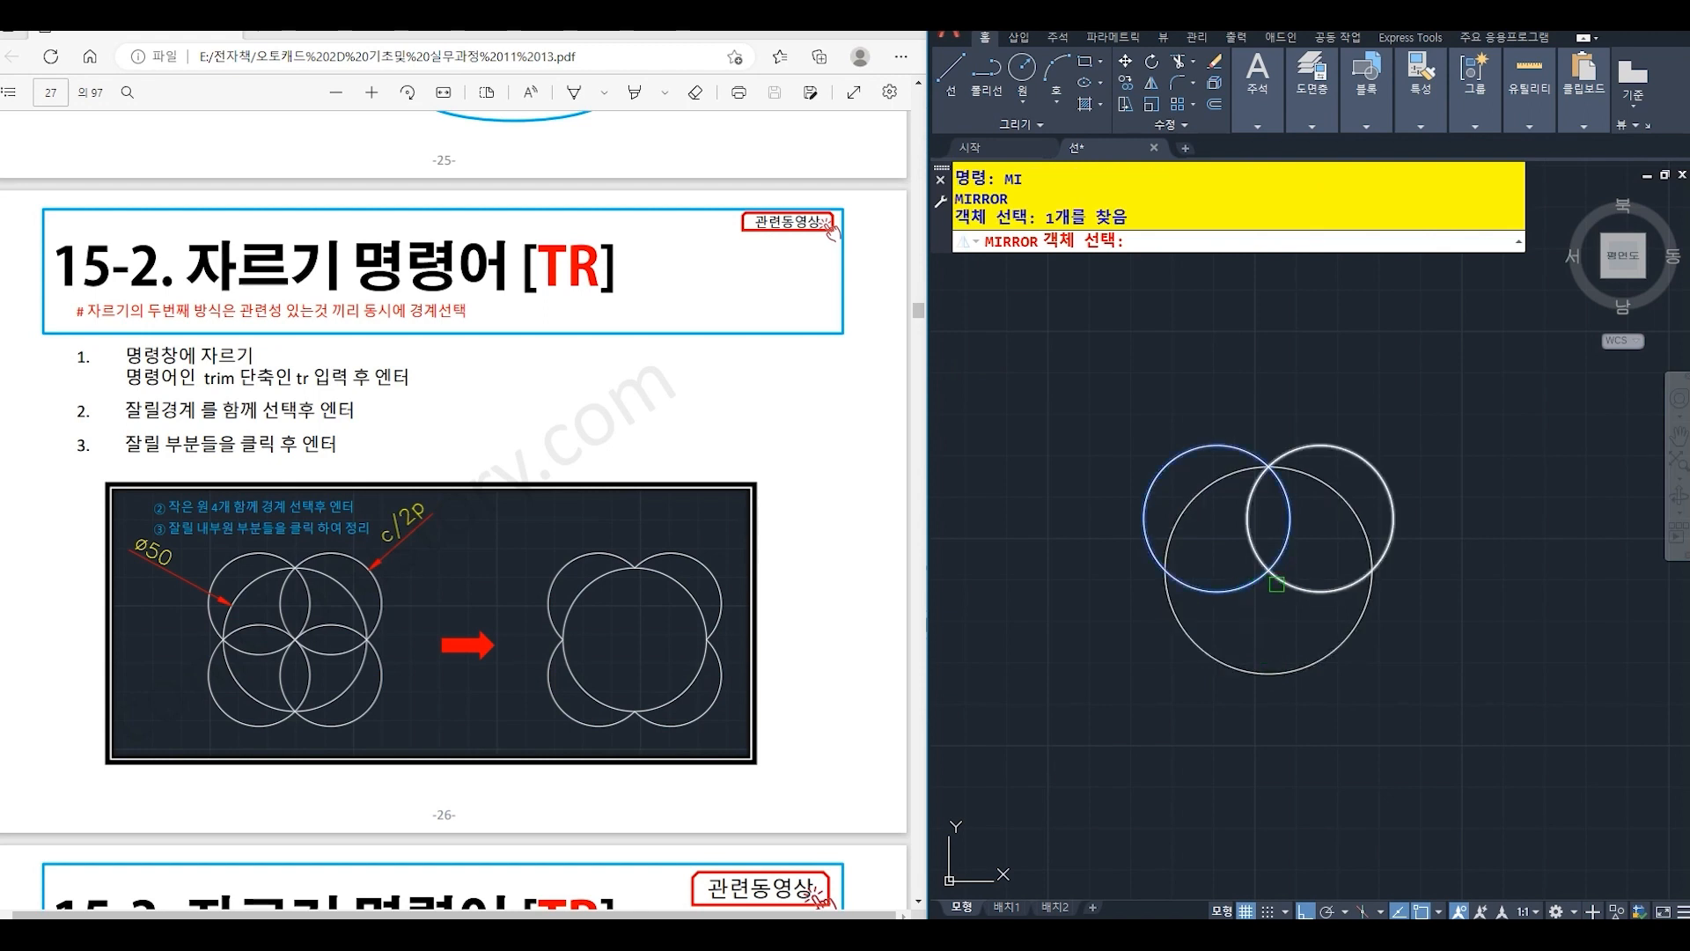
left_click(1278, 583)
key("Return")
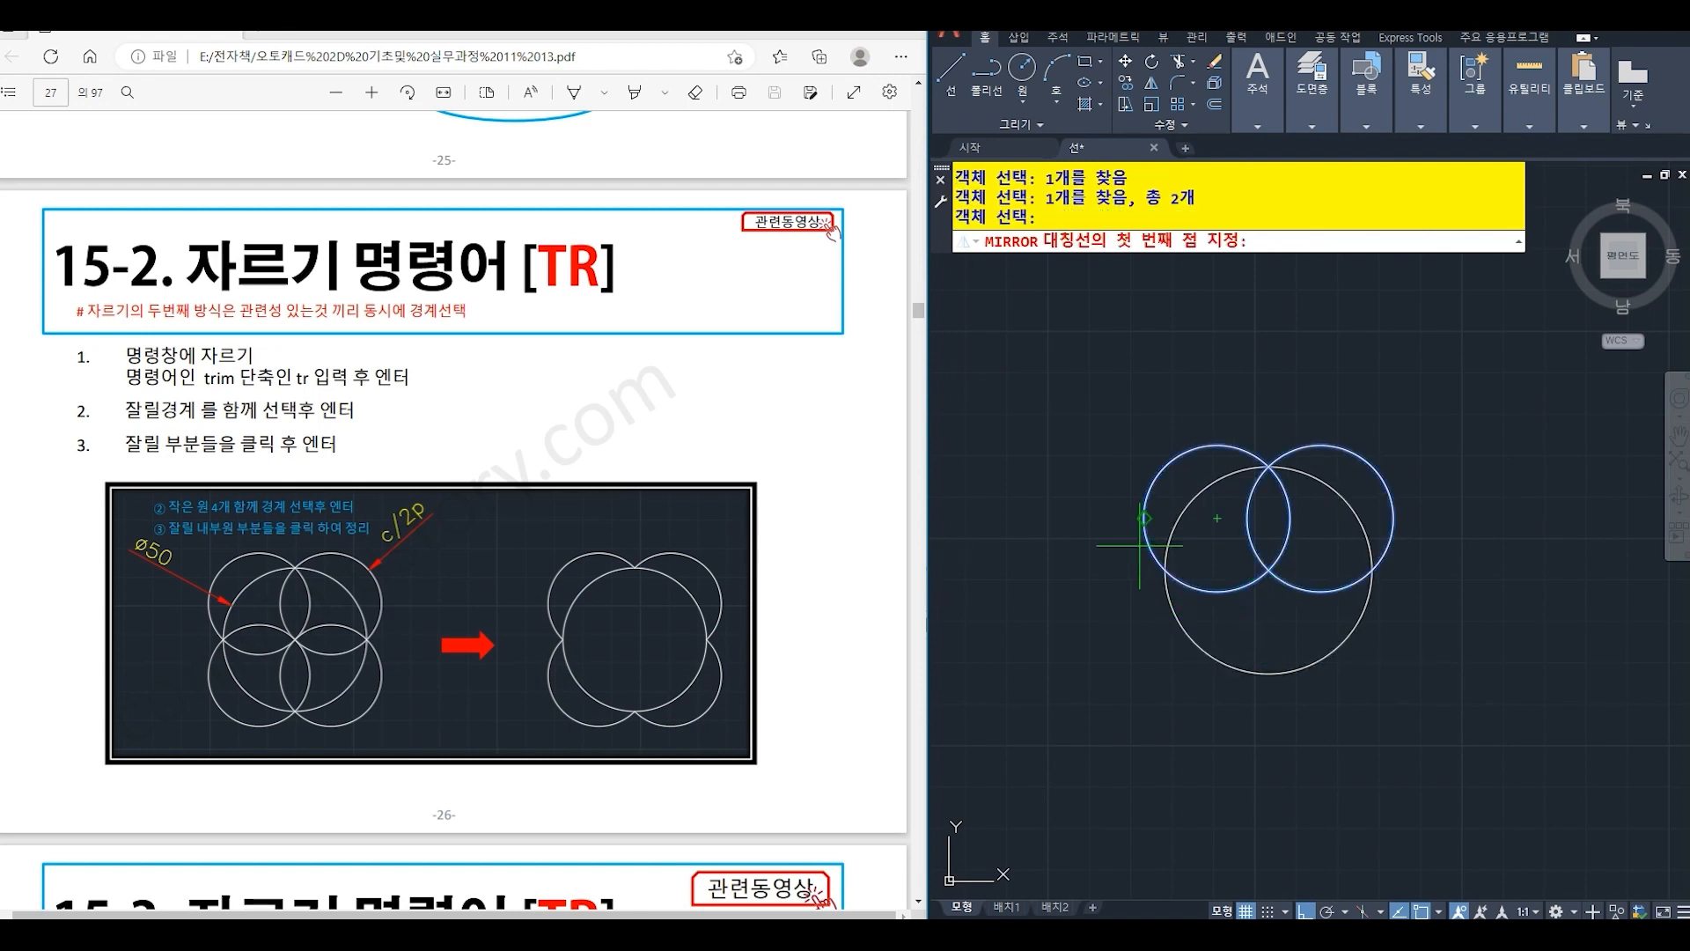
left_click(1165, 569)
left_click(1372, 565)
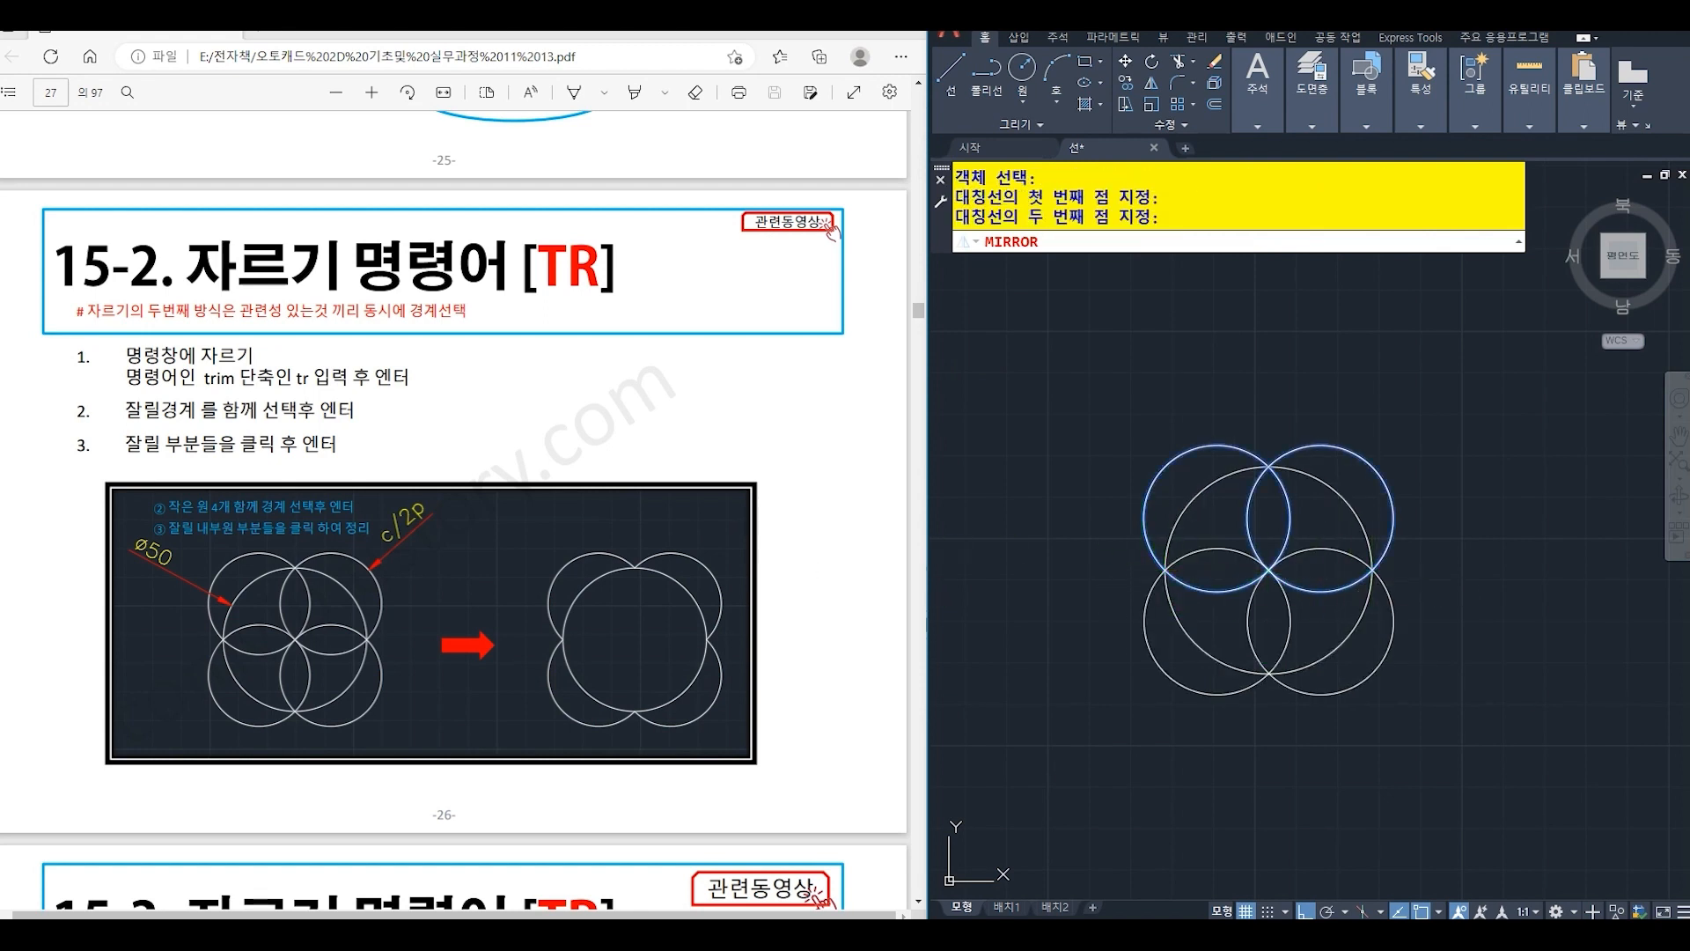
key("Return")
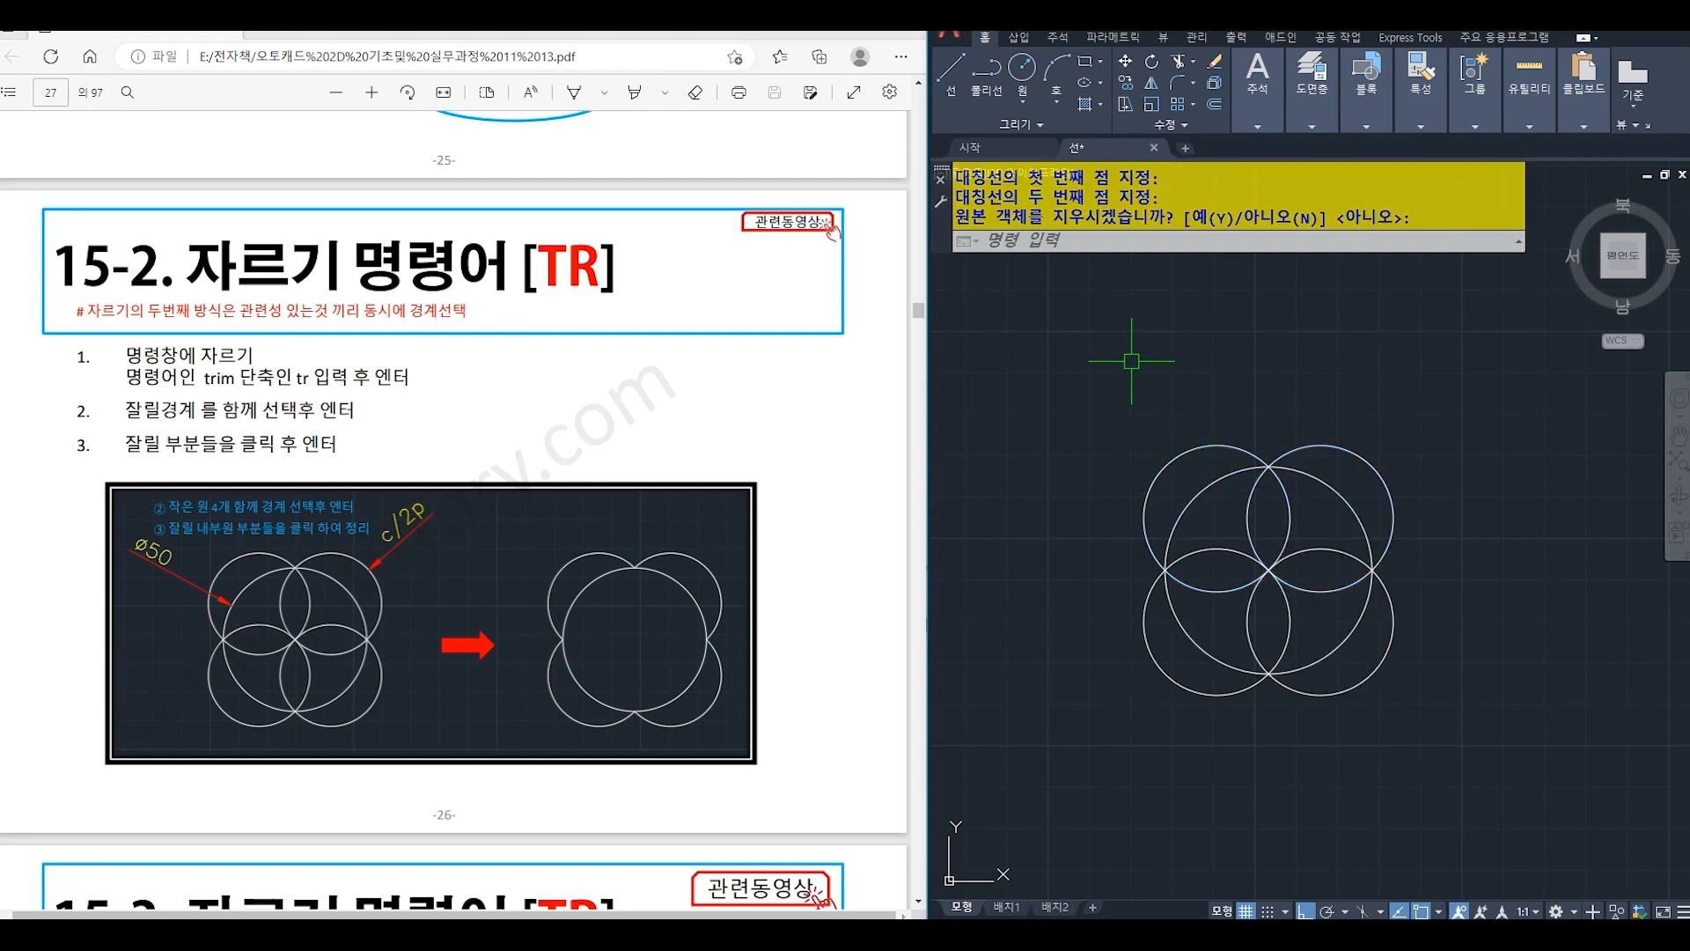
- Trim away all small-circle arcs inside the large circle, using the four small circles together as cutting edges
type("tr")
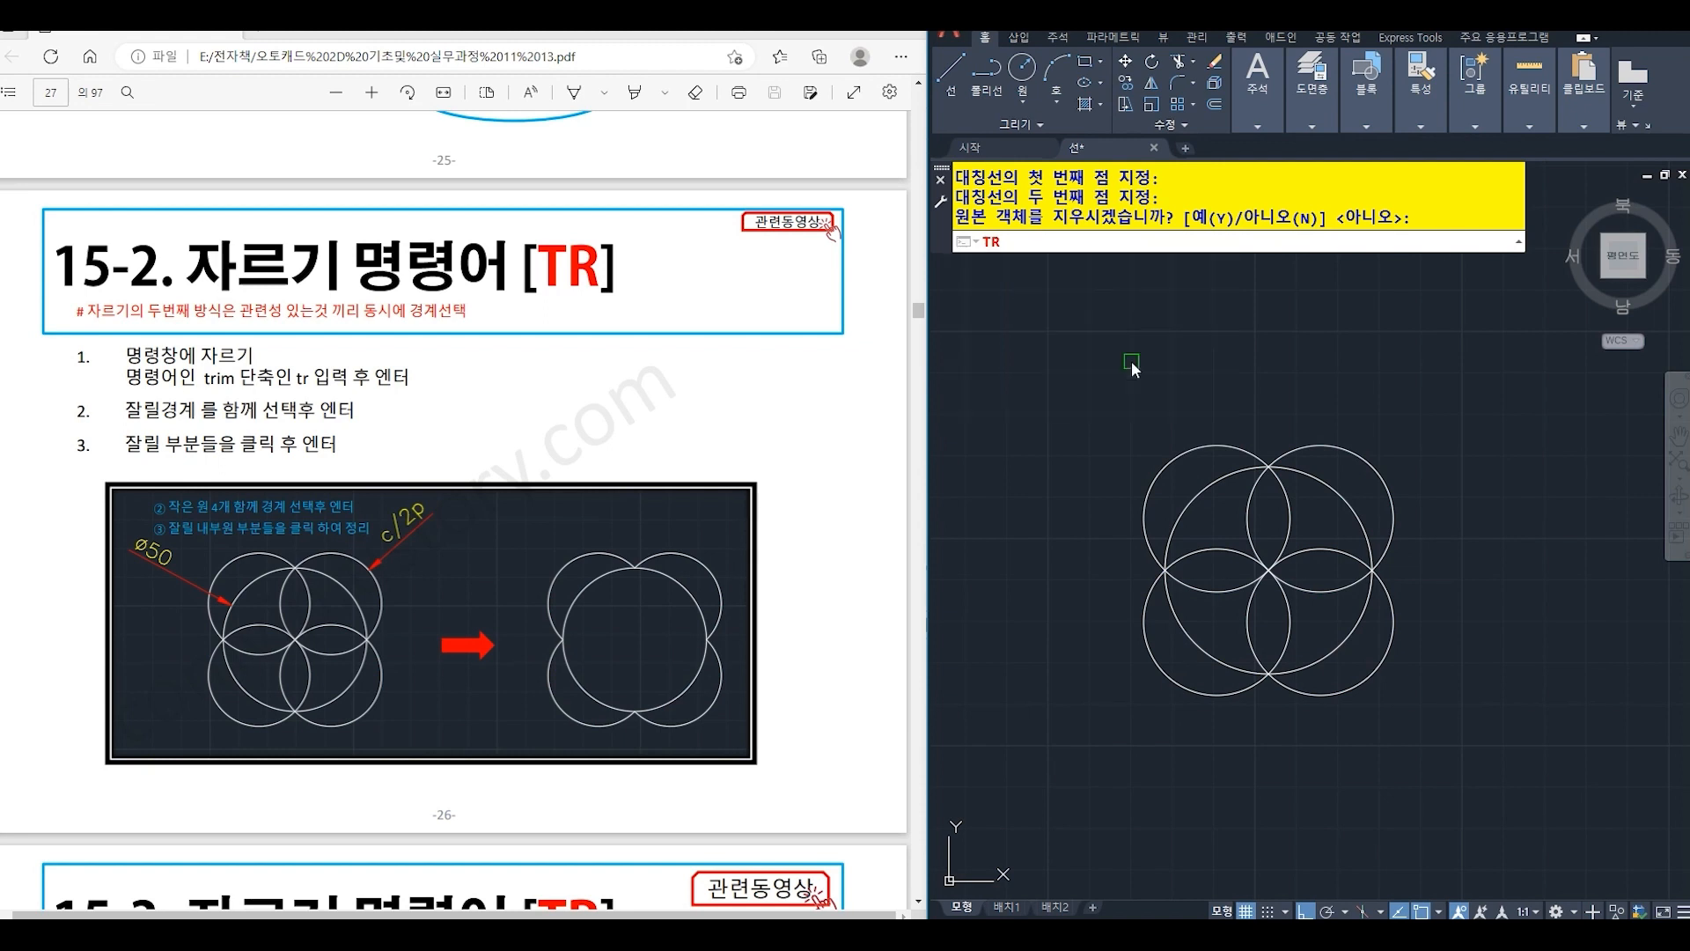
key("Return")
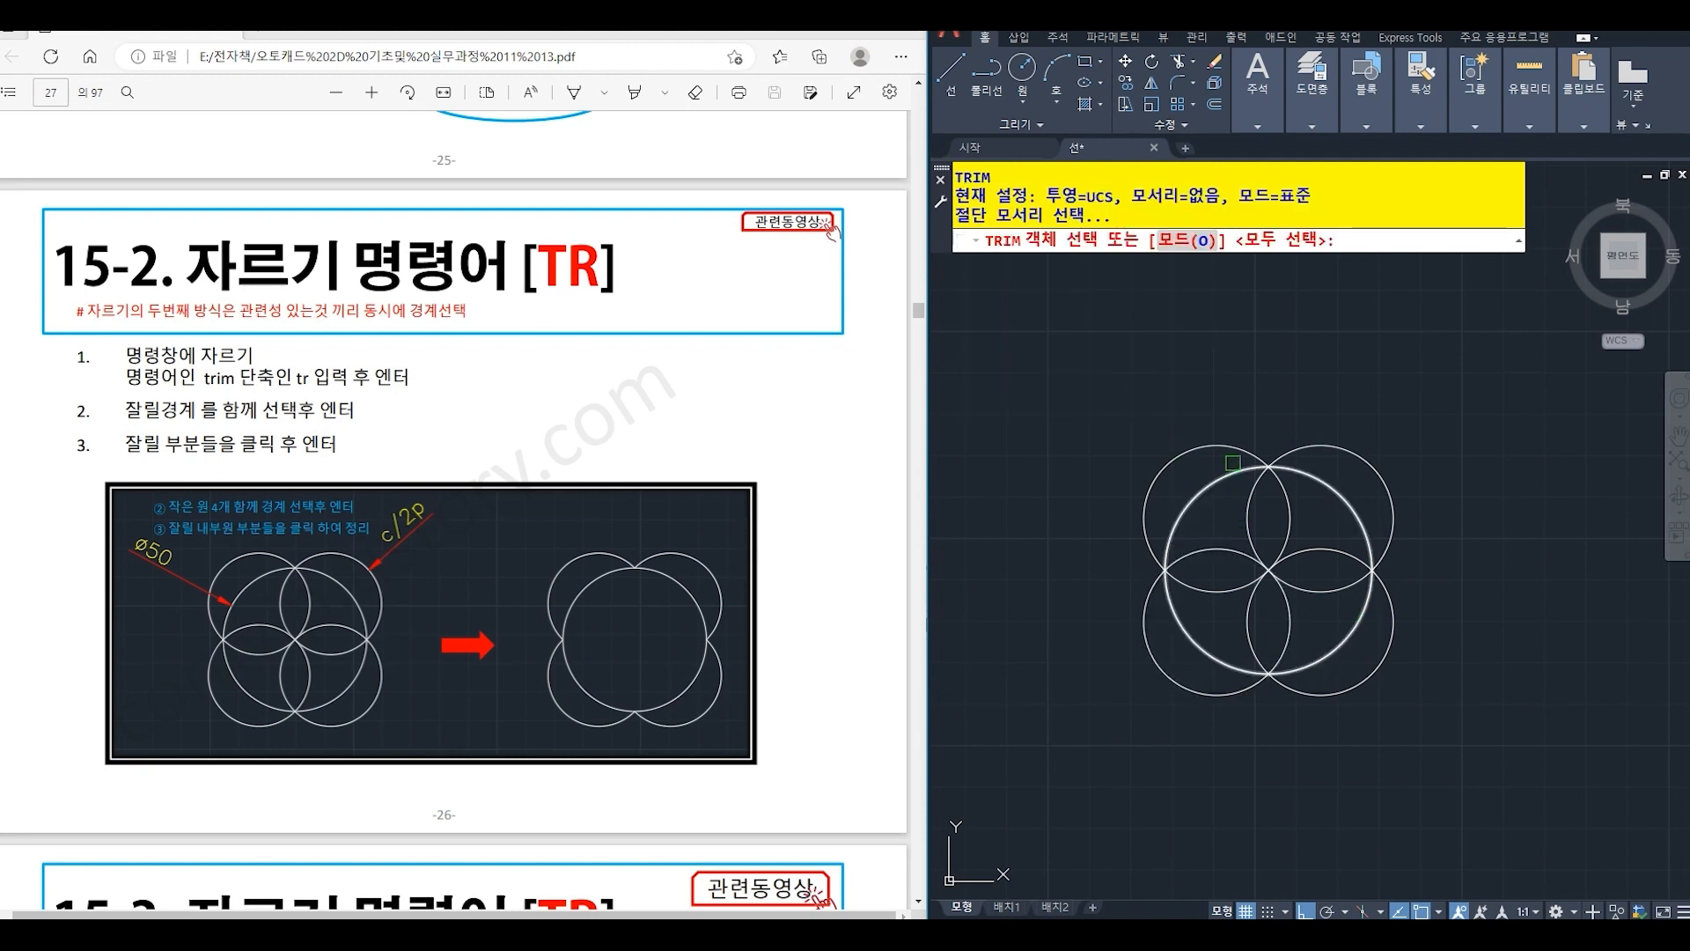
left_click(1237, 448)
left_click(1303, 450)
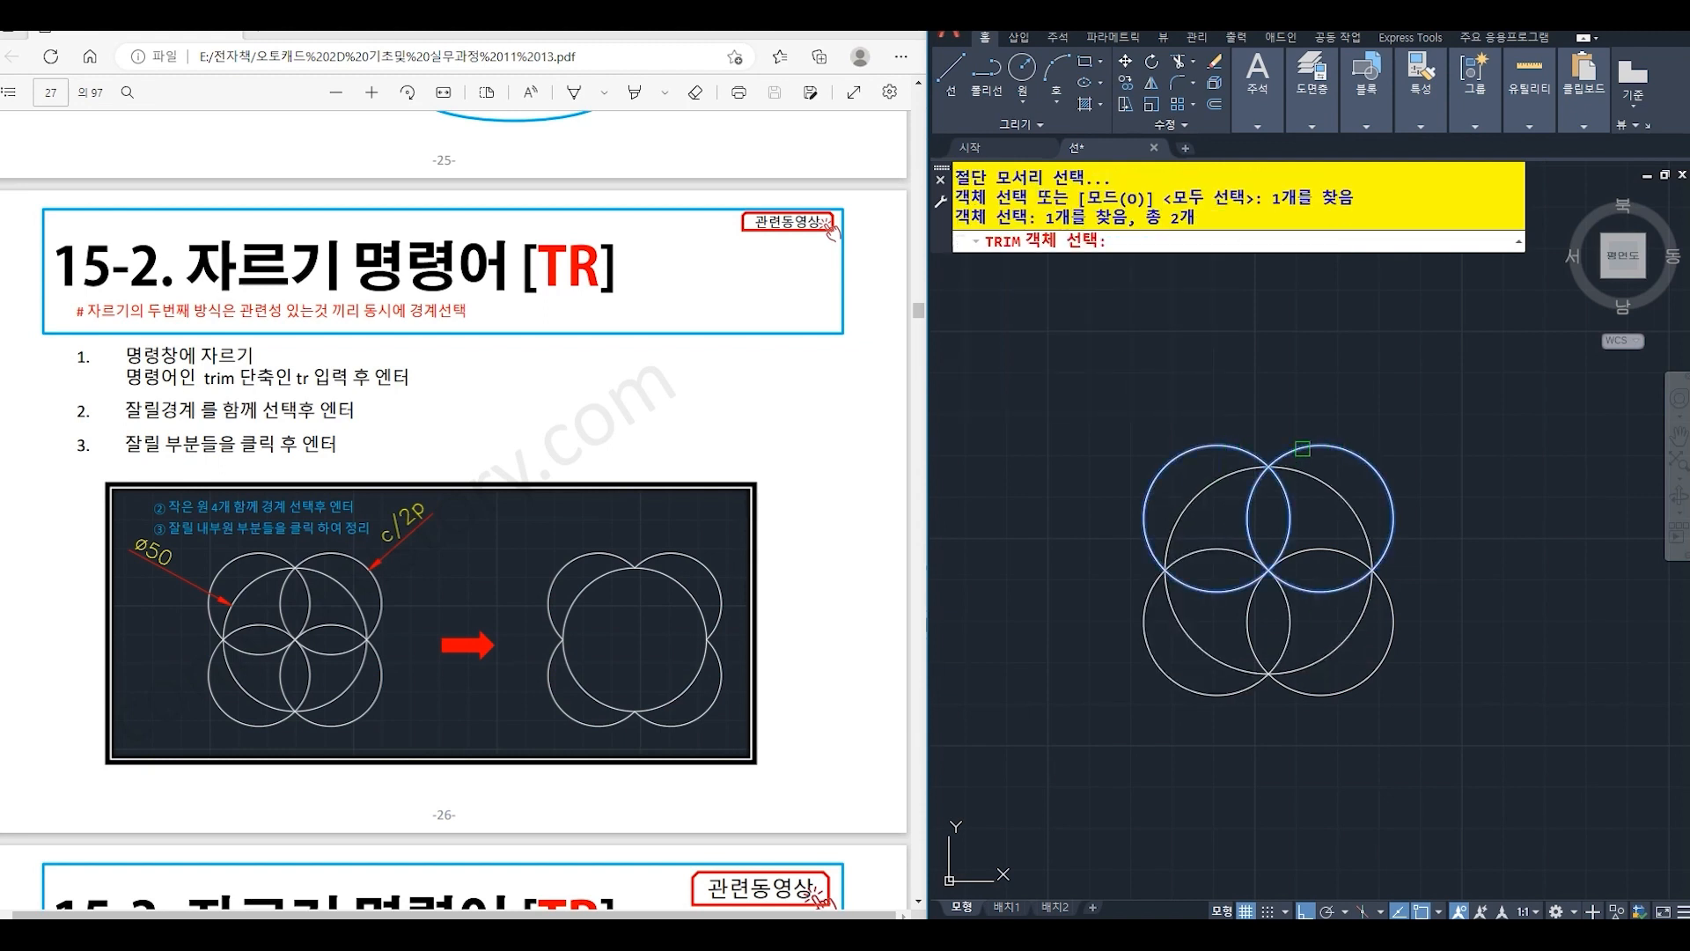
left_click(1350, 687)
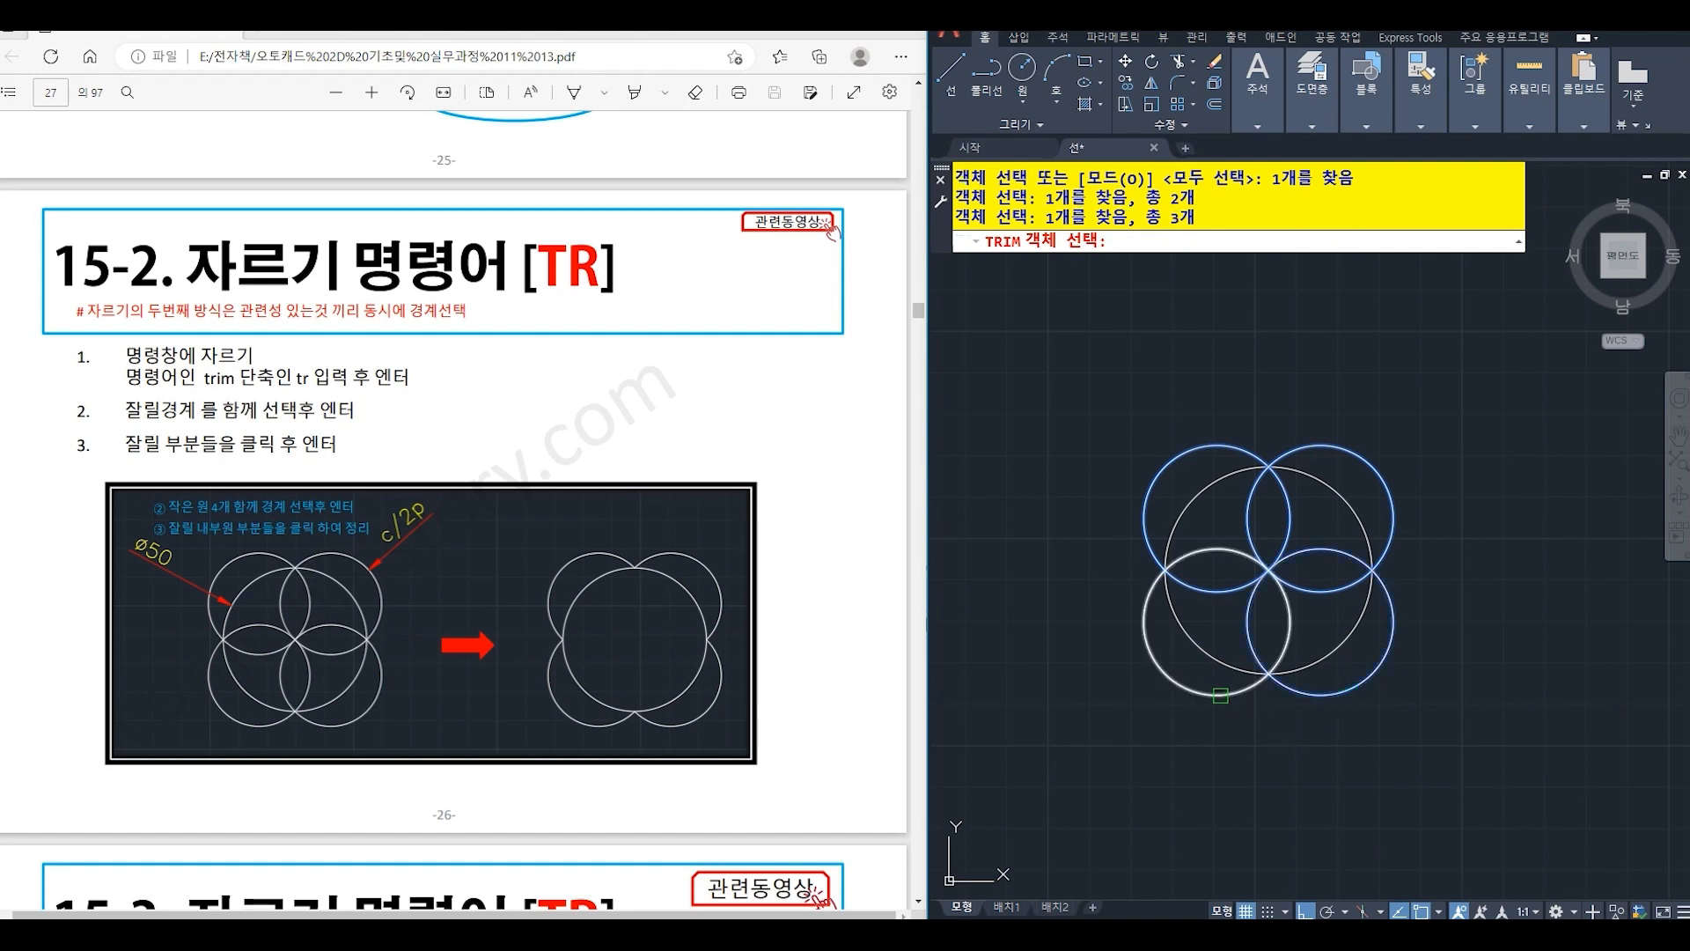
left_click(1219, 695)
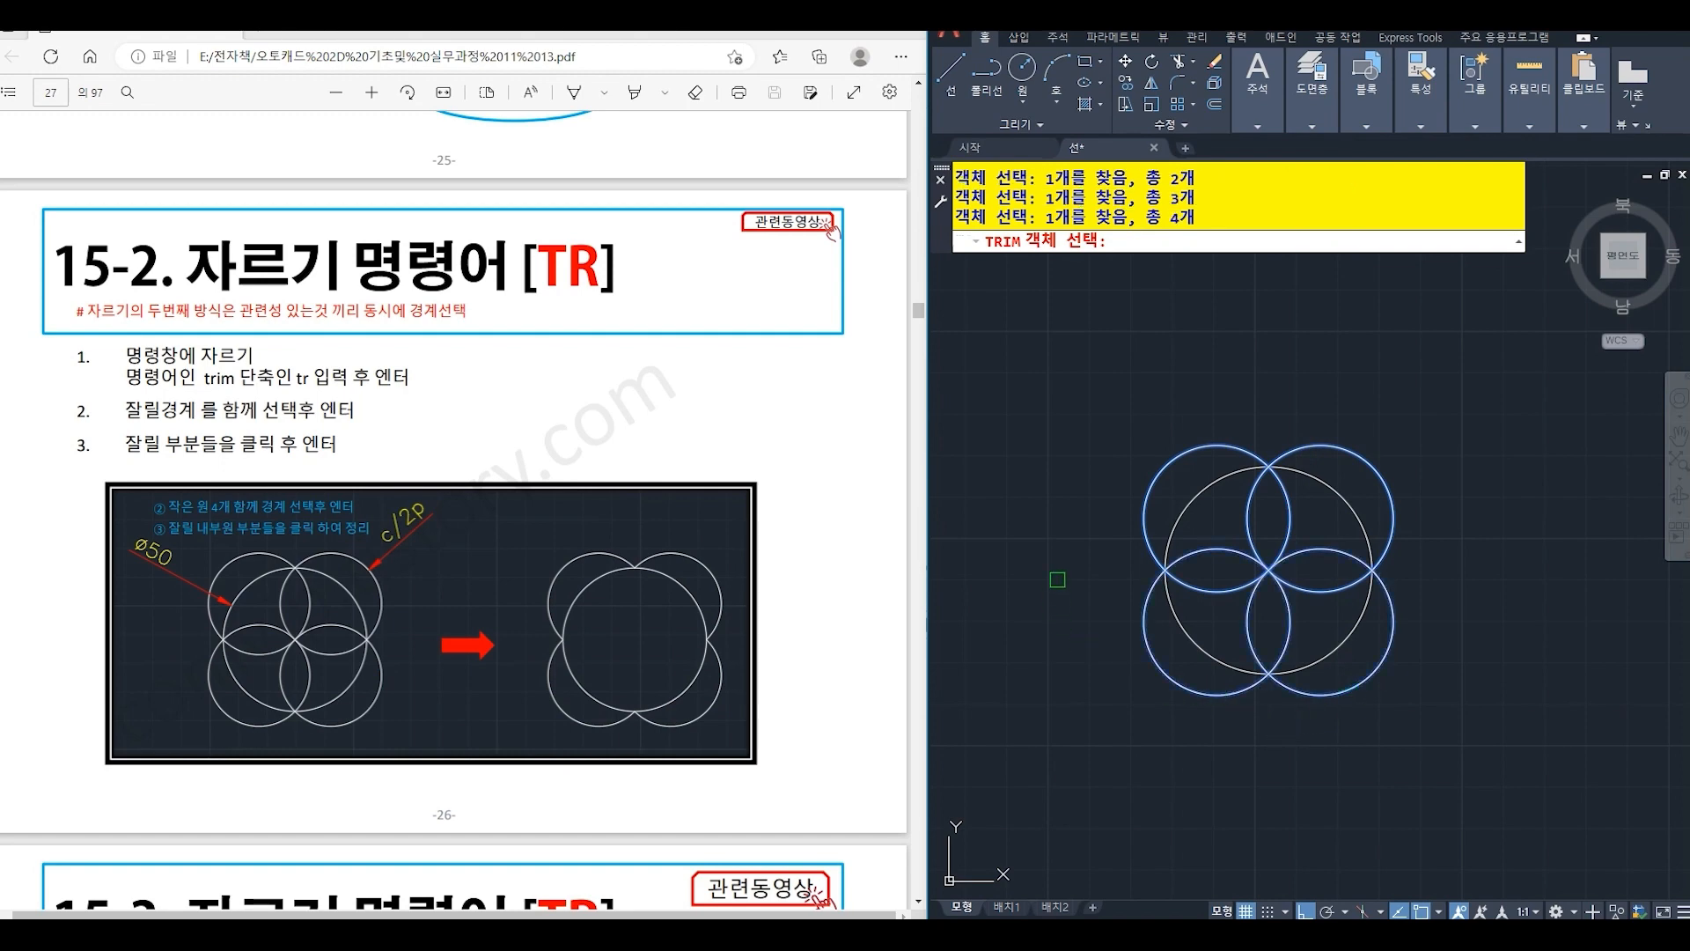
key("Return")
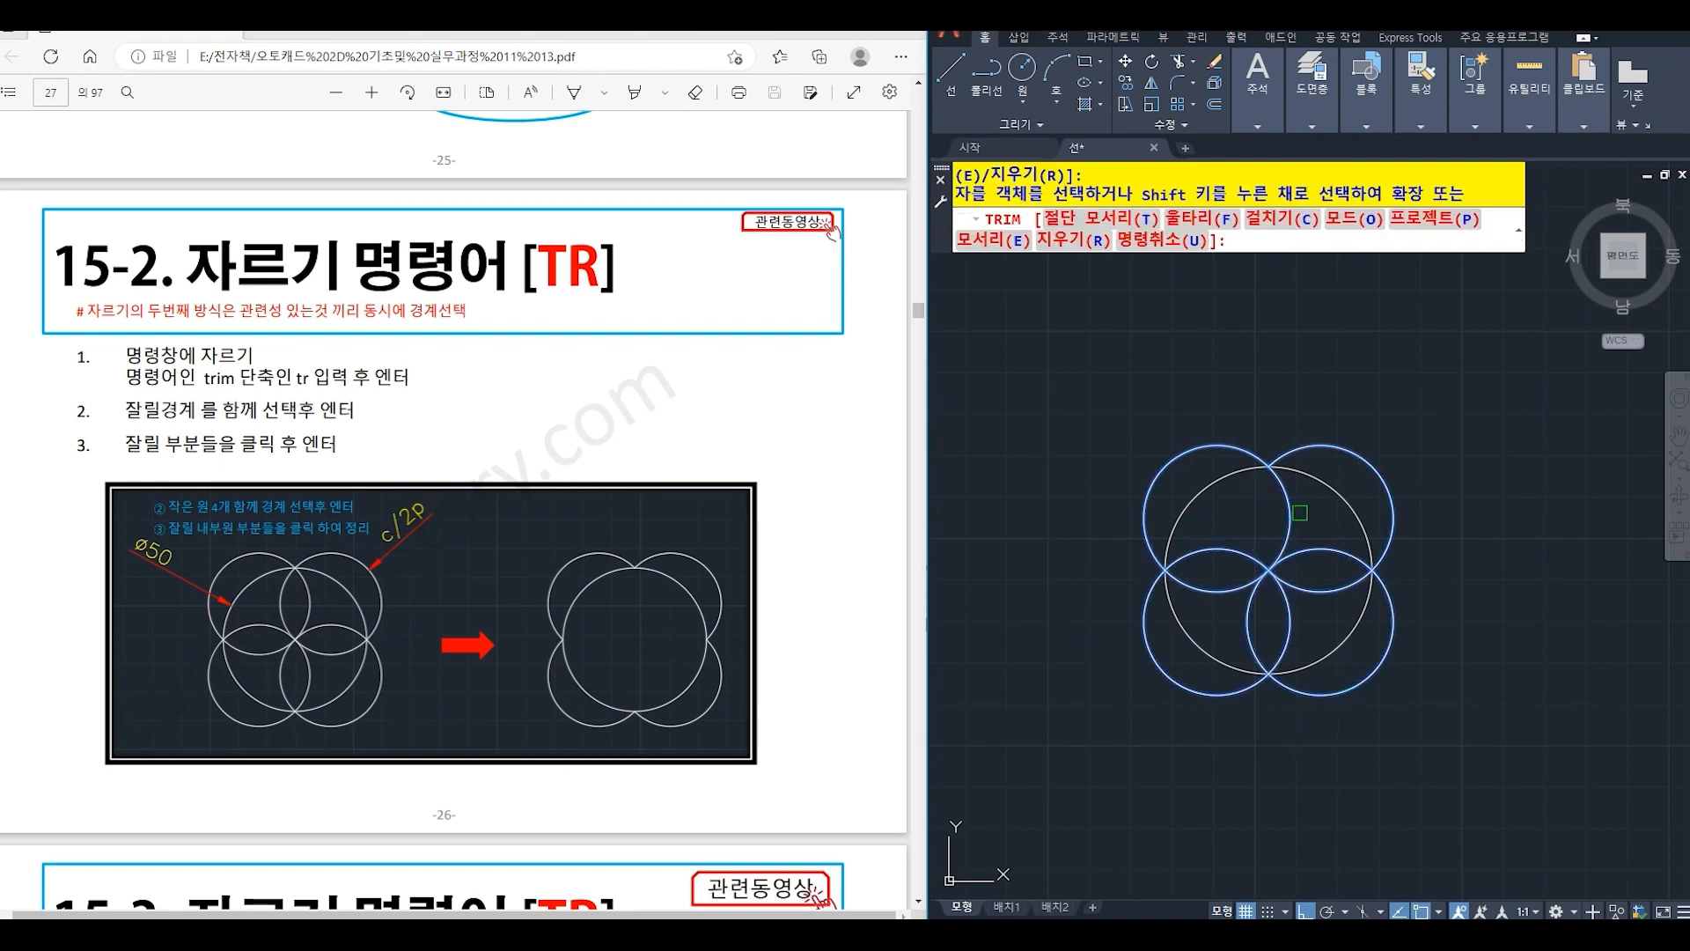
left_click(1298, 516)
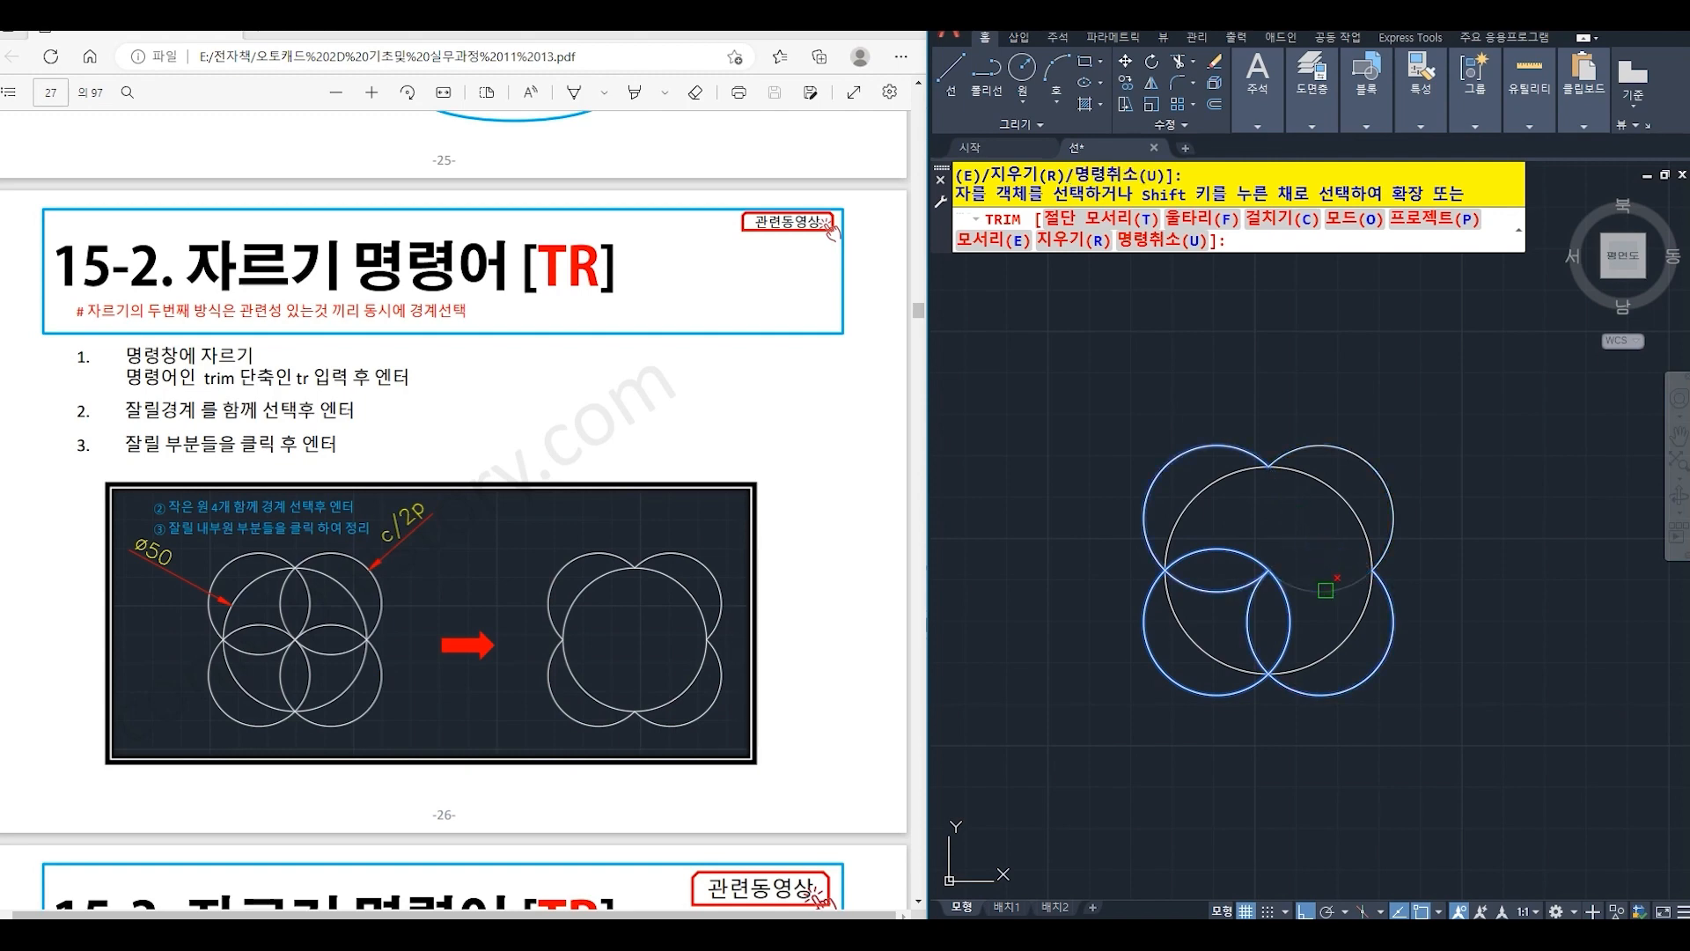
left_click(1326, 588)
left_click(1291, 621)
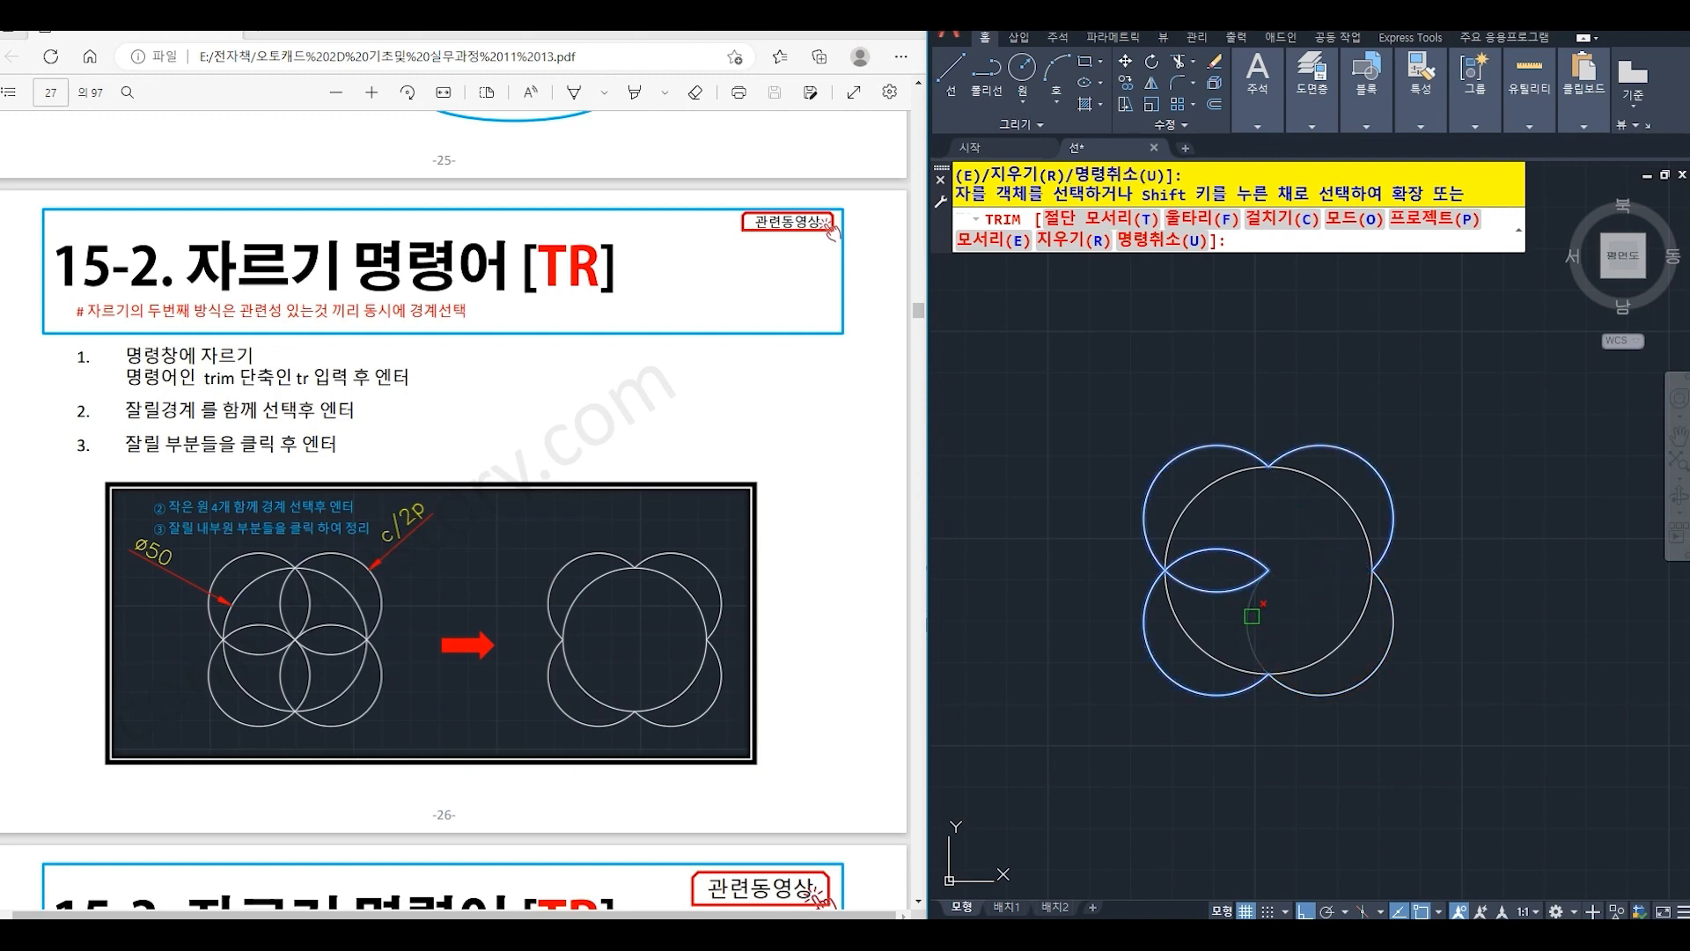
left_click(1252, 617)
left_click(1239, 587)
left_click(1205, 555)
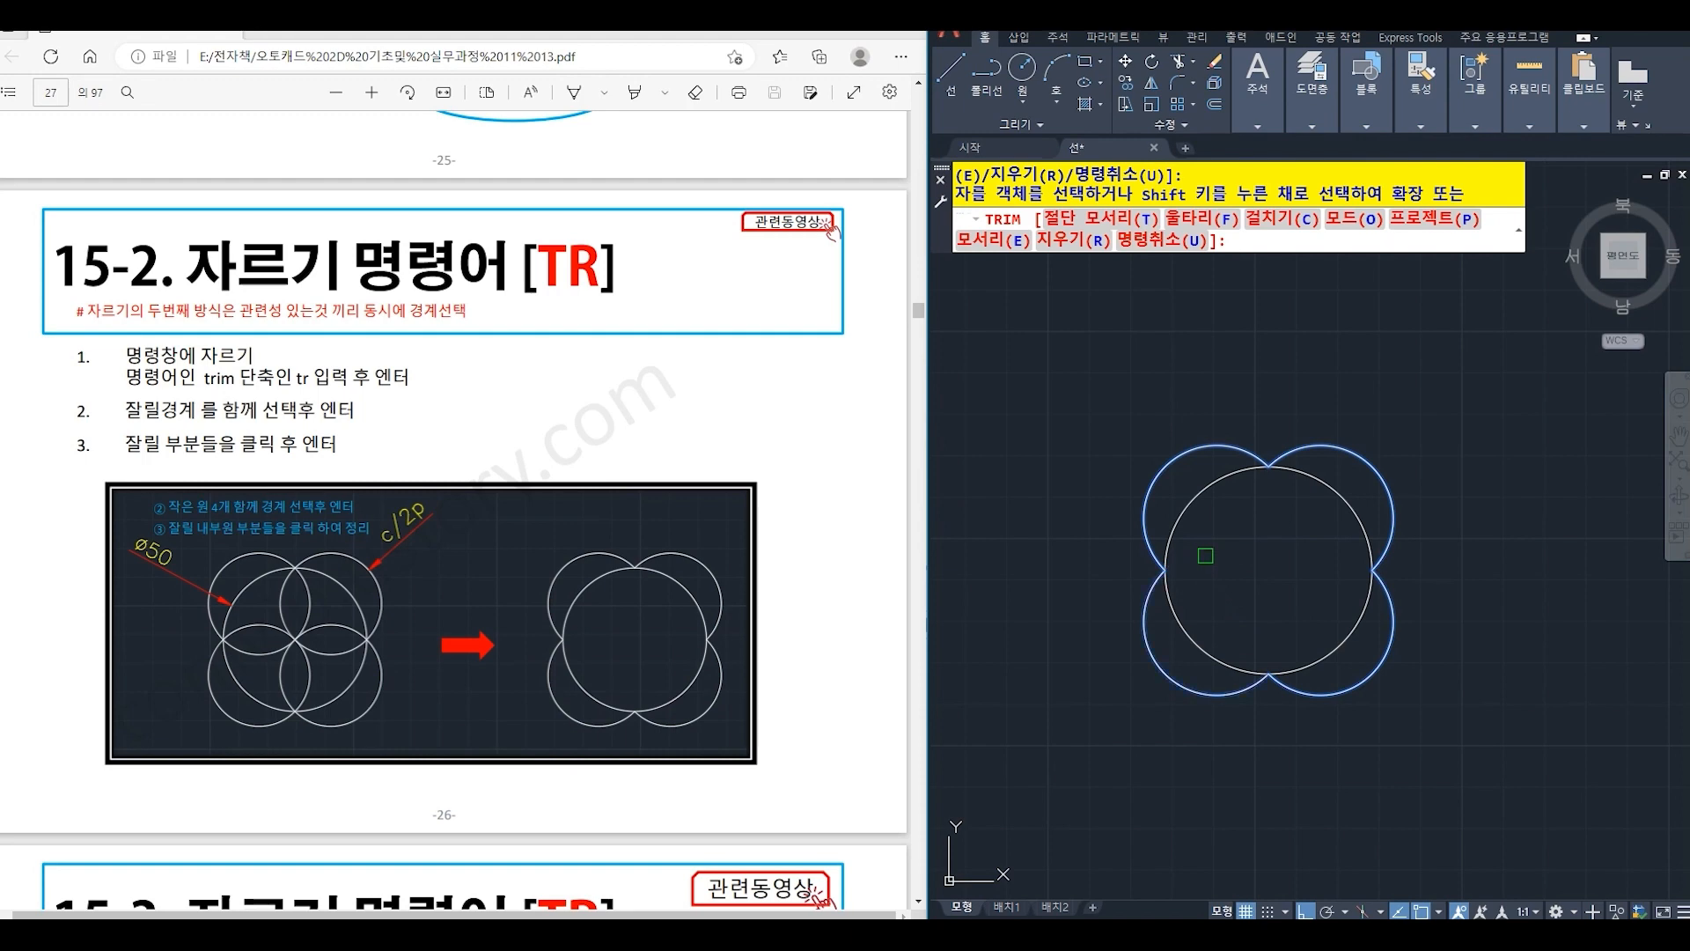
- Trim away the four small-circle arcs outside the large circle, using all objects as cutting edges
key("Return")
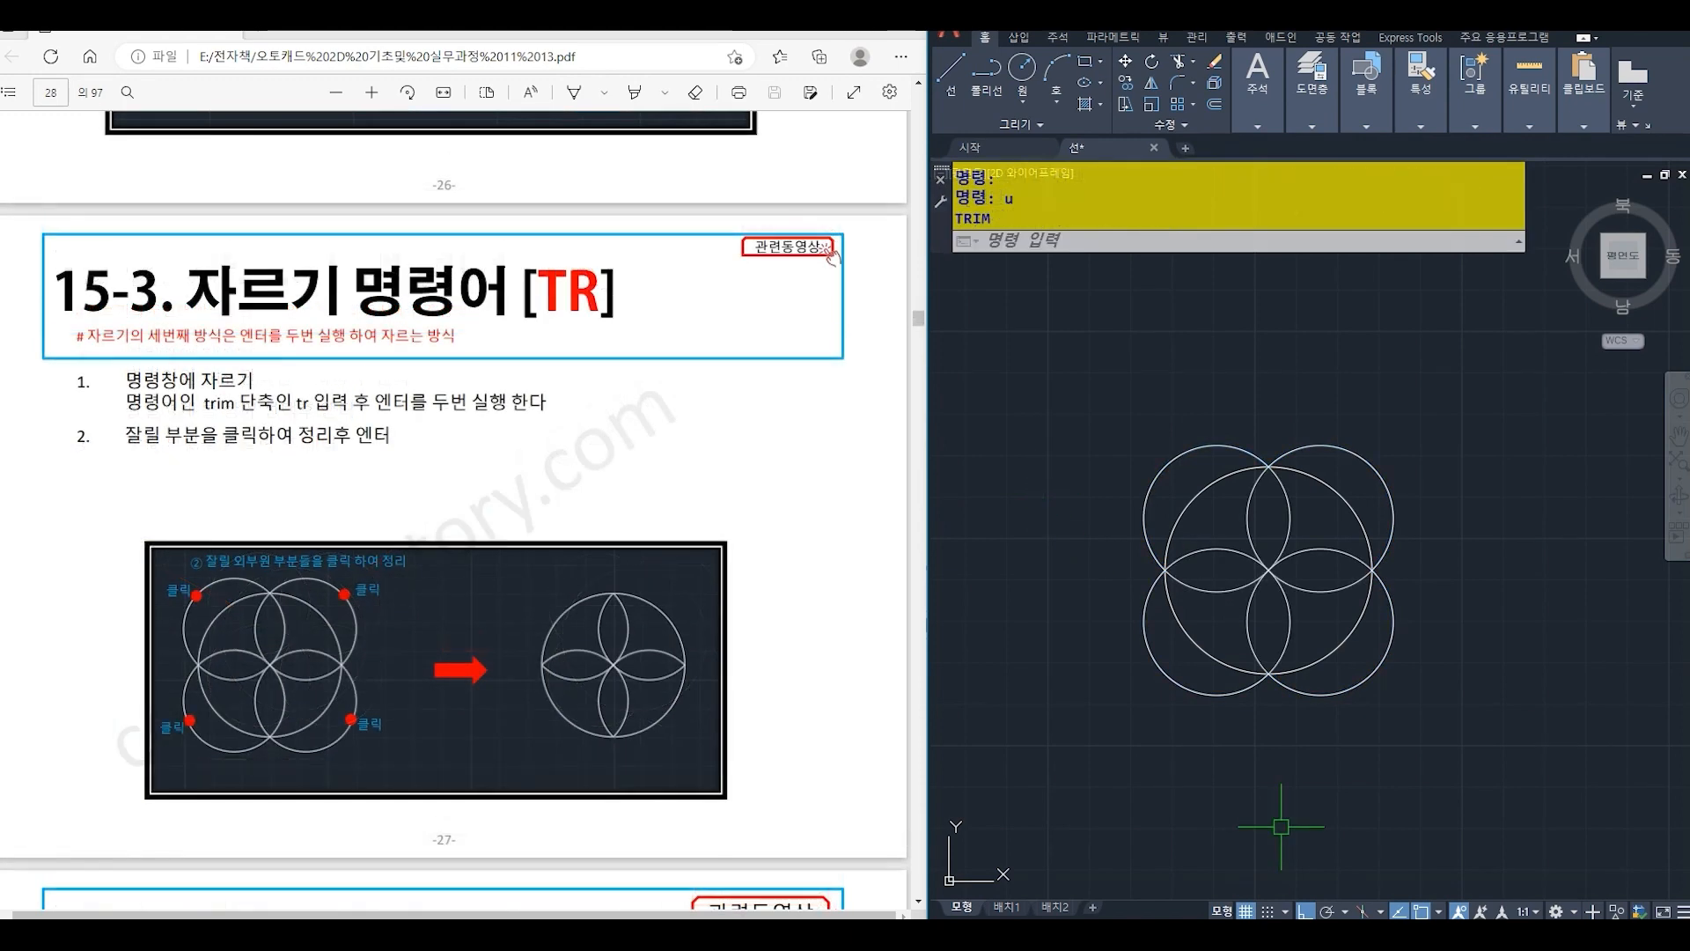
type("tr")
key("Return")
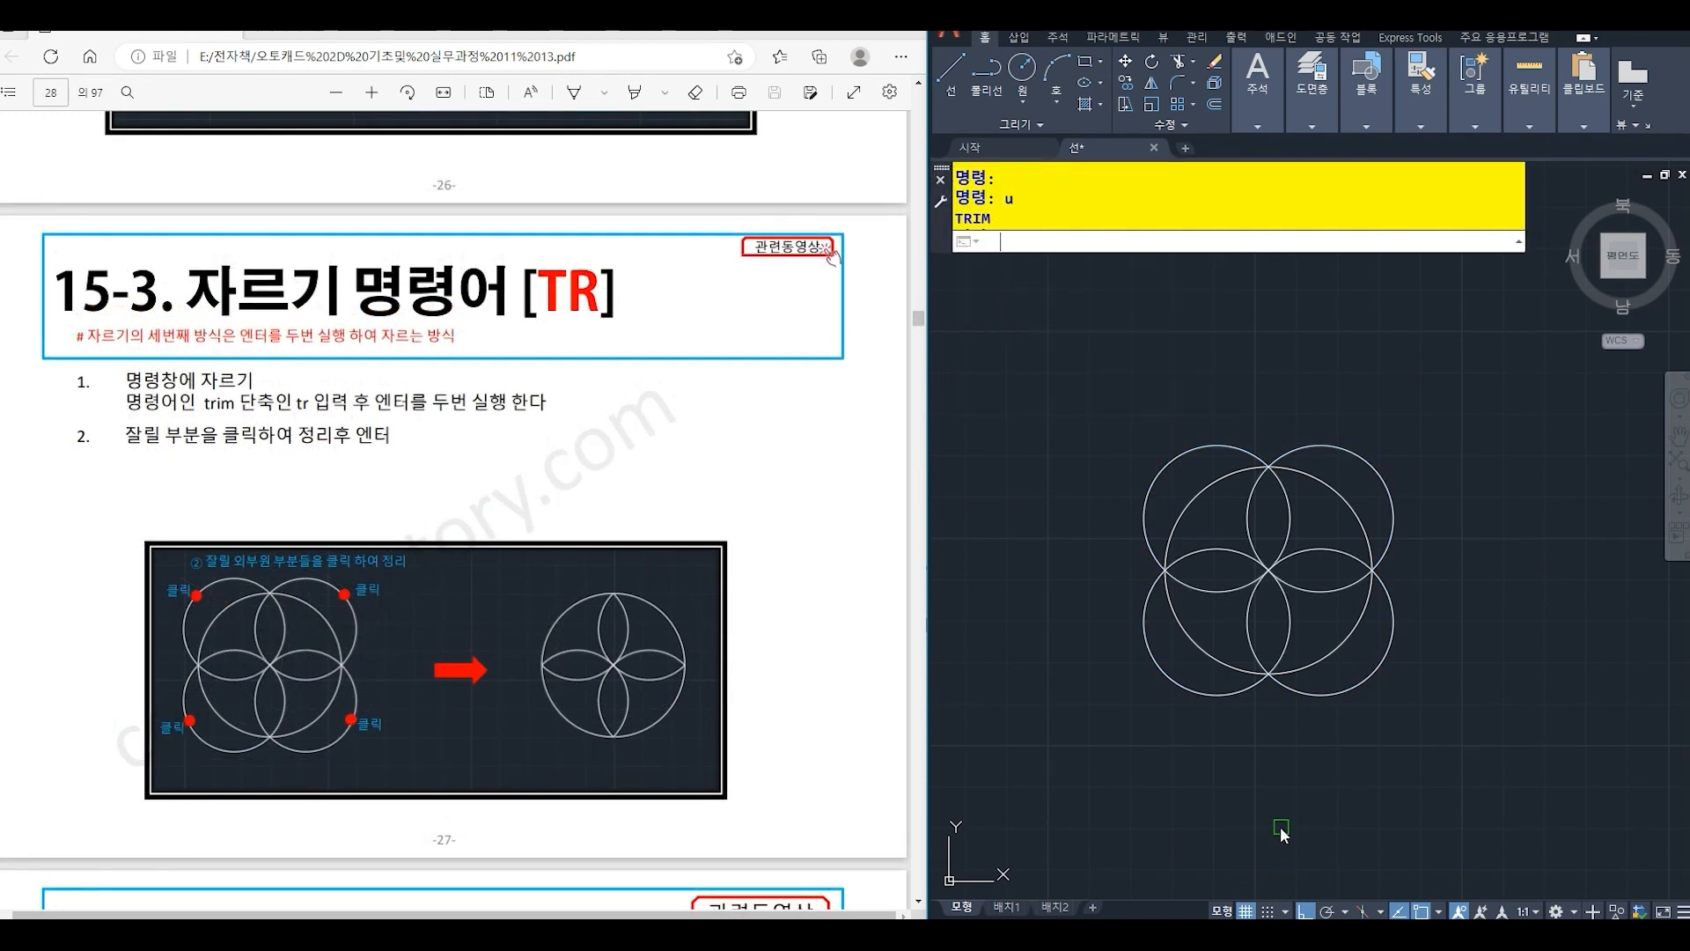
key("Return")
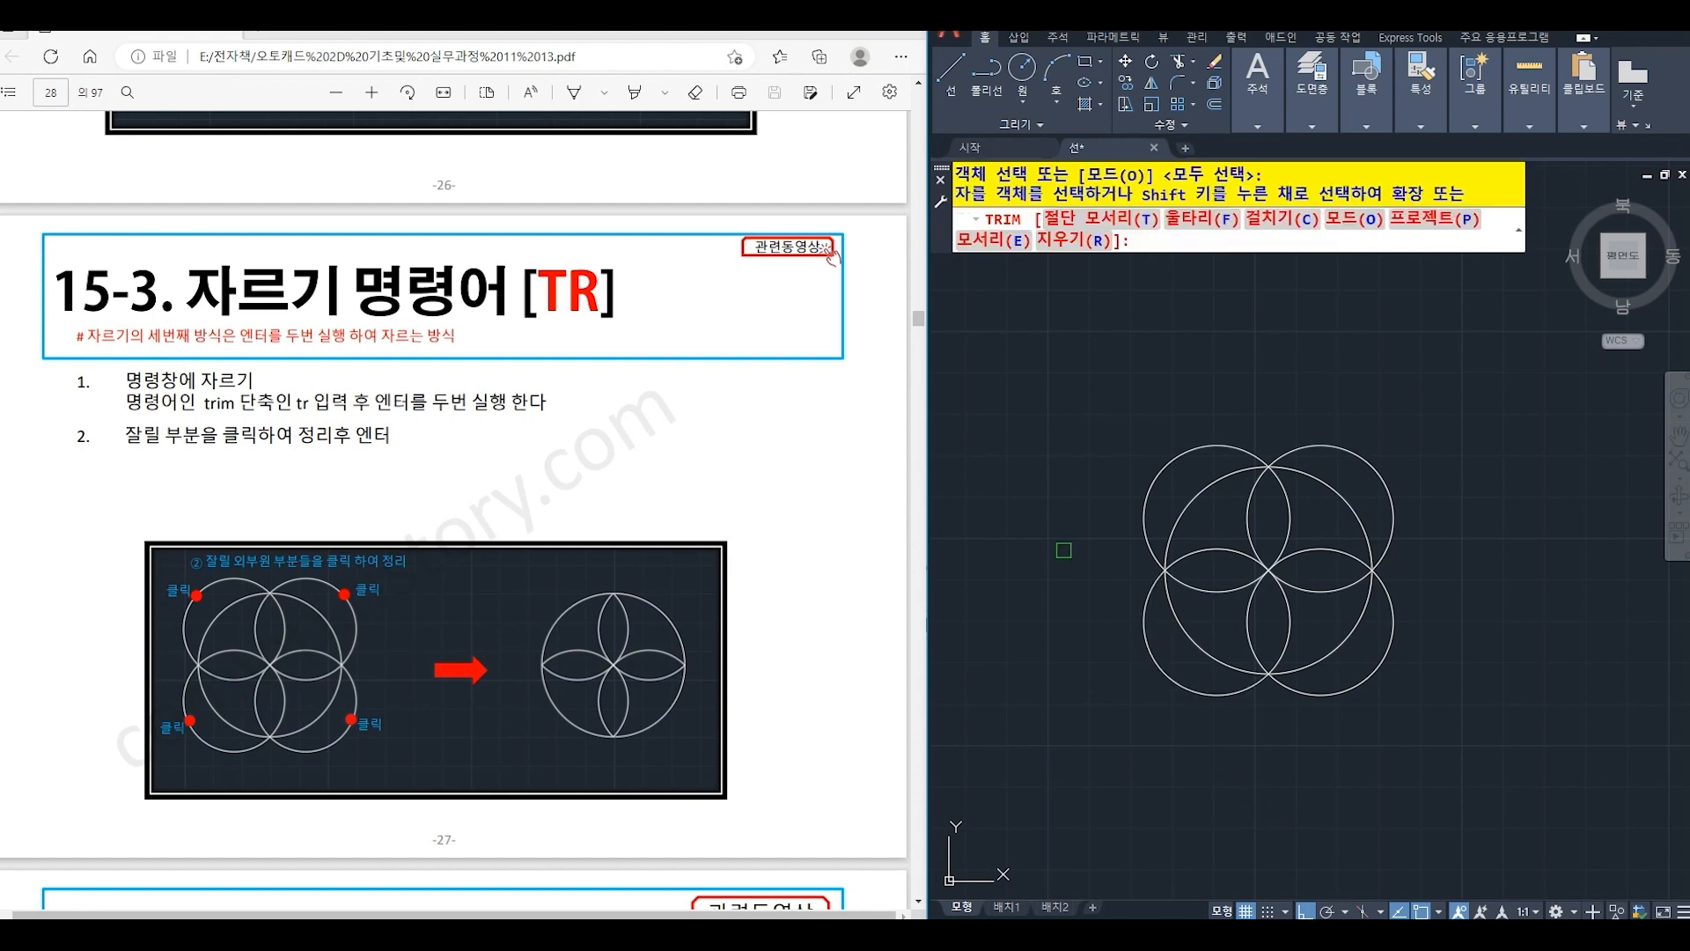
left_click(1195, 452)
left_click(1307, 443)
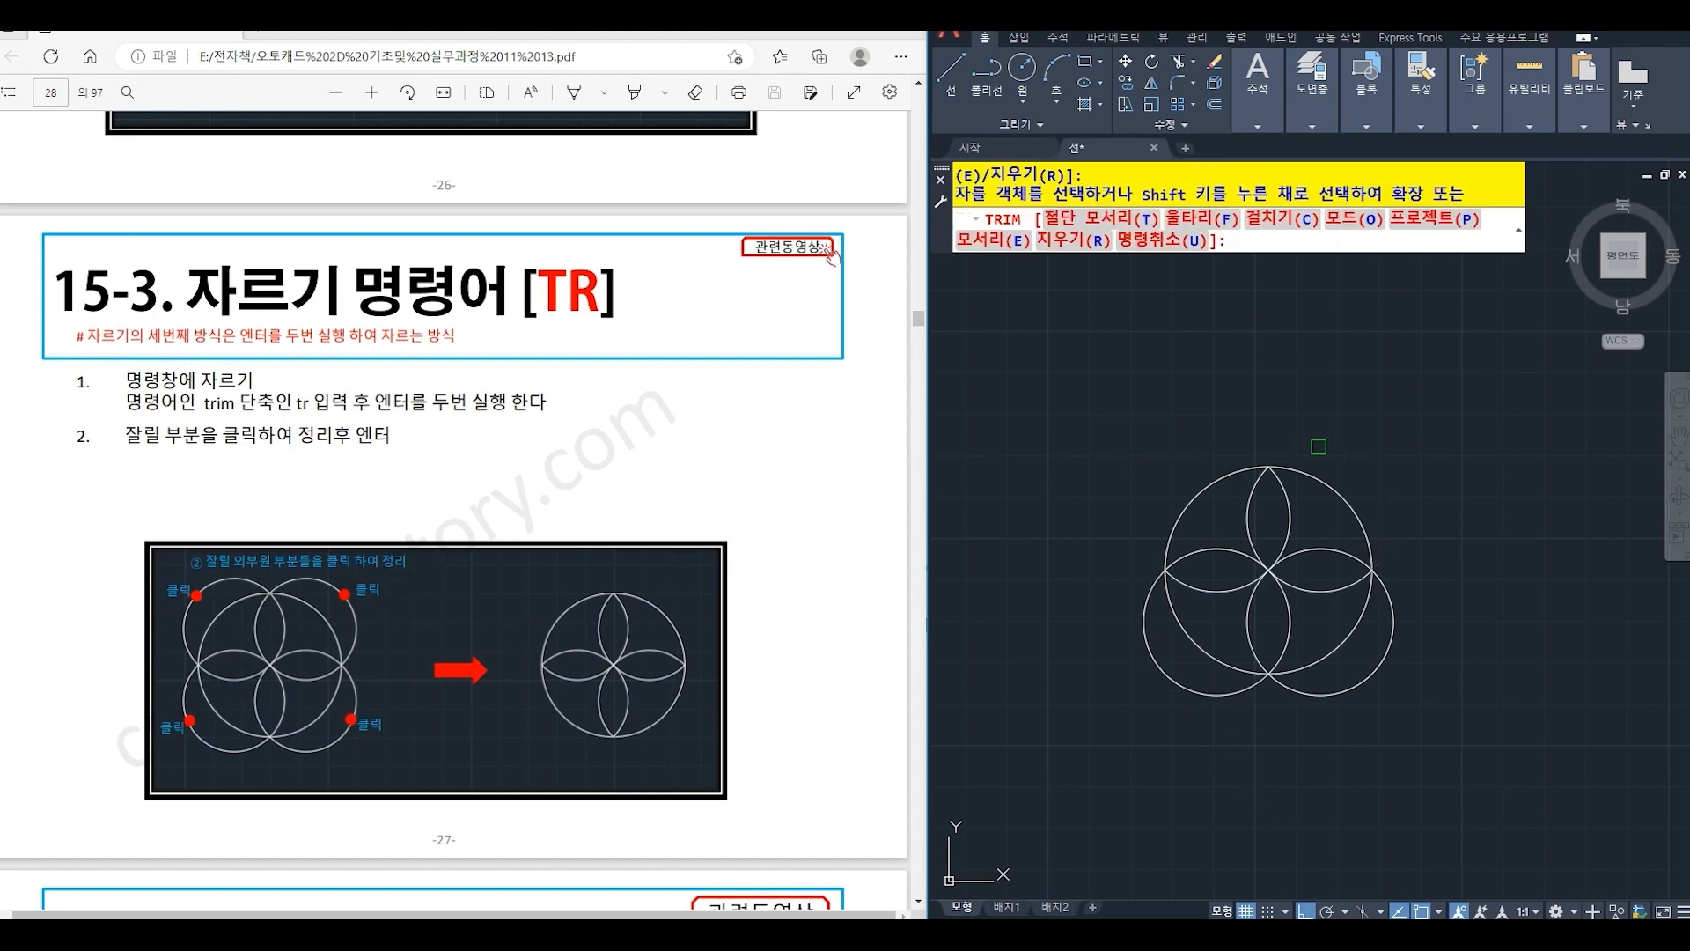
left_click(1387, 658)
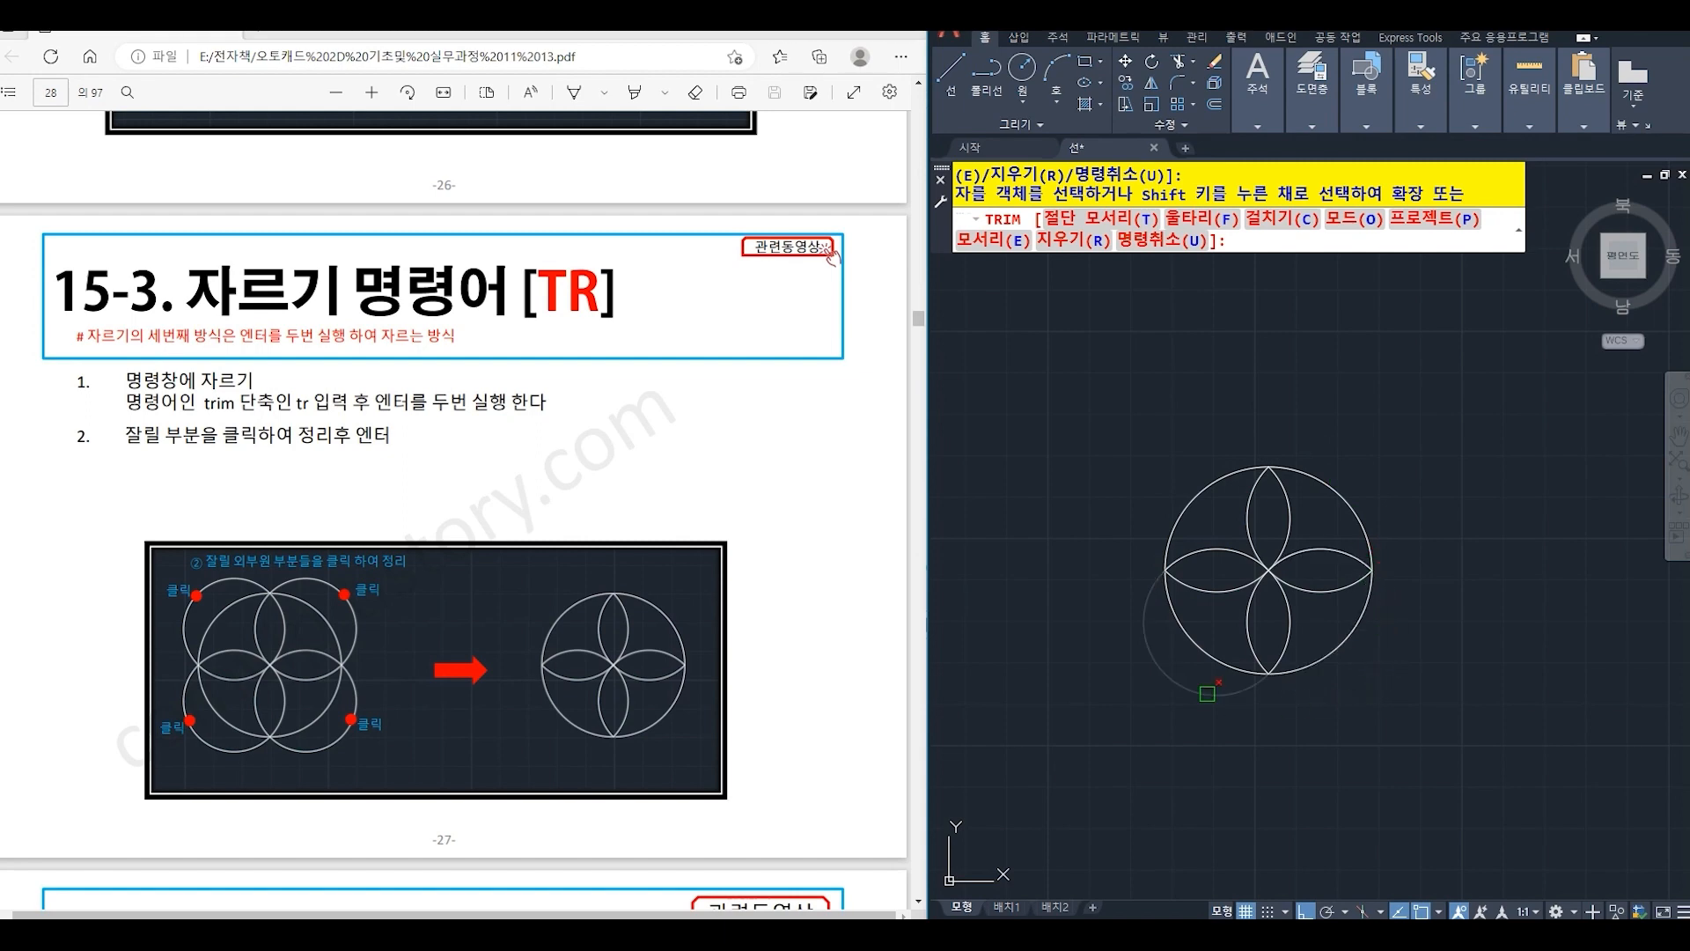
left_click(1243, 700)
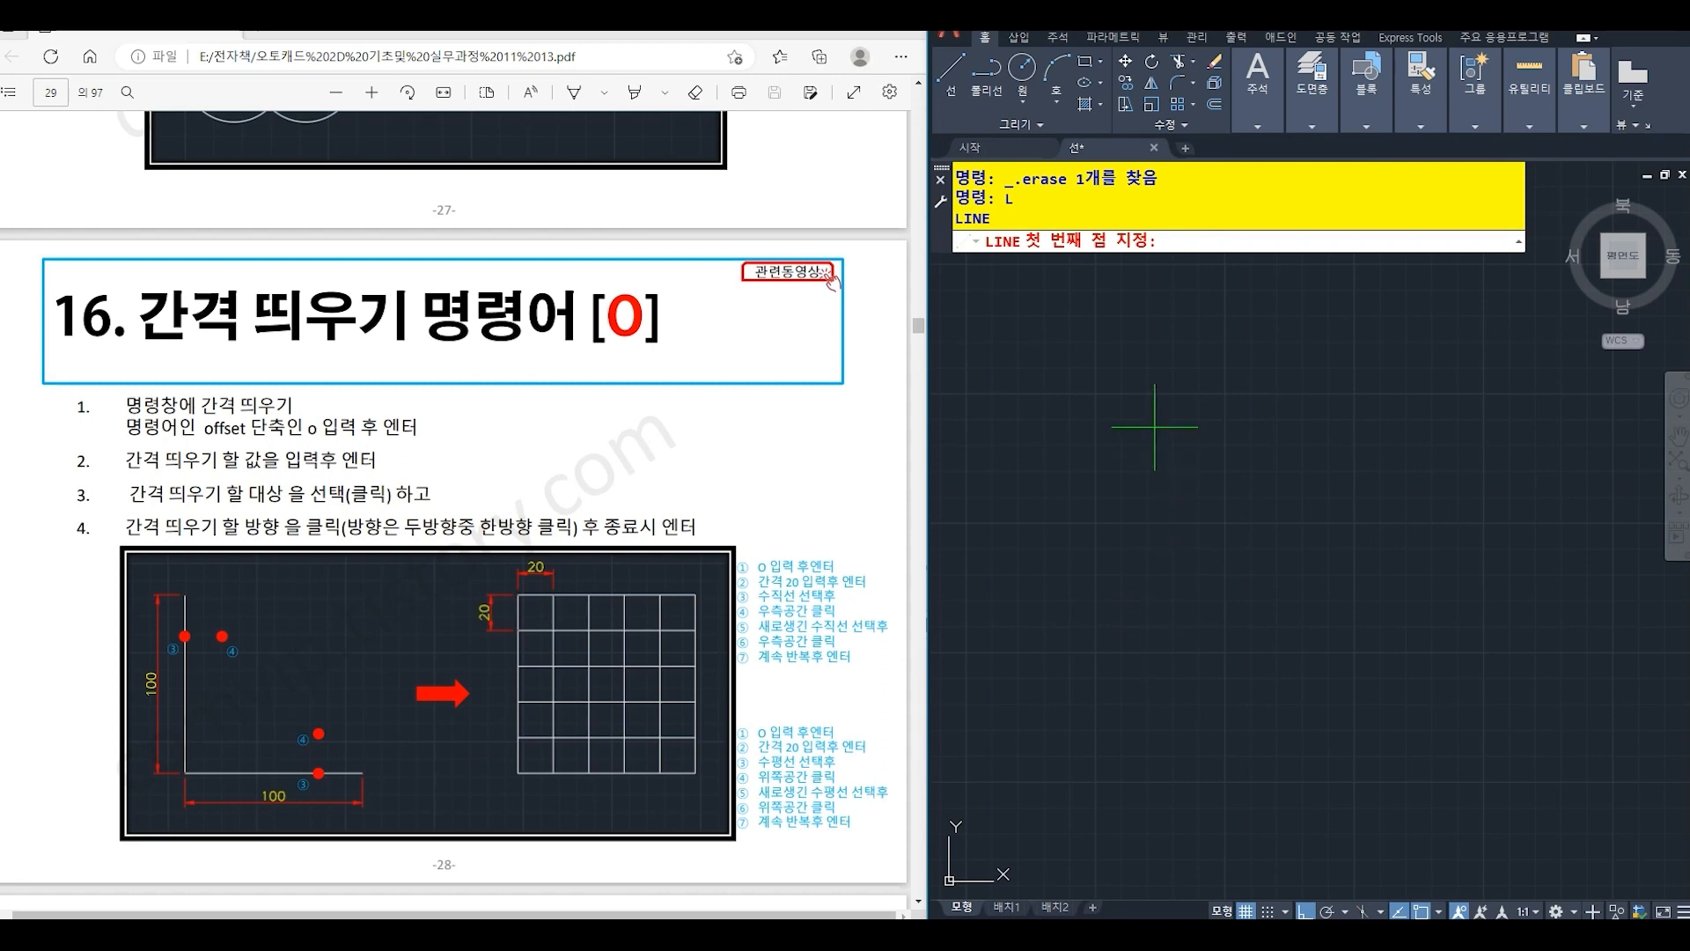
- Draw an L shape from a vertical line 100 long downward and a connected horizontal line 100 long to the right
left_click(1128, 432)
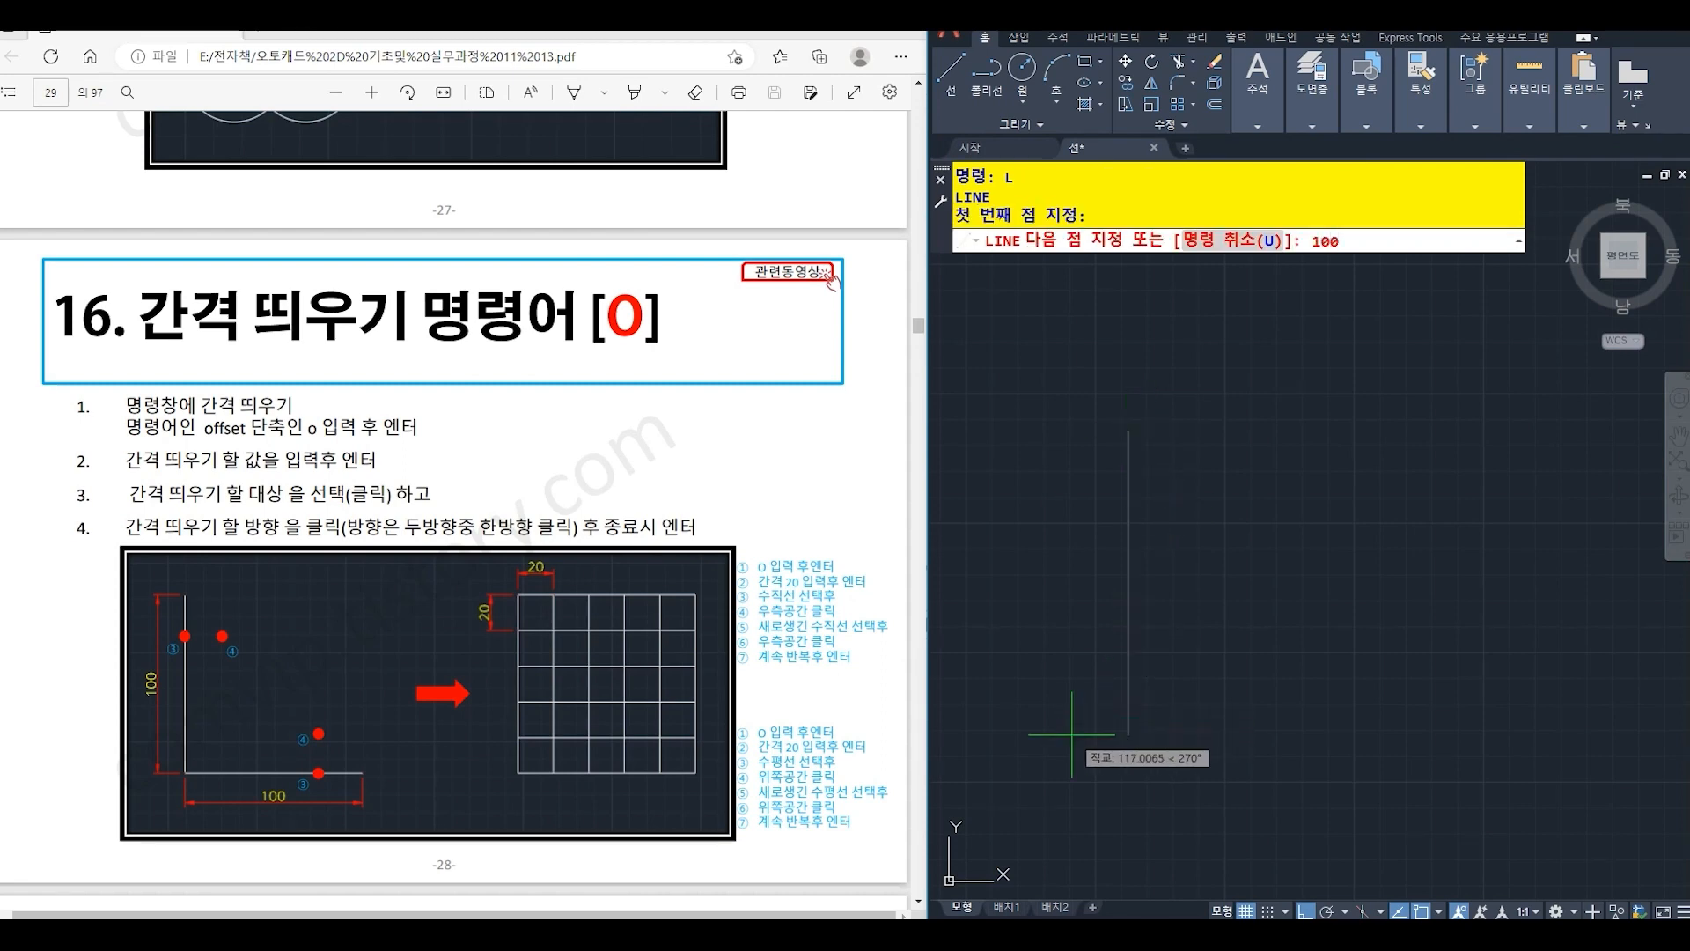
key("Return")
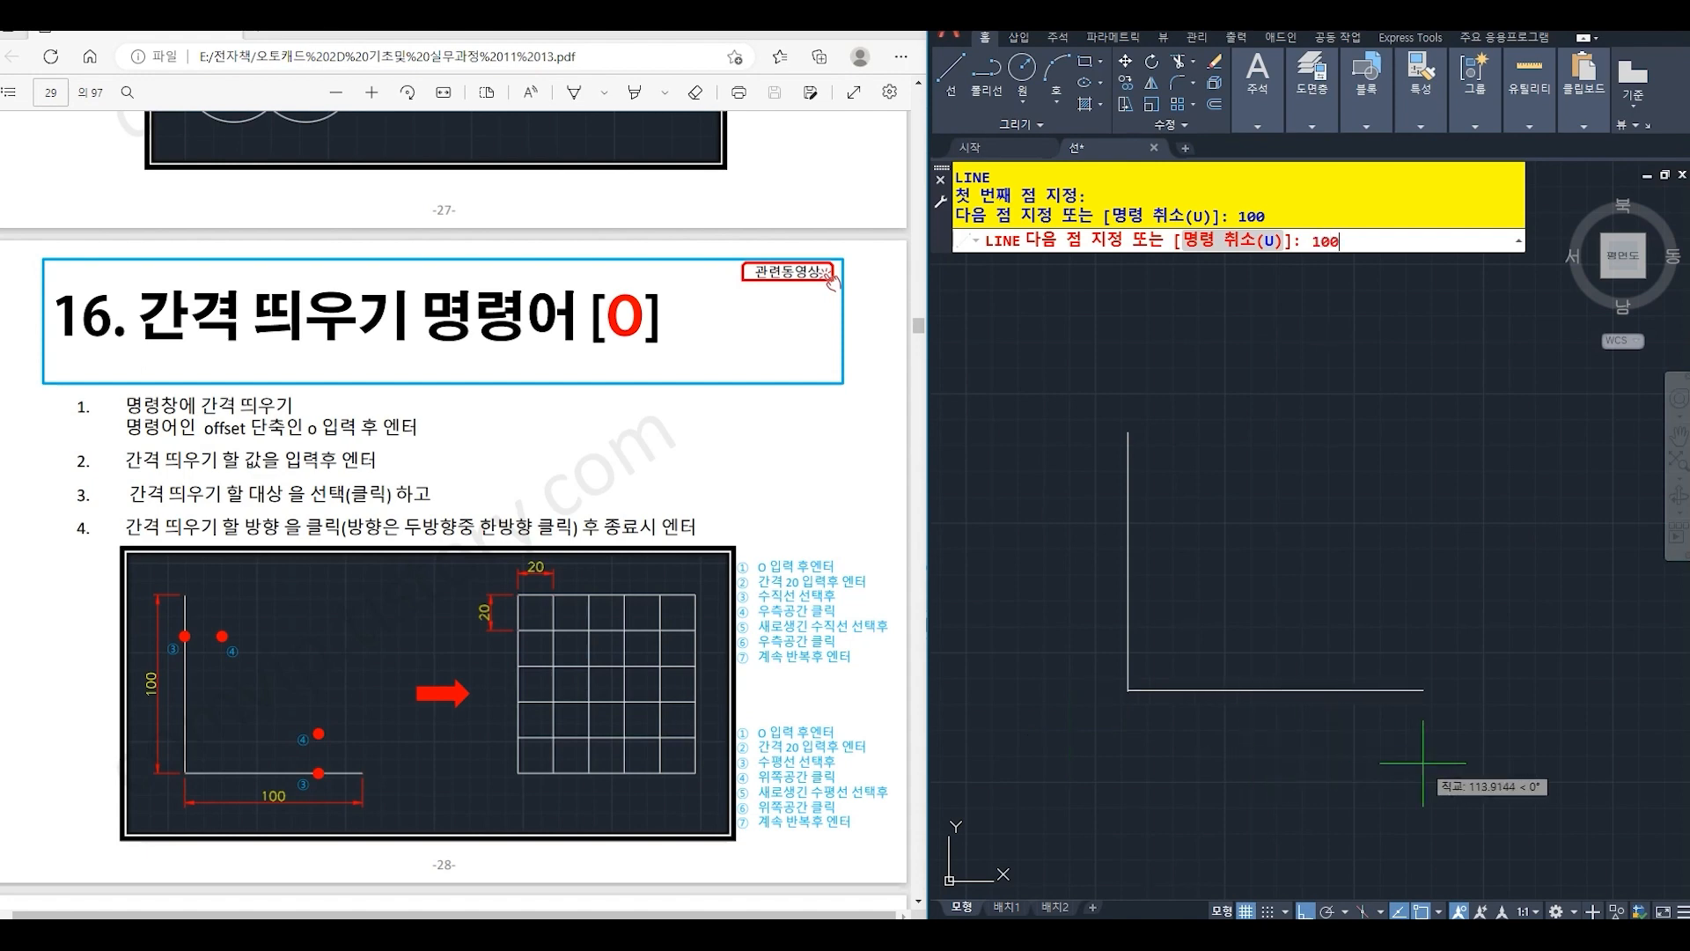
type("100")
key("Return")
key("Return")
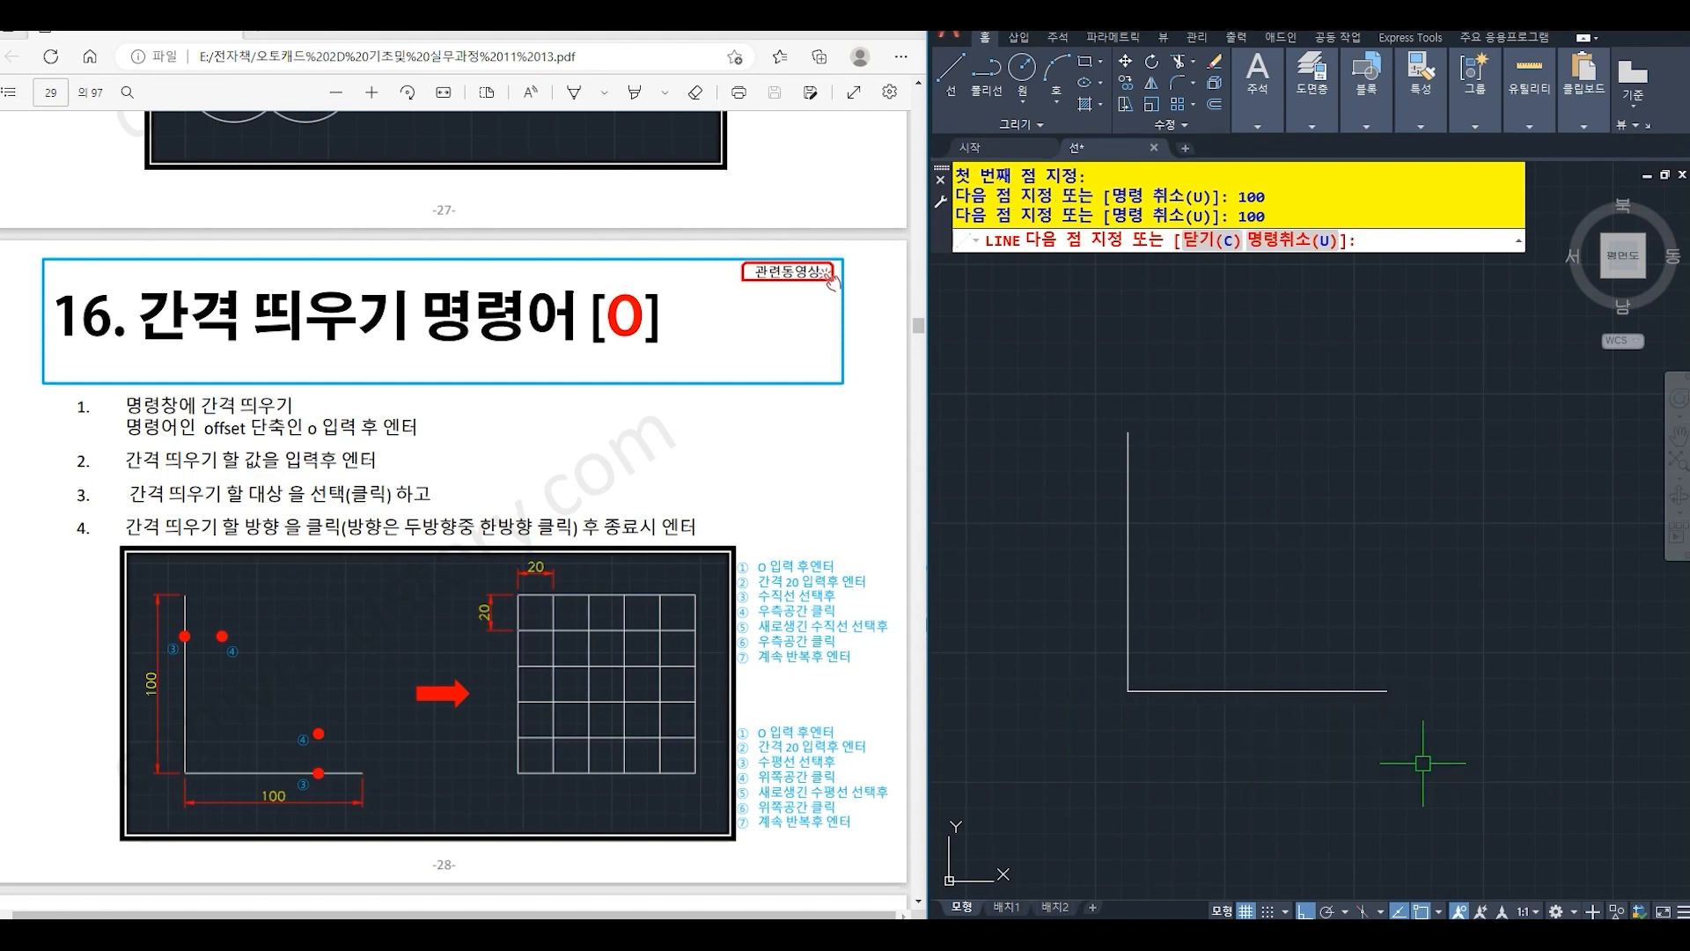
- Offset the vertical line to the right at a distance of 20, repeating from each new line to make five copies
type("o")
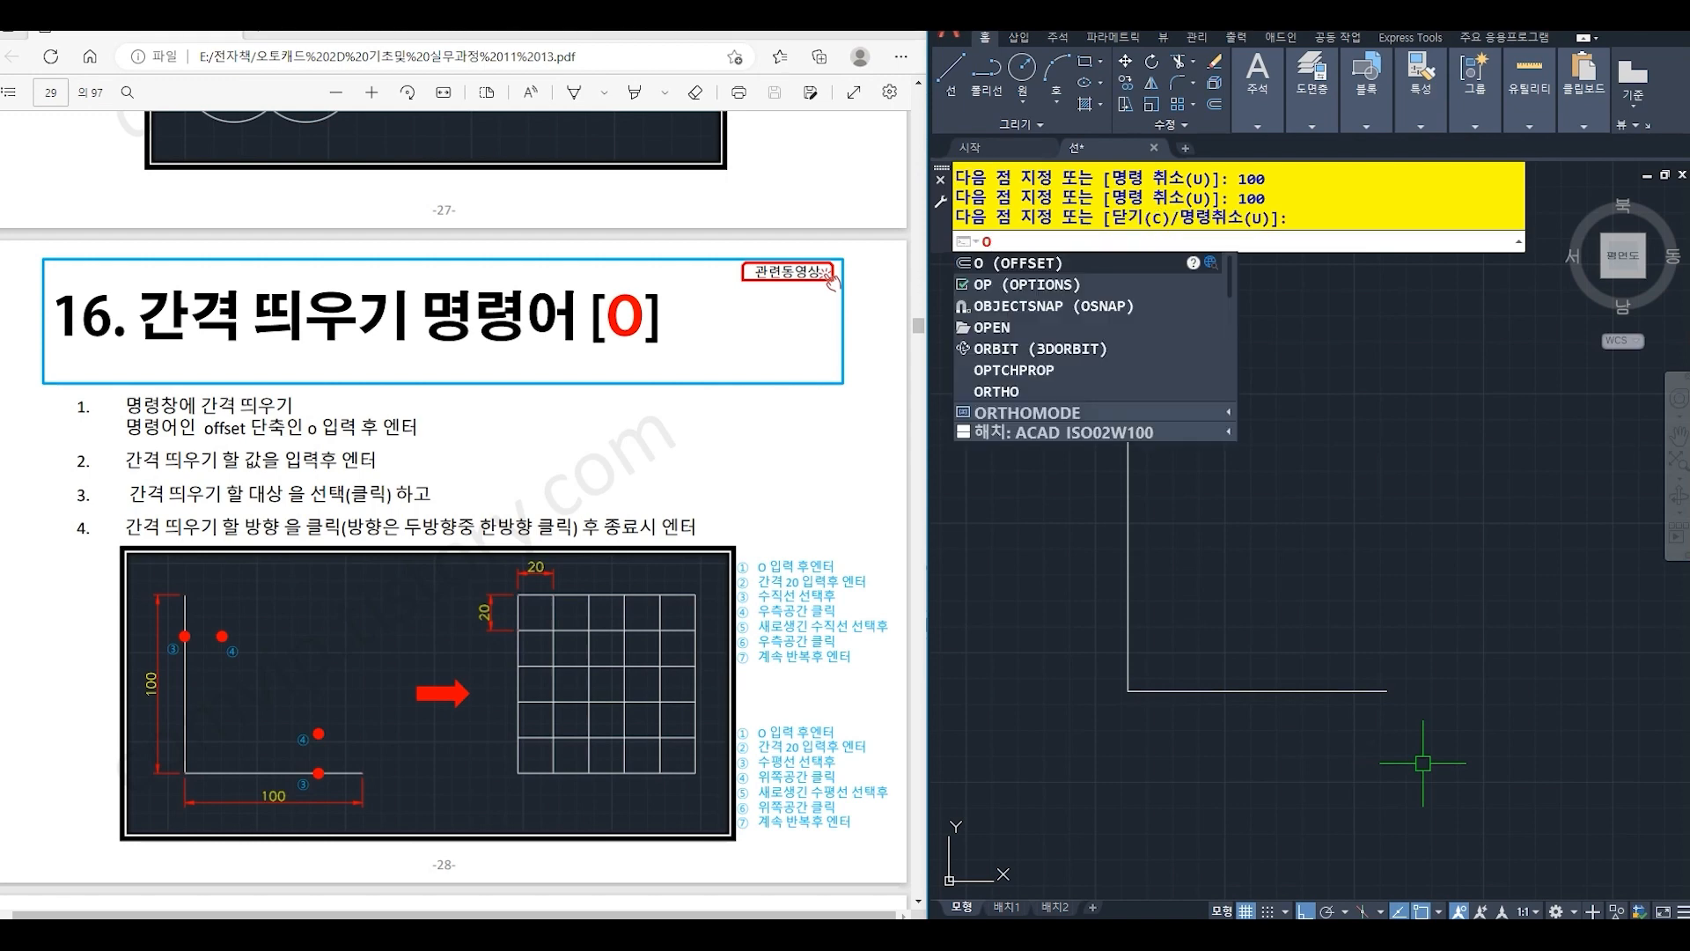
key("Return")
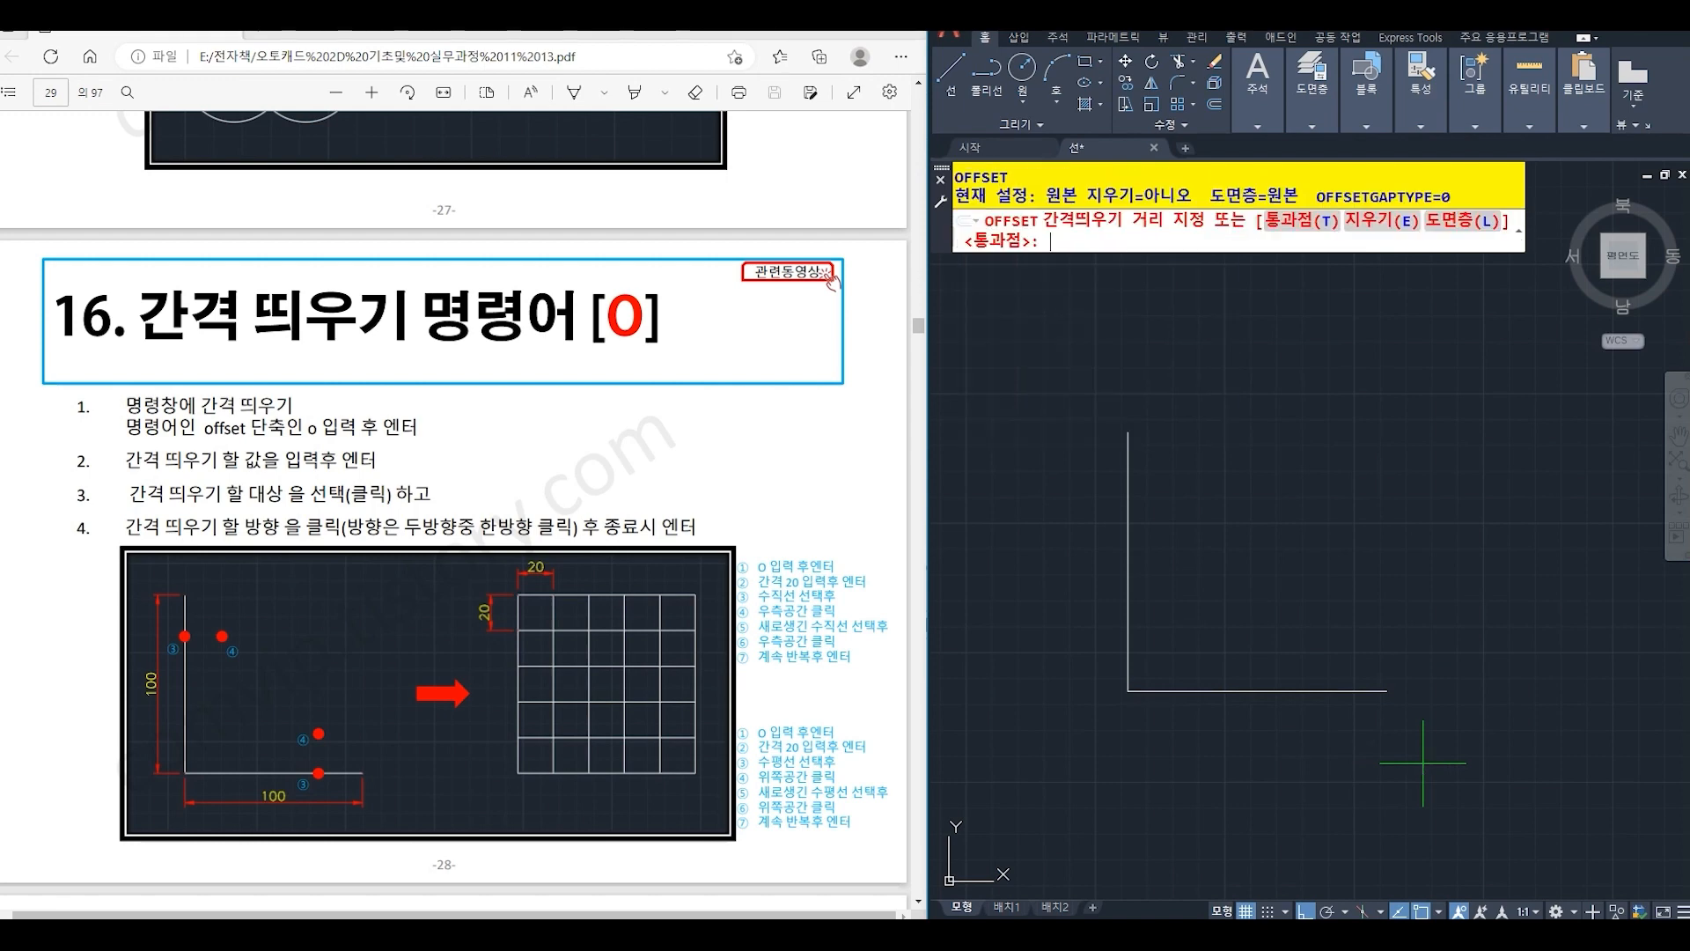
type("20")
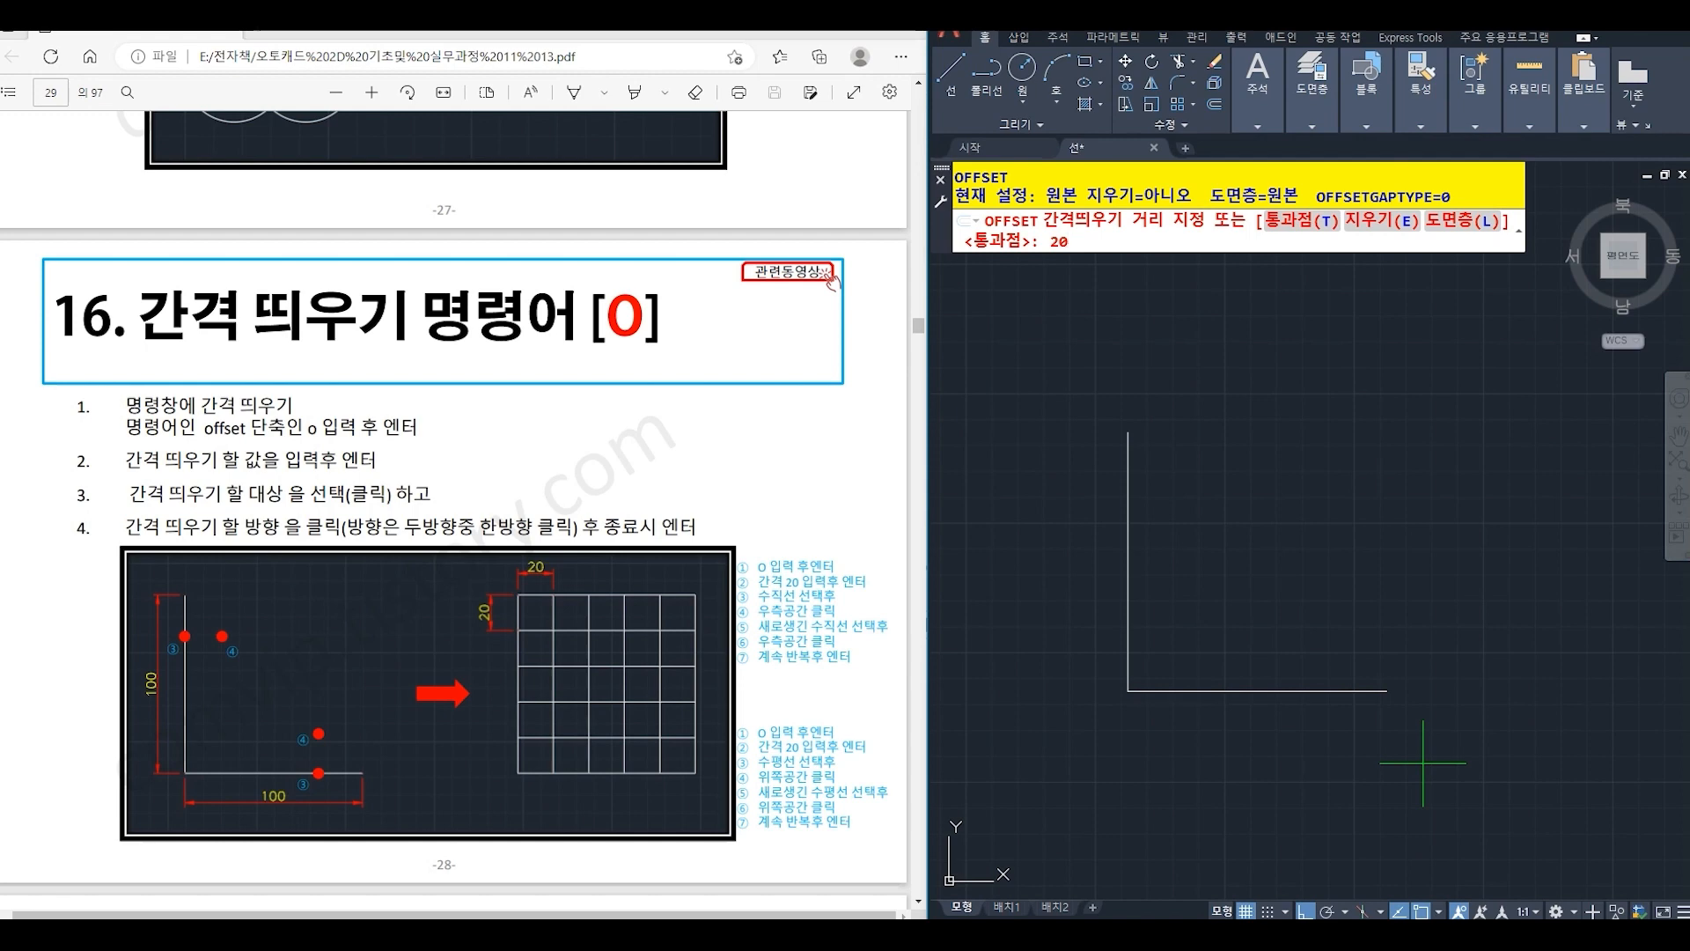
key("Return")
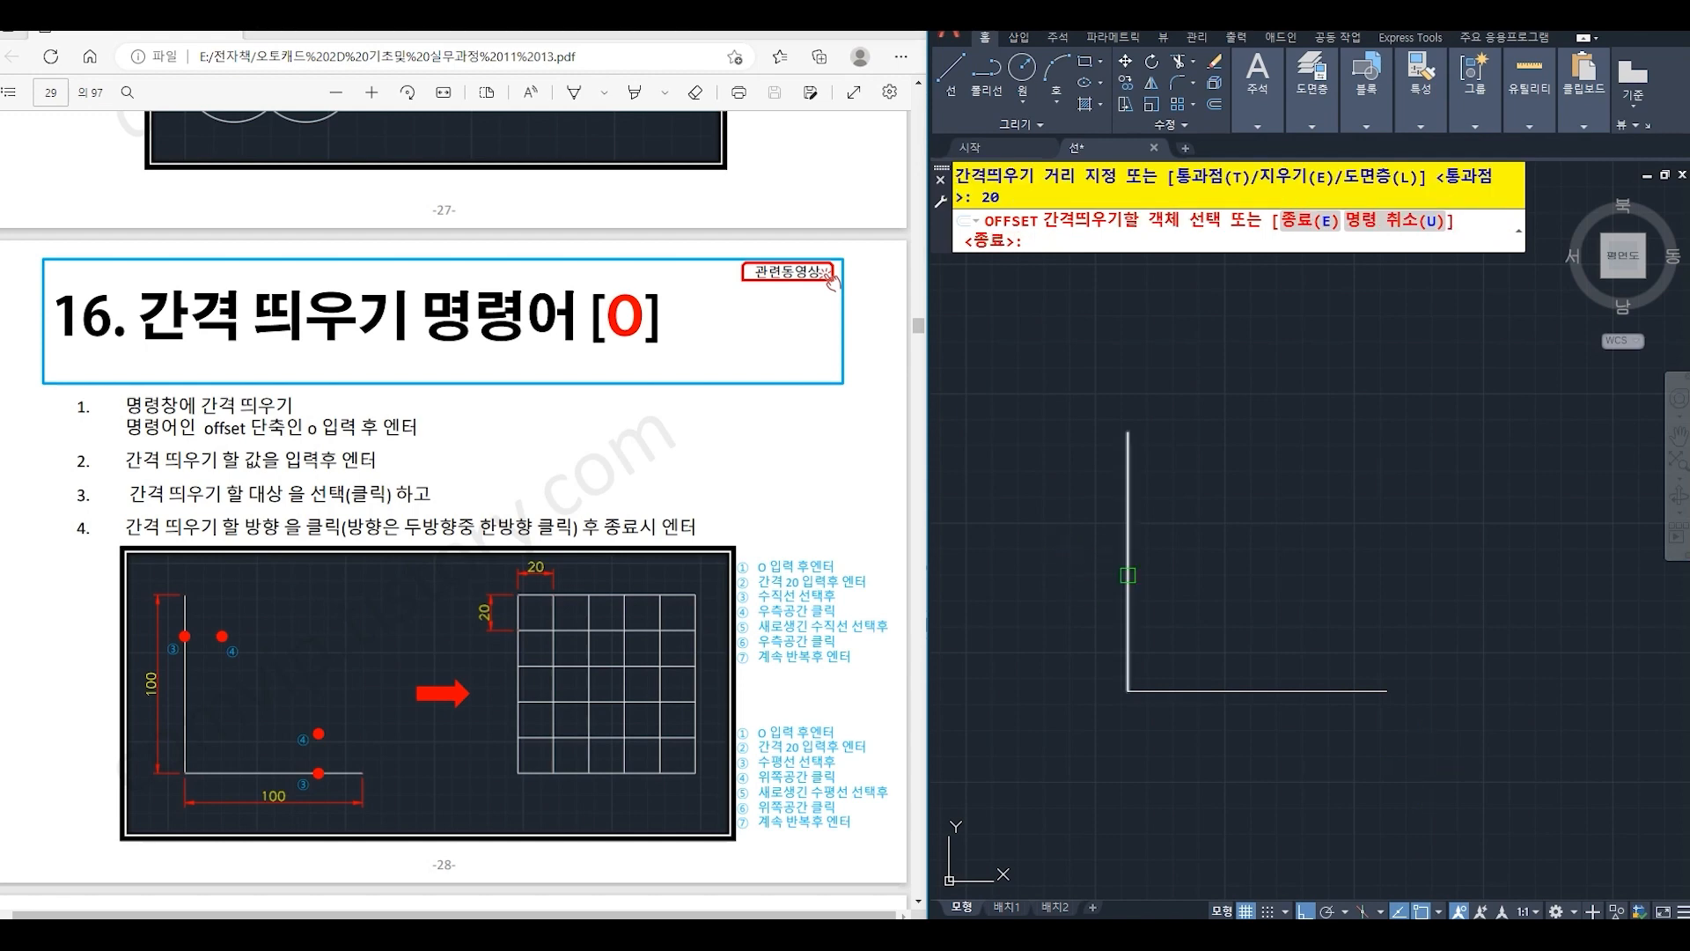
left_click(1127, 563)
left_click(1241, 564)
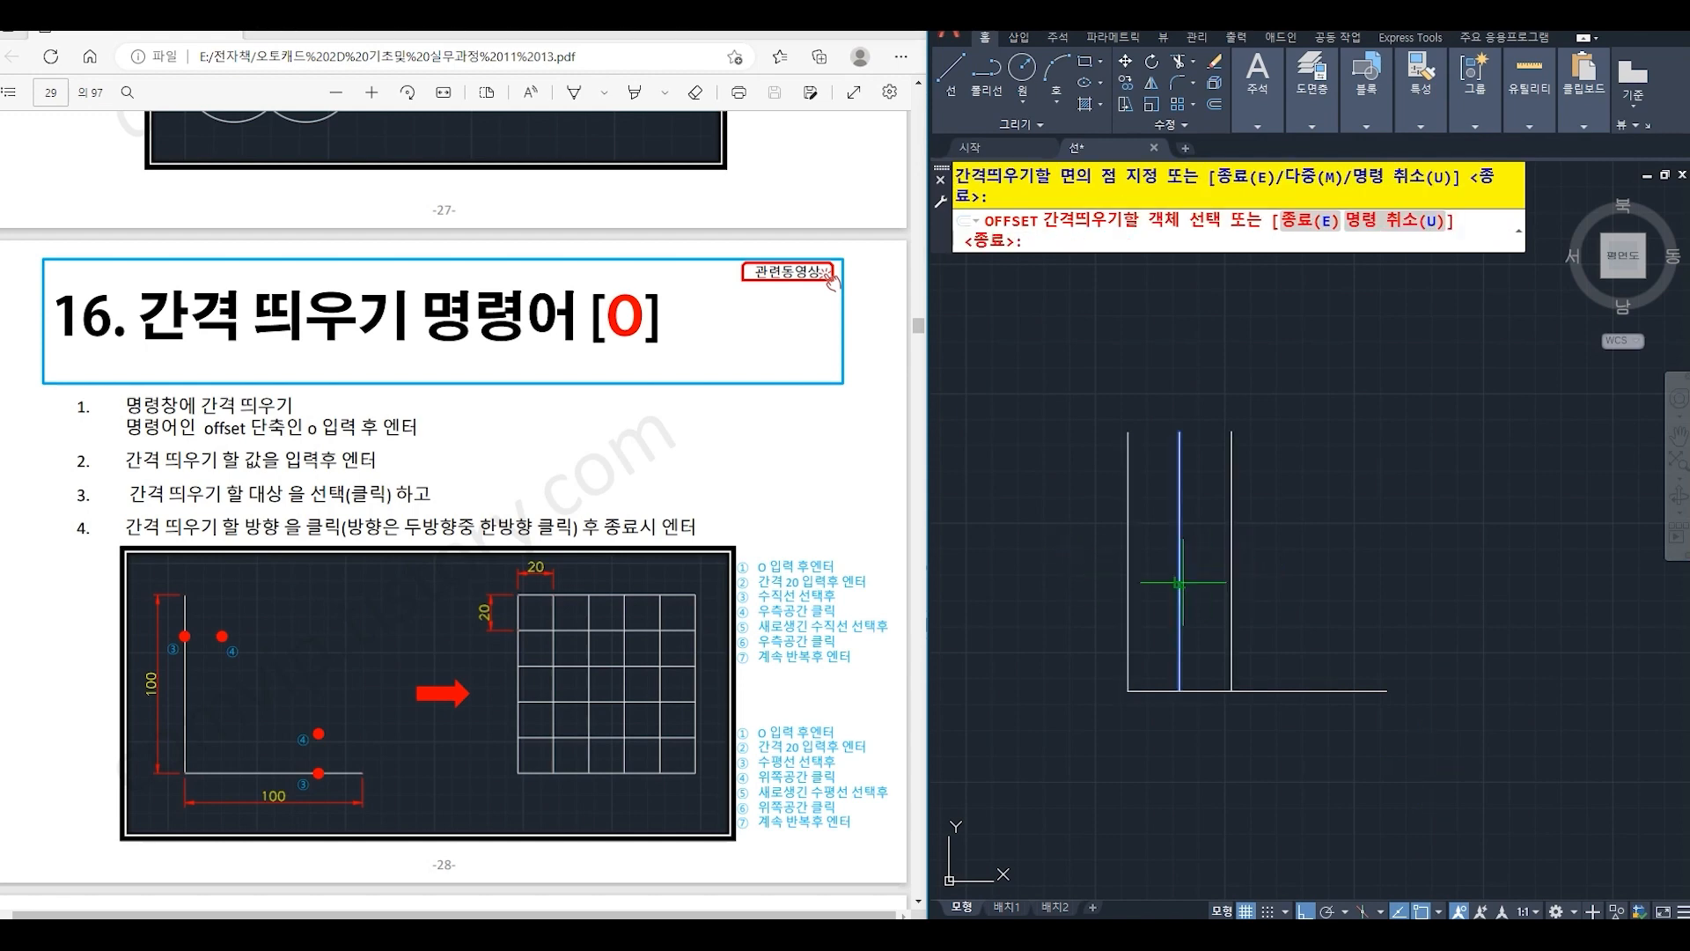
left_click(1179, 567)
left_click(1250, 576)
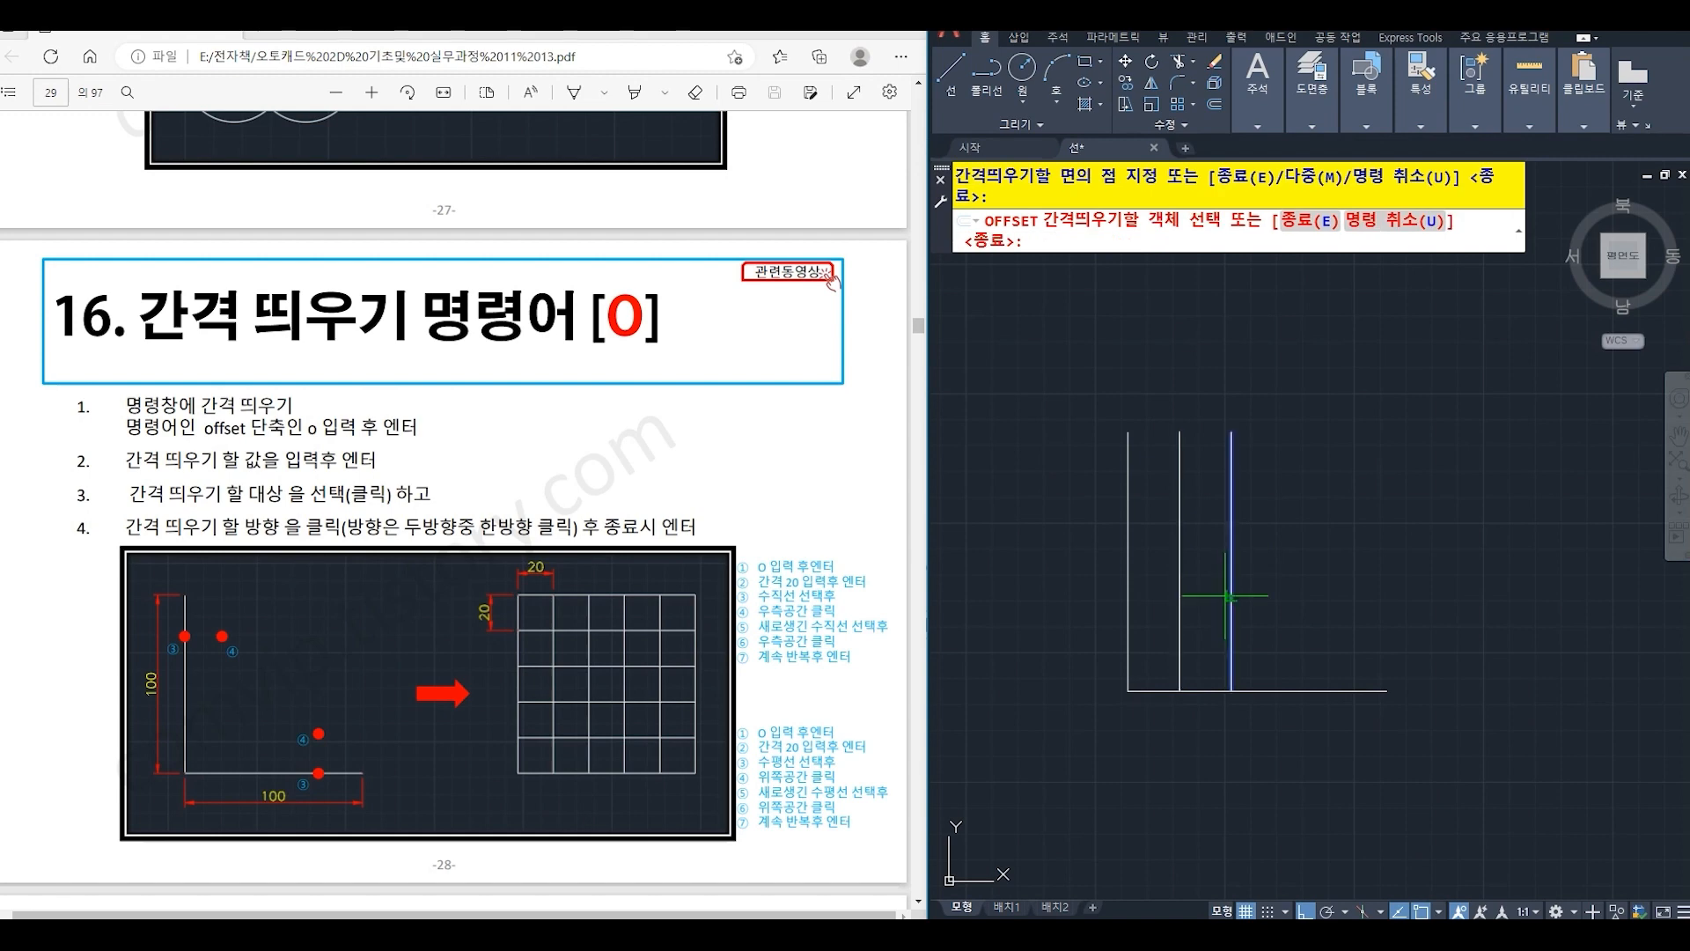
left_click(1230, 596)
left_click(1294, 592)
left_click(1284, 588)
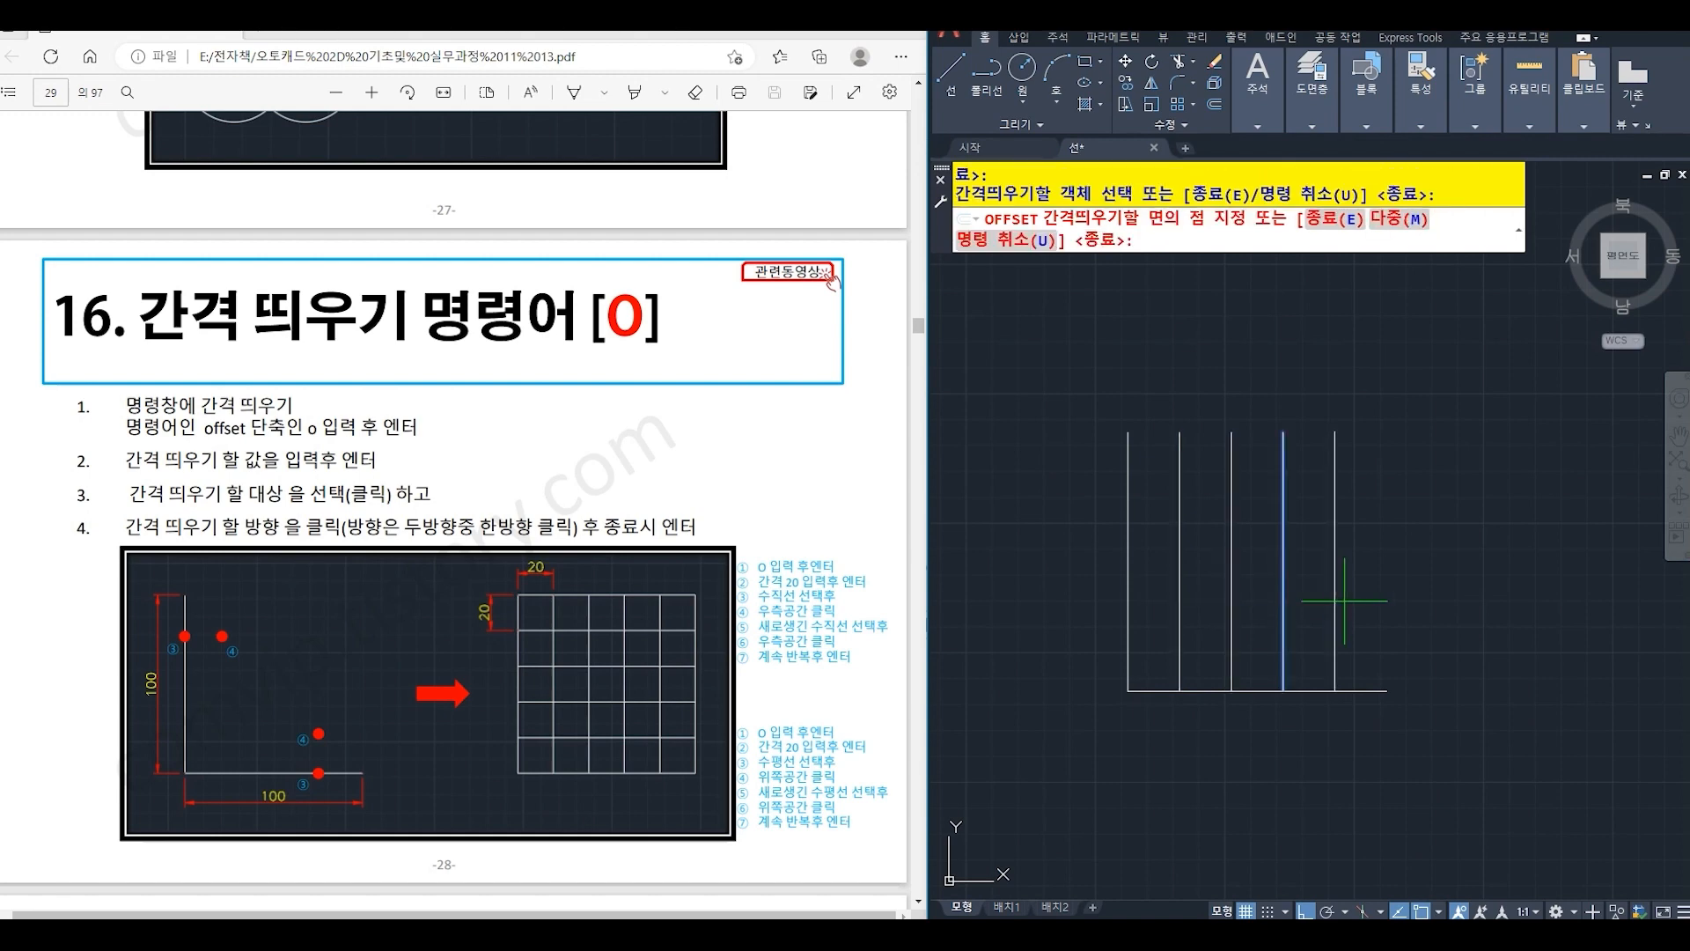
left_click(1328, 604)
left_click(1333, 608)
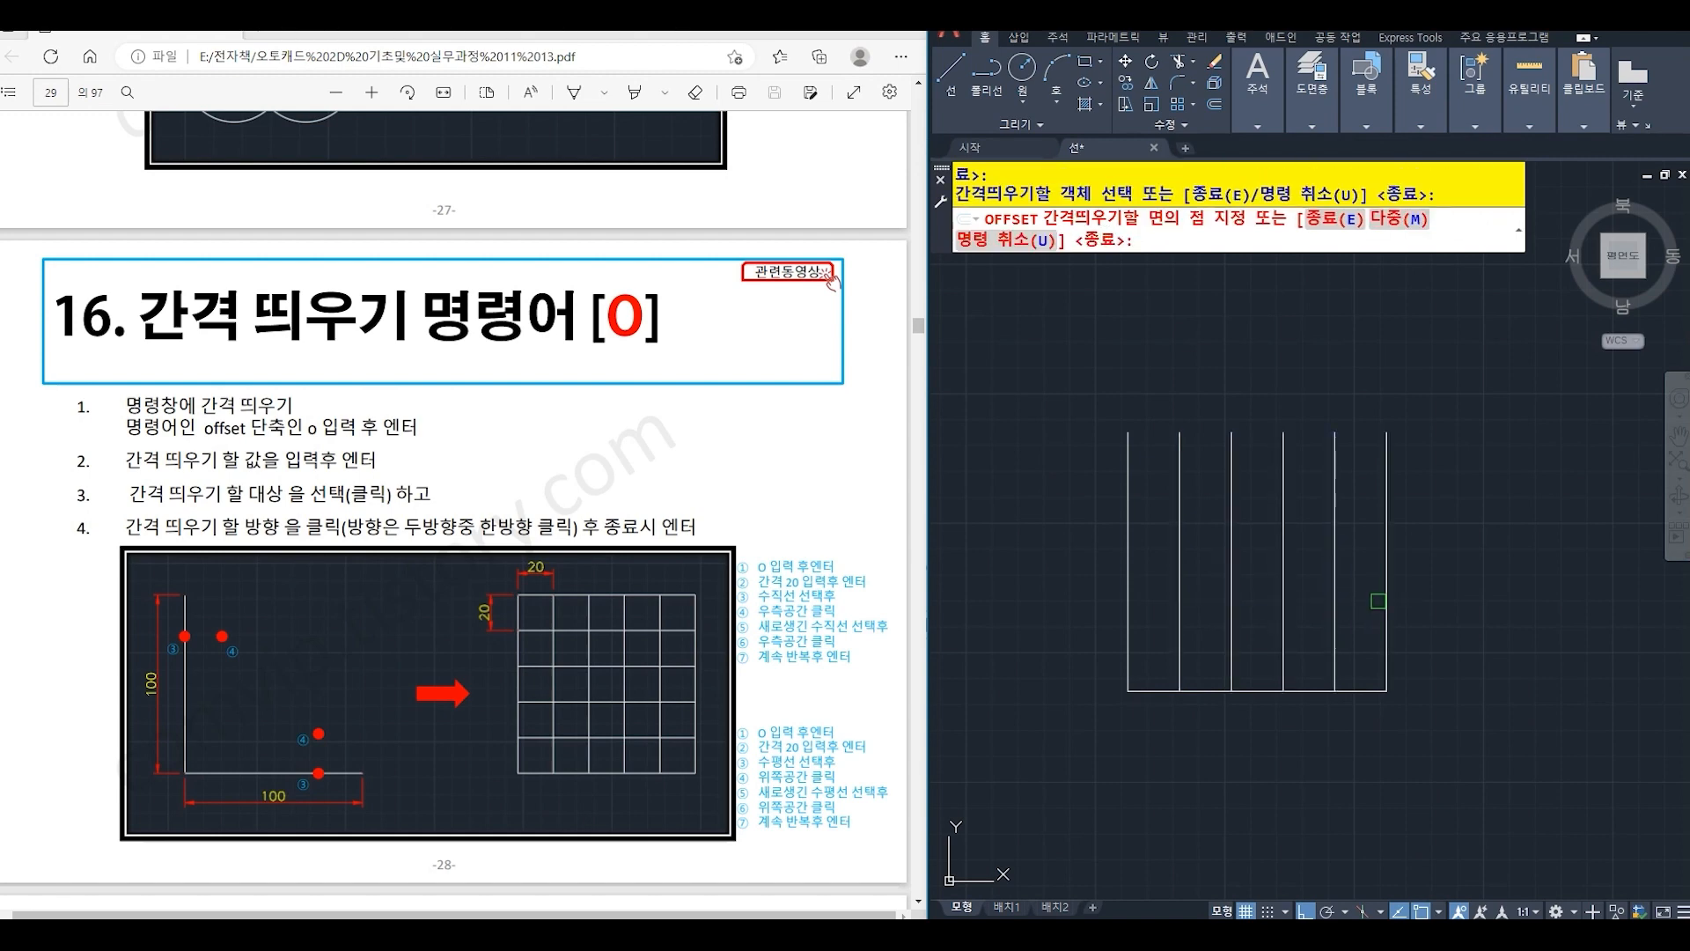
left_click(1355, 634)
- Offset the bottom horizontal line upward by the same 20 distance, repeating from each new line to make five copies
left_click(1360, 690)
left_click(1350, 606)
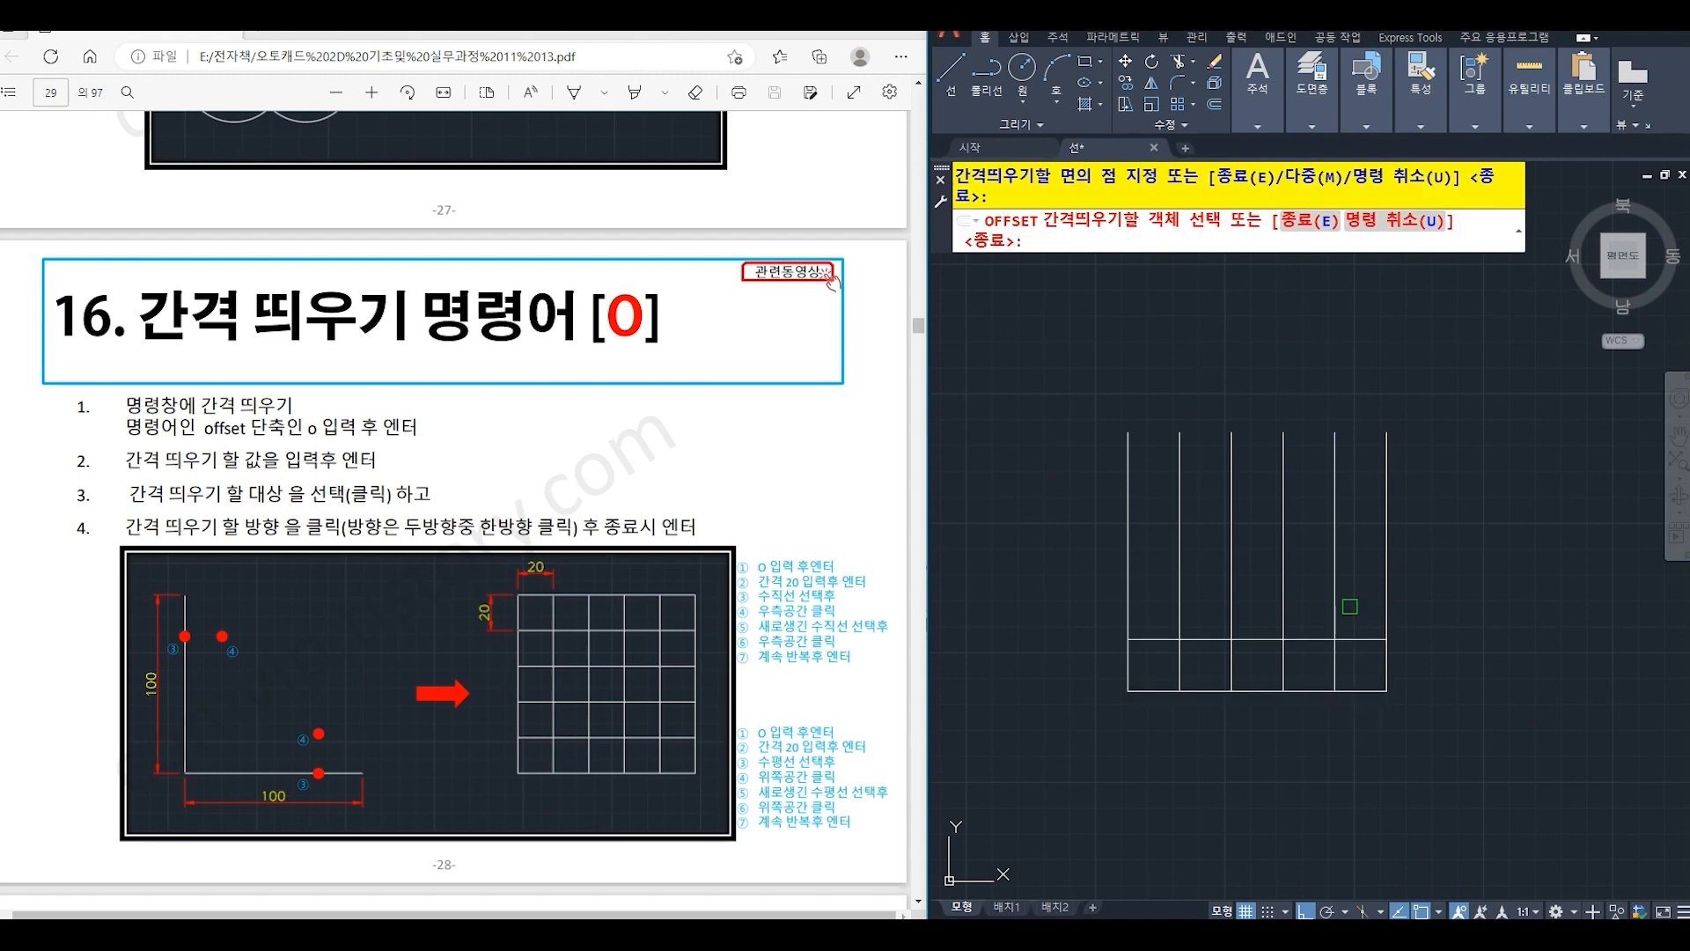
left_click(1355, 639)
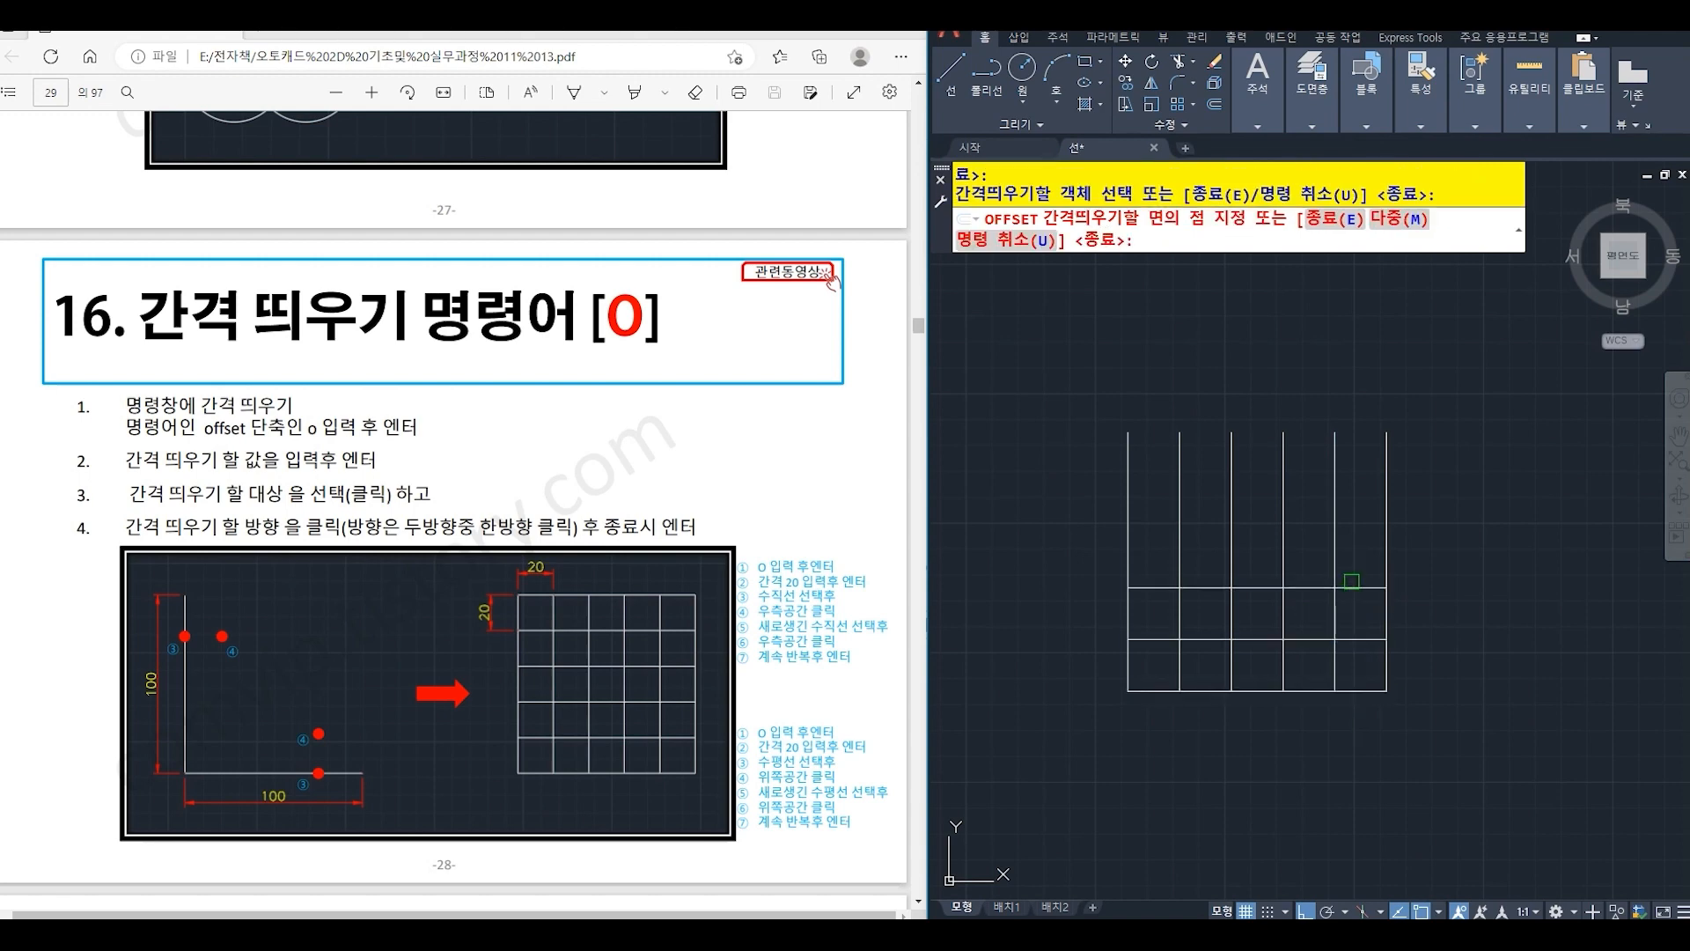
left_click(1356, 596)
left_click(1355, 588)
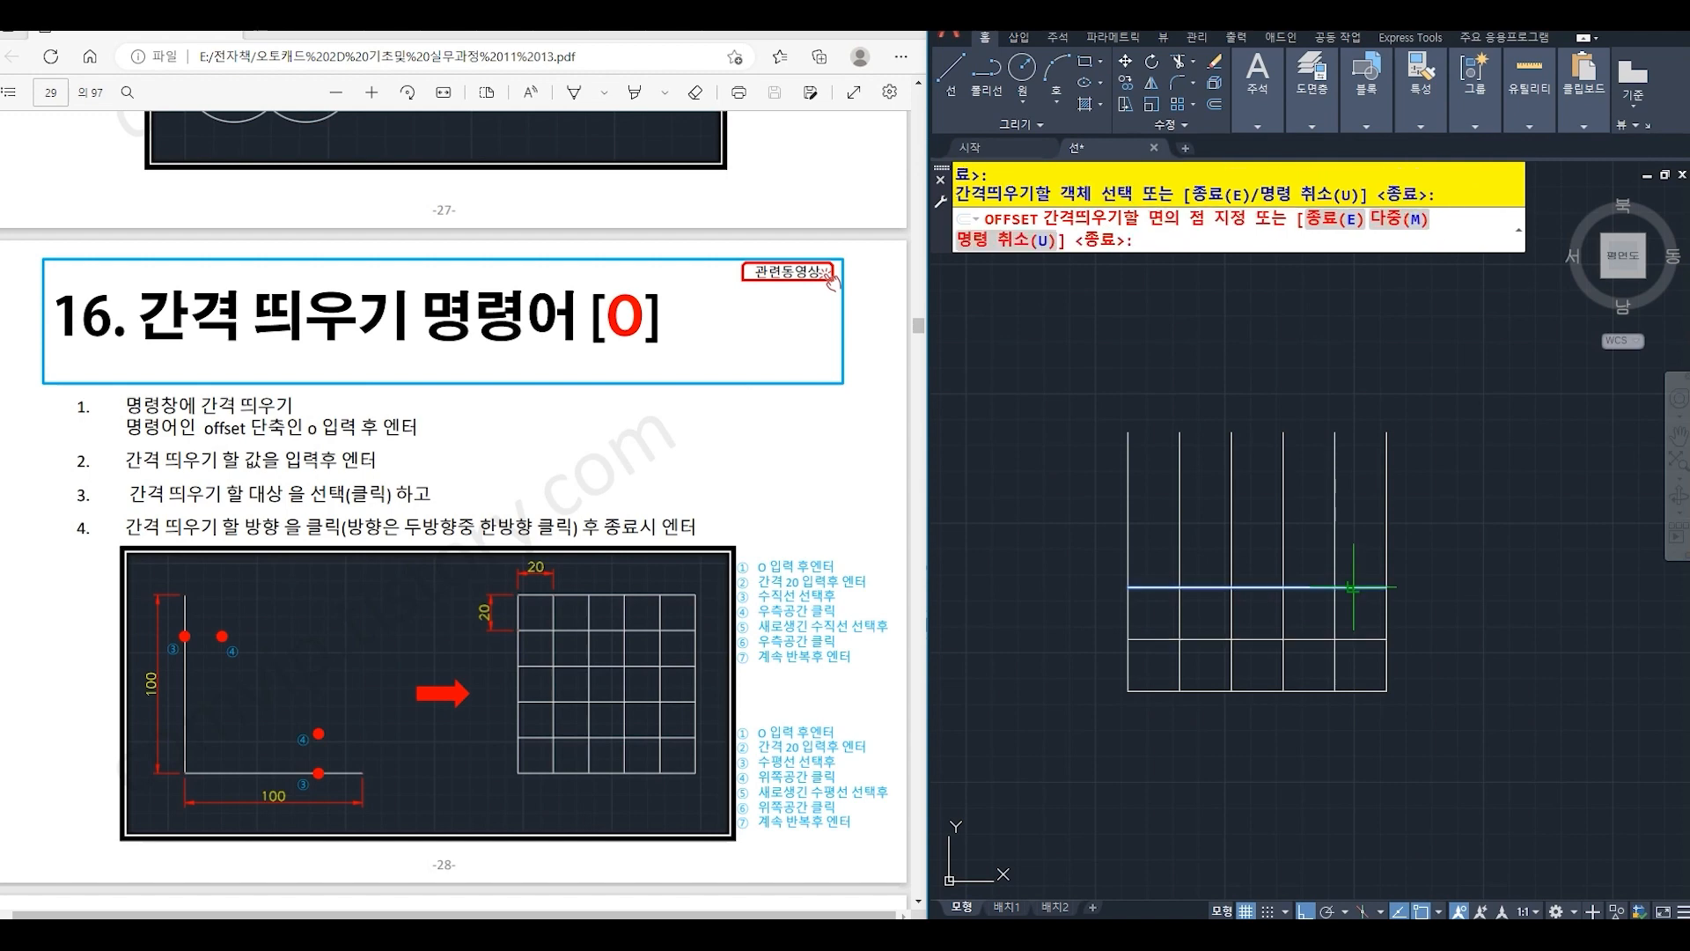
left_click(1349, 540)
left_click(1350, 537)
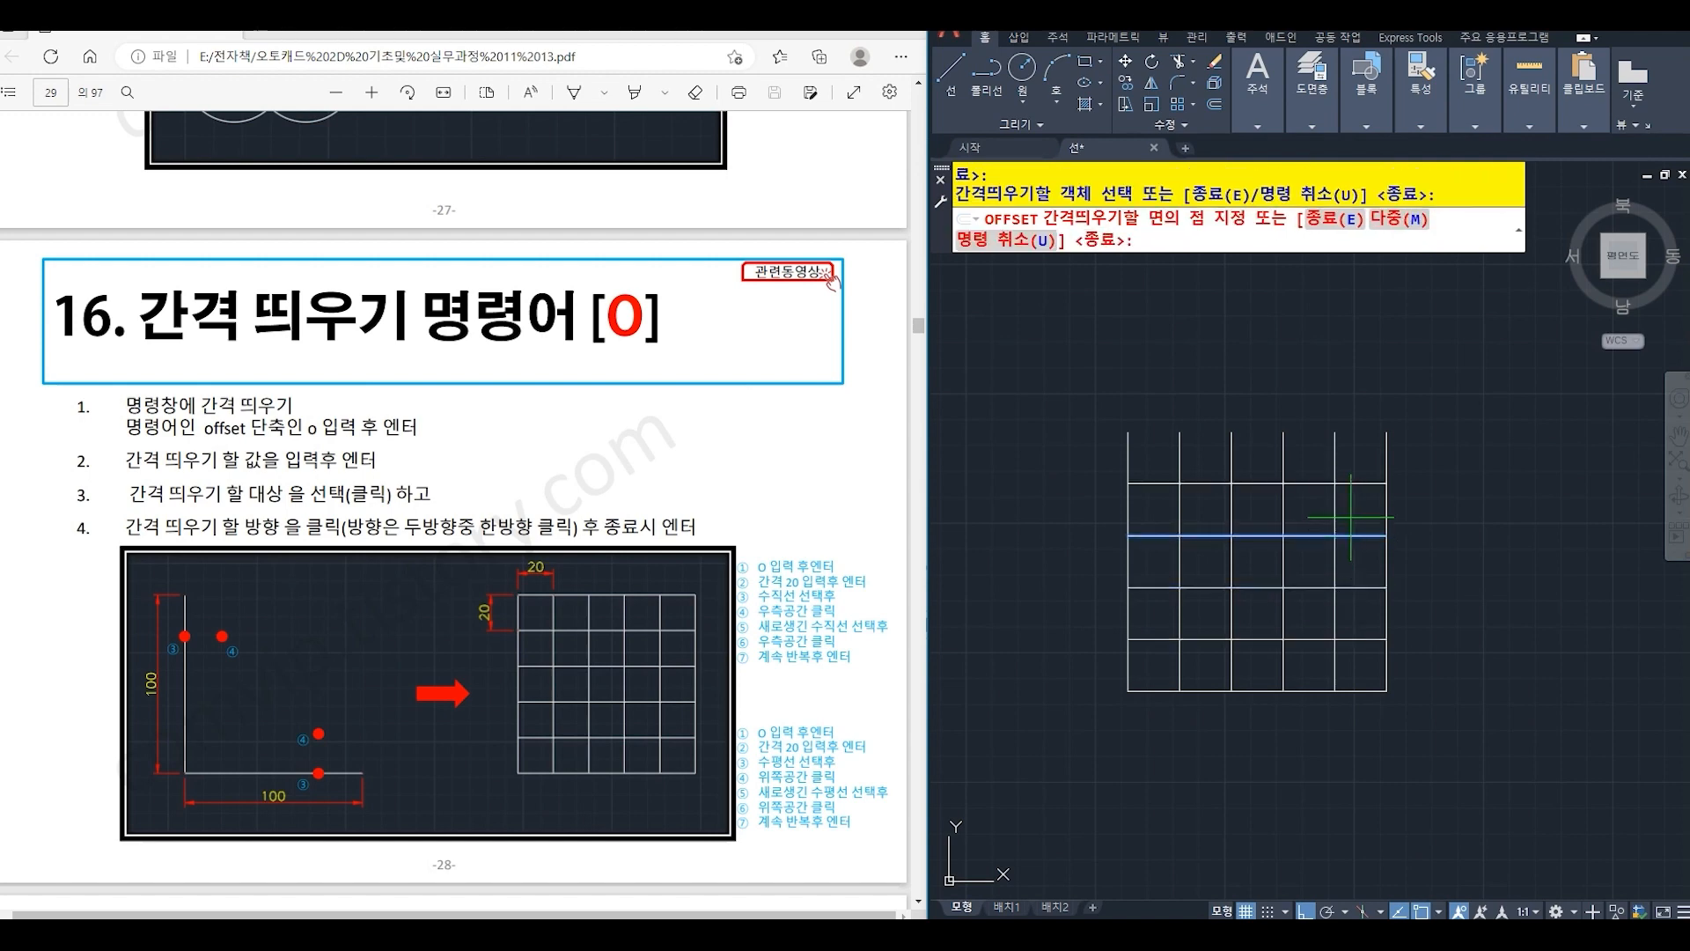
left_click(1348, 497)
left_click(1347, 485)
left_click(1348, 453)
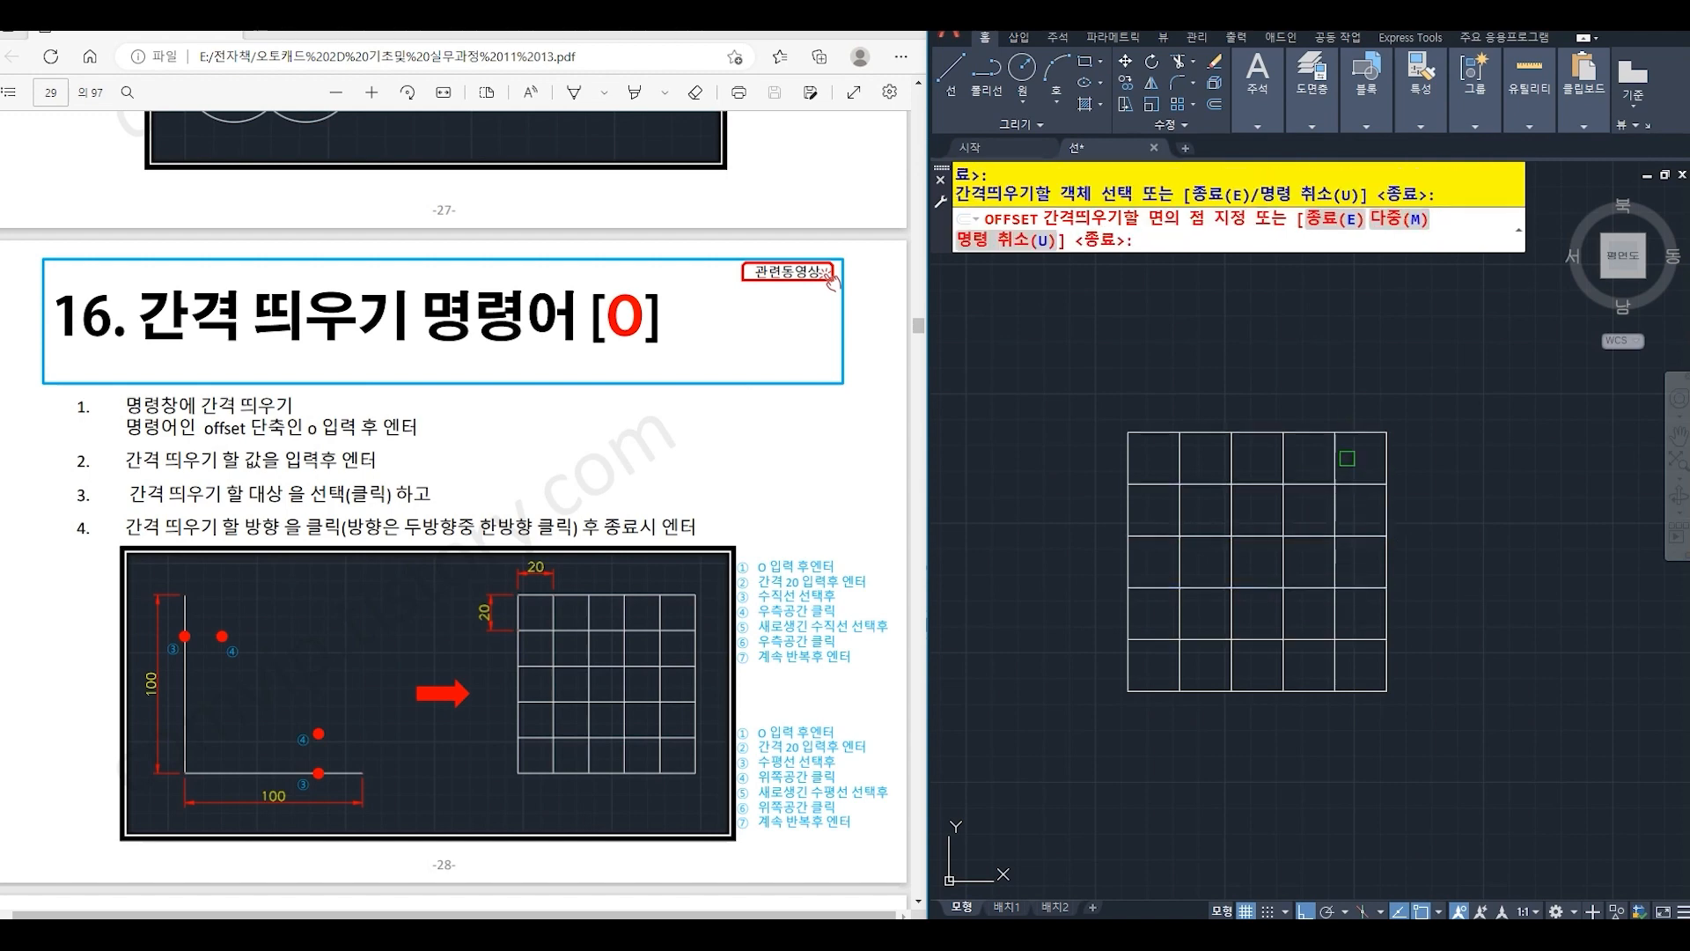
left_click(1348, 434)
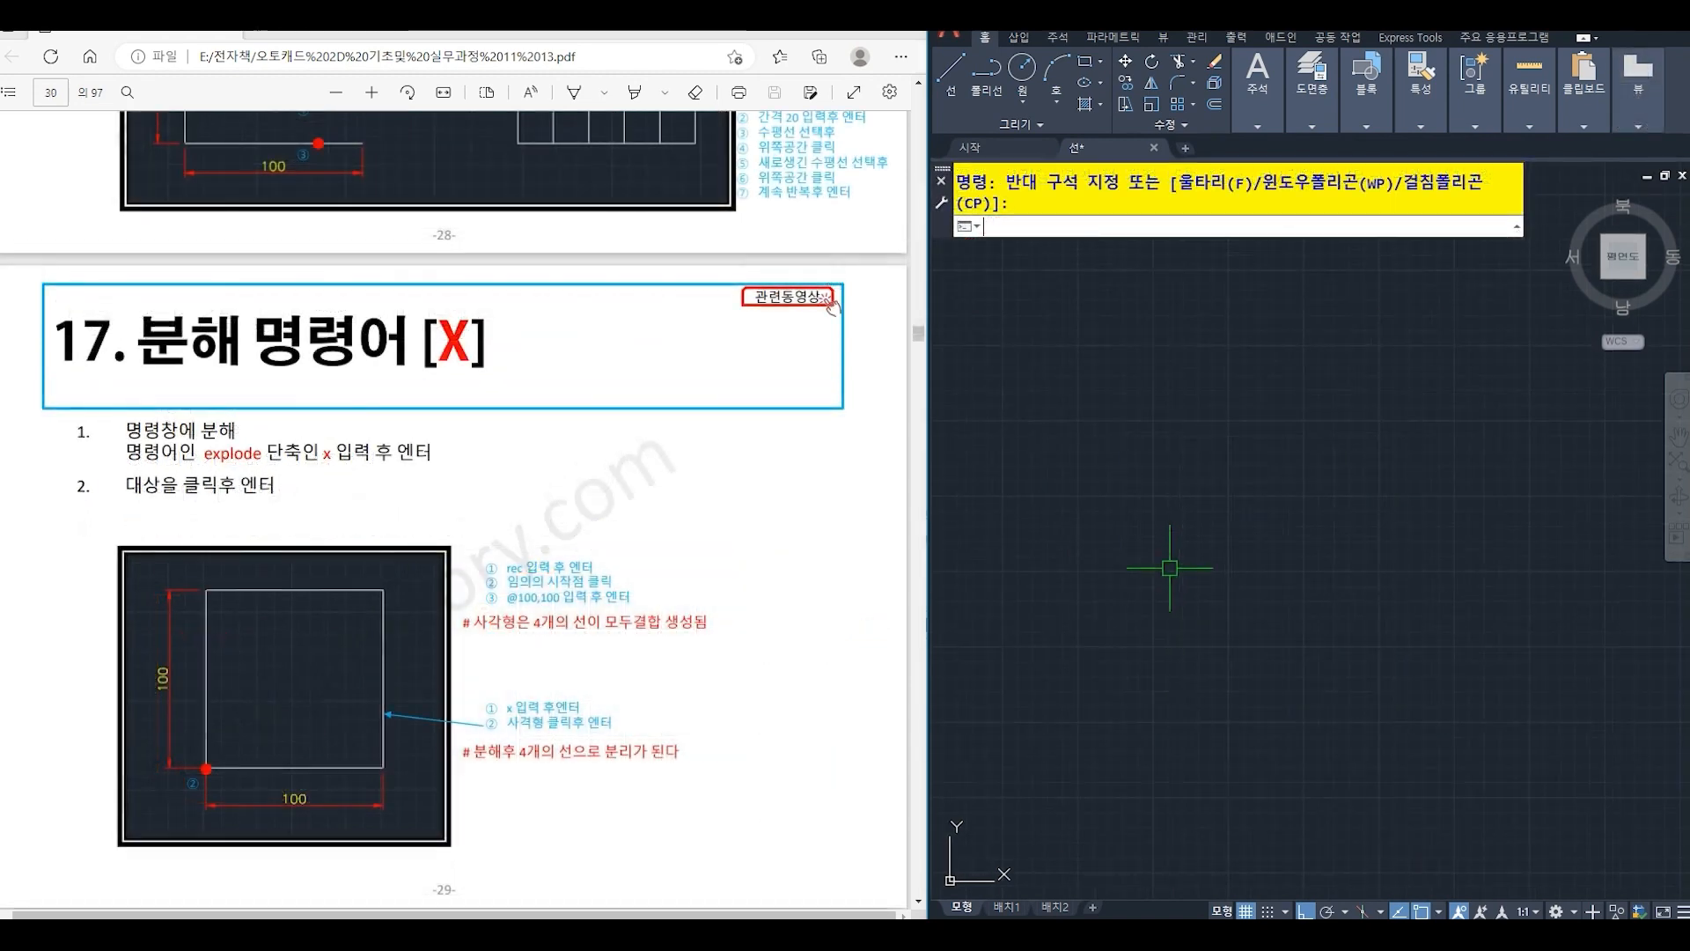
type("ec")
key("Return")
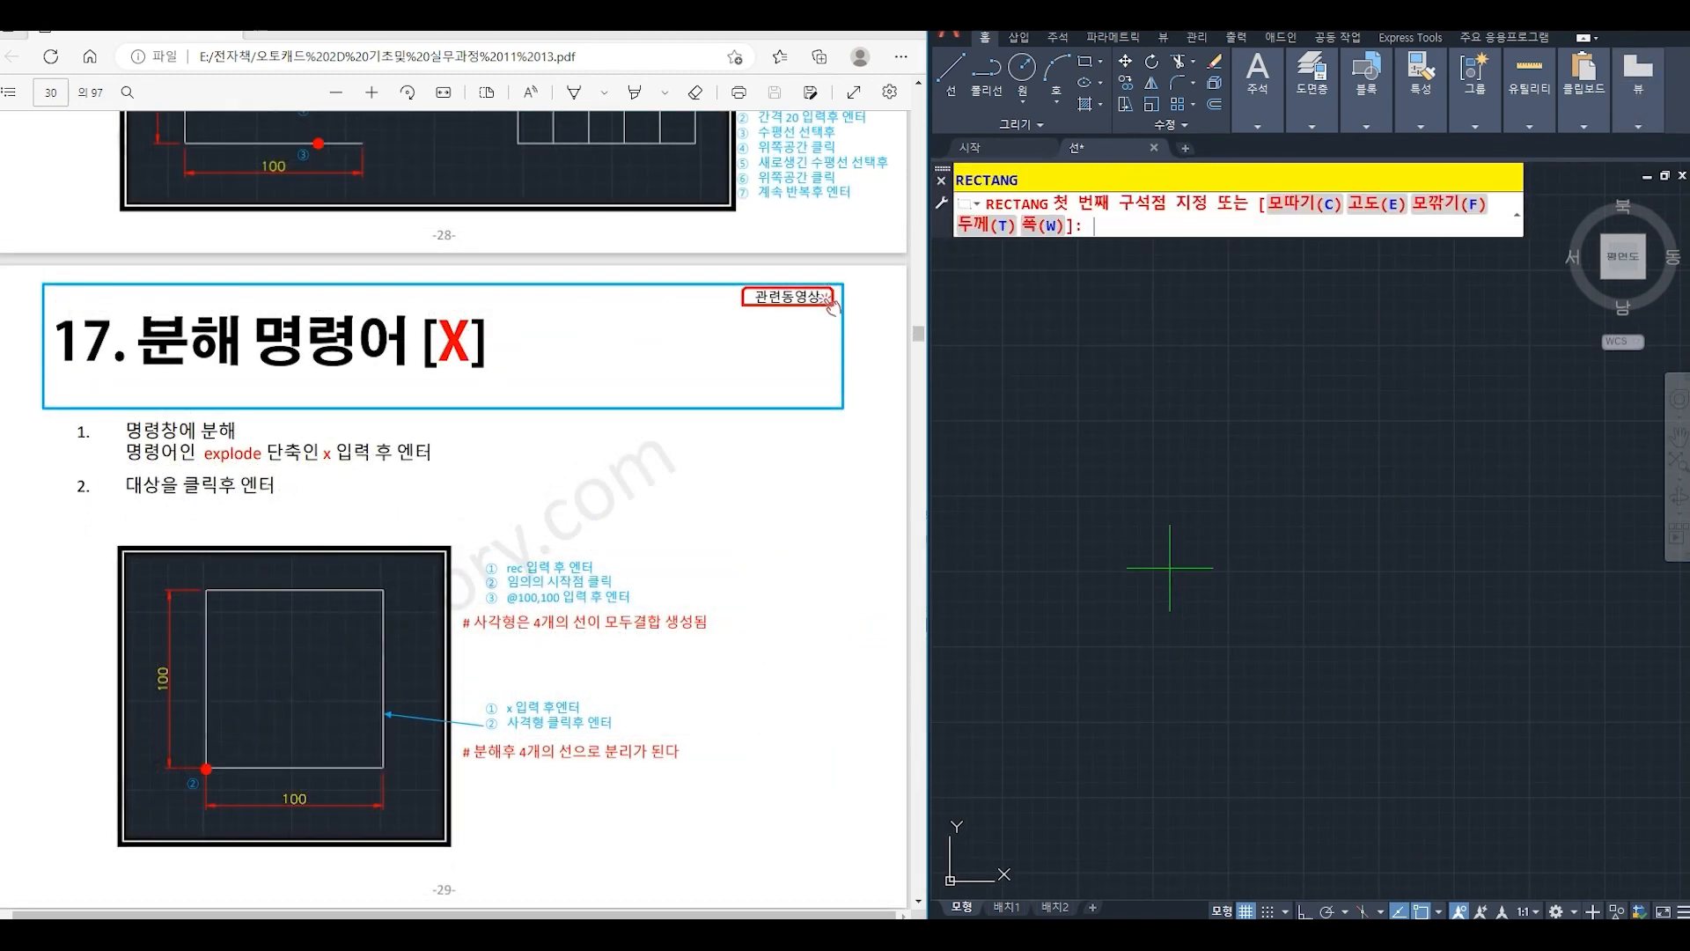
left_click(1122, 619)
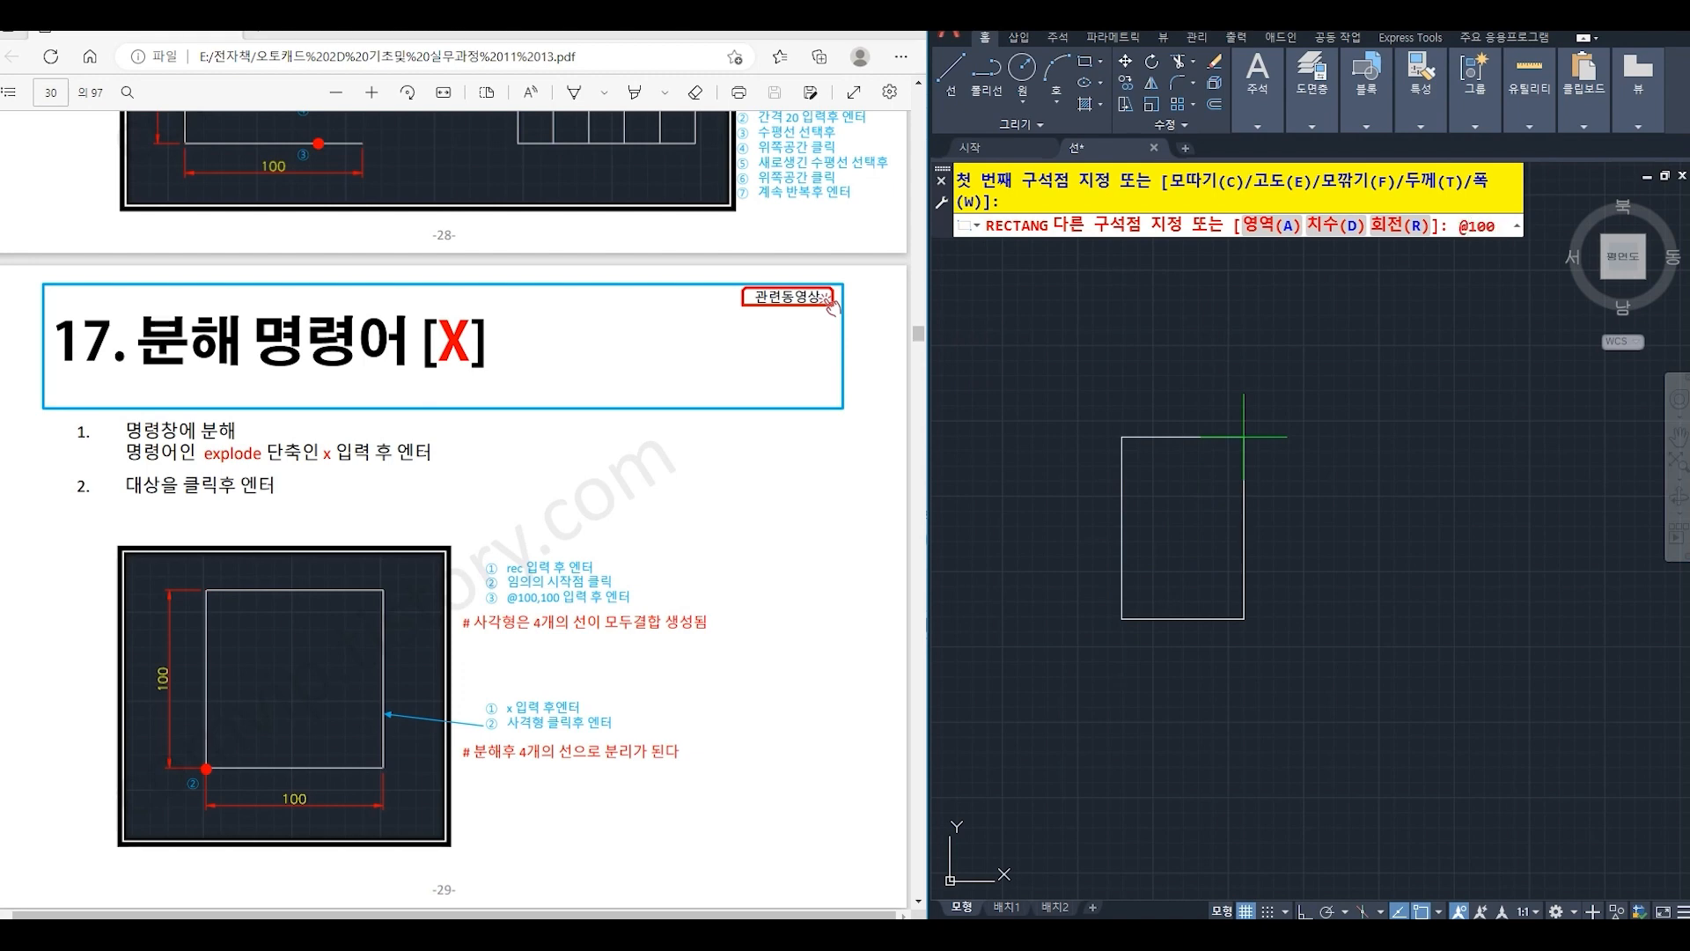
type("@100,100")
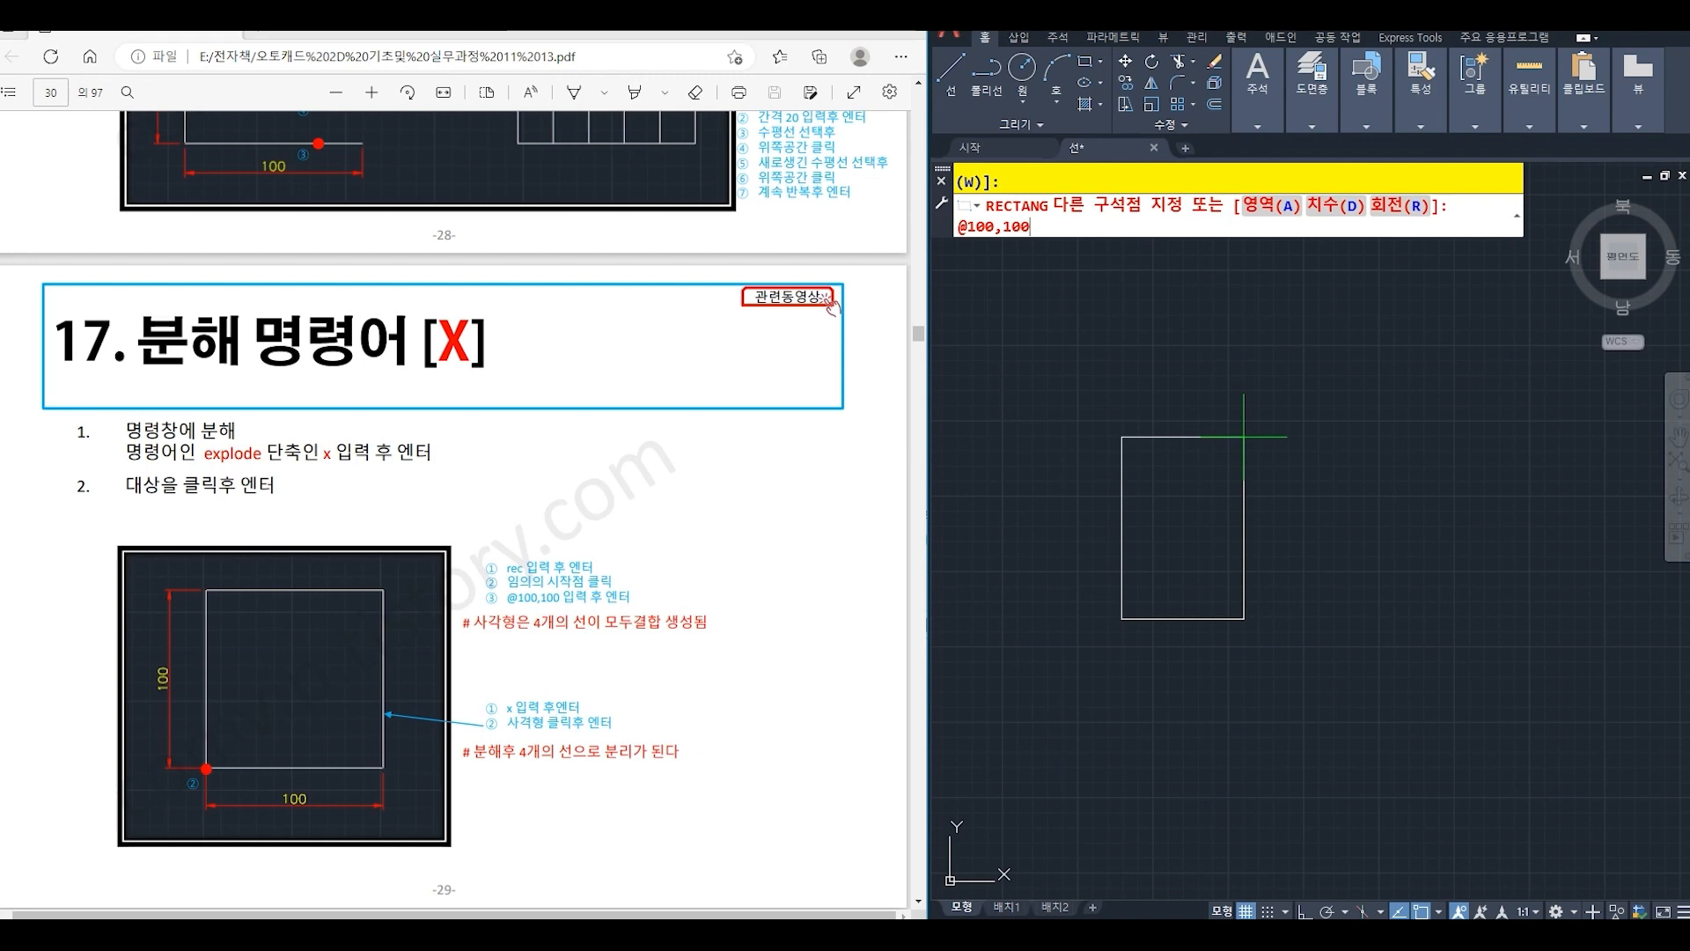
key("Return")
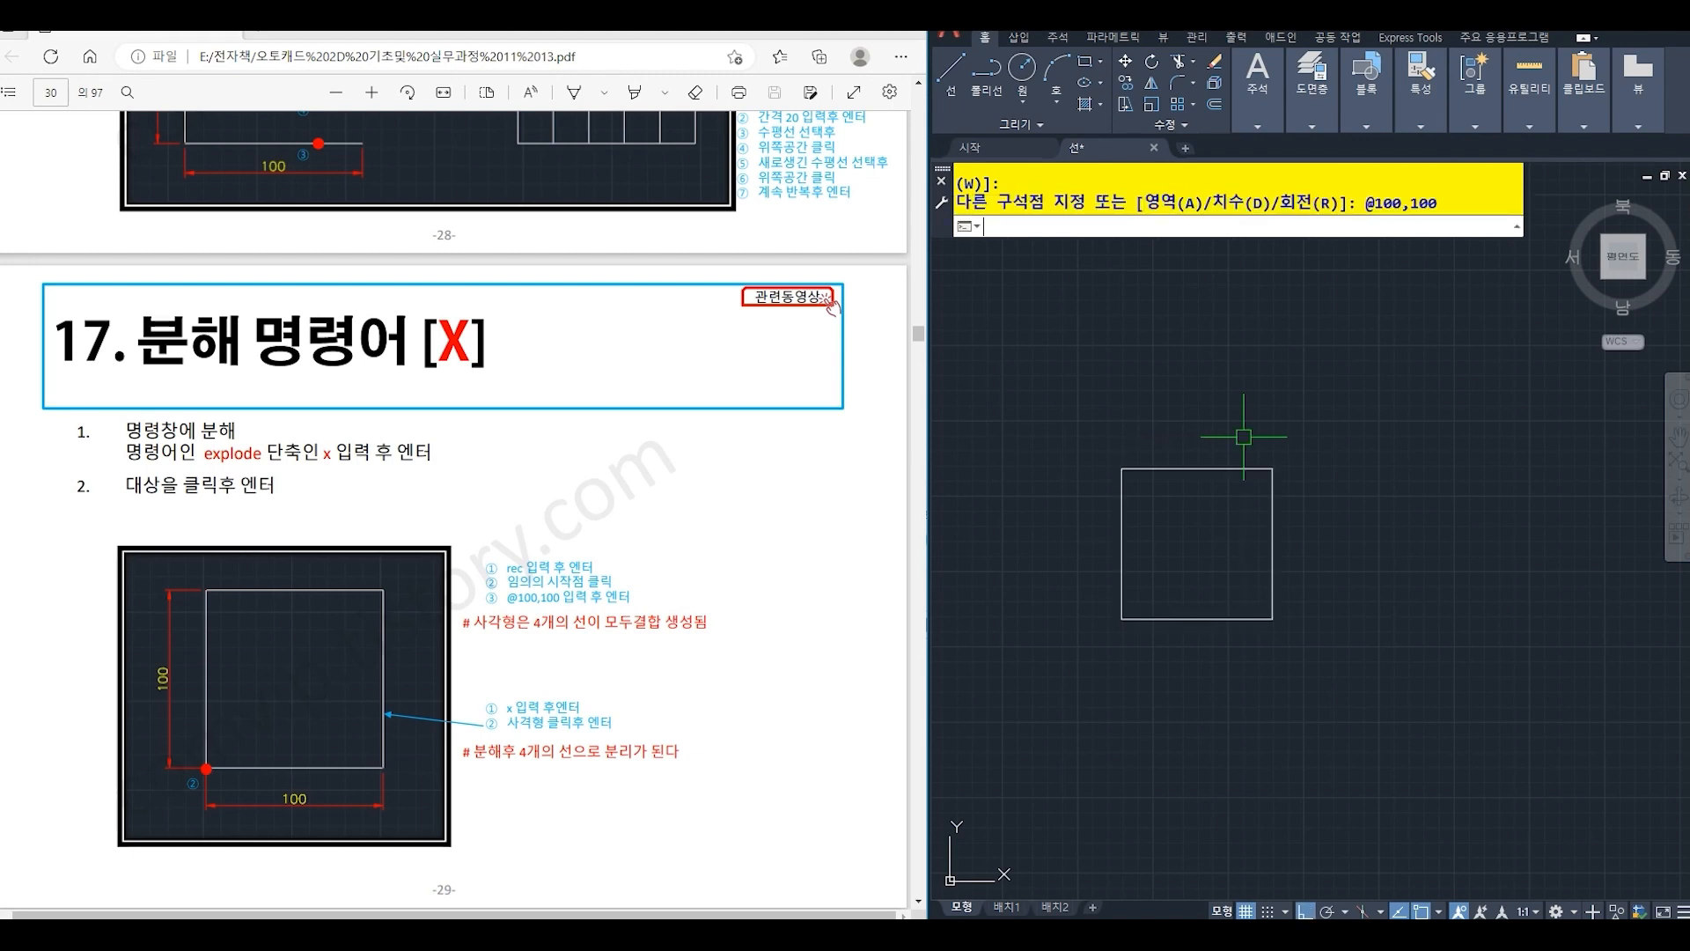
- Offset the rectangle outward by 10
type("o")
key("Return")
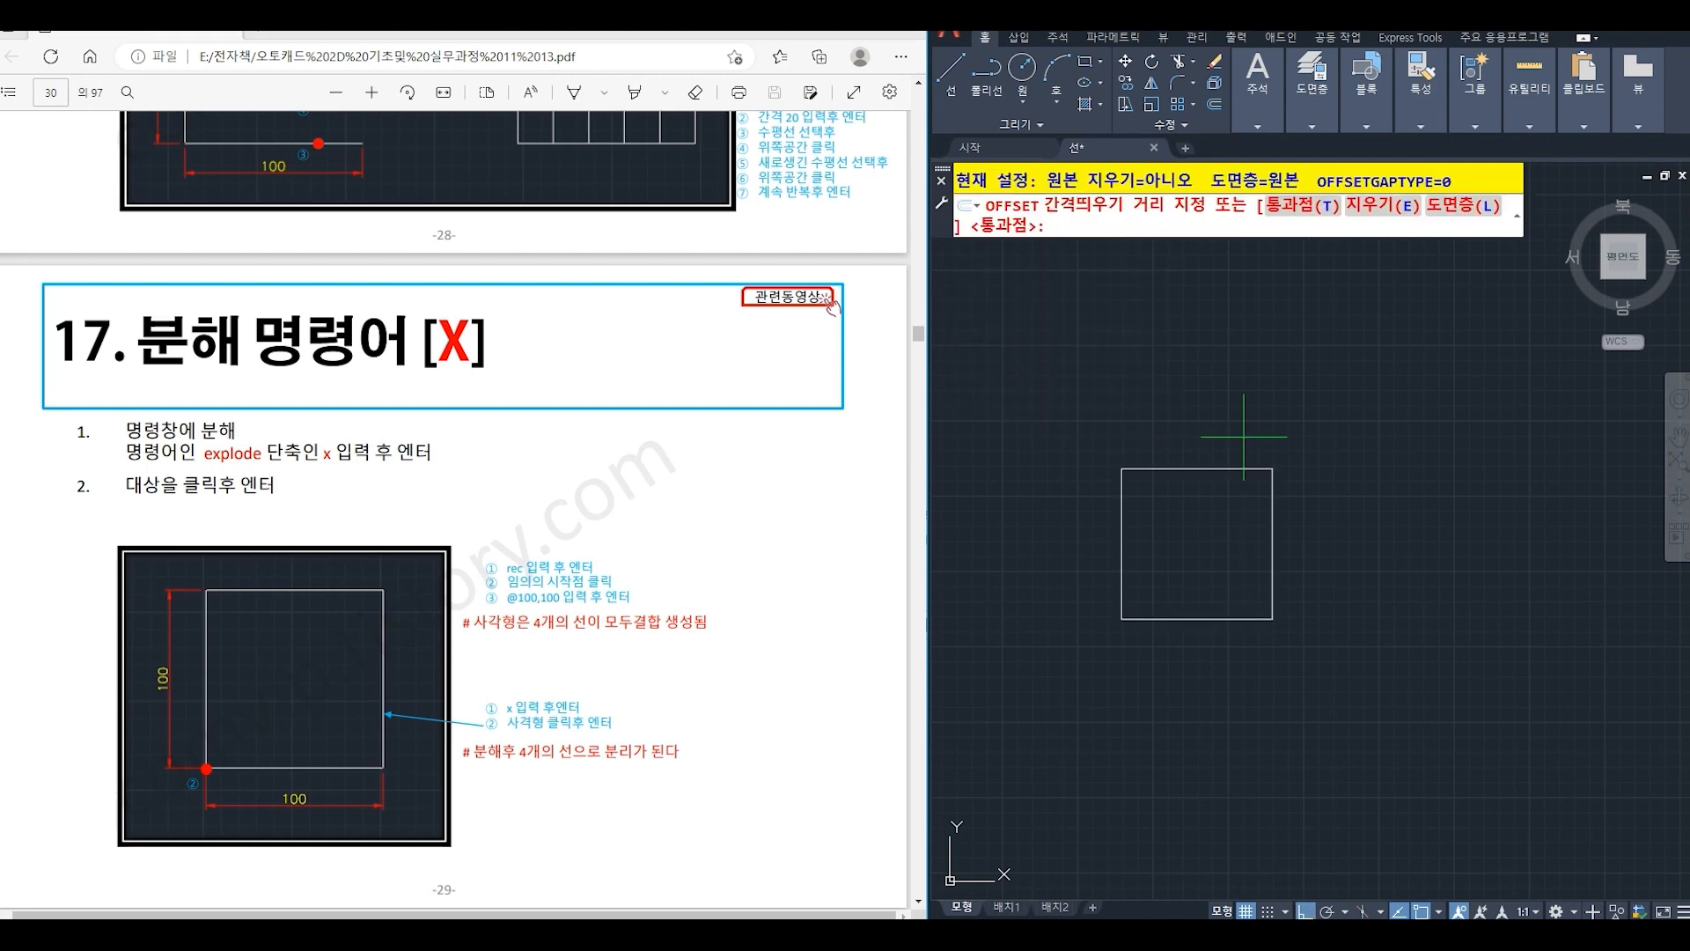
type("10")
key("Return")
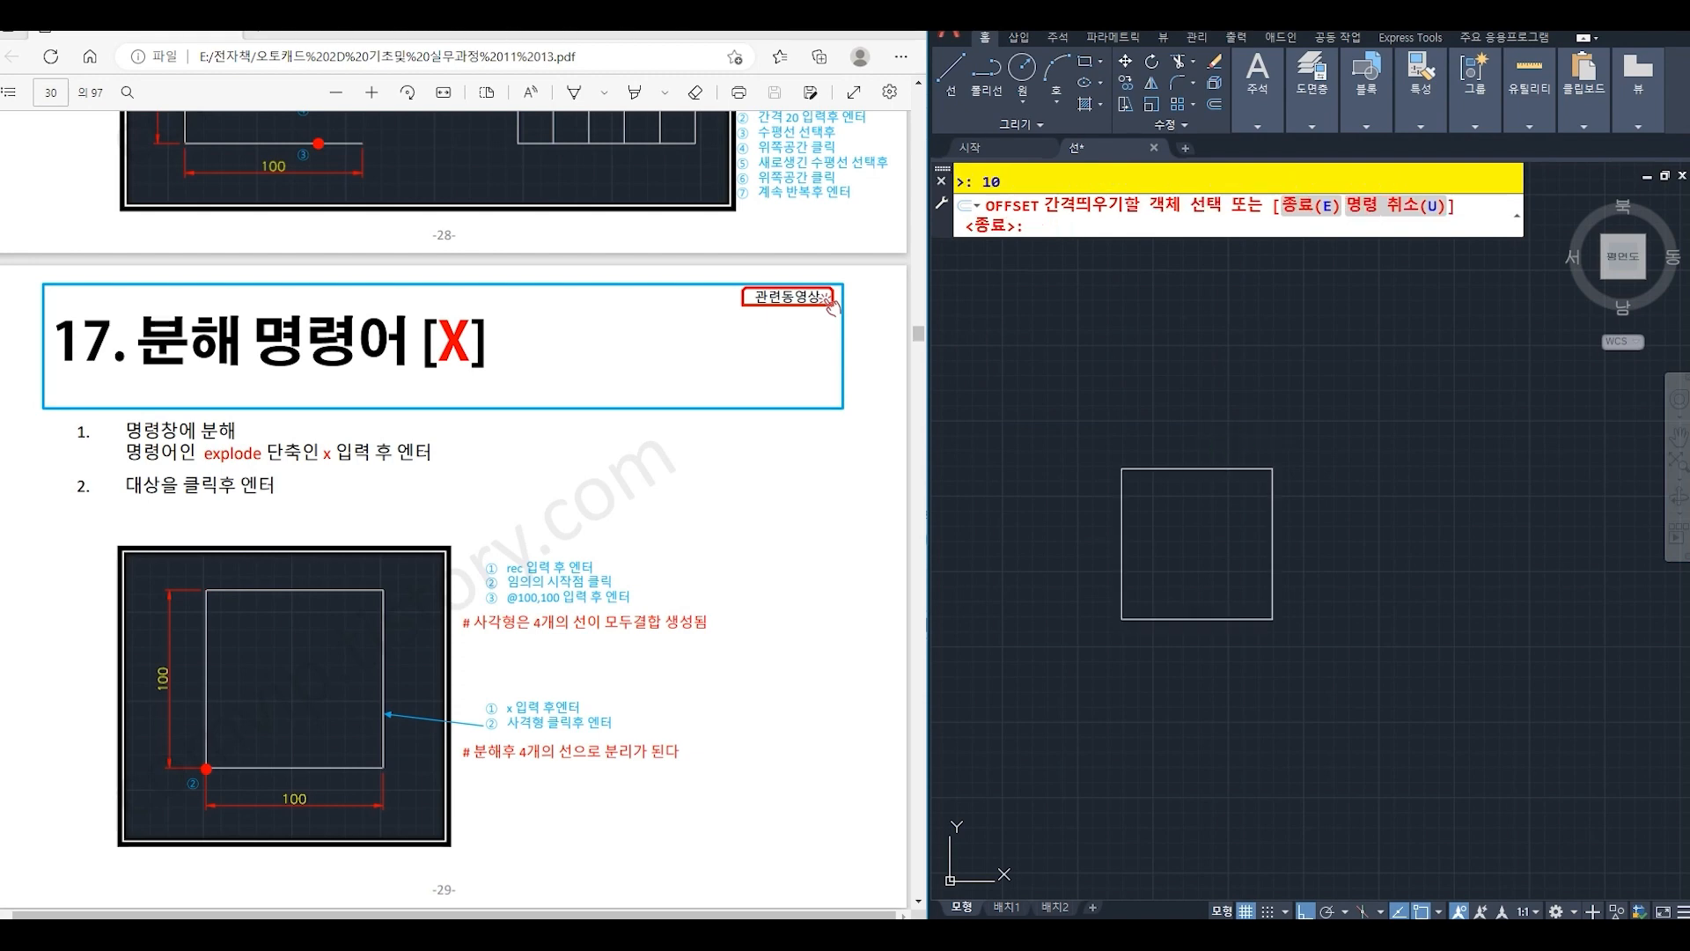
left_click(1225, 467)
left_click(1222, 375)
key("Return")
scroll(1316, 485, "down", 2)
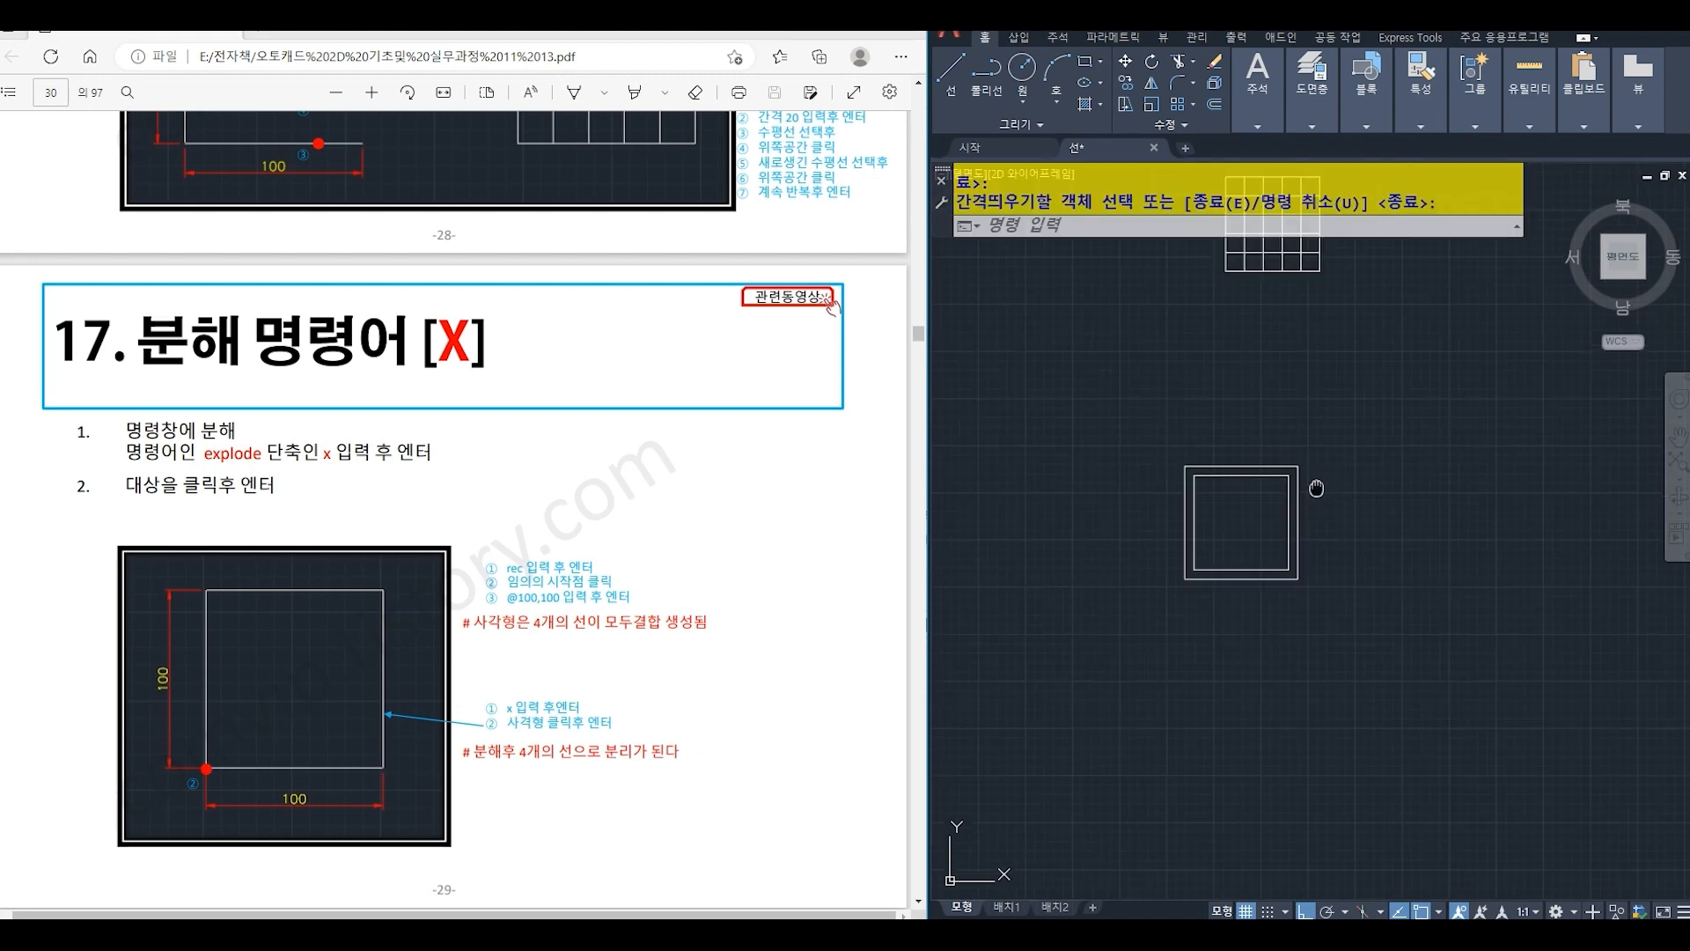
middle_click_drag(1316, 486, 1211, 463)
scroll(1184, 469, "up", 2)
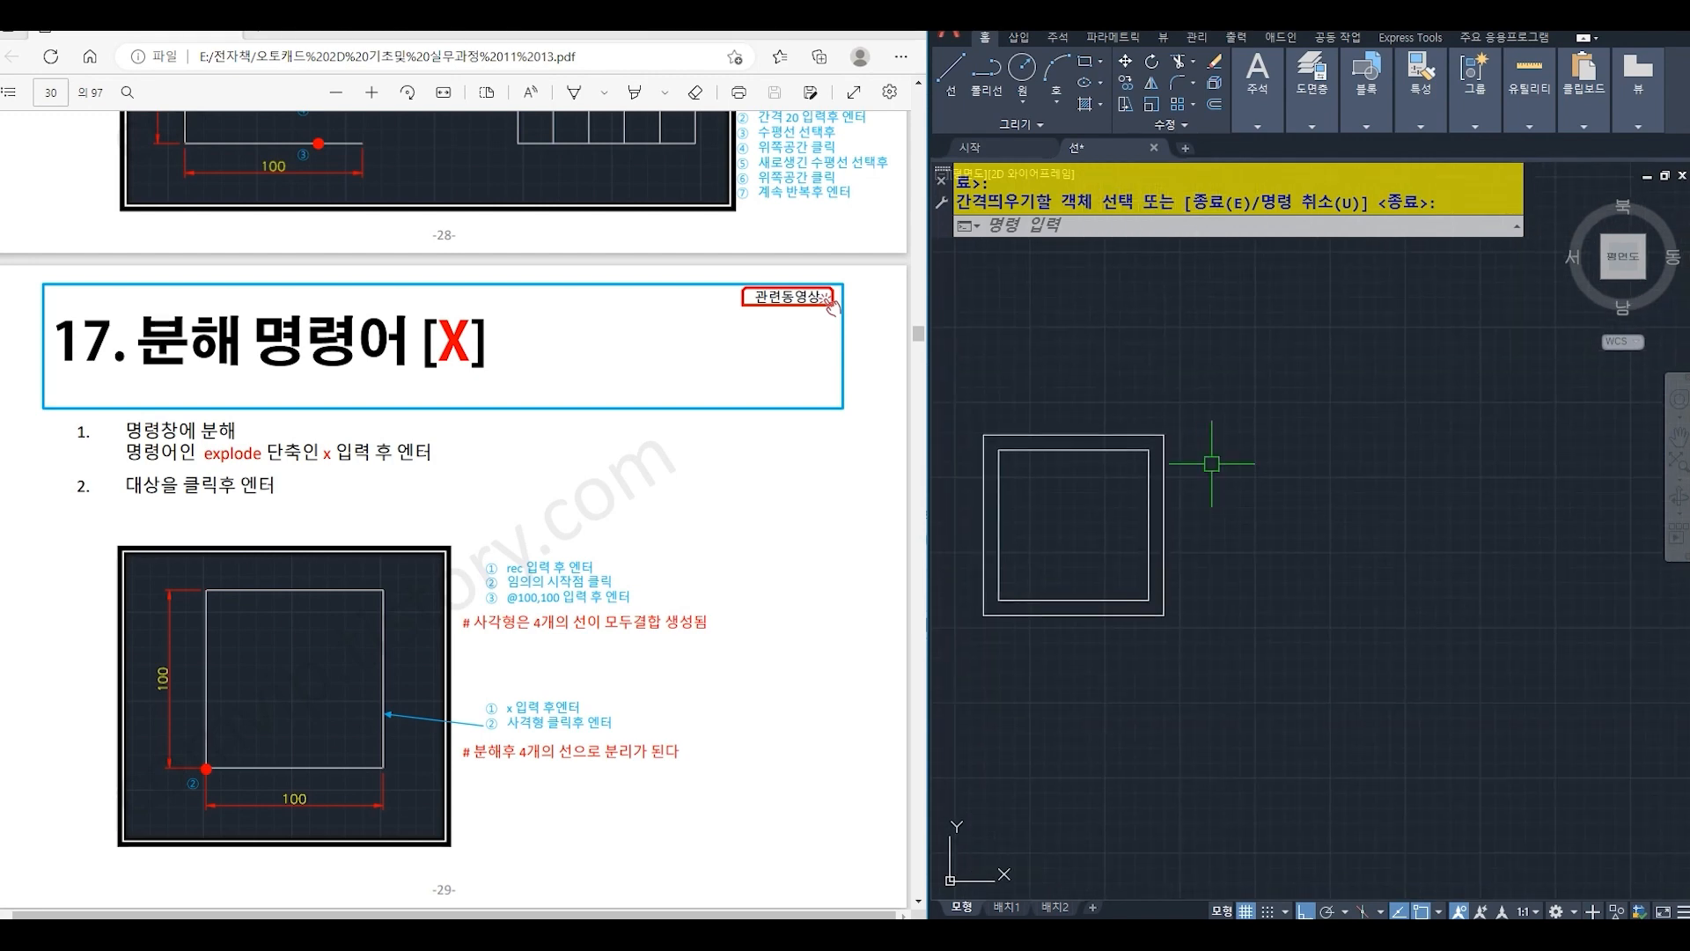
type("rec")
key("Return")
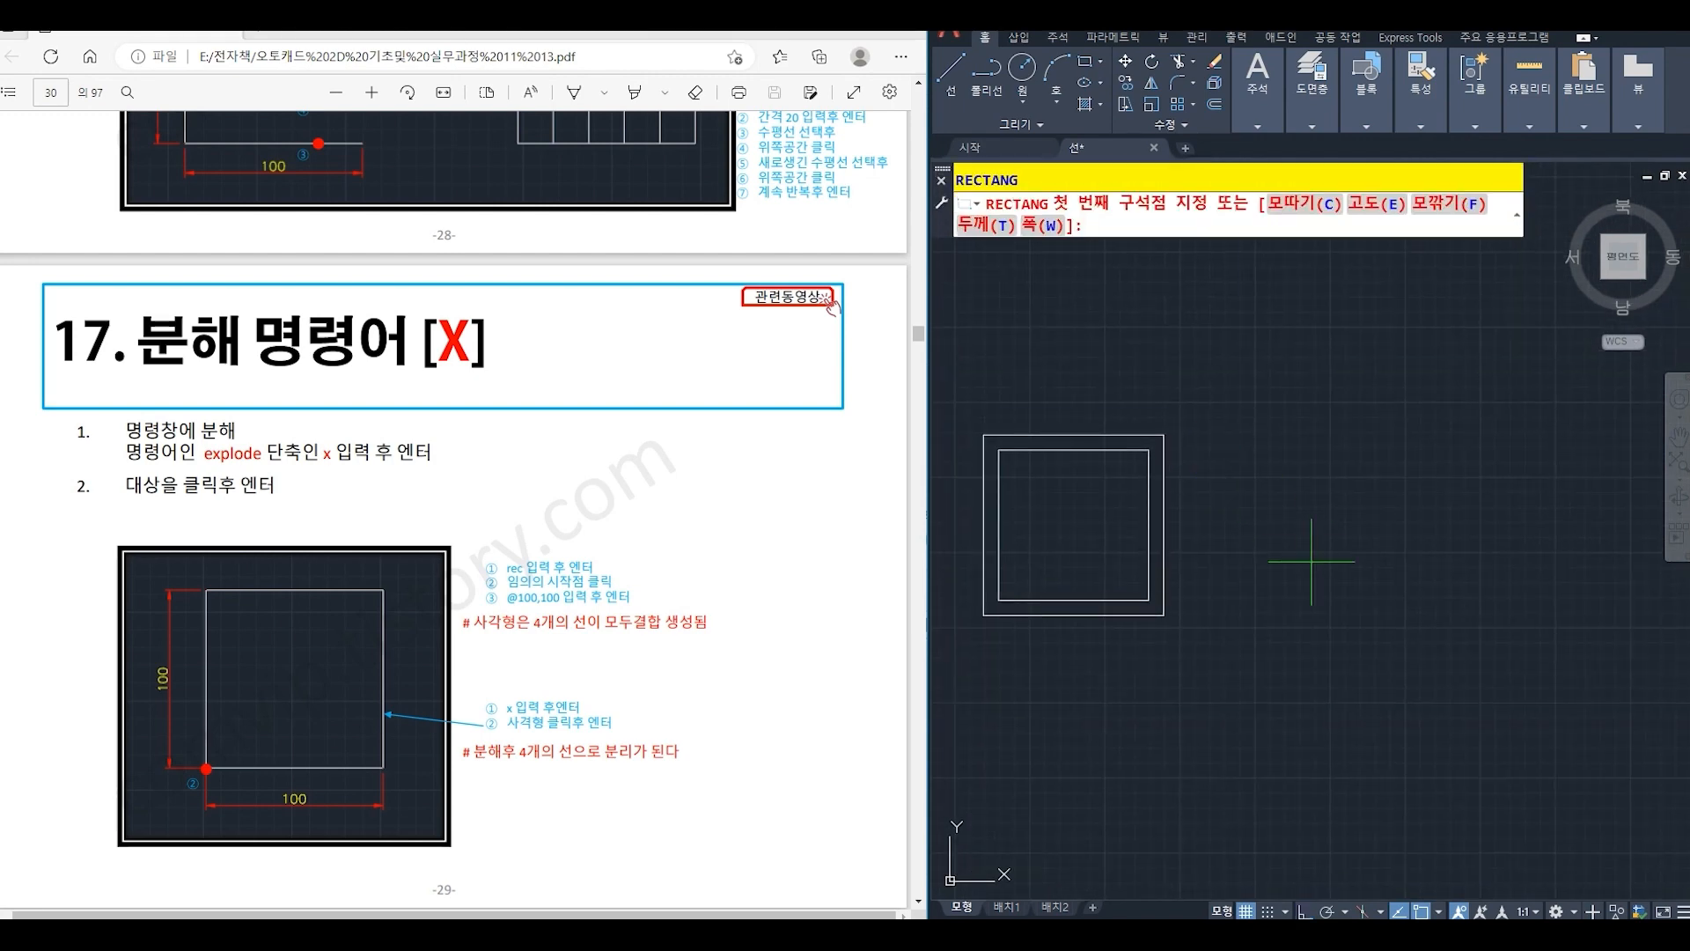
left_click(1297, 597)
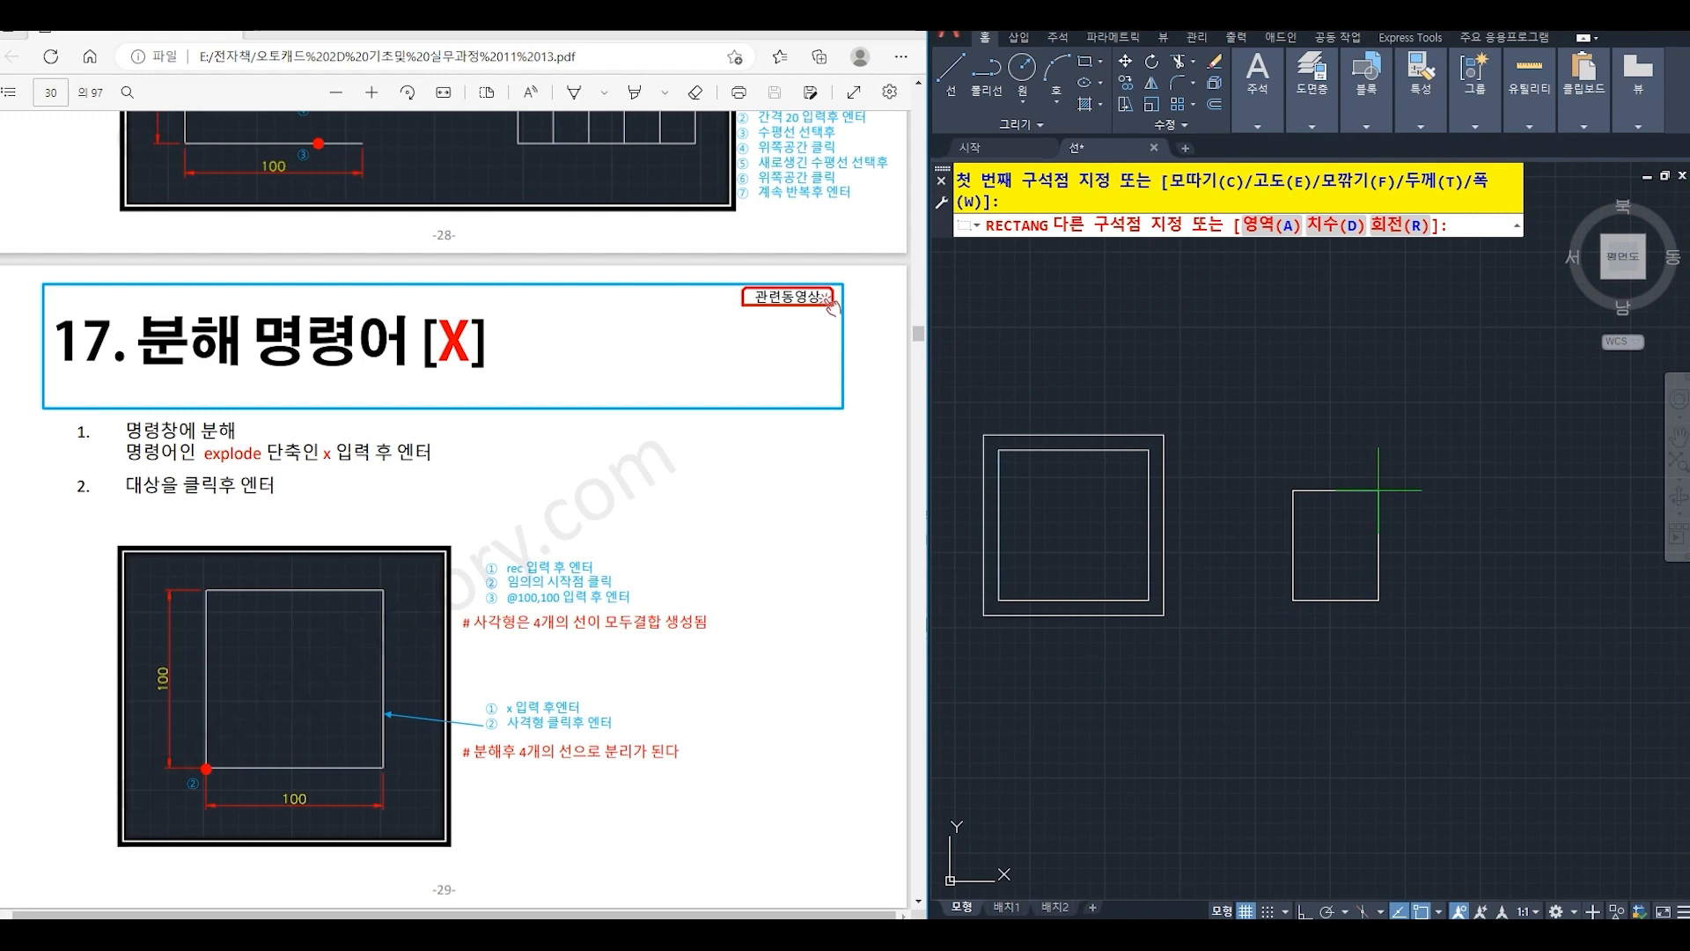
type("@100")
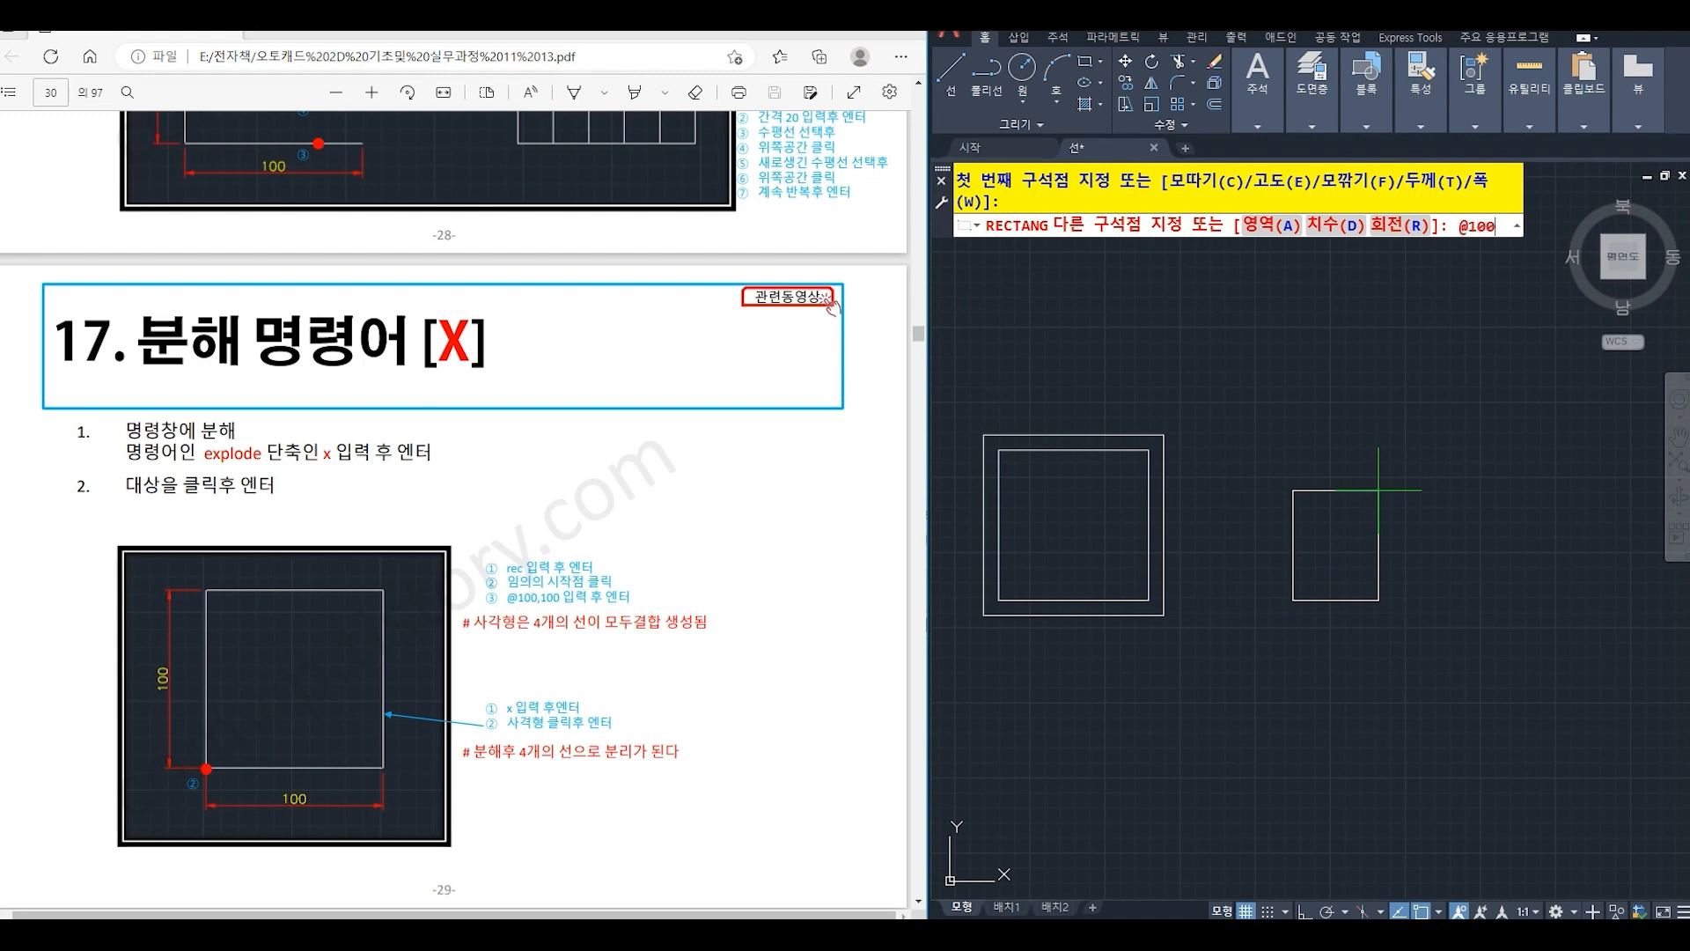
type(",1")
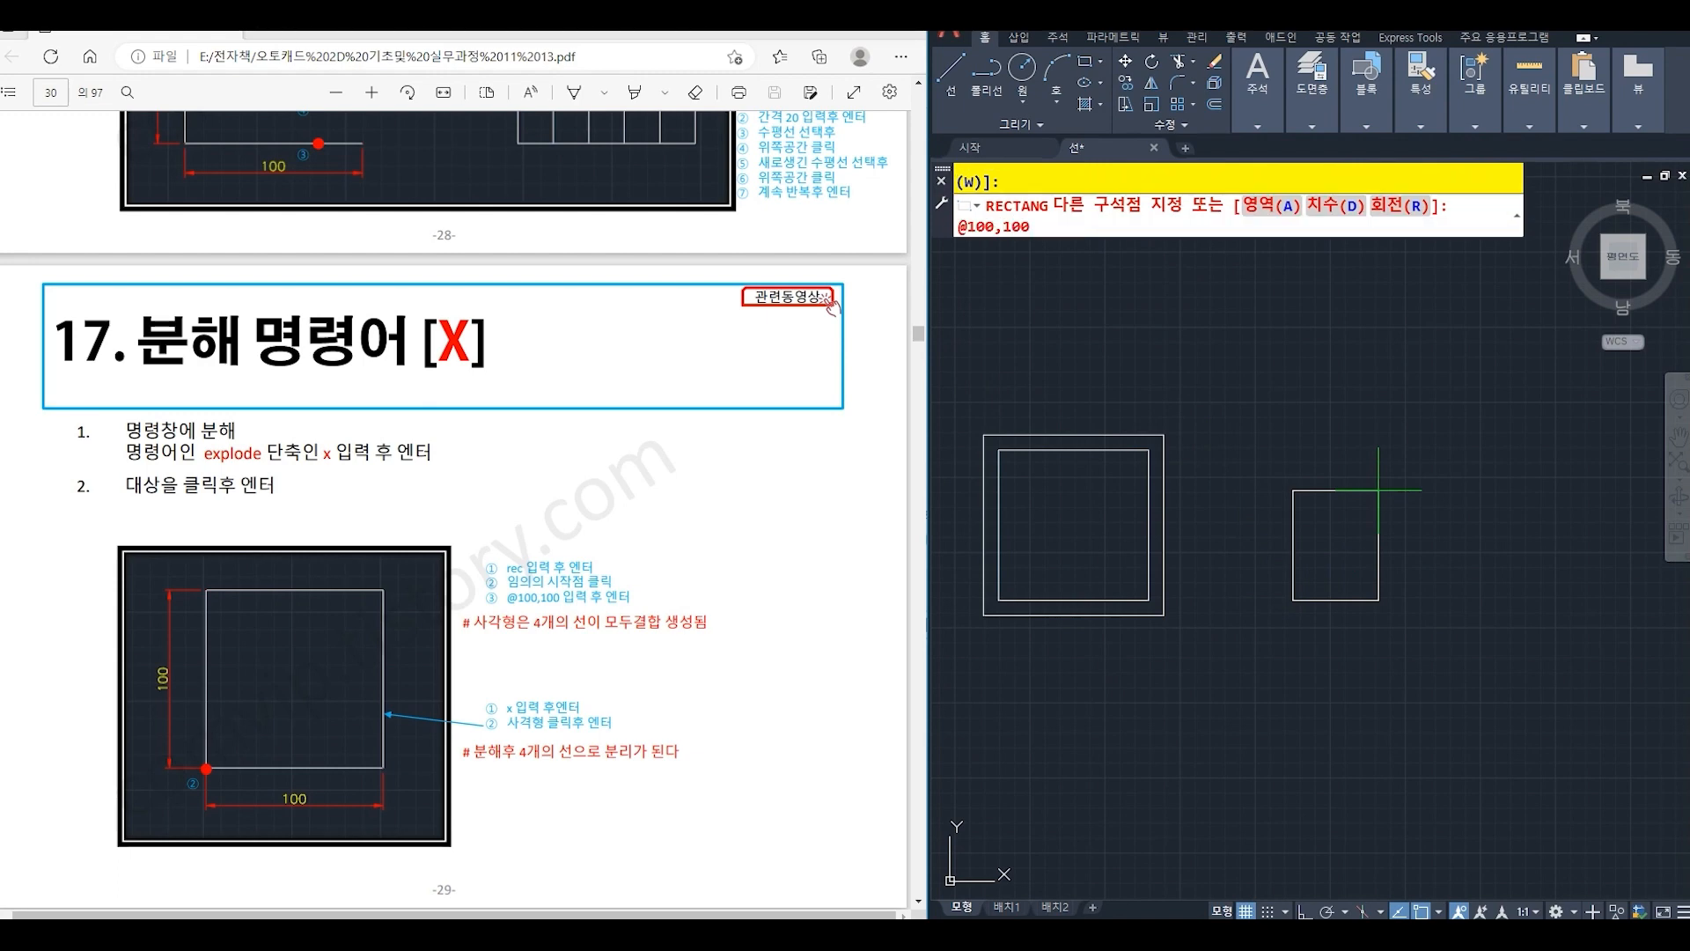
key("Return")
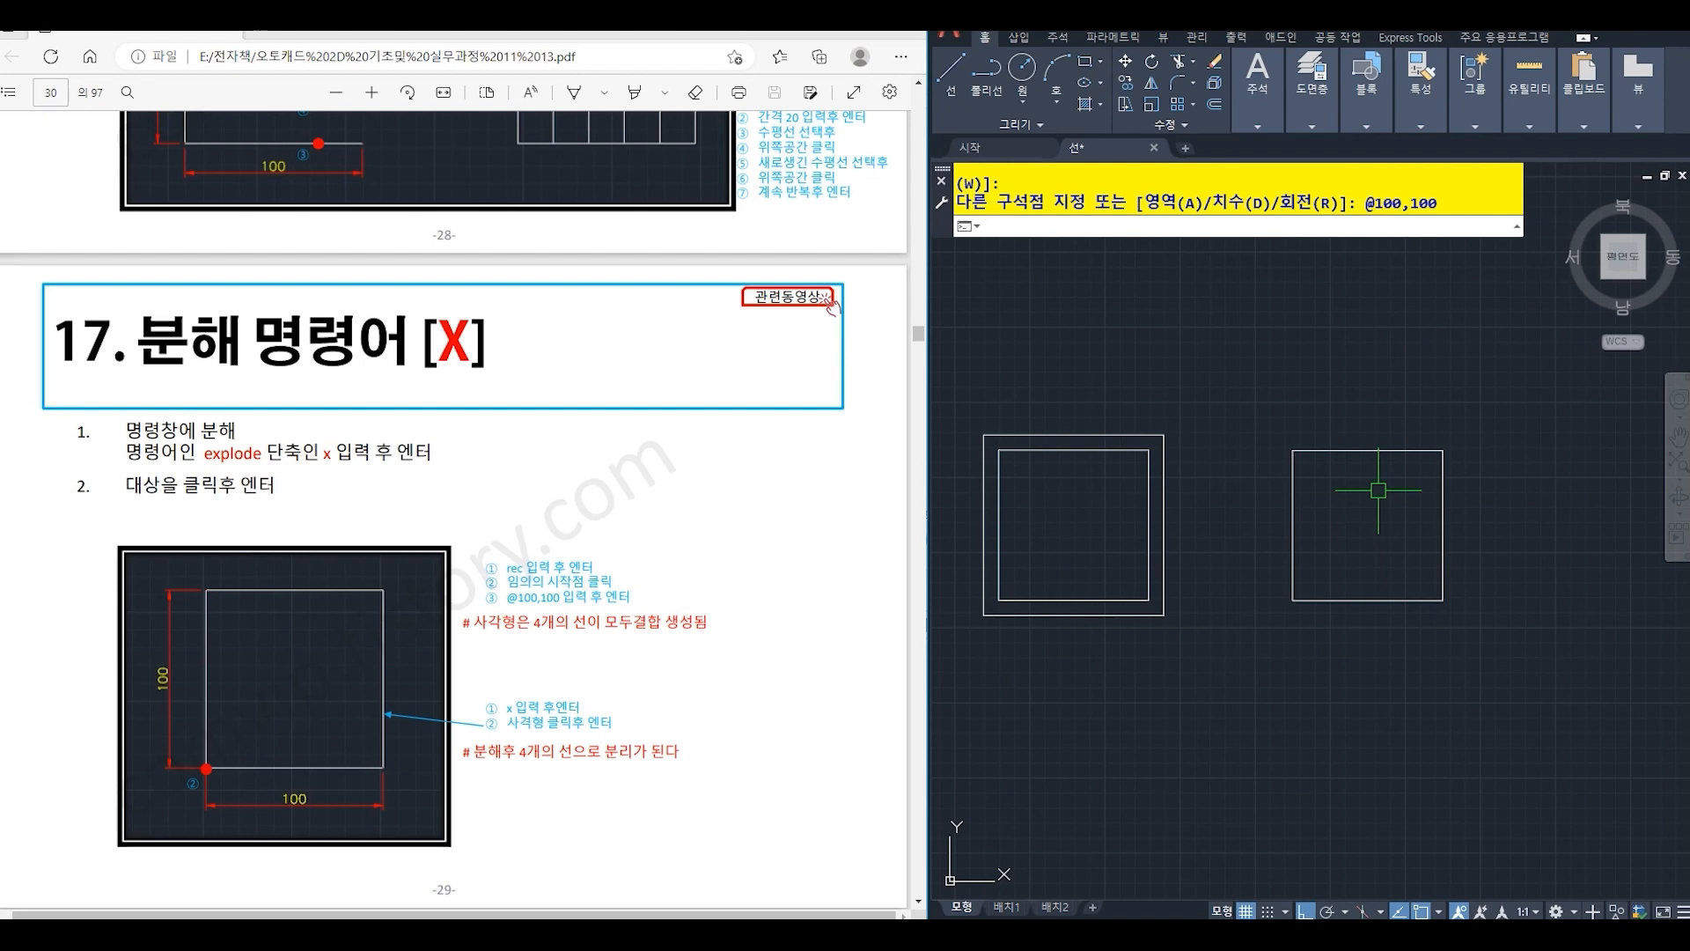
- Explode the separate 100 by 100 rectangle into individual lines
type("x")
key("Return")
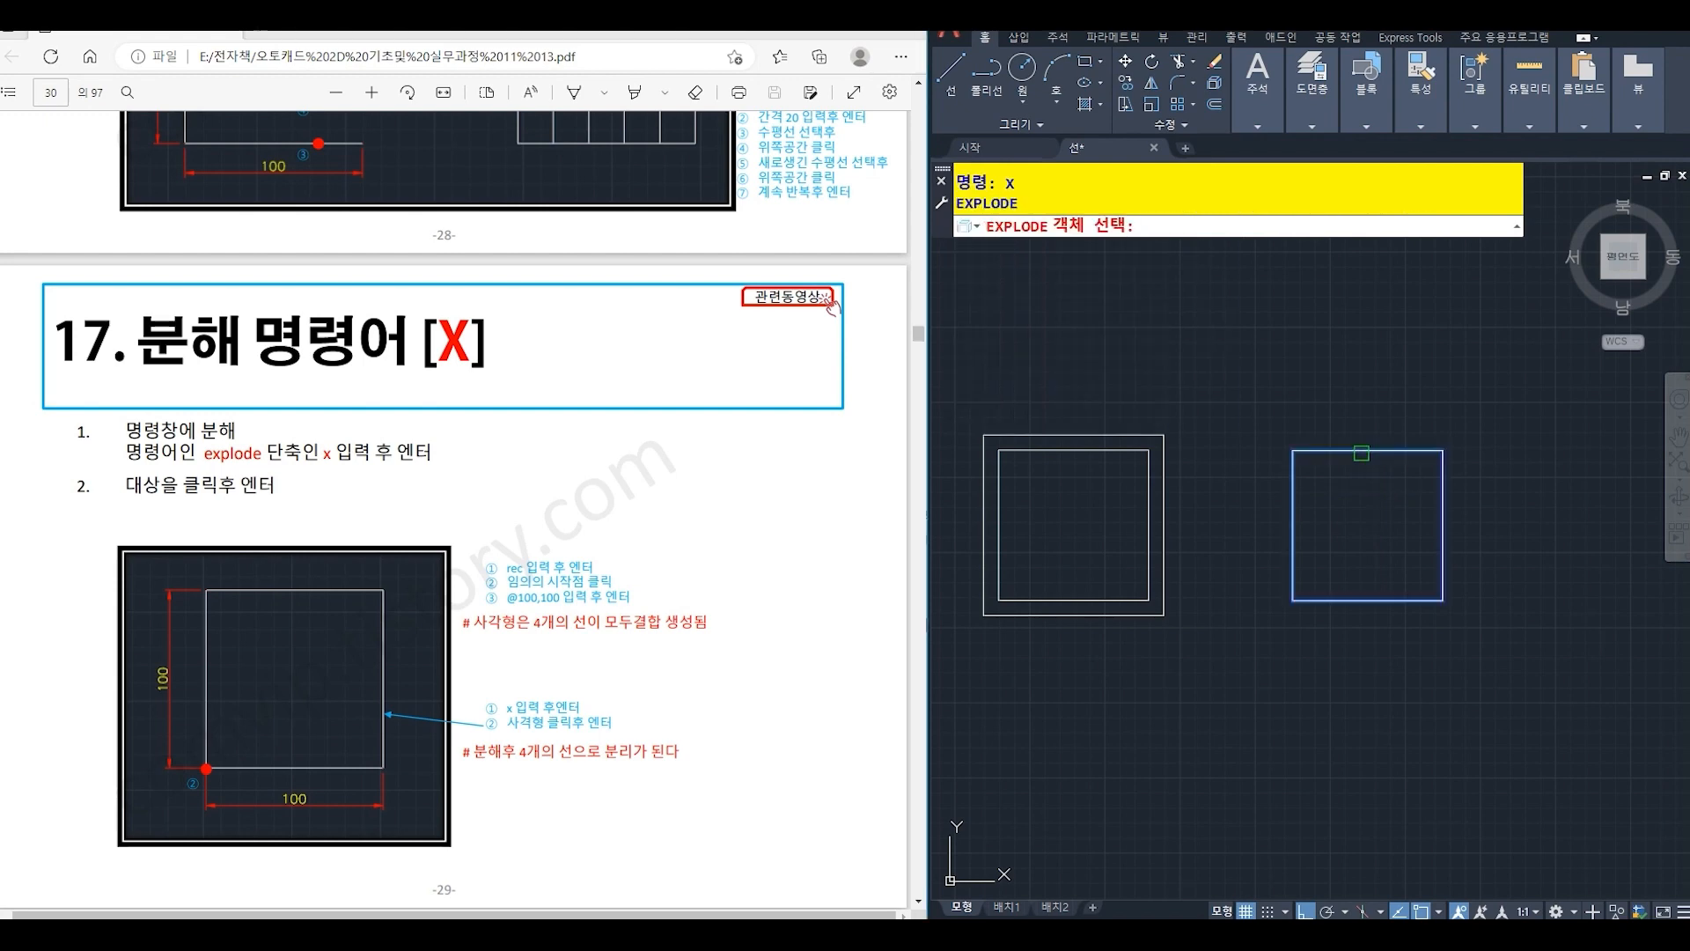
left_click(1361, 453)
key("Return")
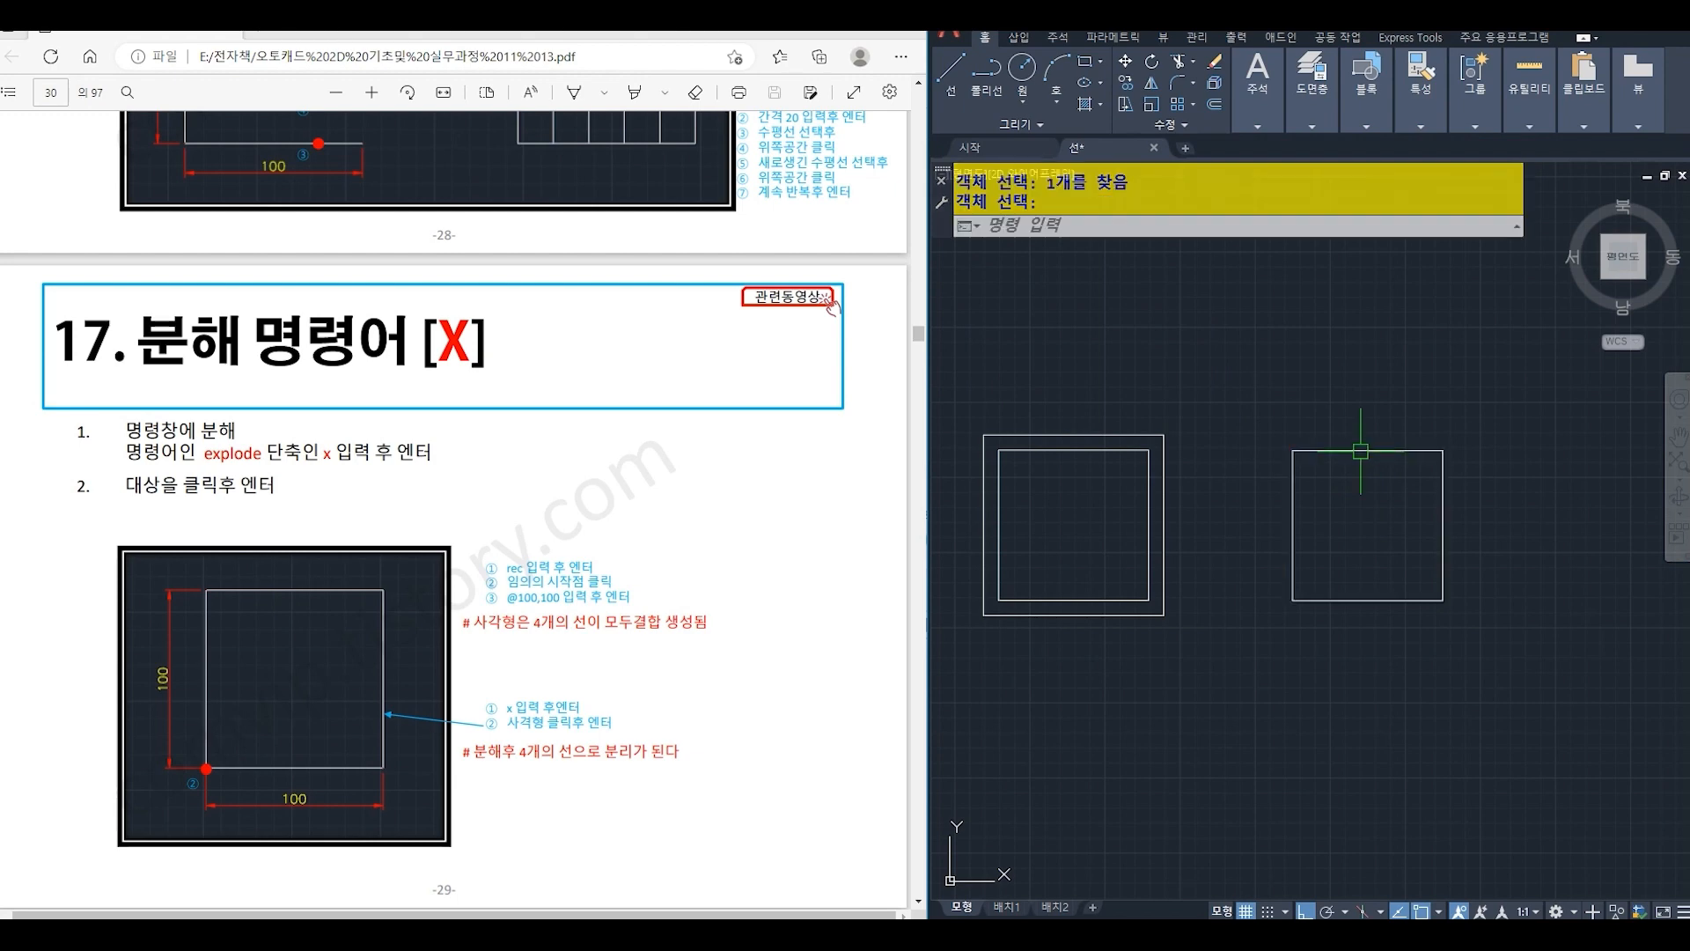
- Offset only the left side of the exploded rectangle inward by 10
type("o")
key("Return")
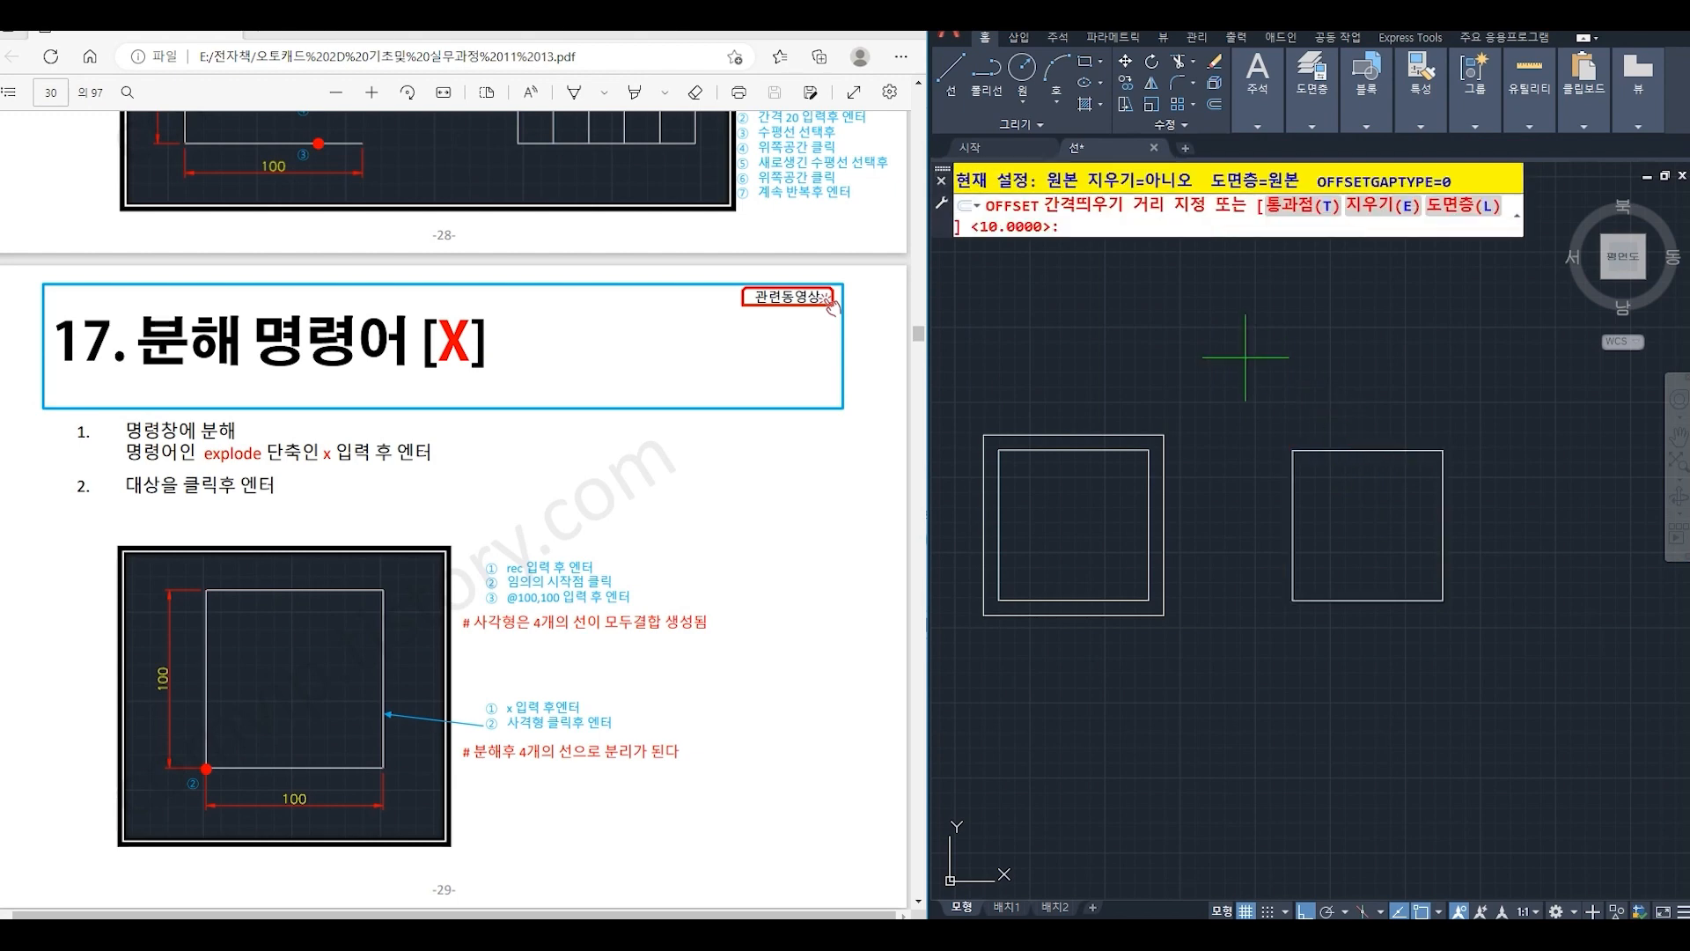
key("Return")
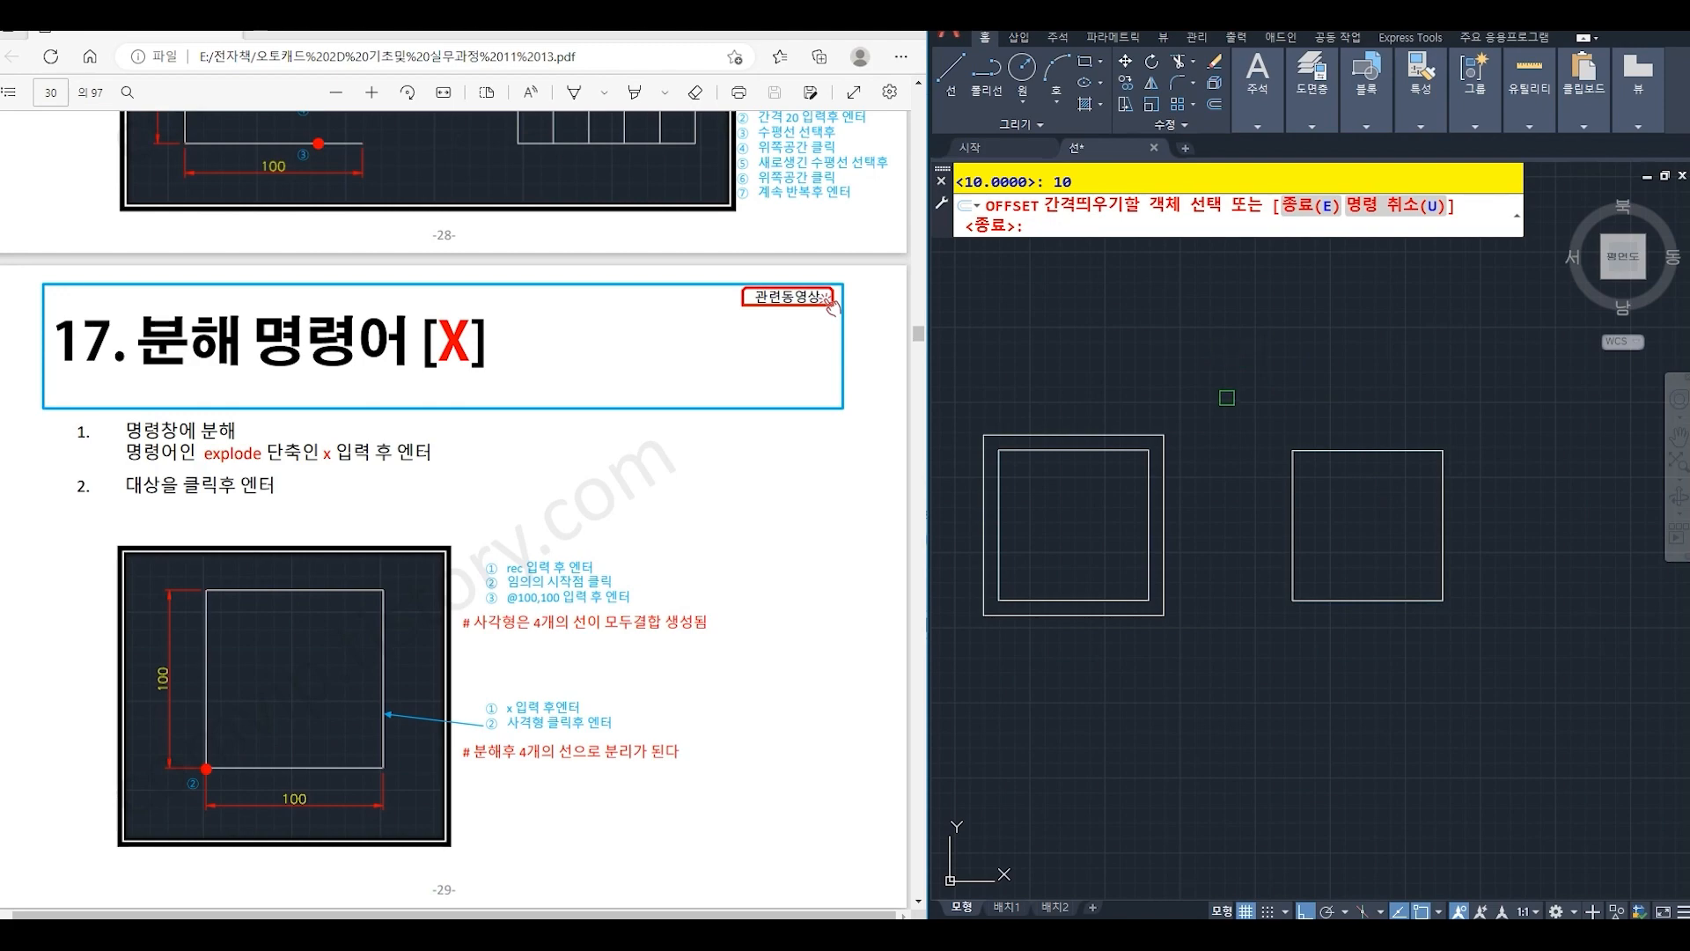
left_click(1292, 493)
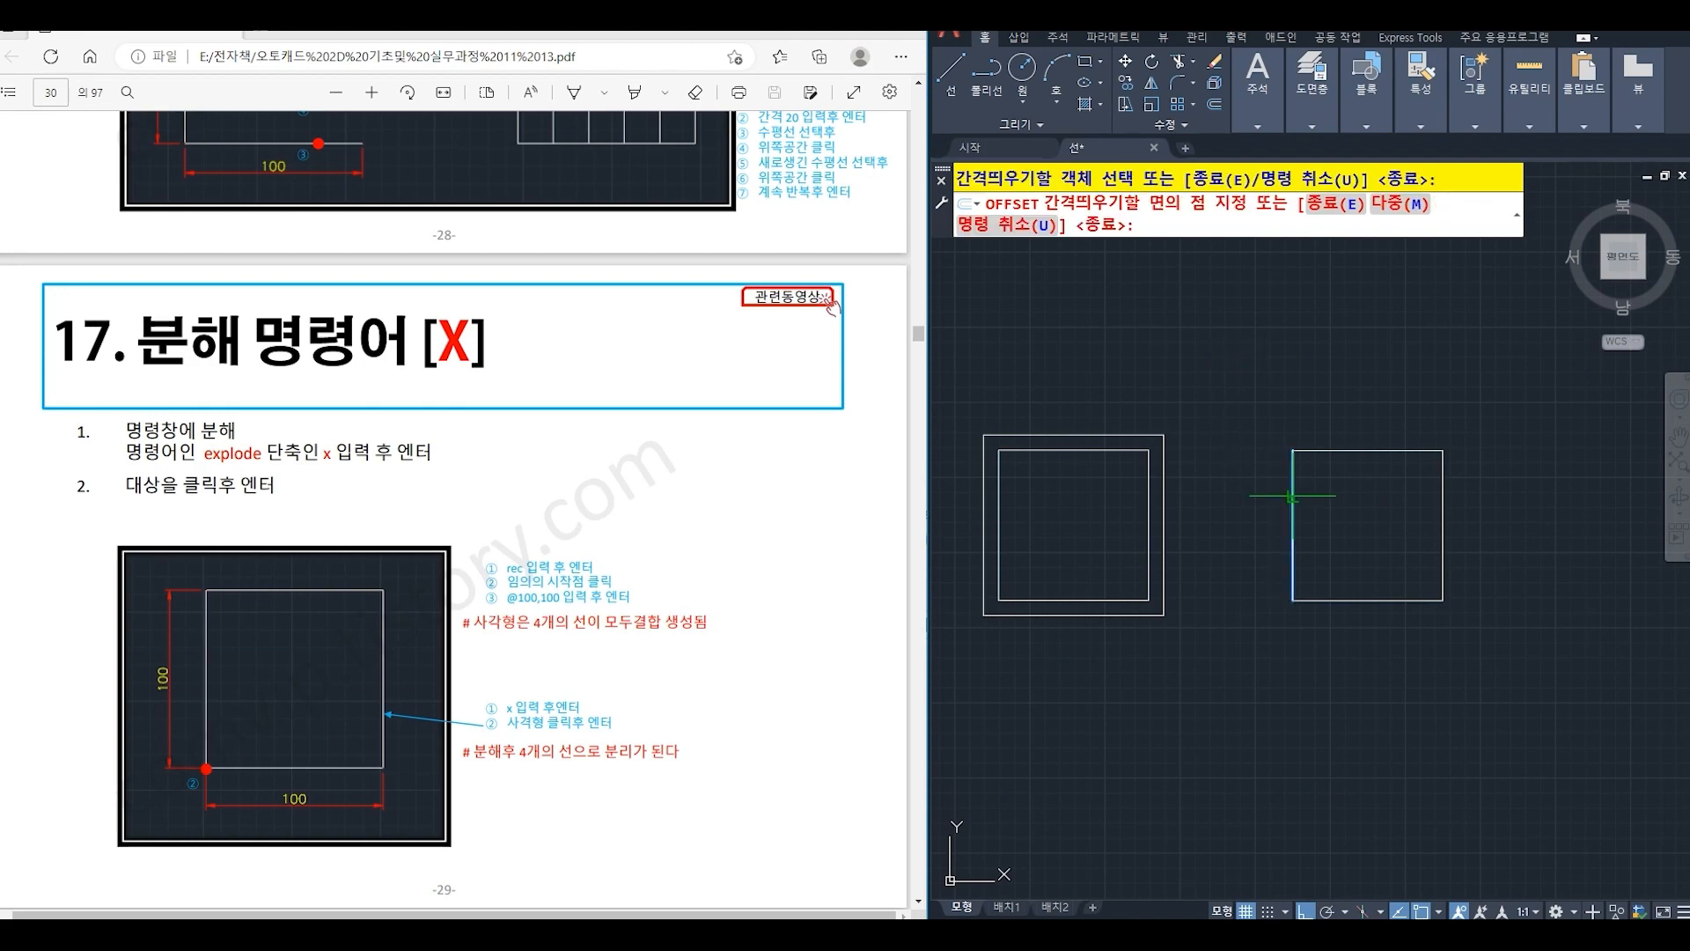
left_click(1328, 502)
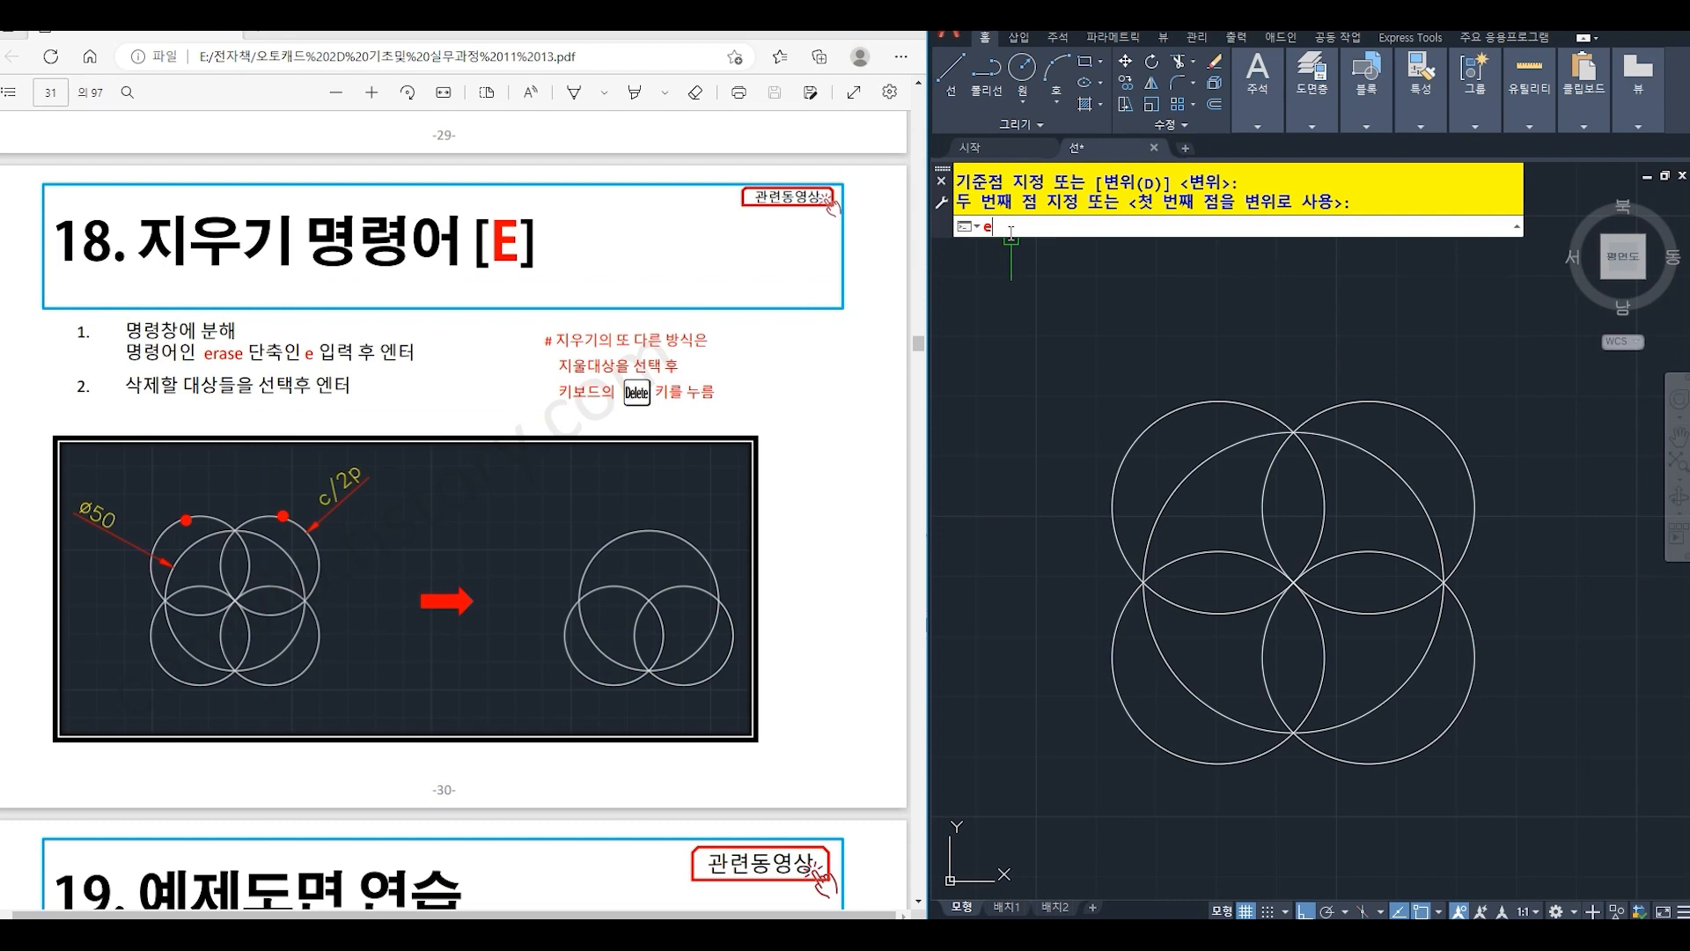
- Erase the two upper small circles with the Erase command and select the two lower small circles
type("e")
key("Return")
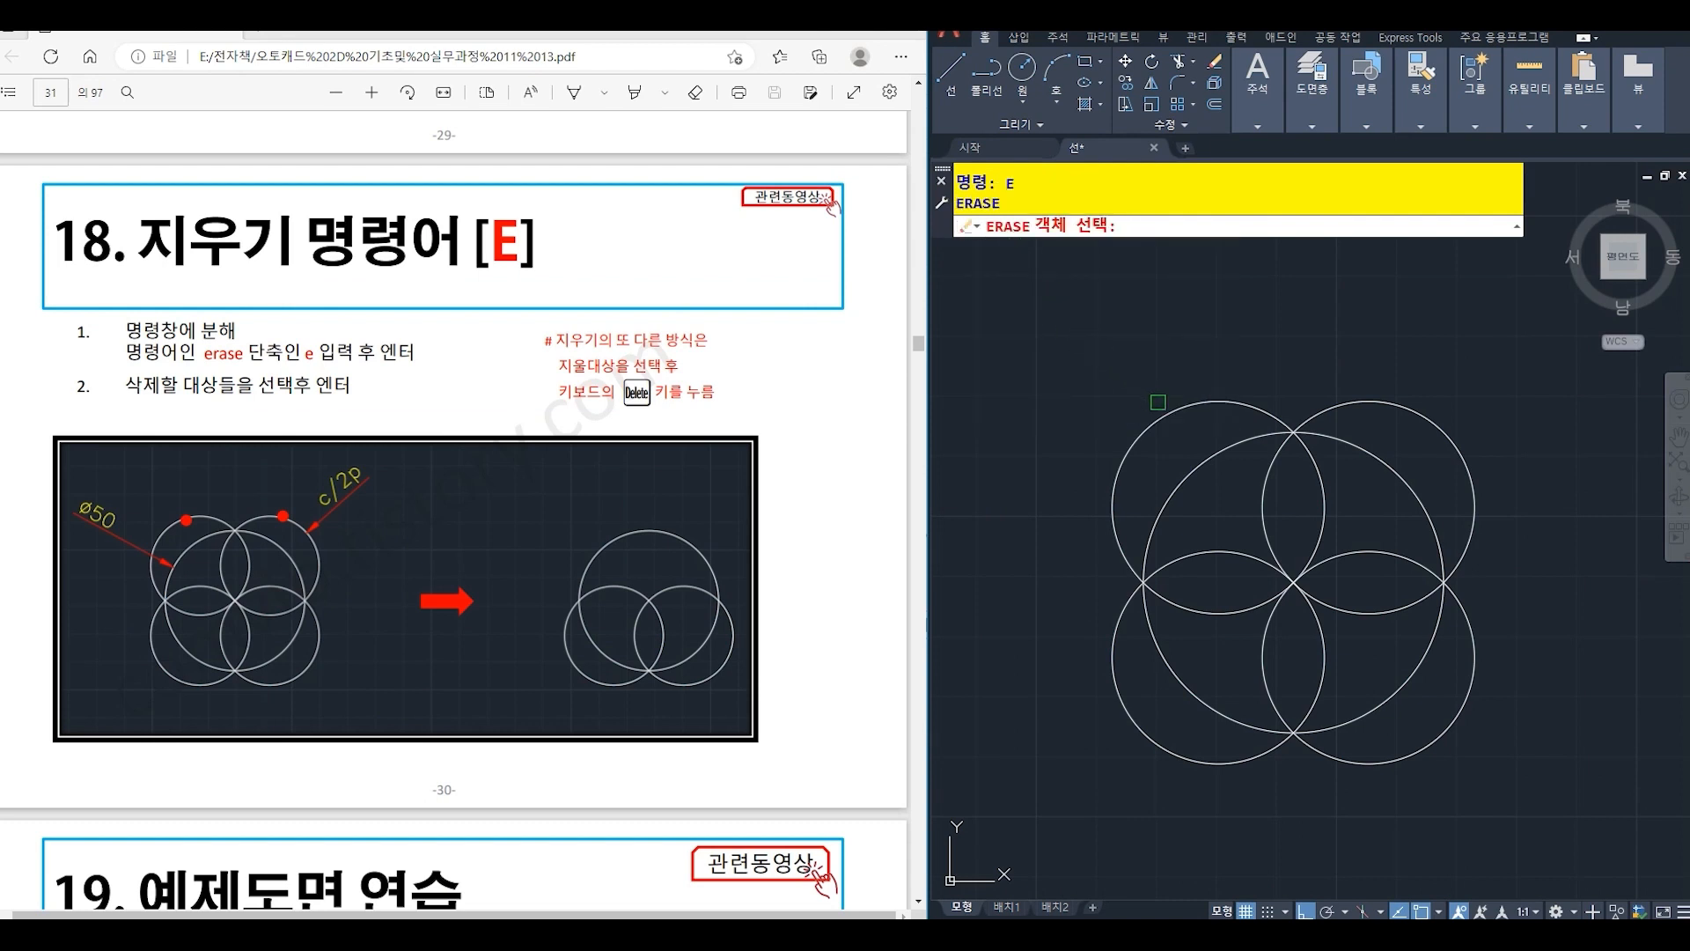
left_click(1172, 413)
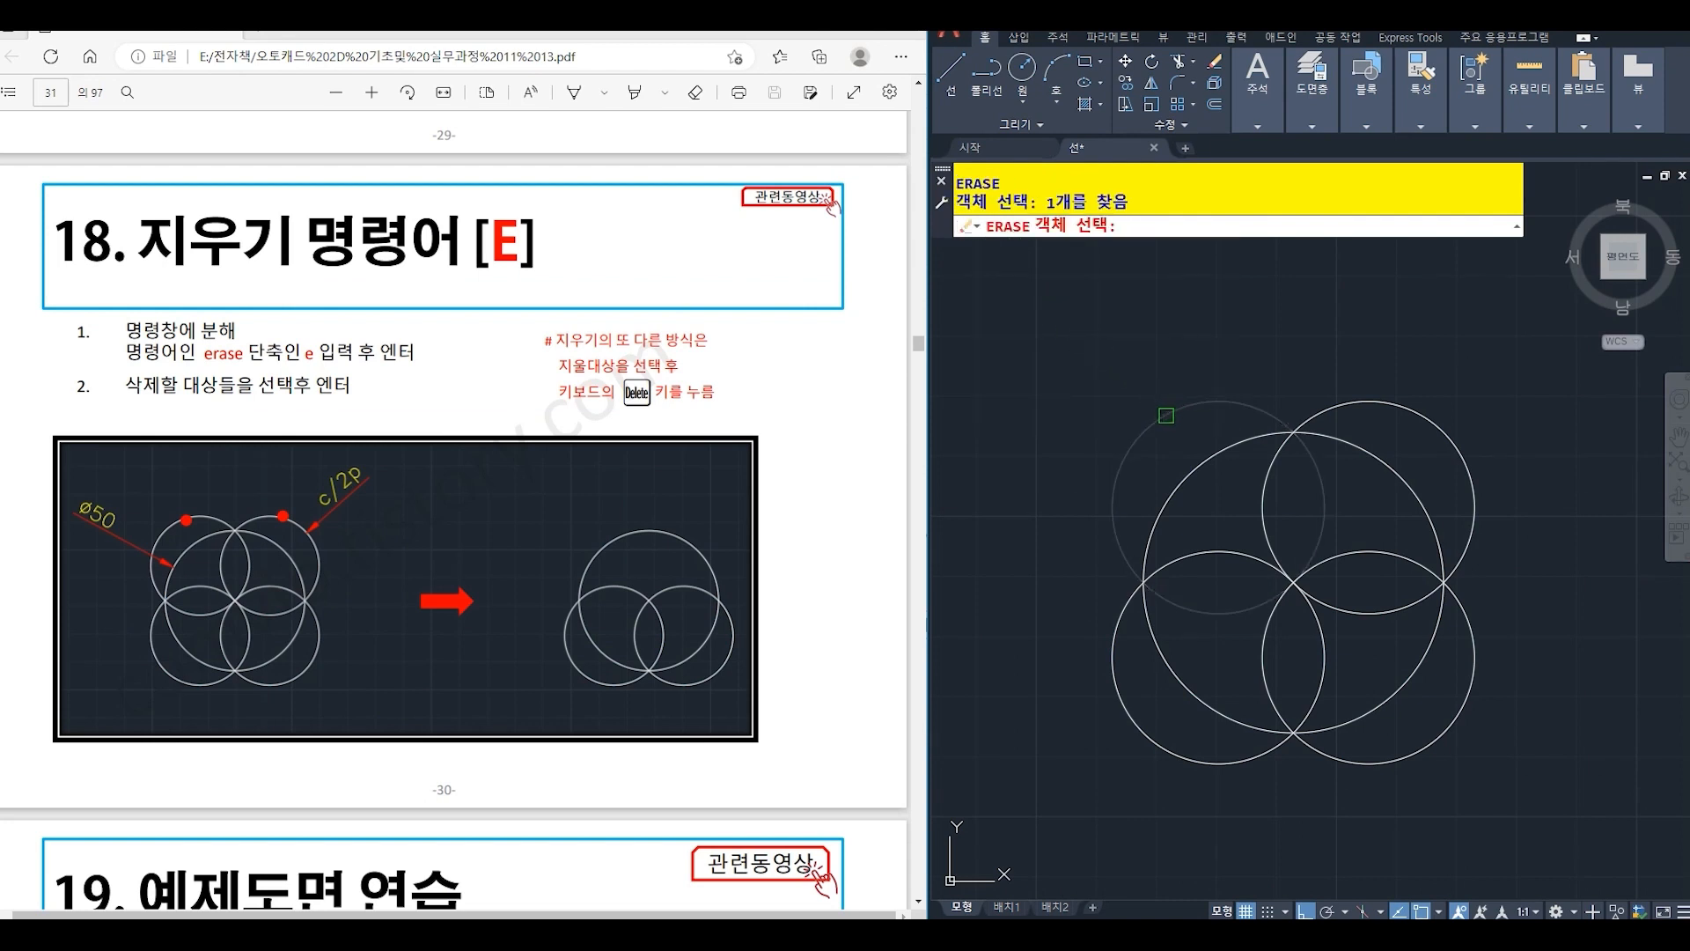
left_click(1372, 400)
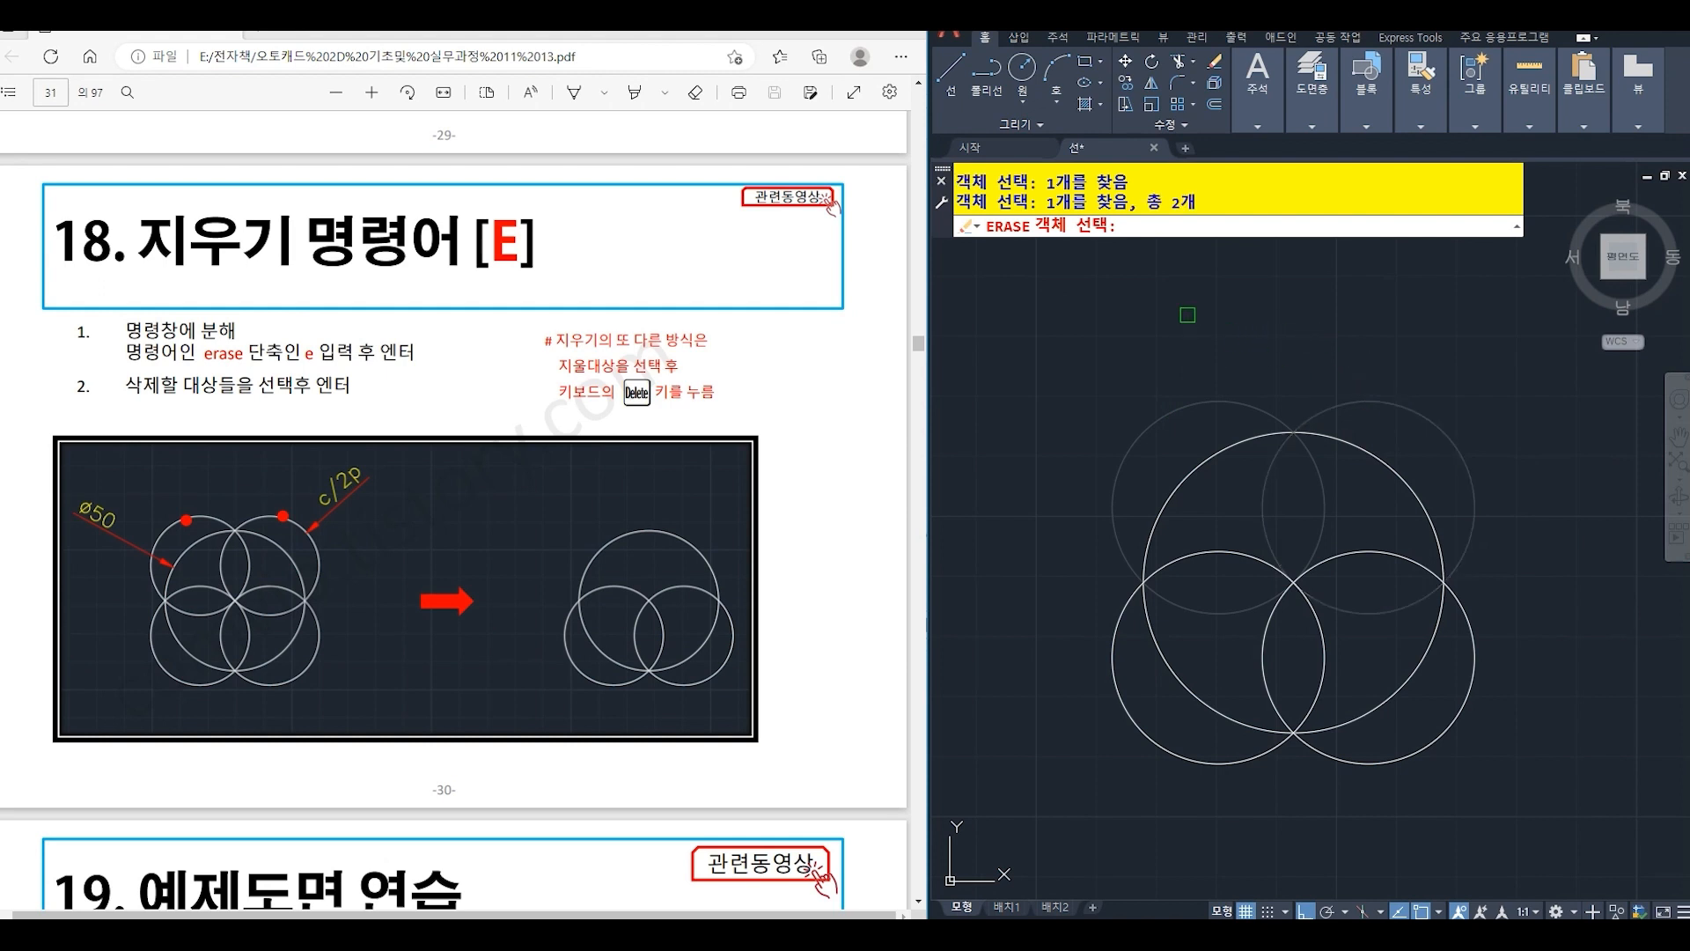
key("Return")
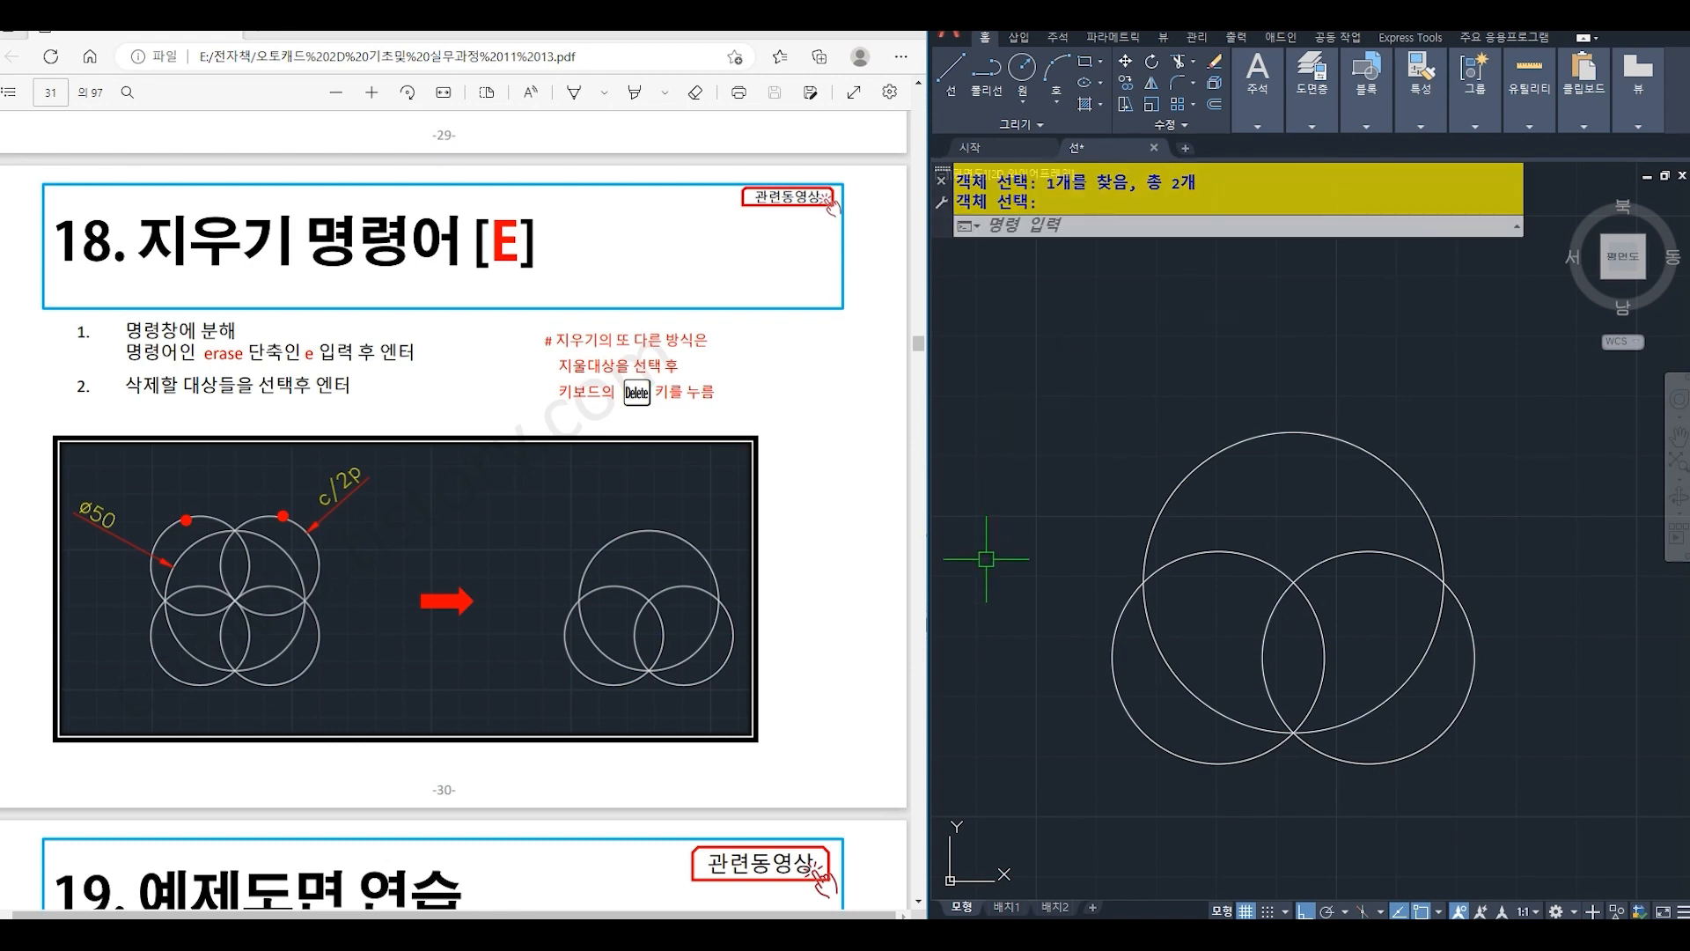
left_click(1206, 762)
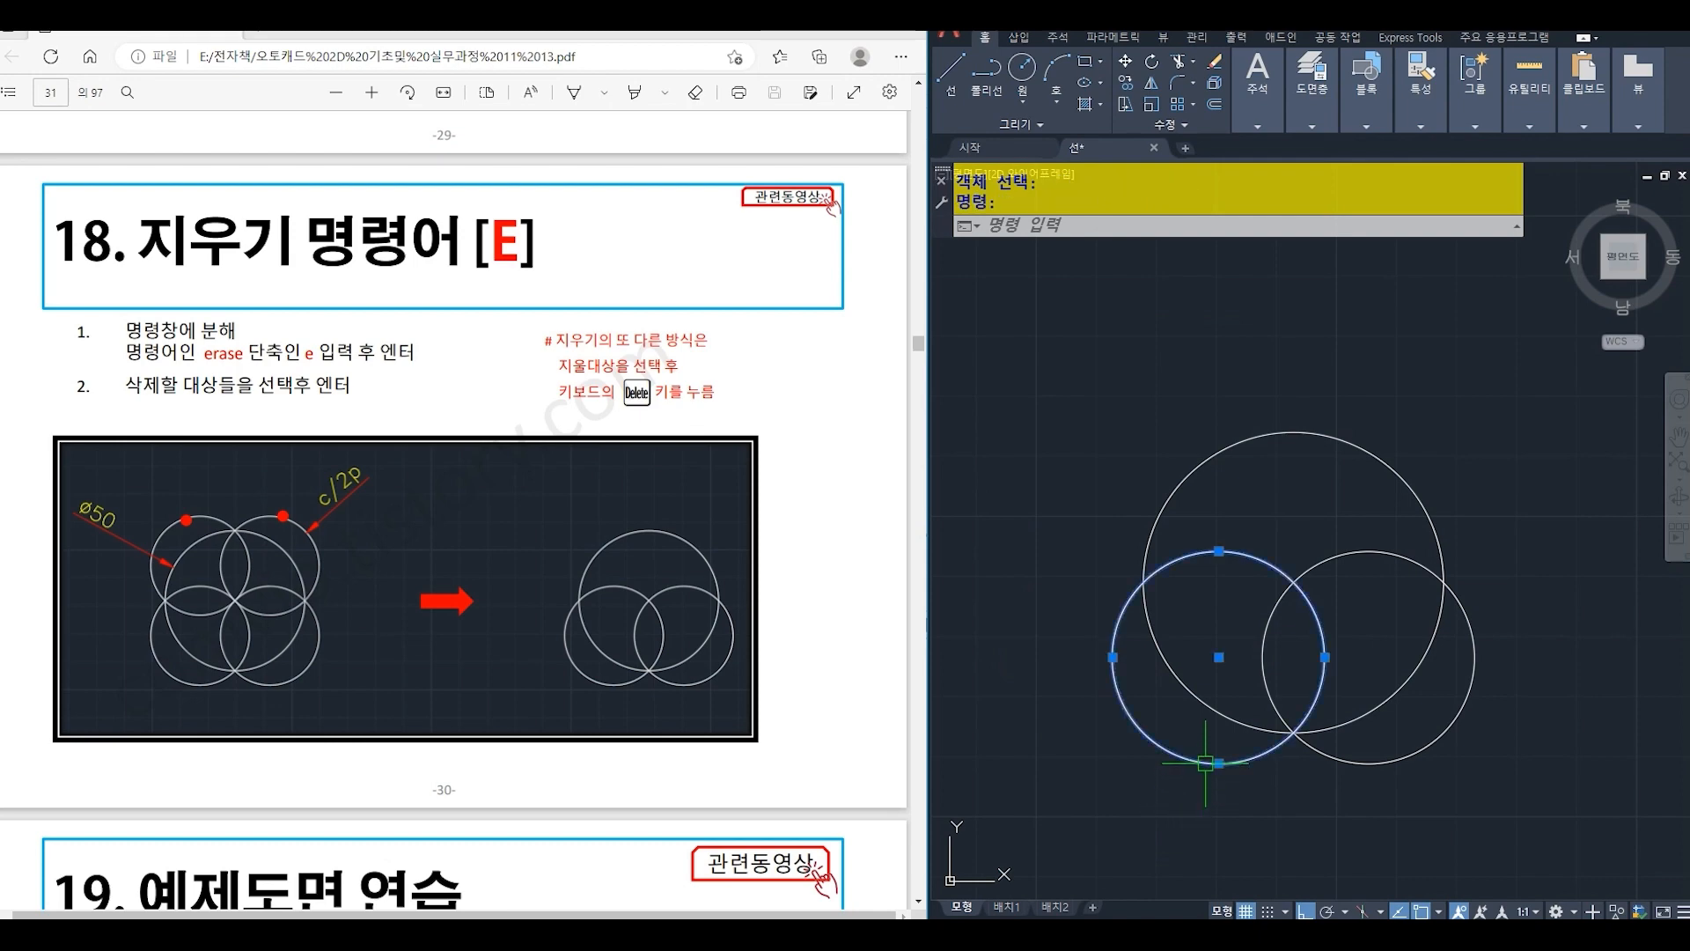
left_click(1349, 764)
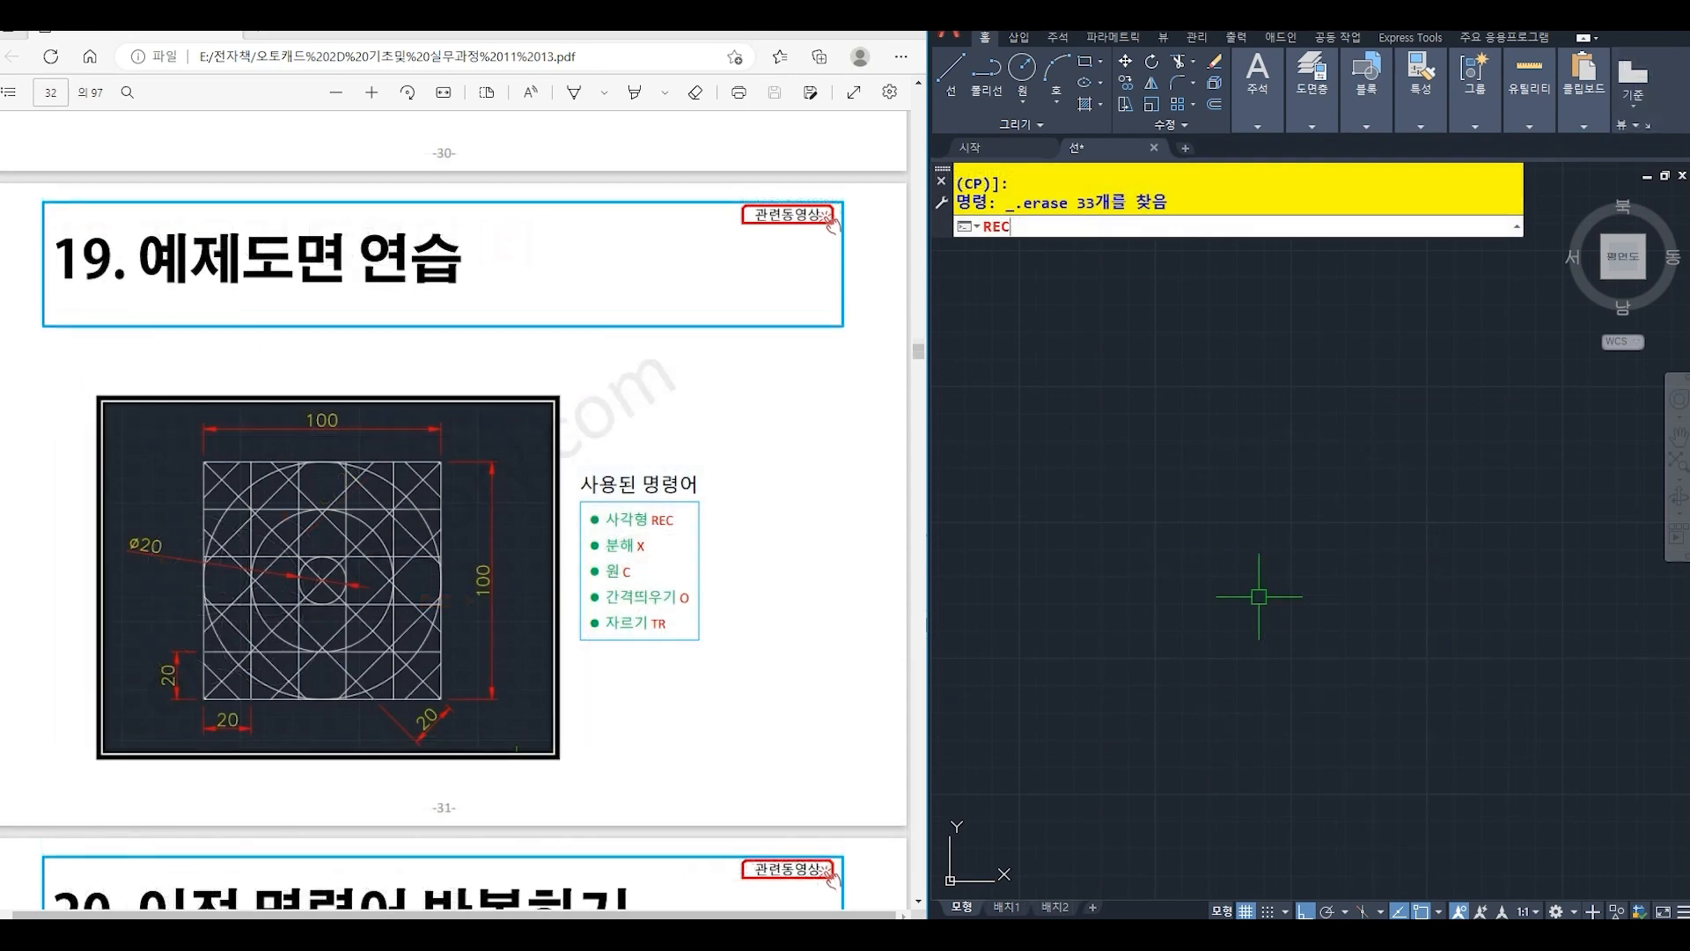
type("EC")
key("Return")
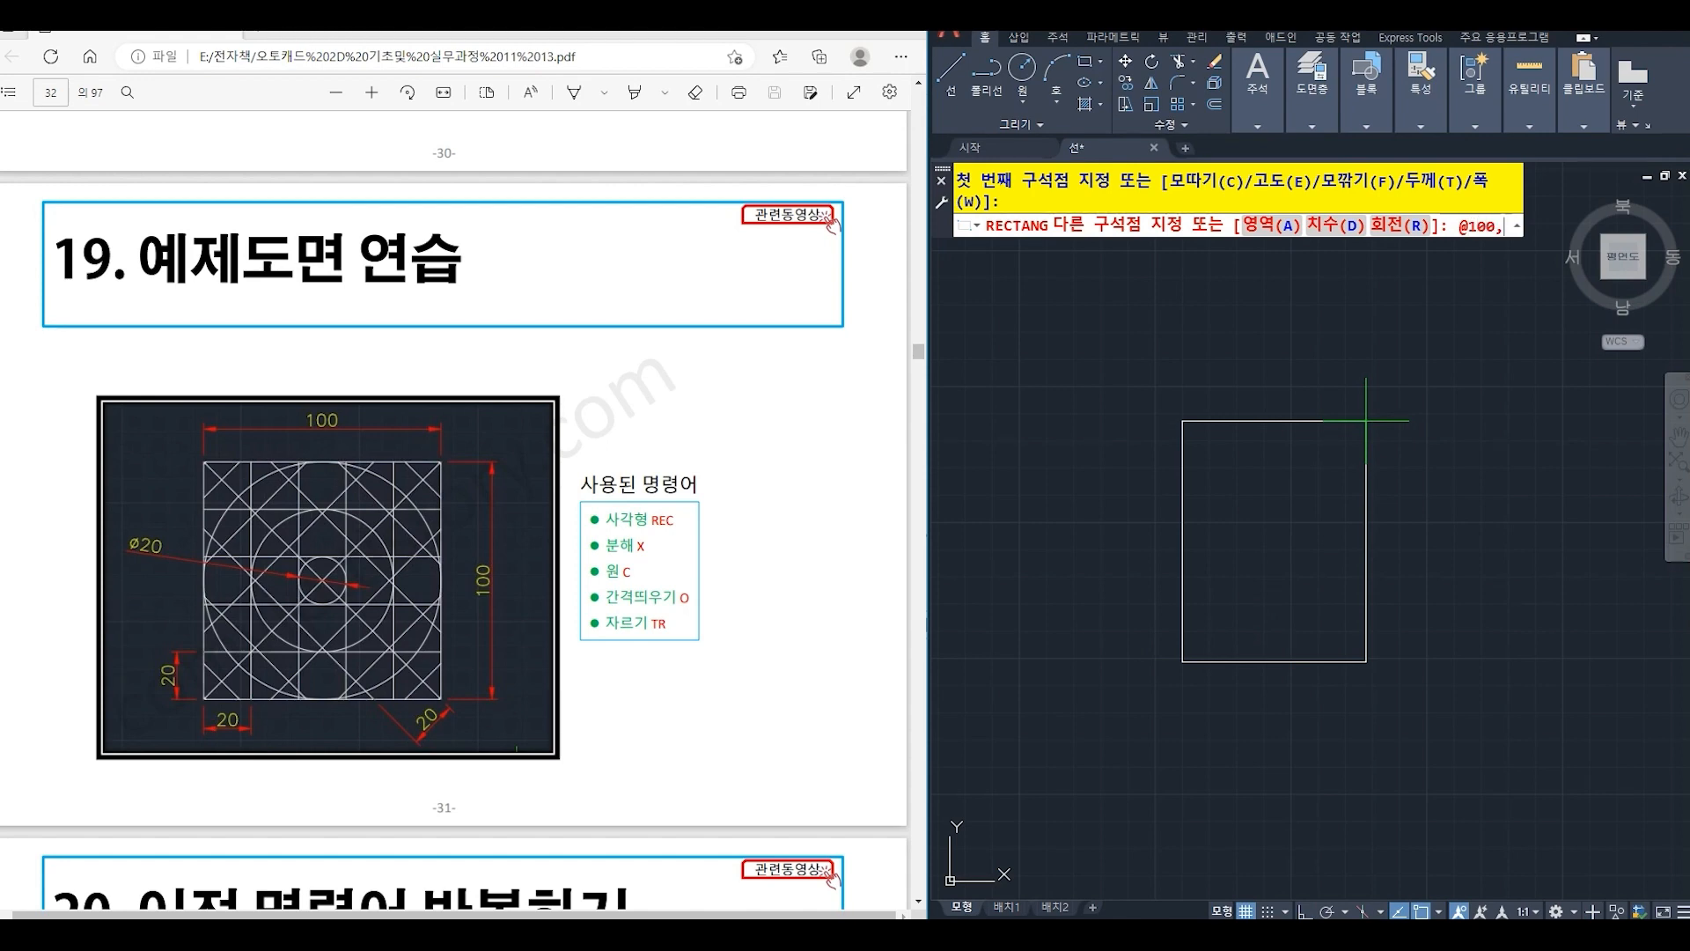
type("100")
key("Return")
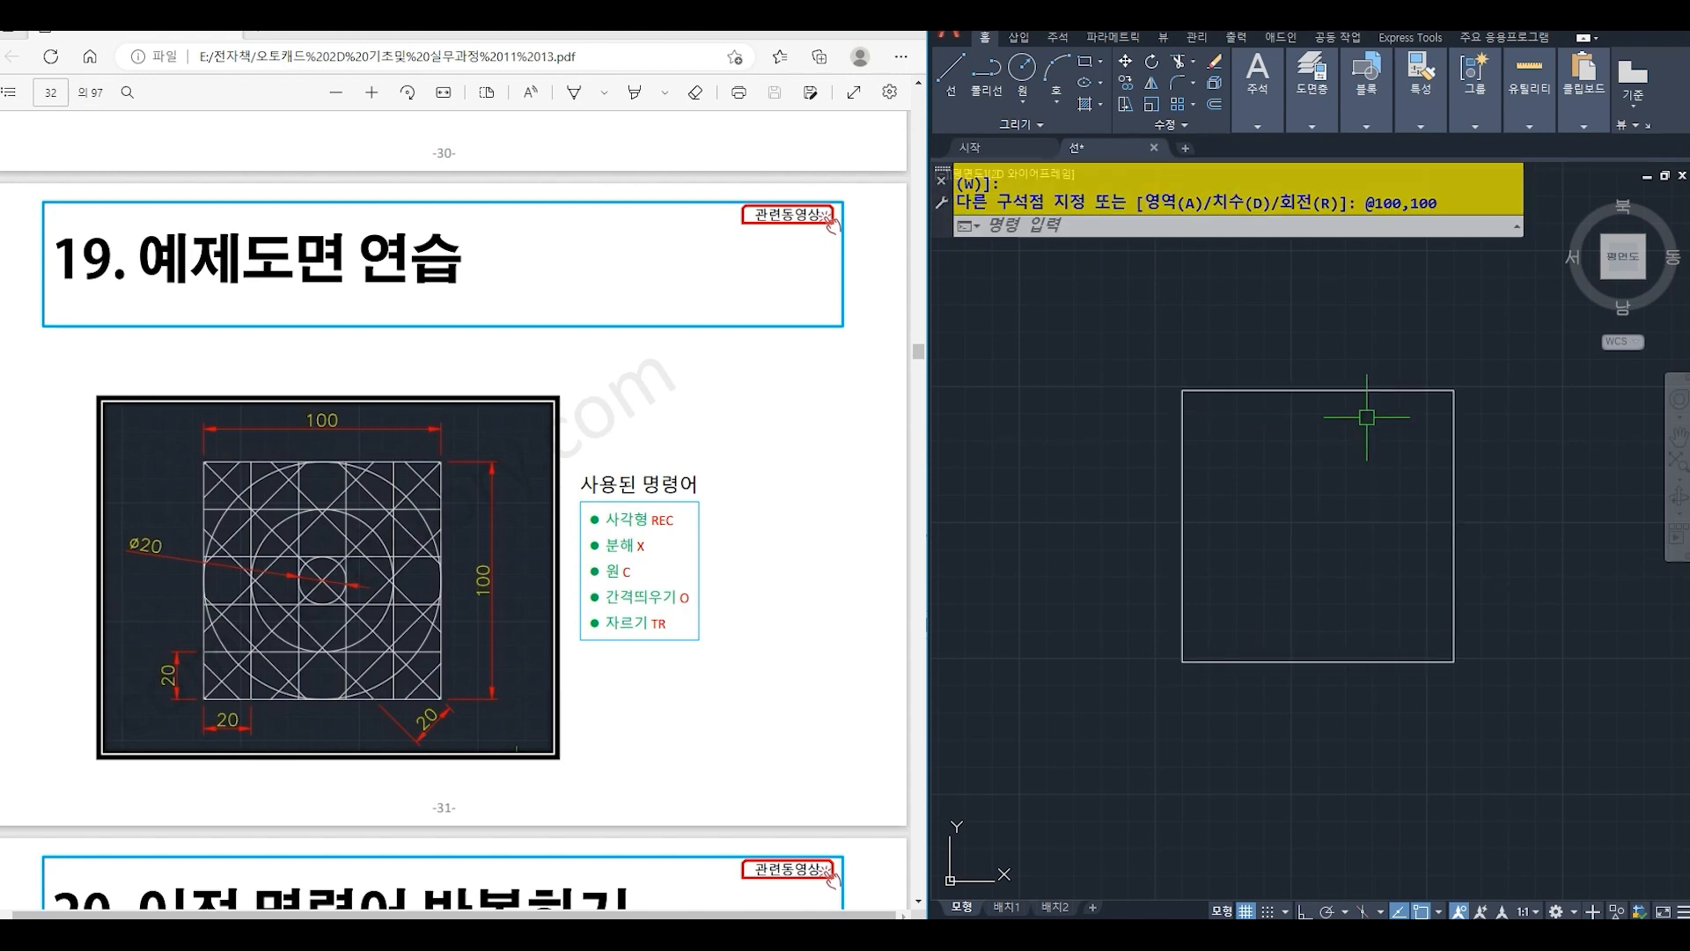
- Explode the practice drawing's outer square into four separate lines
middle_click_drag(1346, 407, 1287, 424)
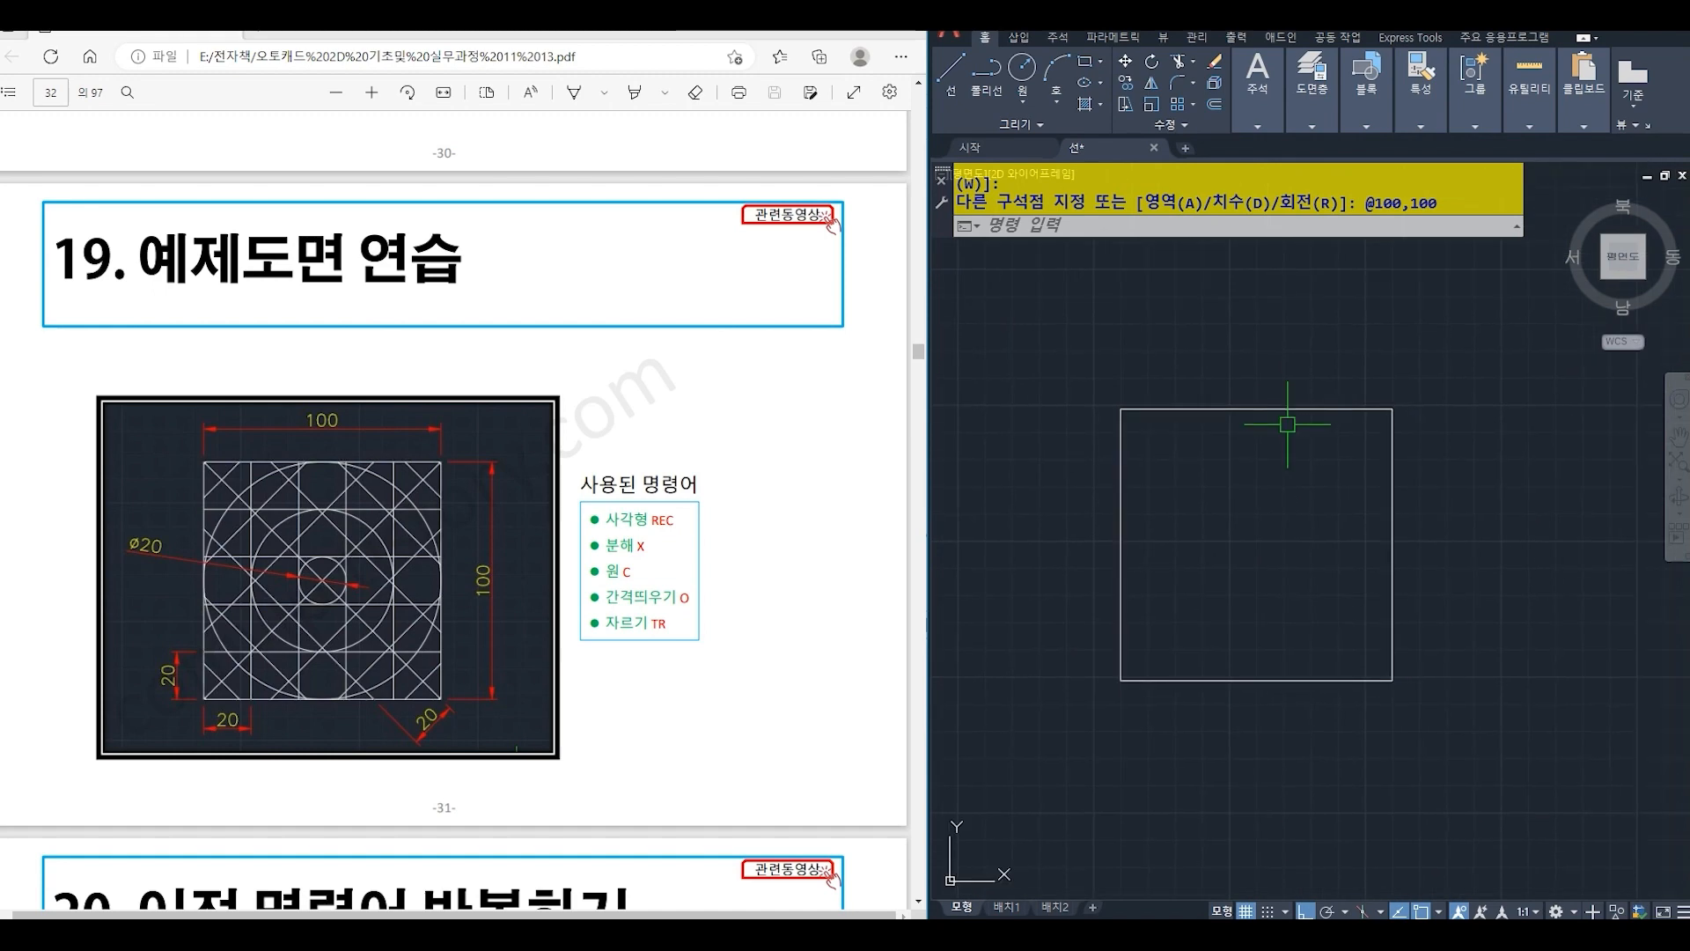
type("x")
key("Return")
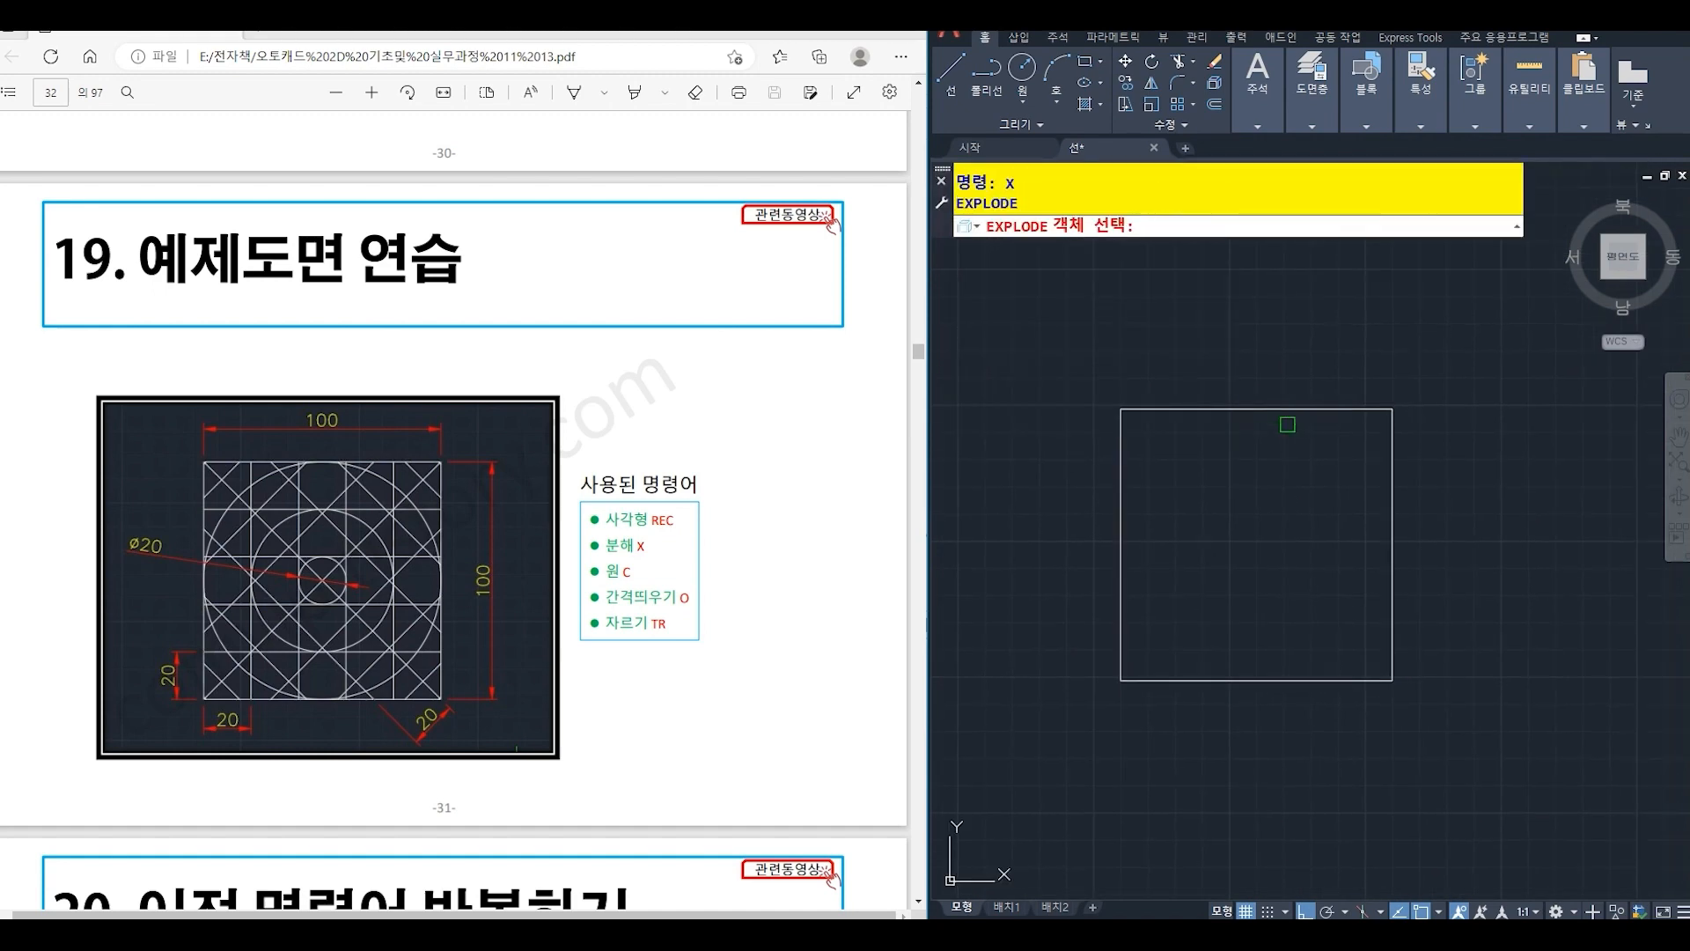
left_click(1261, 411)
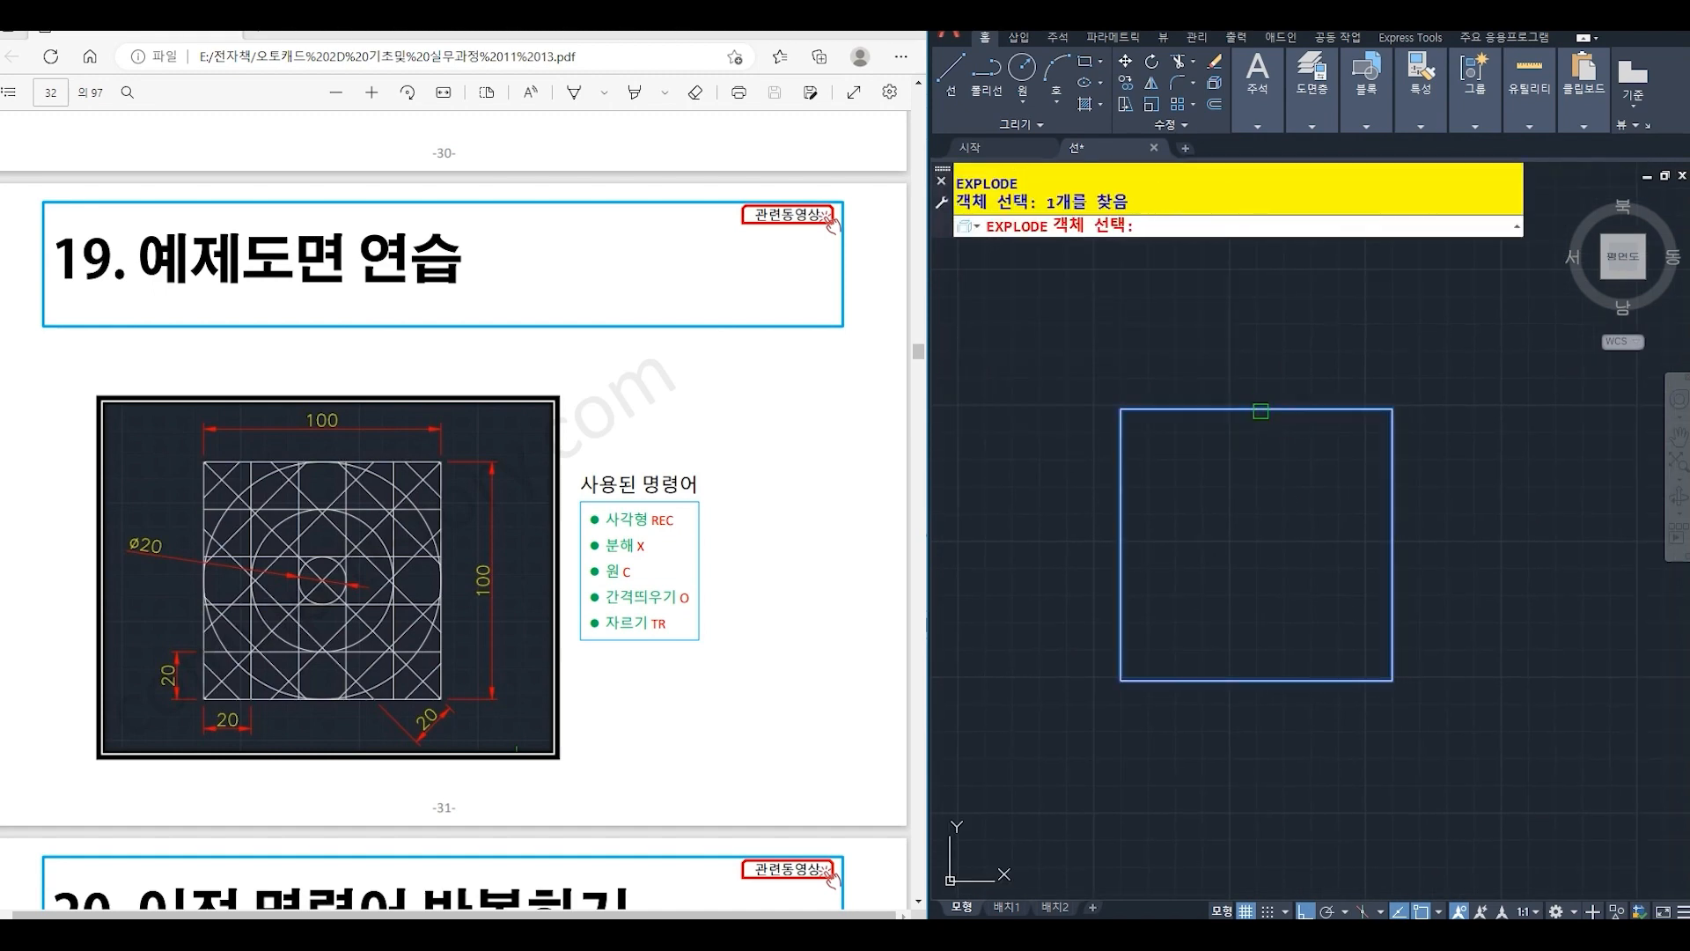
key("Return")
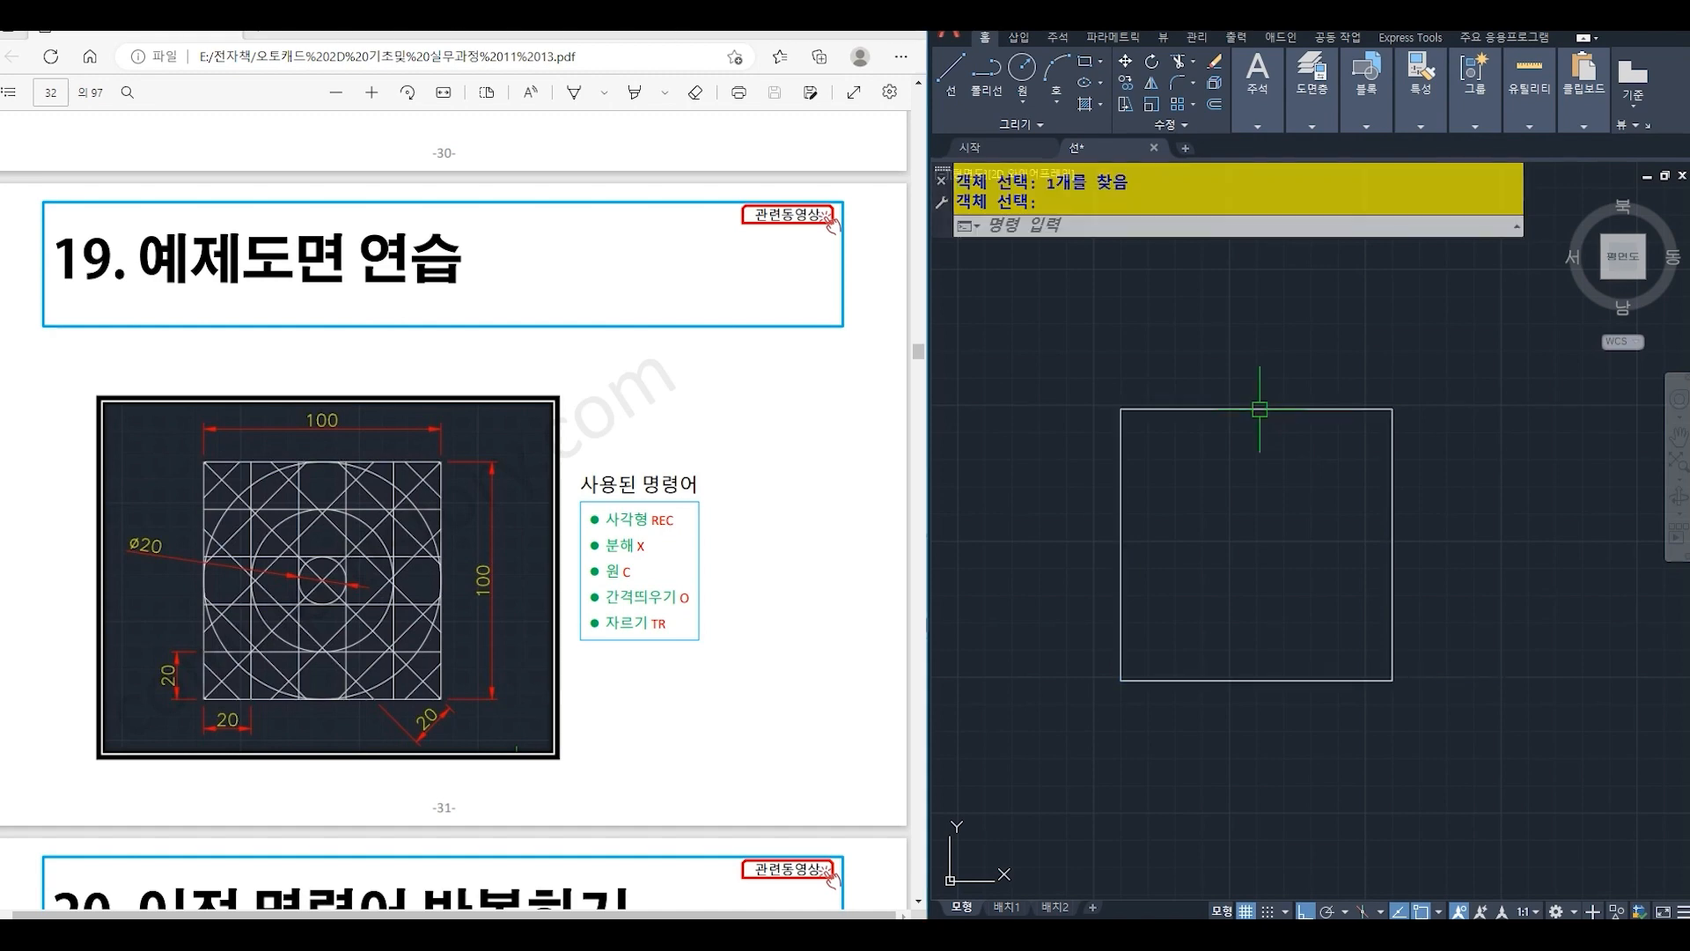
- Offset the square's top edge downward at a distance of 20, repeating from each new line to make four horizontal copies
type("o")
key("Return")
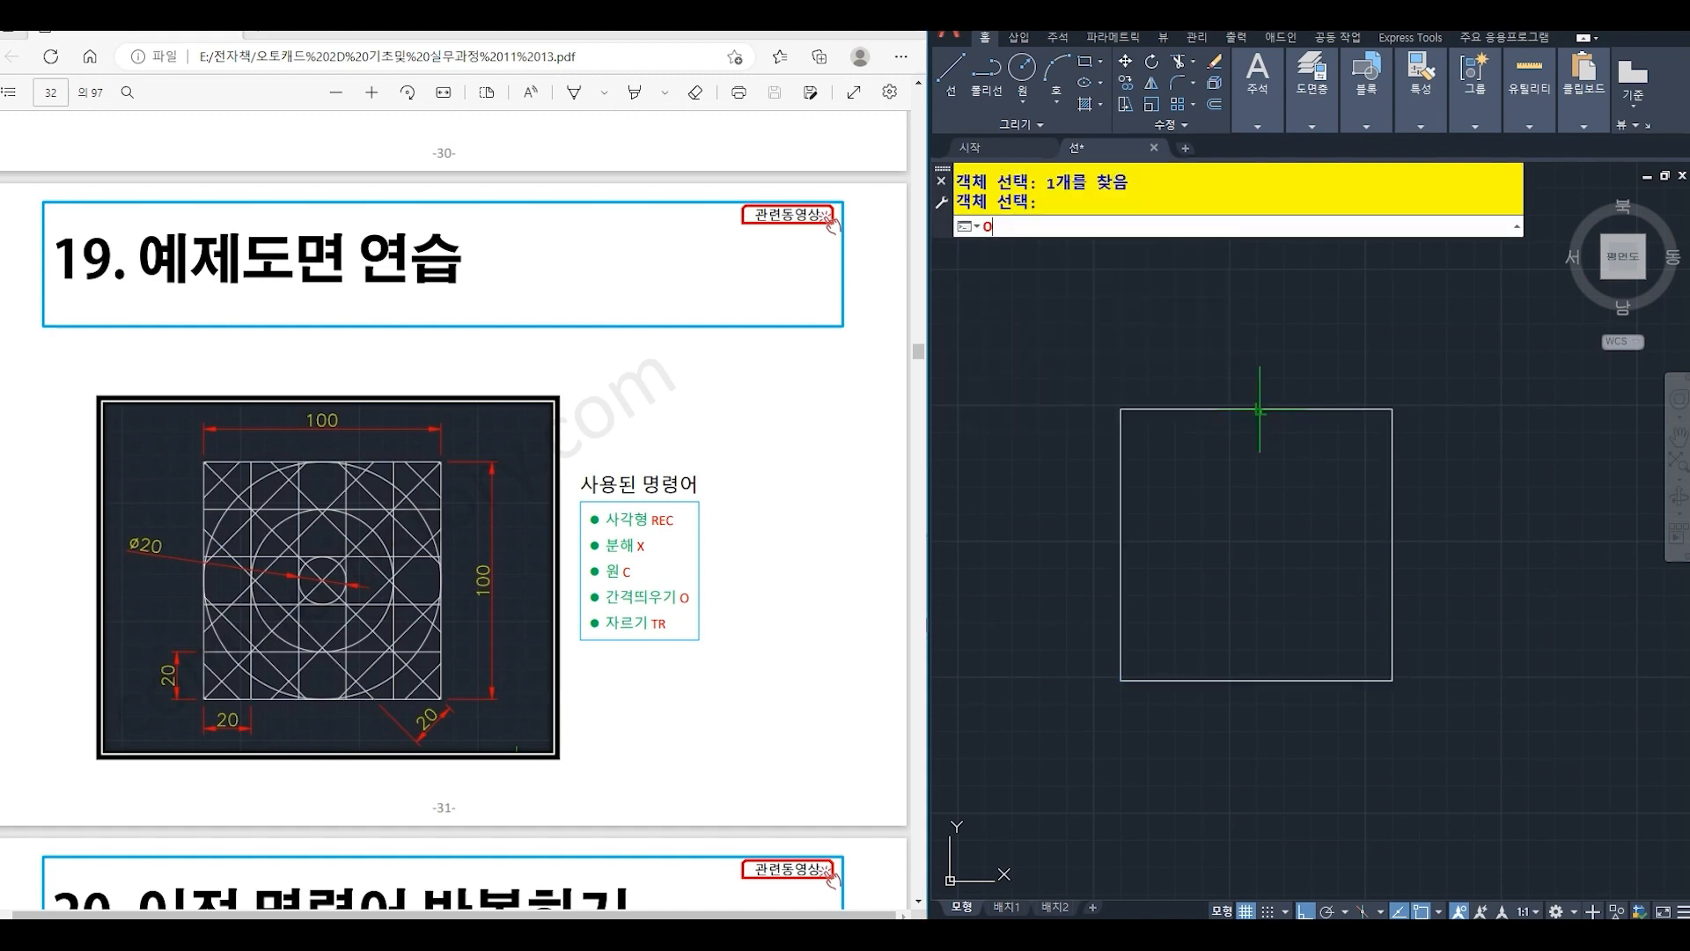
type("20")
key("Return")
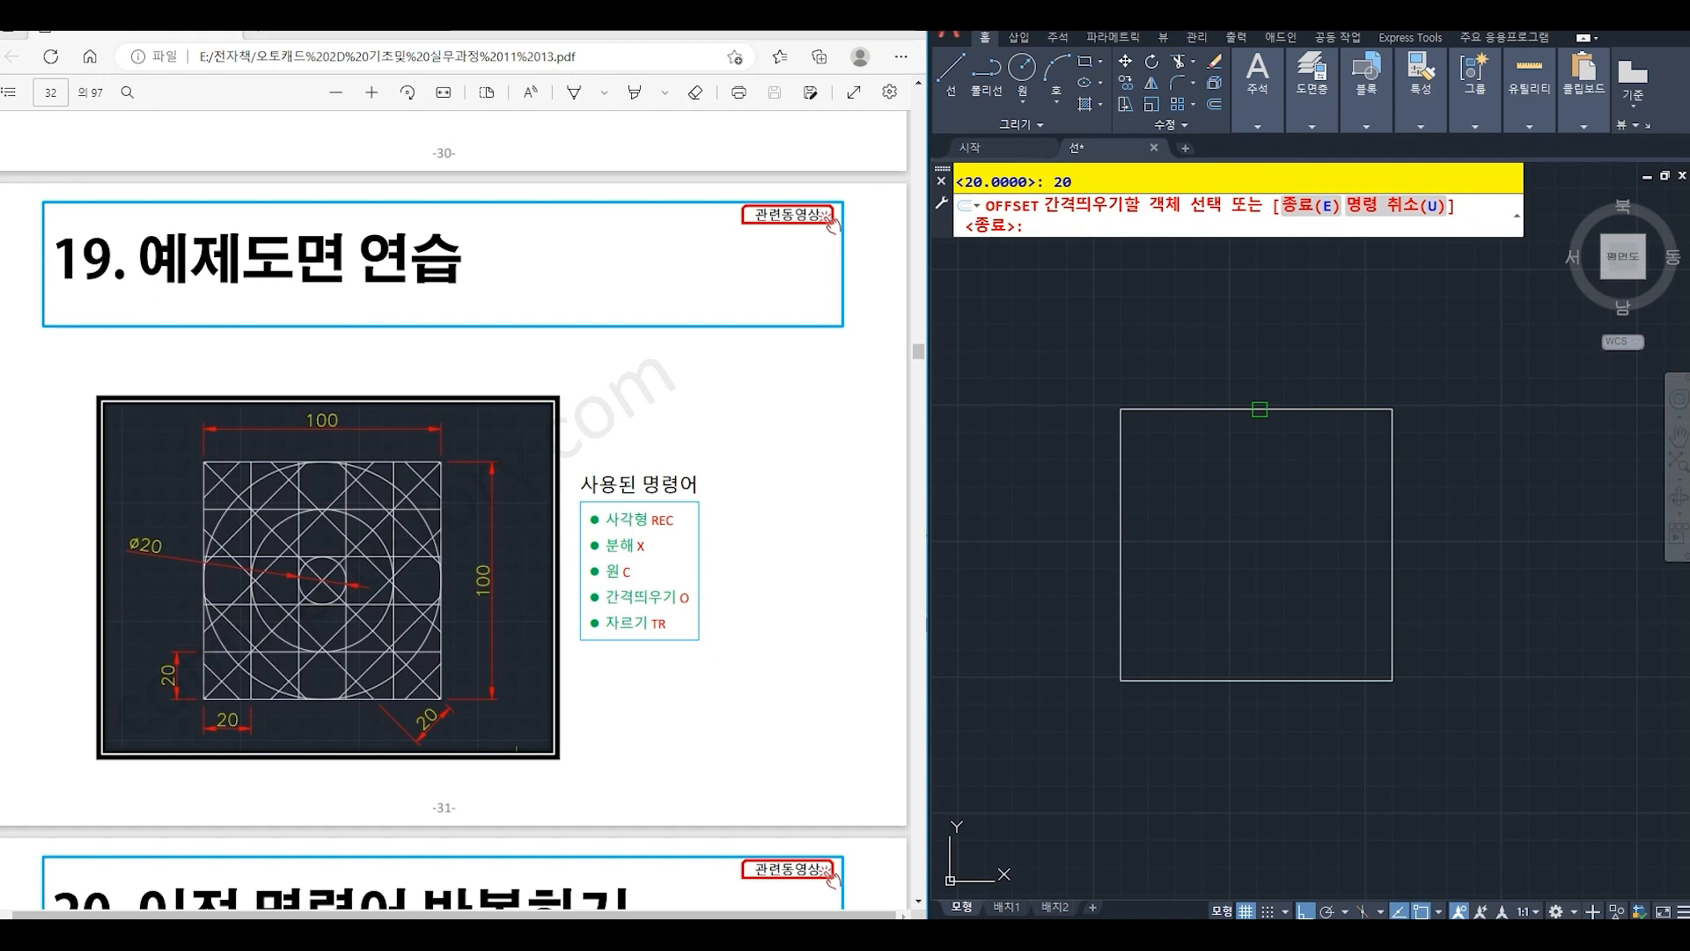
left_click(1258, 409)
left_click(1252, 493)
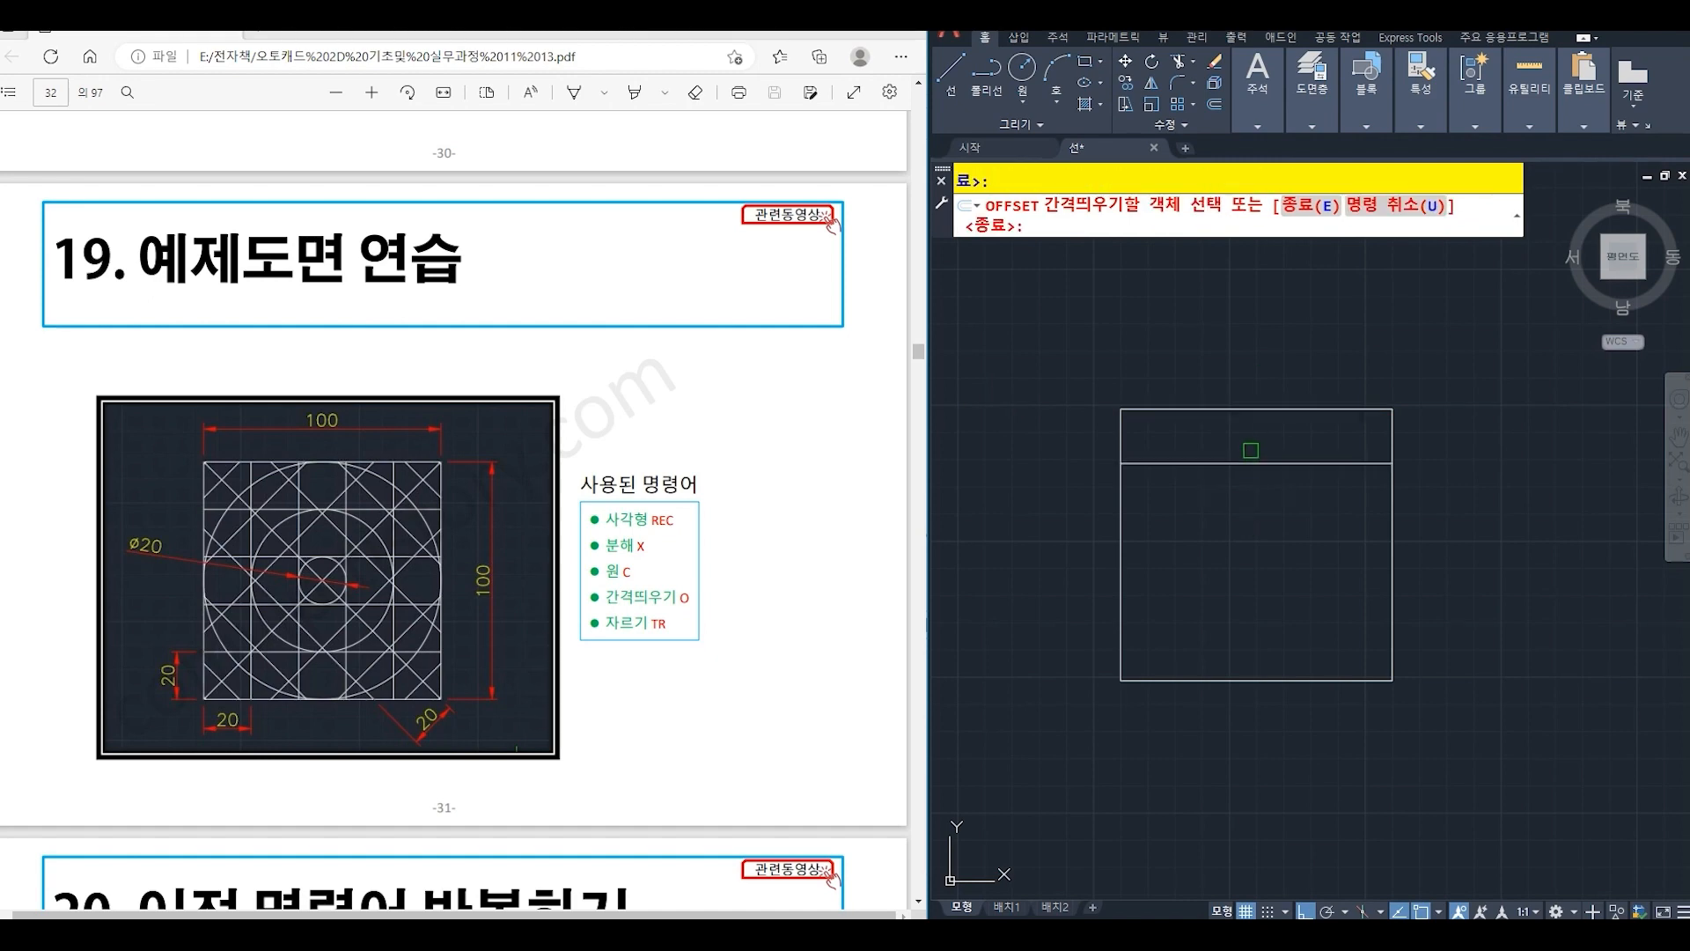
left_click(1250, 463)
left_click(1248, 532)
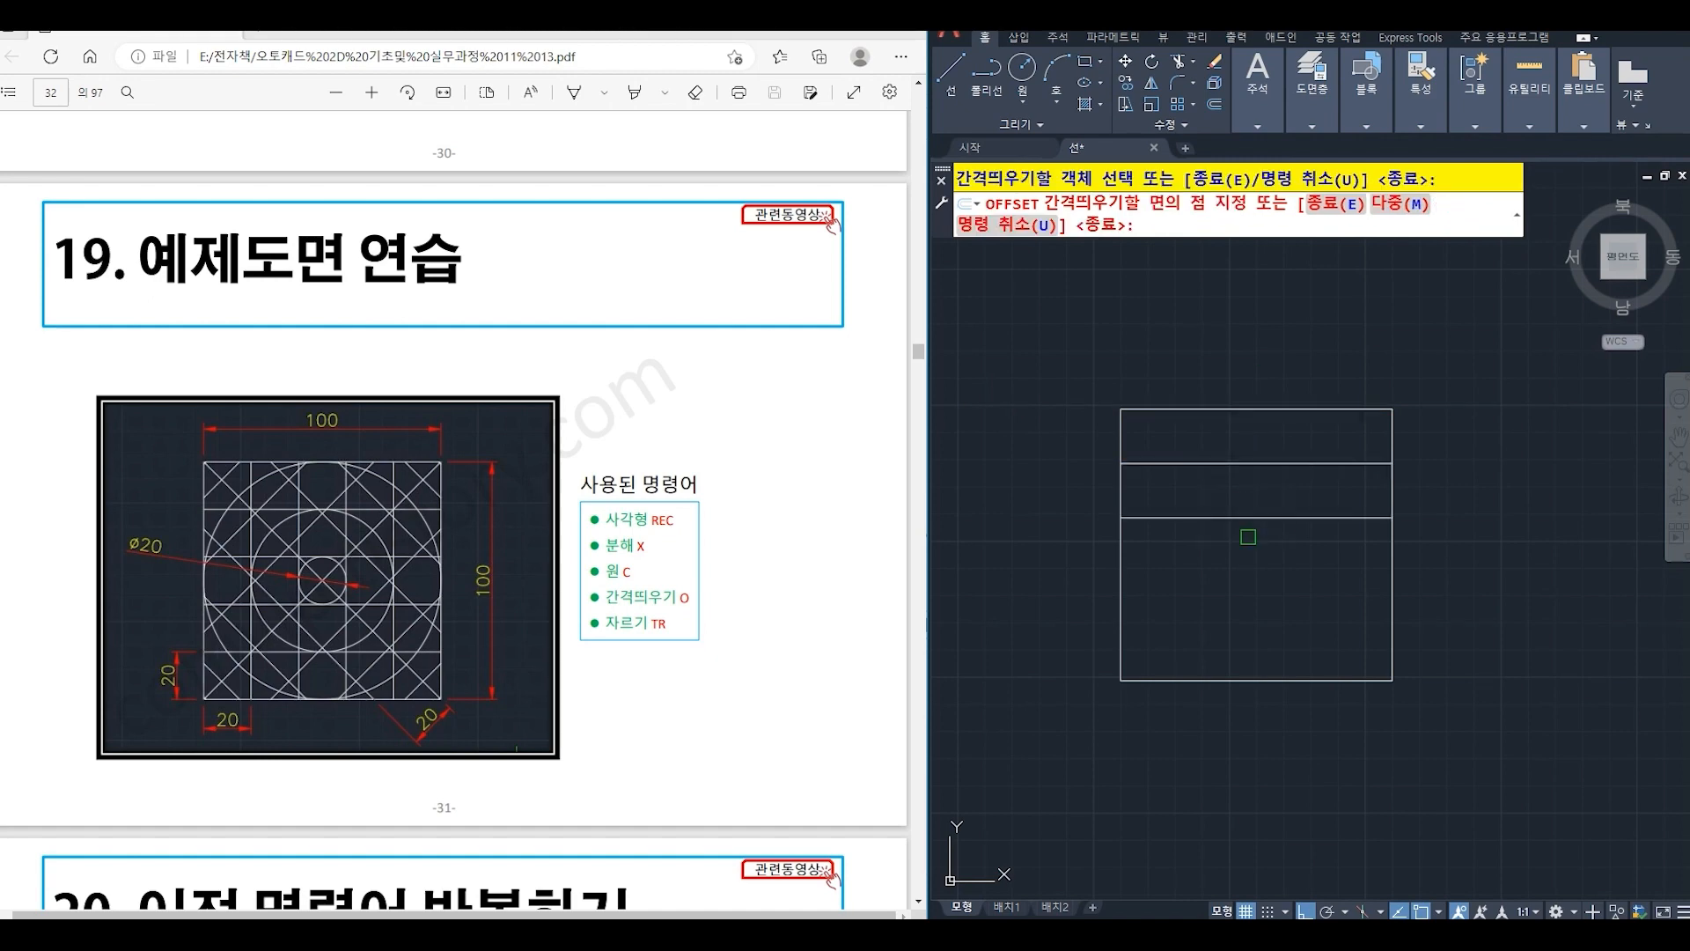
left_click(1245, 518)
left_click(1241, 592)
left_click(1232, 572)
left_click(1237, 612)
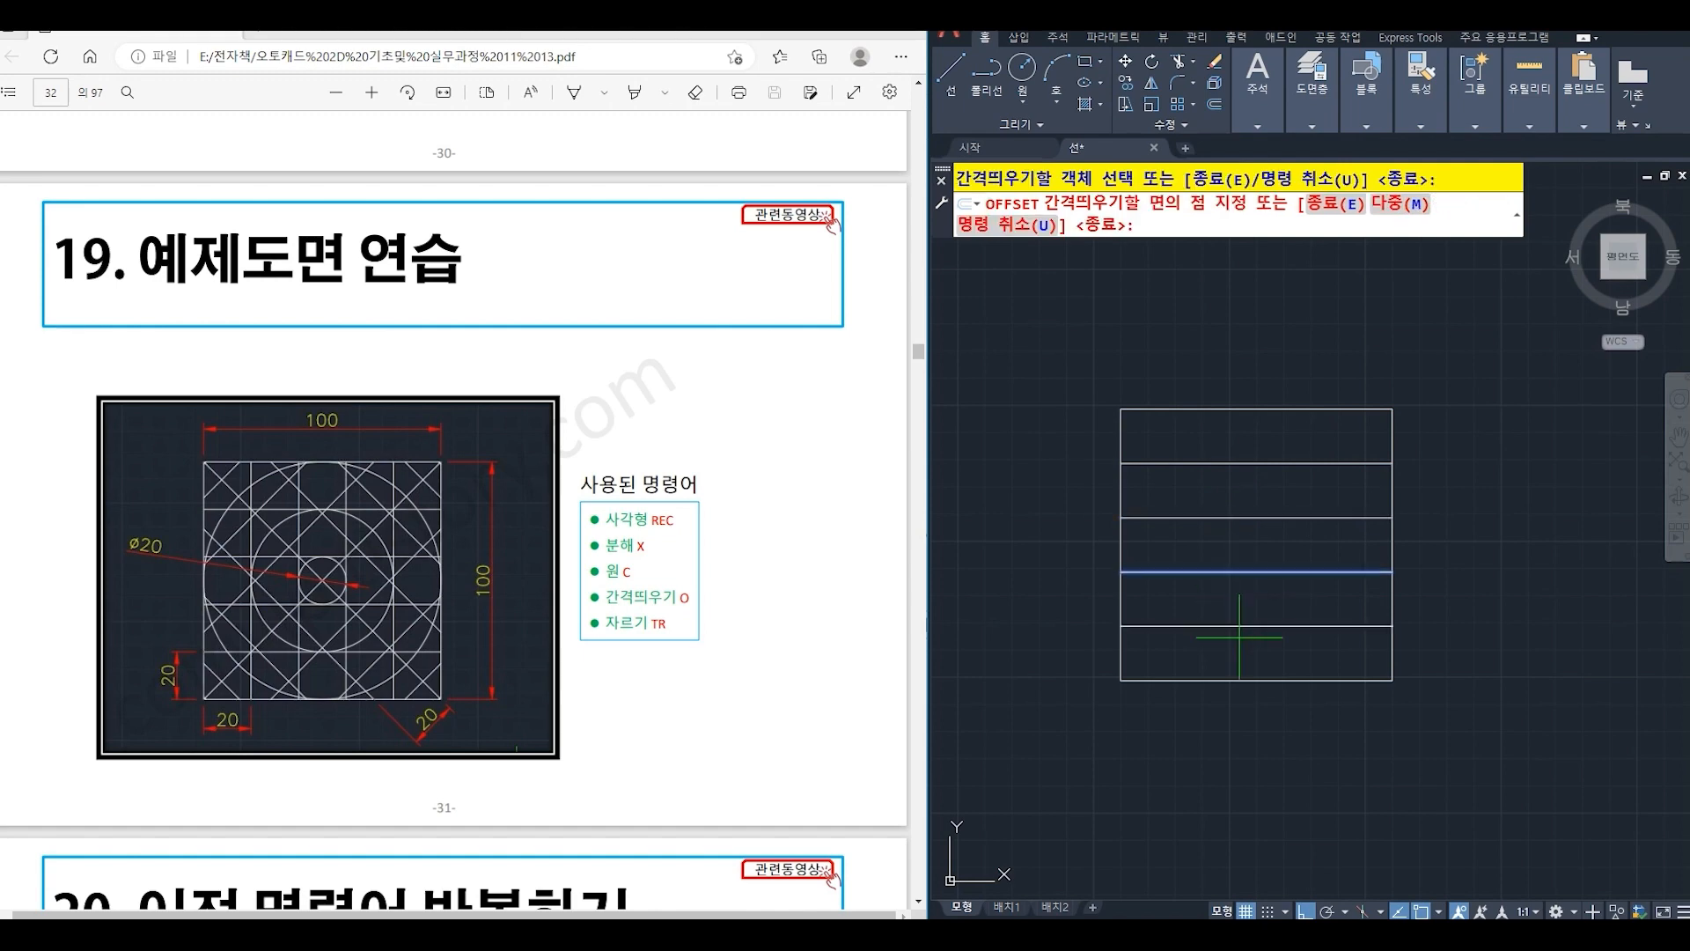
- Offset the square's left edge to the right by the same 20 distance, repeating from each new line to make four vertical copies
left_click(1122, 603)
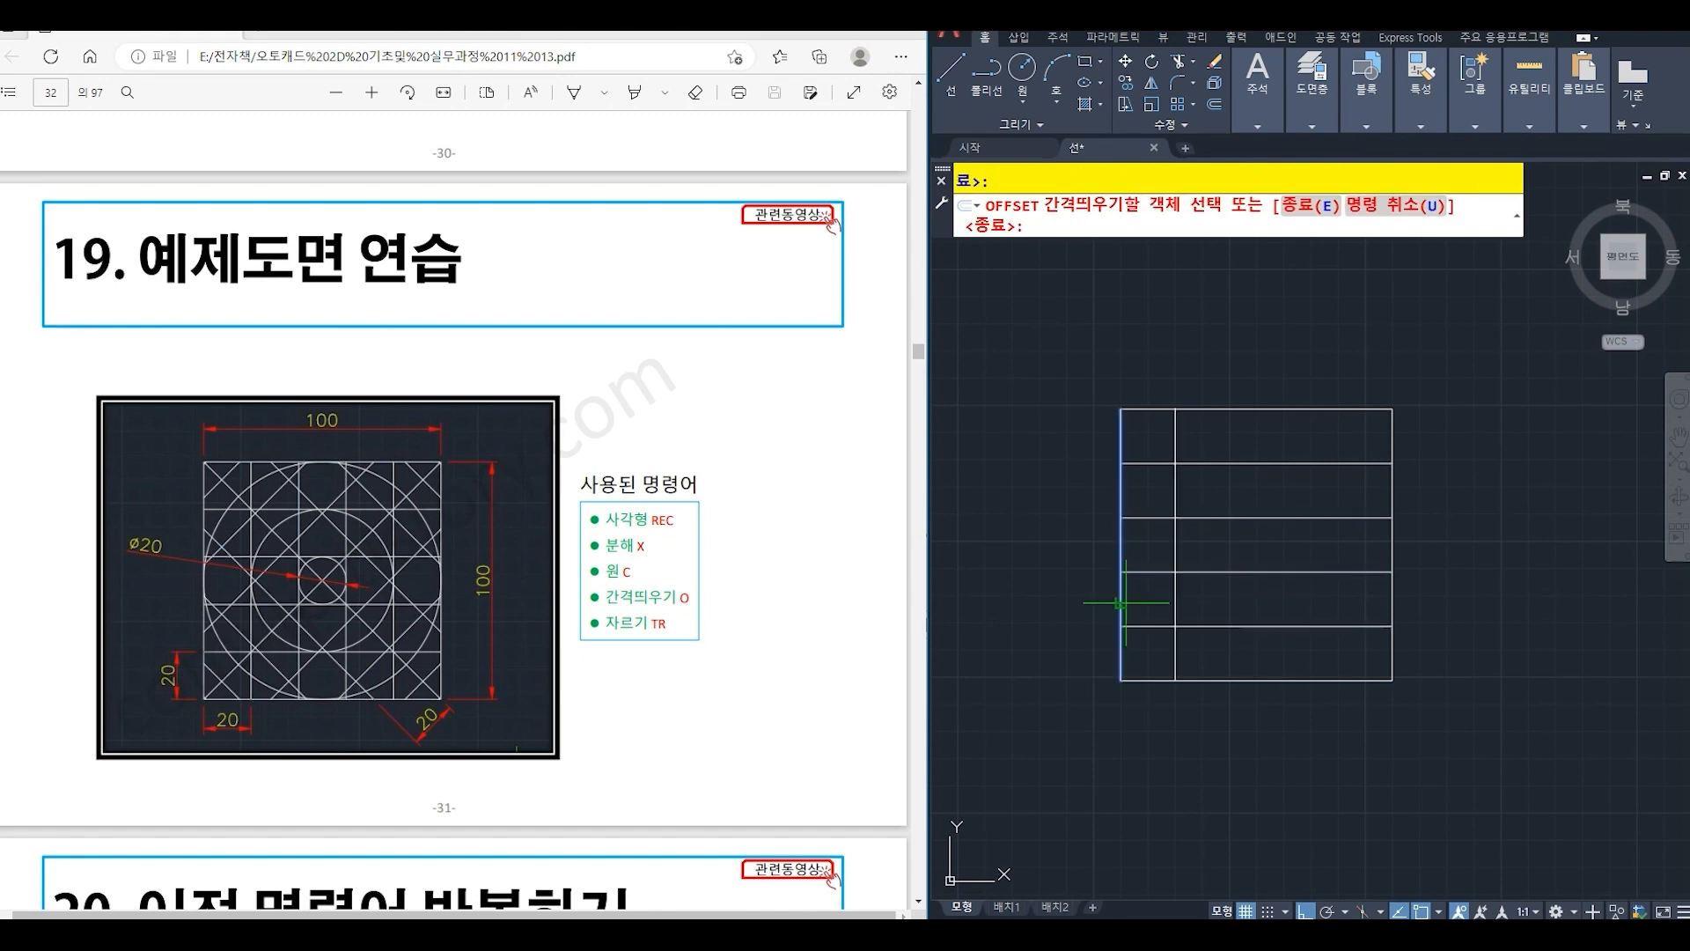
left_click(1149, 603)
left_click(1173, 603)
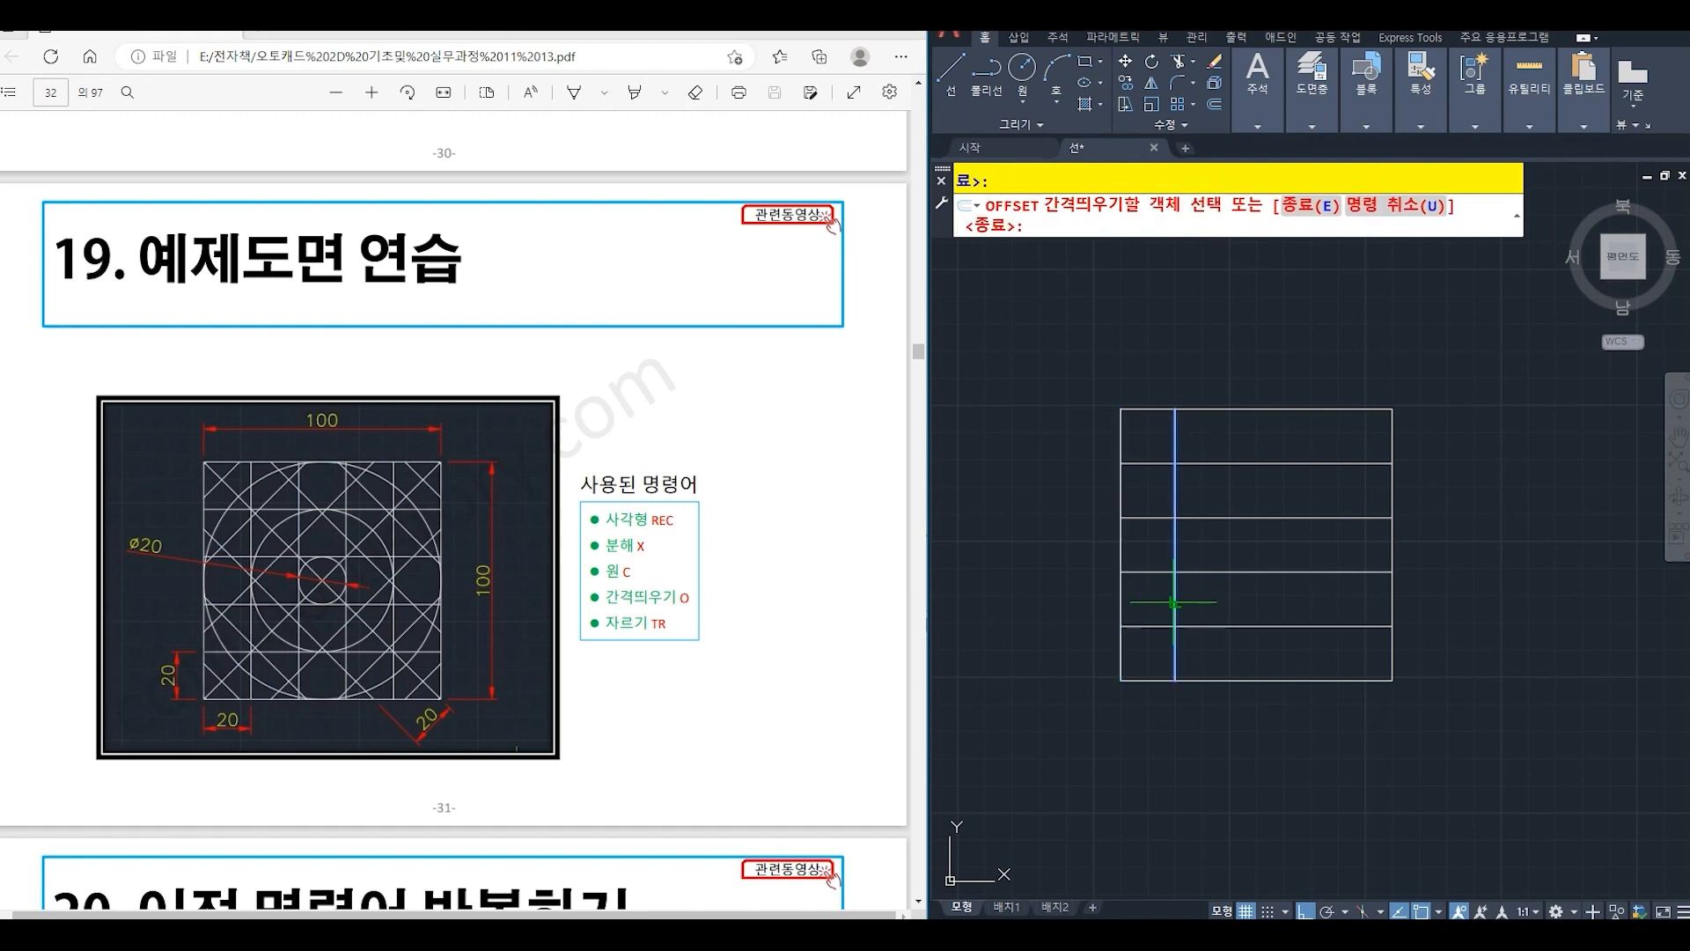
left_click(1226, 608)
left_click(1228, 598)
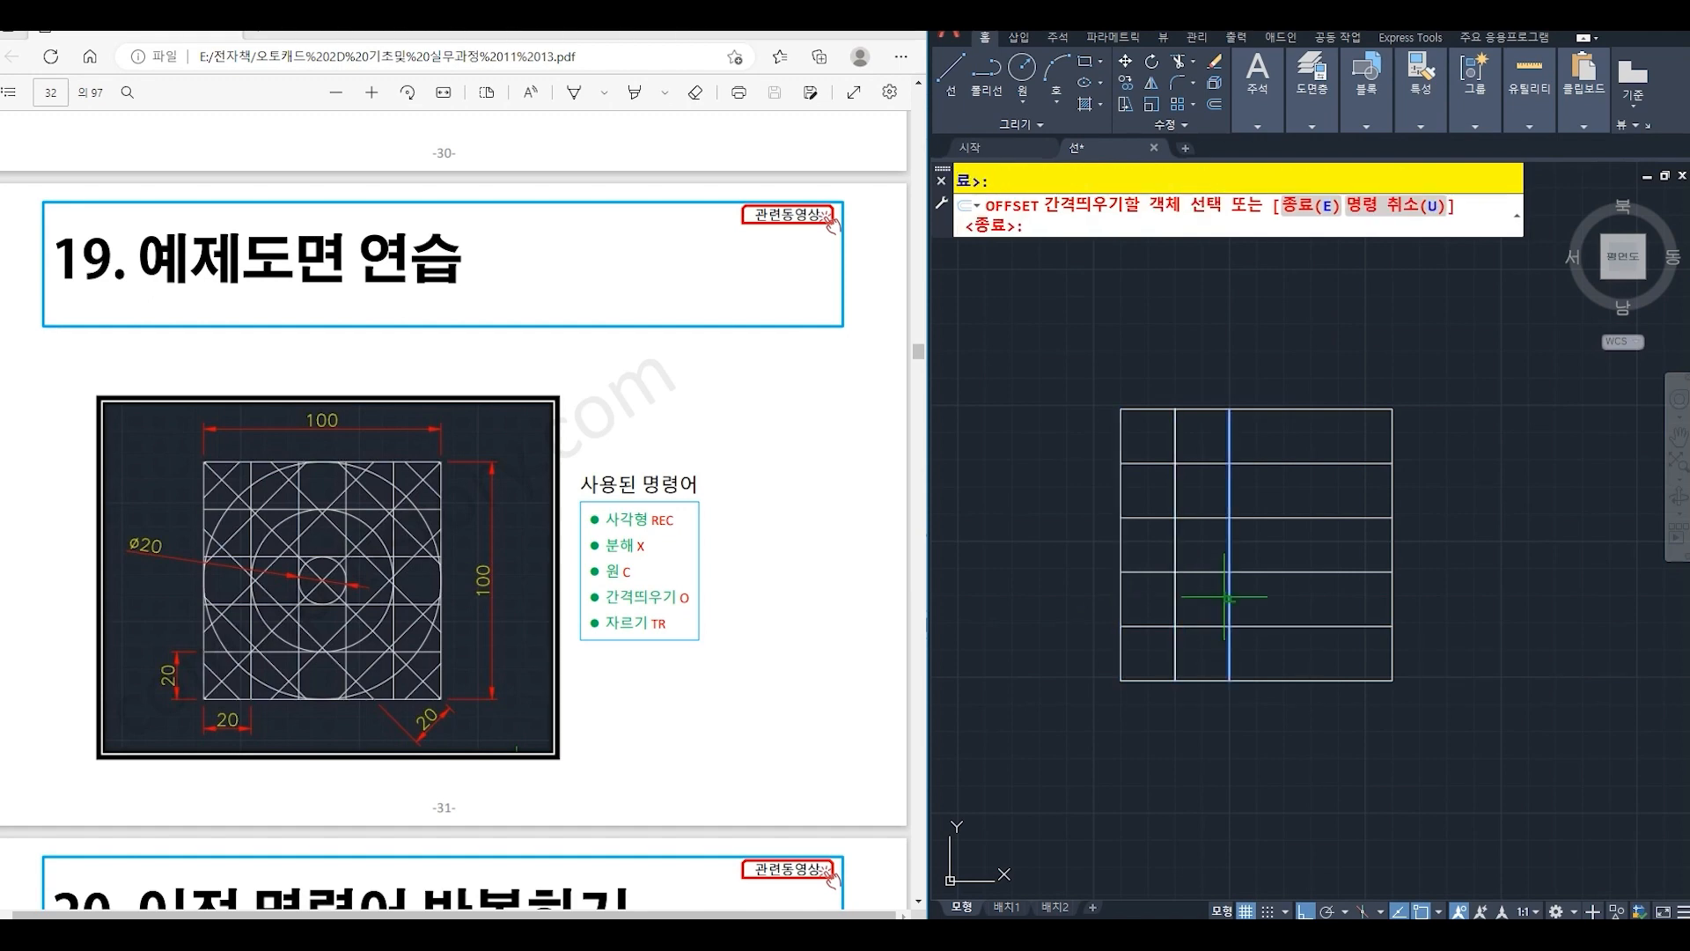
left_click(1266, 601)
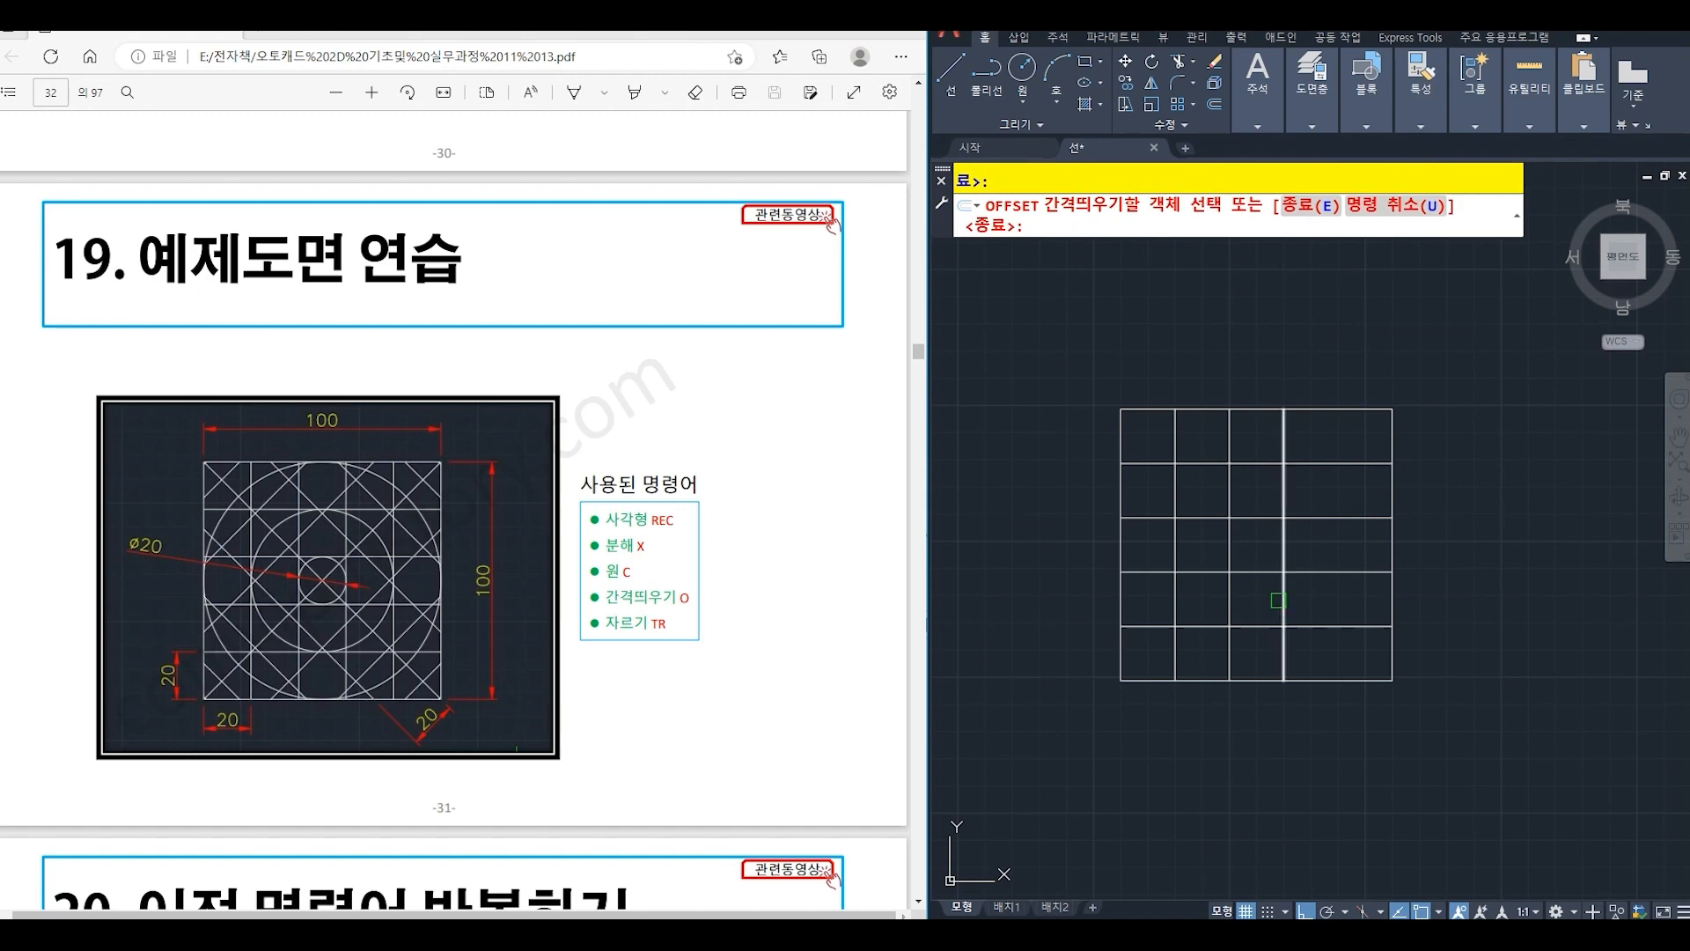
left_click(1284, 600)
left_click(1341, 603)
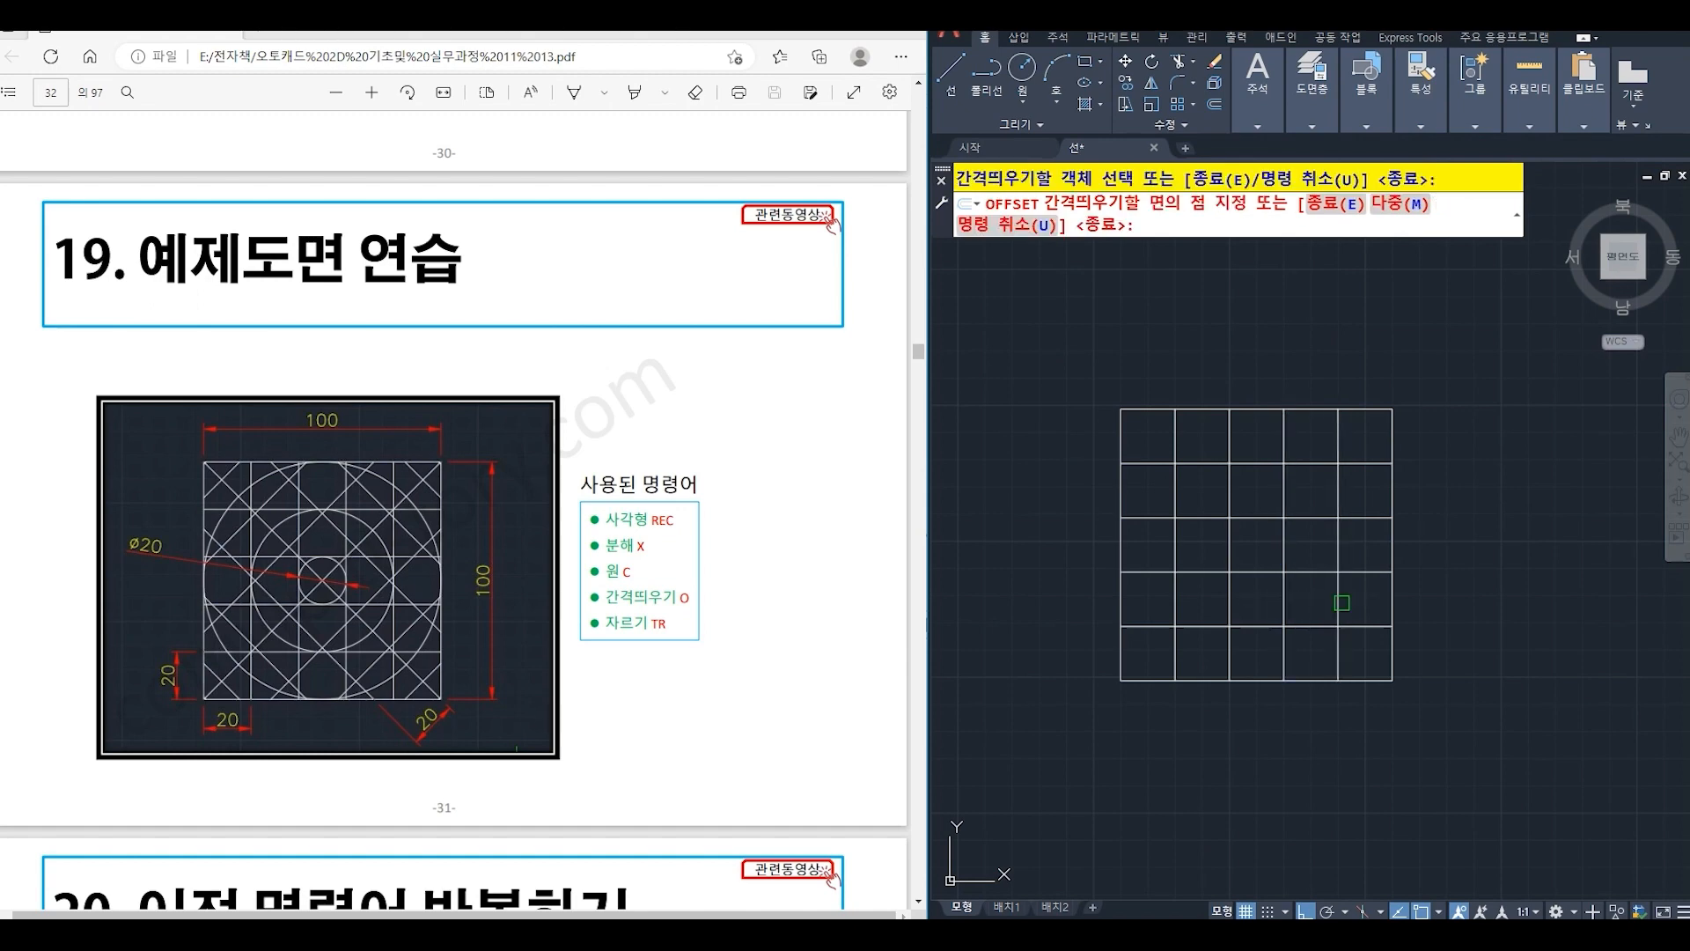
- Draw a diagonal line from the square's upper-right corner to its lower-left corner
key("Return")
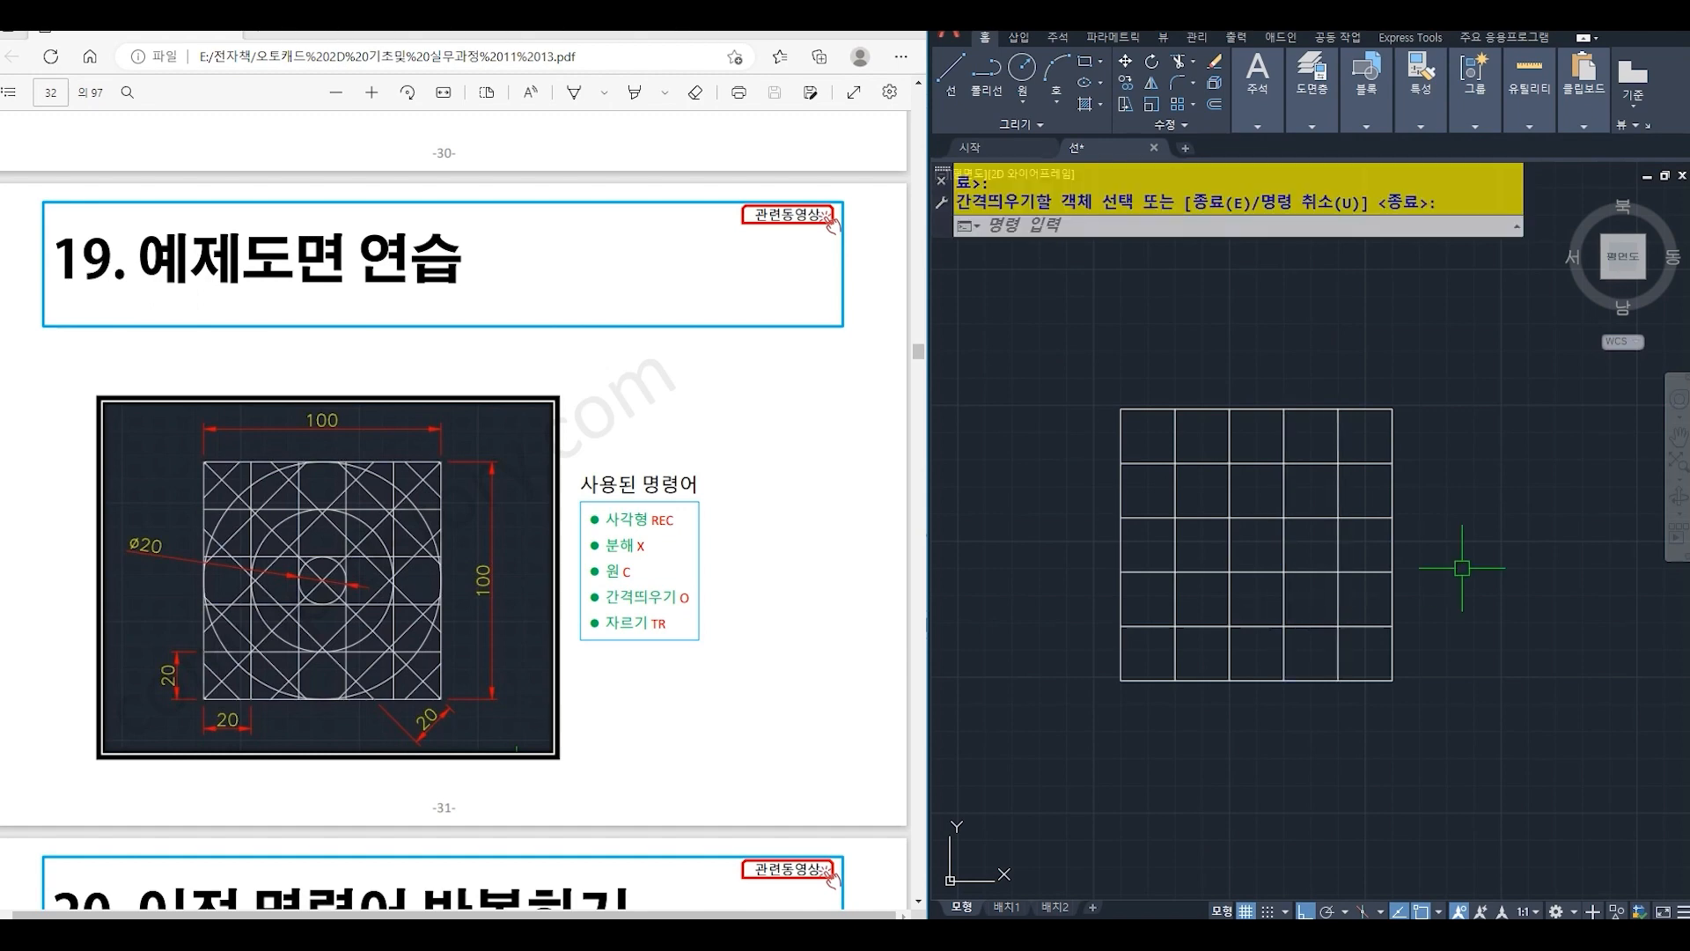
type("l")
key("Return")
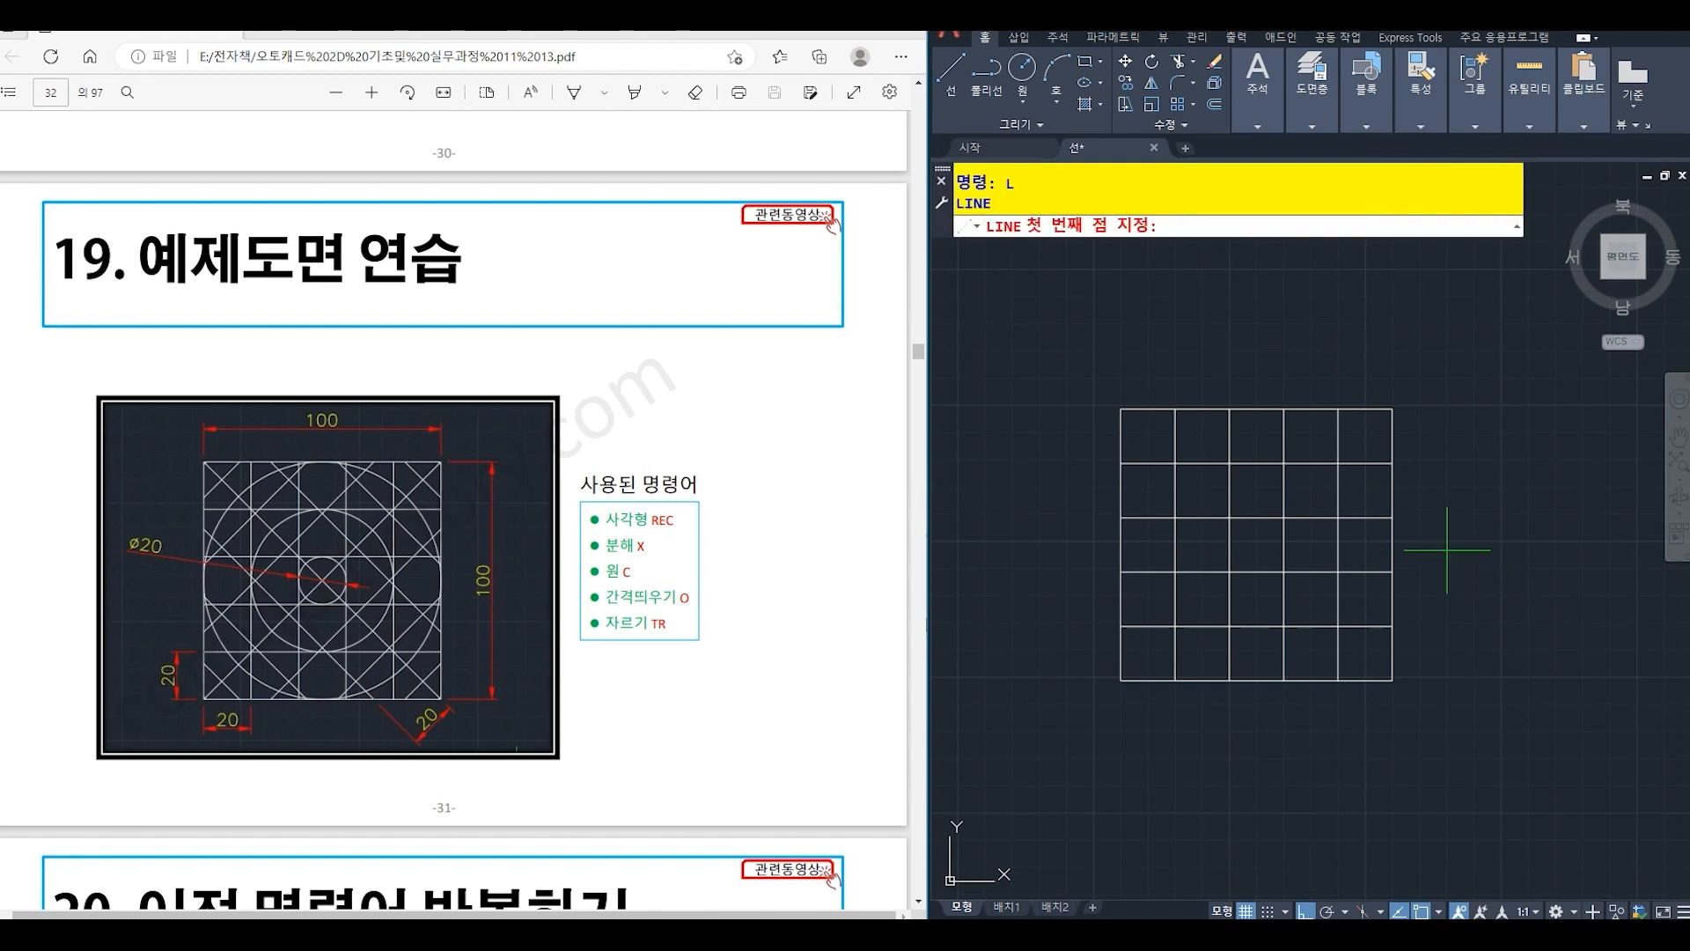
left_click(1392, 409)
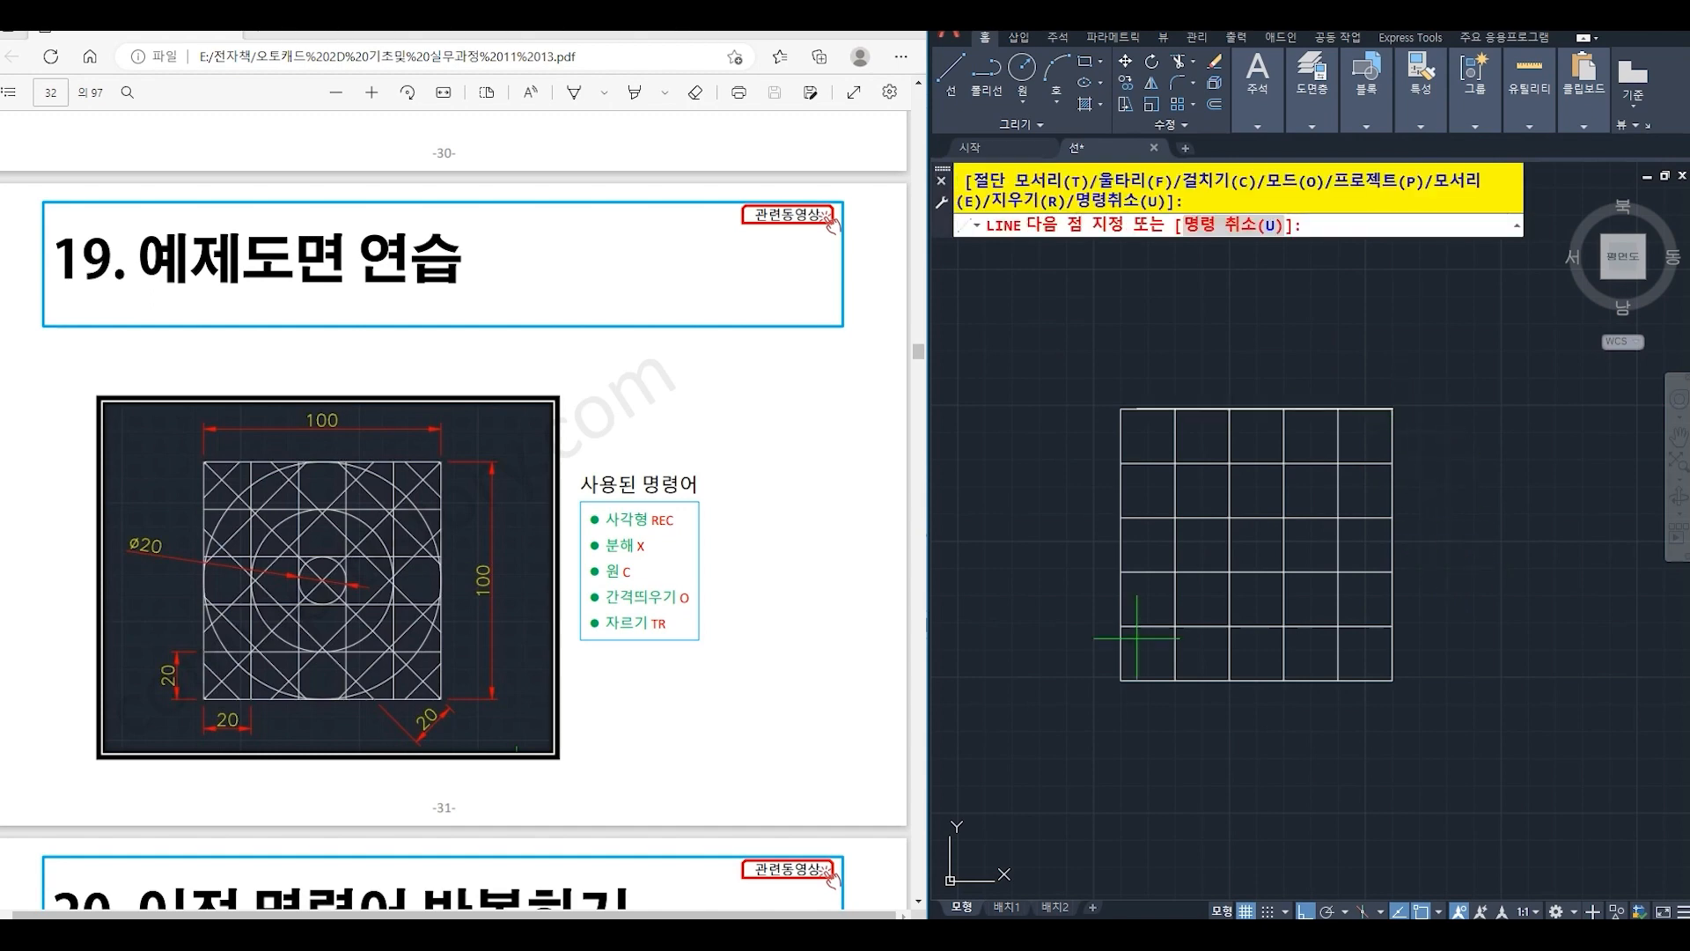
left_click(1120, 679)
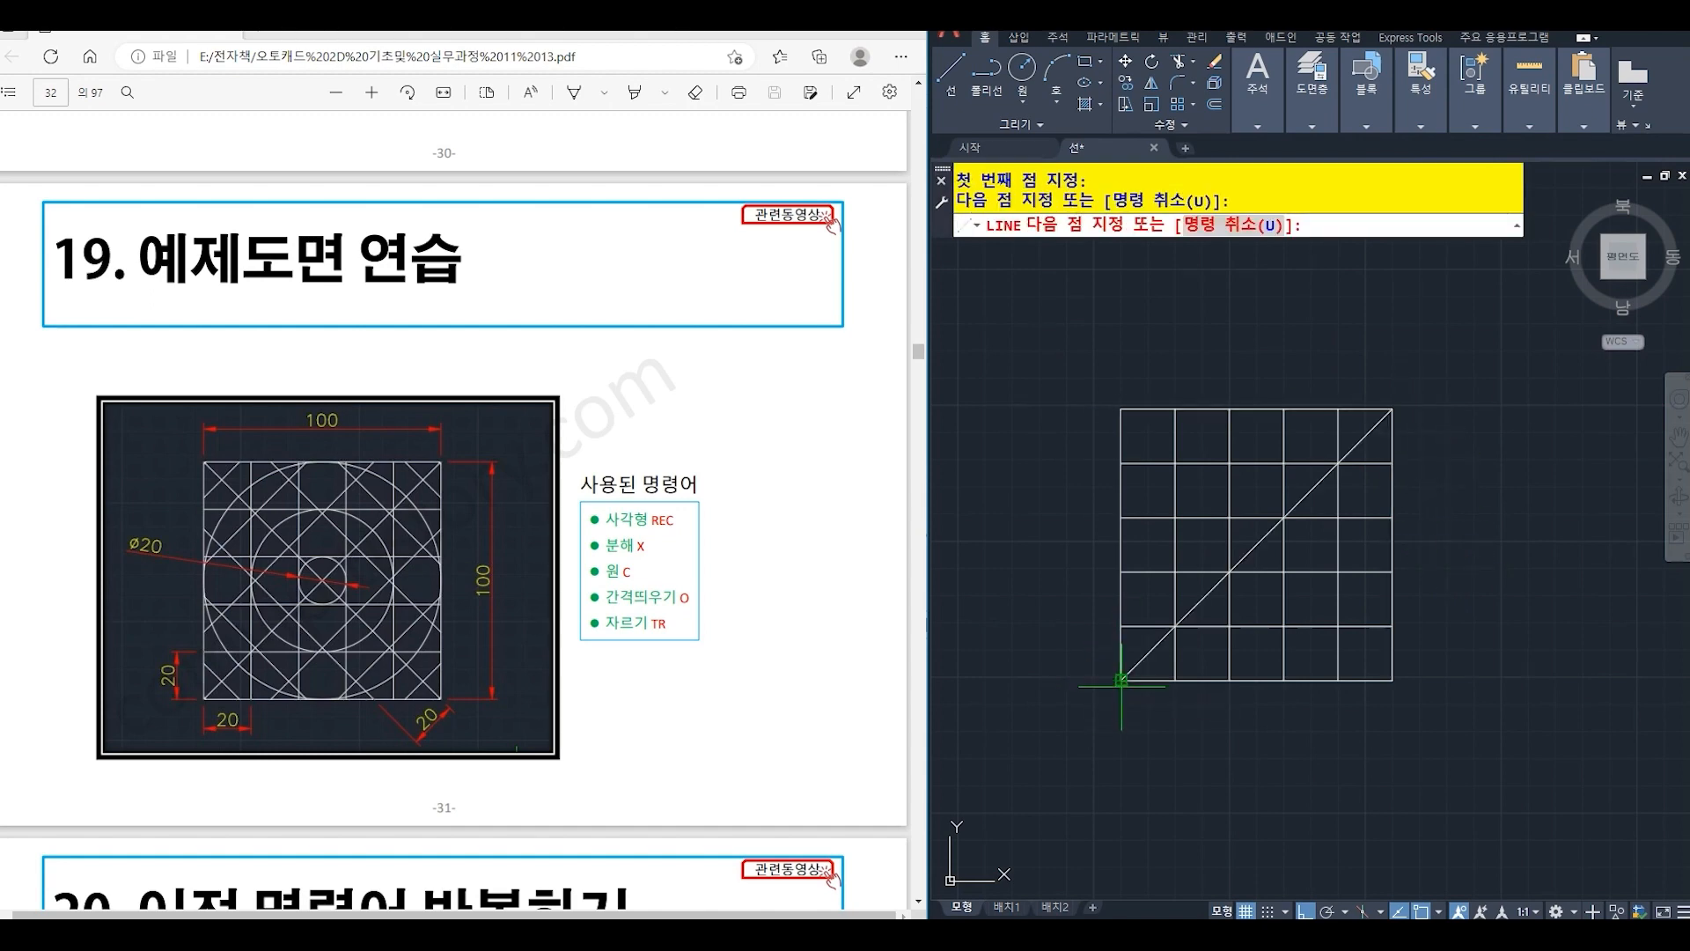
key("Return")
- Draw the second diagonal line from the square's upper-left corner to its lower-right corner
type("l")
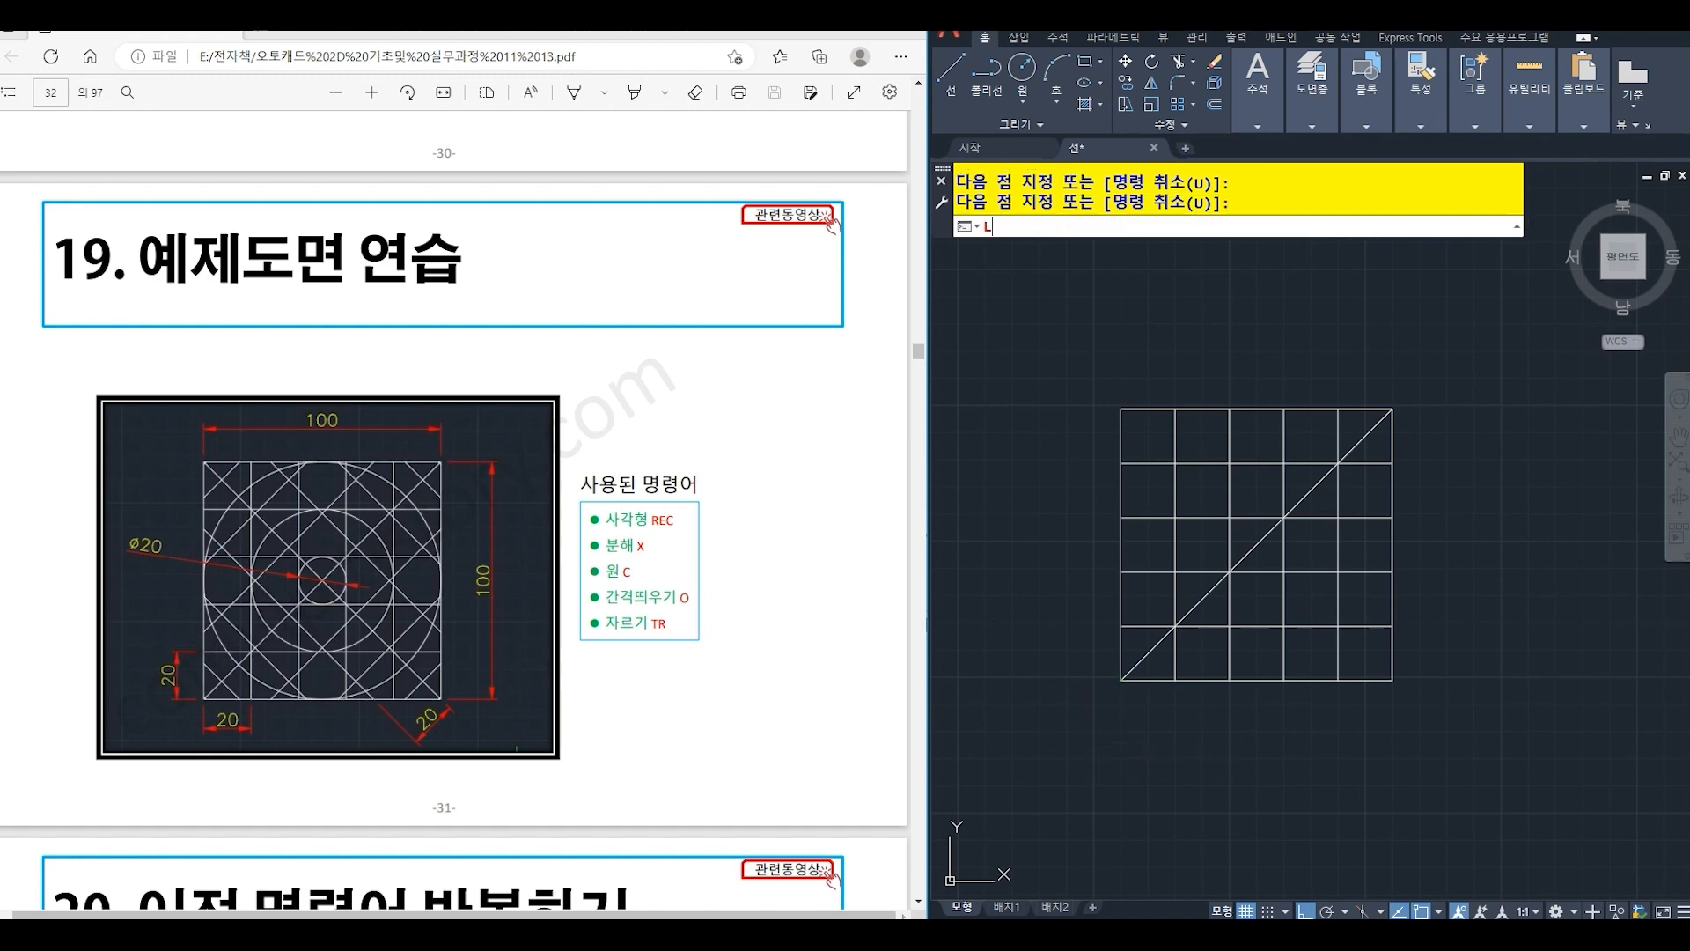
key("Return")
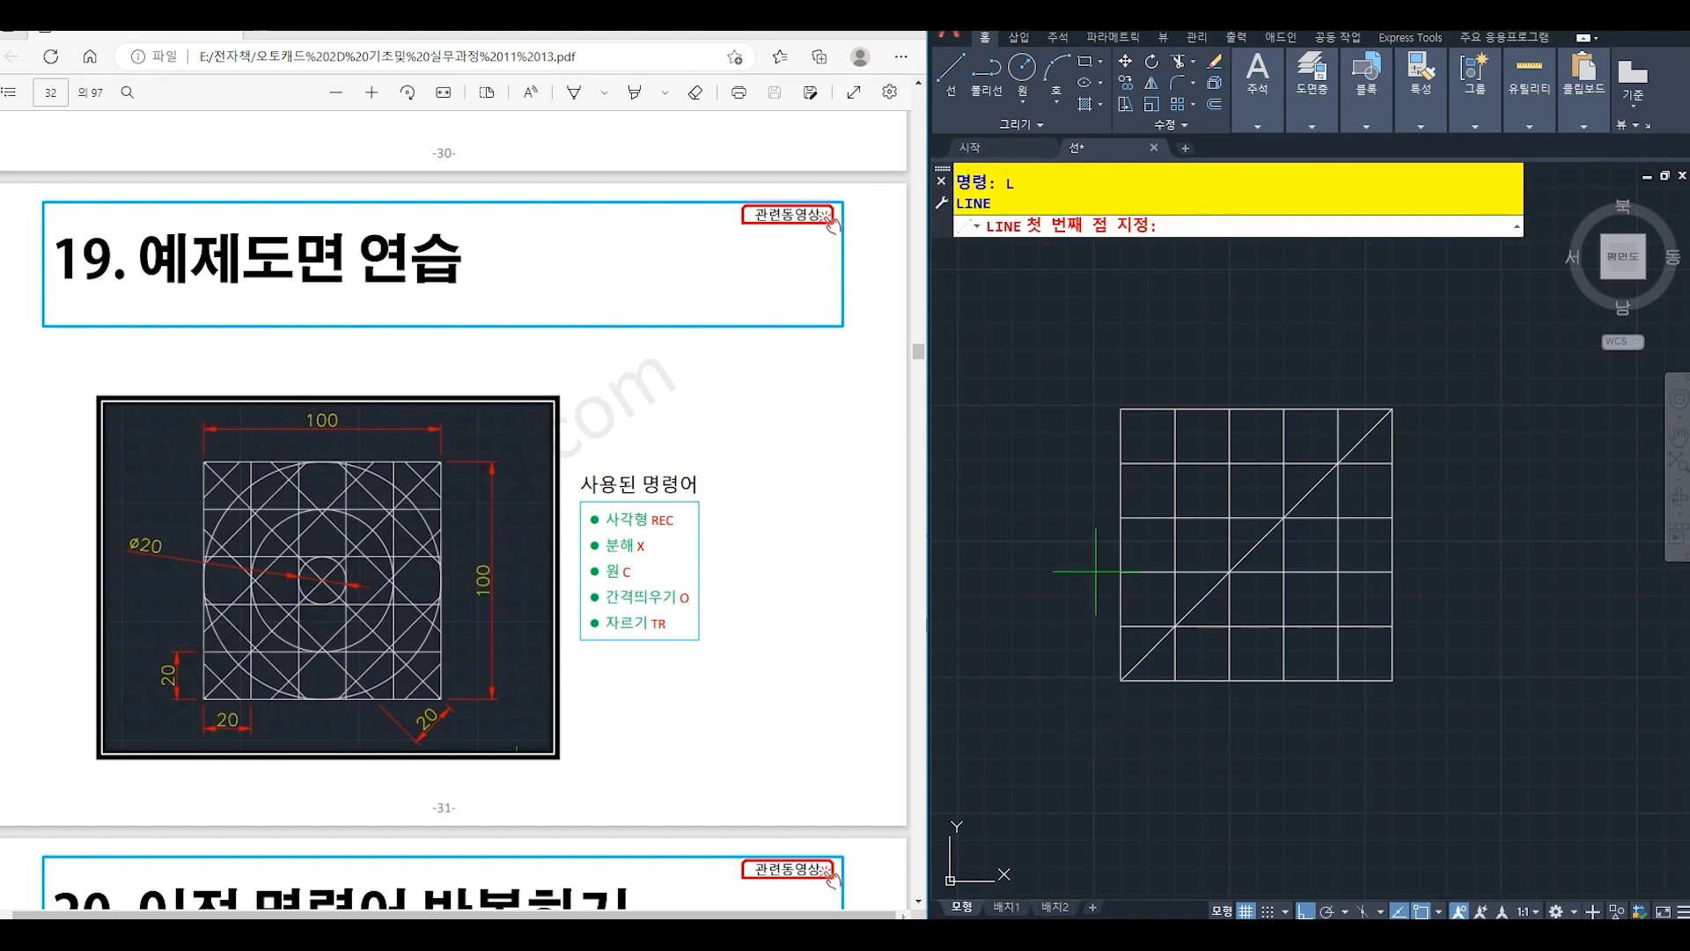
left_click(1120, 408)
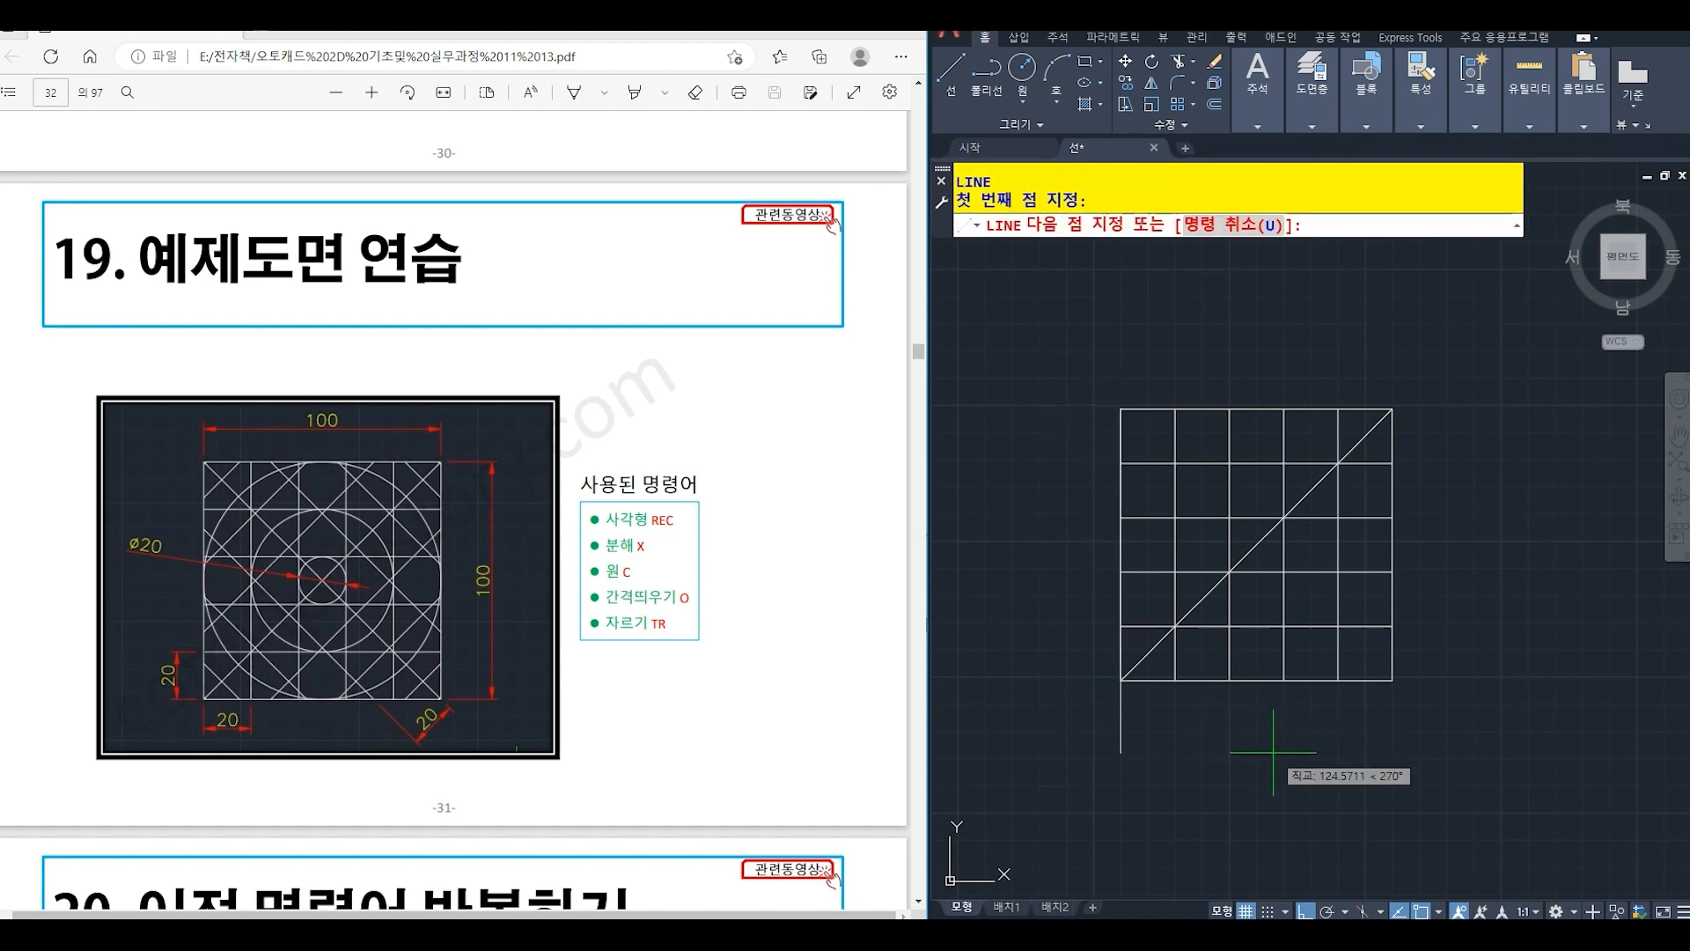
left_click(1393, 679)
key("Return")
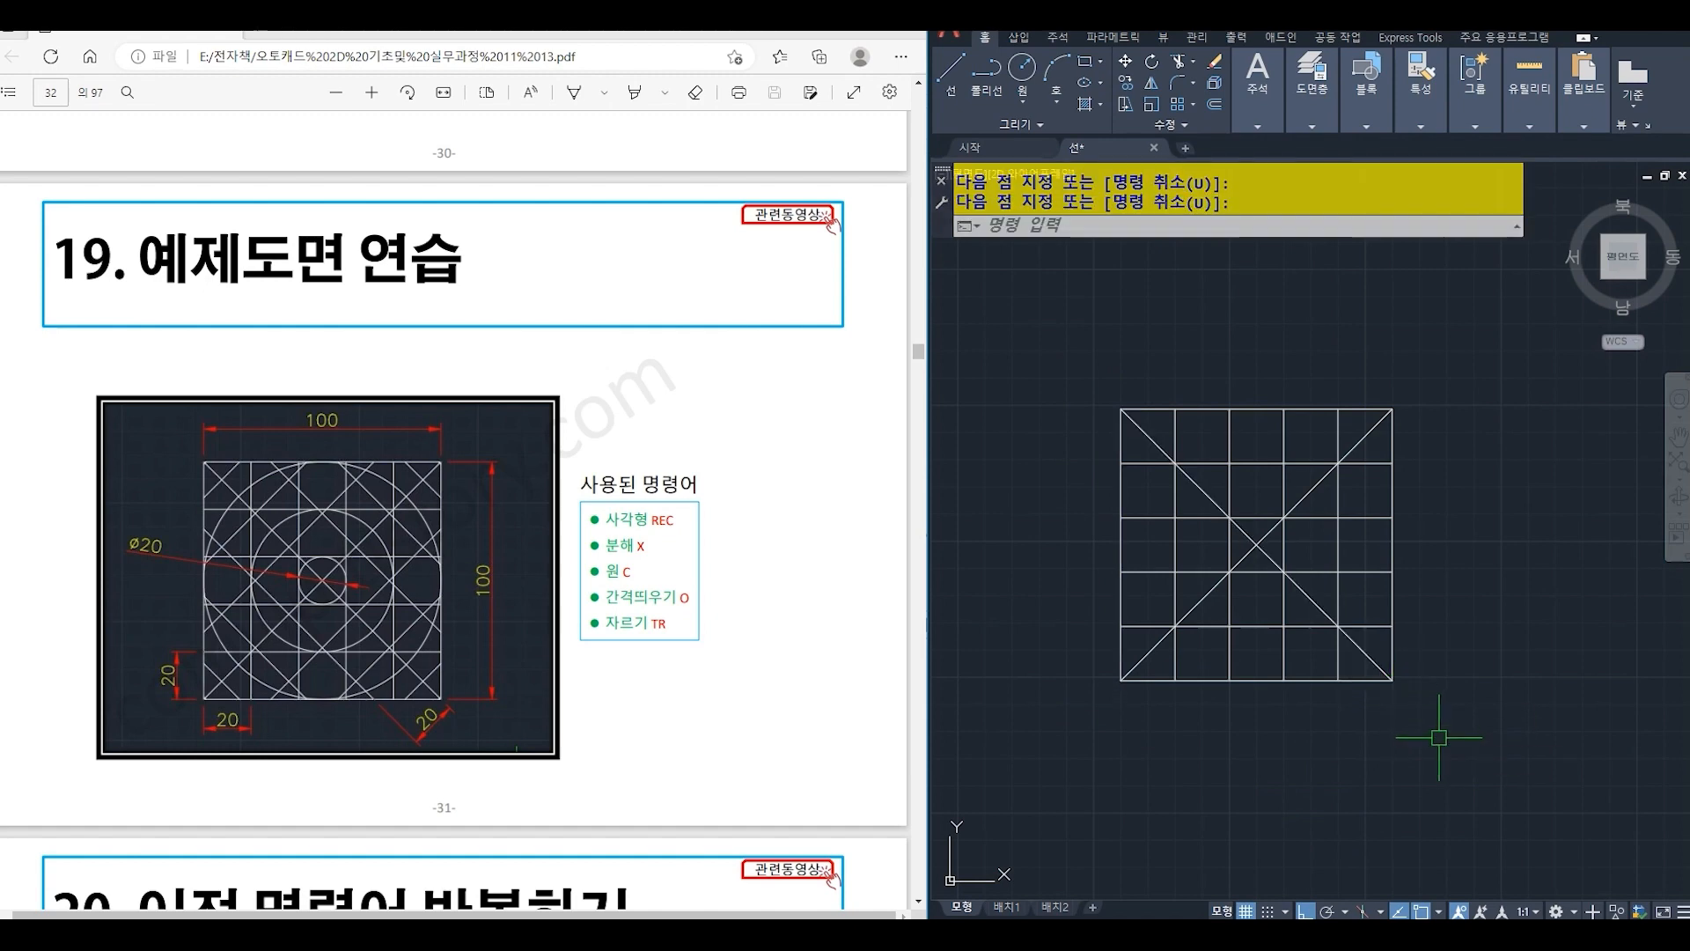
- Offset the upper-left to lower-right diagonal by 20 toward the upper right, repeating from each new line to make three copies
type("o")
key("Return")
type("20")
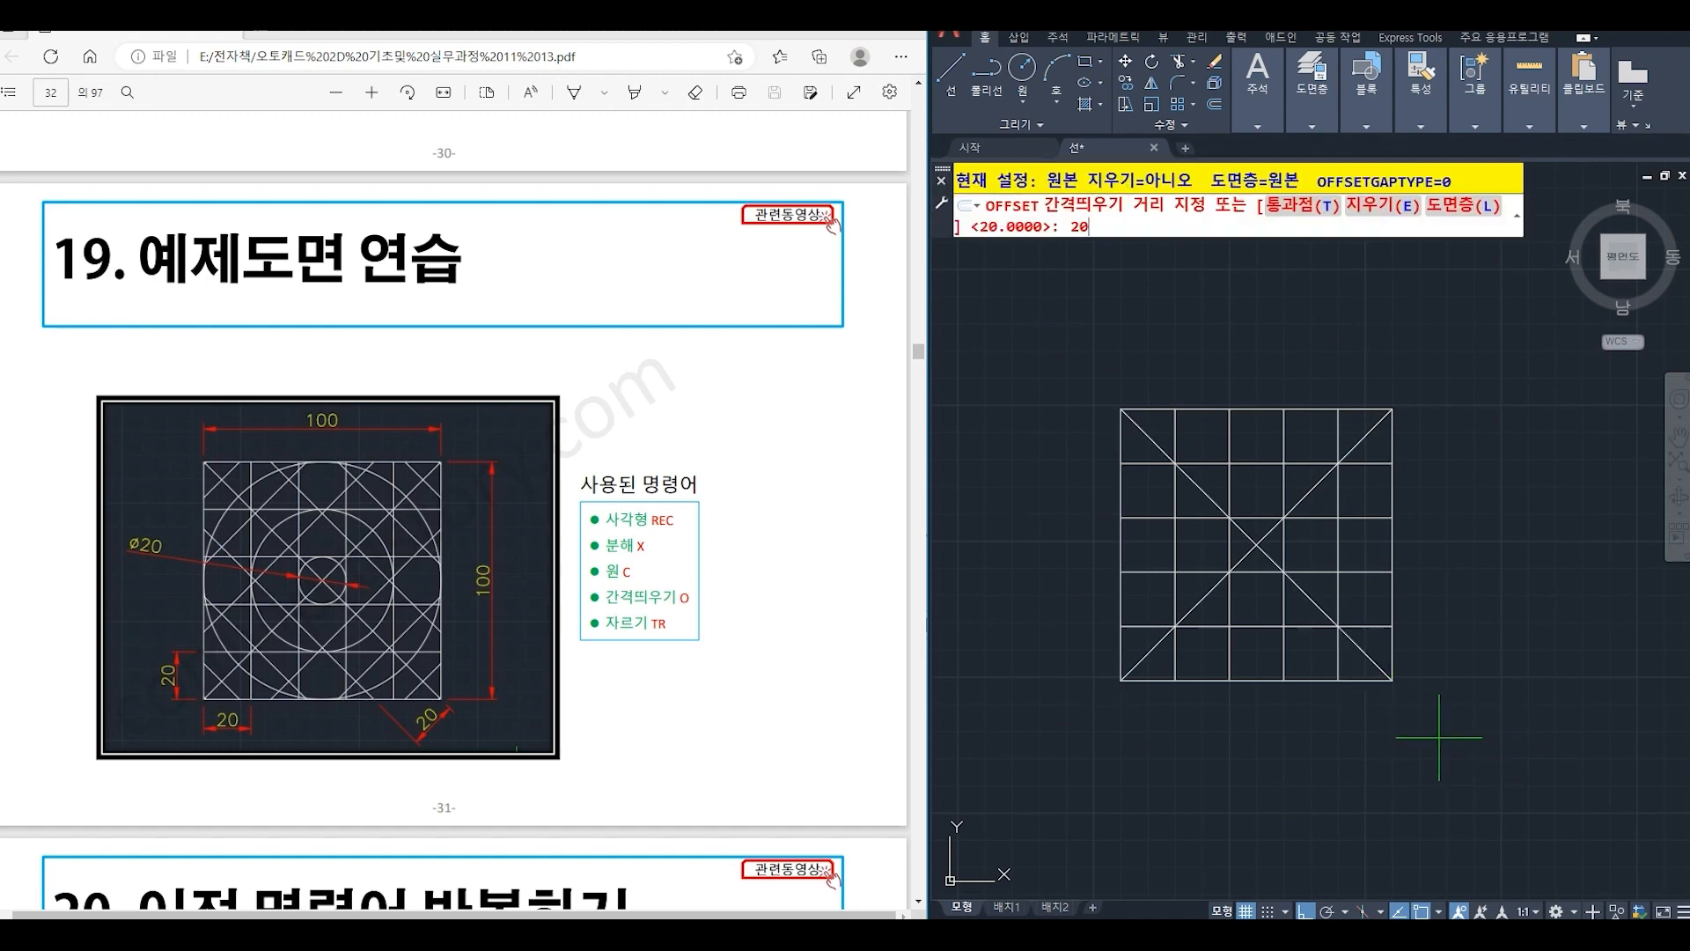
key("Return")
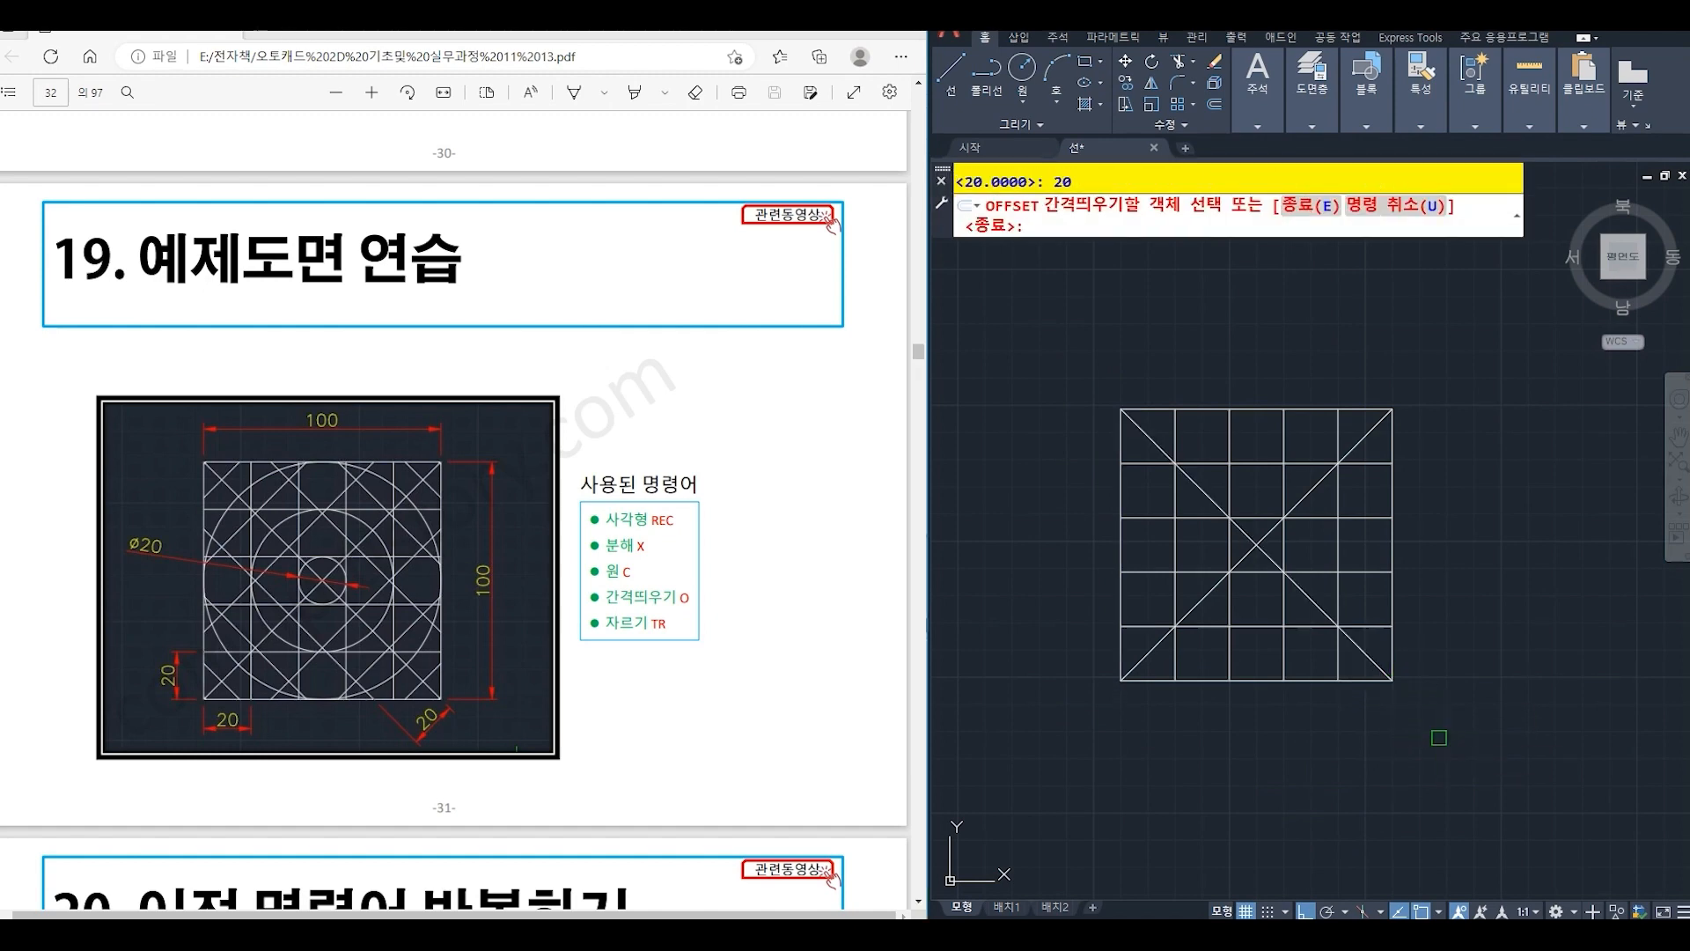
left_click(1302, 592)
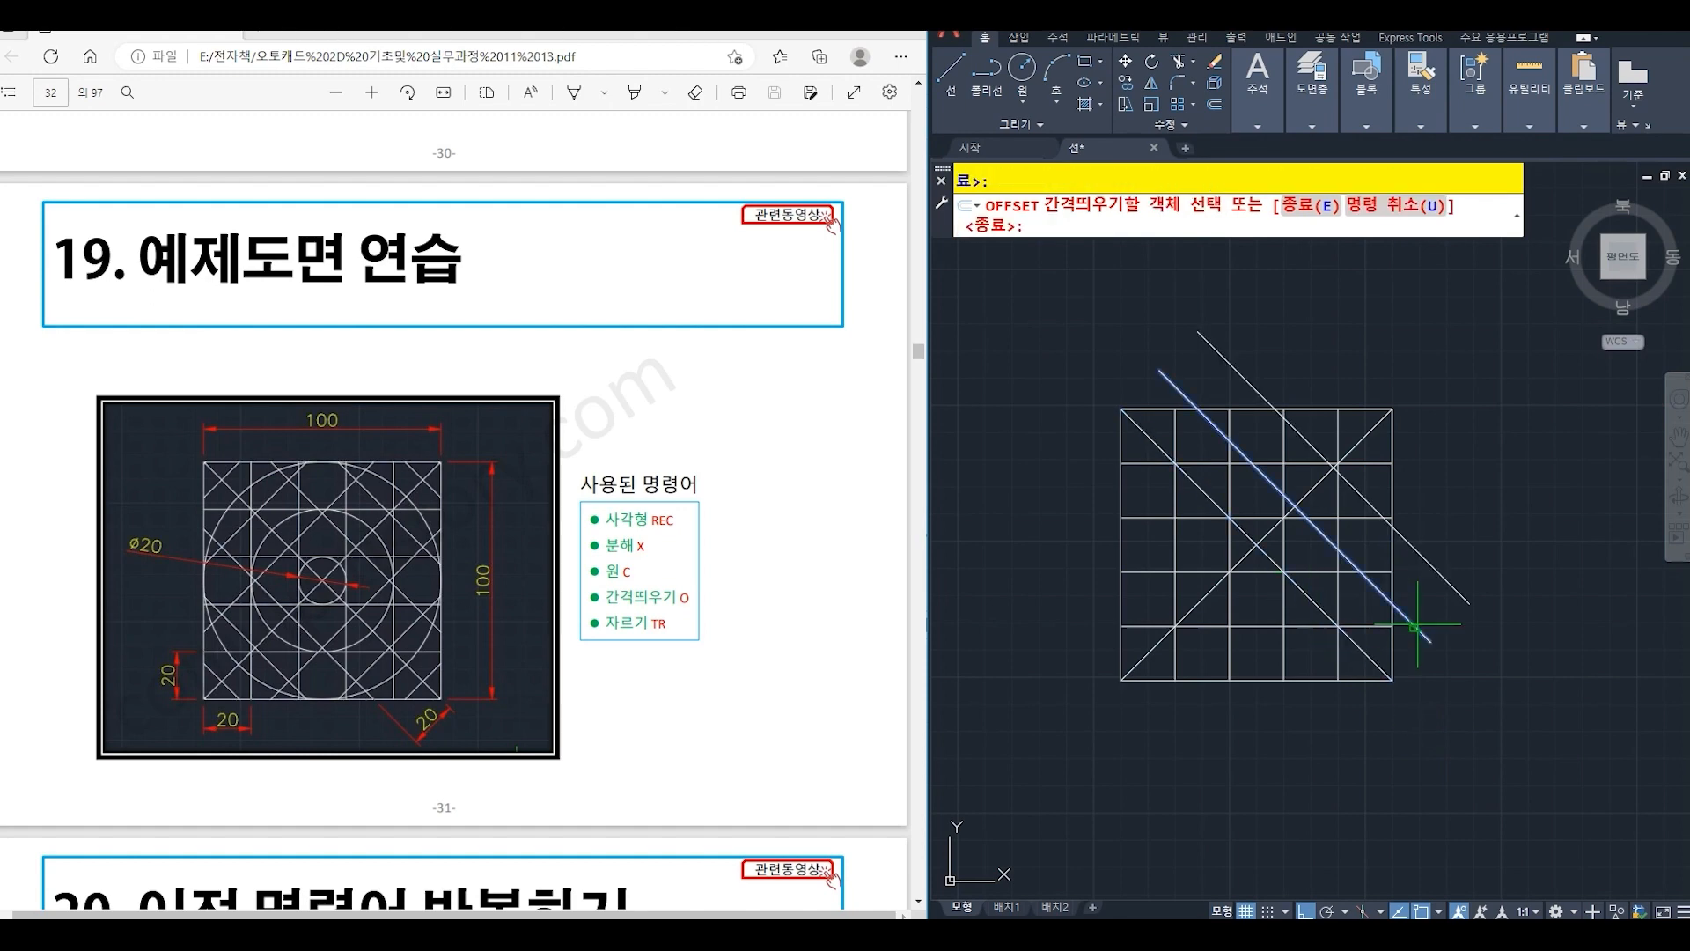
left_click(1416, 608)
left_click(1439, 570)
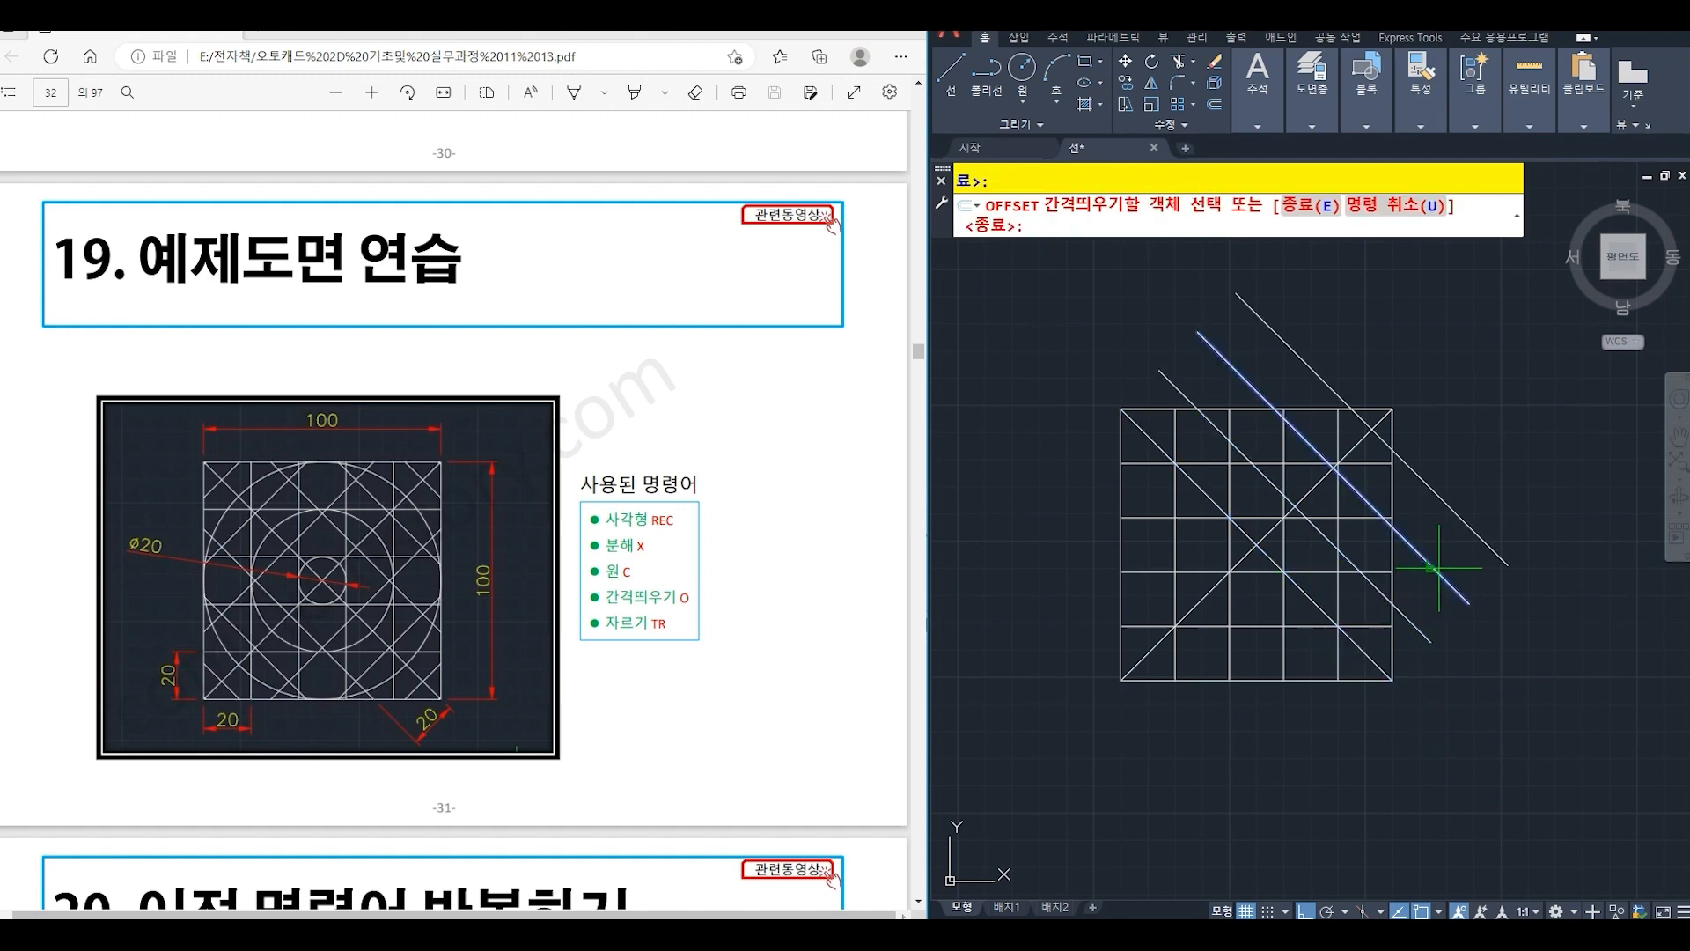
left_click(1445, 532)
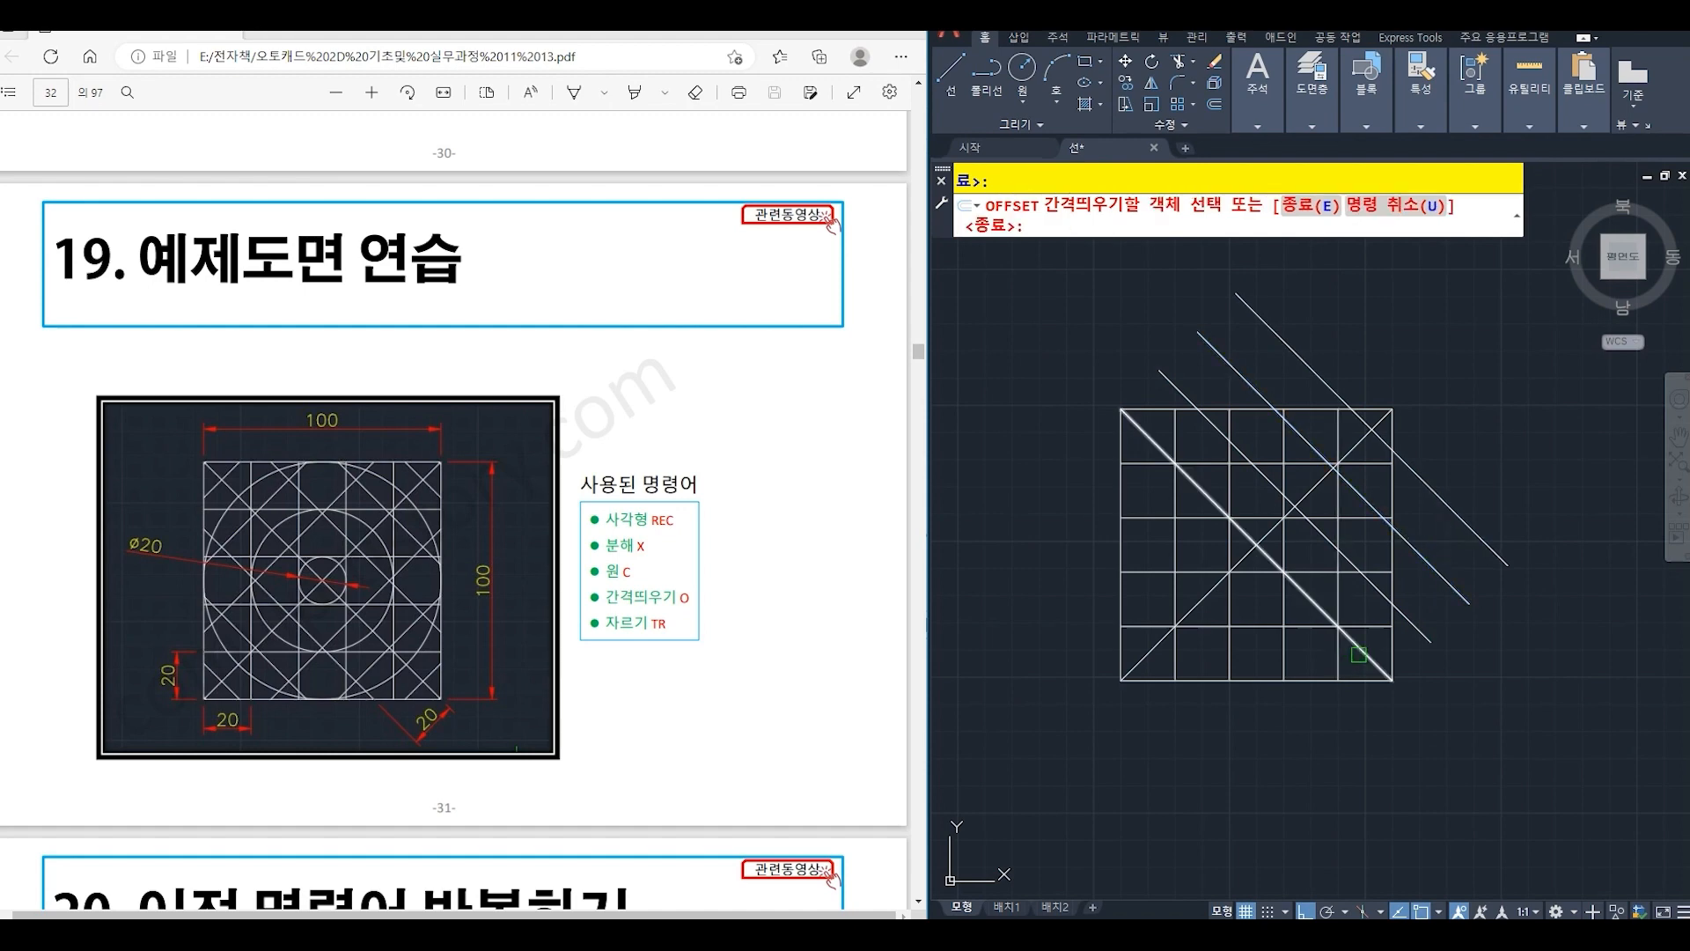
- Offset the same falling diagonal by 20 toward the lower left, repeating from each new line to make three copies
left_click(1358, 654)
left_click(1315, 729)
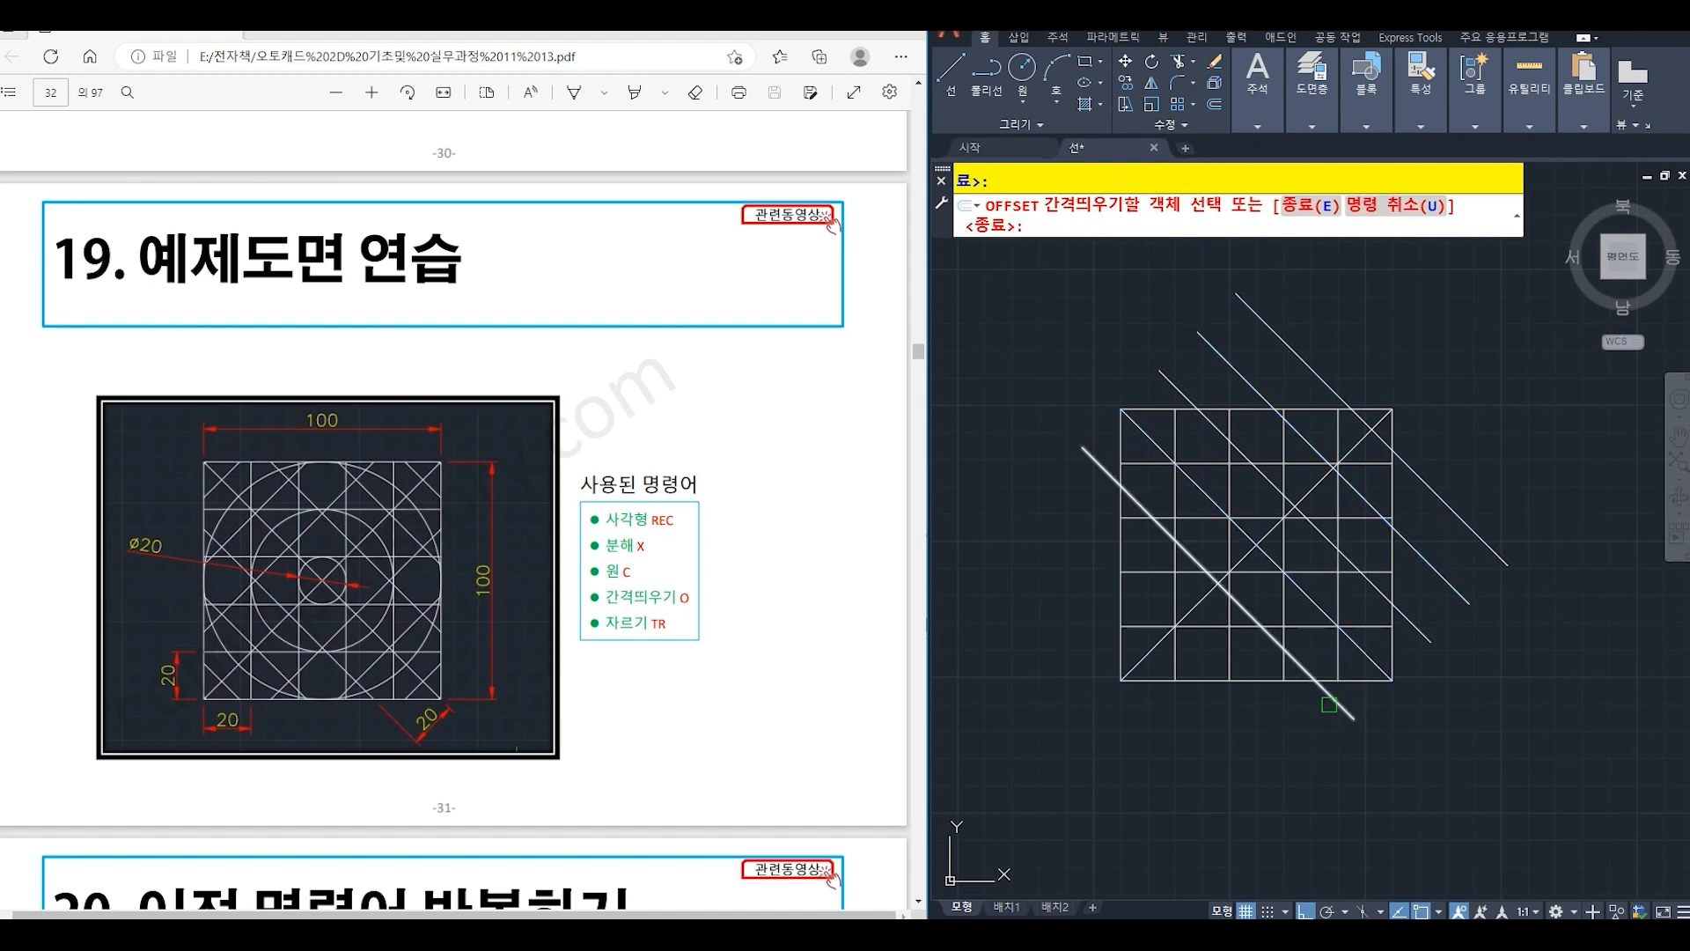
left_click(1320, 687)
left_click(1244, 762)
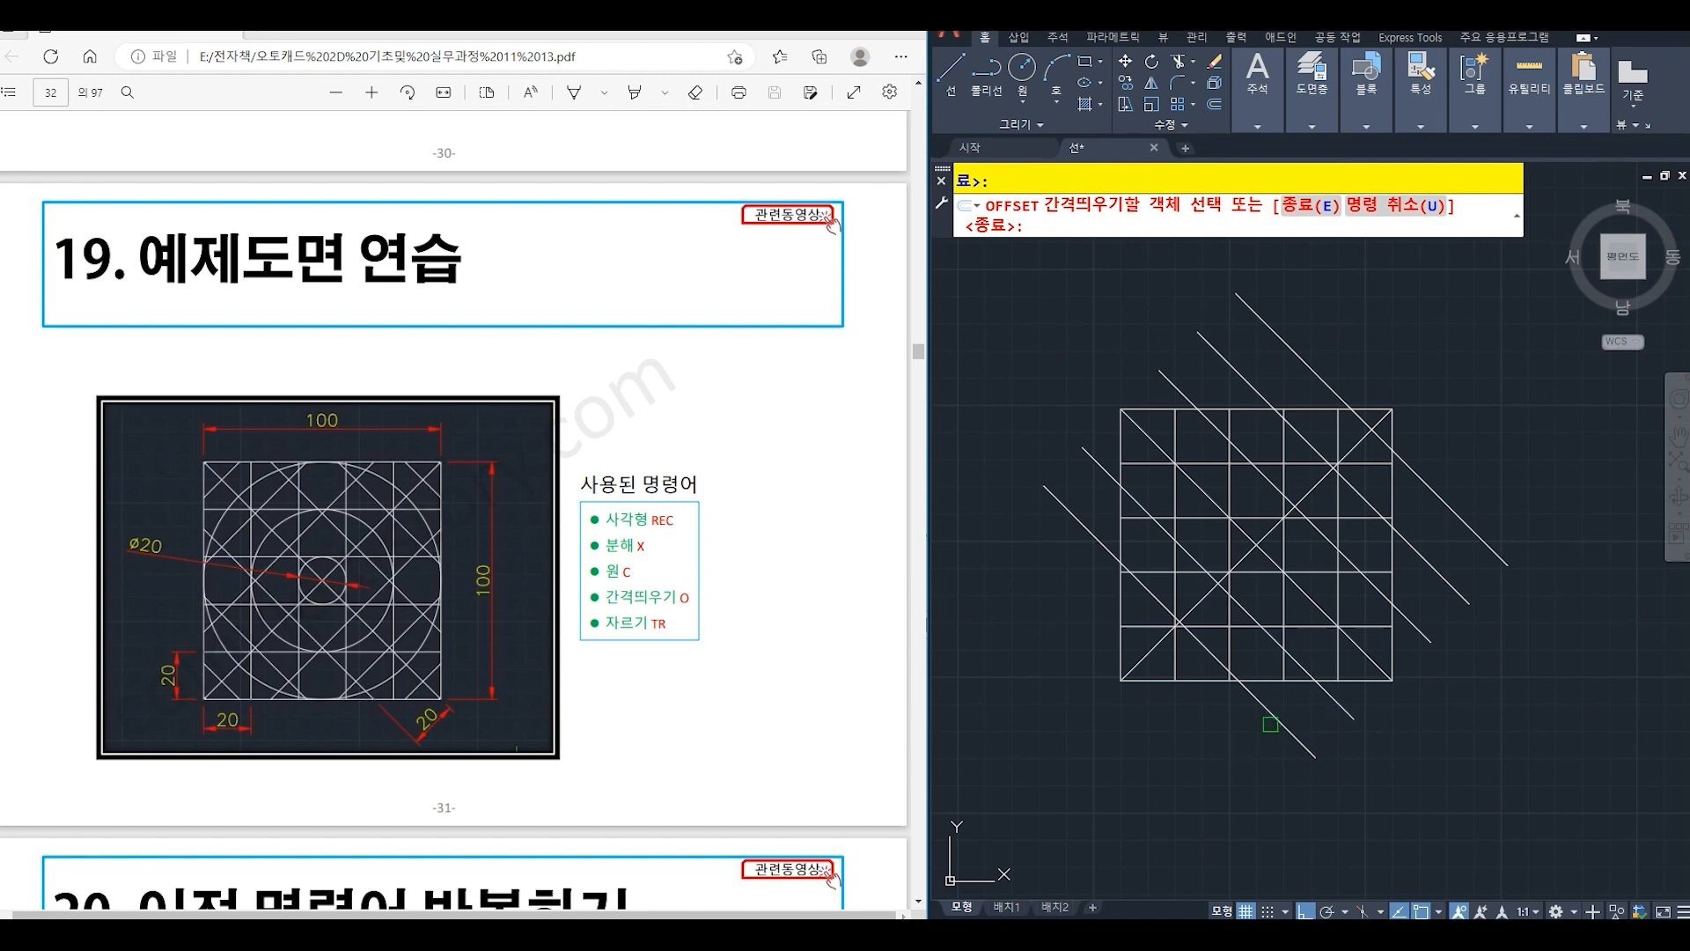
left_click(1270, 724)
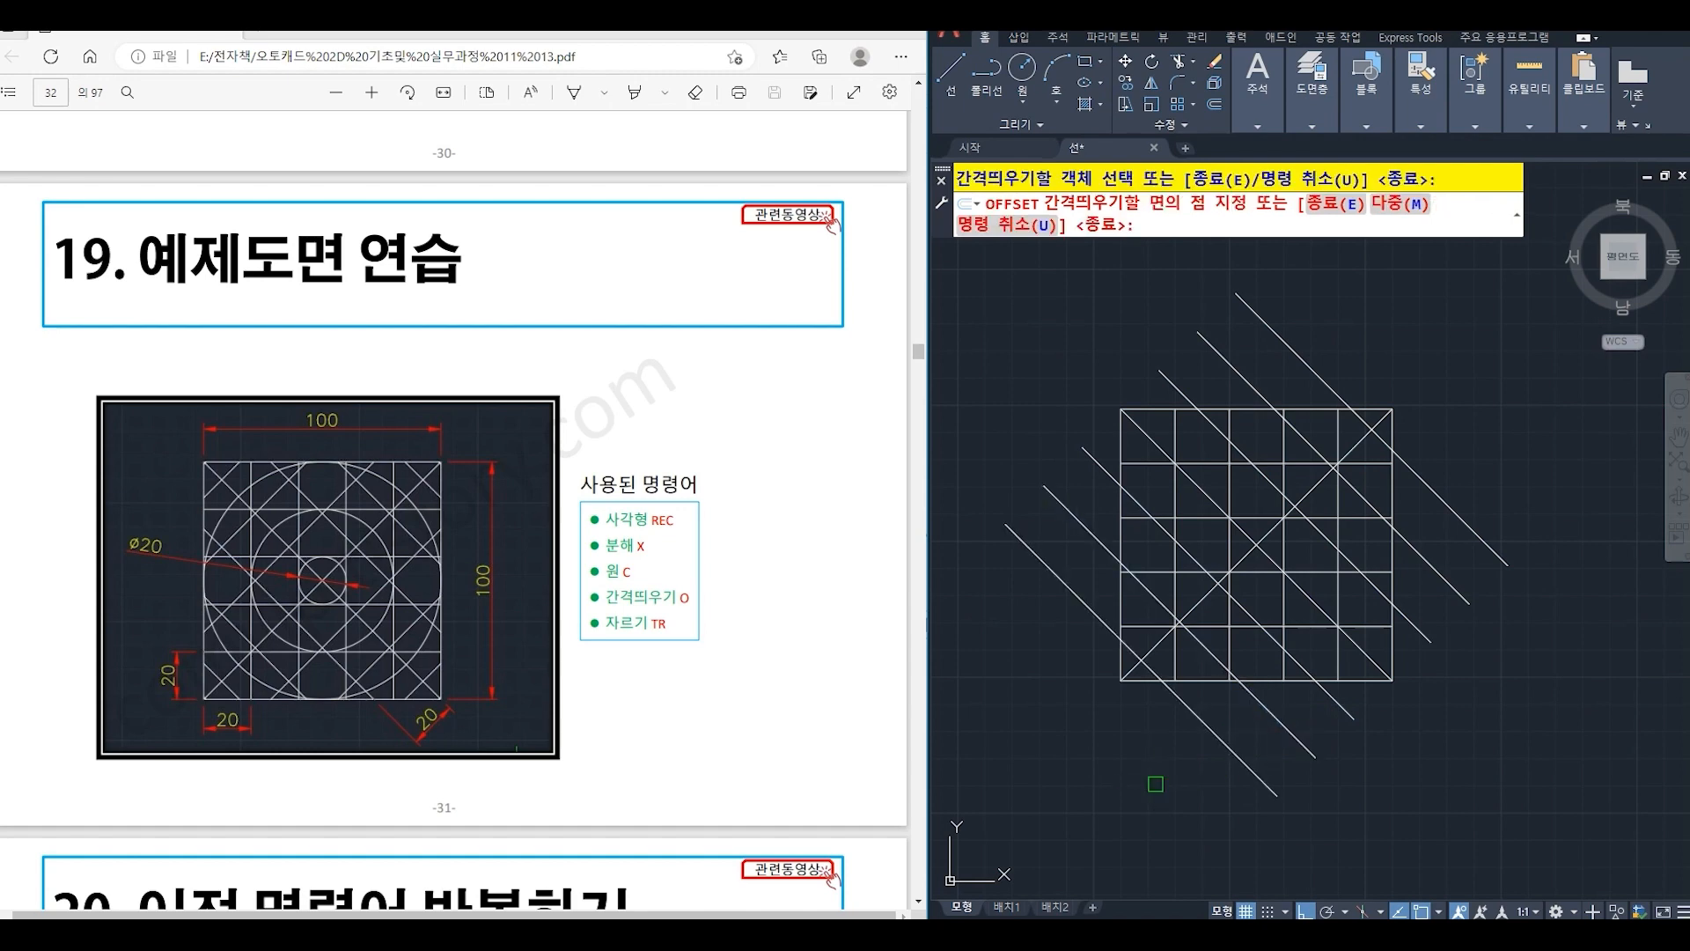
left_click(1151, 783)
- Offset the lower-left to upper-right diagonal by 20 toward the upper left, repeating from each new line to make three copies
left_click(1149, 652)
left_click(1100, 601)
left_click(1098, 618)
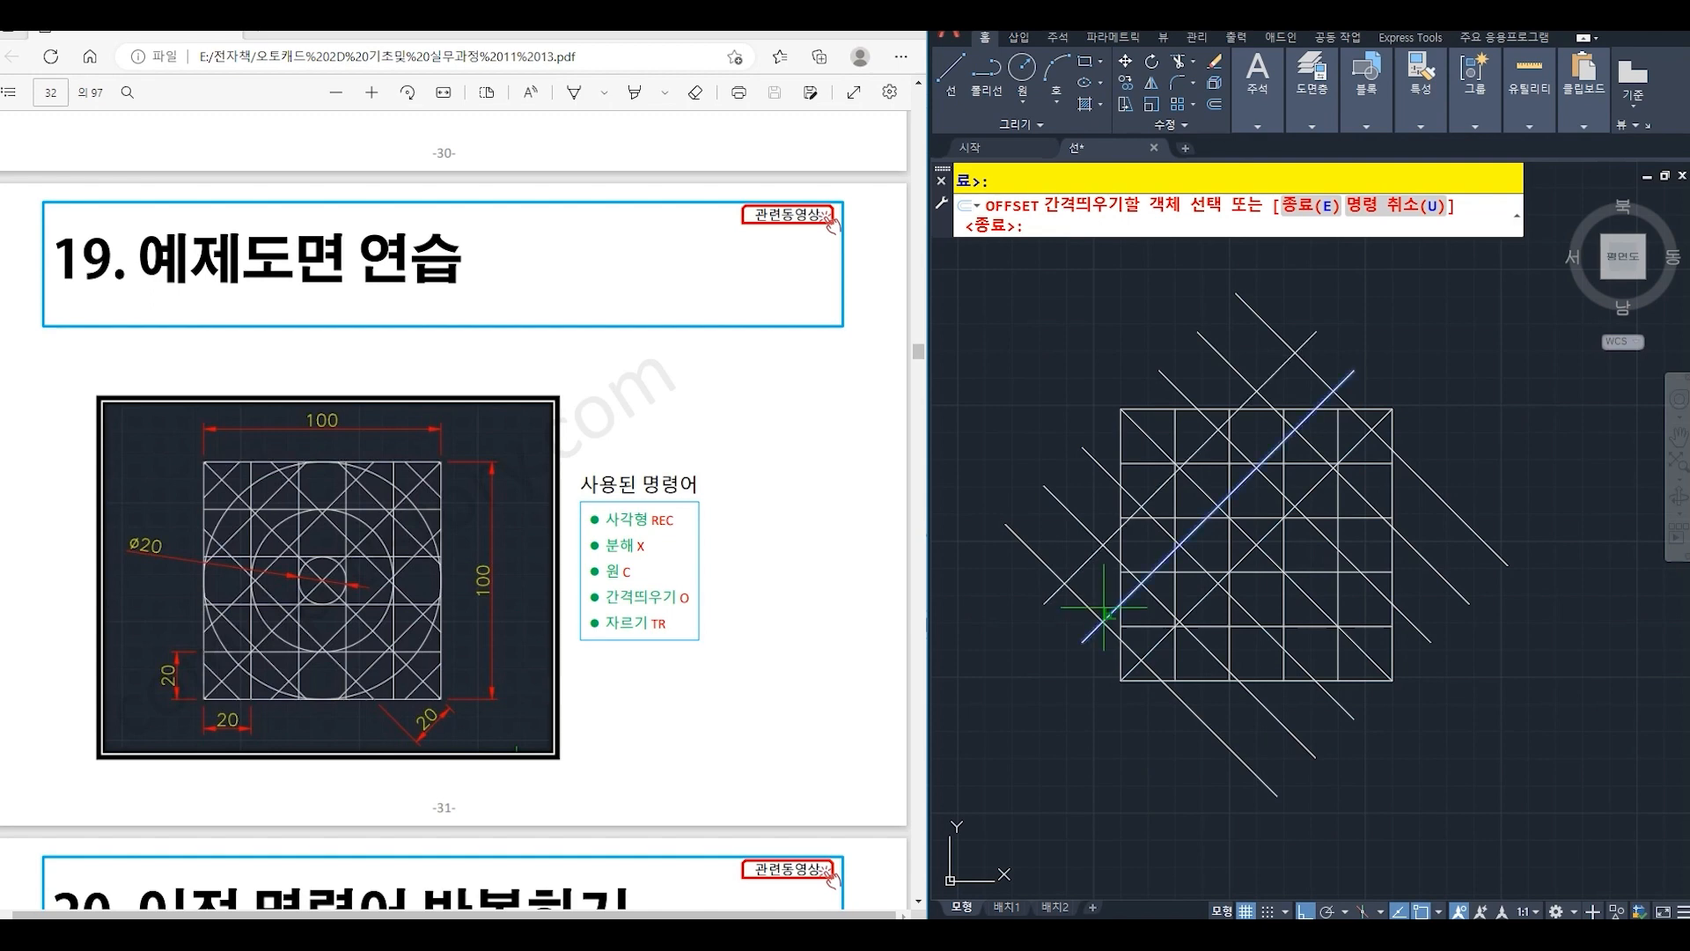
left_click(1075, 558)
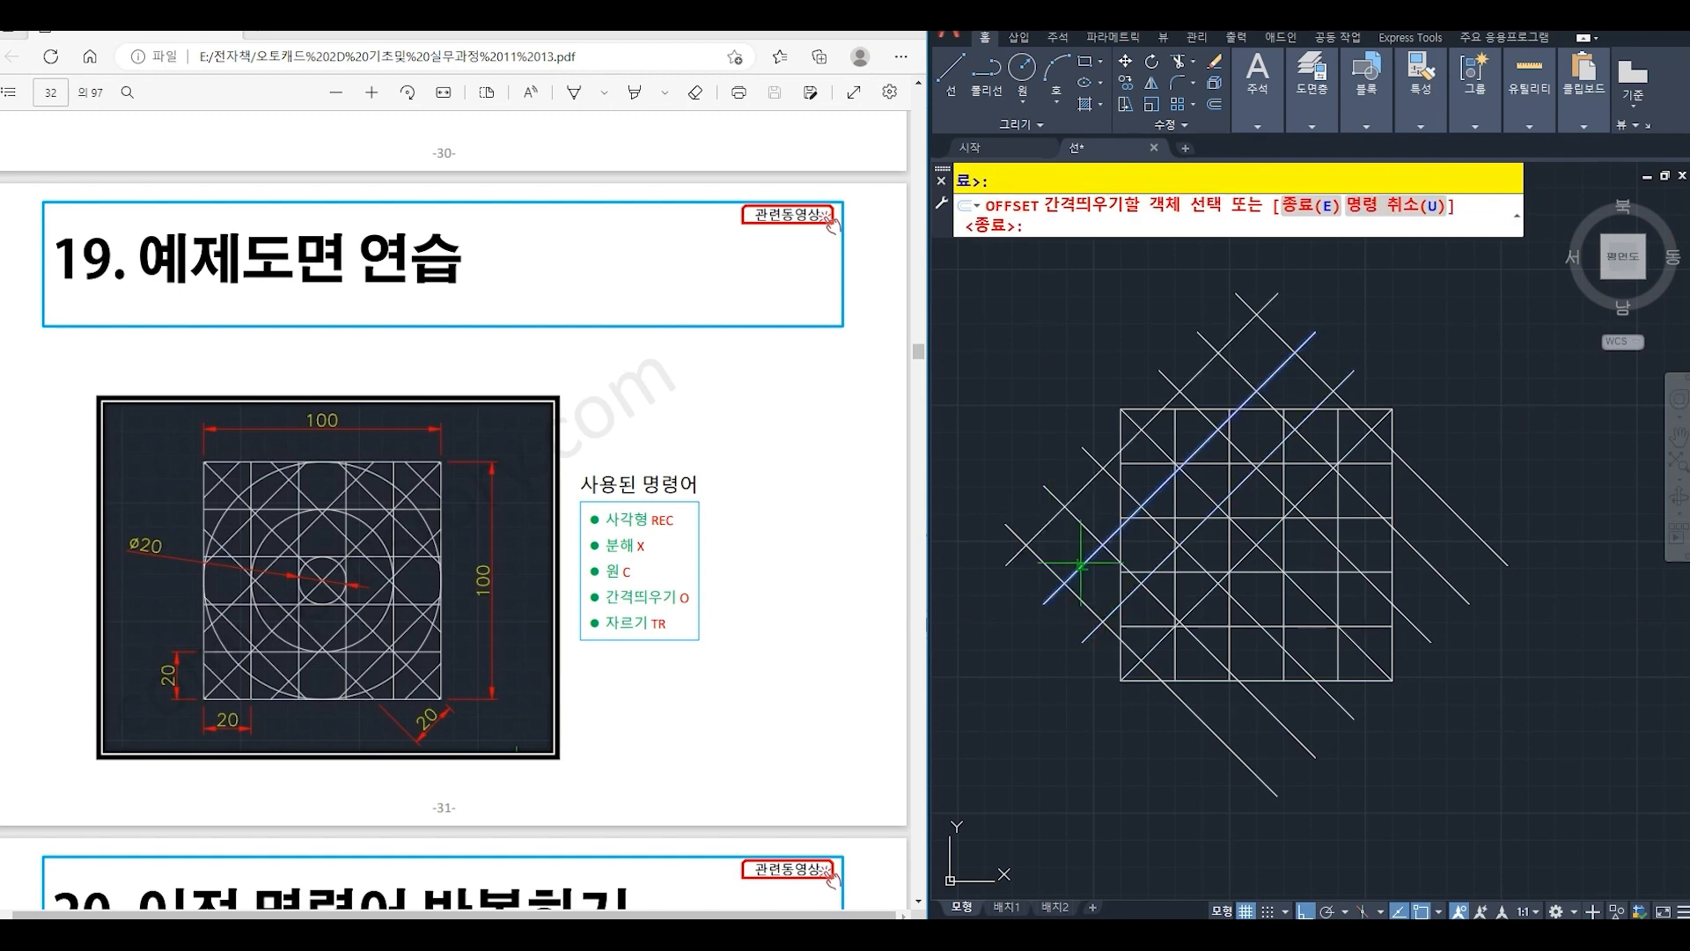
left_click(1075, 558)
left_click(1035, 478)
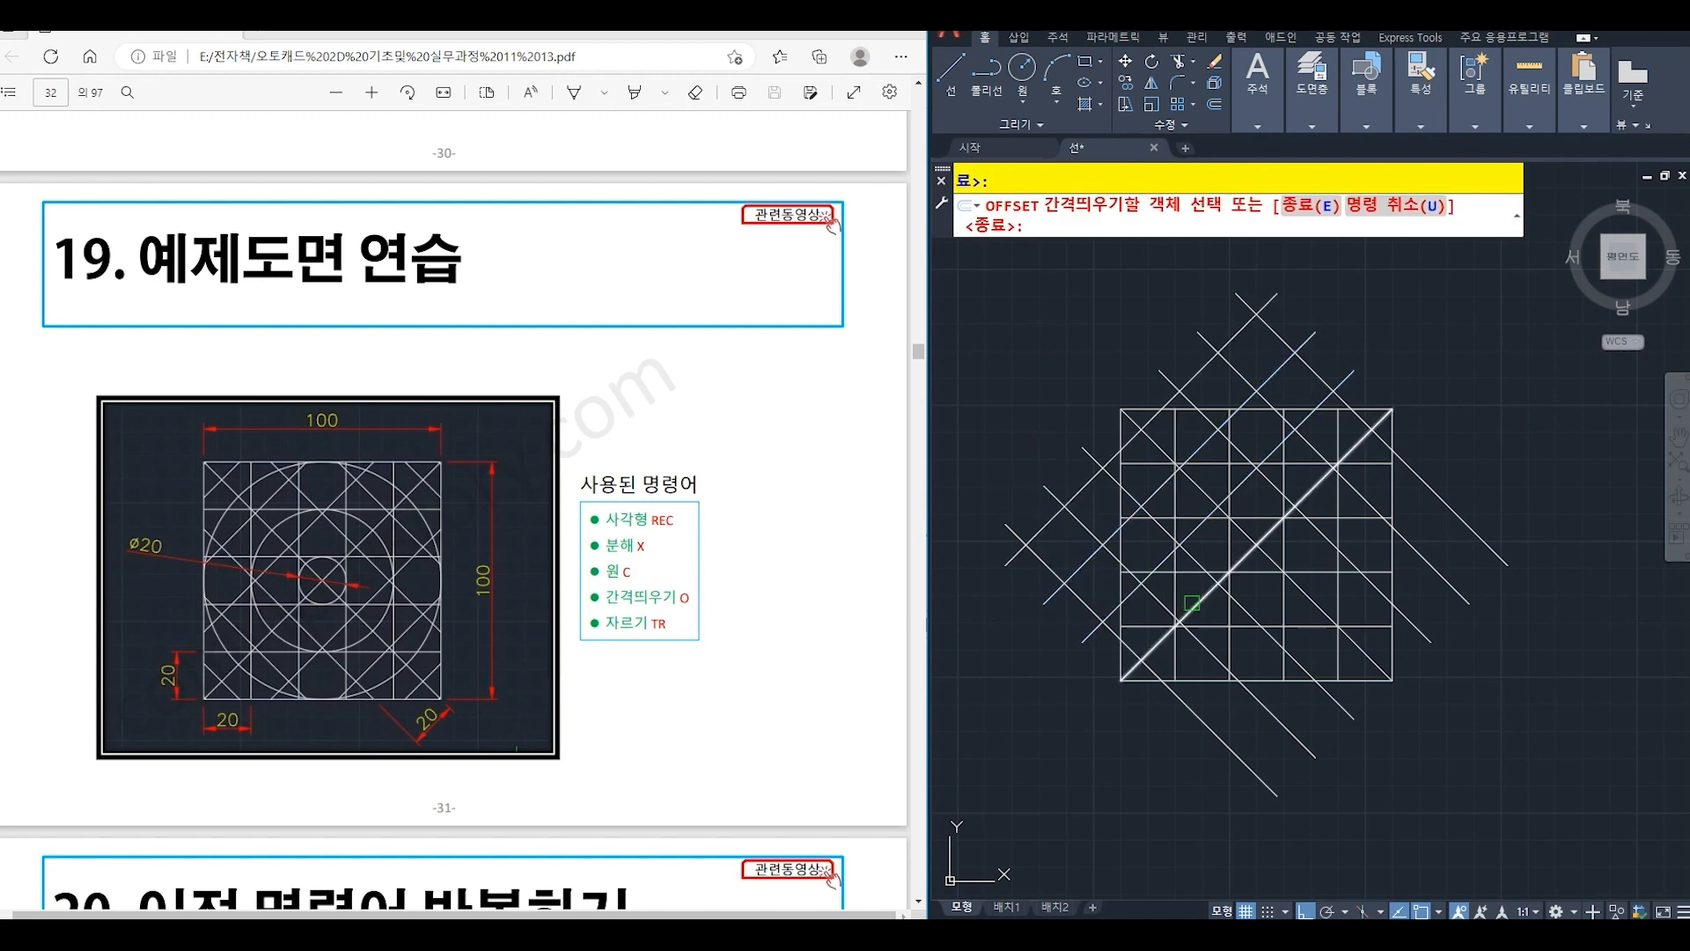
- Offset the same rising diagonal by 20 toward the lower right, making three successive copies, and finish the Offset command
left_click(1184, 616)
left_click(1240, 662)
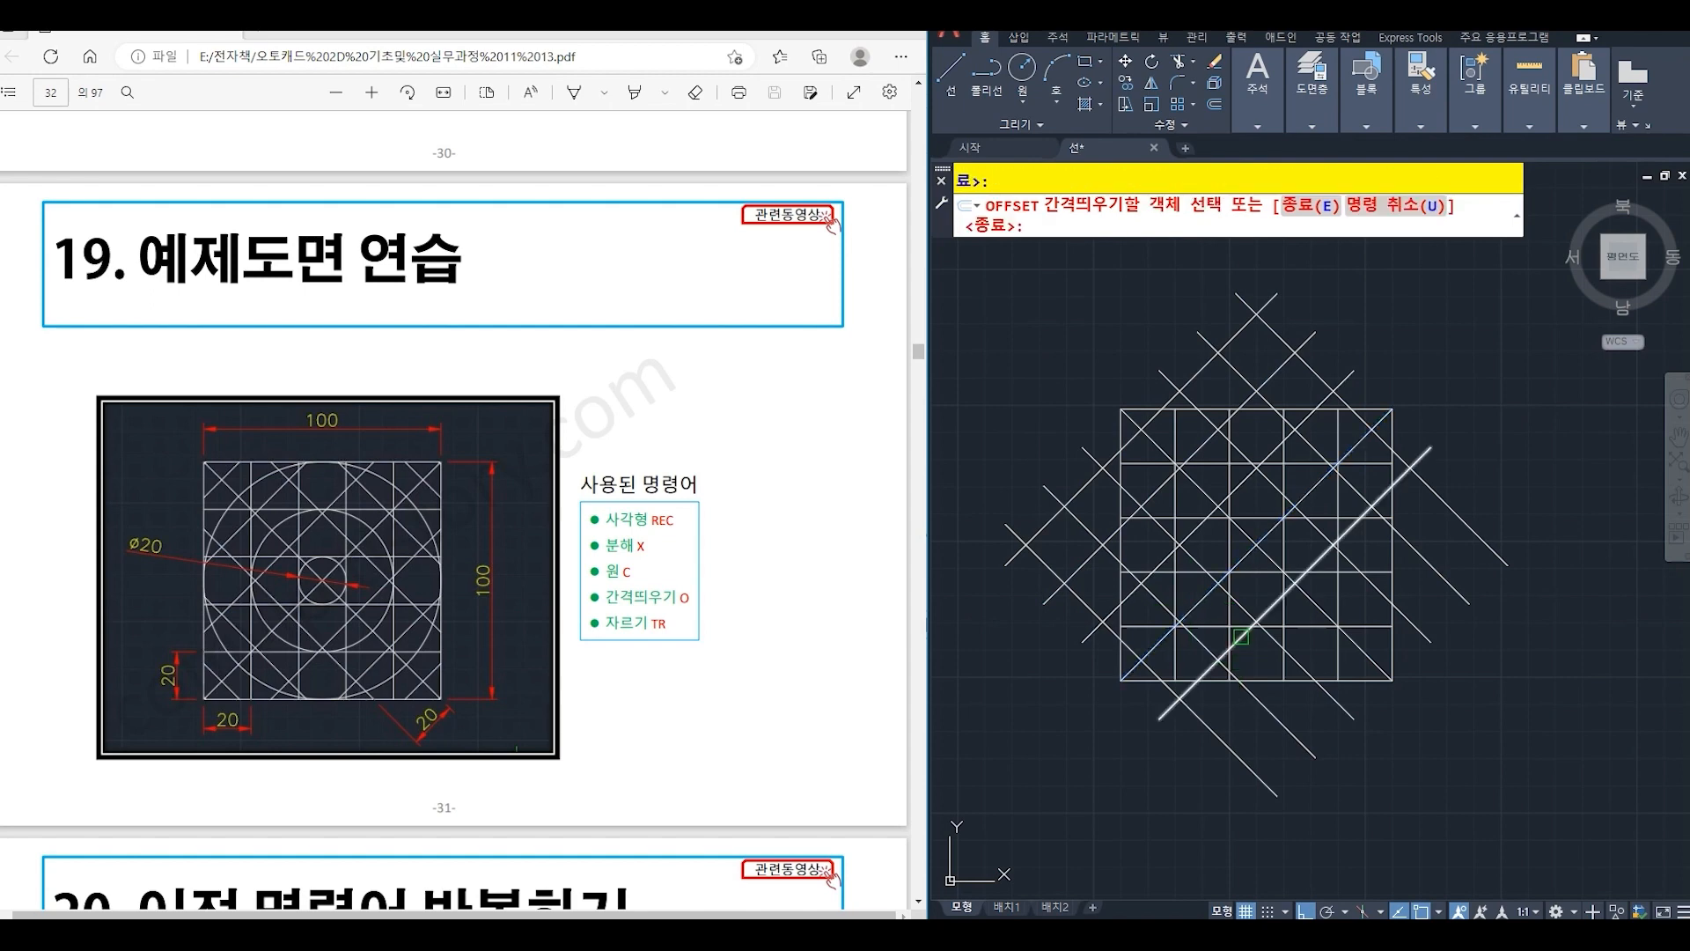
left_click(1255, 623)
left_click(1250, 717)
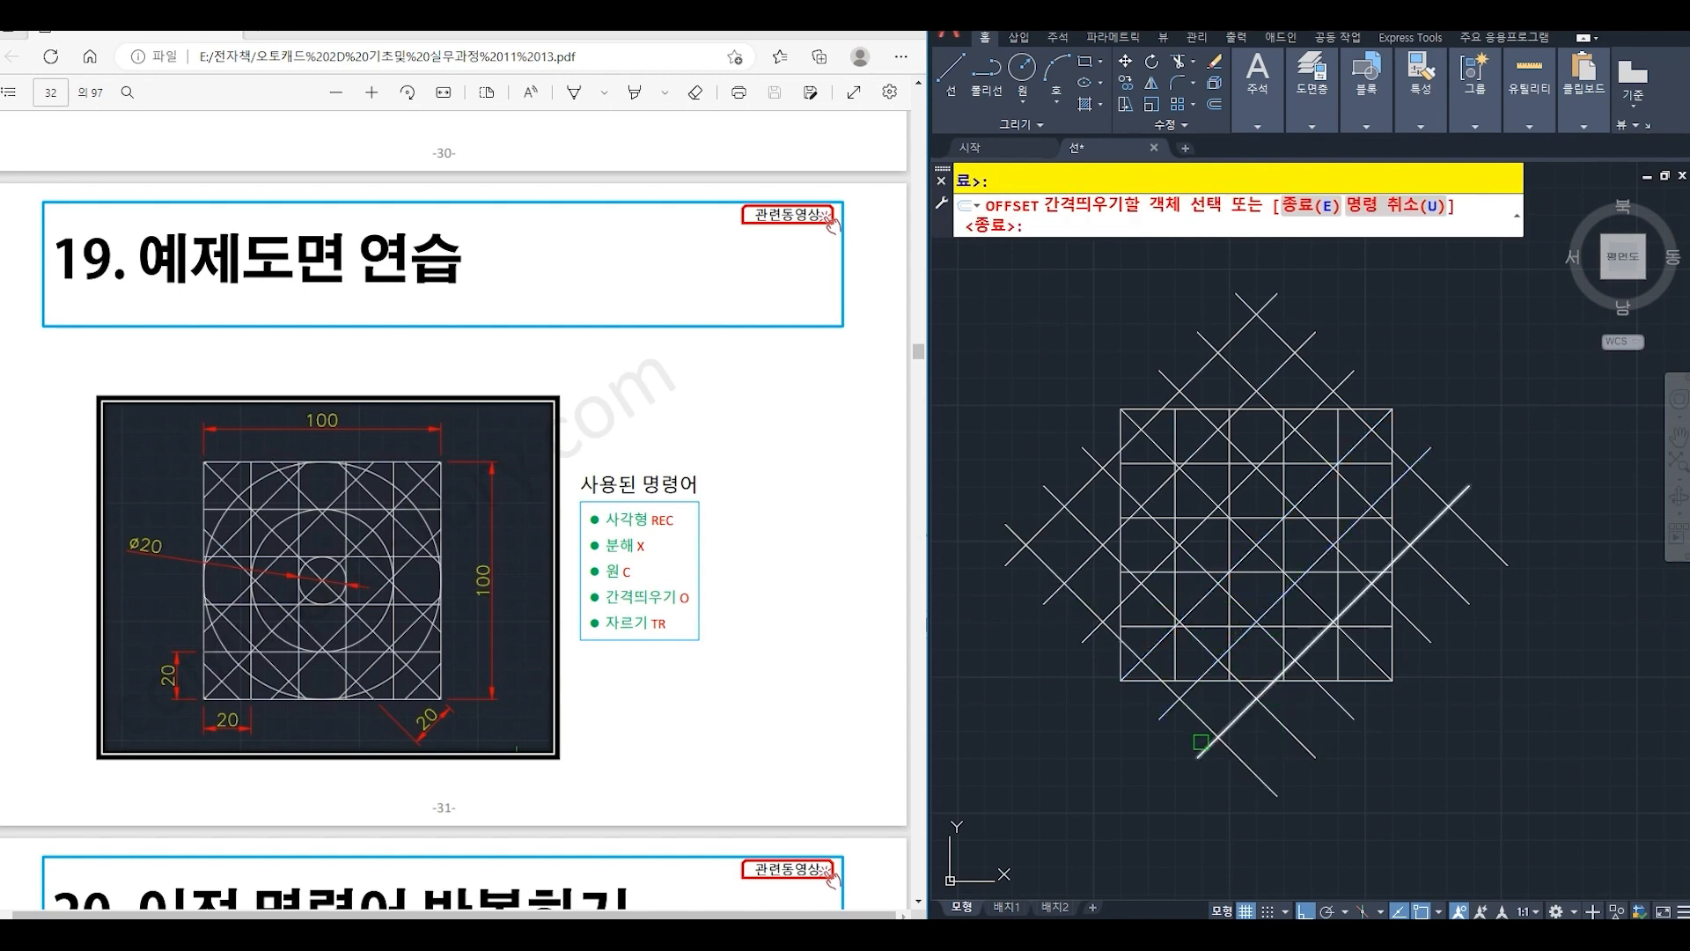
left_click(1231, 727)
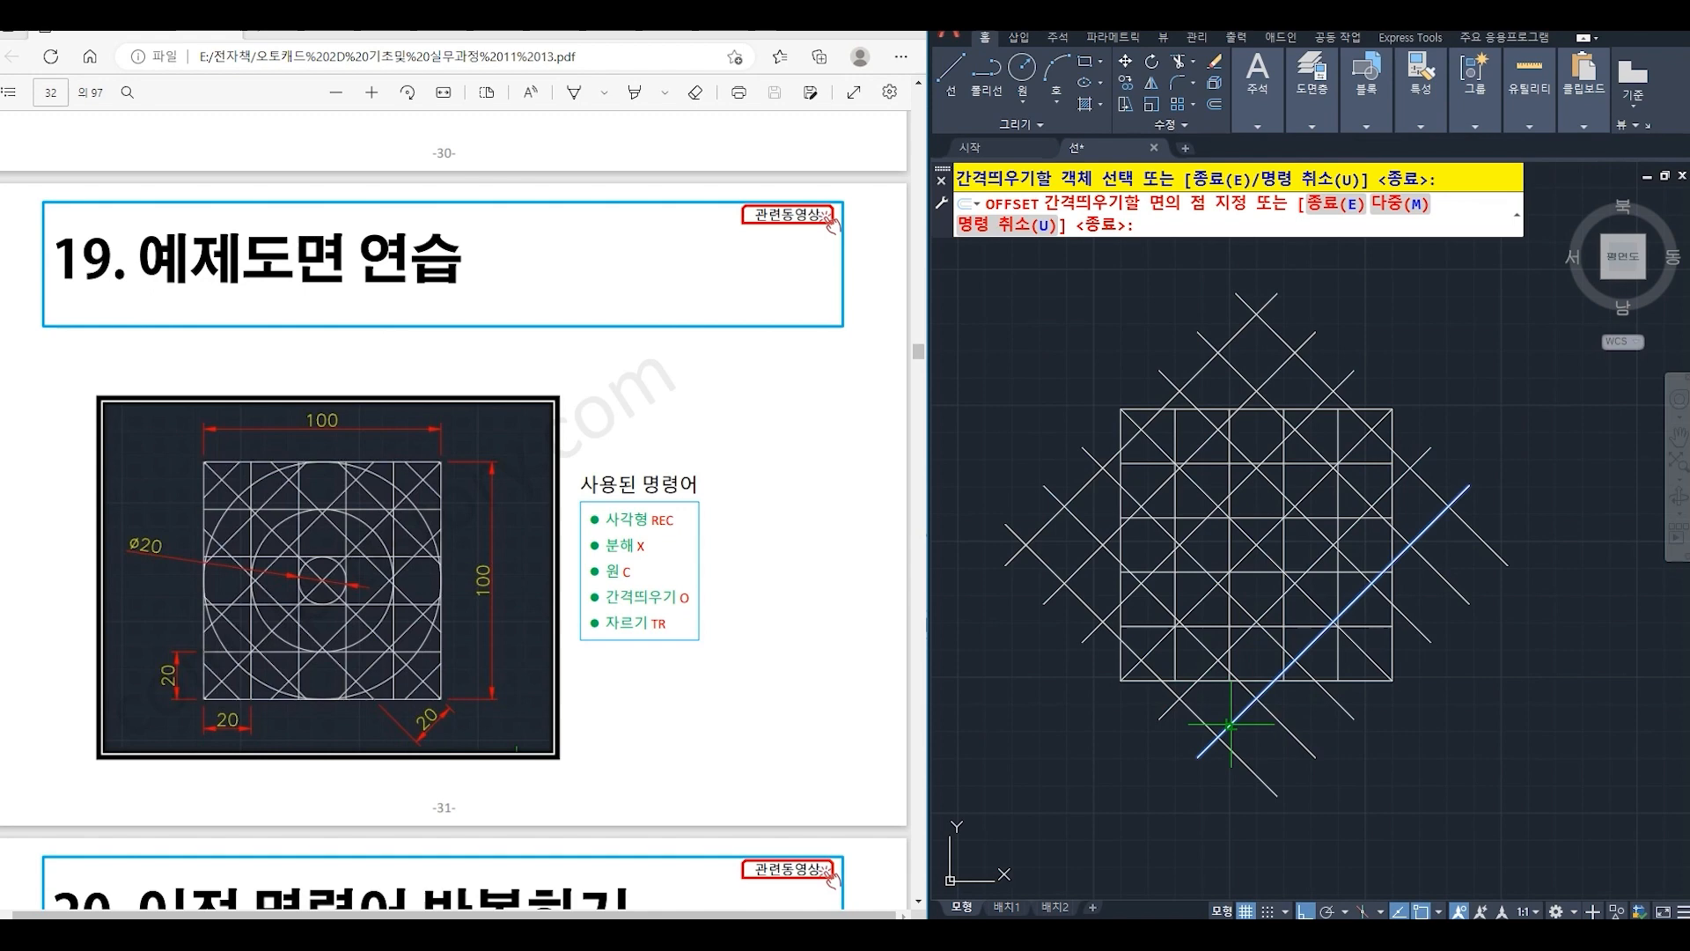
left_click(1313, 781)
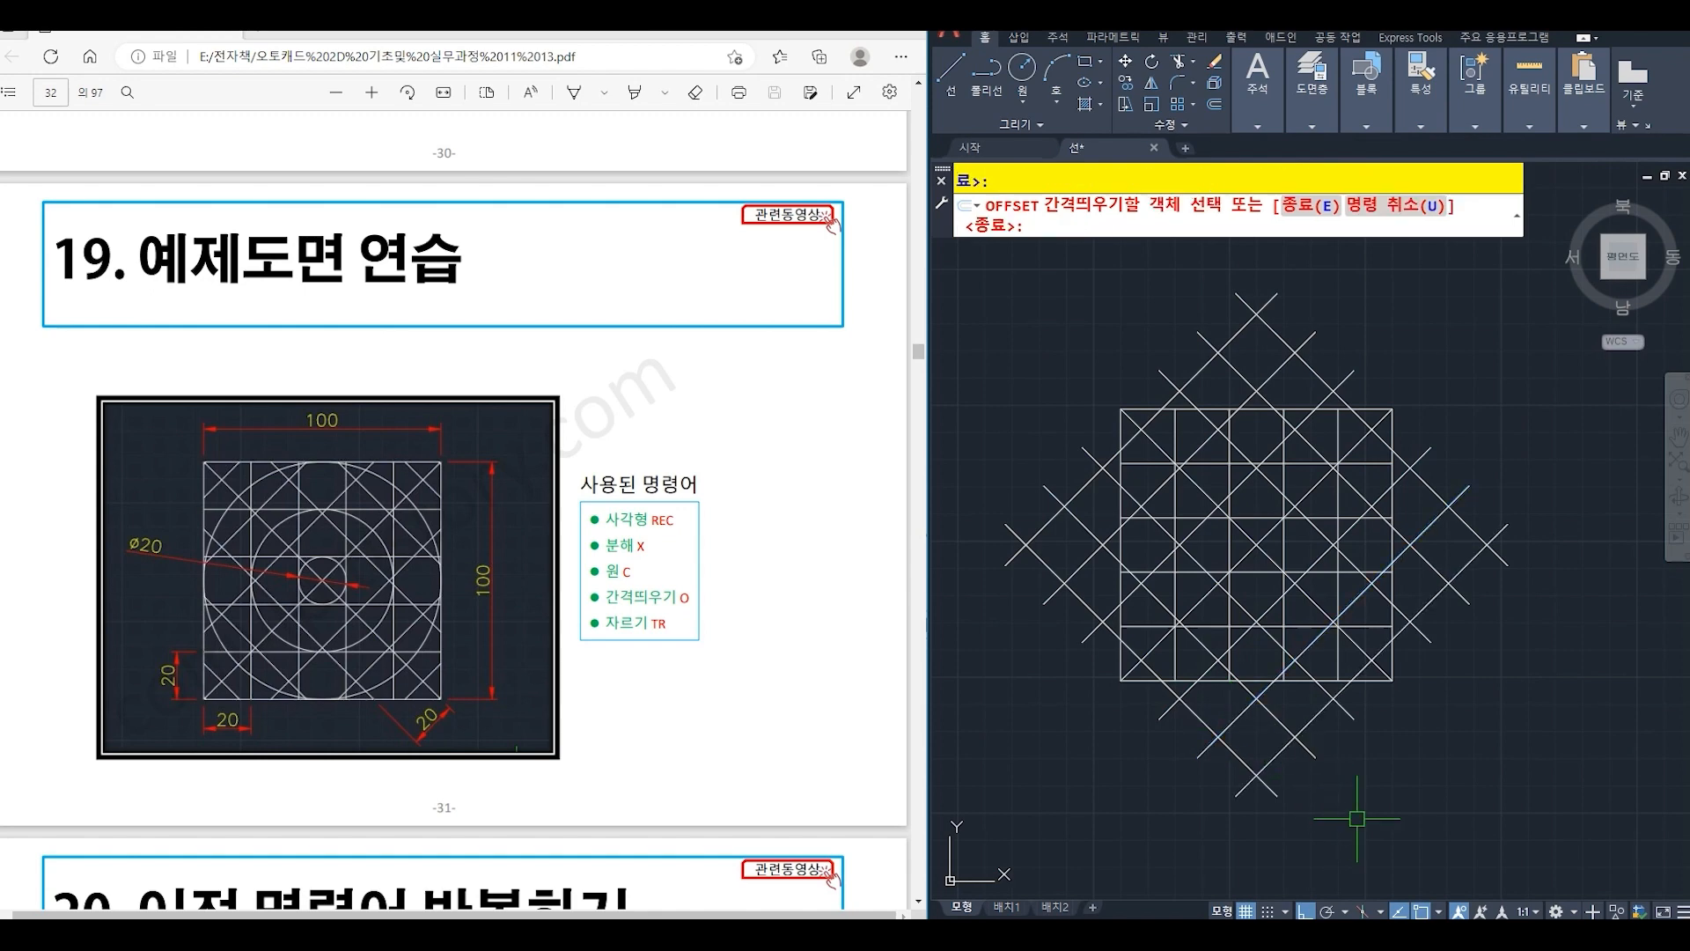
key("Return")
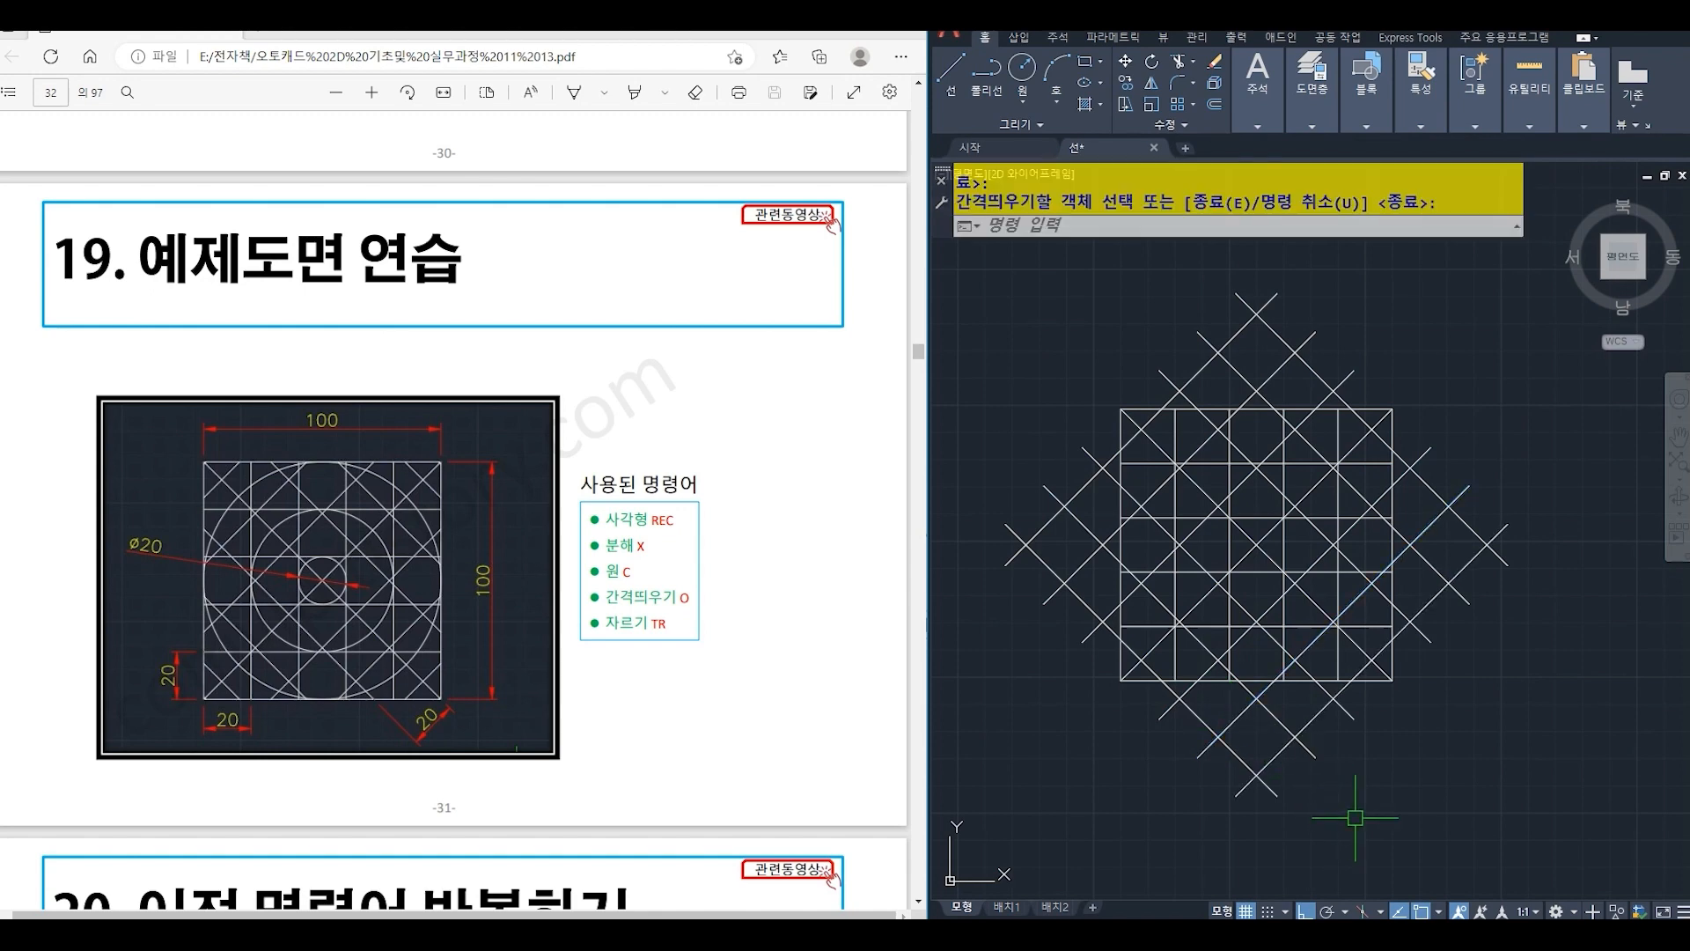
- Draw a circle of radius 10 centred on the intersection of the two main diagonals
type("c")
key("Return")
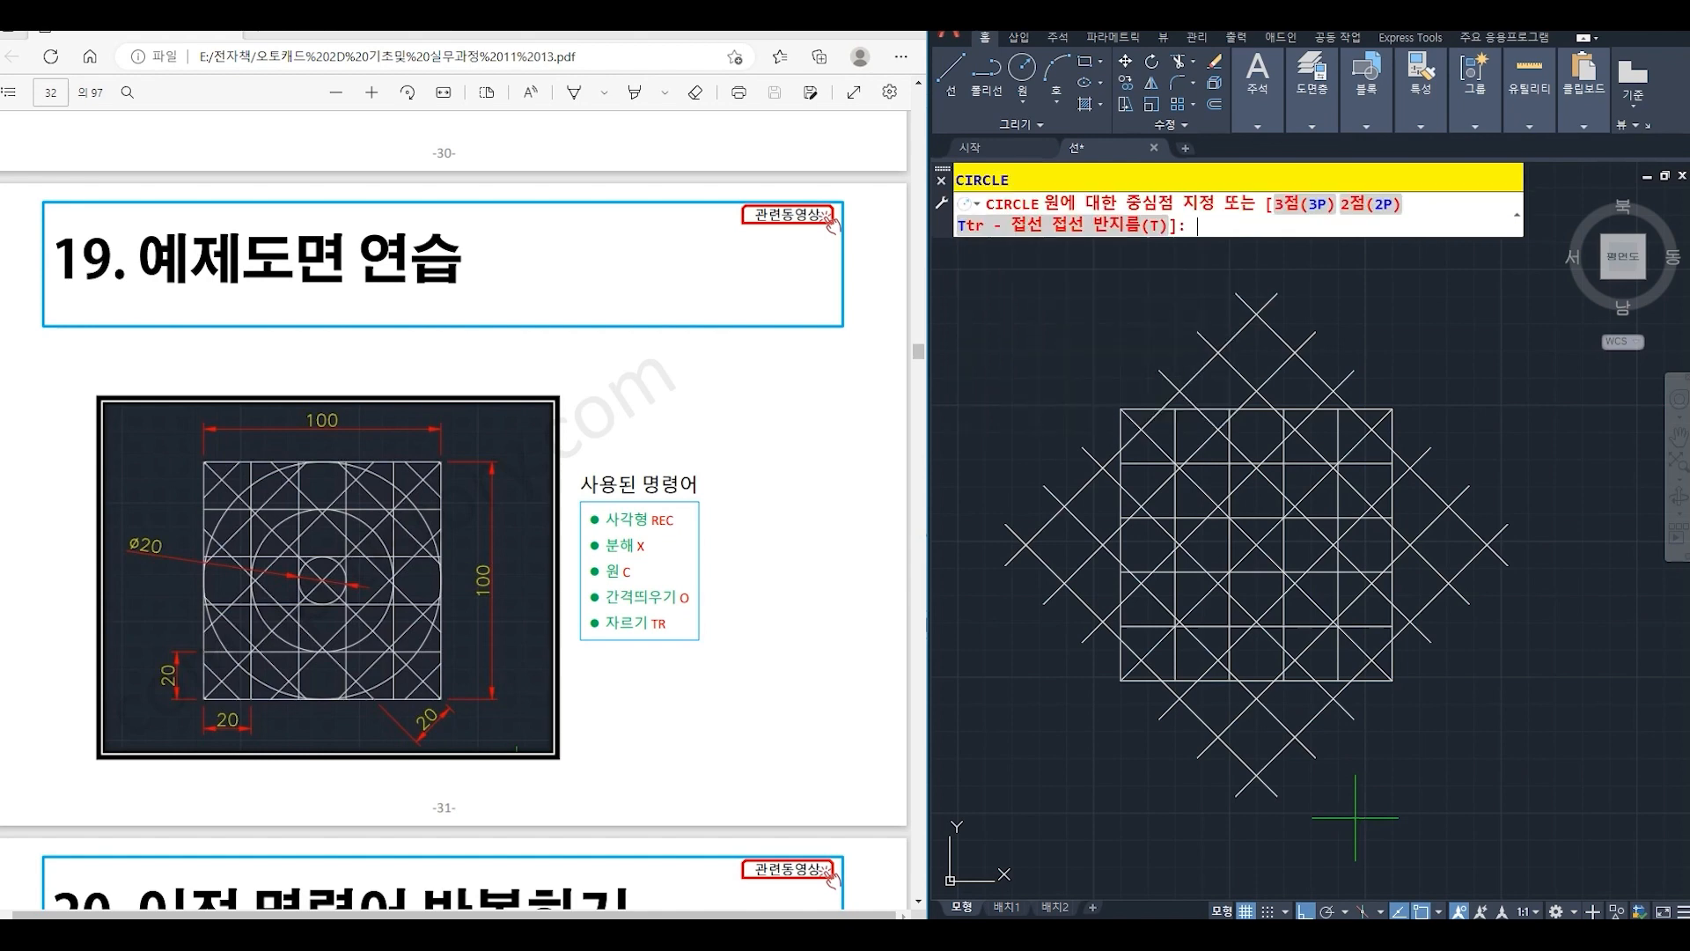
left_click(1250, 550)
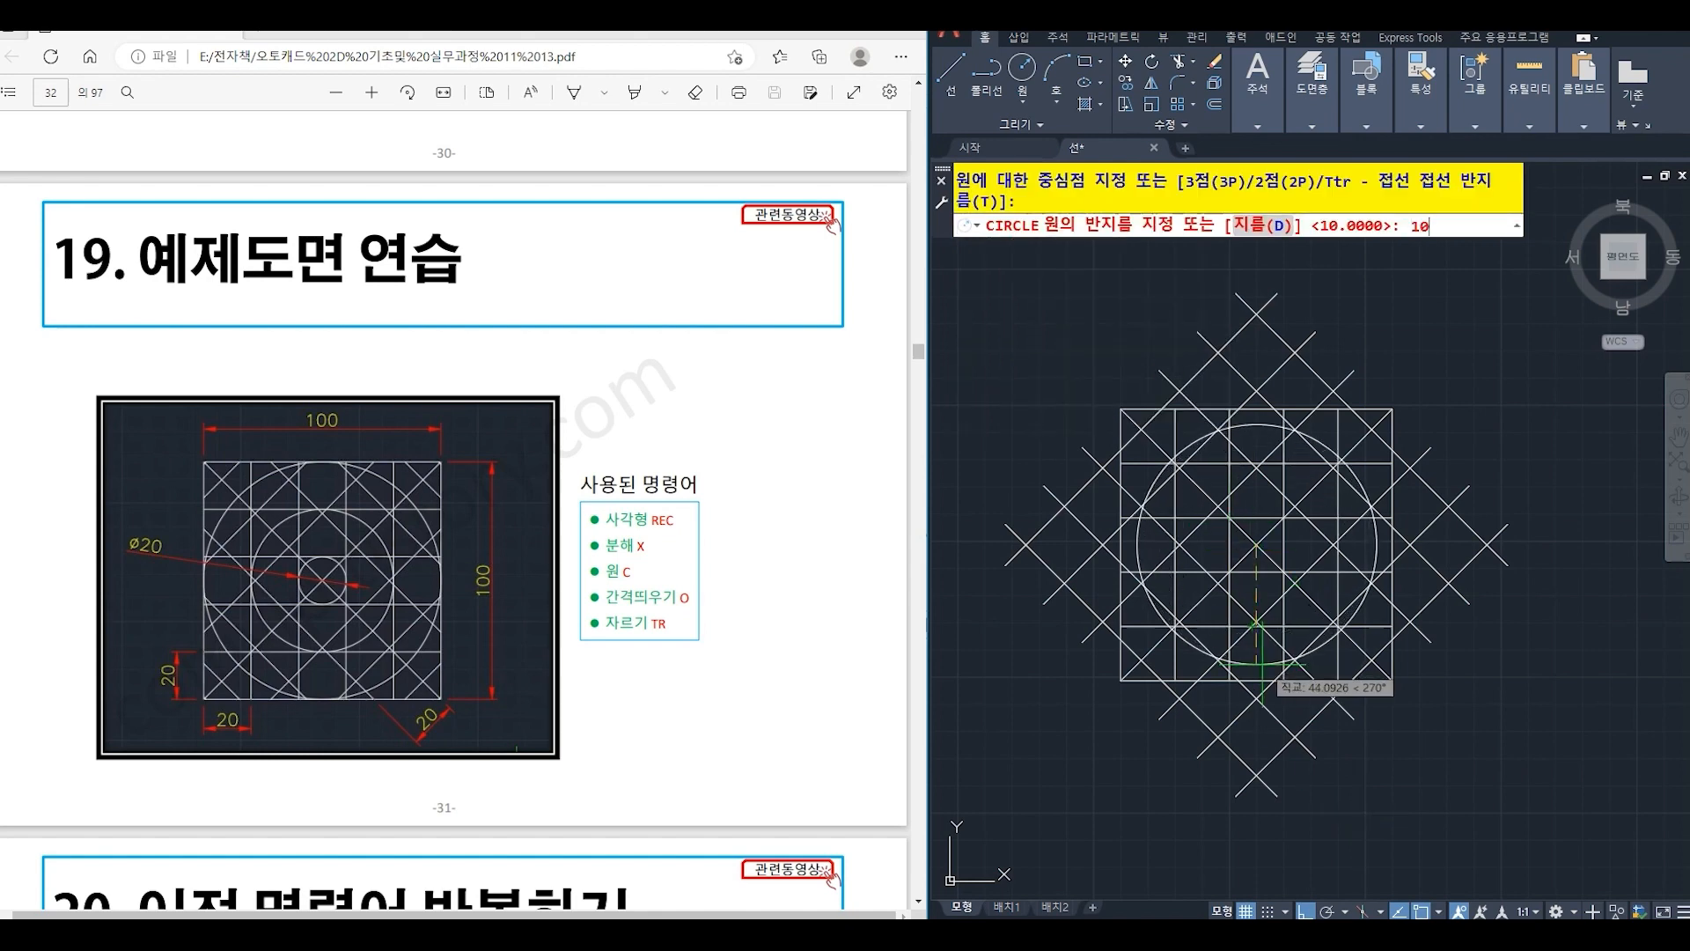
type("10")
key("Return")
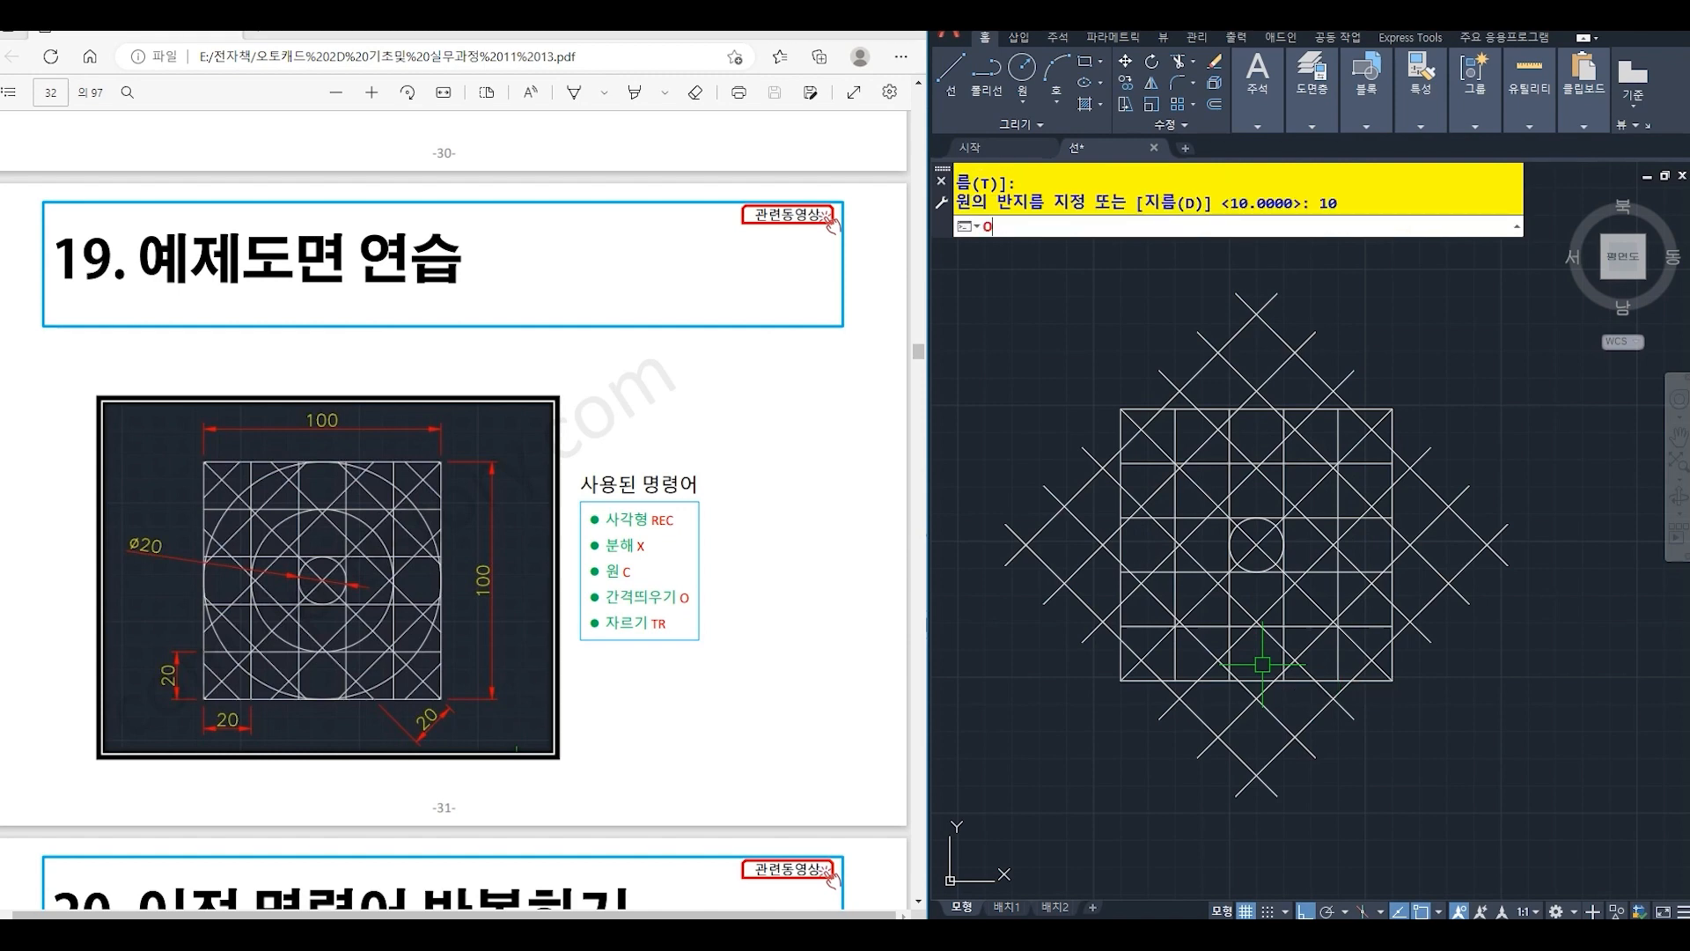
- Offset the central circle outward by 20, repeating from each new circle to make three larger concentric circles
type("o")
key("Return")
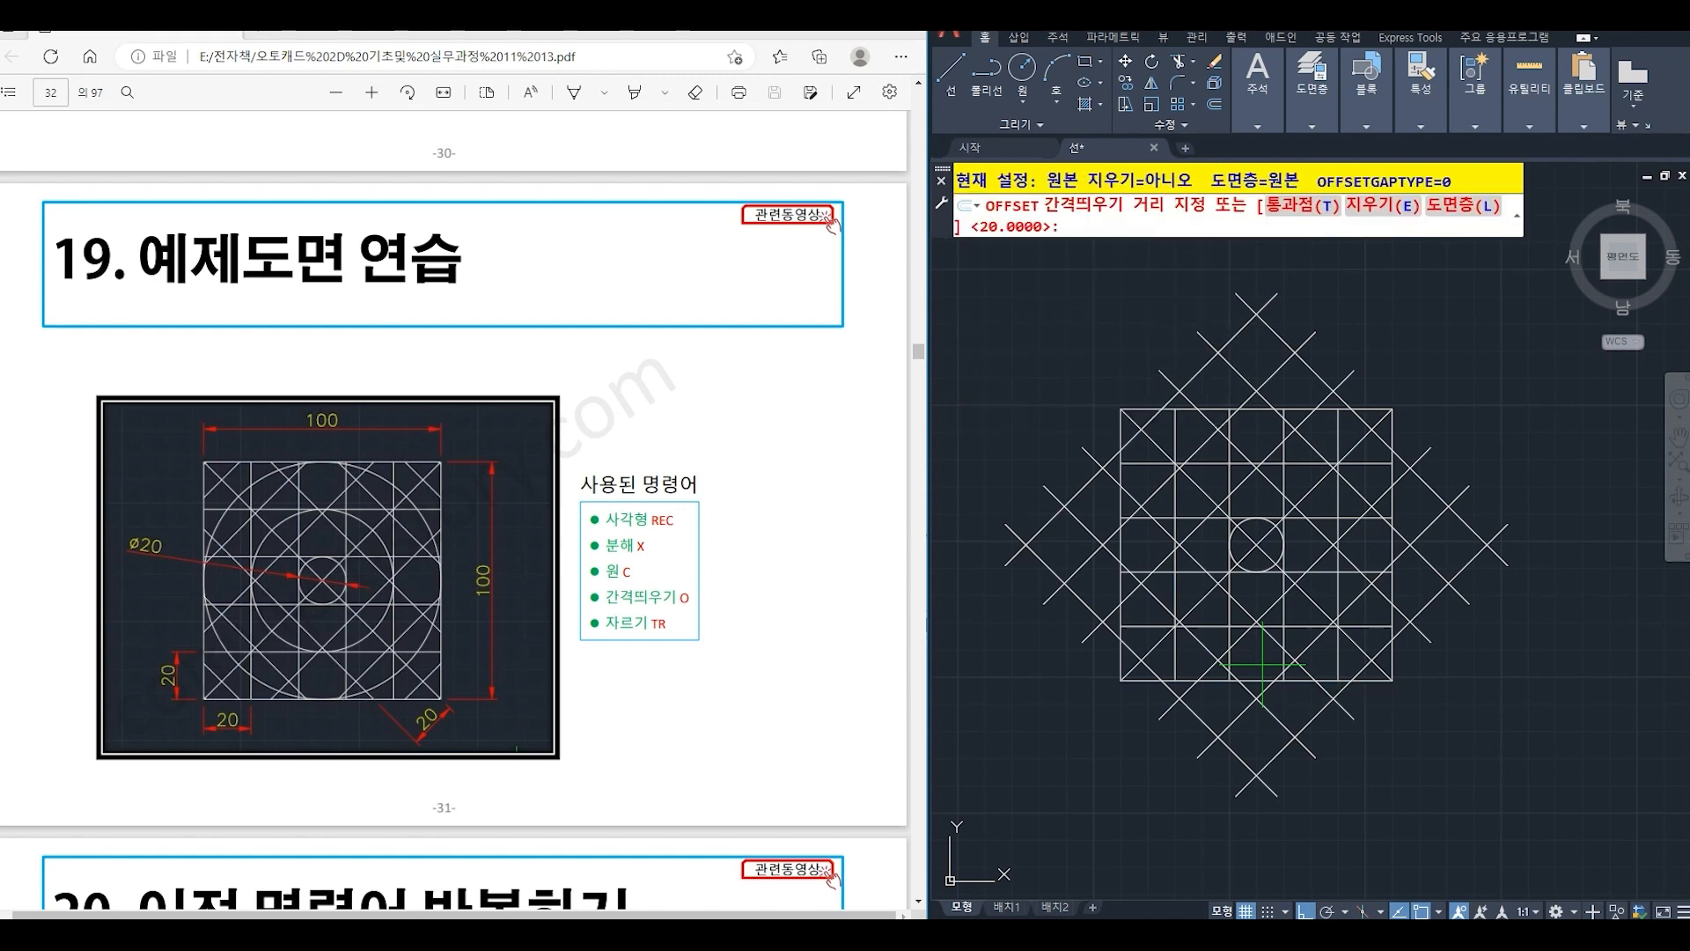
key("Return")
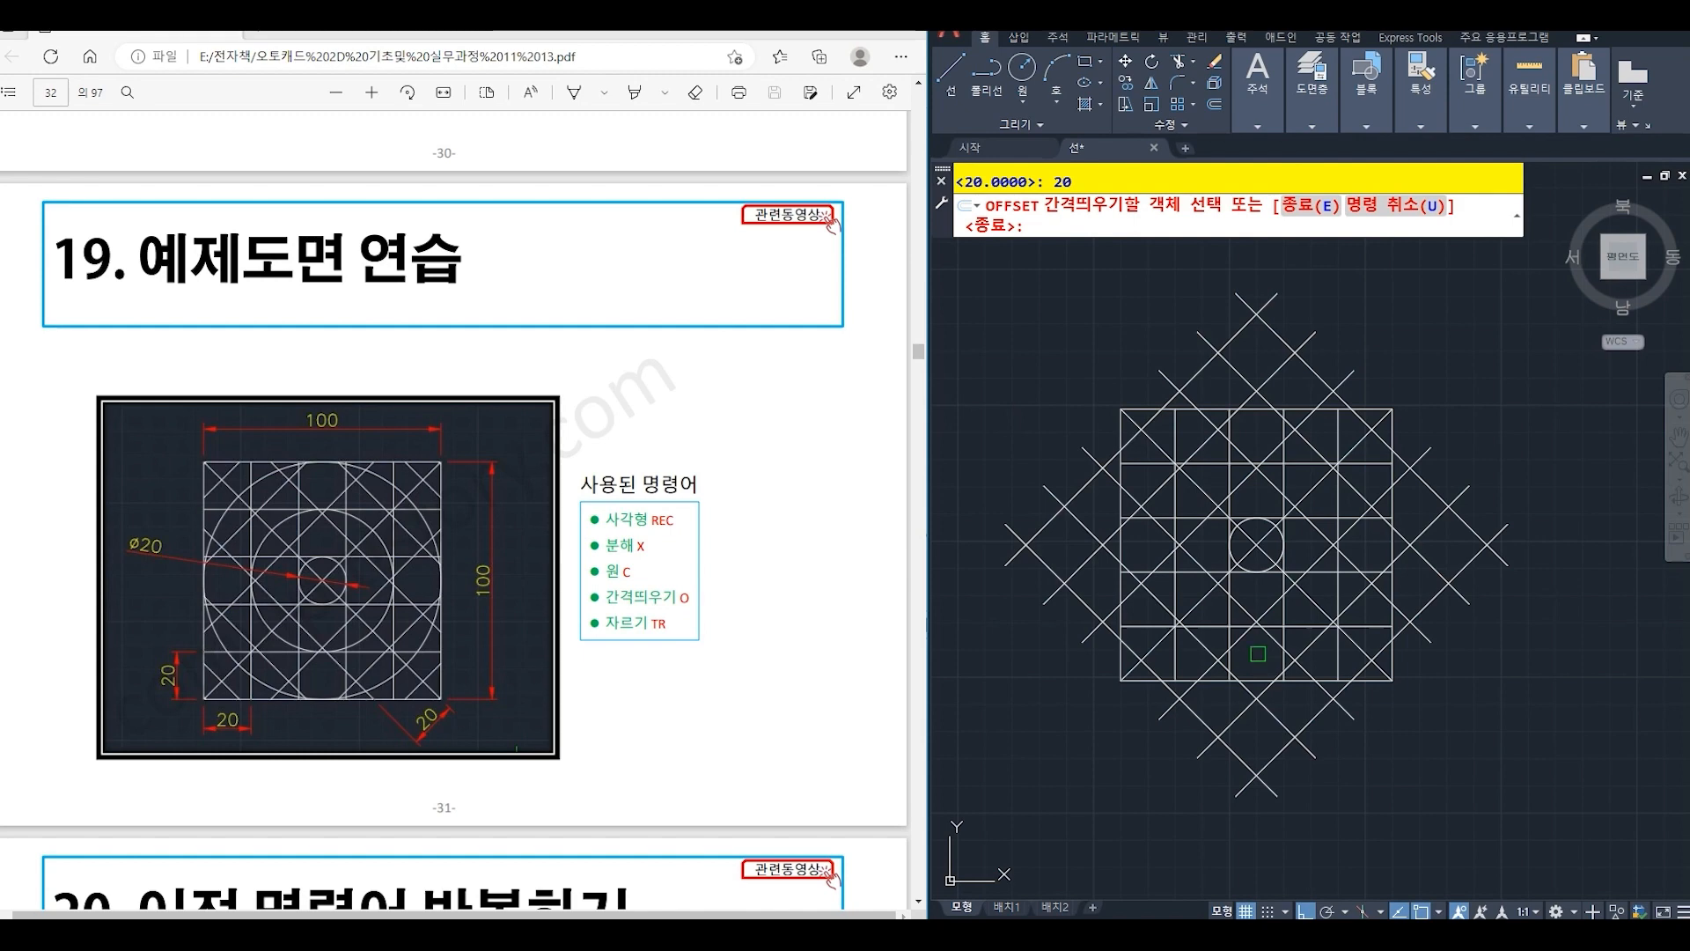
left_click(1232, 561)
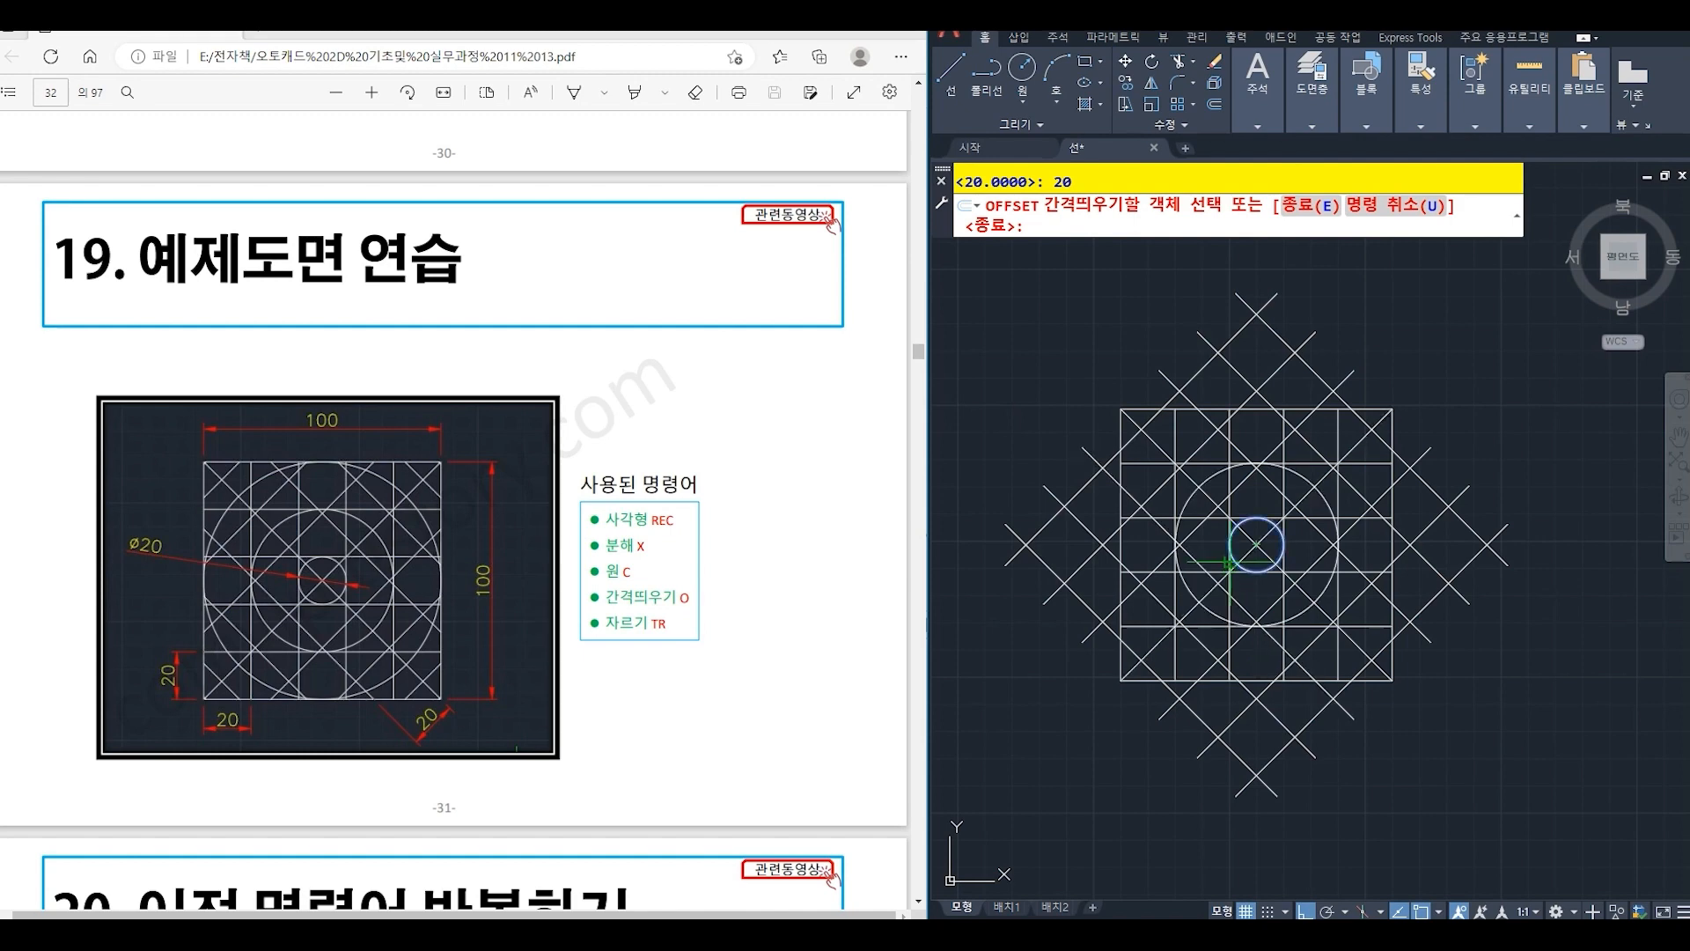
left_click(1100, 616)
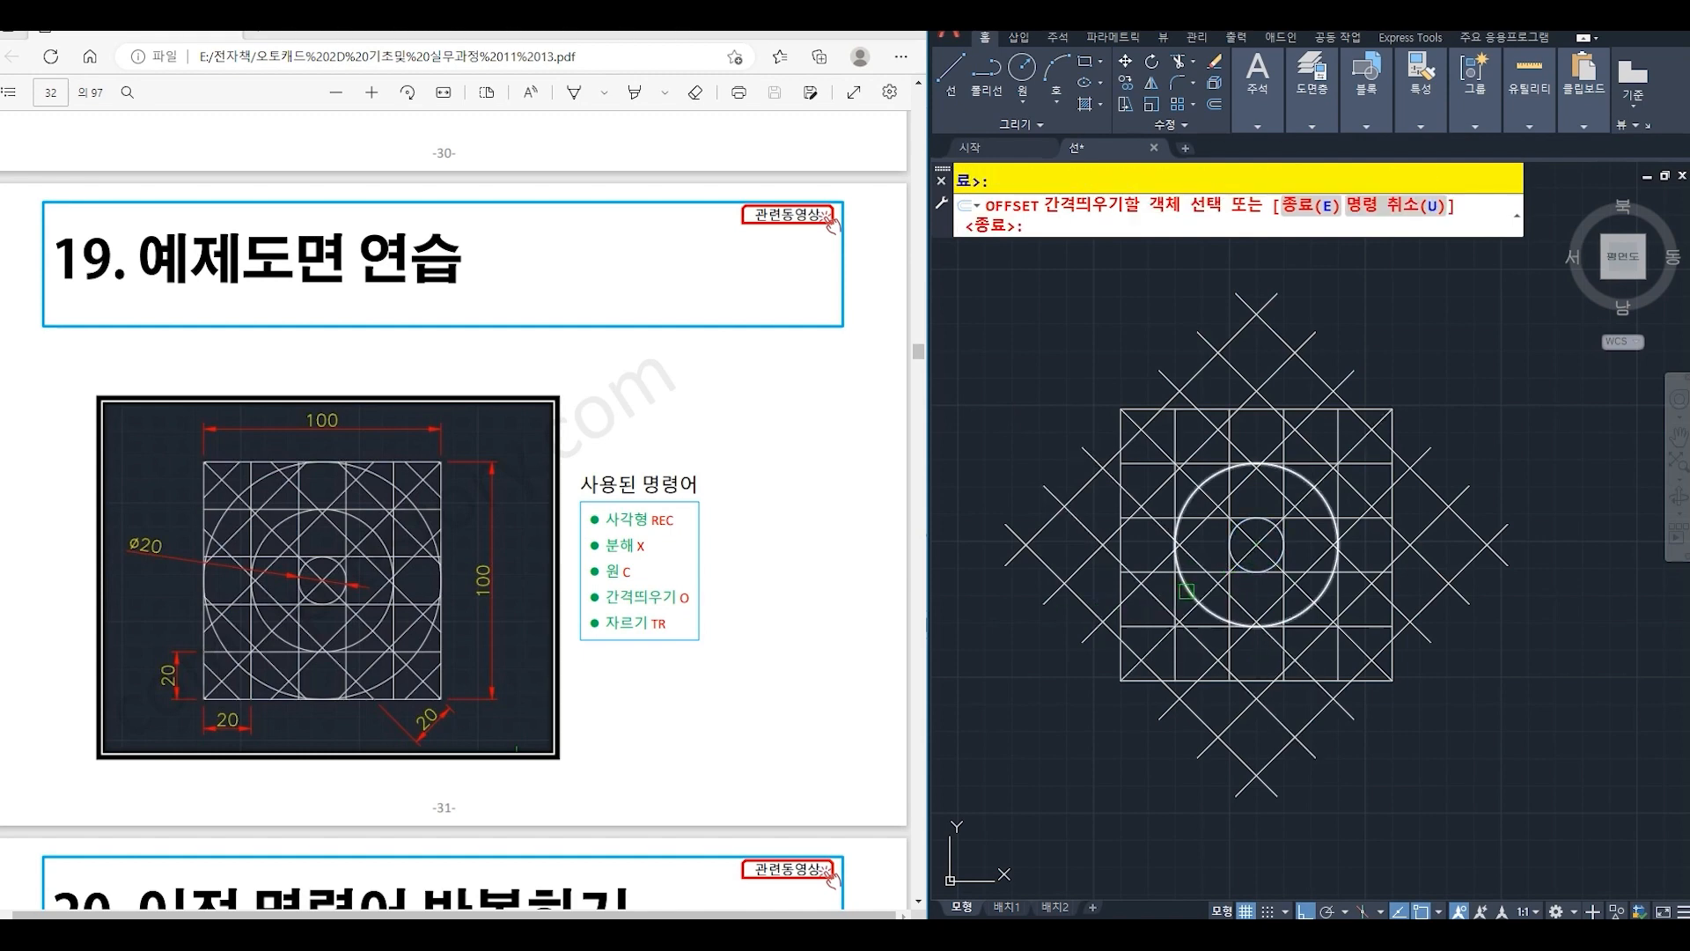
left_click(1188, 586)
left_click(1096, 655)
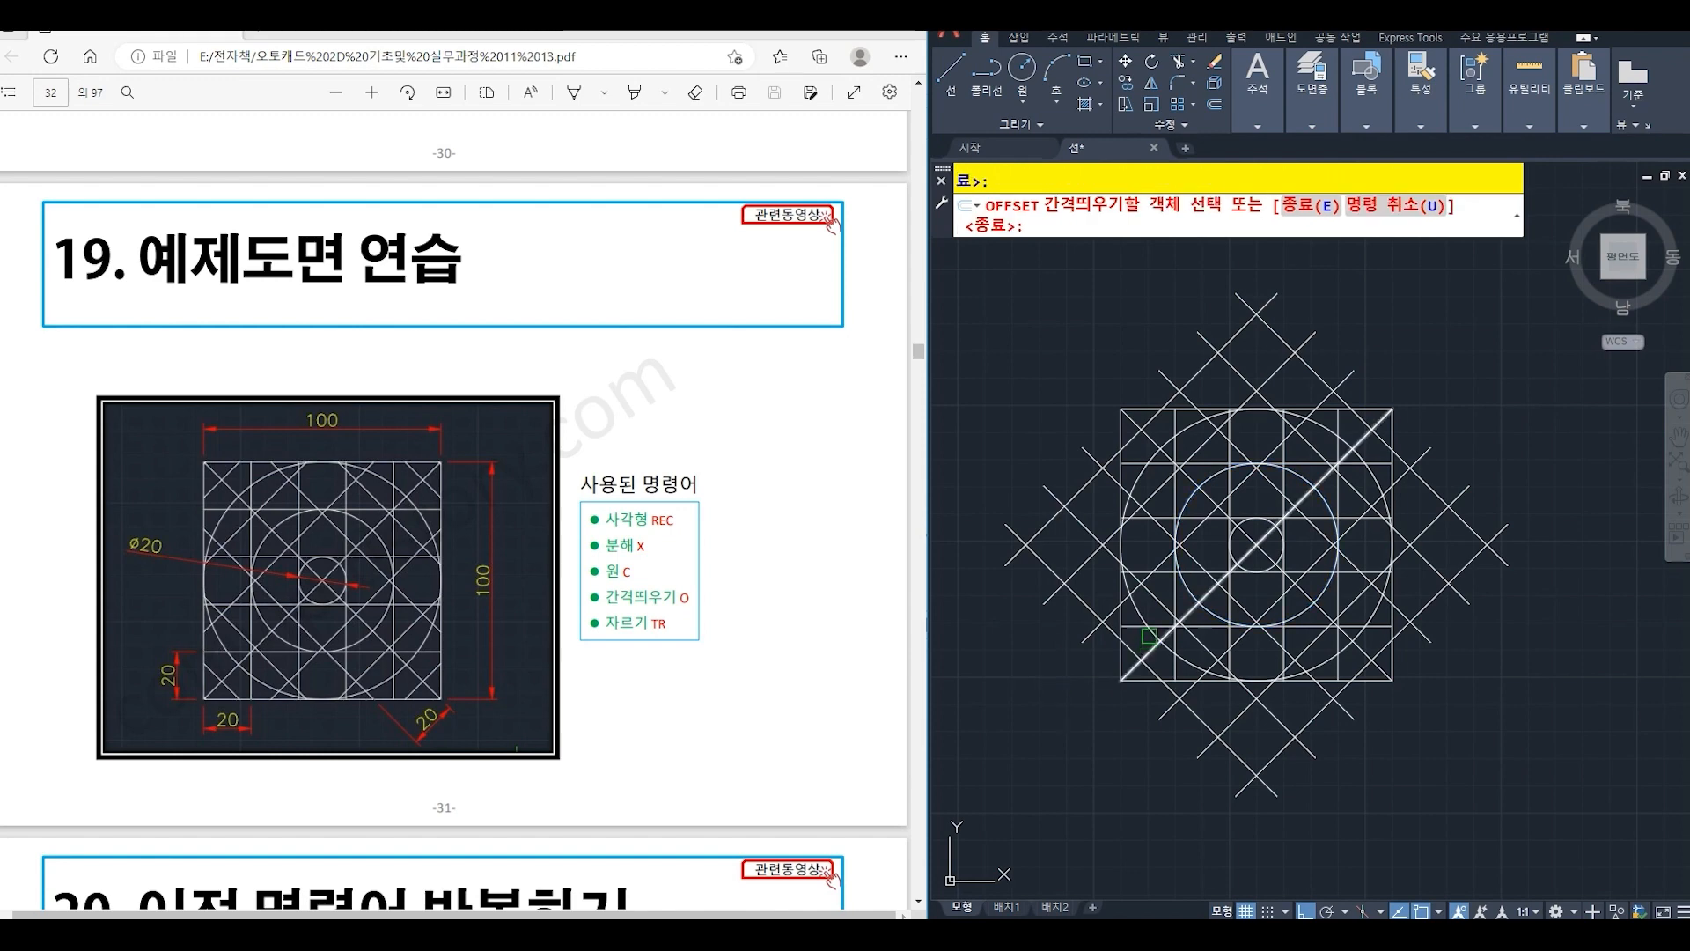
left_click(1143, 621)
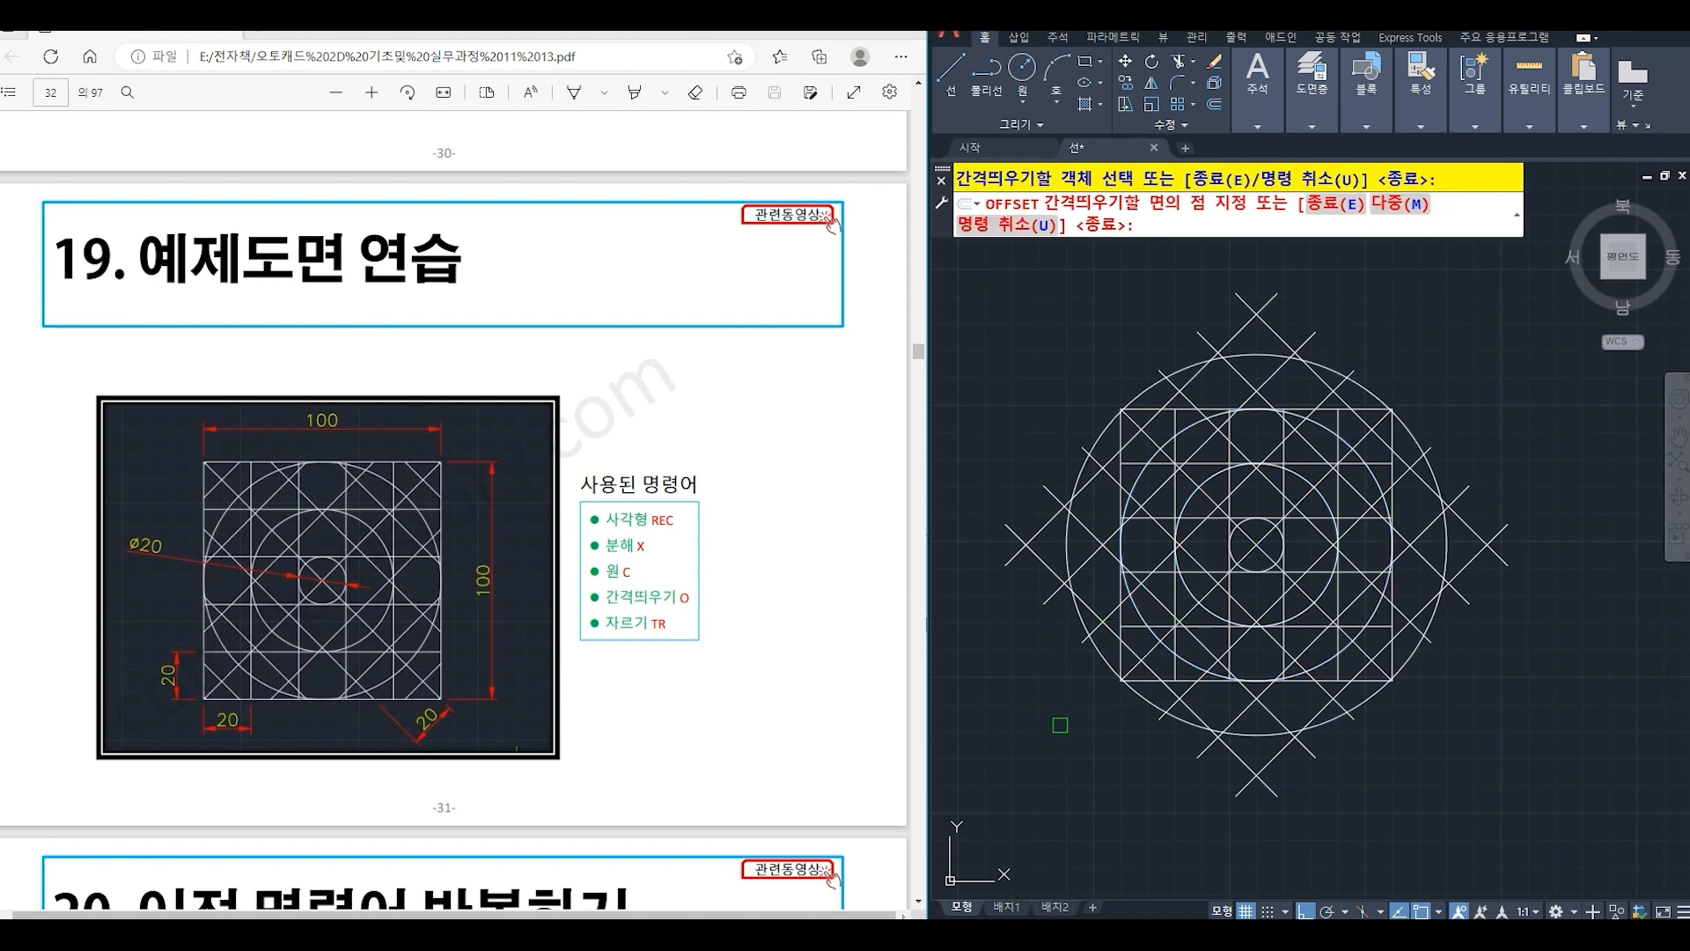
left_click(1060, 724)
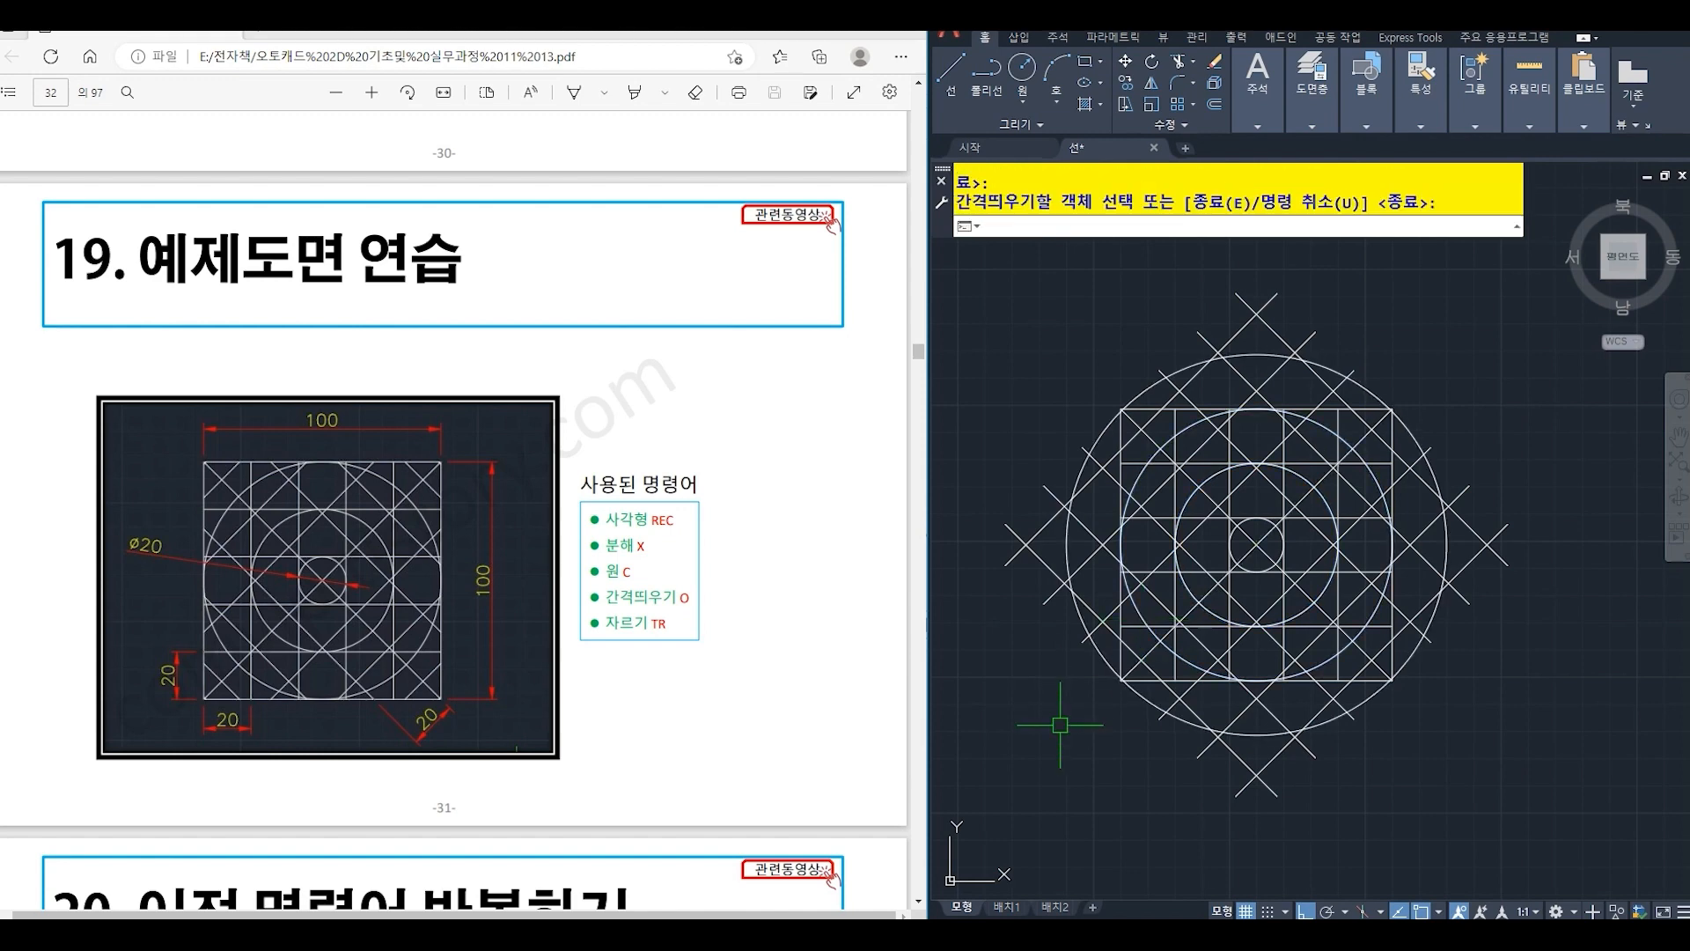
- Trim the diagonal ends and the outer circle's arc above the square, using the square's top edge as the cutting edge
type("TR")
key("Return")
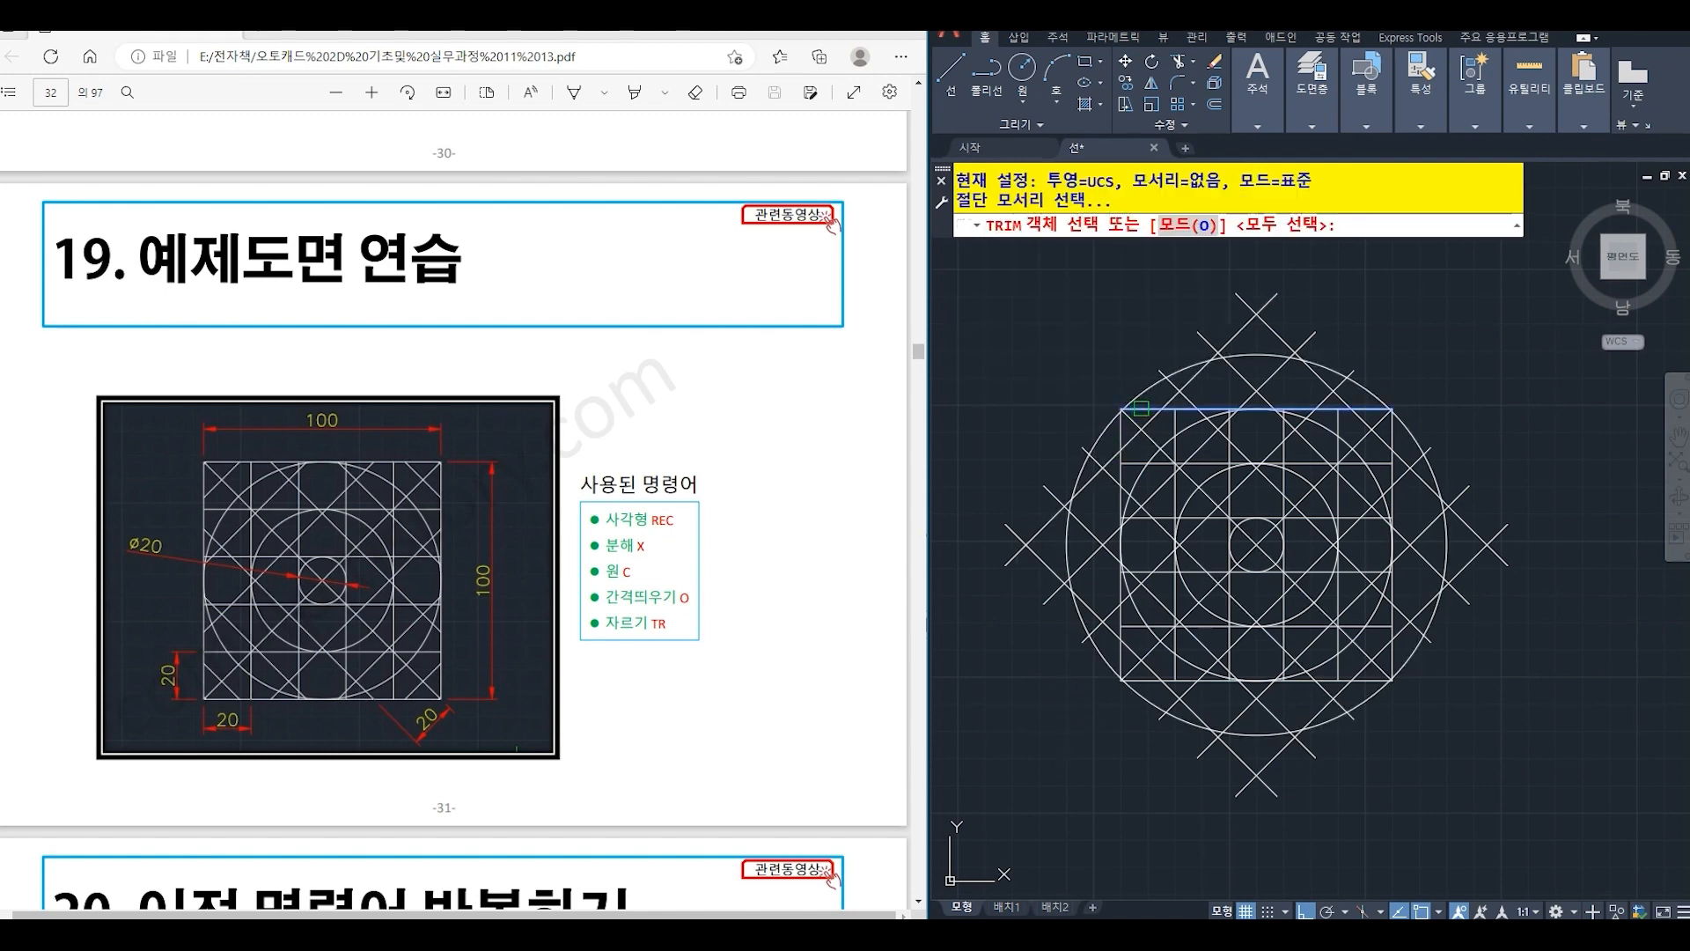
left_click(1141, 407)
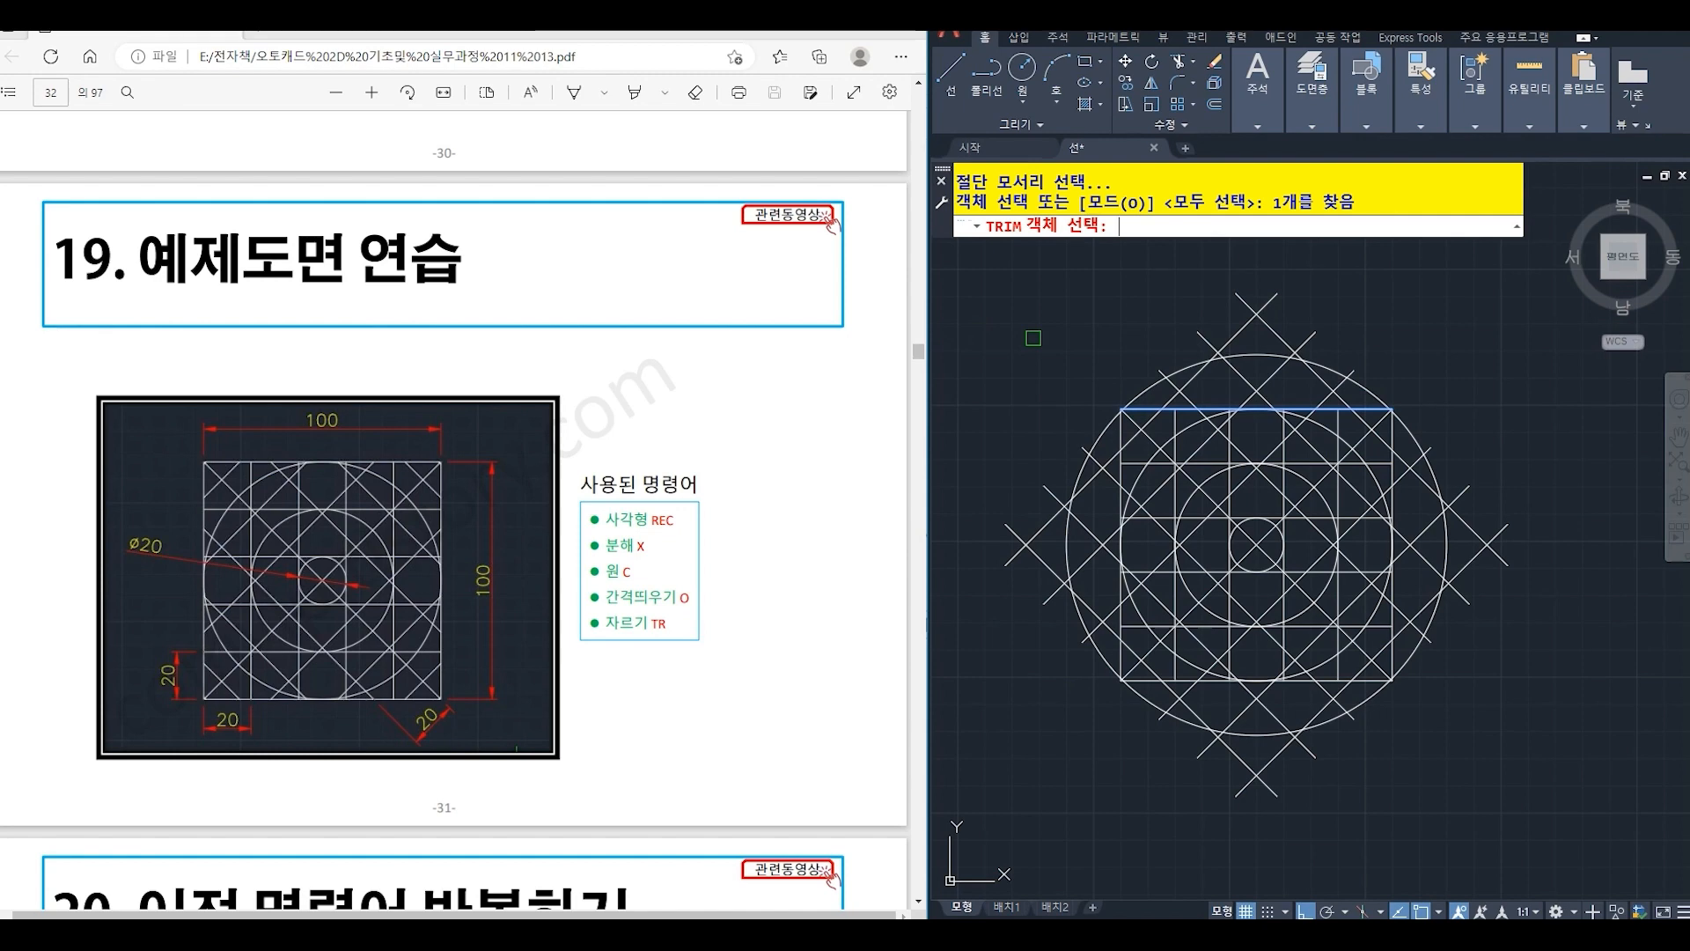
key("Return")
left_click(1193, 359)
left_click(1208, 362)
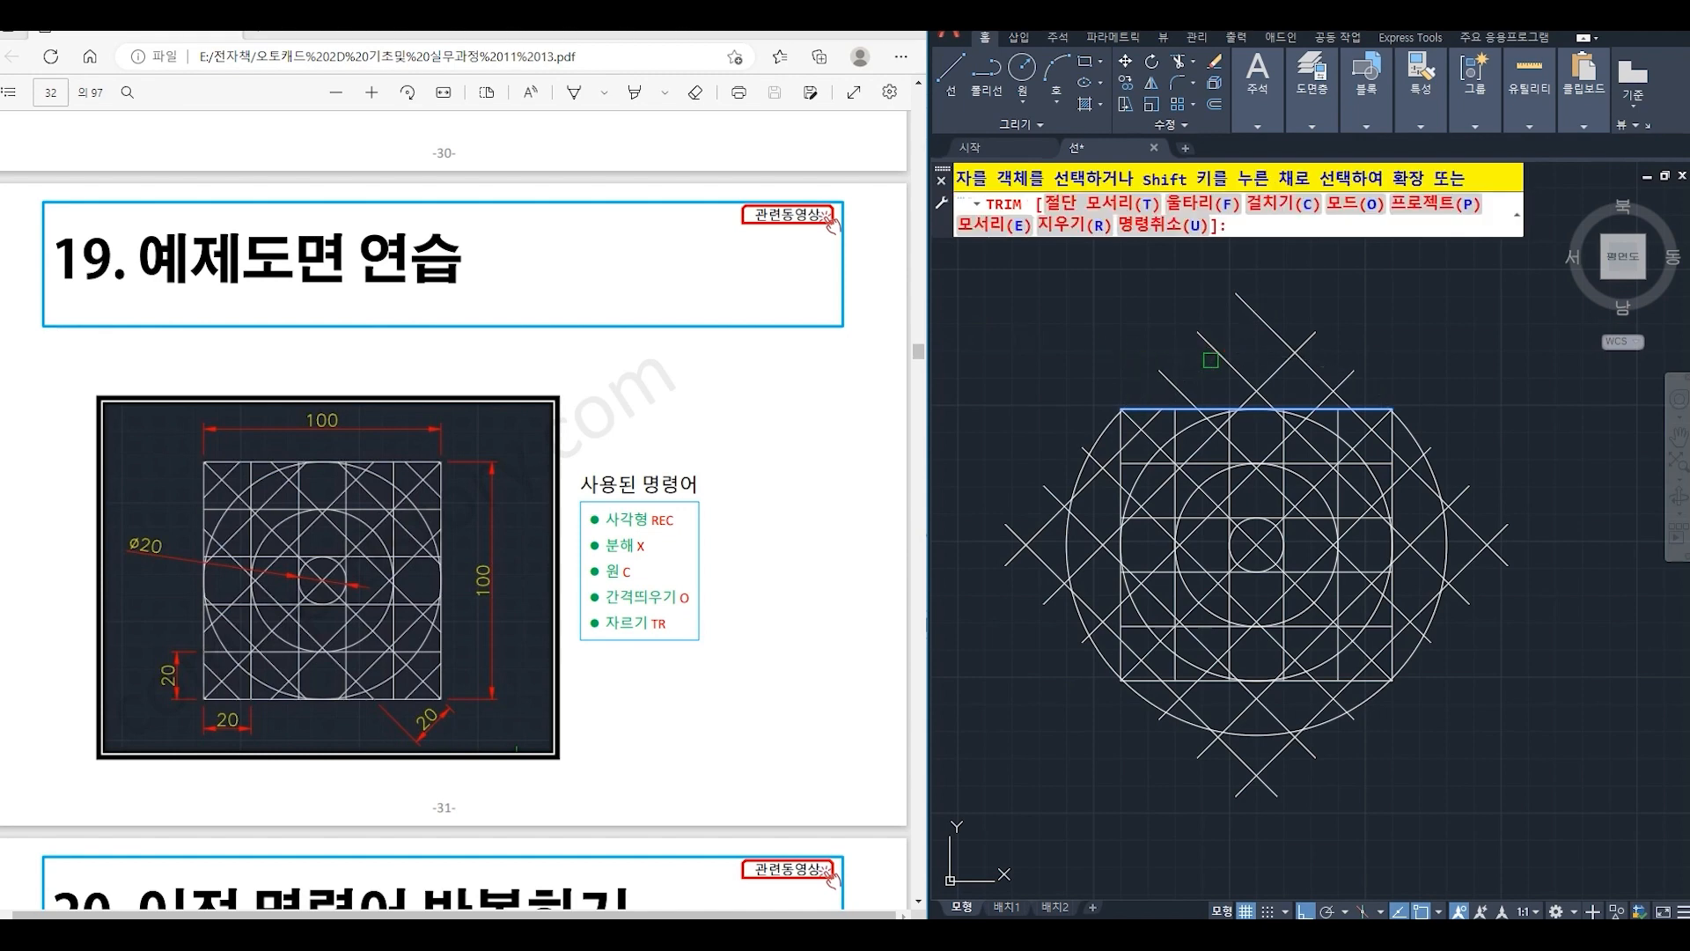
left_click(1244, 377)
left_click(1260, 381)
left_click(1285, 343)
left_click(1335, 388)
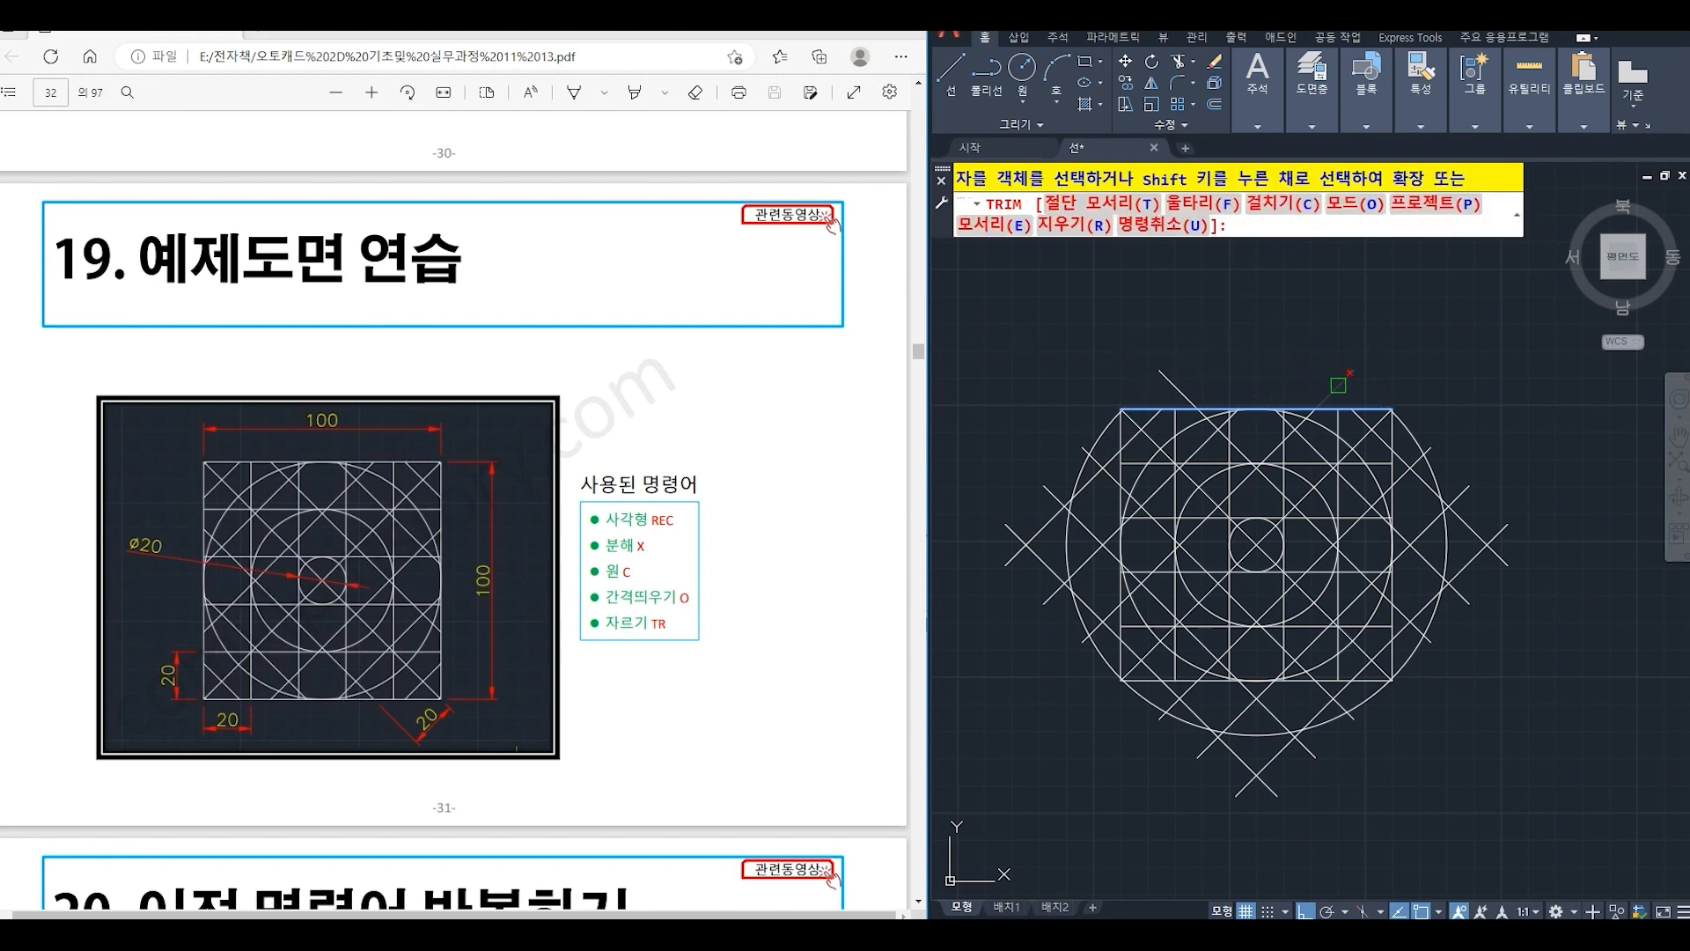
left_click(1179, 389)
key("Return")
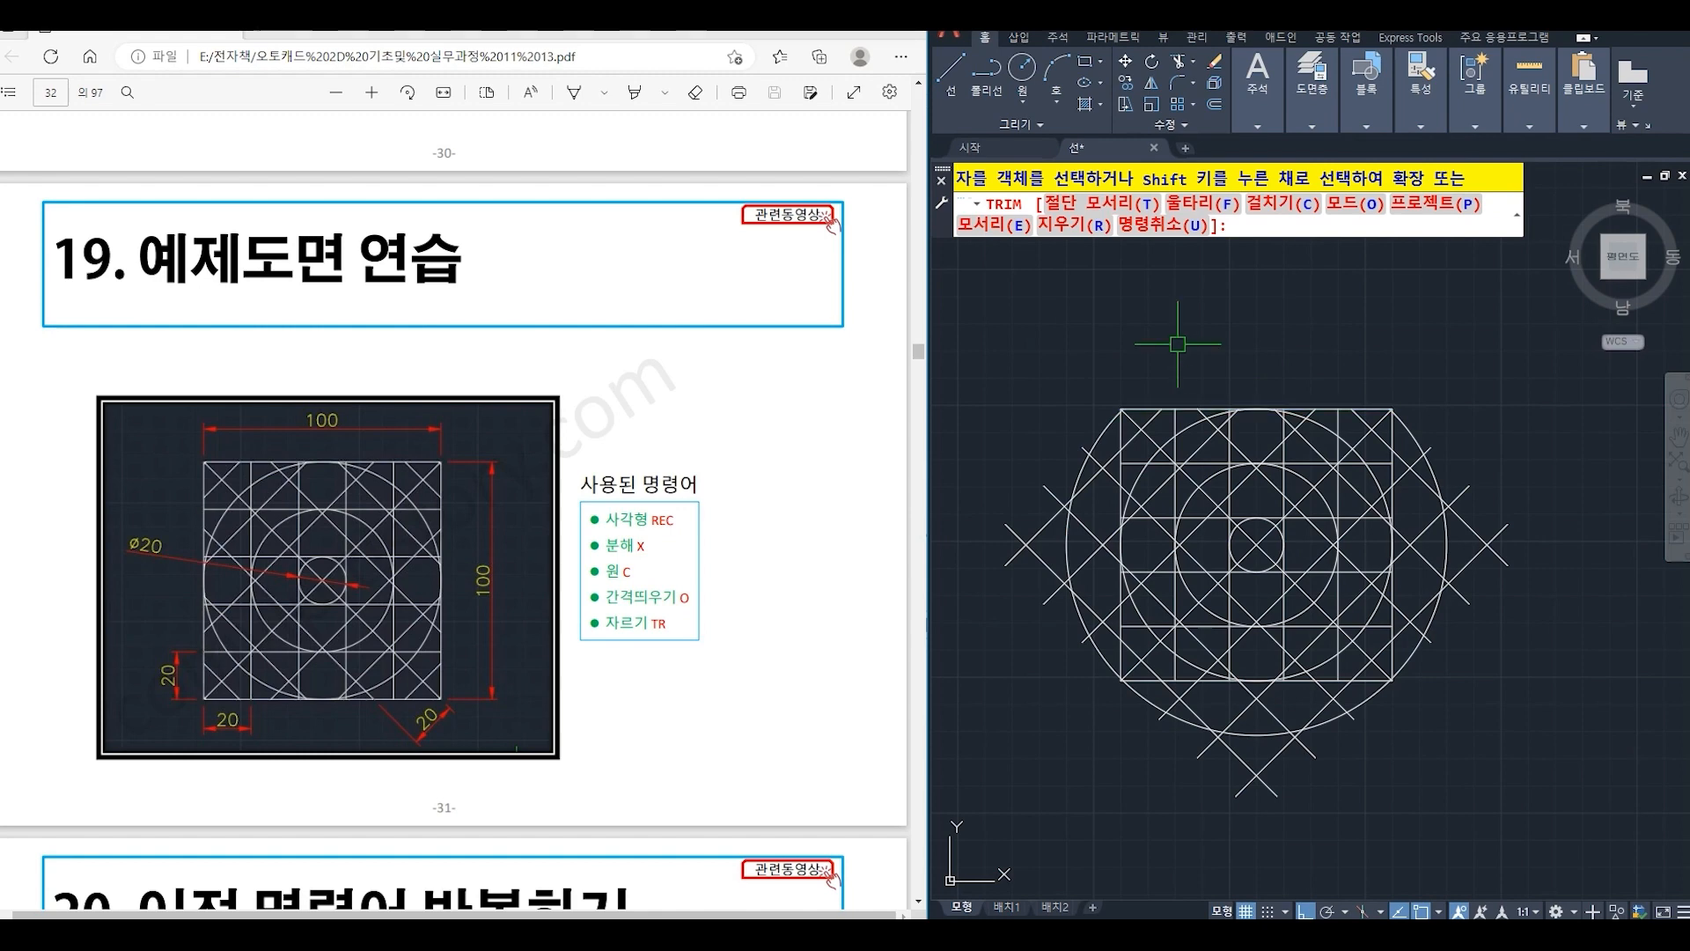
- Trim everything outside the square's right edge with one crossing selection, using that edge as the cutting edge
type("TR")
key("Return")
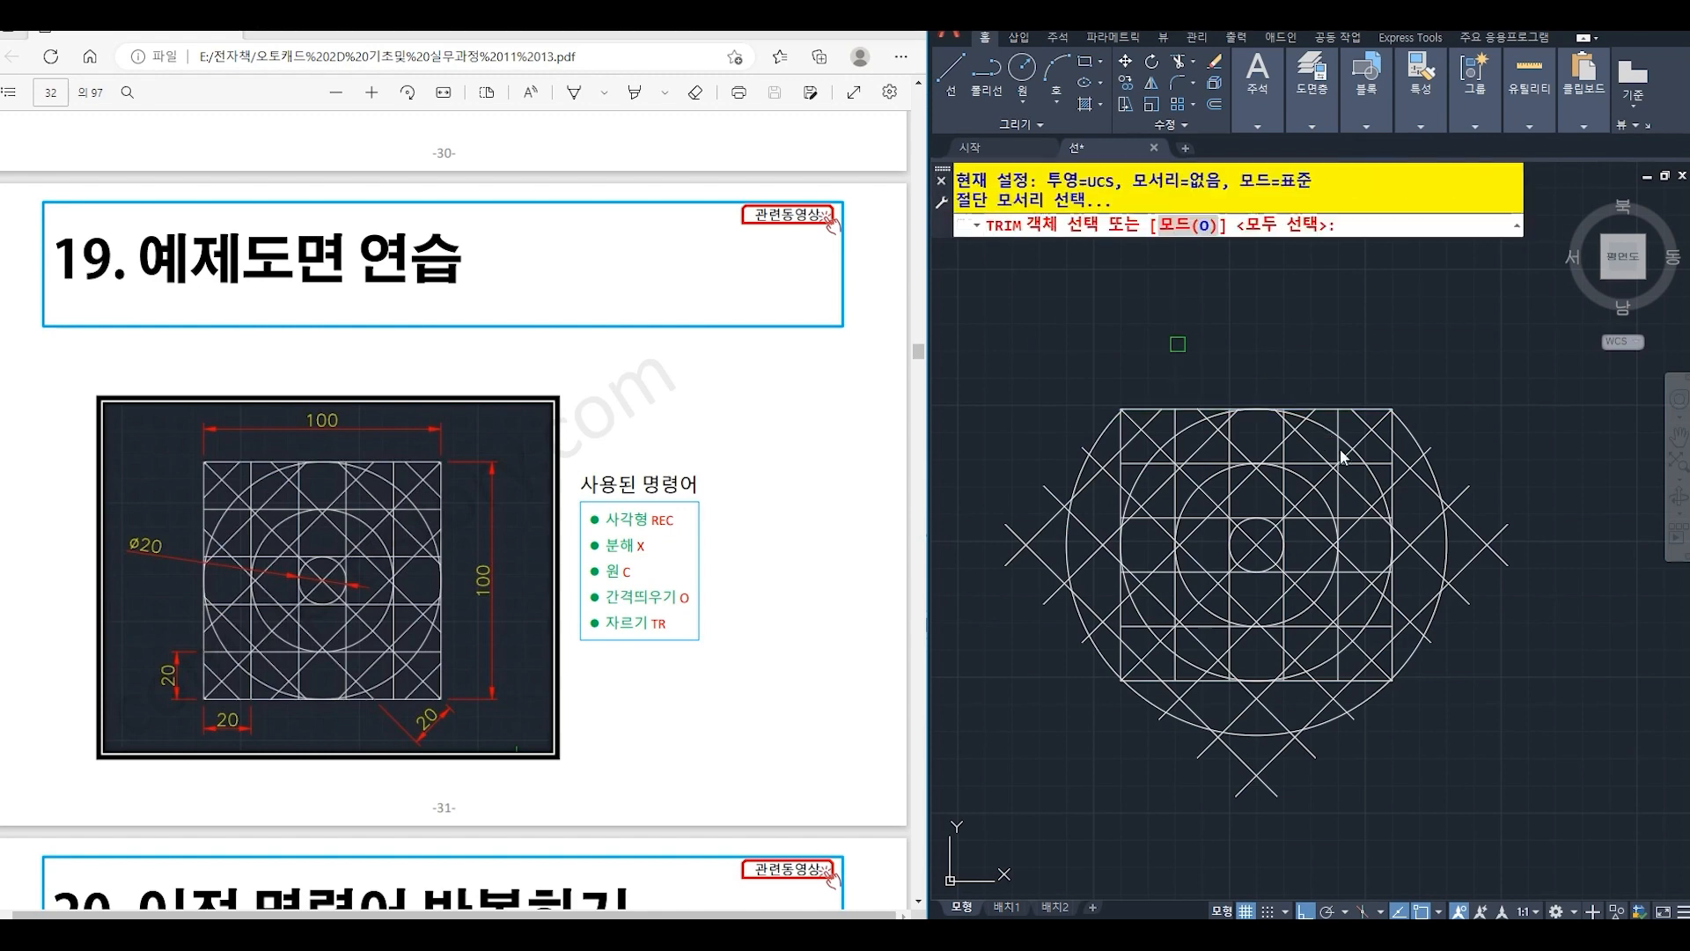
left_click(1394, 435)
left_click(1394, 435)
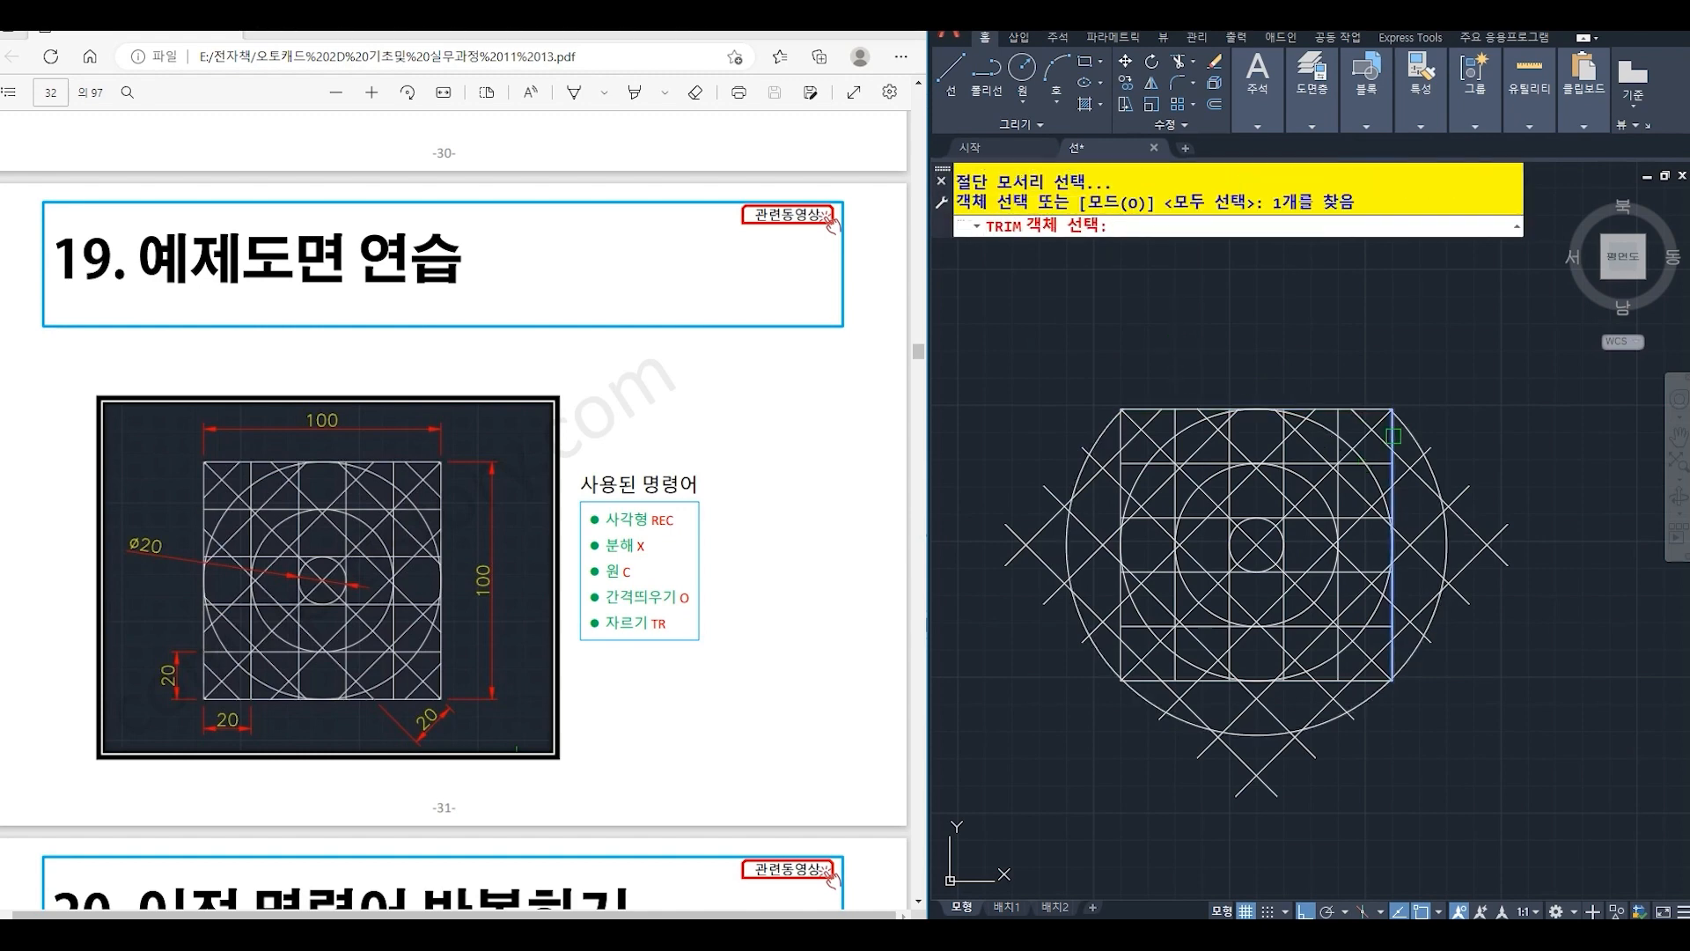
key("Return")
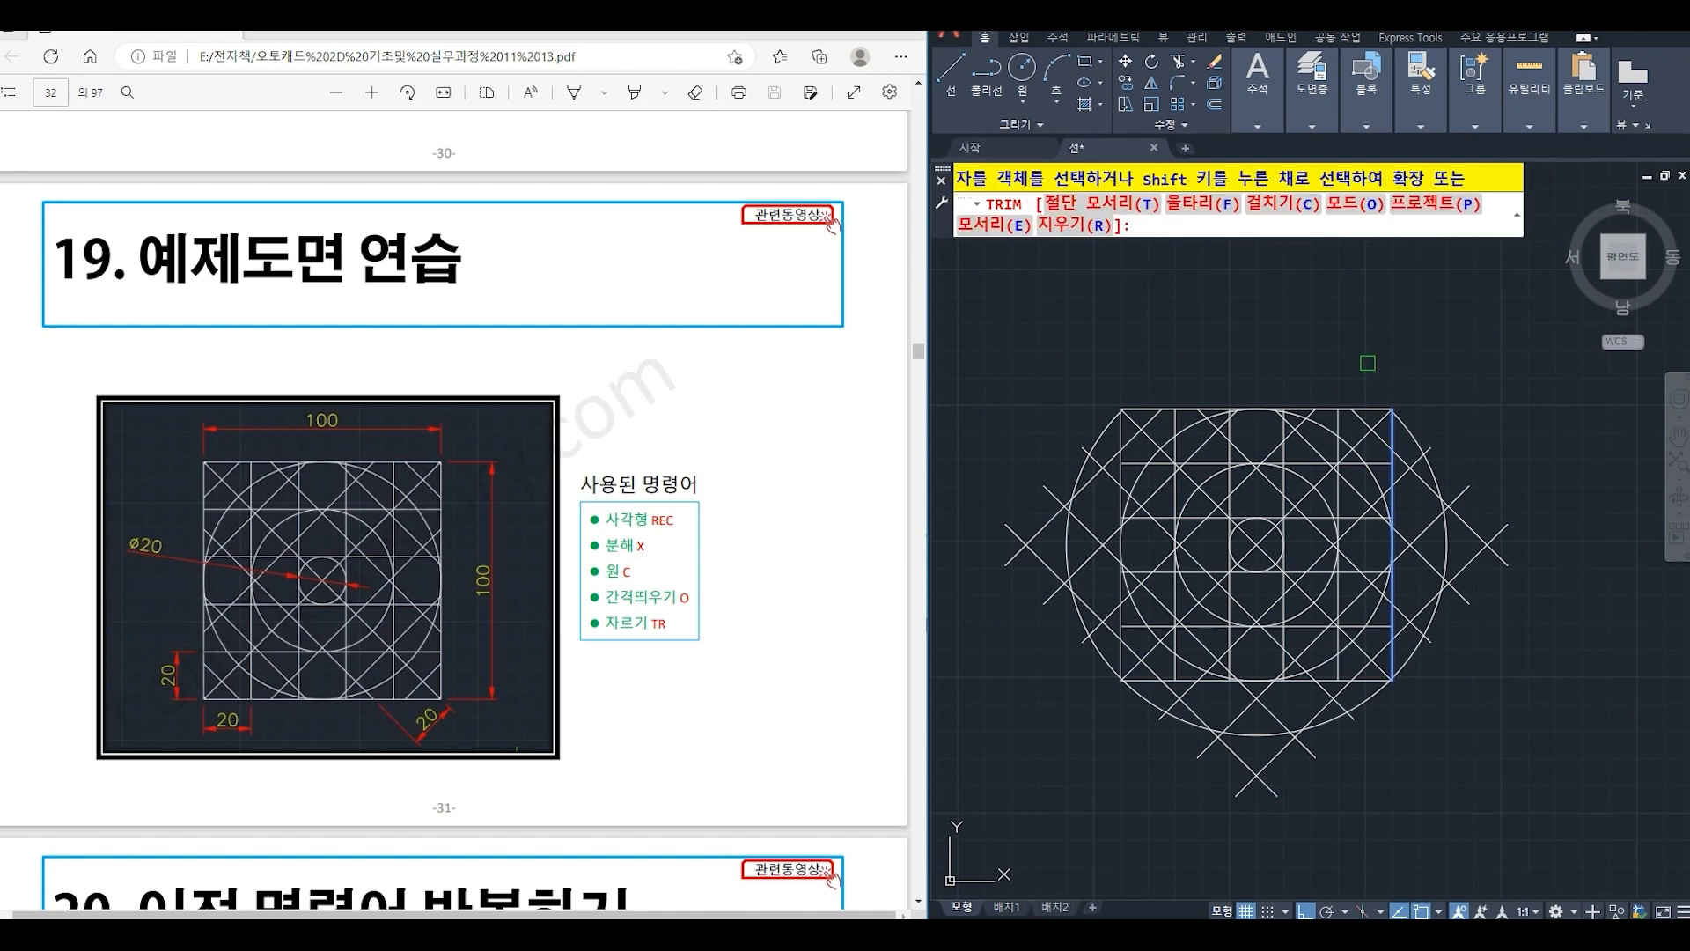
left_click(1532, 727)
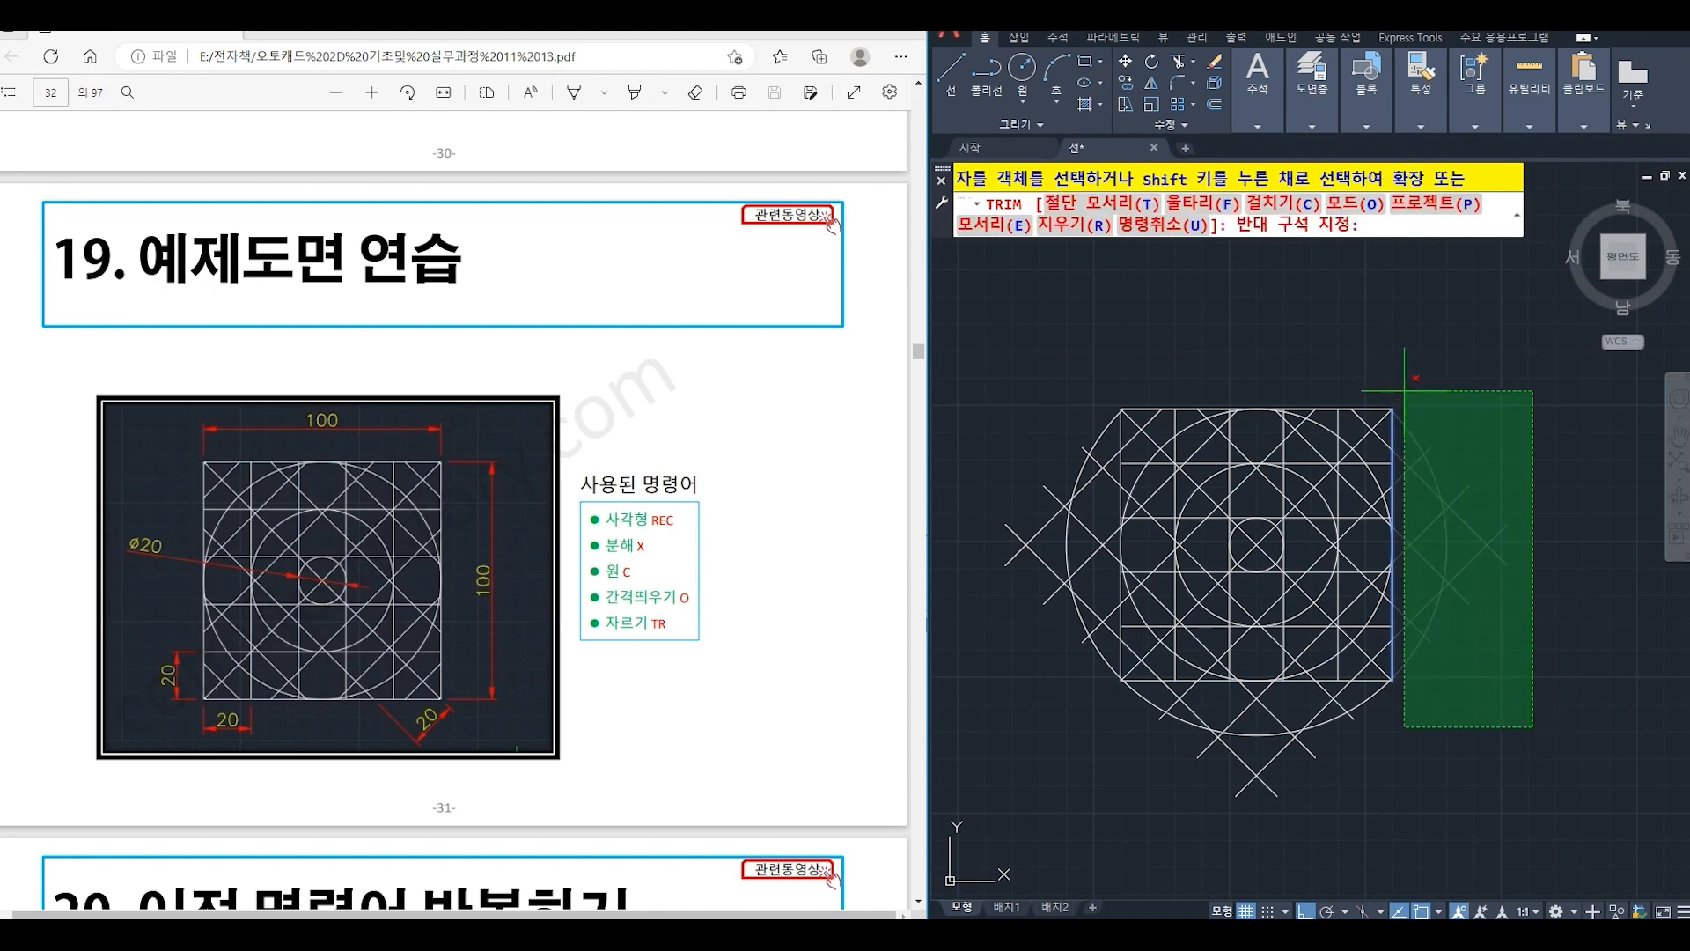
left_click(1359, 344)
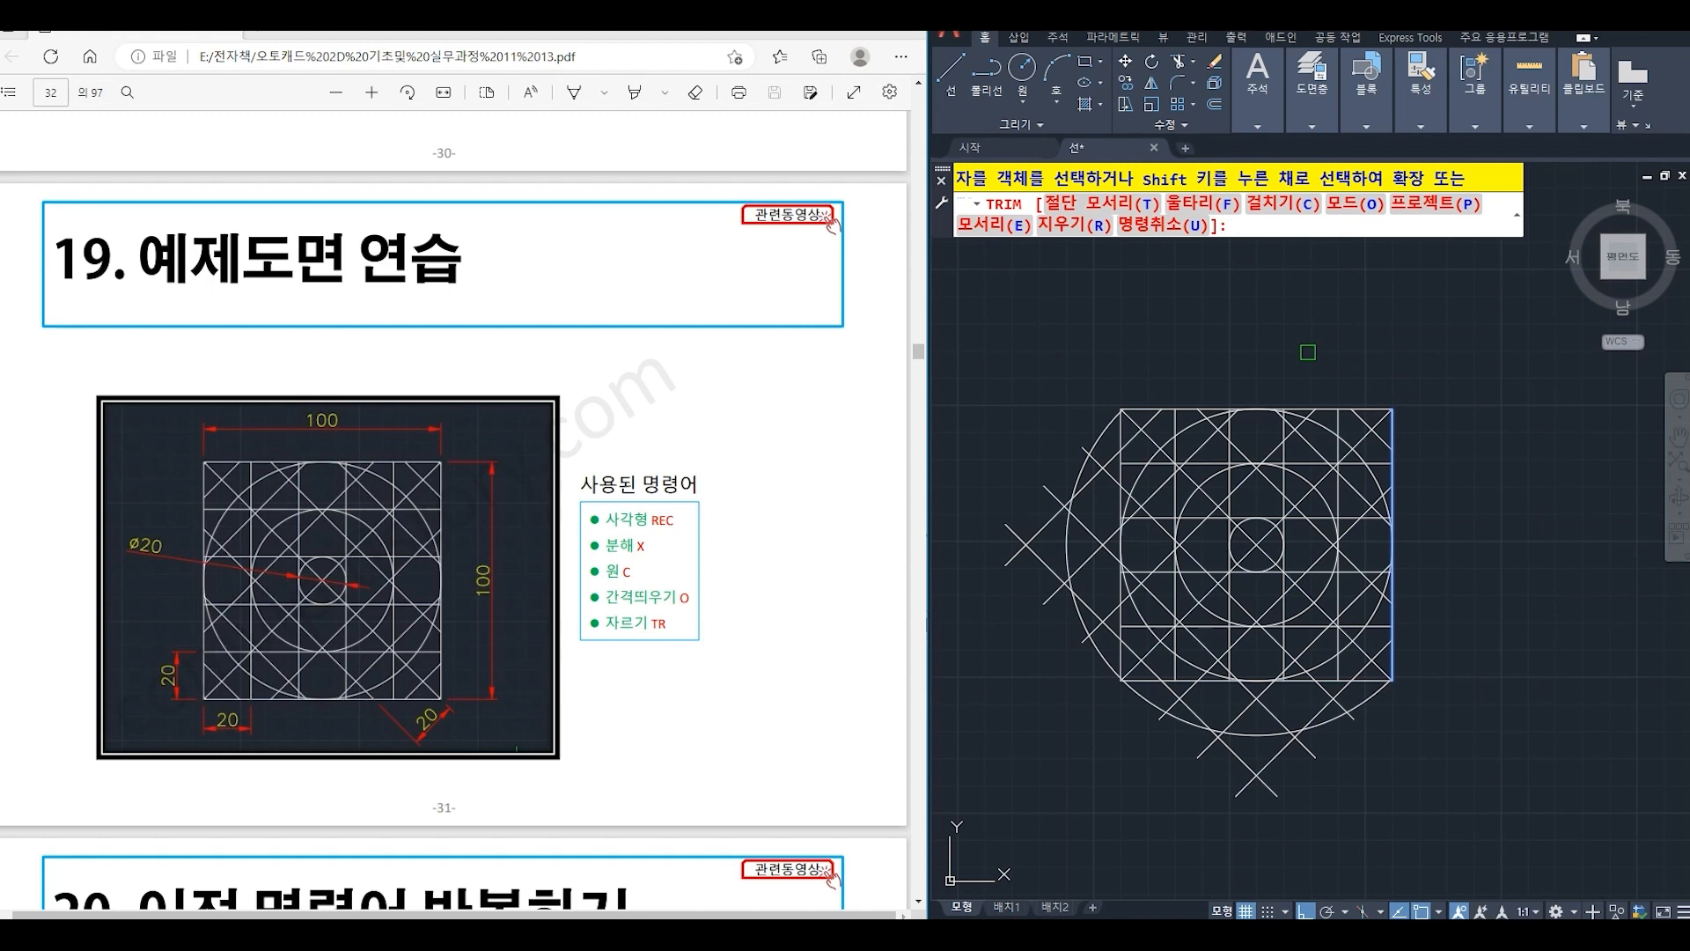
key("Return")
- Trim everything below the square's bottom edge with one crossing selection, using that edge as the cutting edge
type("TR")
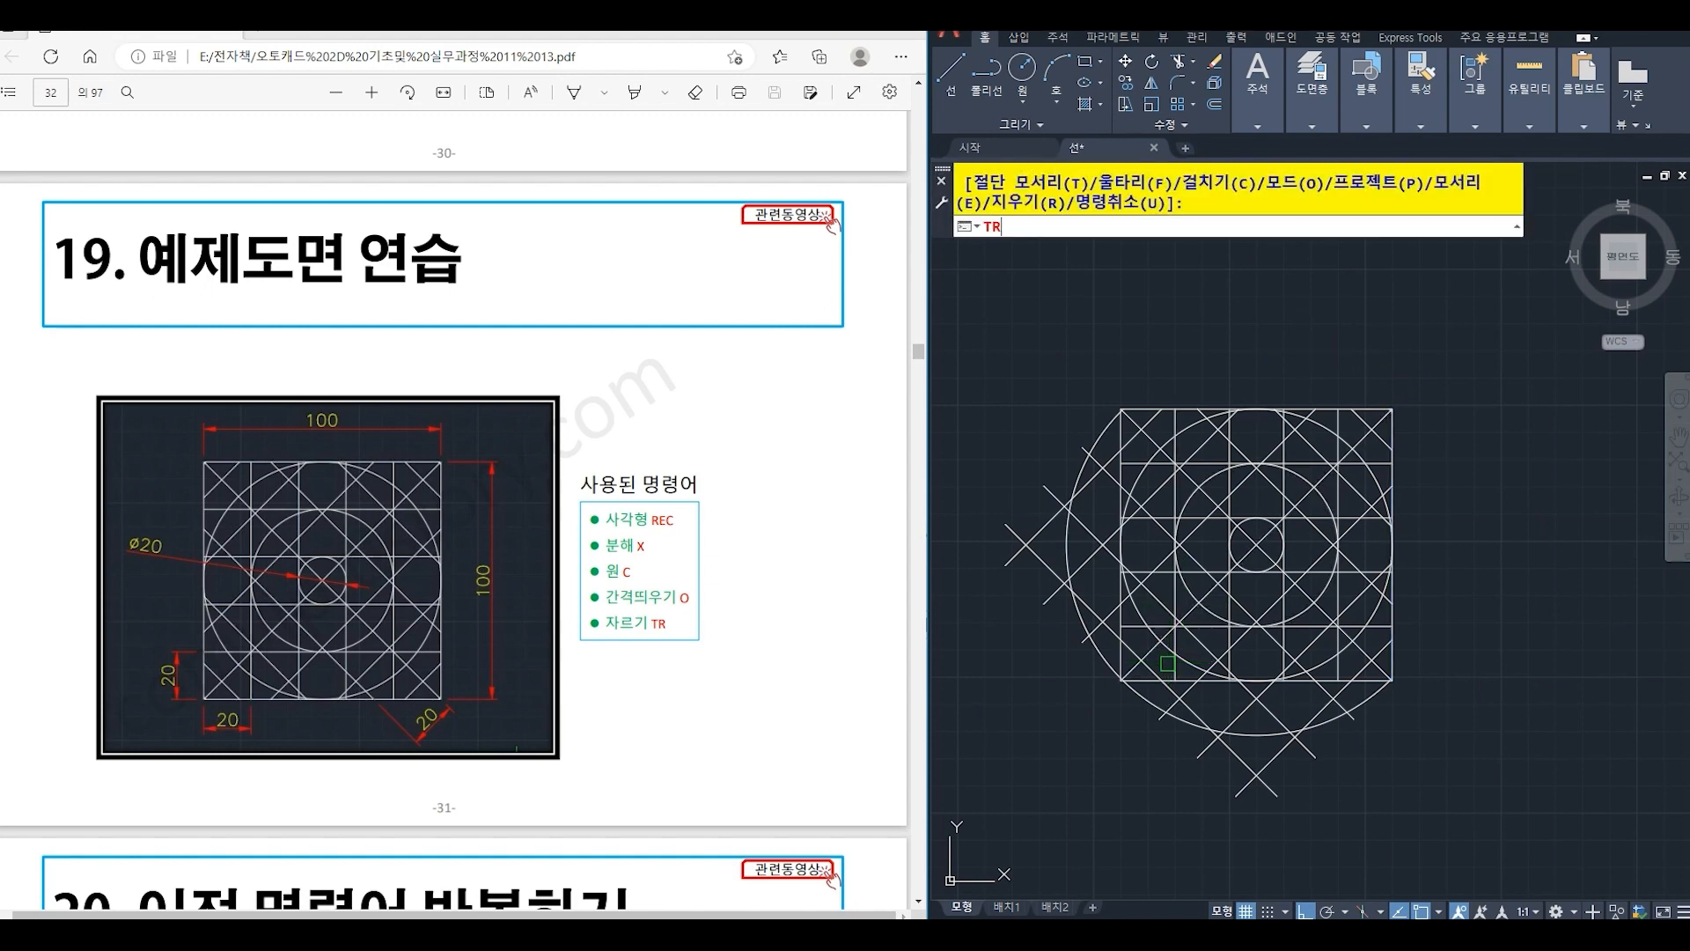
key("Return")
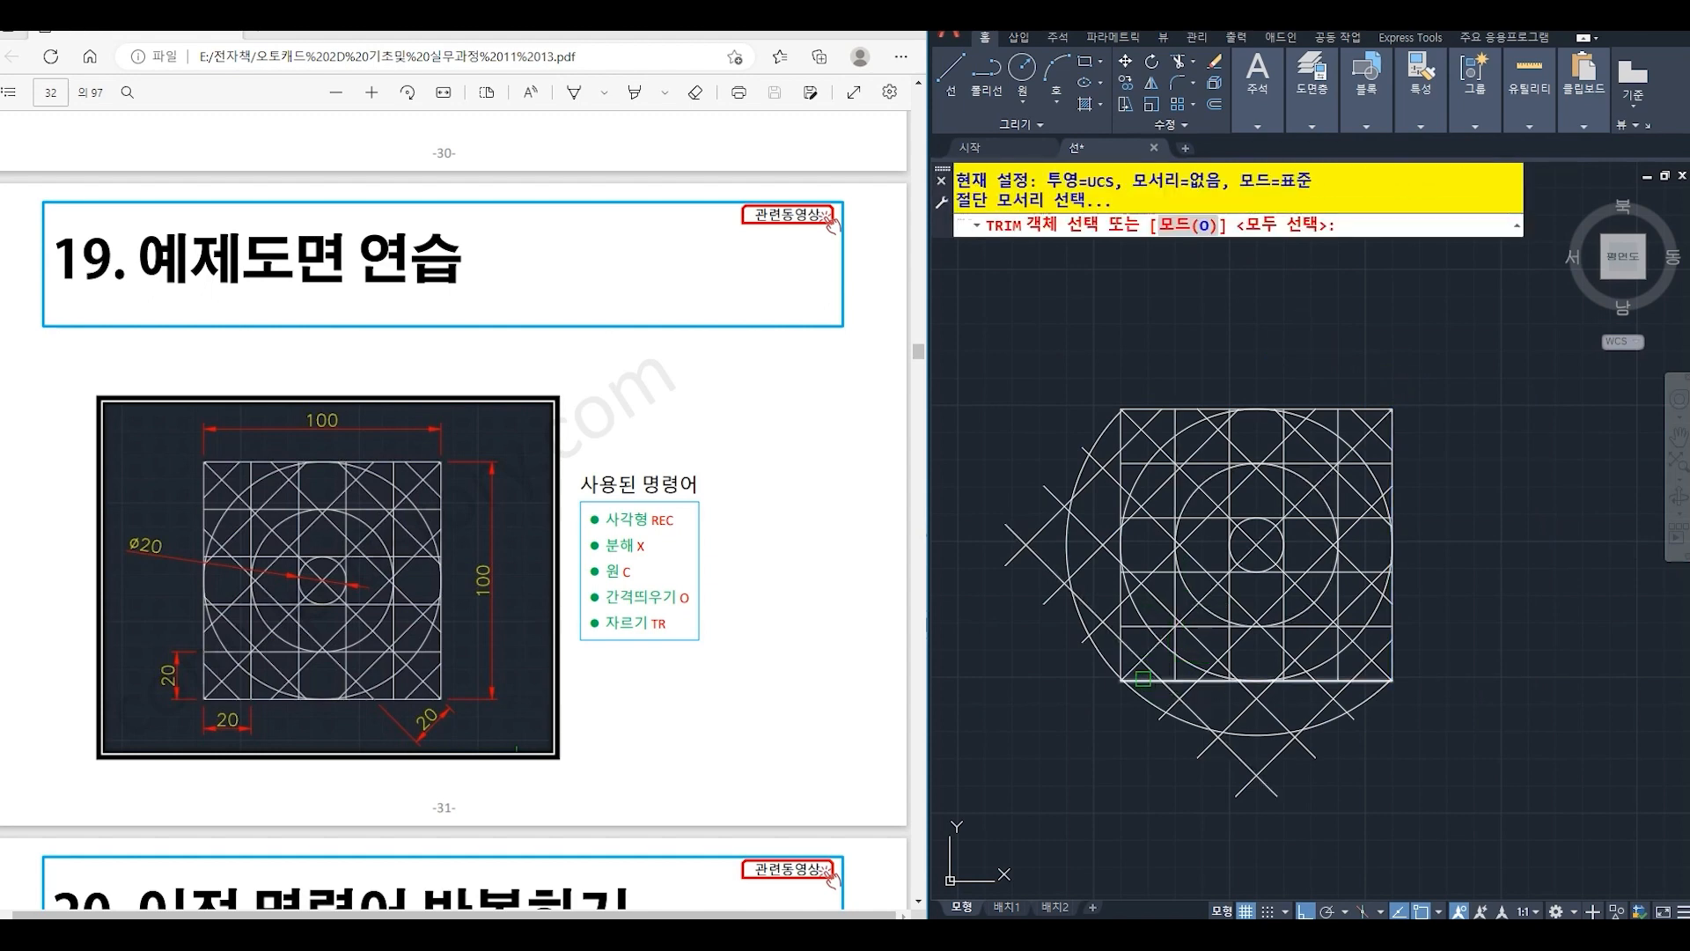
left_click(1142, 679)
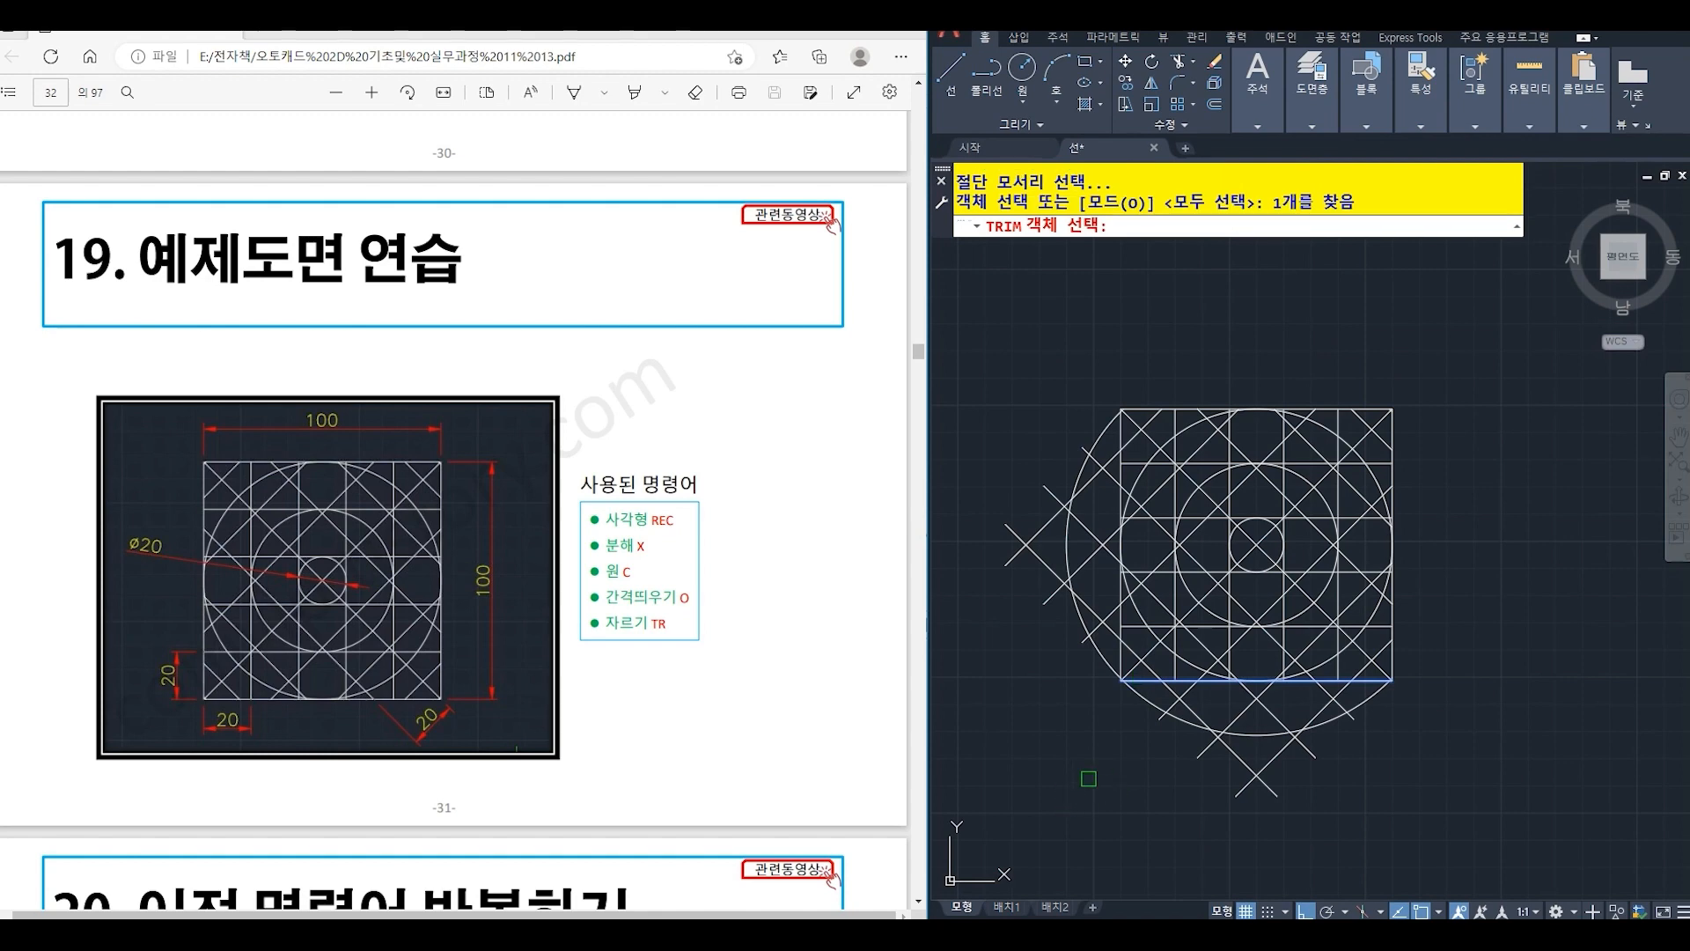
key("Return")
left_click(1437, 837)
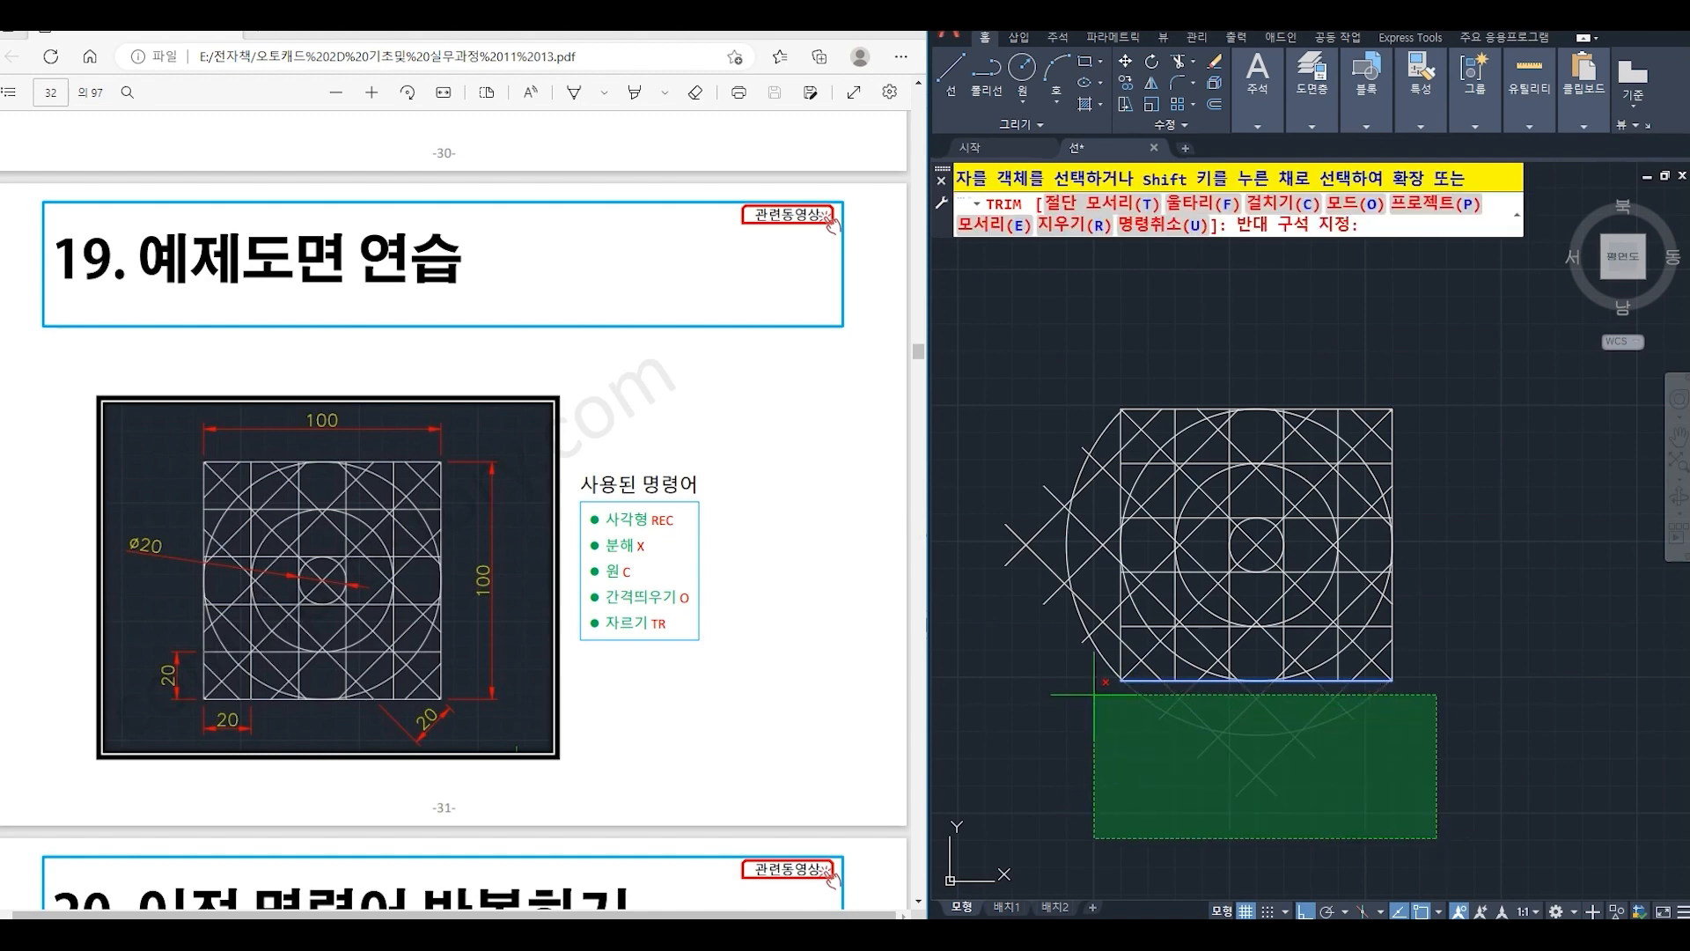
left_click(1095, 695)
key("Return")
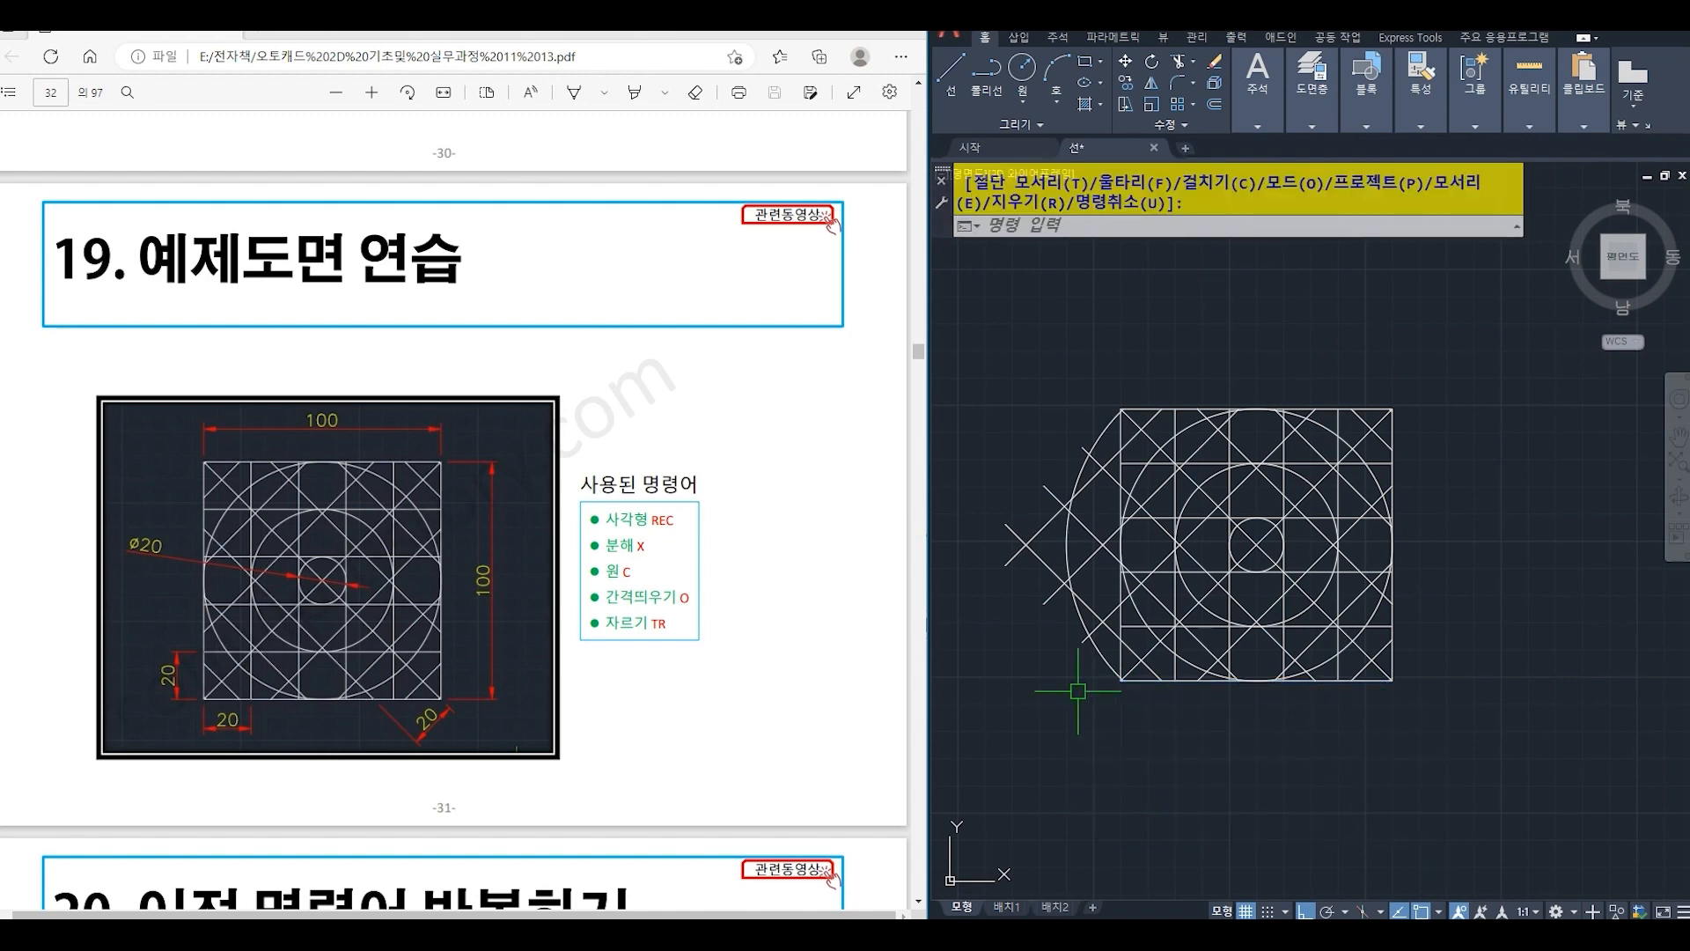
- Trim everything outside the square's left edge with one crossing selection, using that edge as the cutting edge
key("Return")
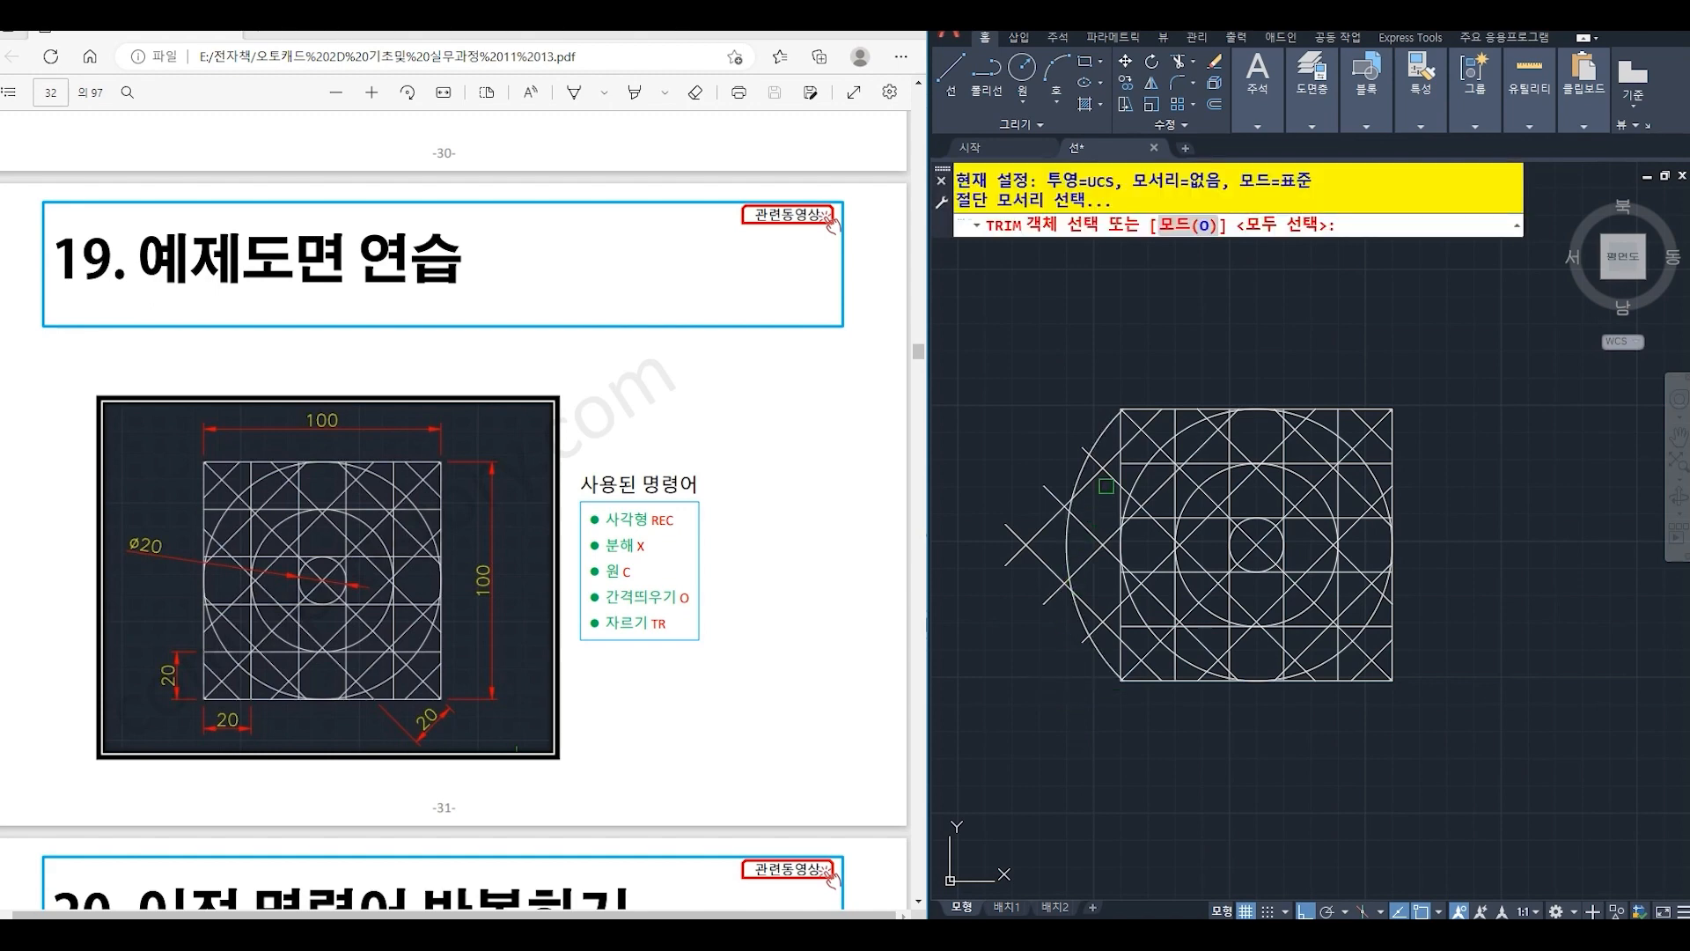
left_click(1120, 433)
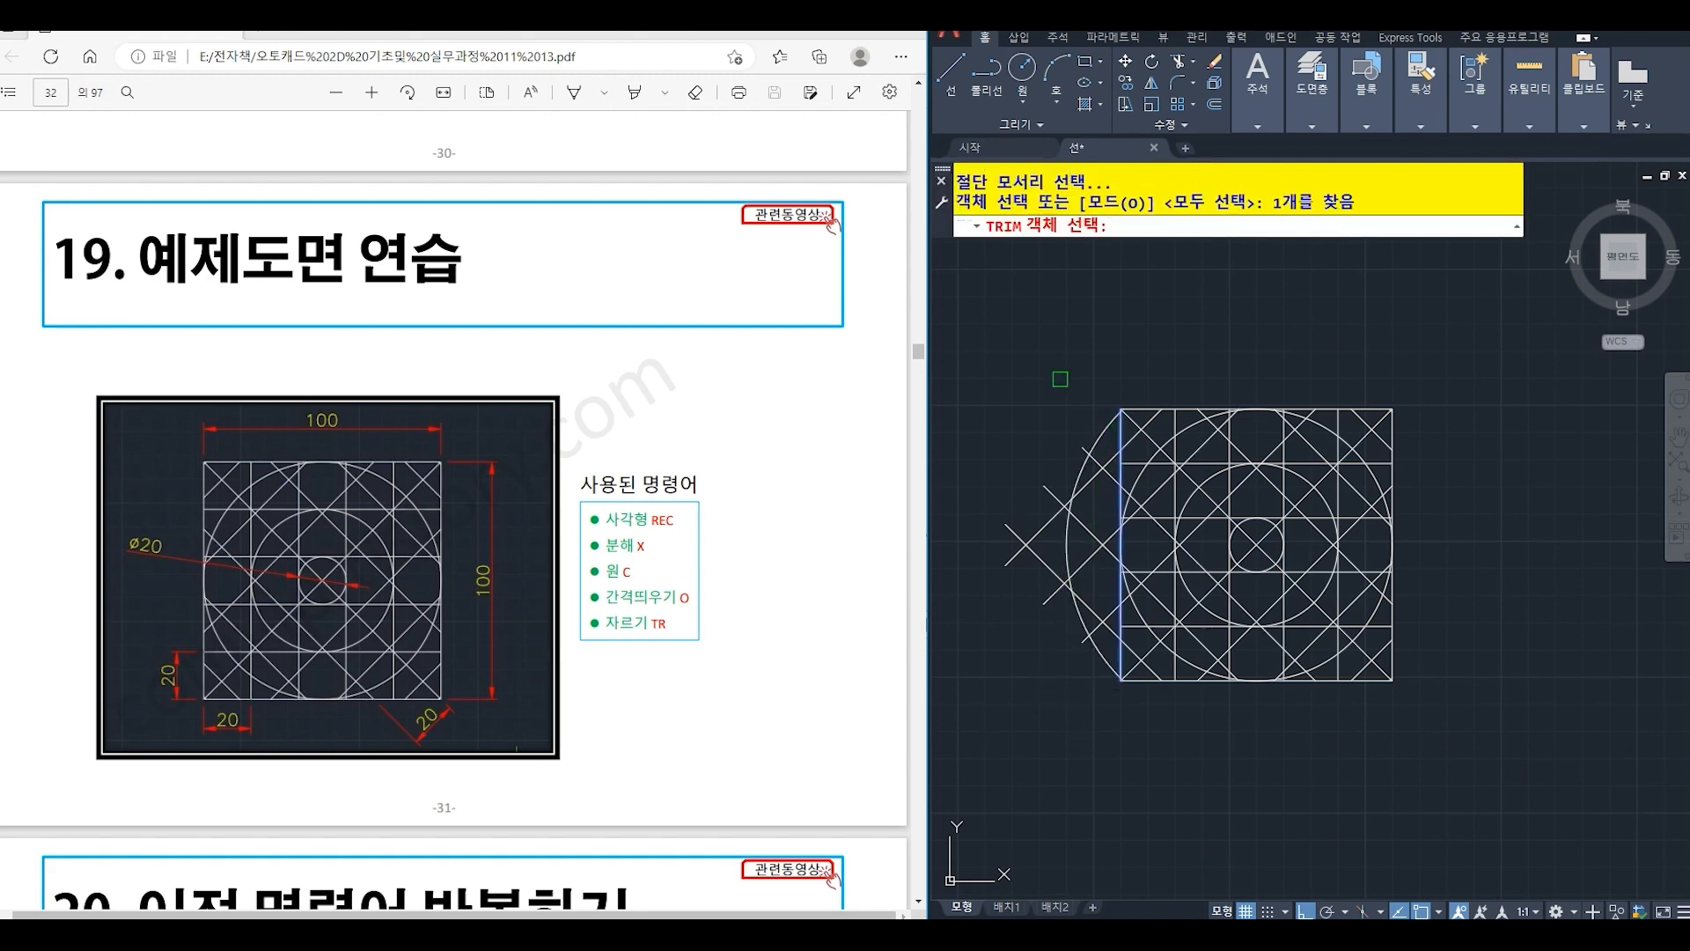
key("Return")
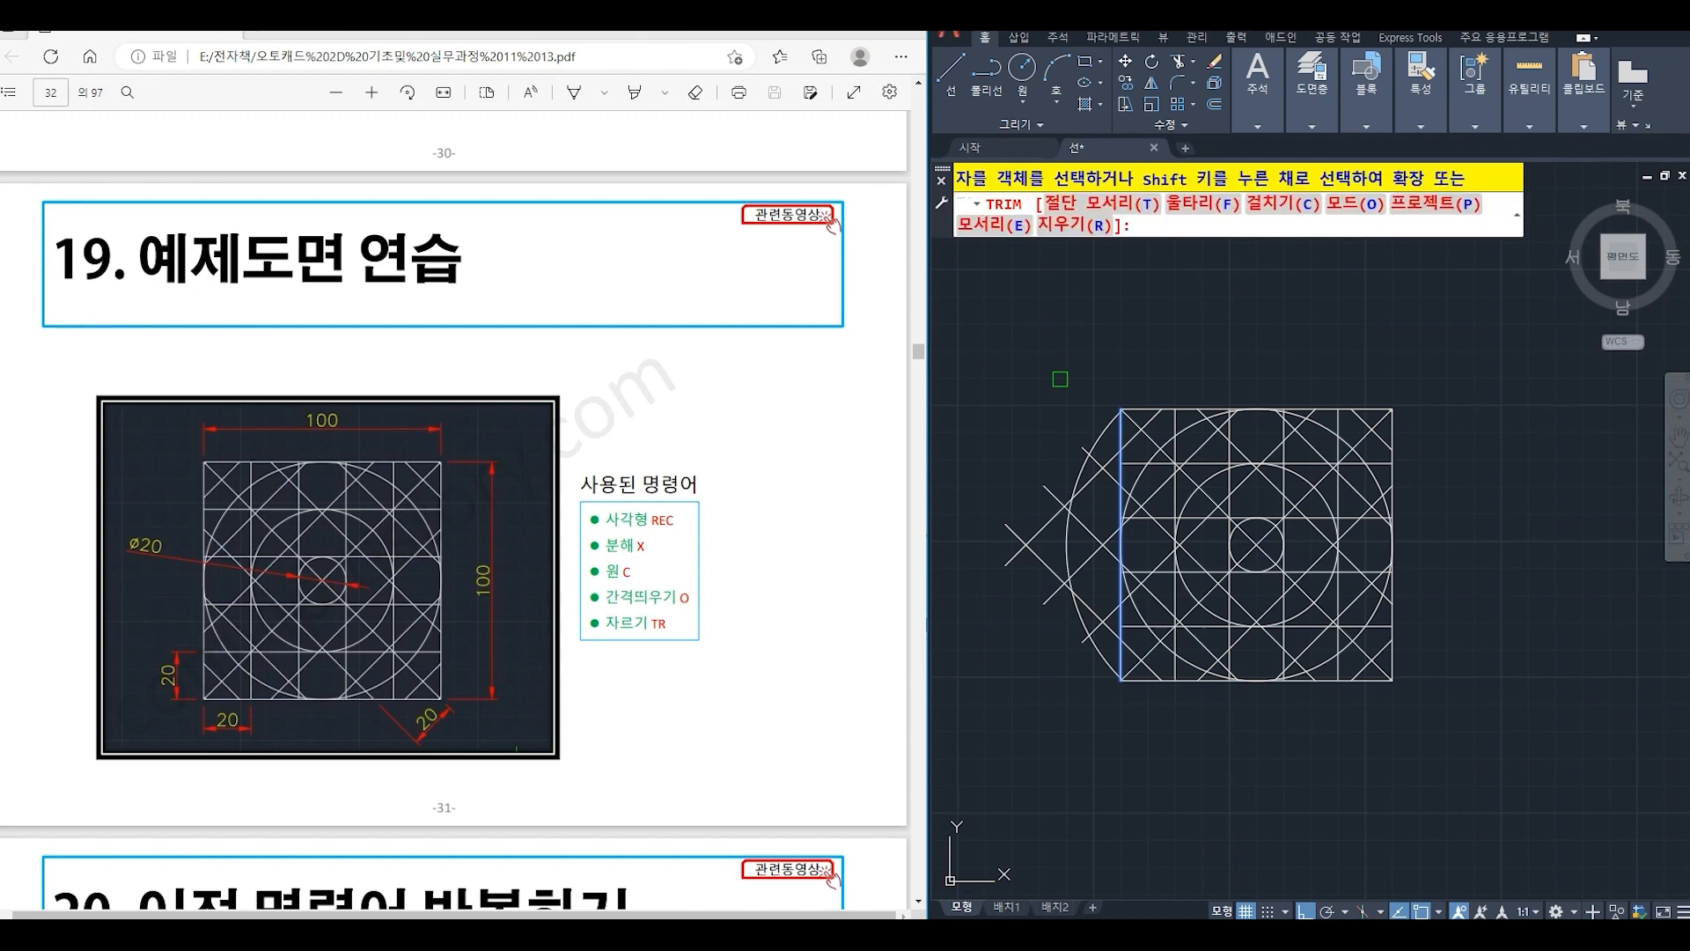
left_click(1110, 693)
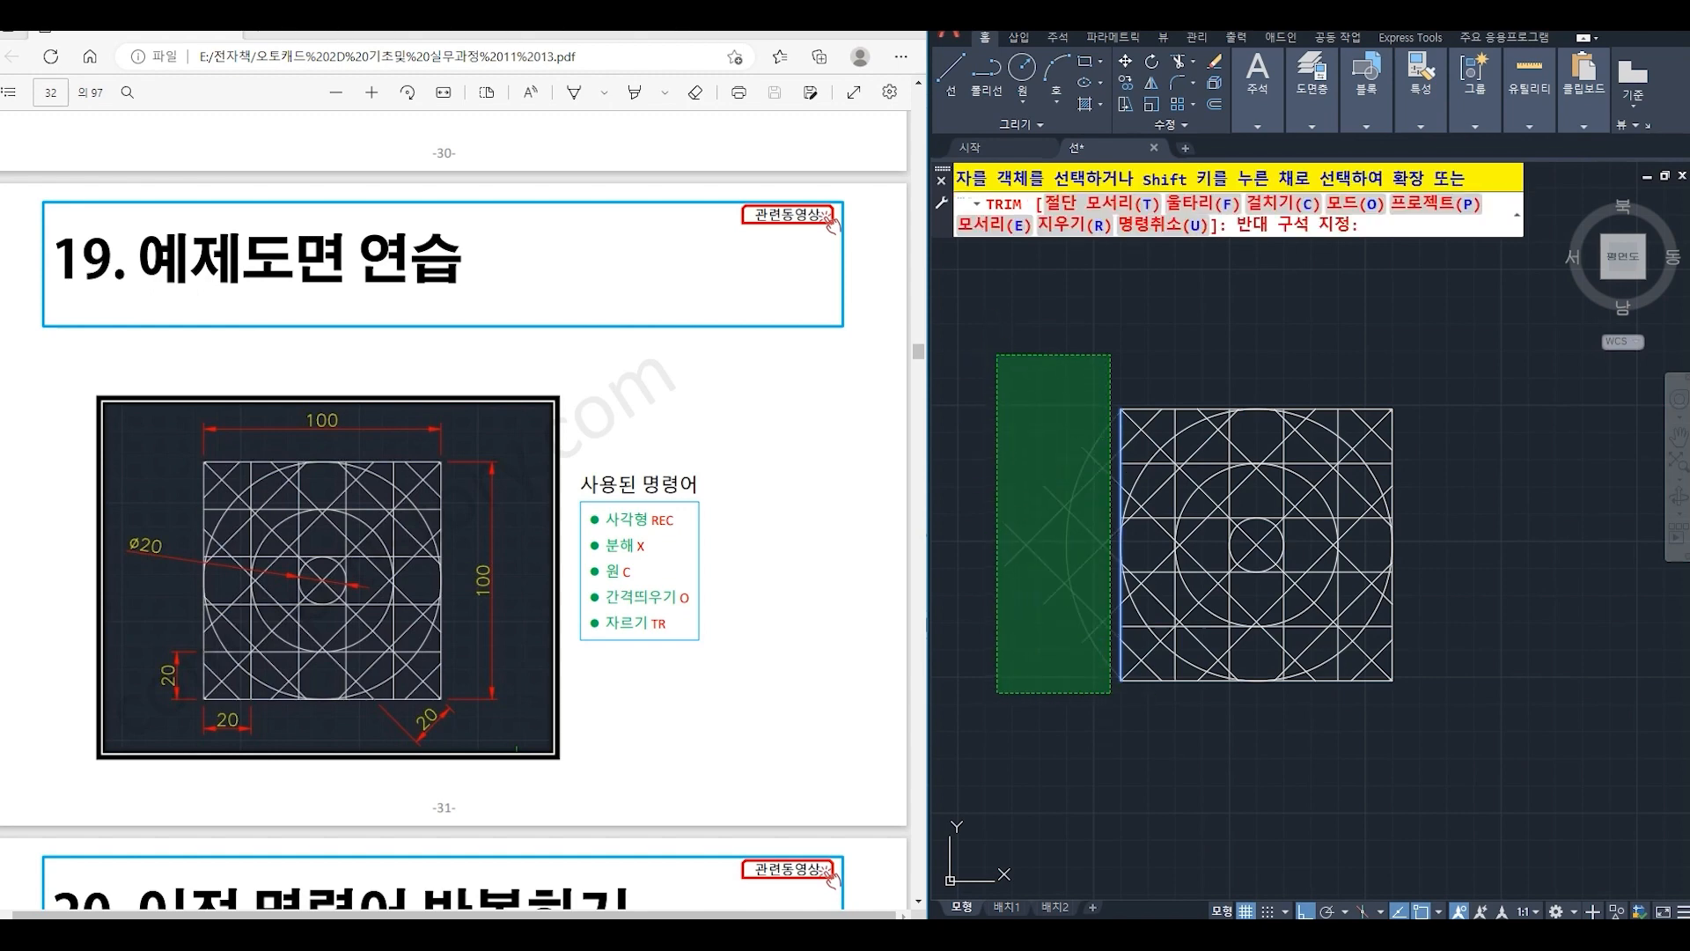
left_click(988, 346)
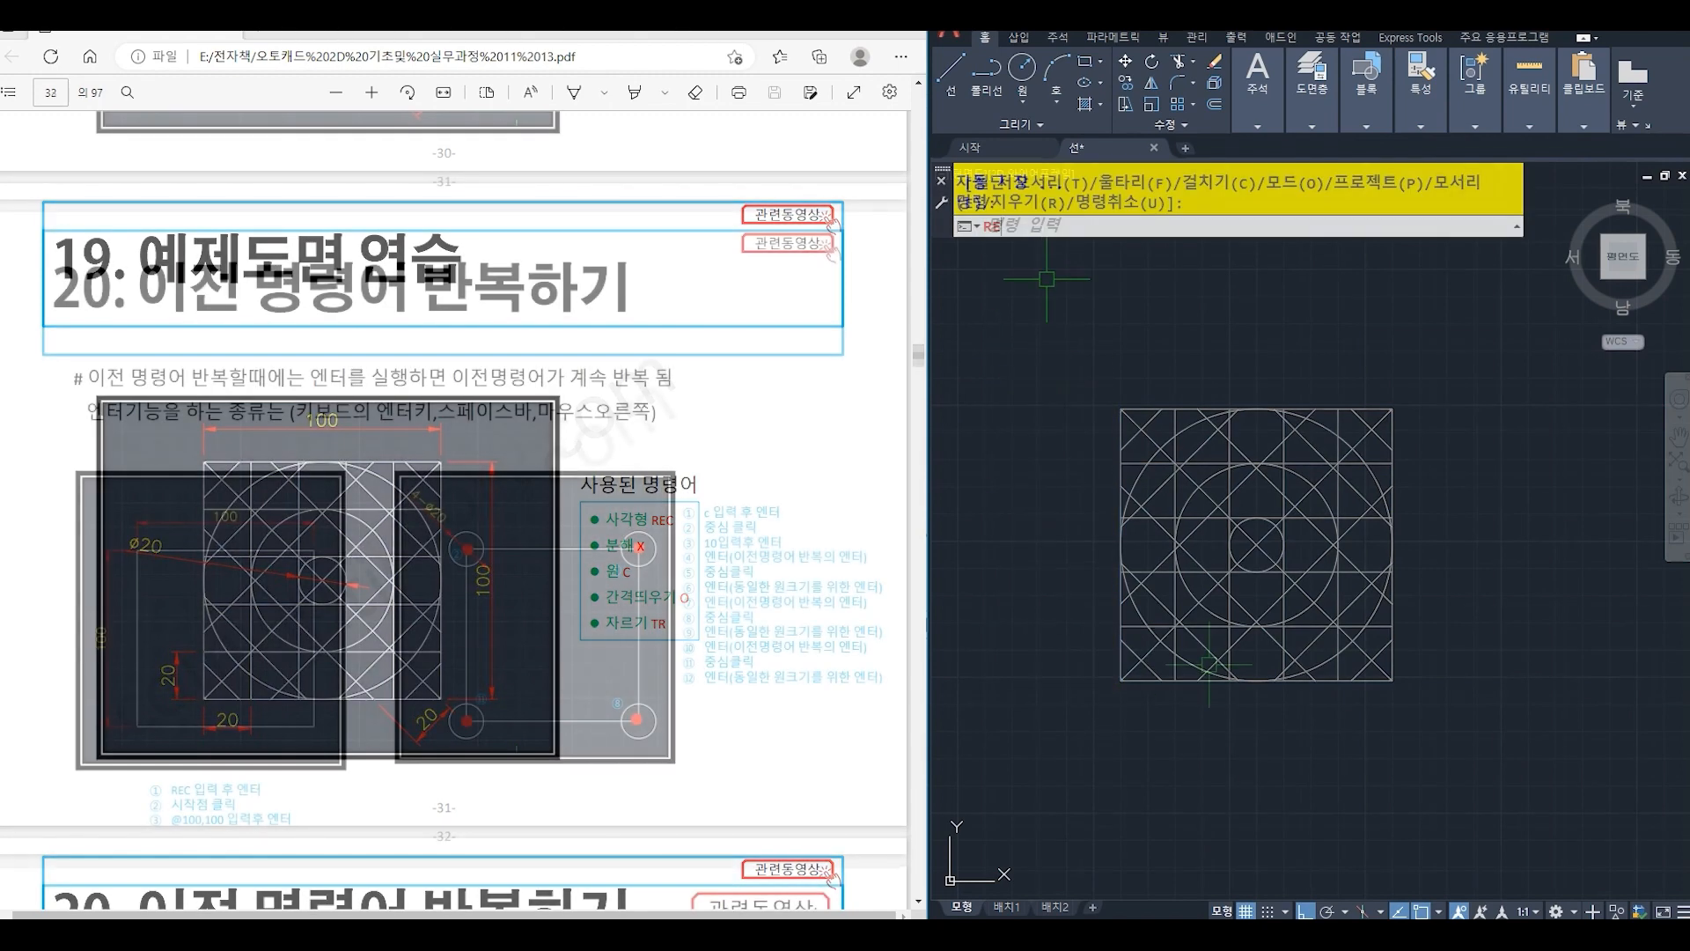
type("REC")
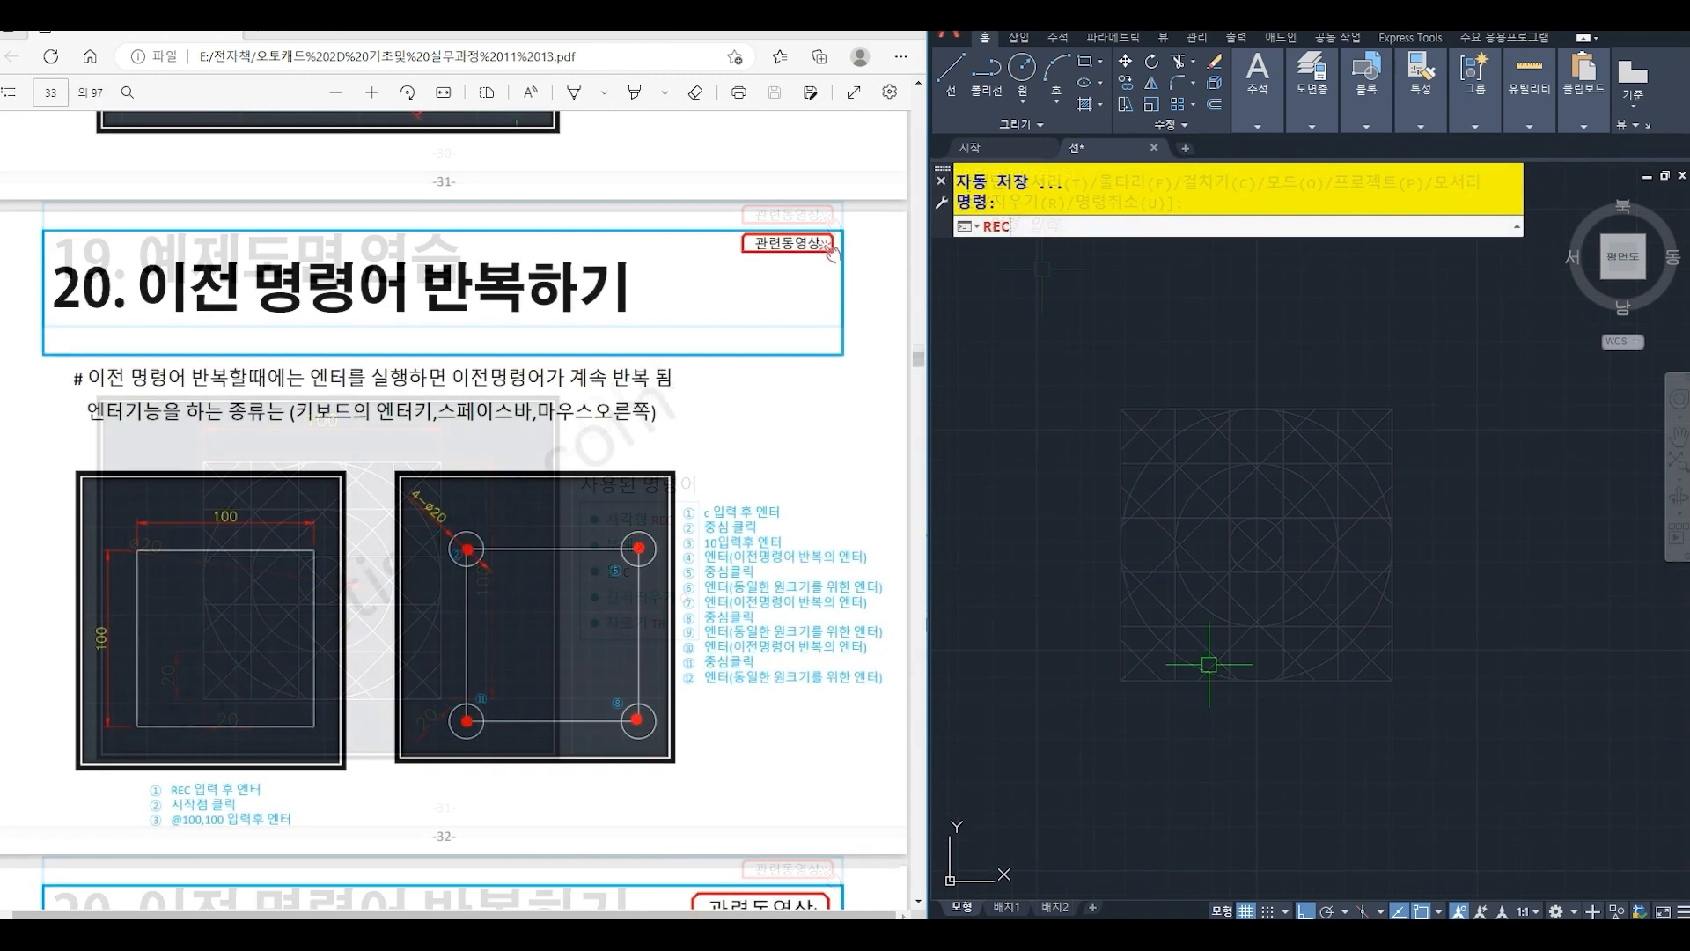
key("Return")
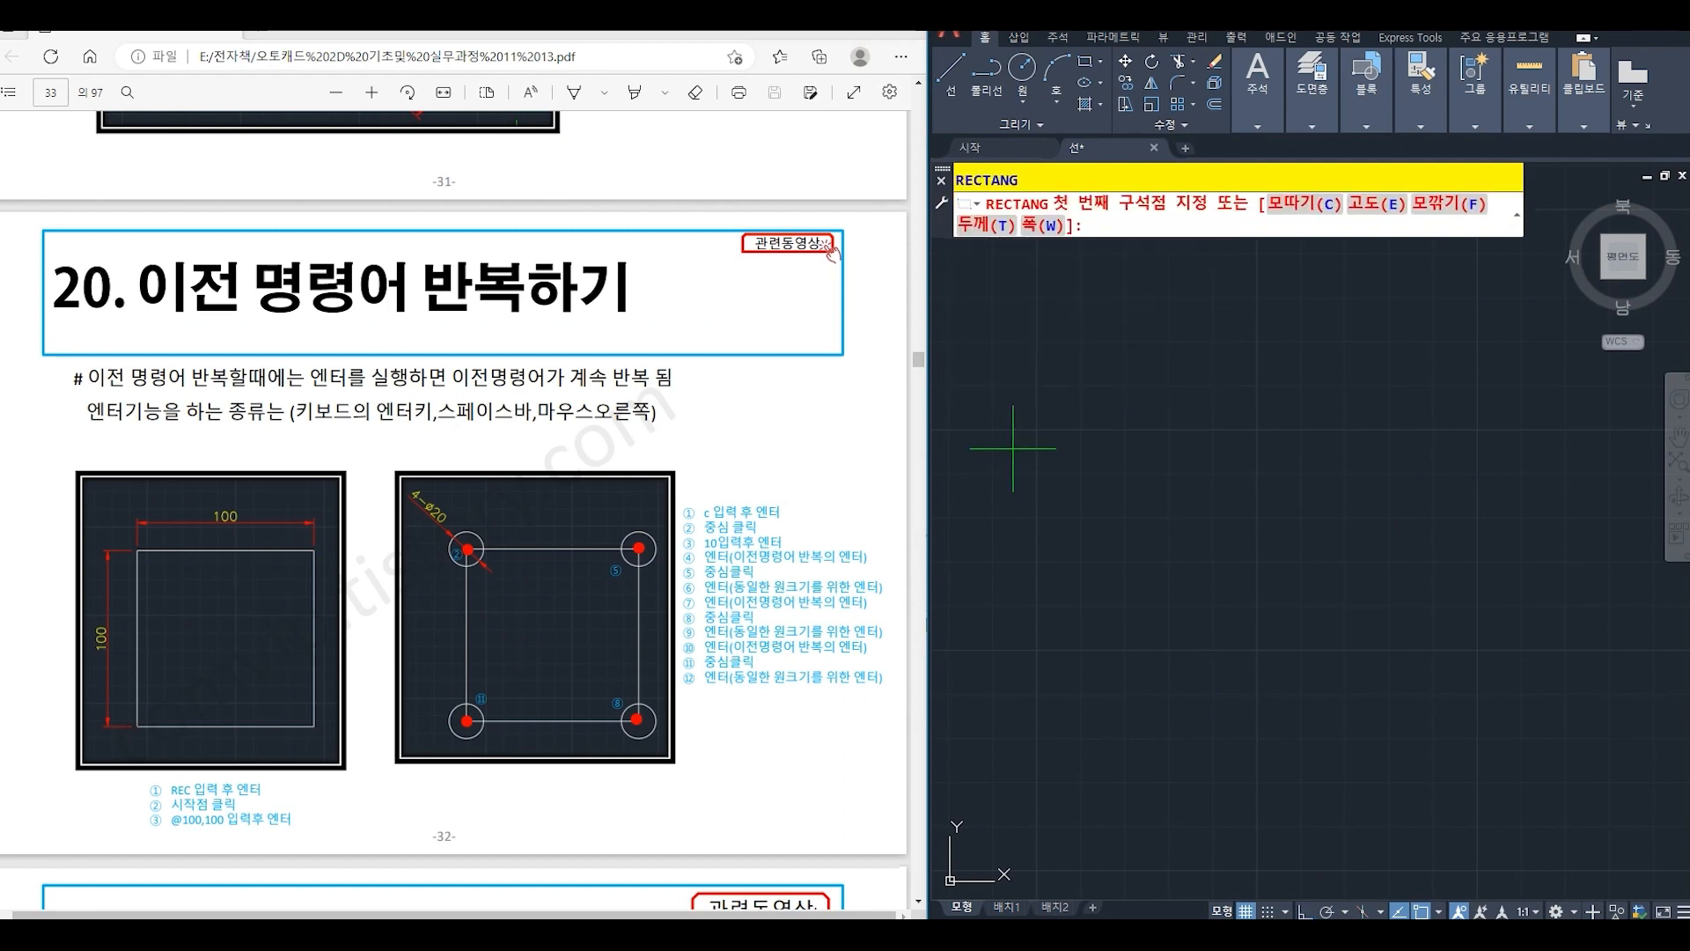
left_click(1123, 690)
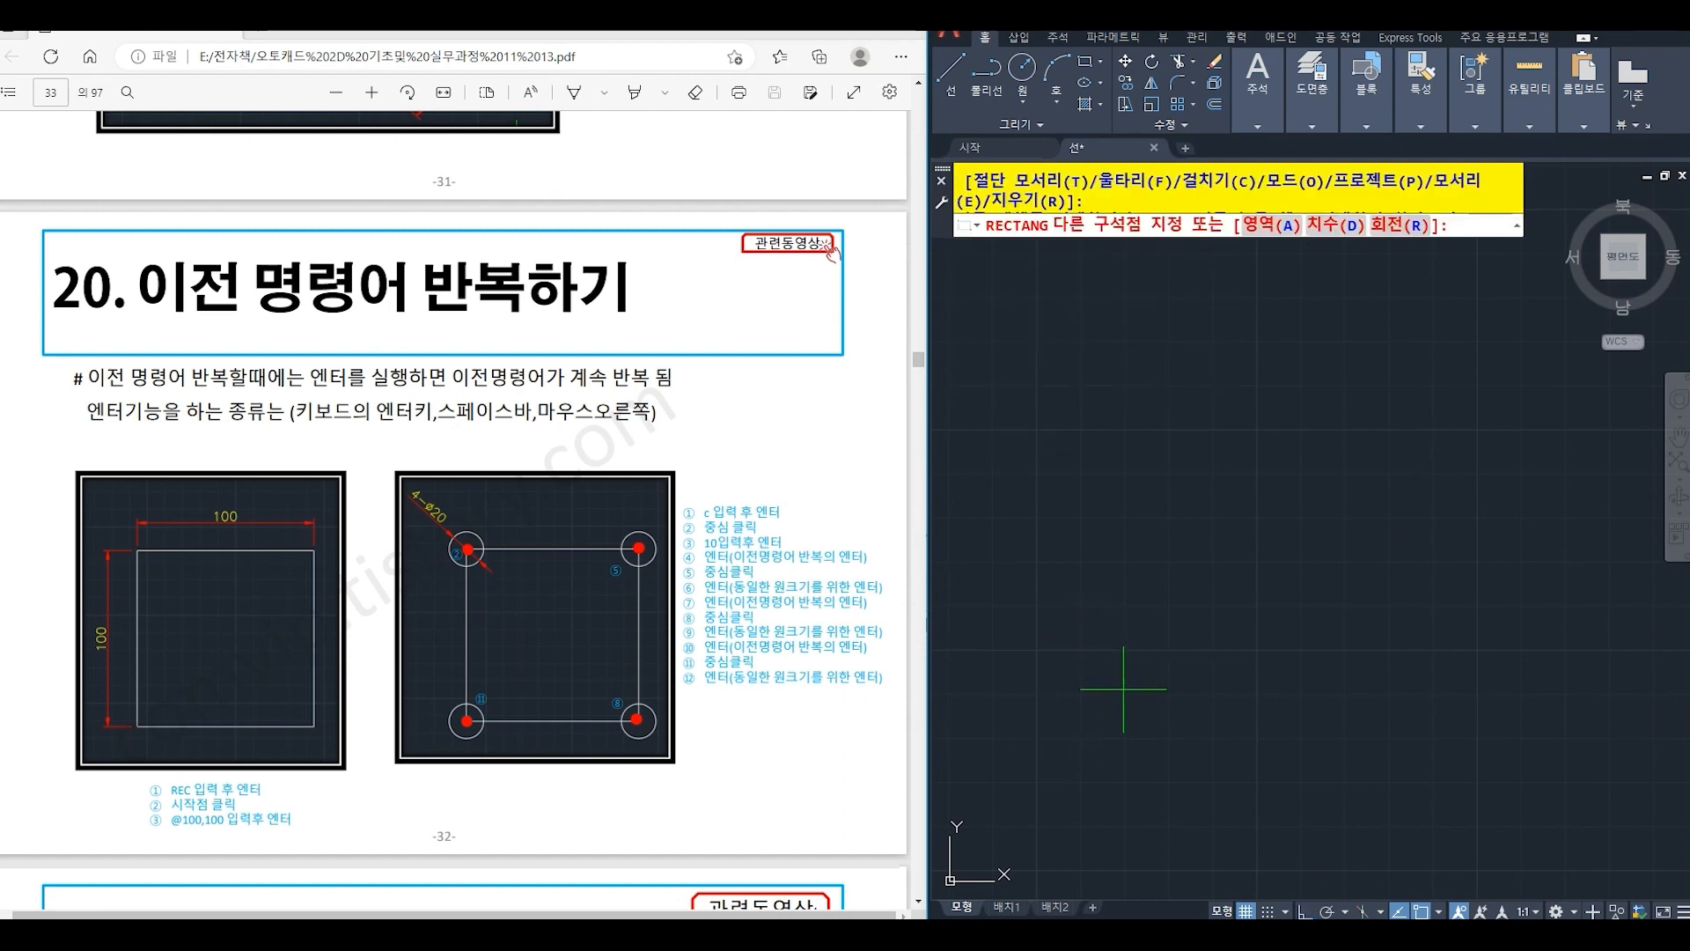
type("@")
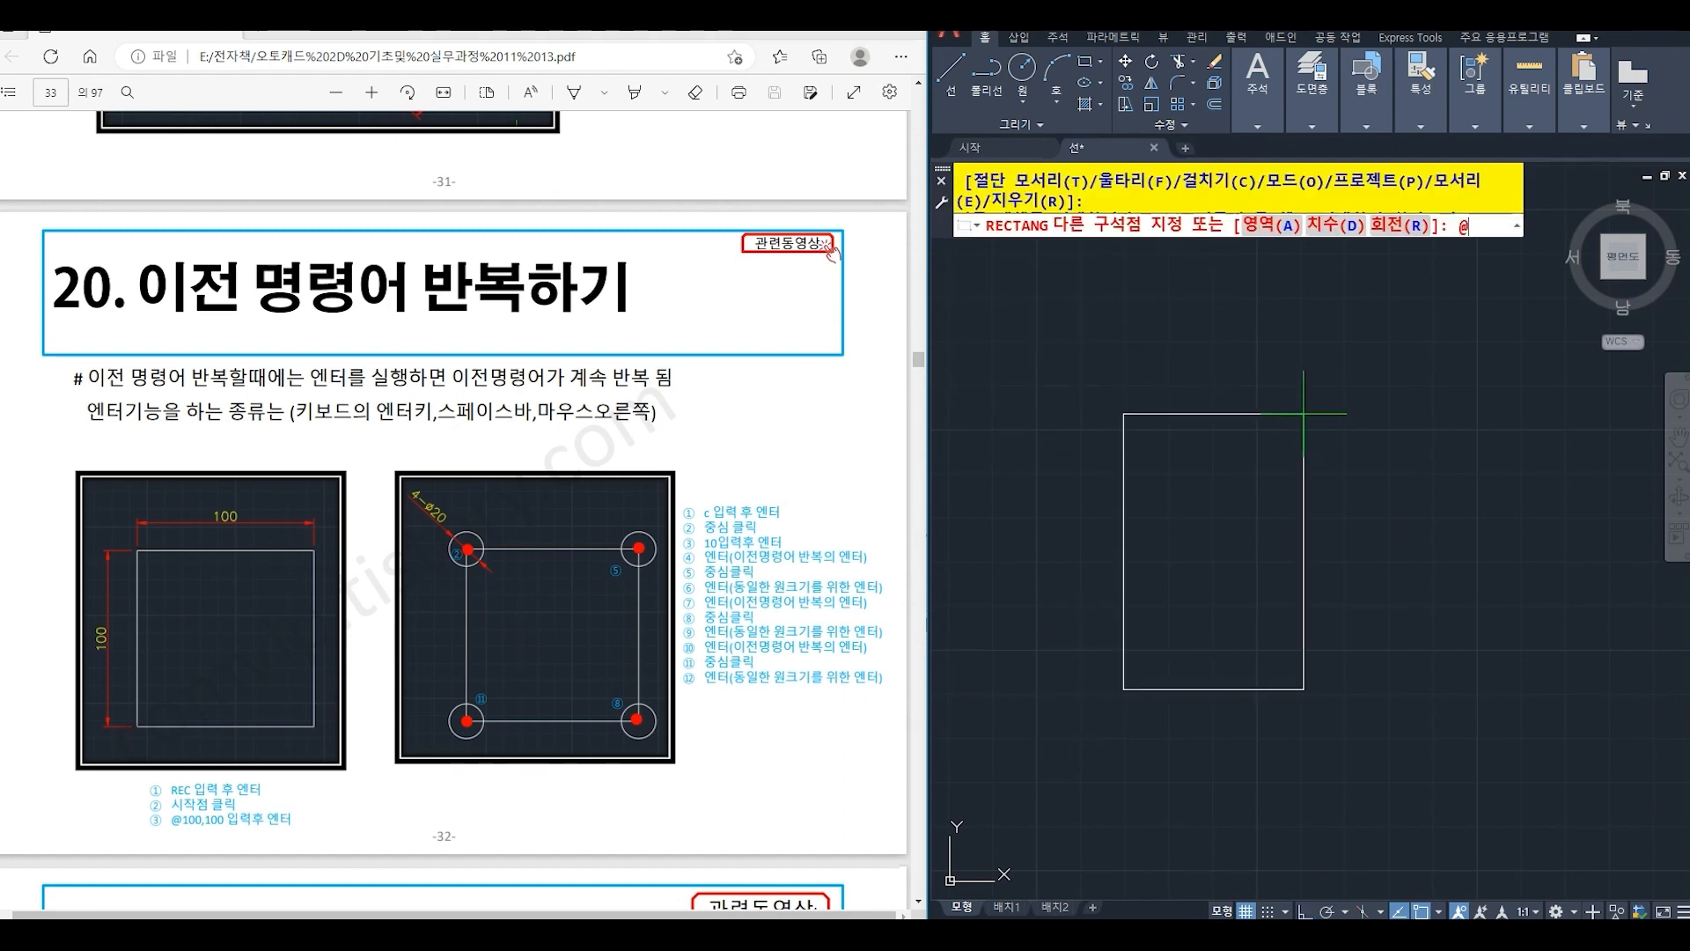
type("100,")
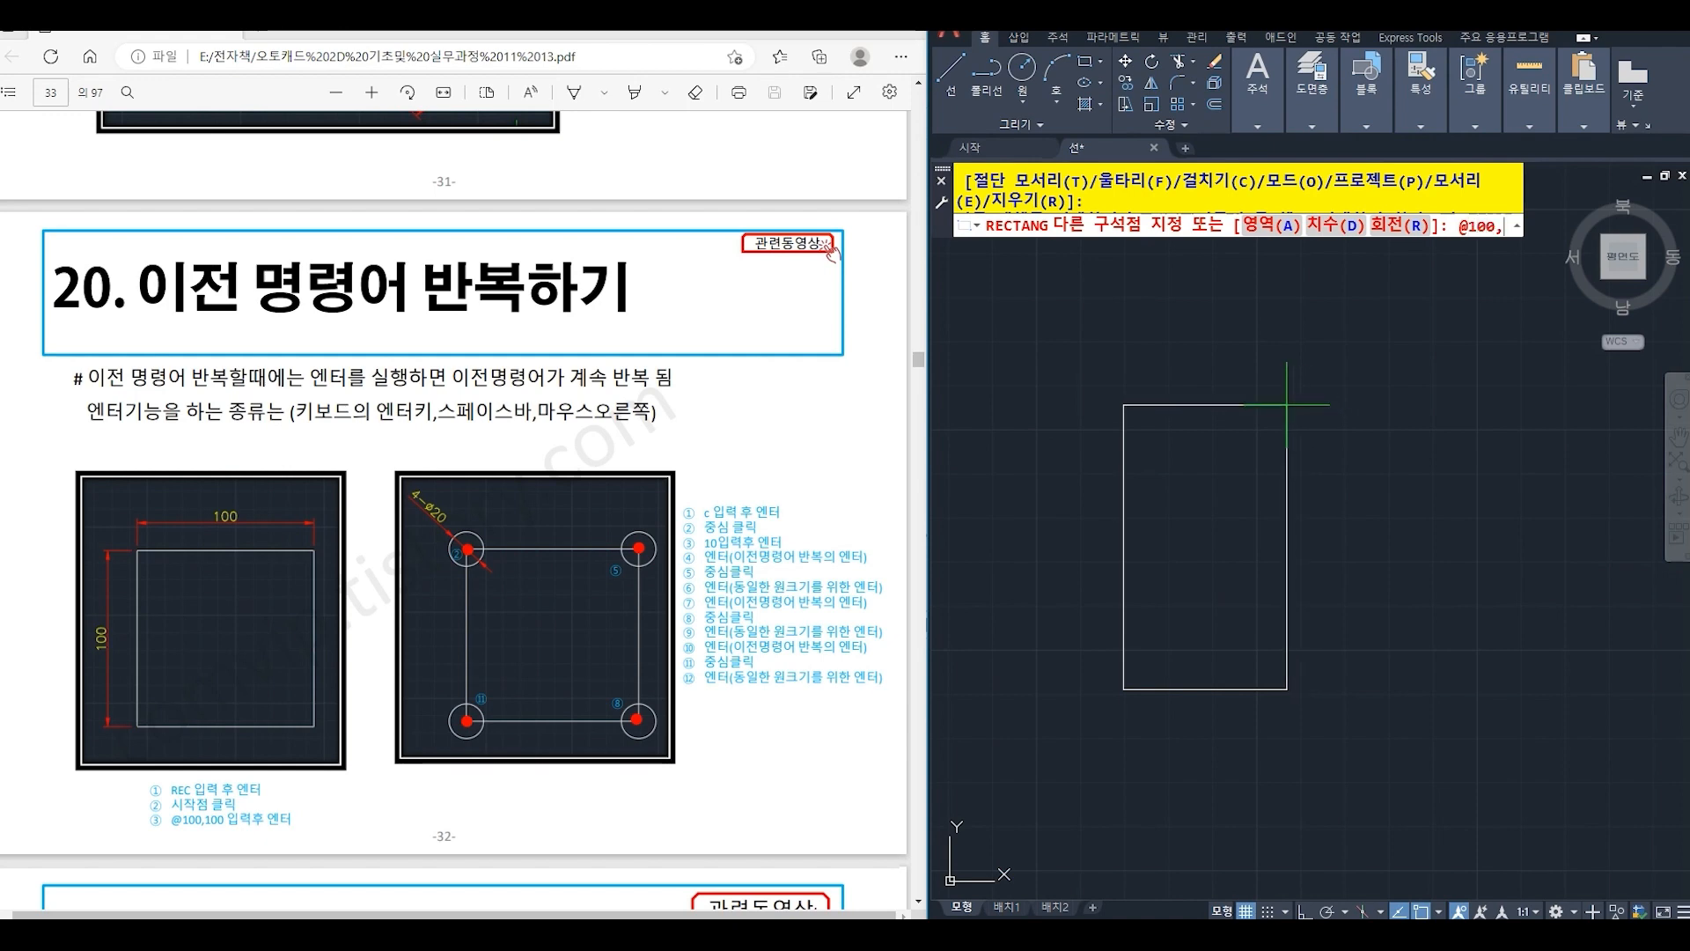
type("100")
key("Return")
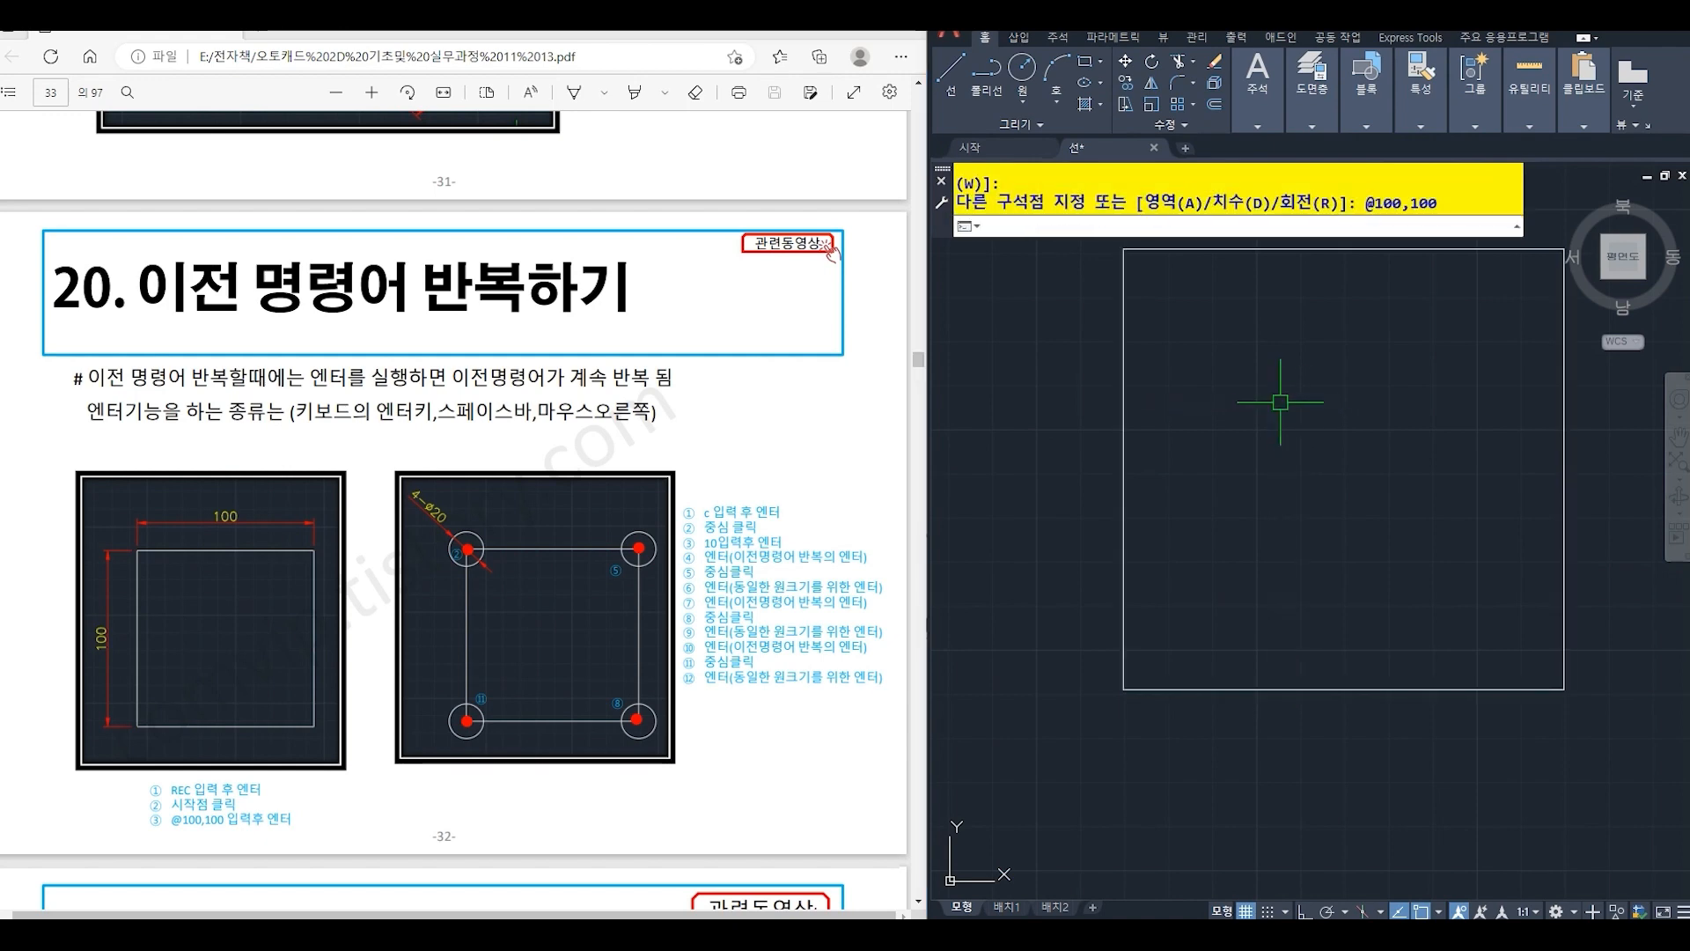
- Draw a circle of radius 10 centred on the new square's upper-left corner
scroll(1275, 400, "down", 2)
middle_click_drag(1274, 401, 1206, 536)
scroll(1206, 530, "up", 2)
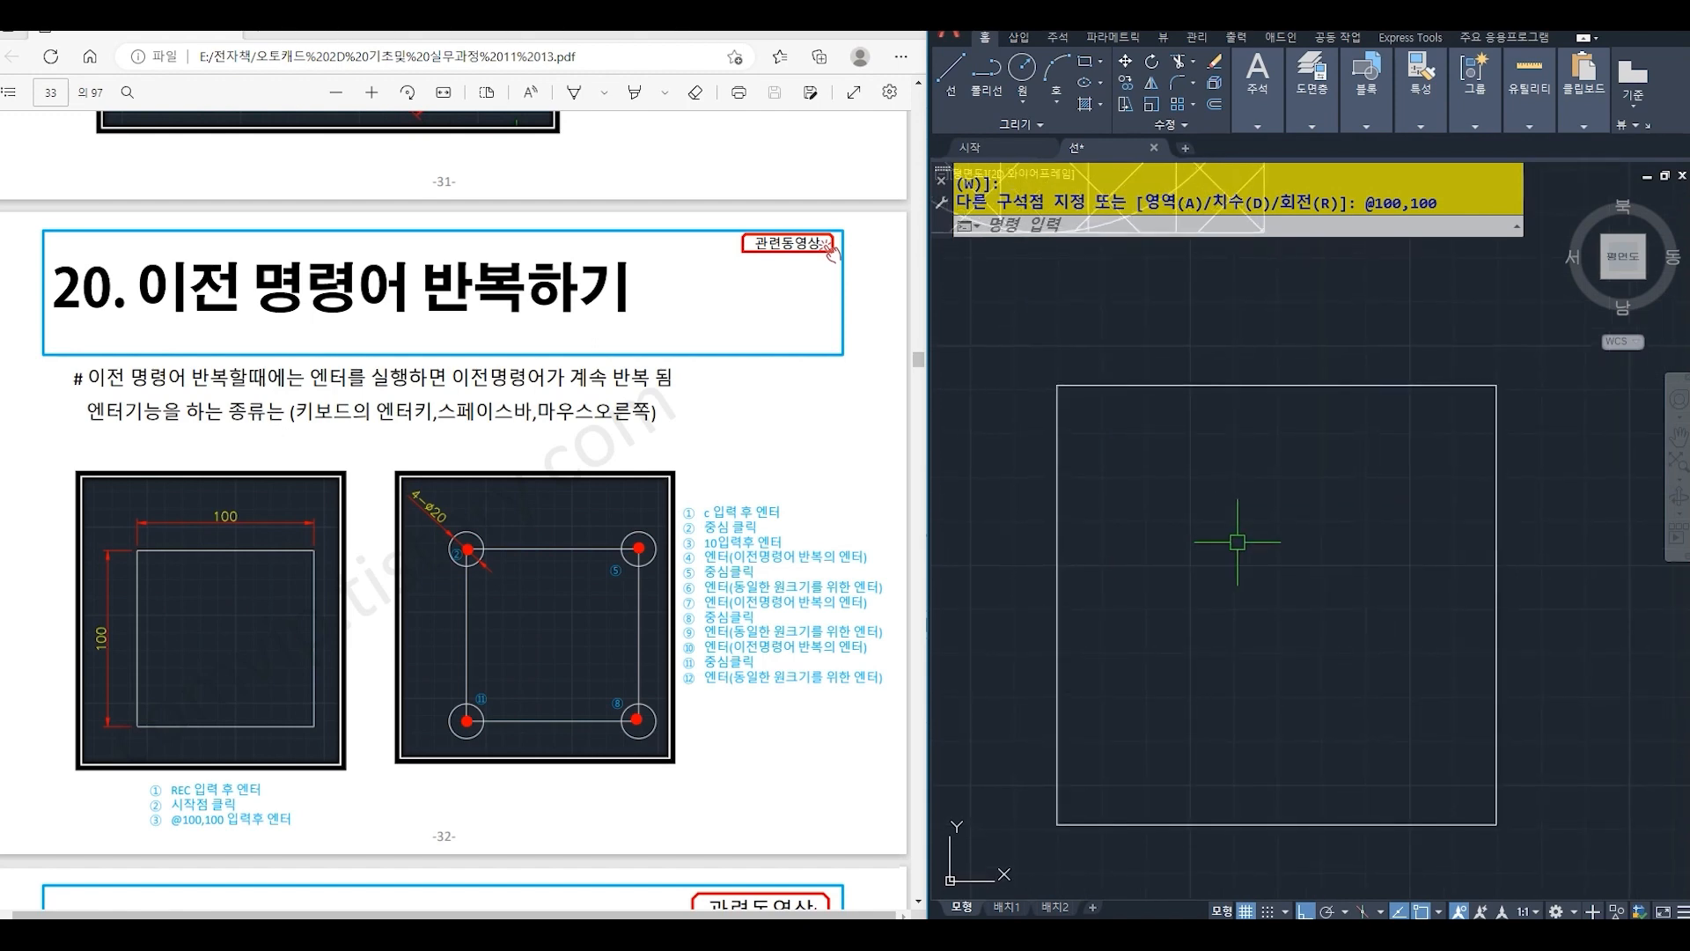
type("c")
key("Return")
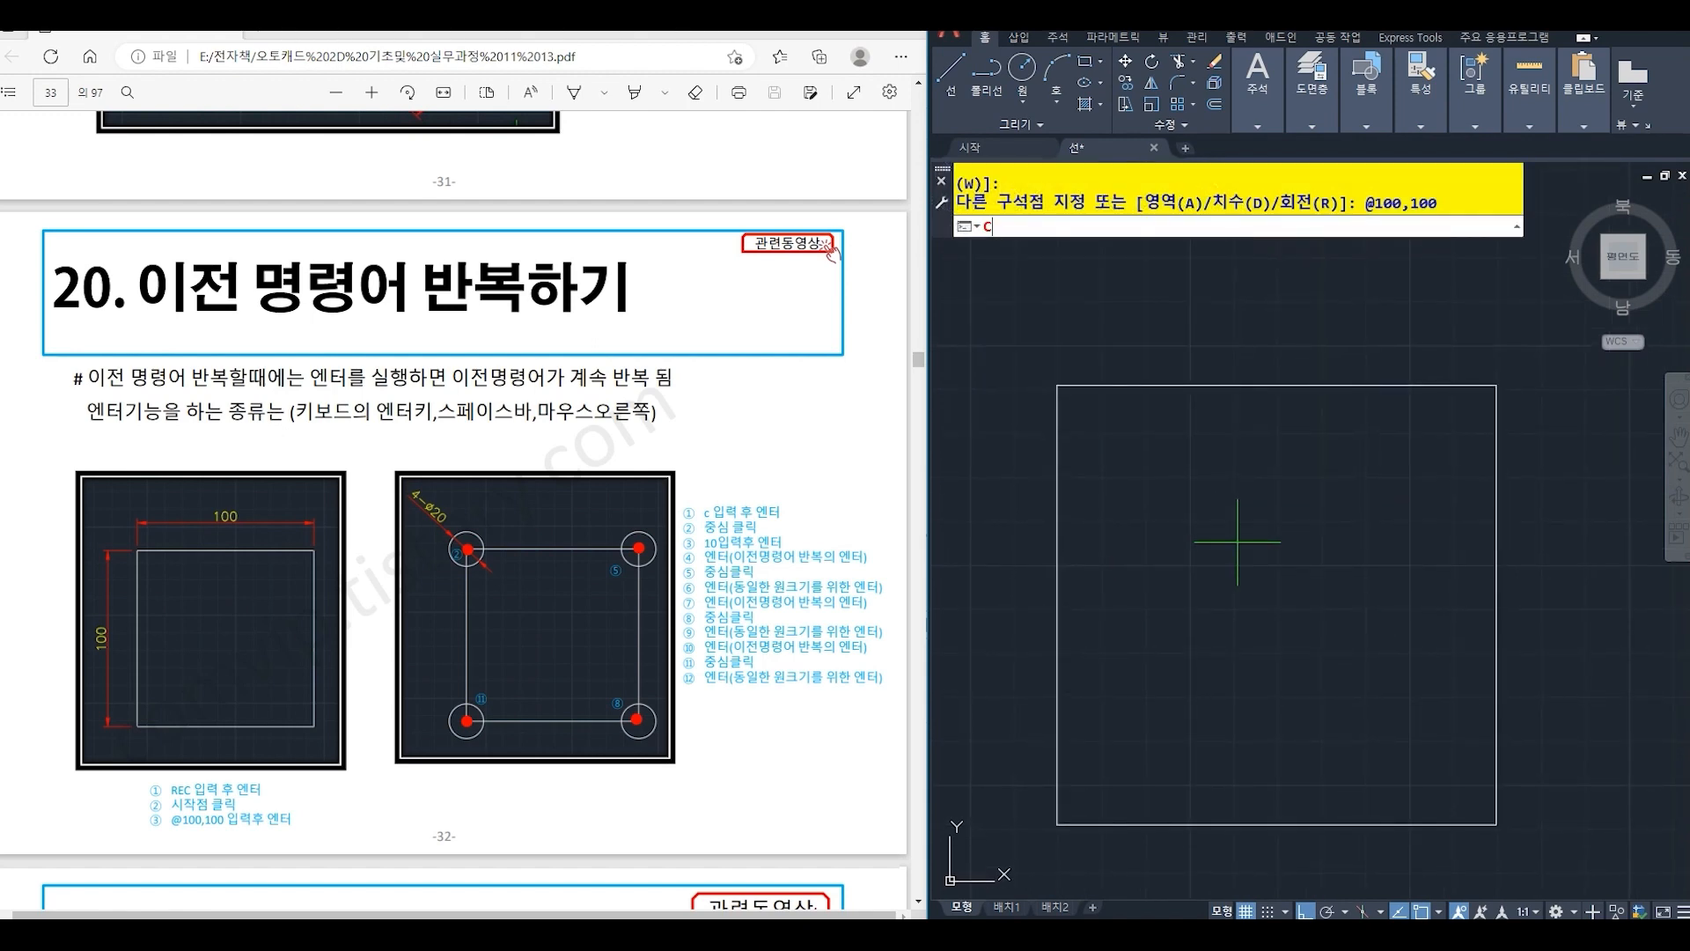
left_click(1057, 386)
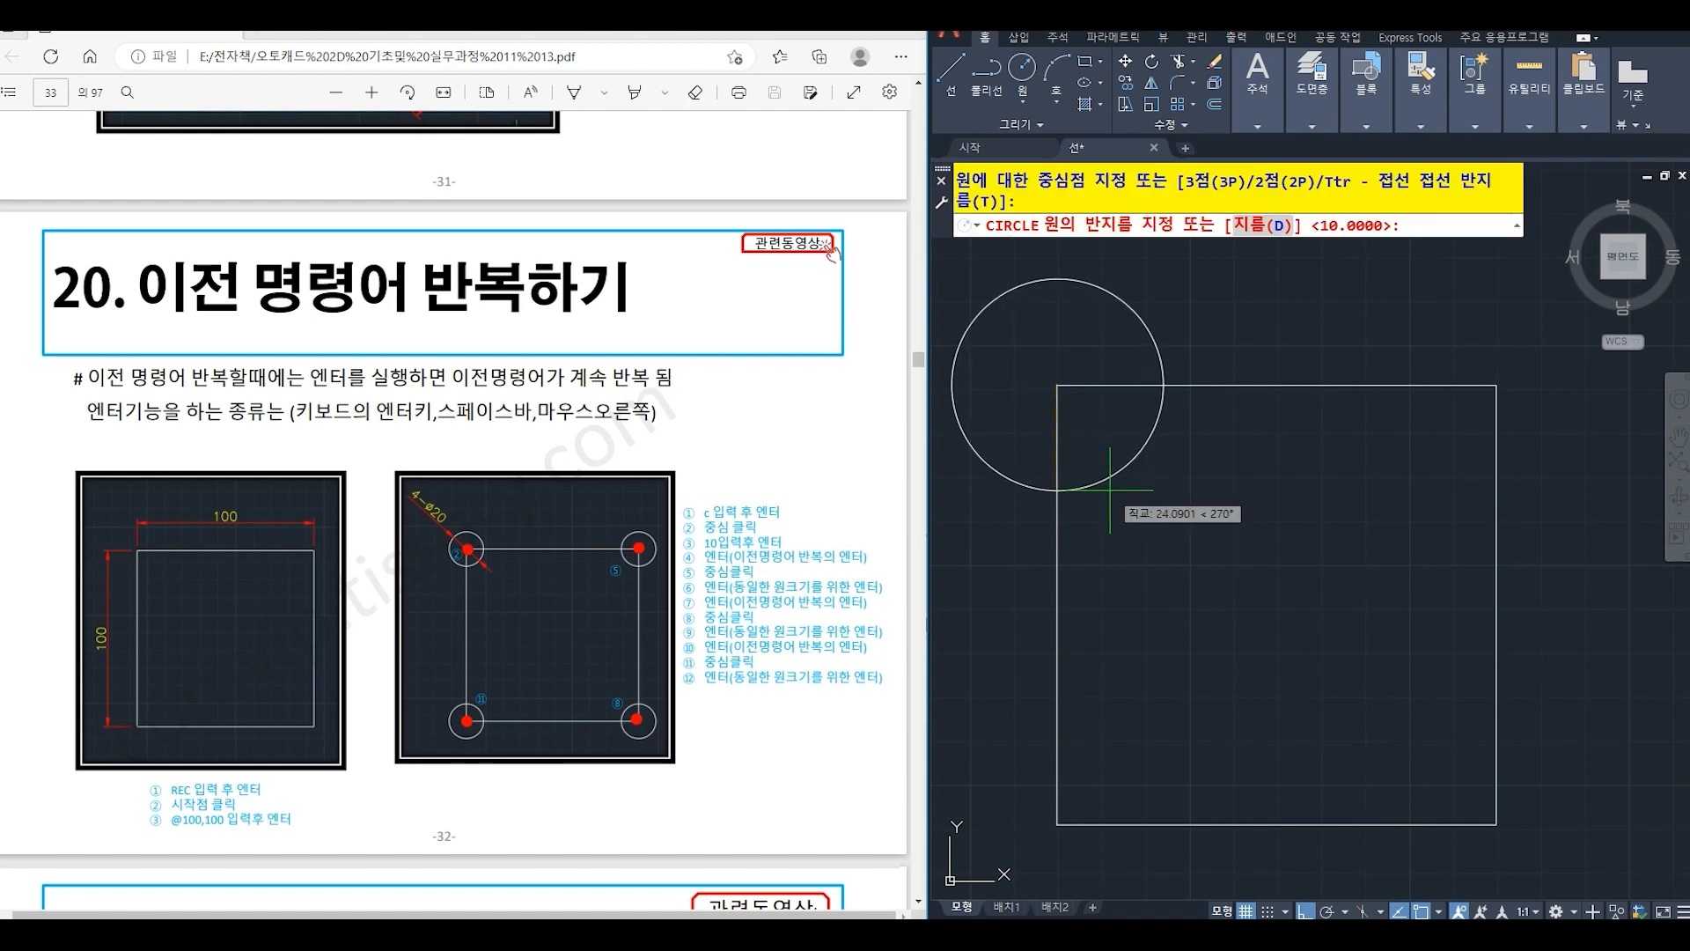
key("Return")
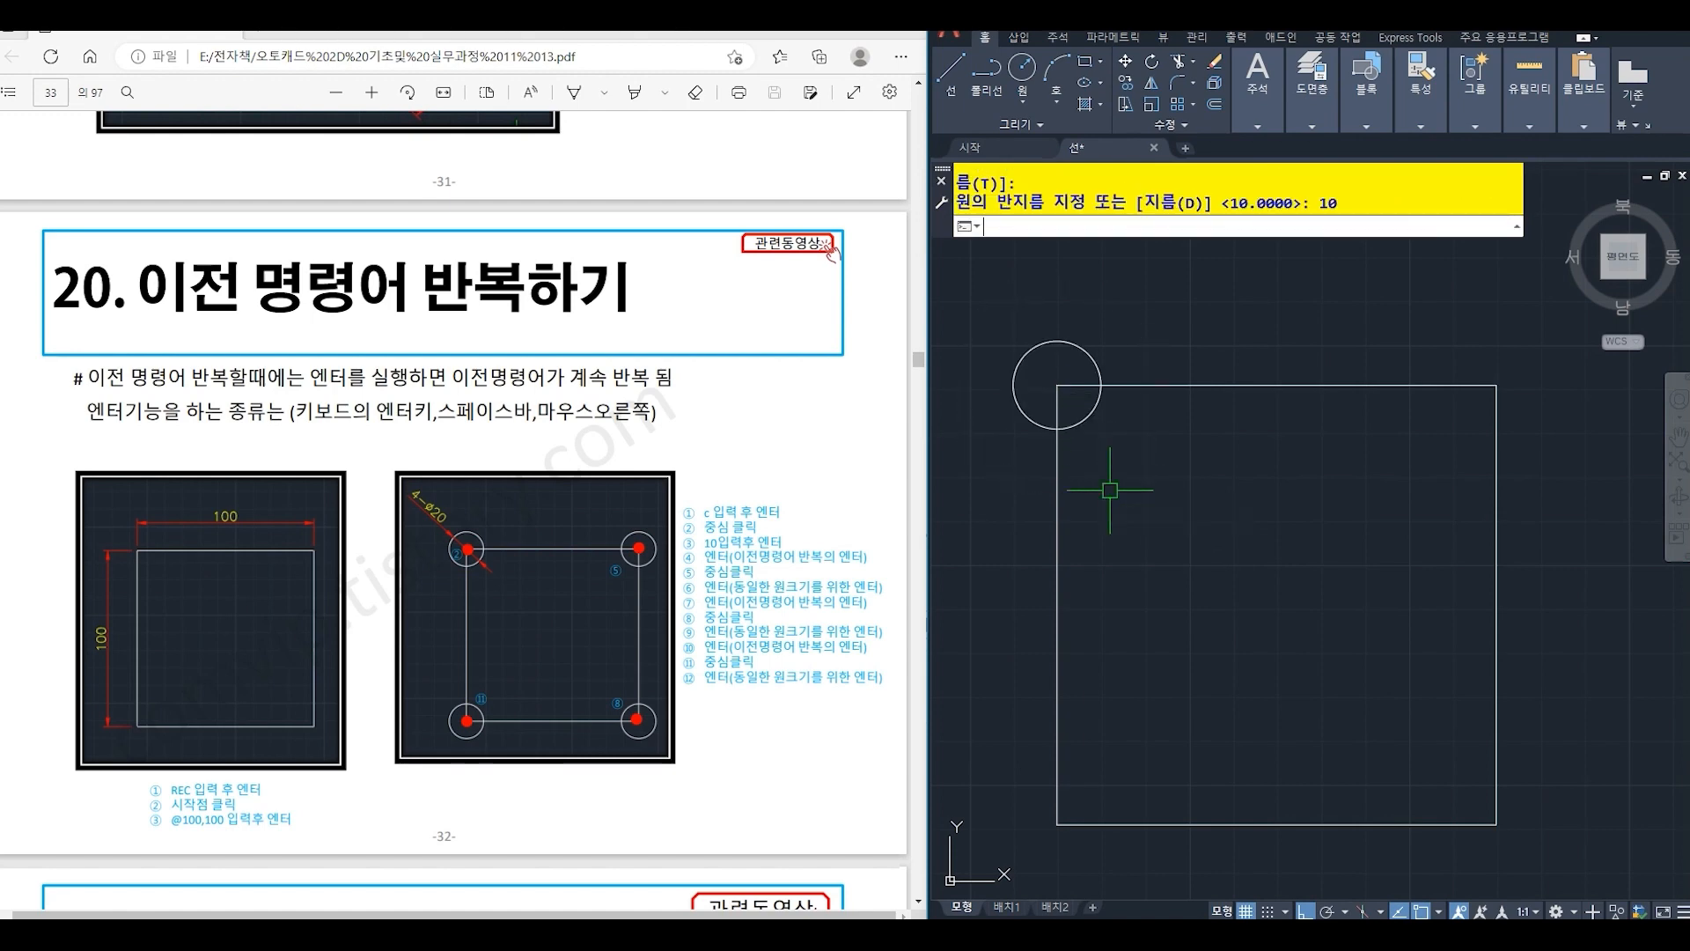
- Repeat the Circle command with the same radius of 10 on the square's upper-right, lower-right and lower-left corners
key("Return")
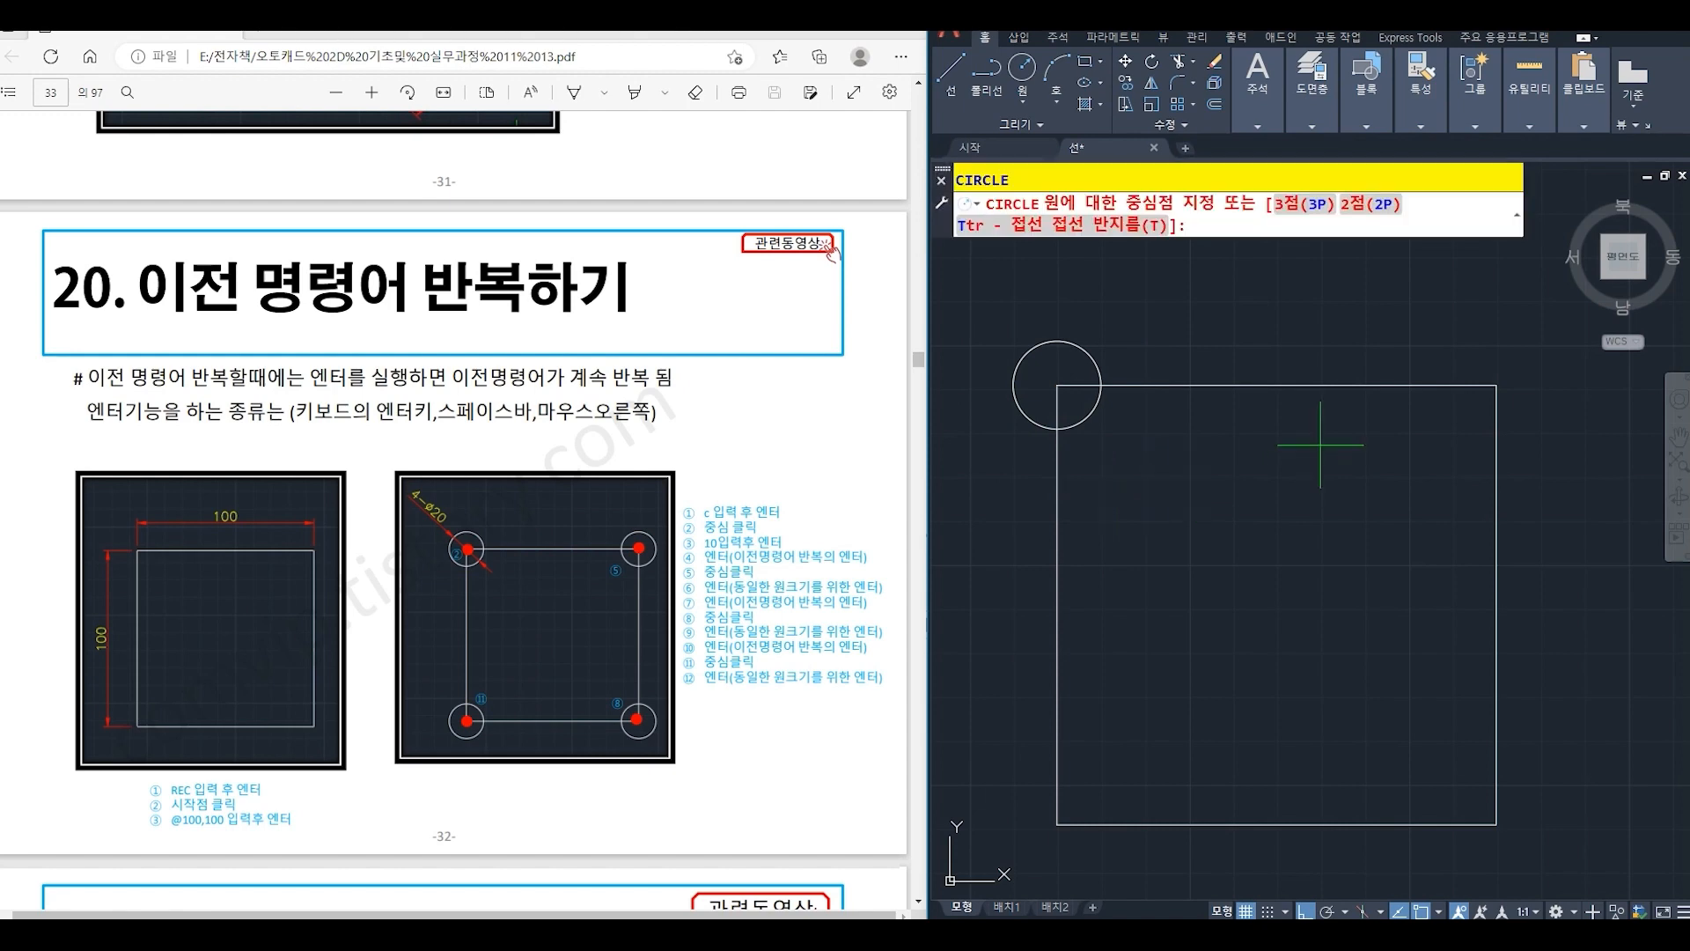
left_click(1495, 386)
key("Return")
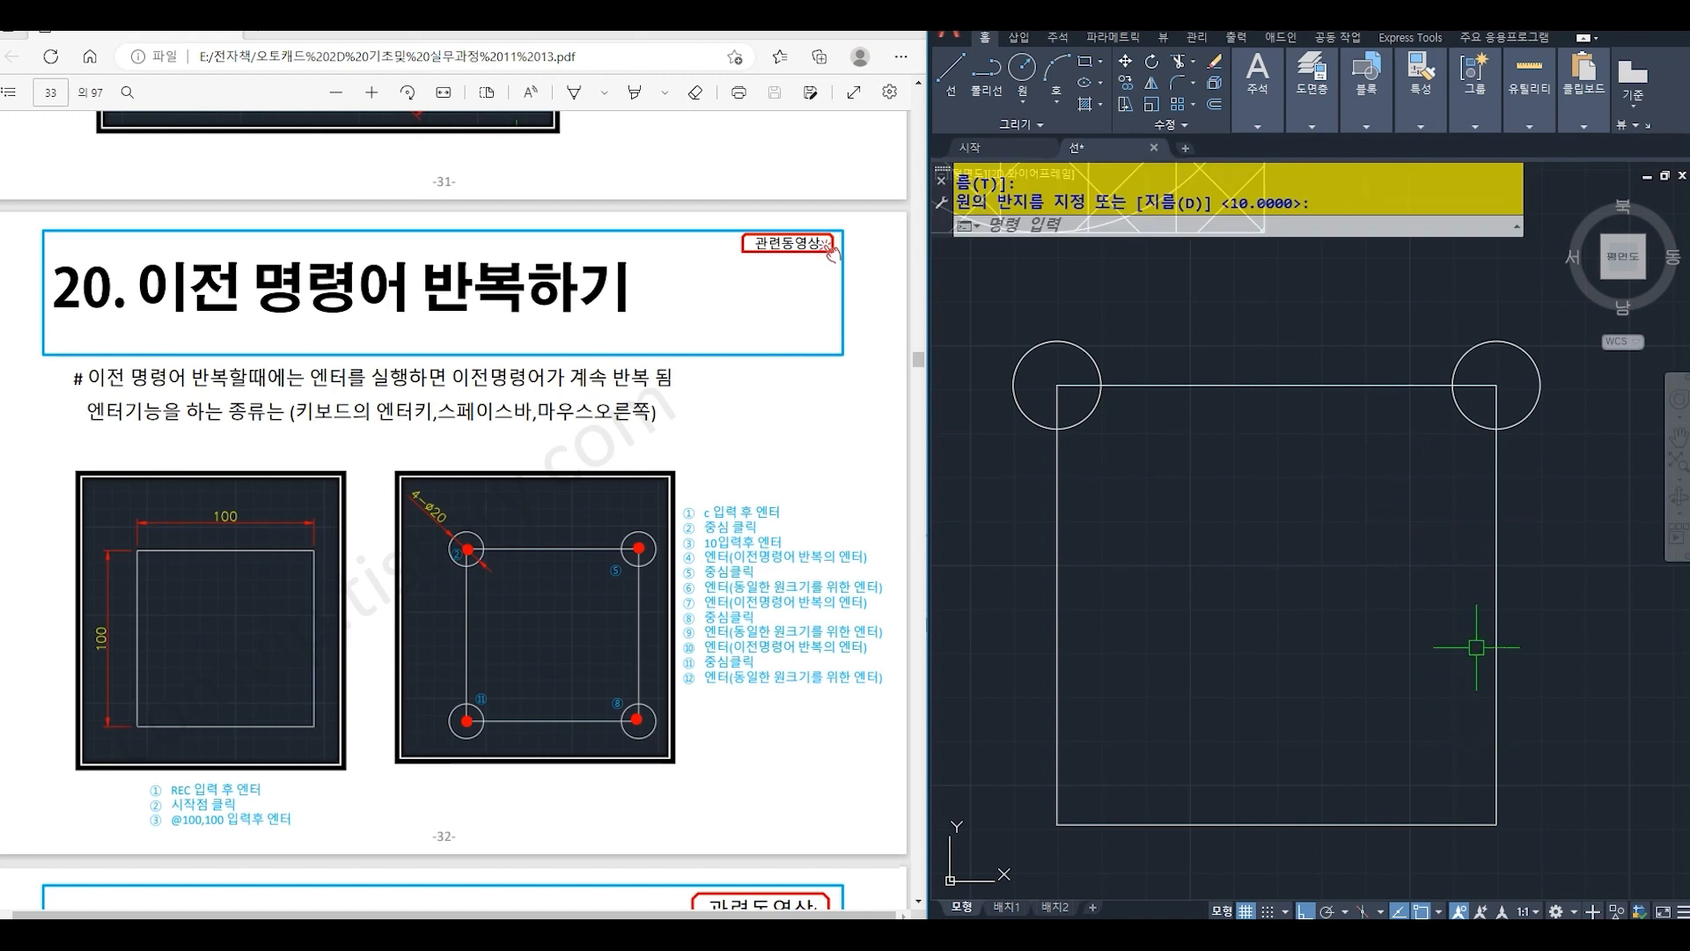
key("Return")
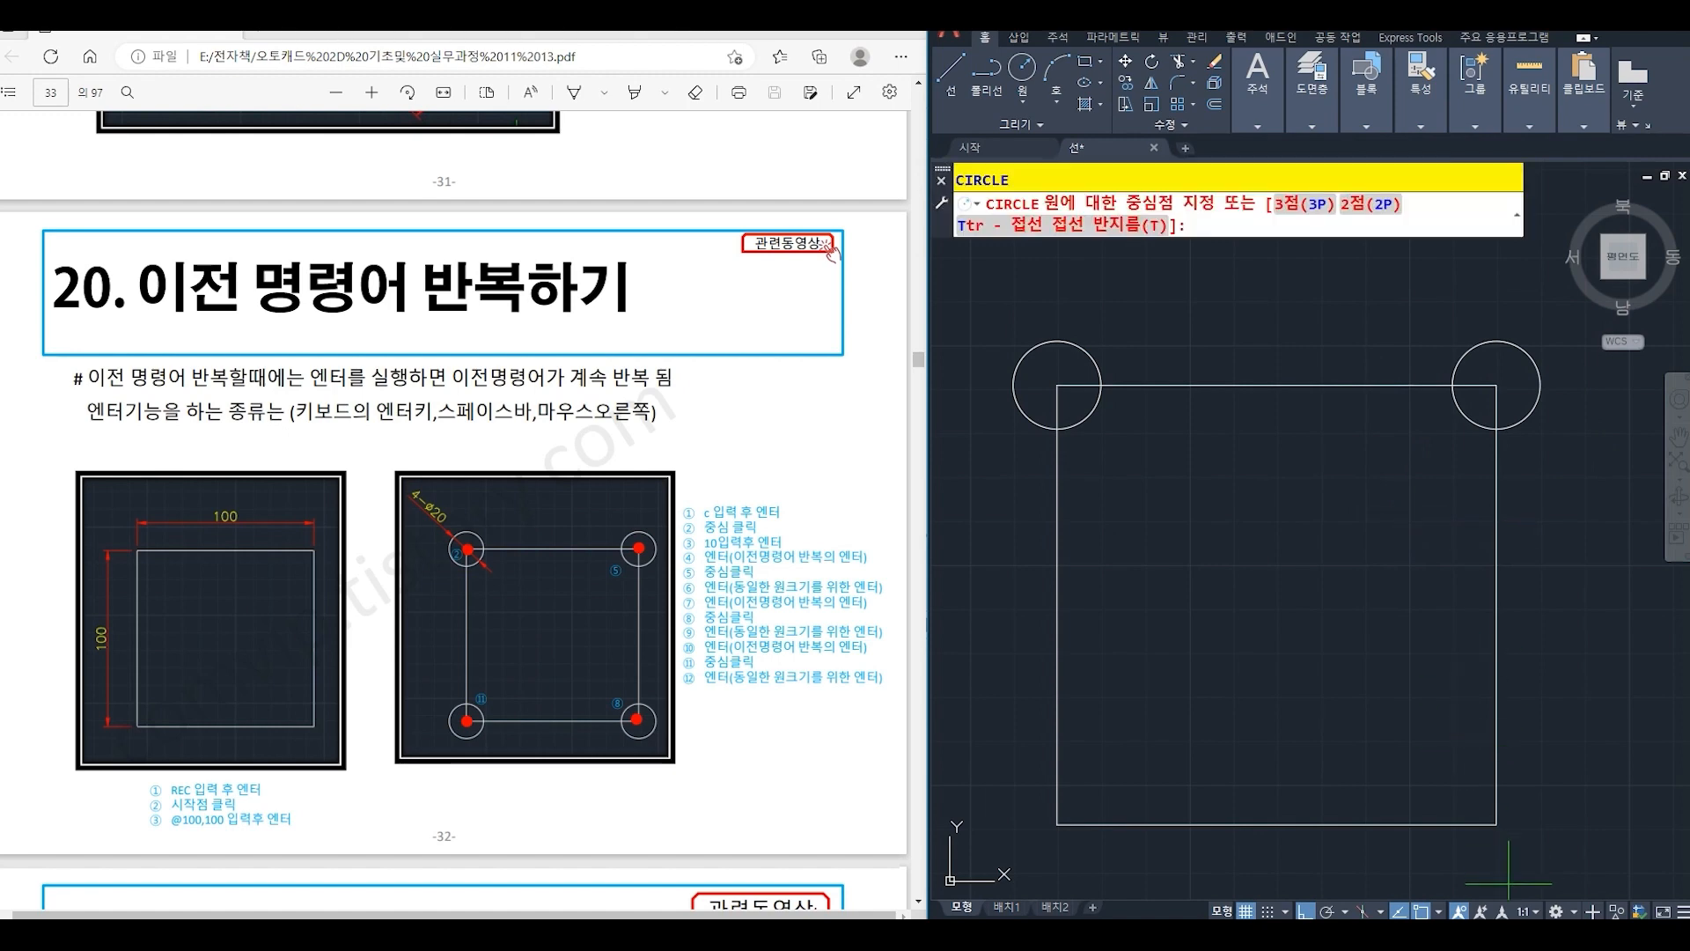
left_click(1495, 825)
key("Return")
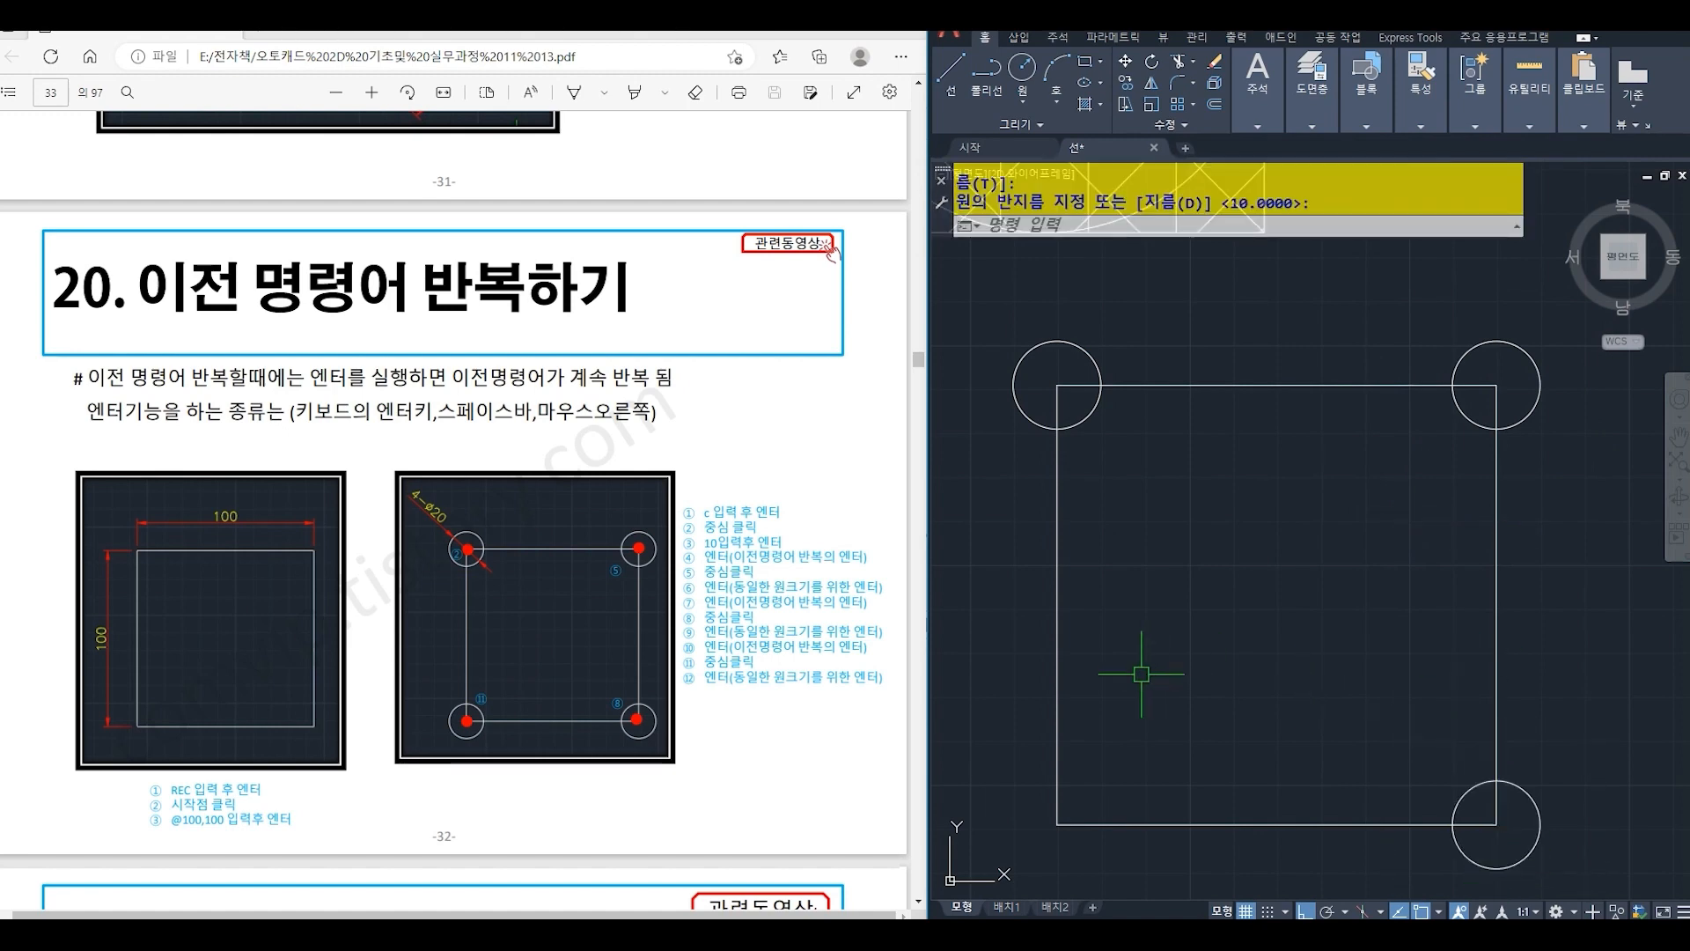
key("Return")
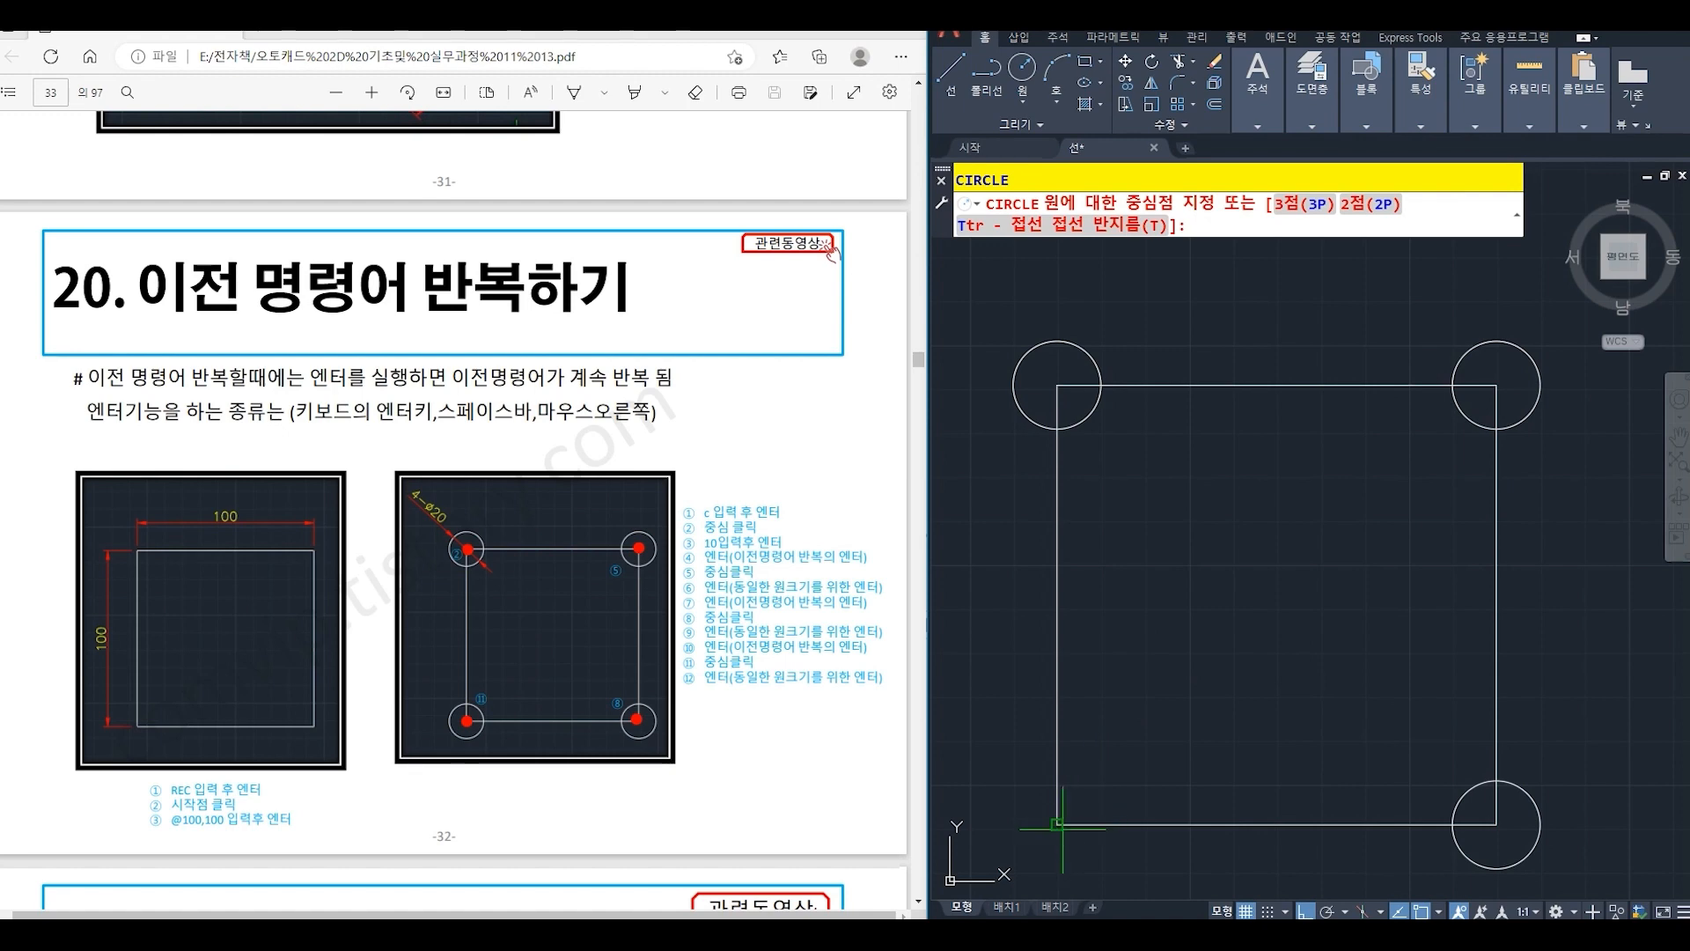
left_click(1057, 824)
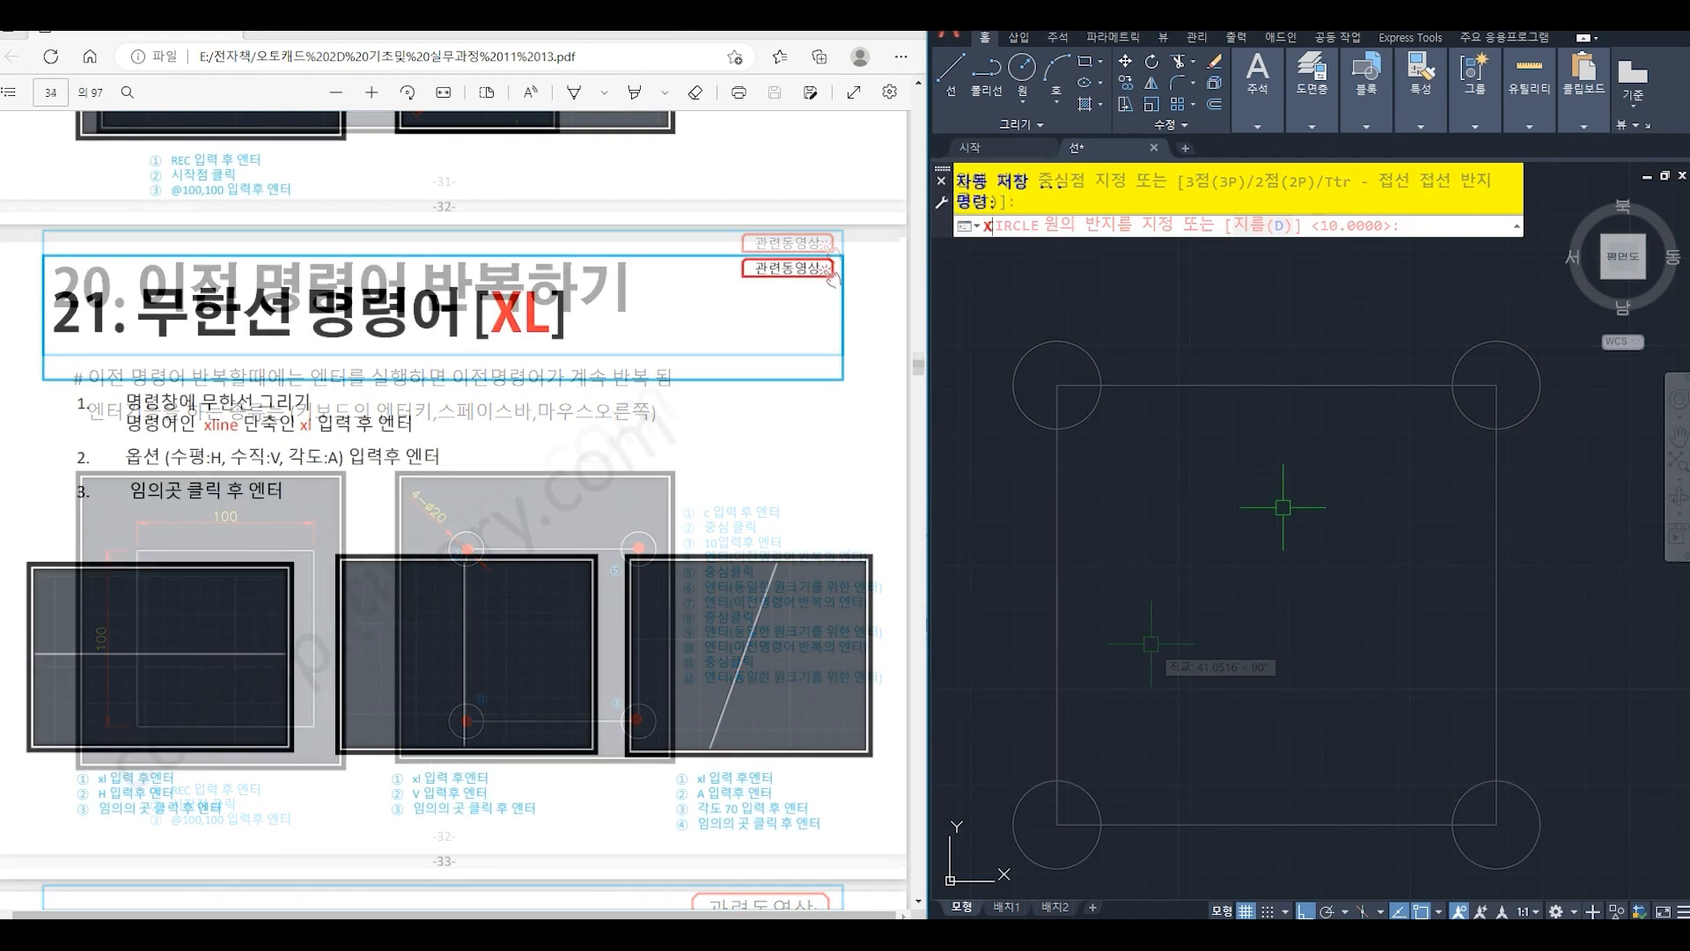
- Draw a horizontal construction line with XLINE through an arbitrary point in the empty drawing area
type("XL")
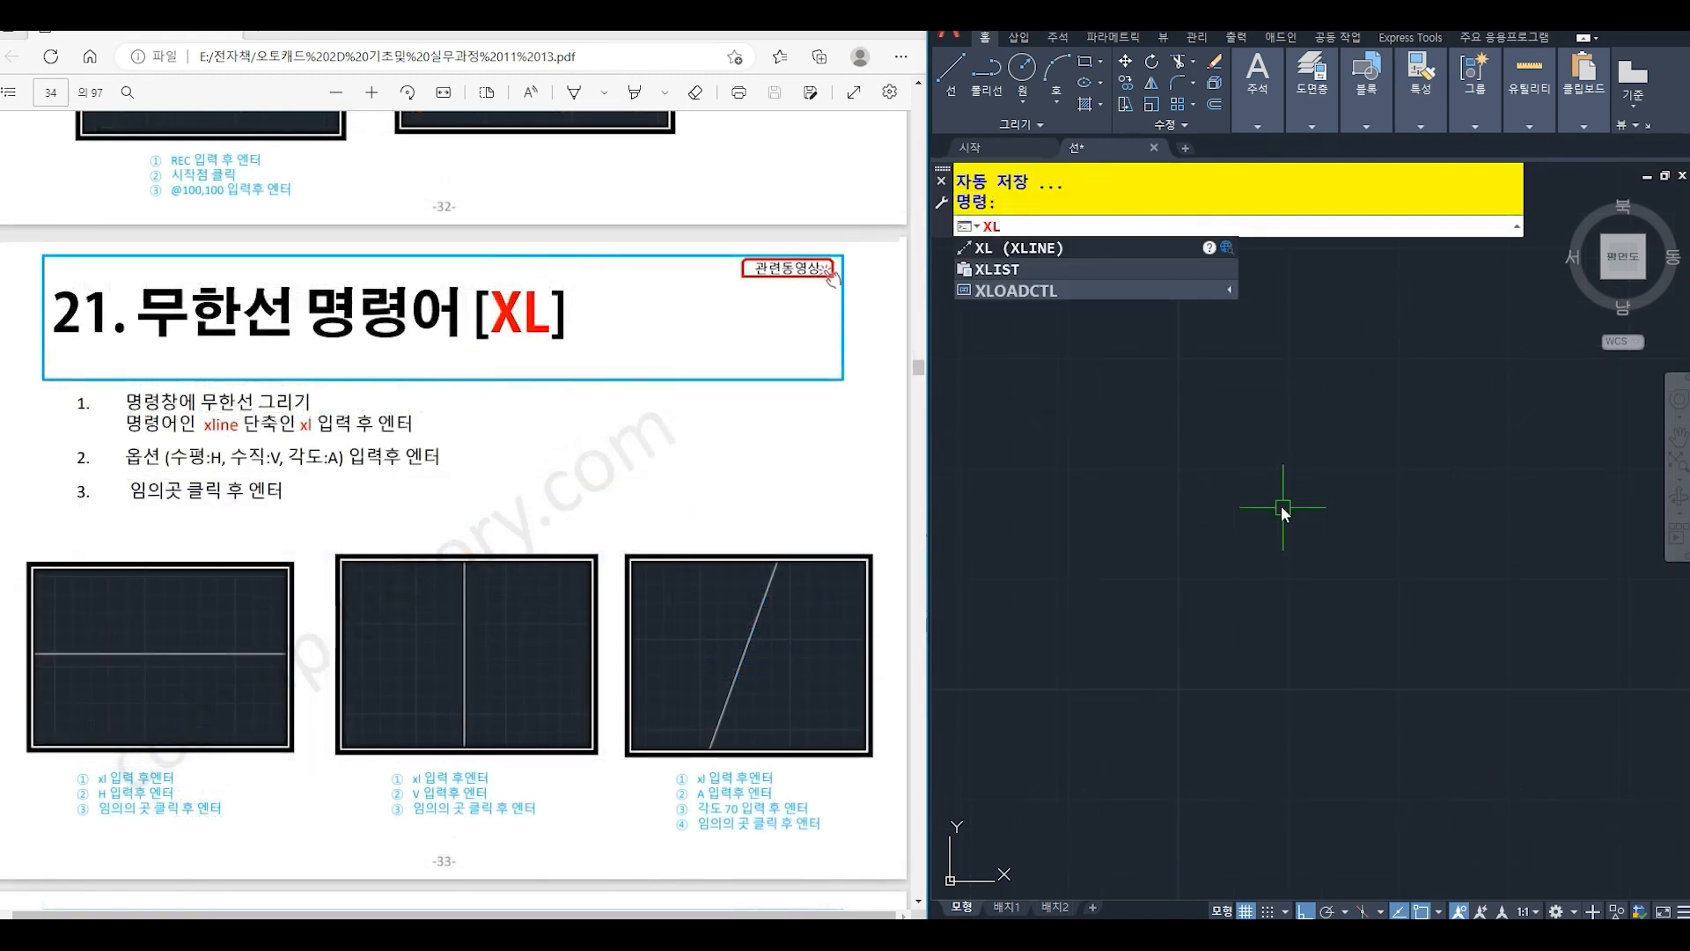
key("Return")
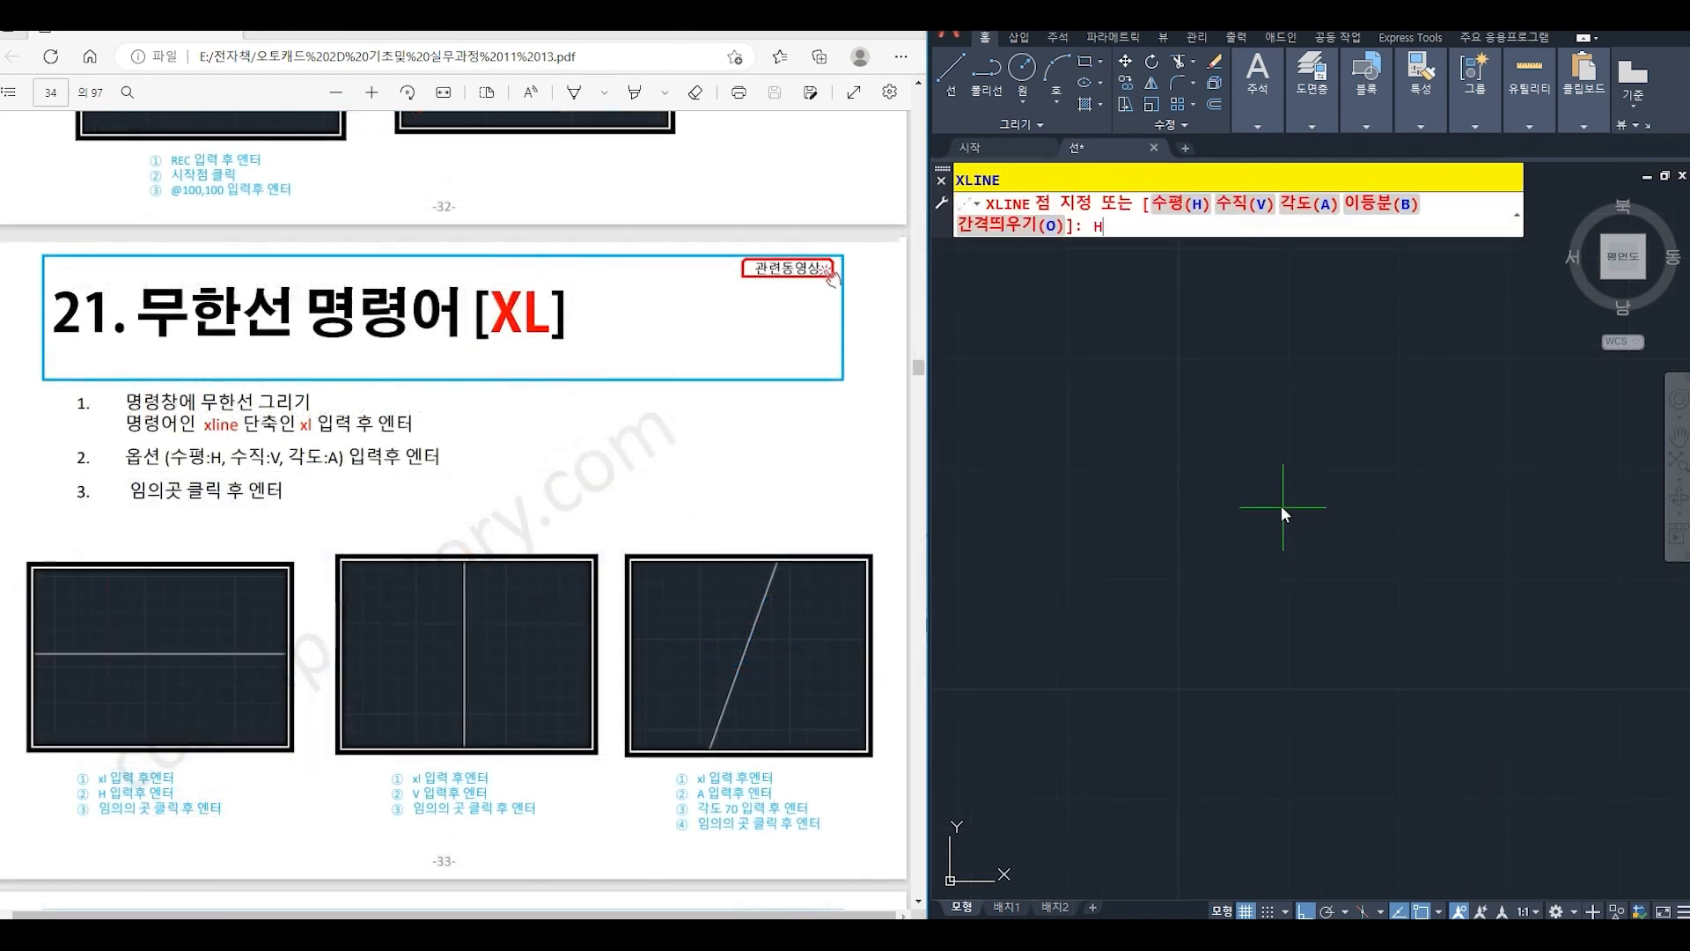
type("H")
key("Return")
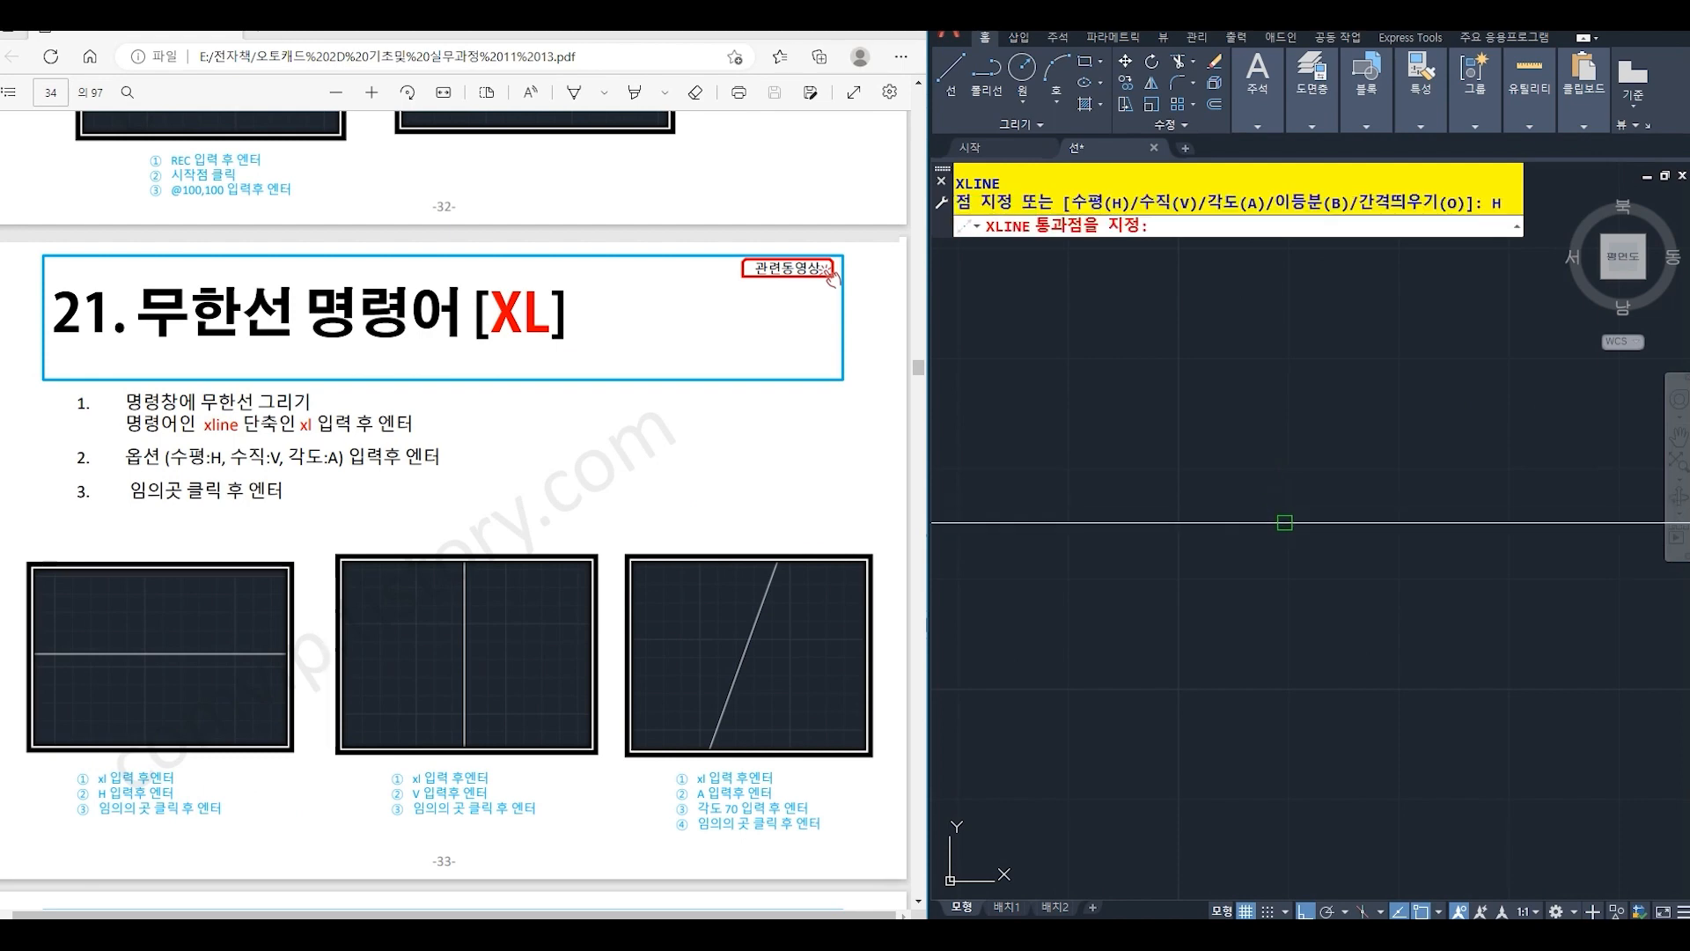
left_click(1284, 523)
key("Return")
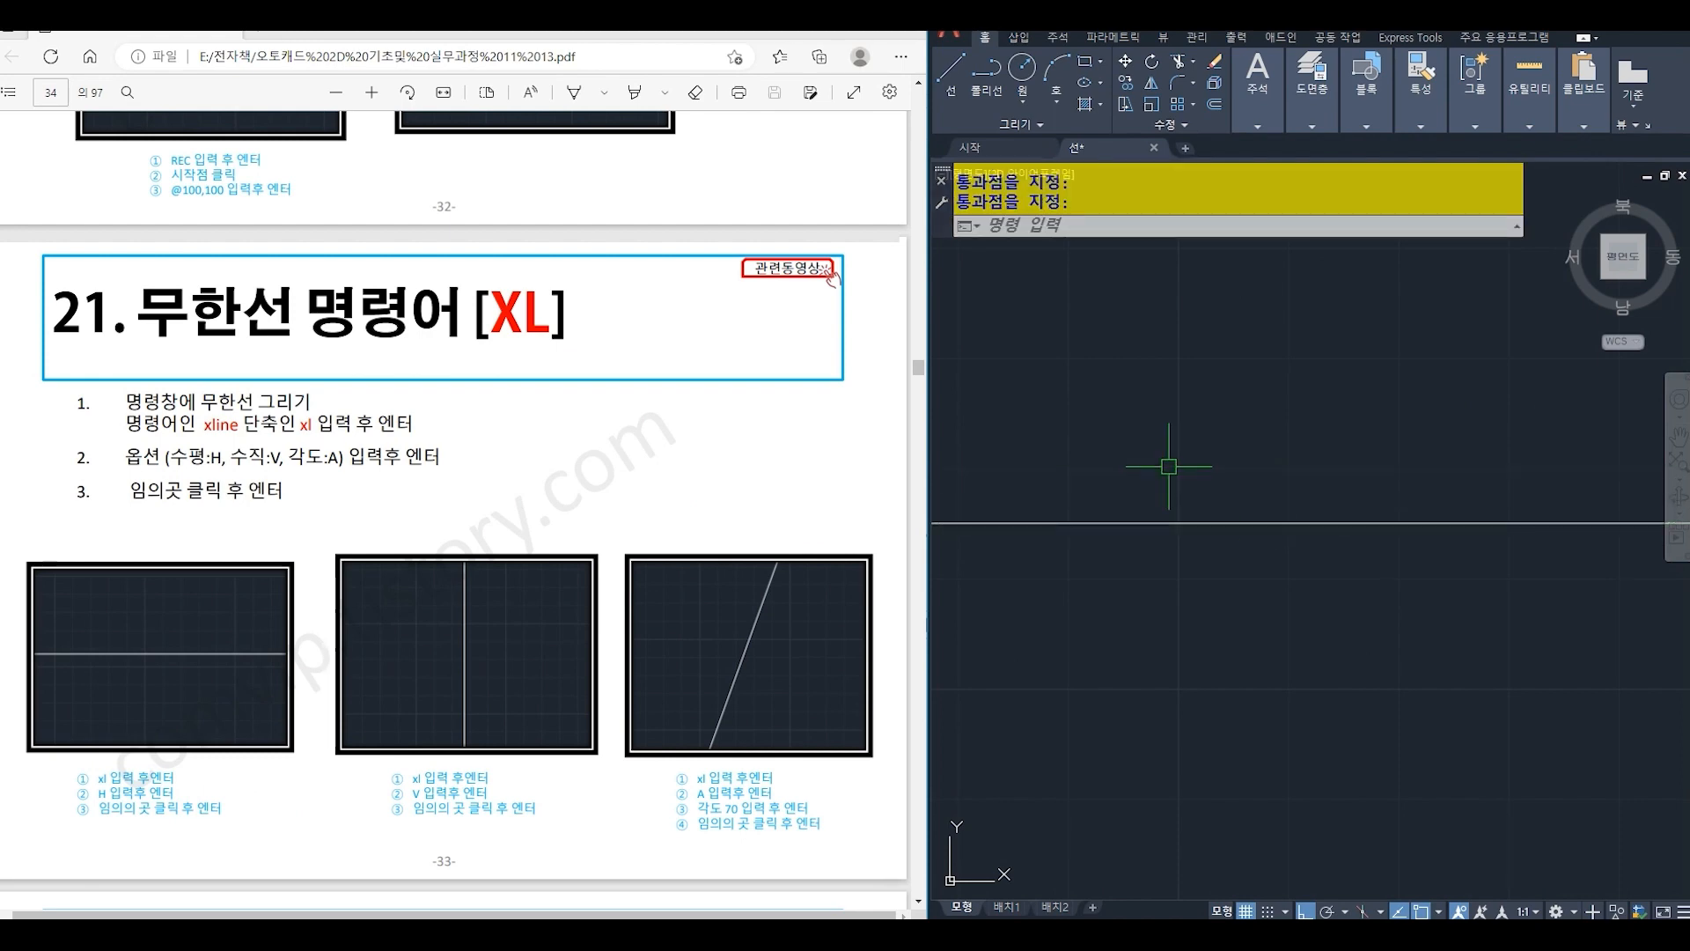
- Draw a vertical construction line with XLINE so that it crosses the horizontal one
type("XL")
key("Return")
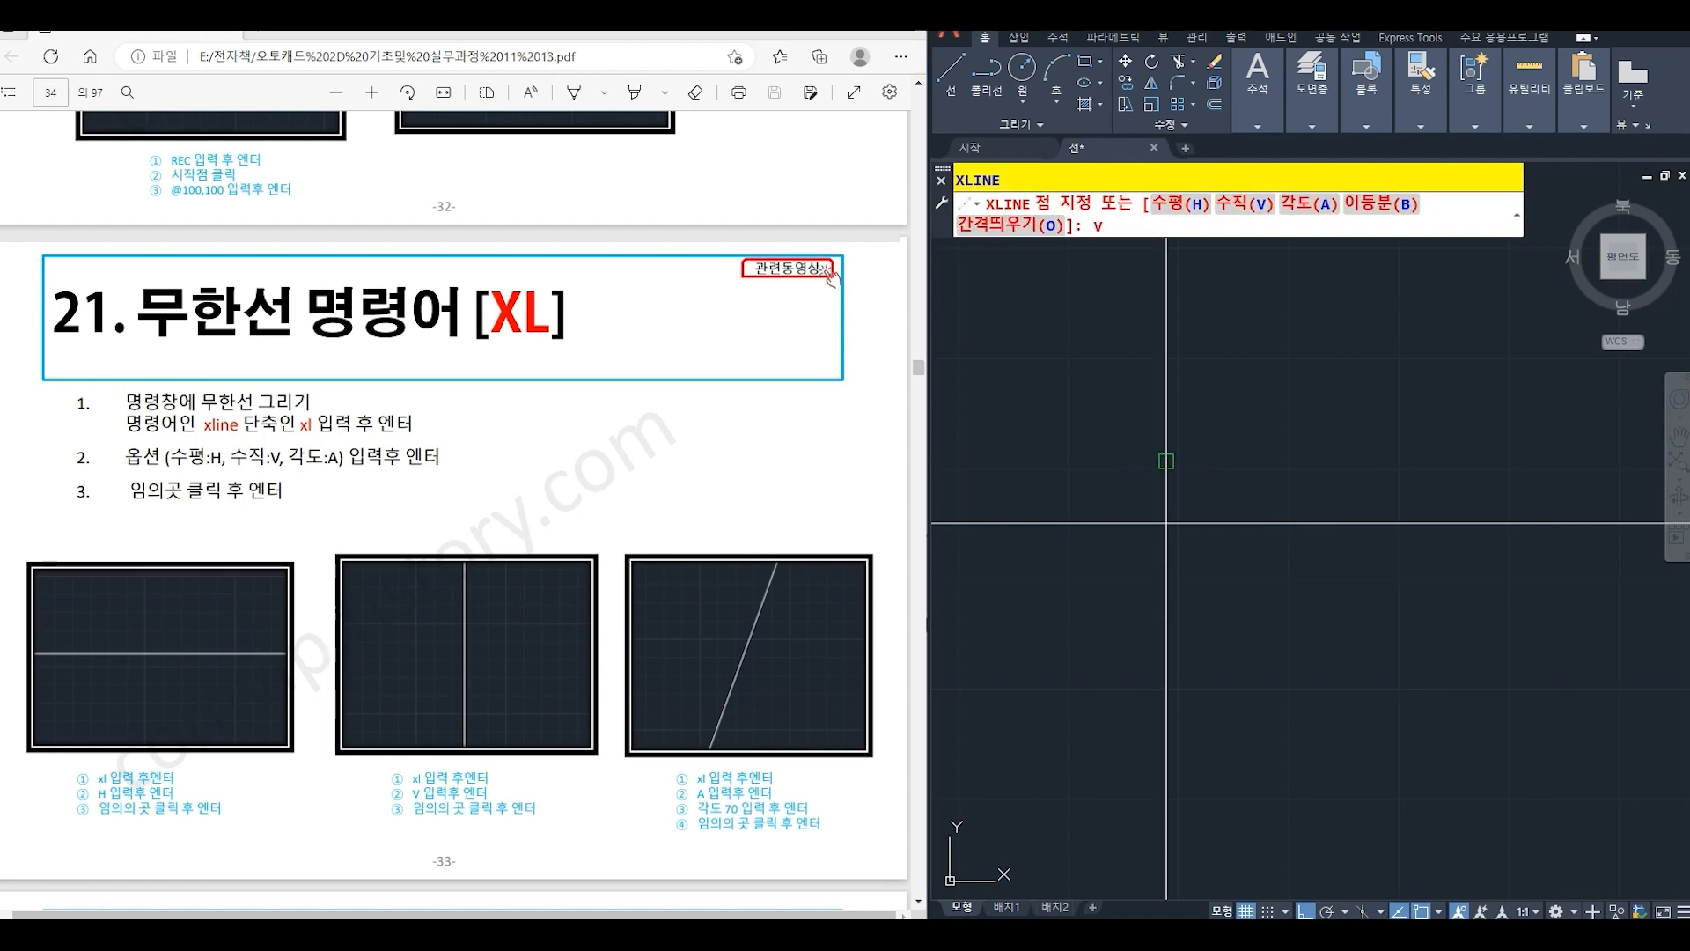
type("V")
key("Return")
left_click(1234, 444)
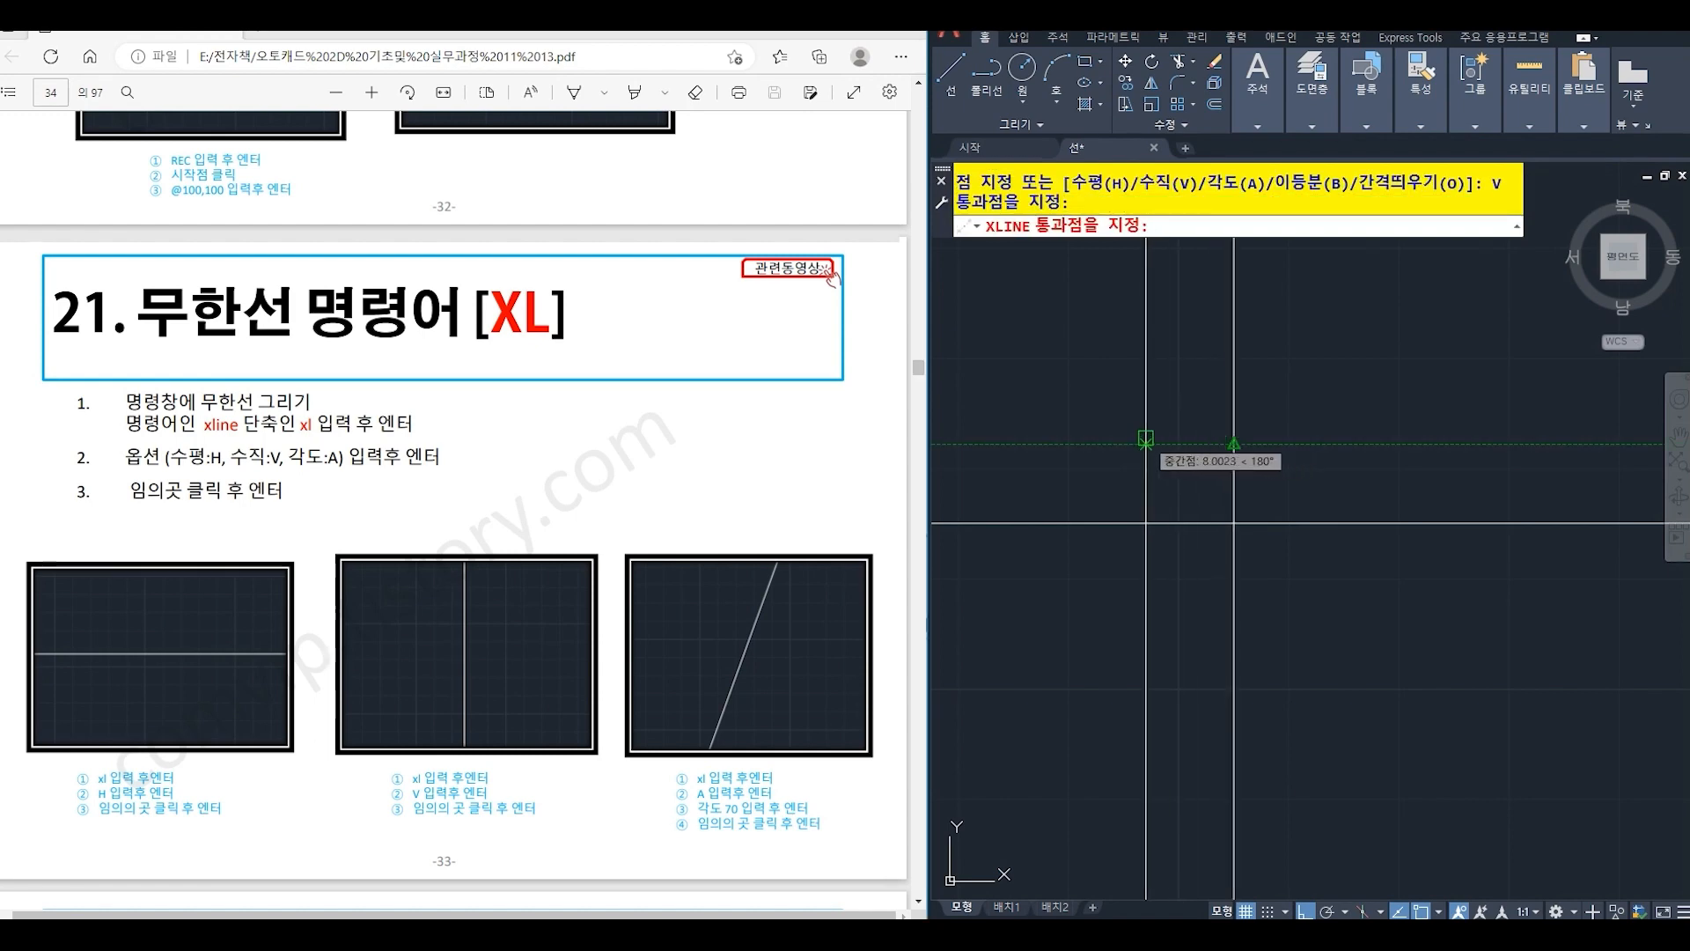
key("Return")
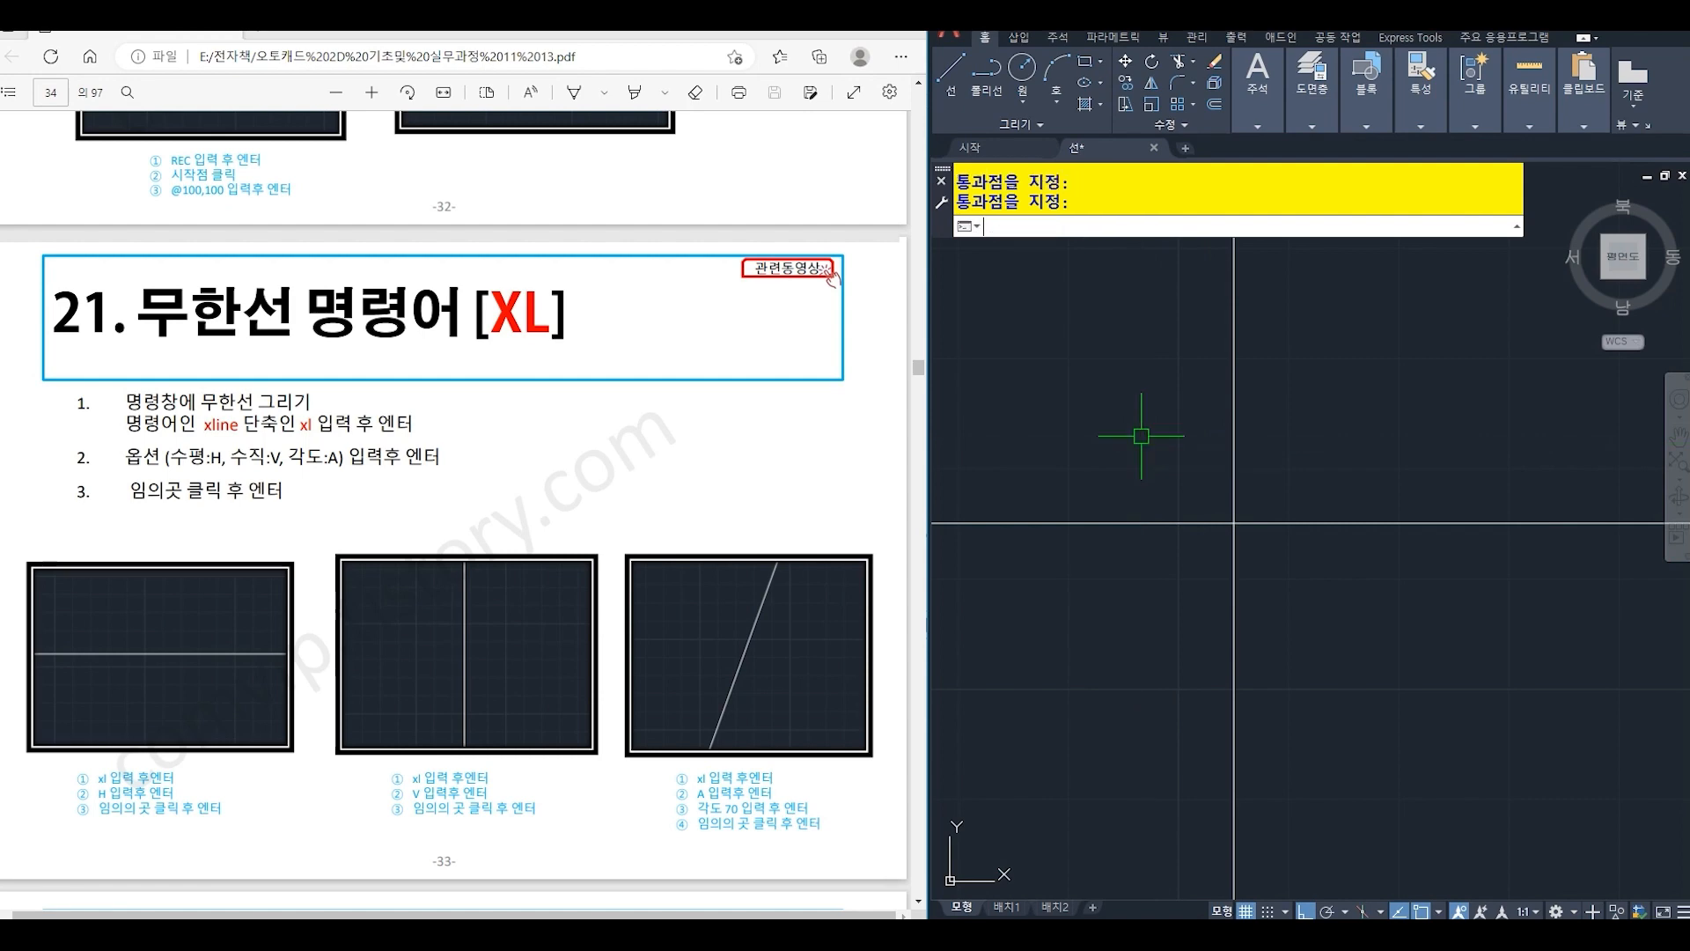
- Draw a construction line at an angle of 70 degrees through the intersection of the horizontal and vertical construction lines
type("XL")
key("Return")
type("A")
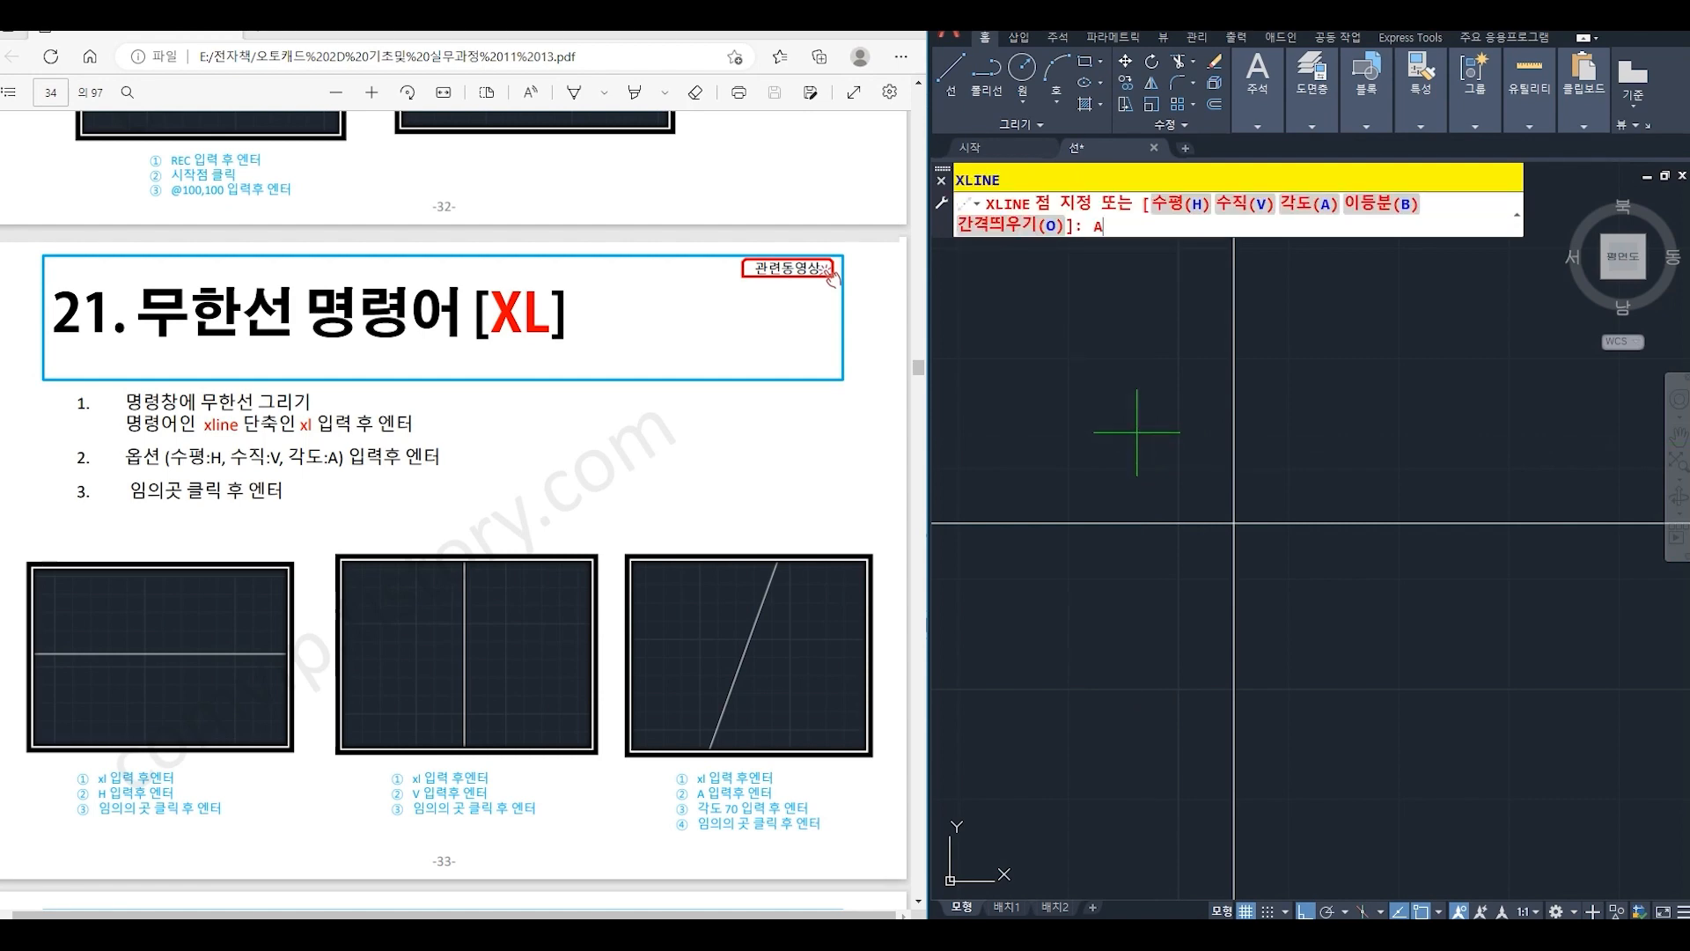
key("Return")
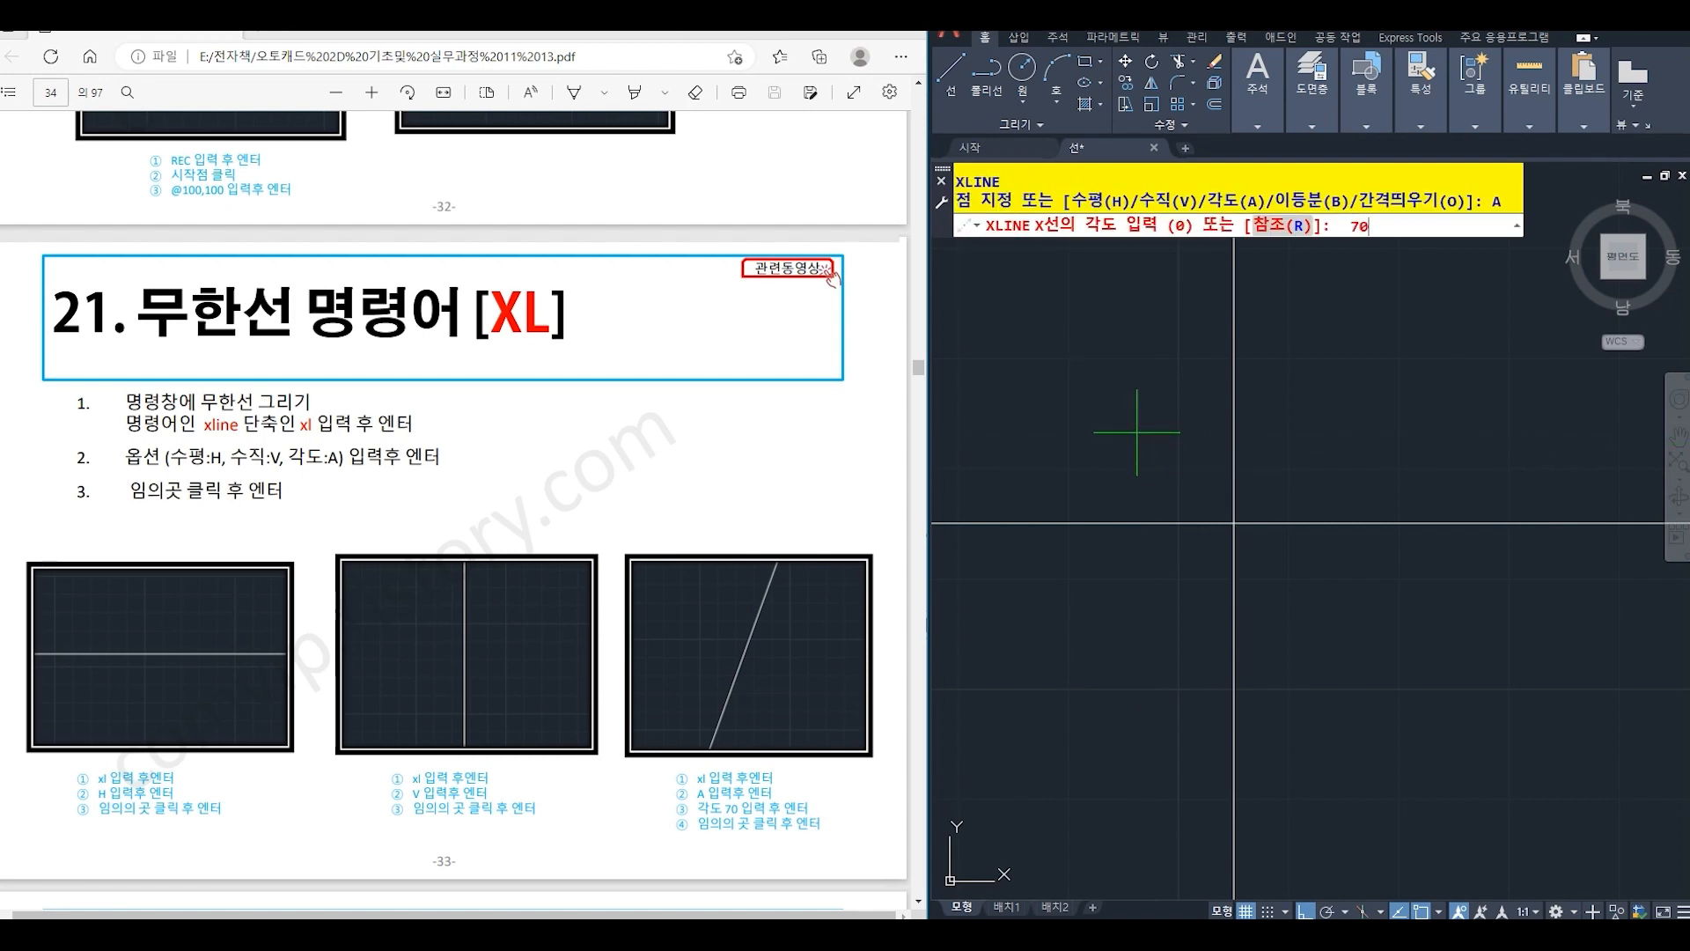
key("Return")
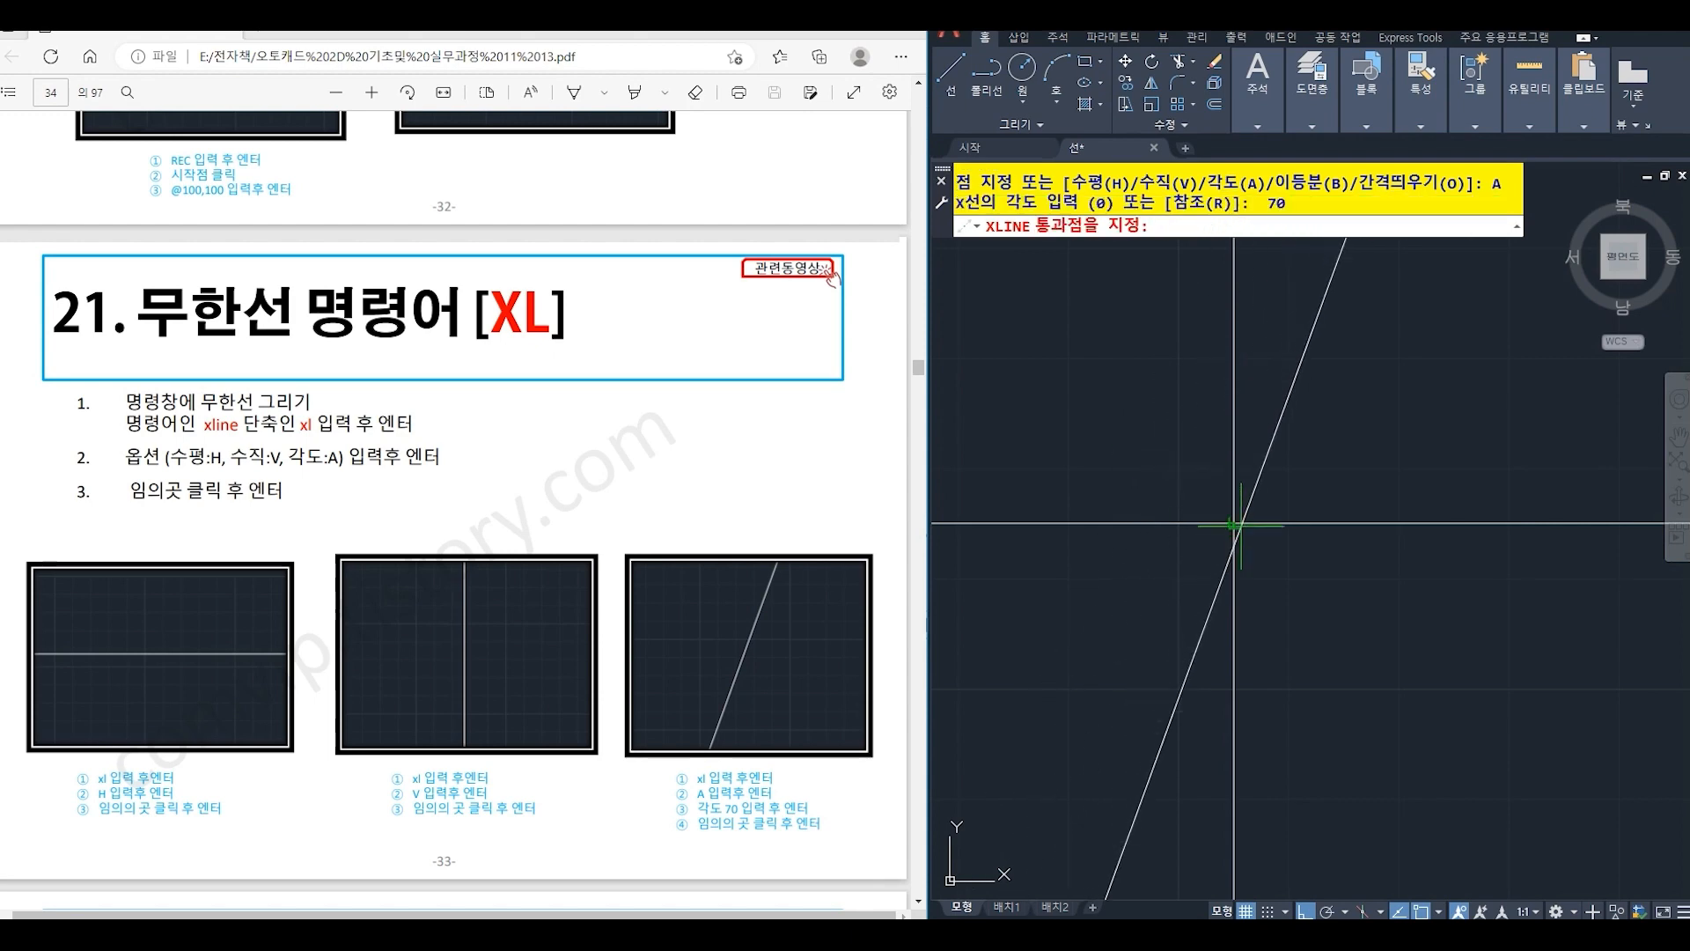
left_click(1235, 526)
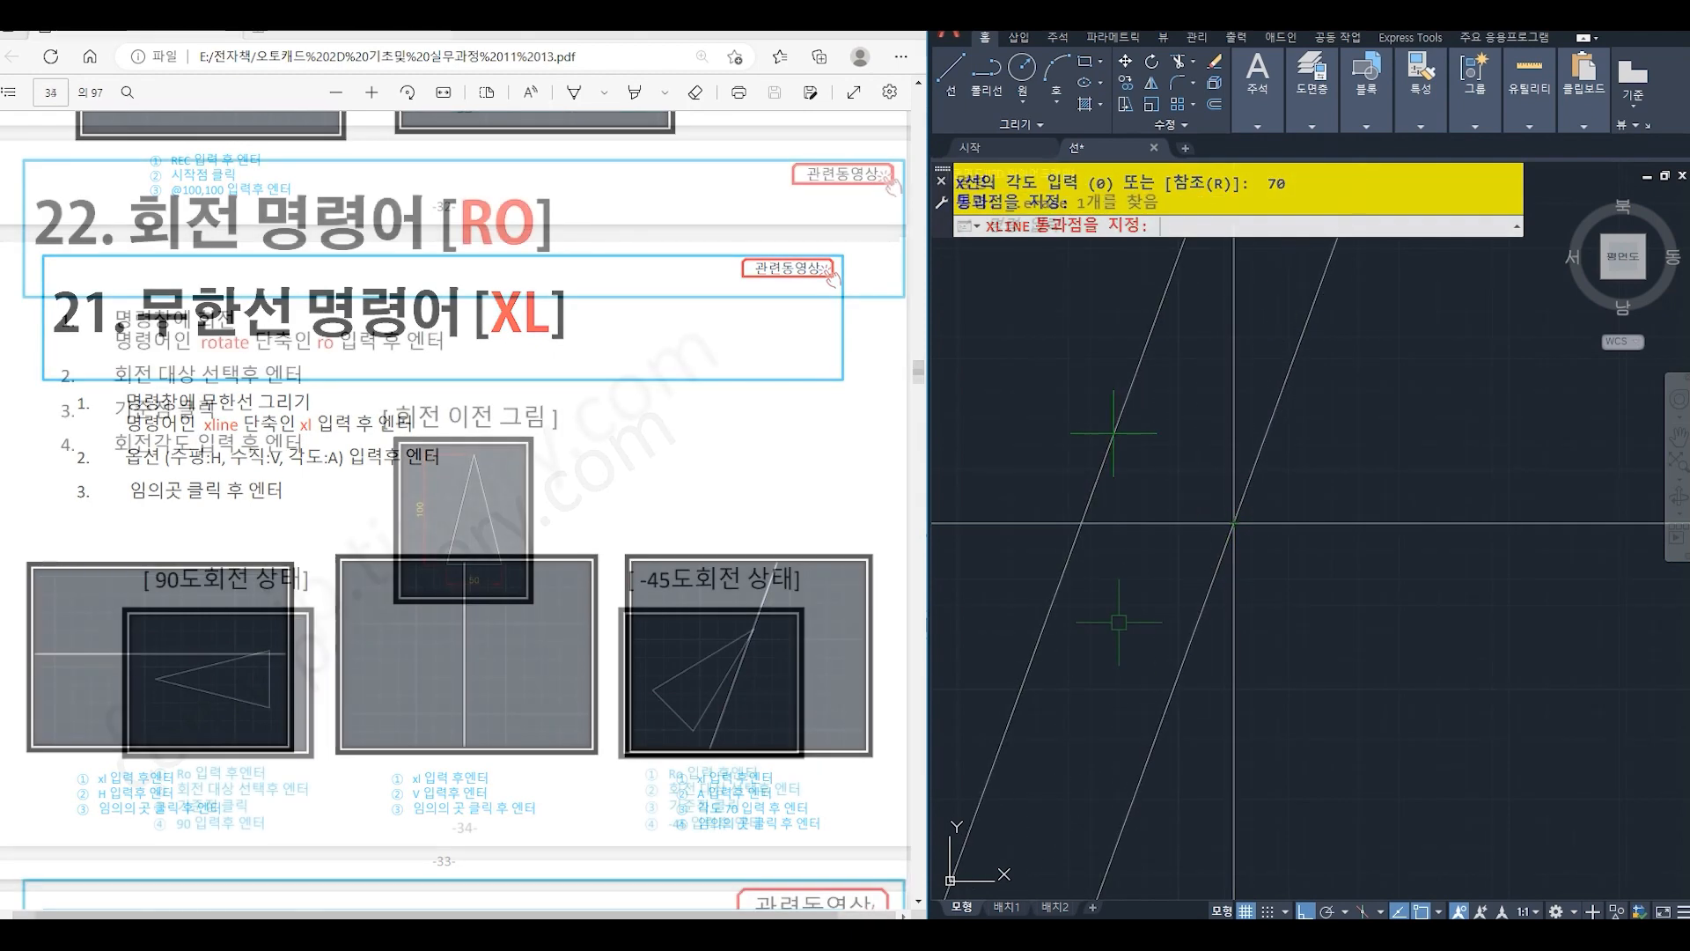
- Draw a horizontal line 50 long, running rightward in an empty area, as the base of a triangle
type("L")
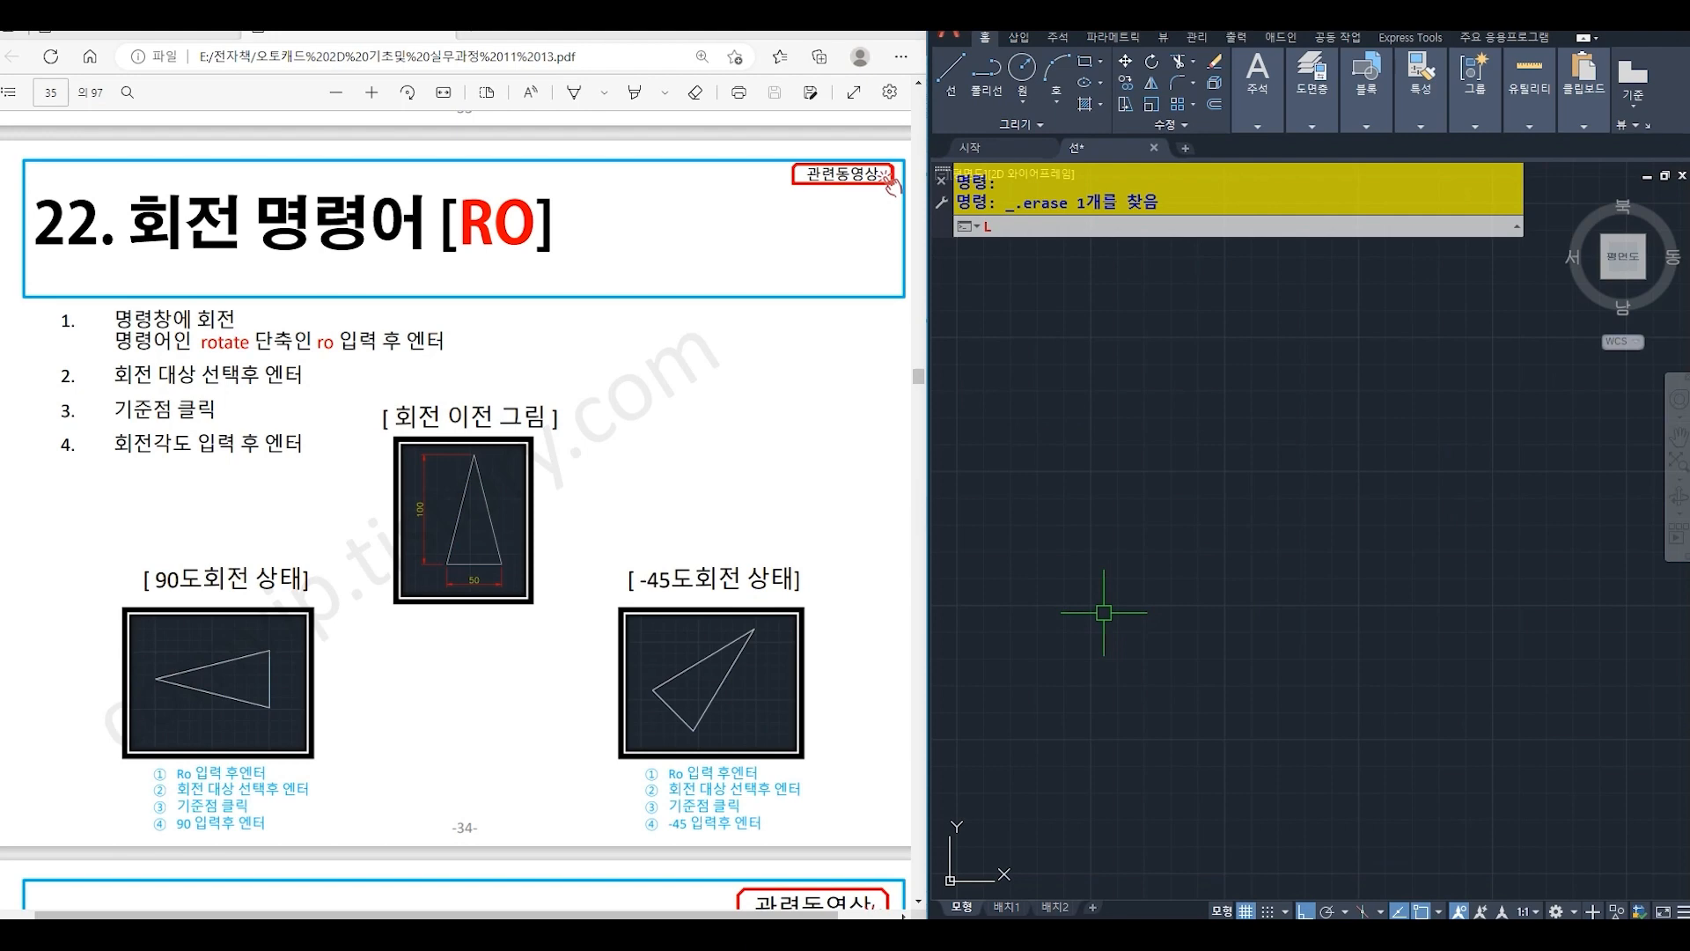
key("Return")
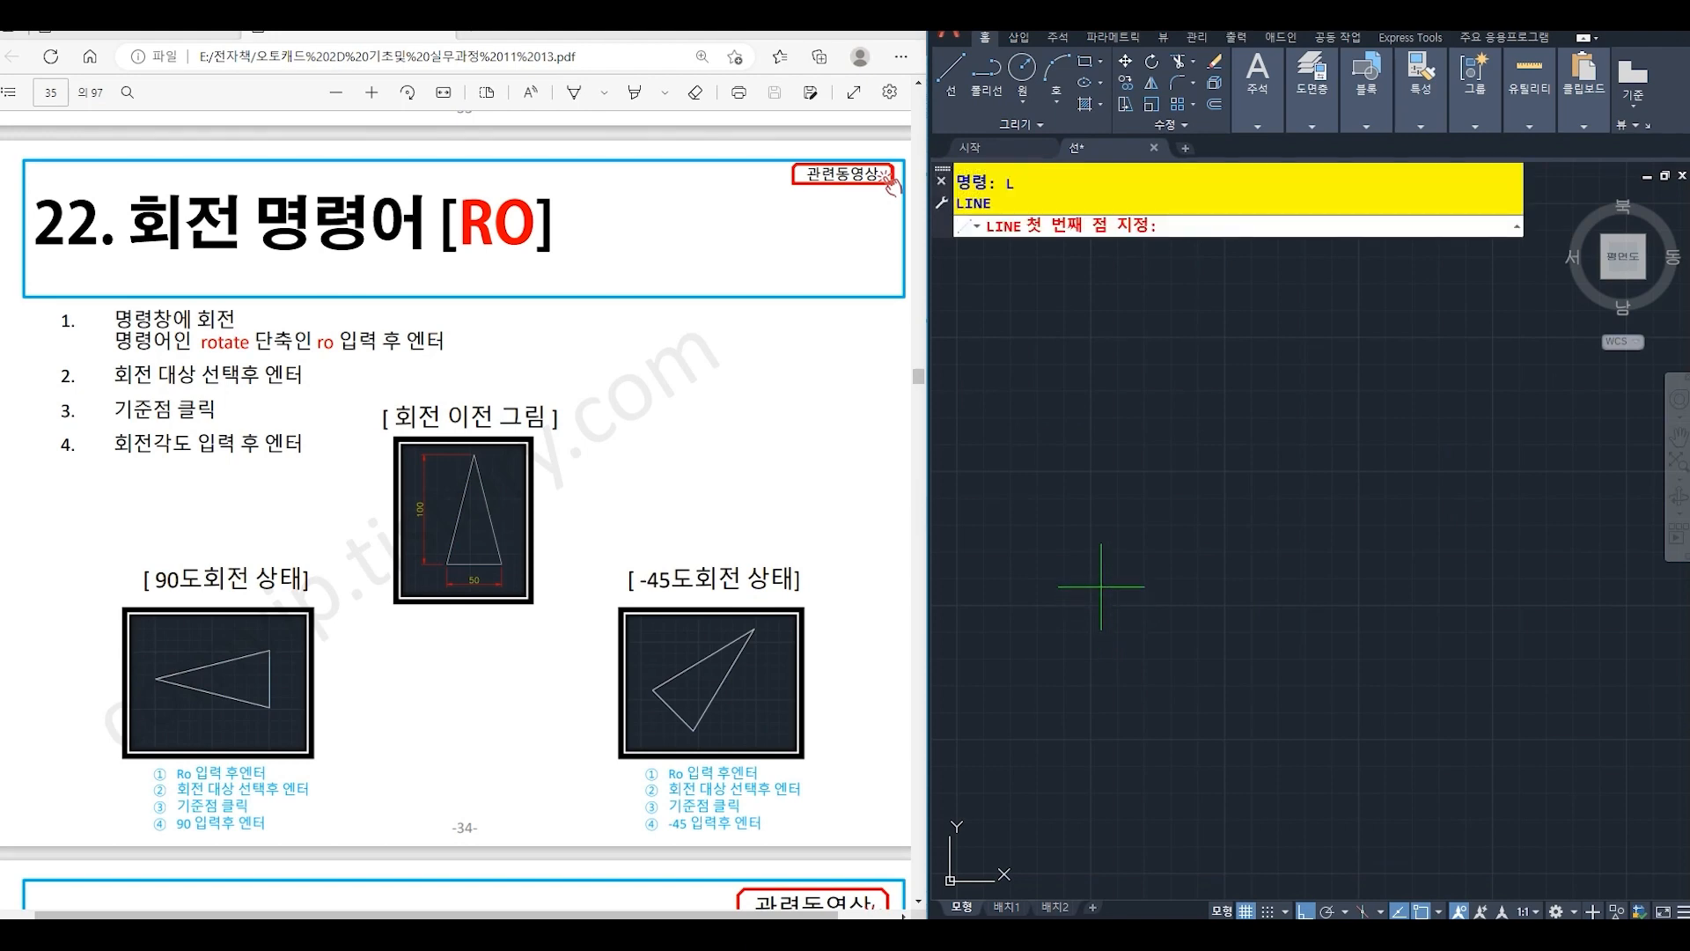
left_click(1100, 586)
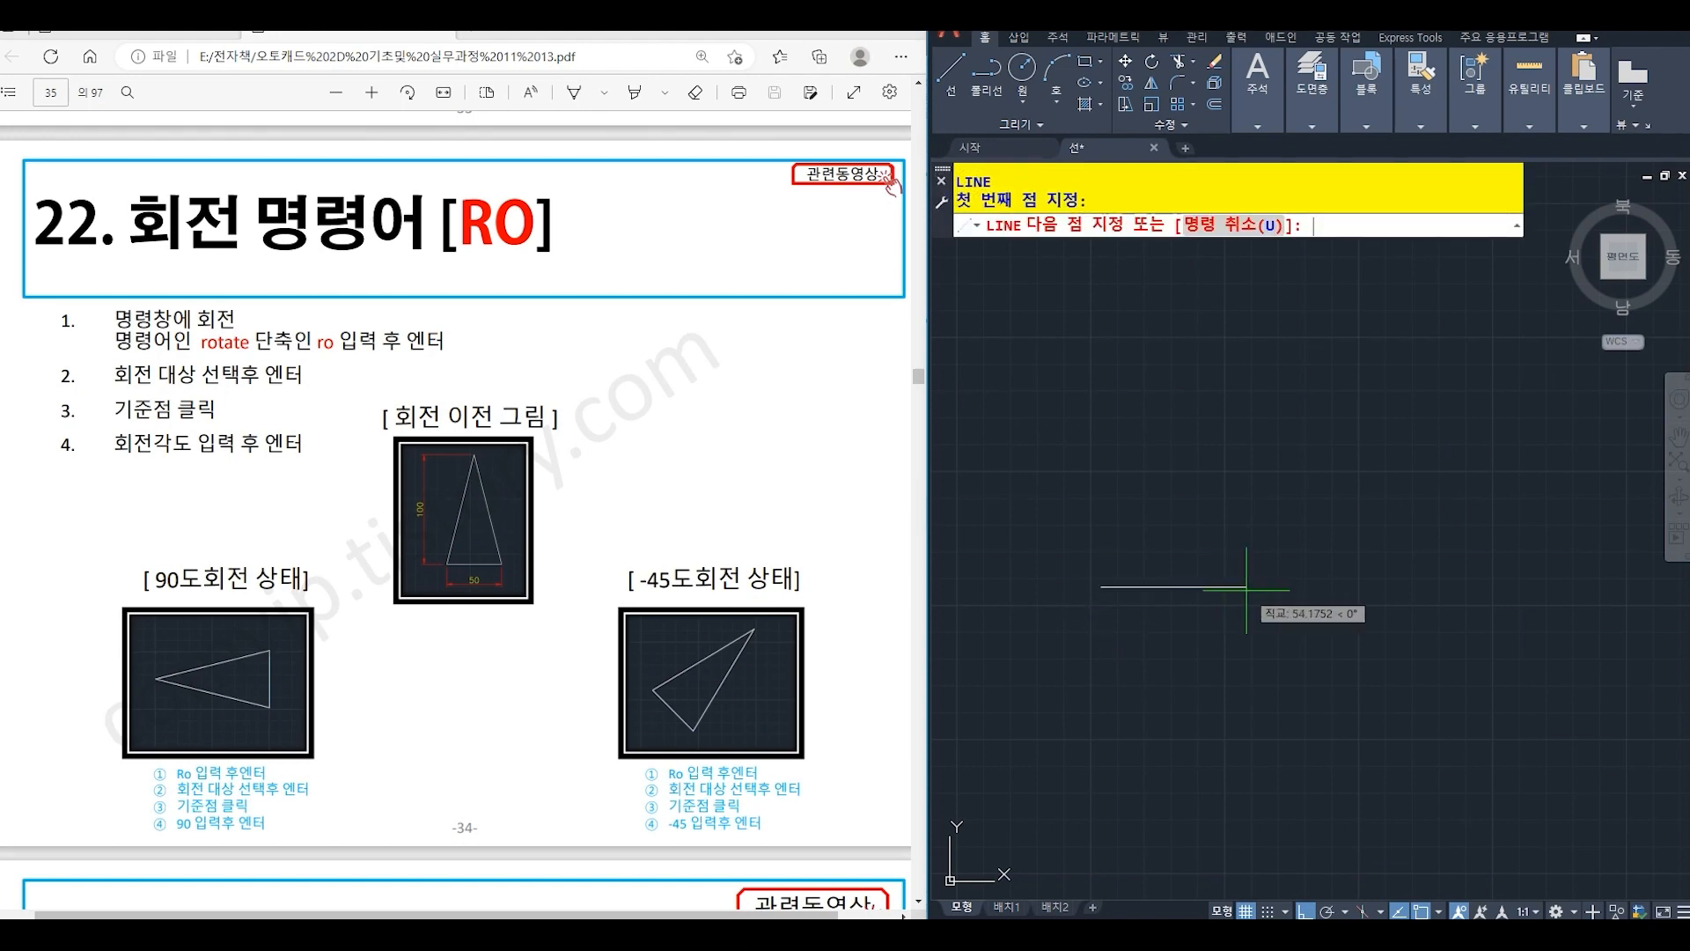
key("Return")
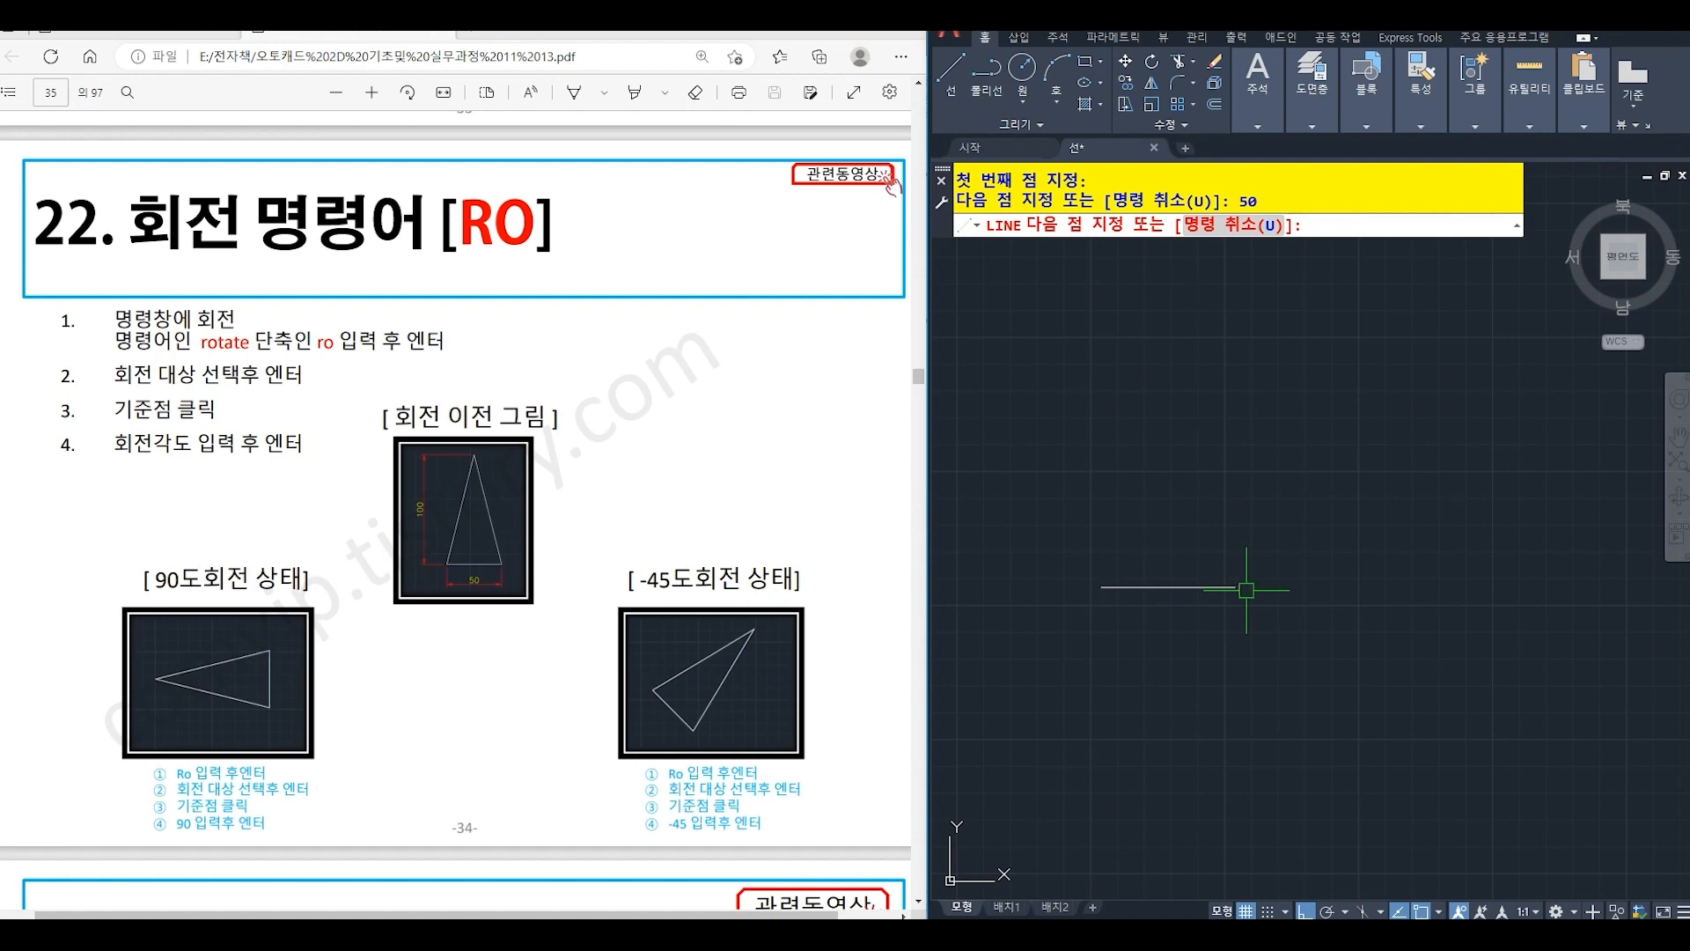
key("Return")
- Draw a vertical line 100 long upward from the midpoint of the base line
type("L")
key("Return")
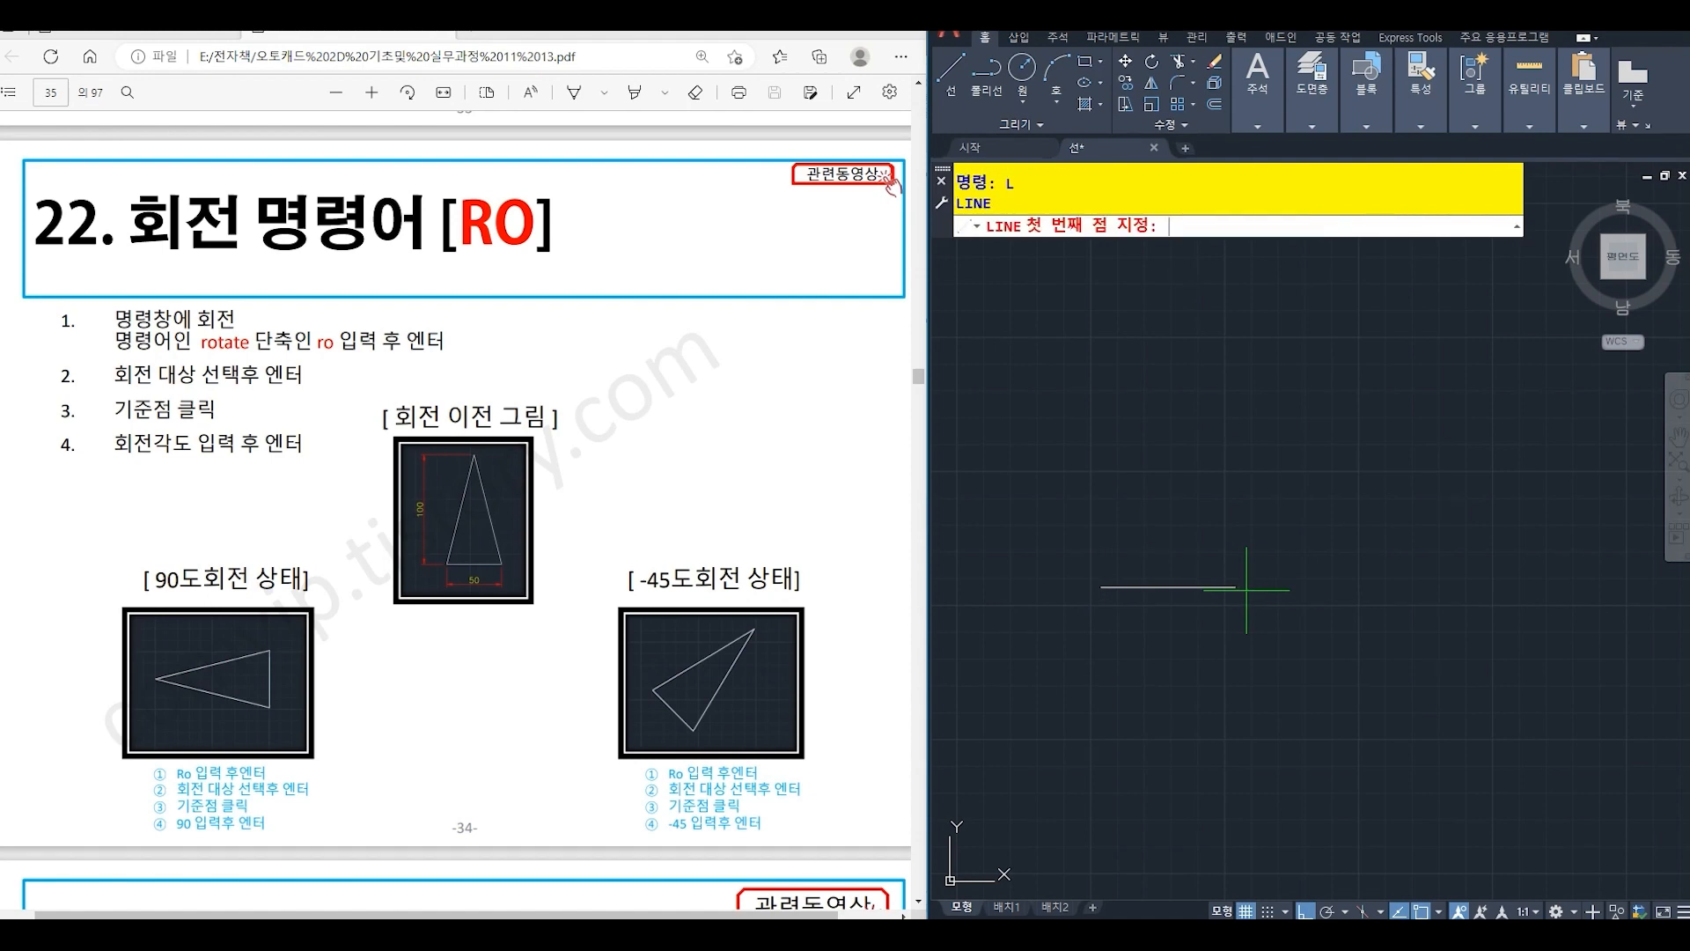
left_click(1174, 586)
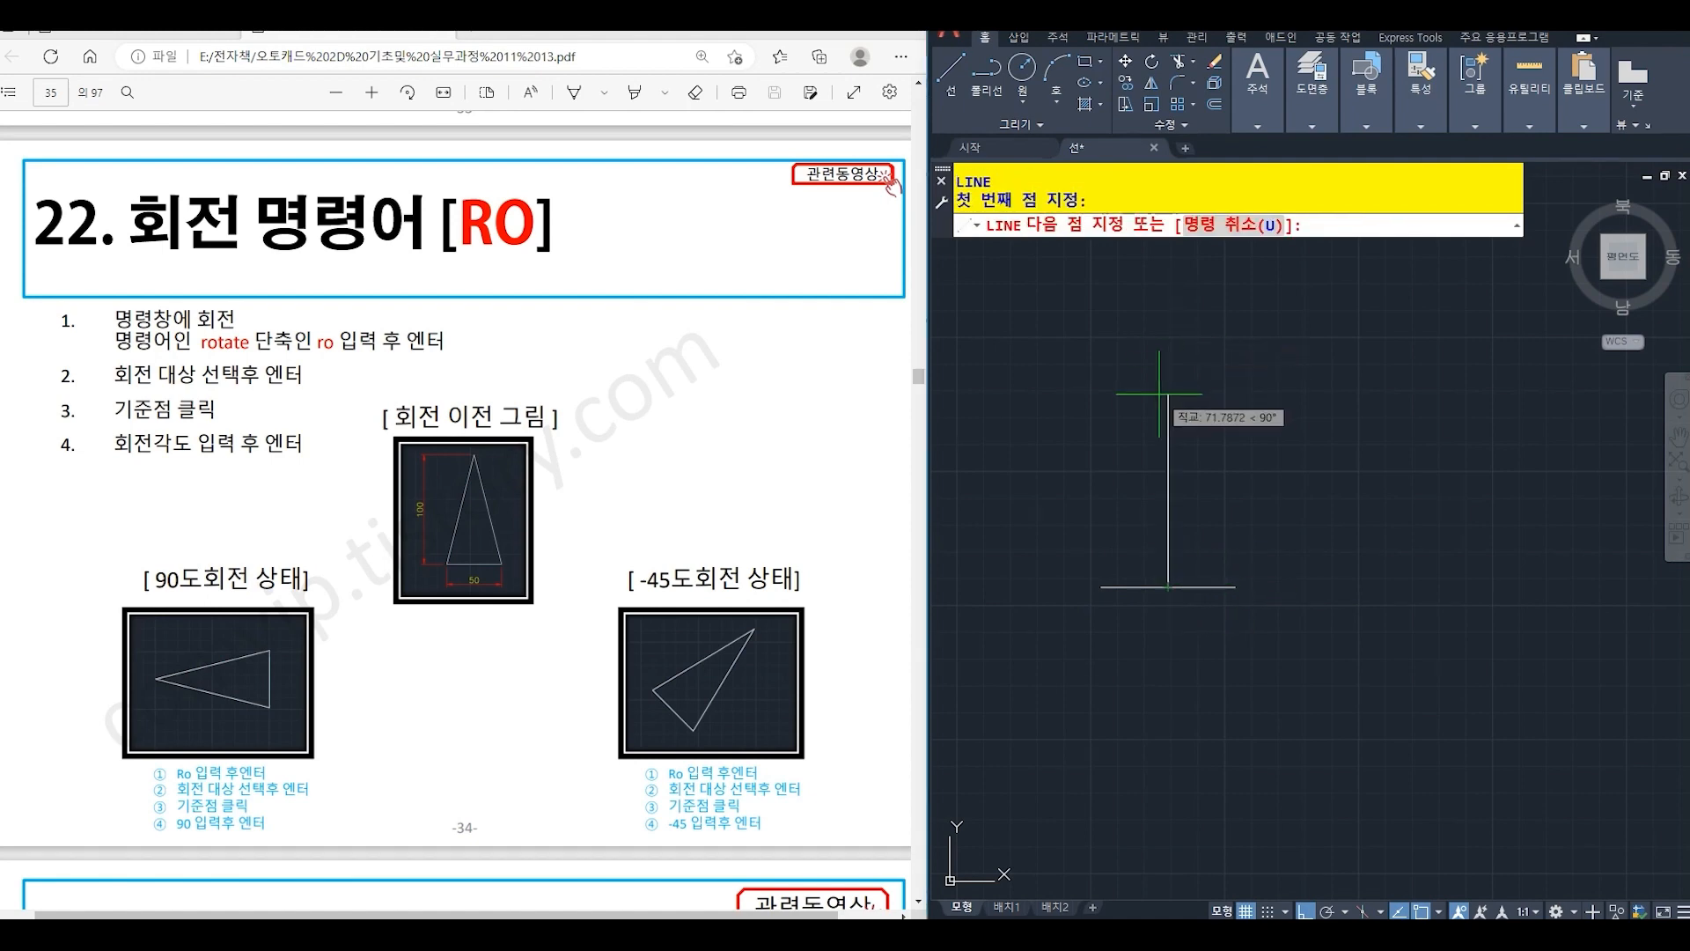
type("100")
key("Return")
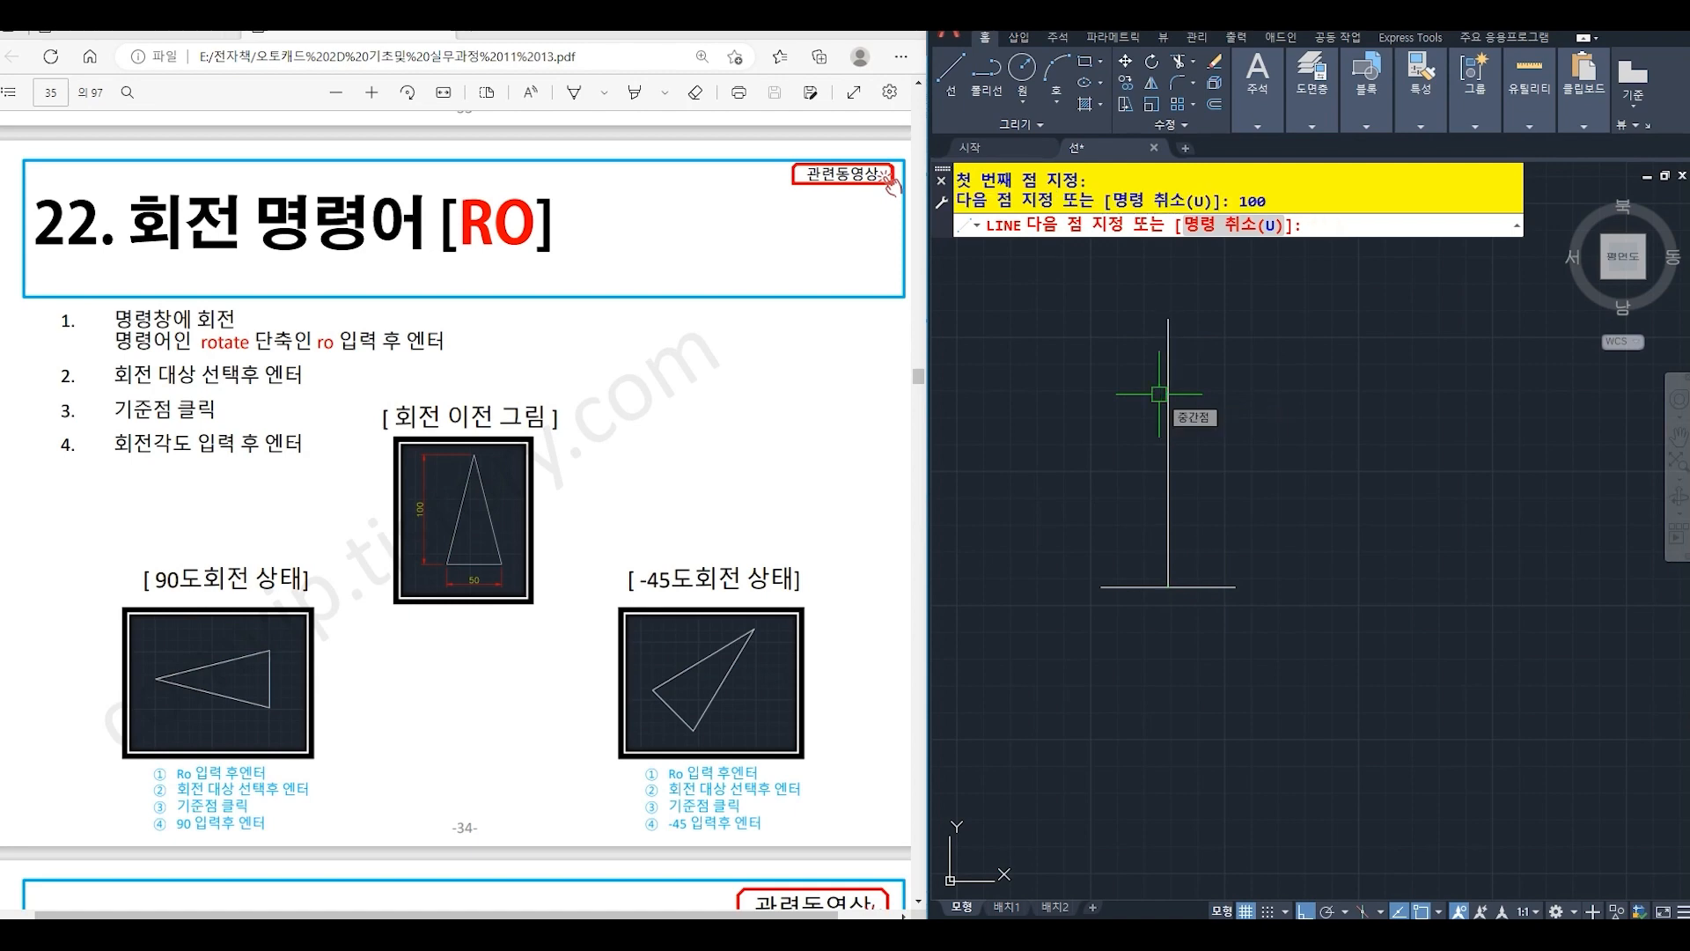
key("Return")
- Draw the triangle's two slanted sides from the base's ends to the vertical line's upper end, and erase the vertical line
type("L")
key("Return")
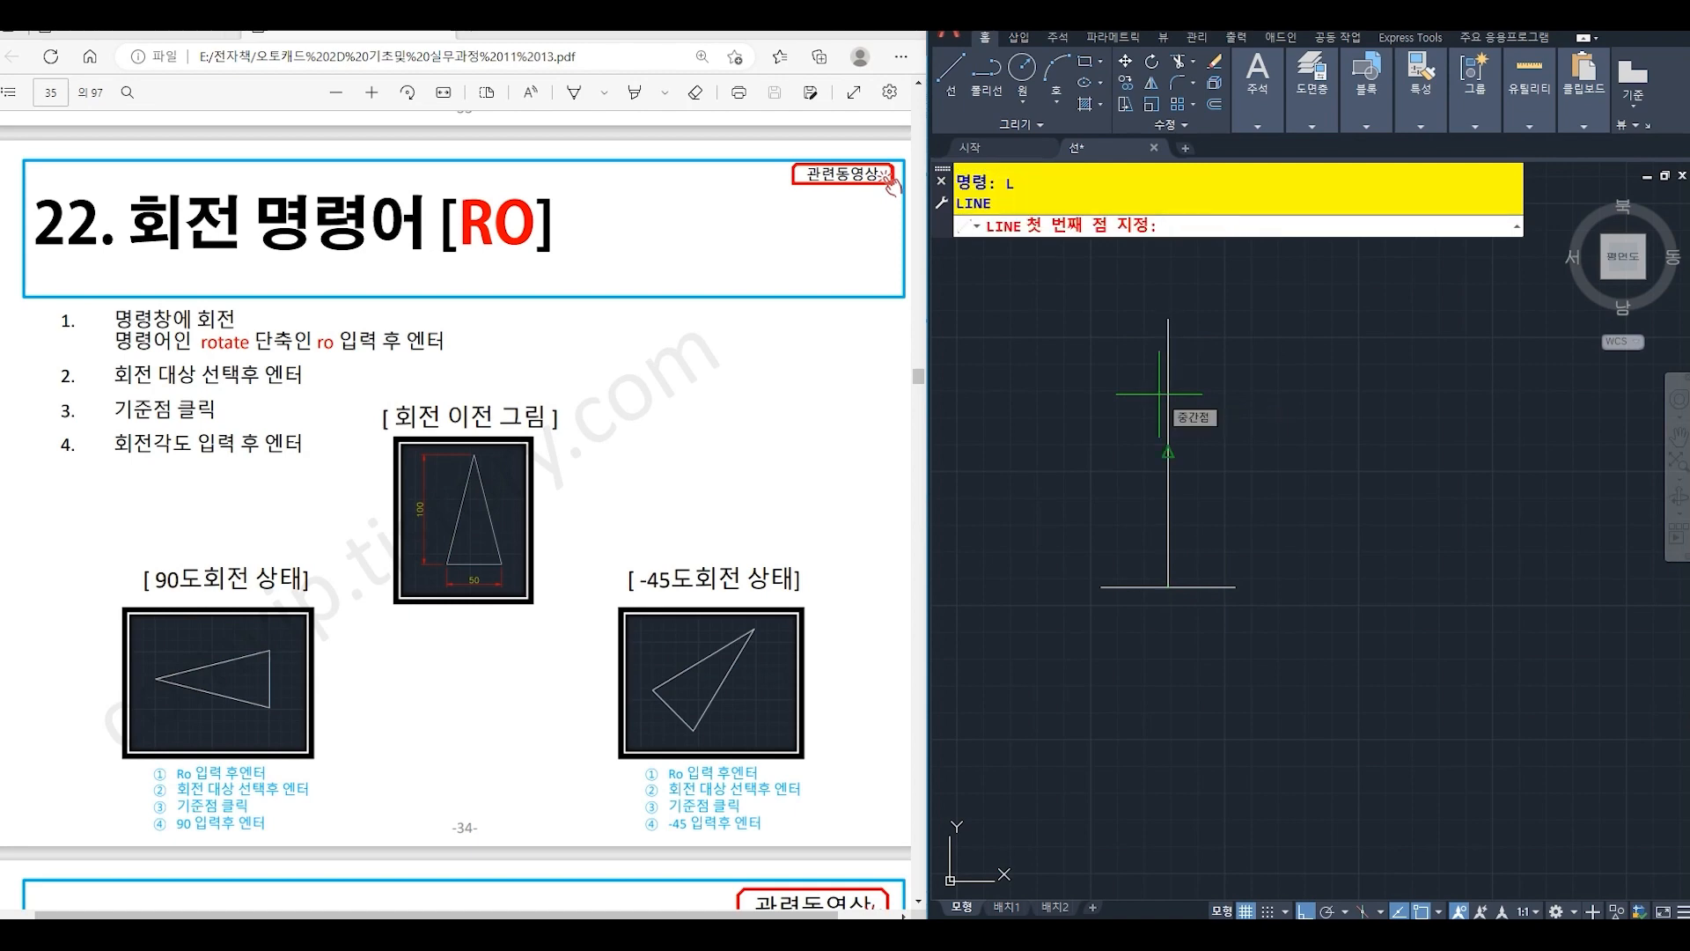
left_click(1101, 586)
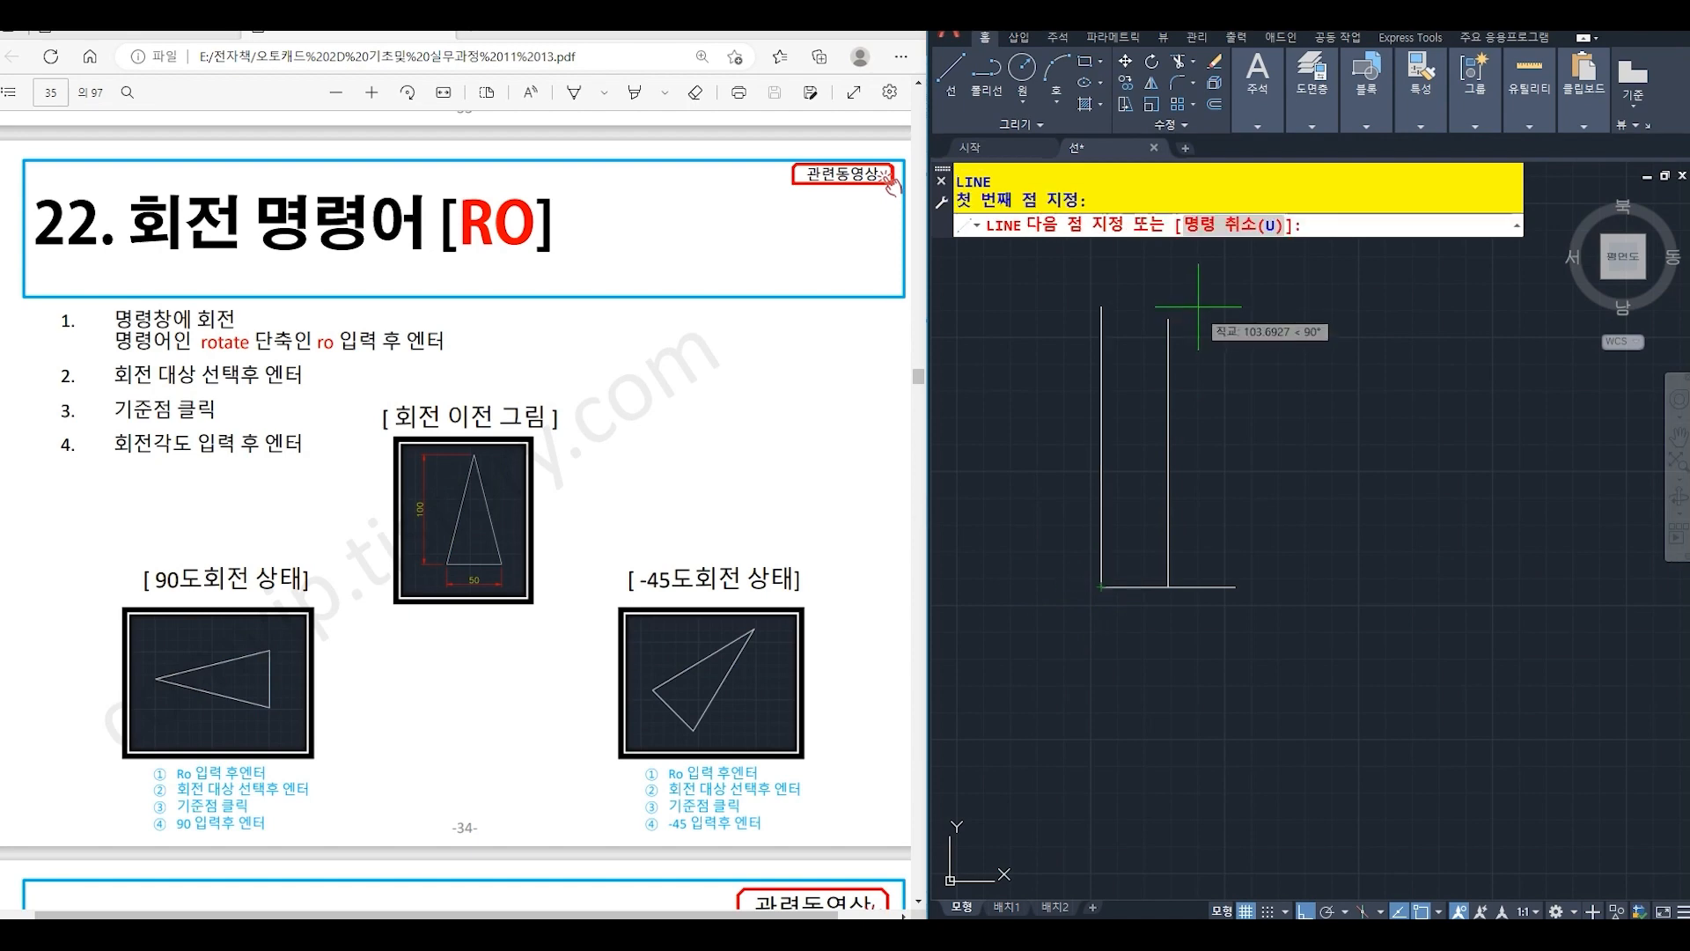
left_click(1168, 319)
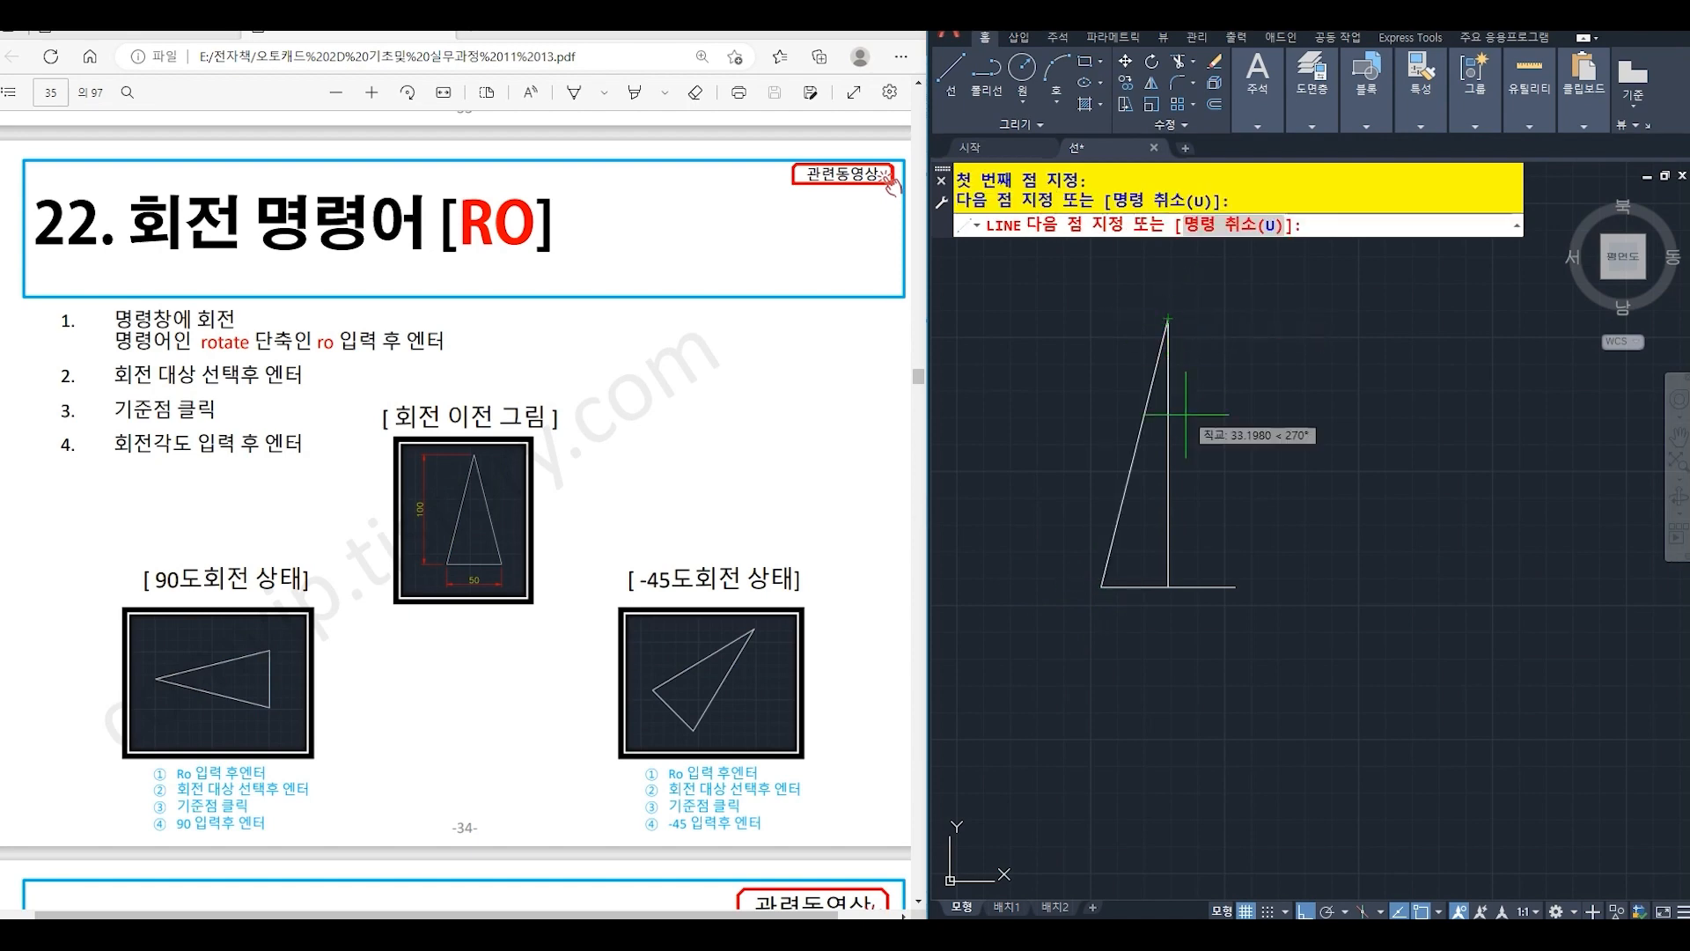
left_click(1235, 586)
key("Return")
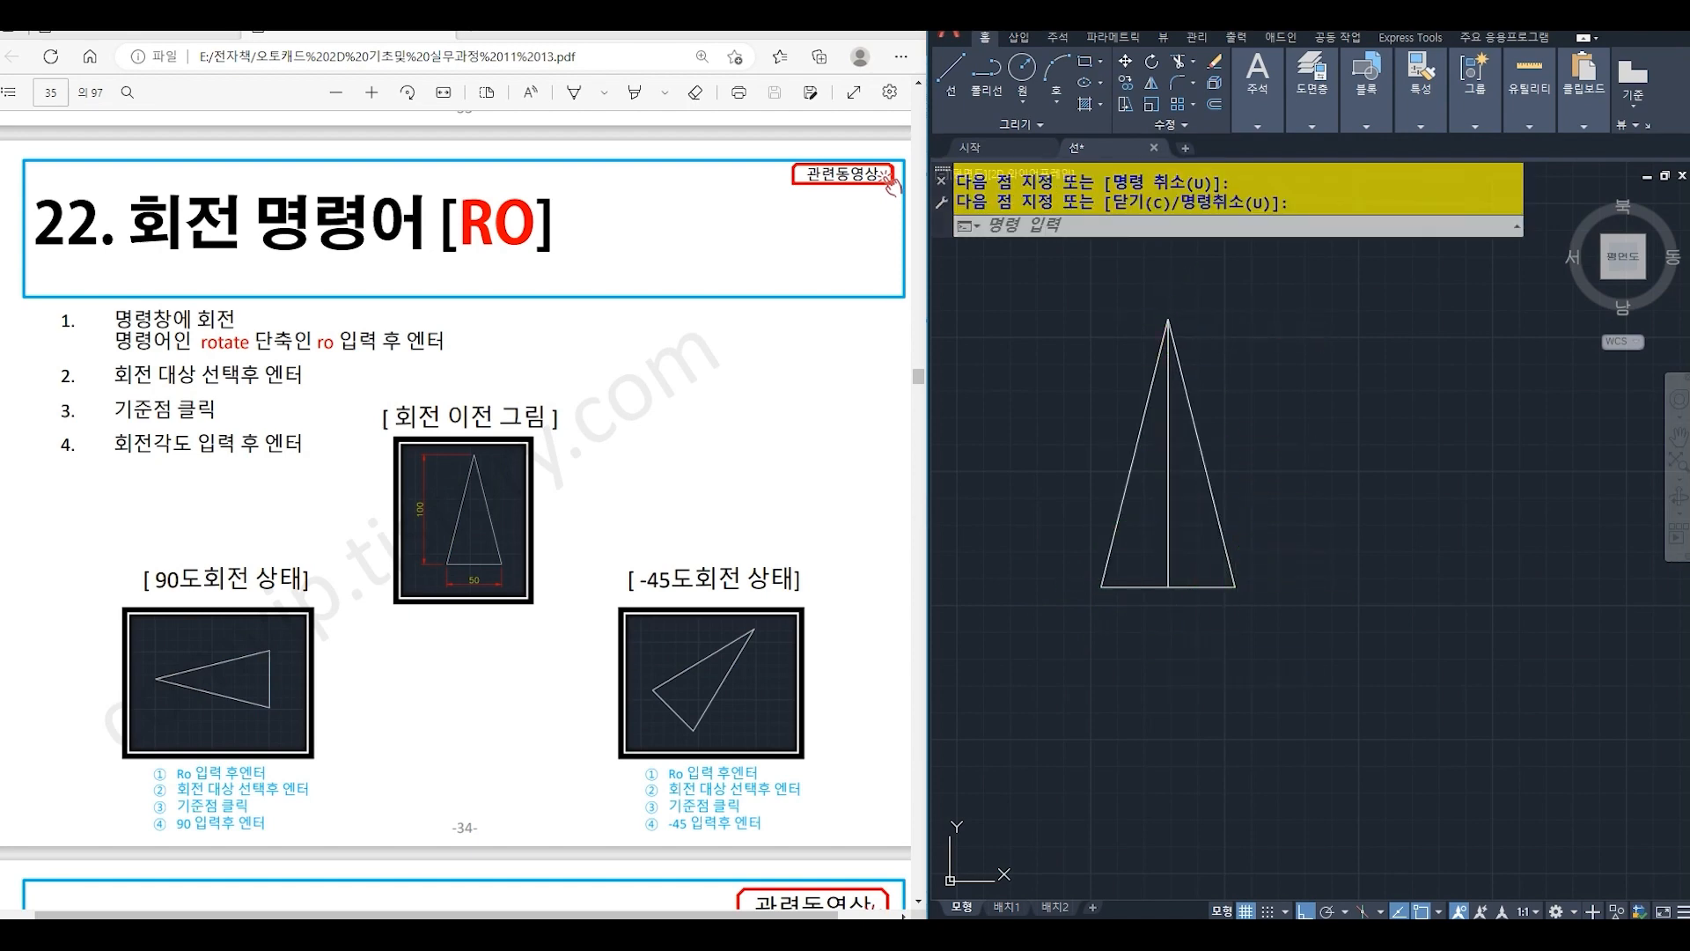
left_click(1168, 523)
key("Delete")
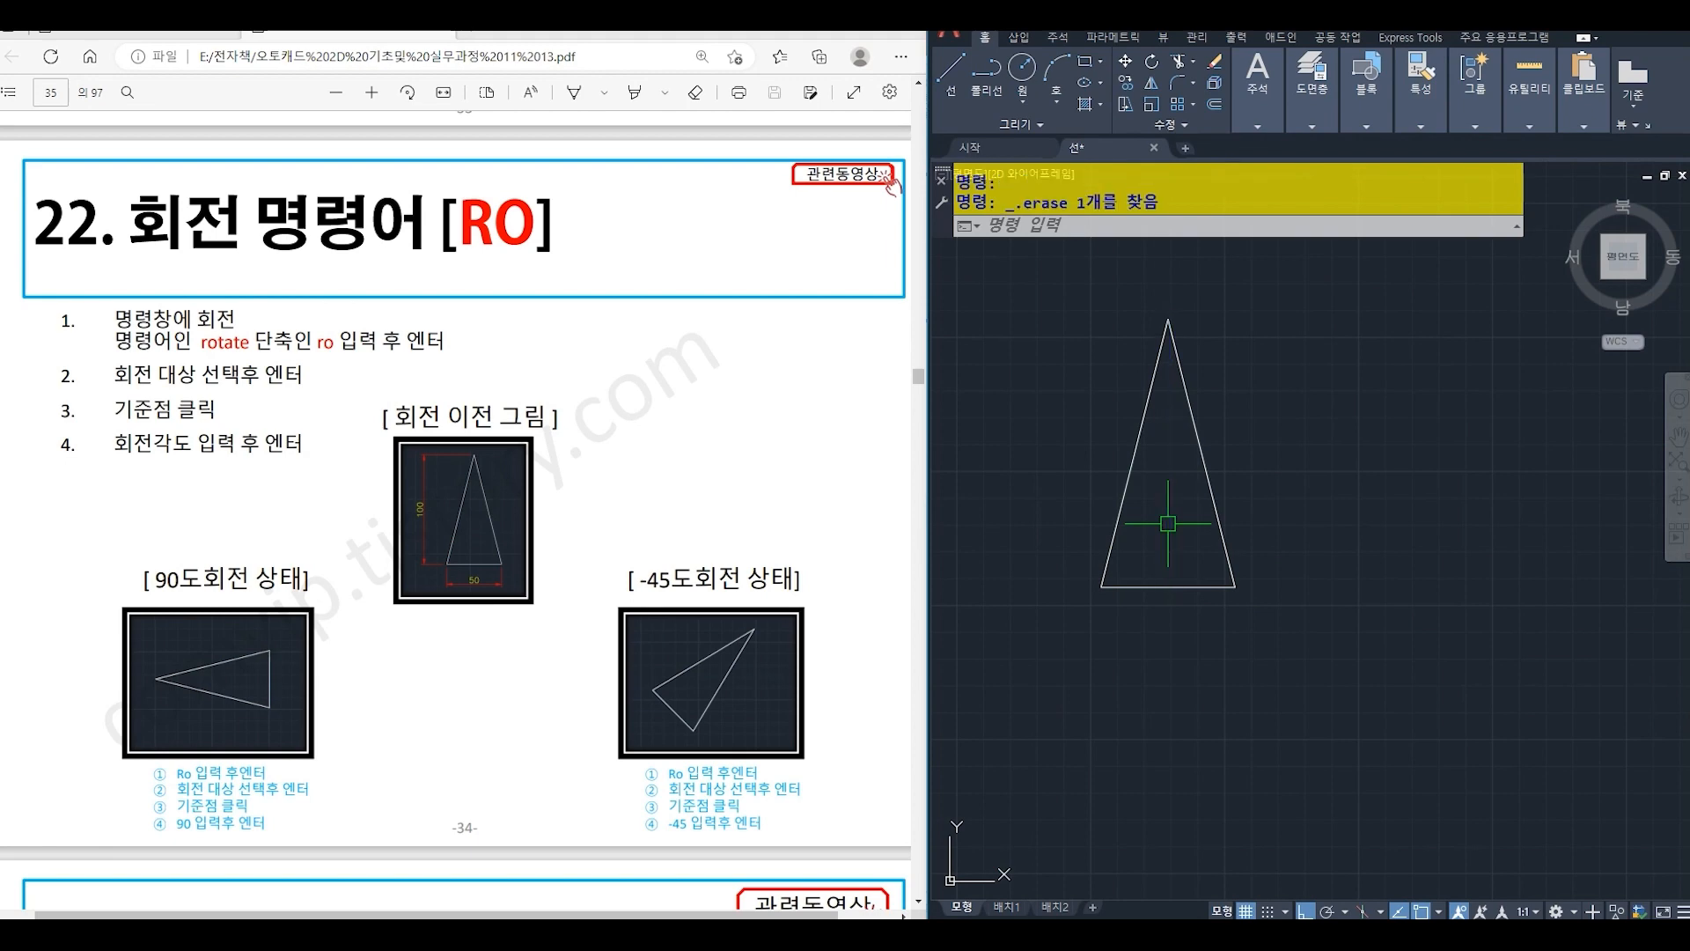
- Copy the whole triangle twice to its right, placing the copies in a horizontal row with clear gaps
middle_click_drag(1168, 523, 1042, 564)
scroll(1134, 553, "down", 2)
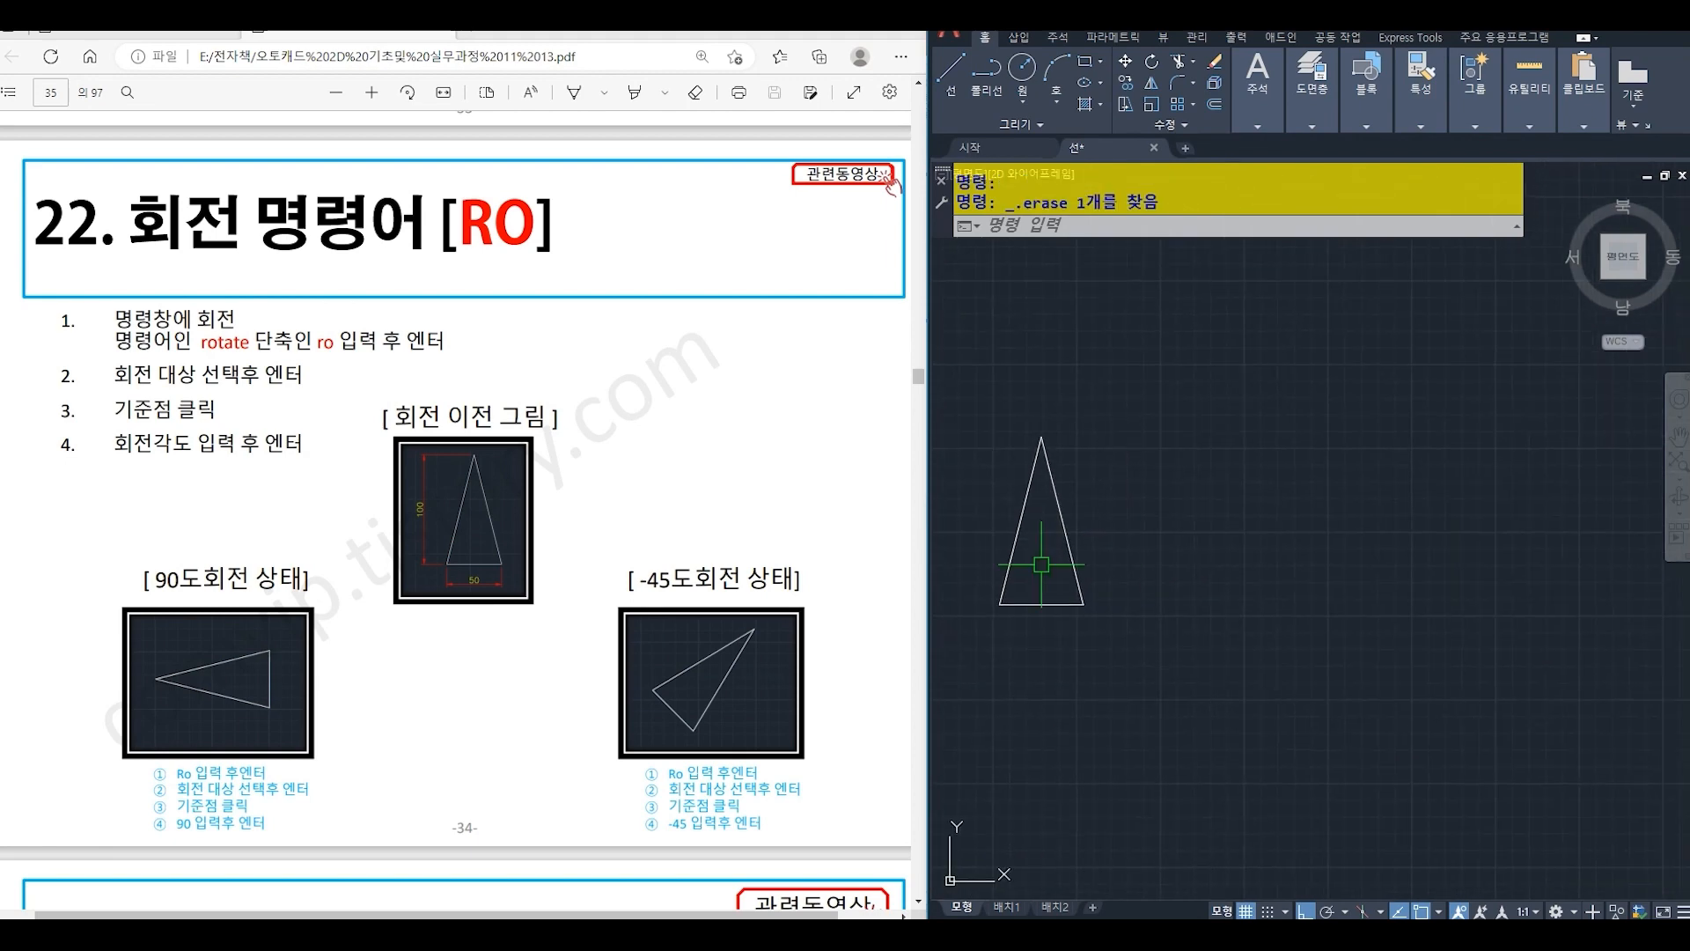
type("co")
key("Return")
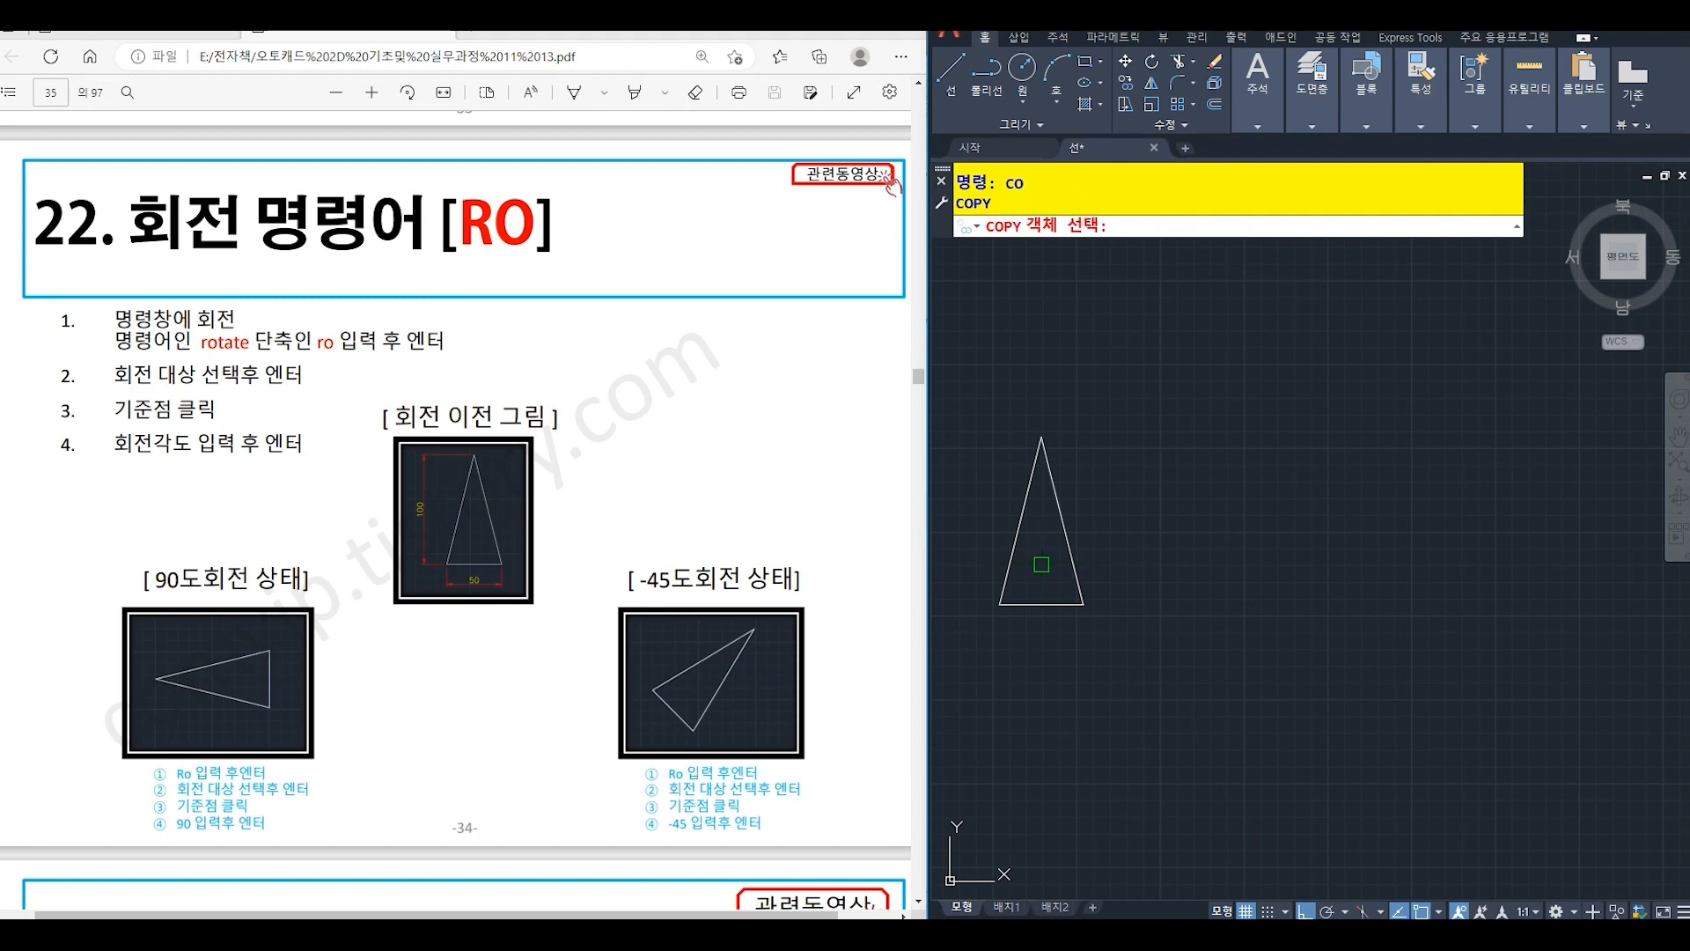
left_click(941, 411)
left_click(1134, 718)
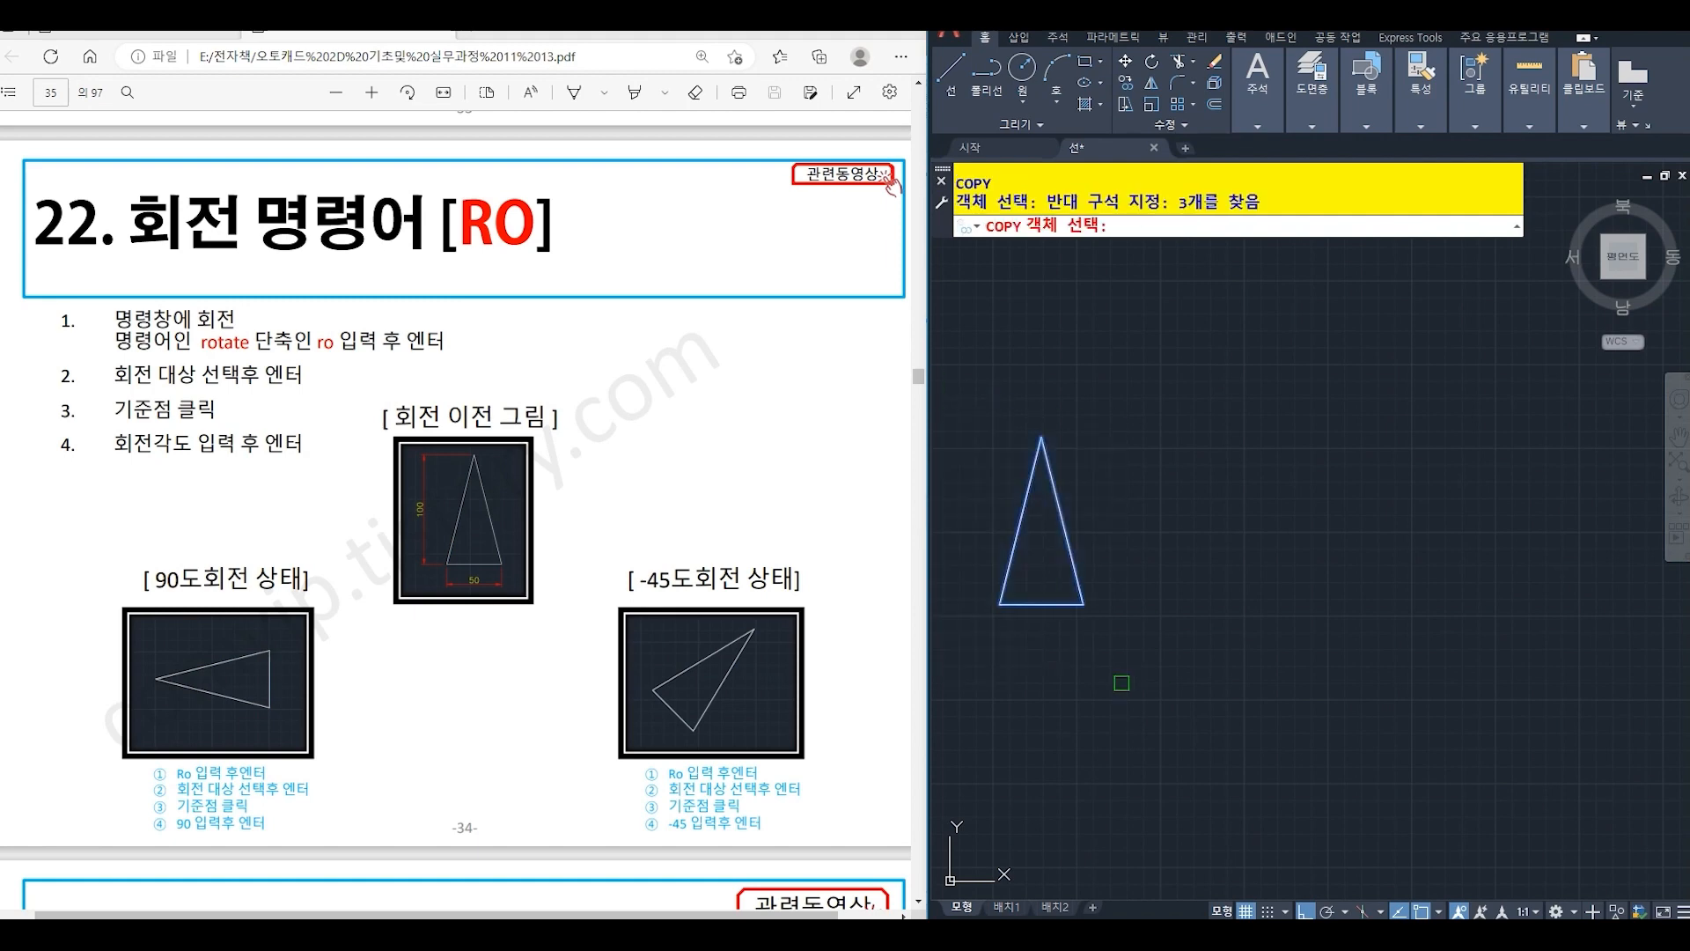
key("Return")
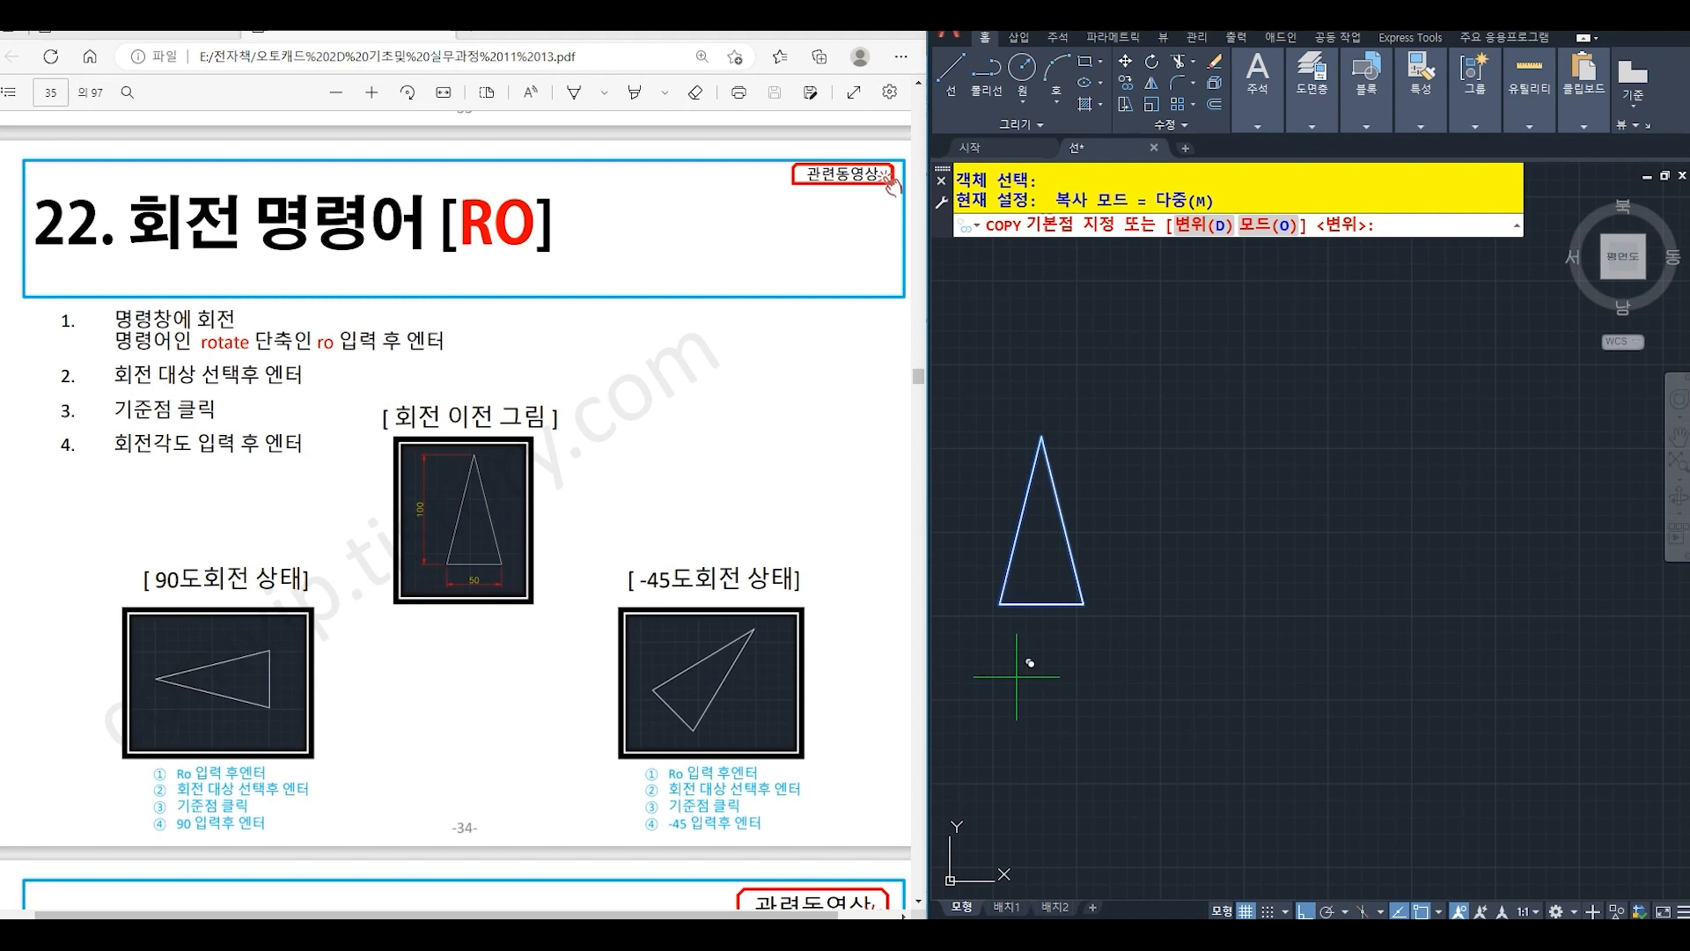
left_click(1016, 678)
left_click(1194, 679)
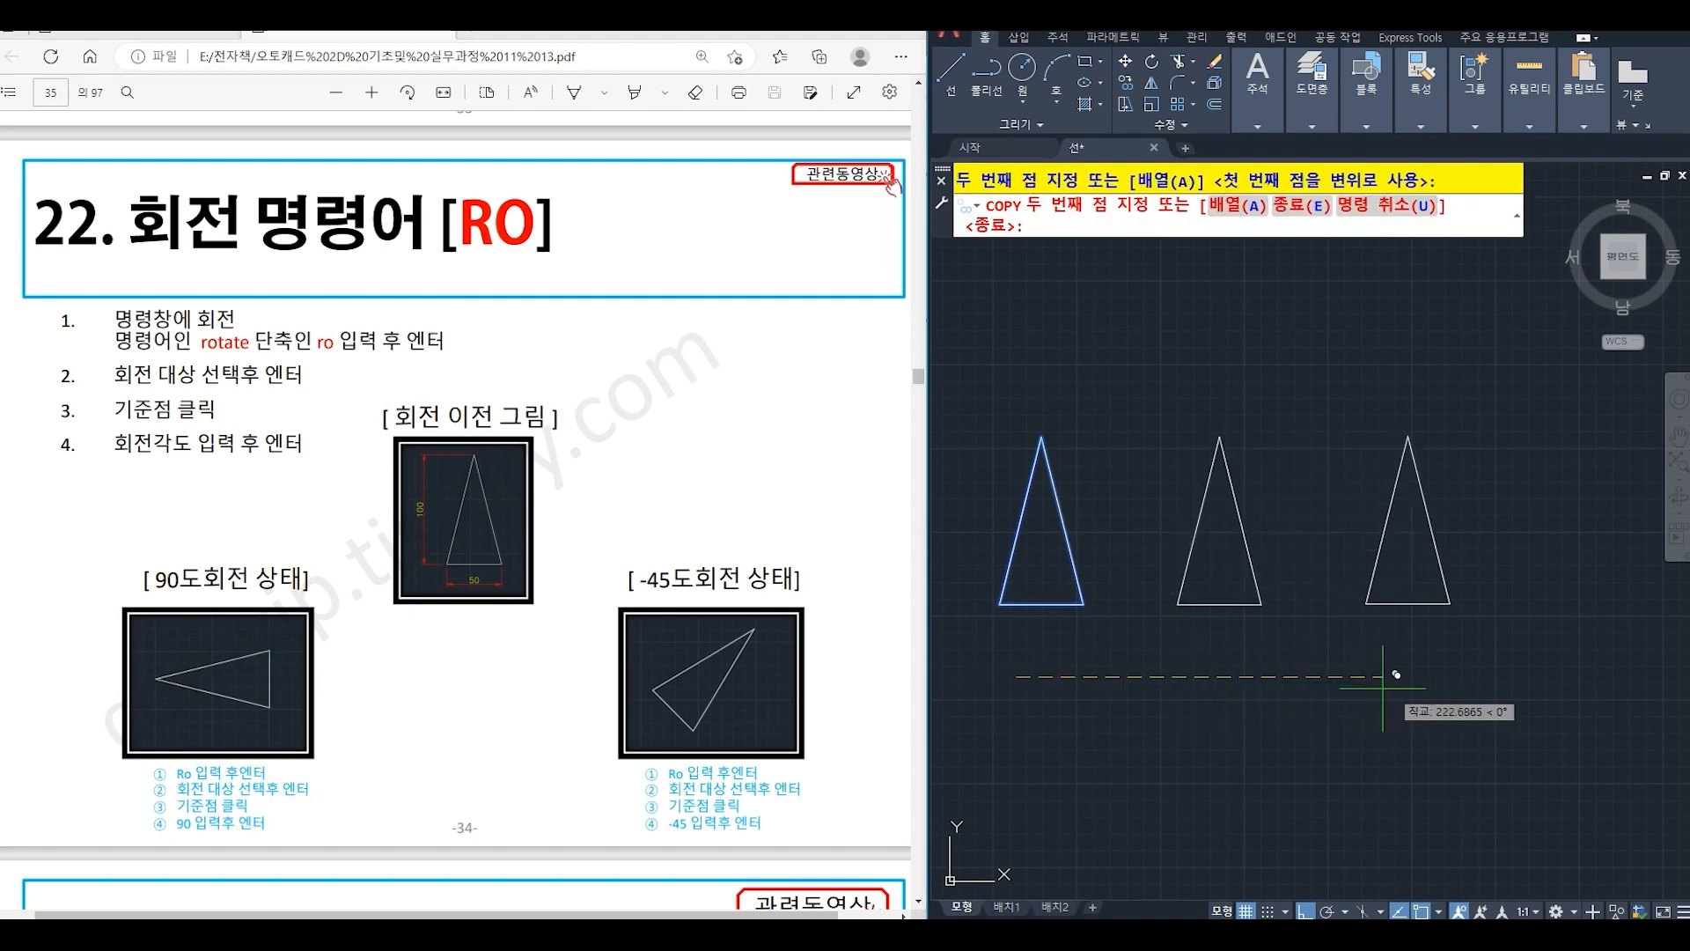
left_click(1407, 674)
key("Return")
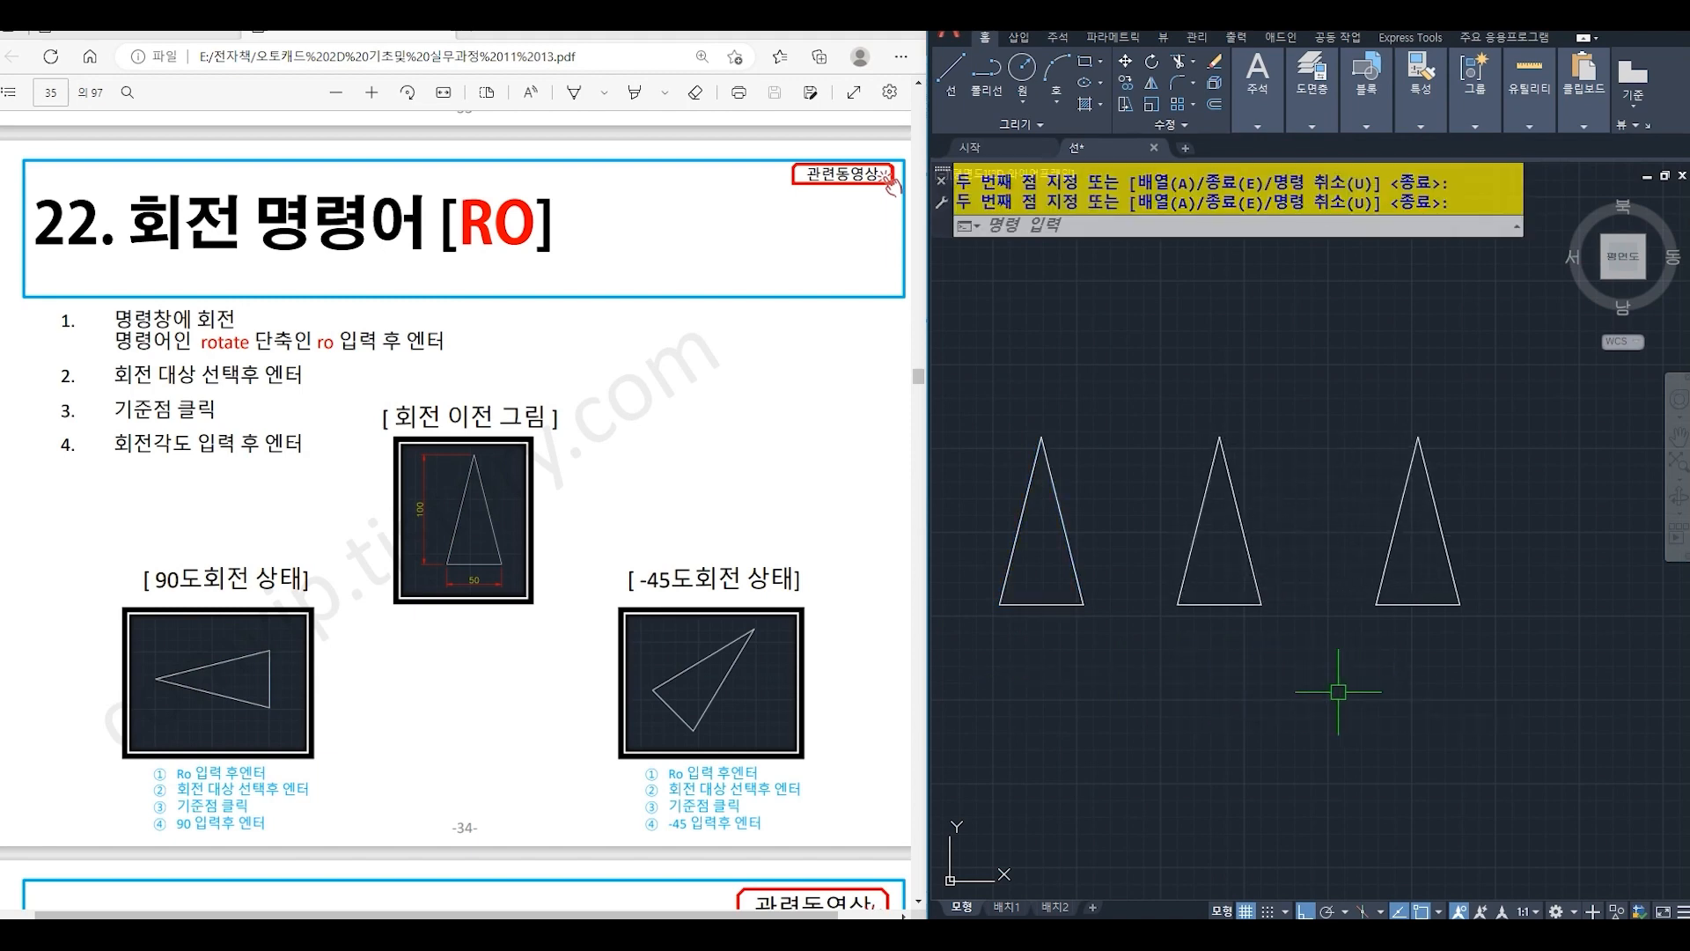
- Rotate the middle triangle by 90 degrees about the midpoint of its base
type("ro")
key("Return")
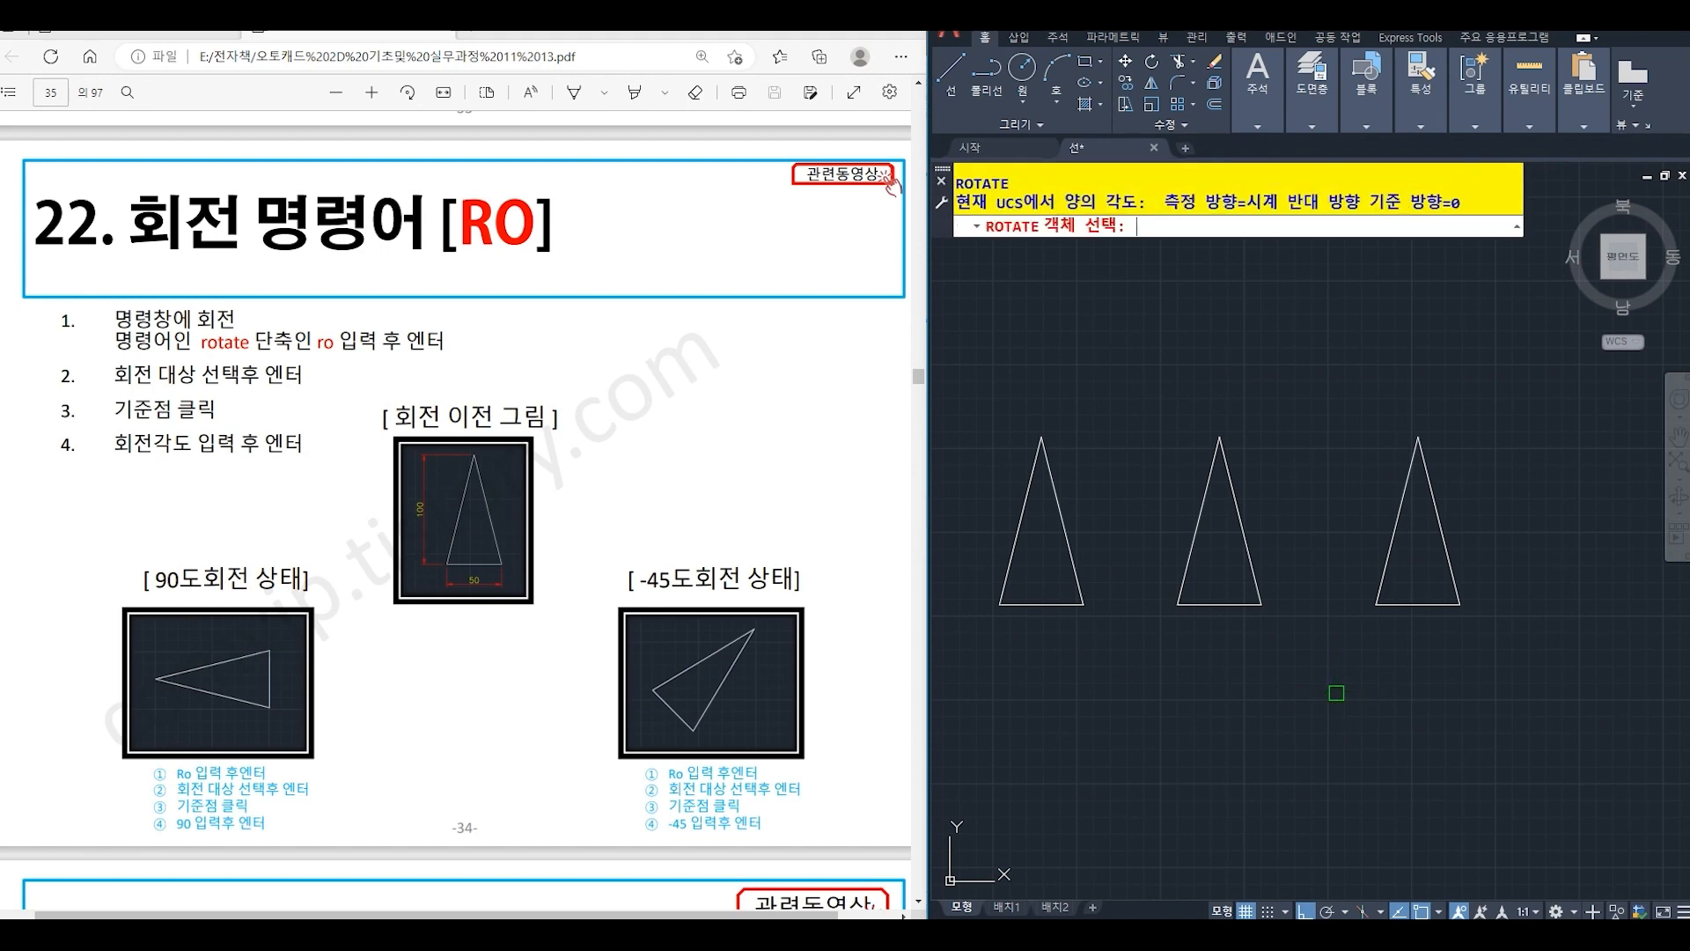
left_click(1125, 394)
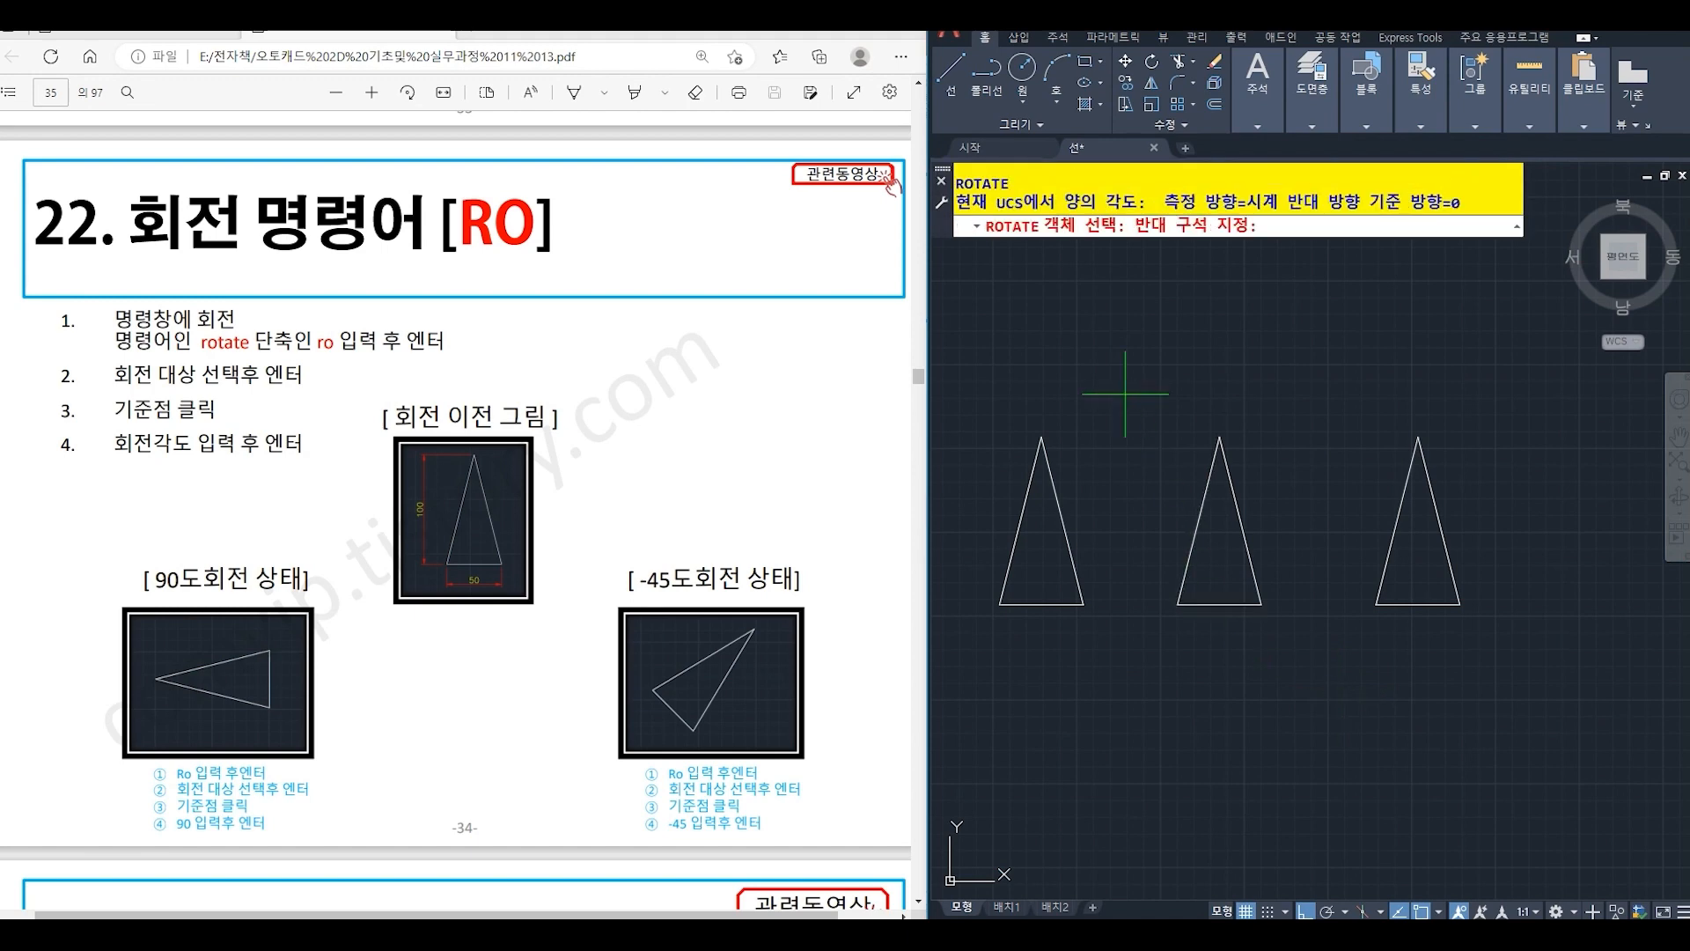
left_click(1282, 595)
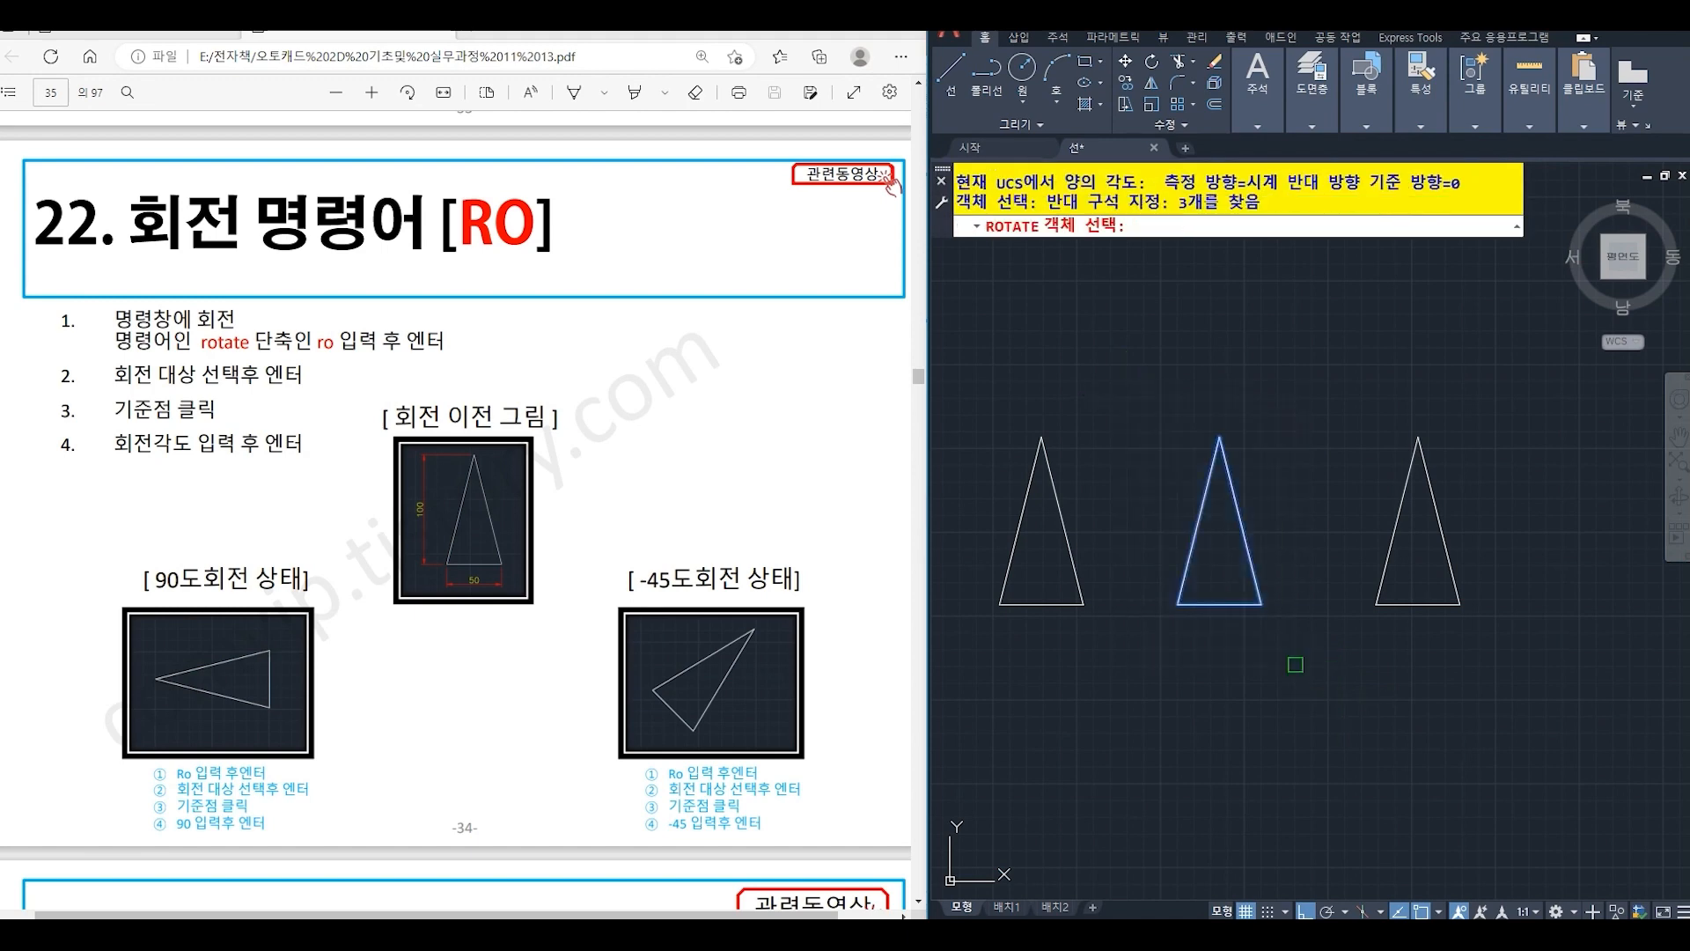
key("Return")
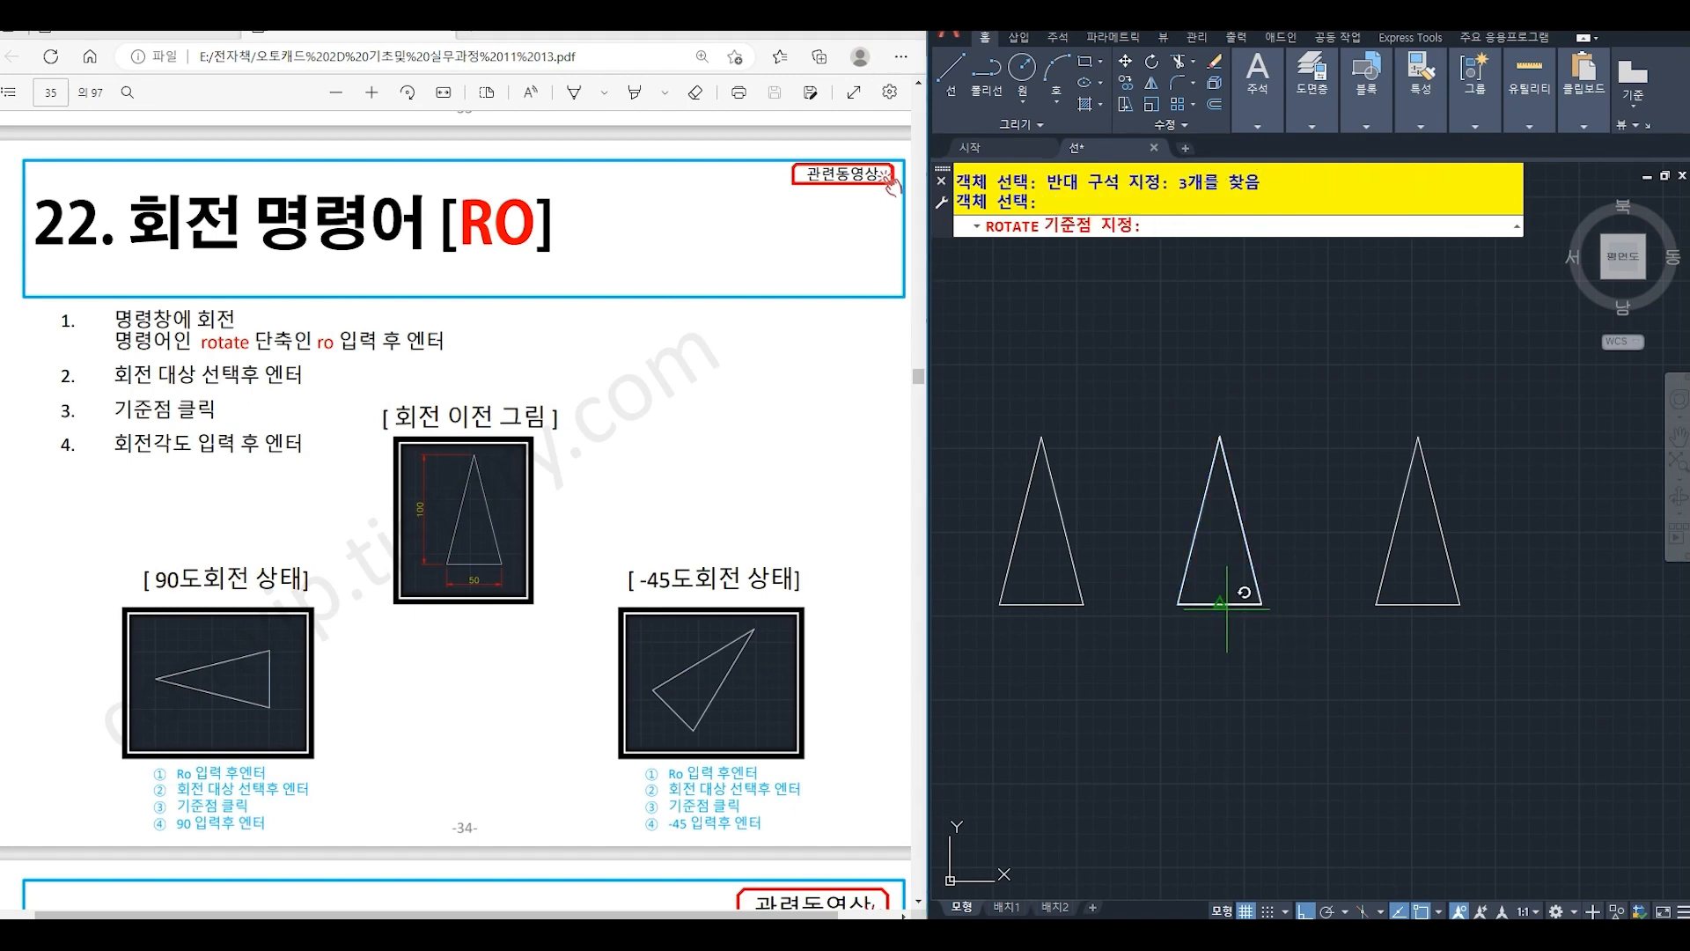
left_click(1226, 607)
type("90")
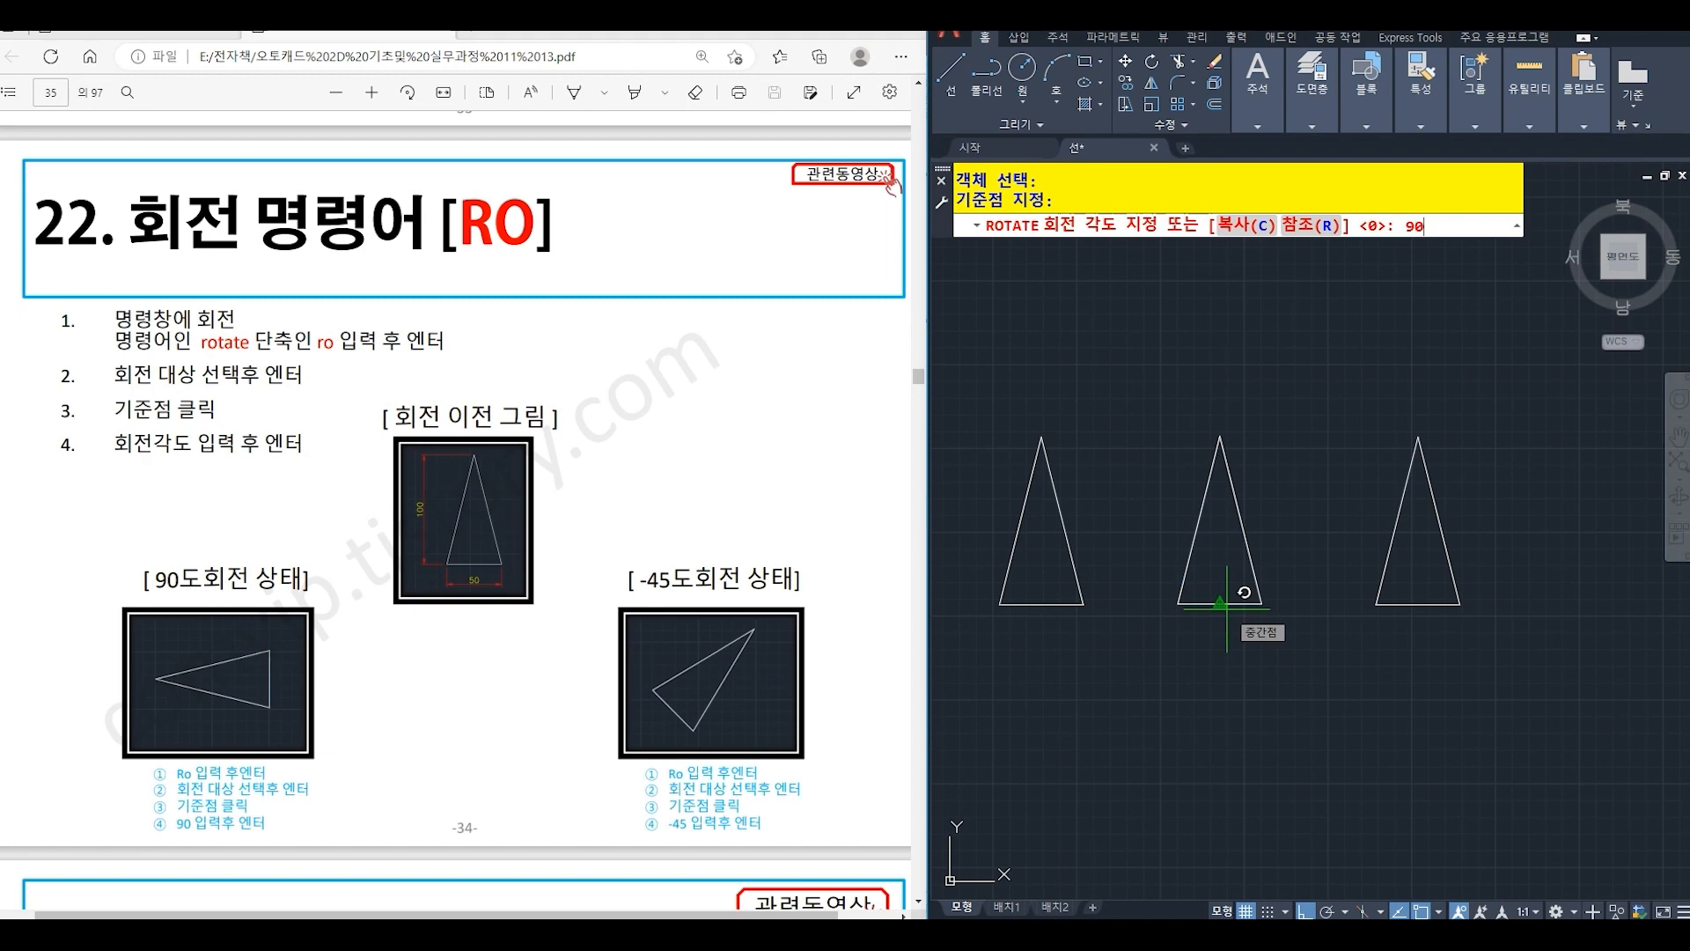
key("Return")
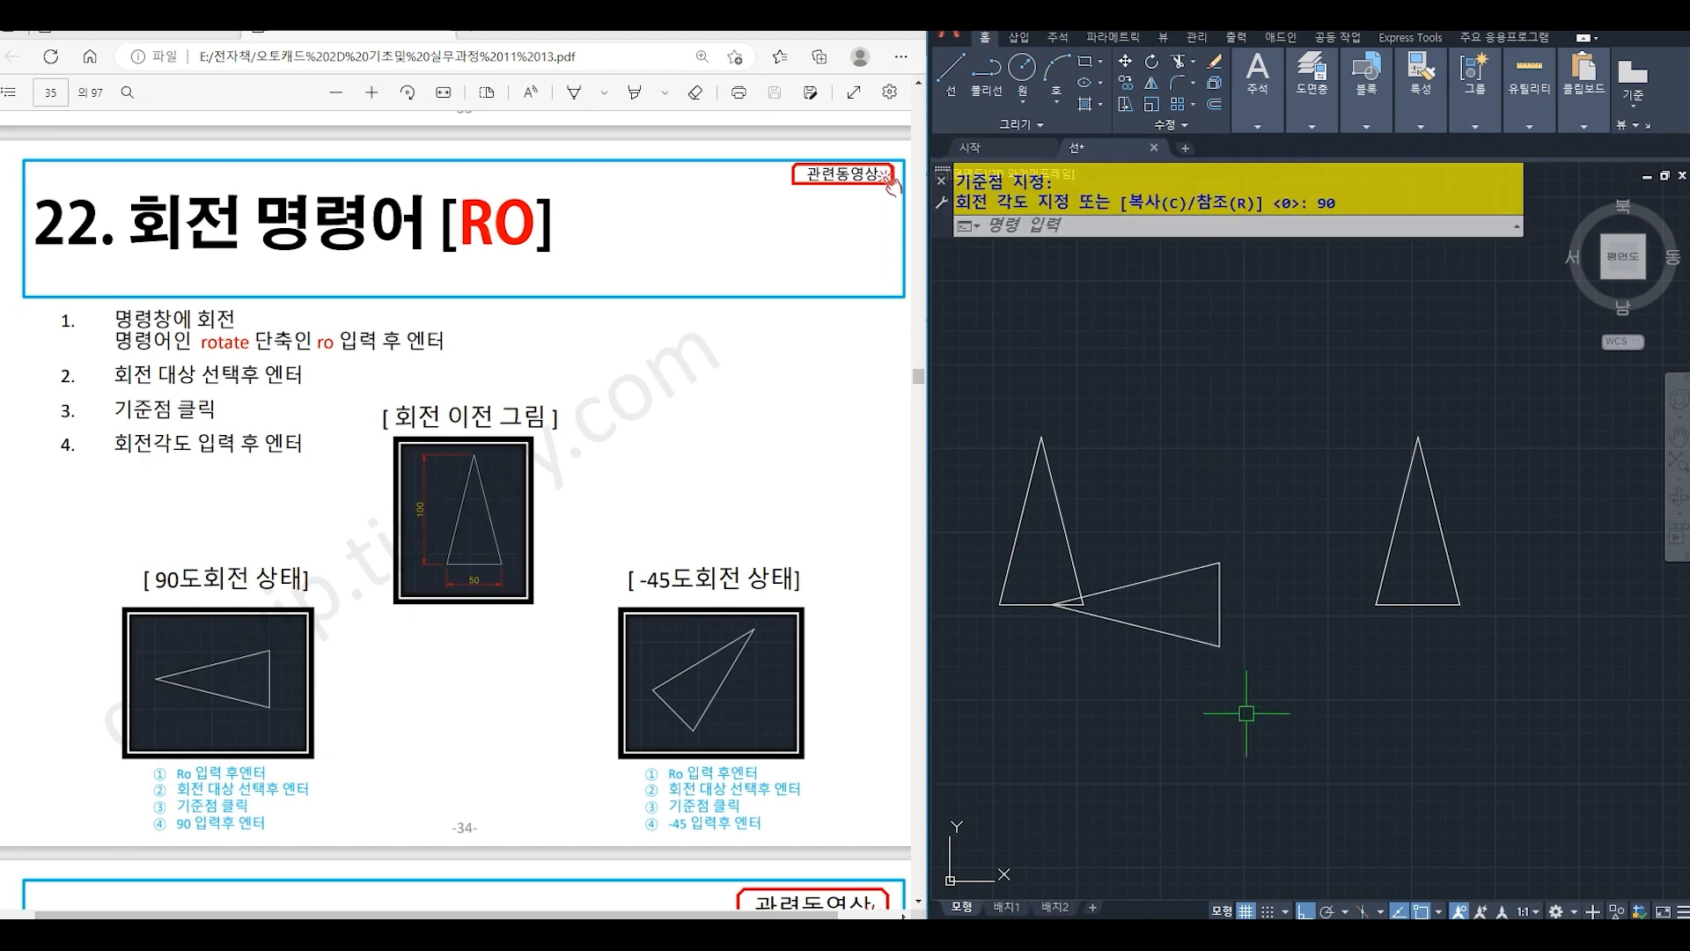
- Rotate a copy of the rightmost triangle by -45 degrees about the midpoint of its base, keeping the original
key("Return")
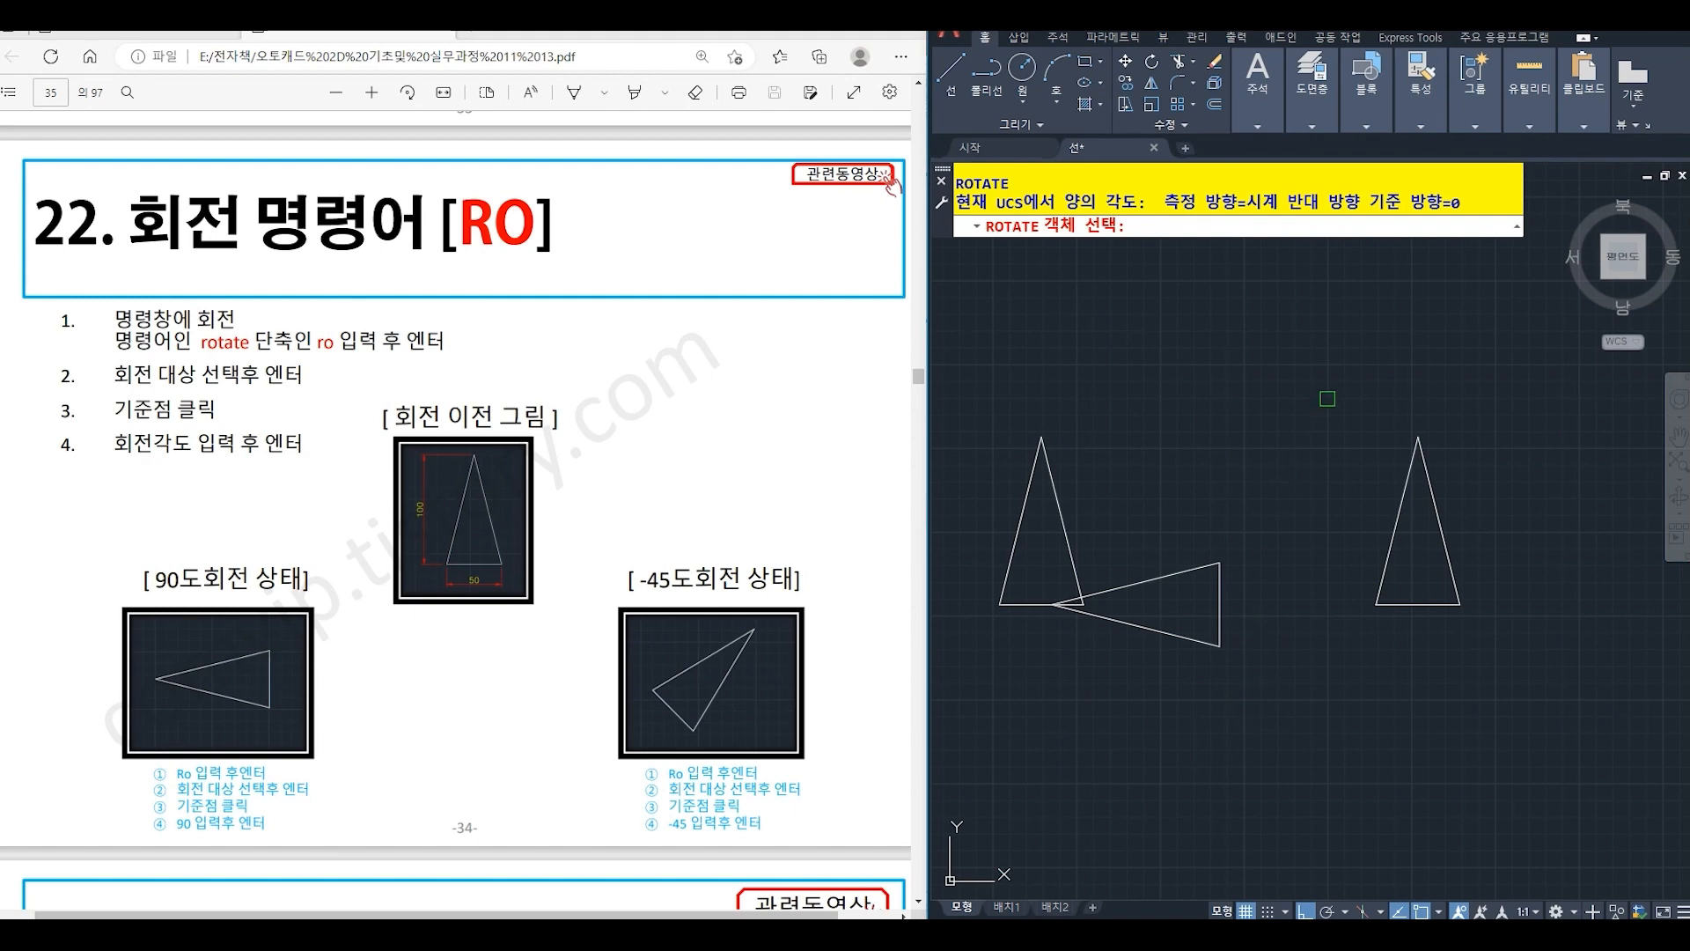
left_click(1327, 399)
left_click(1500, 678)
key("Return")
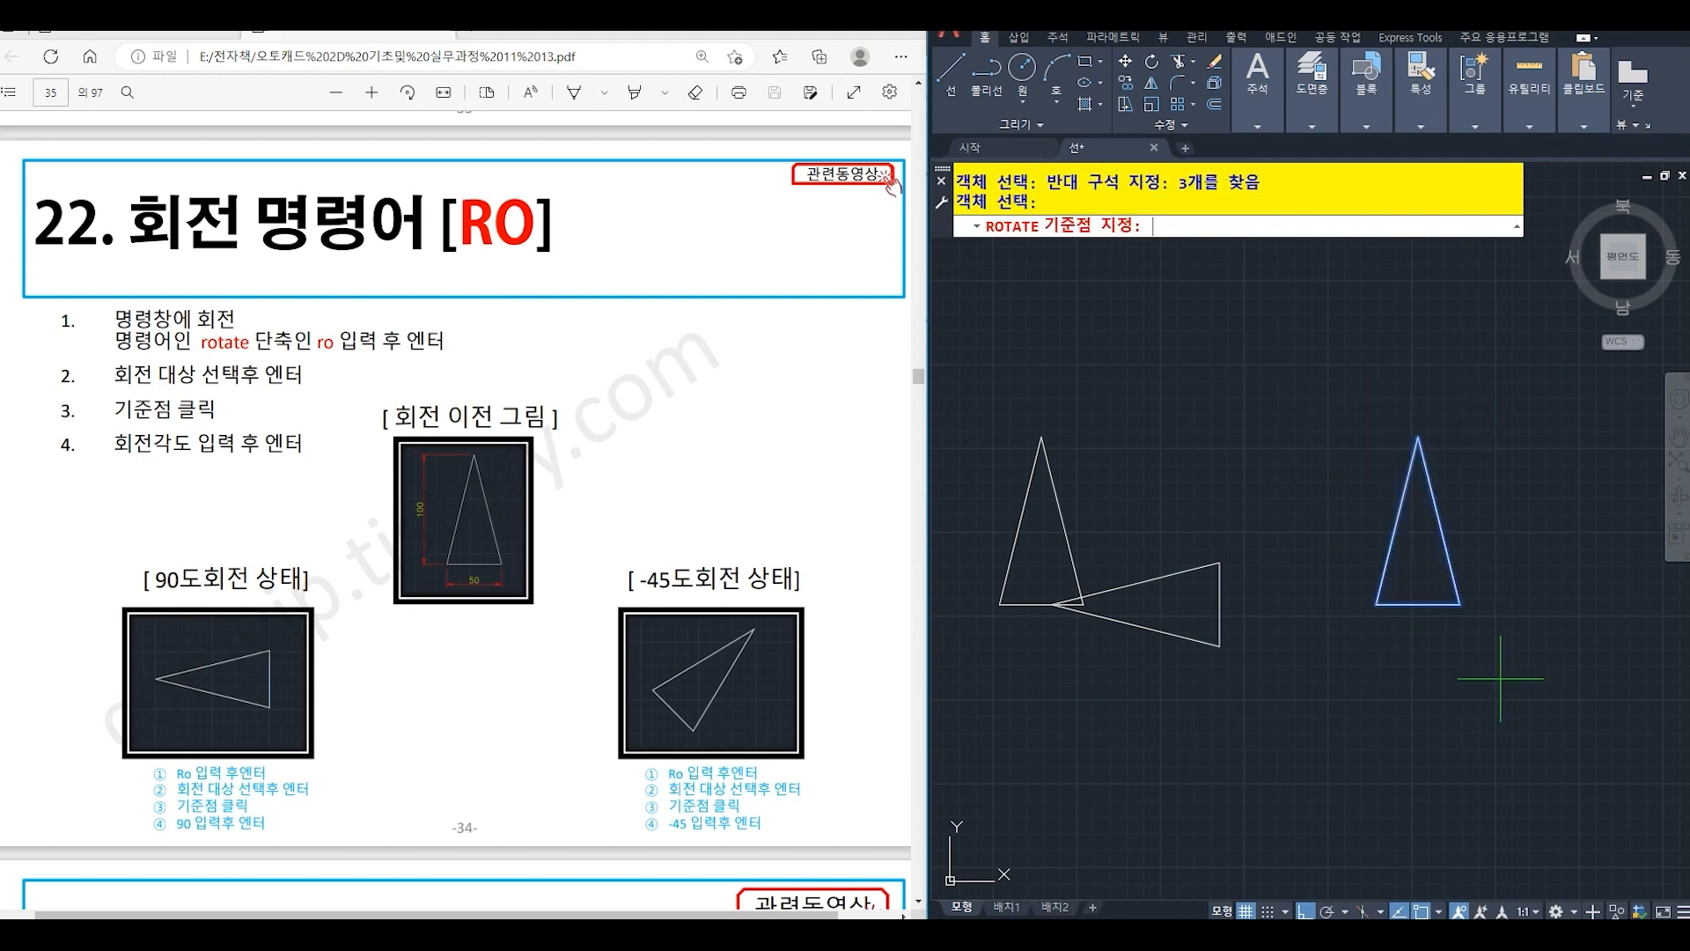
left_click(1419, 604)
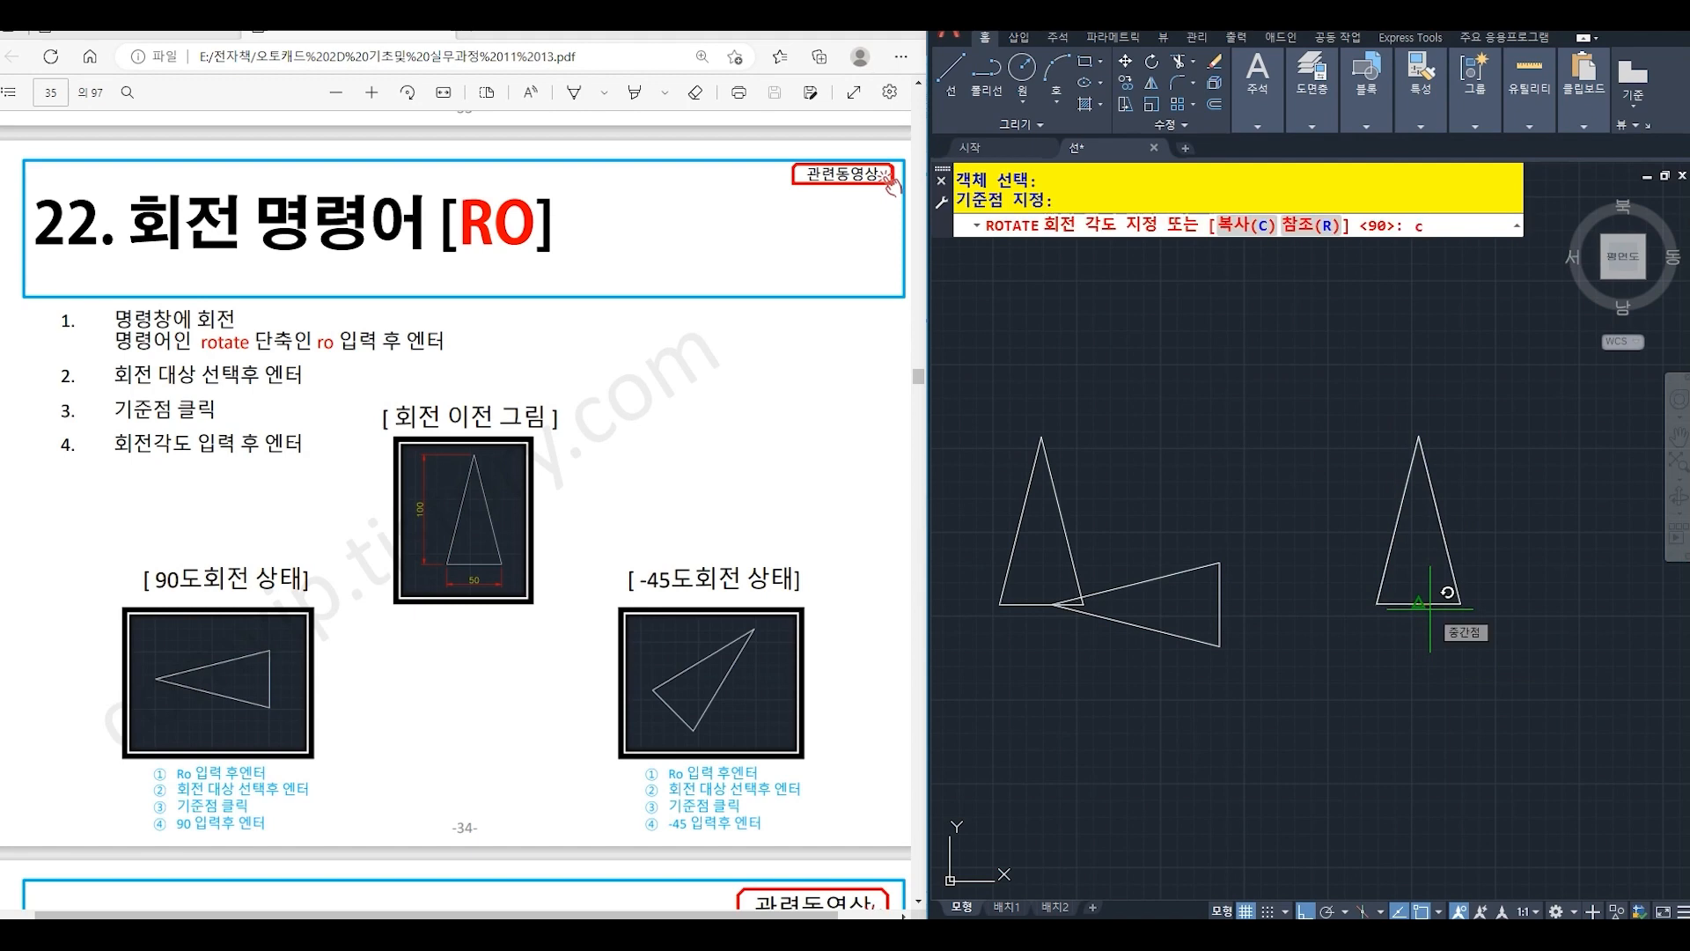
type("c")
key("Return")
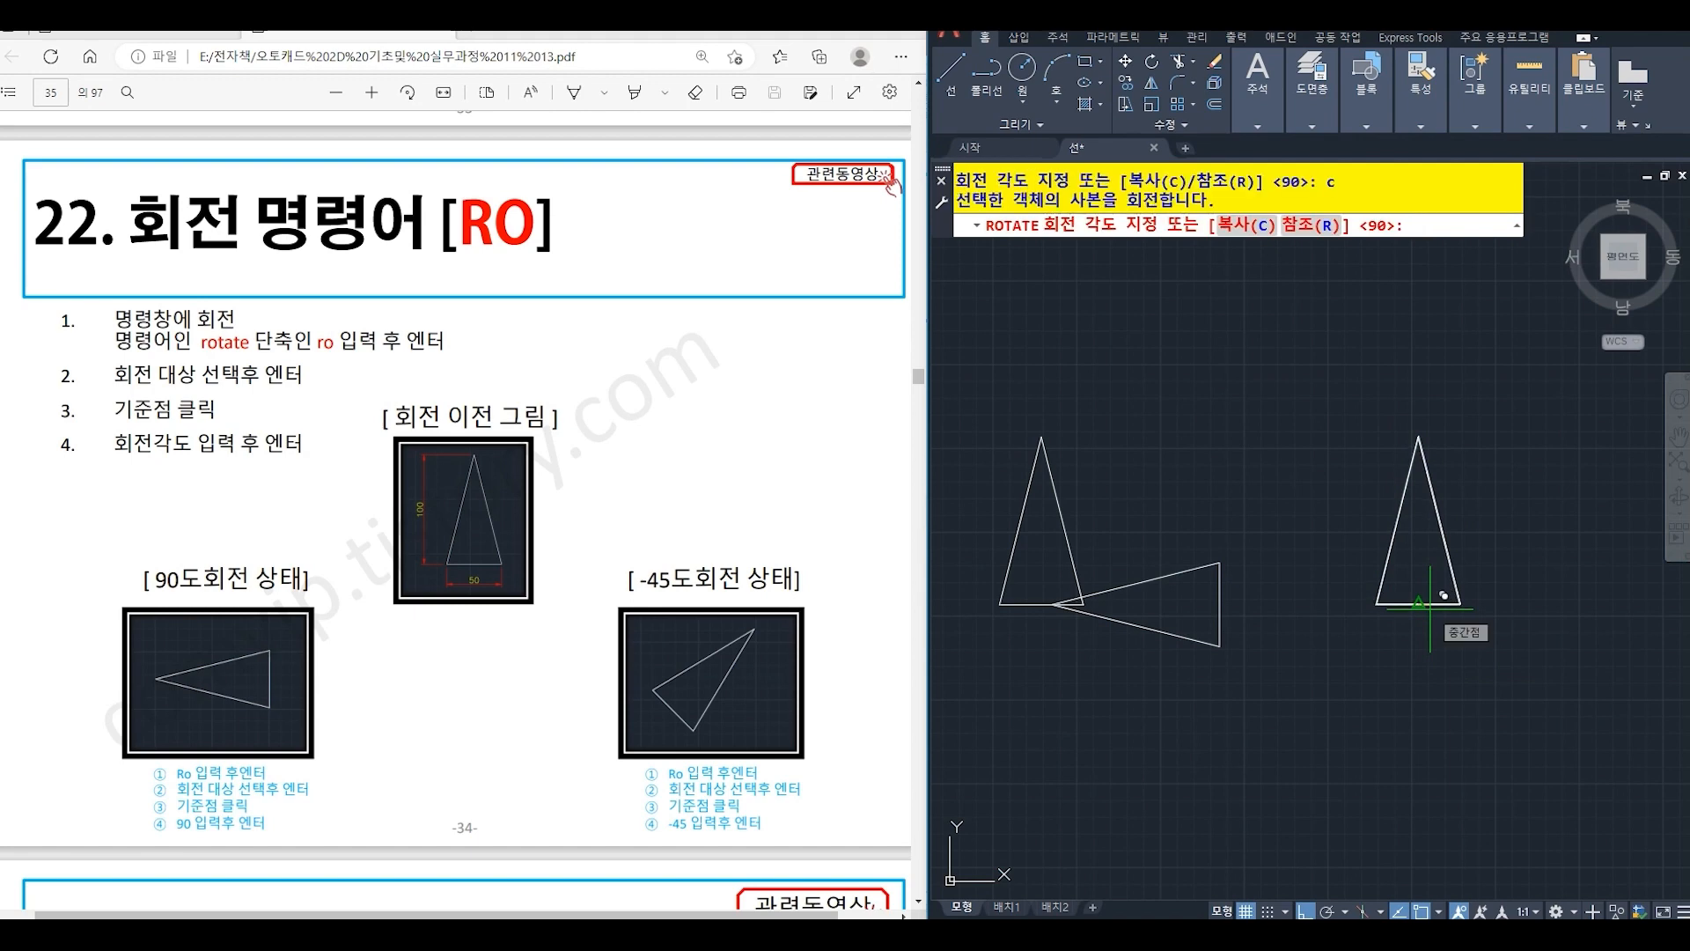
type("-45")
key("Return")
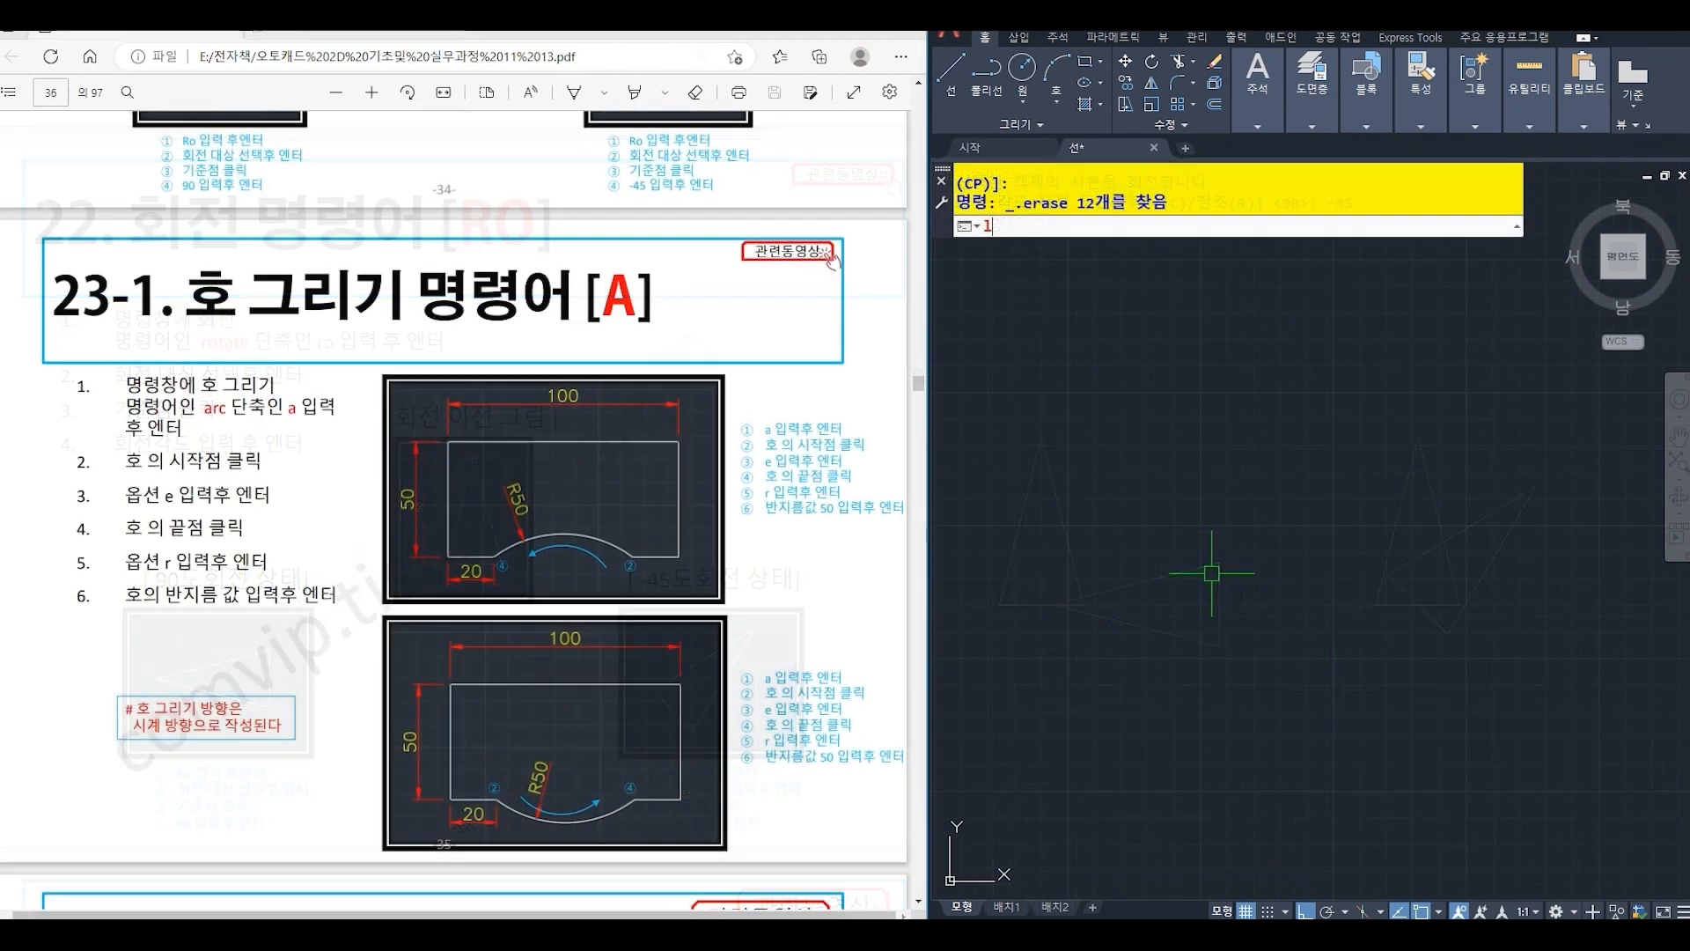
- Draw an open rectangular outline with lines 20 left, 50 up, 100 right, 50 down and 20 left, leaving a gap in the lower side
type("l")
key("Return")
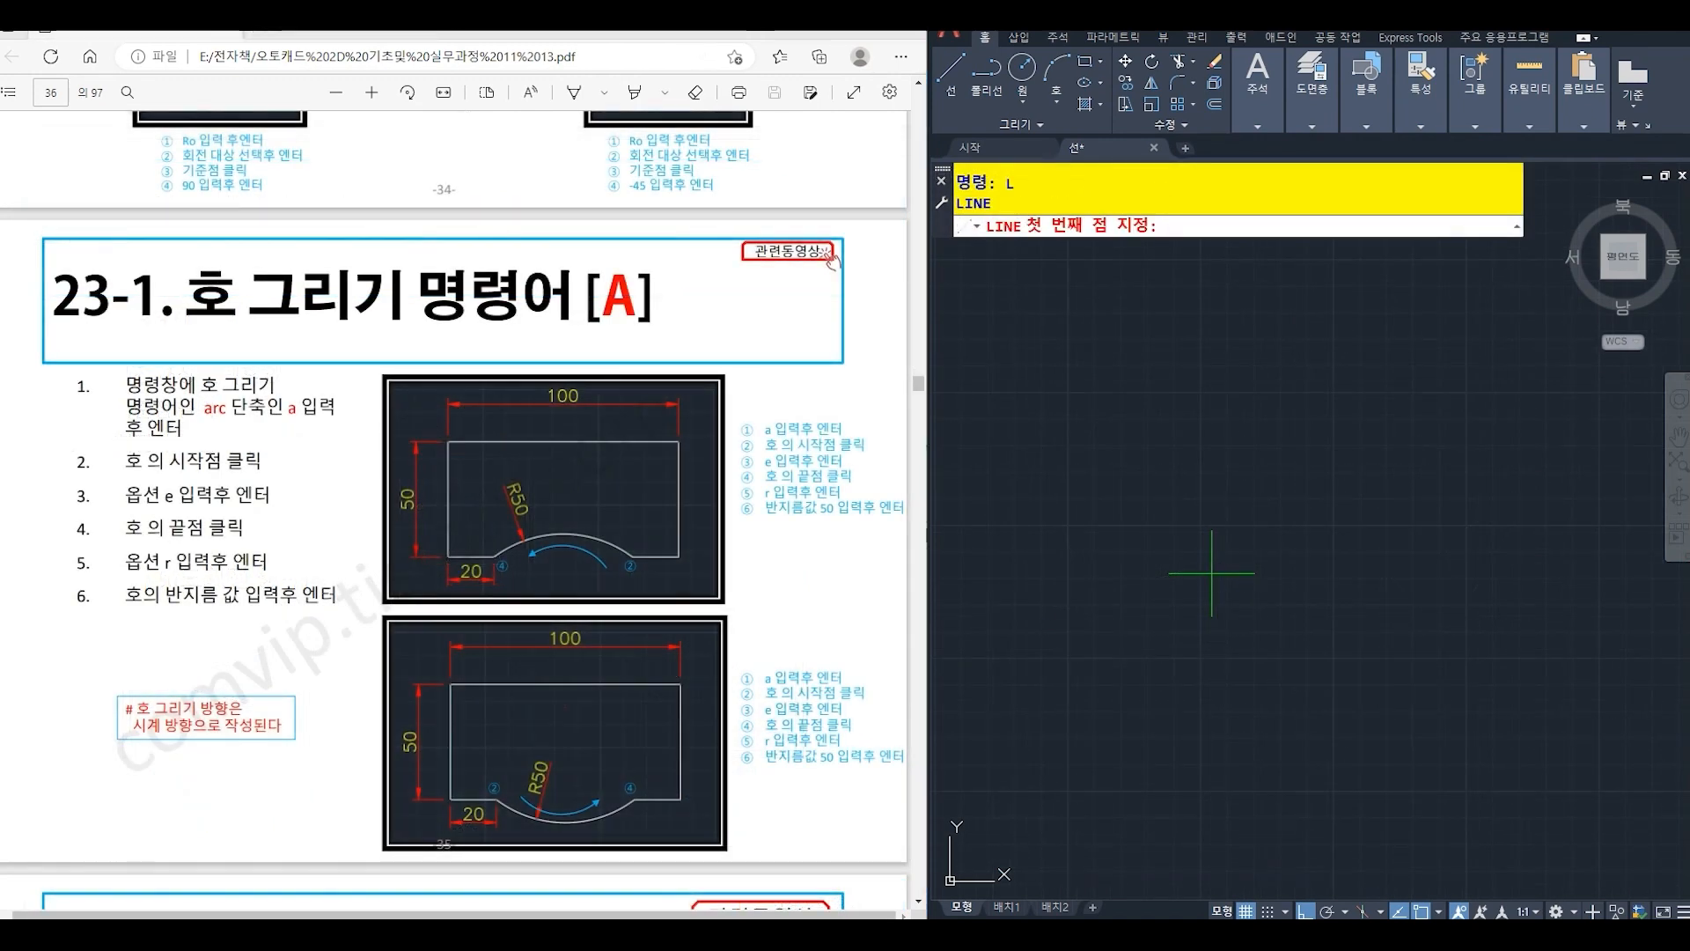
left_click(1129, 517)
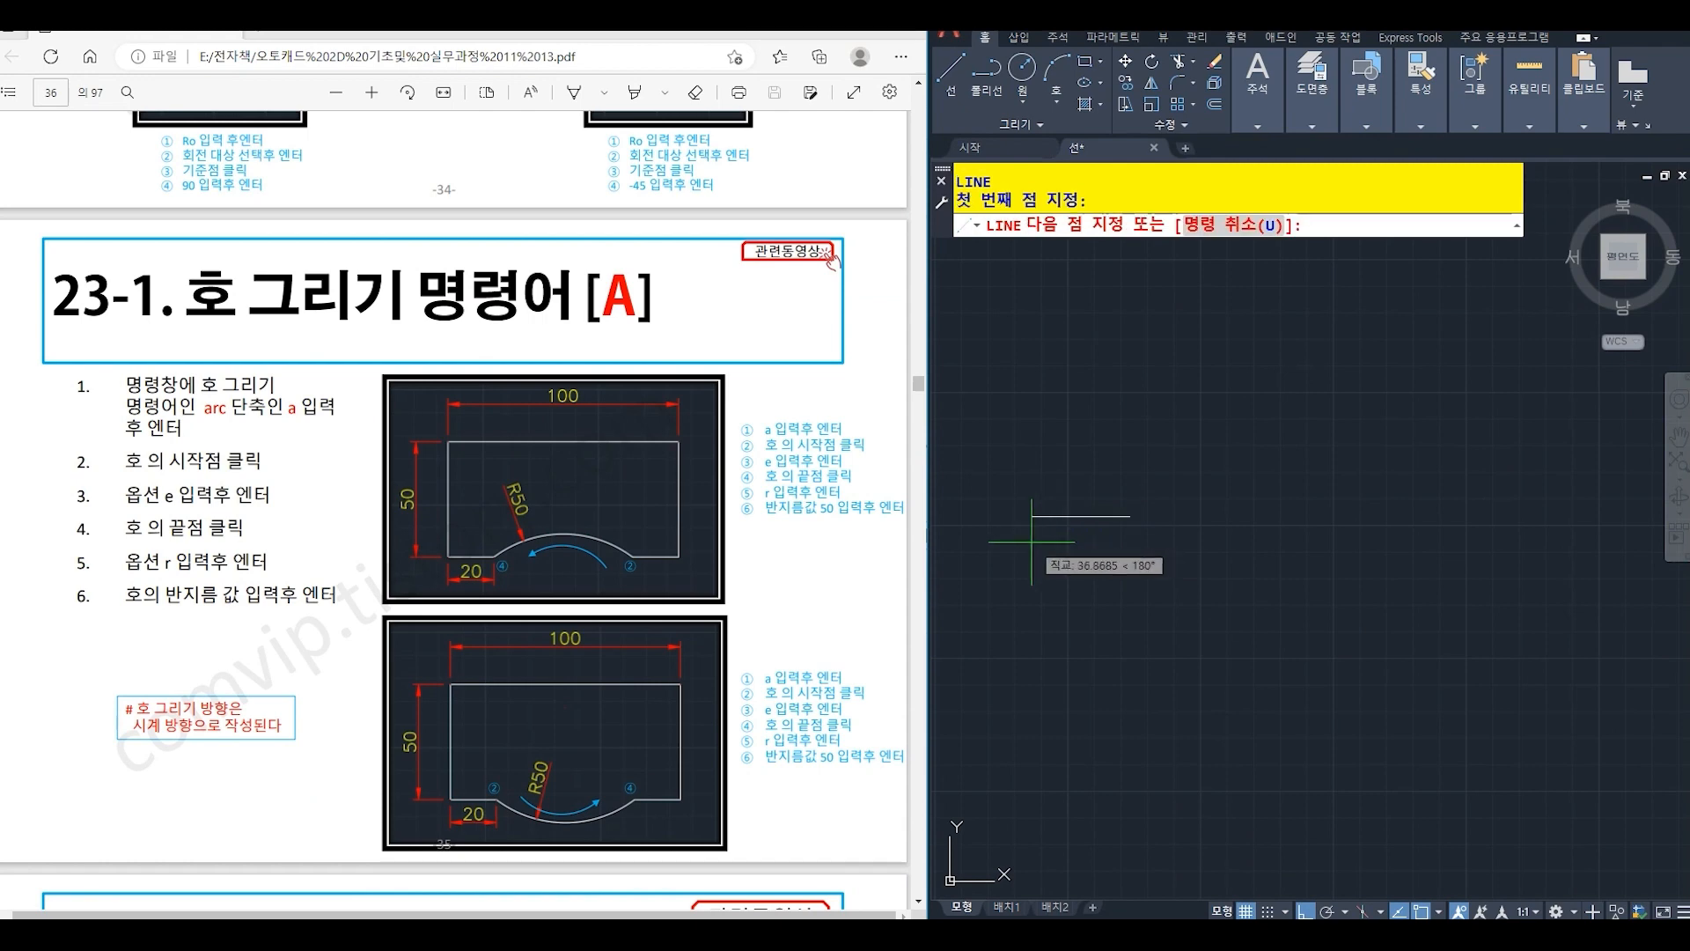
type("20")
key("Return")
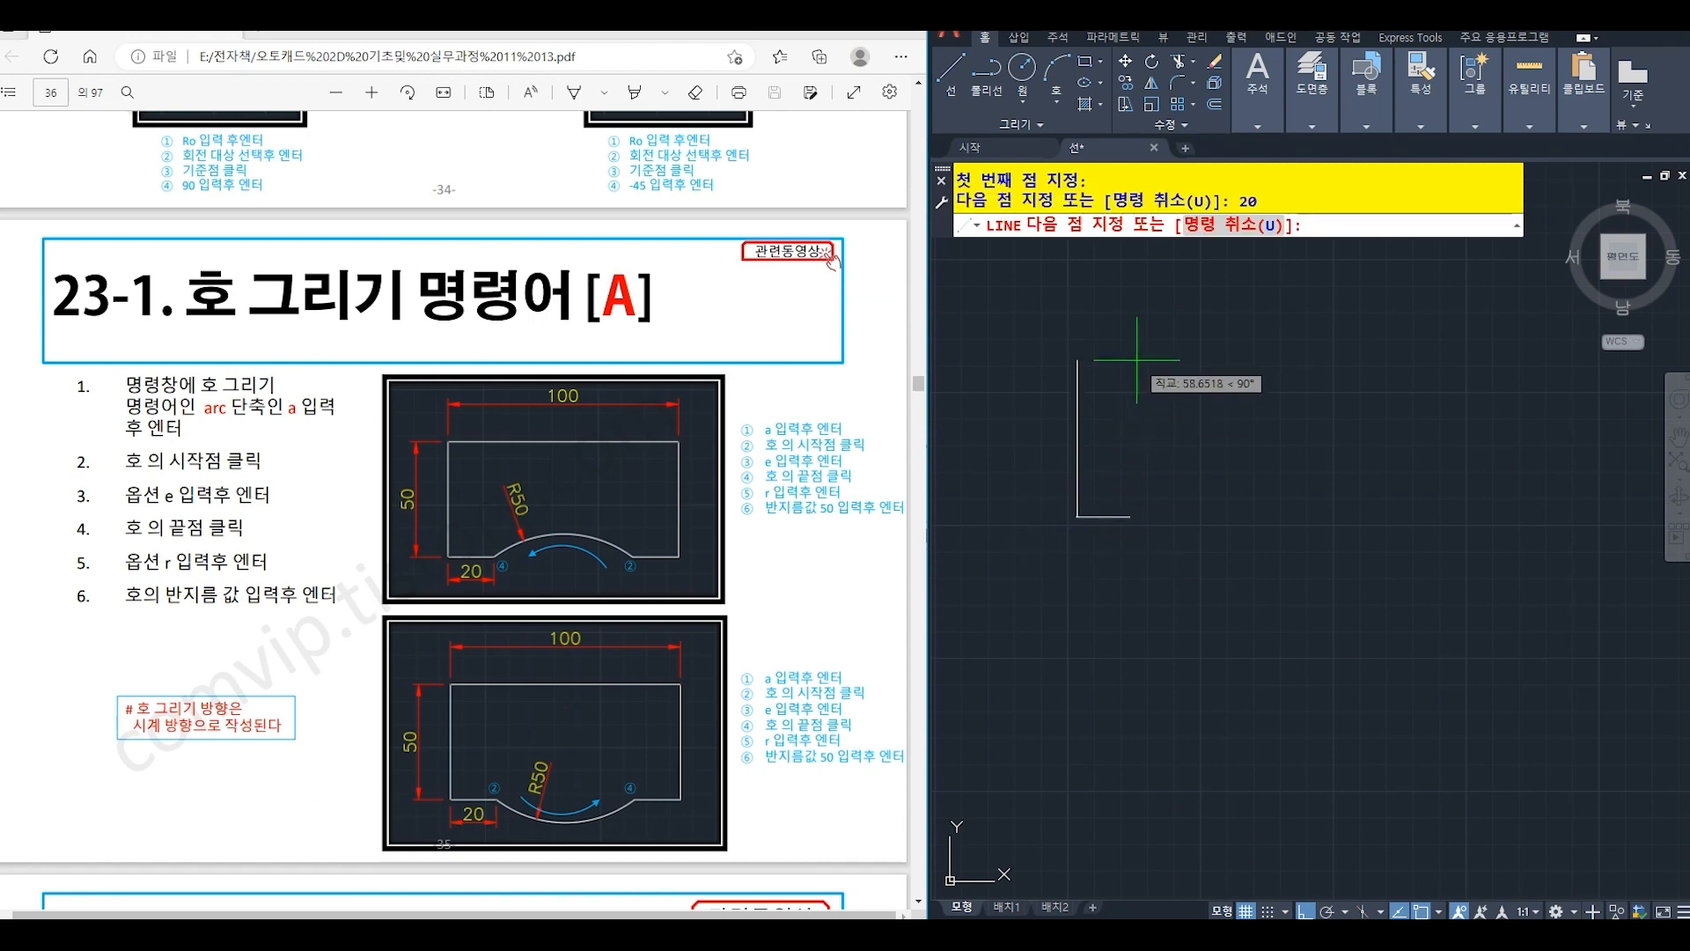
type("50")
key("Return")
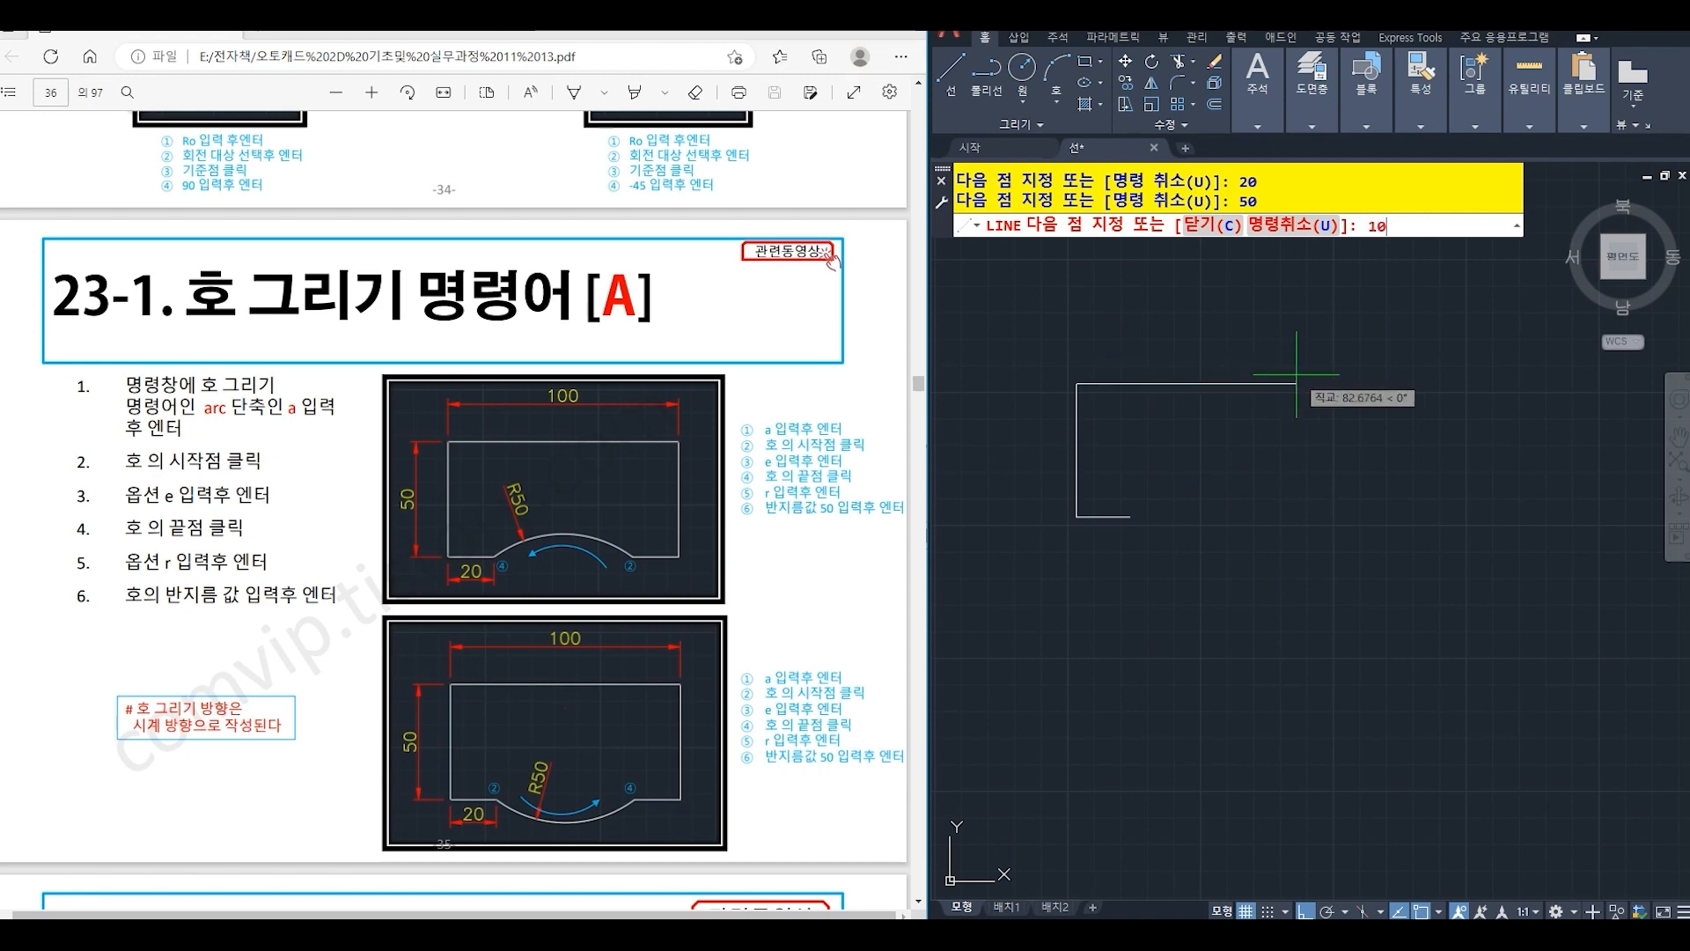
key("Return")
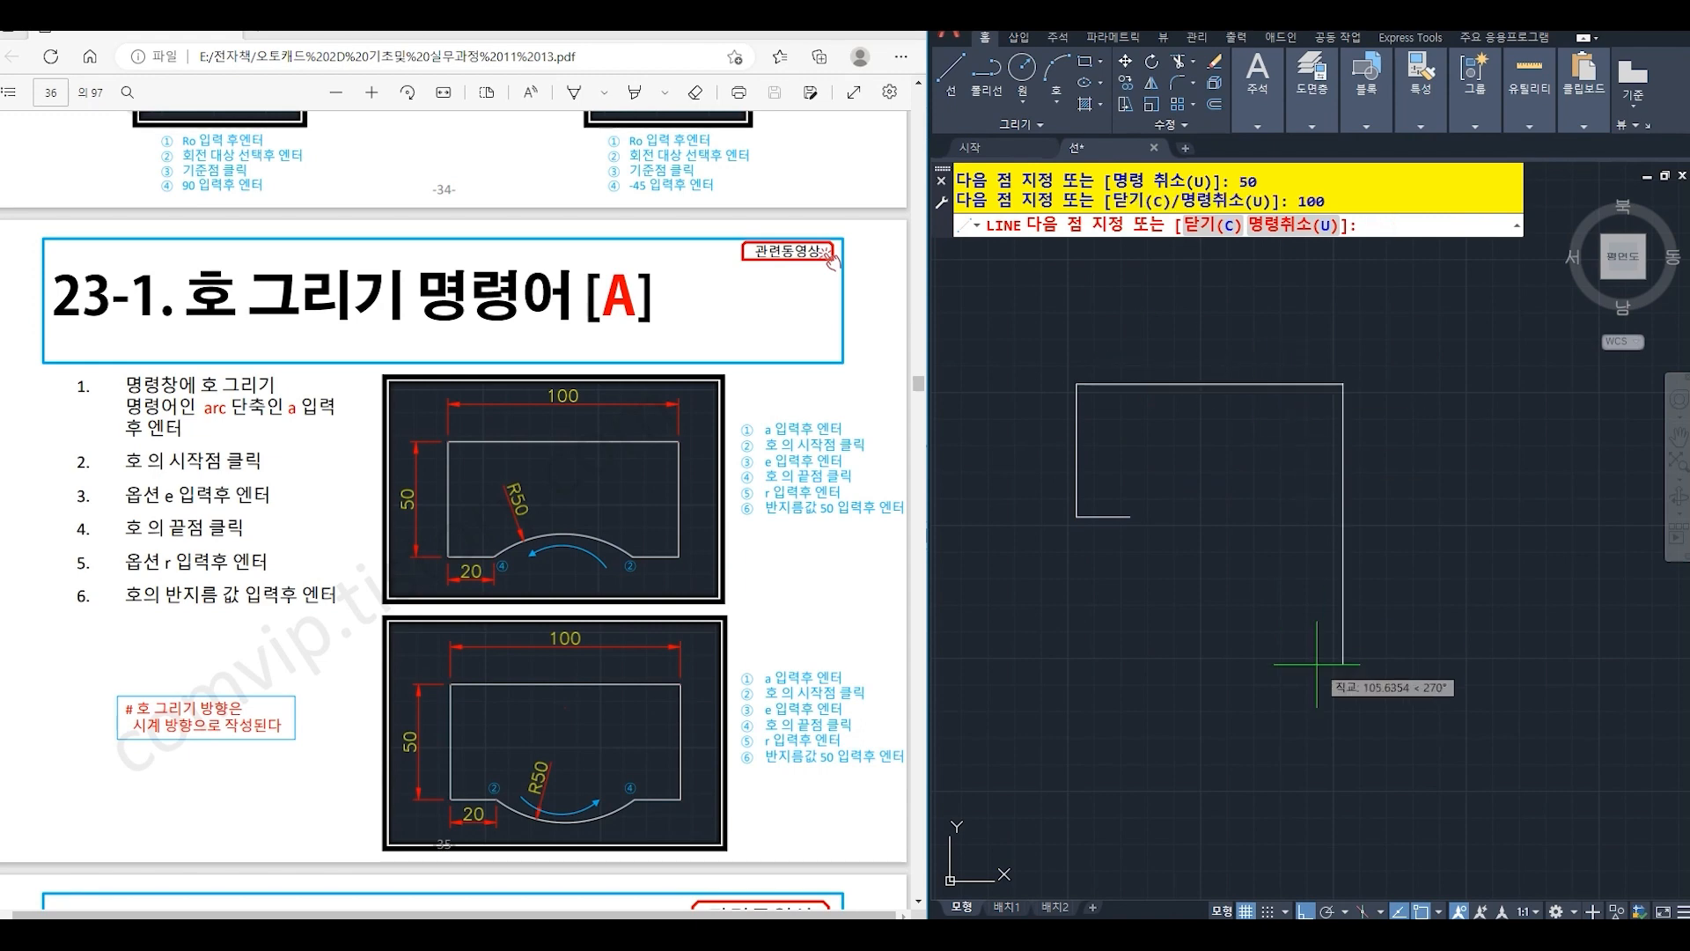
key("Return")
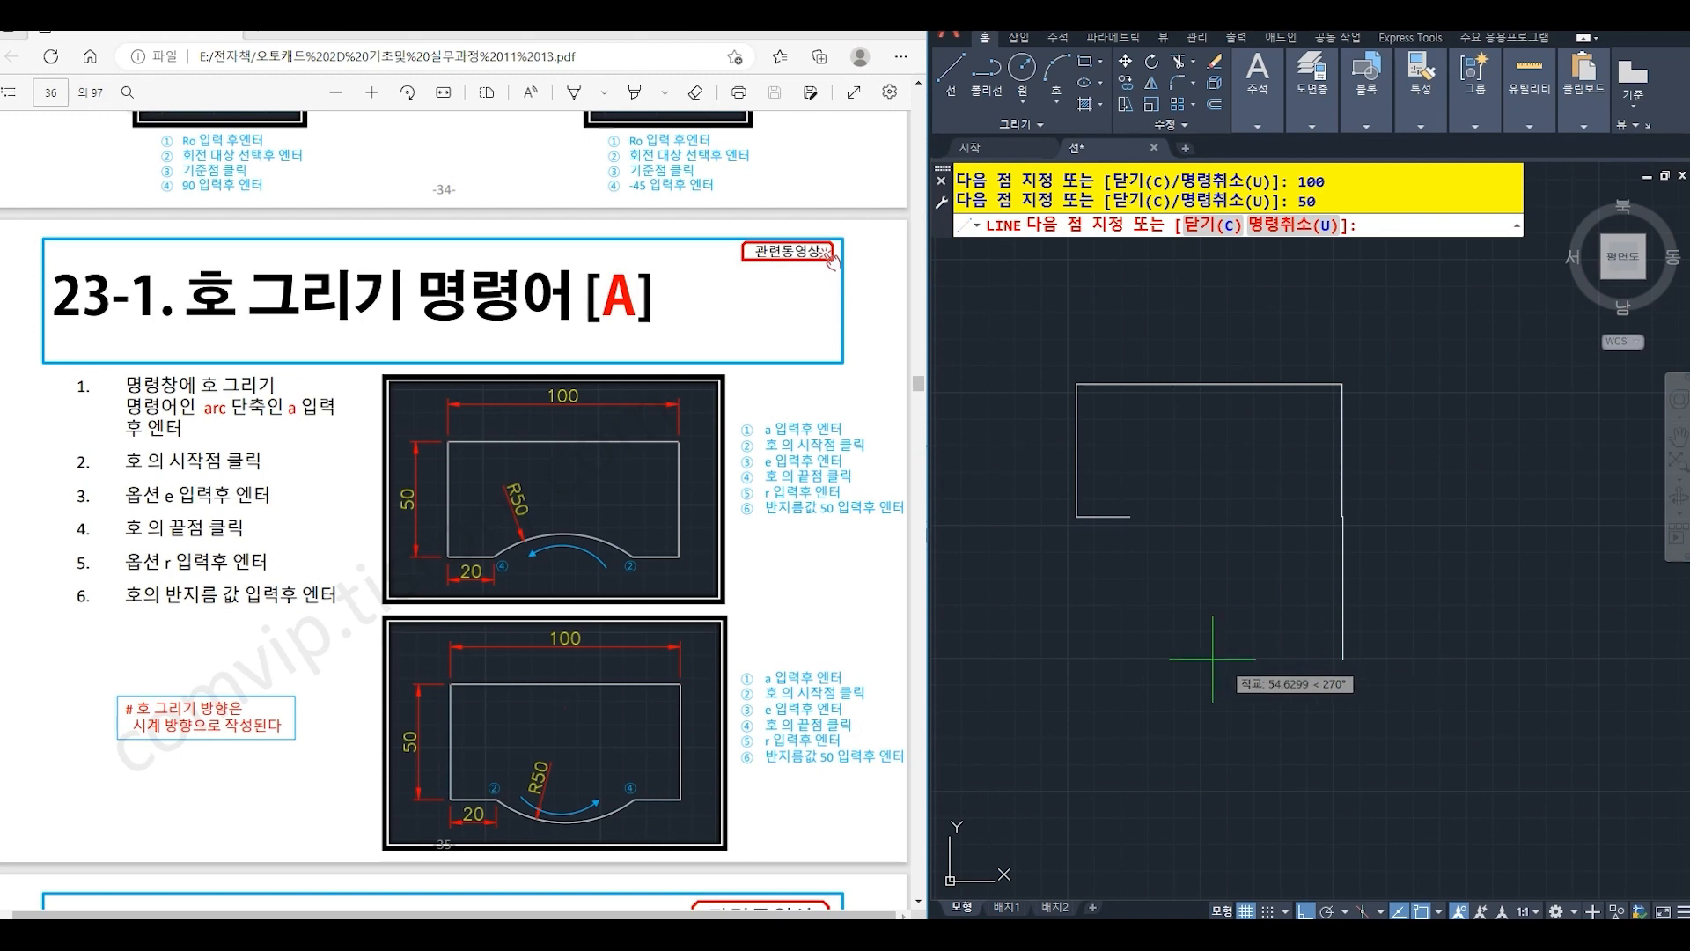
type("20")
key("Return")
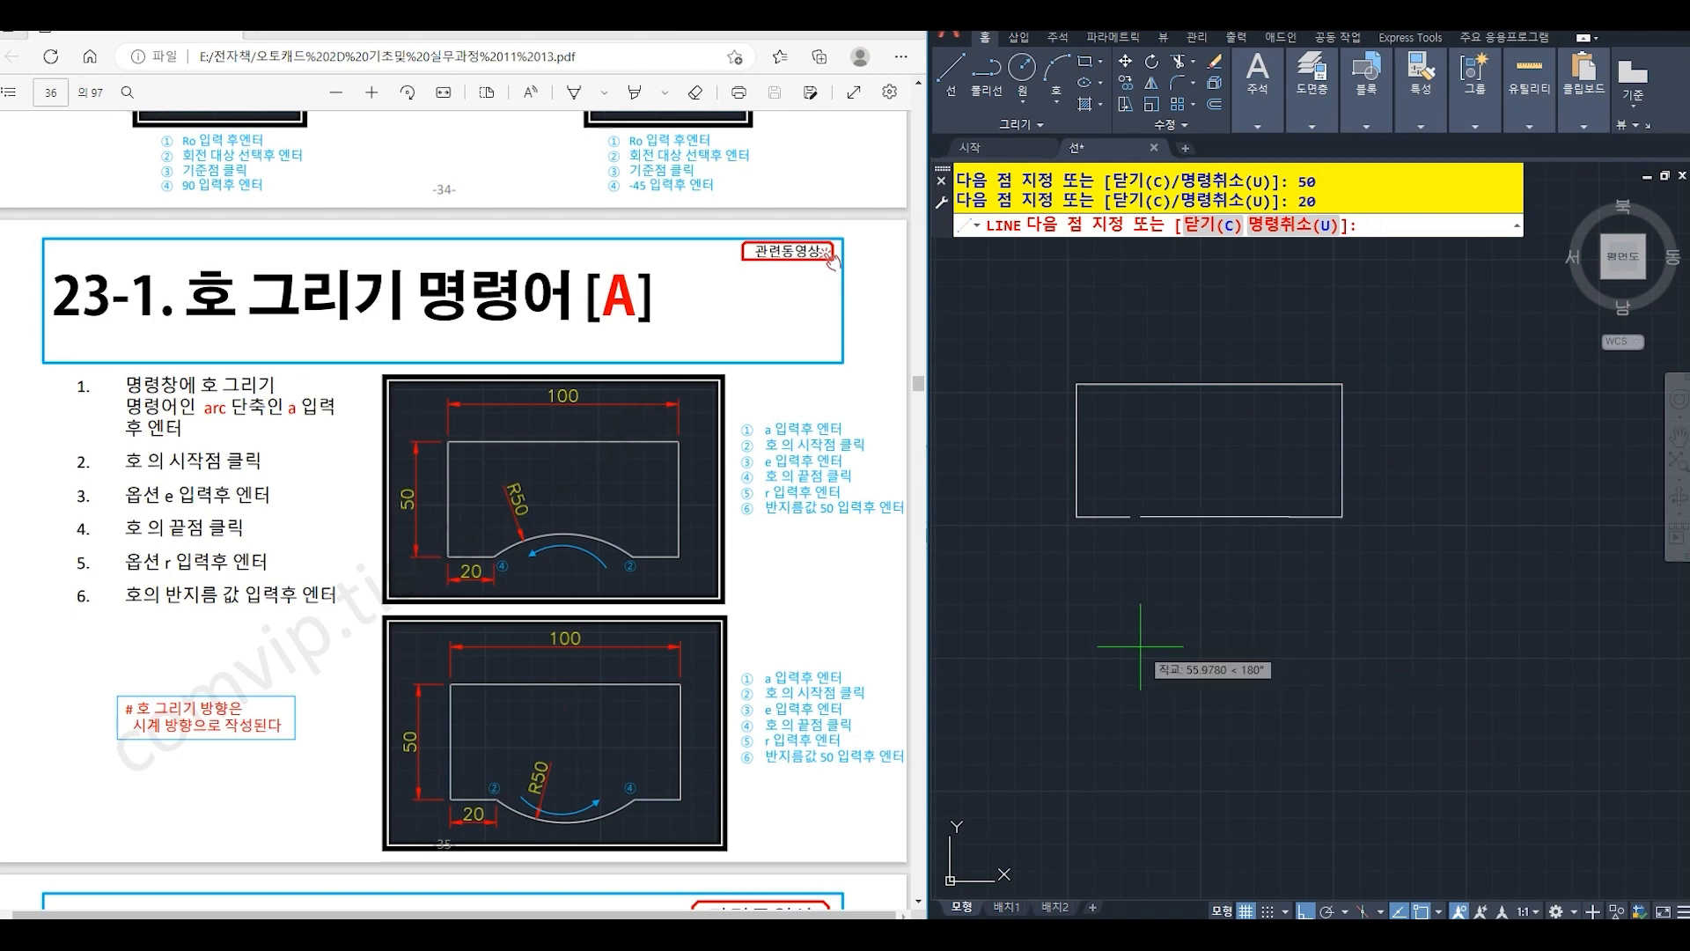
key("Return")
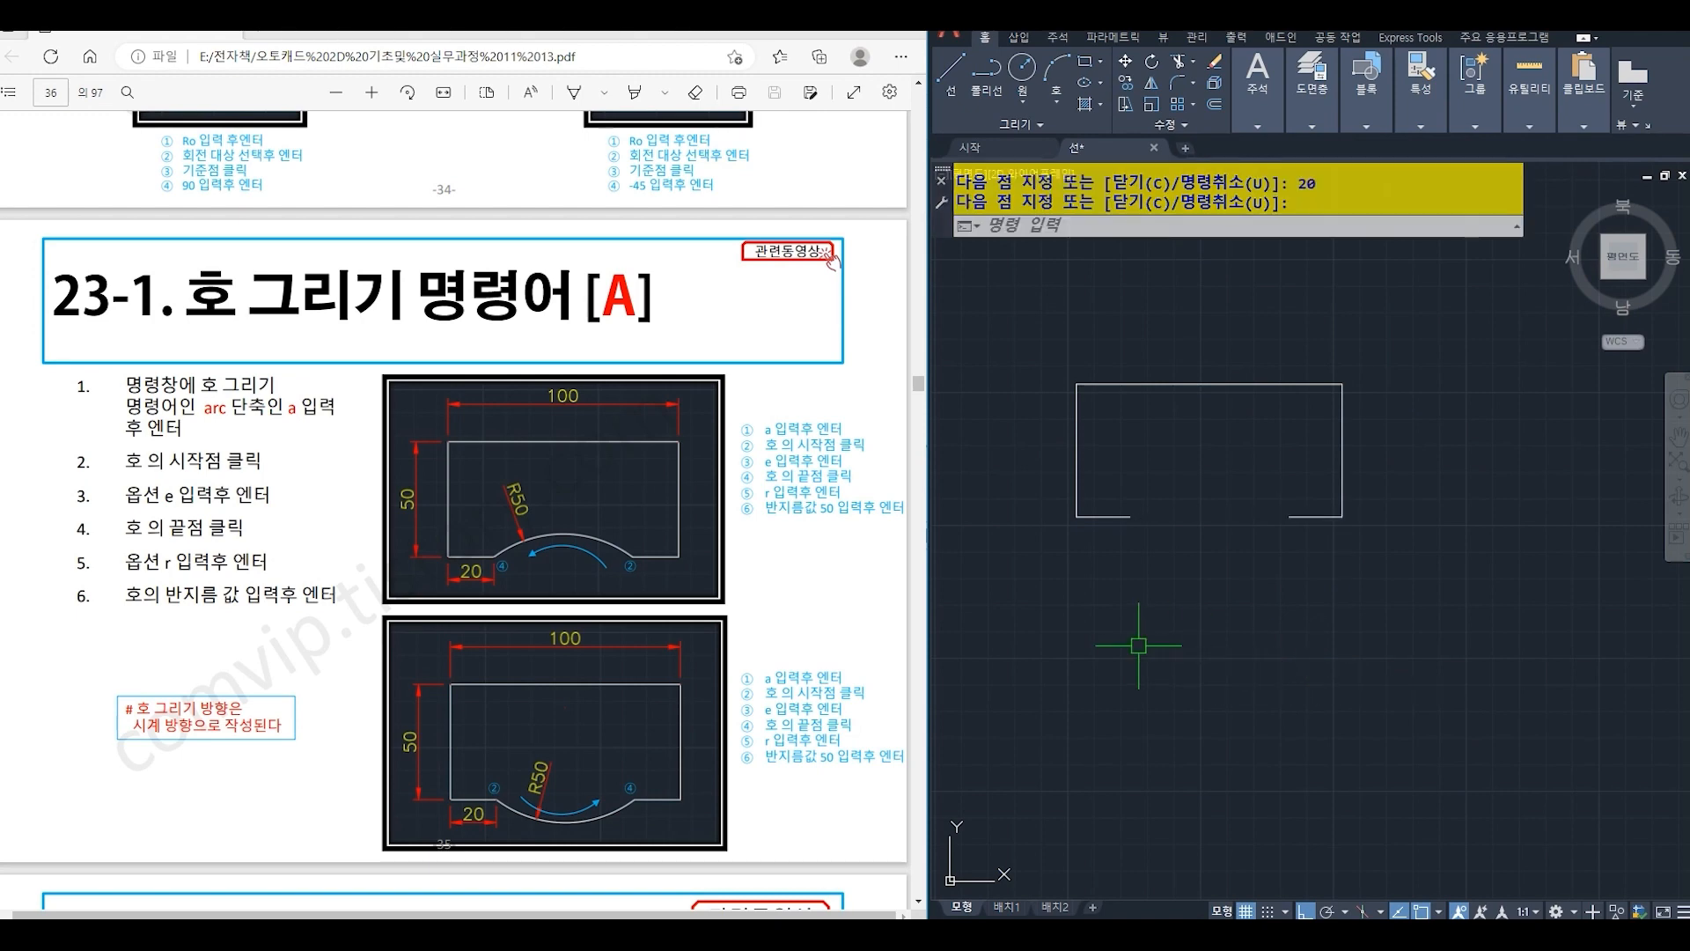
- Close the gap with an arc of radius 50 bulging into the outline, using its right end as start and left end as end
type("a")
key("Return")
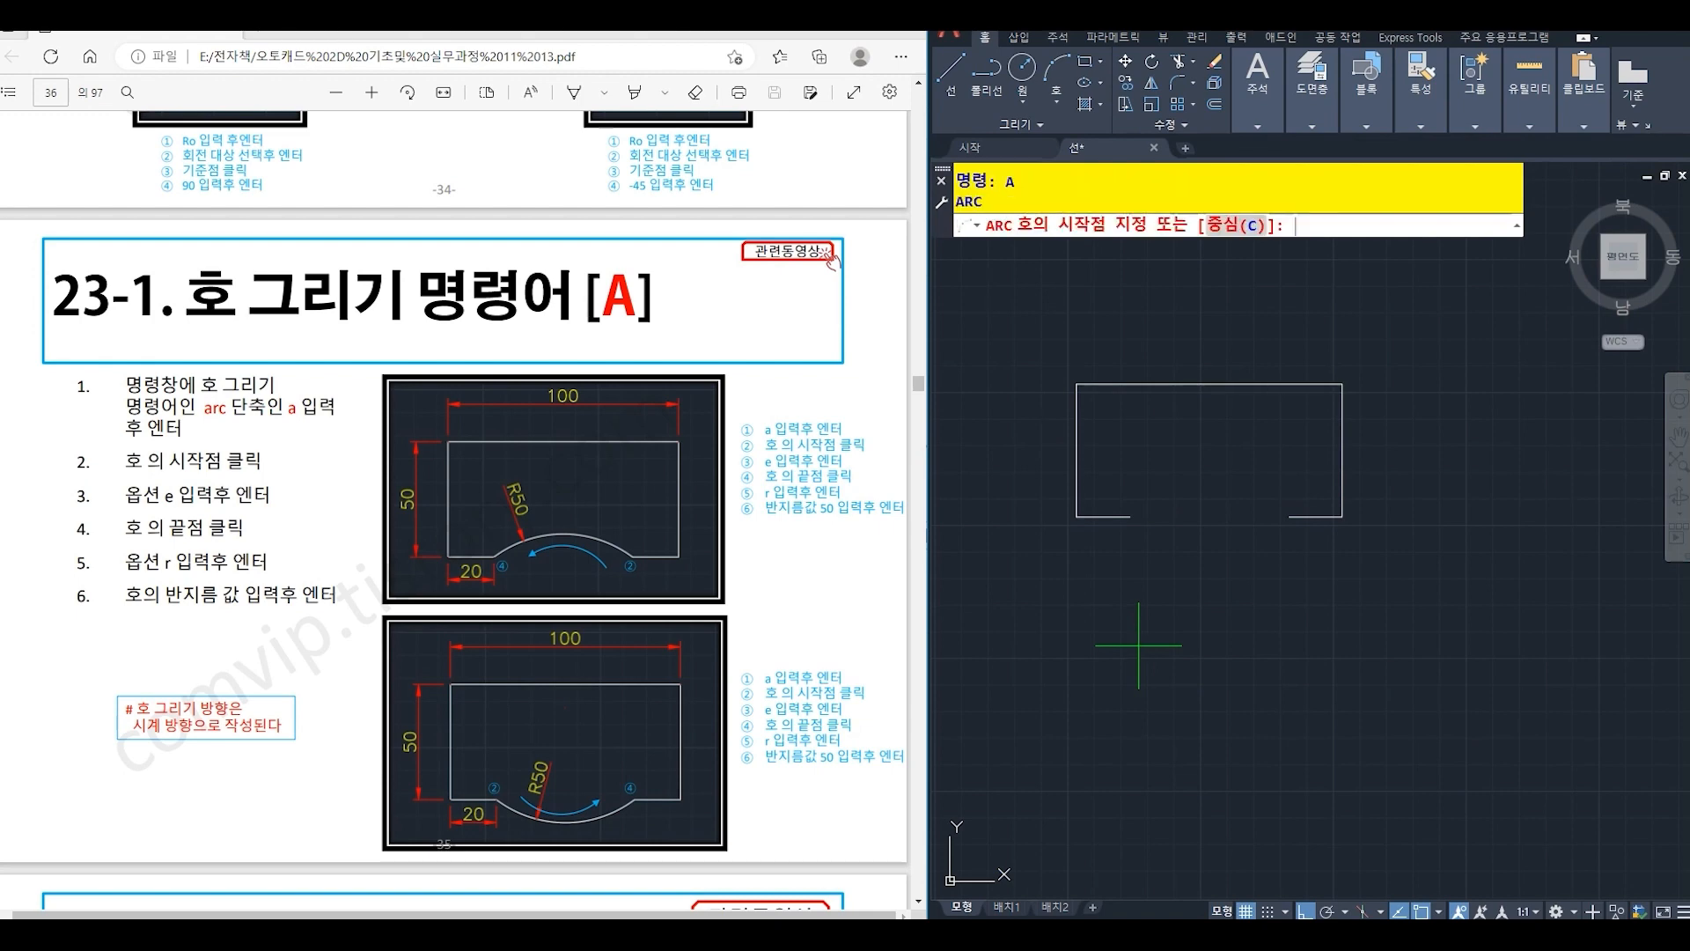
left_click(1289, 517)
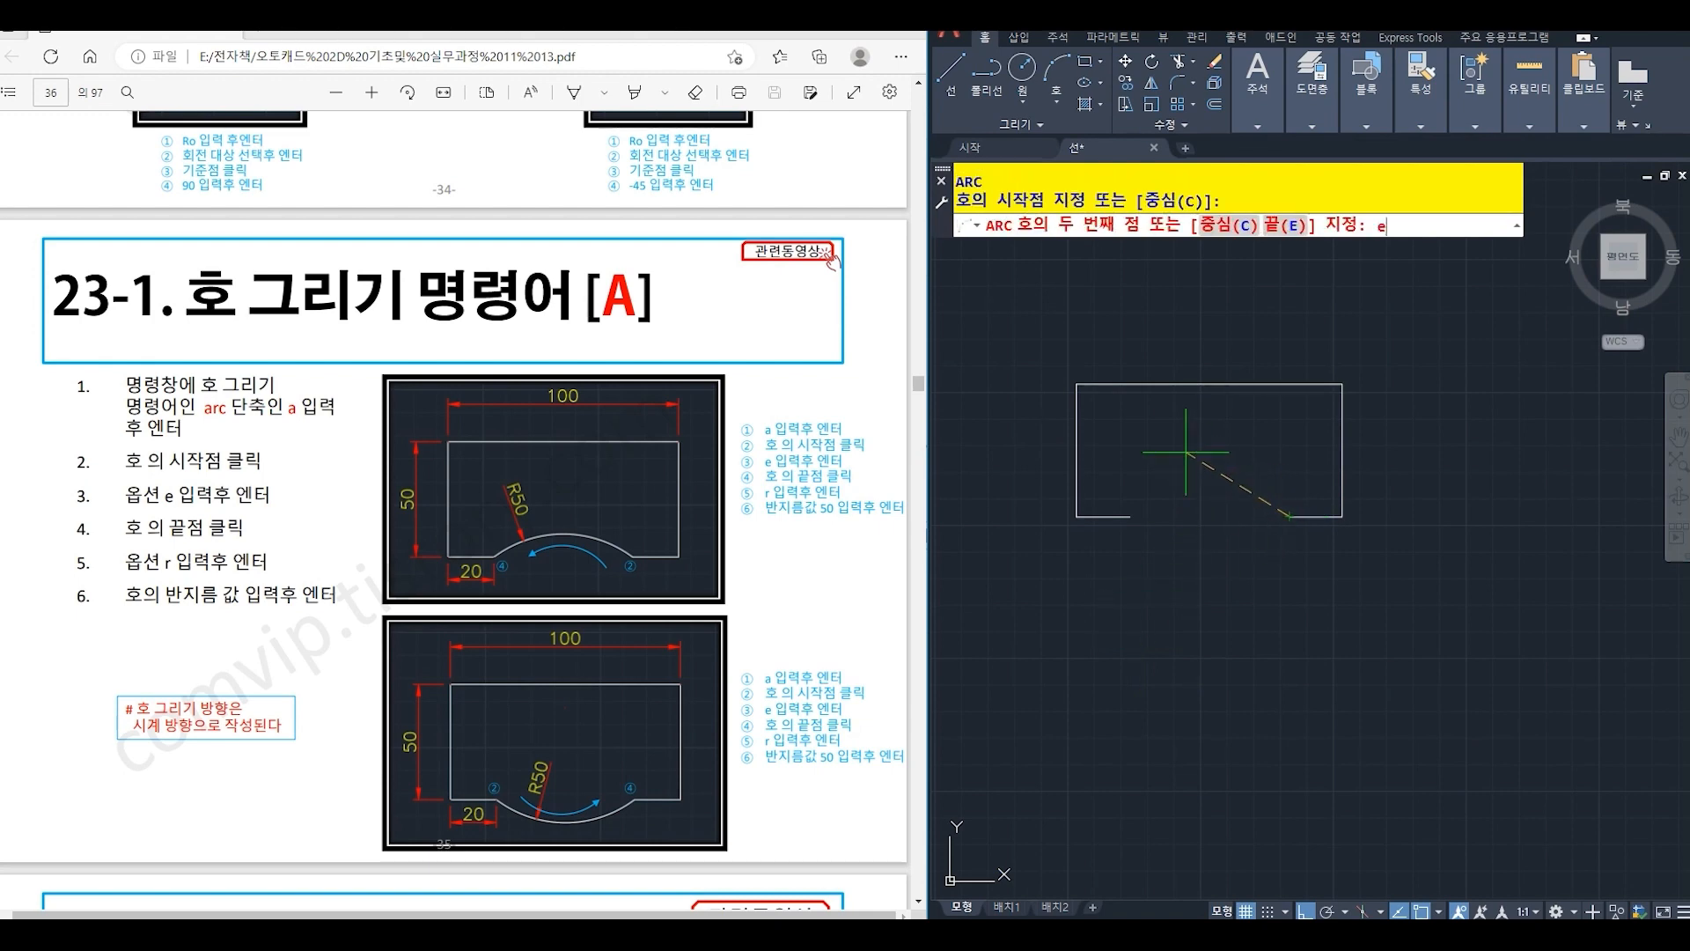
key("Return")
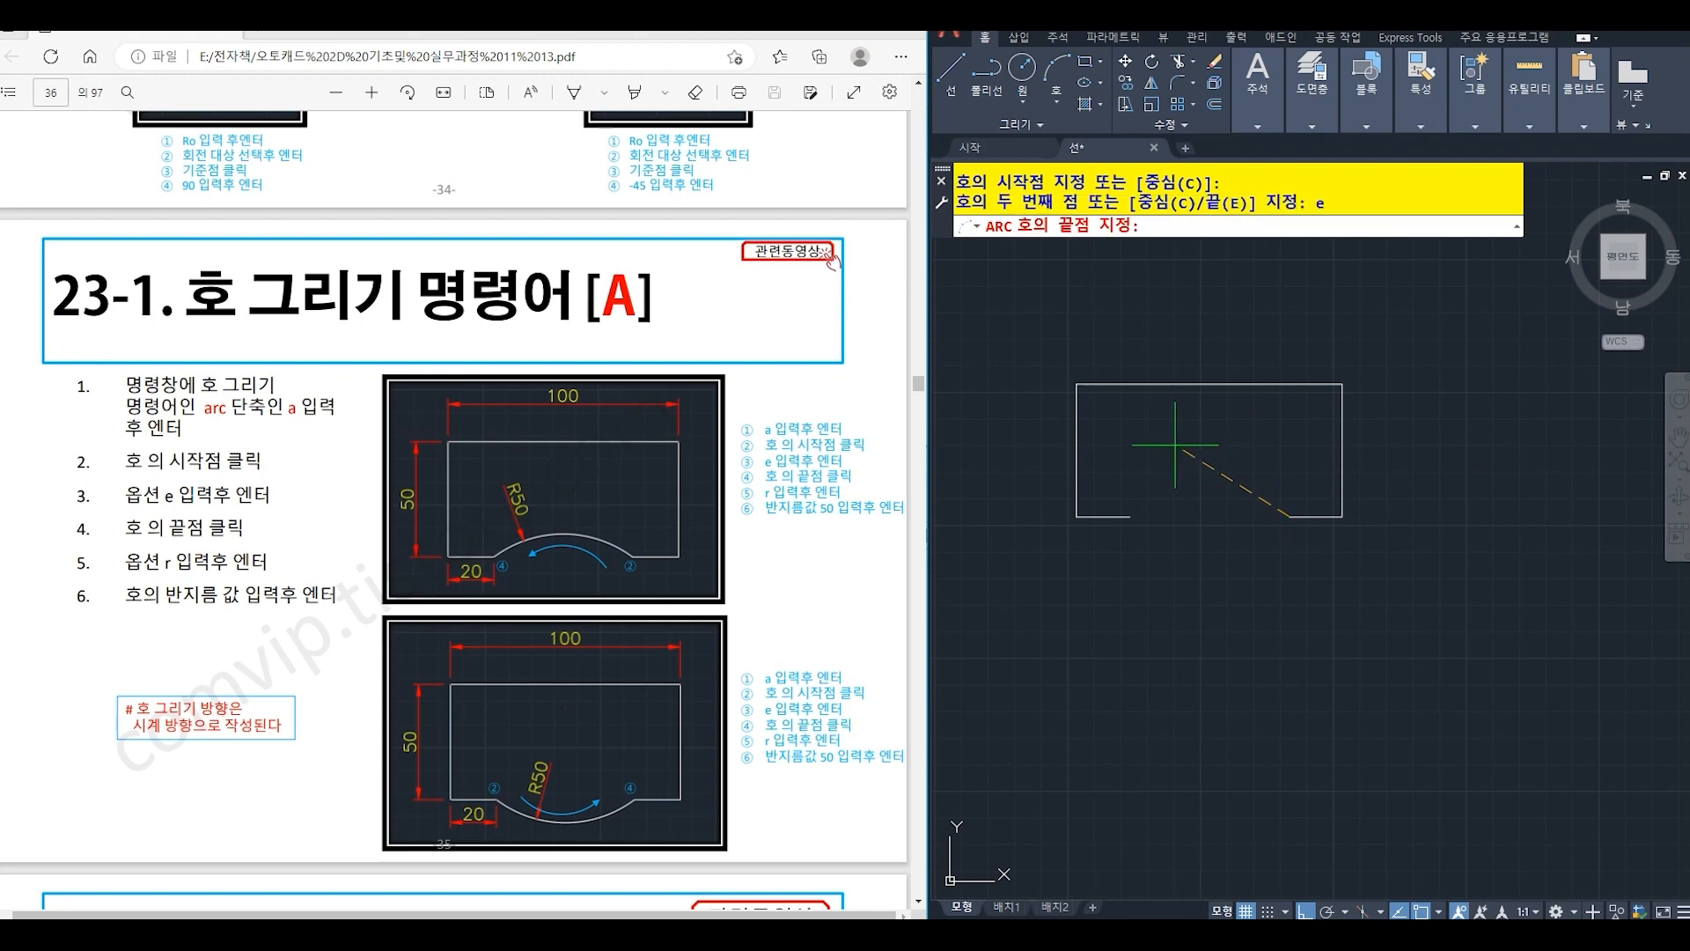
left_click(1130, 516)
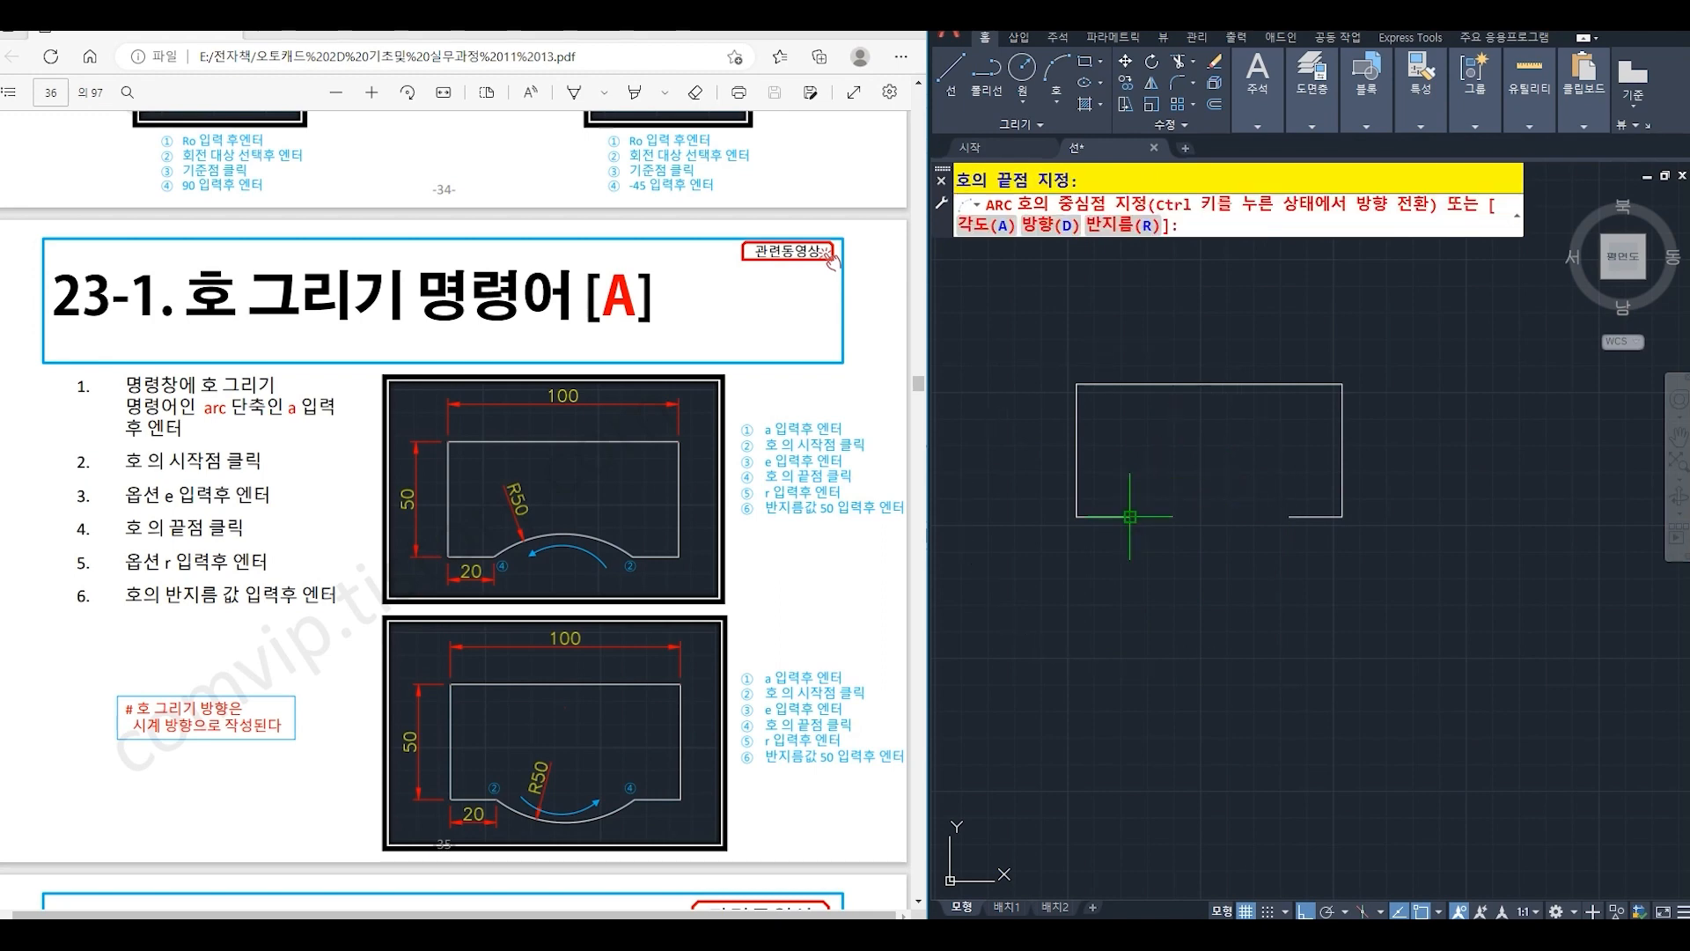
key("Return")
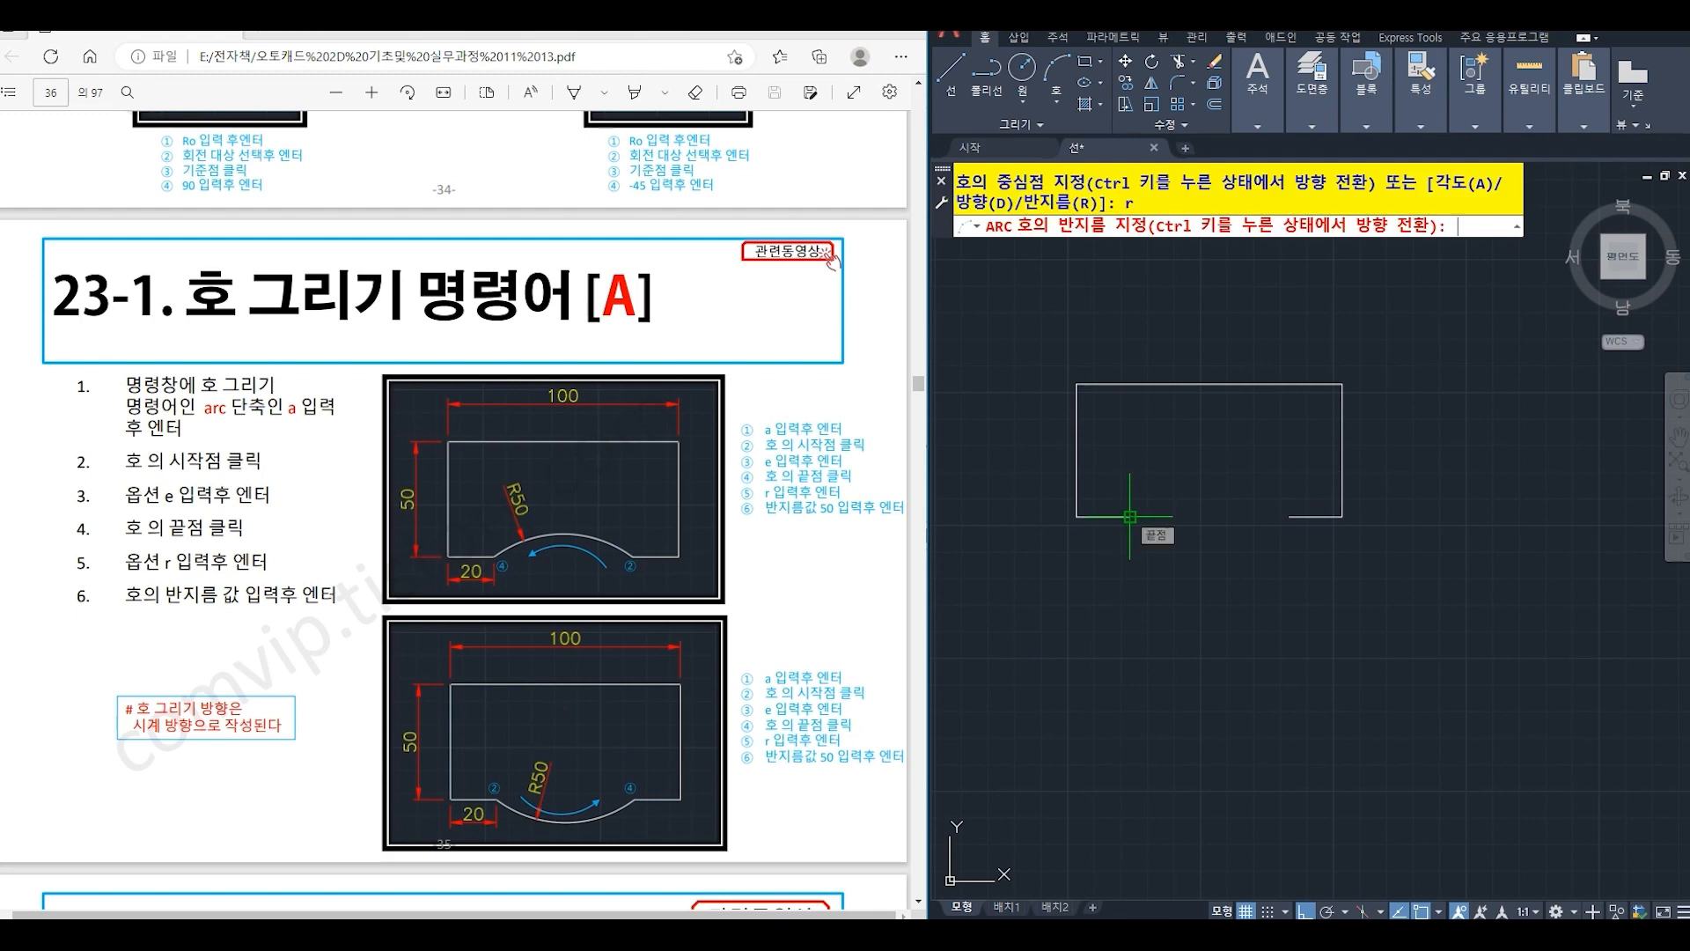
key("Return")
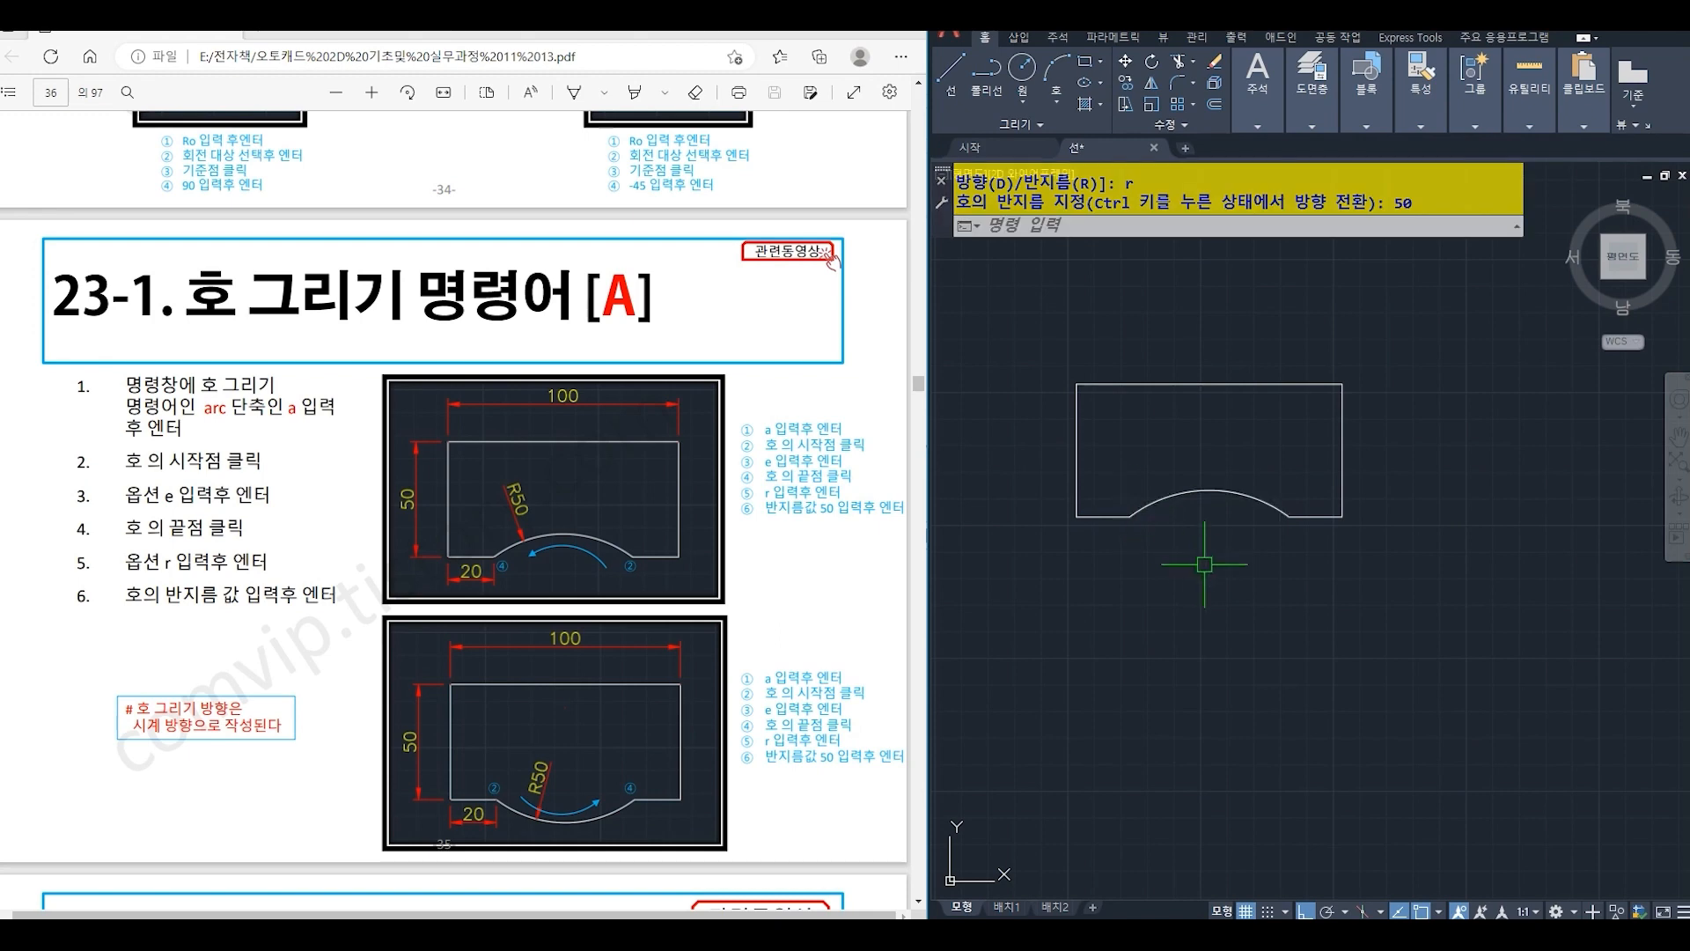
- Copy the outline's five straight lines, without the arc, about 85 straight down
type("CO")
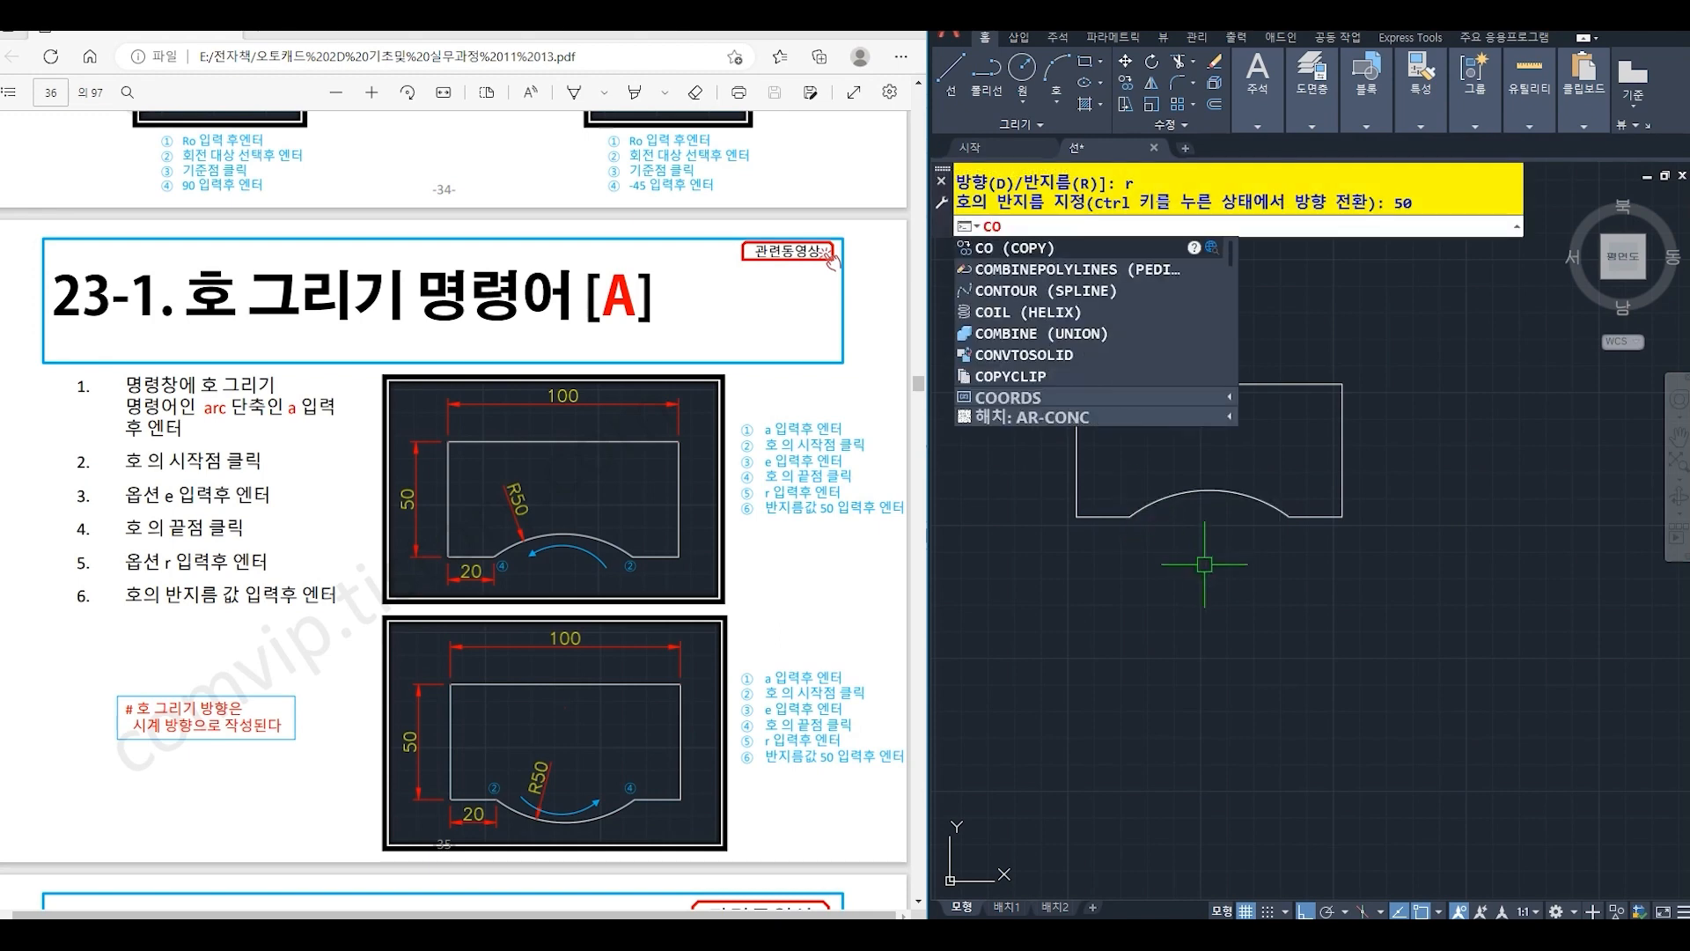
key("Return")
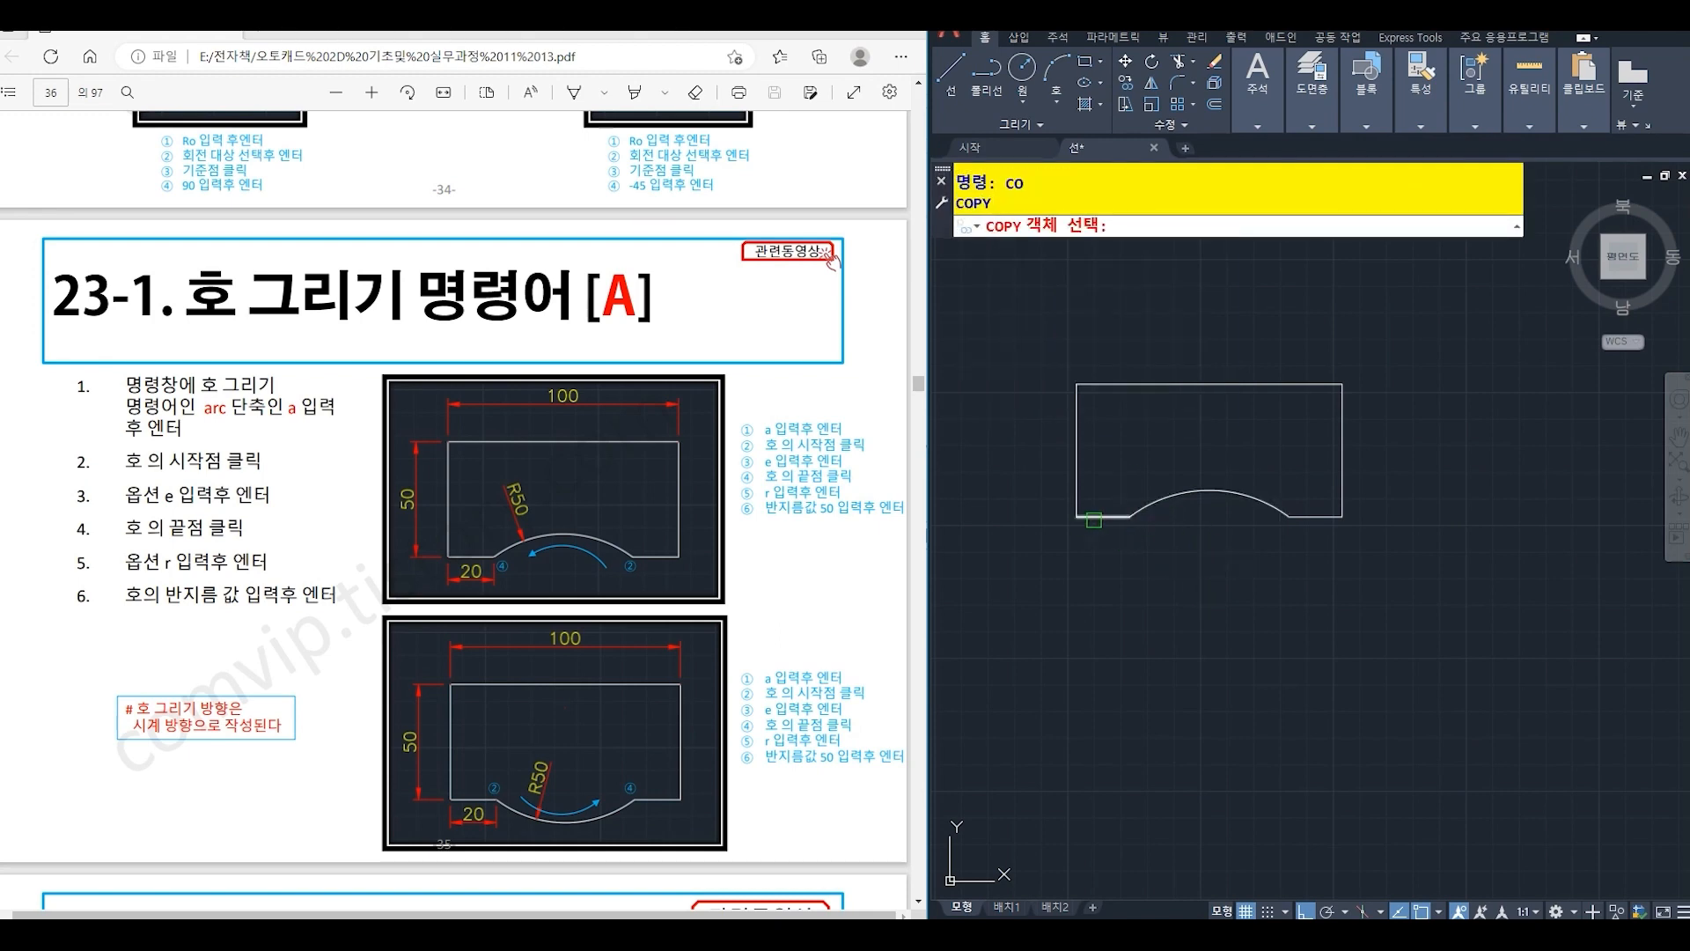
left_click(1096, 517)
left_click(1076, 492)
left_click(1177, 388)
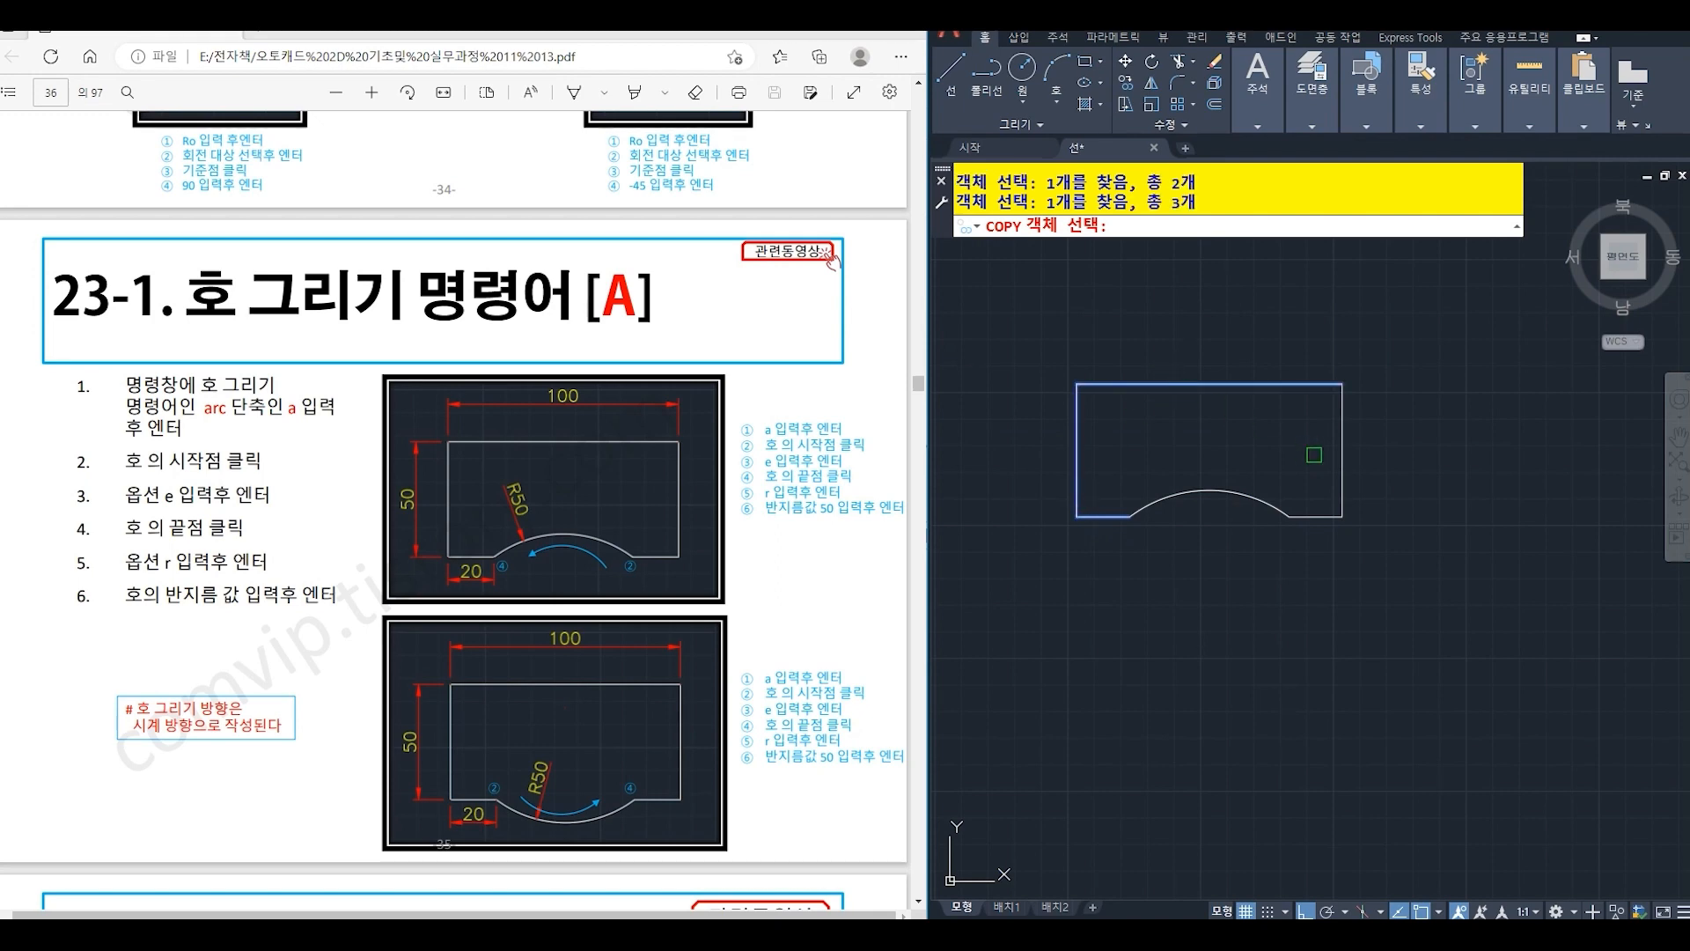
left_click(1343, 470)
left_click(1320, 518)
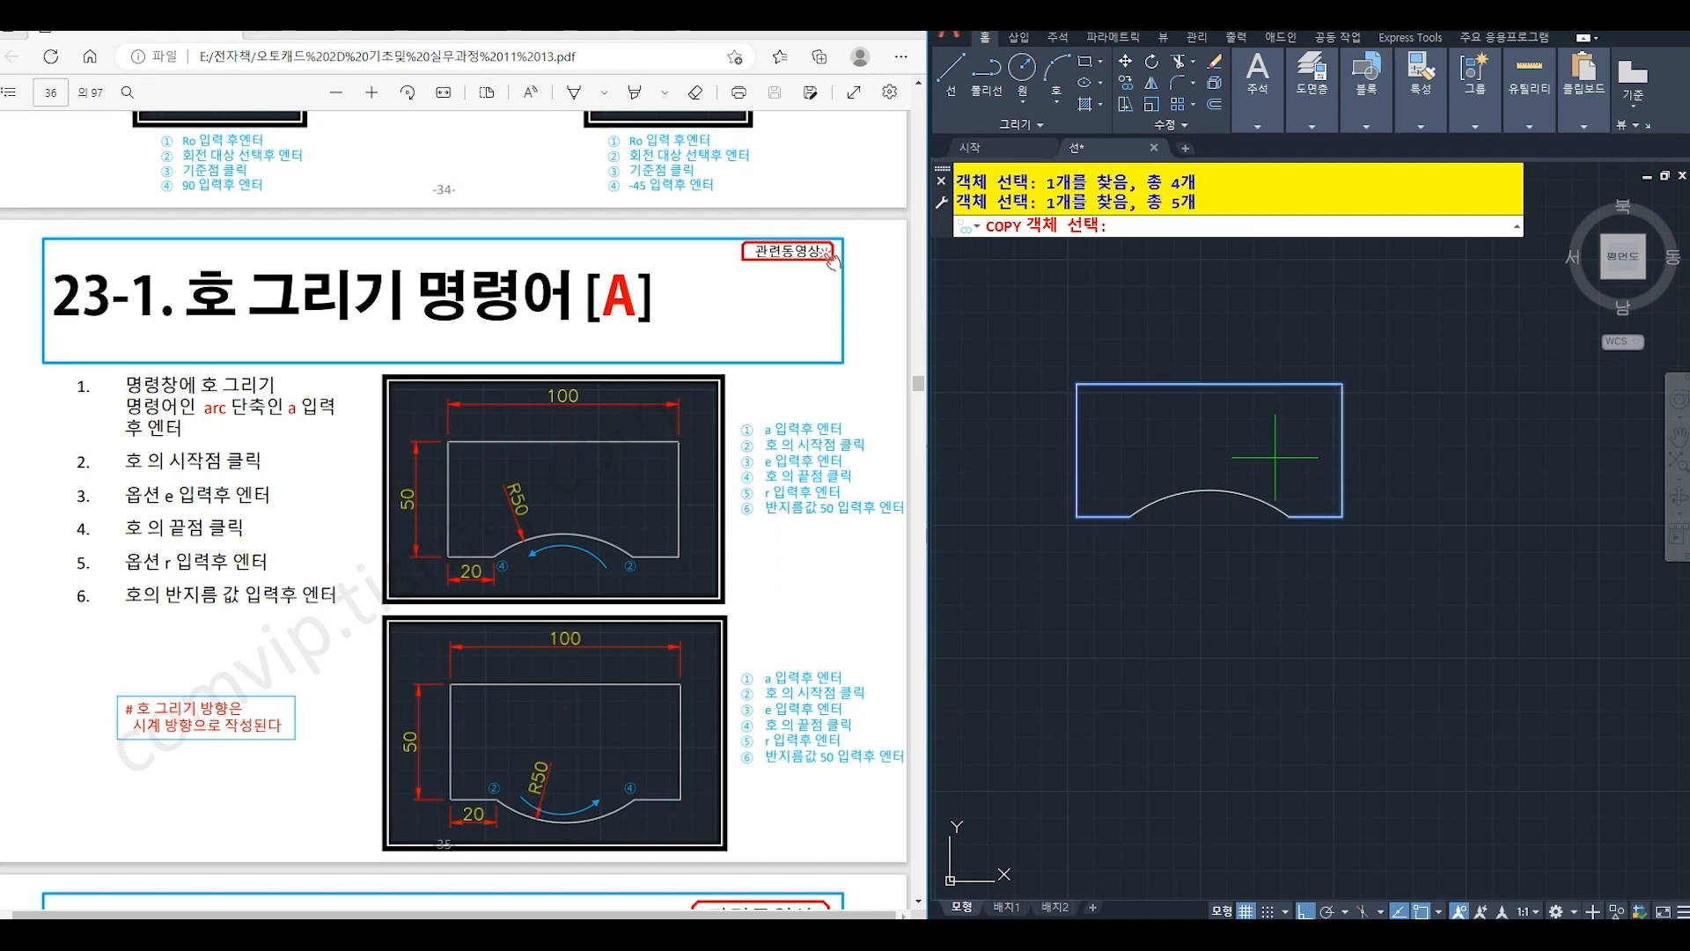
key("Return")
left_click(1396, 456)
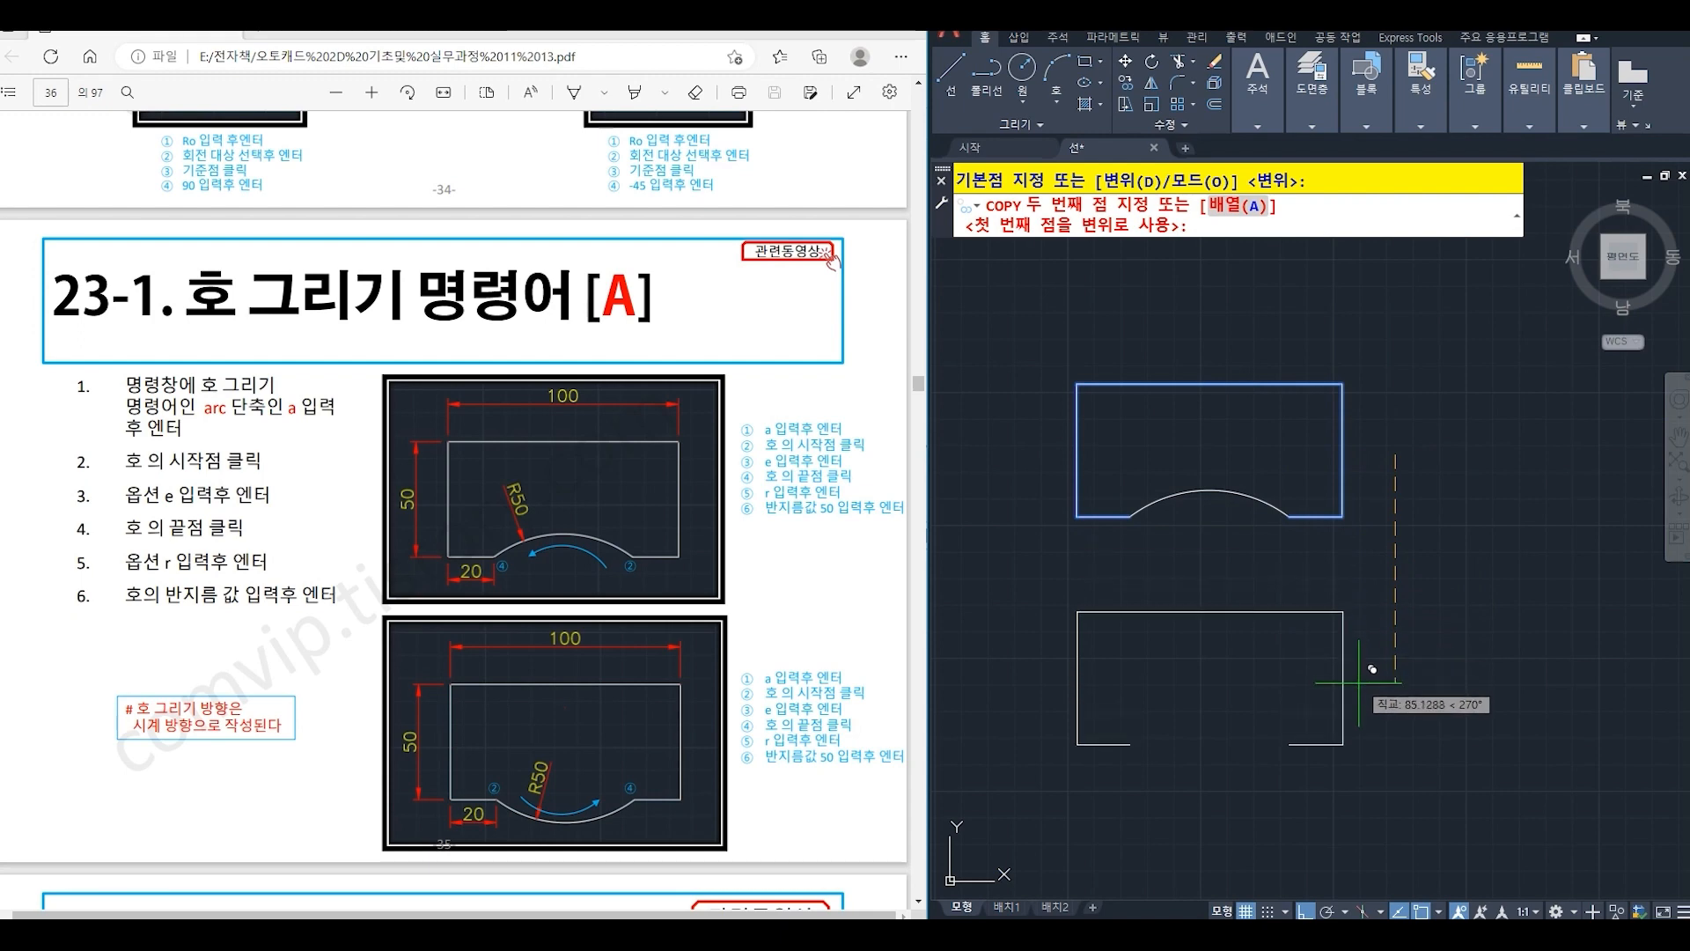
left_click(1380, 683)
key("Return")
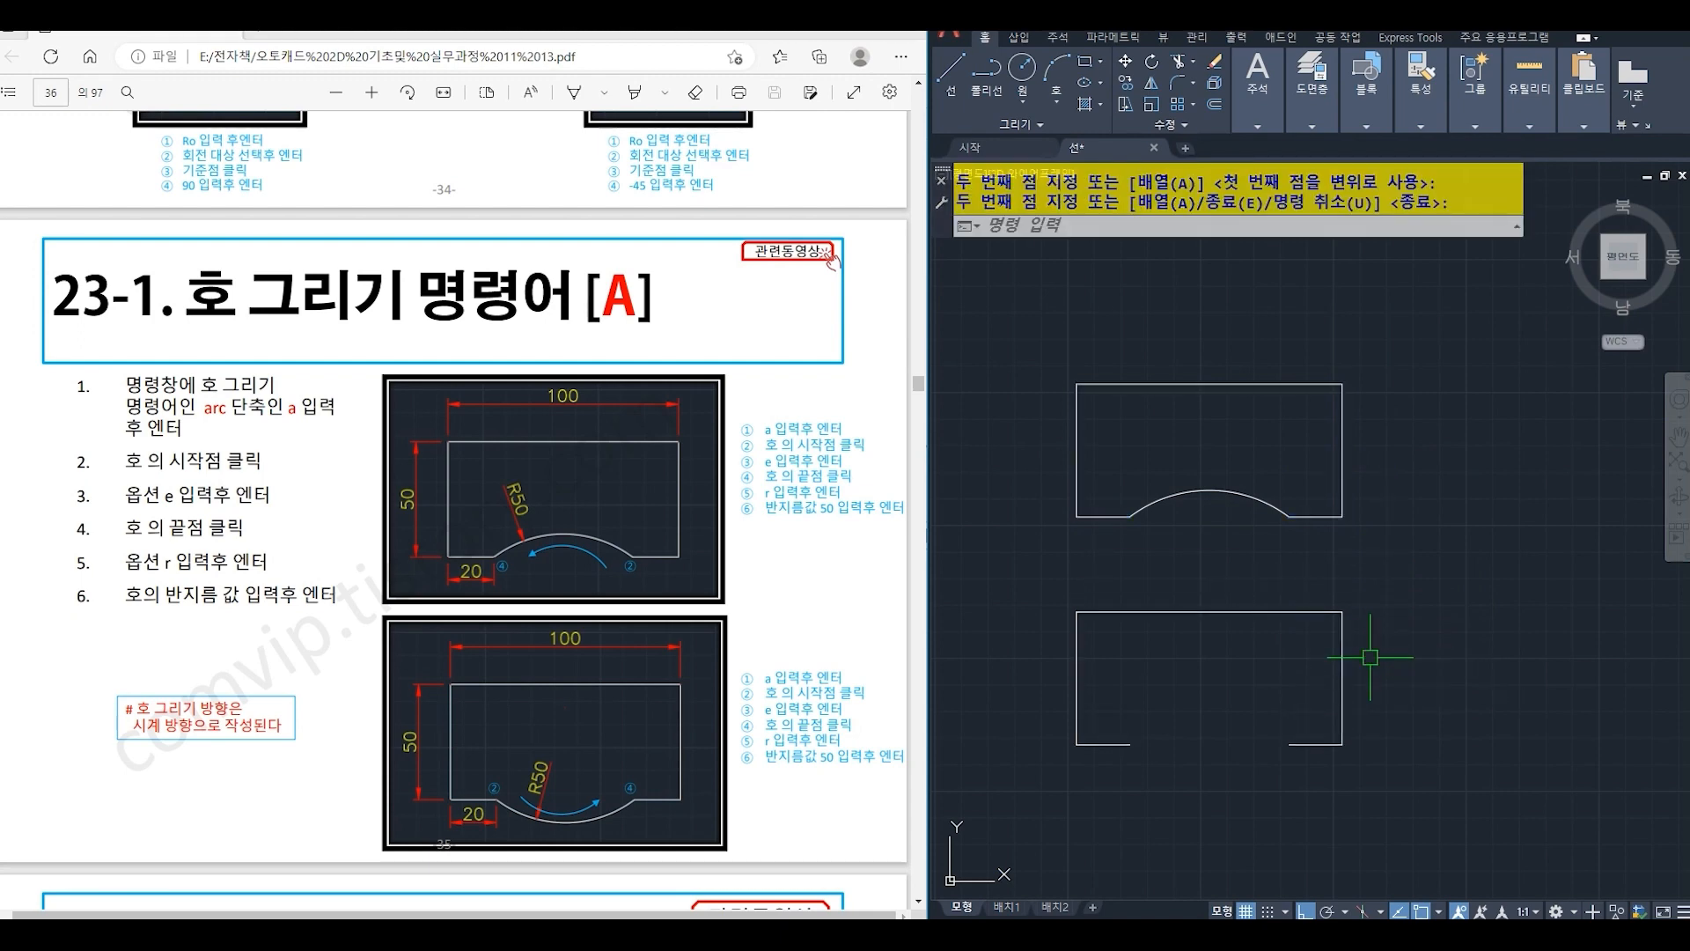
- Close the lower outline's gap with an outward-bulging arc of radius 50, starting at the gap's left end and ending at its right end
type("a")
key("Return")
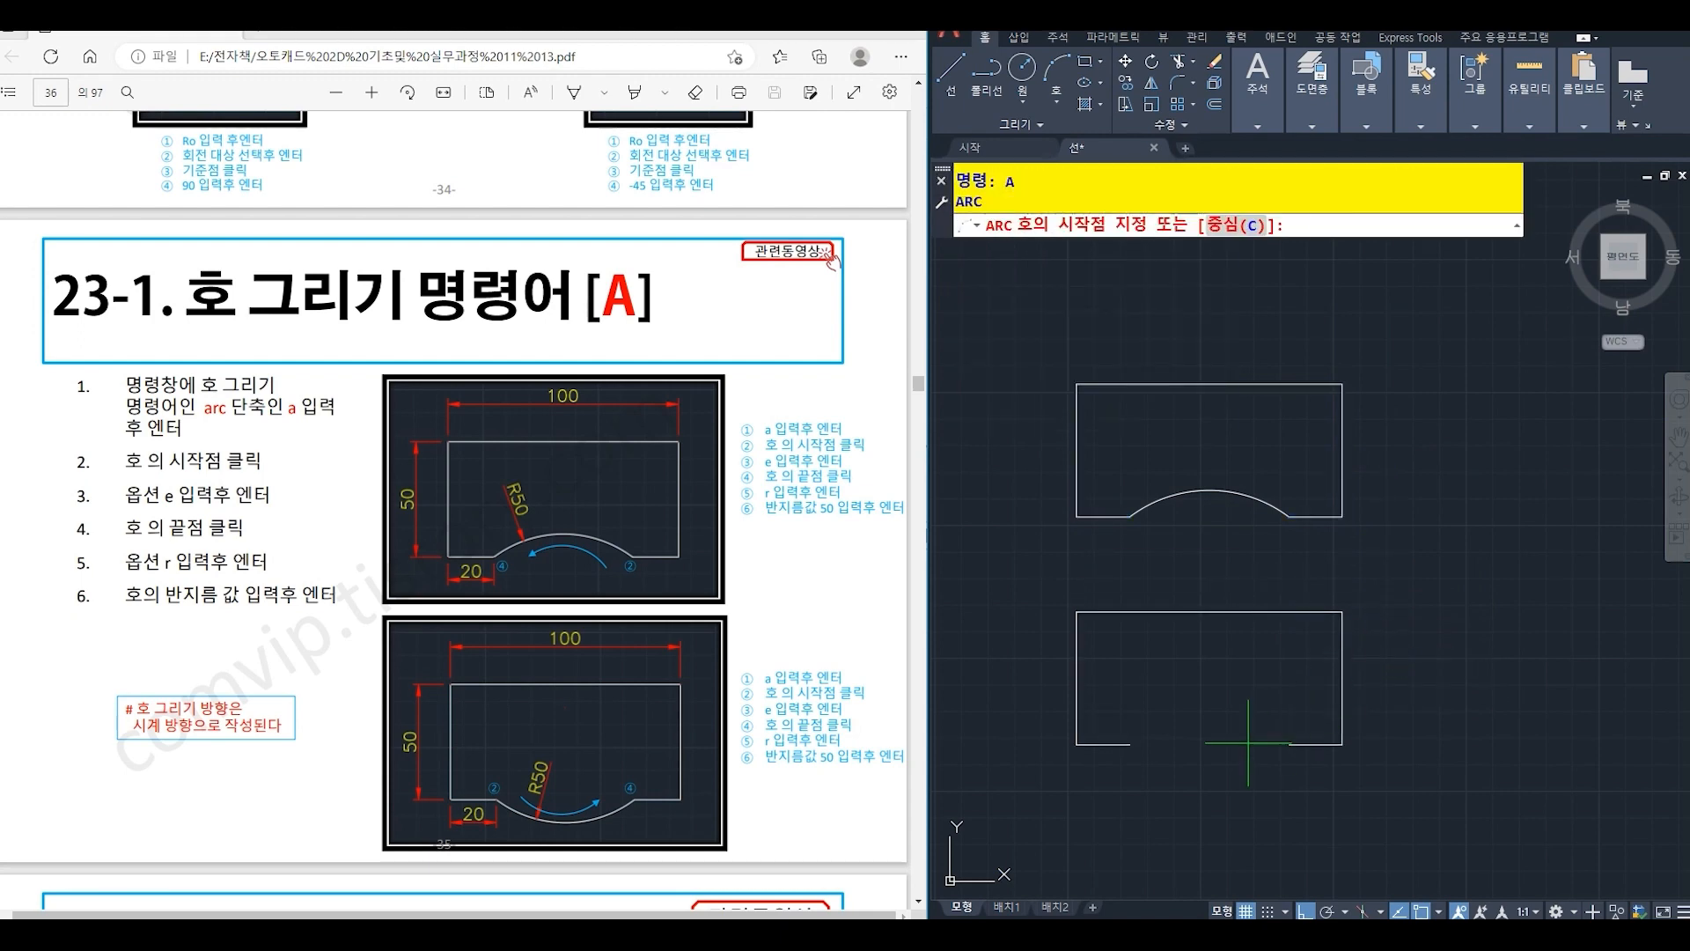
left_click(1130, 744)
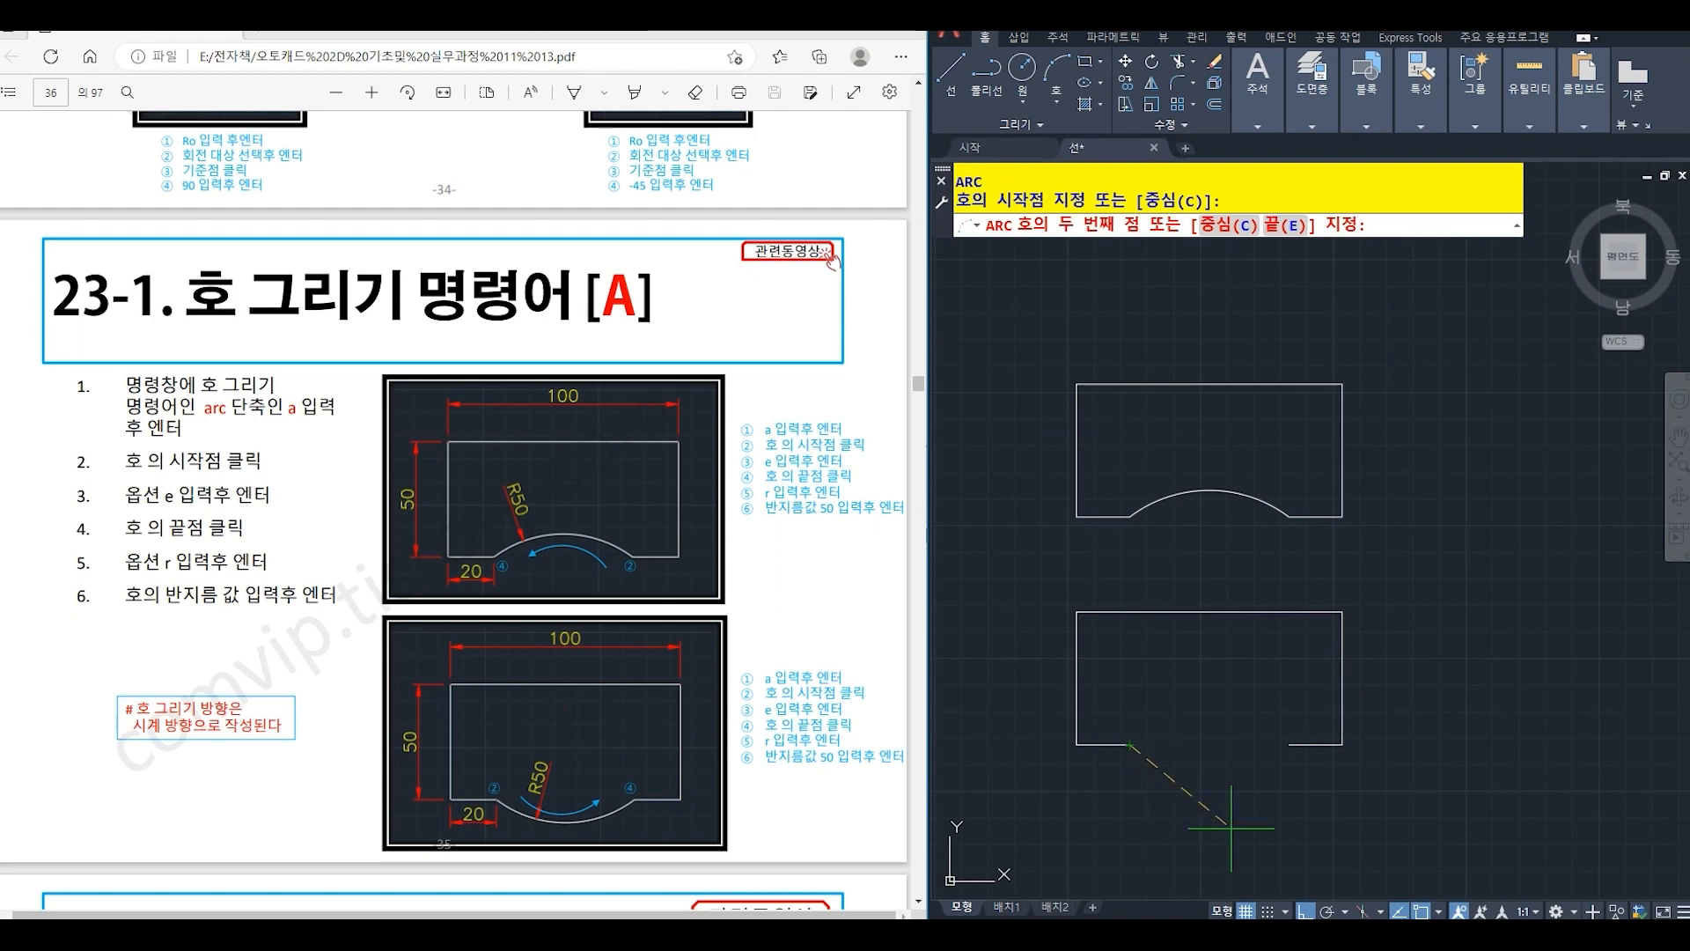
type("e")
key("Return")
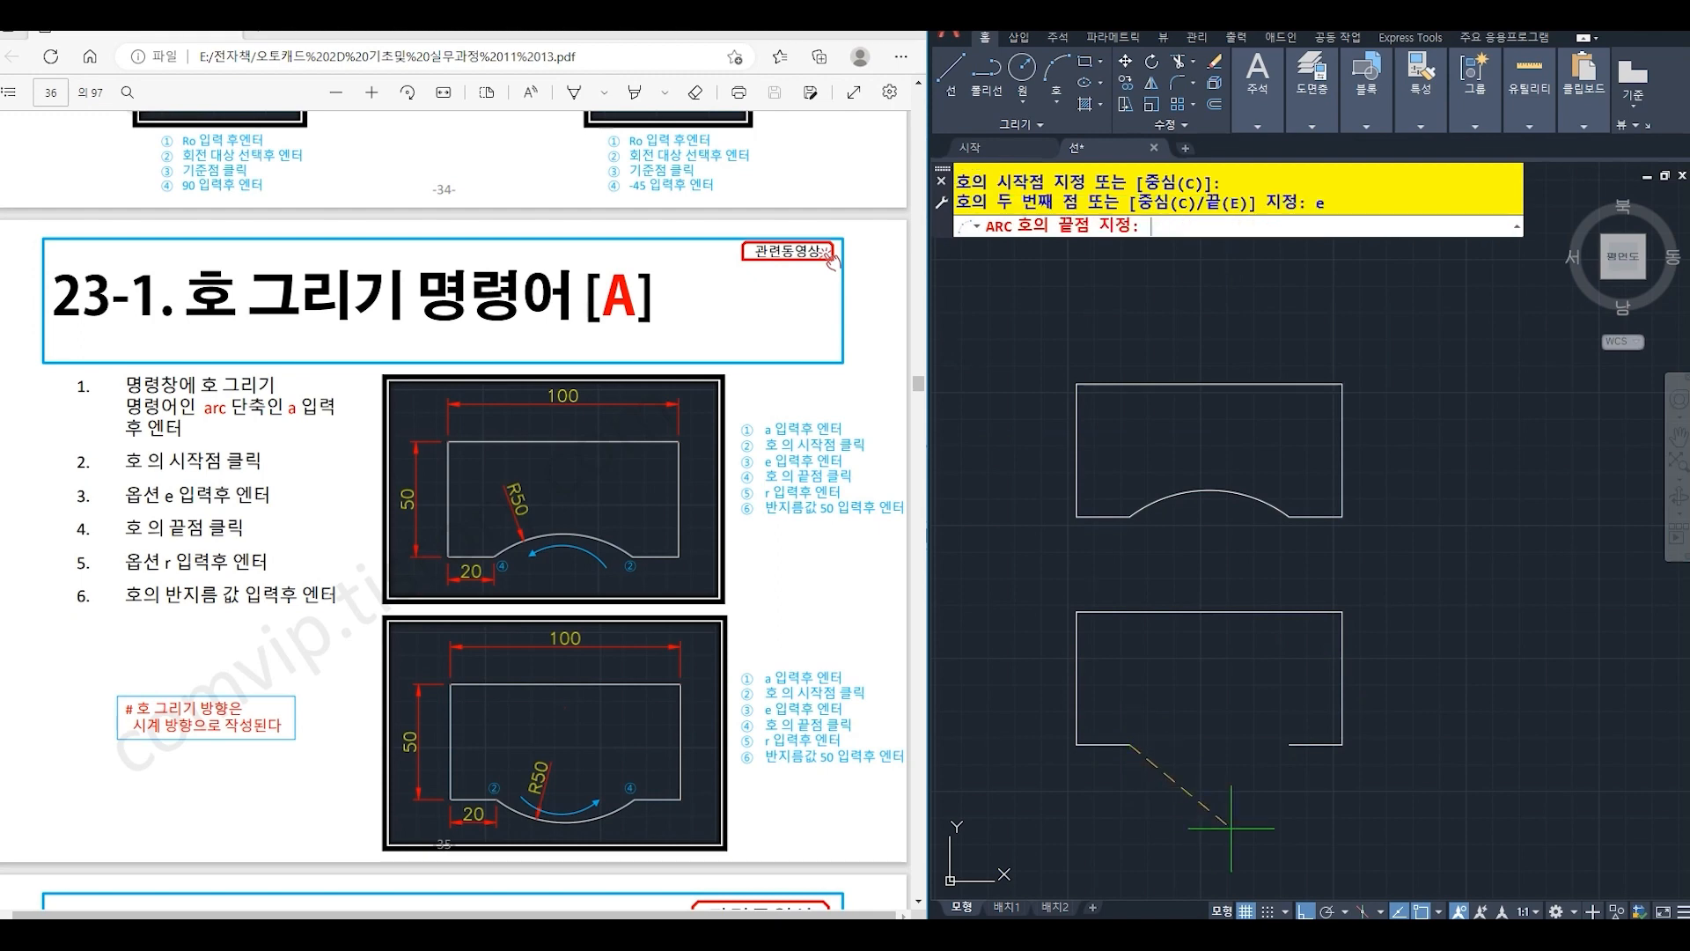
left_click(1283, 745)
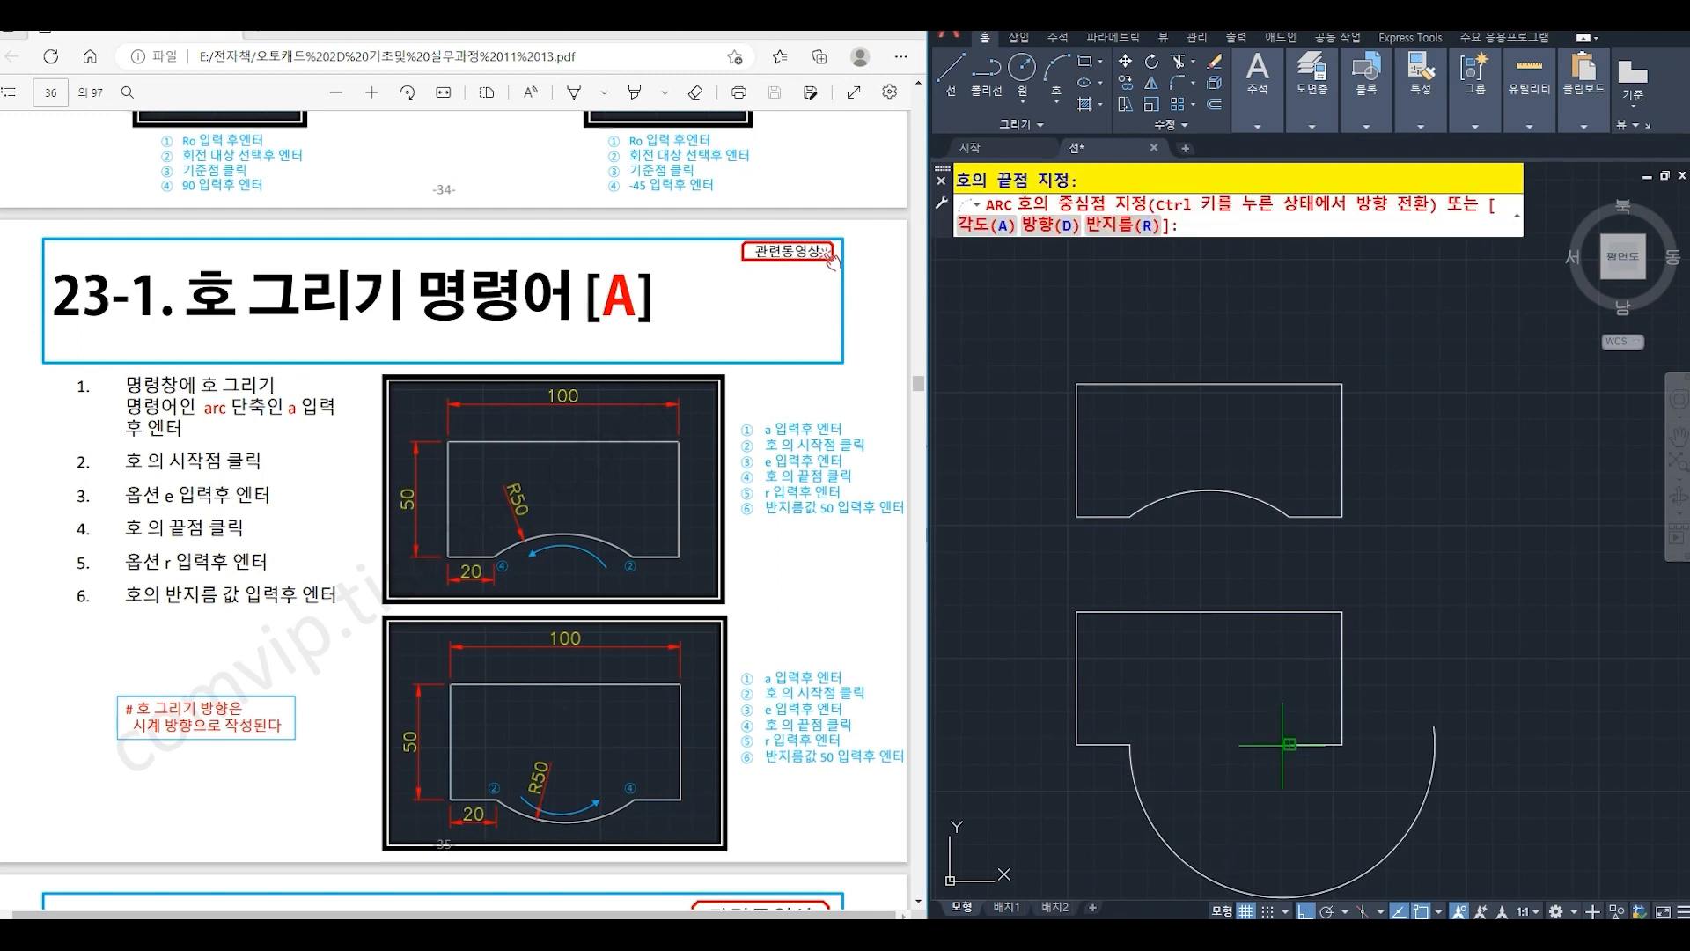
type("r")
key("Return")
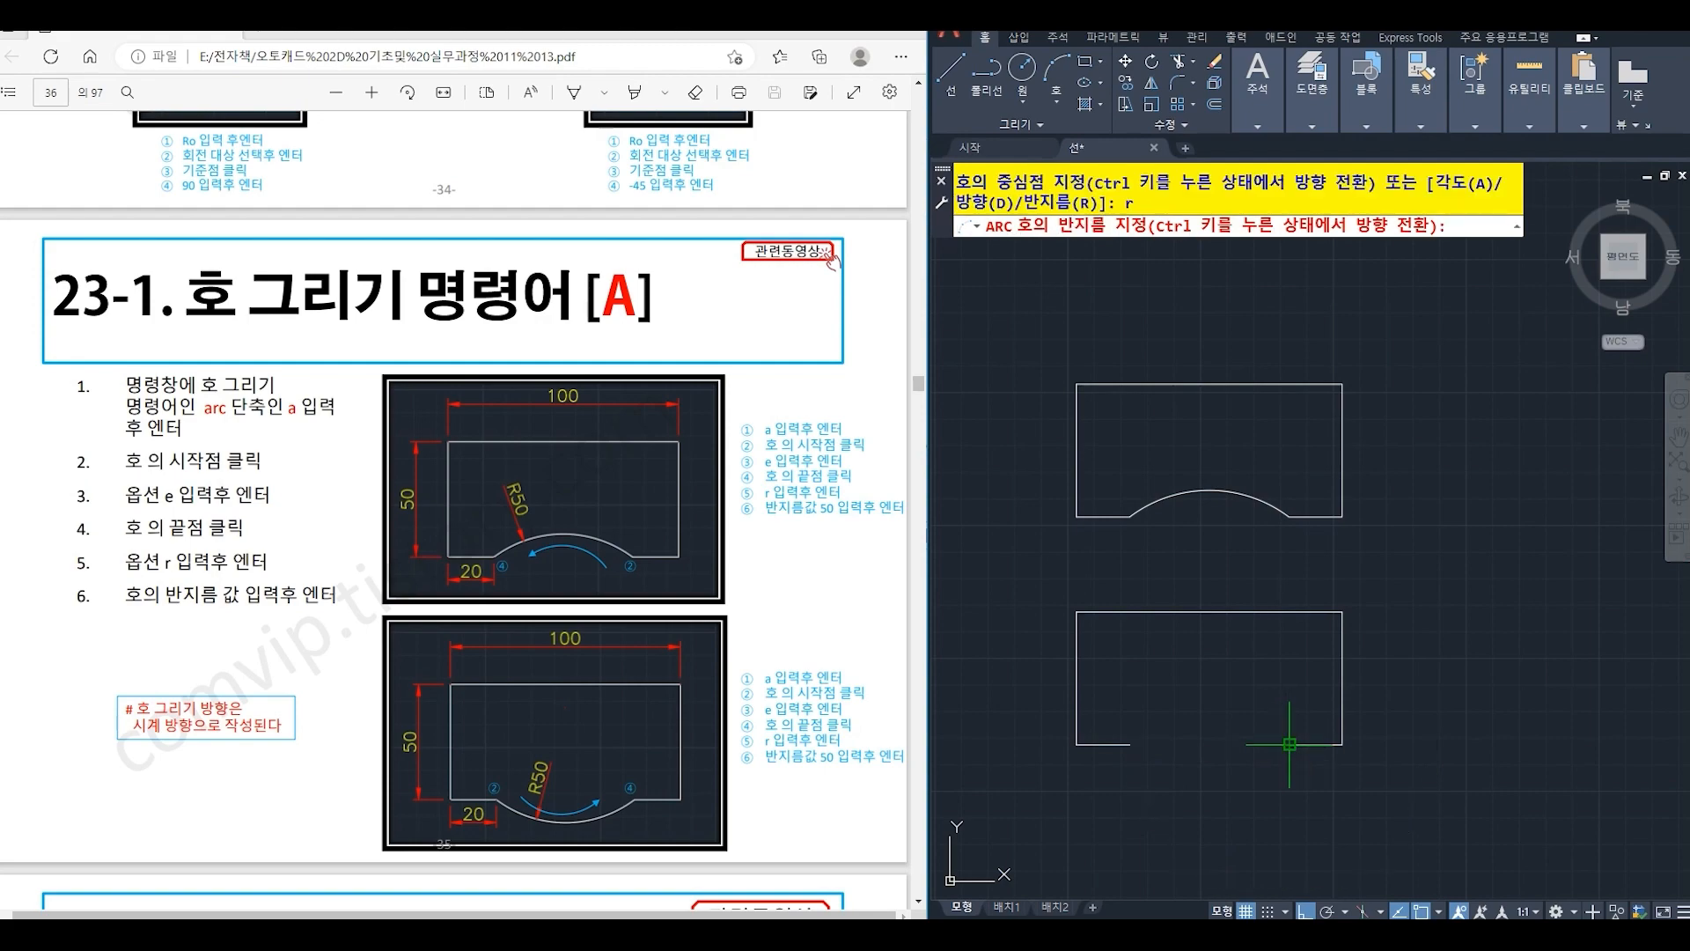
type("50")
key("Return")
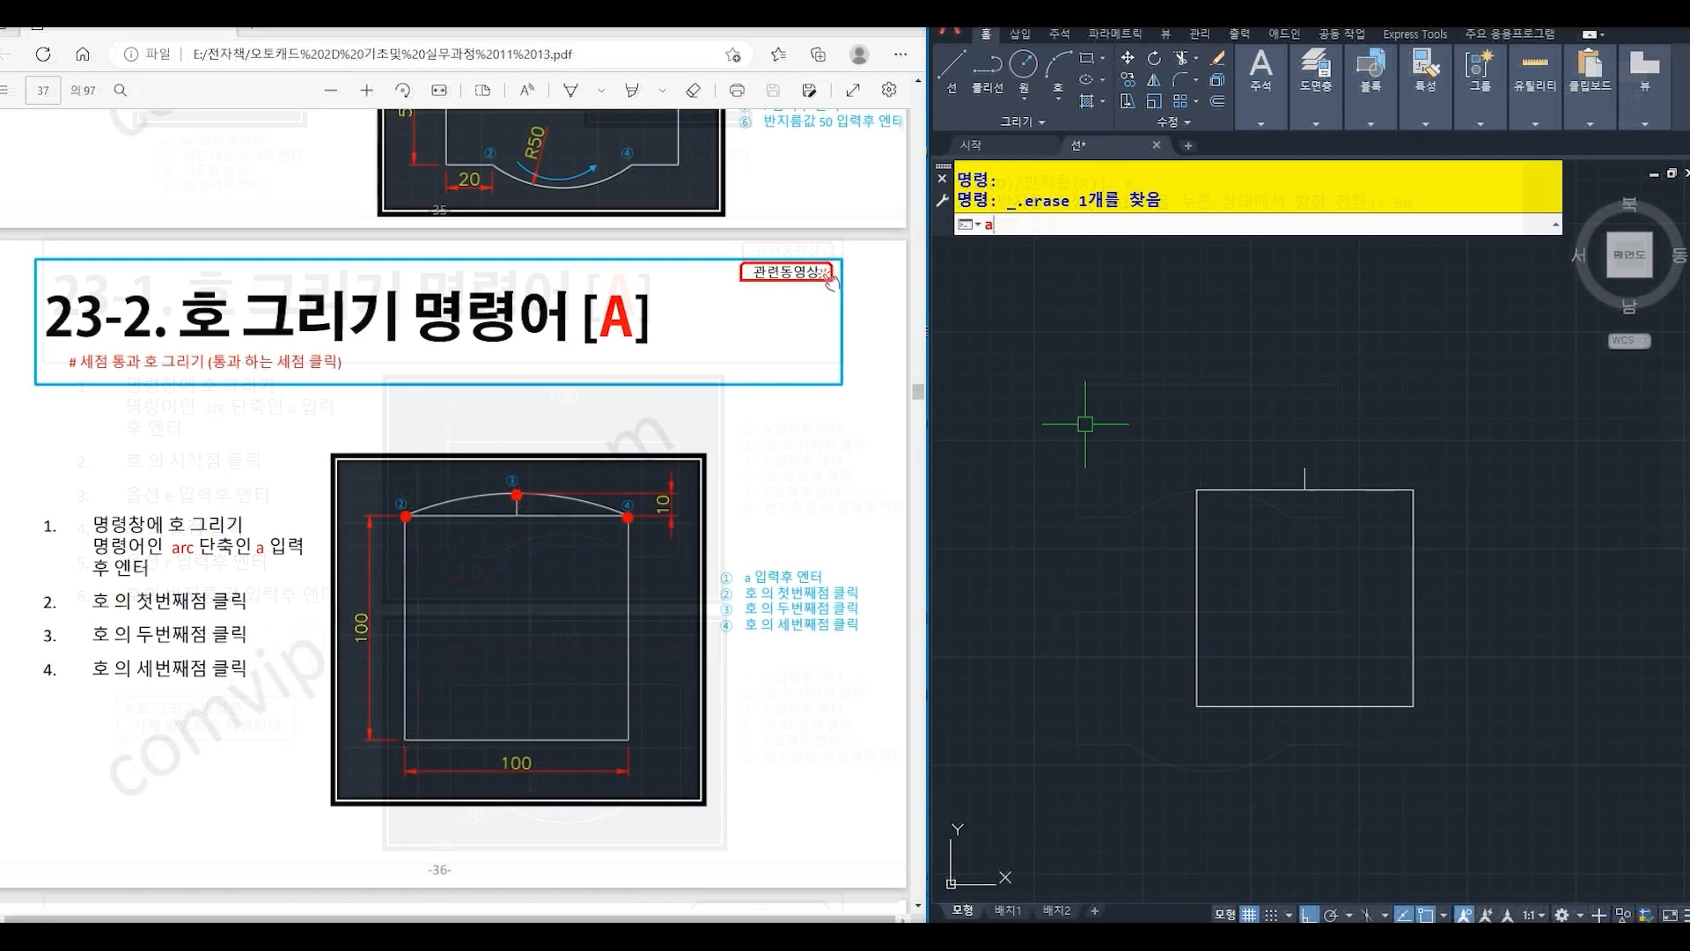
- Draw a three-point arc from the square's upper-left corner through the short vertical line's top end to the upper-right corner
type("A")
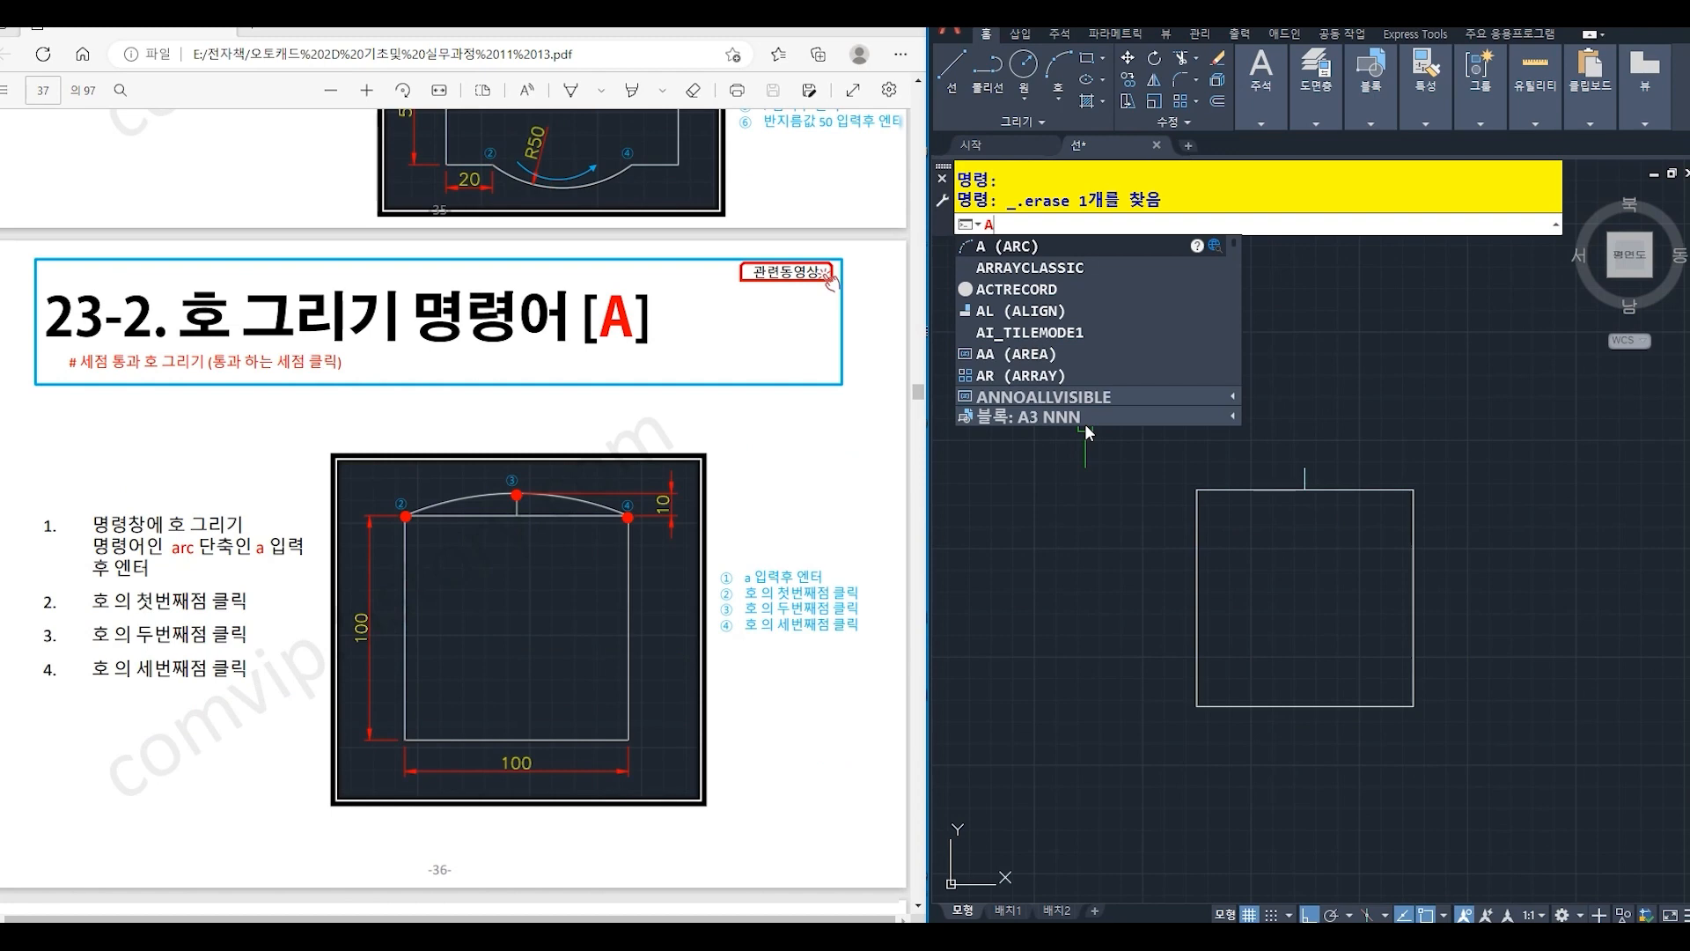
key("Return")
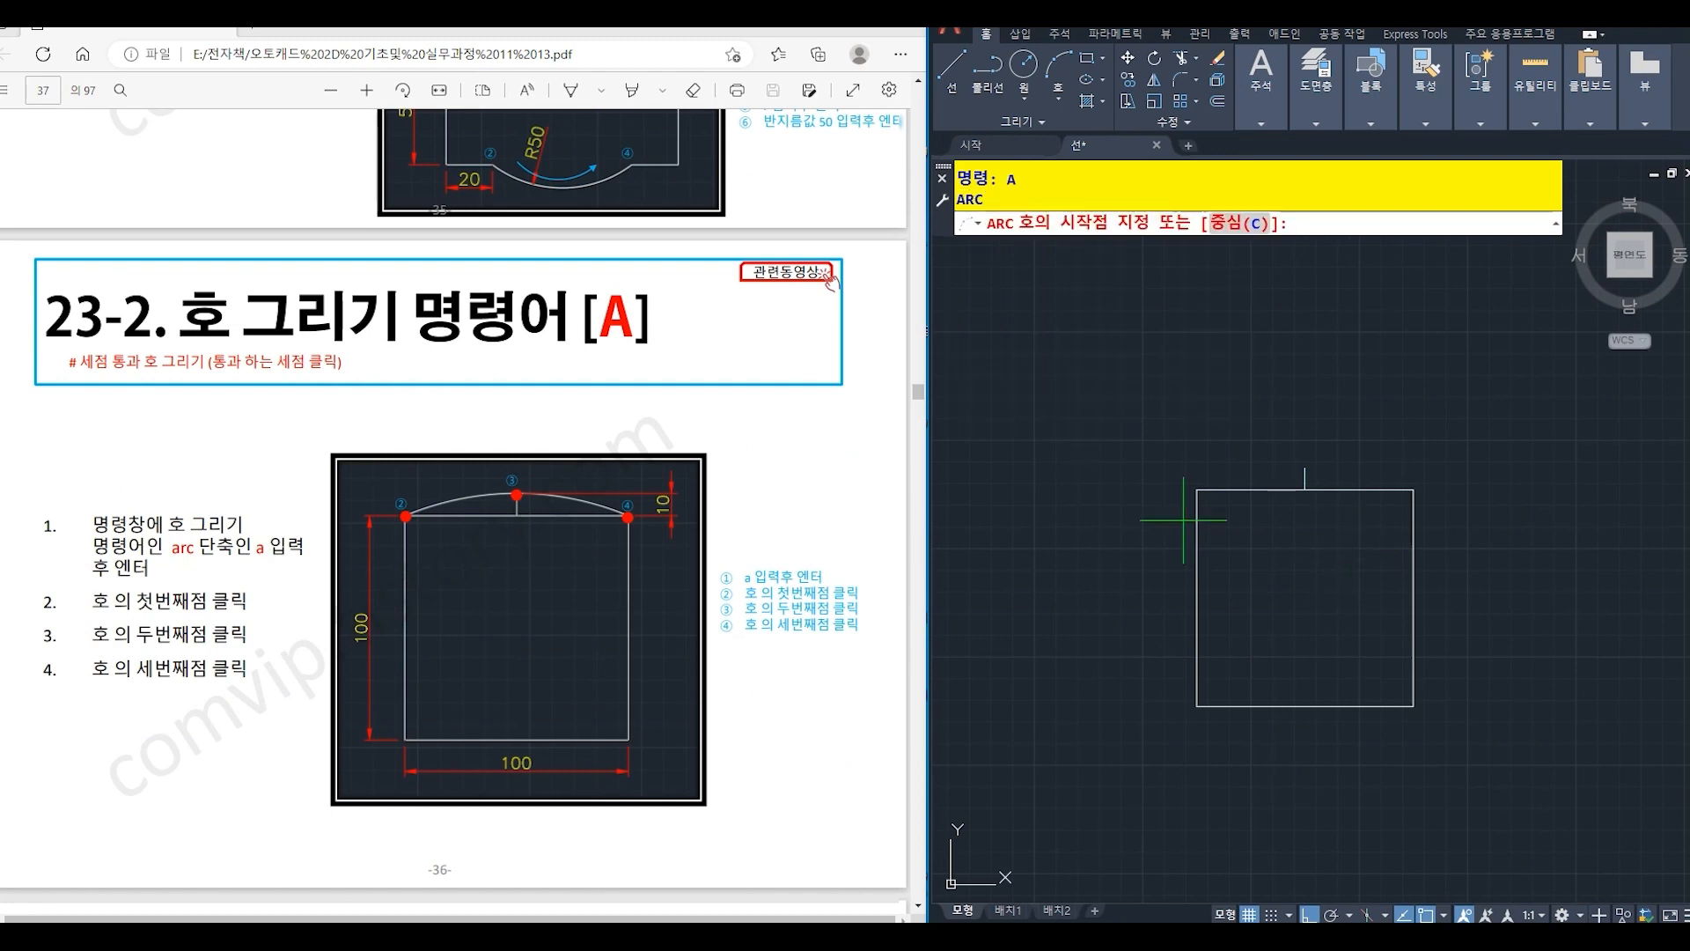
left_click(1197, 490)
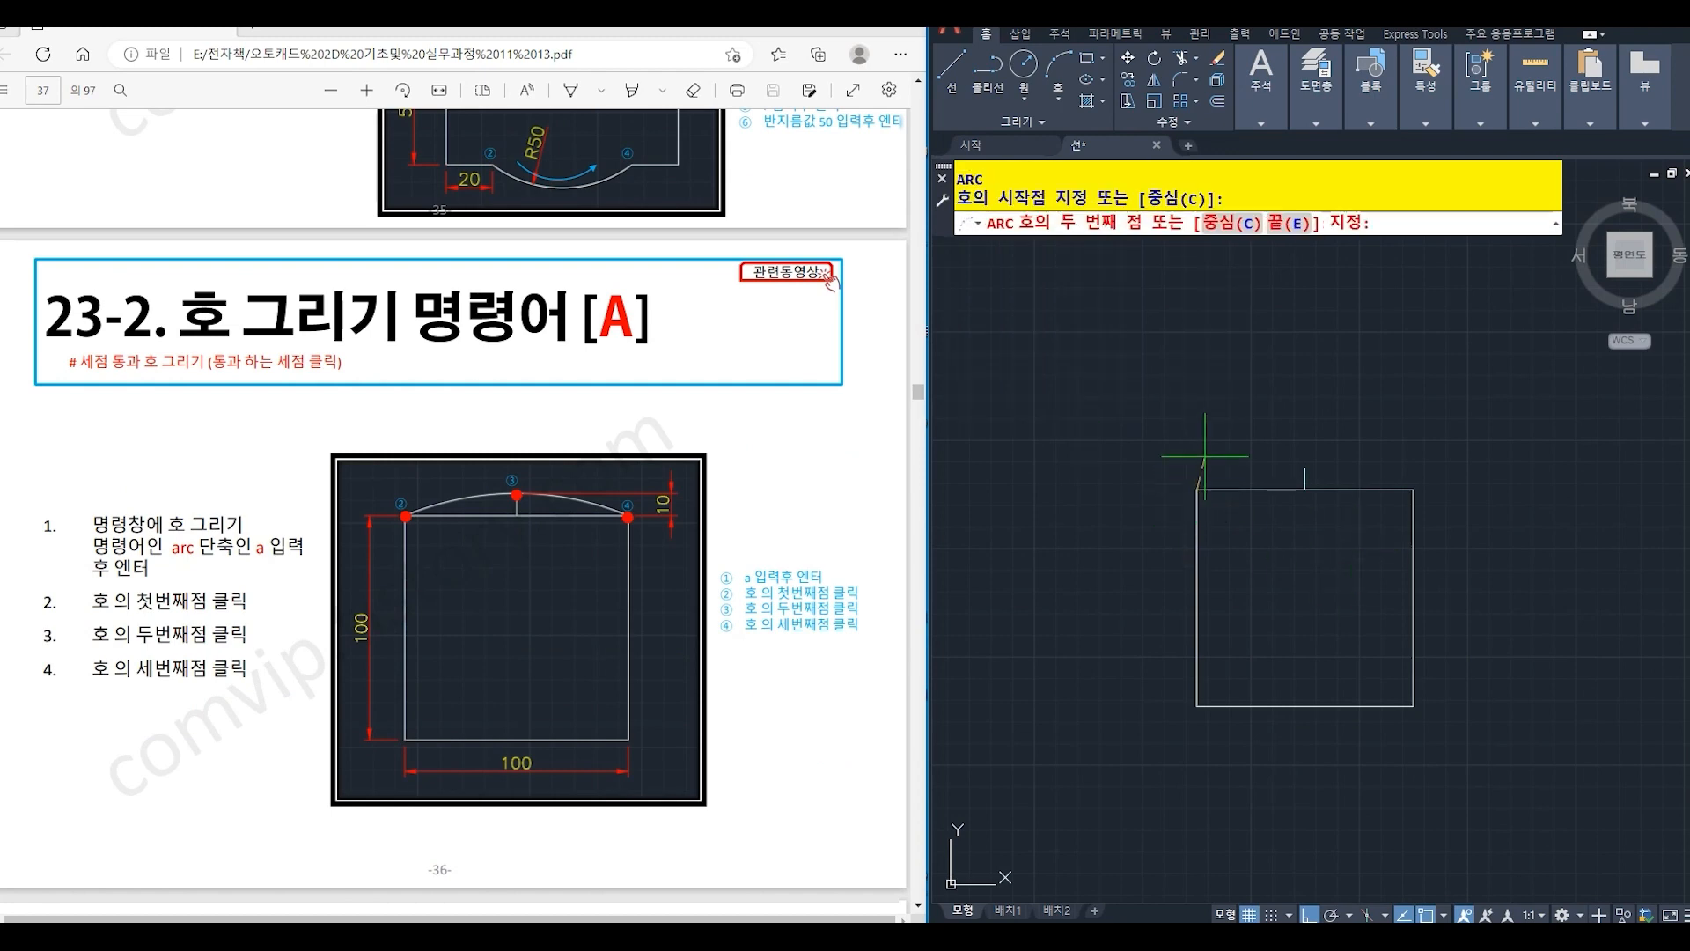
left_click(1305, 468)
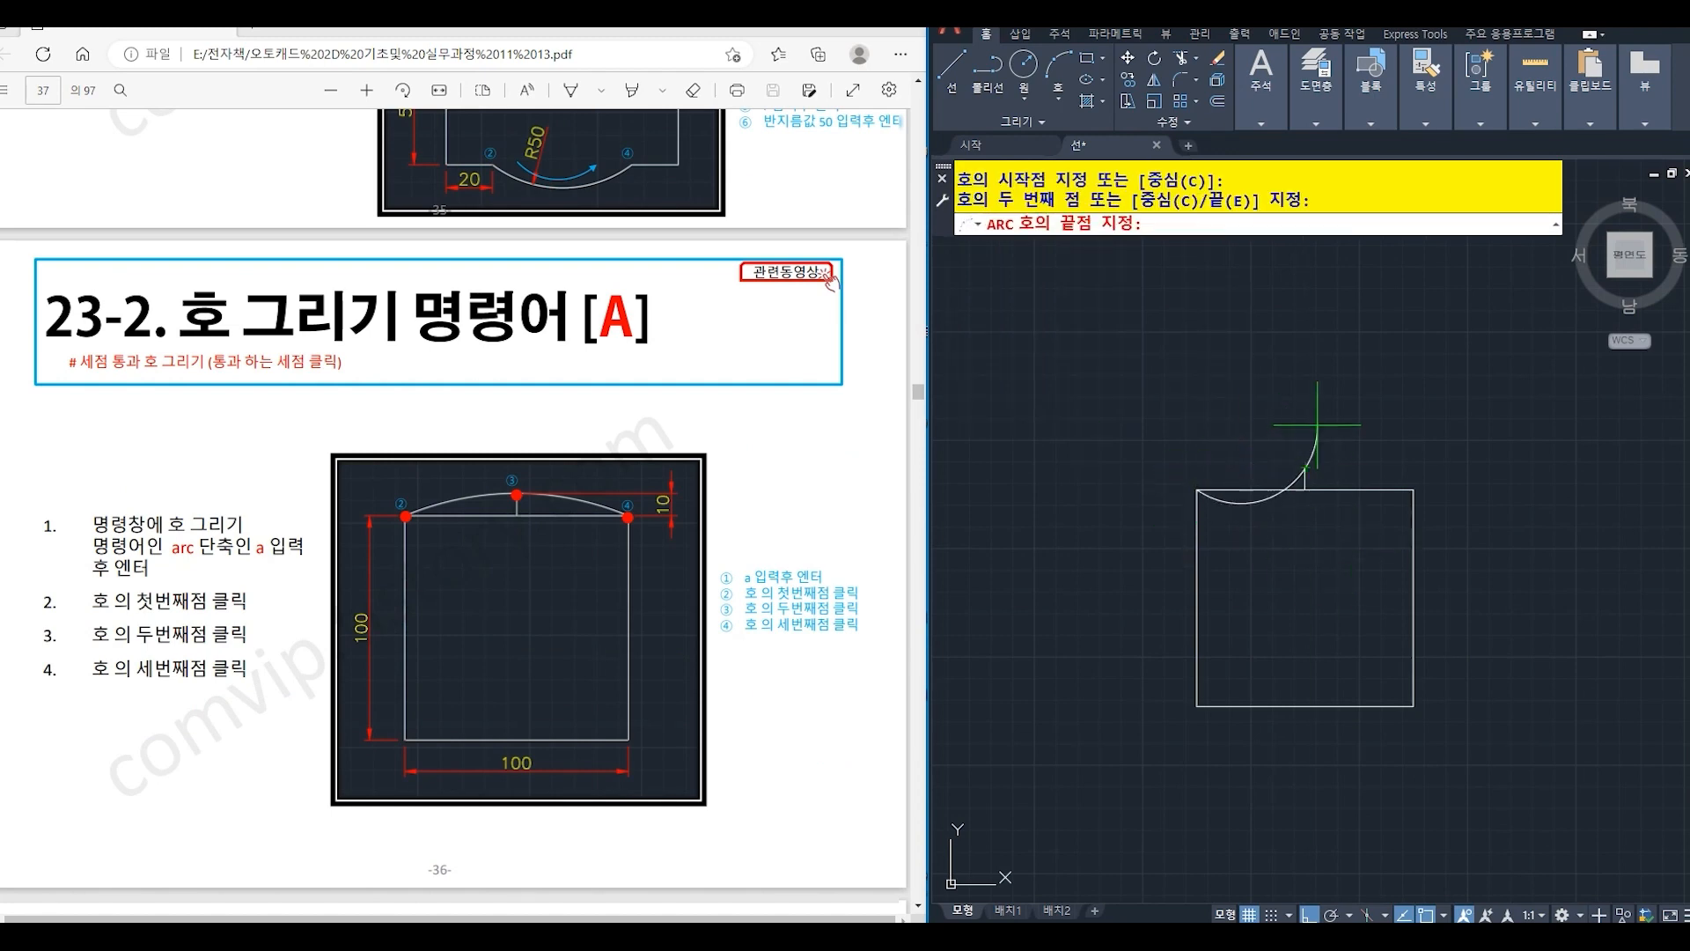
left_click(1413, 490)
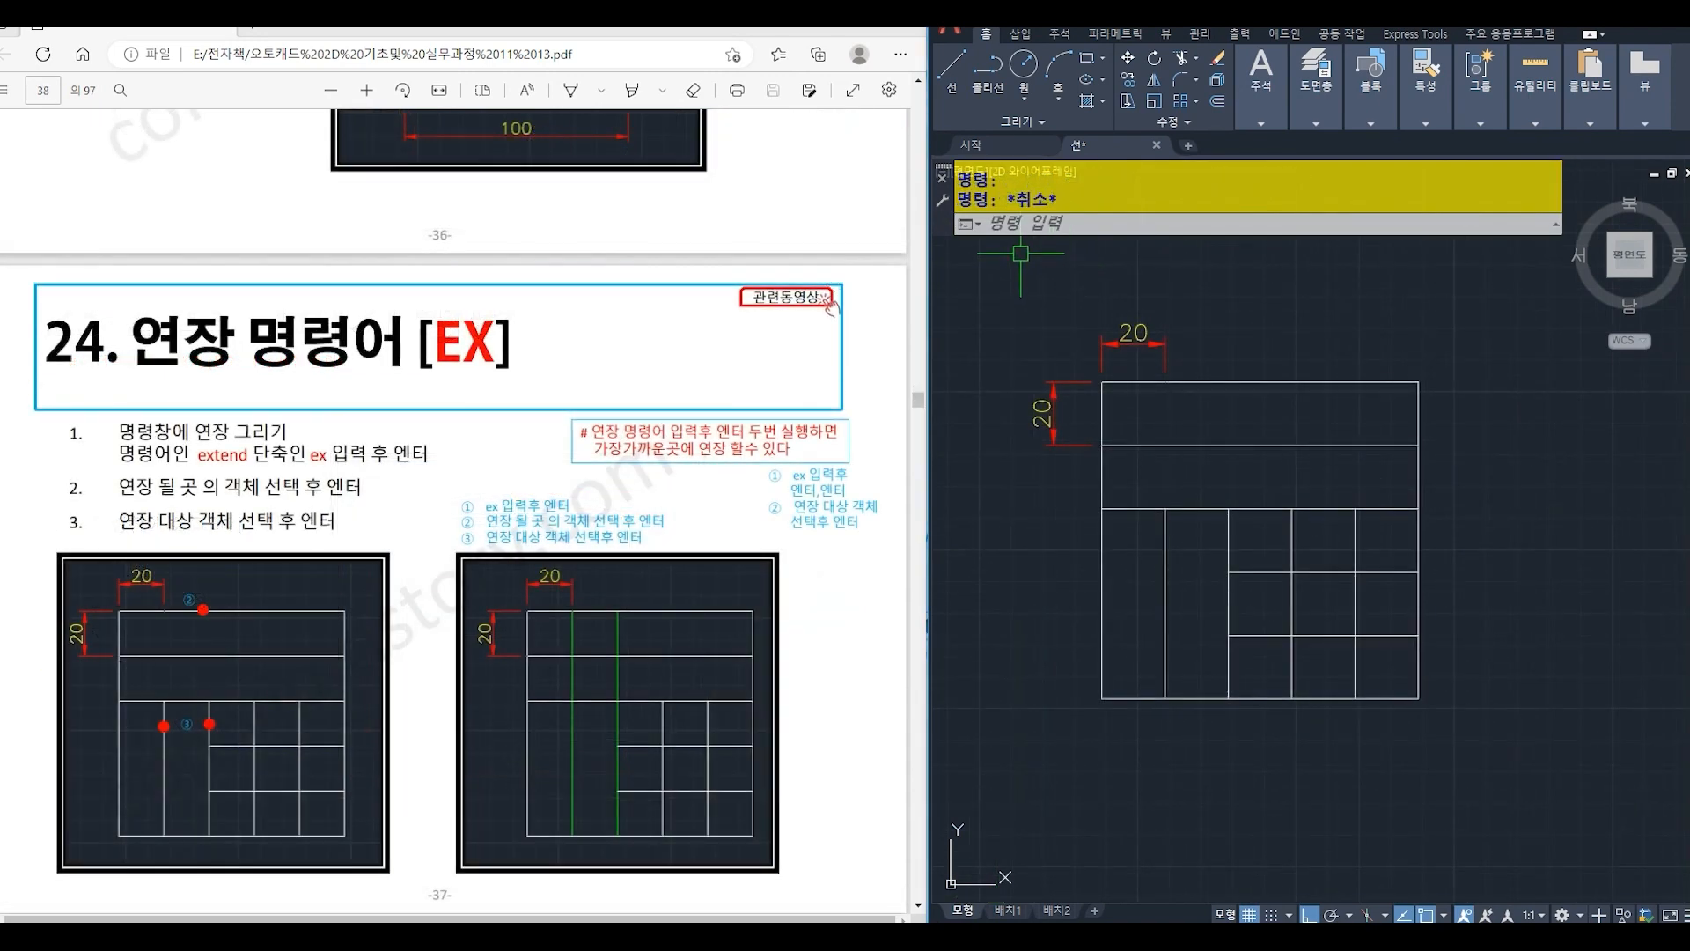
- Extend the two leftmost interior vertical lines up to the grid's top edge, using that edge as the boundary
left_click(1013, 227)
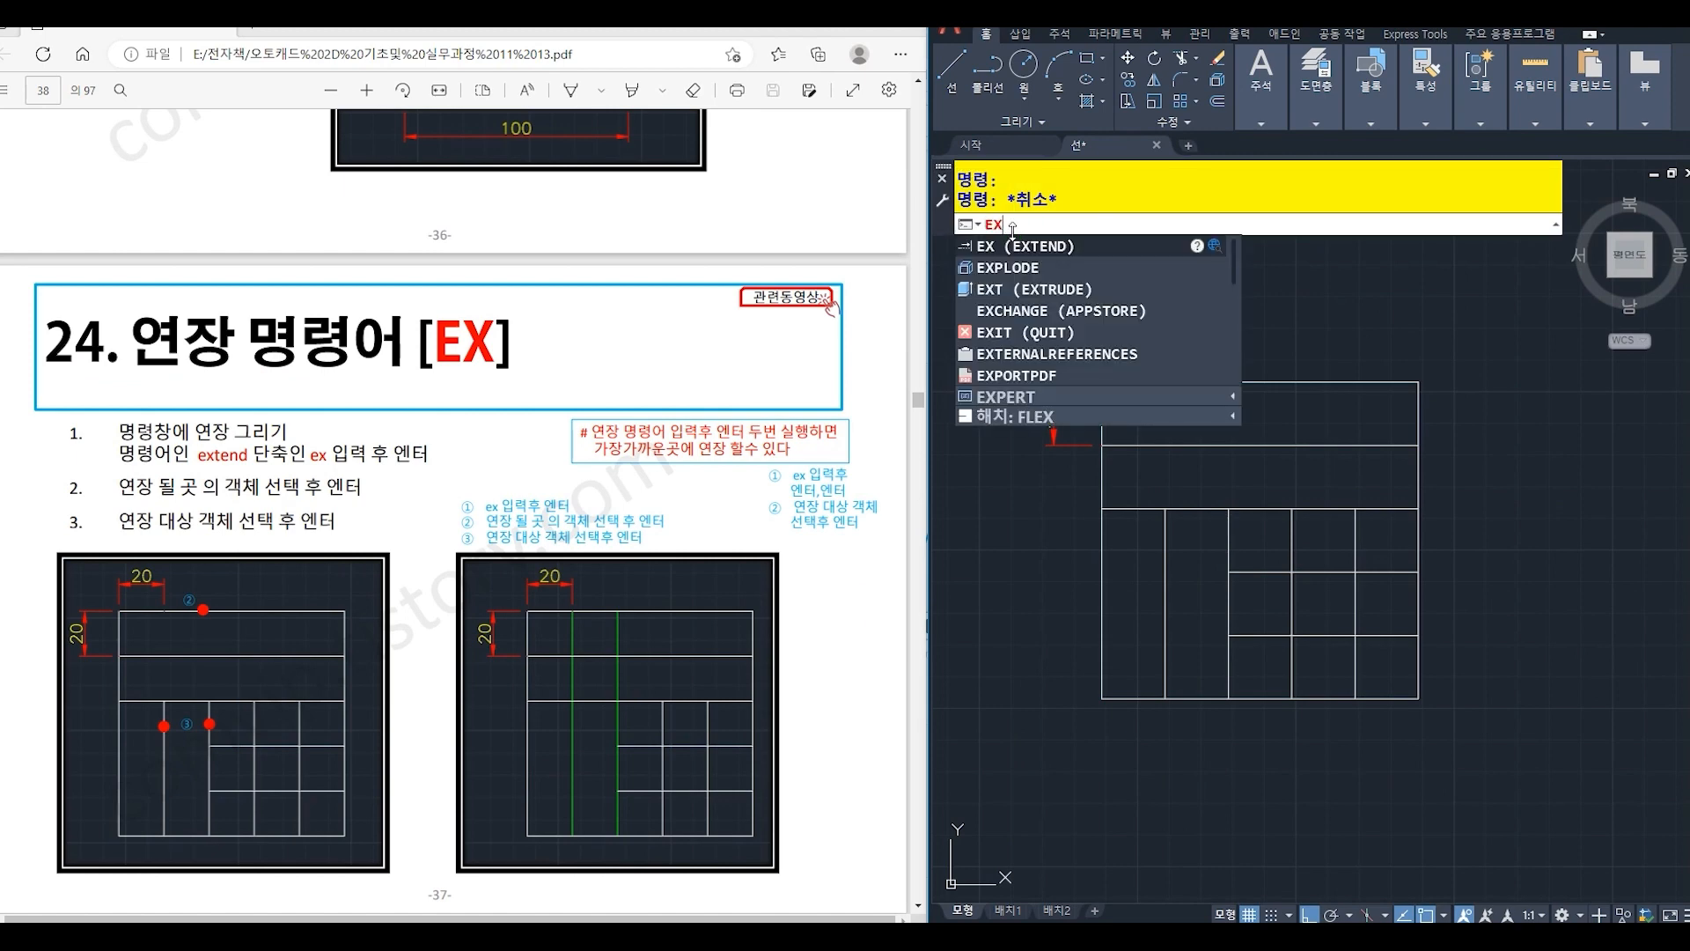
key("Return")
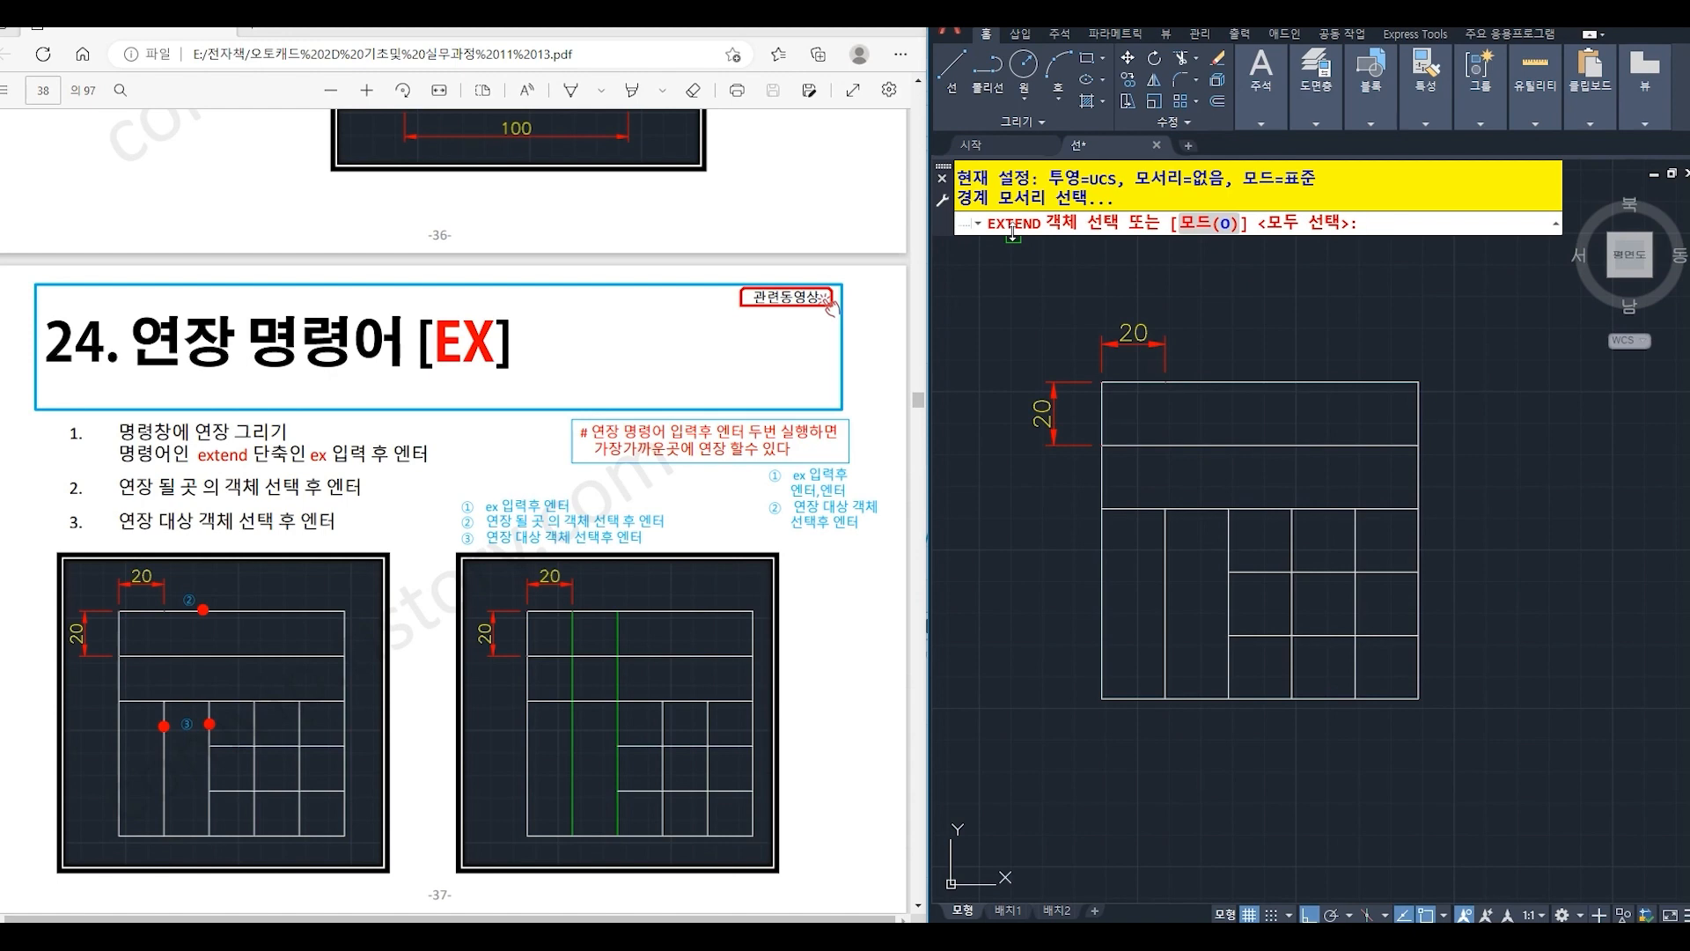
left_click(1129, 383)
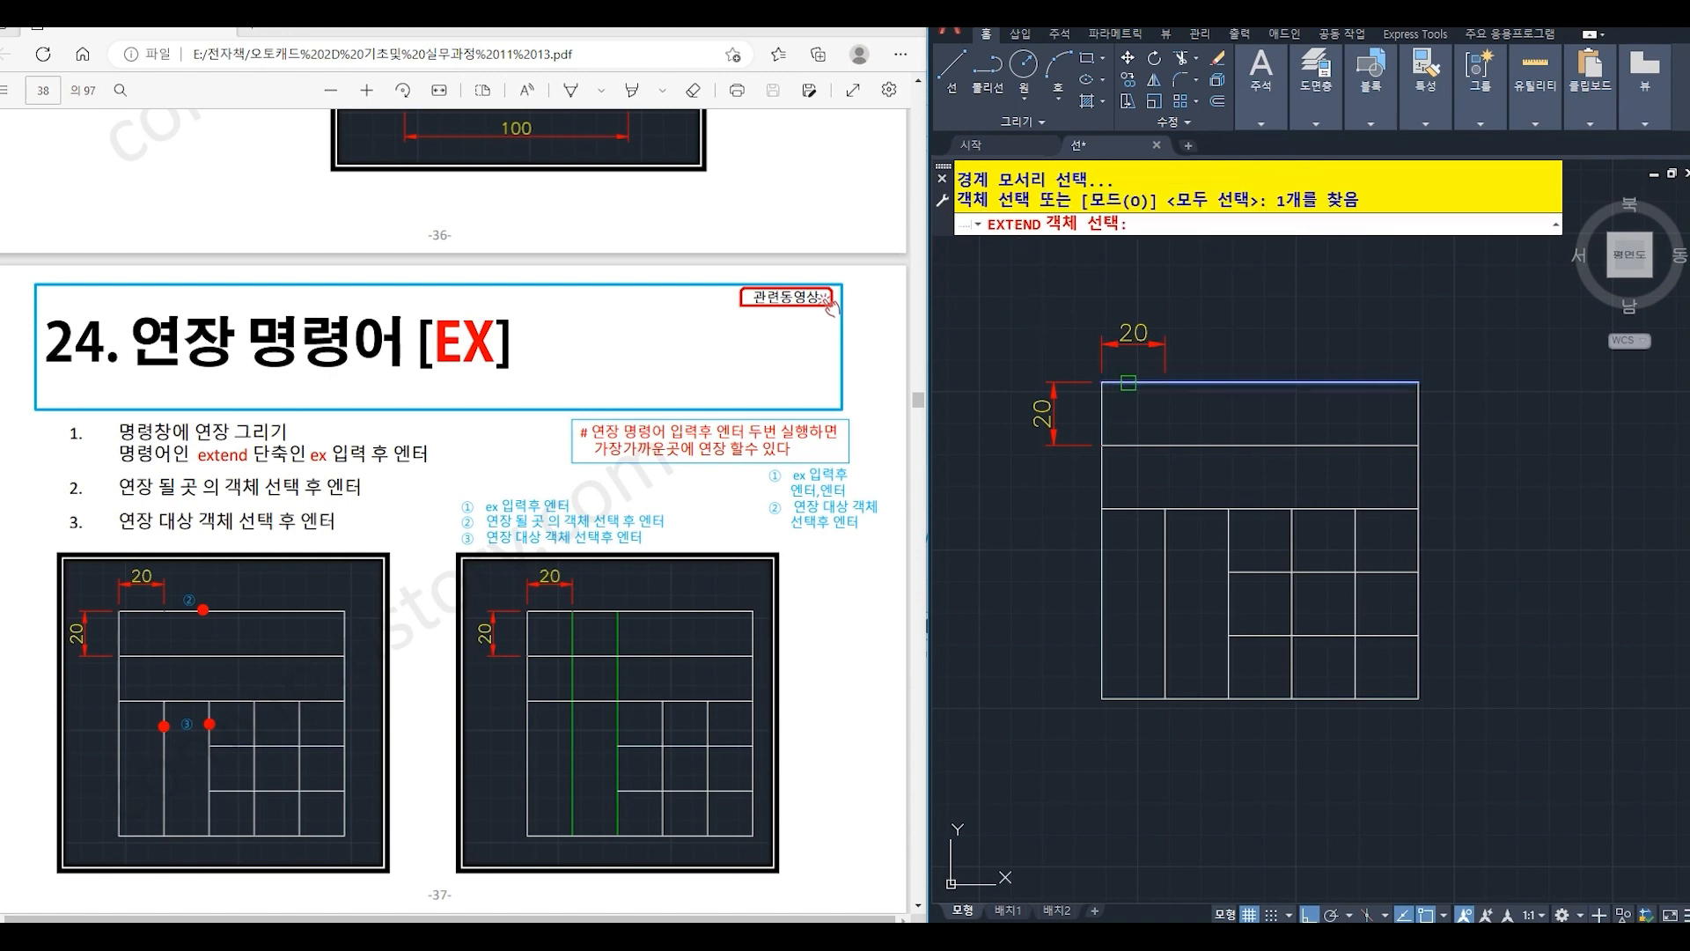
key("Return")
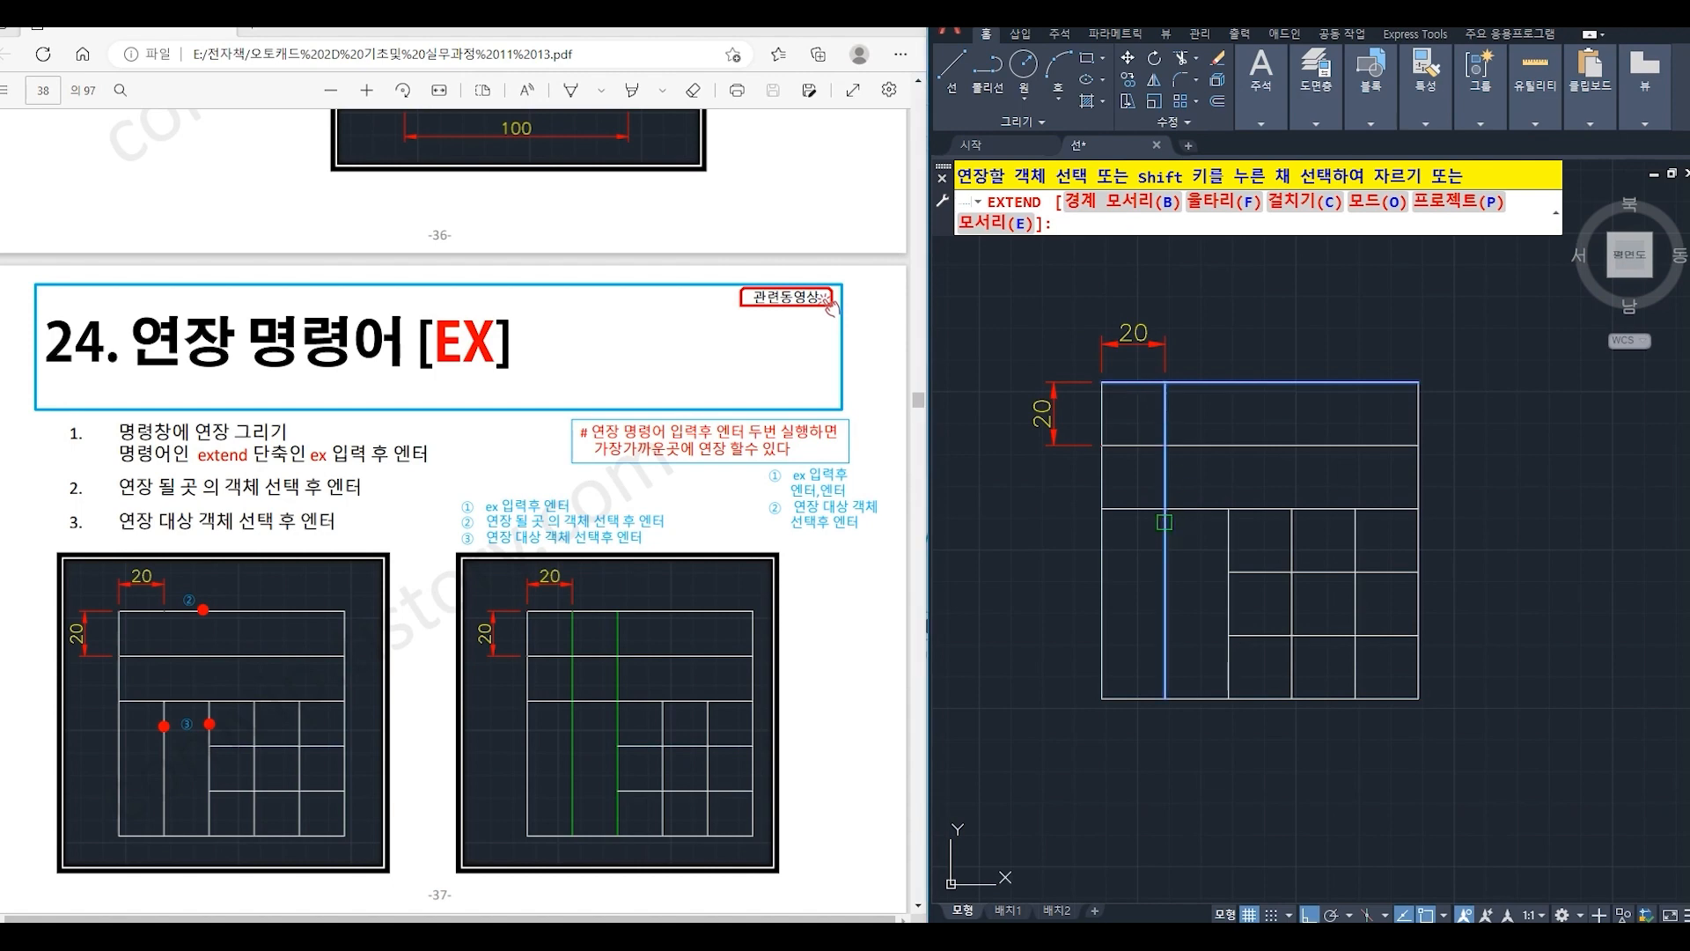
left_click(1165, 522)
left_click(1228, 524)
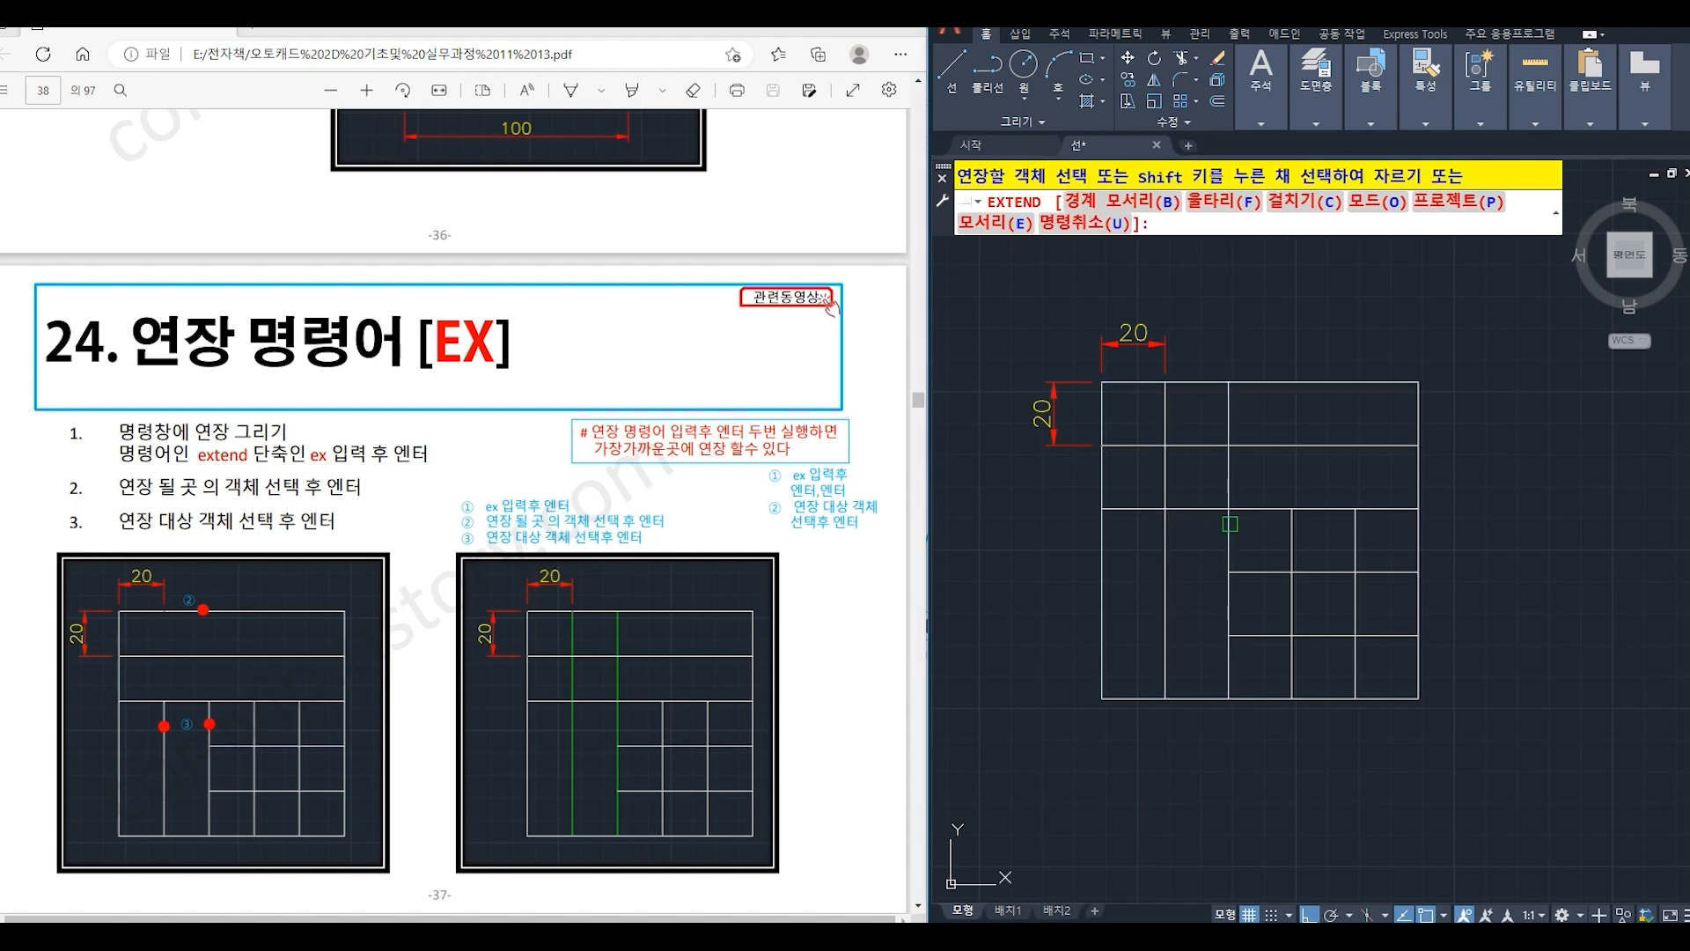
key("Return")
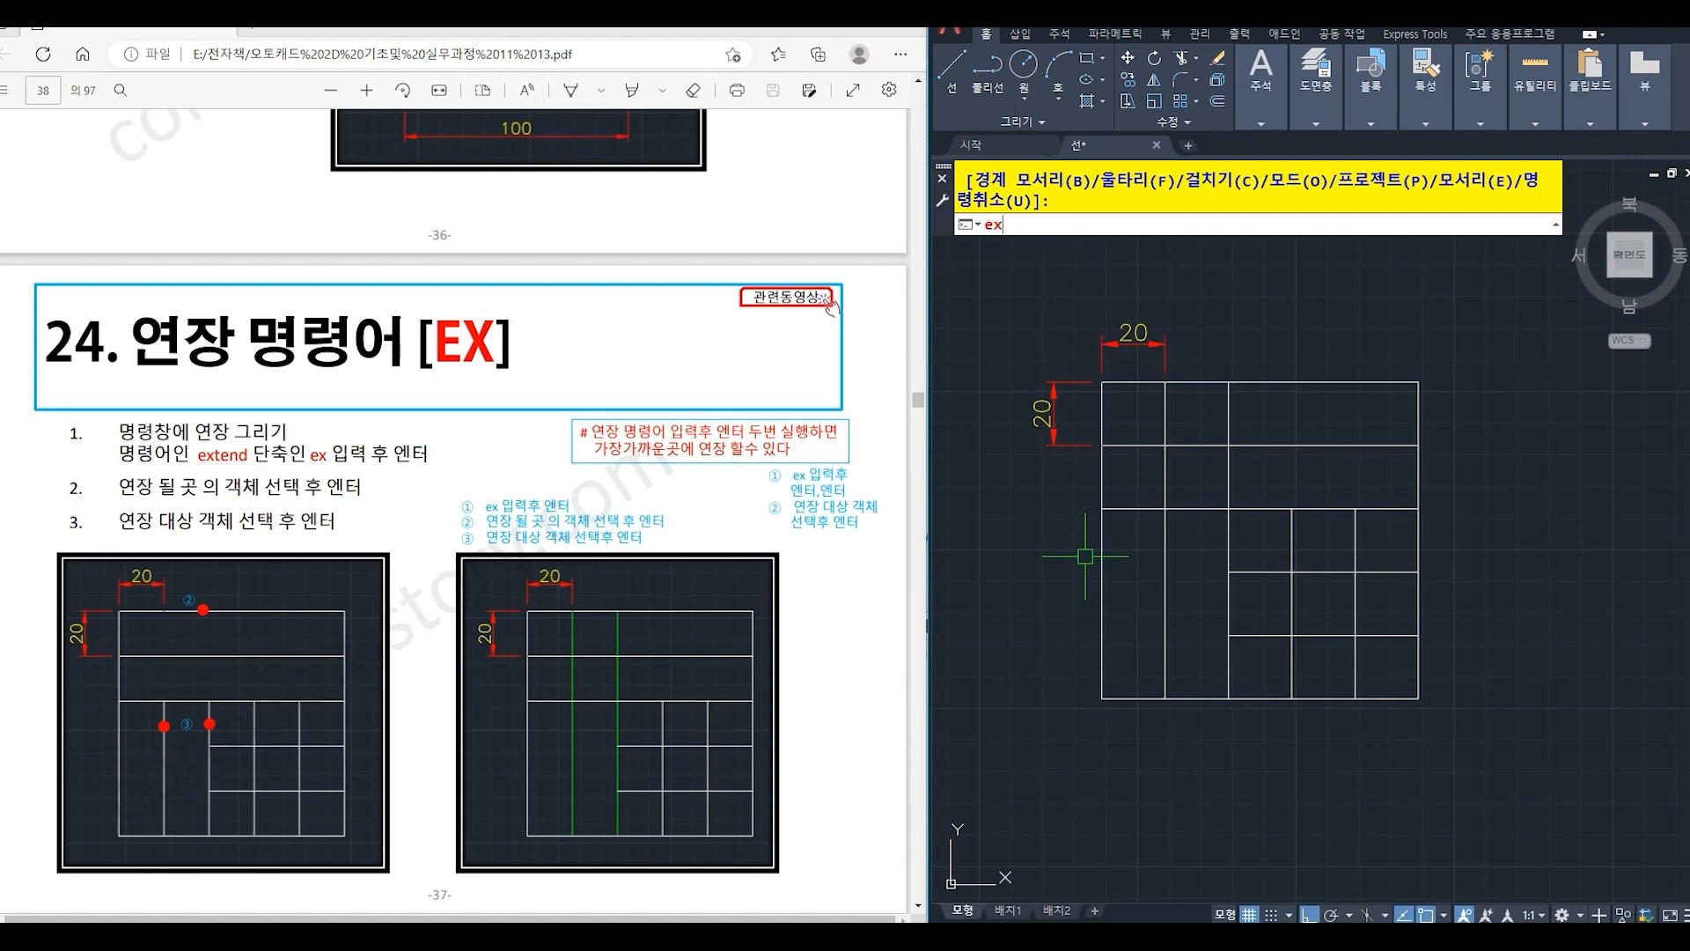
- Extend the two short horizontal grid lines leftward to the nearest verticals, with all objects as boundaries
key("Return")
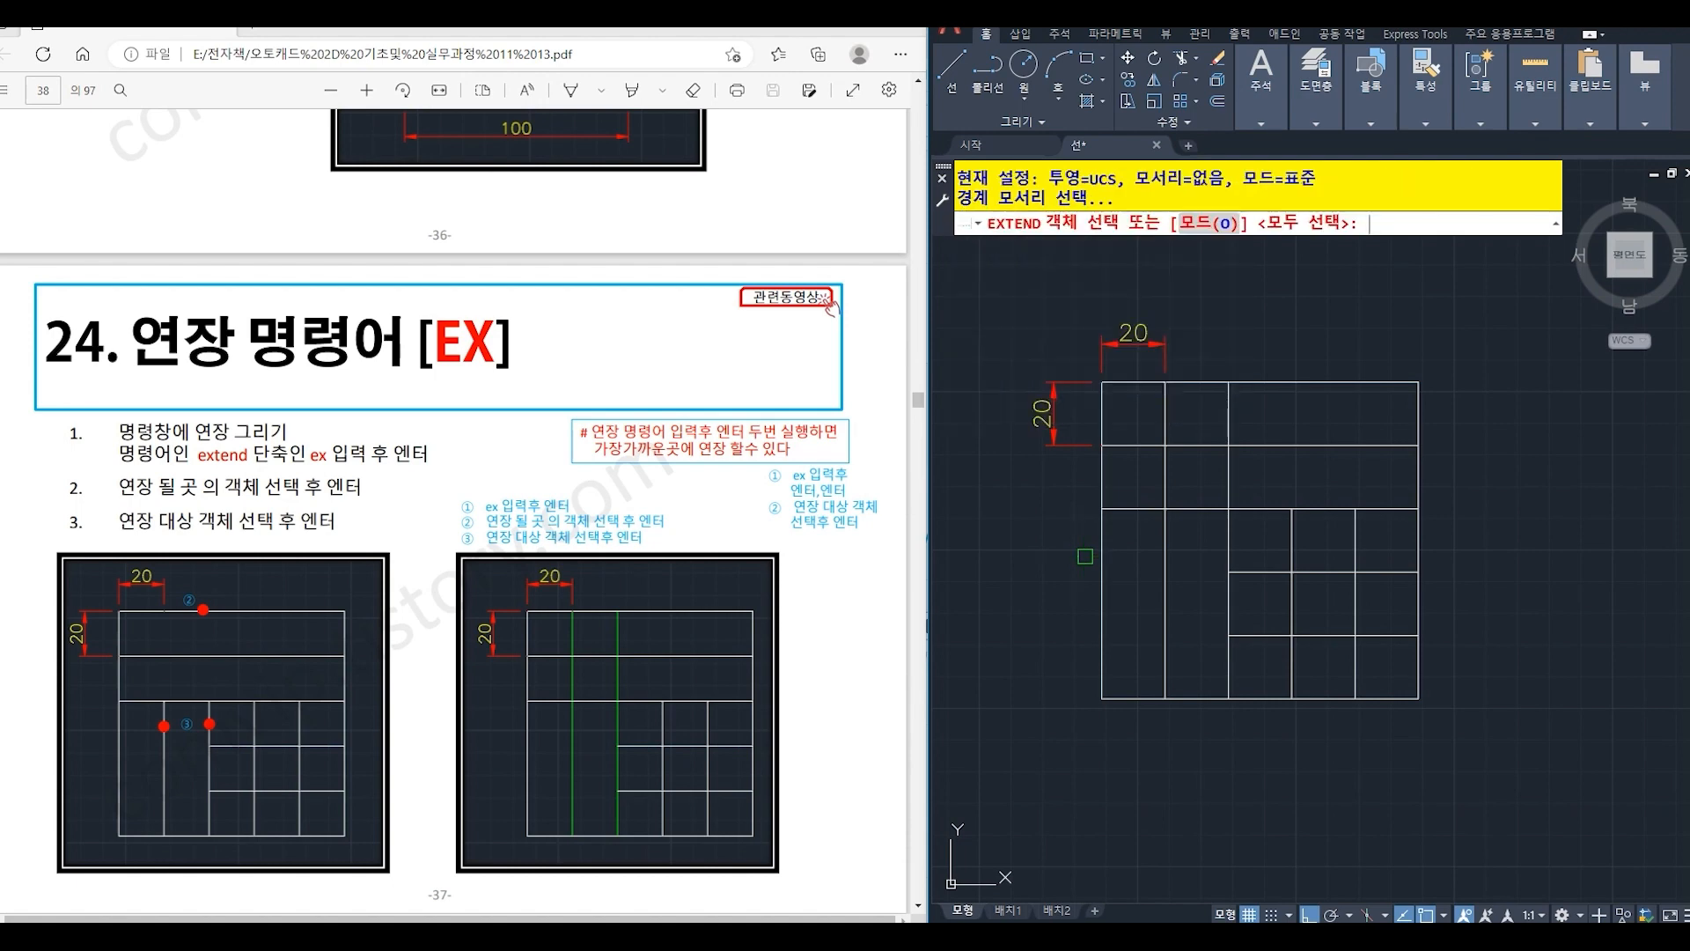
key("Return")
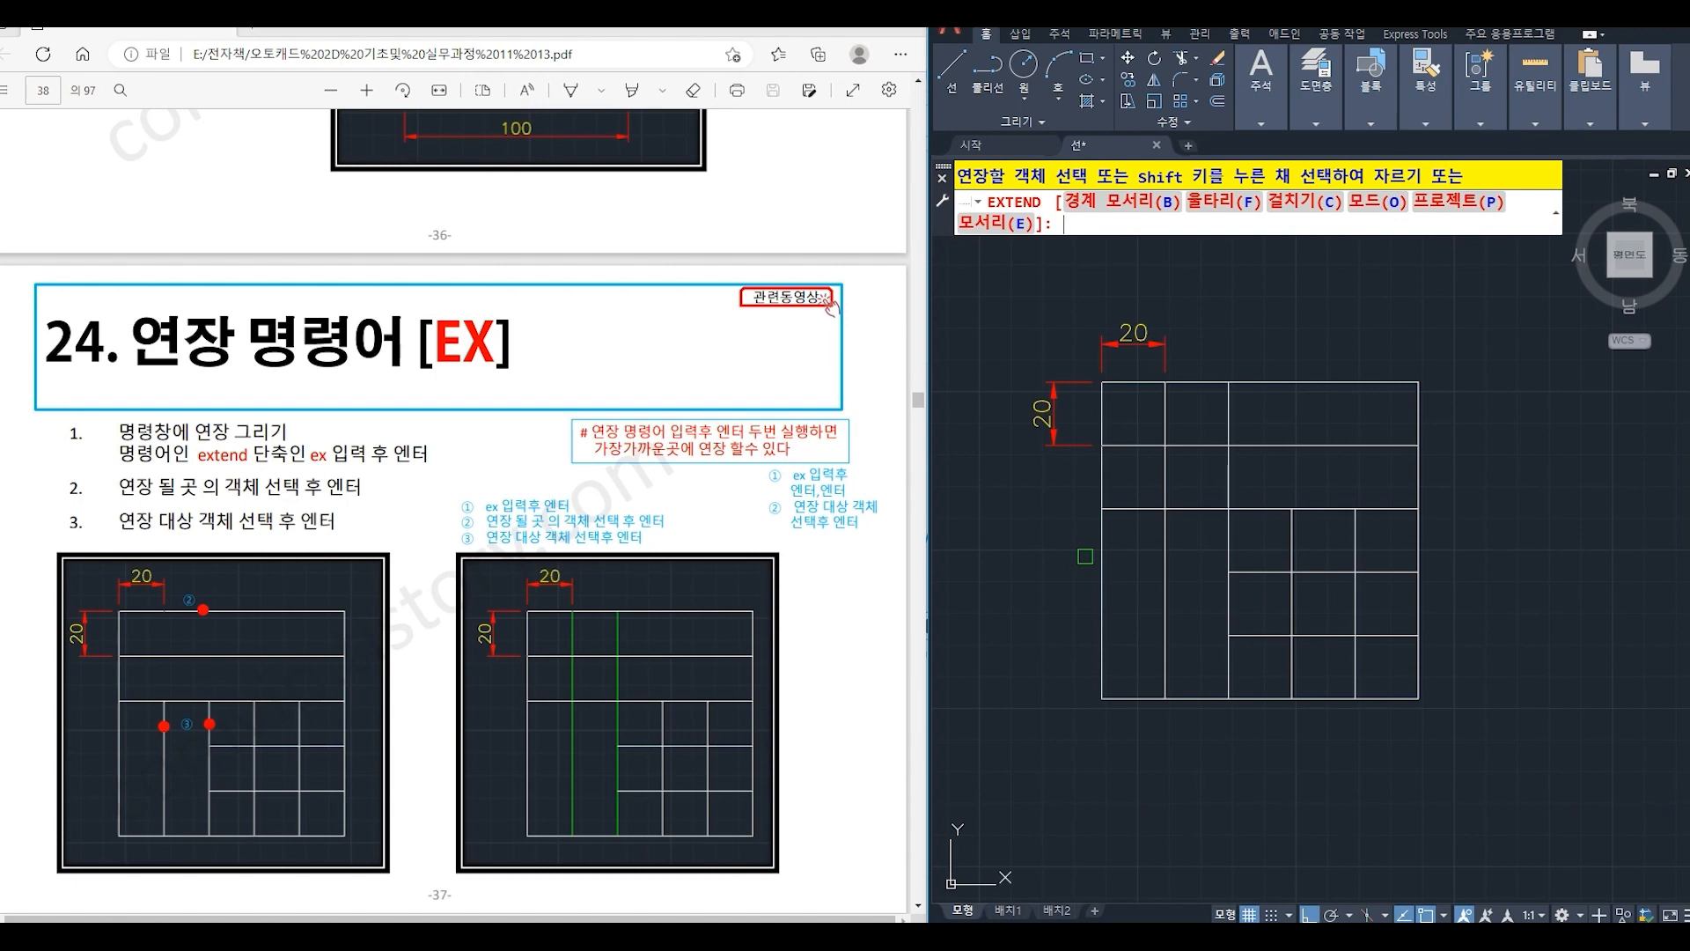
left_click(1233, 572)
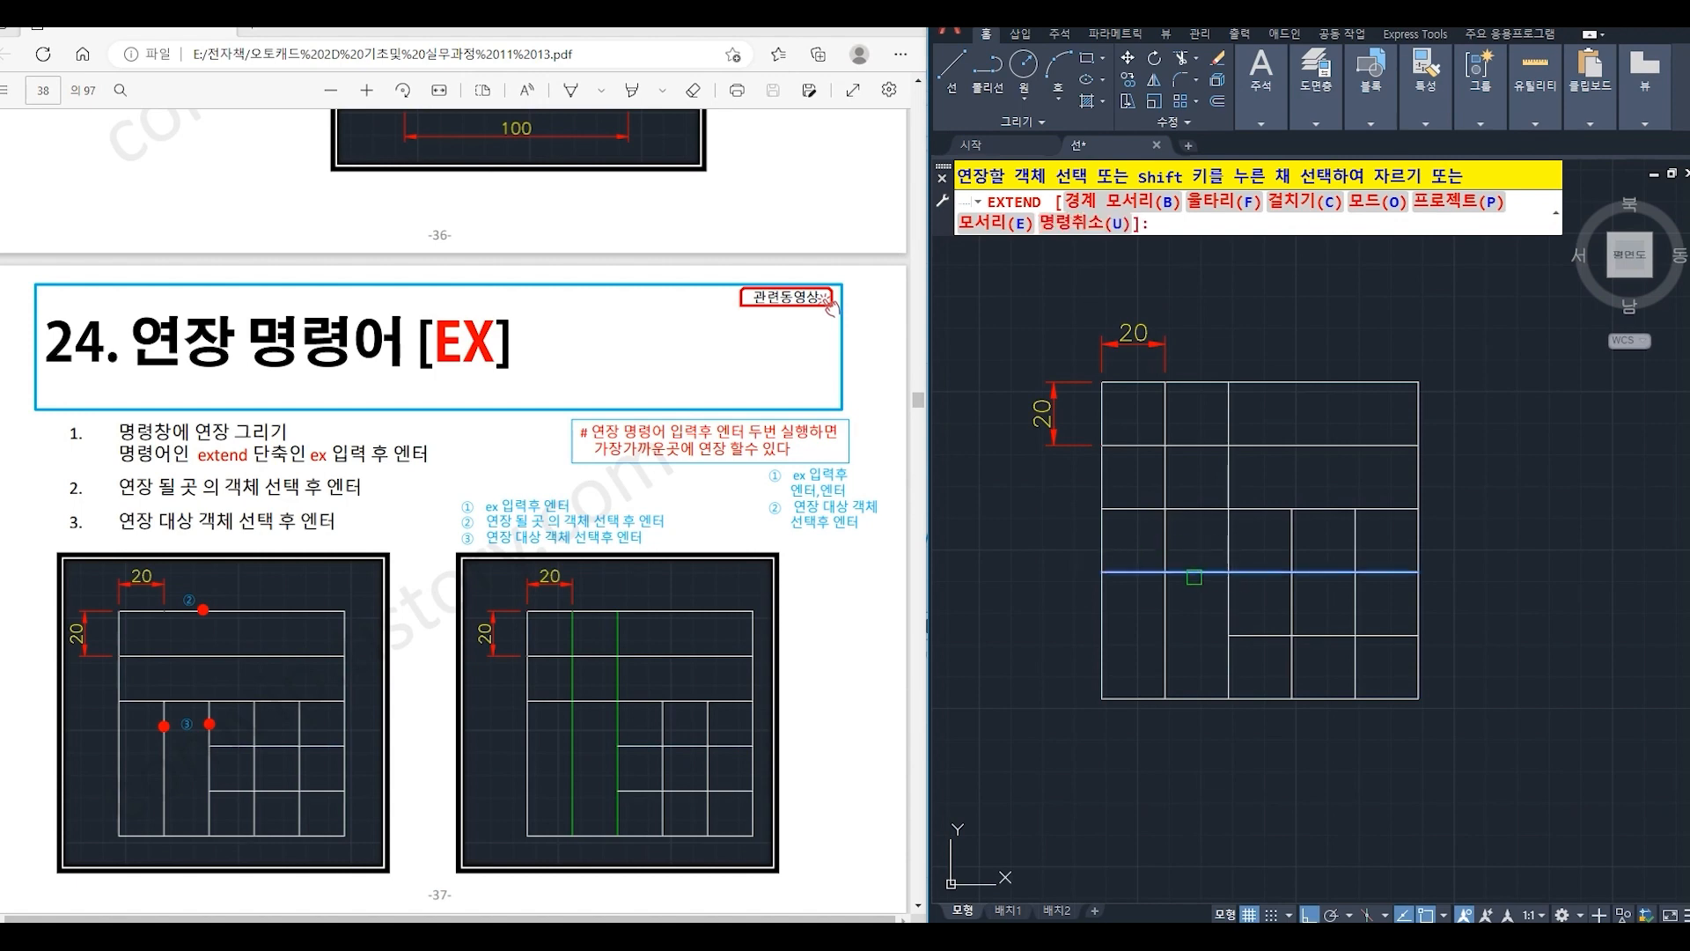
left_click(1197, 635)
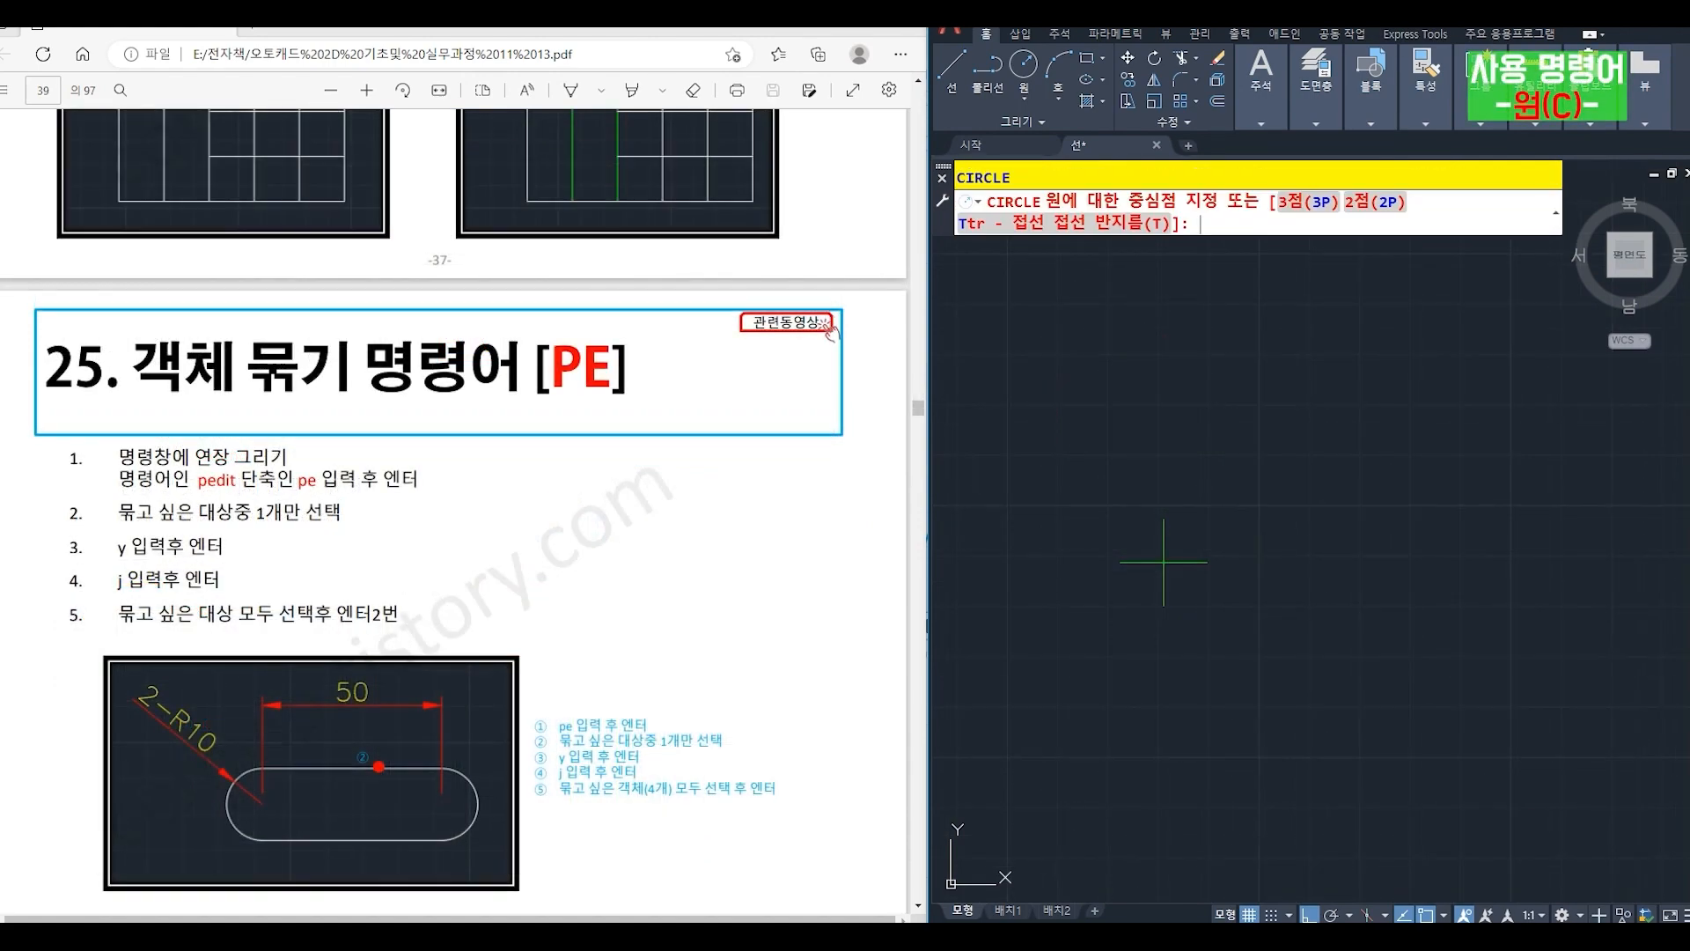
- Draw a circle of radius 10 in the empty drawing area
left_click(1191, 598)
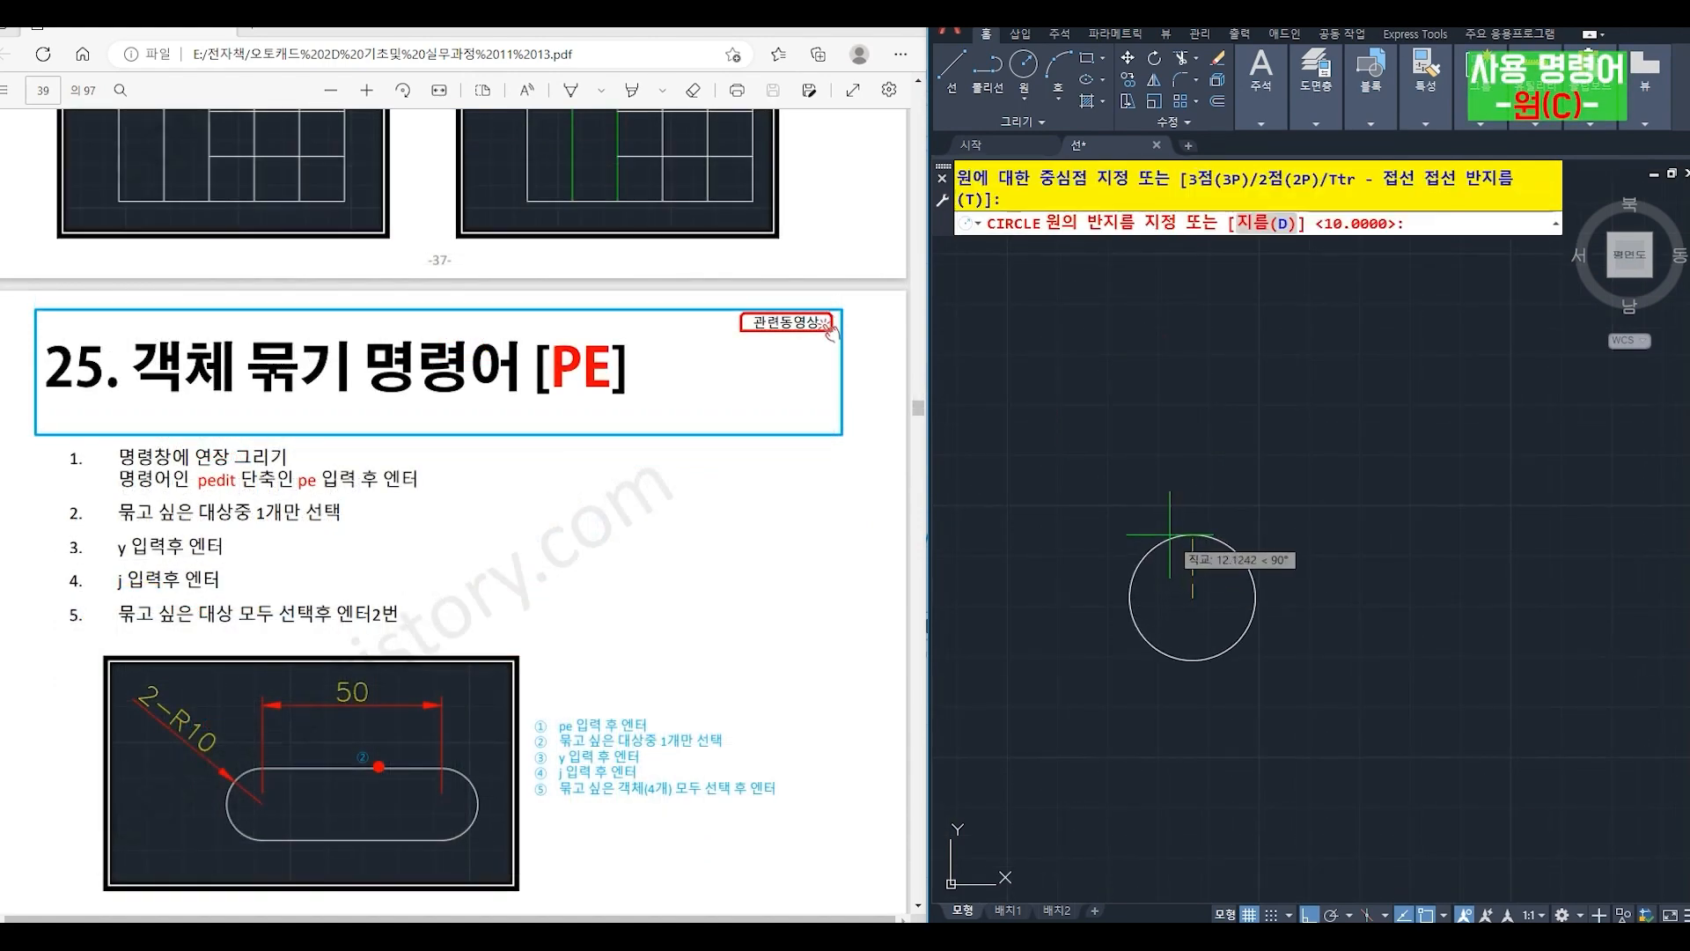
type("10")
key("Return")
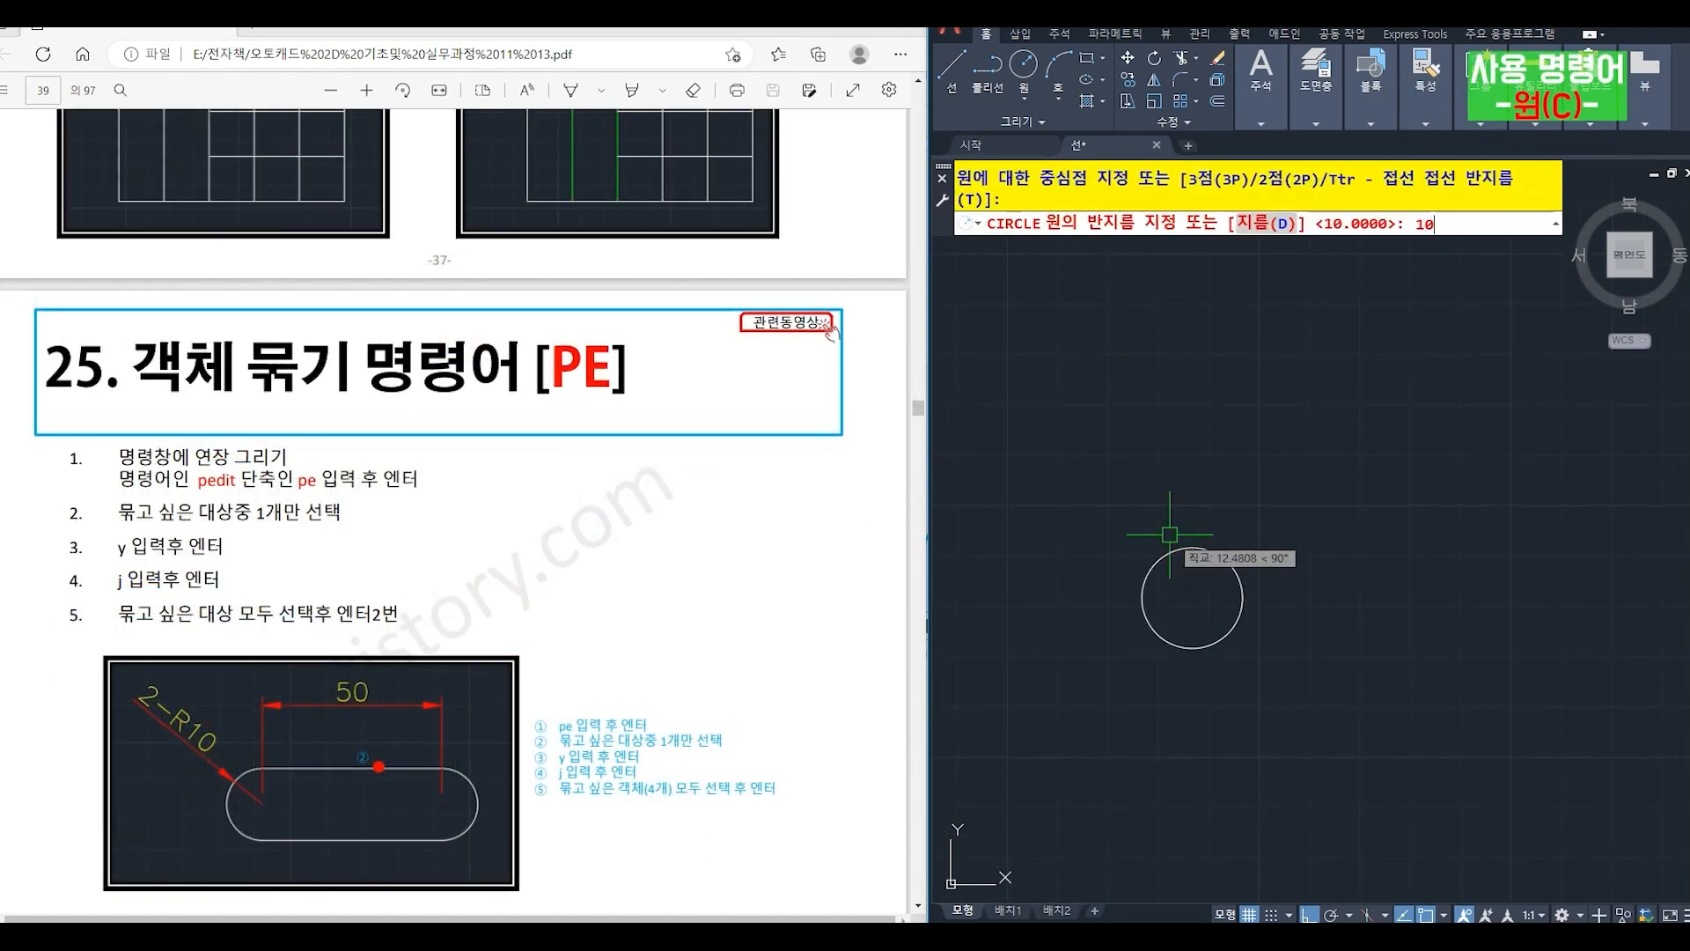
- Copy the circle 50 straight to the right, using its center as the base point
type("co")
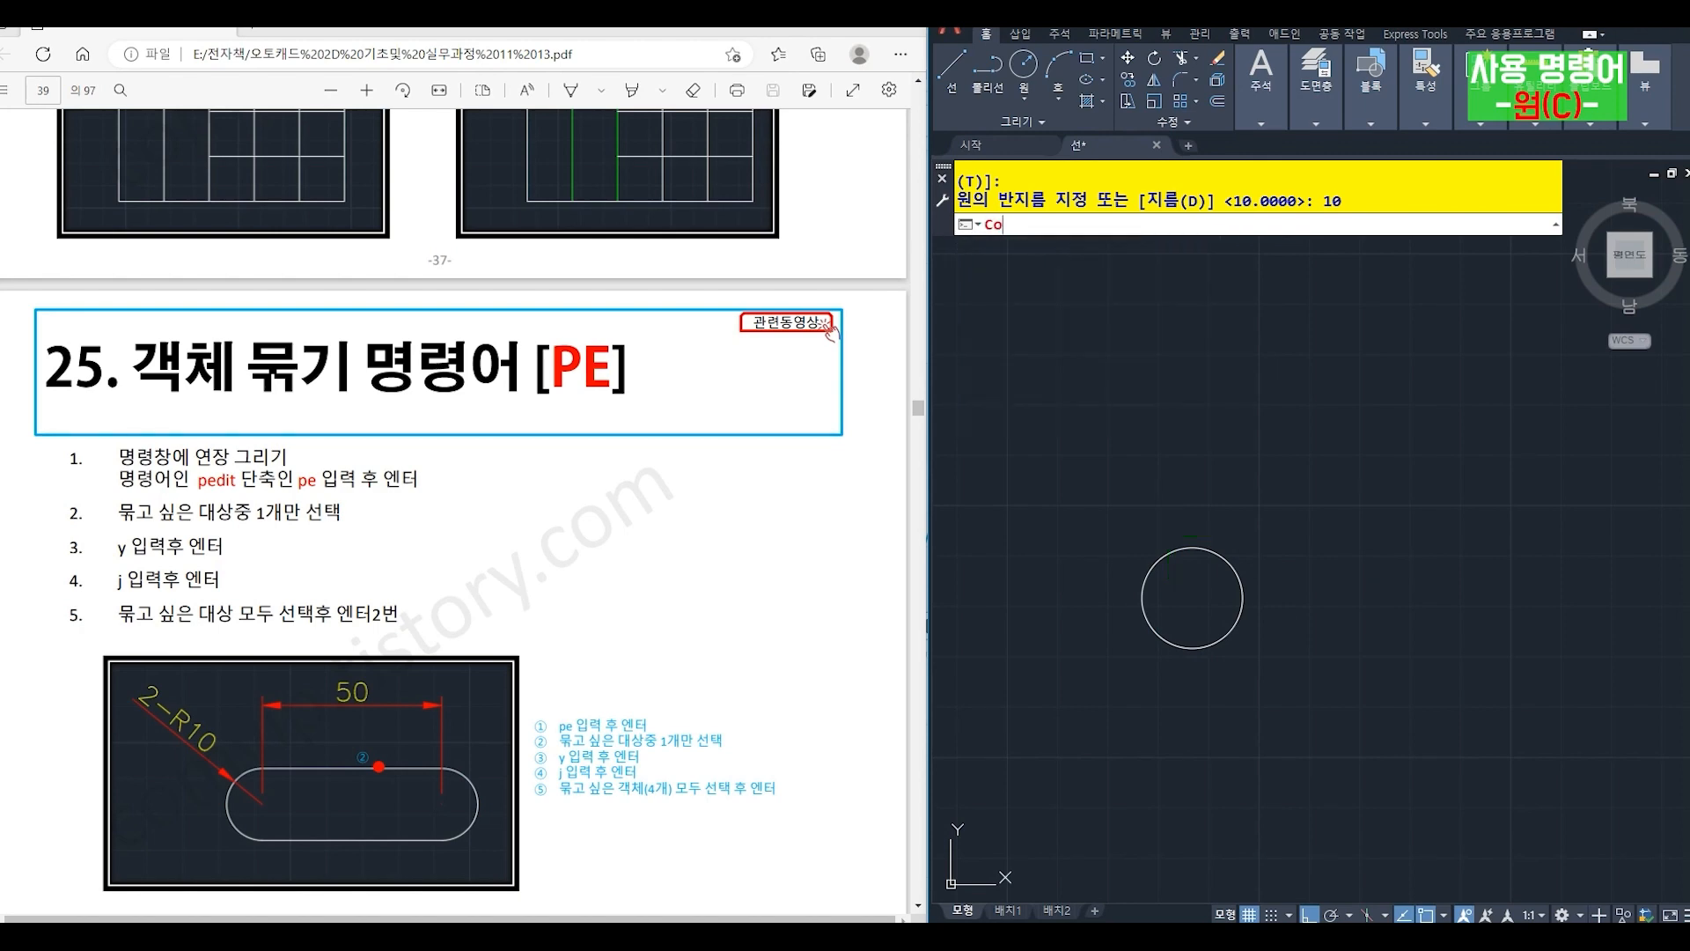
key("Return")
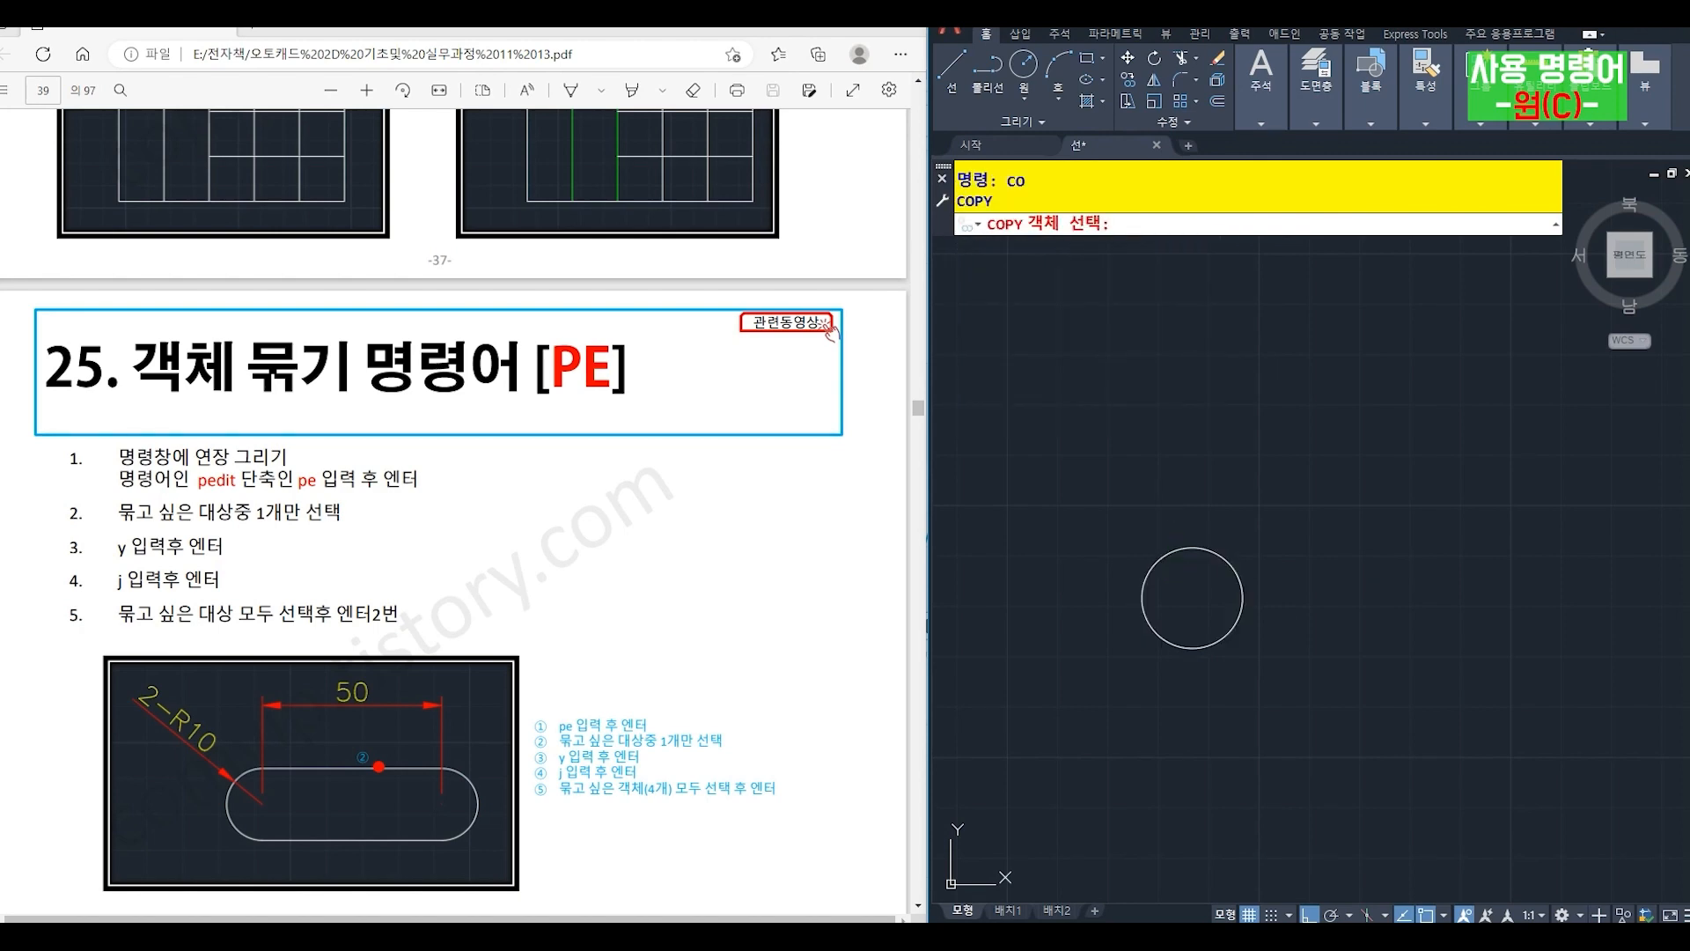
left_click(1176, 549)
key("Return")
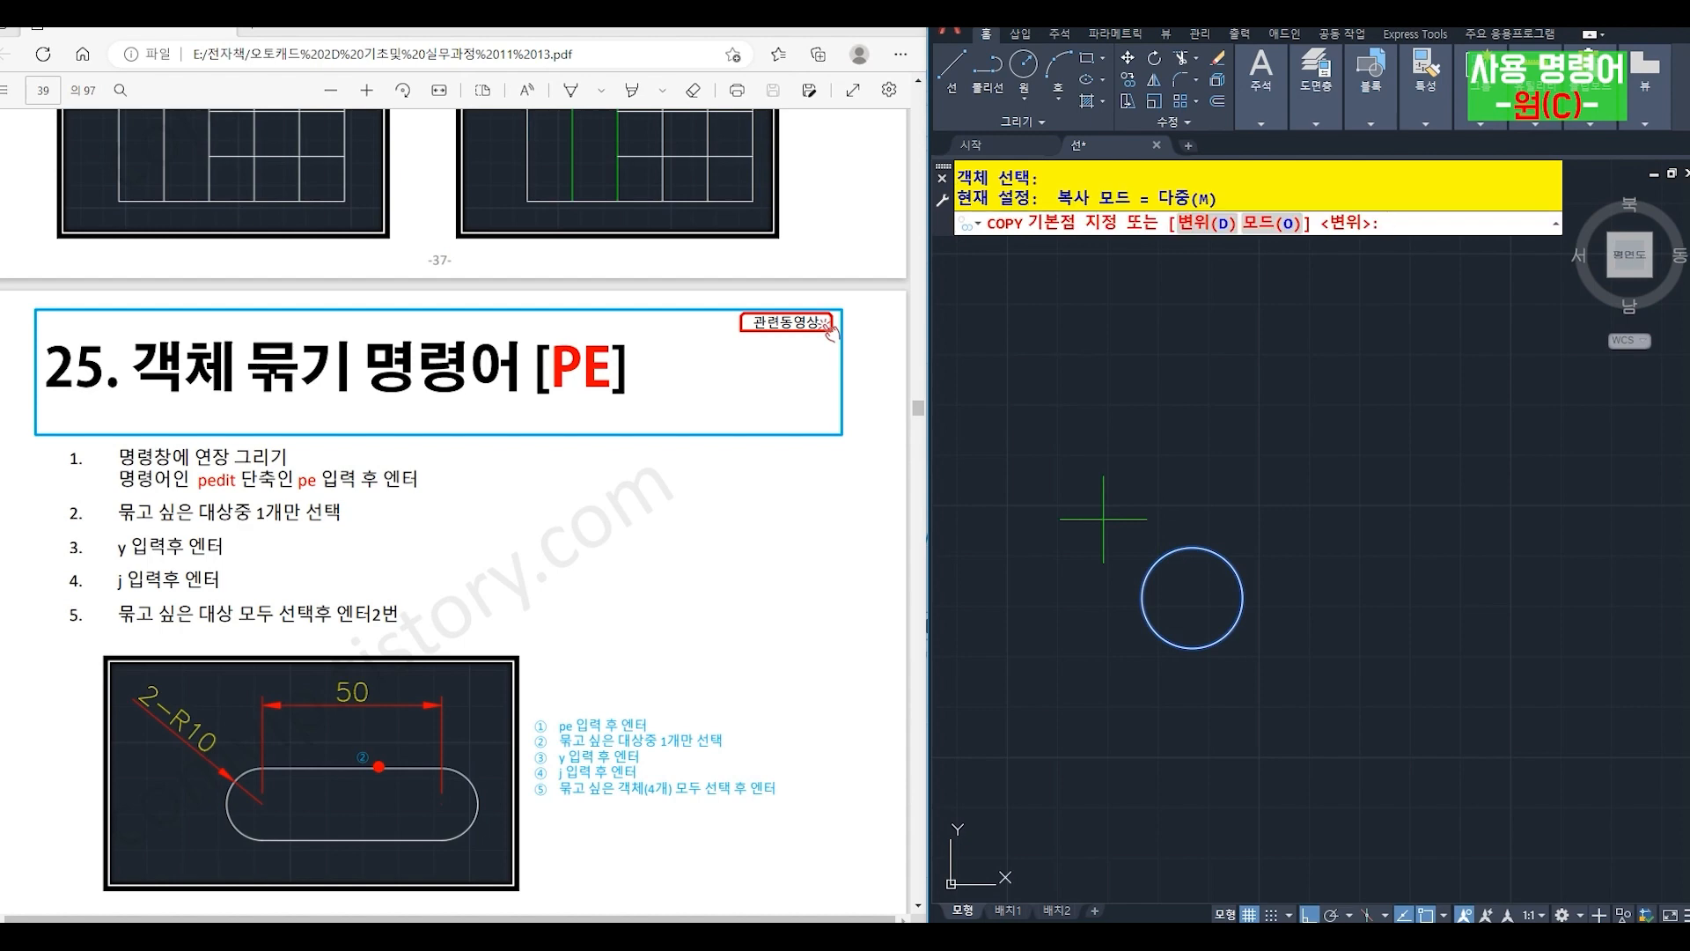
left_click(1192, 598)
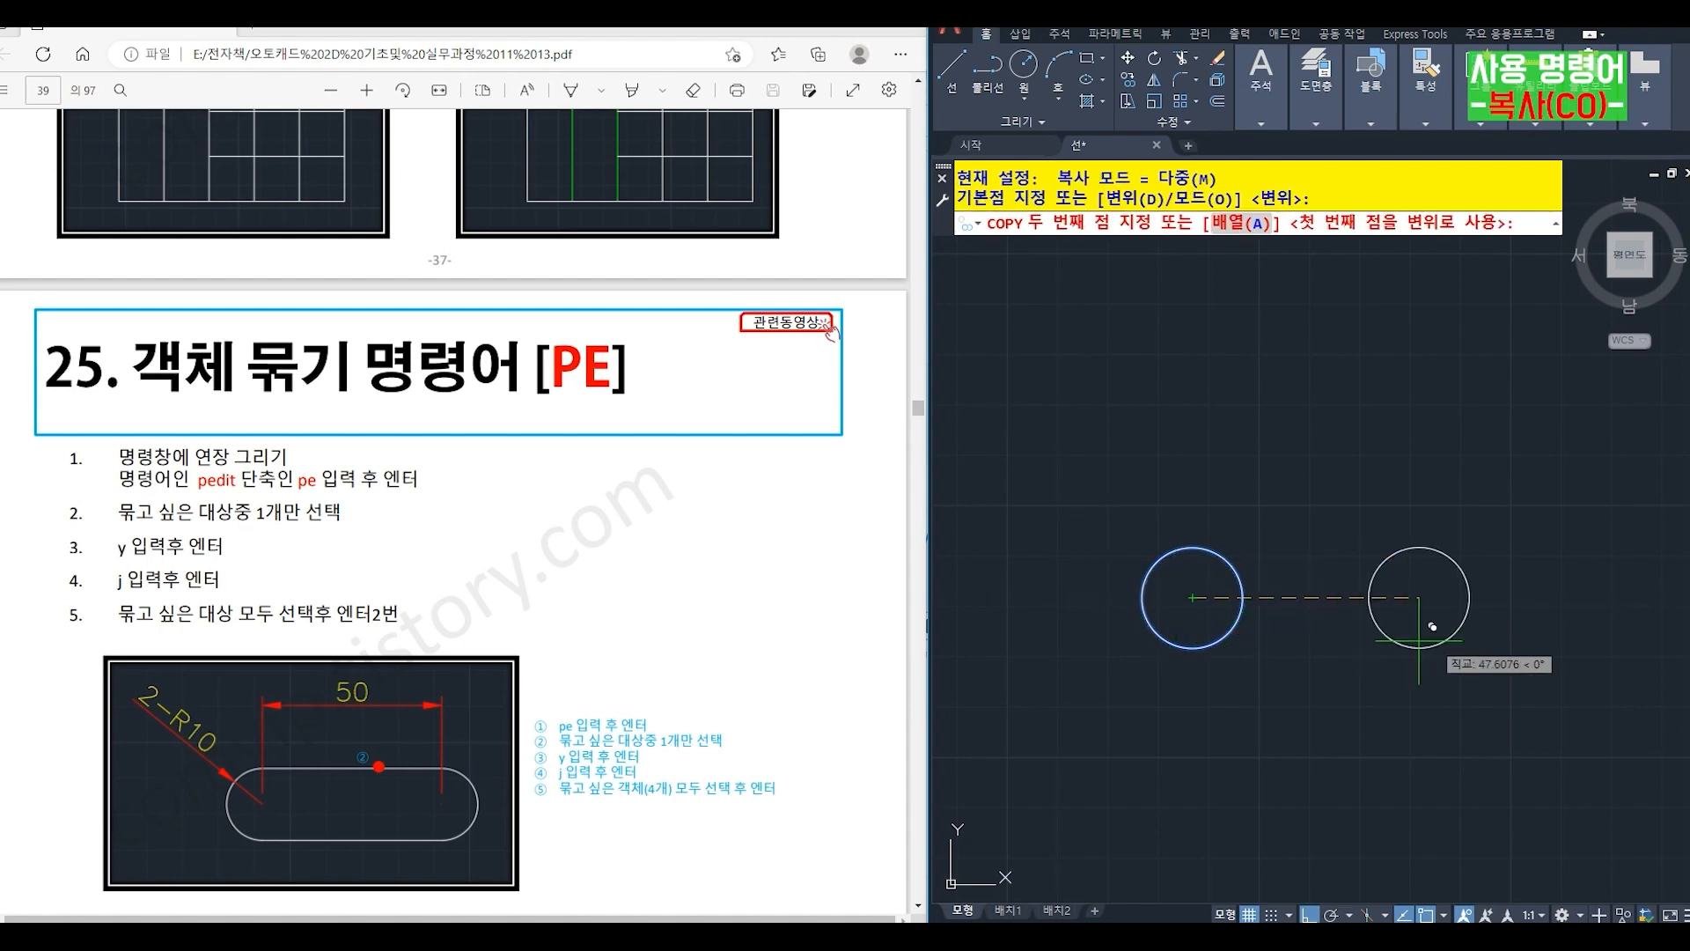
type("50")
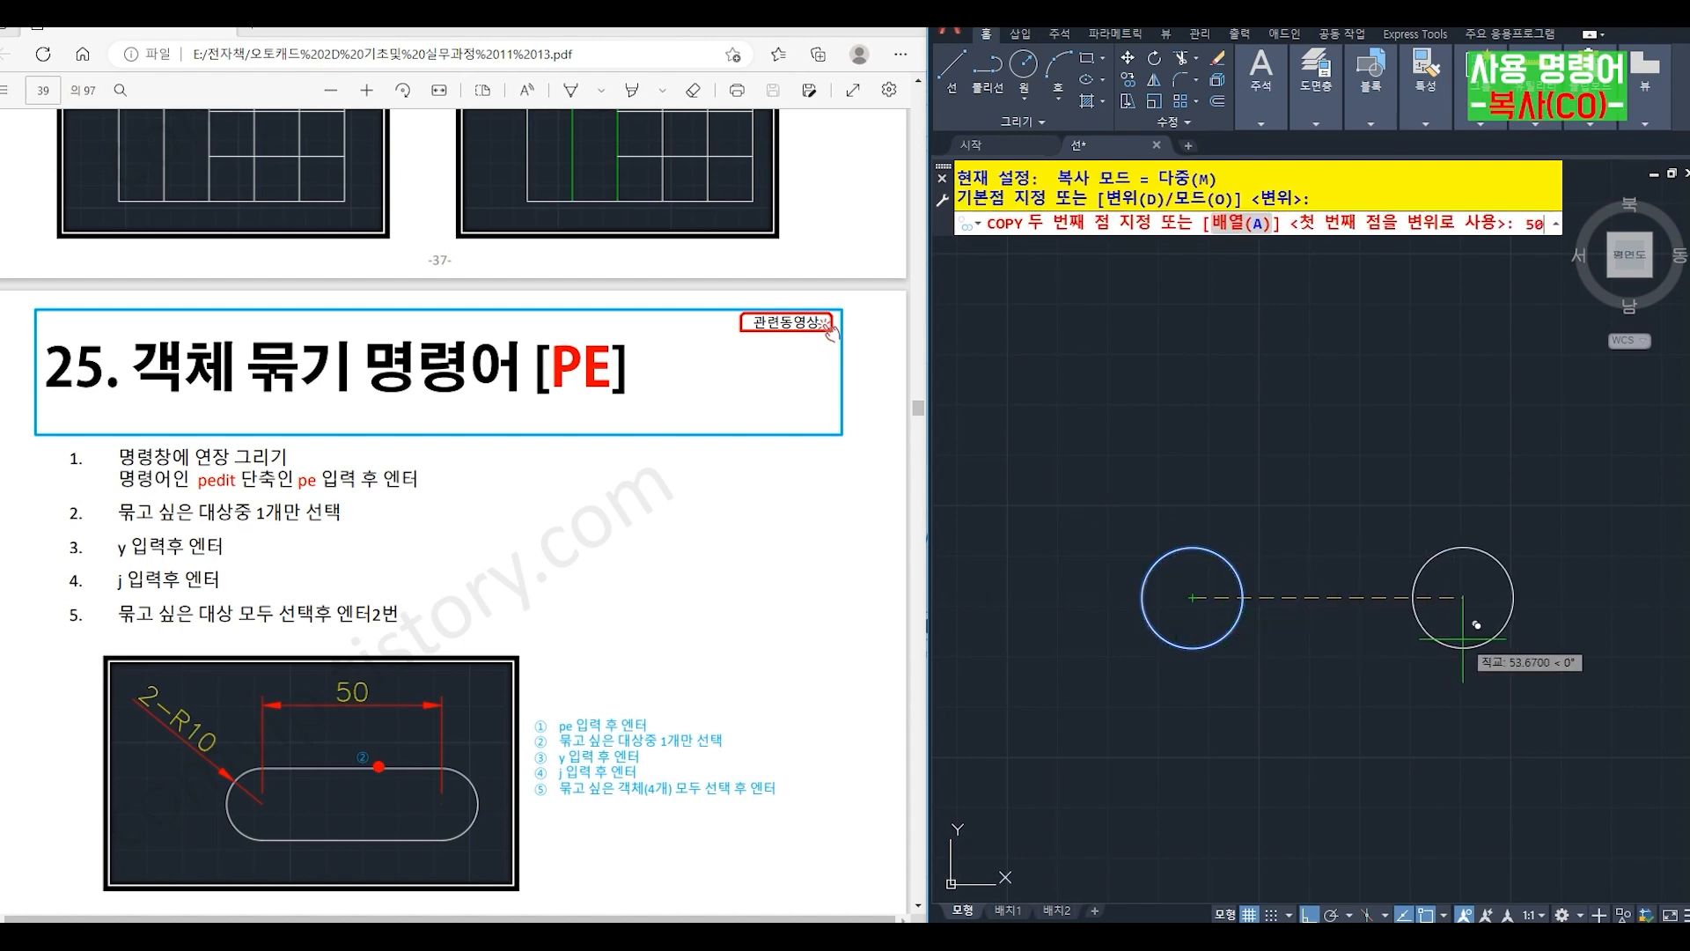
key("Return")
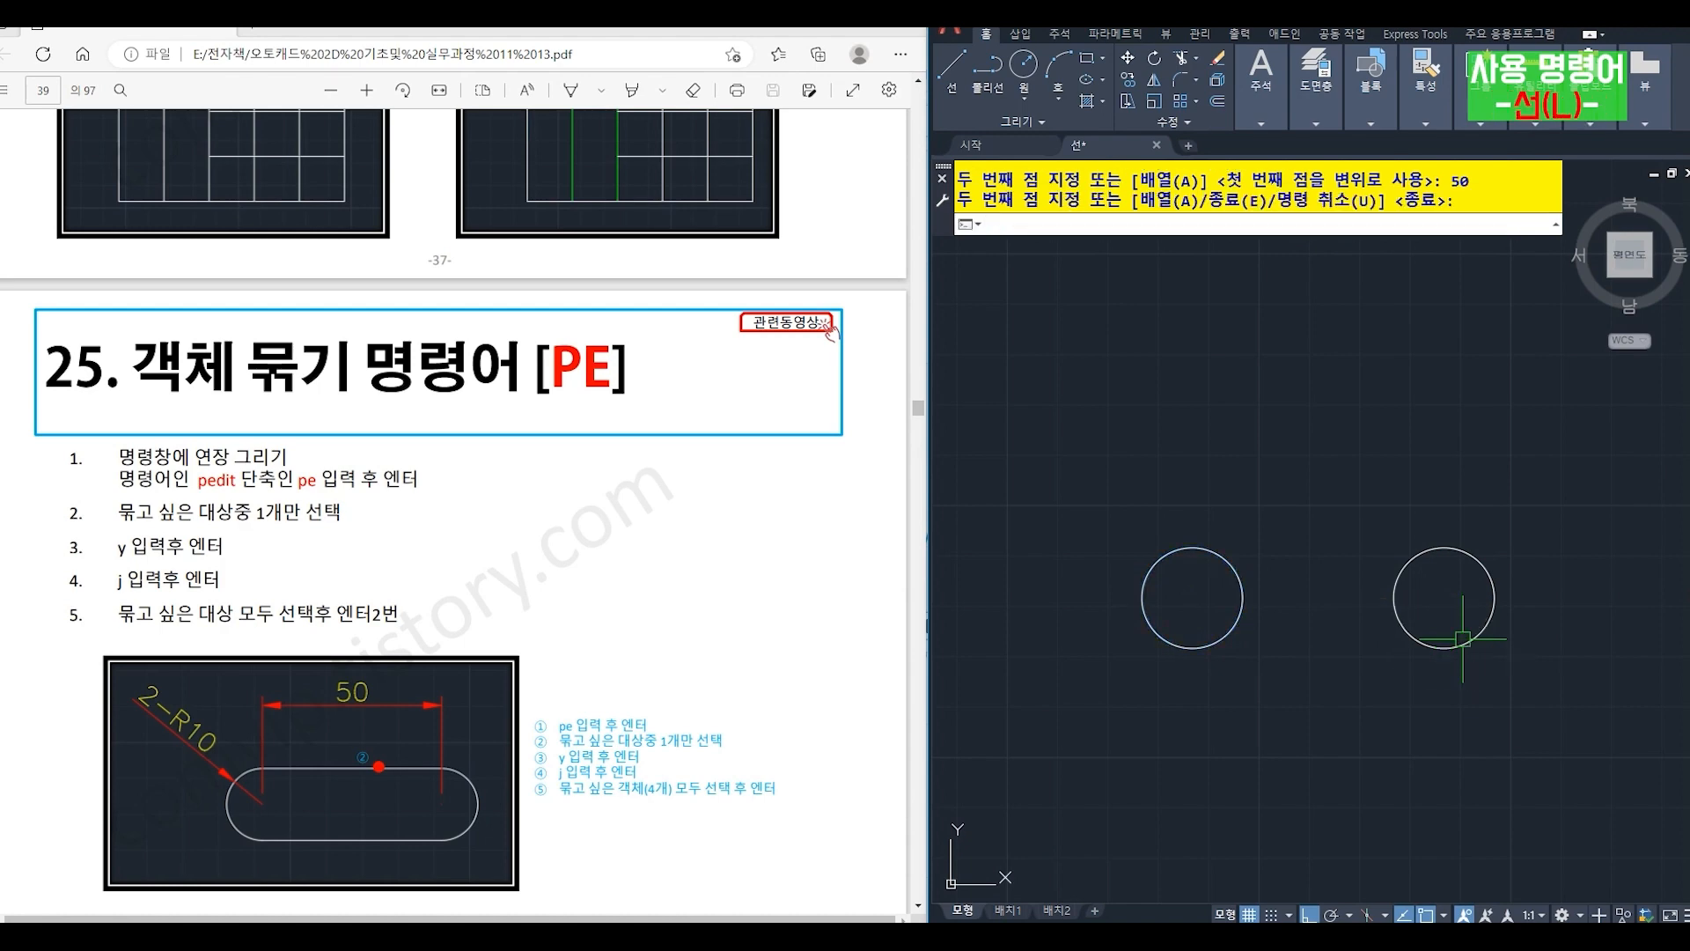
key("Return")
- Connect the two circles with horizontal lines between their top quadrants and between their bottom quadrants
type("L")
key("Return")
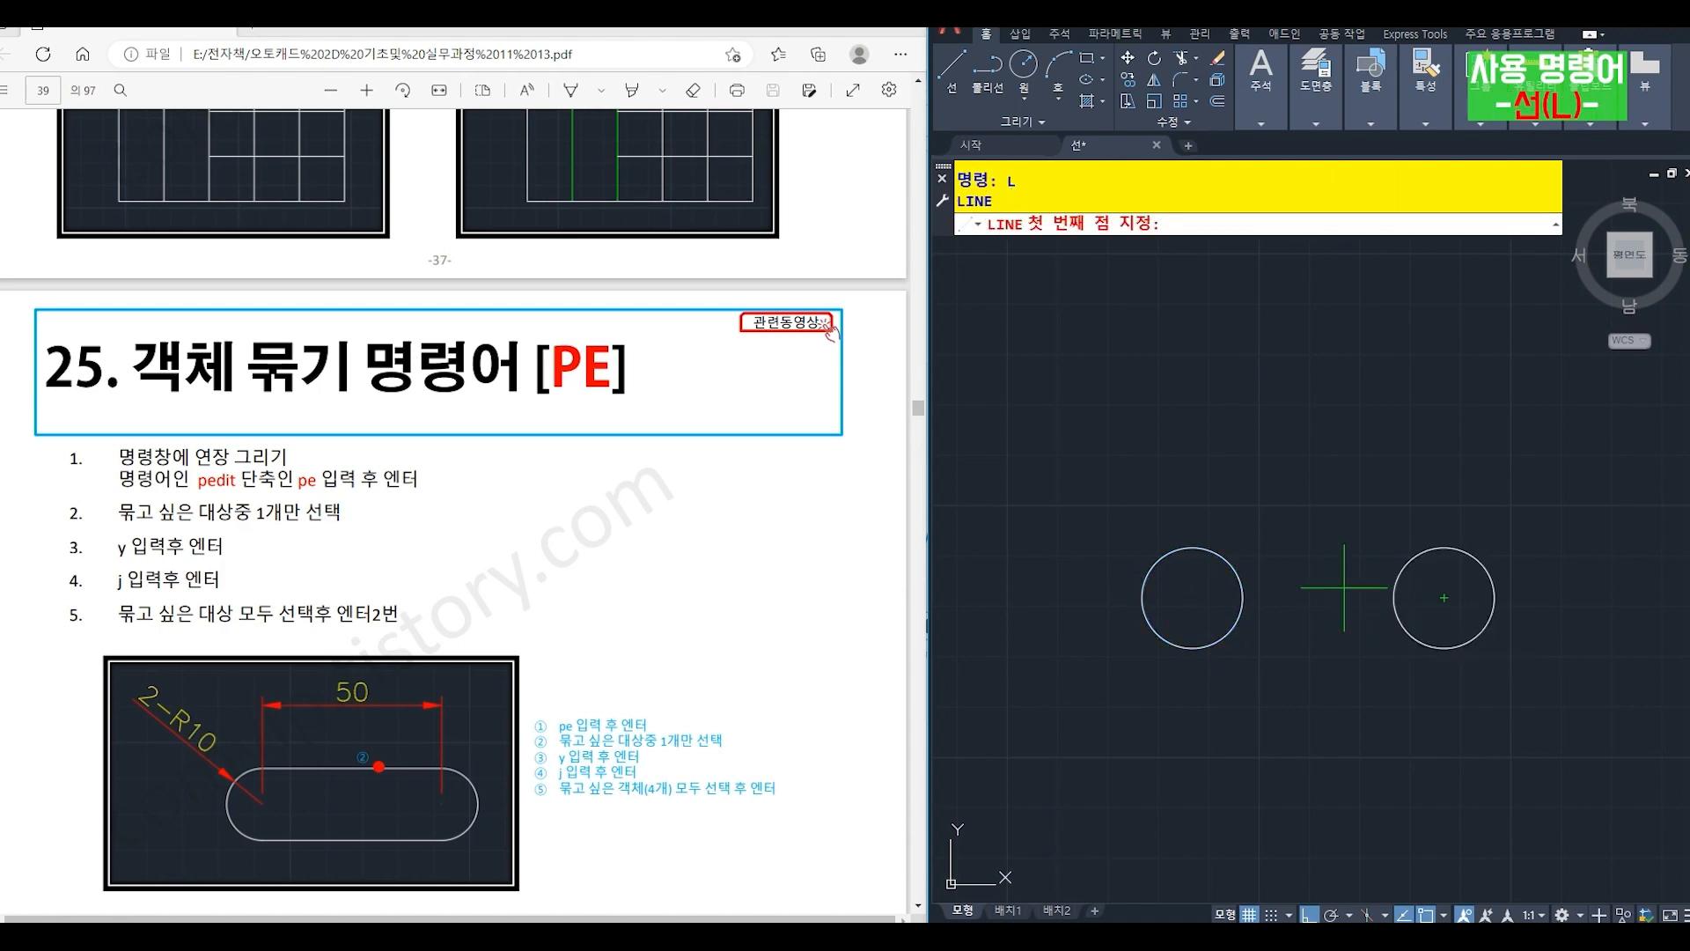
left_click(1193, 548)
left_click(1429, 547)
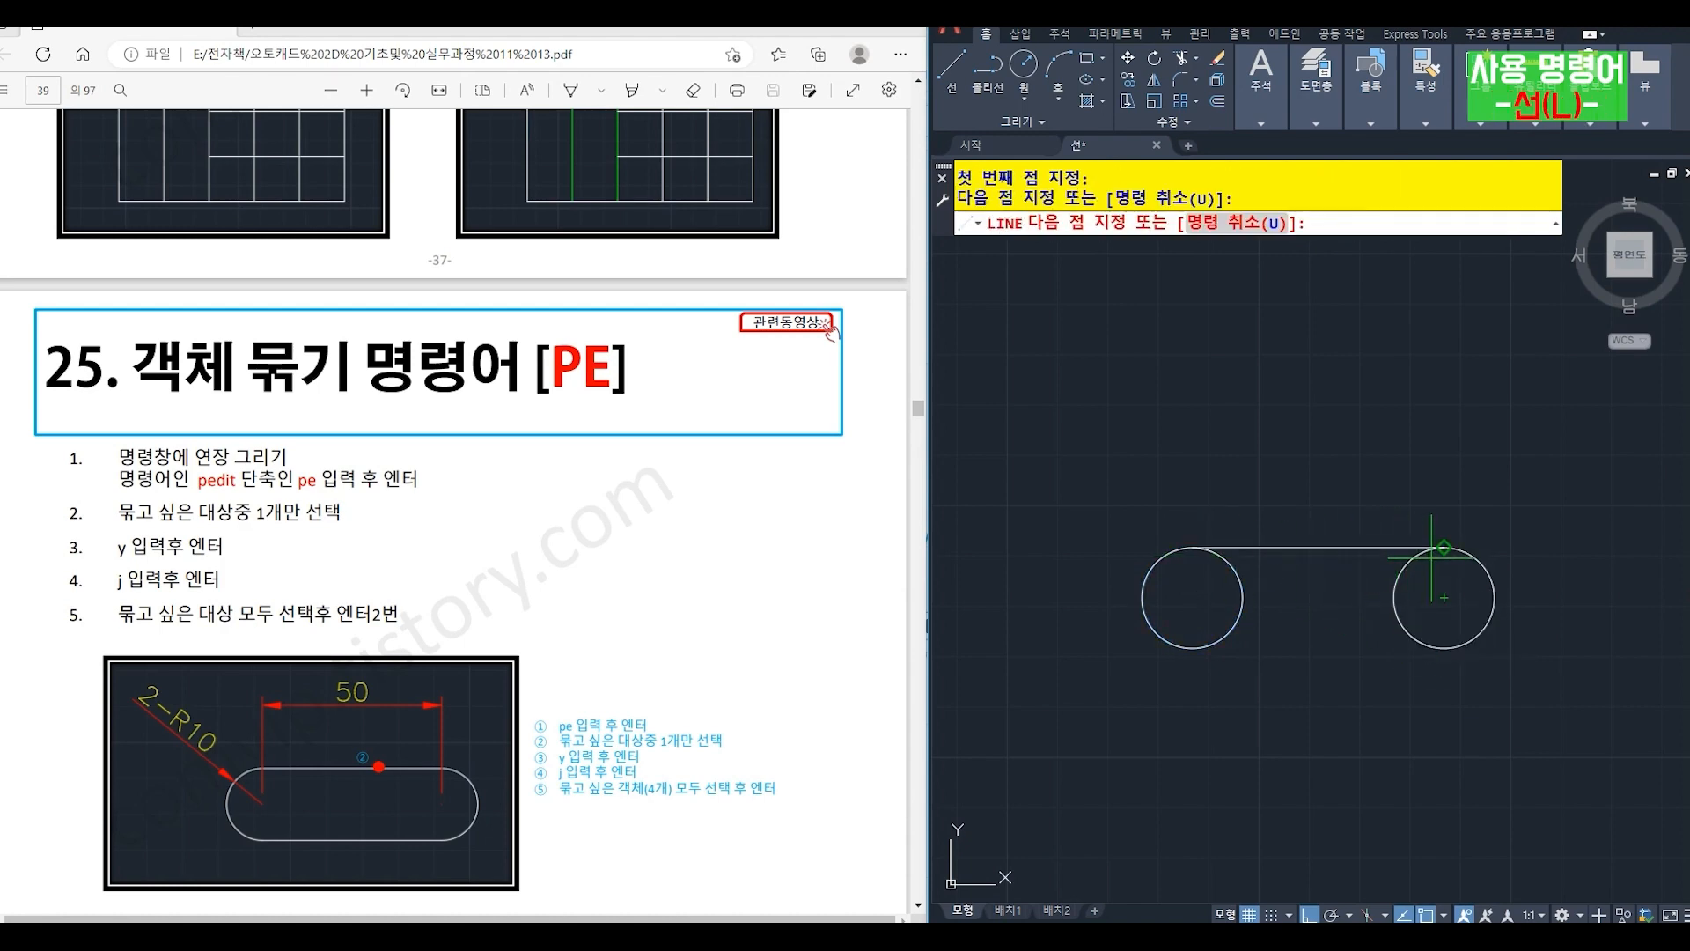
key("Return")
key("Return")
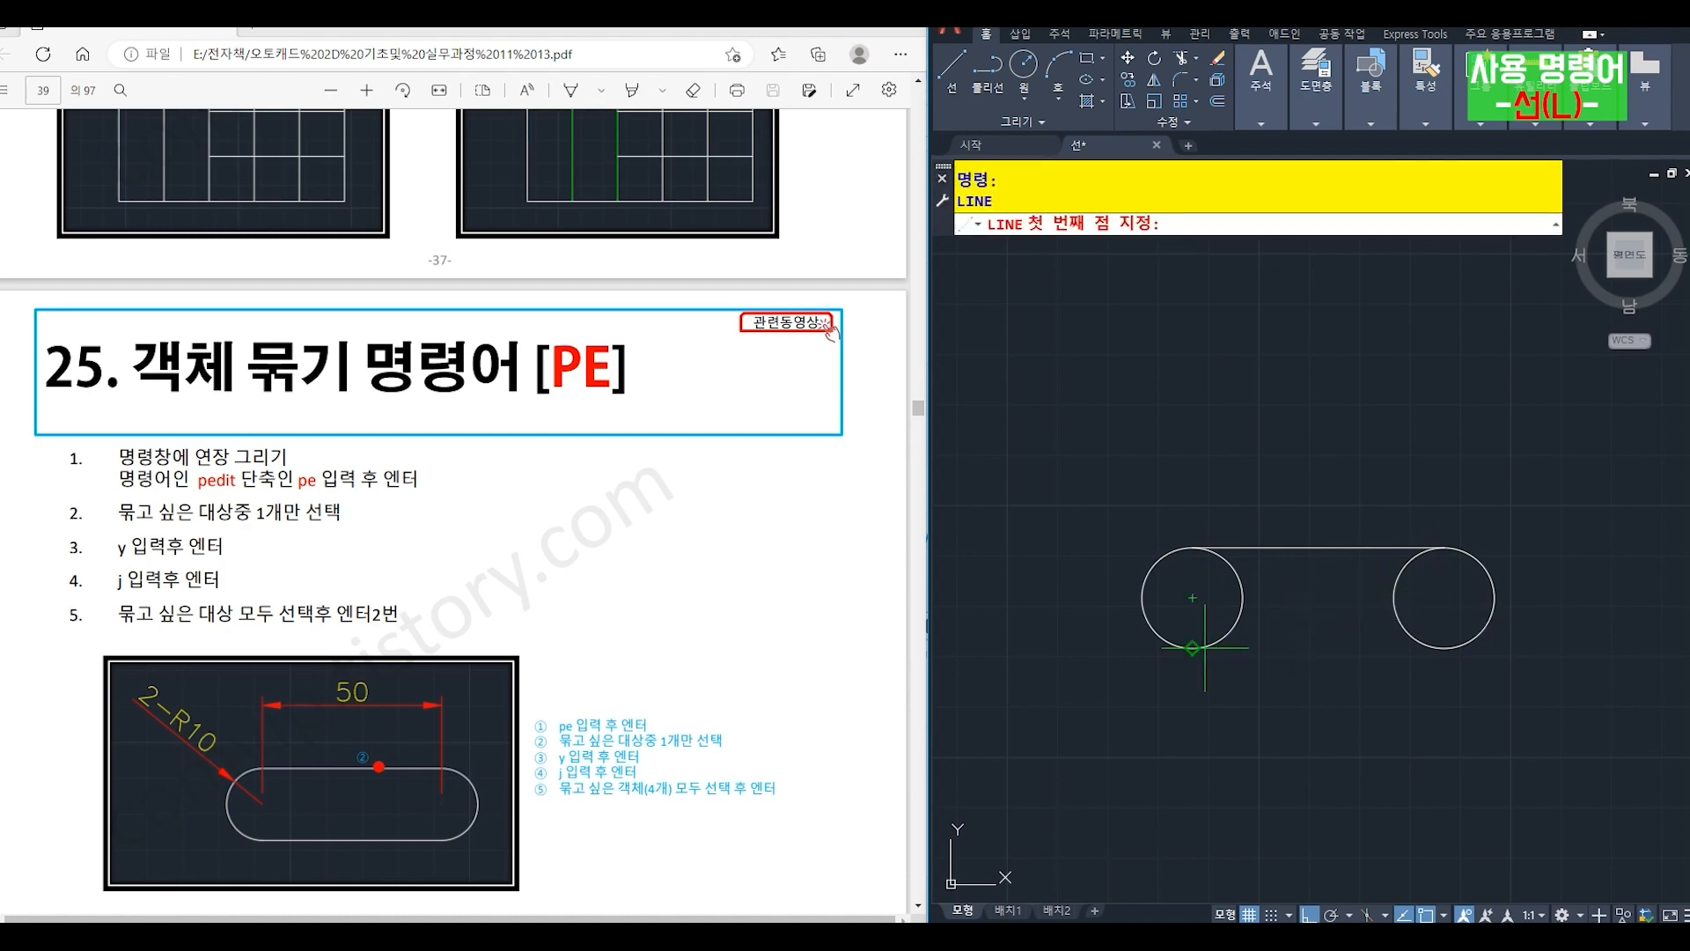
left_click(1192, 649)
left_click(1444, 649)
- Trim the inner halves of both circles using the two horizontal lines as cutting edges, leaving a slot outline
key("Return")
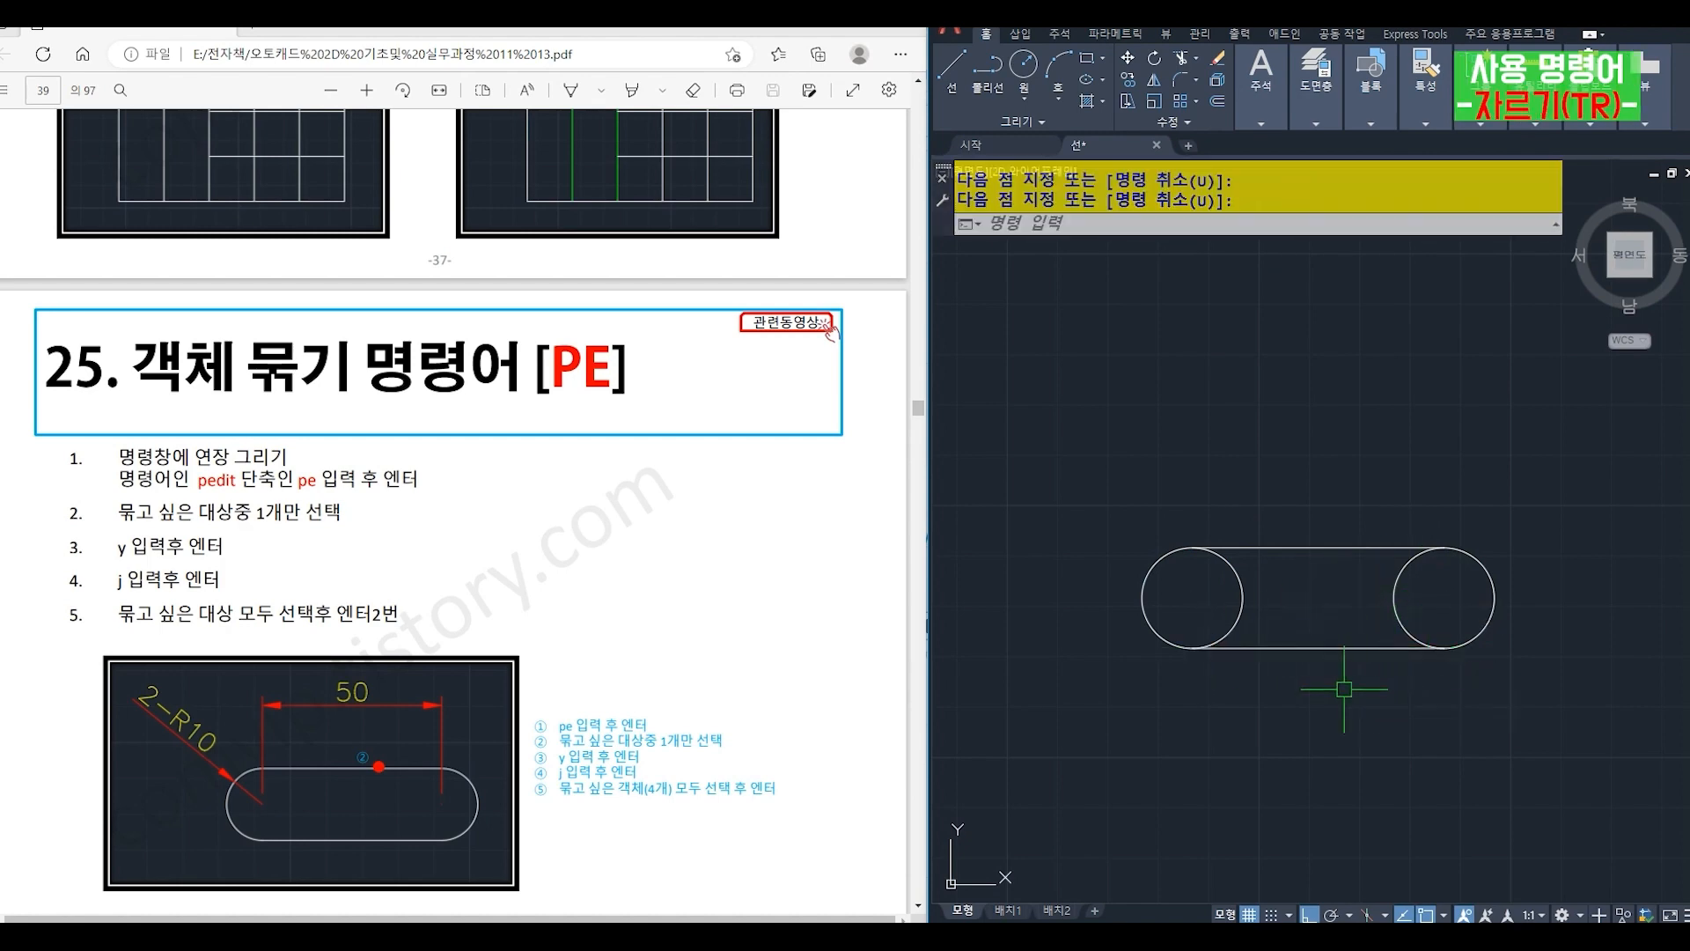
type("tr")
key("Return")
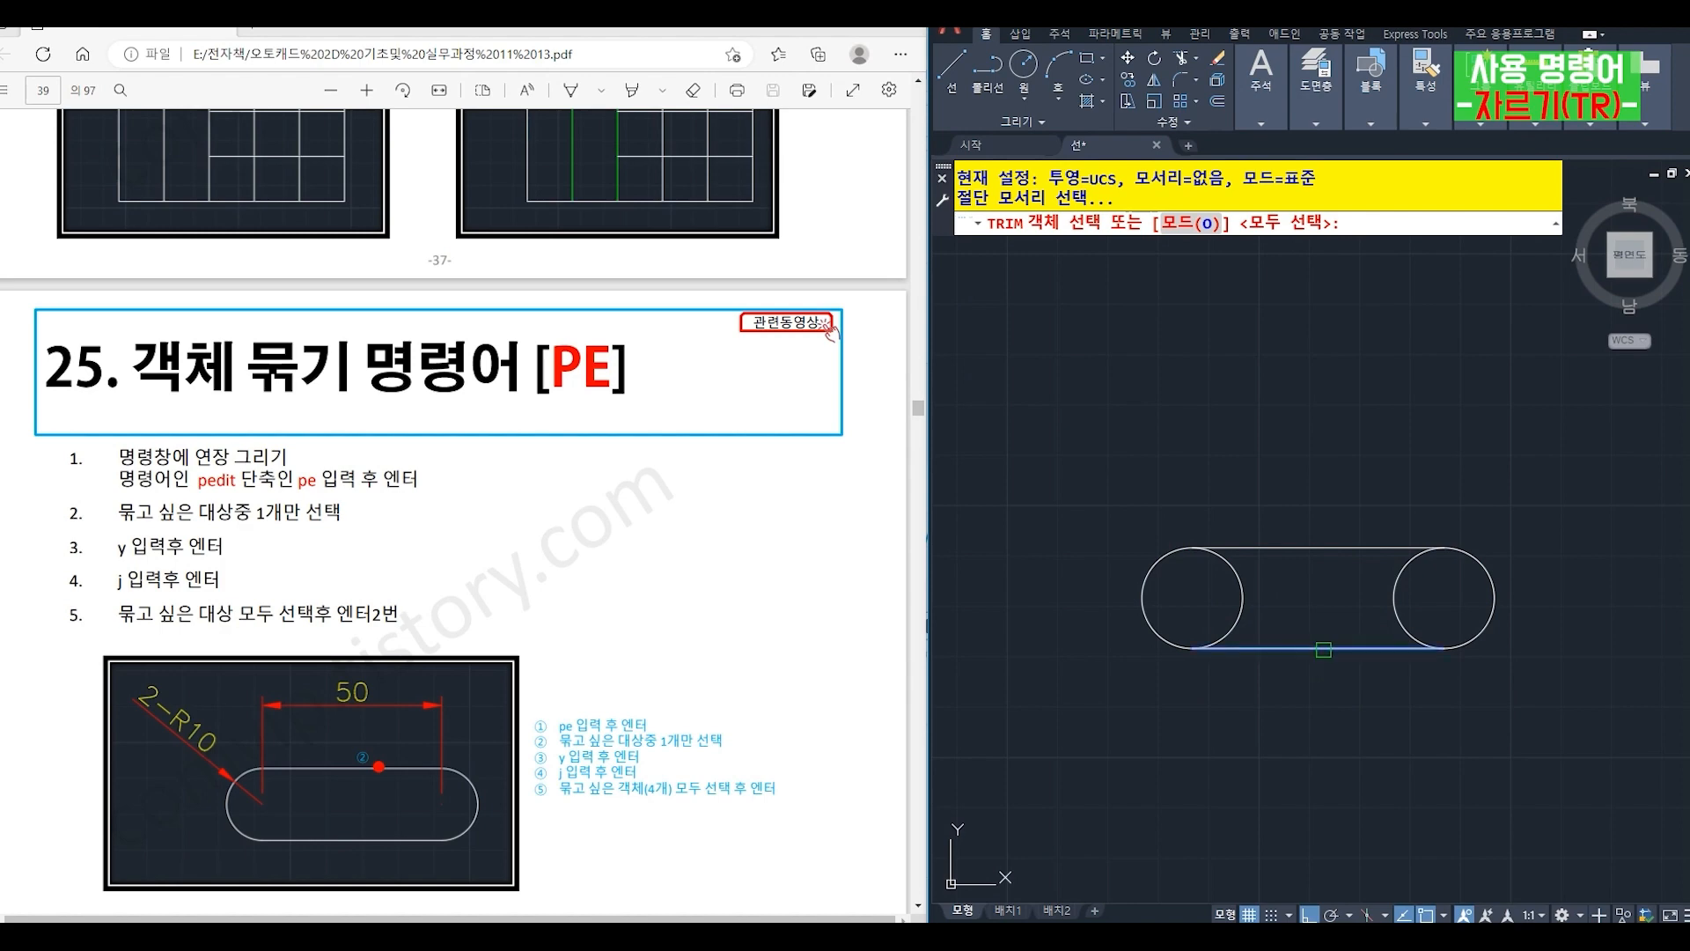
left_click(1322, 650)
left_click(1309, 547)
key("Return")
left_click(1395, 594)
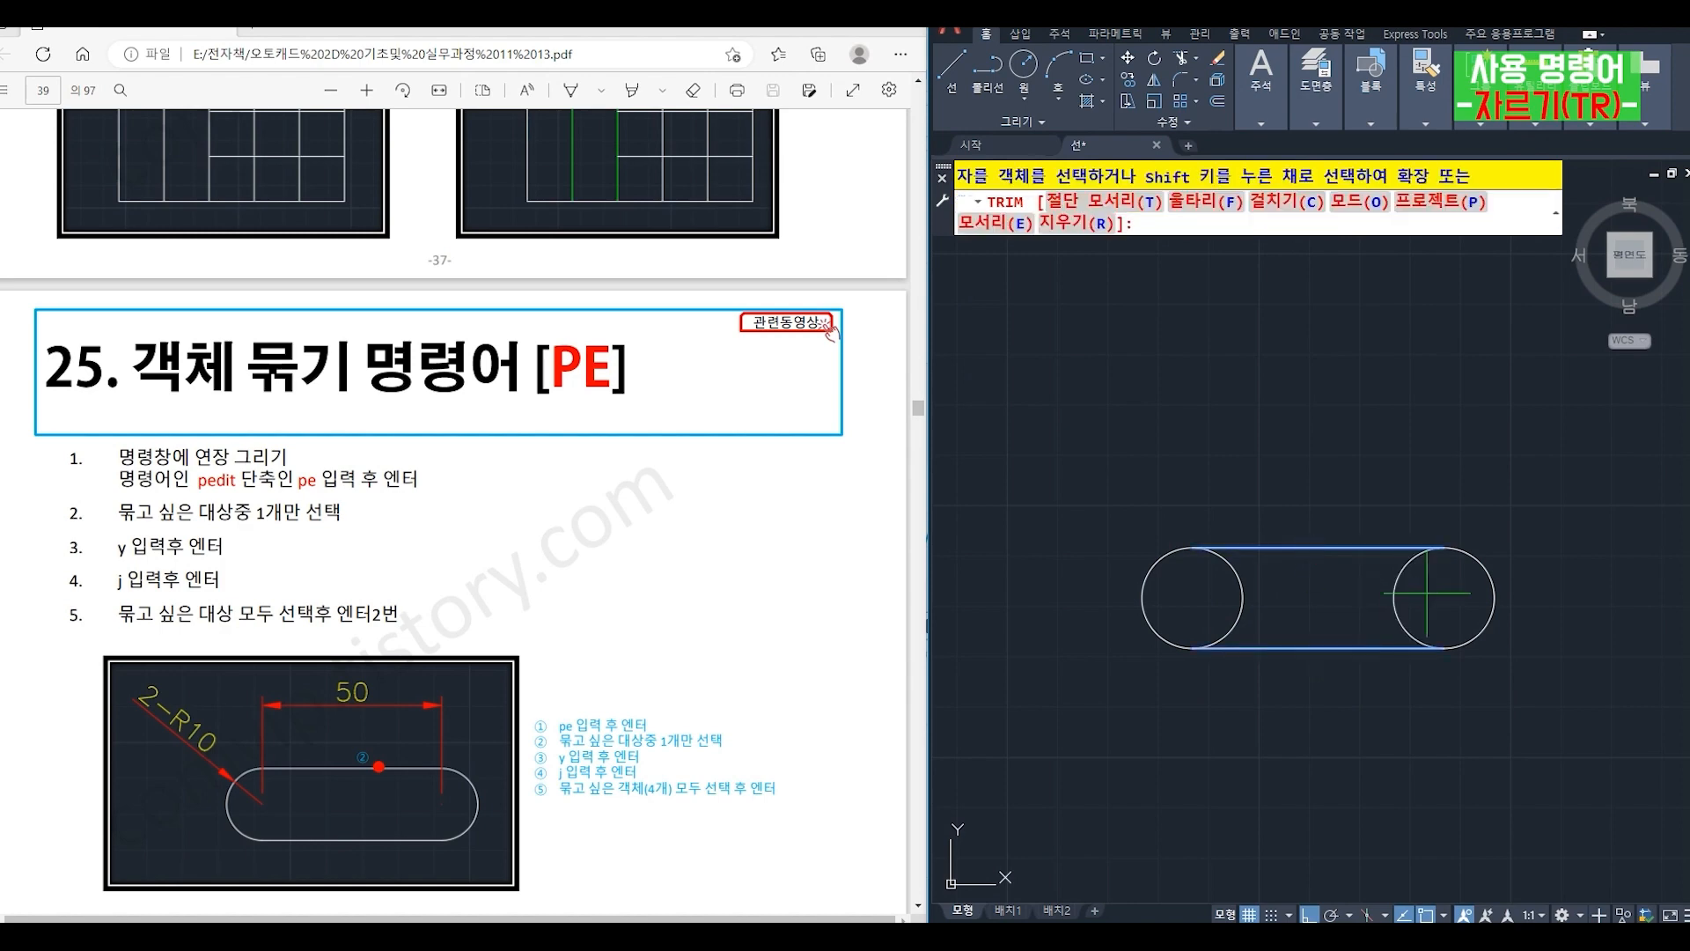
left_click(1239, 572)
key("Return")
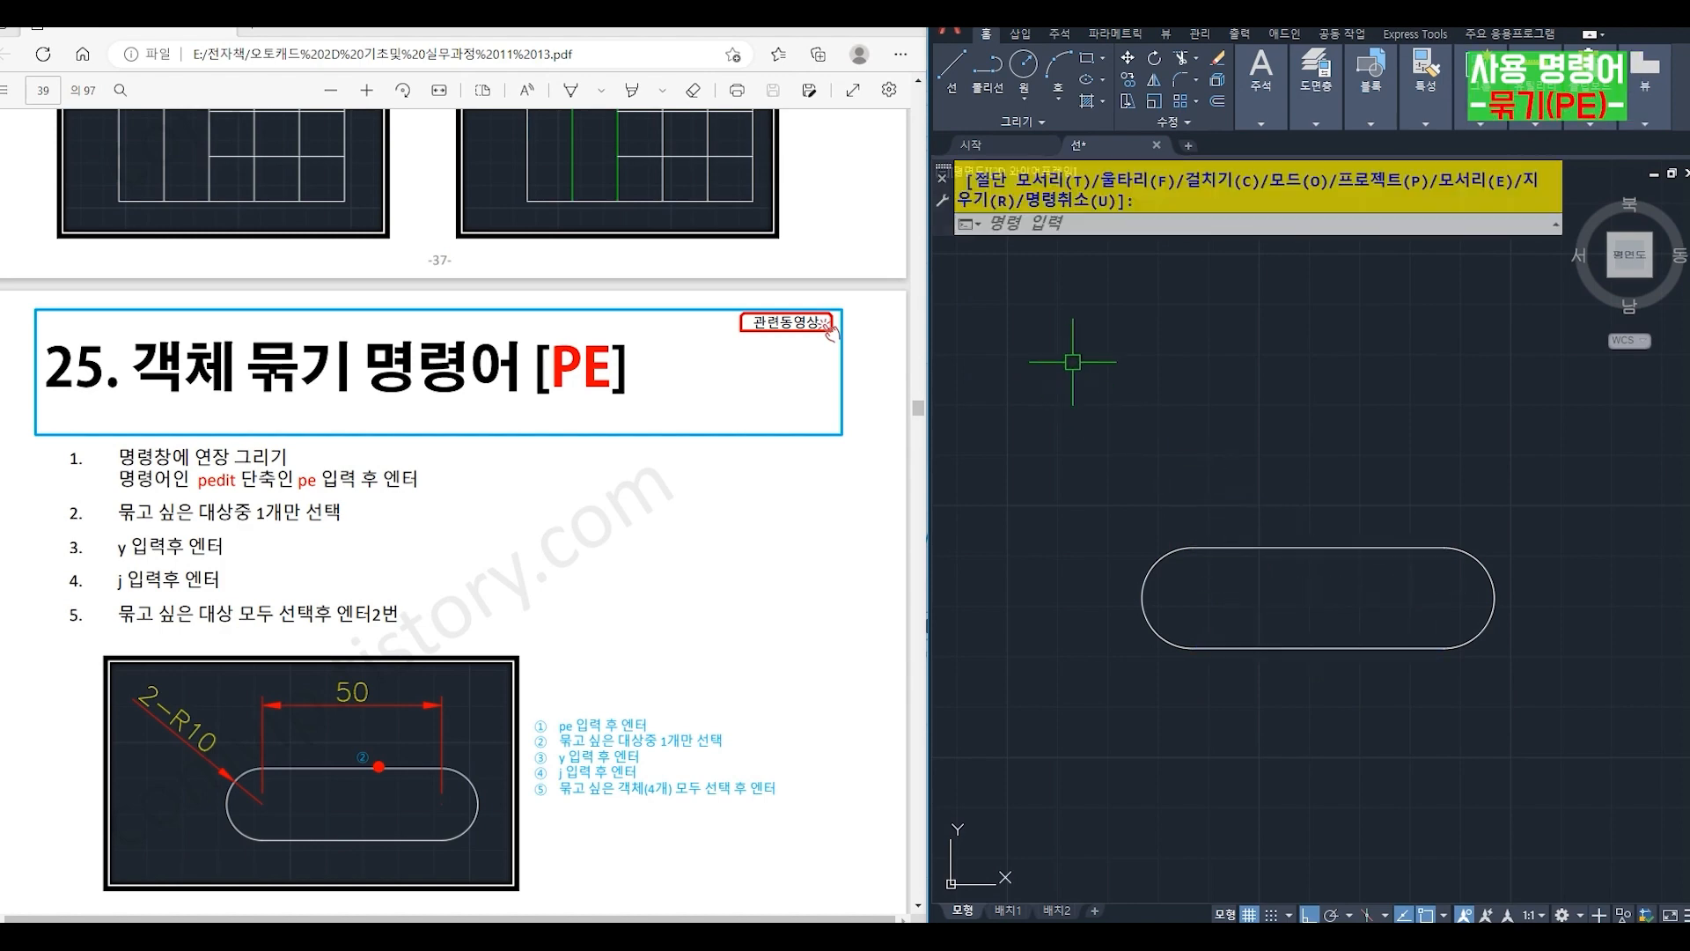
- Convert the slot's lower line to a polyline with PEDIT and join all four slot segments into it
type("pe")
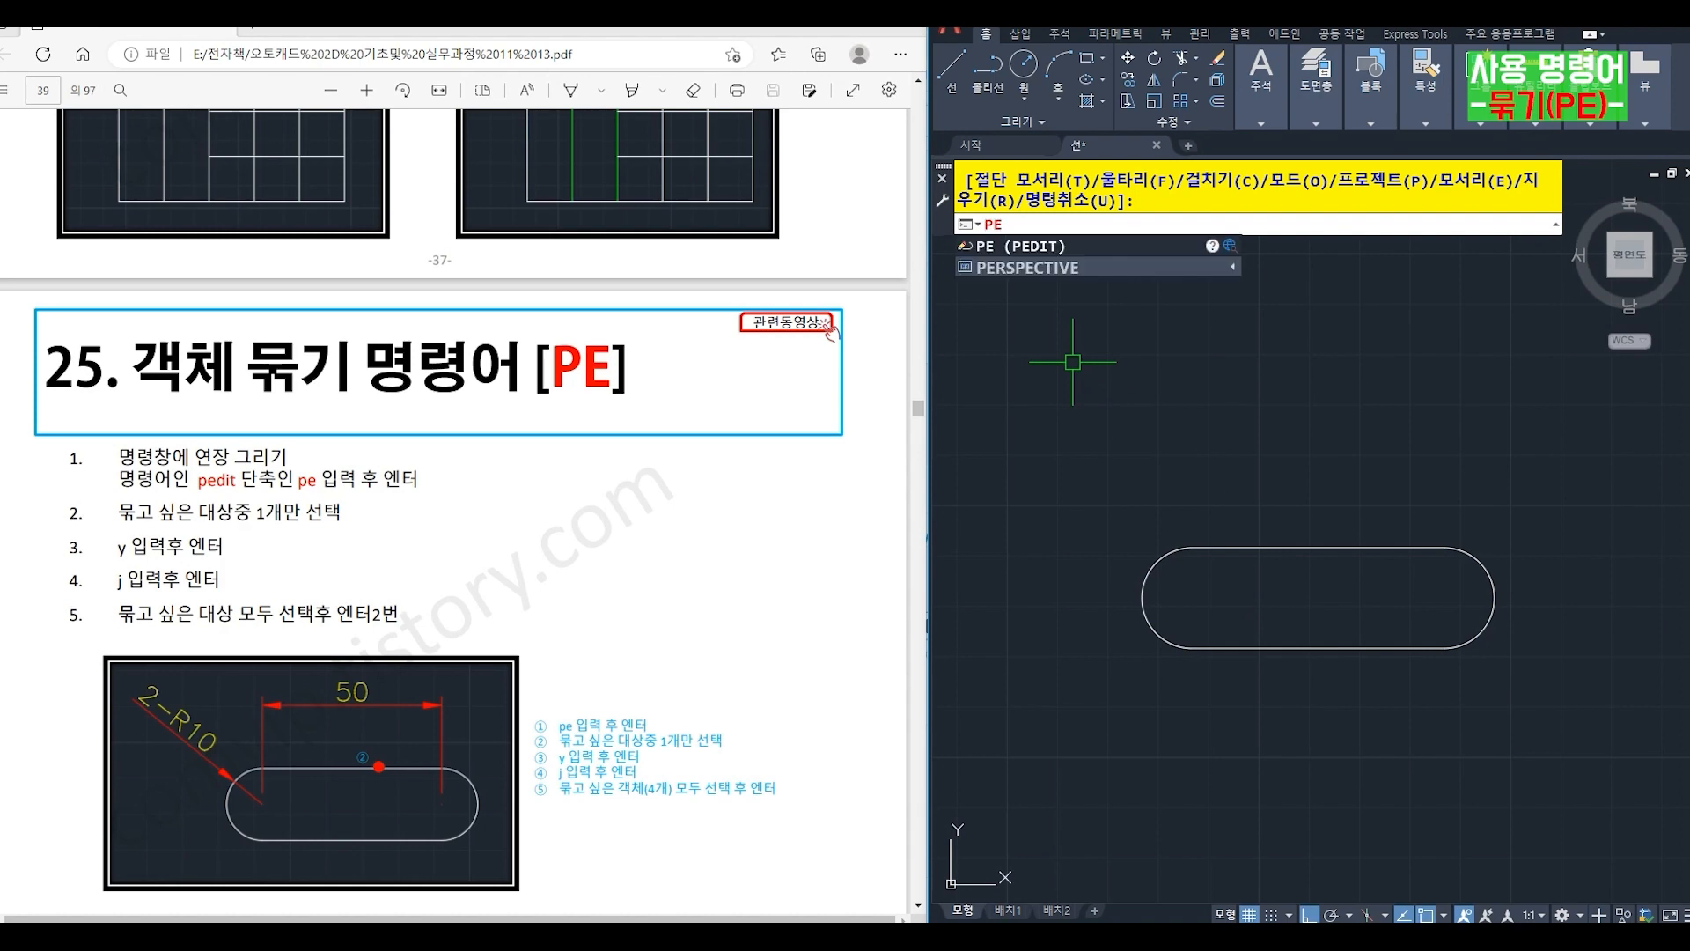
key("Return")
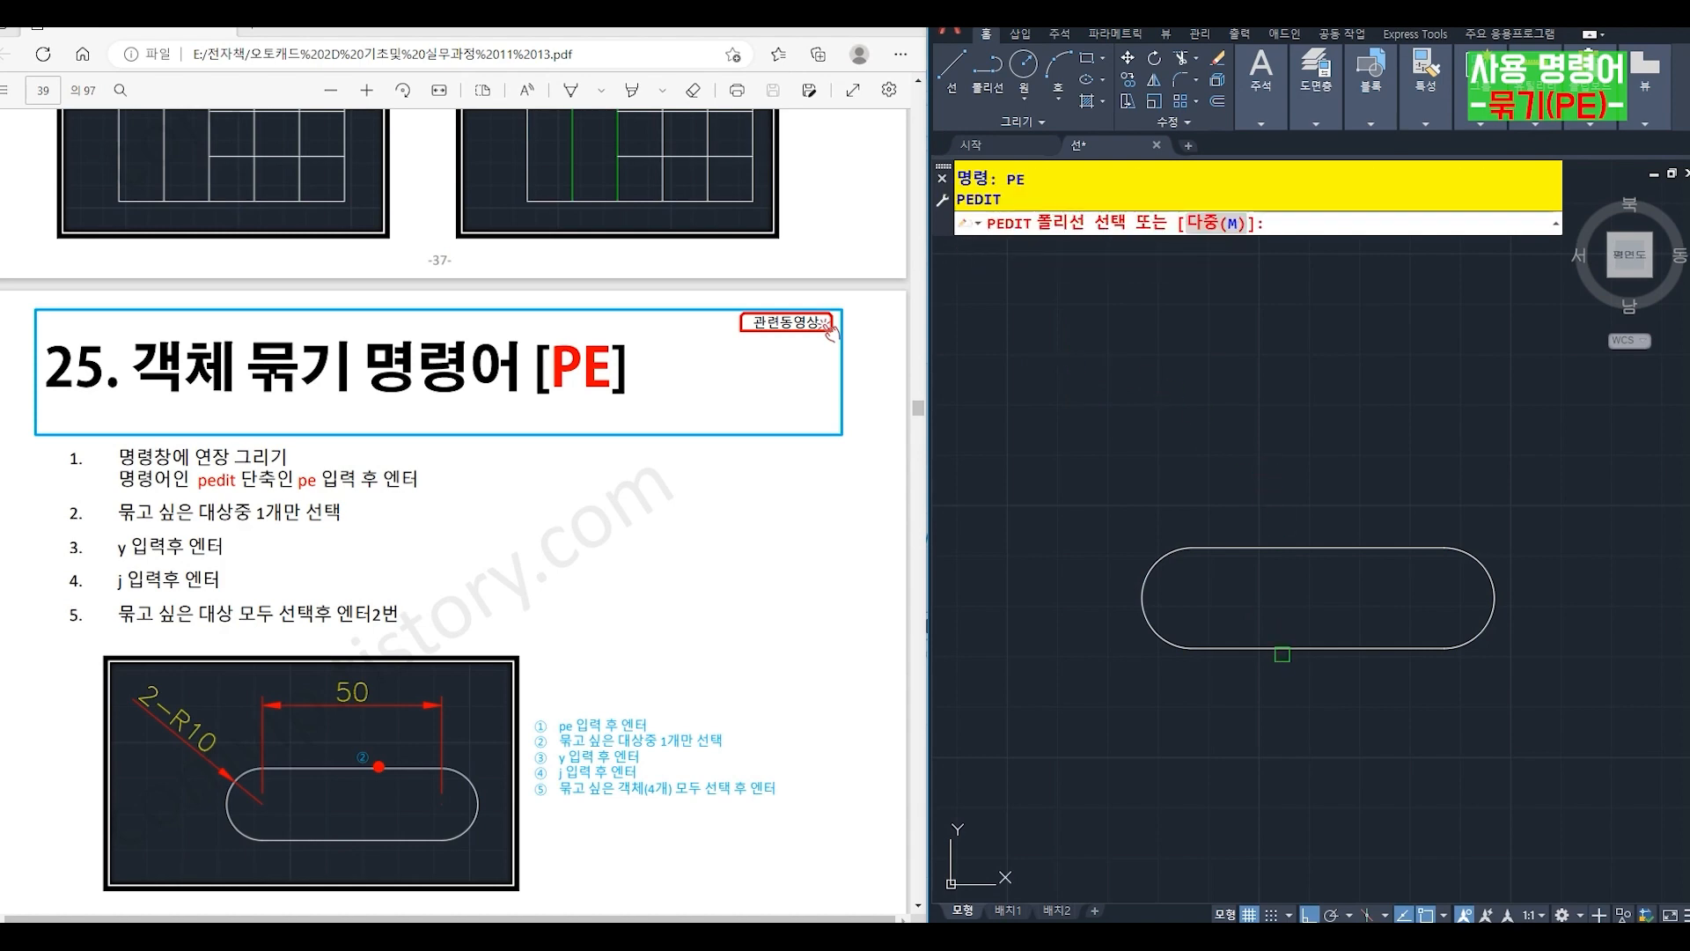
left_click(1281, 652)
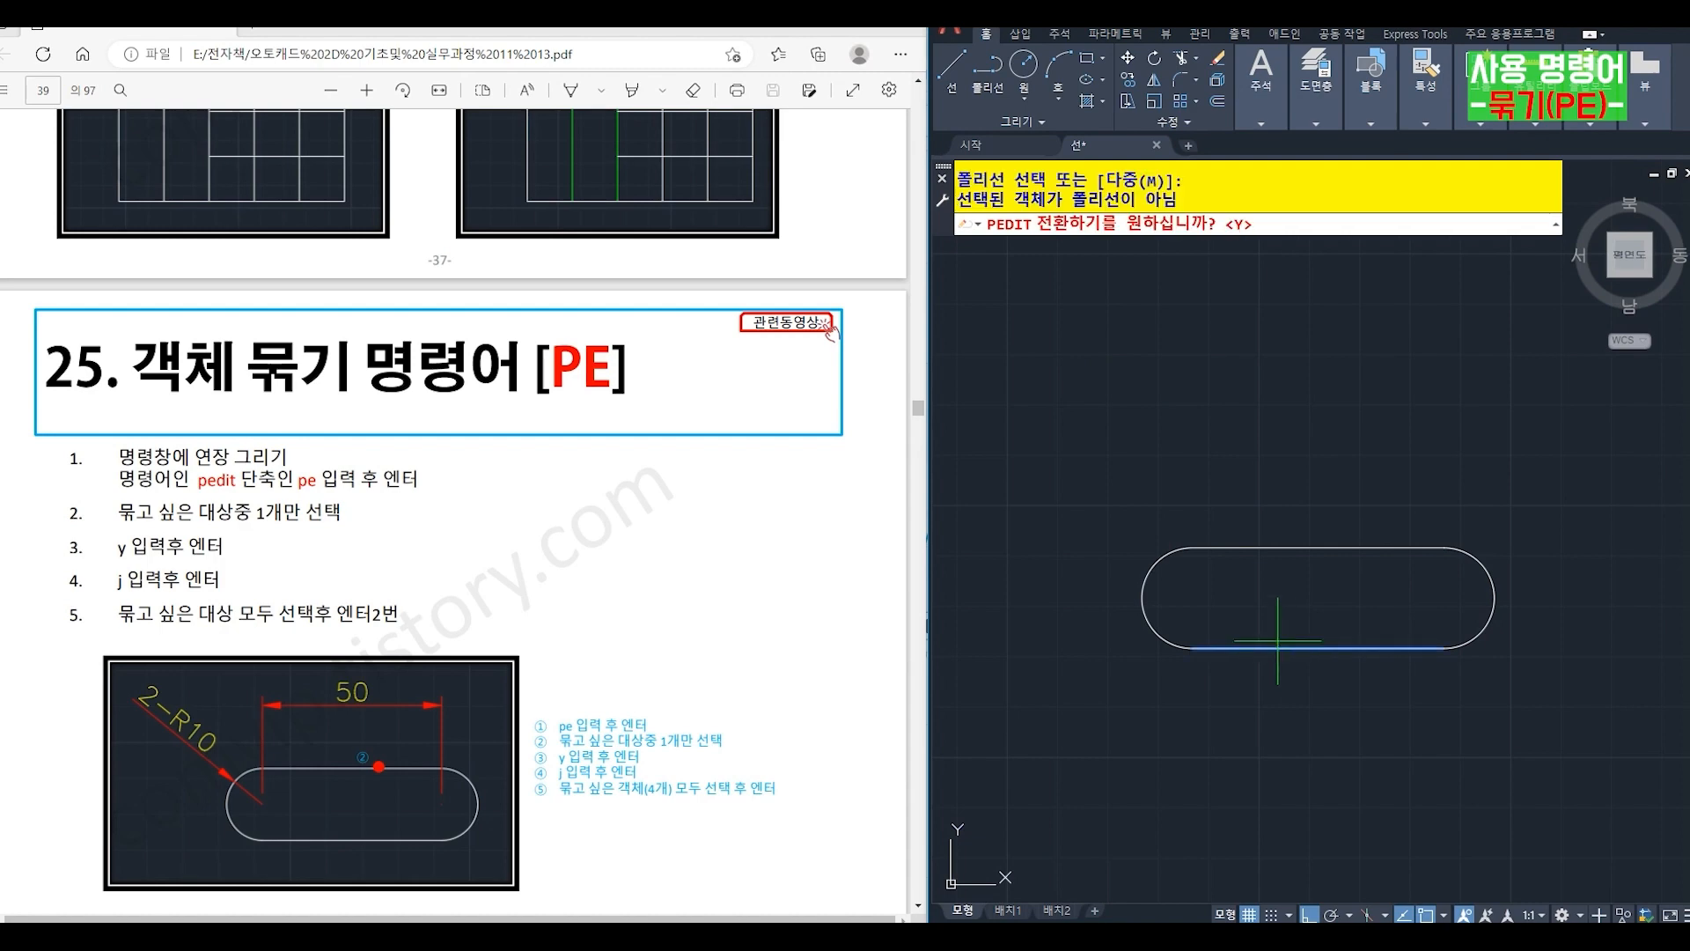
type("y")
key("Return")
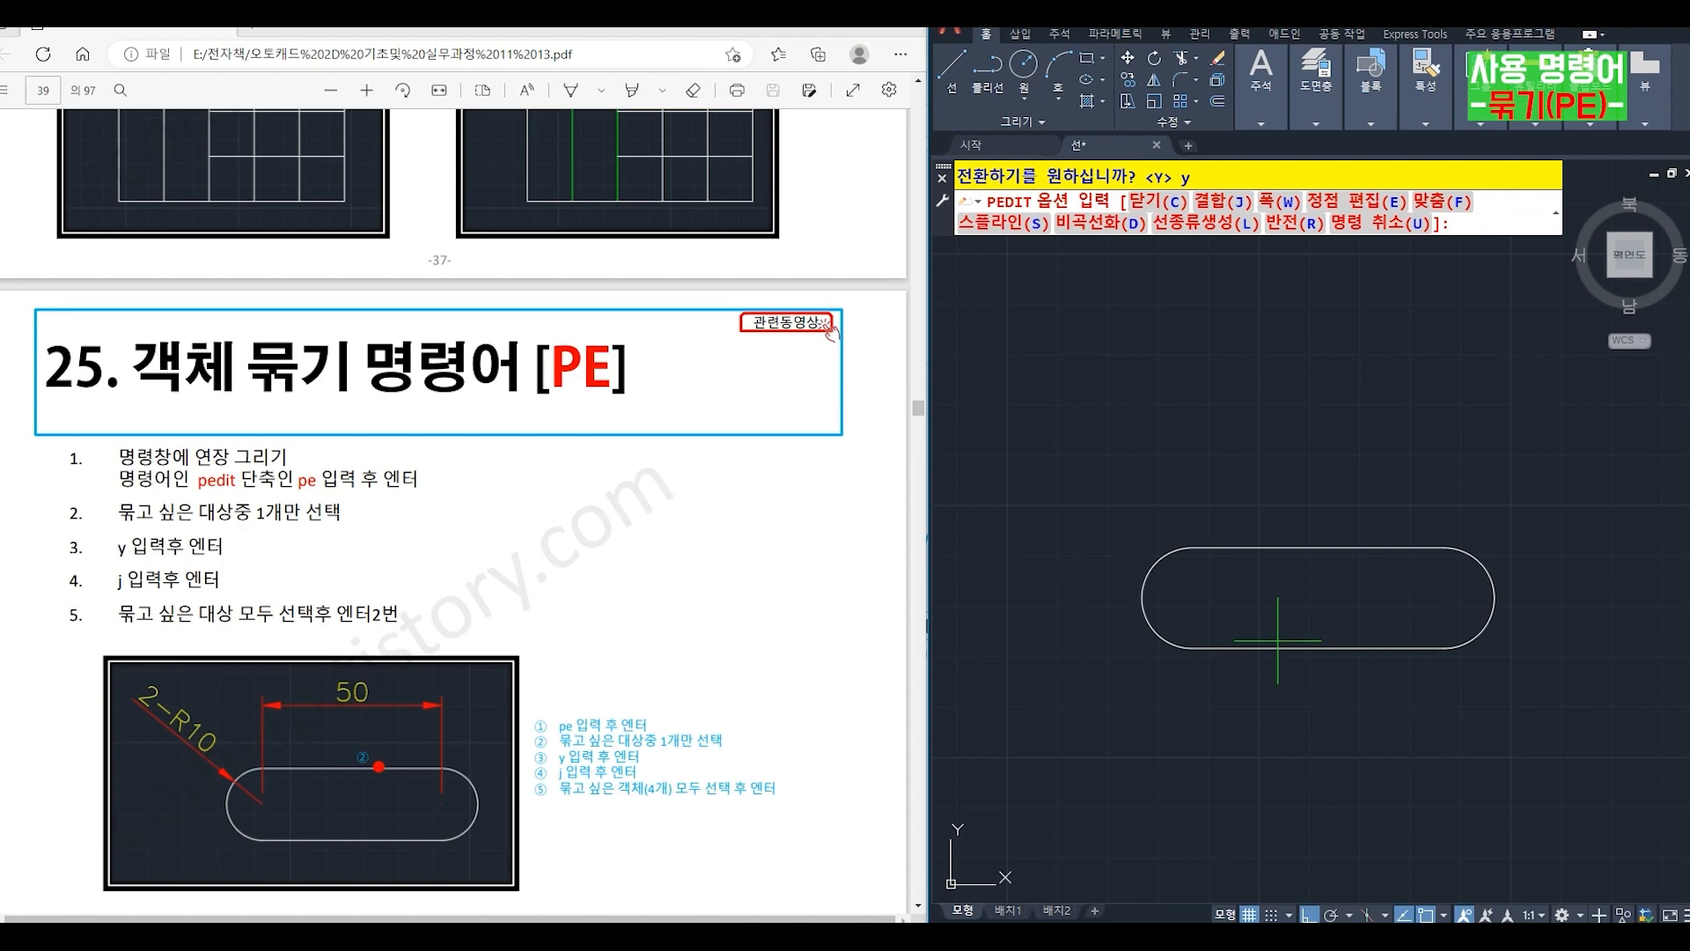
key("Return")
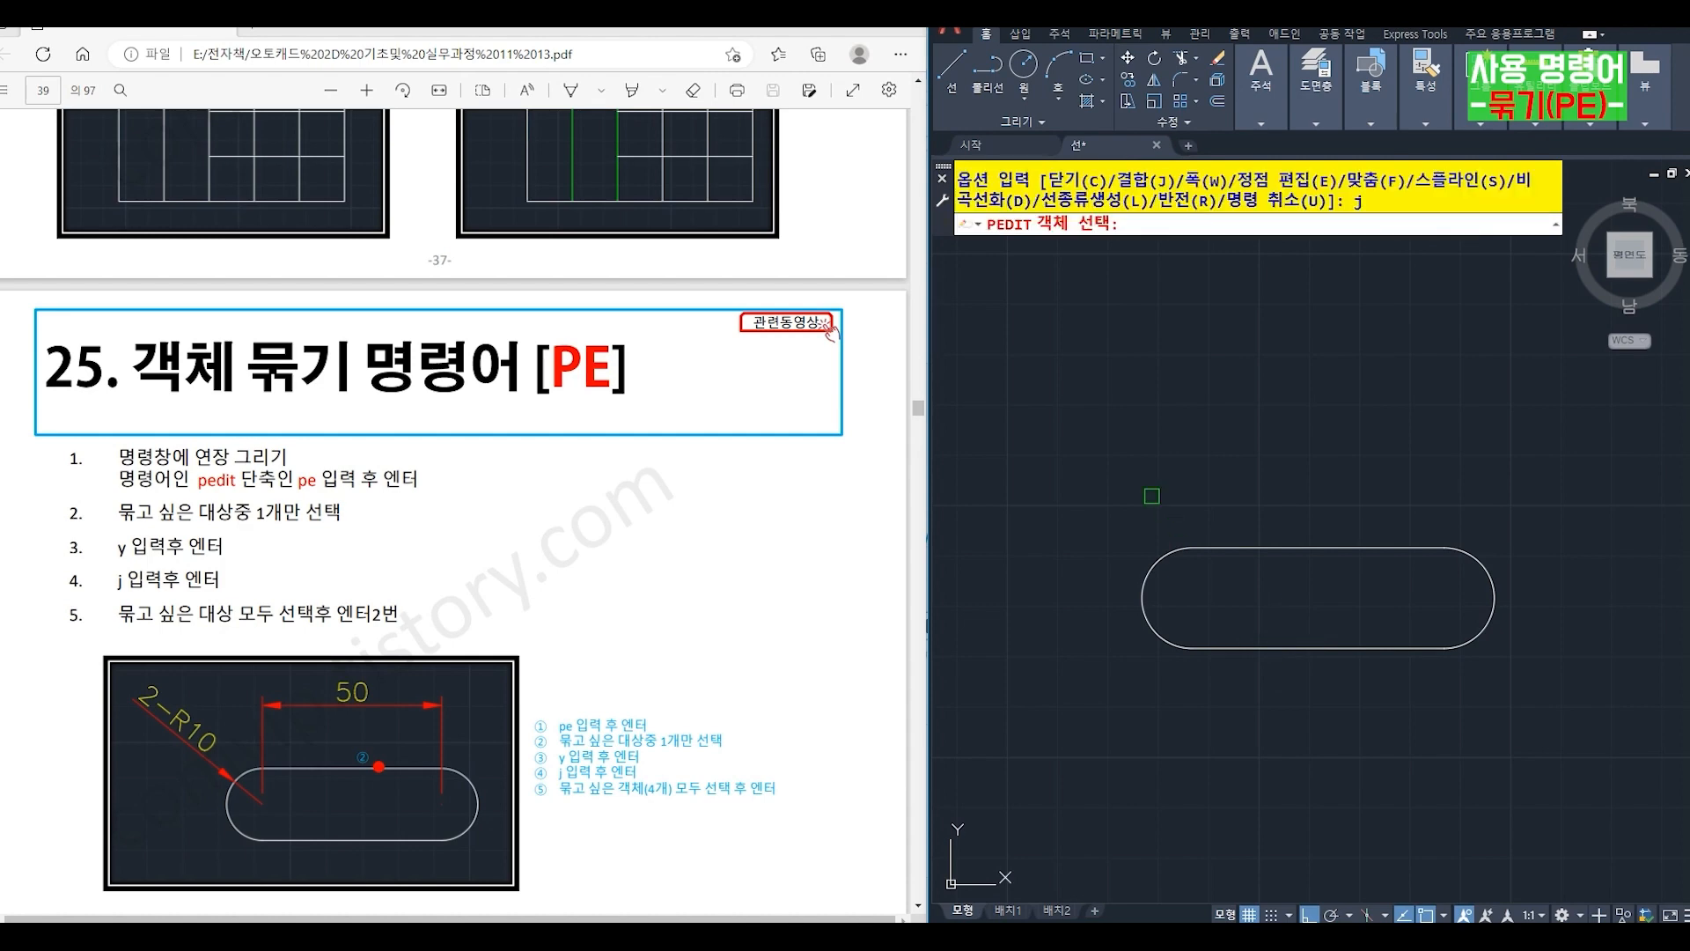
left_click(1108, 456)
left_click(1622, 717)
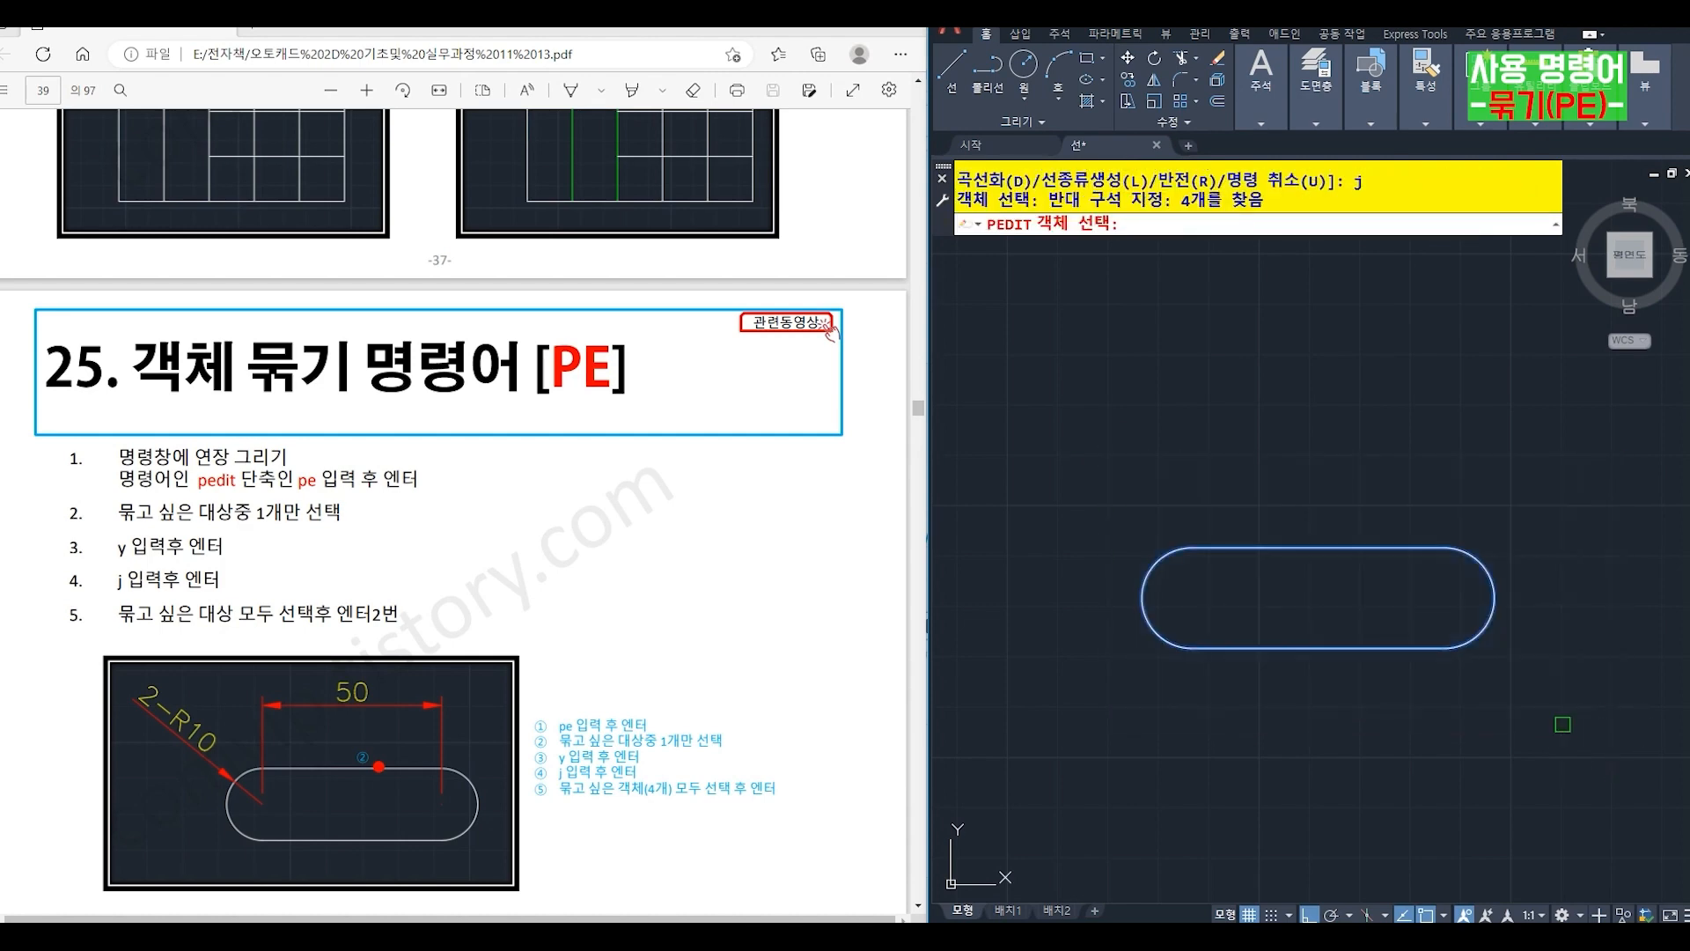
key("Return")
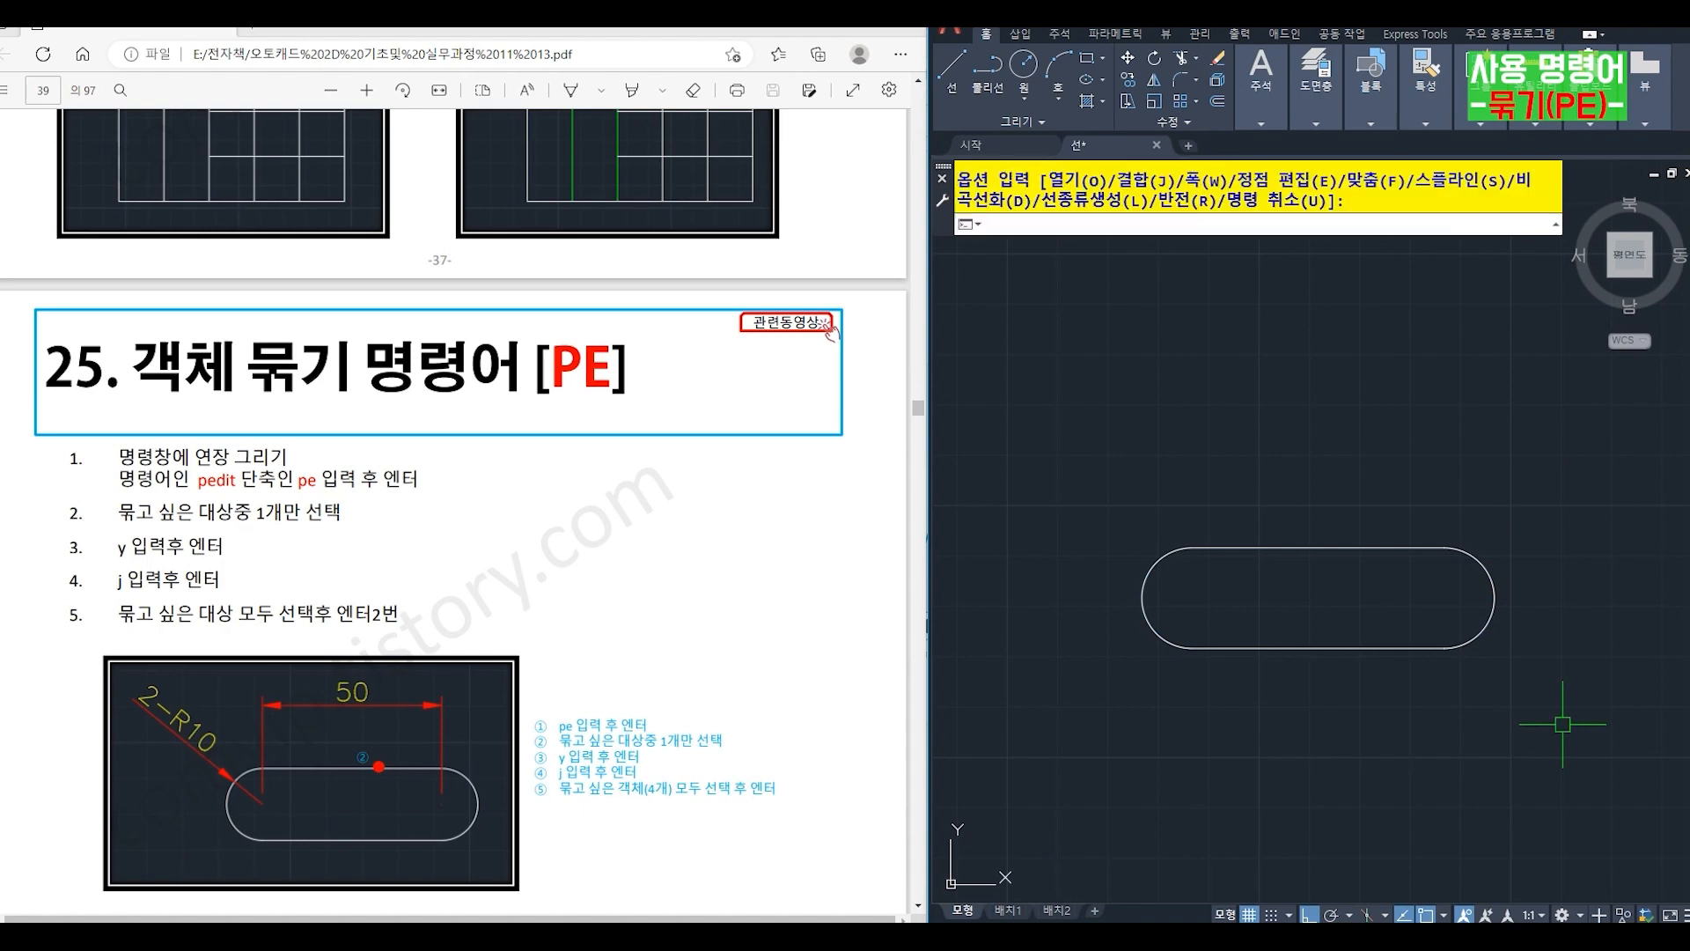
key("Return")
- Offset the joined slot outline outward by 5
type("o")
key("Return")
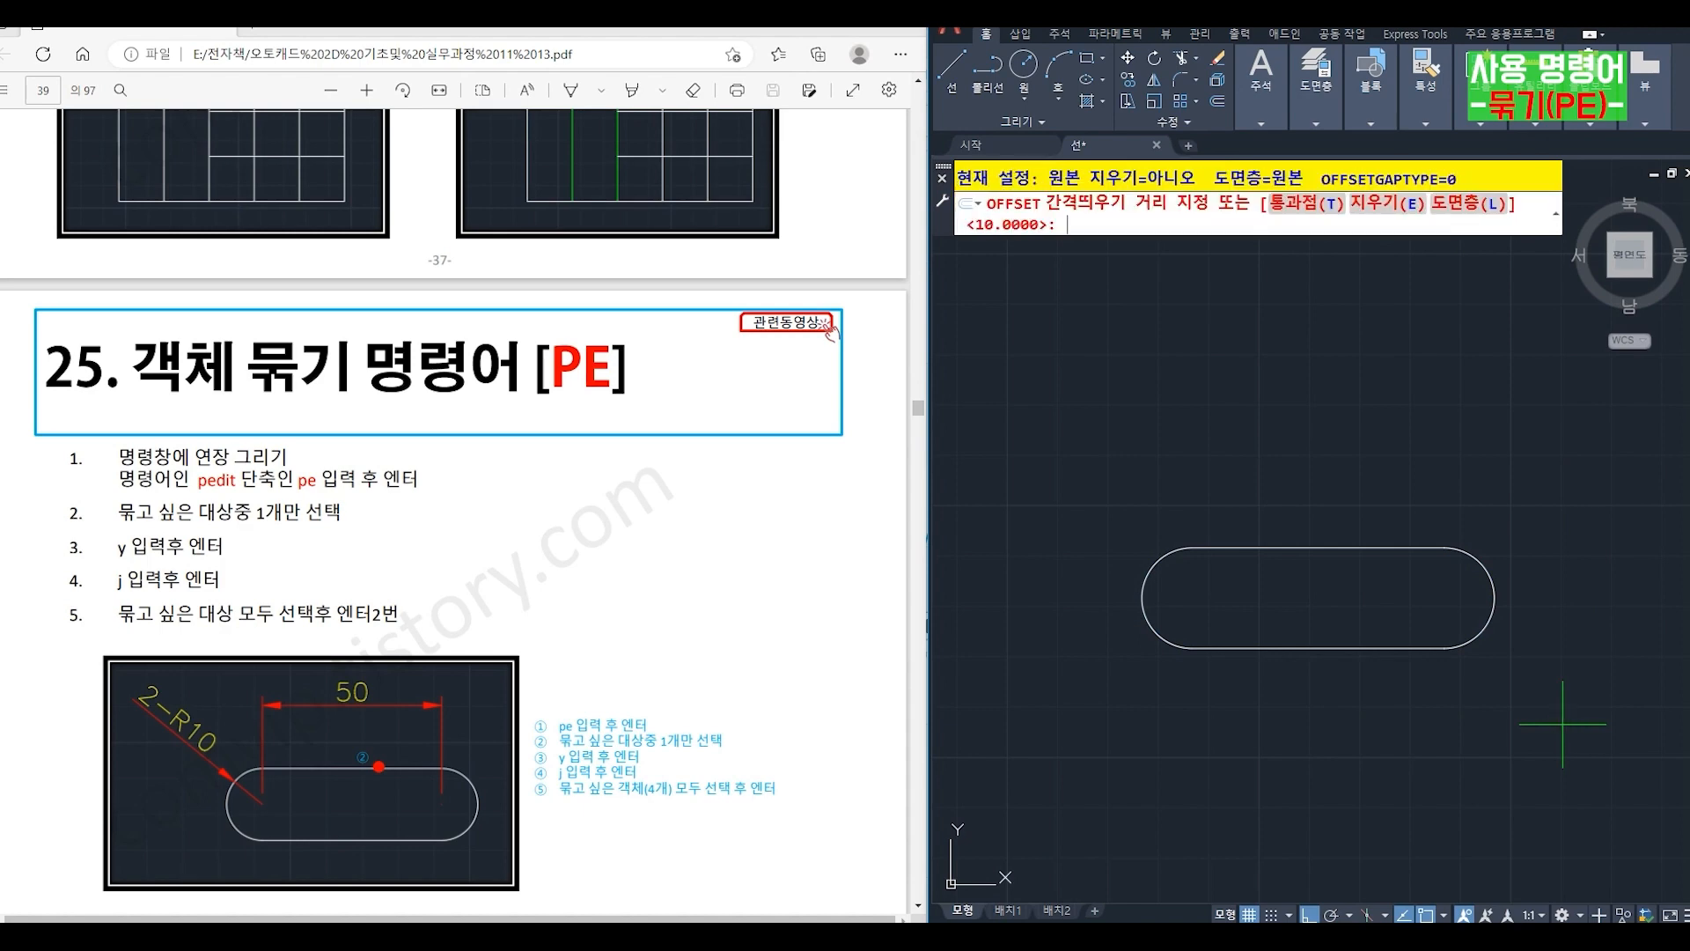
type("5")
key("Return")
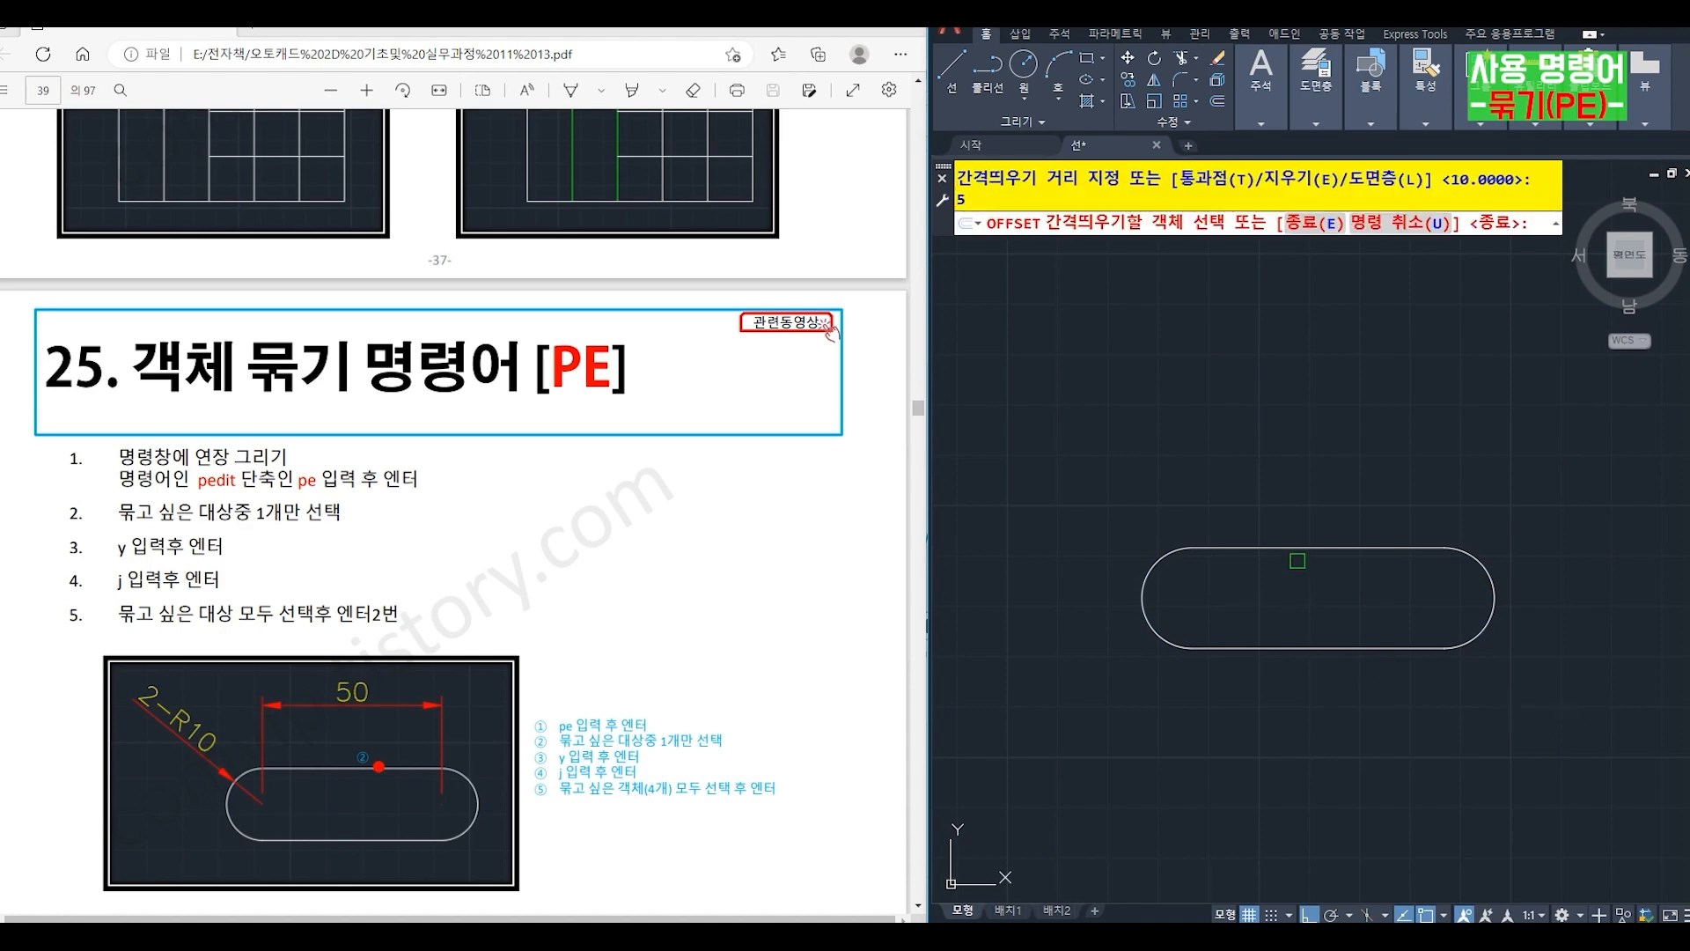
left_click(1291, 555)
left_click(1287, 475)
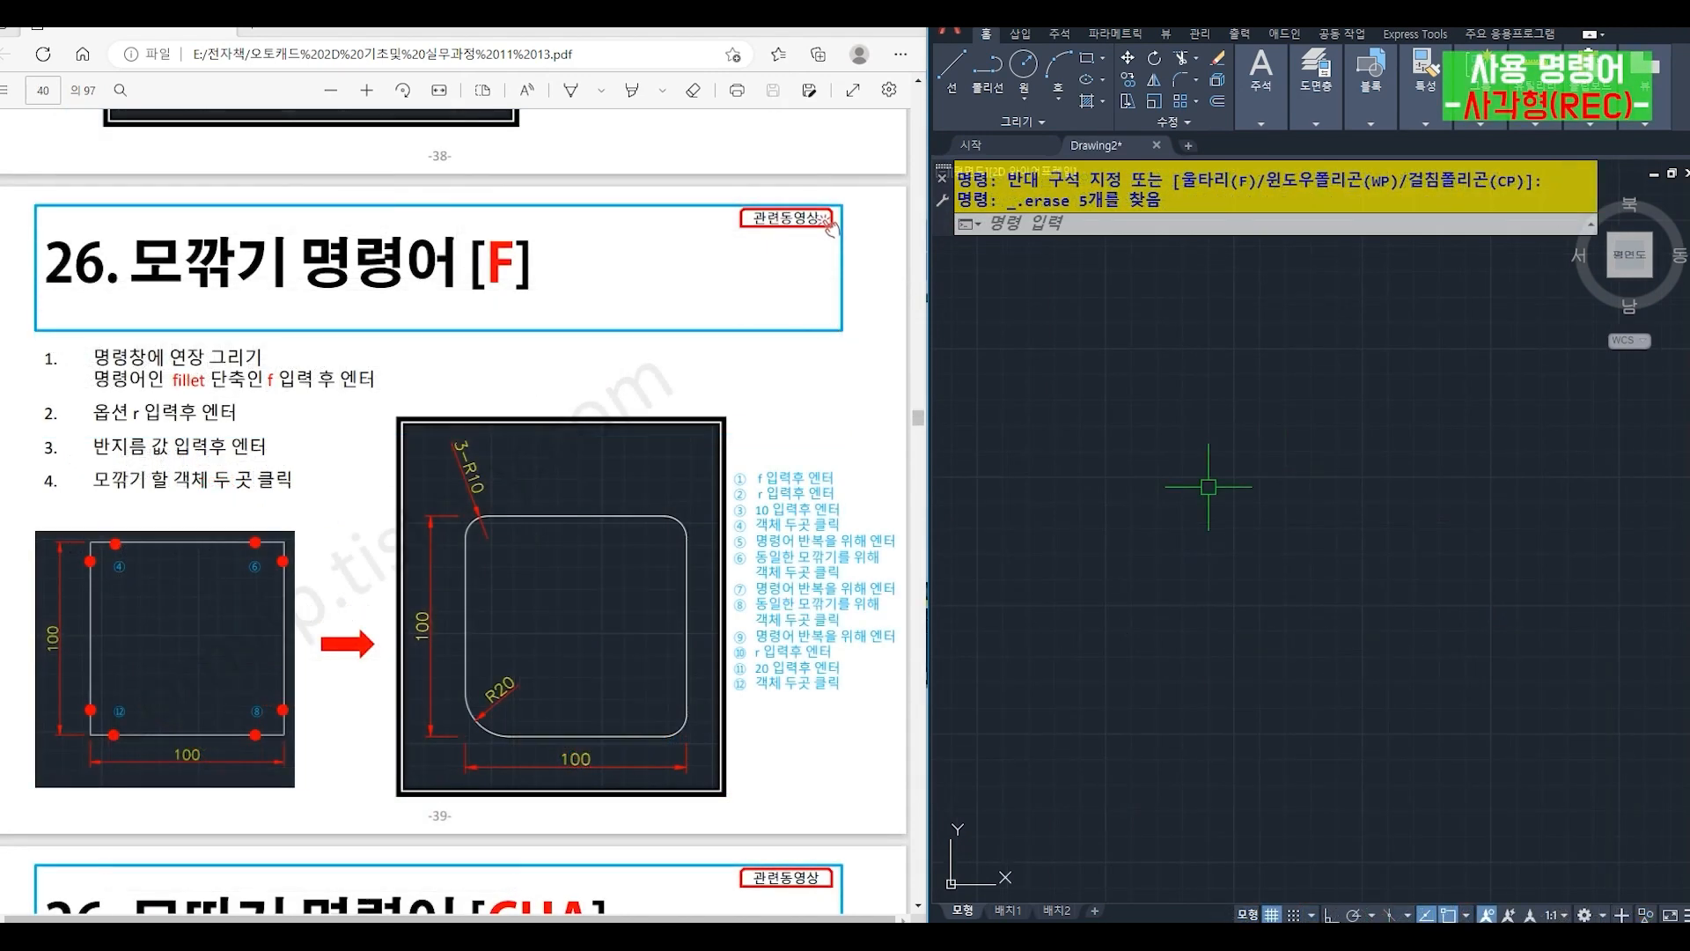
type("rec")
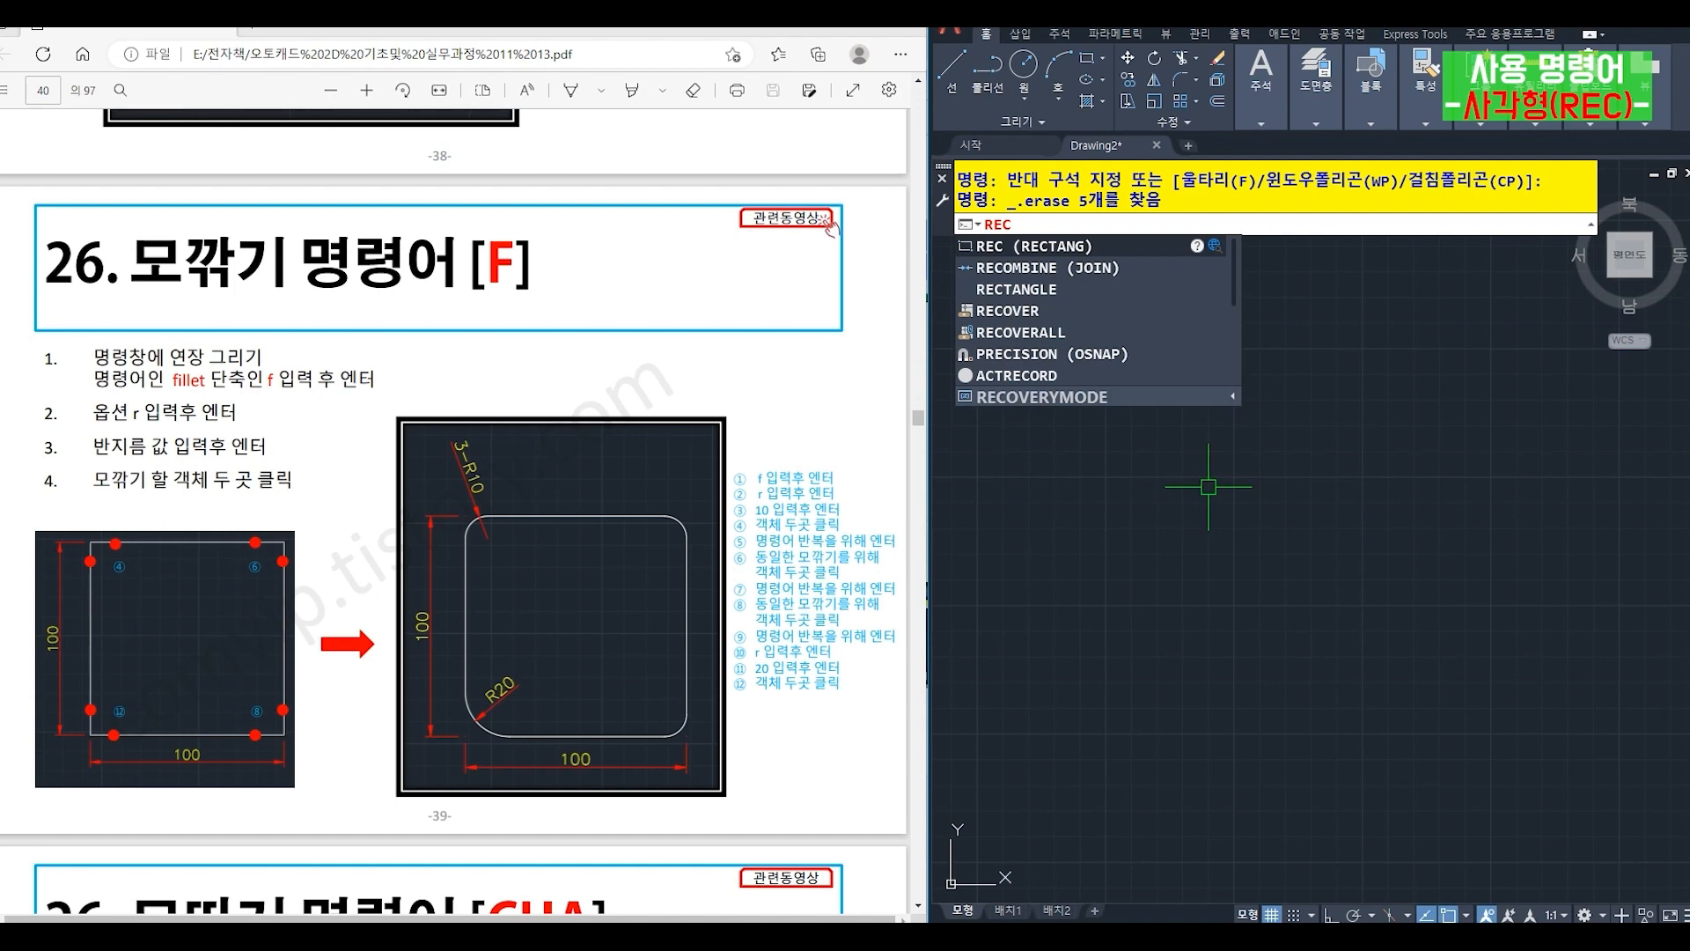
key("Return")
left_click(1138, 670)
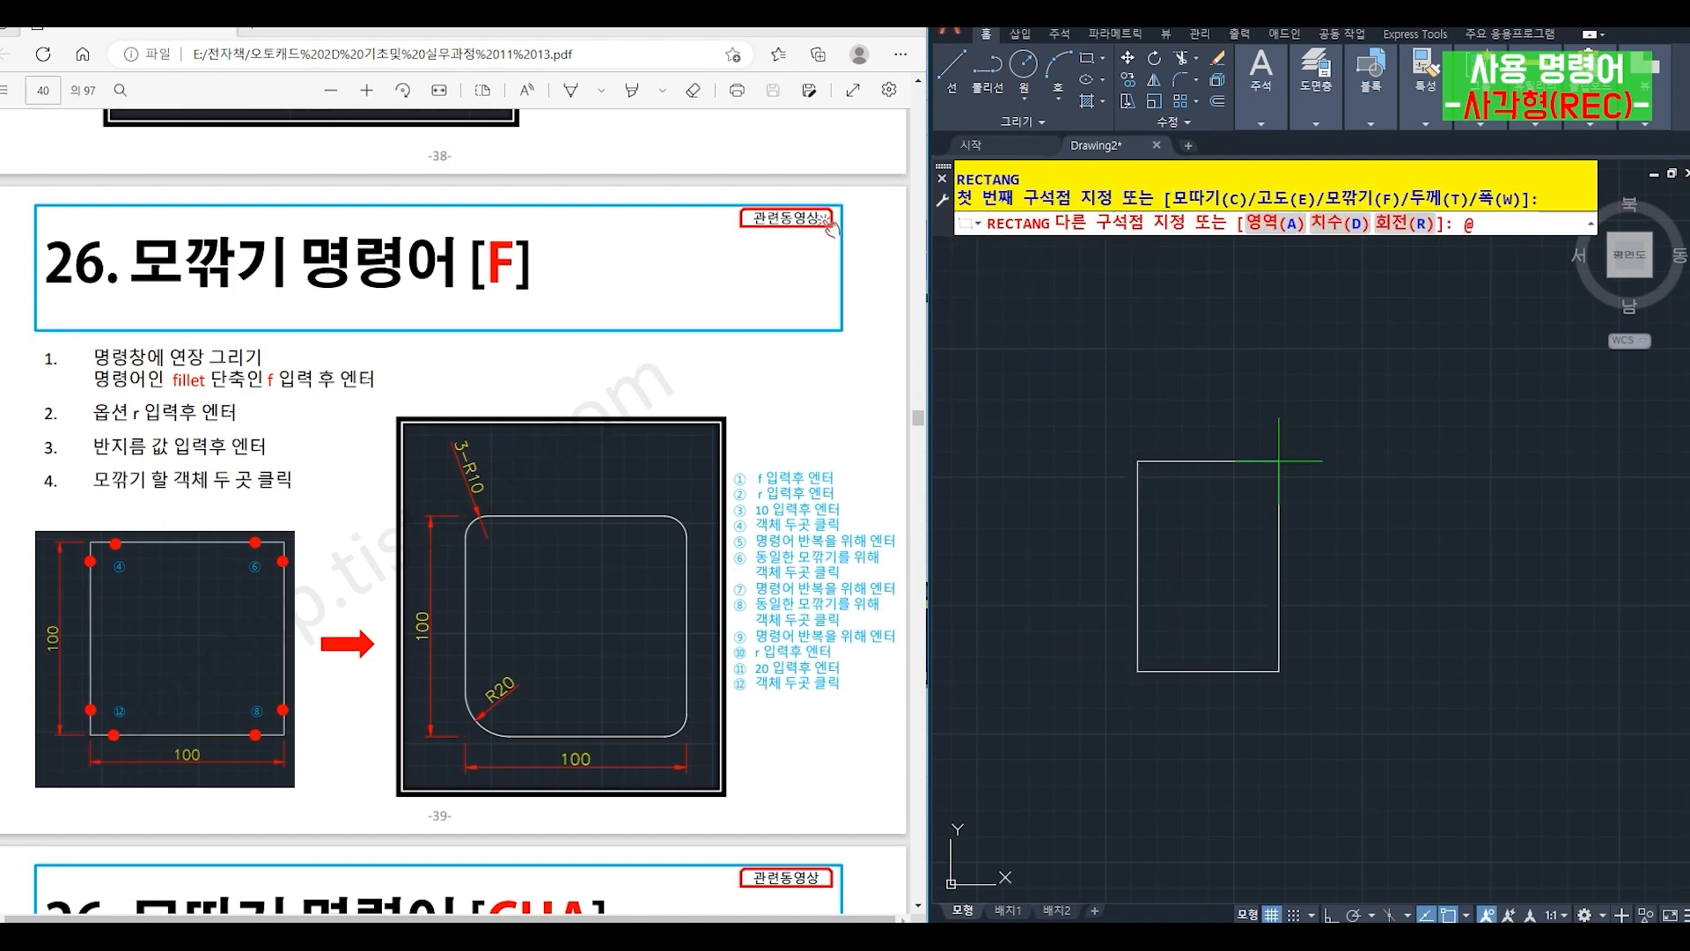
type("@100,100")
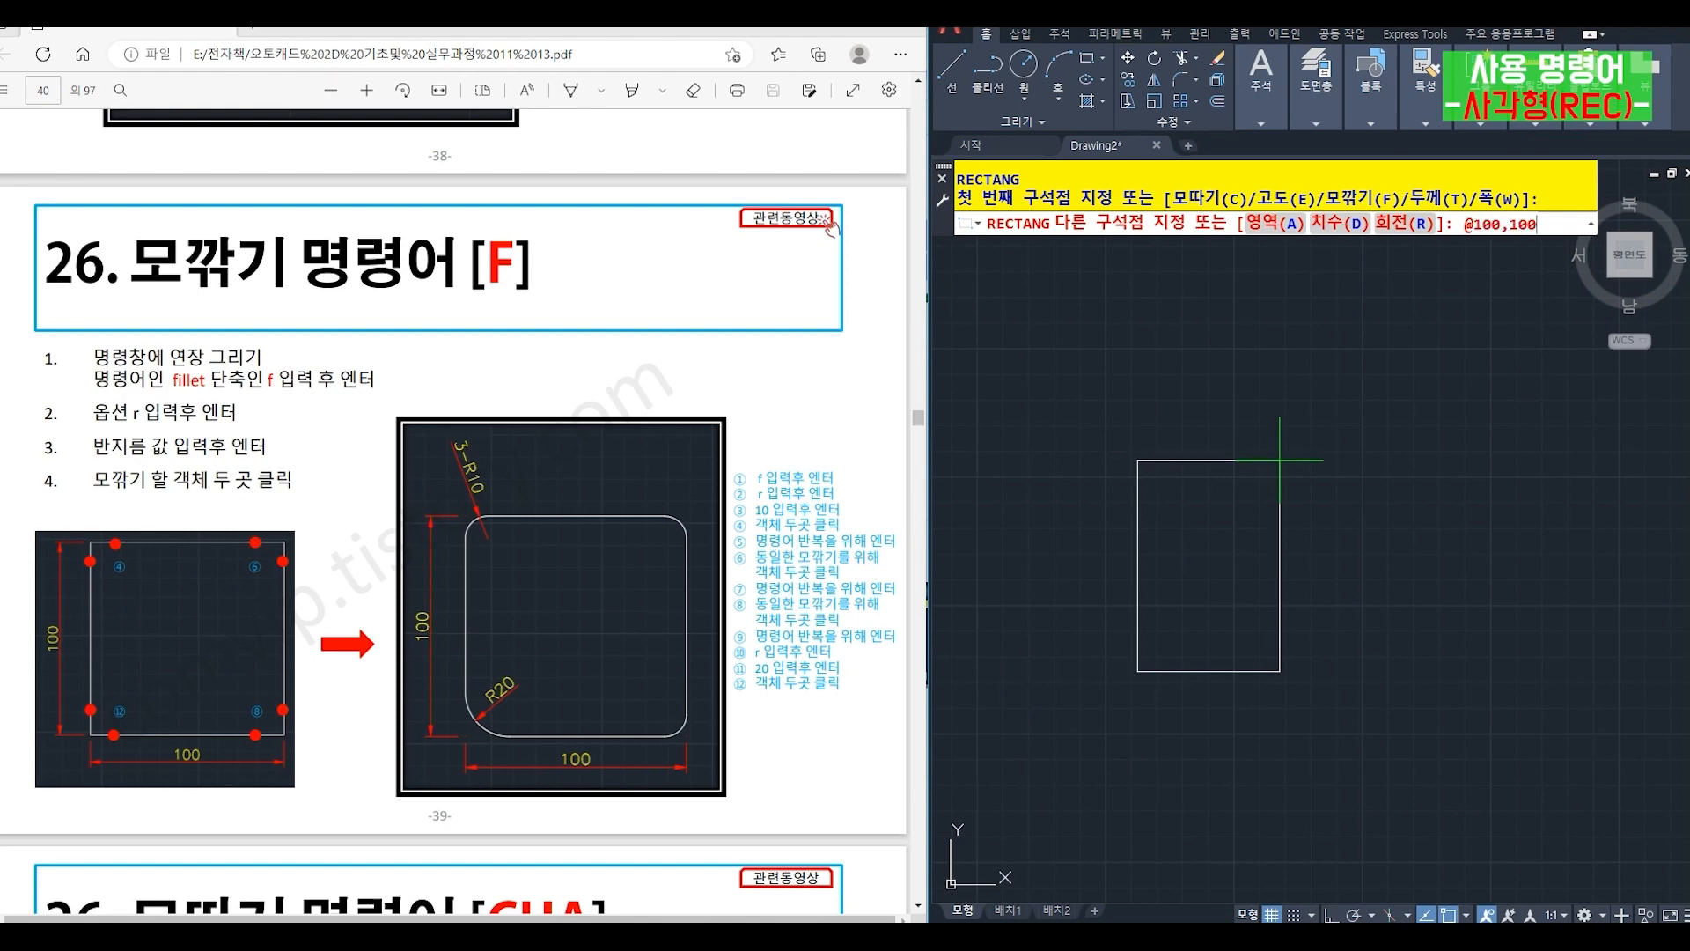
key("Return")
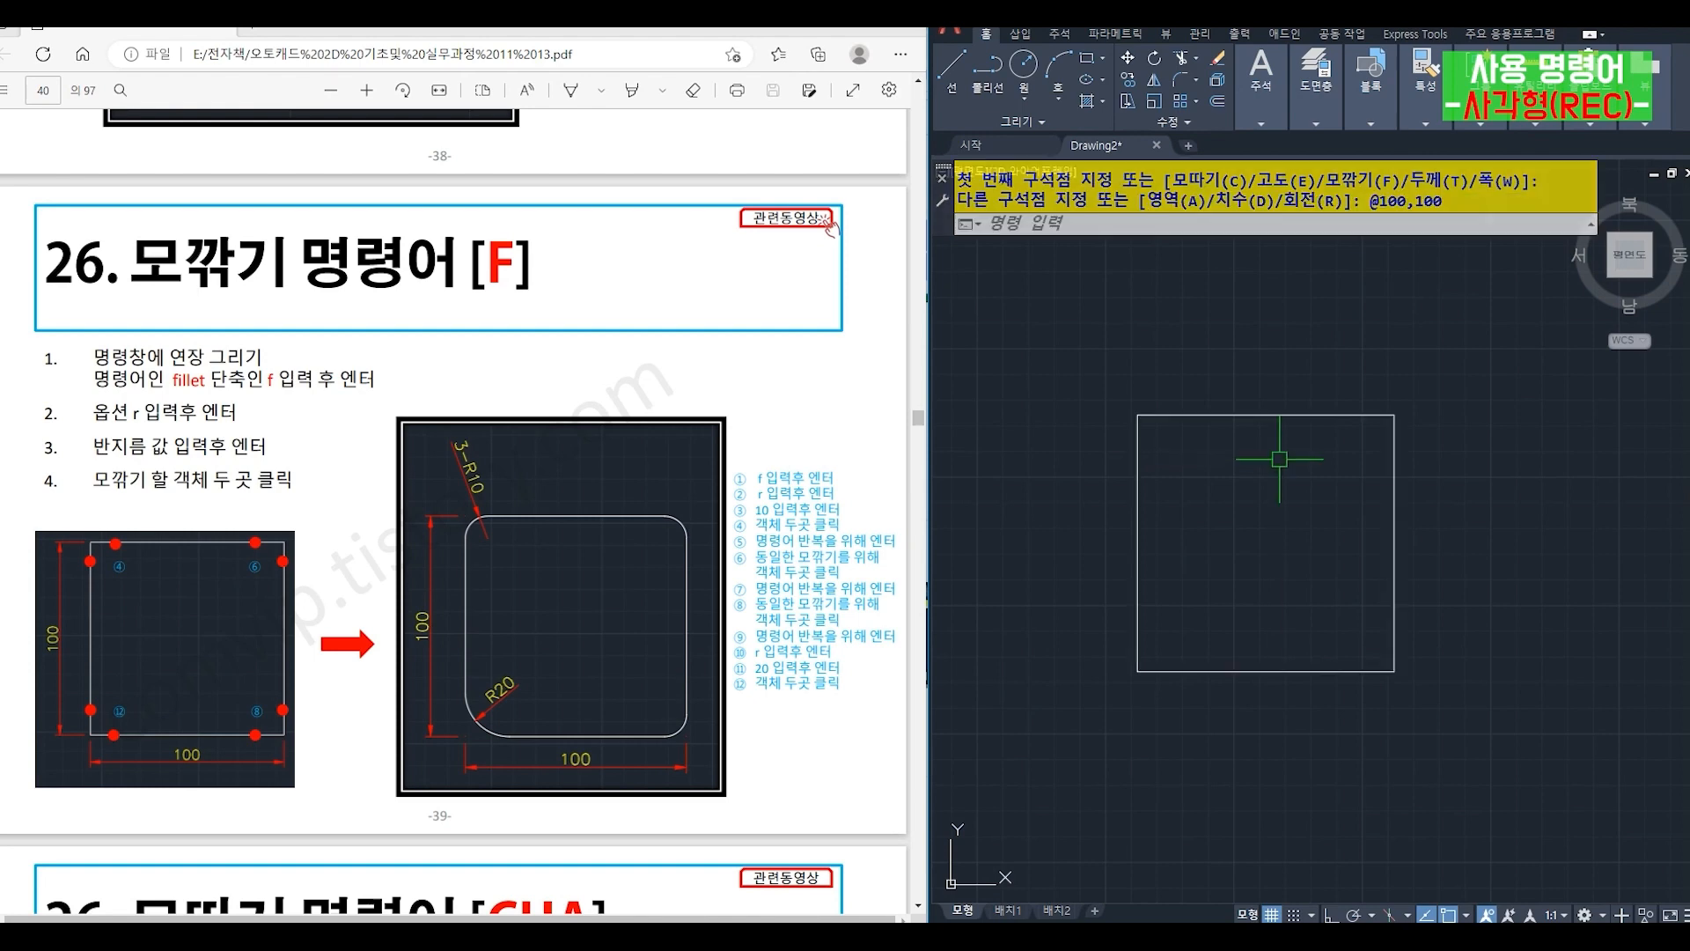
- Explode the square into separate lines
type("x")
key("Return")
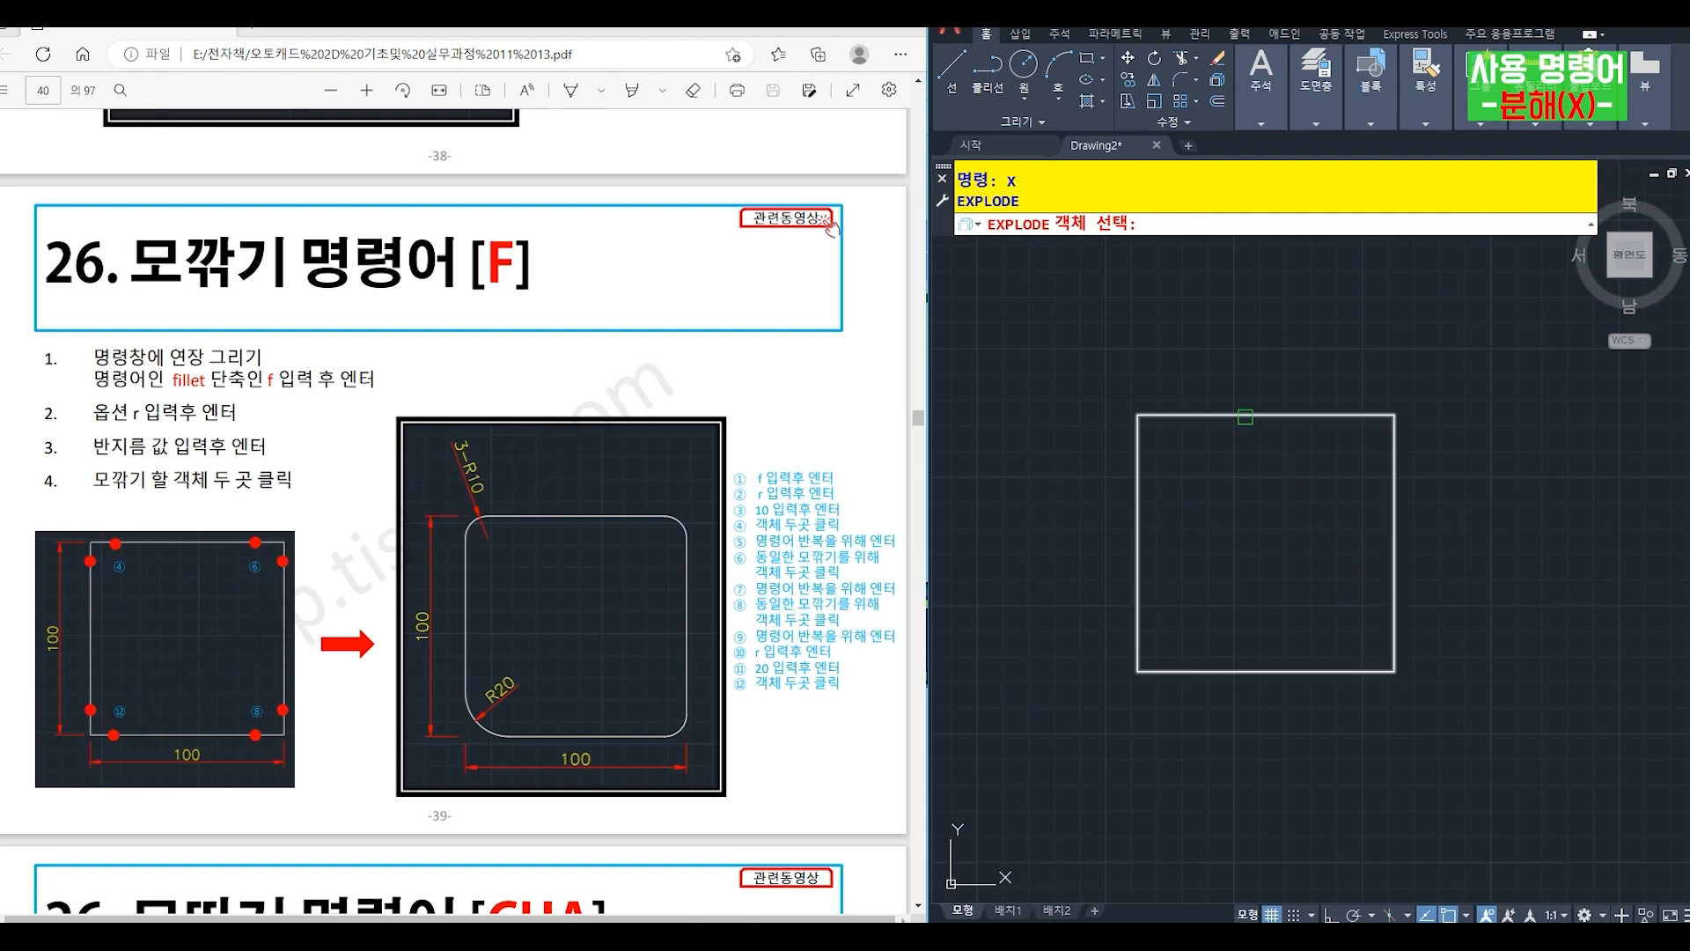
left_click(1245, 417)
key("Return")
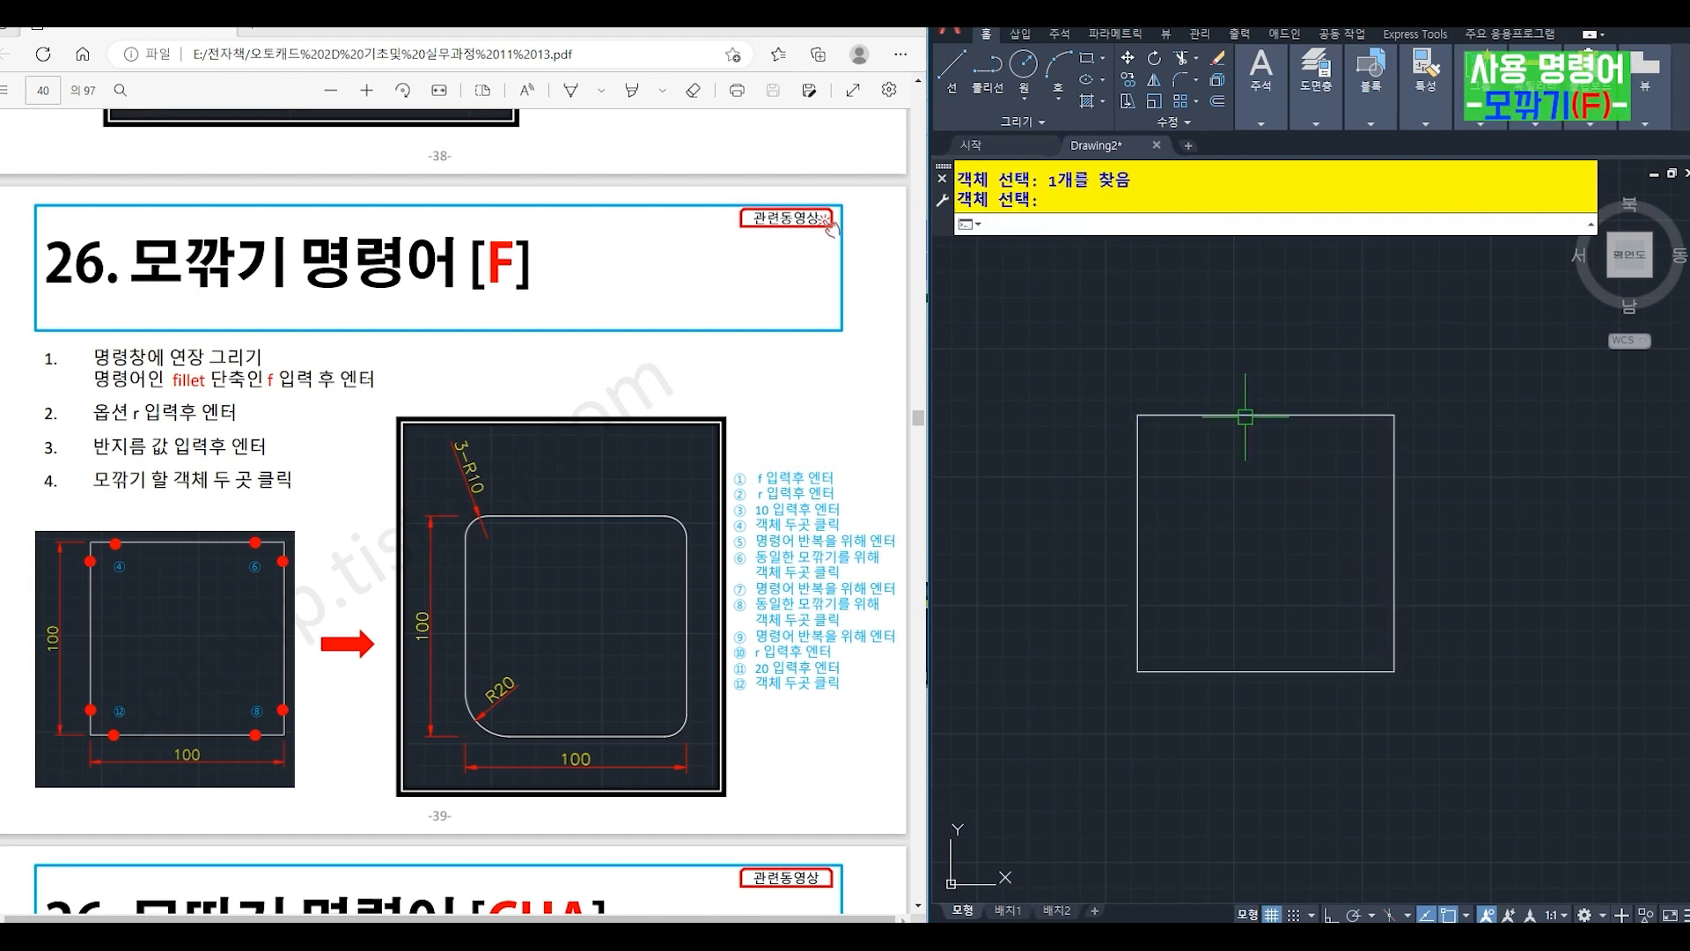
- Set the fillet radius to 10 for rounding the square's corners
key("Return")
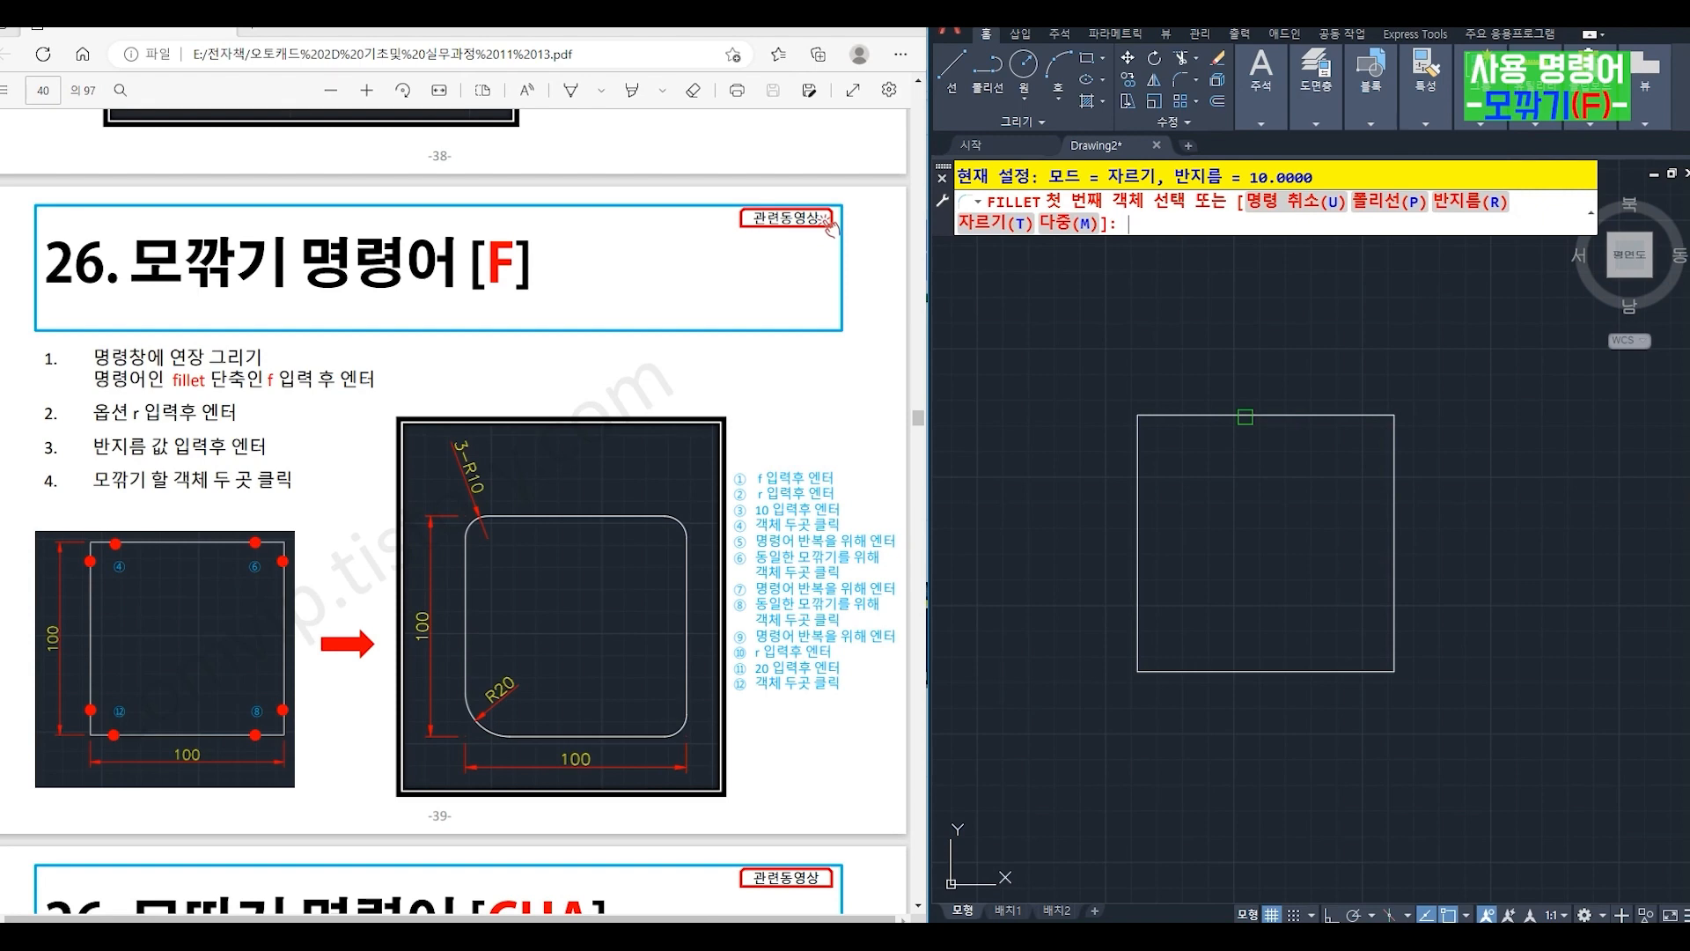
type("r")
key("Return")
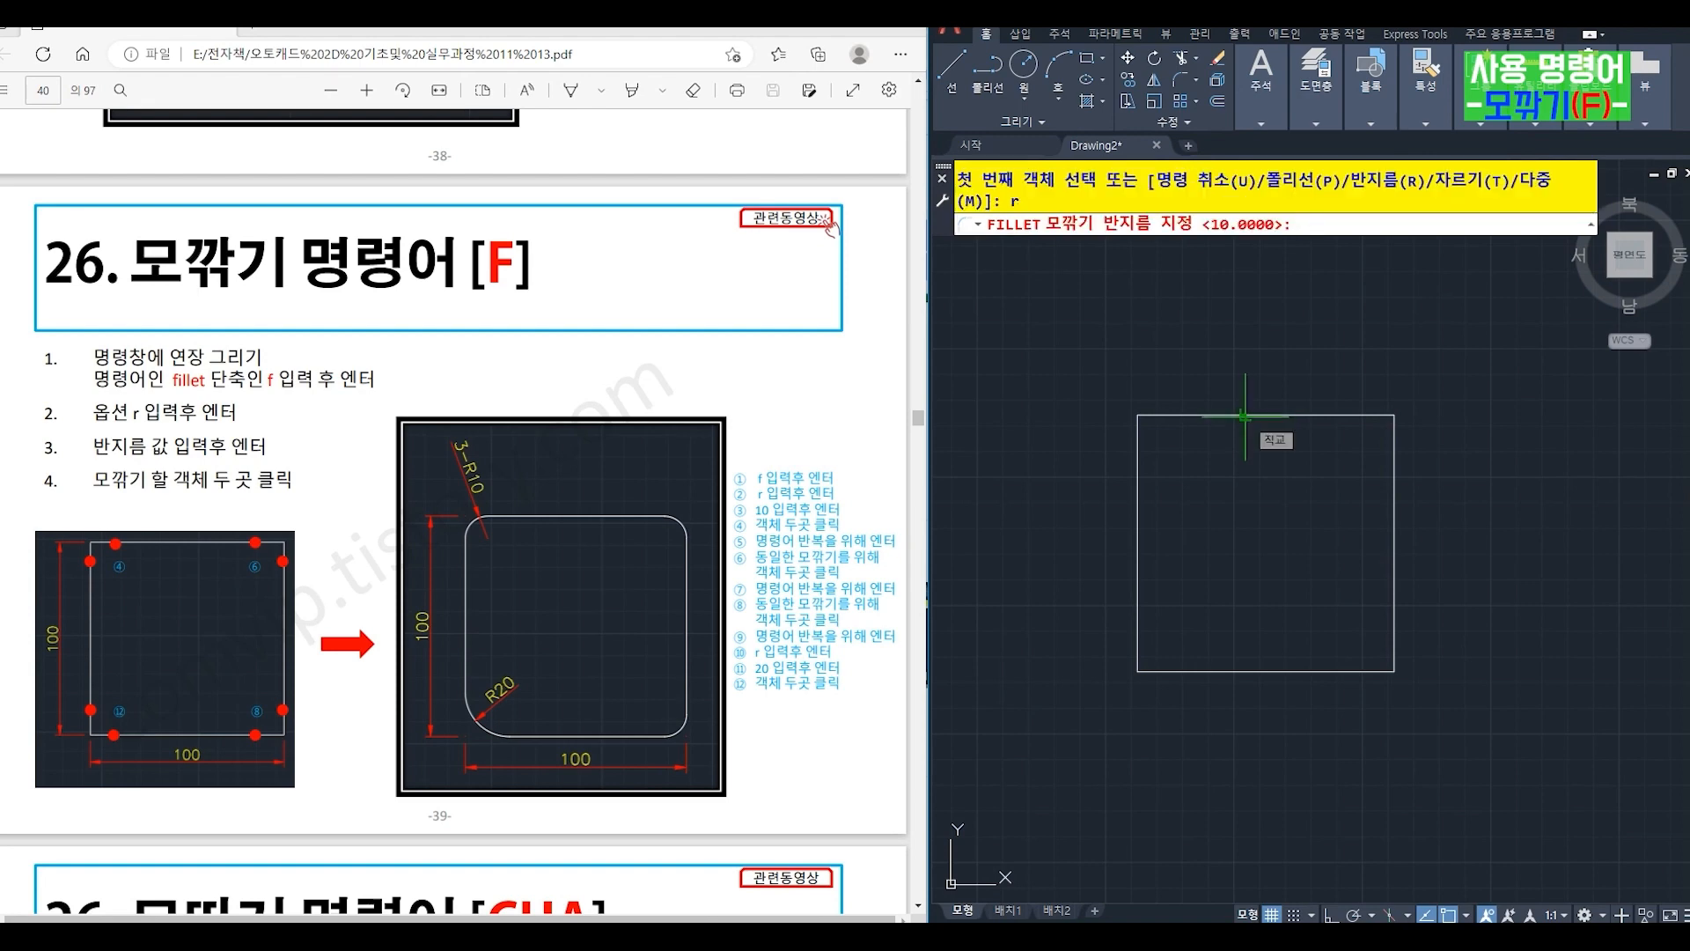
type("10")
key("Return")
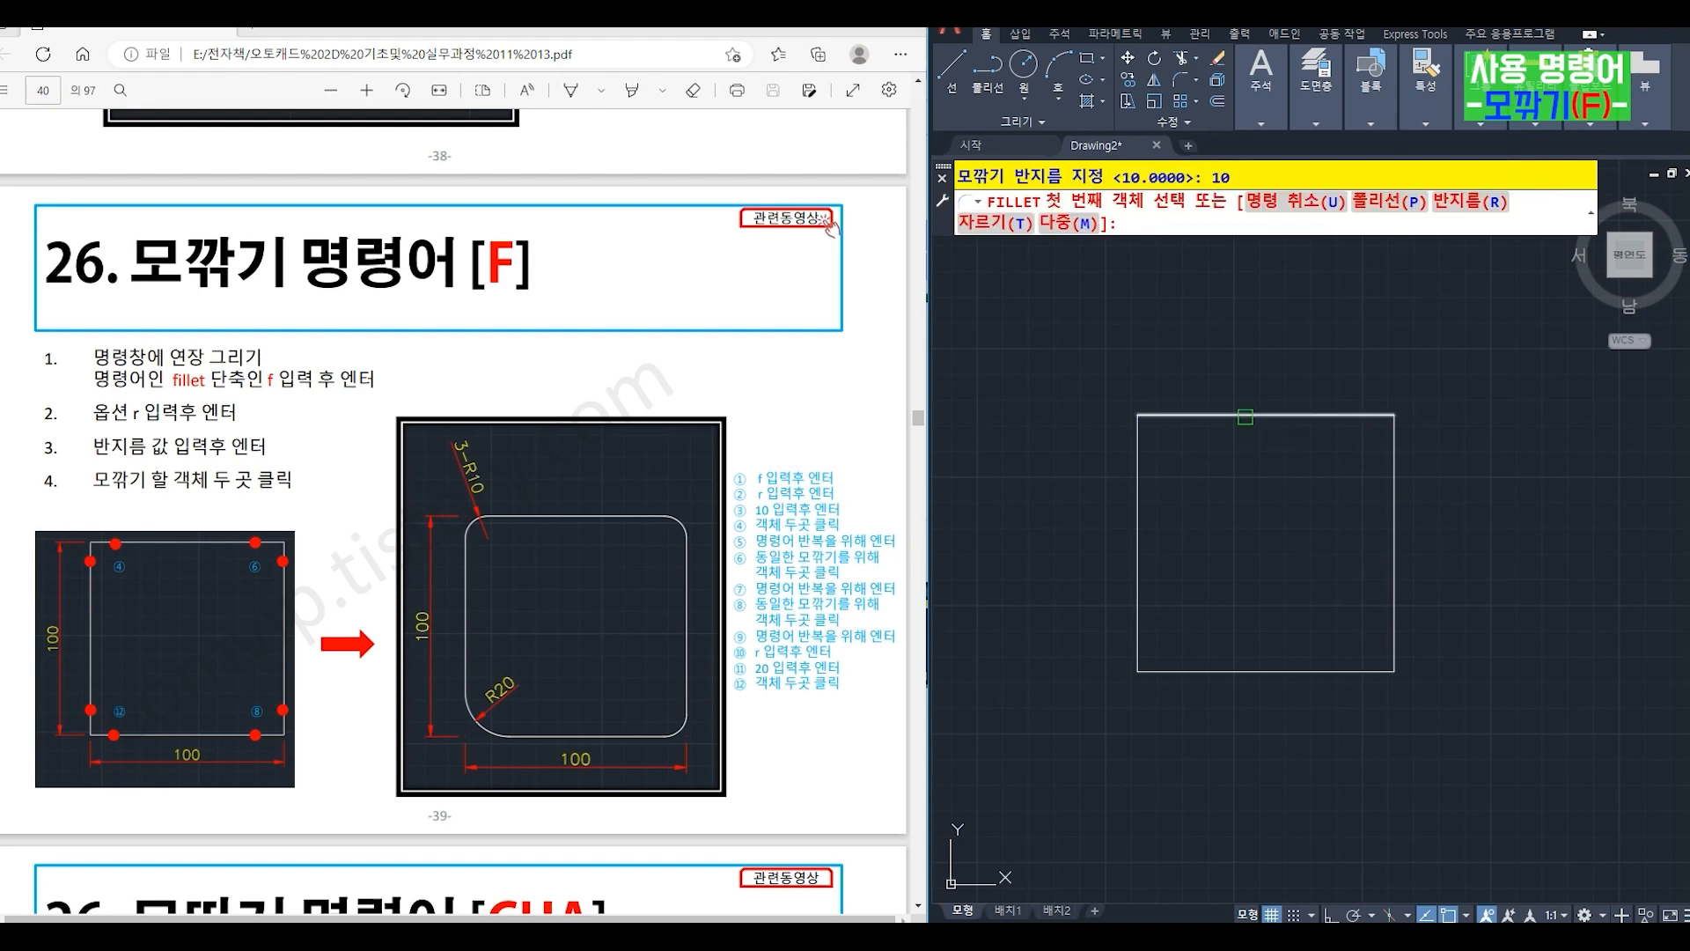
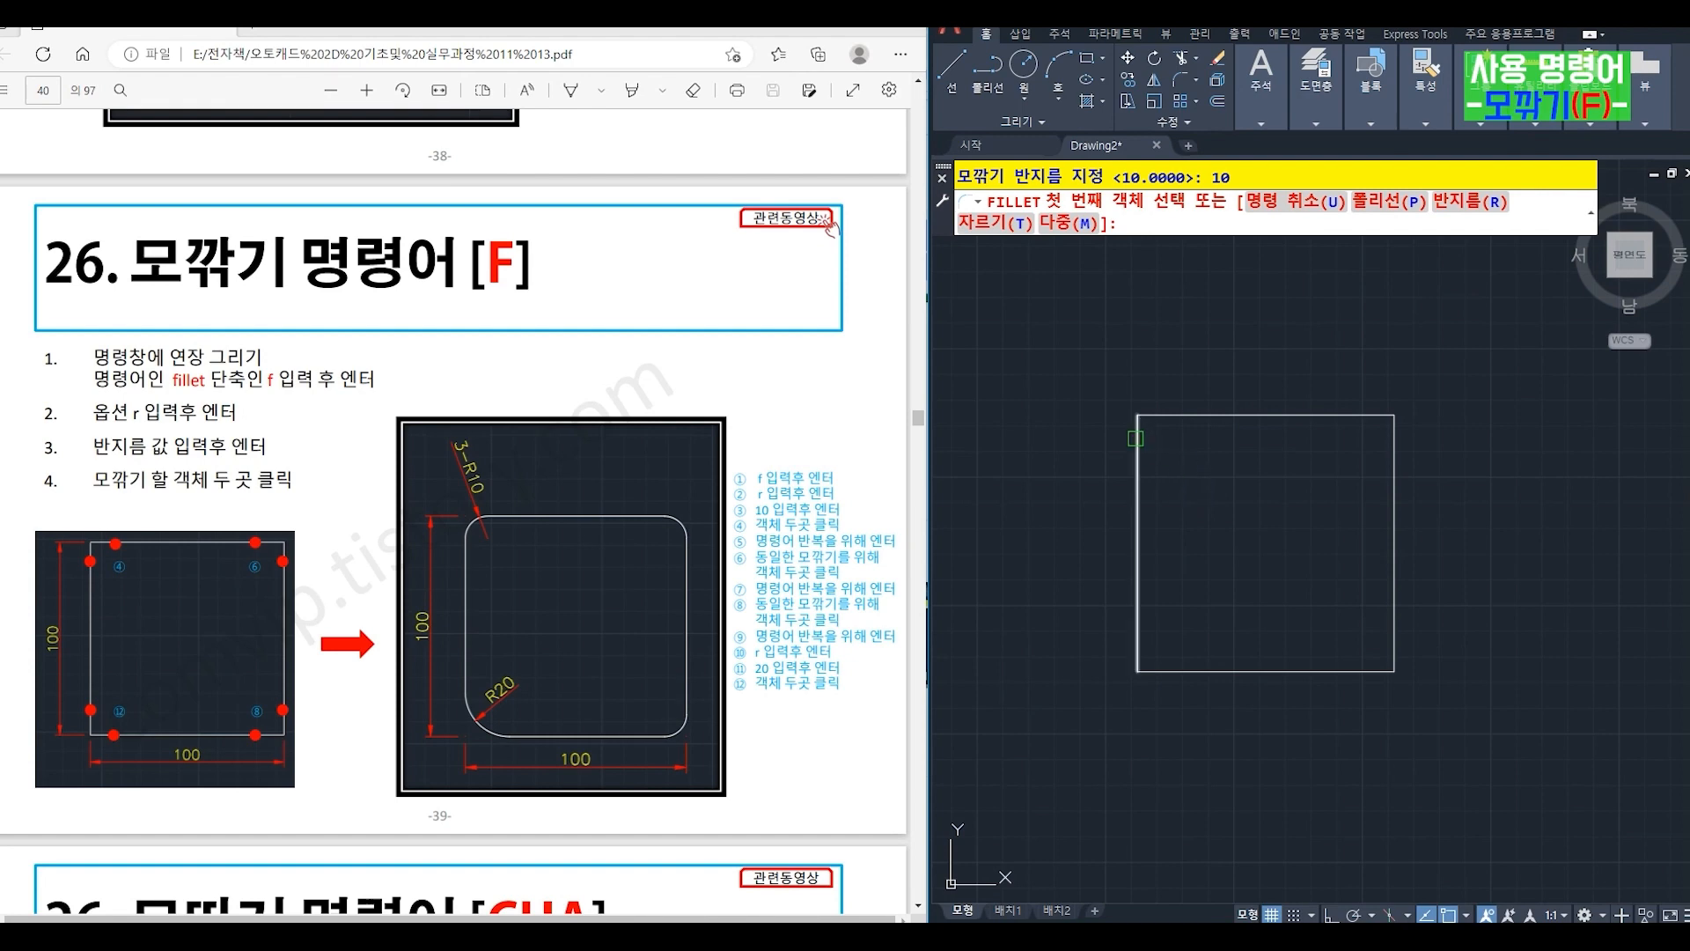
- Fillet the square's upper-left, upper-right and lower-right corners with the radius of 10
left_click(1138, 444)
left_click(1177, 409)
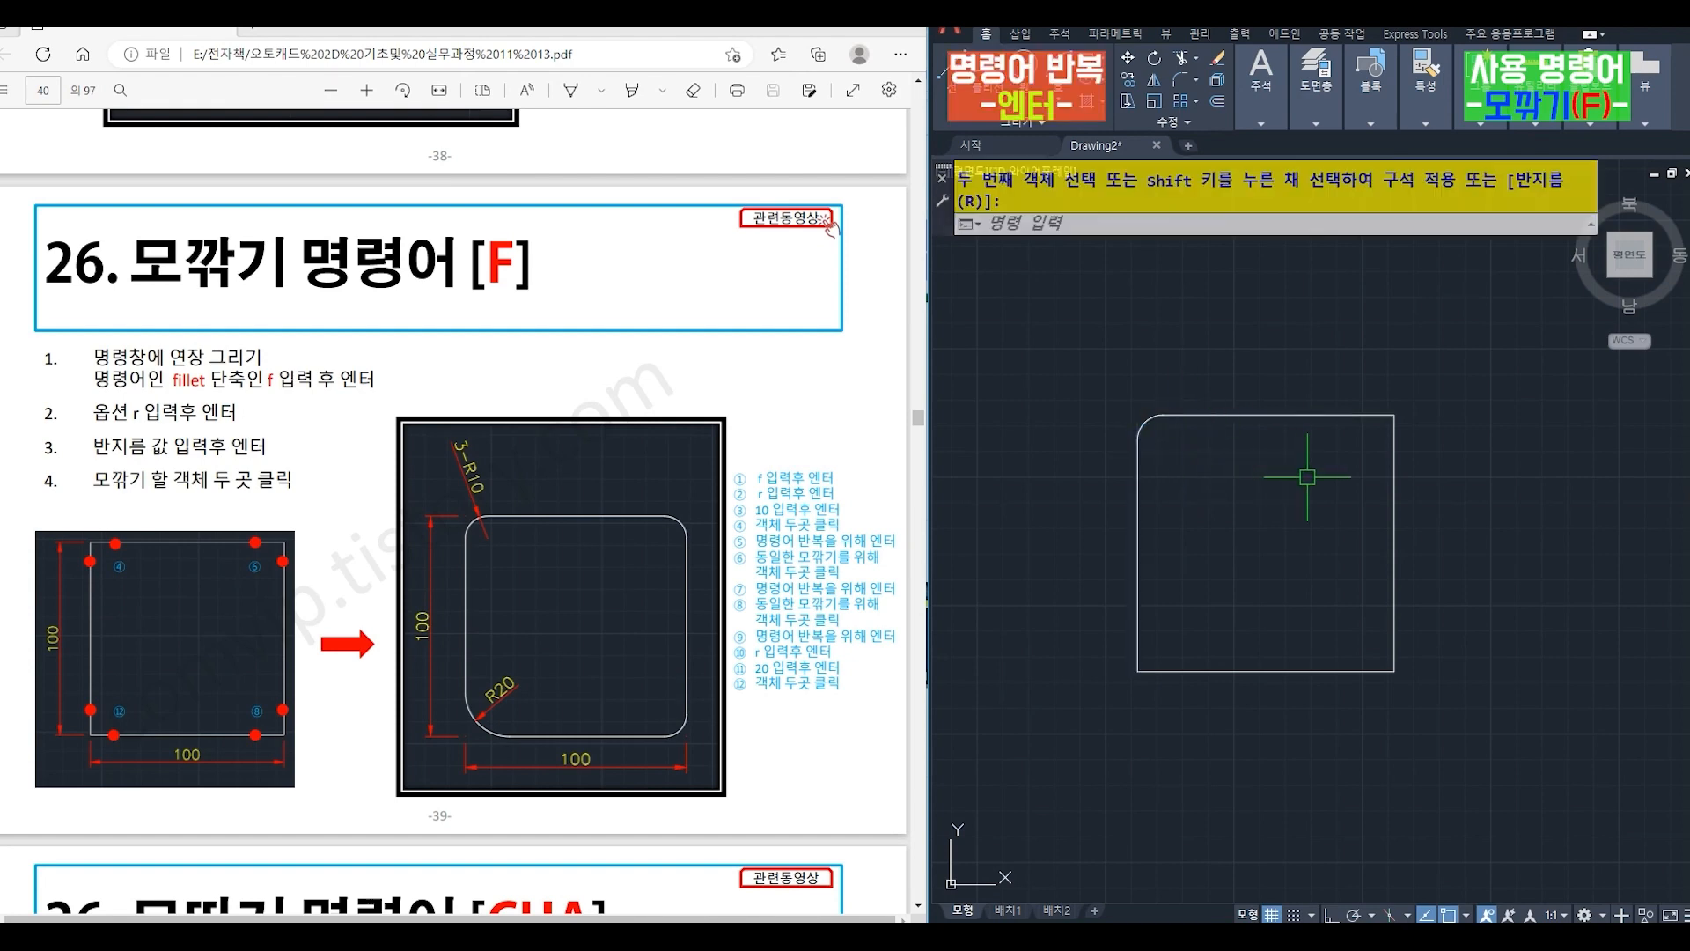
key("Return")
left_click(1366, 415)
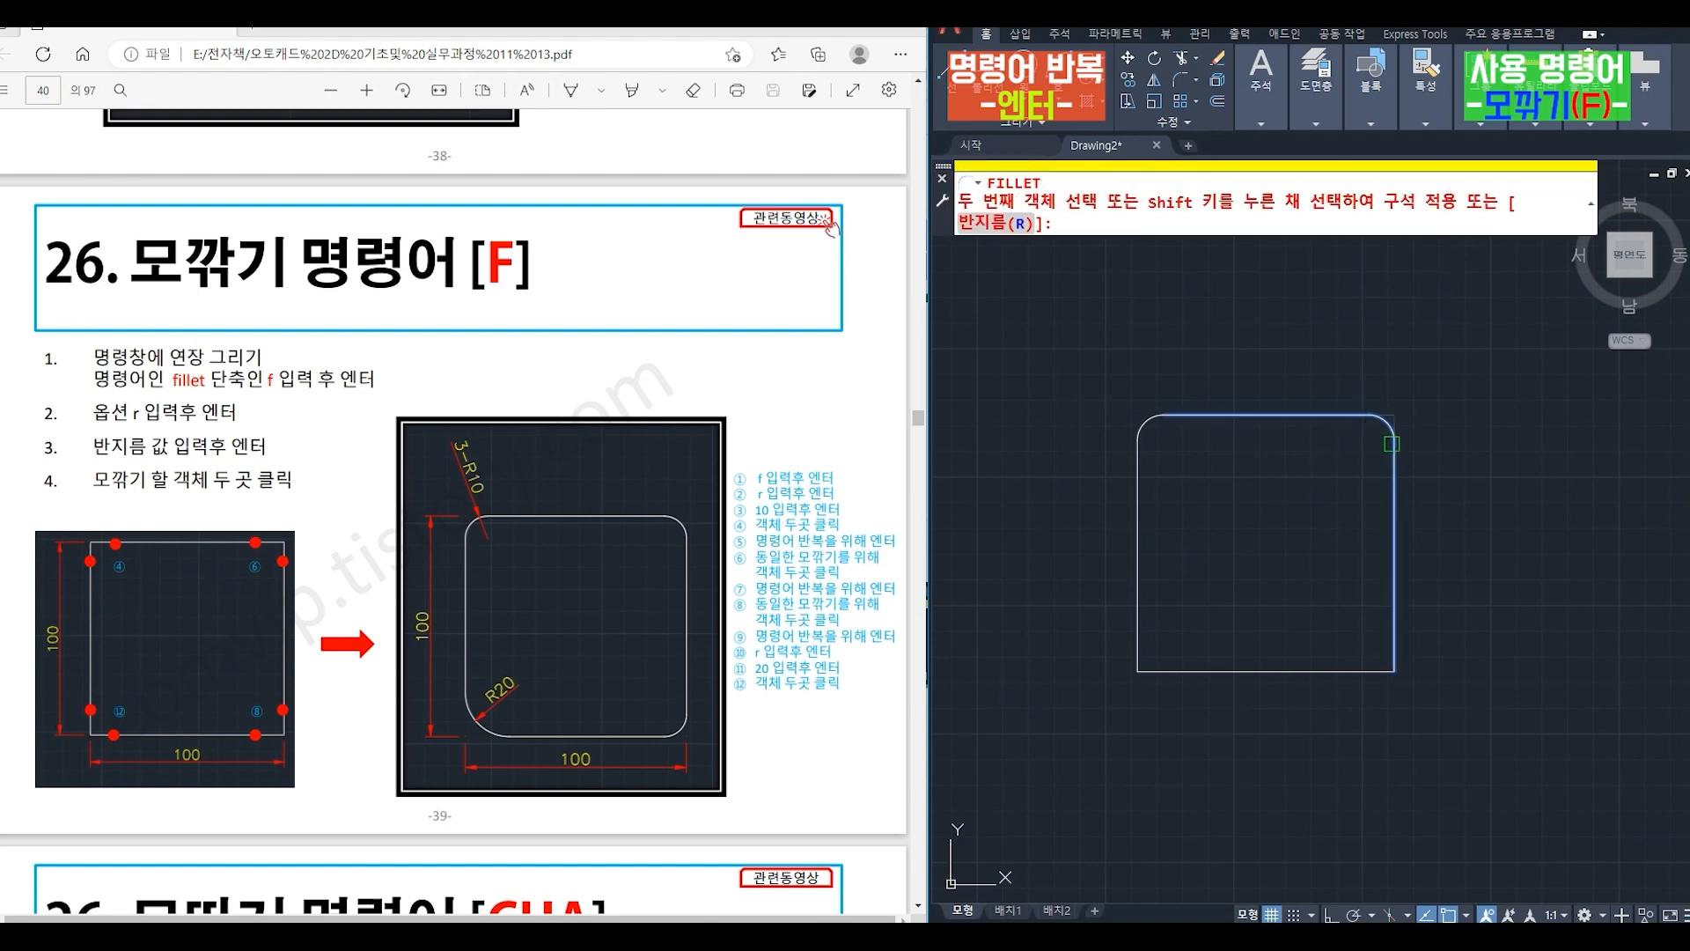
left_click(1394, 444)
key("Return")
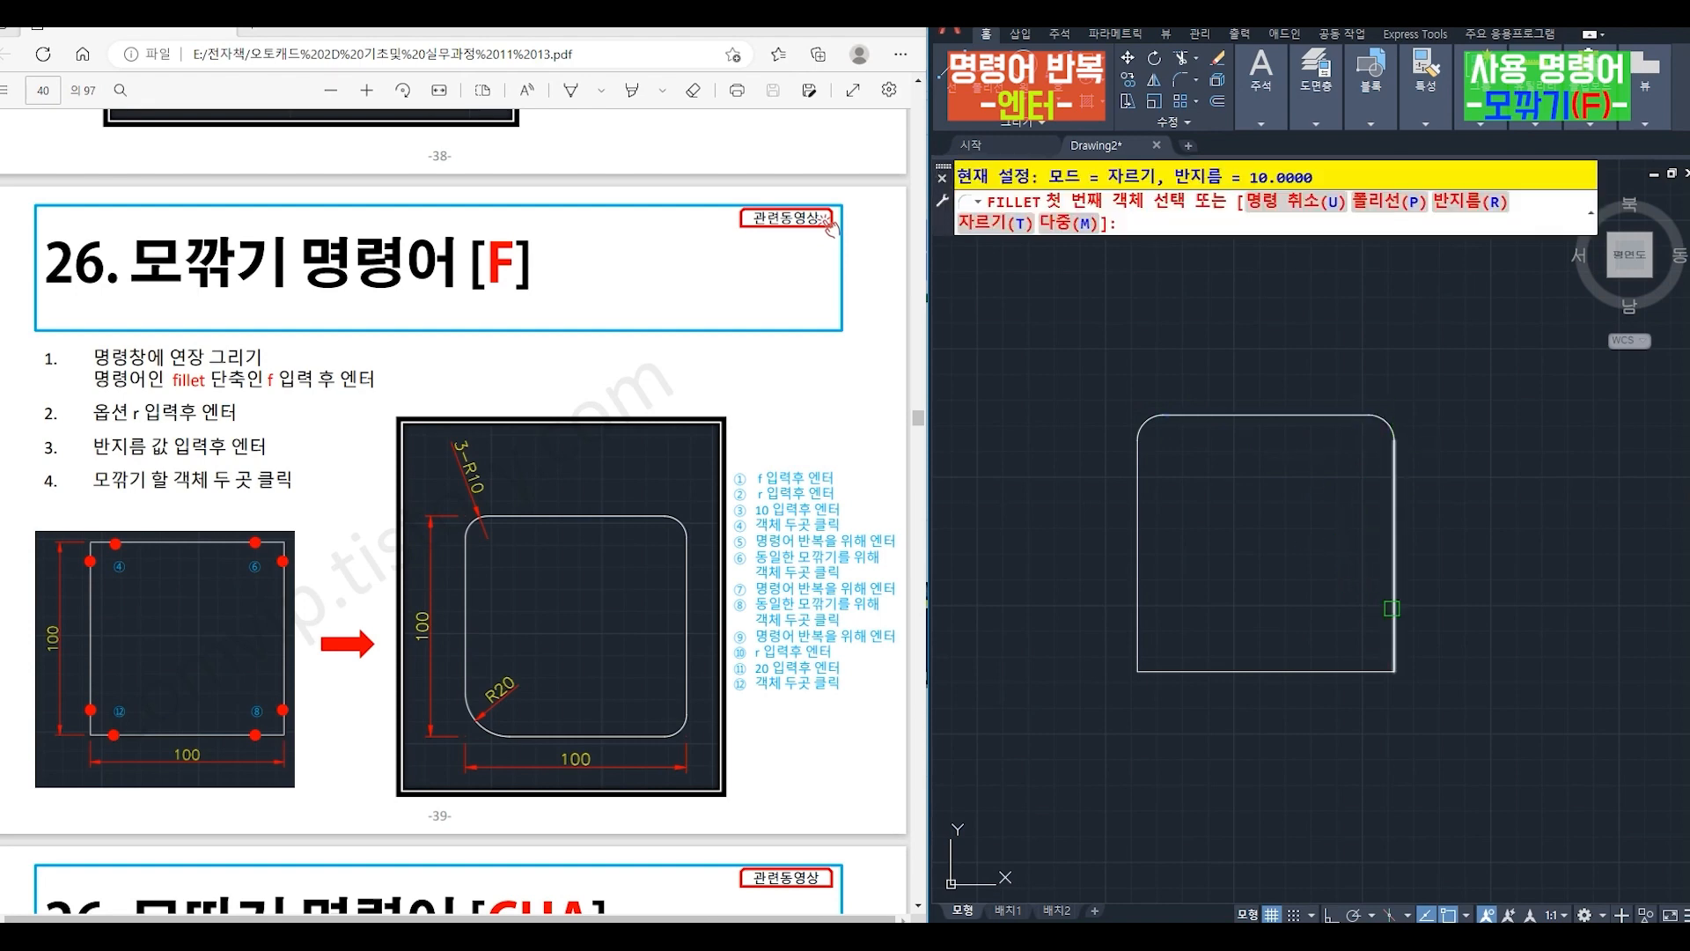
left_click(1395, 607)
left_click(1357, 672)
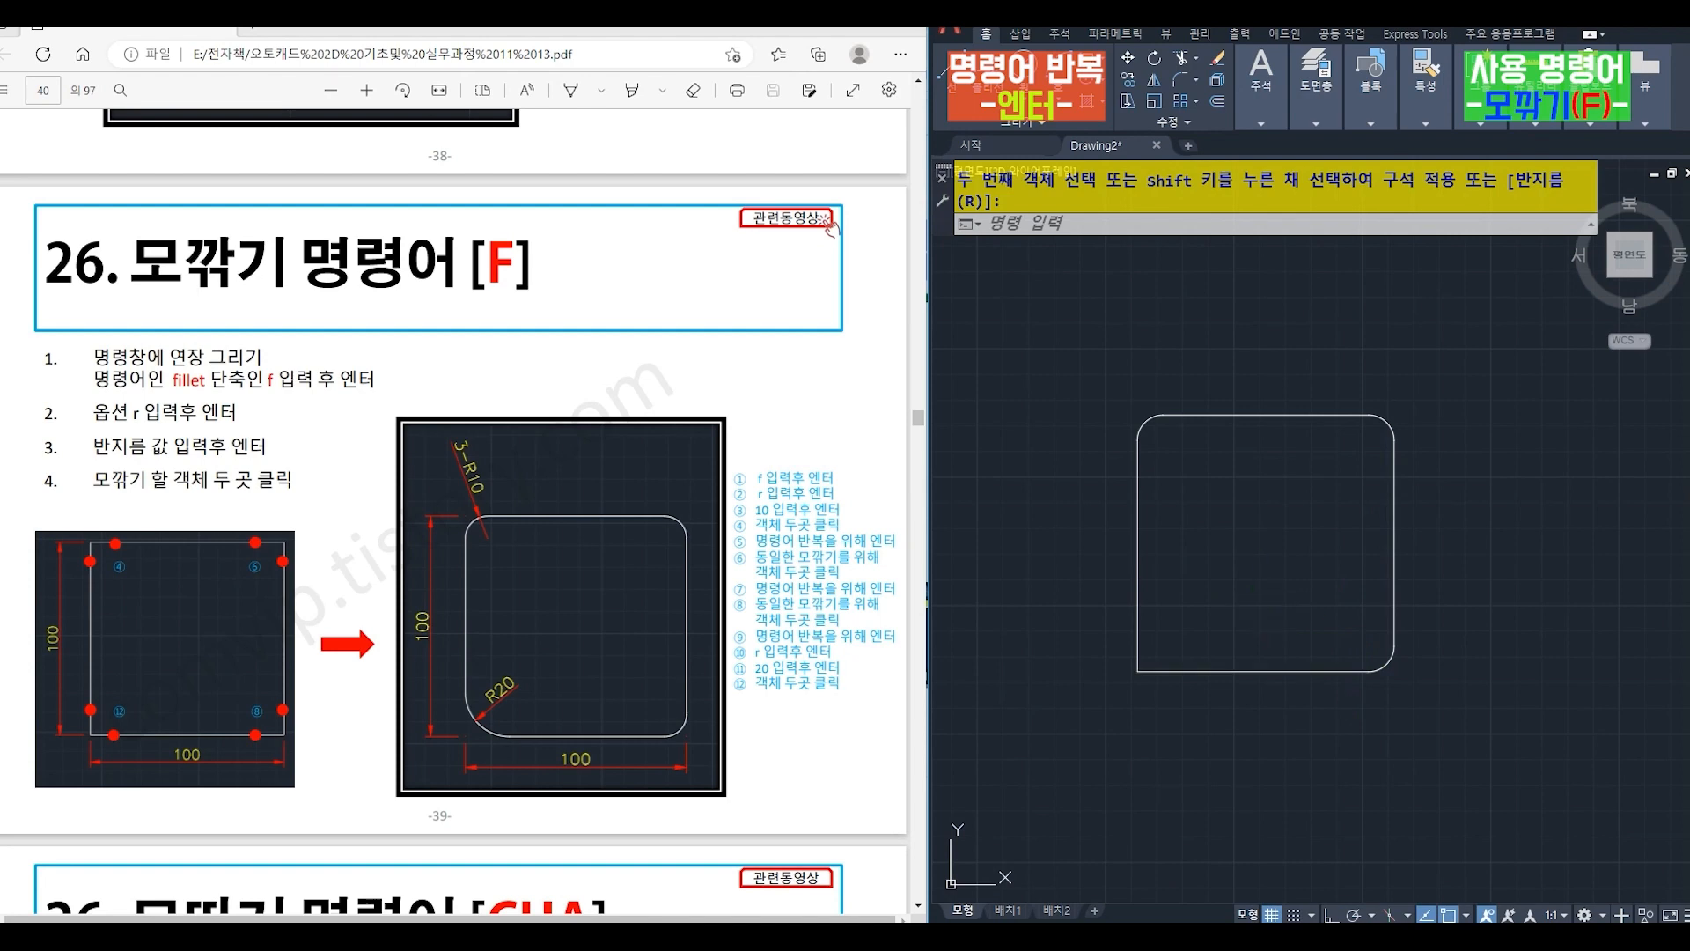
- Fillet the square's remaining lower-left corner with a radius of 20
key("Return")
key("Return")
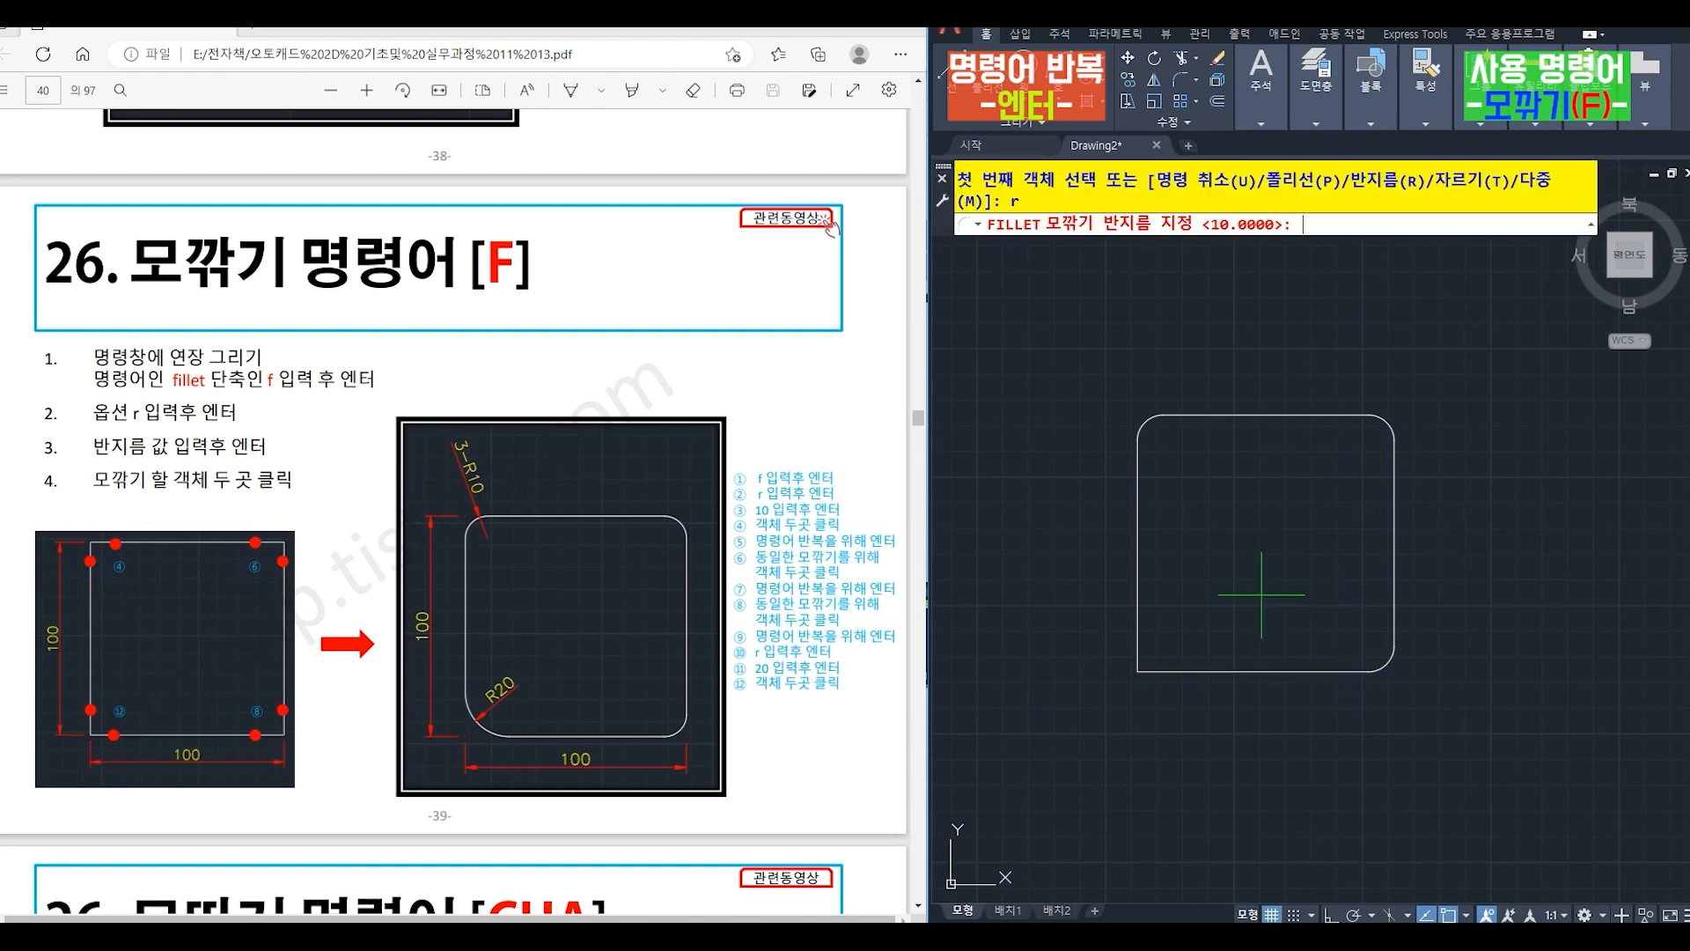
key("Return")
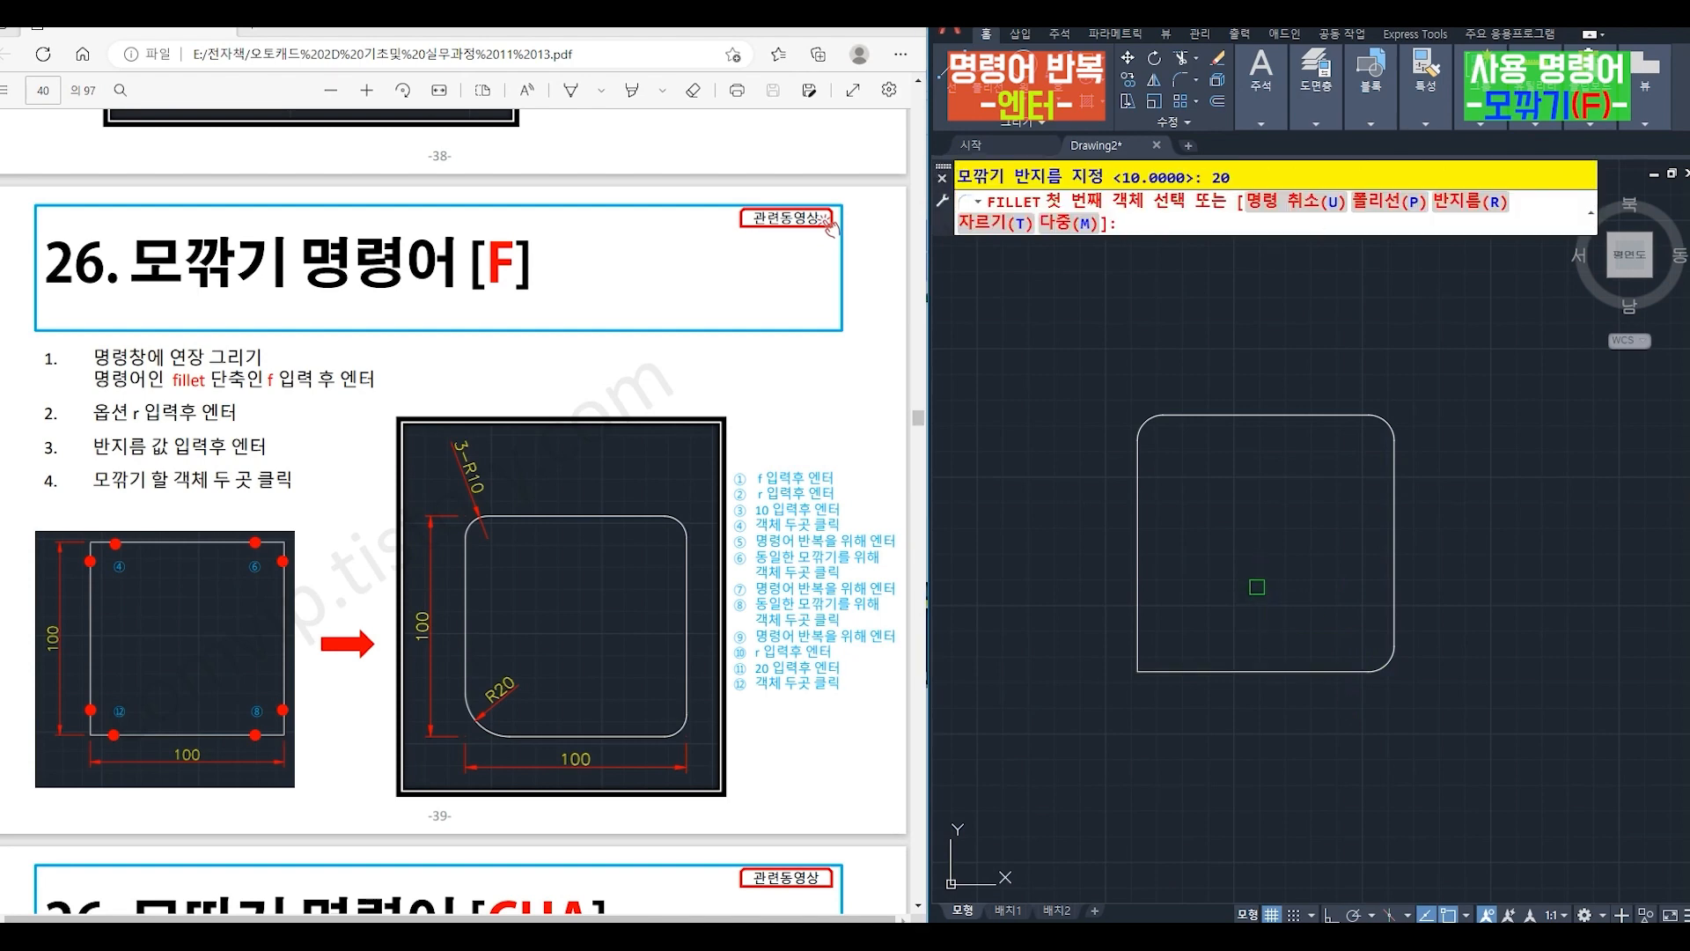
left_click(1142, 627)
left_click(1170, 672)
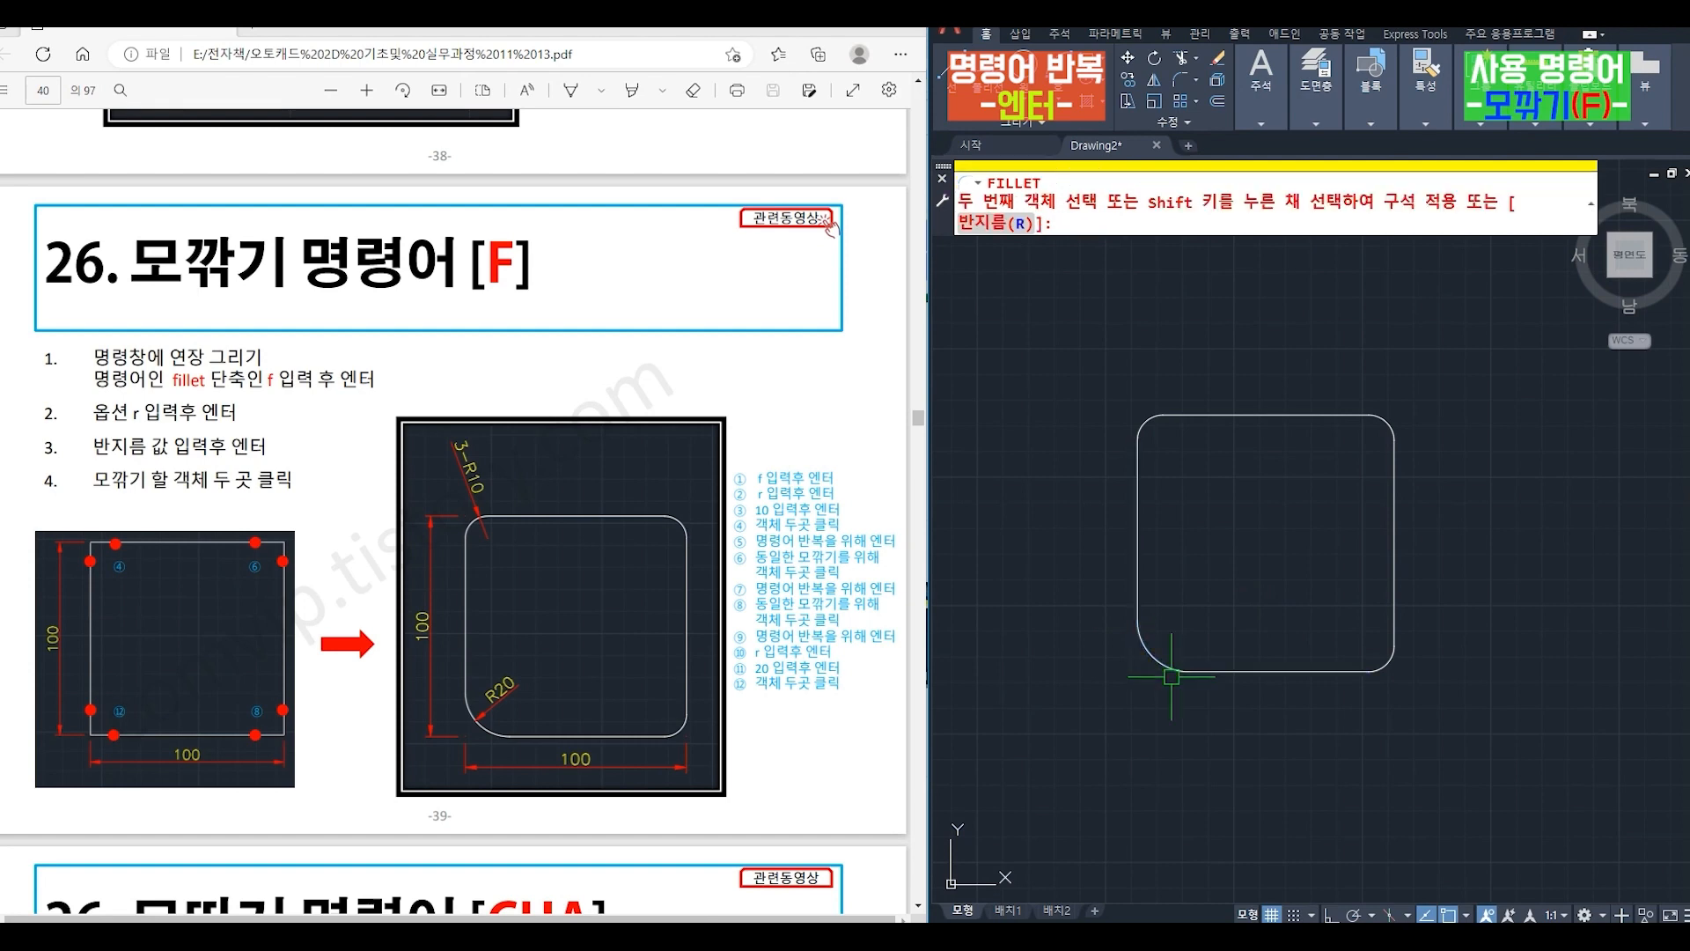
type("rec")
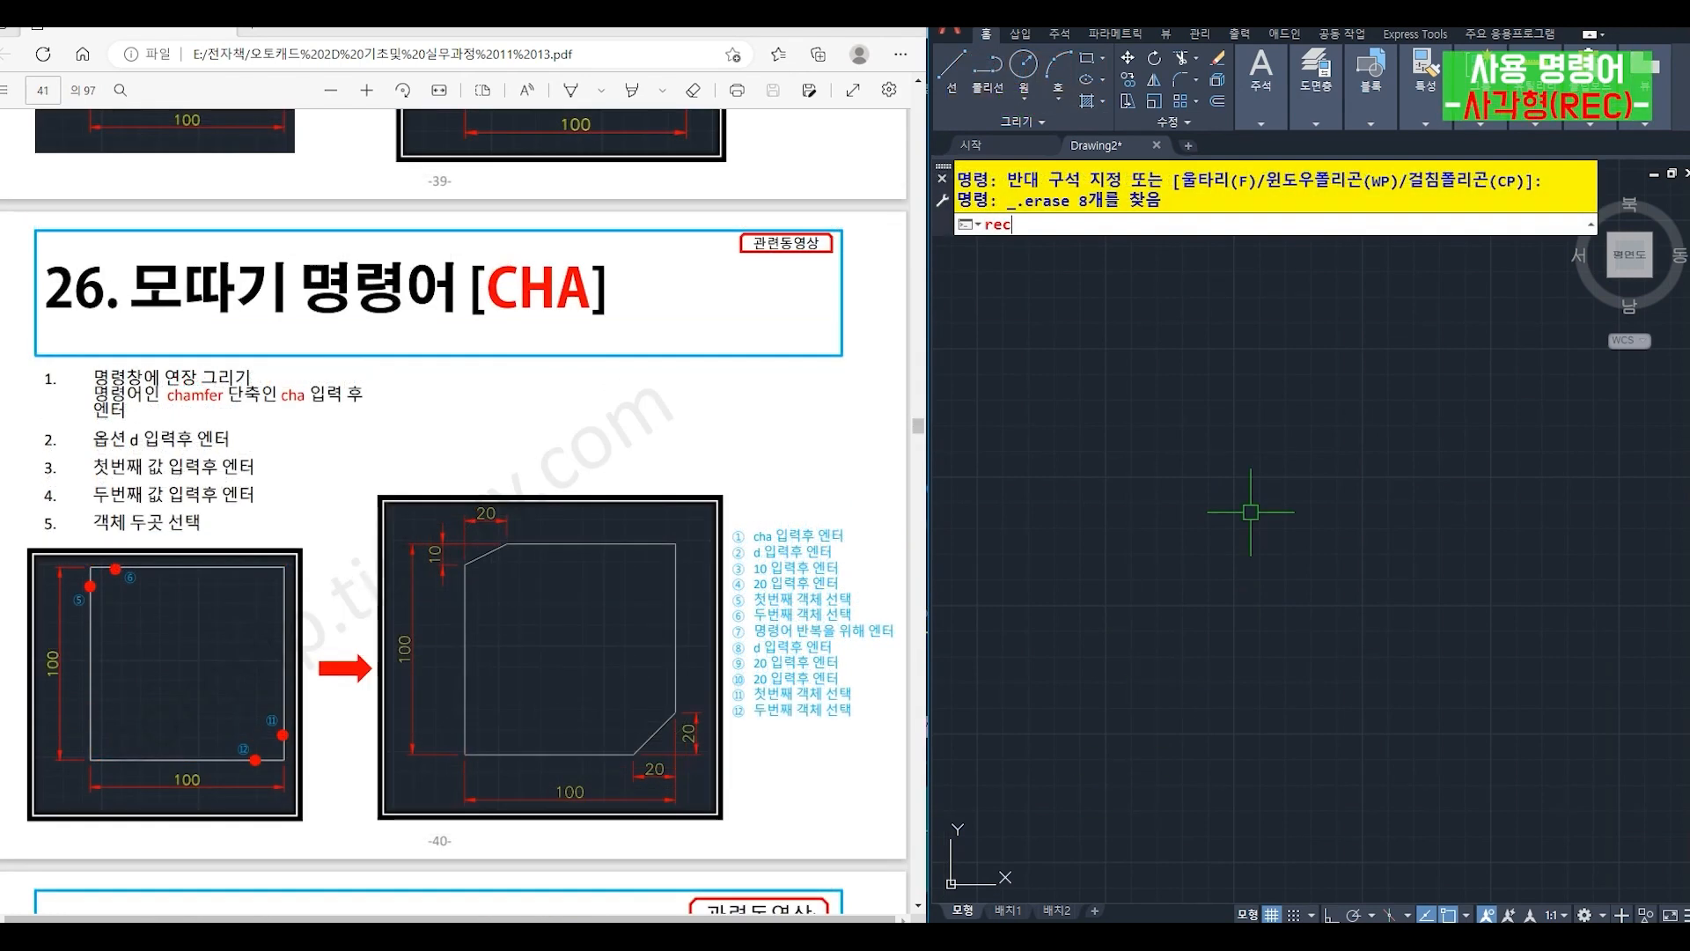
key("Return")
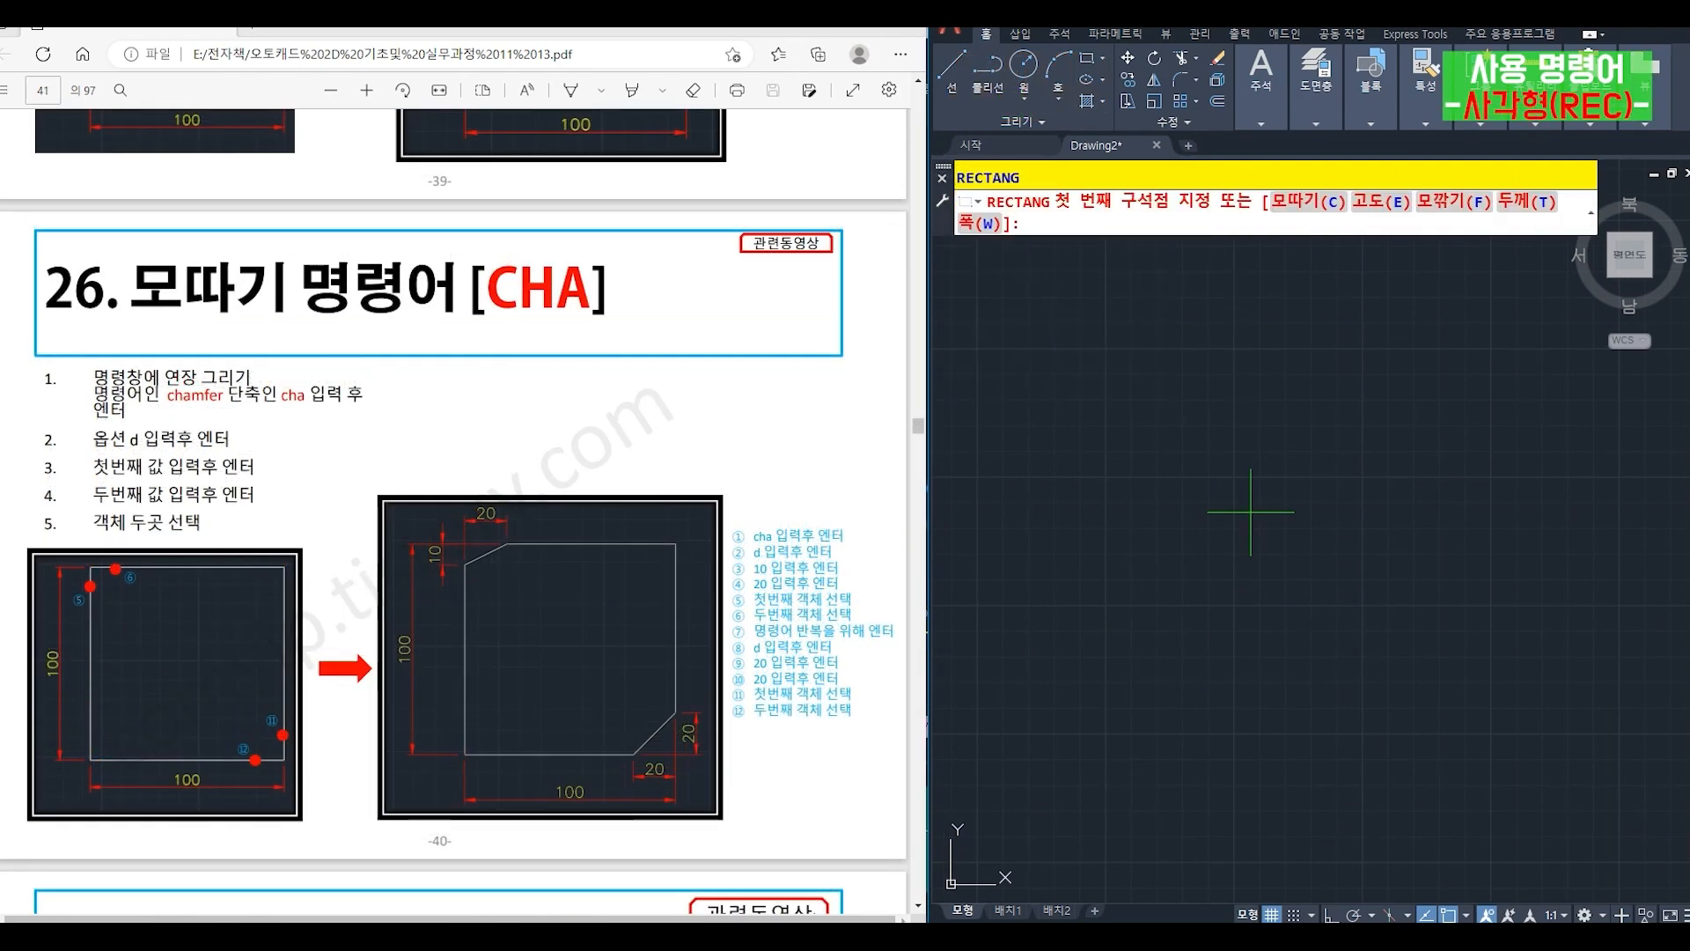
left_click(1129, 678)
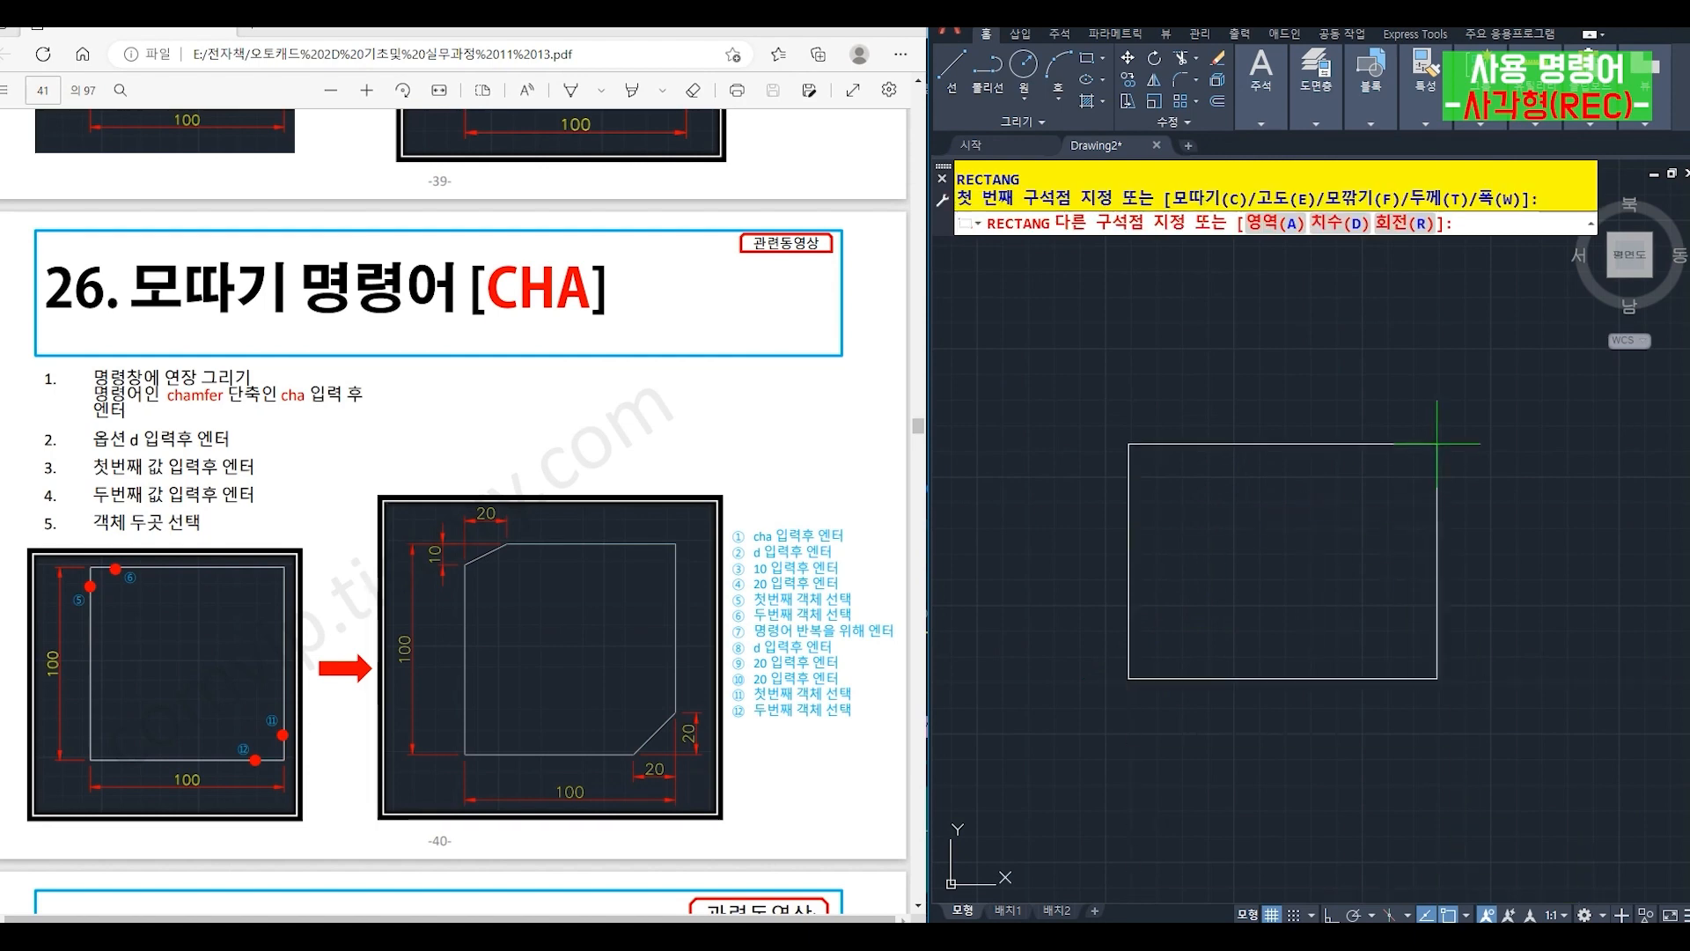
type("@100,100")
key("Return")
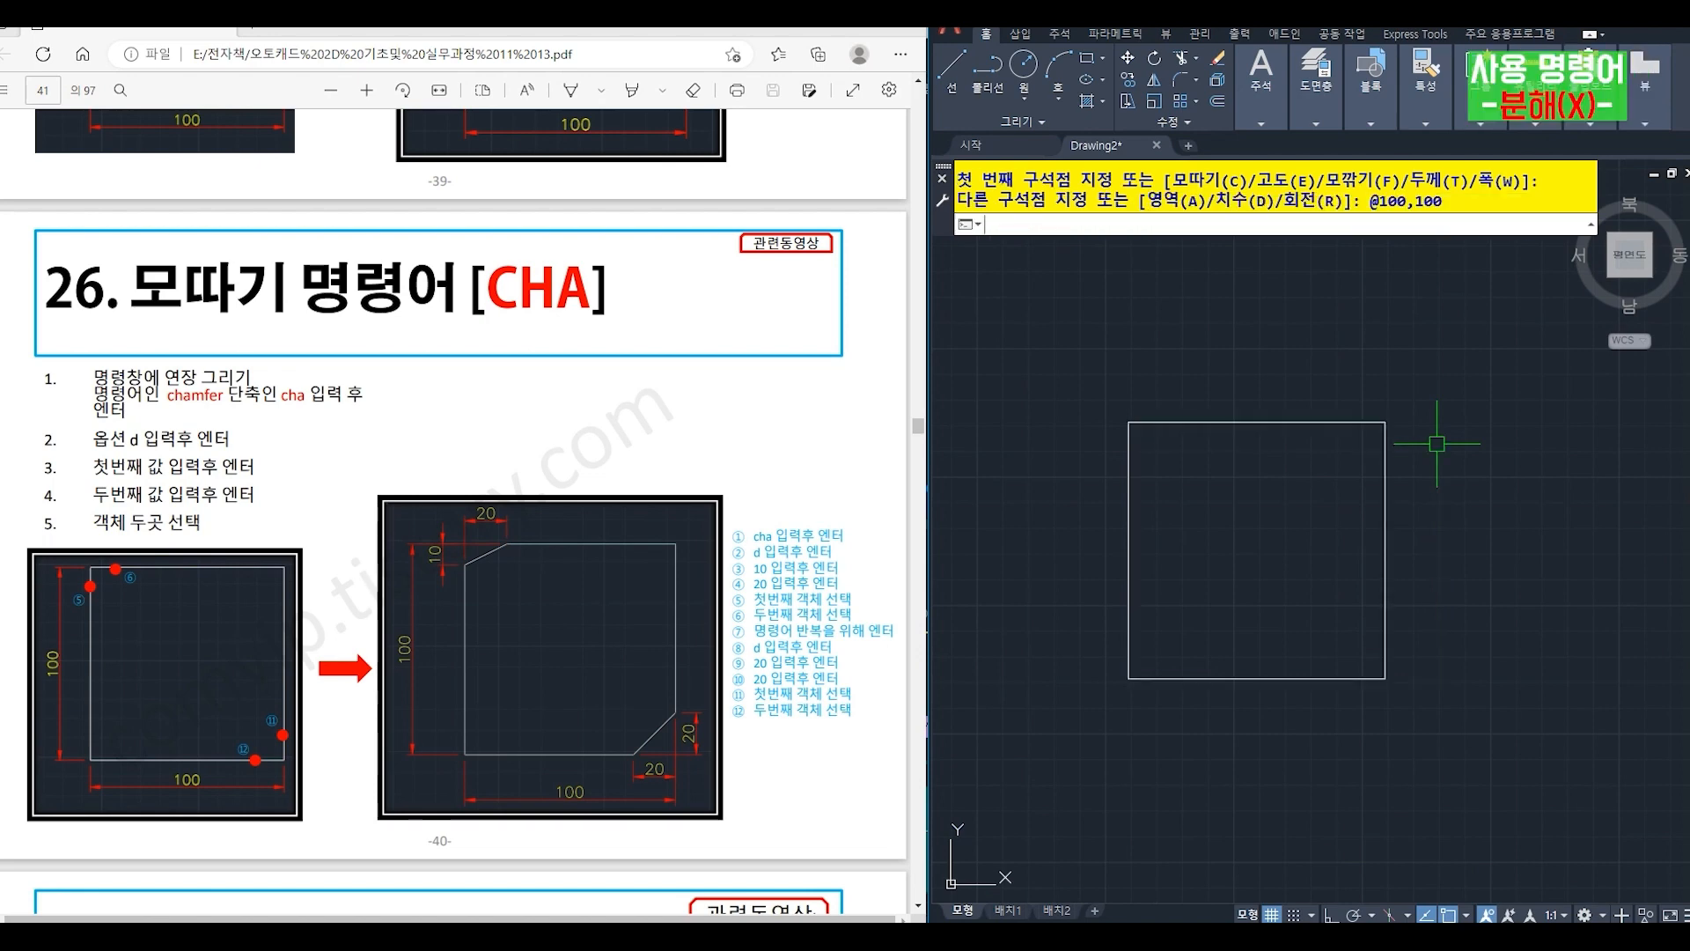
- Explode the new 100 by 100 square into separate lines
type("x")
key("Return")
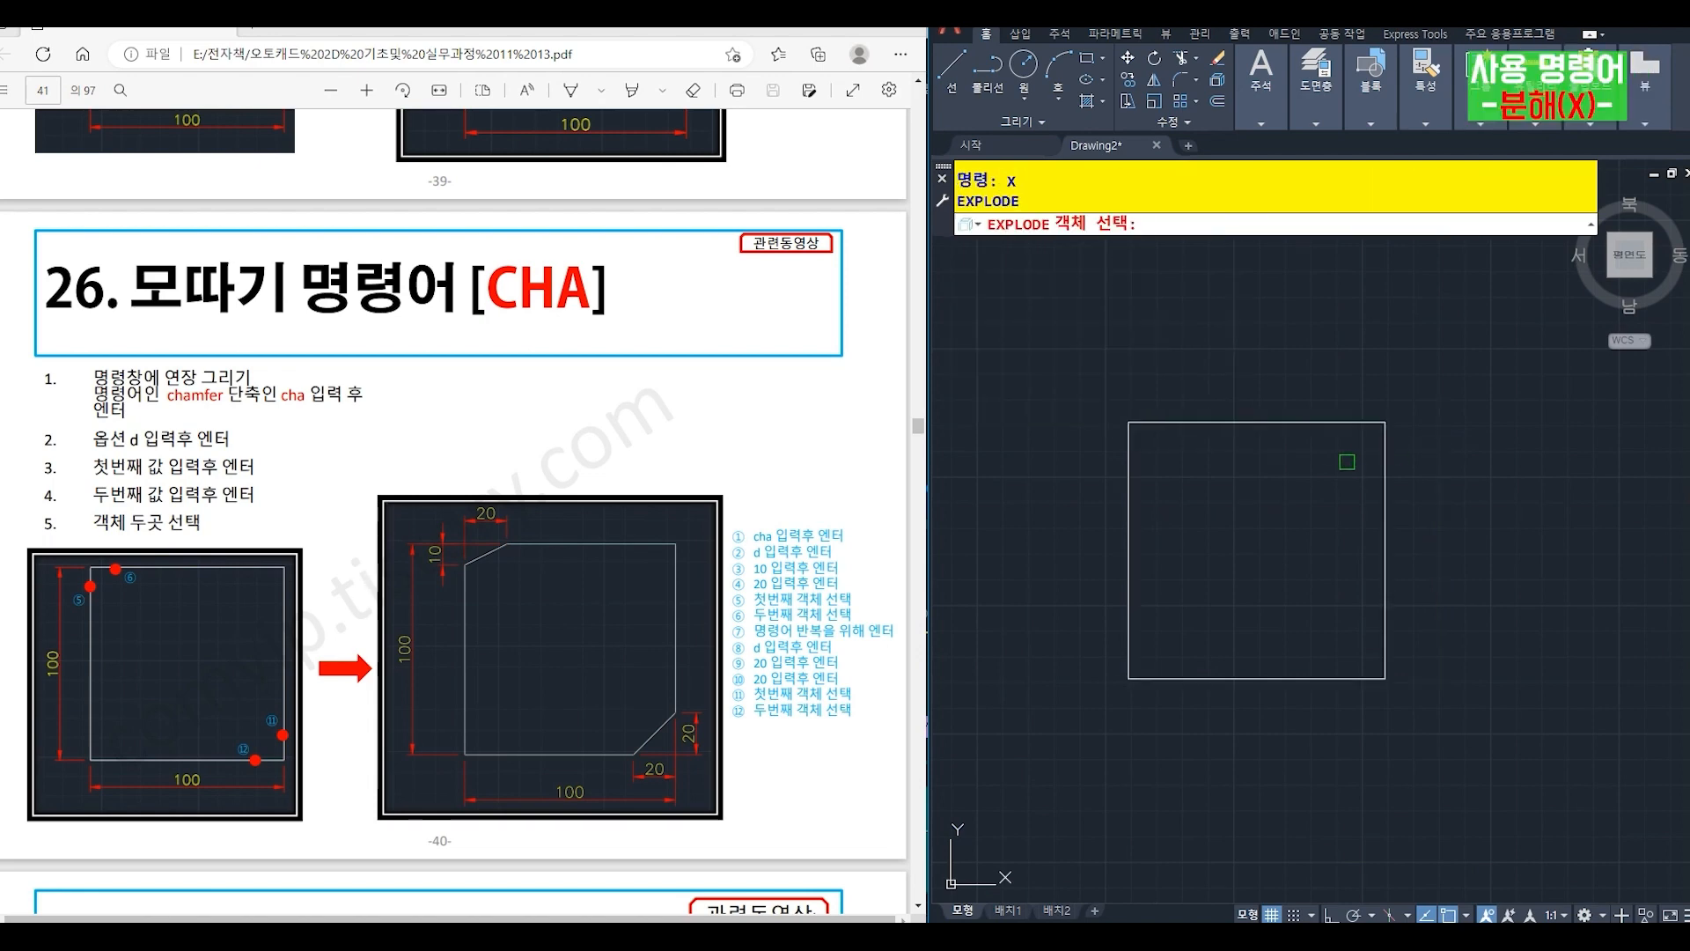
left_click(1340, 429)
key("Return")
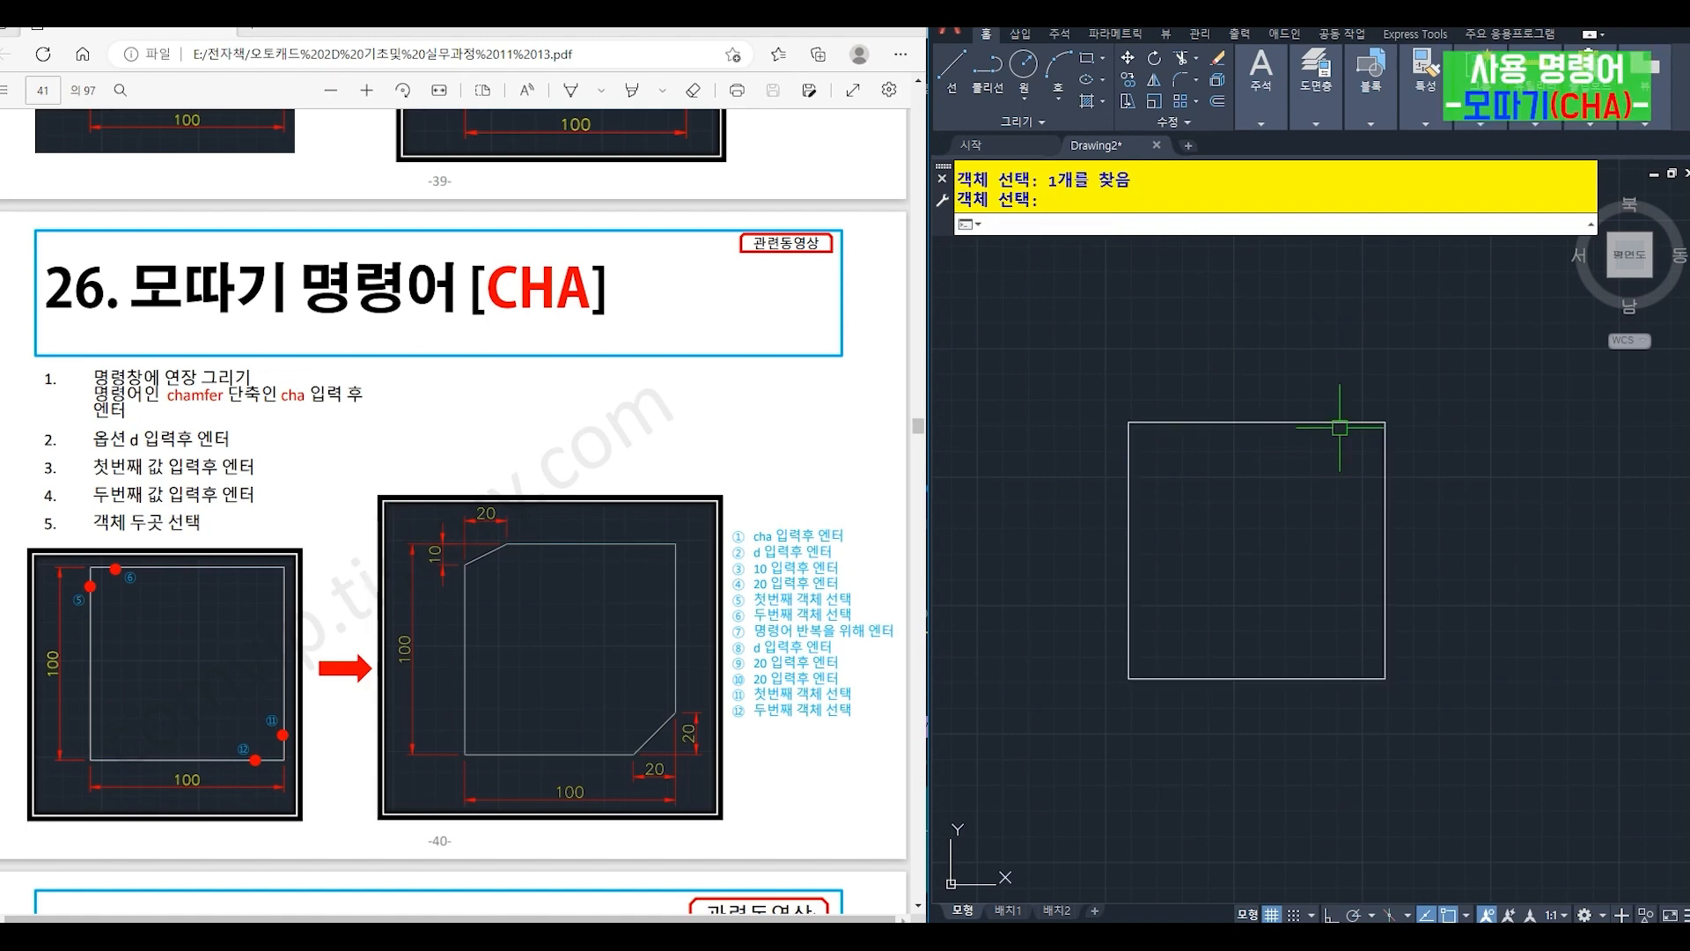
- Chamfer the square's upper-left corner with distances of 10 along the vertical edge and 20 along the horizontal edge
type("cha")
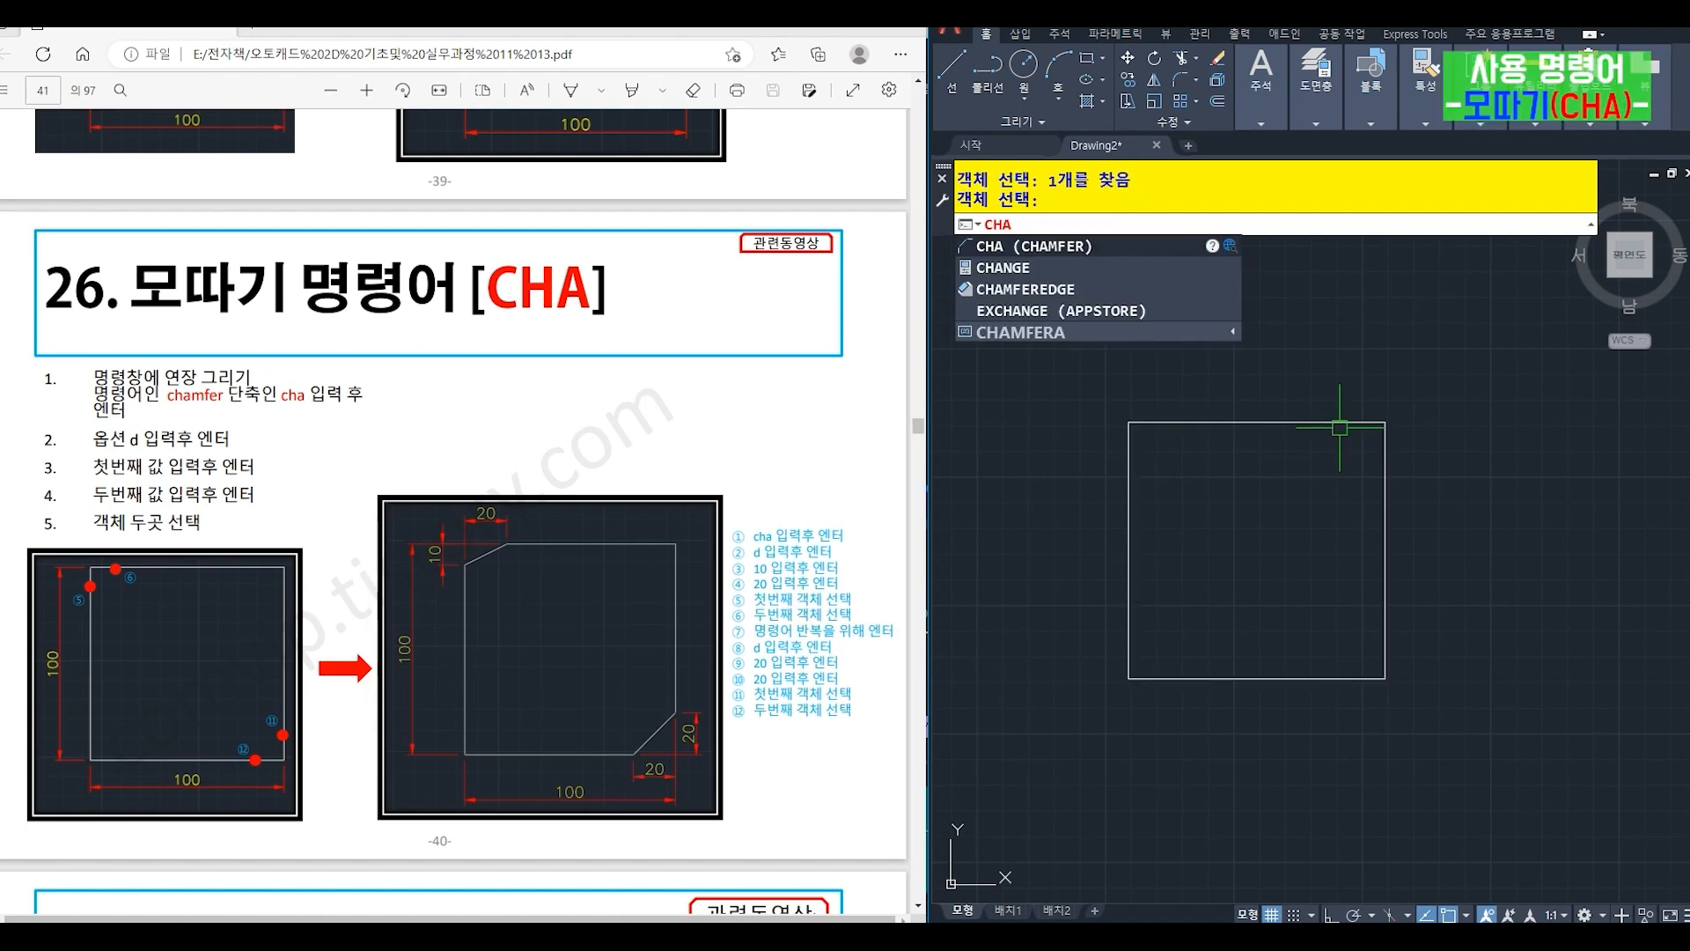
key("Return")
type("d")
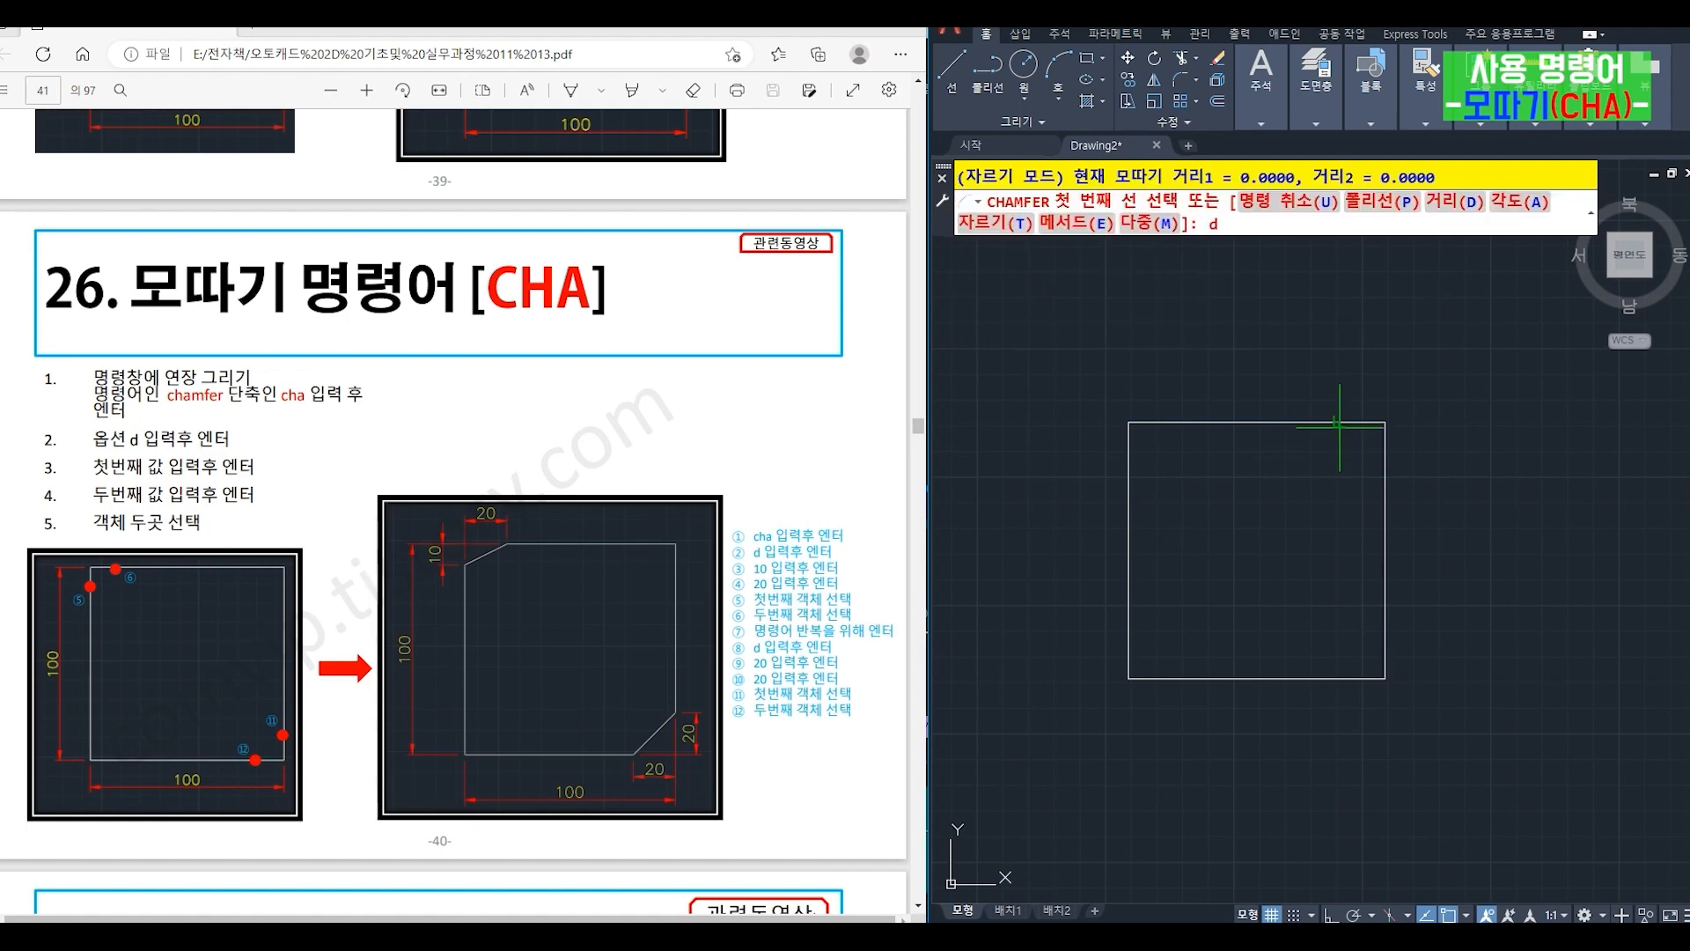
key("Return")
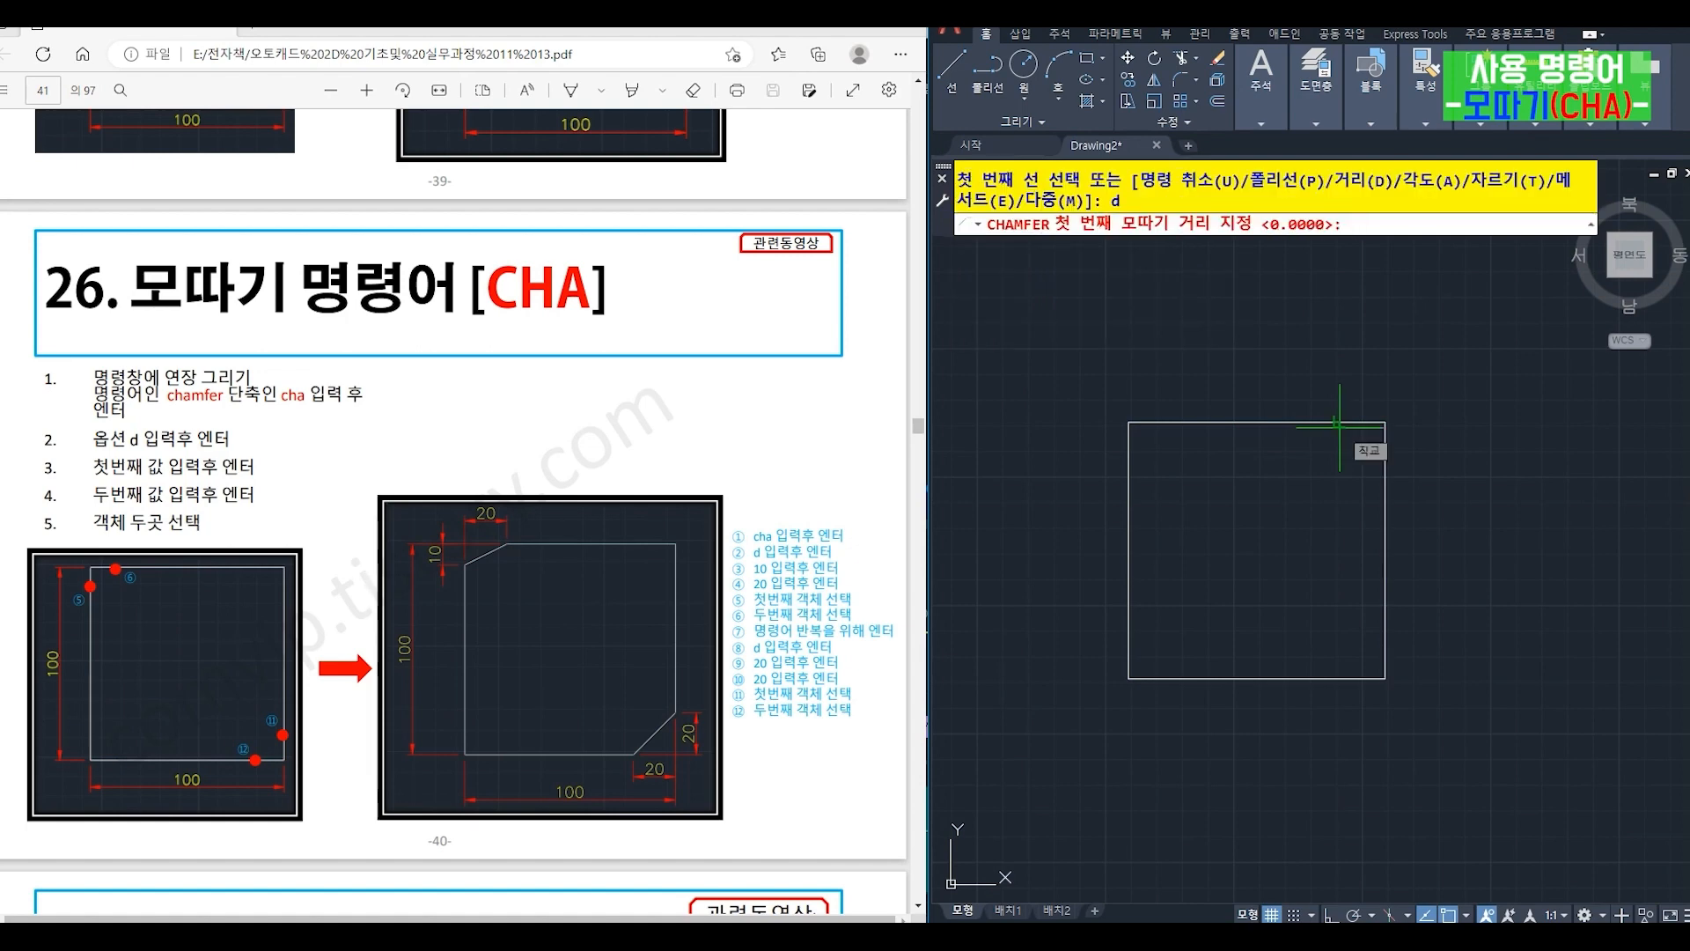
type("10")
key("Return")
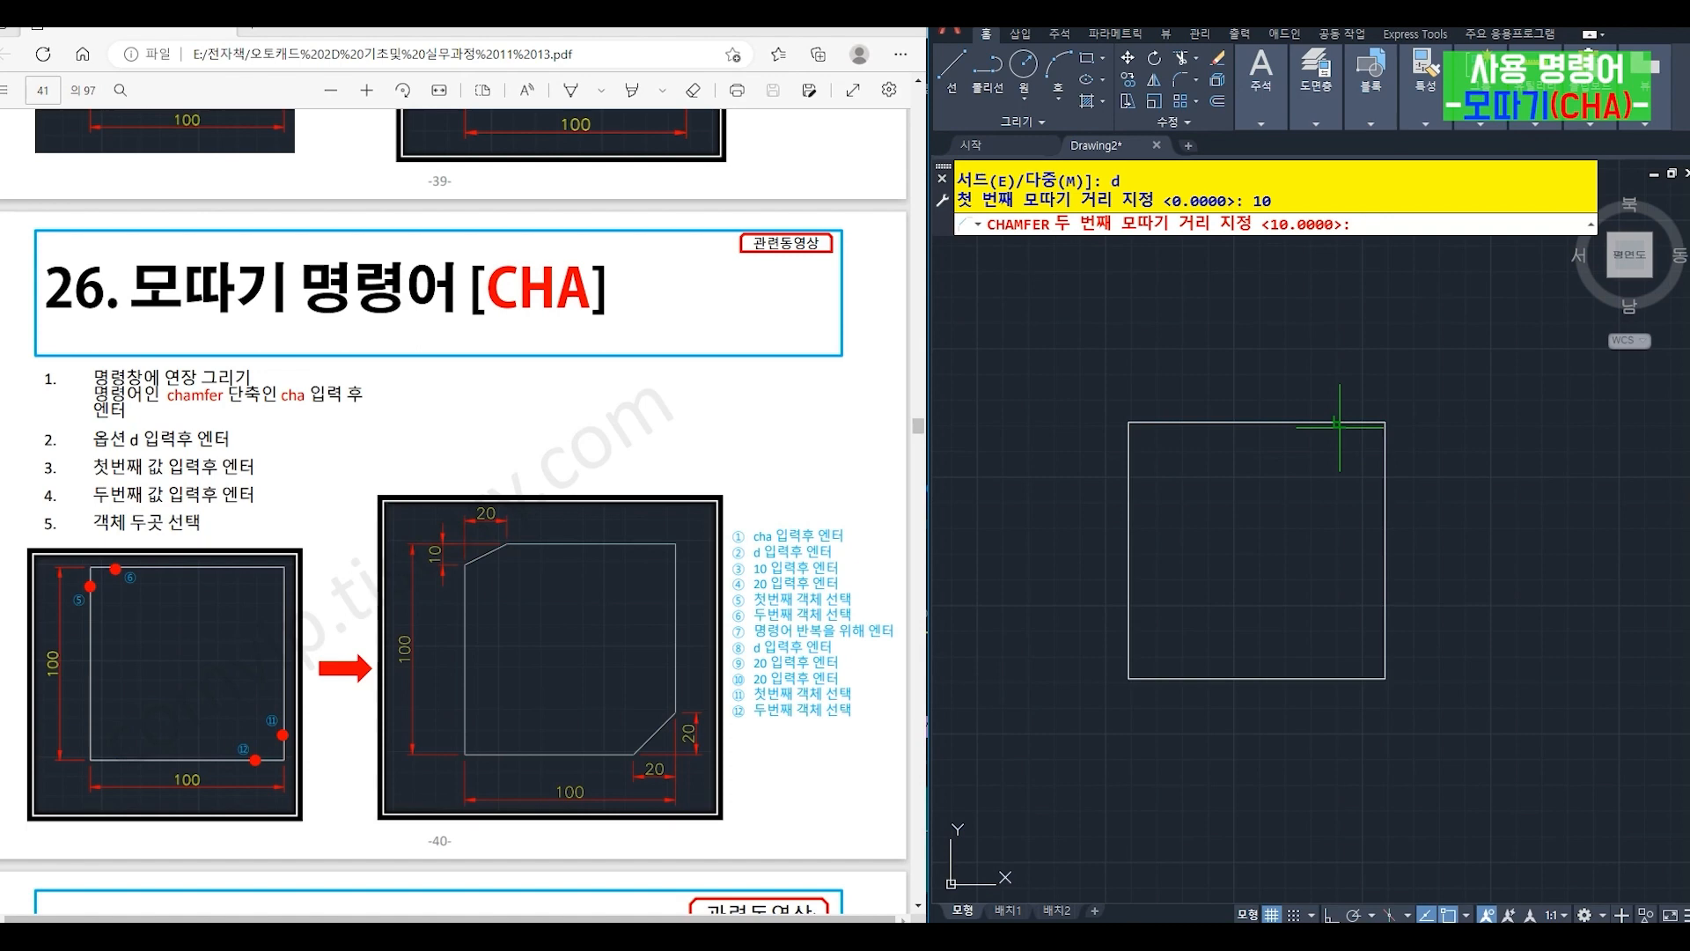
type("20")
key("Return")
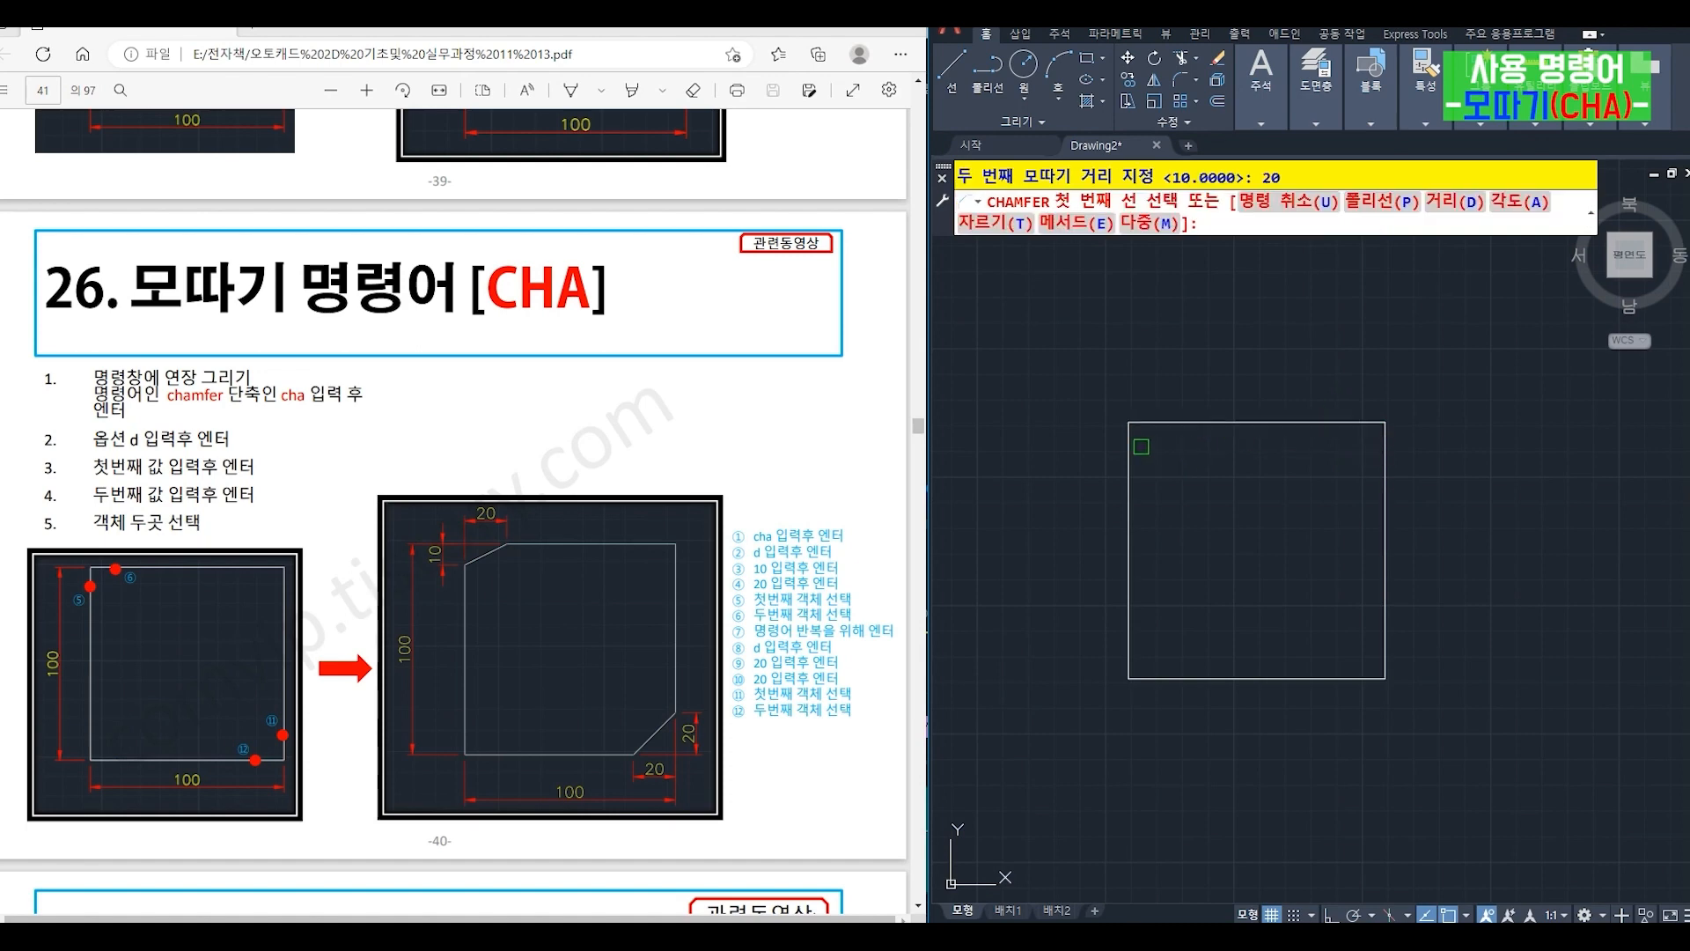
left_click(1127, 438)
left_click(1167, 423)
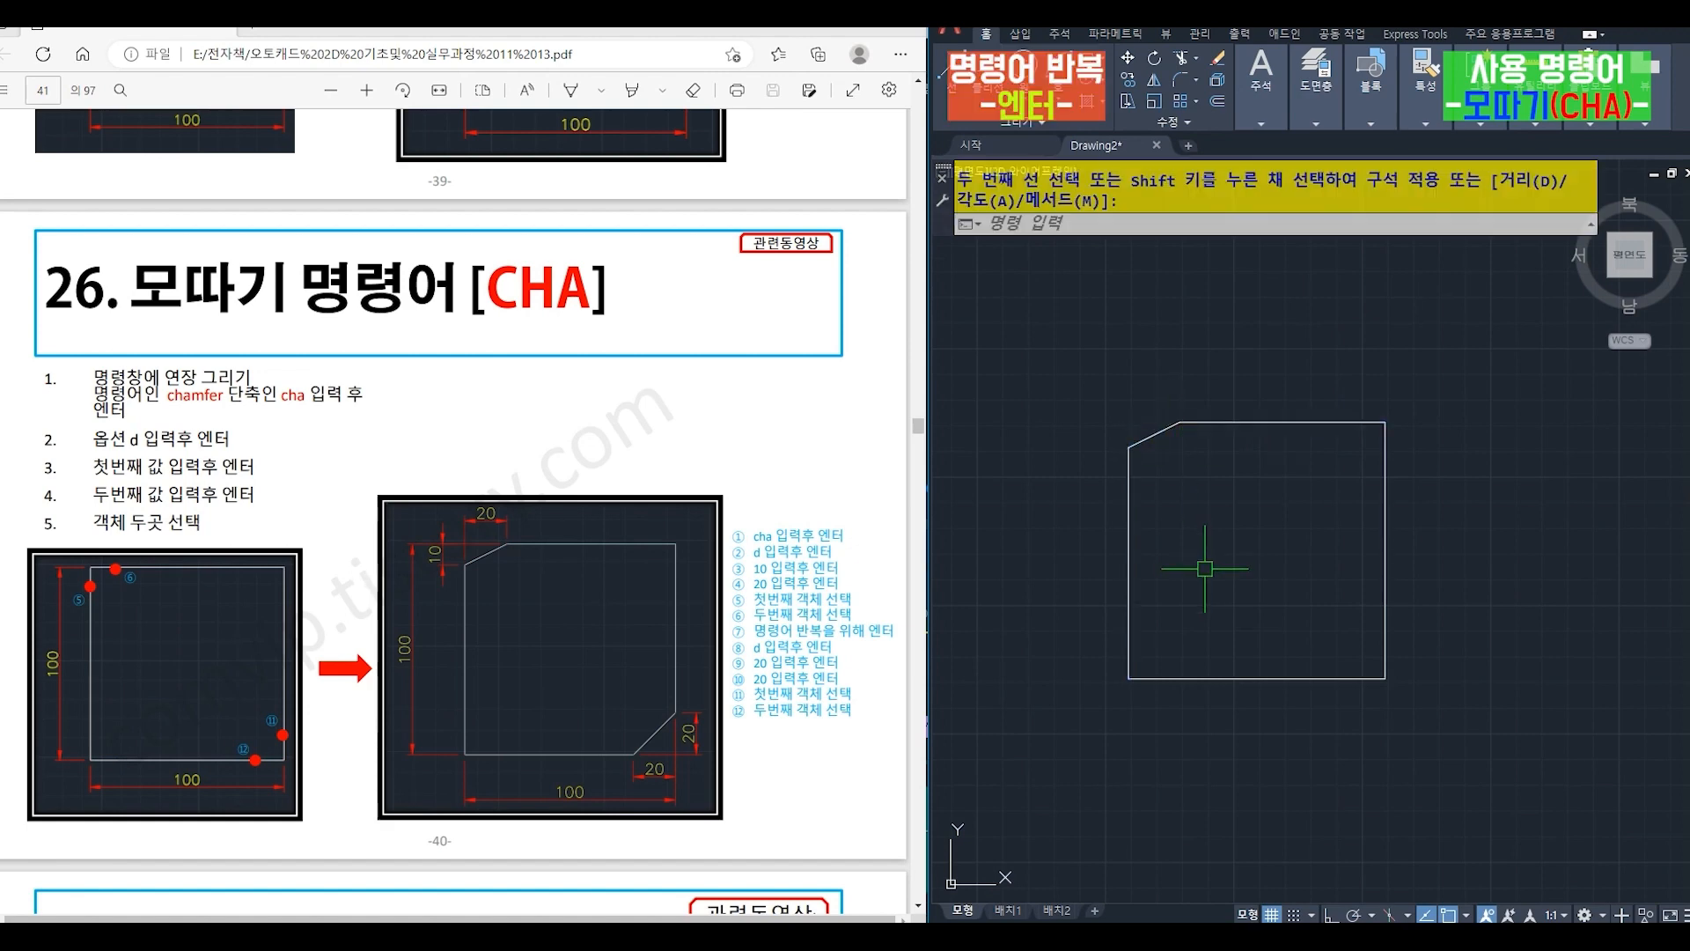
- Chamfer the square's lower-right corner with both distances set to 20
key("Return")
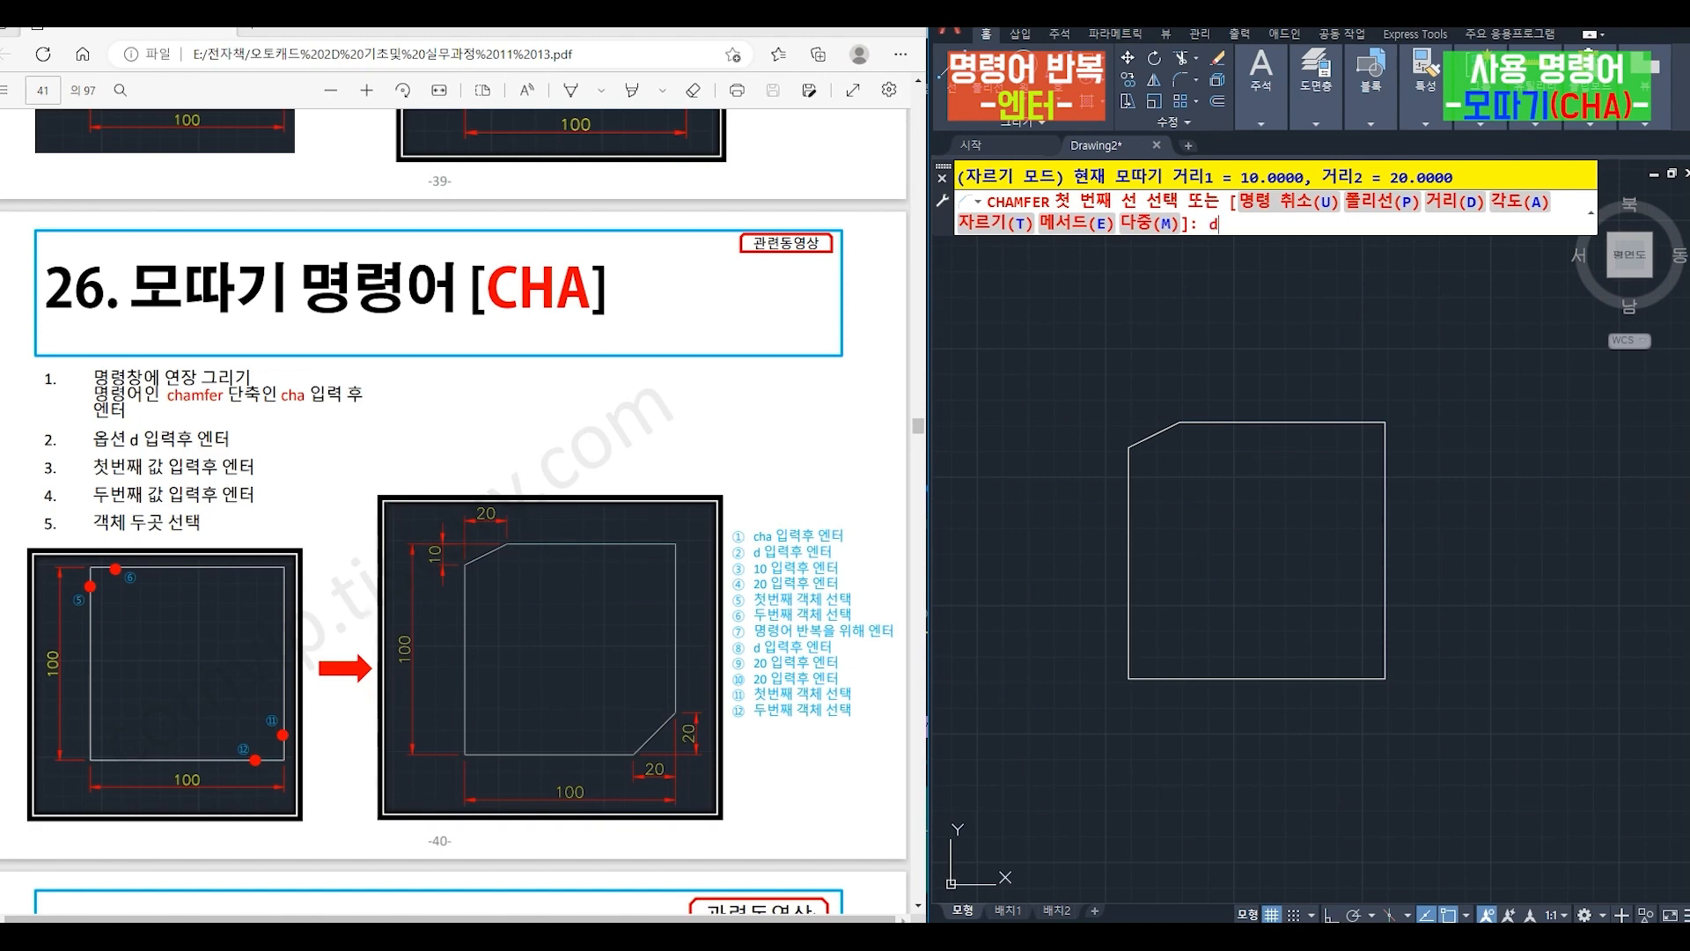
key("Return")
type("20")
key("Return")
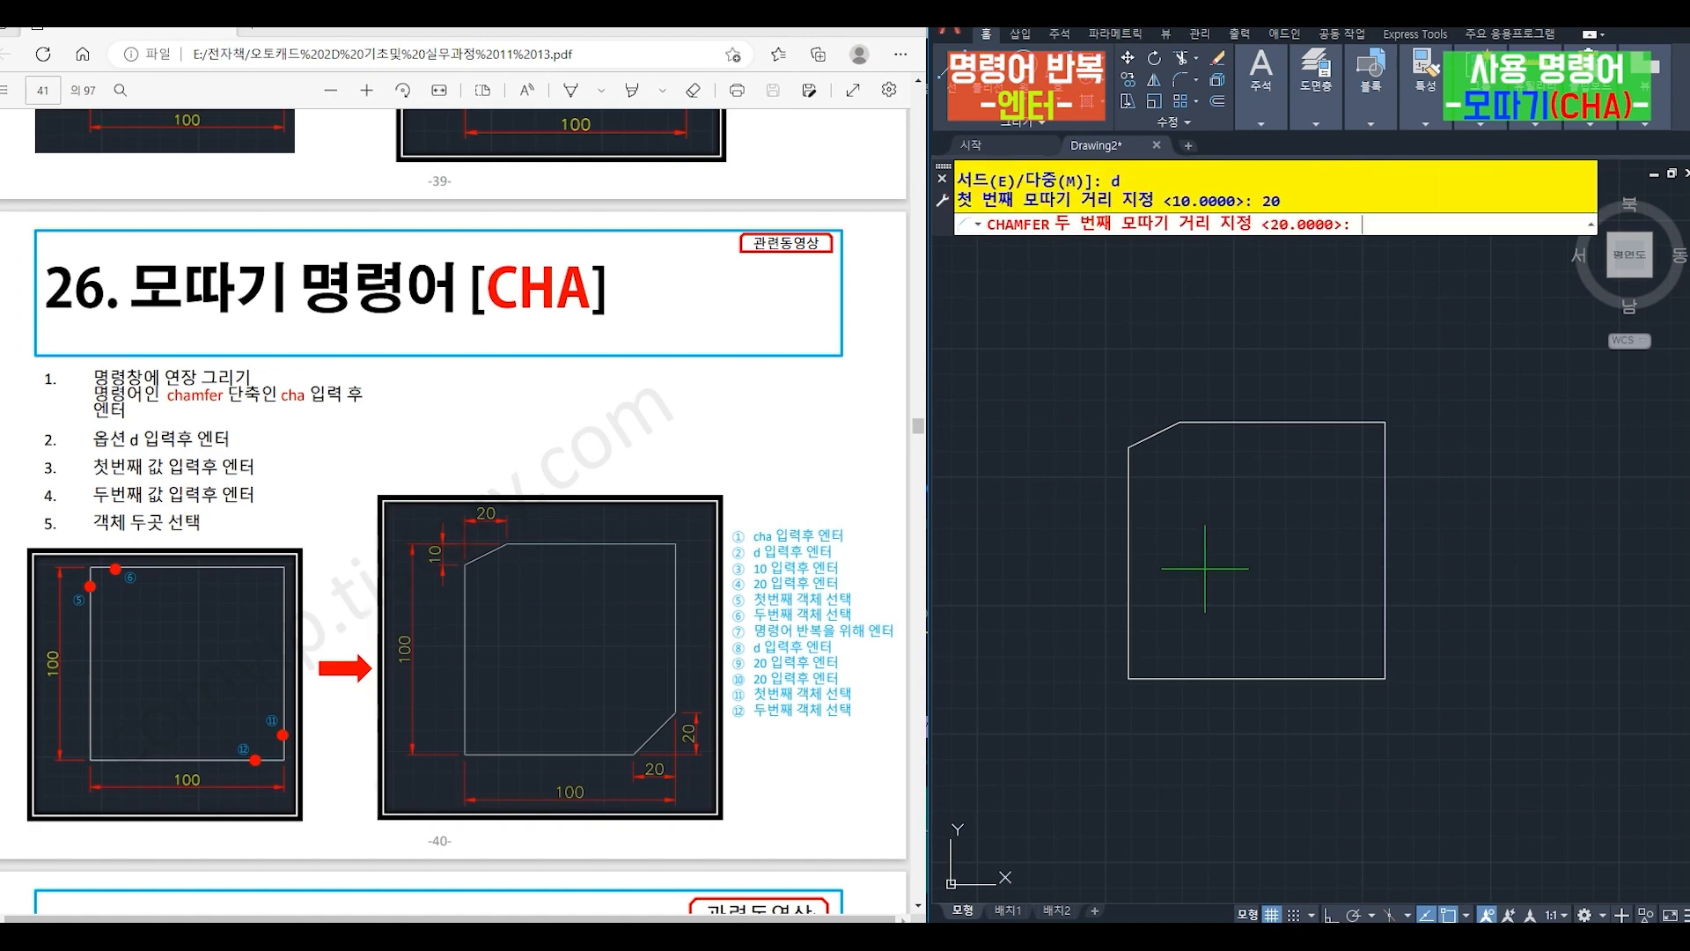
key("Return")
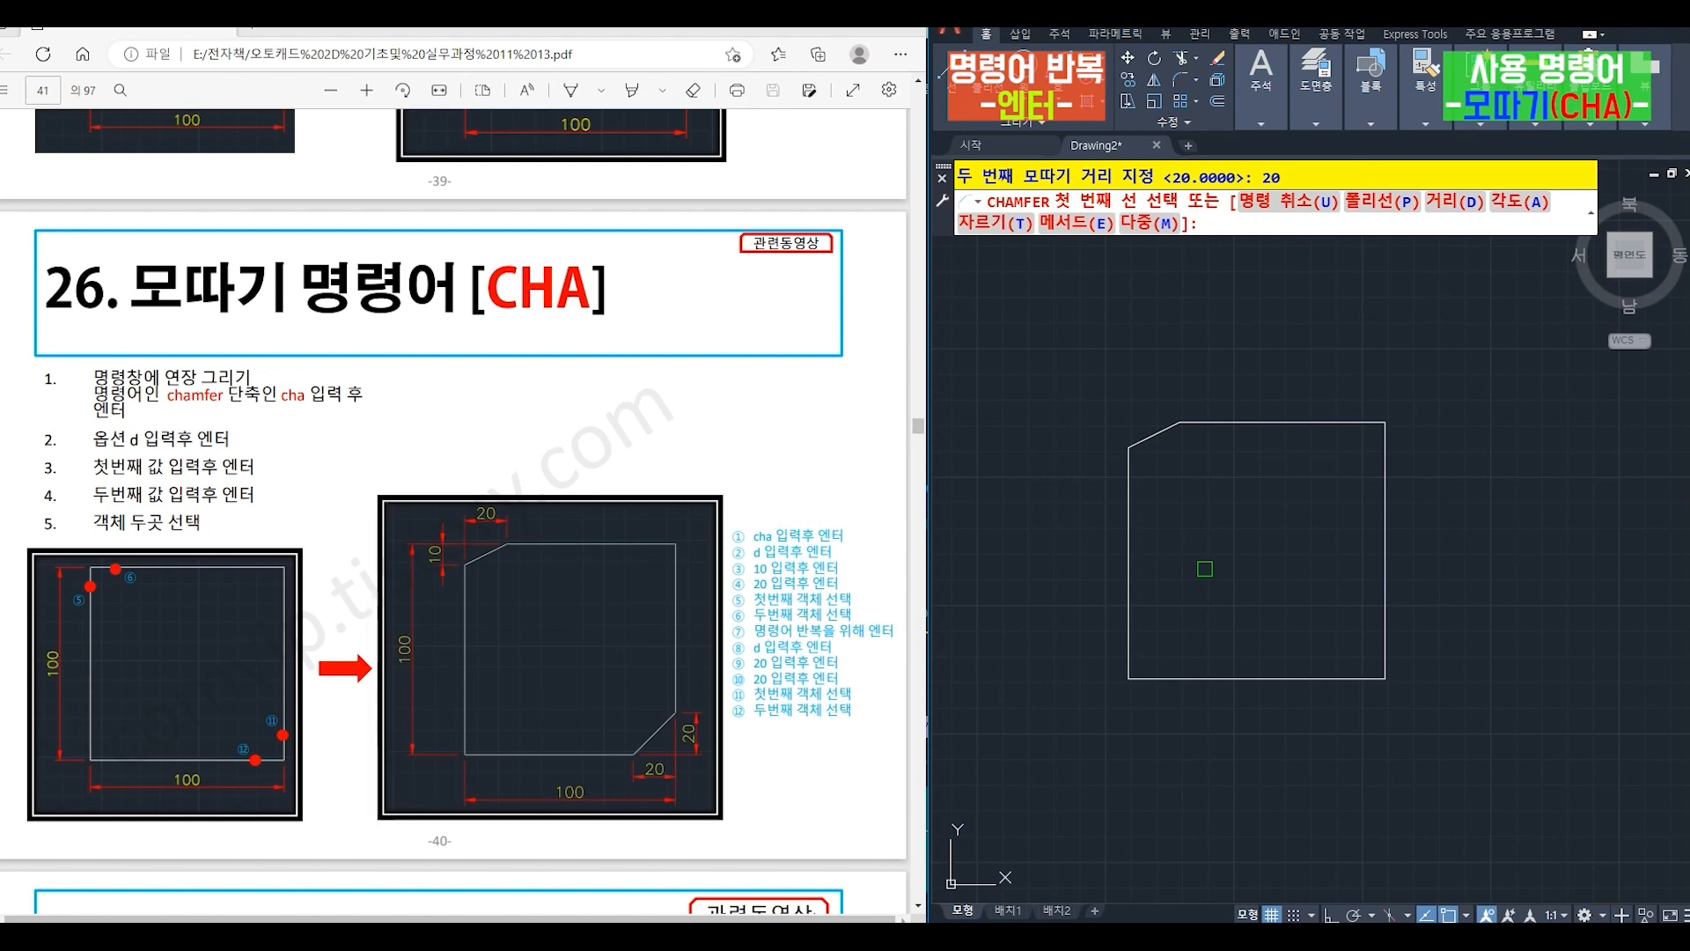
left_click(1354, 674)
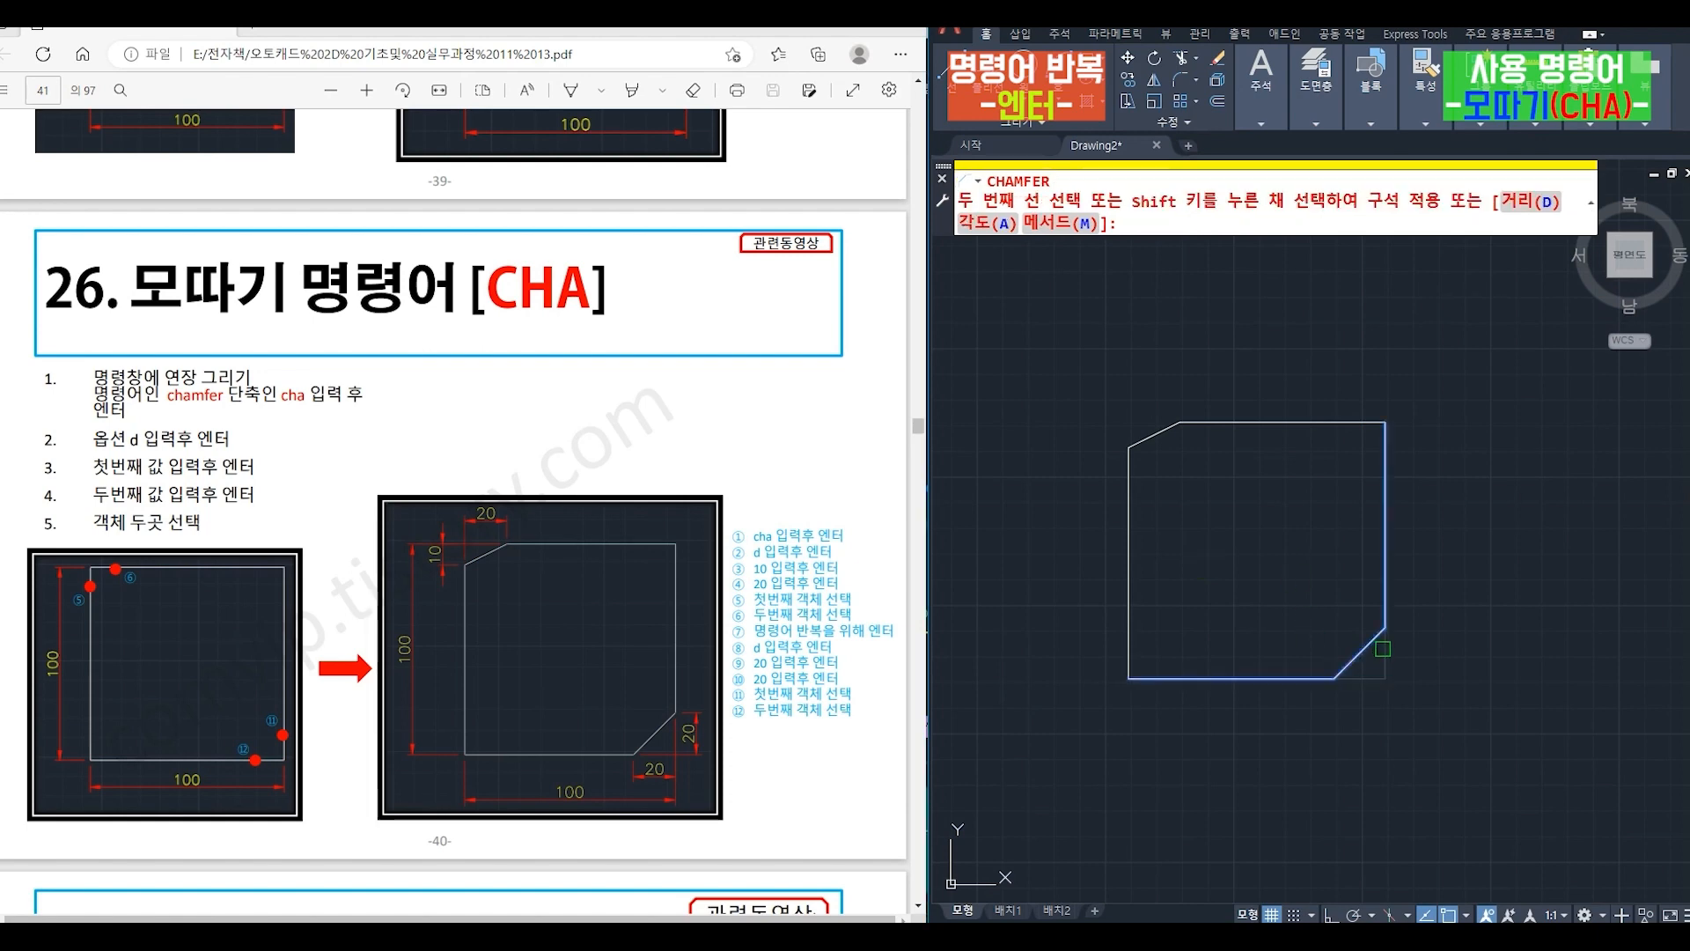
left_click(1383, 649)
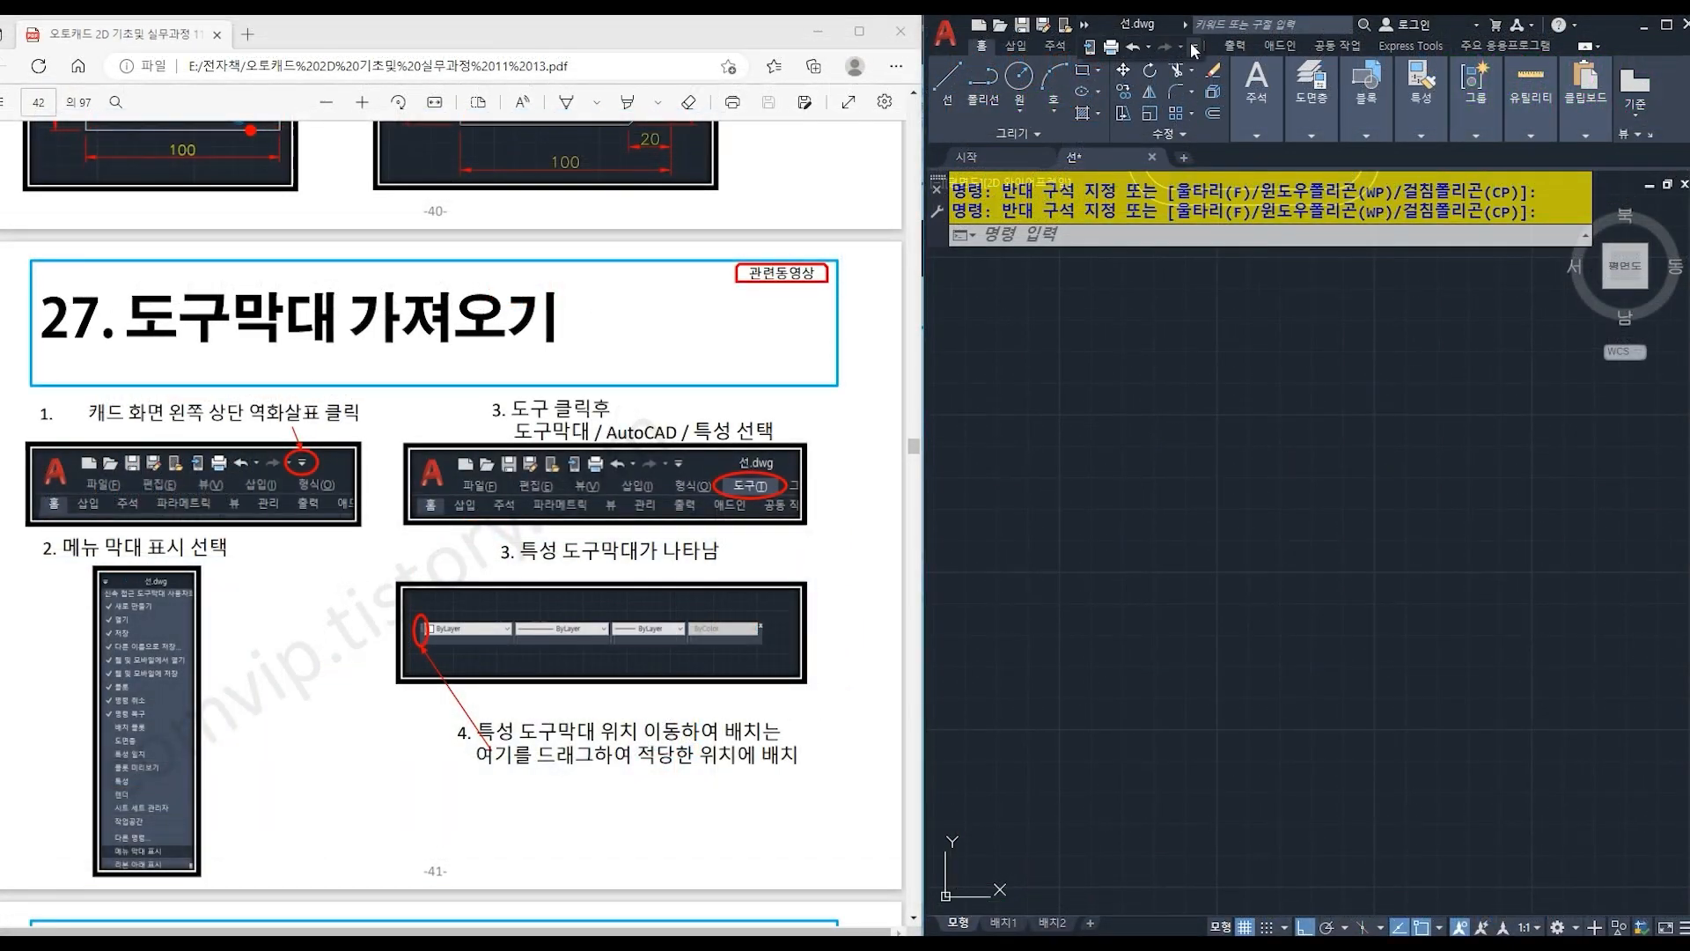
- Turn on the display of the classic menu bar
left_click(1195, 46)
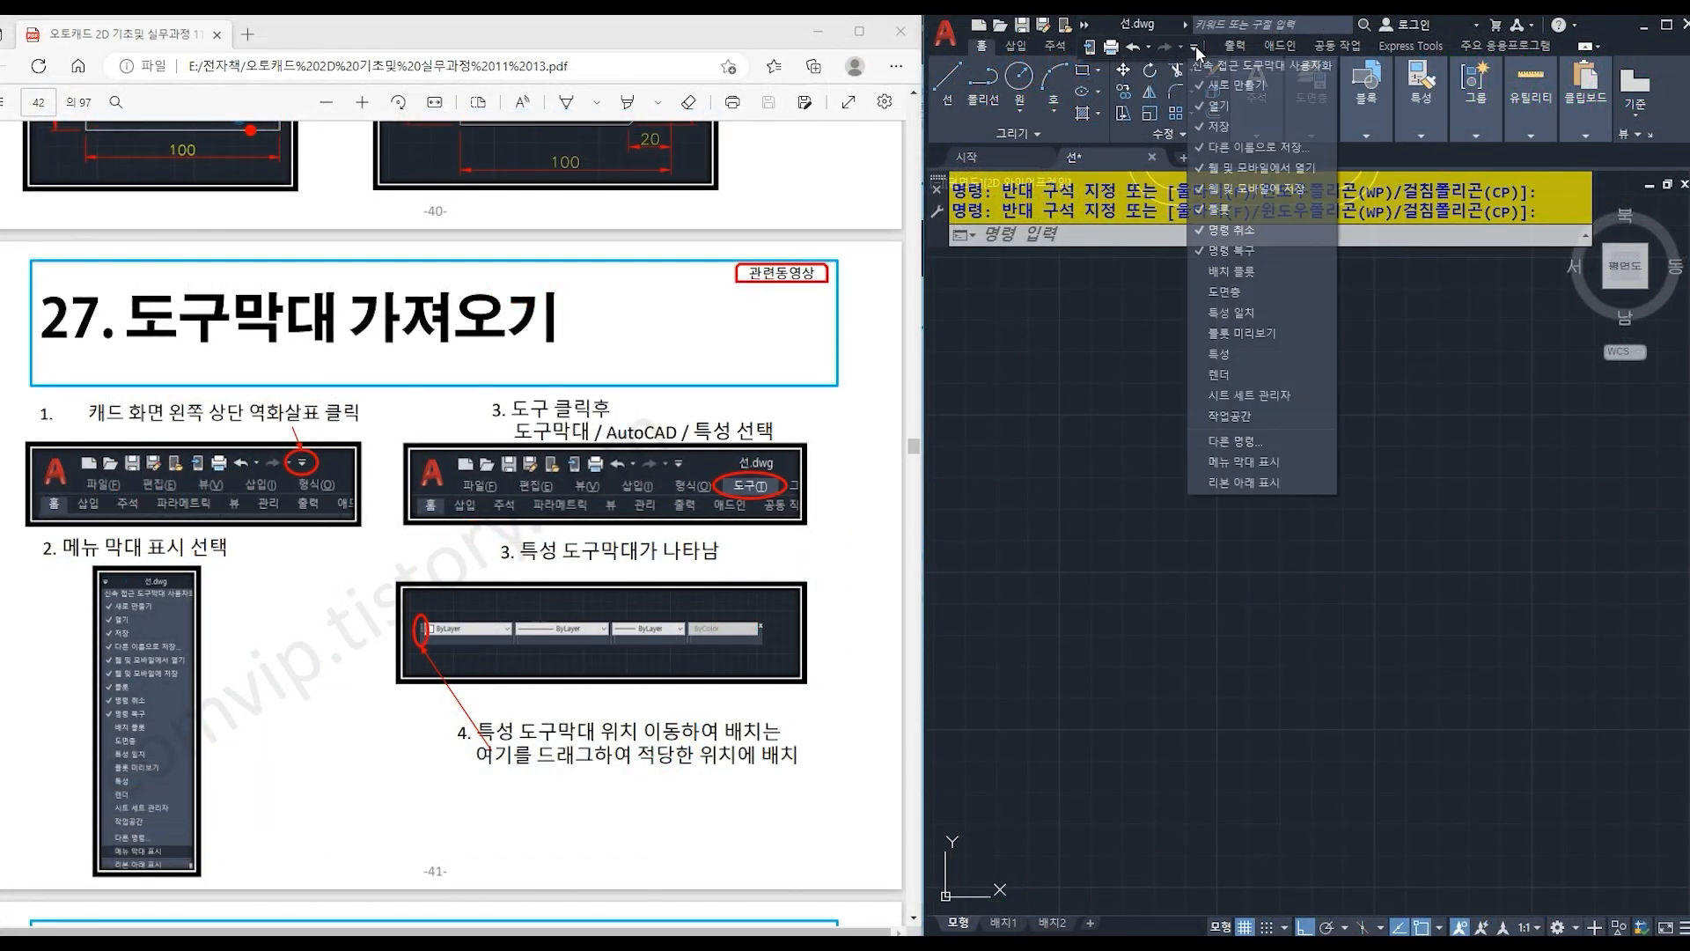
left_click(1291, 459)
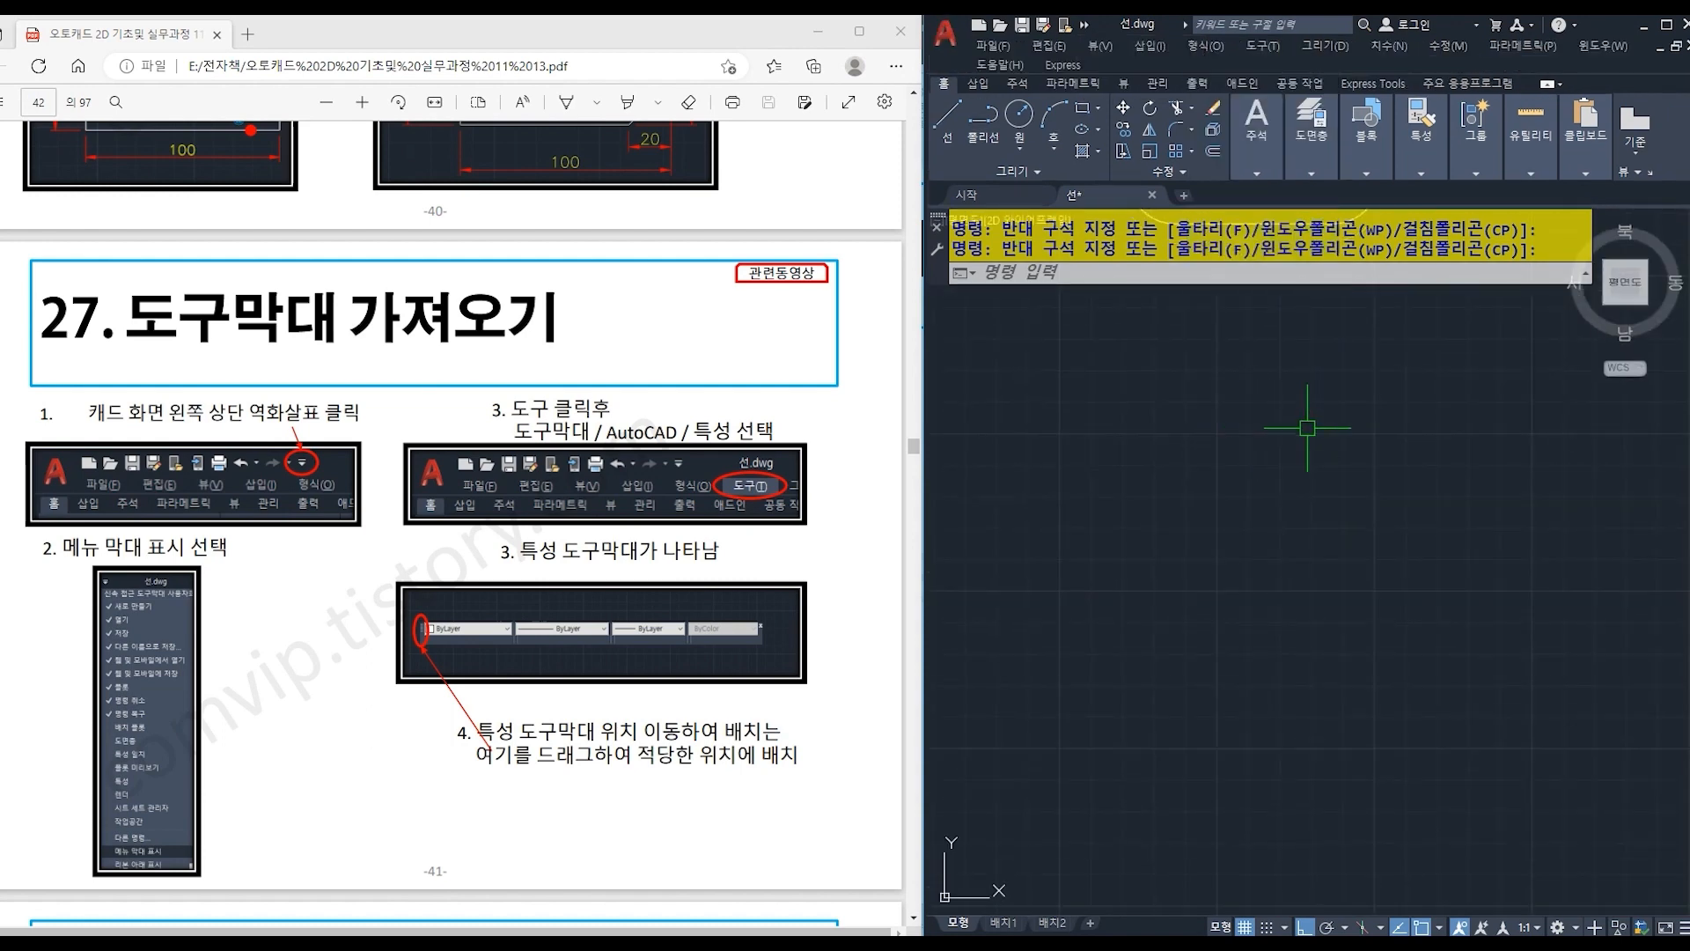
- Display the AutoCAD Properties toolbar and place it directly beneath the ribbon, above the drawing area
mouse_move(1256, 132)
left_click(1263, 46)
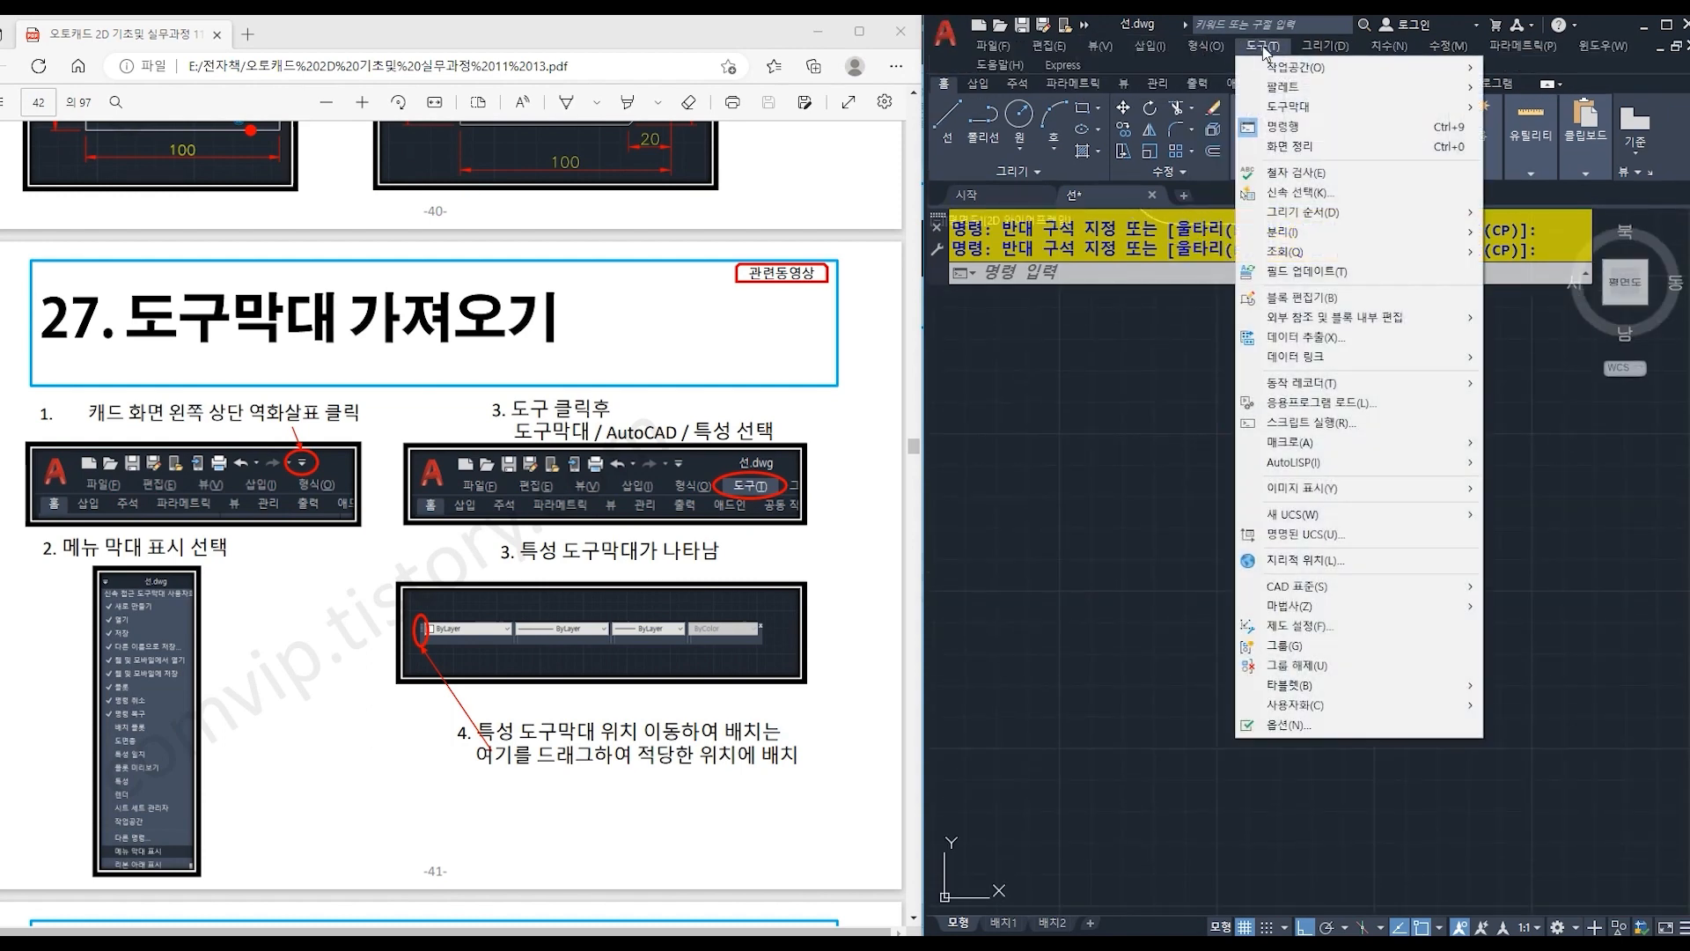
mouse_move(1303, 106)
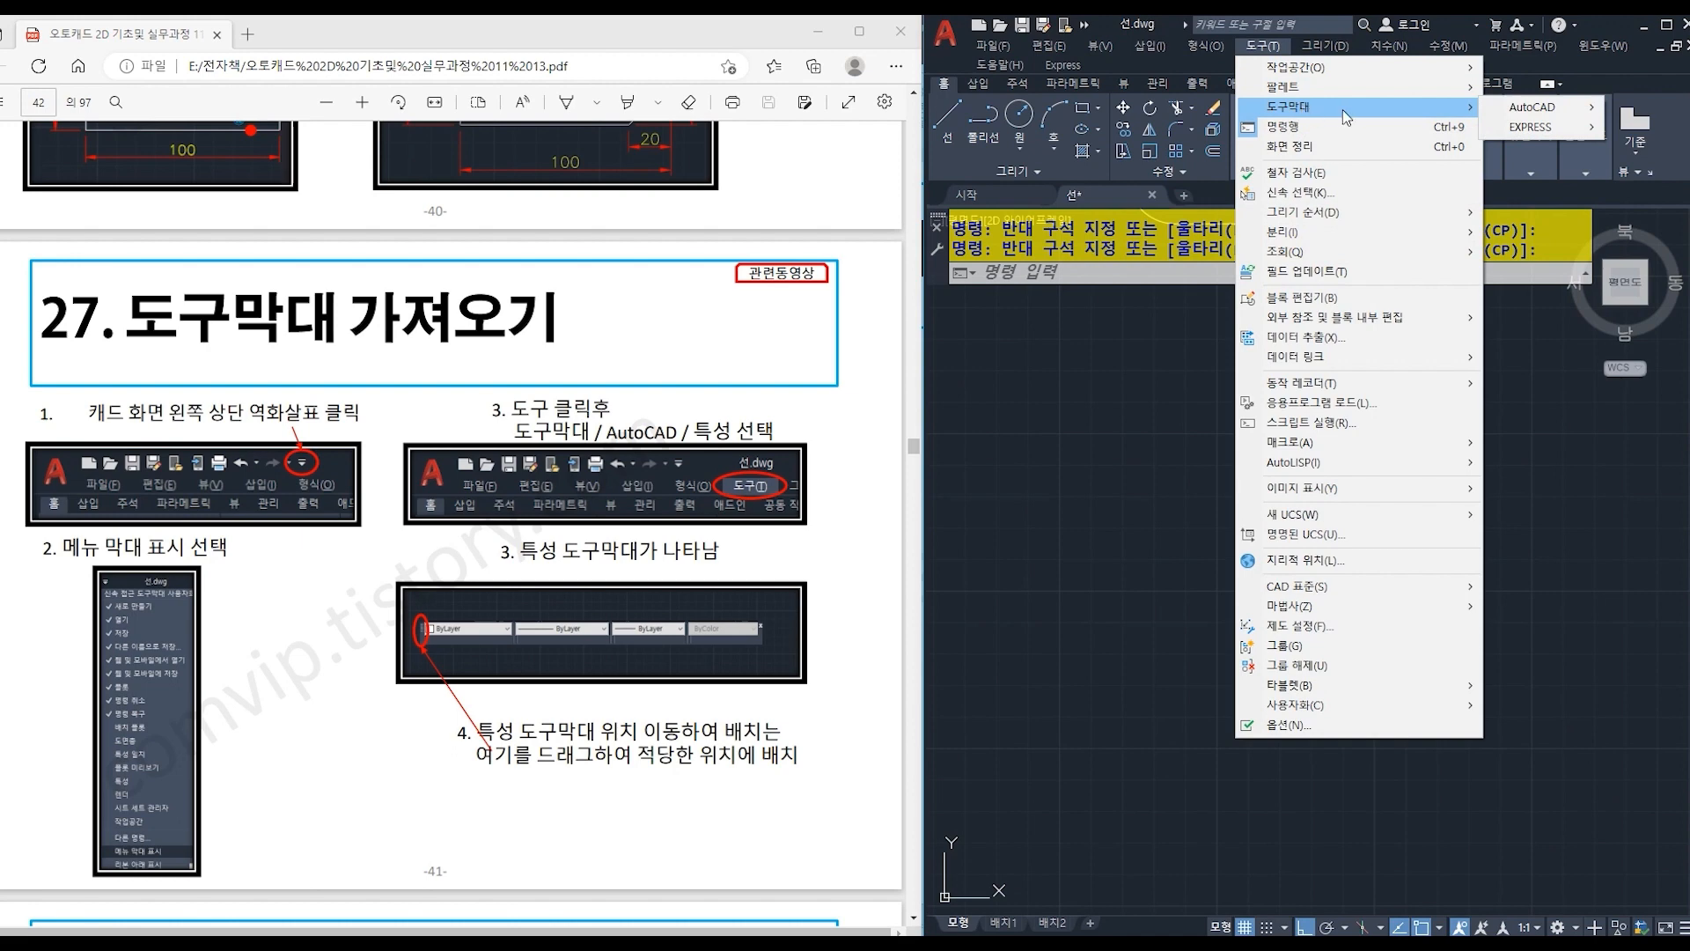
mouse_move(1514, 112)
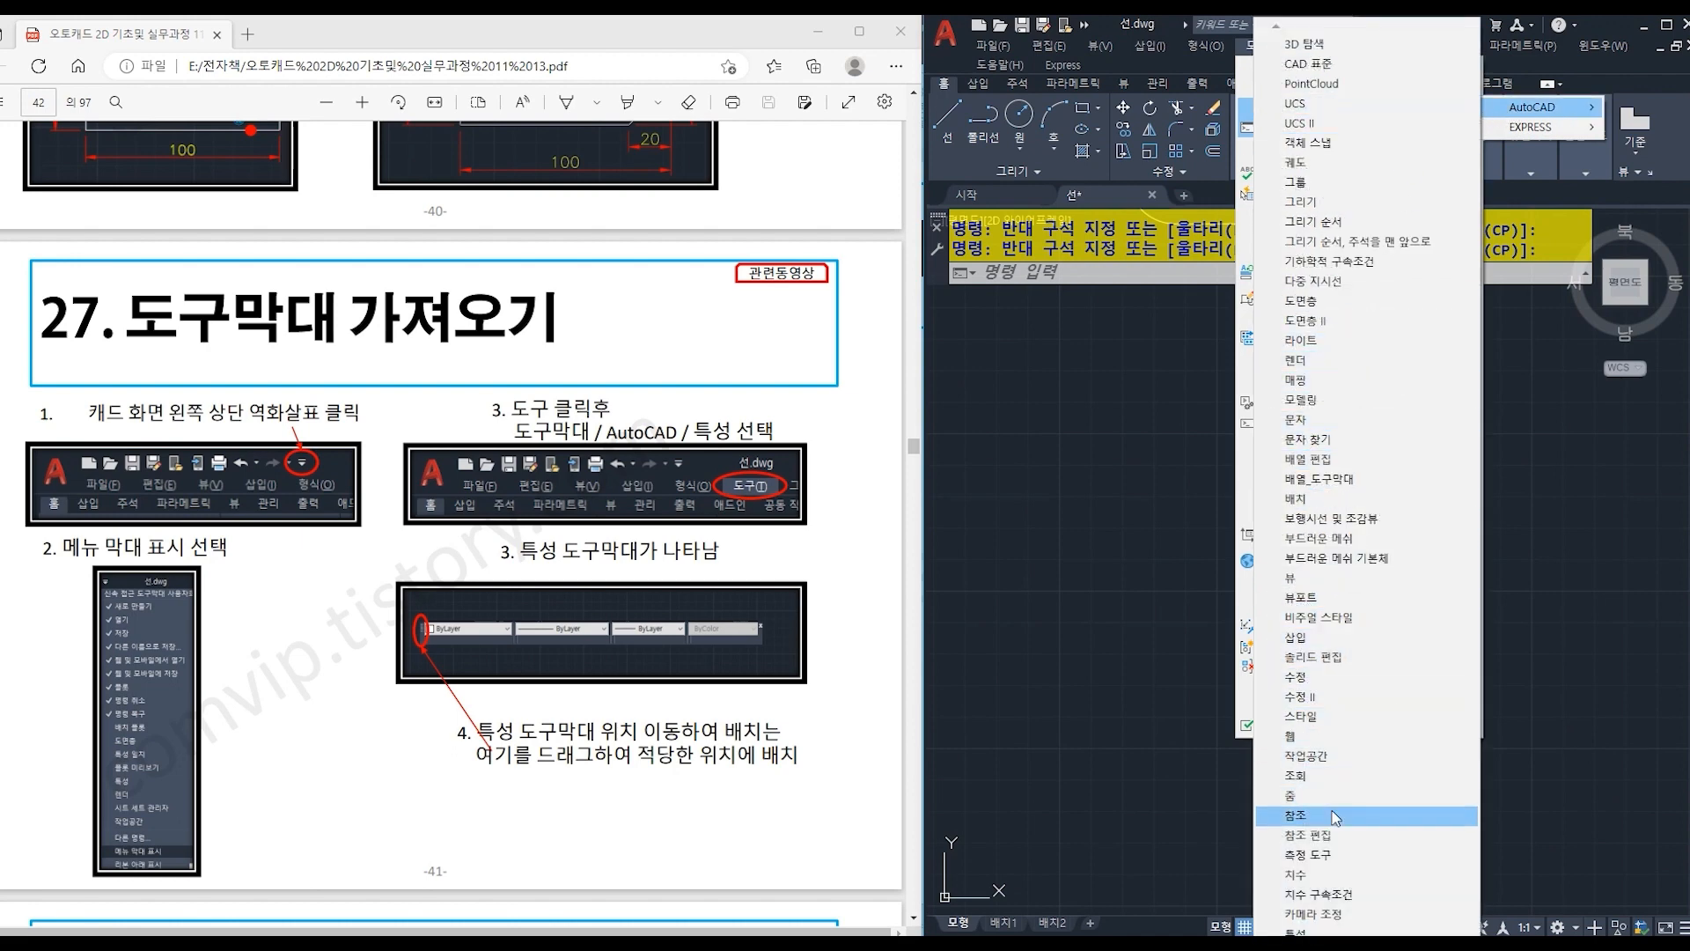
left_click(1307, 932)
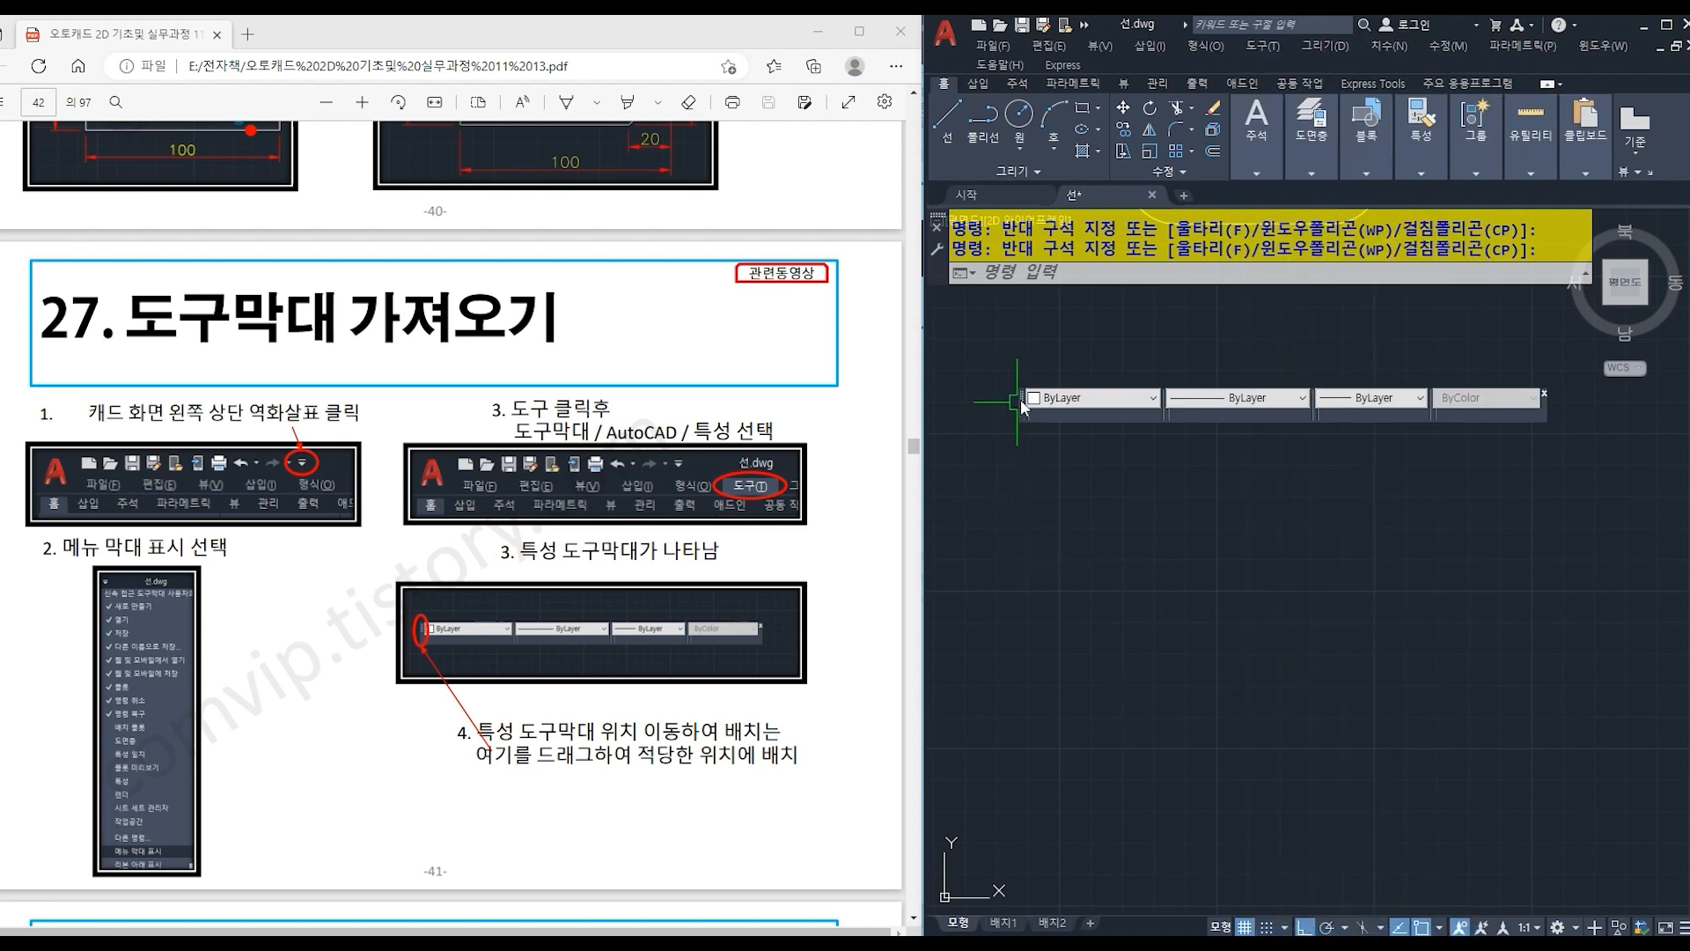
left_click_drag(1021, 399, 1002, 358)
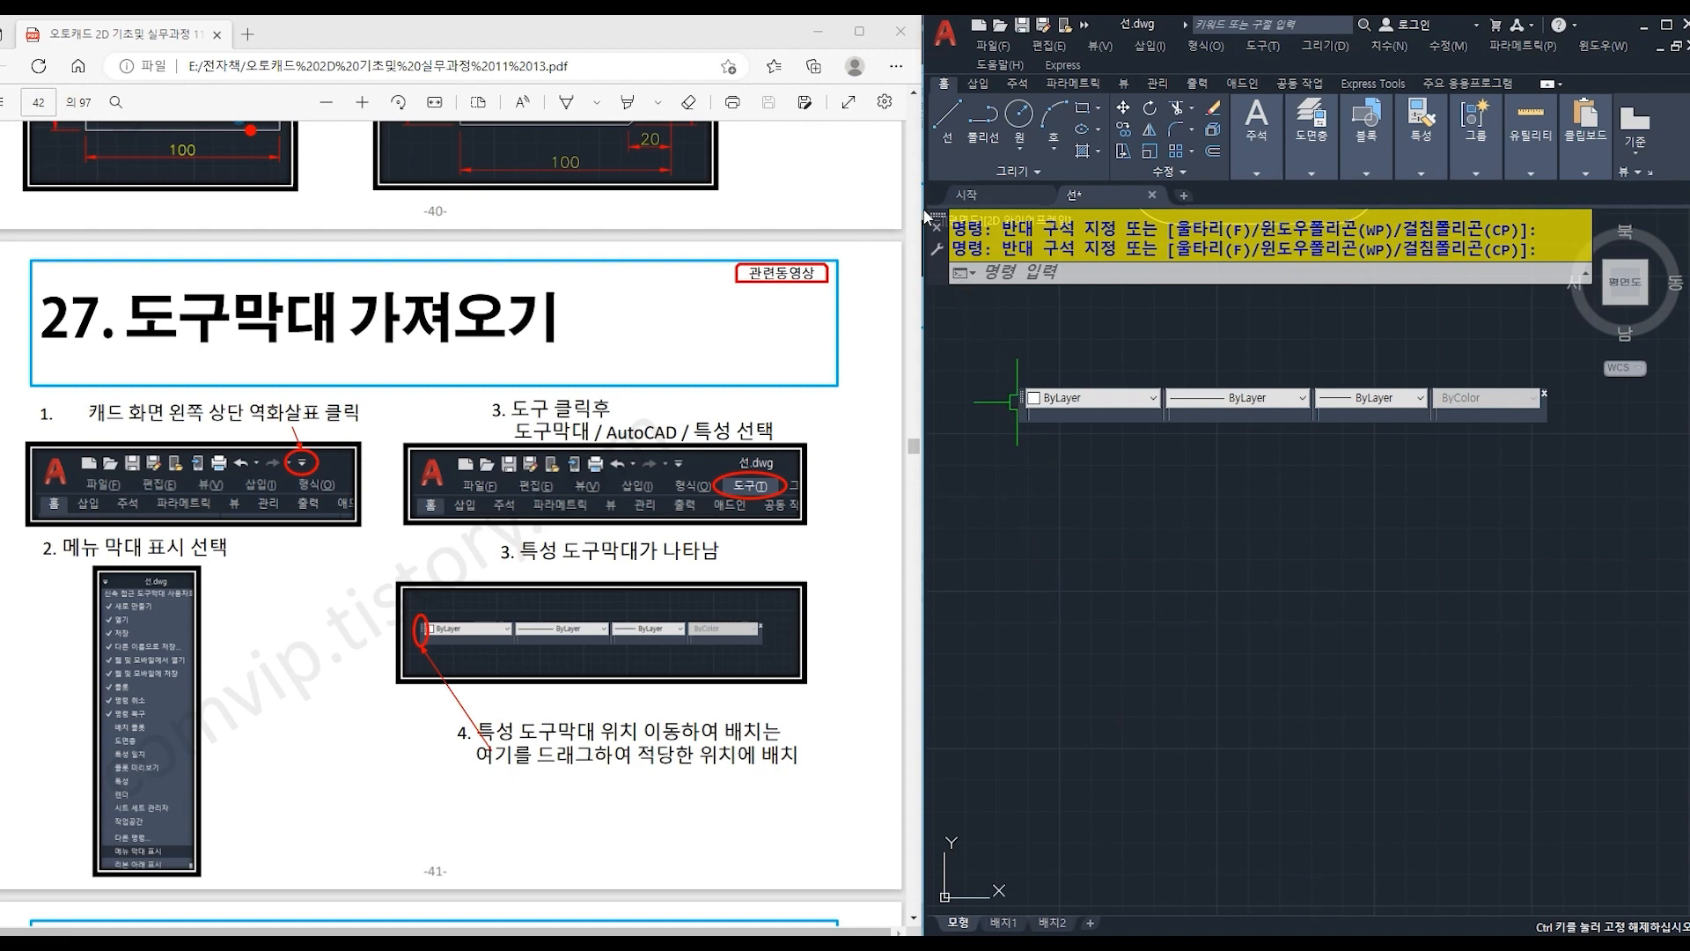
left_click_drag(925, 215, 926, 216)
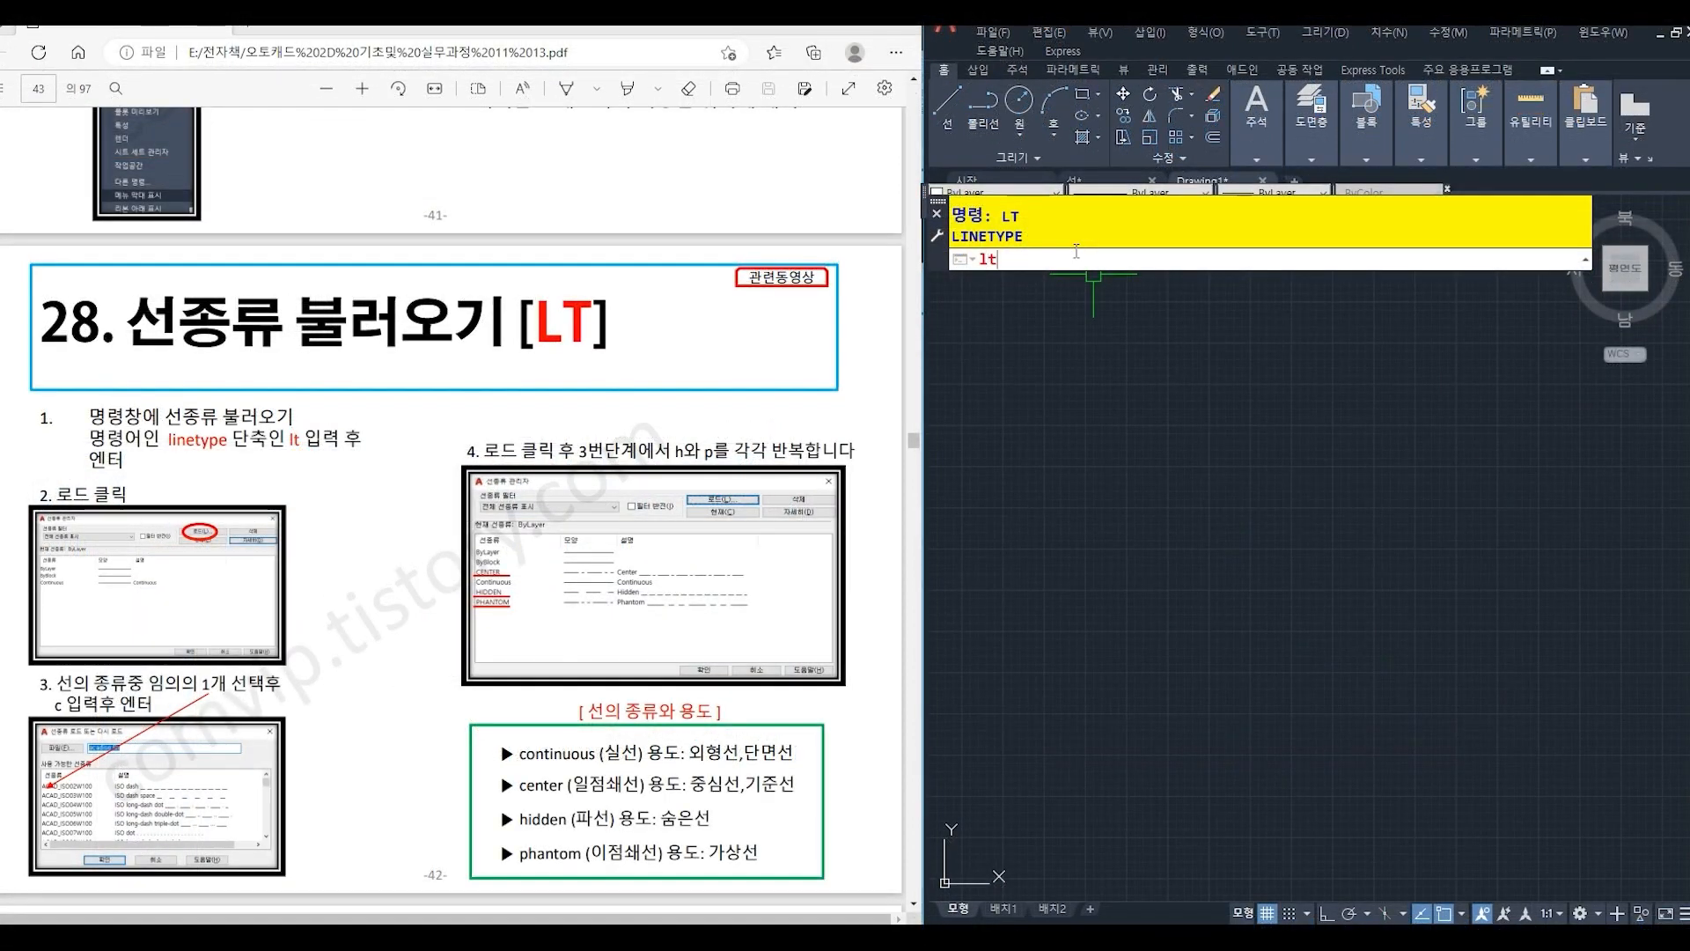
- Load the CENTER linetype from acadiso.lin in the Linetype Manager
key("Return")
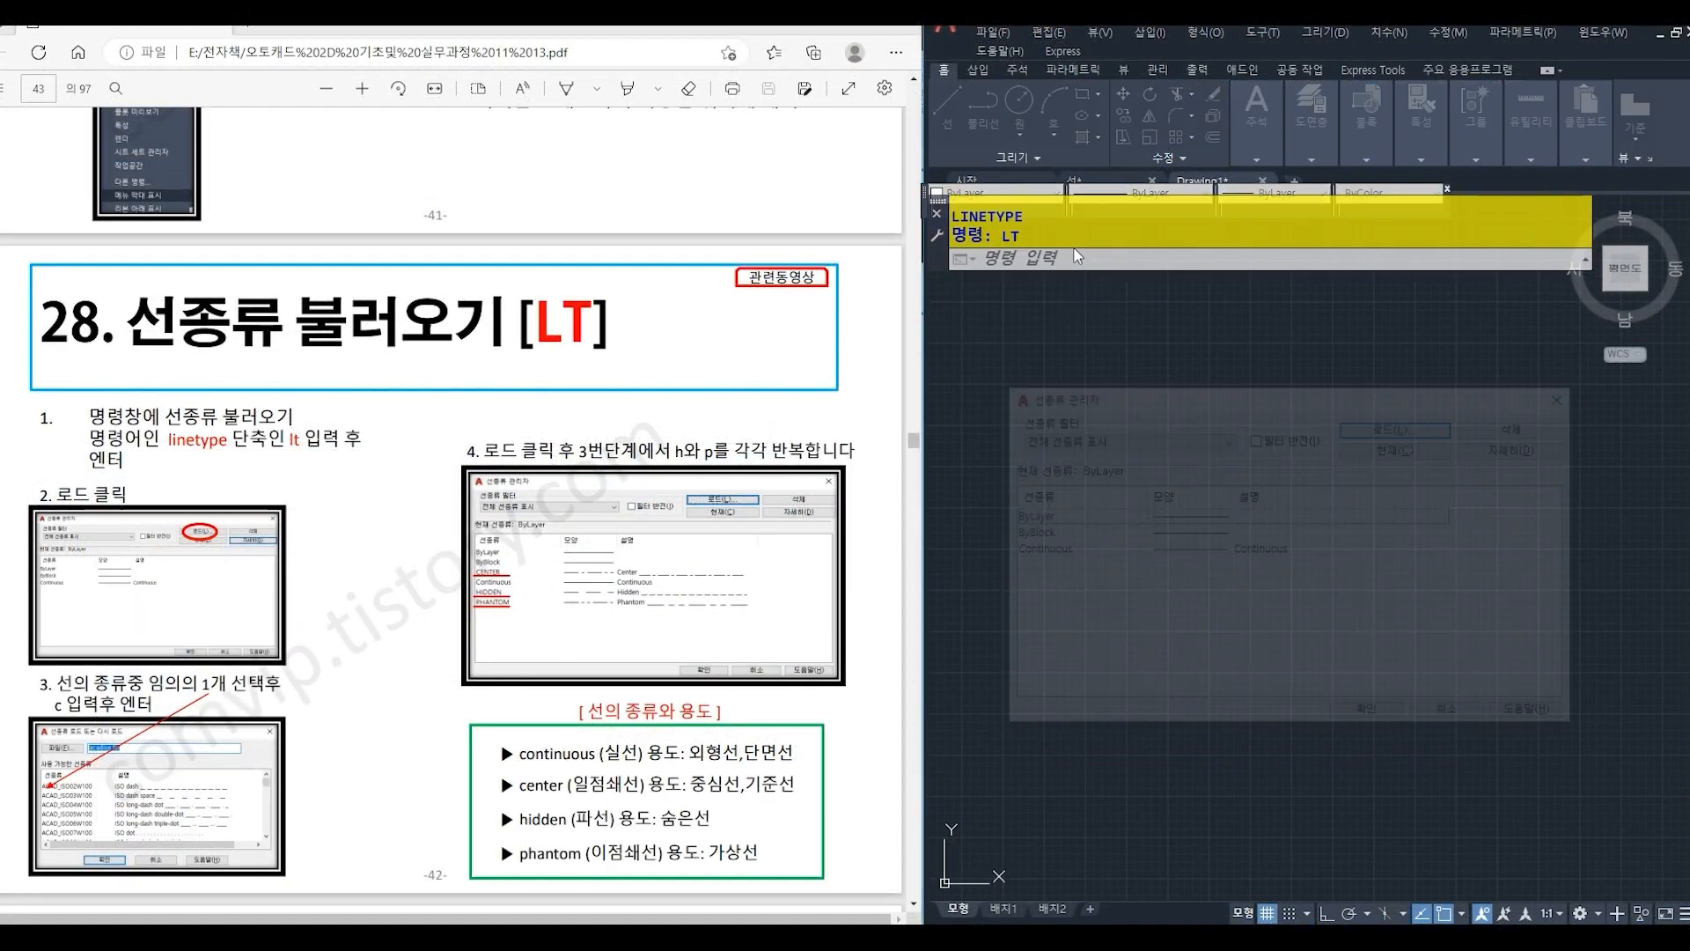
left_click(1382, 429)
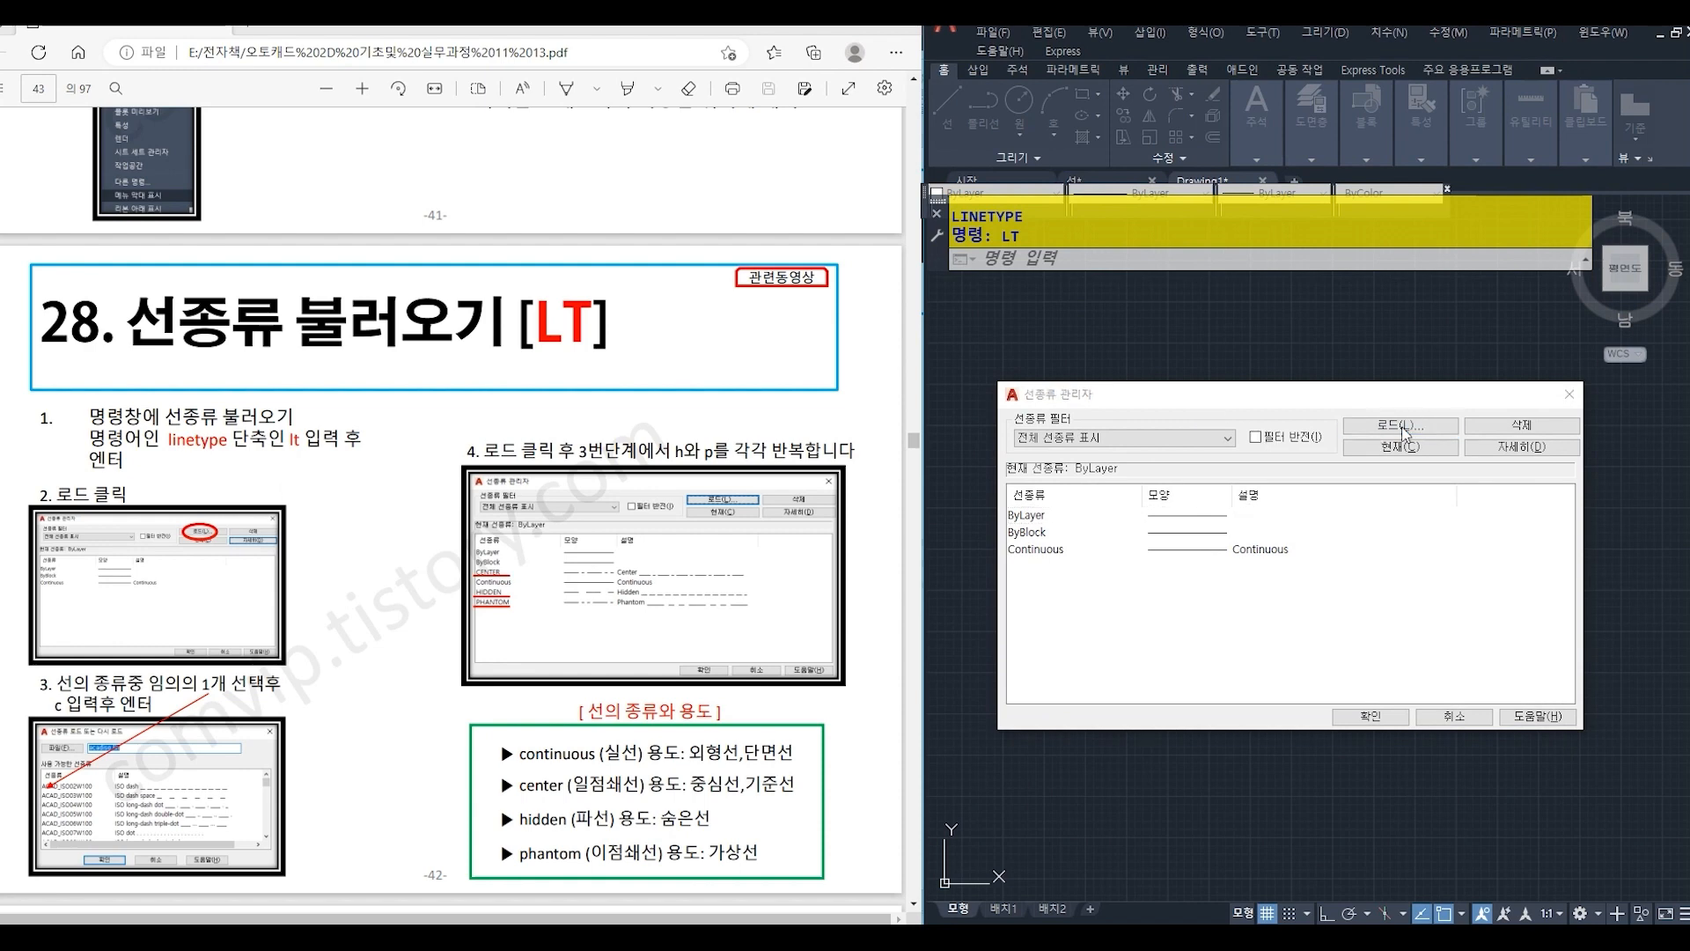
left_click_drag(630, 508, 1386, 541)
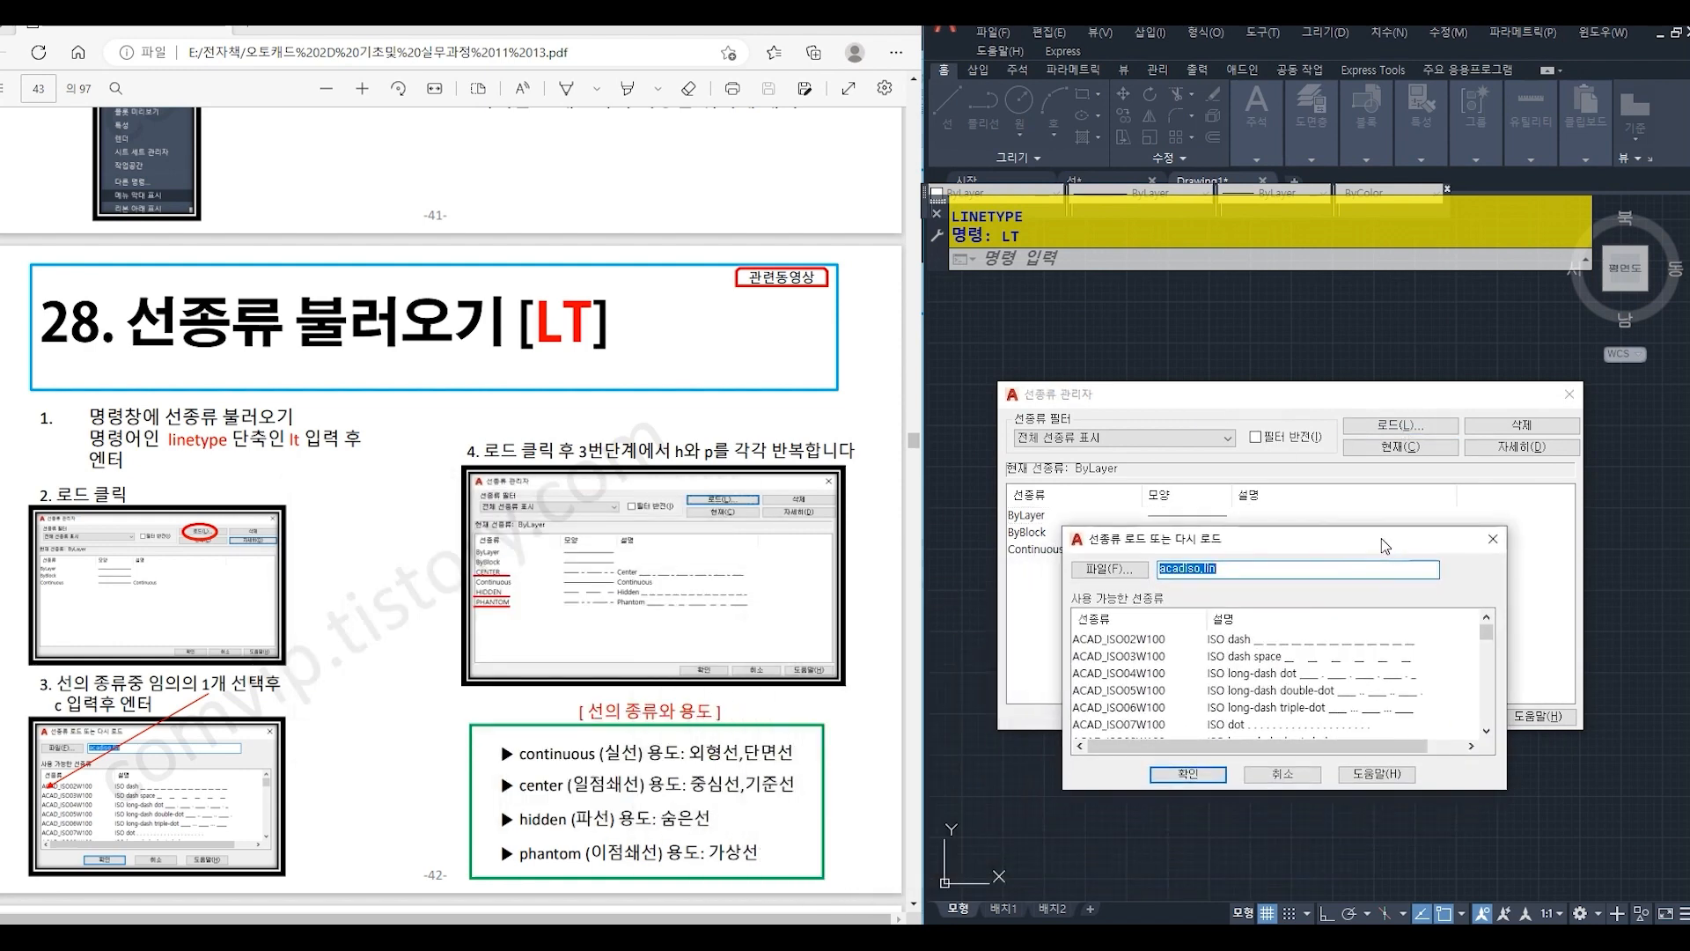
left_click(1120, 644)
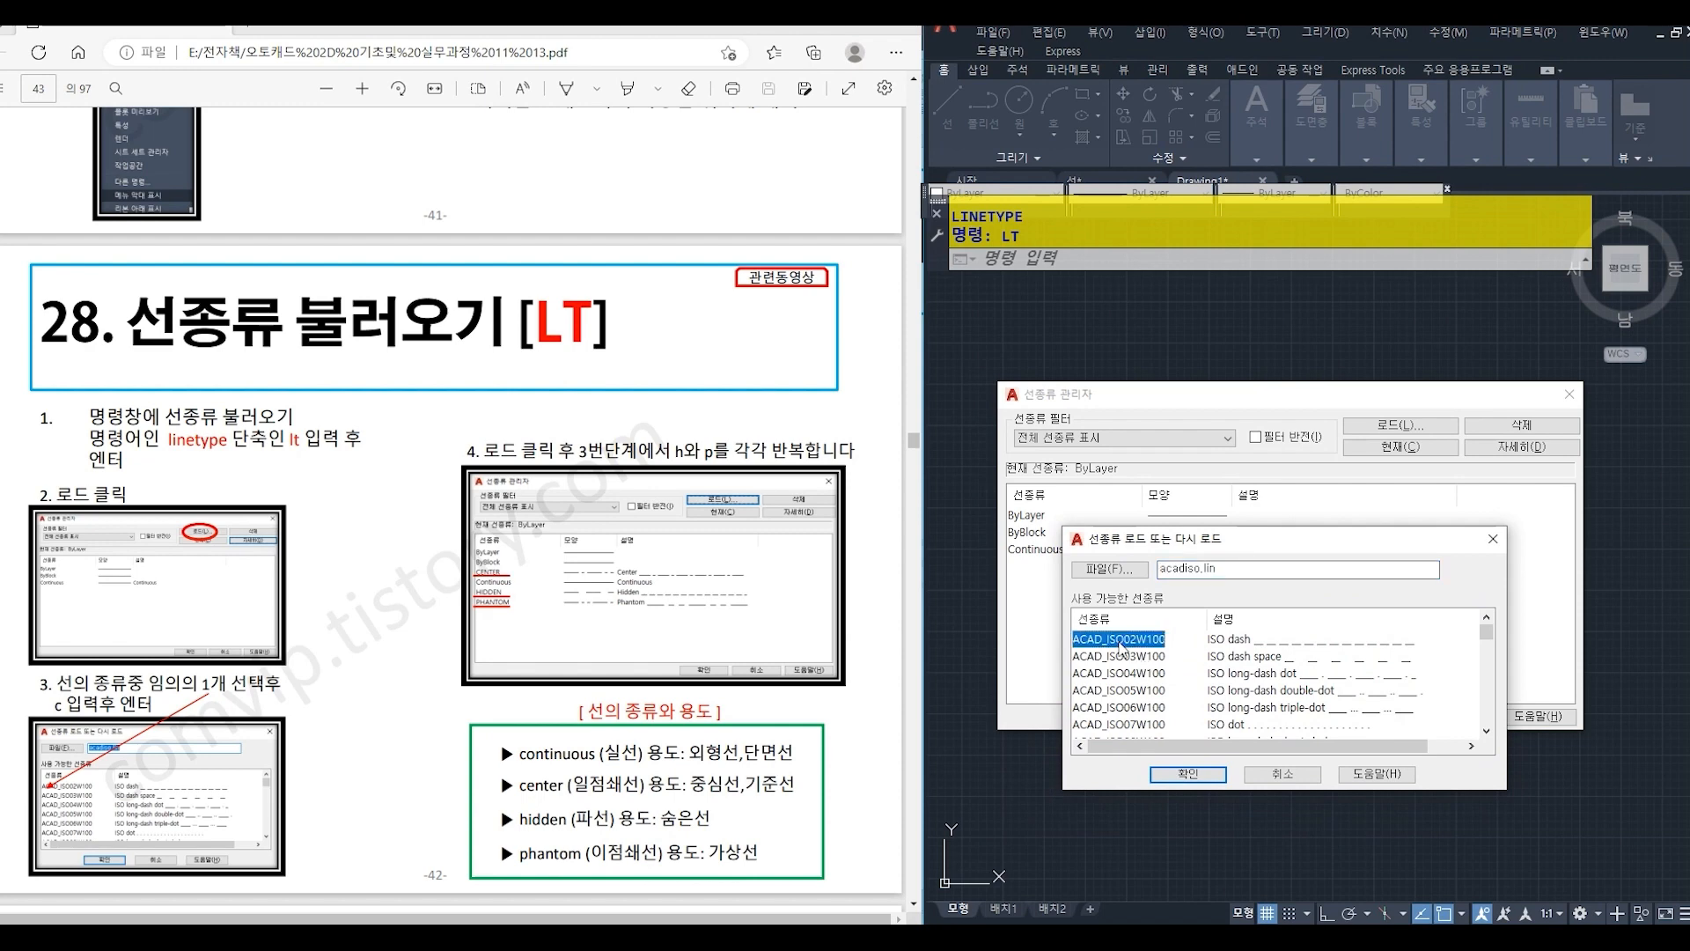
key("c")
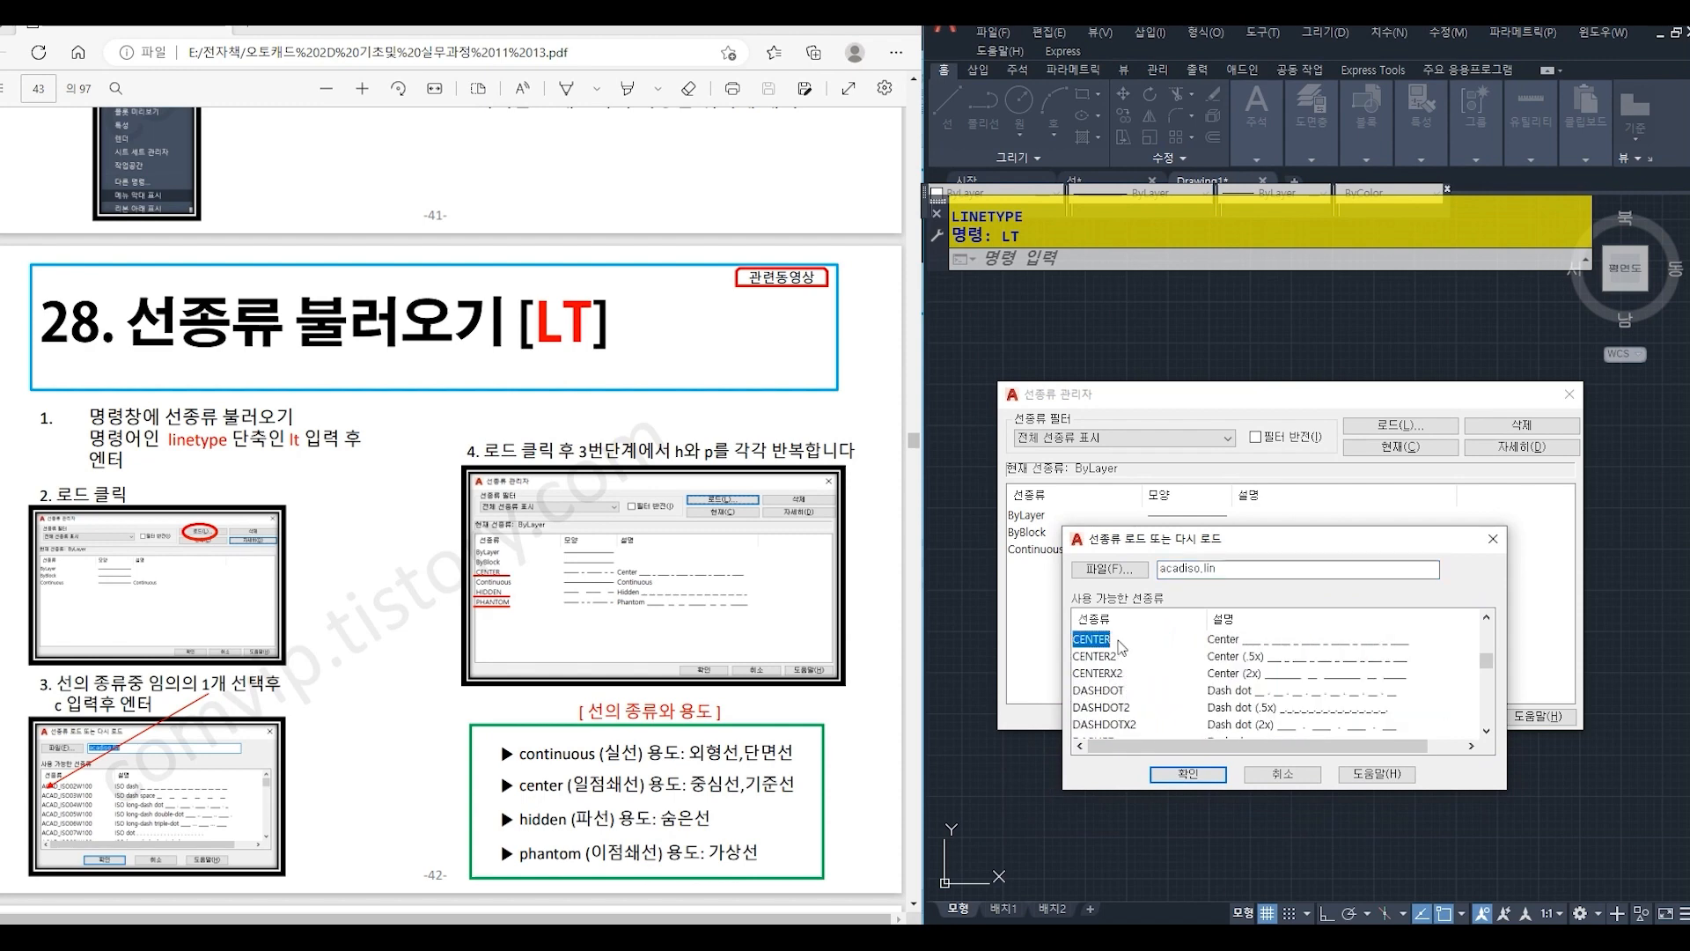
key("Return")
- Load the HIDDEN linetype from acadiso.lin into the drawing
left_click(1399, 425)
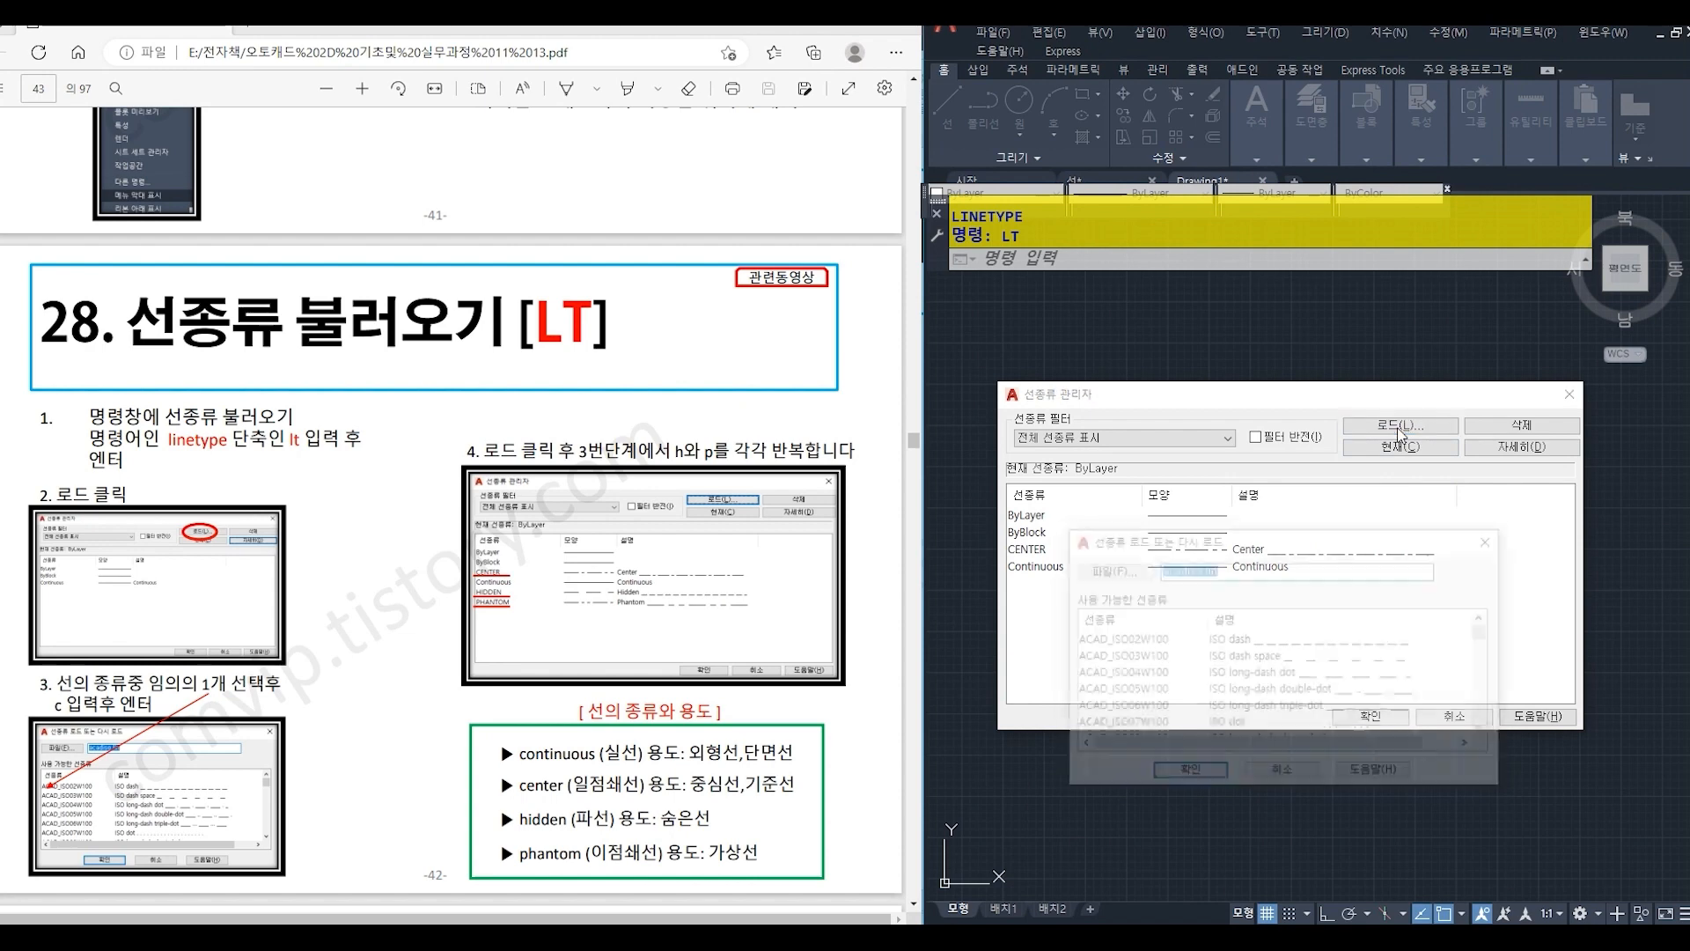
left_click(1109, 641)
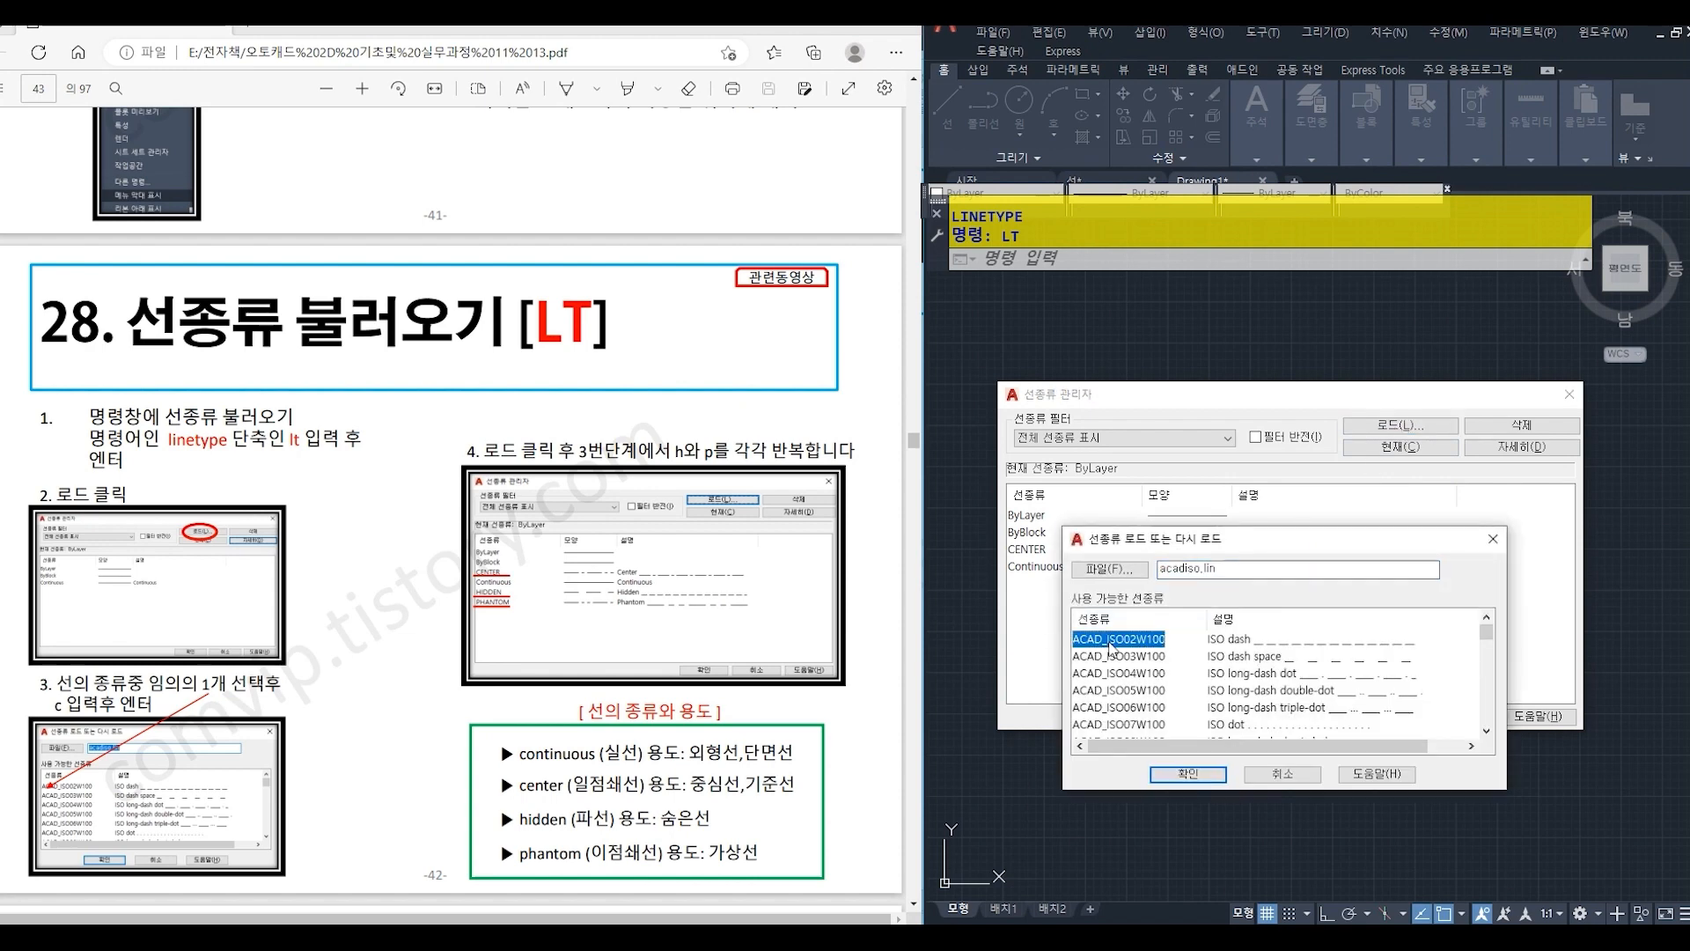
key("h")
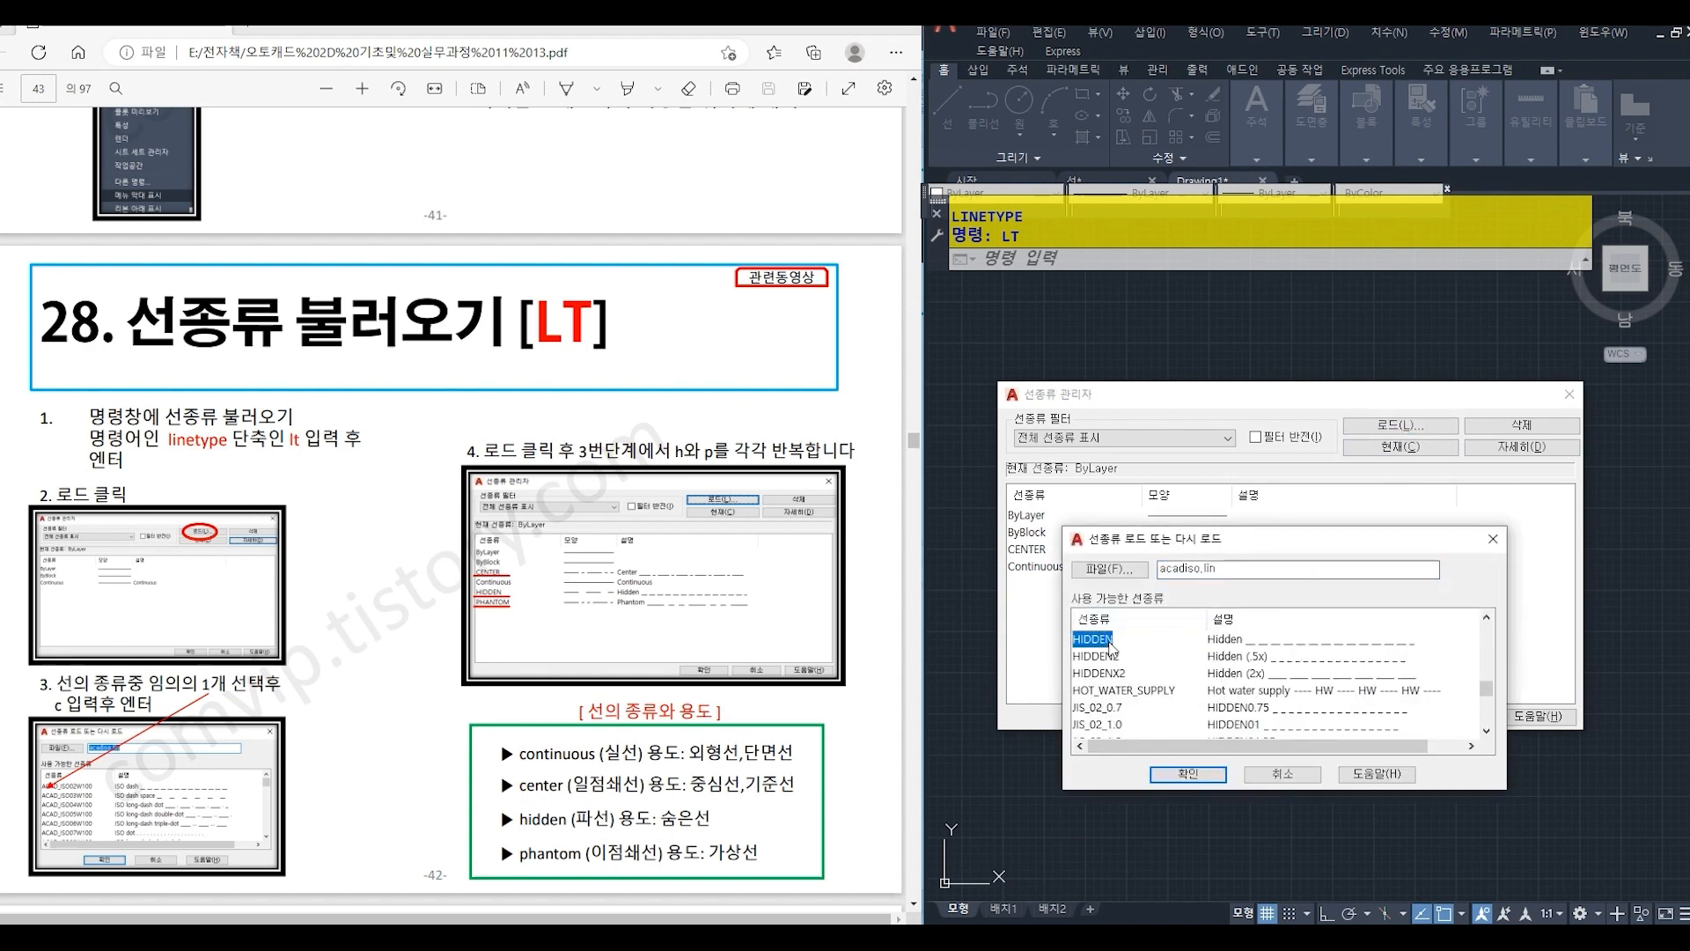
left_click(1189, 774)
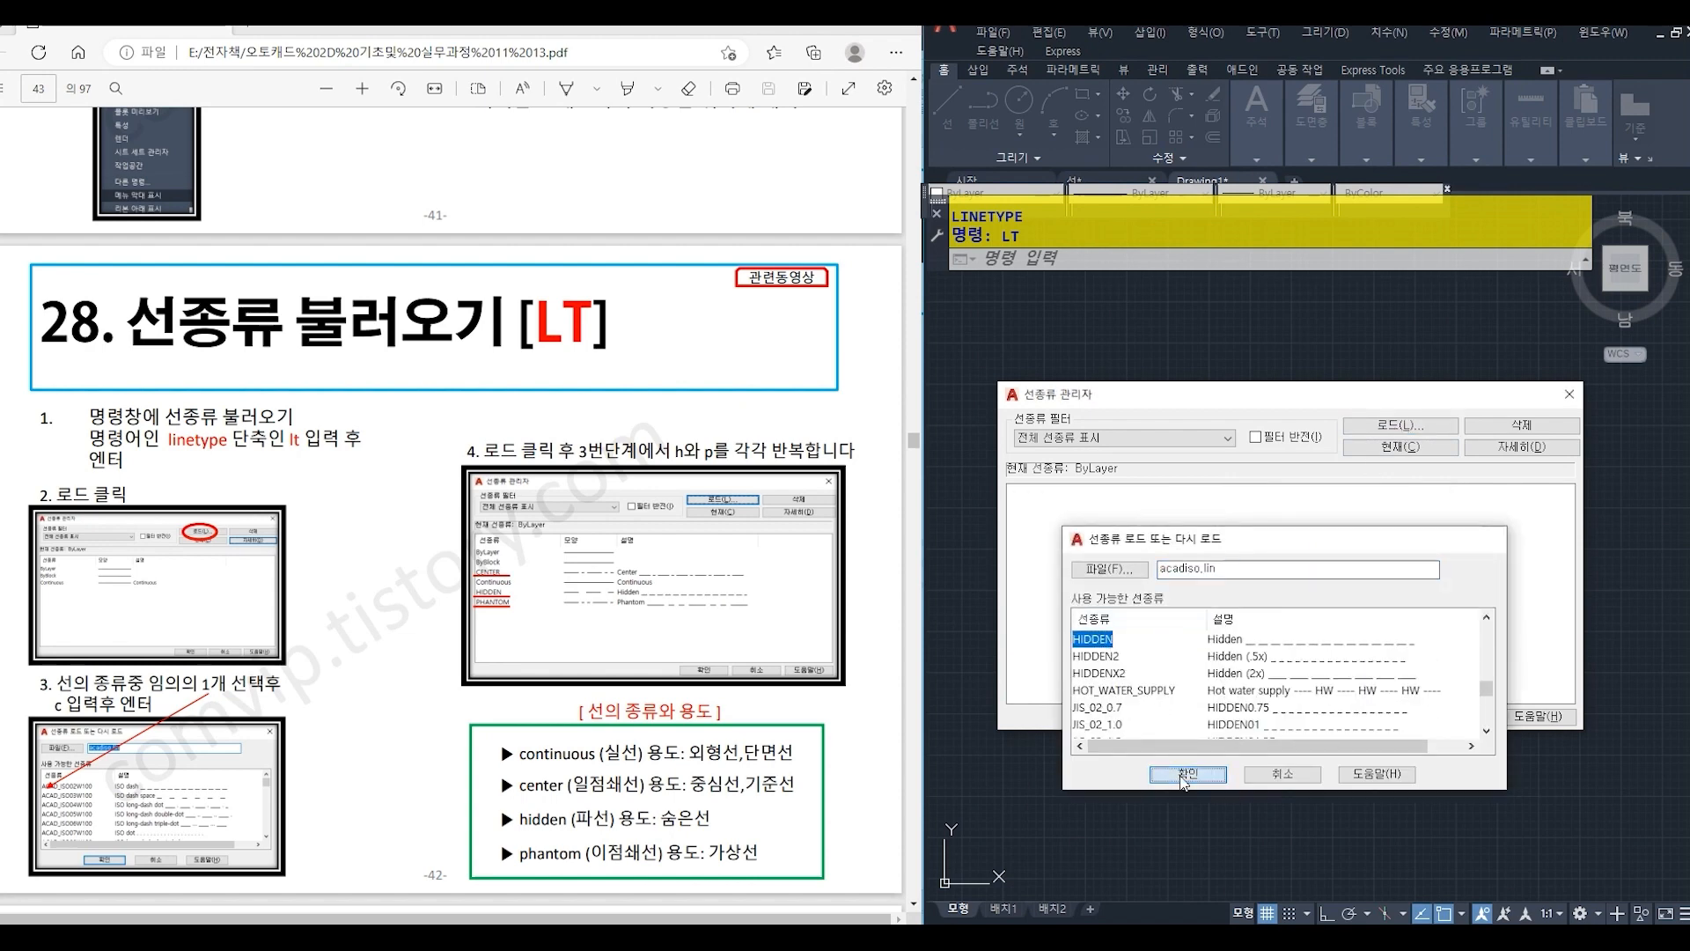
- Load the PHANTOM linetype from acadiso.lin and accept the Linetype Manager changes
left_click(1444, 429)
left_click(1112, 645)
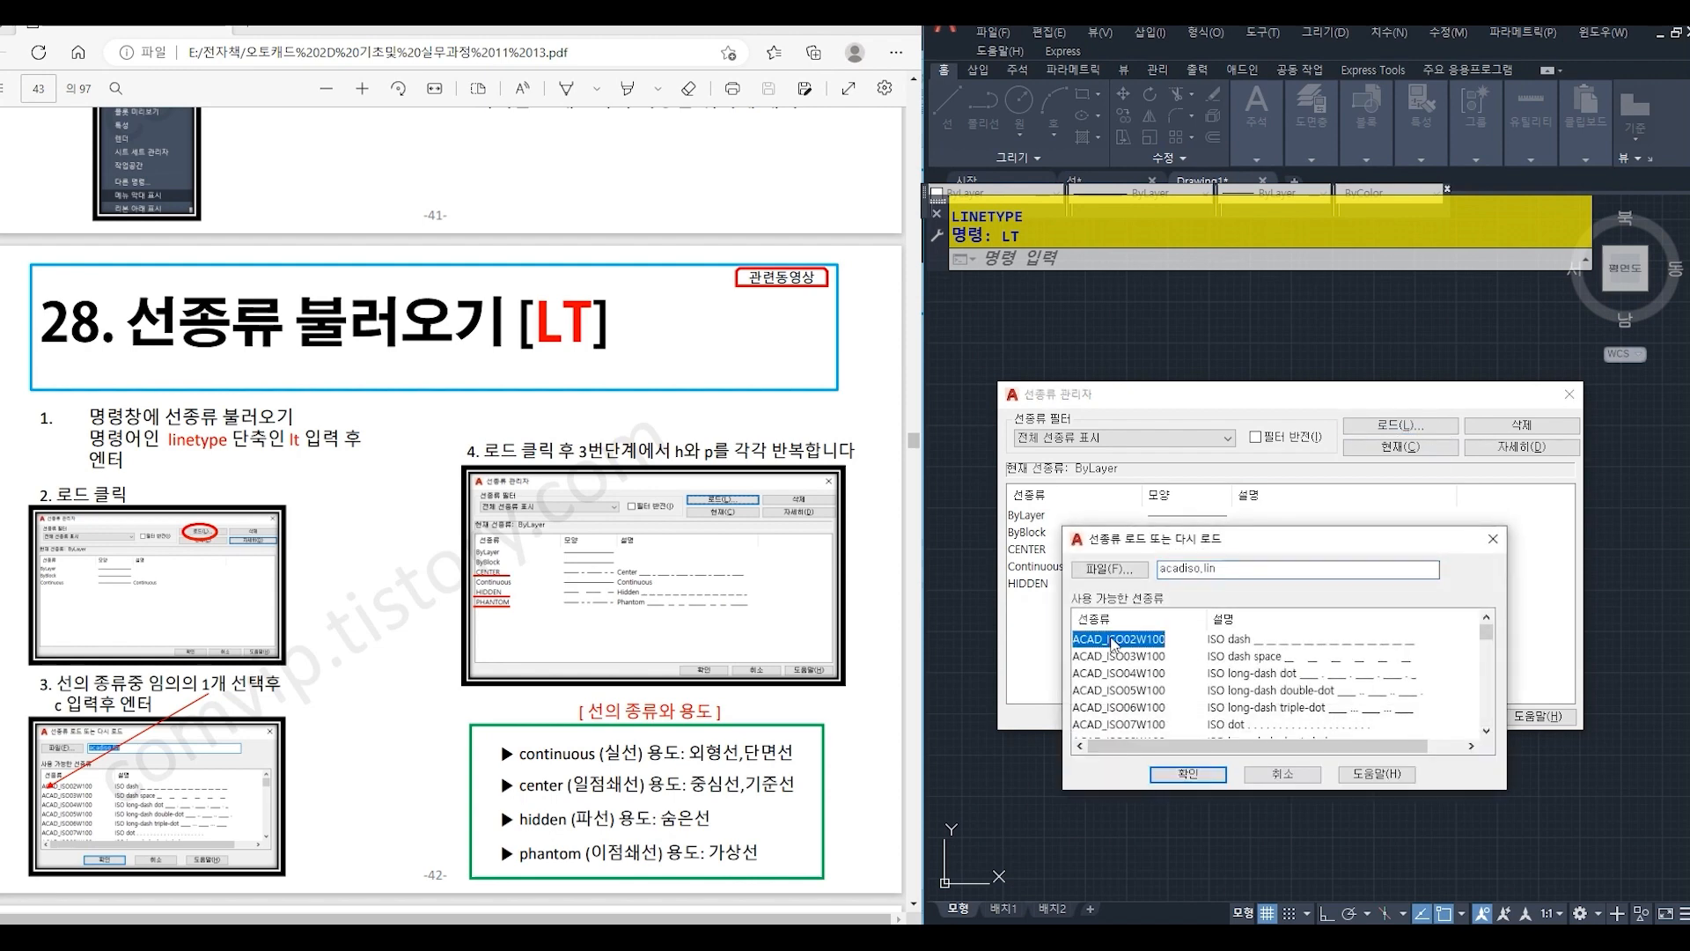
key("p")
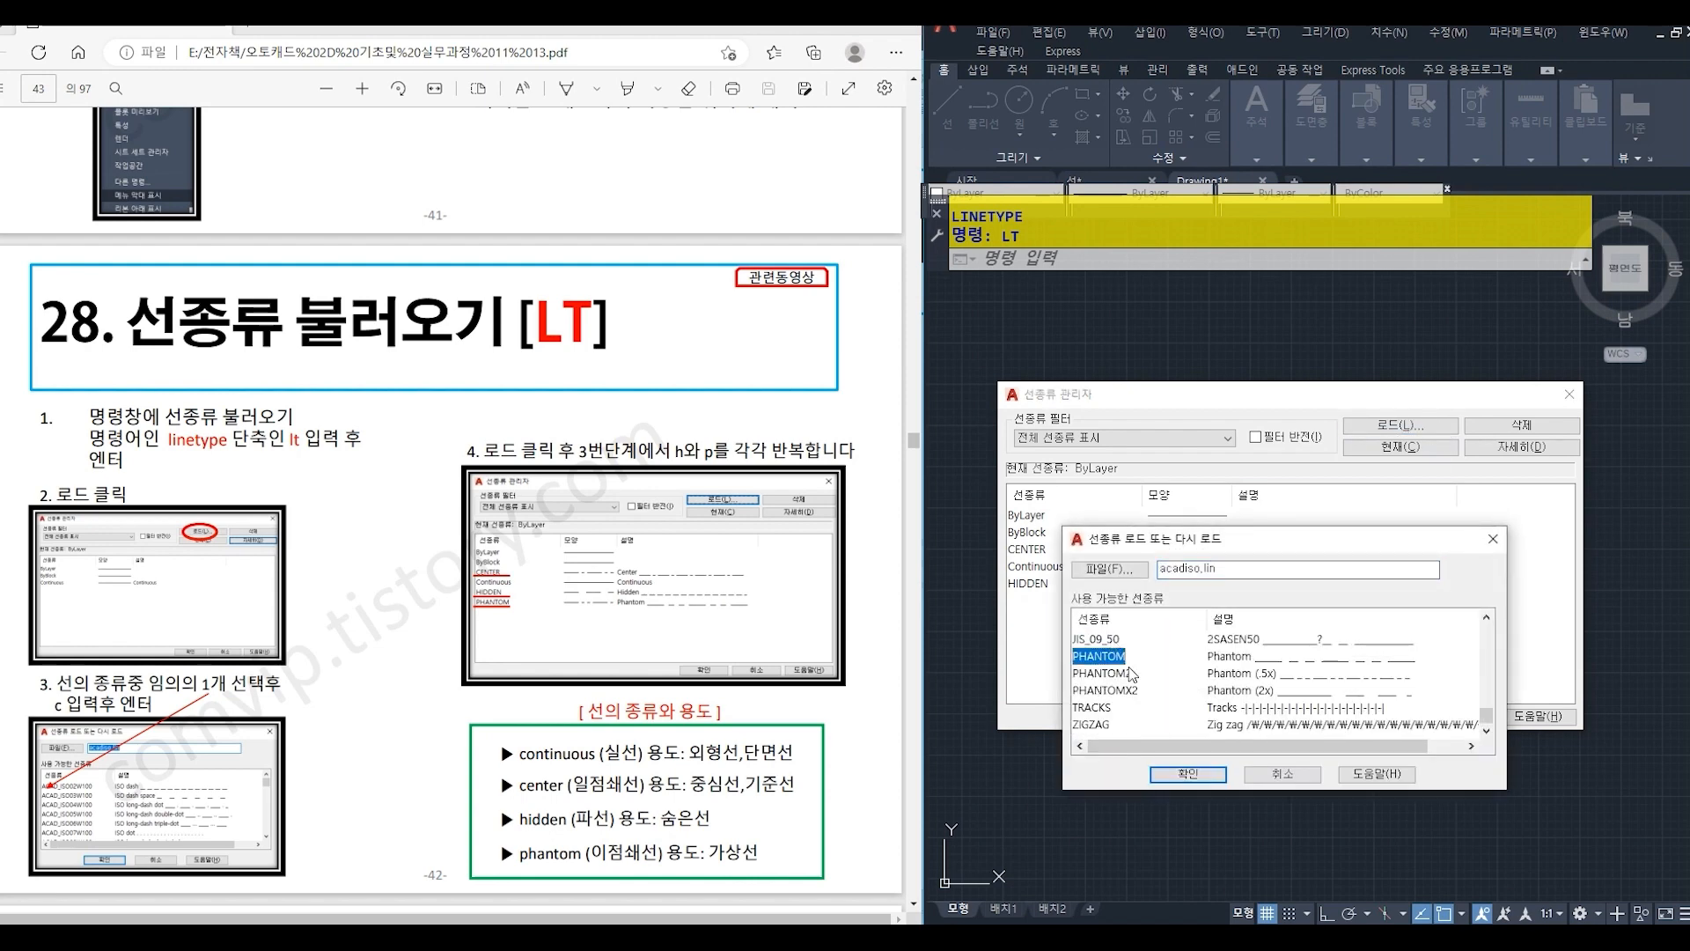
left_click(1189, 774)
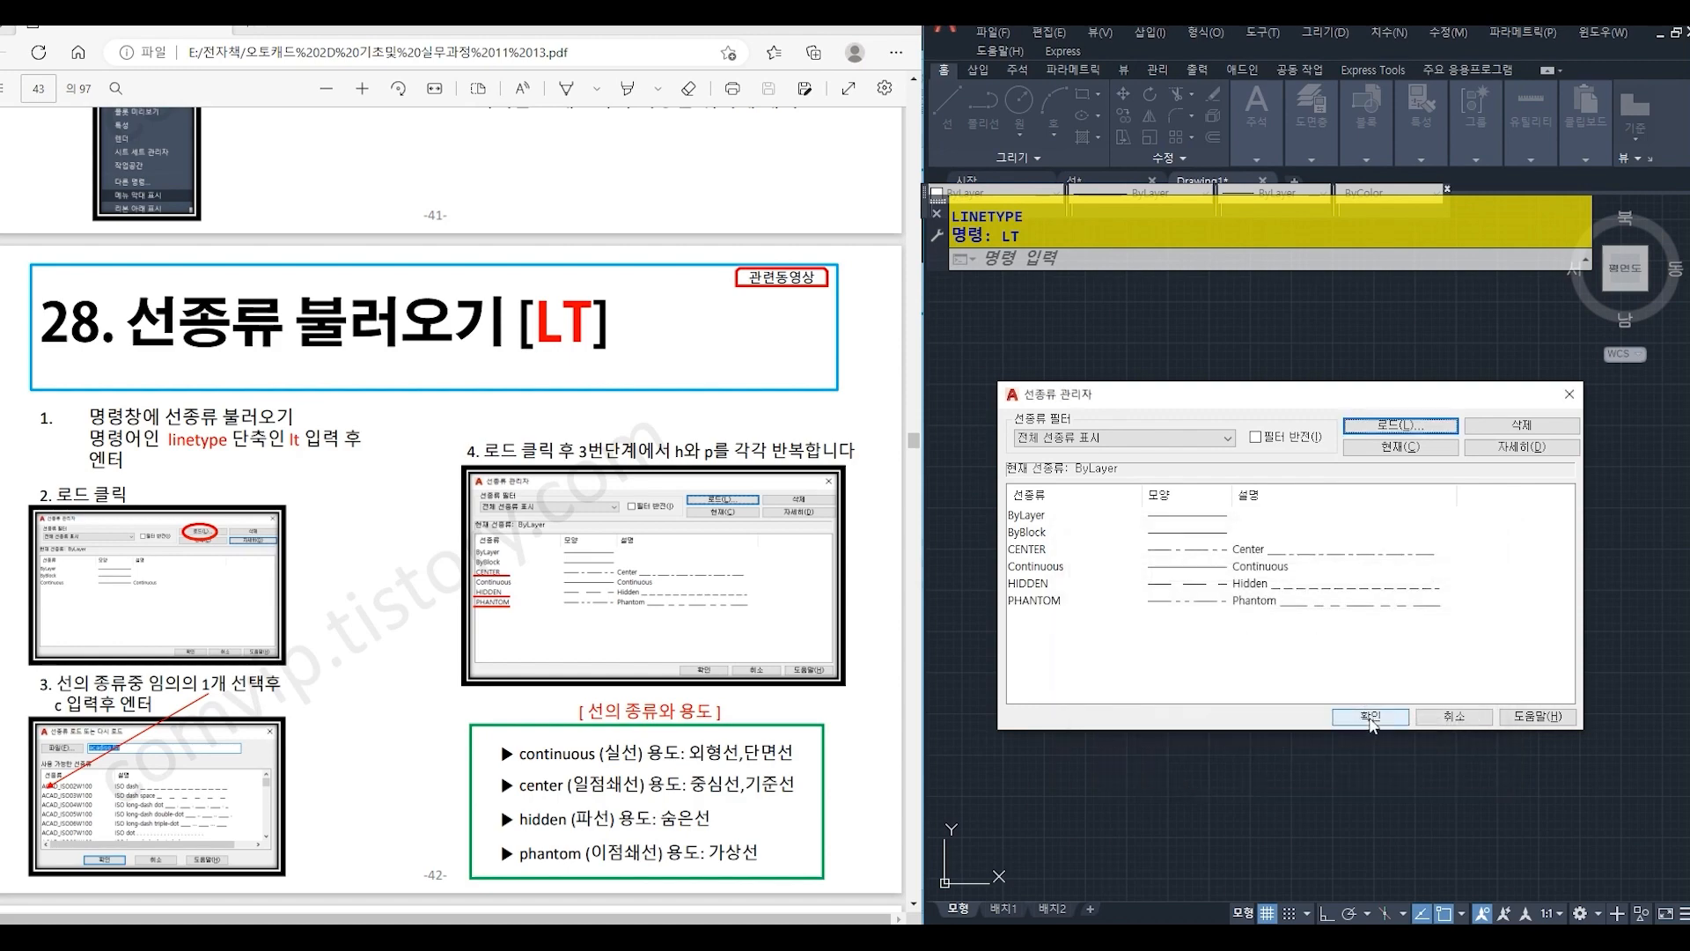
left_click(1370, 717)
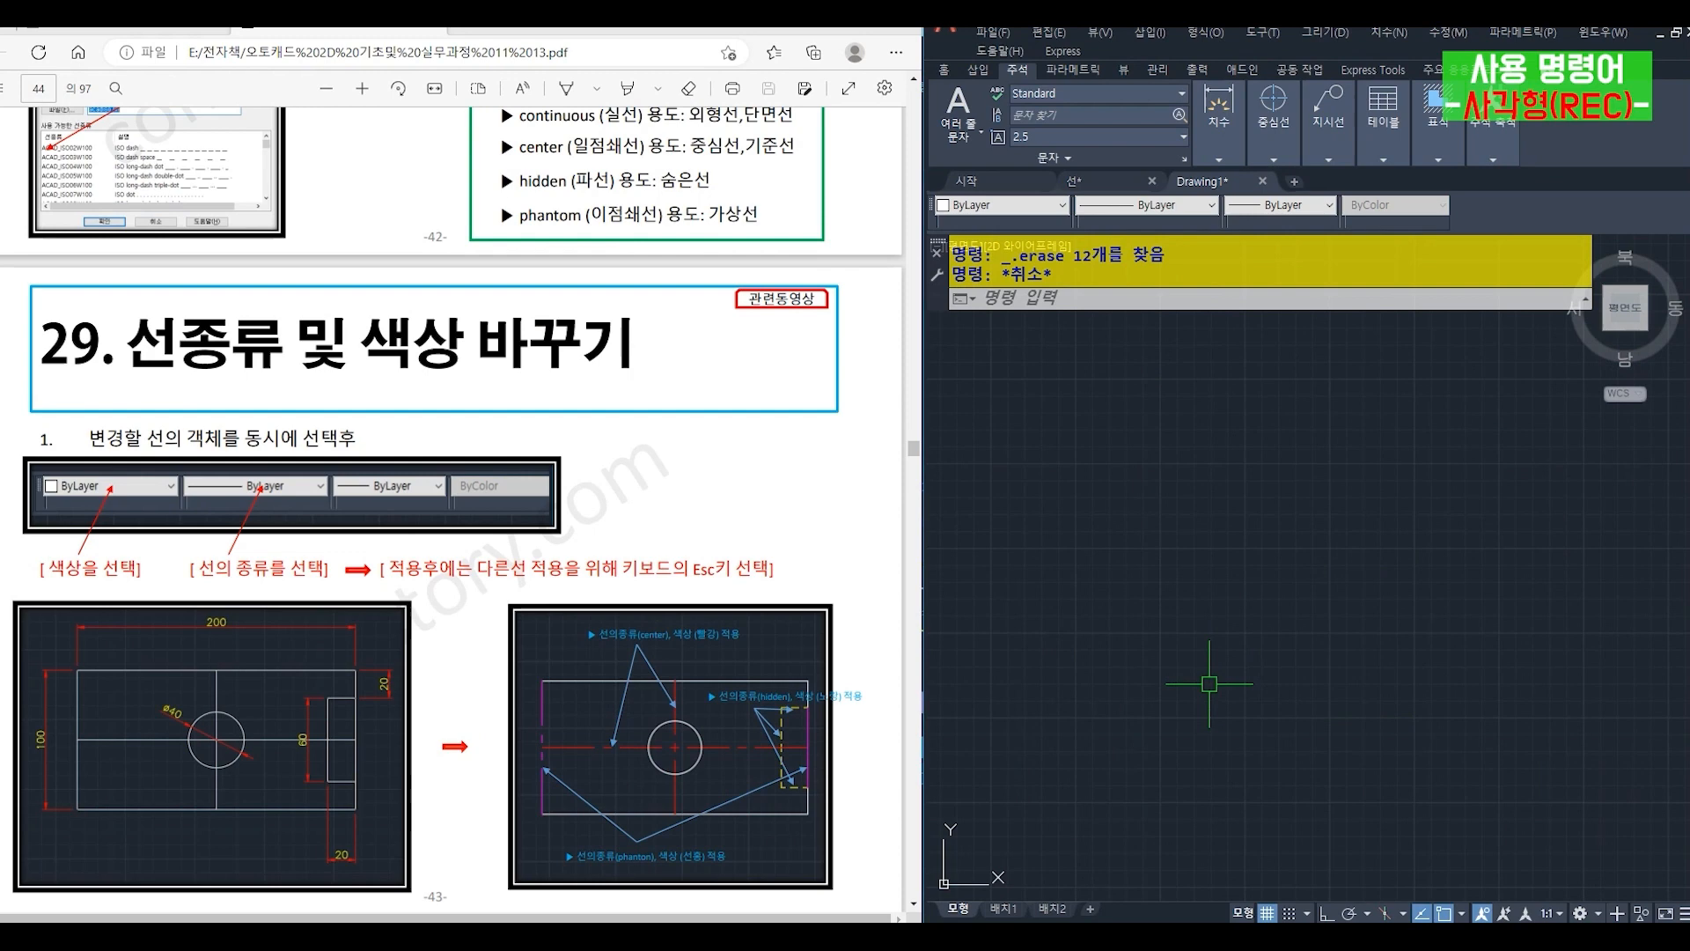
- Draw a rectangle 200 wide and 100 high in the empty drawing area
type("re")
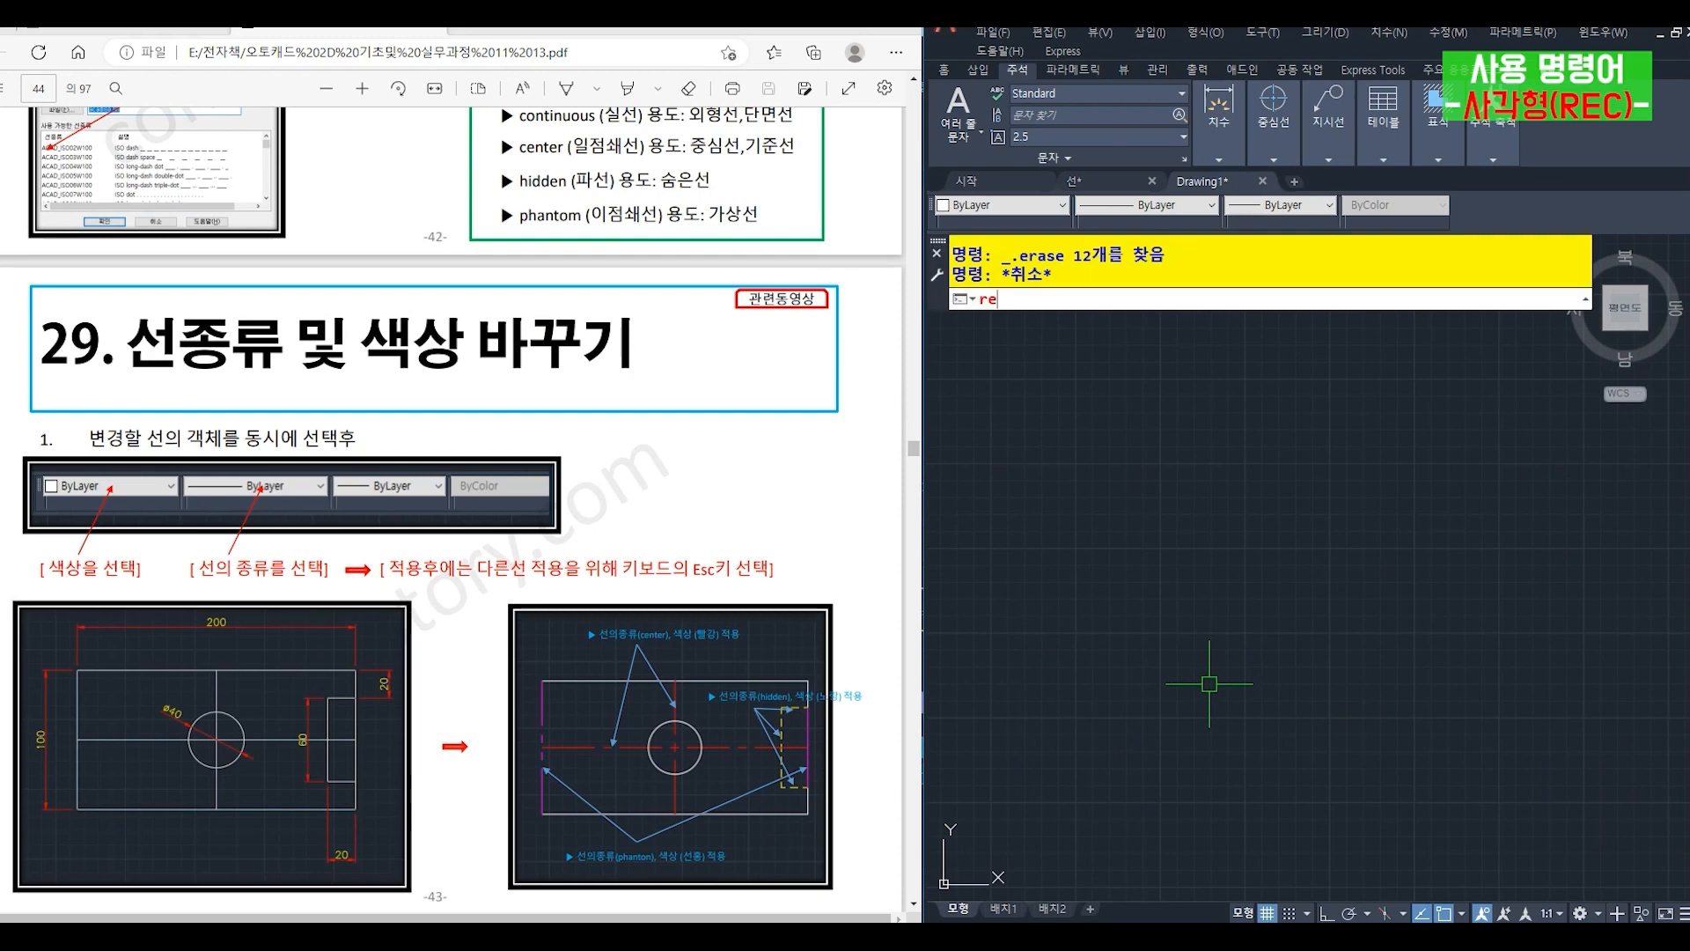
type("c")
key("Return")
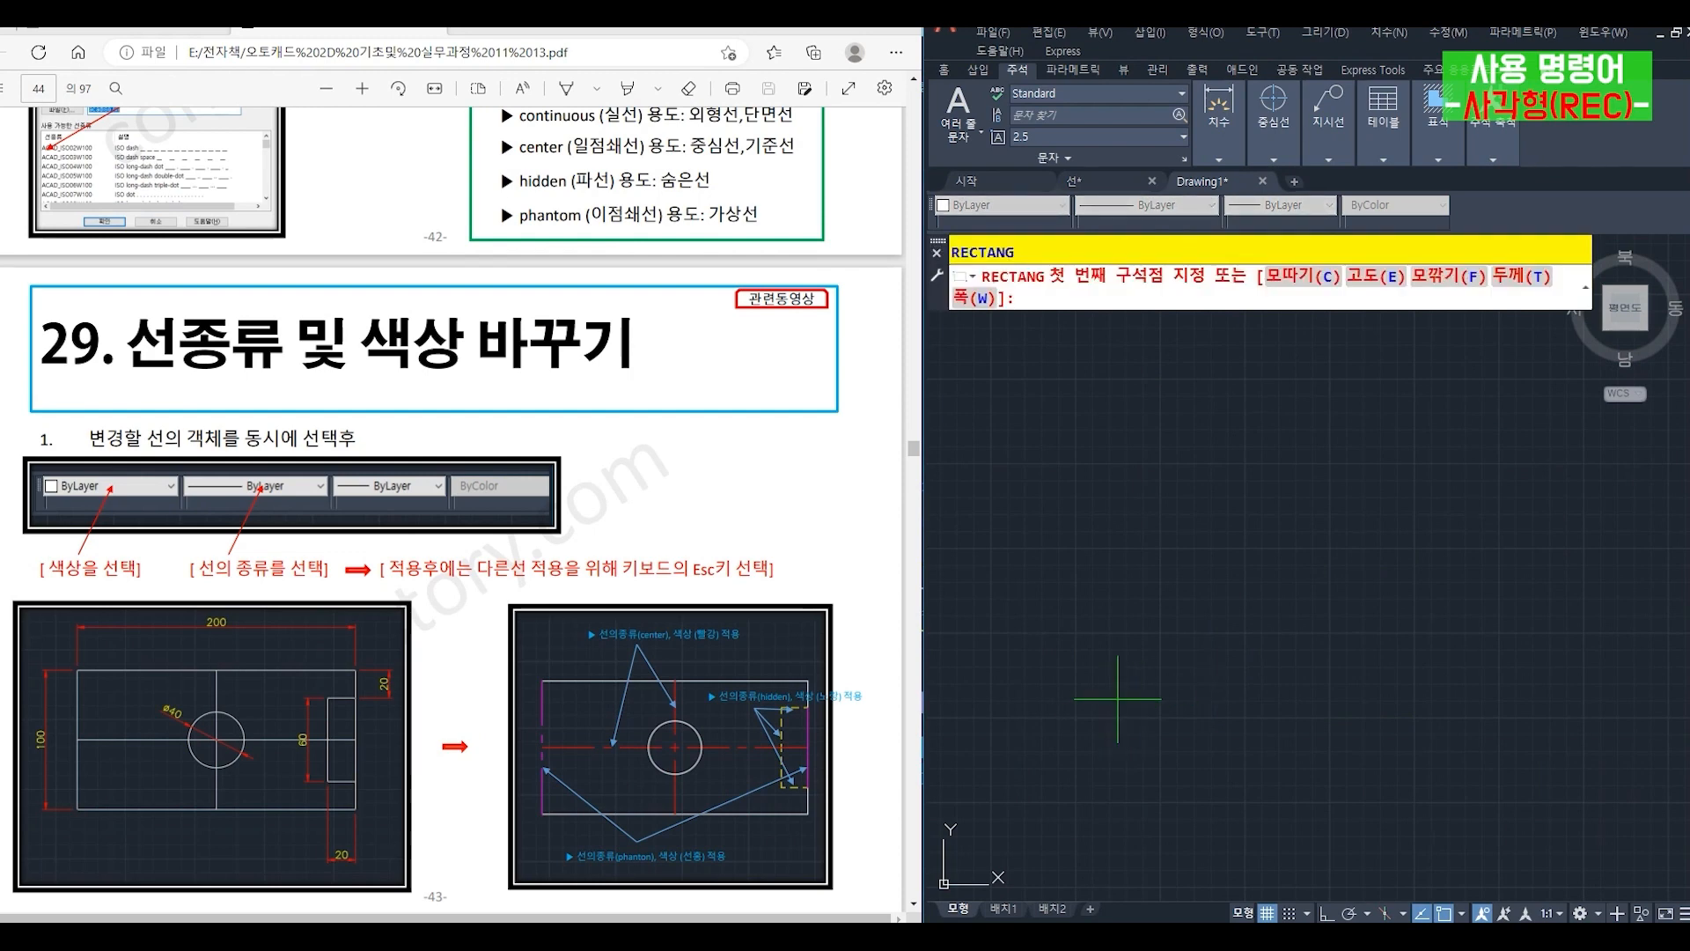
left_click(1118, 698)
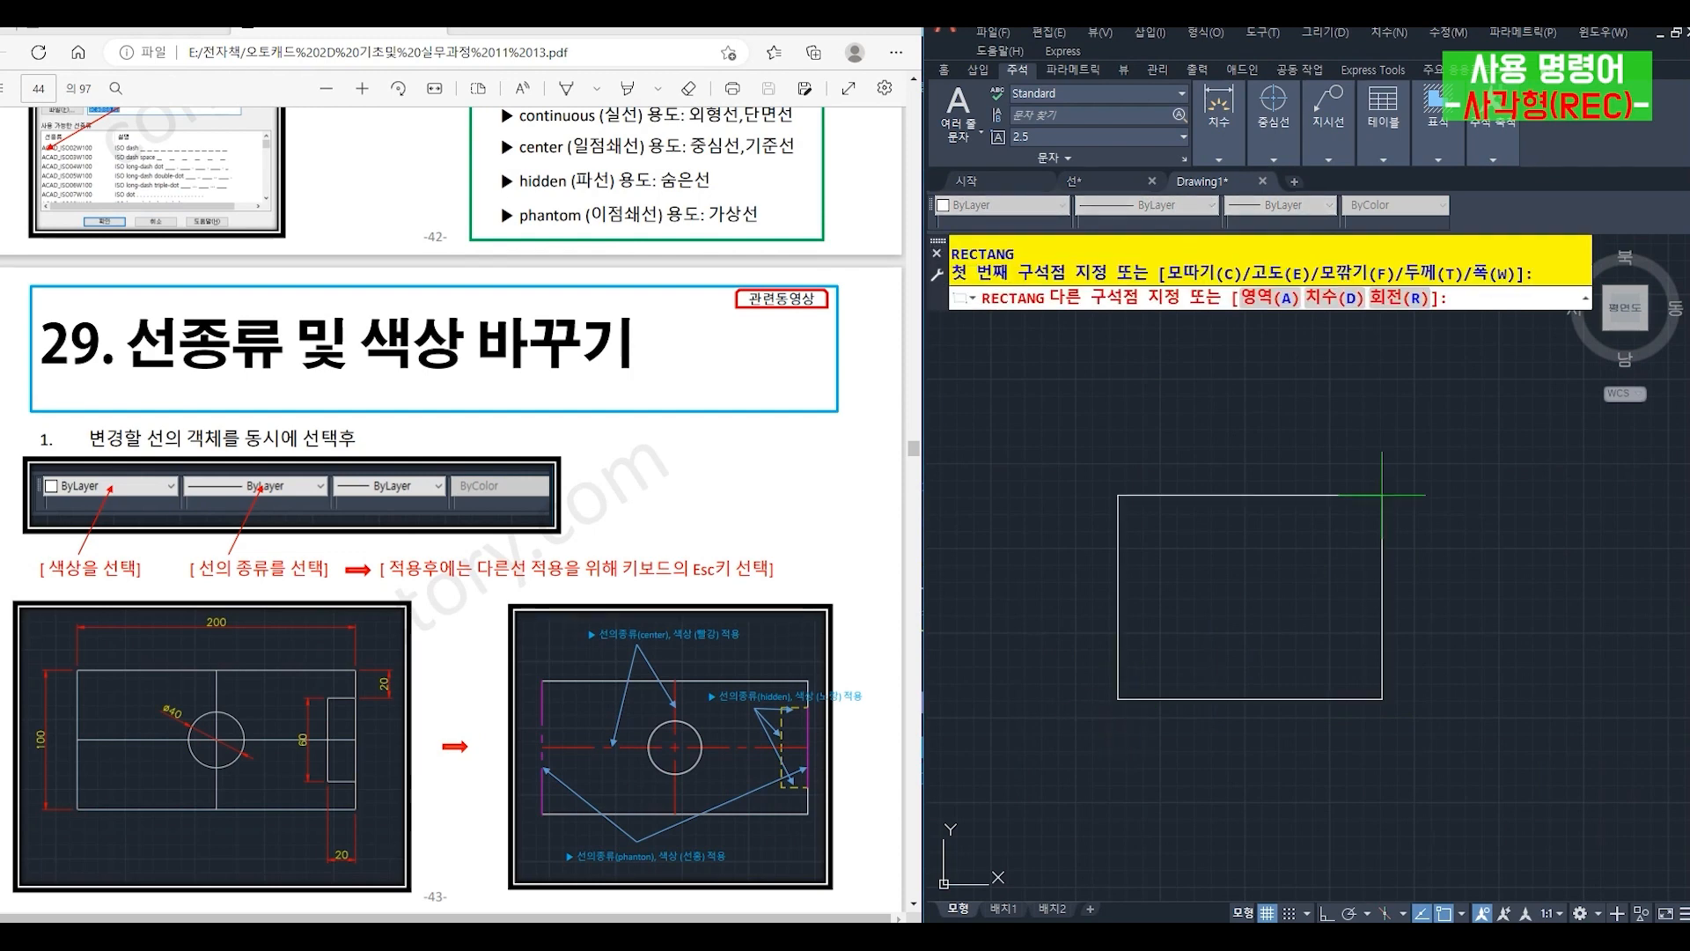
type("@200,1")
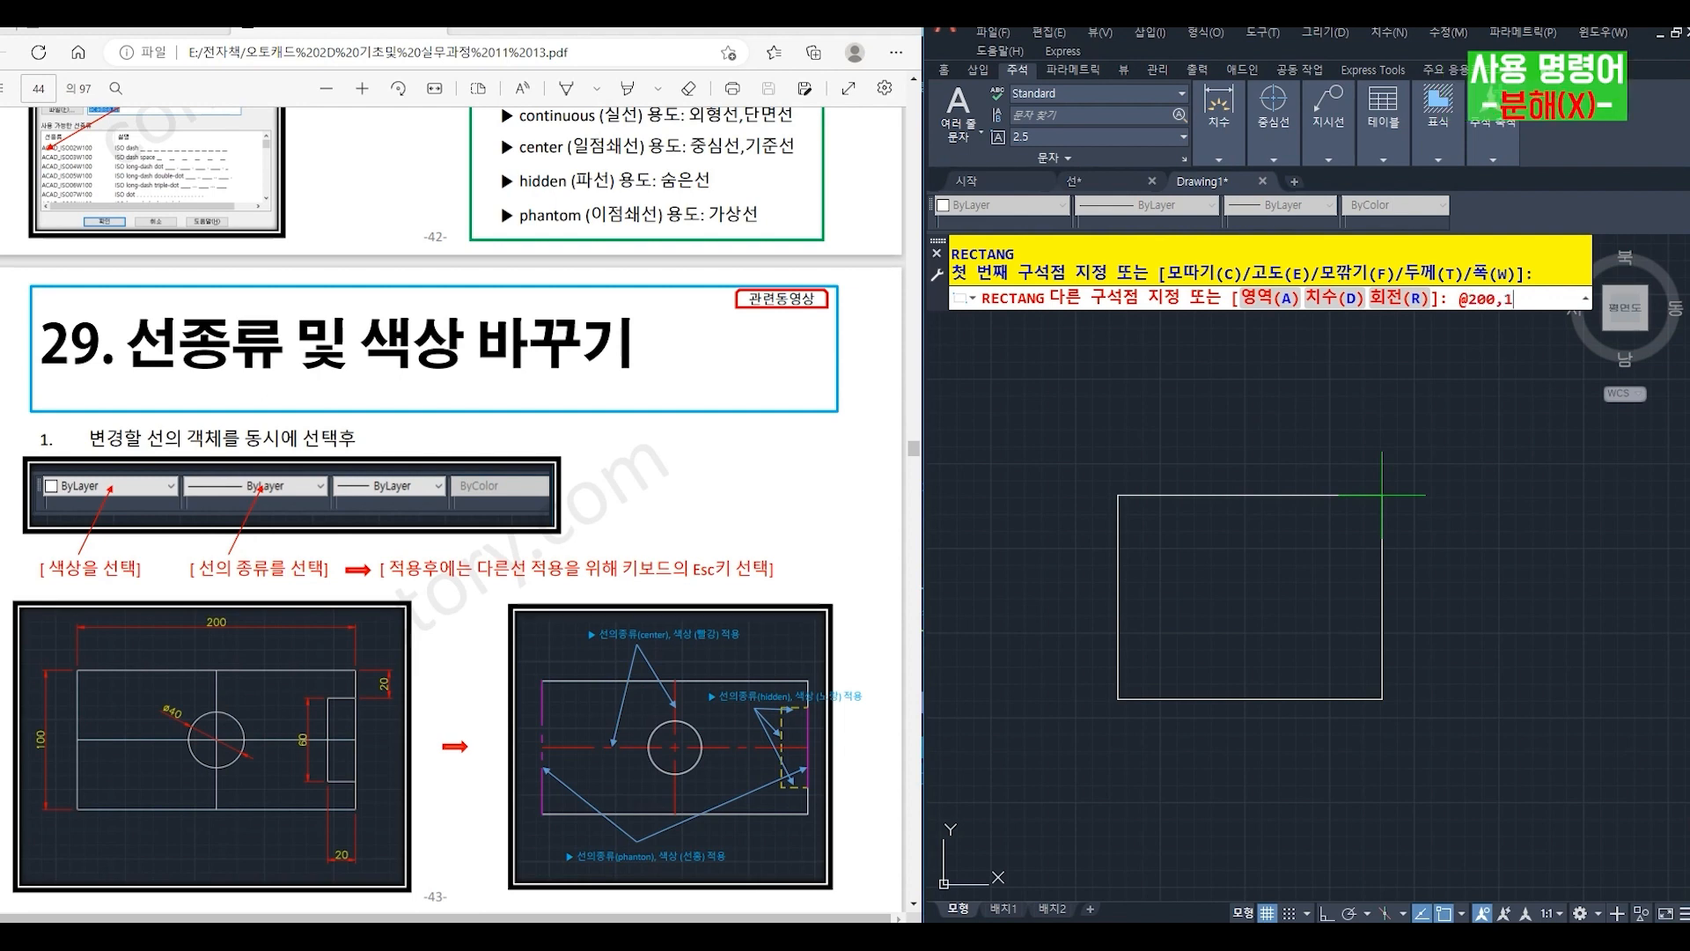
key("Return")
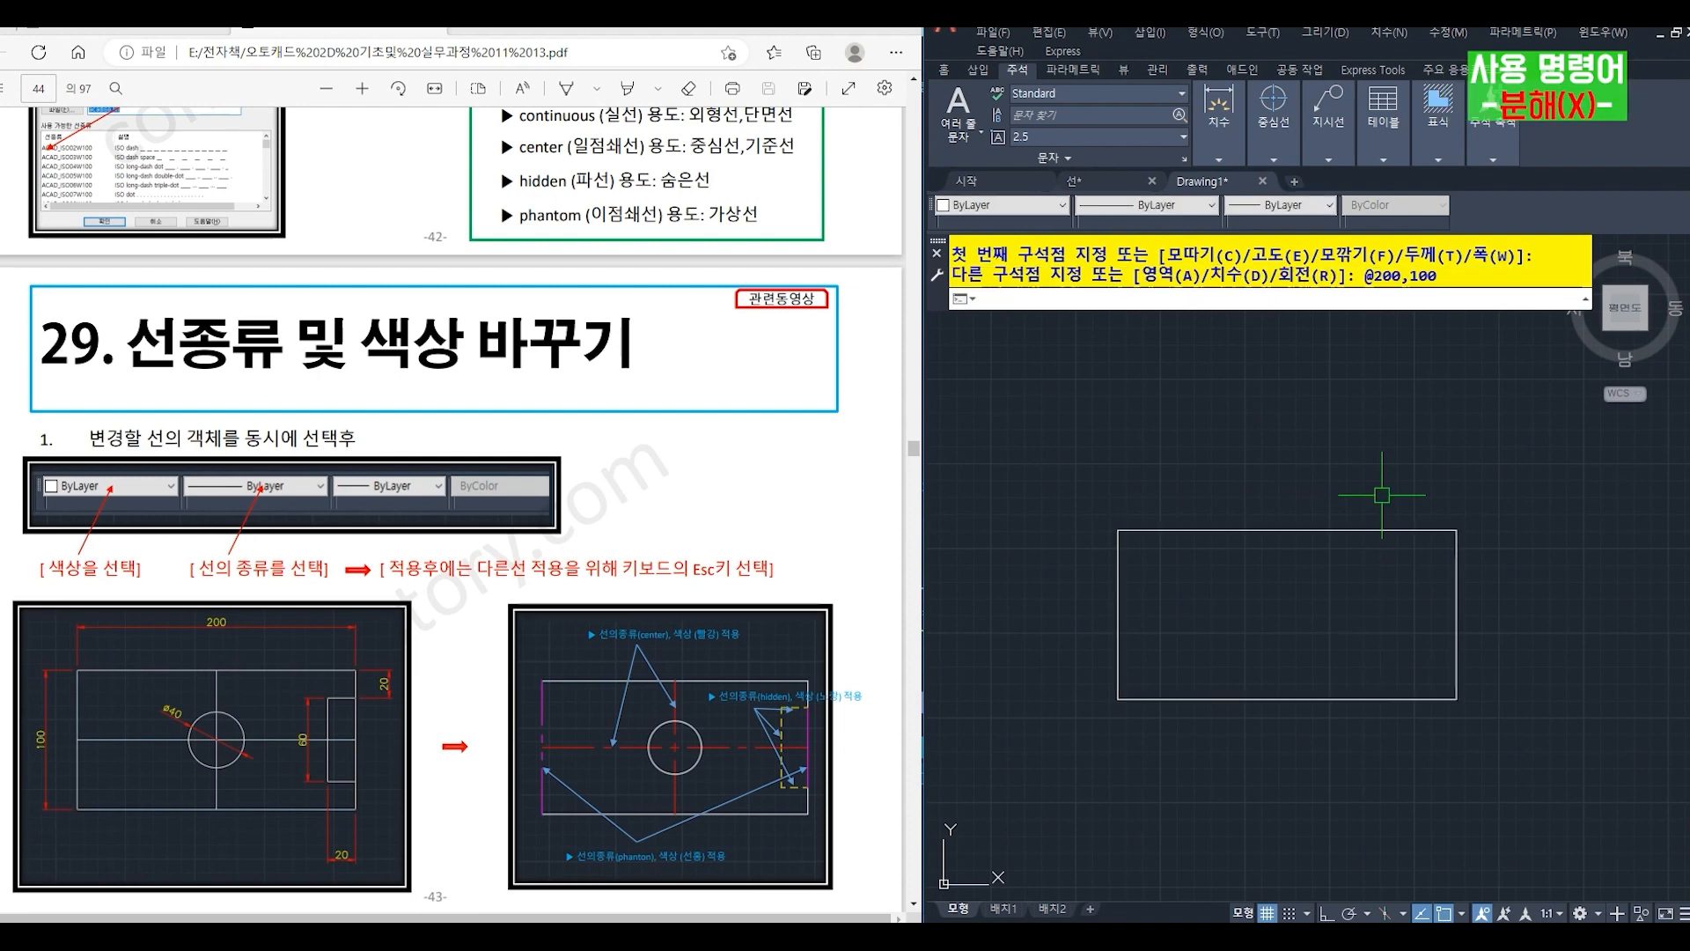
- Explode the 200 by 100 rectangle into separate lines
type("x")
key("Return")
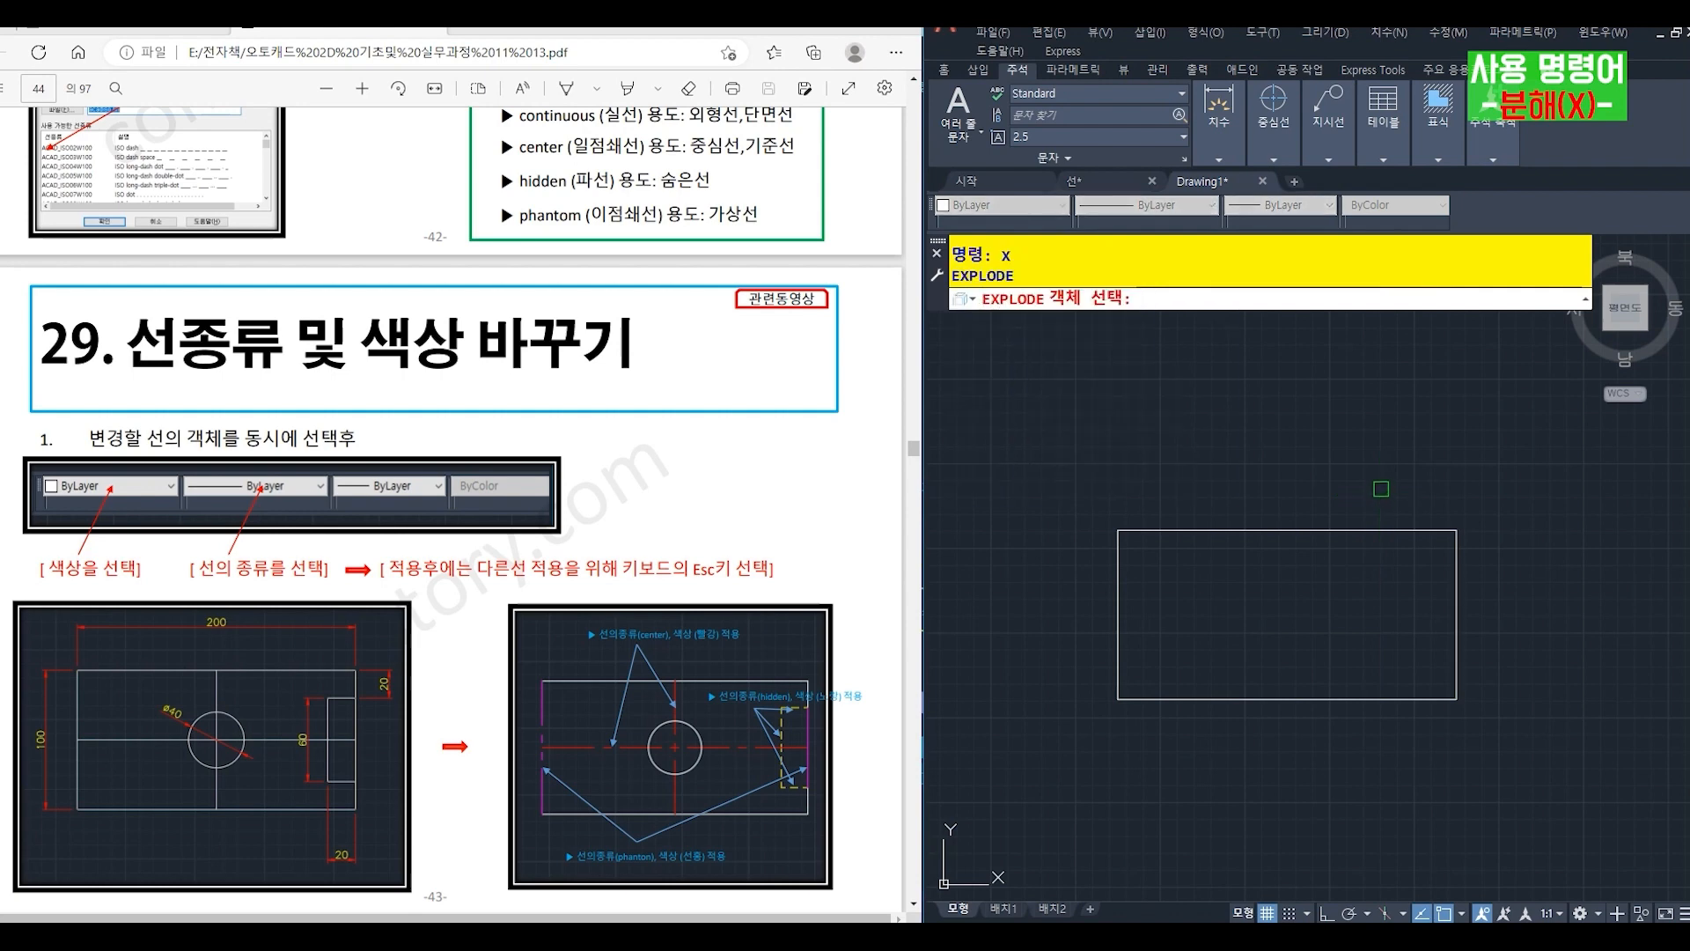
left_click(1379, 465)
left_click(1195, 648)
key("Return")
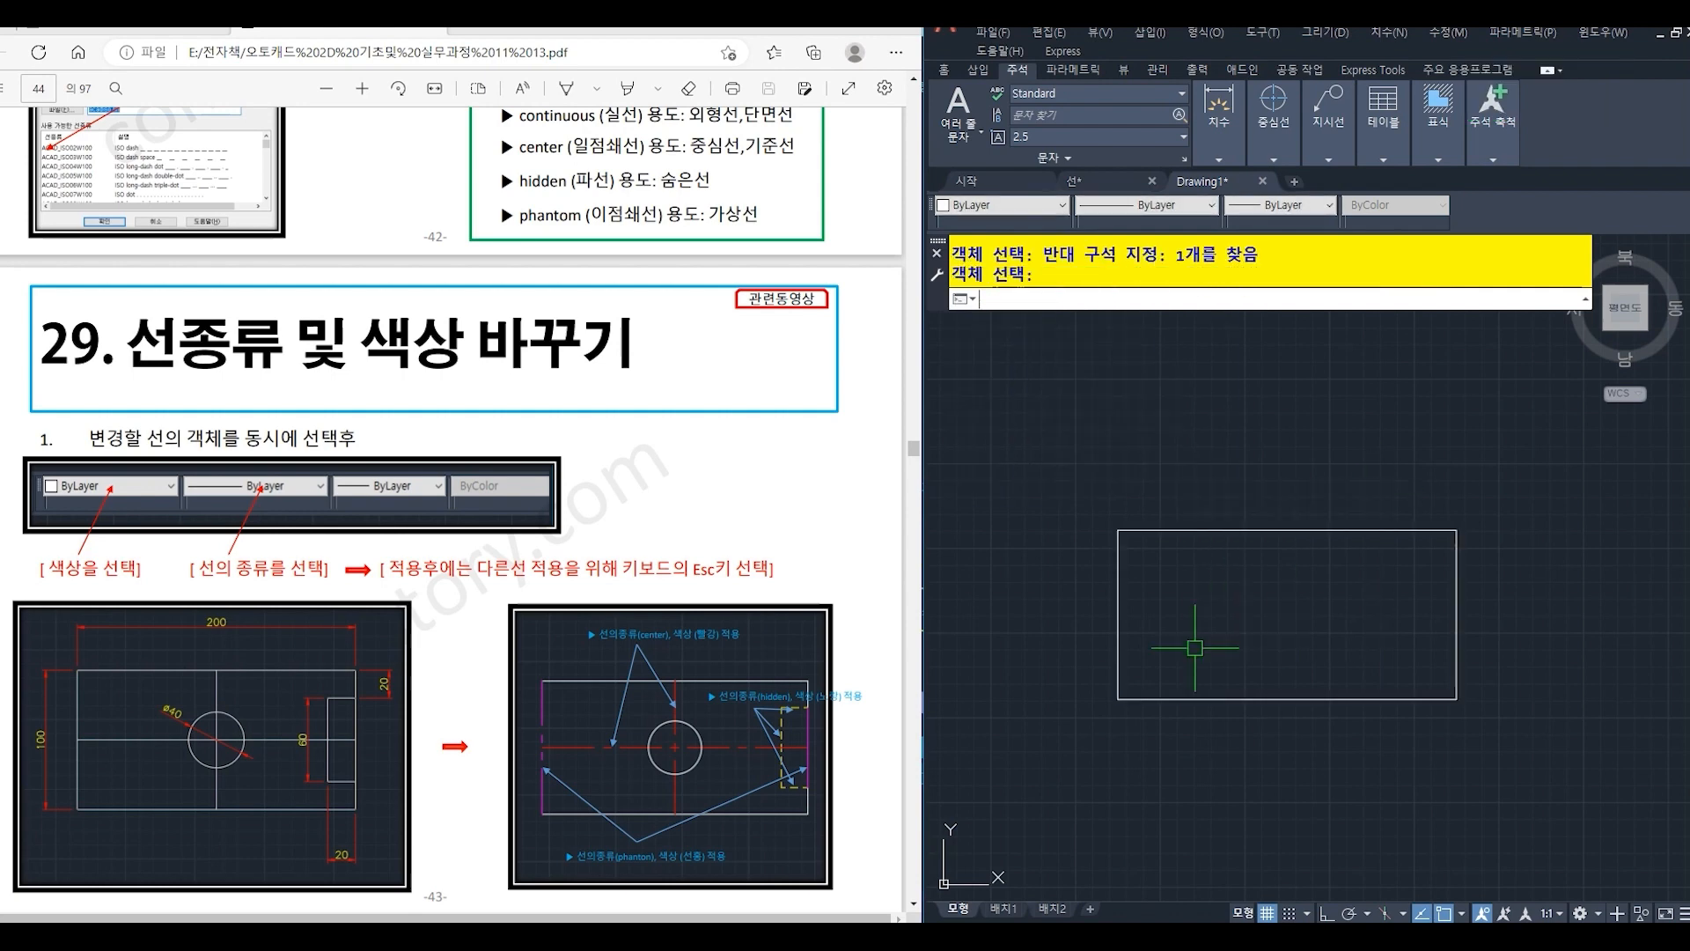
- Draw a horizontal line joining the midpoints of the rectangle's left and right edges
type("l")
key("Return")
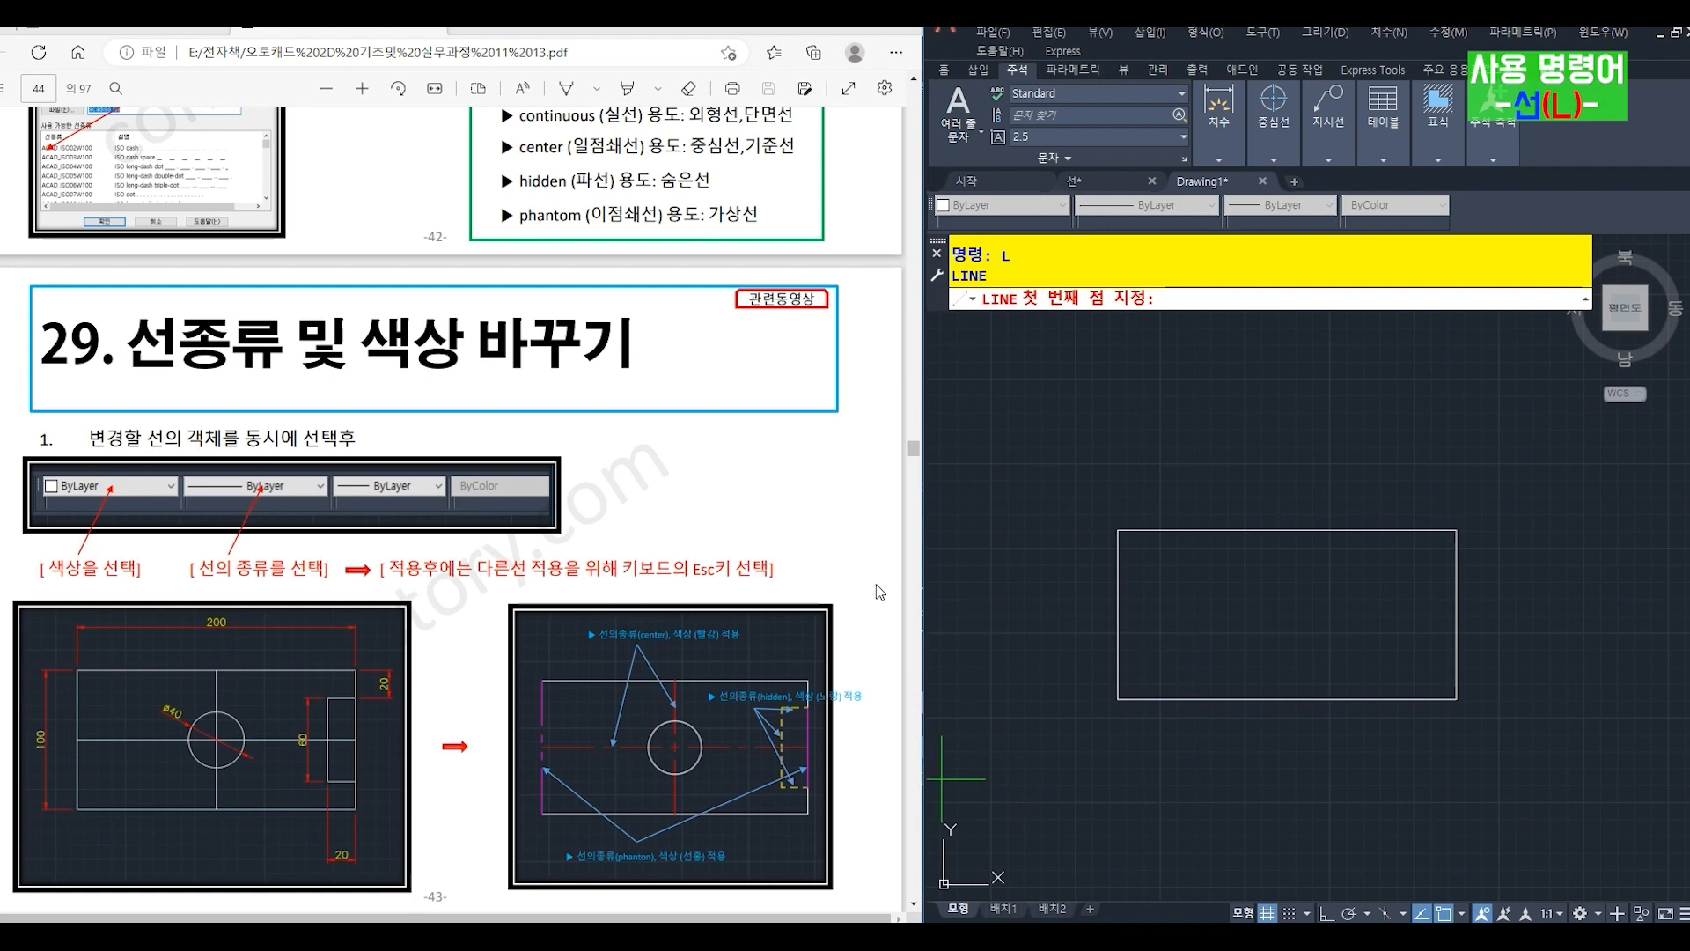
left_click(1118, 624)
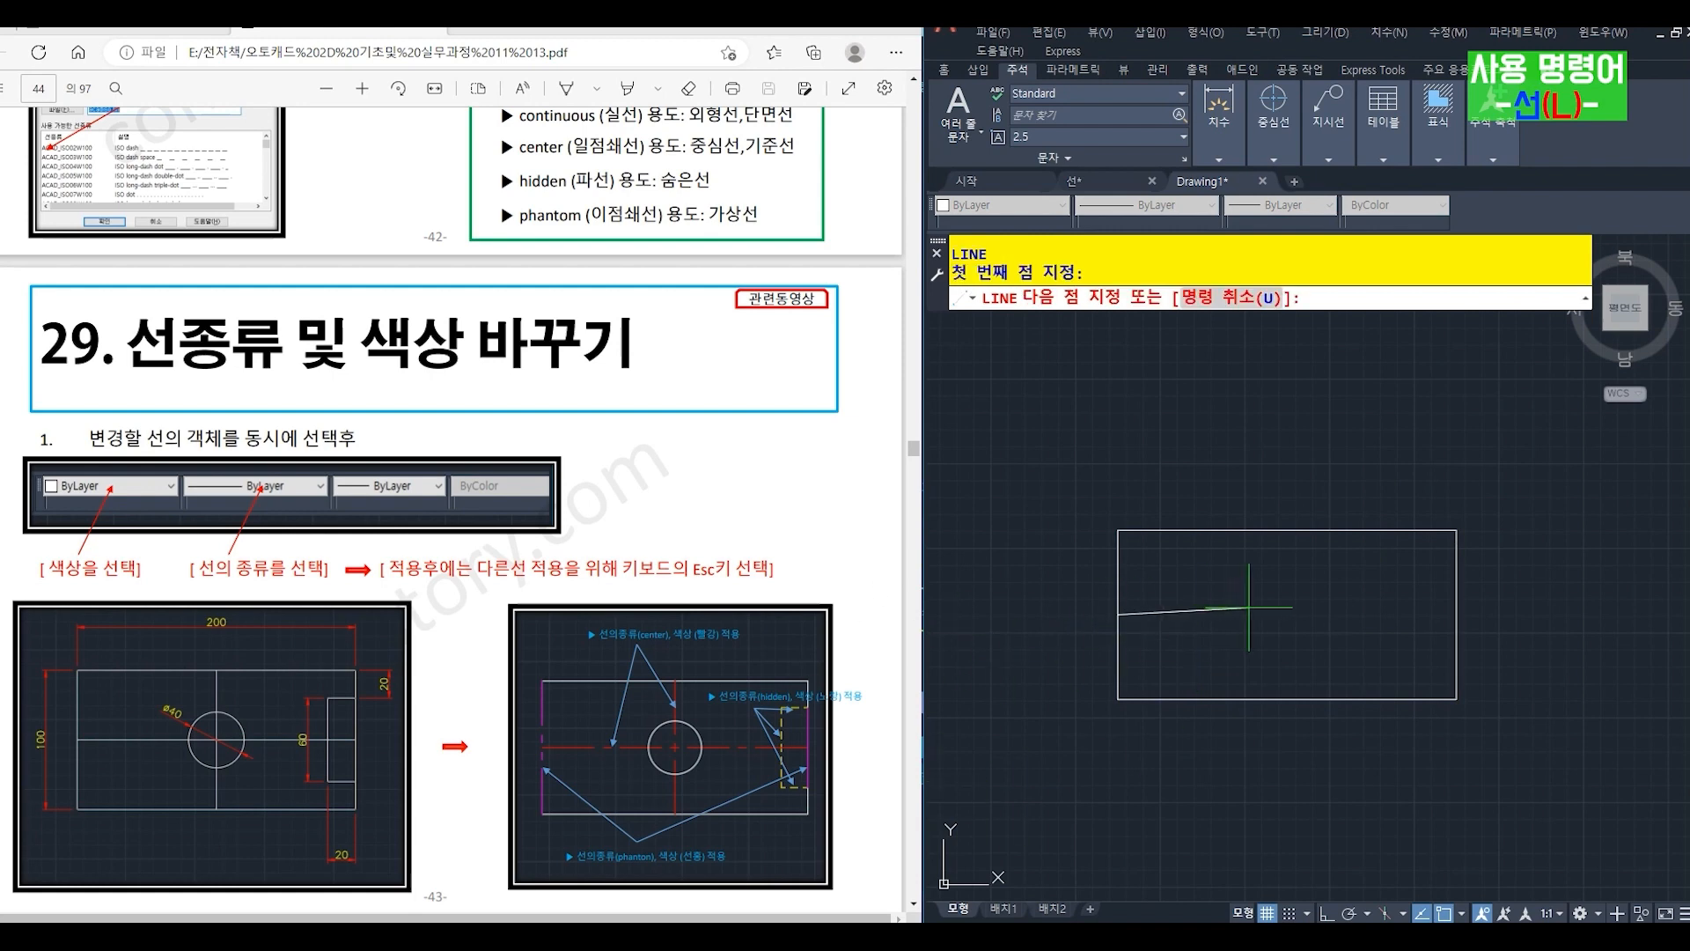
left_click(1456, 613)
key("Return")
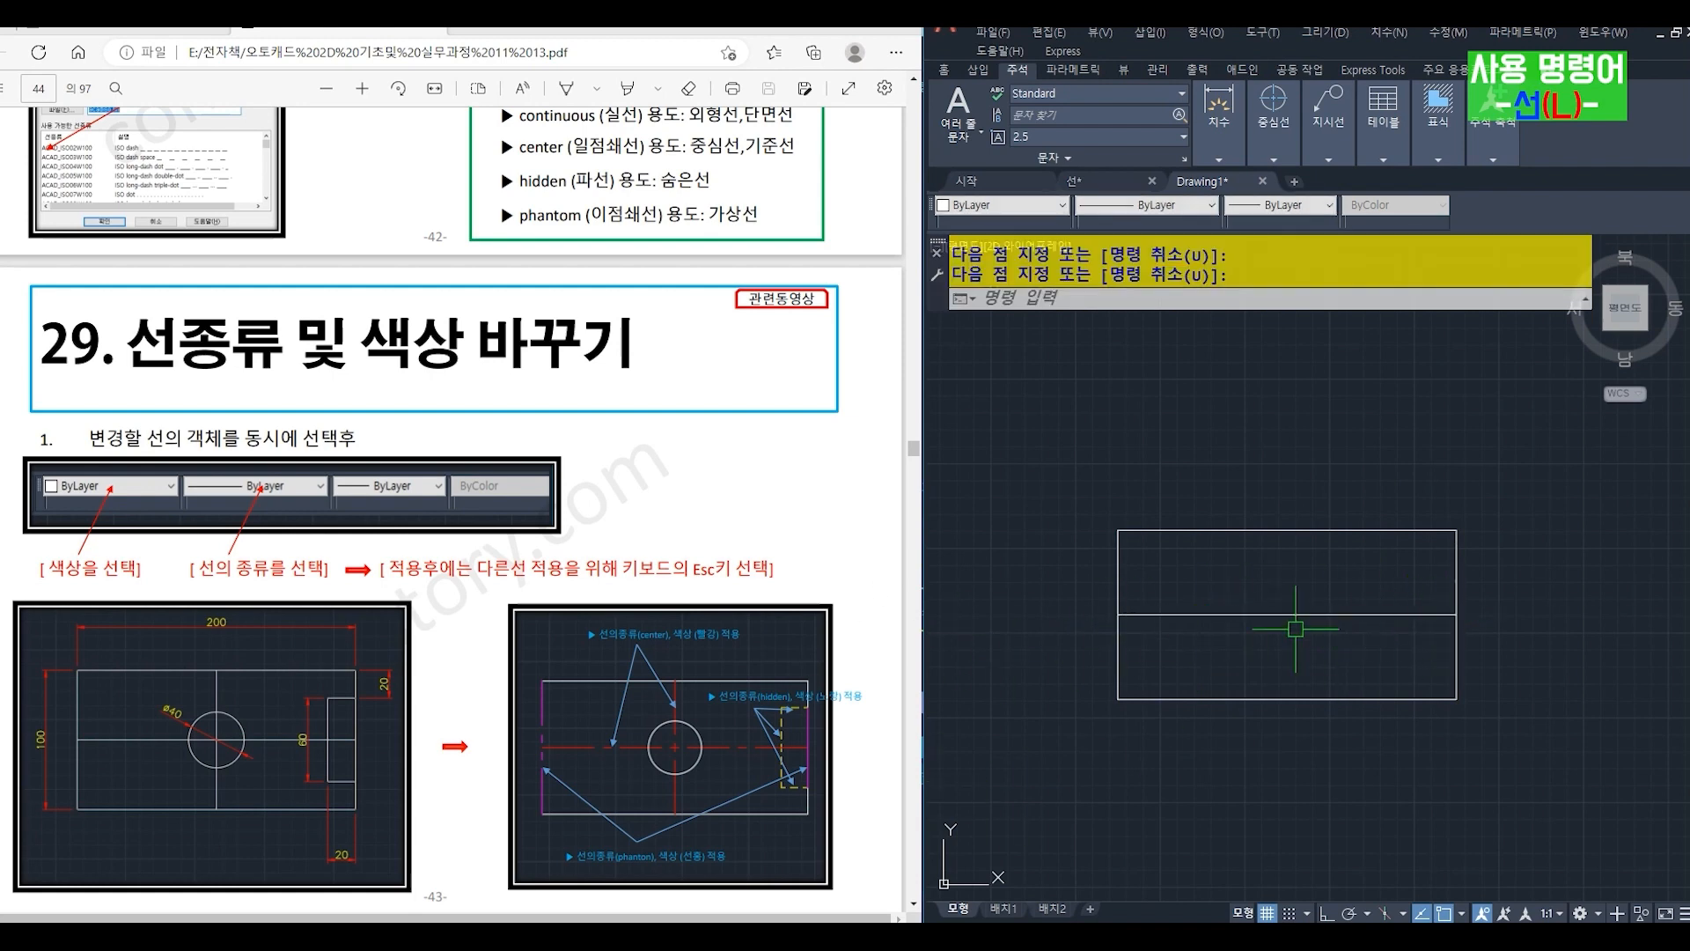
- Draw a vertical line joining the midpoints of the rectangle's top and bottom edges
key("Return")
left_click(1286, 529)
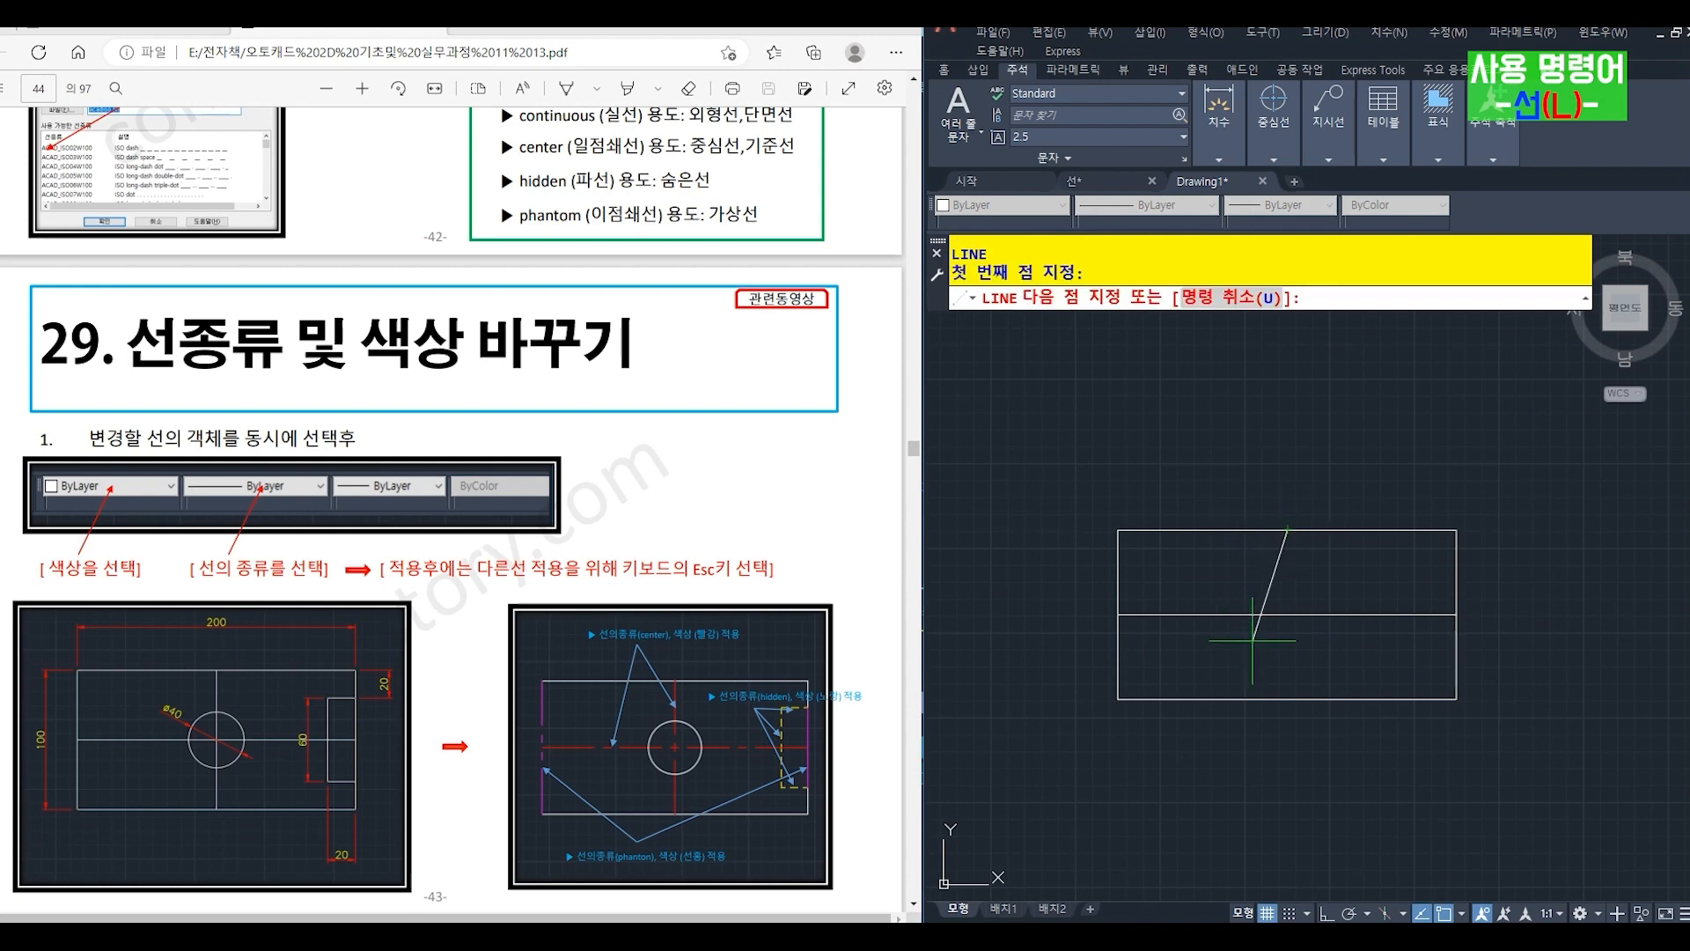
left_click(1287, 699)
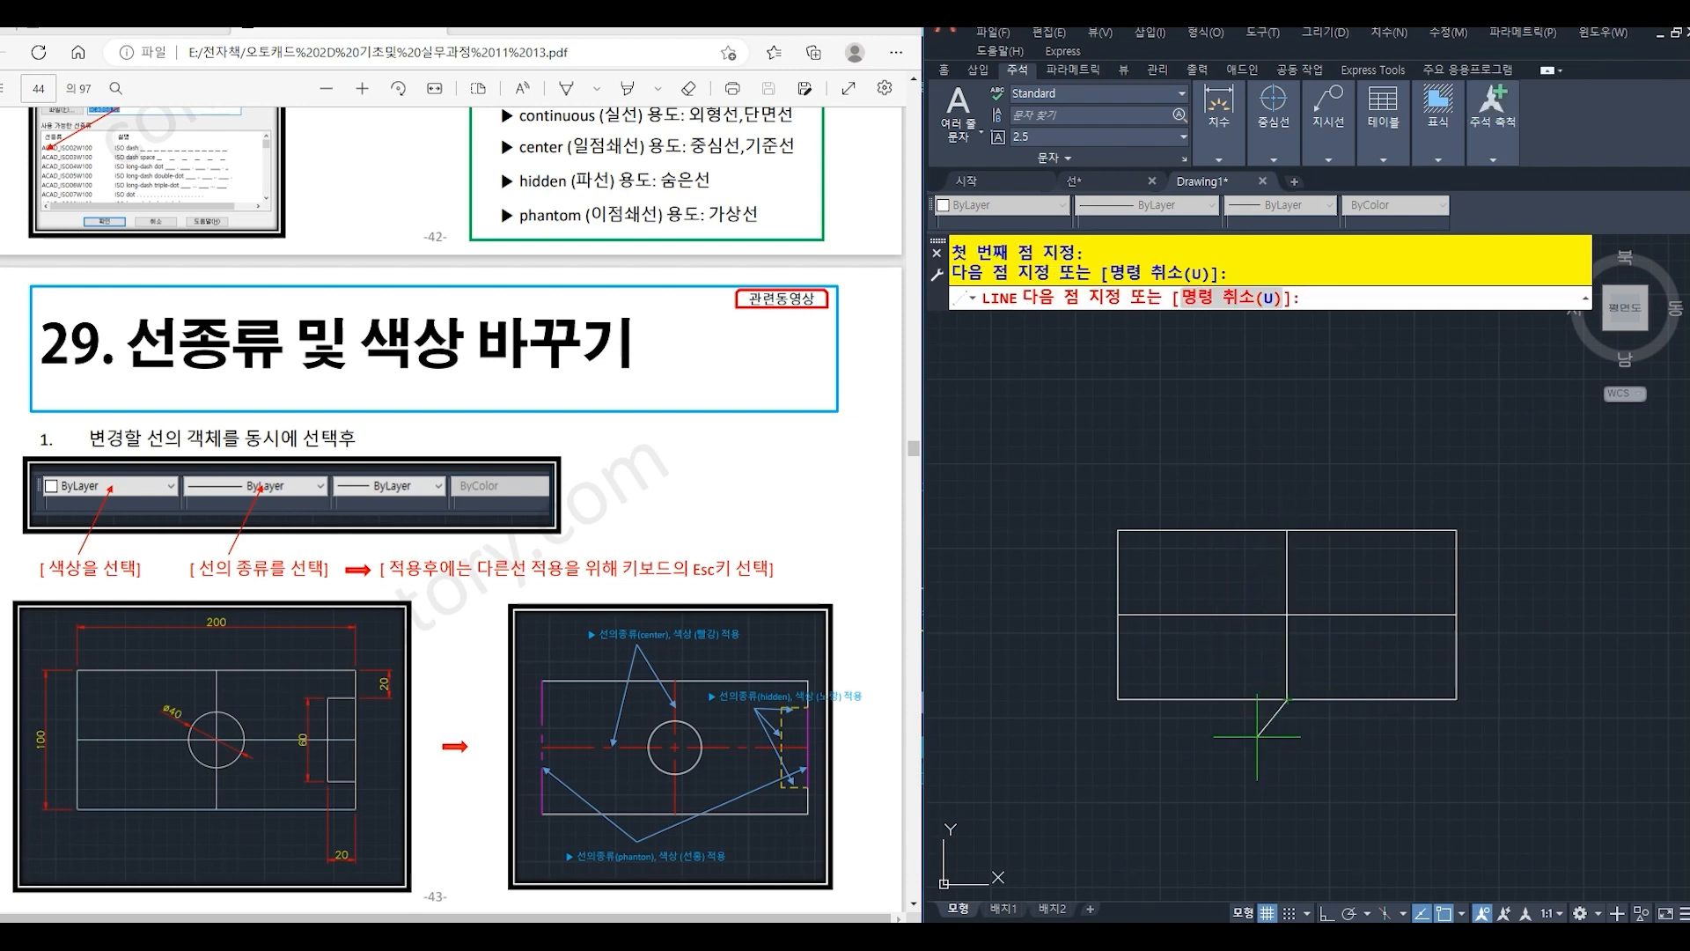
key("Return")
- Draw a circle of radius 20 centred on the intersection of the two centre lines
type("o")
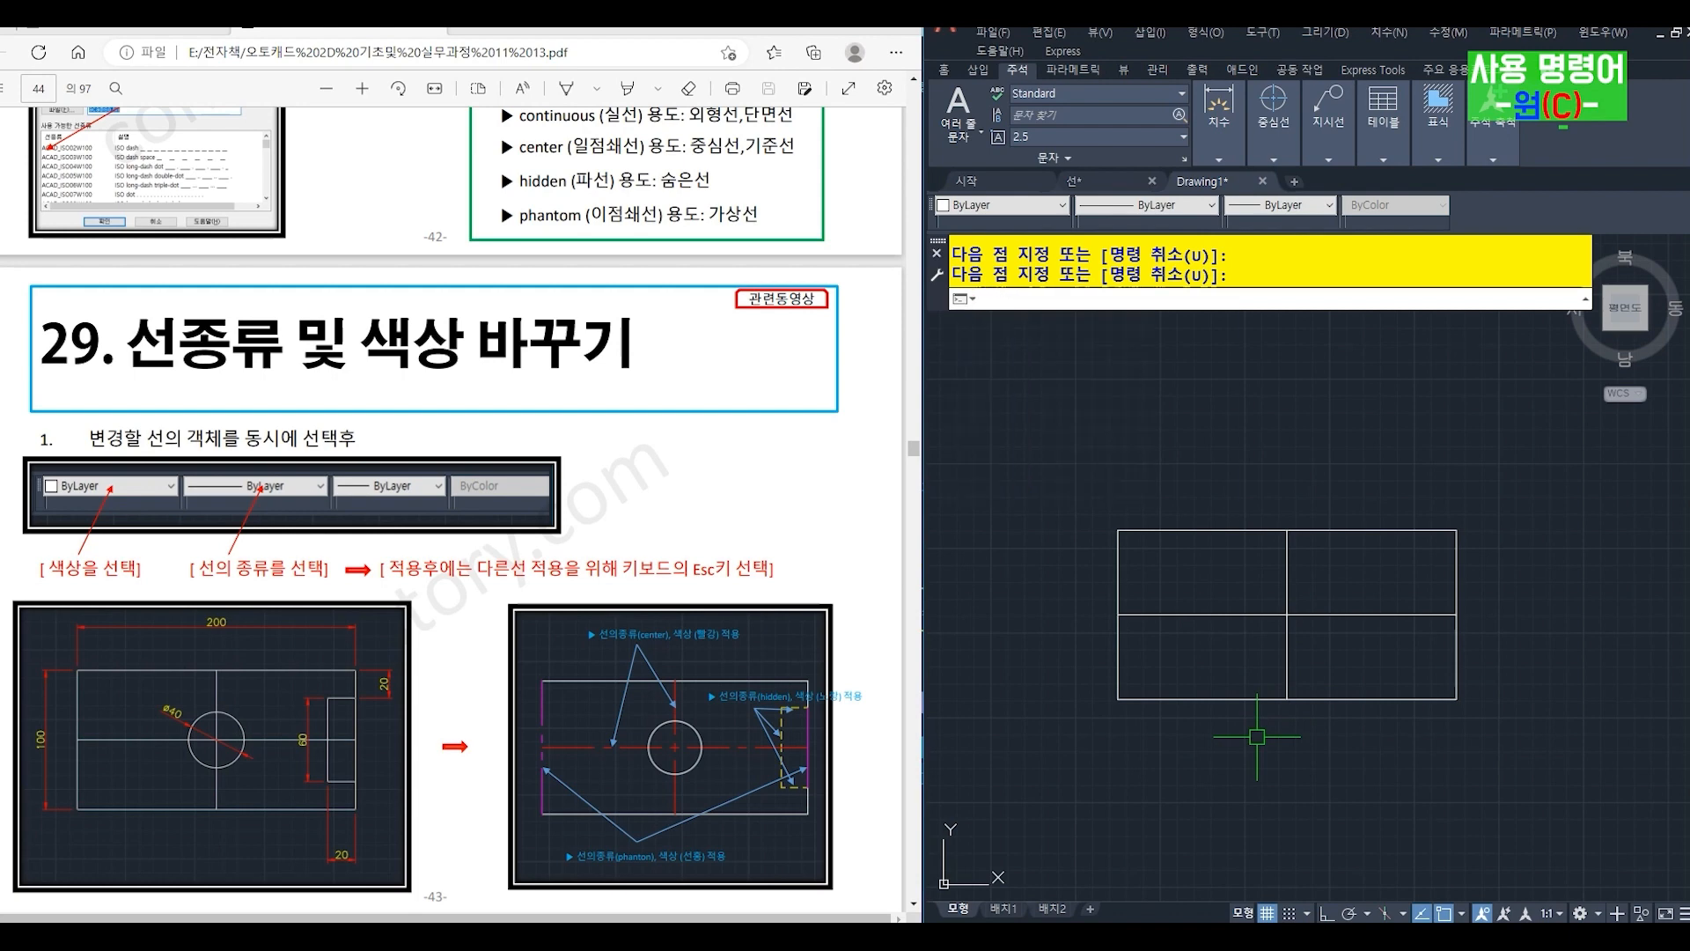
key("Return")
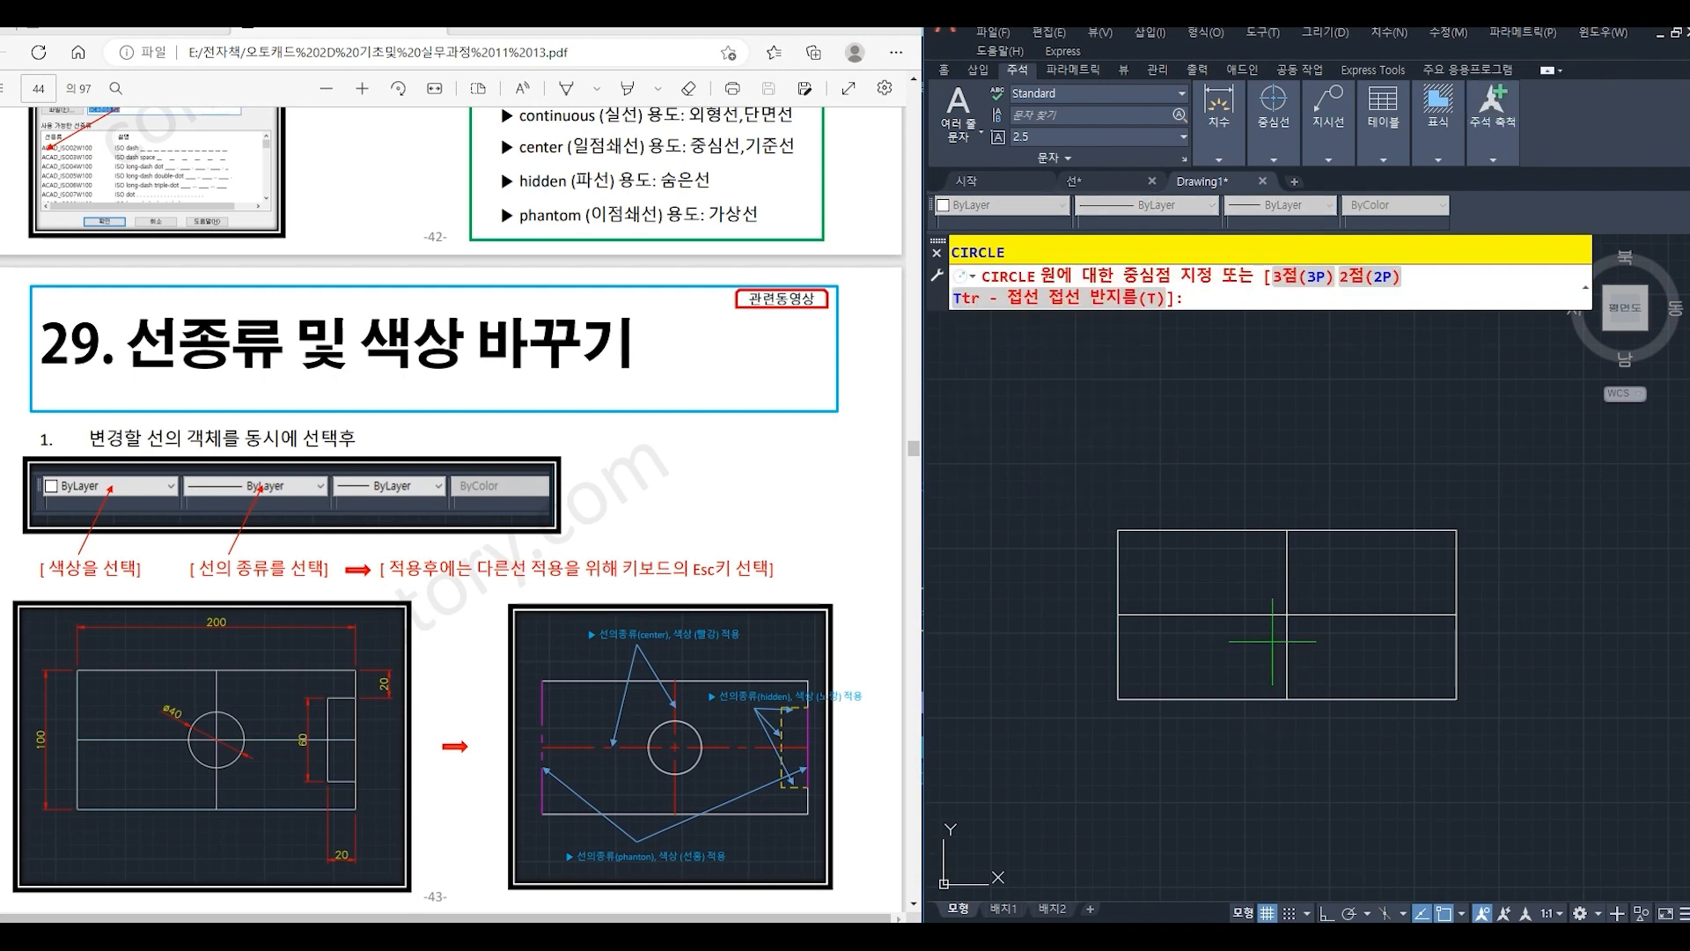
left_click(1287, 613)
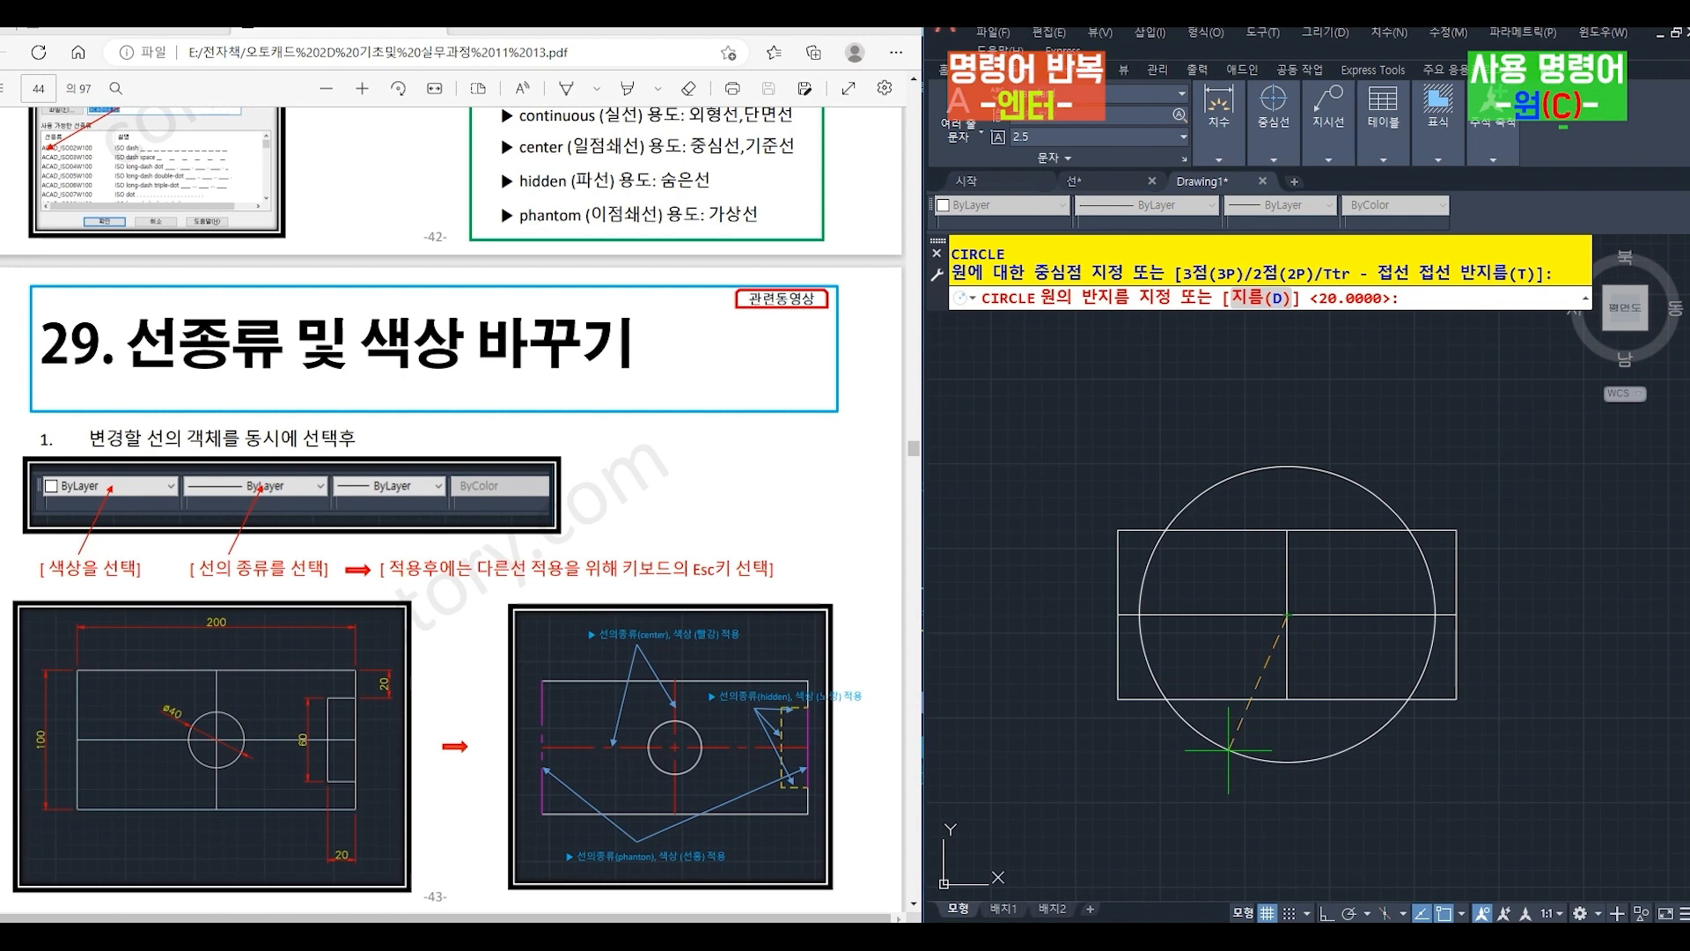
type("20")
key("Return")
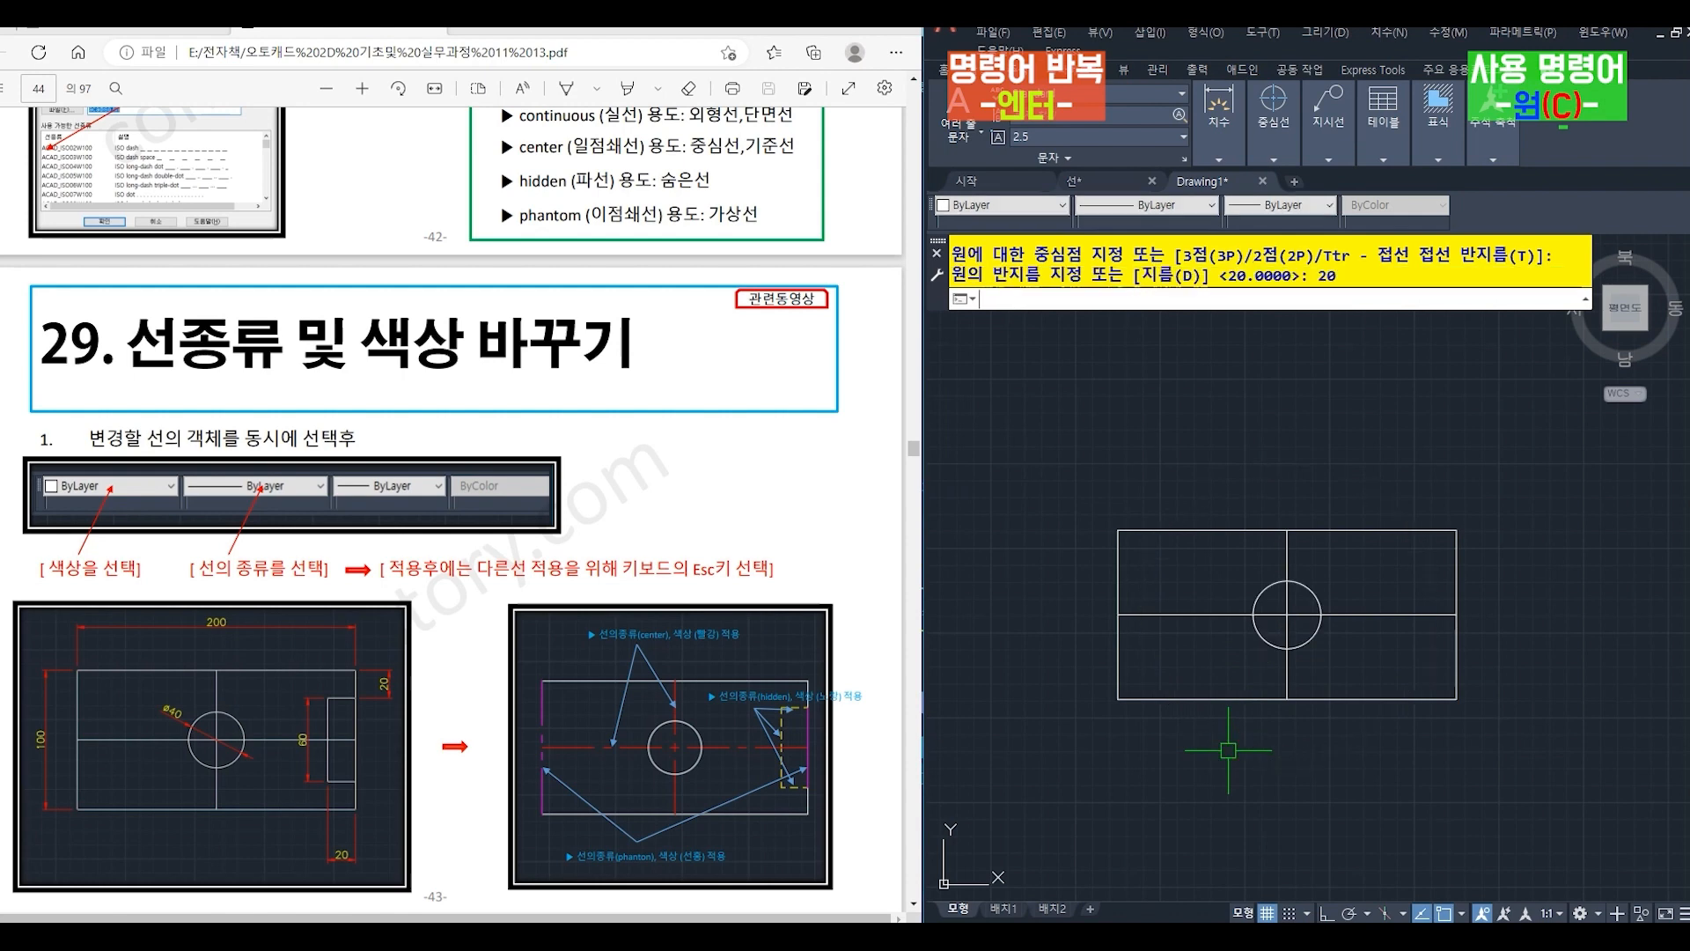
- Offset the rectangle's right edge inward by 20
type("o")
key("Return")
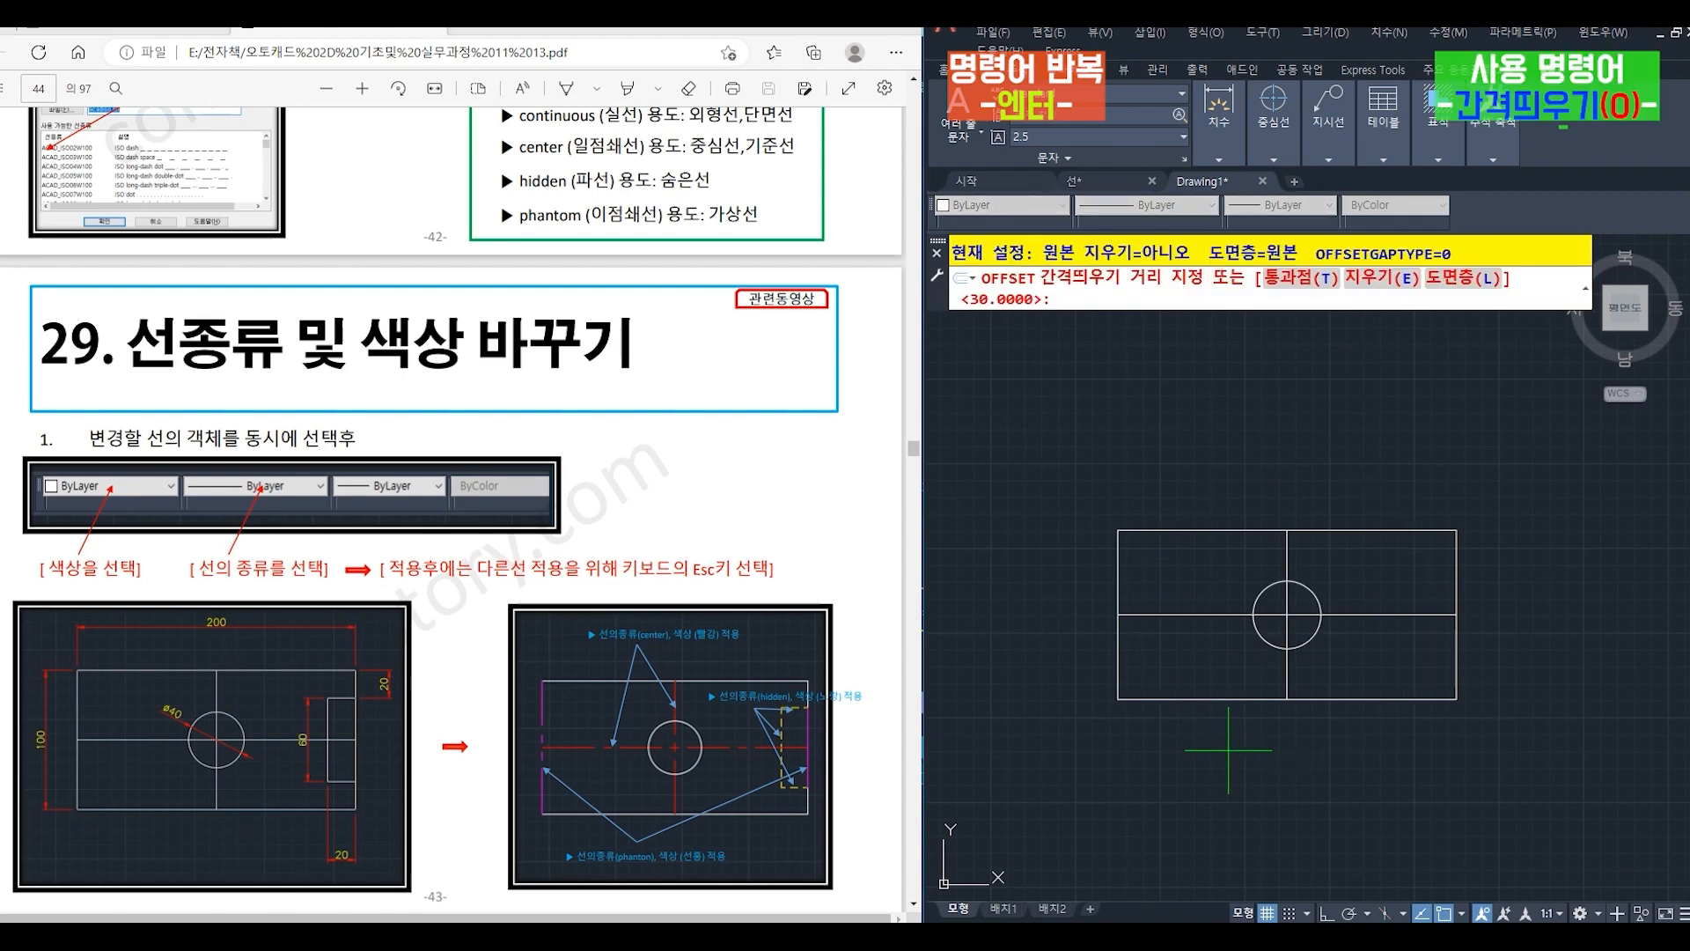
type("20")
key("Return")
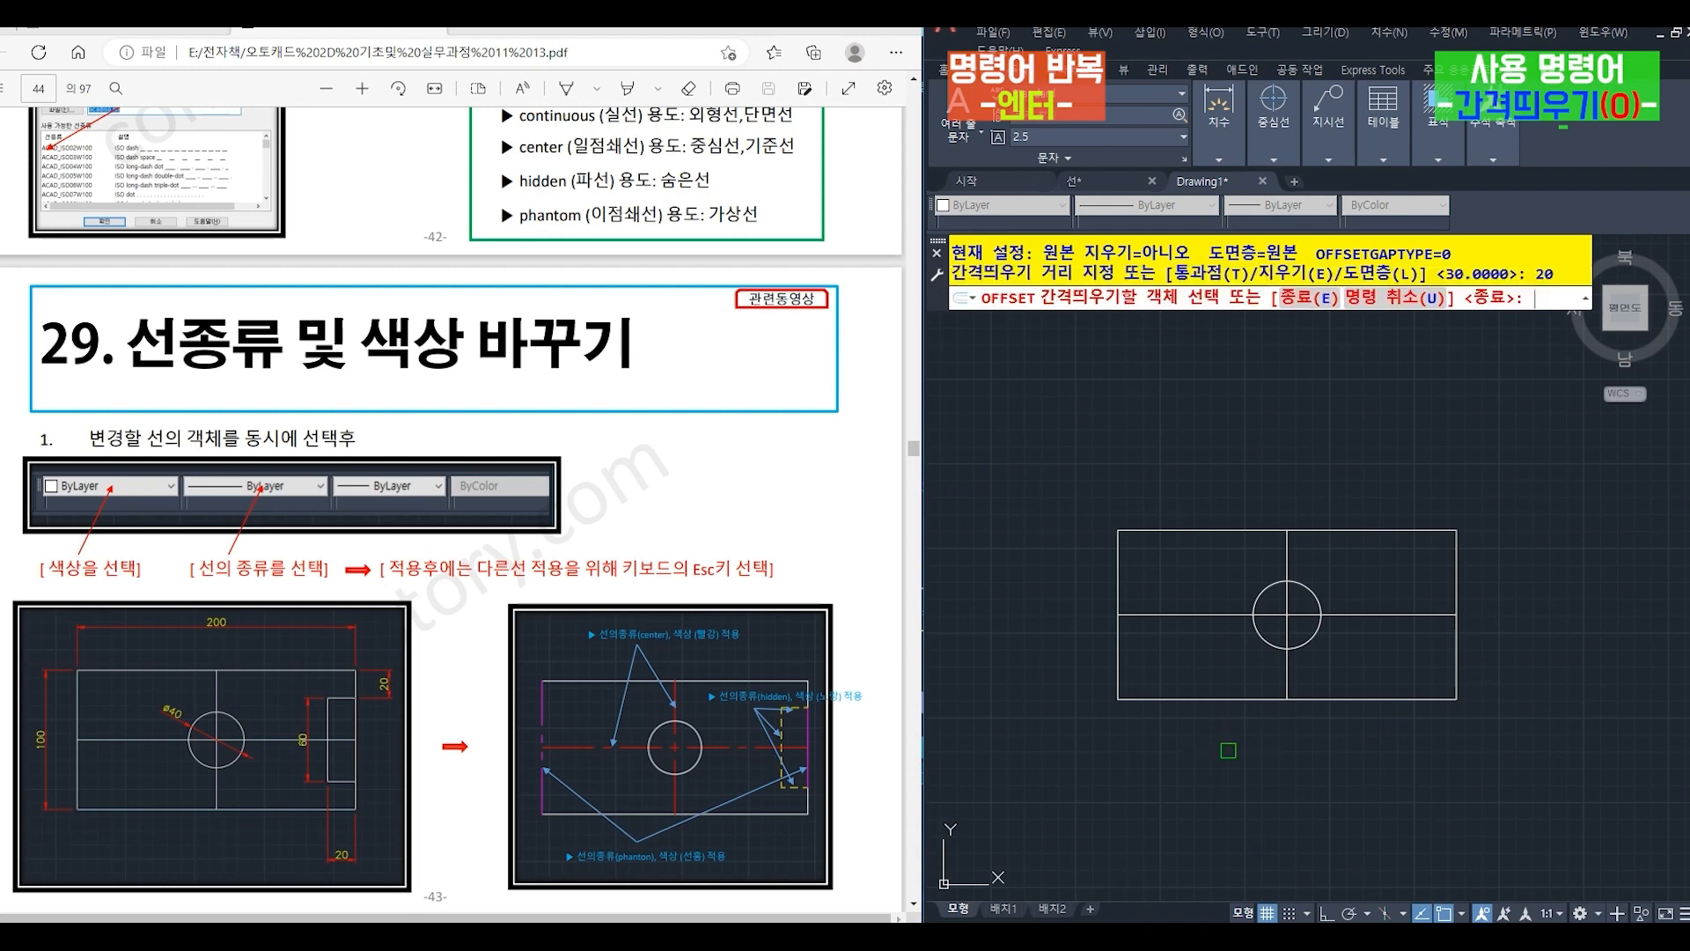
left_click(1457, 652)
left_click(1384, 659)
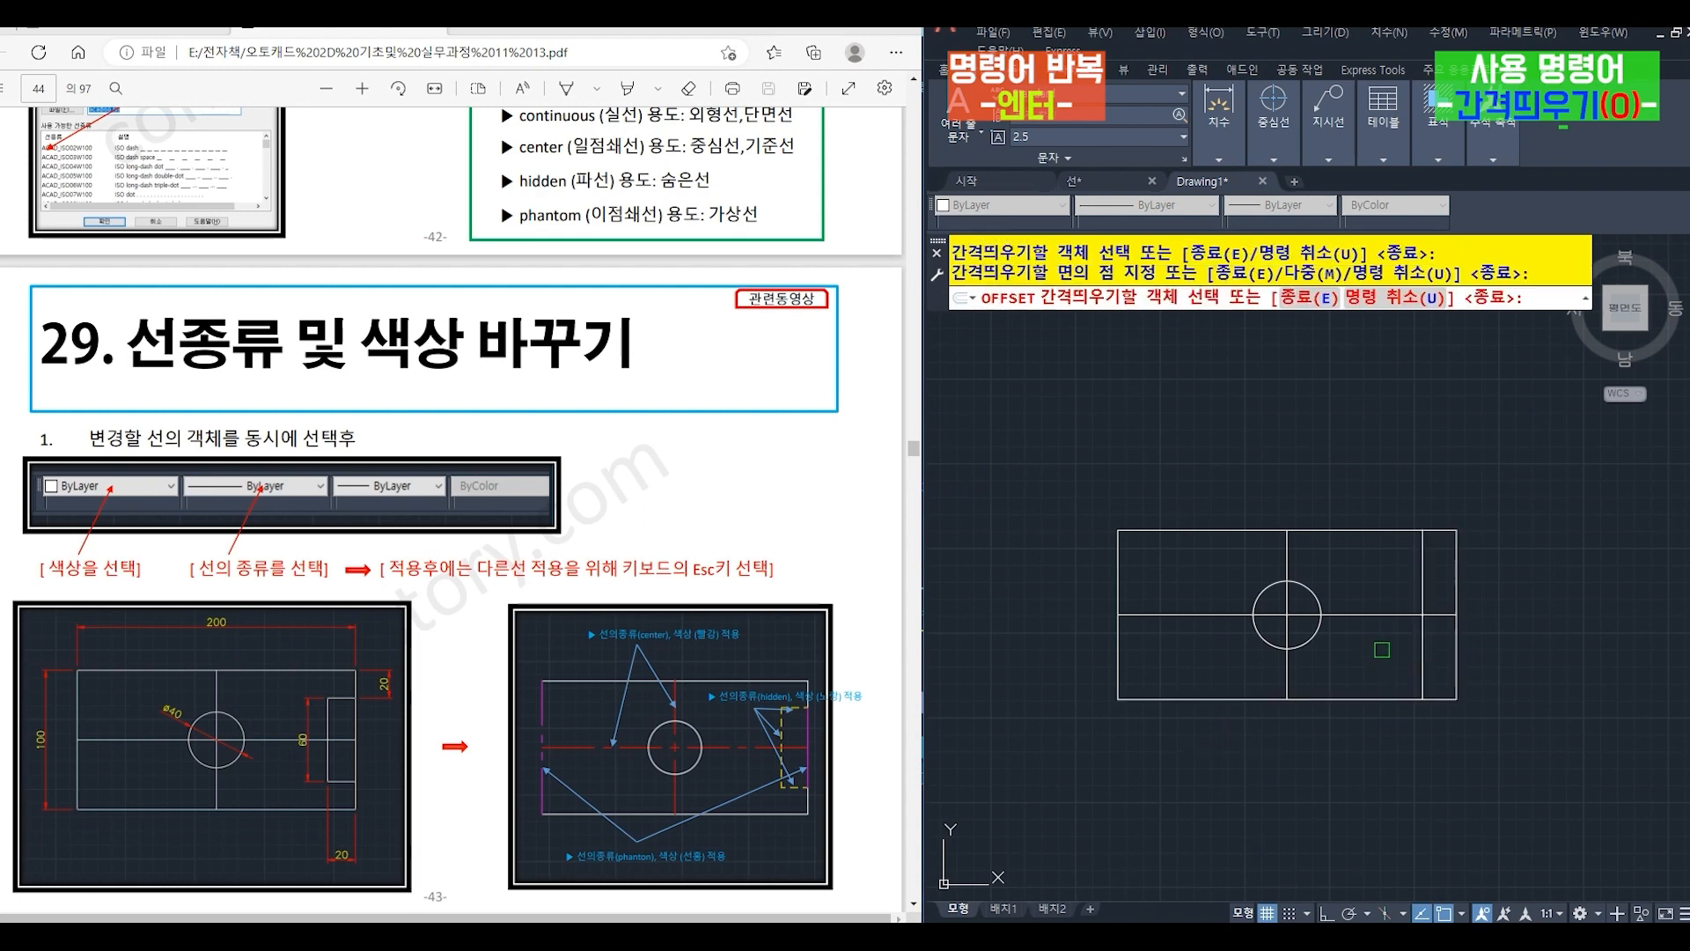
key("Return")
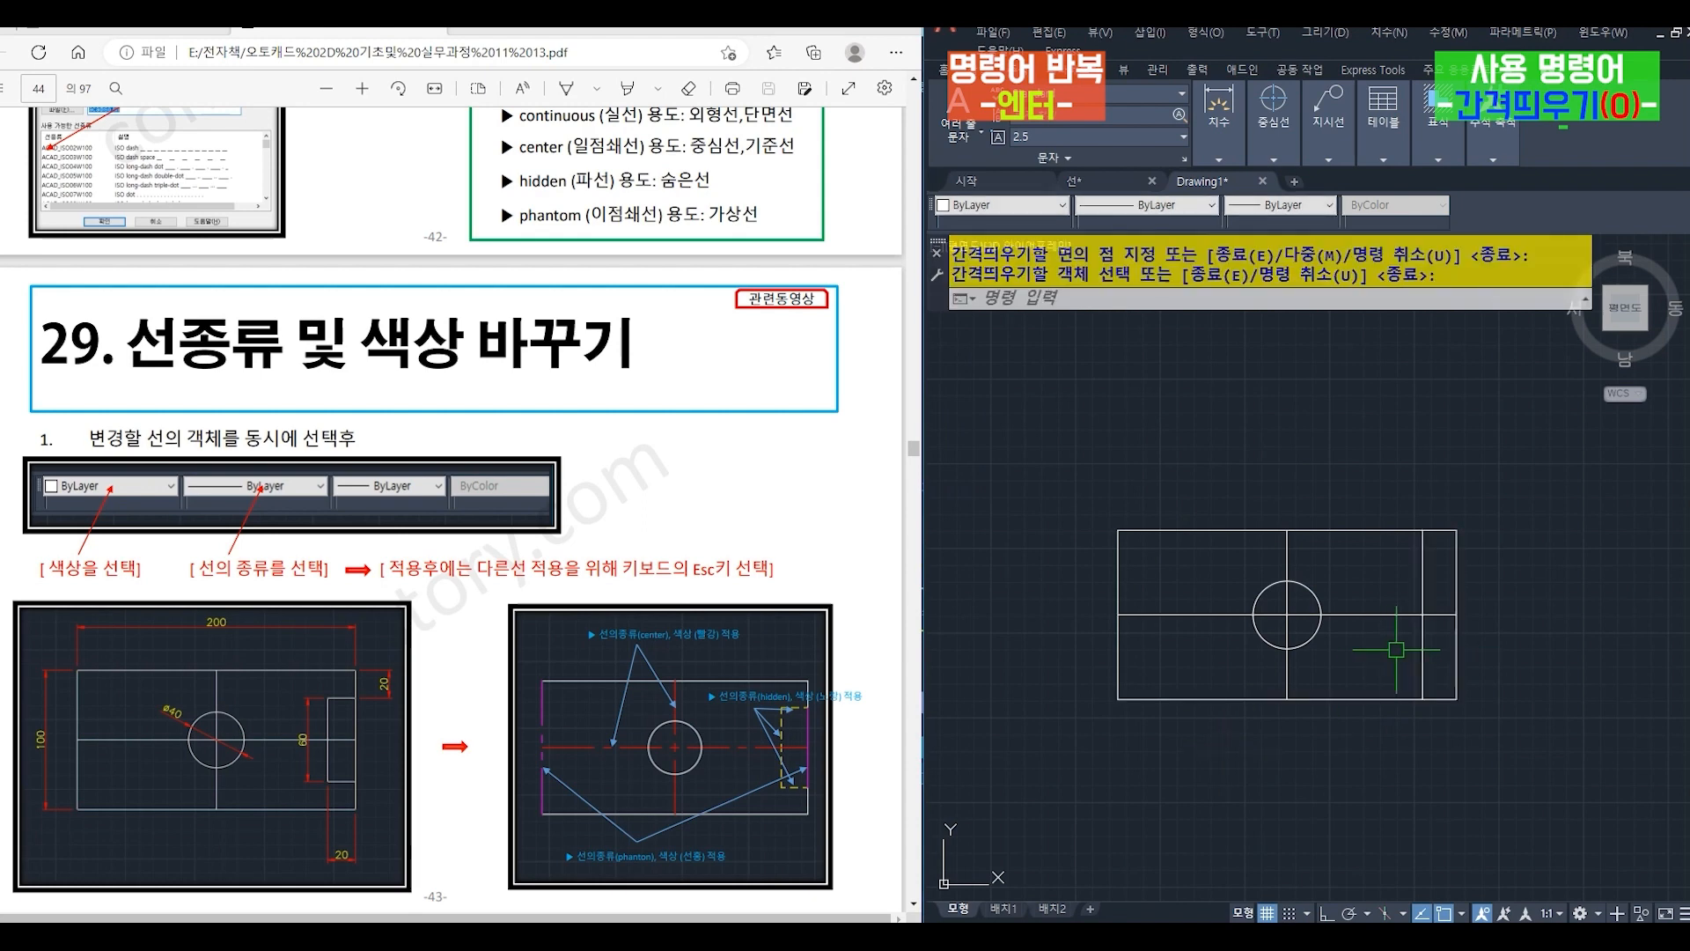
- Offset the horizontal centre line by 30 both above and below
key("Return")
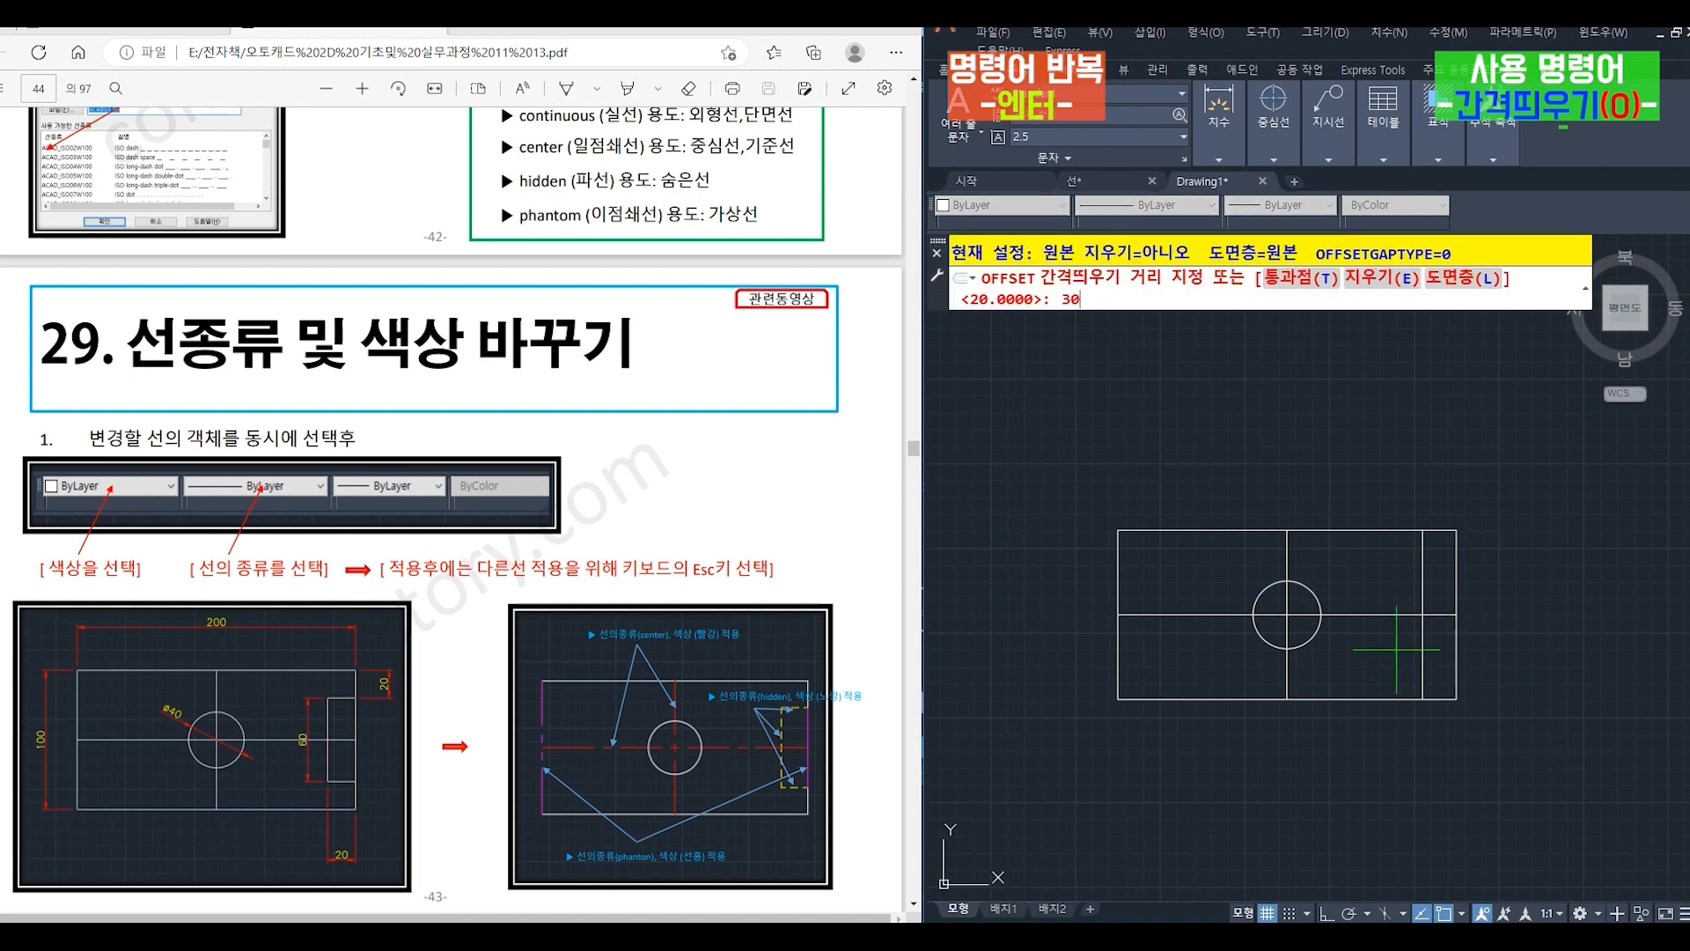
key("Return")
left_click(1393, 614)
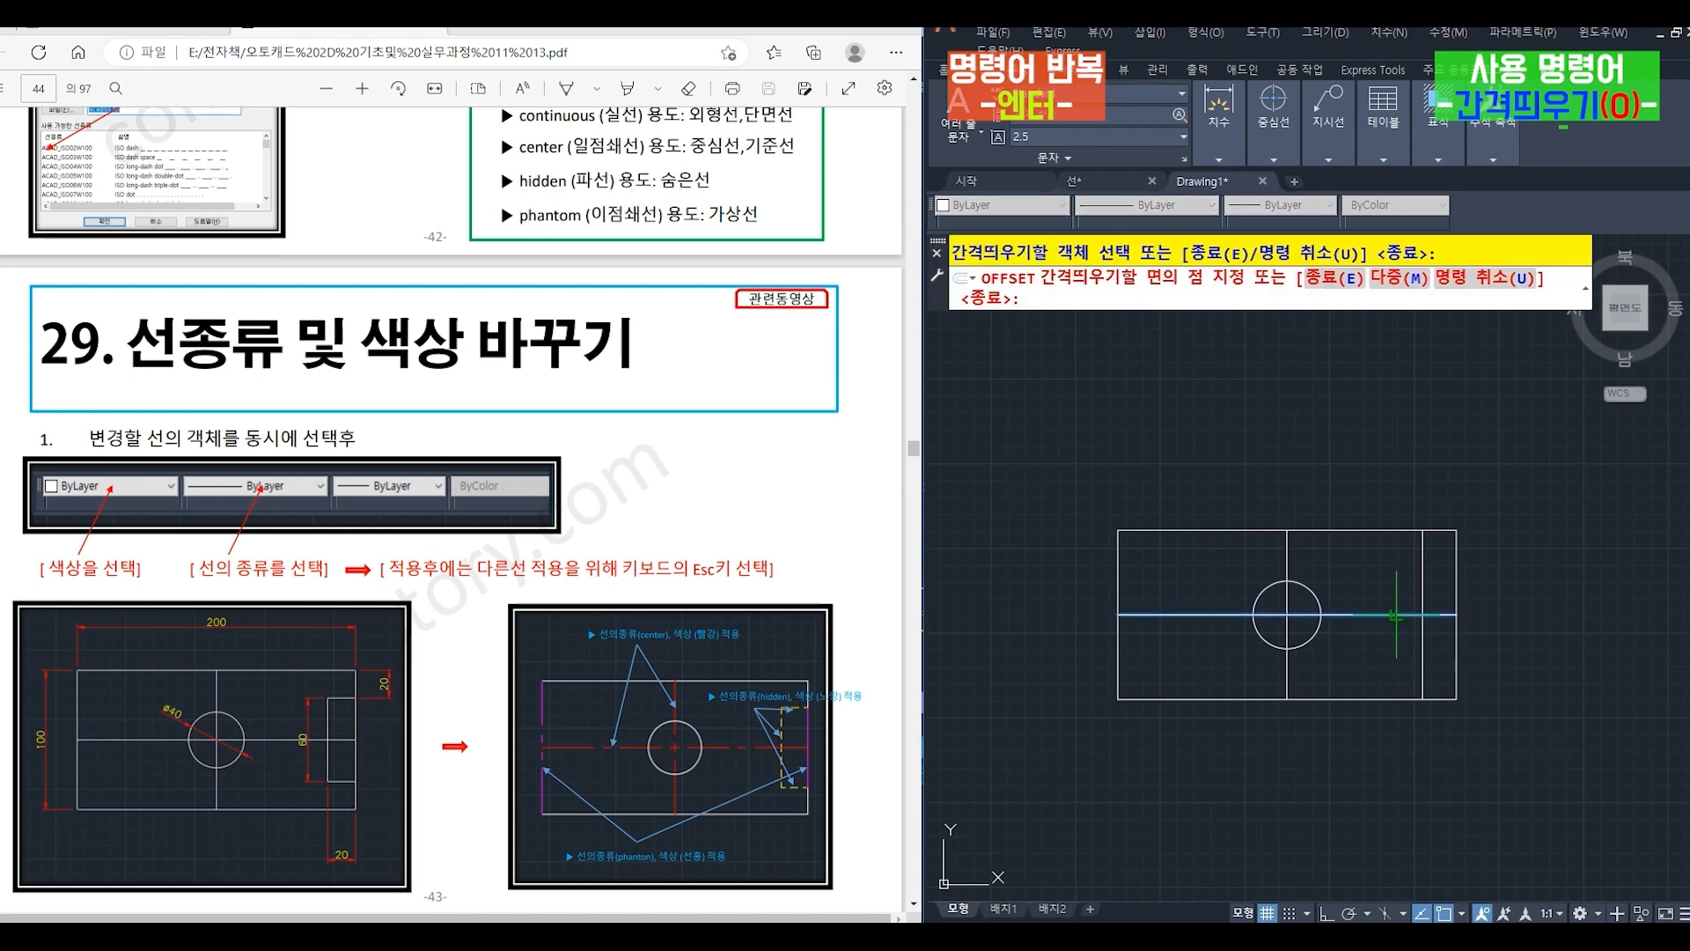
left_click(1391, 651)
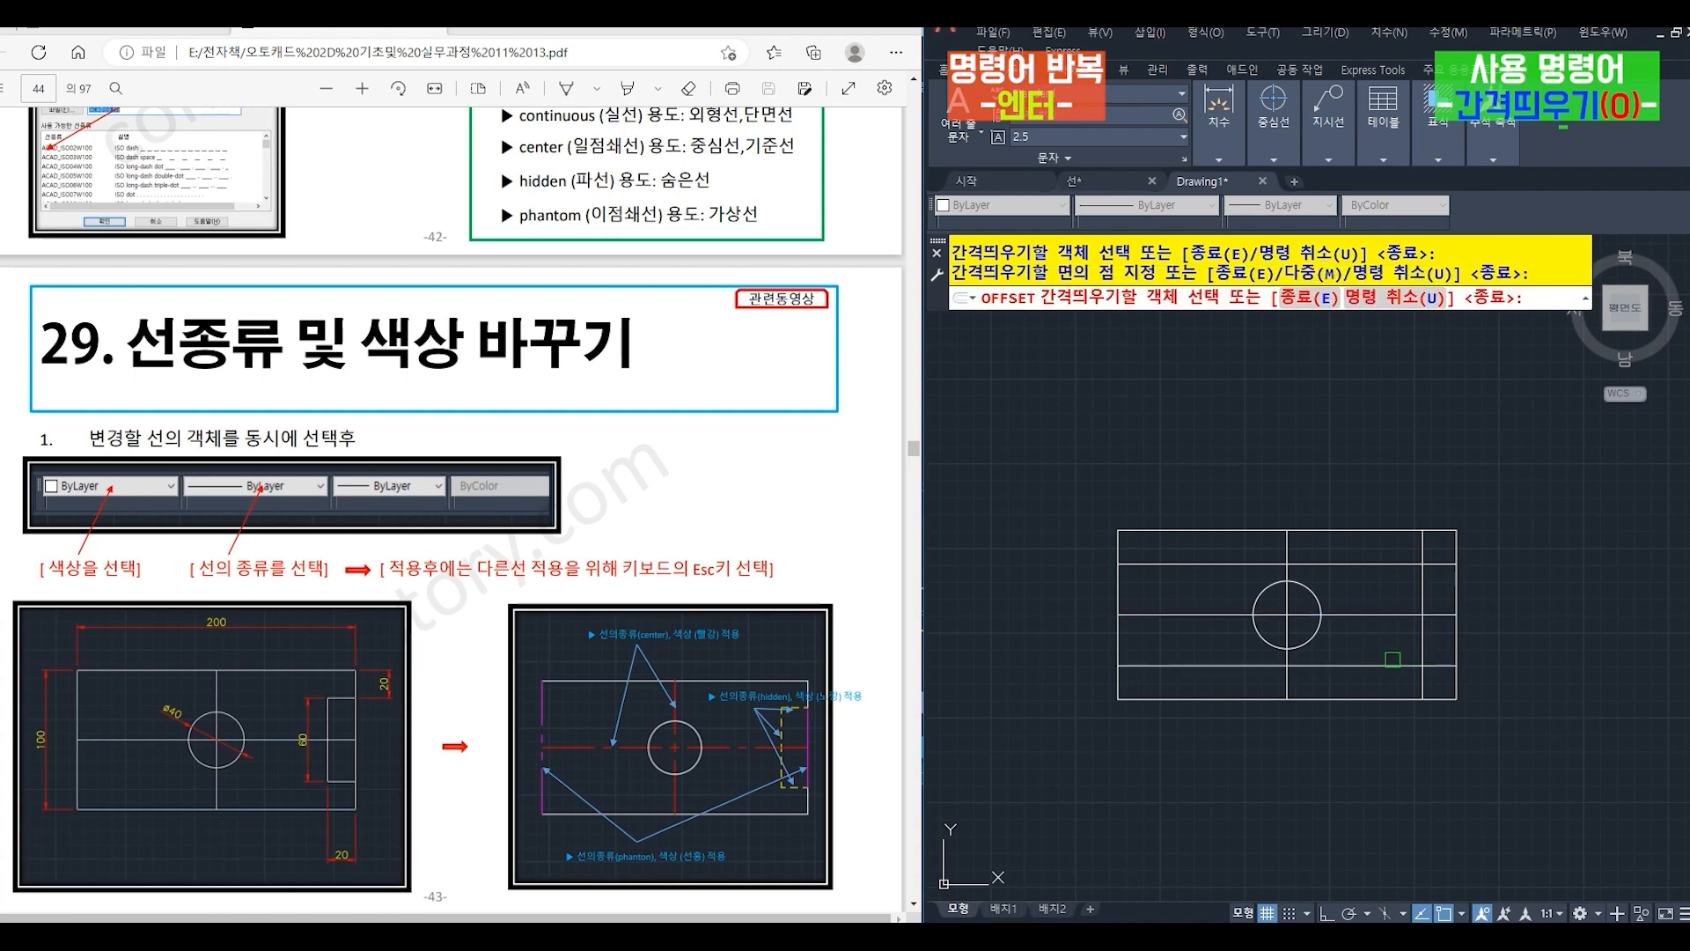
key("Return")
- Trim the two offset horizontal lines left of the inner vertical line, using that vertical line as the cutting edge
type("tr")
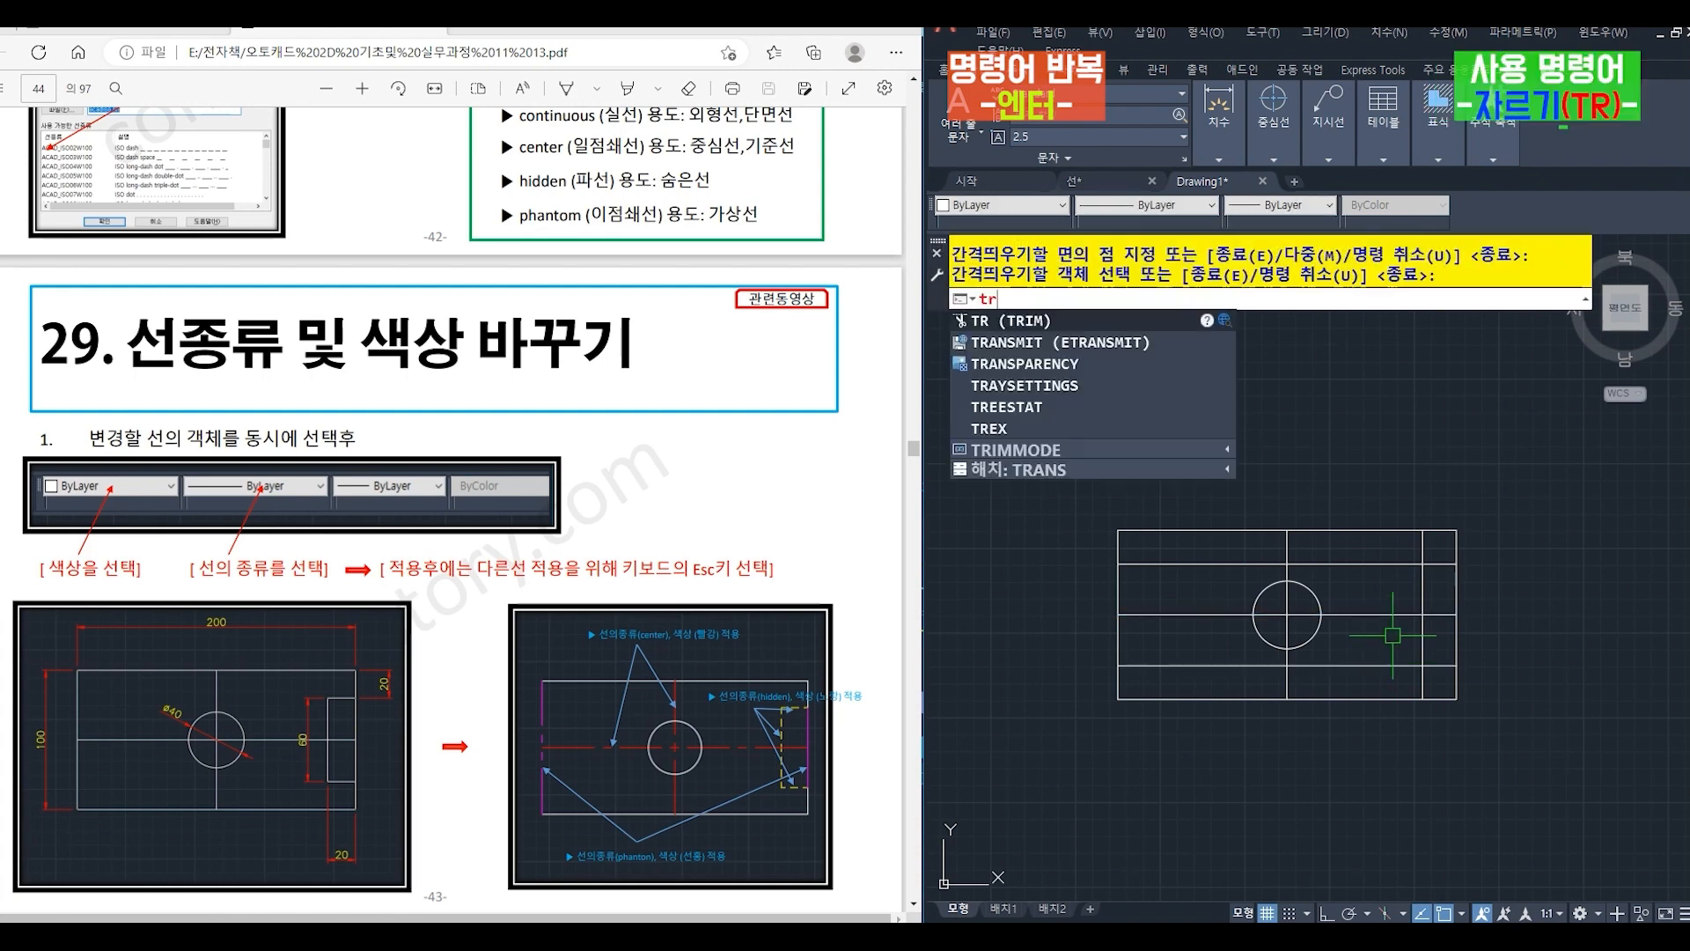
key("Return")
left_click(1423, 642)
key("Return")
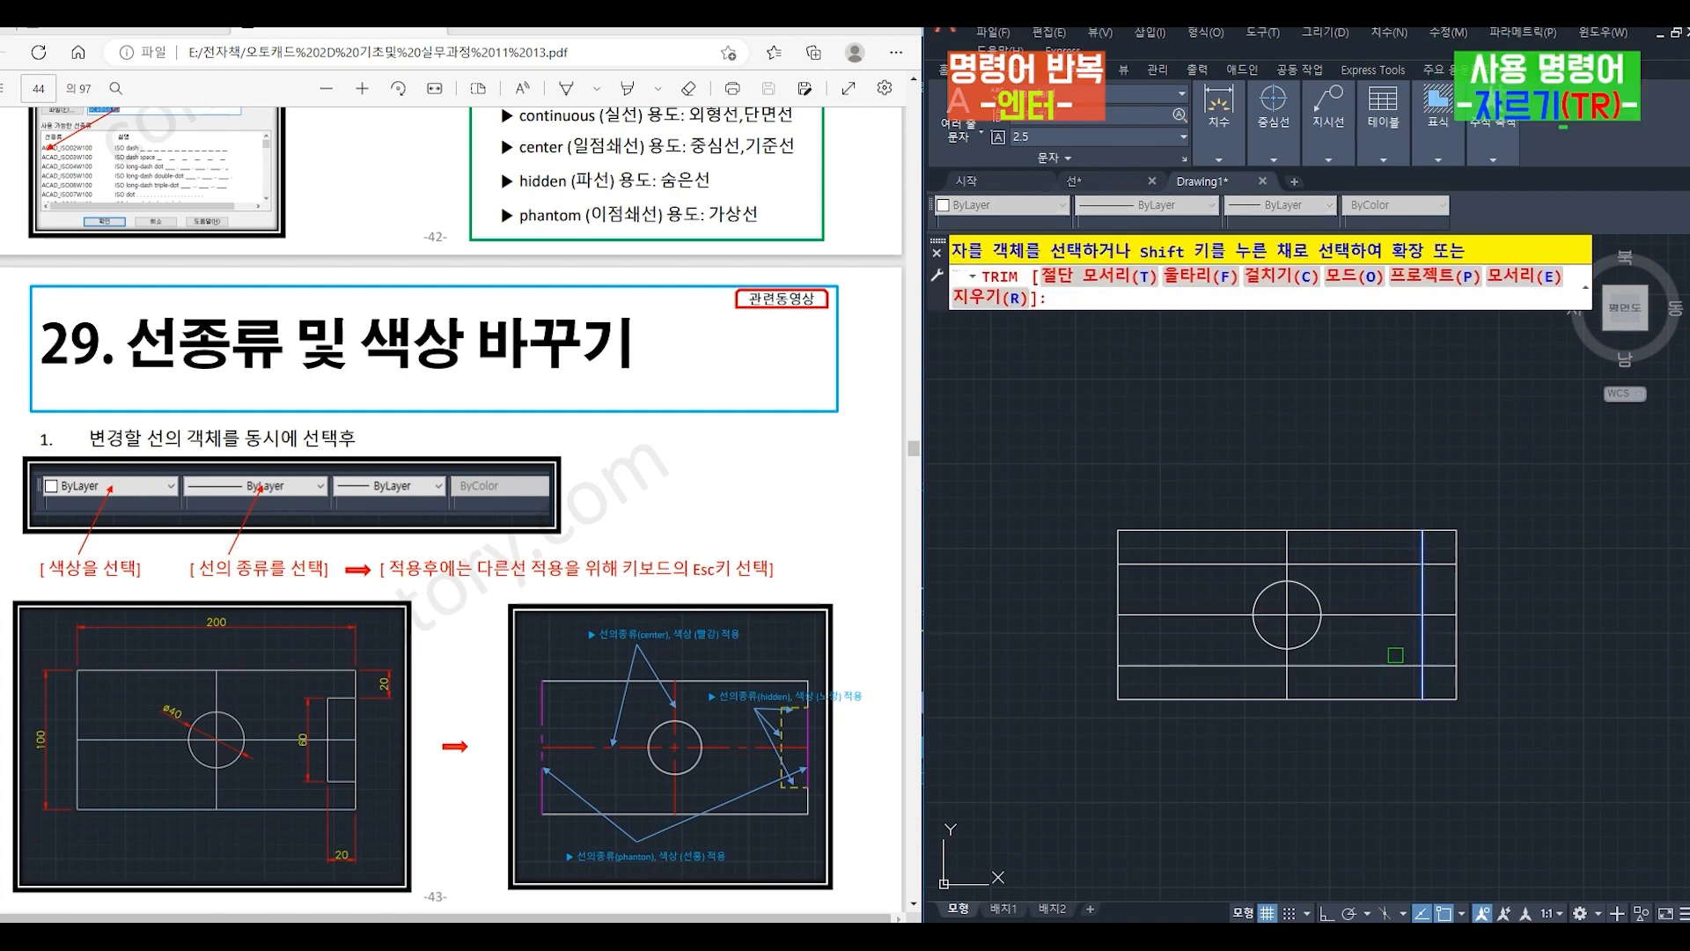
left_click(1401, 667)
left_click(1382, 567)
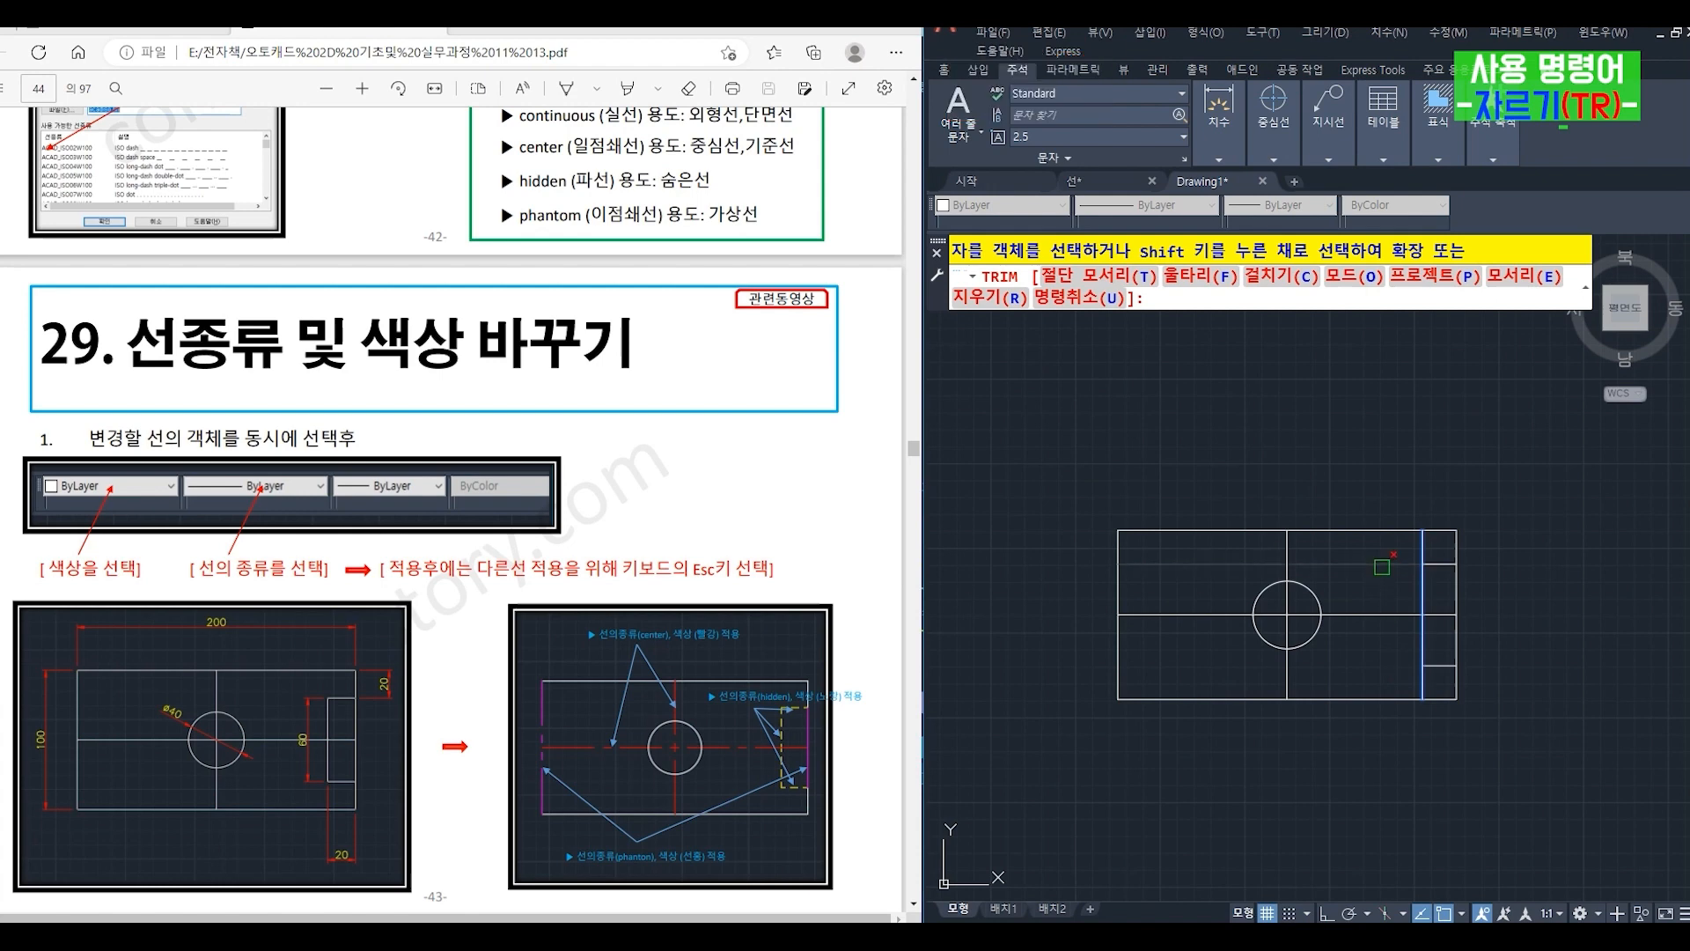
- Trim the inner vertical line outside the two short horizontals and the rectangle's right edge between them, using the short horizontals as cutting edges
type("t")
key("Return")
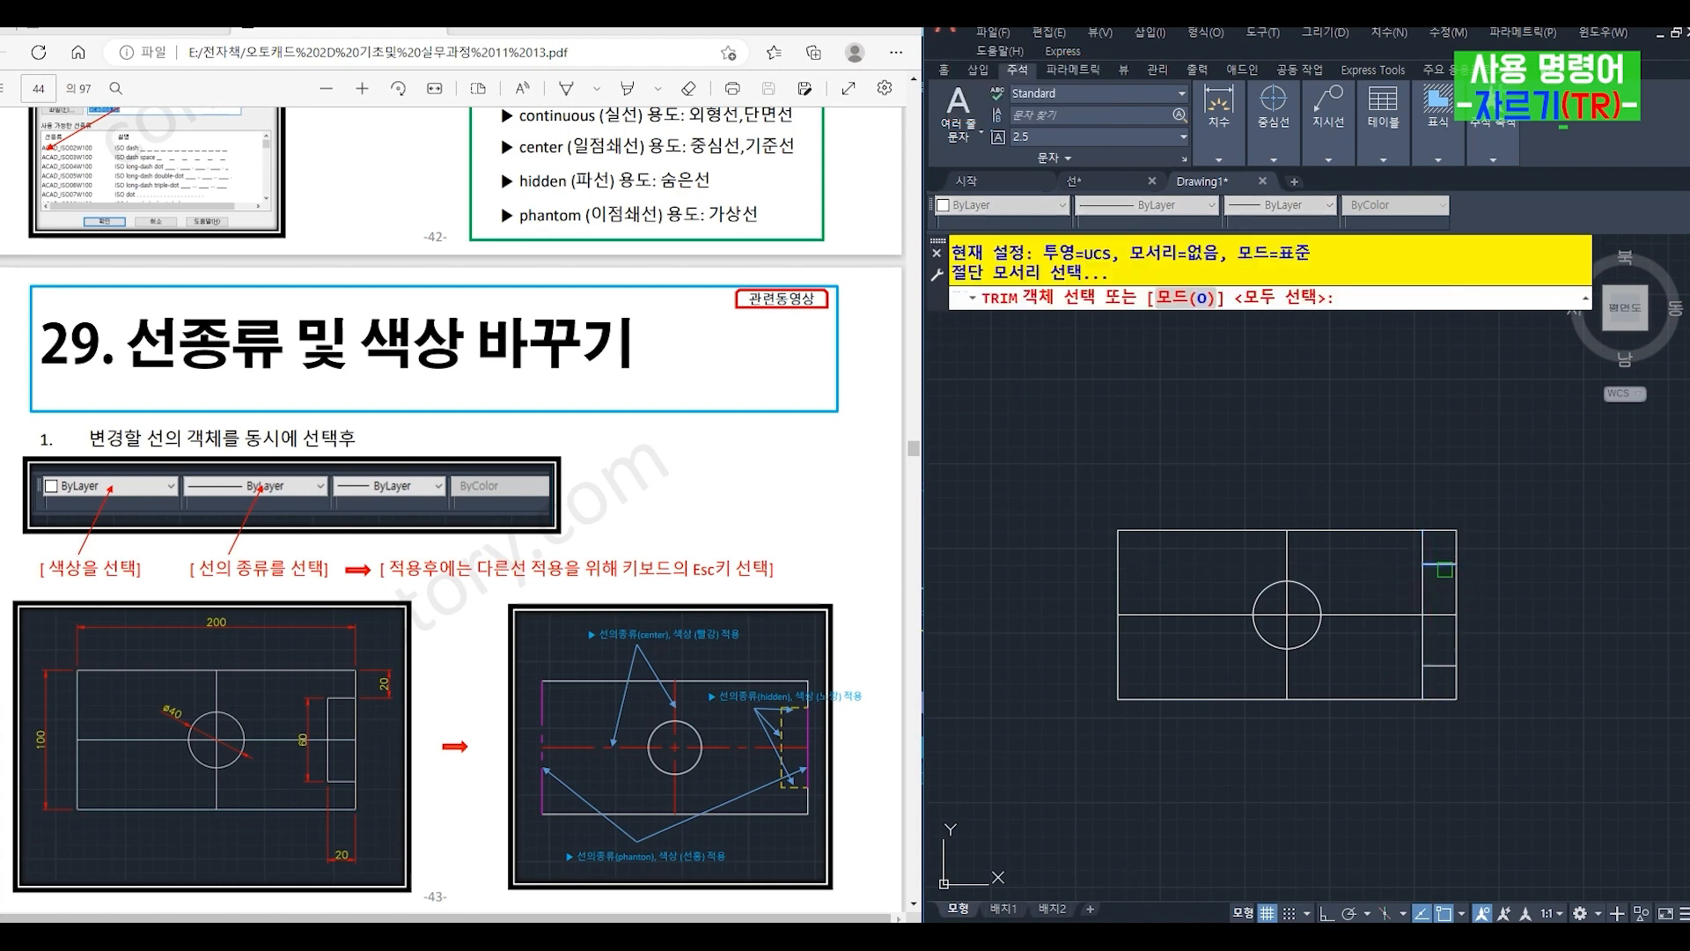
left_click(1444, 567)
left_click(1435, 667)
key("Return")
left_click(1426, 680)
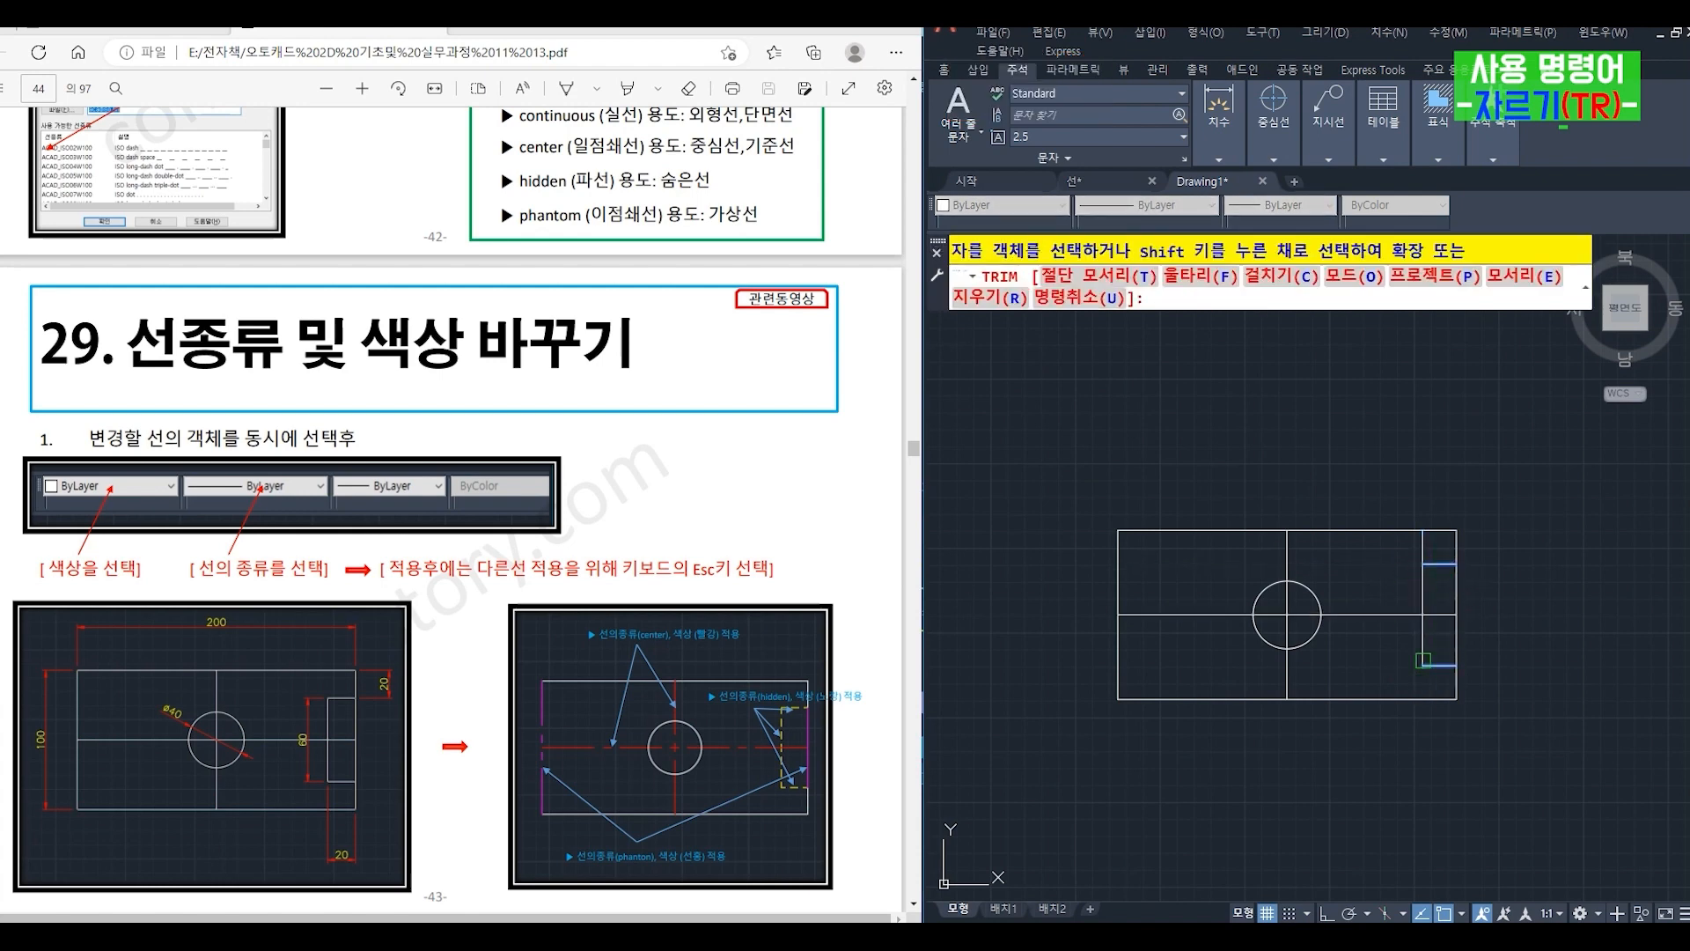
left_click(1422, 548)
left_click(1456, 581)
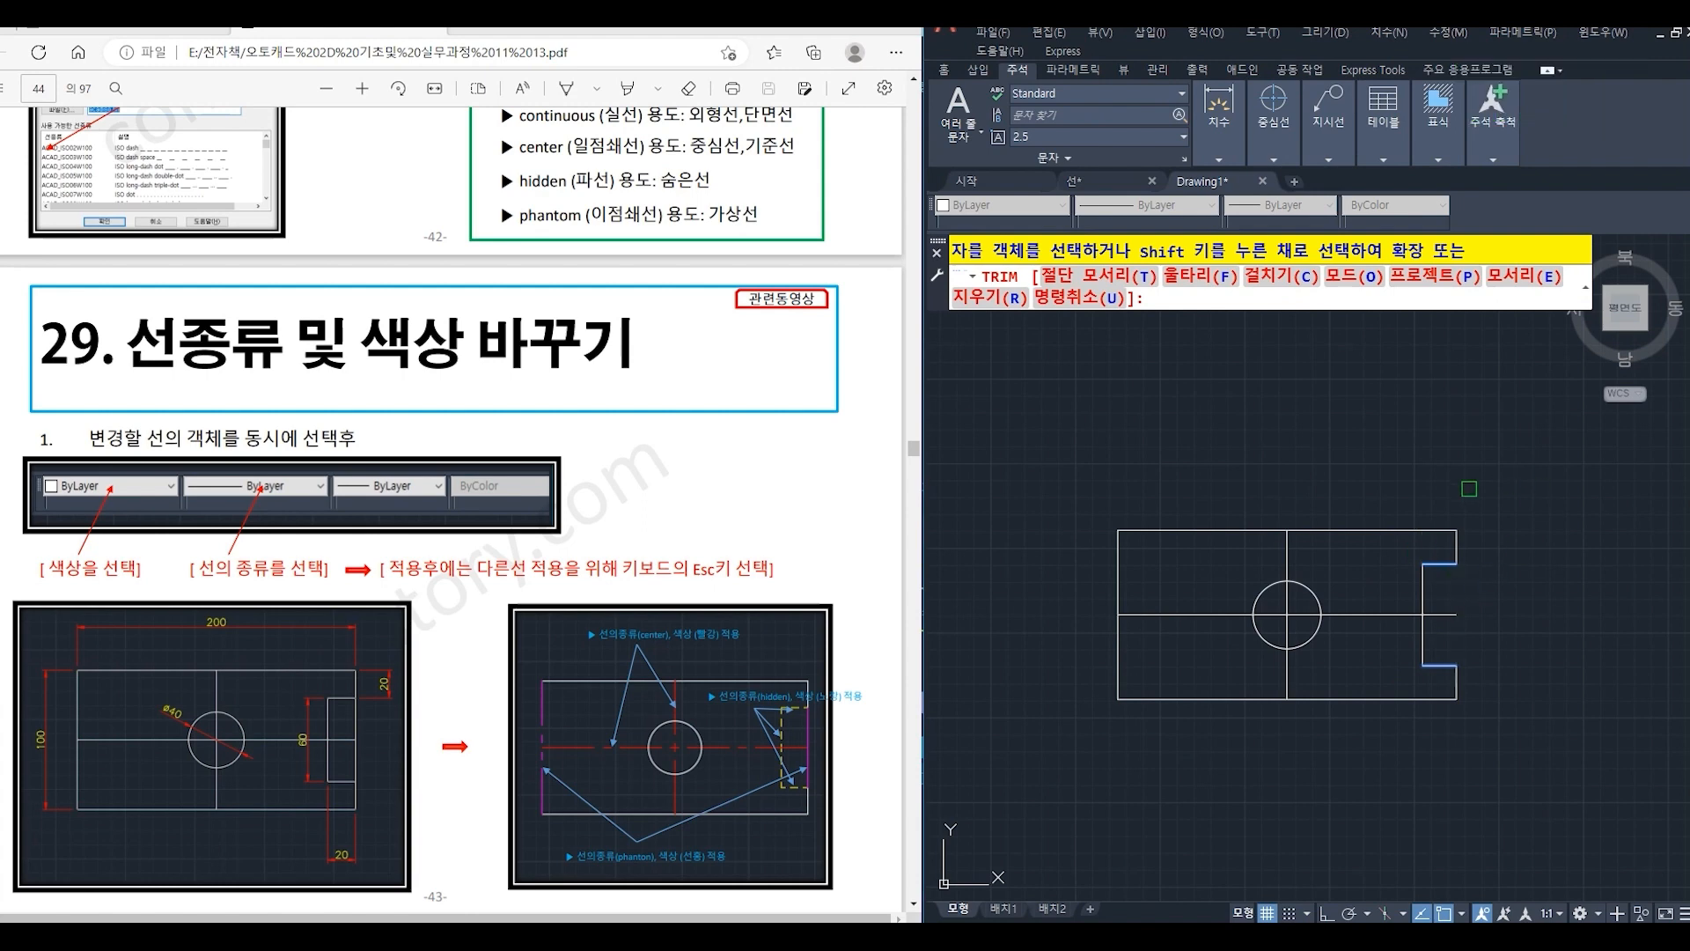
key("Return")
- Draw a vertical line along the right edge joining the open ends of the notch's two short horizontal lines
type("l")
key("Return")
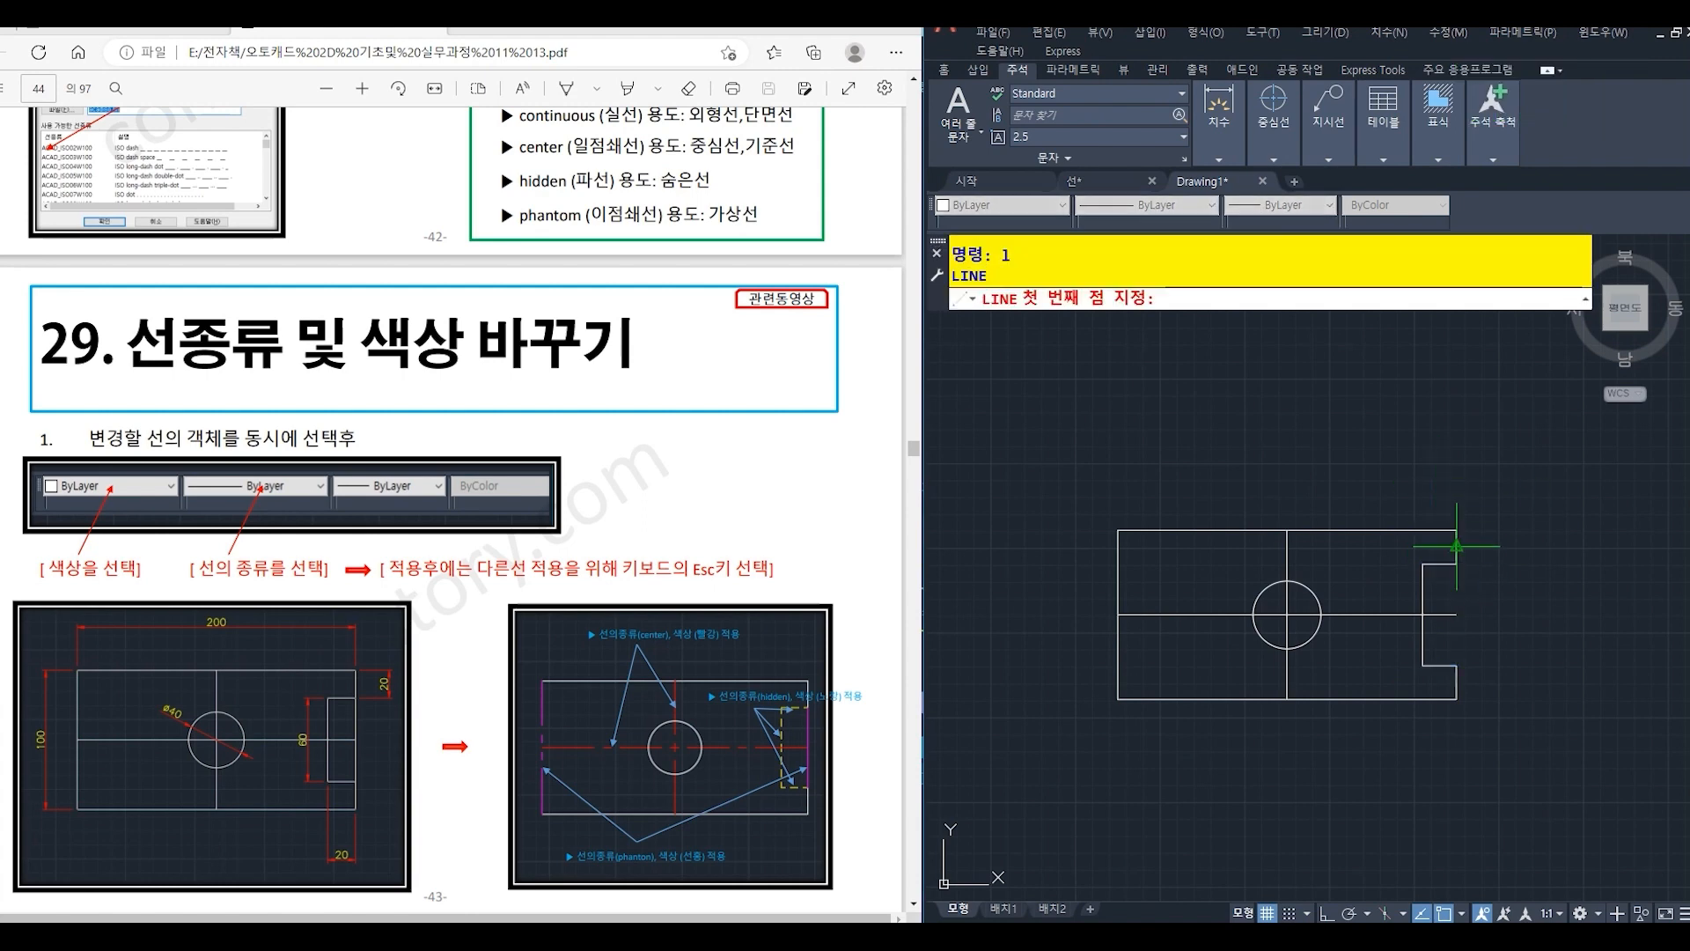
left_click(1457, 563)
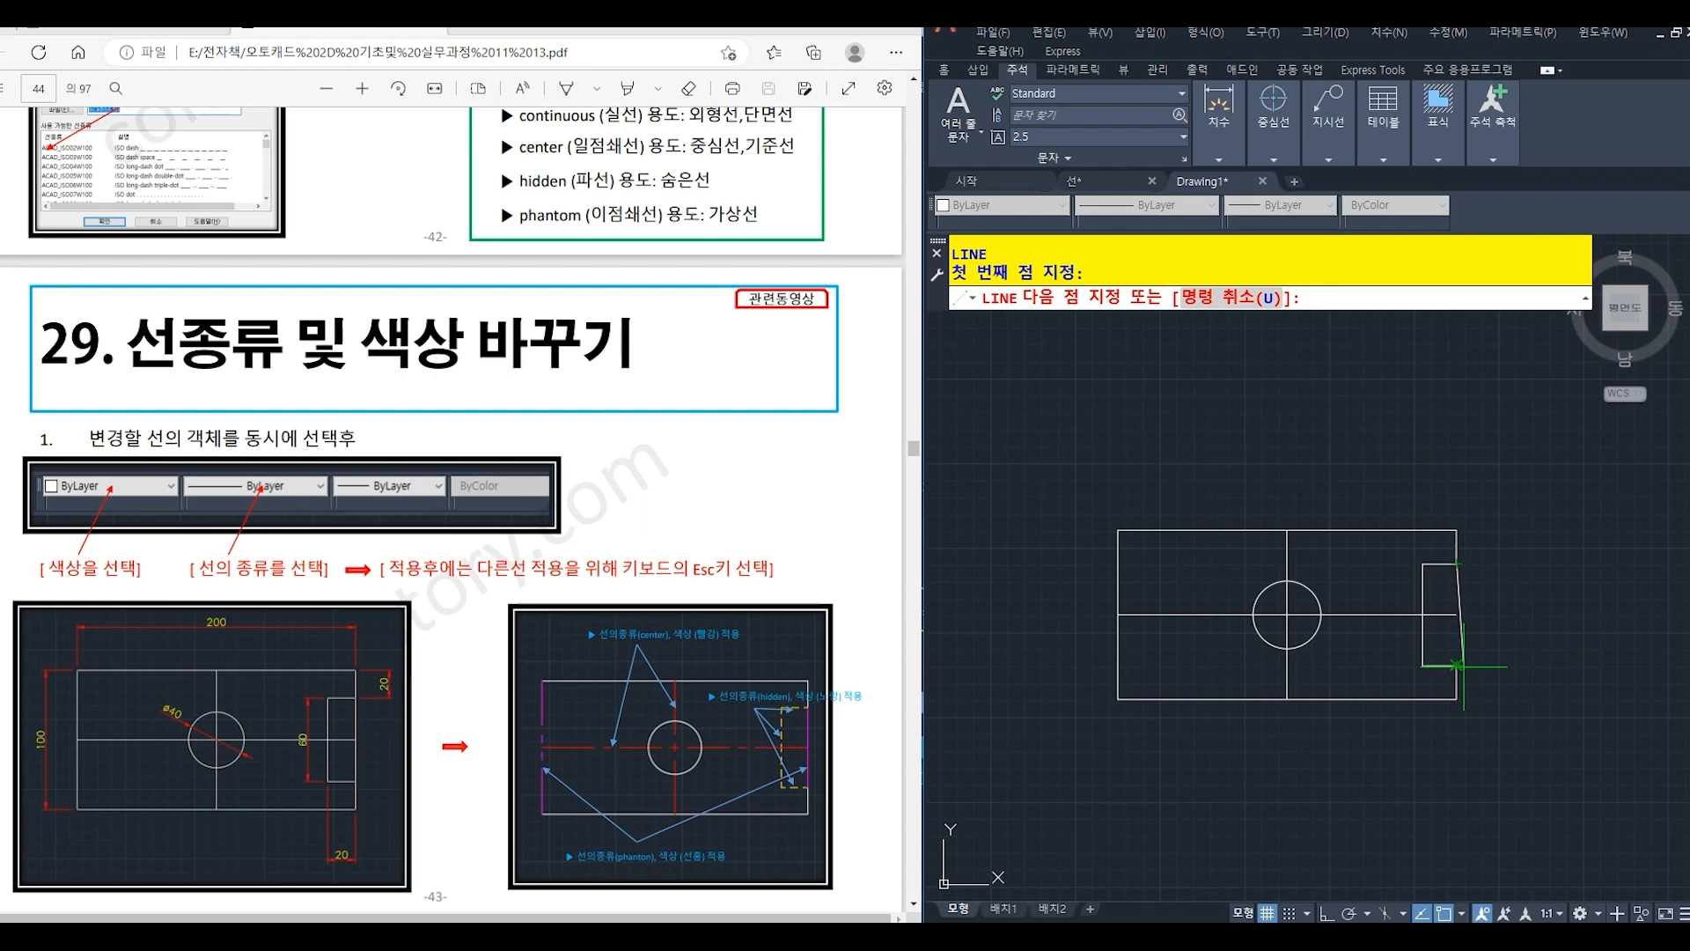
left_click(1457, 666)
key("Return")
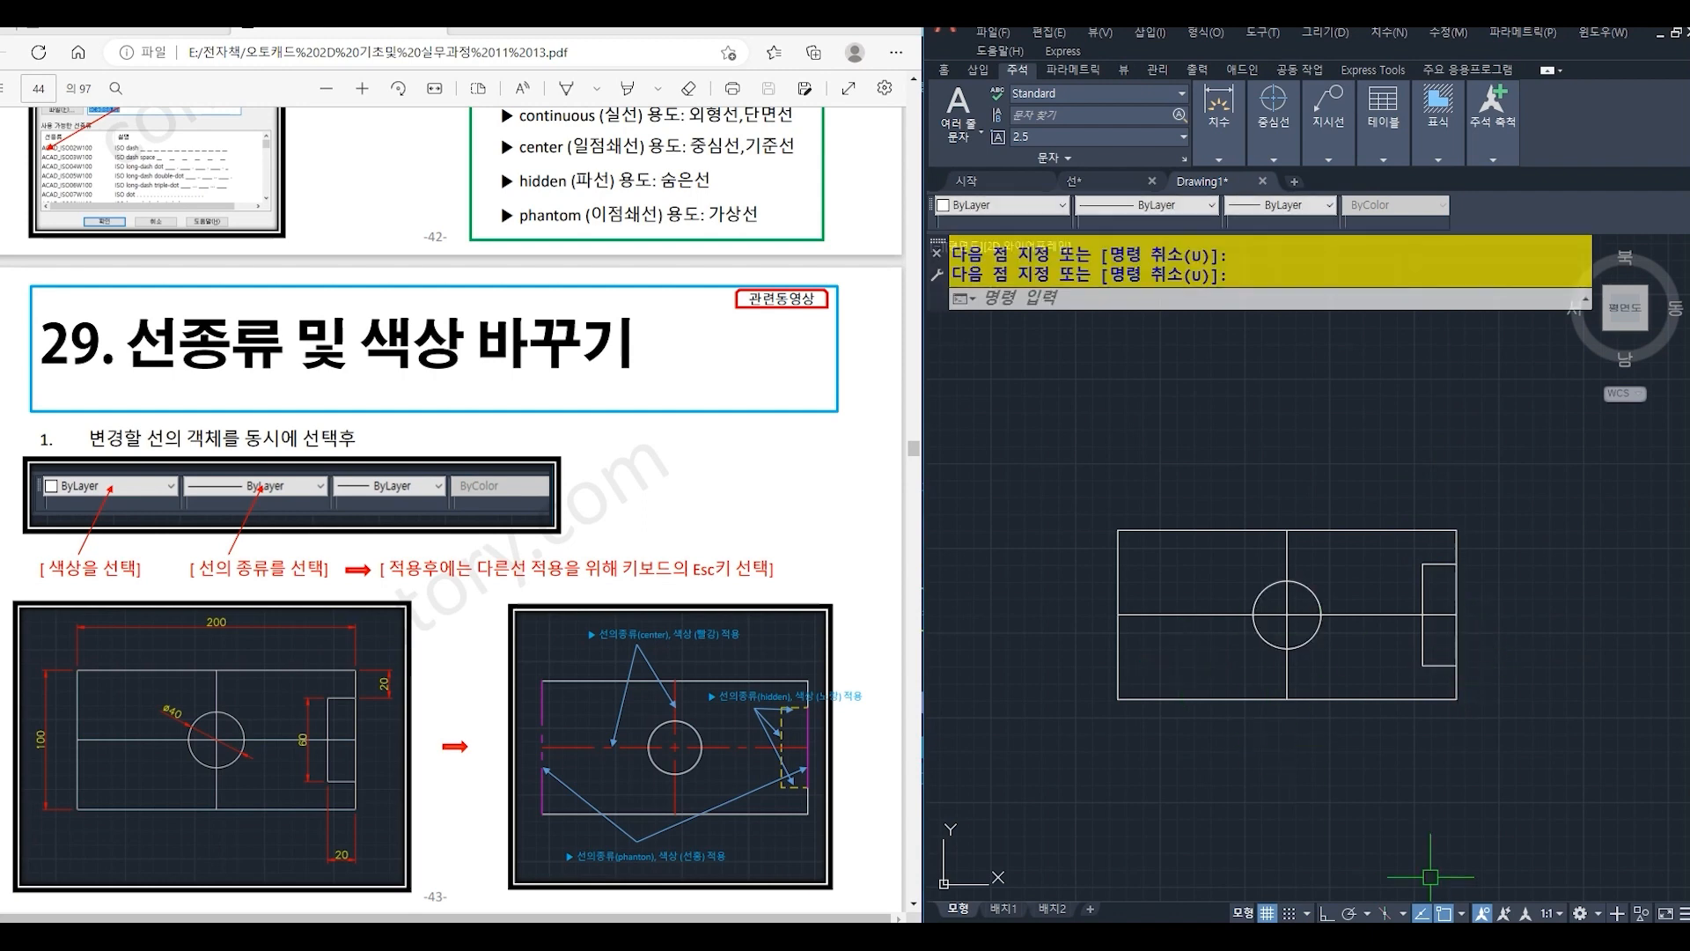
- Change the rectangle's left edge and the notch's right closing line to the PHANTOM linetype in magenta (선홍색)
left_click(1454, 584)
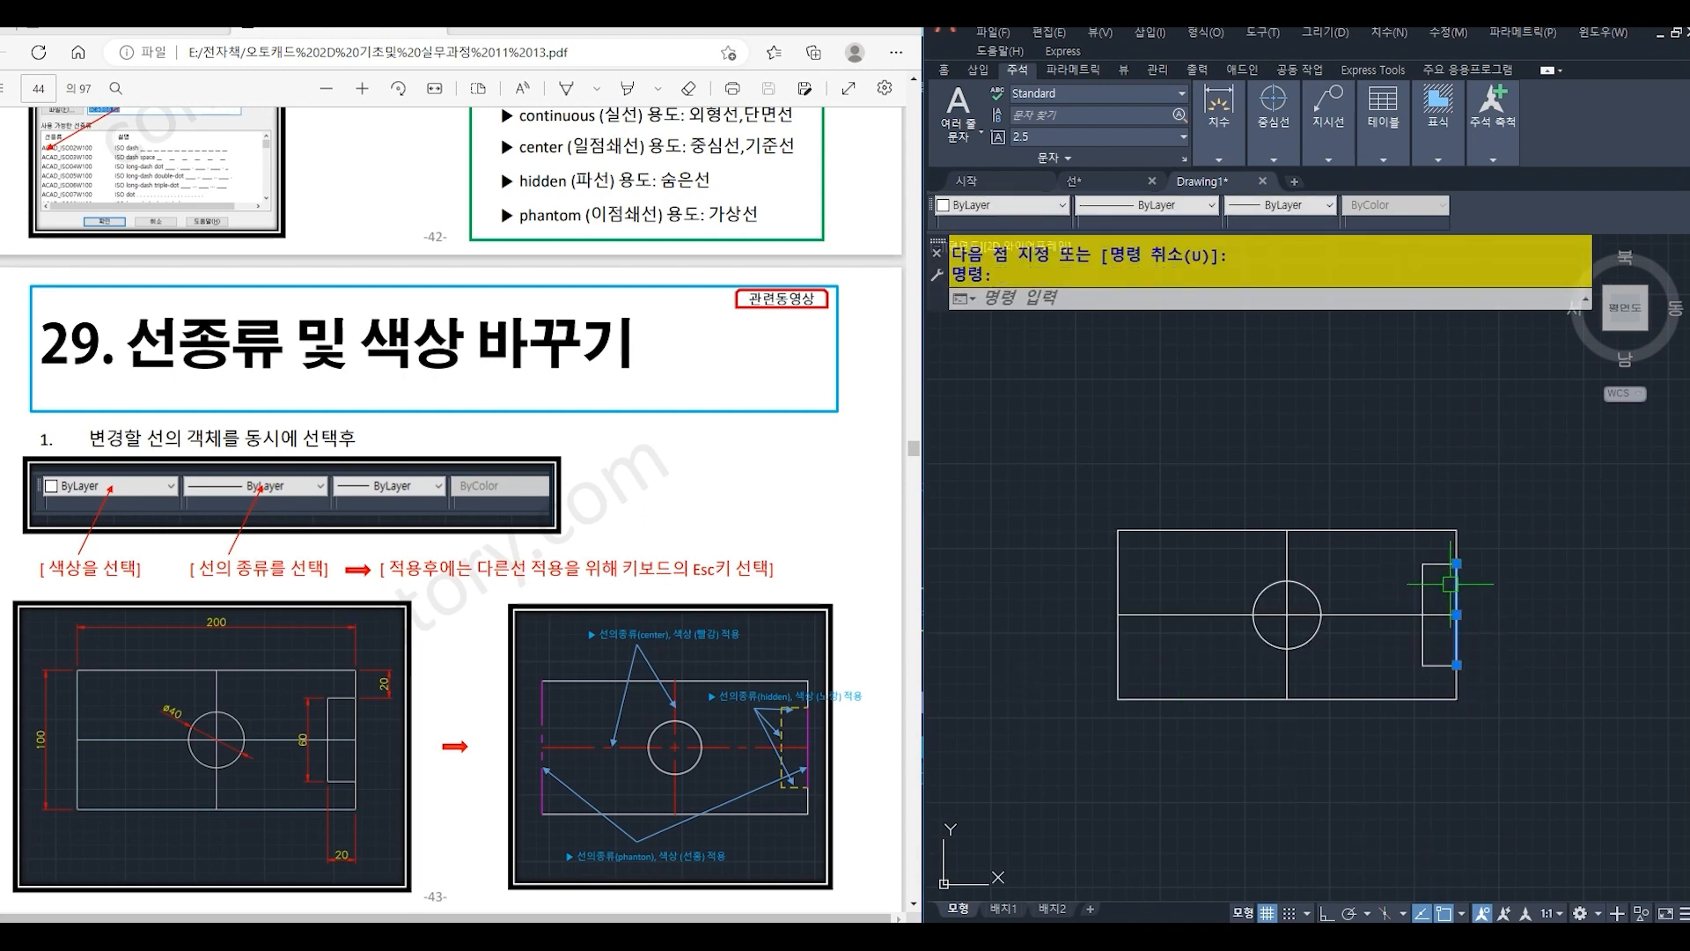
left_click(1118, 572)
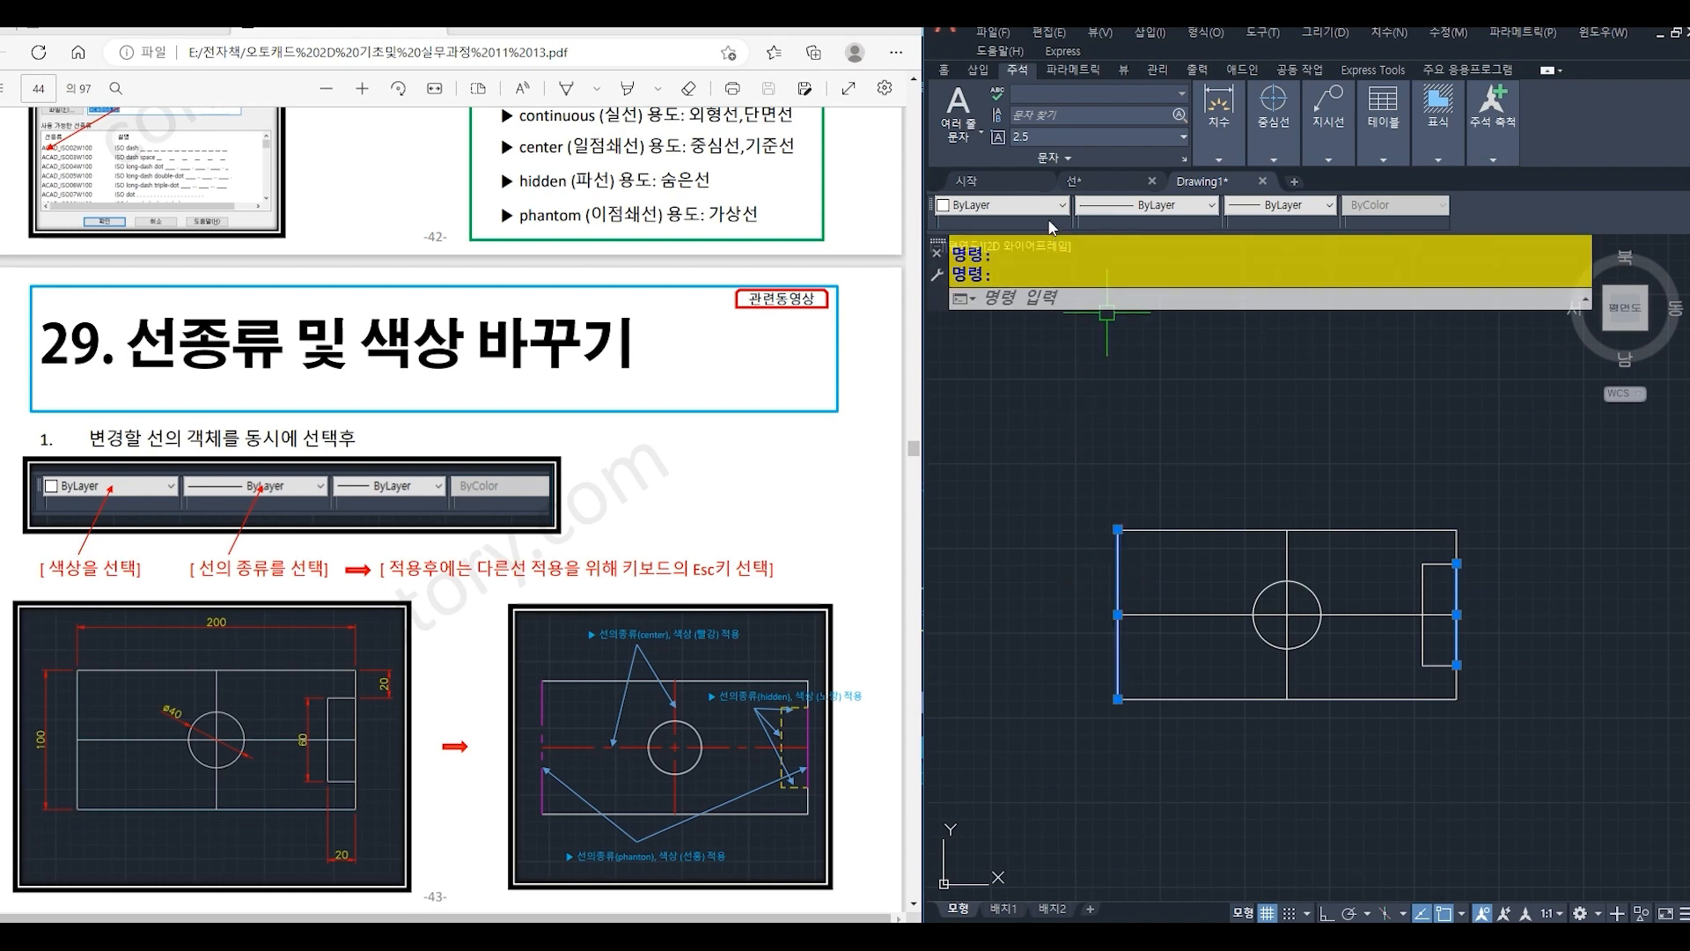
left_click(1091, 206)
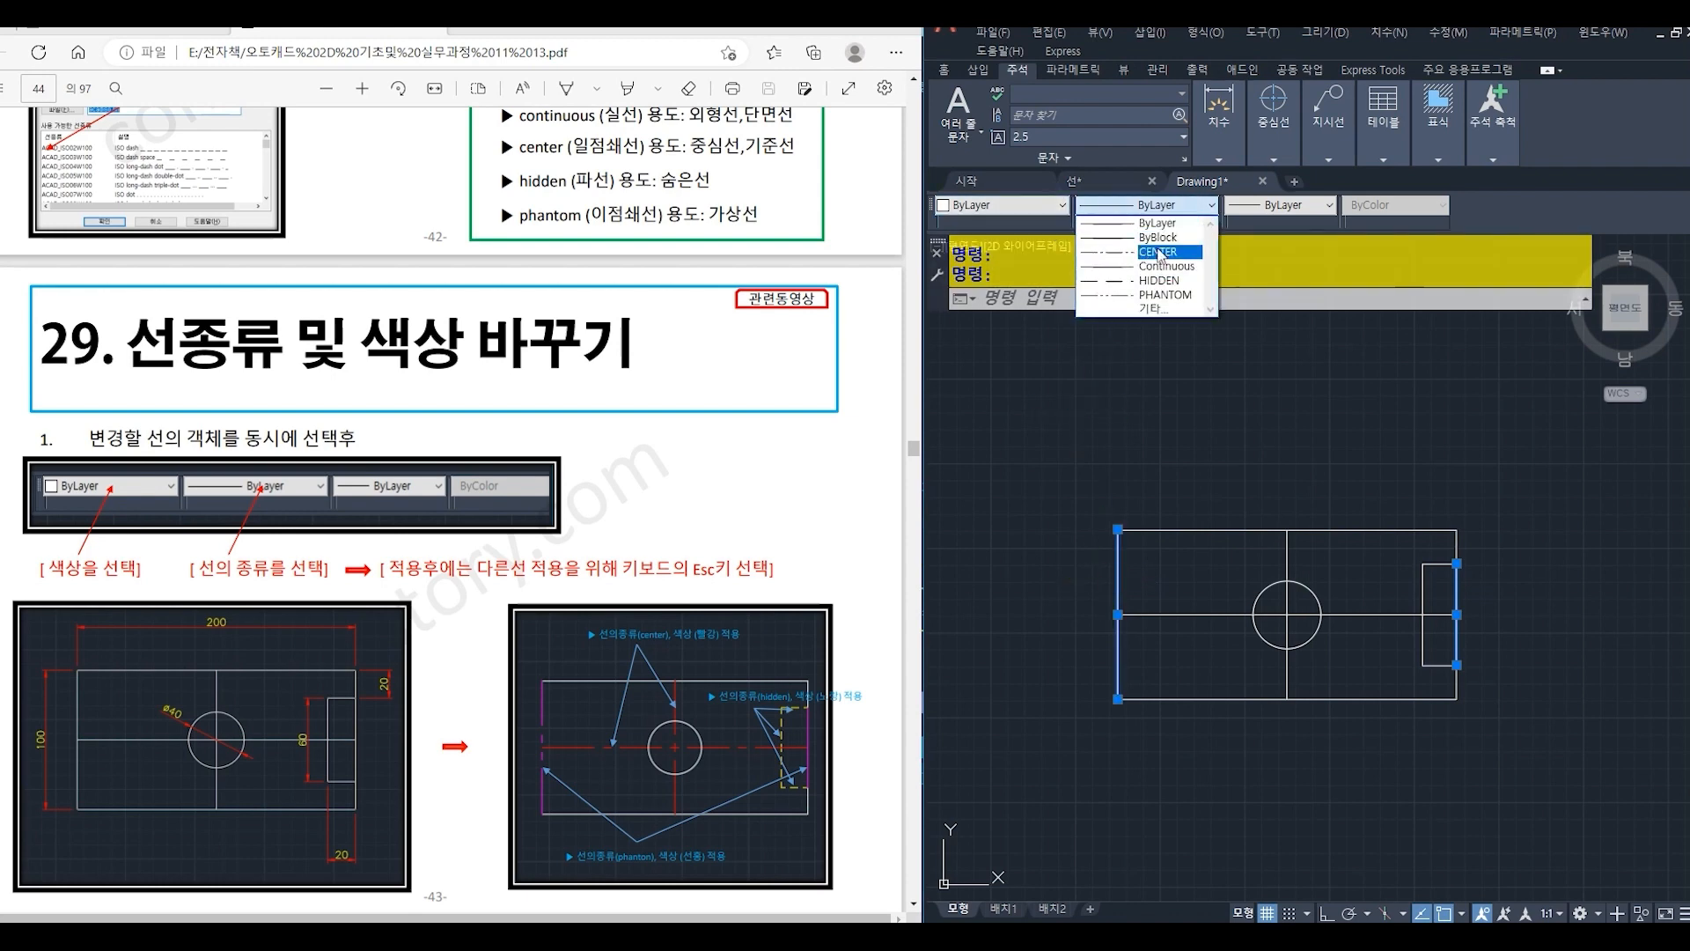
left_click(1166, 296)
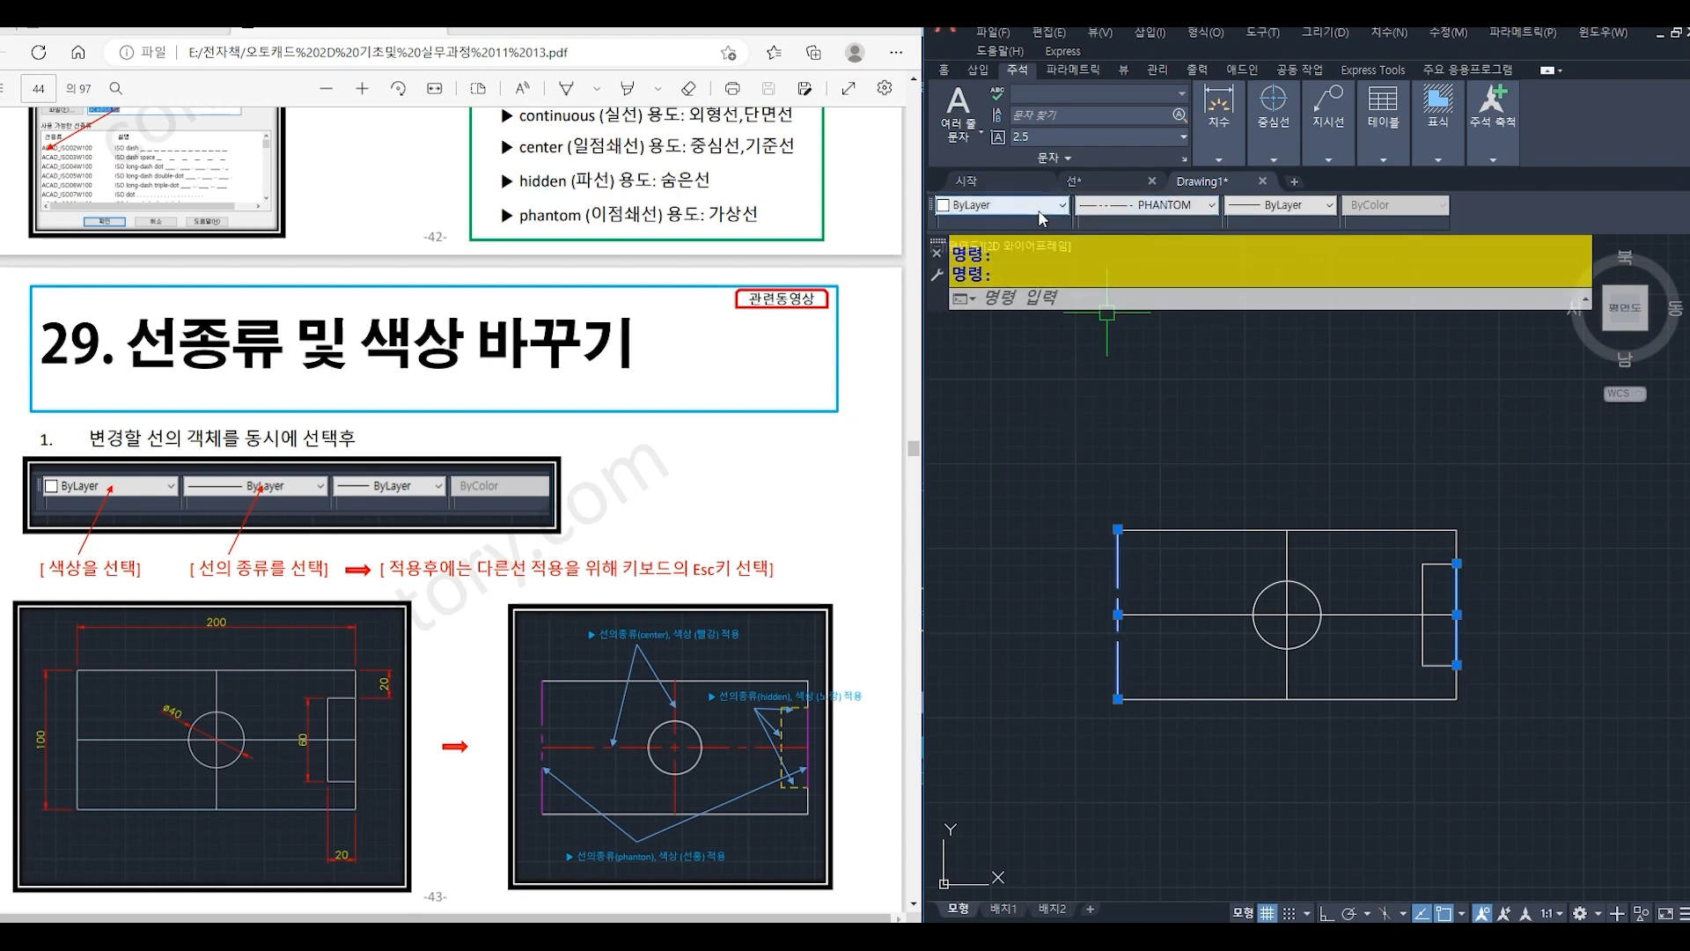
left_click(977, 205)
left_click(973, 322)
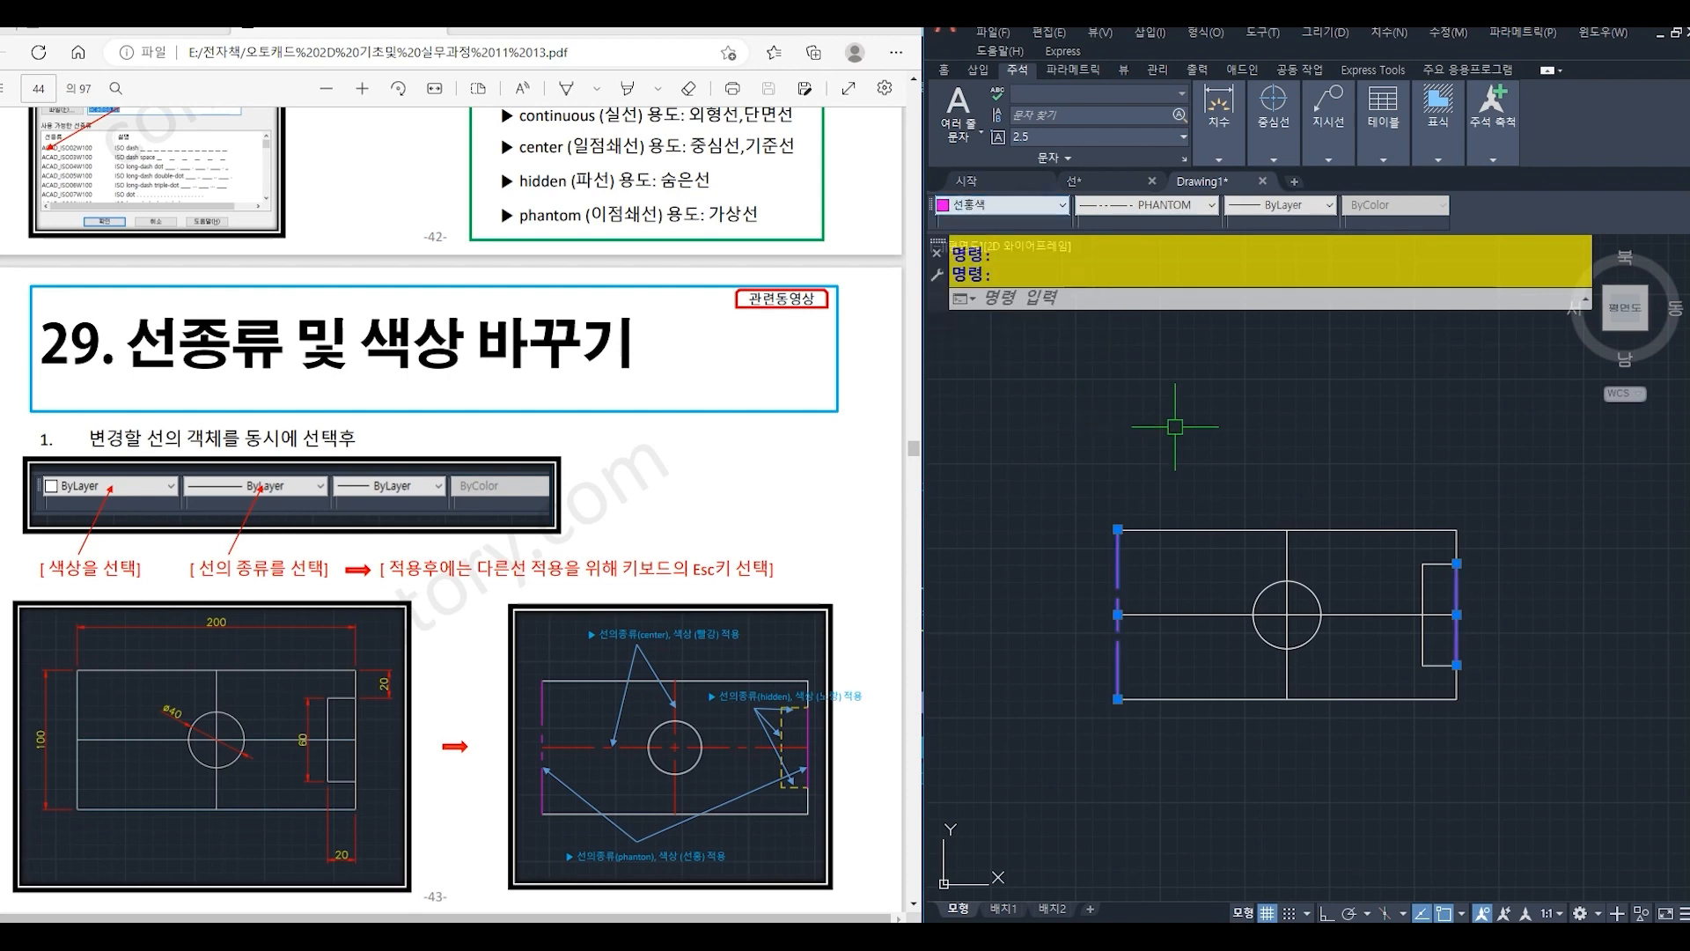
key("Escape")
- Change the horizontal and vertical centre lines to the CENTER linetype in red (빨간색)
left_click(1216, 613)
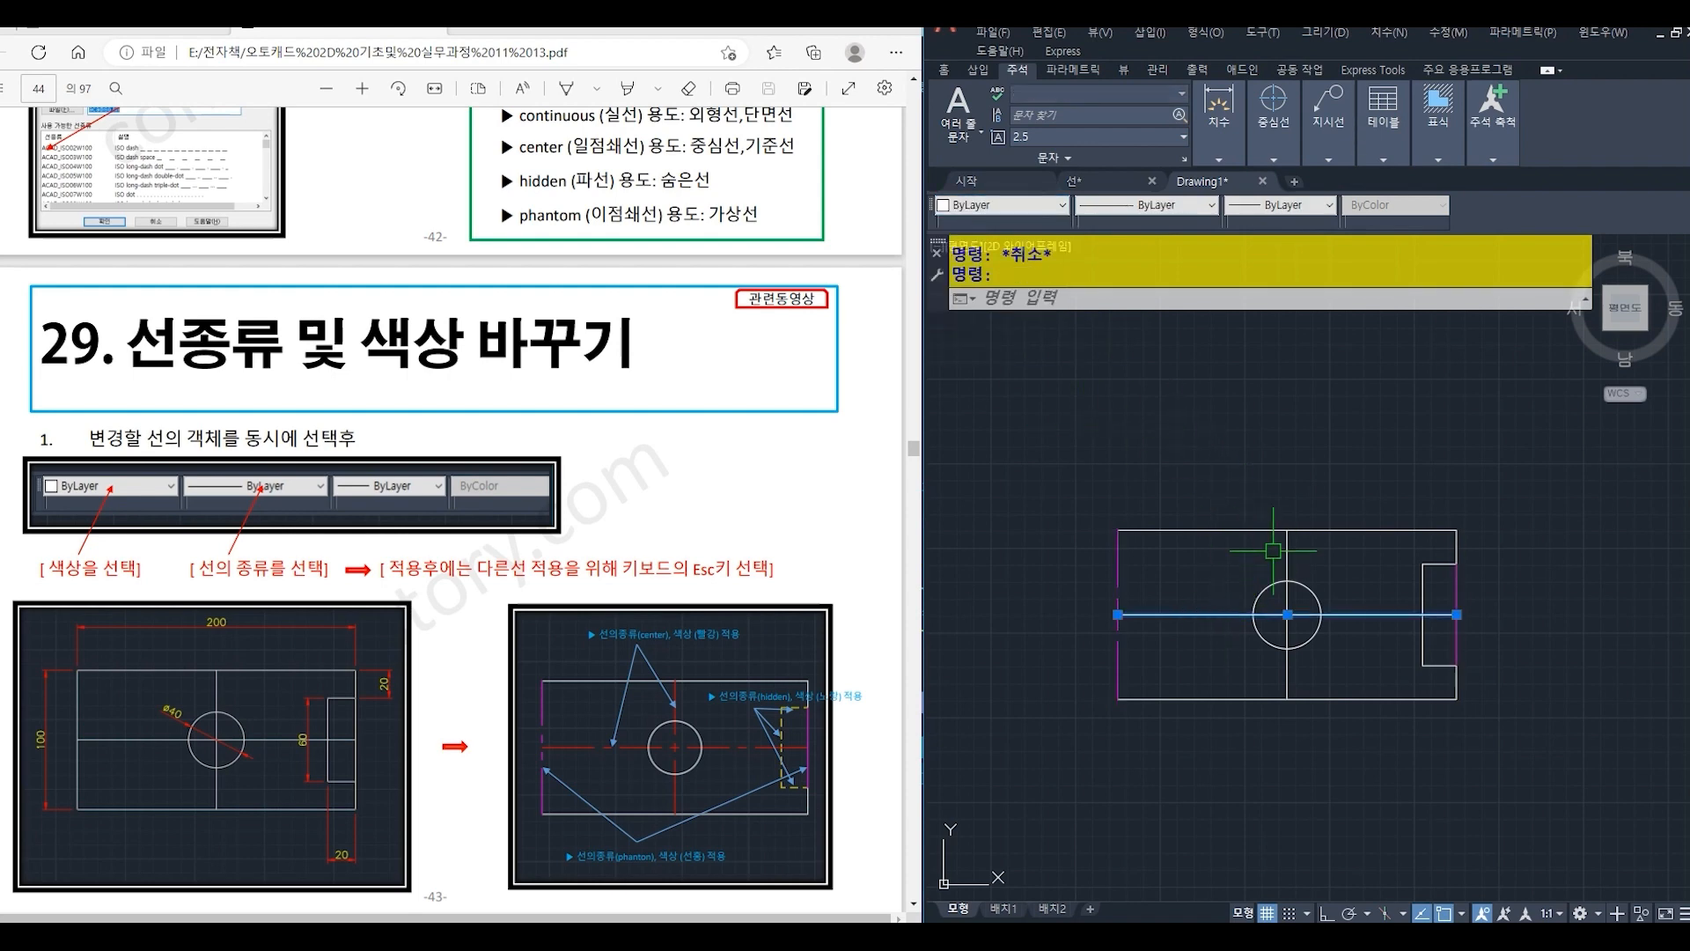
left_click(1287, 548)
left_click(1167, 209)
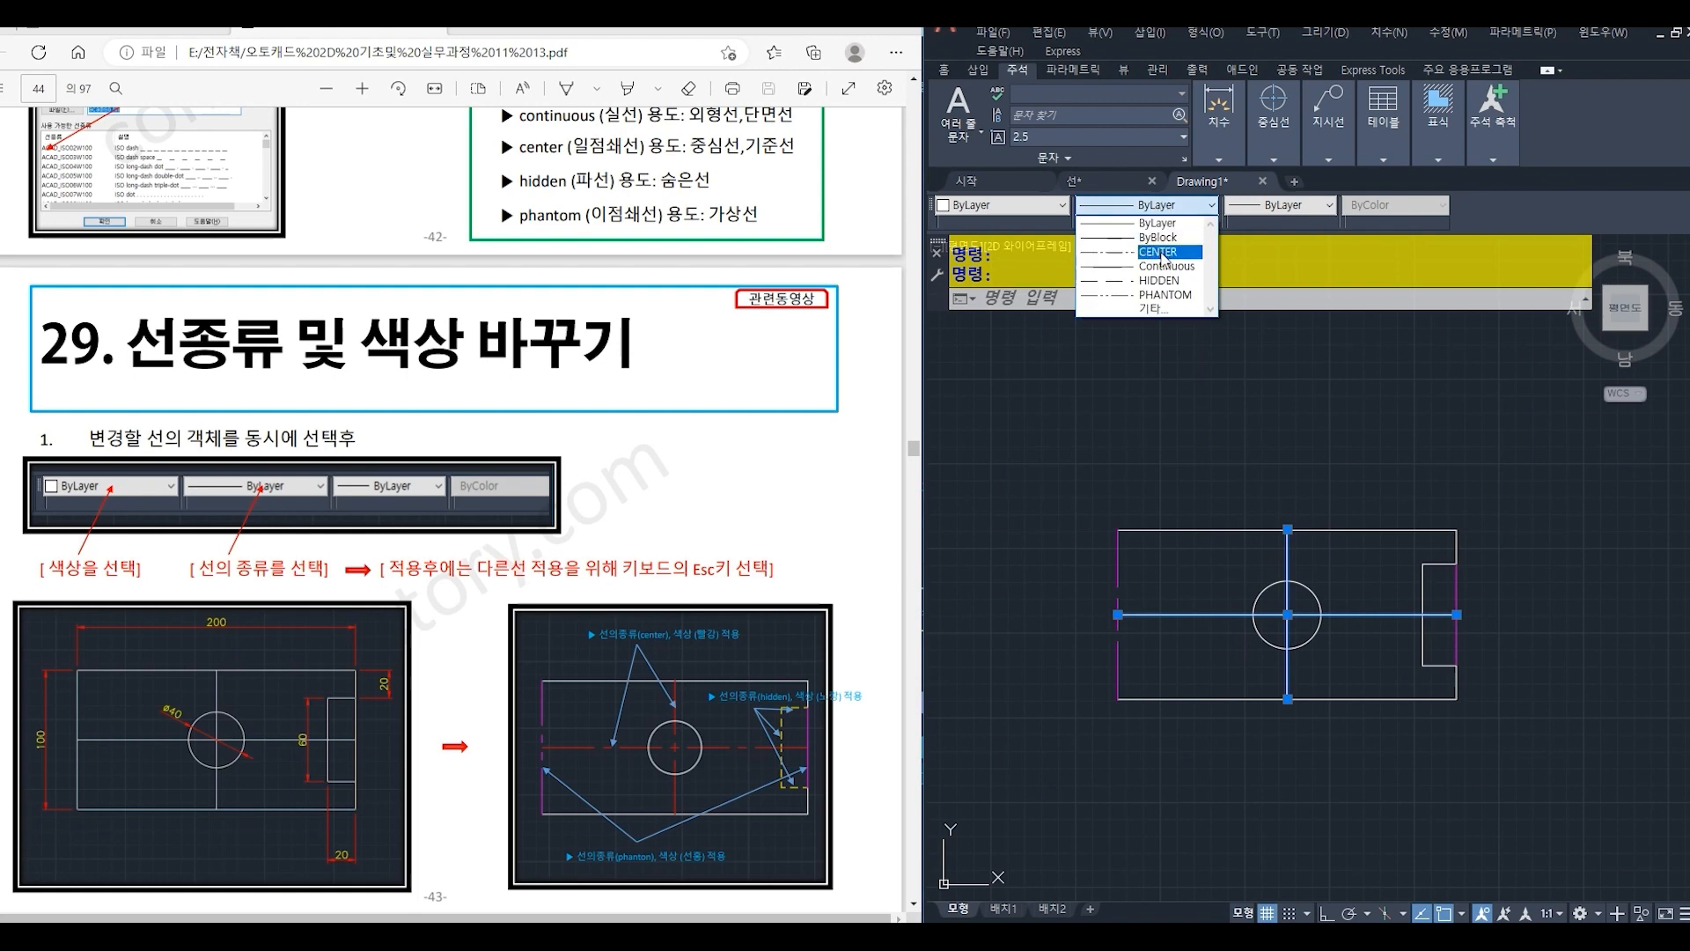
left_click(1161, 253)
left_click(1004, 205)
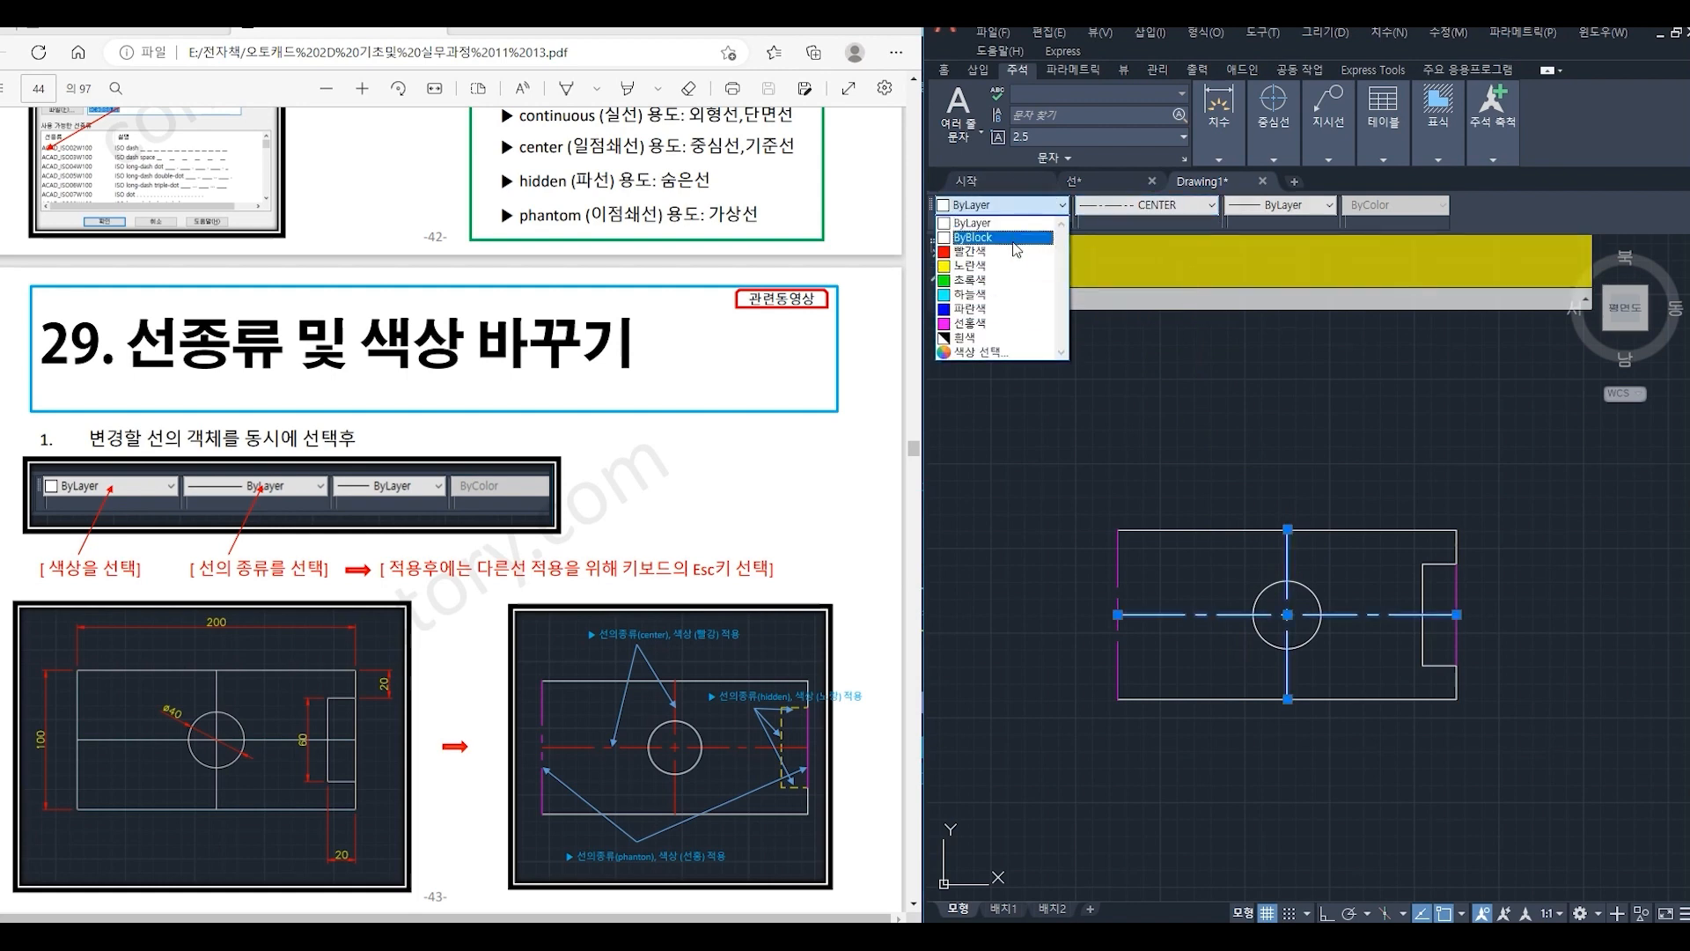
left_click(1008, 253)
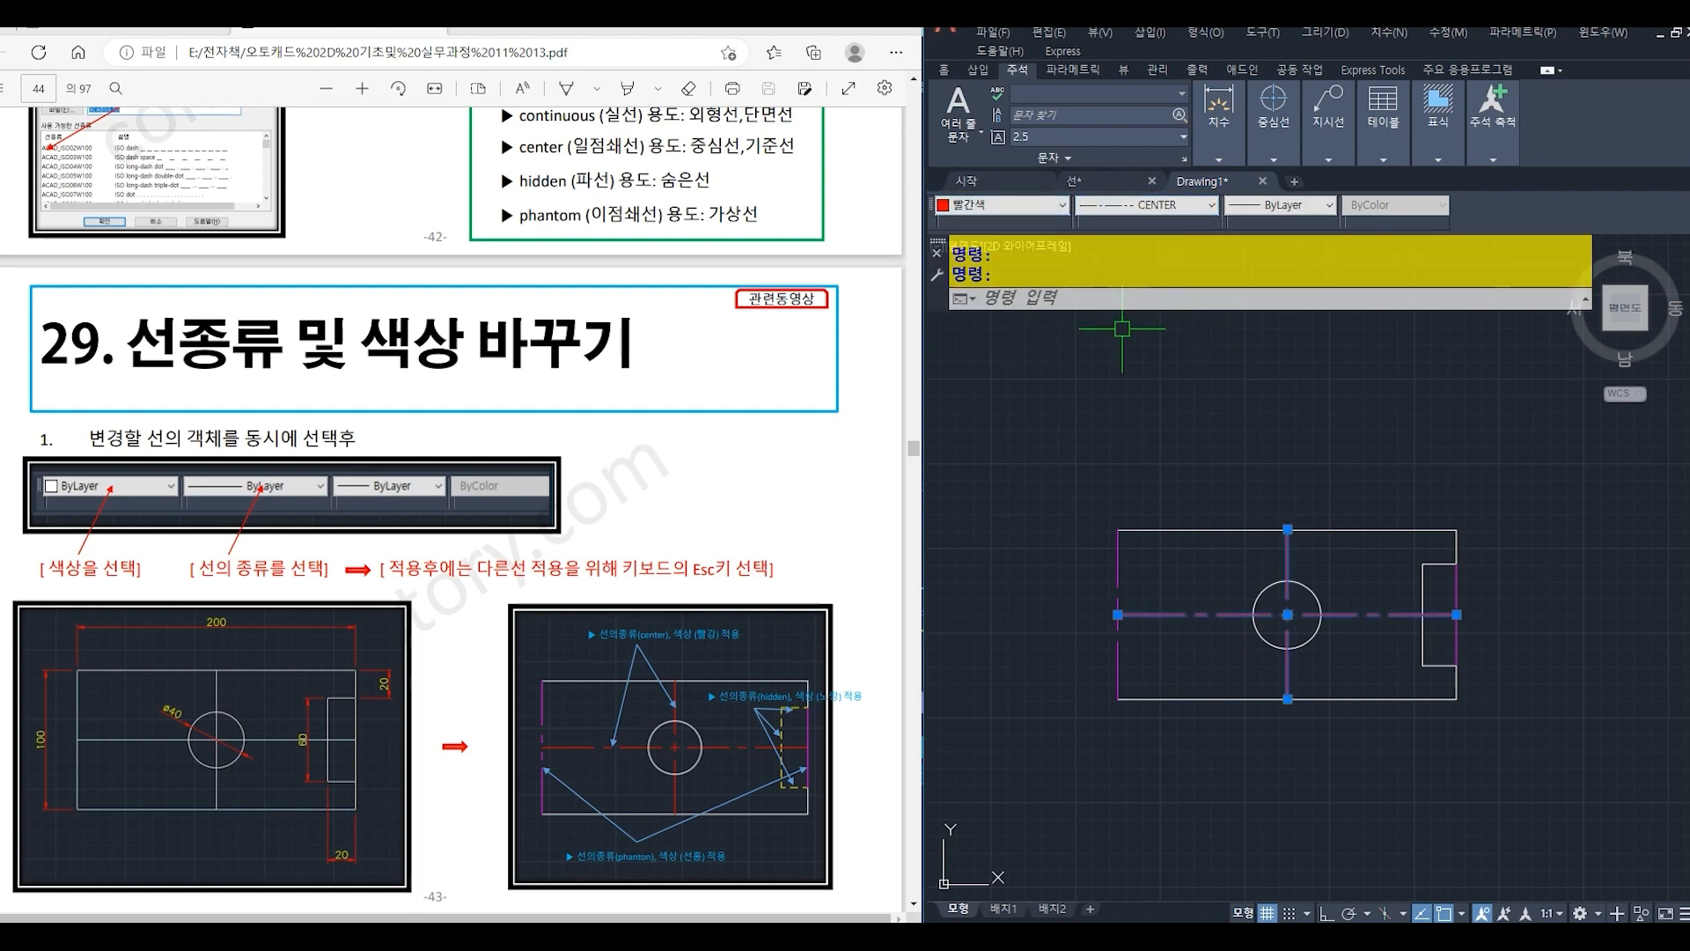
key("Escape")
- Change the notch's upper, left and lower lines to the HIDDEN linetype in yellow (노란색)
left_click(1431, 565)
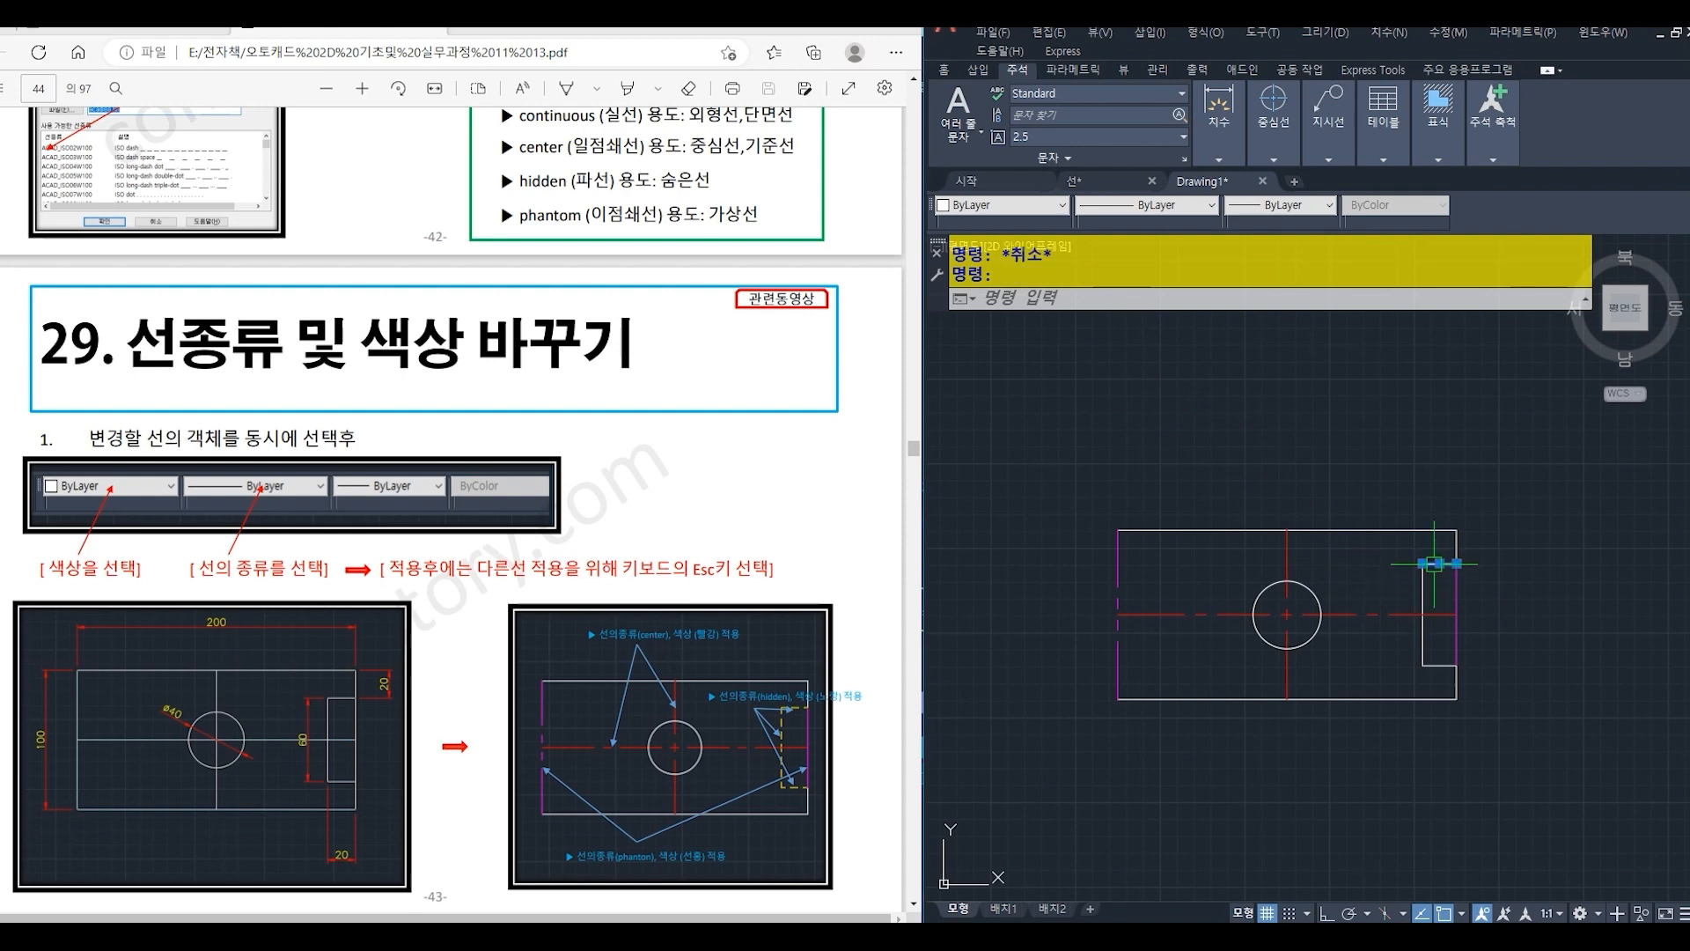
left_click(1424, 583)
left_click(1444, 664)
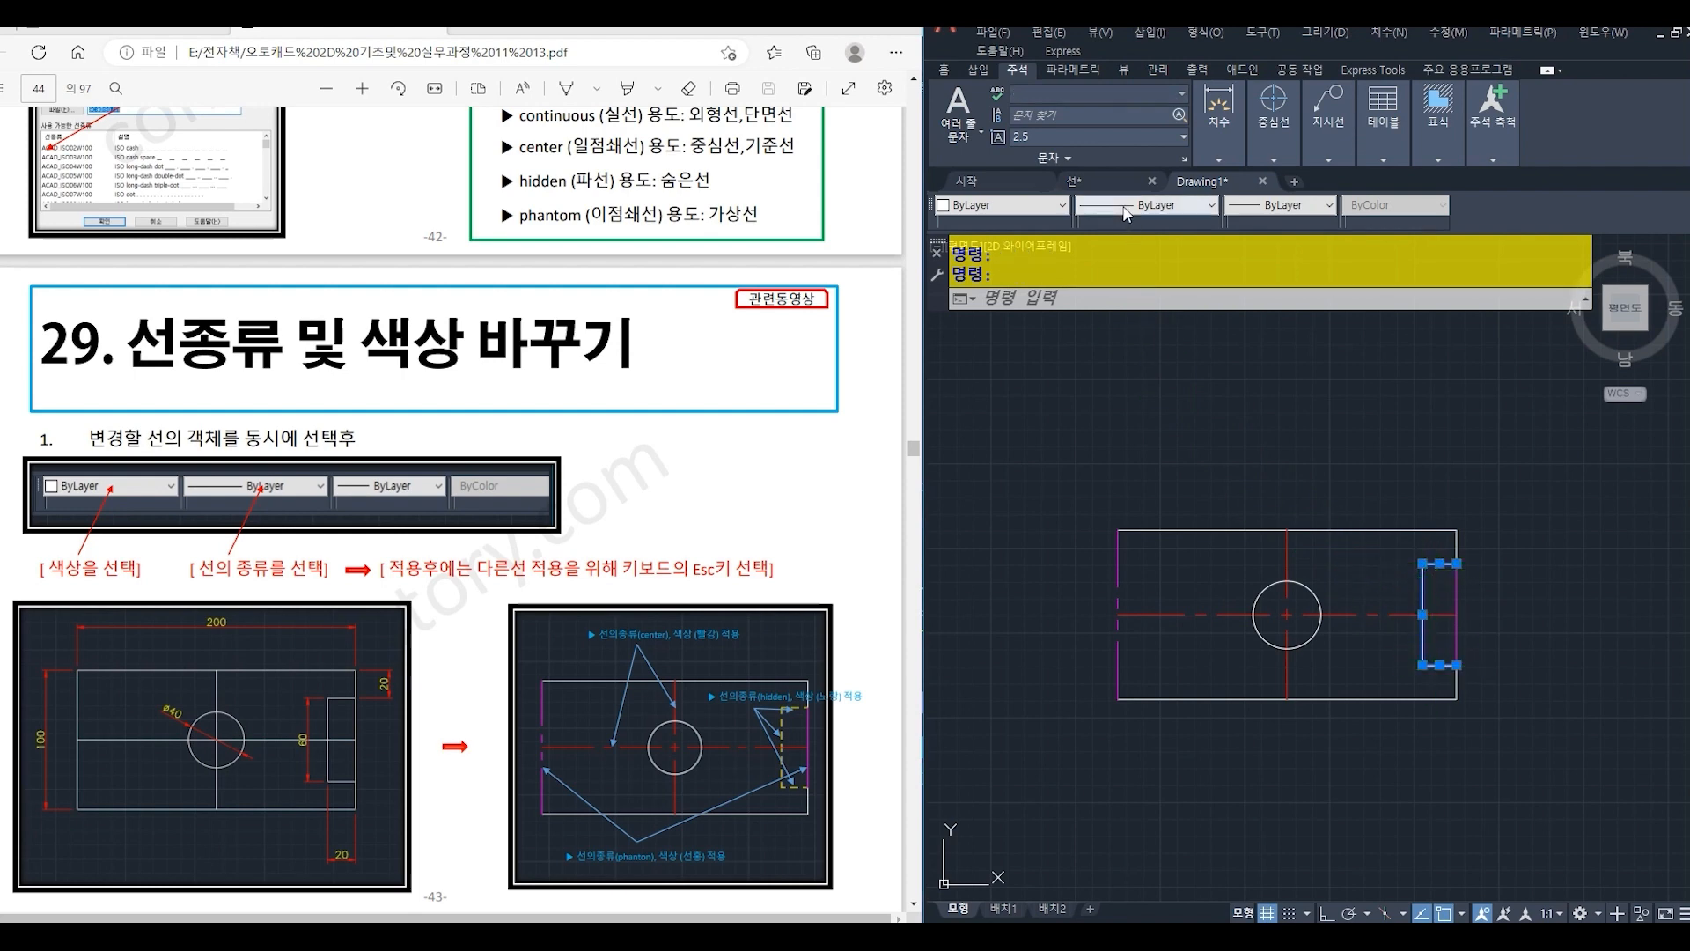
left_click(1144, 206)
left_click(1158, 280)
left_click(1004, 206)
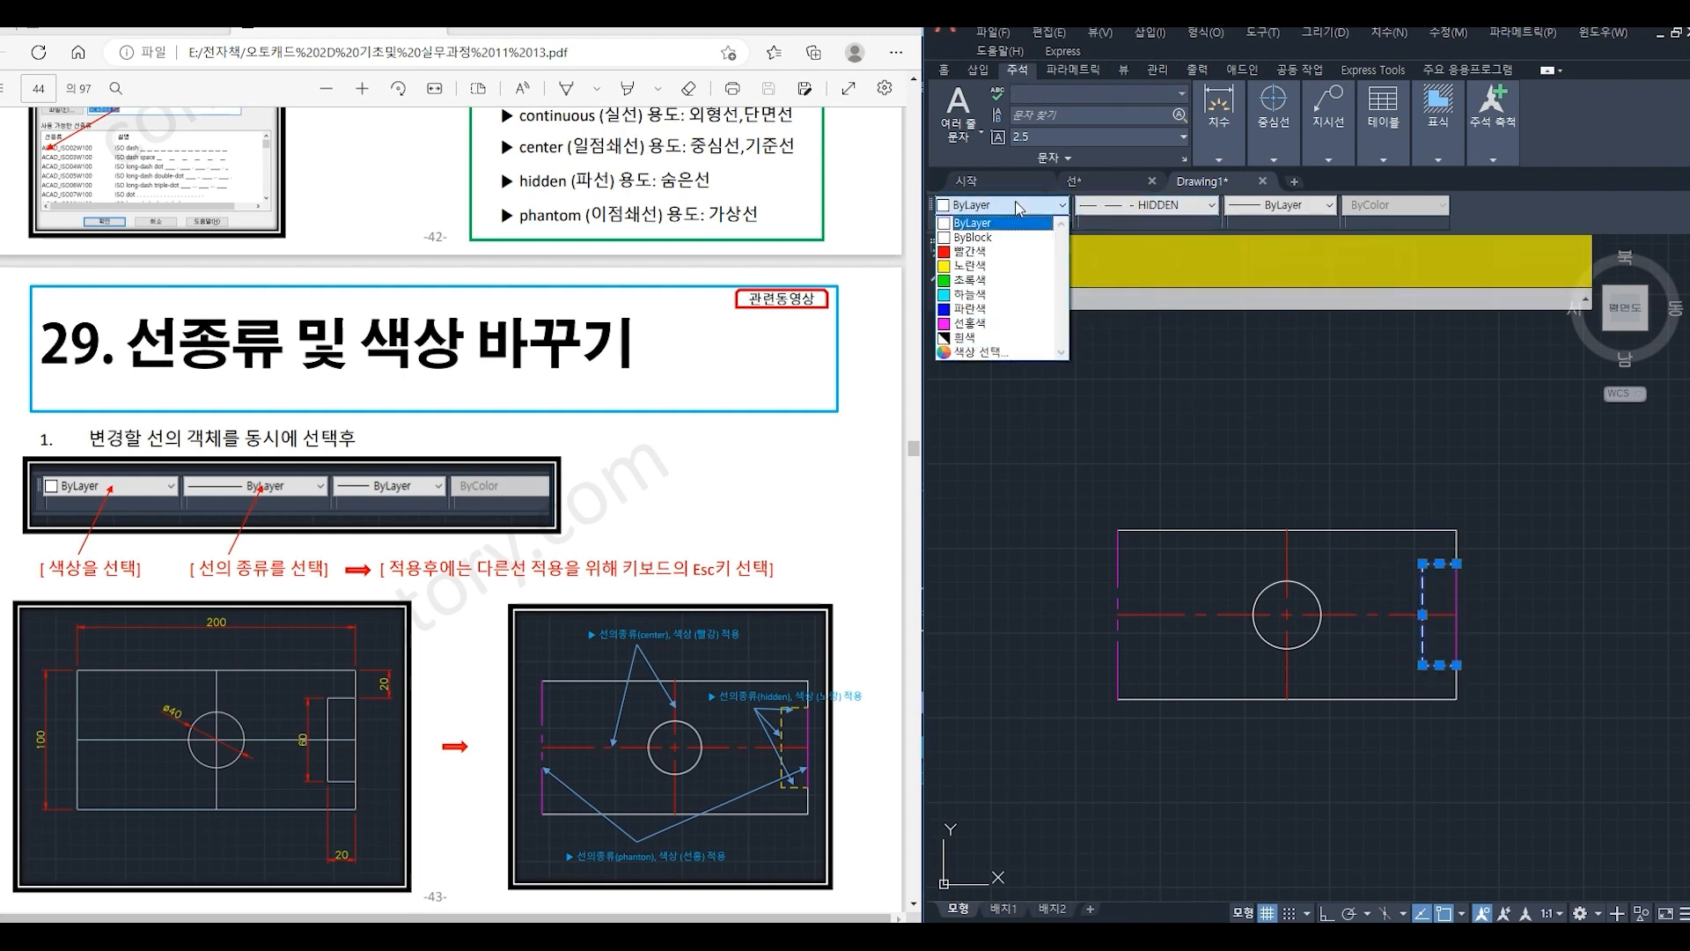
left_click(1012, 265)
key("Escape")
key("Escape")
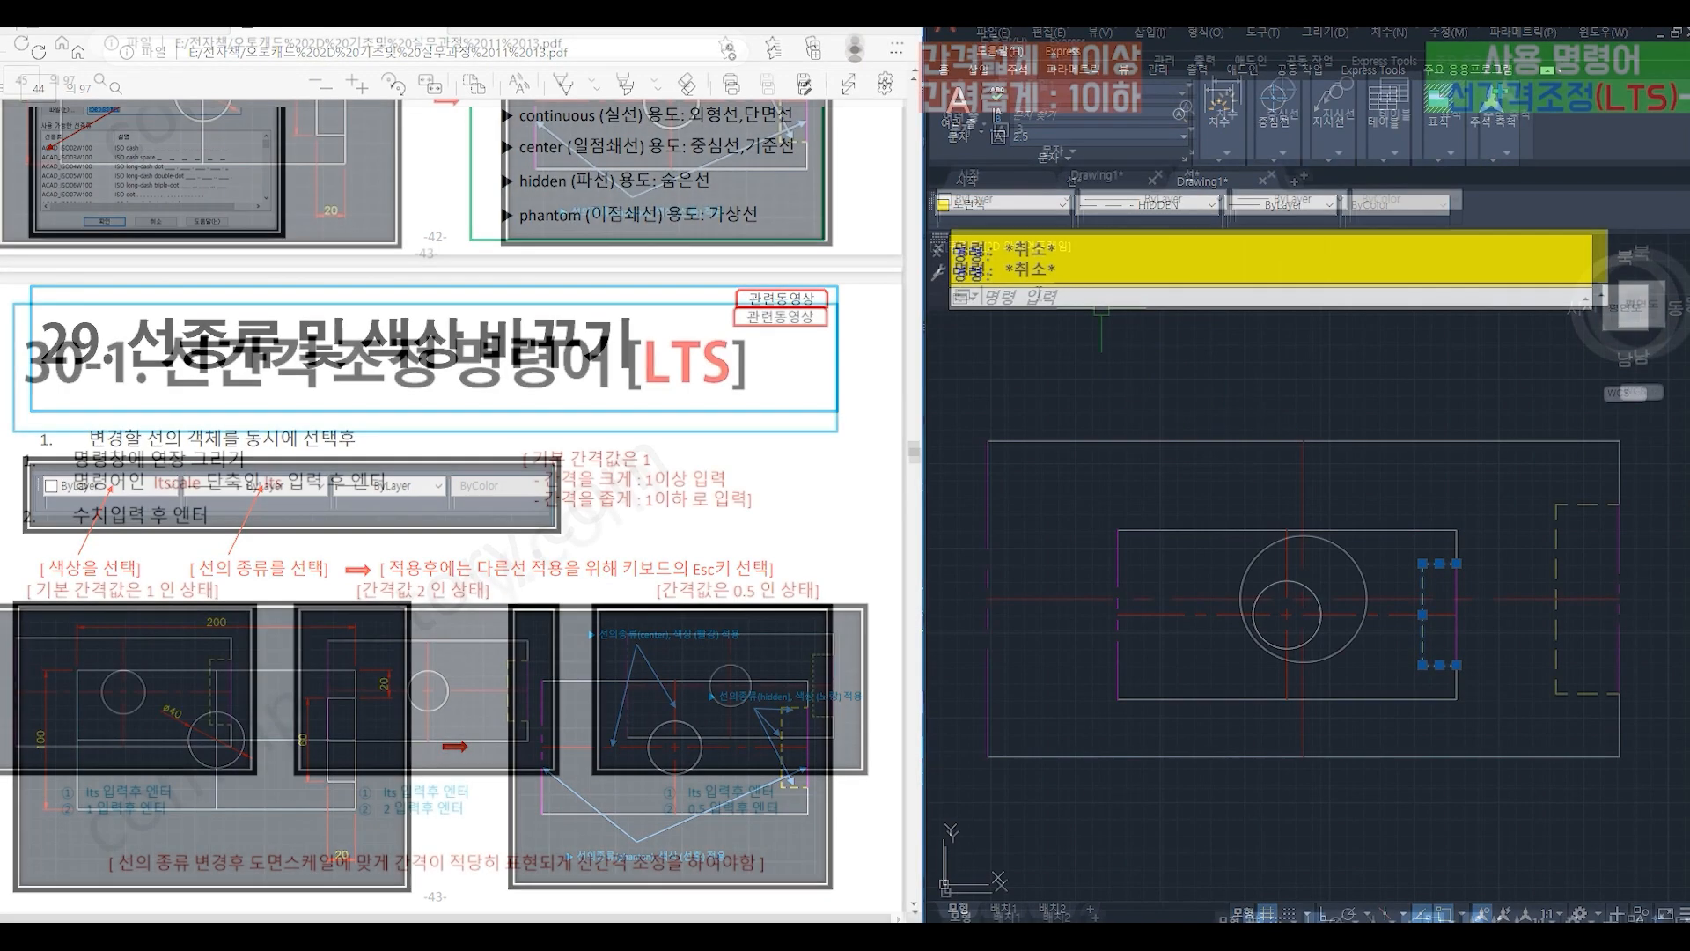
- Set the drawing's global linetype scale (LTSCALE) to 1
type("l")
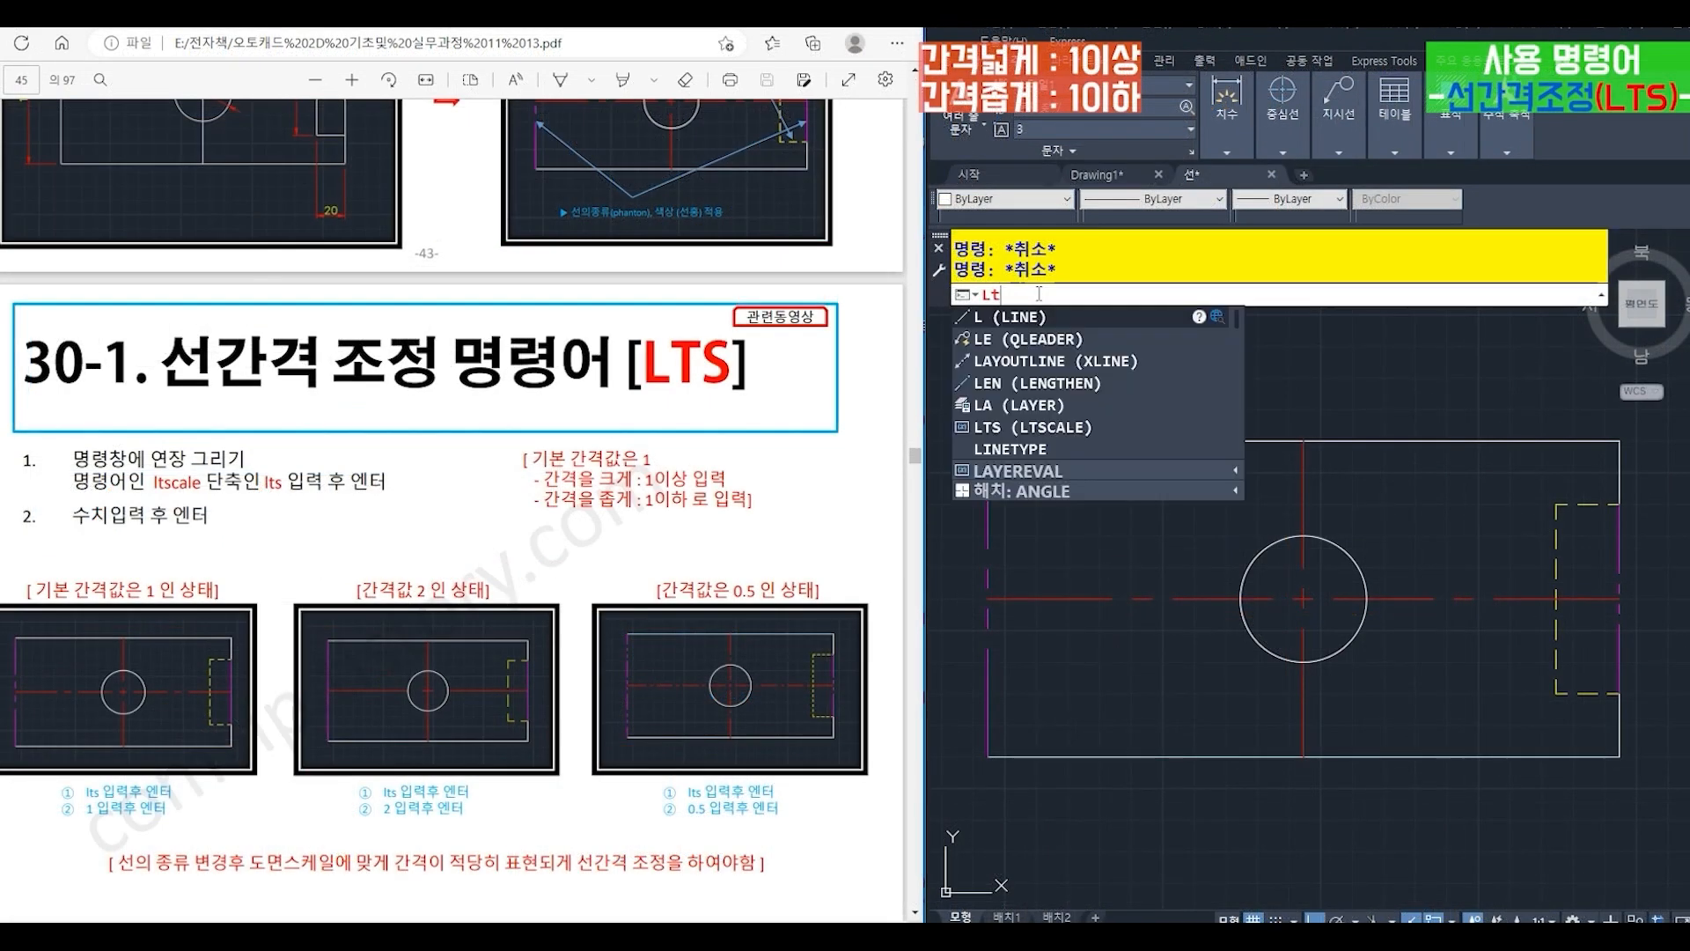
type("ts")
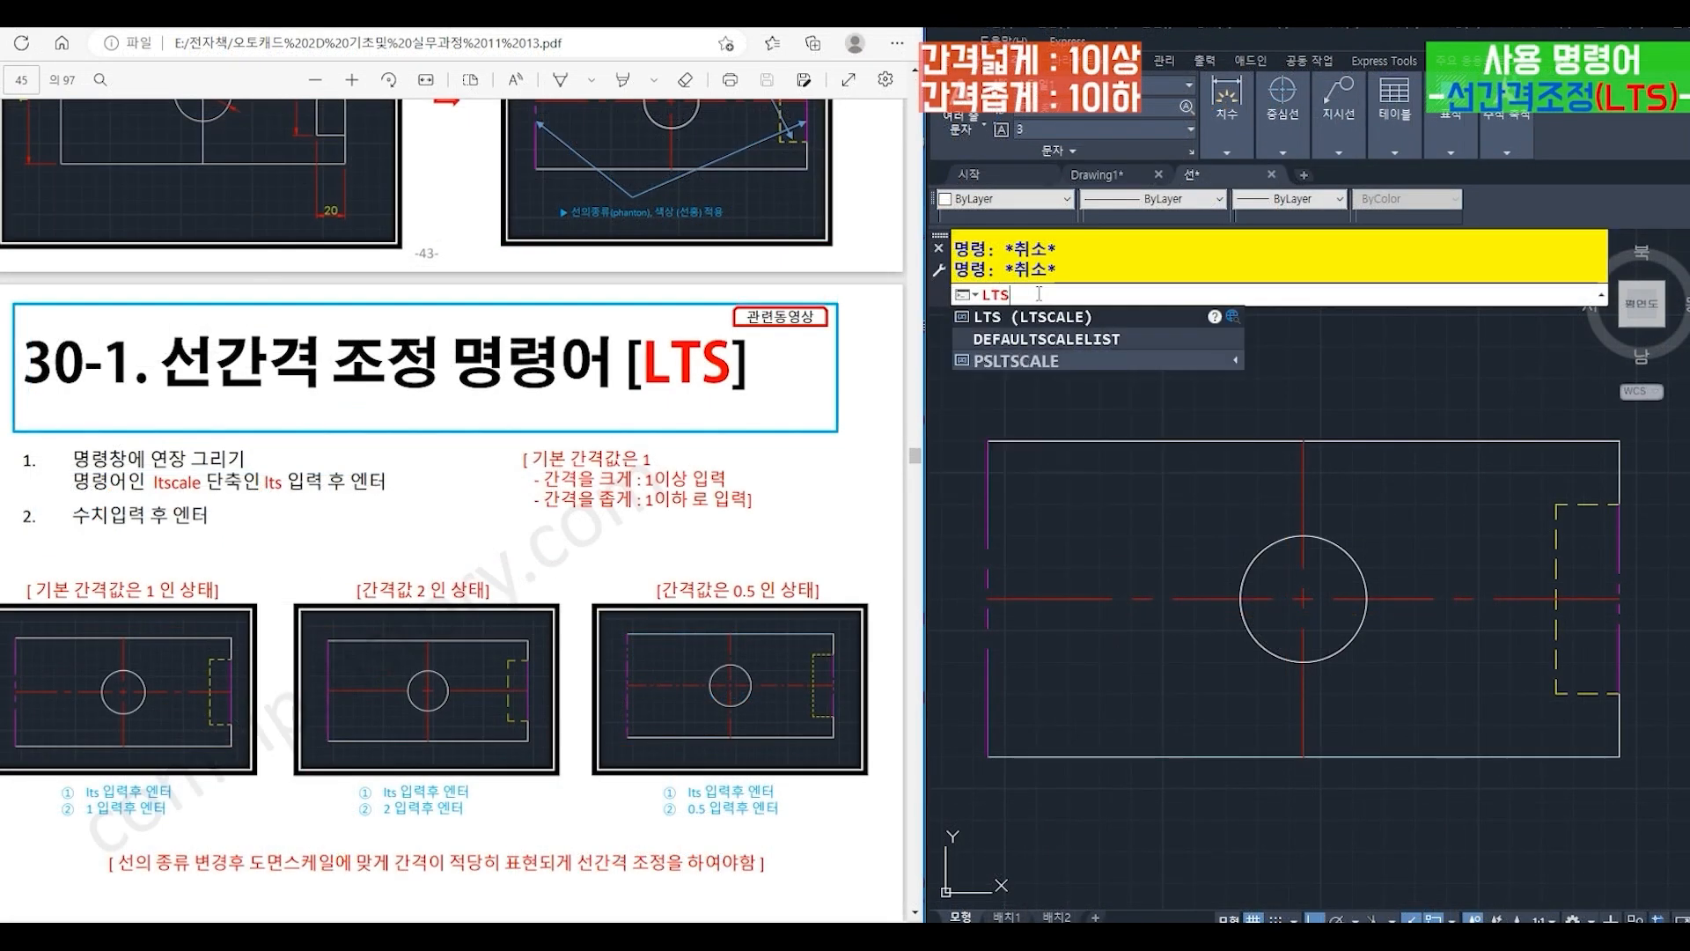
key("Return")
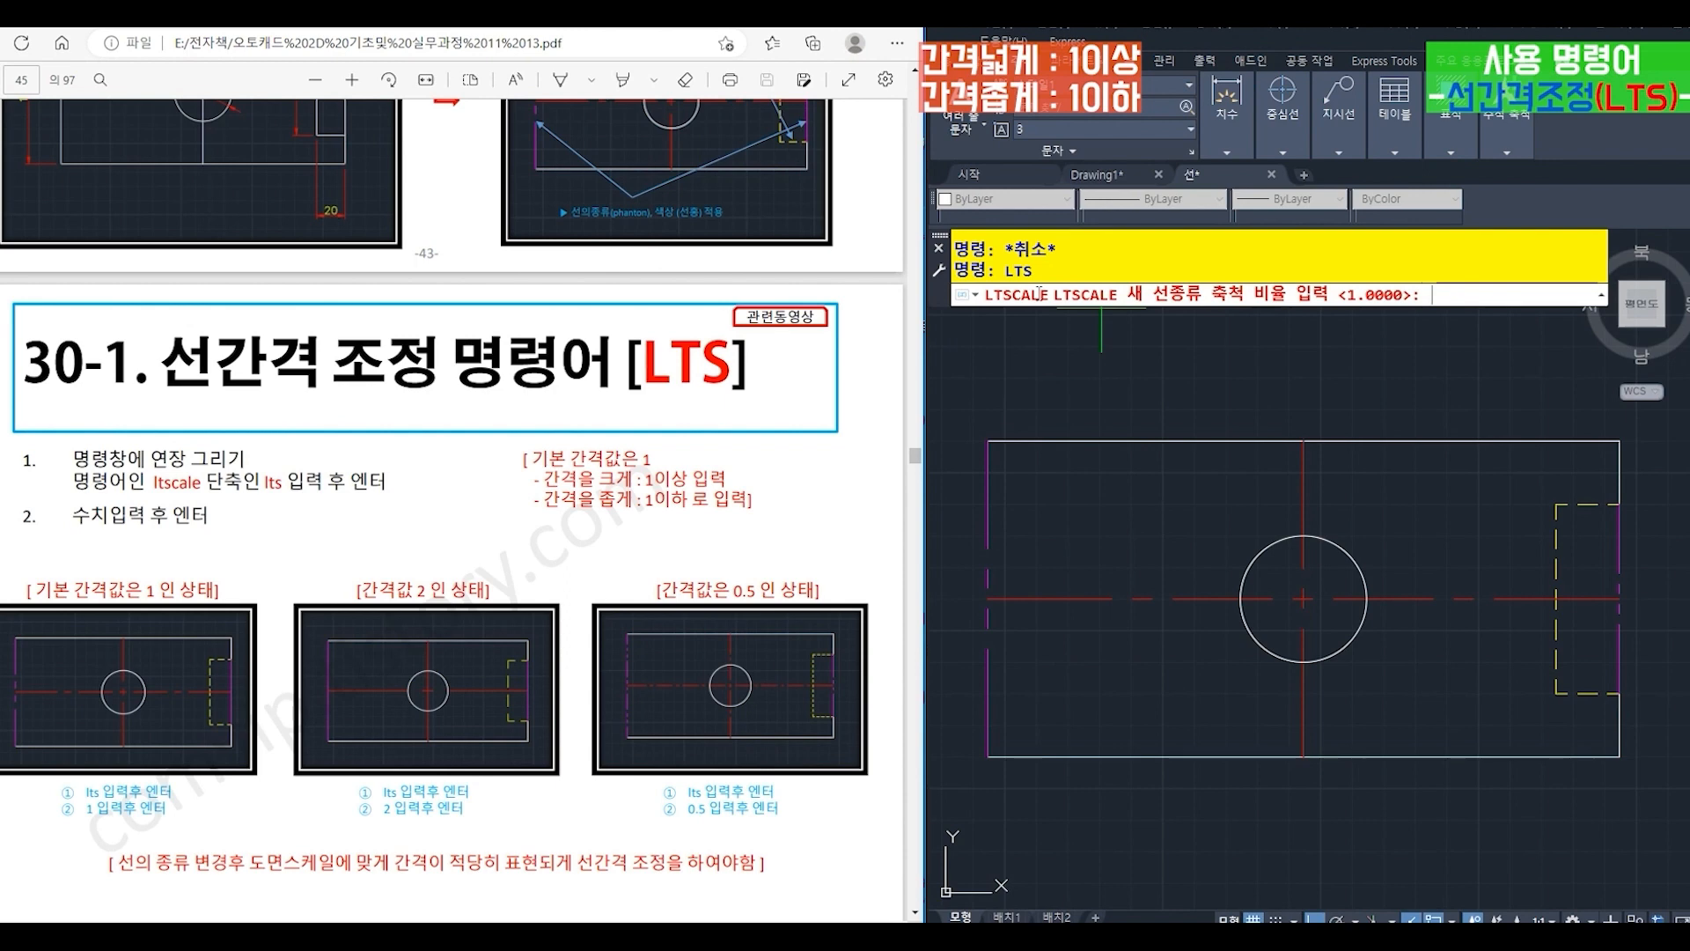
type("1")
key("Return")
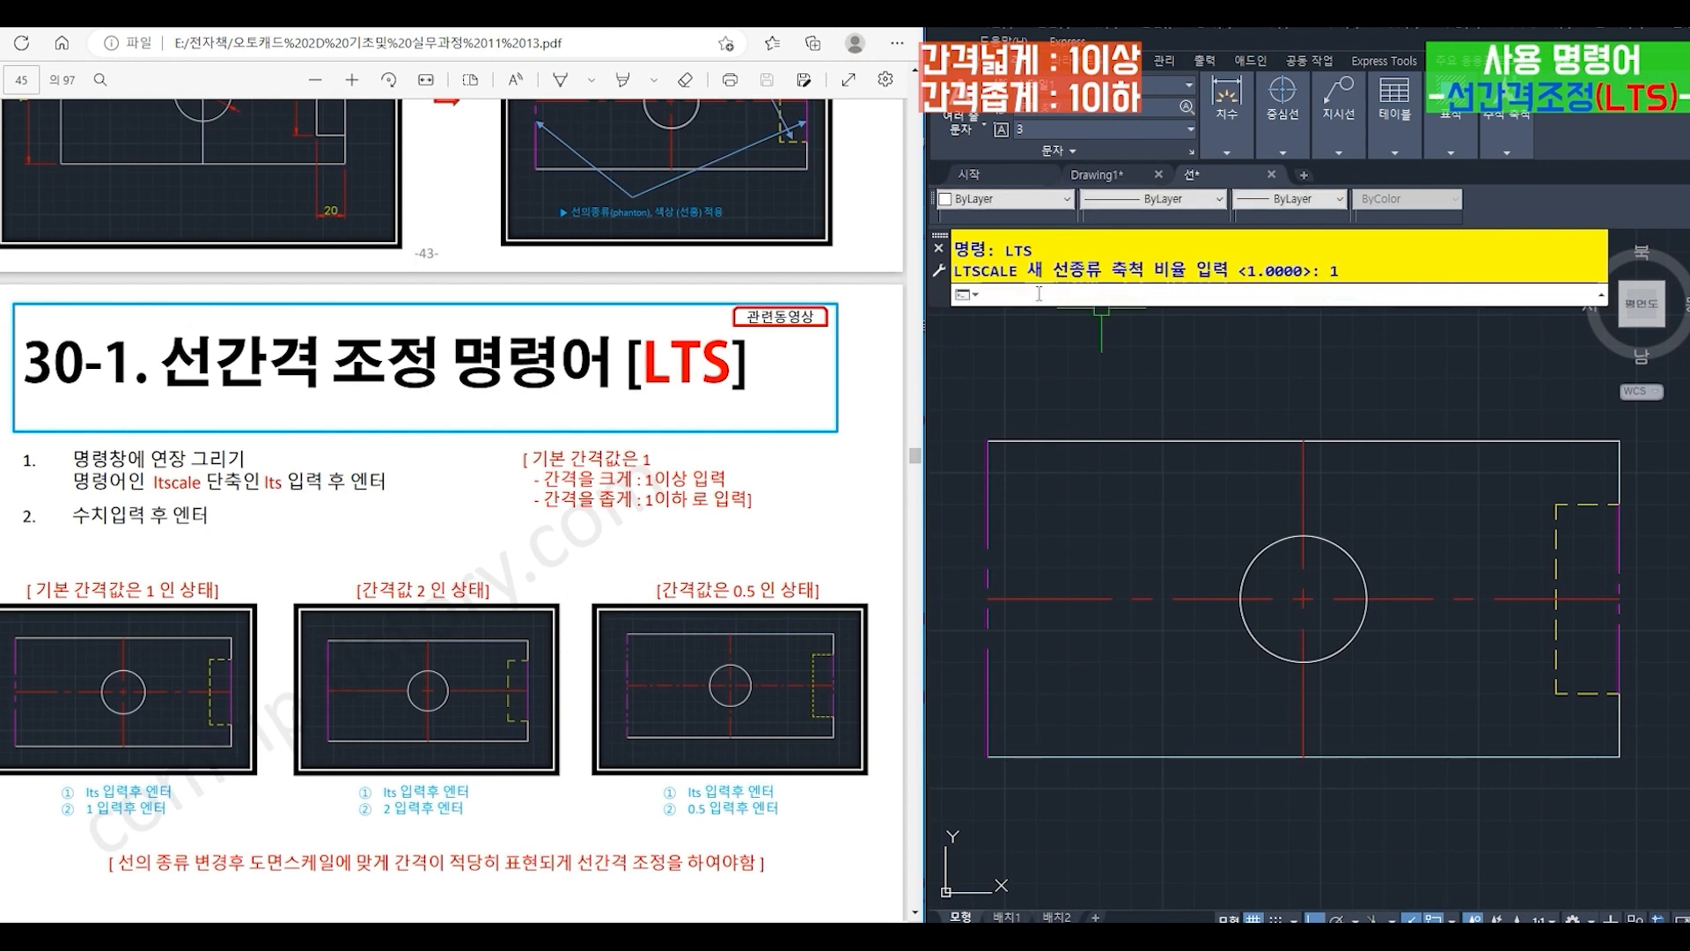
- Set the global linetype scale (LTSCALE) to 2 to widen the dash spacing
type("lts")
key("Return")
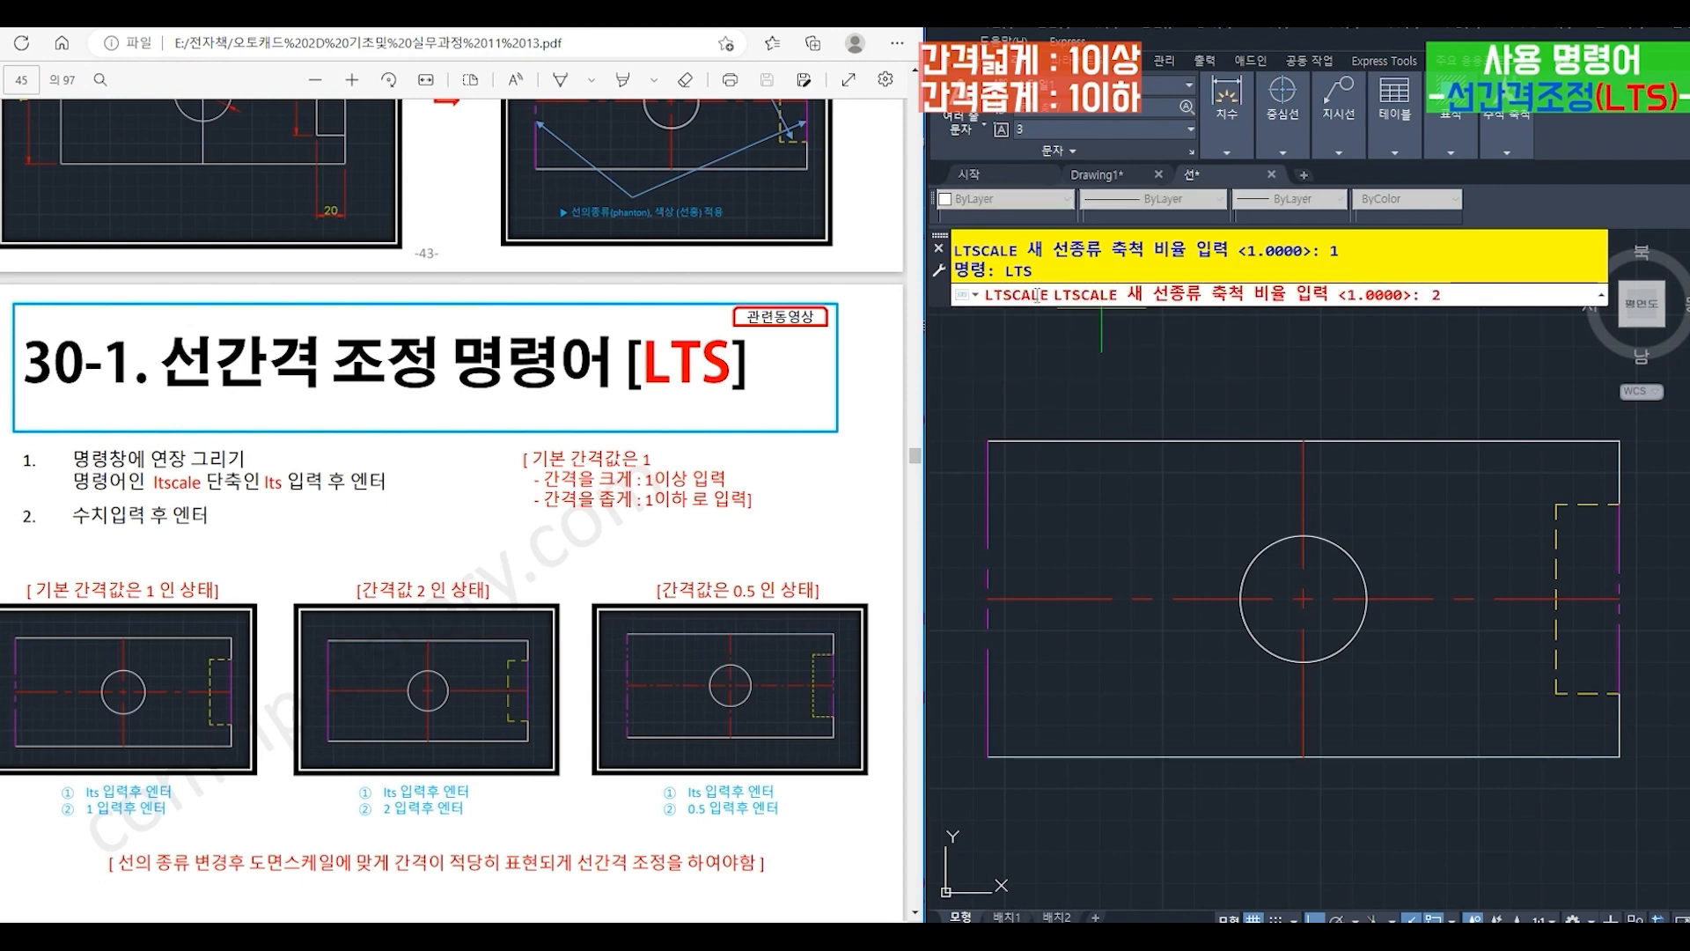
type("2")
key("Return")
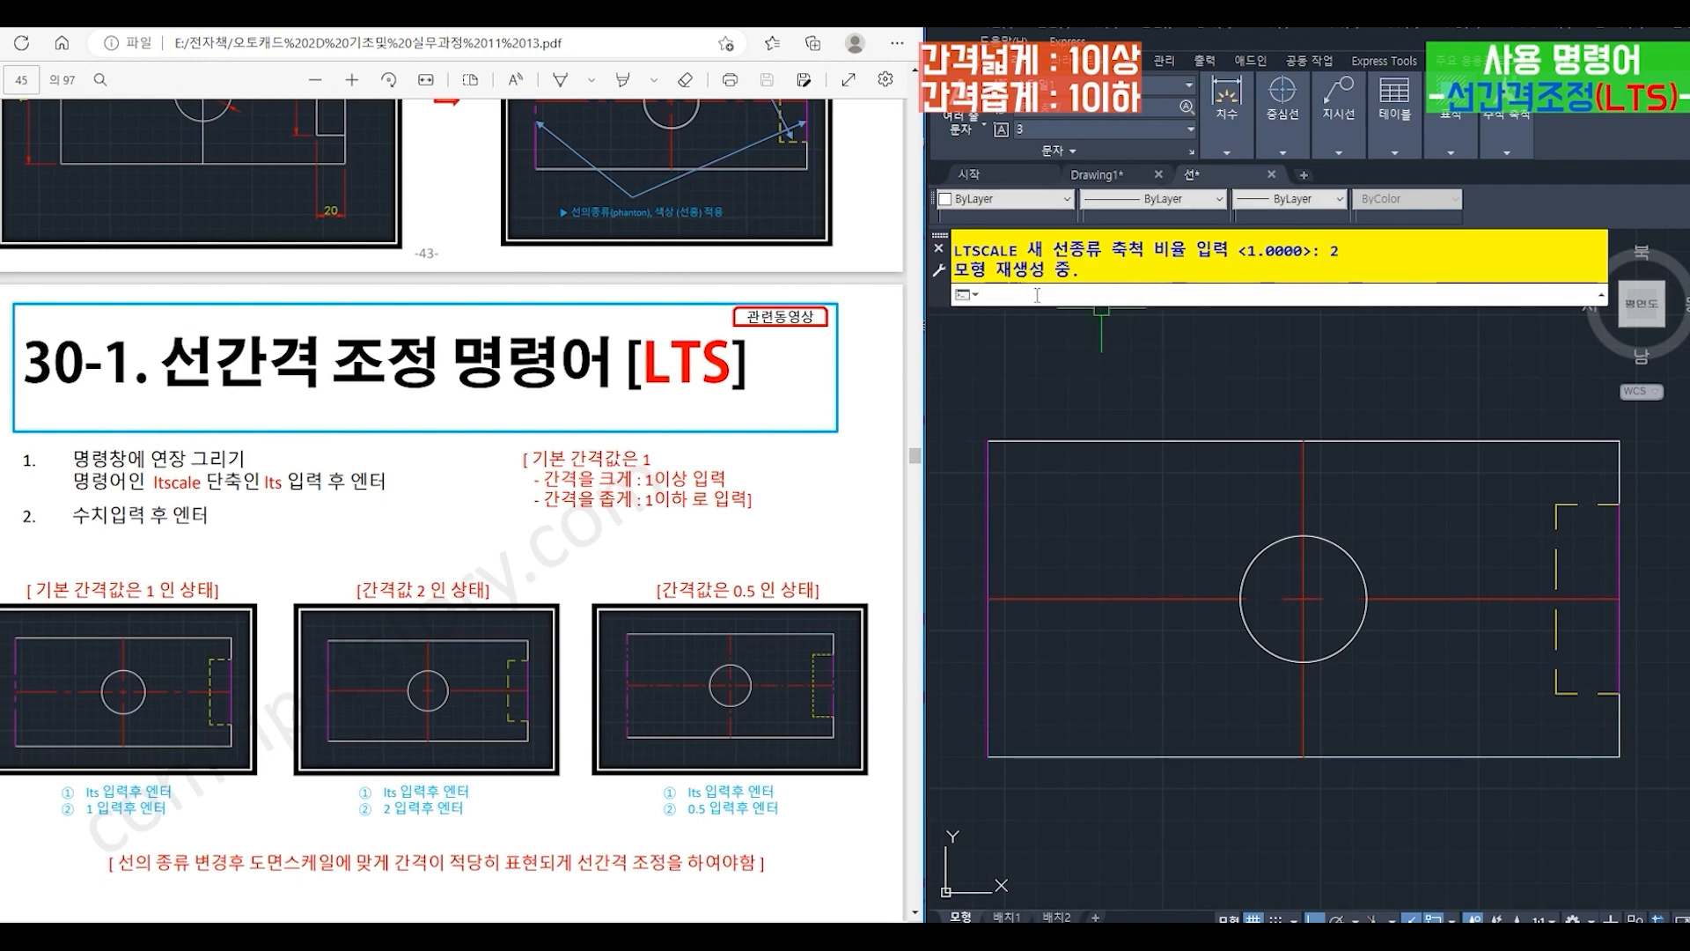
- Return the global linetype scale (LTSCALE) to 1
type("lts")
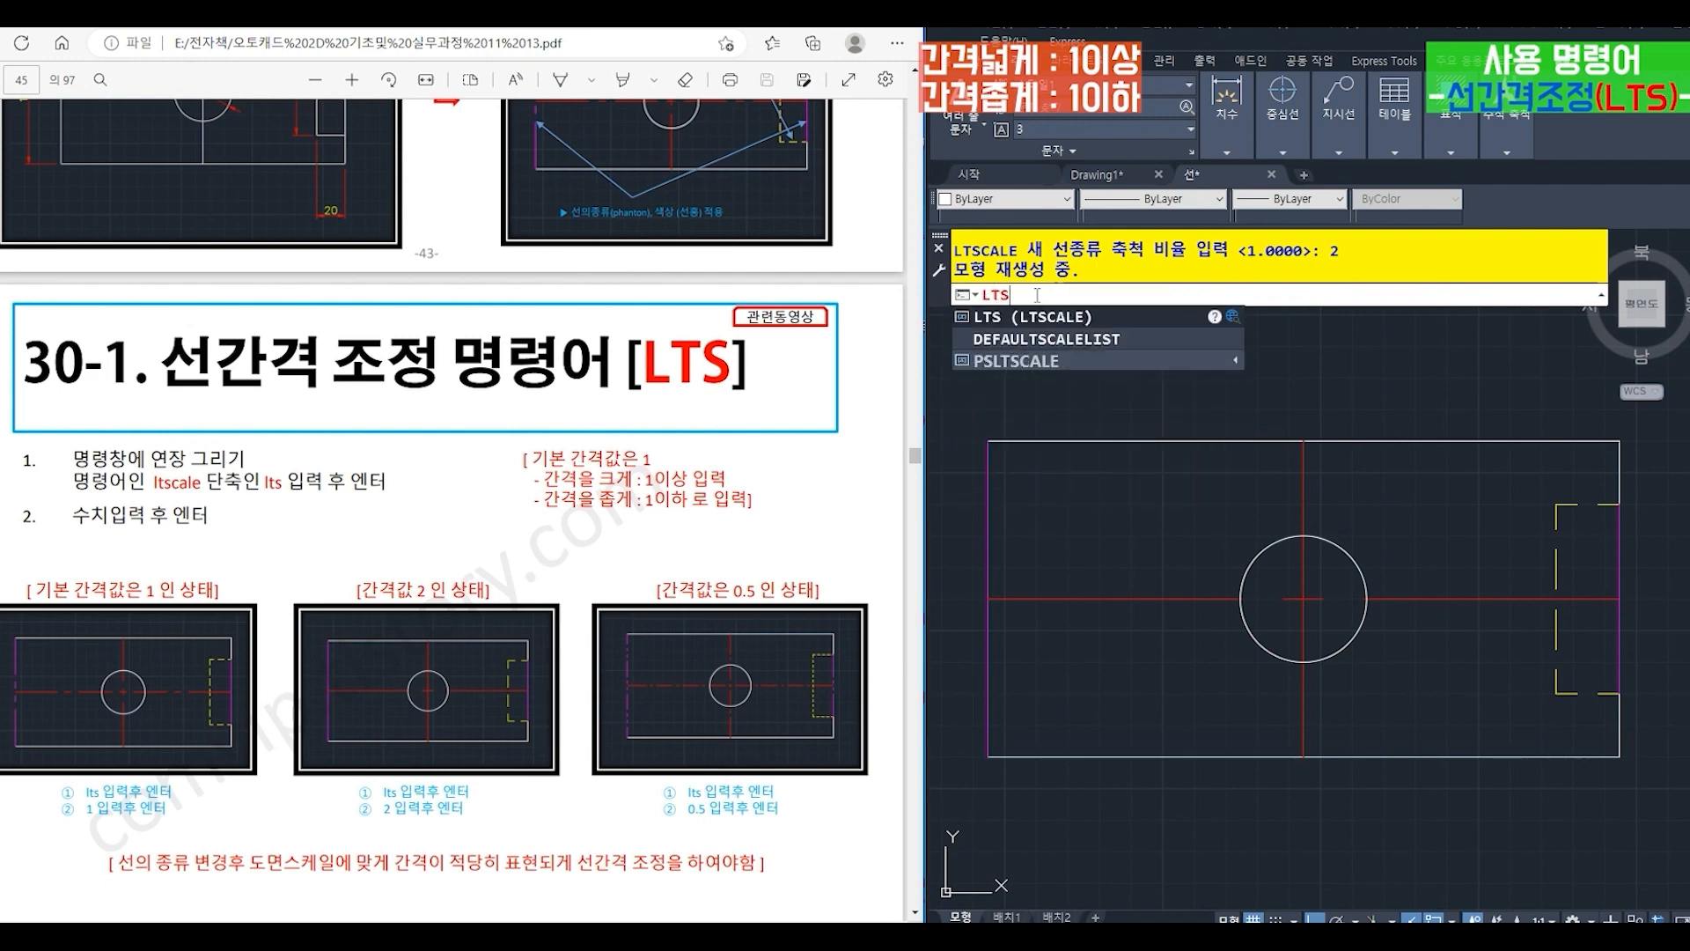
key("Return")
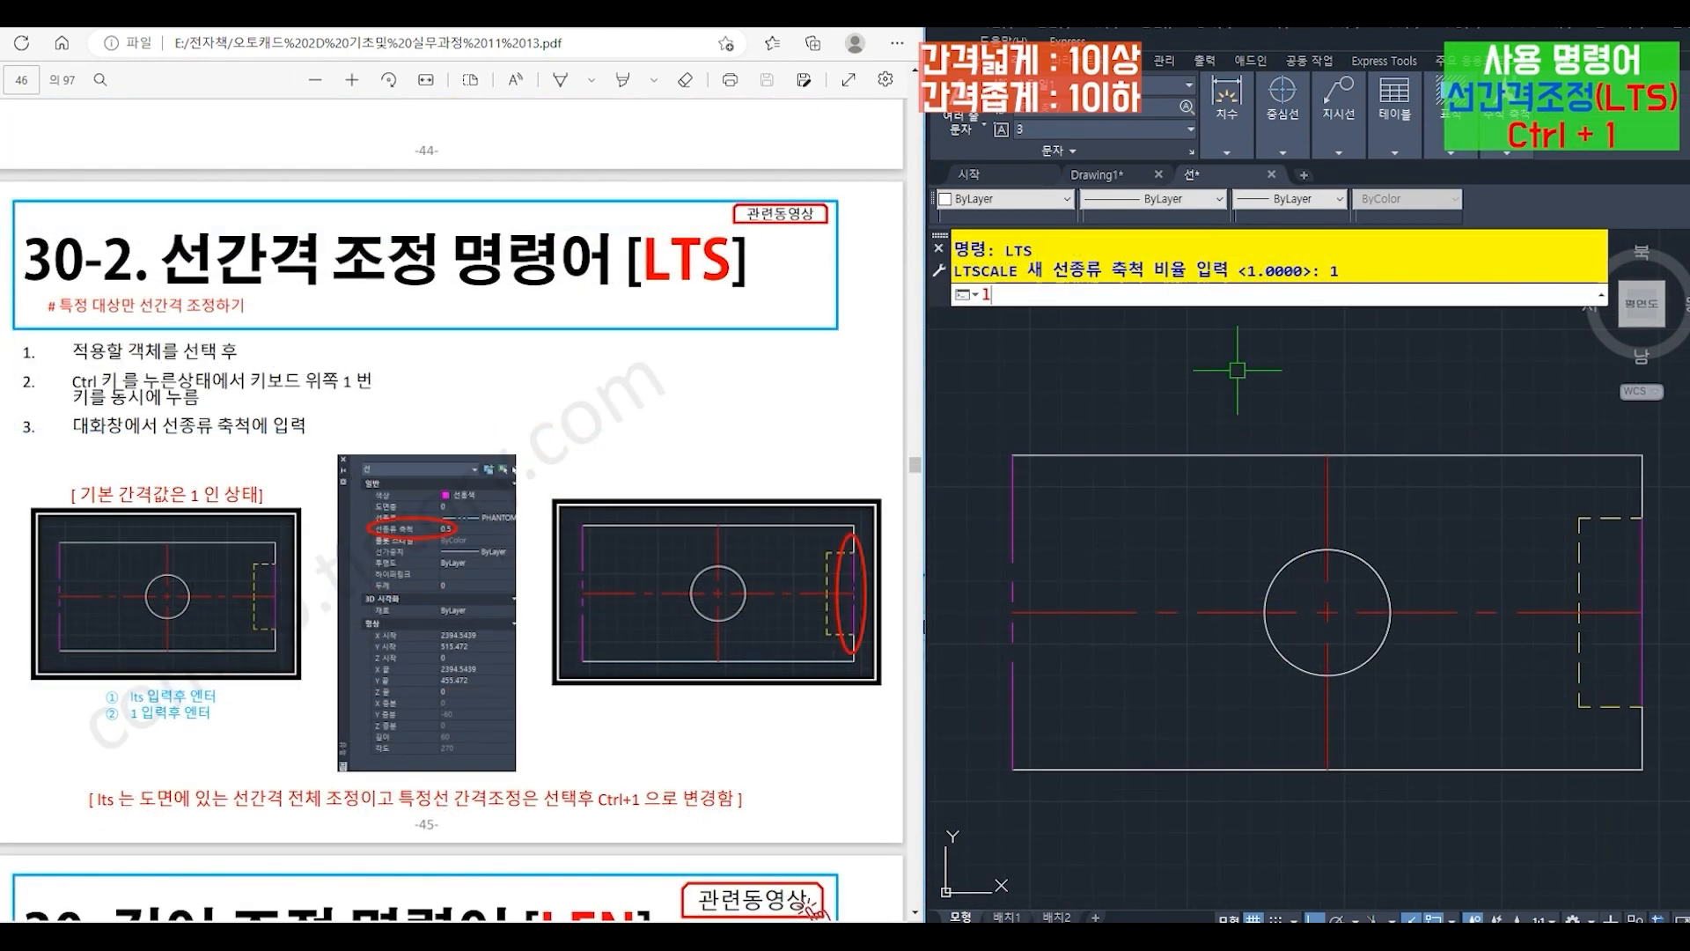
type("ts")
key("Return")
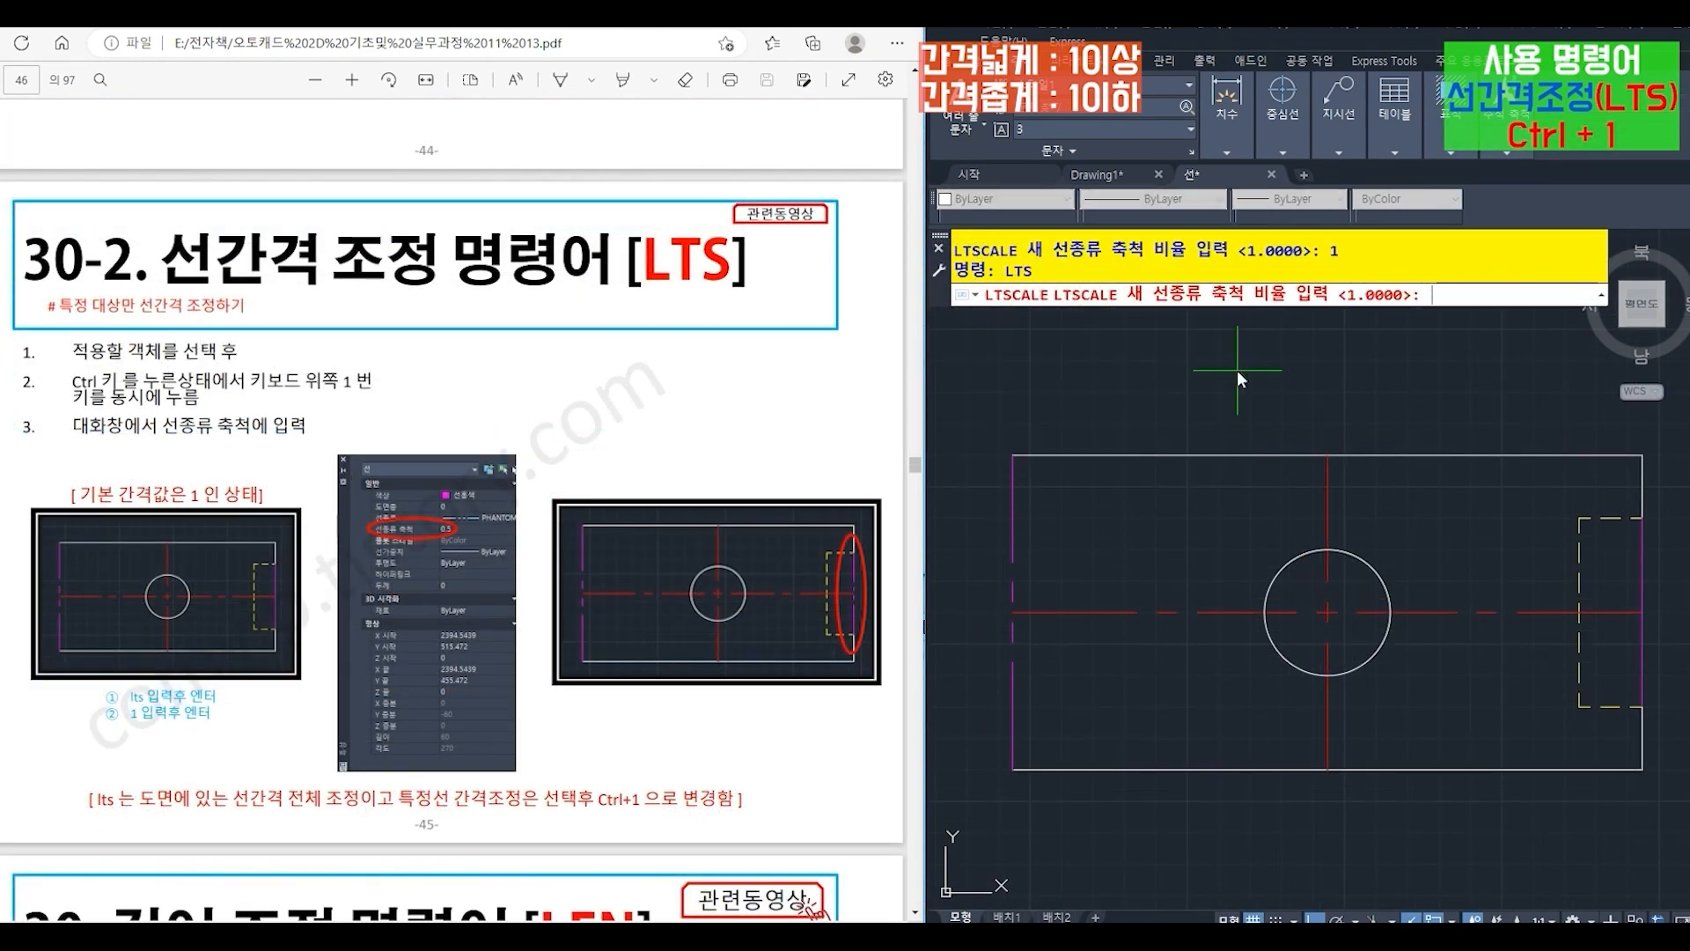
type("1")
key("Return")
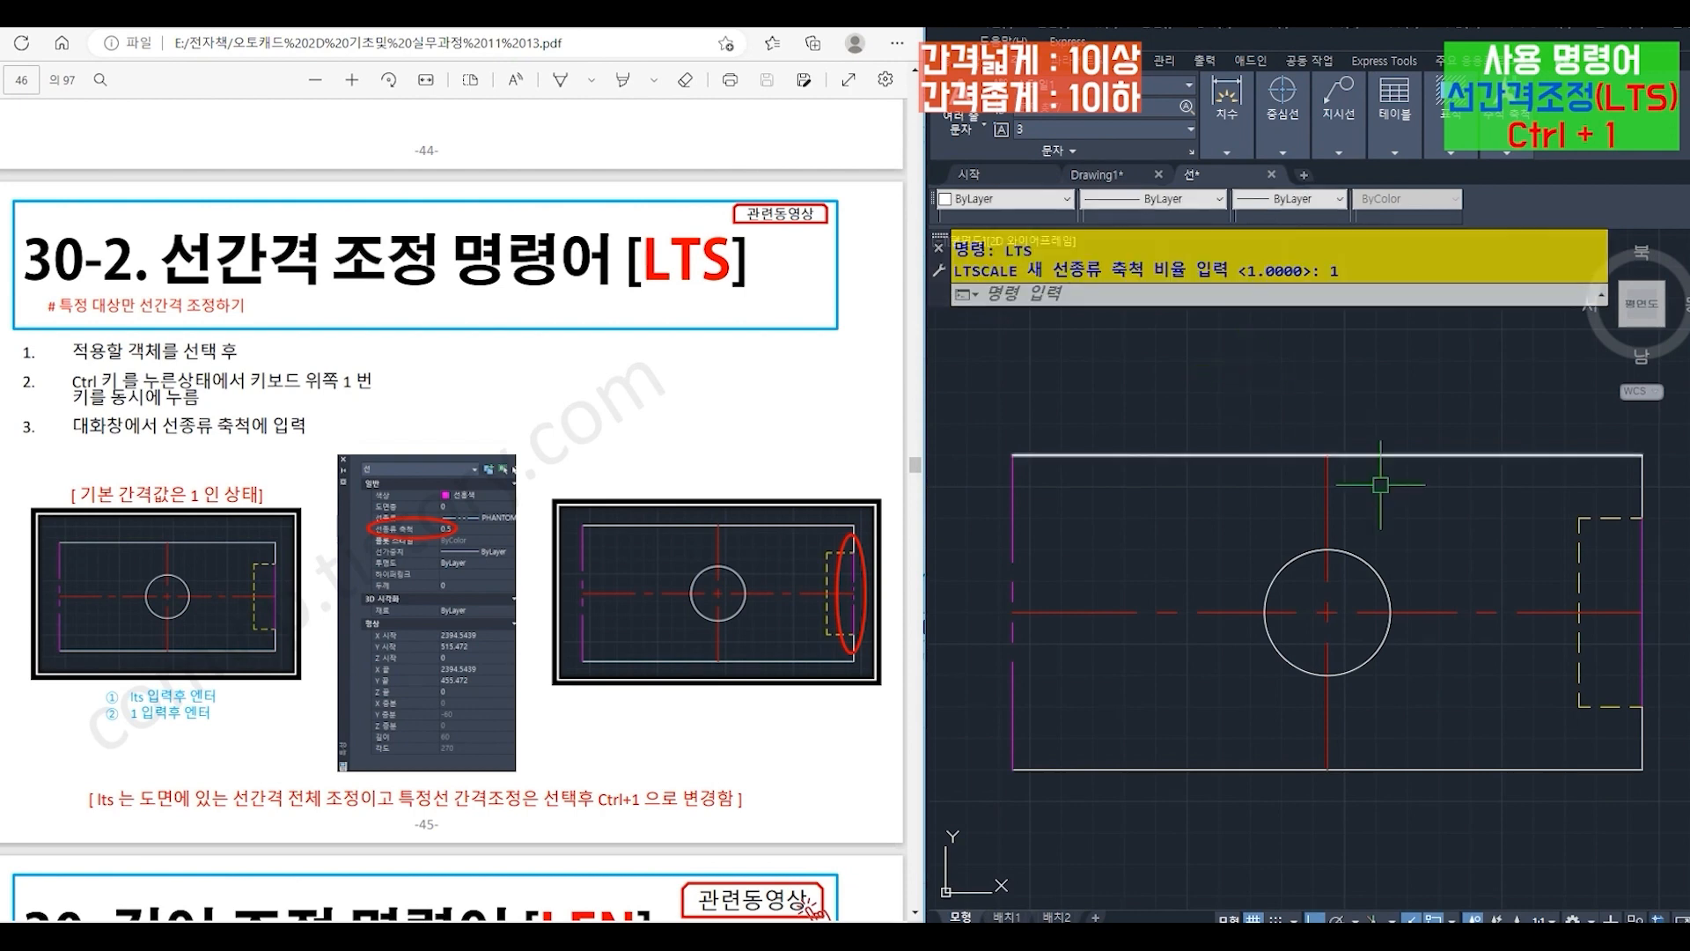
- Set the individual linetype scale of the magenta PHANTOM line across the notch opening to 0.5 in its properties
left_click(1640, 557)
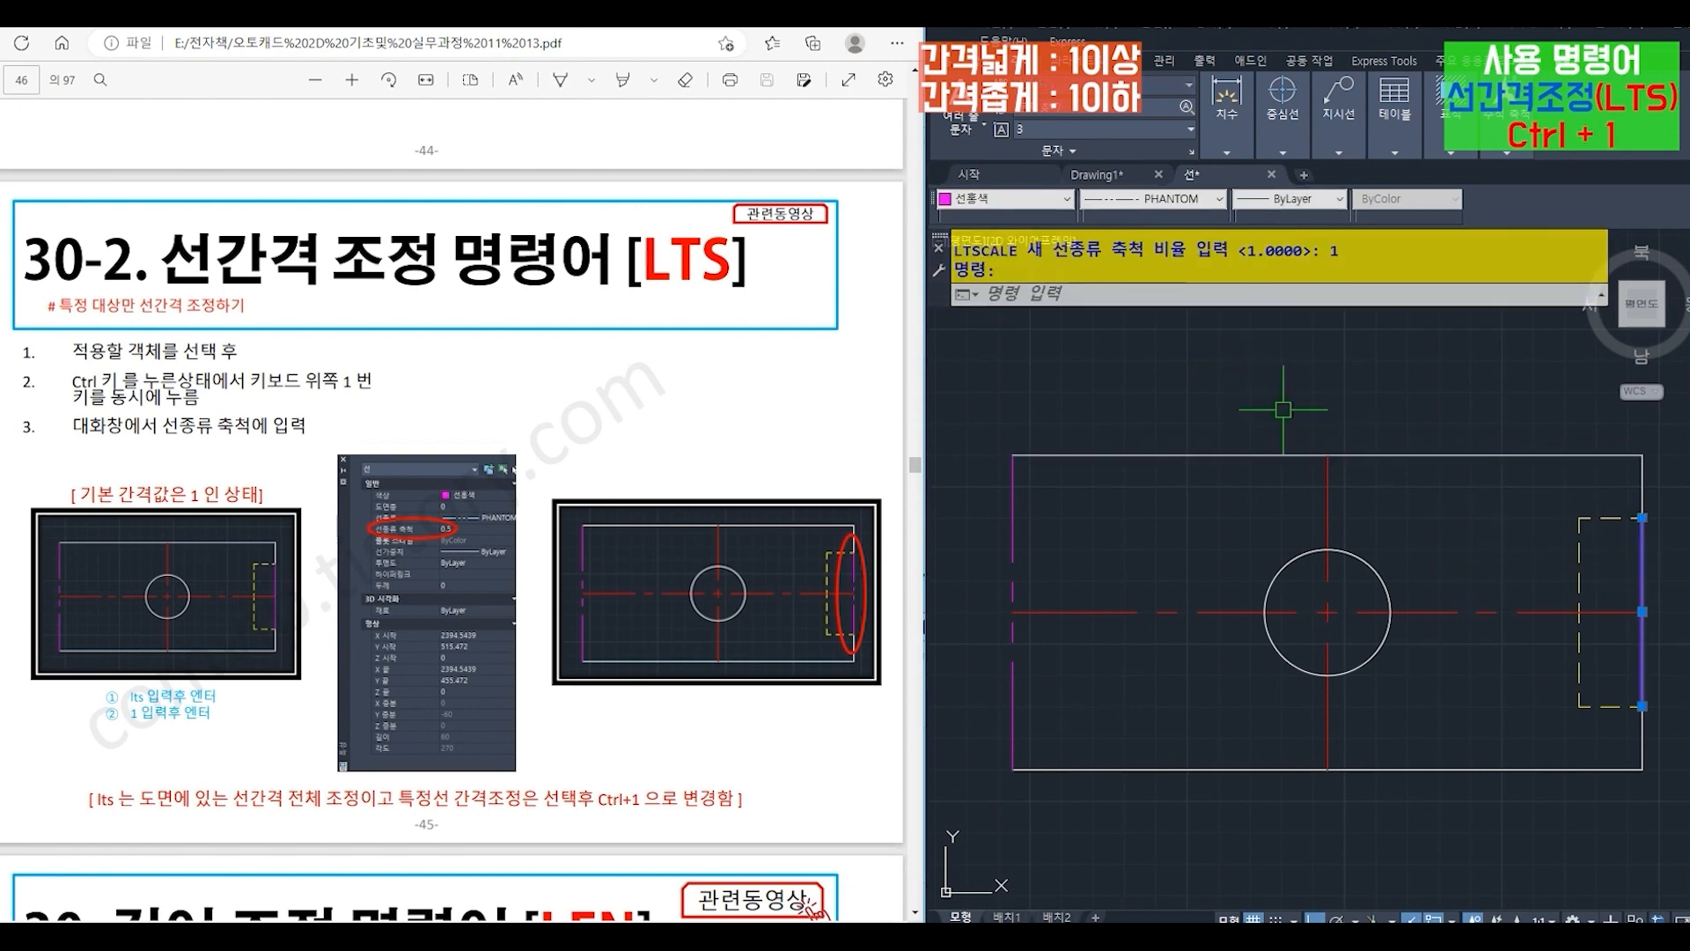
key("ctrl+1")
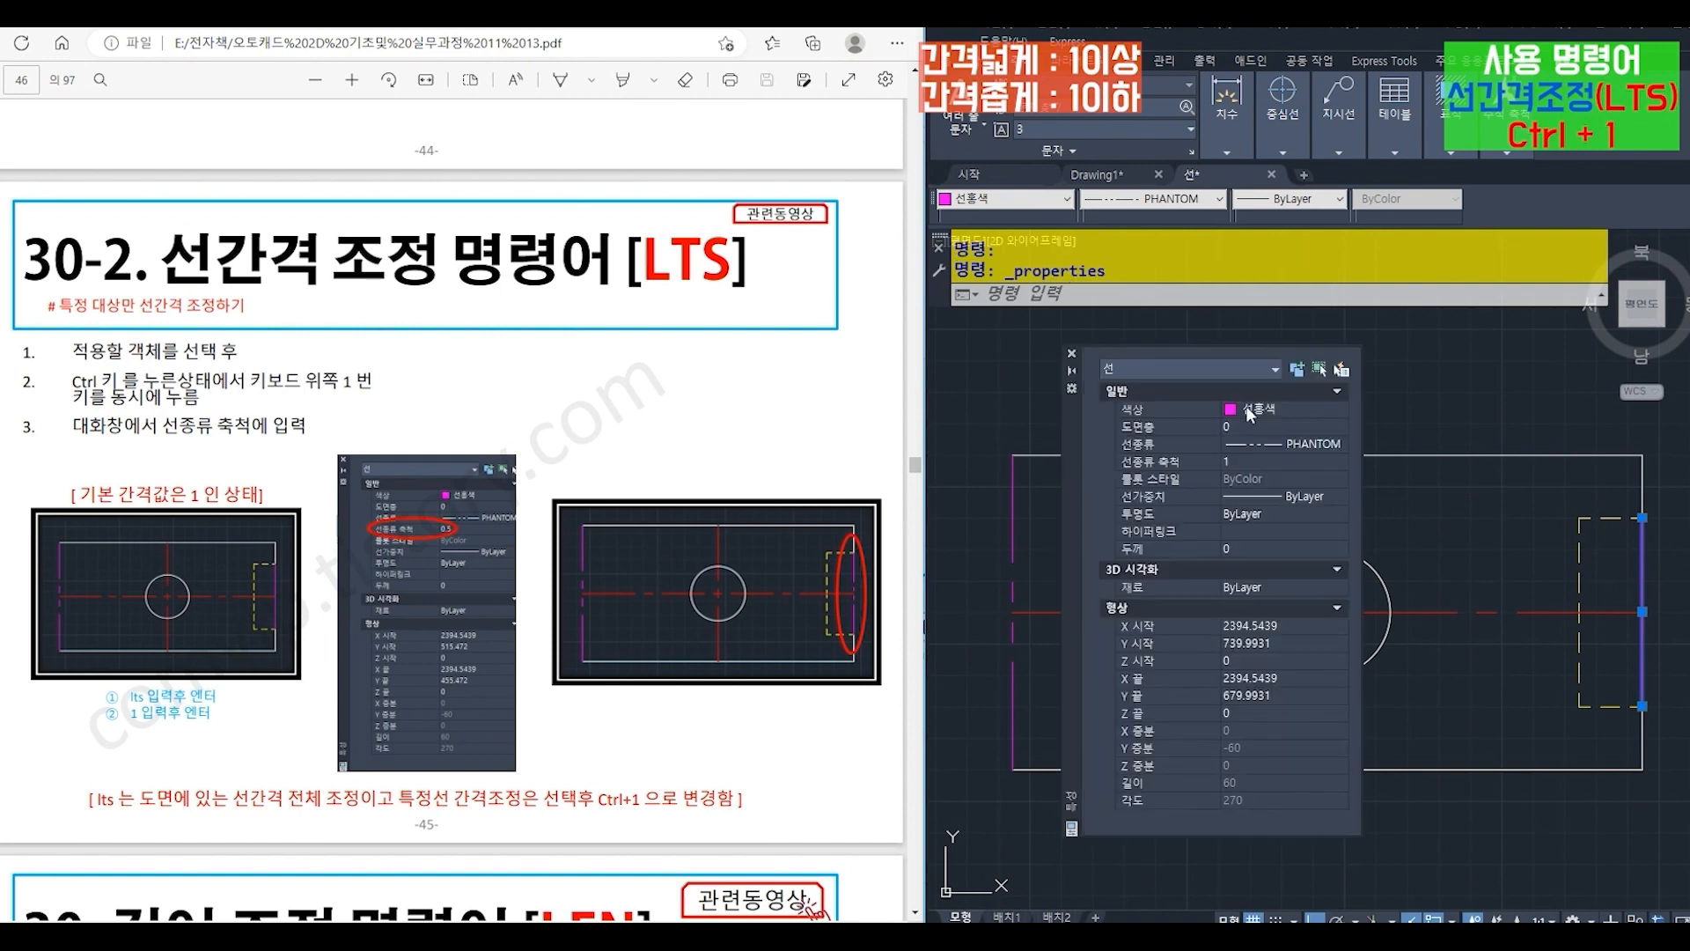
left_click_drag(1074, 509, 1054, 504)
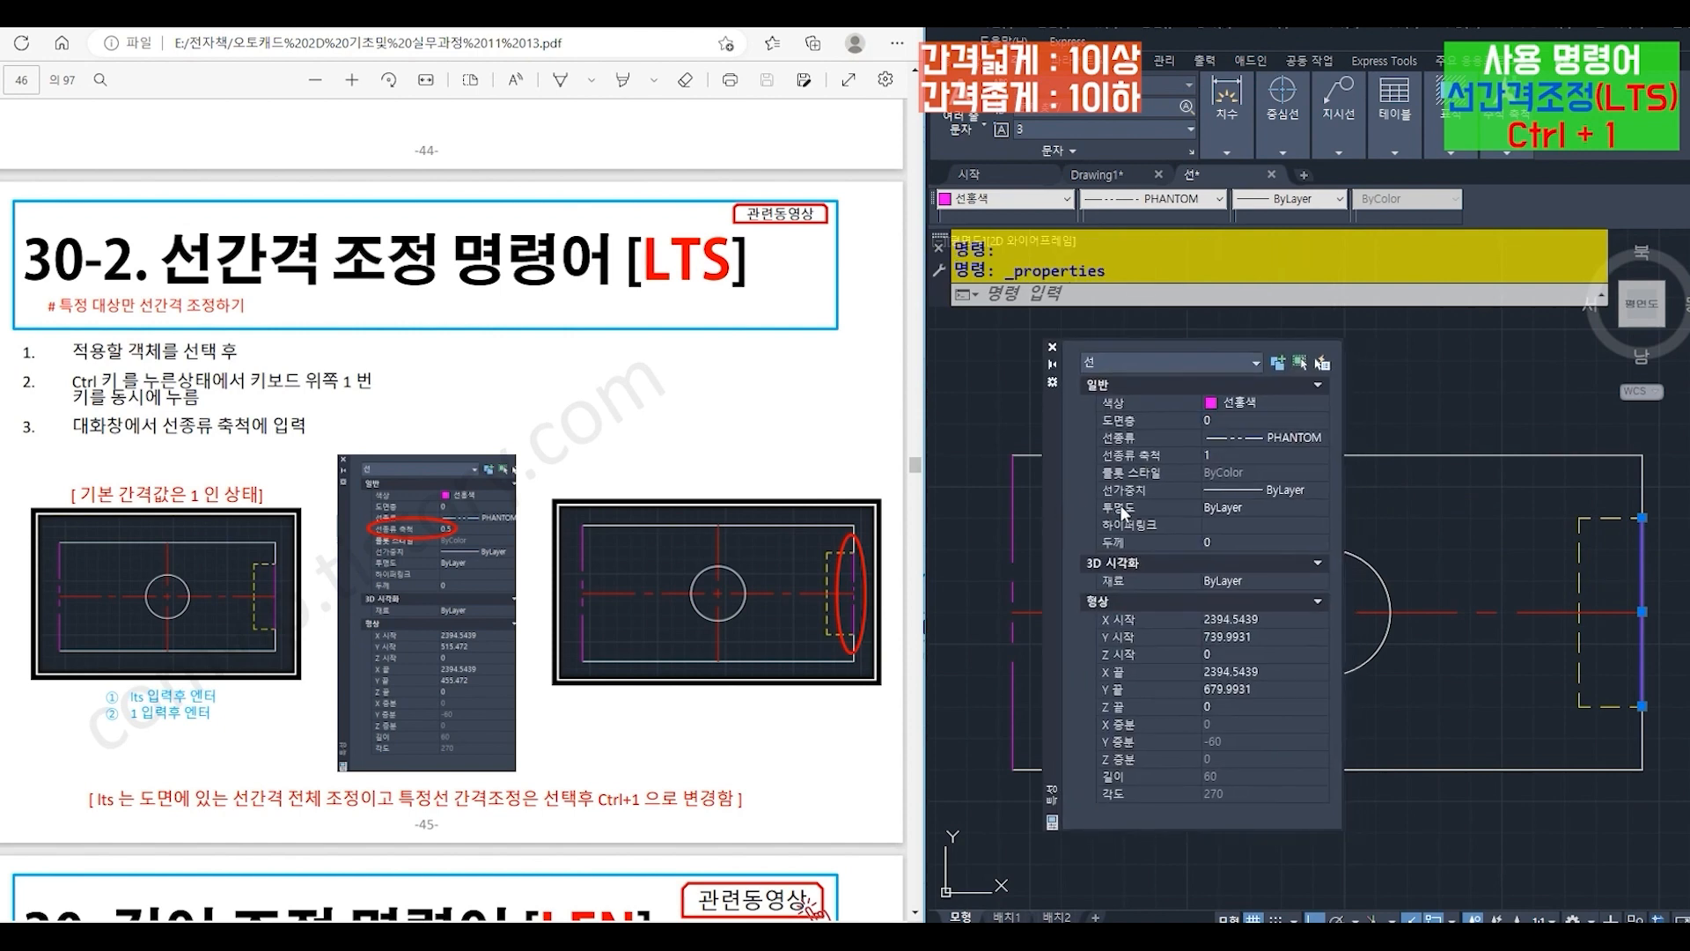
left_click(1220, 455)
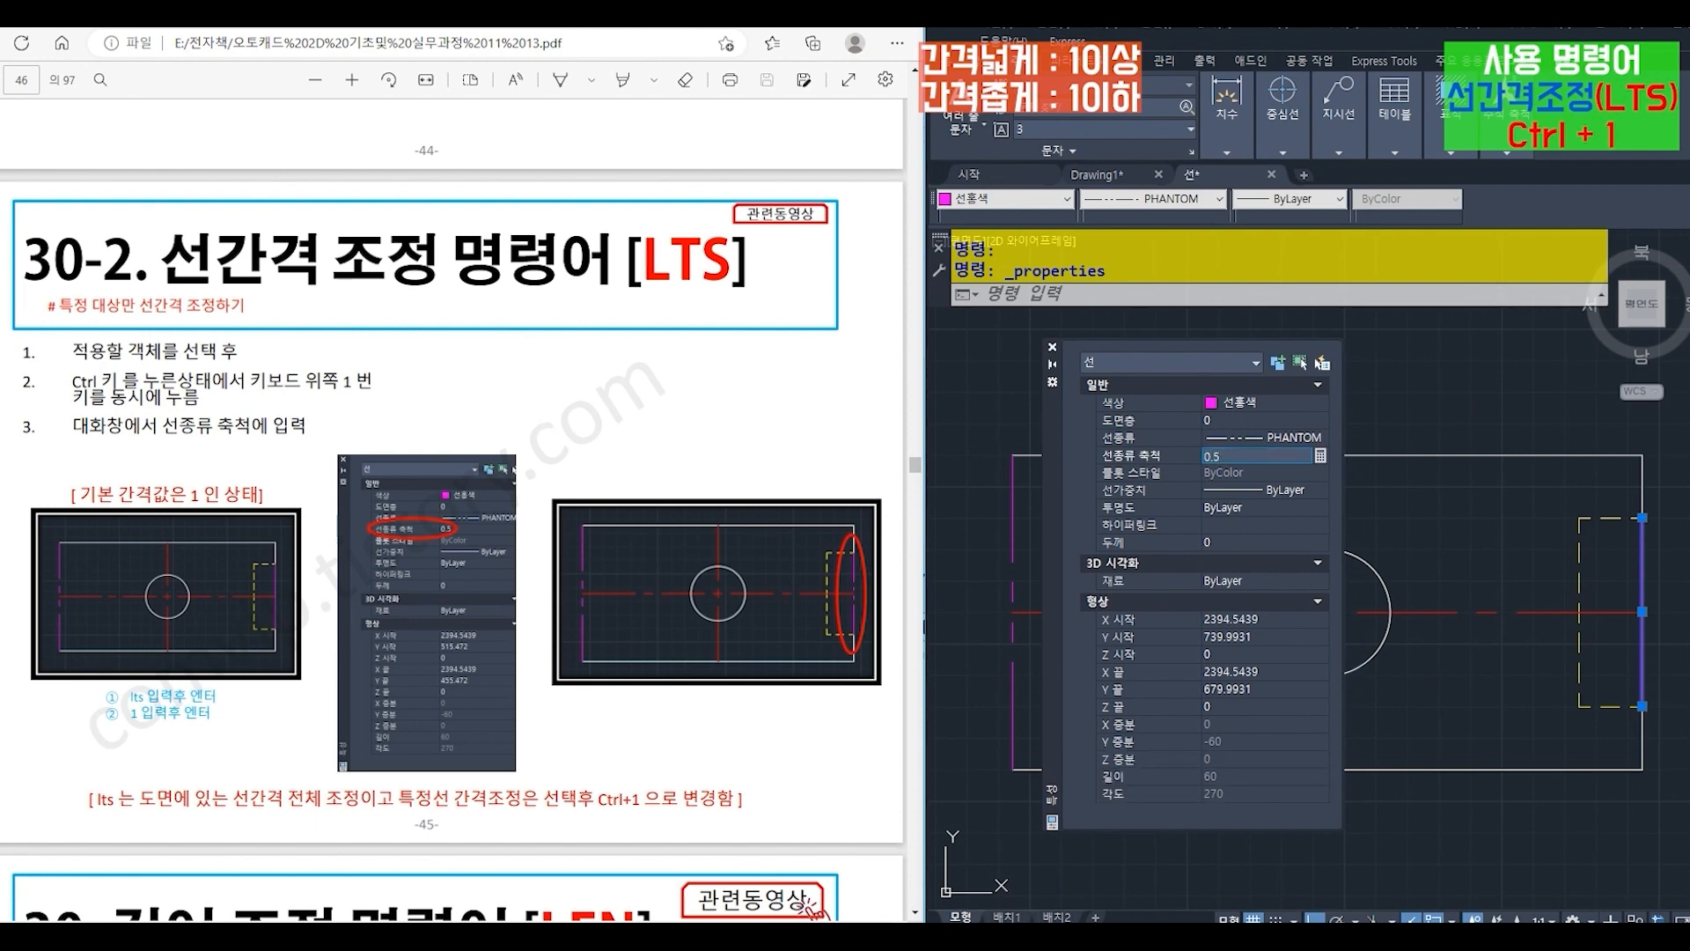
key("Return")
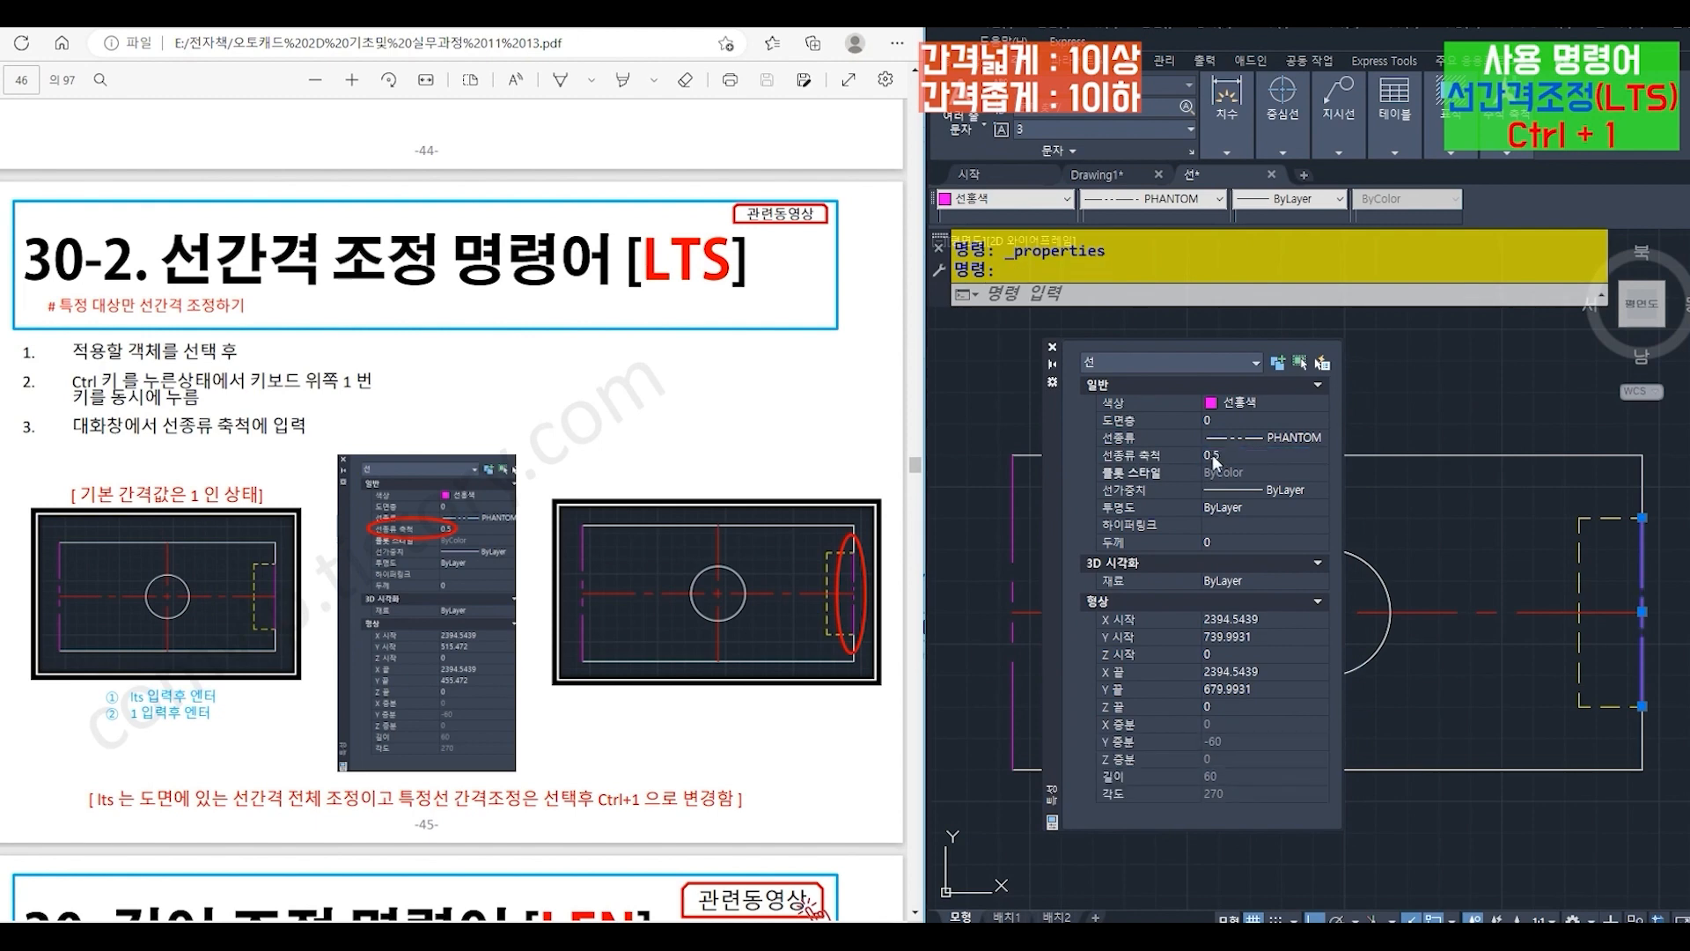
left_click(1052, 347)
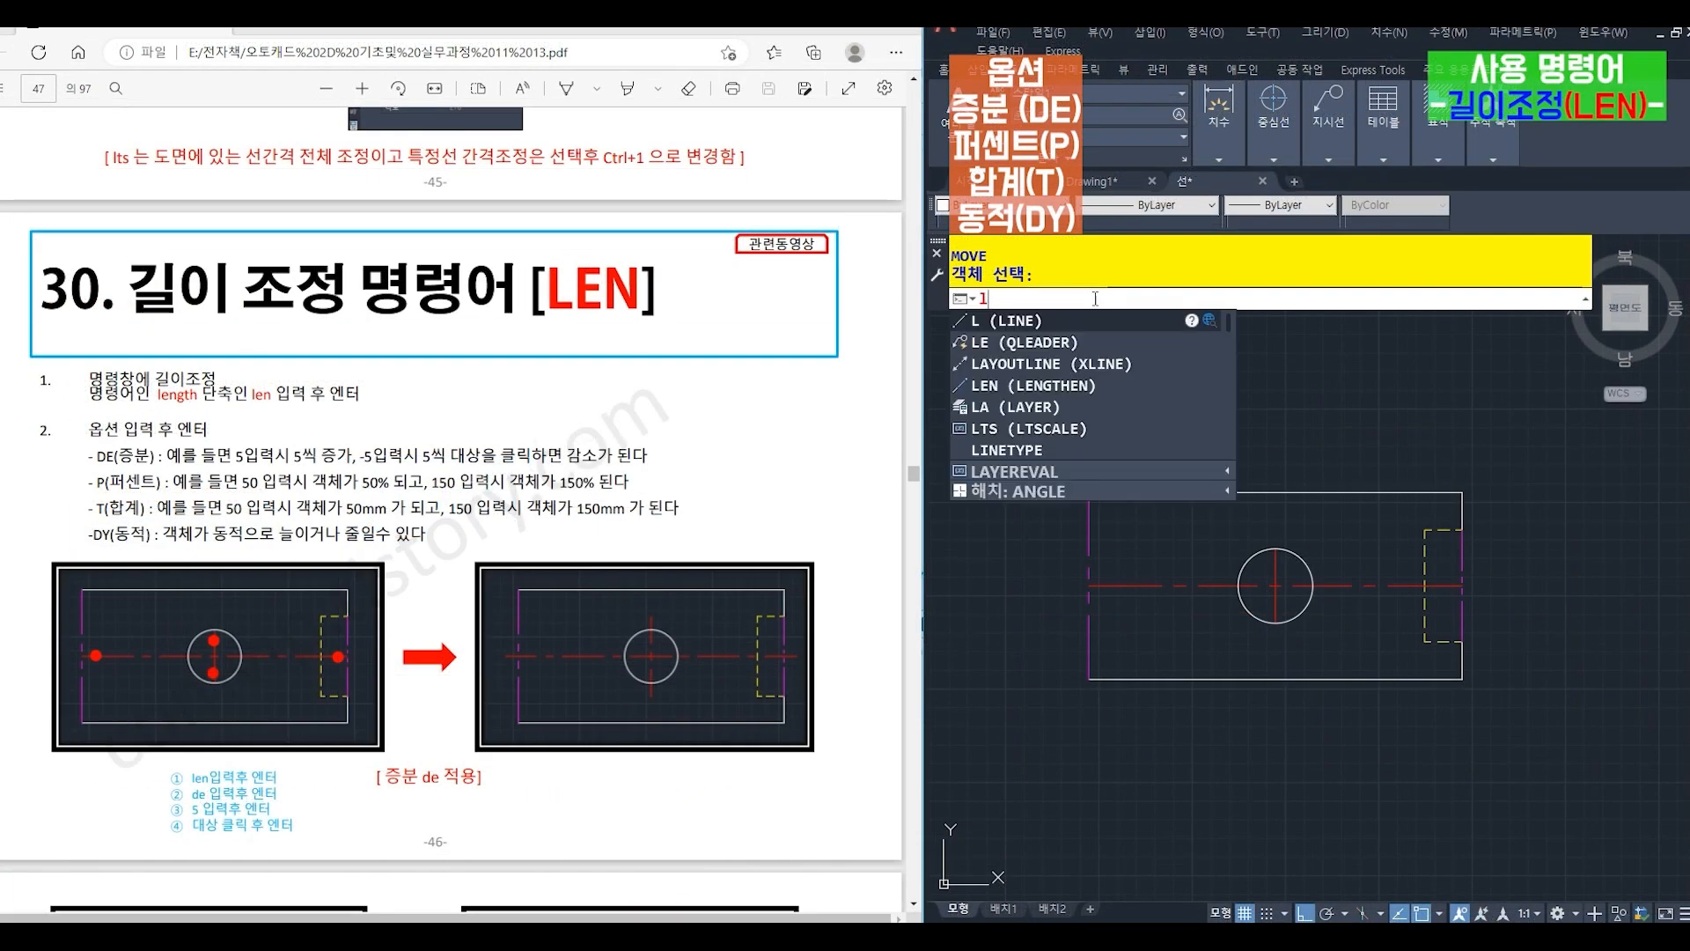
- Lengthen both ends of the circle's horizontal and vertical red centre lines by an increment (DE) of 5 with LENGTHEN
type("EN")
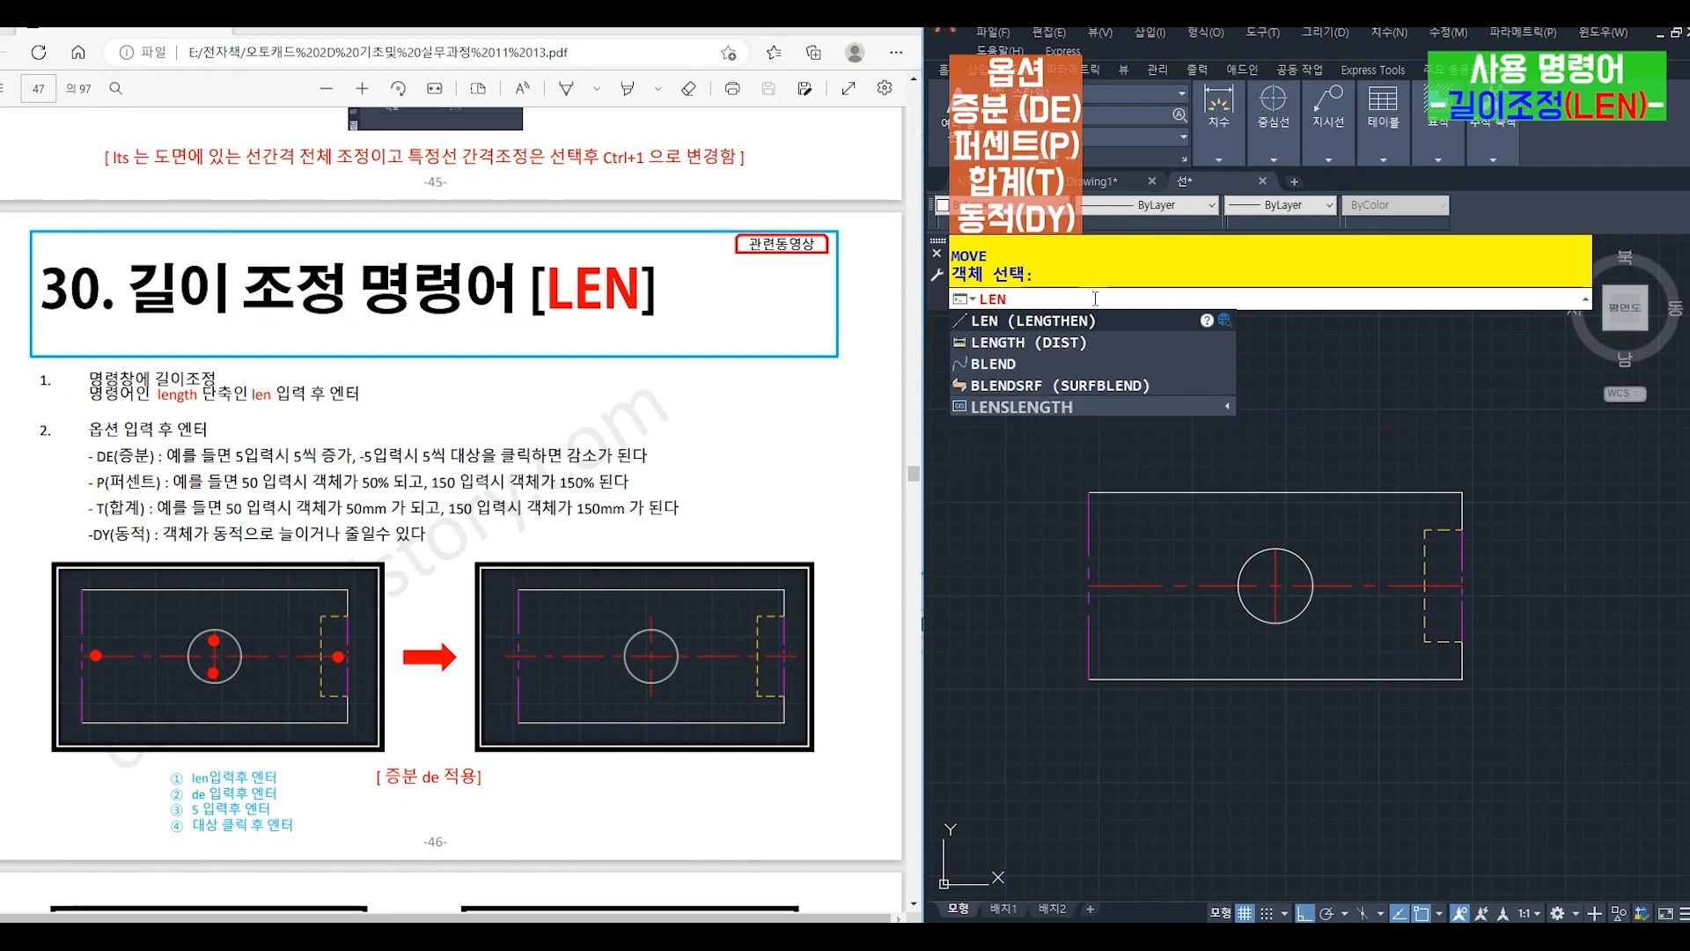
key("Return")
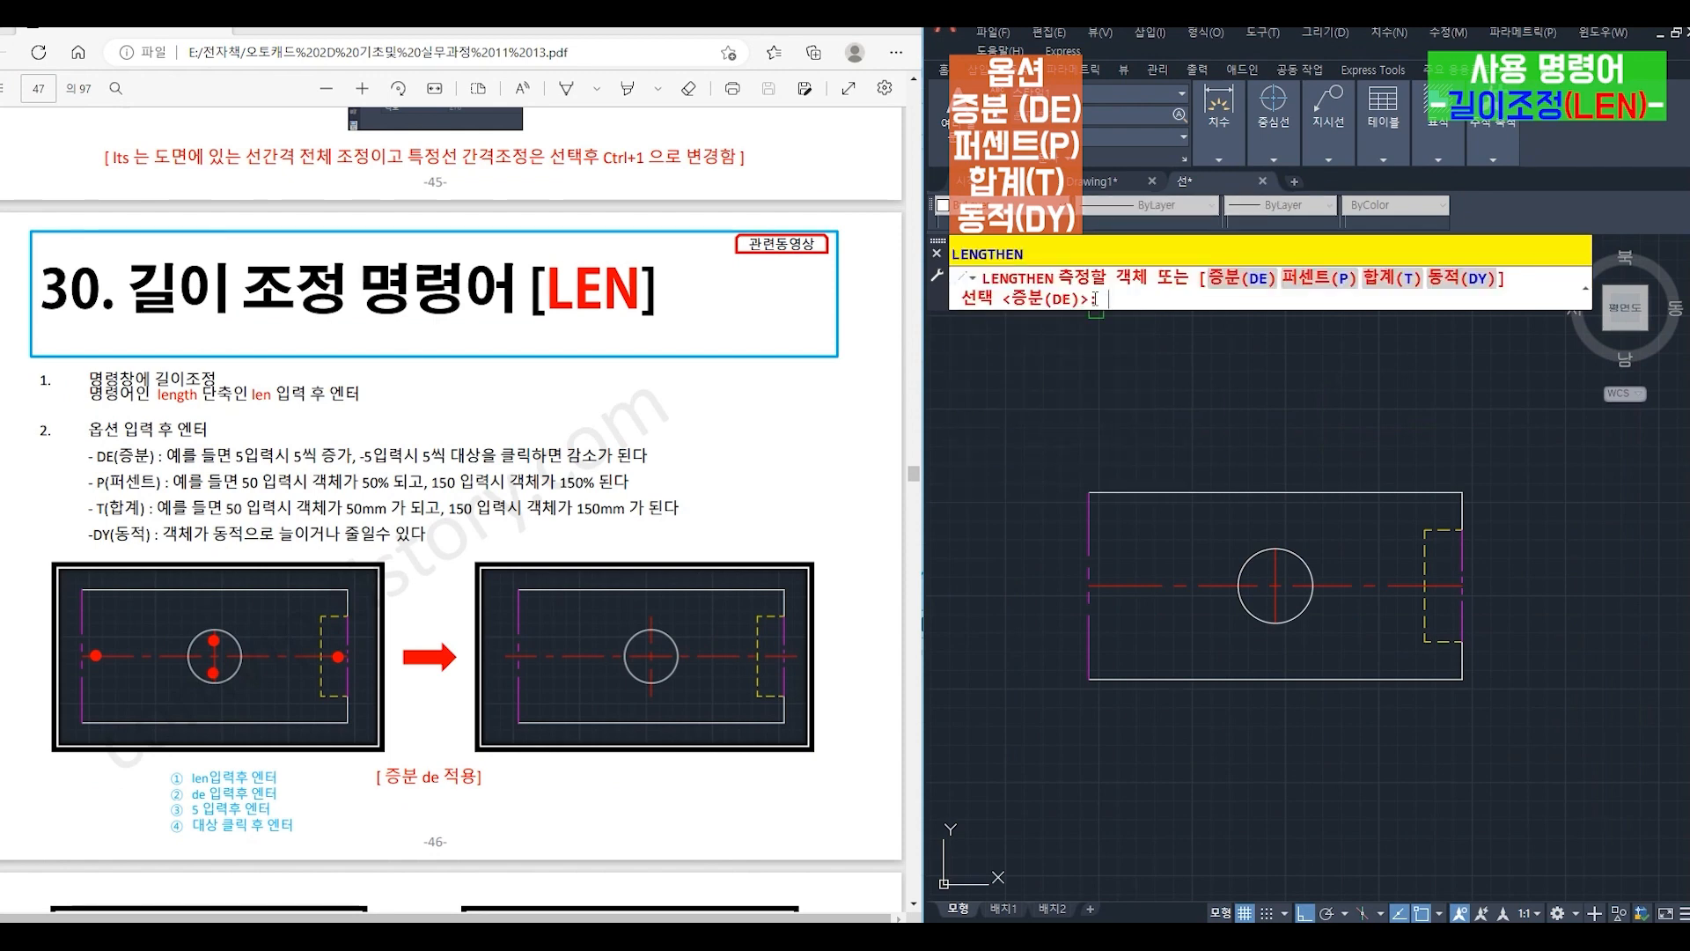
type("de")
key("Return")
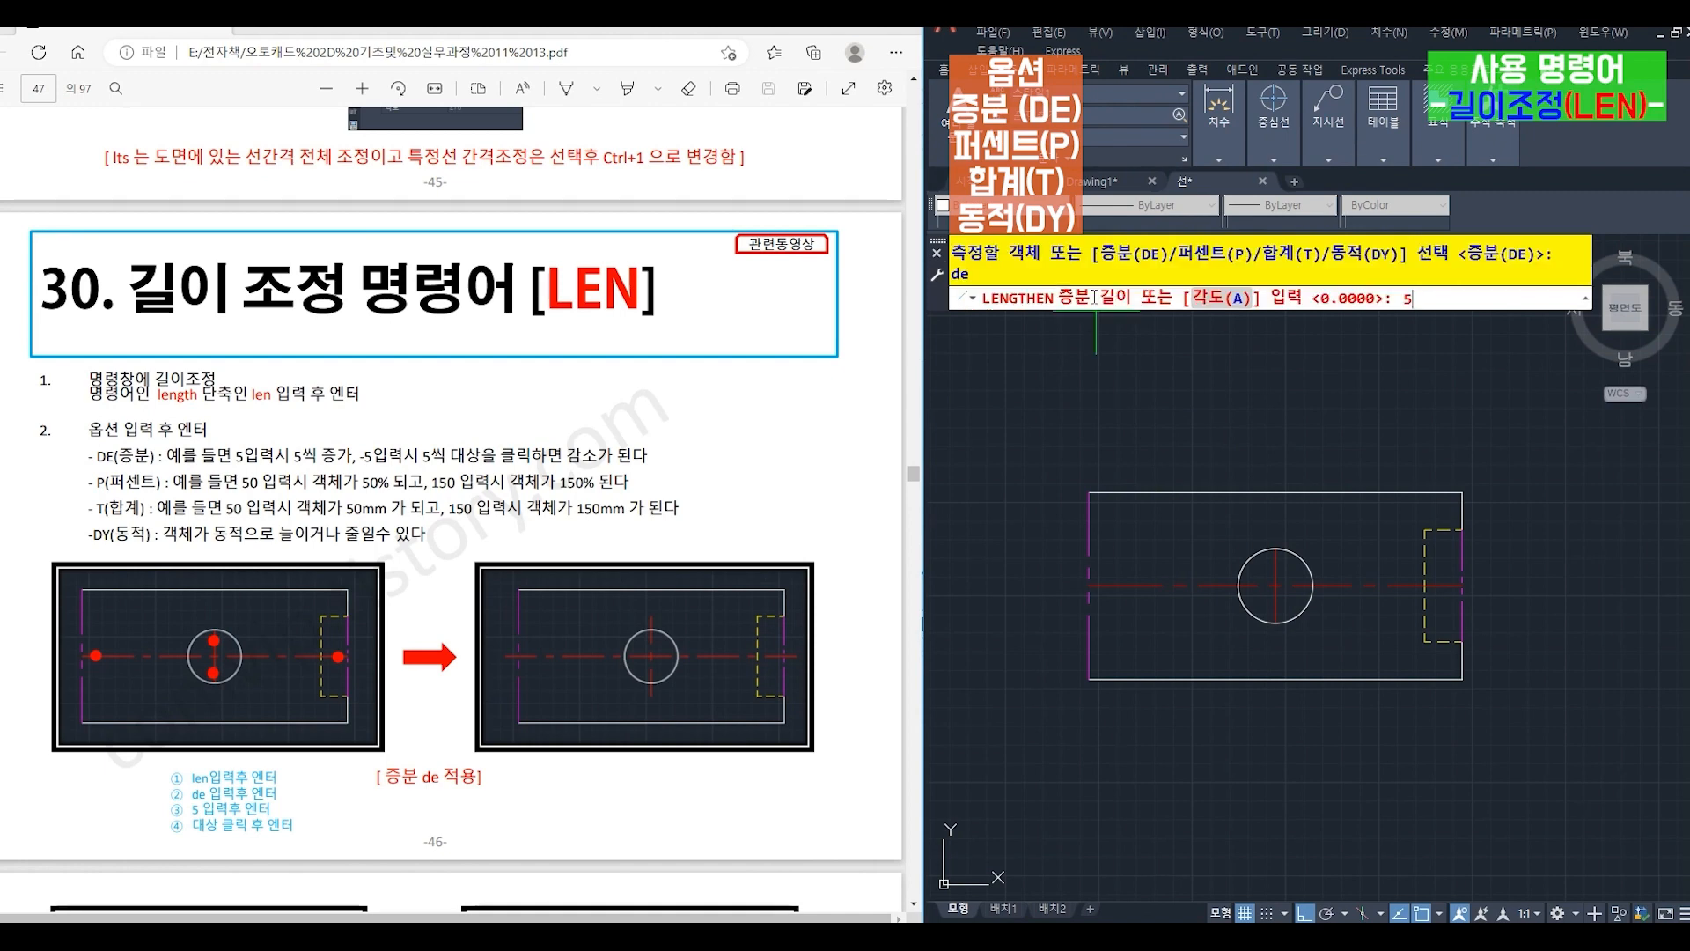
key("Return")
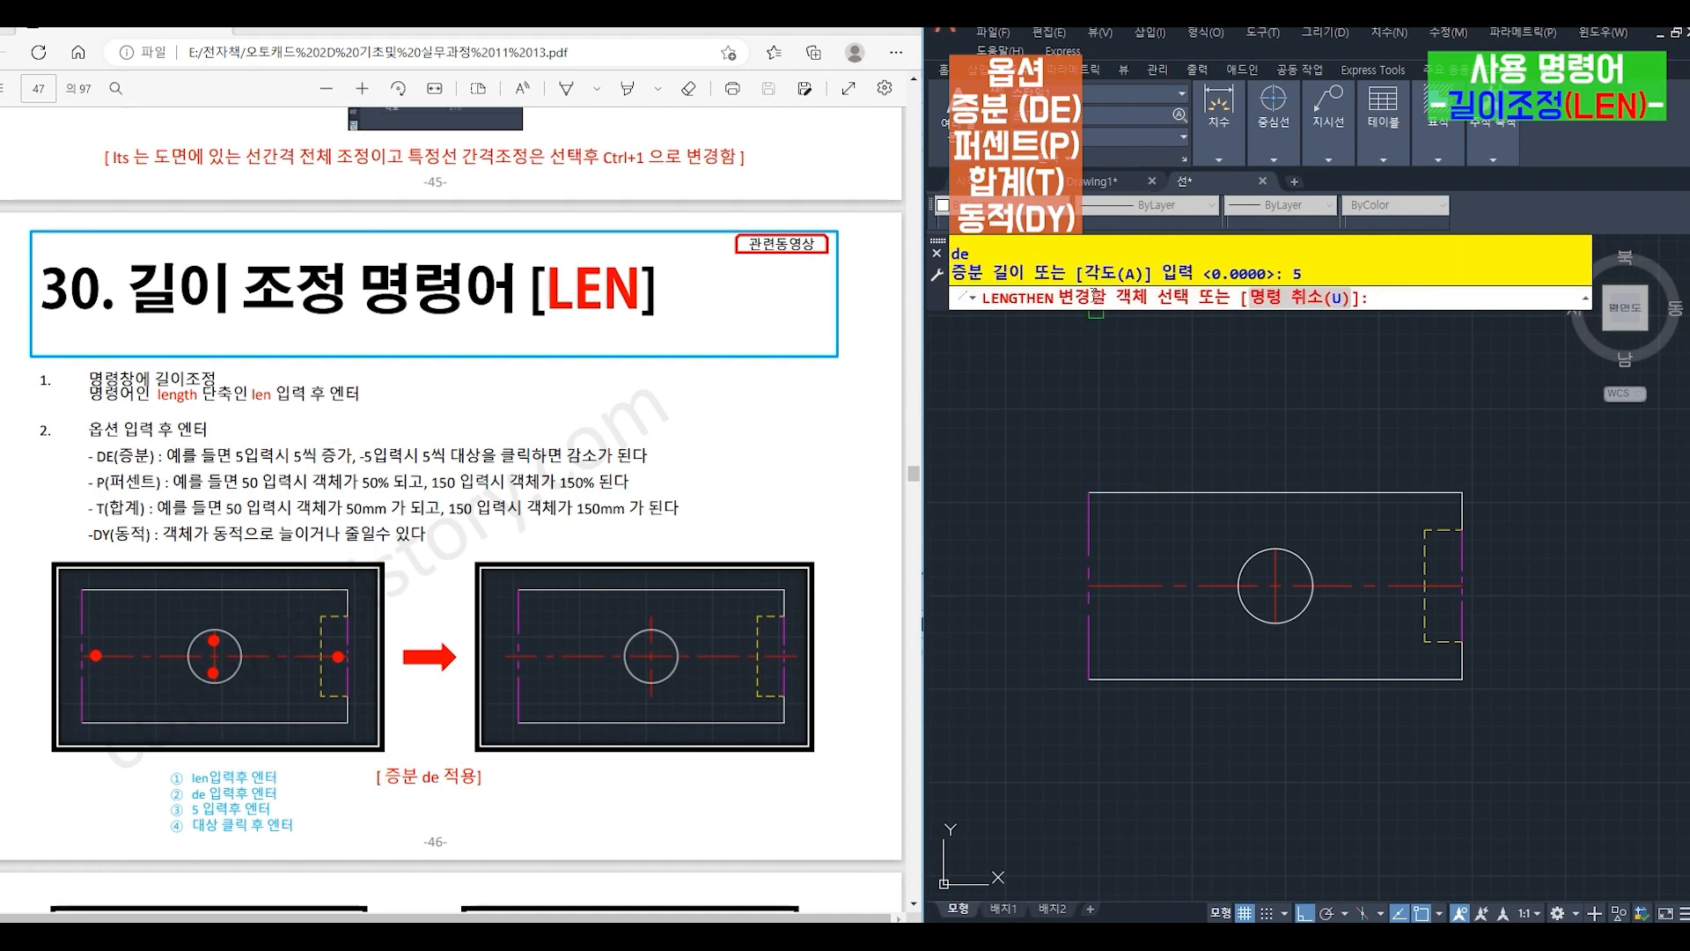
left_click(1120, 586)
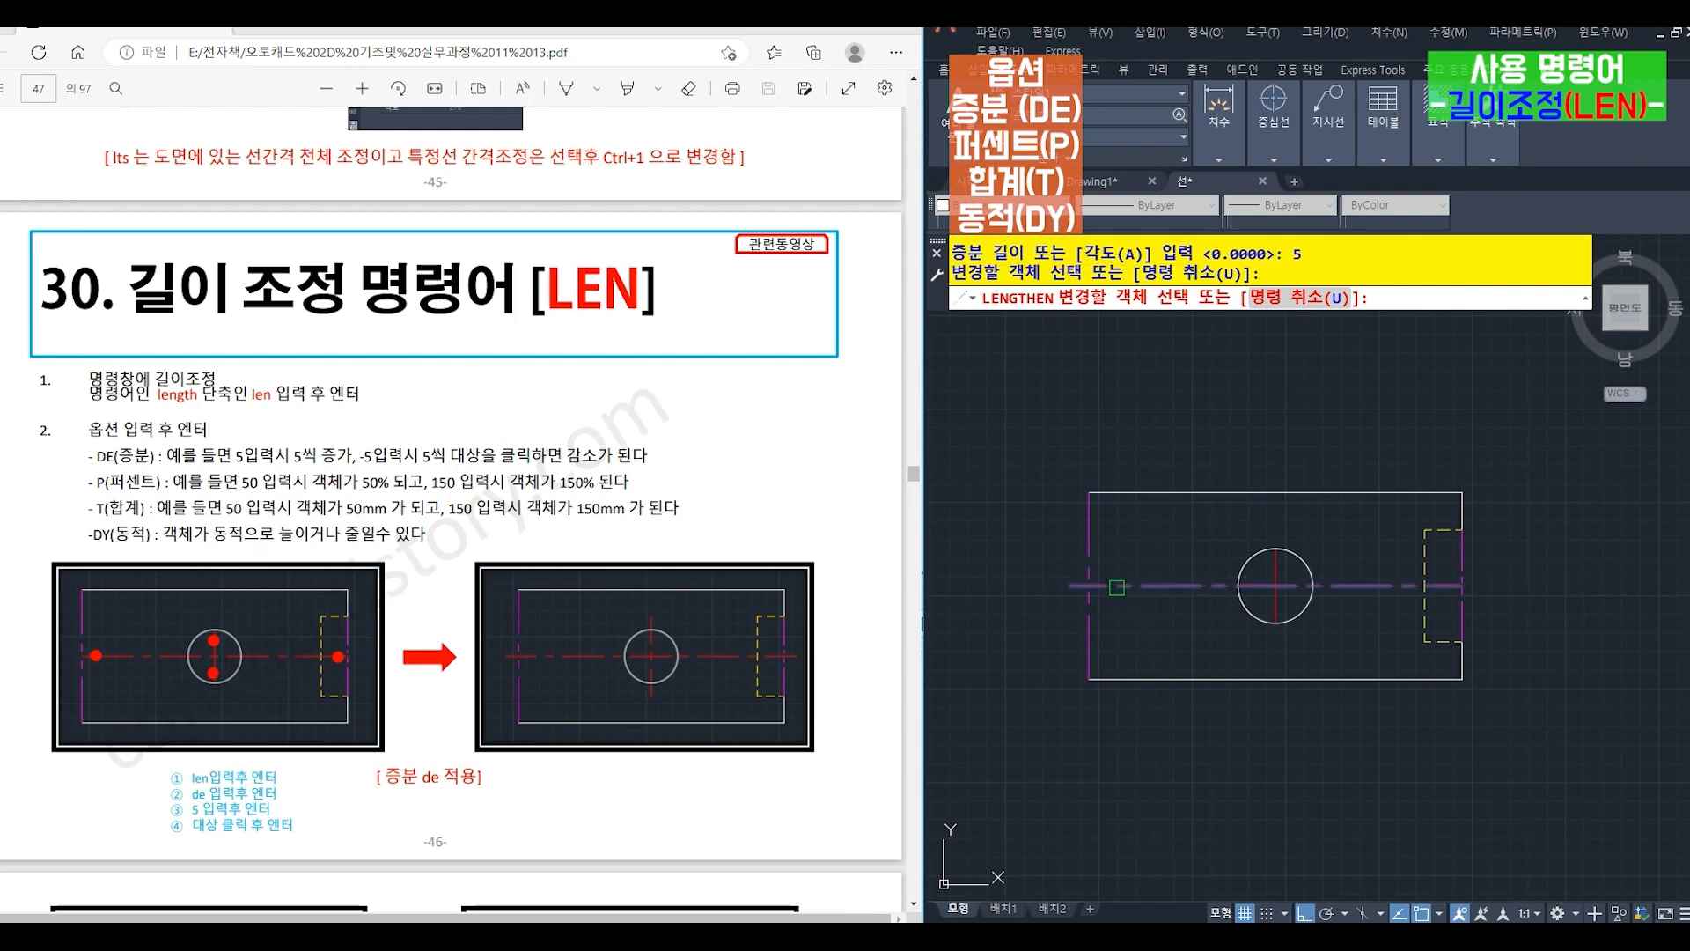
left_click(1238, 590)
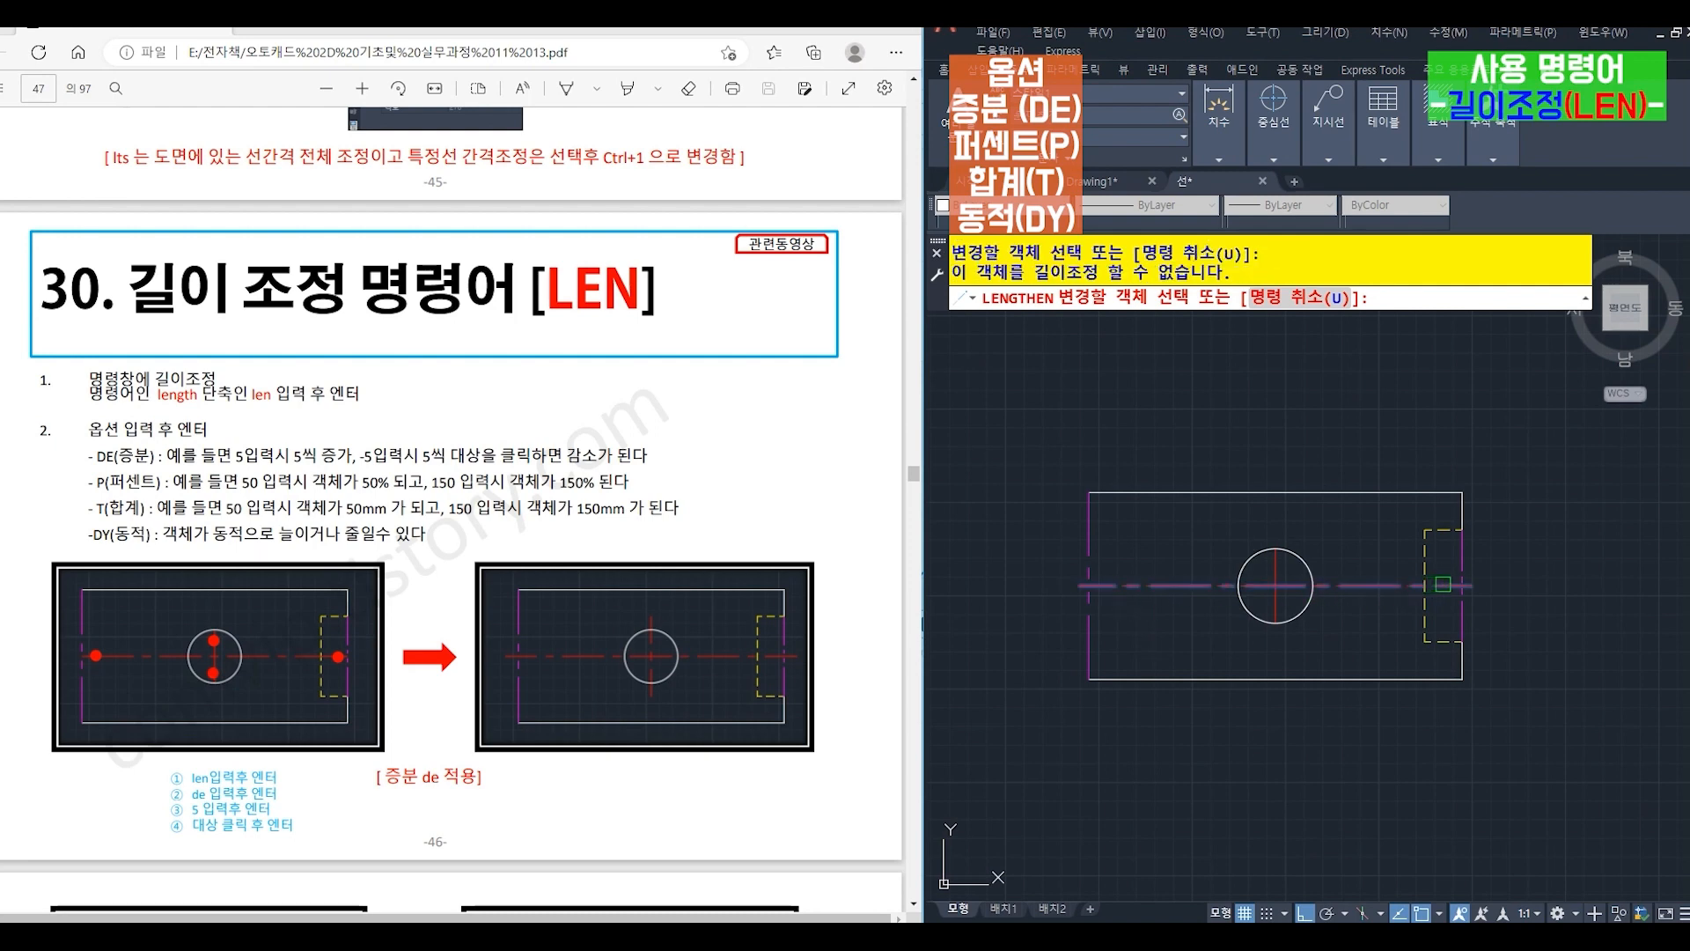
left_click(1443, 584)
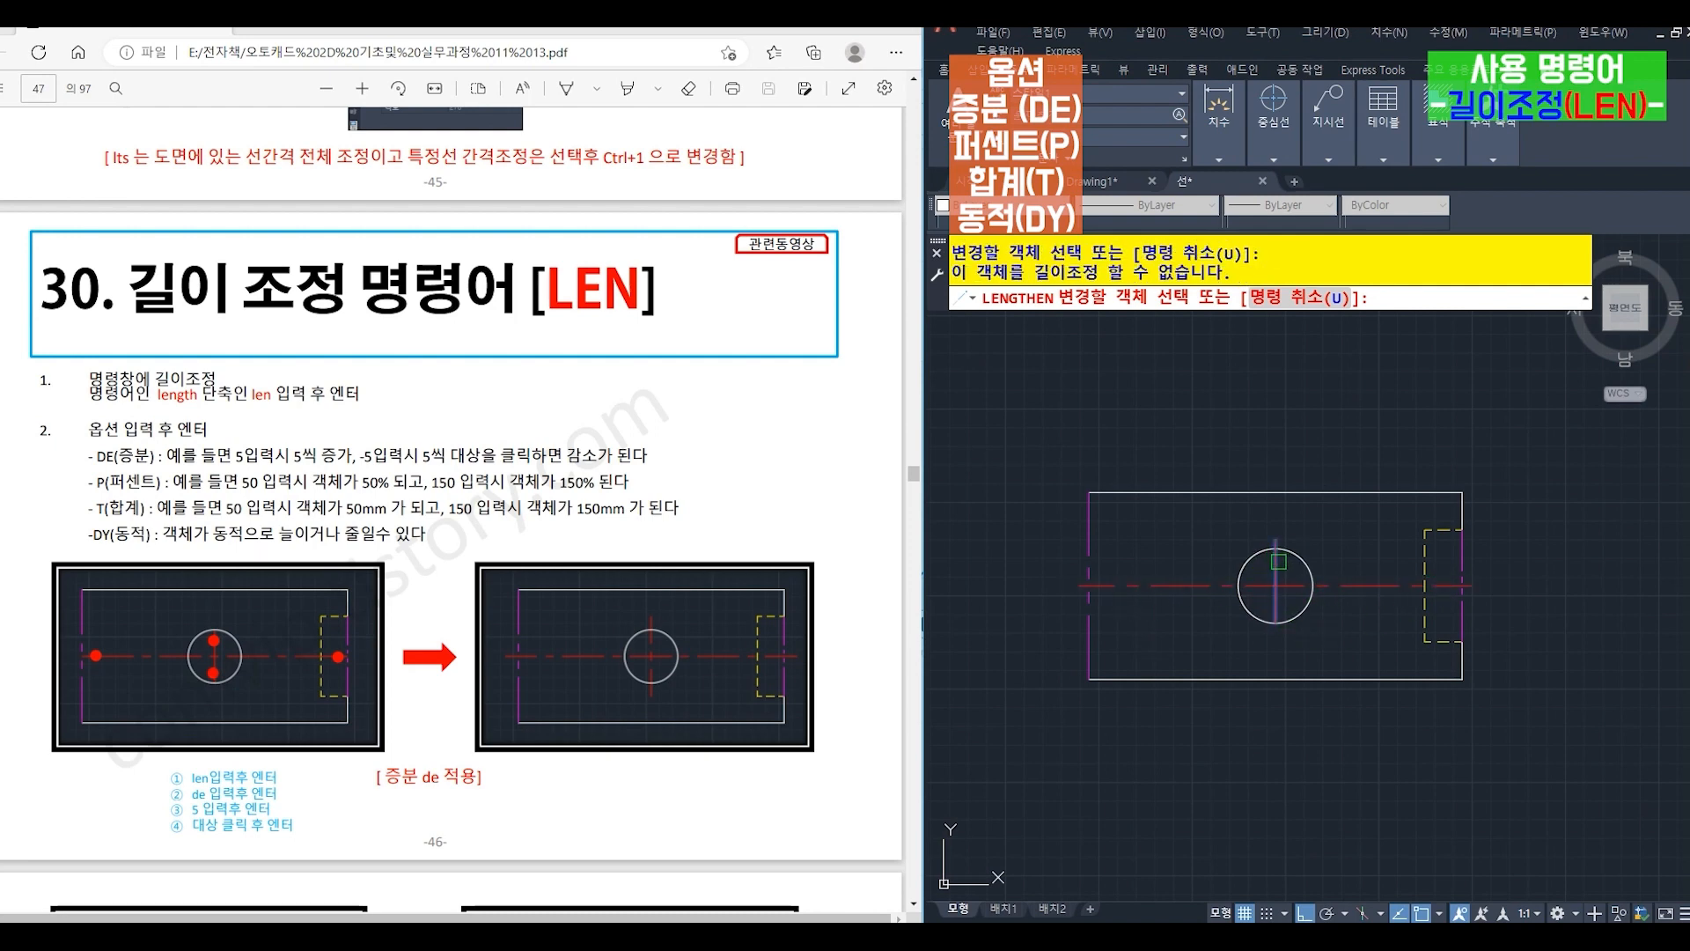
left_click(1280, 561)
left_click(1273, 608)
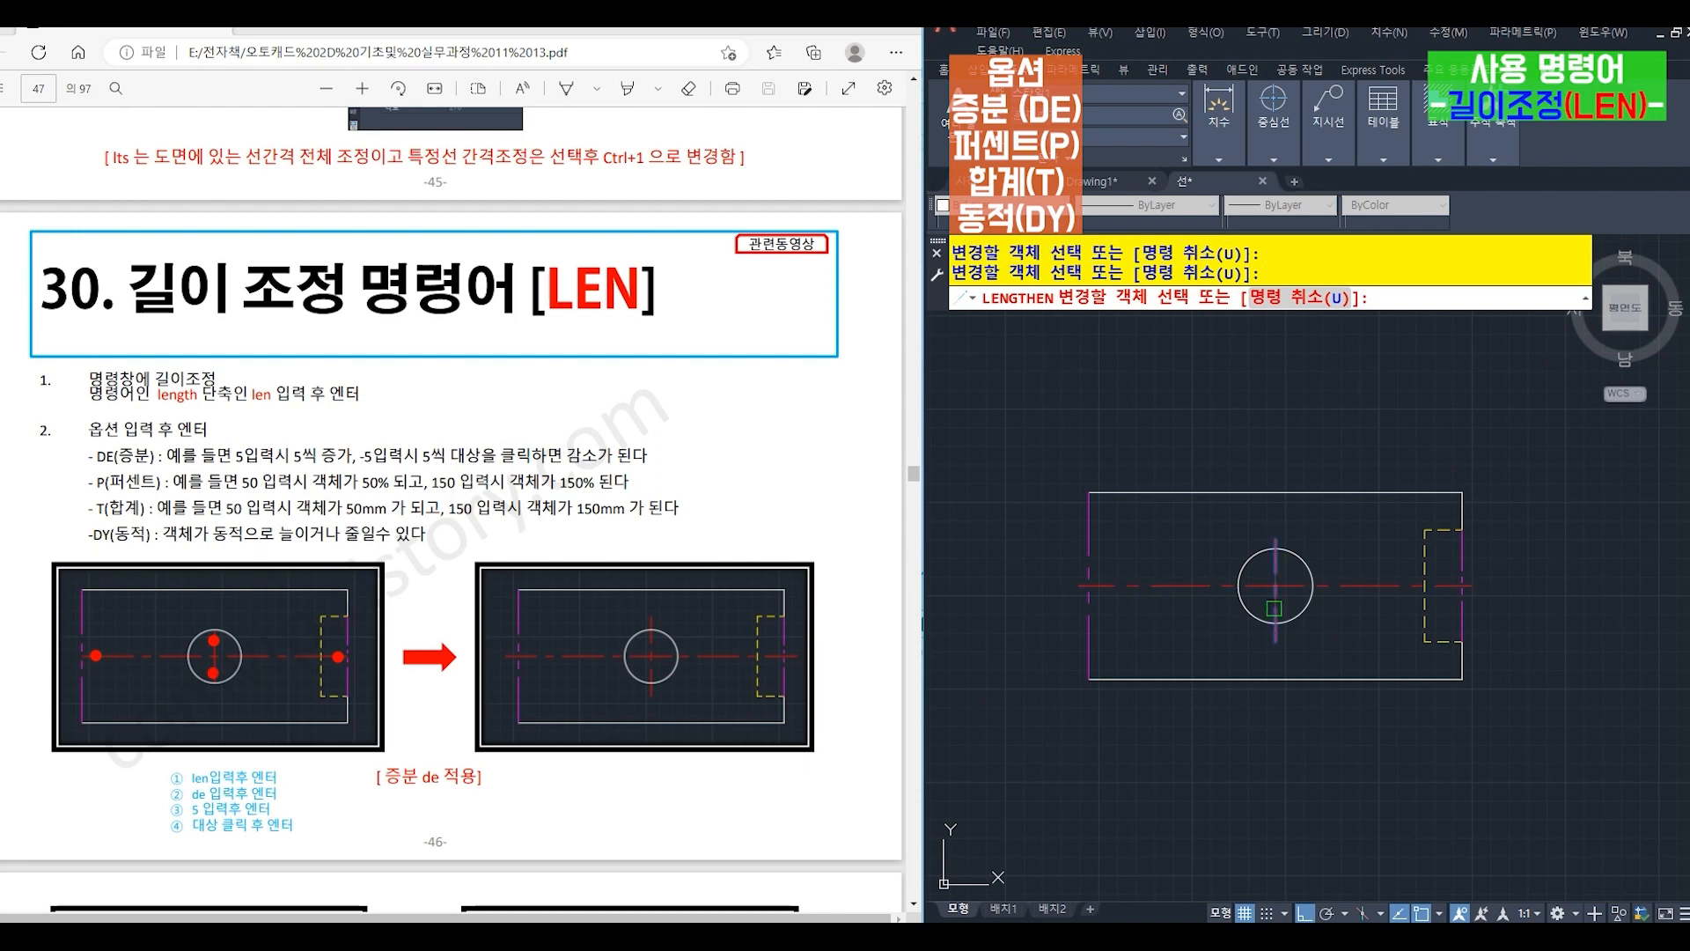
key("Return")
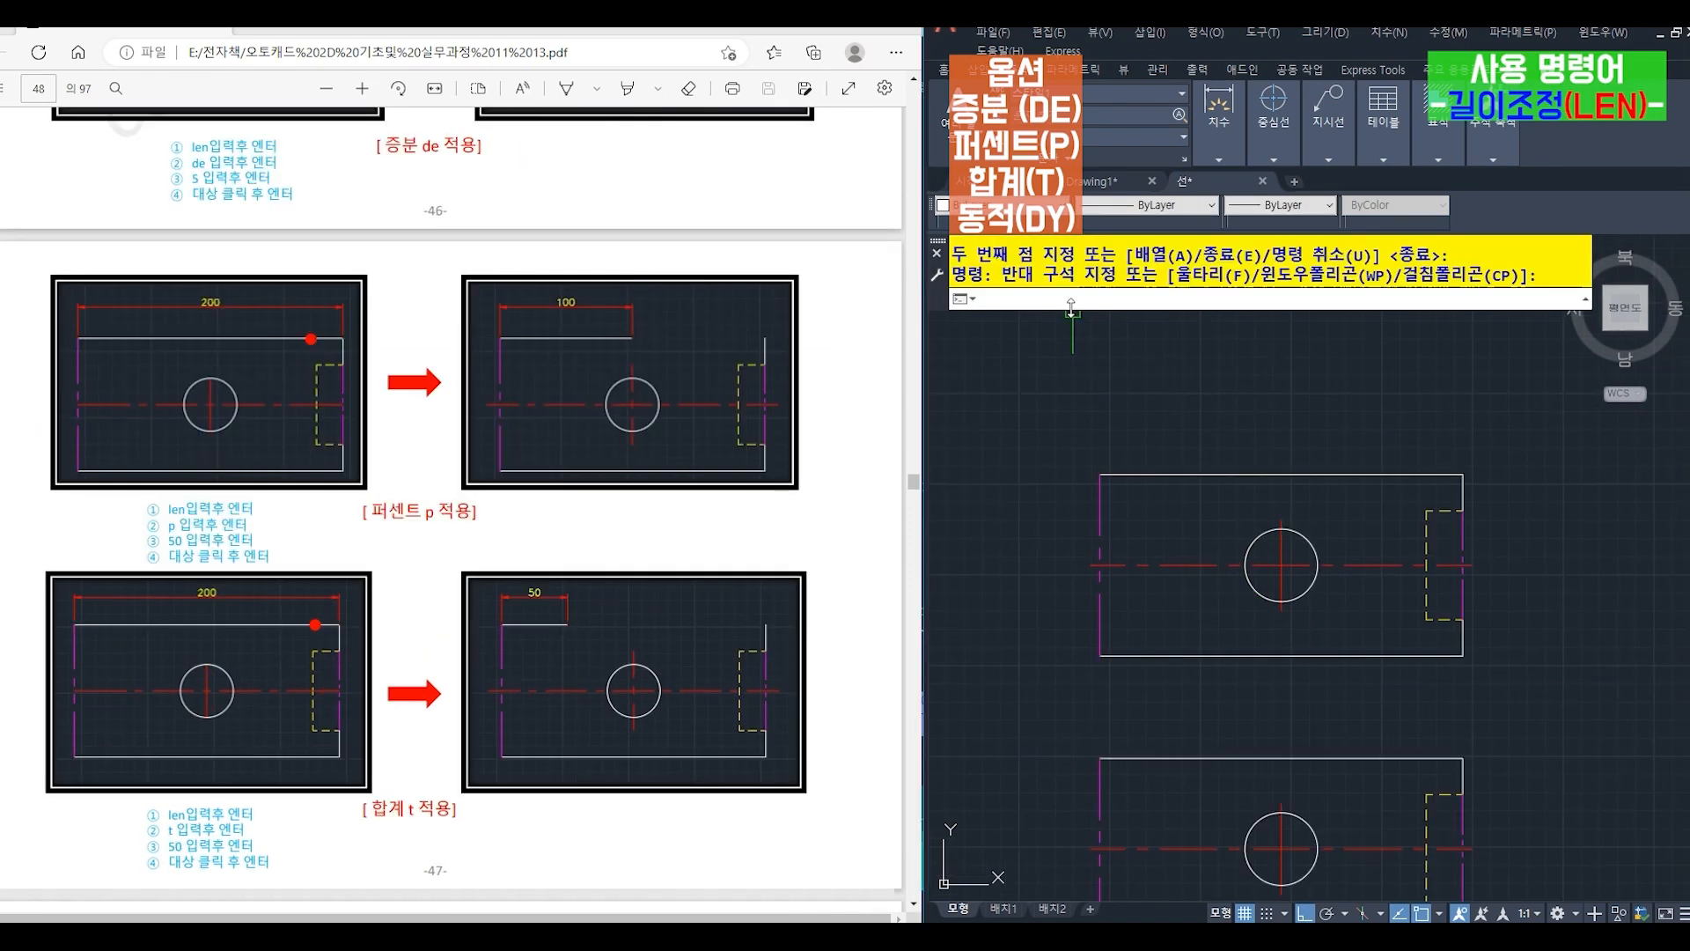
- Shorten the upper figure's top edge to 50 percent of its length, from its right end, with LENGTHEN's Percent (P) option
type("le")
type("n")
key("Return")
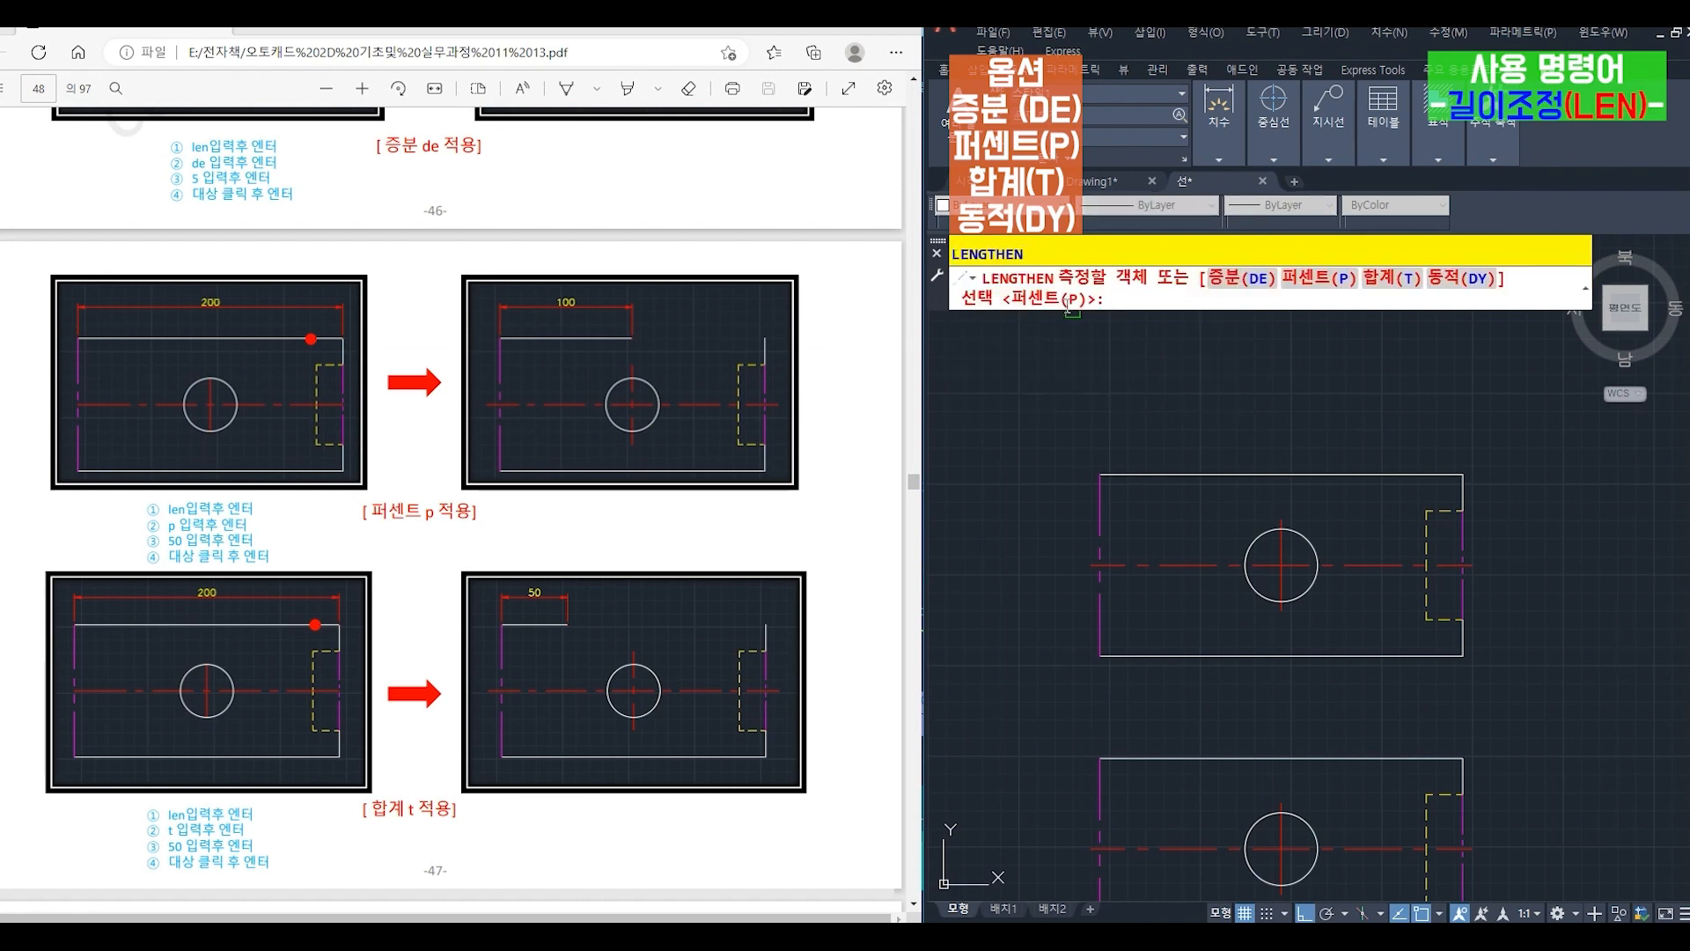
key("Return")
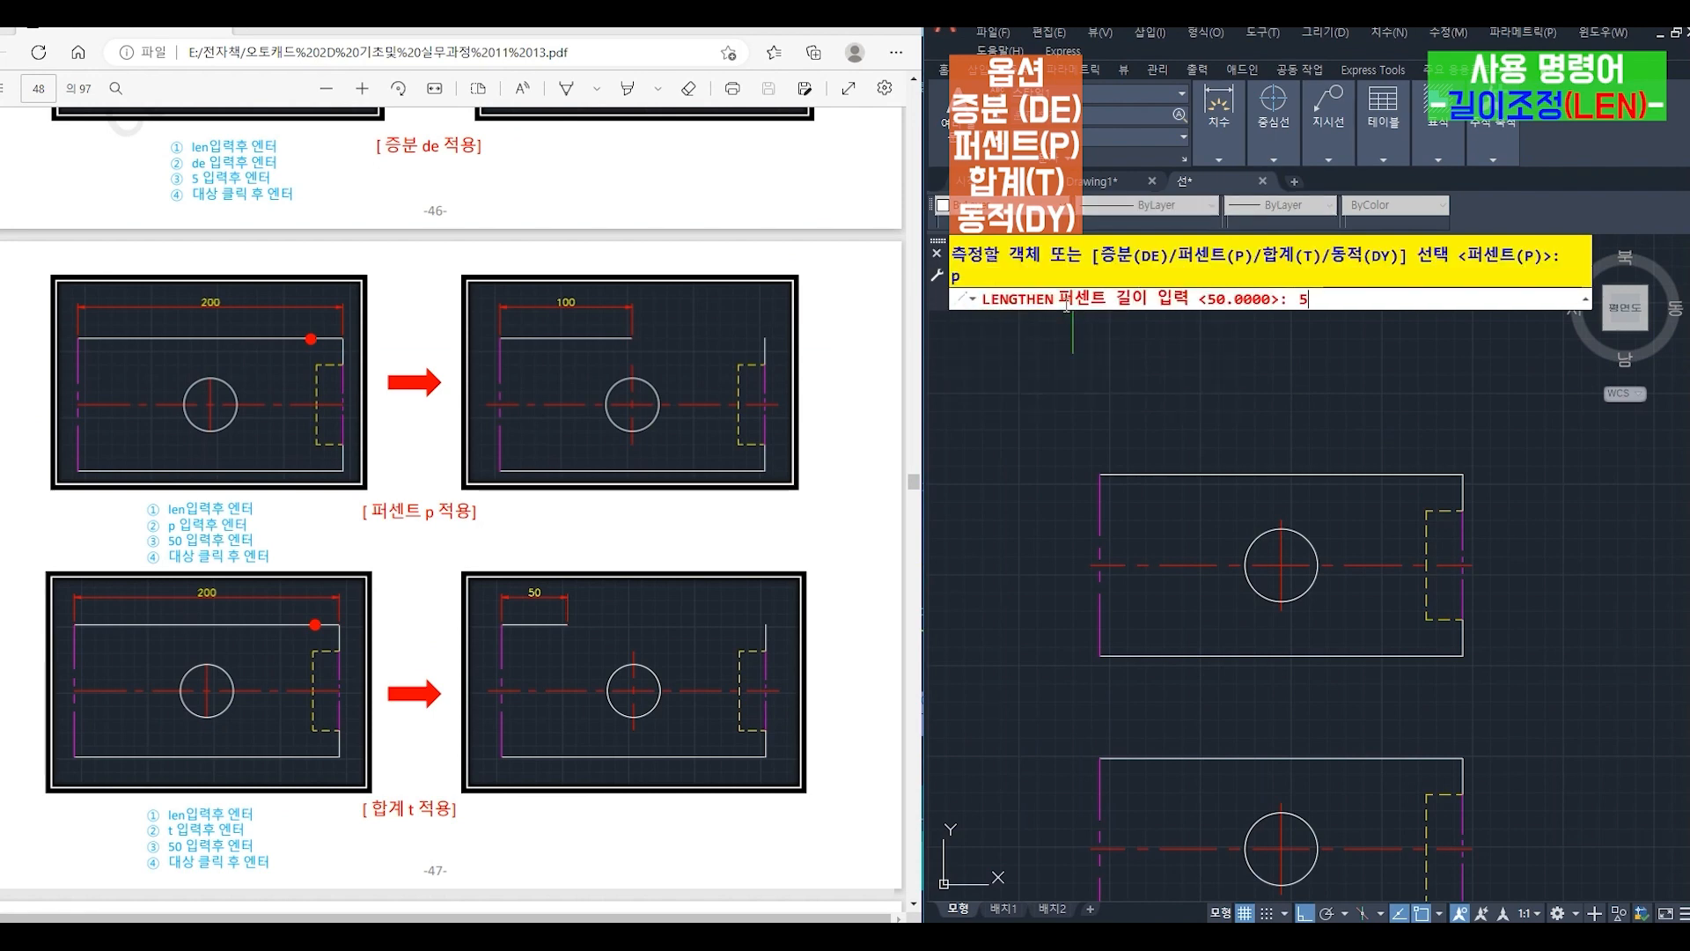
key("Return")
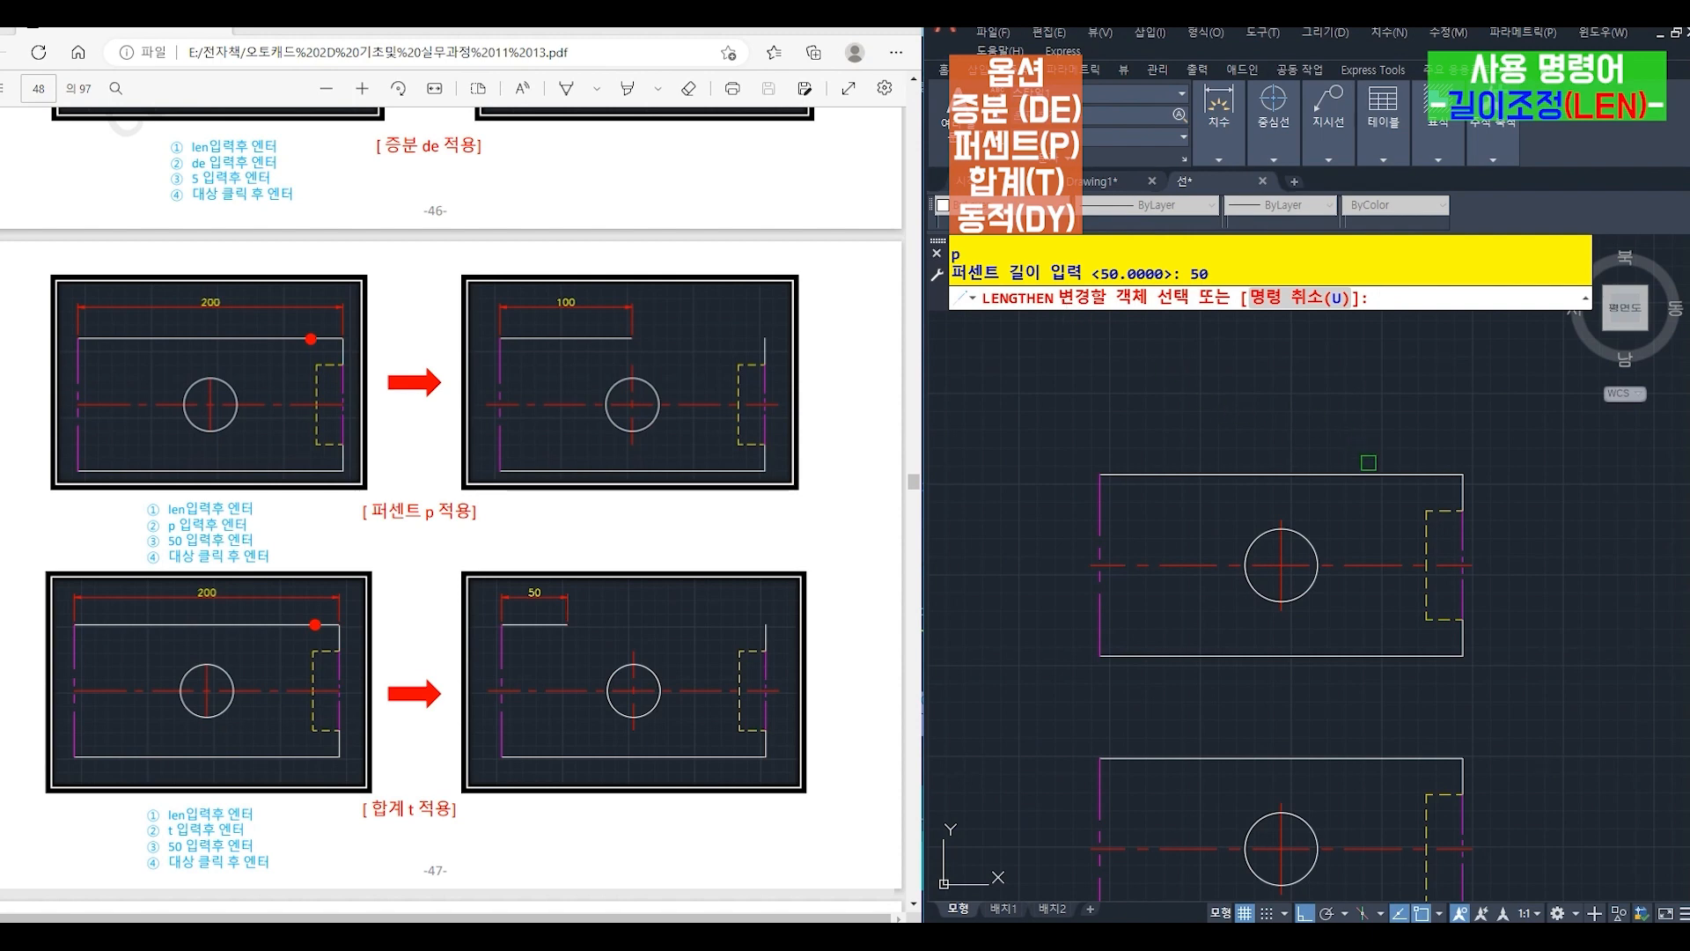
left_click(1369, 472)
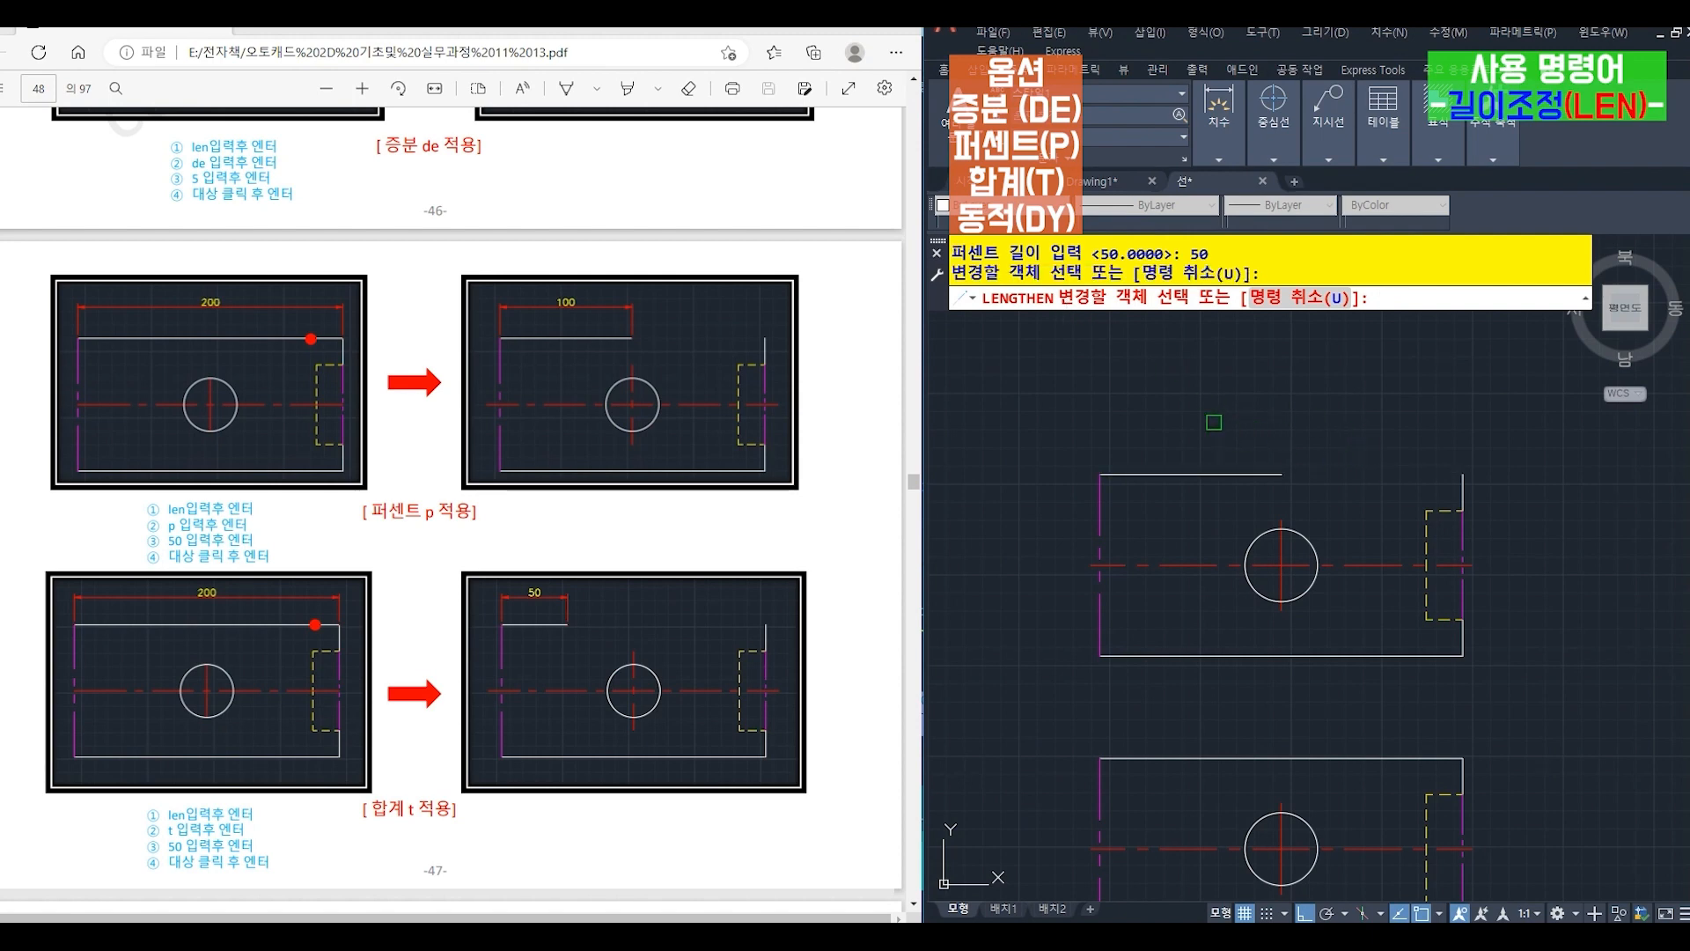
key("Return")
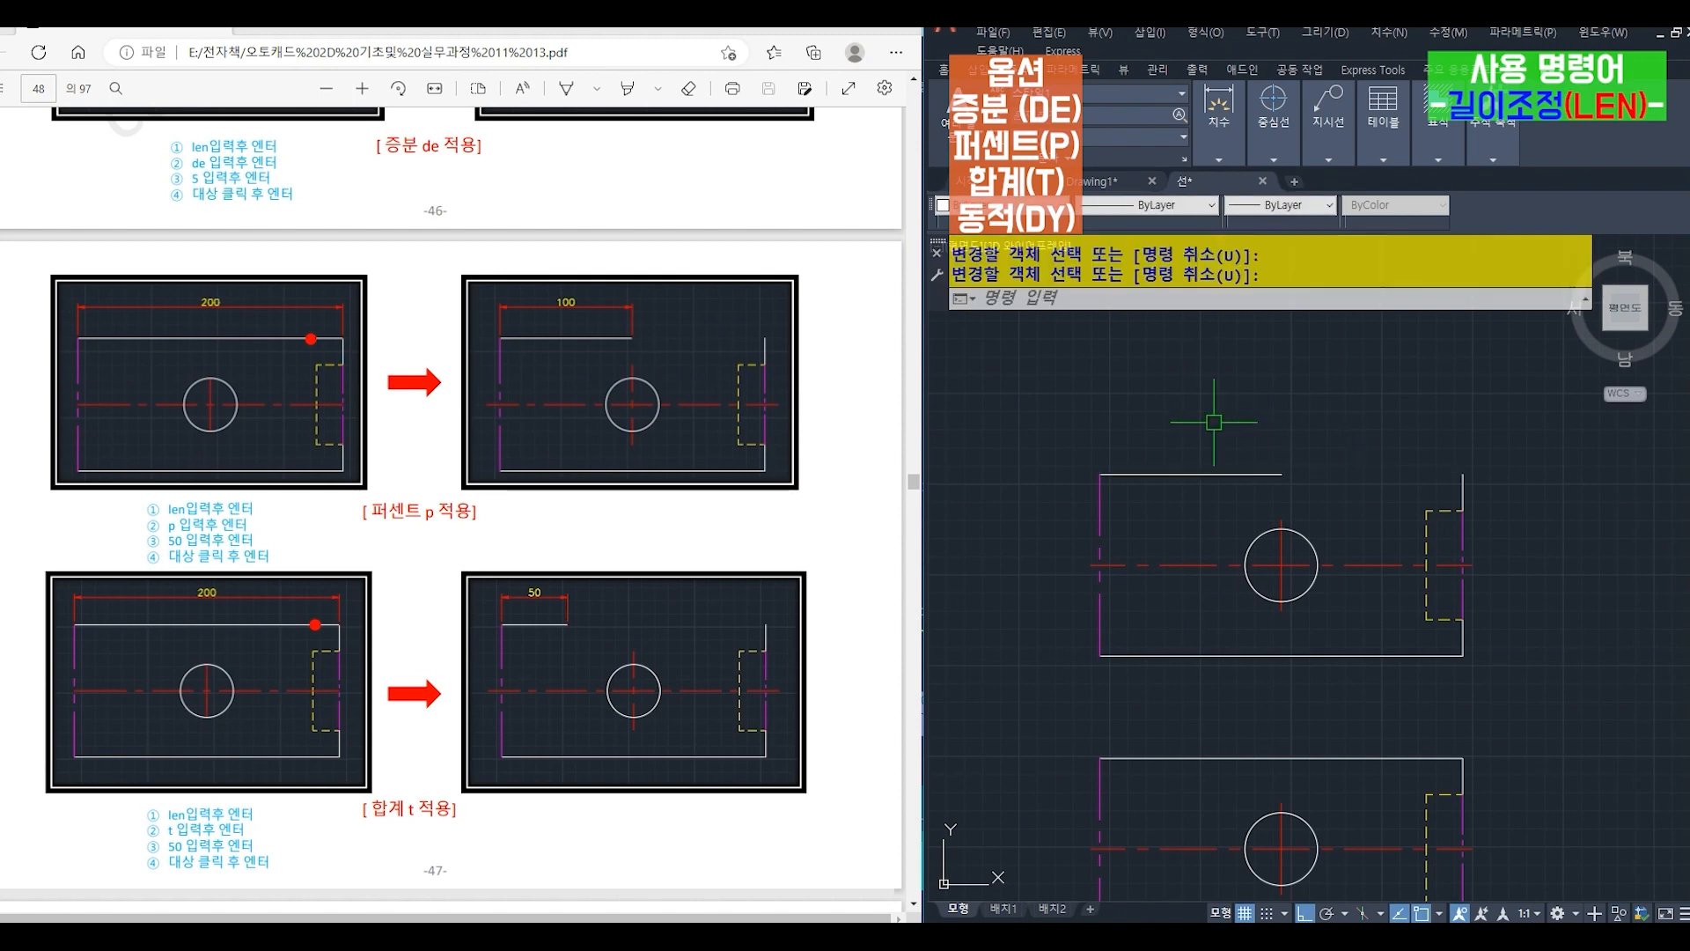
- Set the top edge of the next figure copy below to a total length of 50, trimmed at its right end, with LENGTHEN Total (T)
middle_click_drag(1218, 679, 1186, 418)
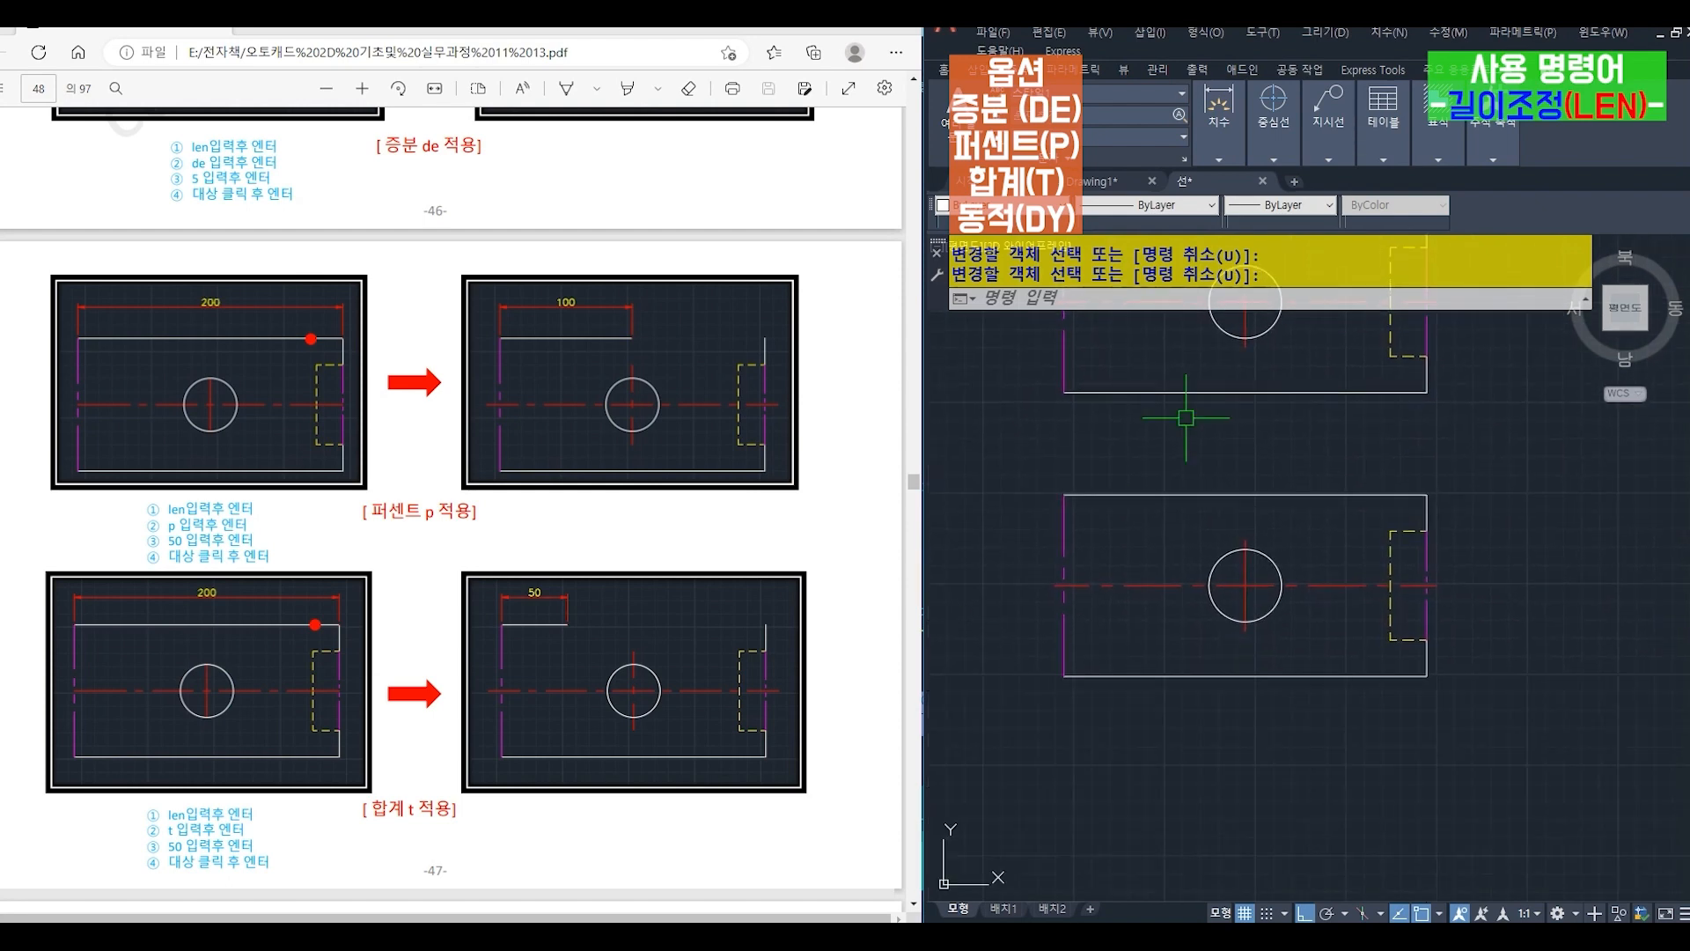
type("len")
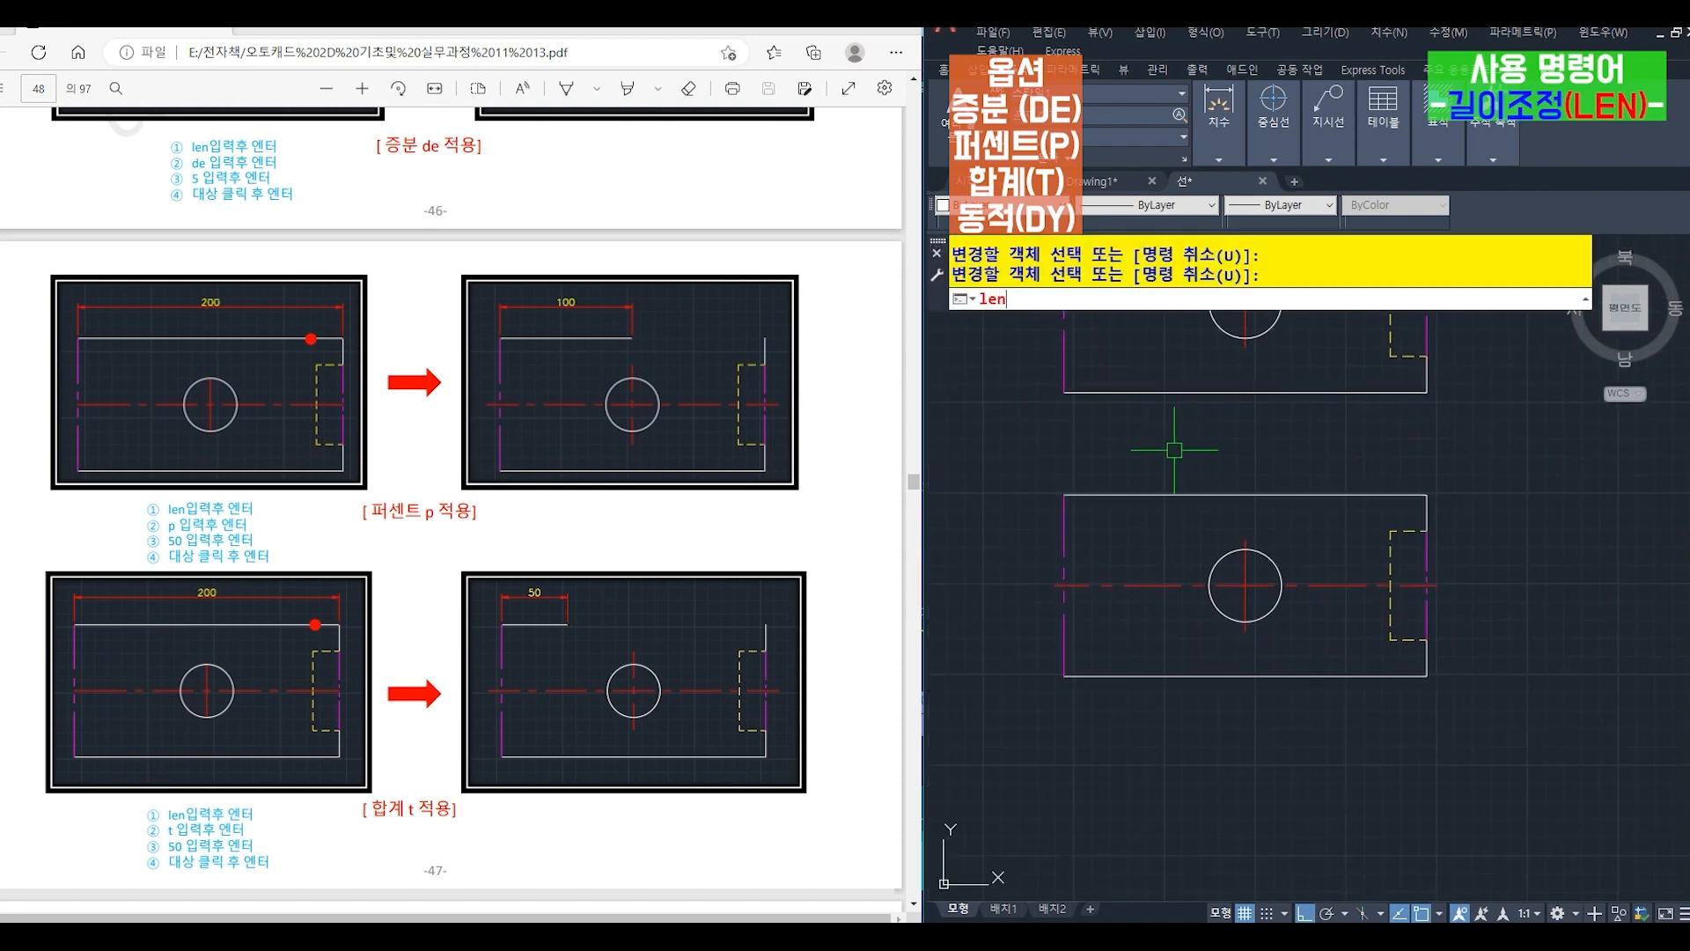
key("Return")
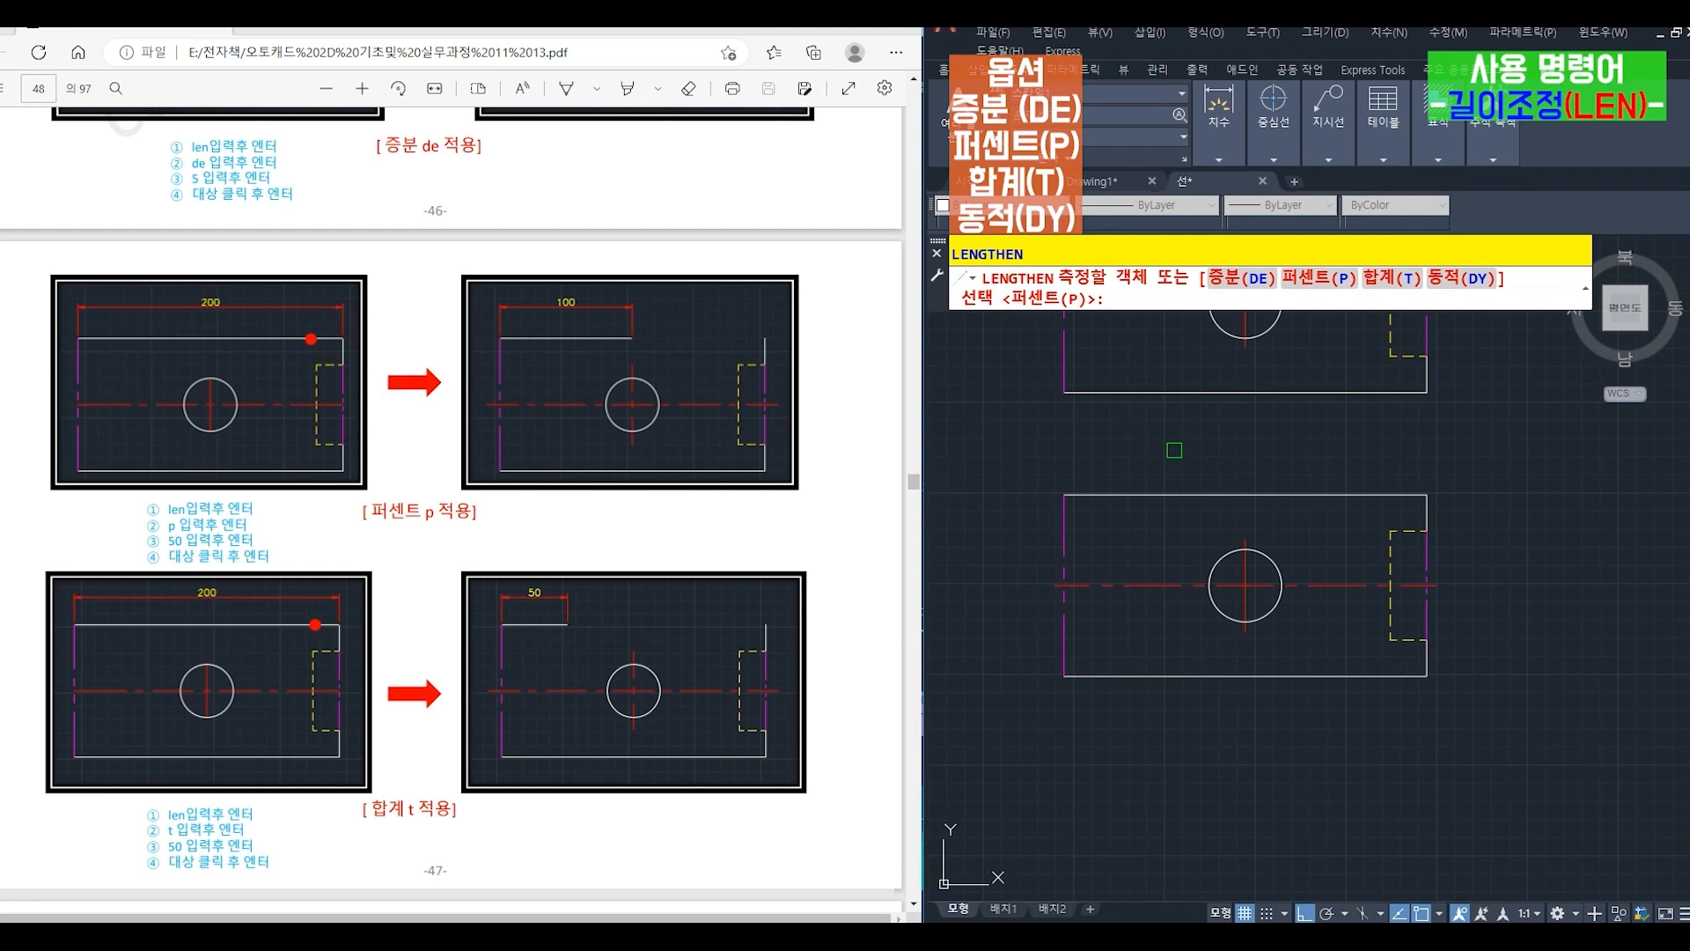
type("t")
key("Return")
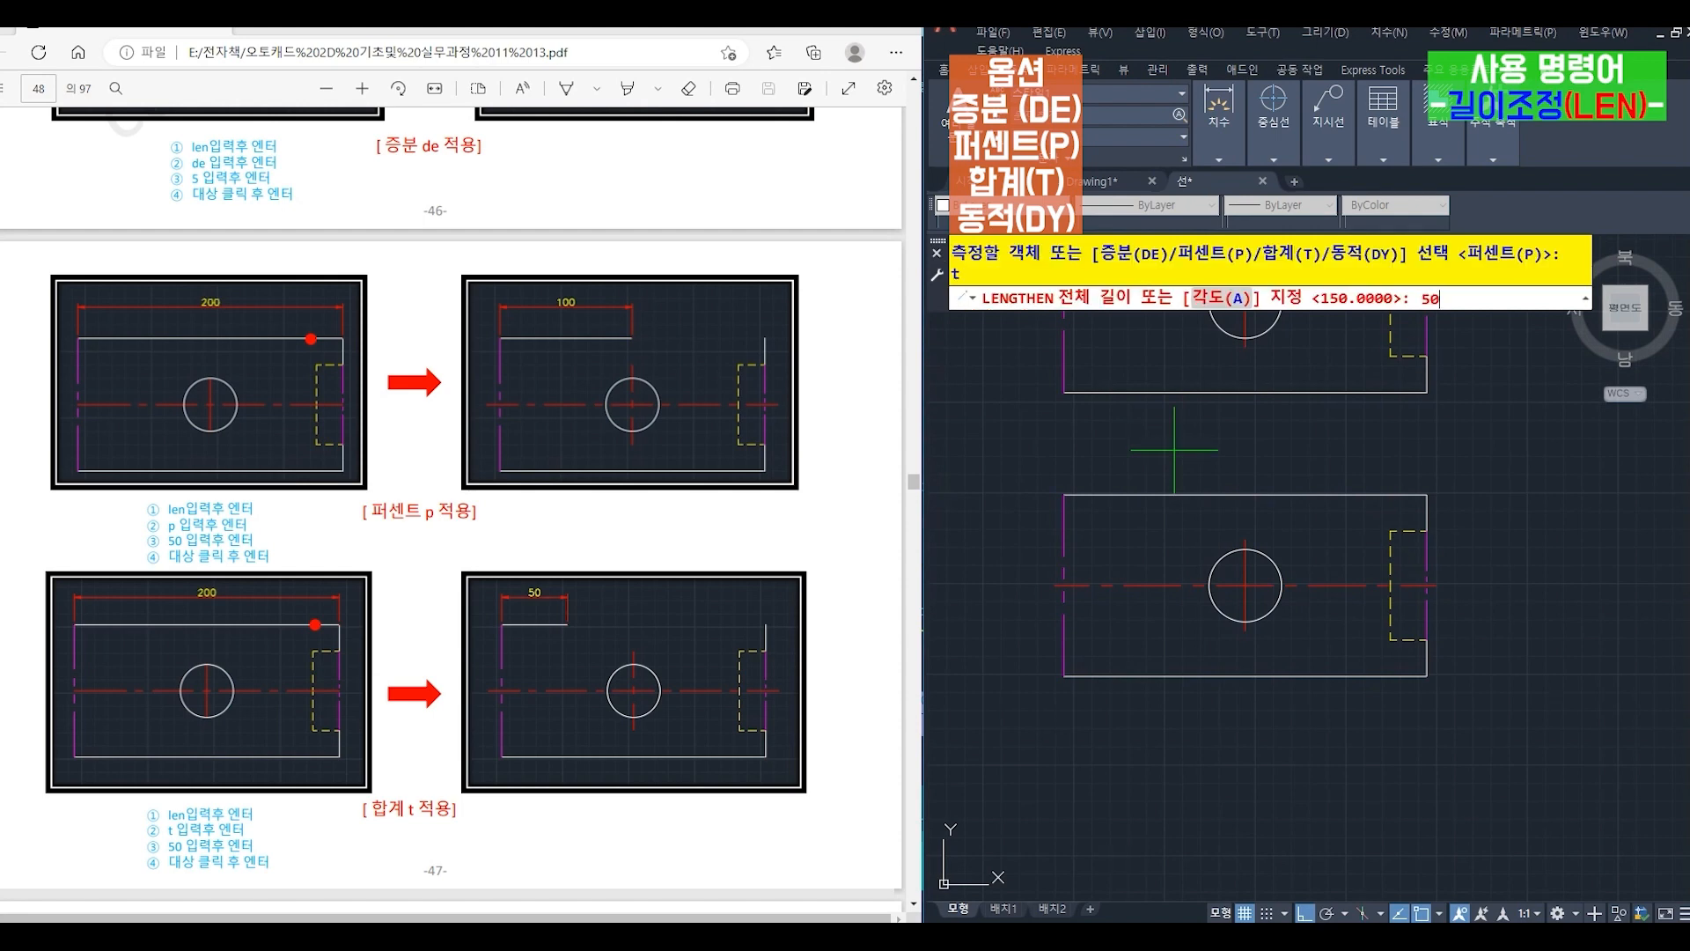
key("Return")
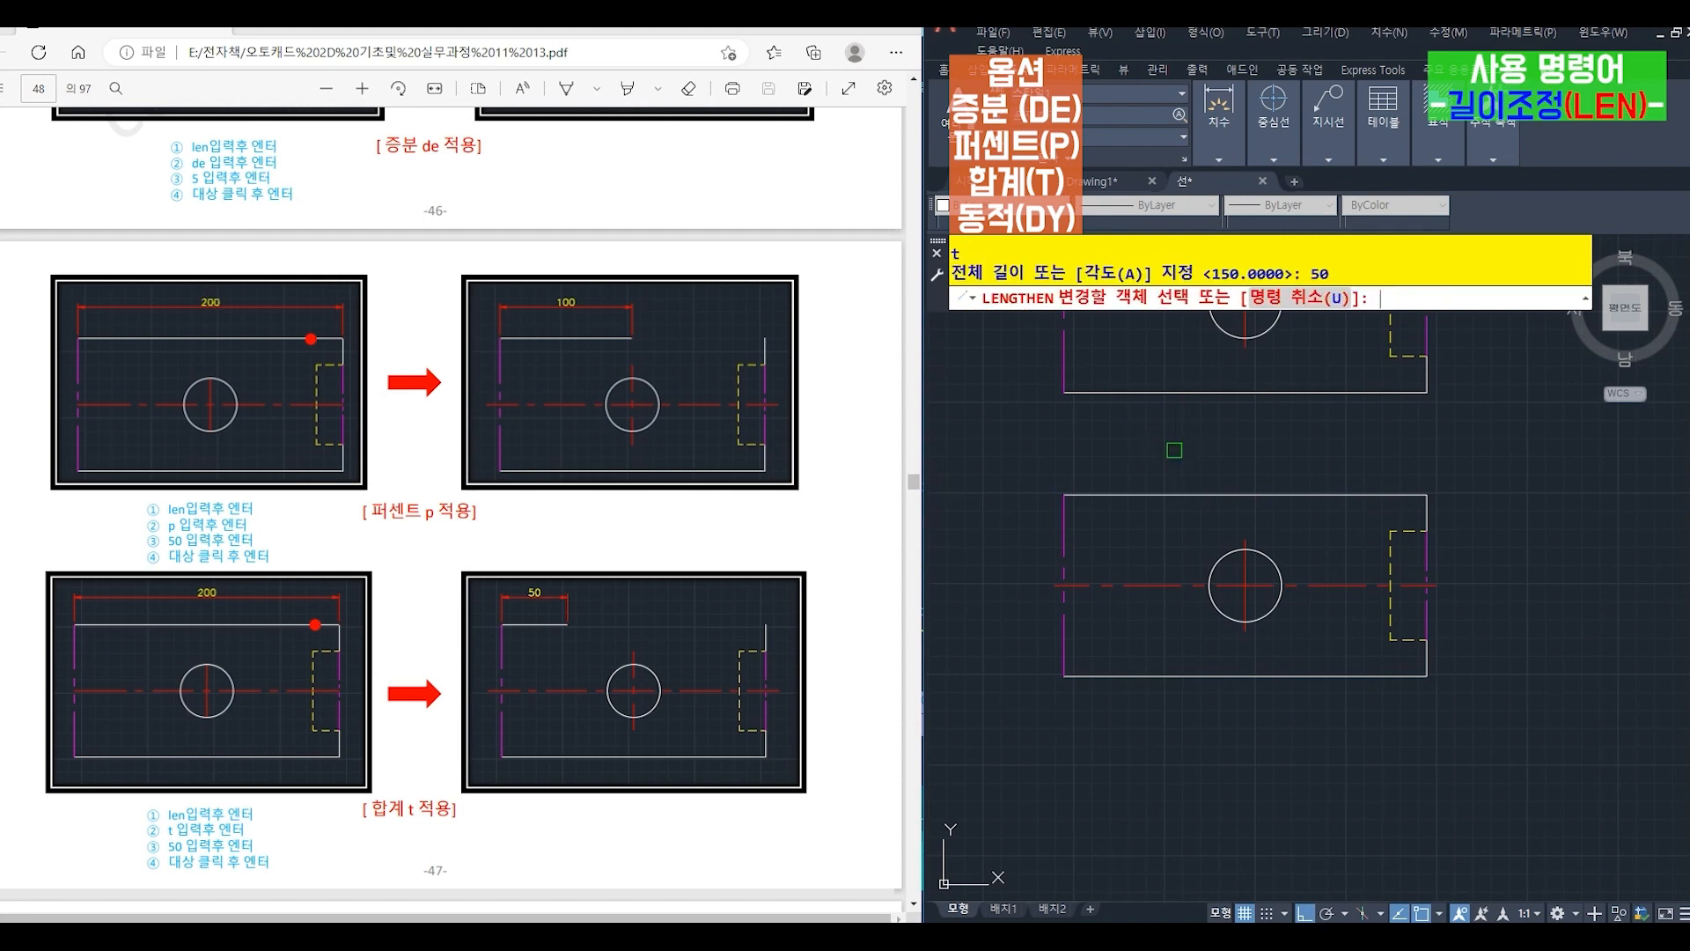
left_click(1301, 495)
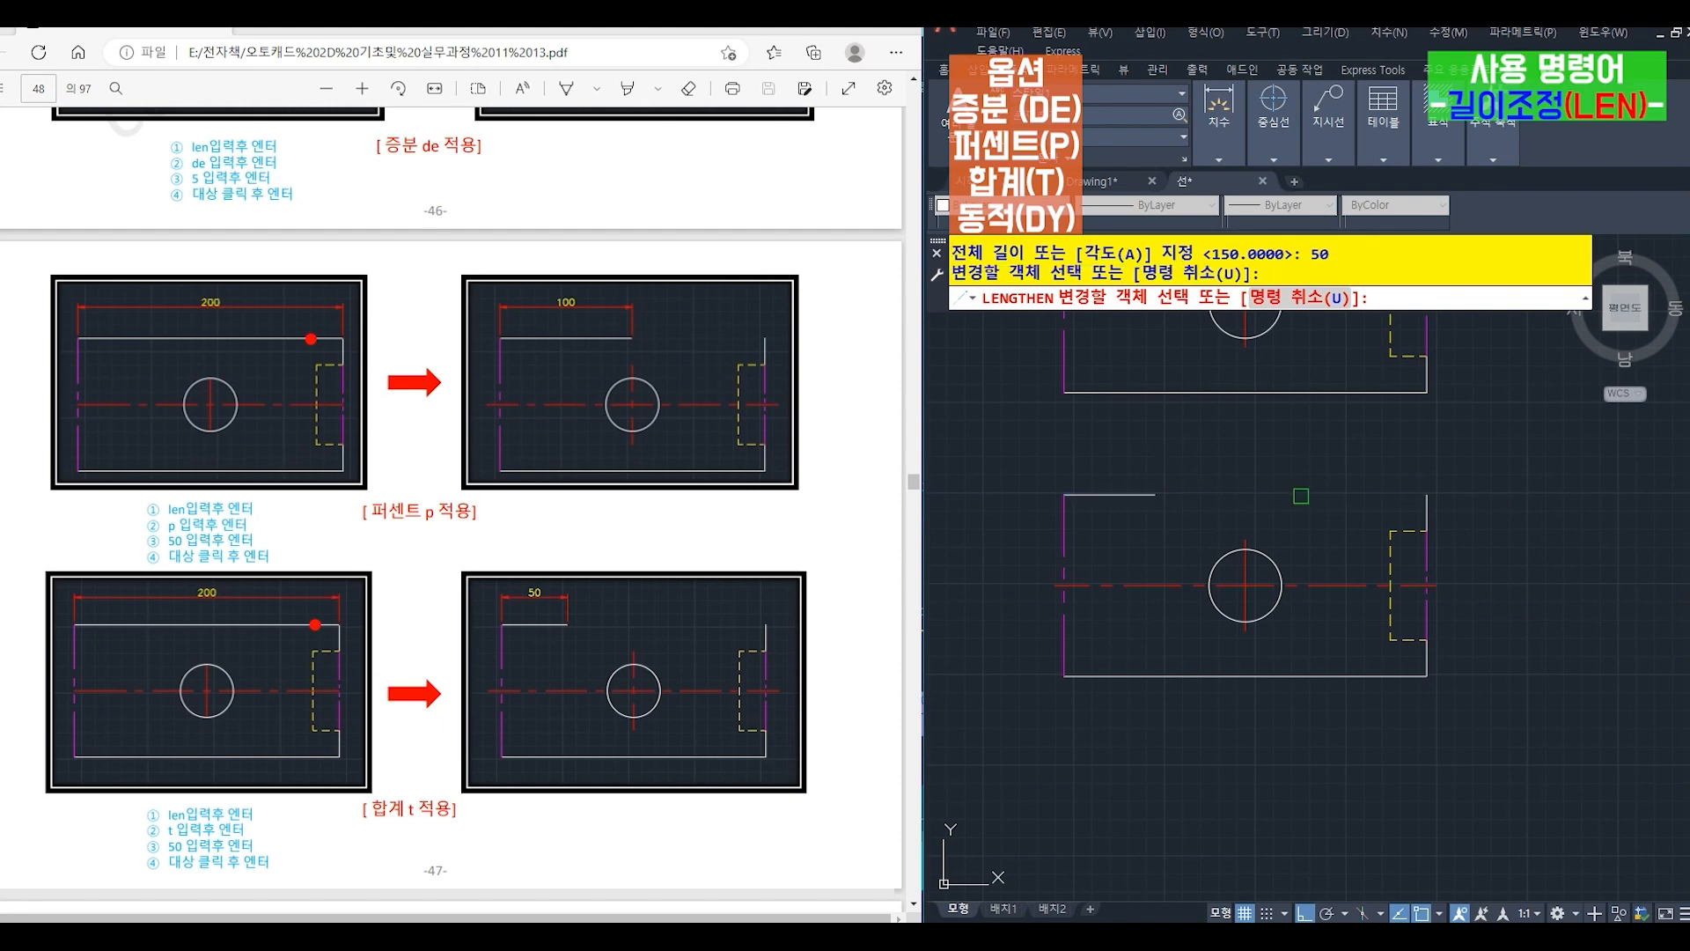
key("Return")
- Stretch the left magenta line of the lowest figure copy about 109 straight up past the top edge with LENGTHEN's Dynamic (DY) option
middle_click_drag(1239, 759, 1244, 426)
middle_click_drag(1226, 488, 1251, 450)
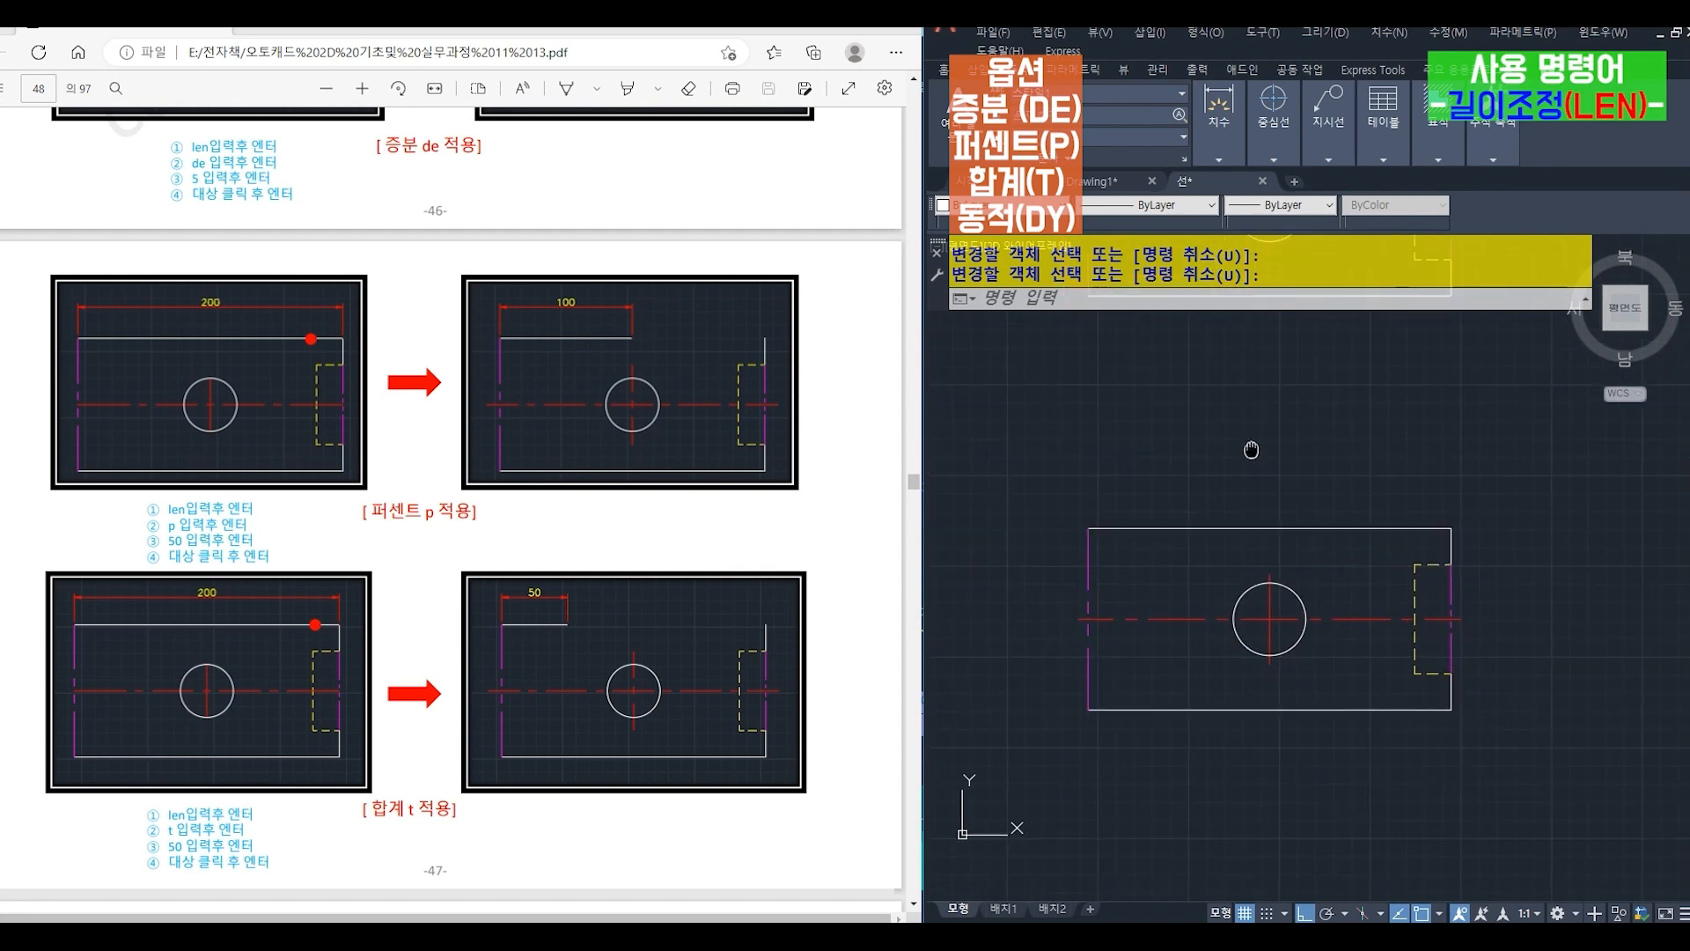
scroll(352, 604, "down", 5)
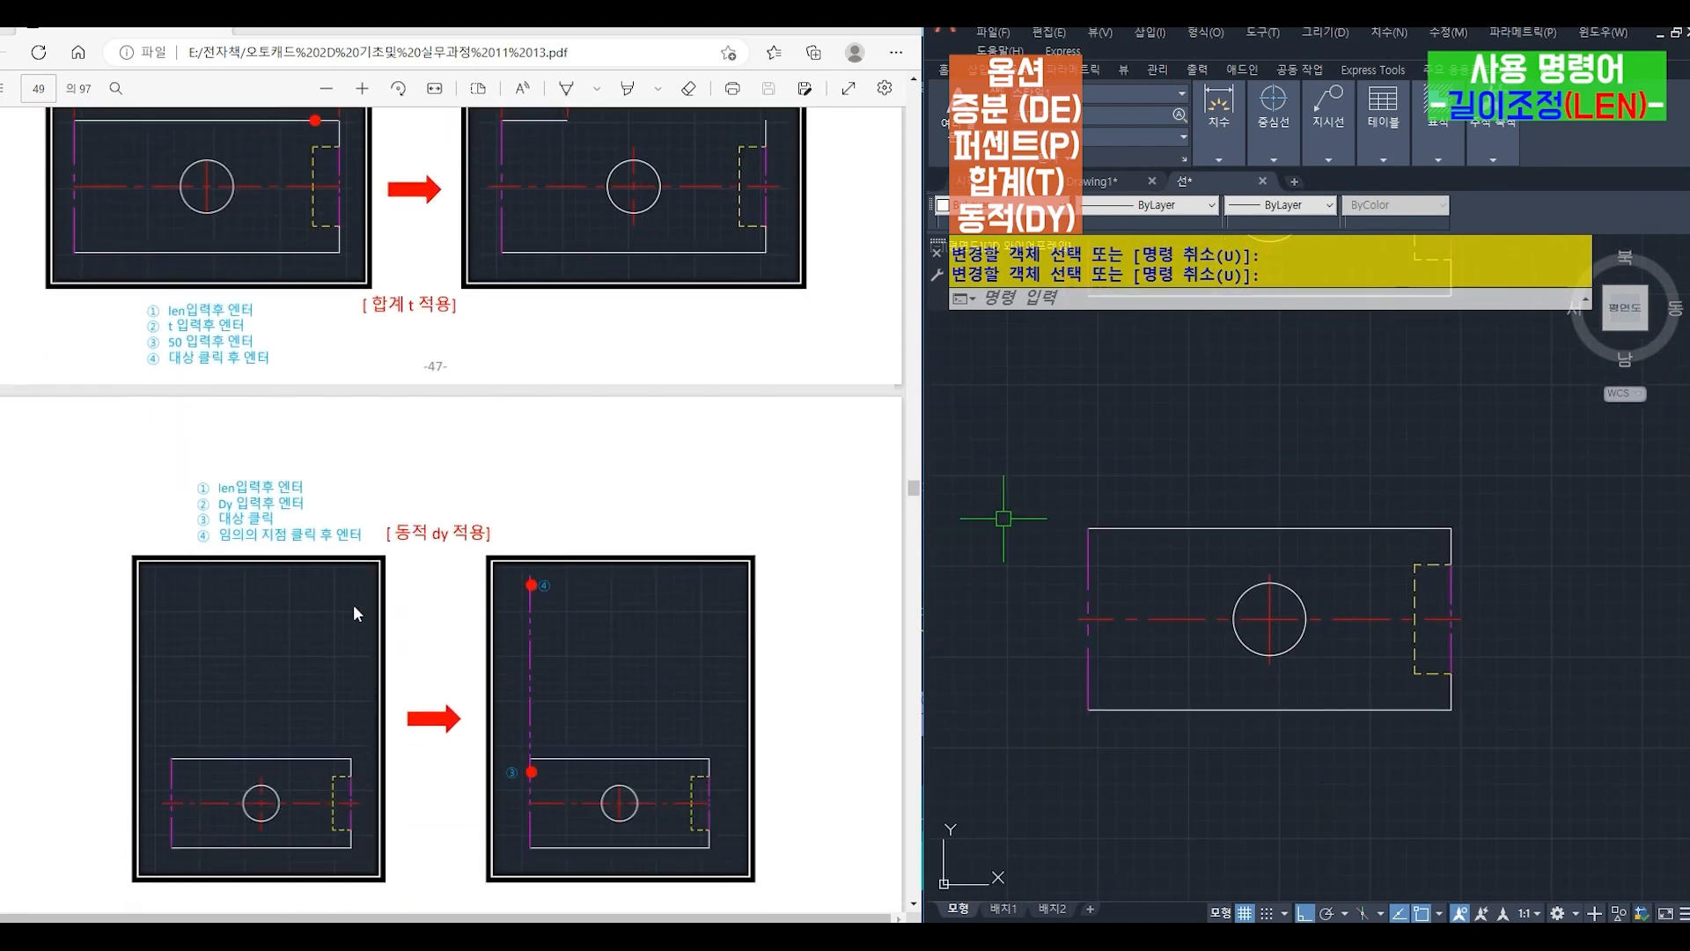
scroll(353, 604, "down", 2)
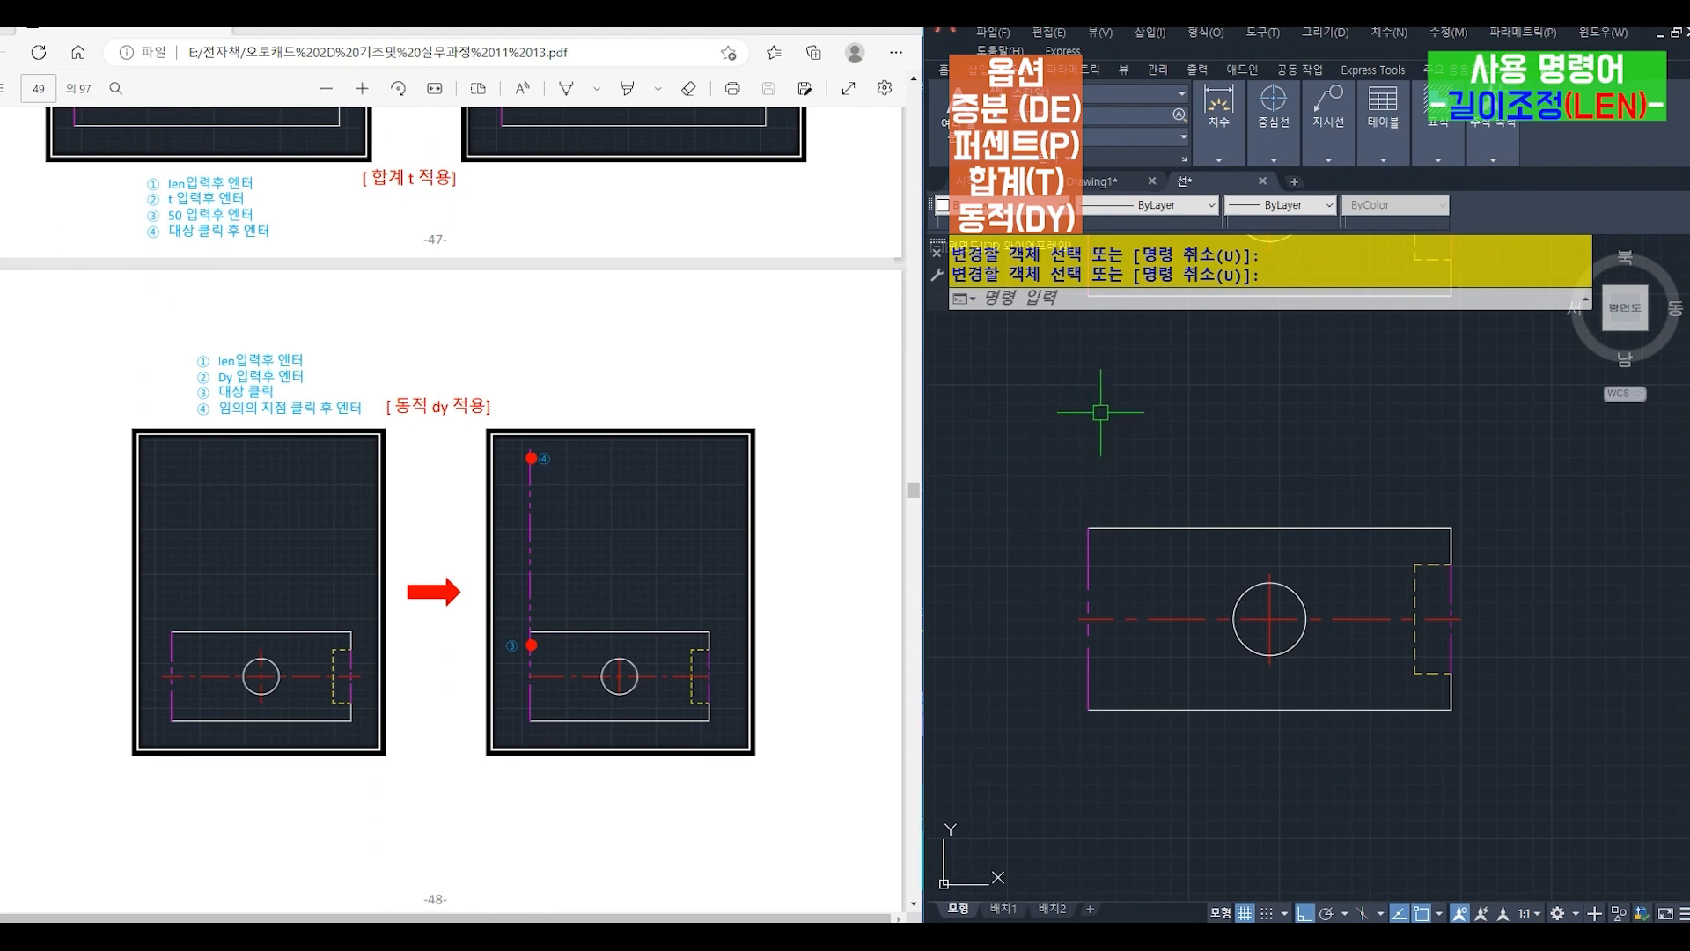
left_click(1063, 301)
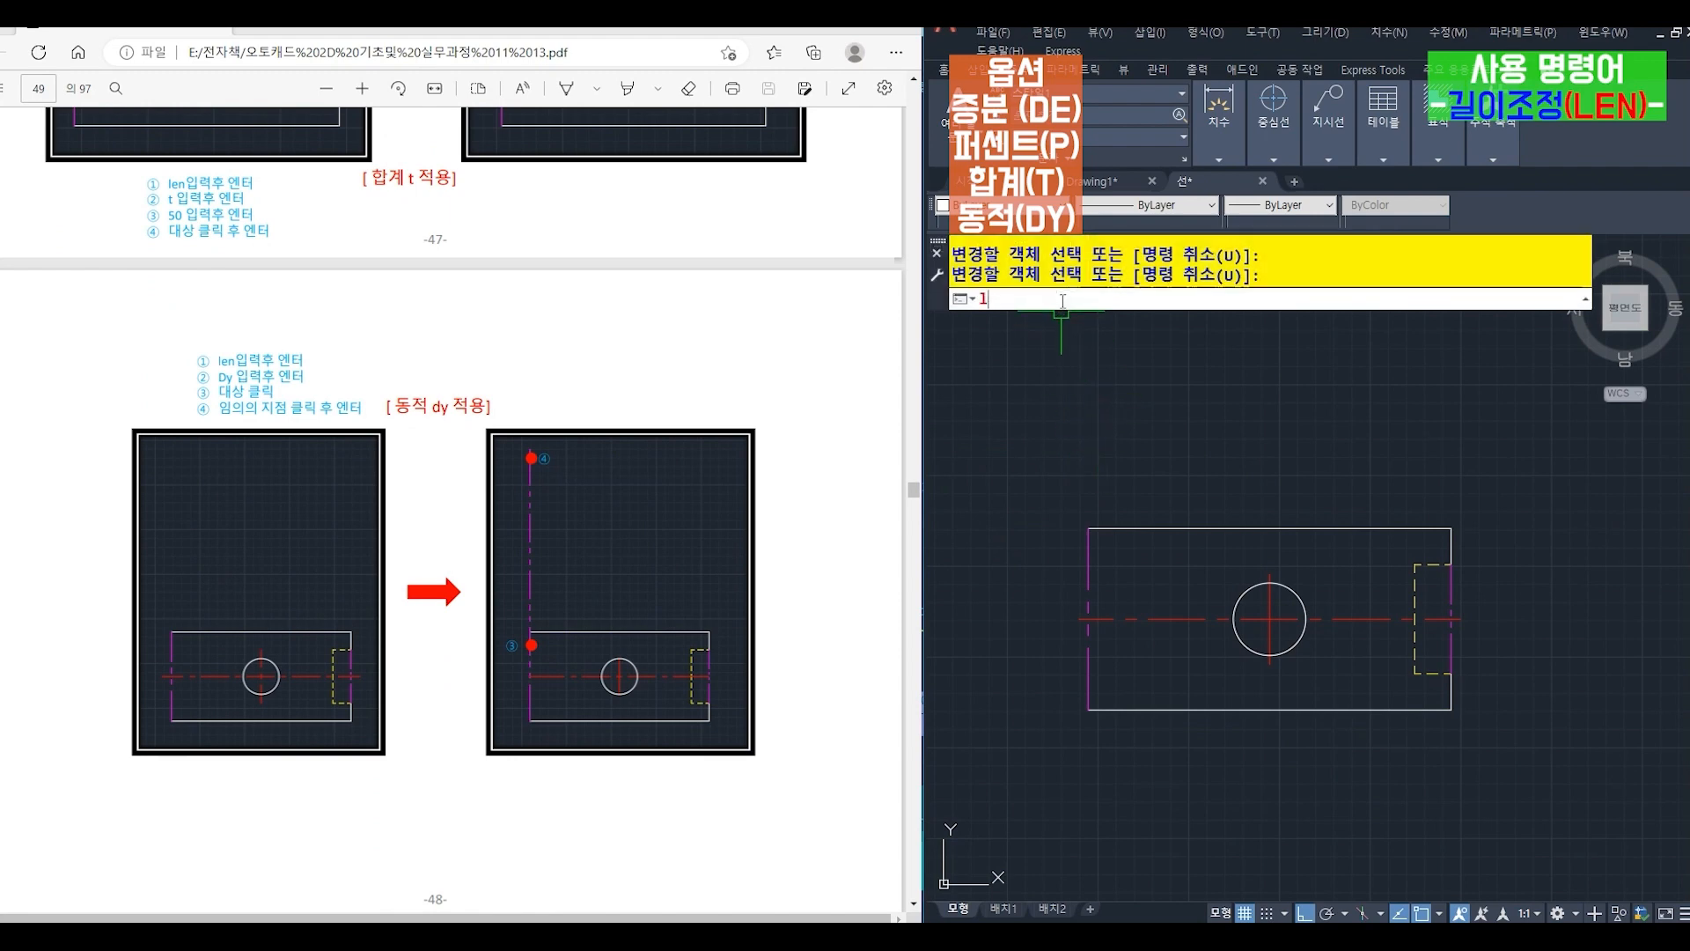
type("len")
key("Return")
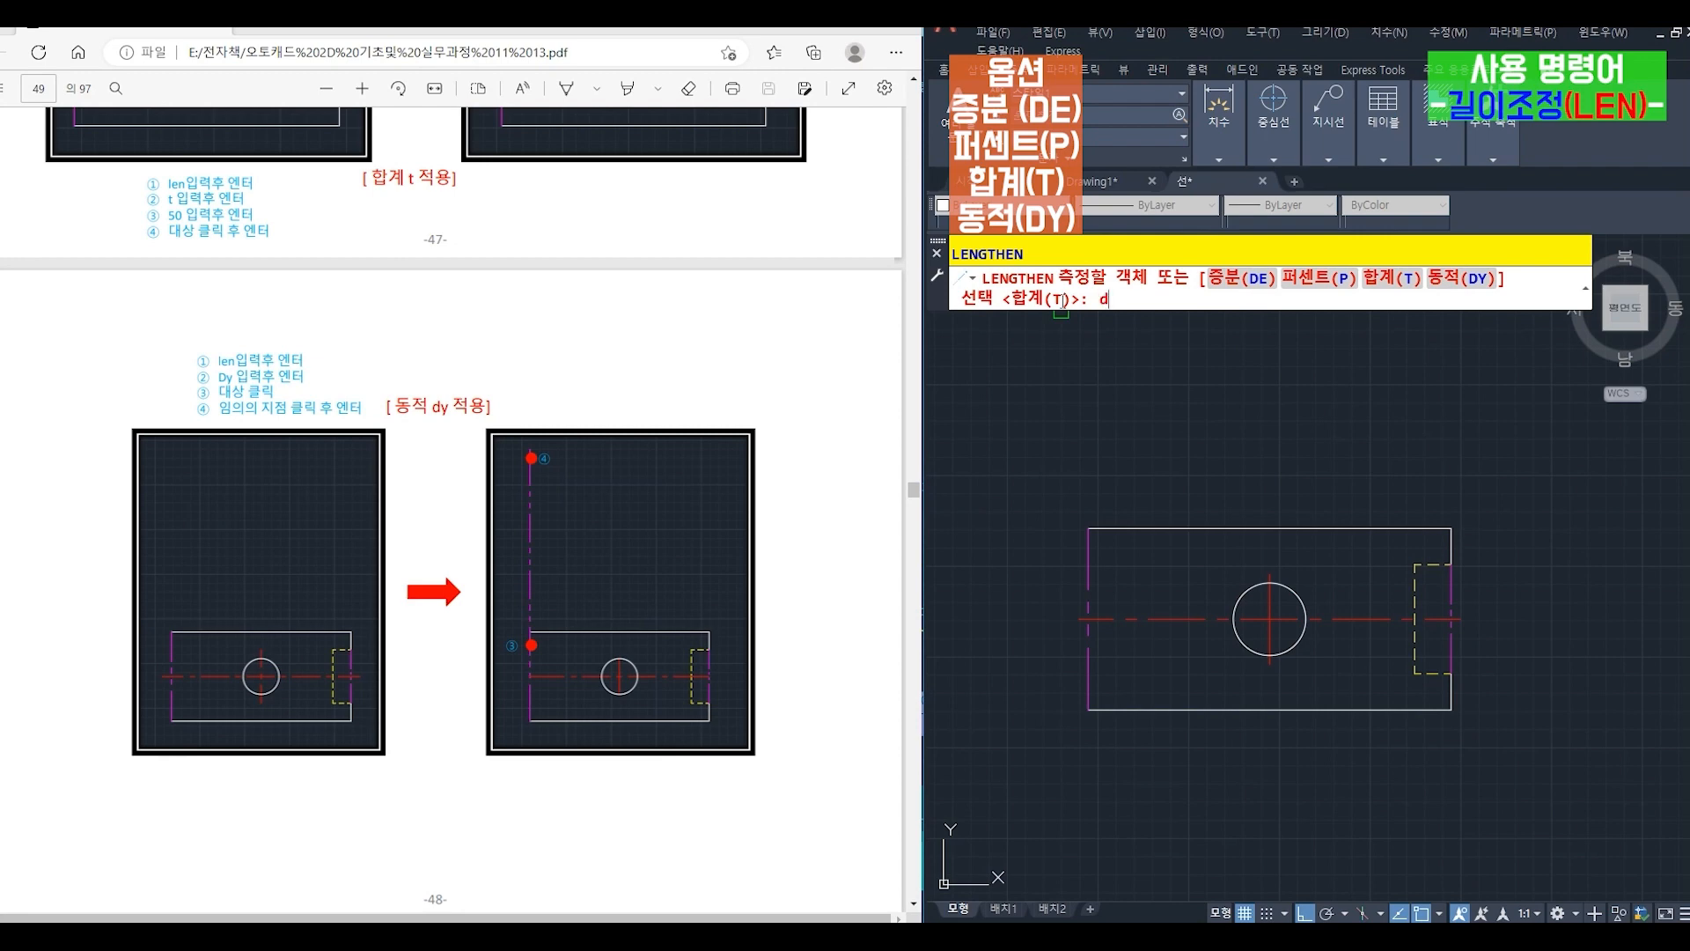
type("dy")
key("Return")
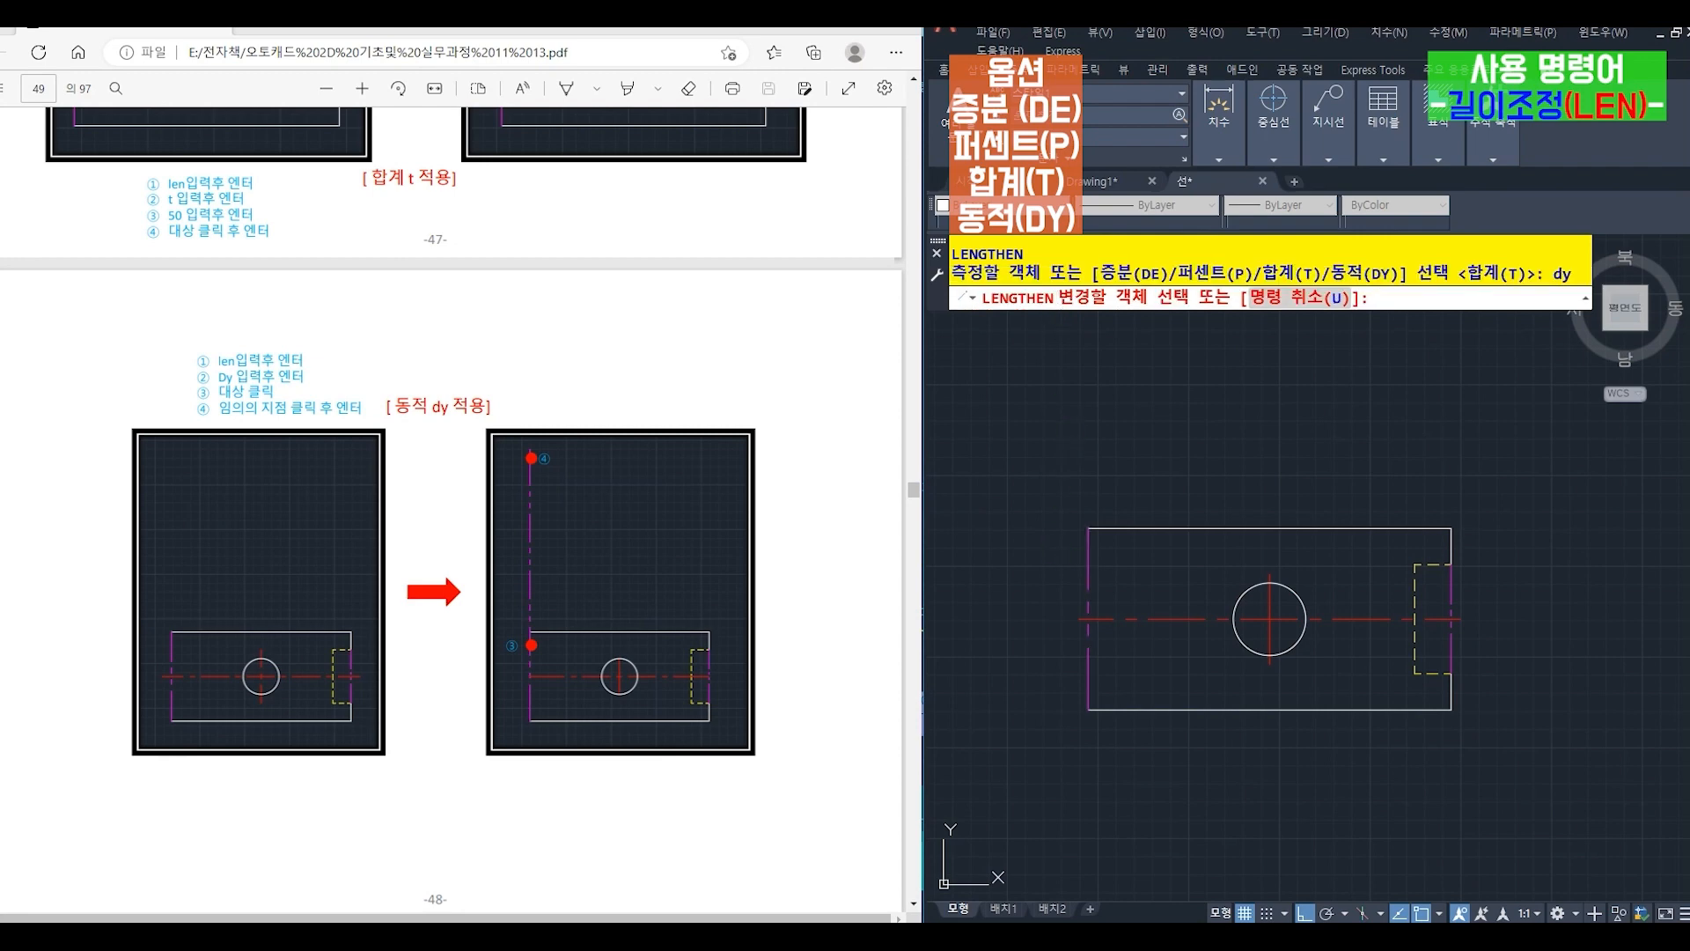
left_click(1089, 559)
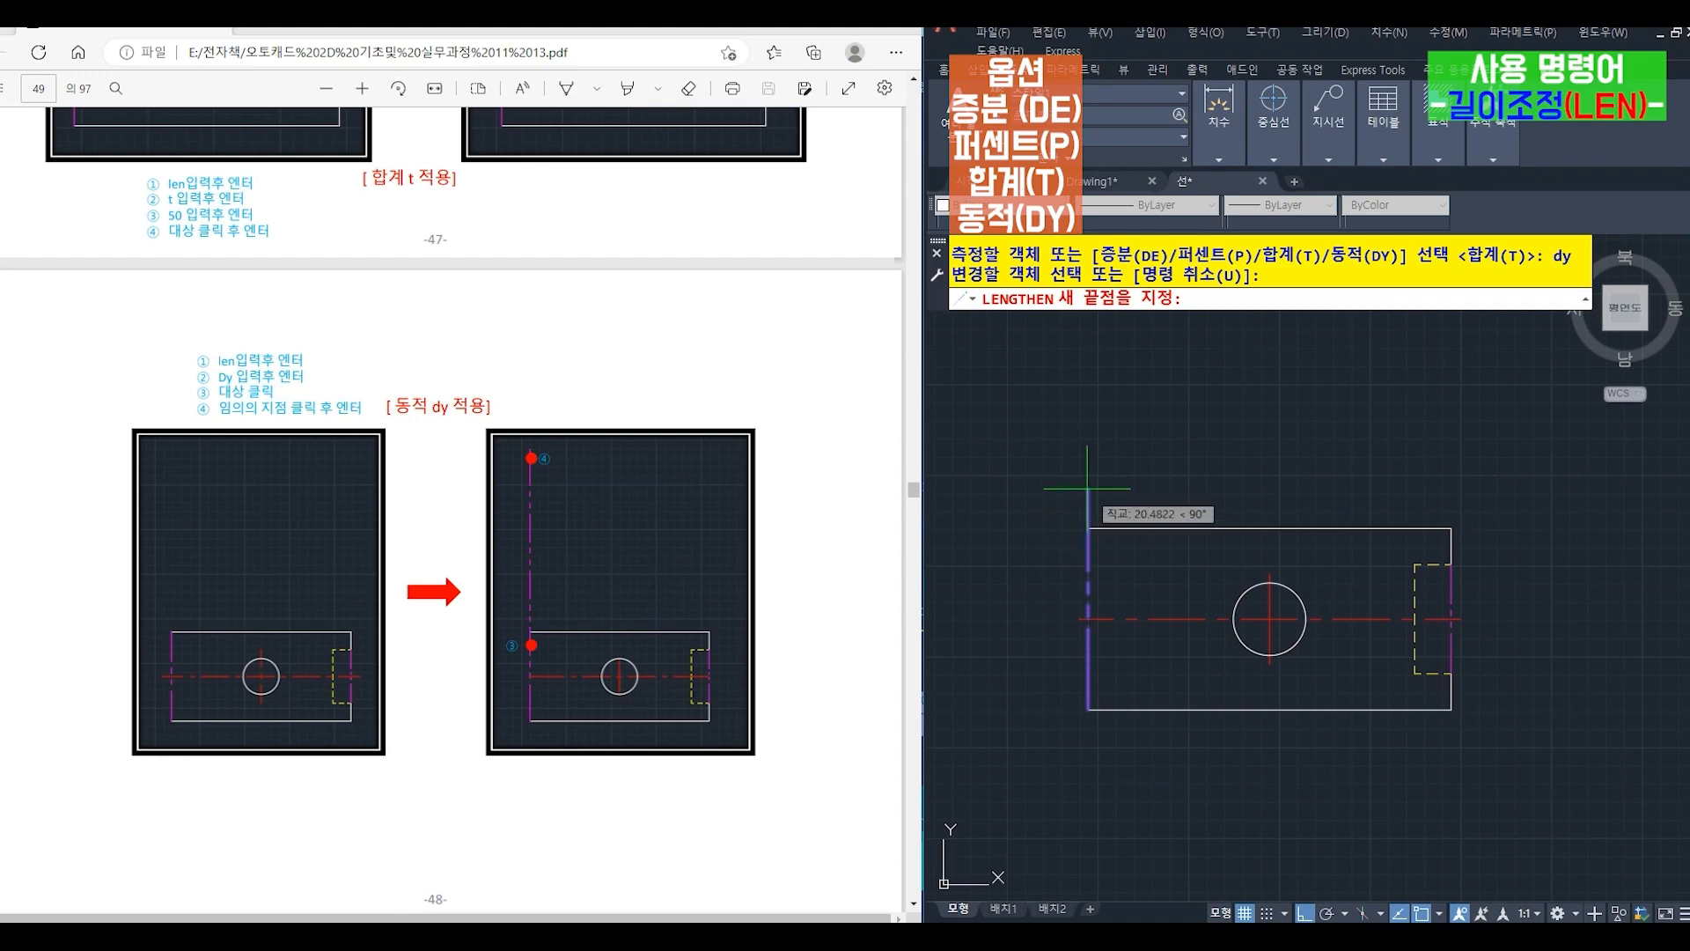
left_click(1089, 329)
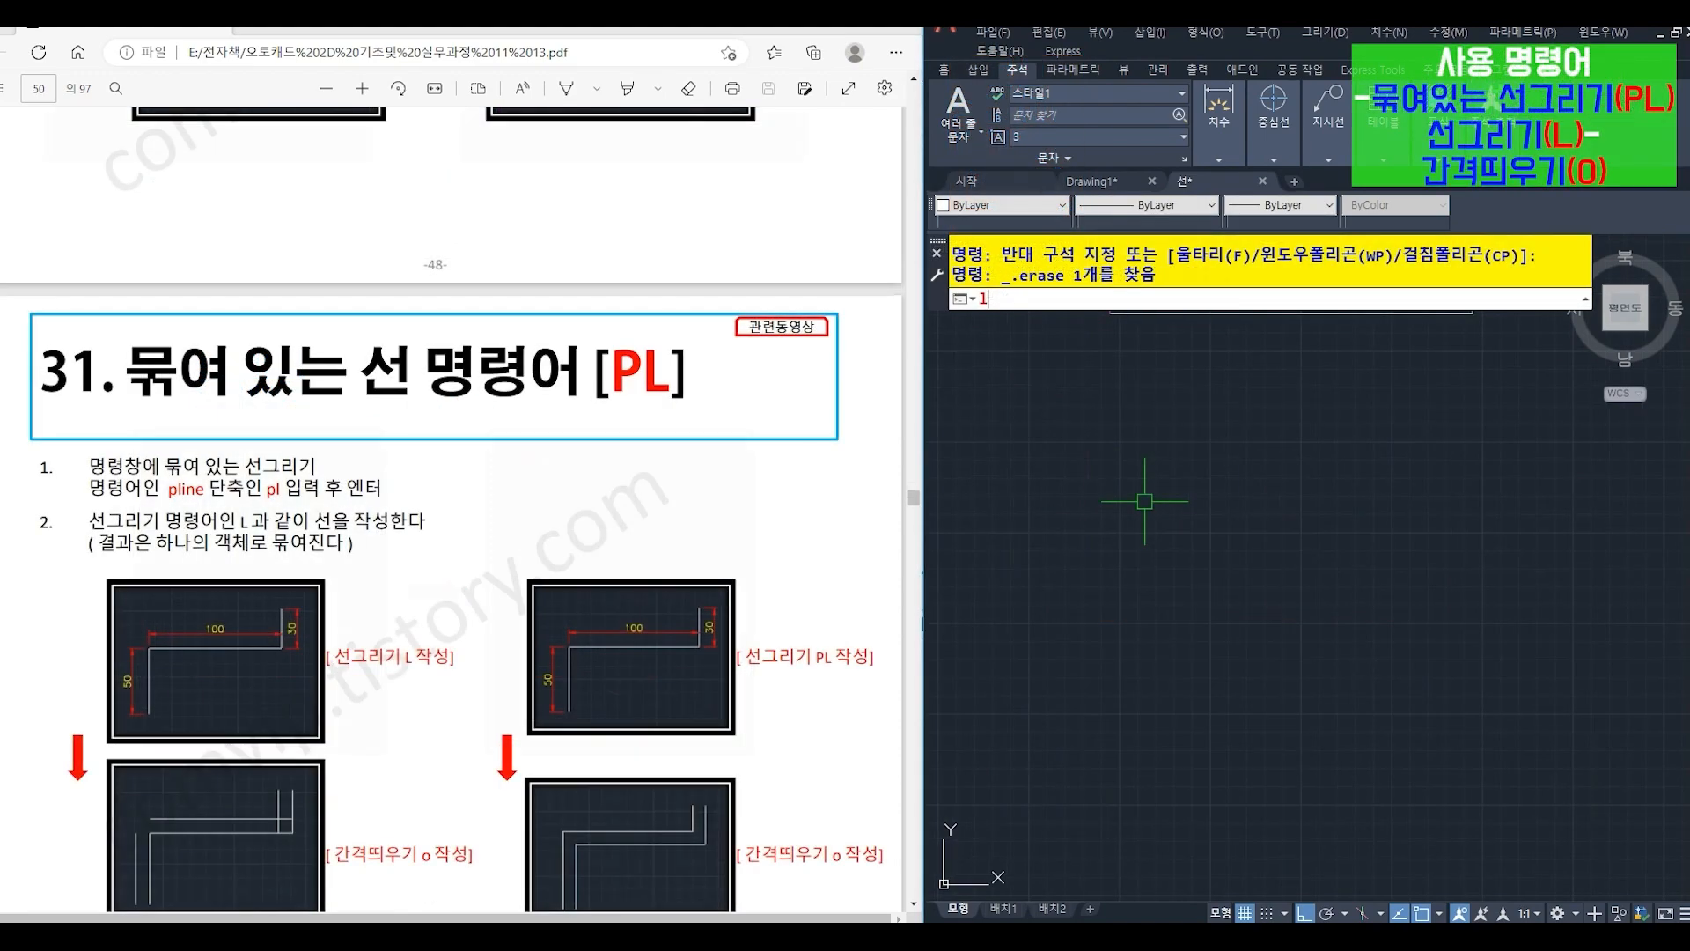
- Draw a stepped shape with LINE: 50 straight up, 100 to the right, and 30 up
type("l")
key("Return")
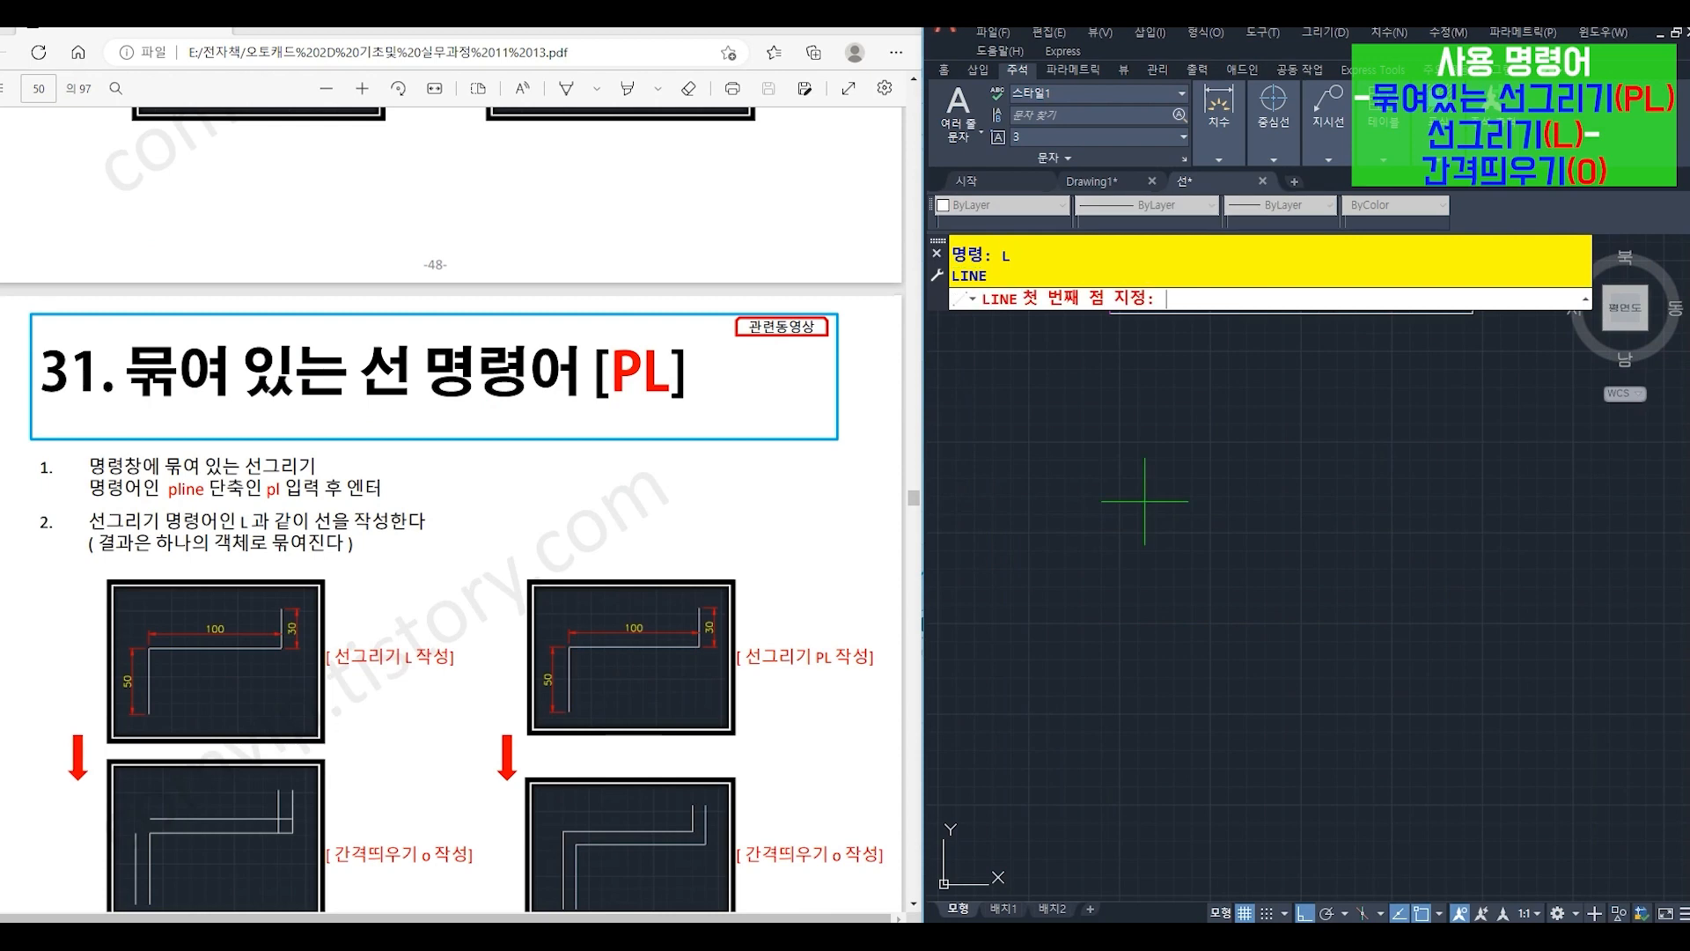
left_click(1080, 679)
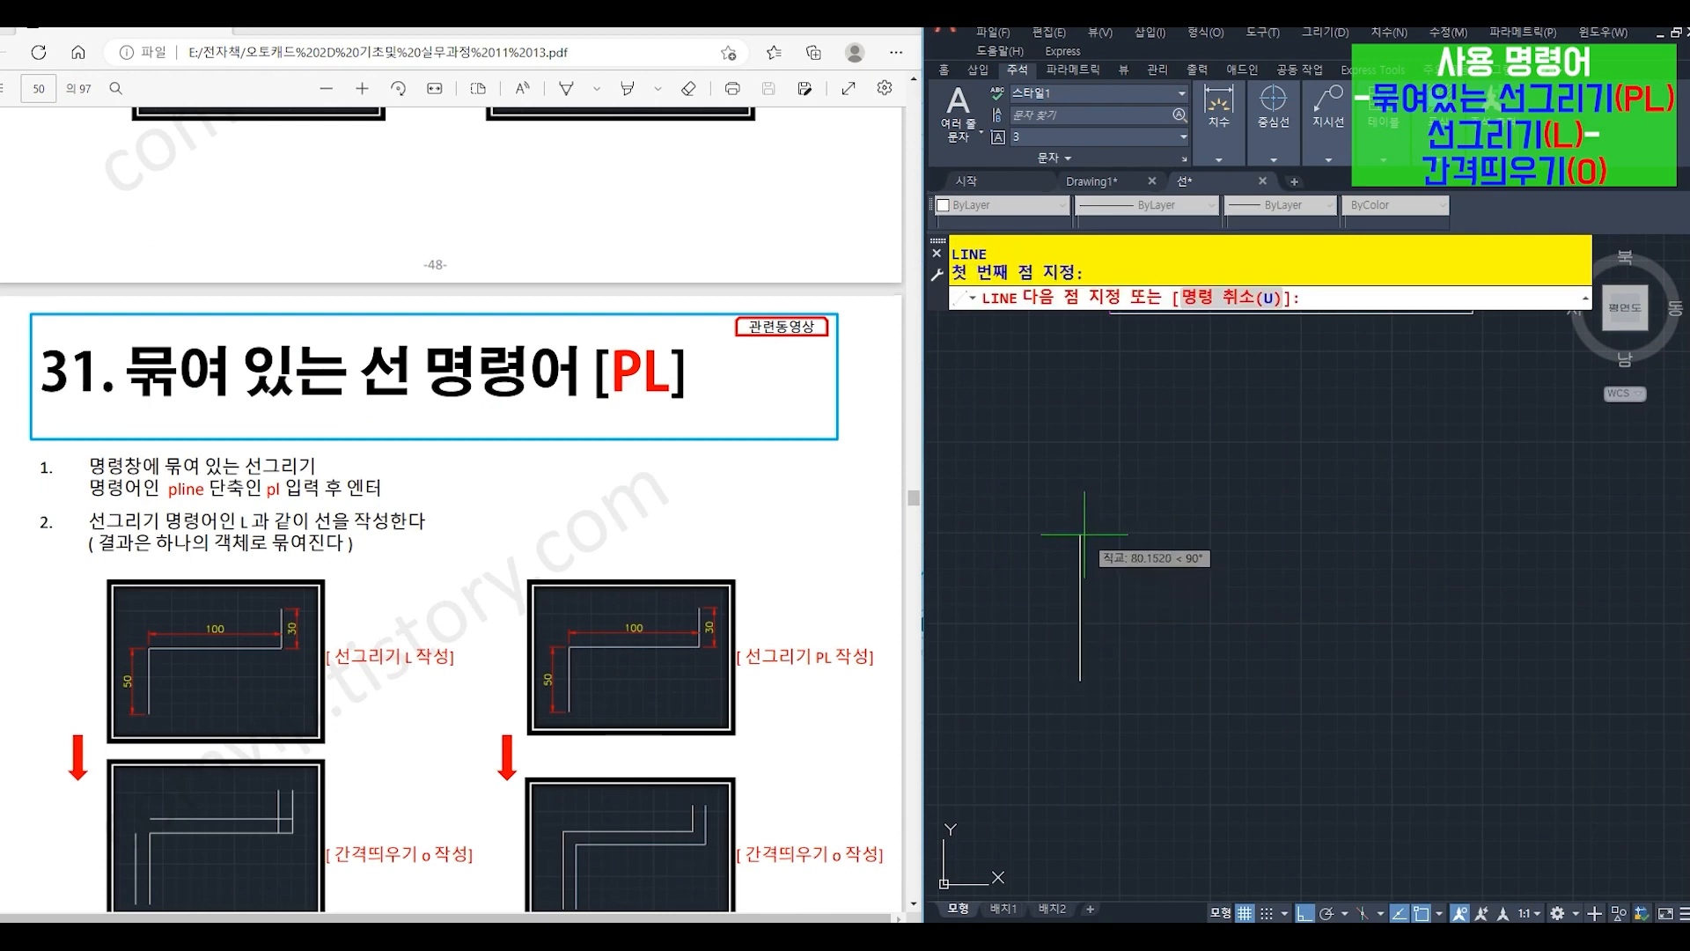
type("50")
key("Return")
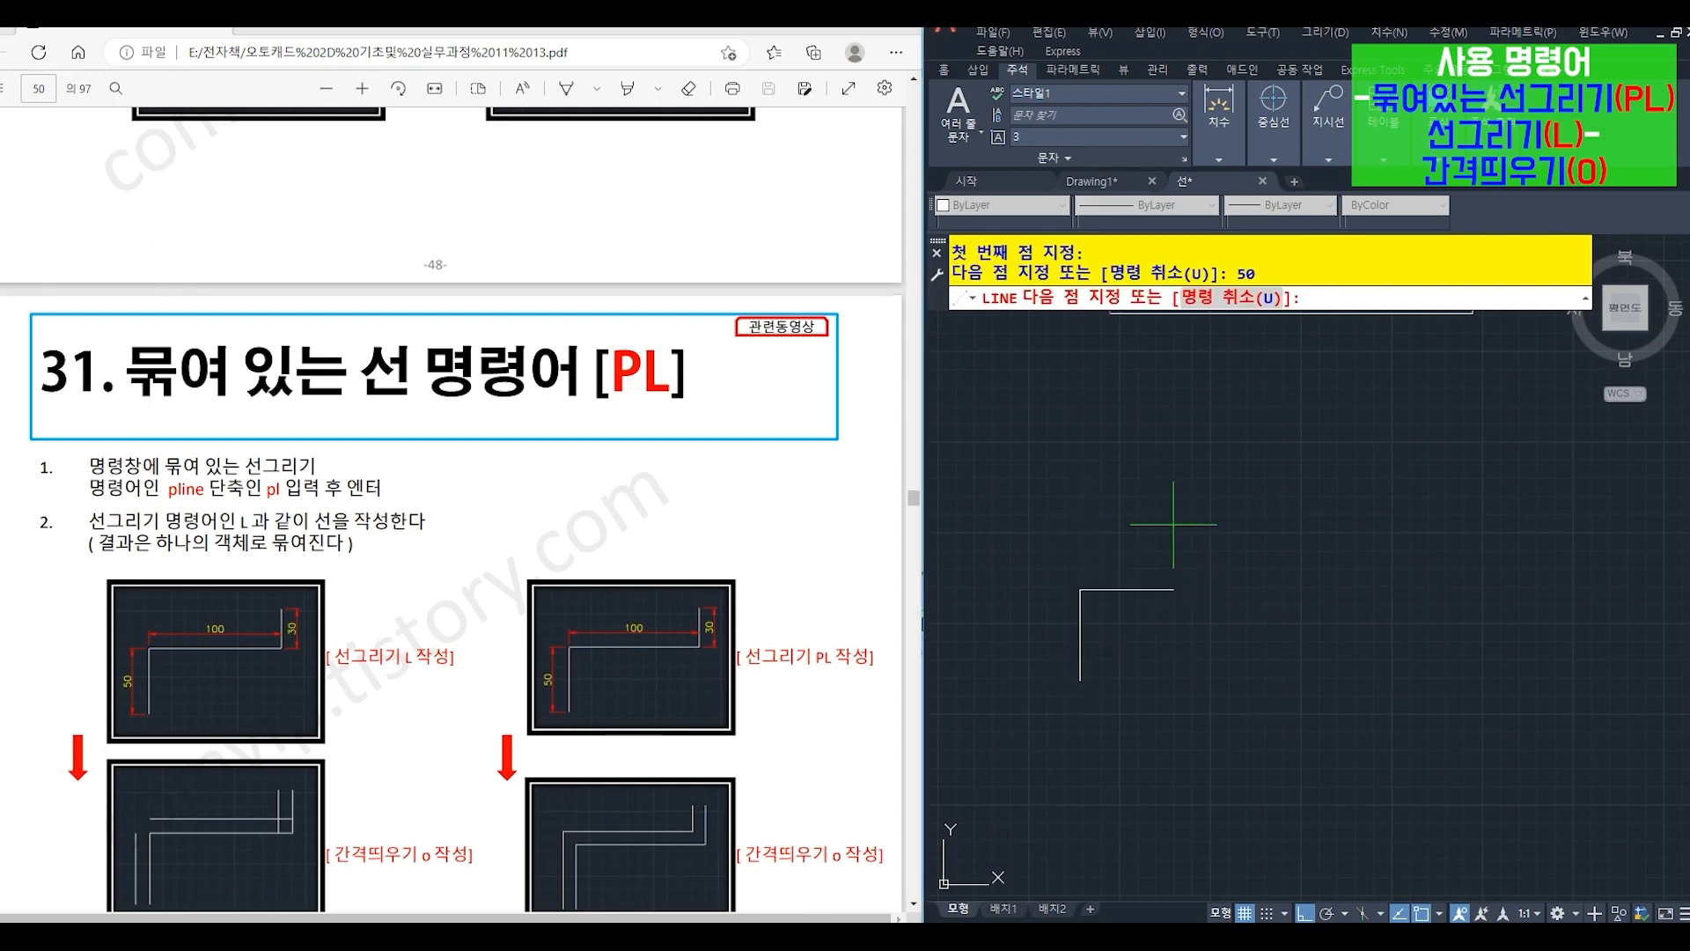
type("10")
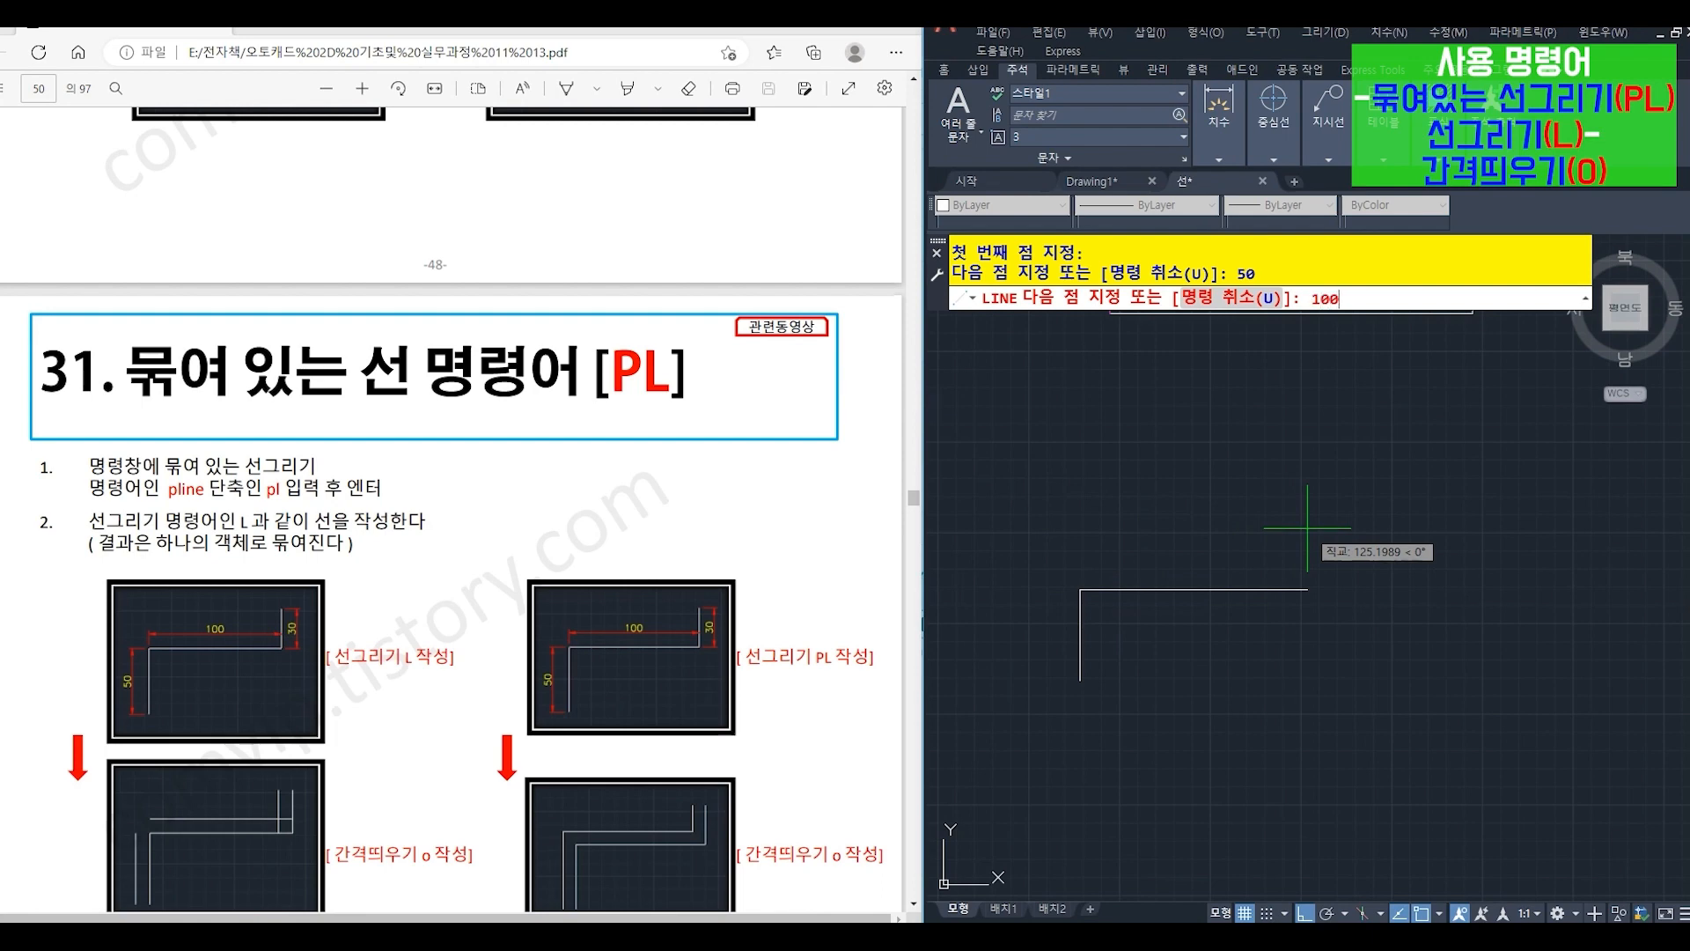
type("0")
key("Return")
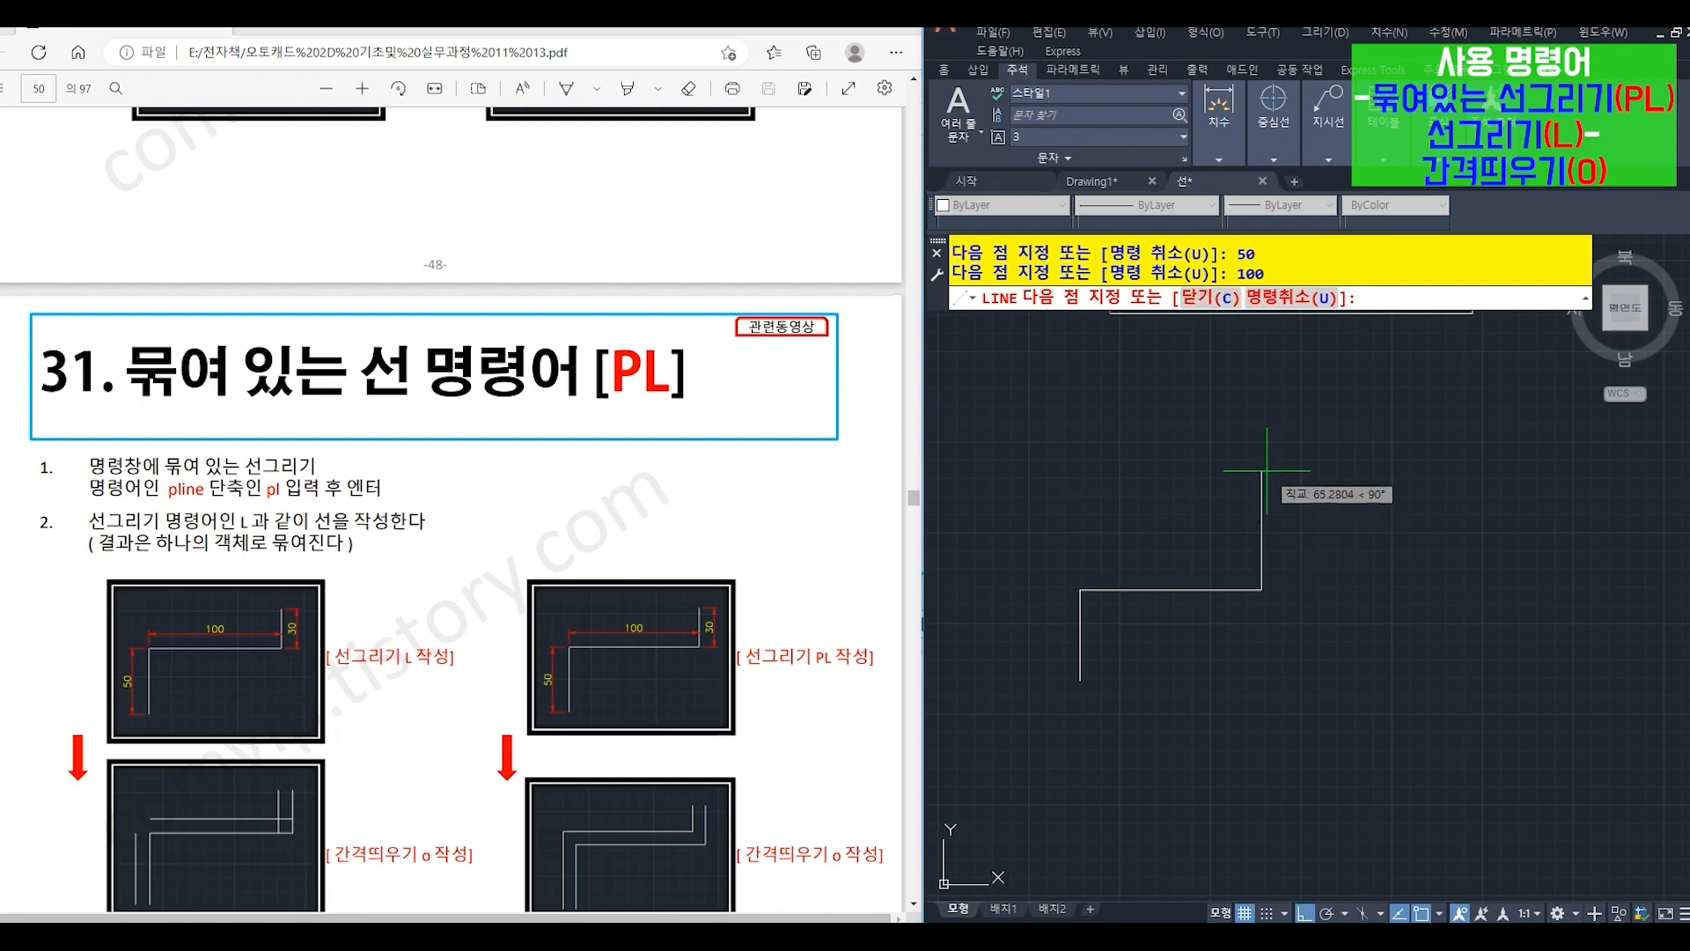
type("30")
key("Return")
key("Return")
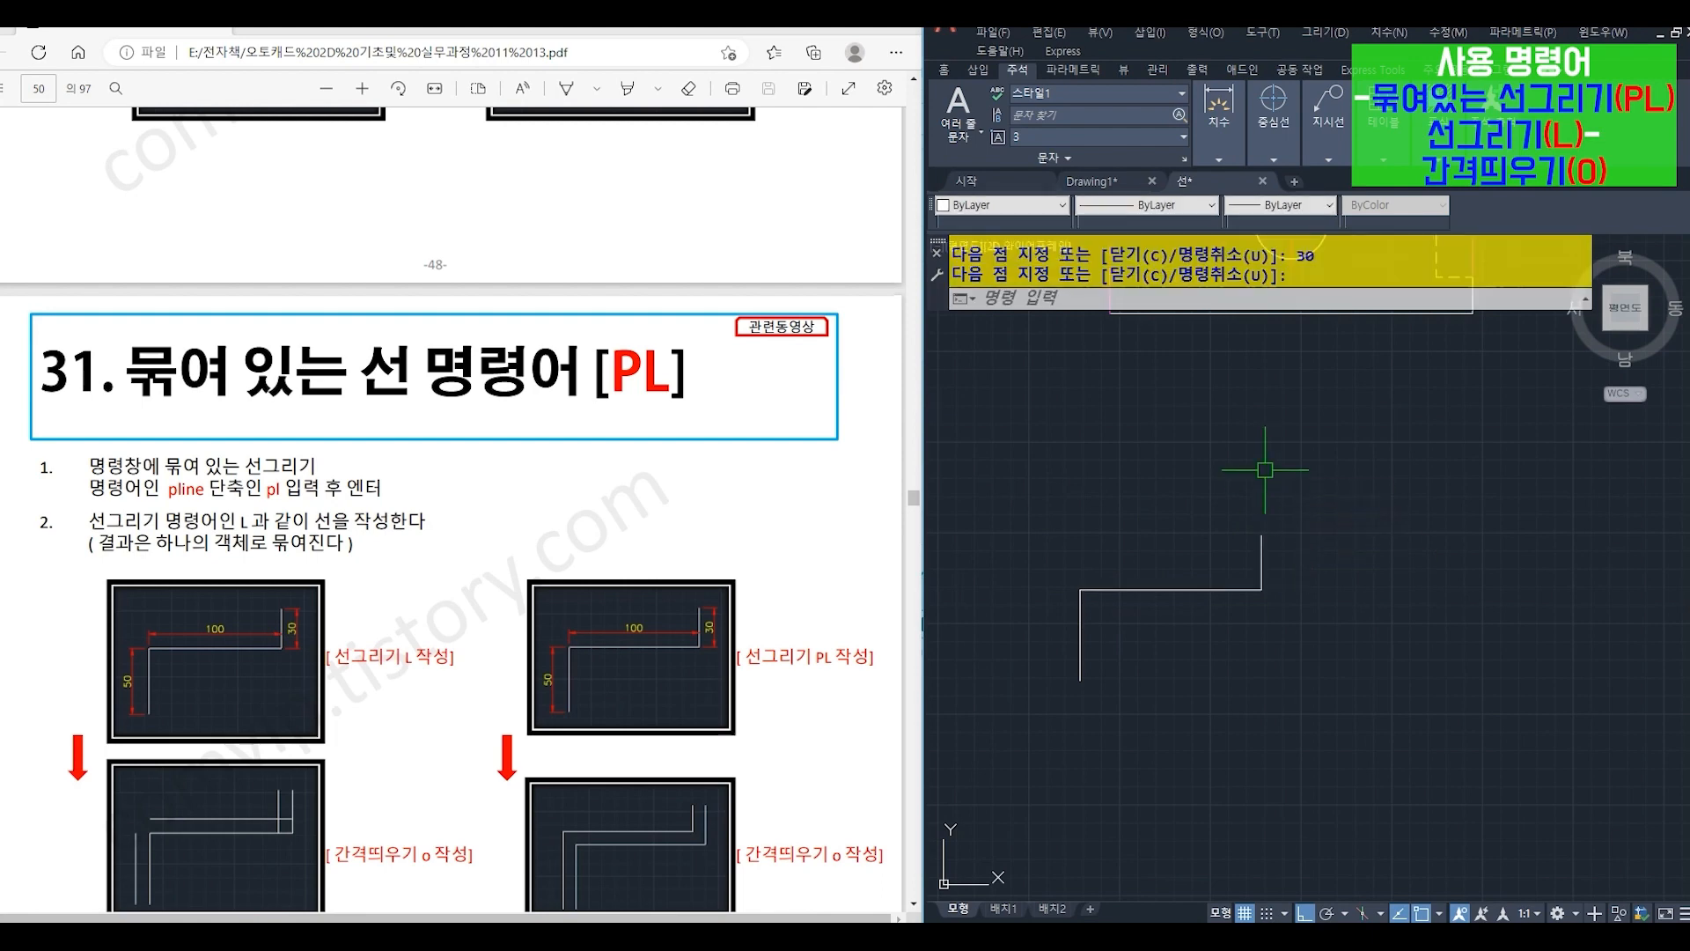
- Offset the stepped shape's three separate lines by 10: both vertical lines to the left and the horizontal one upward
type("o")
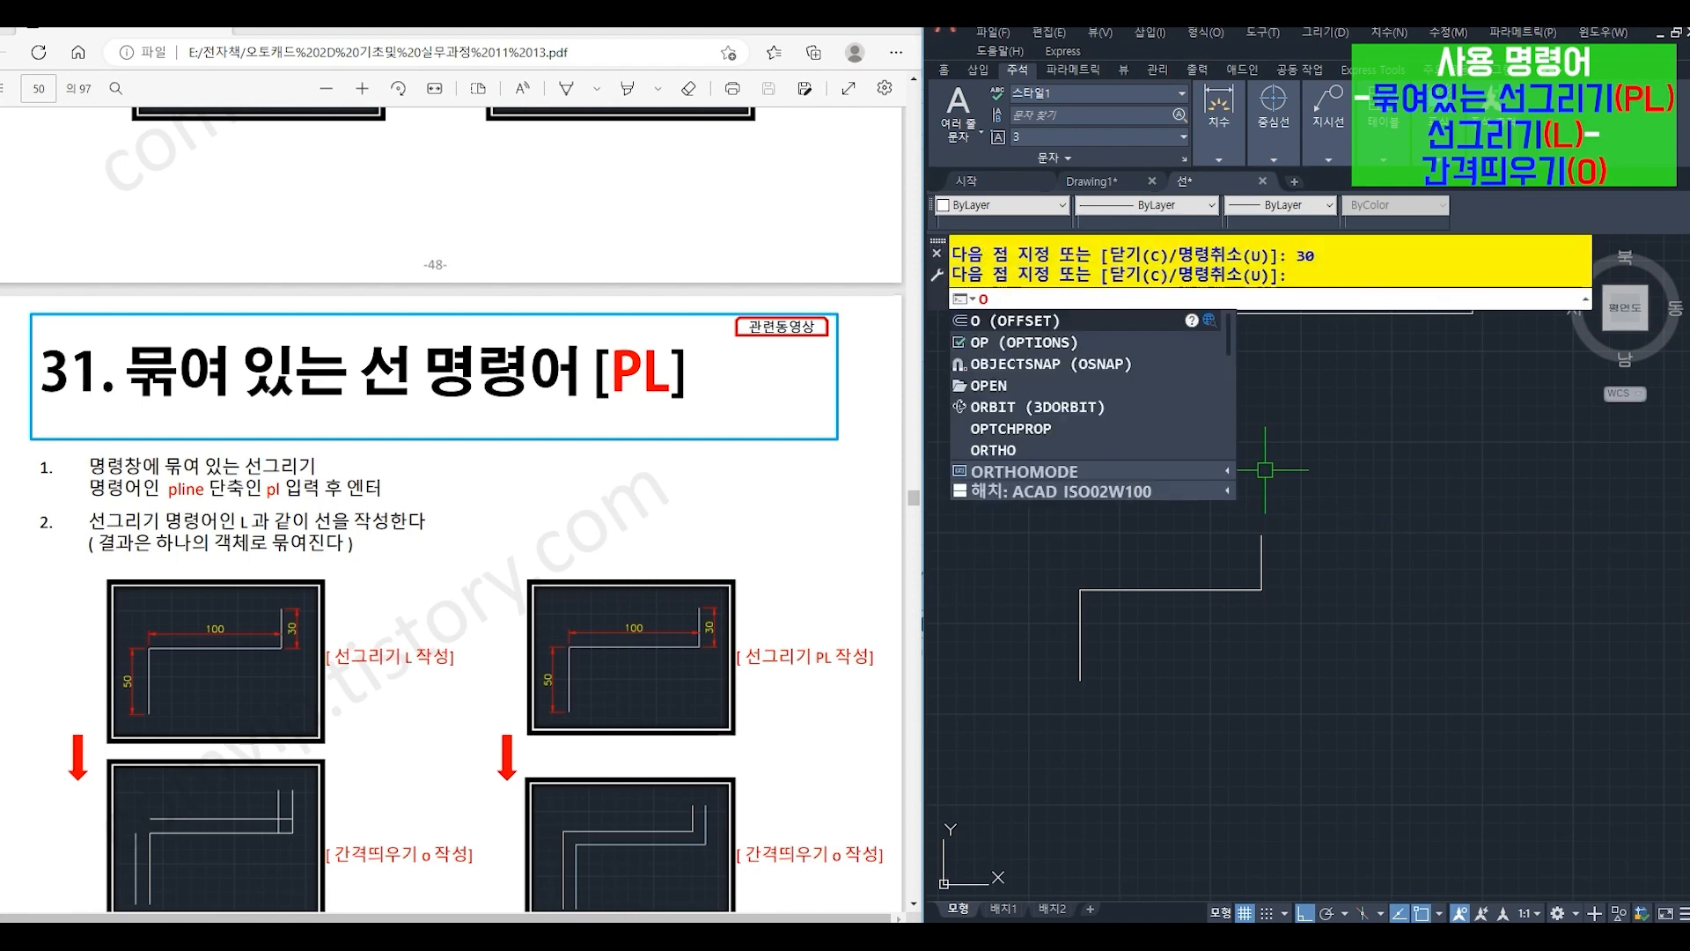
key("Return")
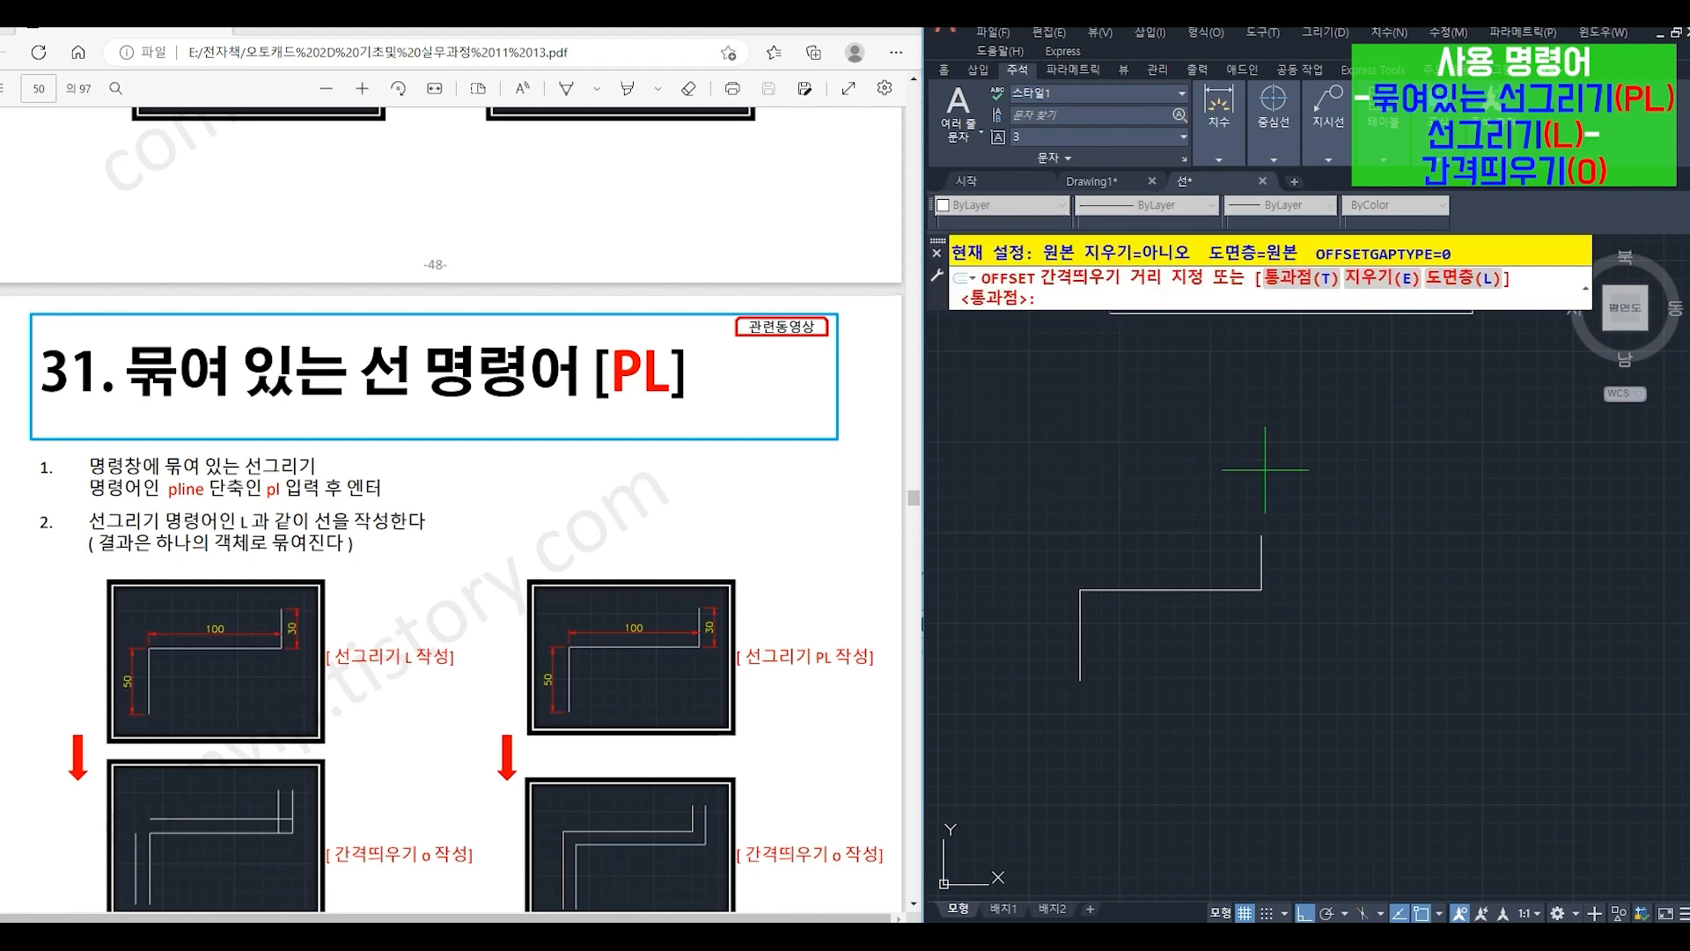
type("10")
key("Return")
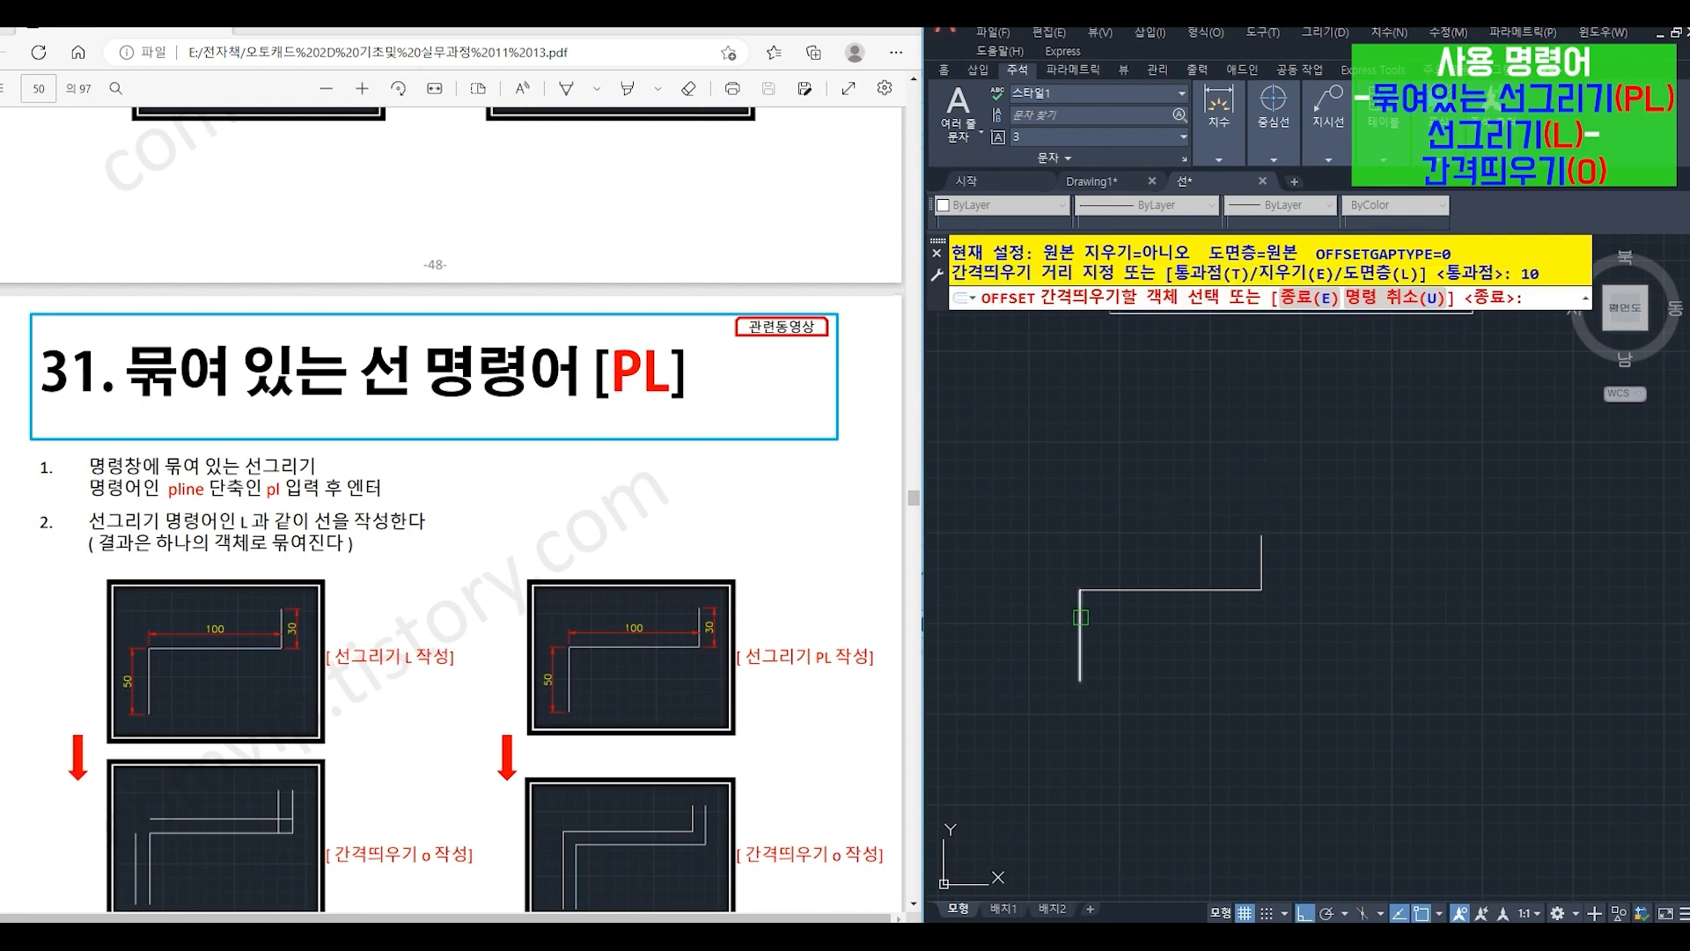
left_click(1080, 636)
left_click(1001, 644)
left_click(1171, 590)
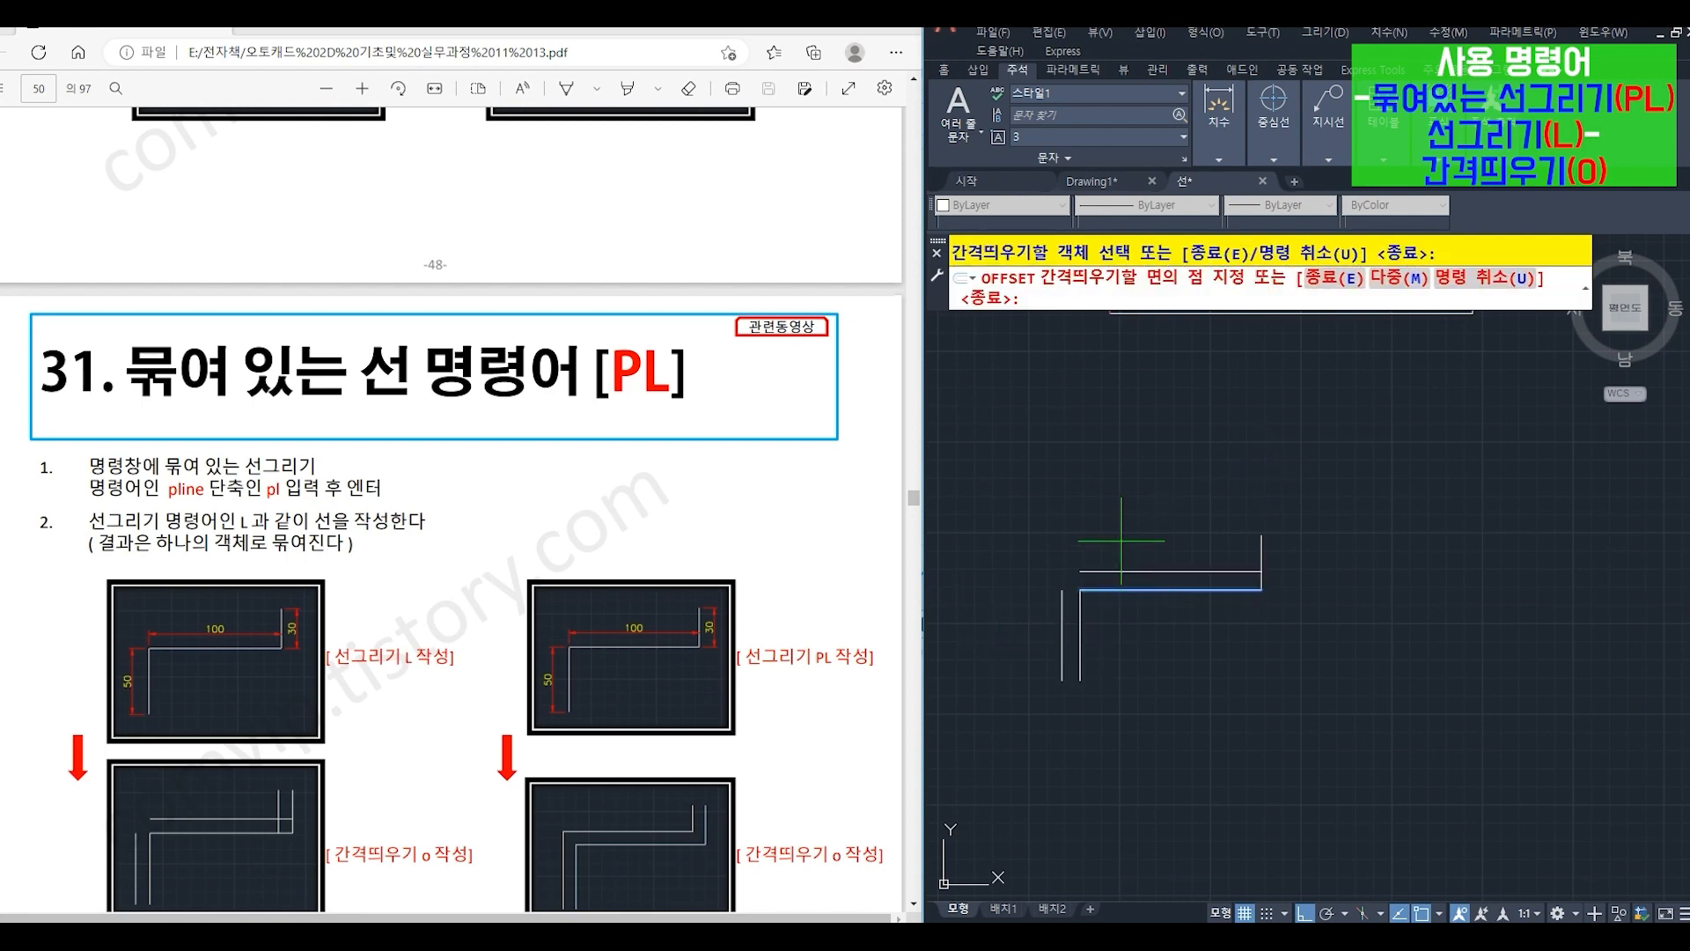
left_click(1208, 548)
left_click(1260, 549)
left_click(1162, 536)
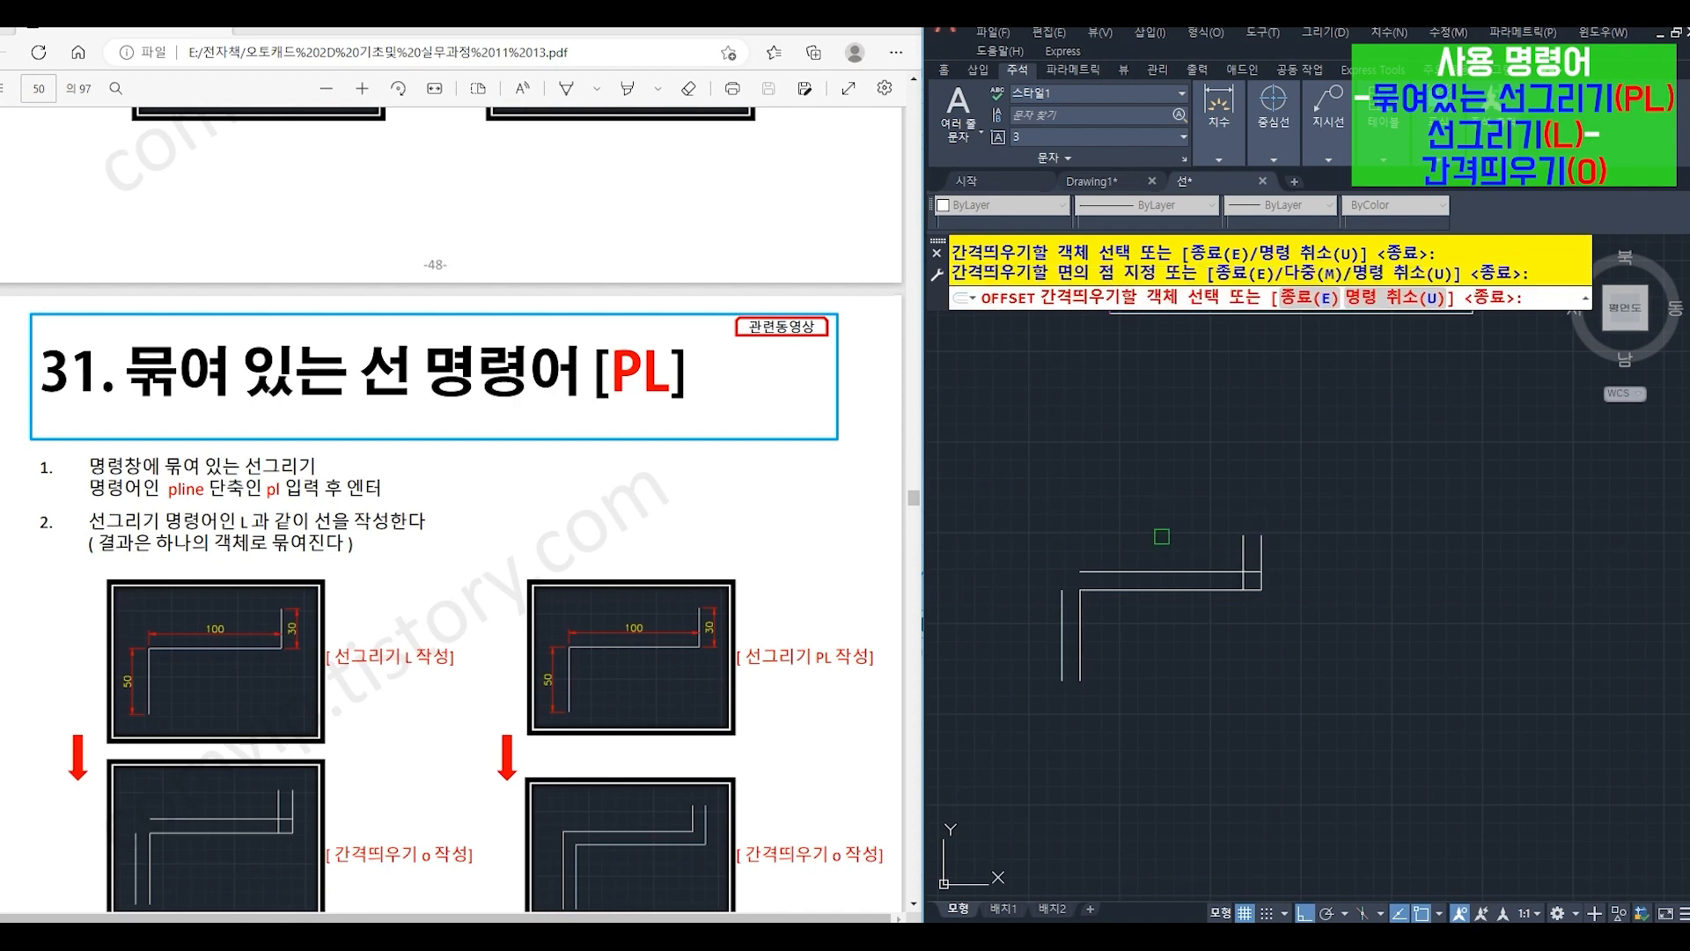
key("Return")
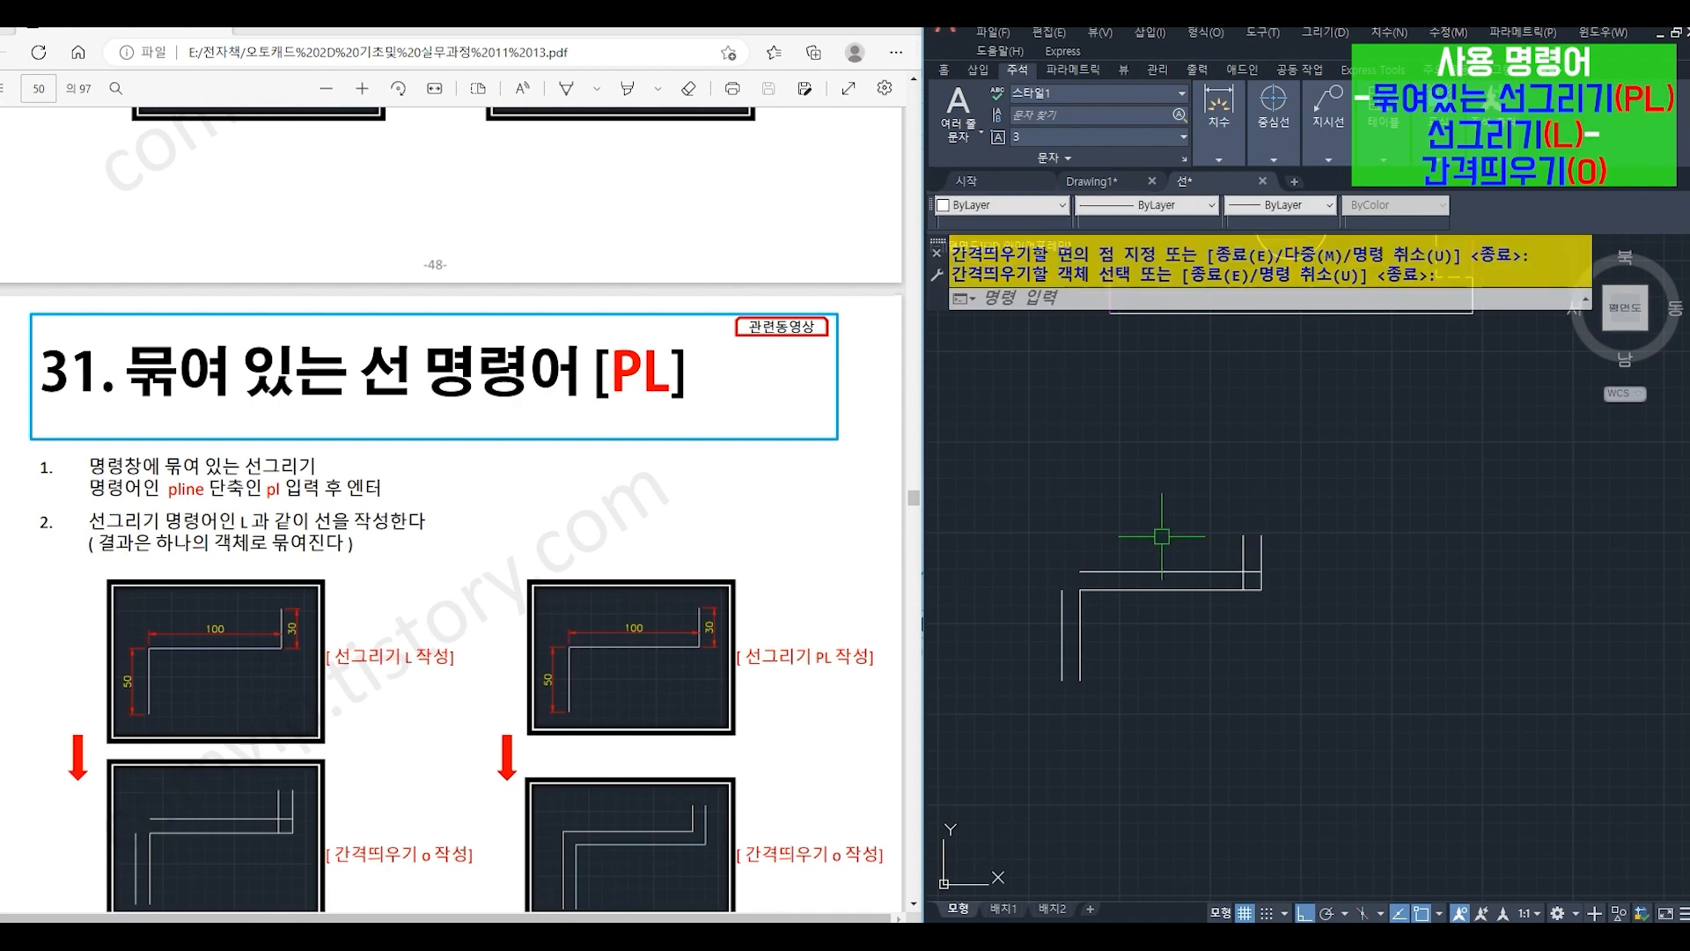
- In an empty area below, draw the same stepped shape as one polyline (PL): 50 up, 100 right, and 30 up
middle_click_drag(1182, 725, 1195, 378)
middle_click_drag(1186, 517, 1180, 485)
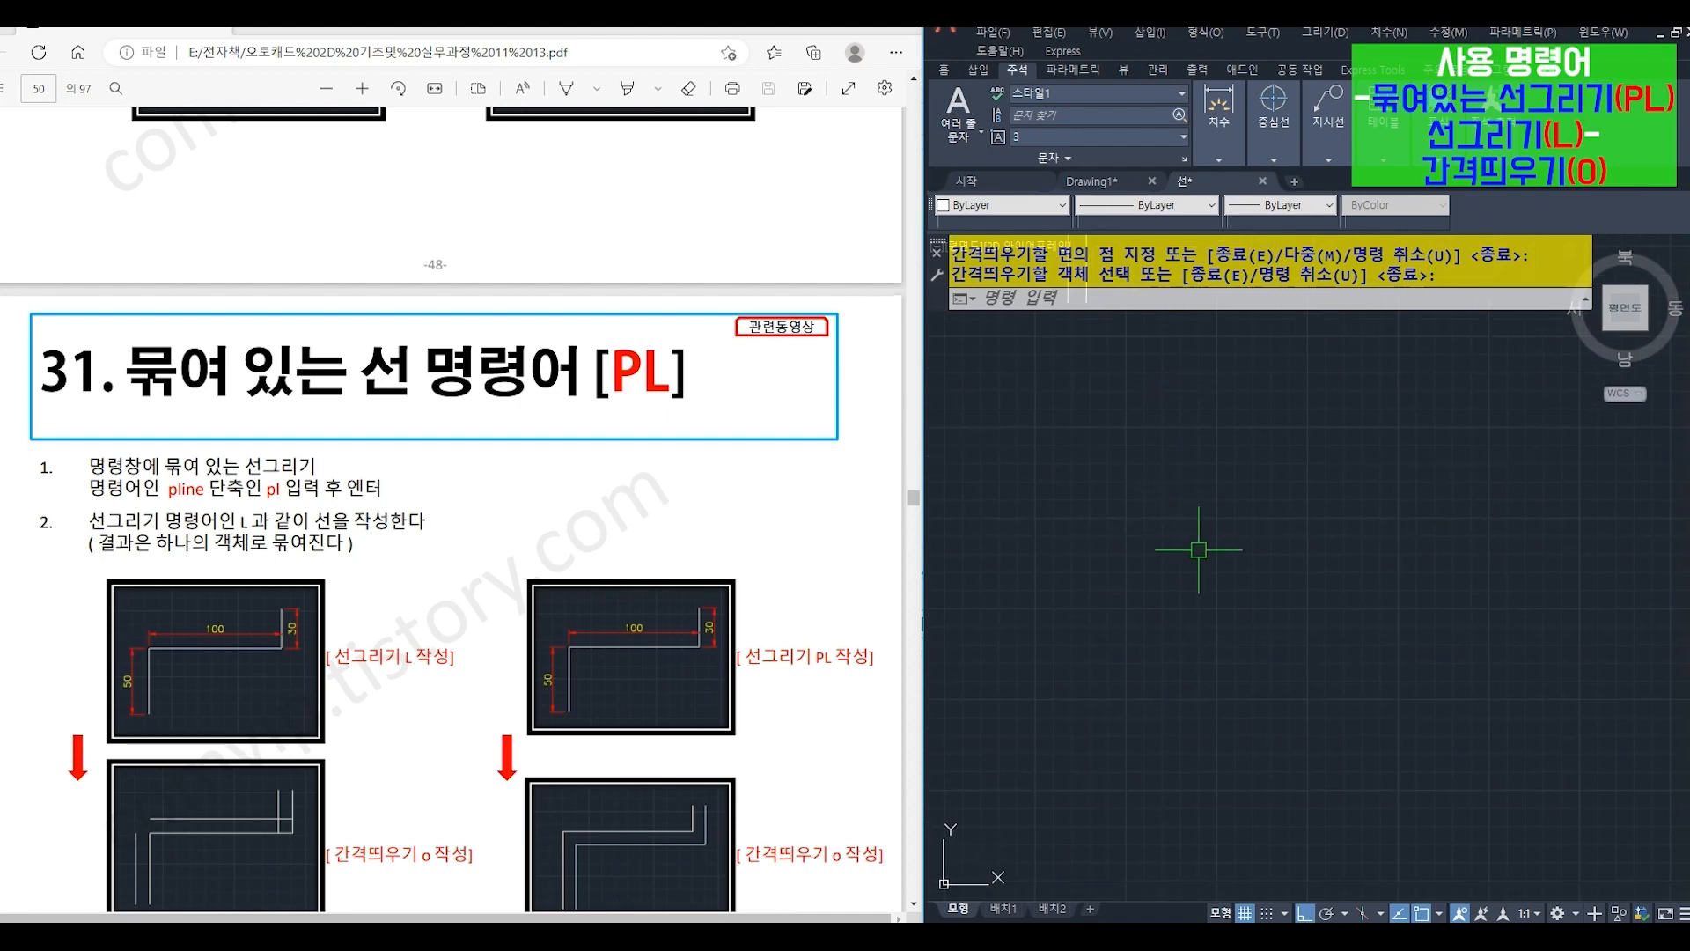
type("pl")
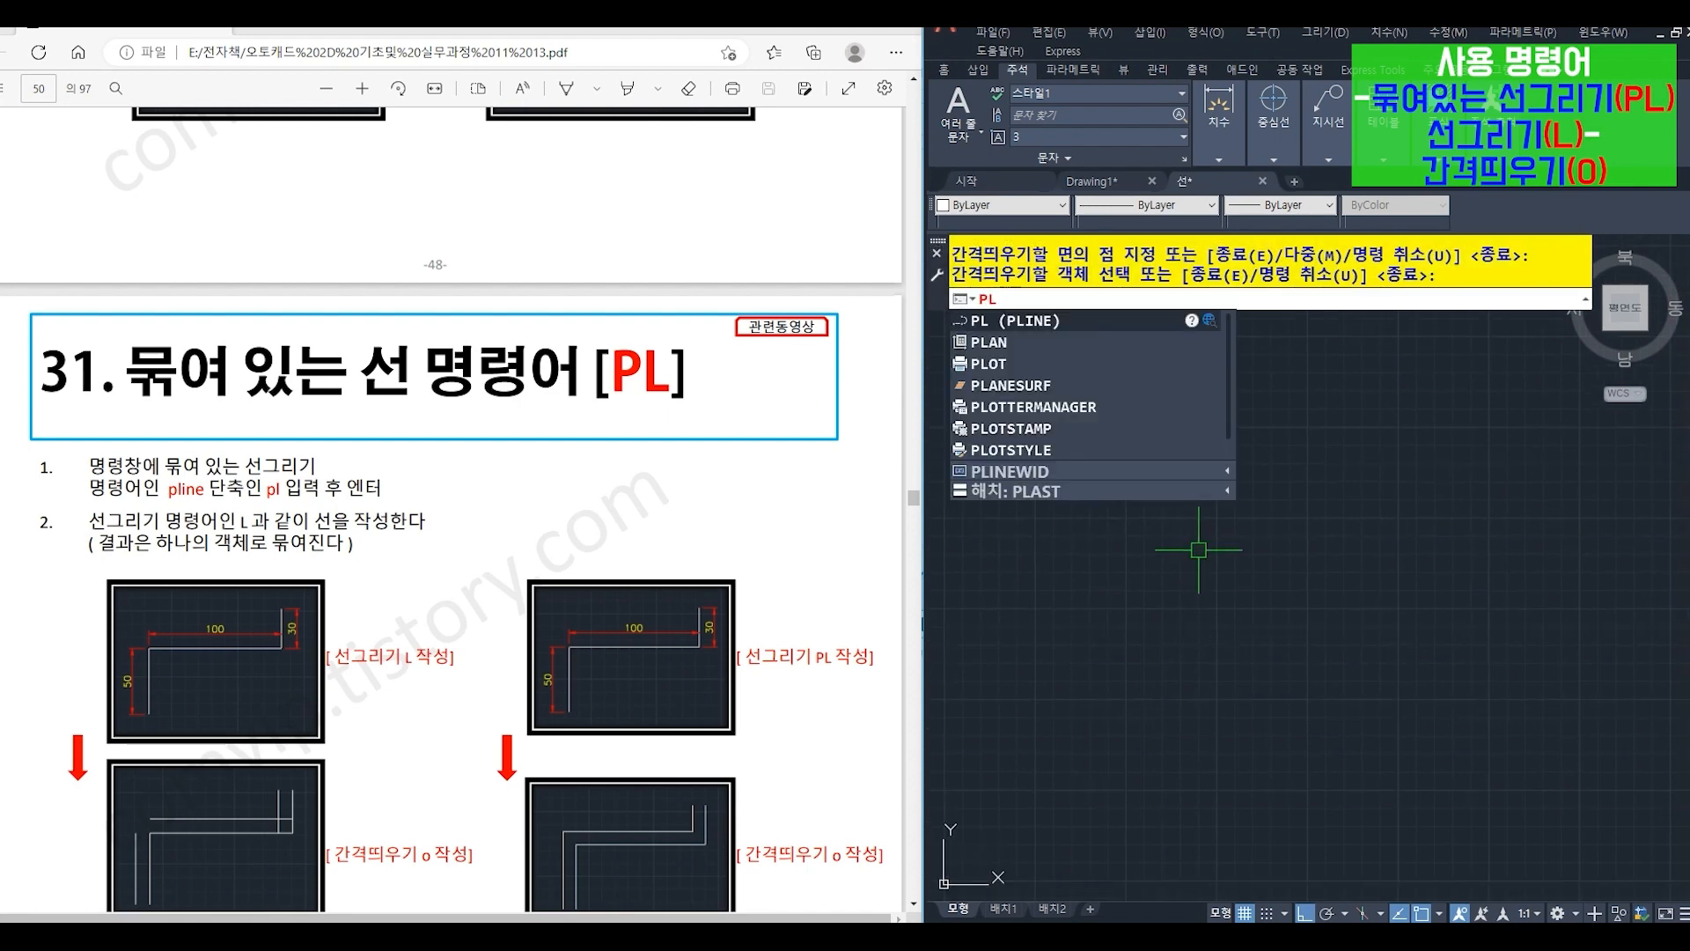
key("Return")
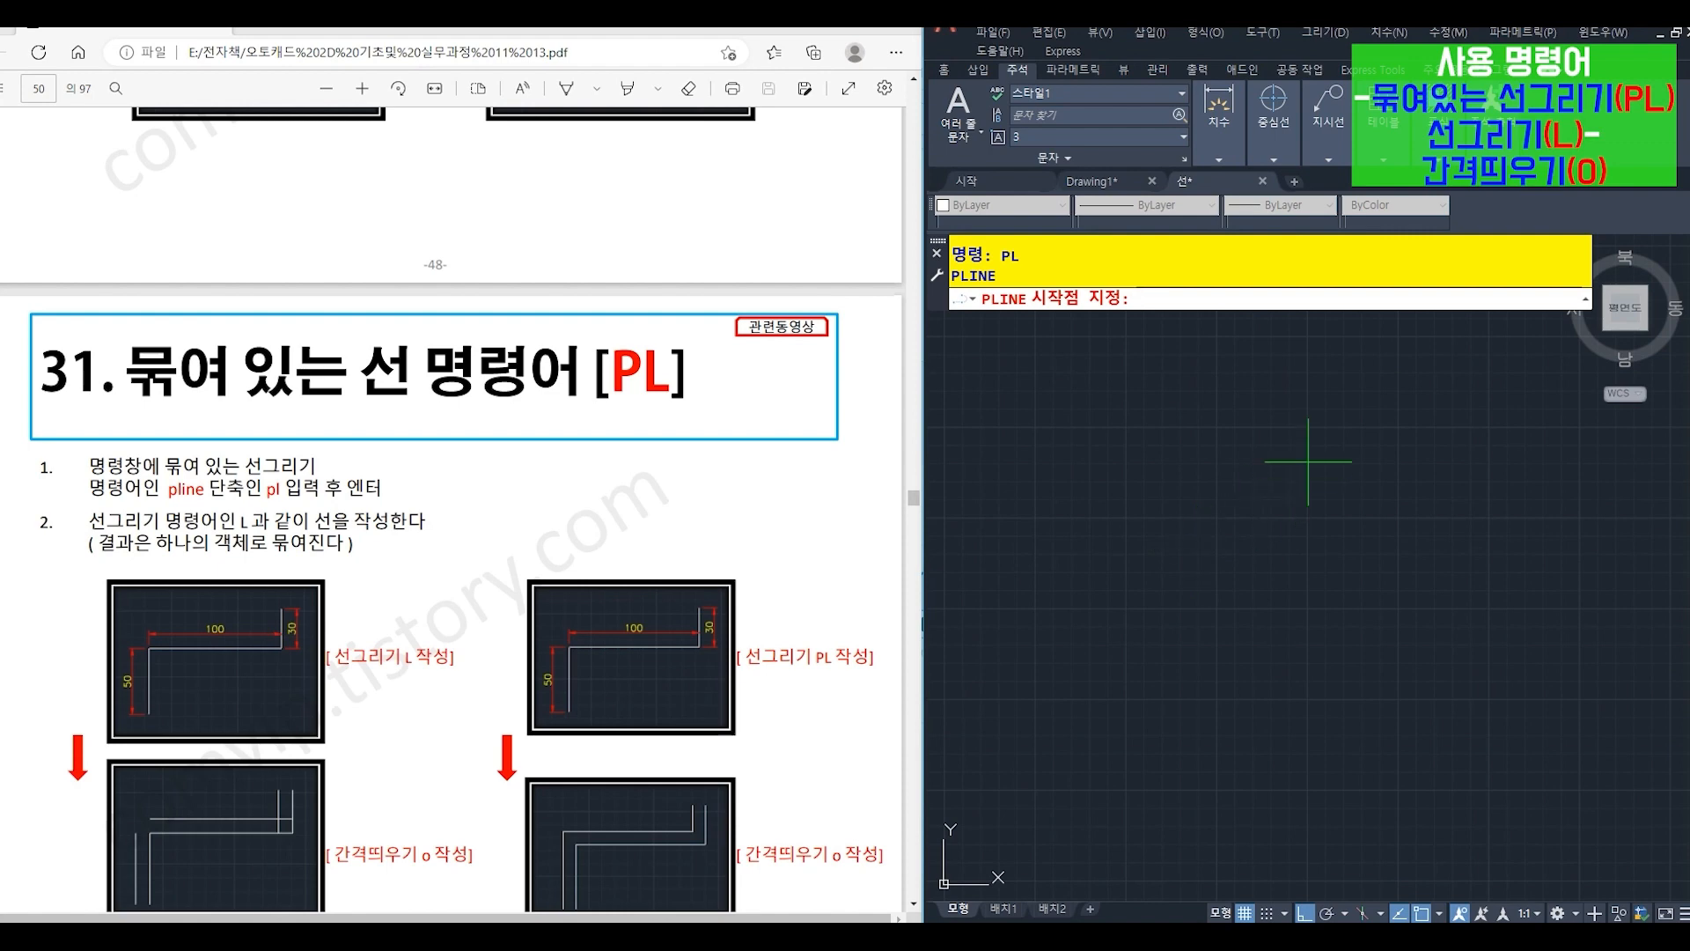
left_click(1131, 724)
type("50")
key("Return")
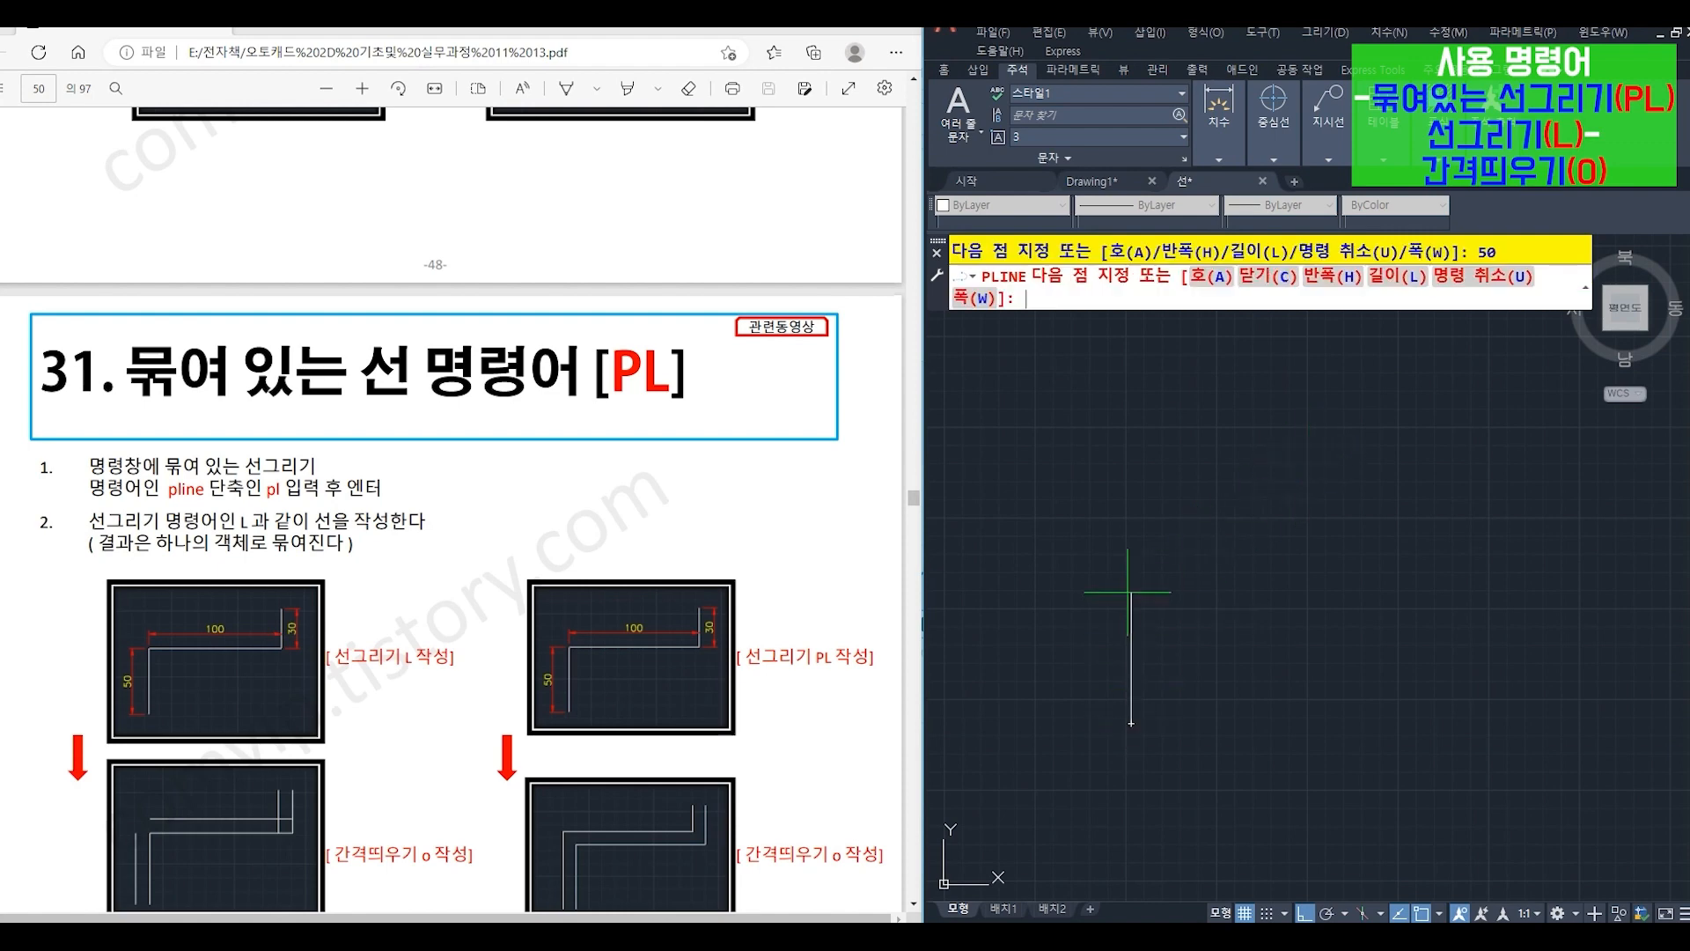
type("100")
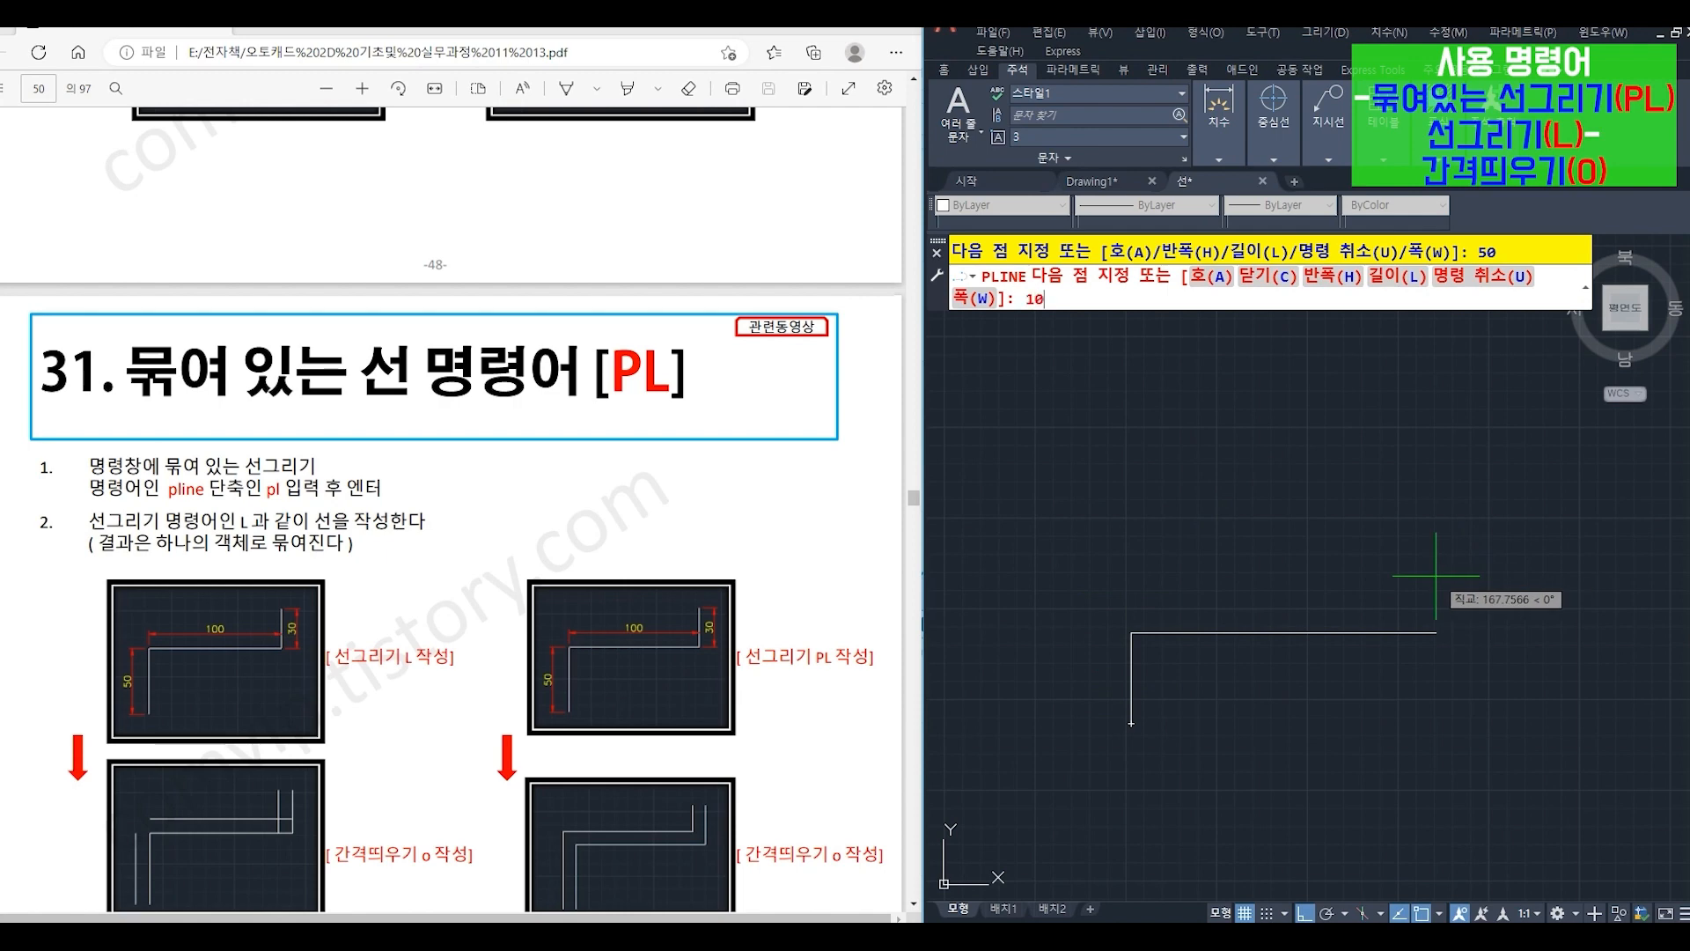
key("Return")
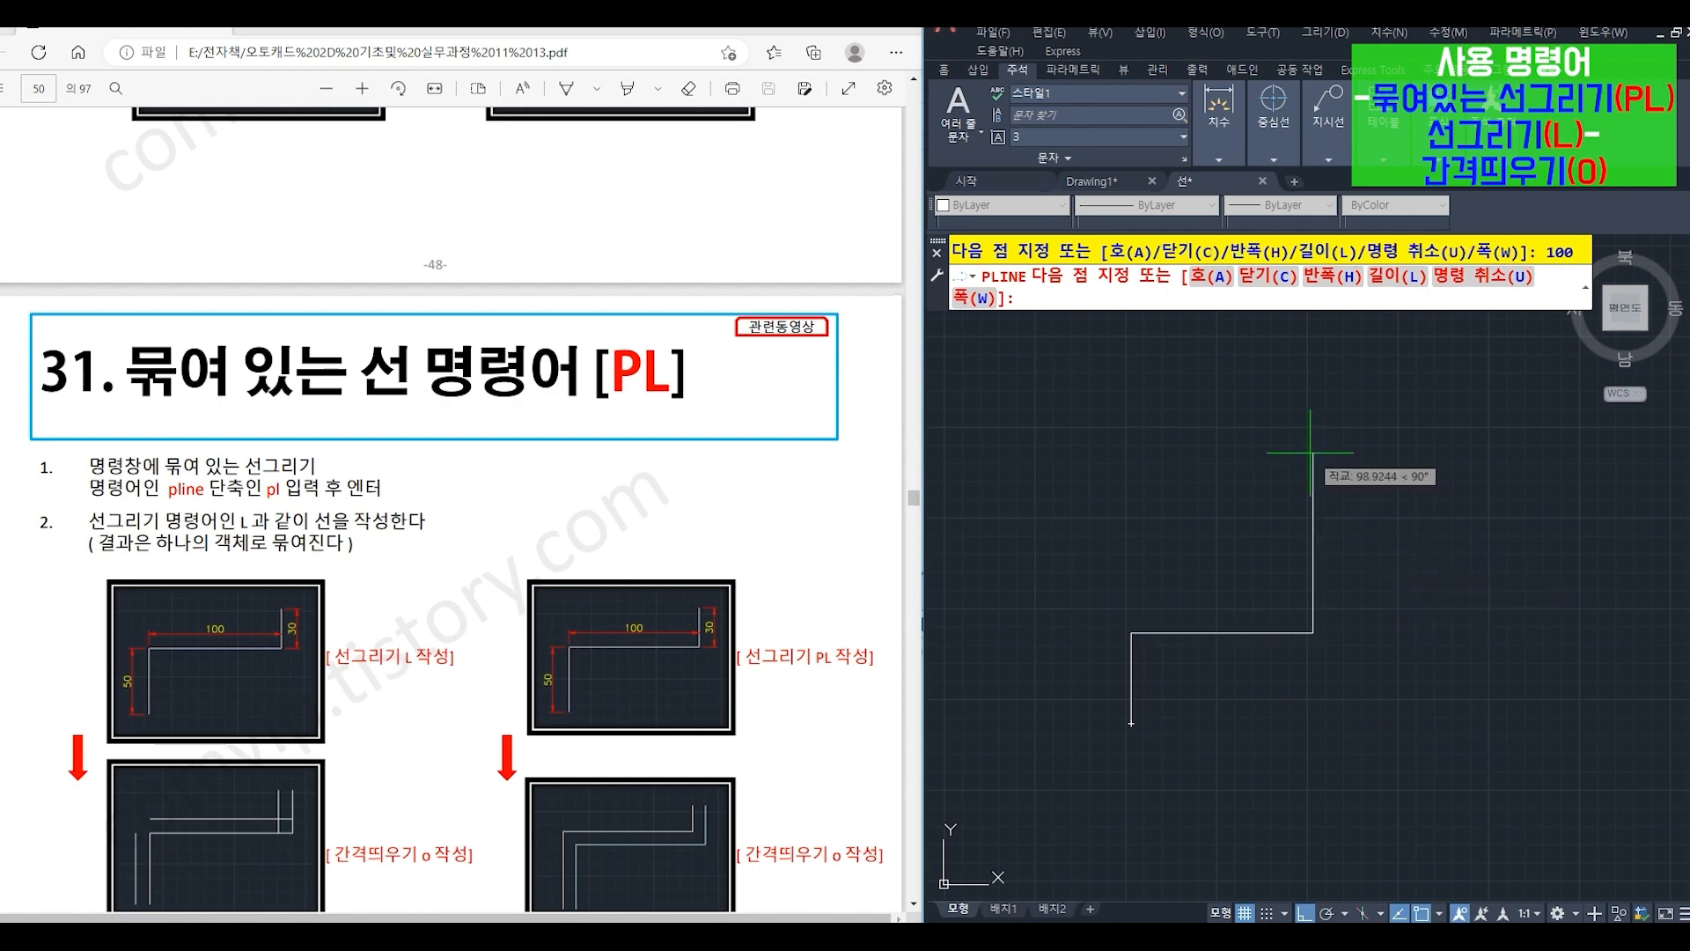
type("30")
key("Return")
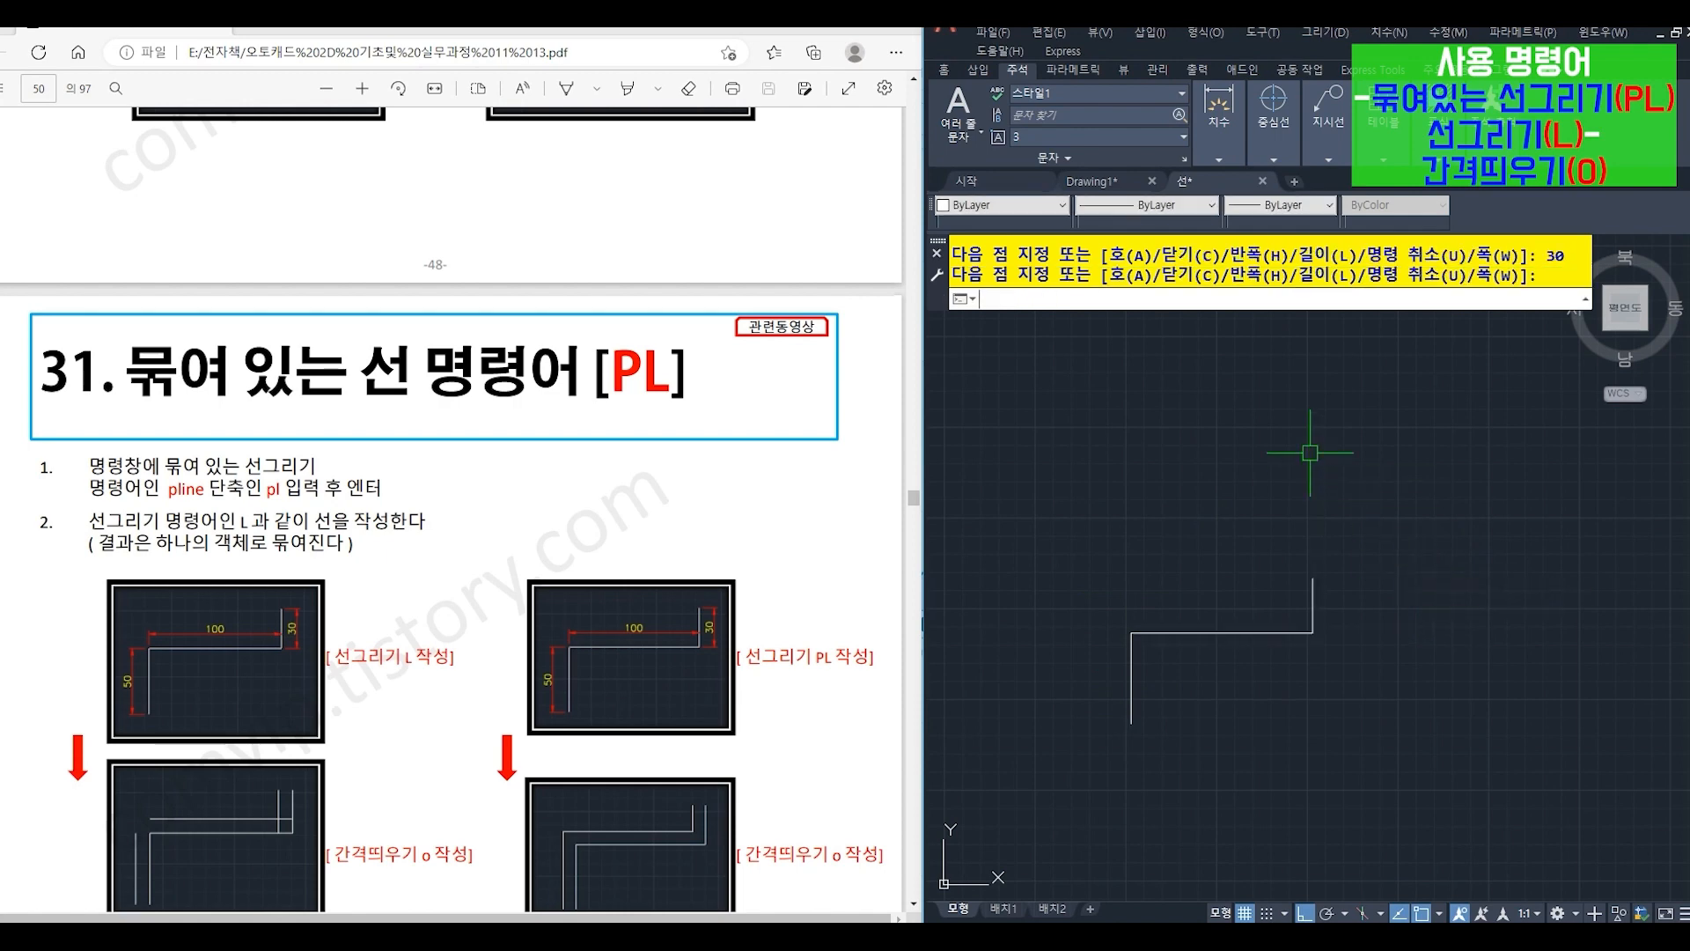
- Offset the stepped polyline by 10 toward its upper-left side
type("o")
key("Return")
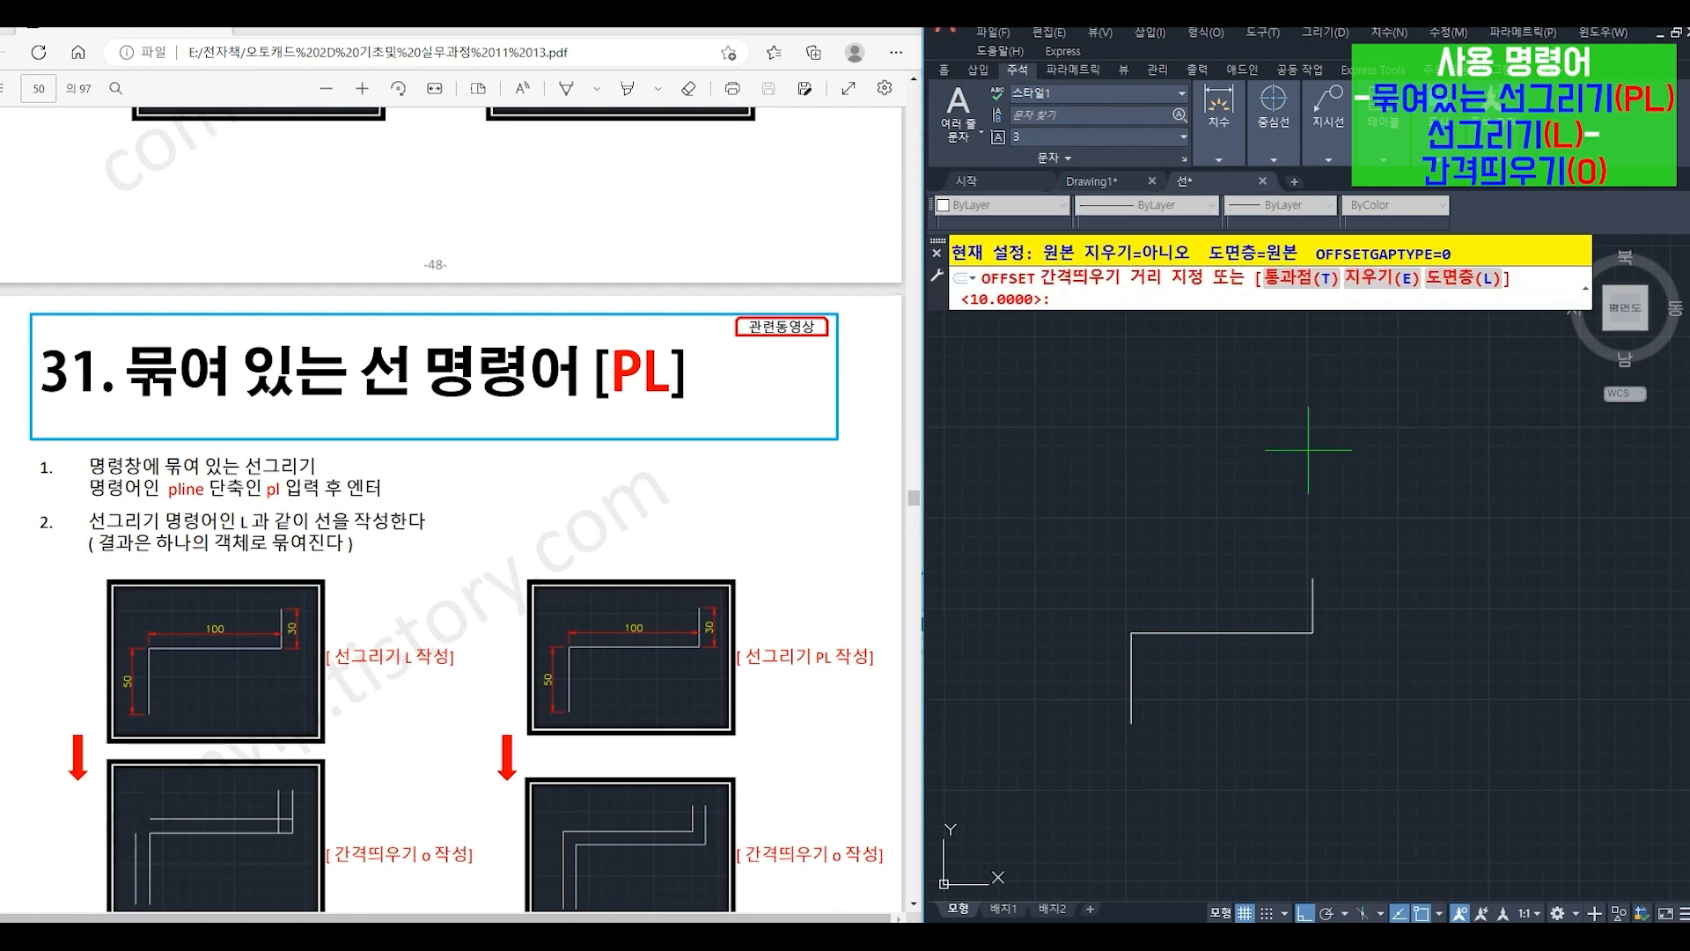
type("10")
key("Return")
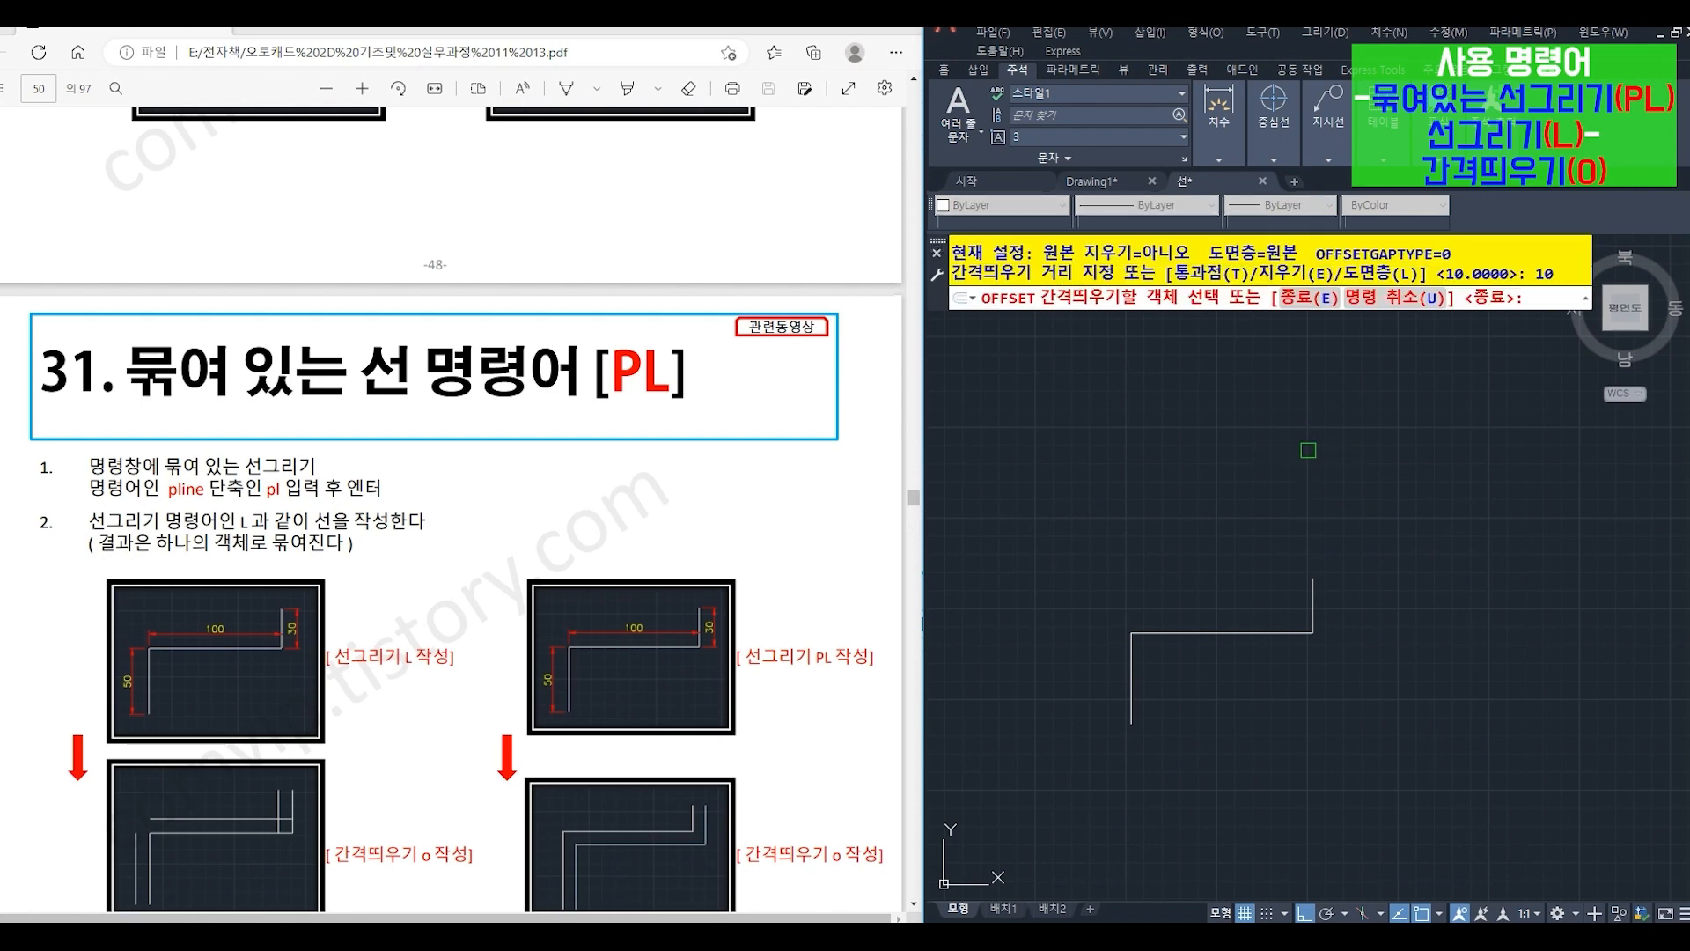
left_click(1221, 632)
left_click(1149, 570)
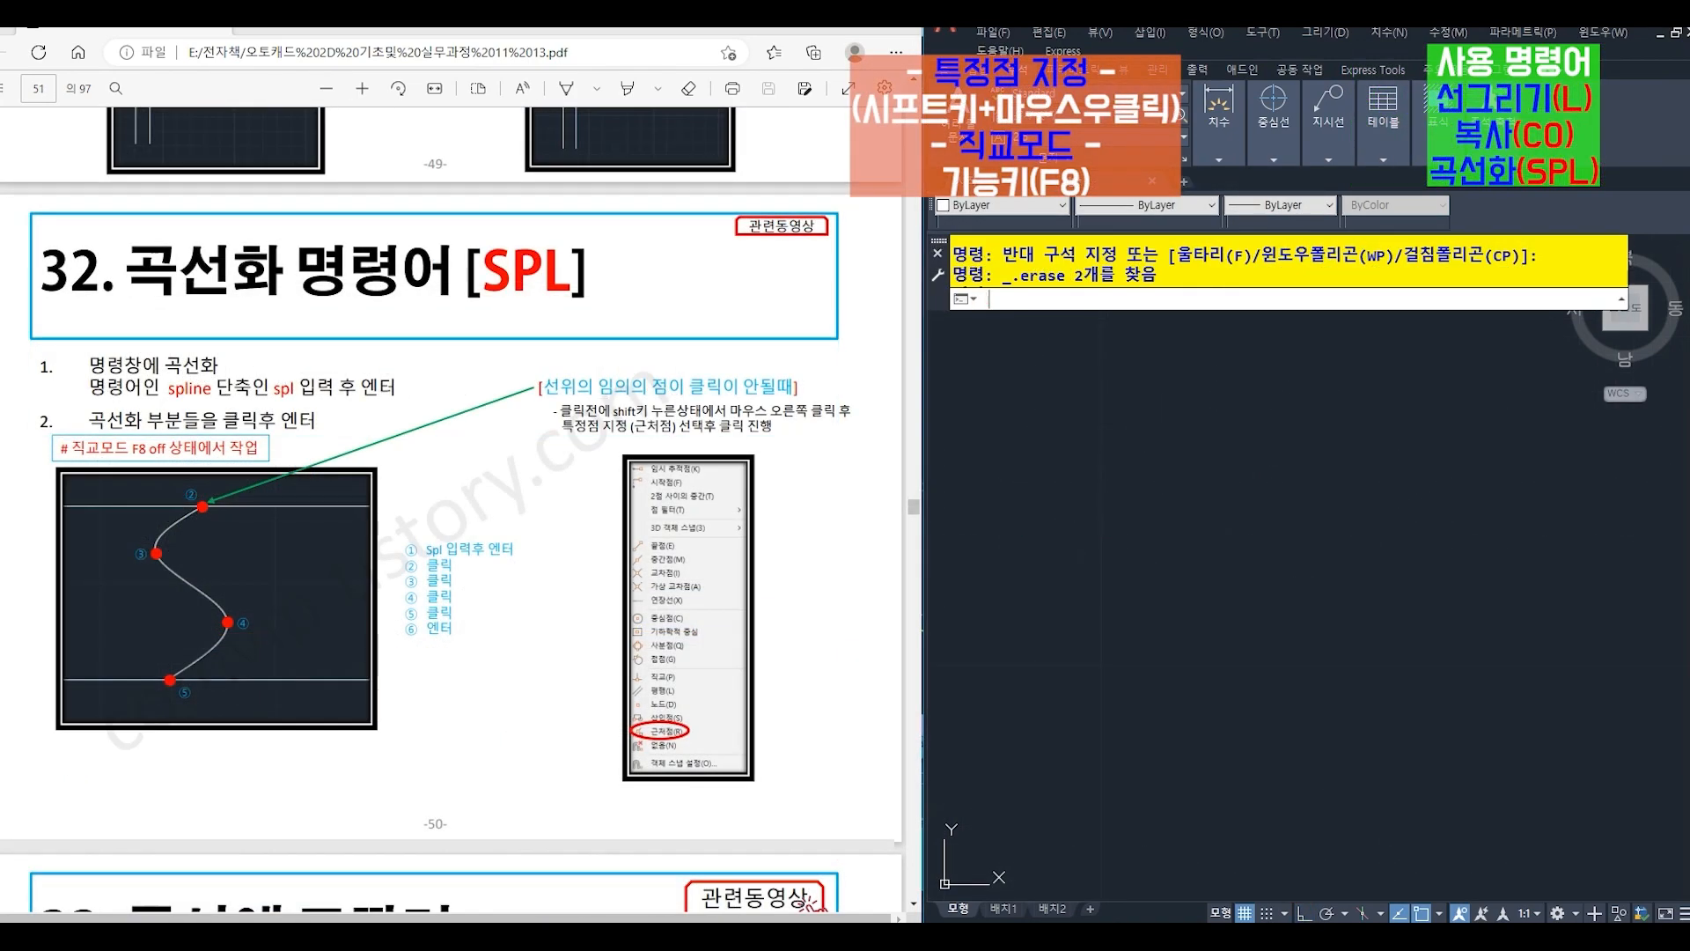
- Draw a long horizontal line across the empty drawing area with LINE, with ortho mode on
type("l")
key("Return")
left_click(1025, 531)
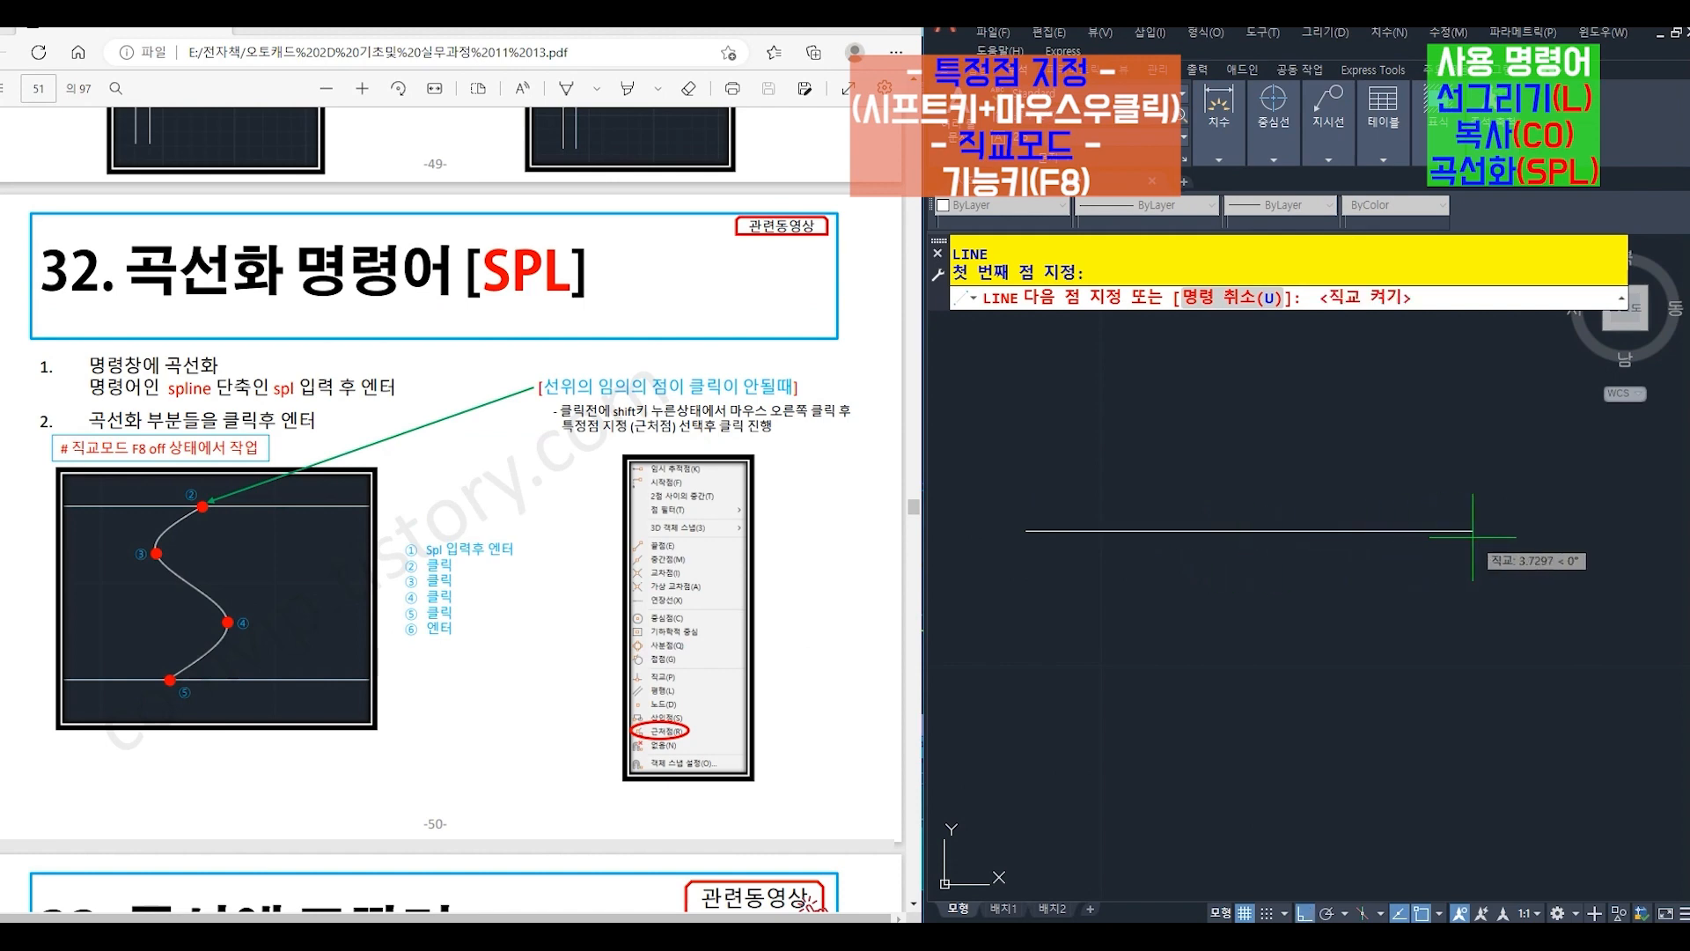
key("F8")
left_click(1523, 531)
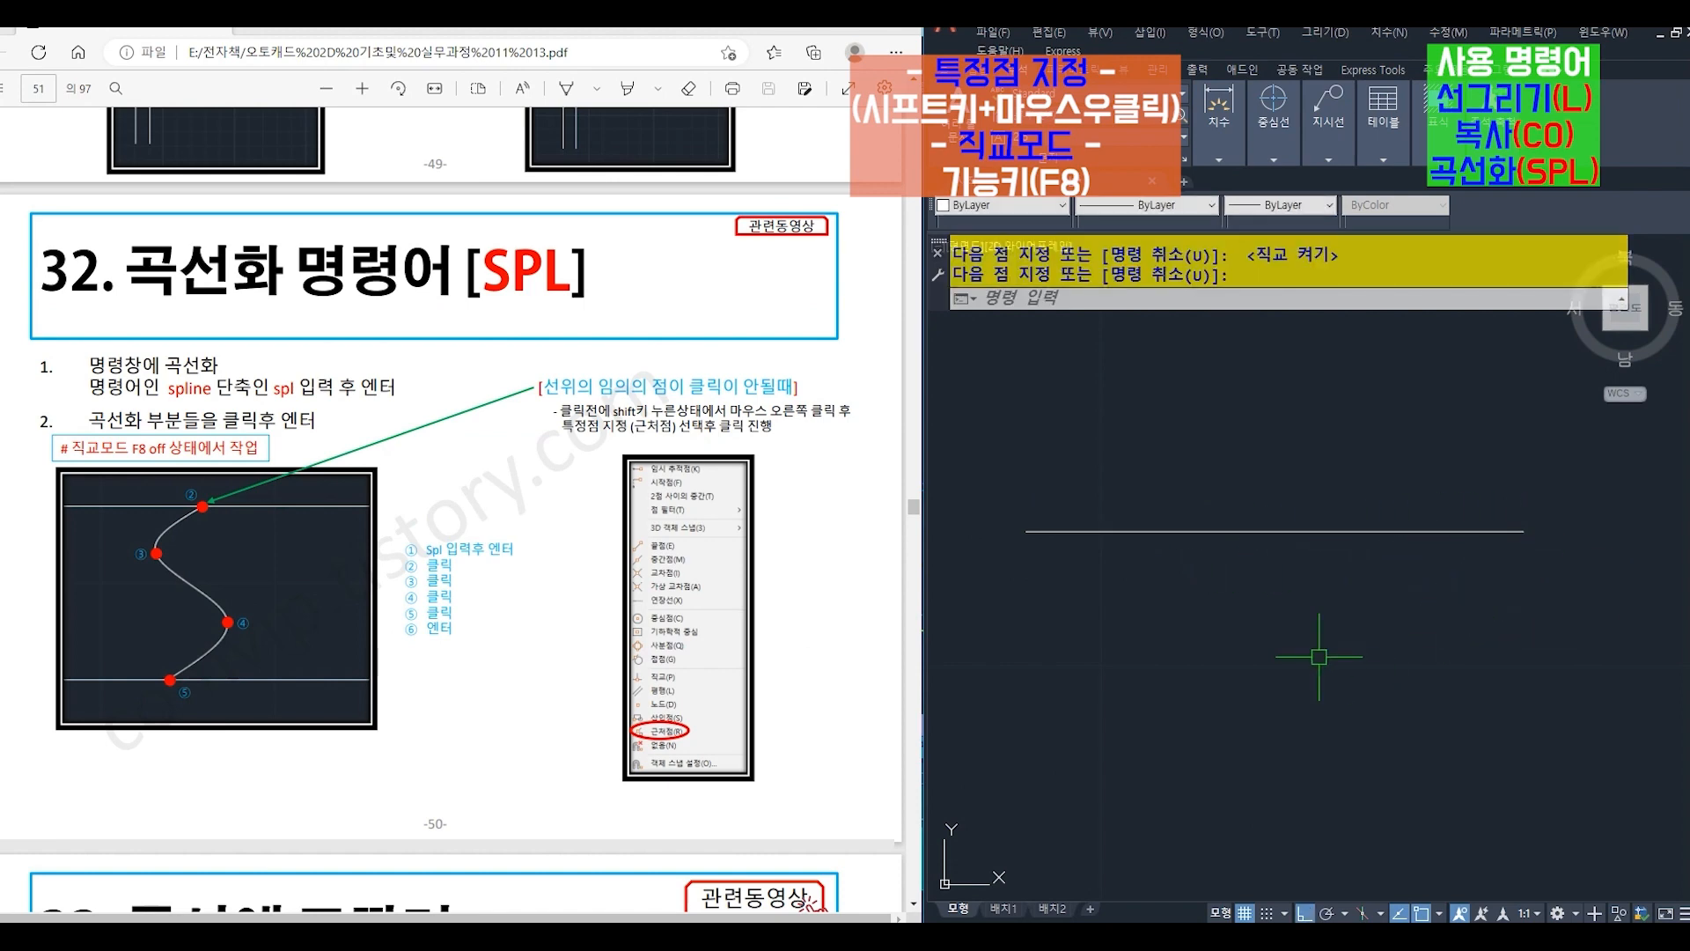
- Copy the horizontal line straight down by about 0.8 to make a parallel line below it
type("co")
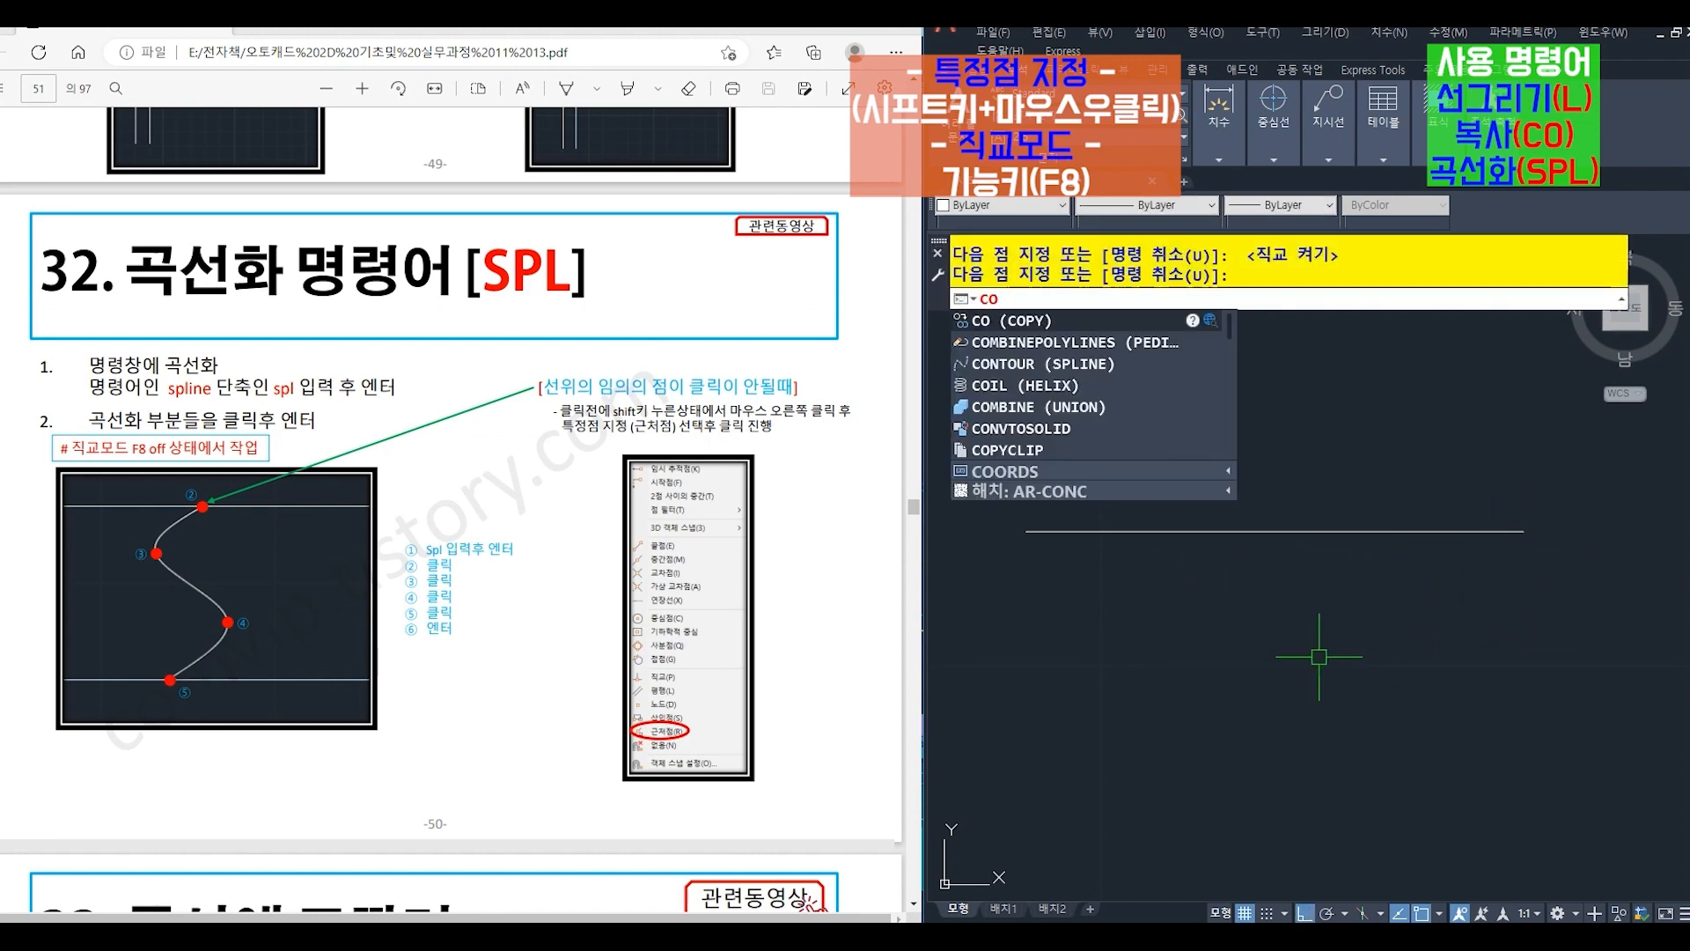
key("Return")
left_click(1181, 531)
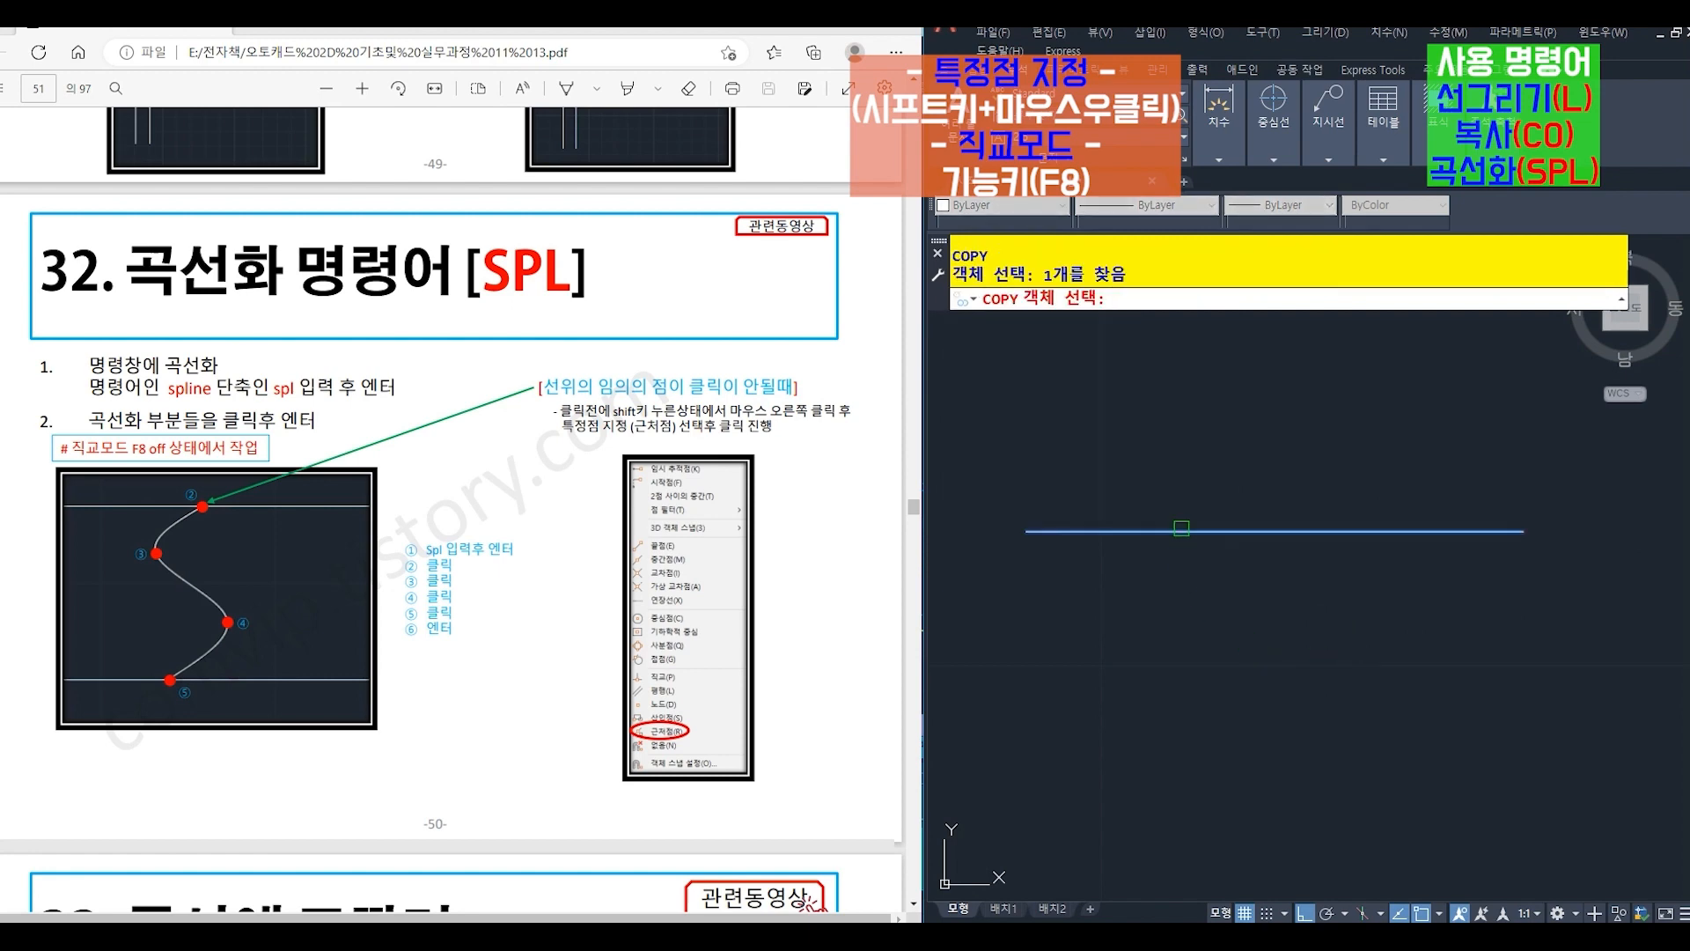
key("Return")
left_click(1151, 590)
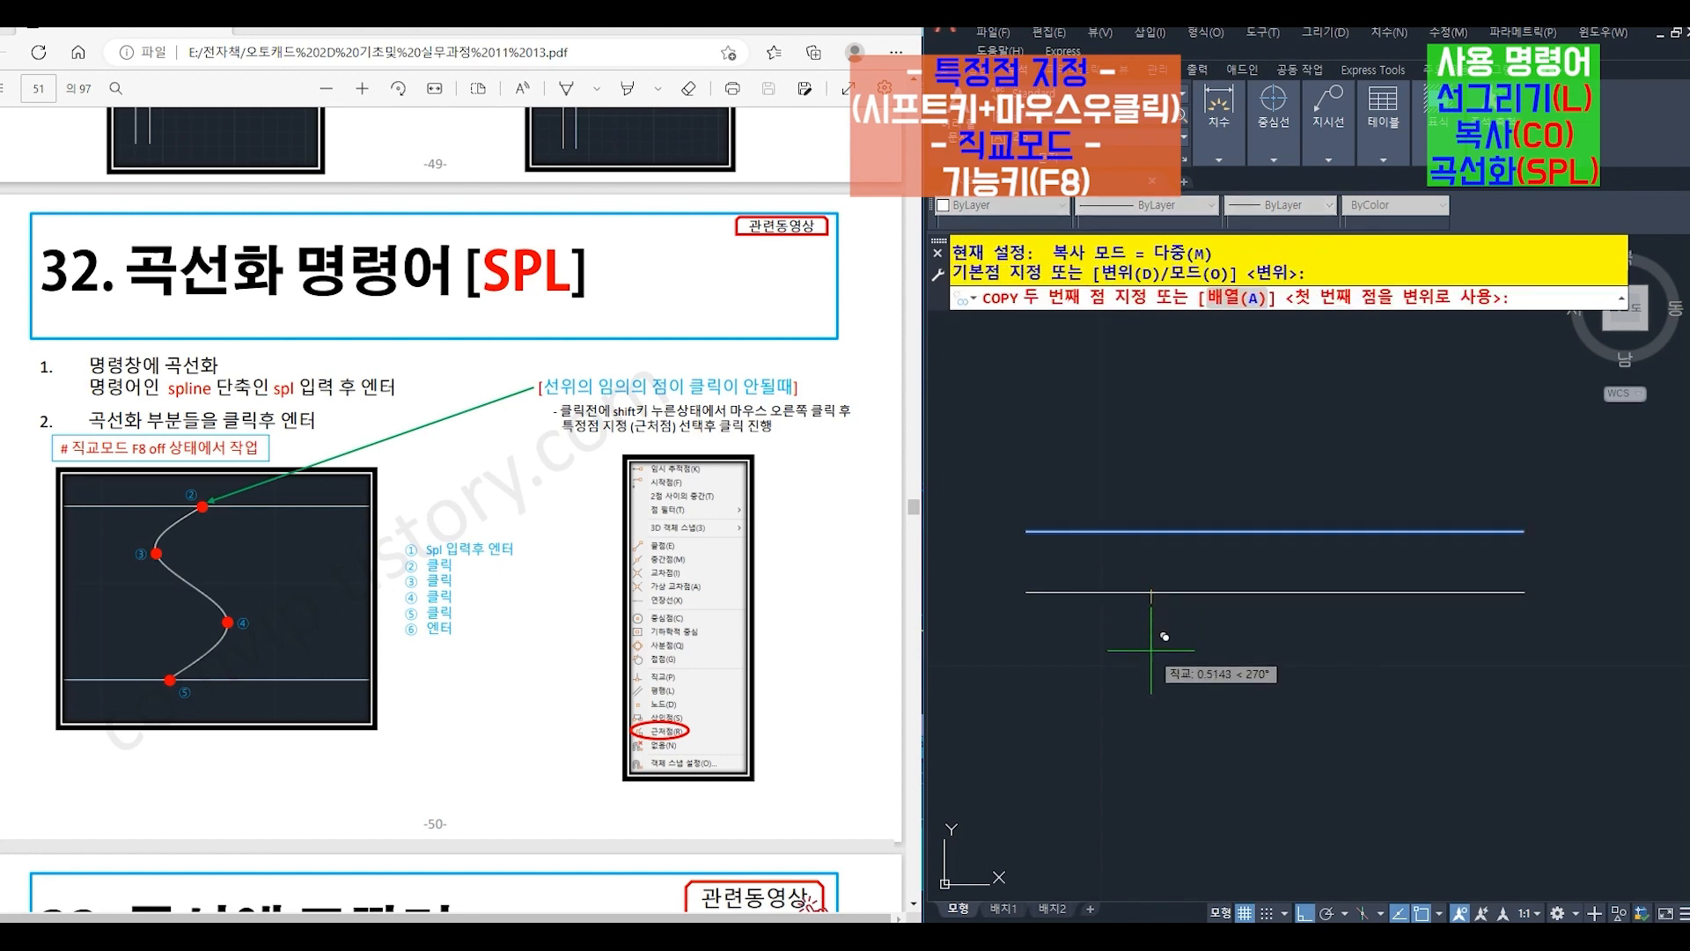
key("Return")
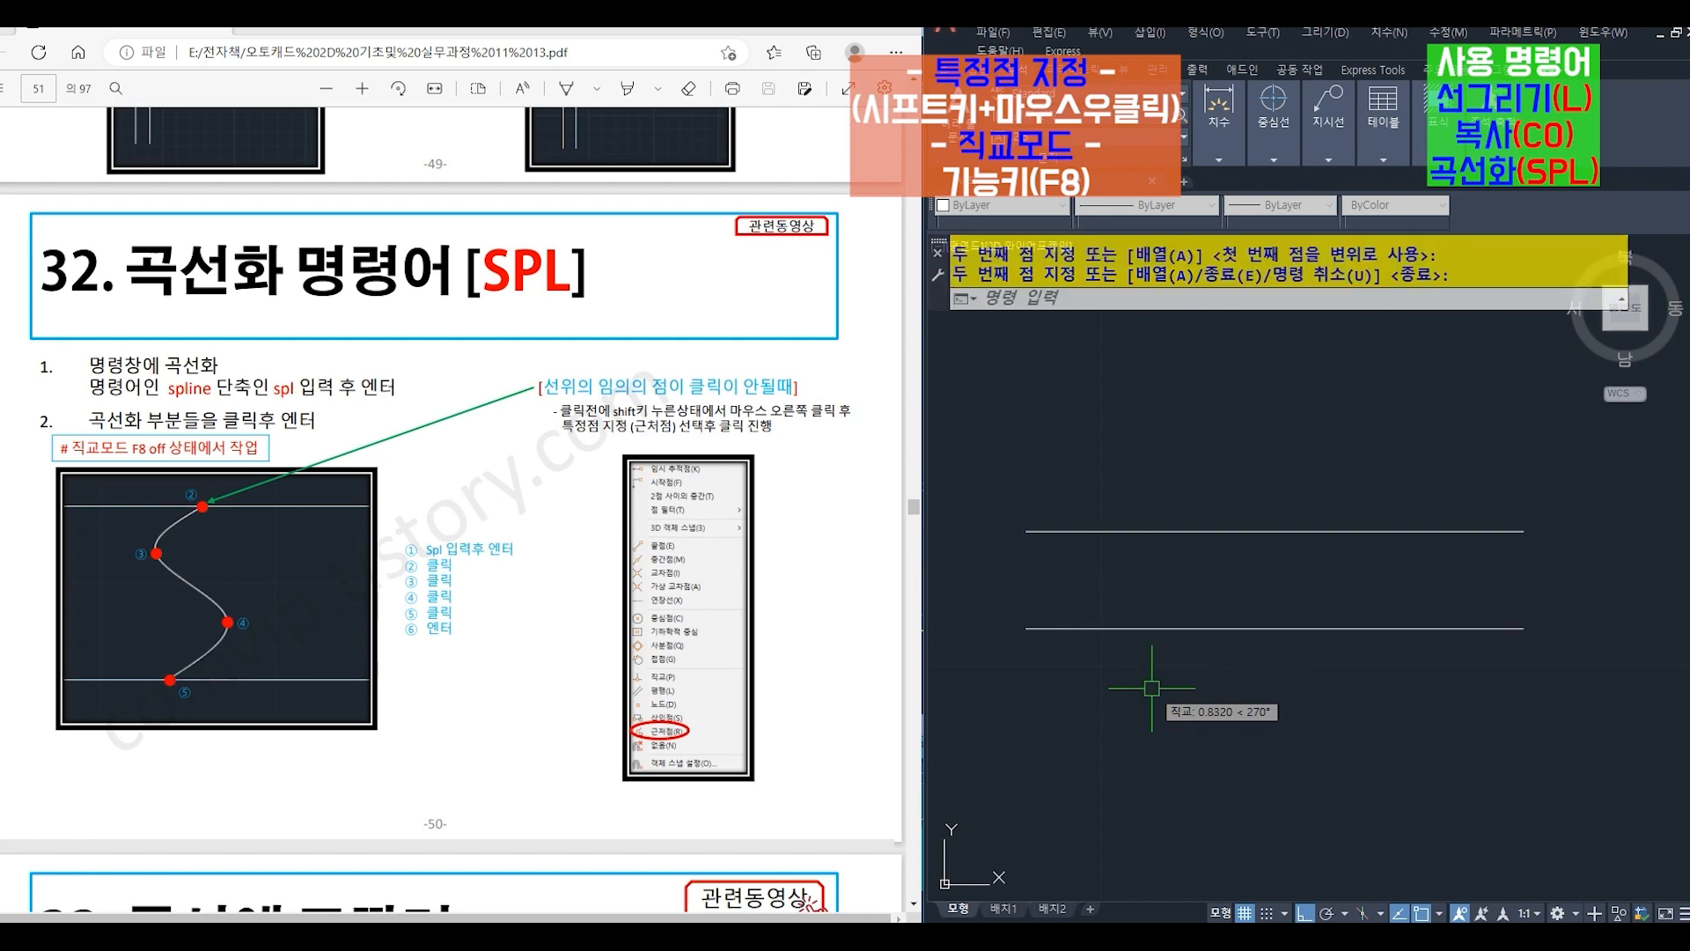
- Draw an S-shaped spline (SPL) from the upper to the lower horizontal line through two bends, with Nearest snaps at both ends and ortho off
type("SPL")
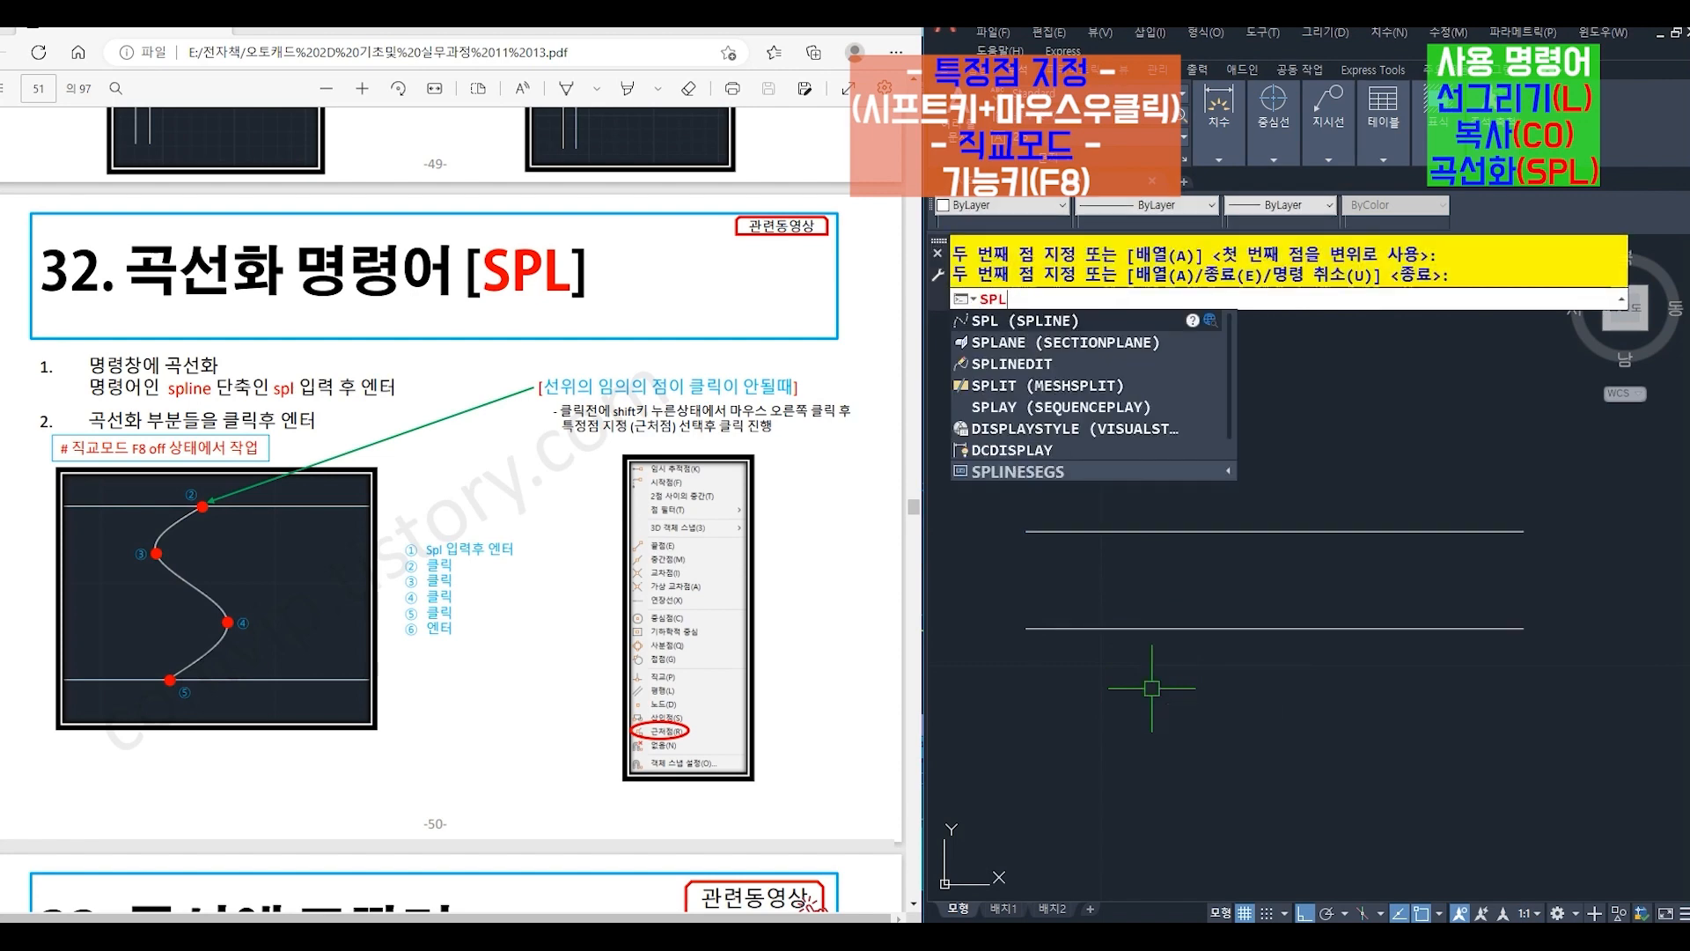
key("Return")
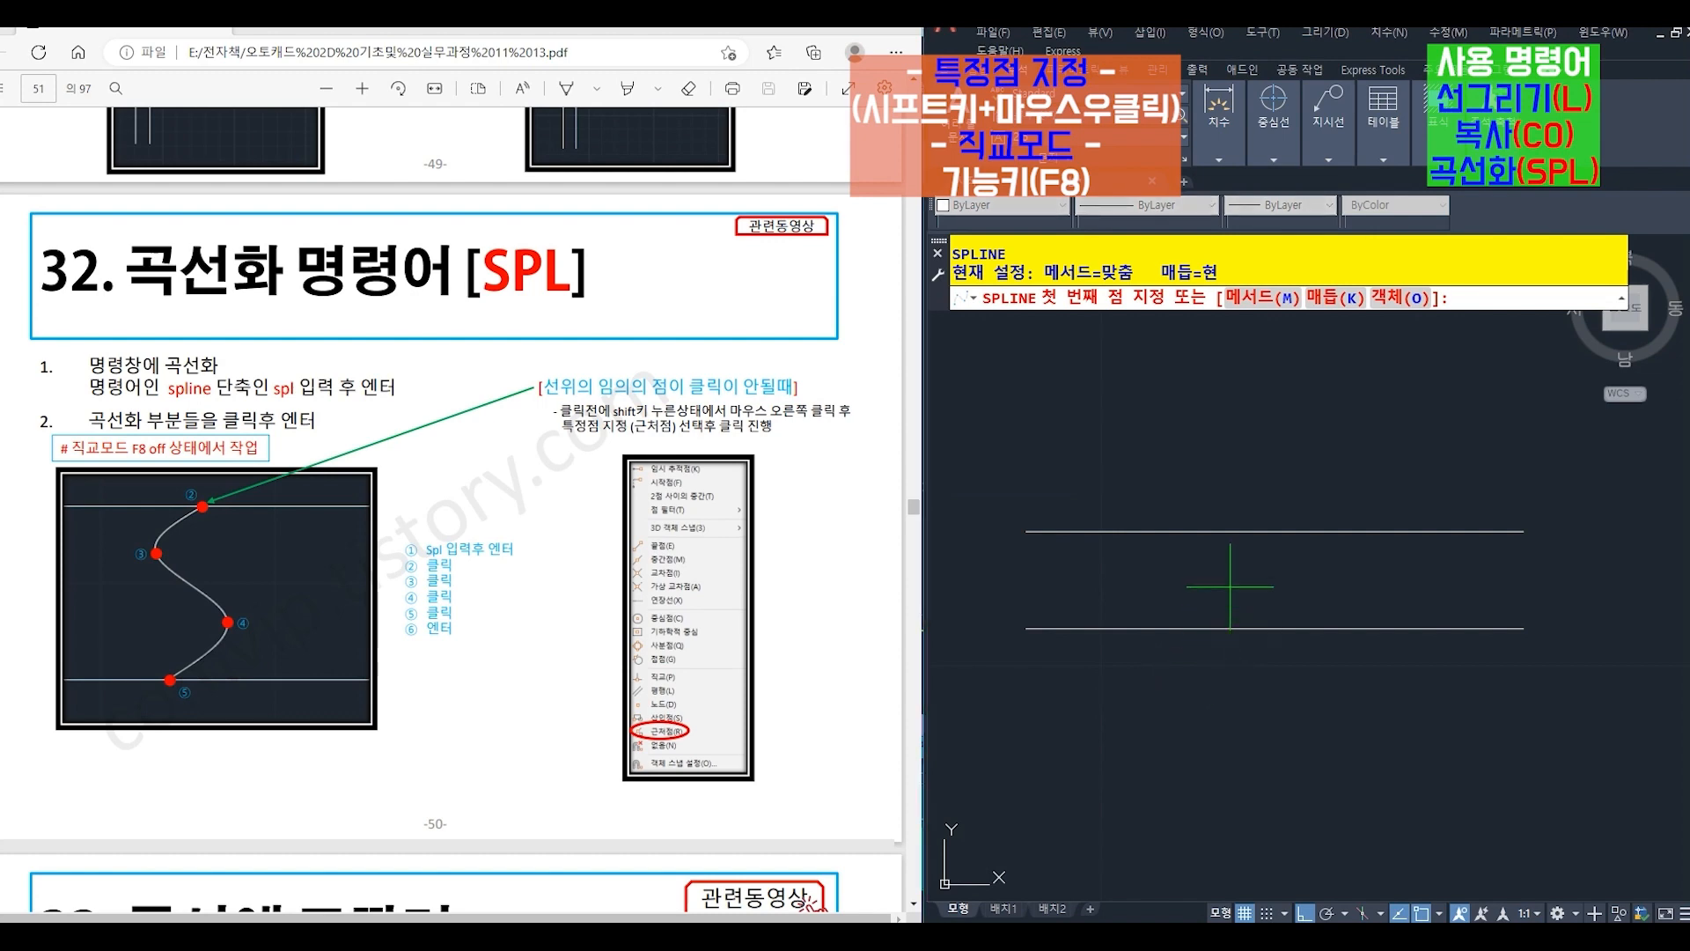
right_click(1207, 578, "shift")
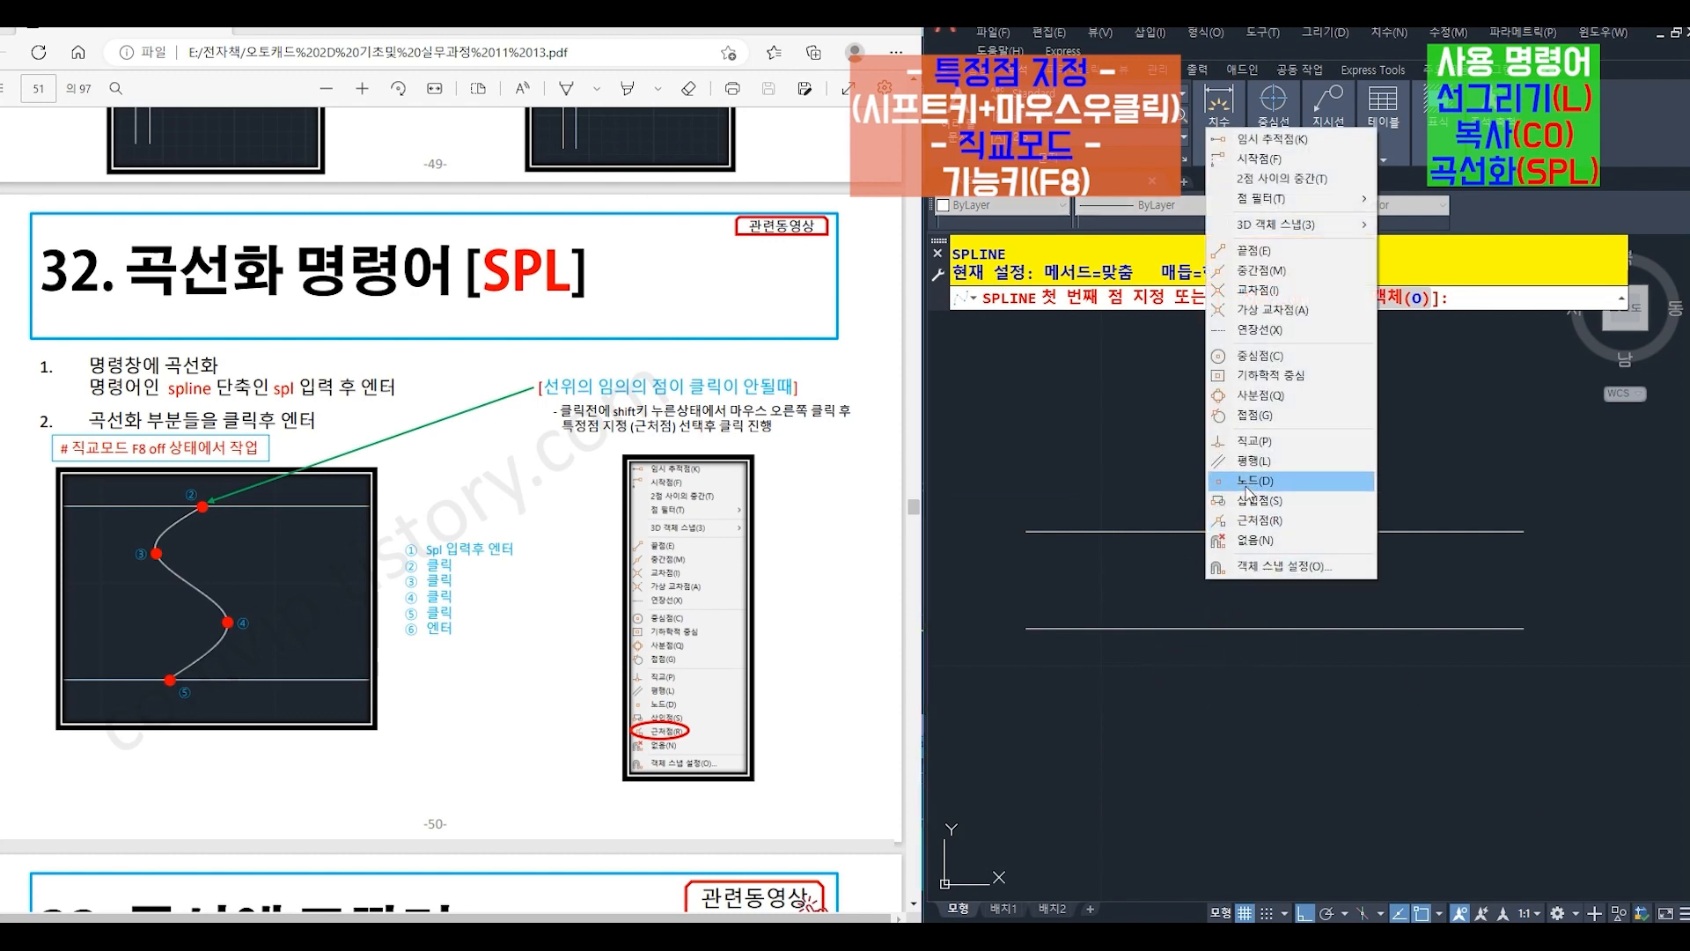
left_click(1242, 519)
left_click(1226, 532)
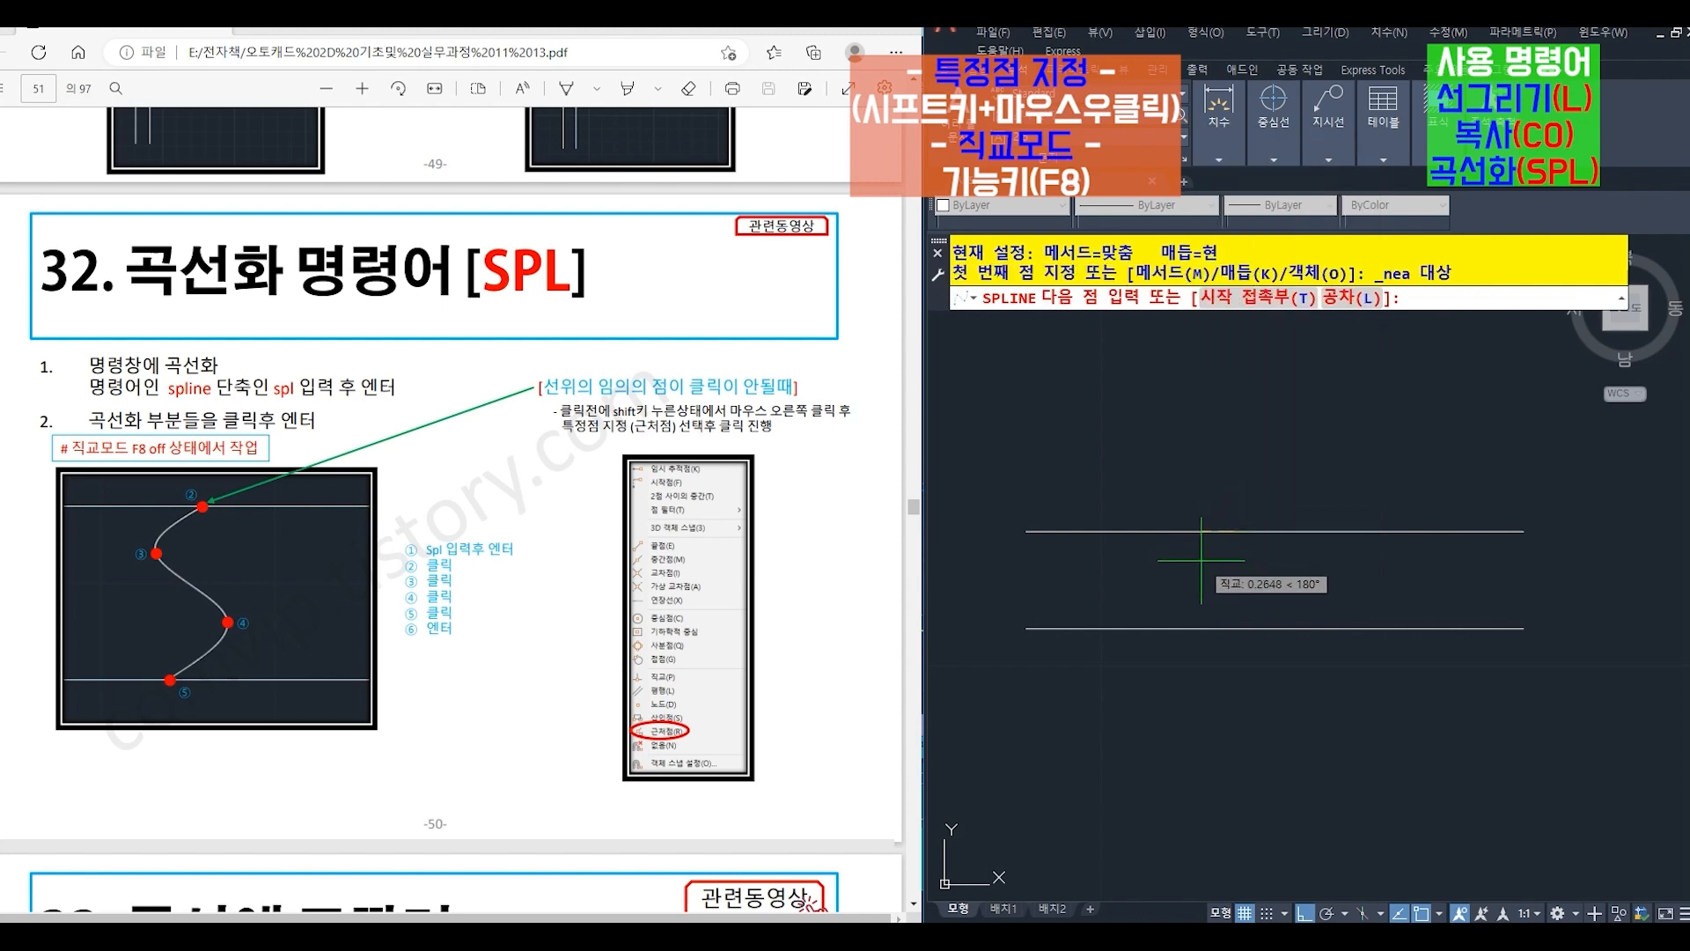
scroll(1202, 559, "up", 2)
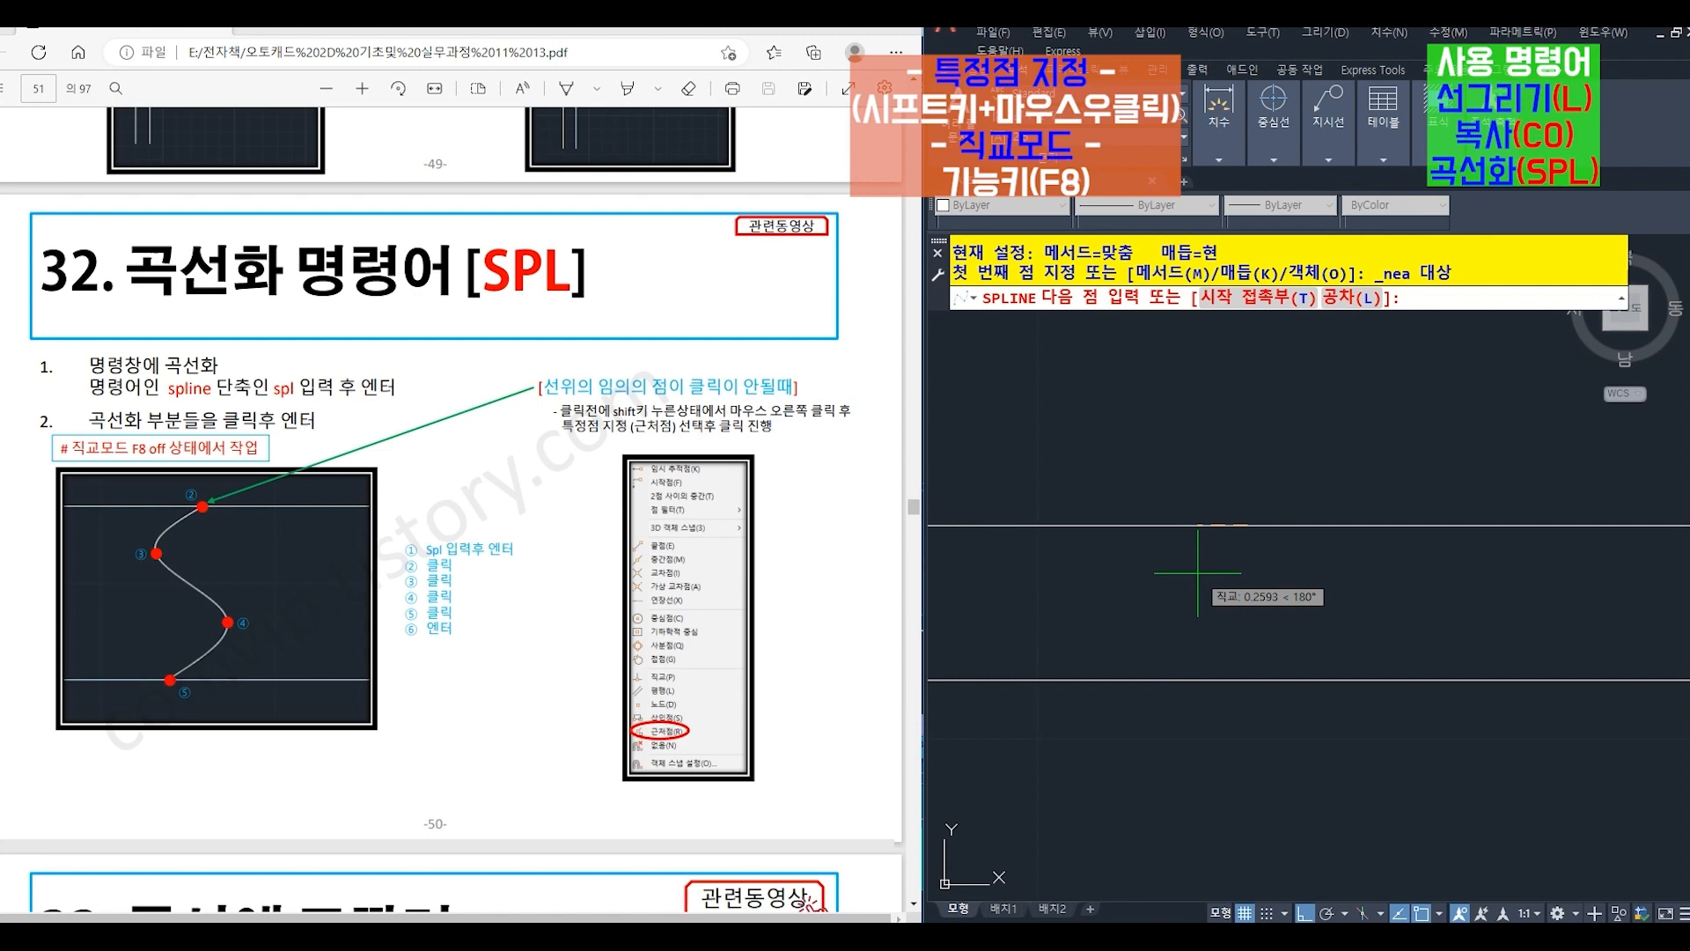
key("F8")
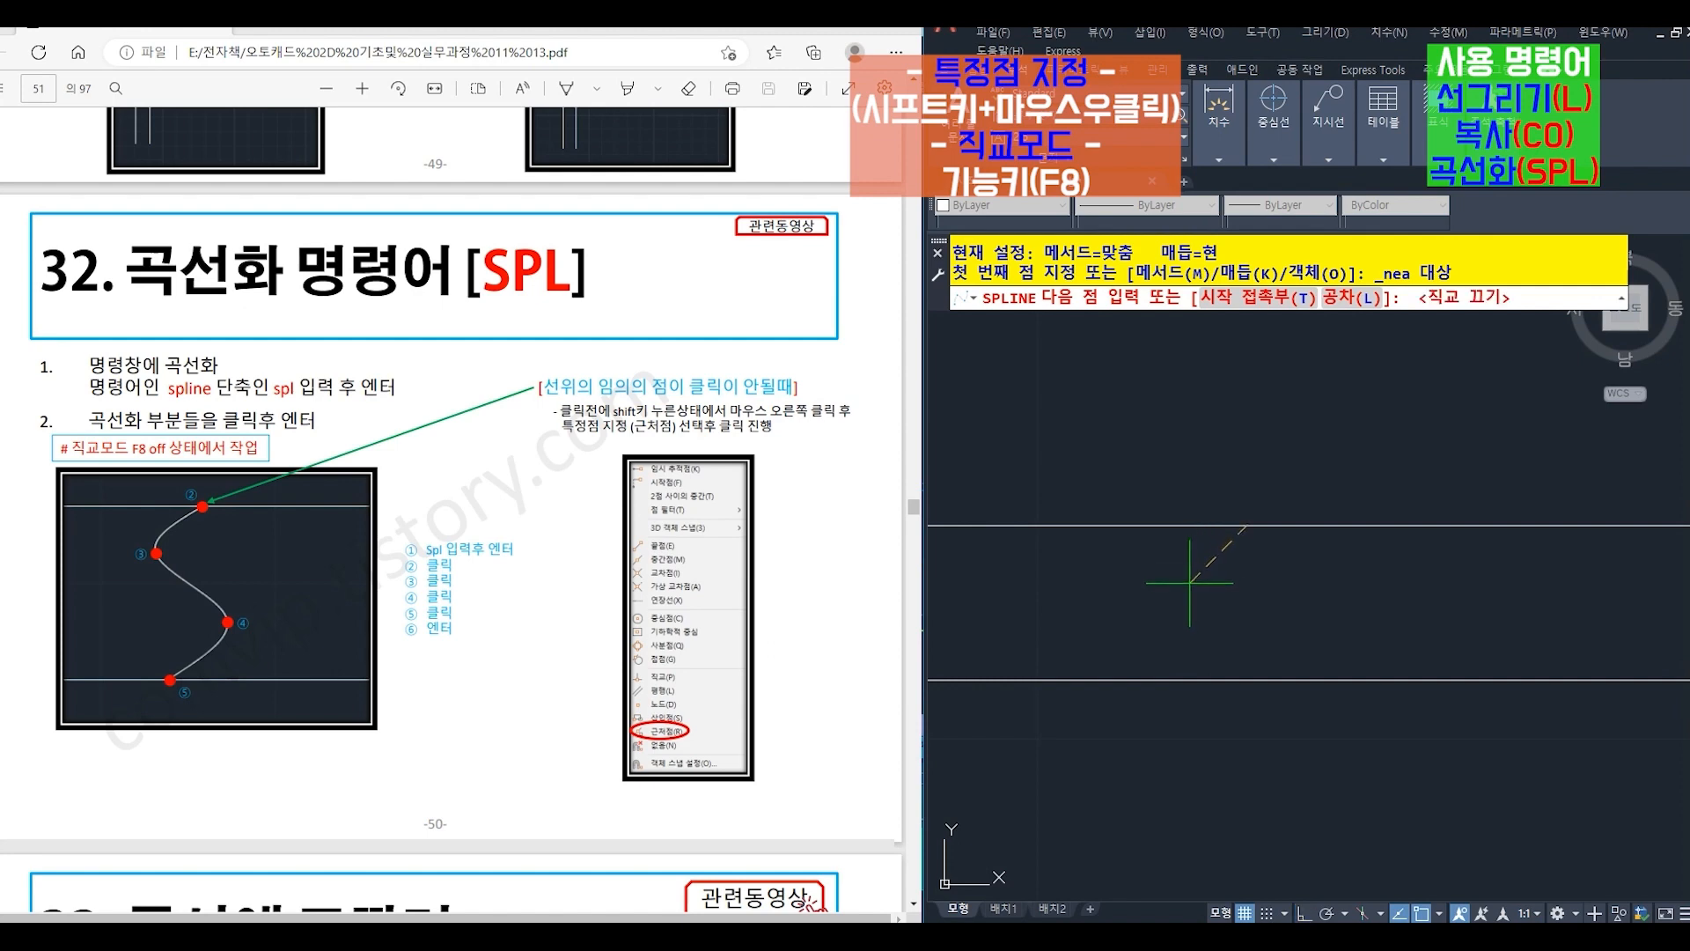
left_click(1202, 563)
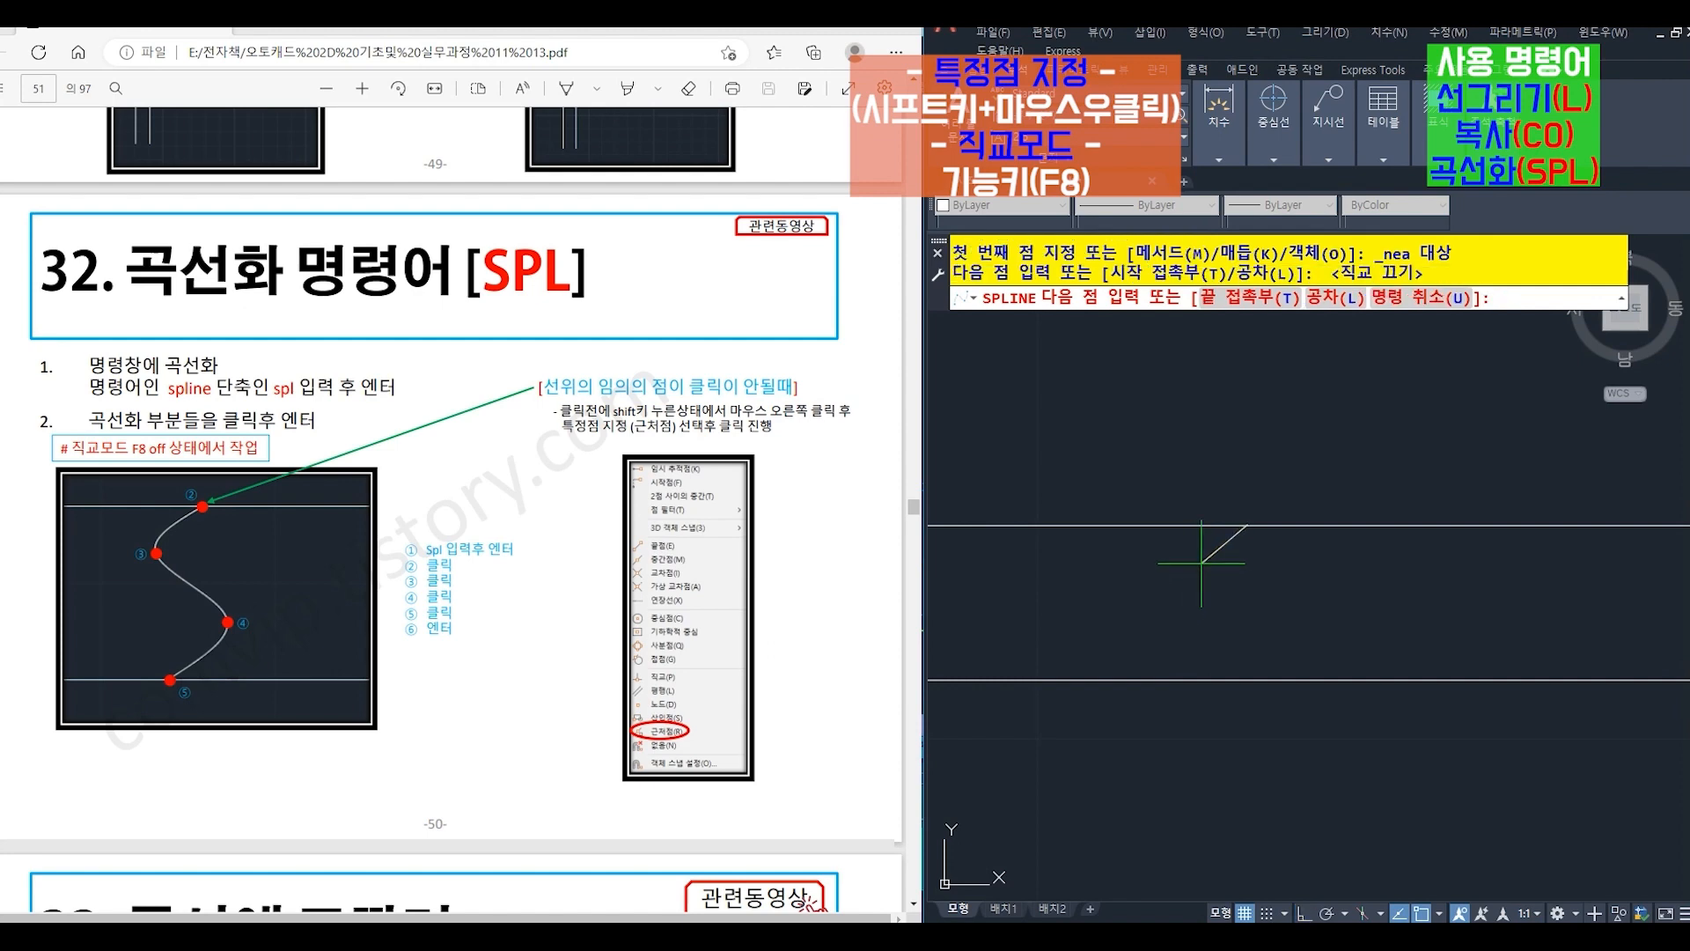
left_click(1259, 621)
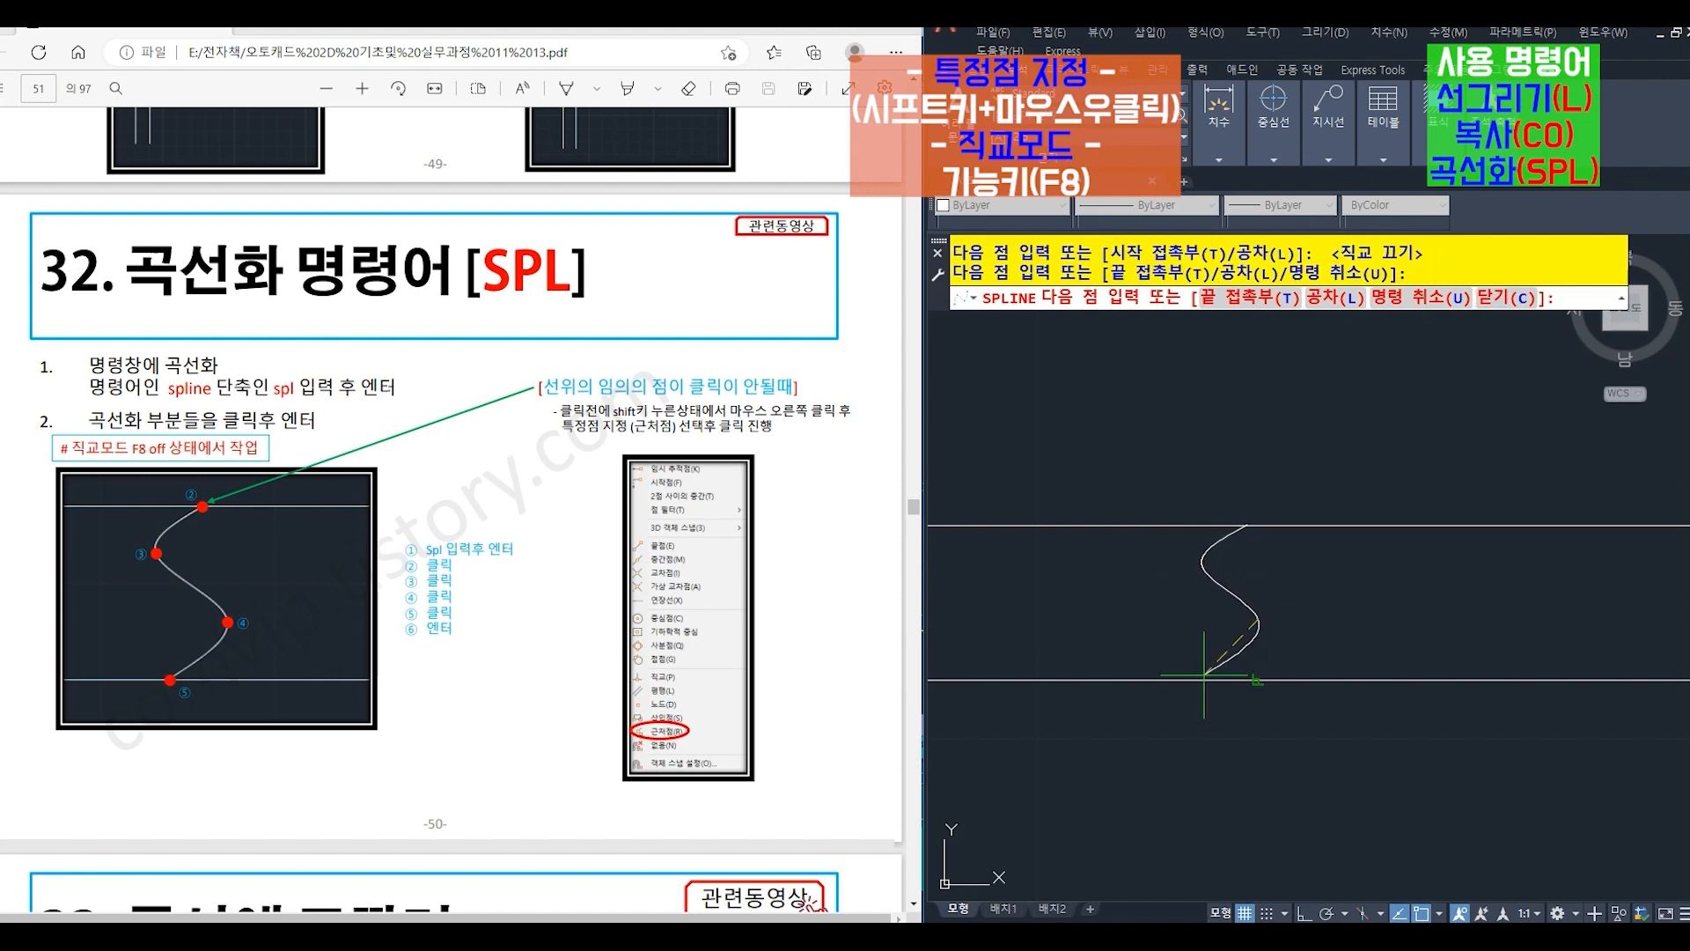
right_click(1250, 534, "shift")
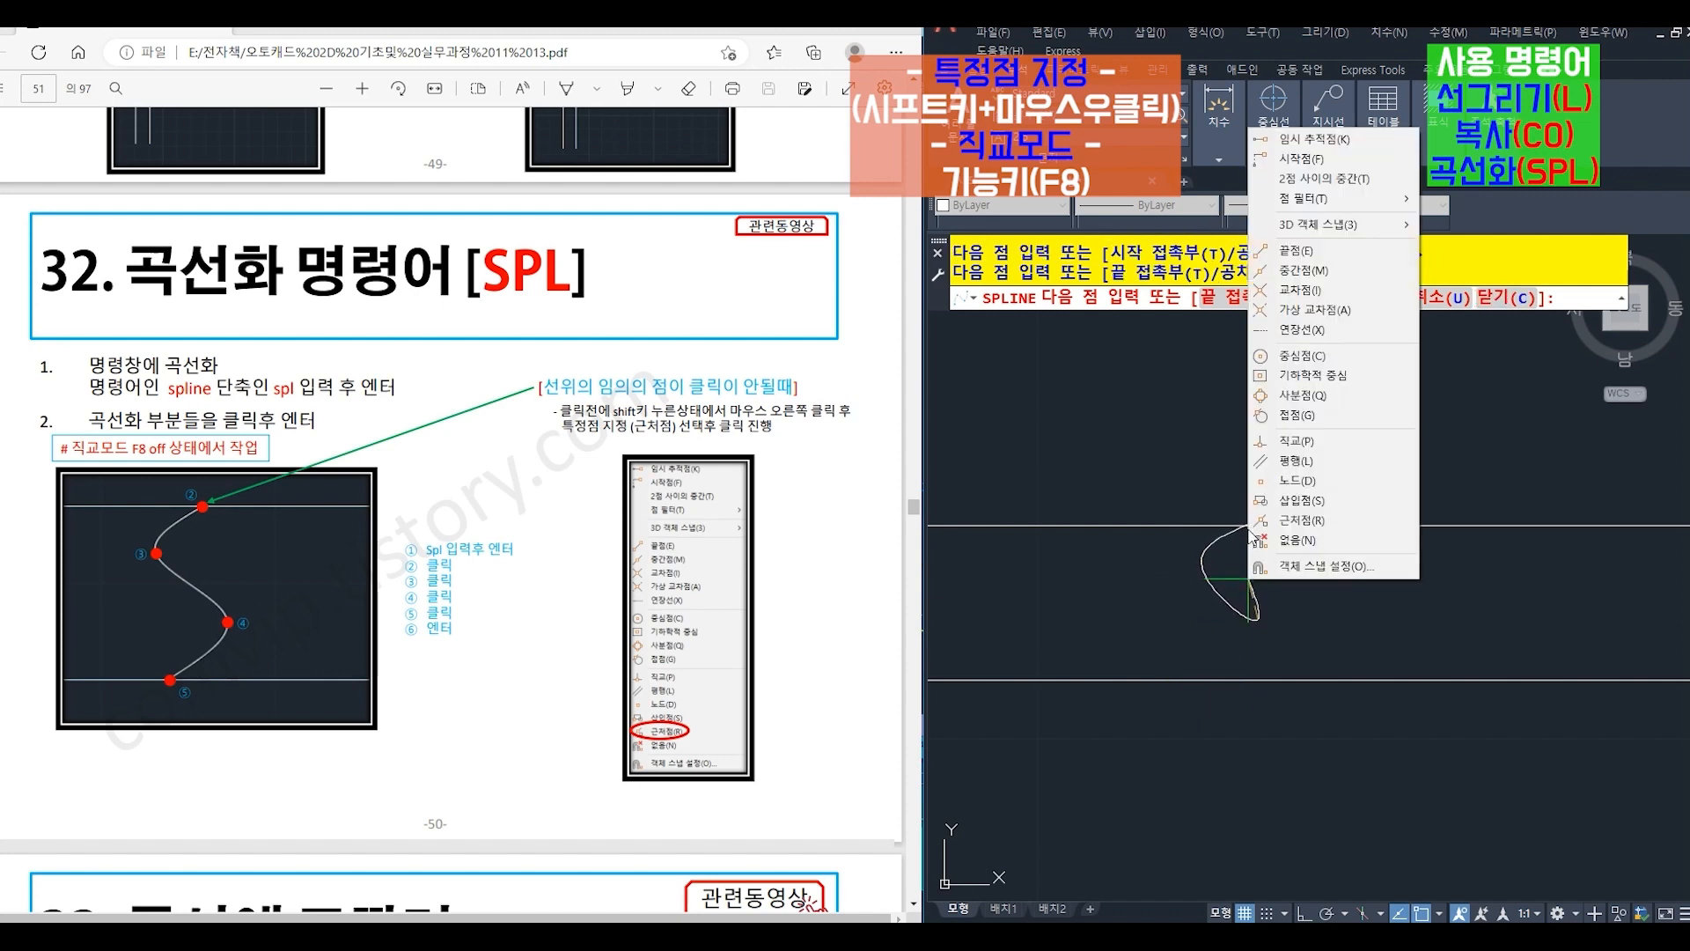
left_click(1301, 519)
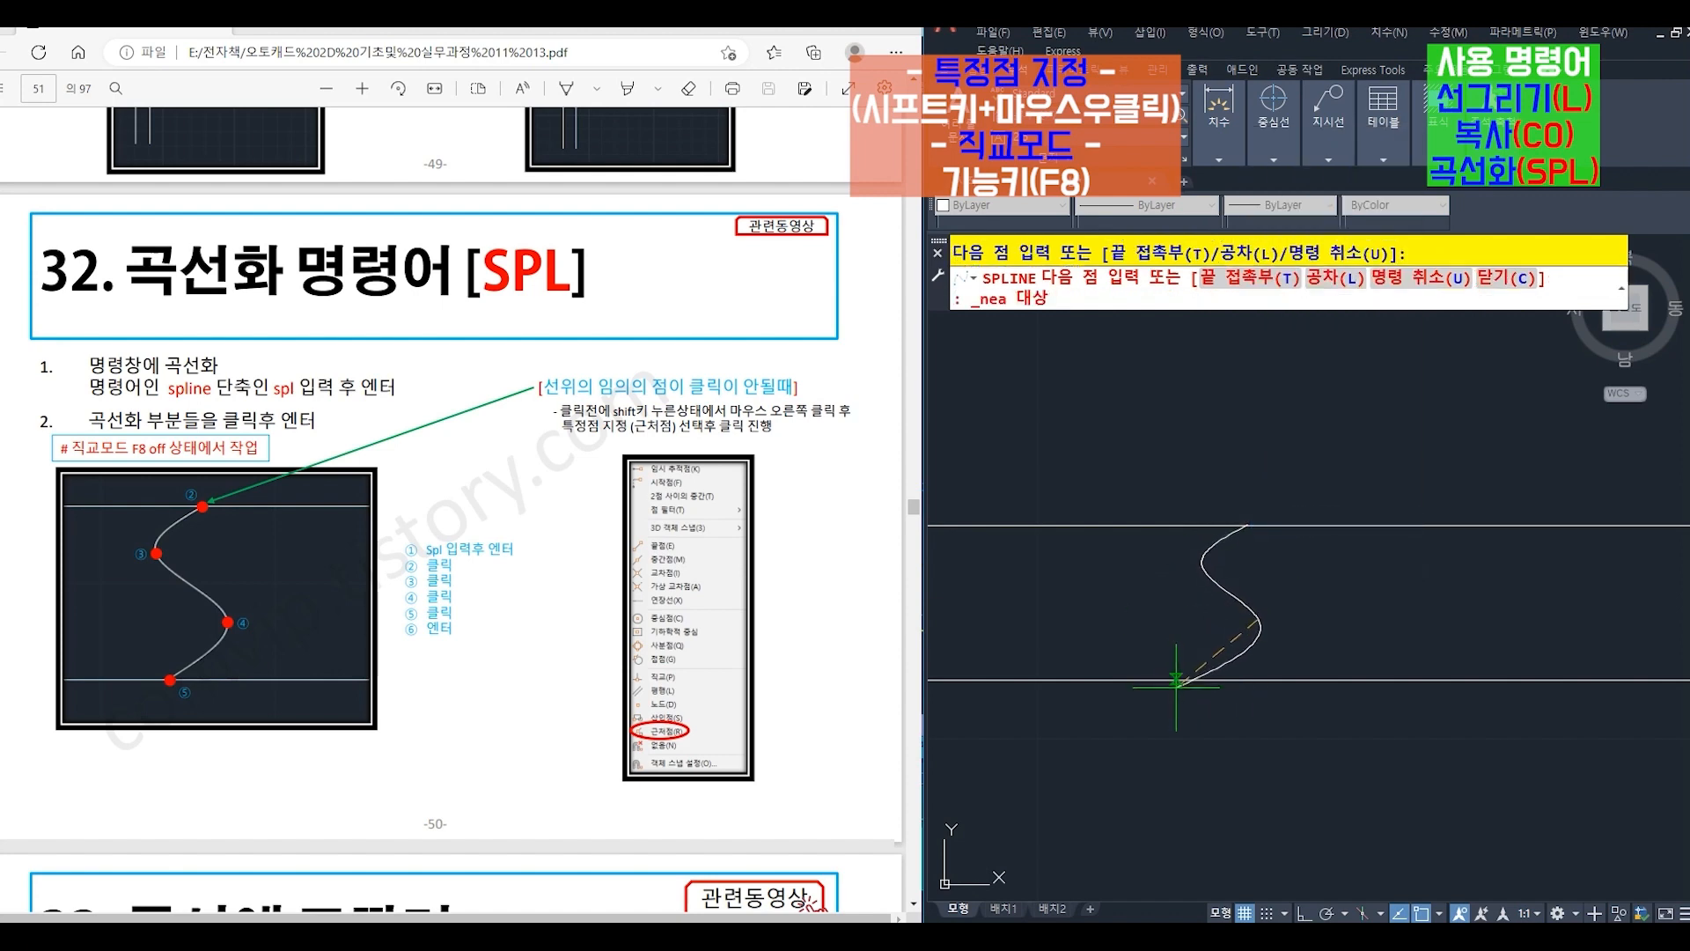
left_click(1203, 680)
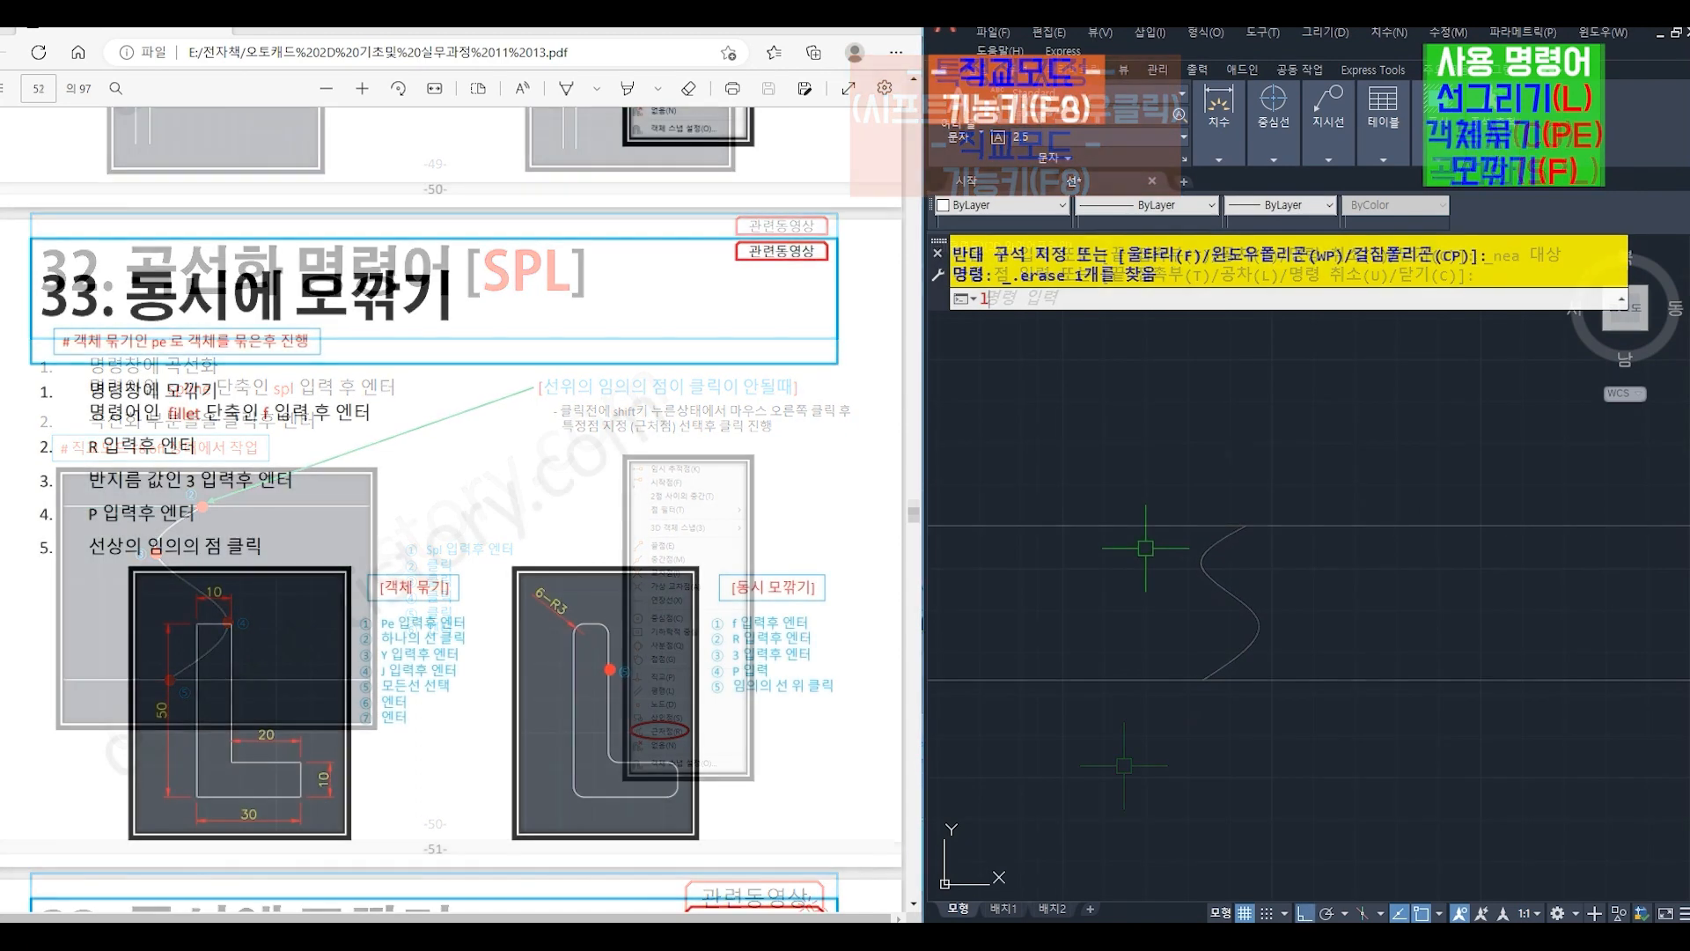
- Draw a closed L-shaped outline with LINE: 50 down, 30 right, 10 up, 20 left, 40 up, and back to the start point
type("l")
key("Return")
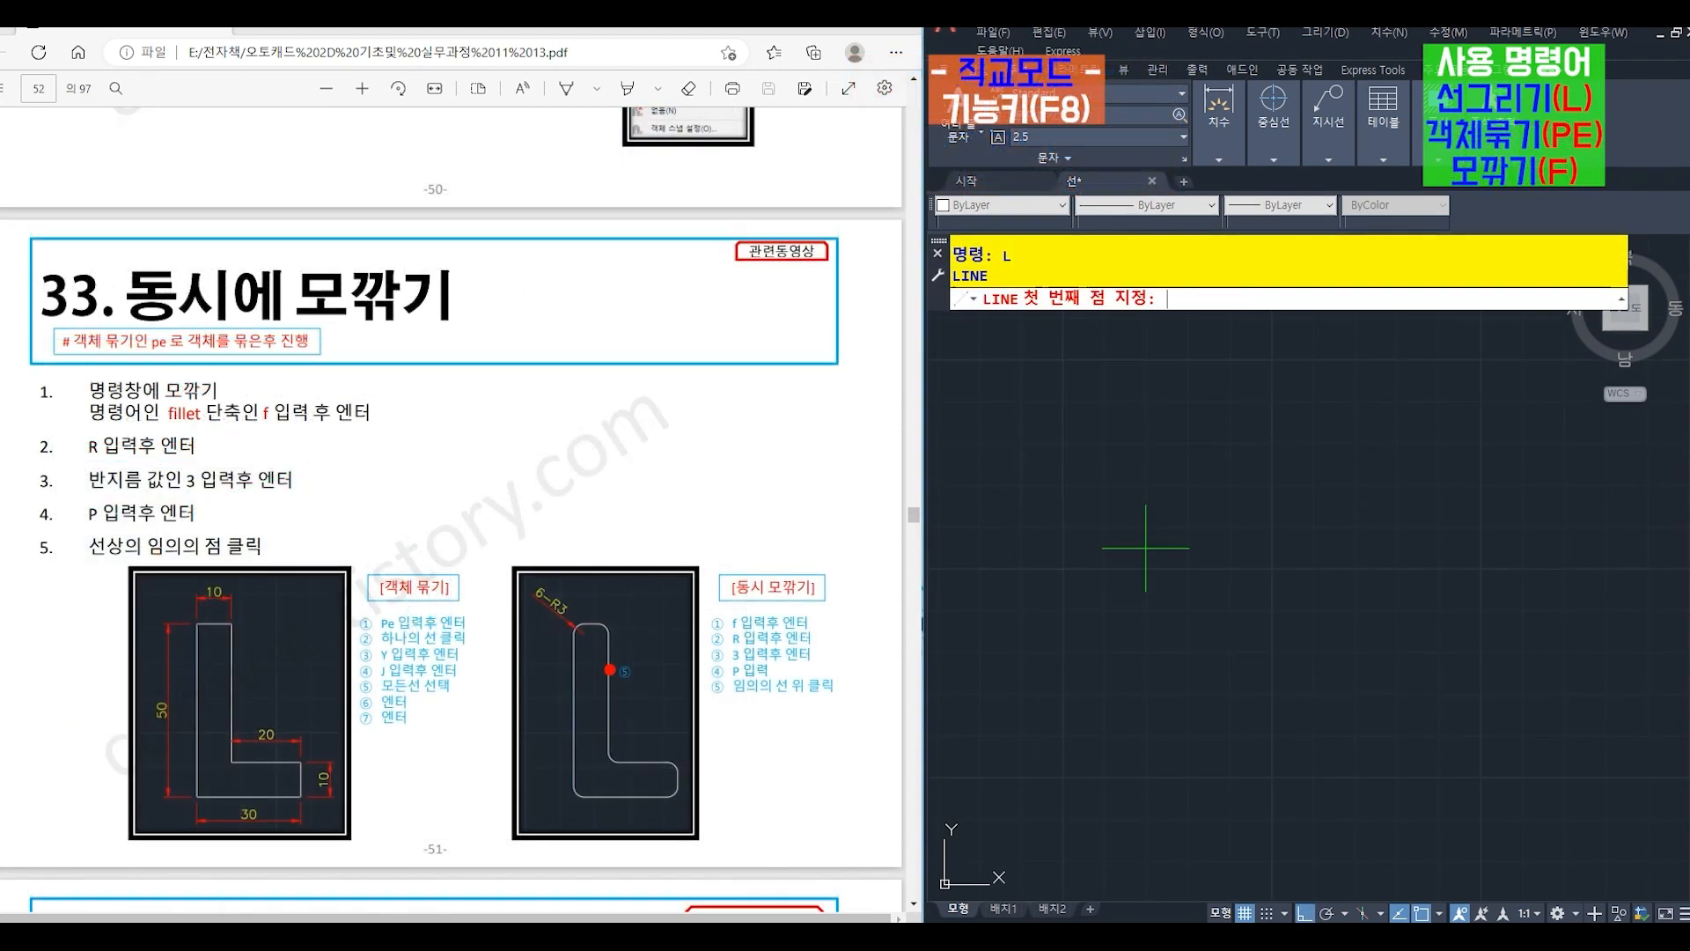
left_click(1061, 427)
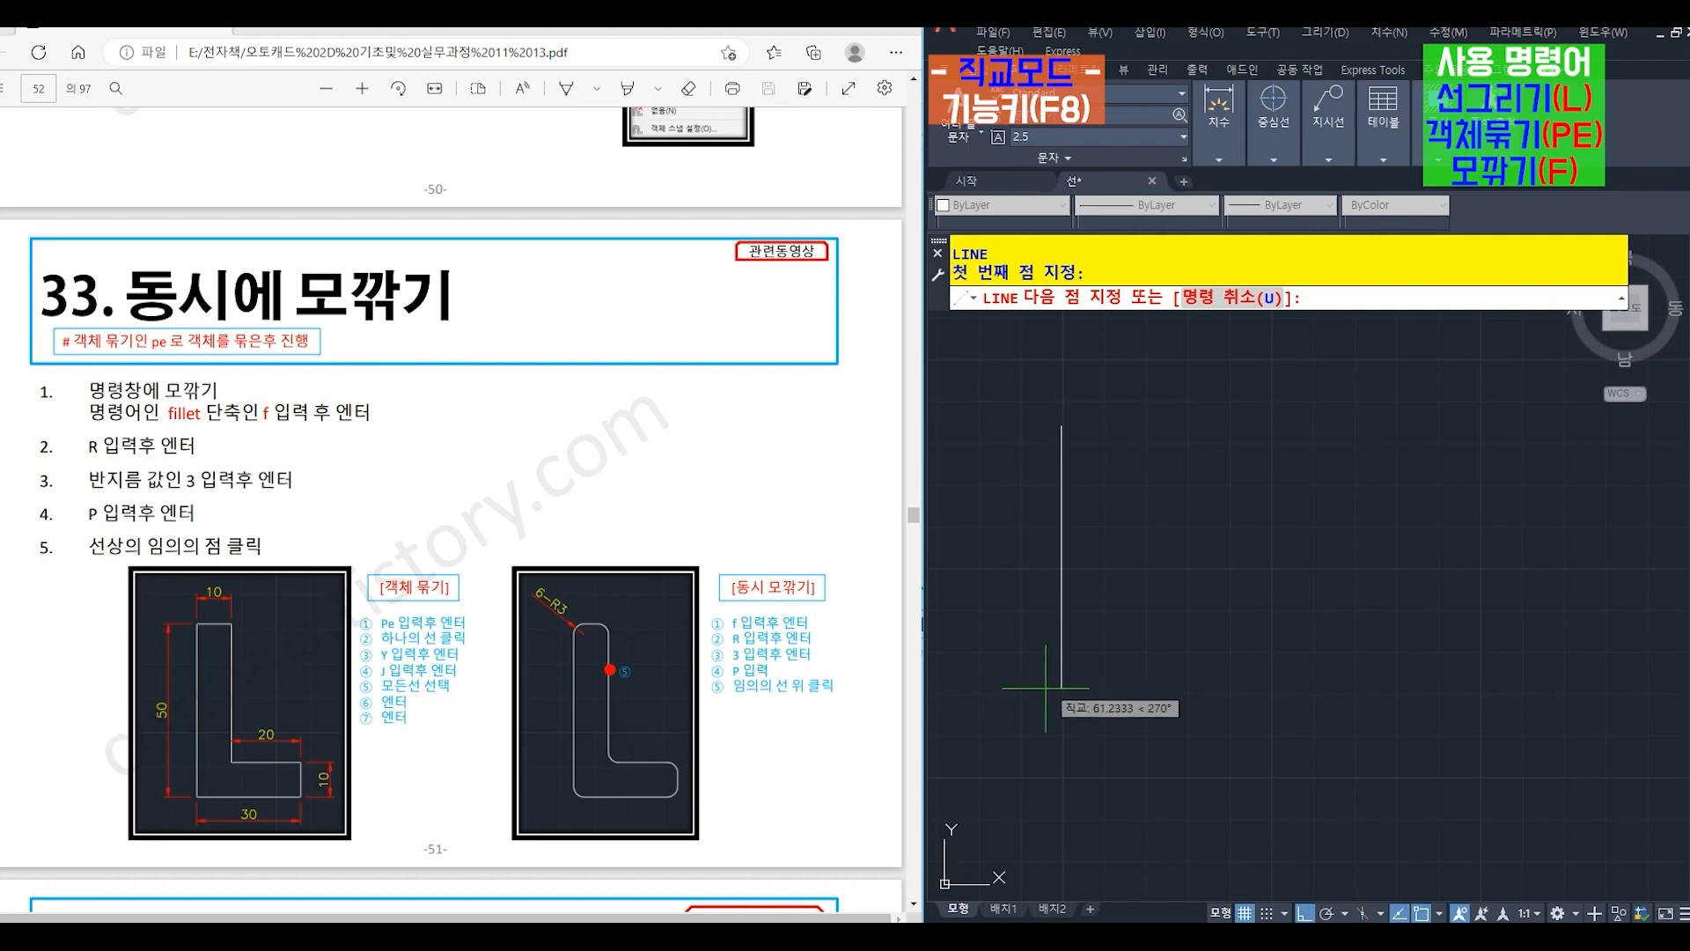
type("50")
key("Return")
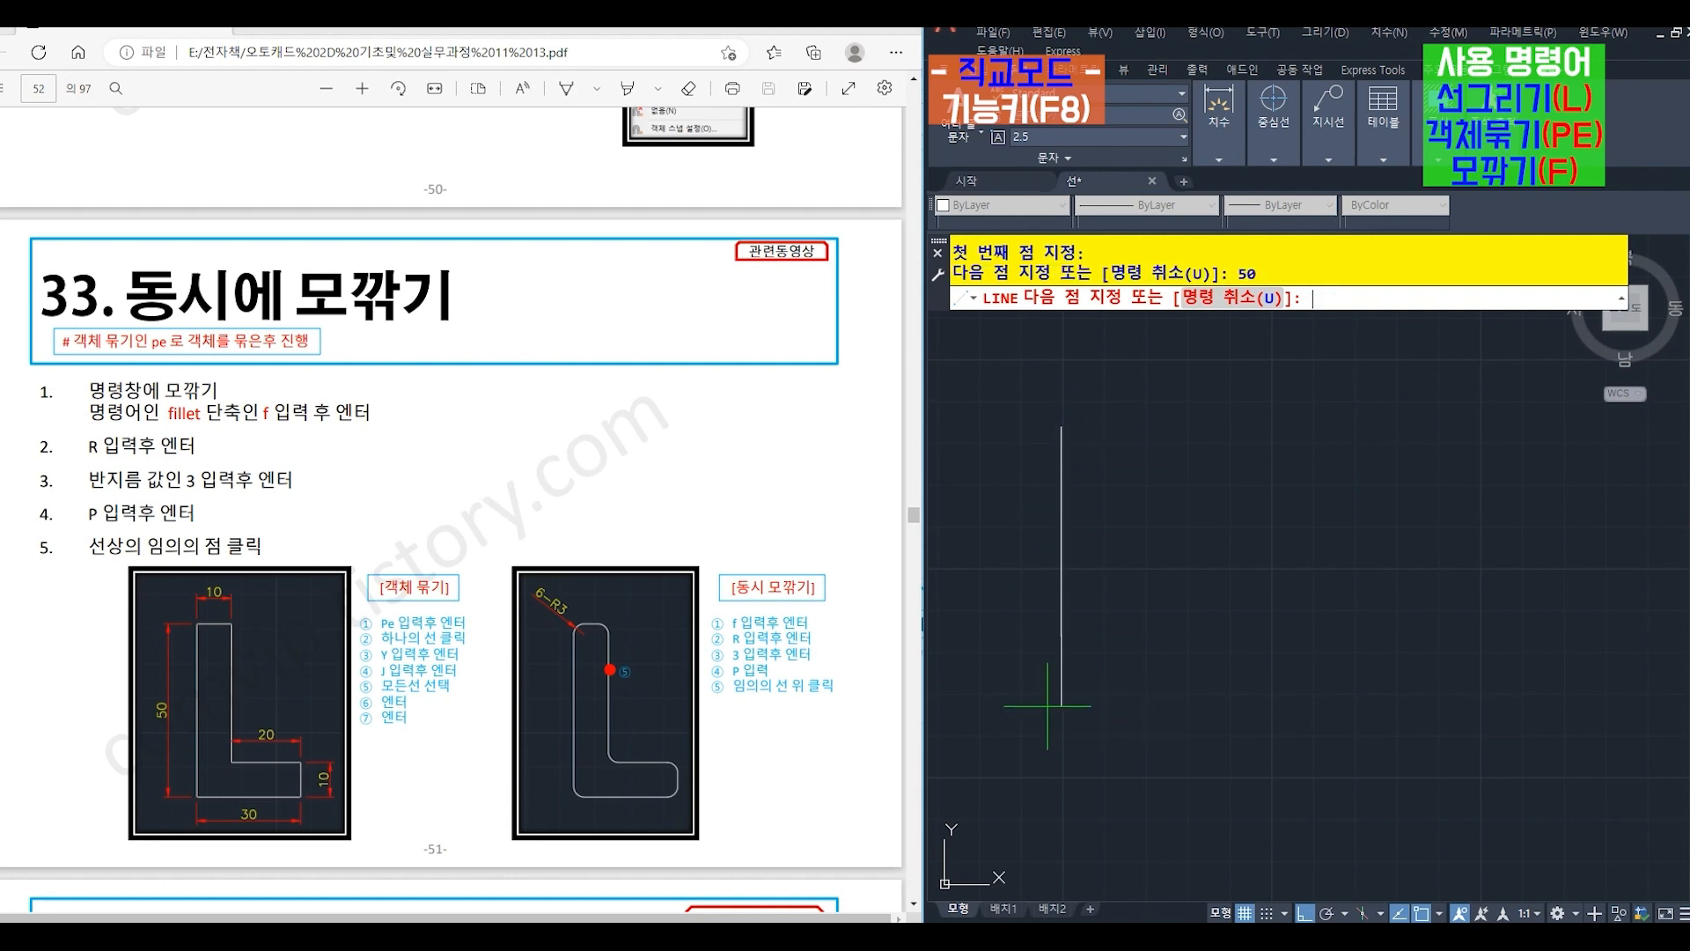
type("30")
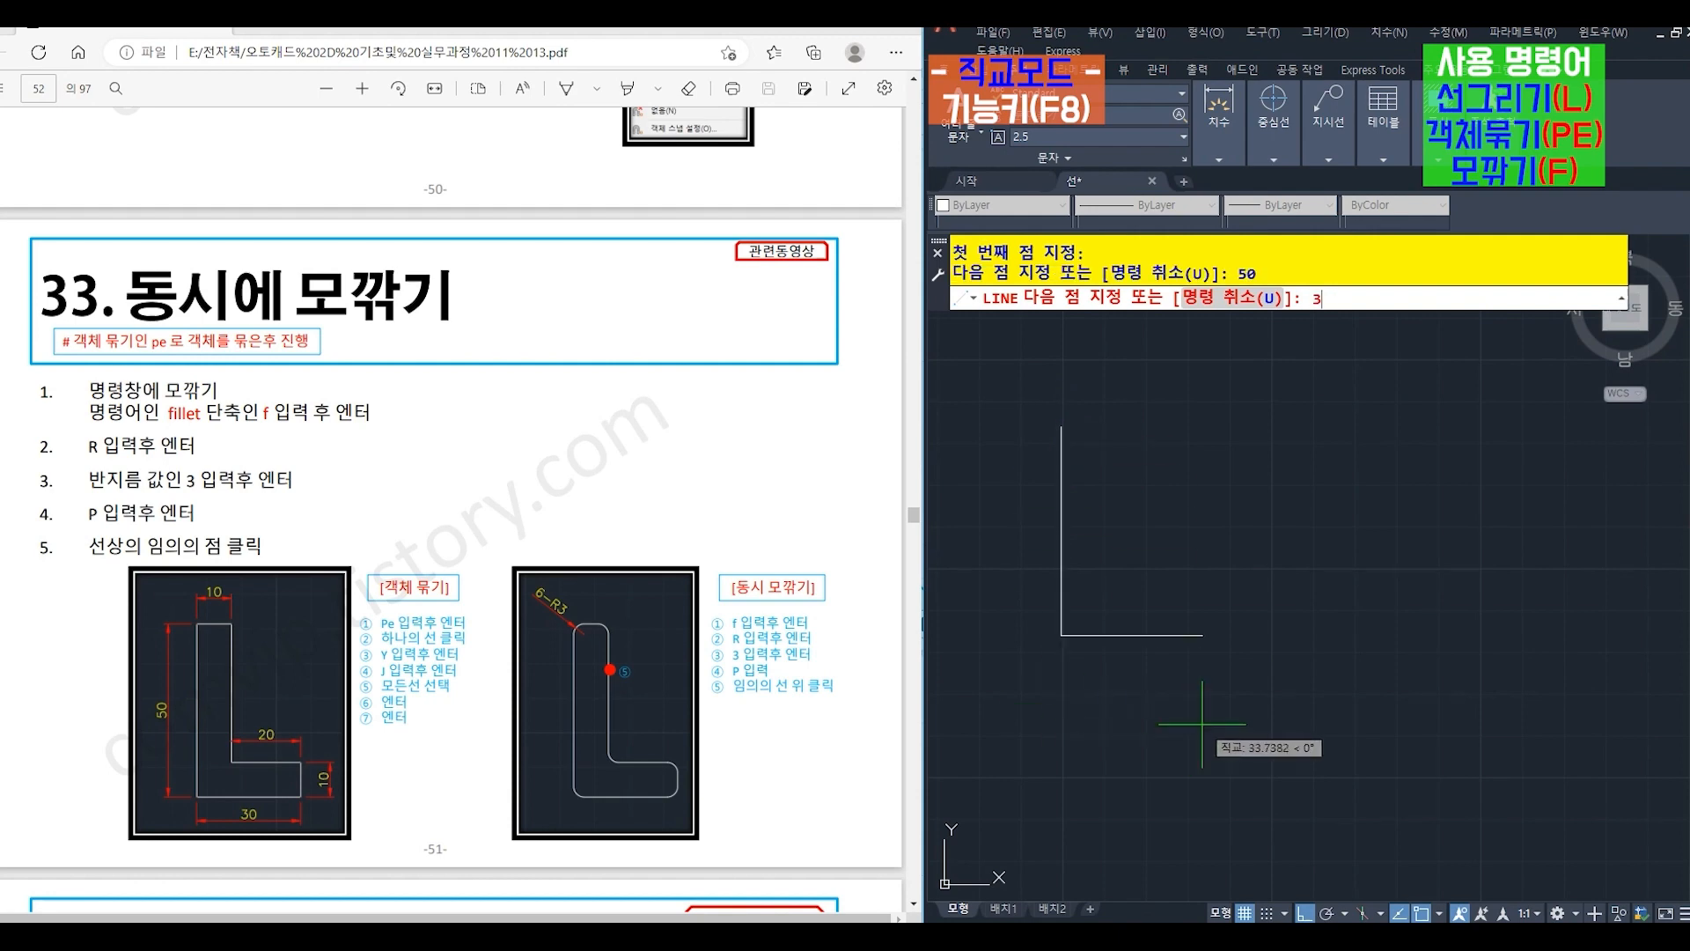
key("Return")
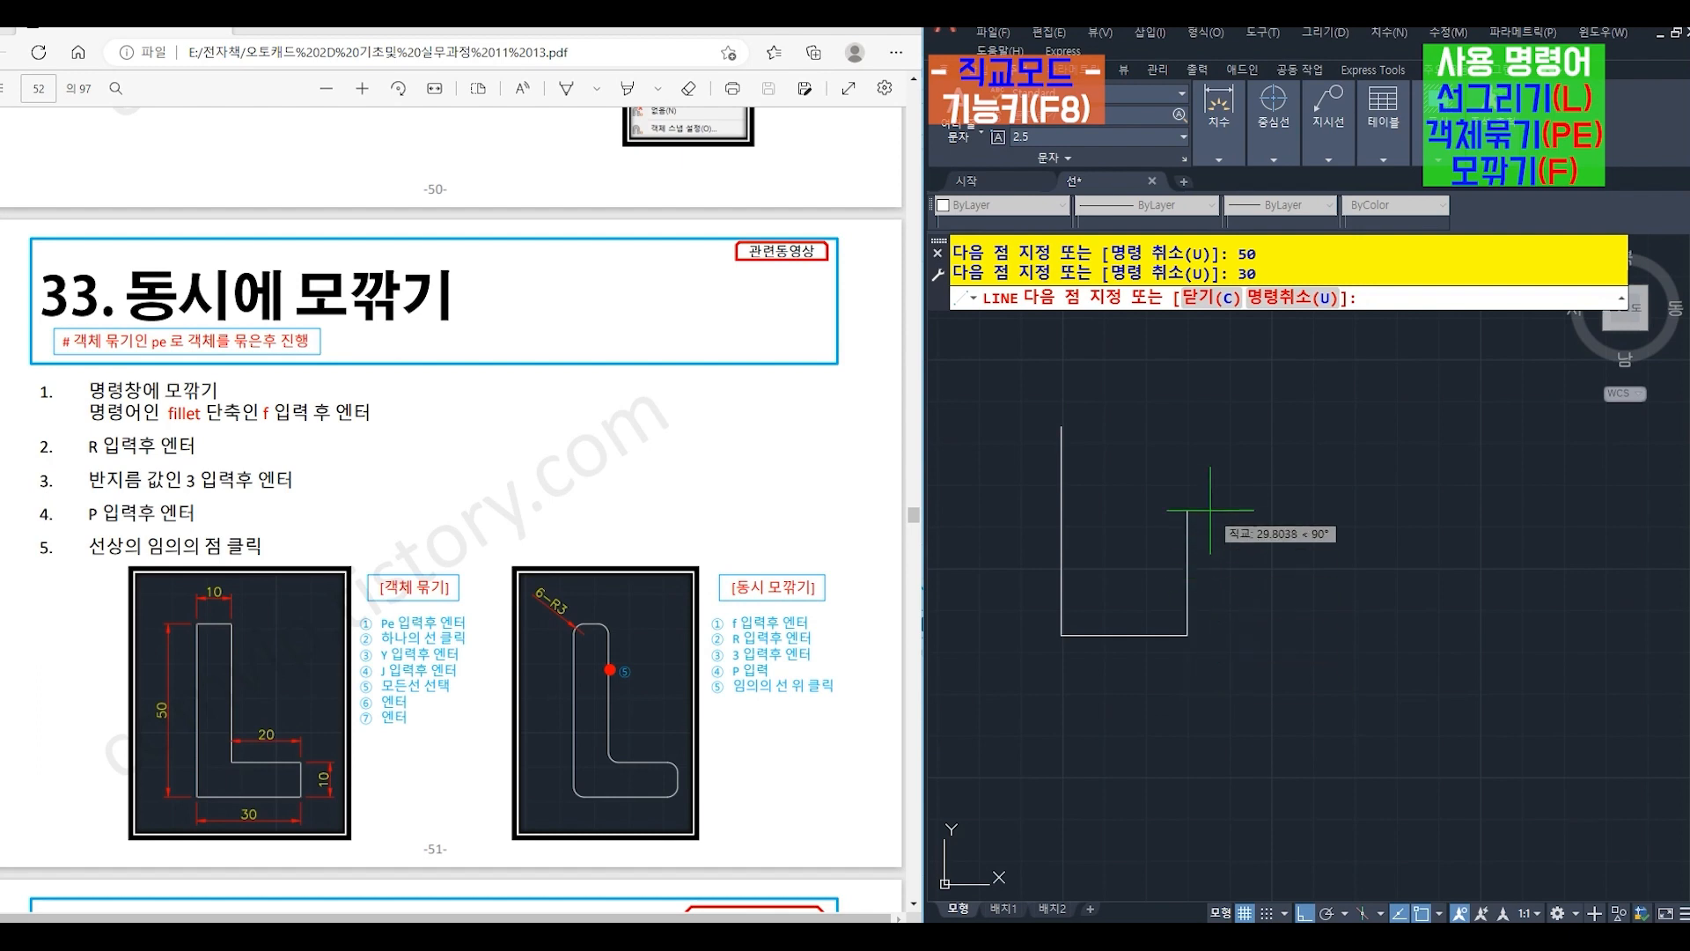
type("10")
key("Return")
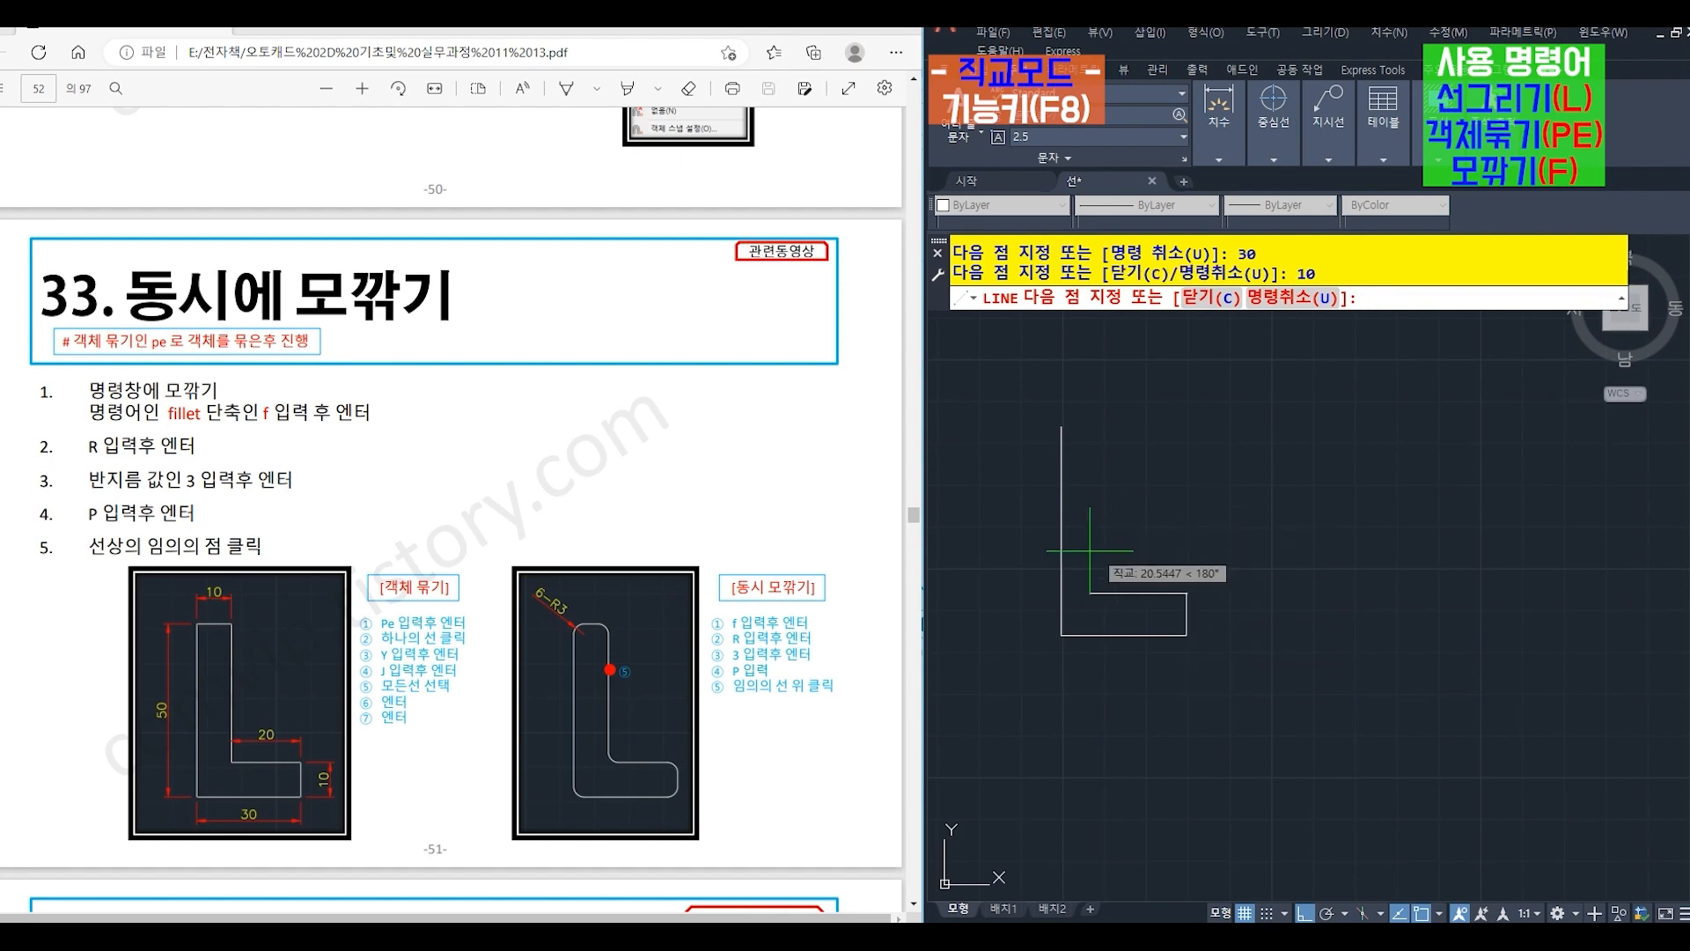
type("20")
key("Return")
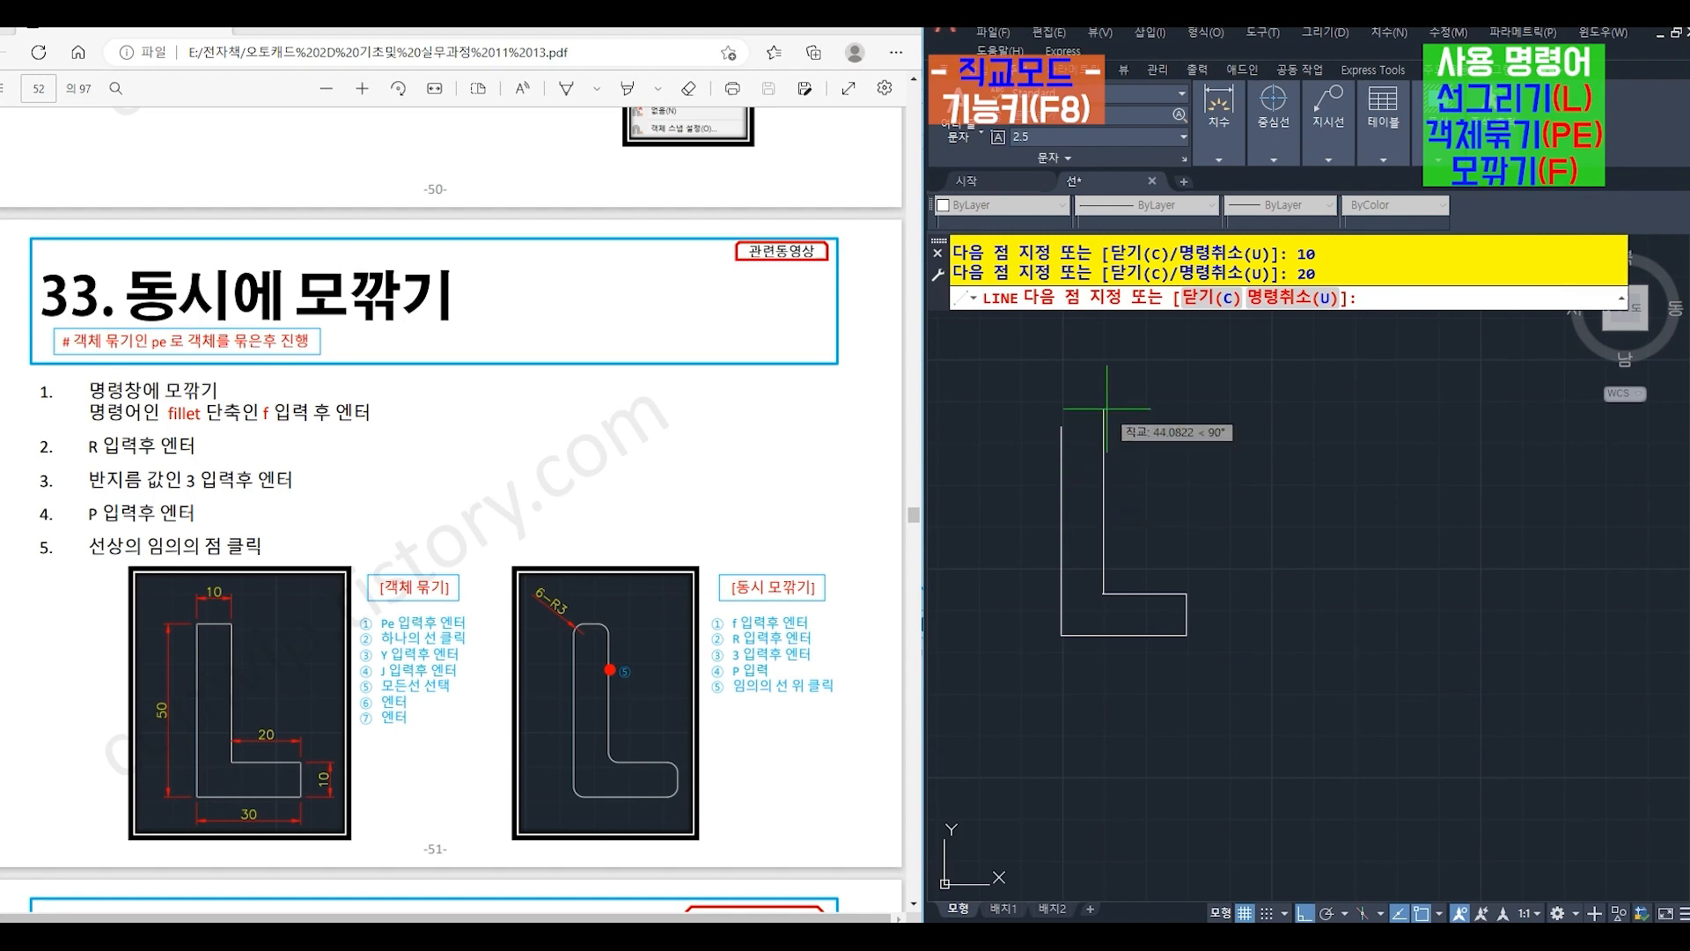
key("Return")
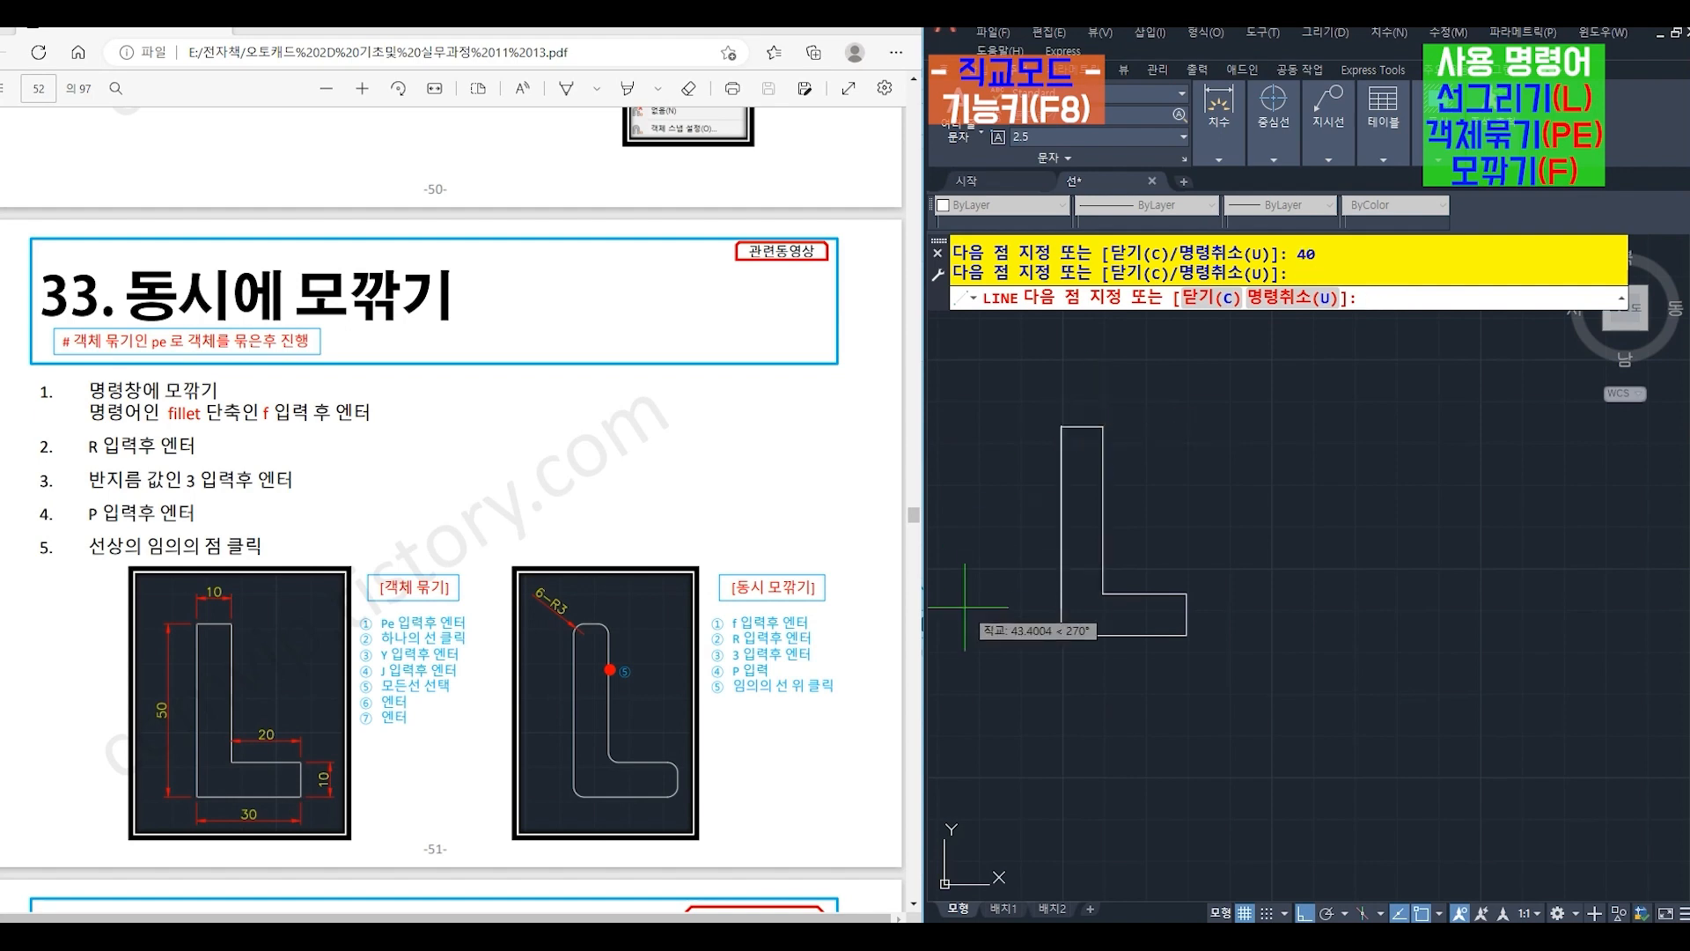
key("Return")
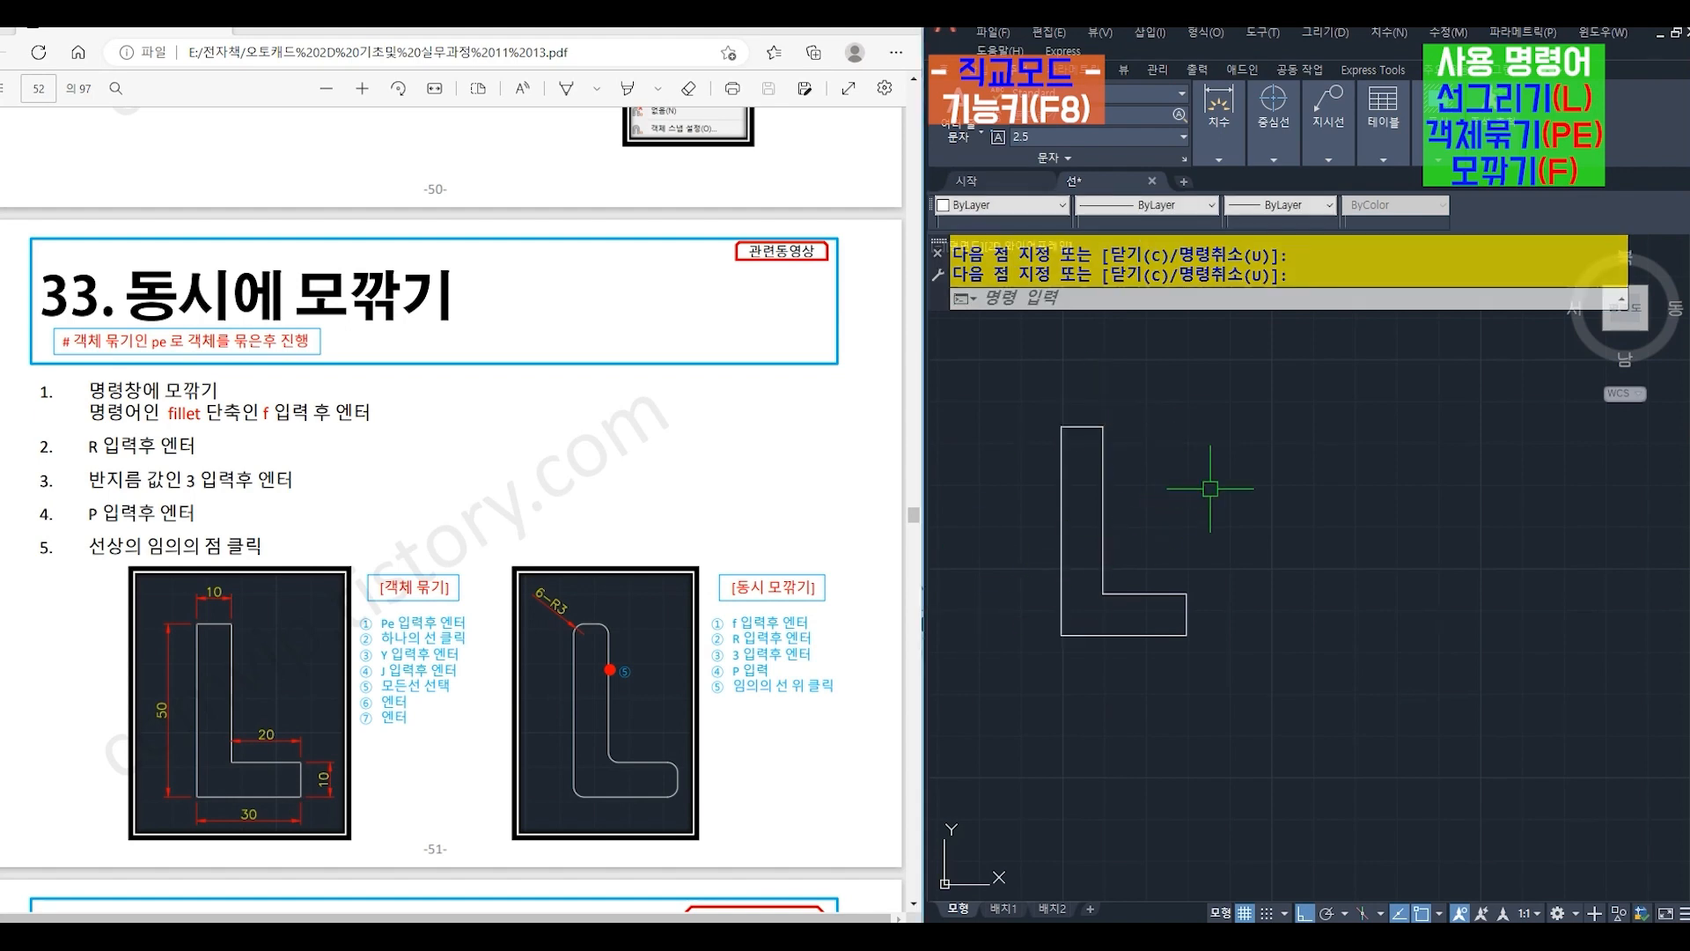
- Convert the short top line of the L-shape to a polyline with PEDIT and join all its lines into it
type("p")
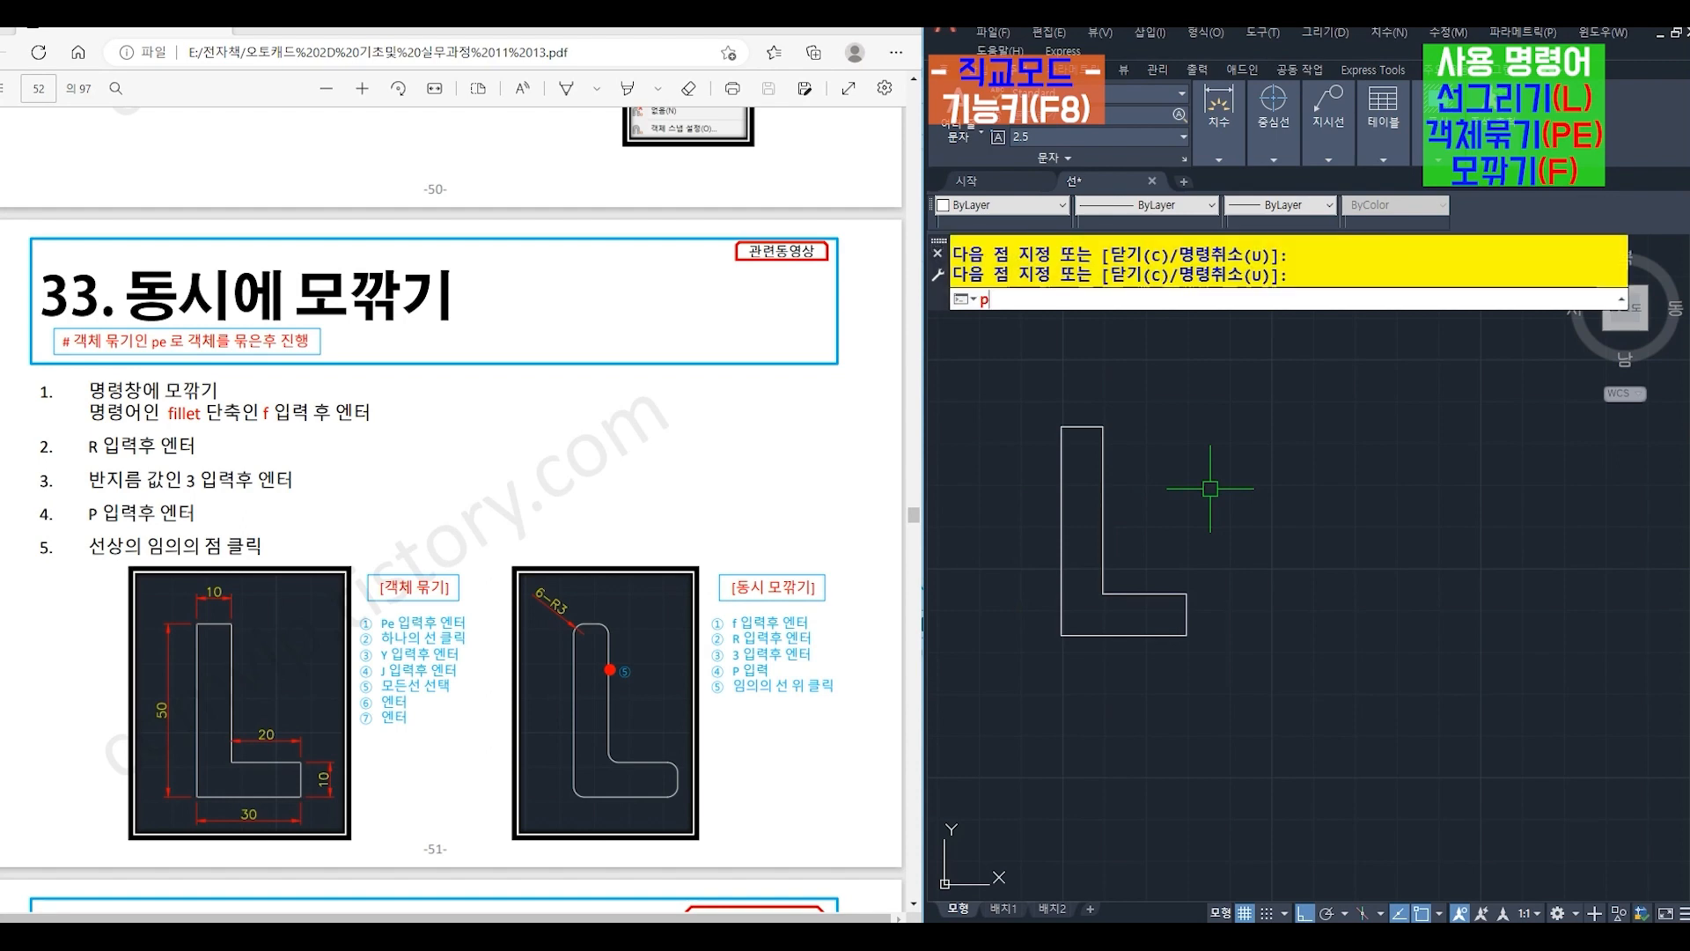
type("e")
key("Return")
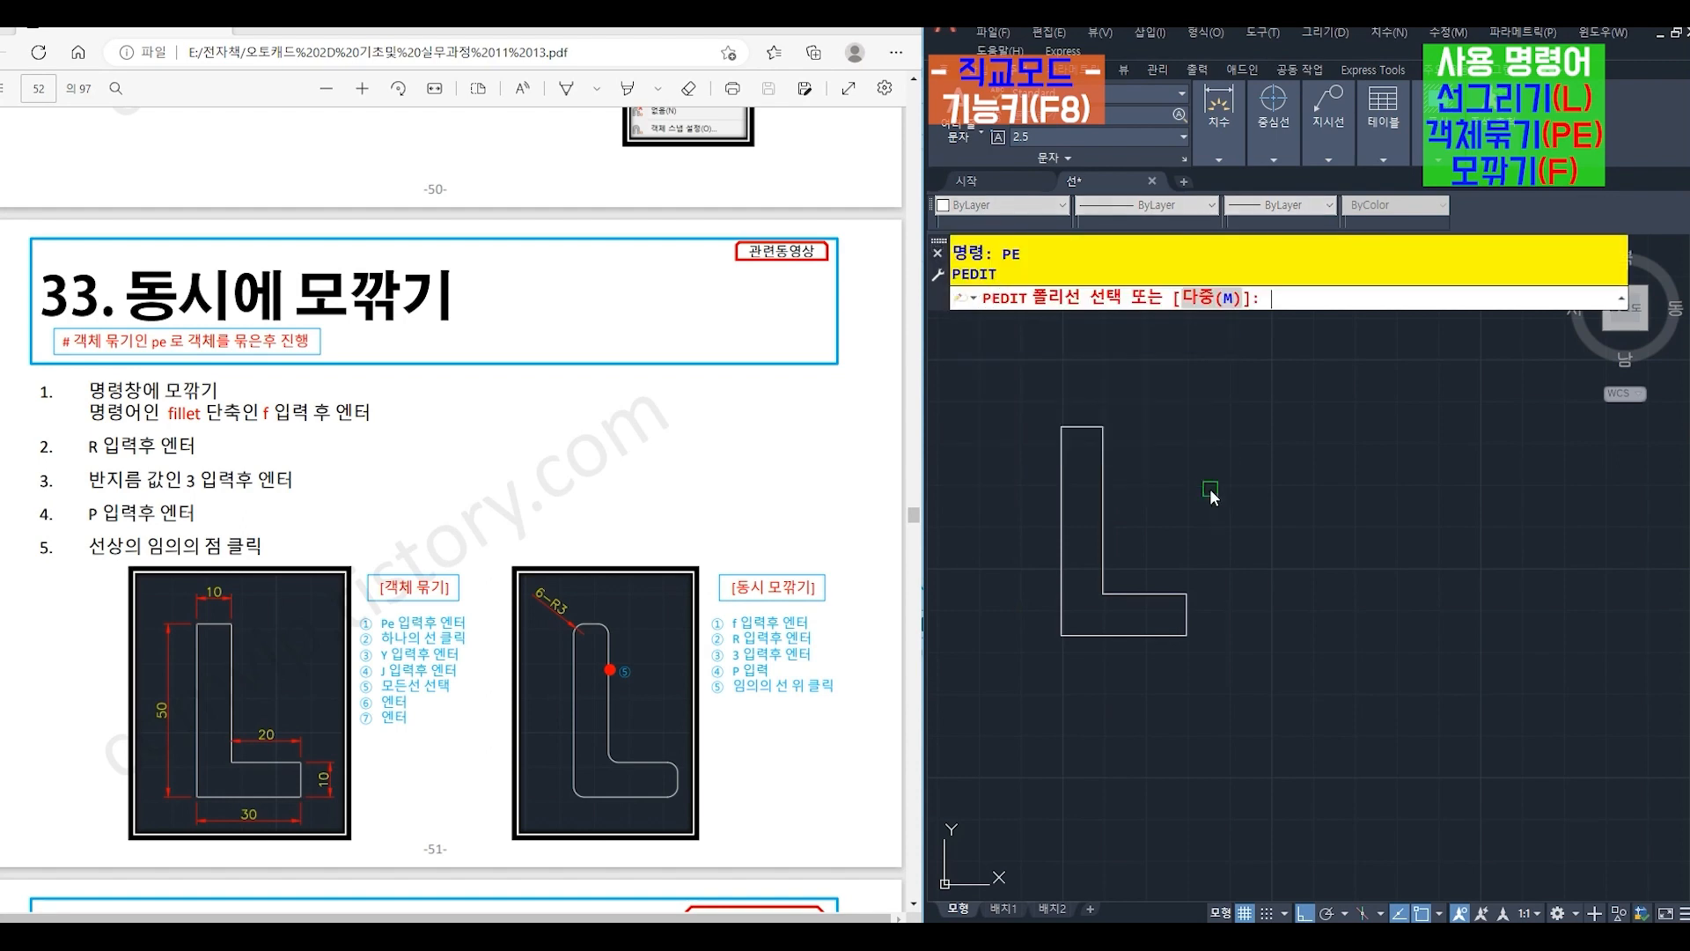
left_click(1073, 427)
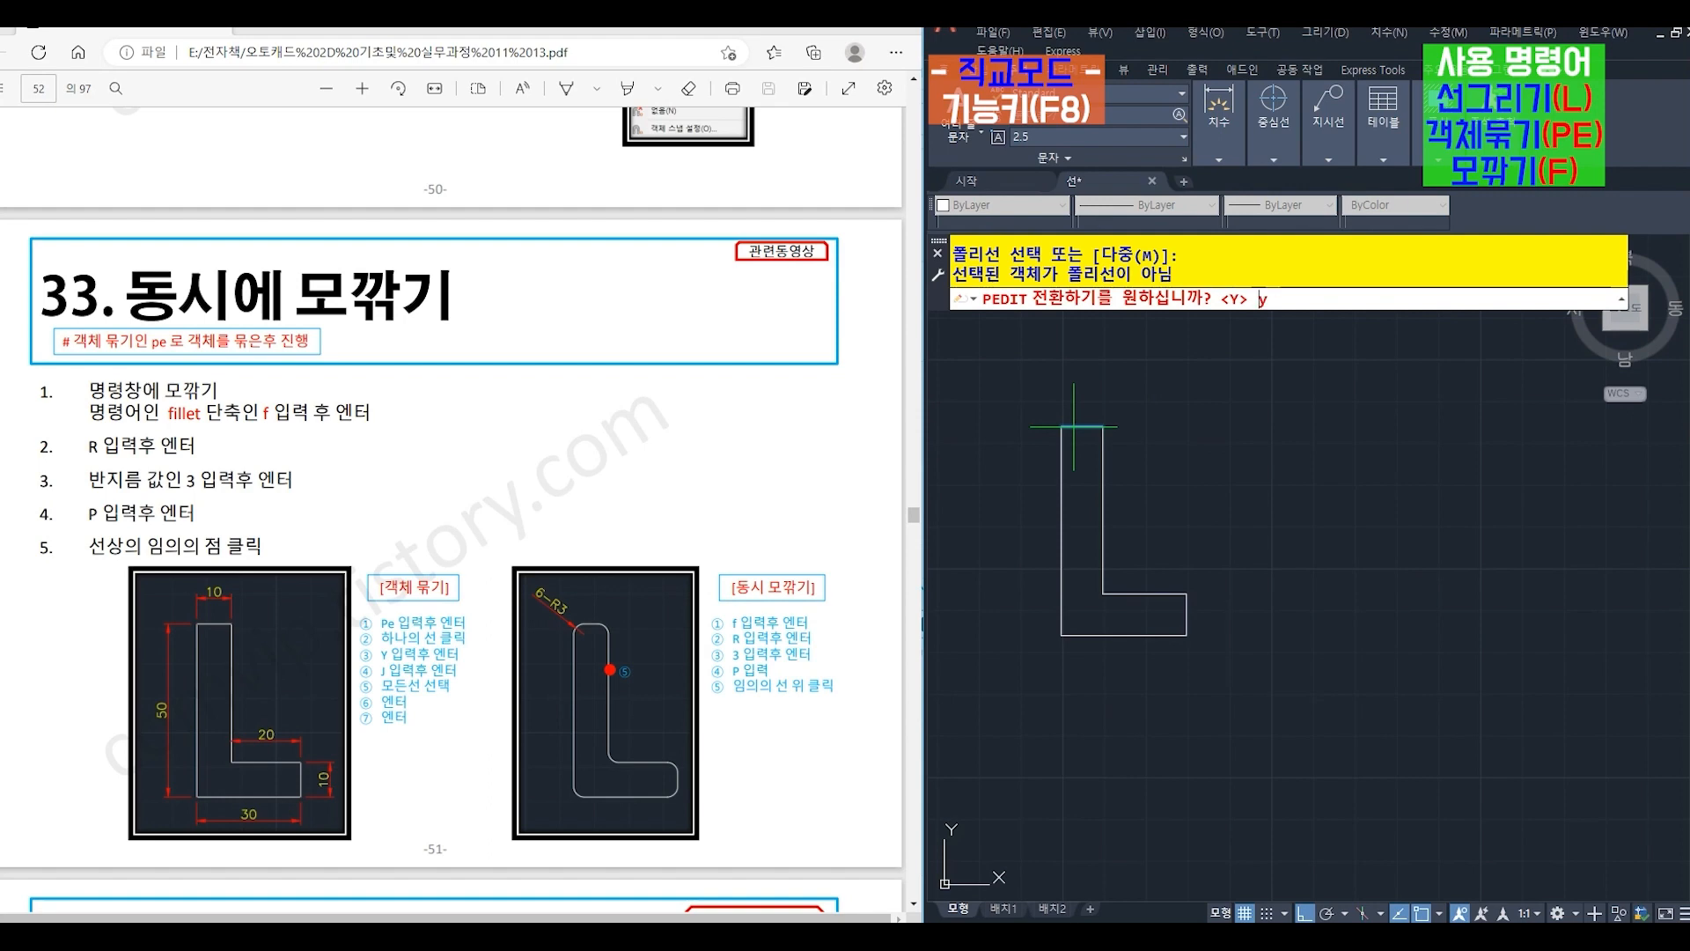
type("y")
key("Return")
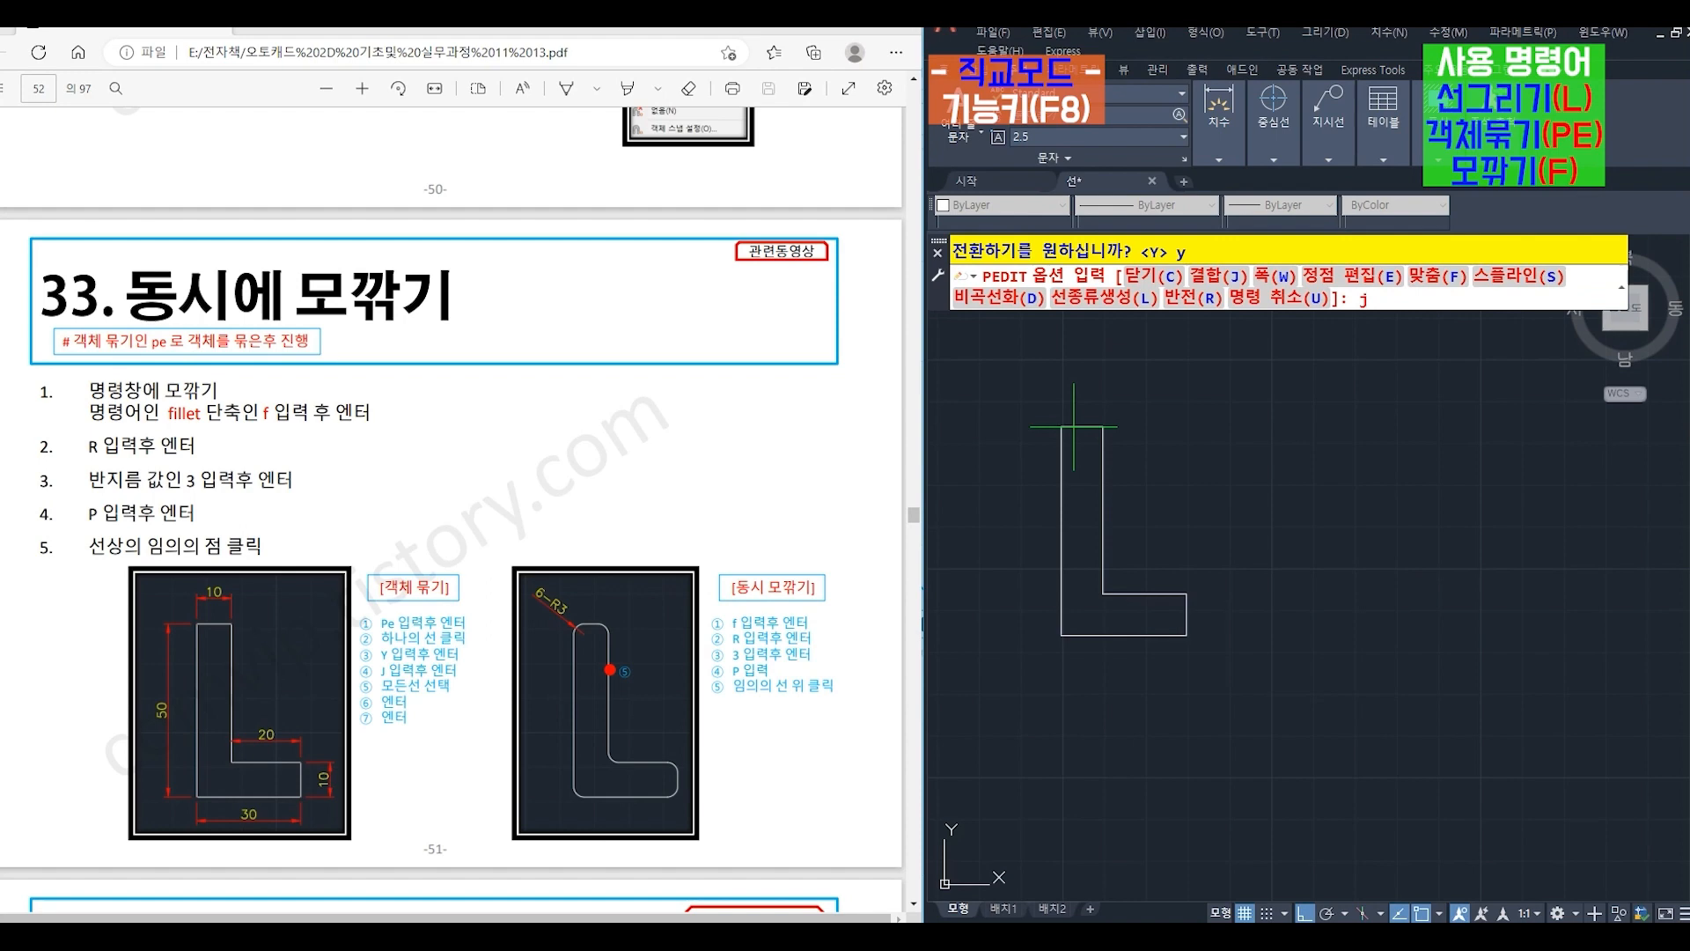
type("j")
key("Return")
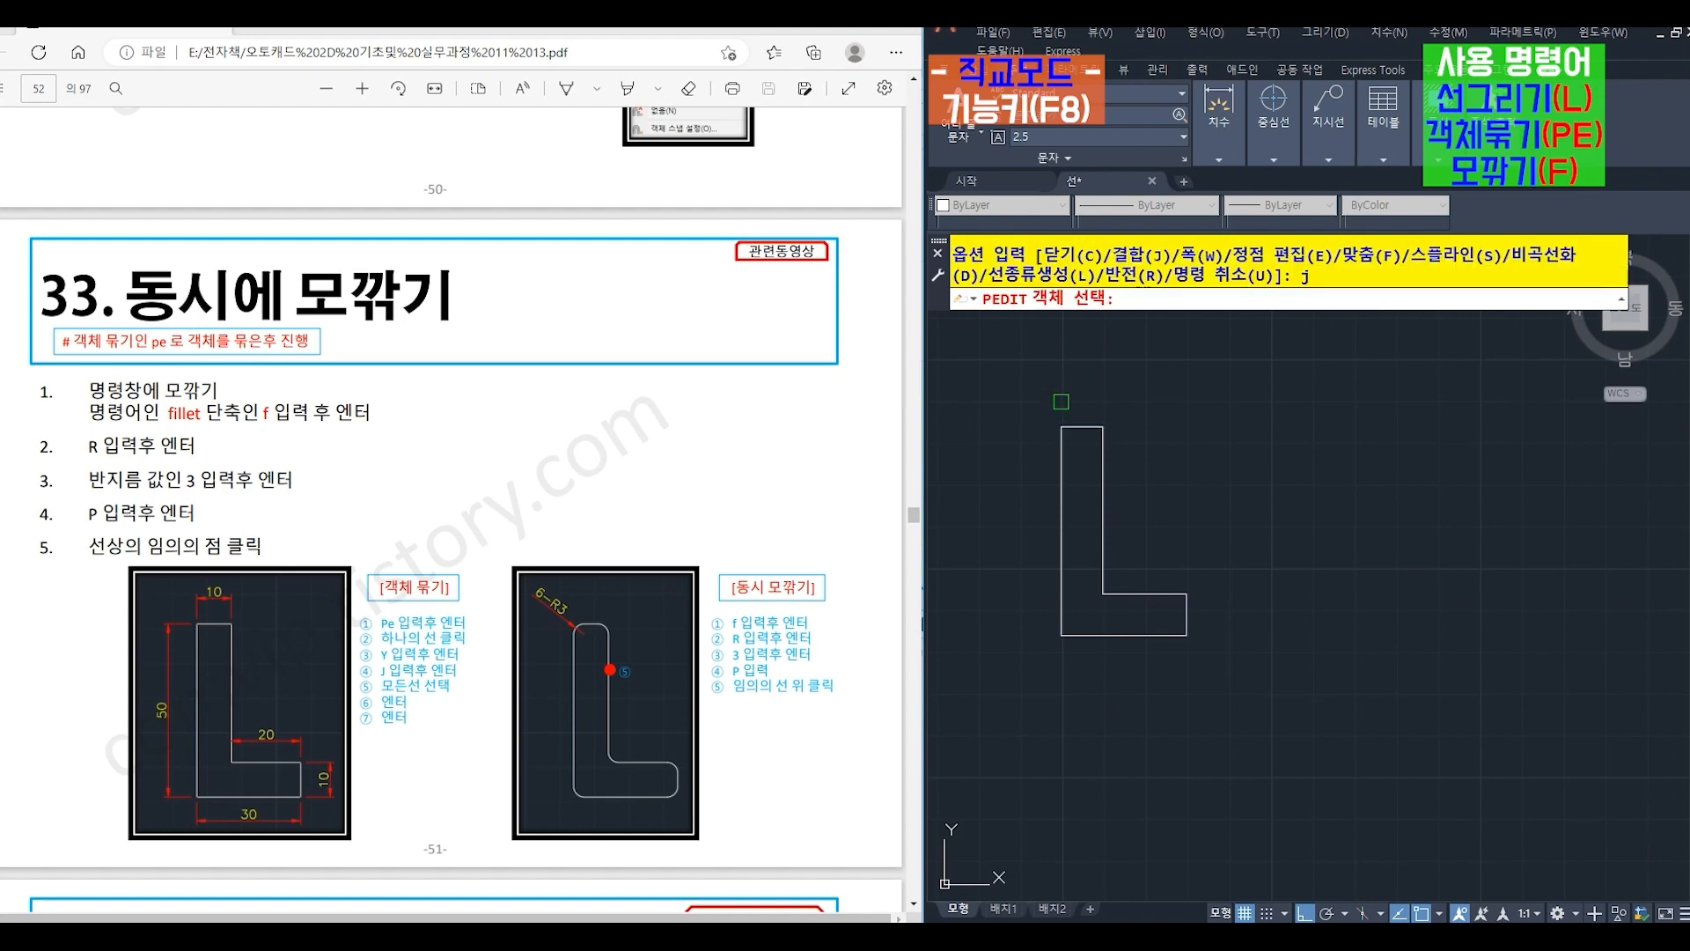
left_click(1024, 389)
left_click(1241, 715)
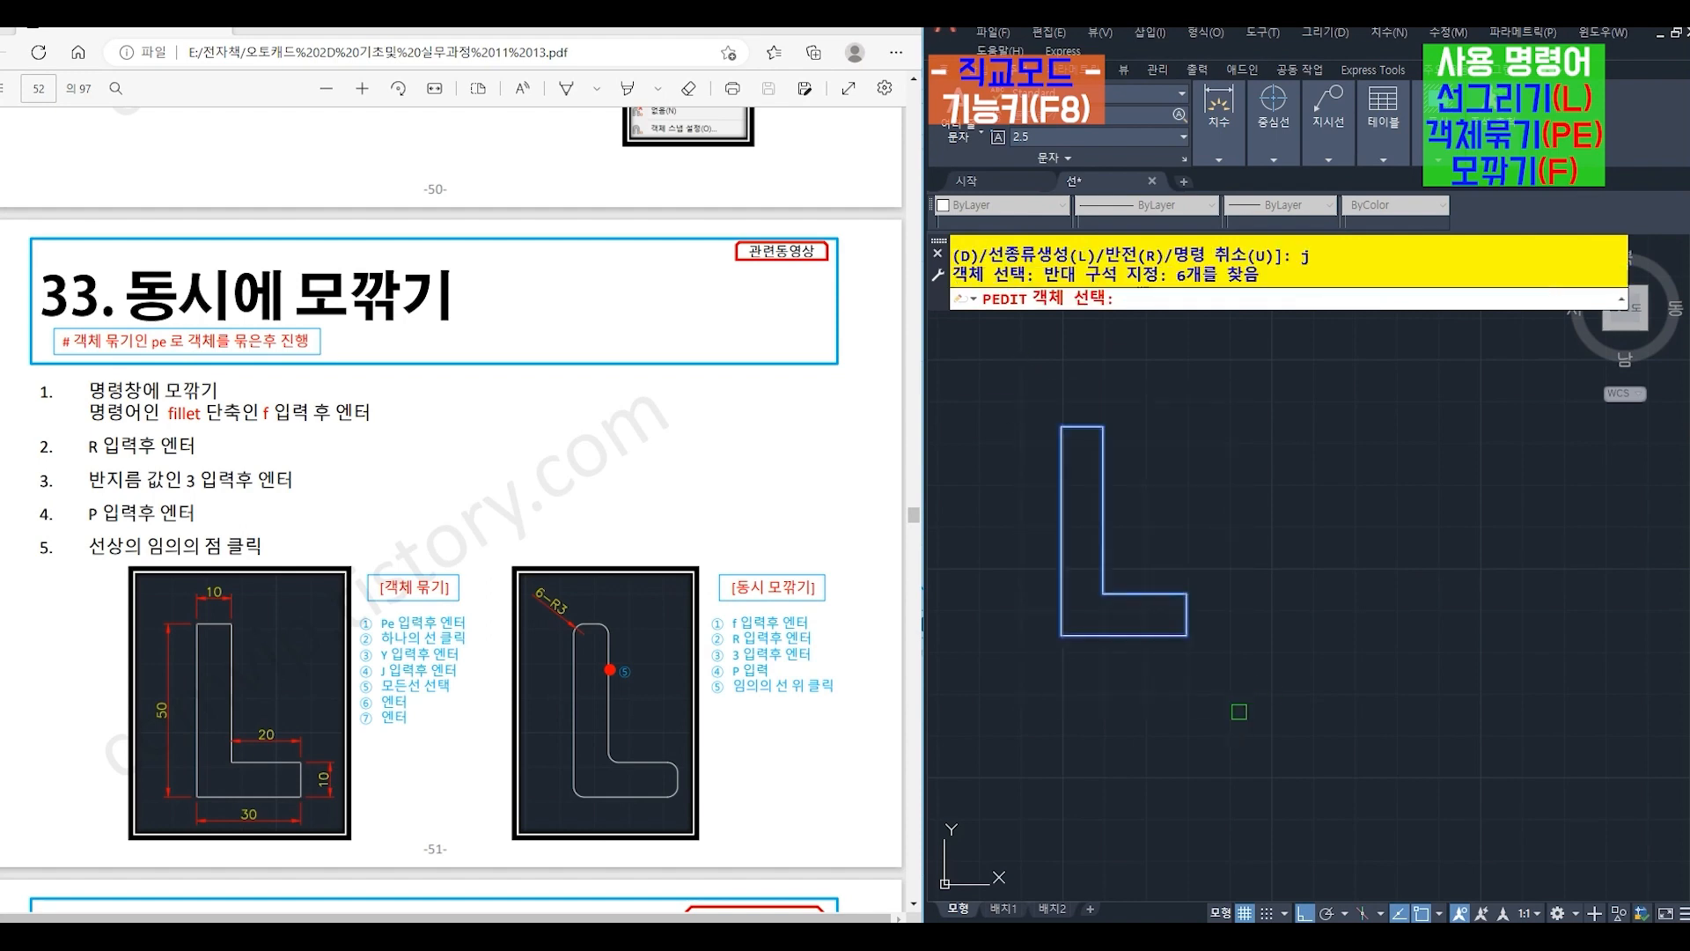
key("Return")
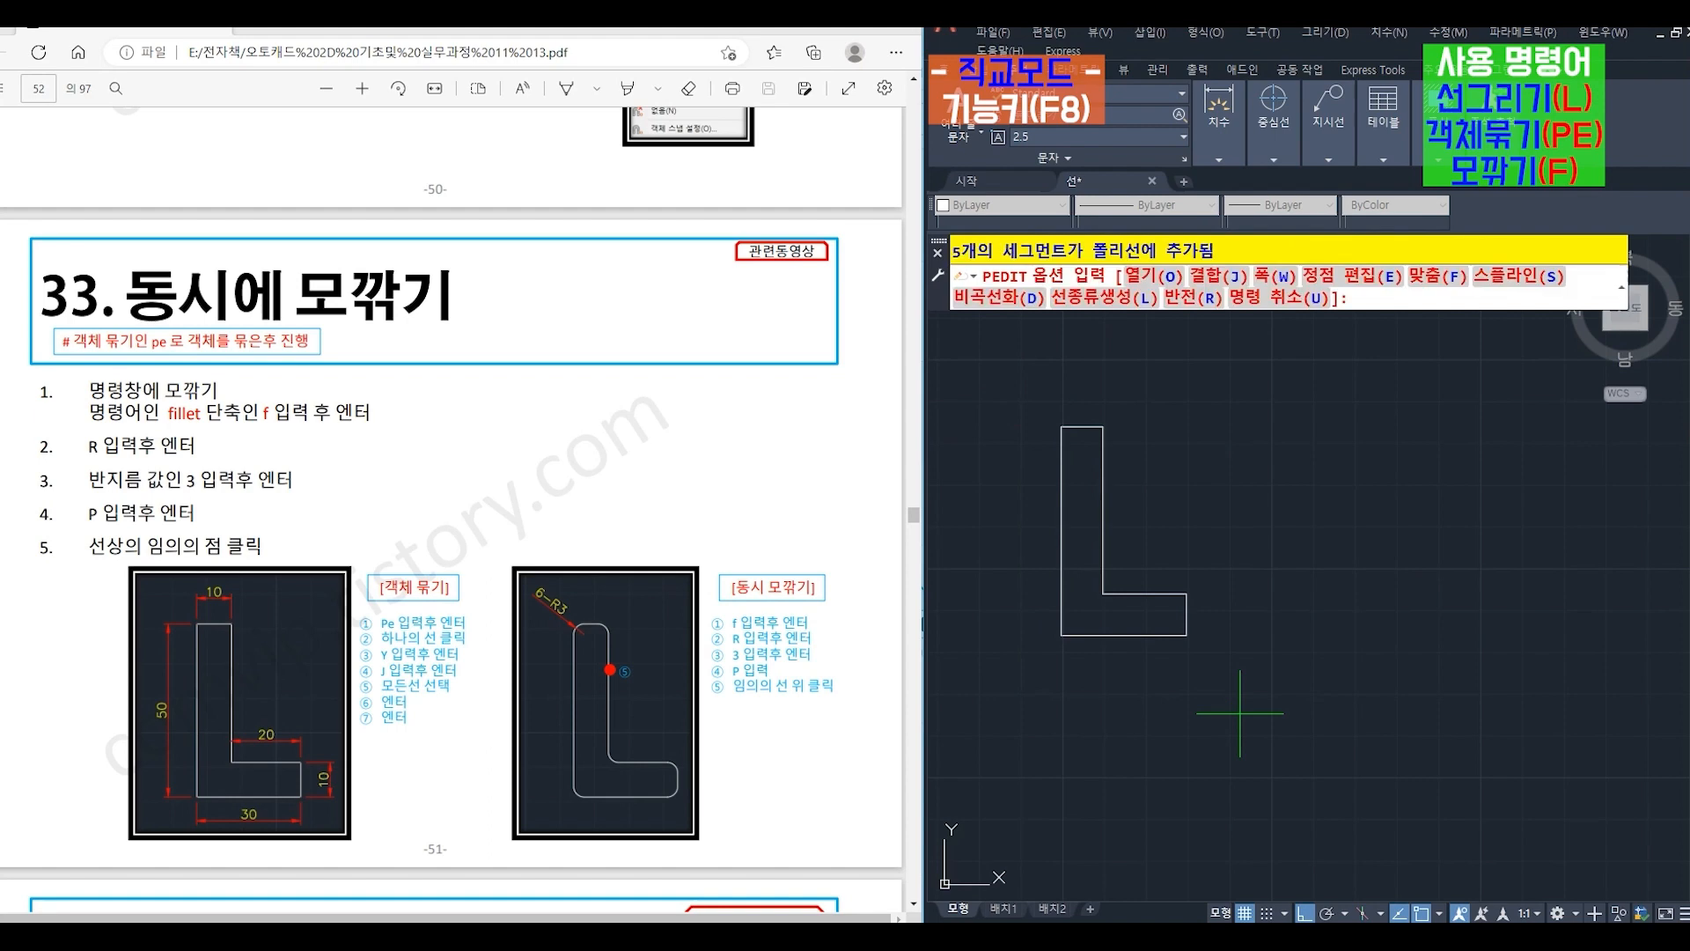
key("Return")
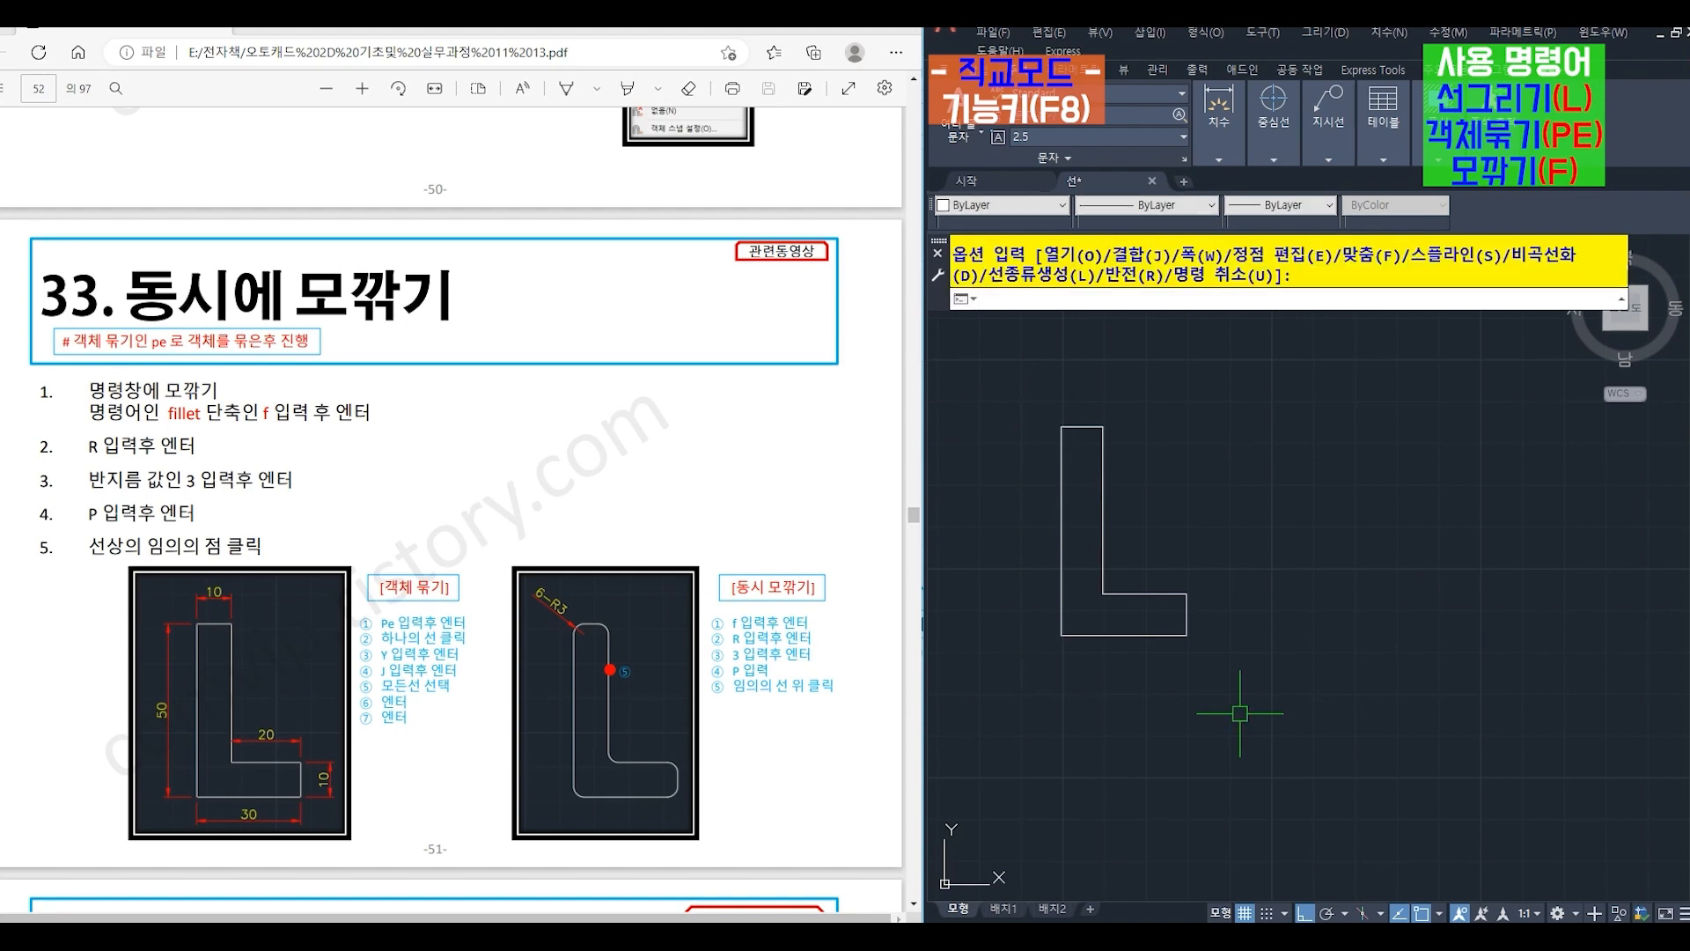
- Fillet all corners of the L-shaped polyline at once with radius 3, using the Polyline option
type("f")
key("Return")
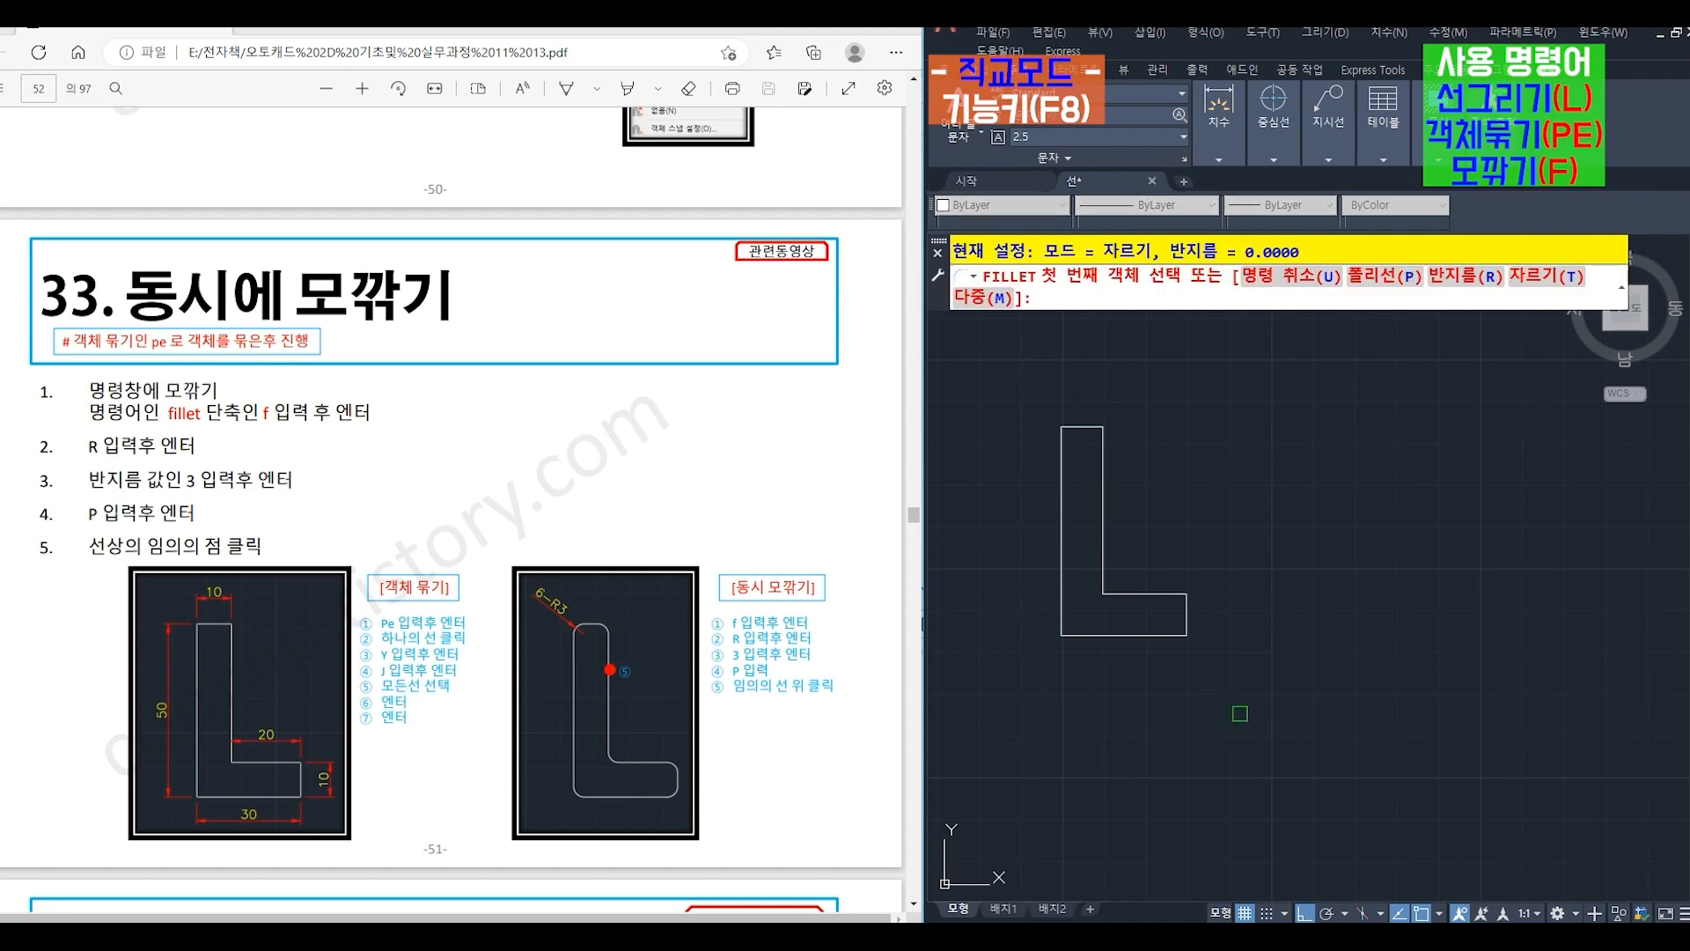
key("Return")
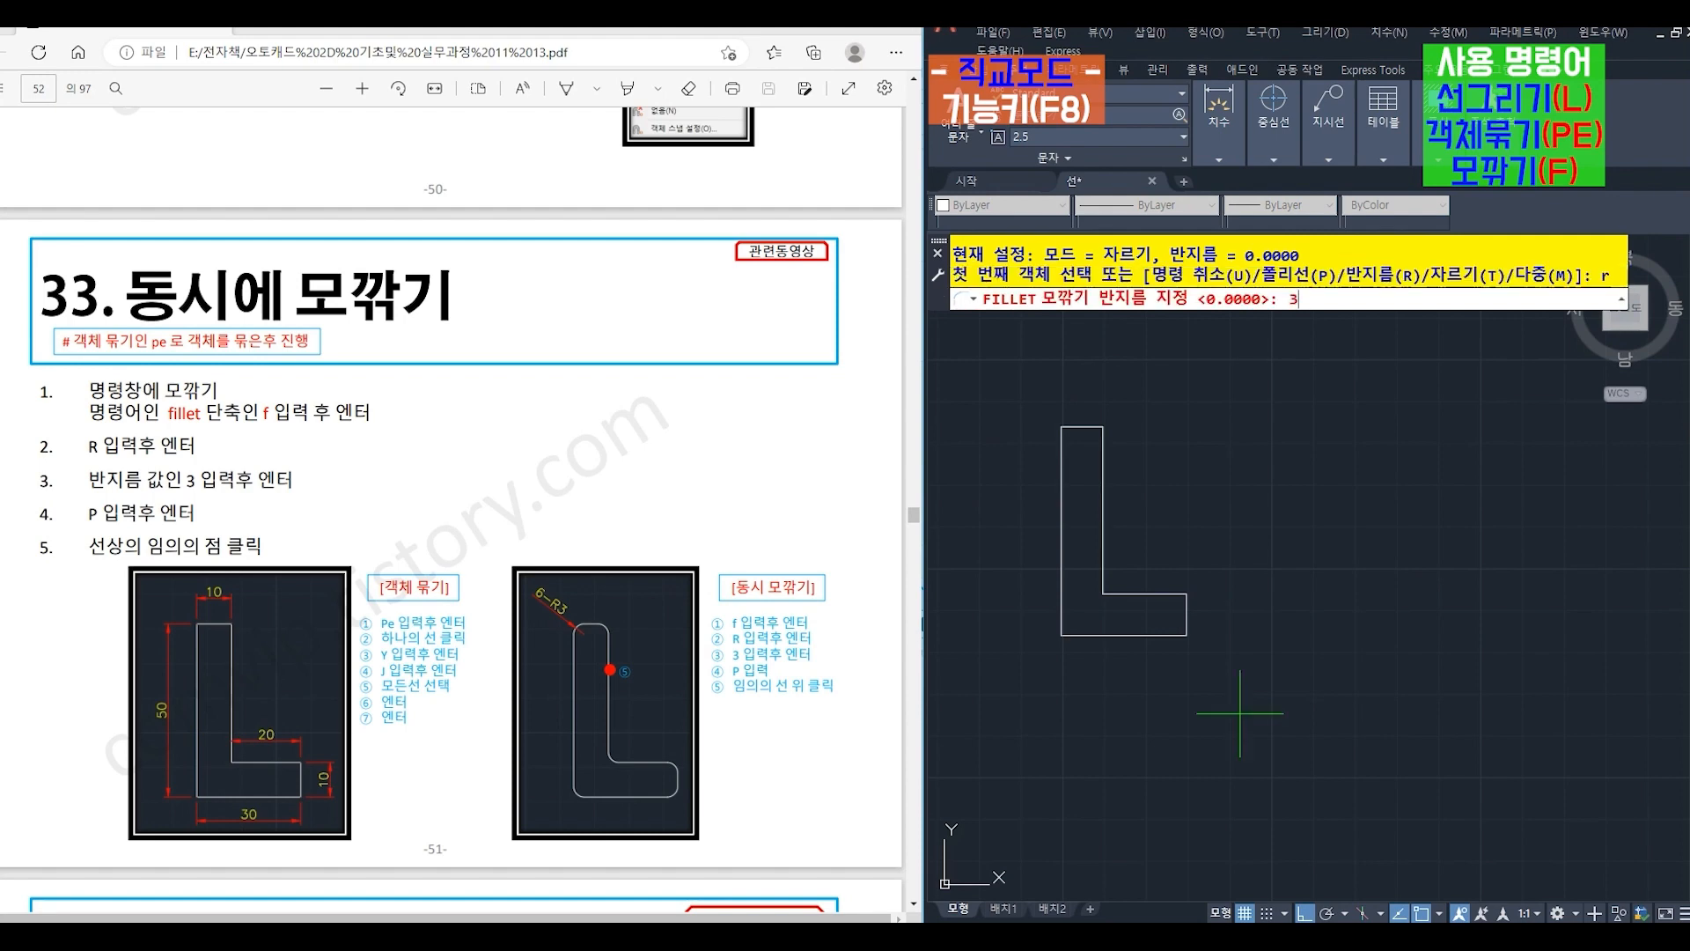
type("3")
key("Return")
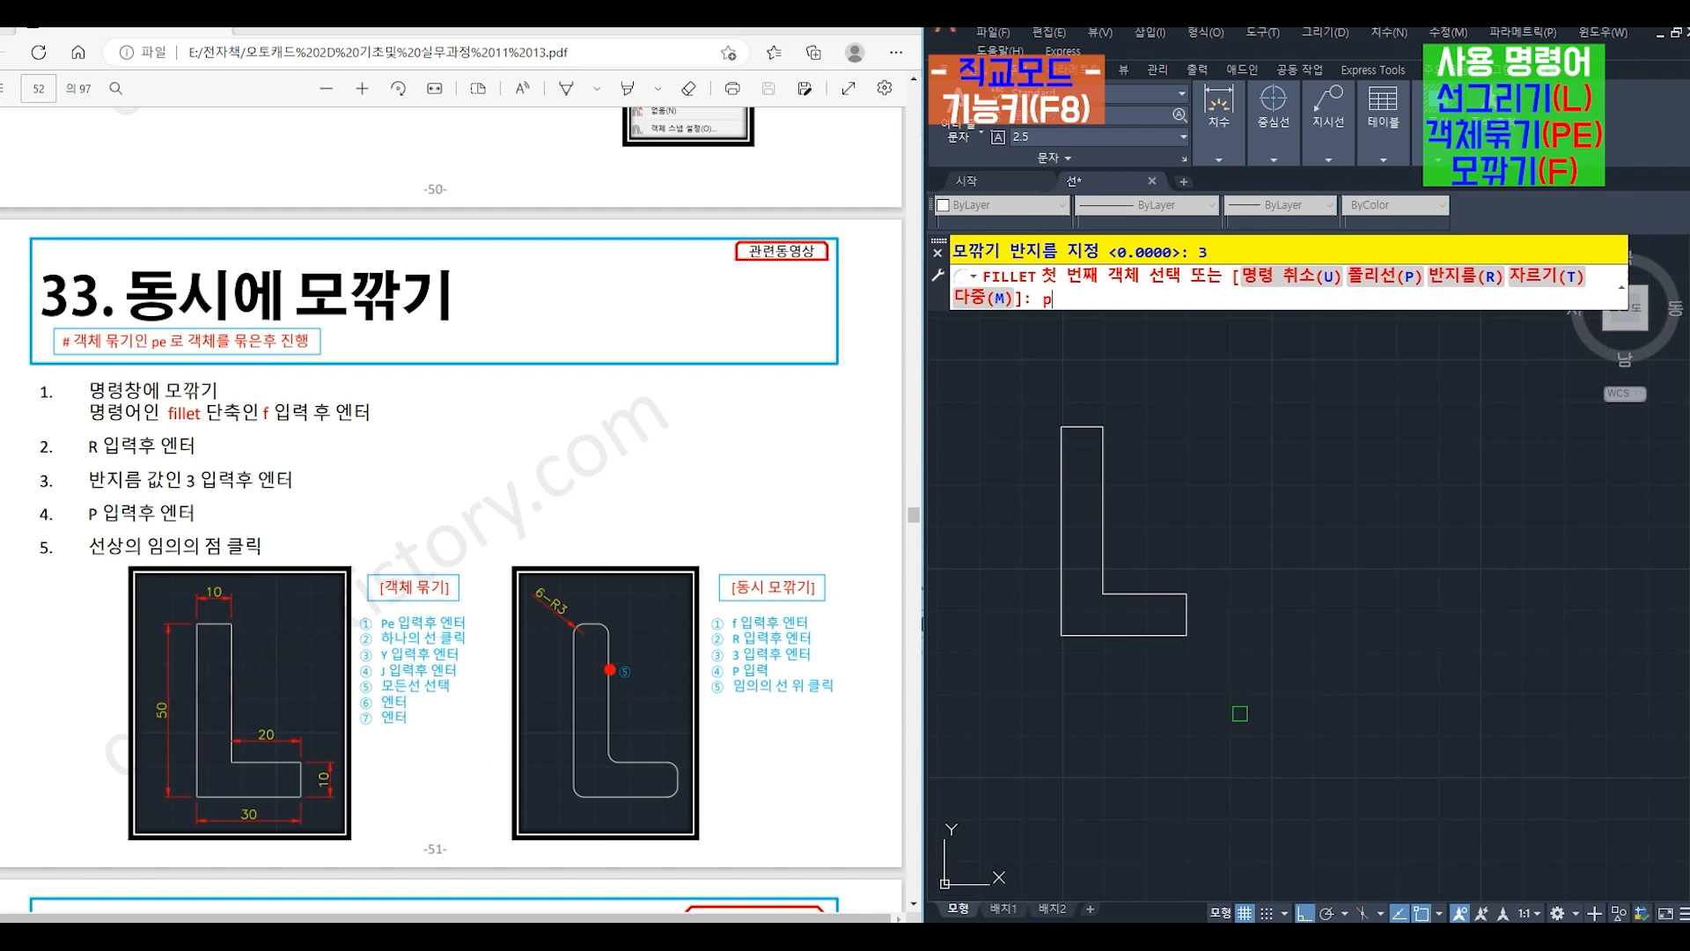
key("Return")
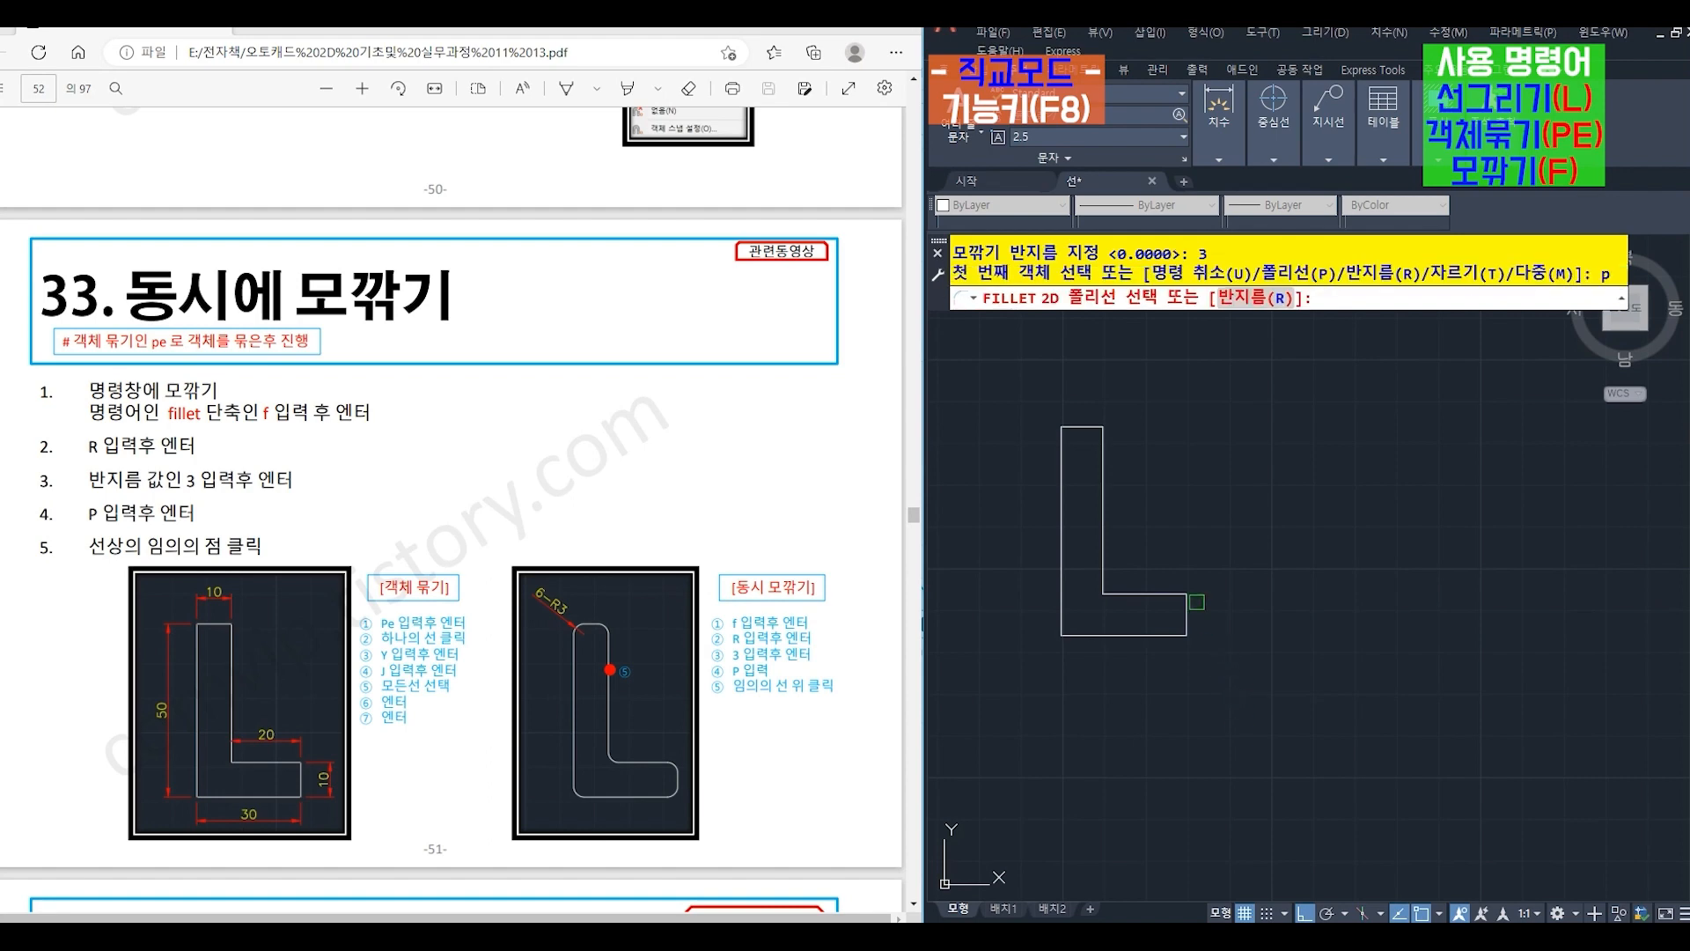
left_click(1063, 480)
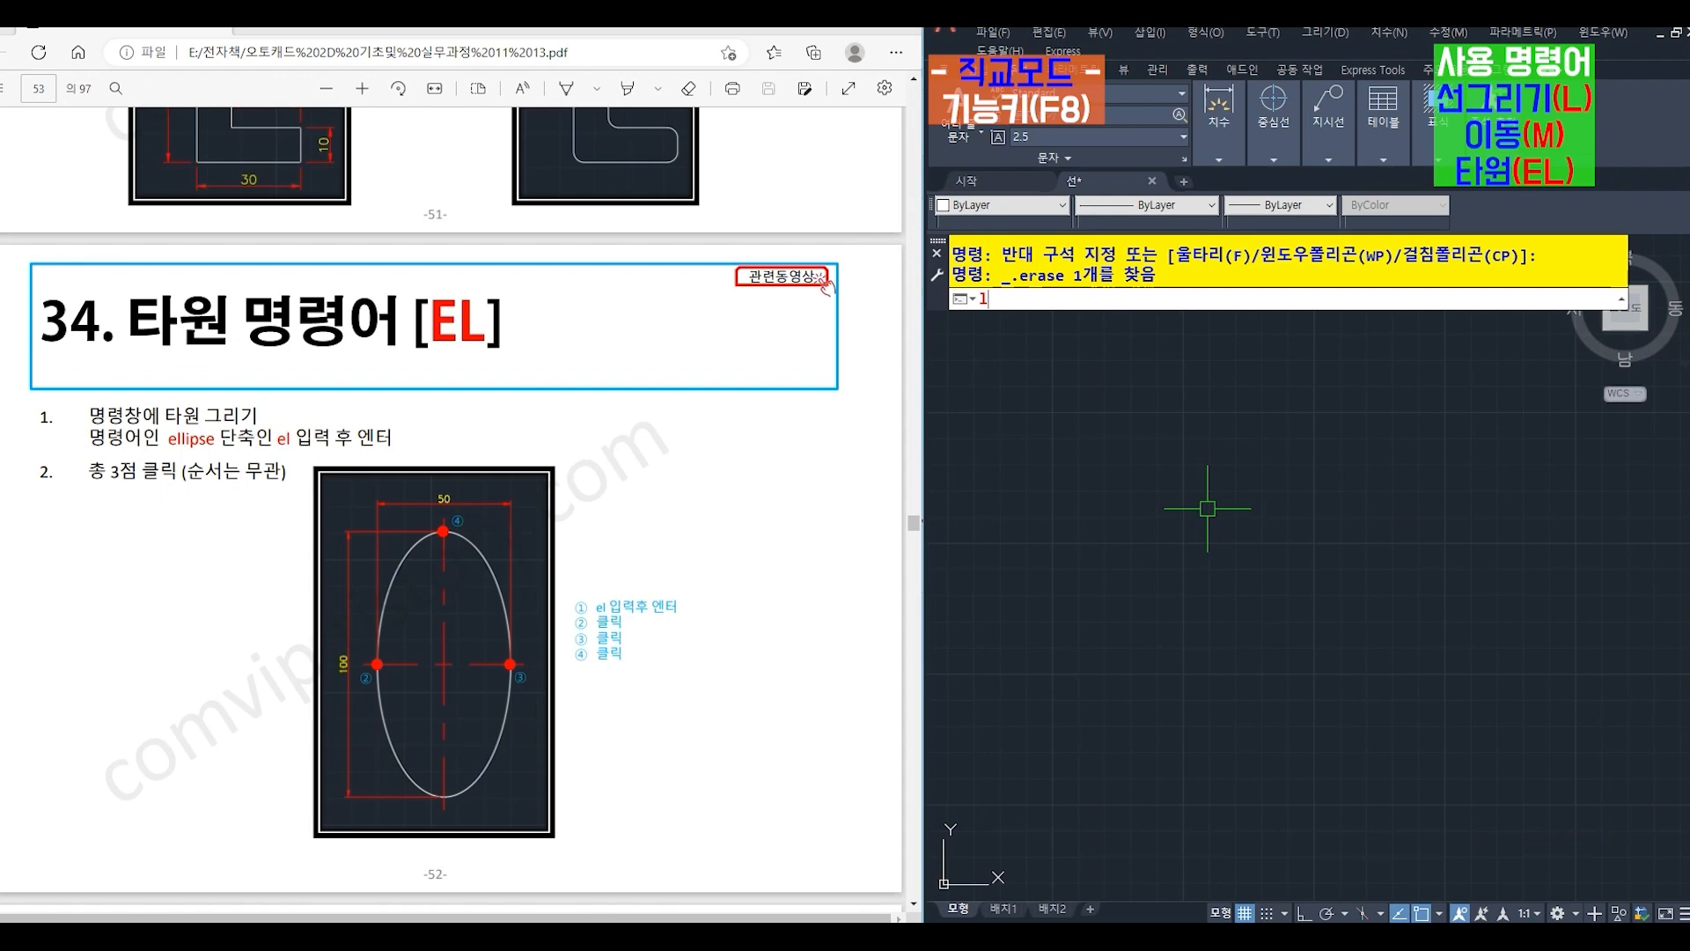
- Draw a vertical line 100 long downwards with LINE, turning ortho mode on
key("Return")
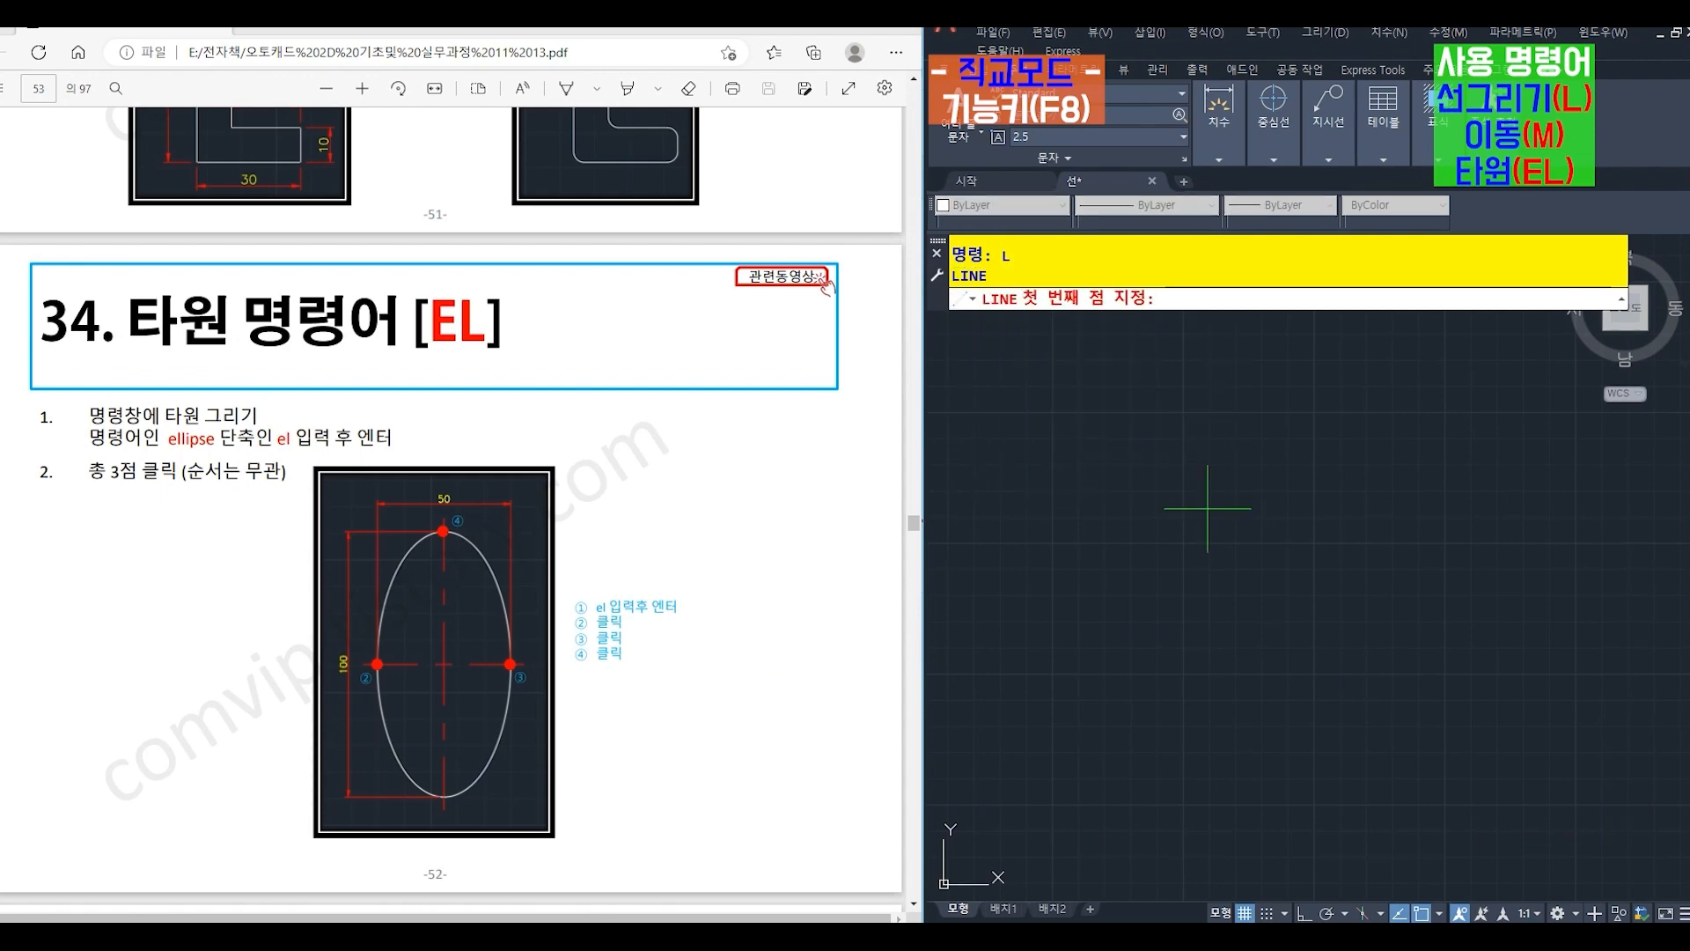
left_click(1174, 454)
key("F8")
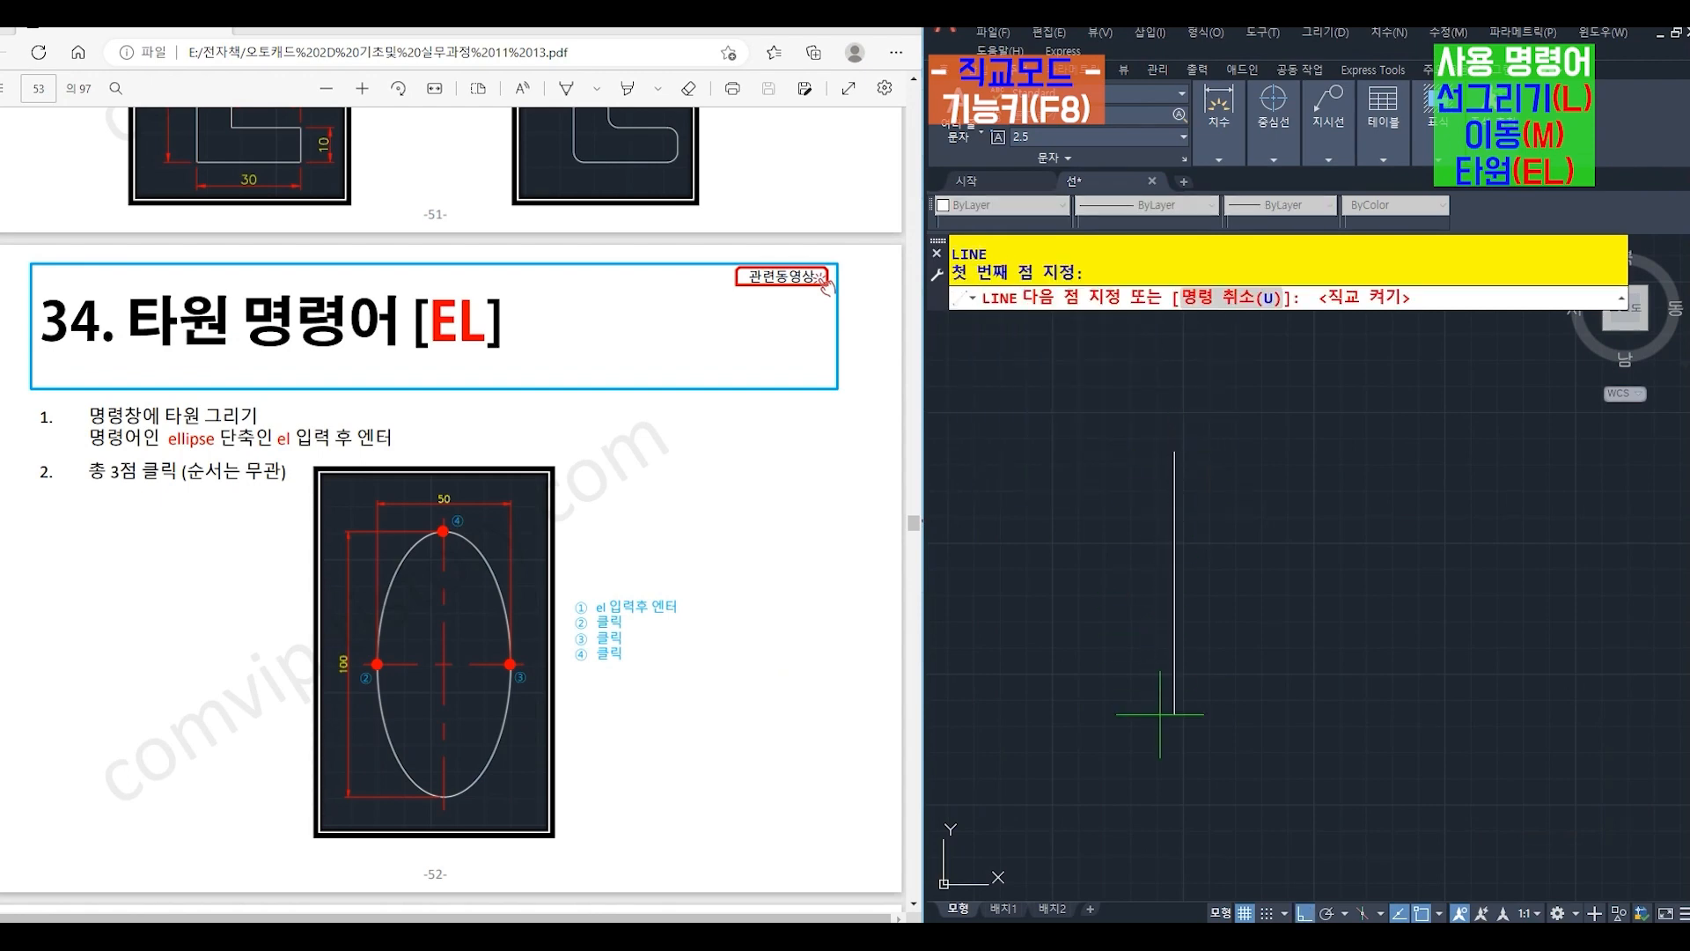
type("100")
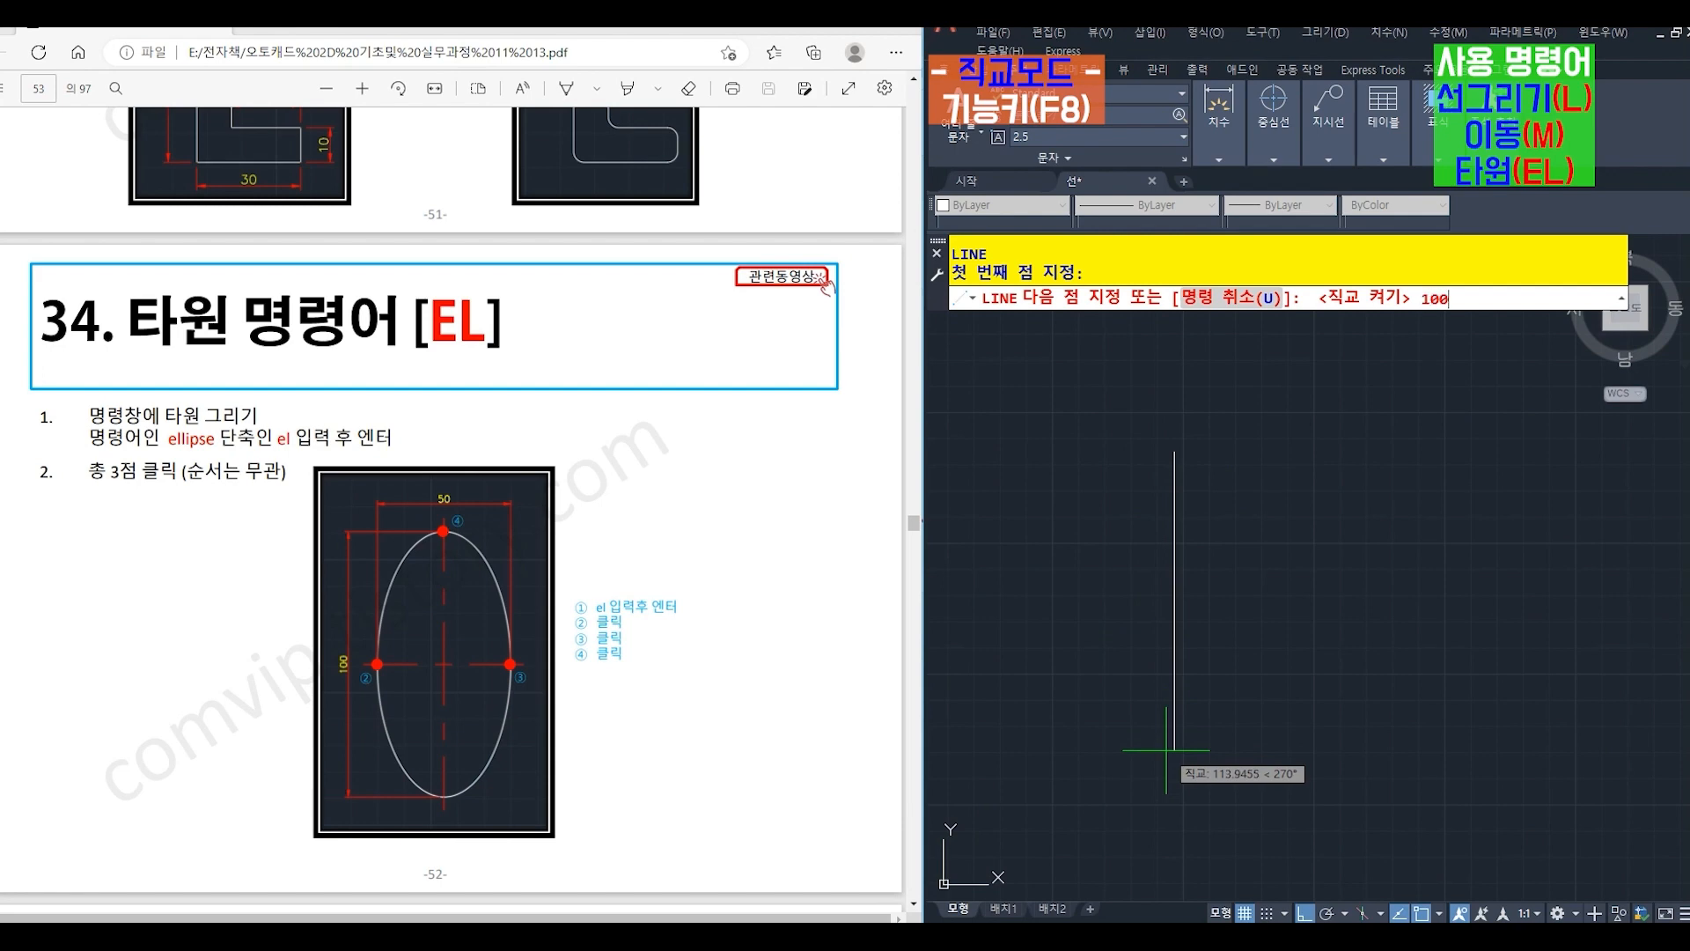
key("Return")
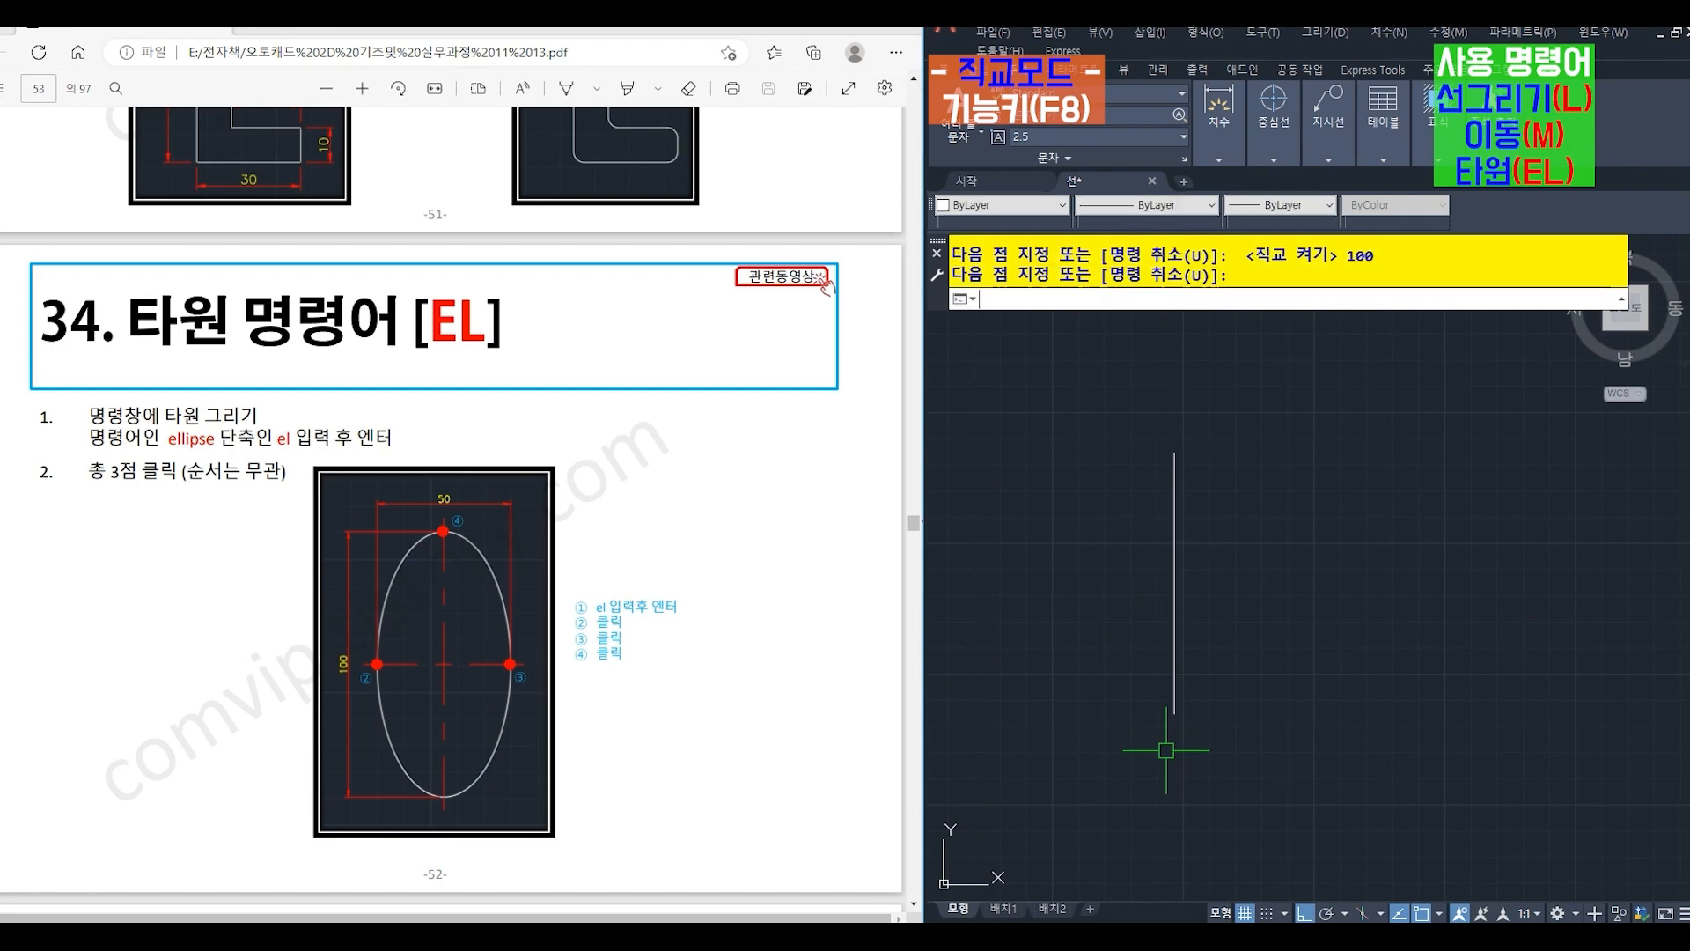
key("Return")
key("Return")
- Draw a separate horizontal line 50 long to the right of the vertical line
left_click(1325, 531)
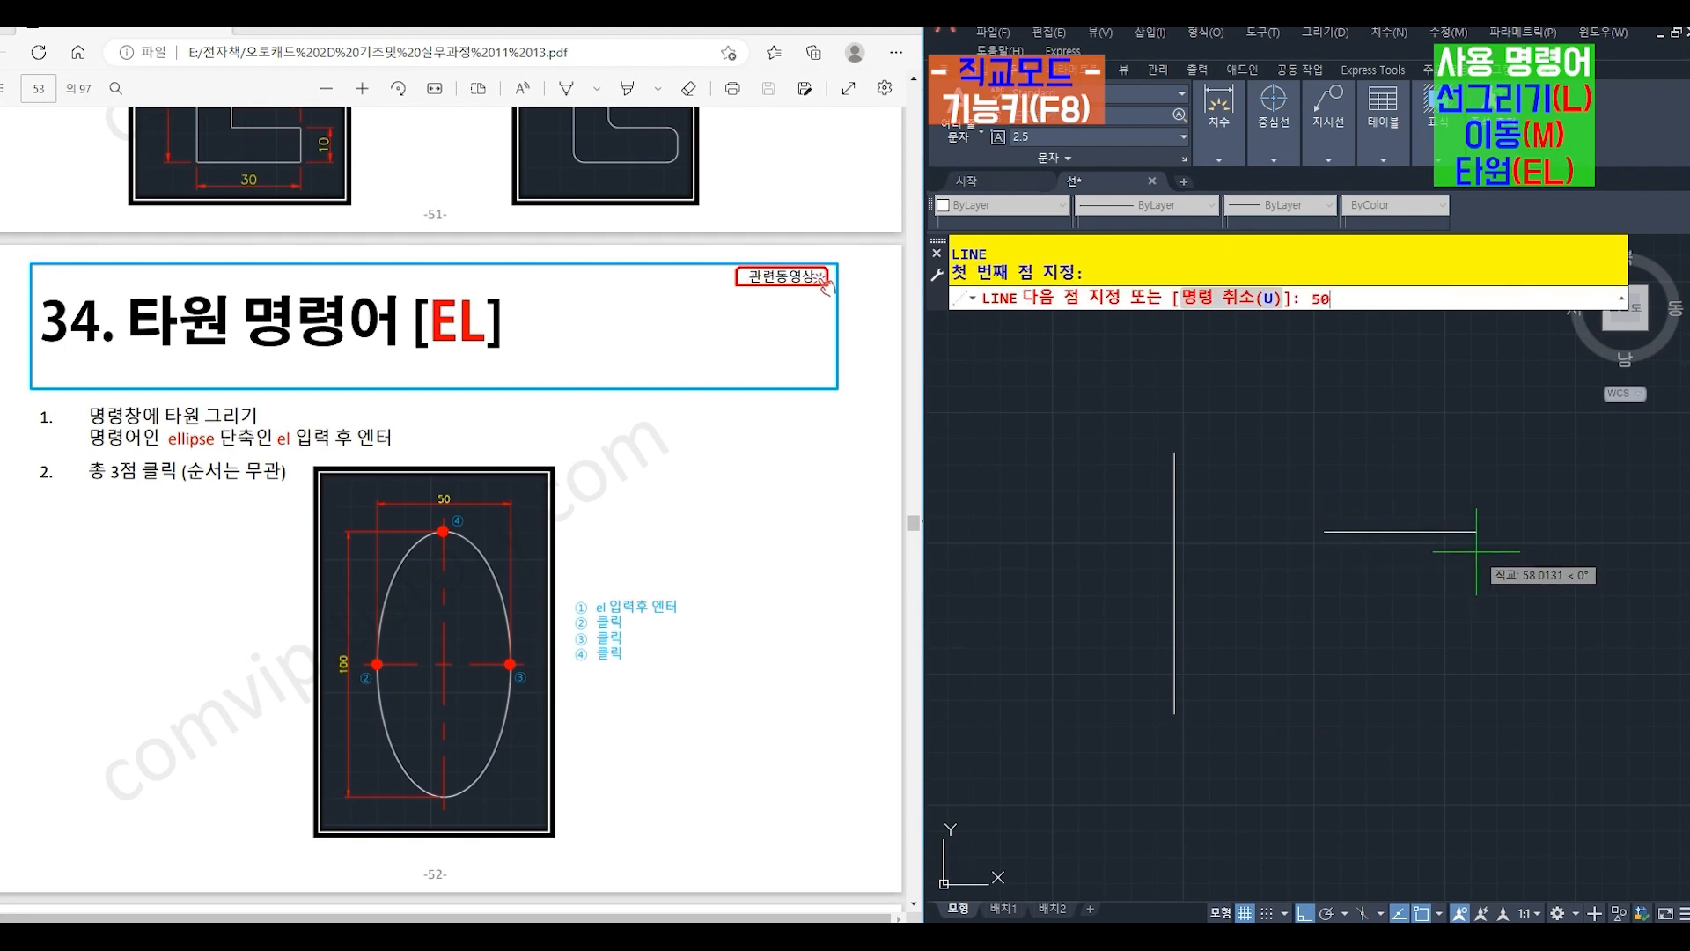
key("Return")
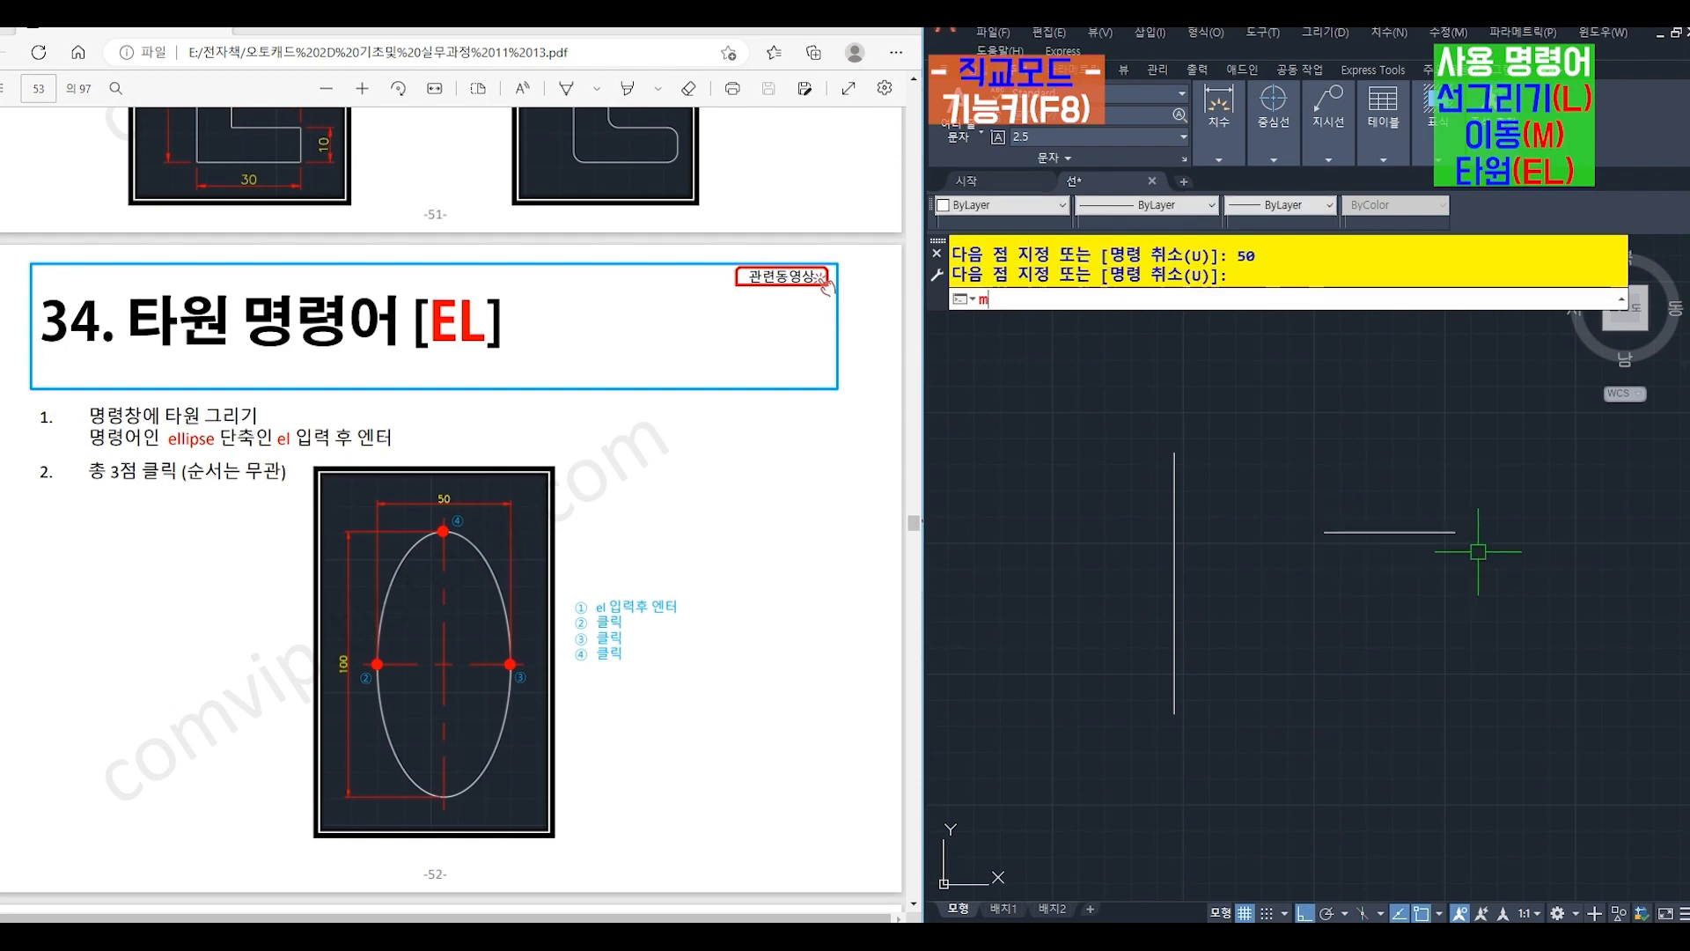
- Move the horizontal line by its midpoint onto the midpoint of the vertical line so the two form a cross
type("m")
key("Return")
left_click(1402, 531)
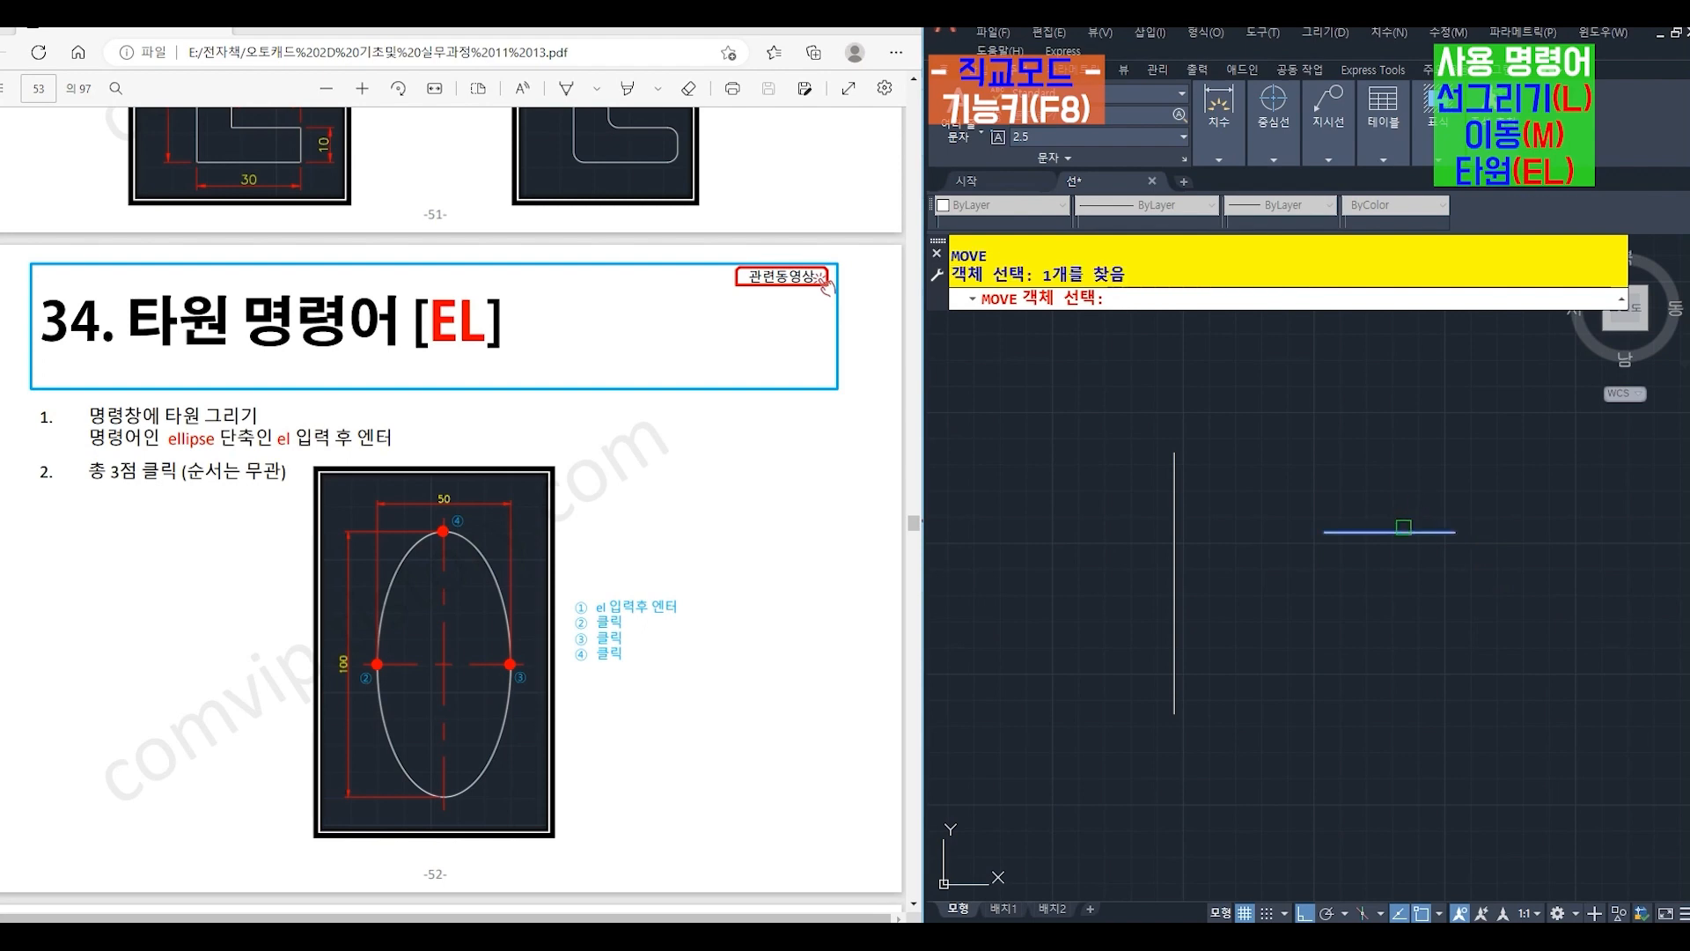
key("Return")
left_click(1380, 531)
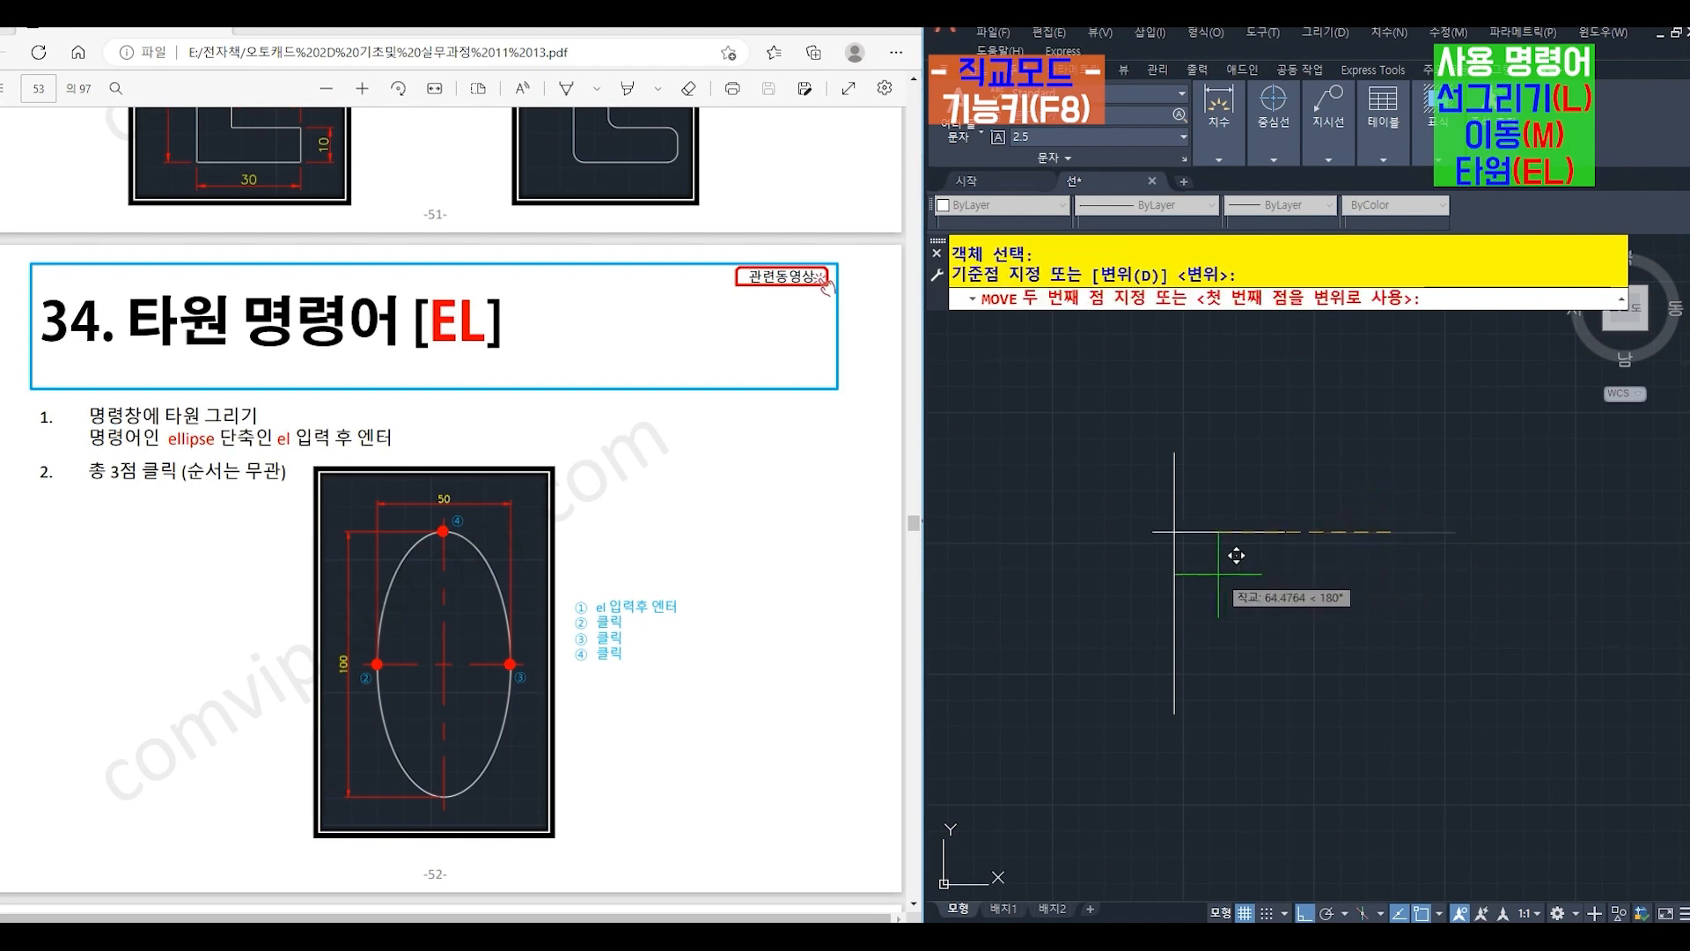
left_click(1175, 583)
- Draw an ellipse (EL) through the vertical line's upper and lower endpoints and the horizontal line's right endpoint
middle_click_drag(1217, 583, 1309, 576)
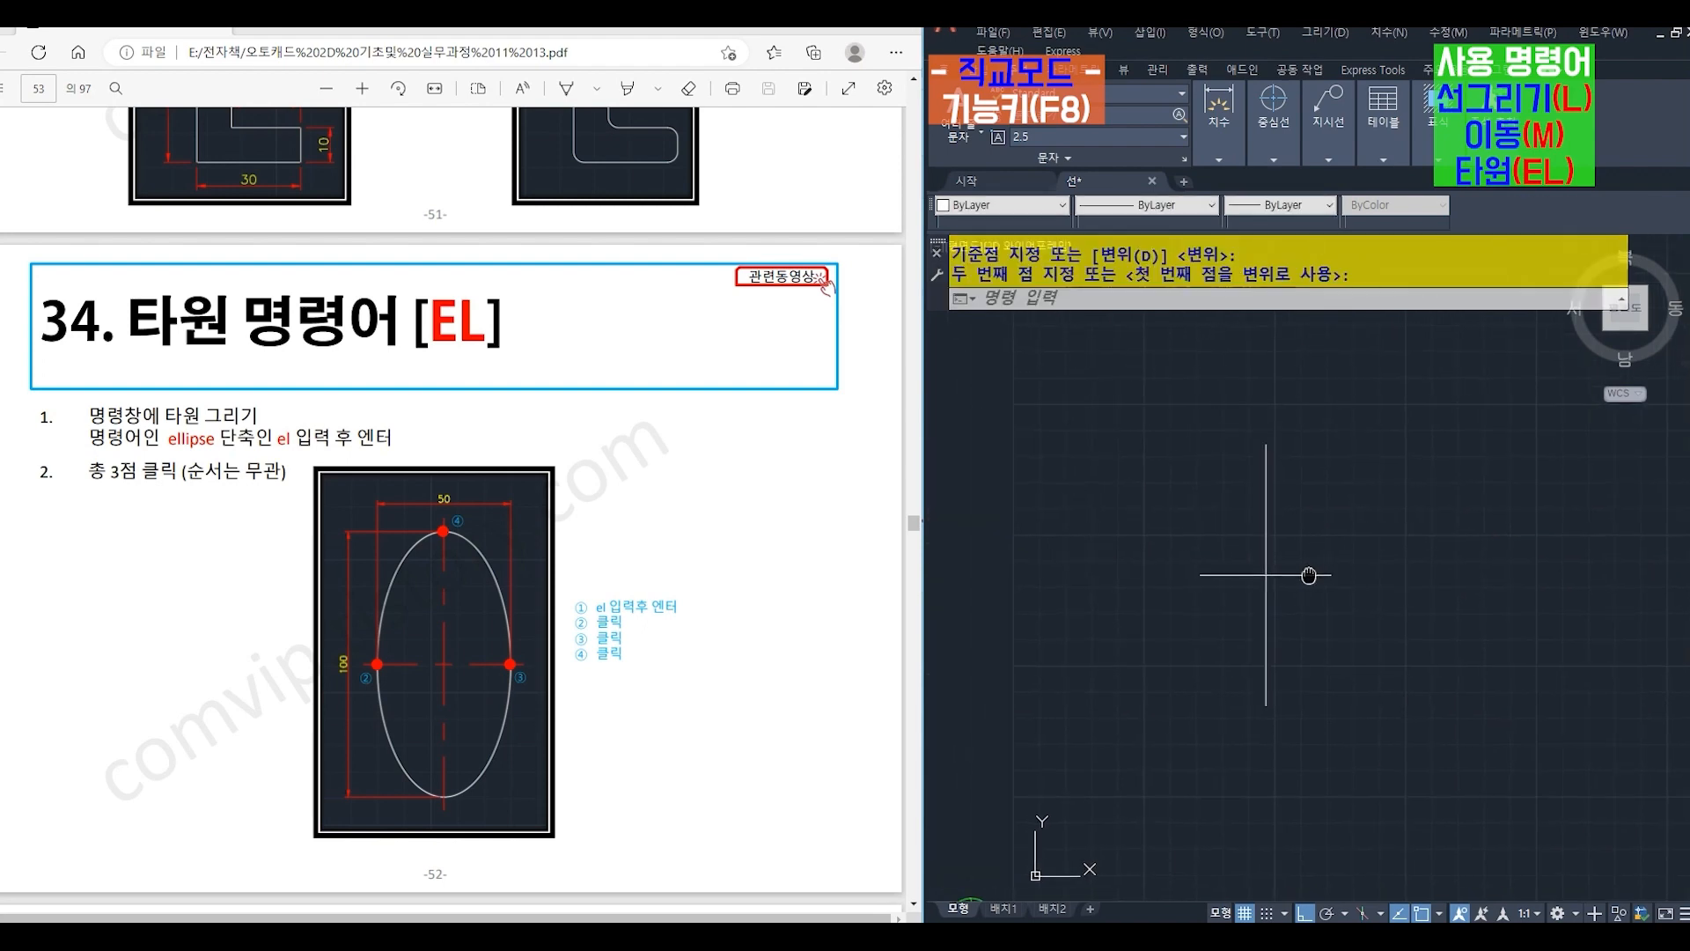
type("el")
key("Return")
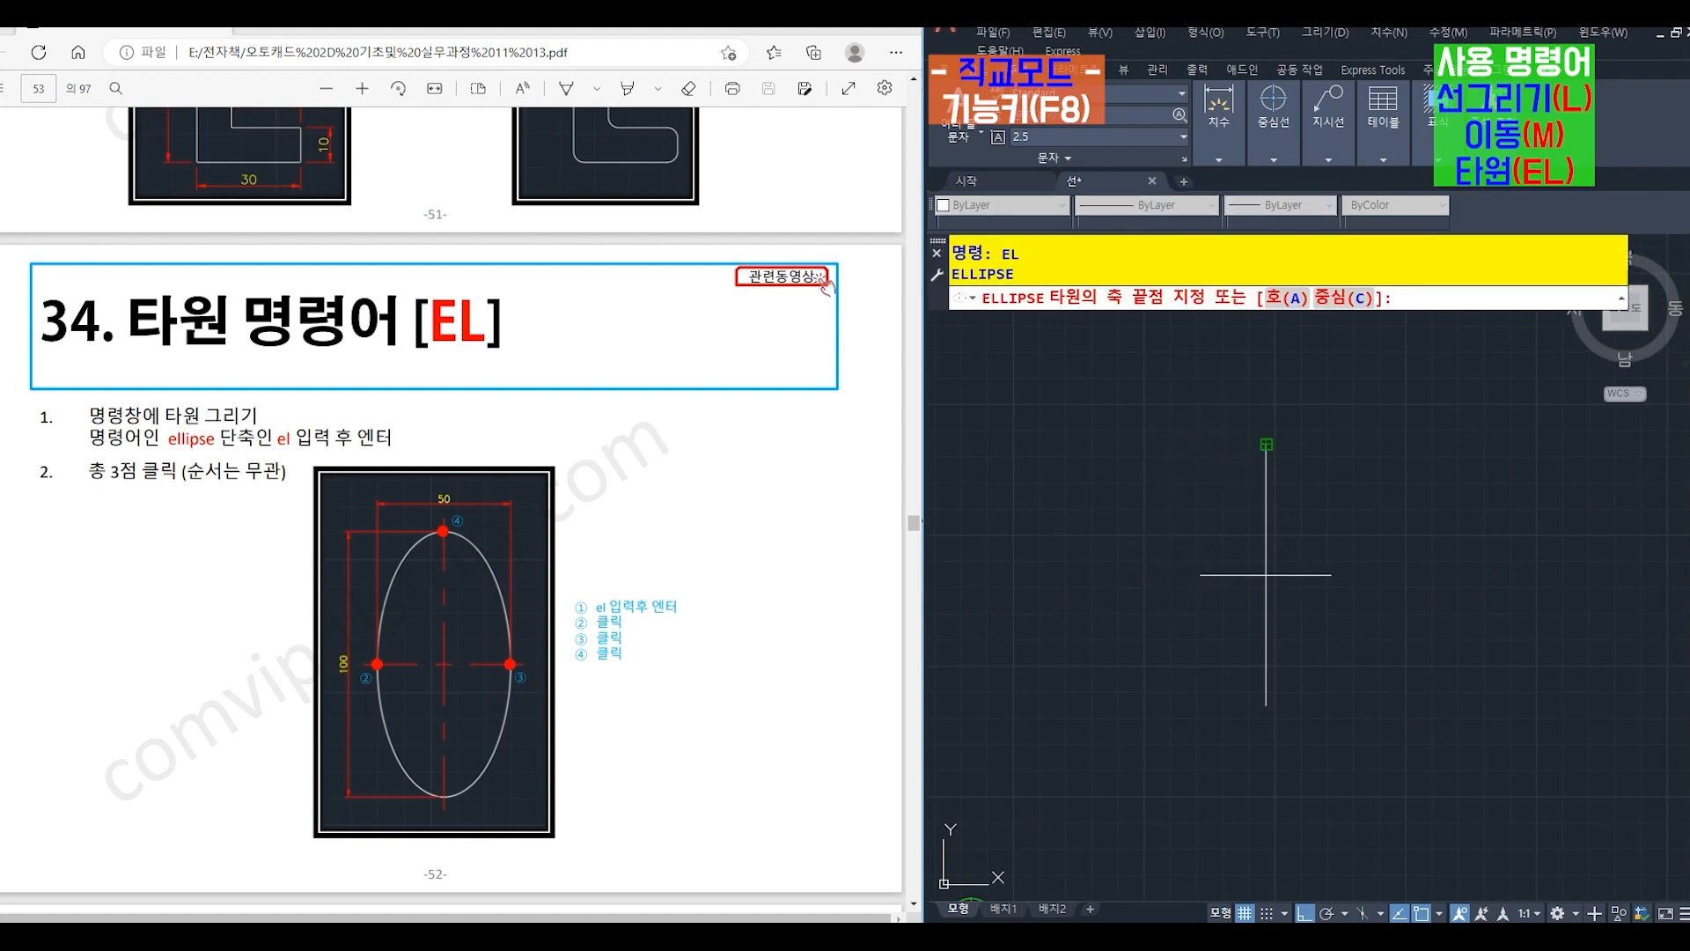
left_click(1266, 444)
left_click(1266, 704)
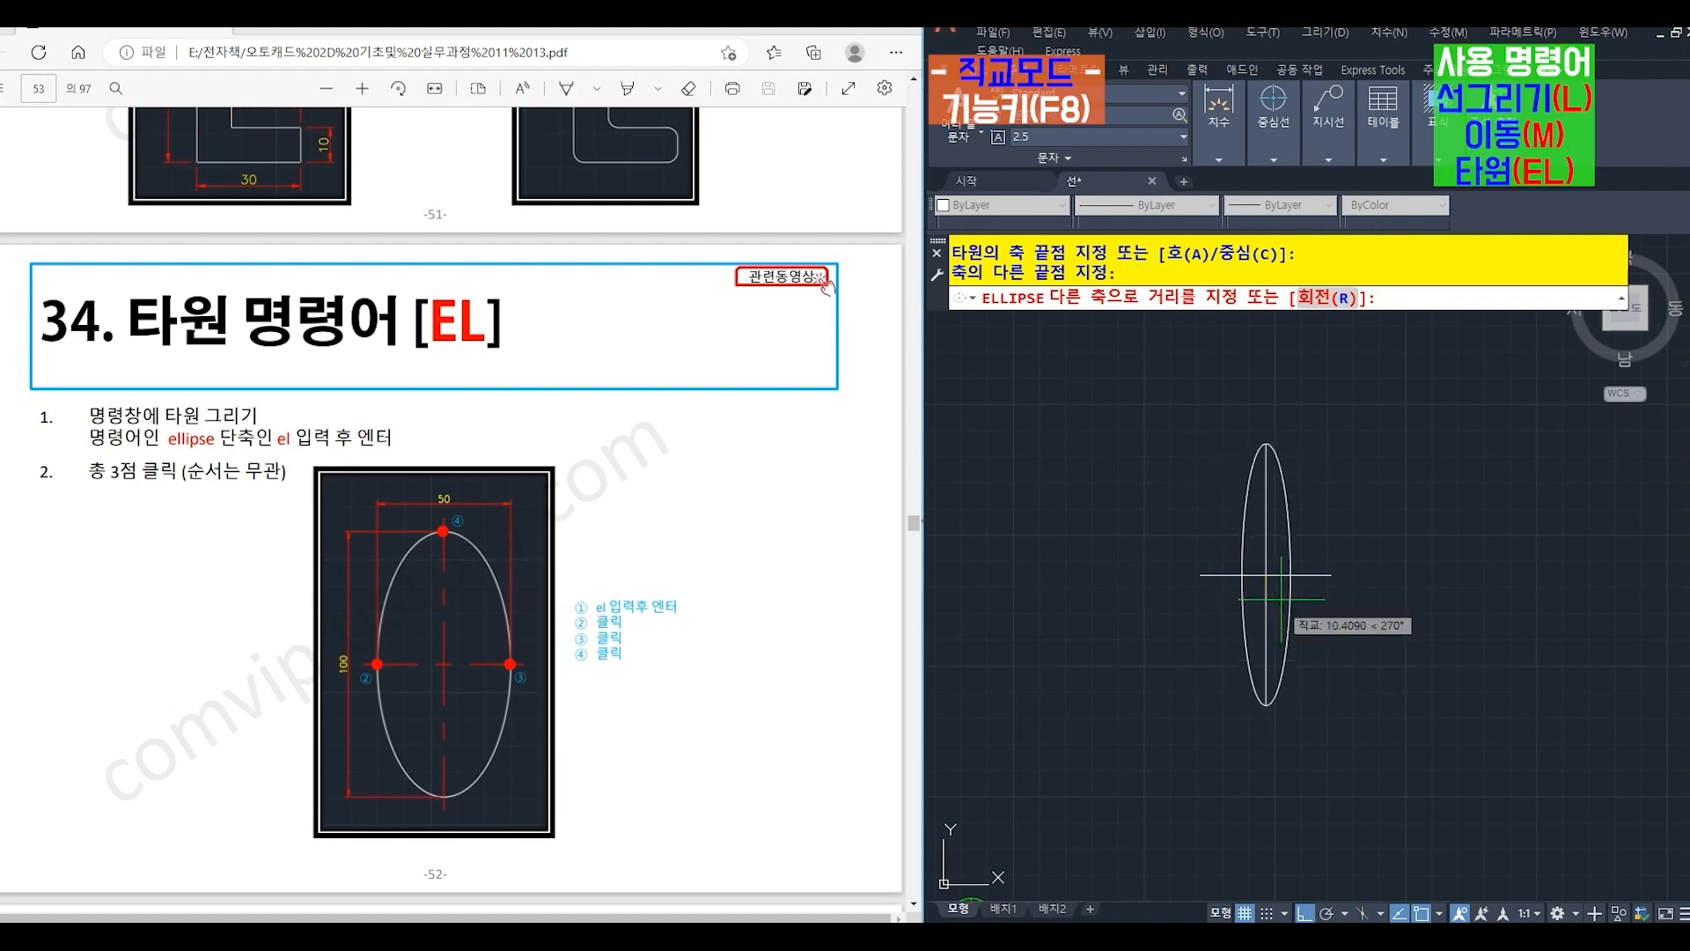
left_click(1331, 575)
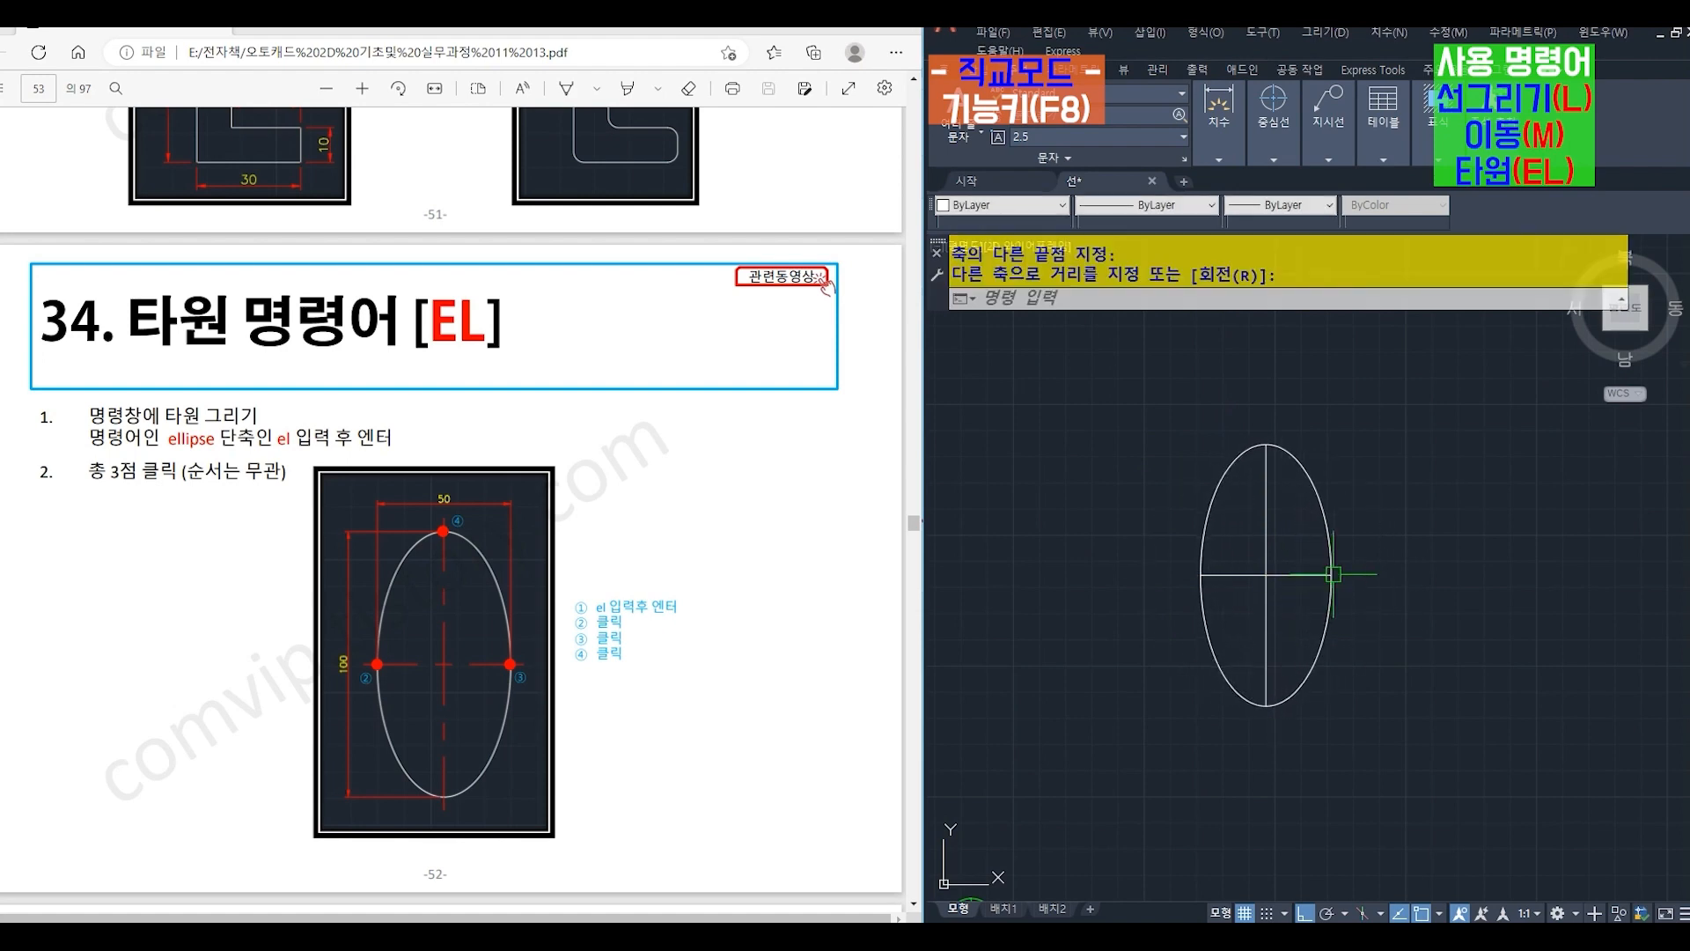
- Draw a circle with radius 10 in the empty drawing area as the base for a polygon
type("c")
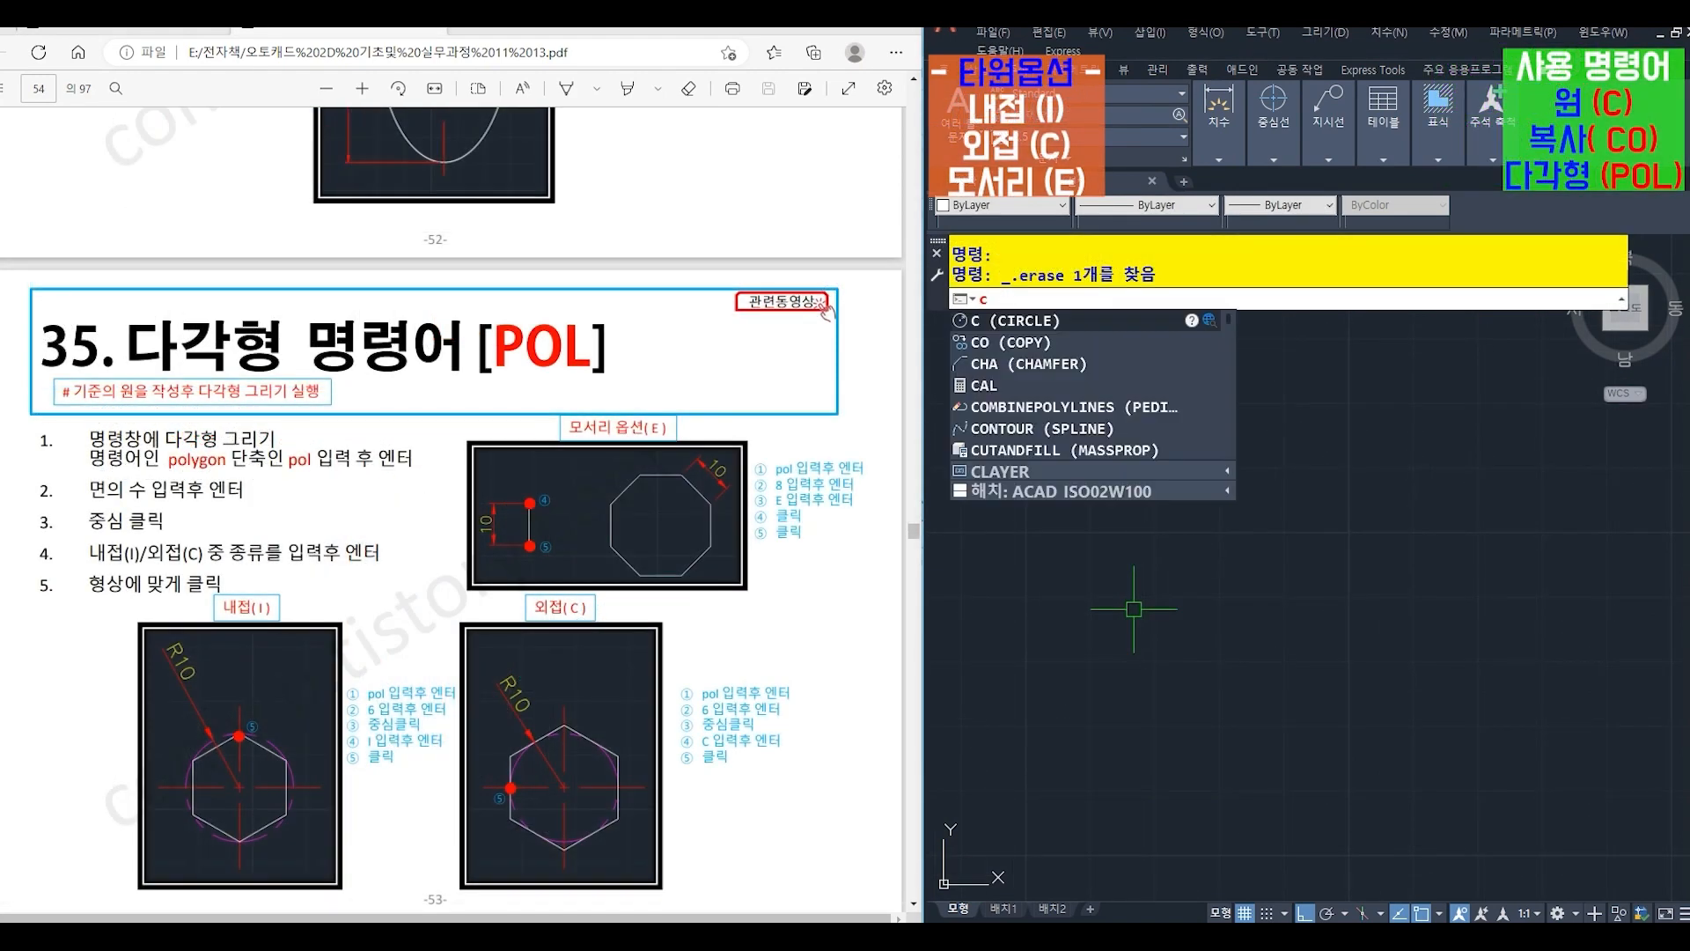
key("Return")
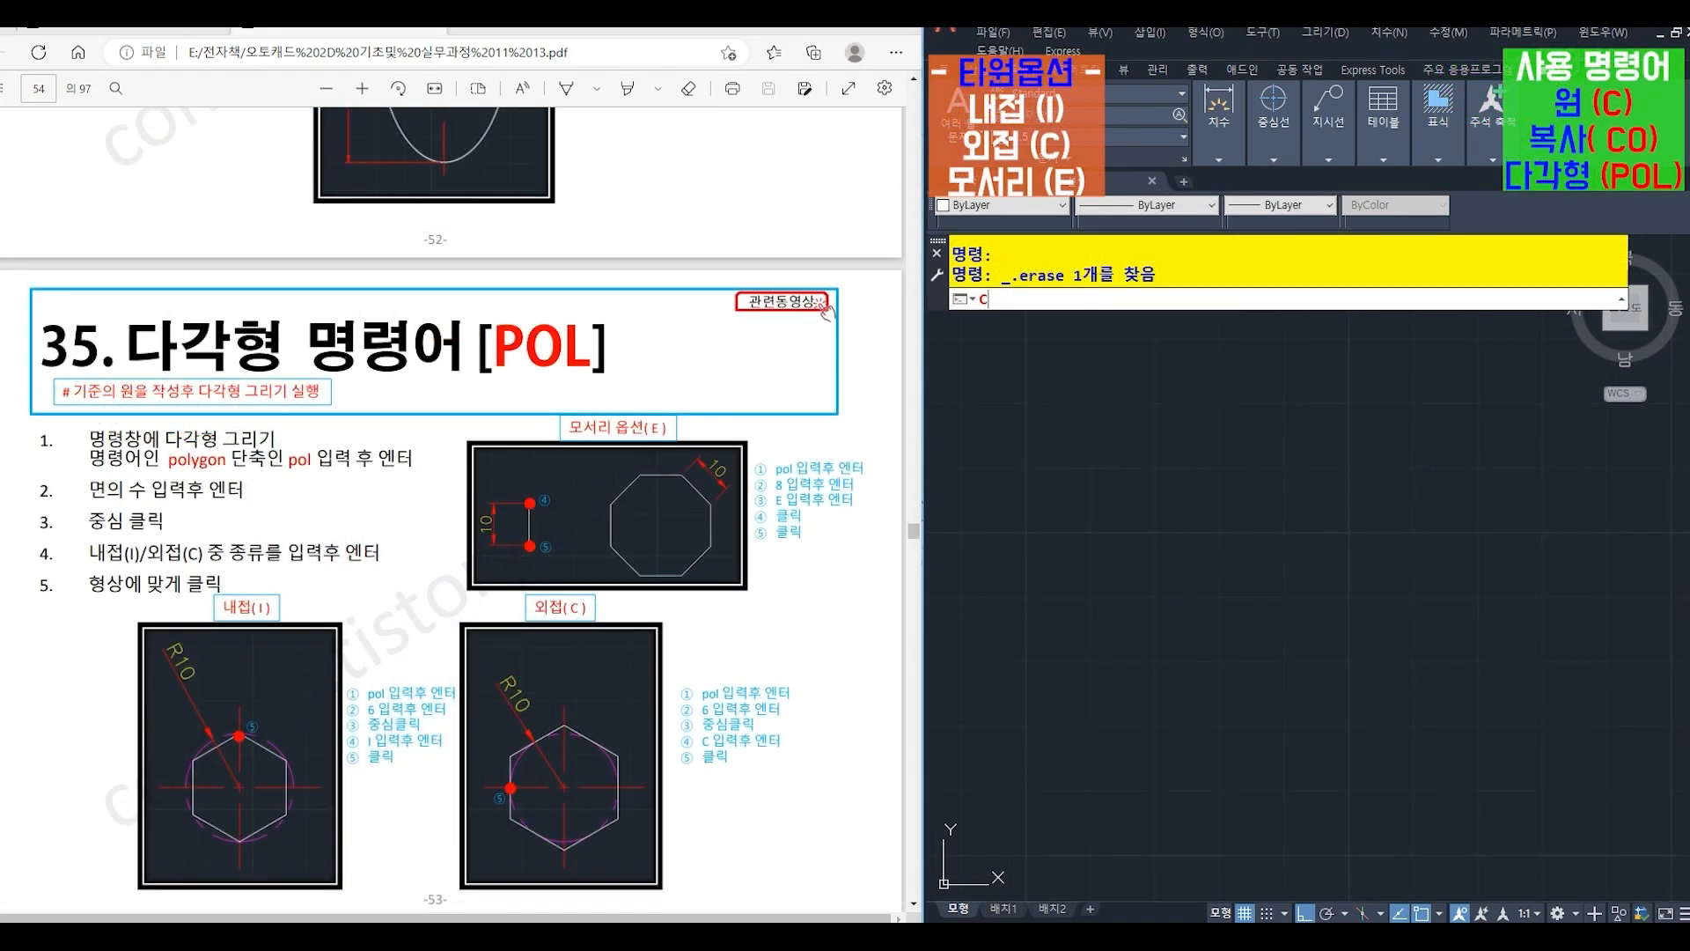
left_click(1134, 608)
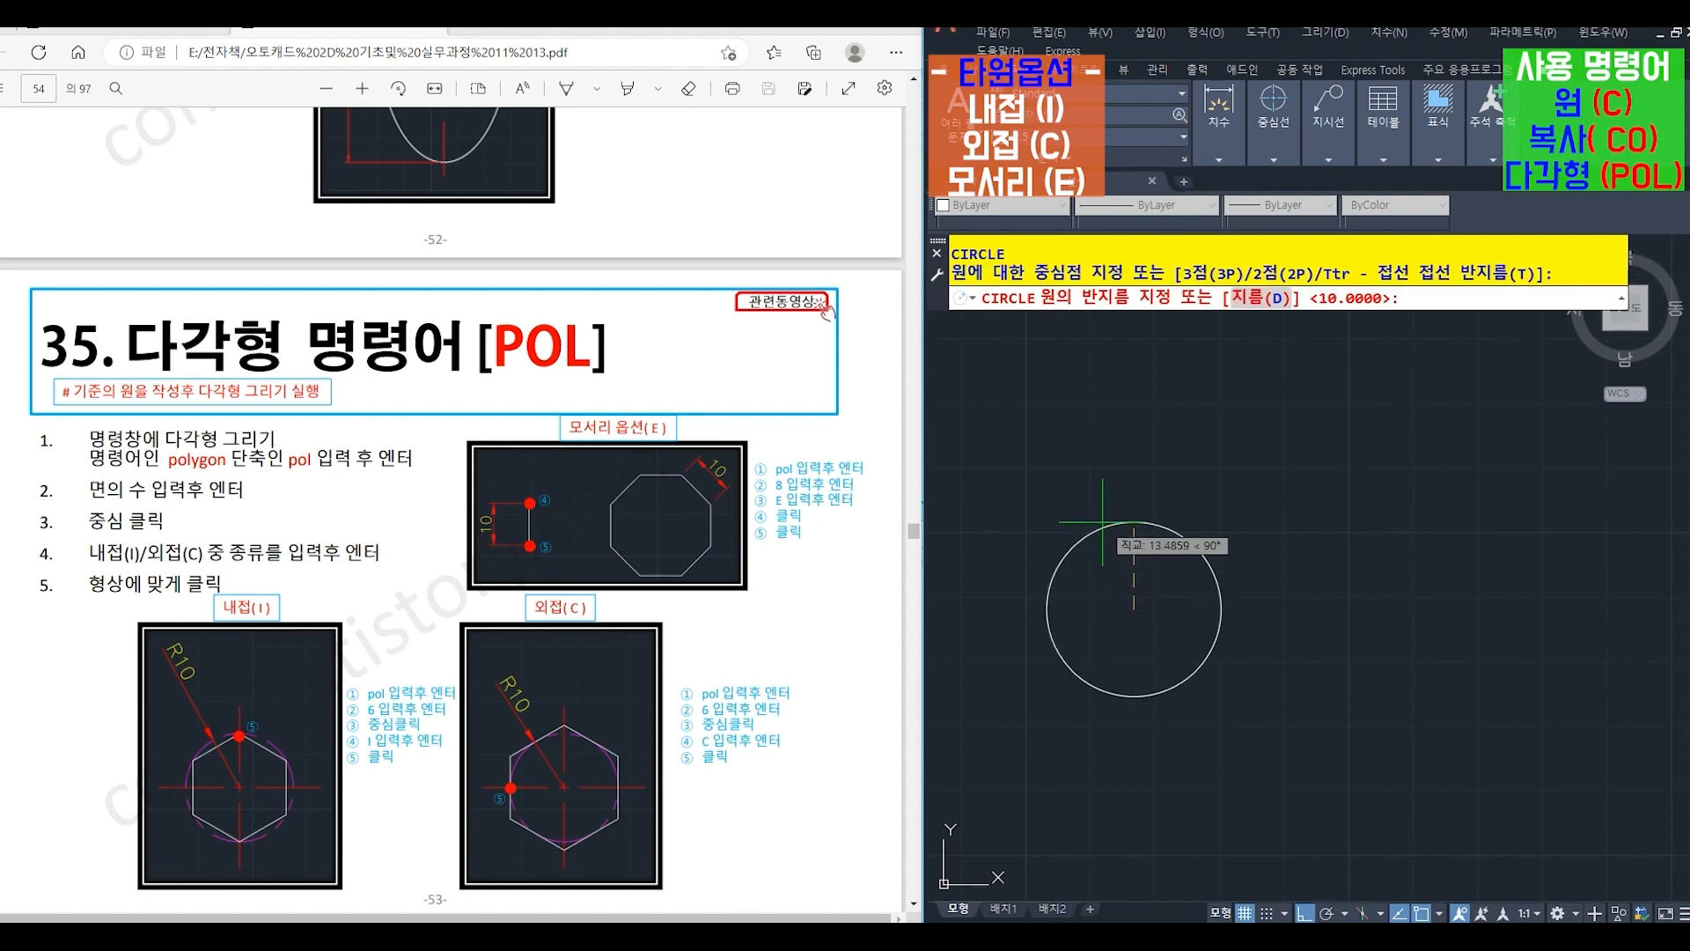
type("10")
key("Return")
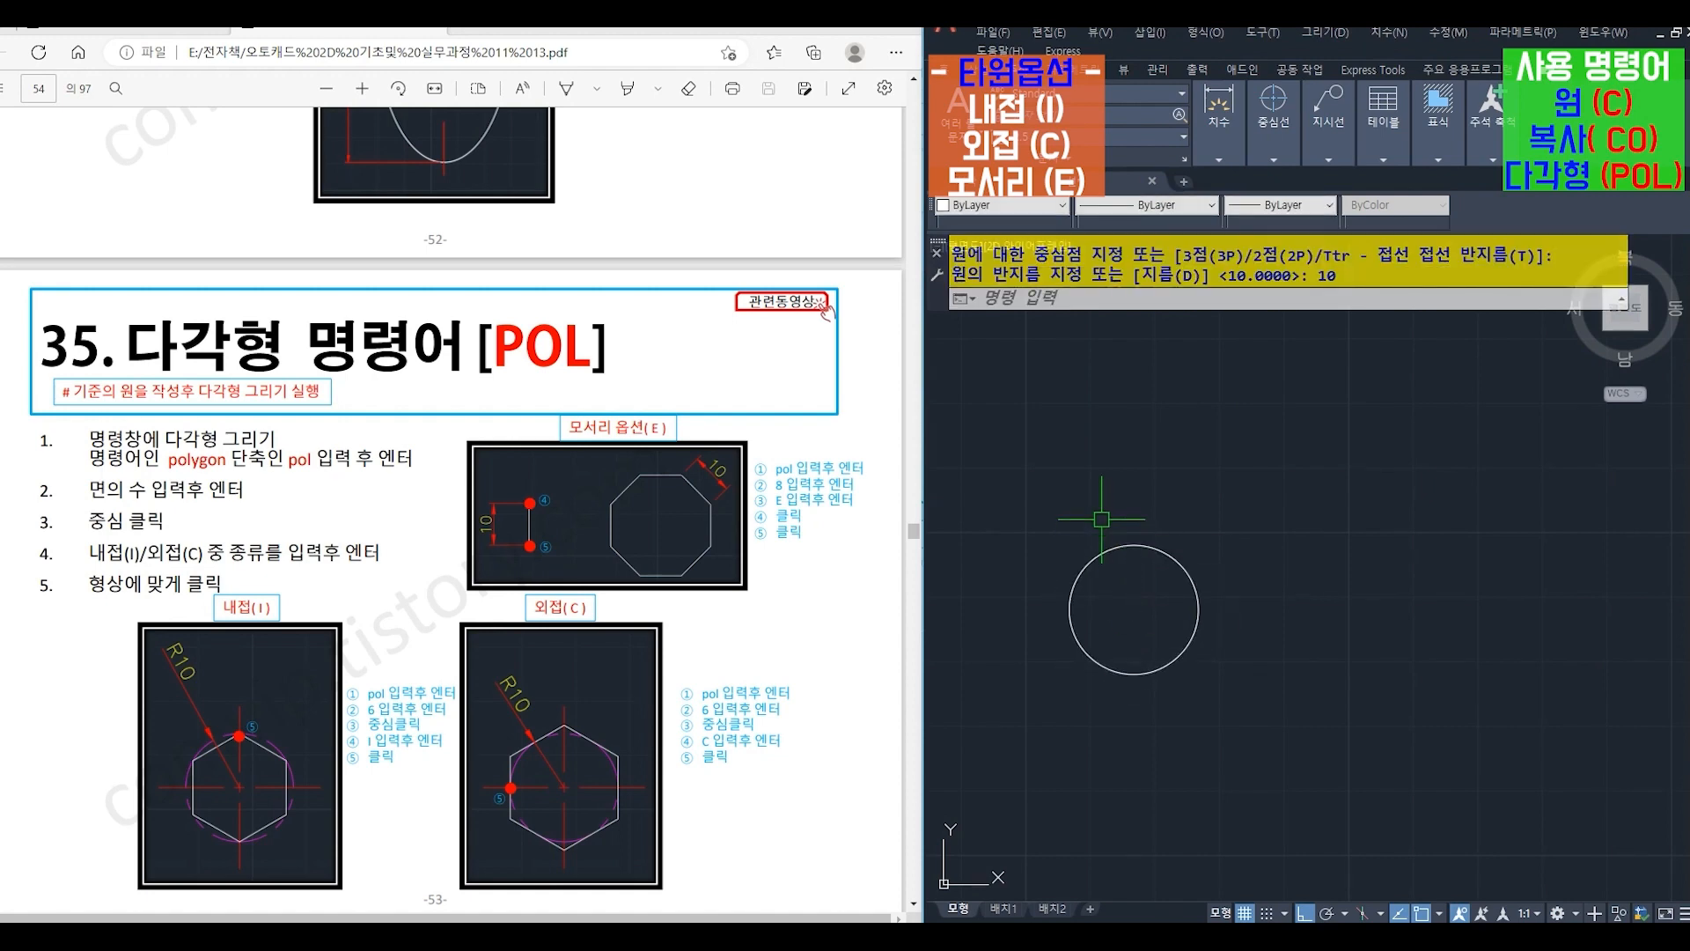
- Draw a 6-sided polygon (POL) centred in the circle with the Inscribed (I) option, one vertex at the circle's top quadrant
type("POL")
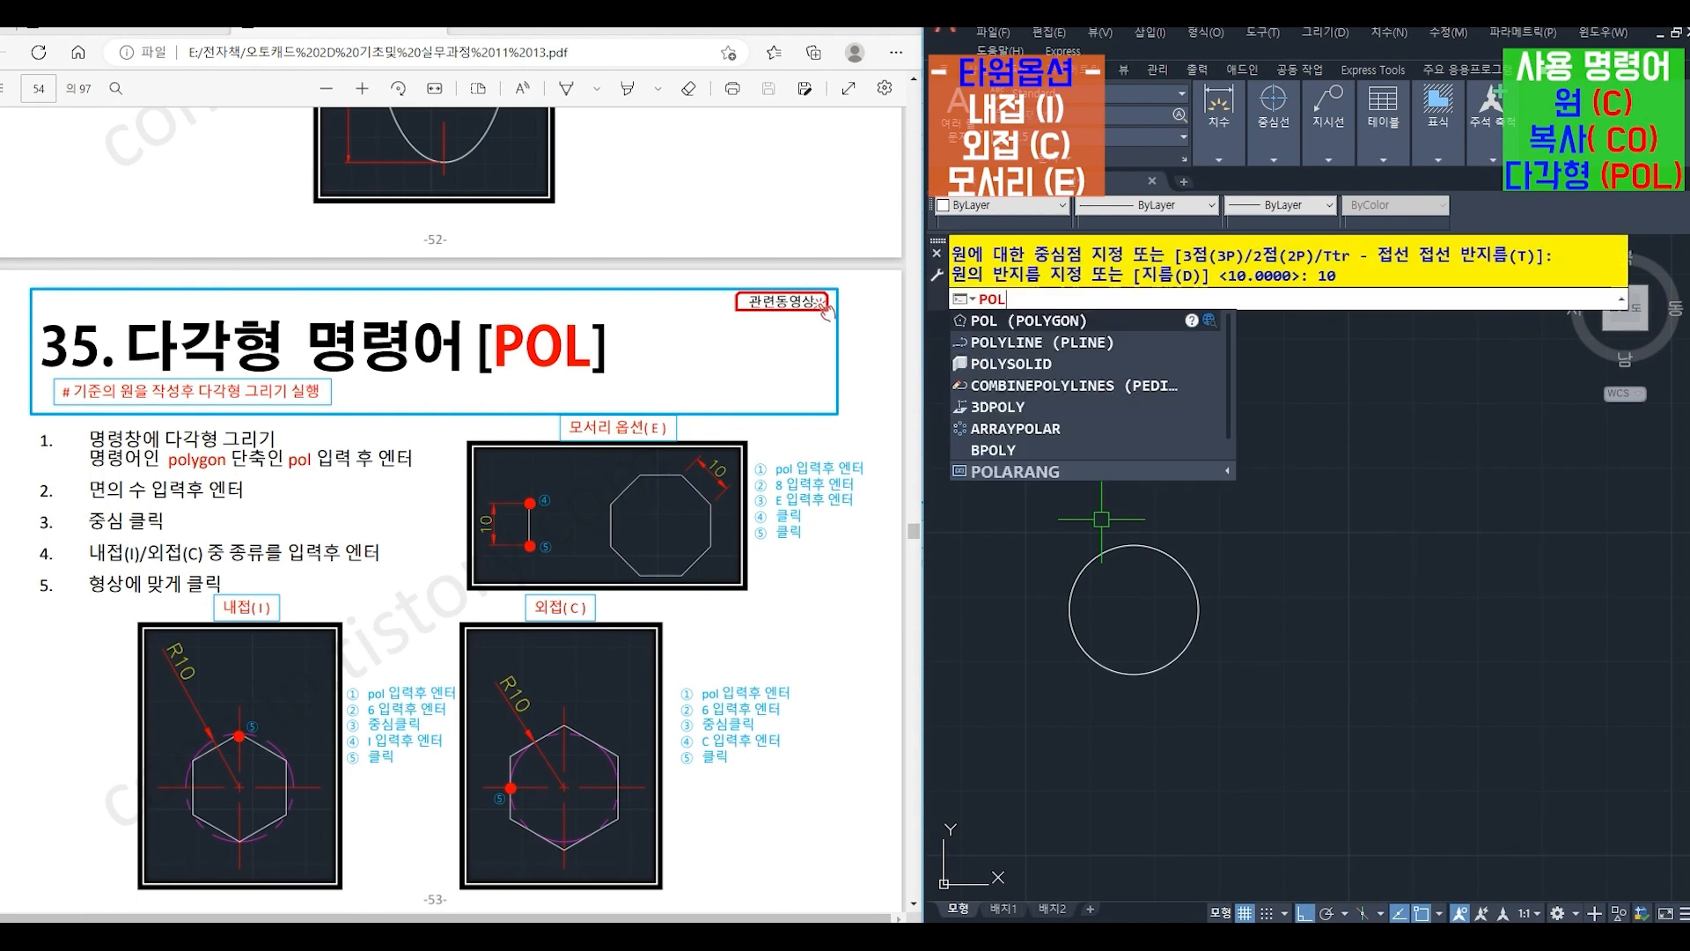
key("Return")
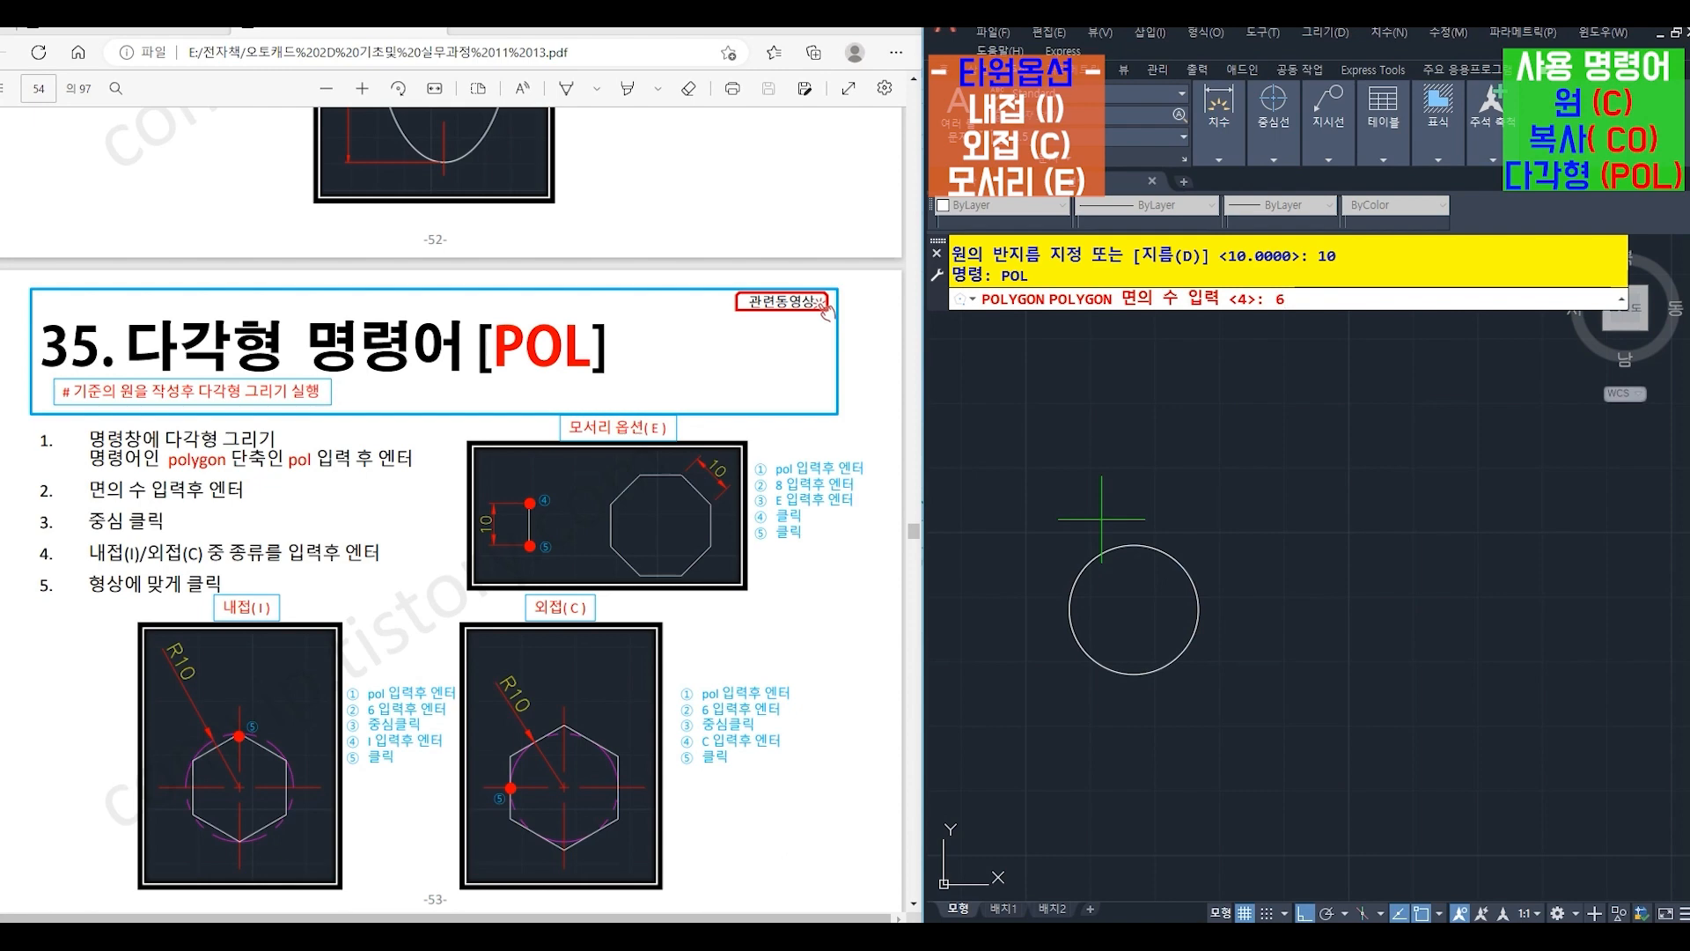
key("Return")
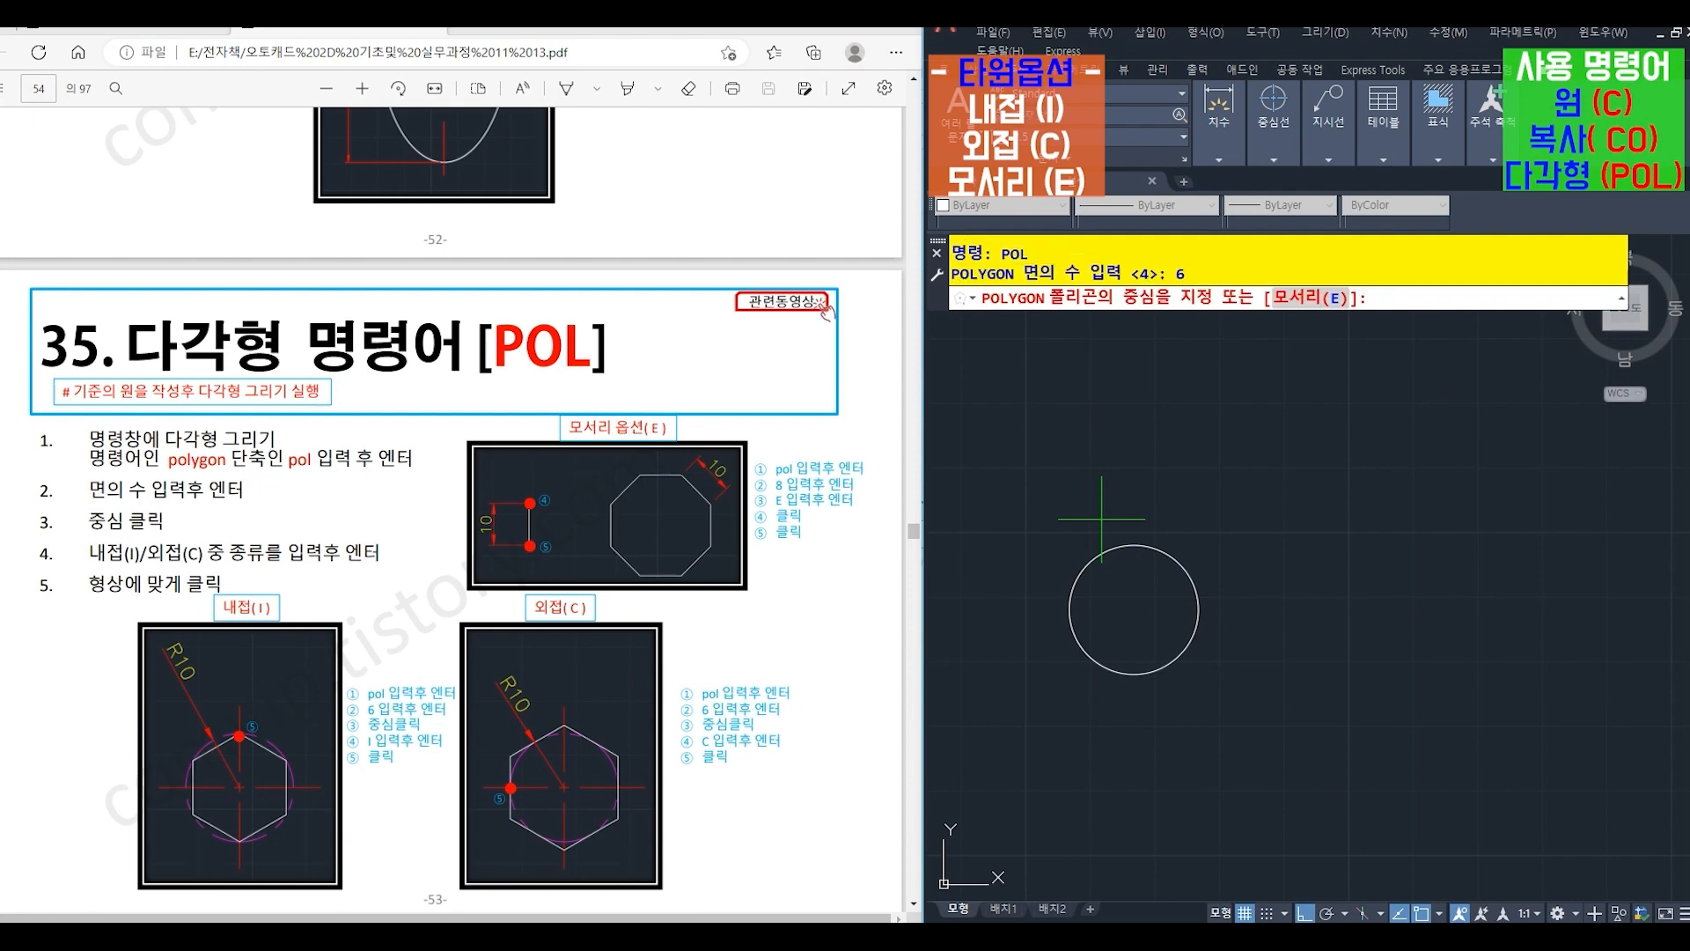
left_click(1133, 608)
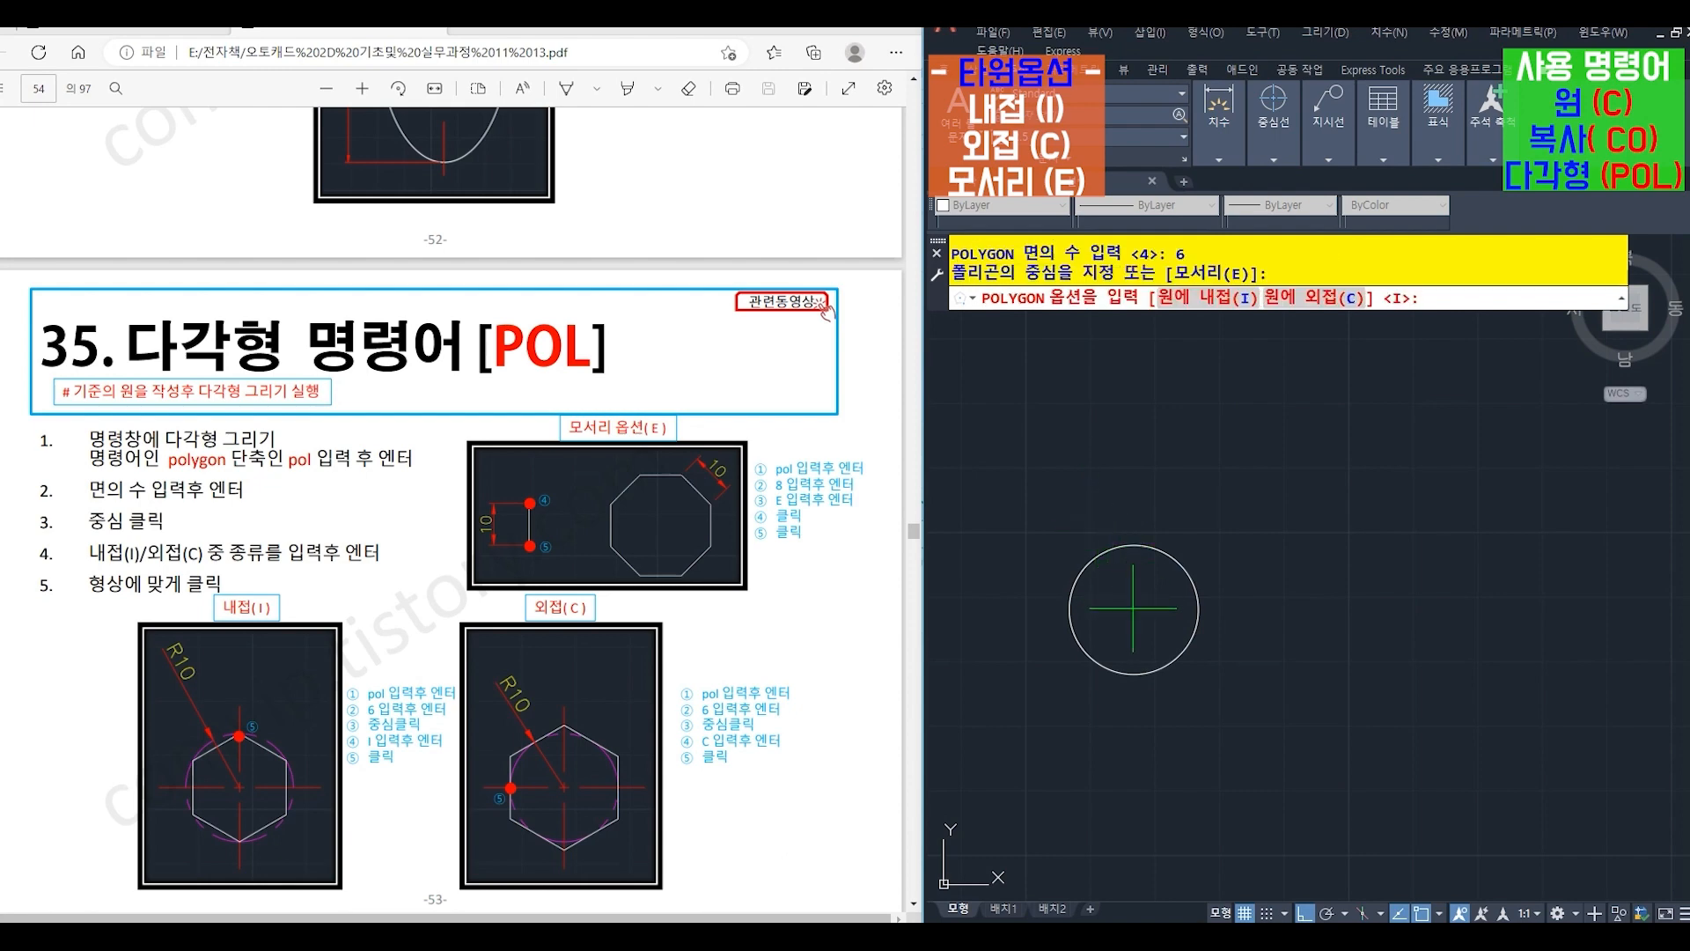
key("Return")
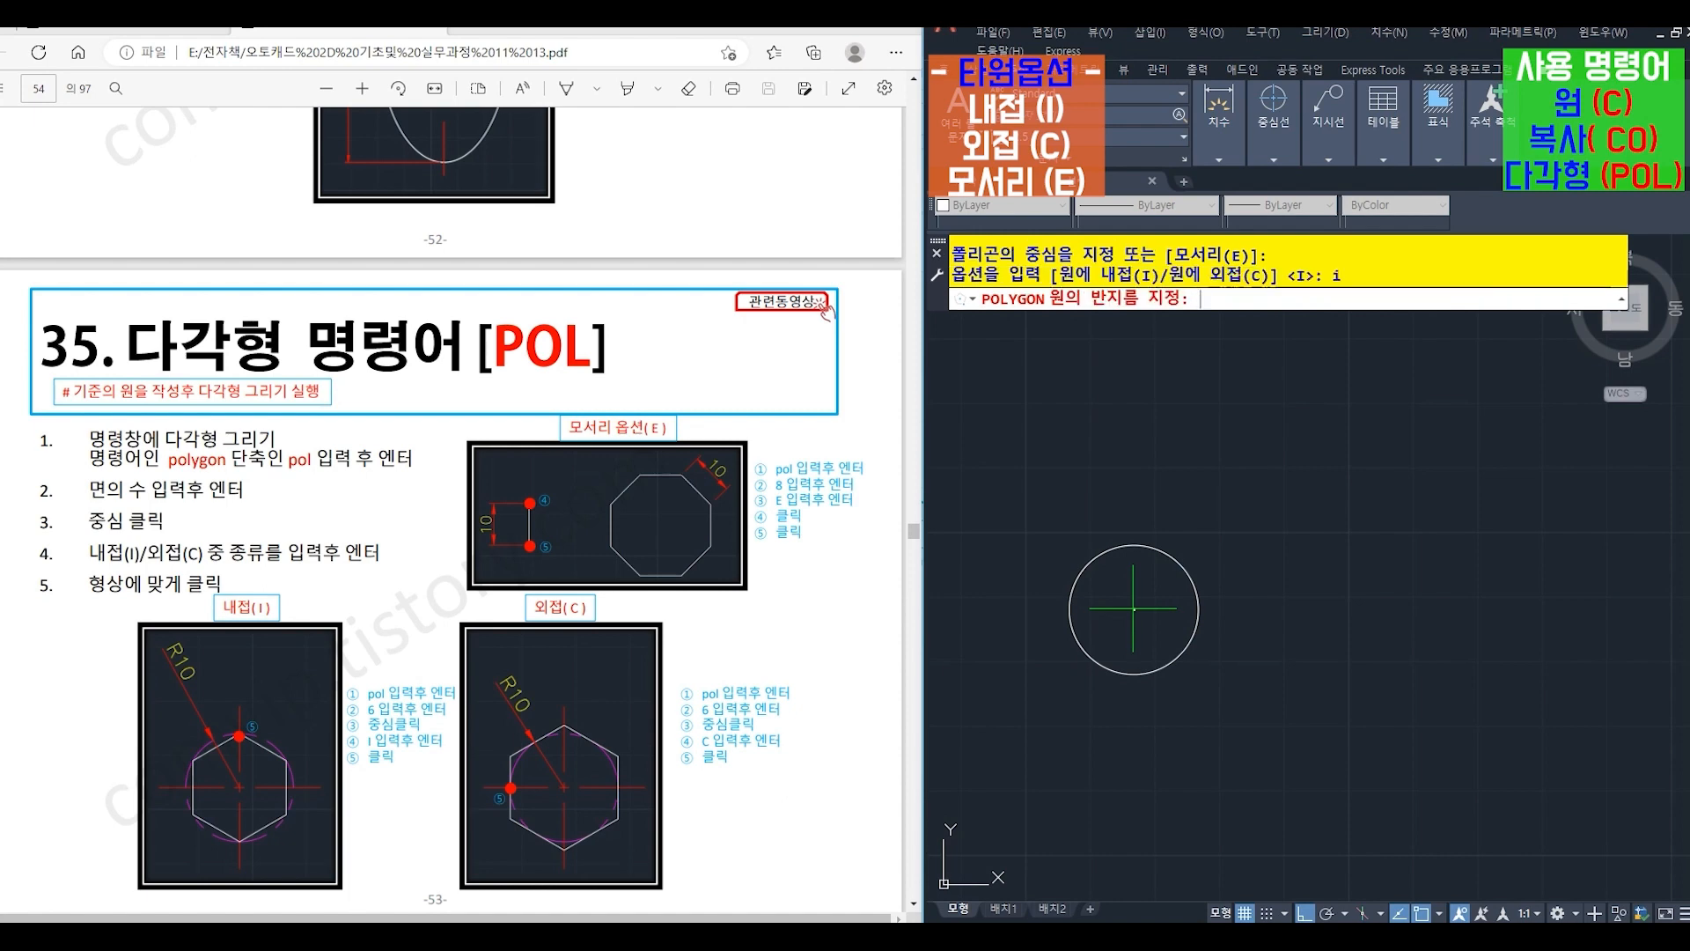
left_click(1135, 546)
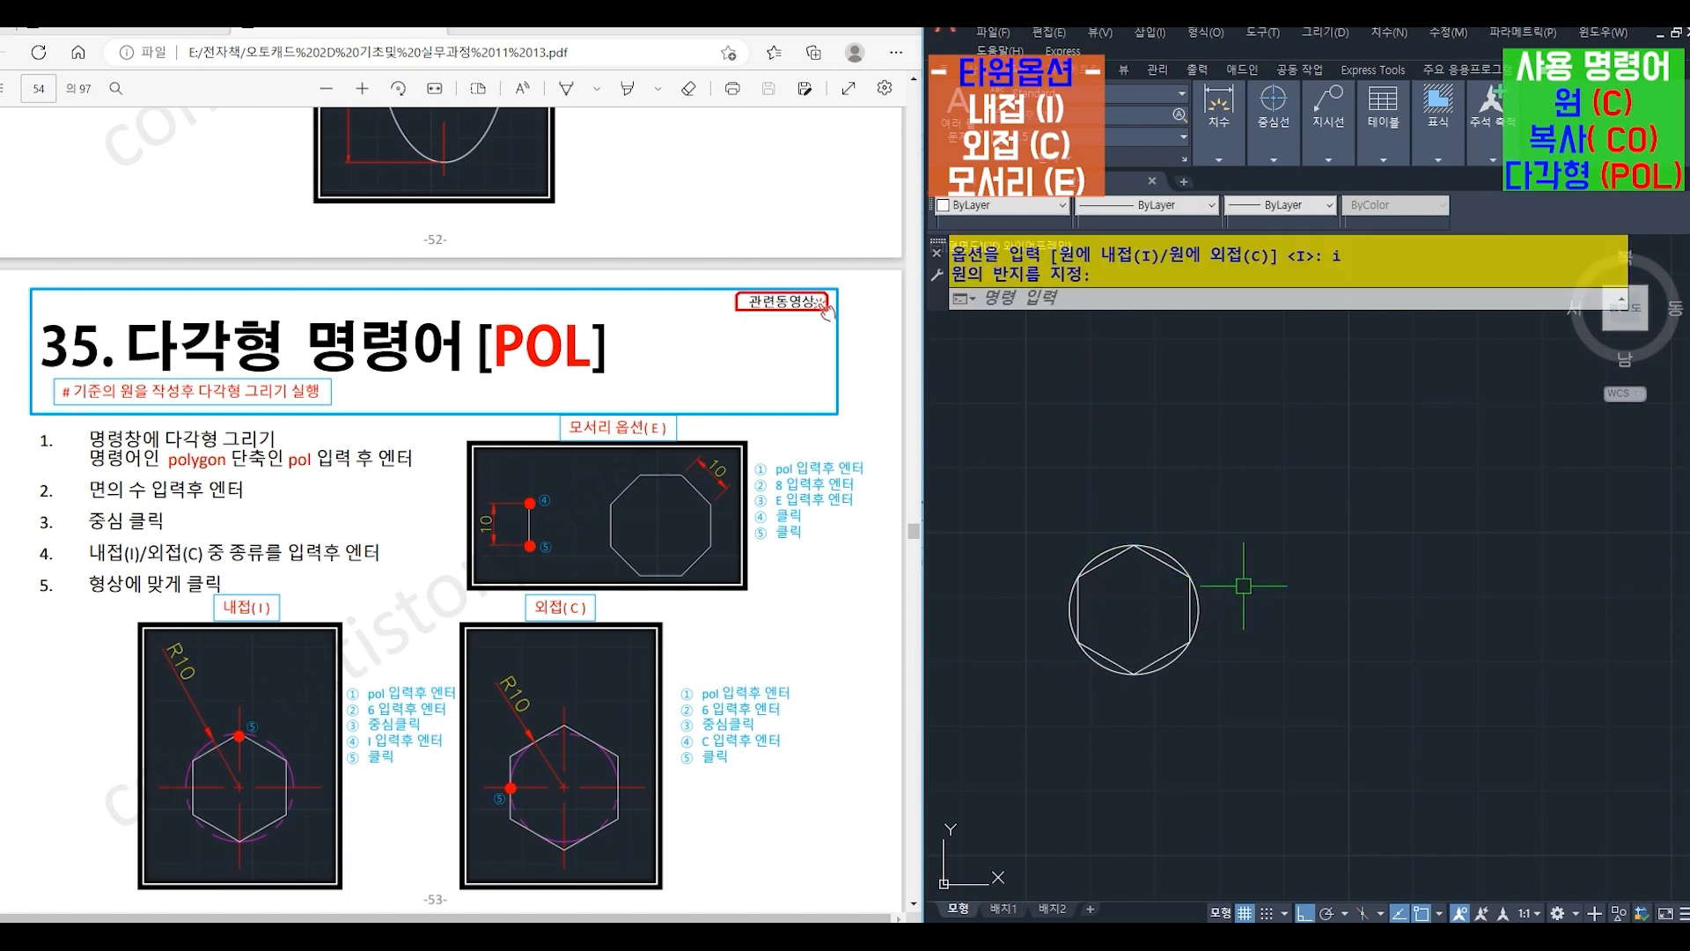
- Copy only the circle from its centre horizontally about 40 units to the right
type("co")
key("Return")
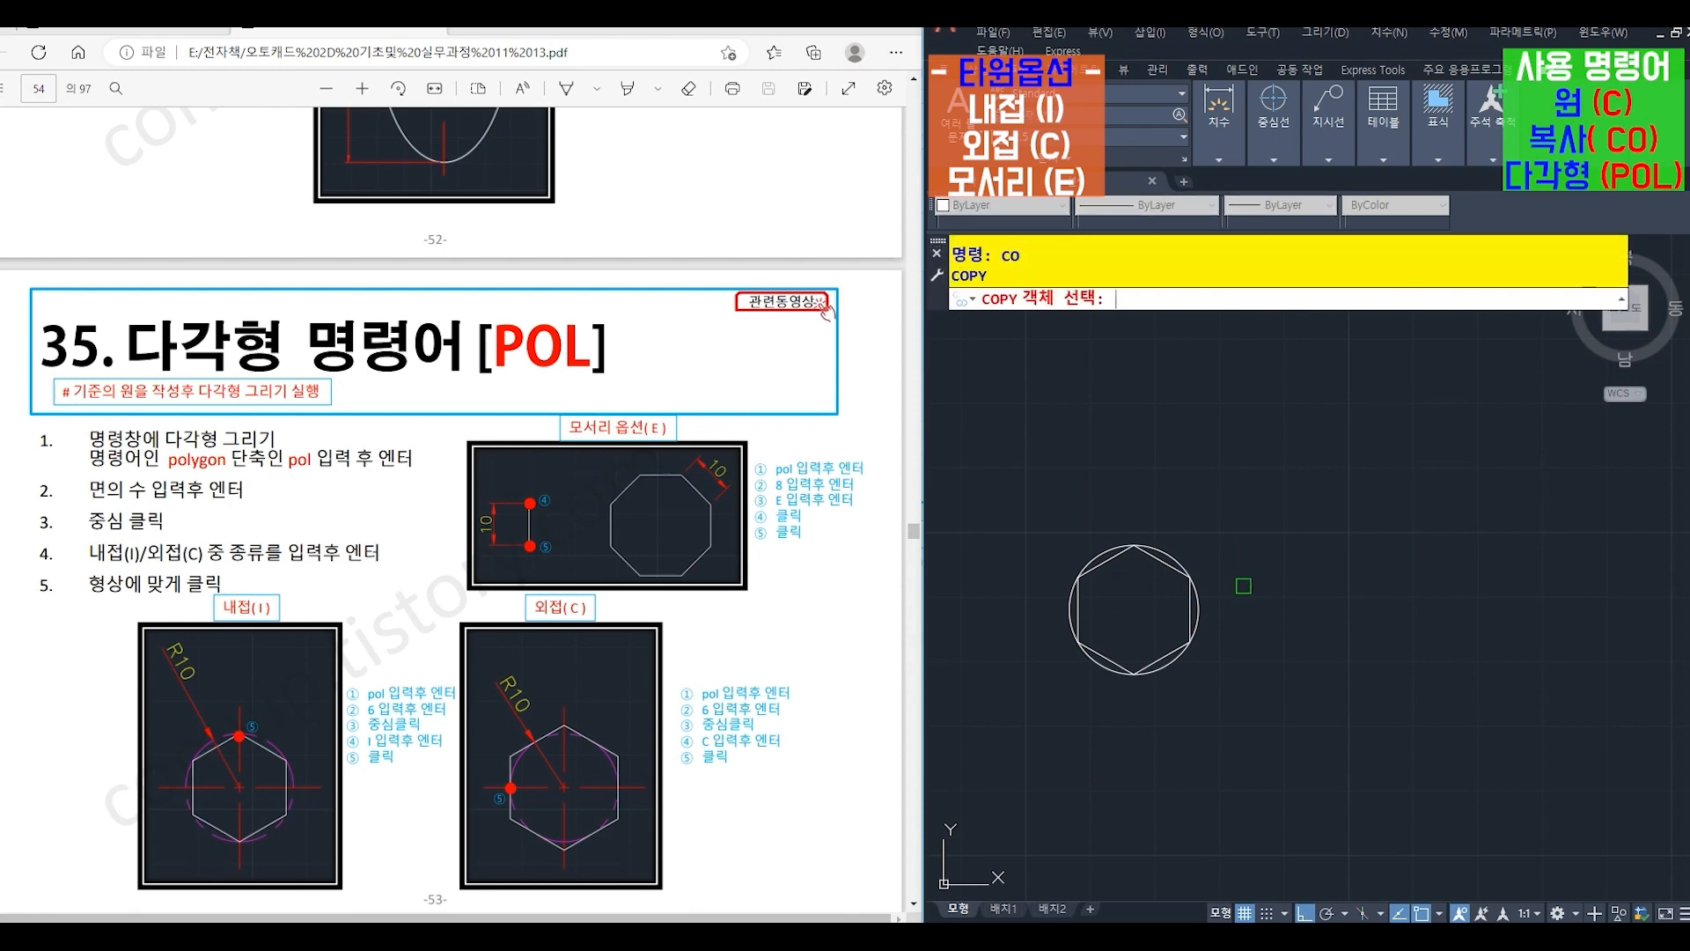
left_click(1100, 553)
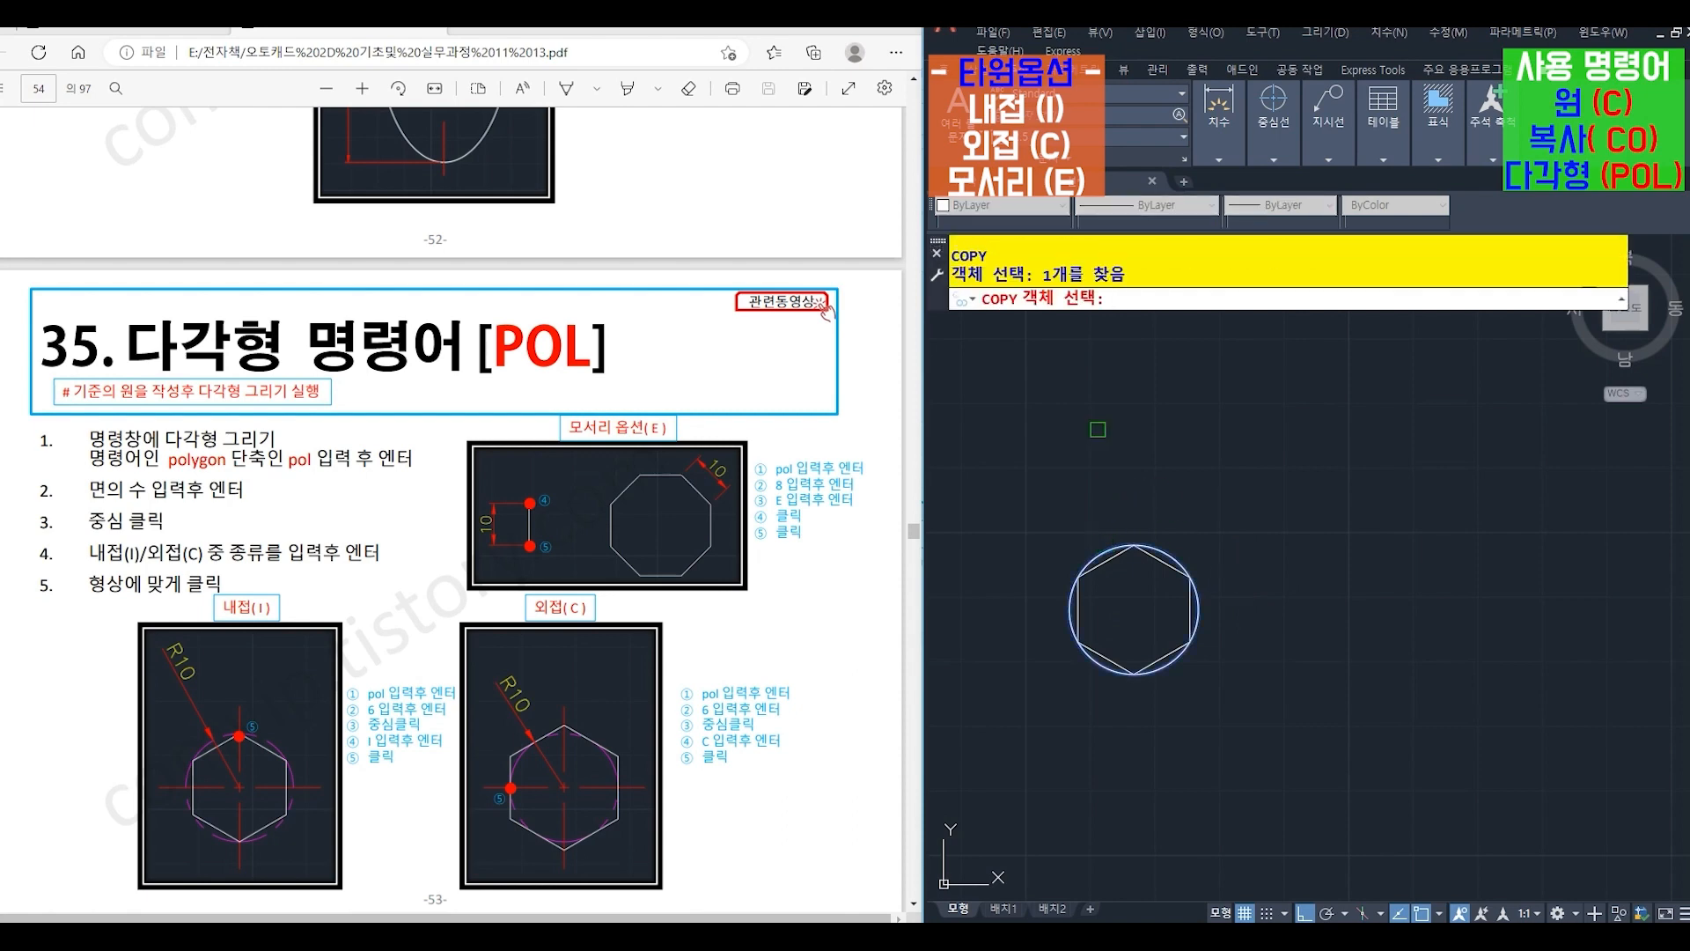
key("Return")
left_click(1134, 609)
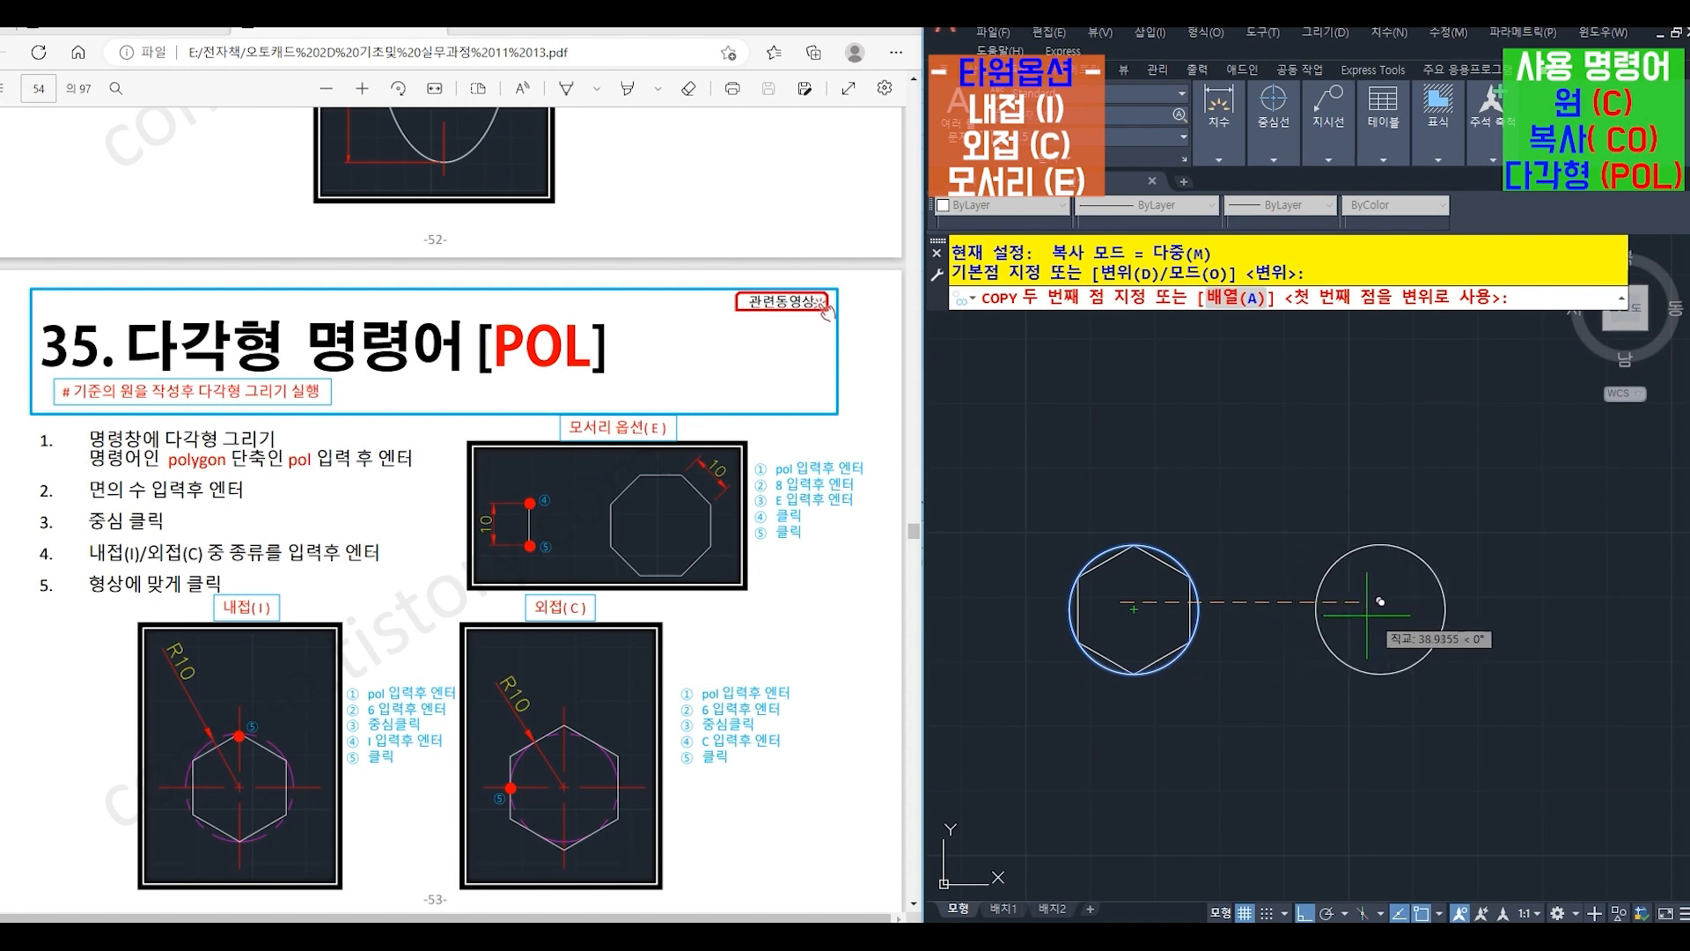
left_click(1391, 602)
key("Return")
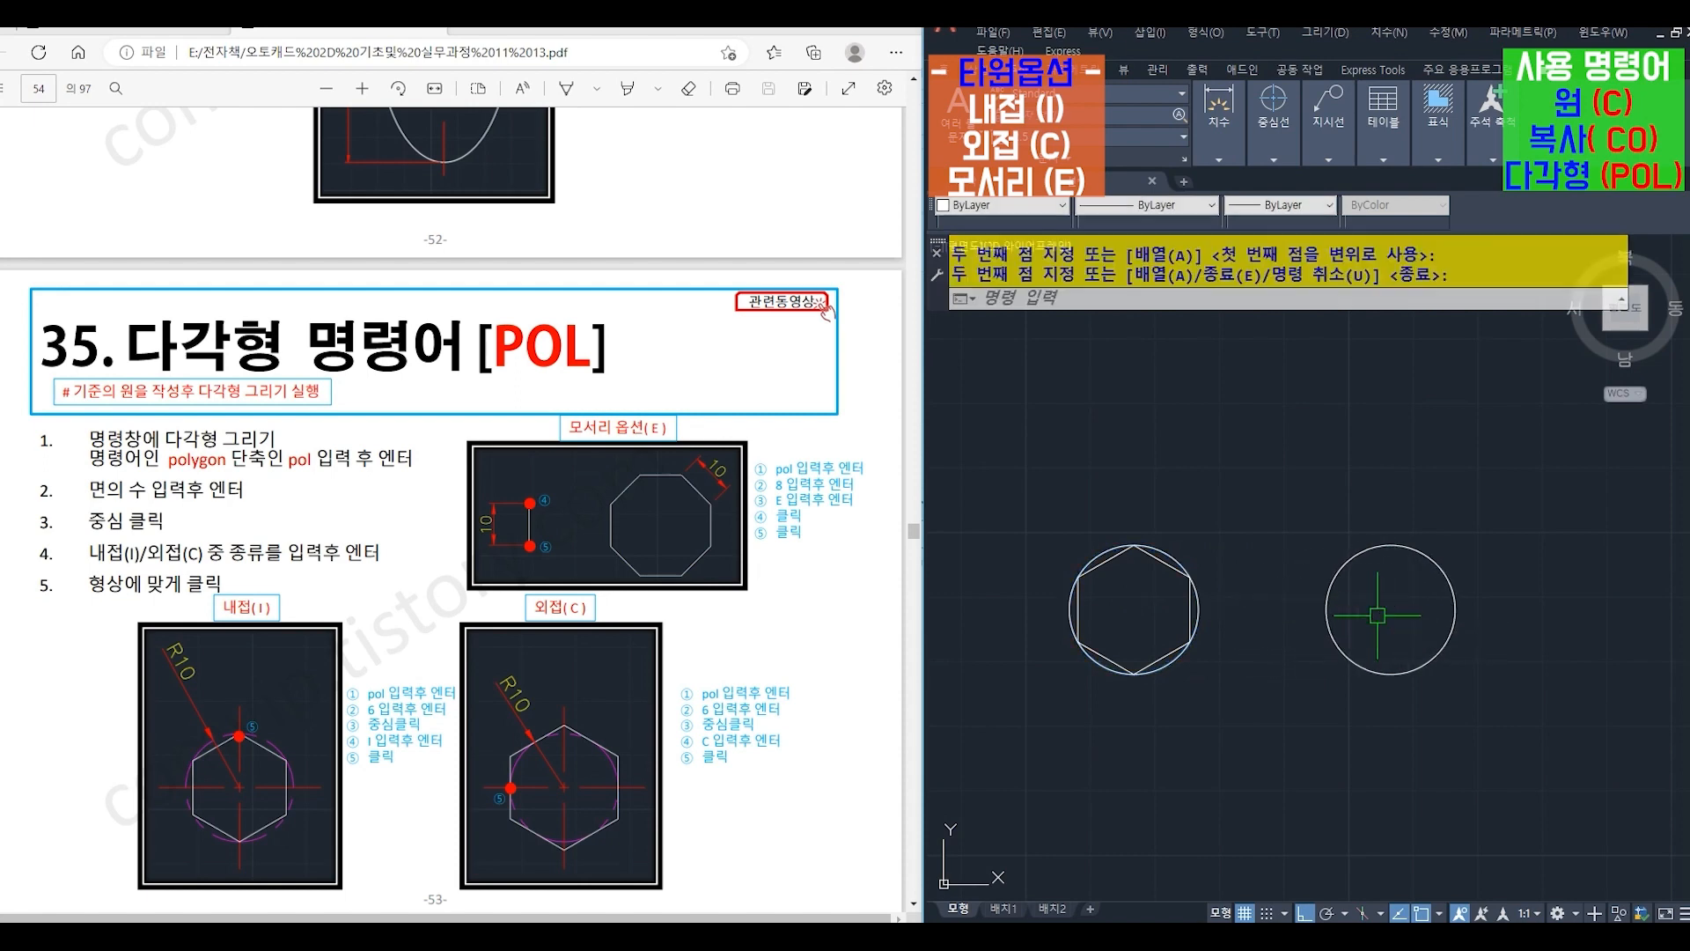
- Draw a 6-sided polygon centred on the copied circle with the Circumscribed (C) option, sized to the circle's left quadrant
type("pol")
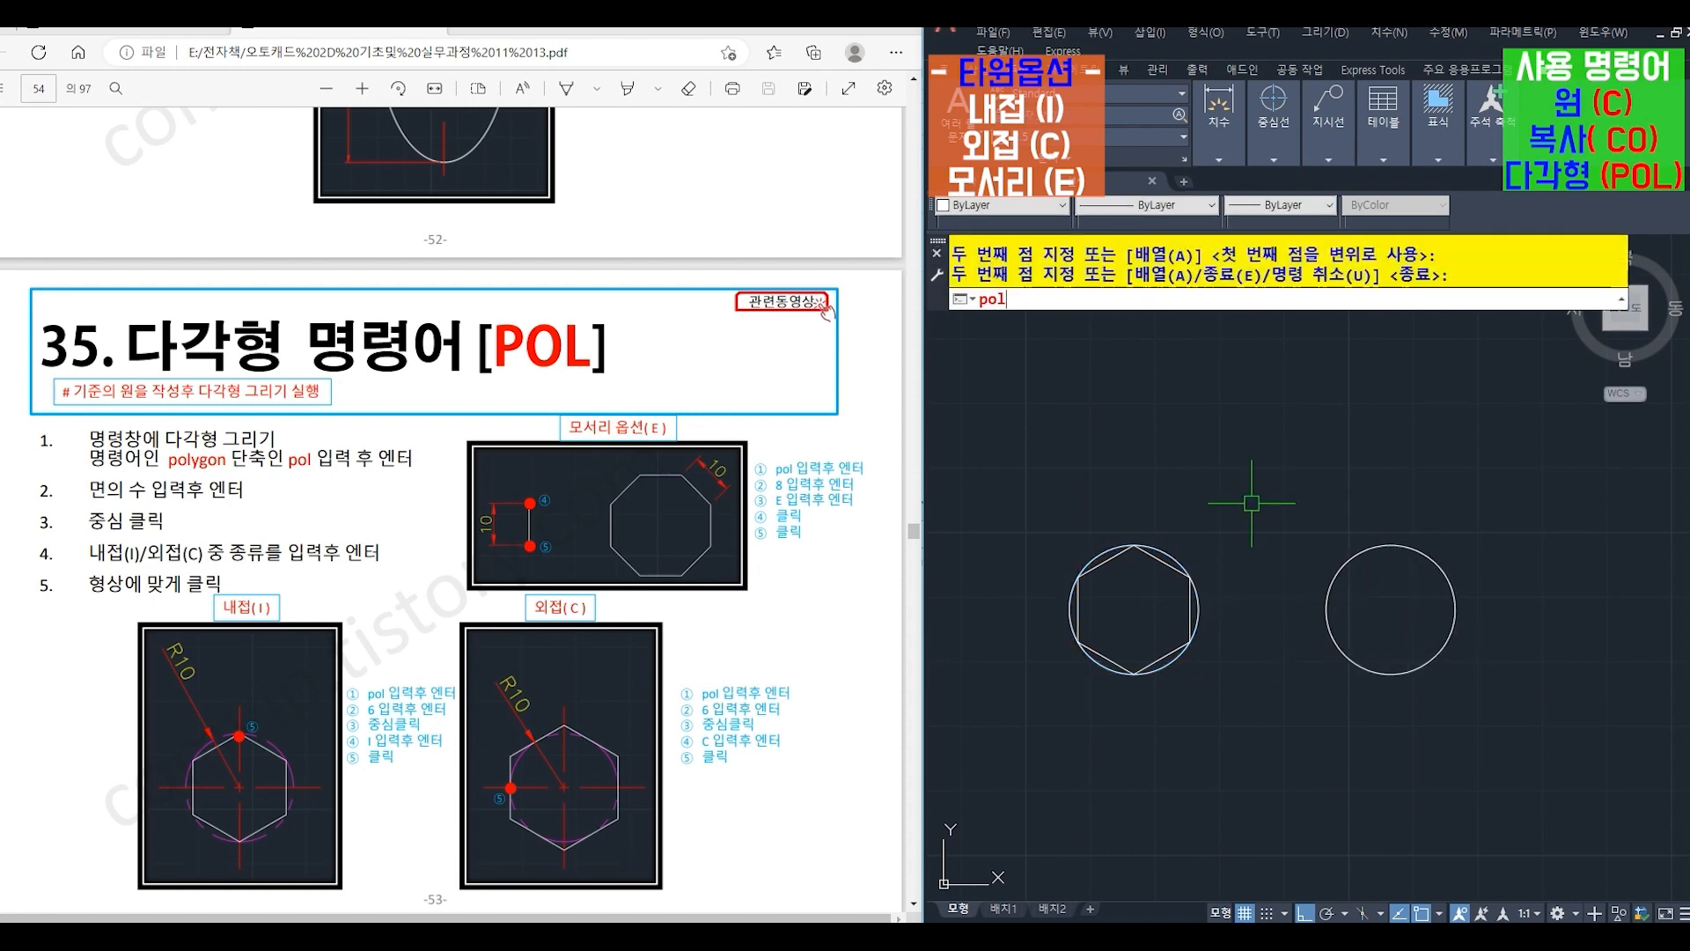
key("Return")
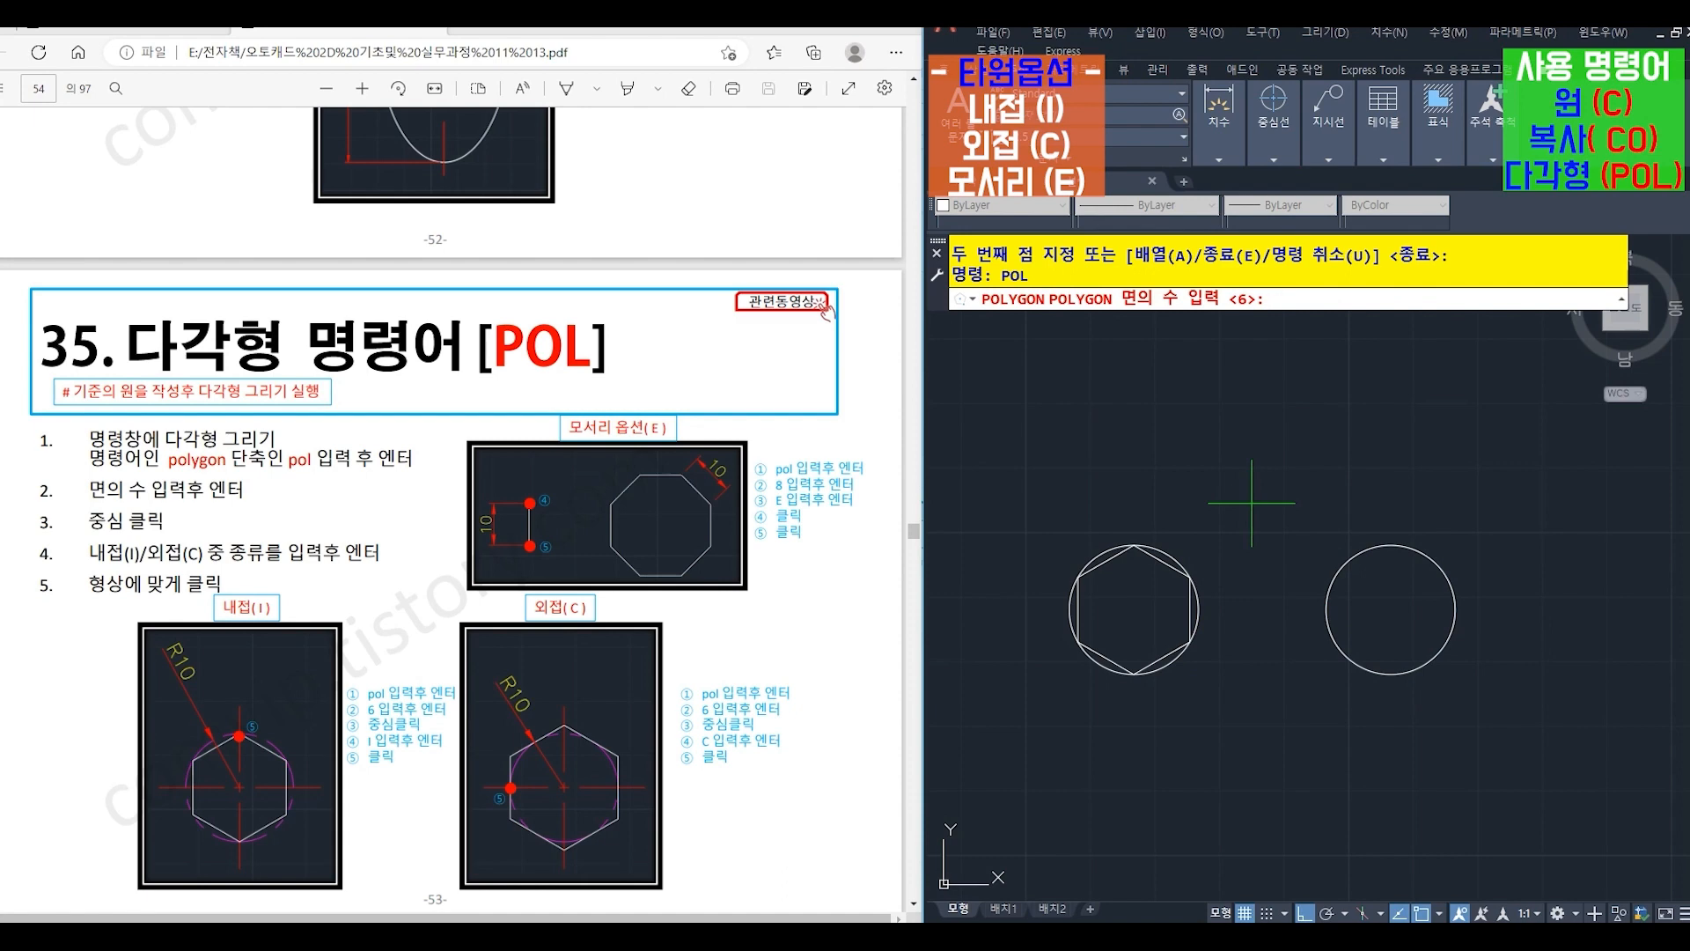
type("6")
key("Return")
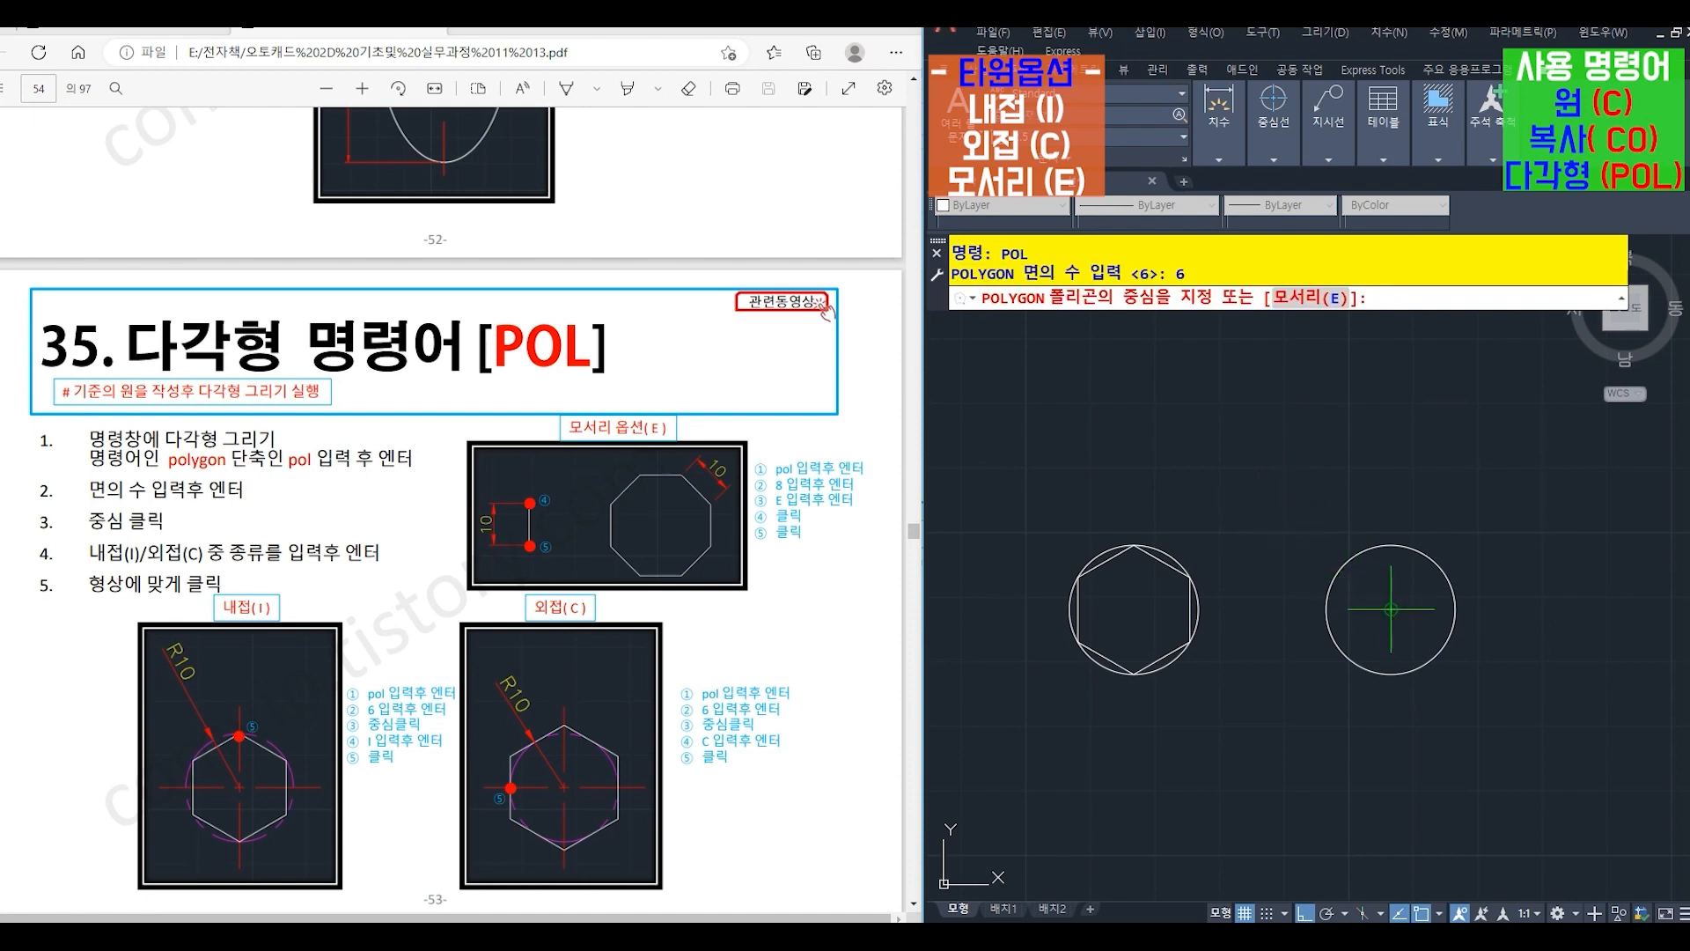
left_click(1390, 610)
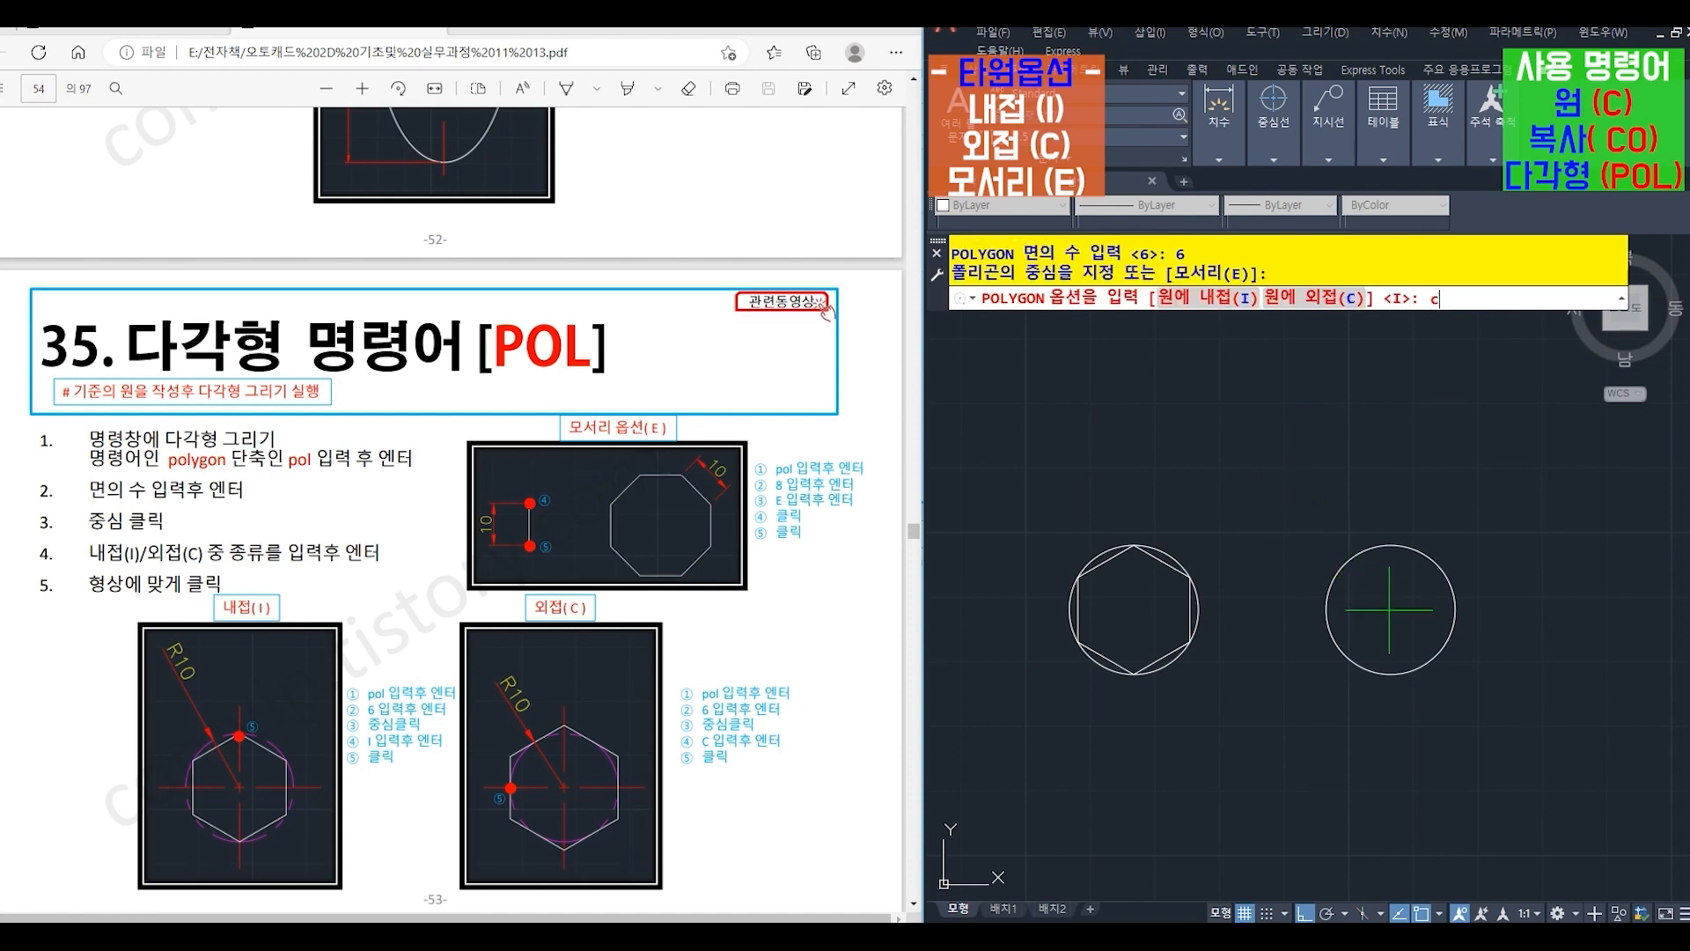
key("Return")
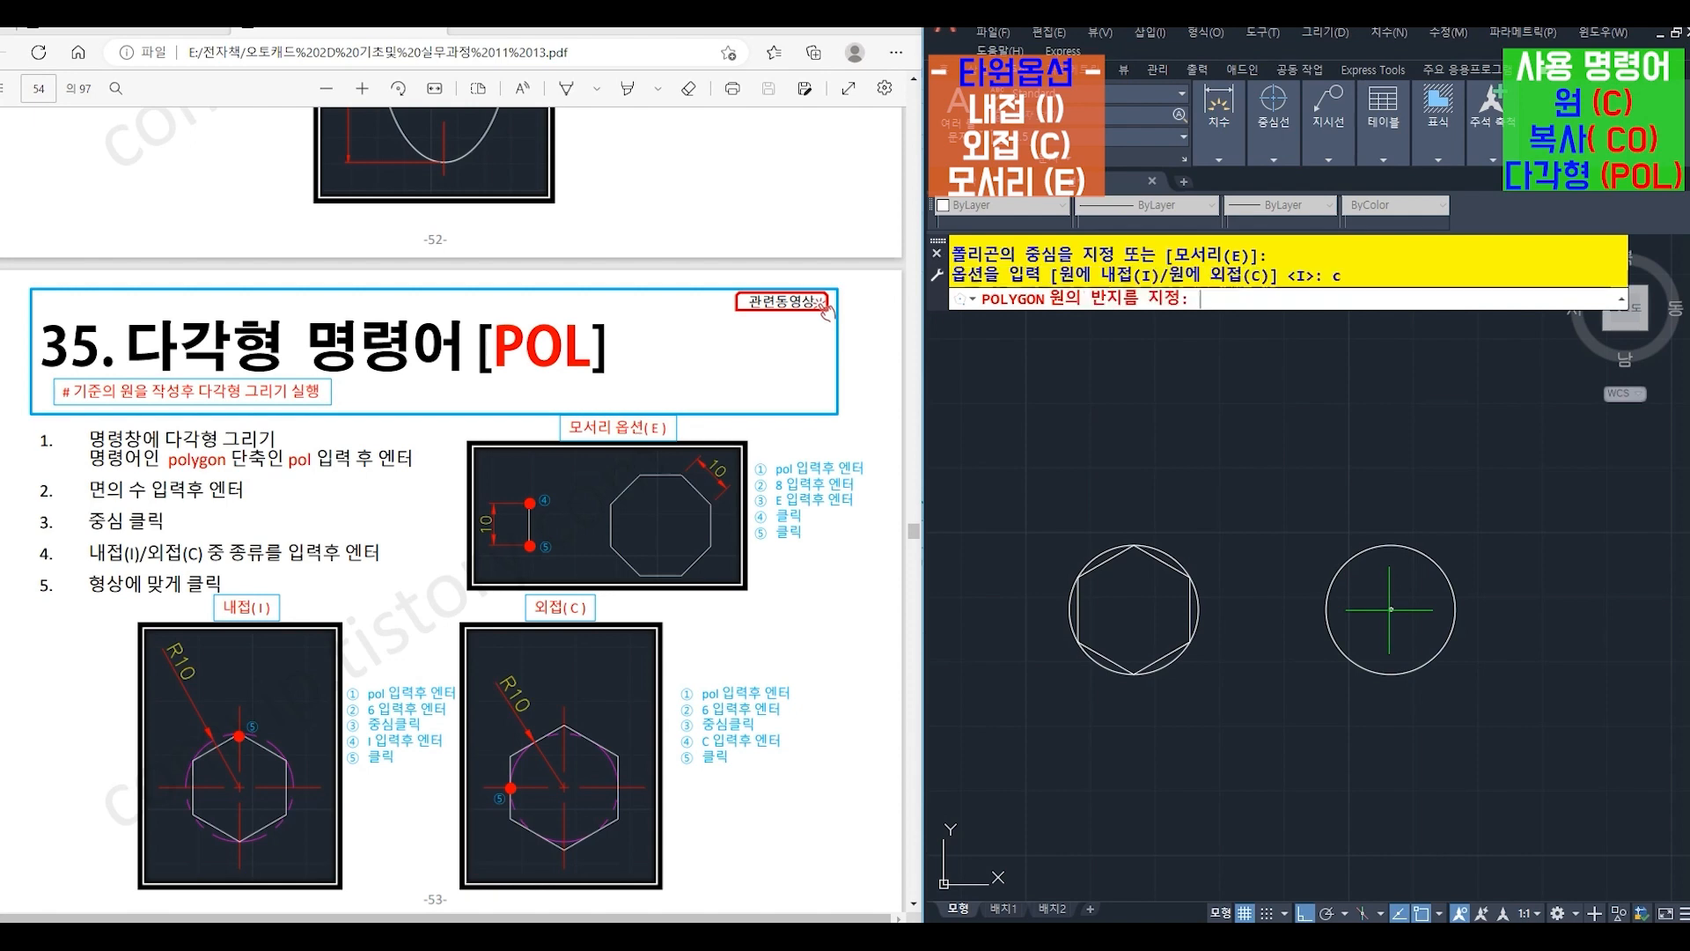
left_click(1327, 609)
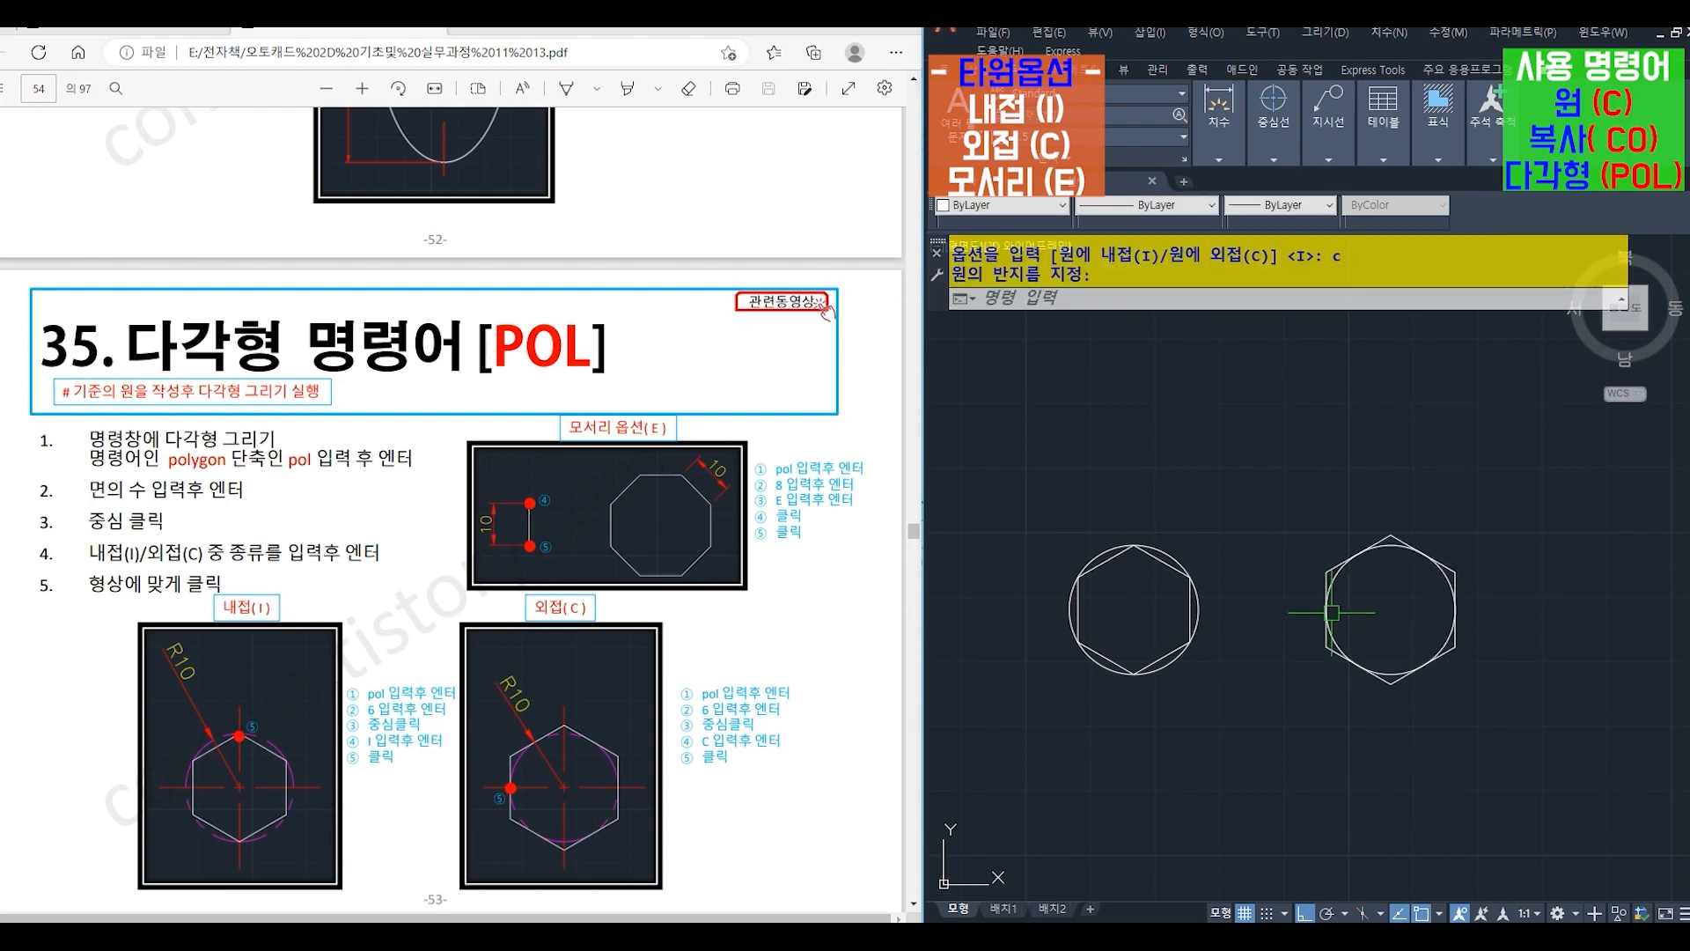
- Draw a vertical line 10 long downwards above and between the two hexagons
type("L")
key("Return")
left_click(1230, 385)
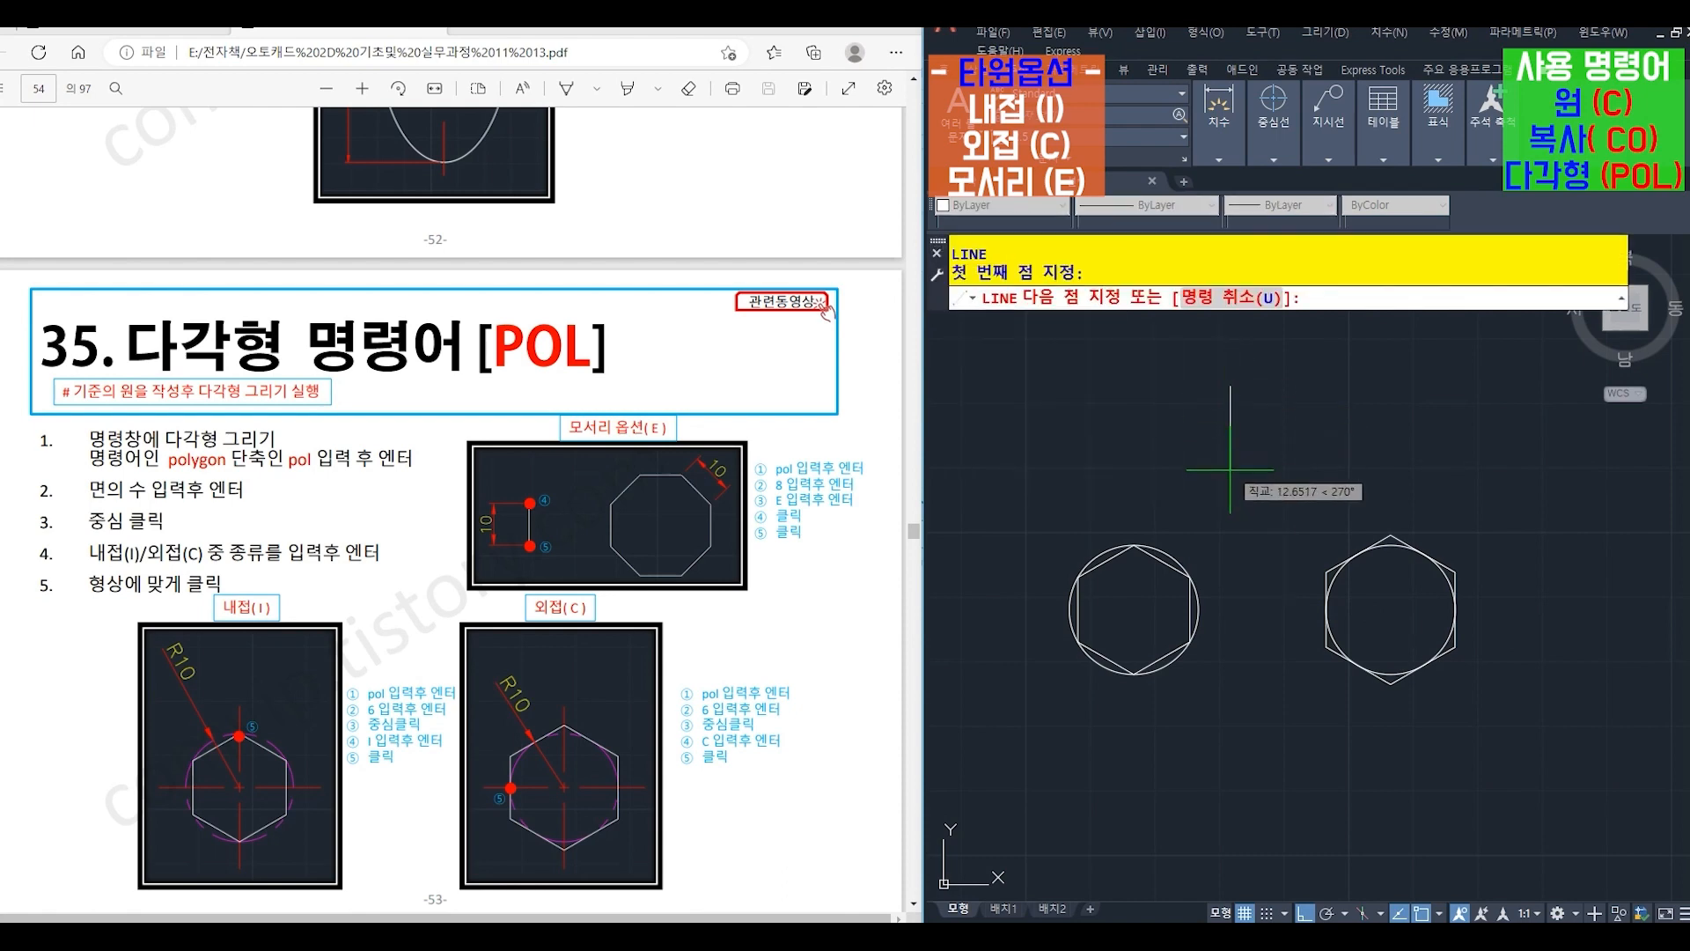
type("10")
key("Return")
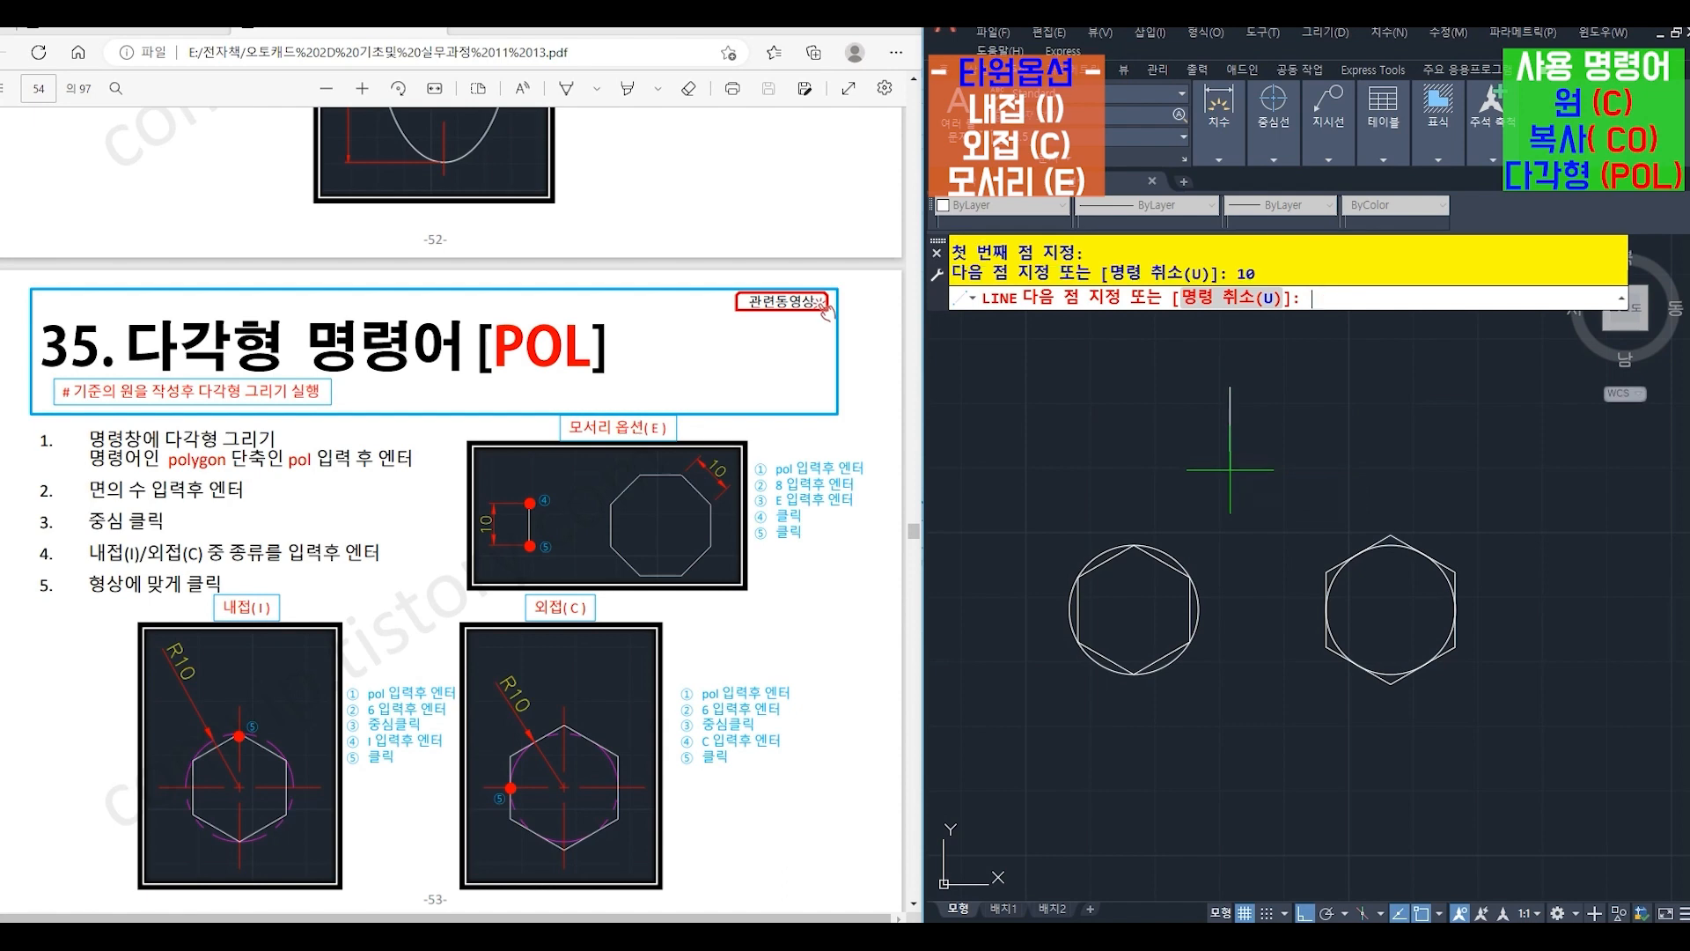
key("Return")
- Draw an 8-sided polygon (POL) with the Edge (E) option, starting its edge at the upper endpoint of the 10-long vertical line
type("Pol")
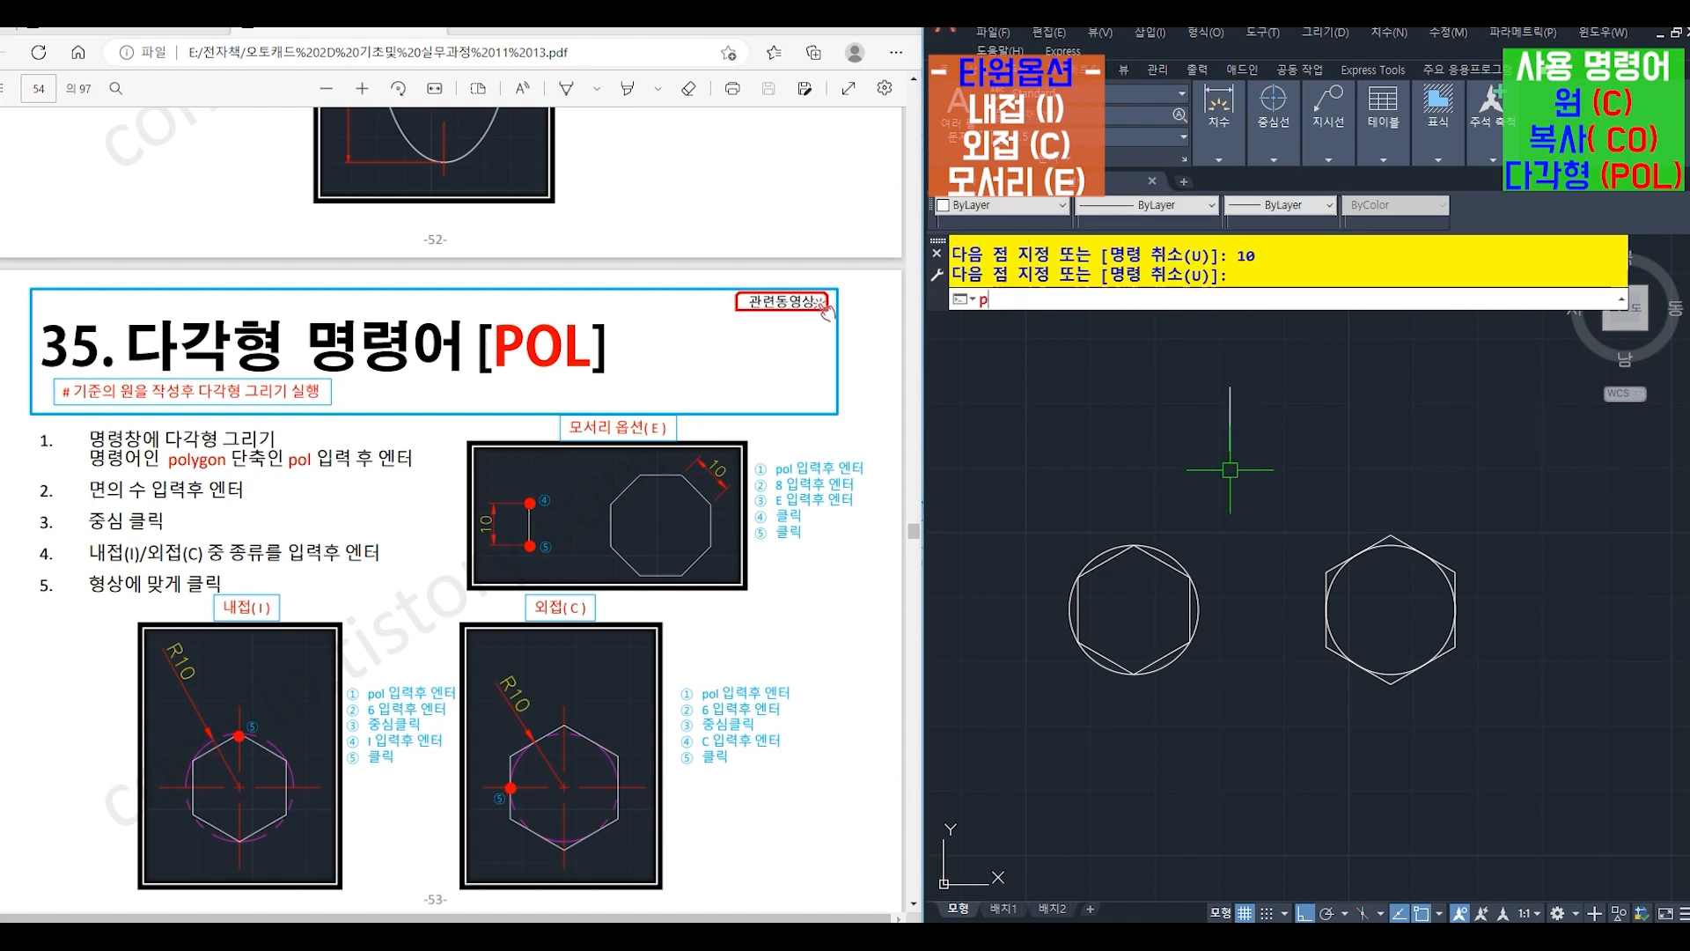
key("Return")
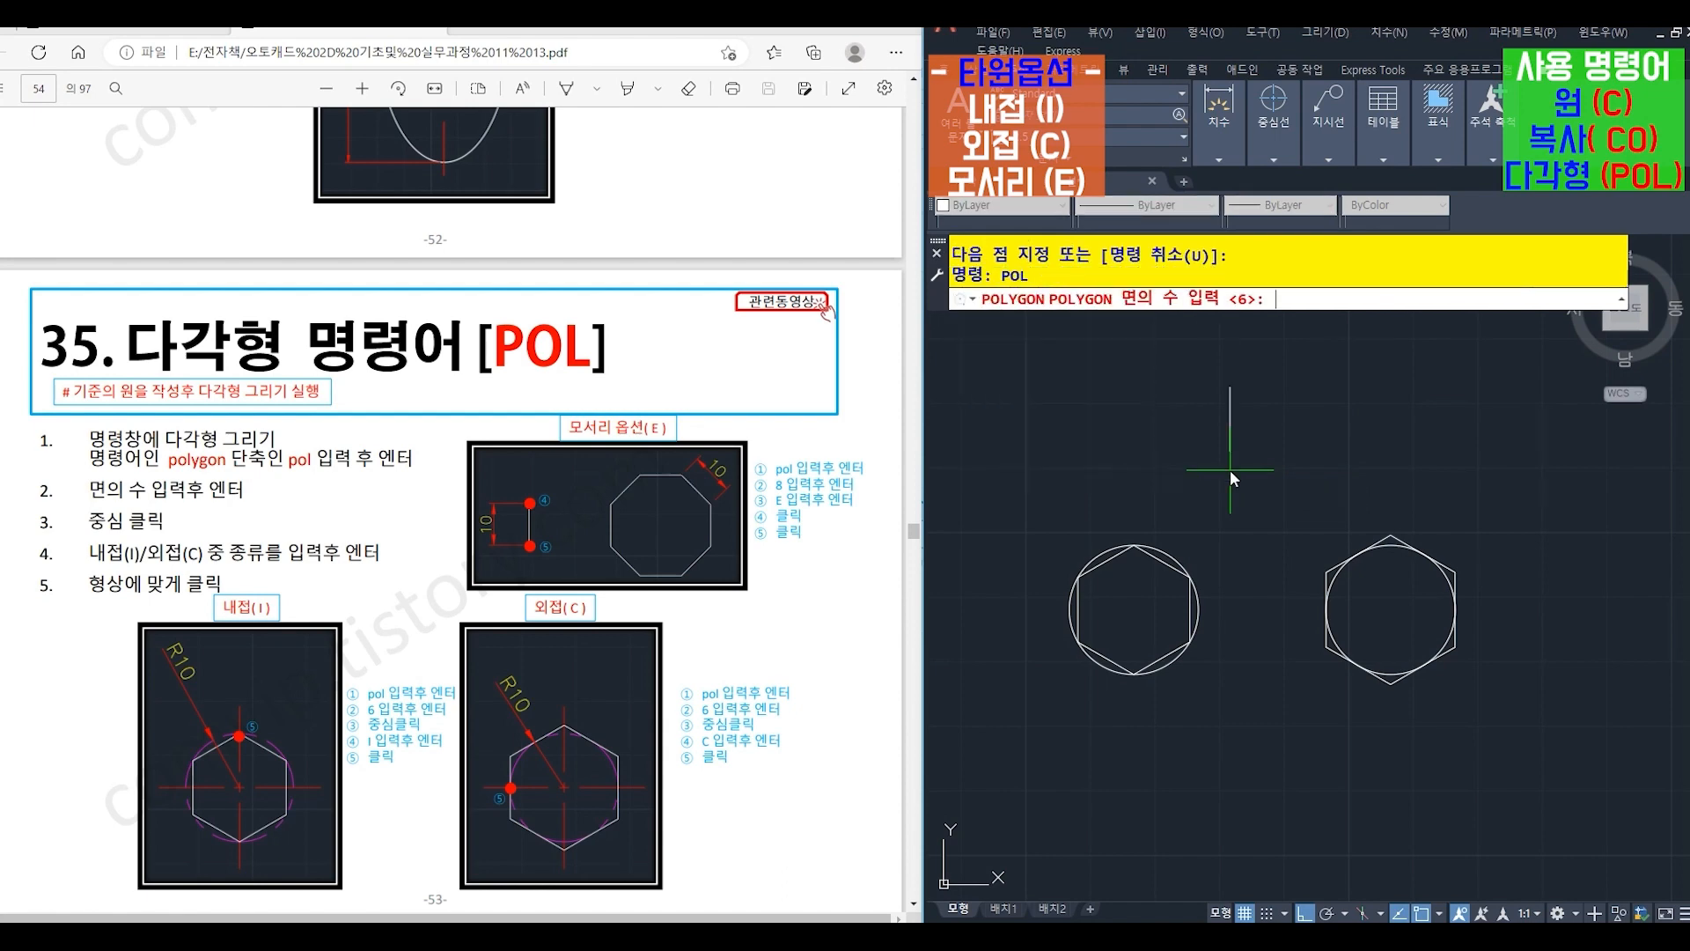
type("8")
key("Return")
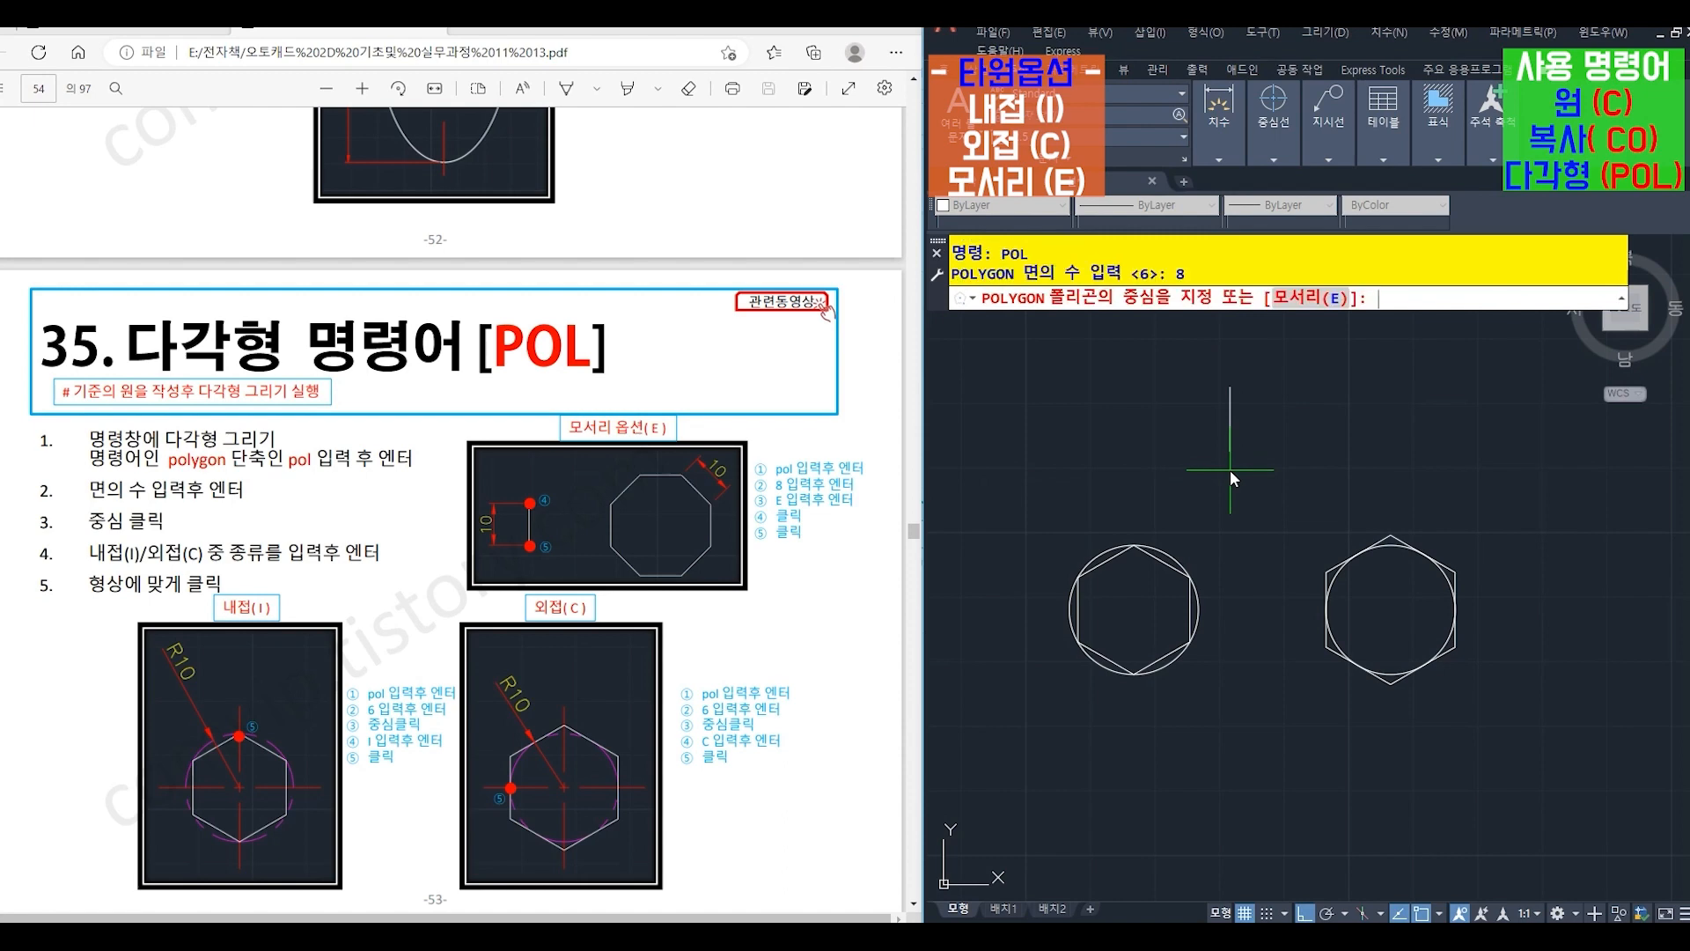
type("e")
key("Return")
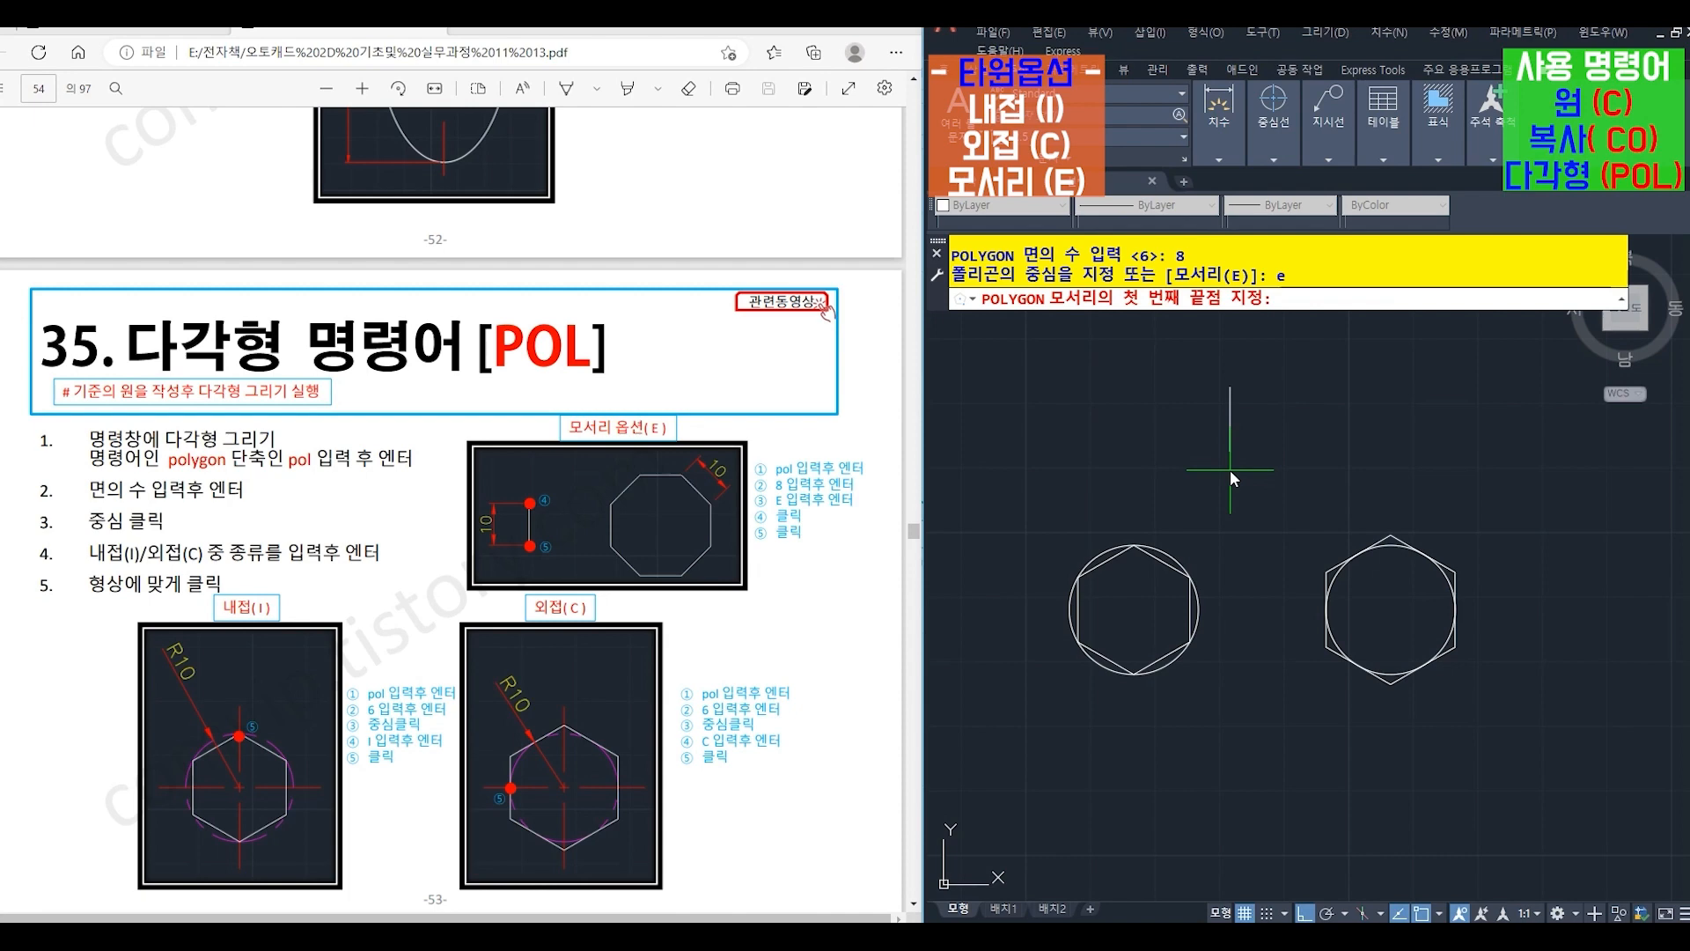
left_click(1230, 386)
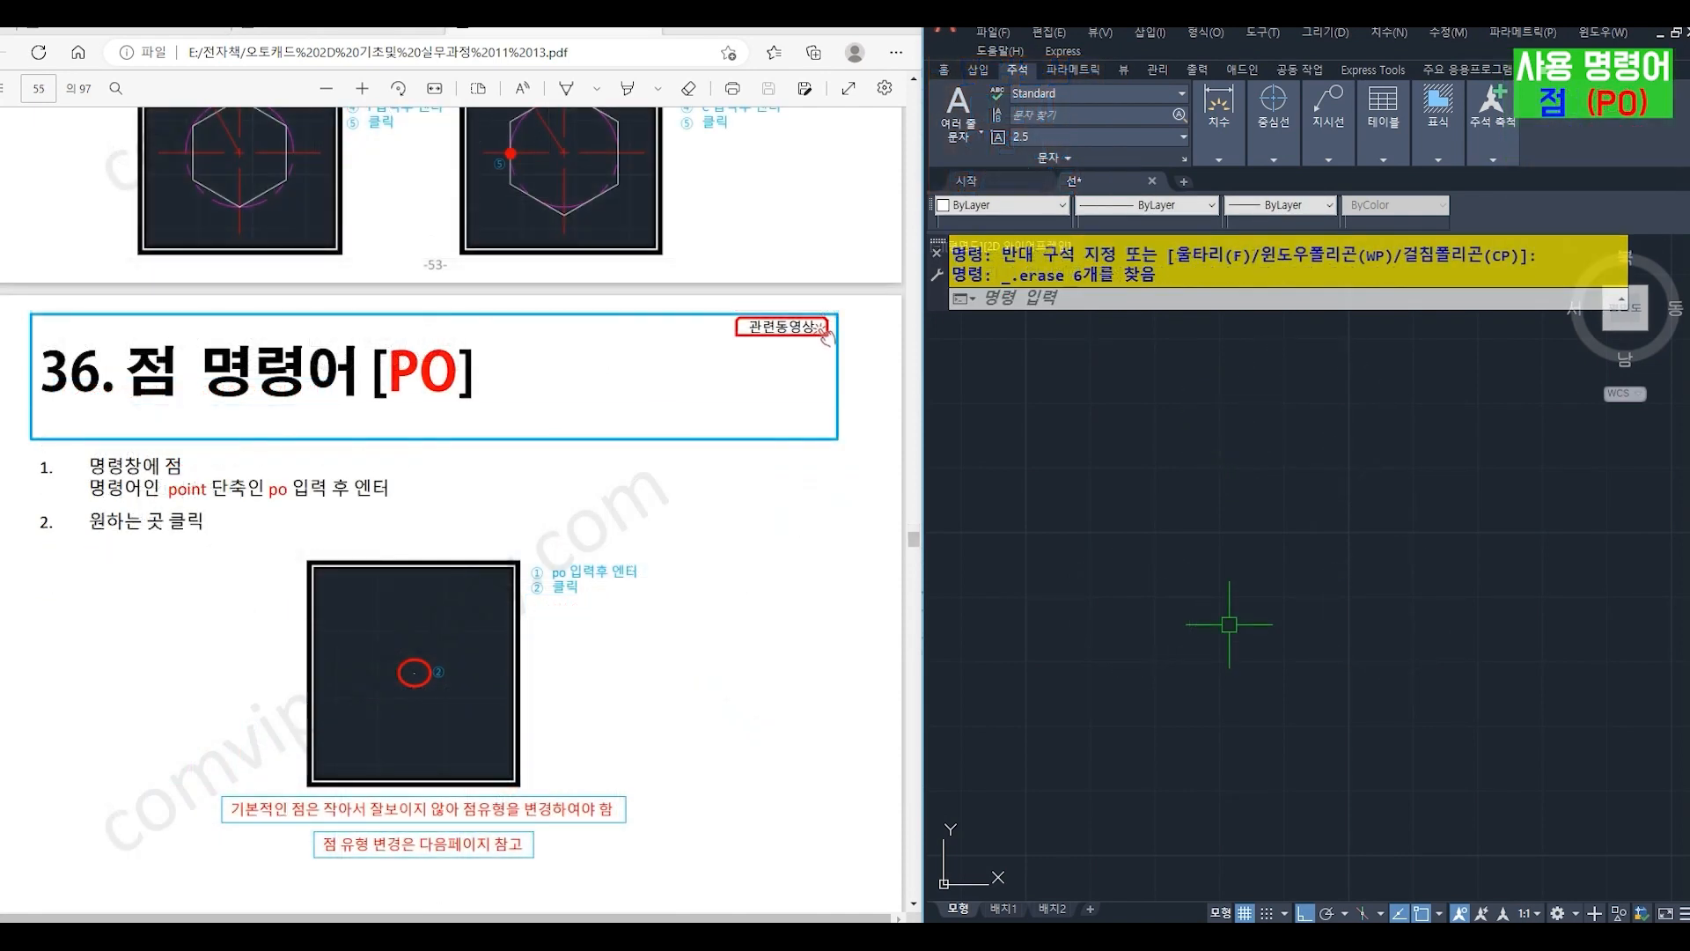
- Place a single point (PO) in the empty drawing area, near its middle
type("p")
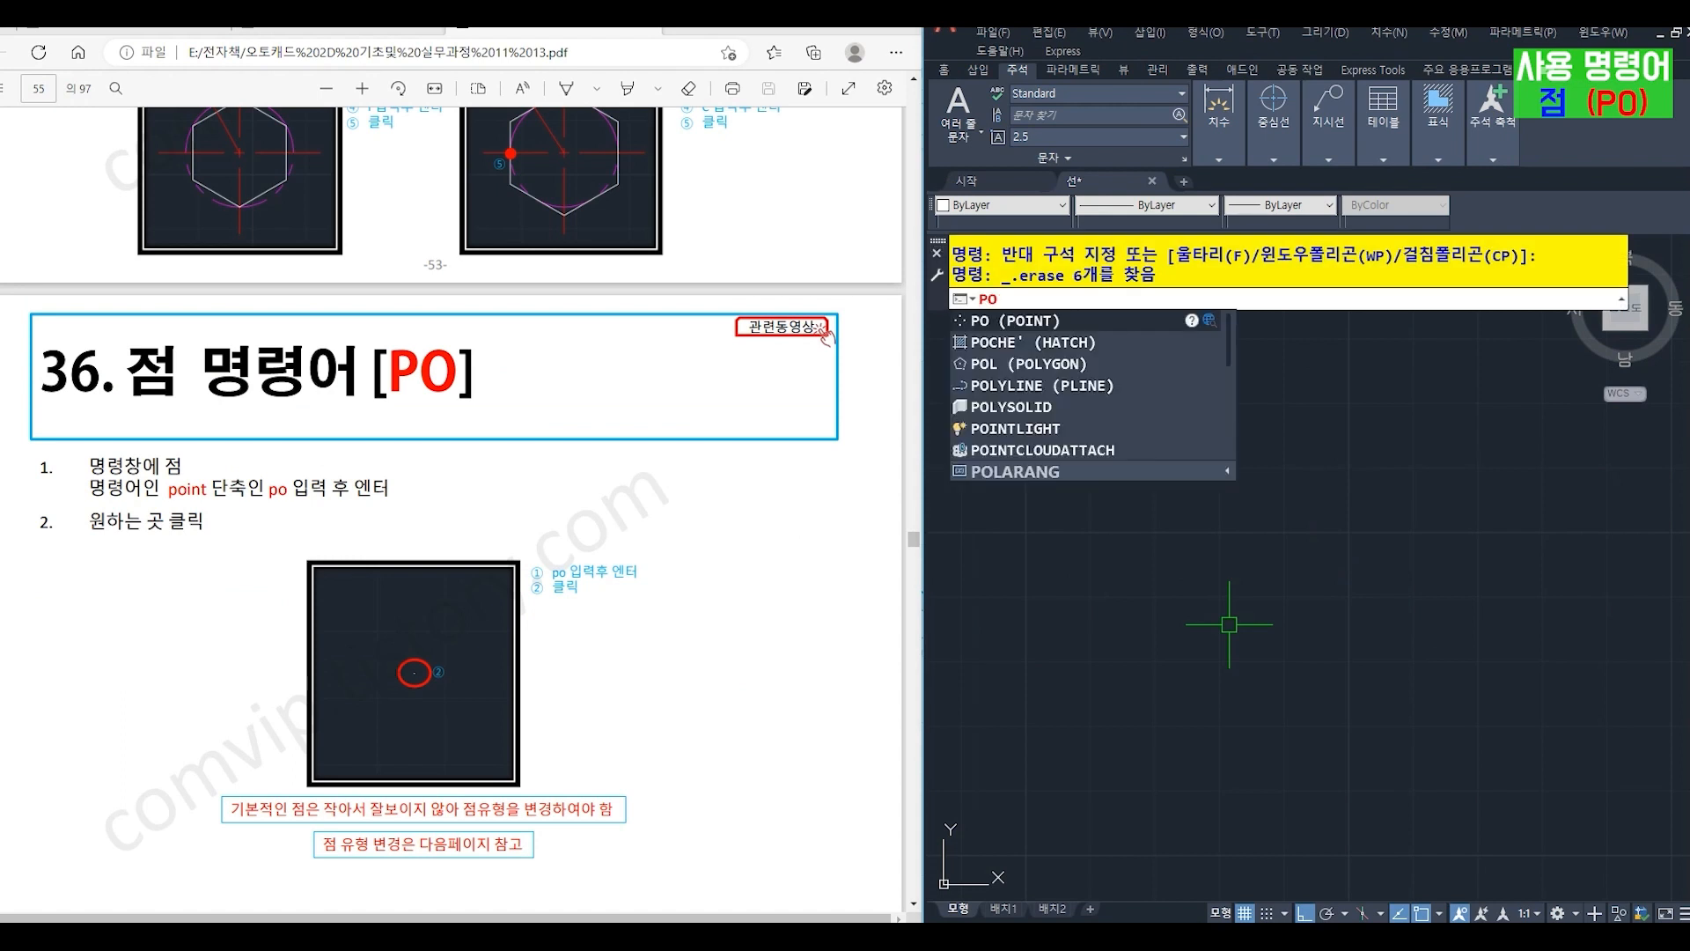
key("Return")
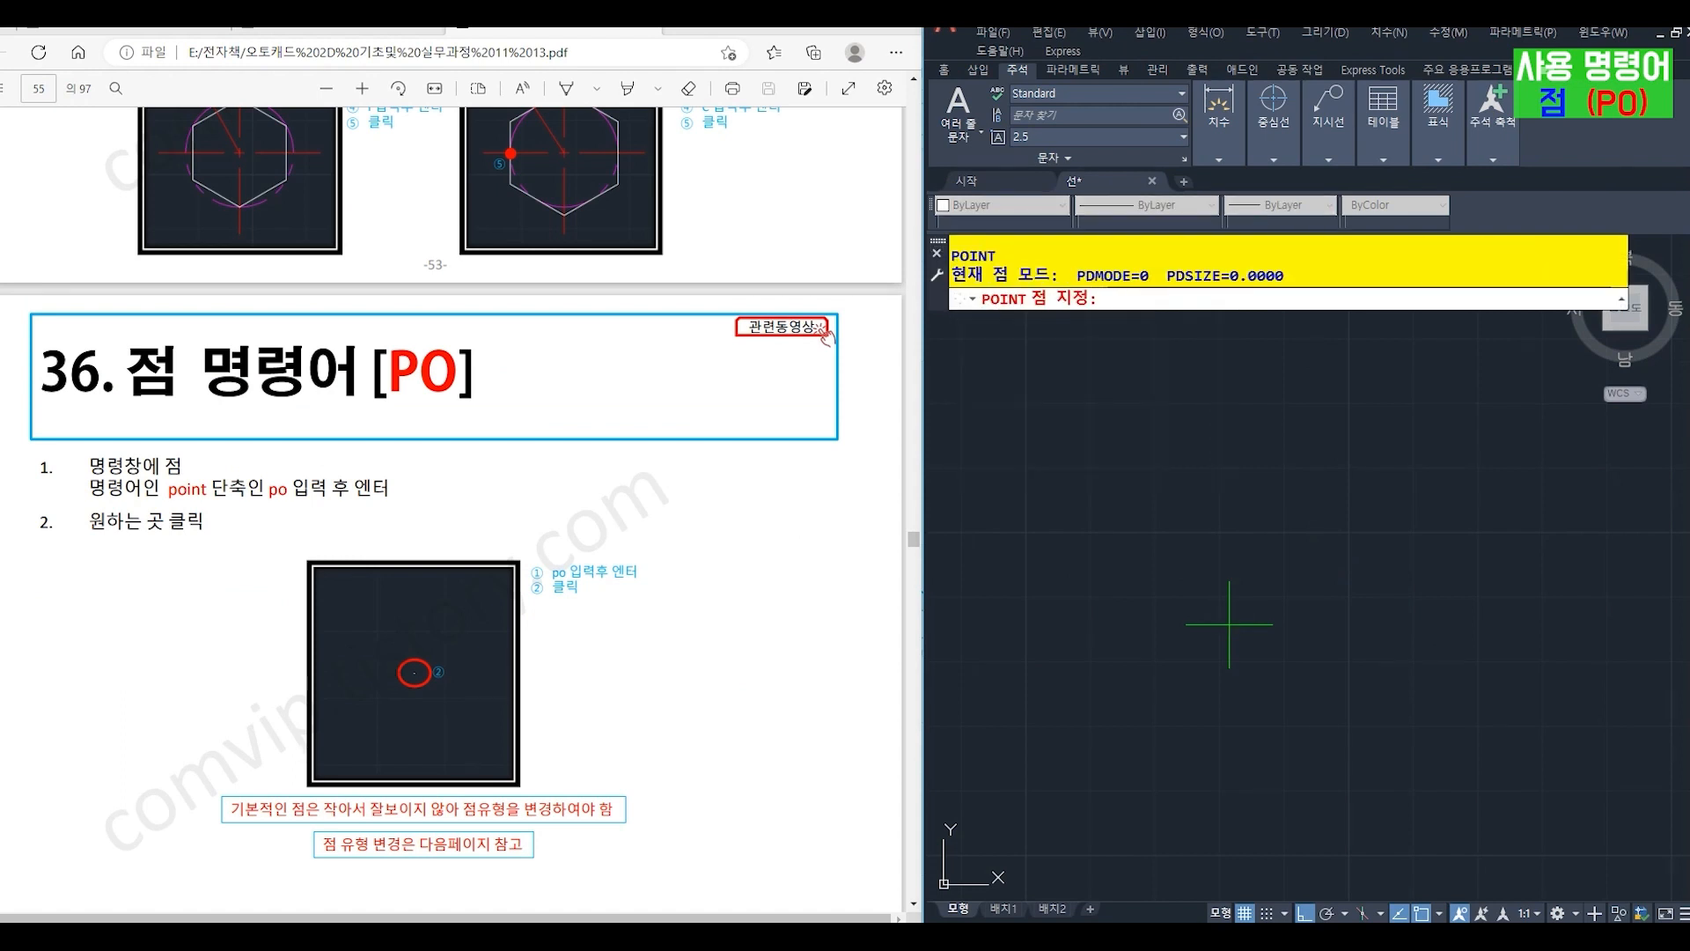
left_click(1221, 570)
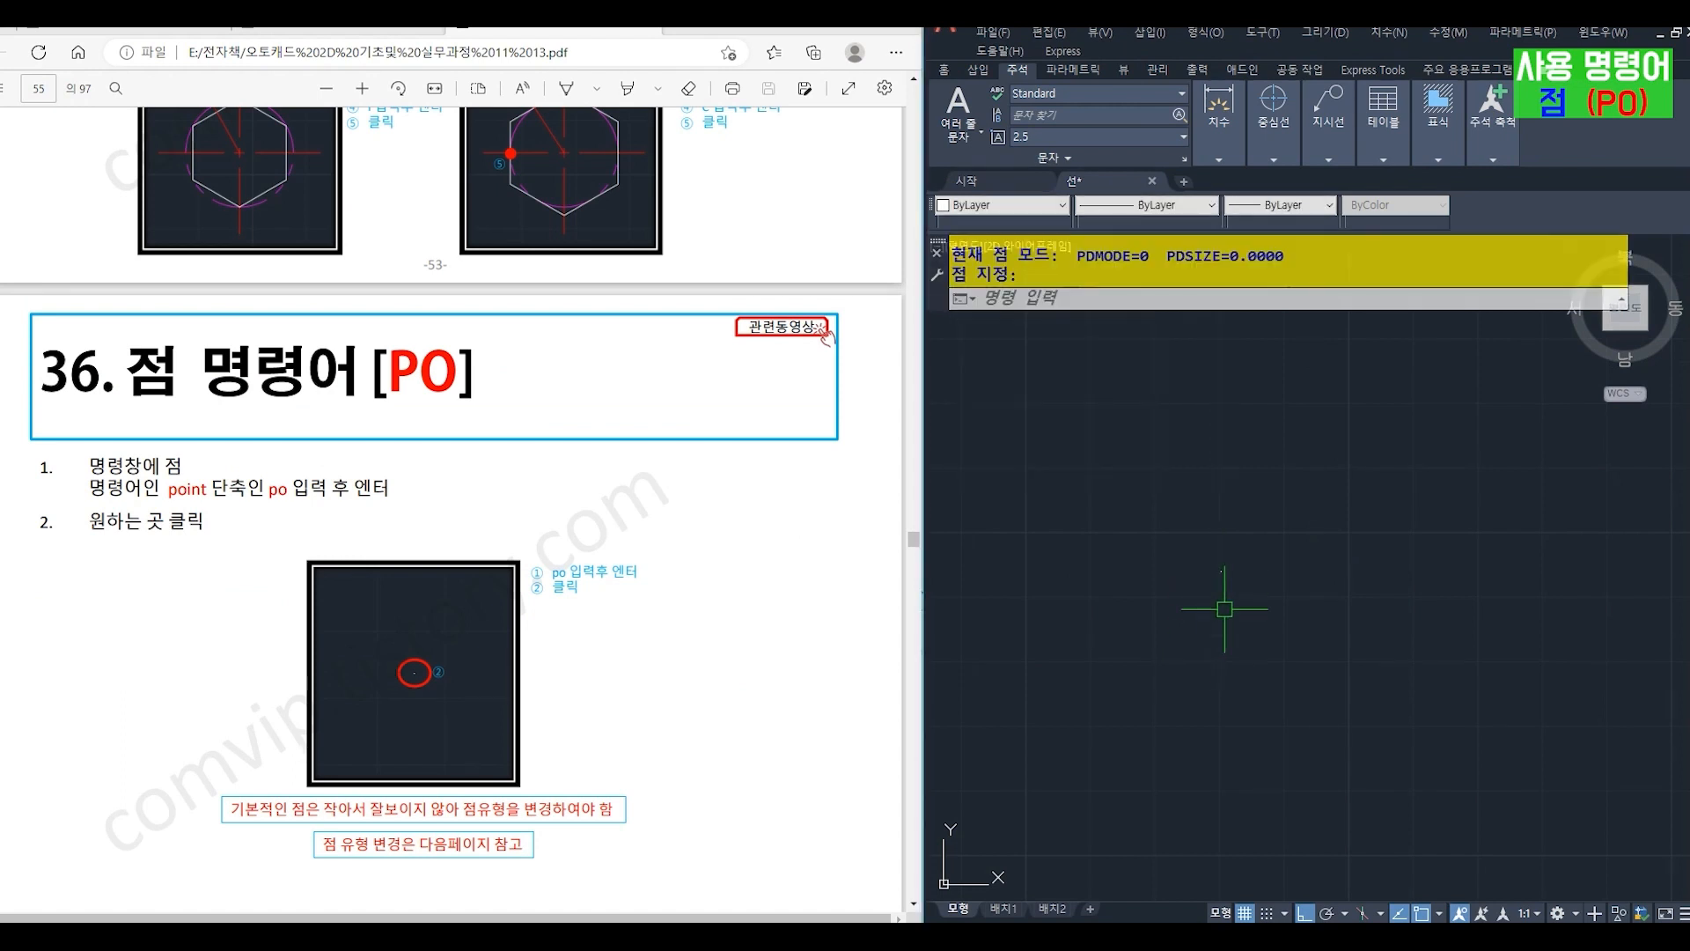
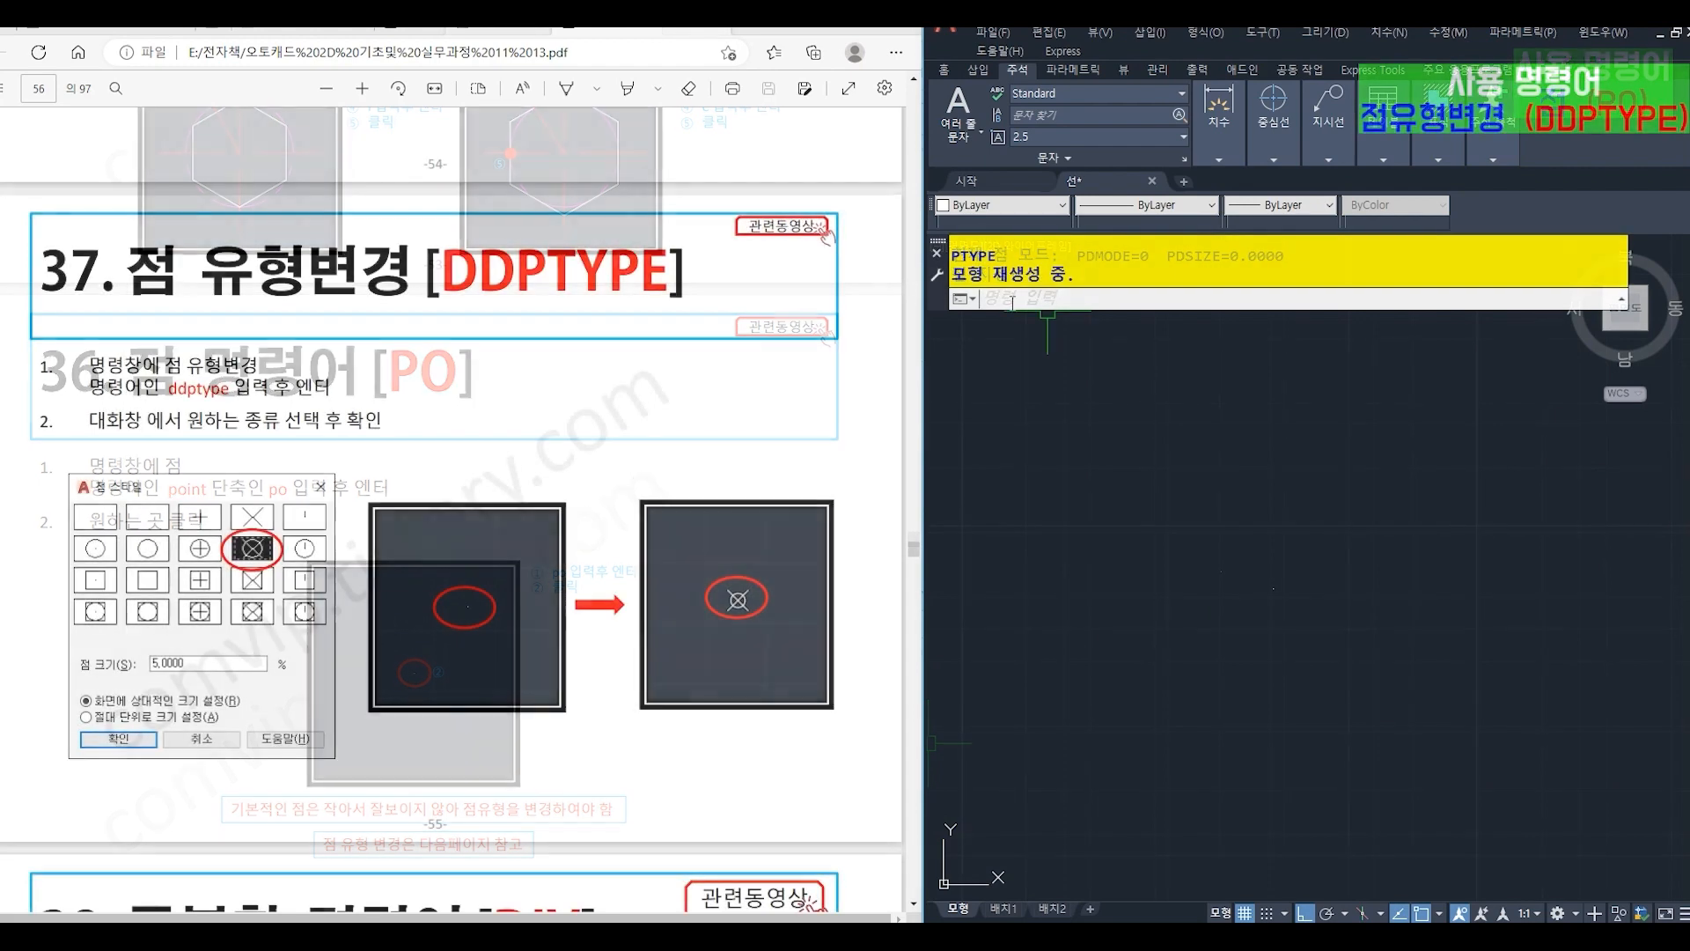
- Set the point style to the circle crossed by an X using DDPTYPE
type("dptyp")
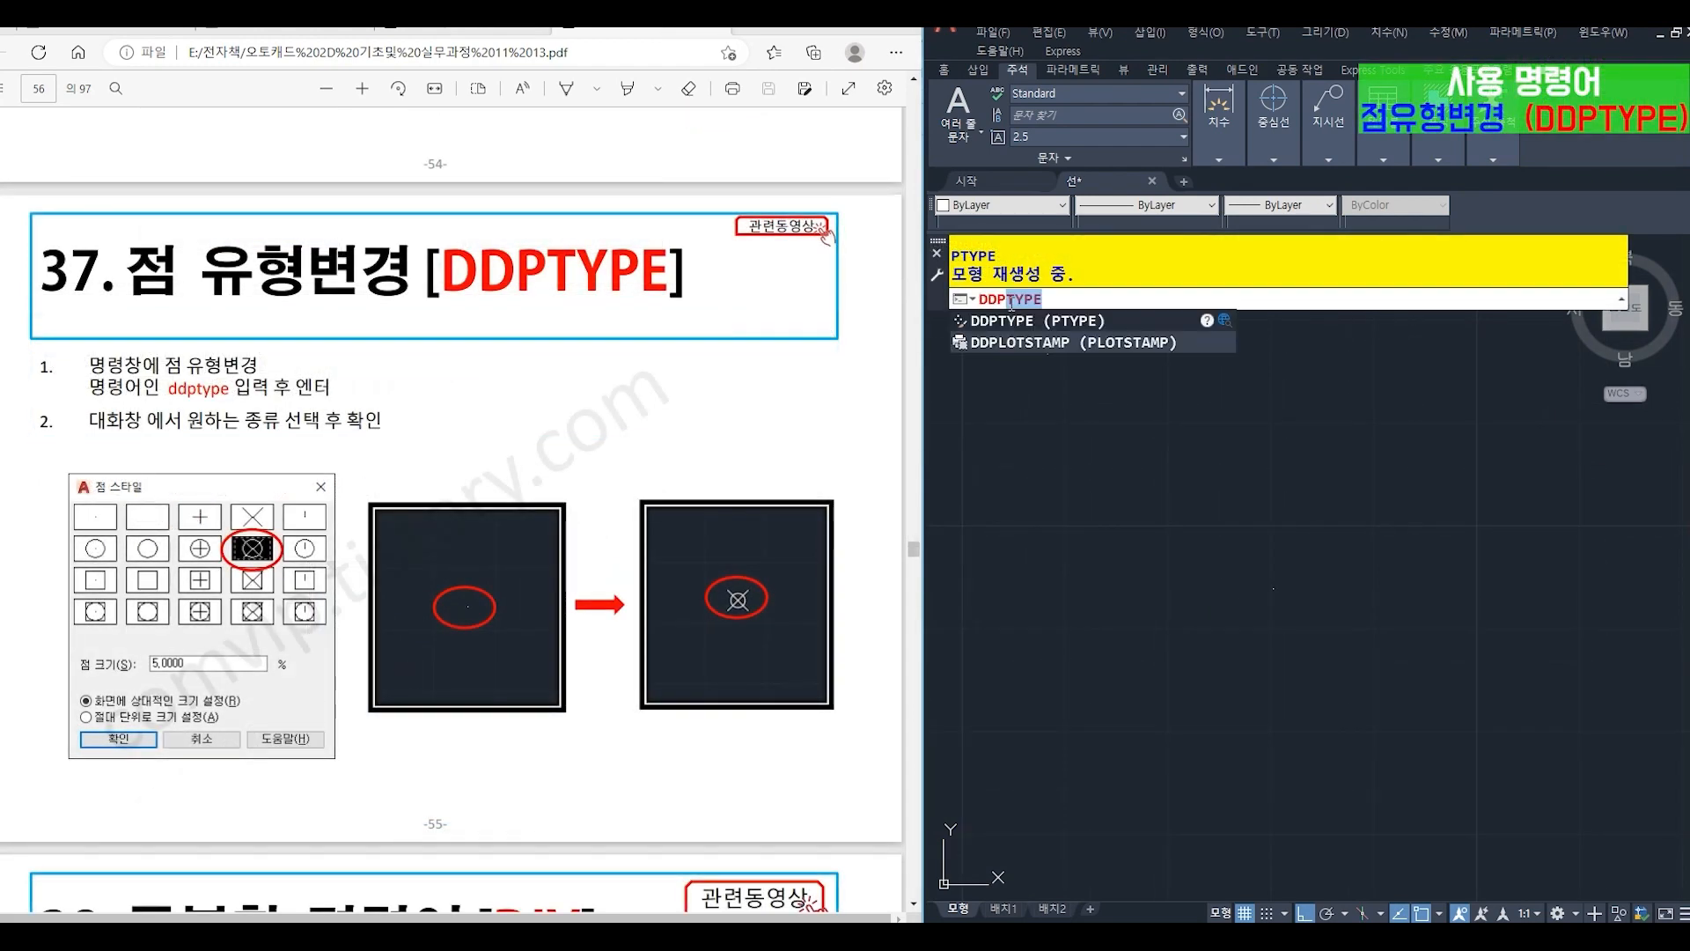
type("e")
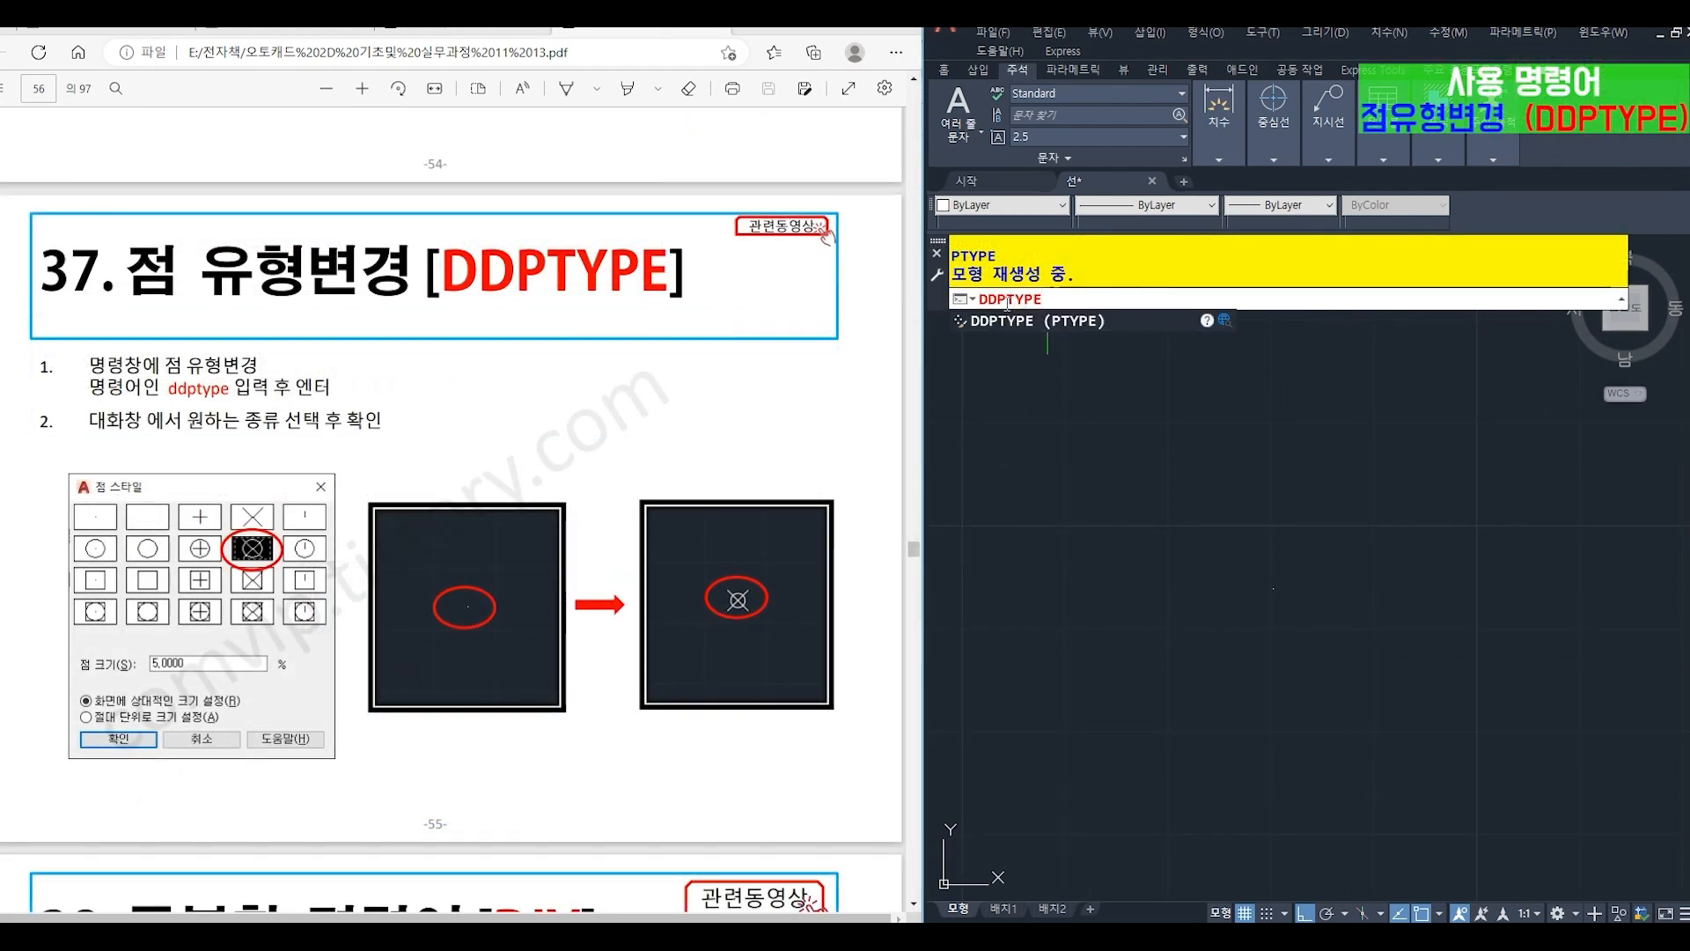
key("Return")
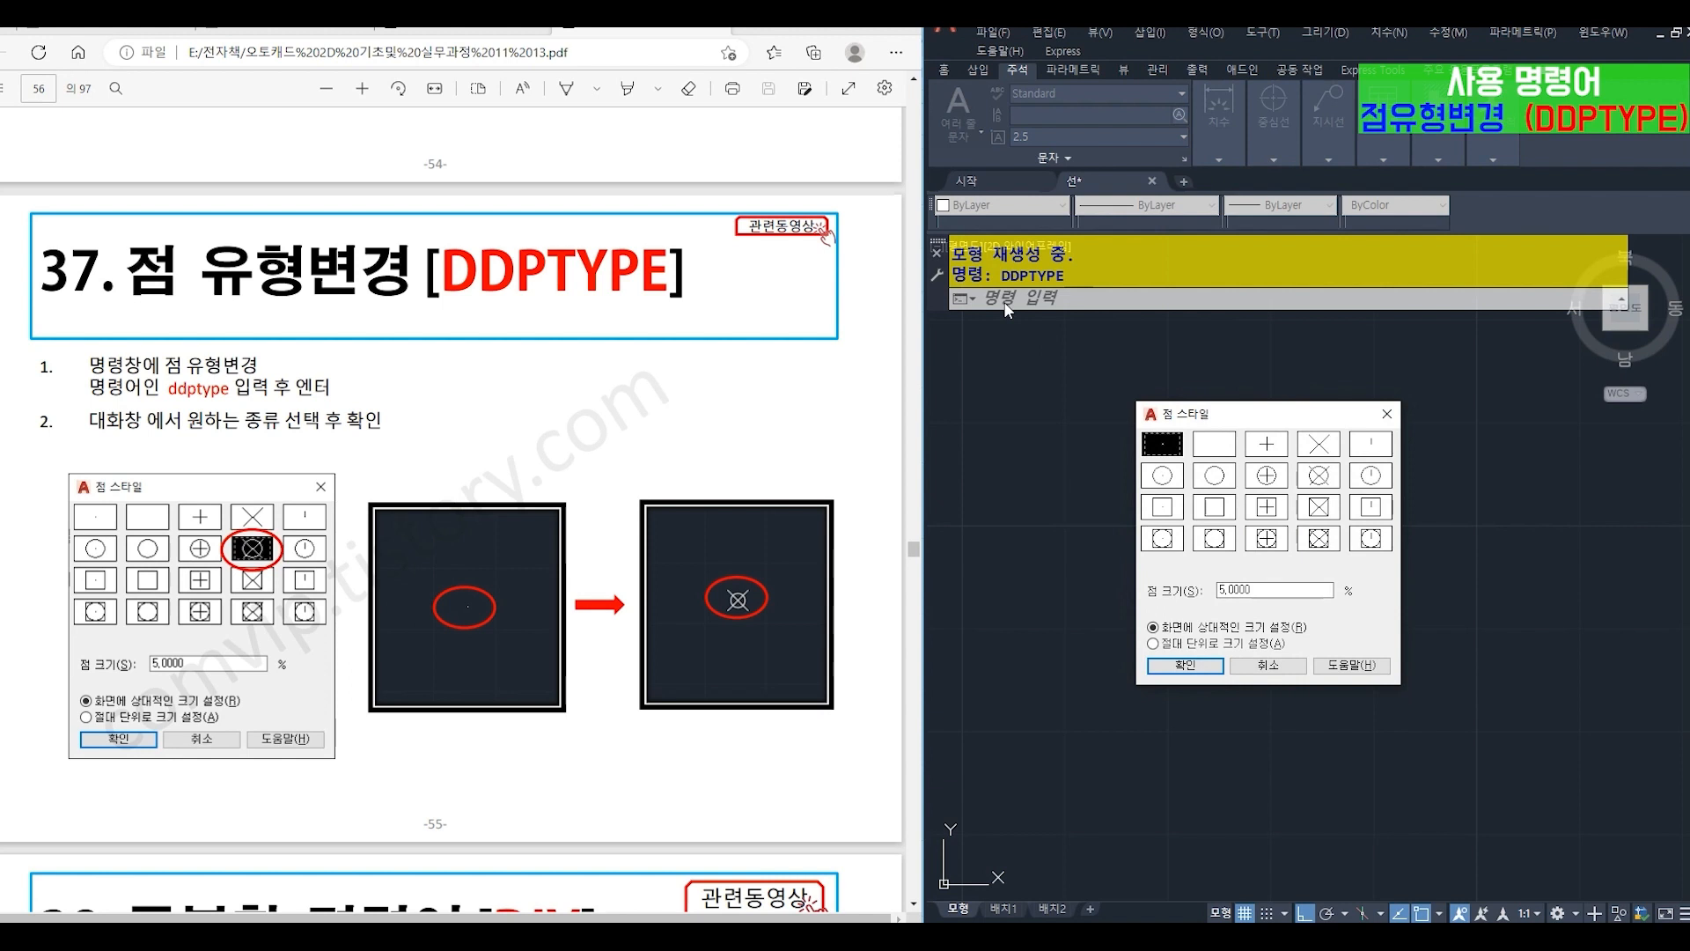
left_click(1318, 475)
left_click(1185, 666)
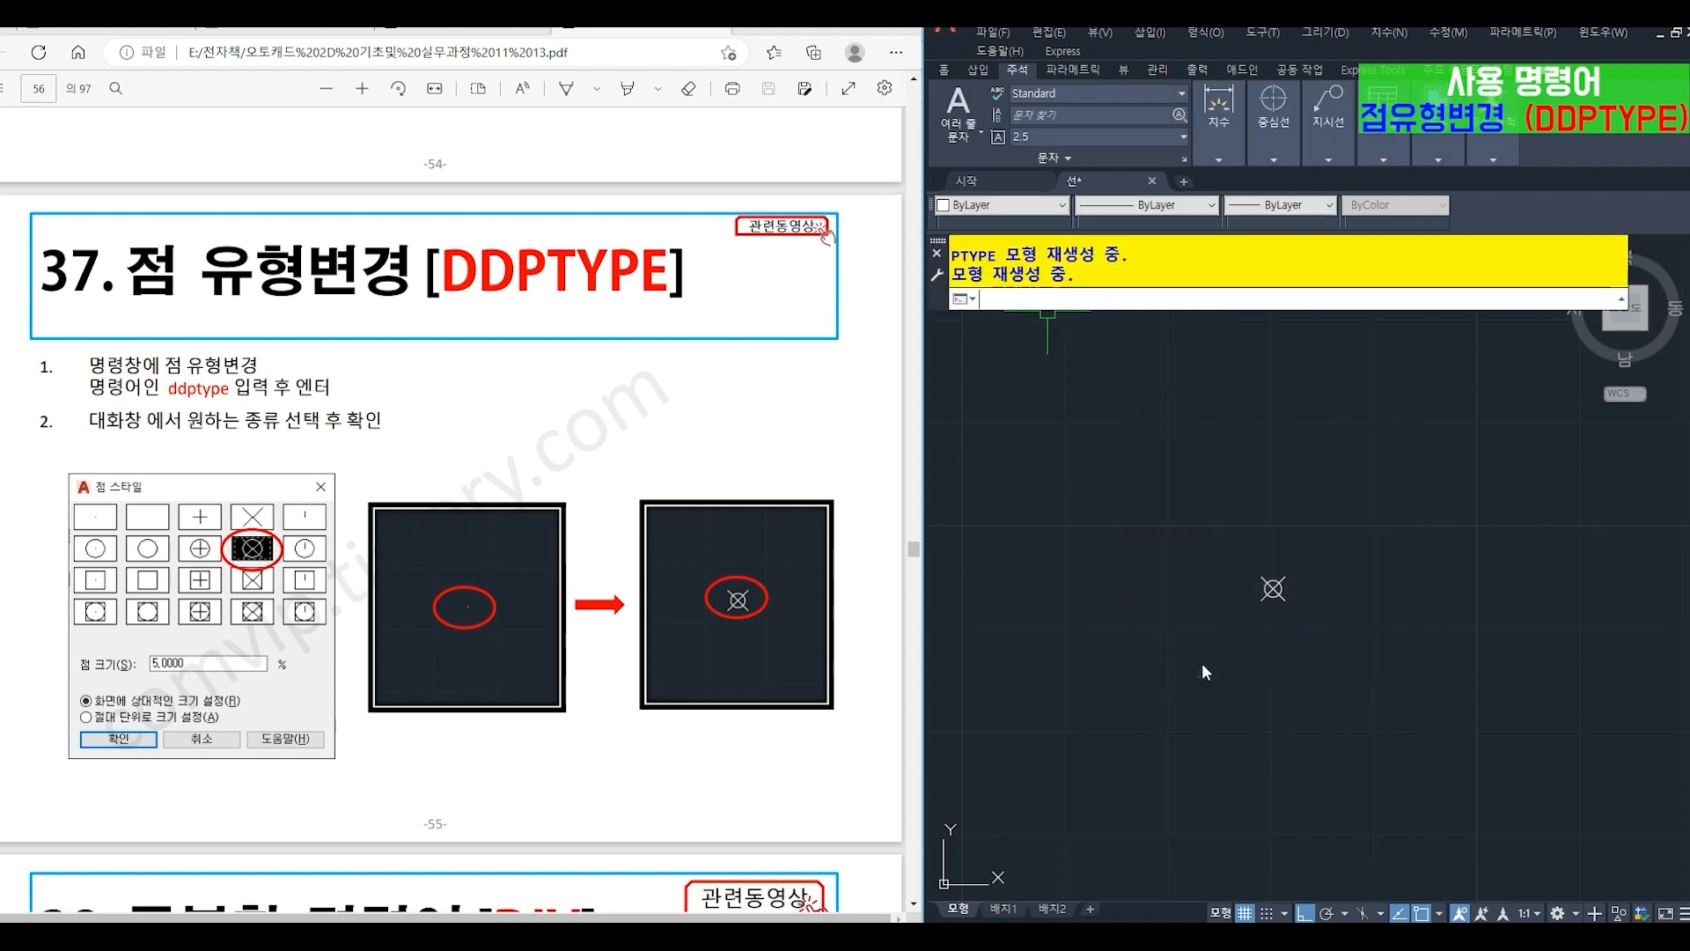
- Change the point style (DDPTYPE) to the circle inside a square crossed by a plus sign
type("DDPTYp")
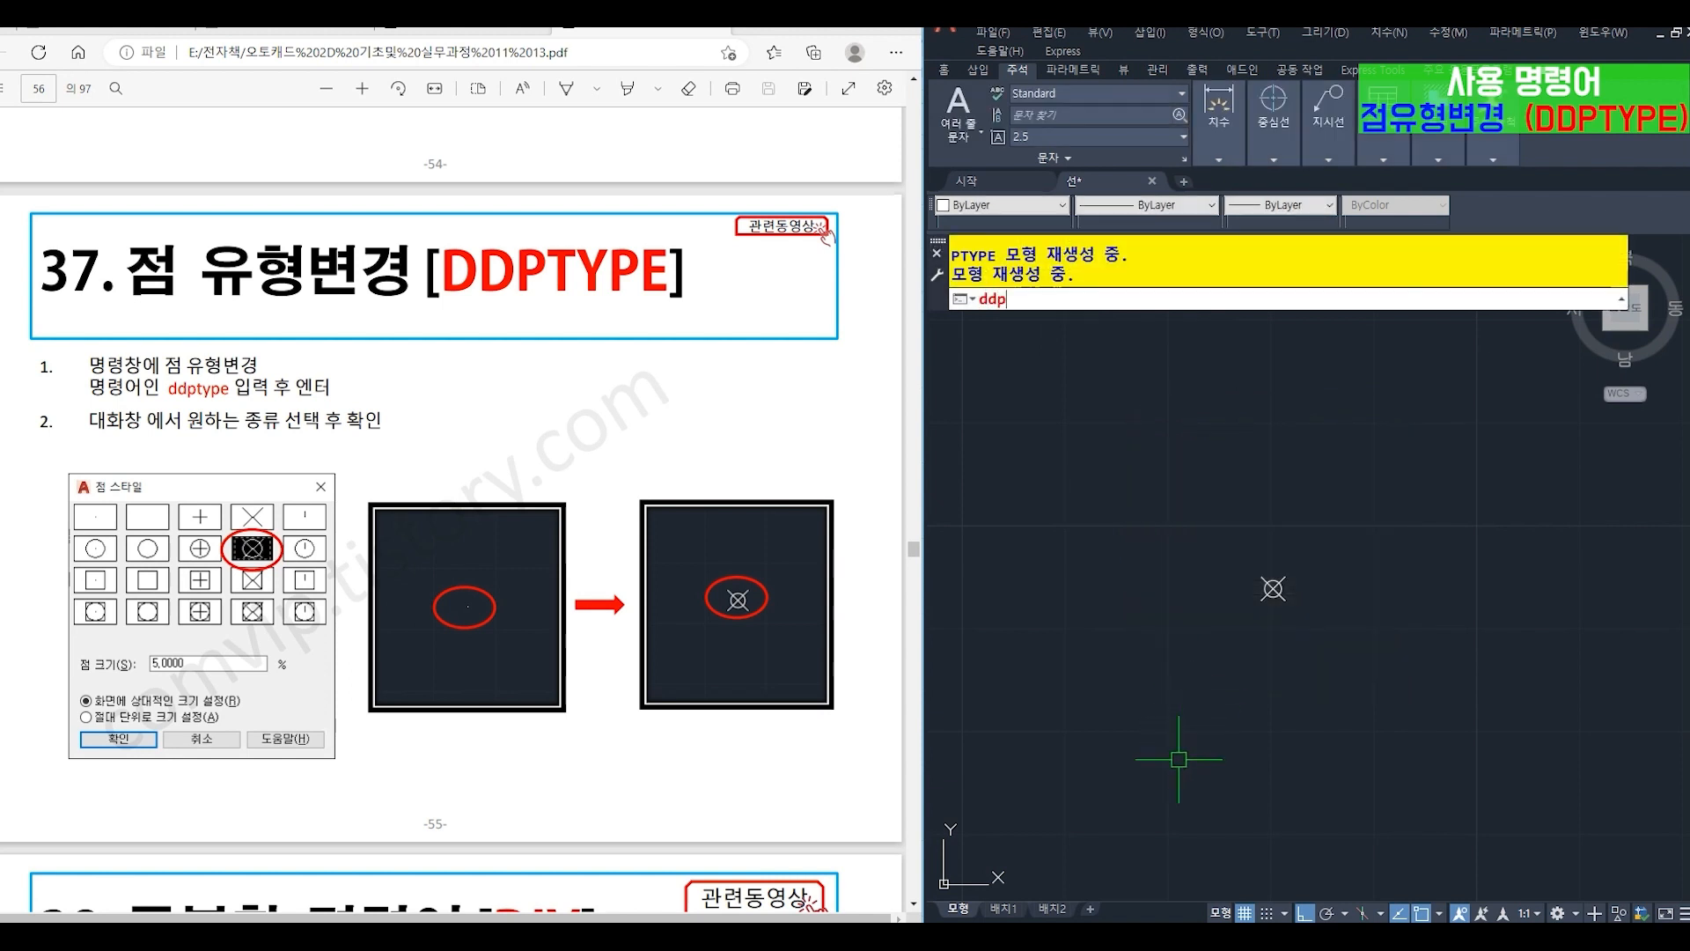
type("e")
key("Return")
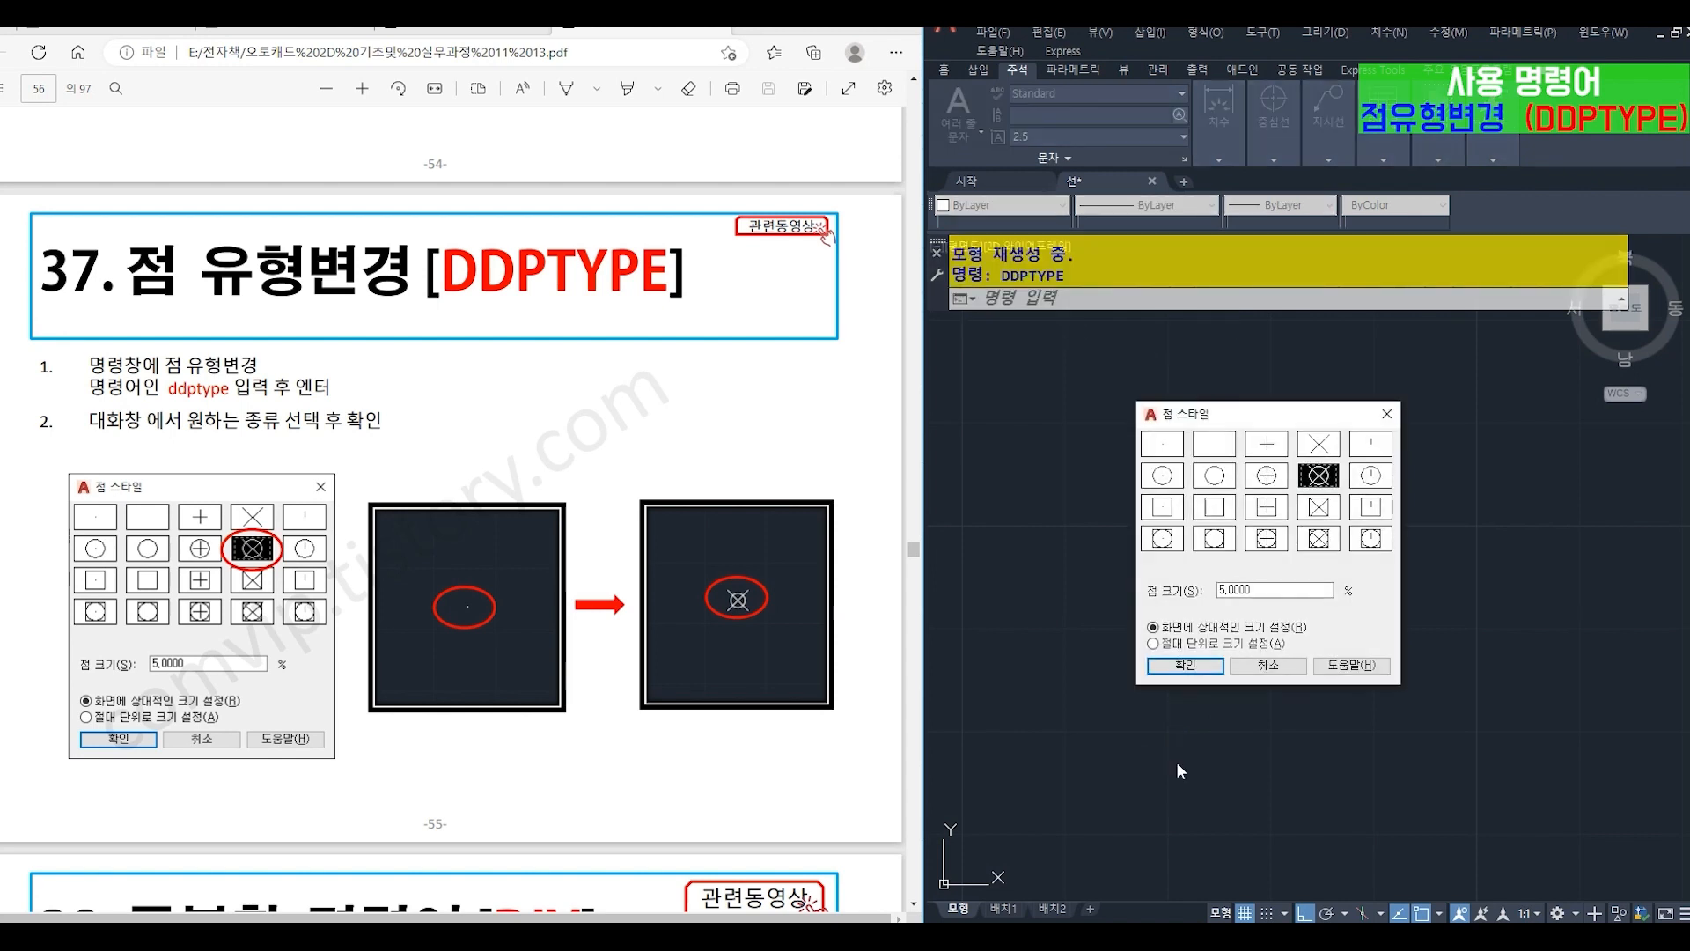
left_click(1273, 540)
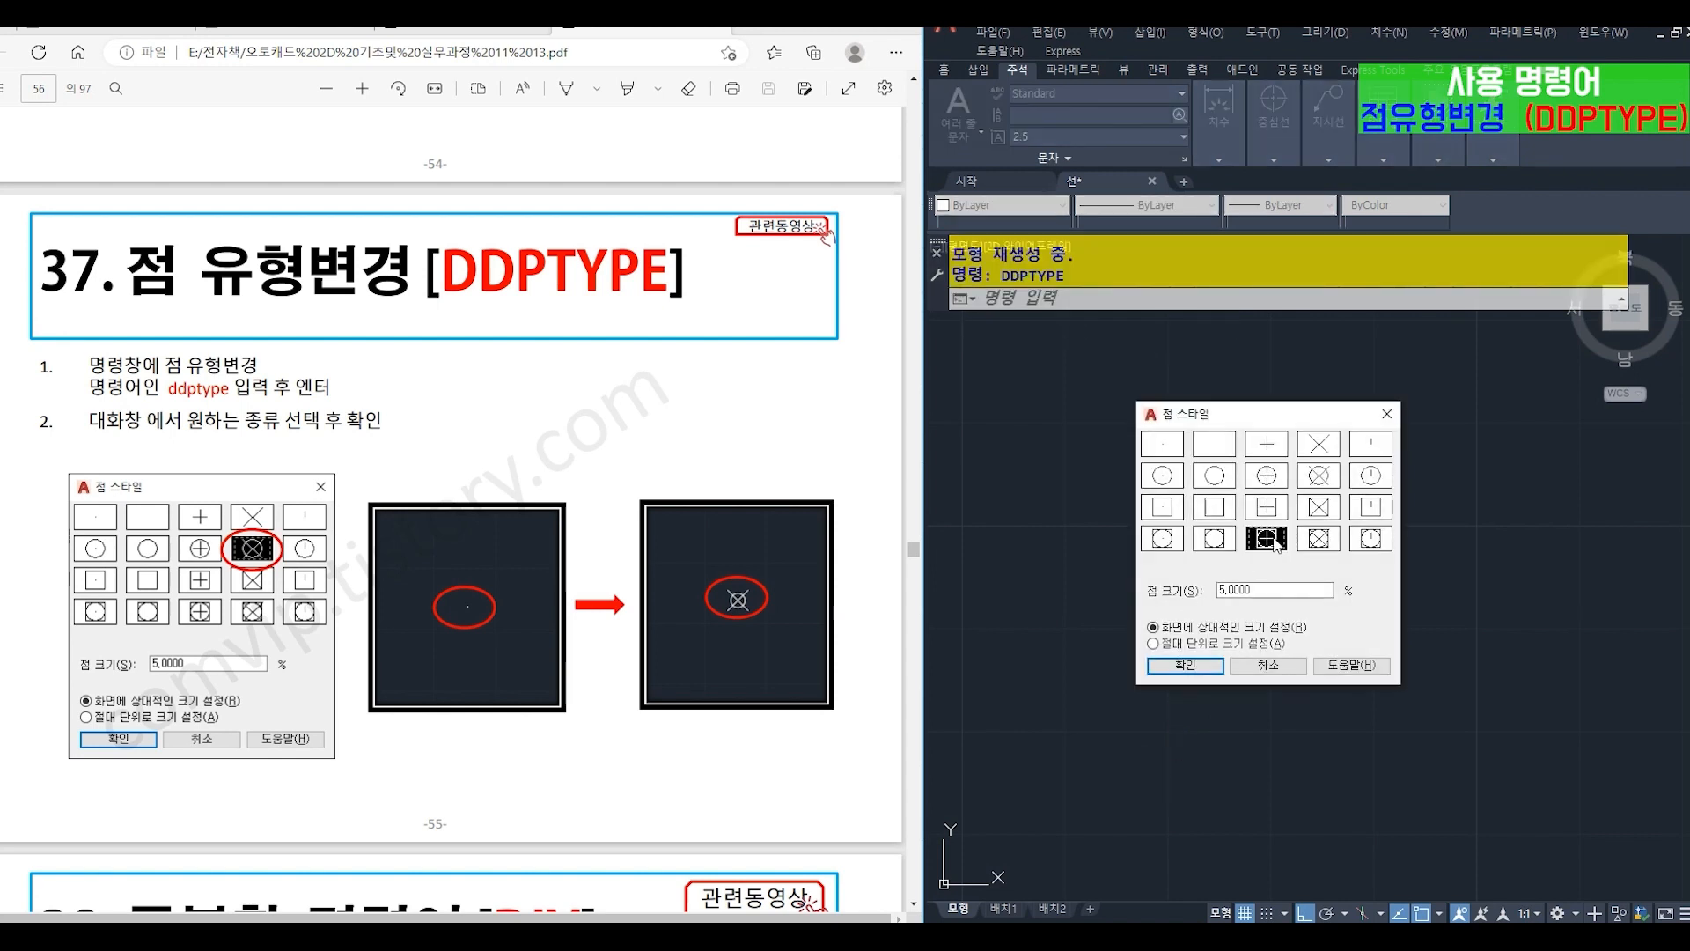
left_click(1184, 664)
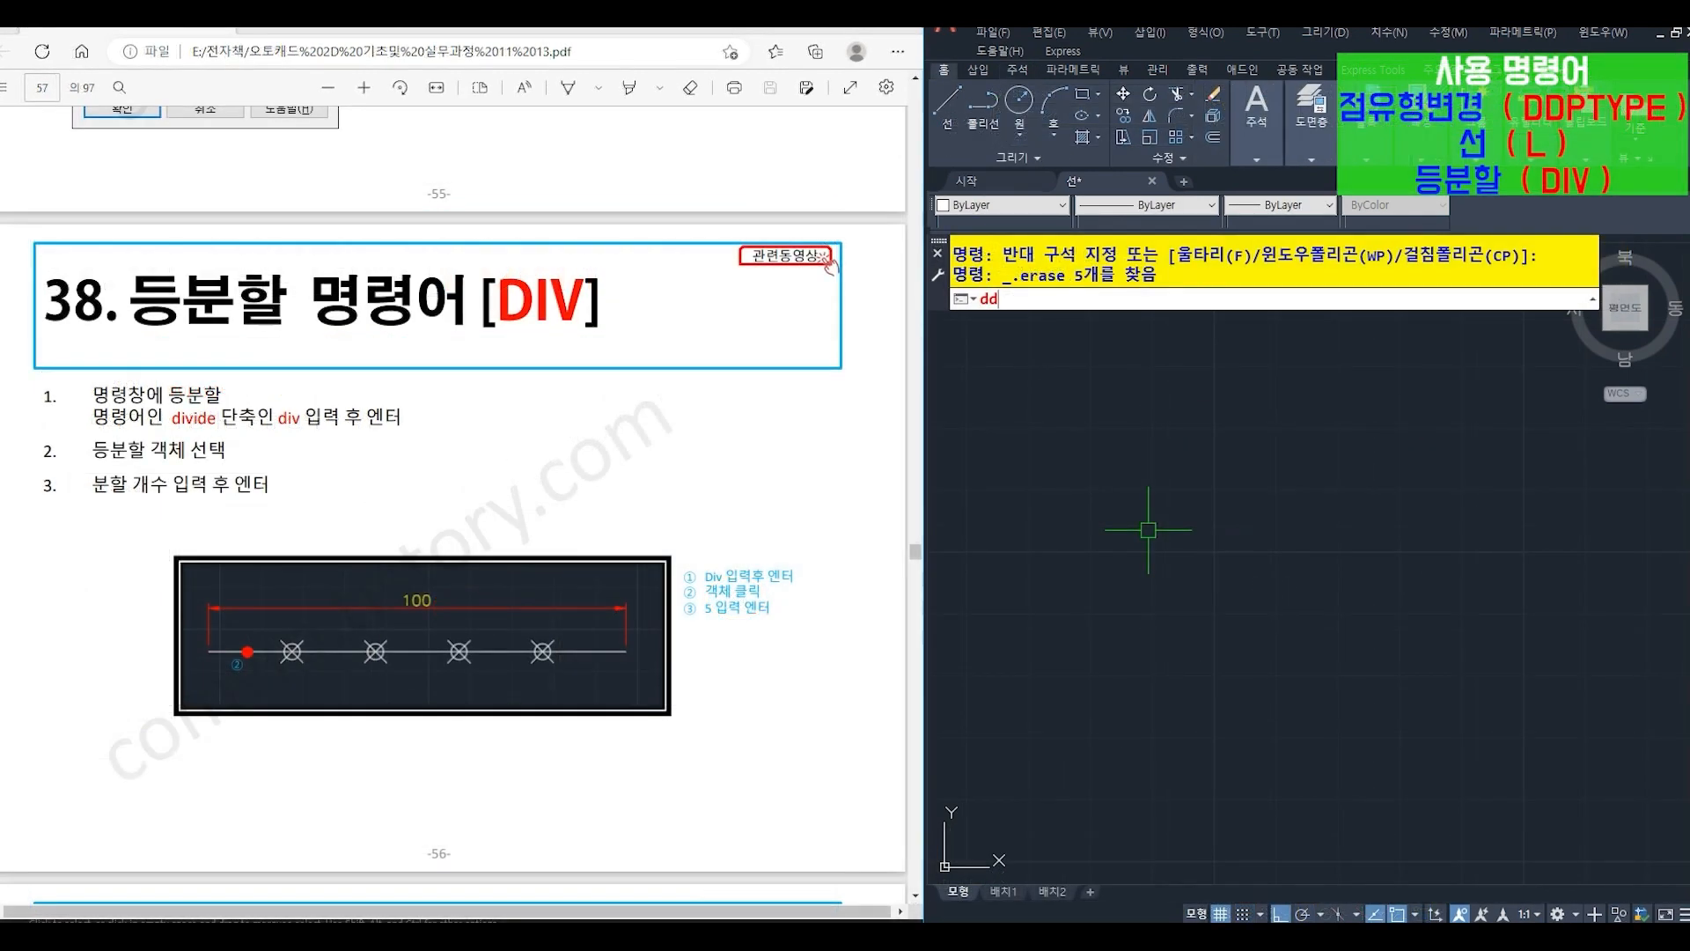
- Reopen the point style settings (DDPTYPE) and accept the selected circle-in-square style with the plus sign
type("DDPTY")
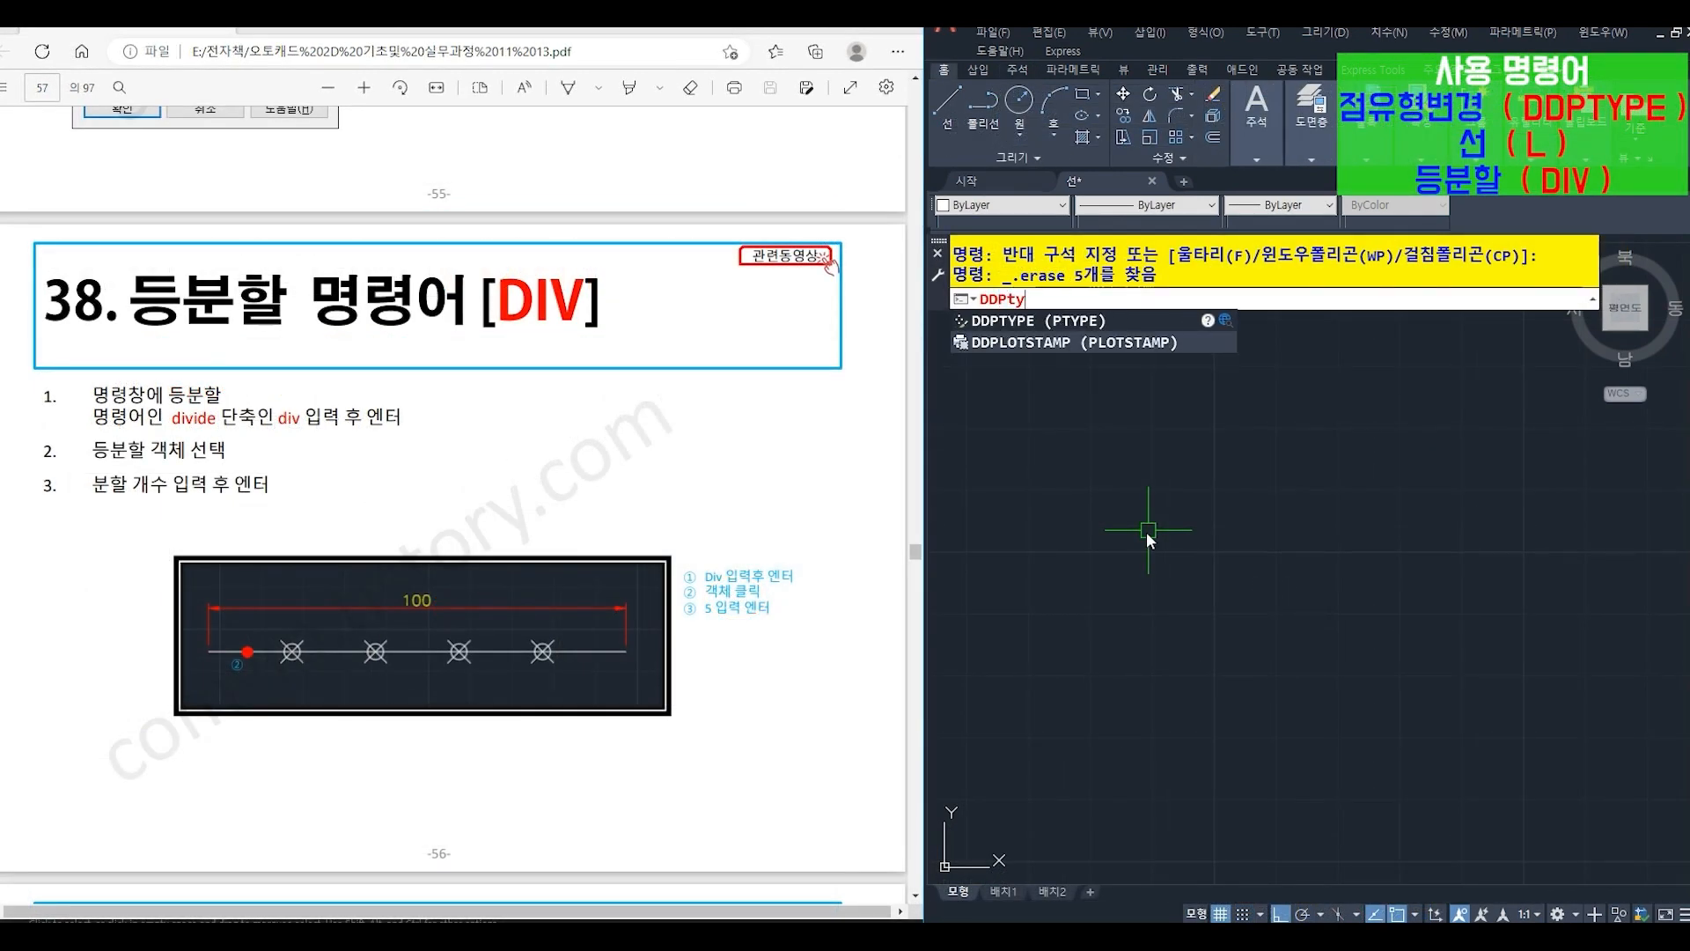
type("PE")
key("Return")
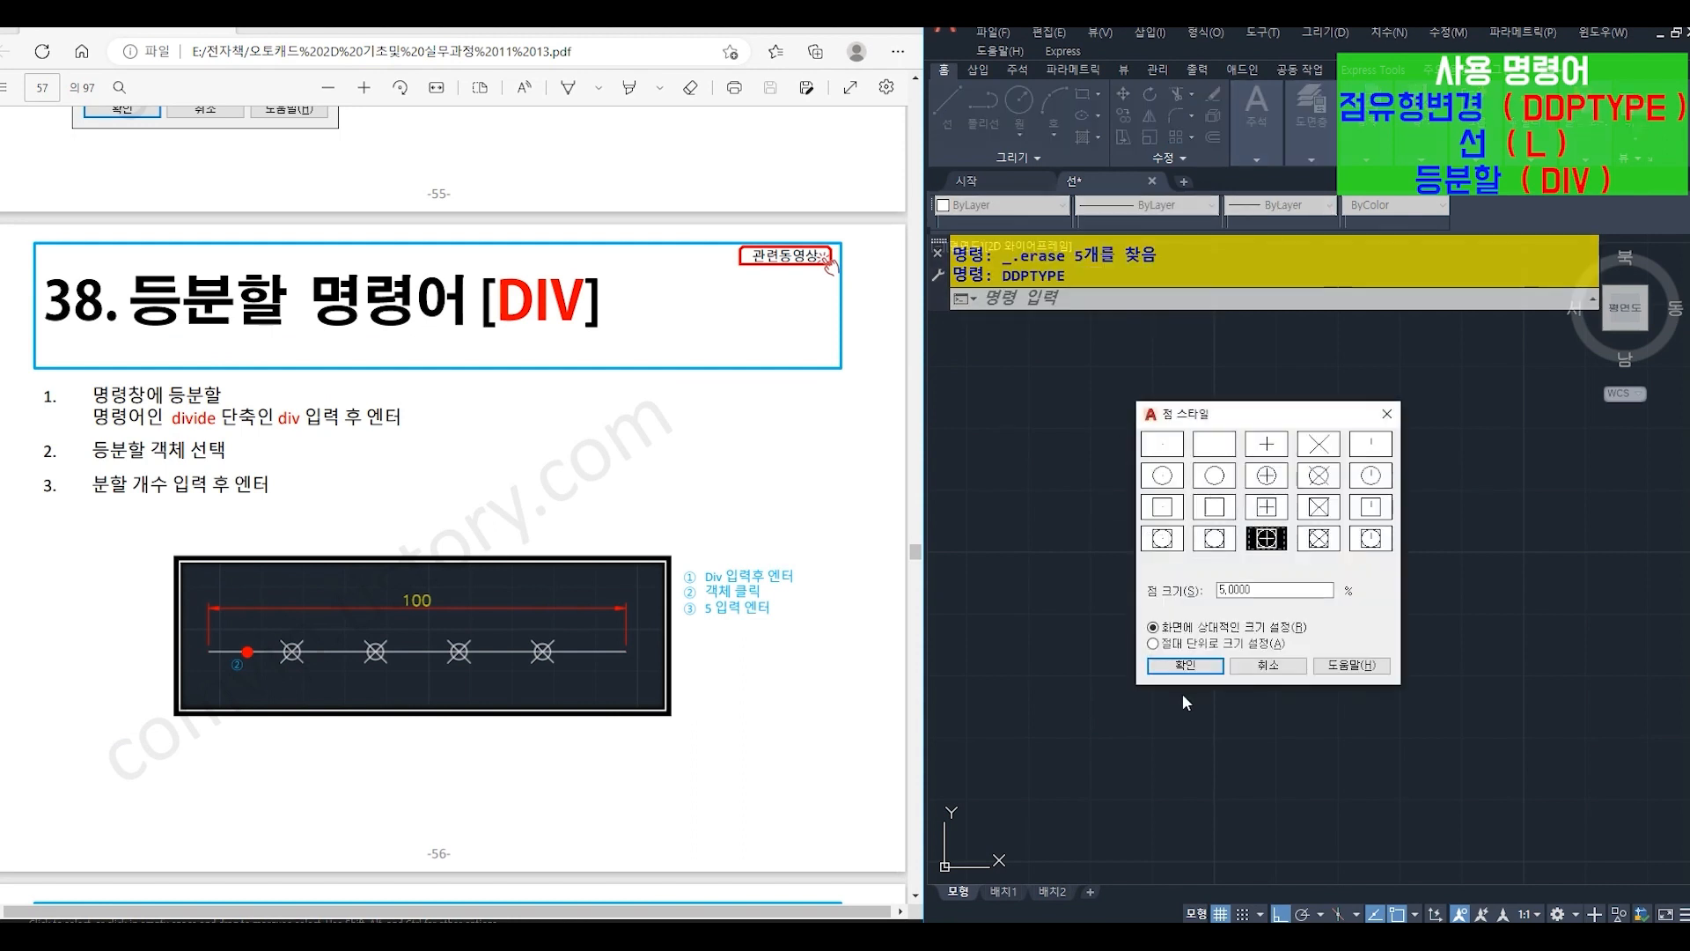
left_click(1196, 667)
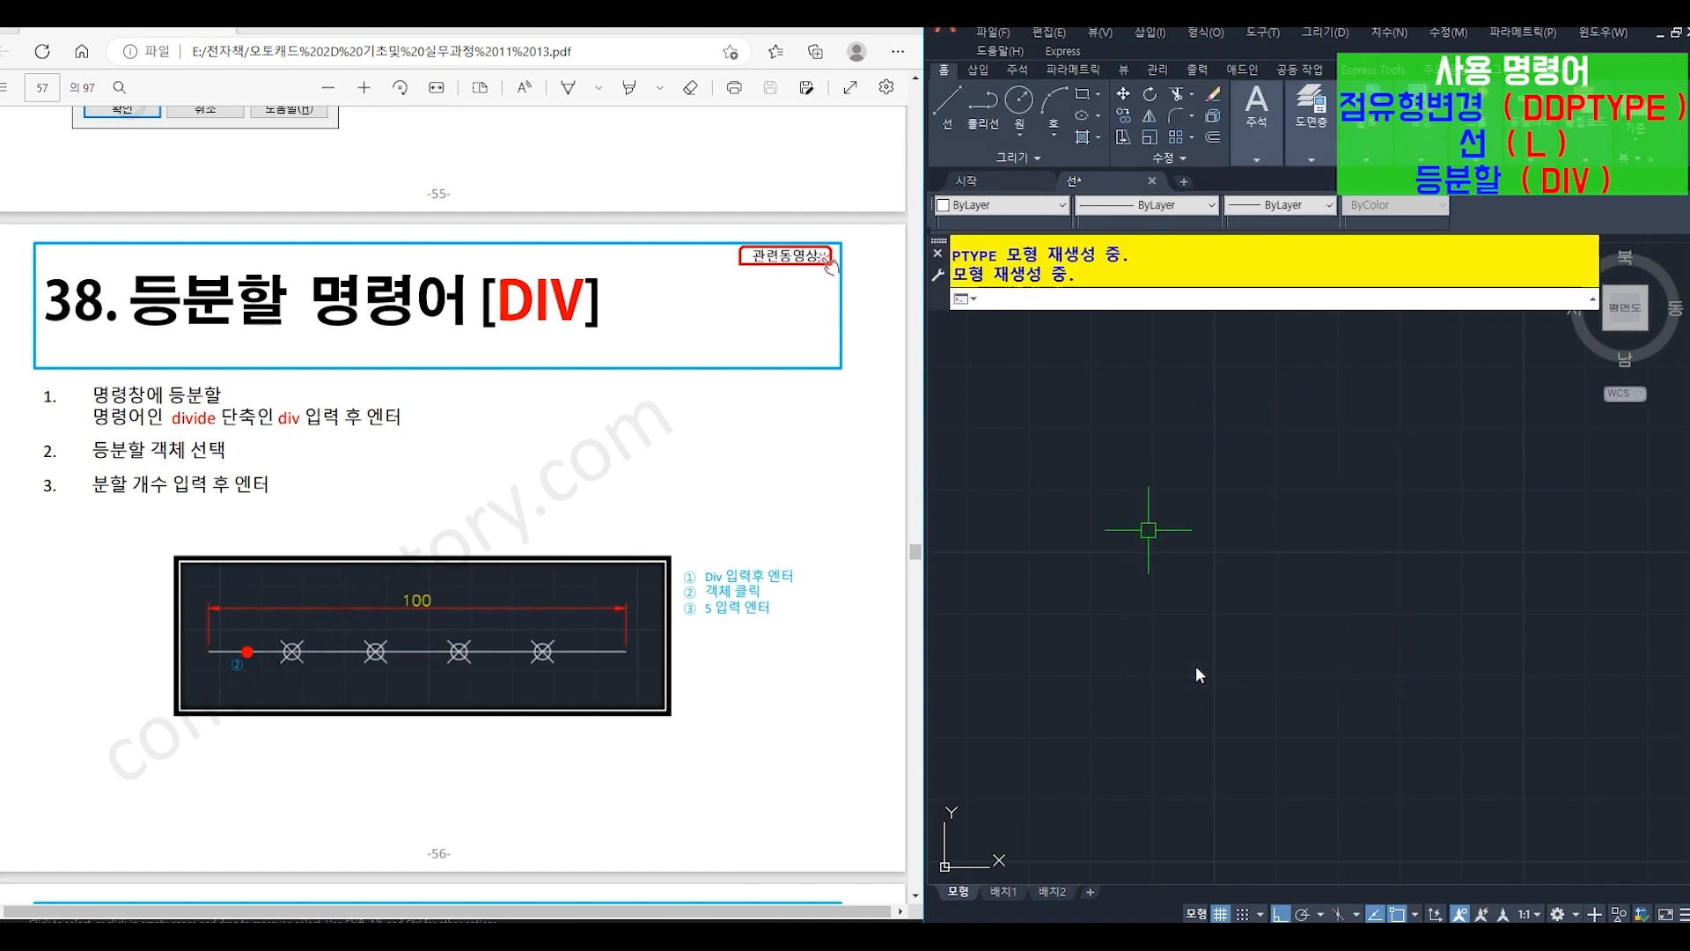
- Draw a horizontal line 100 long to the right across the middle of the empty drawing area
type("l")
key("Return")
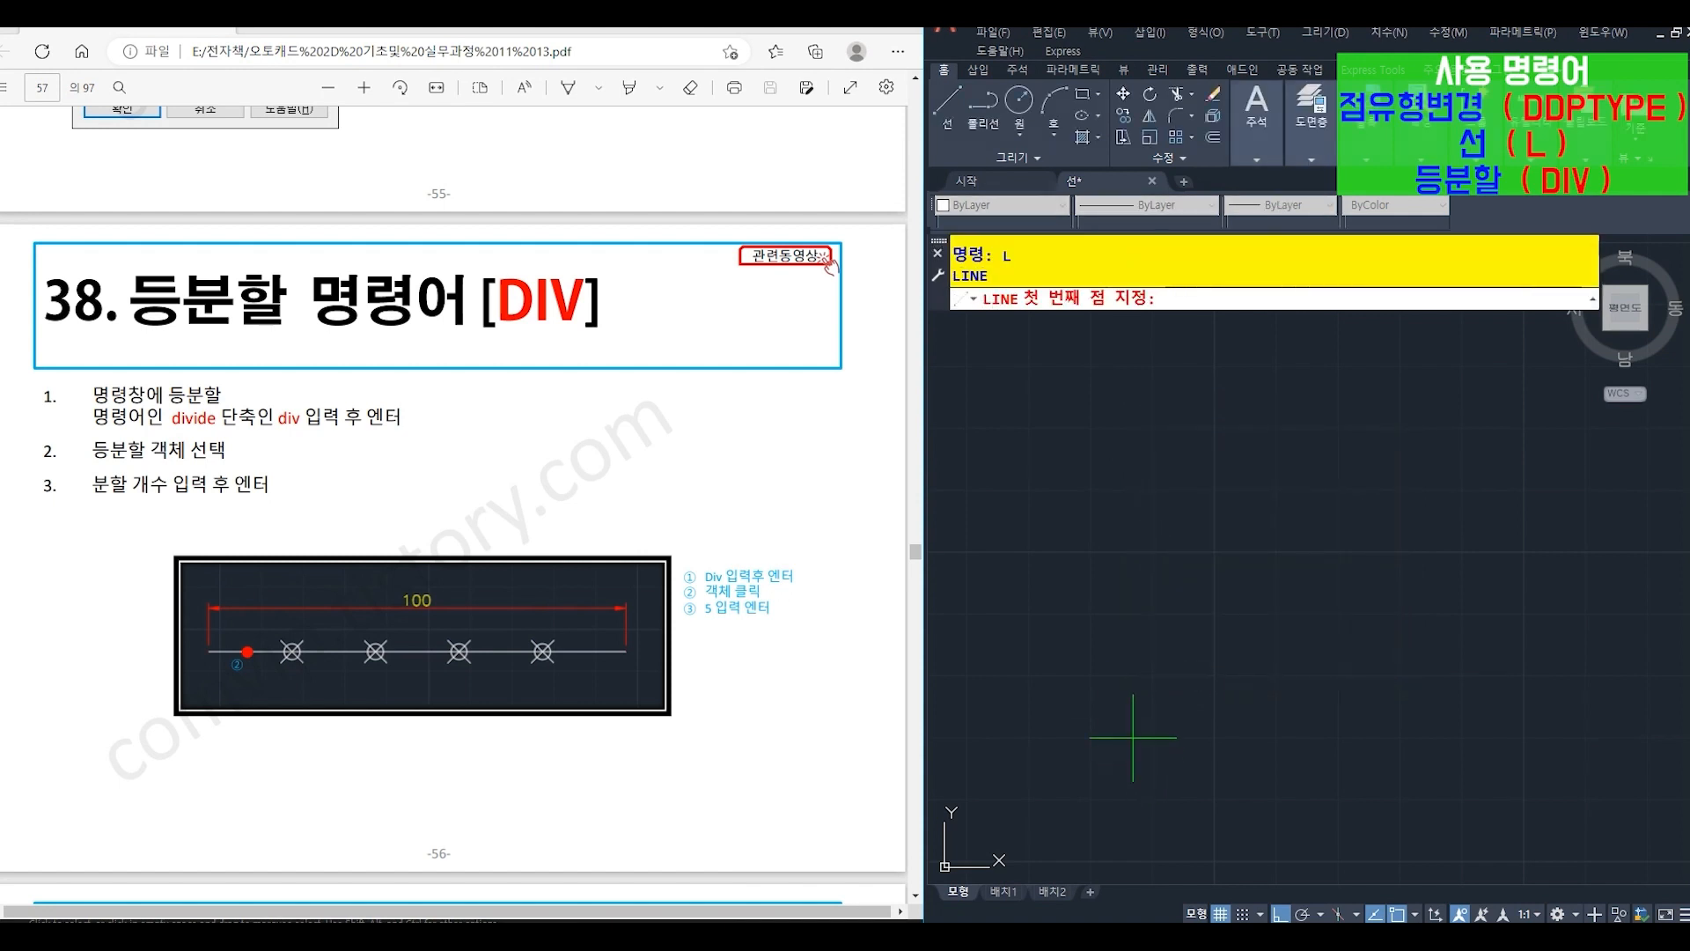
left_click(1016, 605)
type("1")
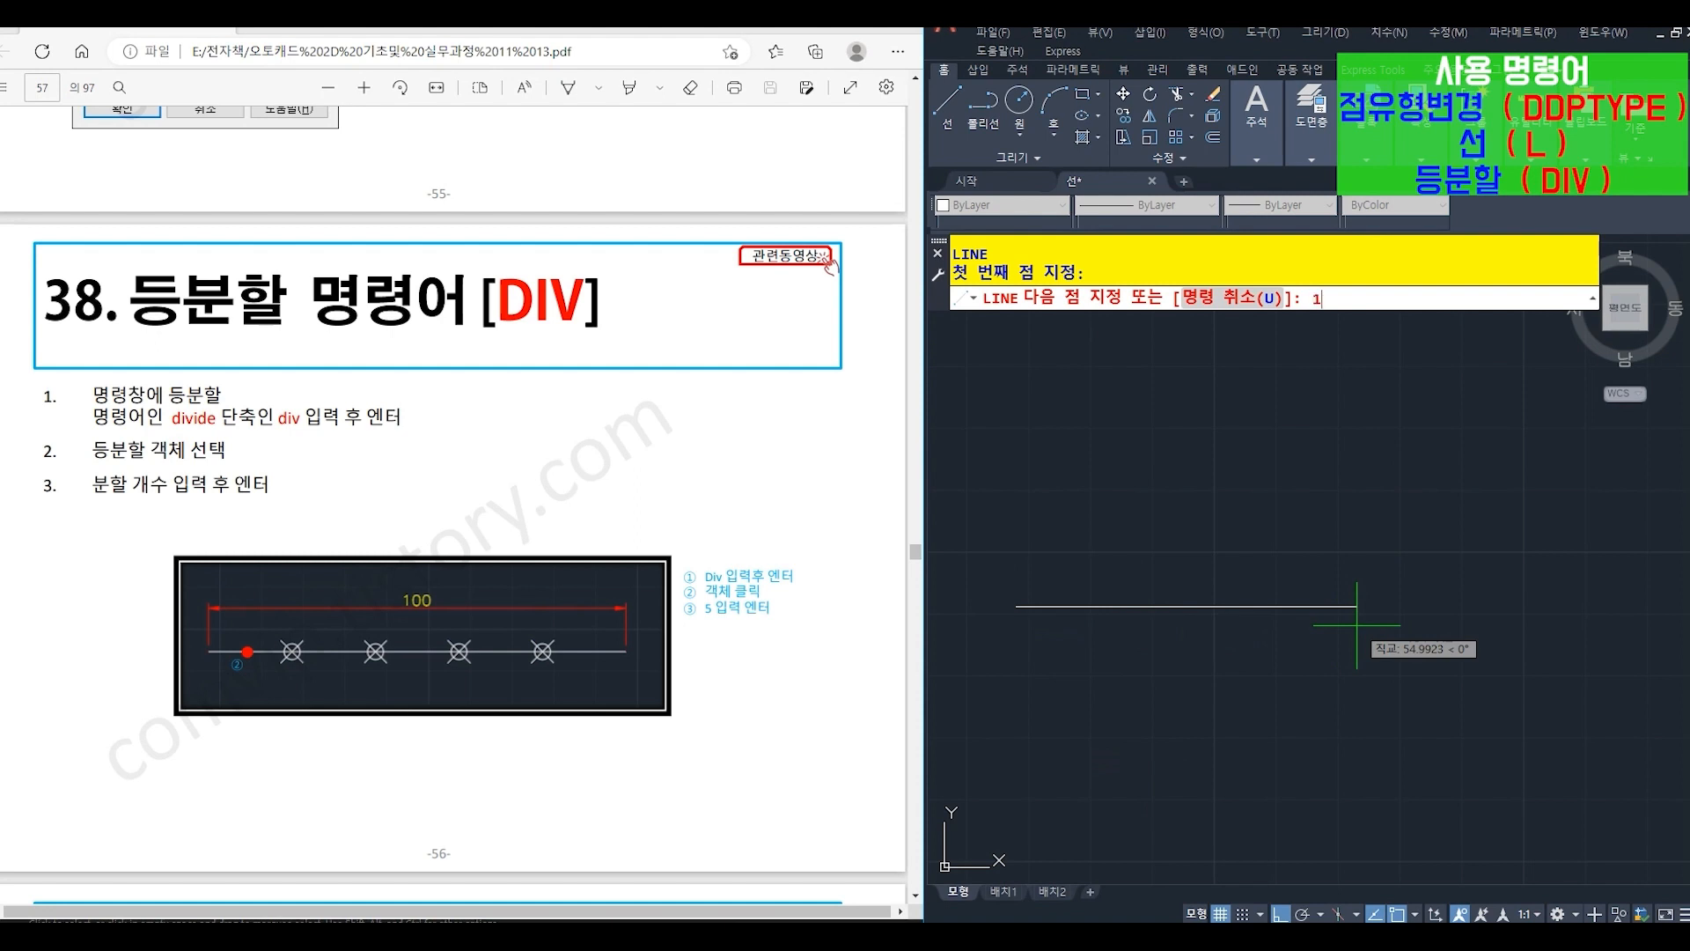
type("00")
key("Return")
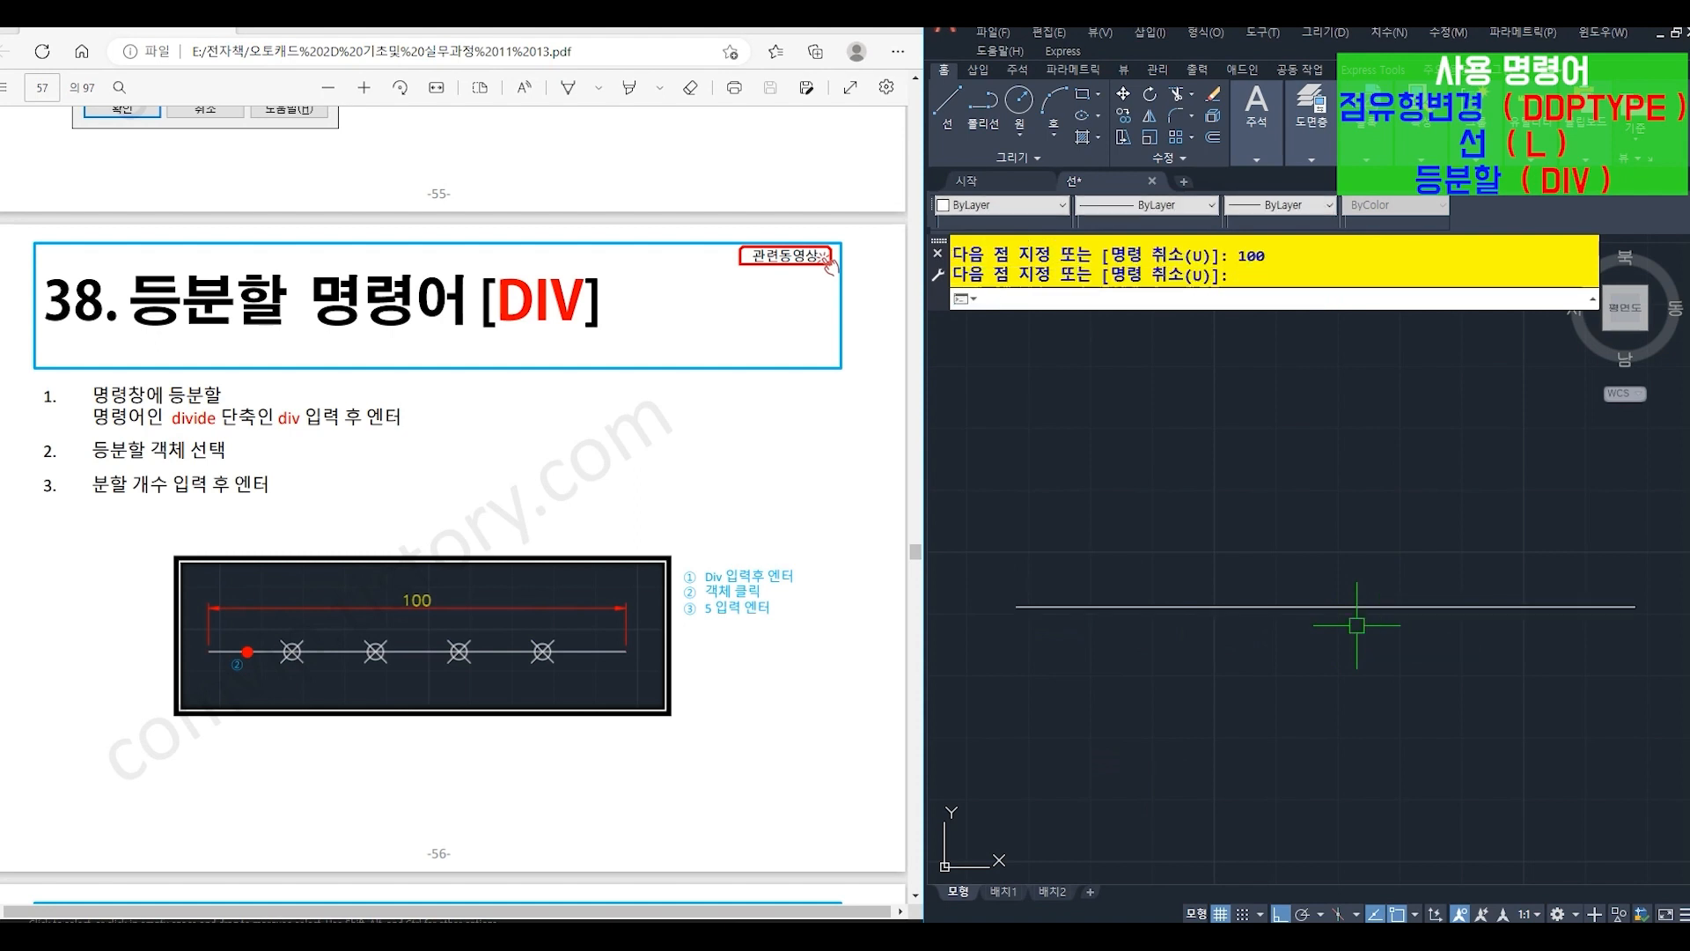
- Divide the 100-long line into 5 equal segments with the DIVIDE (DIV) command
type("DIV")
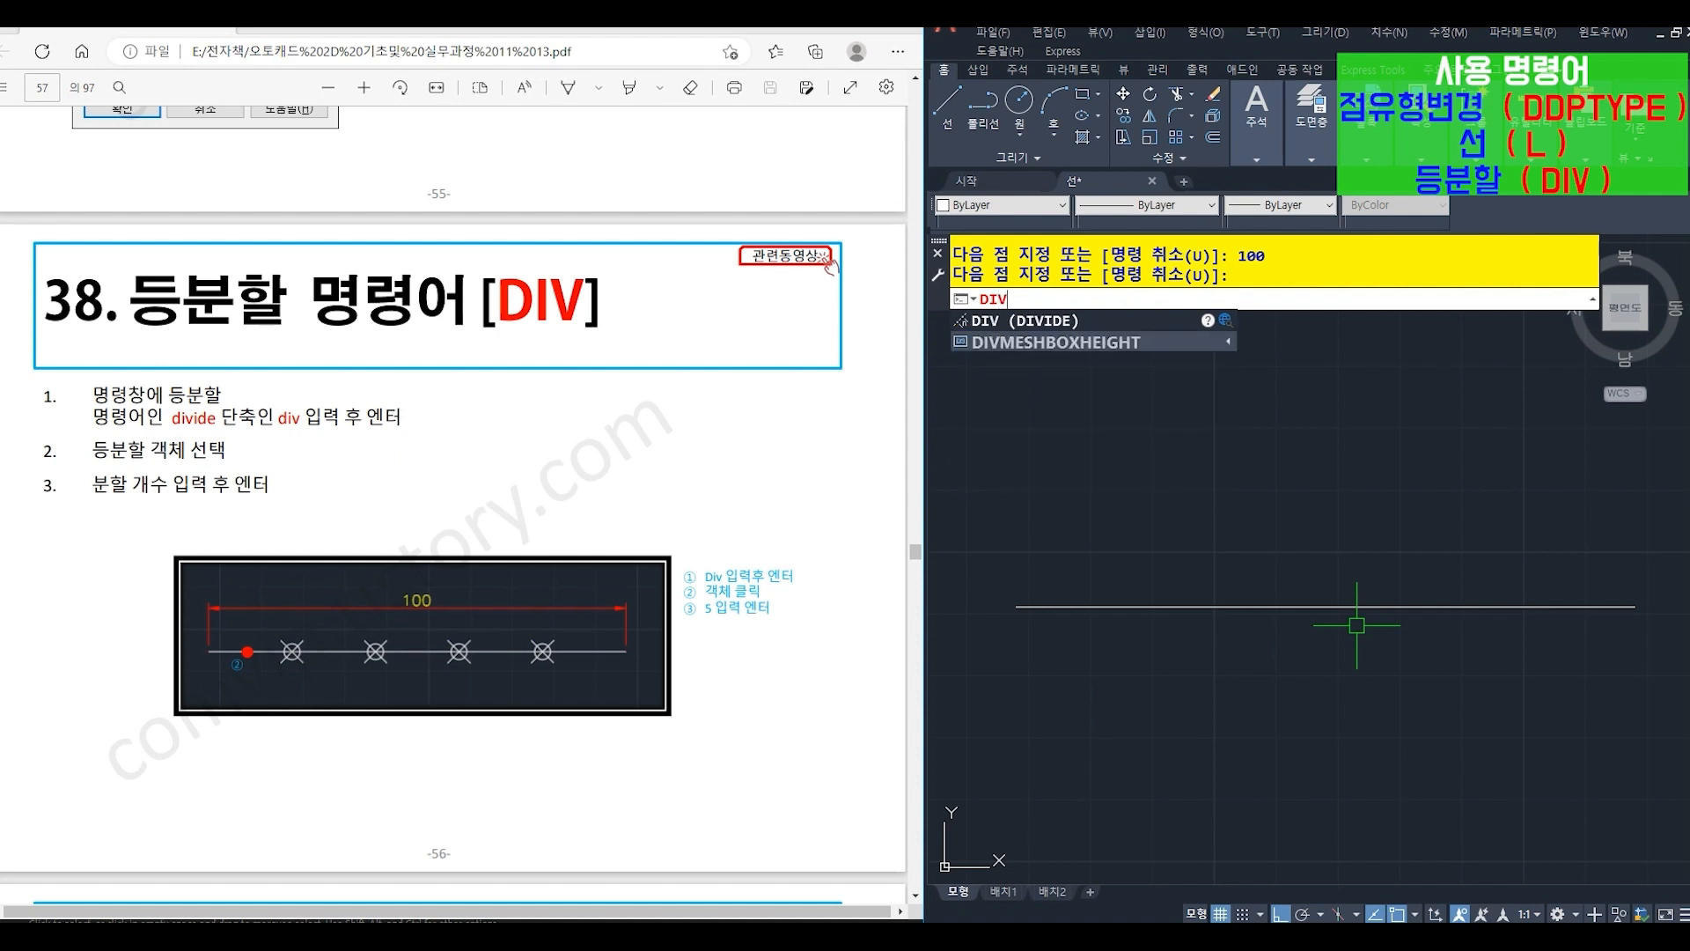
key("Return")
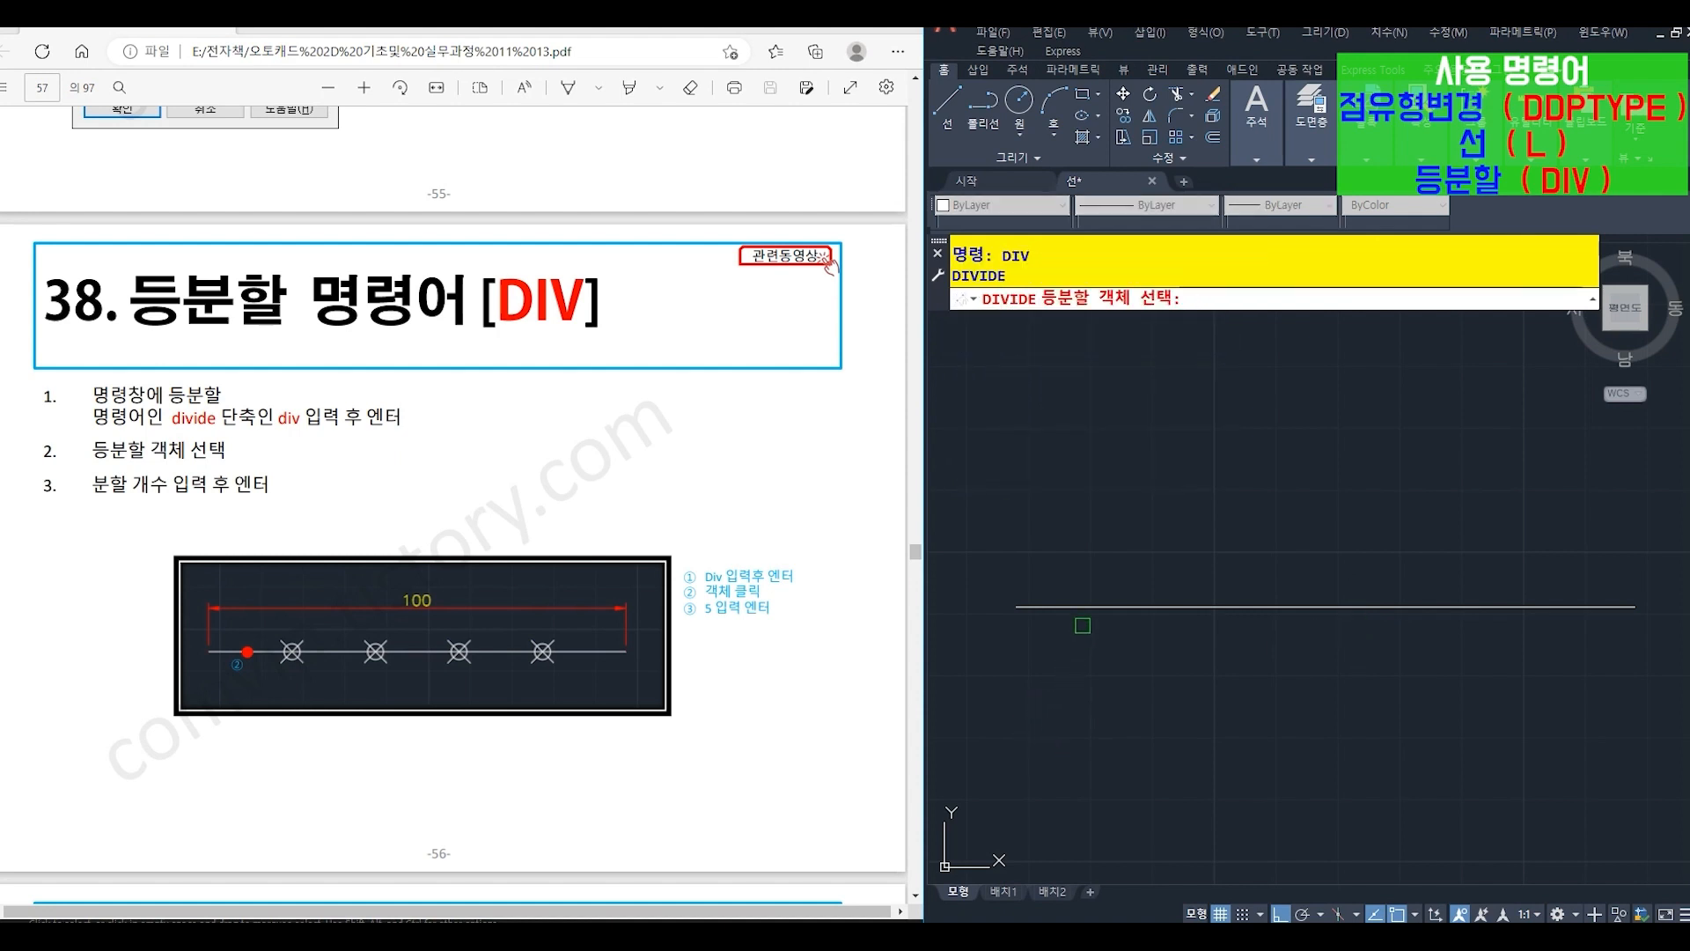
left_click(1089, 605)
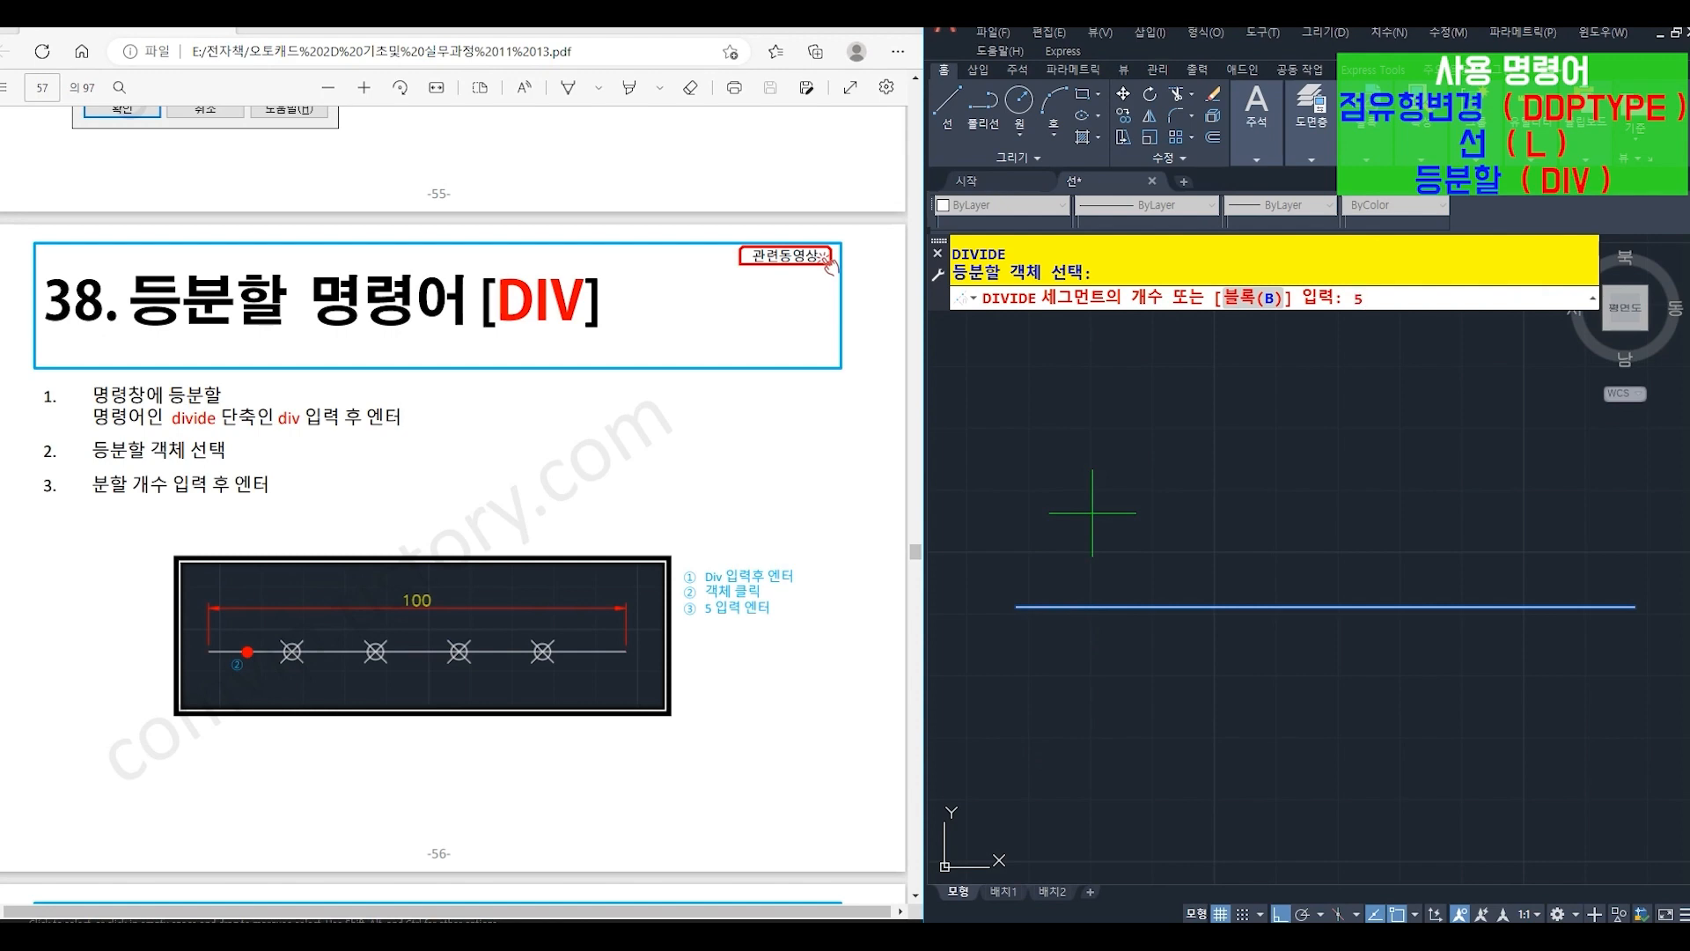
type("5")
key("Return")
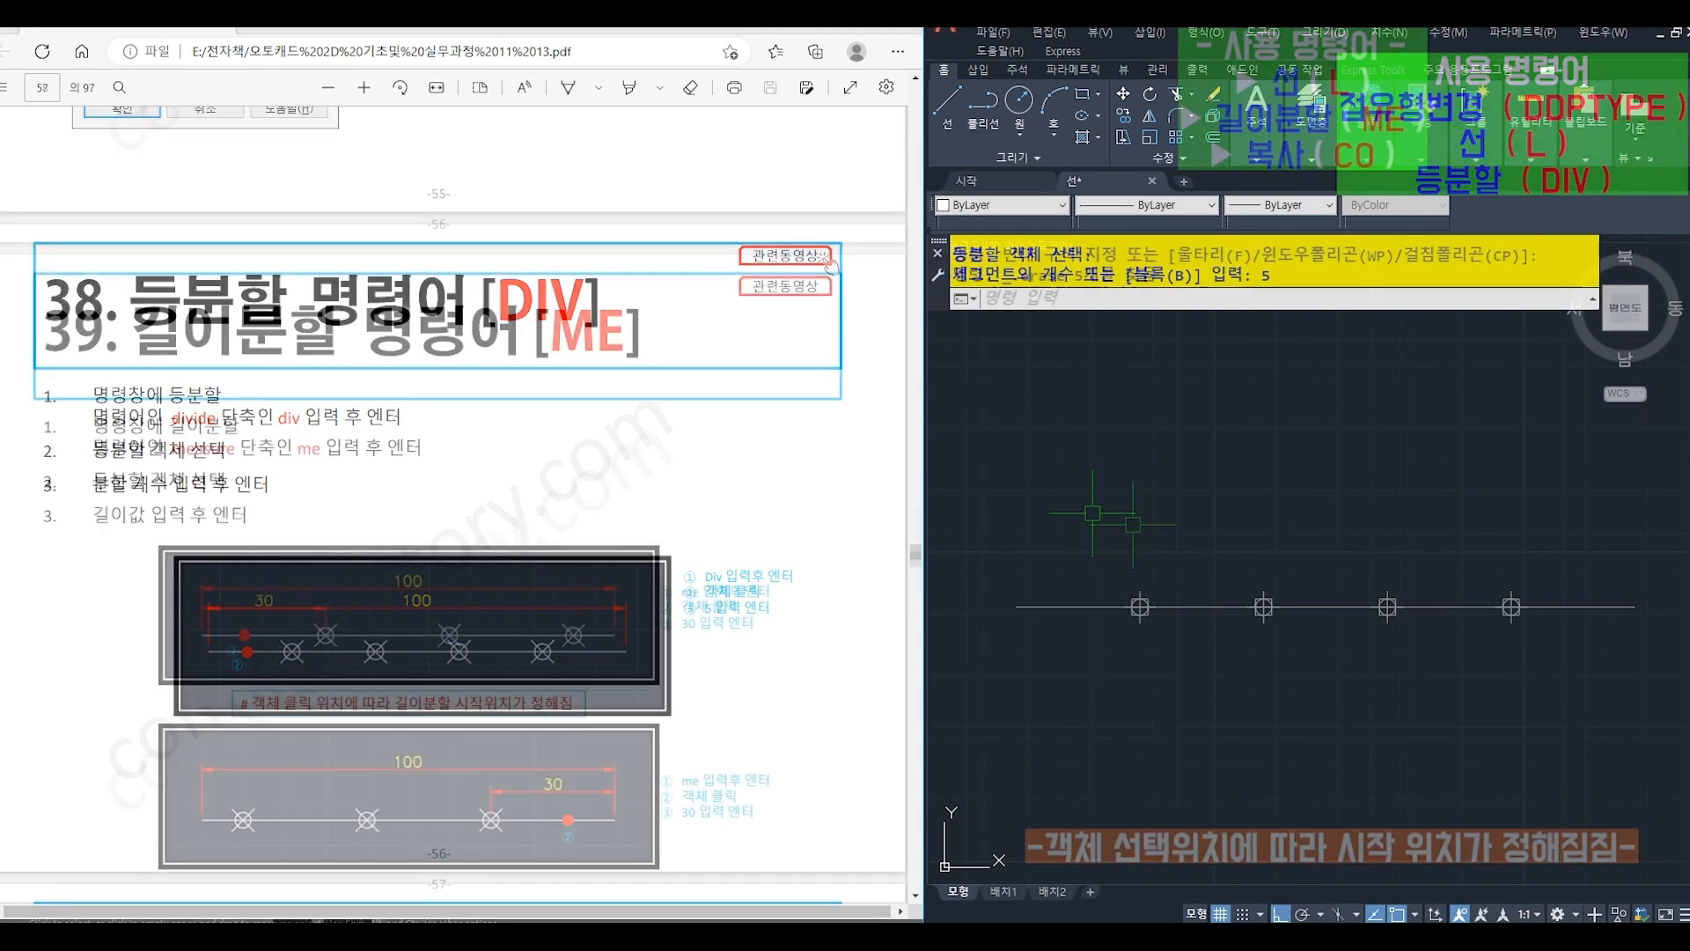
- Draw a 100-long horizontal line to the right in the cleared drawing area
type("L")
key("Return")
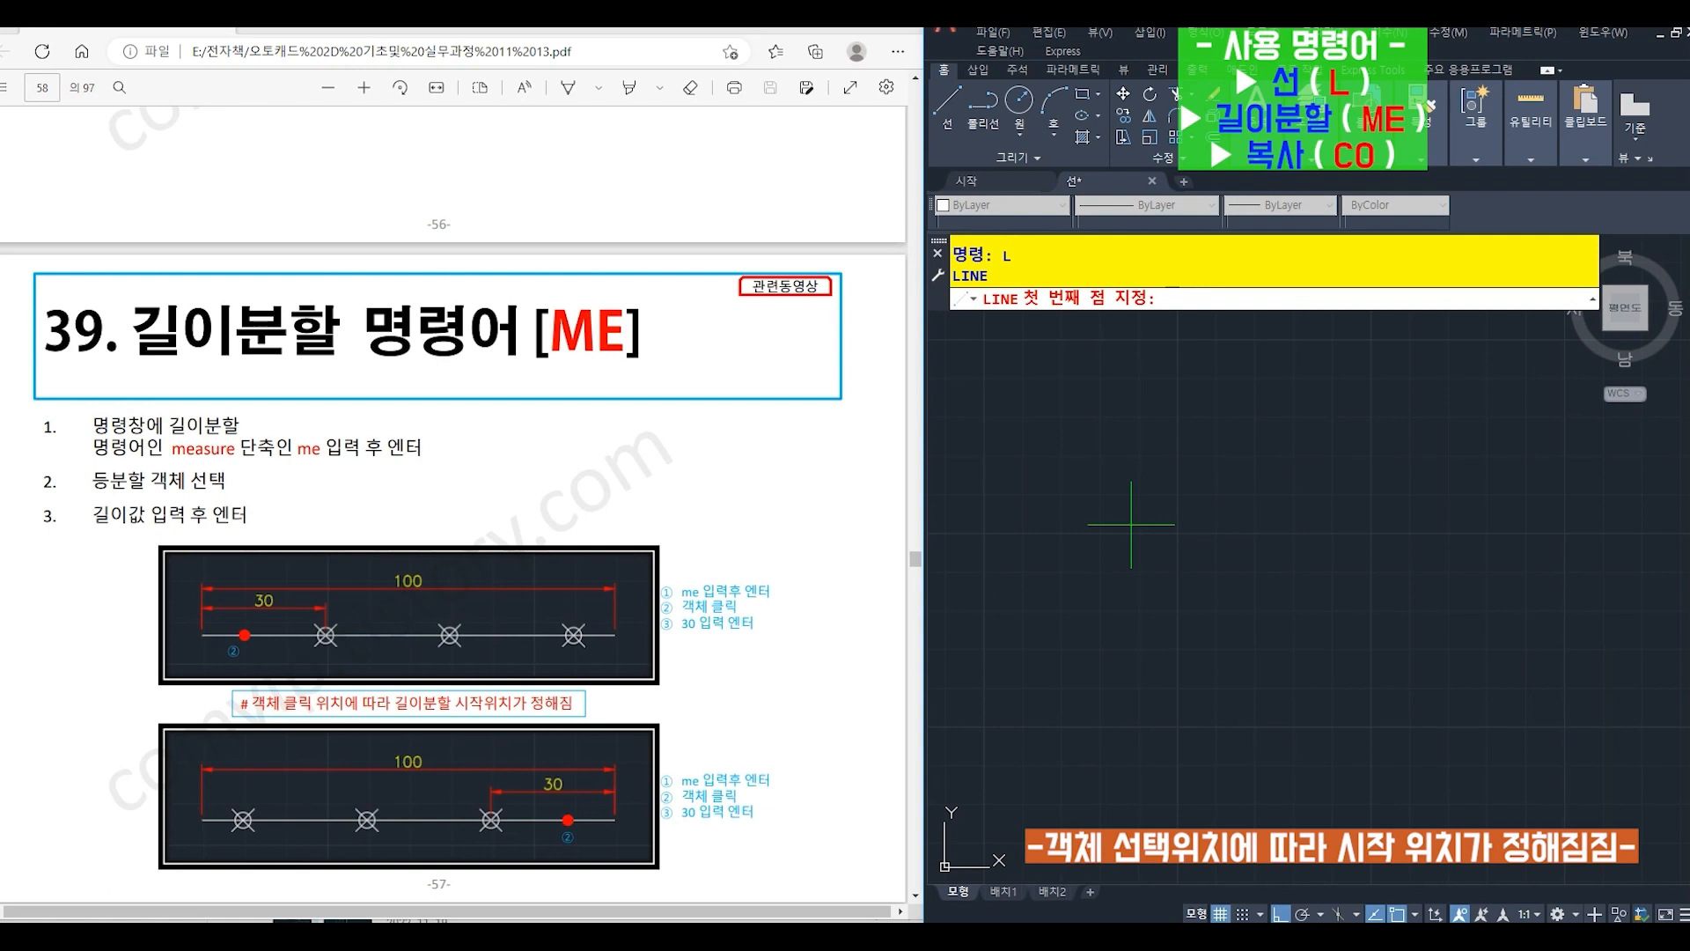
left_click(1094, 512)
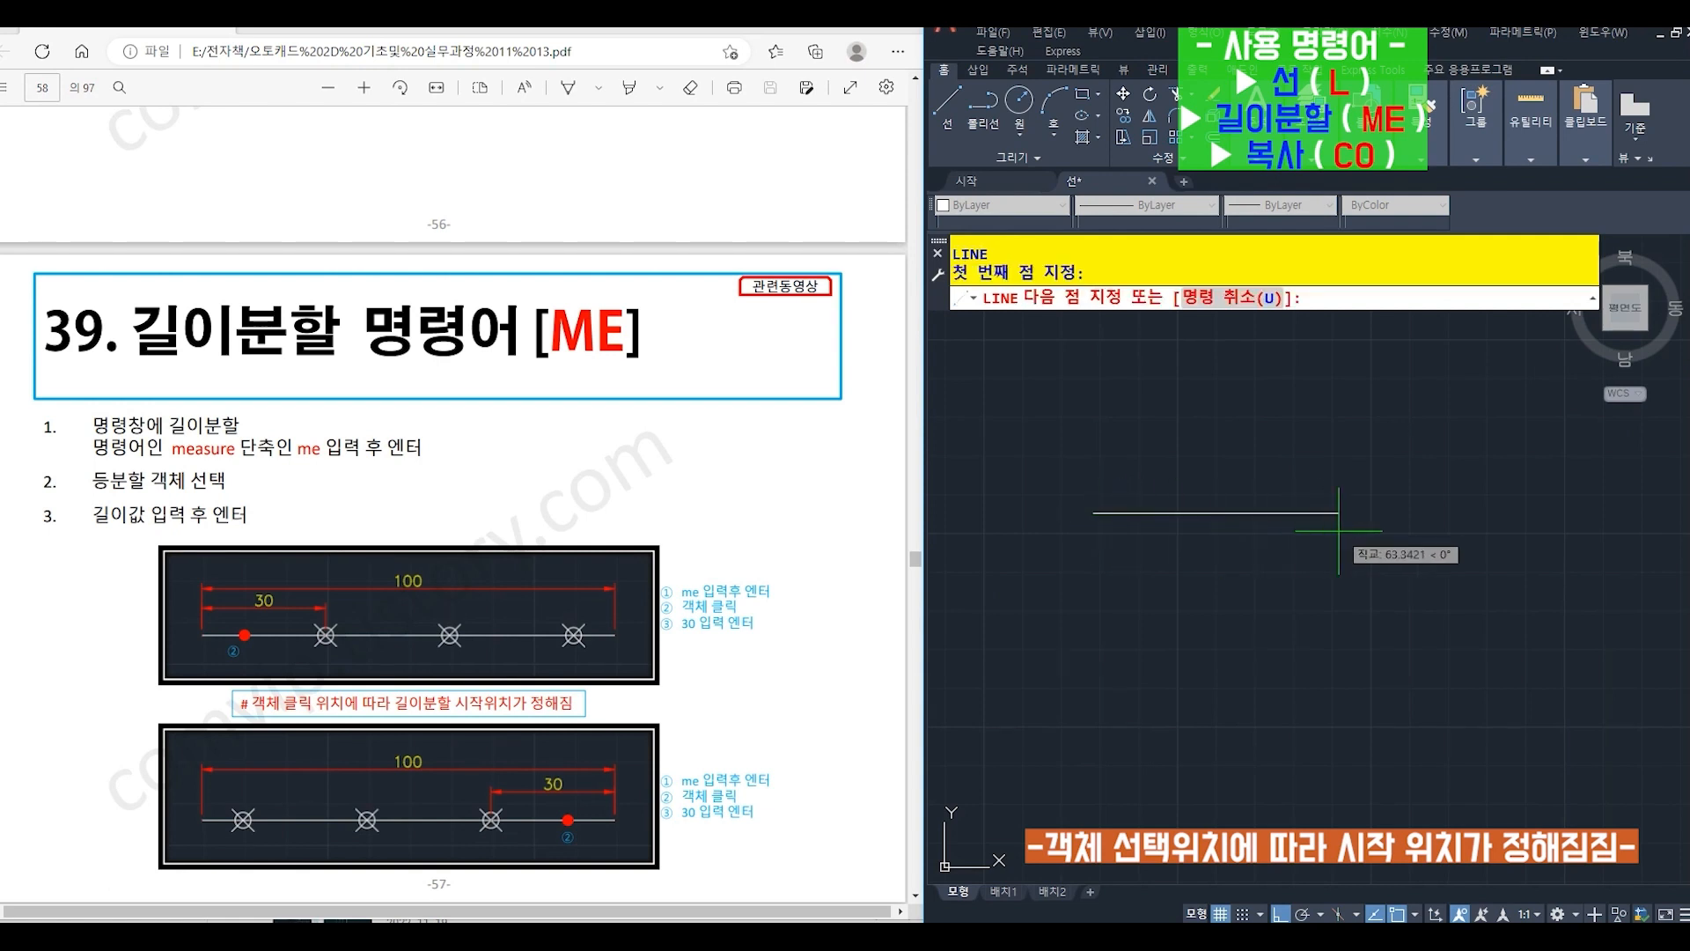
type("100")
key("Return")
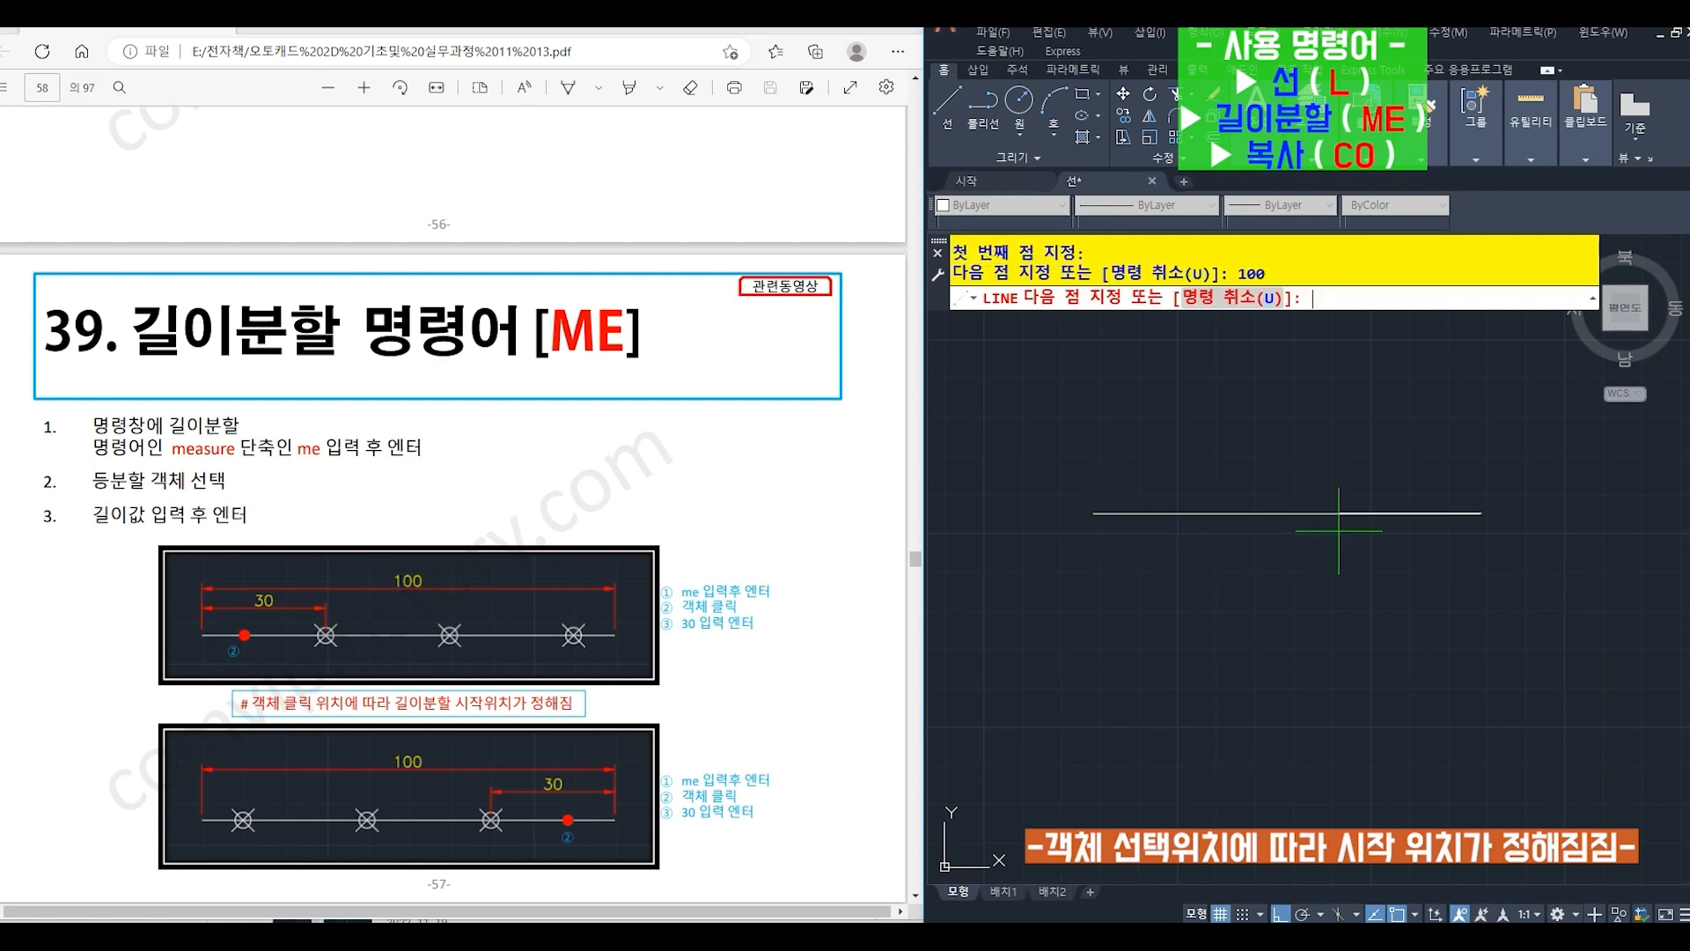
key("Return")
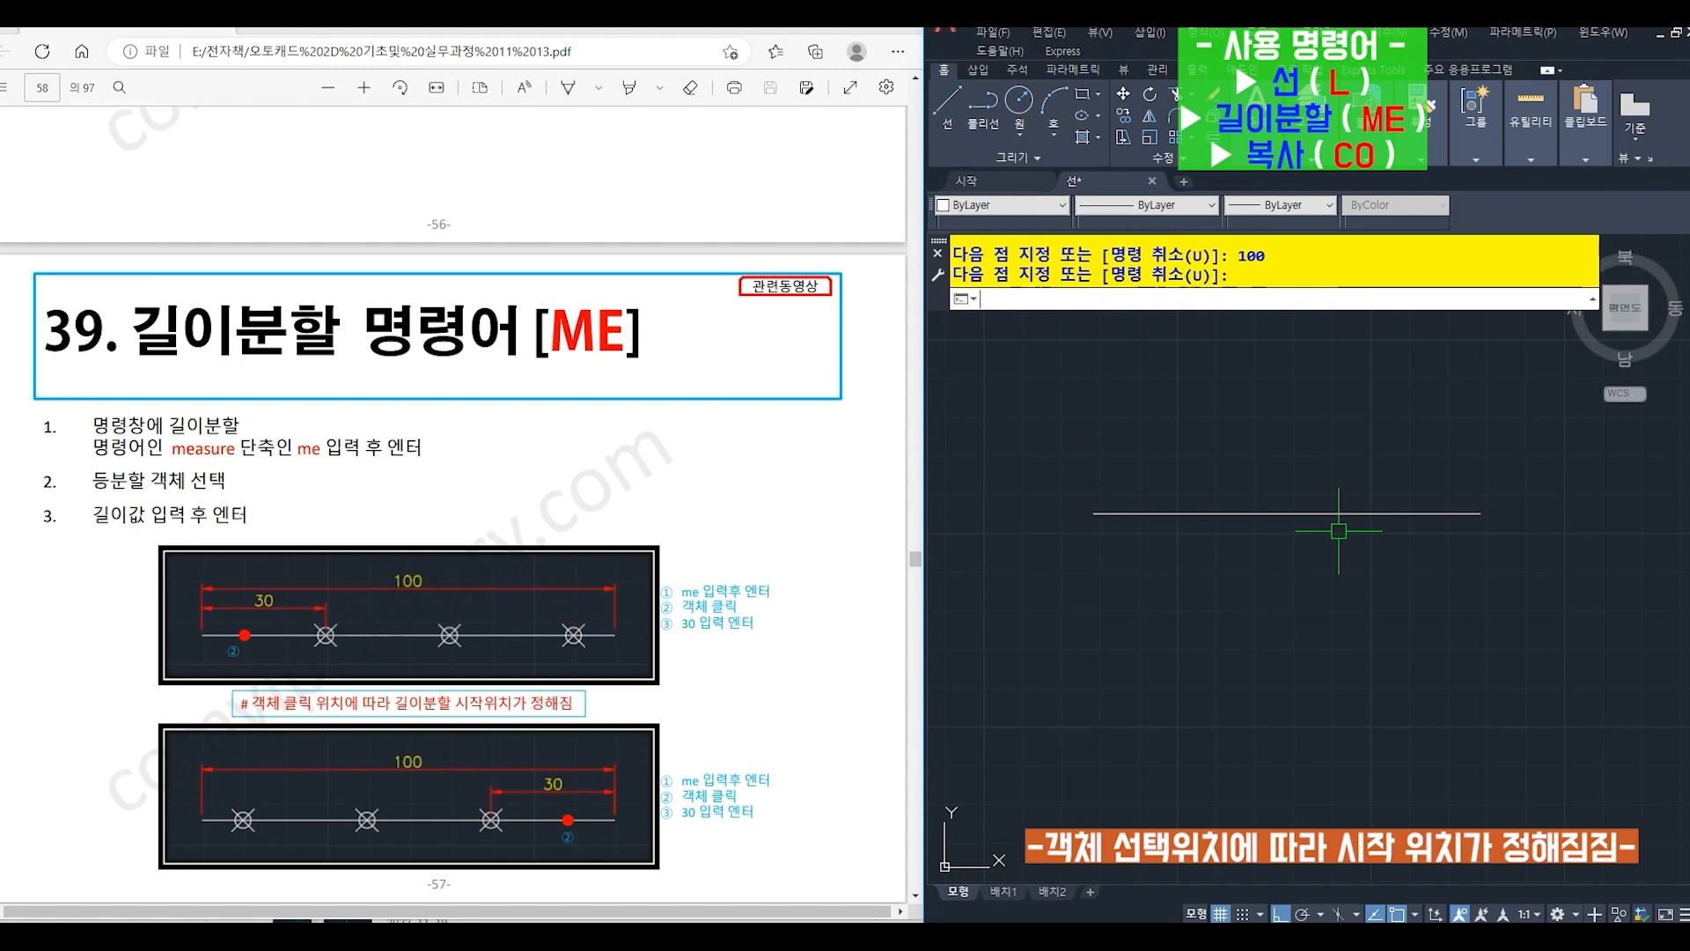
- Place points every 30 units along the line with MEASURE (ME), measured from its left end
type("ME")
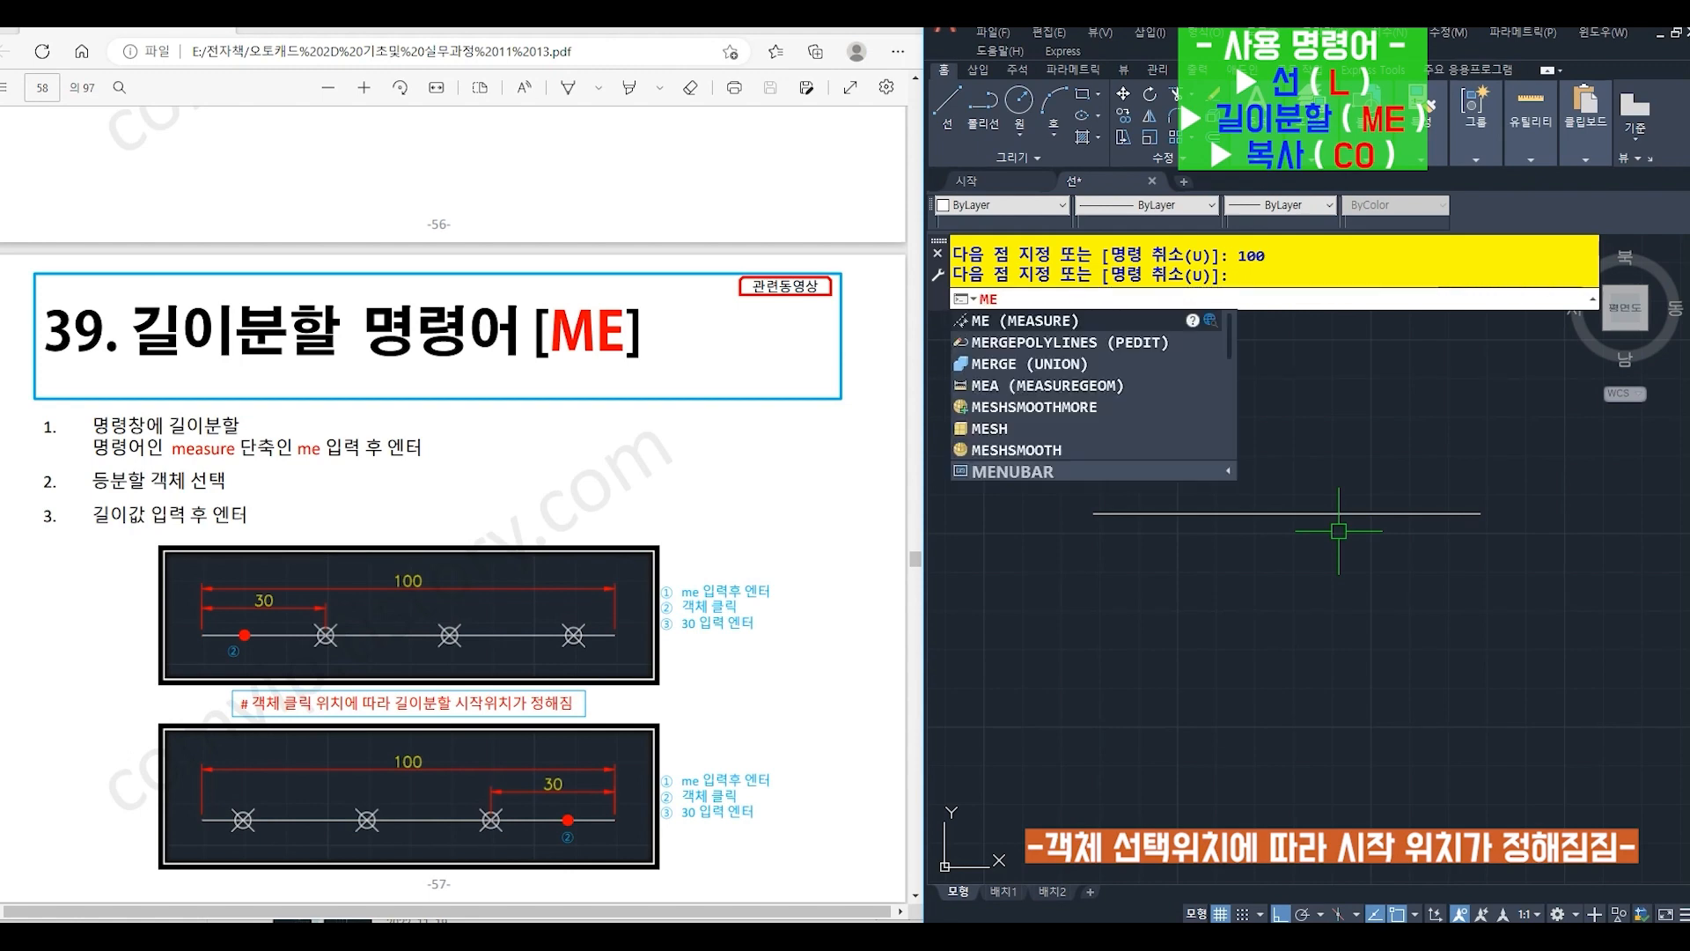
key("Return")
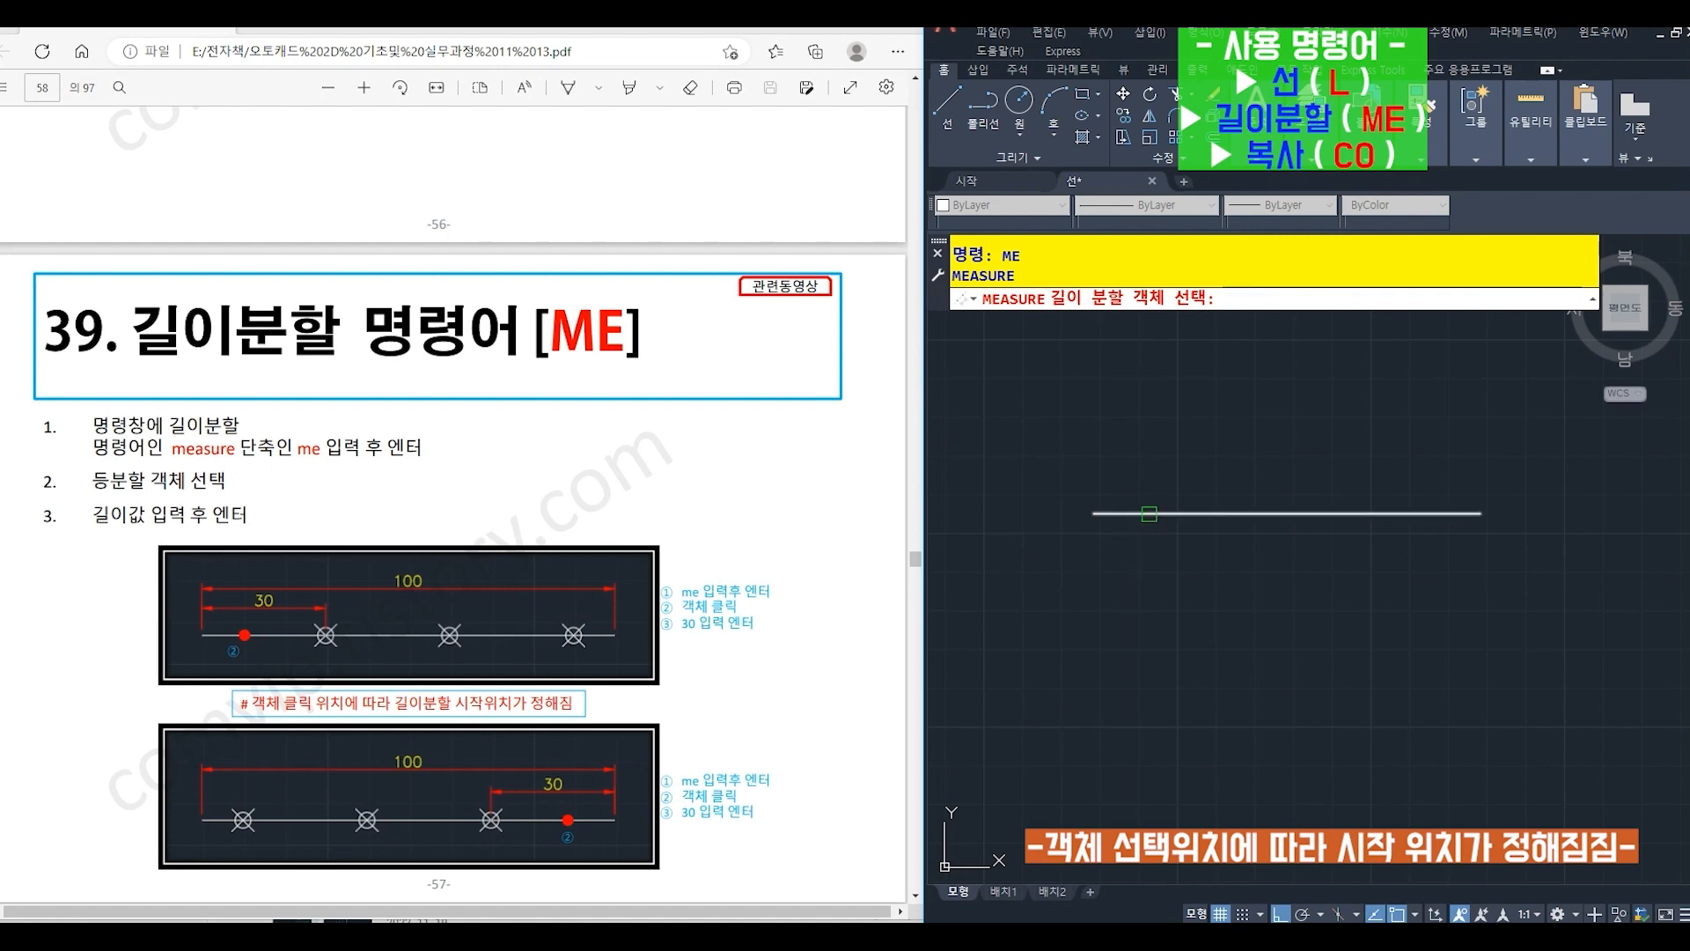
left_click(1149, 515)
type("30")
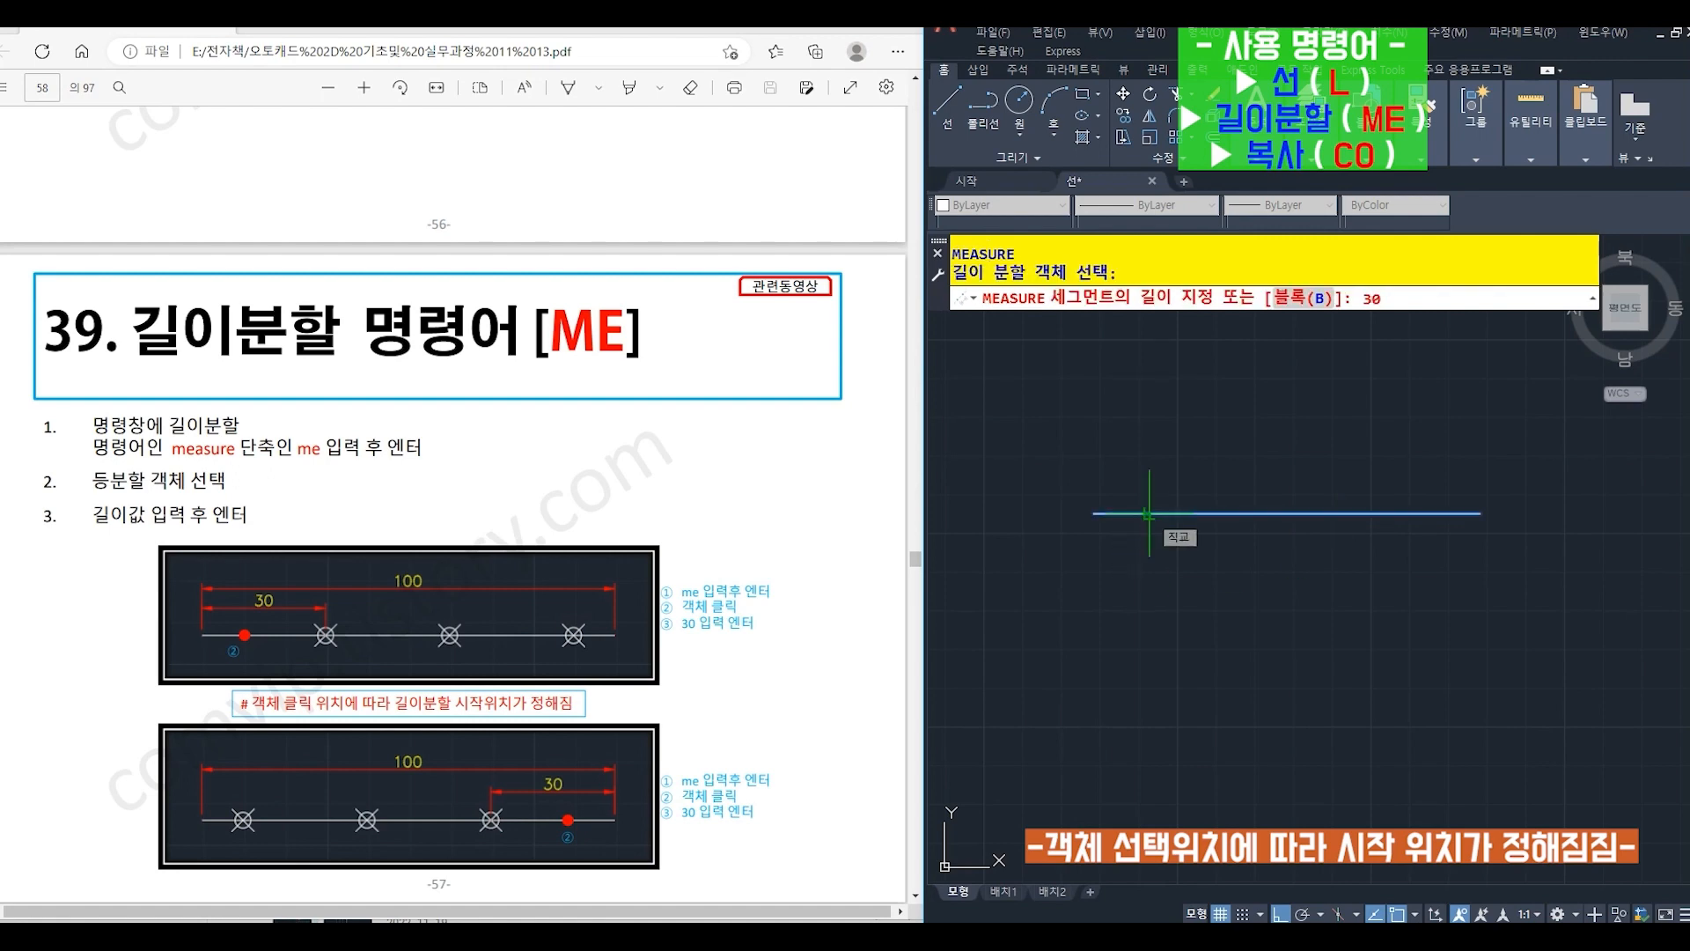
key("Return")
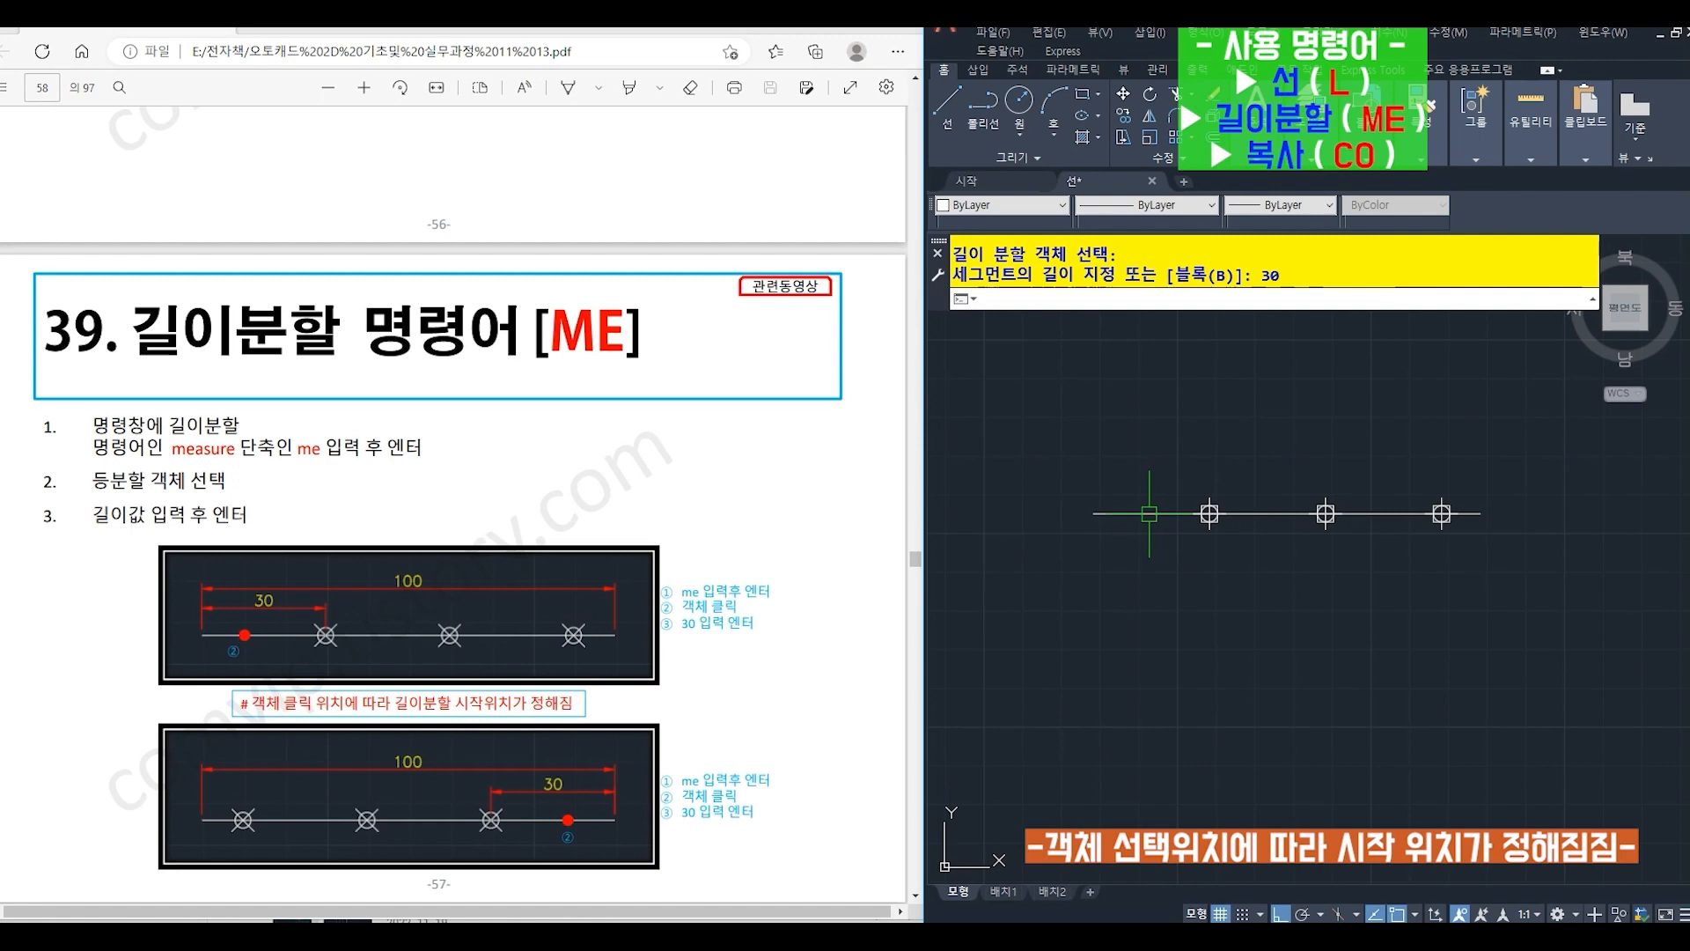
- Copy the line without its points (CO) straight down below the original
type("co")
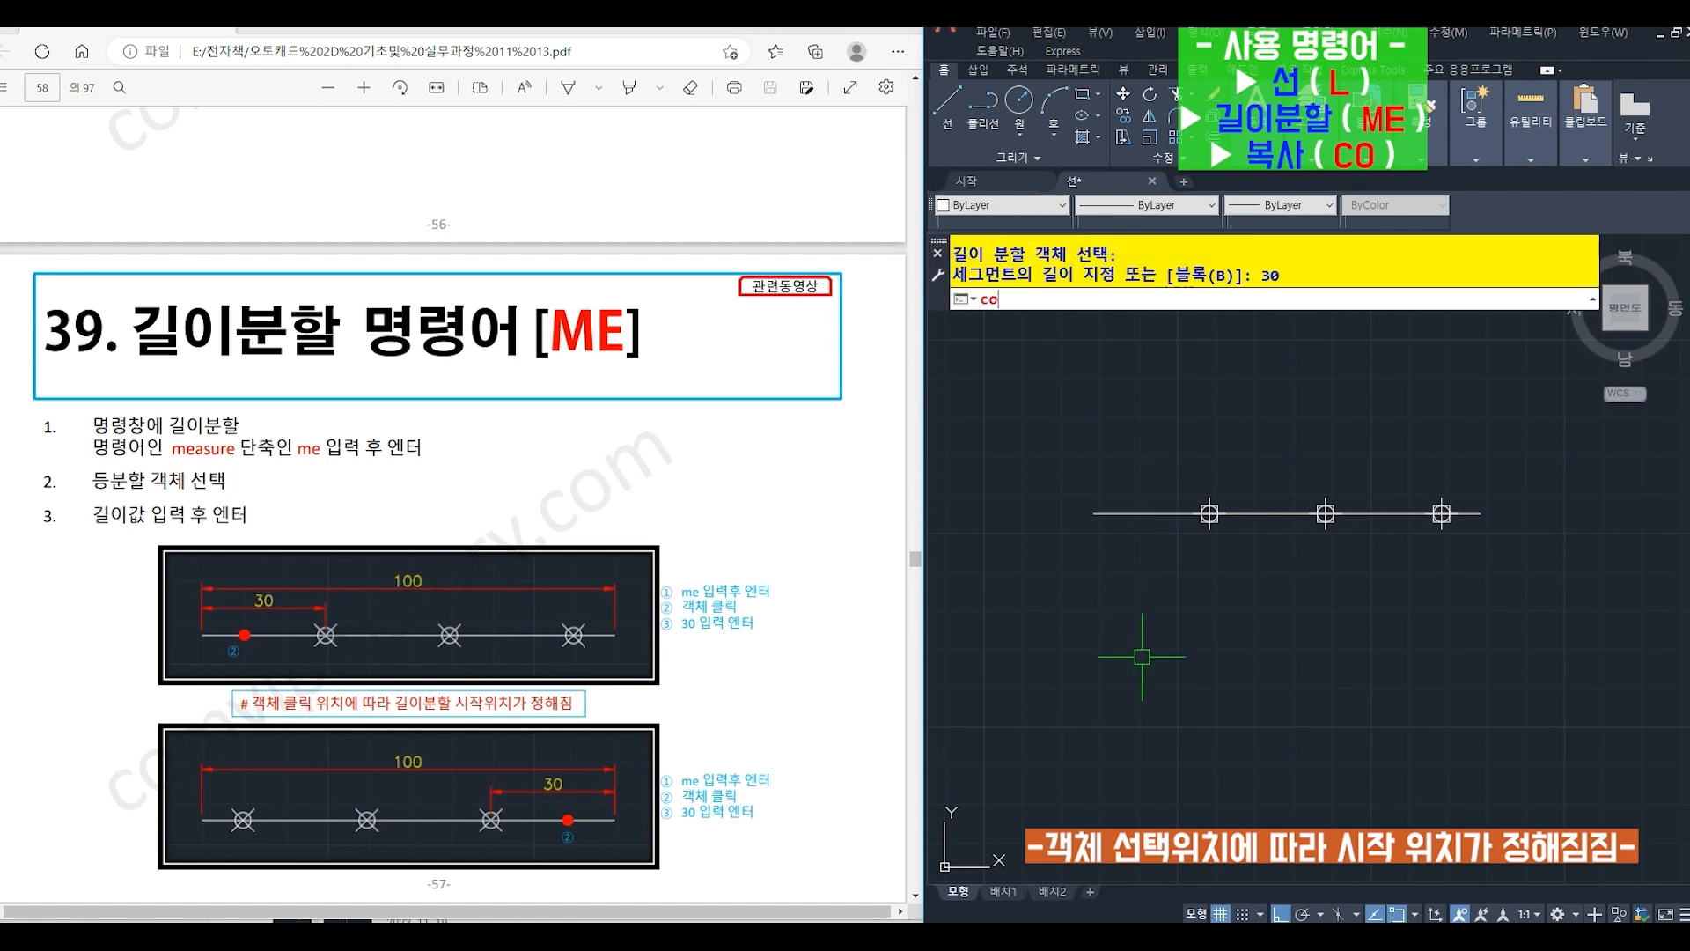
key("Return")
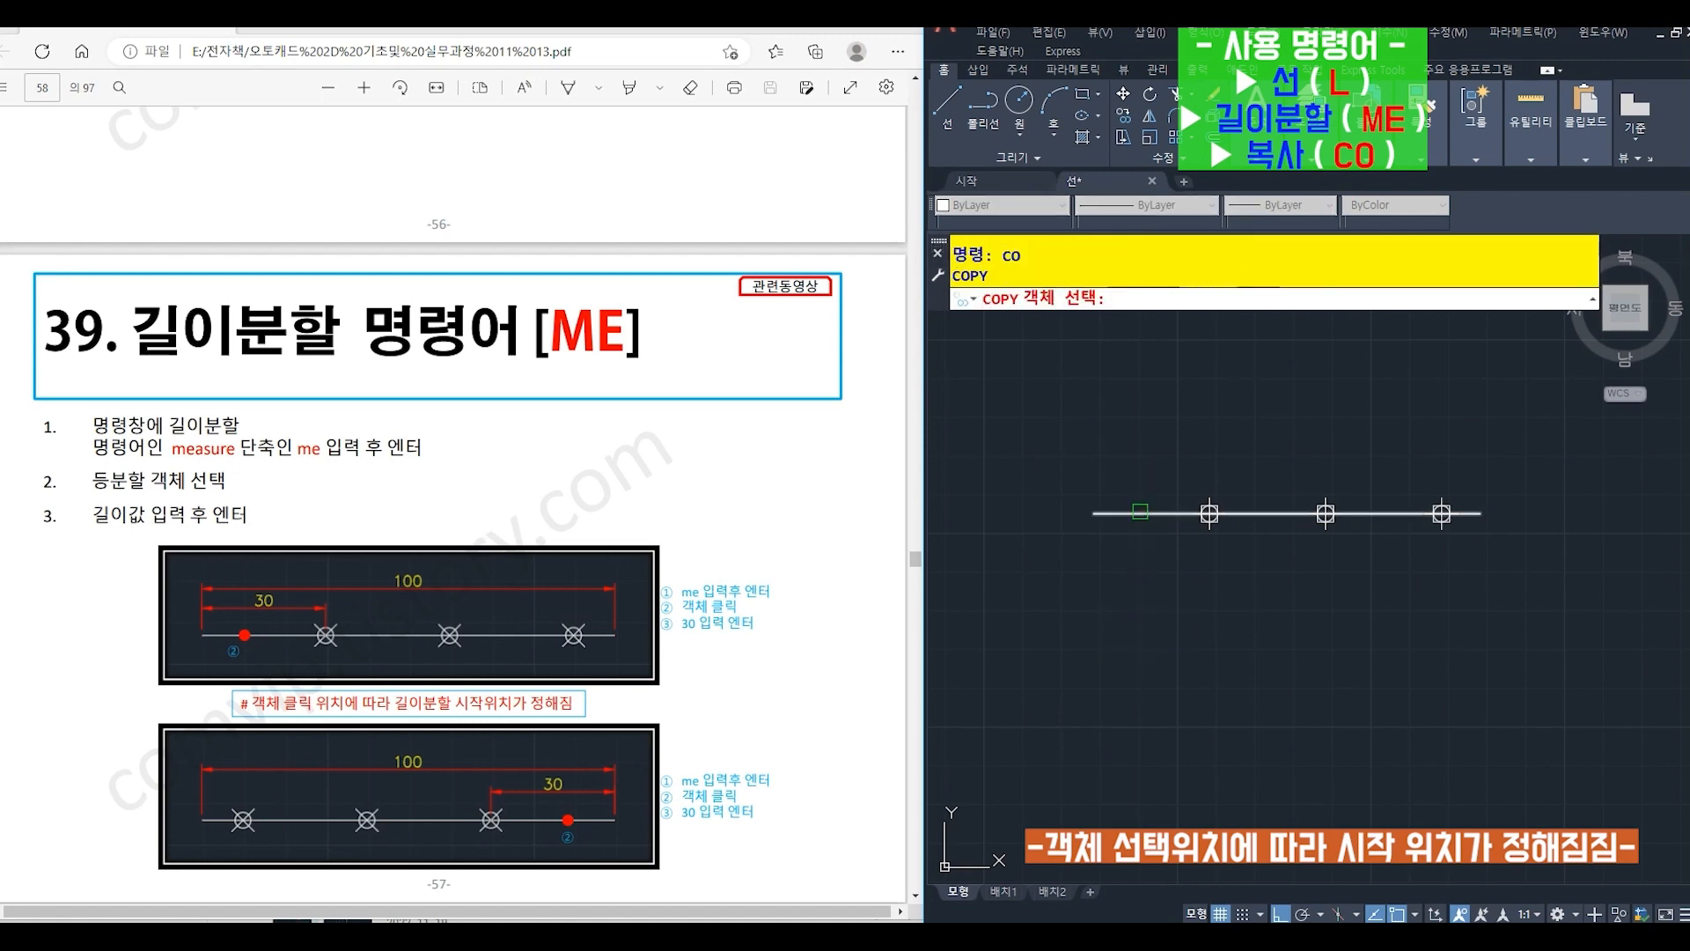
left_click(1139, 514)
key("Return")
left_click(1045, 528)
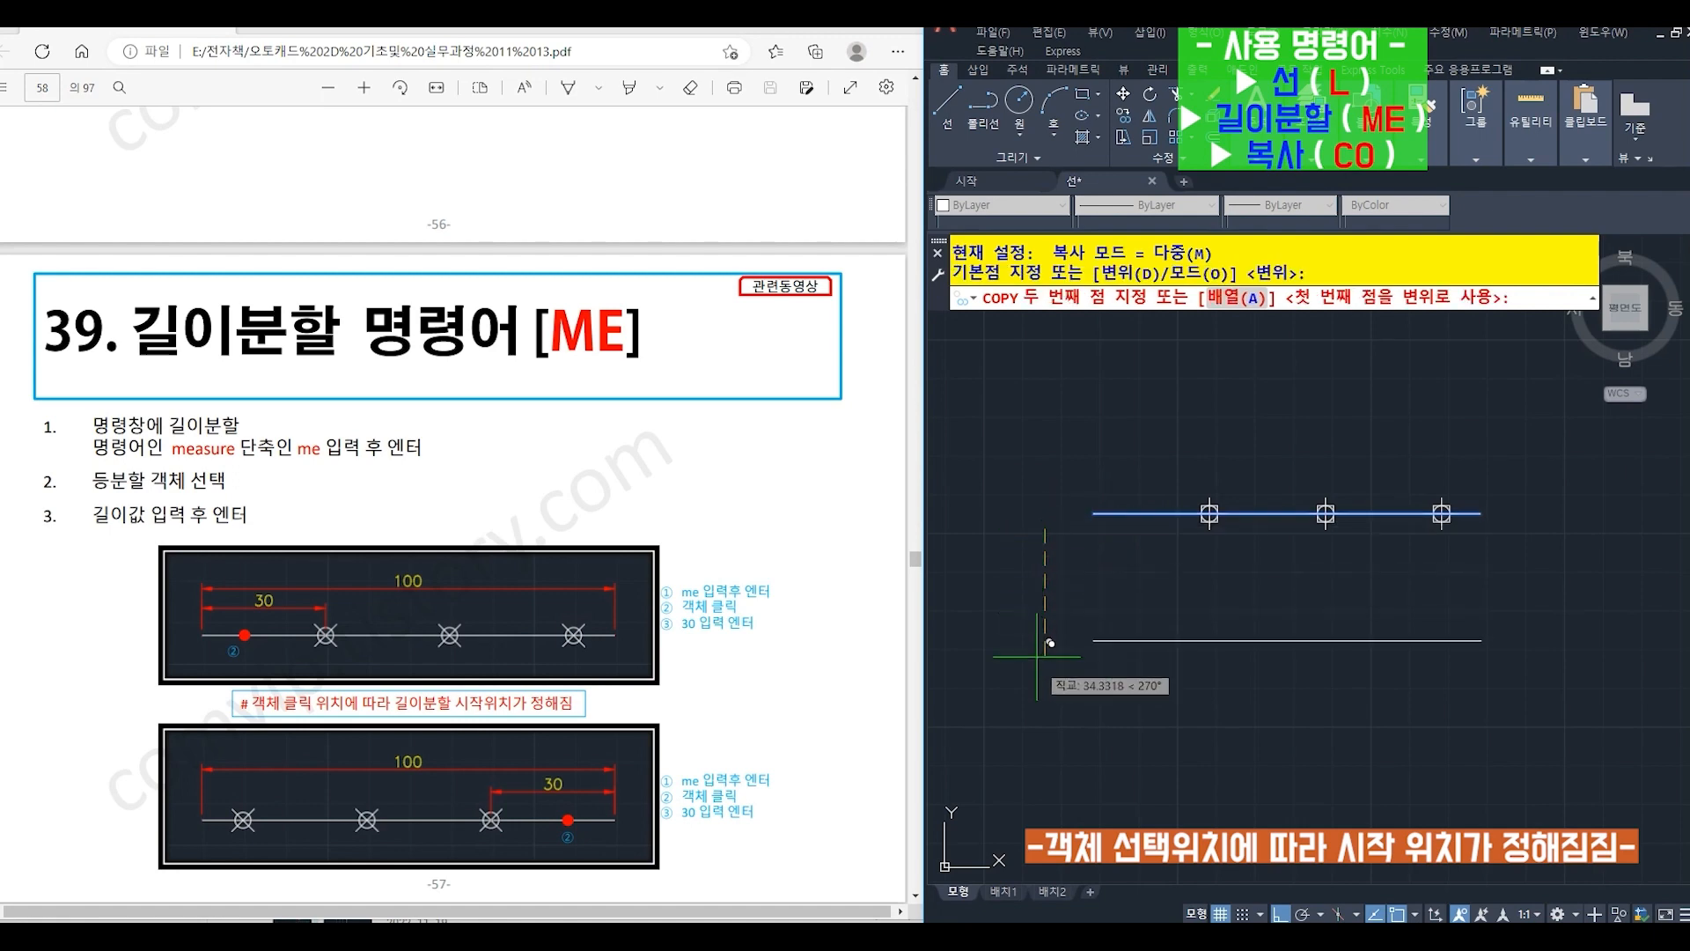
left_click(1040, 717)
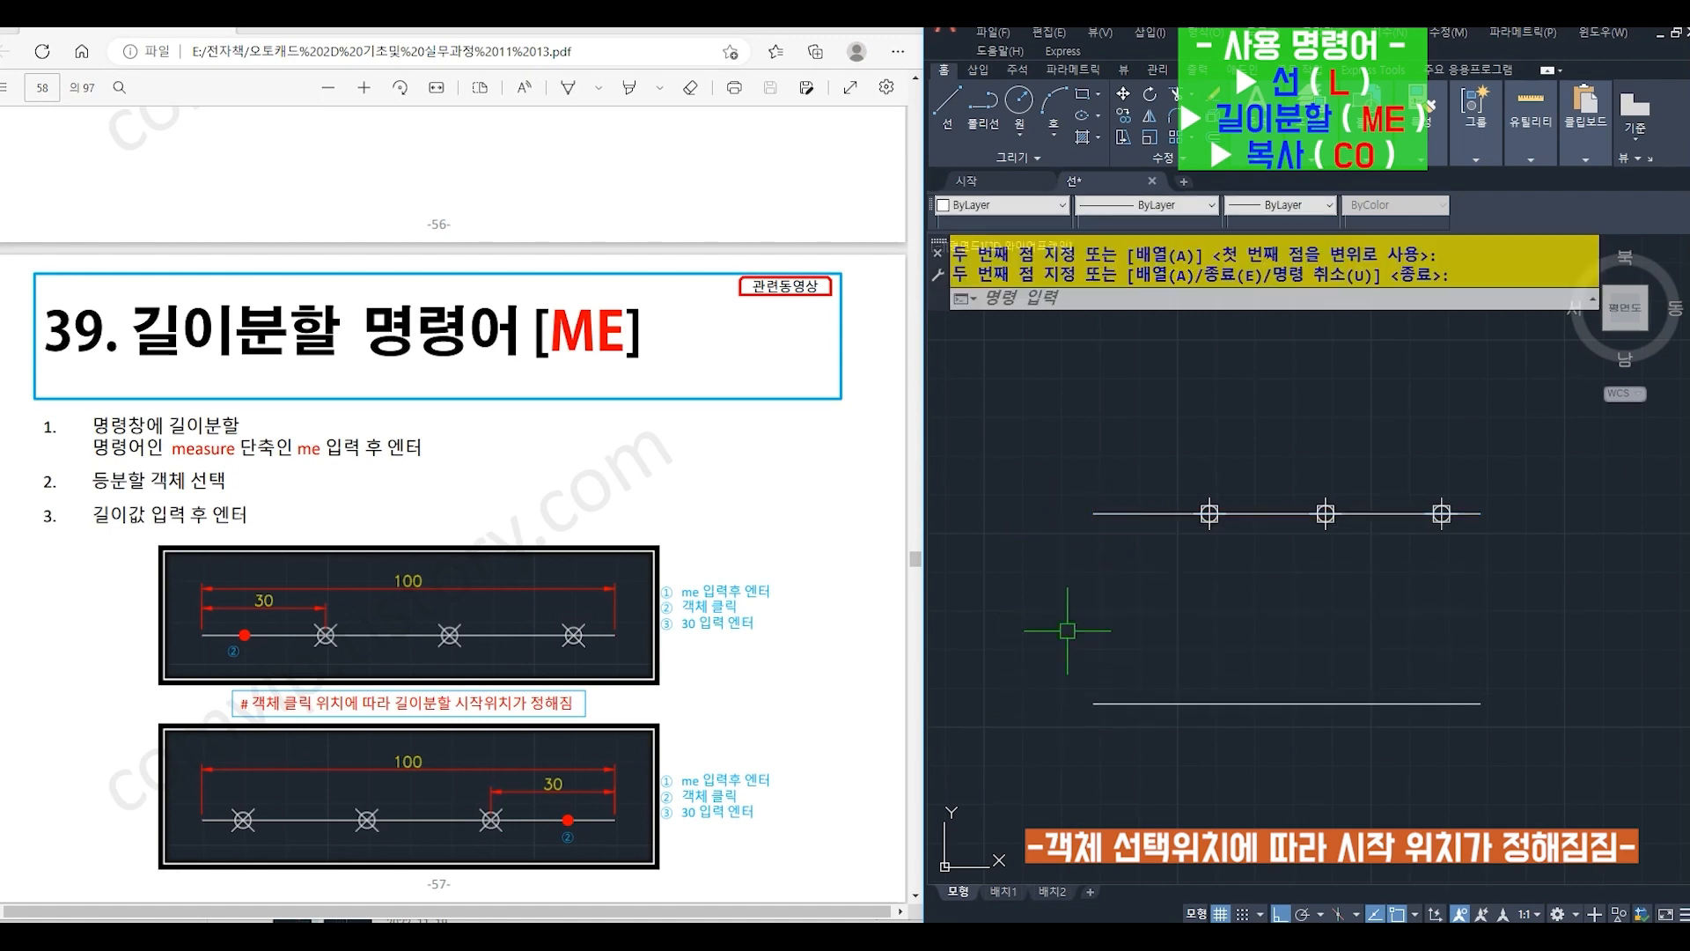
key("Return")
- Place points every 30 units along the copied lower line with MEASURE (ME), measured from its right end
type("me")
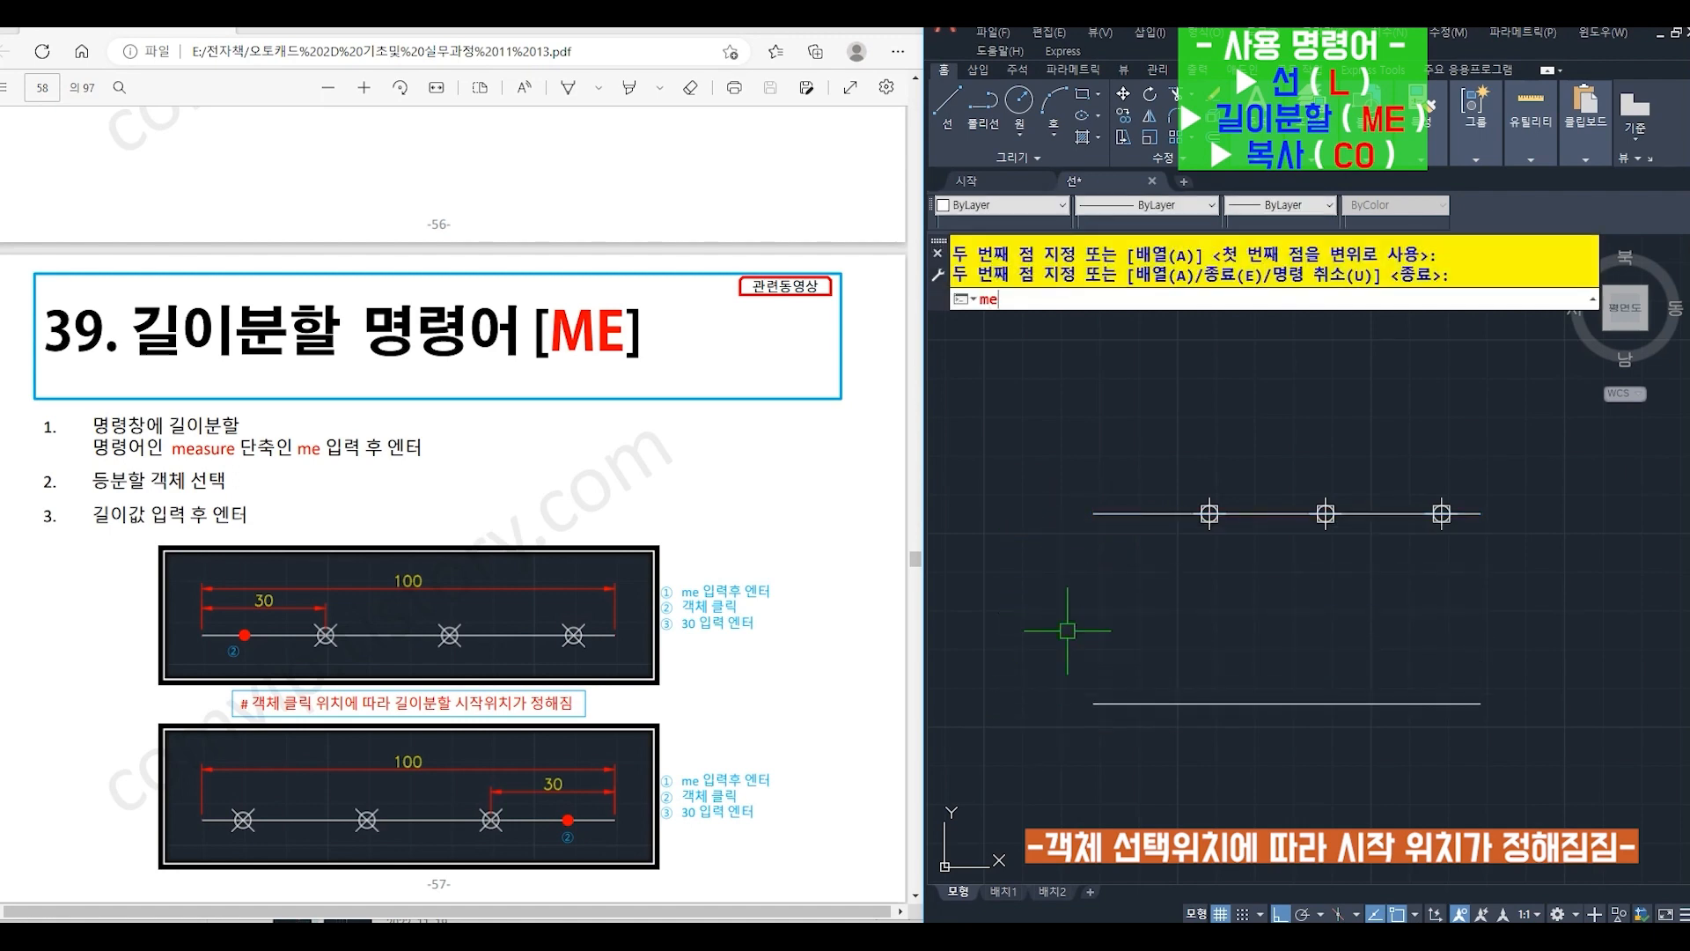
key("Return")
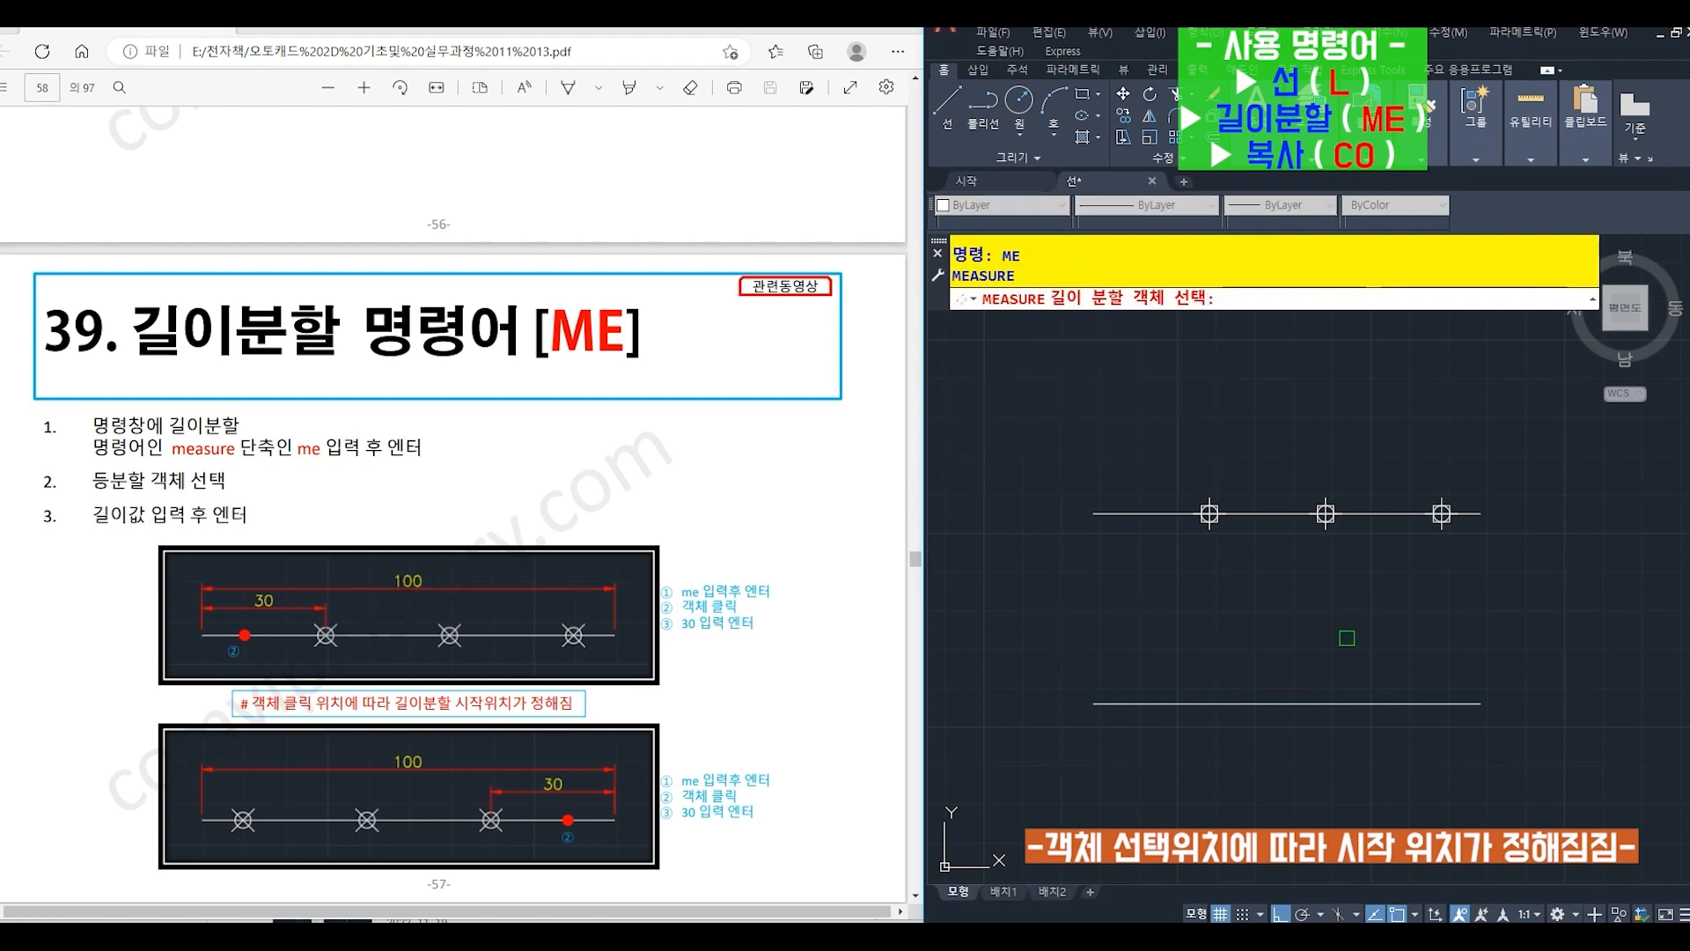
left_click(1432, 704)
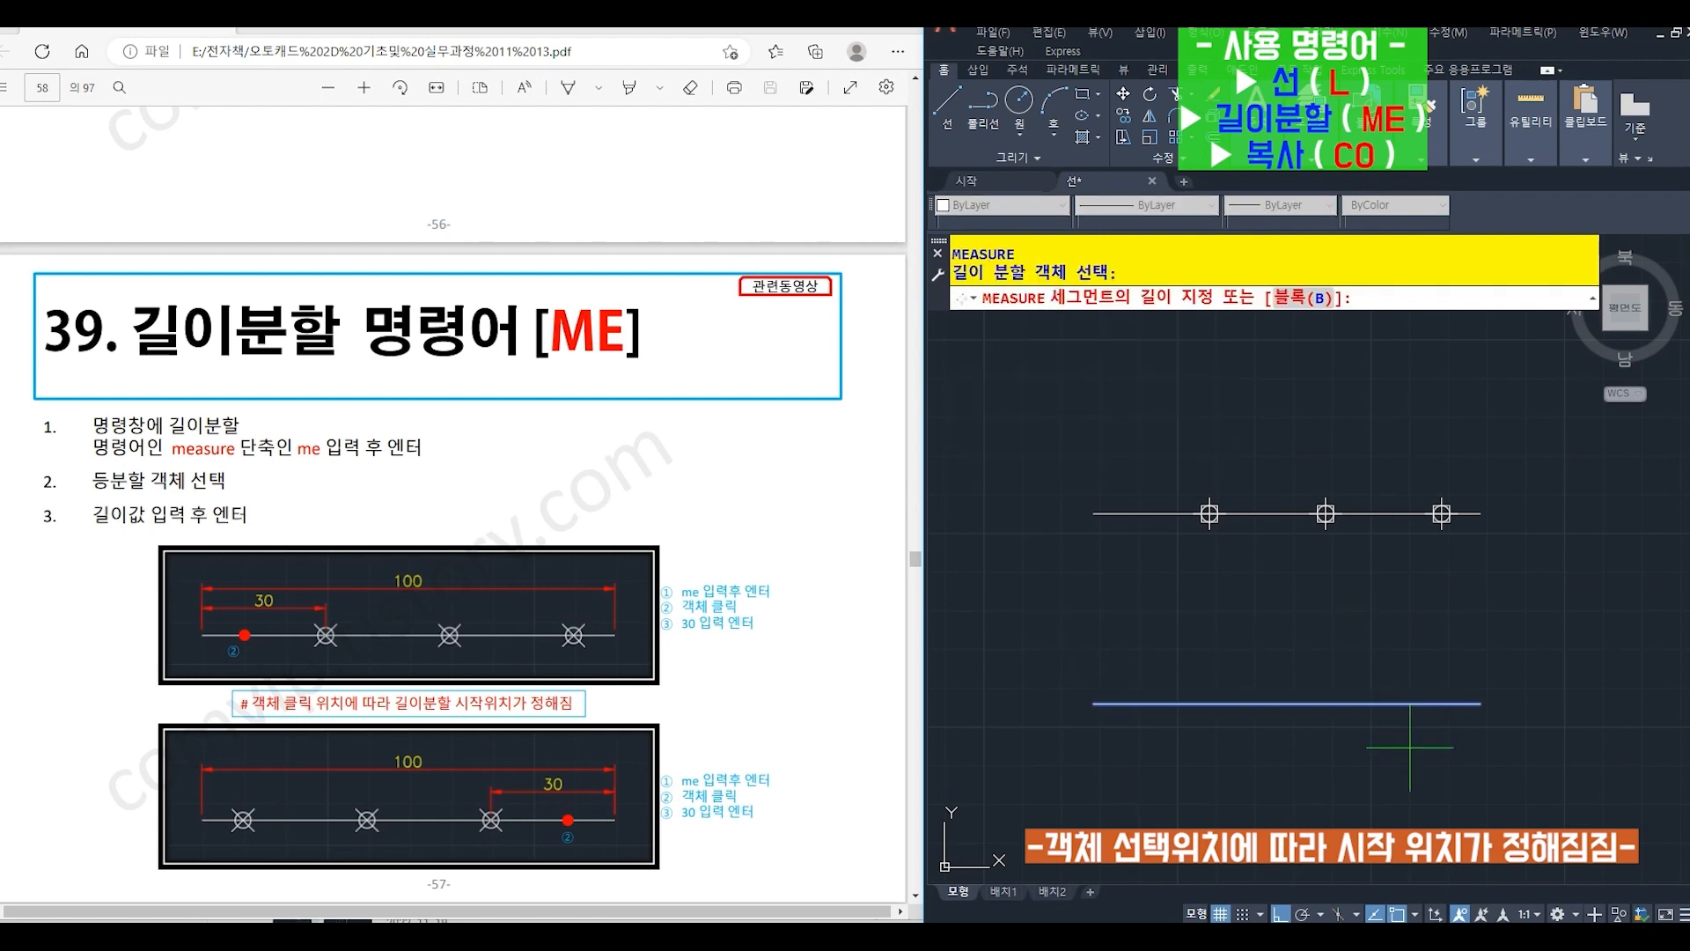
type("30")
key("Return")
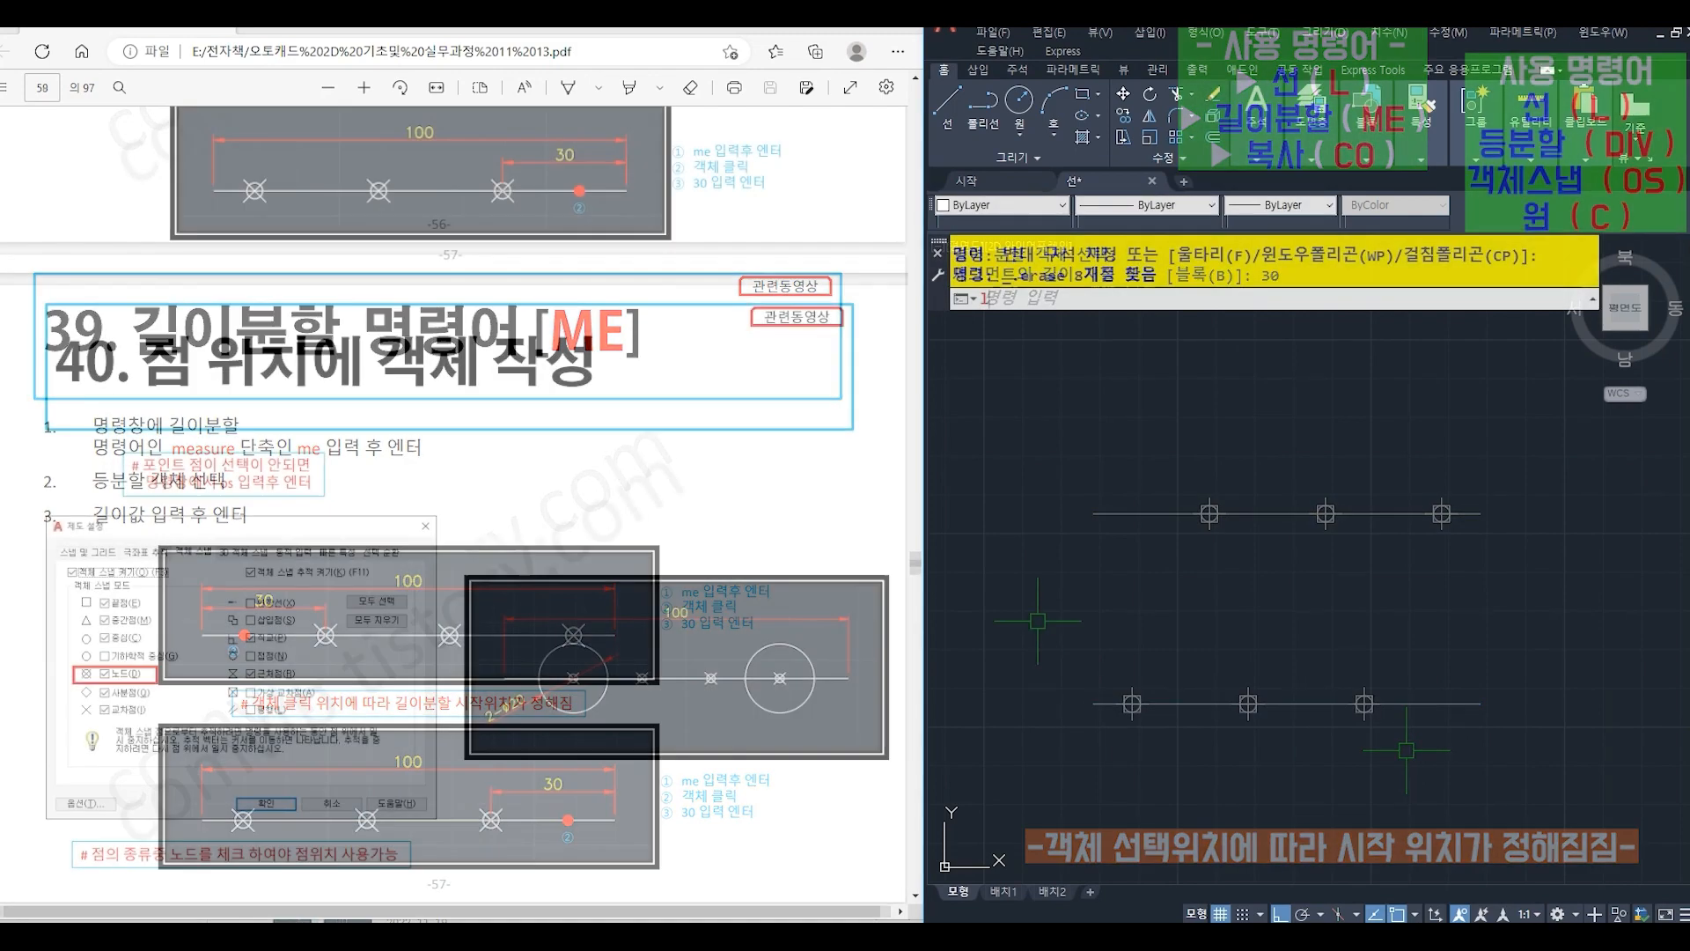
- Draw a 100-long horizontal line to the right with LINE (L) in the empty drawing area
type("L")
key("Return")
left_click(1042, 605)
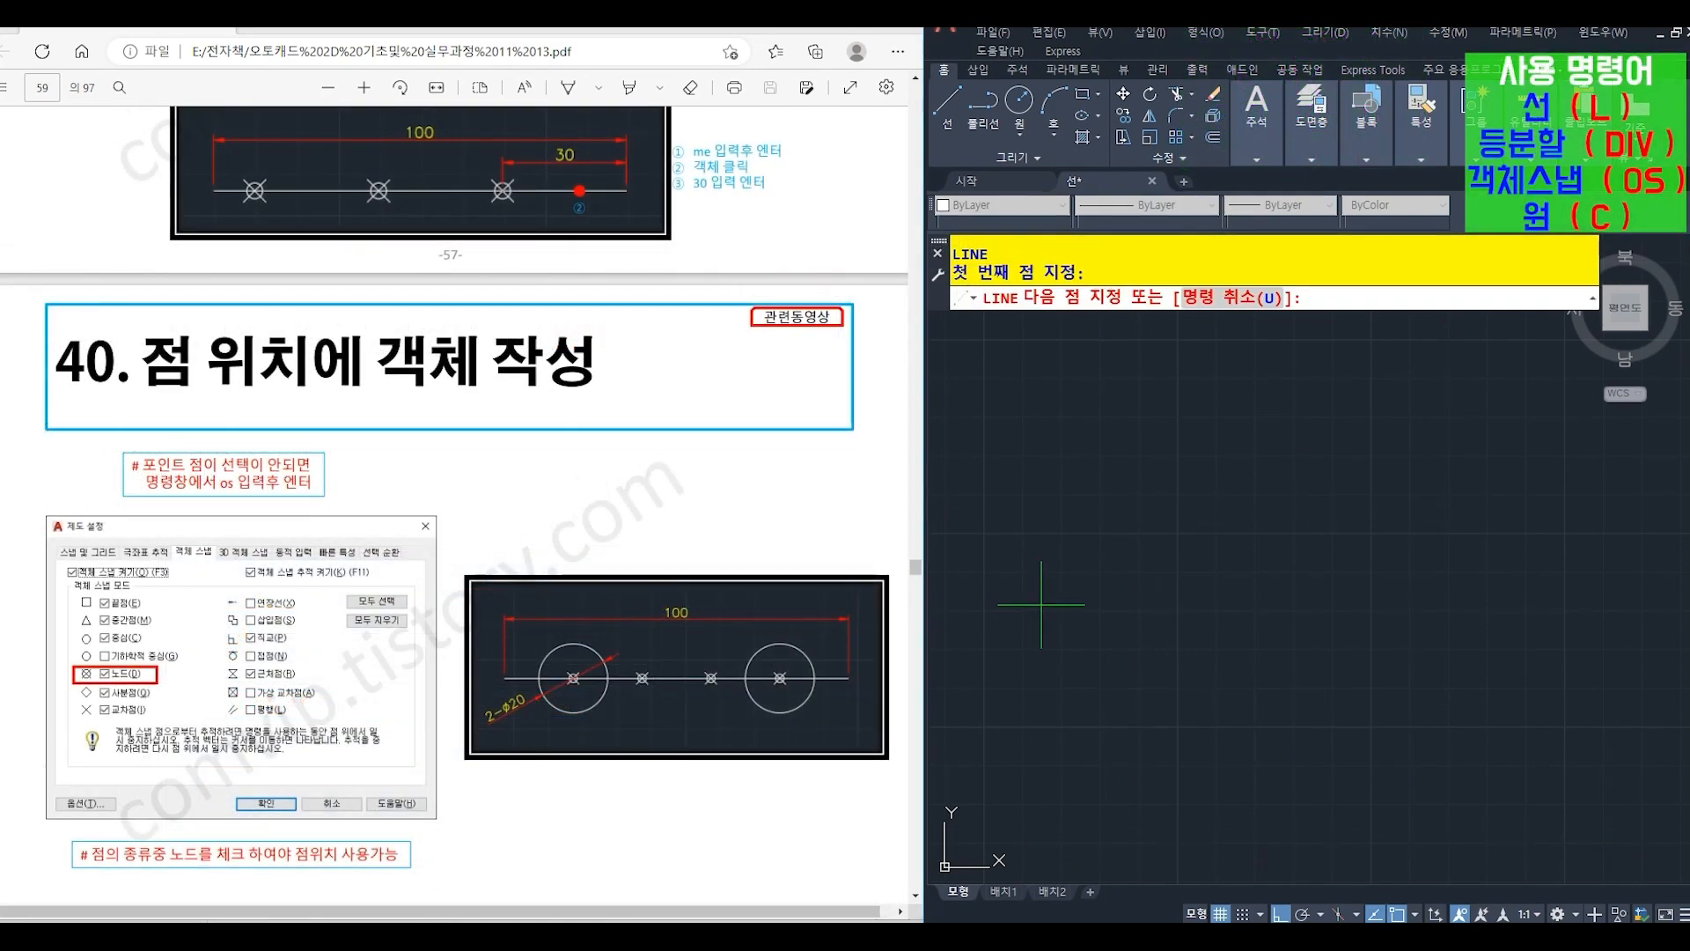
type("100")
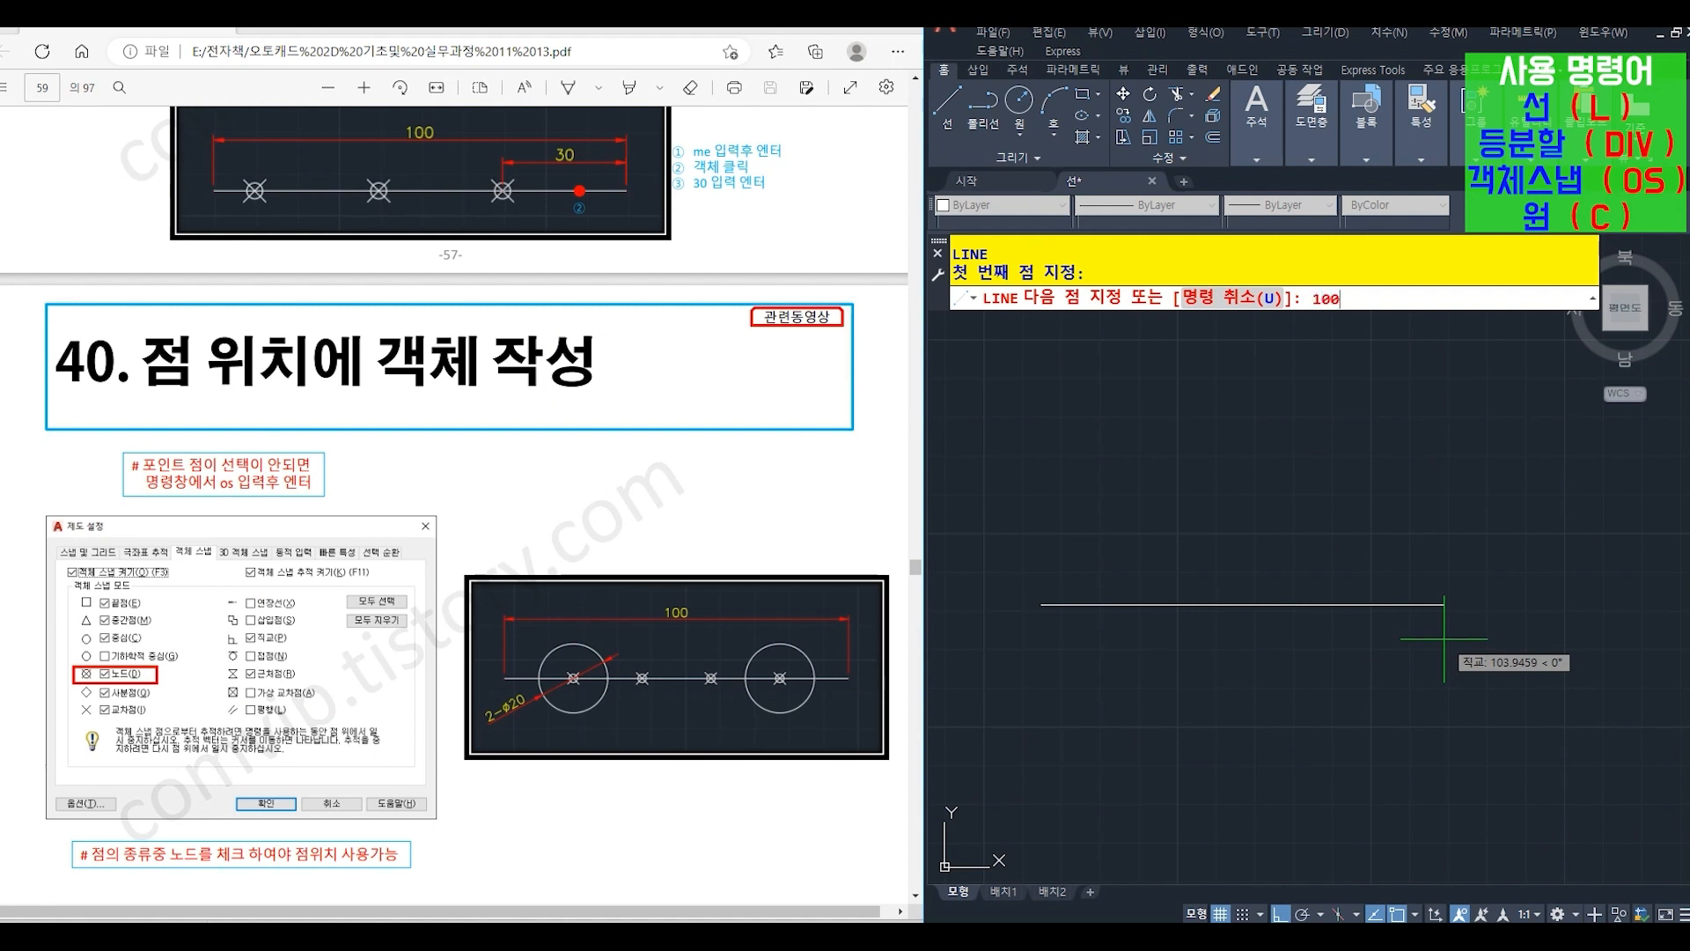
key("Return")
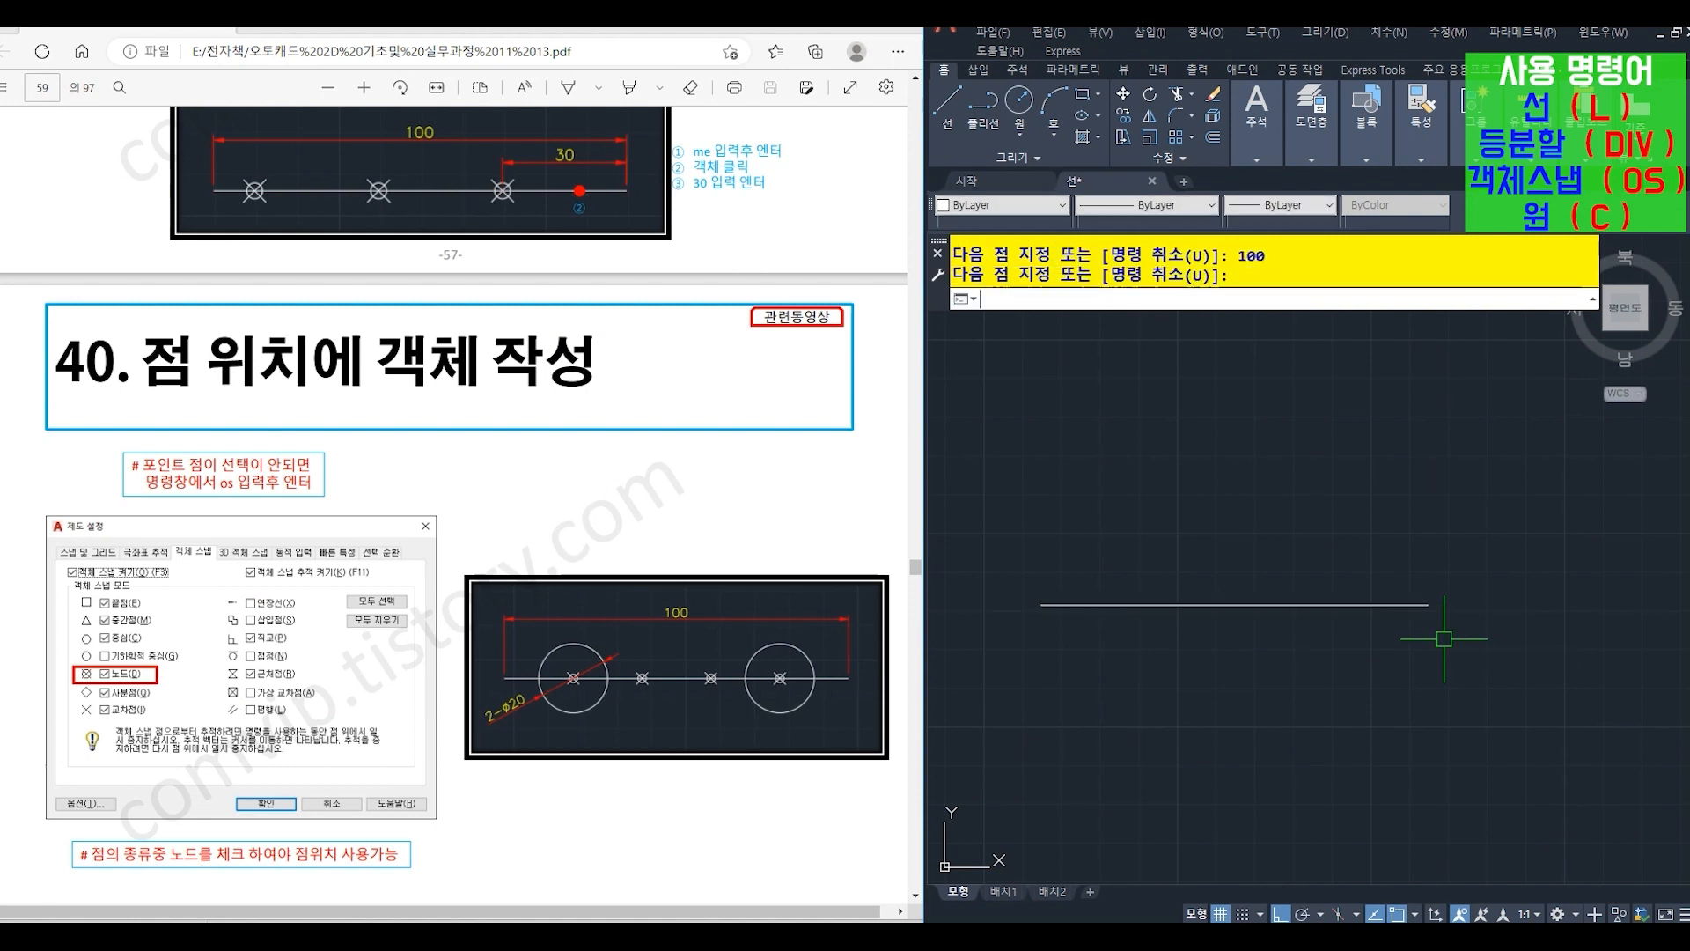
- Divide the line into 5 equal segments with DIVIDE (DIV)
type("div")
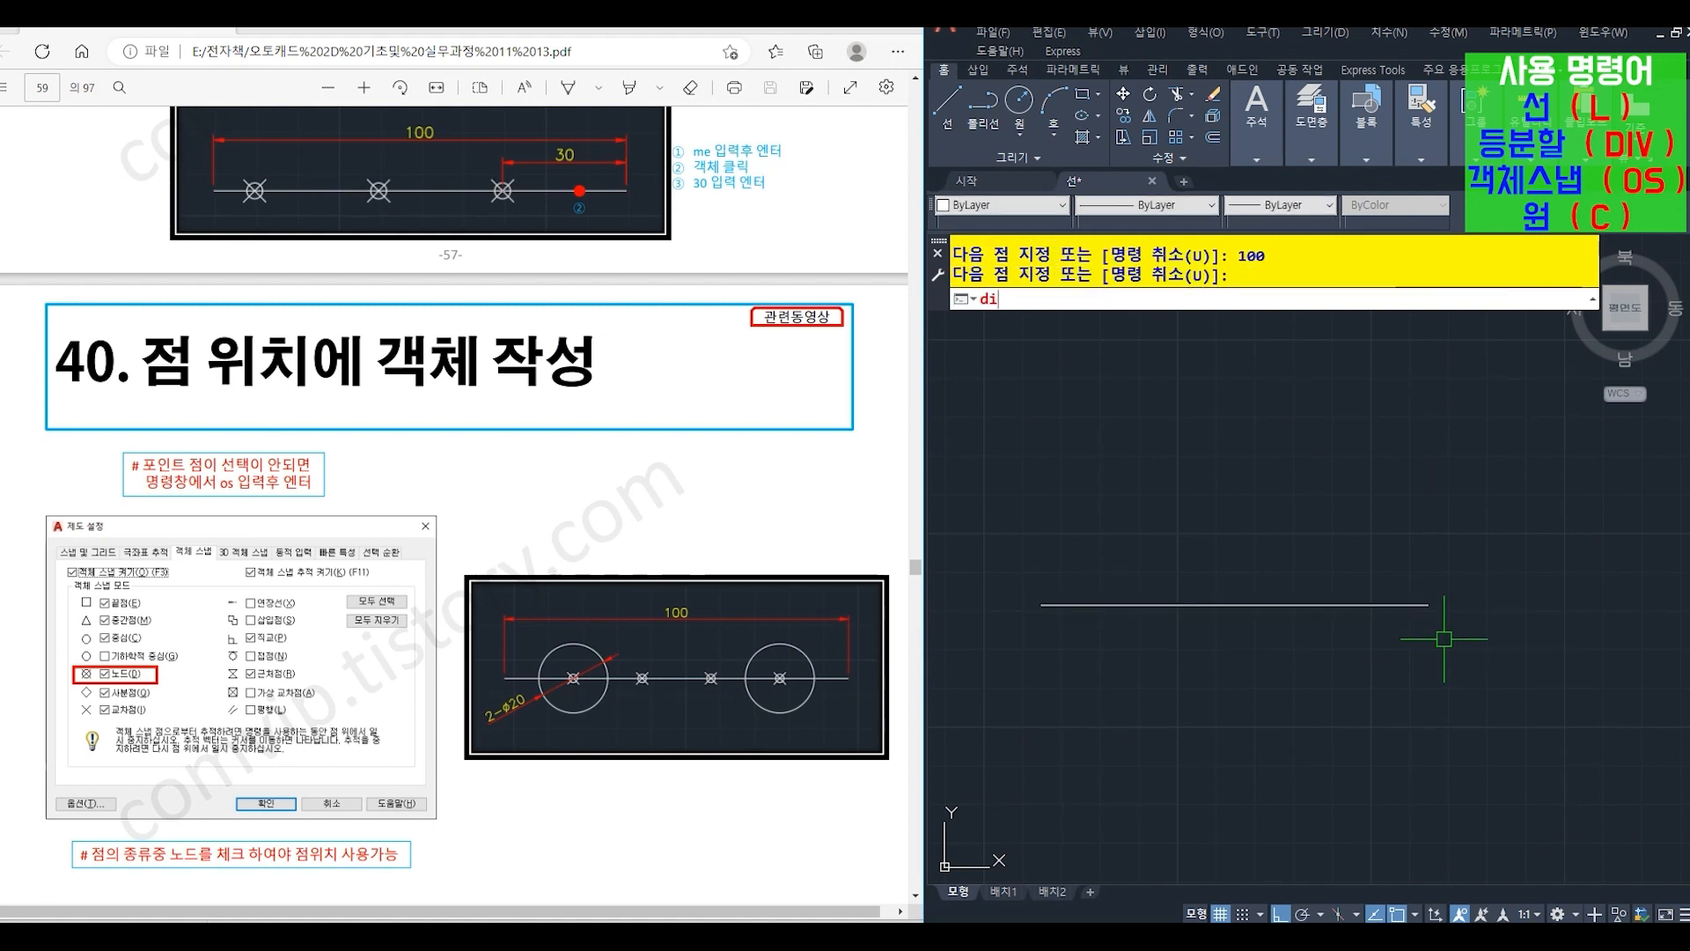
key("Return")
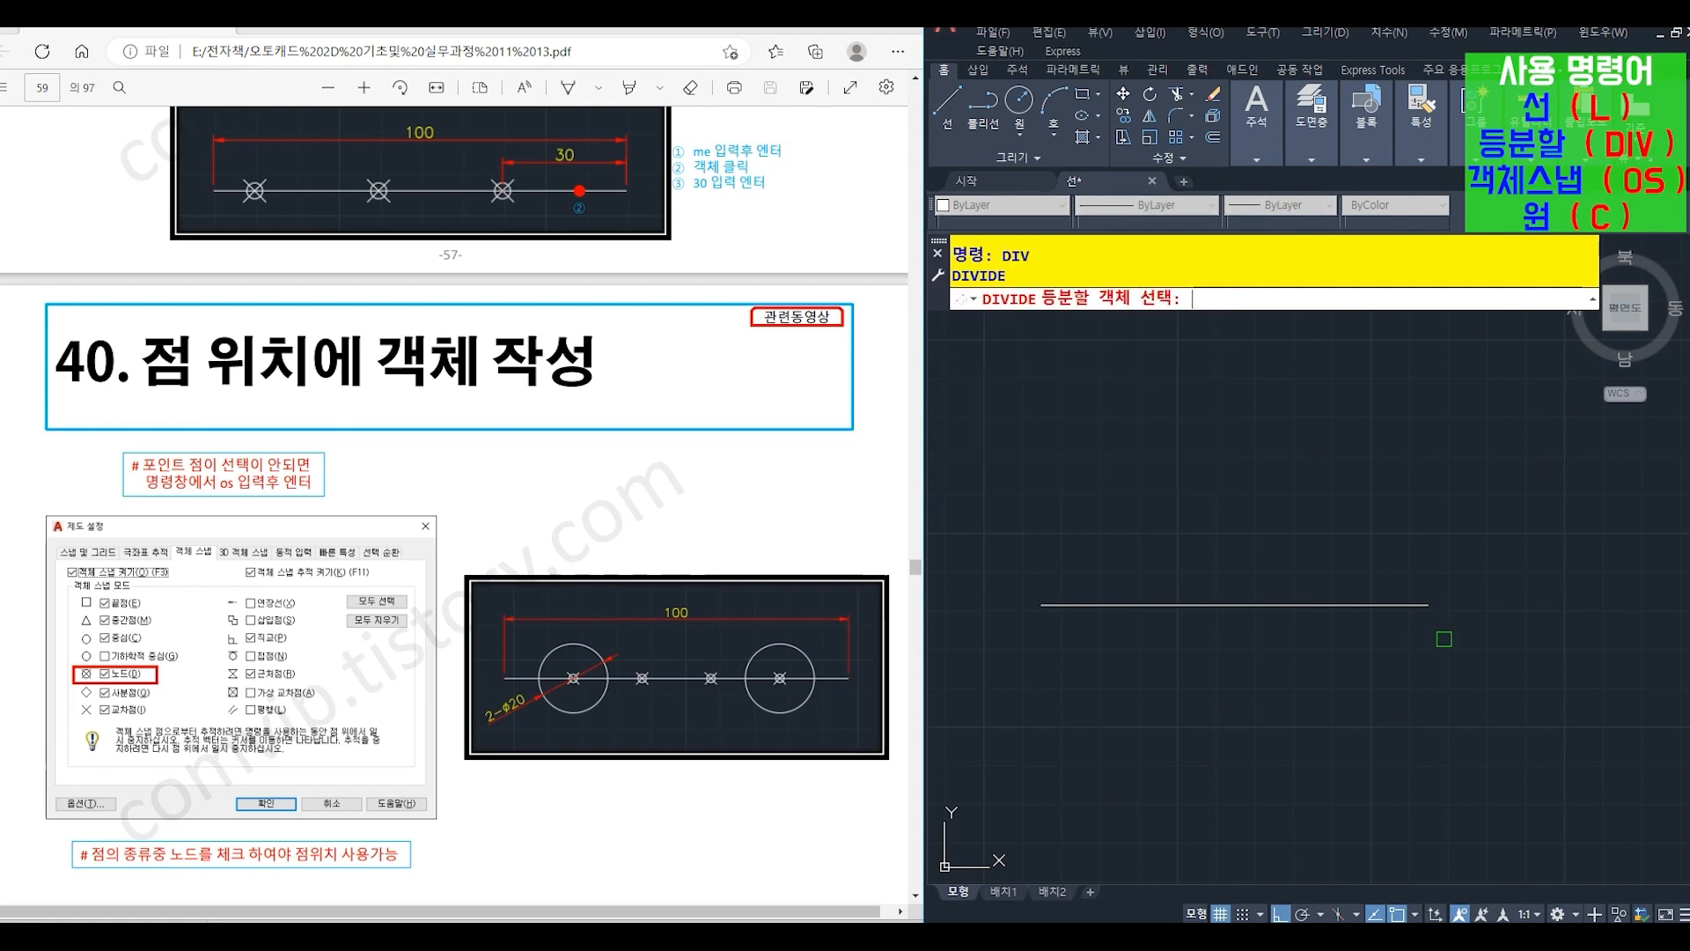
left_click(1372, 604)
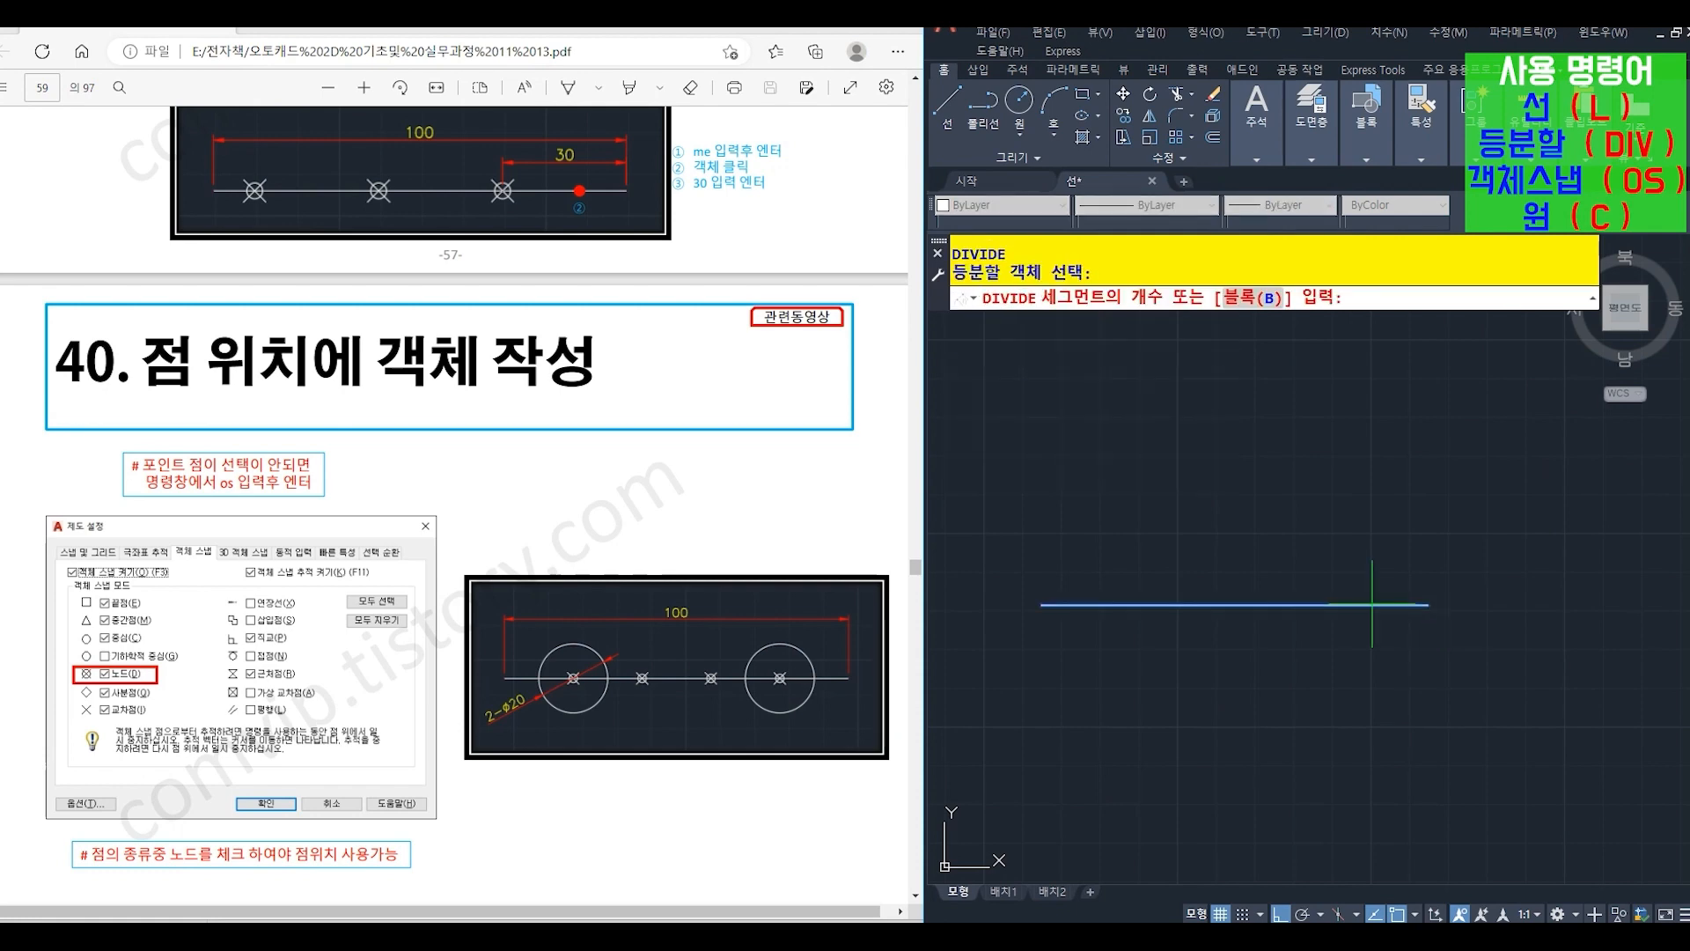
key("Return")
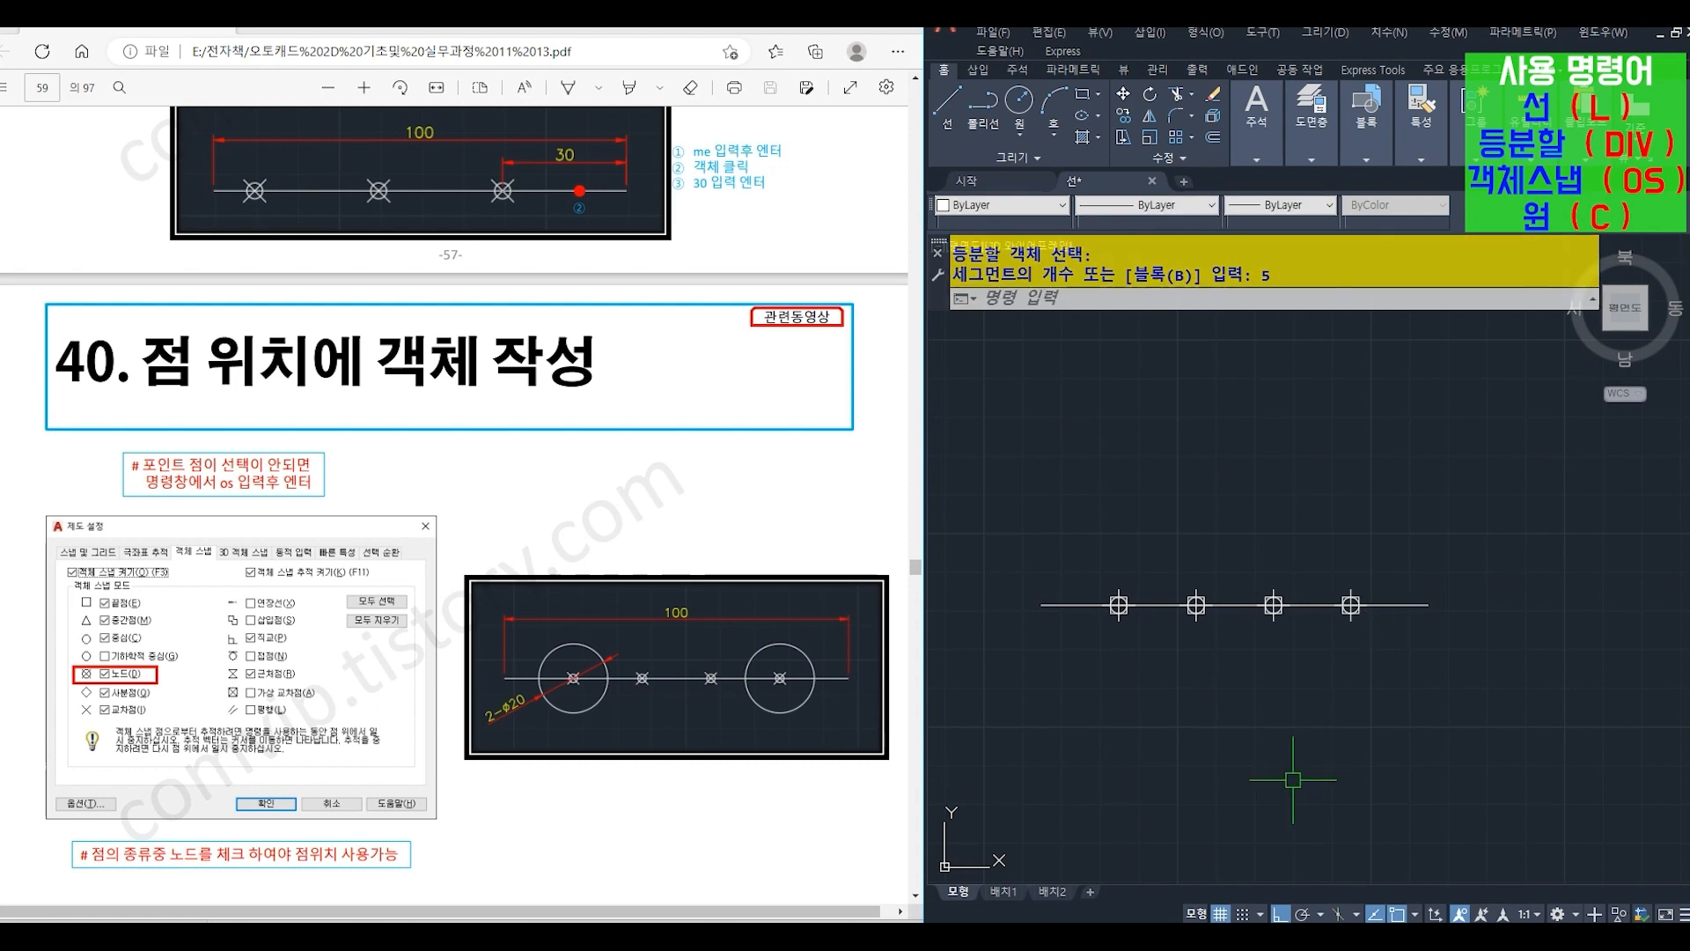
- Turn on the Node (노드) object snap mode in the drafting settings (OS)
type("os")
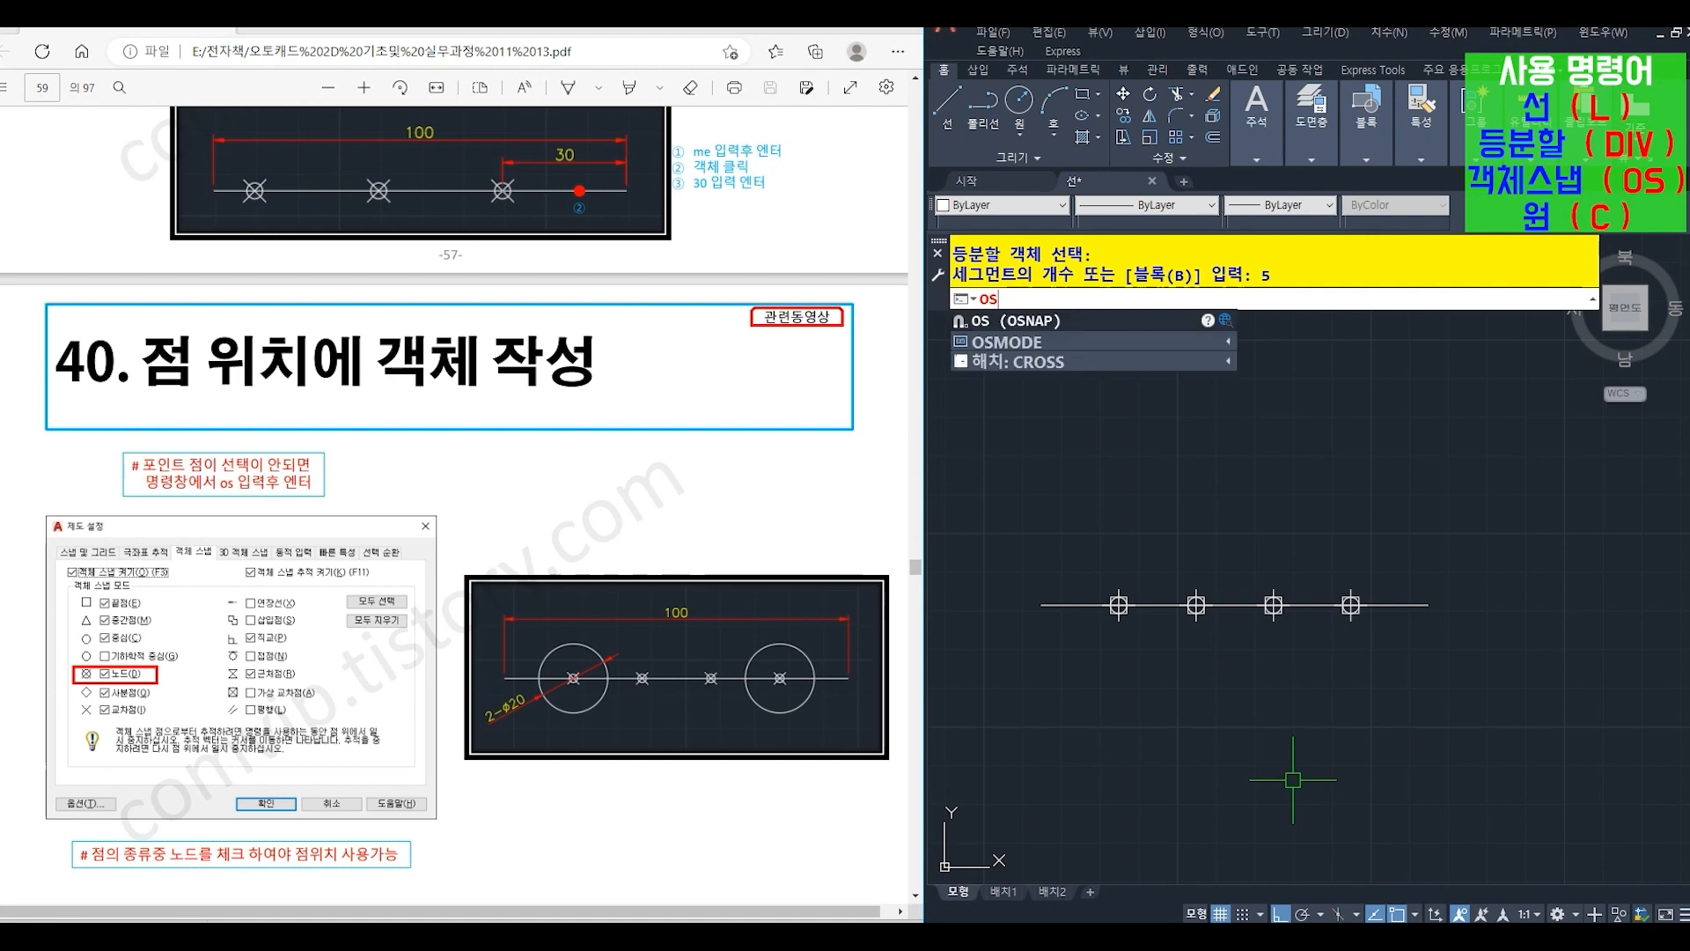
key("Return")
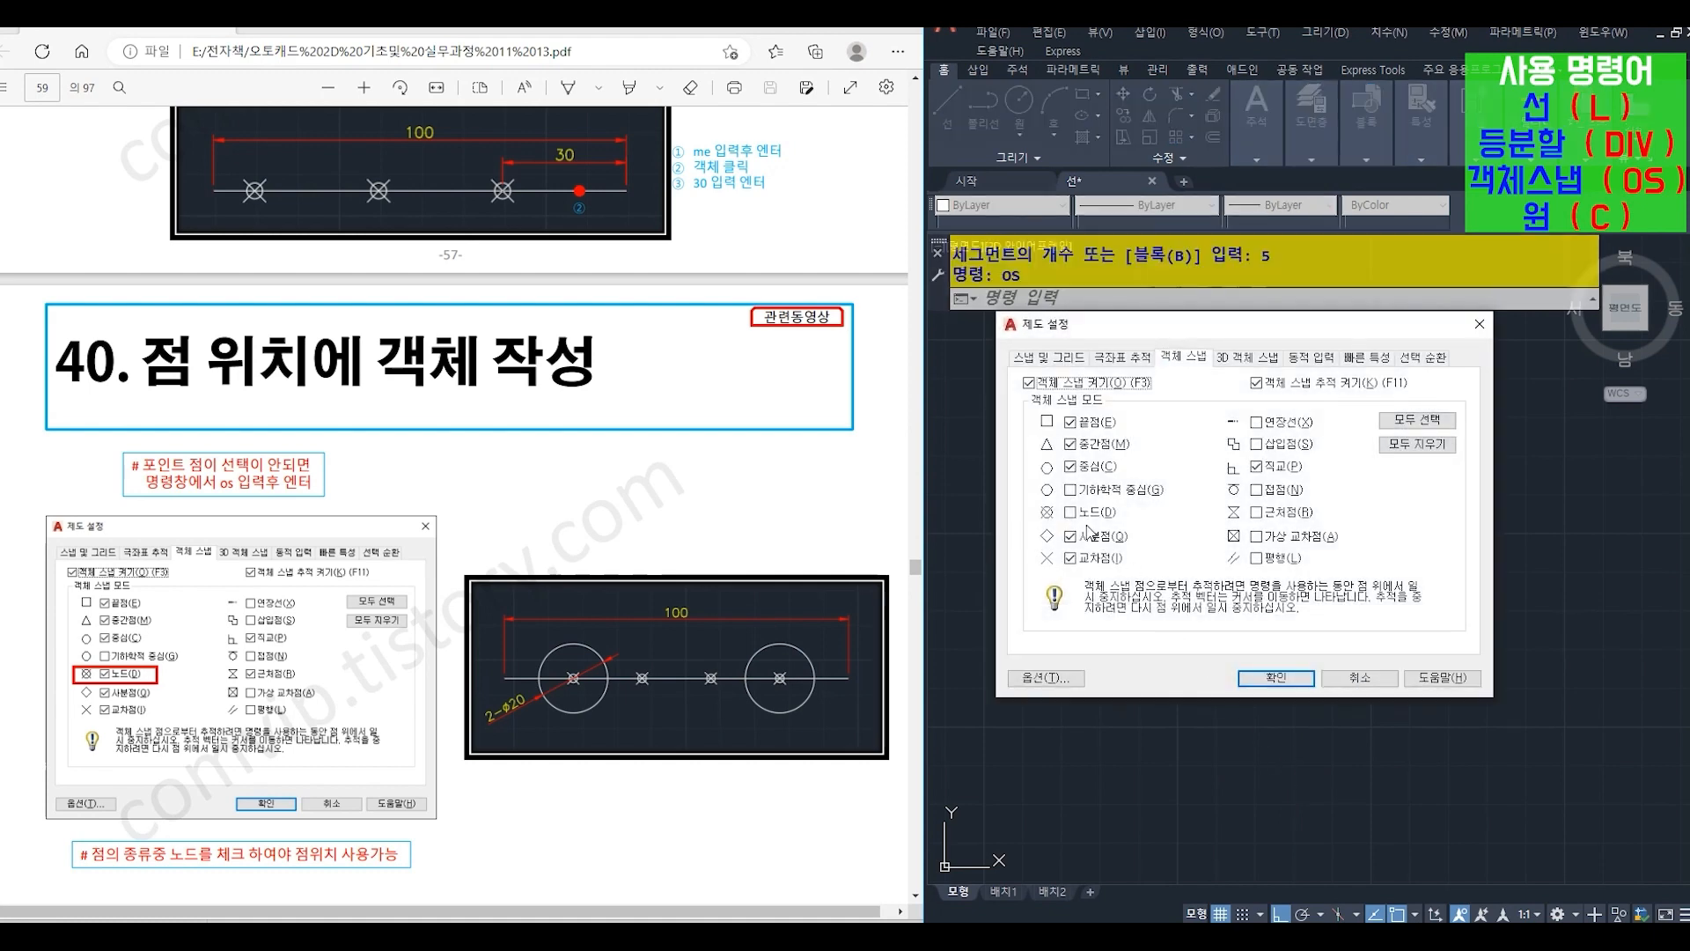
left_click(1070, 512)
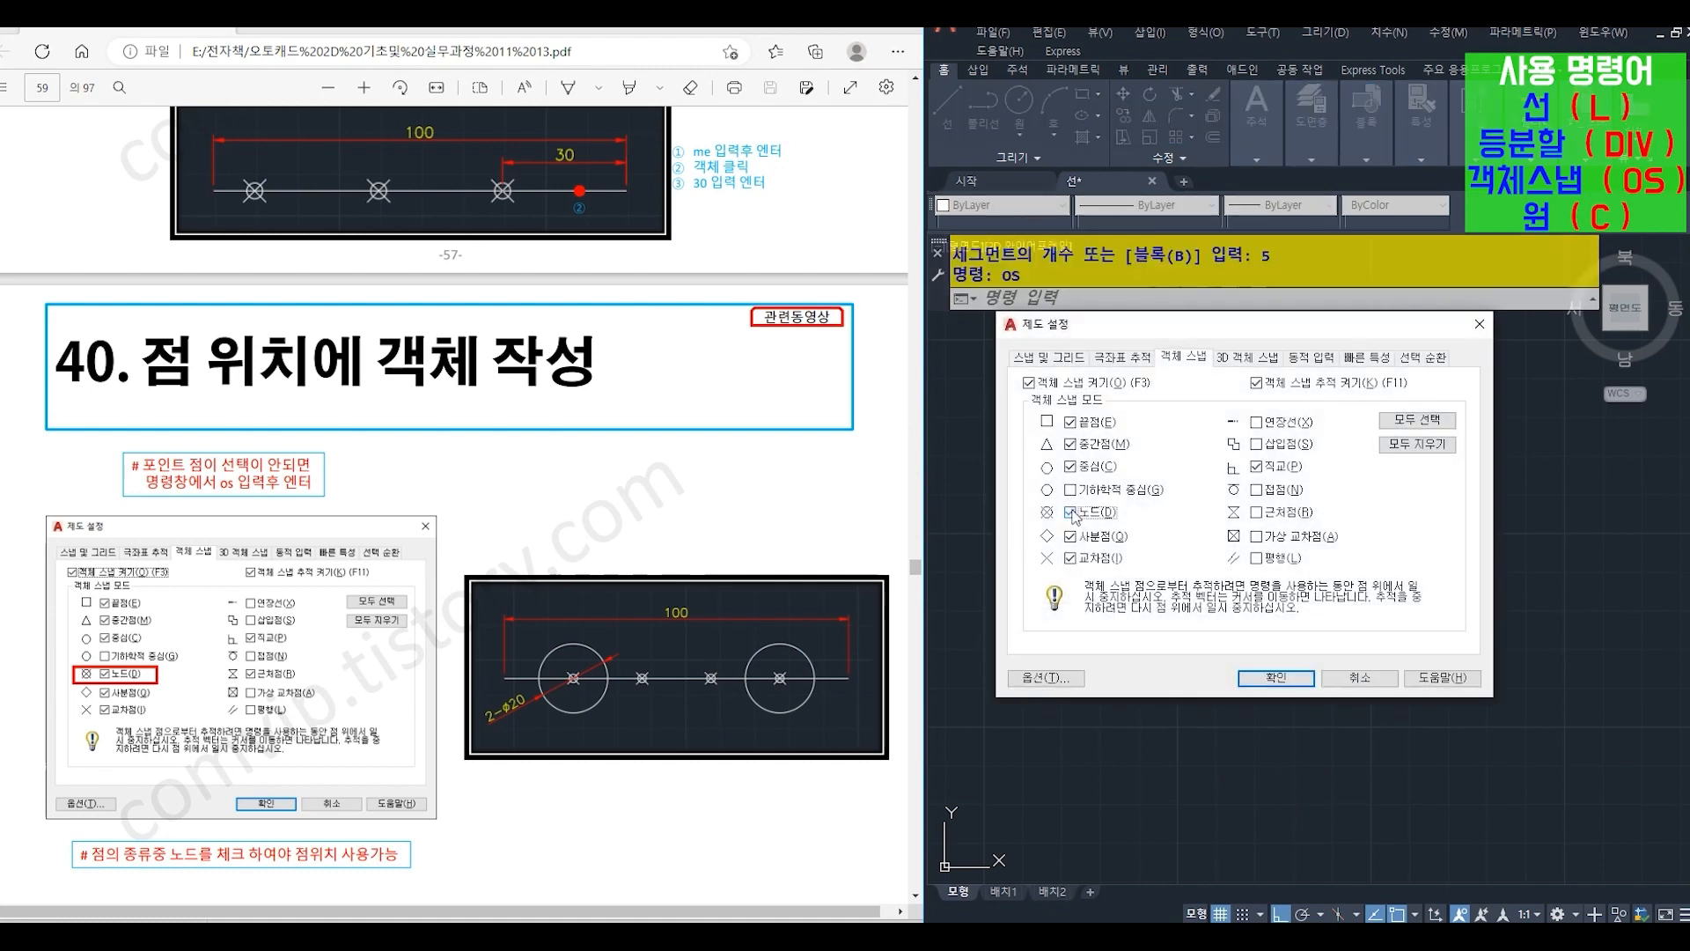
left_click(1270, 680)
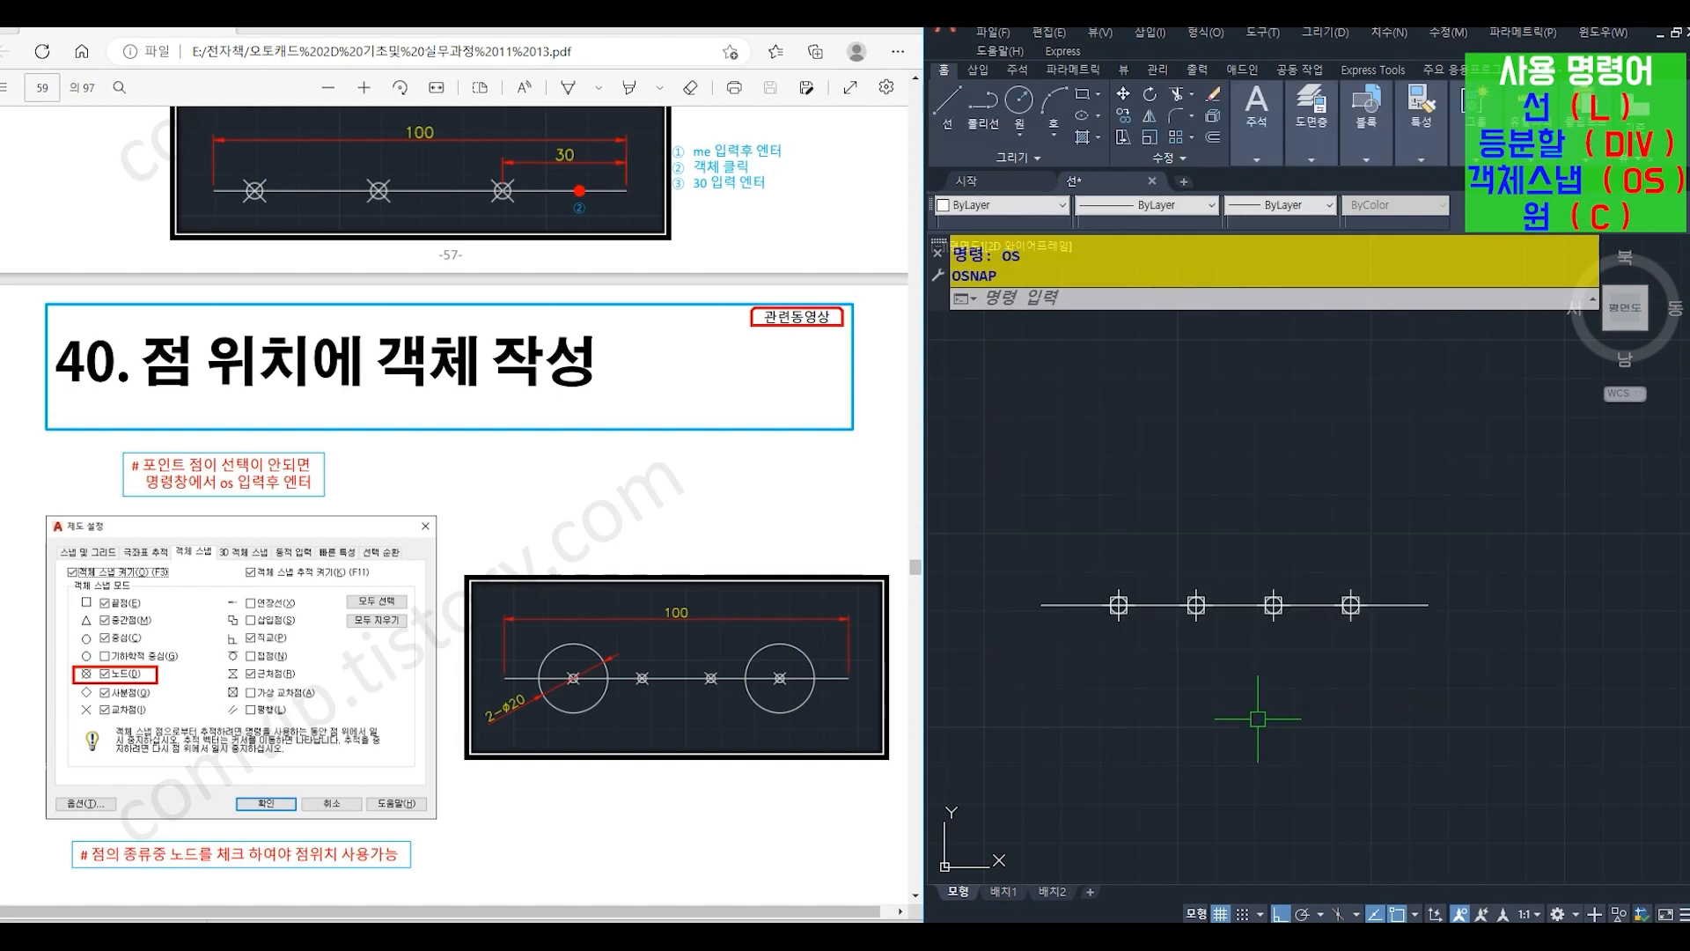
- Place circles (C) centred on the leftmost and rightmost division points, giving the left circle a radius of 10
type("c")
key("Return")
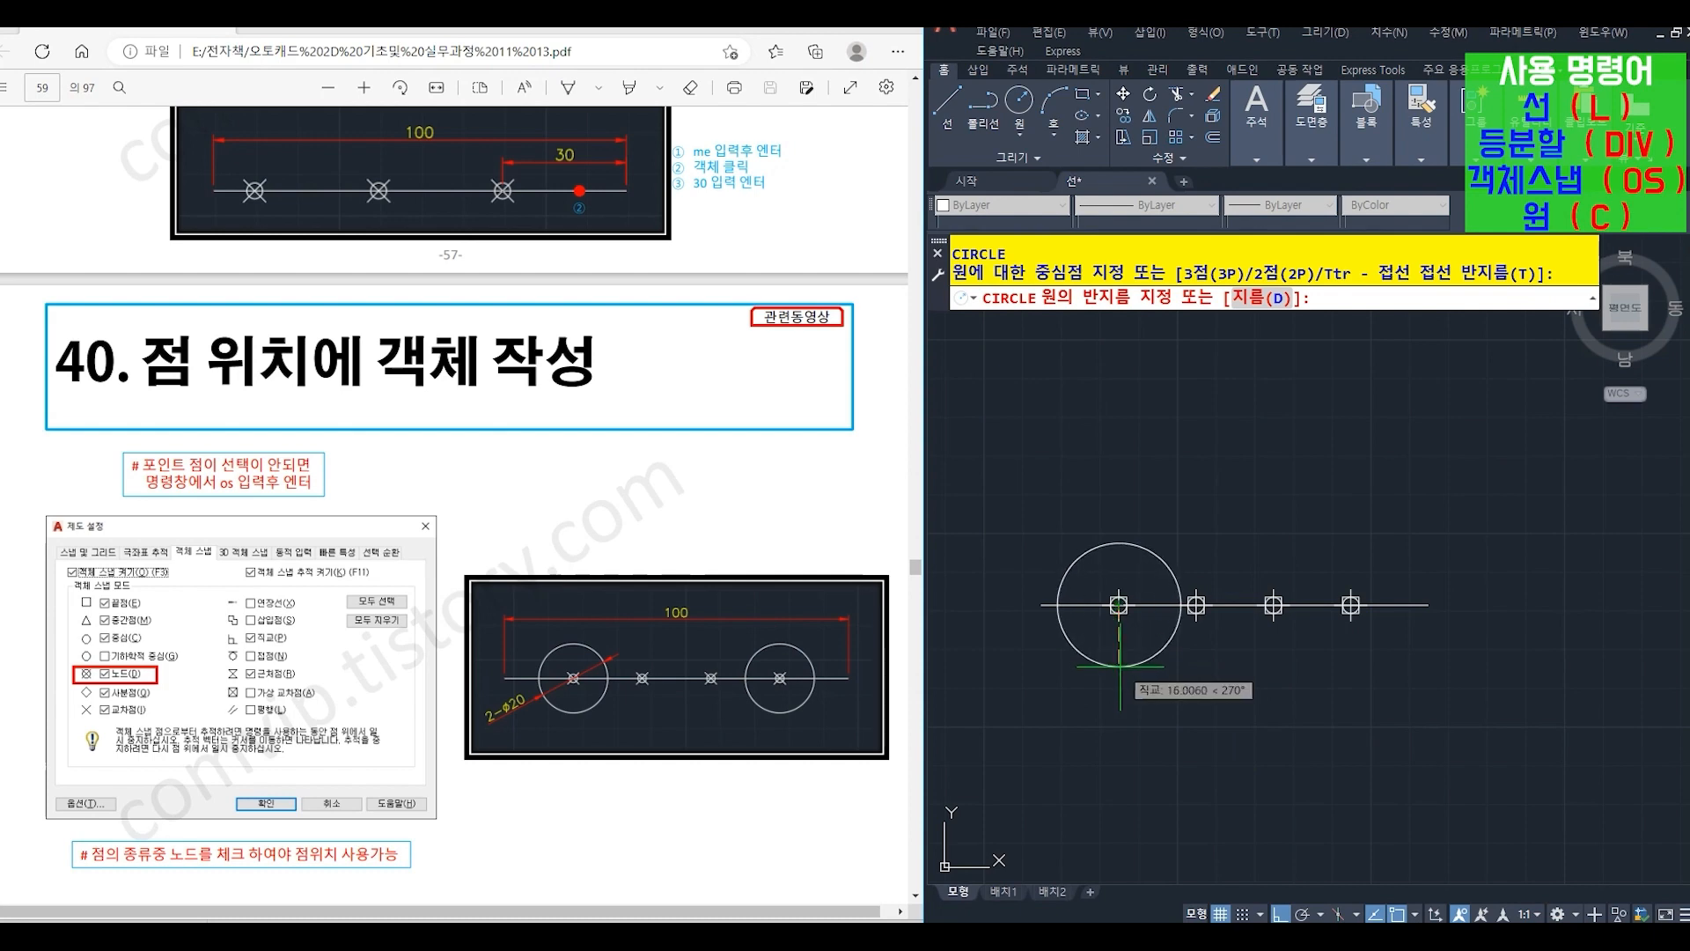
key("Return")
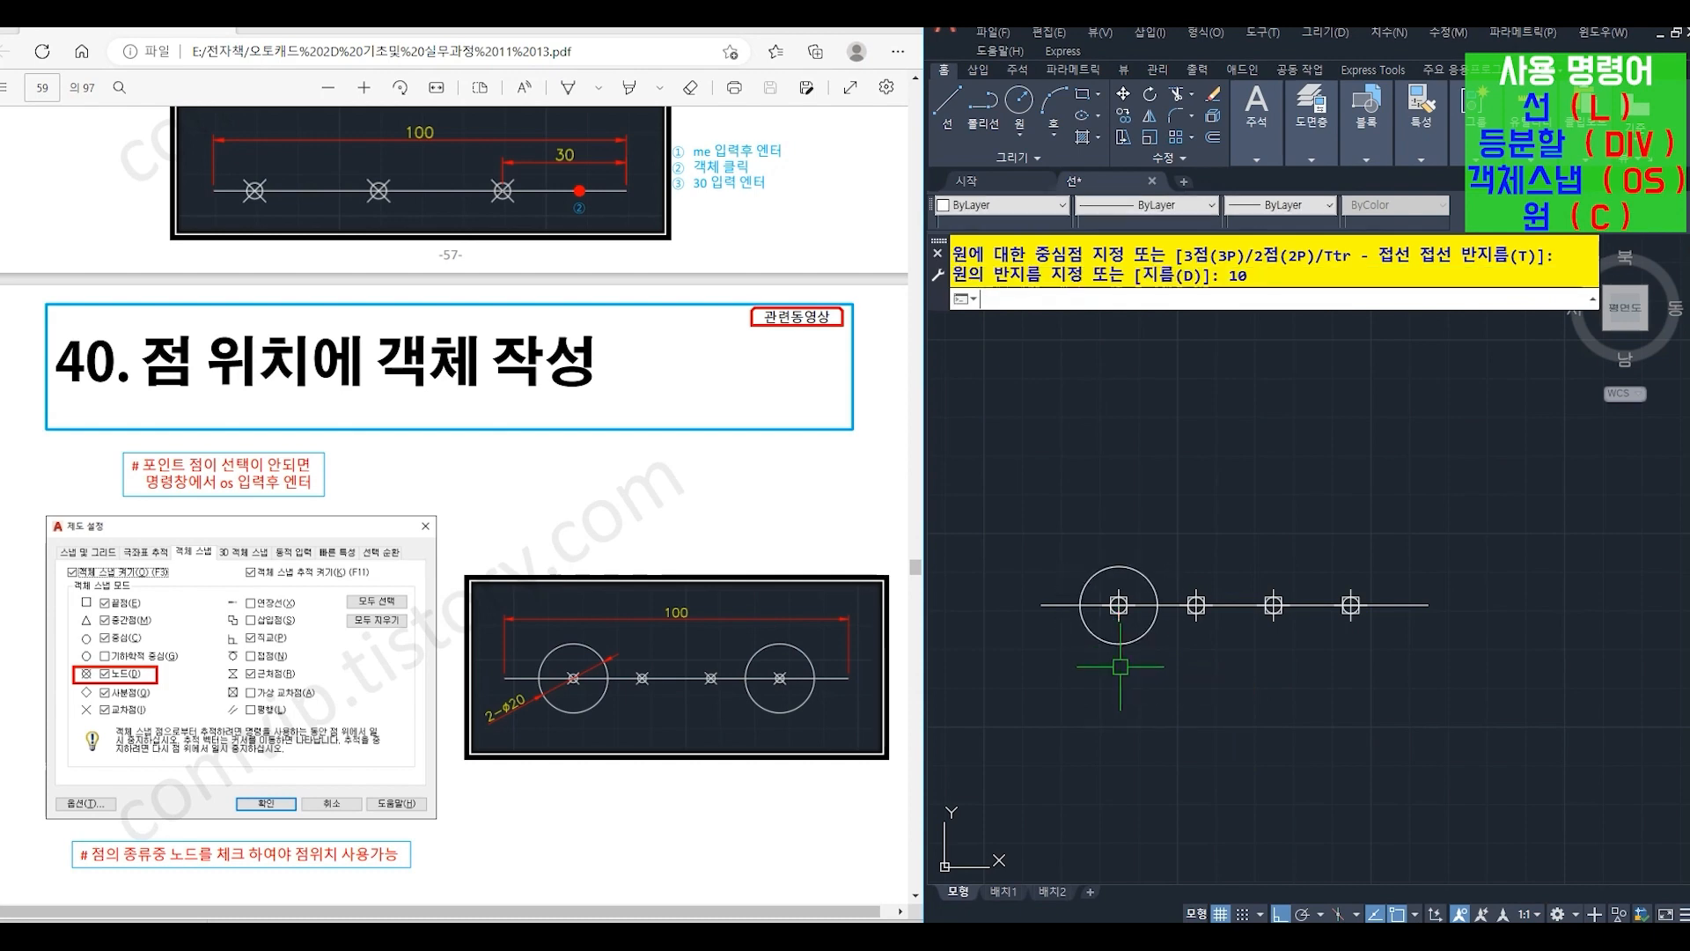
key("Return")
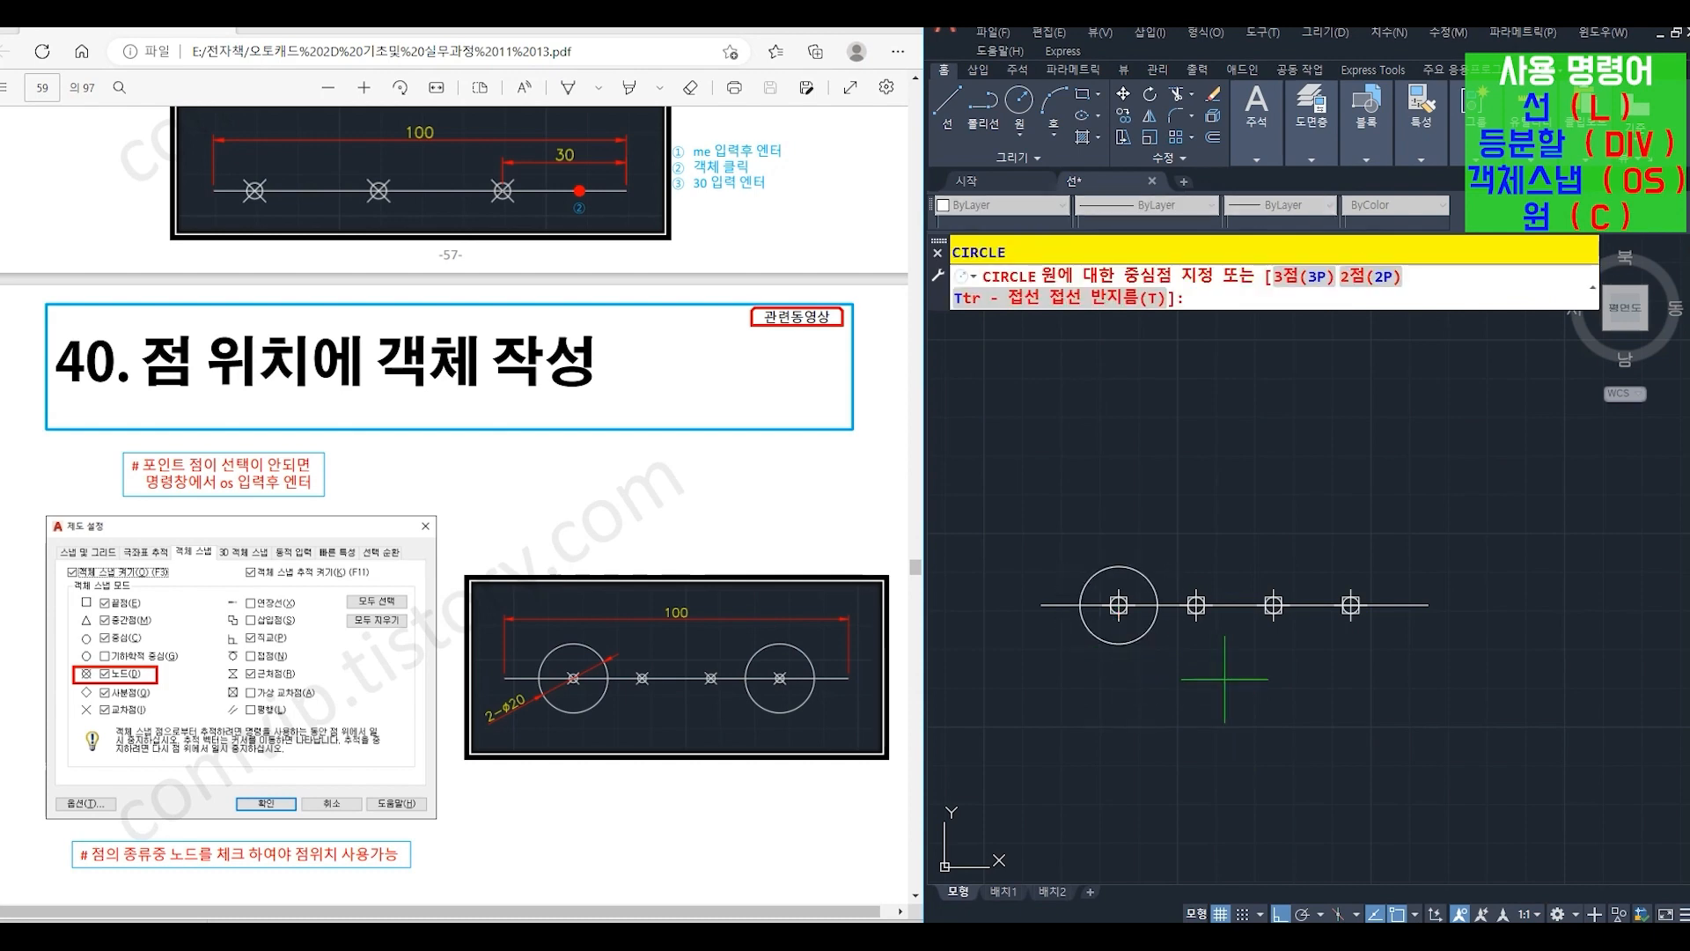
left_click(1340, 608)
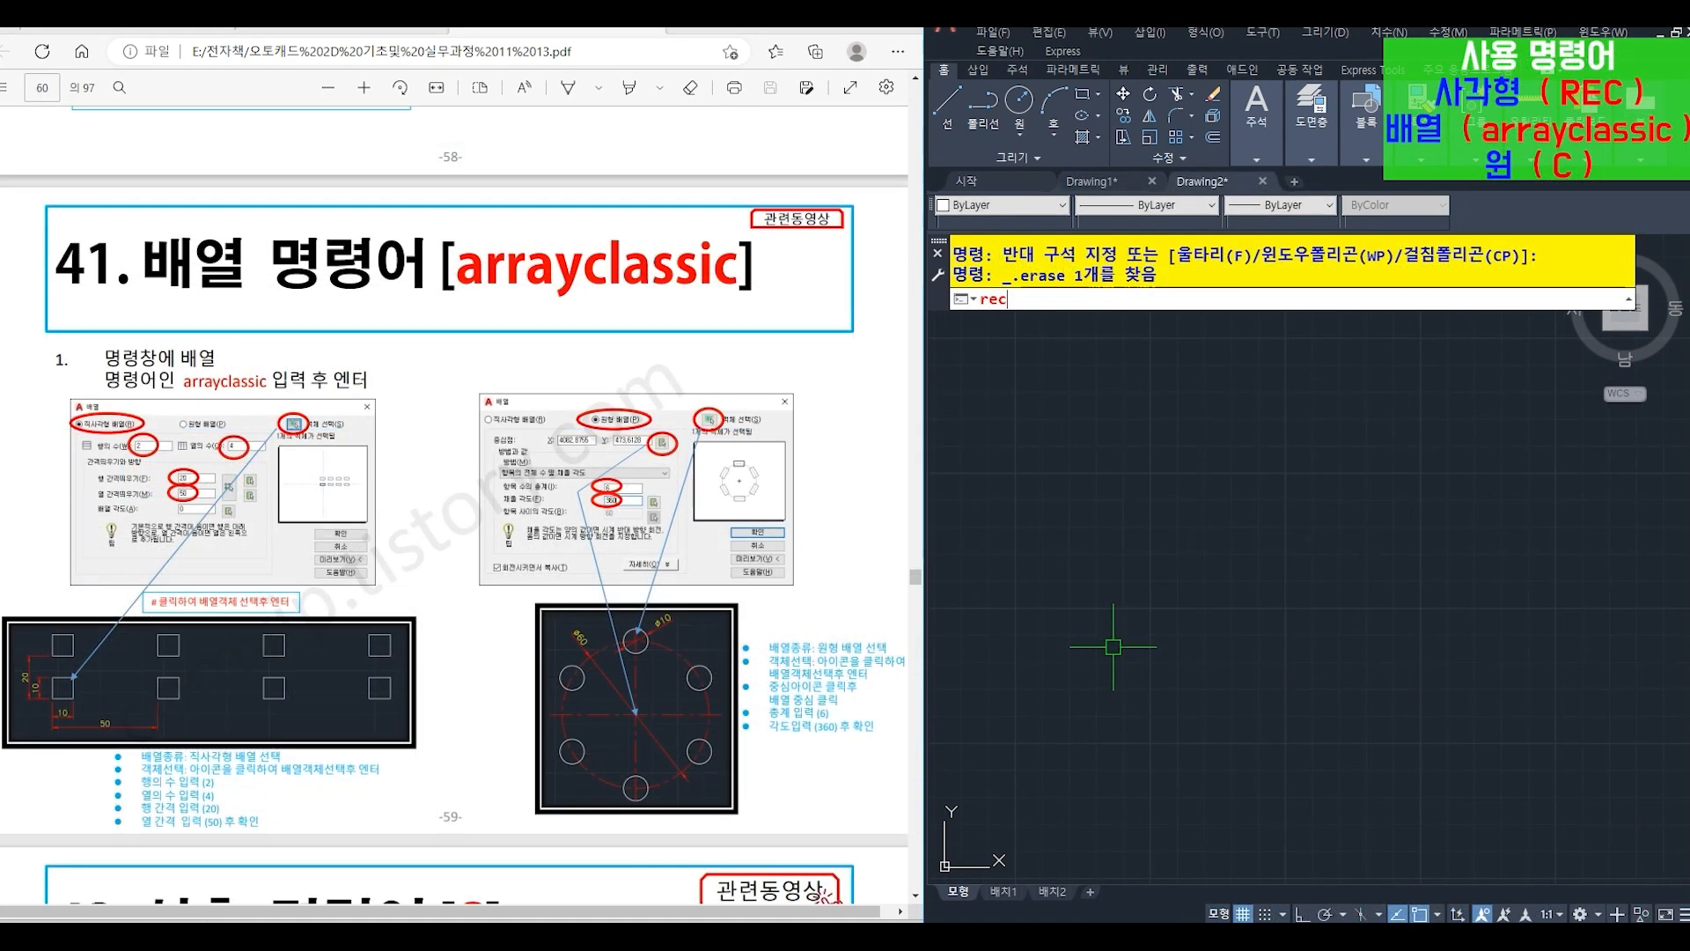
key("Return")
left_click(1078, 729)
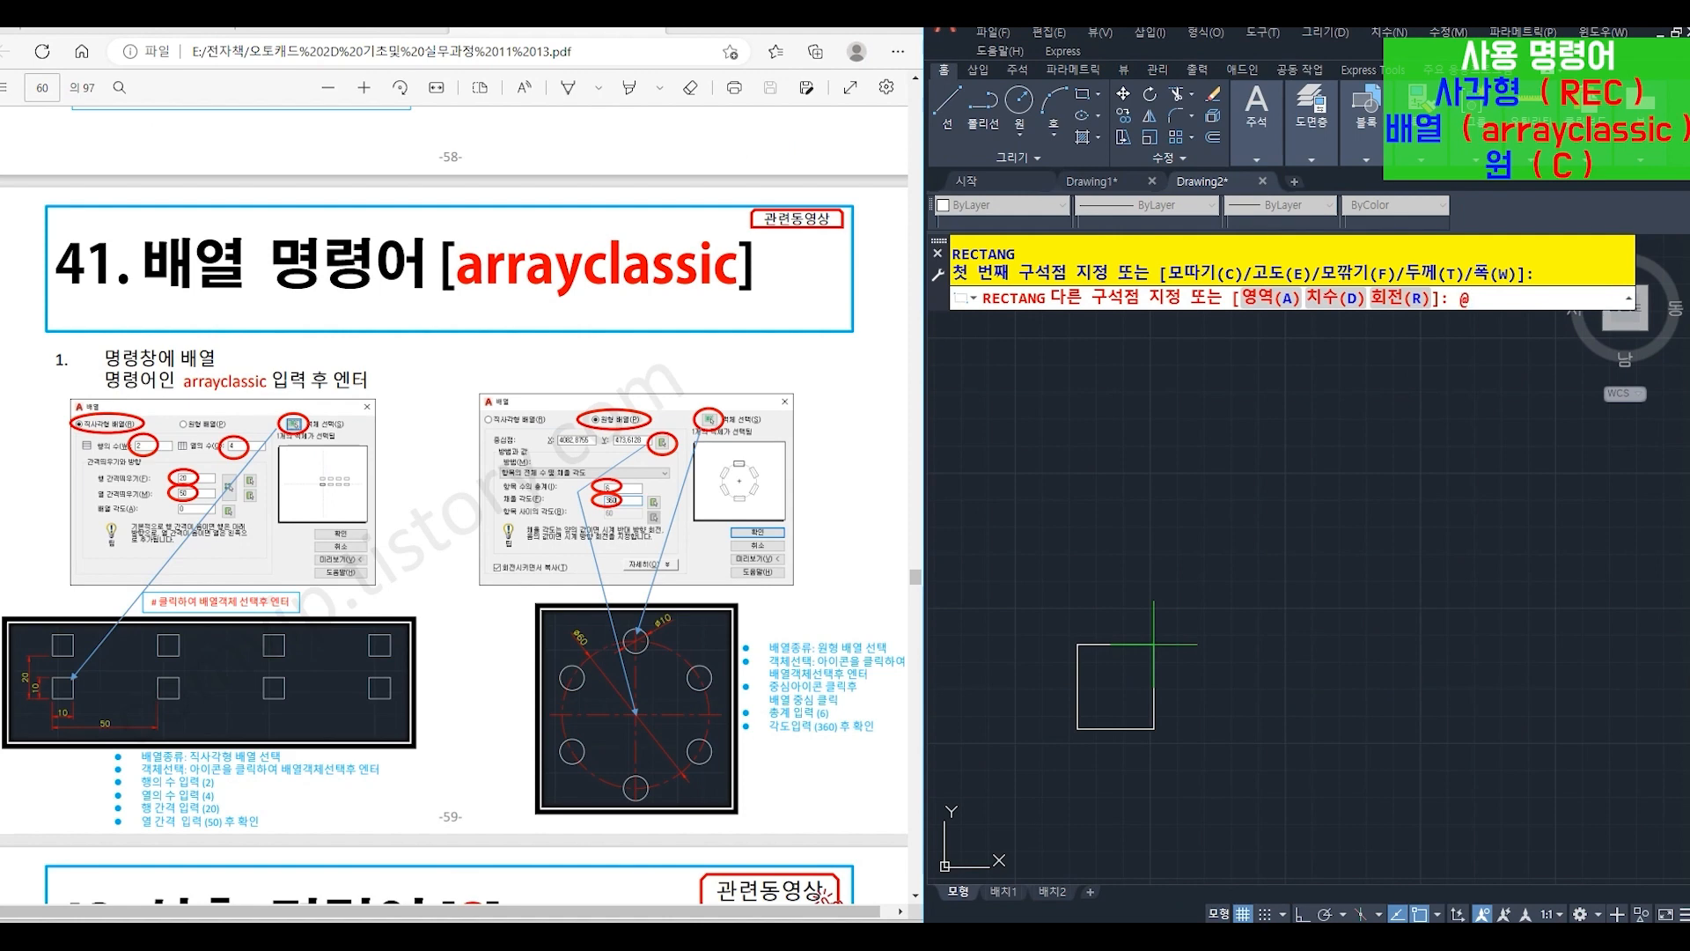
type("@10,10")
key("Return")
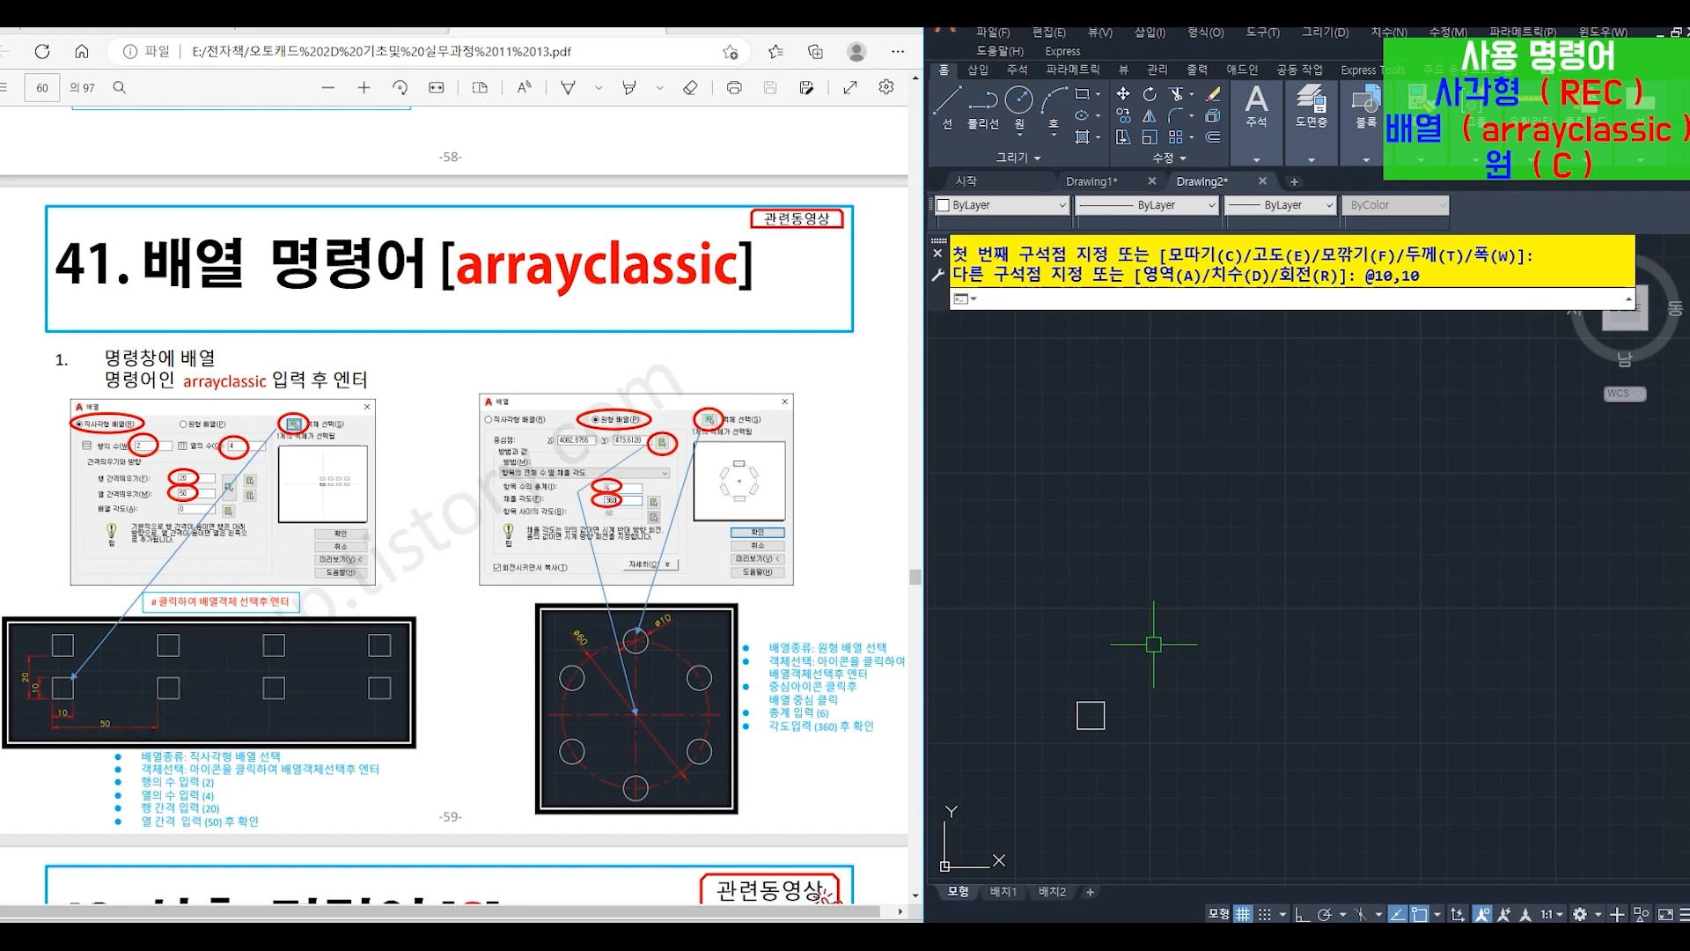
- Create a rectangular array of the square with ARRAYCLASSIC: 2 rows, 4 columns, row offset 20 and column offset 40
type("arr")
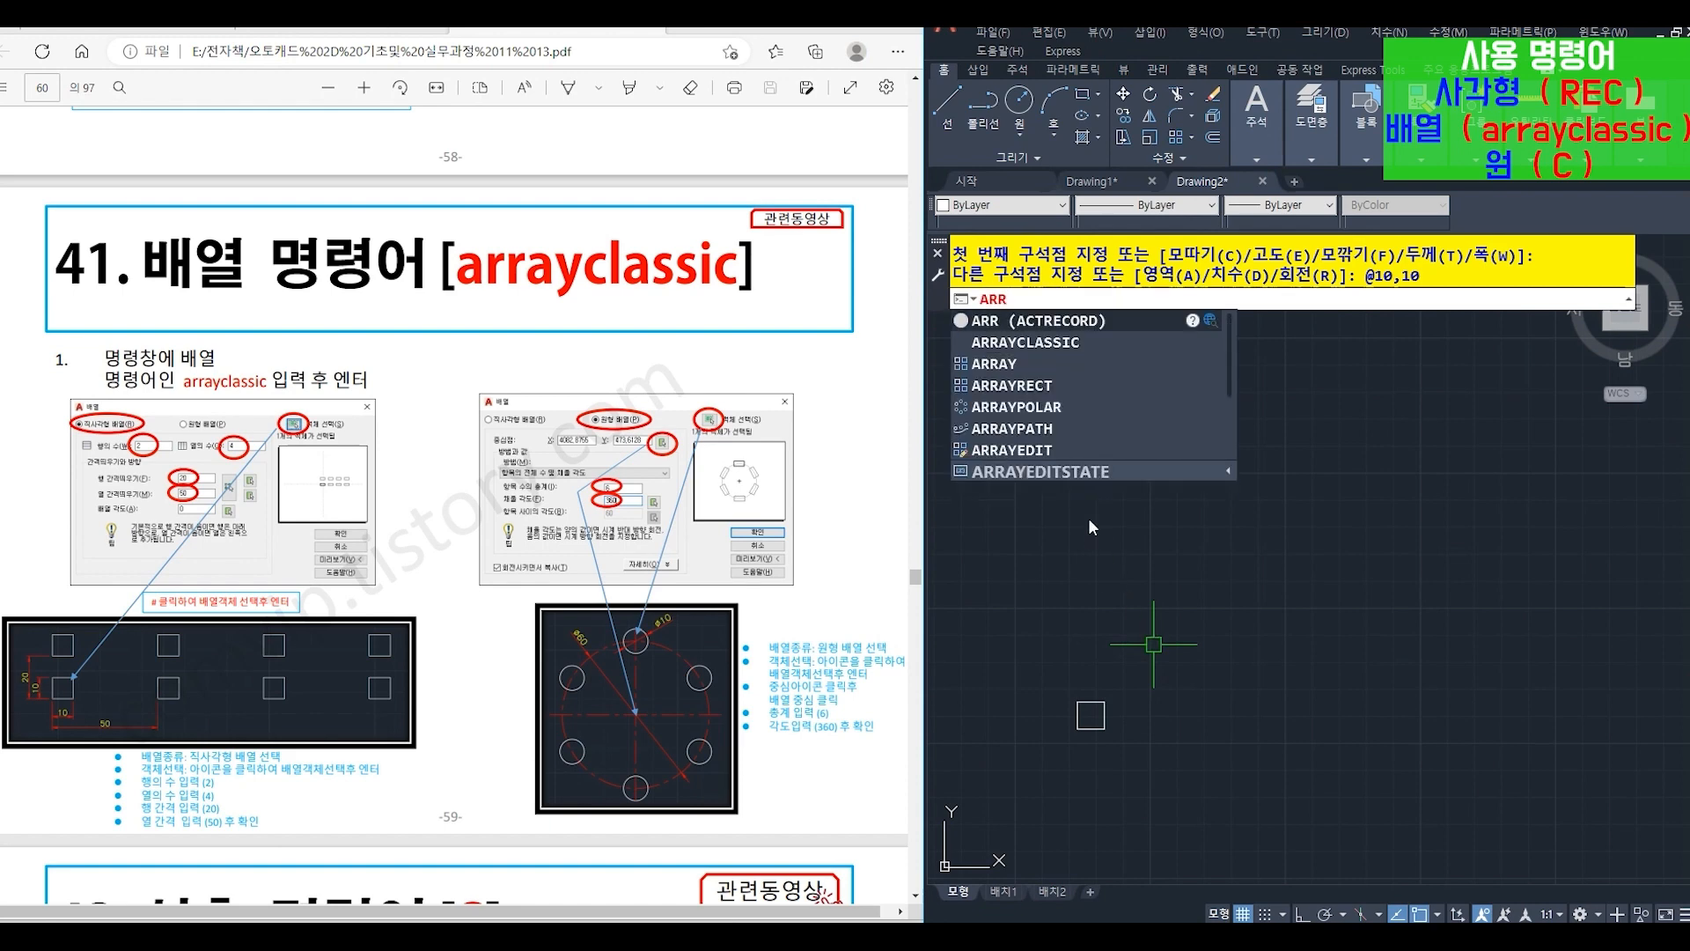
left_click(1028, 342)
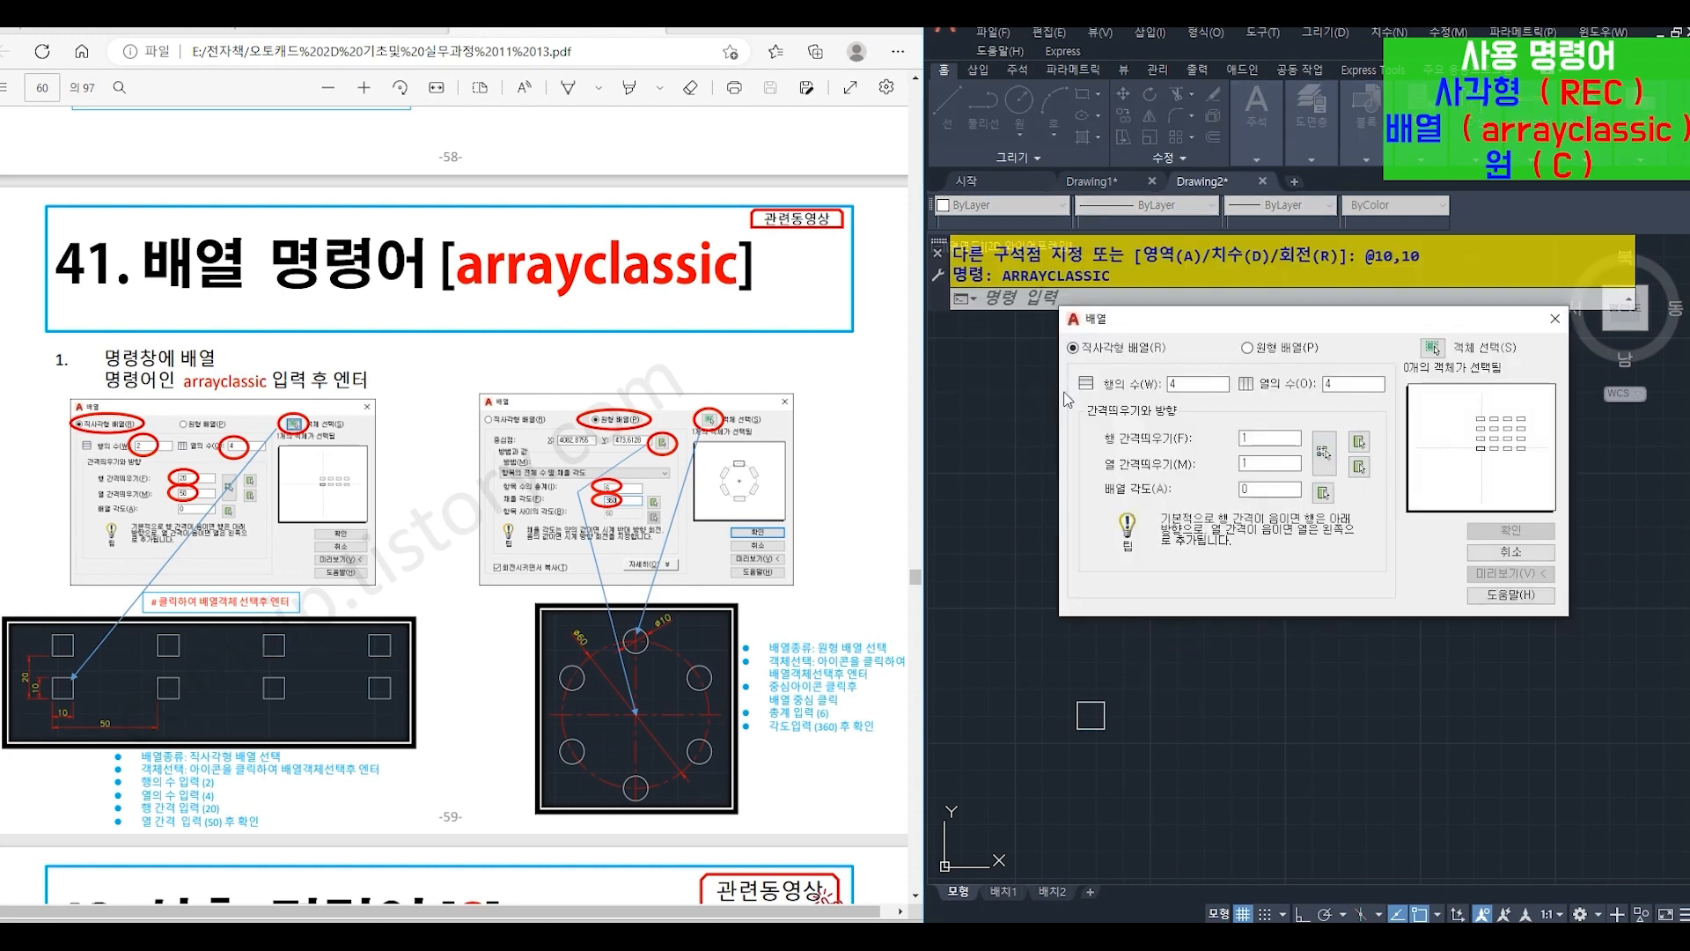
left_click(1432, 346)
left_click(1059, 655)
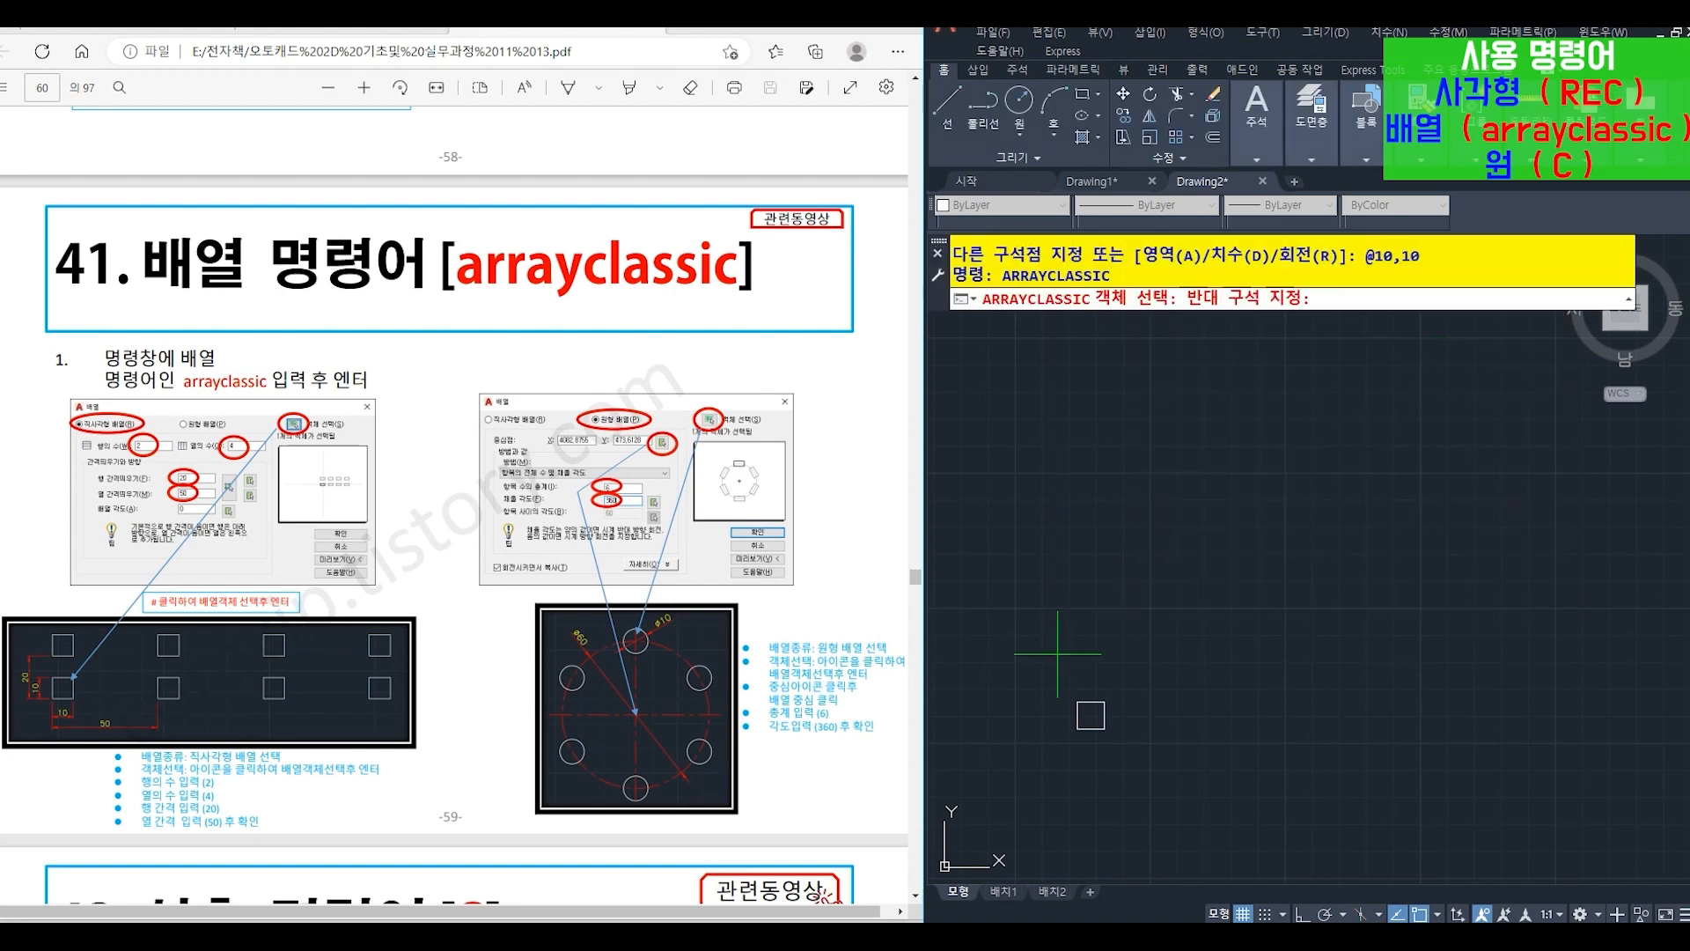
left_click(1150, 786)
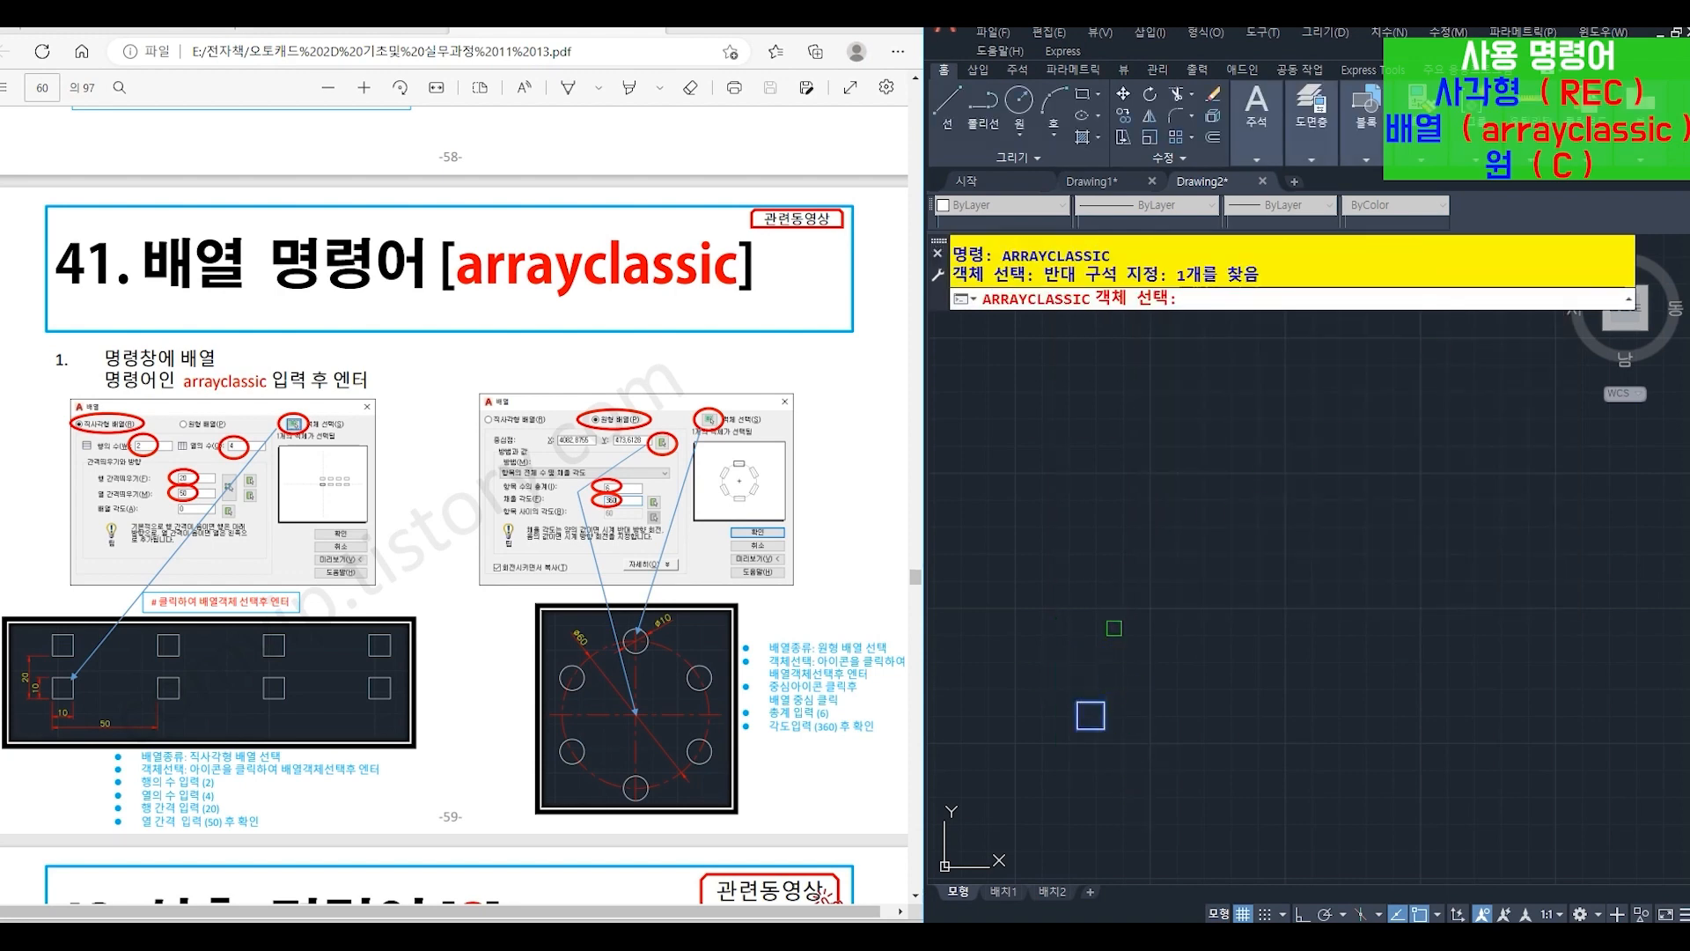
key("Return")
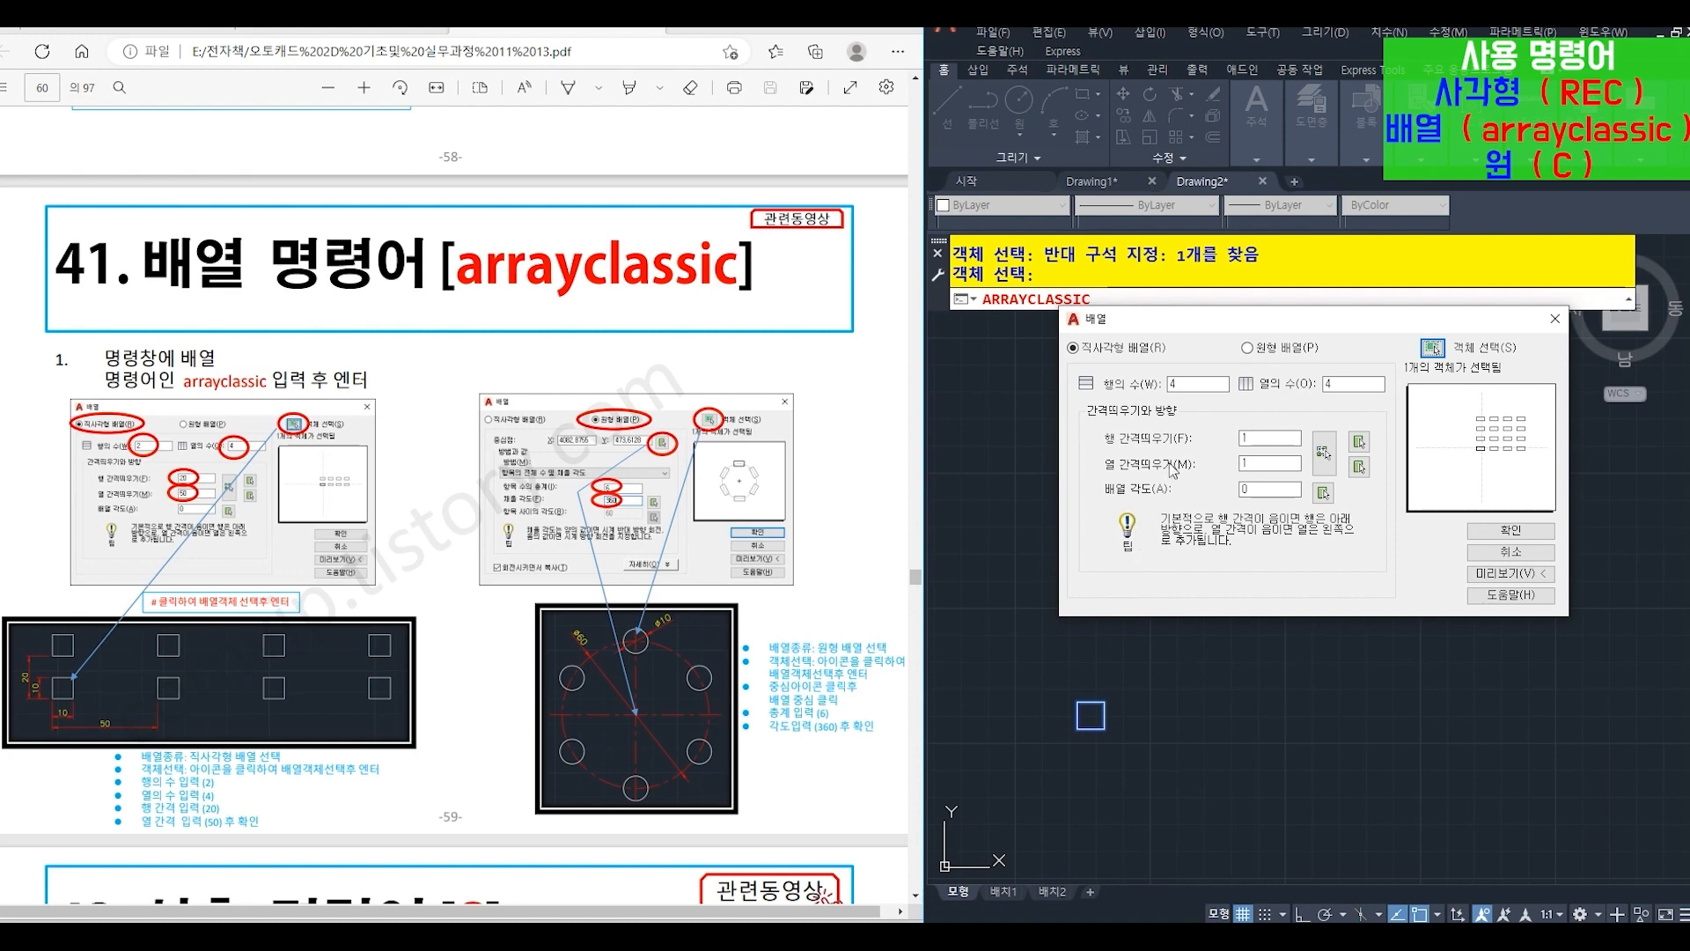
left_click_drag(1192, 381, 1103, 384)
left_click(1261, 460)
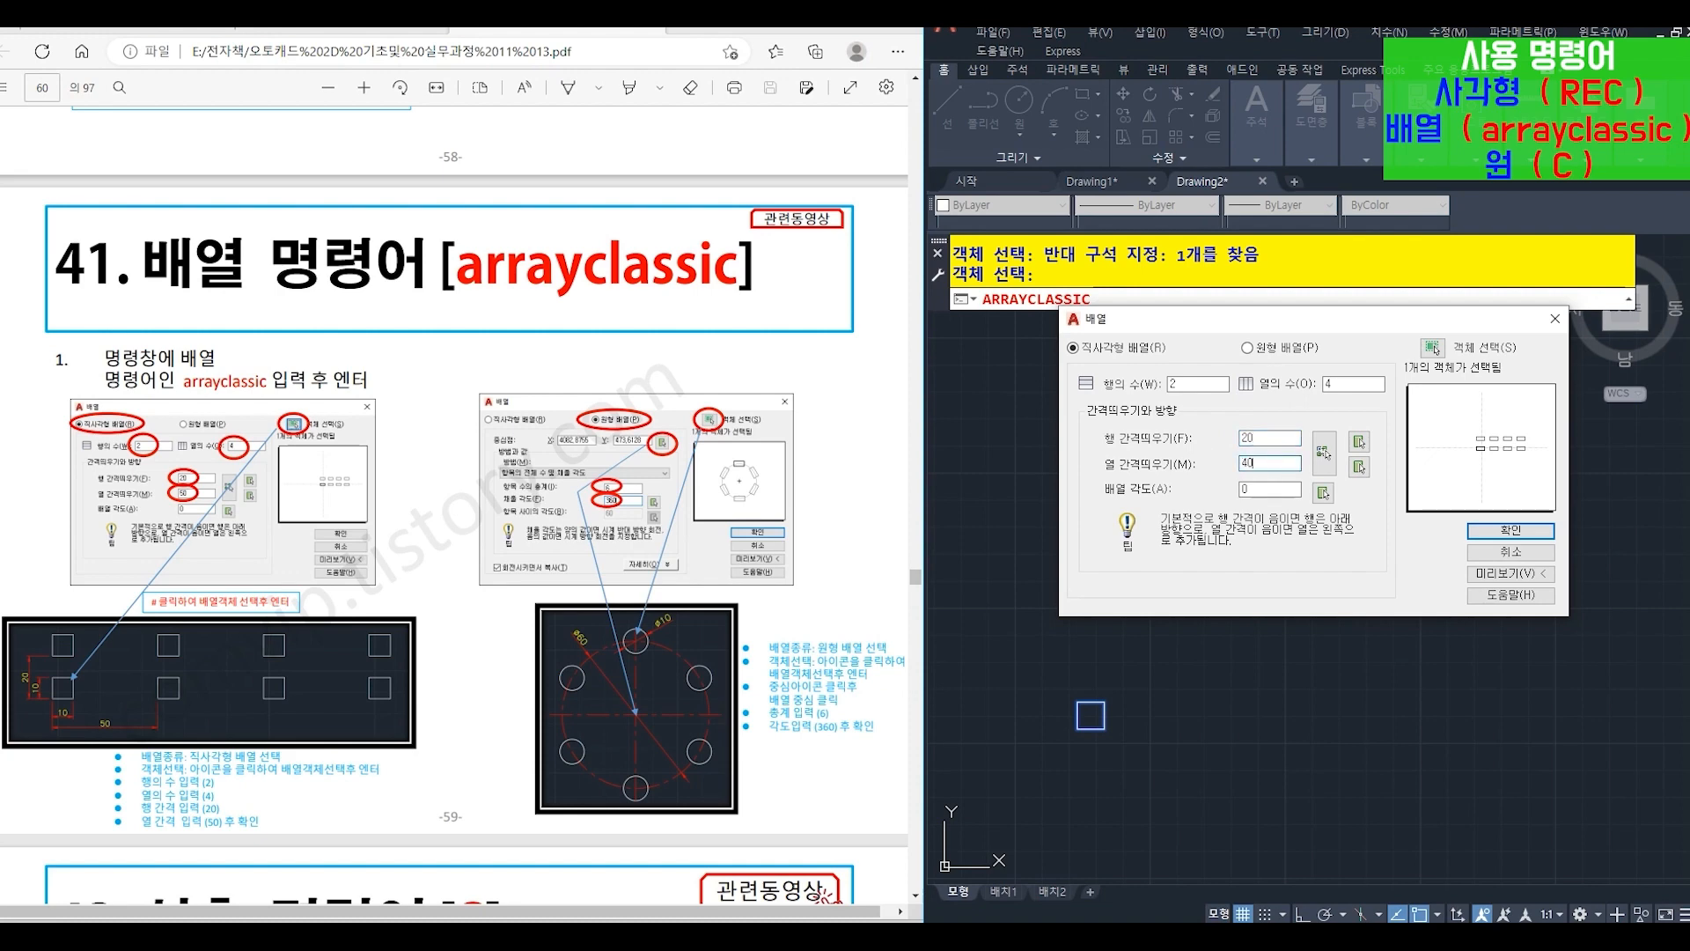
type("40")
left_click(1510, 530)
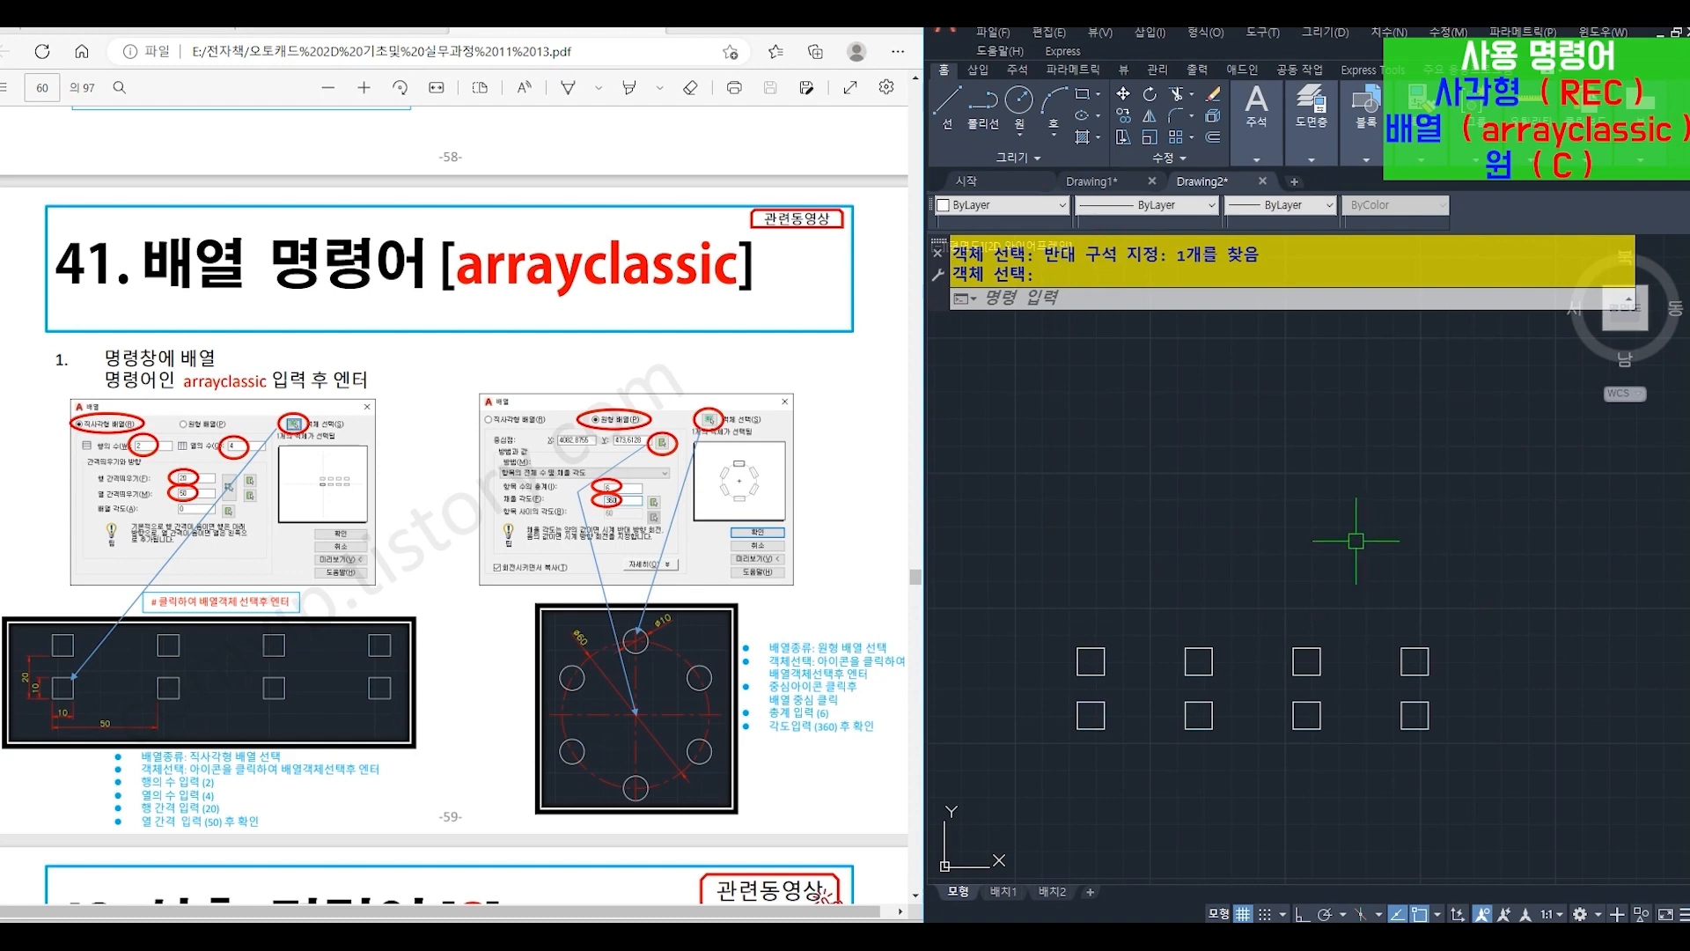
- Draw a circle (C) with radius 30 in the free space above the arrayed squares
middle_click_drag(1298, 516, 1300, 701)
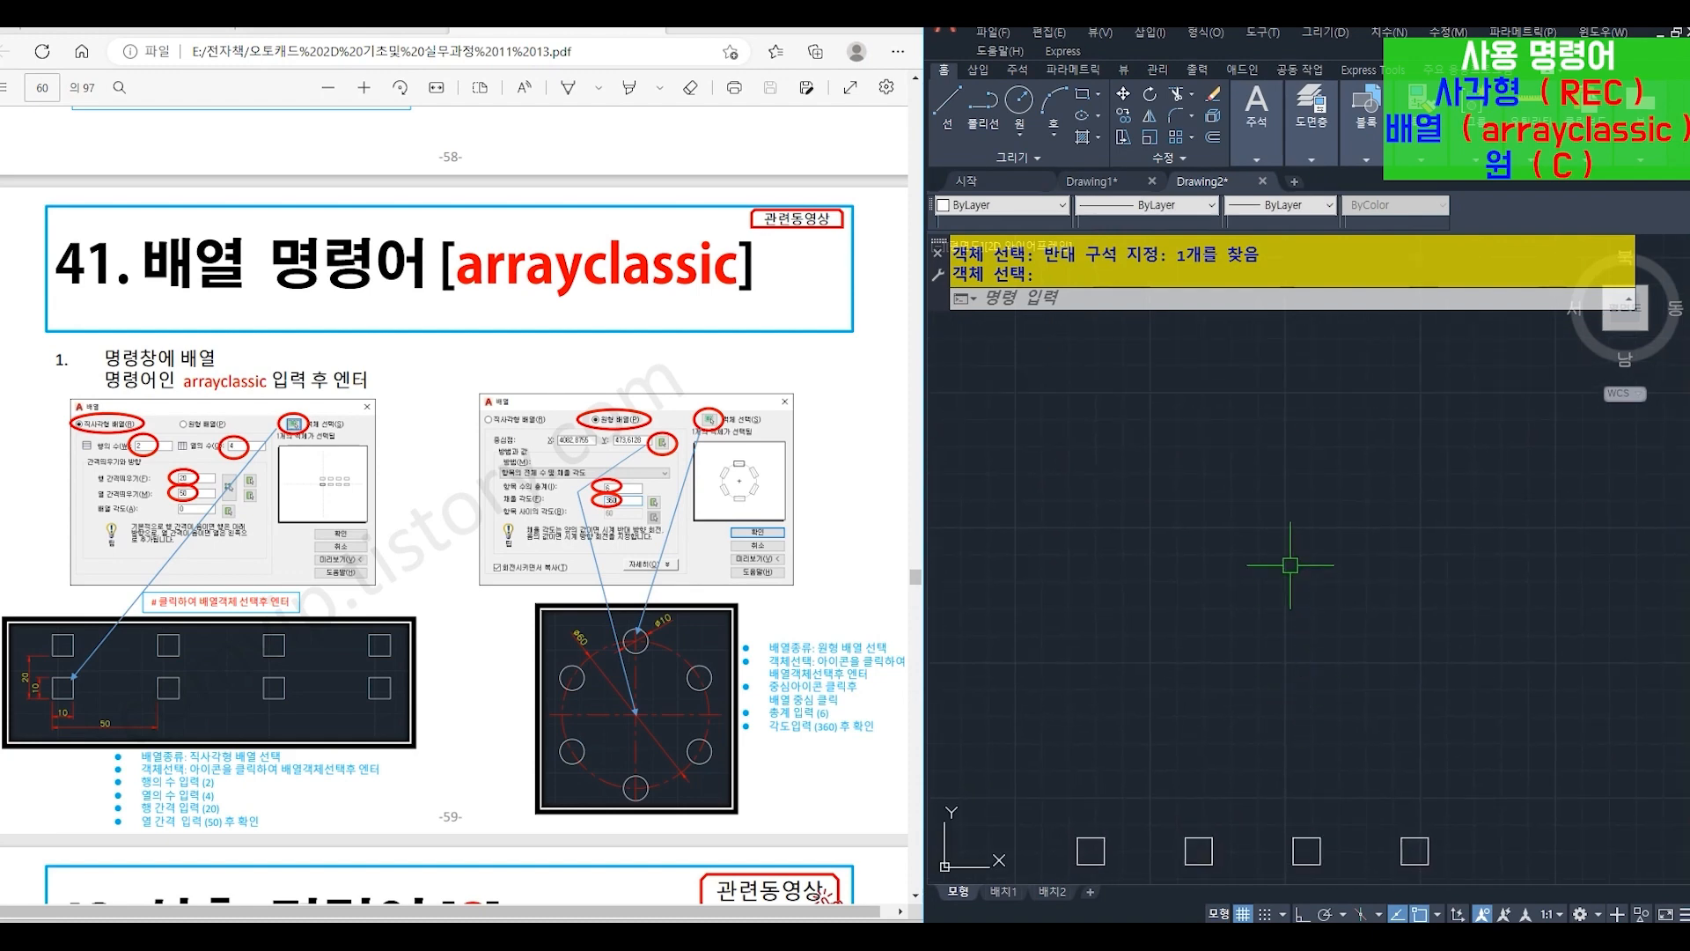
type("c")
key("Return")
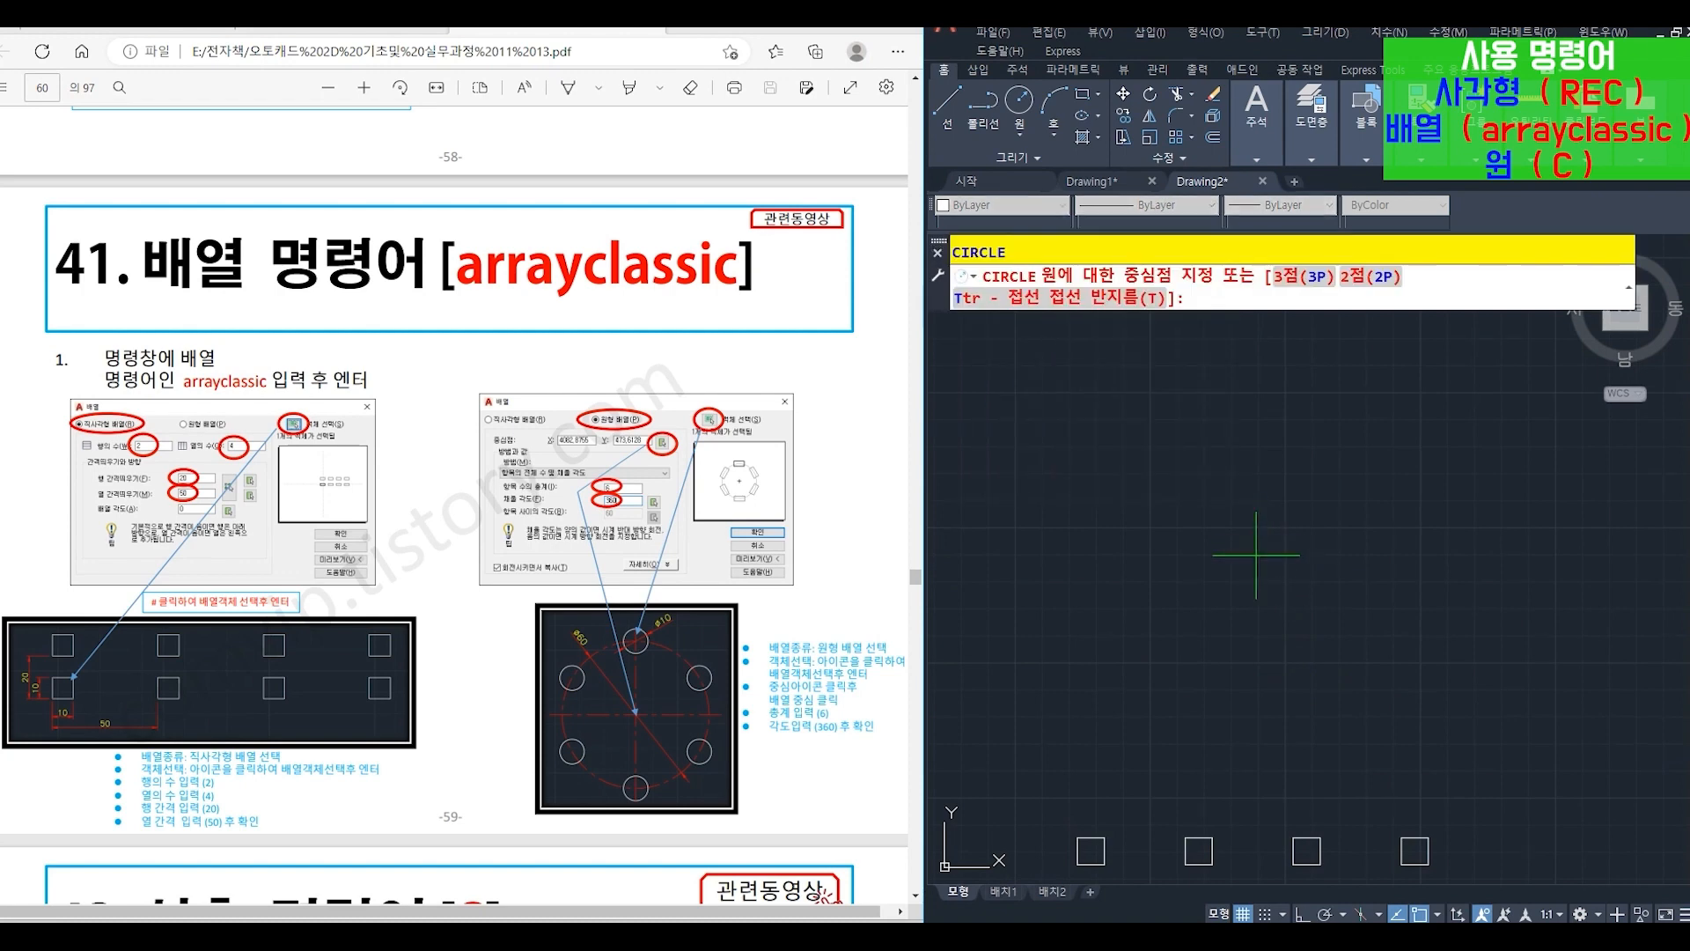
left_click(1256, 555)
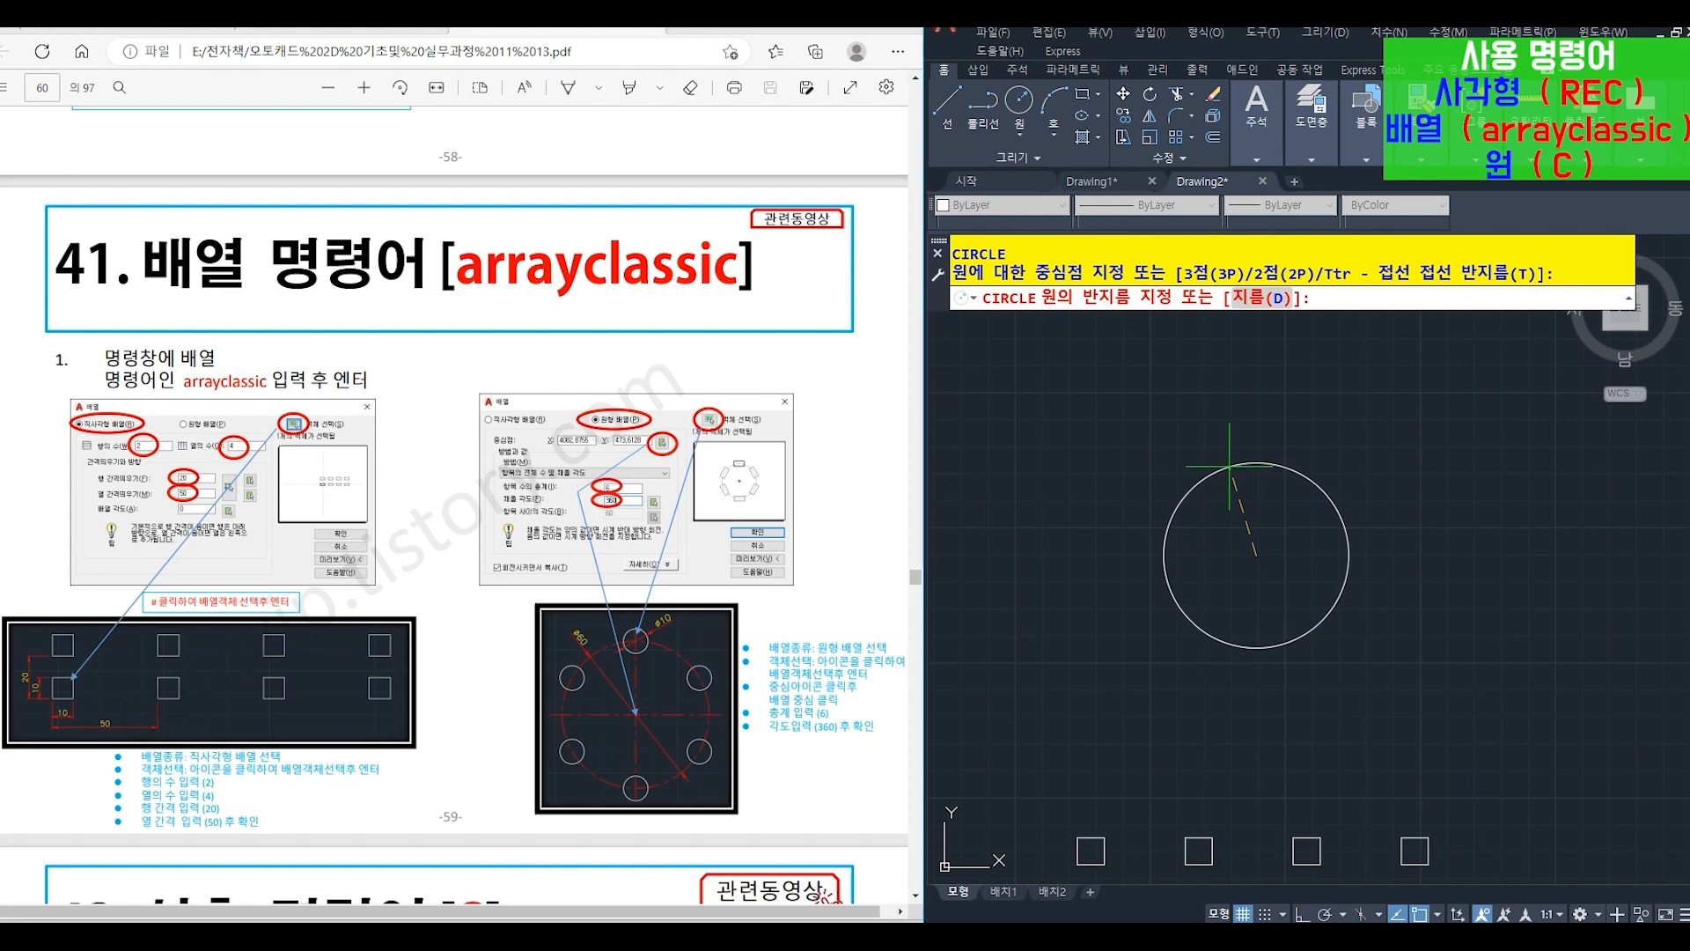
type("30")
key("Return")
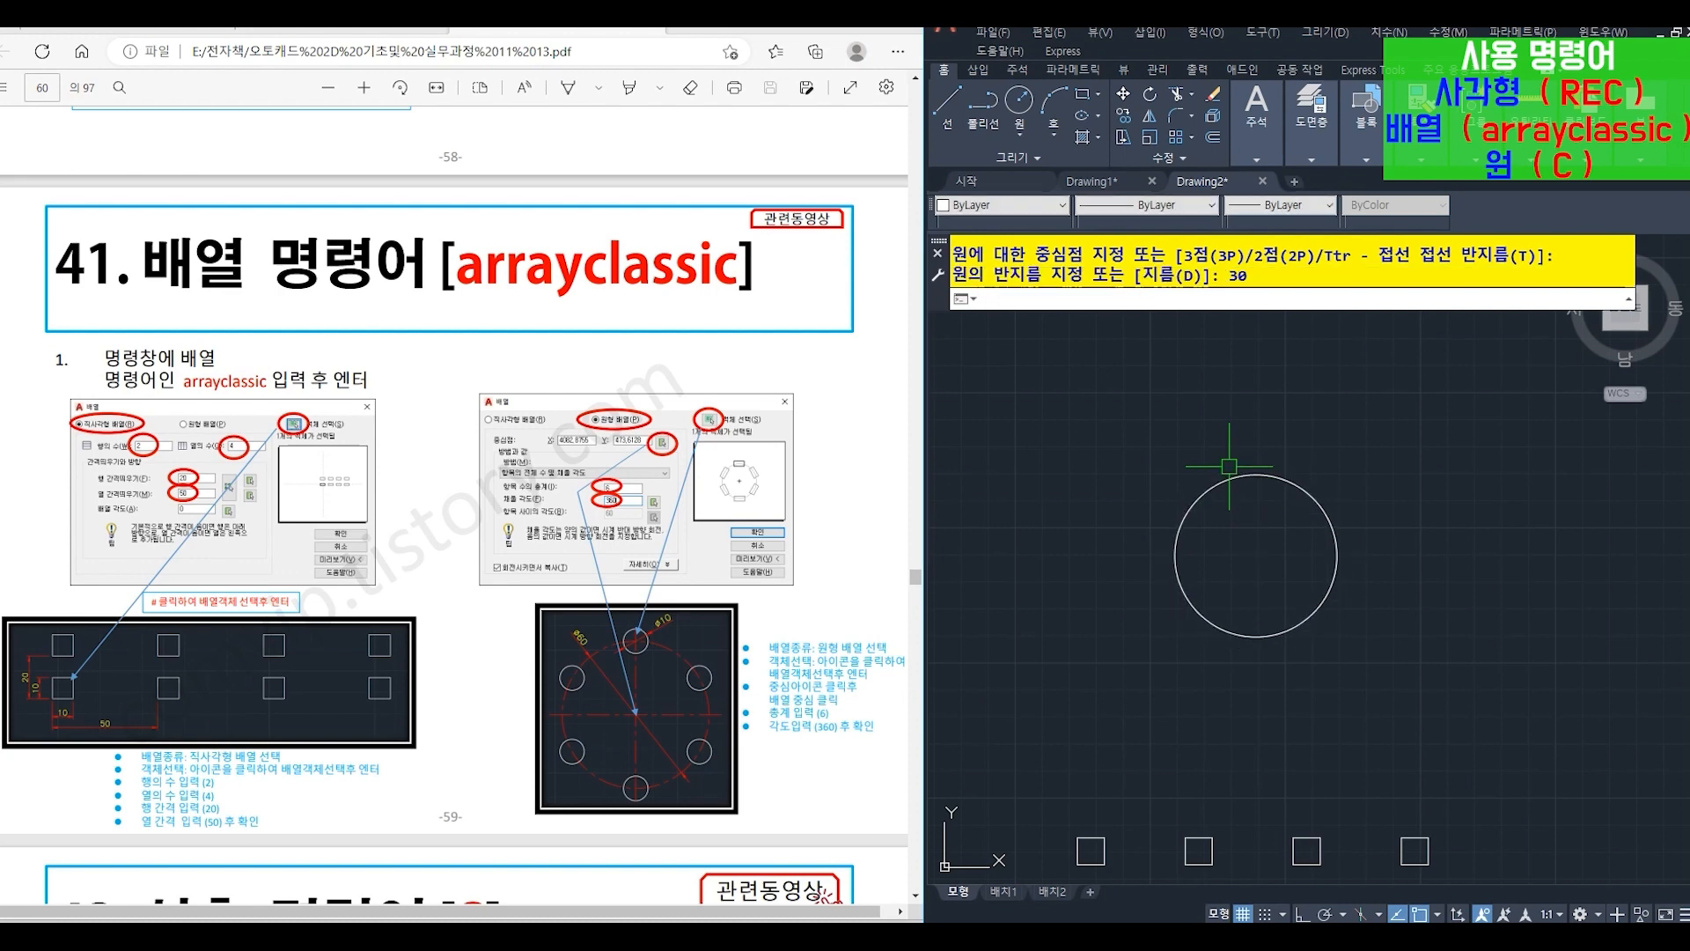
- Draw a circle (C) with radius 5 centred on the top quadrant of the large circle
type("c")
key("Return")
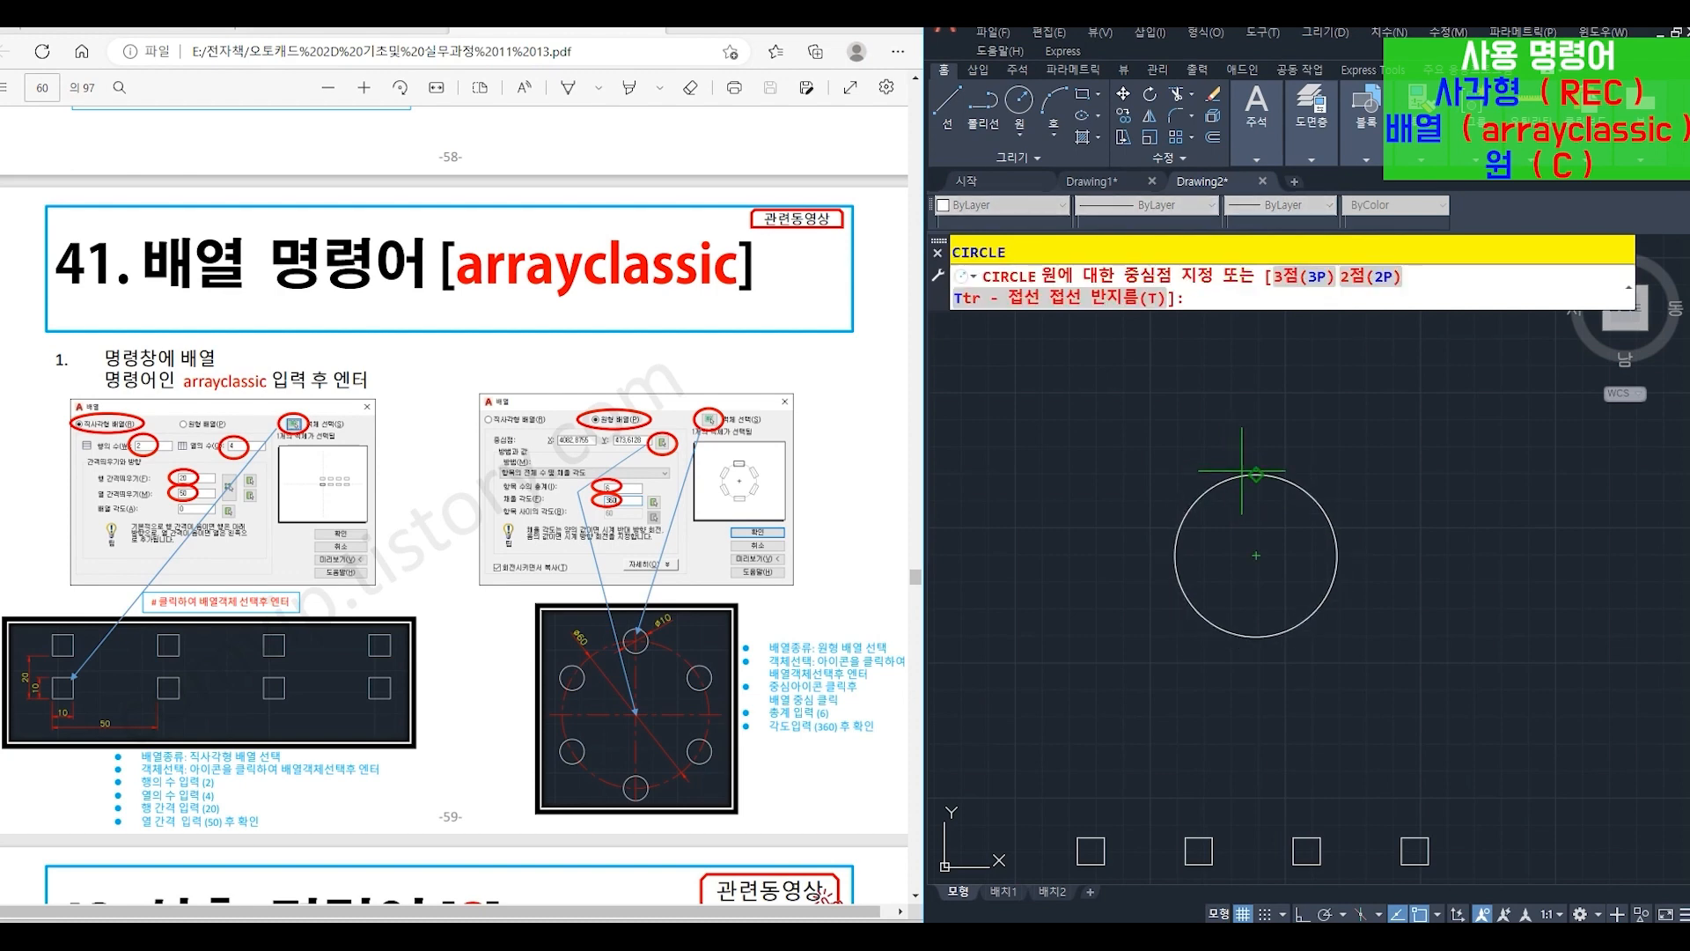
left_click(1256, 475)
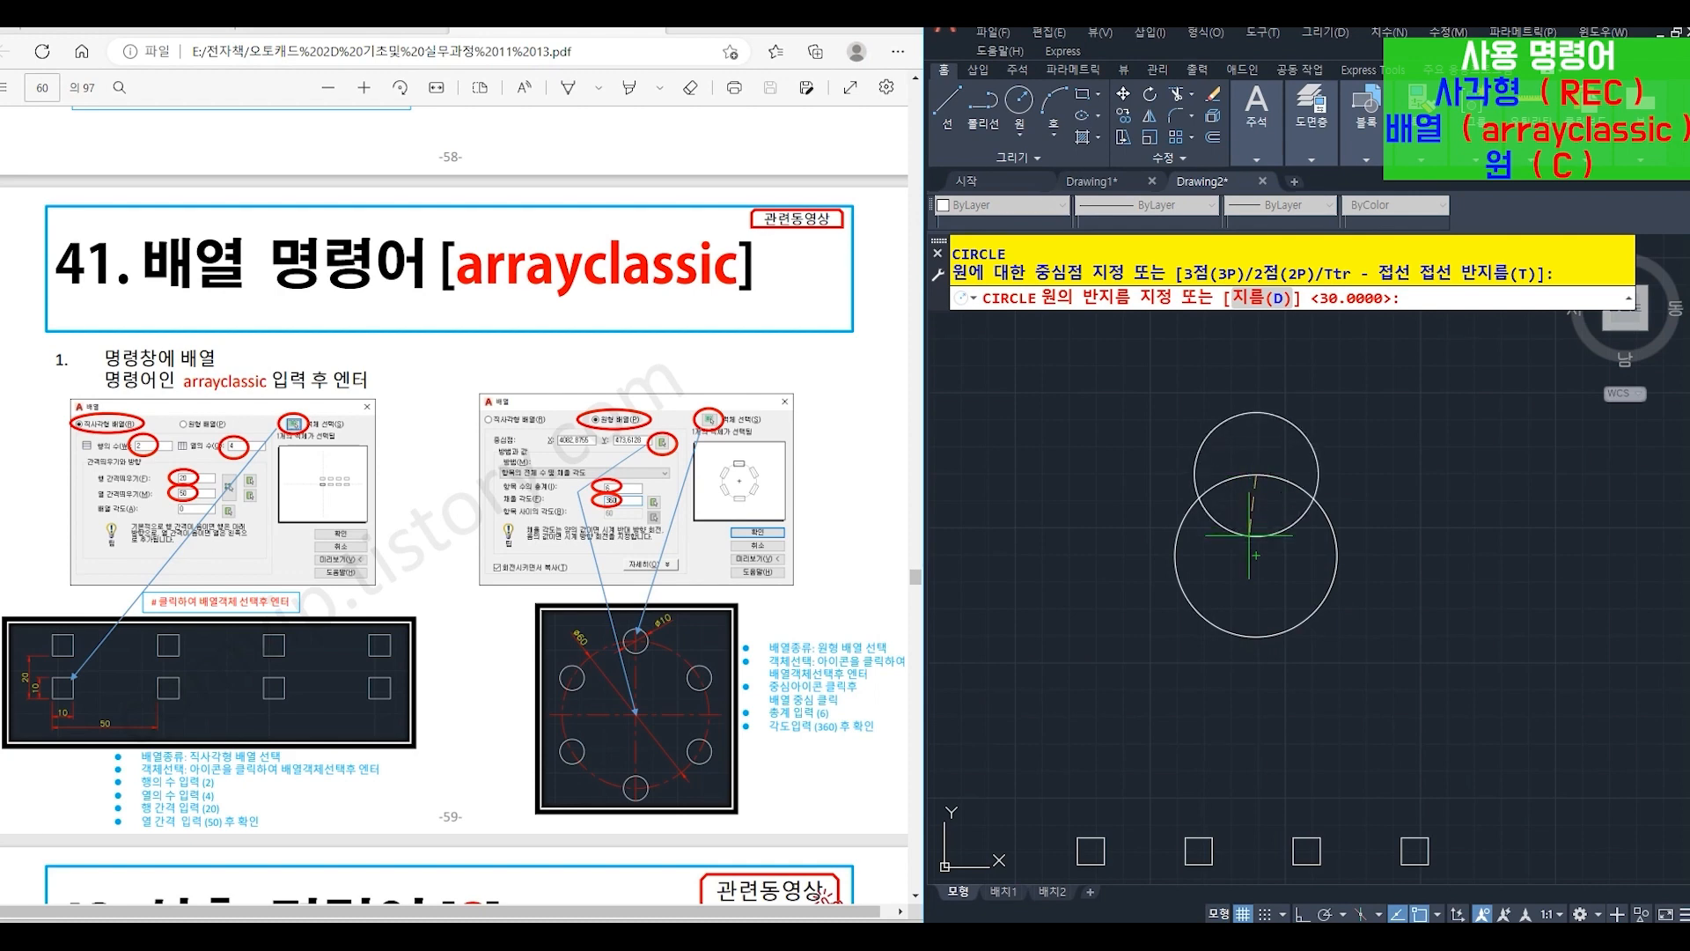
type("5")
key("Return")
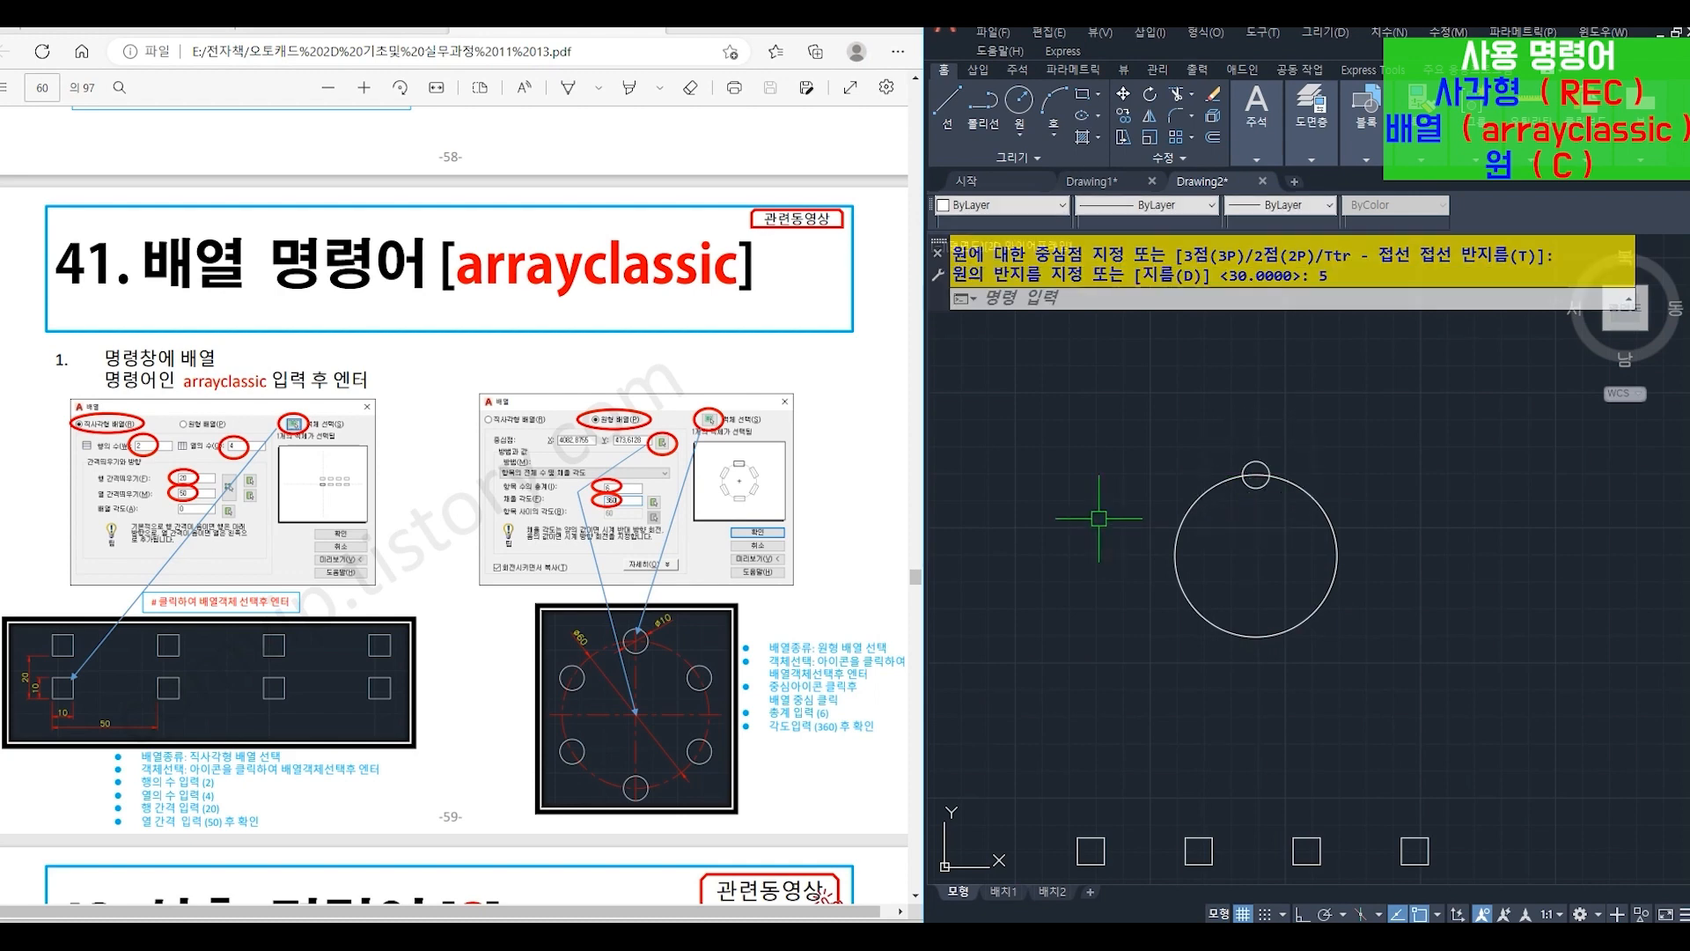
- Create a polar array of the small circle with ARRAYCLASSIC, centred on the large circle's centre, with 6 items over 360 degrees
type("ARRAYCLASSIC")
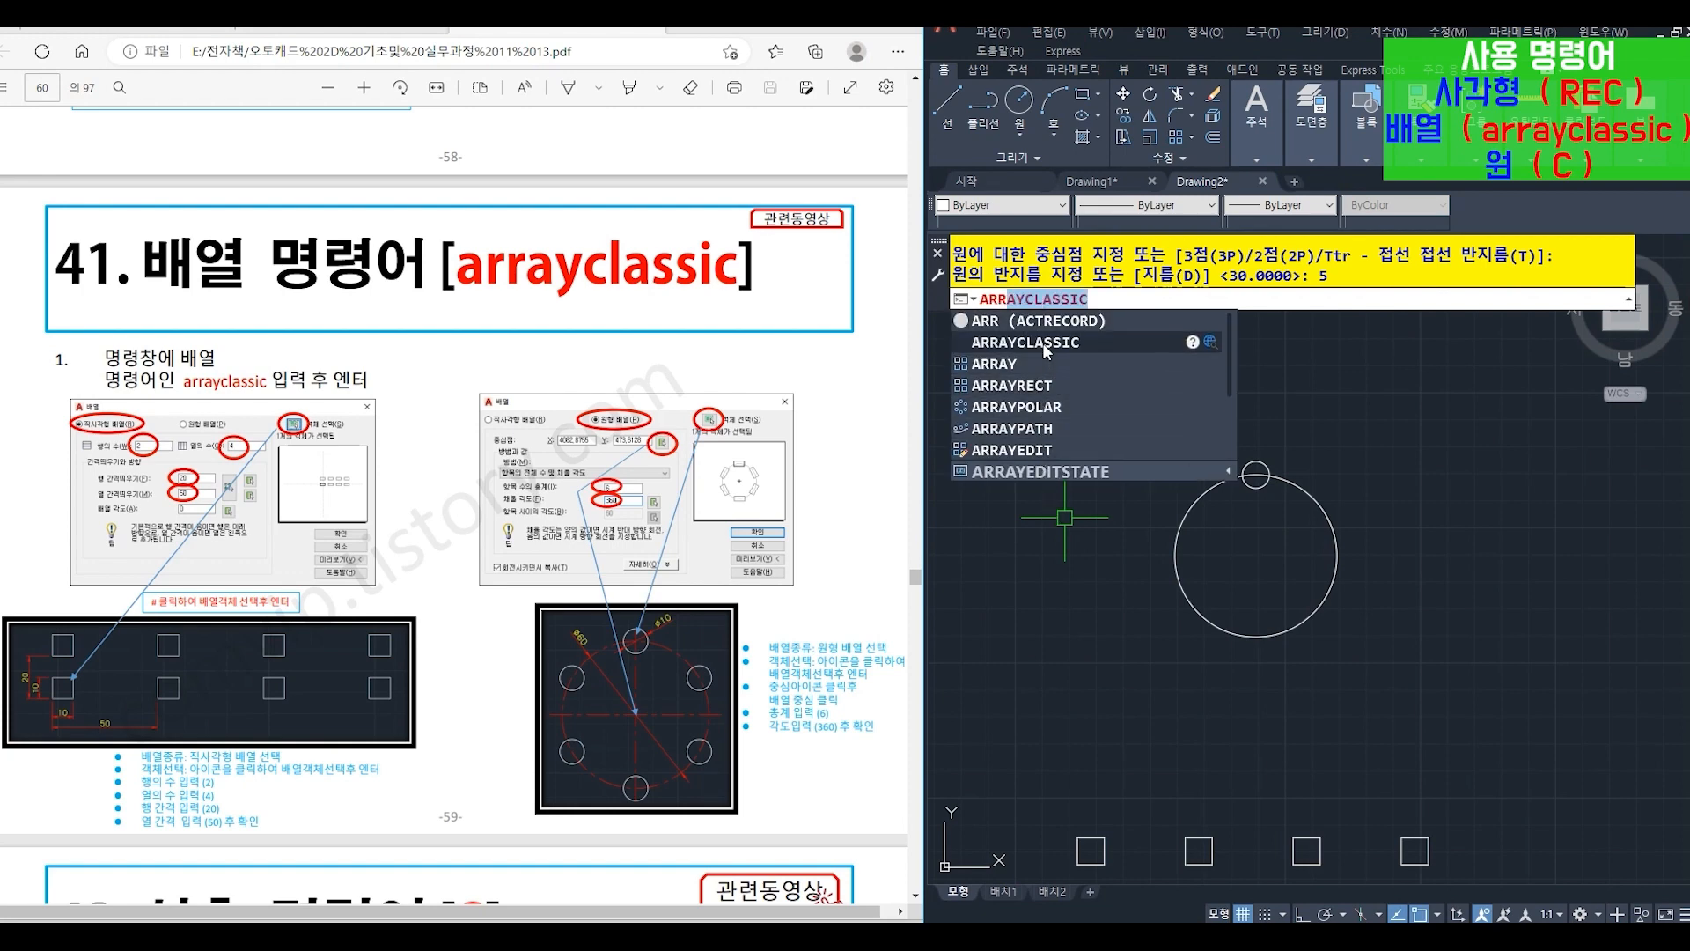
left_click(1044, 344)
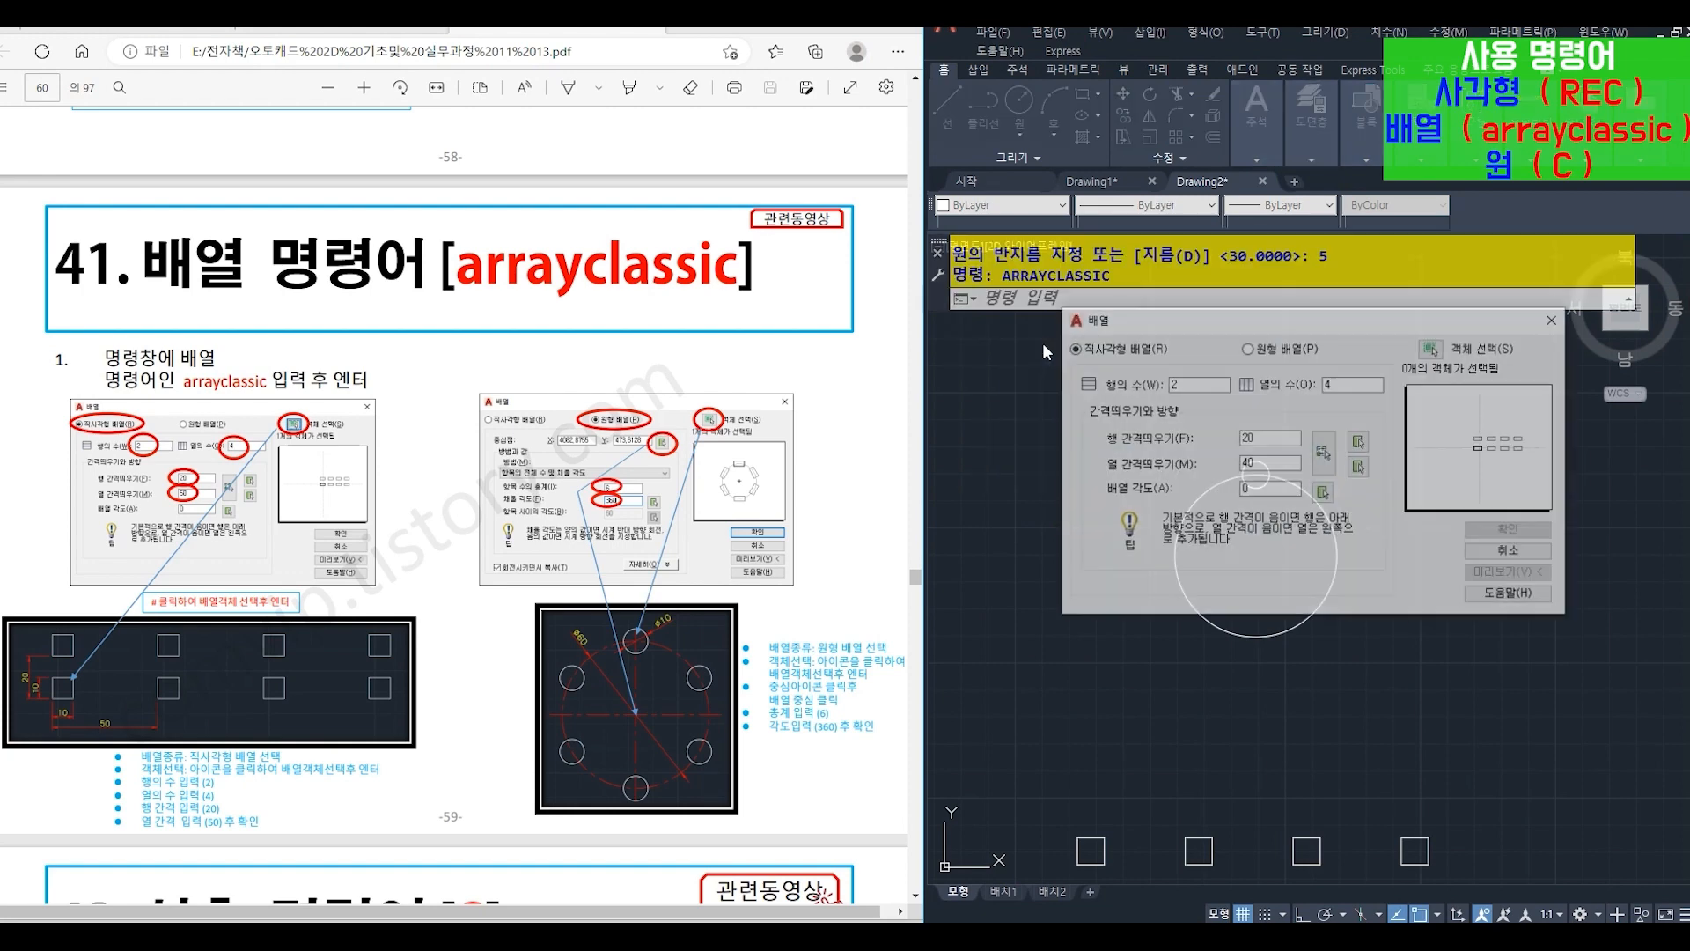
left_click(1257, 349)
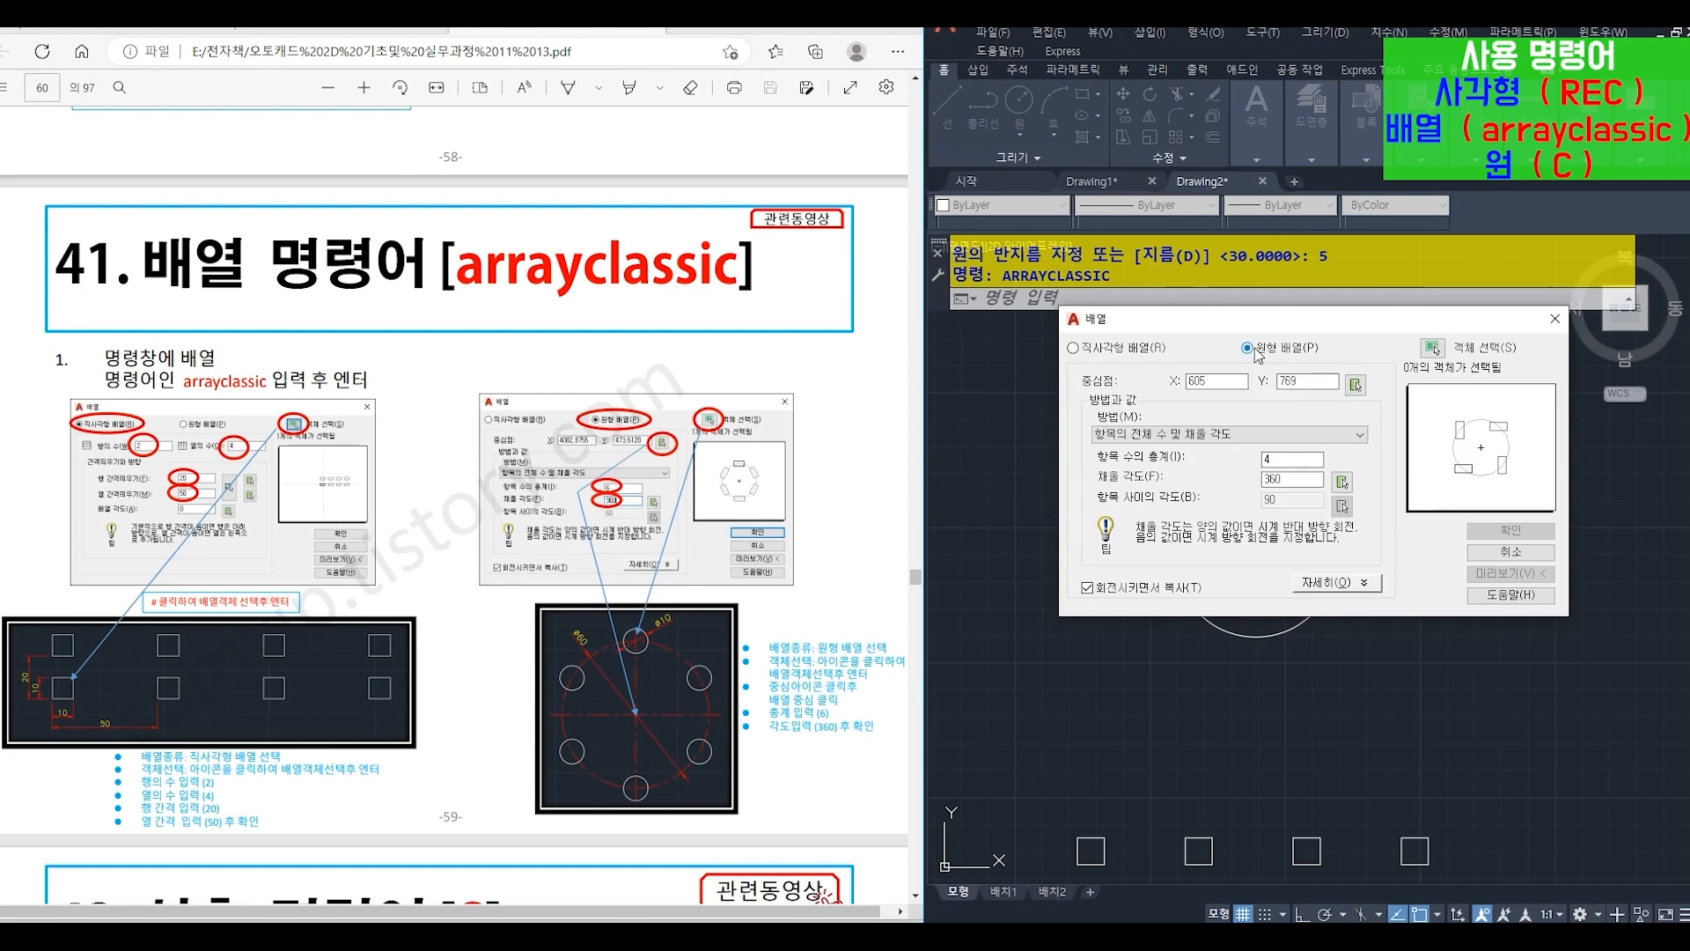
left_click(1432, 349)
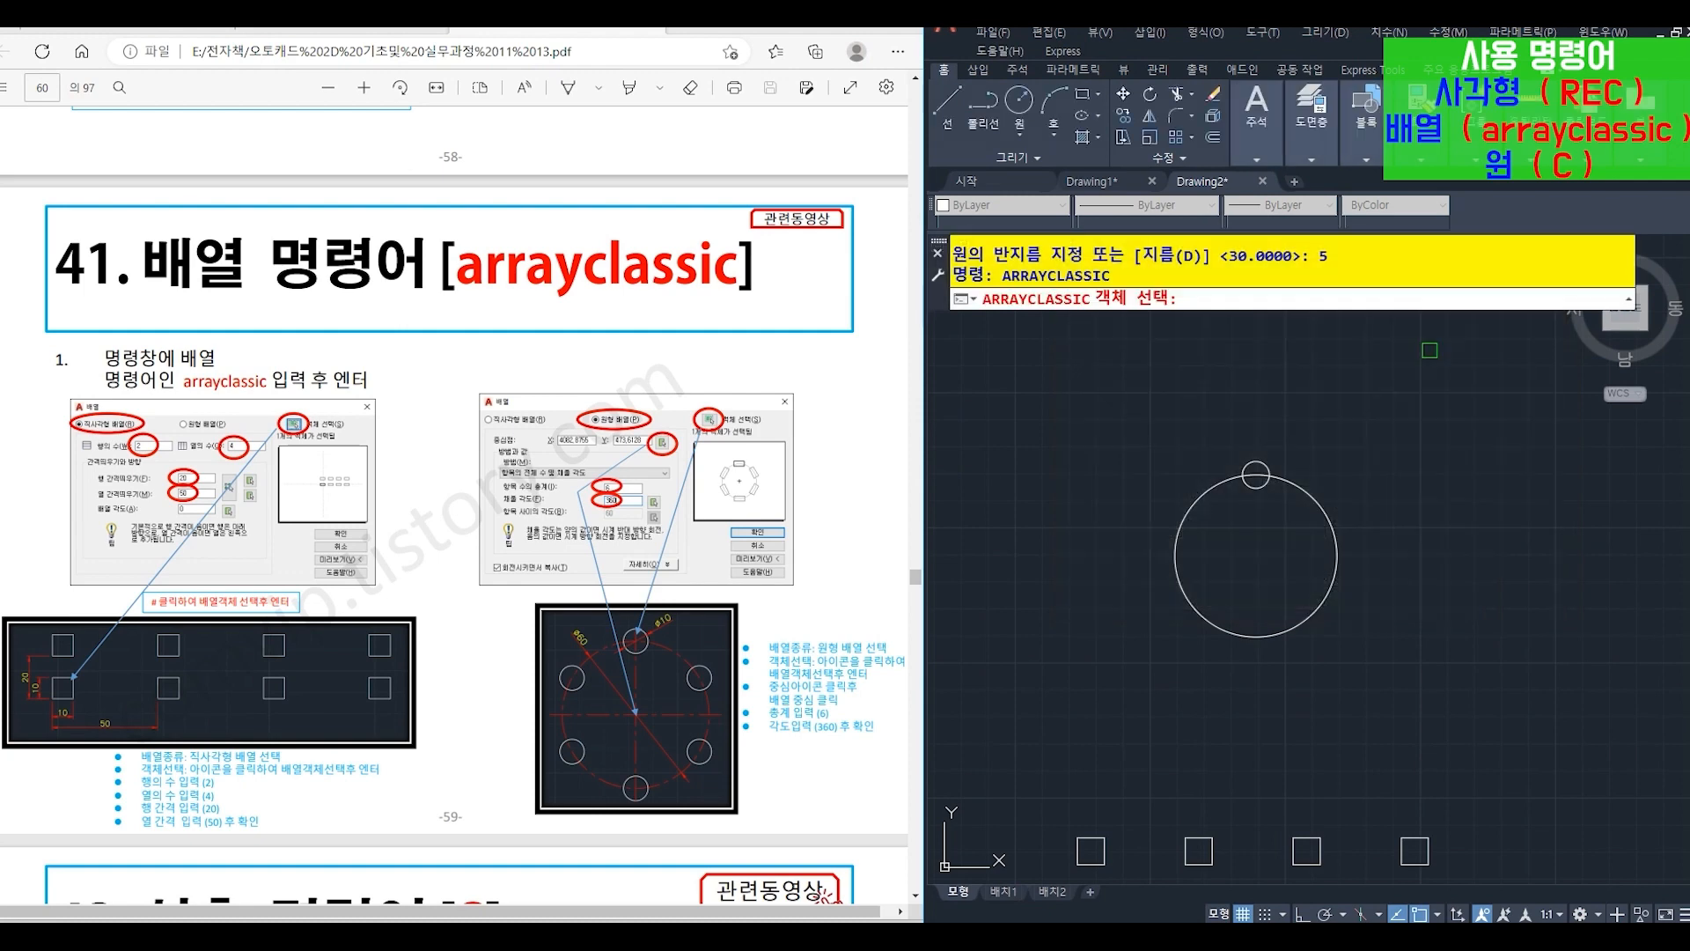
left_click(1255, 474)
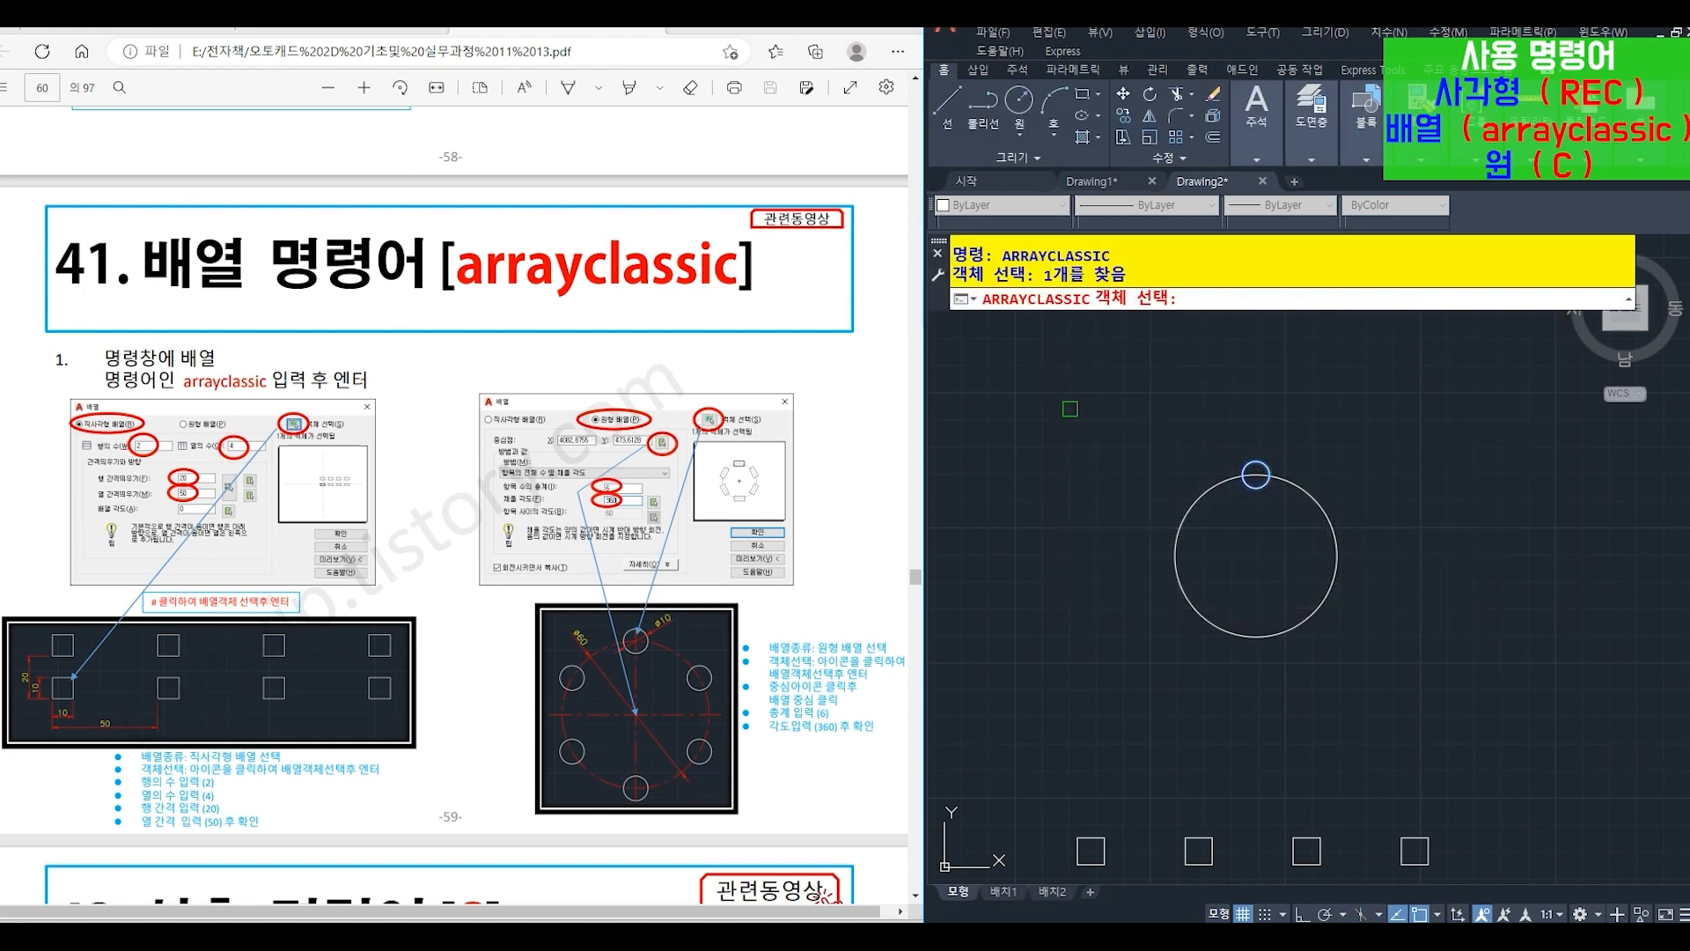
key("Return")
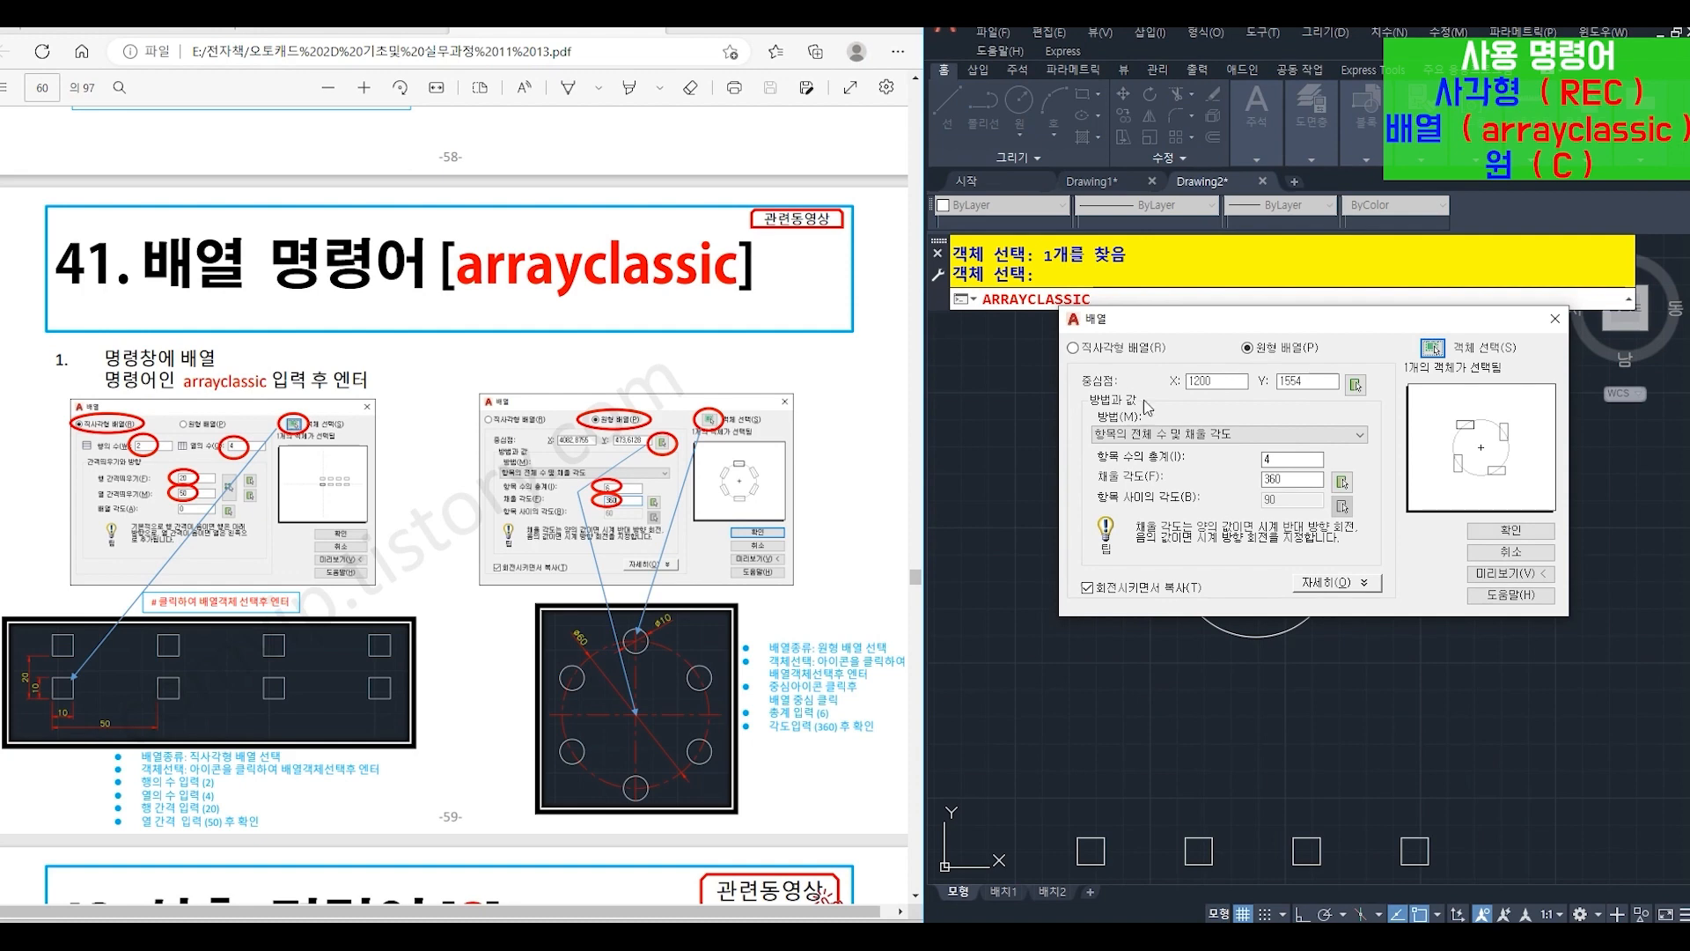
left_click(1356, 385)
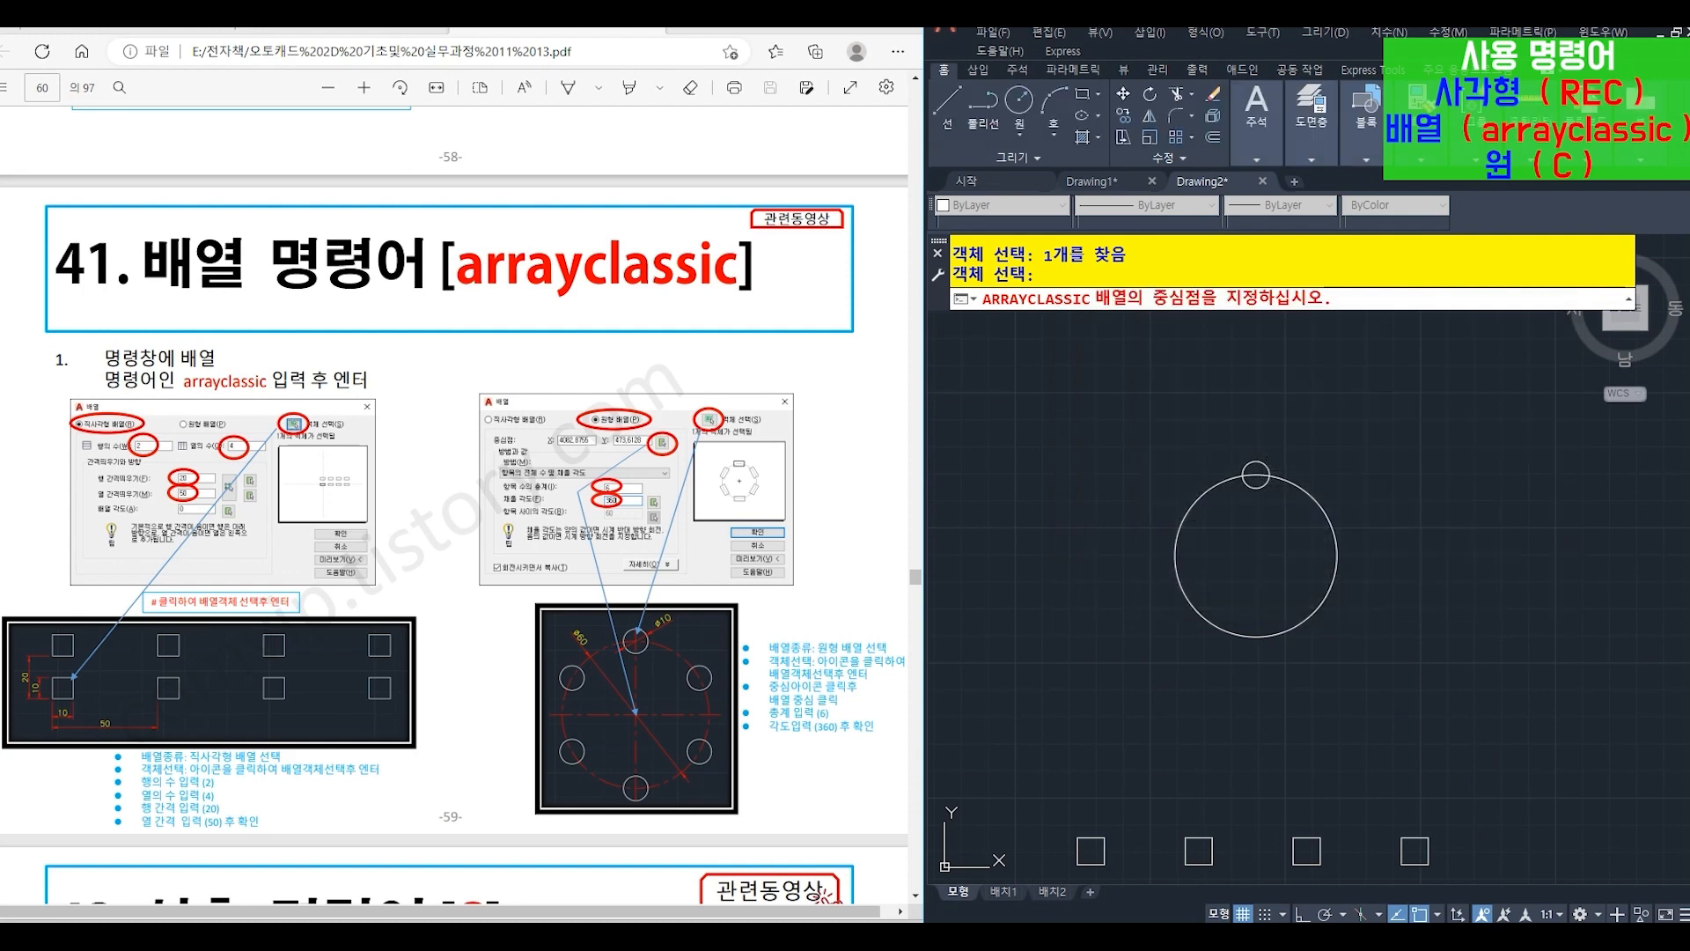
left_click(1256, 556)
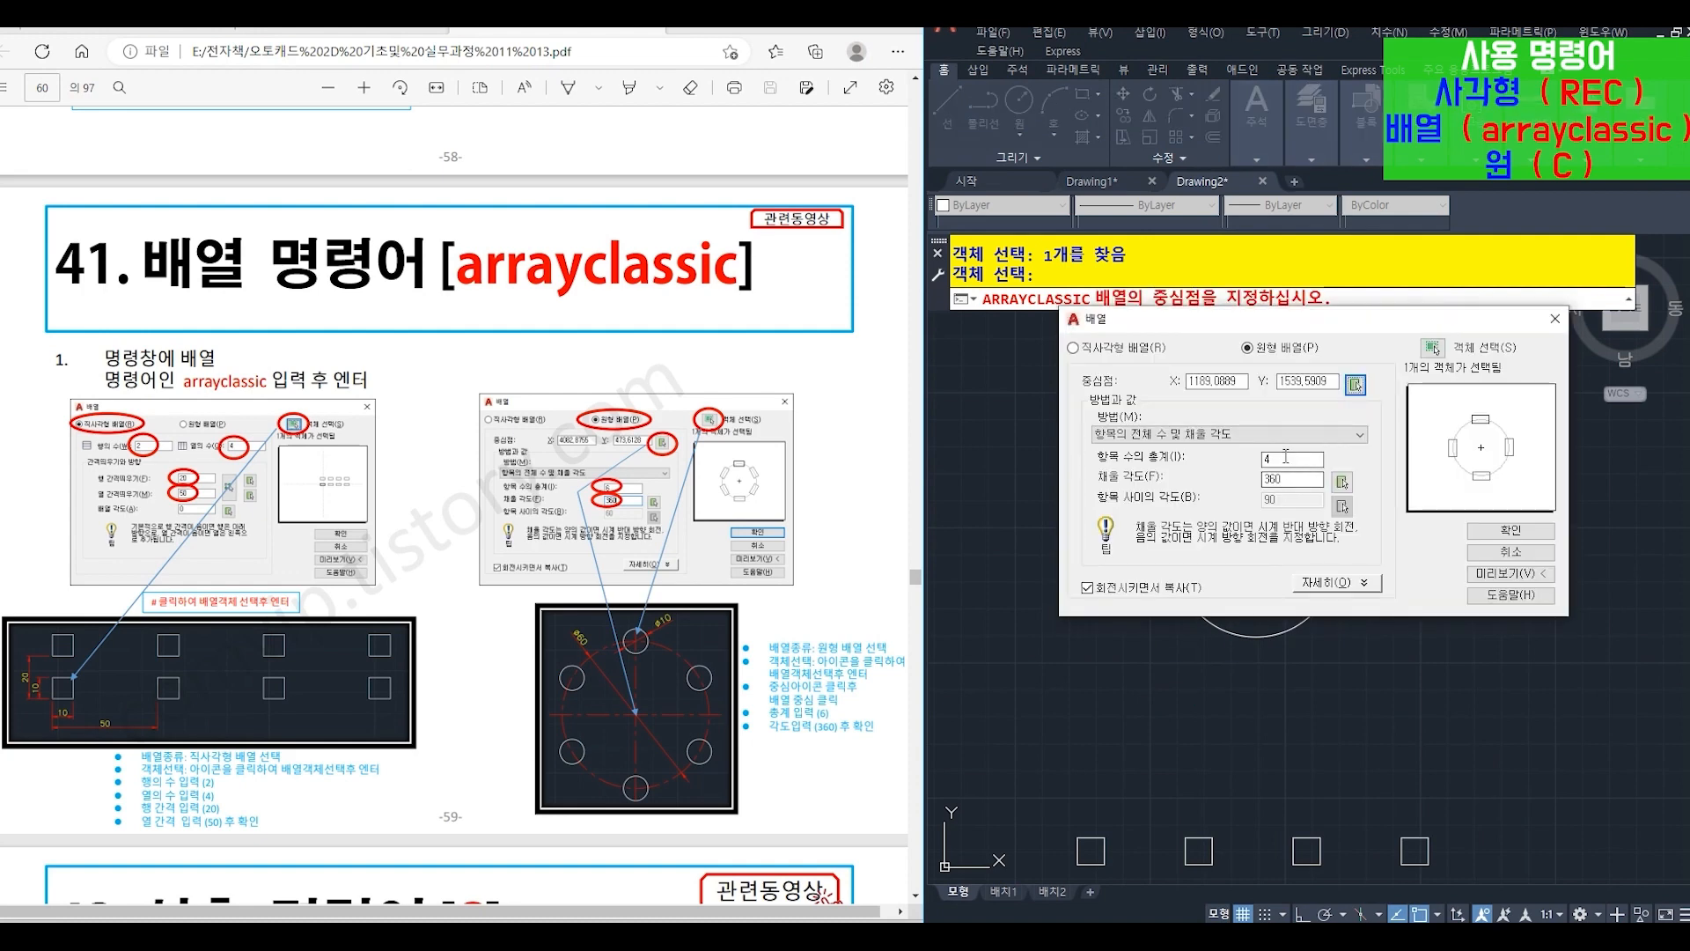
left_click(1286, 457)
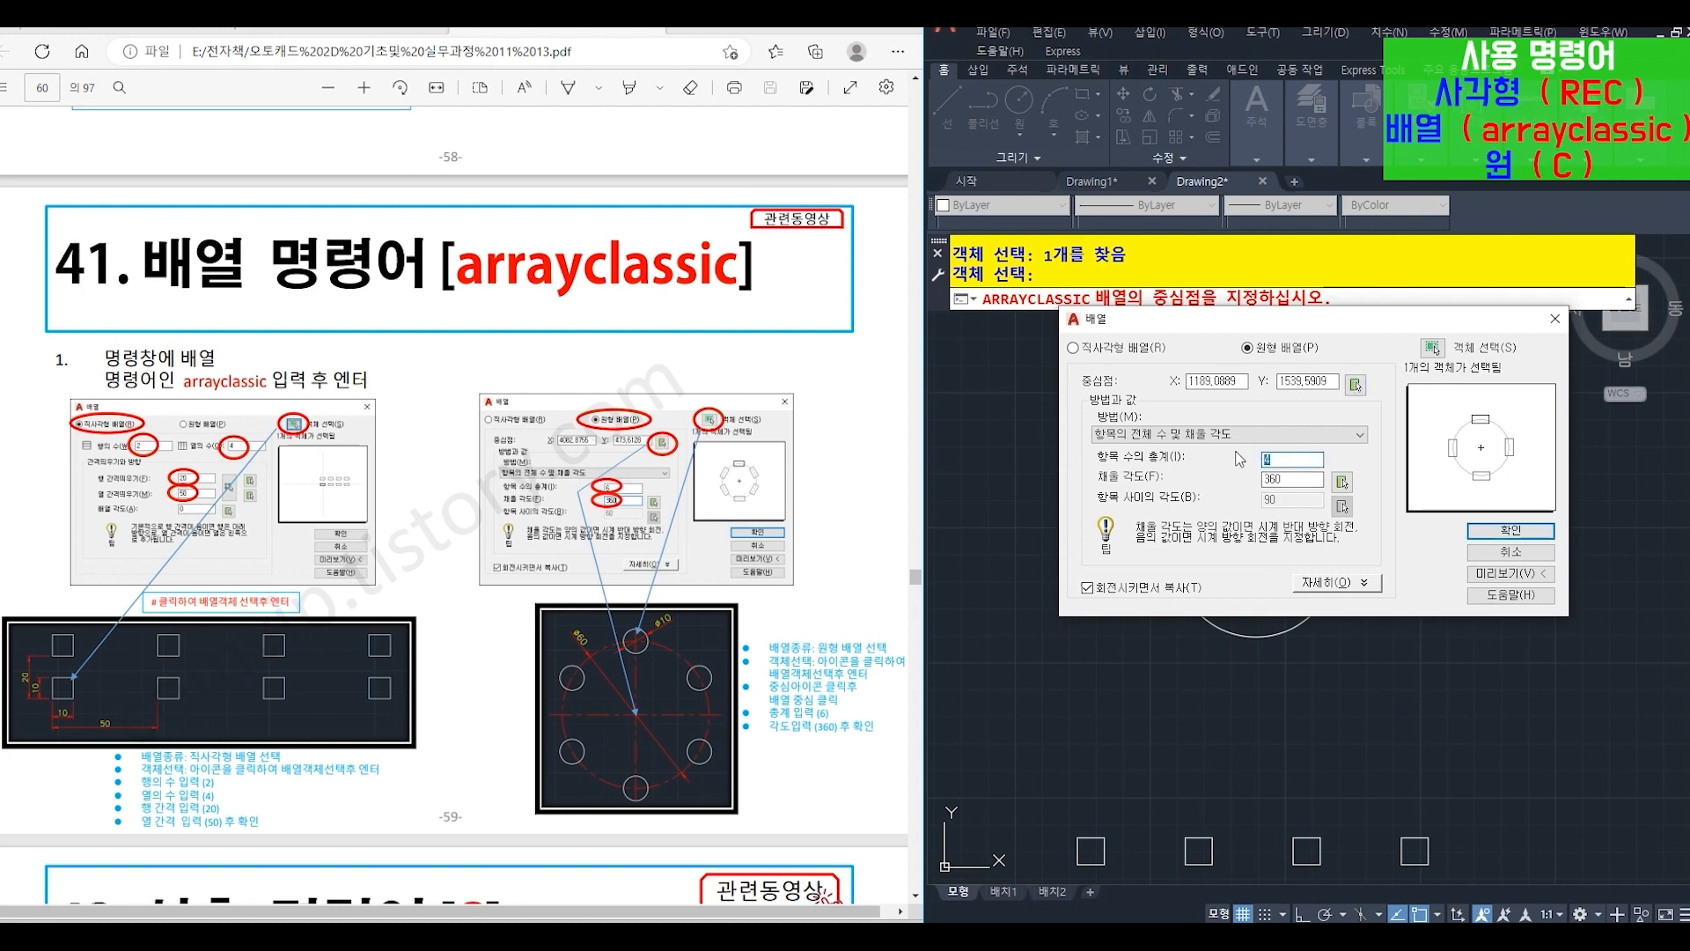
left_click(1285, 479)
left_click(1490, 532)
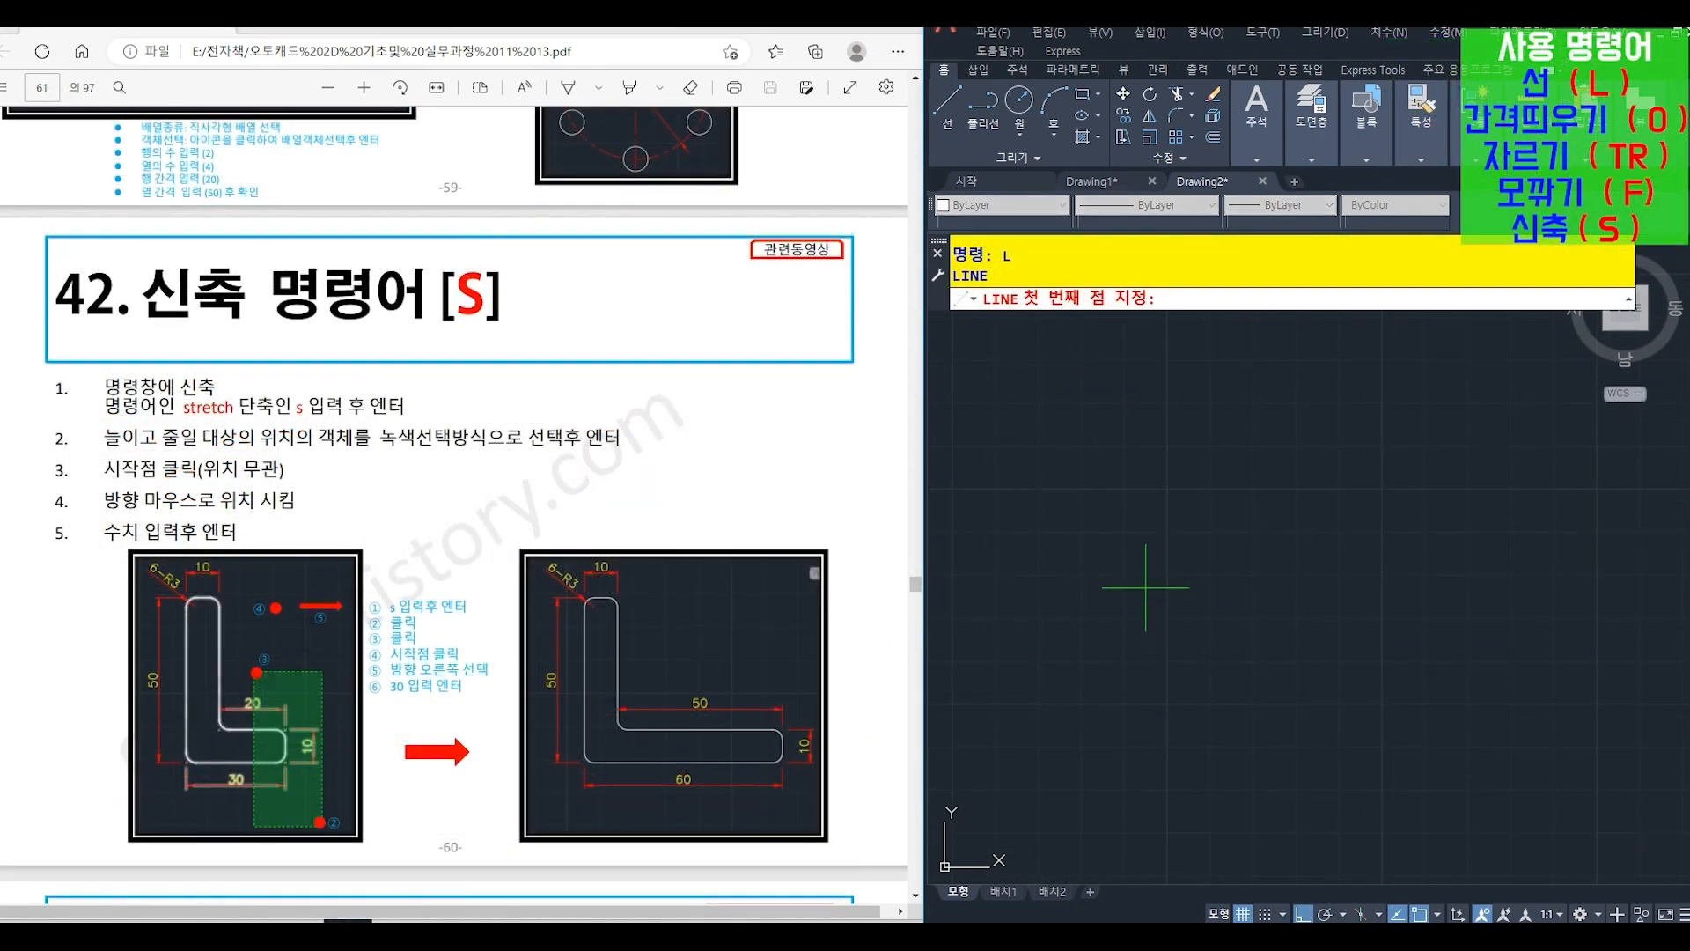
- Draw an L of two lines with LINE (L): 50 straight down, then 30 to the right
left_click(1081, 459)
type("5")
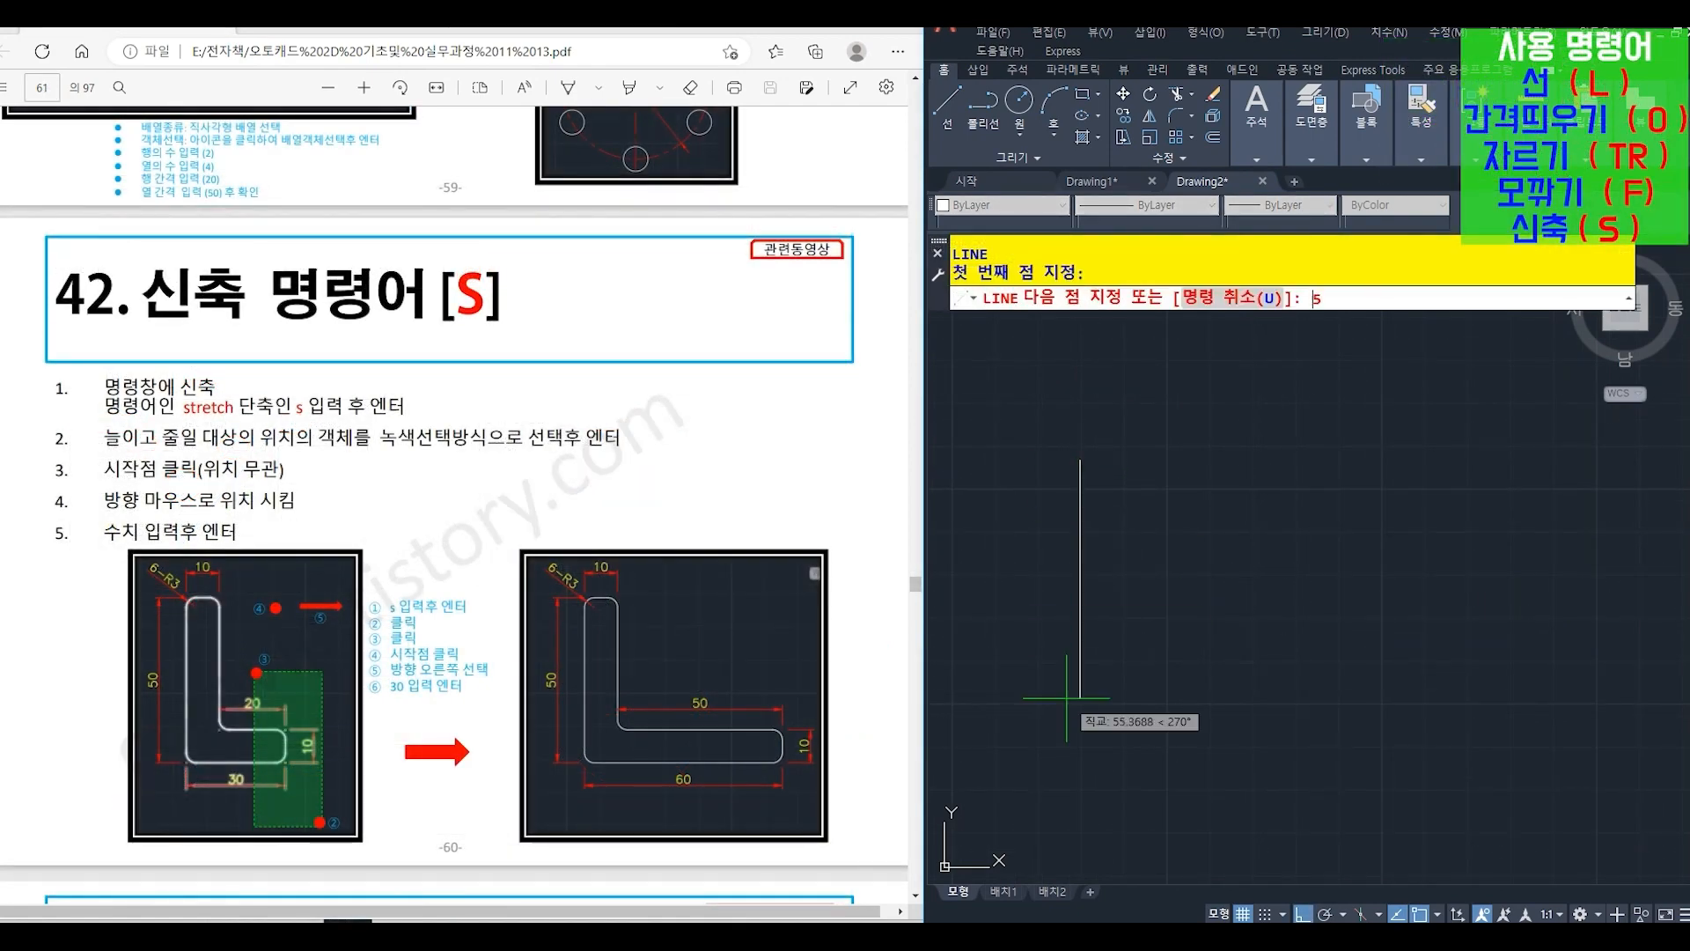
type("0")
key("Return")
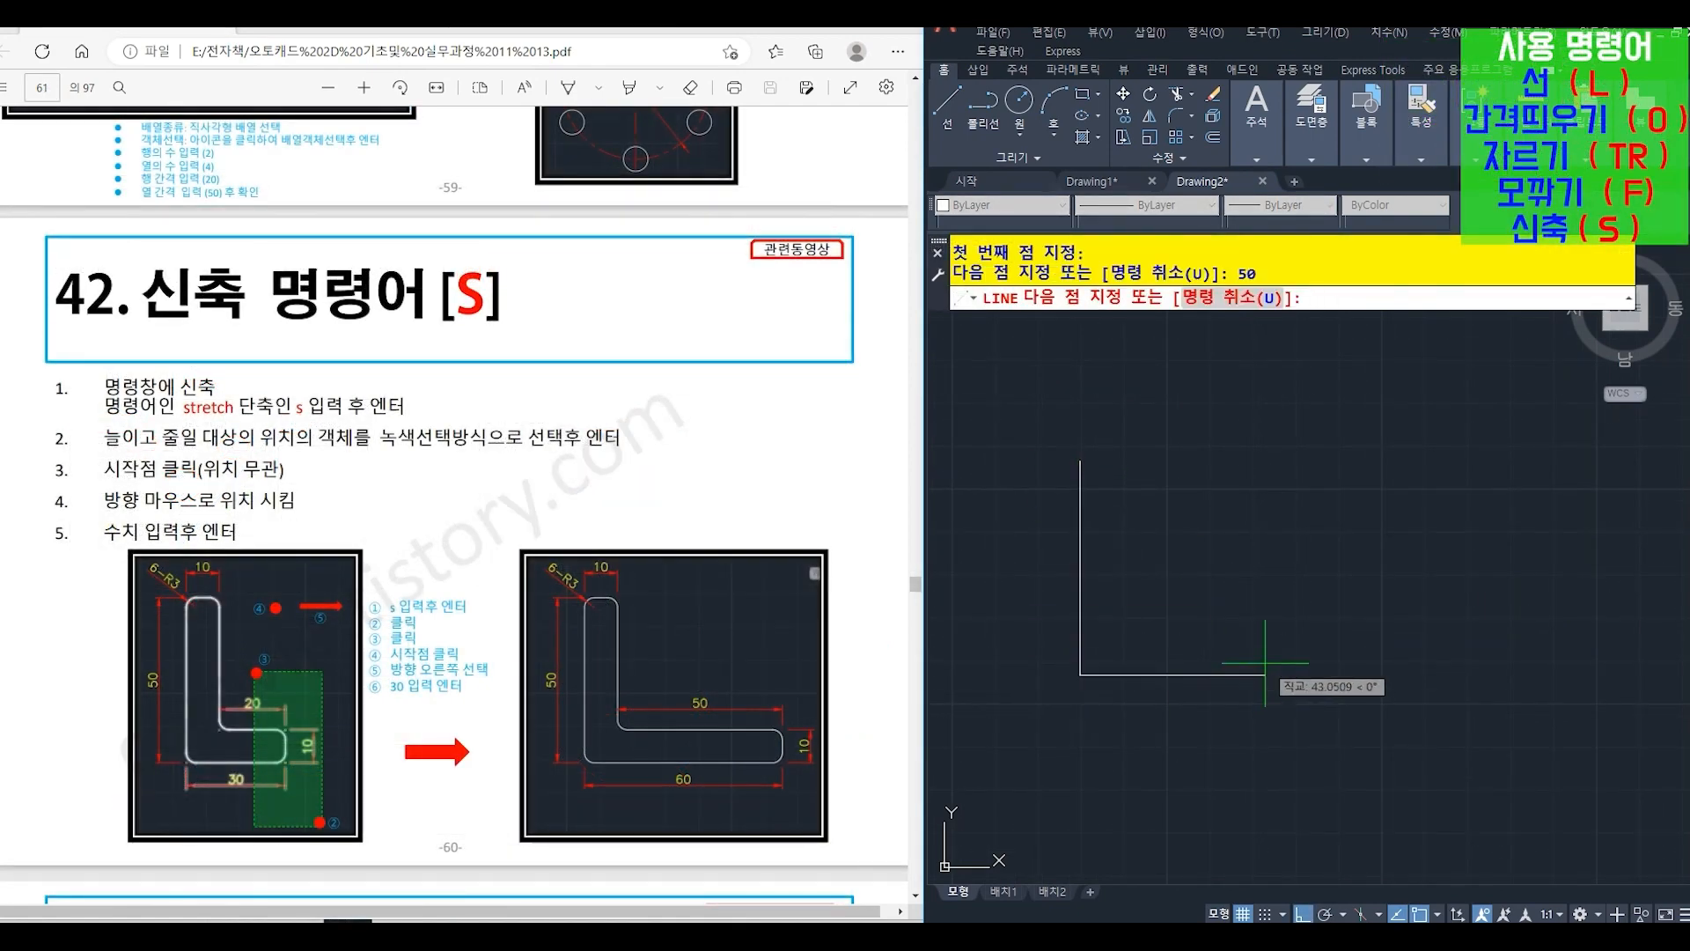
type("30")
key("Return")
- Offset (O) the horizontal line upward and the vertical line to the right by 10
key("Return")
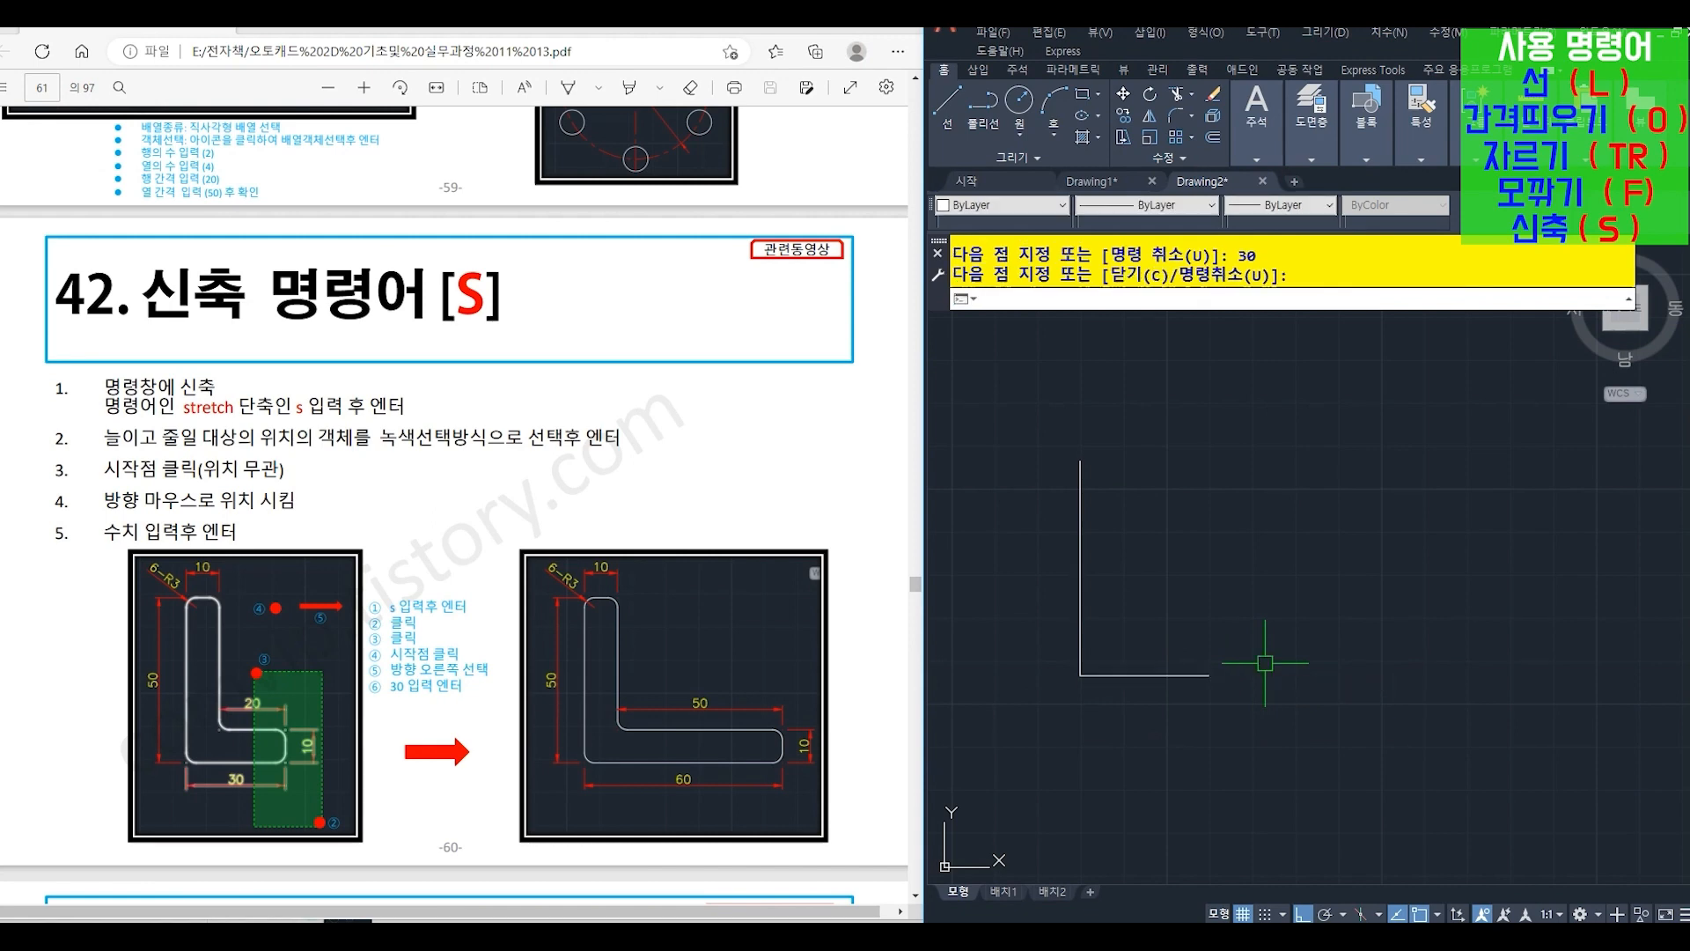
type("o")
key("Return")
type("1")
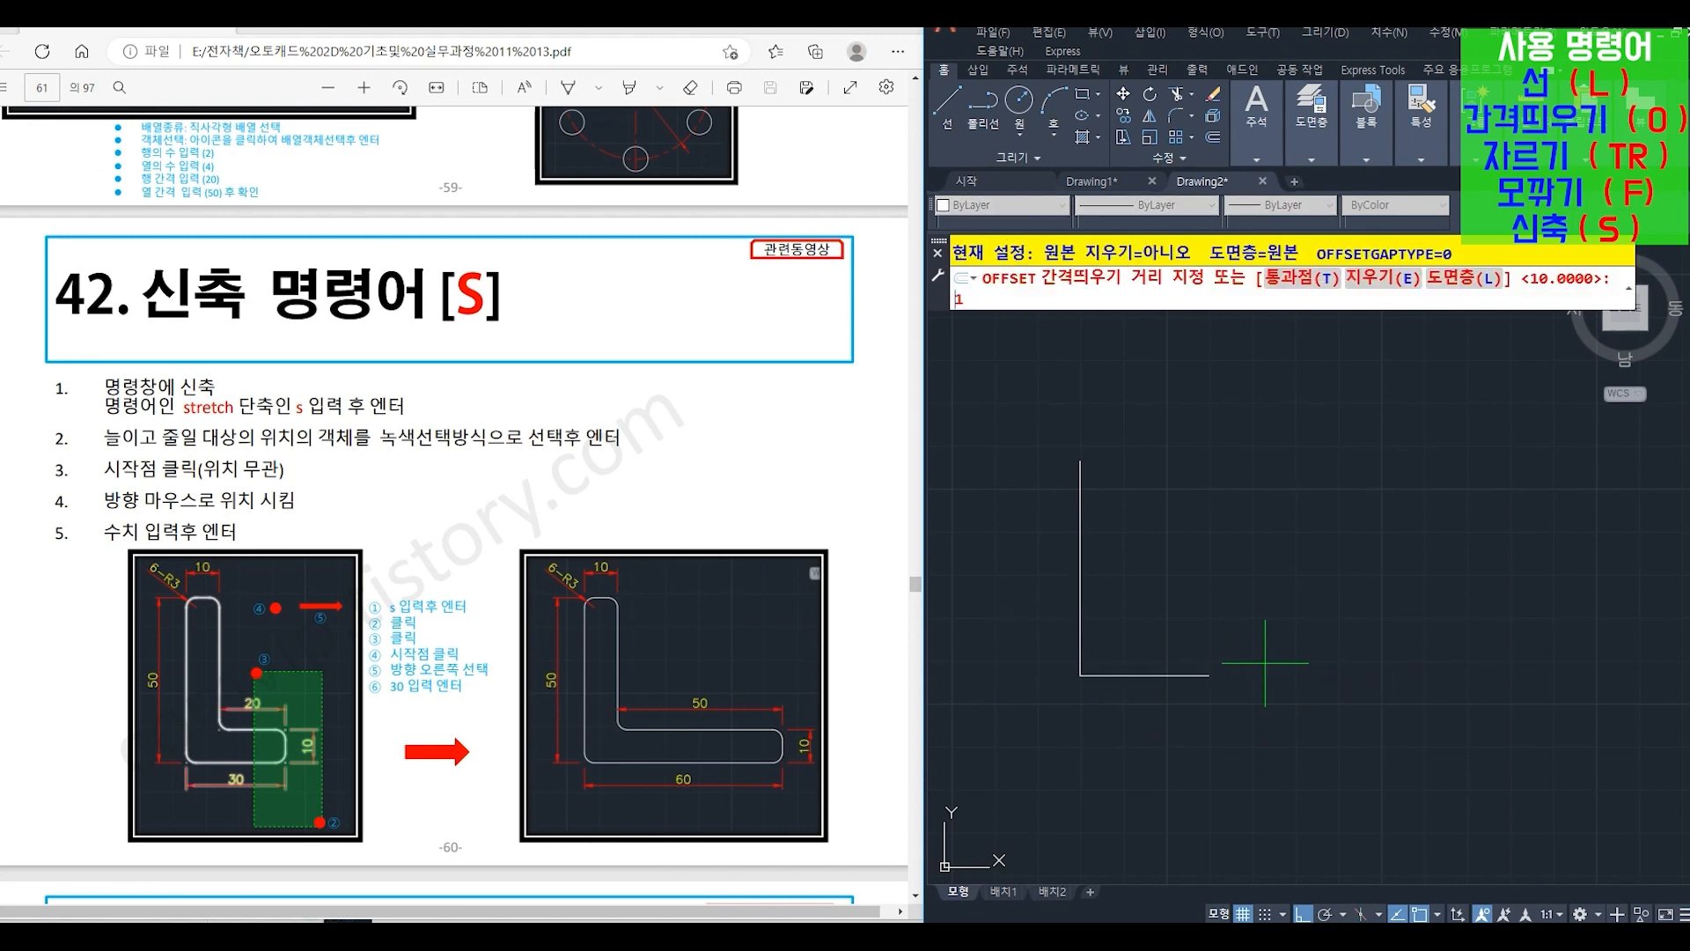
type("0")
key("Return")
left_click(1204, 673)
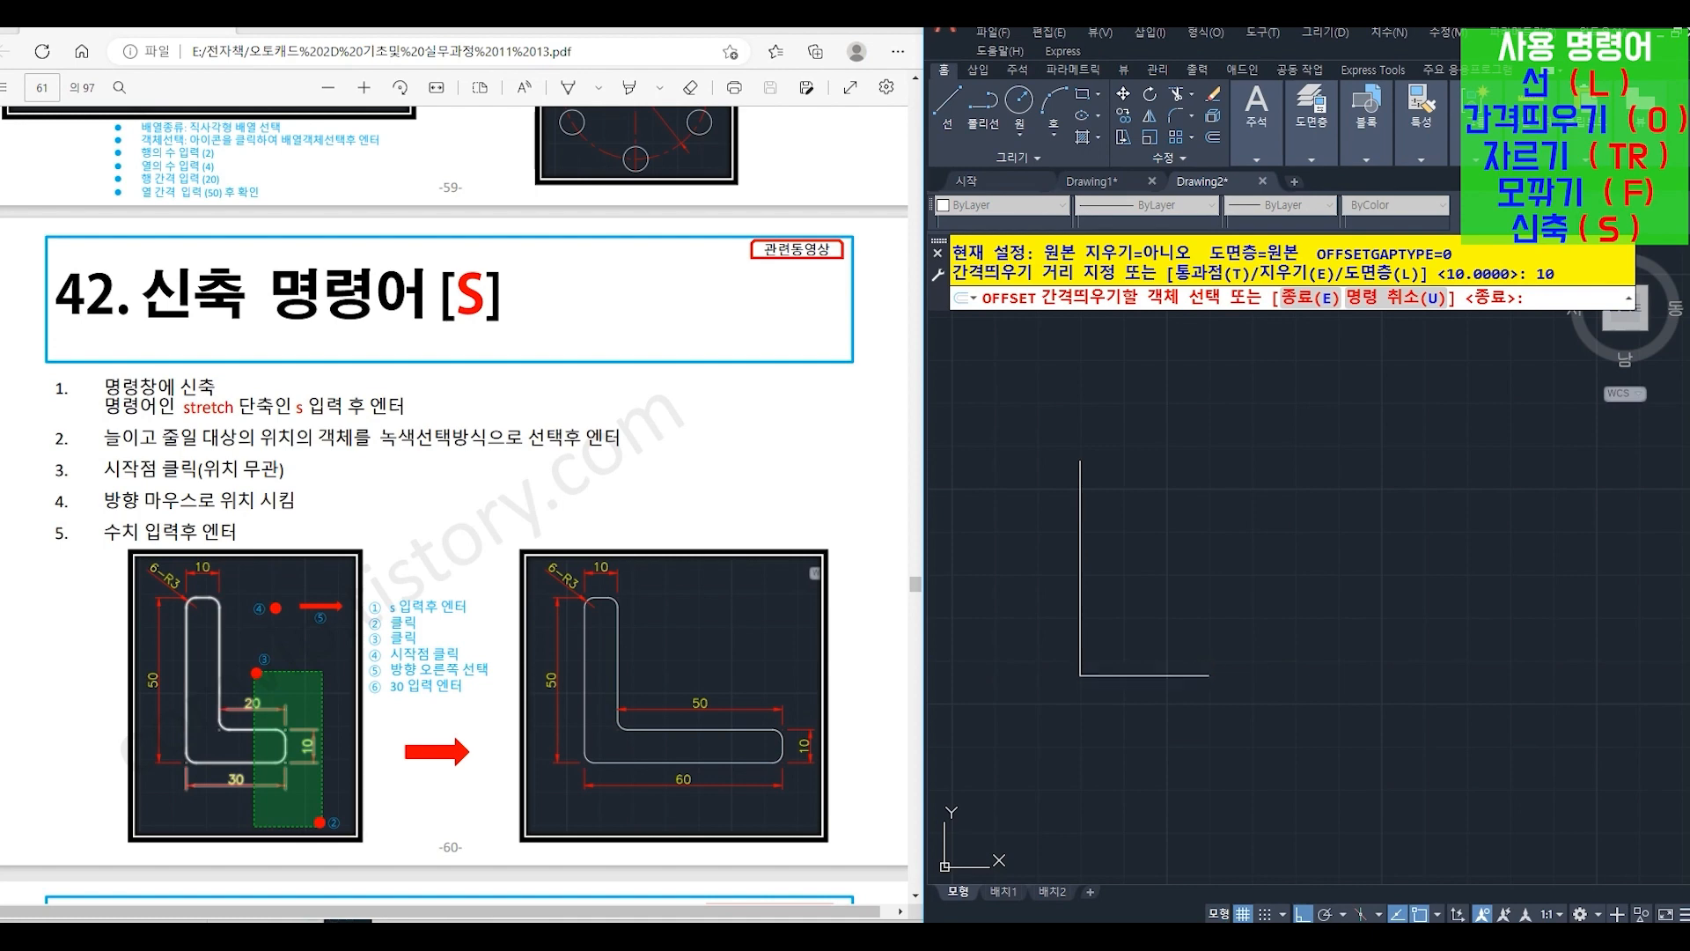
left_click(1191, 610)
left_click(1086, 552)
left_click(1145, 551)
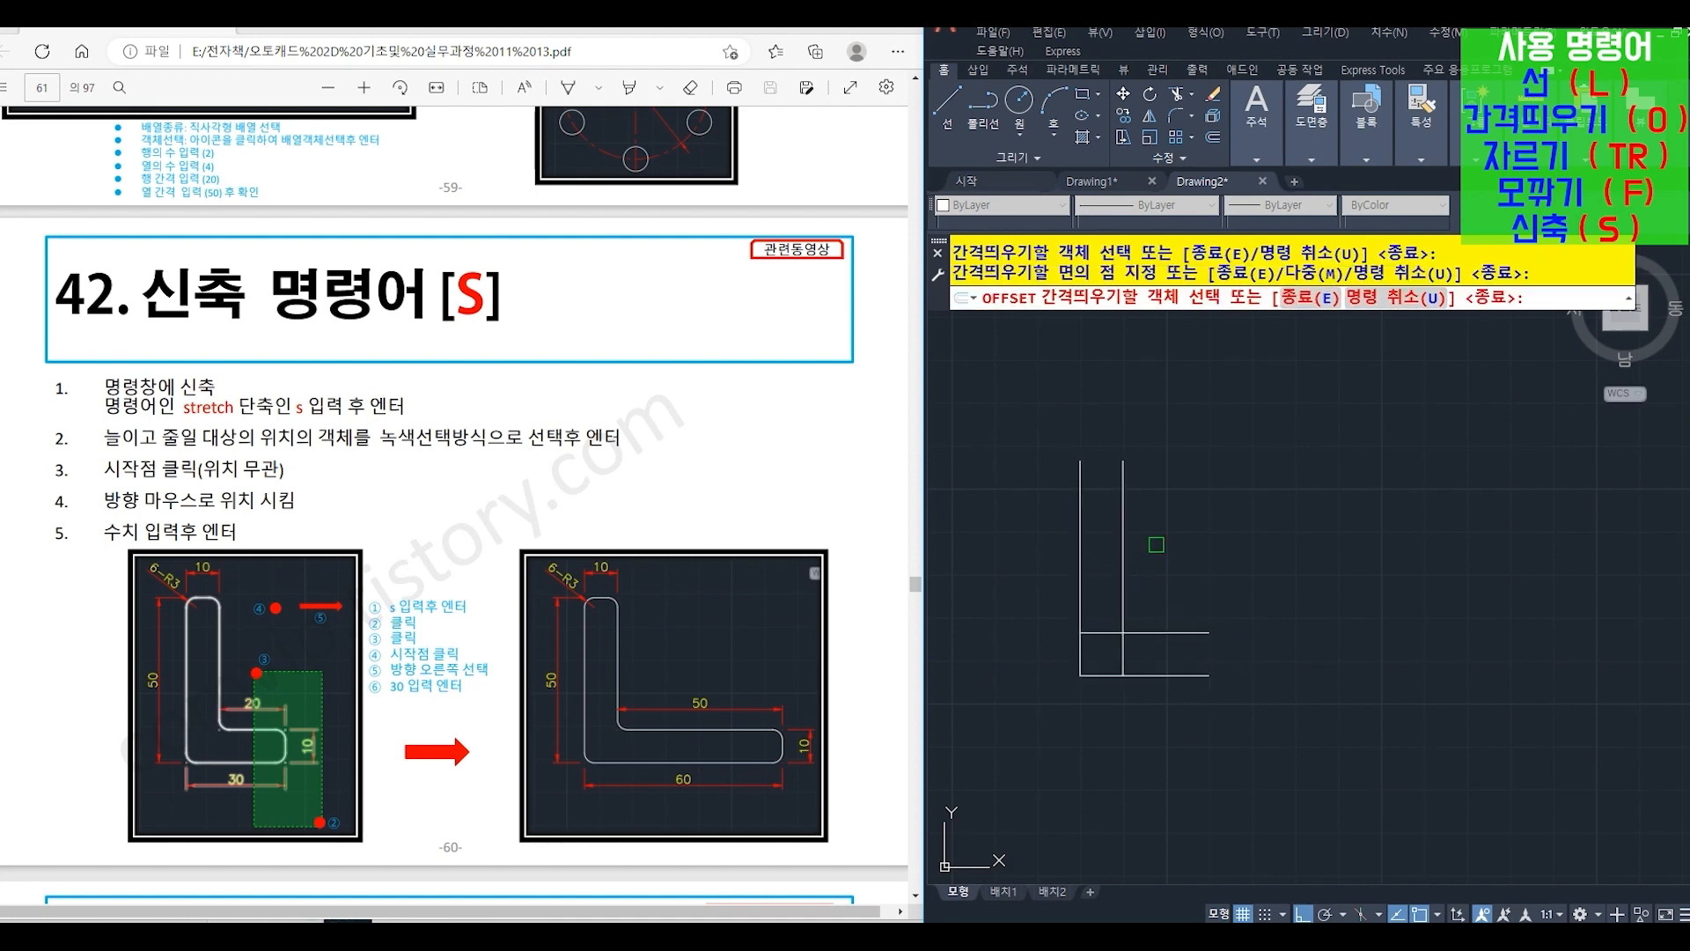
key("Return")
- Close the upper end of the vertical leg and the right end of the horizontal leg with lines (L)
type("L")
key("Return")
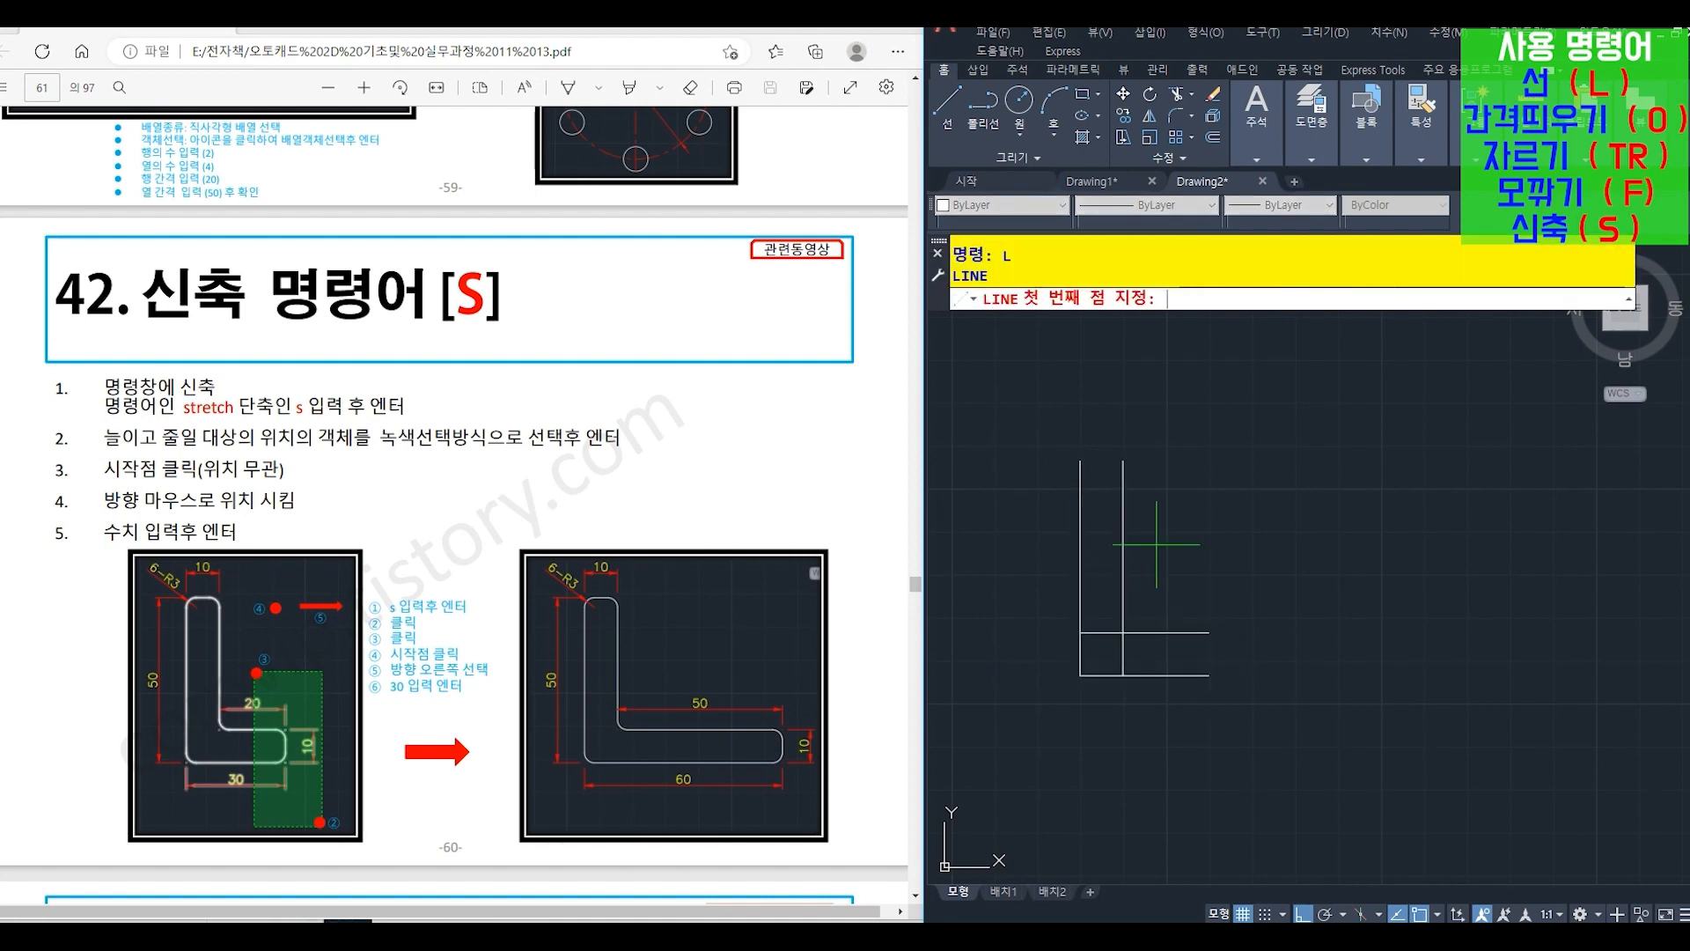
left_click(1080, 460)
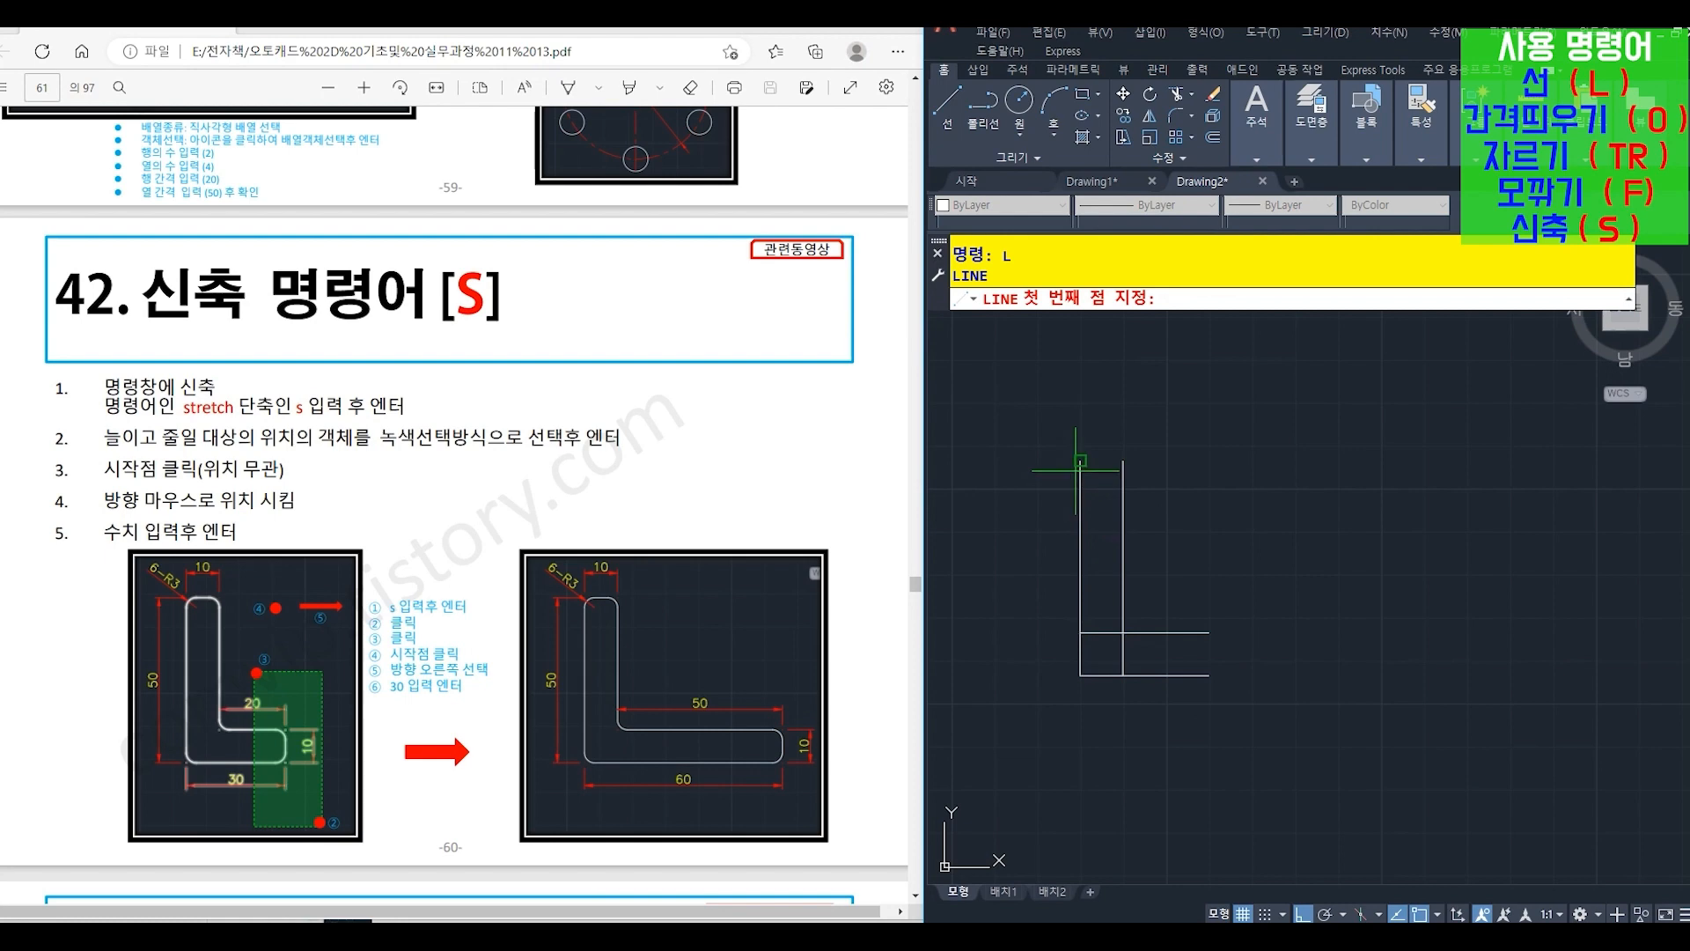
left_click(1124, 460)
key("Return")
key("Return")
left_click(1209, 632)
left_click(1209, 676)
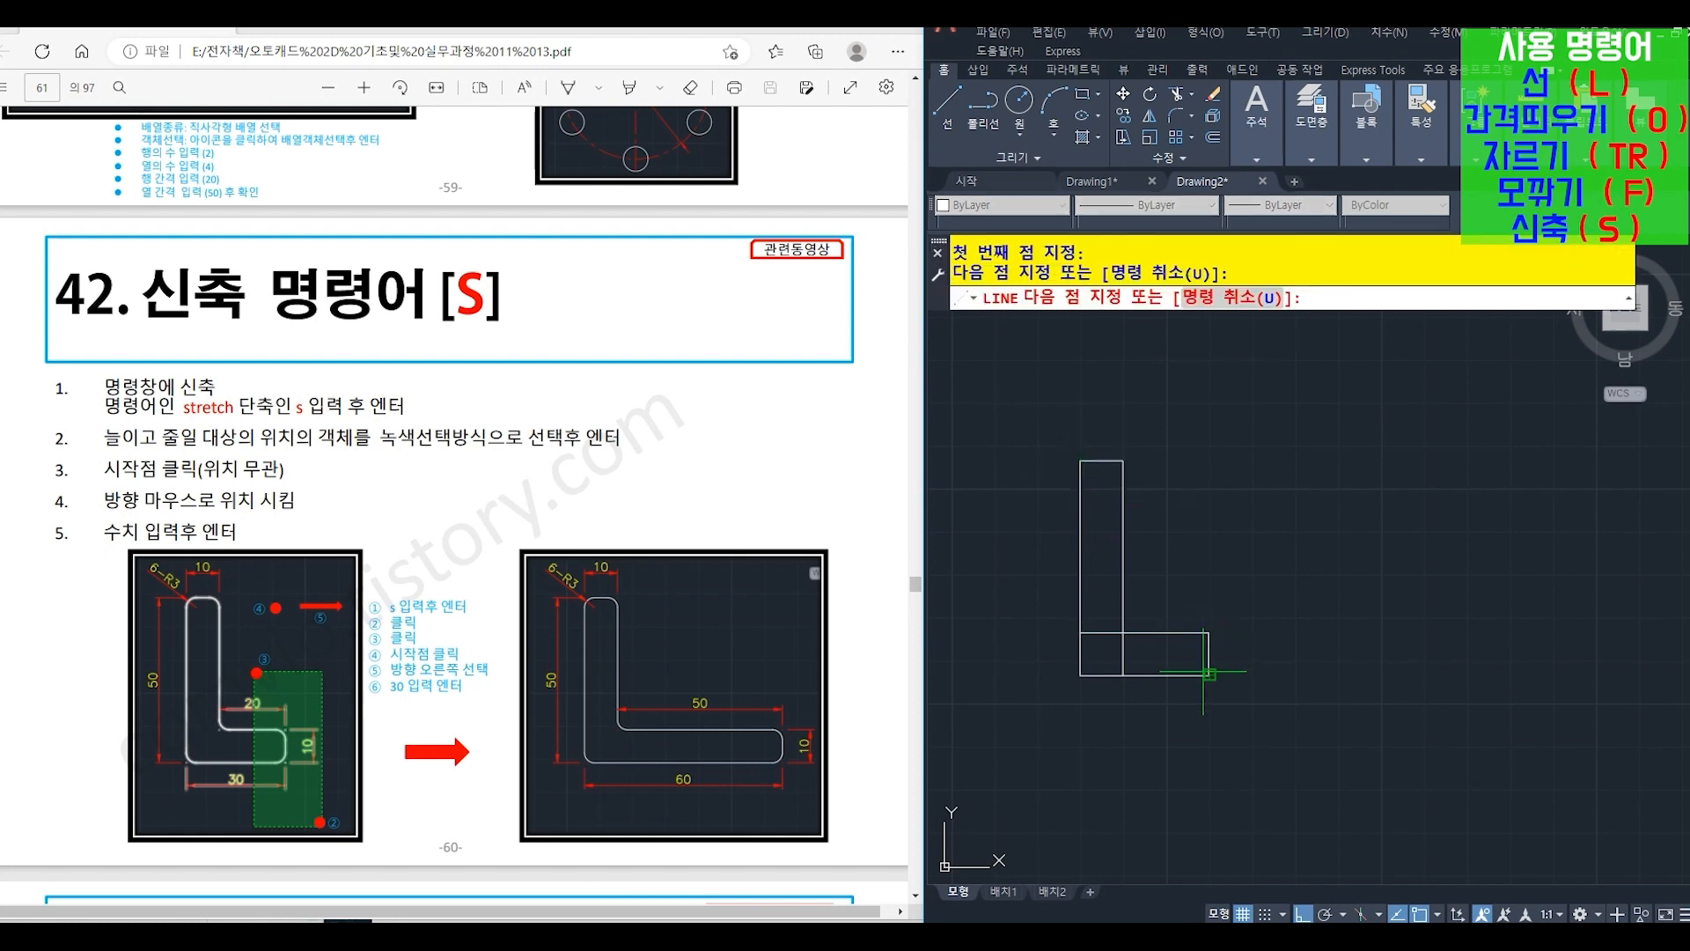
key("Return")
- Trim (TR) the two overlapping line pieces inside the corner of the L-shape
type("tr")
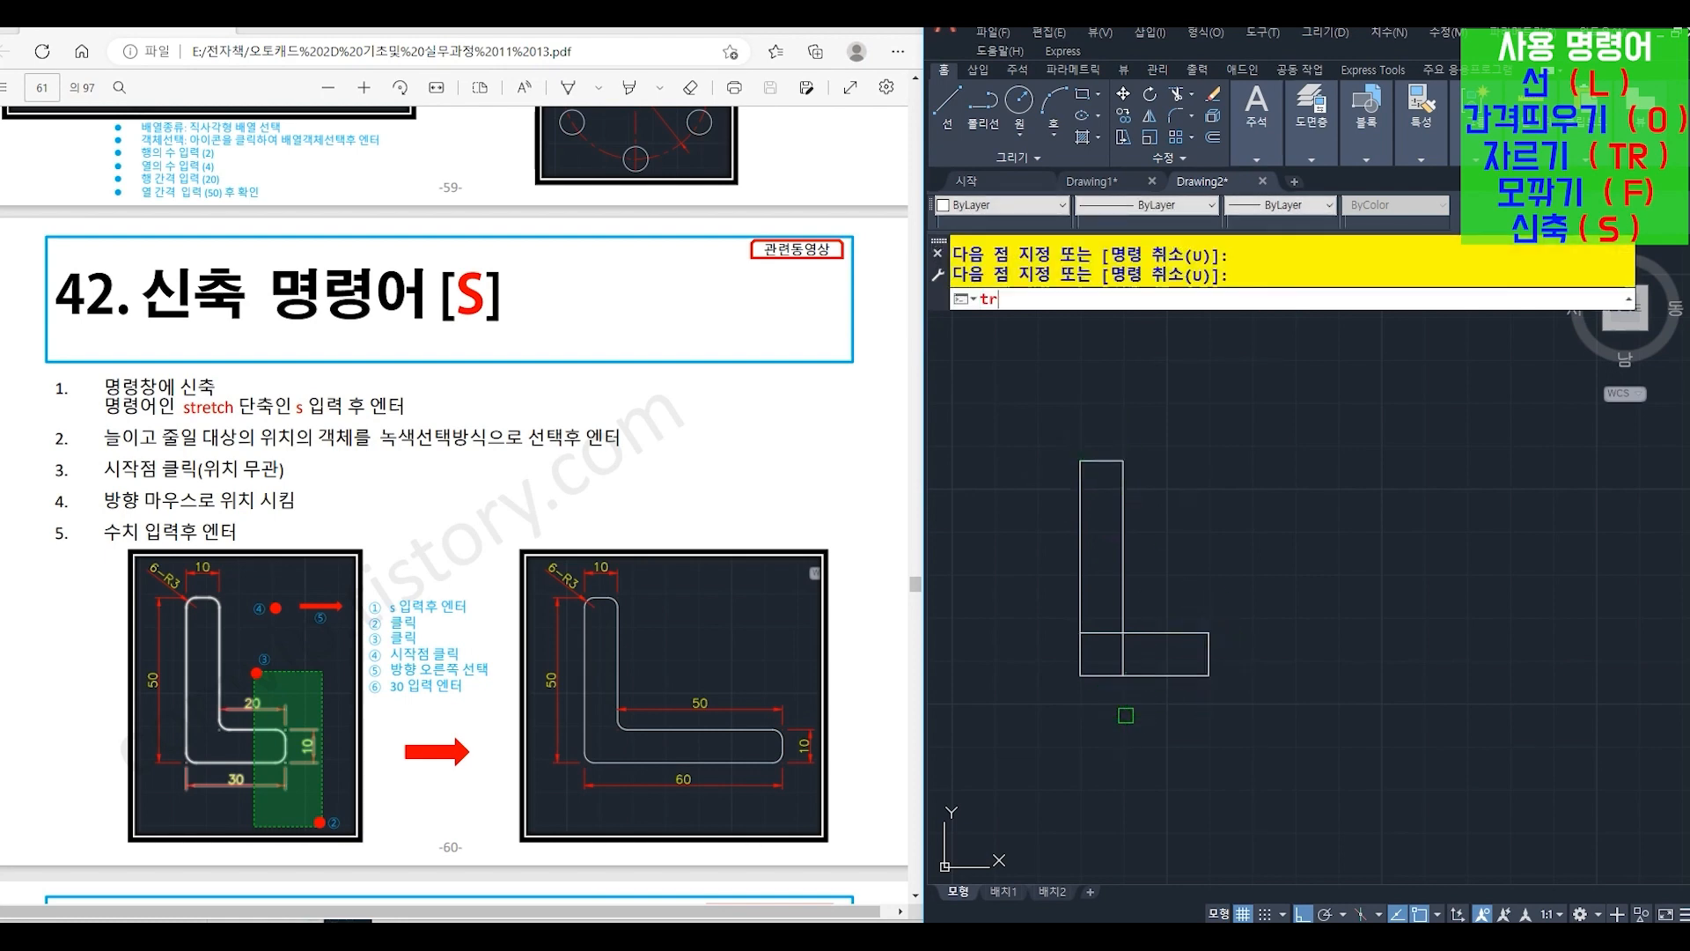
key("Return")
key("Return")
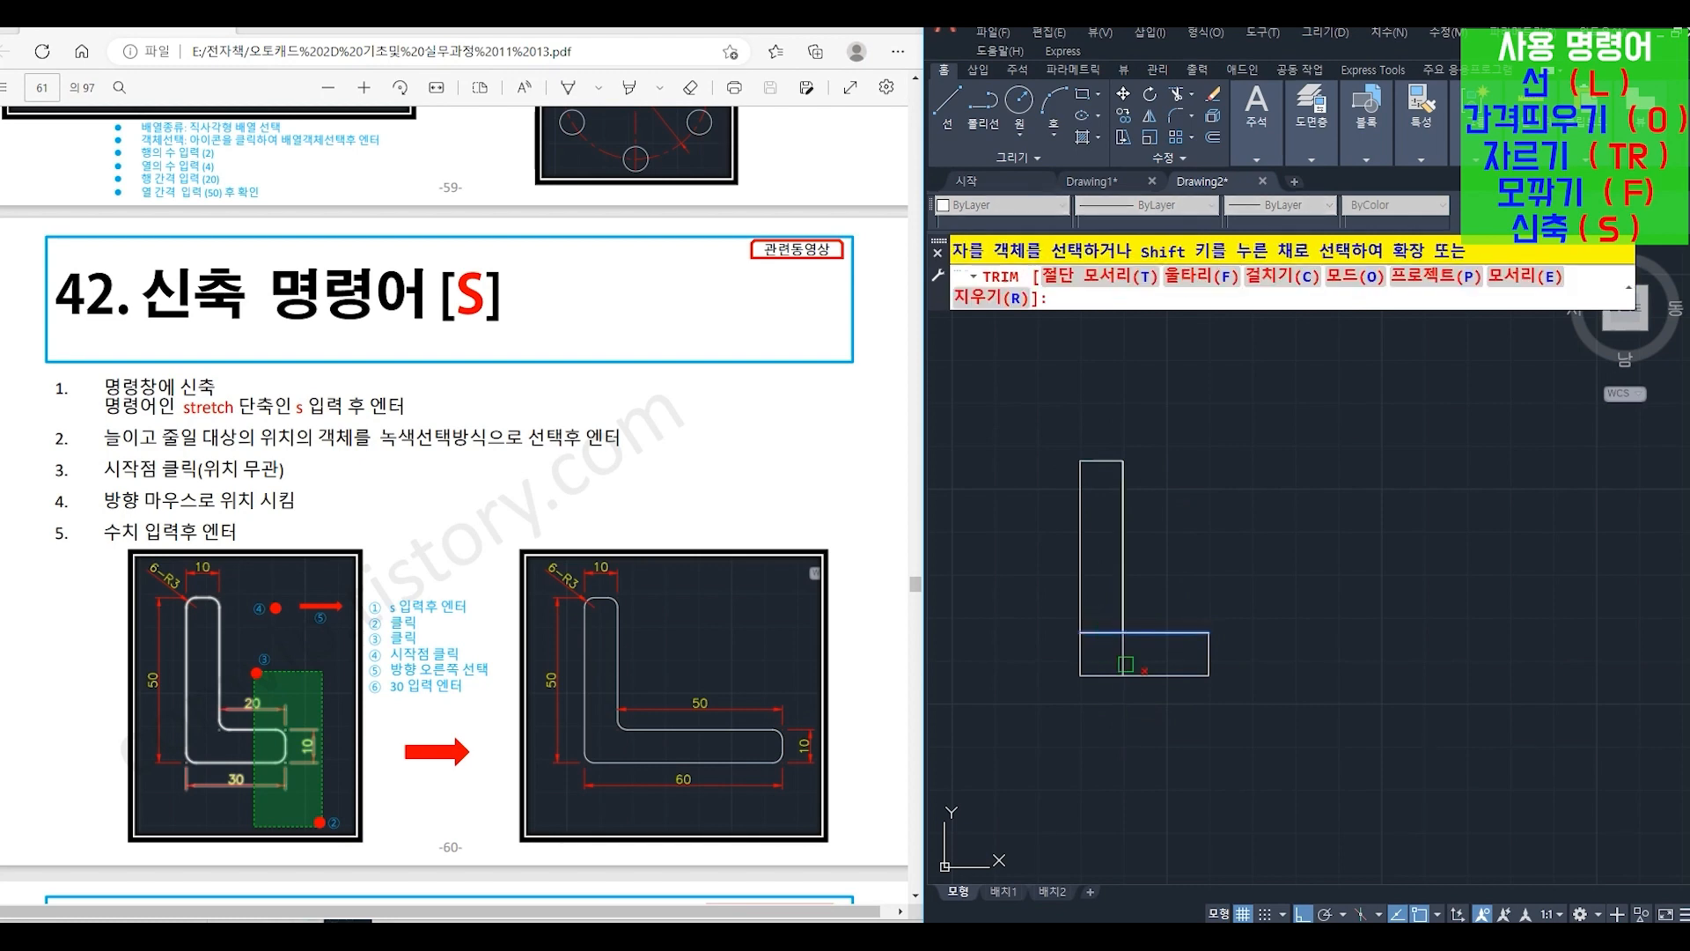
left_click(1124, 656)
key("Return")
key("Return")
left_click(1122, 619)
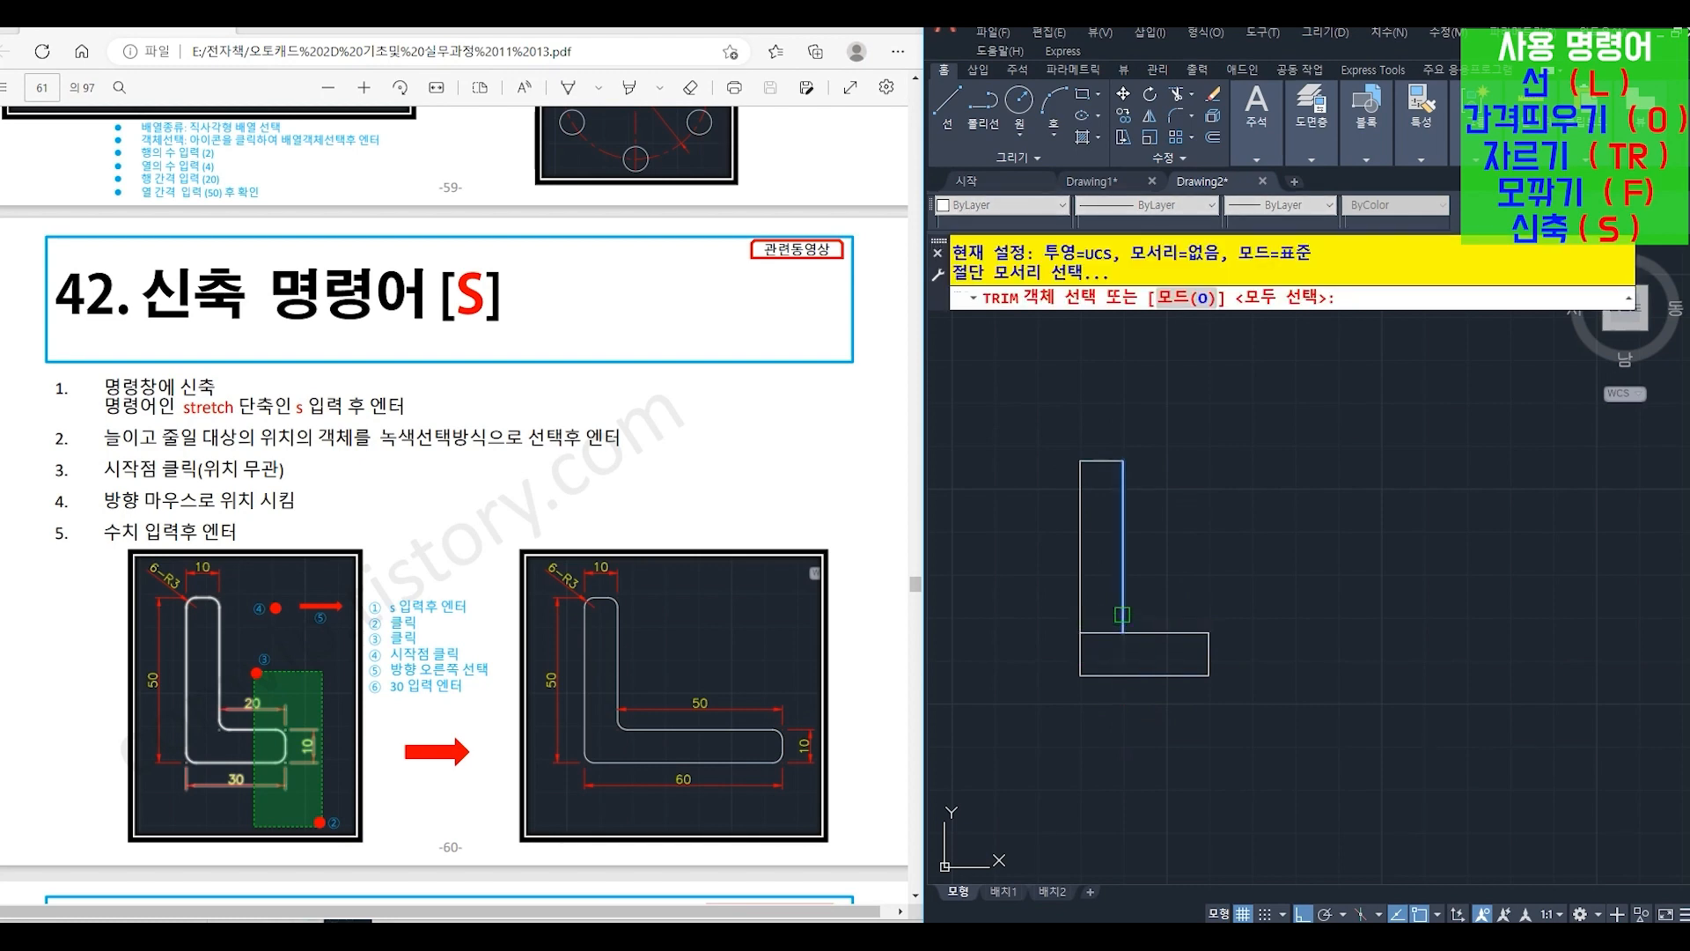
key("Return")
left_click(1106, 632)
- Fillet (F) both upper corners of the vertical leg with radius 3
key("Return")
type("f")
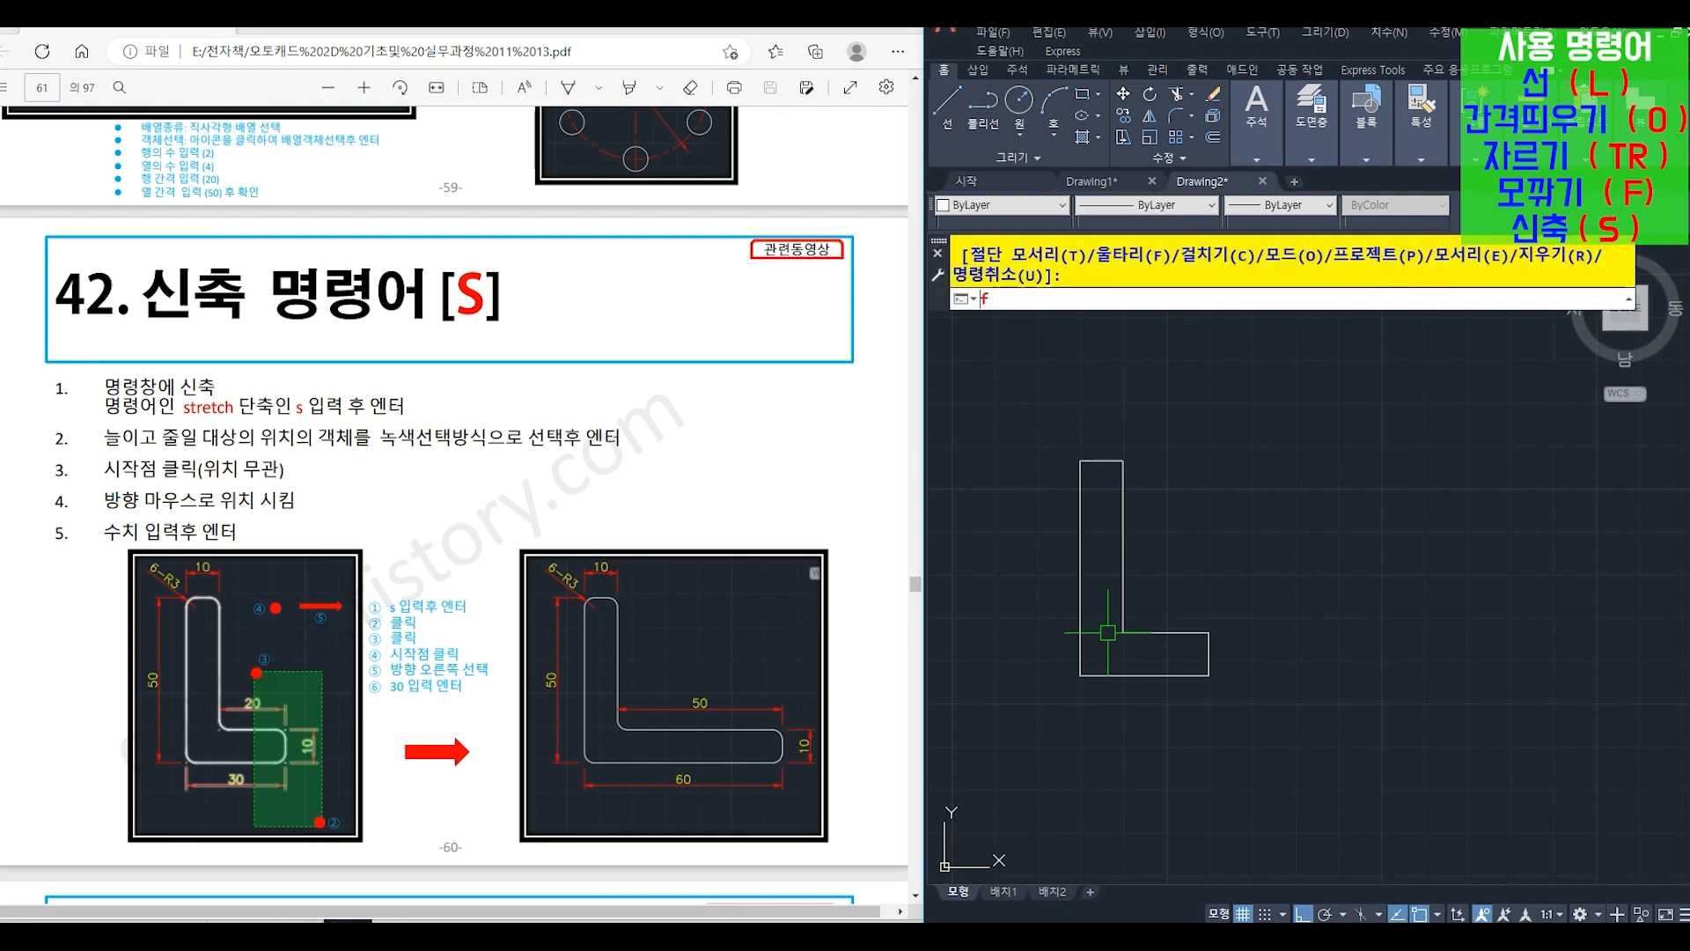
key("Return")
type("r")
key("Return")
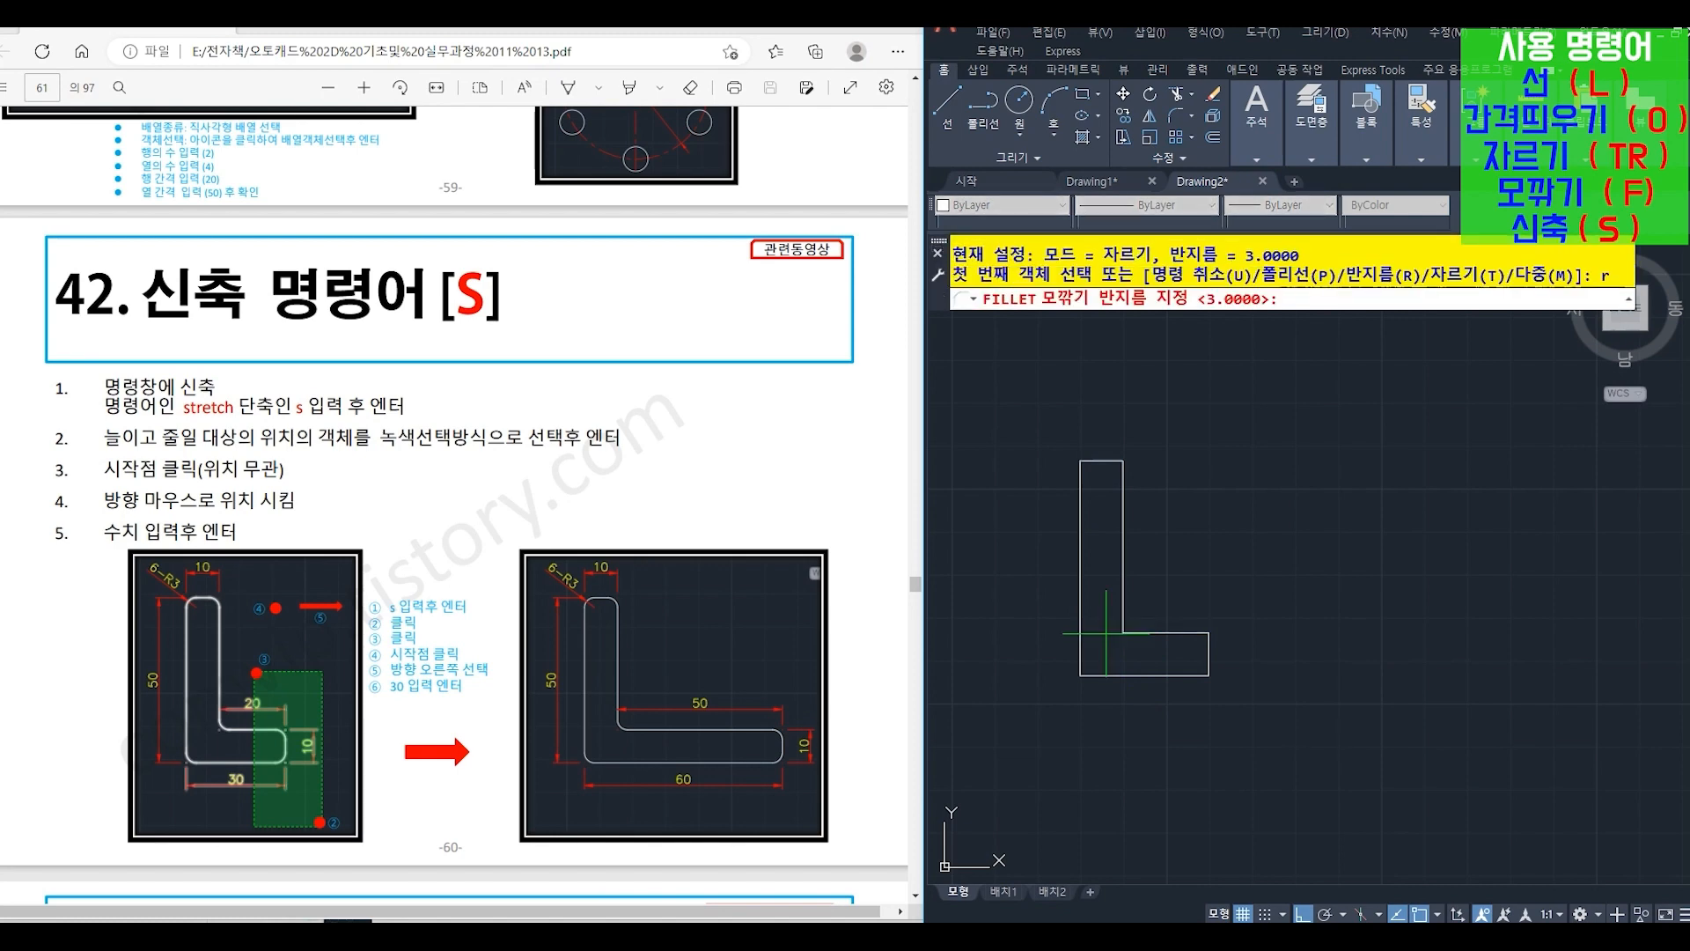
type("3")
key("Return")
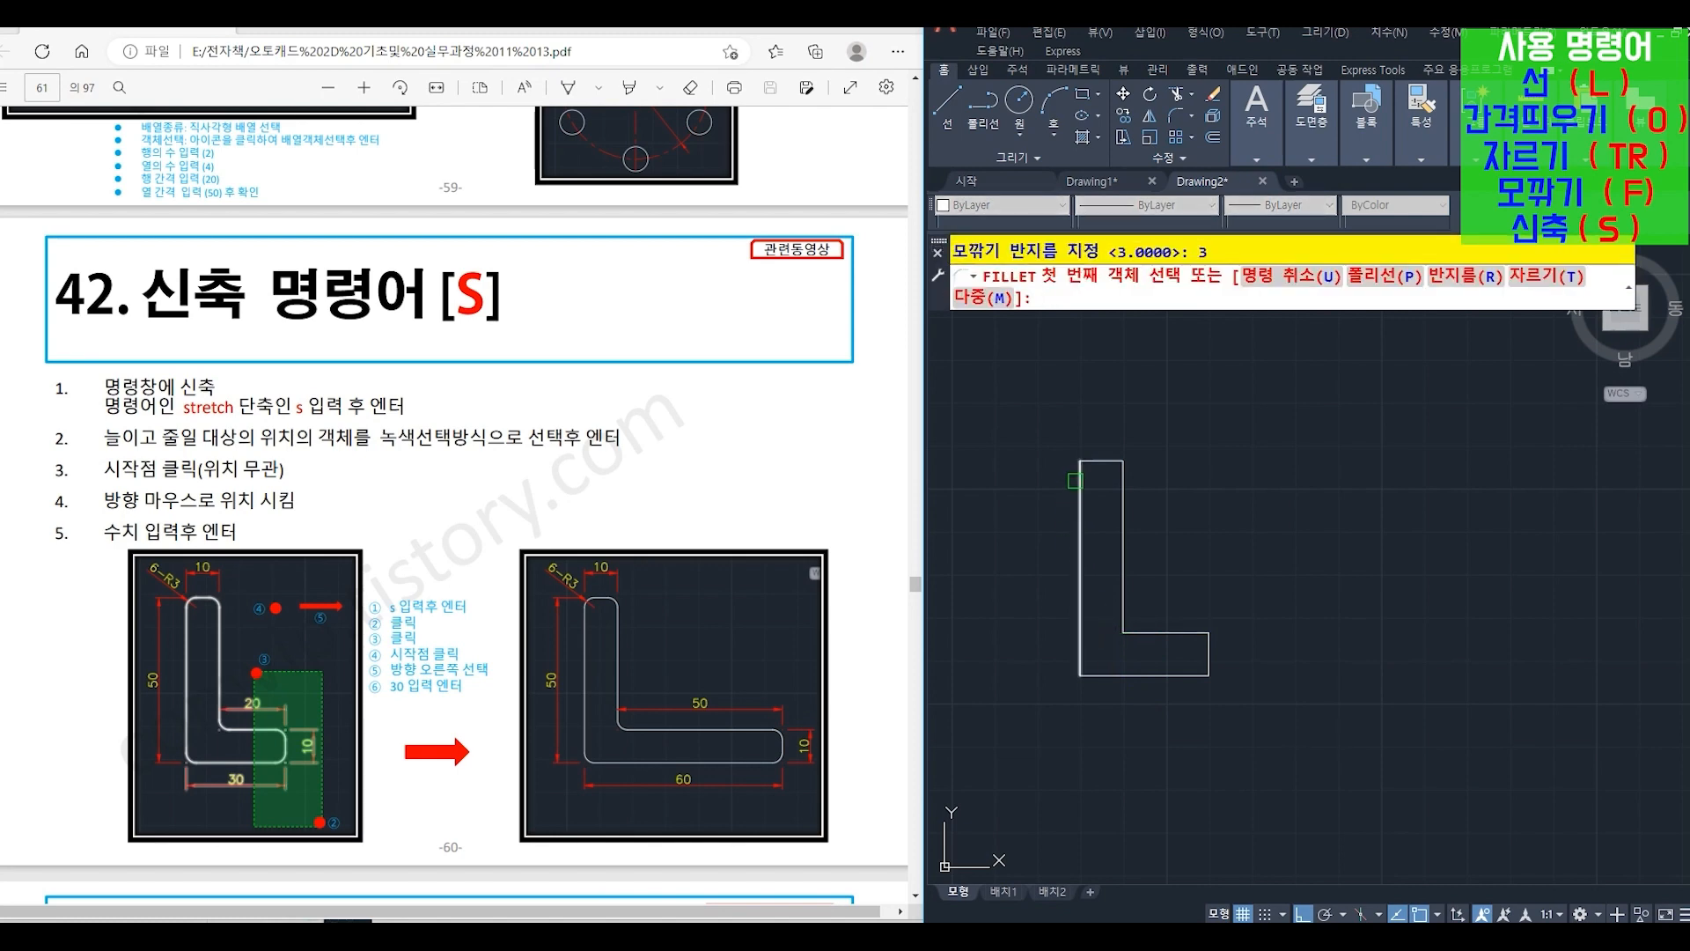
left_click(1082, 476)
left_click(1100, 461)
key("Return")
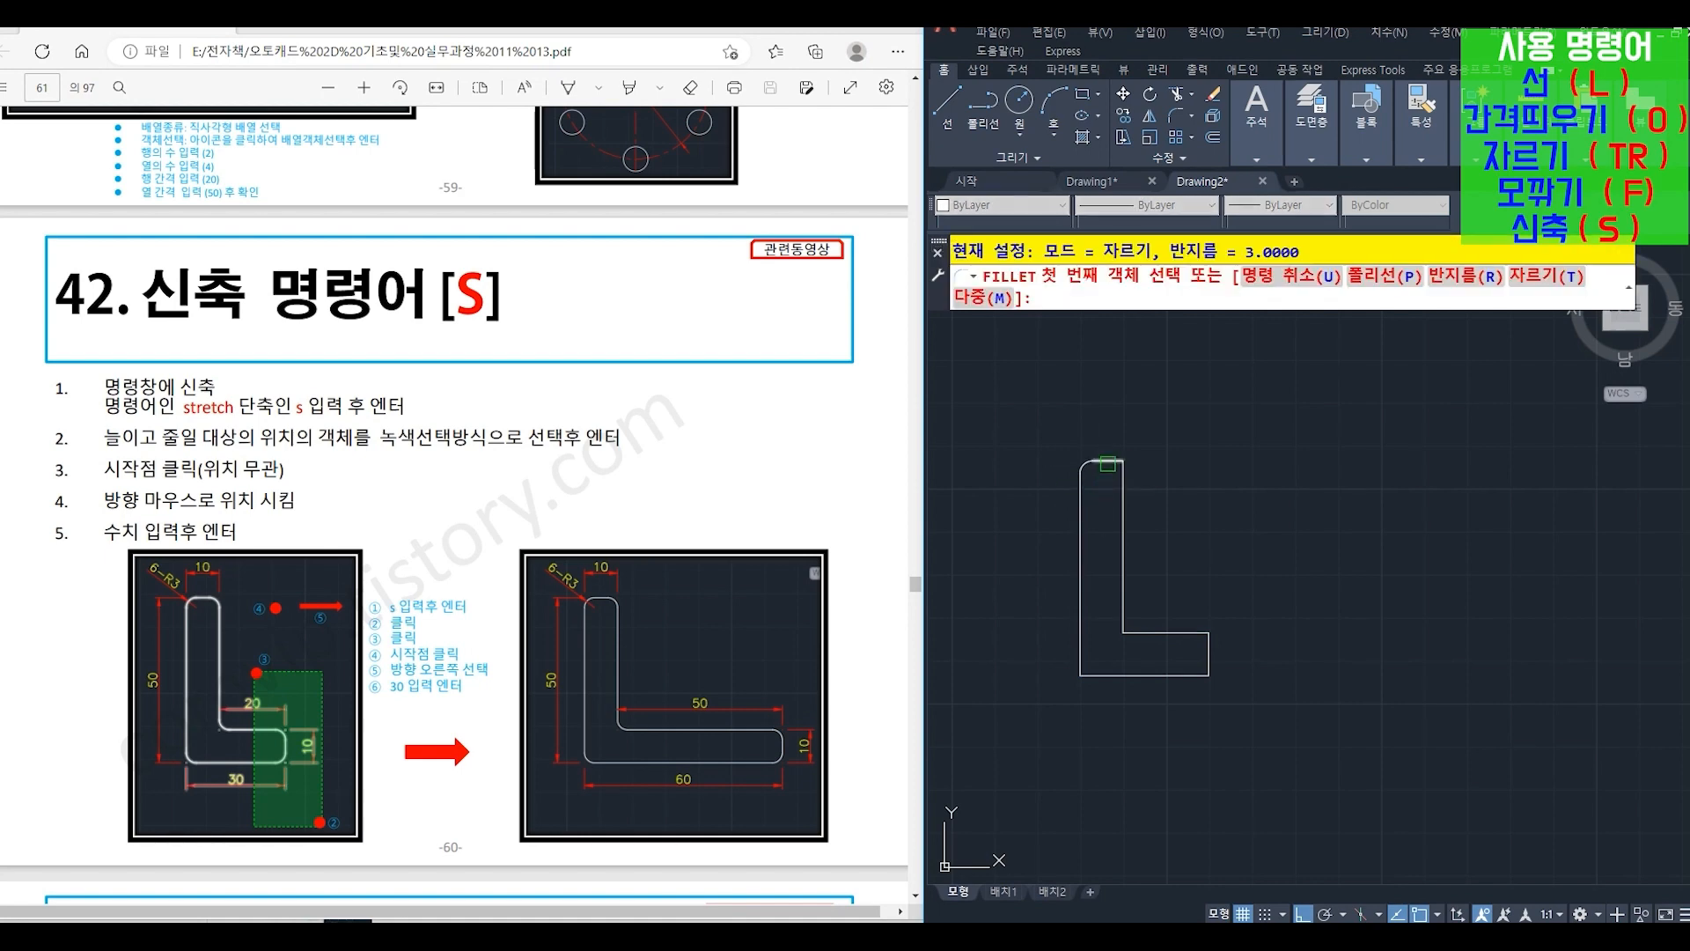
left_click(1125, 479)
left_click(1126, 479)
- Fillet the L-shape's inner corner and the upper right corner of the horizontal leg with radius 3
key("Return")
left_click(1122, 596)
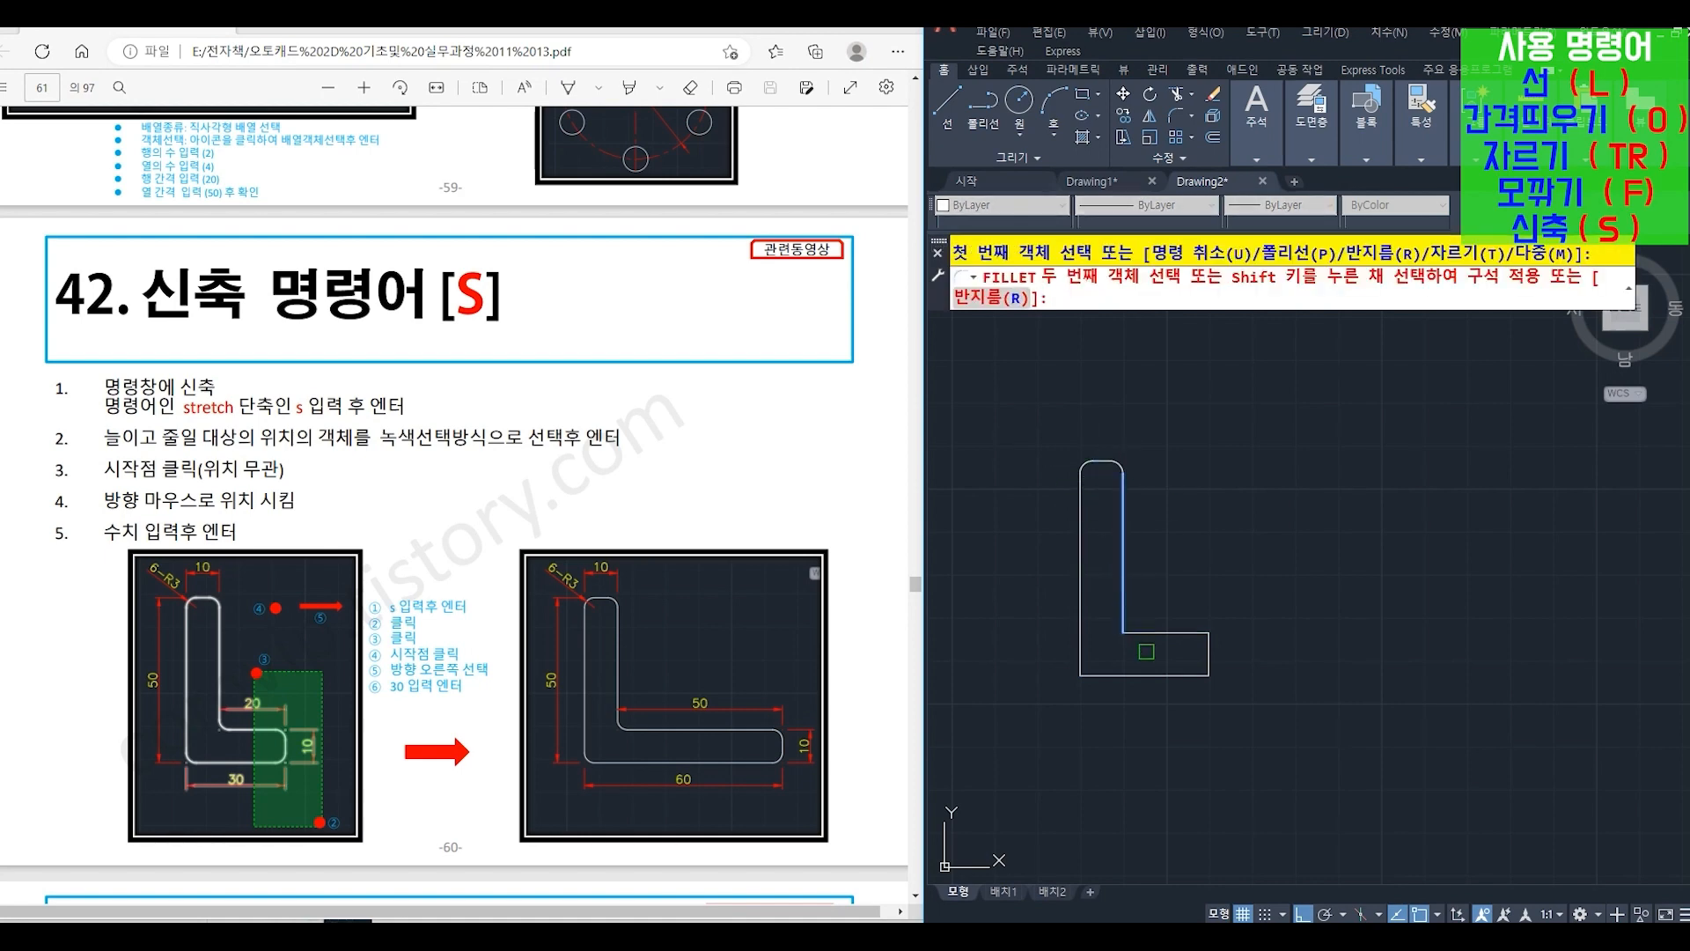
left_click(1139, 634)
key("Return")
left_click(1187, 633)
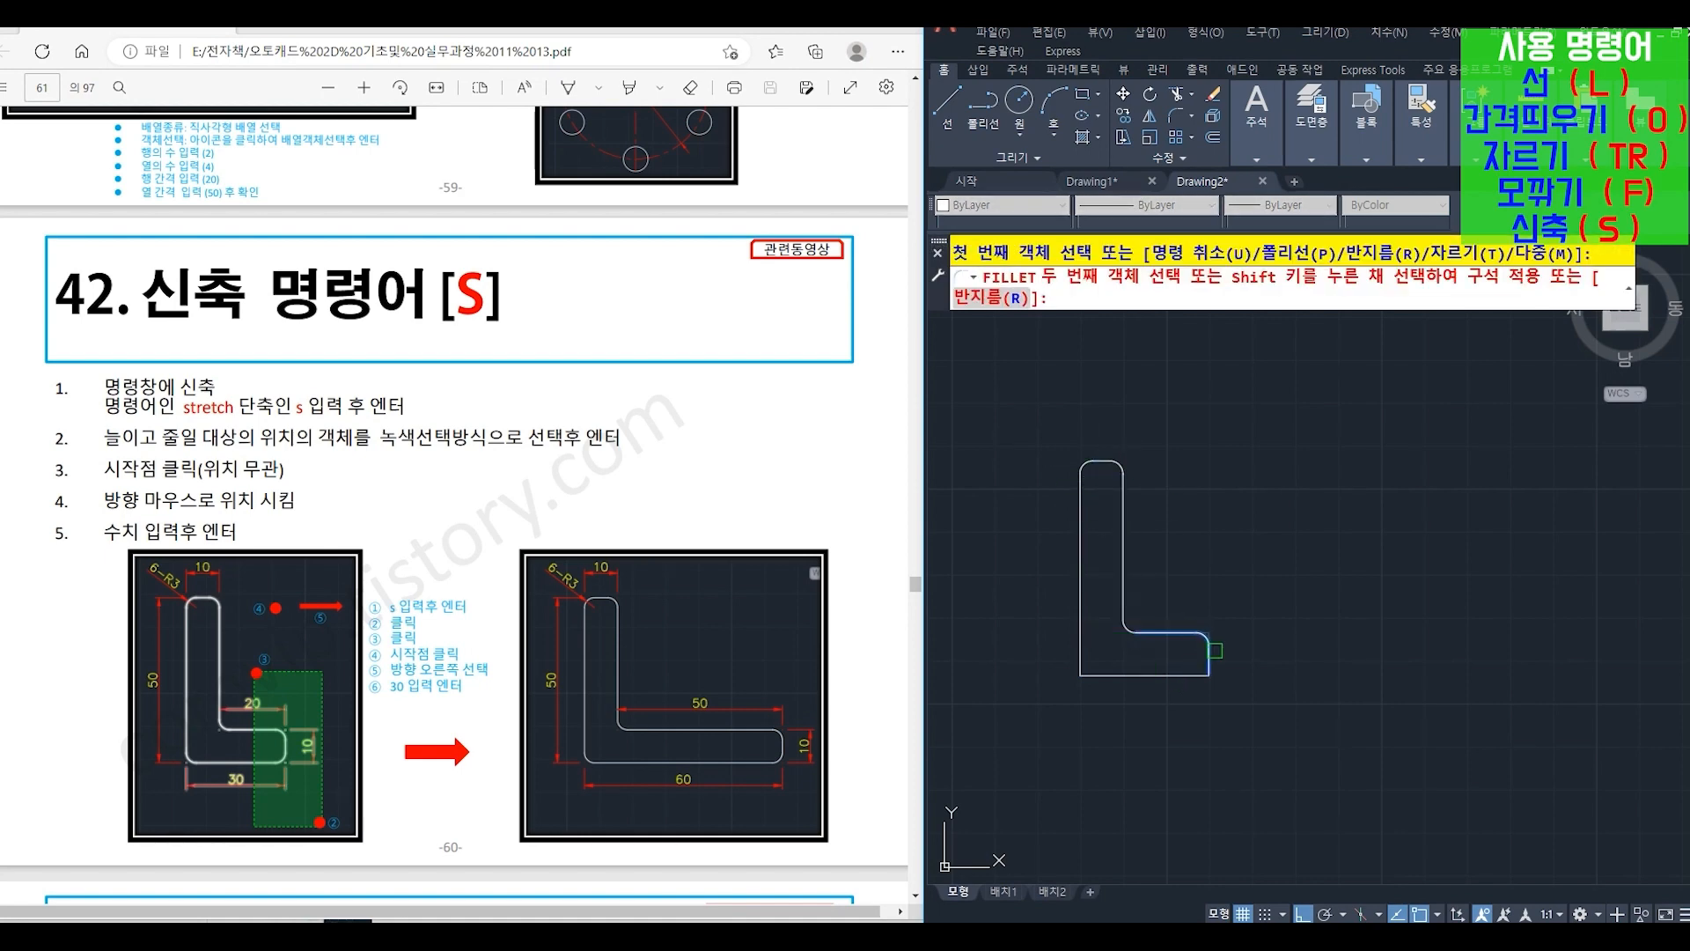
left_click(1212, 662)
- Fillet the lower right and lower left corners of the L-shape with radius 3
key("Return")
left_click(1209, 662)
left_click(1181, 675)
key("Return")
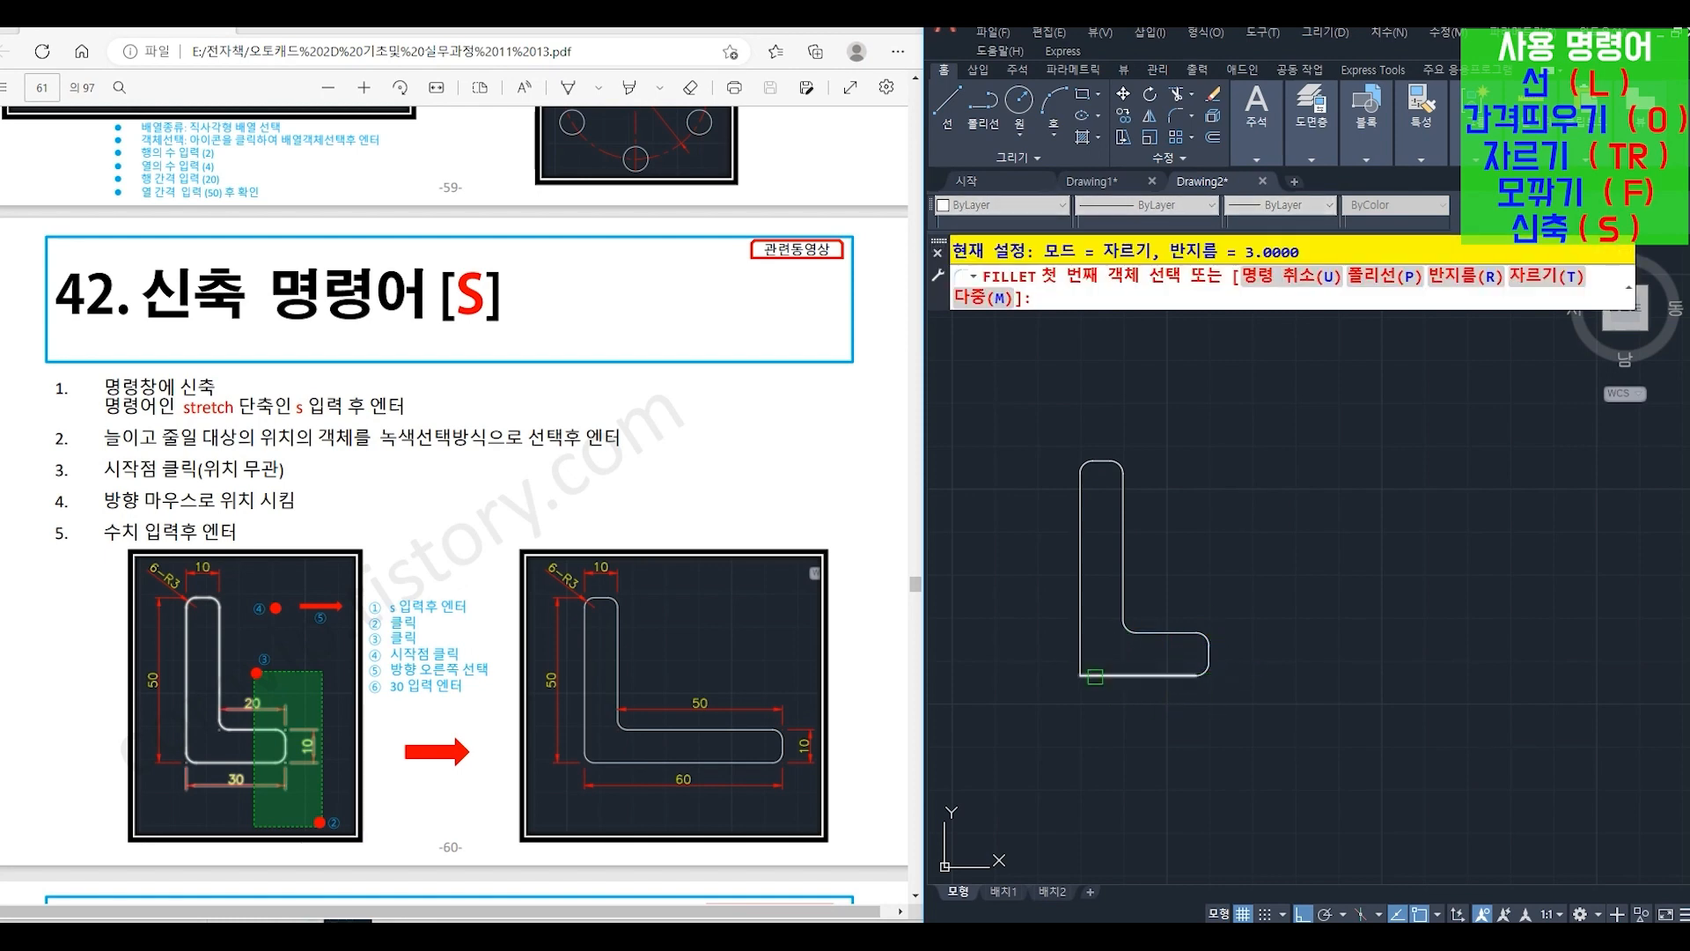
left_click(1088, 675)
left_click(1080, 659)
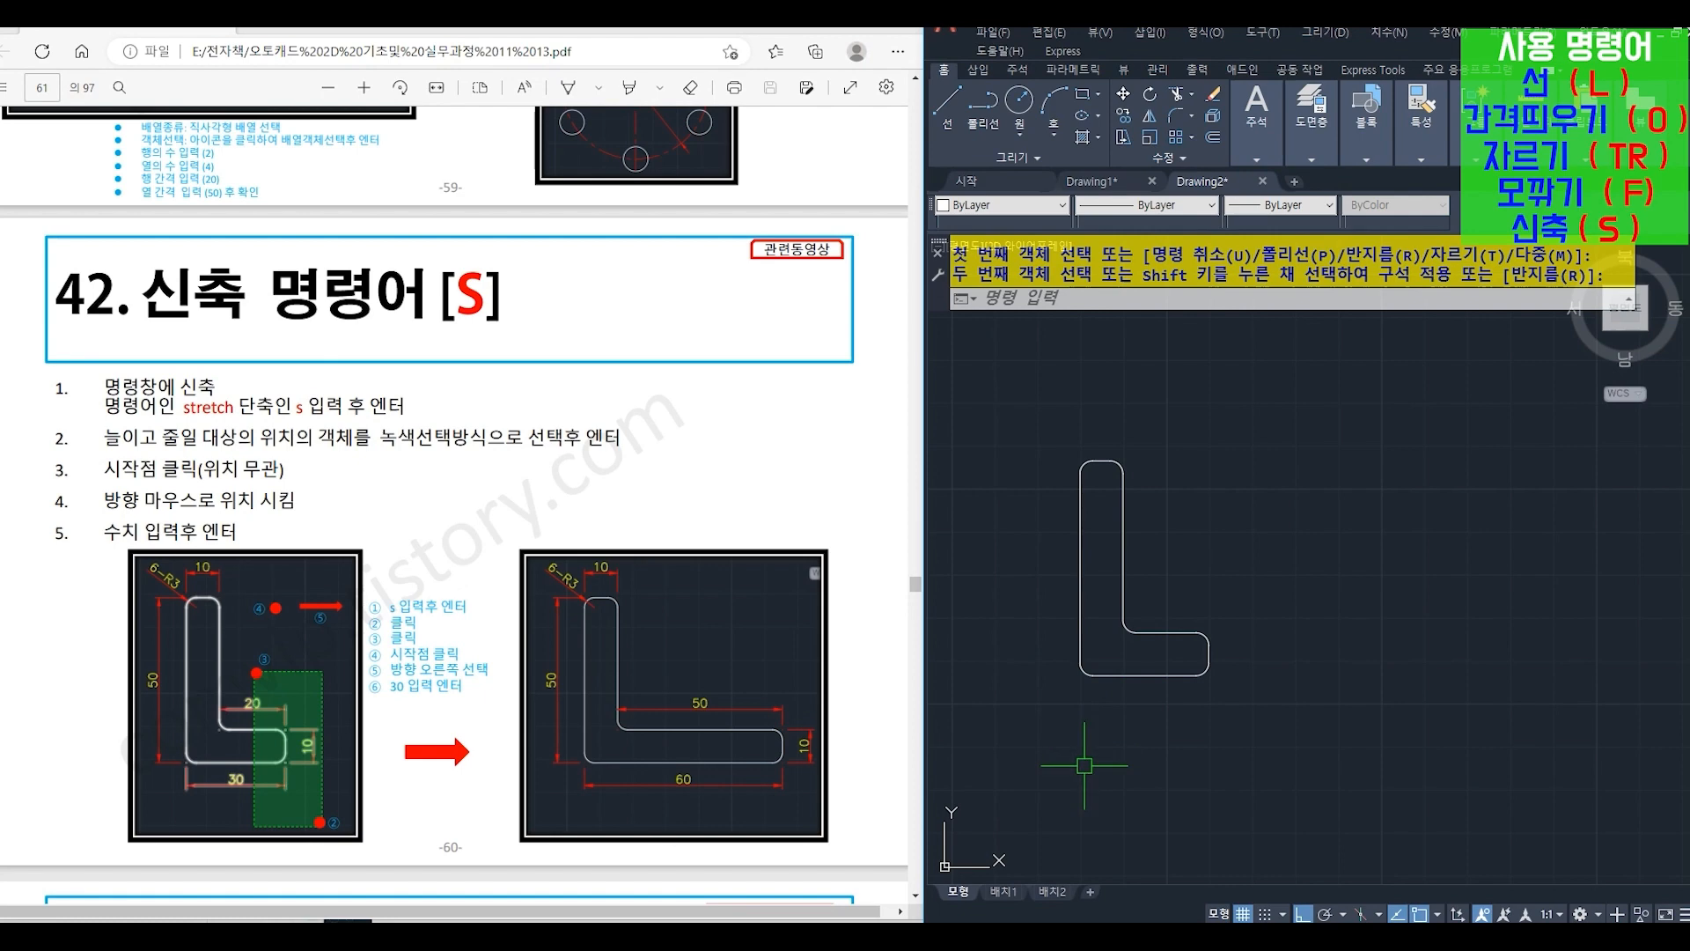
- Stretch (S) the right end of the L-shape's horizontal leg 30 to the right, using a crossing selection
type("s")
key("Return")
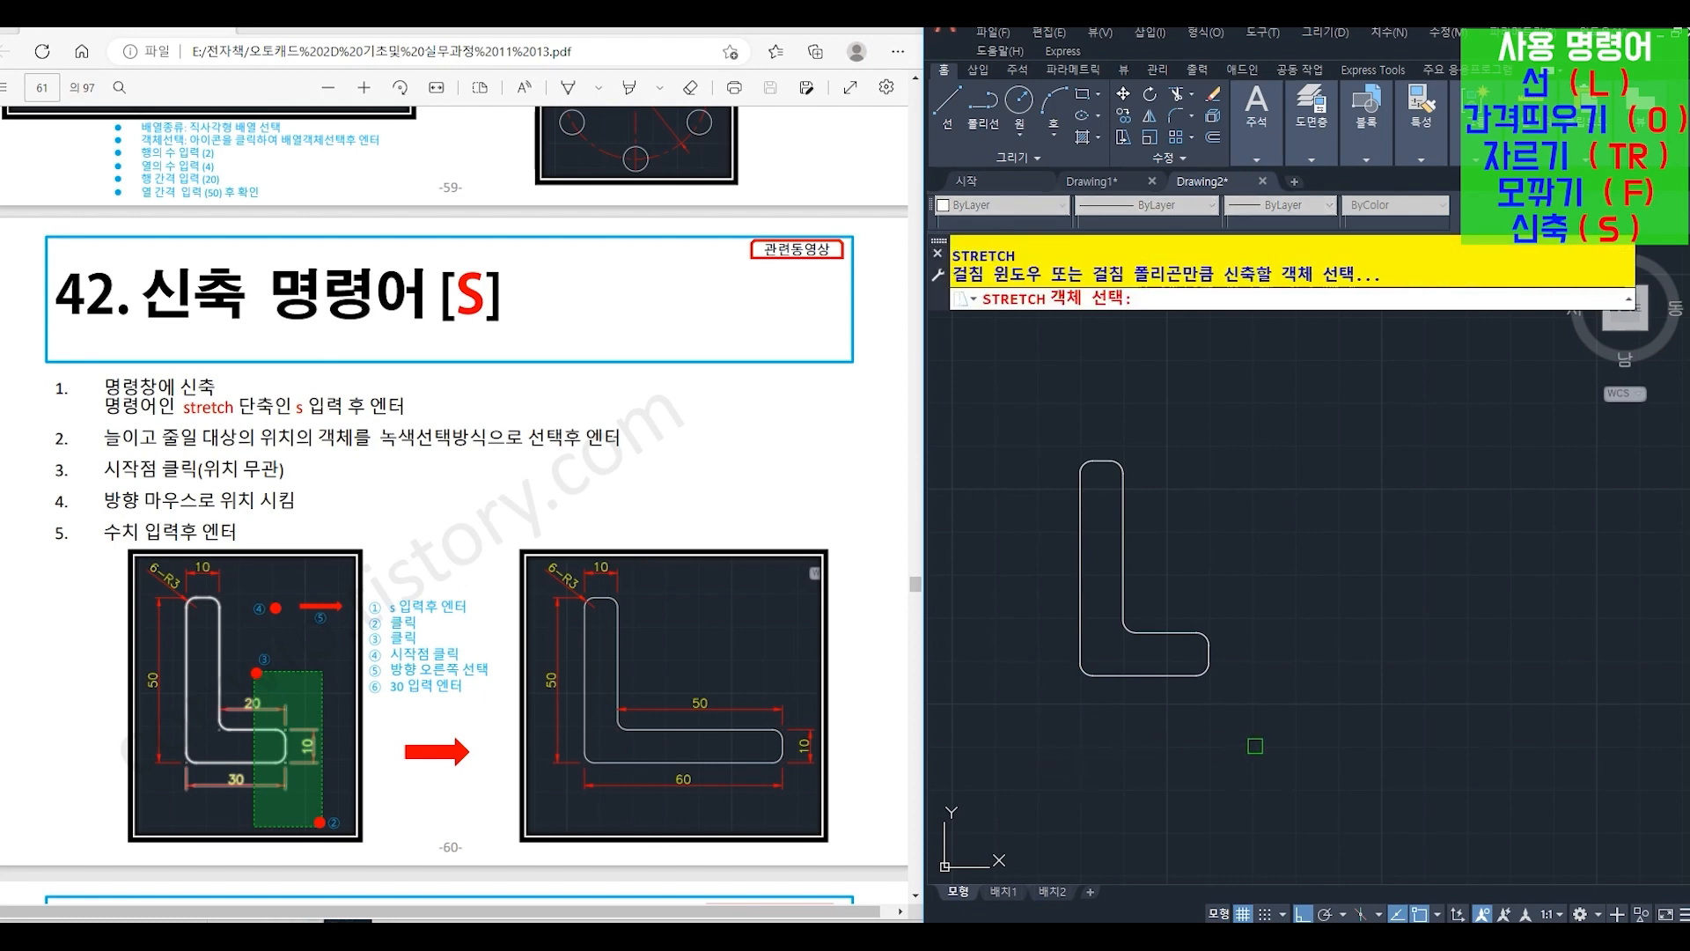
left_click(1256, 746)
left_click(1162, 579)
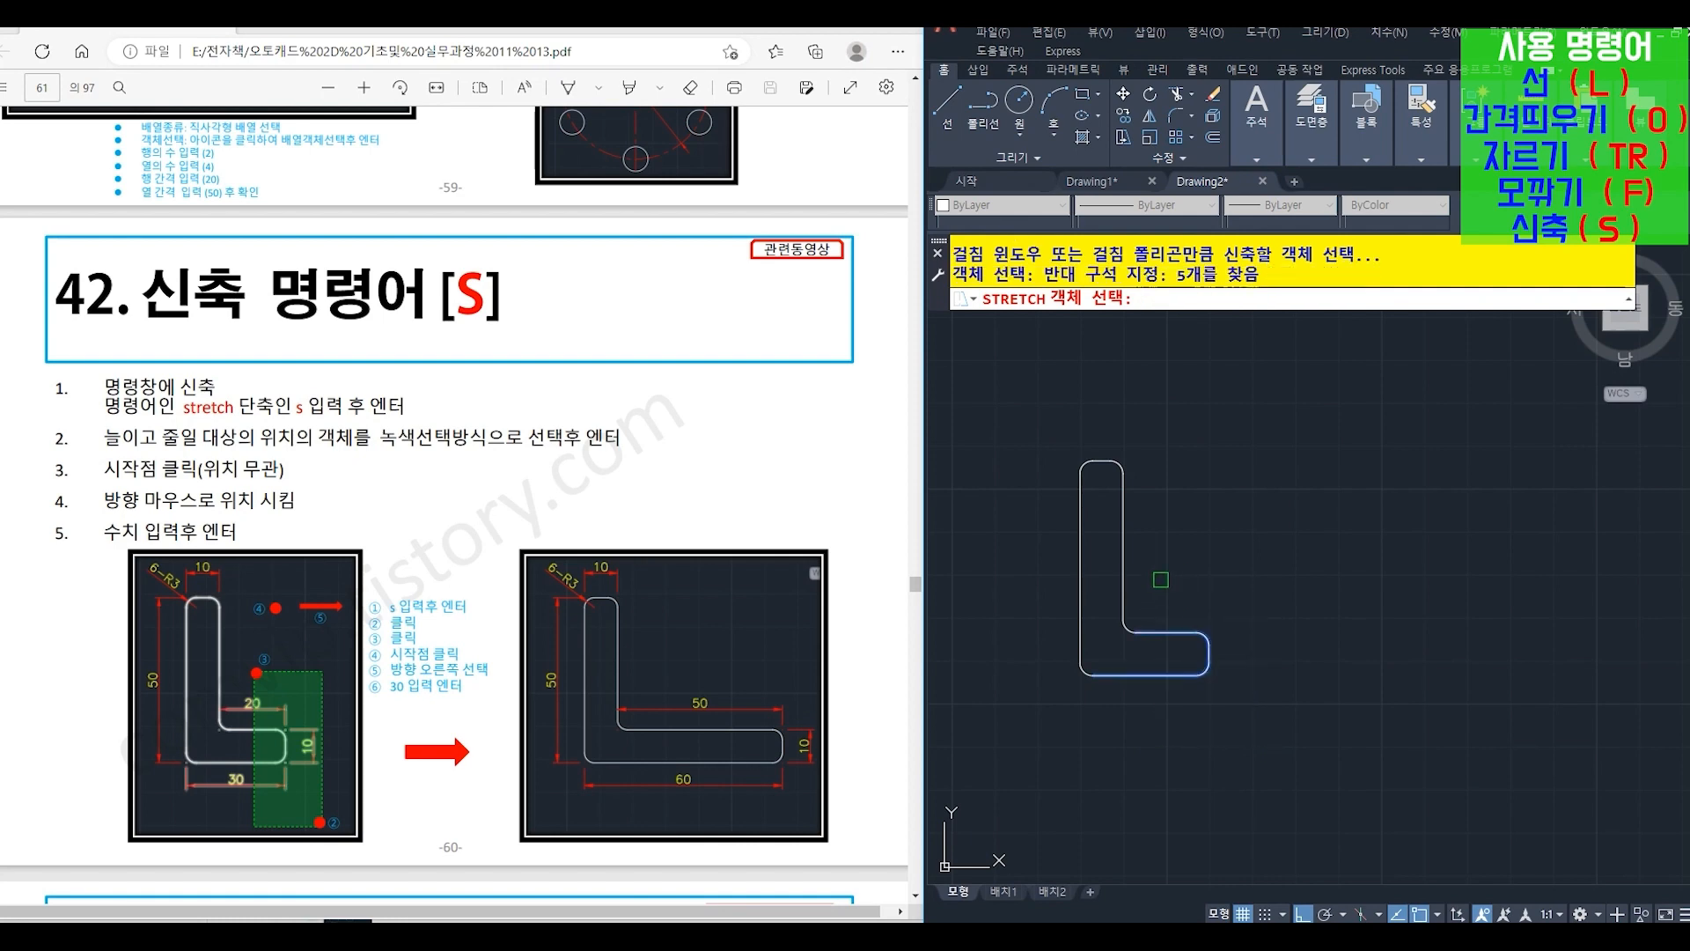
key("Return")
left_click(1184, 751)
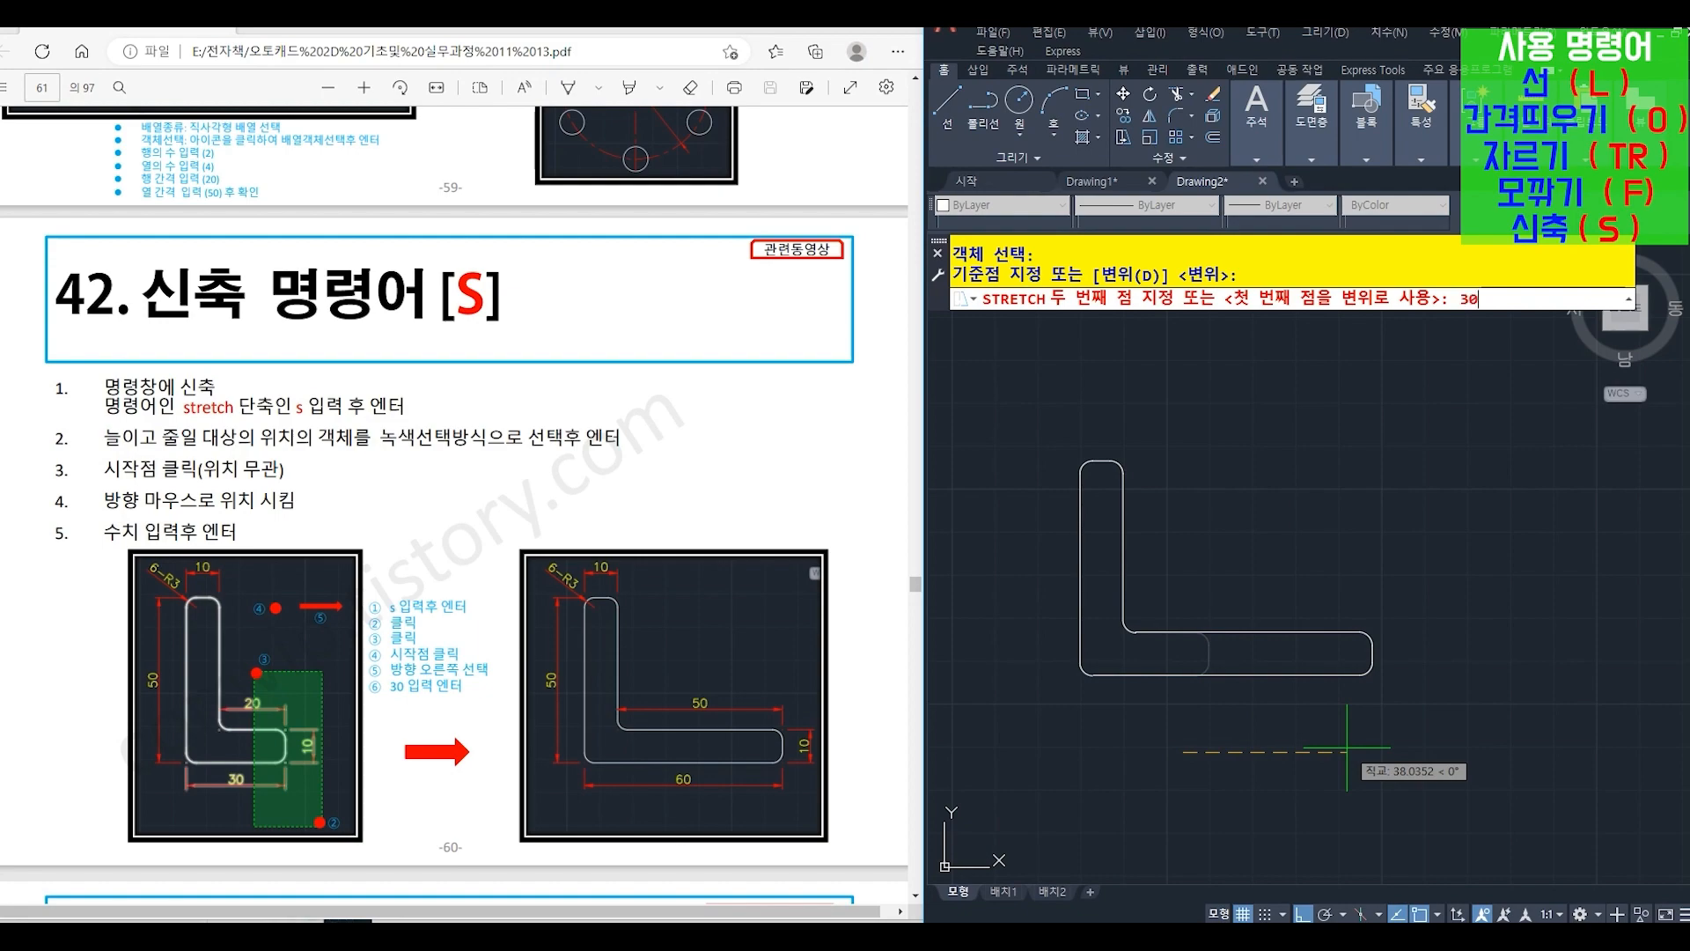
key("Return")
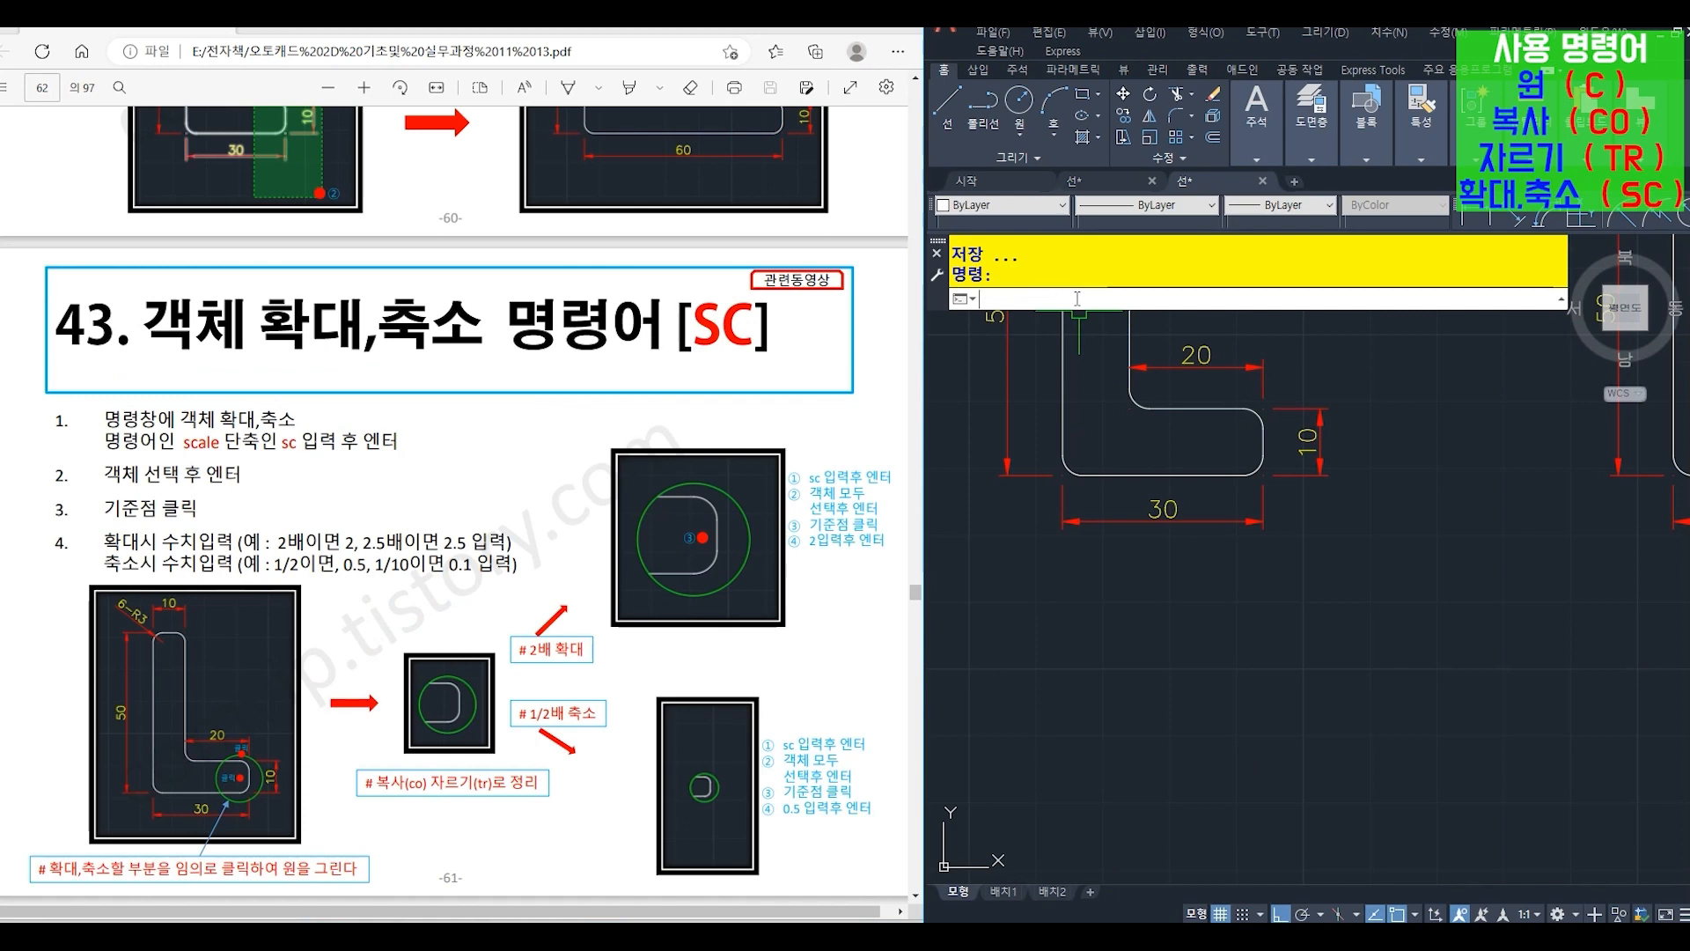
- Draw a circle (C) with a radius of about 7.65 around the right end of the L-shape's horizontal leg
type("c")
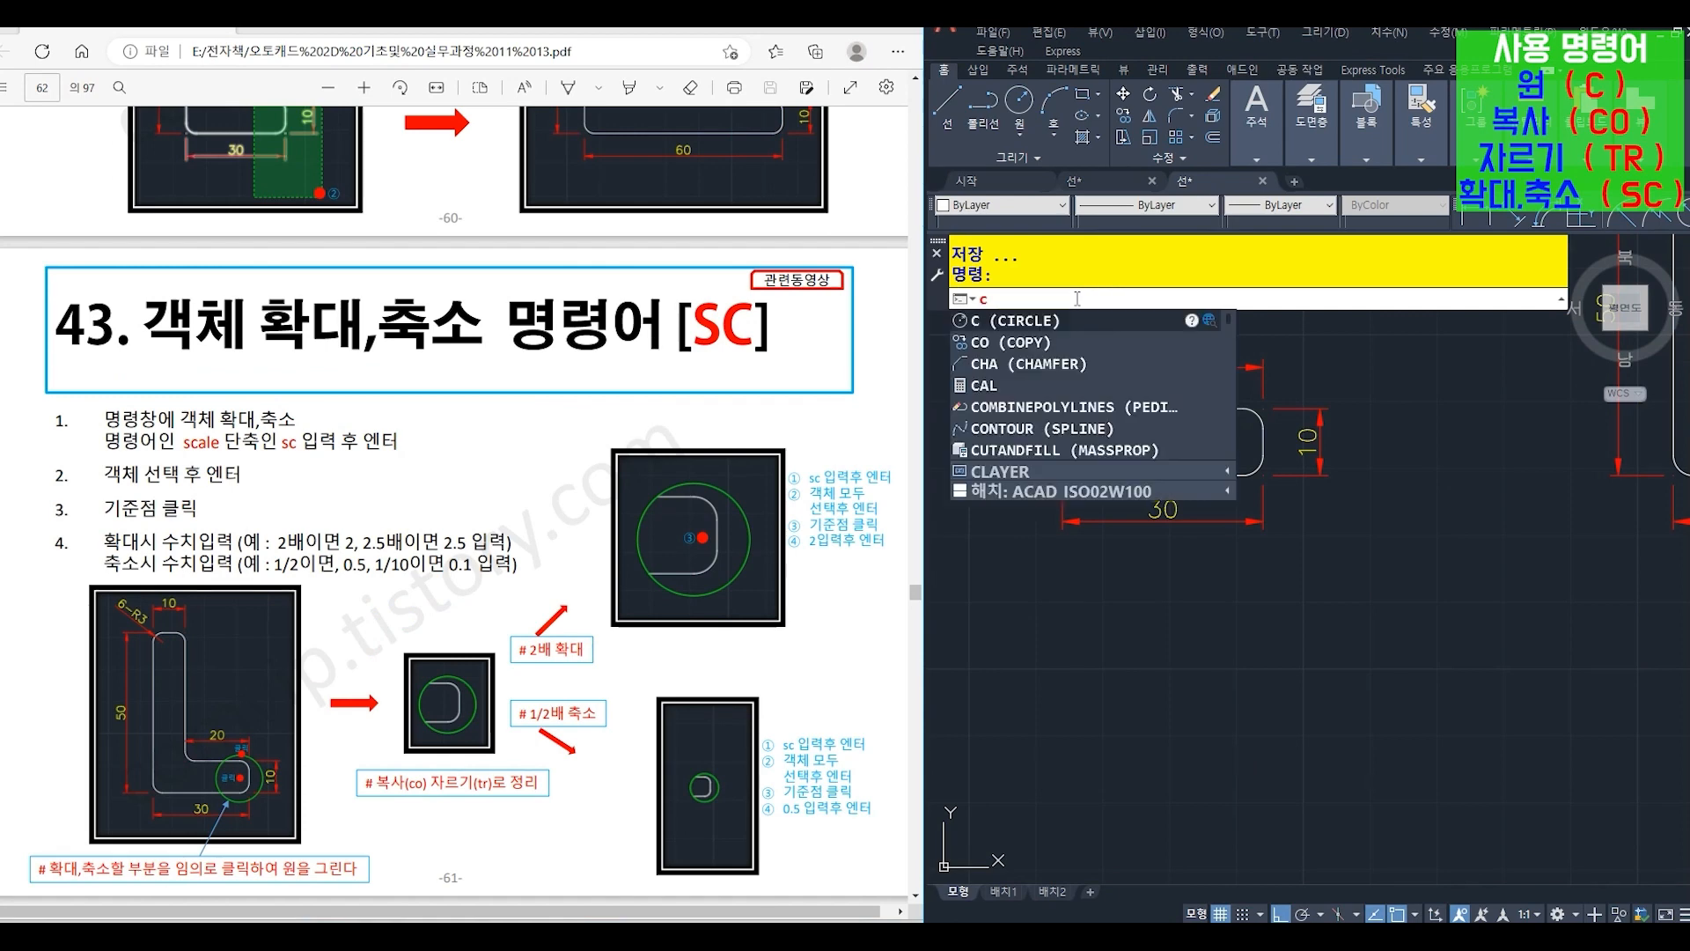
key("Return")
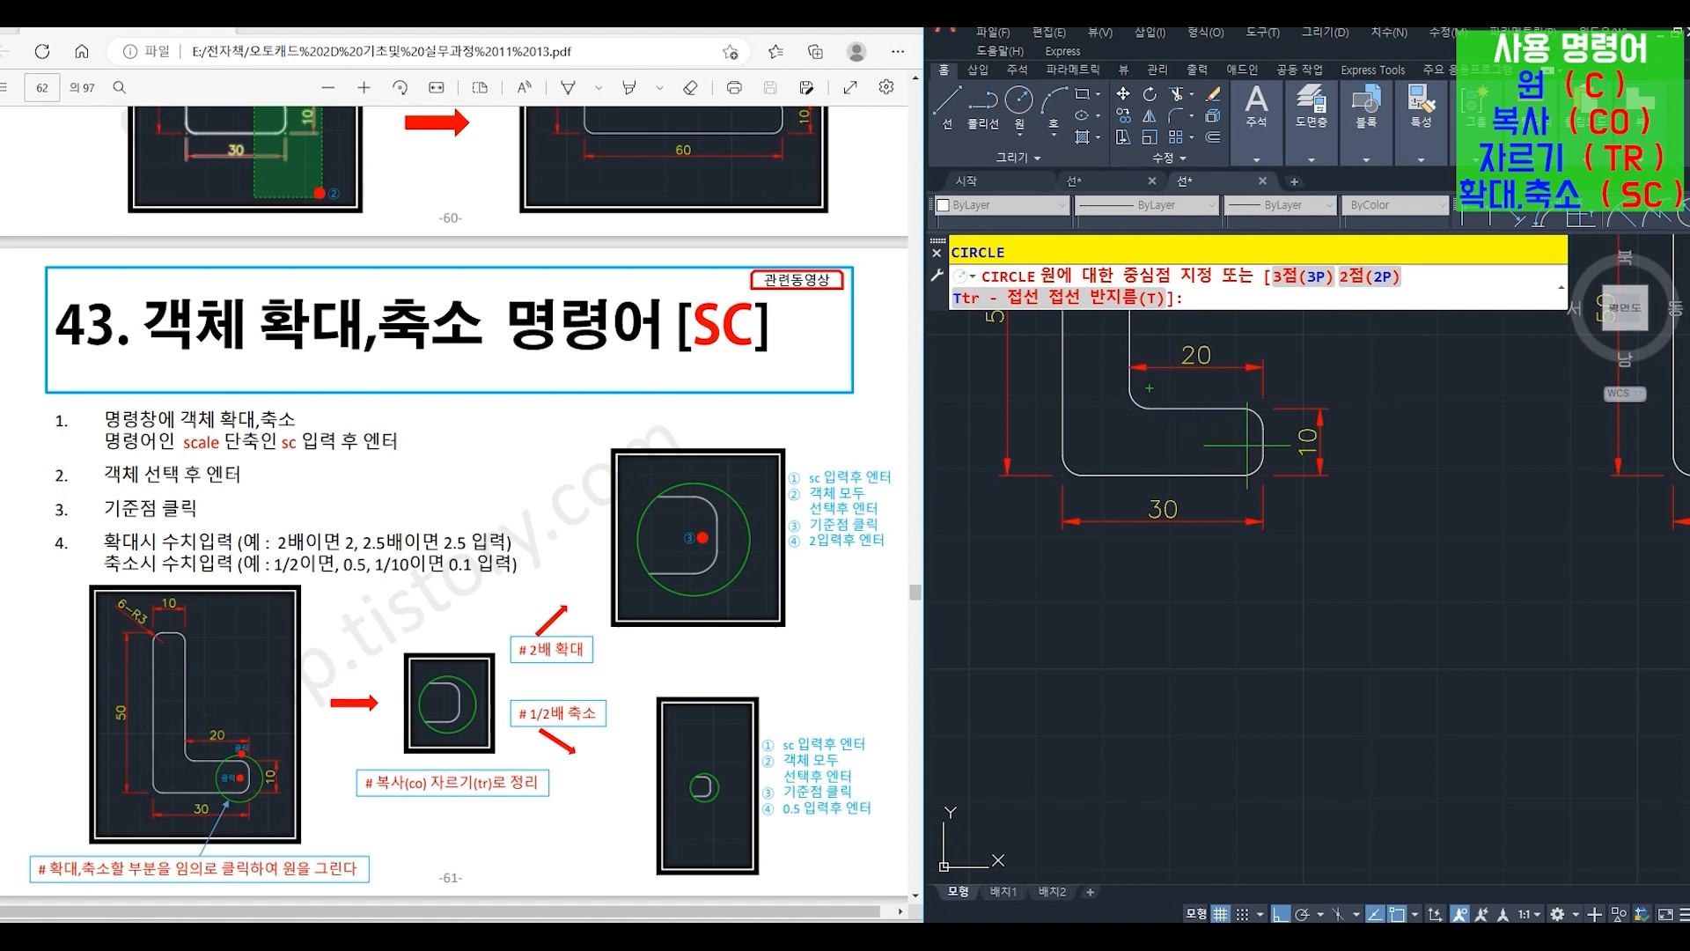
left_click(1241, 441)
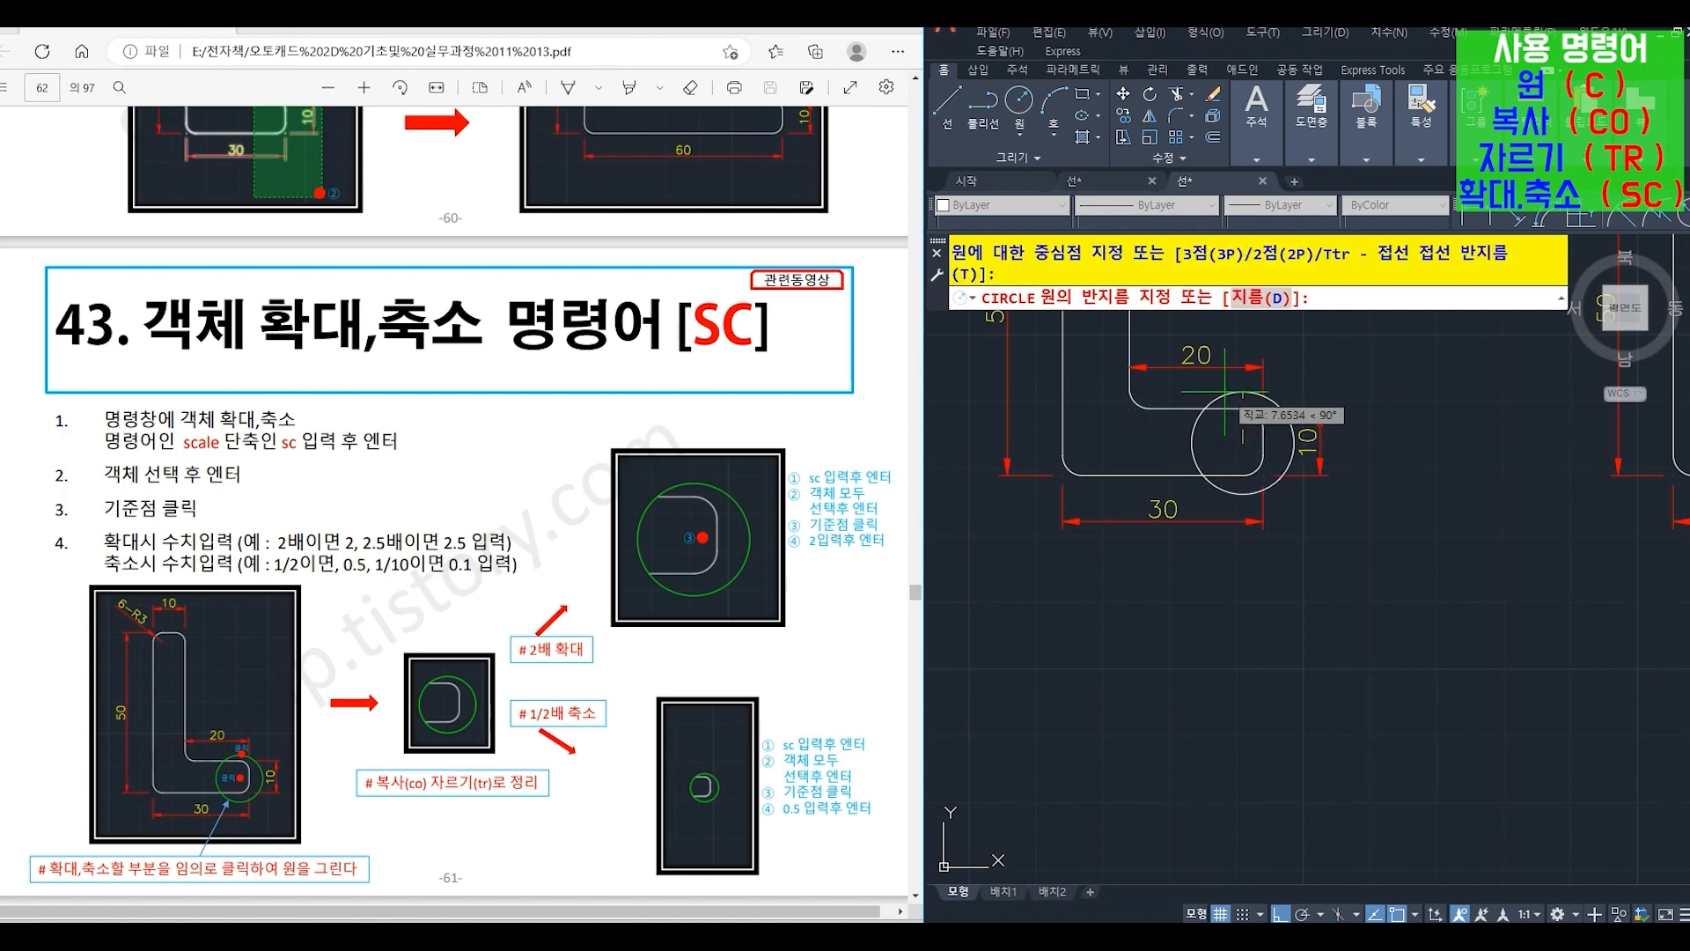
left_click(1224, 392)
- Copy (CO) the L-shape with its circle and nearby dimensions straight down into the empty area below
type("co")
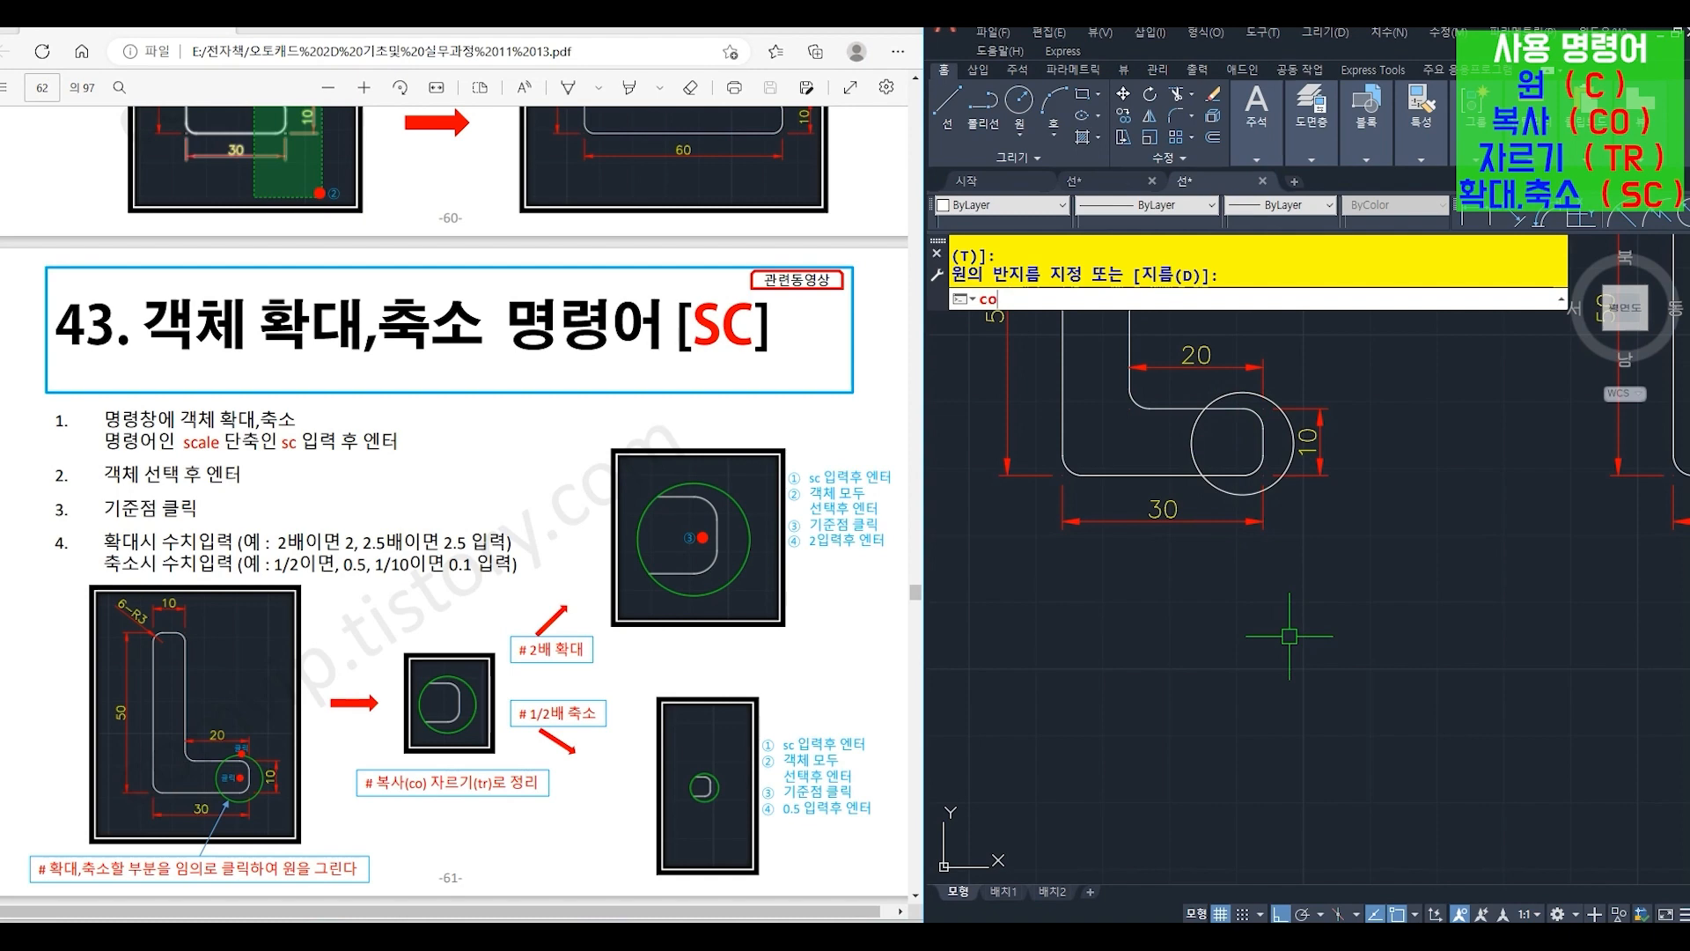
key("Return")
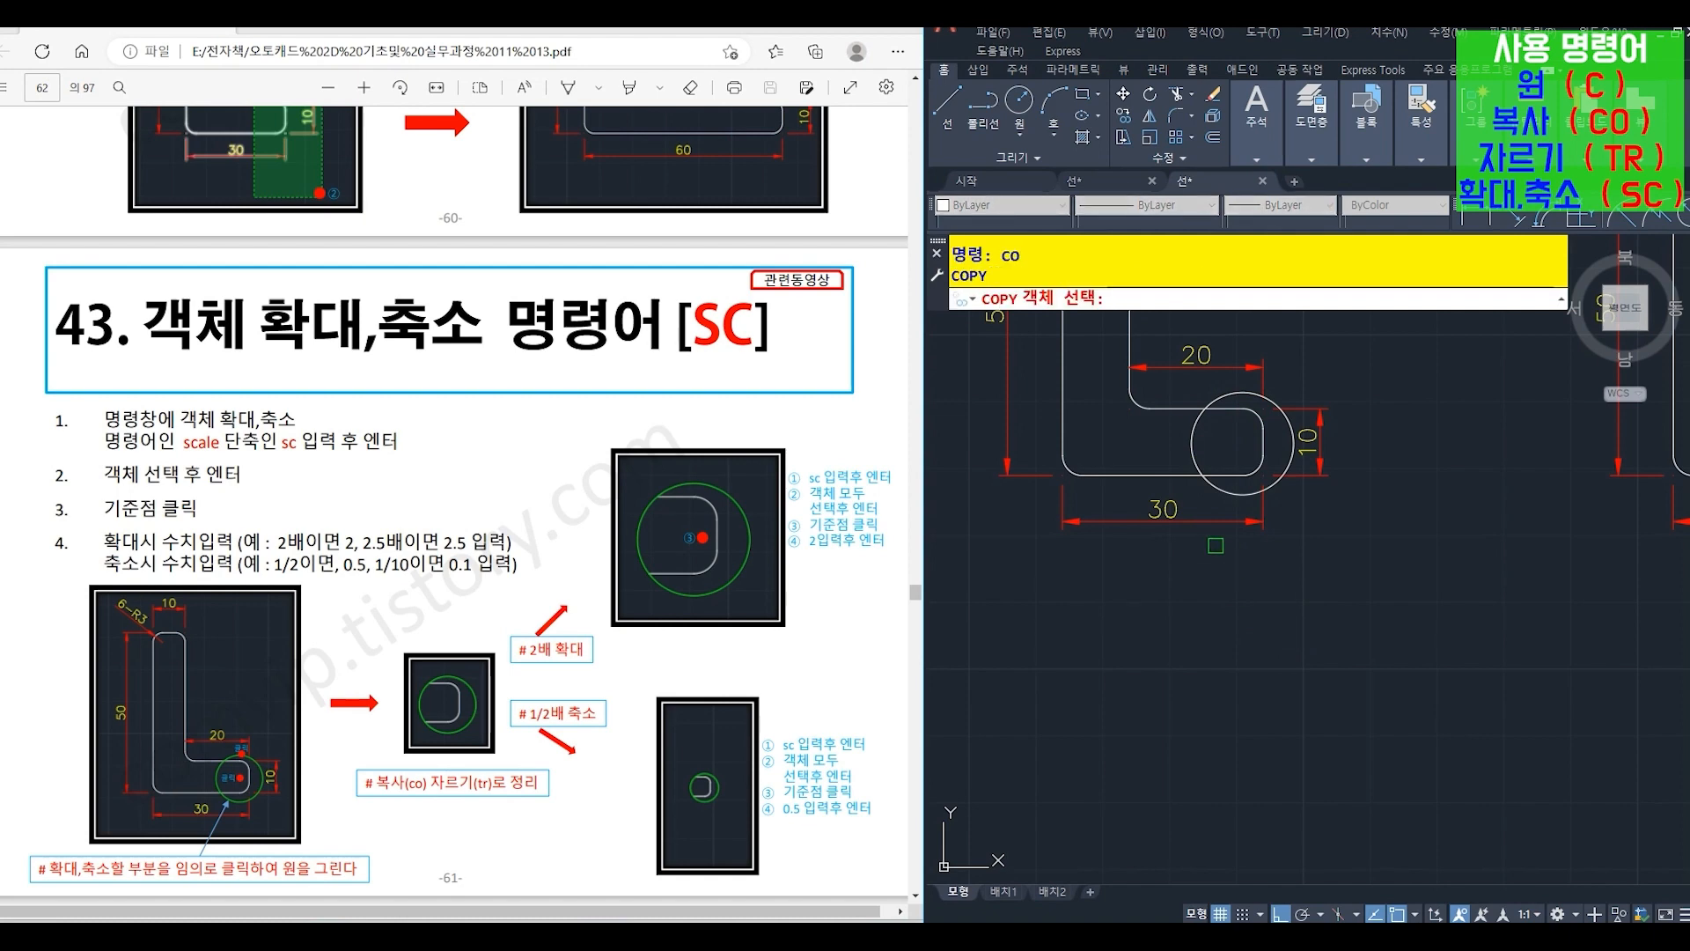
left_click(1323, 541)
left_click(1195, 382)
key("Return")
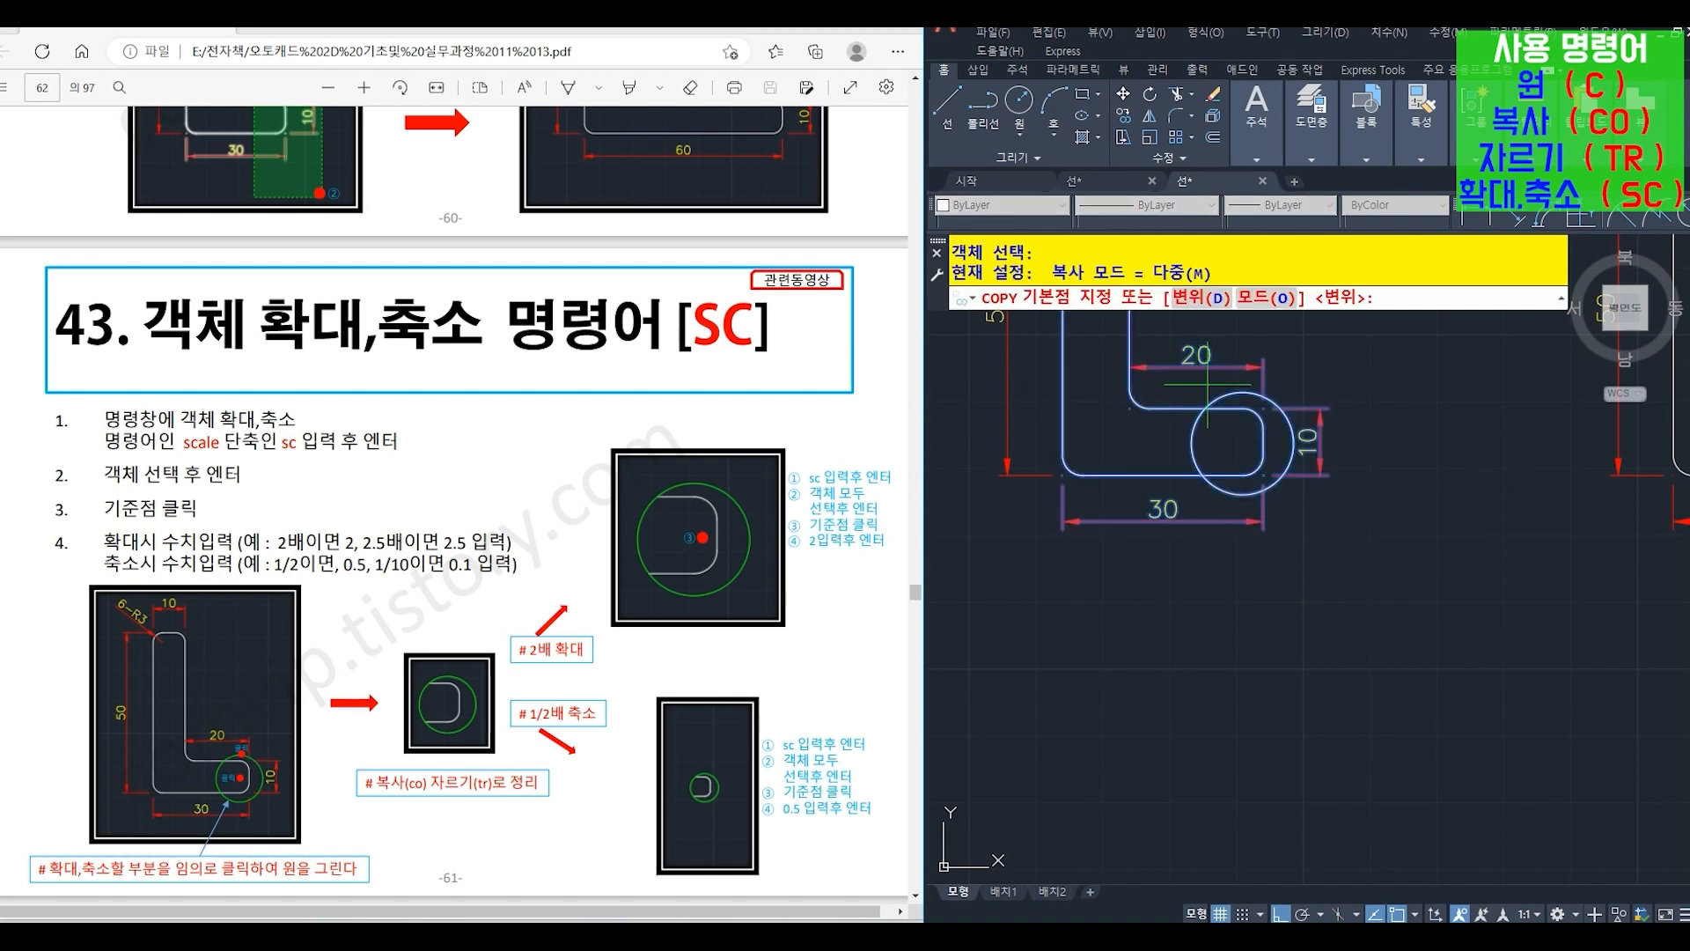
left_click(1240, 438)
middle_click_drag(1241, 547, 1219, 446)
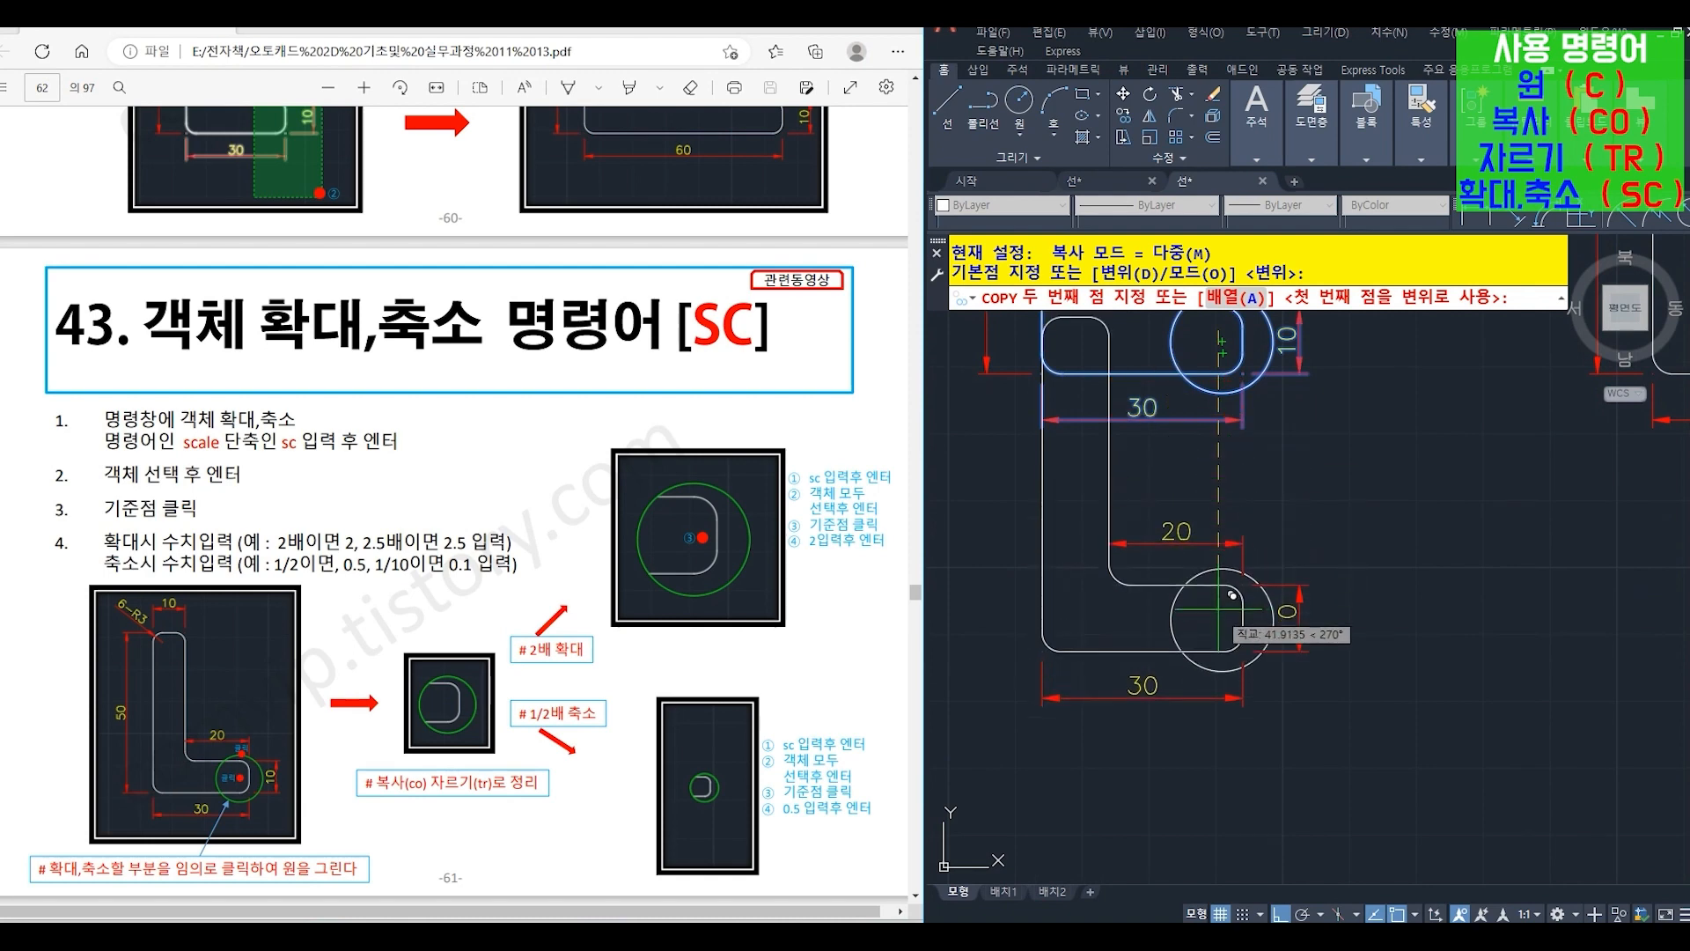
left_click(1231, 623)
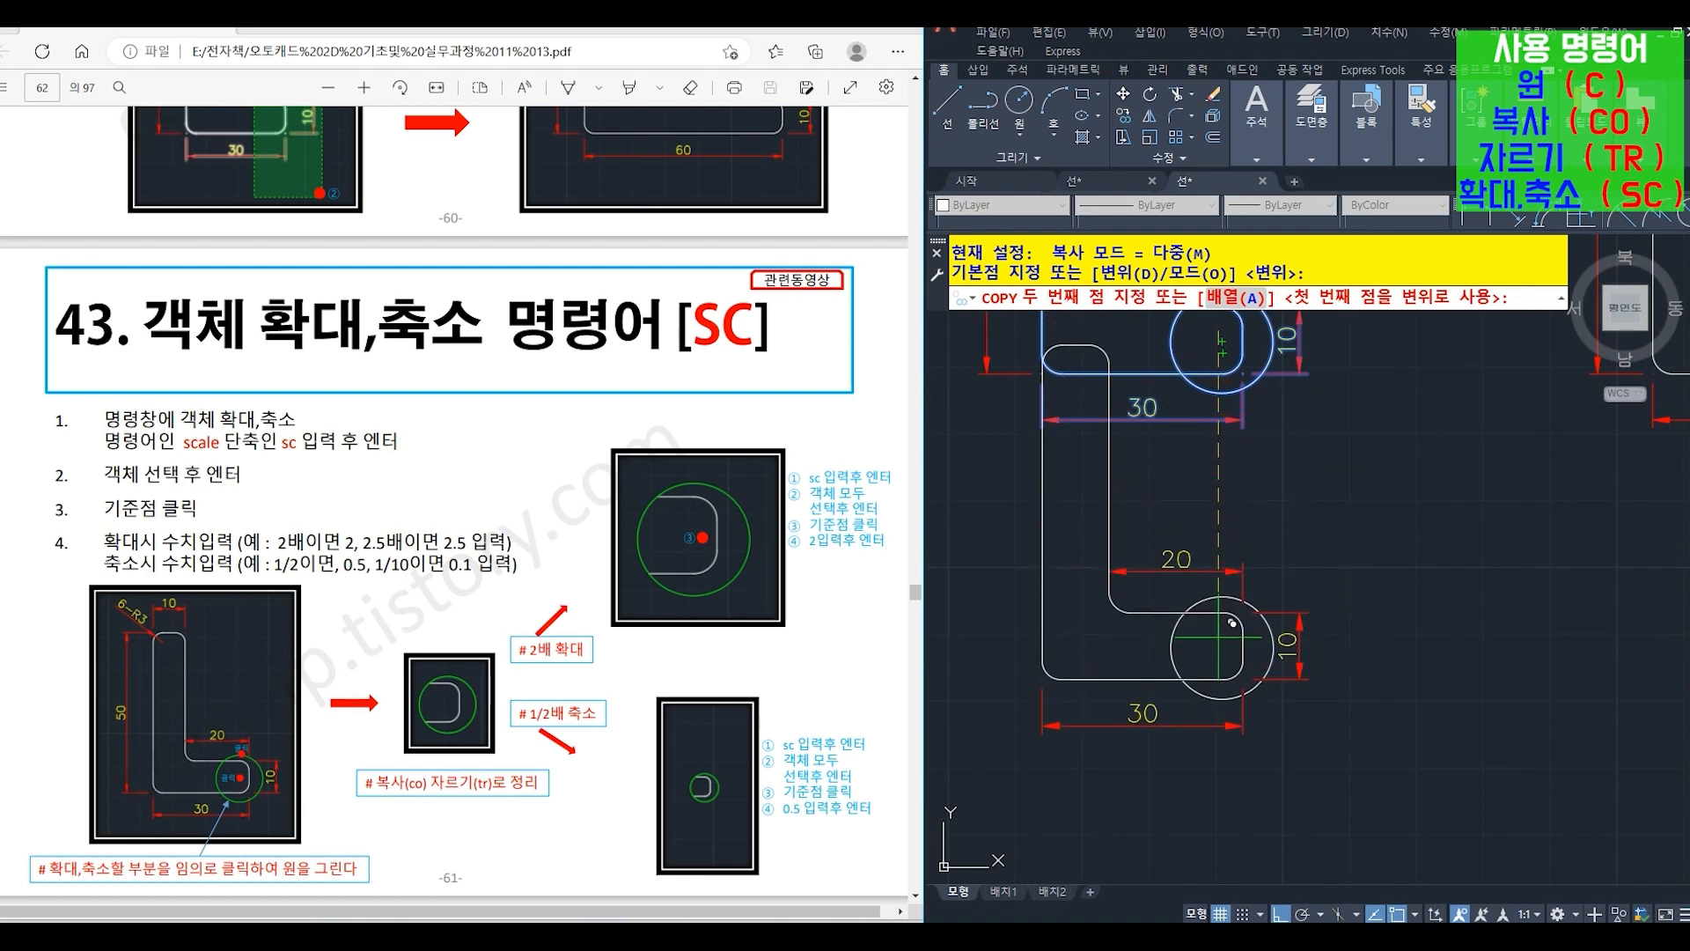
key("Return")
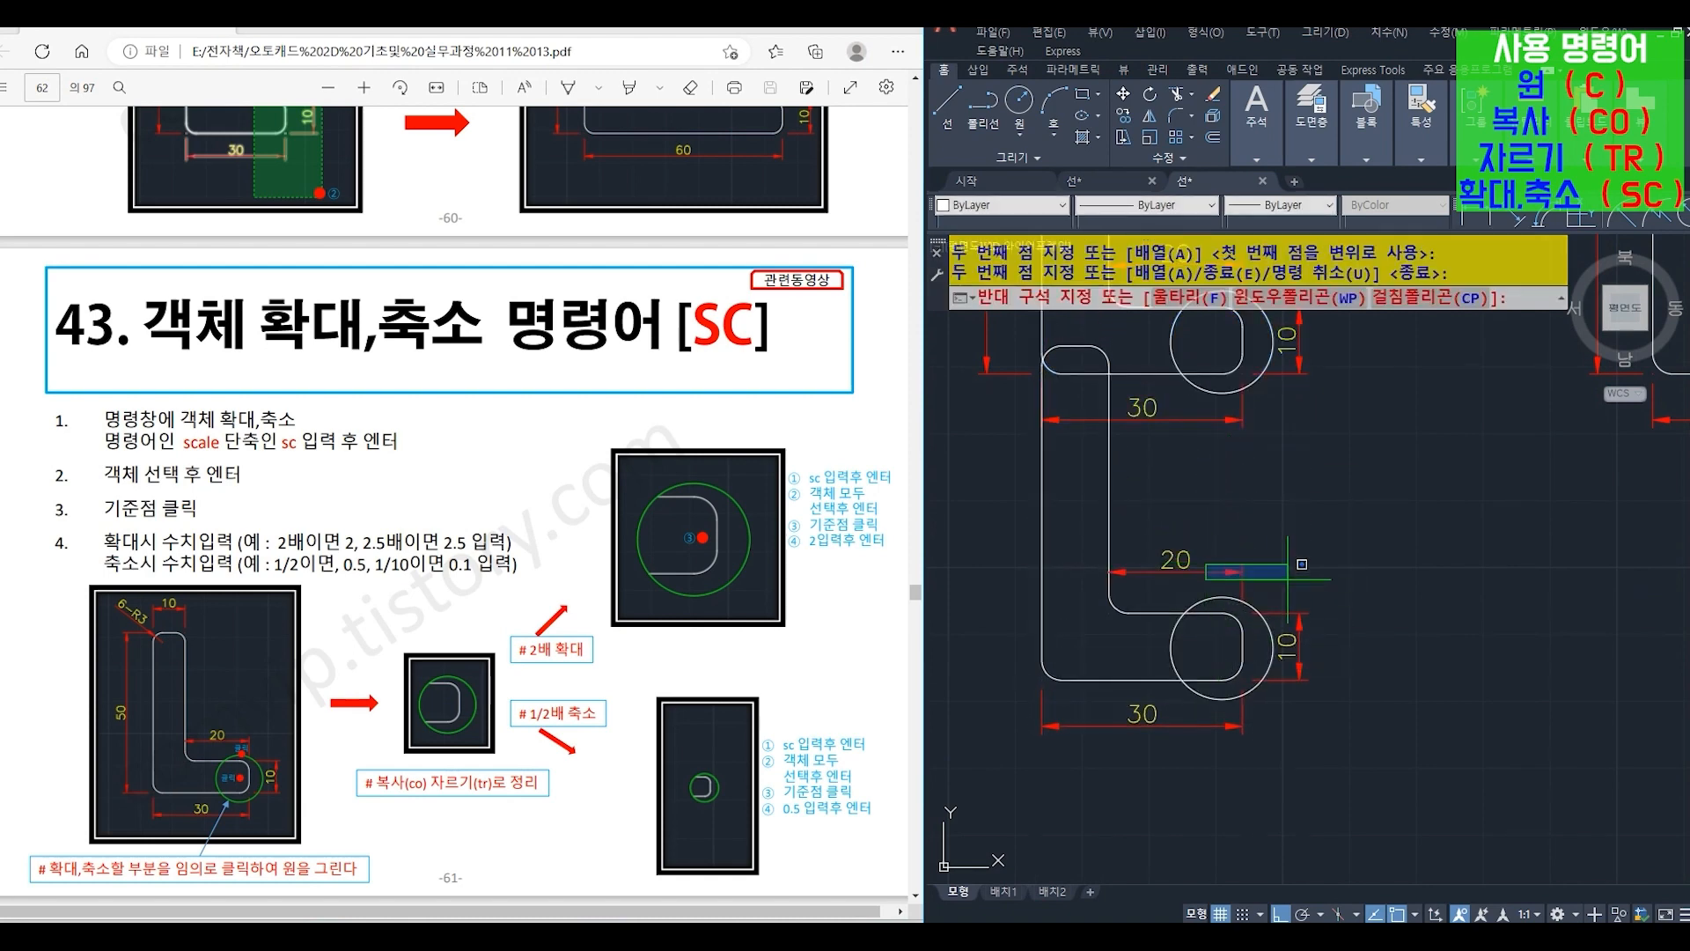
- Delete the 20, 10 and 30 dimensions around the copied L-shape
left_click(1217, 567)
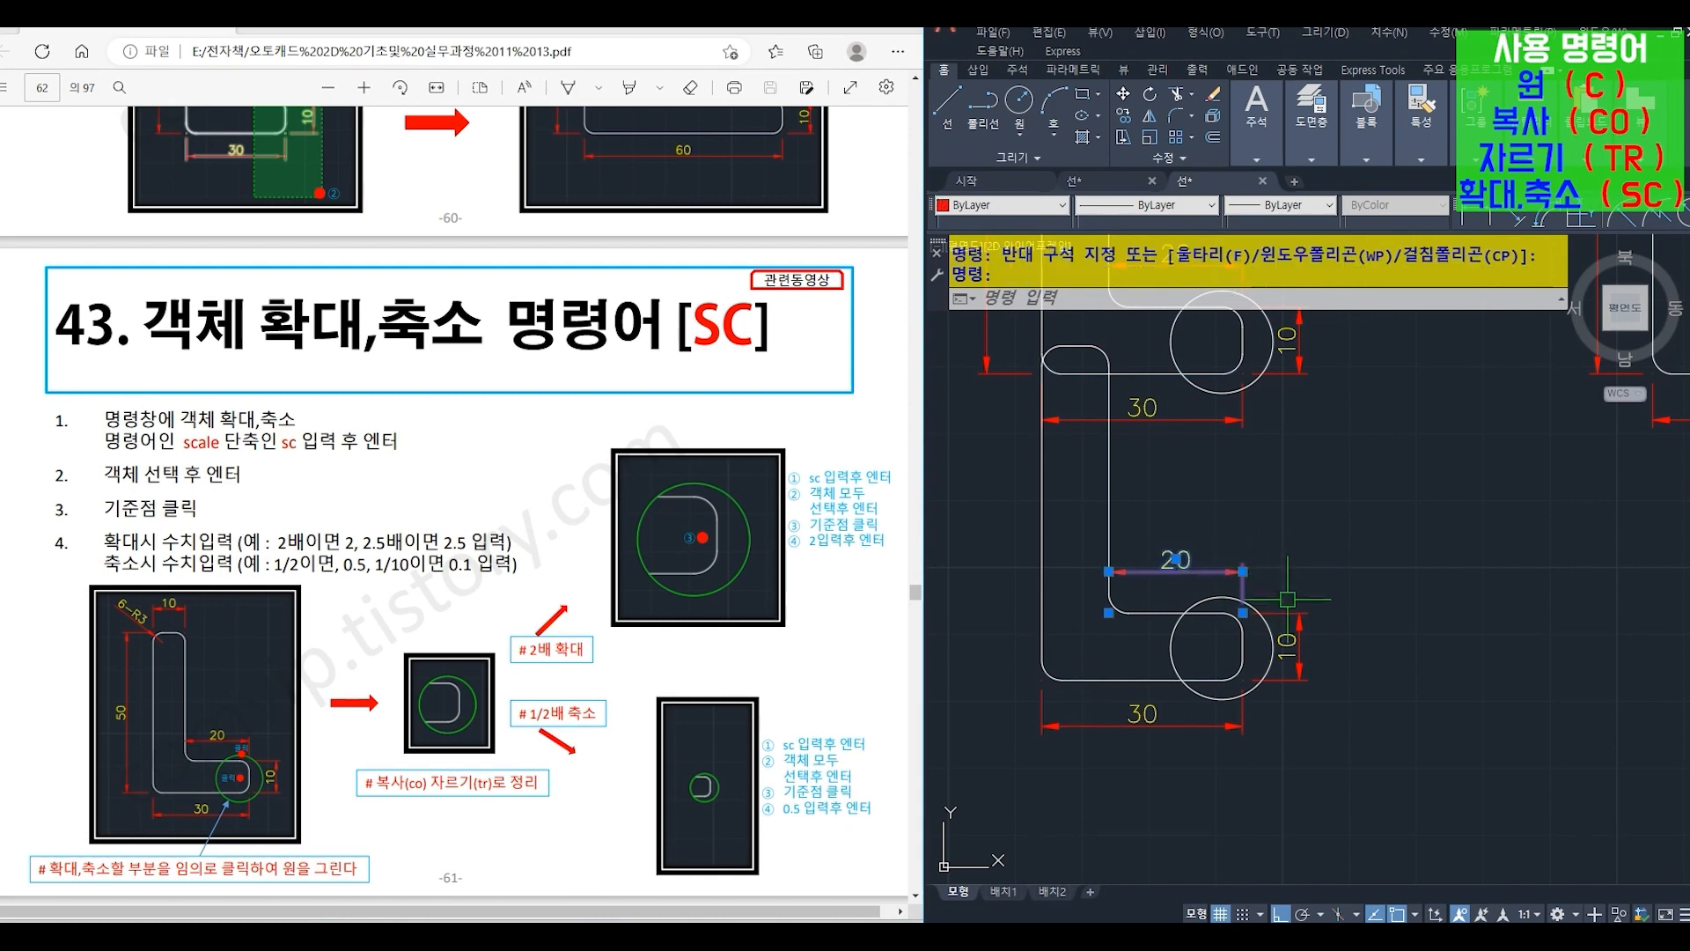
left_click(1334, 667)
left_click(1222, 723)
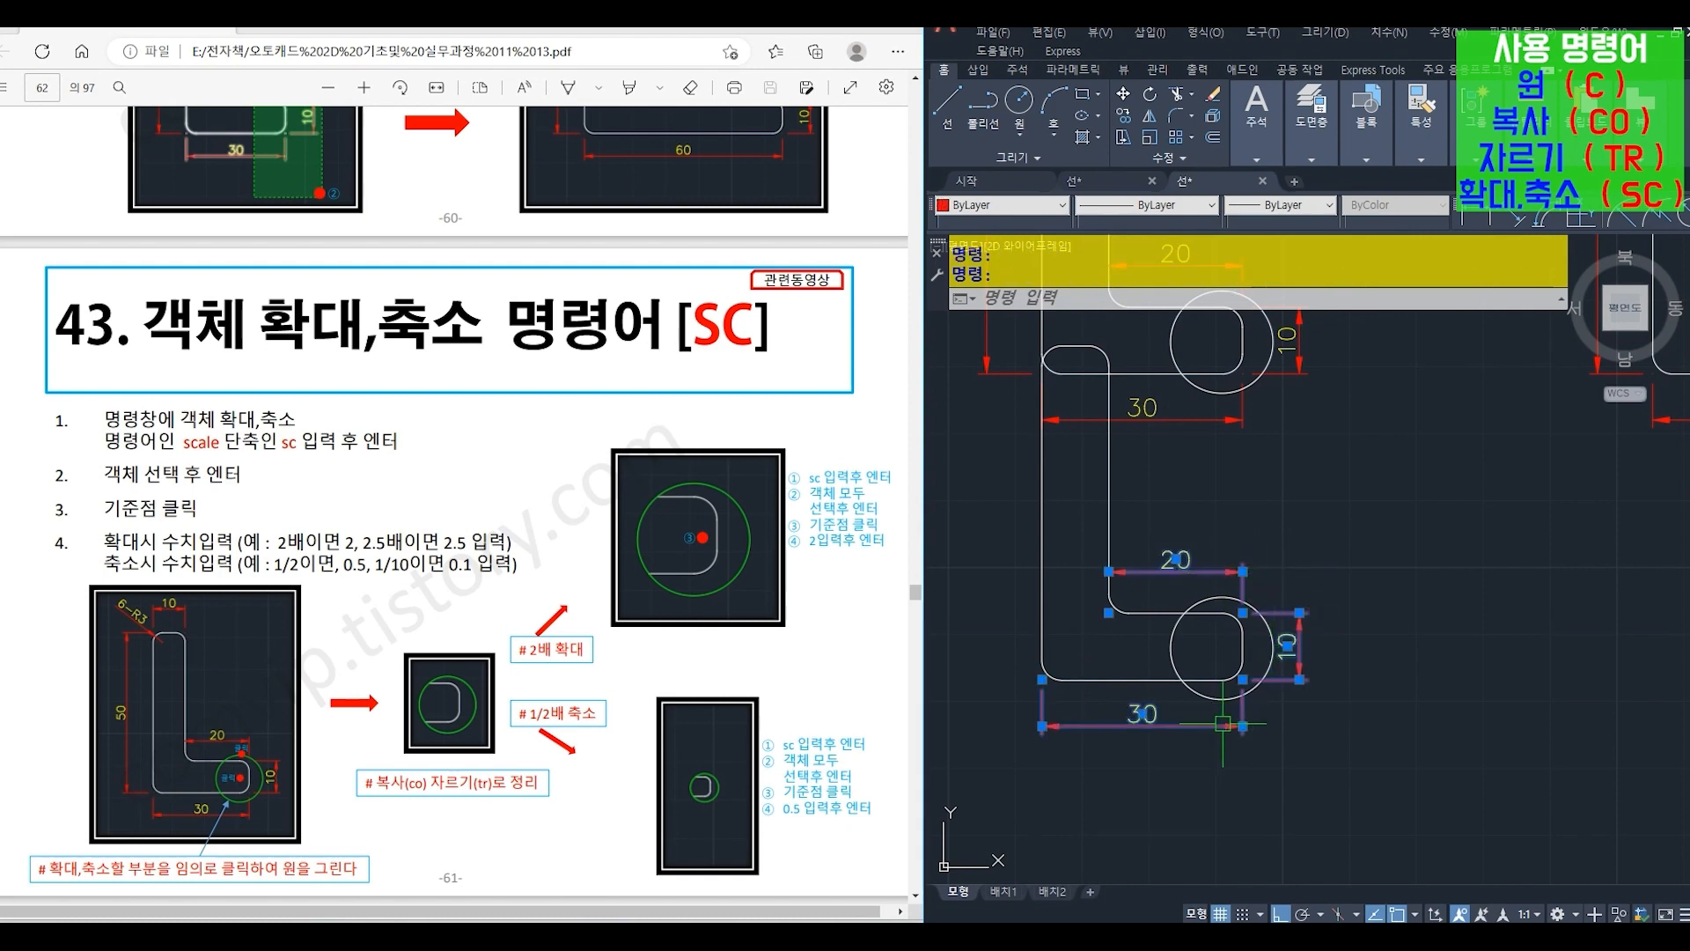
key("Delete")
- Trim (TR) the copied L-shape against the circle, keeping only the rounded leg end inside it
type("tr")
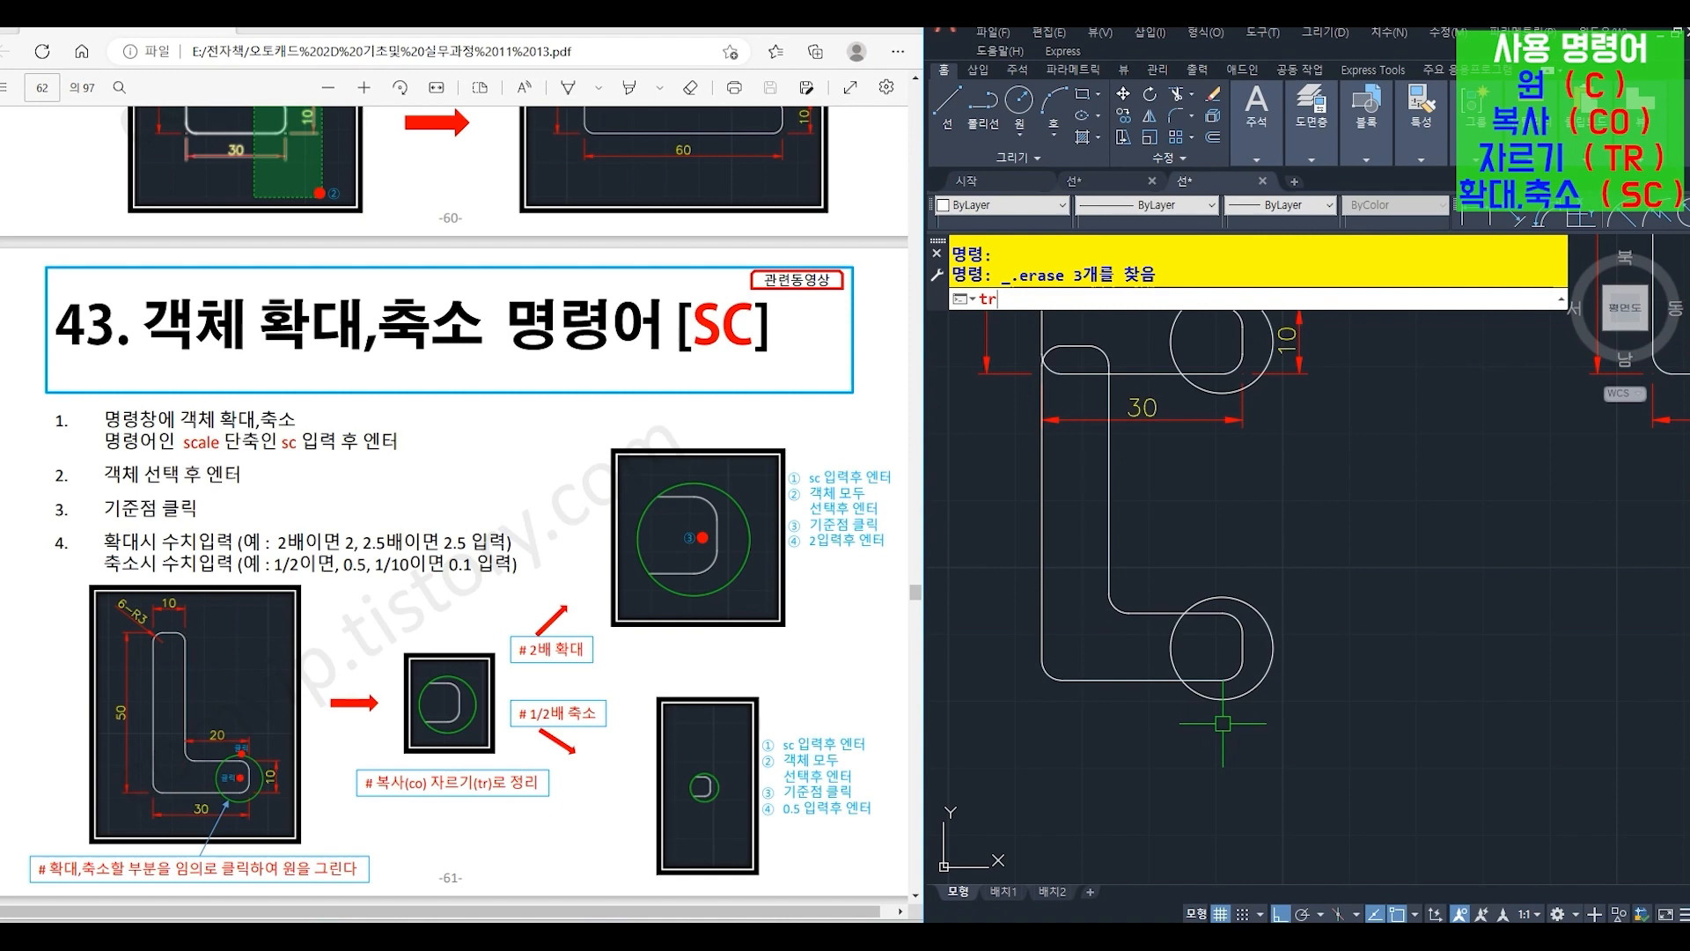
key("Return")
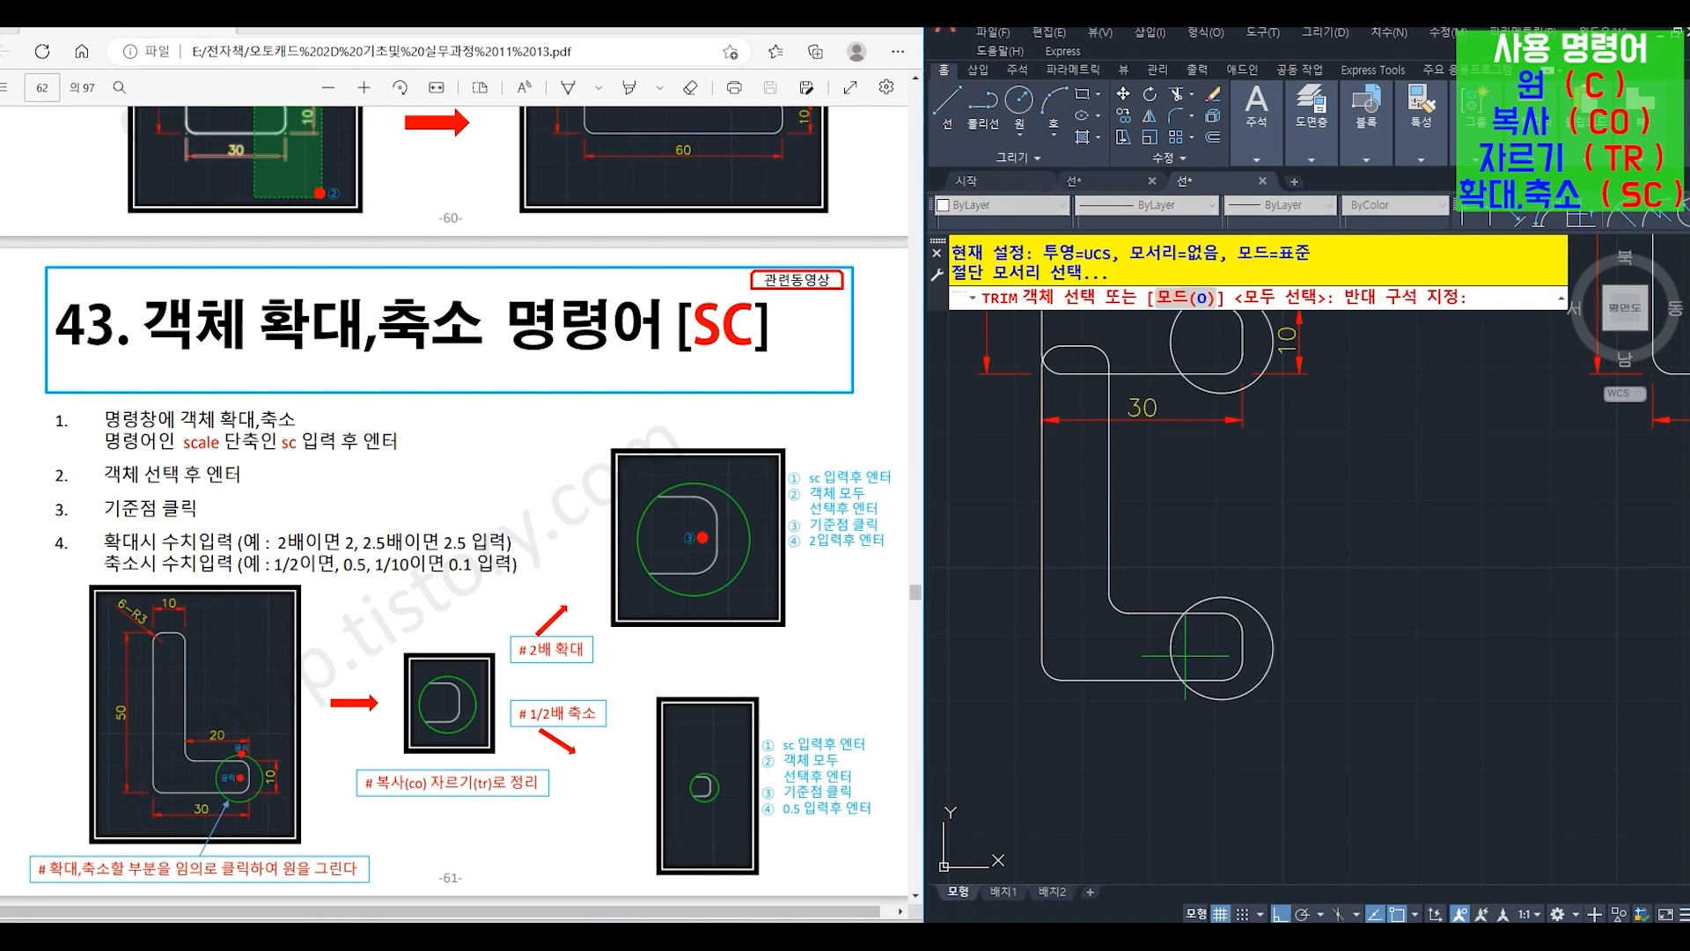
left_click(1173, 637)
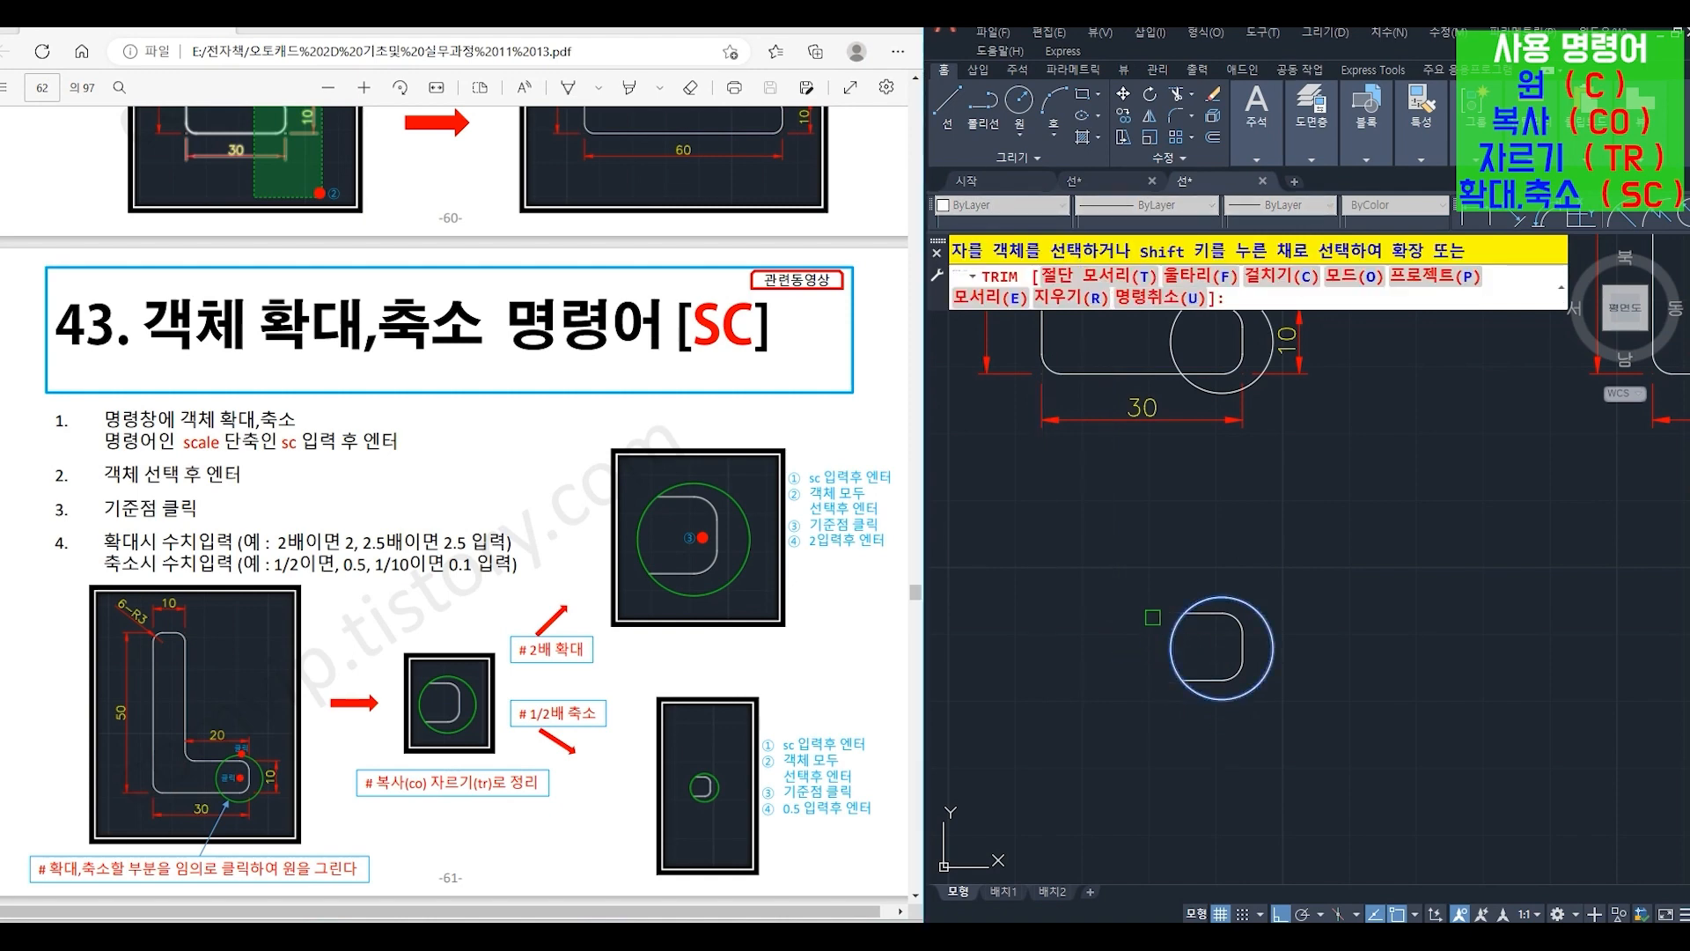
mouse_move(1193, 726)
middle_mouse_down()
mouse_move(1154, 682)
mouse_move(1053, 683)
middle_mouse_up()
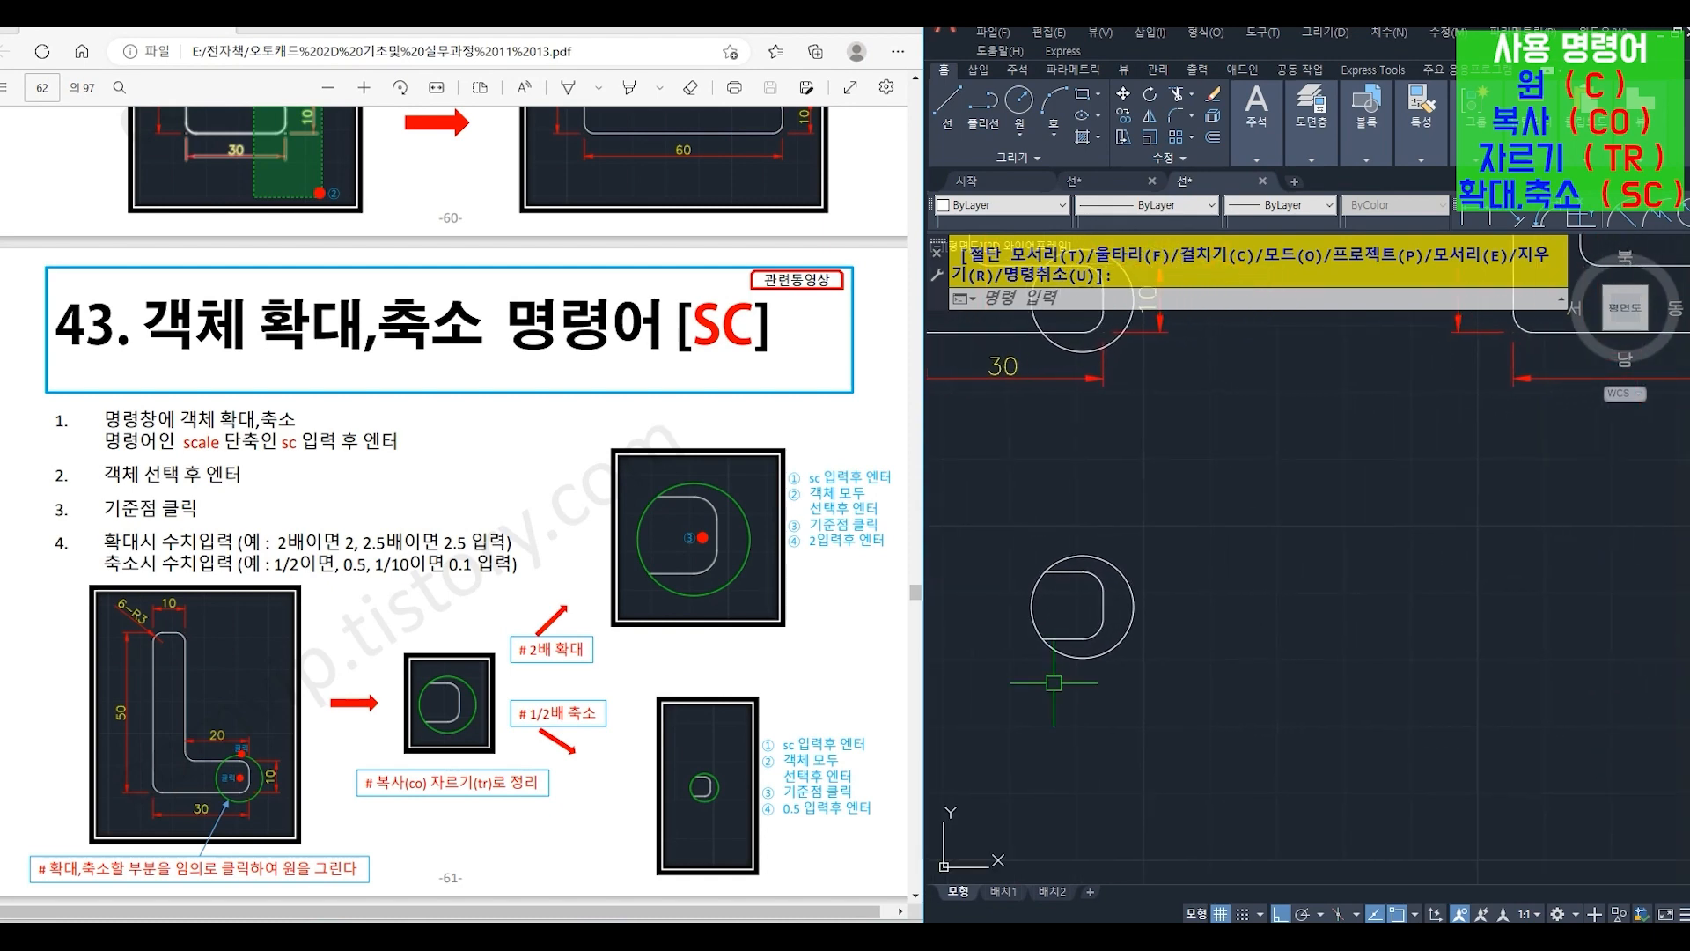
key("Escape")
- Copy (CO) the trimmed circle detail horizontally to the right by about 37.6
type("co")
key("Return")
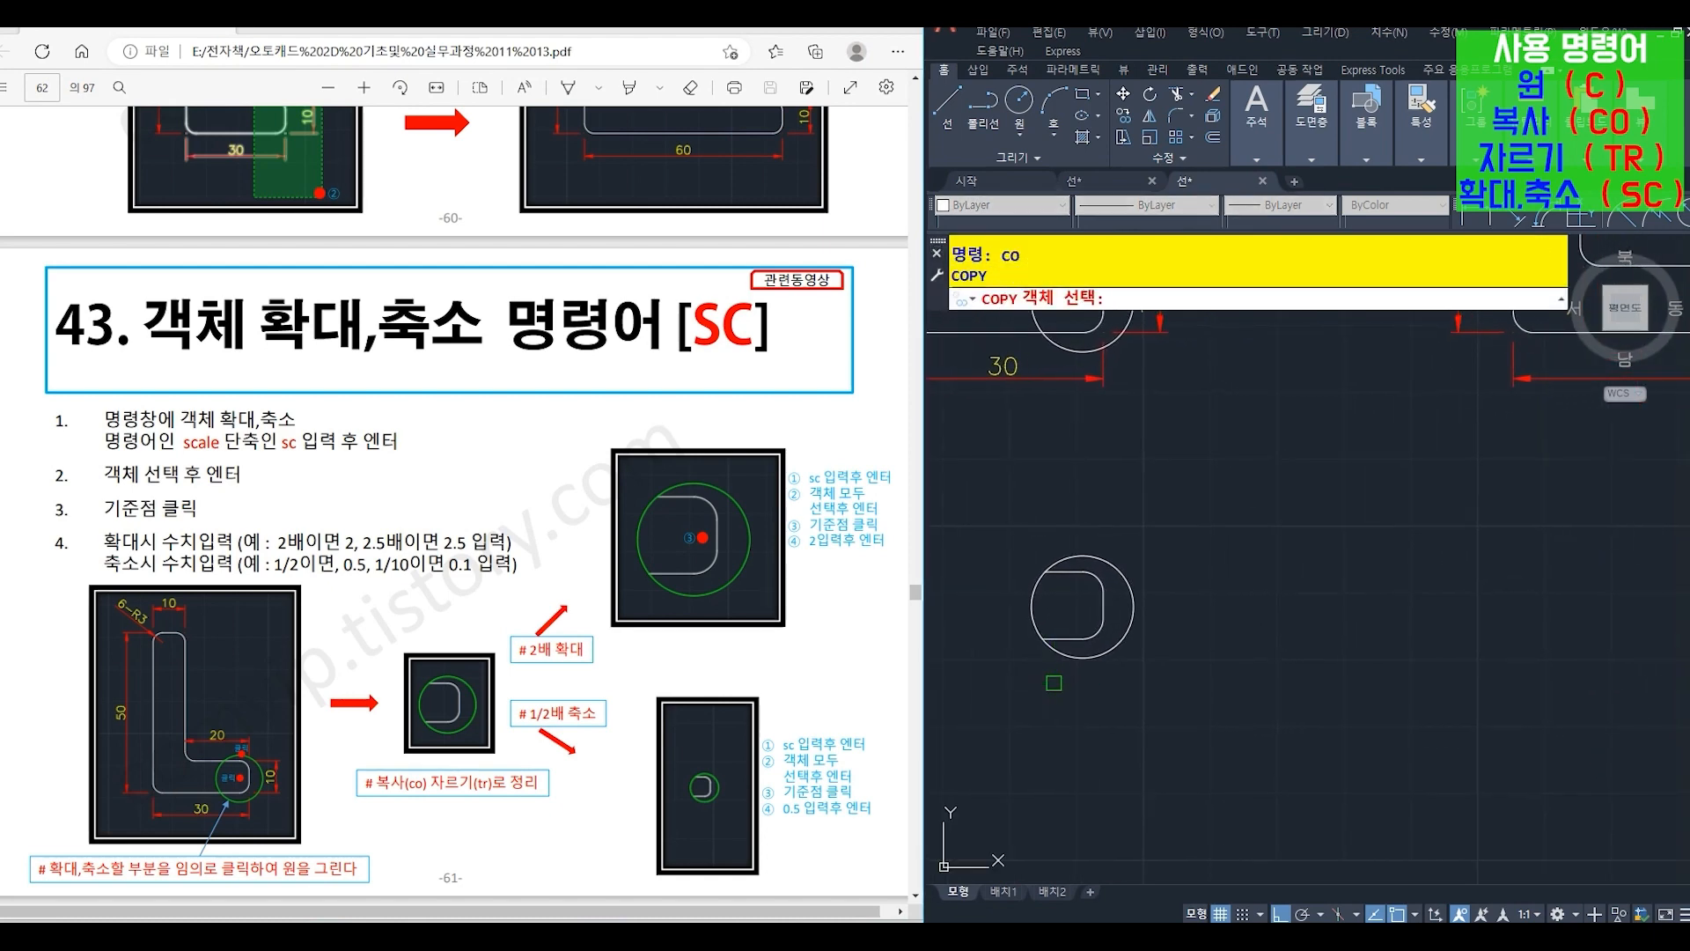
left_click(1014, 524)
left_click(1201, 715)
key("Return")
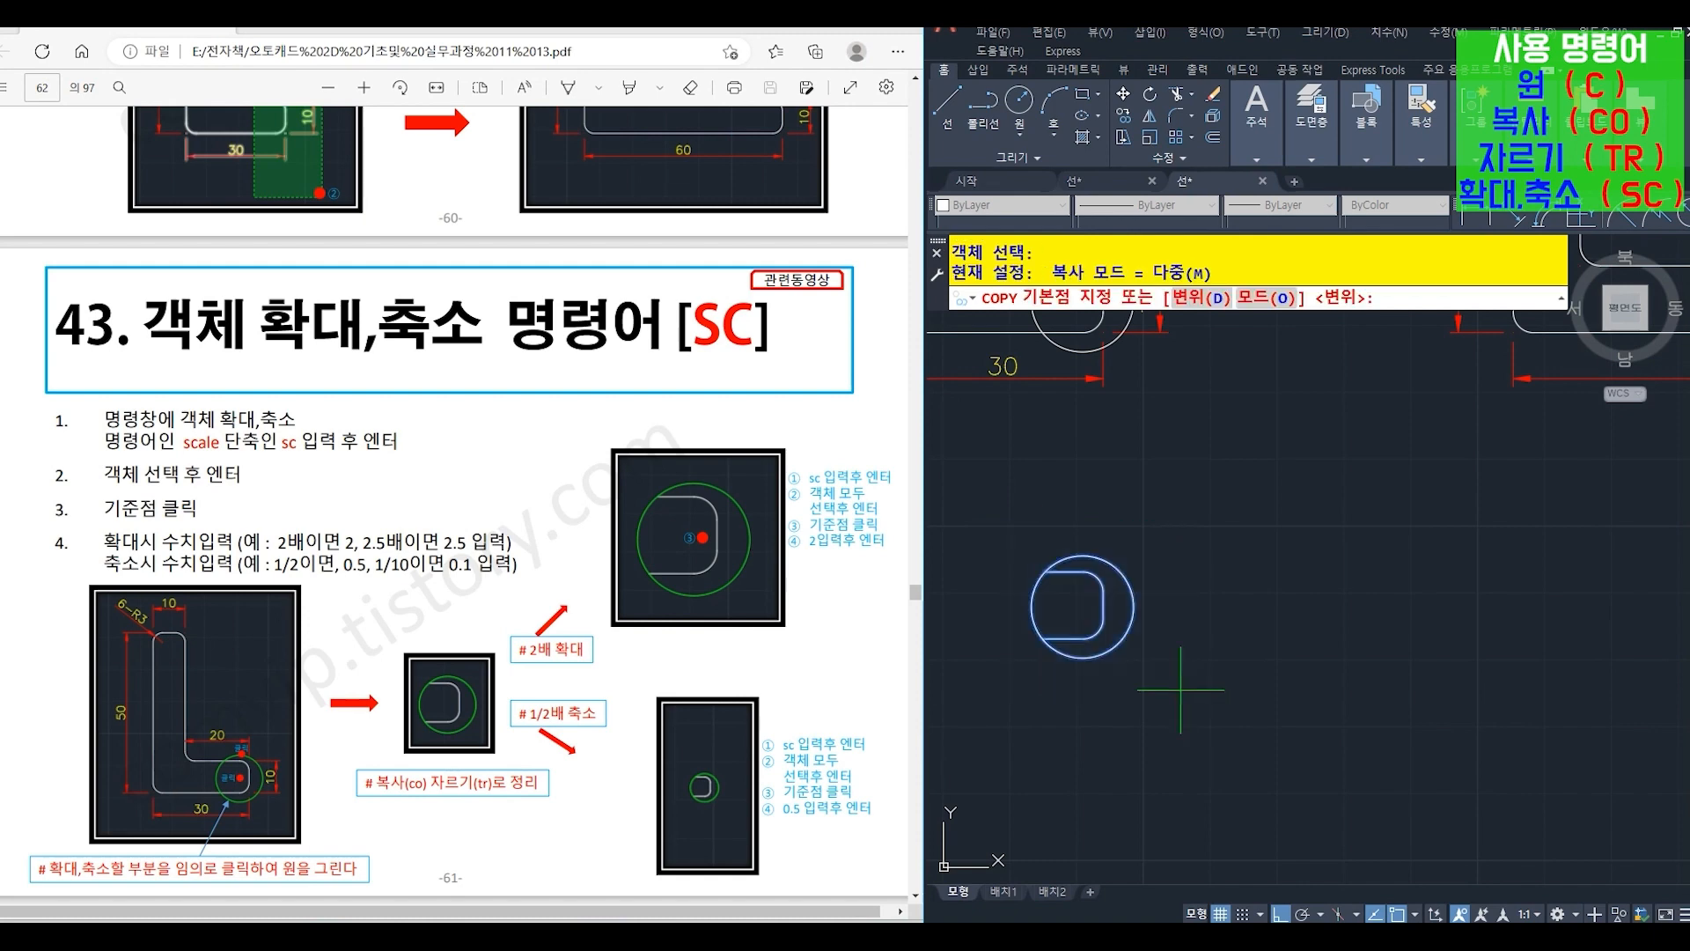
left_click(1144, 694)
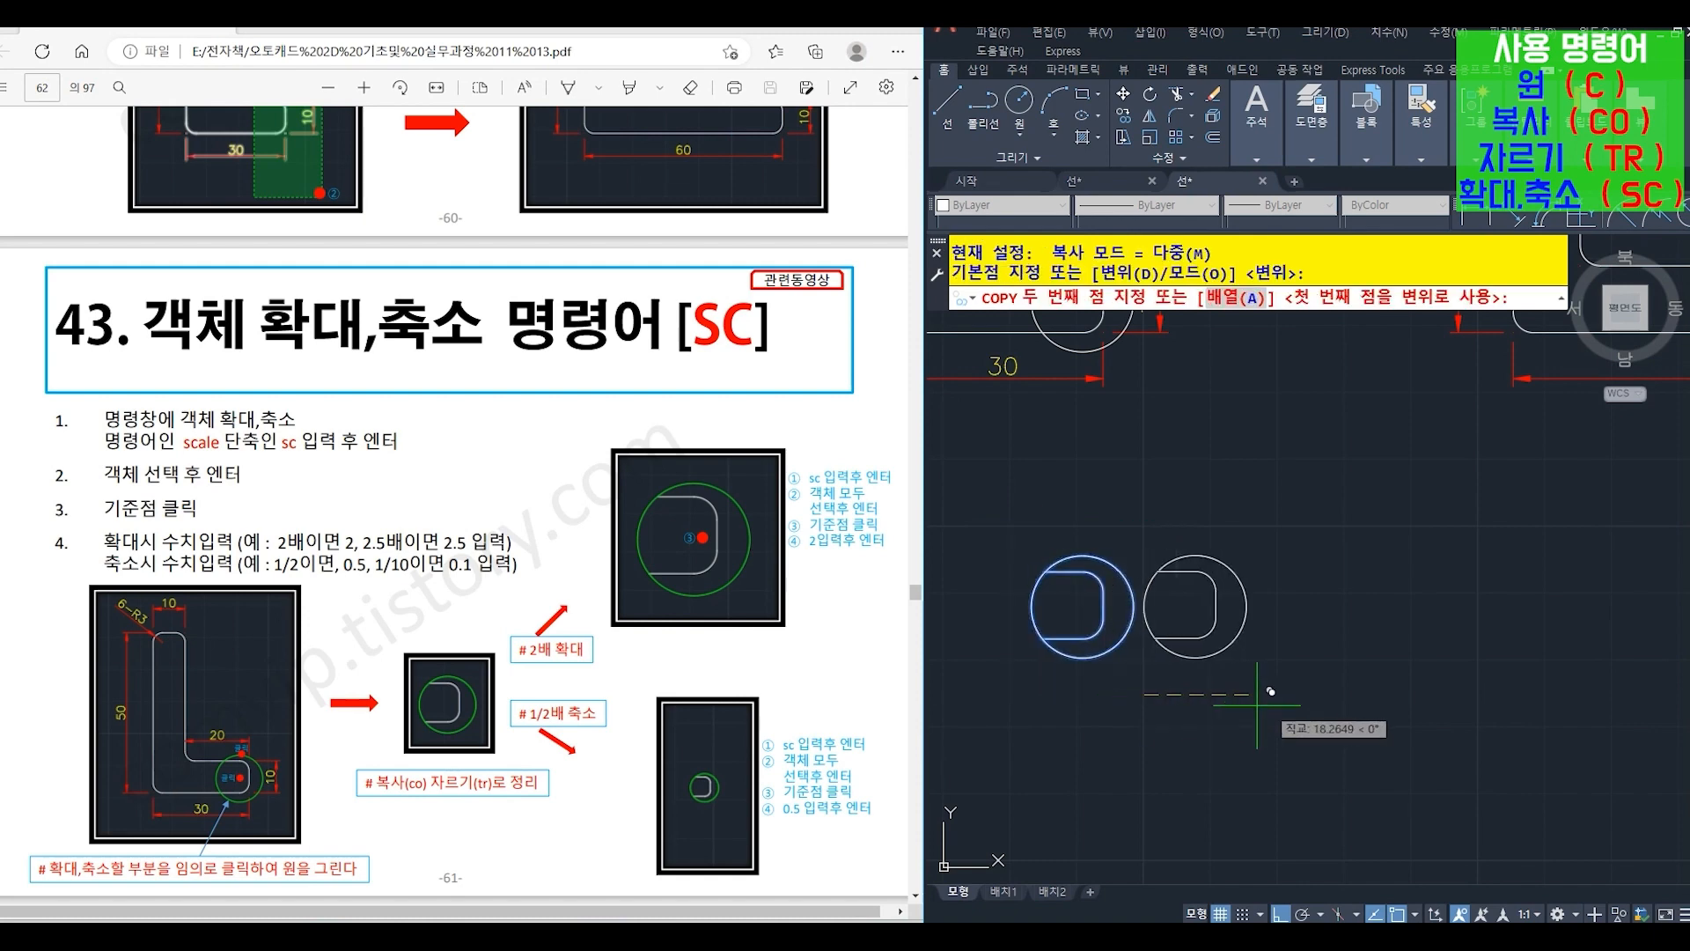
left_click(1397, 695)
key("Return")
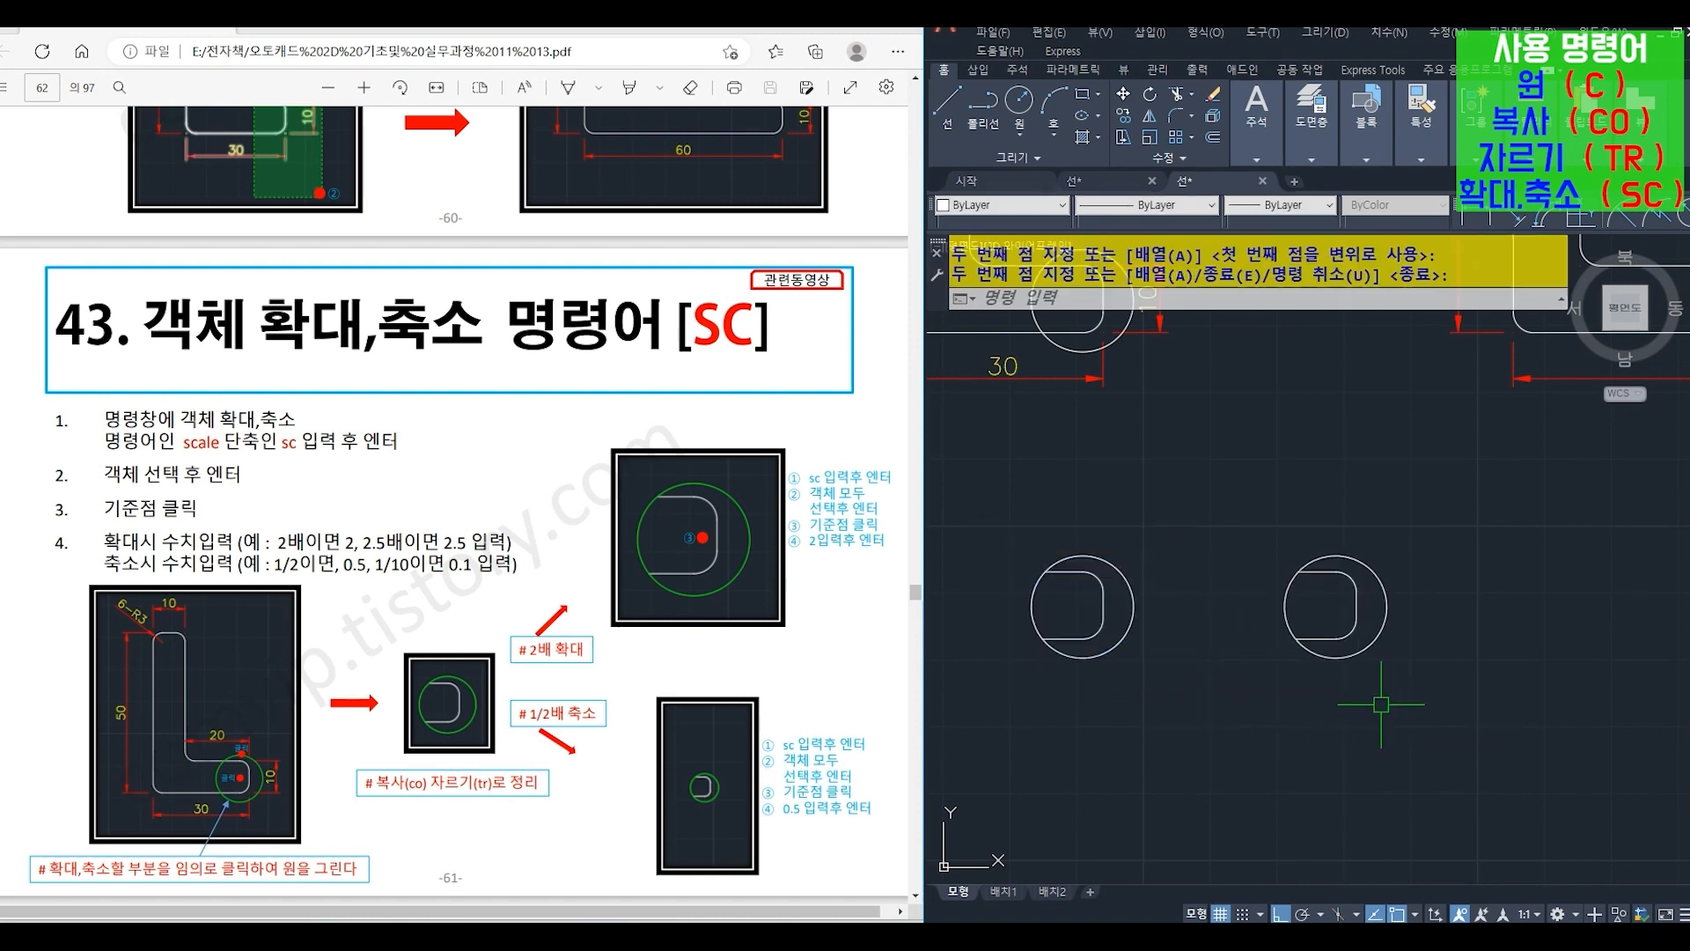
- Scale (SC) the left circle detail by a factor of 2 about the circle's center
type("sc")
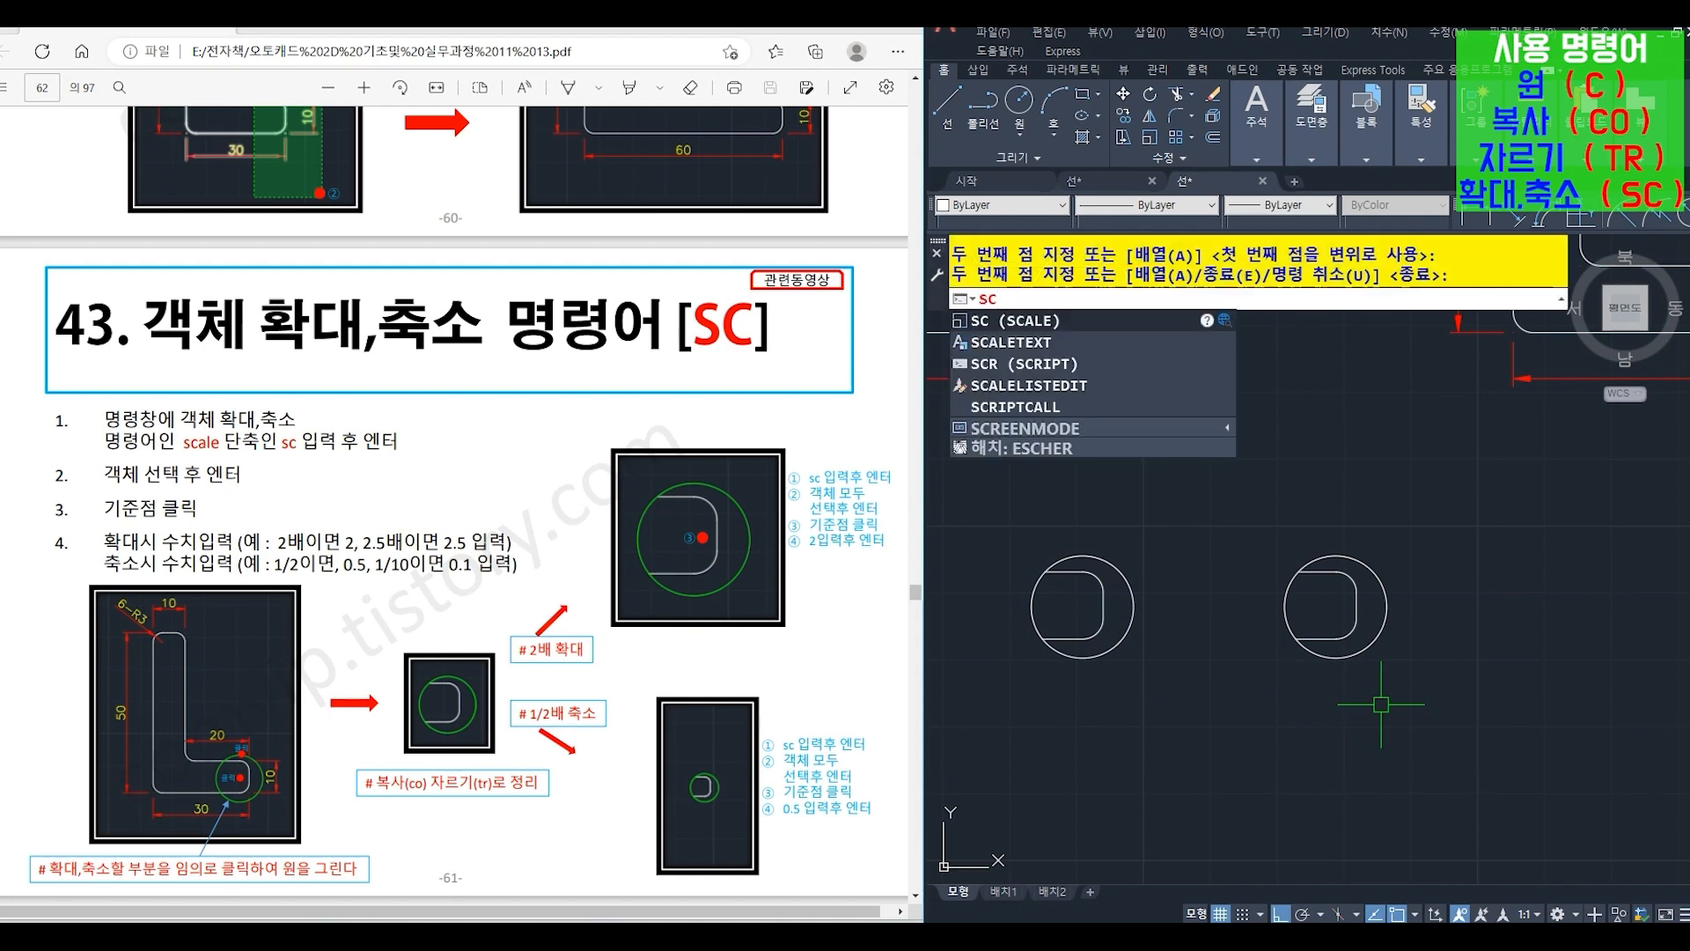
key("Return")
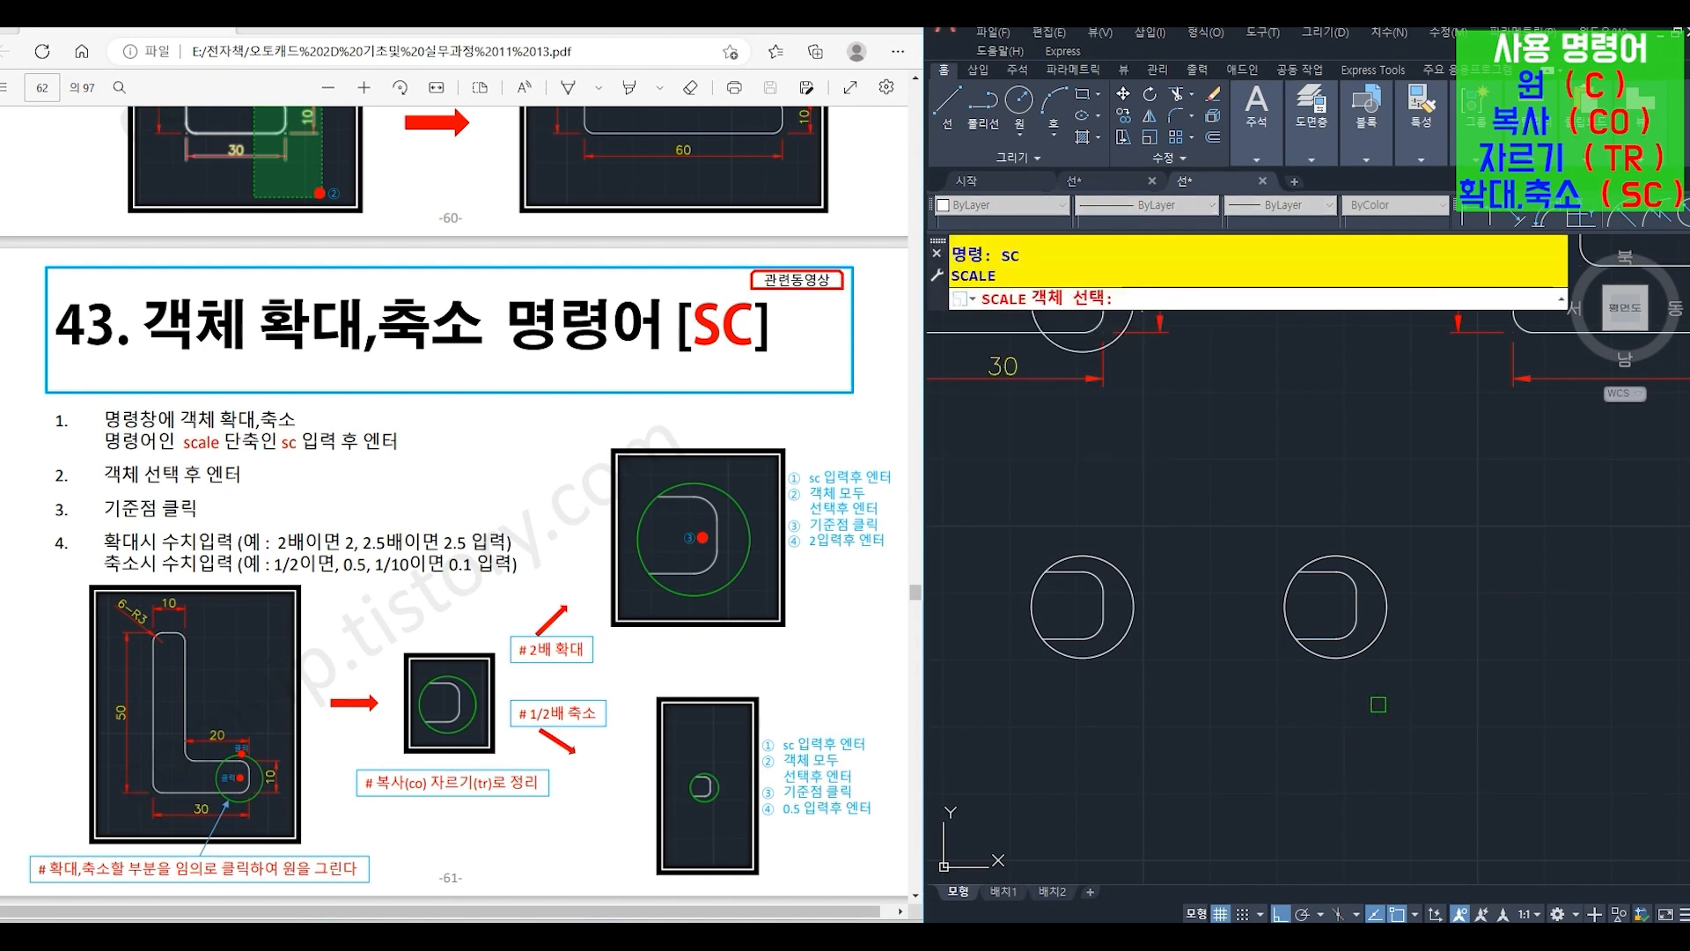
left_click(1023, 511)
left_click(1211, 740)
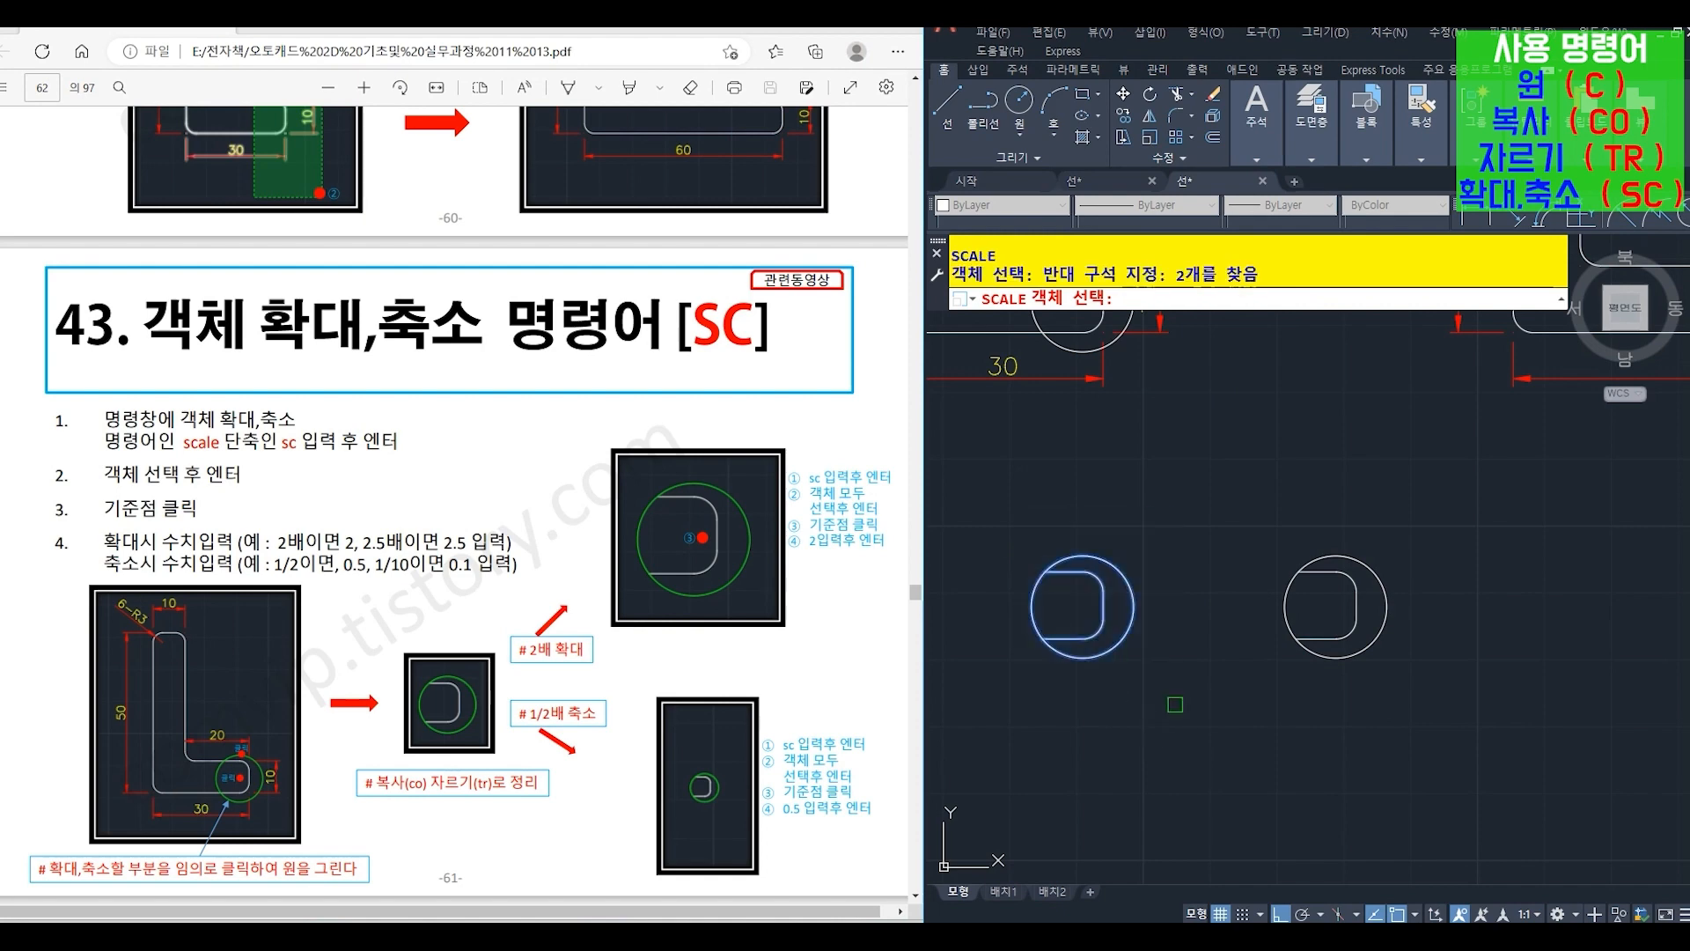
key("Return")
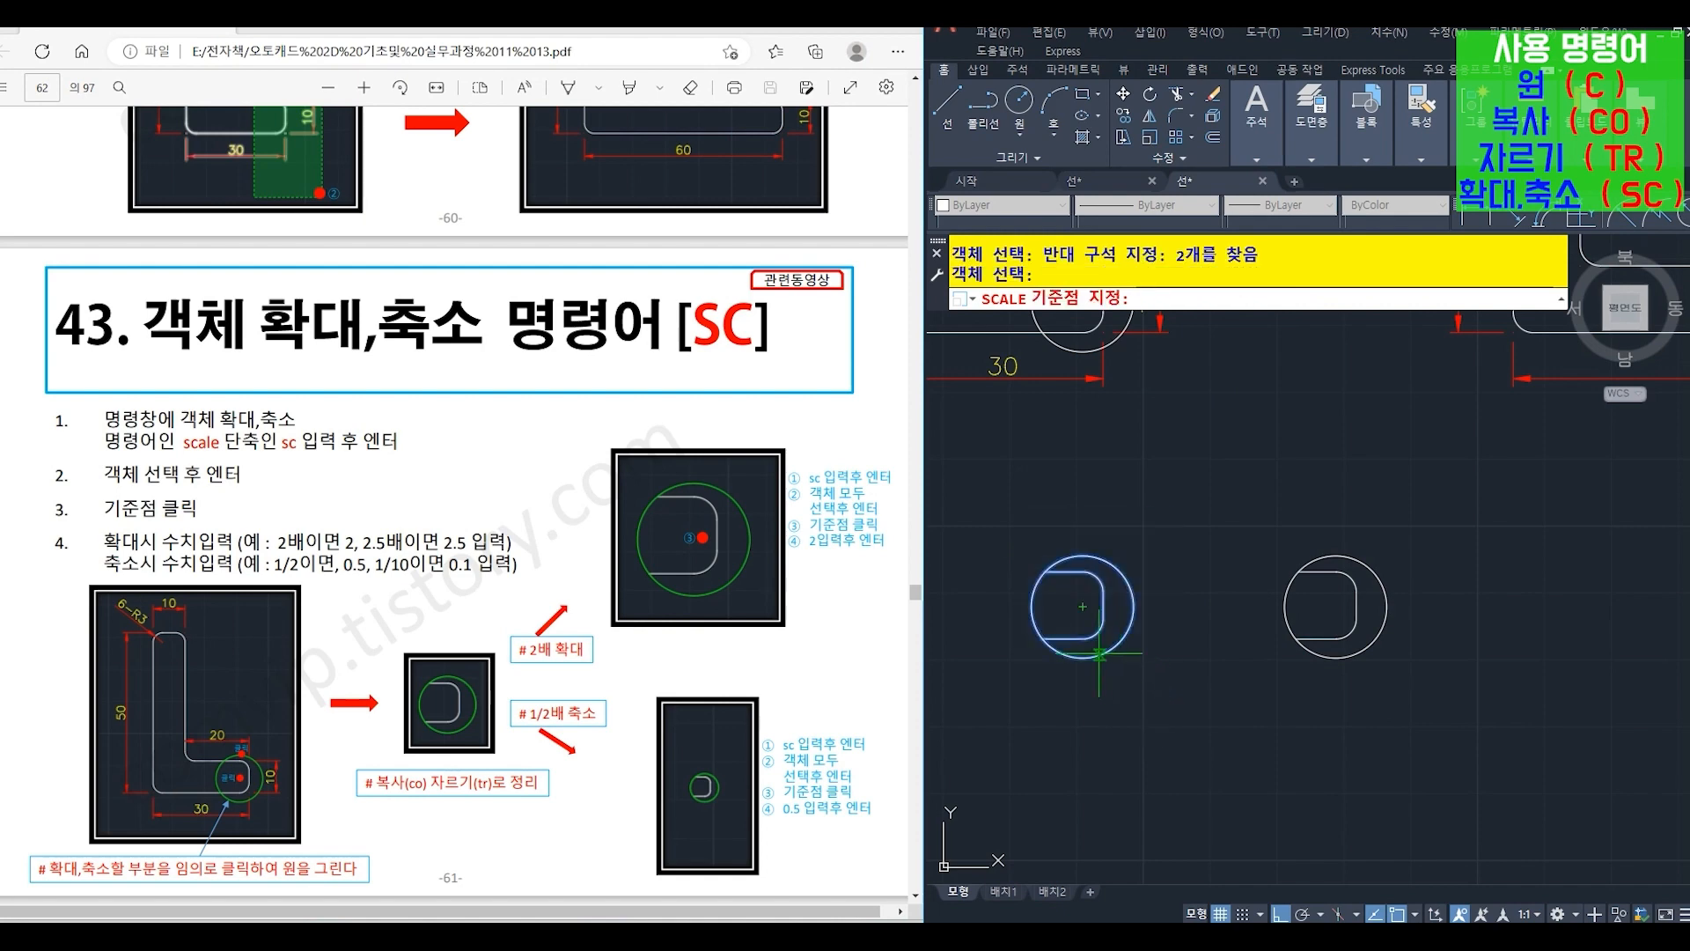
left_click(1083, 606)
type("2")
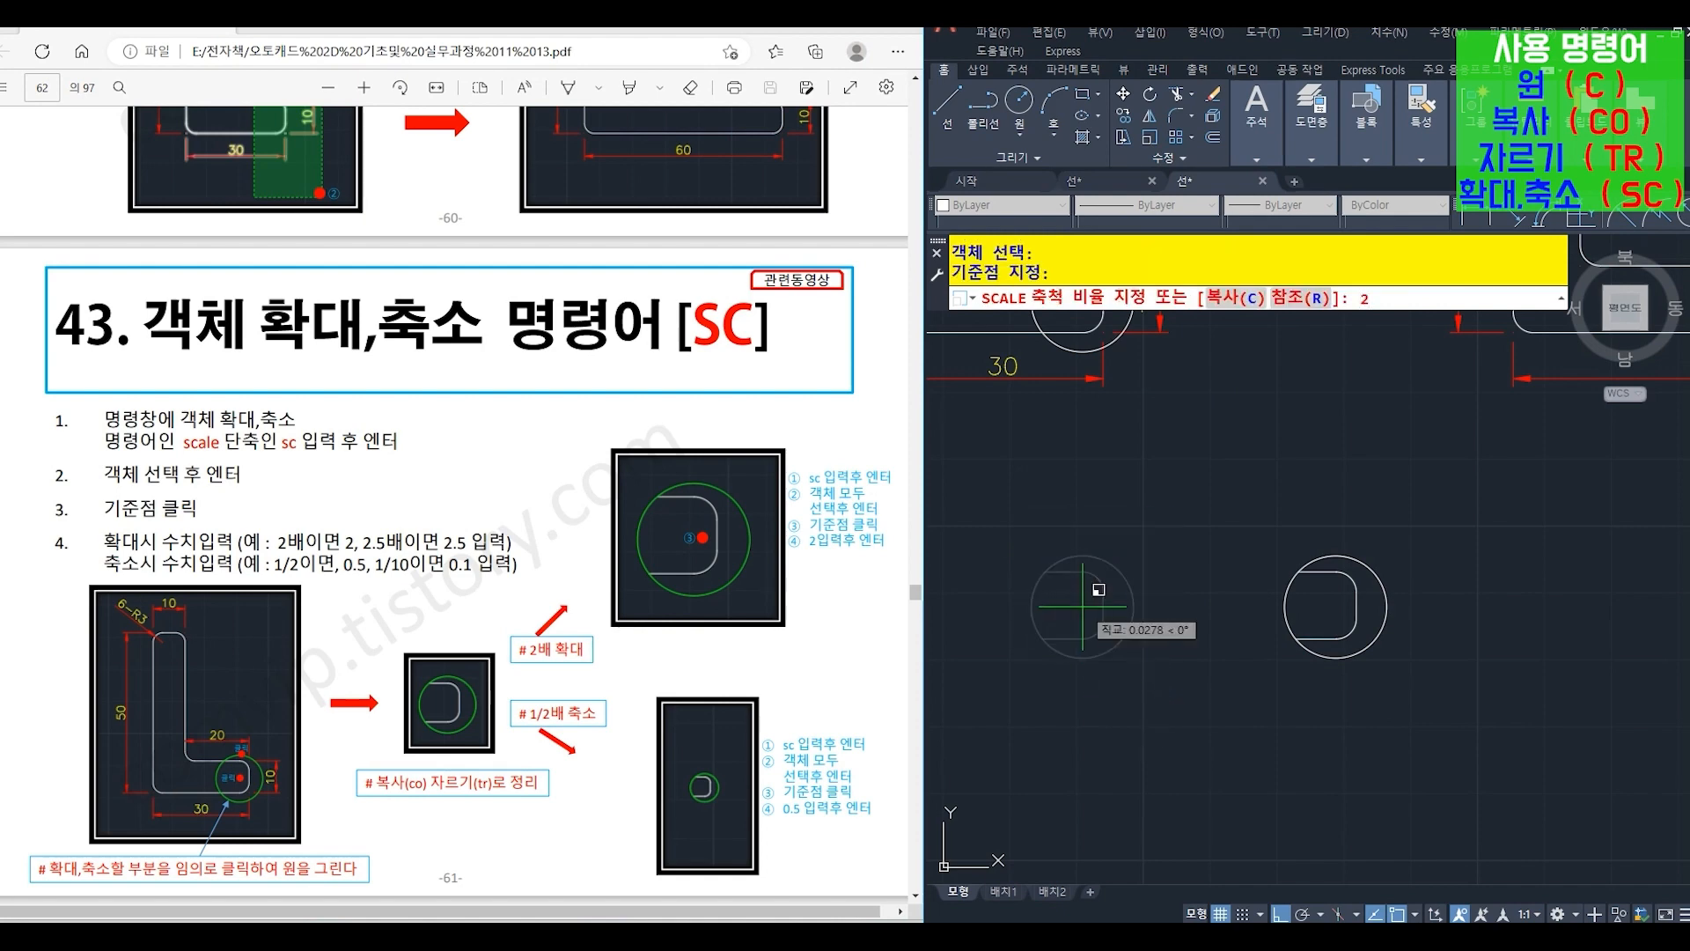
key("Return")
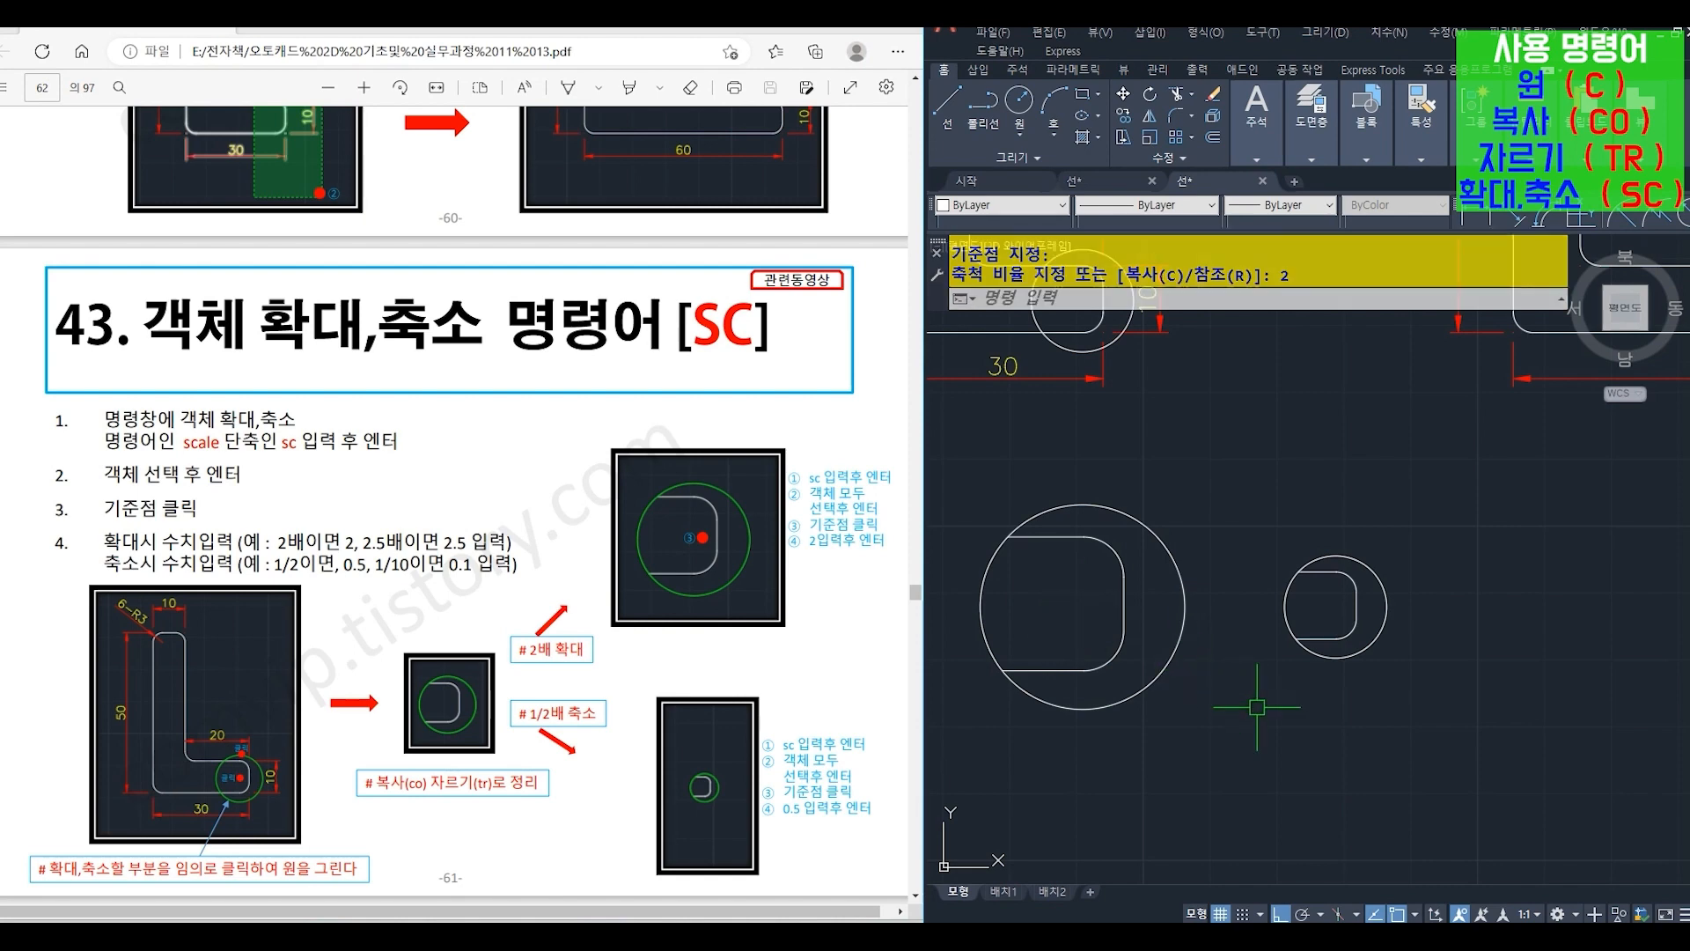
- Scale (SC) the right circle detail by a factor of 0.5 about the circle's center
type("sc")
key("Return")
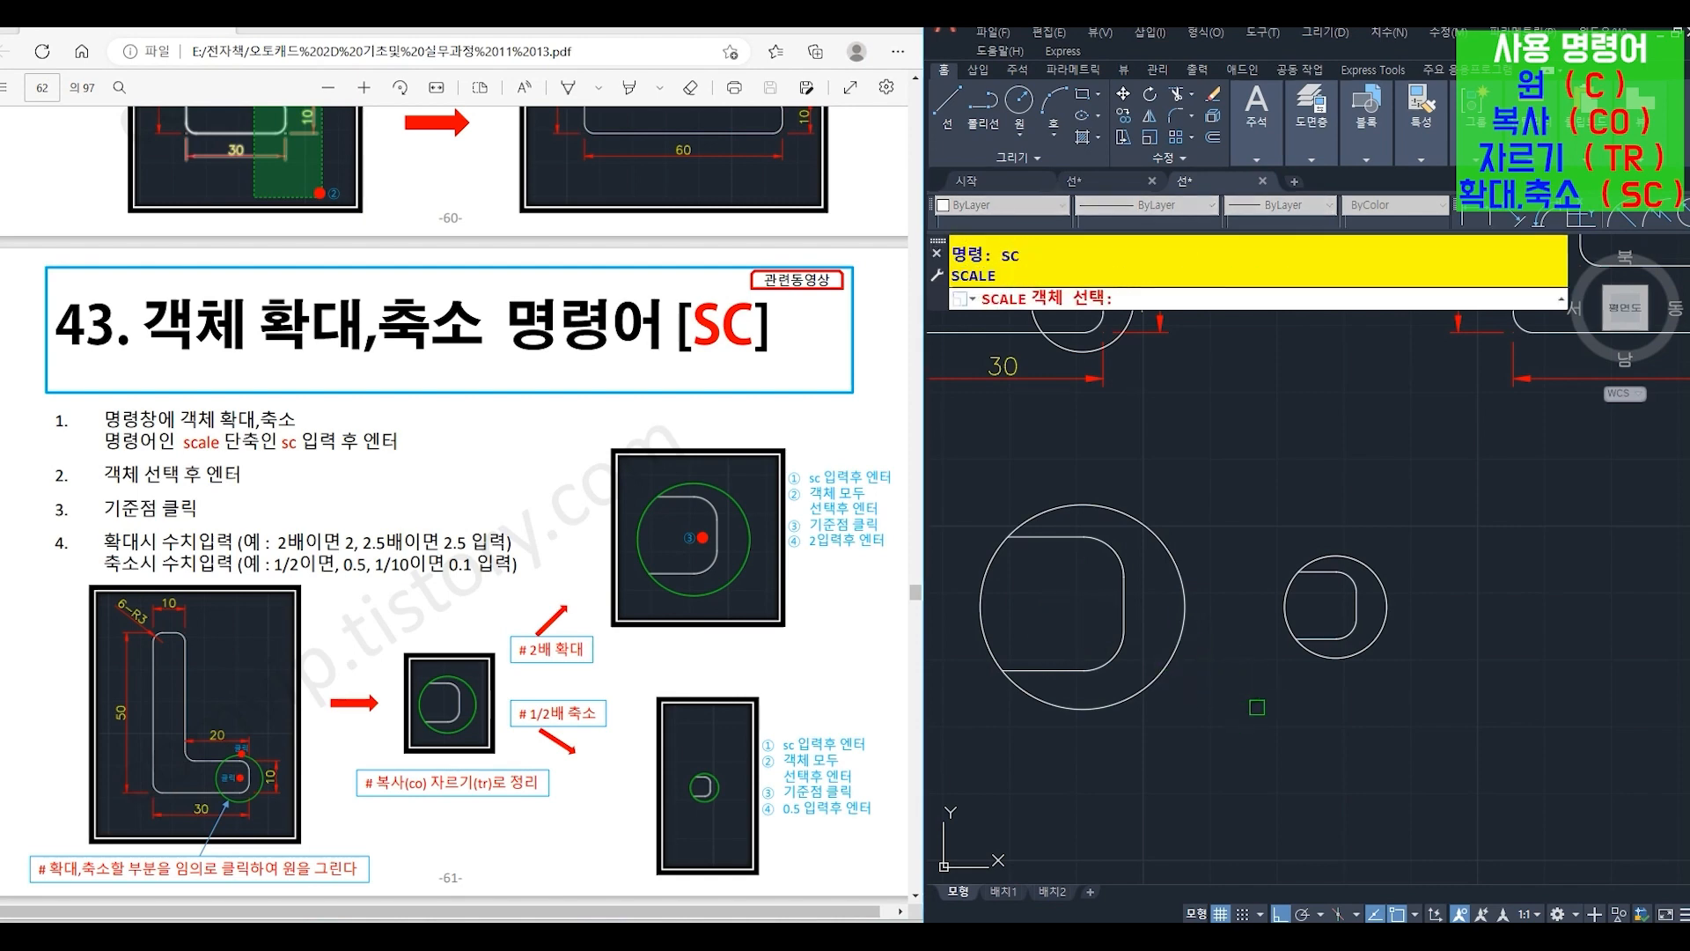
left_click(1254, 509)
left_click(1408, 737)
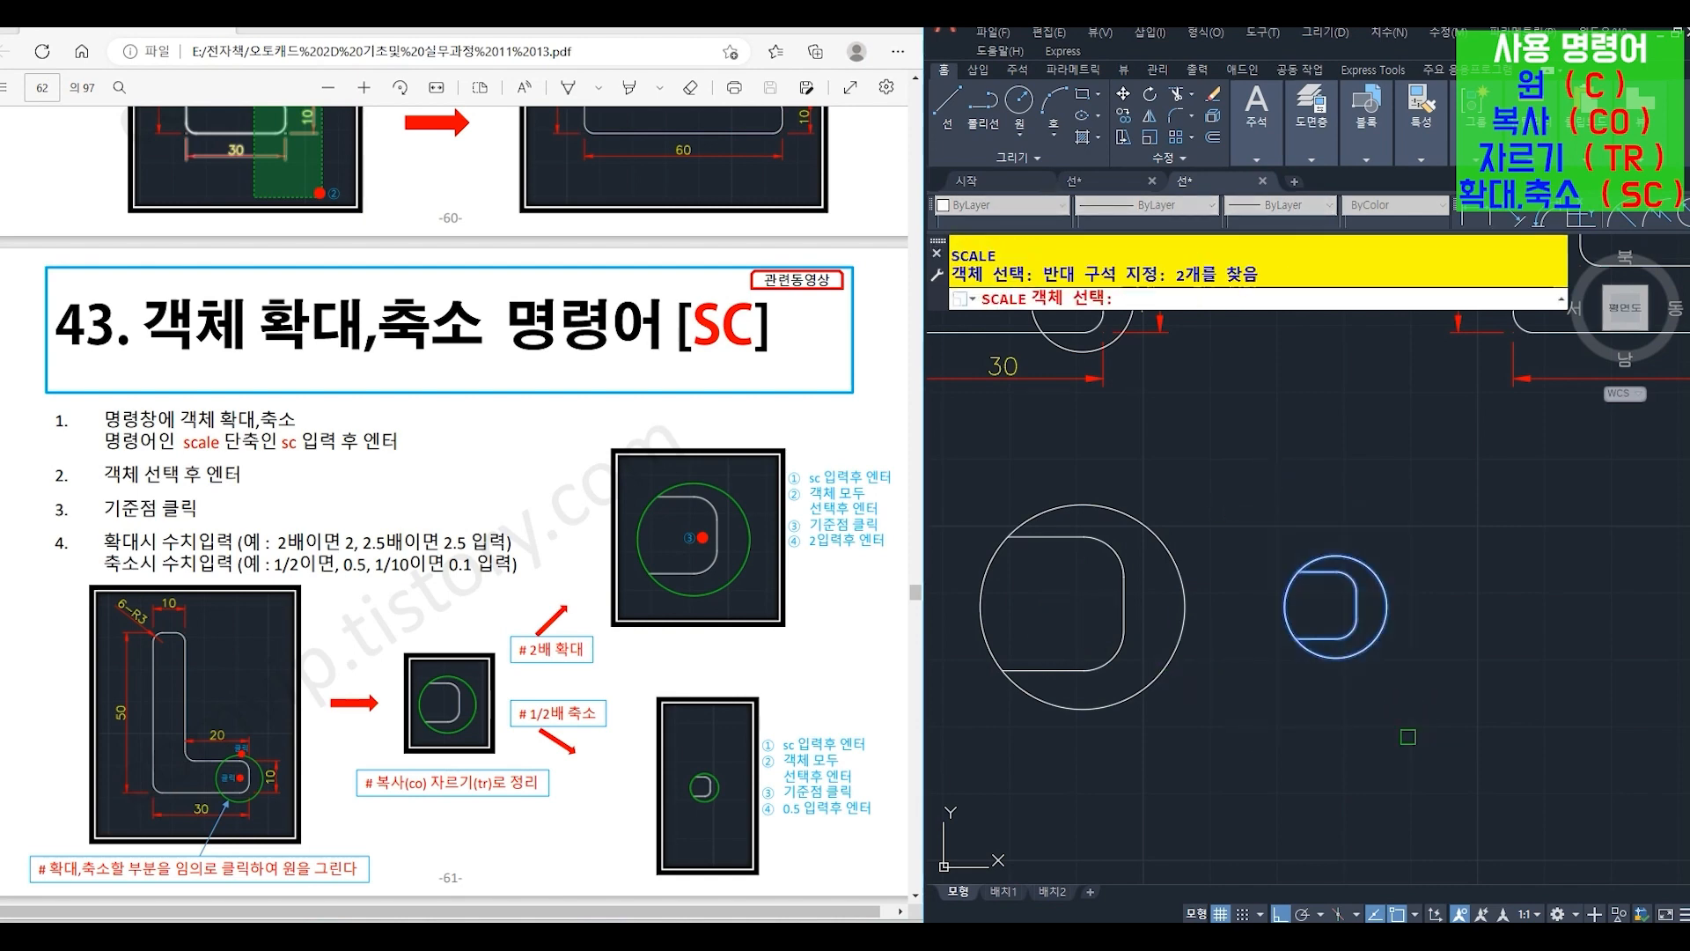
key("Return")
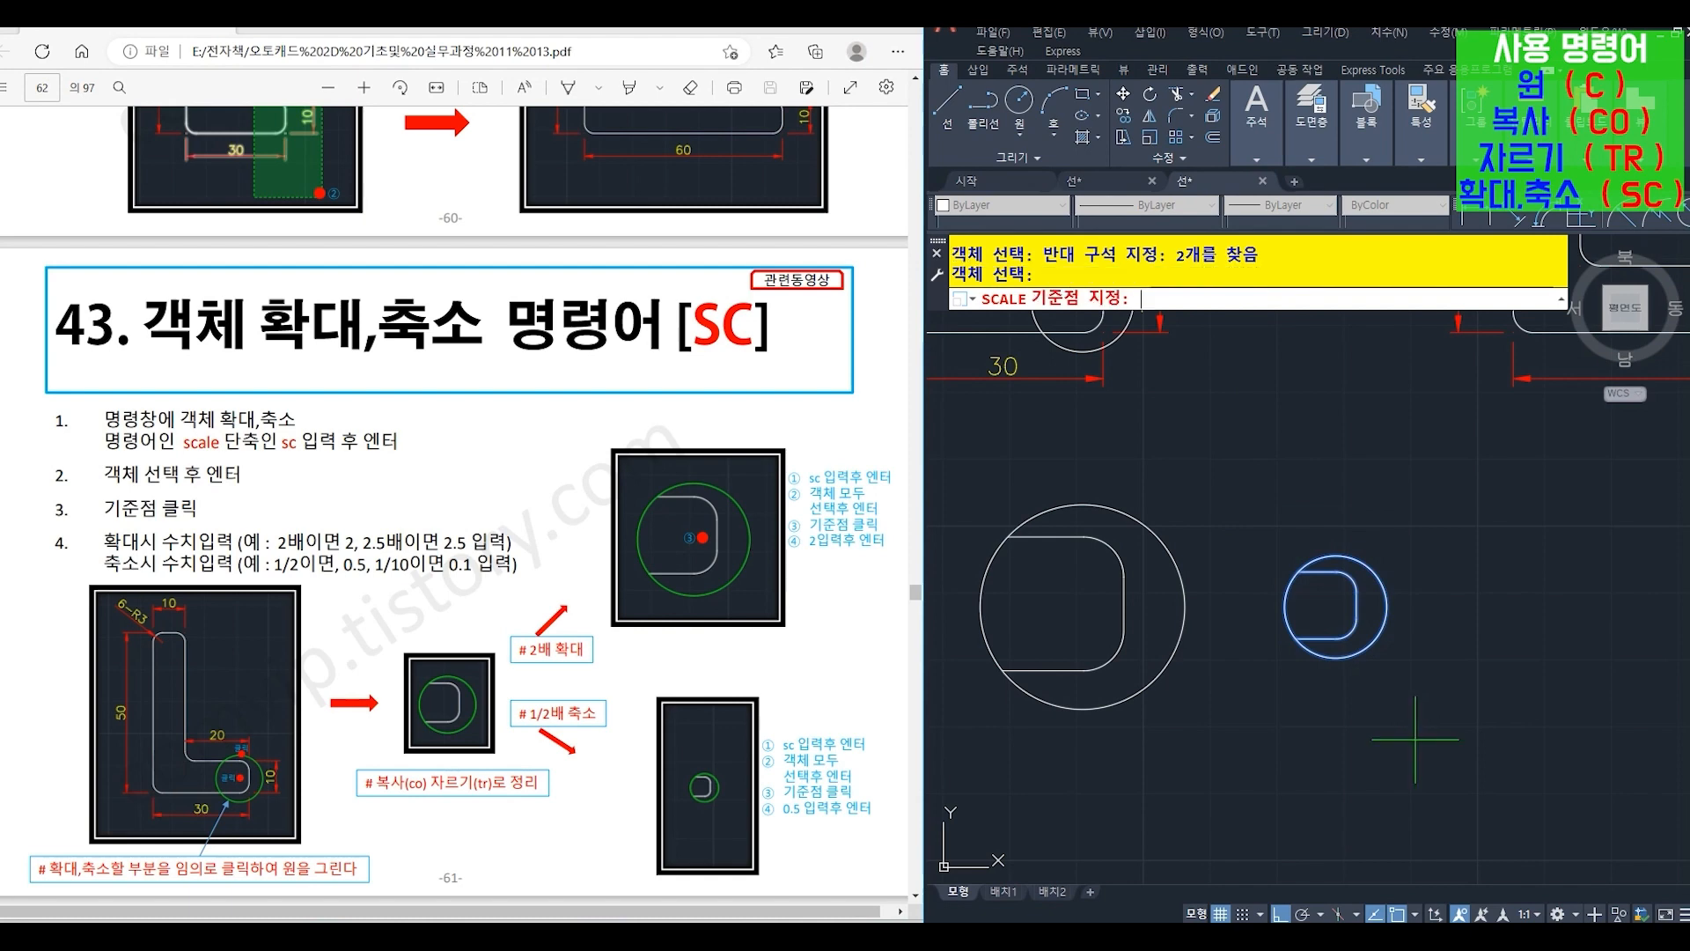
left_click(1336, 607)
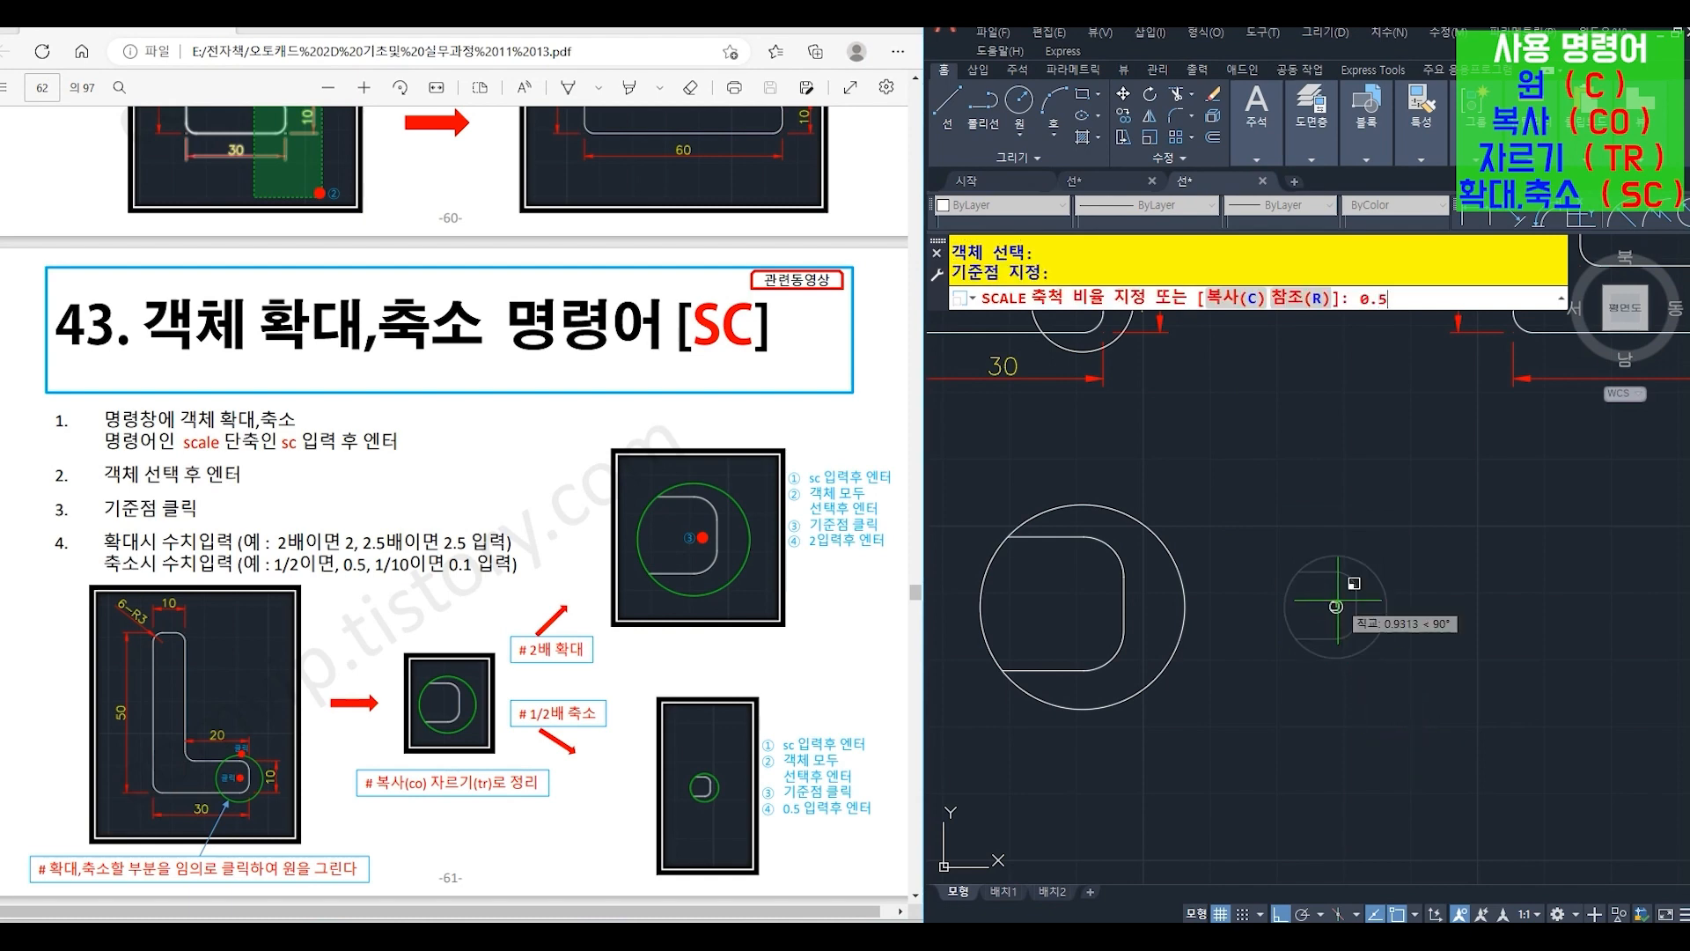
type("0.5")
key("Return")
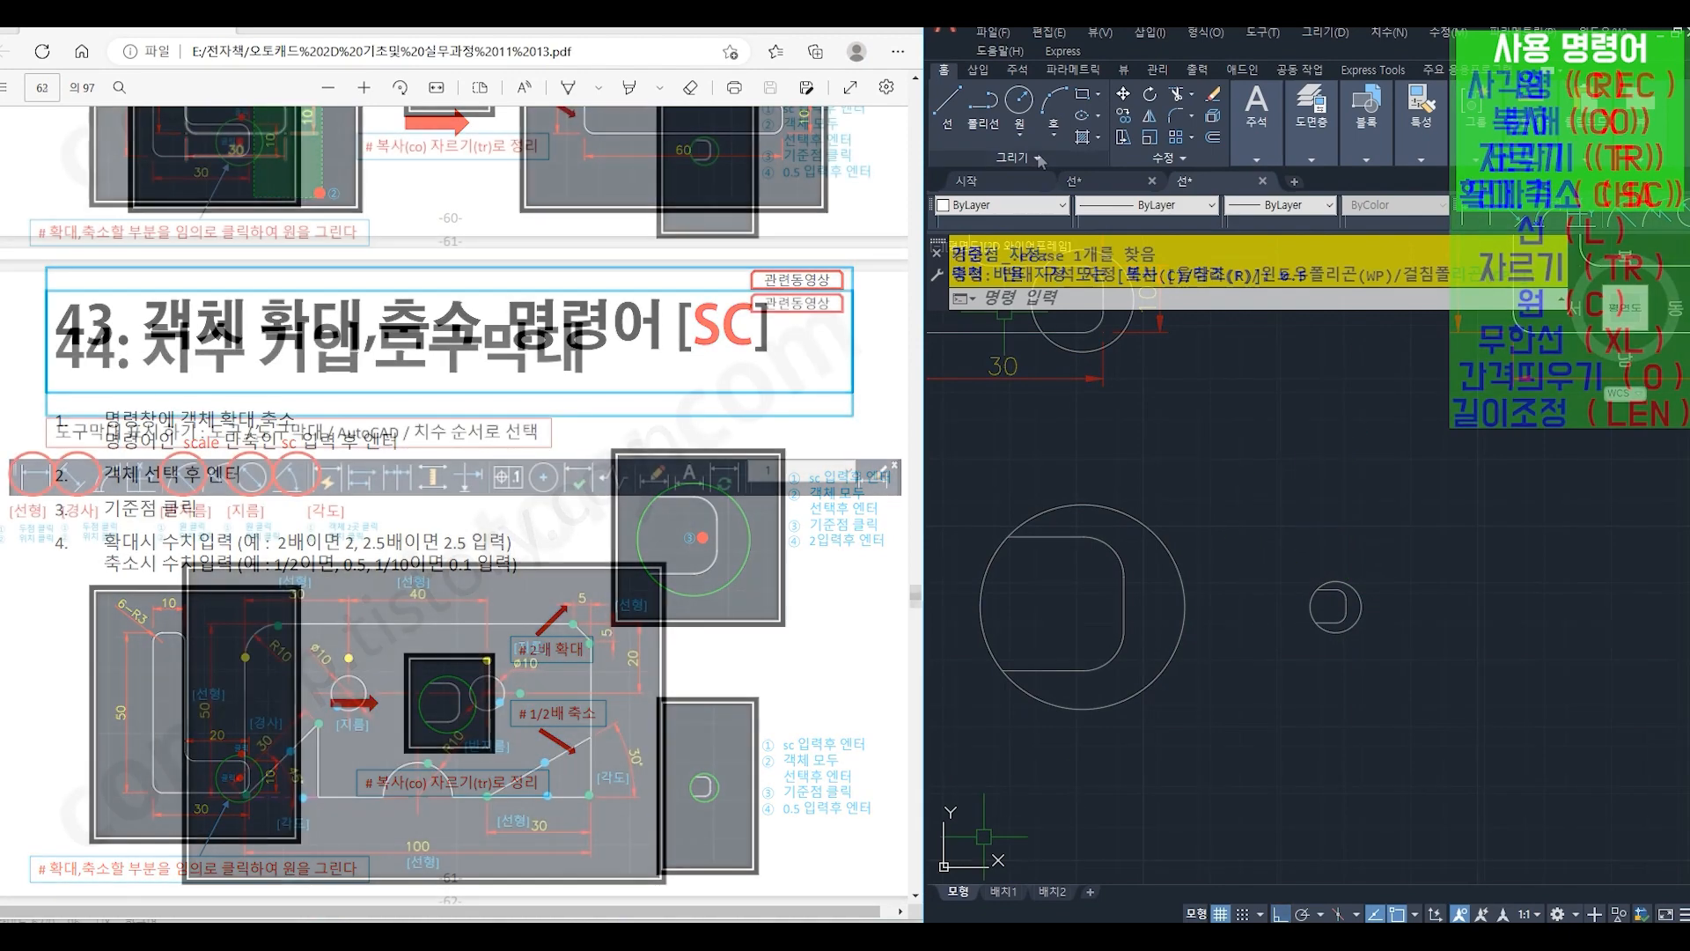
- Display the AutoCAD Dimension (치수) toolbar
left_click(1259, 33)
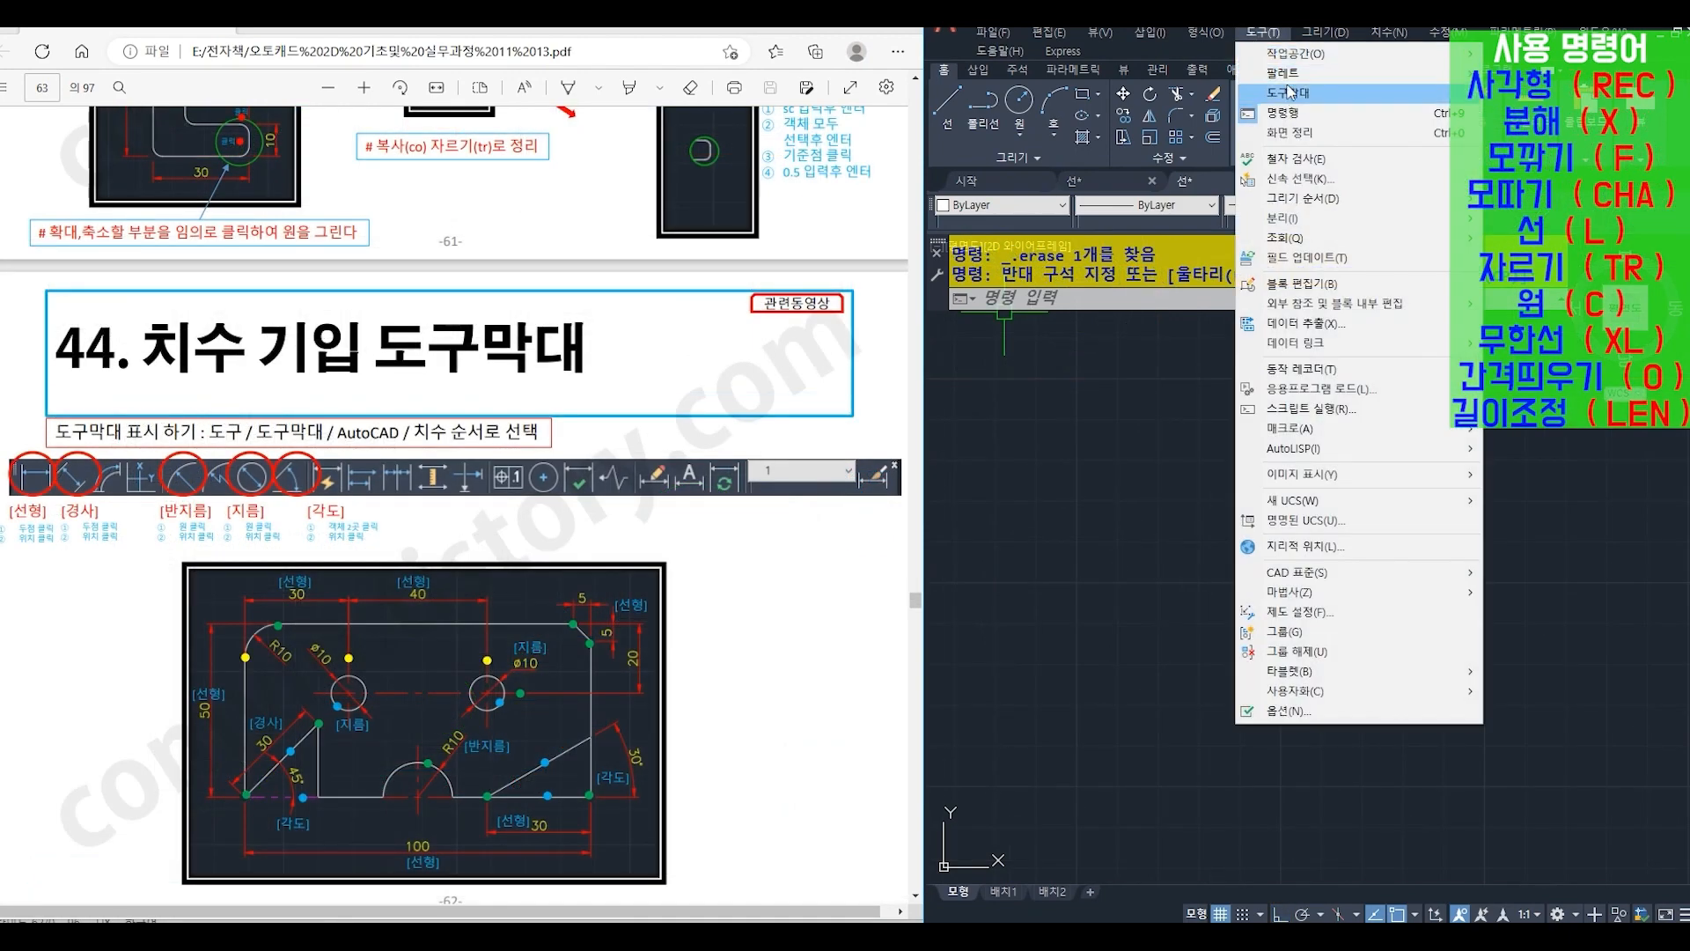
mouse_move(1505, 95)
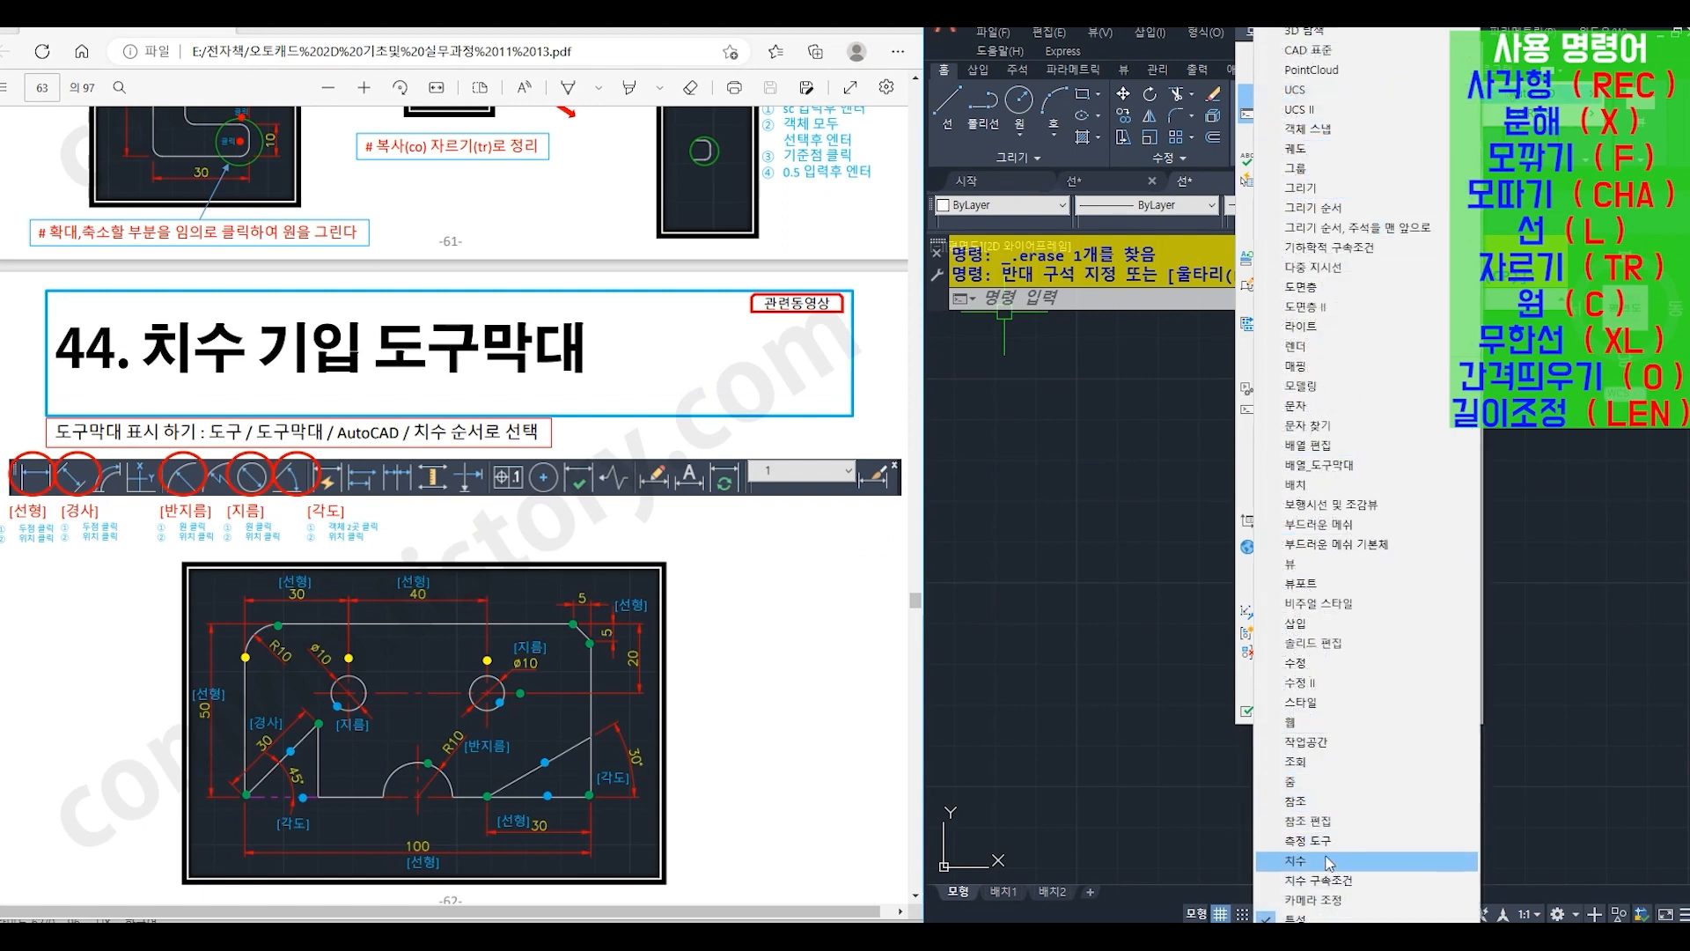
left_click(1373, 860)
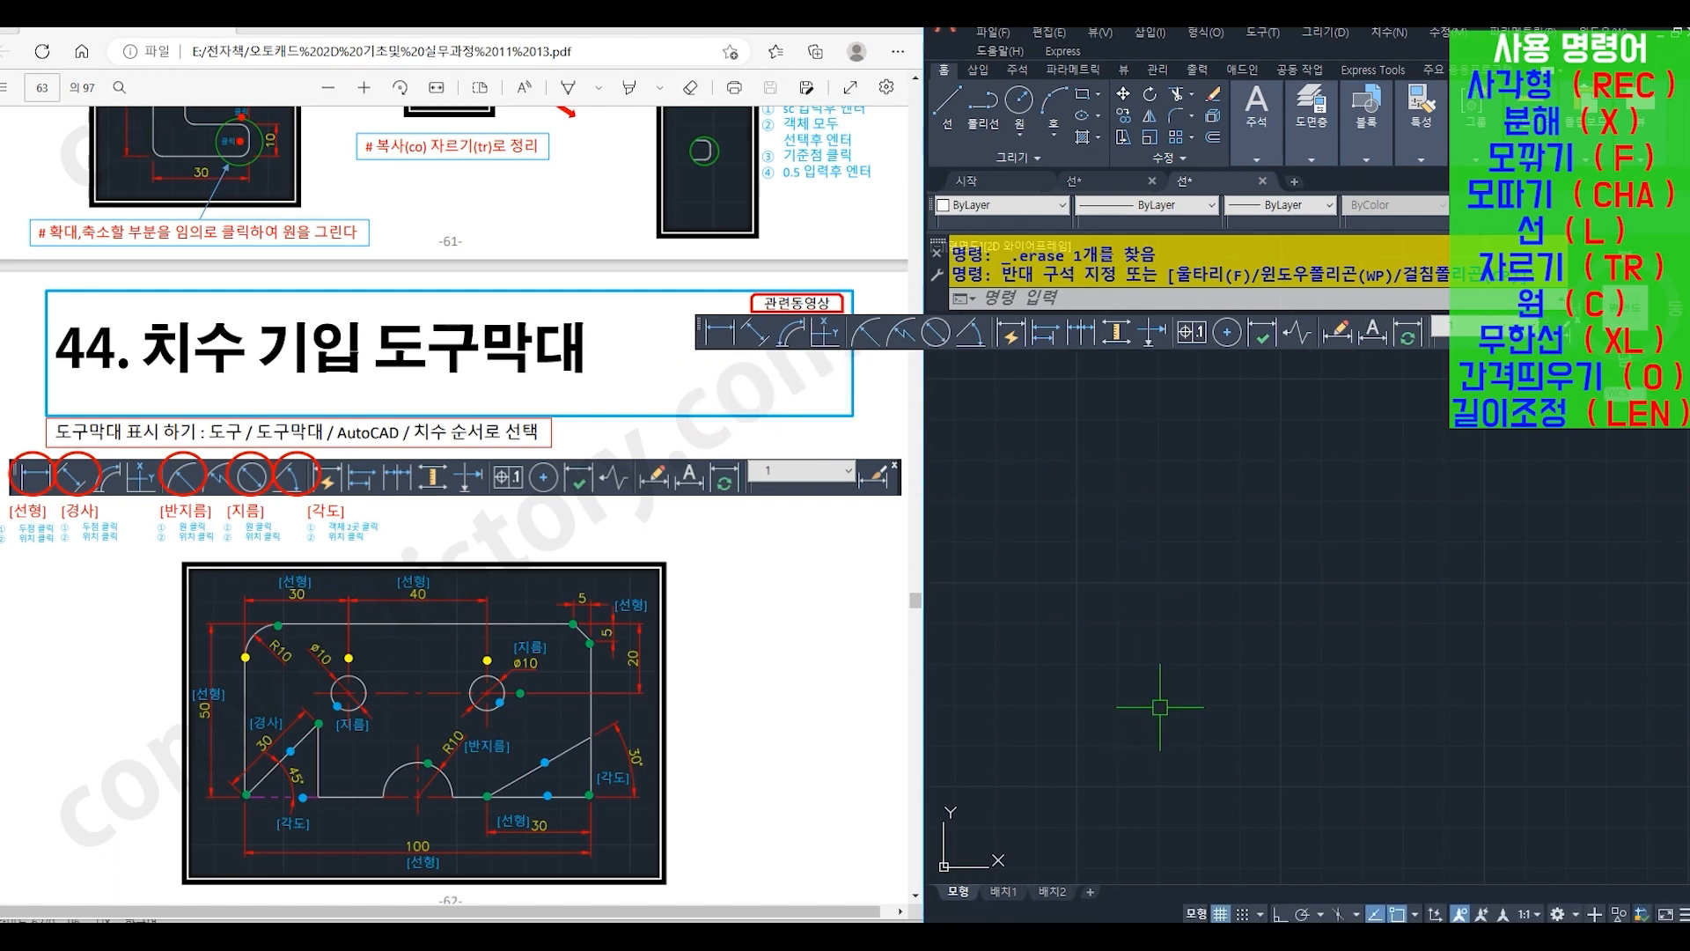
type("rec")
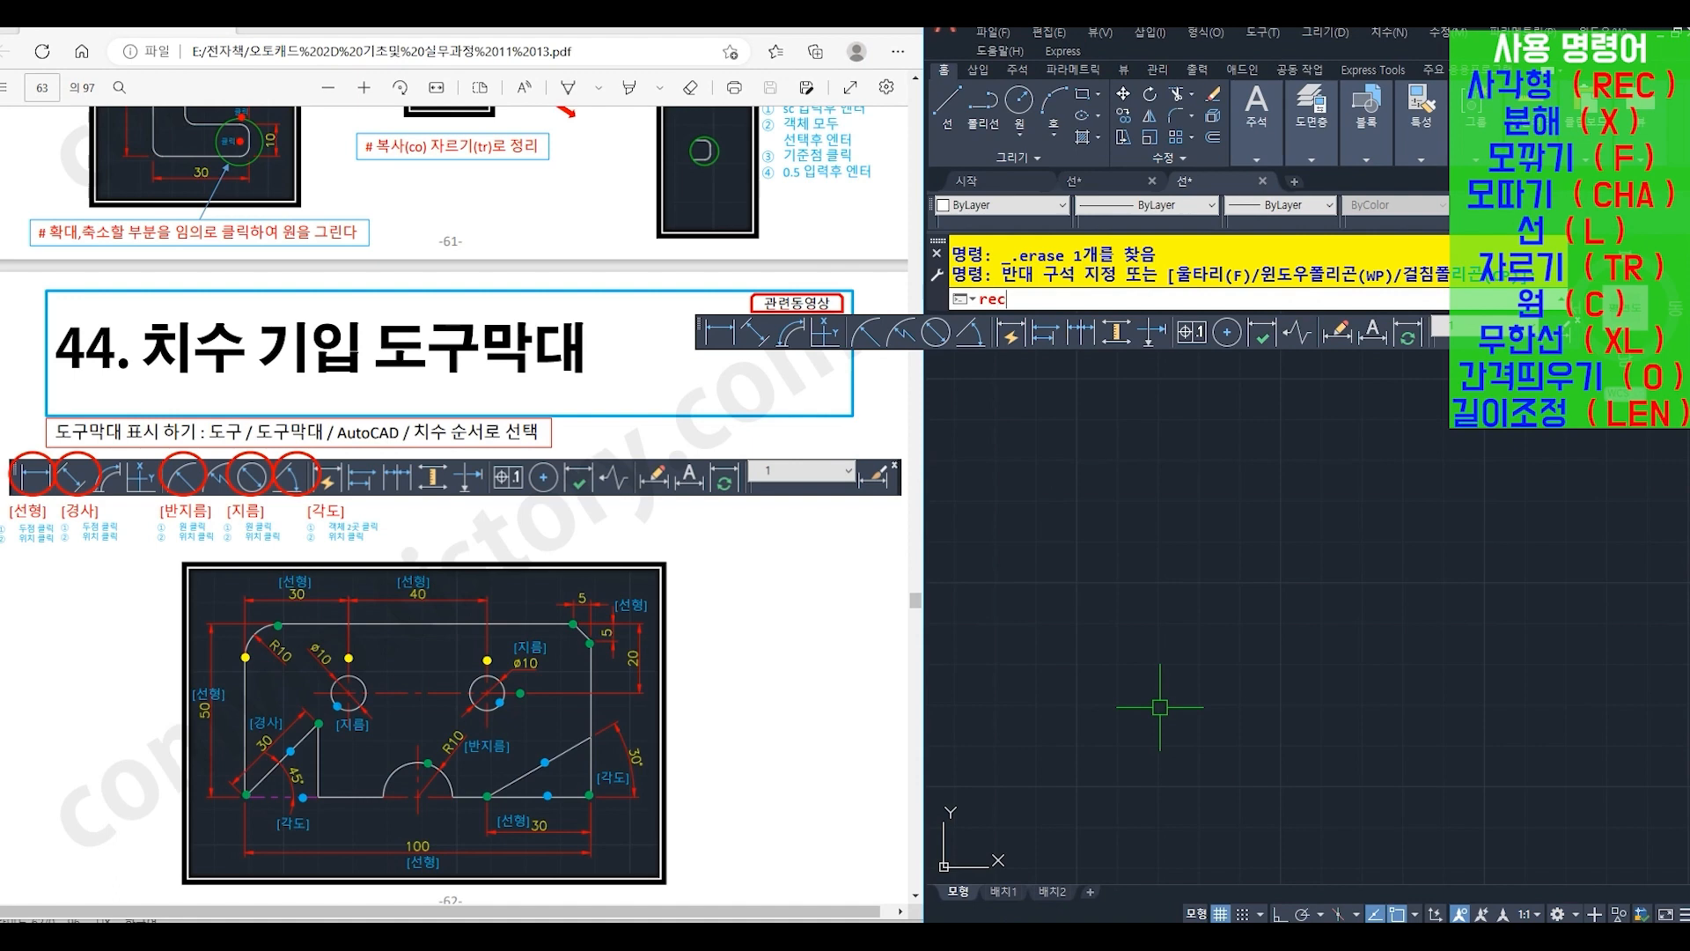
key("Return")
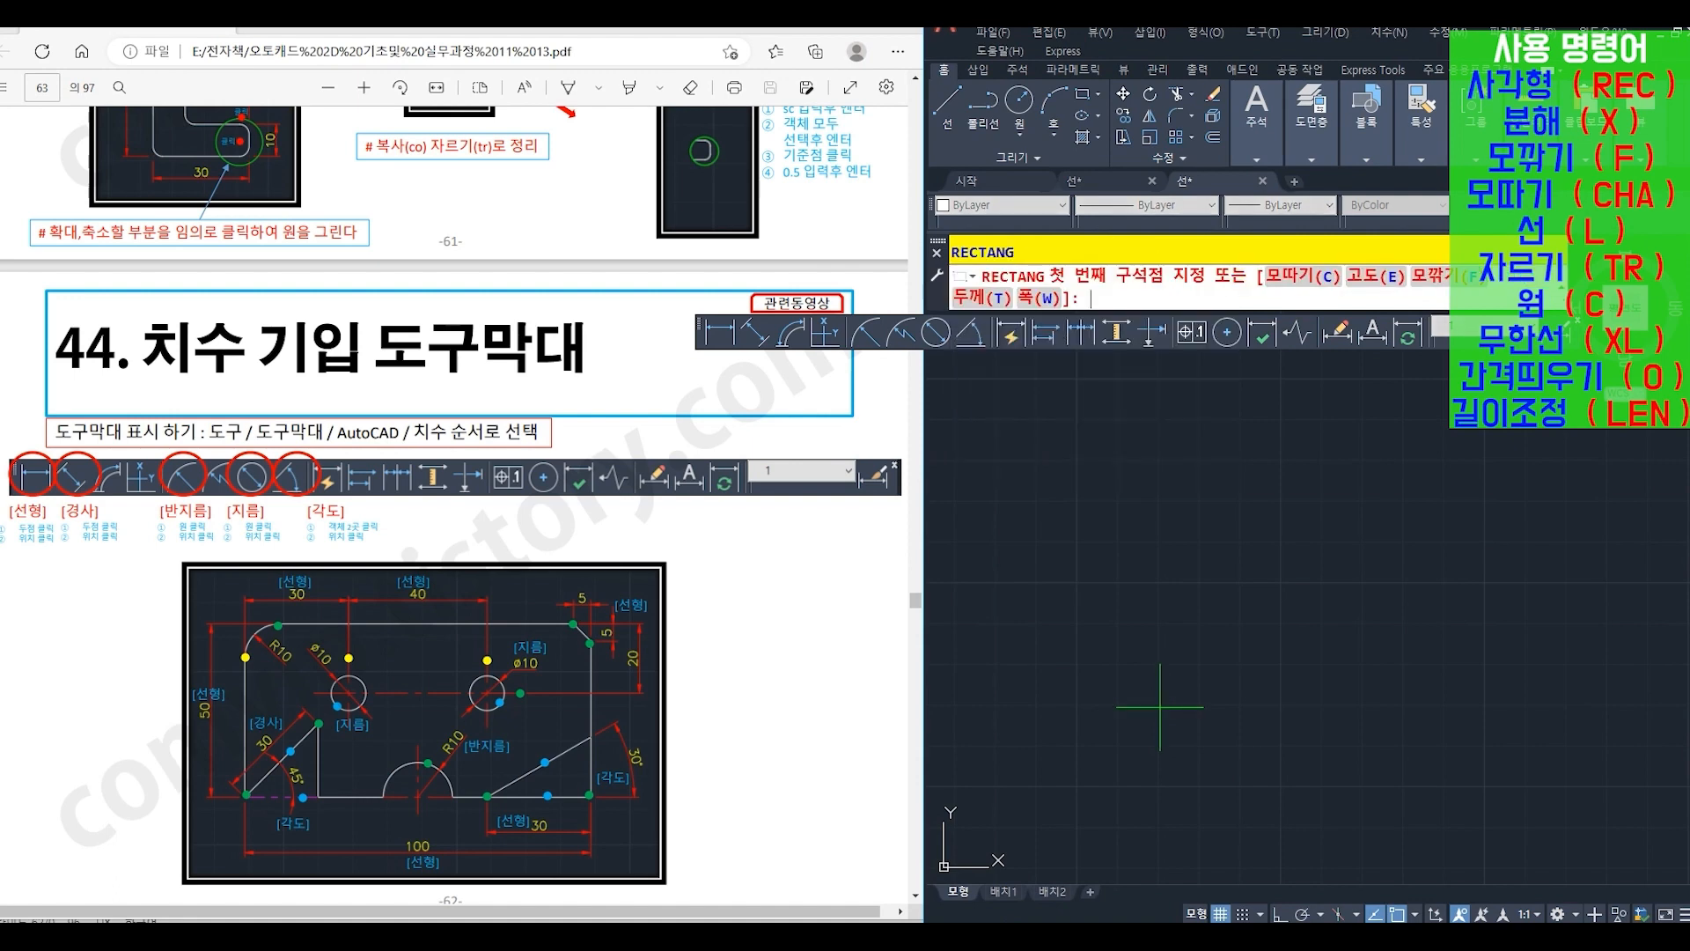
left_click(1119, 693)
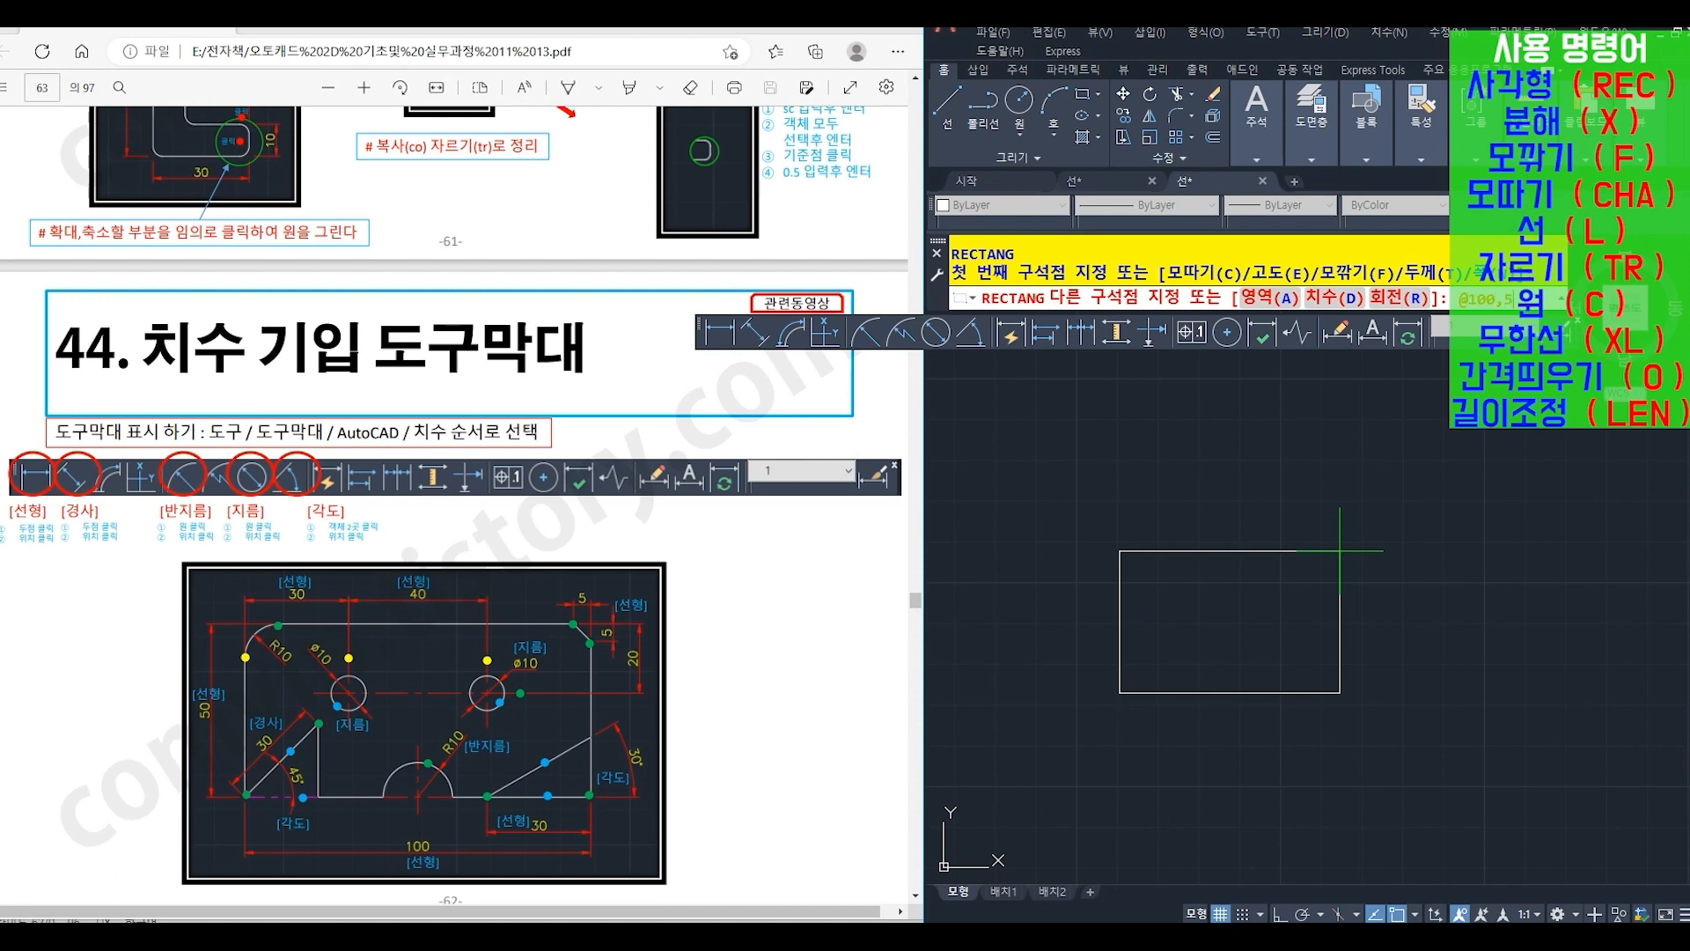
key("Return")
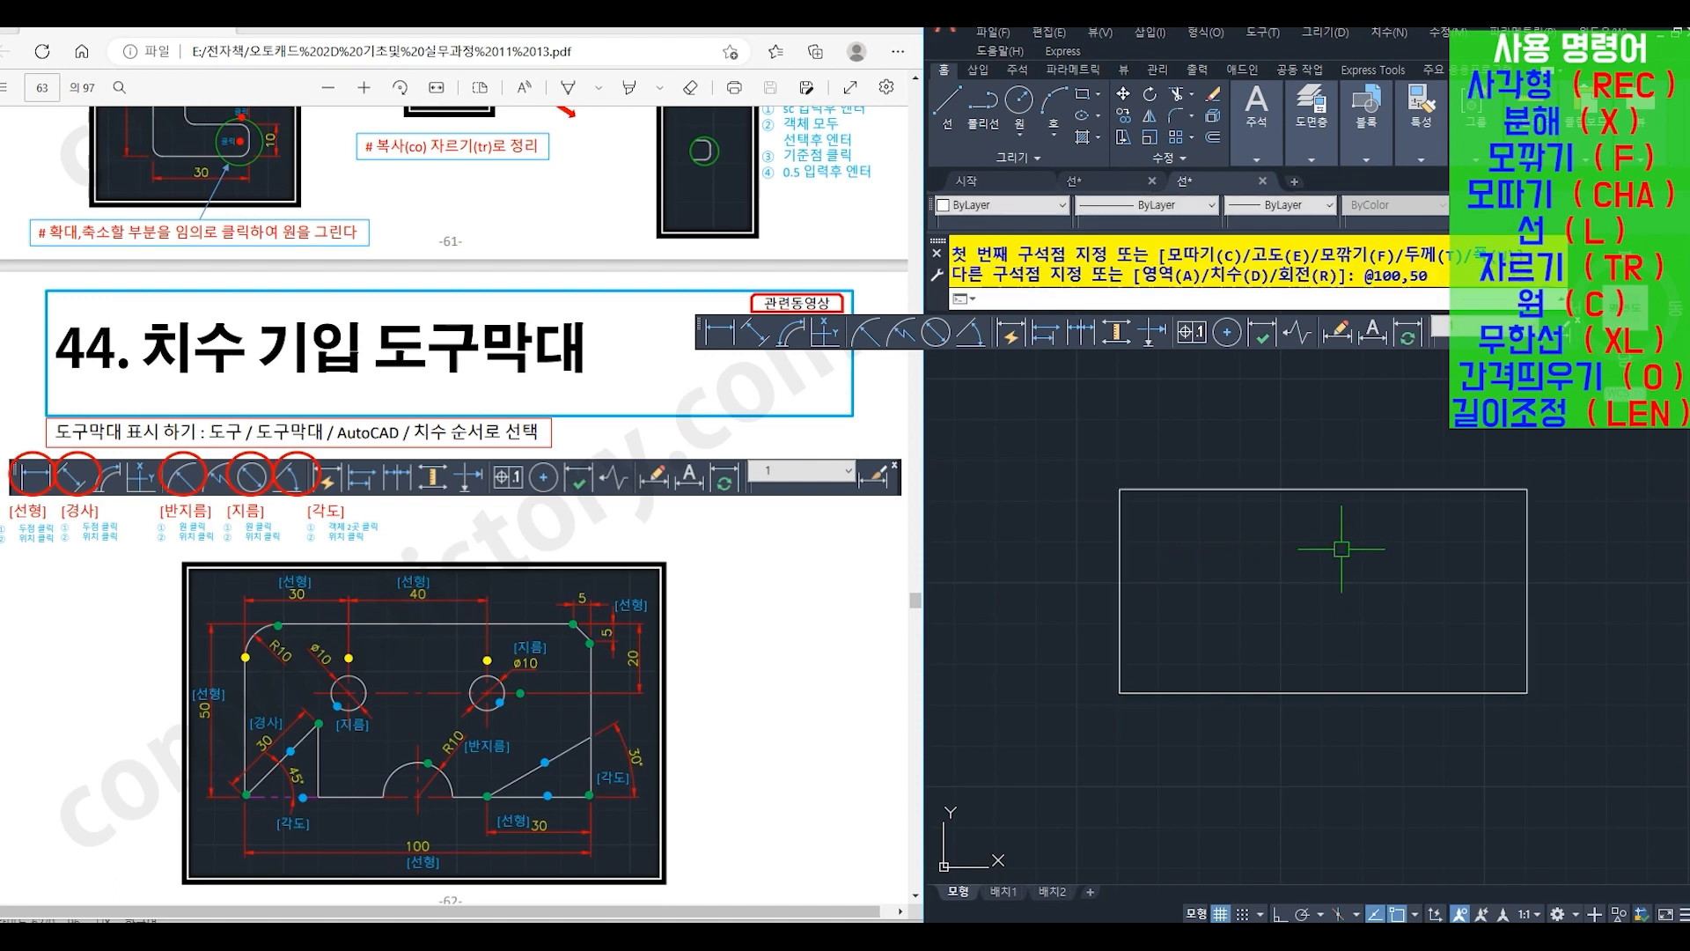
- Explode (X) the plate rectangle into separate lines
middle_click_drag(1342, 549, 1307, 573)
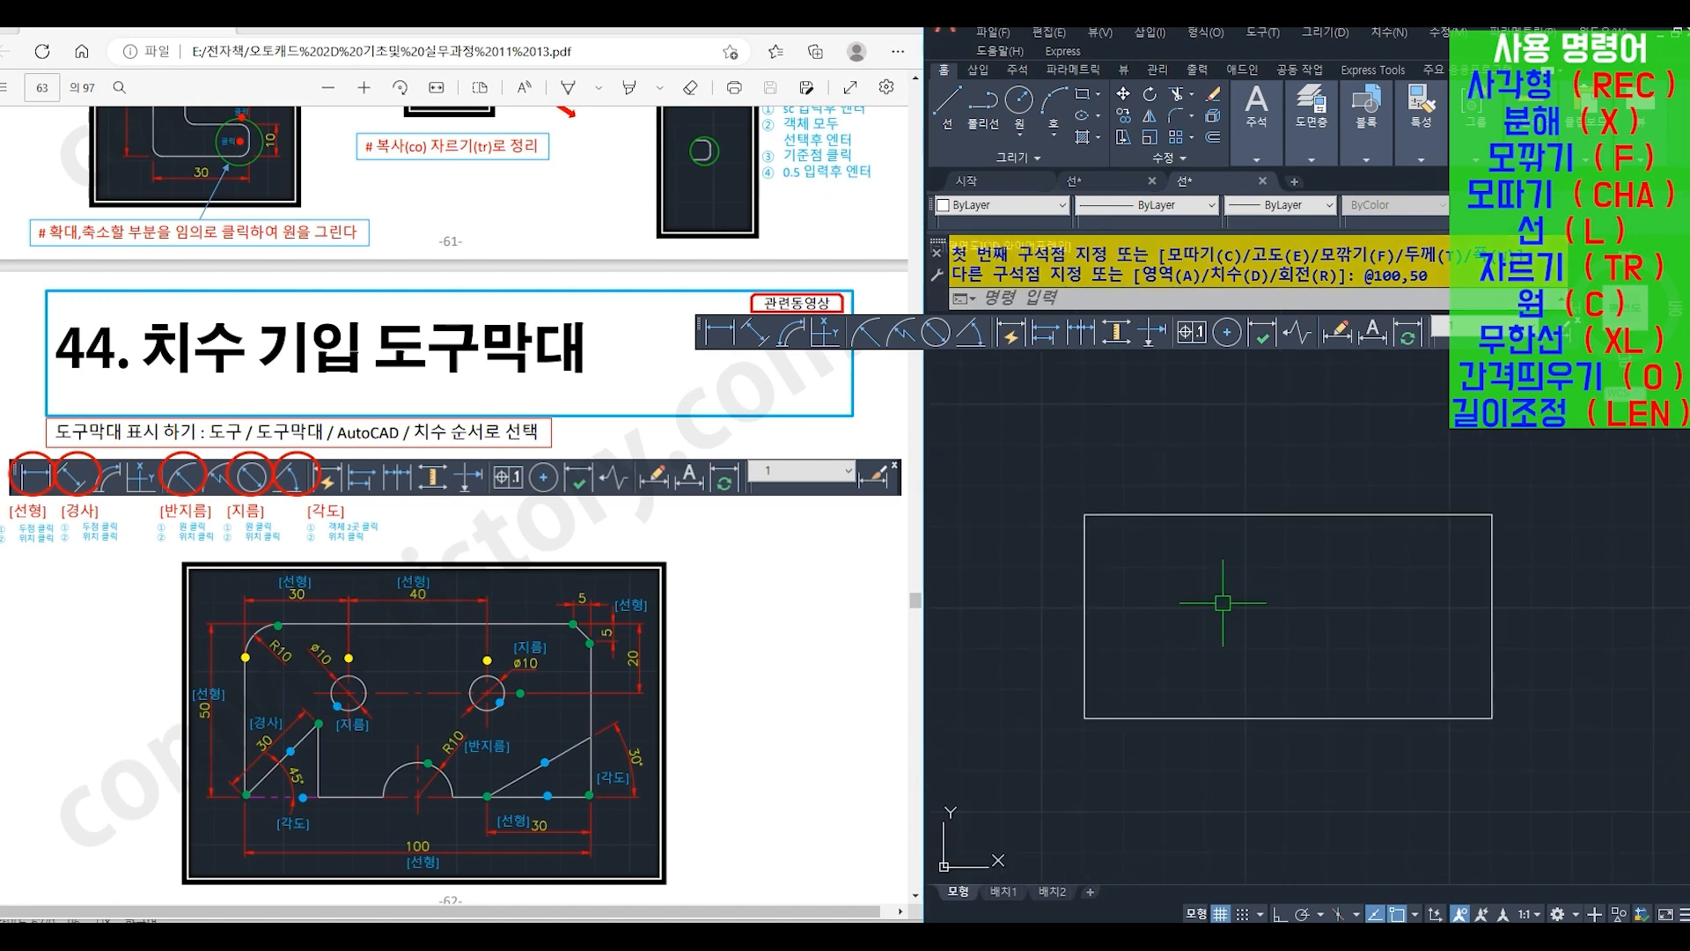
type("x")
key("Return")
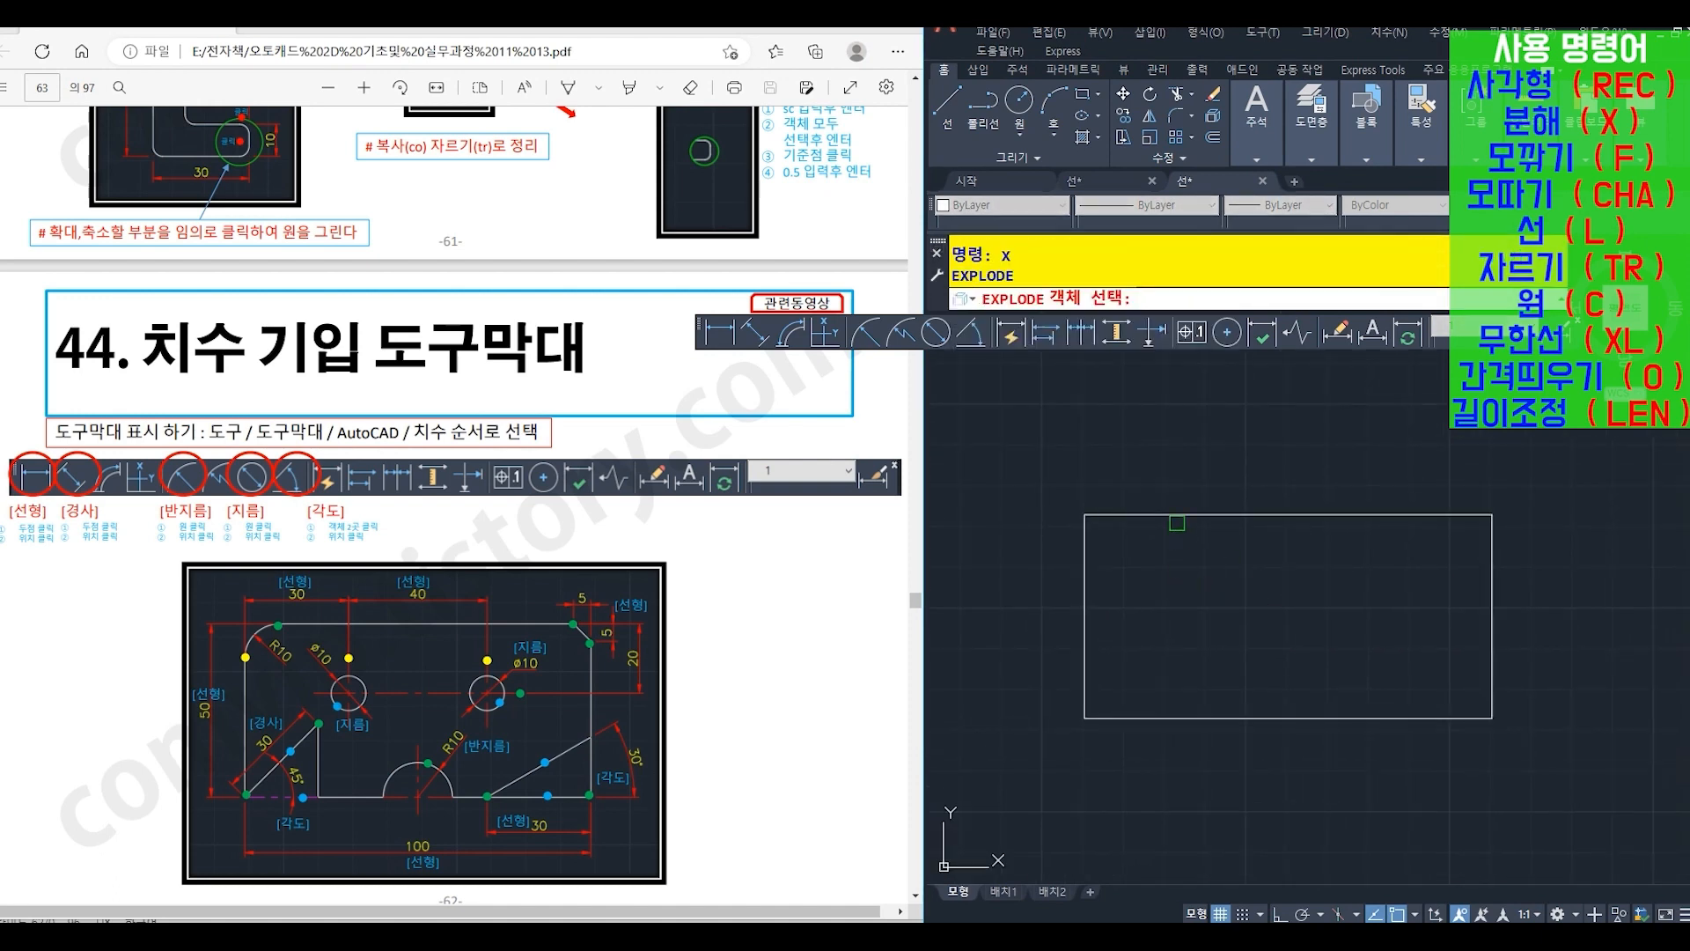
left_click(1177, 516)
key("Return")
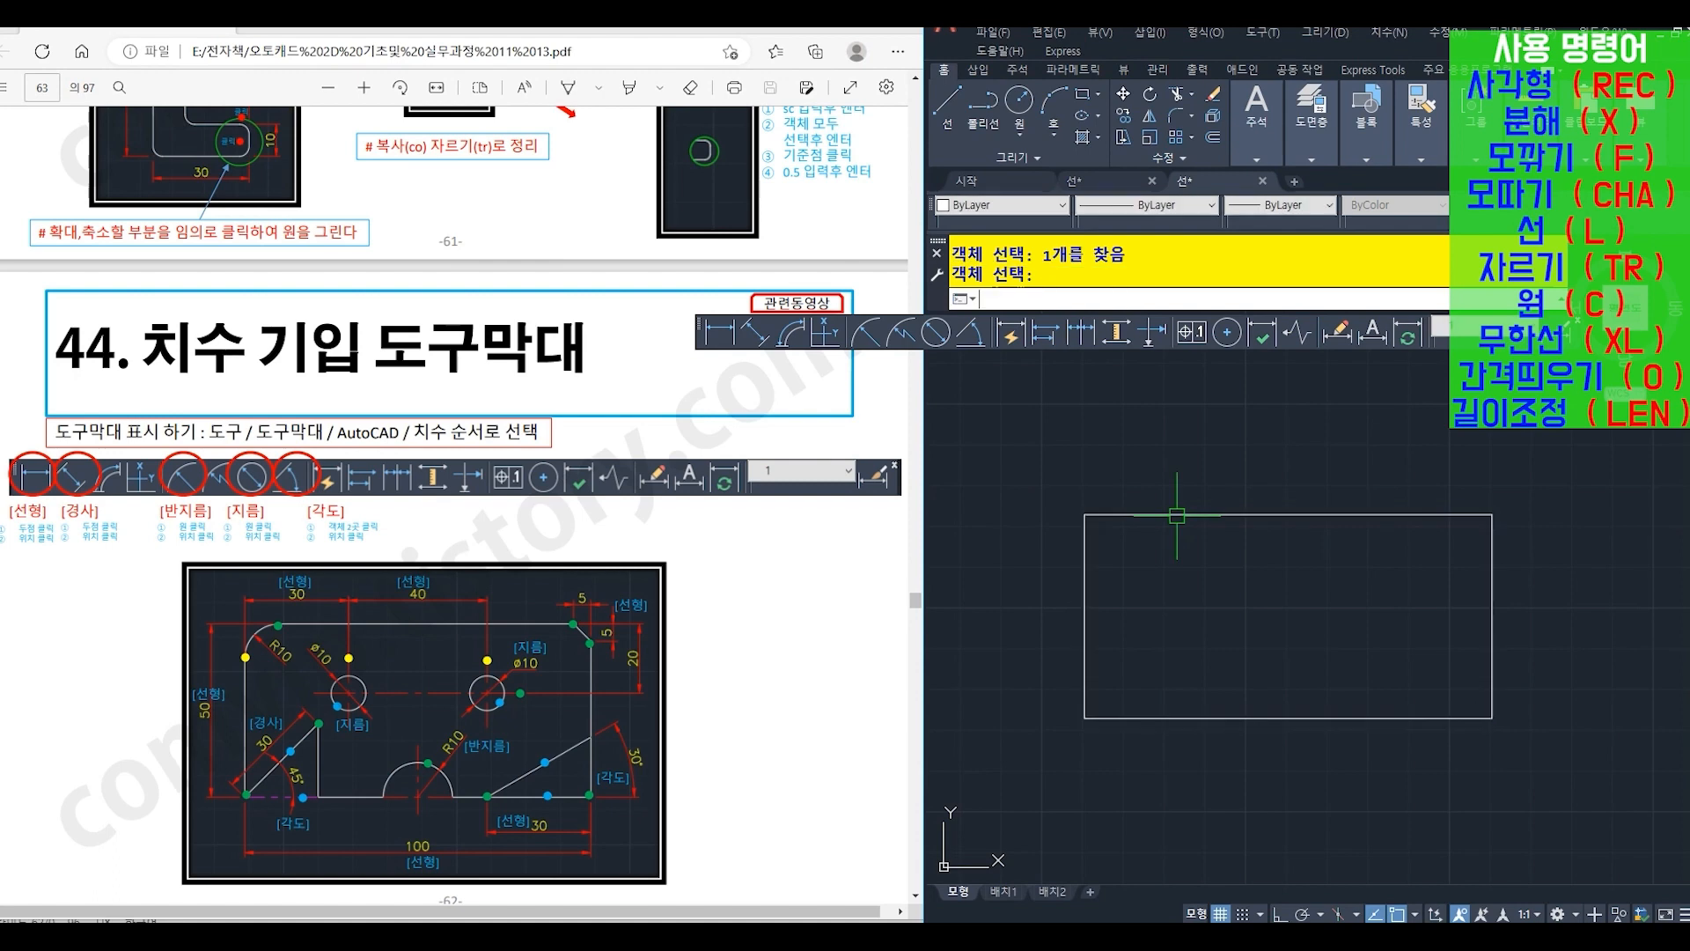
- Fillet (F) the plate's upper-left corner with a radius of 10
type("F")
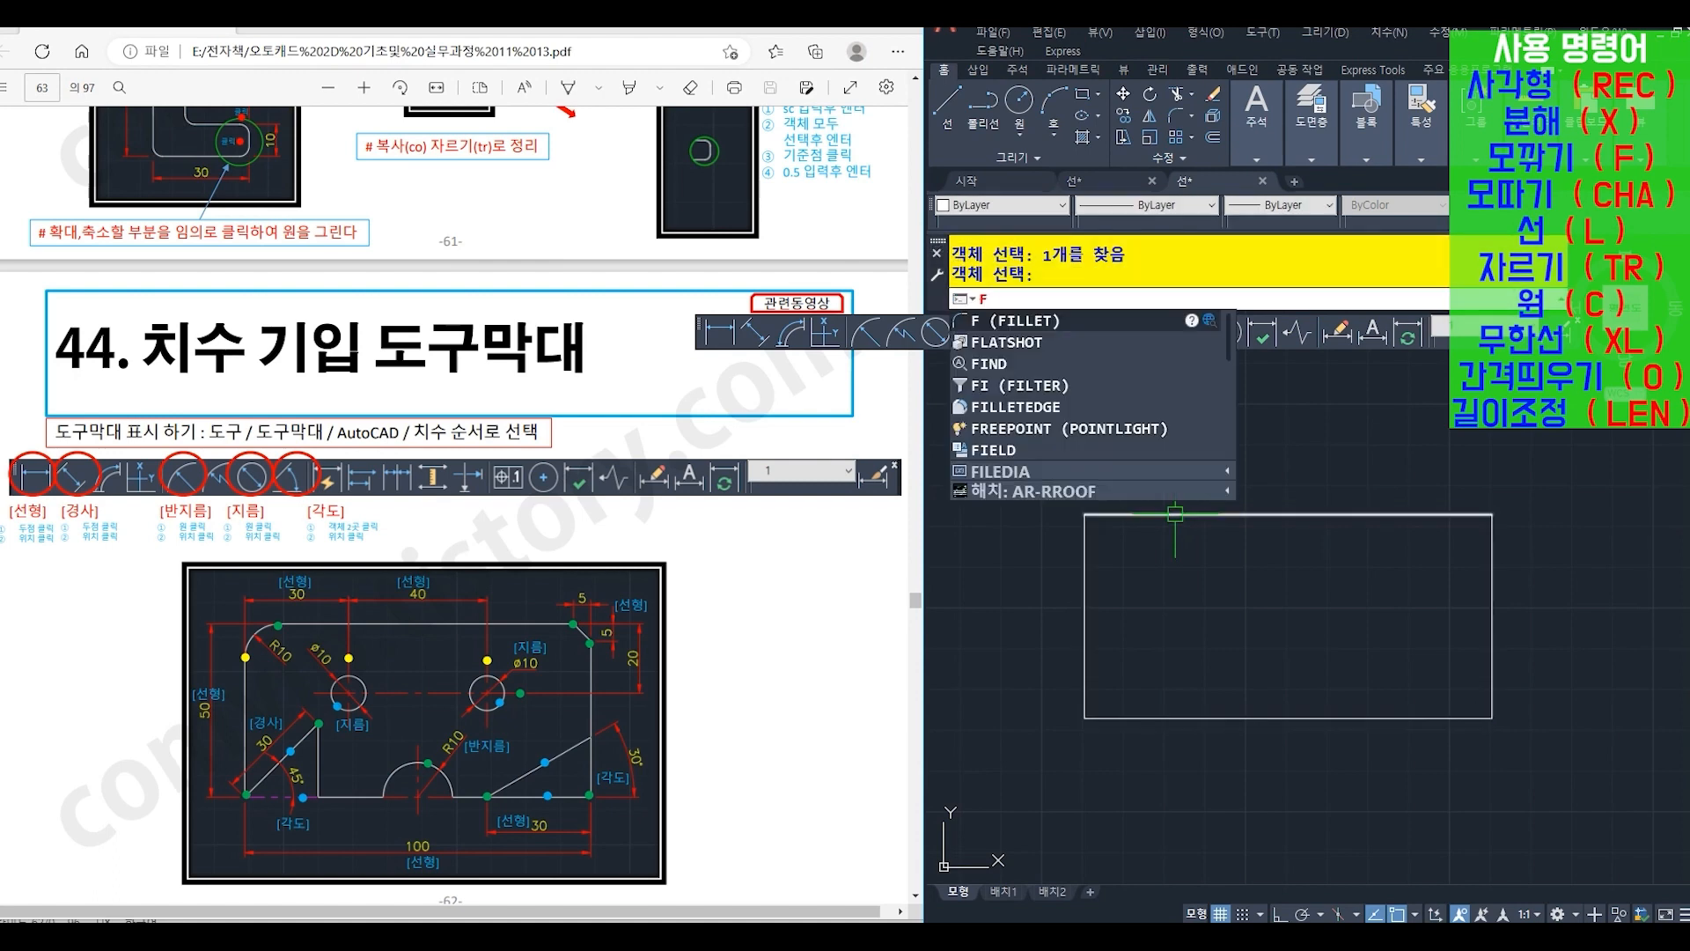
key("Return")
type("r")
key("Return")
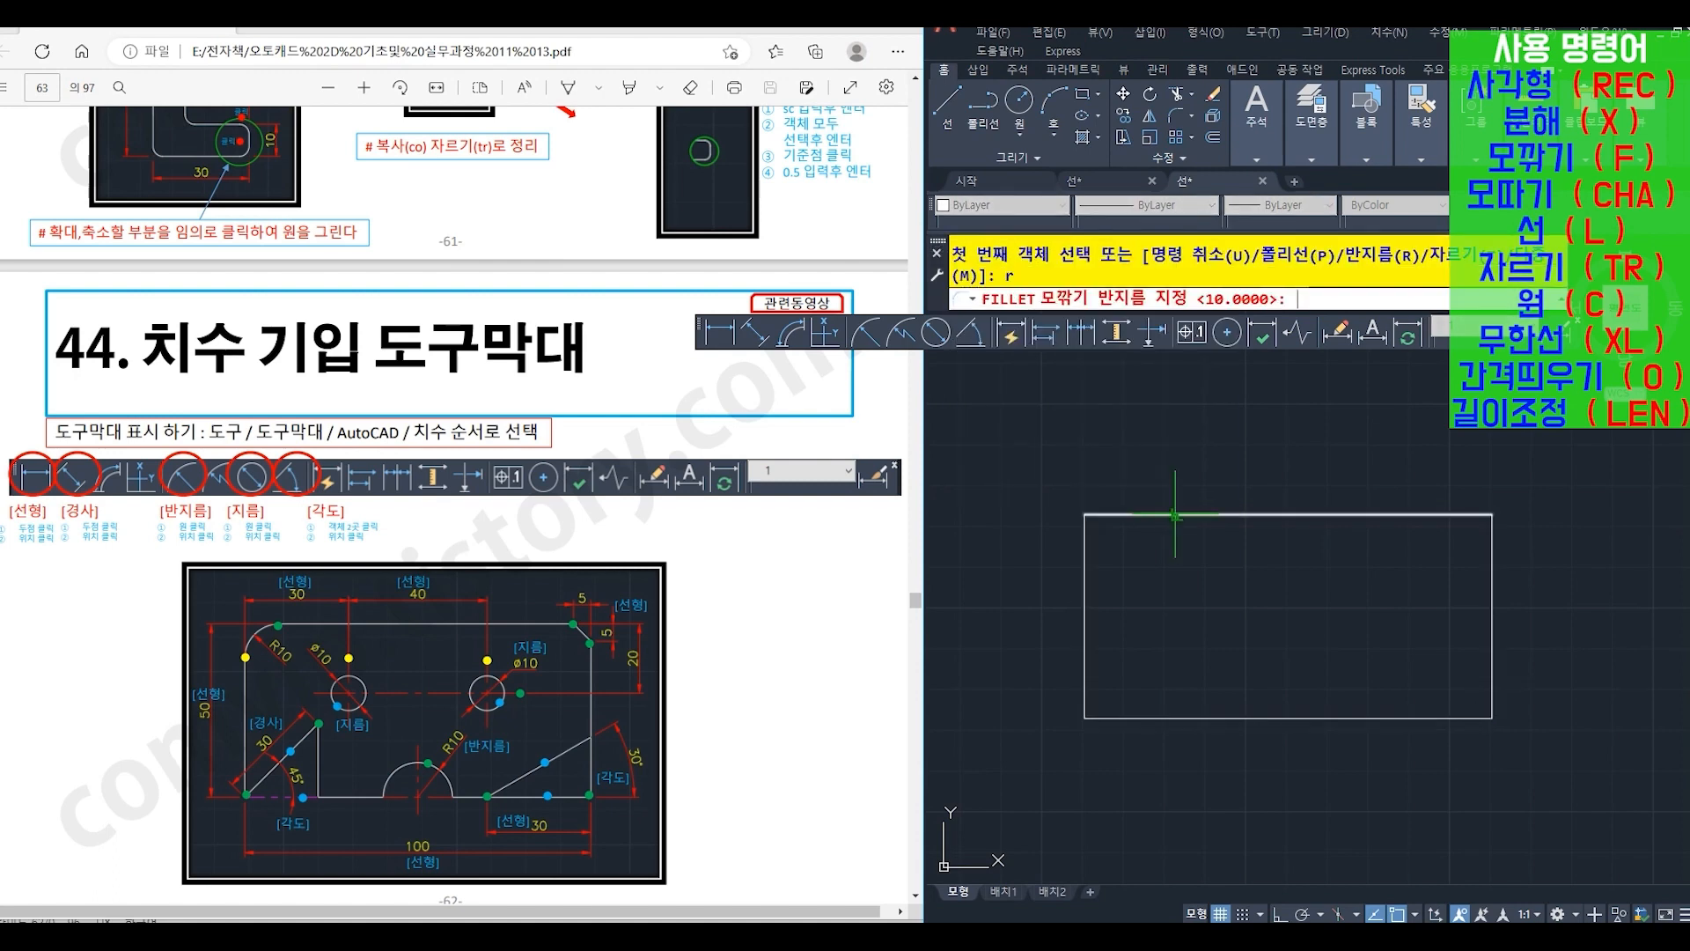
type("10")
key("Return")
left_click(1174, 515)
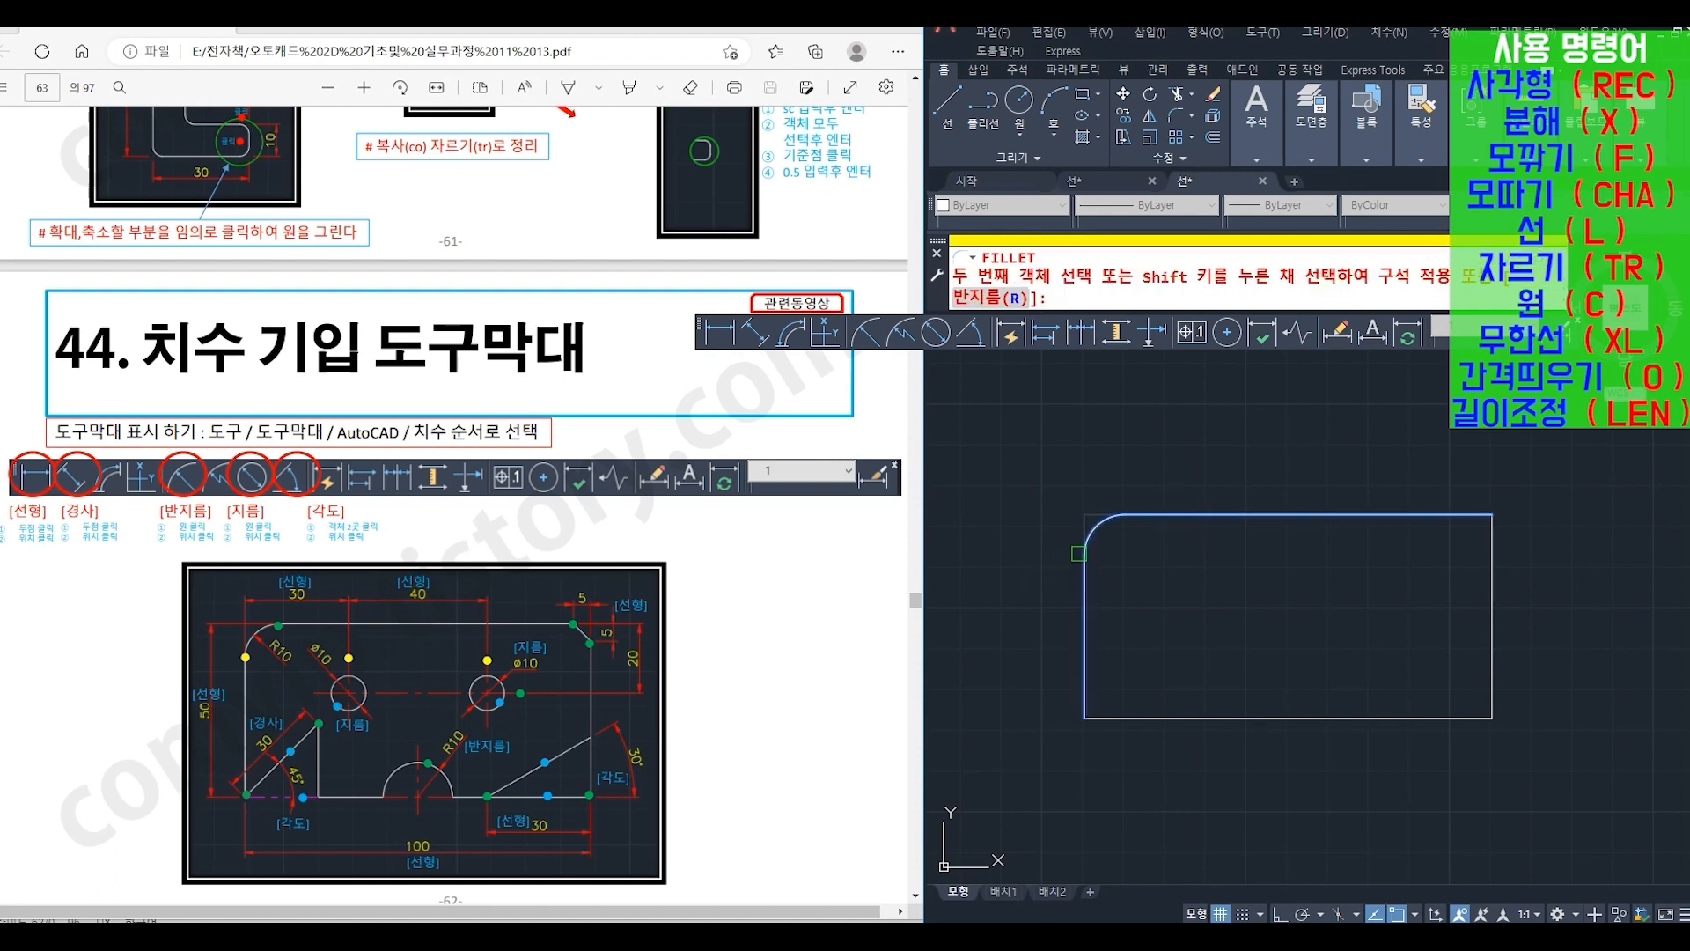
left_click(1085, 557)
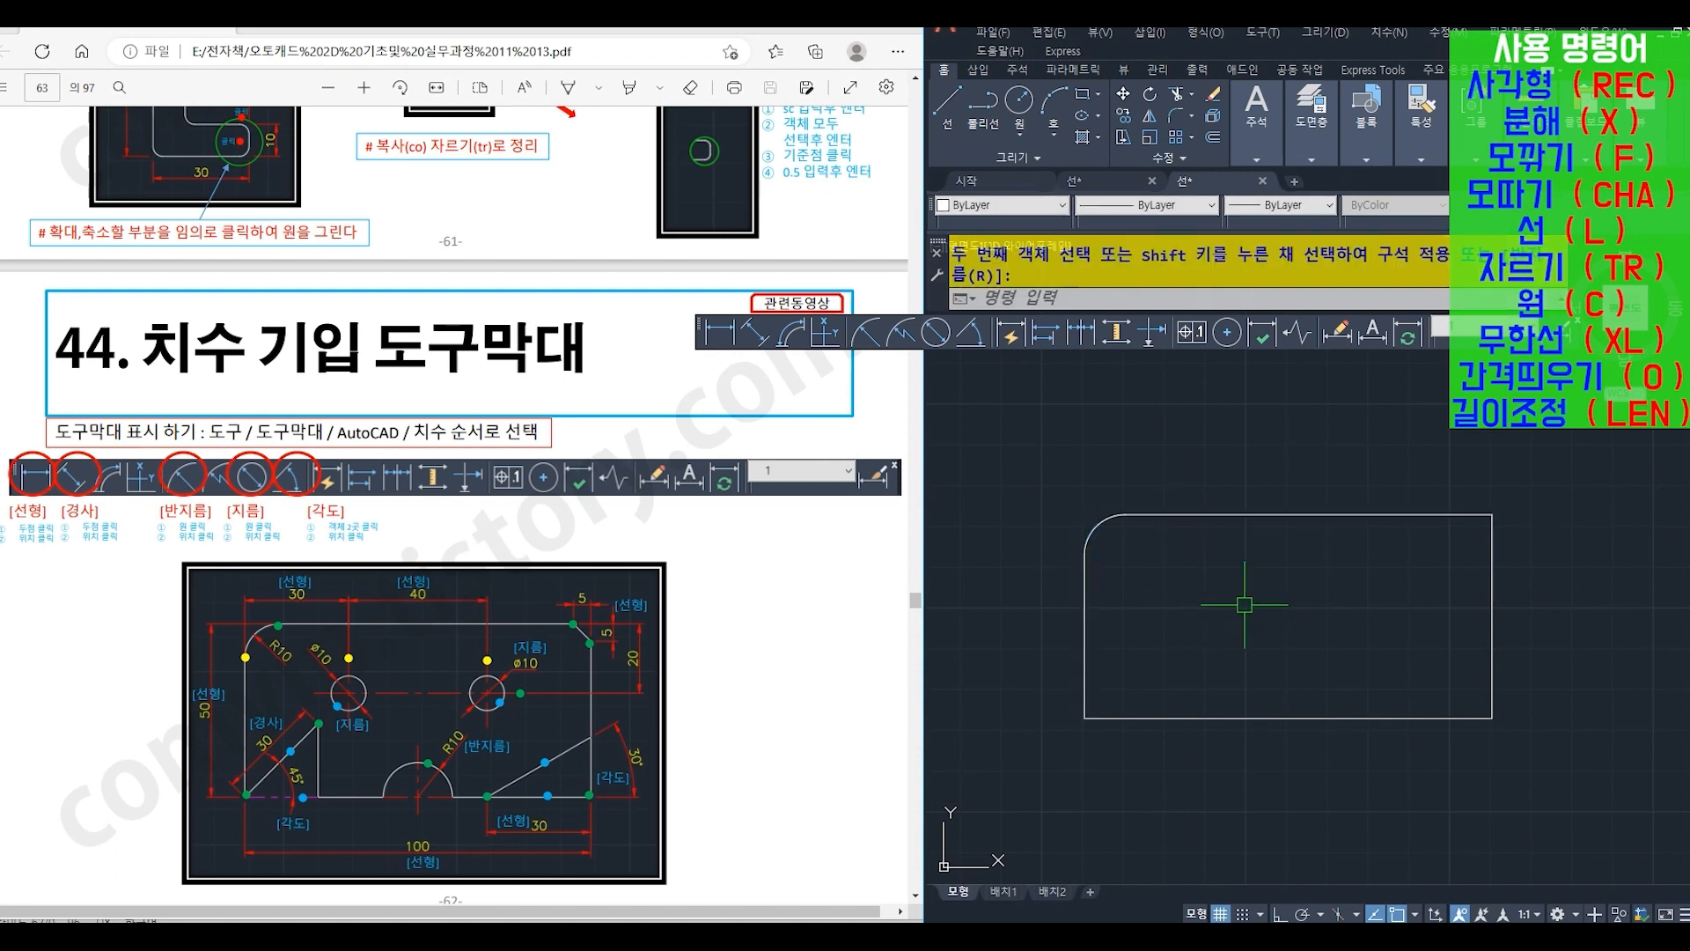
- Chamfer (CHA) the plate's upper-right corner with both distances set to 5
type("CHA")
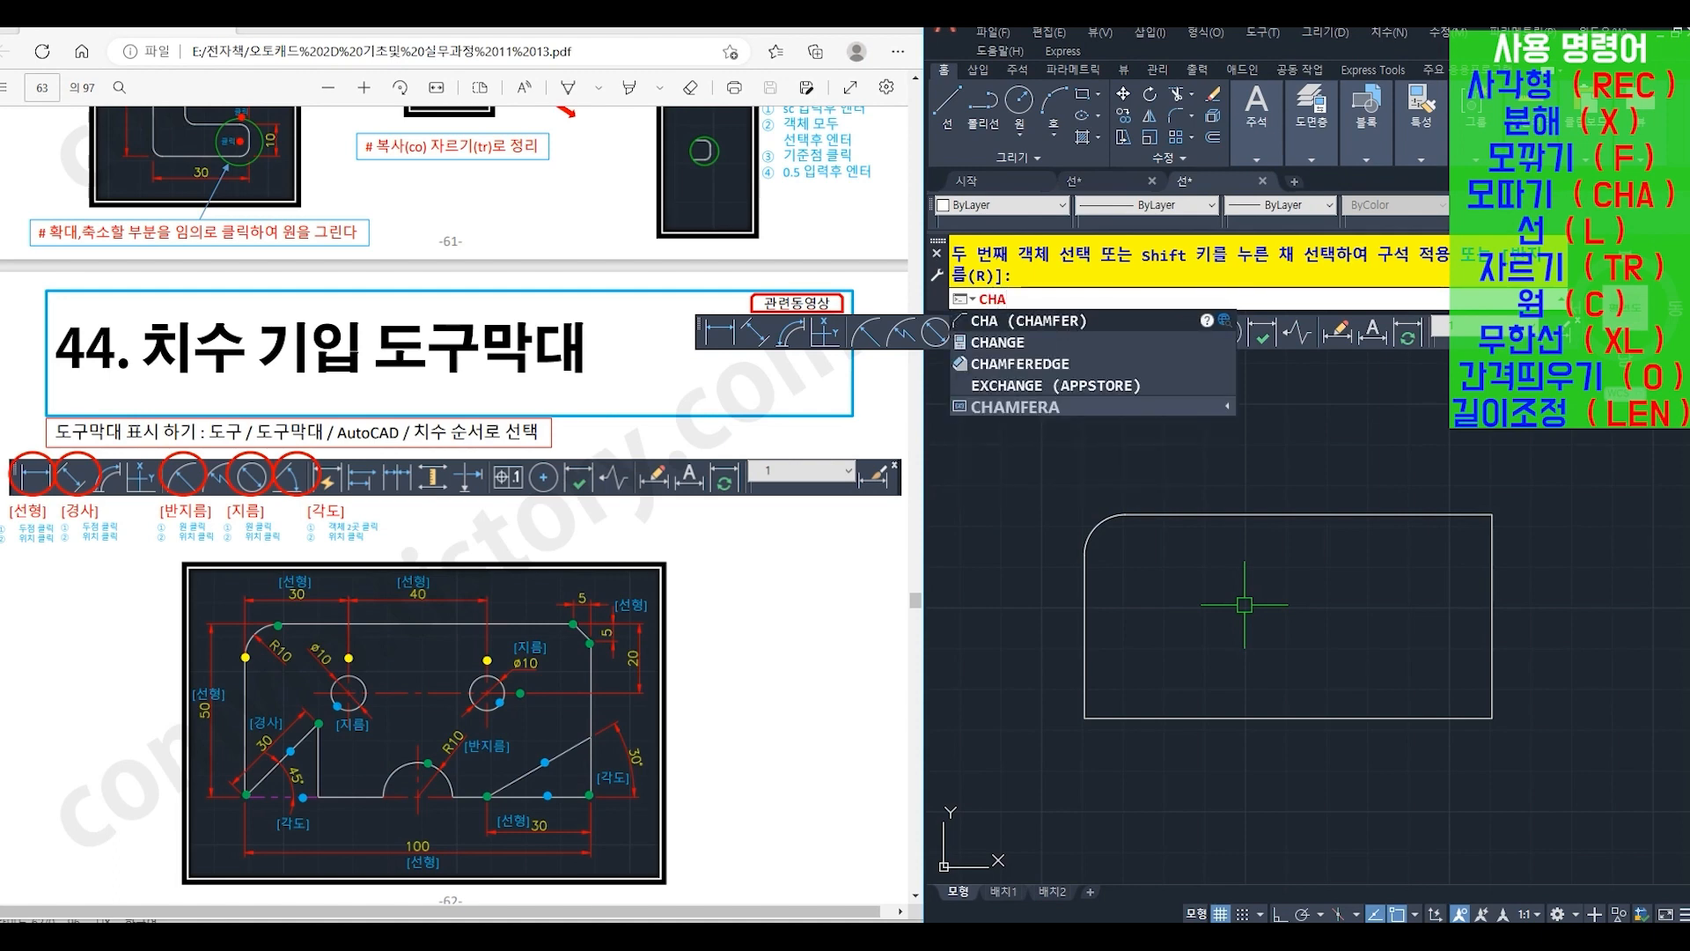
key("Return")
type("d")
key("Return")
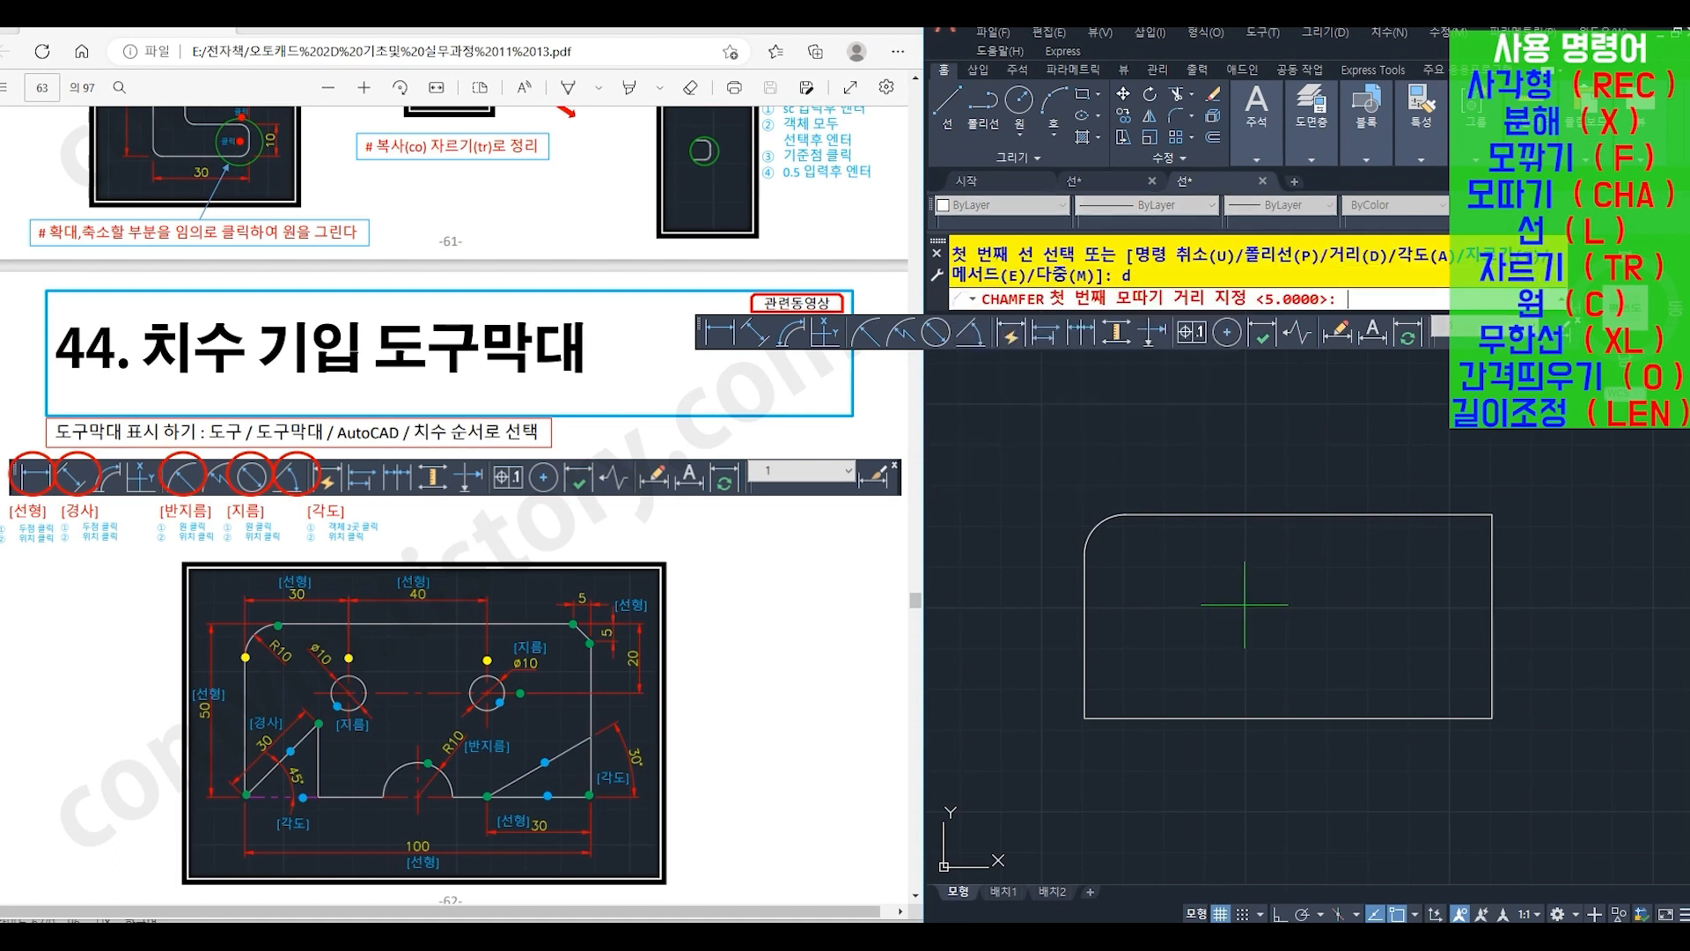
type("5")
key("Return")
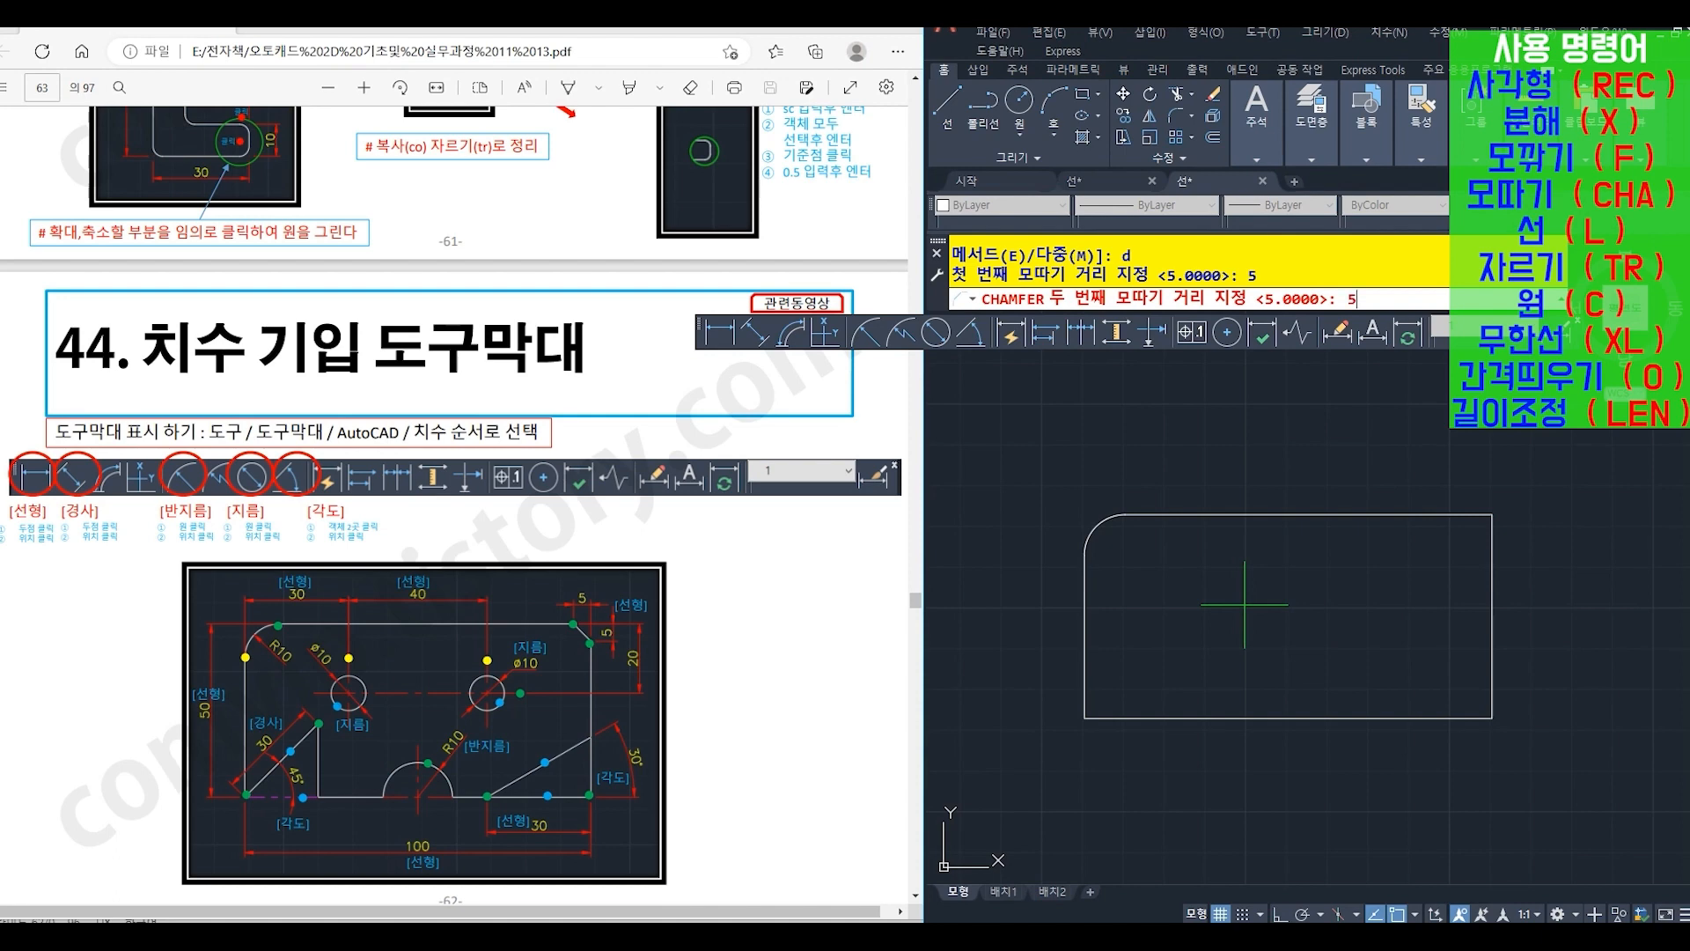
key("Return")
left_click(1482, 515)
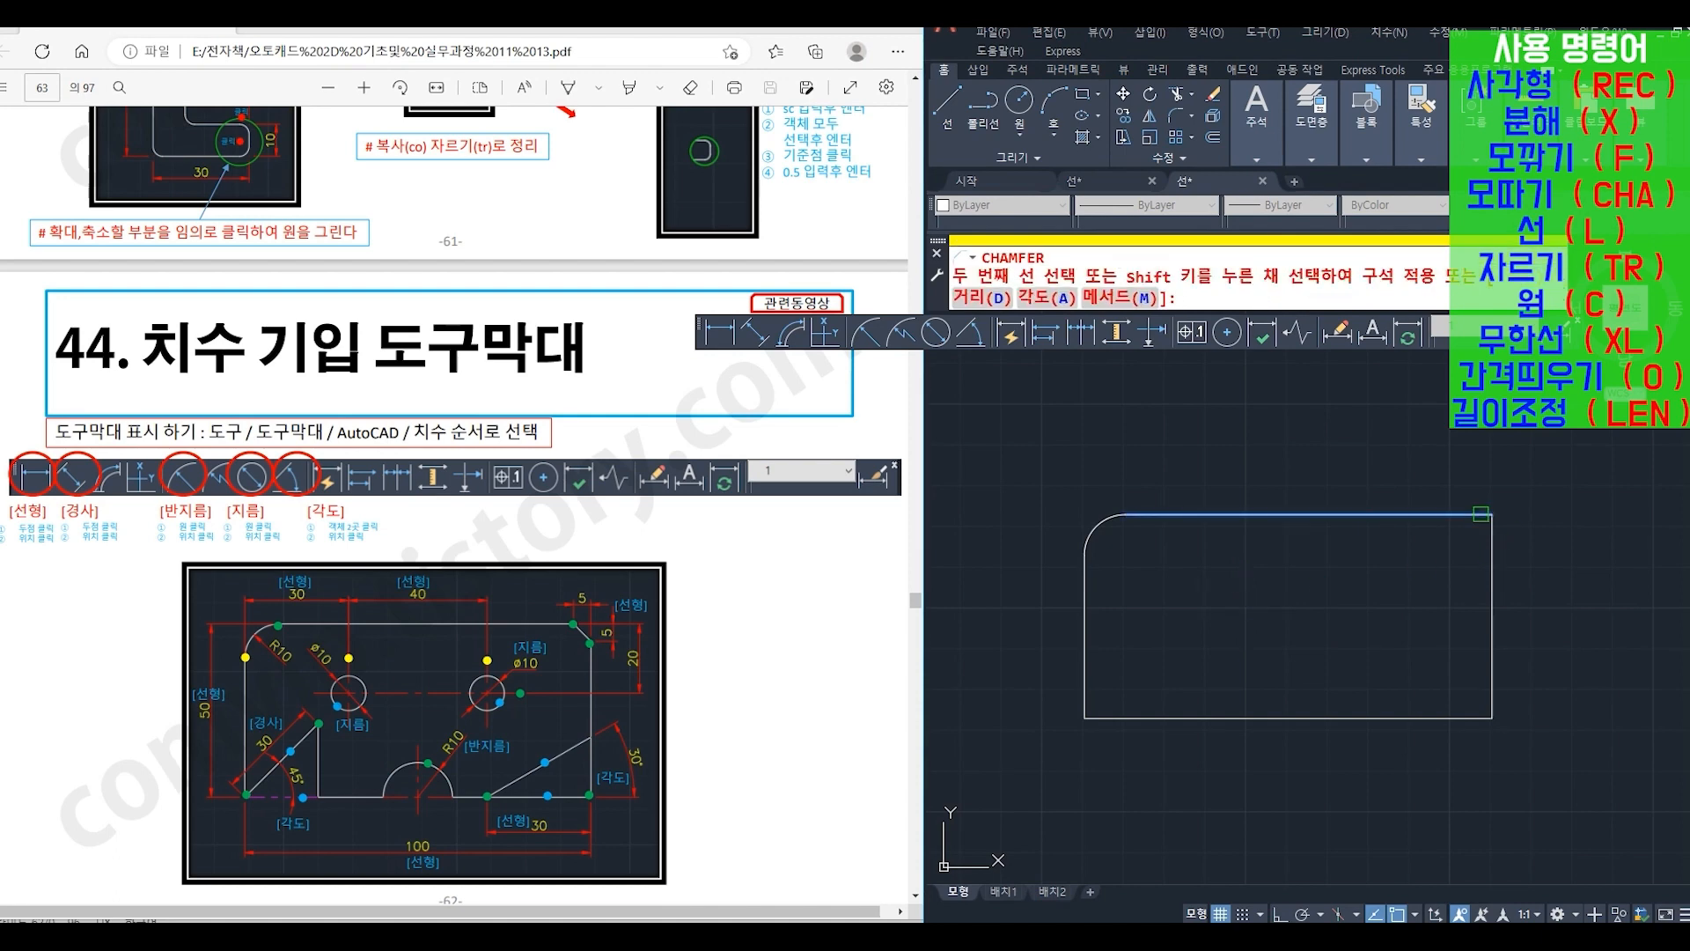
left_click(1492, 554)
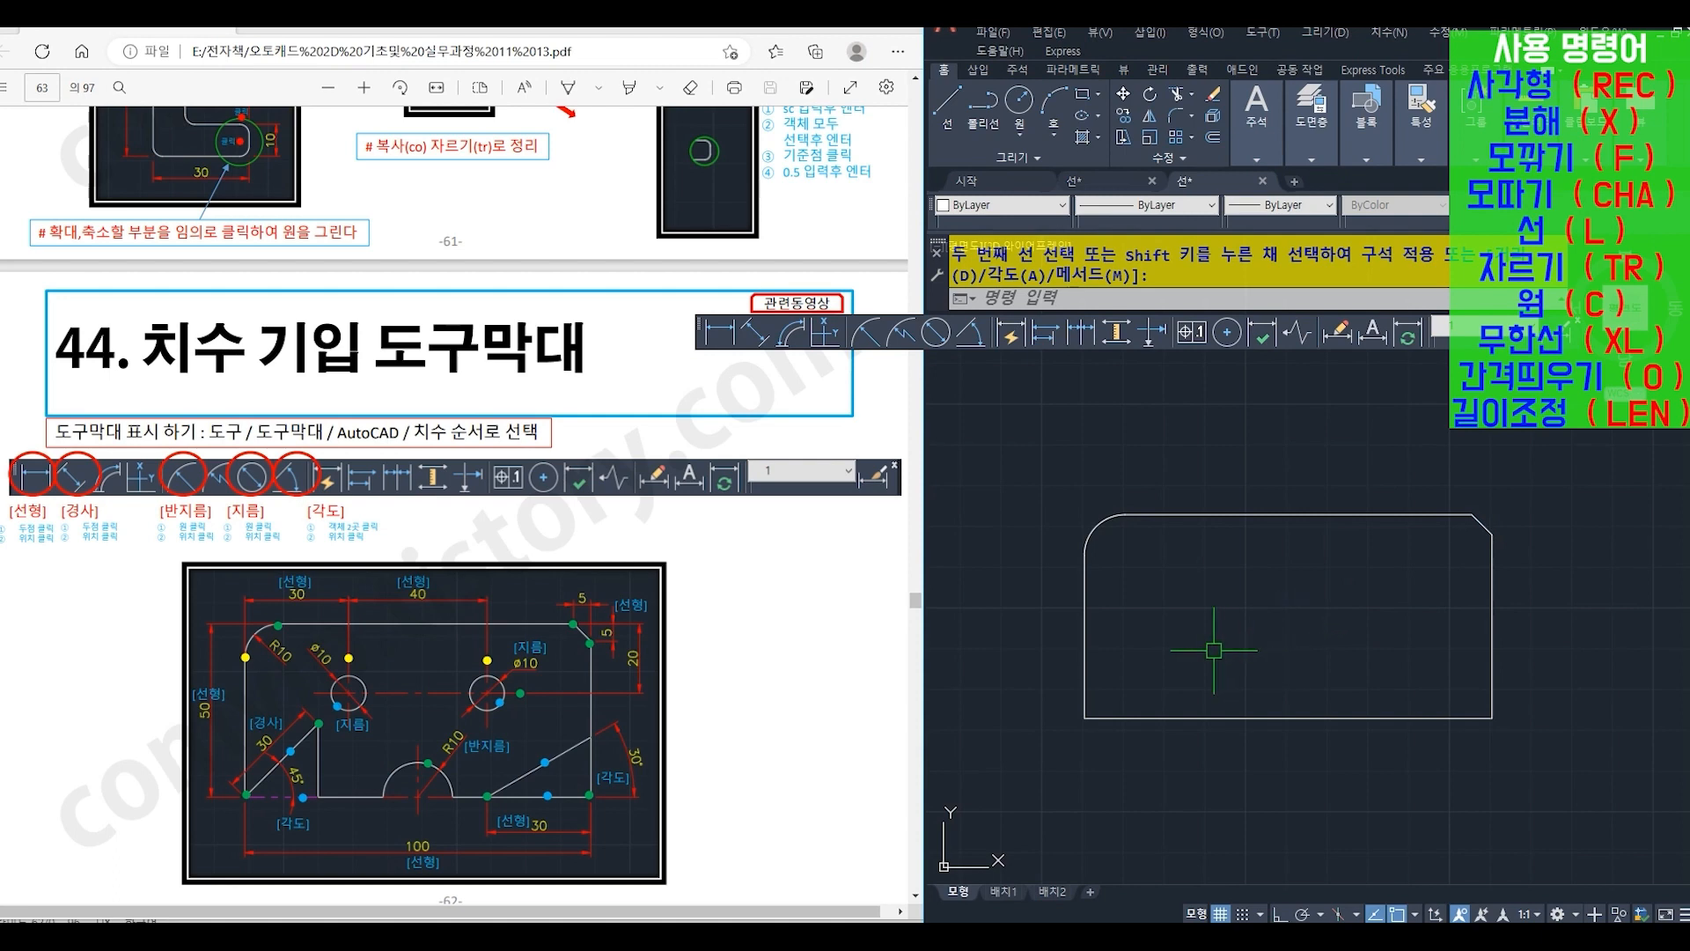
type("L")
key("Return")
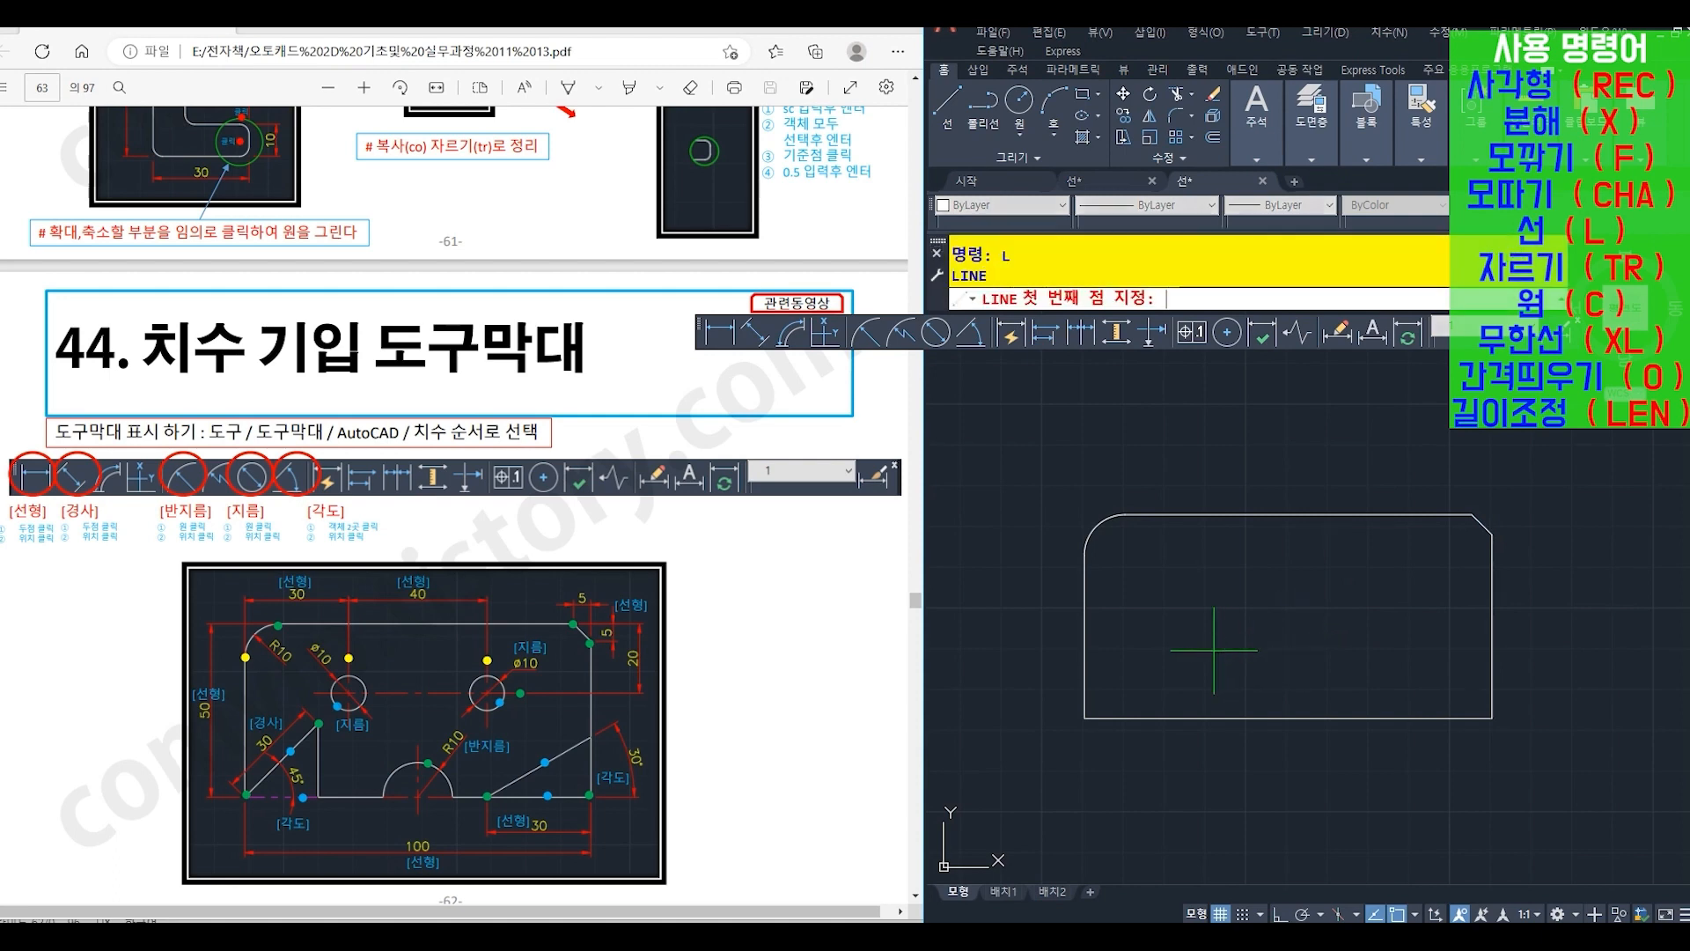
left_click(1076, 724)
type("@30<45")
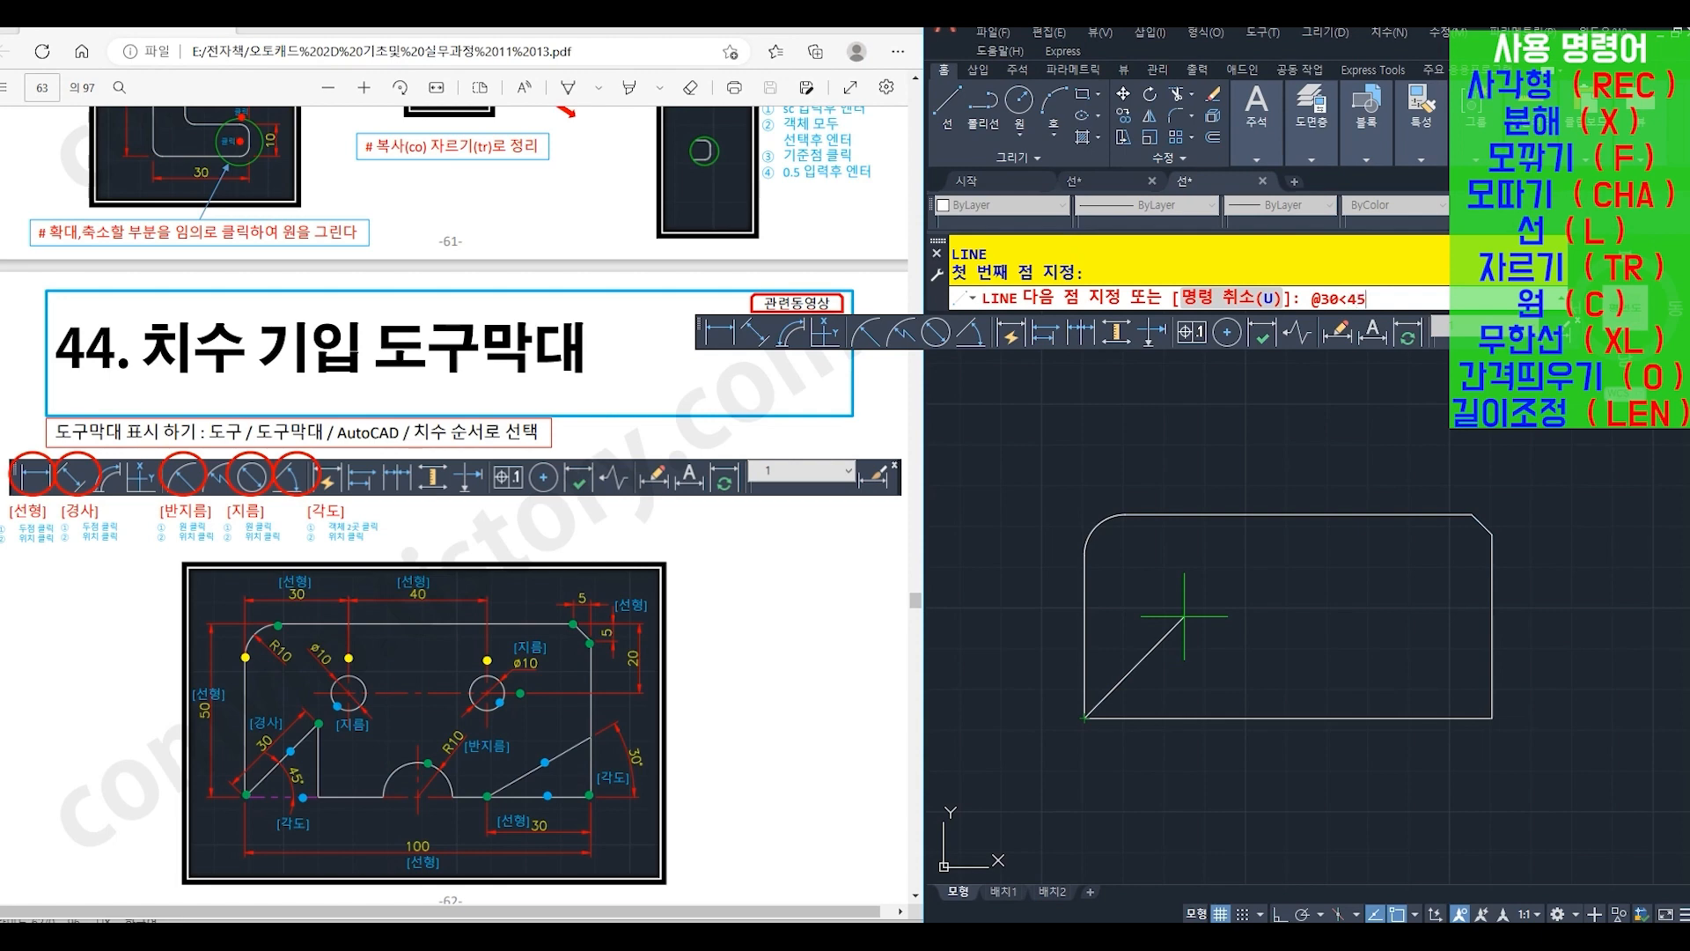
key("Return")
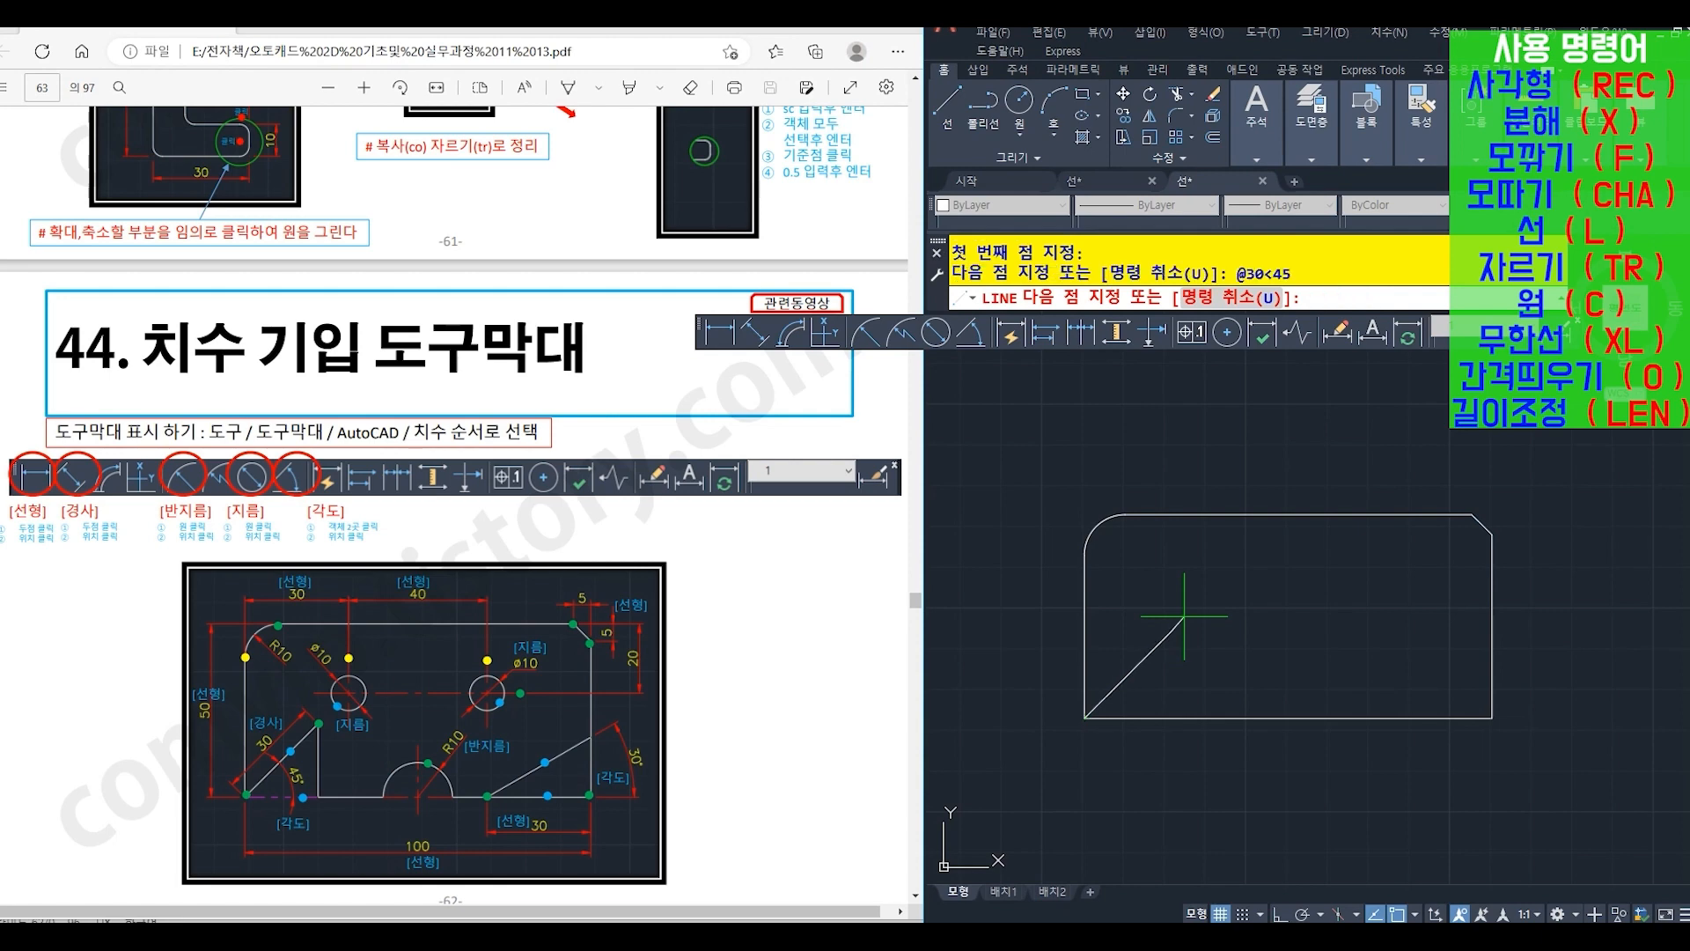
key("Return")
- Draw a vertical line (L) from the inclined line's upper end down to the plate's bottom edge
type("l")
key("Return")
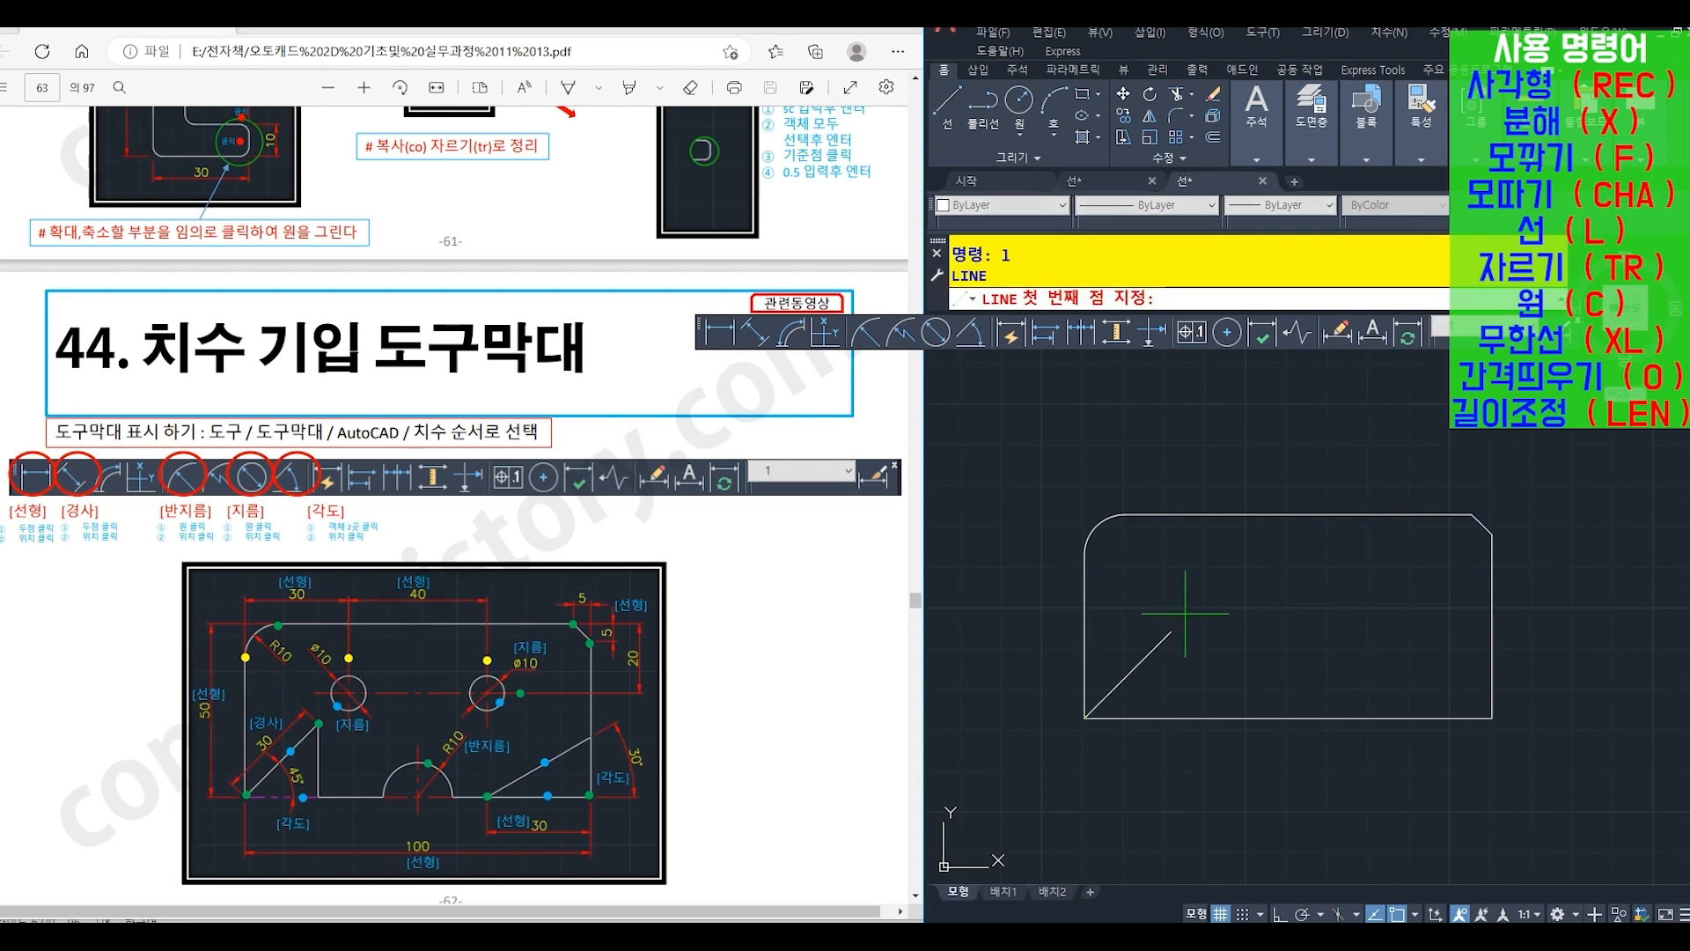
left_click(1171, 632)
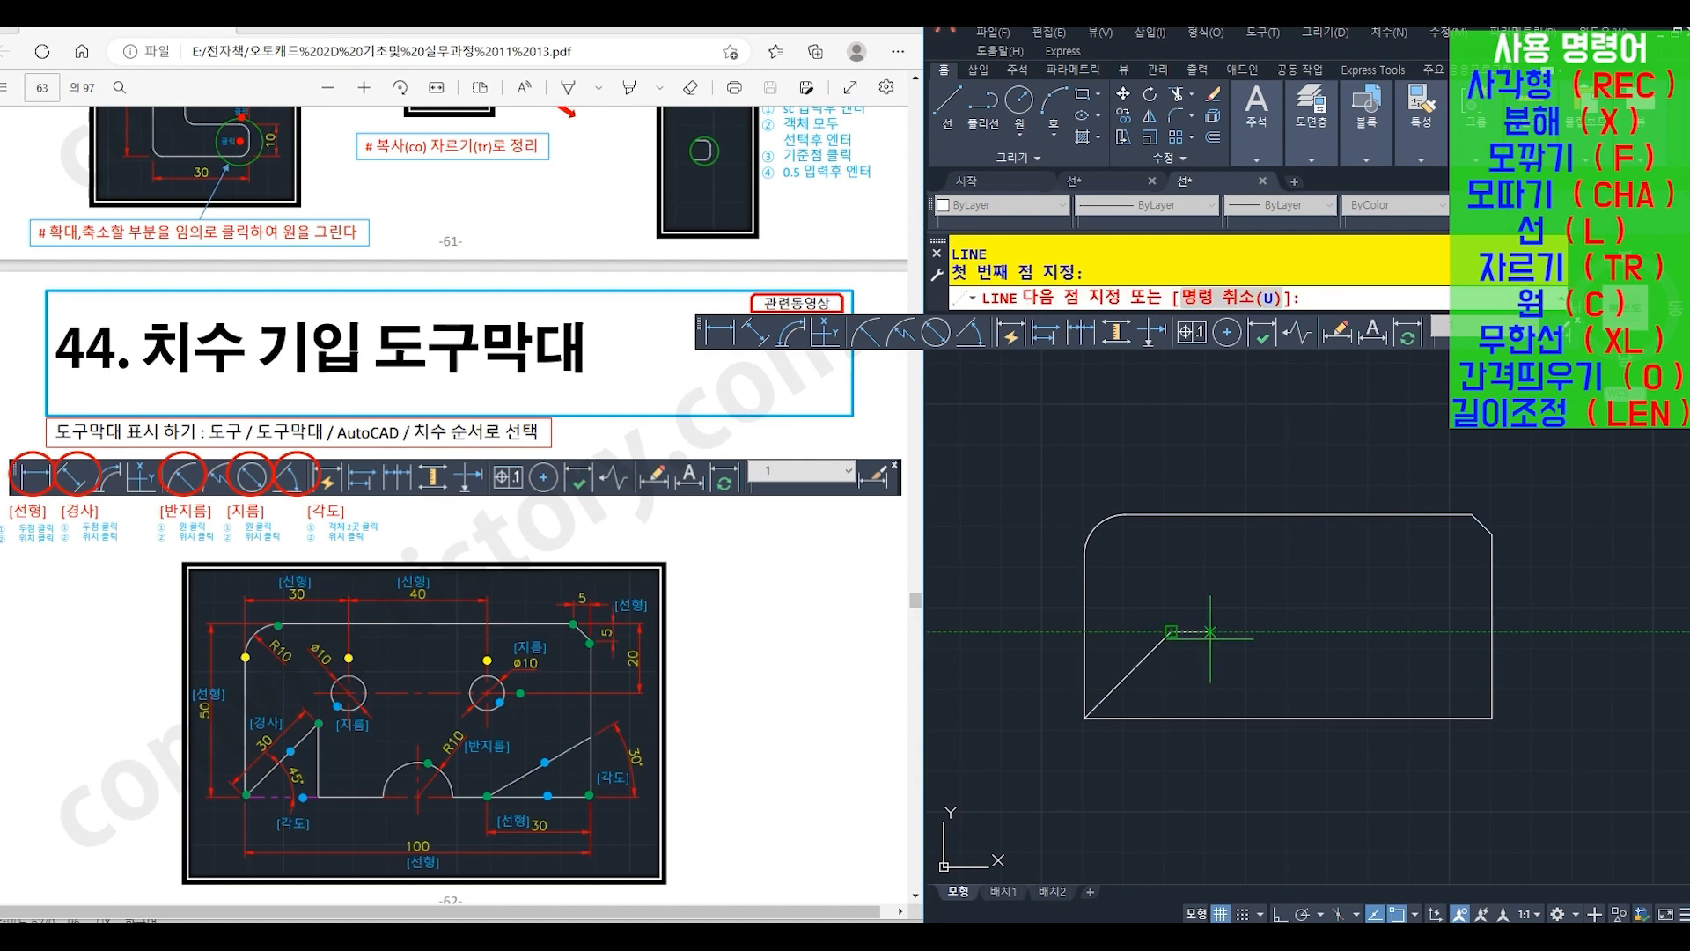
left_click(1171, 717)
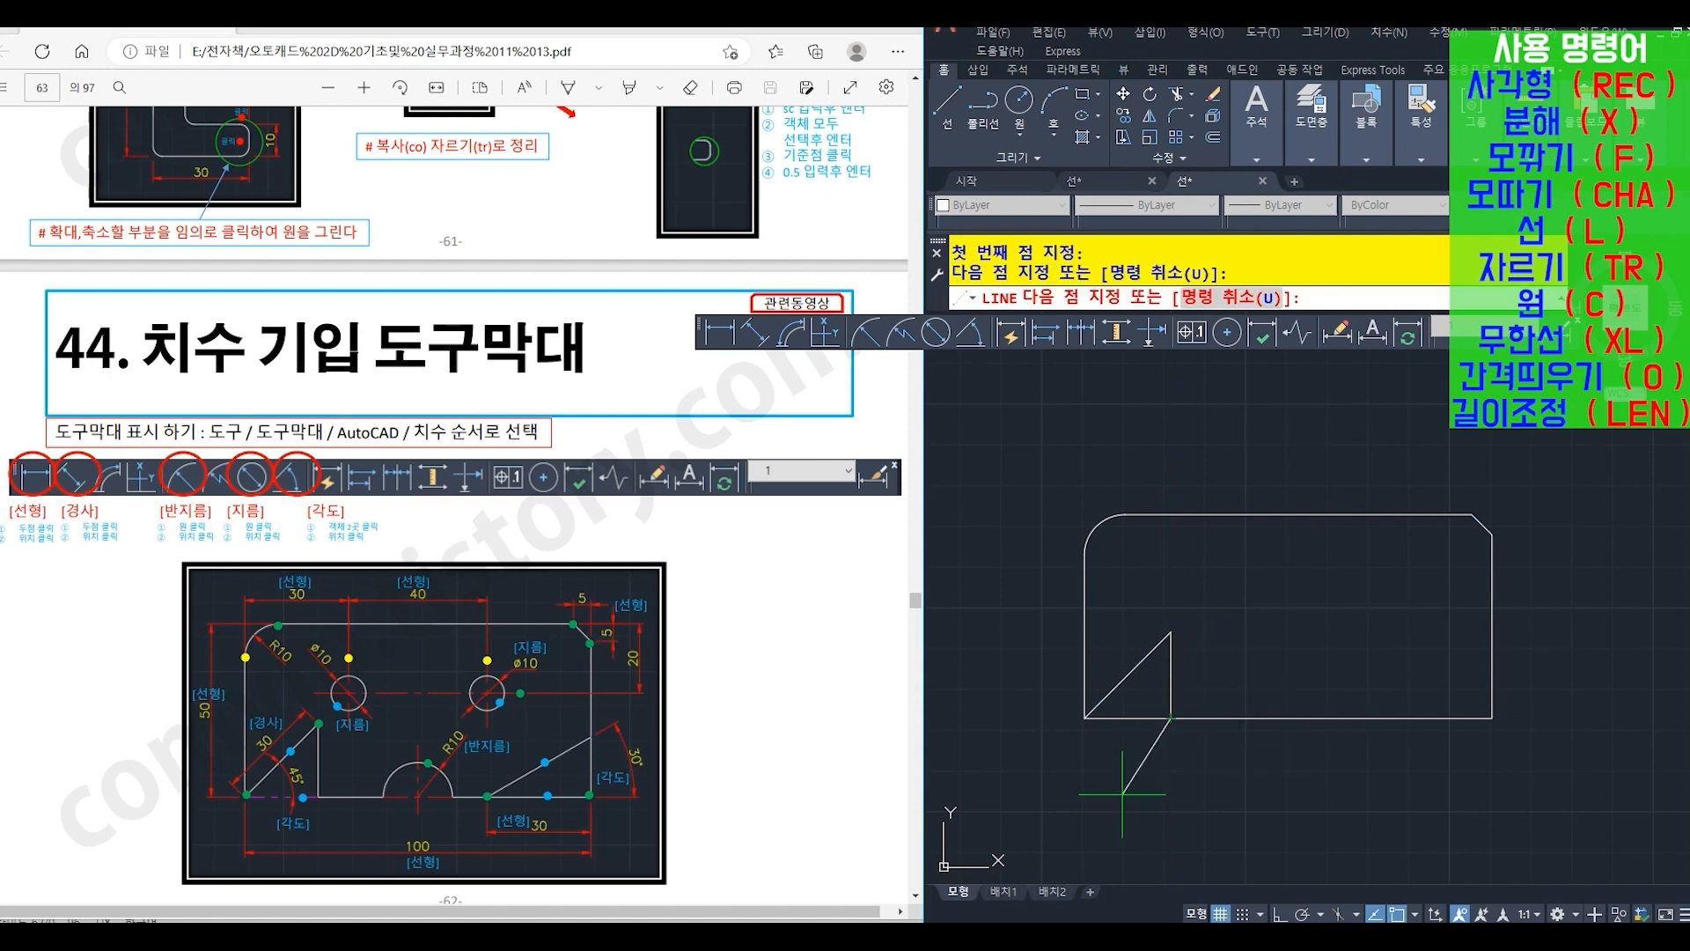
key("Return")
- Trim (TR) the bottom edge between the lower-left corner and the short vertical line, using that line as the cutting edge
type("tr")
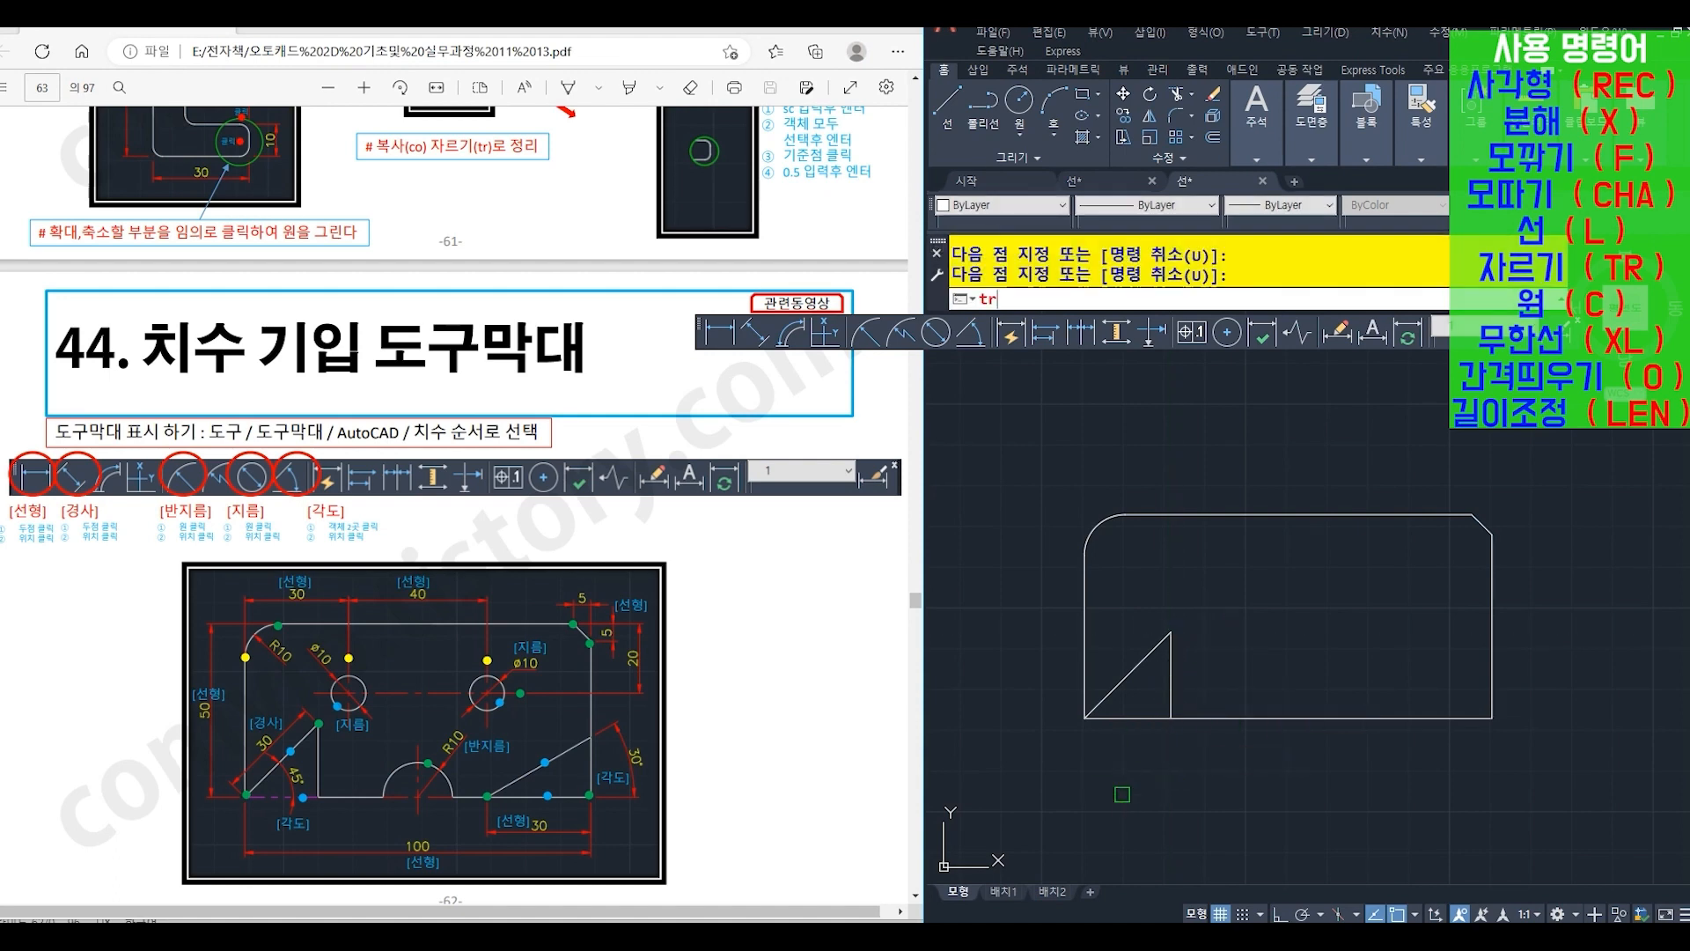
key("Return")
left_click(1167, 675)
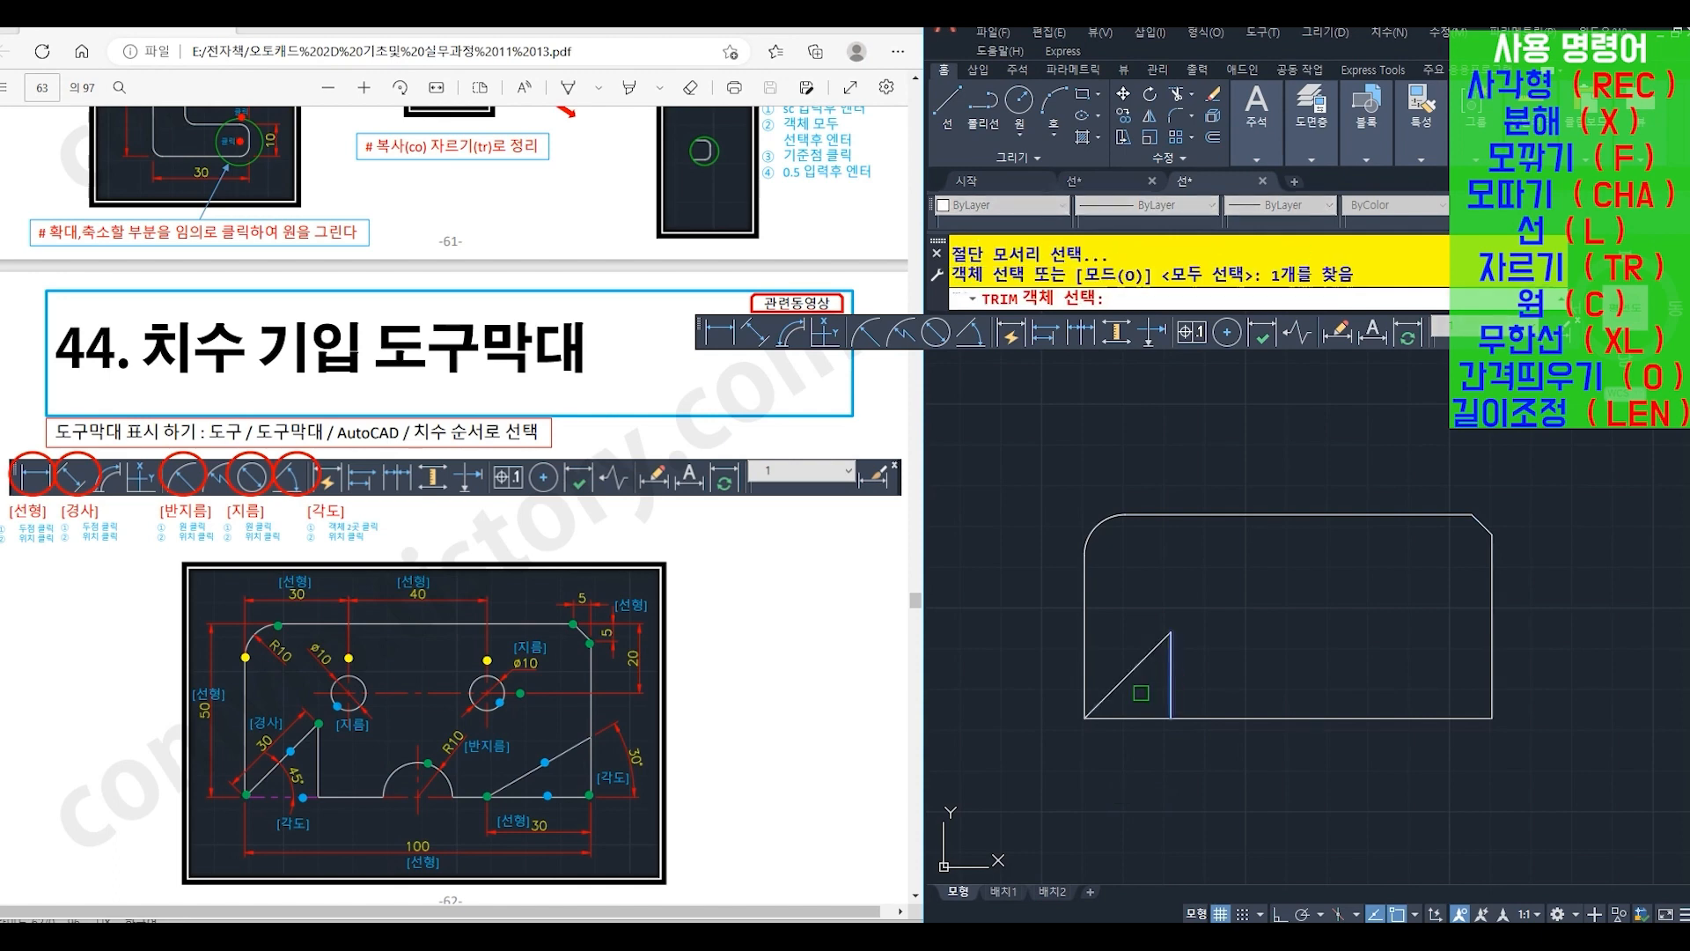
key("Return")
key("Return")
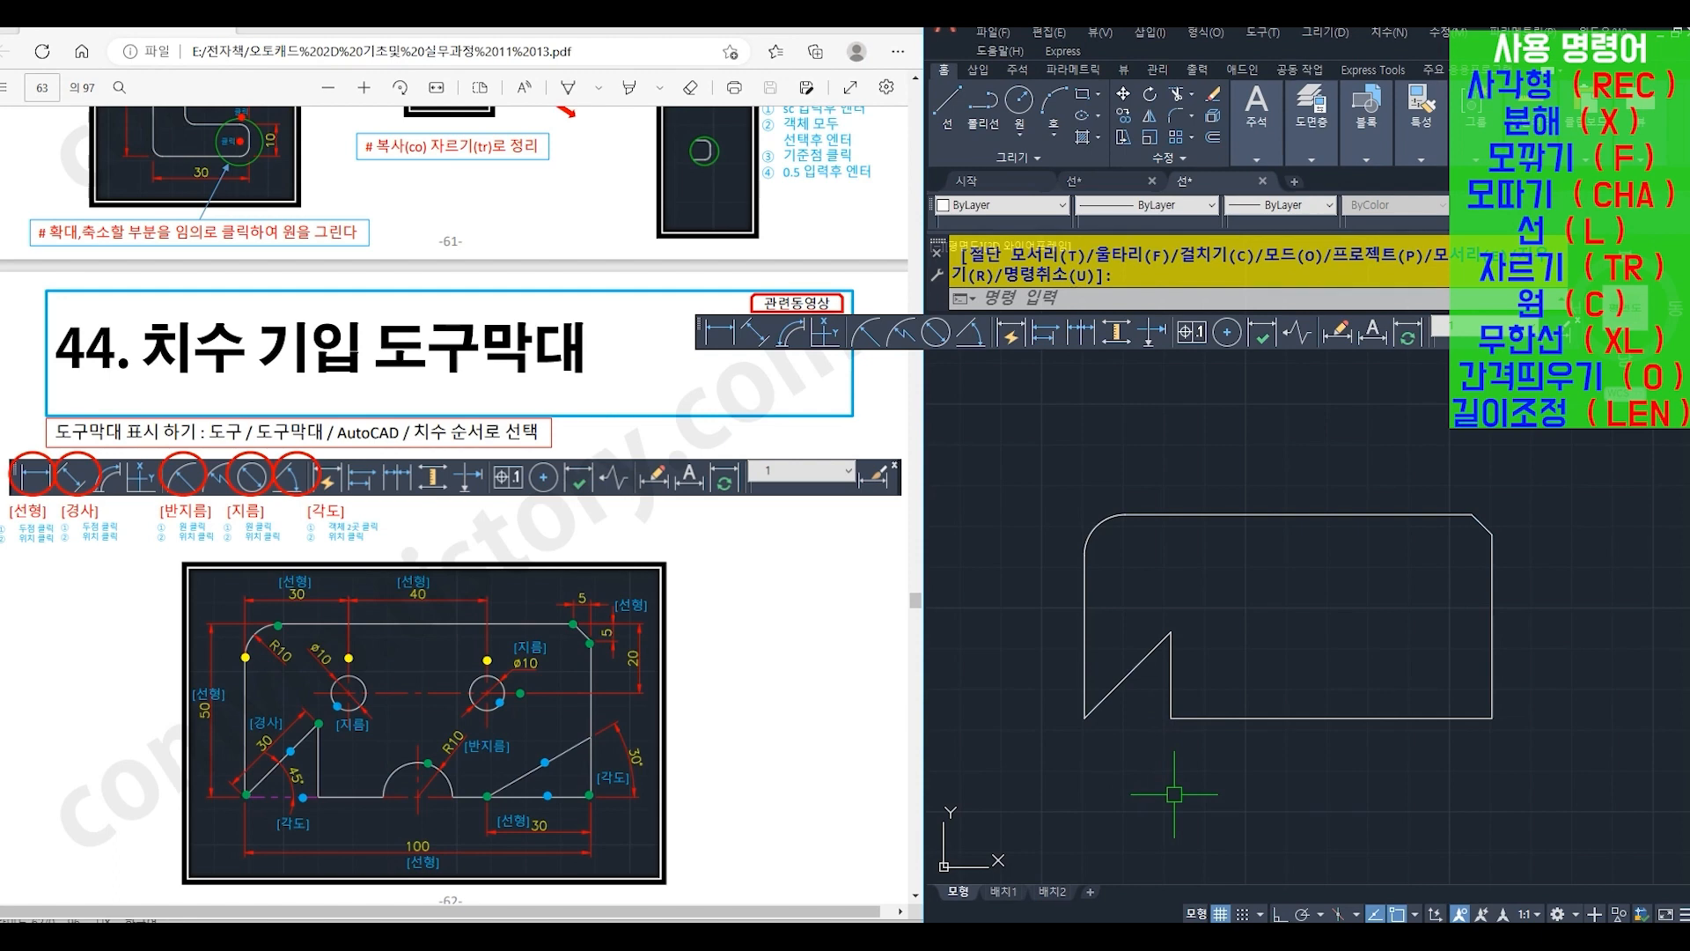
- Offset (O) the plate's left edge by 50 toward the inside of the plate
type("o")
key("Return")
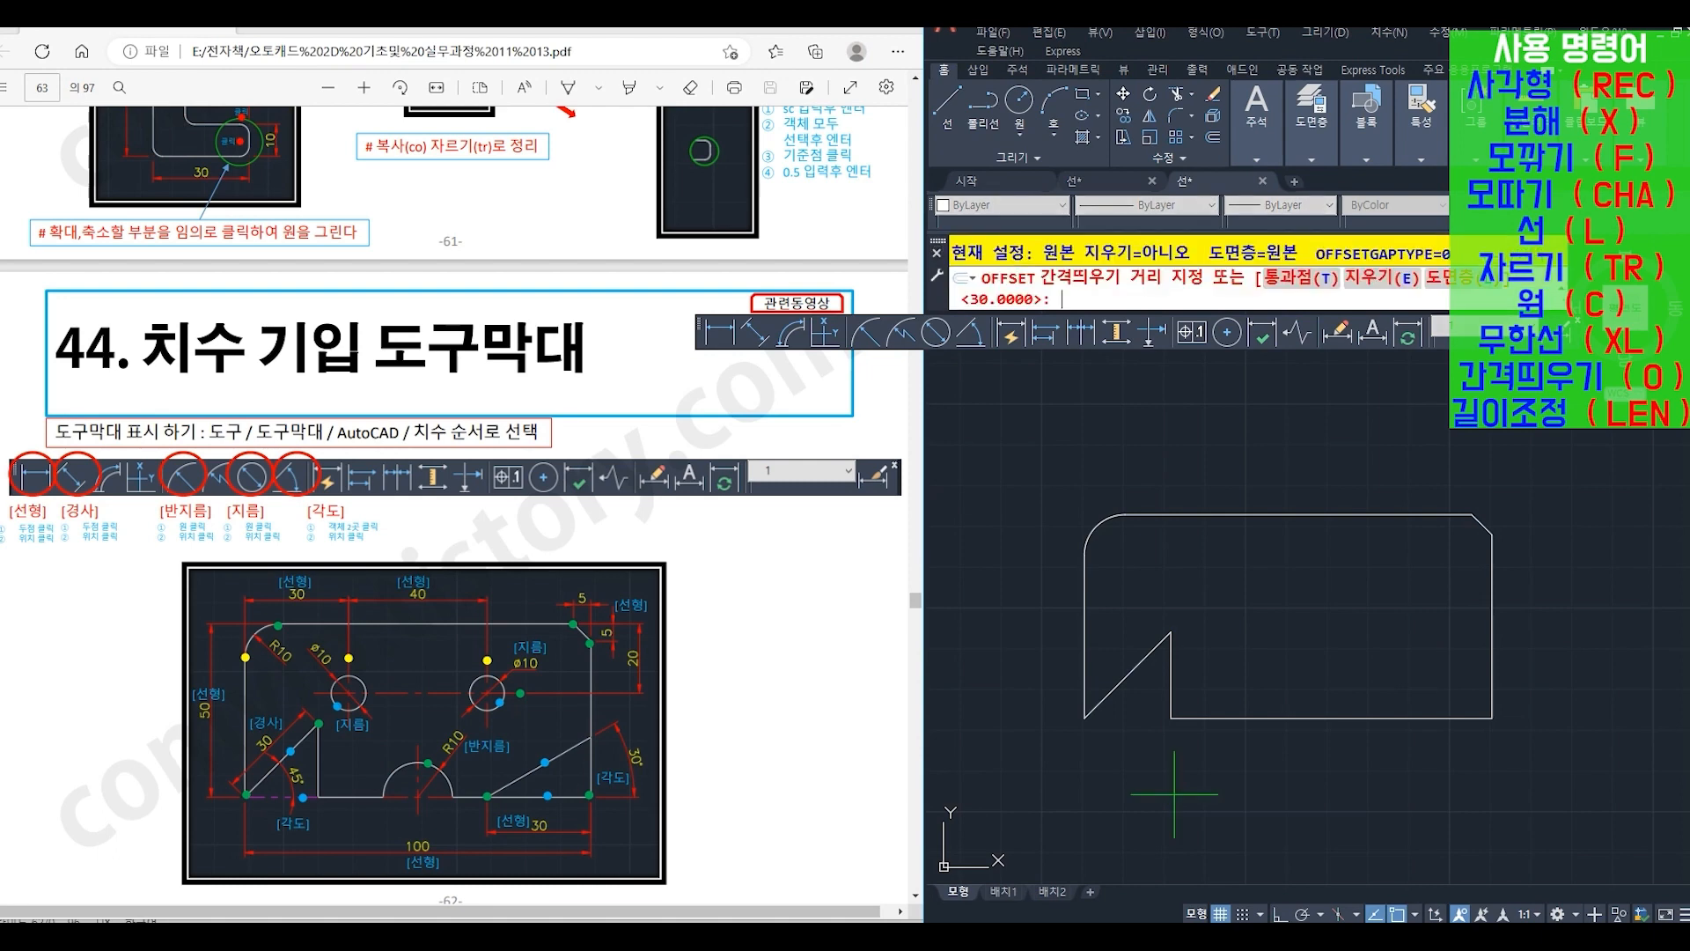
key("Return")
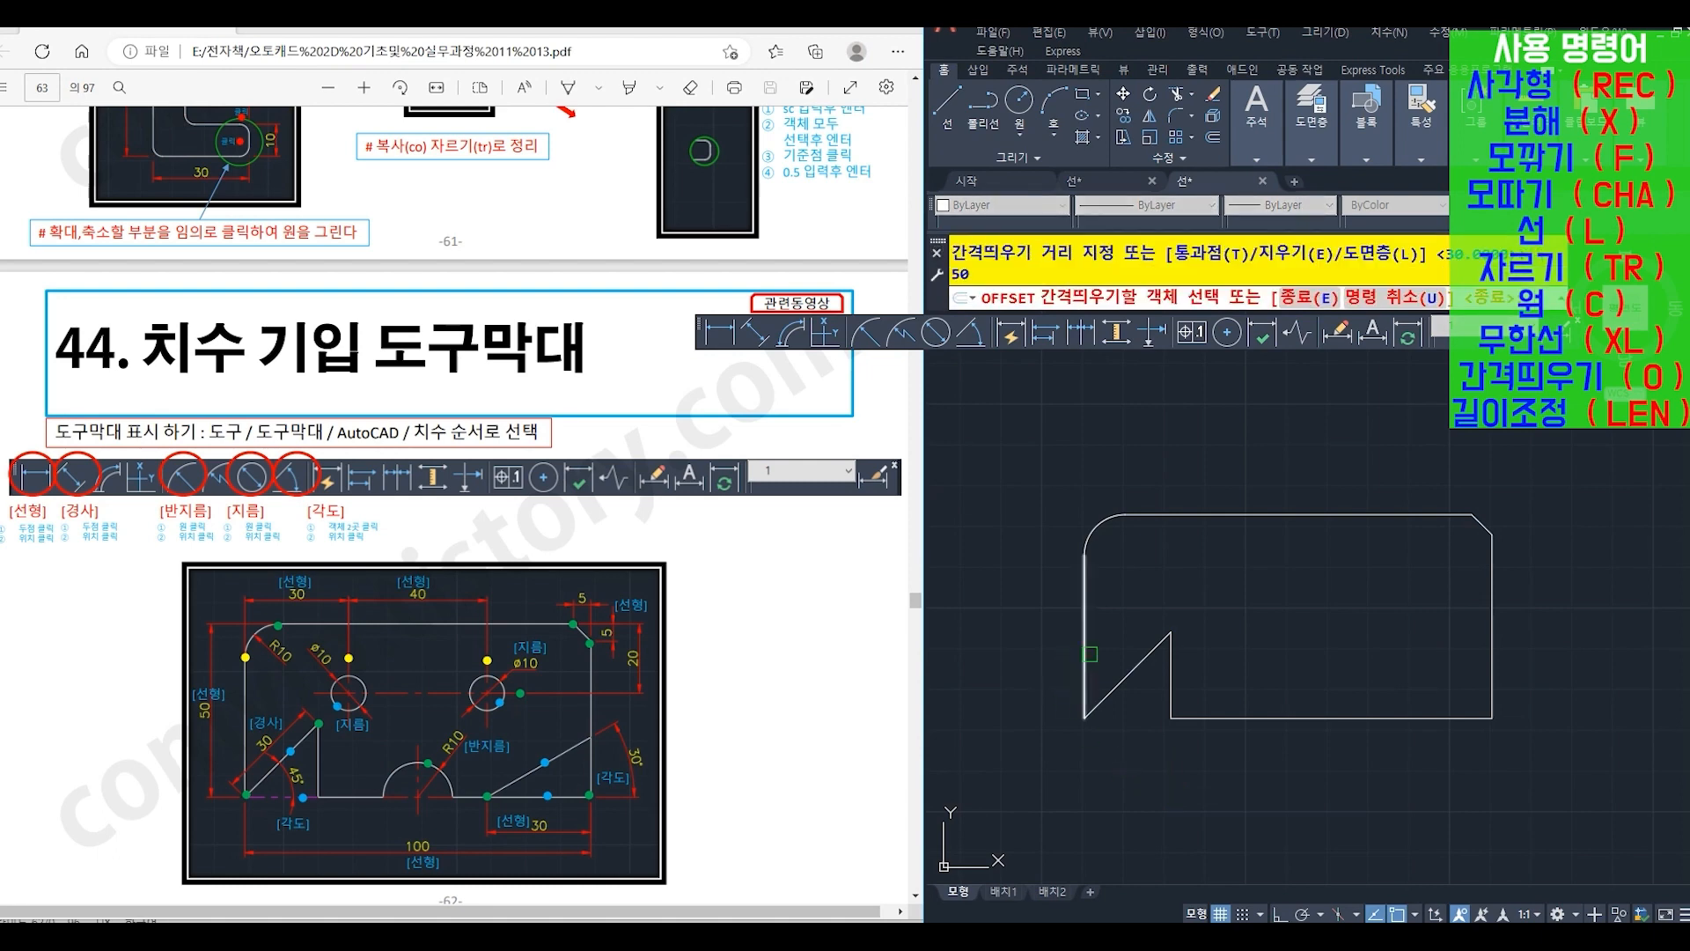
left_click(1085, 655)
left_click(1315, 658)
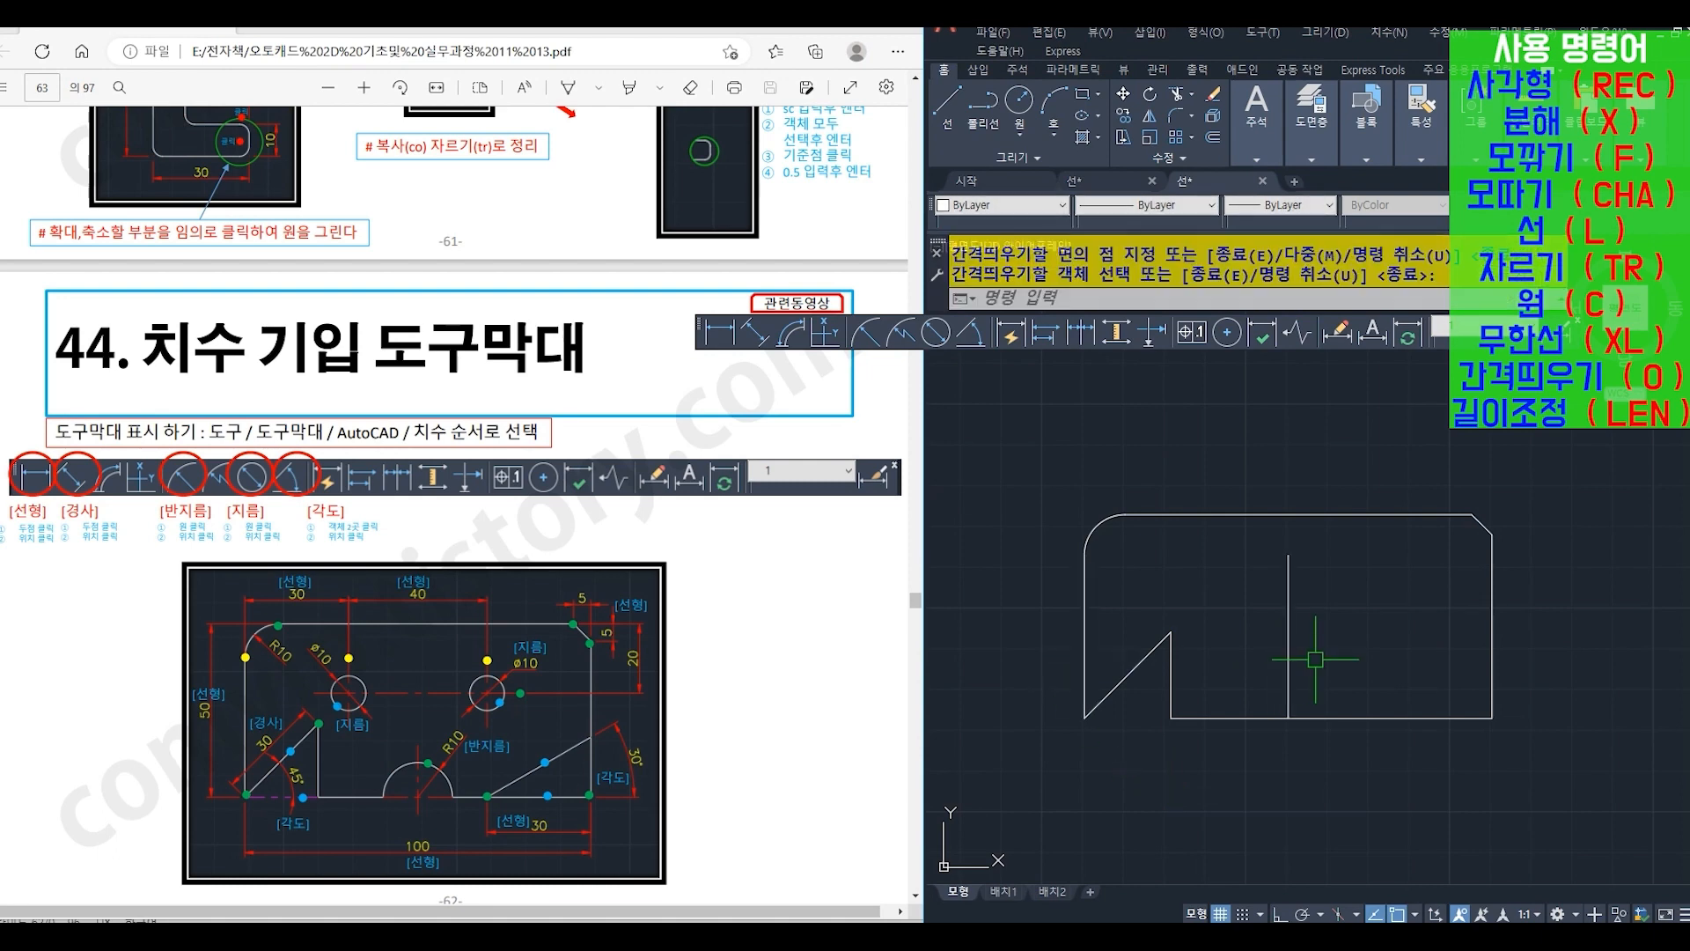
- Draw a circle (C) of radius 10 centered where the offset line meets the plate's bottom edge
key("Return")
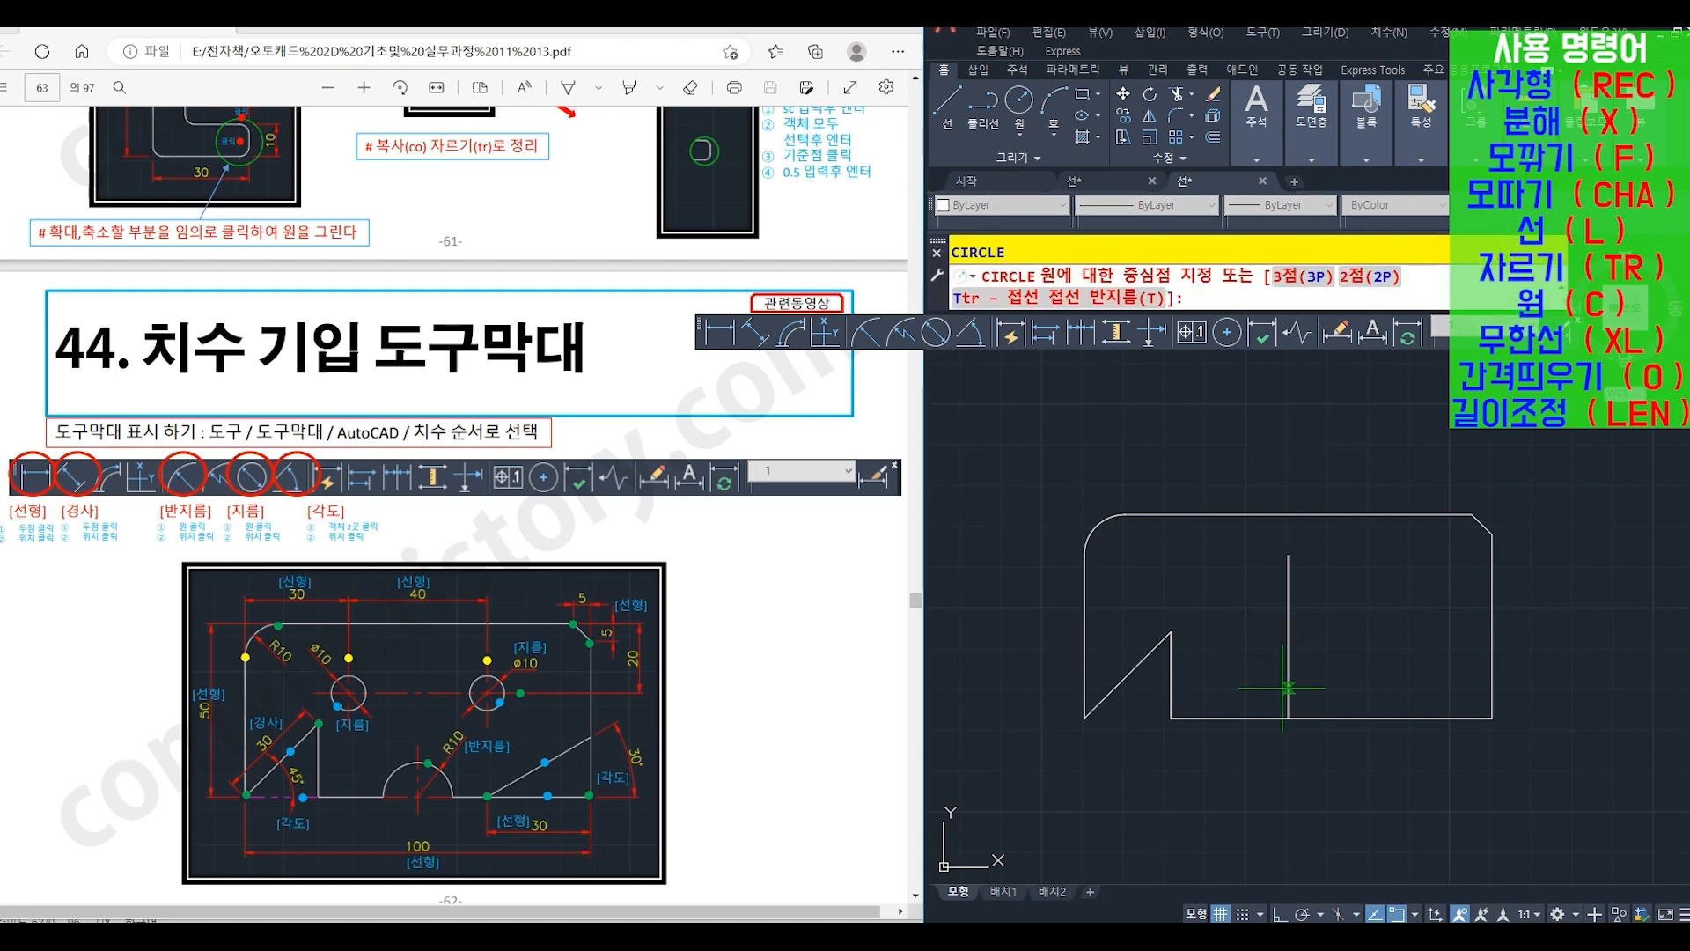
left_click(1288, 718)
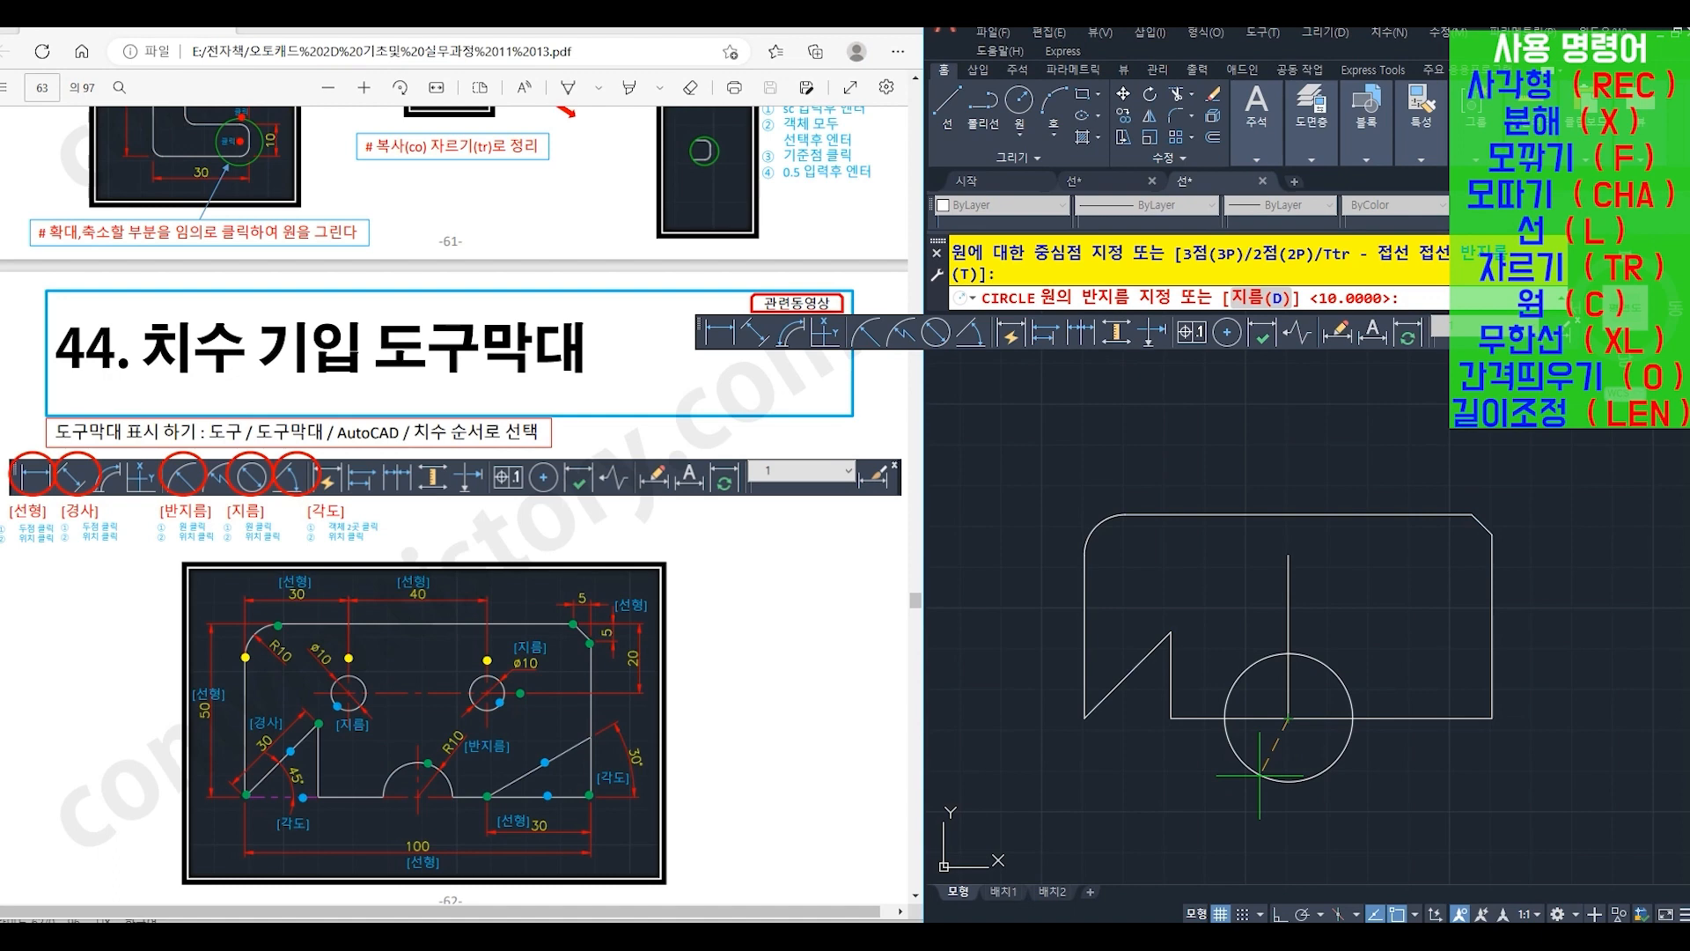
type("10")
key("Return")
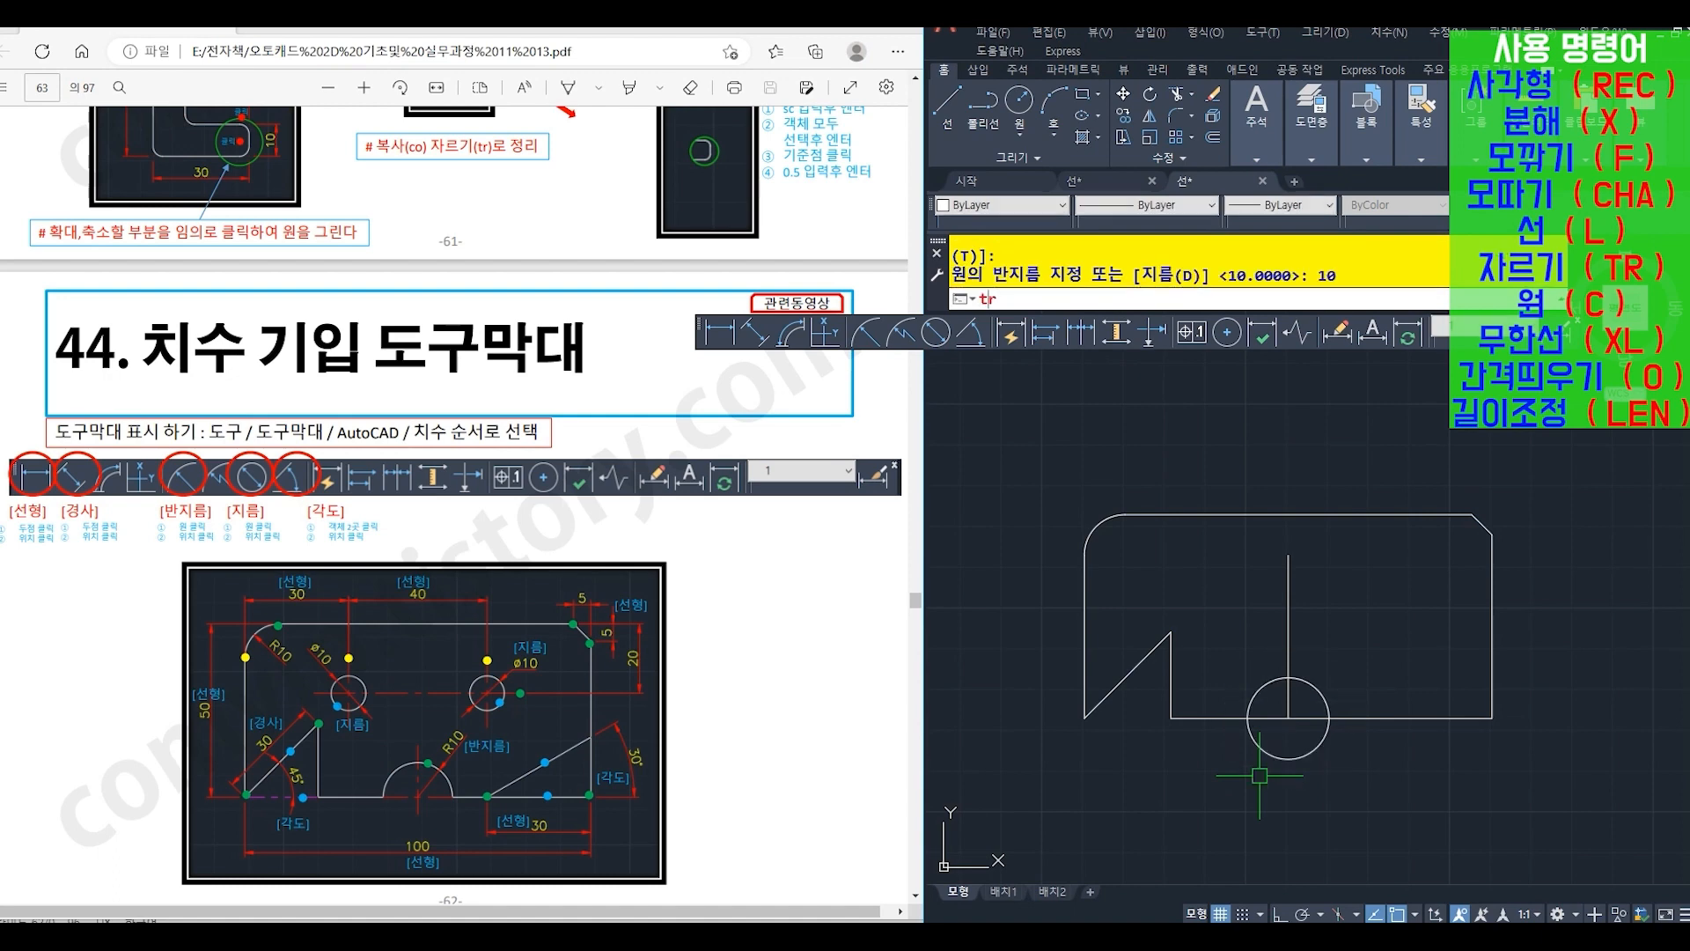
- Trim (TR) away the circle's lower half, using the plate's bottom edge as the cutting edge
type("tr")
key("Return")
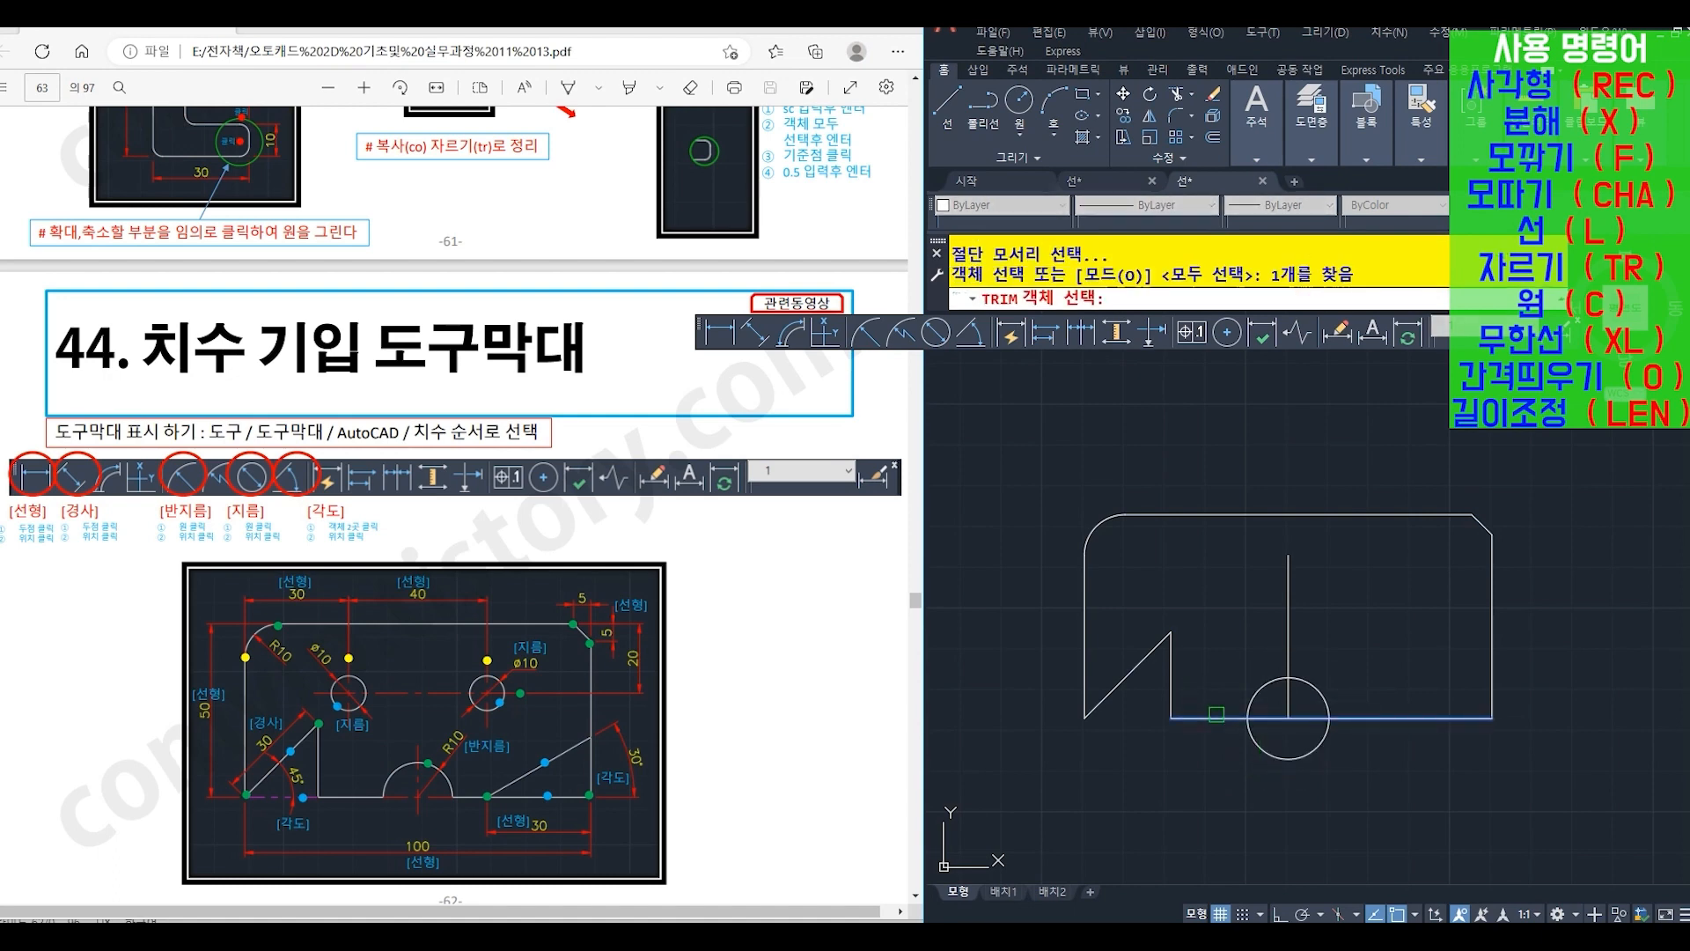
left_click(1273, 756)
key("Return")
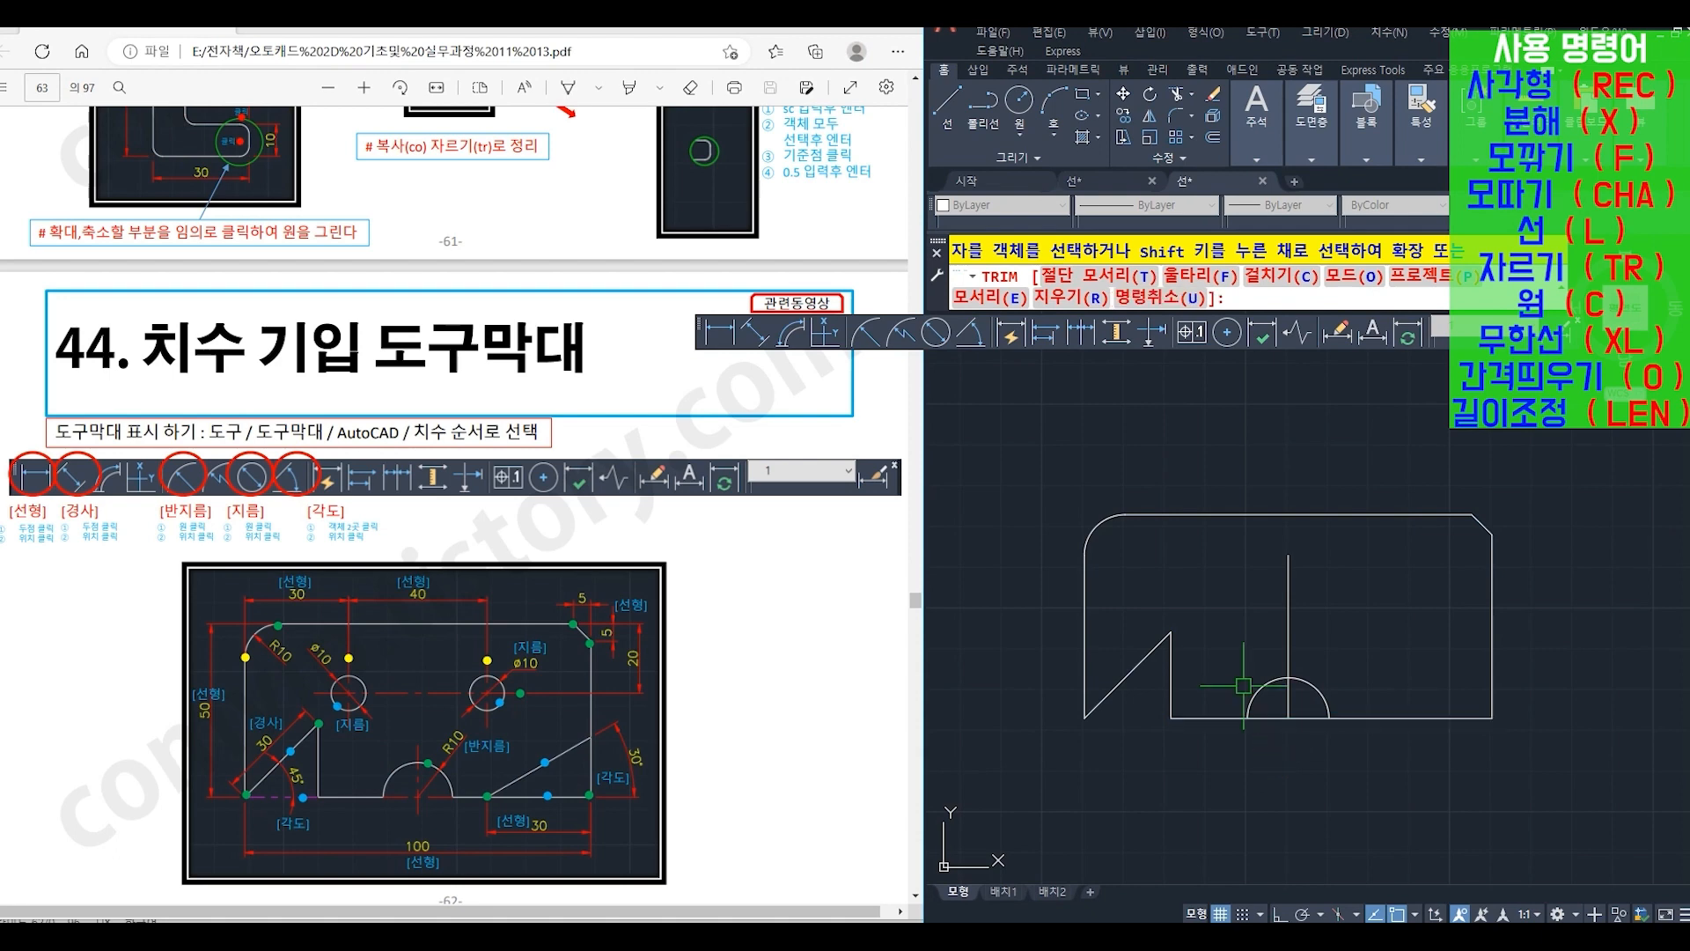
- Trim (TR) the vertical offset line above the semicircle, using the arc as the cutting edge
key("Return")
left_click(1275, 674)
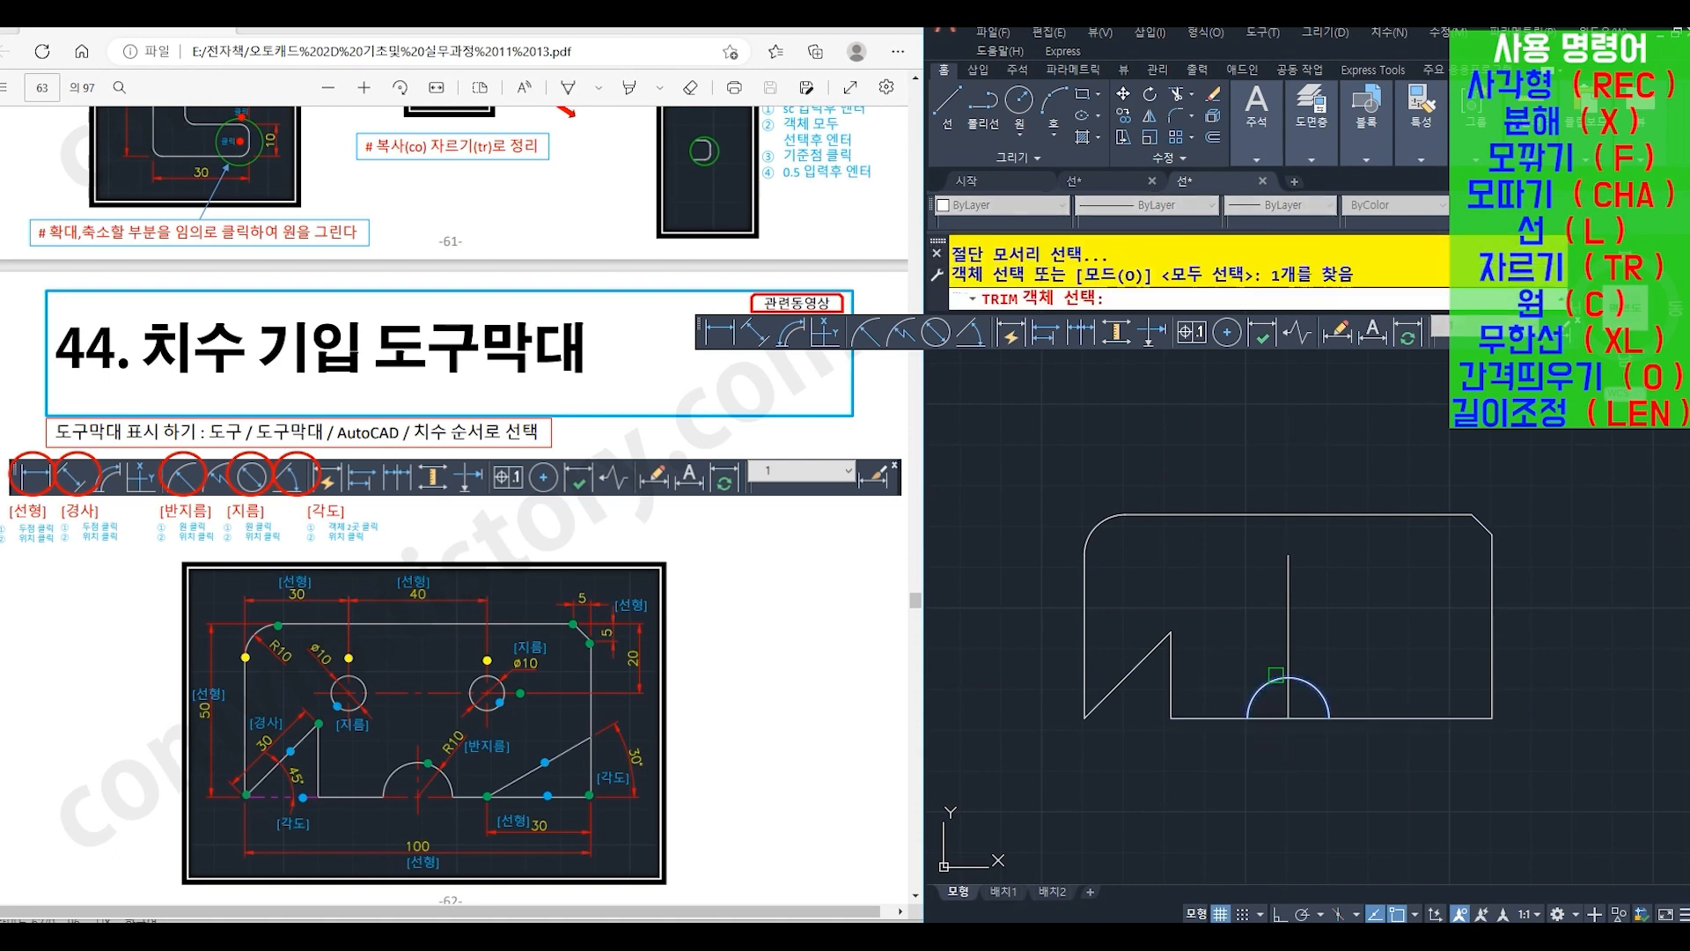
key("Return")
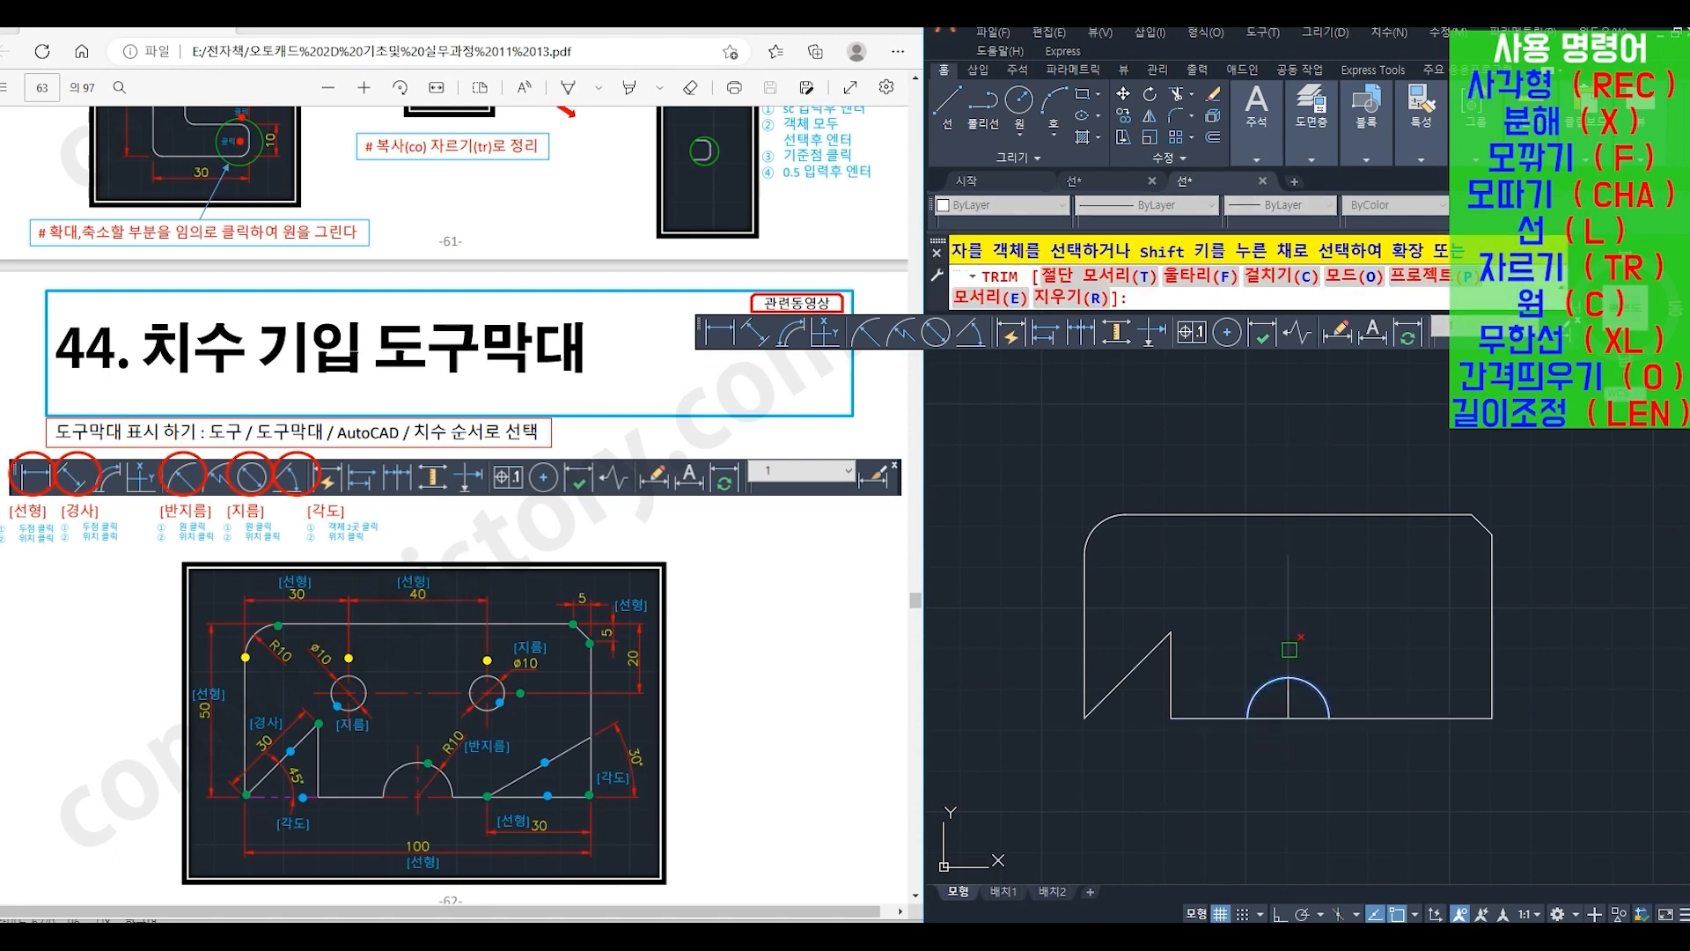
left_click(1289, 650)
key("Return")
key("Return")
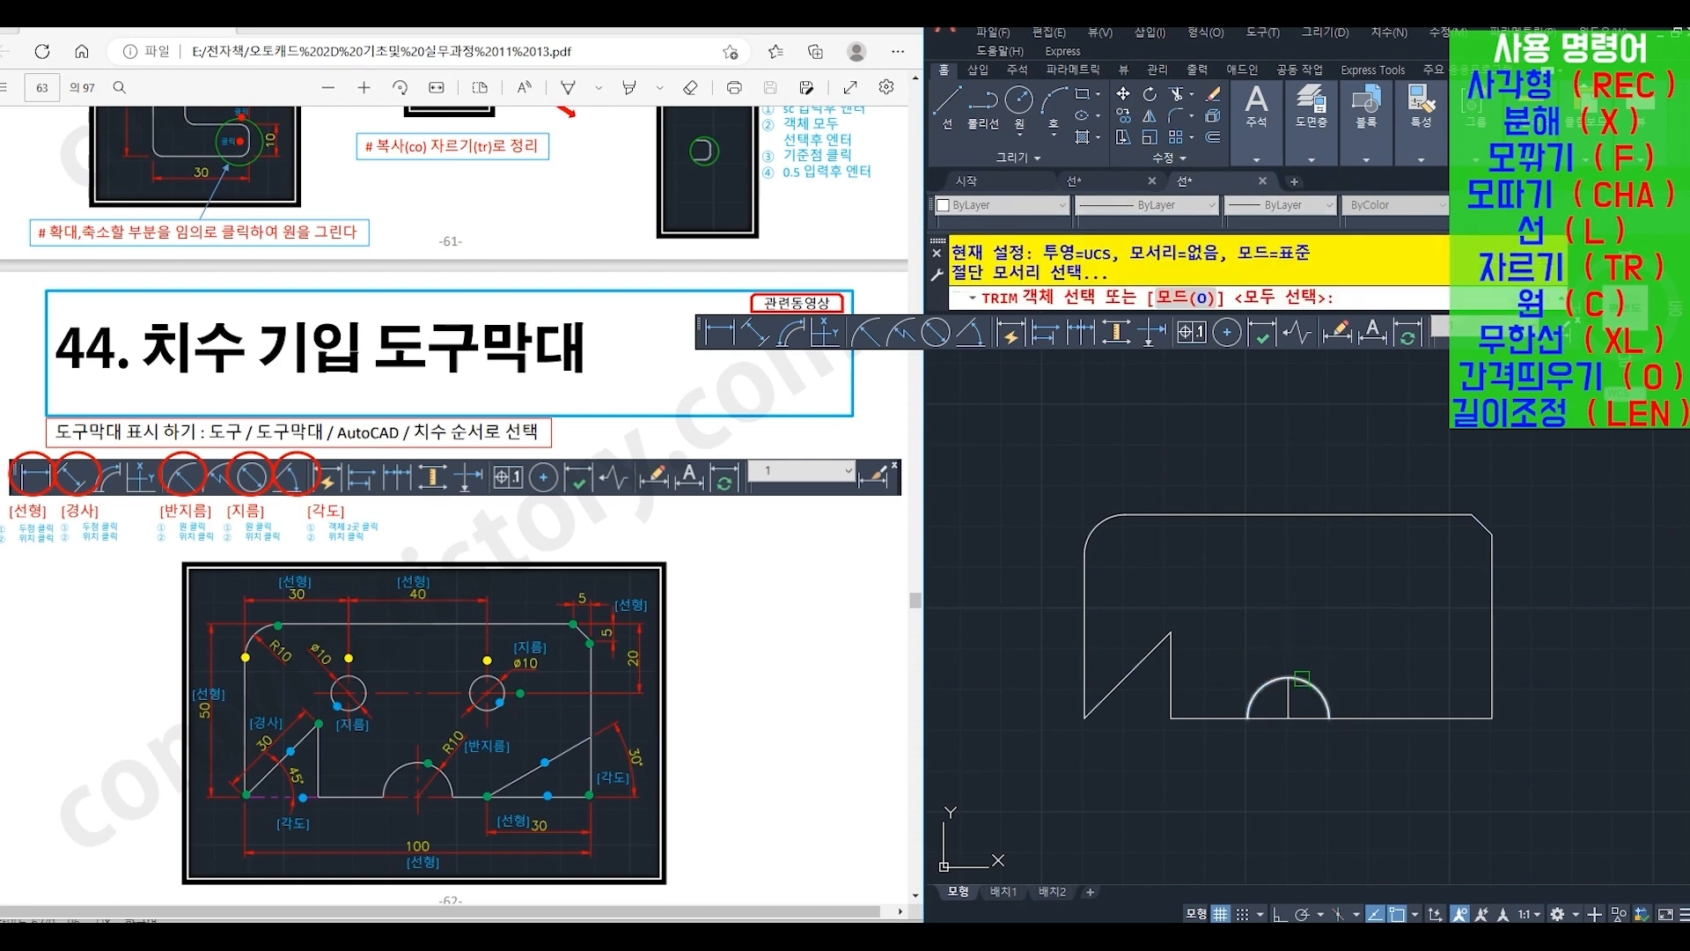
- Trim (TR) away the plate's bottom edge between the two ends of the semicircle, using the arc as the cutting edge
left_click(1301, 677)
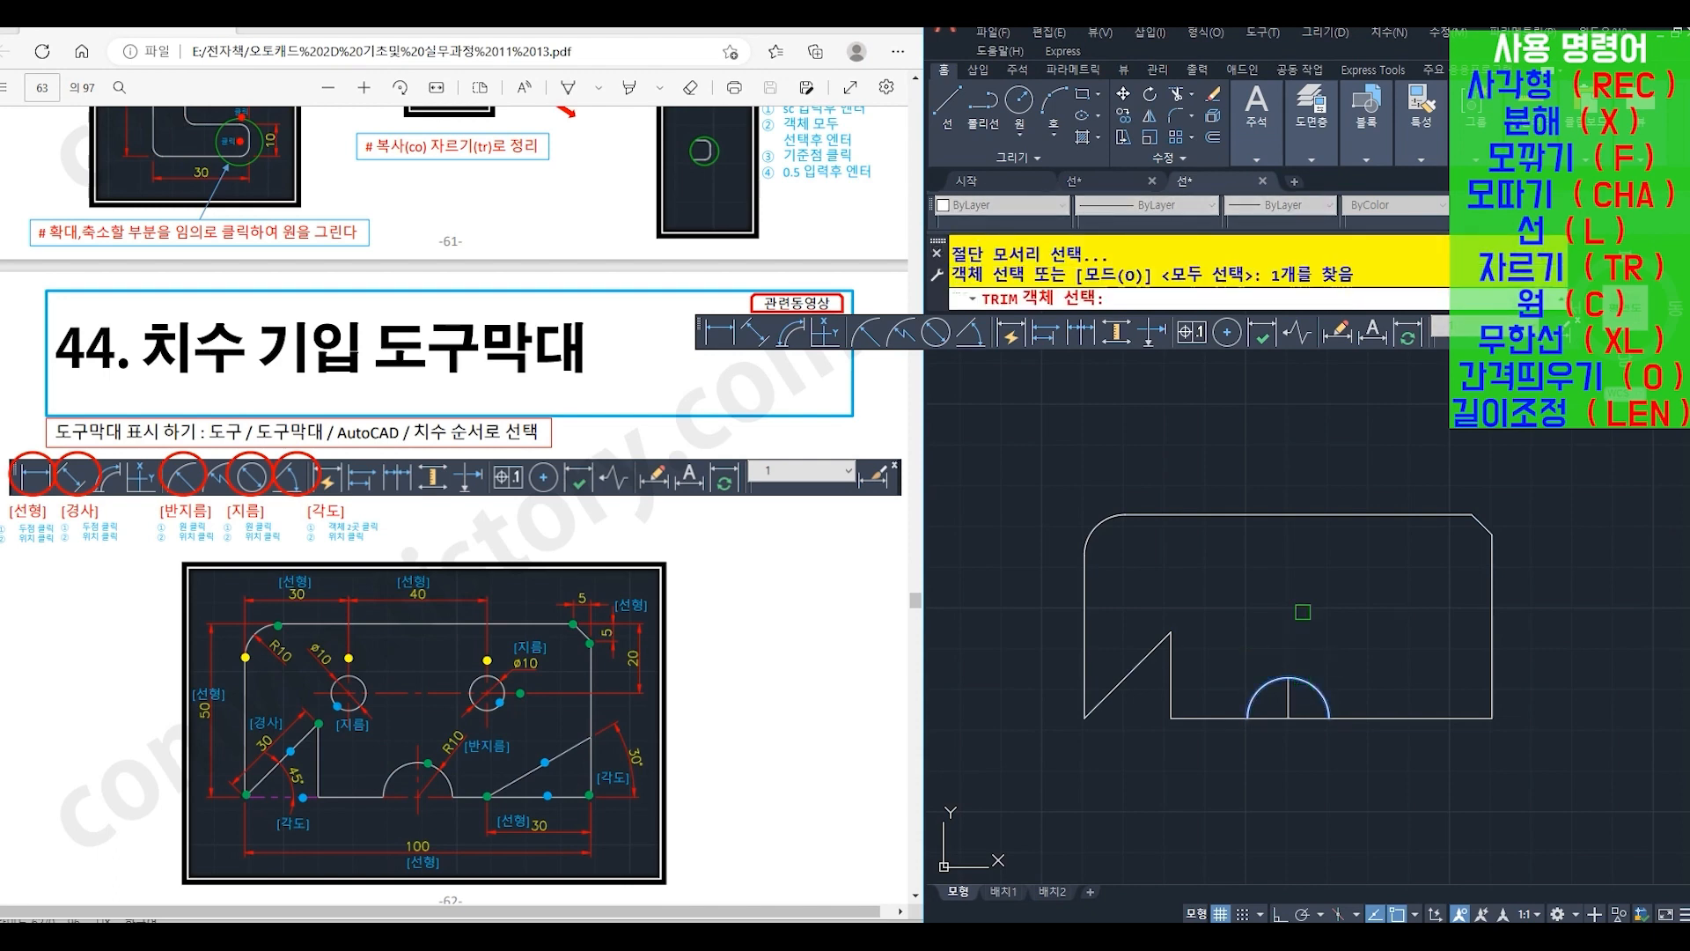
key("Return")
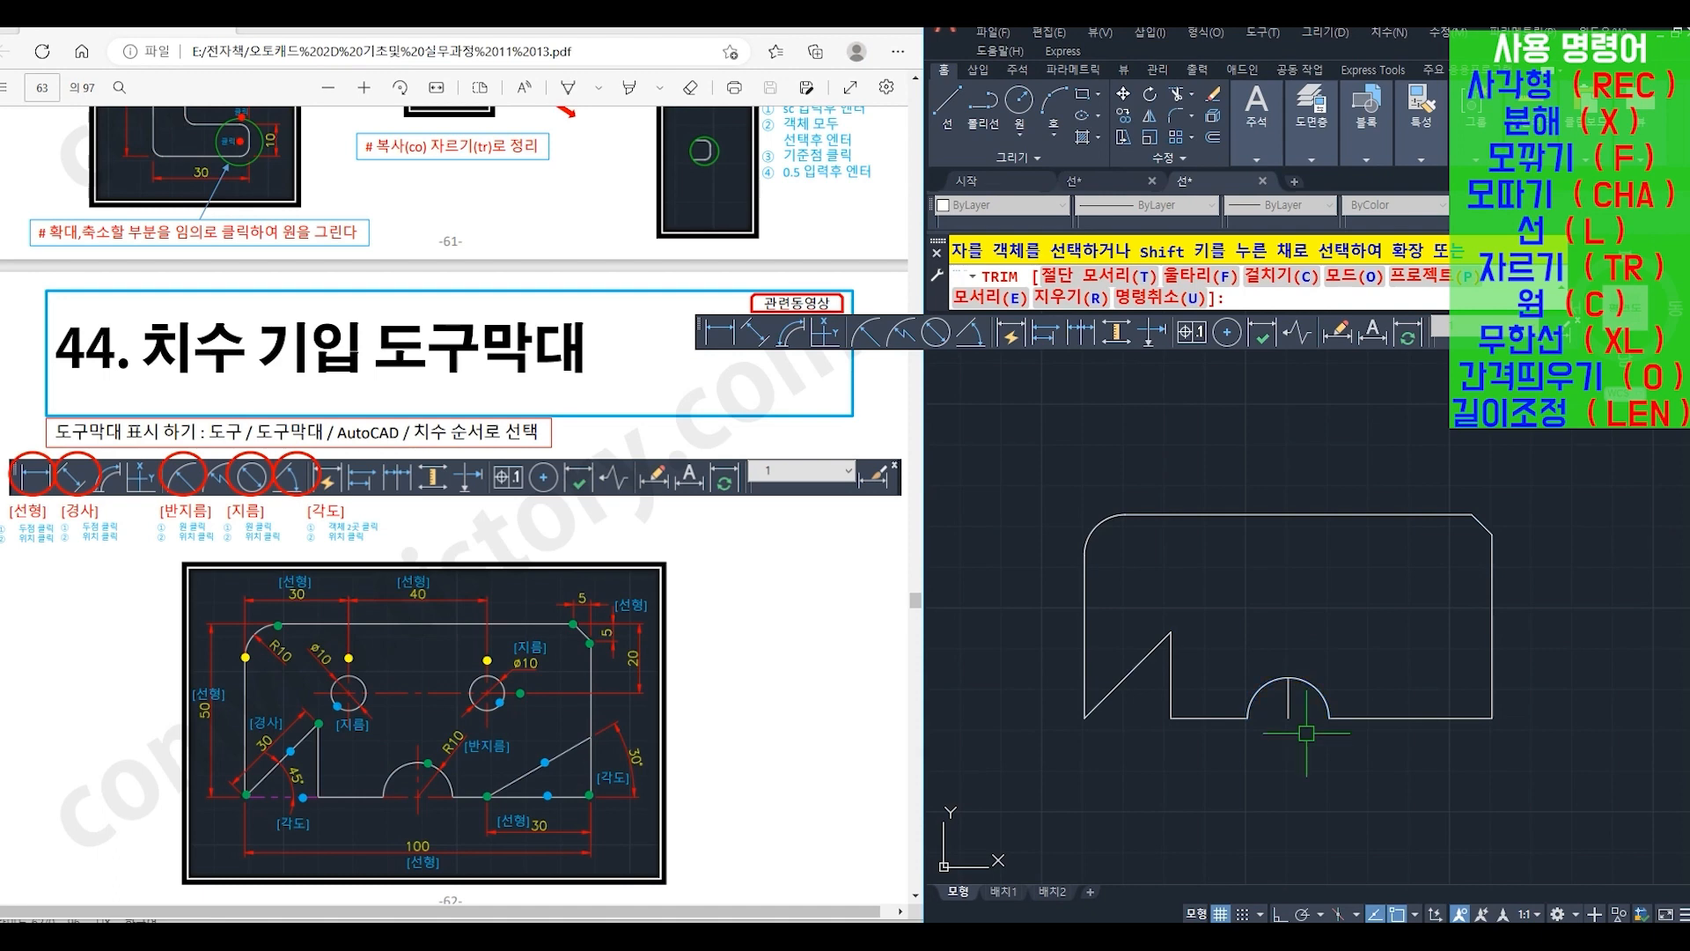
key("Return")
- Draw a line (L) joining the semicircle's two lower endpoints
type("l")
key("Return")
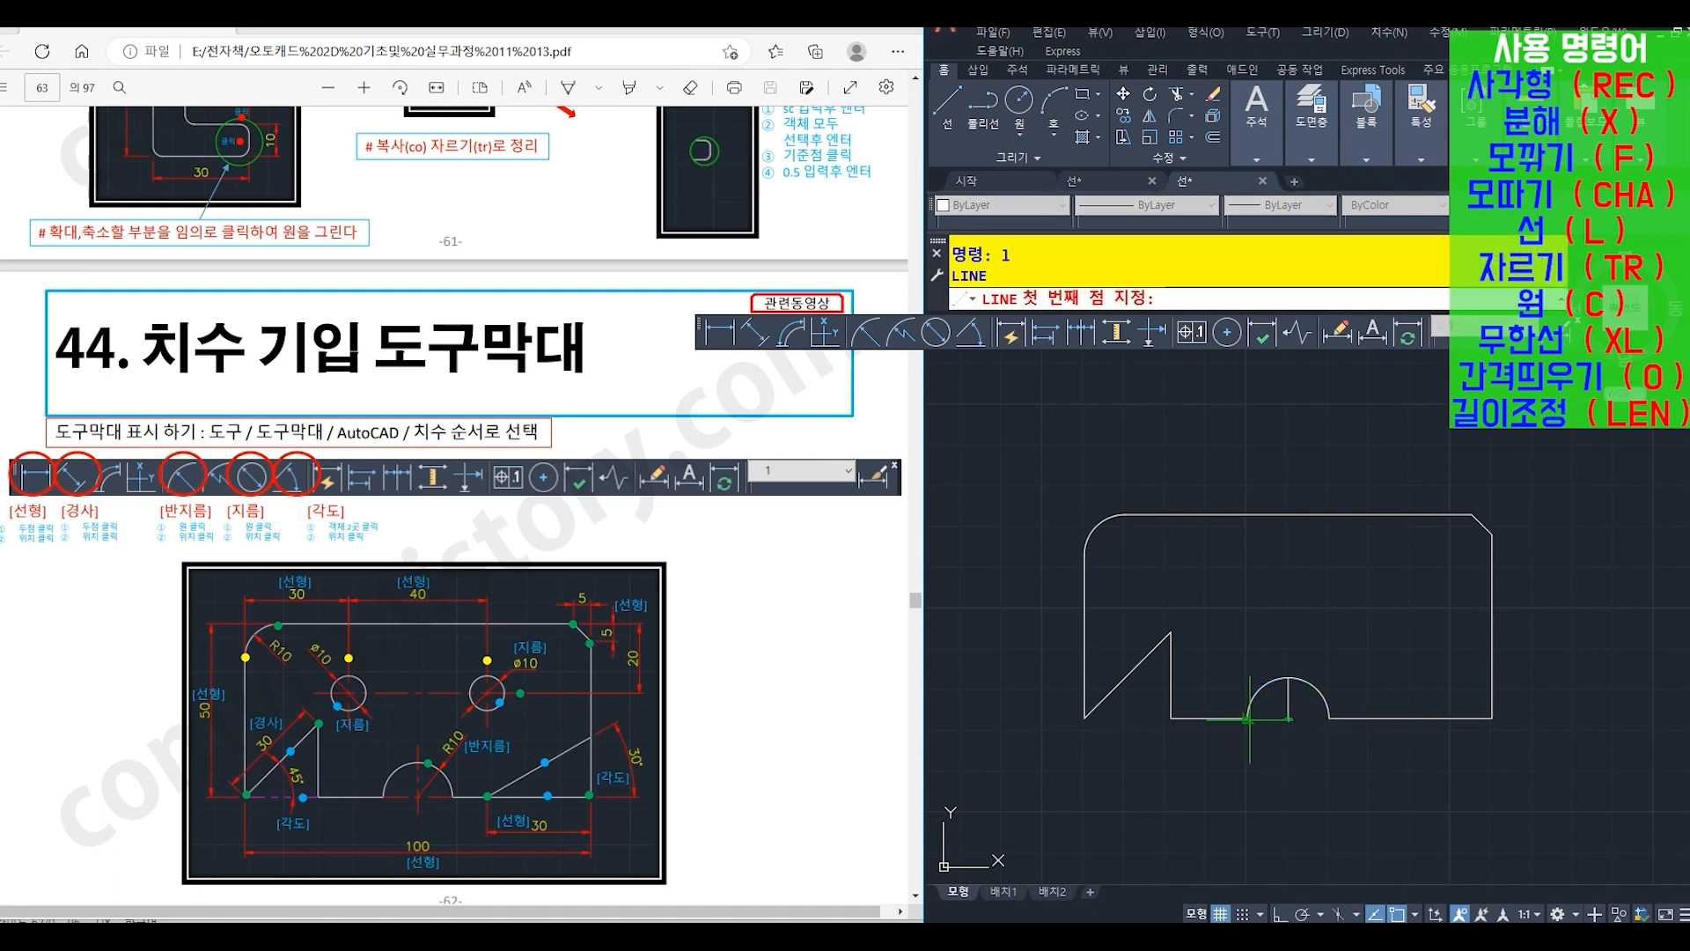
left_click(1248, 718)
left_click(1329, 717)
key("Return")
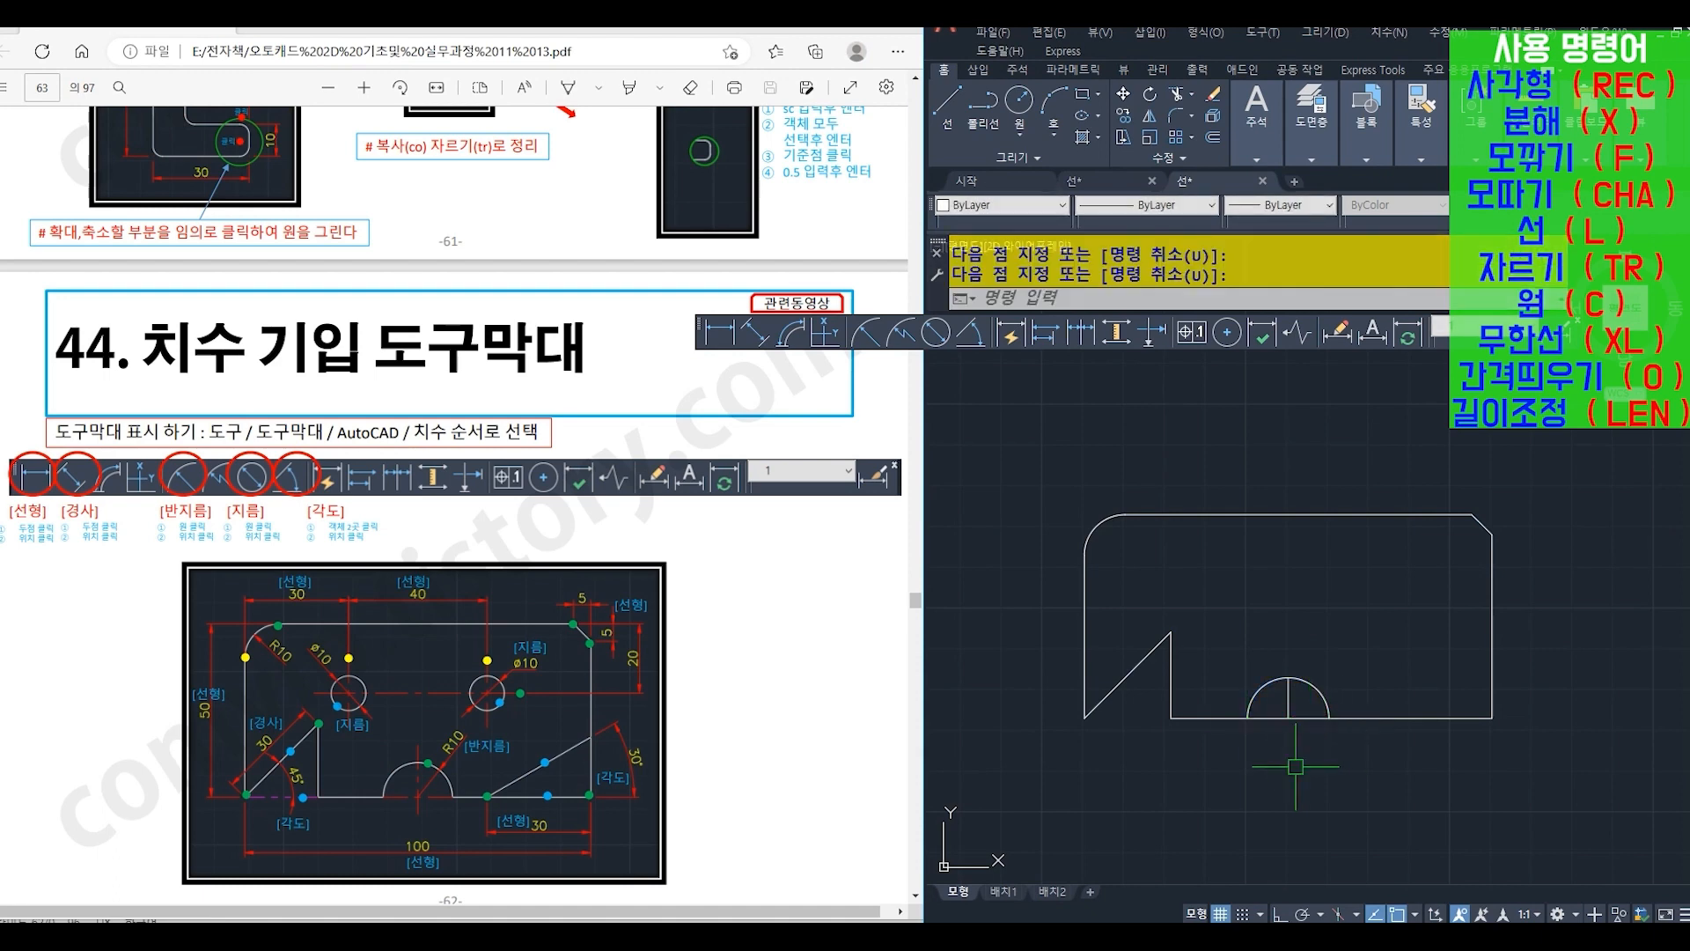
- Offset (O) the plate's right edge by 30 toward the inside of the plate
type("o")
key("Return")
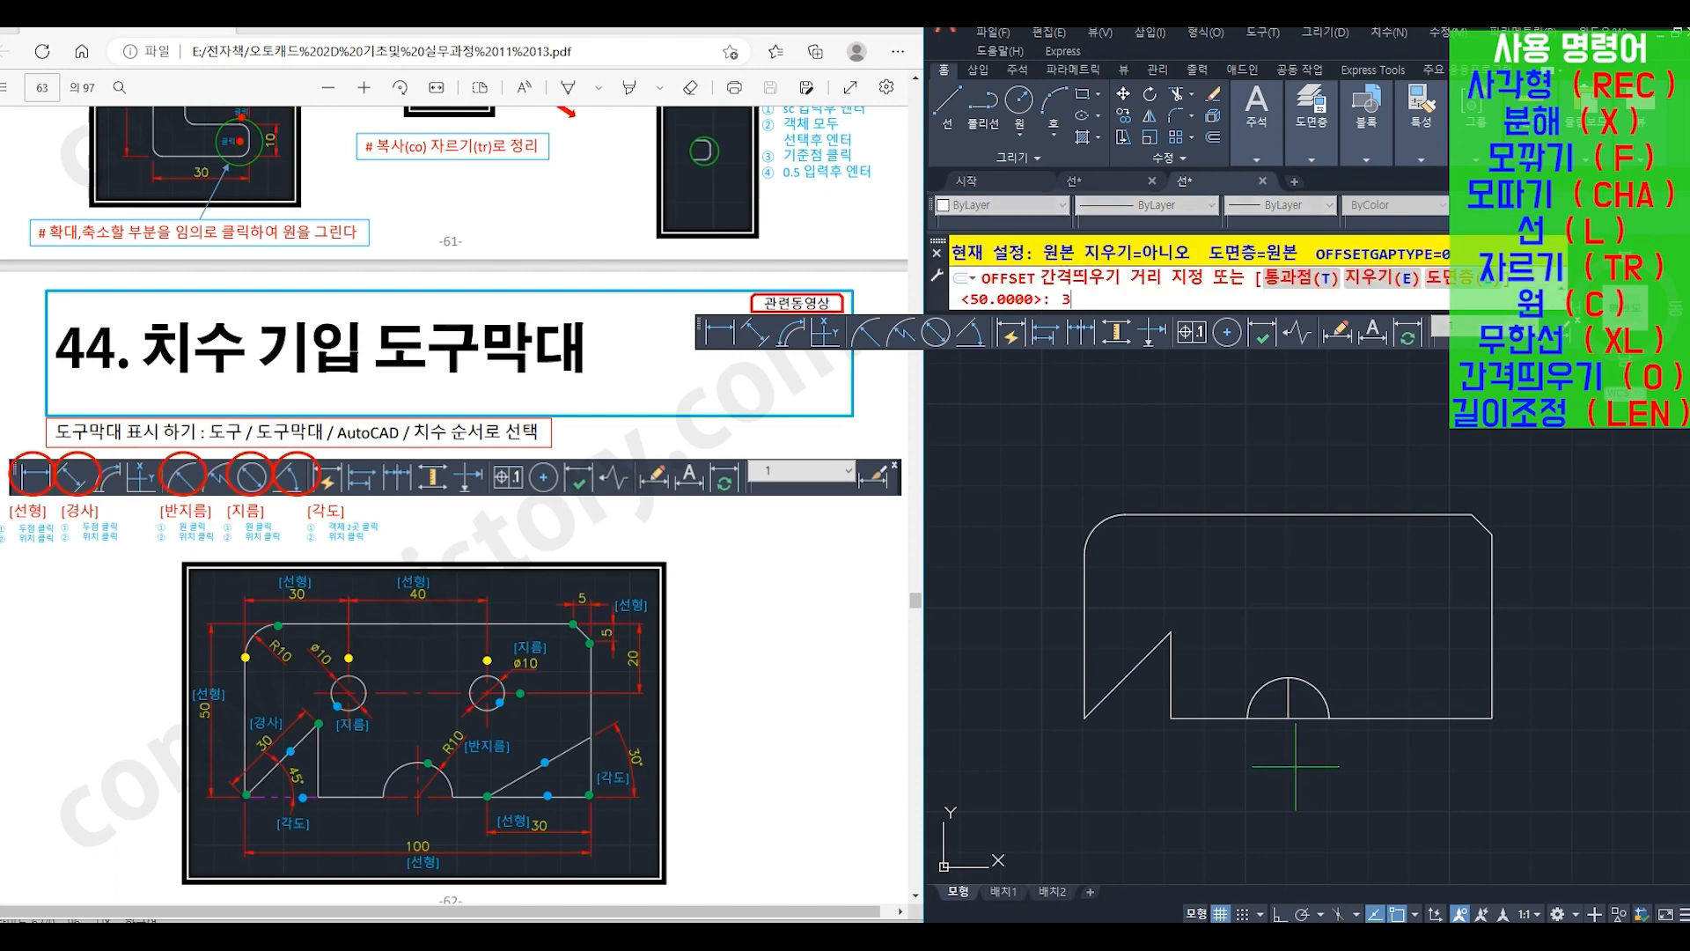
type("30")
key("Return")
left_click(1492, 676)
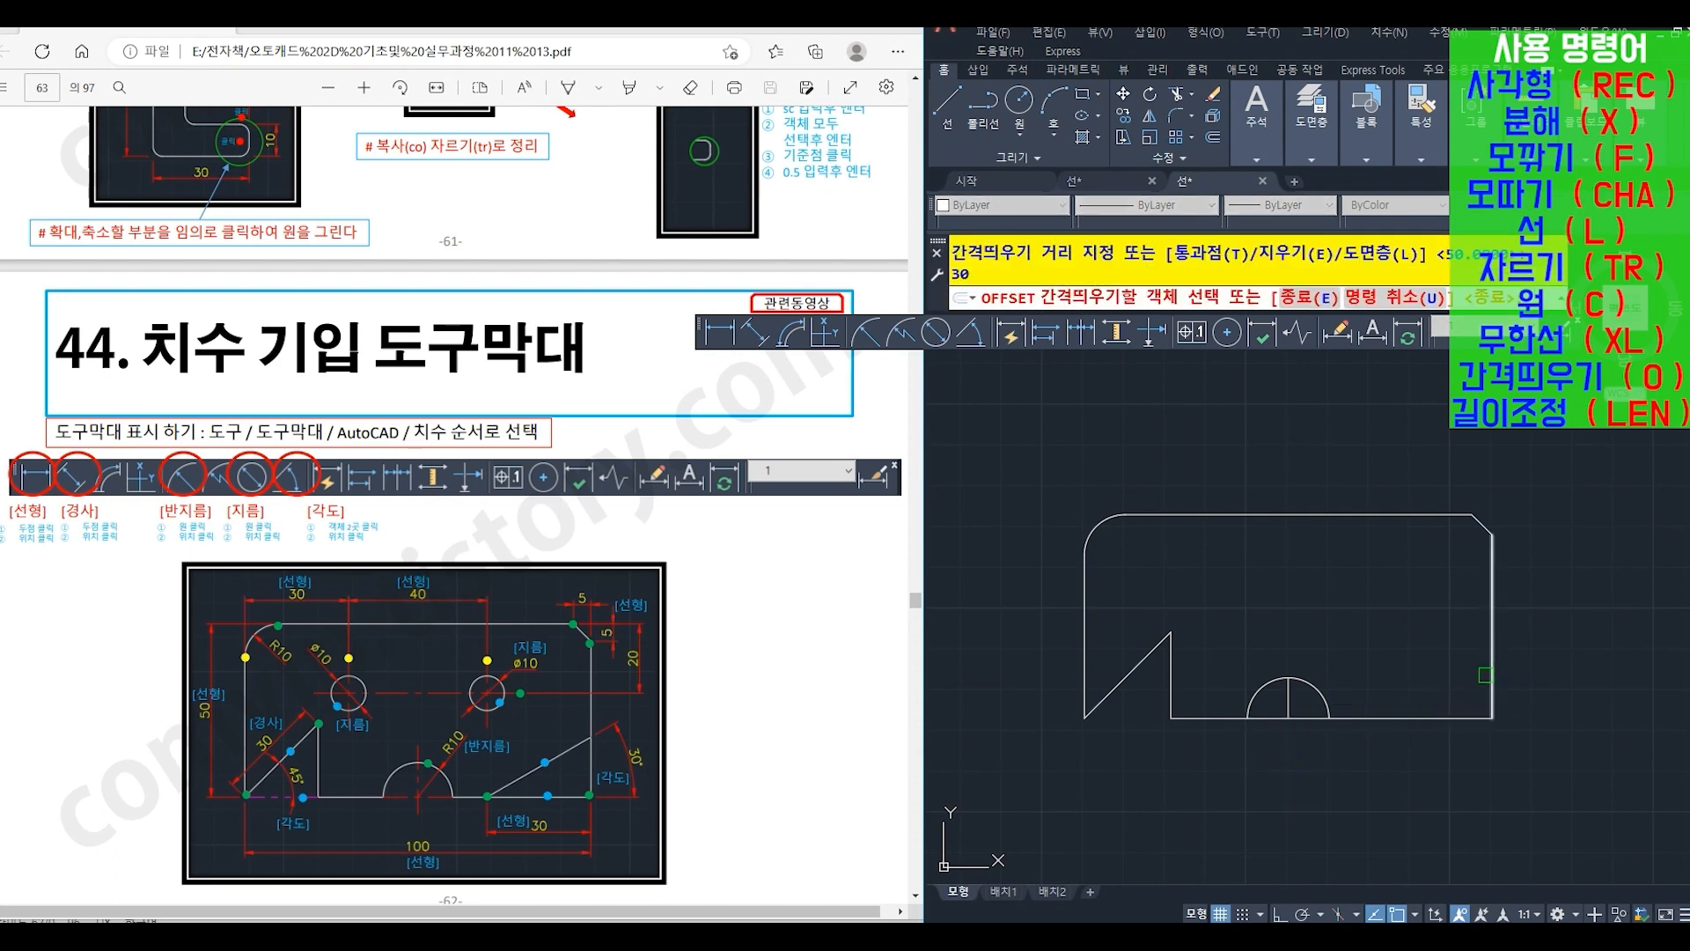
left_click(1466, 676)
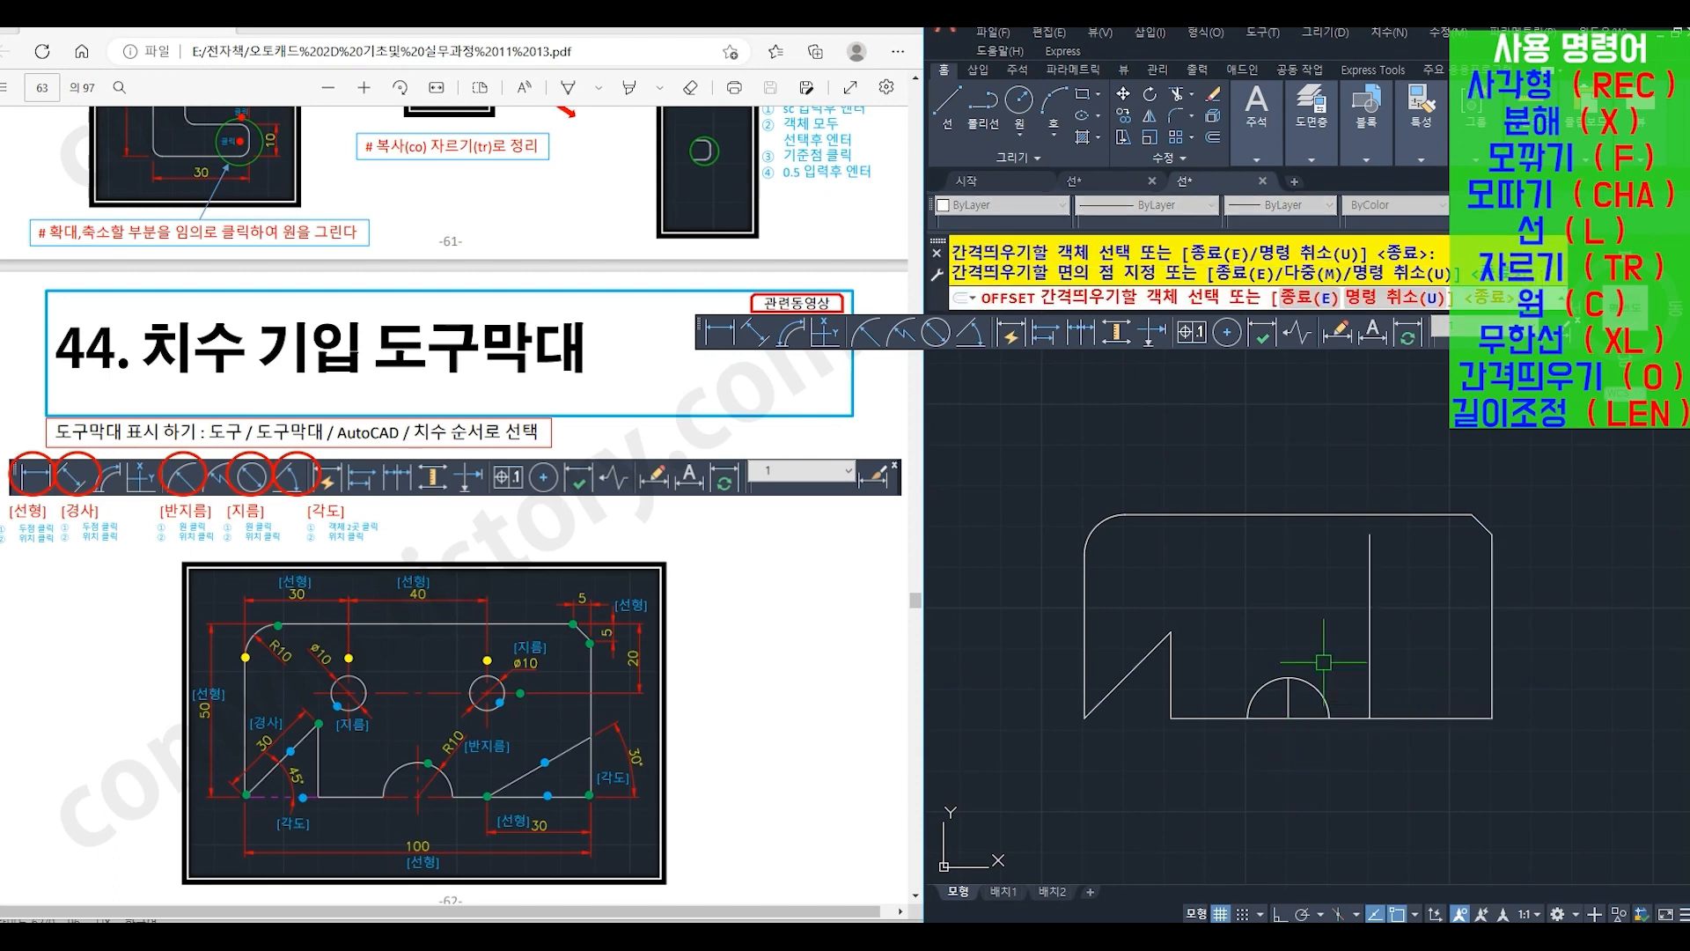
key("Return")
- Draw a construction line (XL) at an angle of 30 through the point where the offset line meets the bottom edge
type("xl")
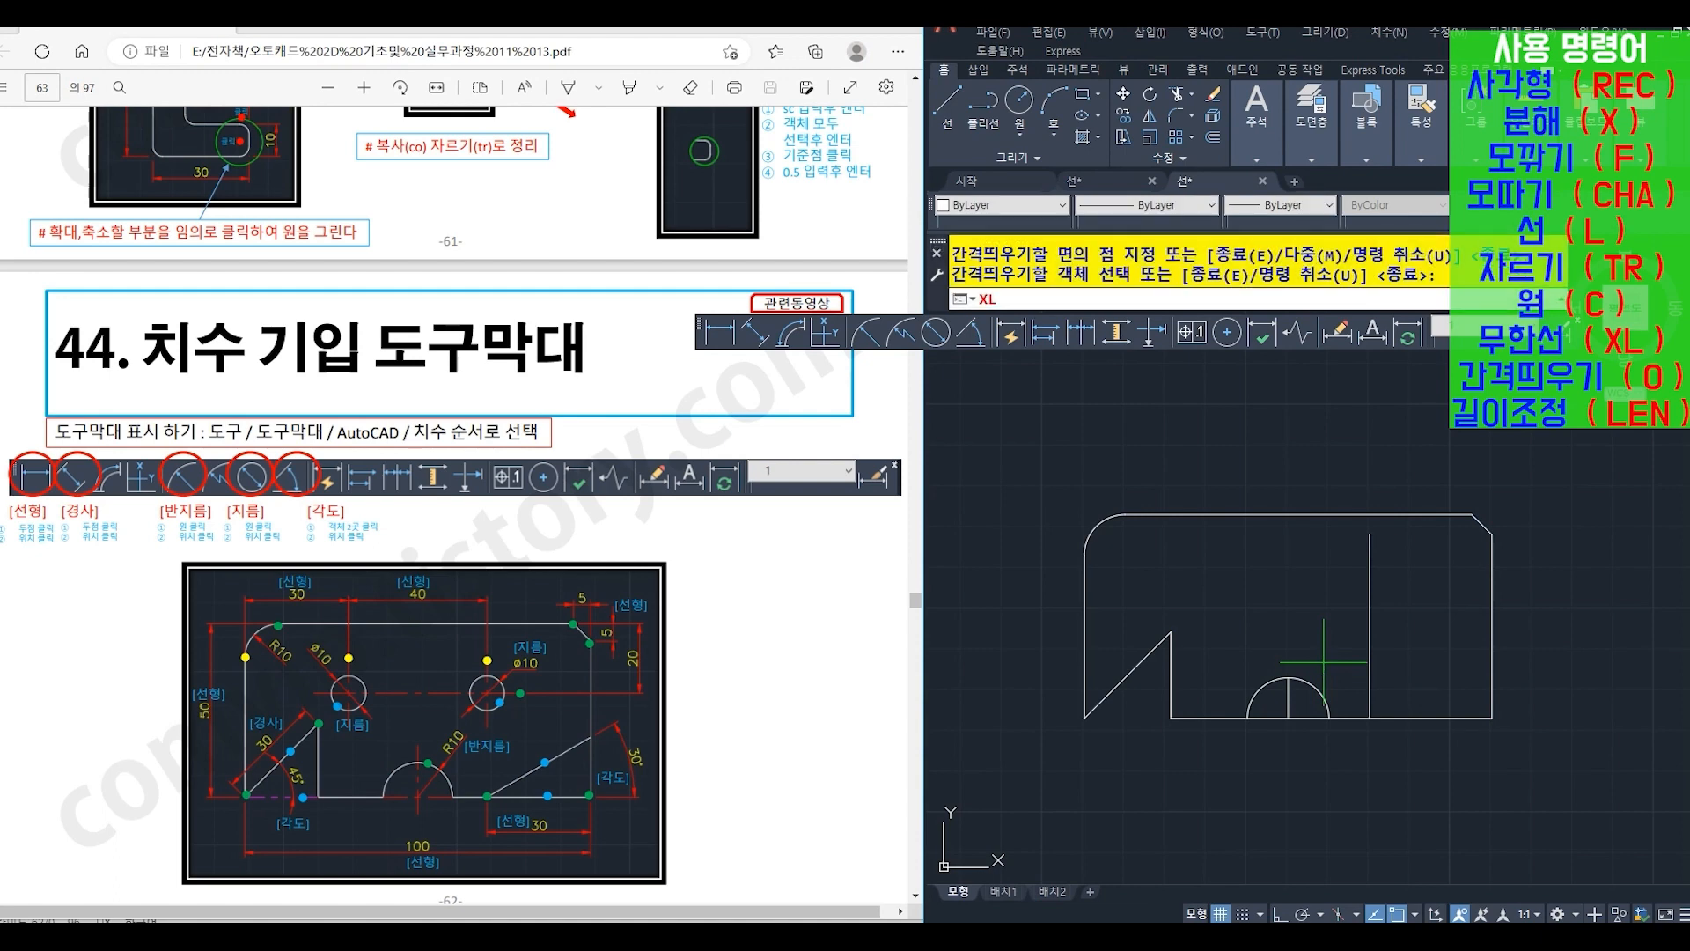
key("Return")
type("a")
key("Return")
type("30")
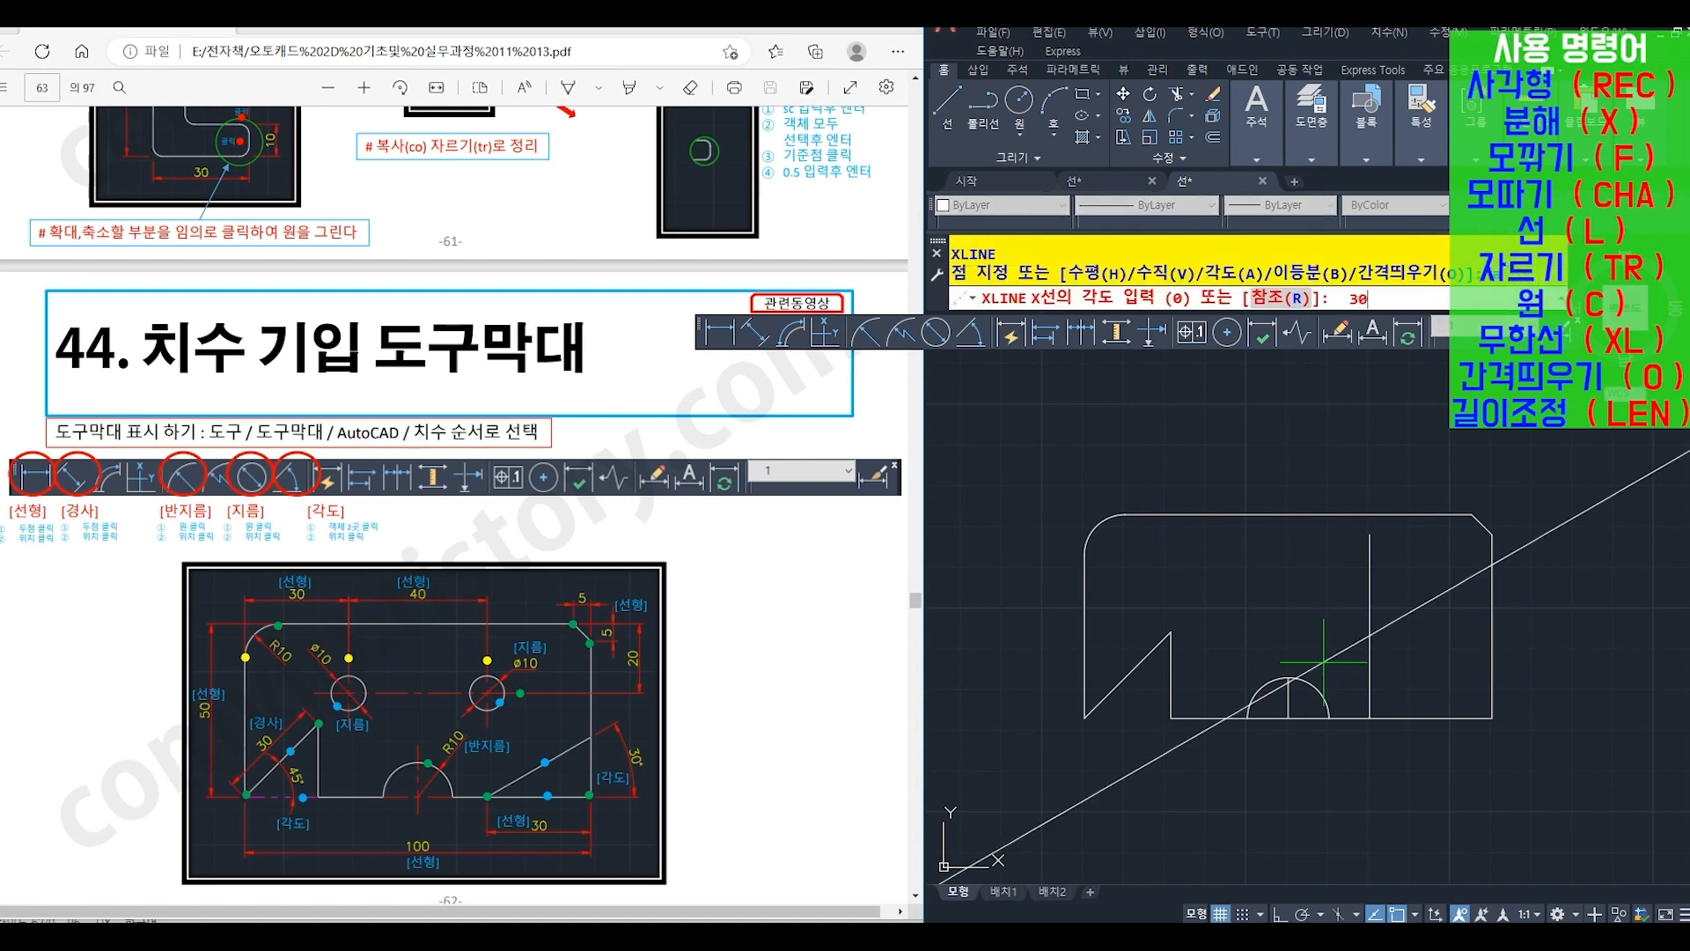
key("Return")
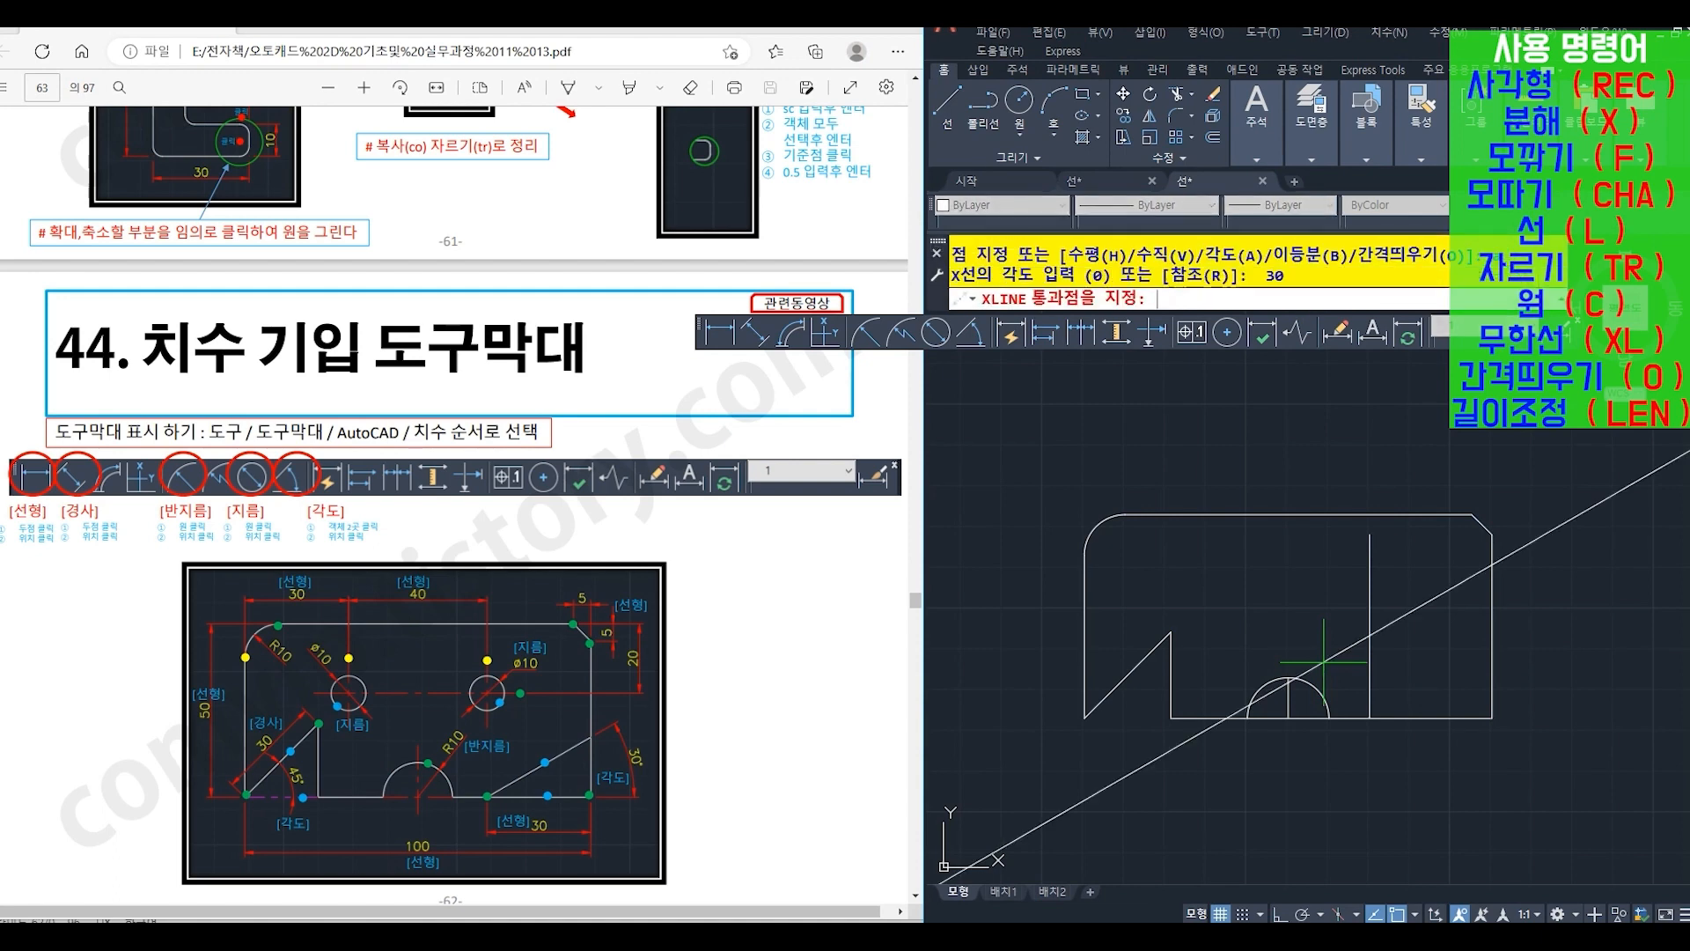
left_click(1358, 729)
key("Return")
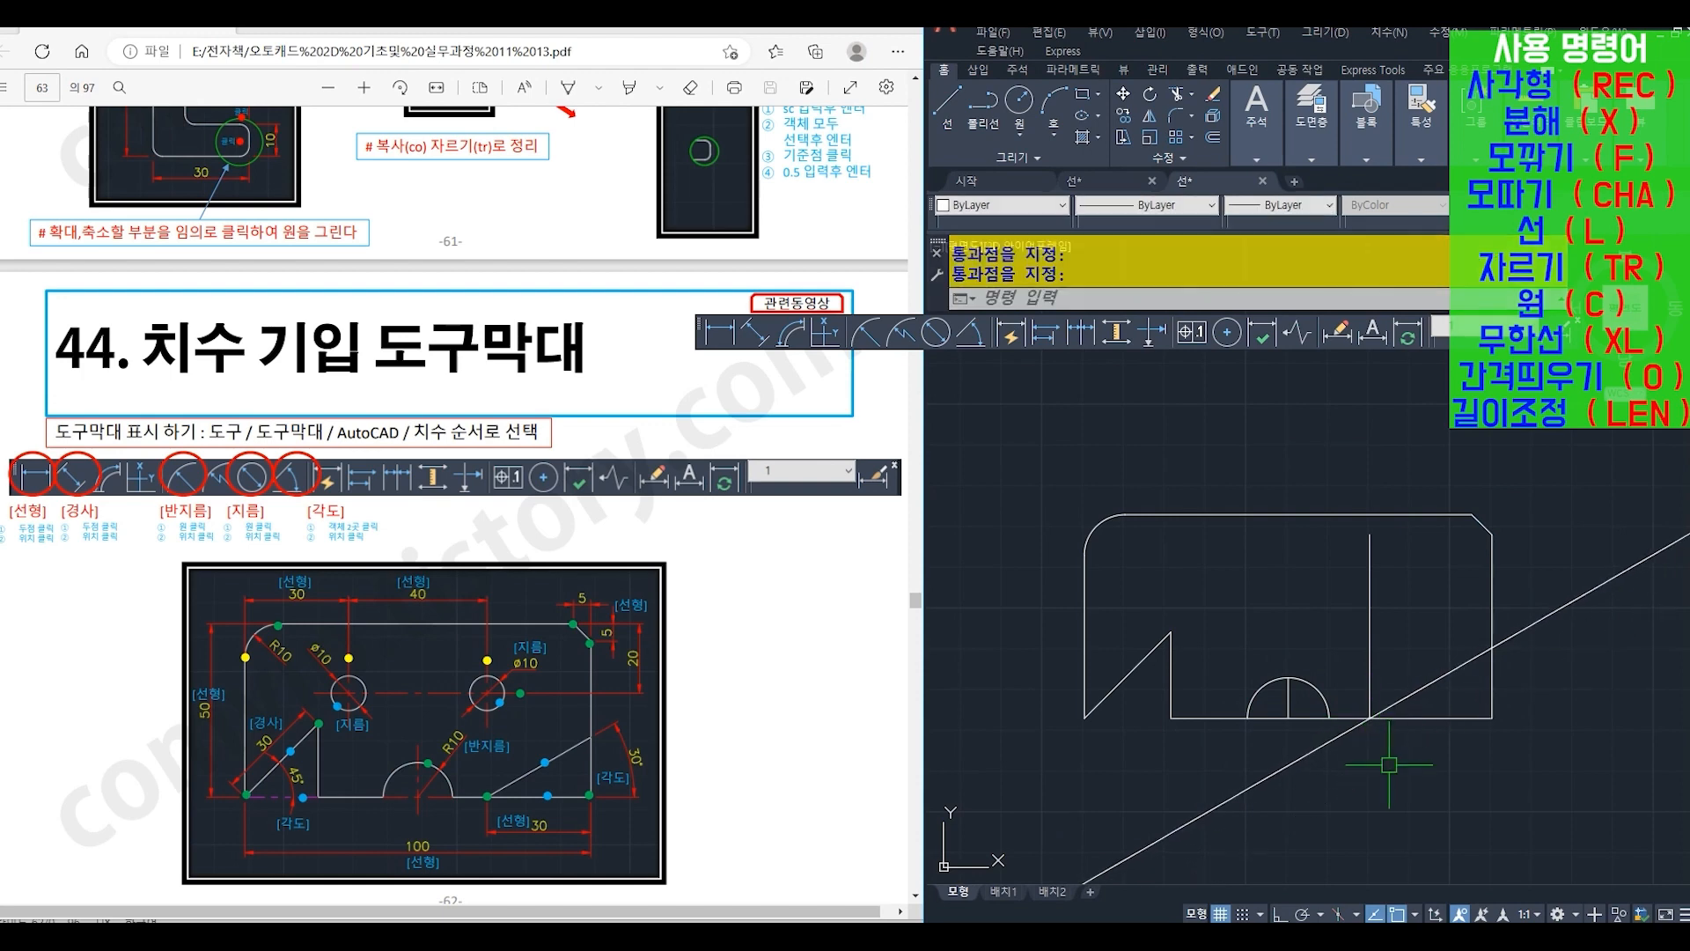
- Erase (E) the vertical line offset from the plate's right edge
type("E")
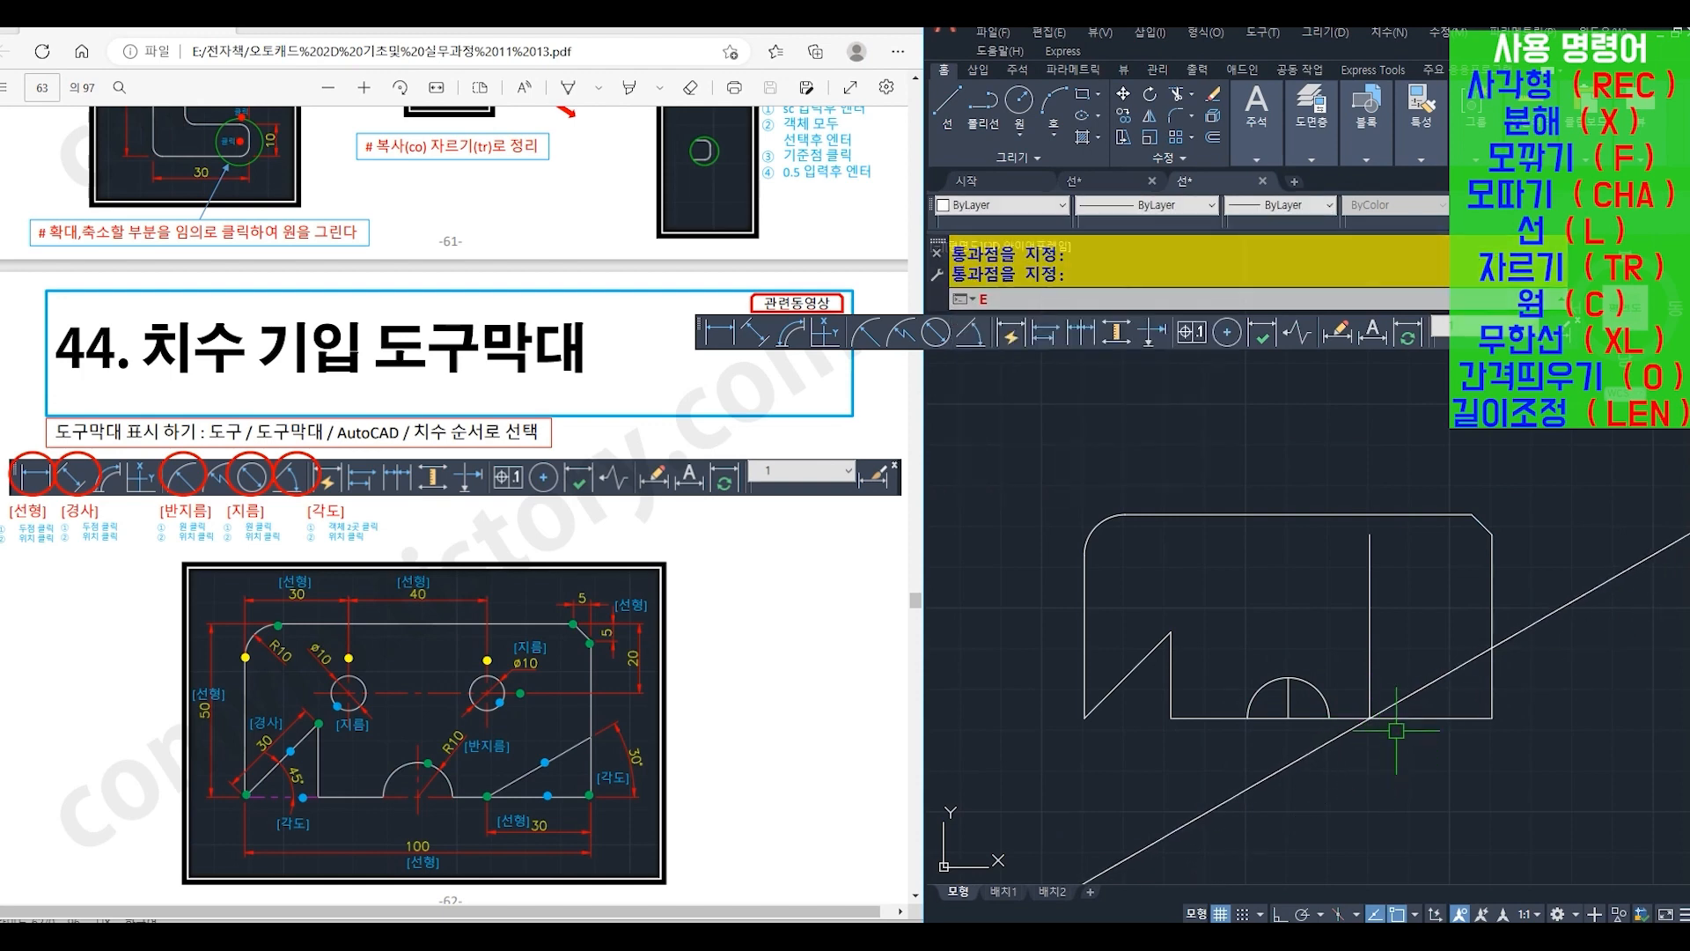
key("Return")
left_click(1373, 623)
key("Return")
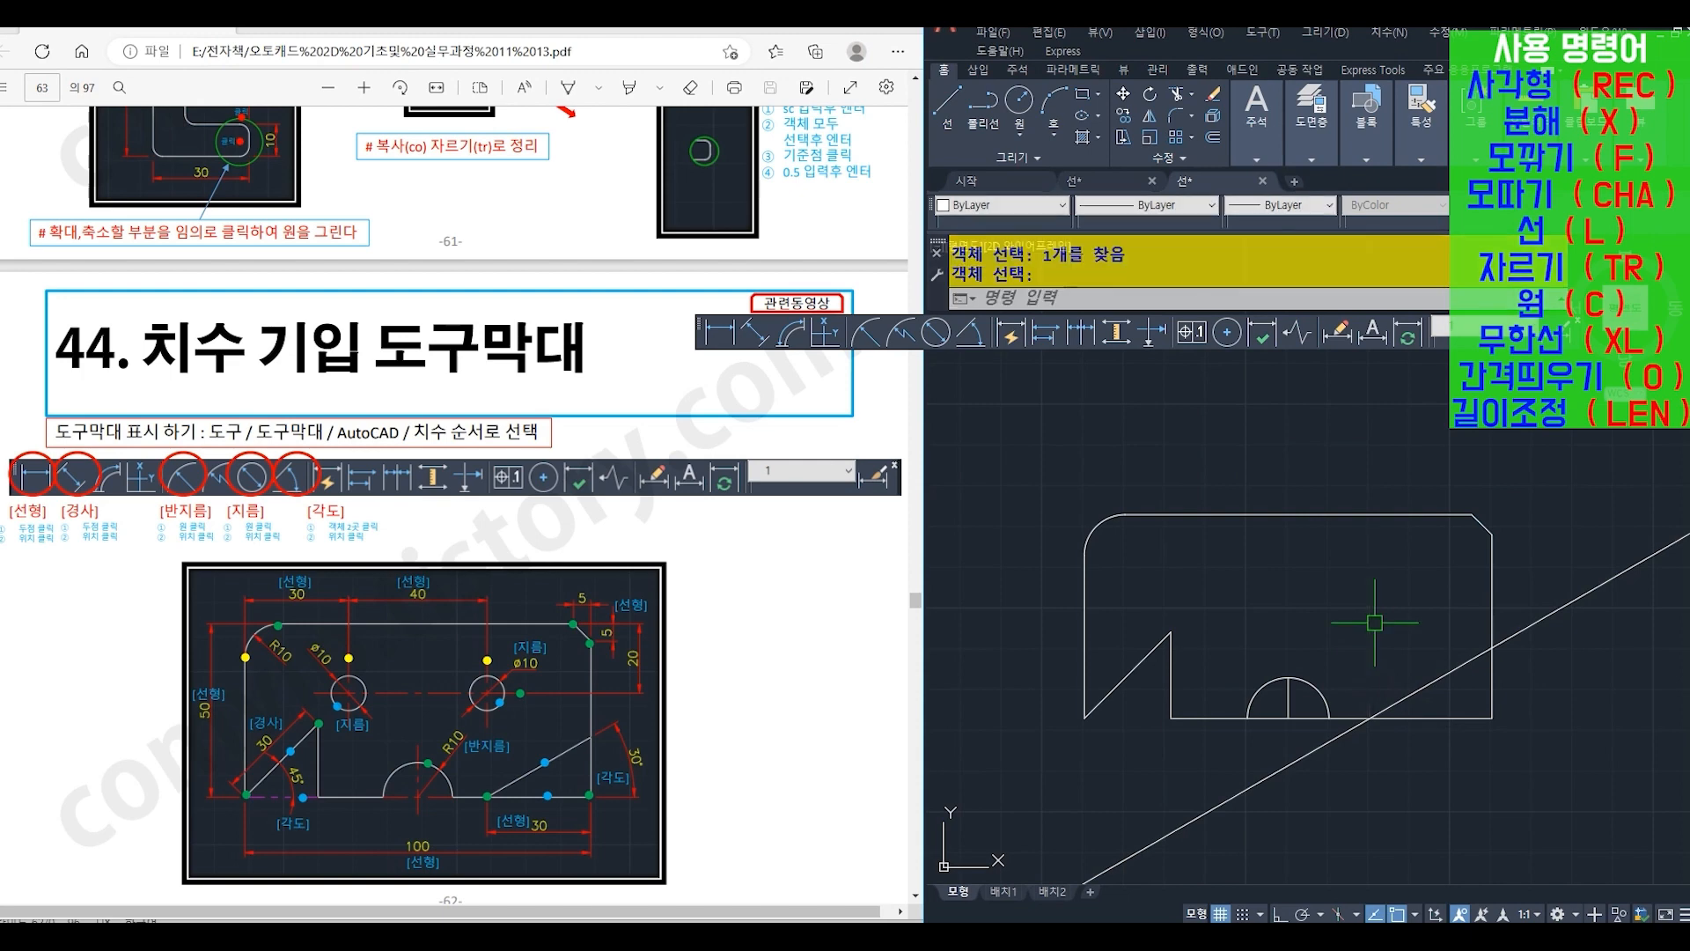
- Trim (TR) both ends of the angled construction line outside the plate, using the right and bottom edges as cutting edges
type("tr")
key("Return")
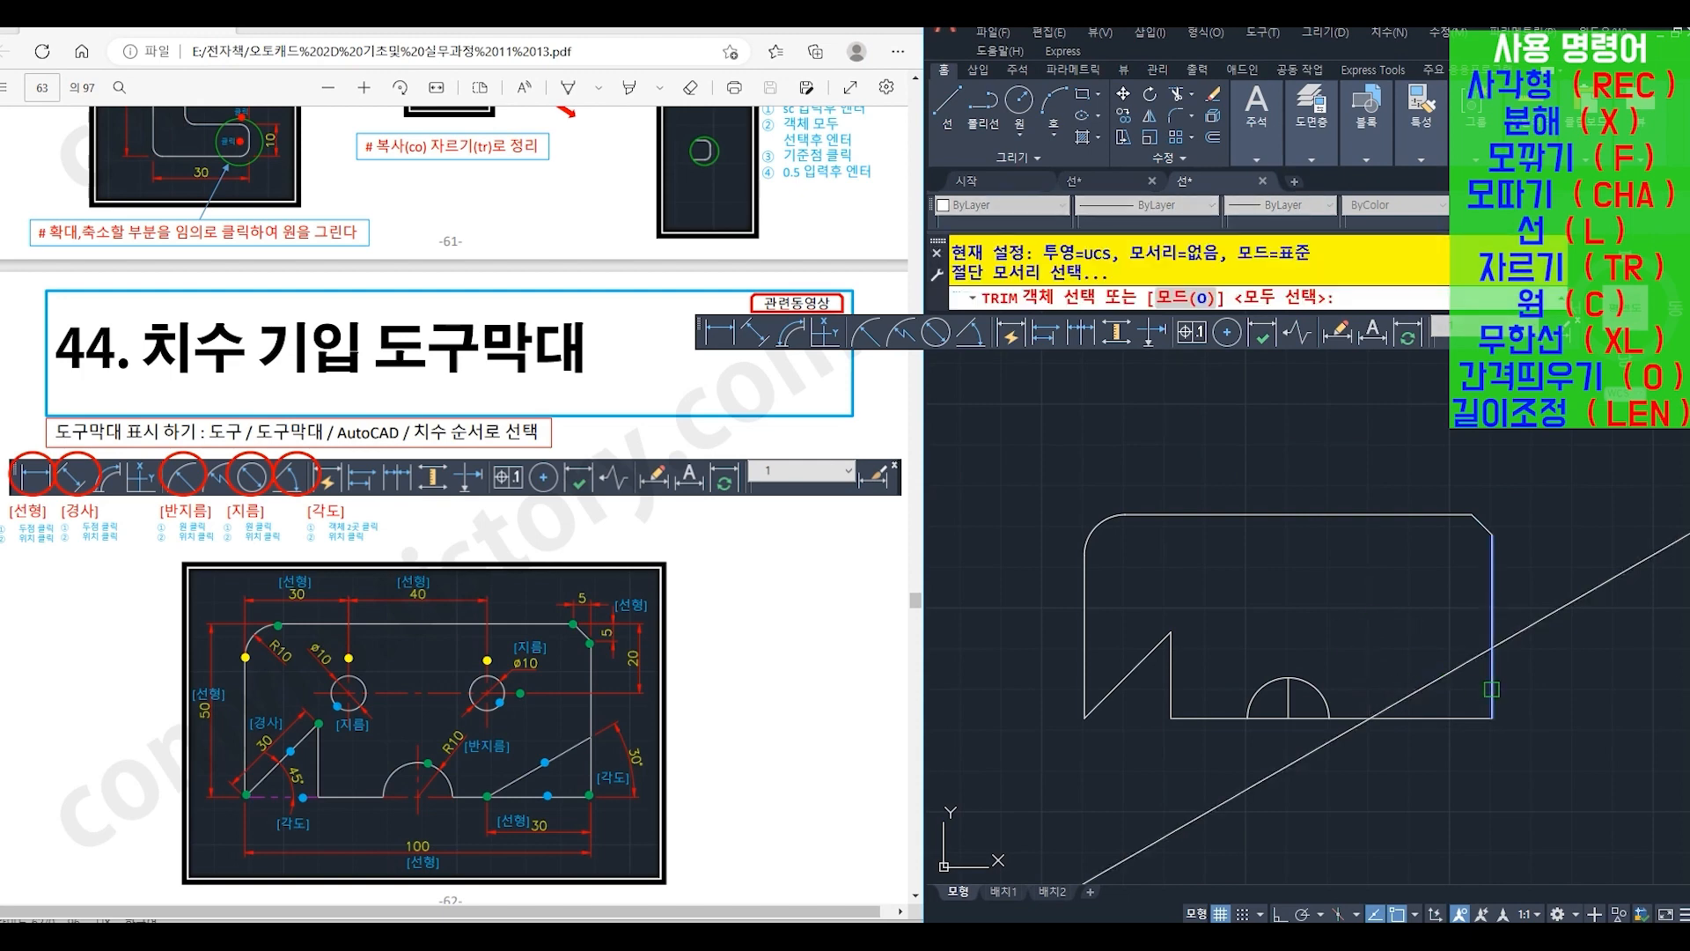
left_click(1491, 689)
left_click(1427, 718)
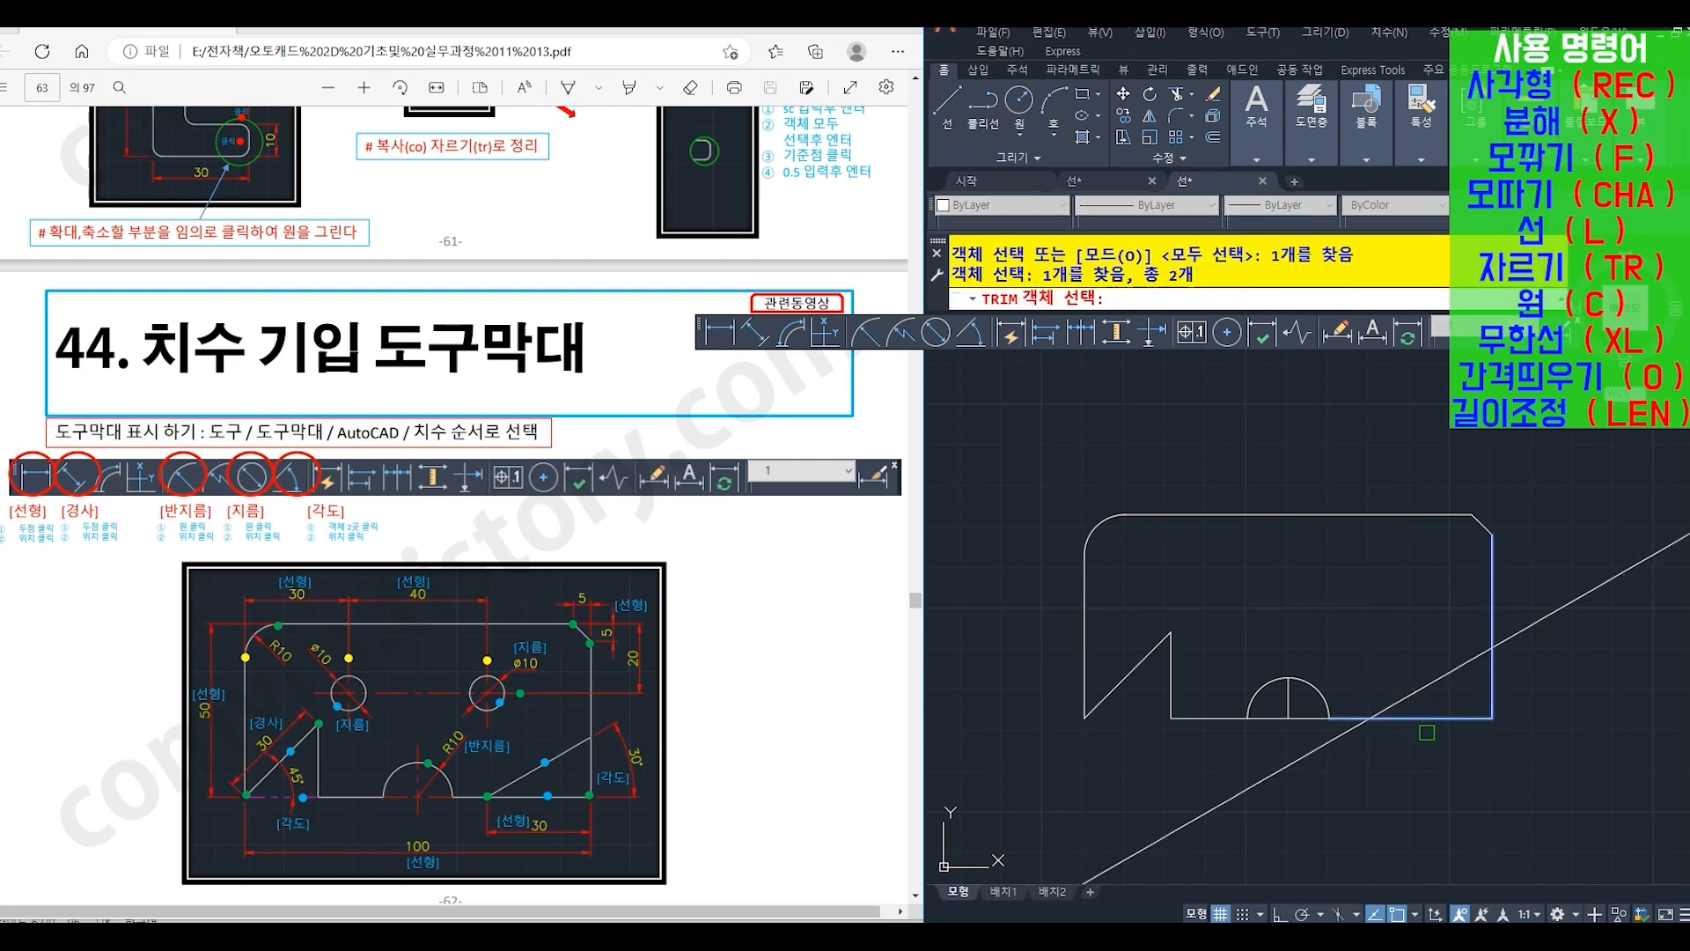
key("Return")
left_click(1276, 772)
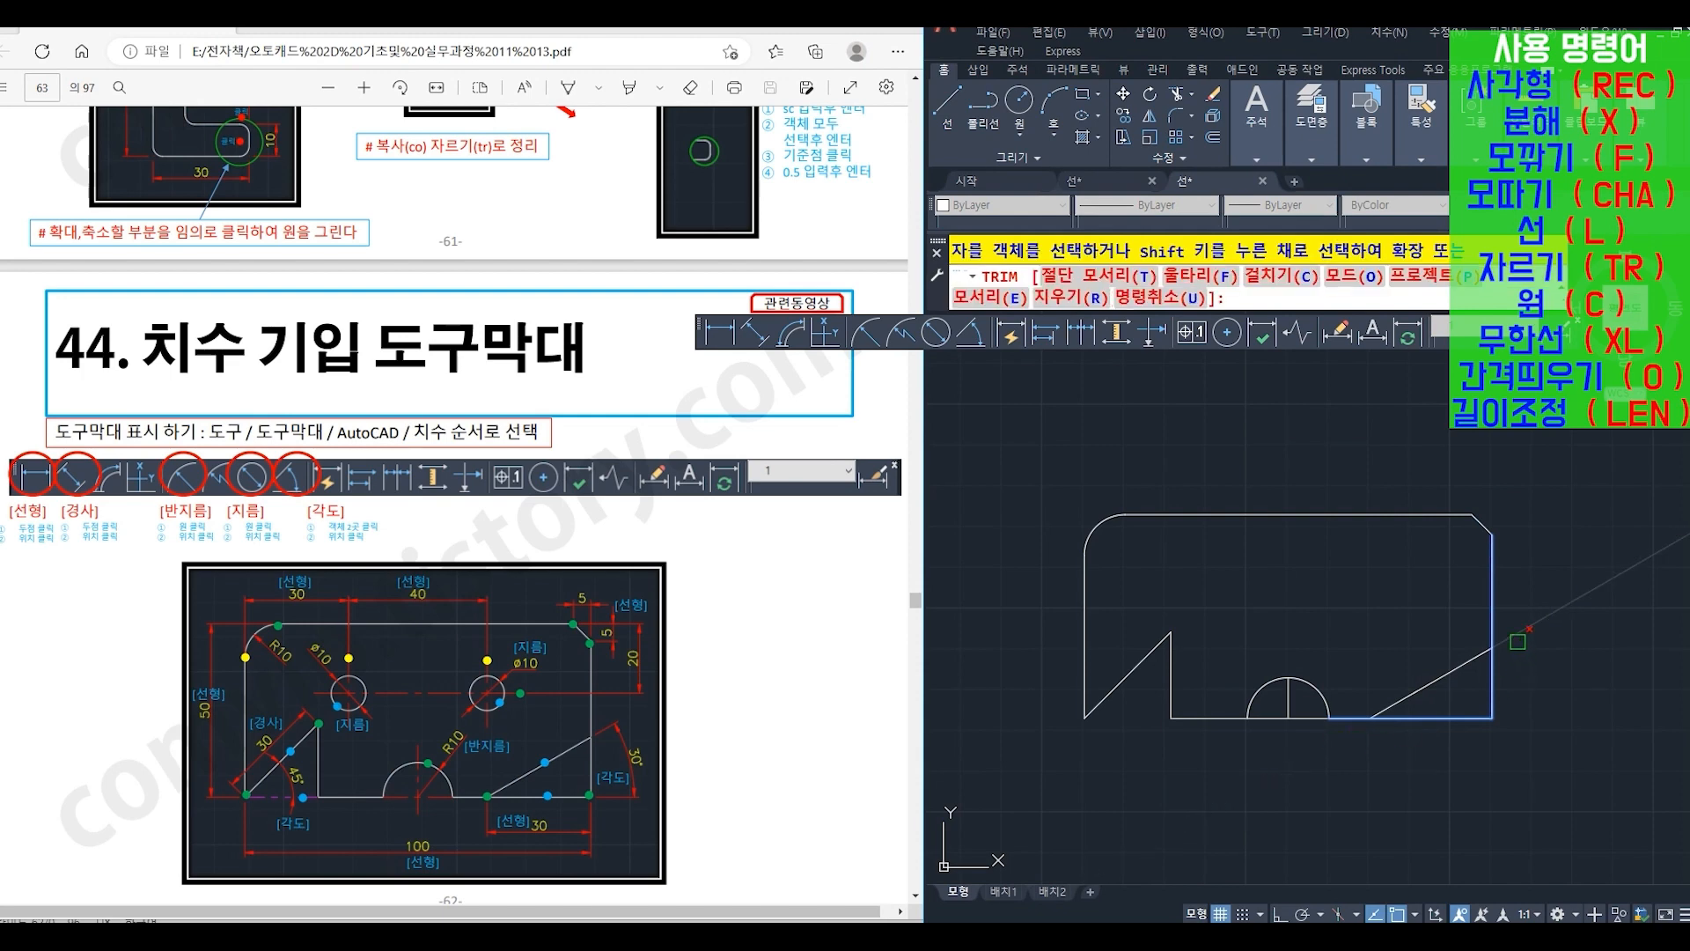
key("Return")
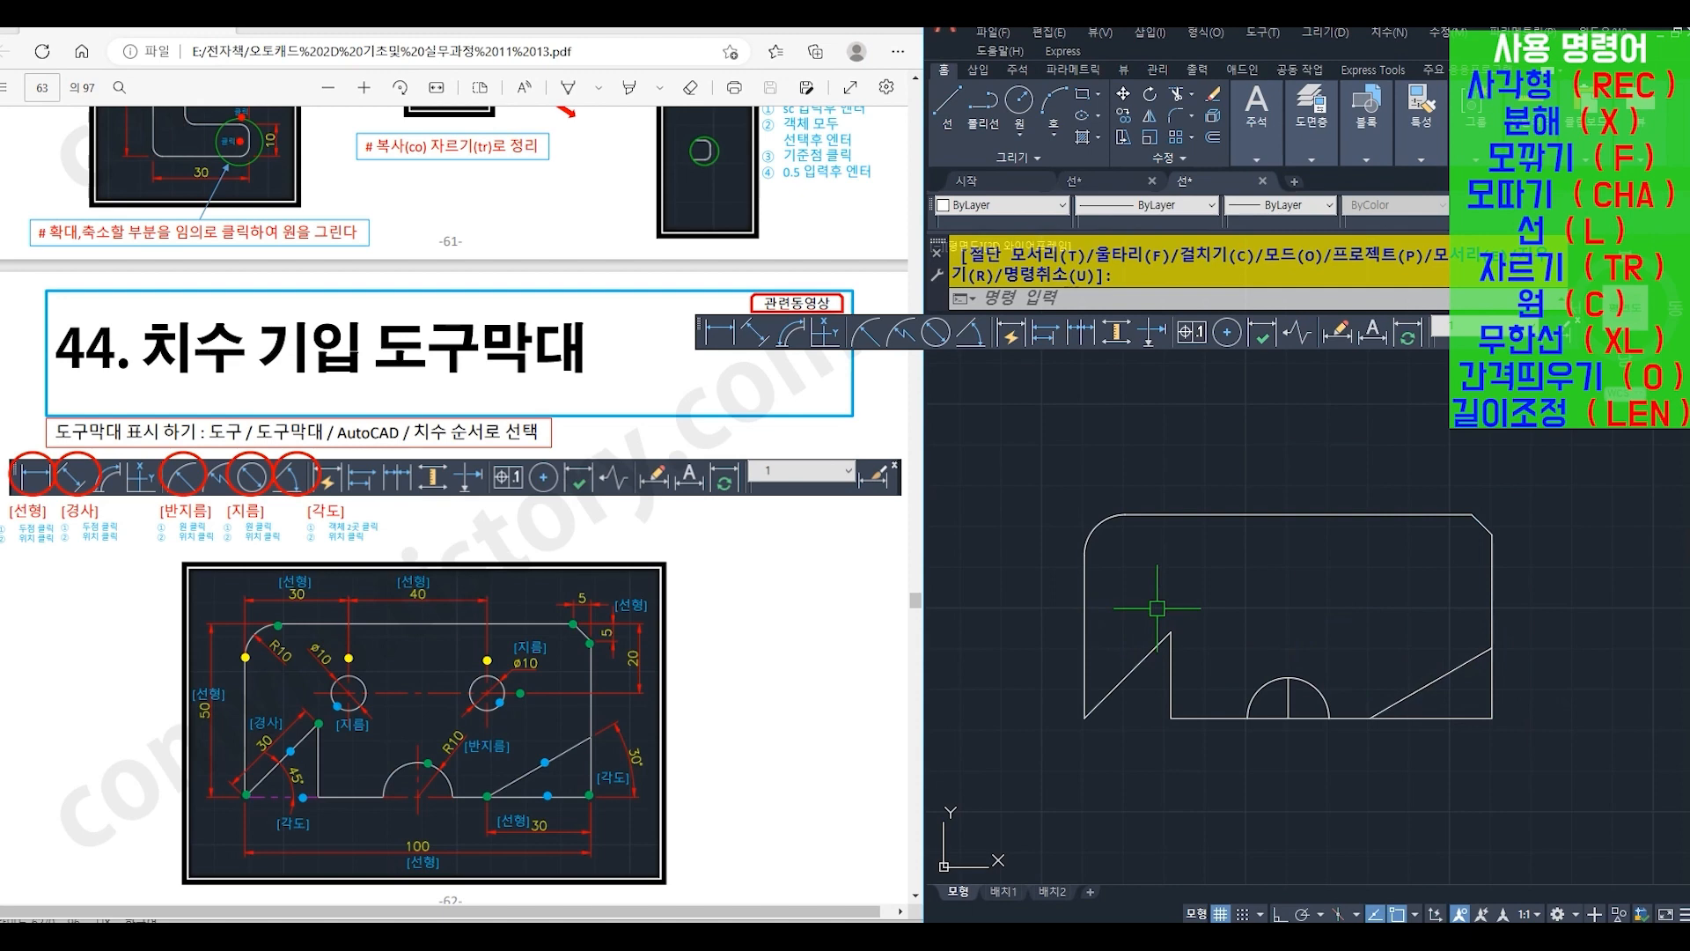
- Offset (O) the plate's left edge by 30 toward the inside of the plate
type("o")
key("Return")
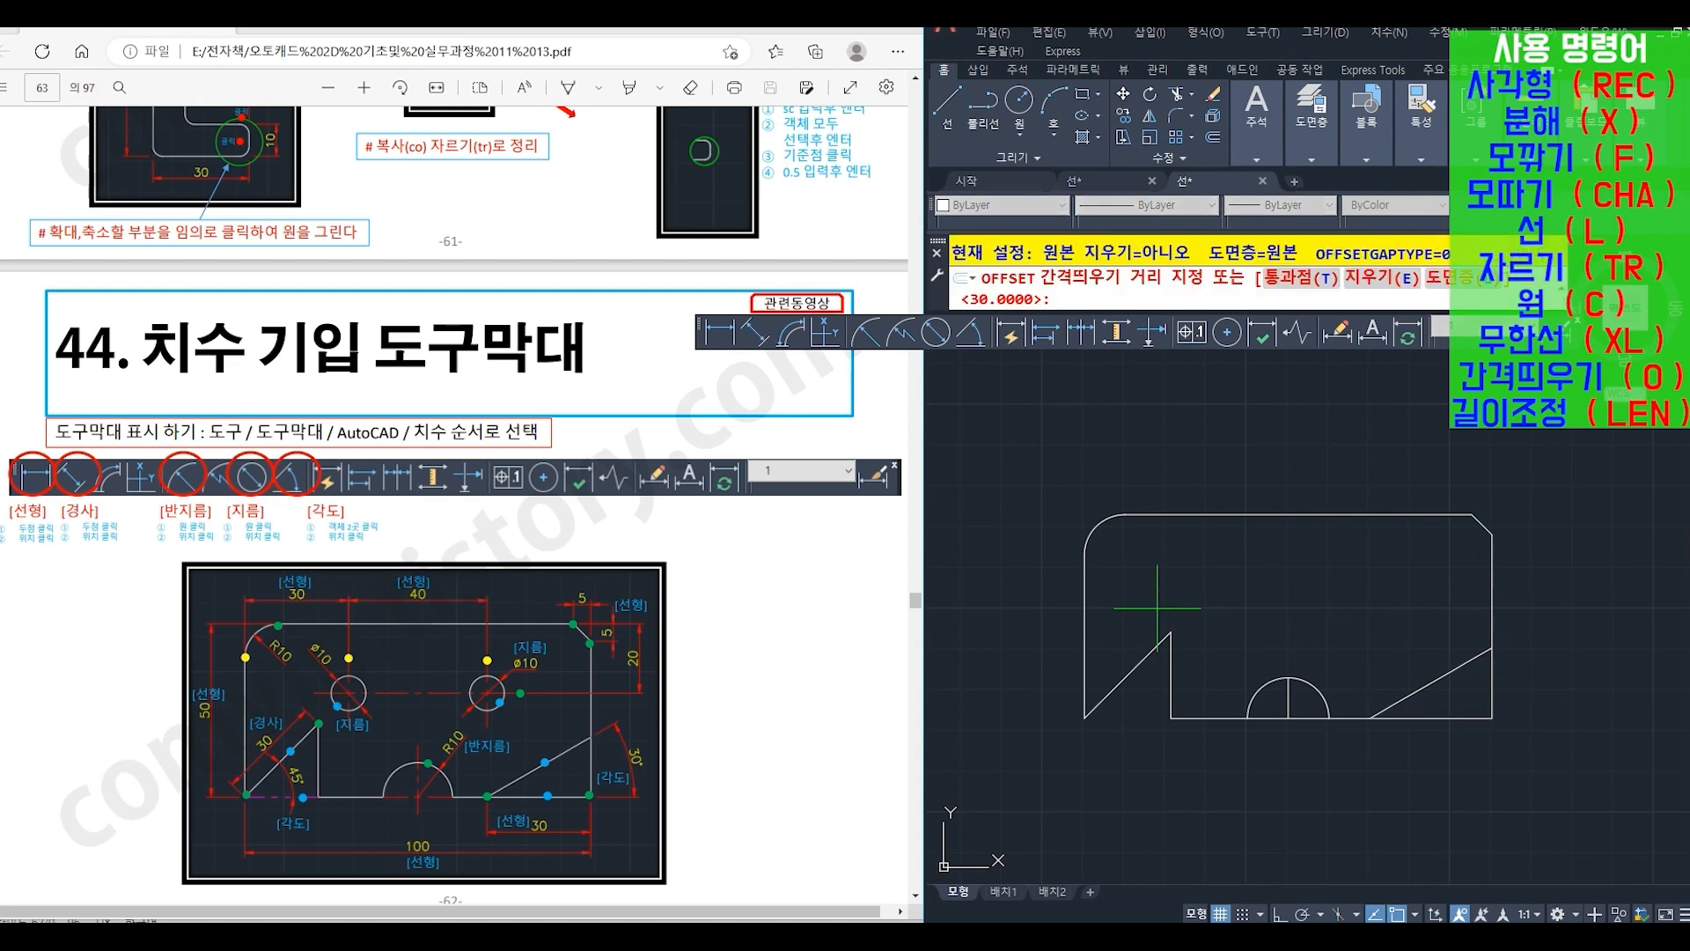
key("Return")
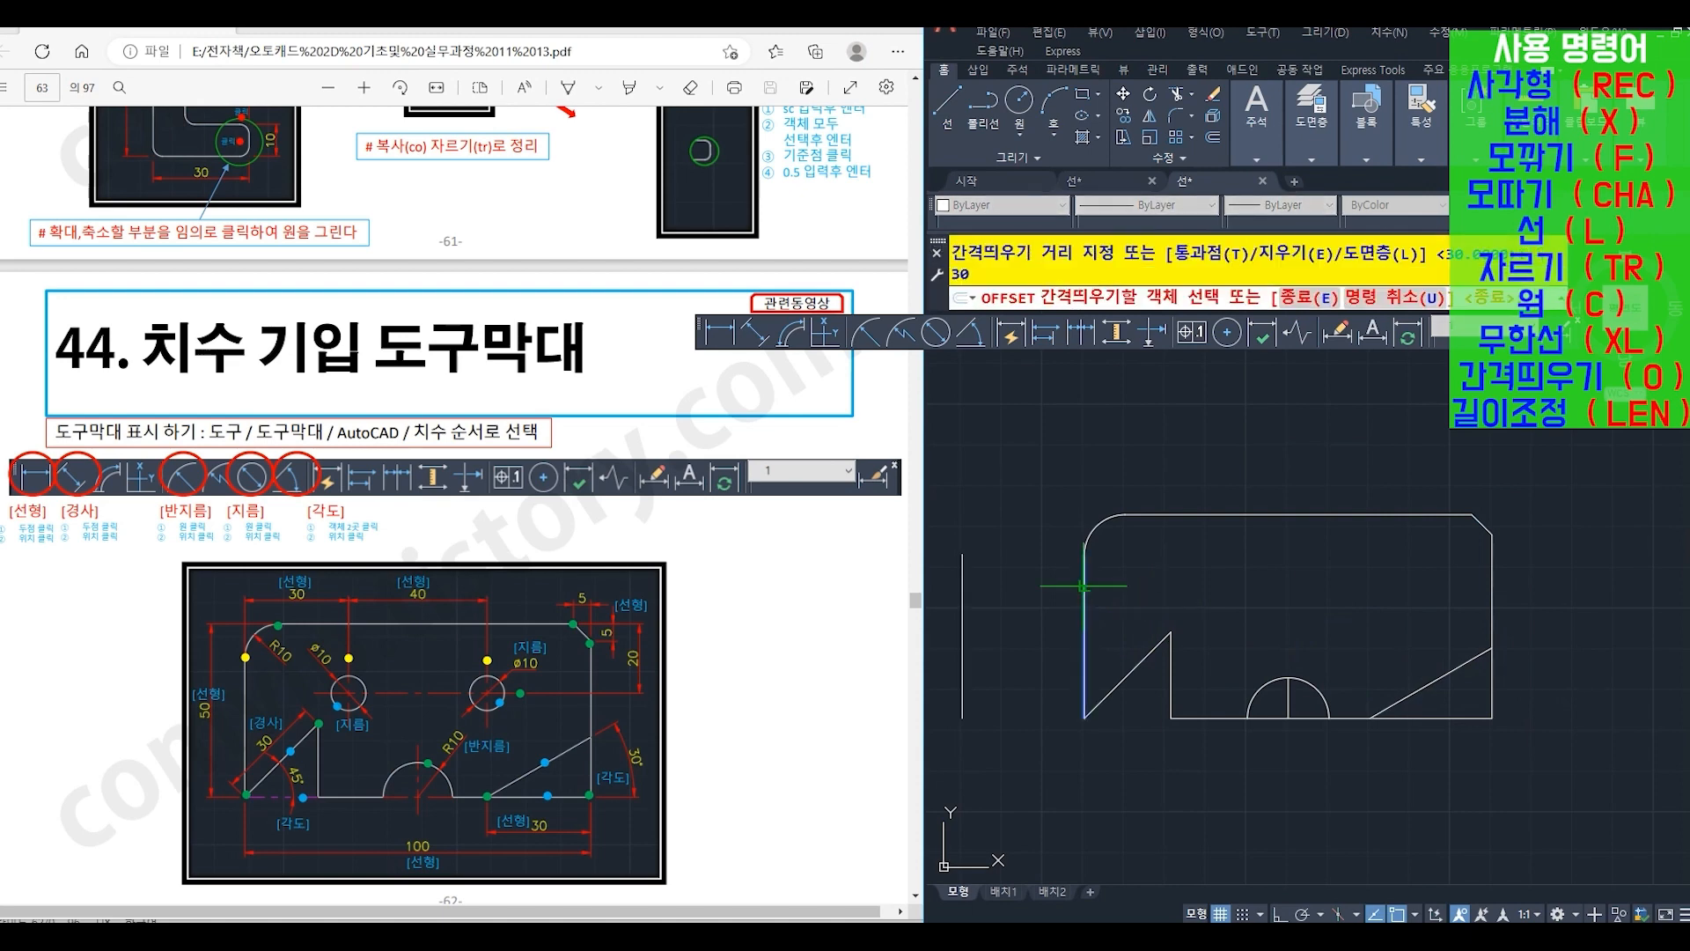
left_click(1084, 598)
left_click(1176, 574)
key("Return")
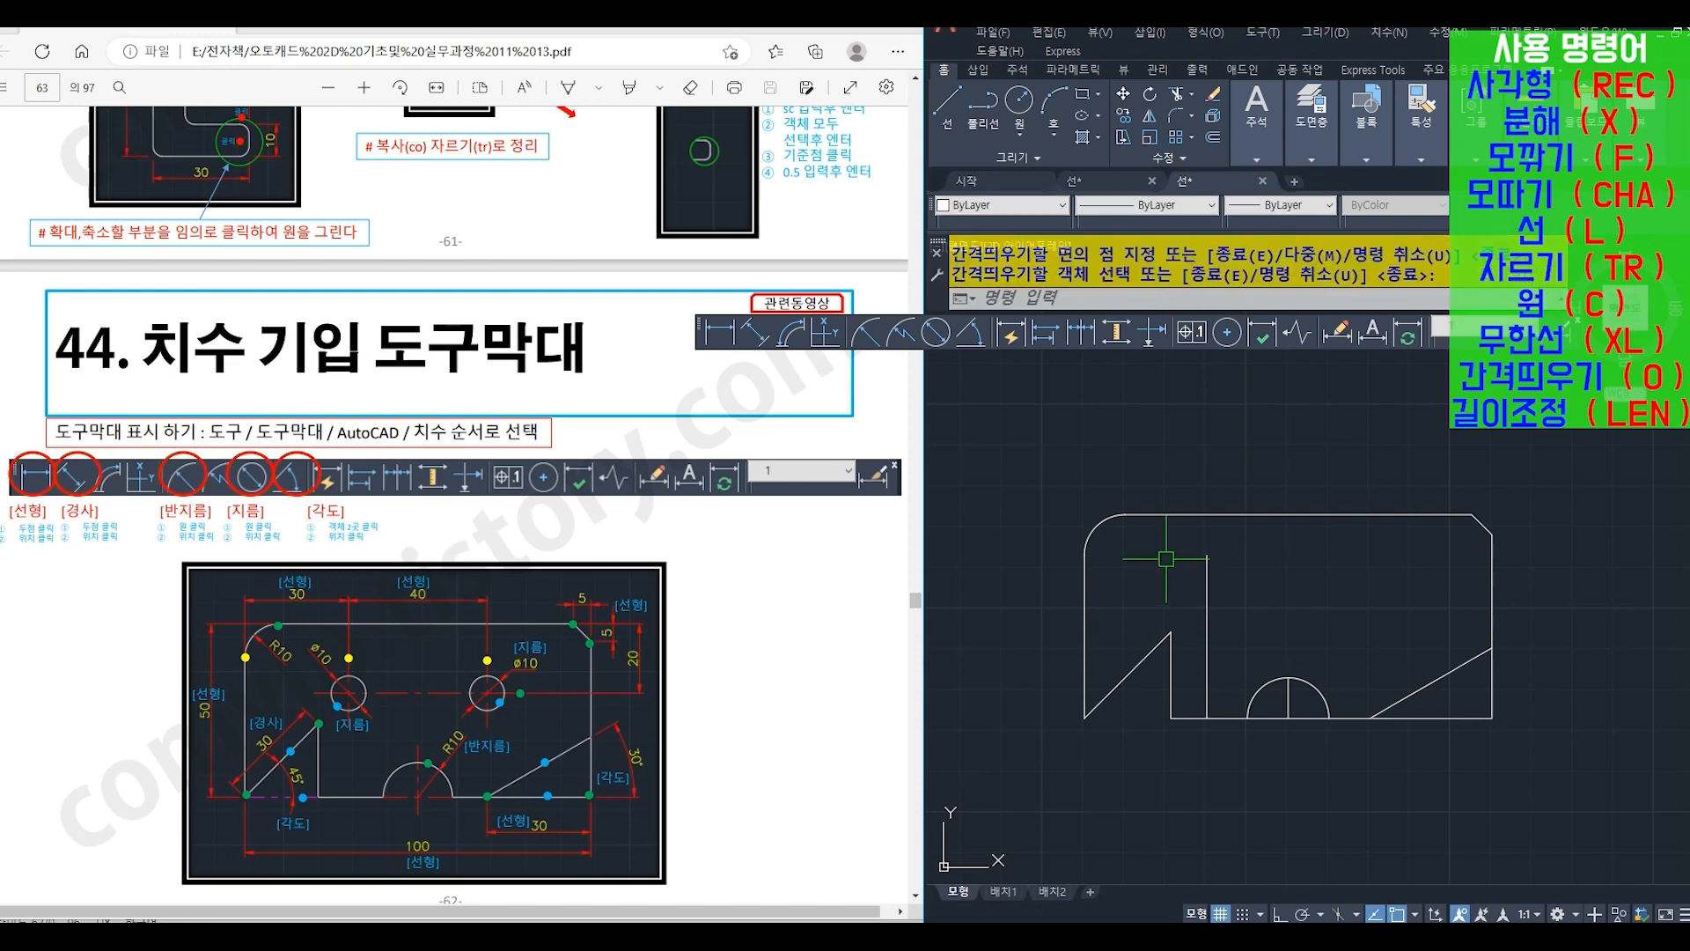
- Offset the new vertical line by 40 to the right for the second hole's center
key("Return")
type("40")
key("Return")
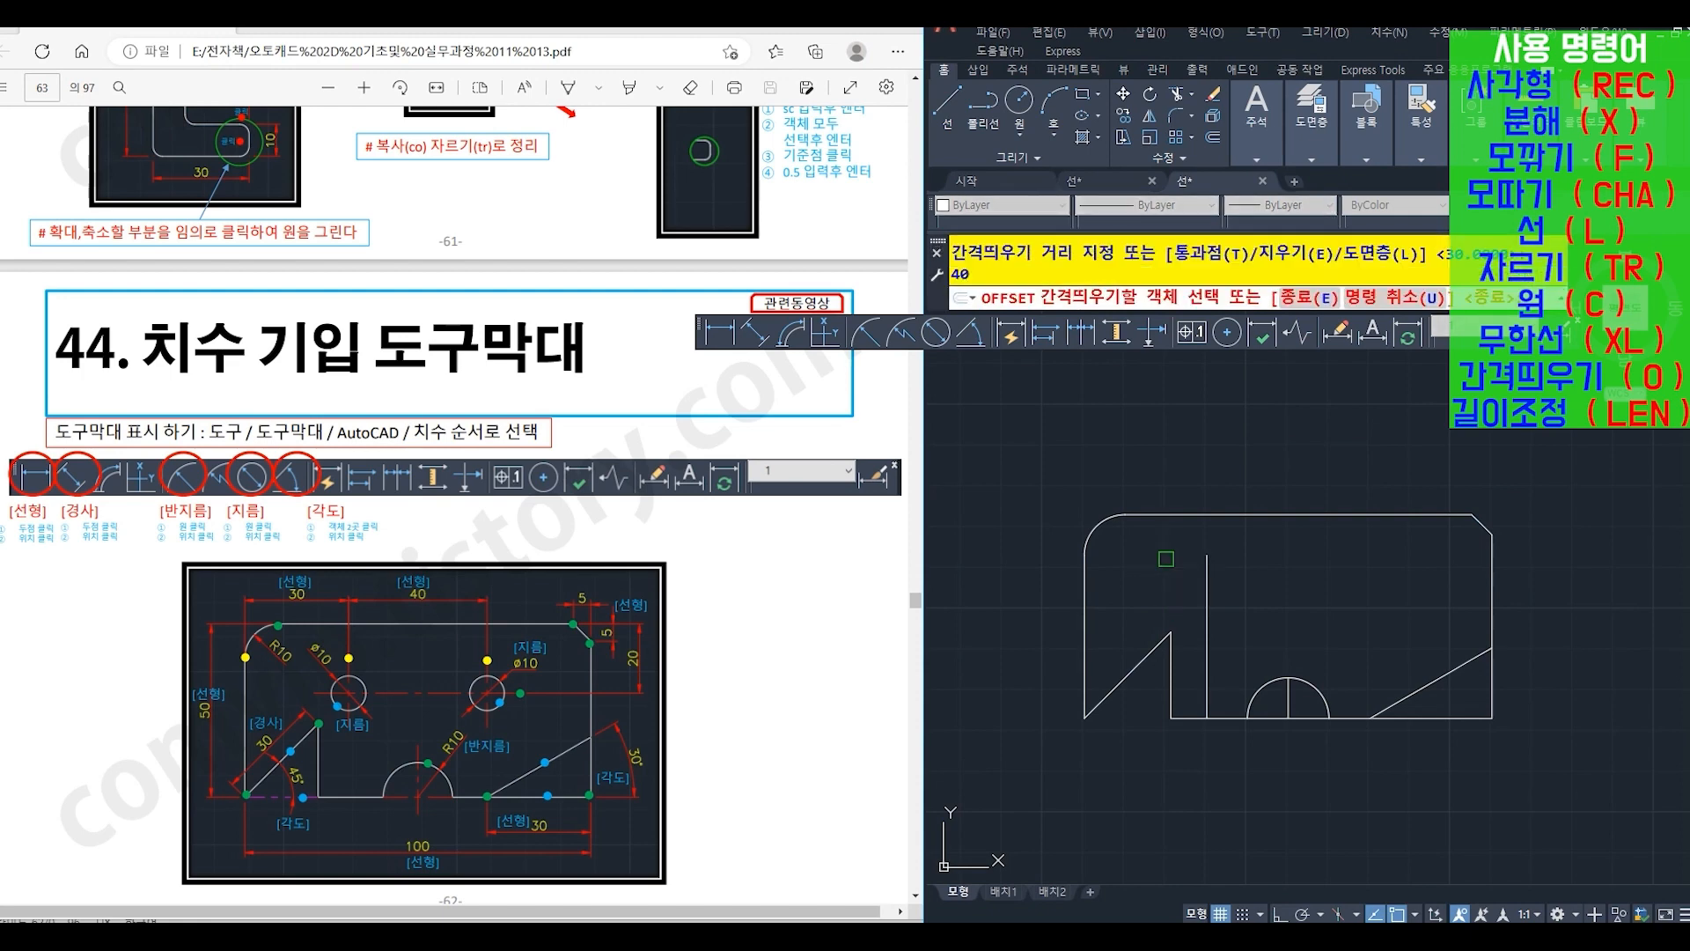
left_click(1207, 574)
left_click(1292, 584)
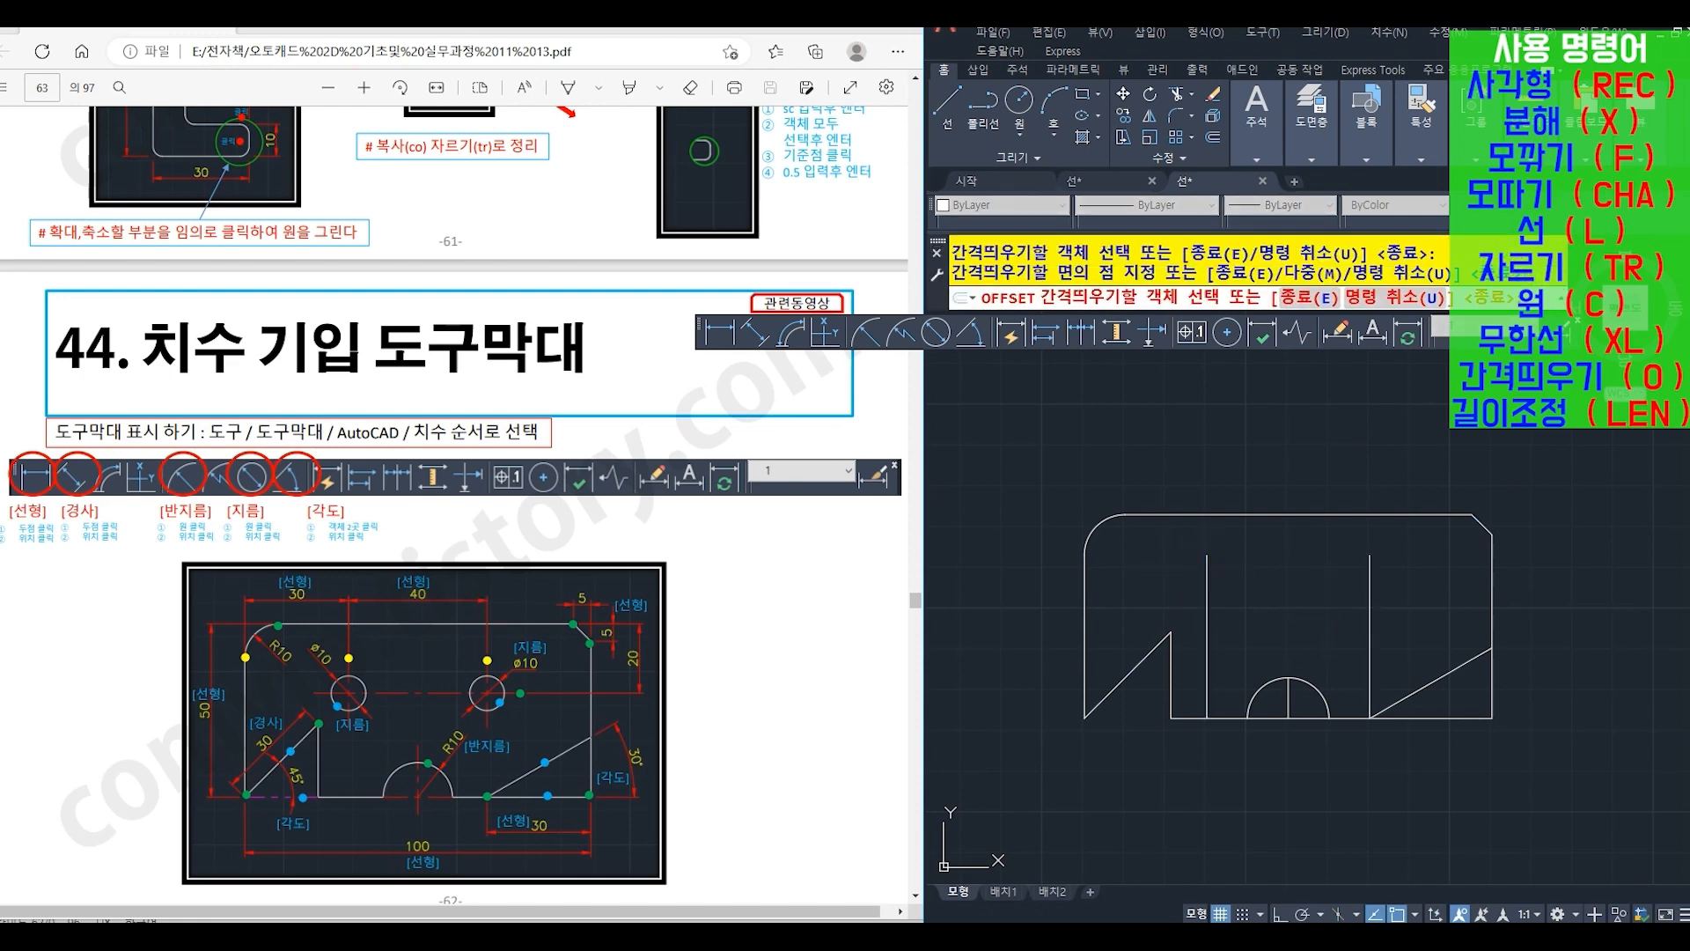
key("Return")
- Offset the plate's top edge downward by 20 to mark the height of the hole centers
key("Return")
type("20")
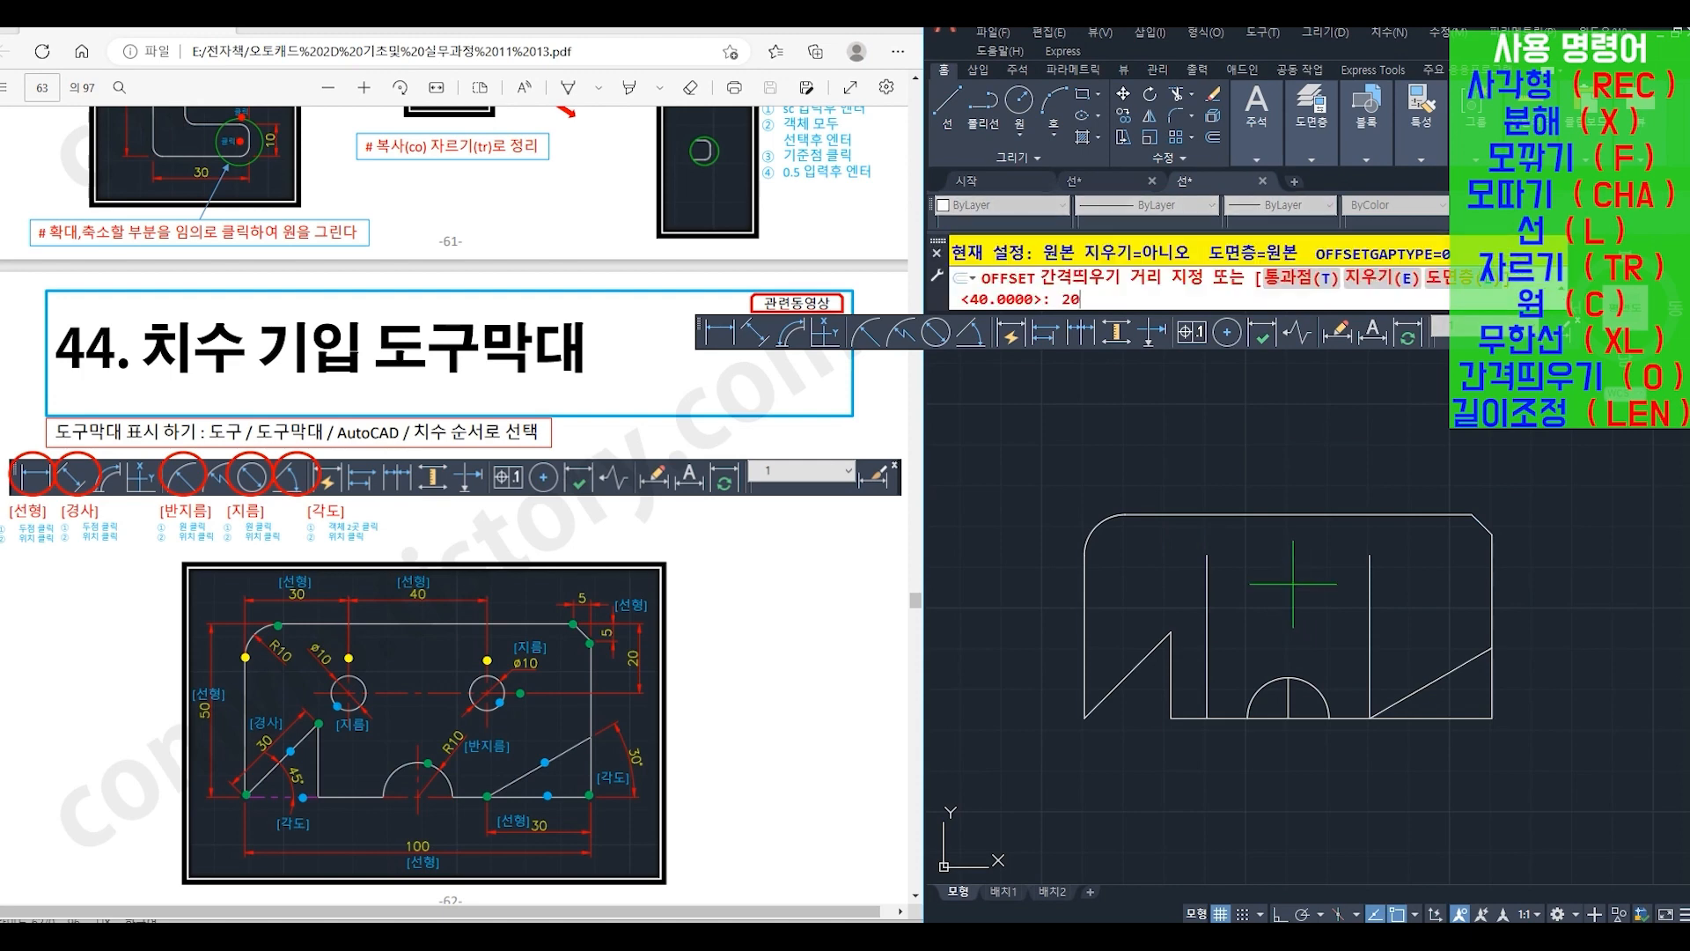
key("Return")
left_click(1308, 512)
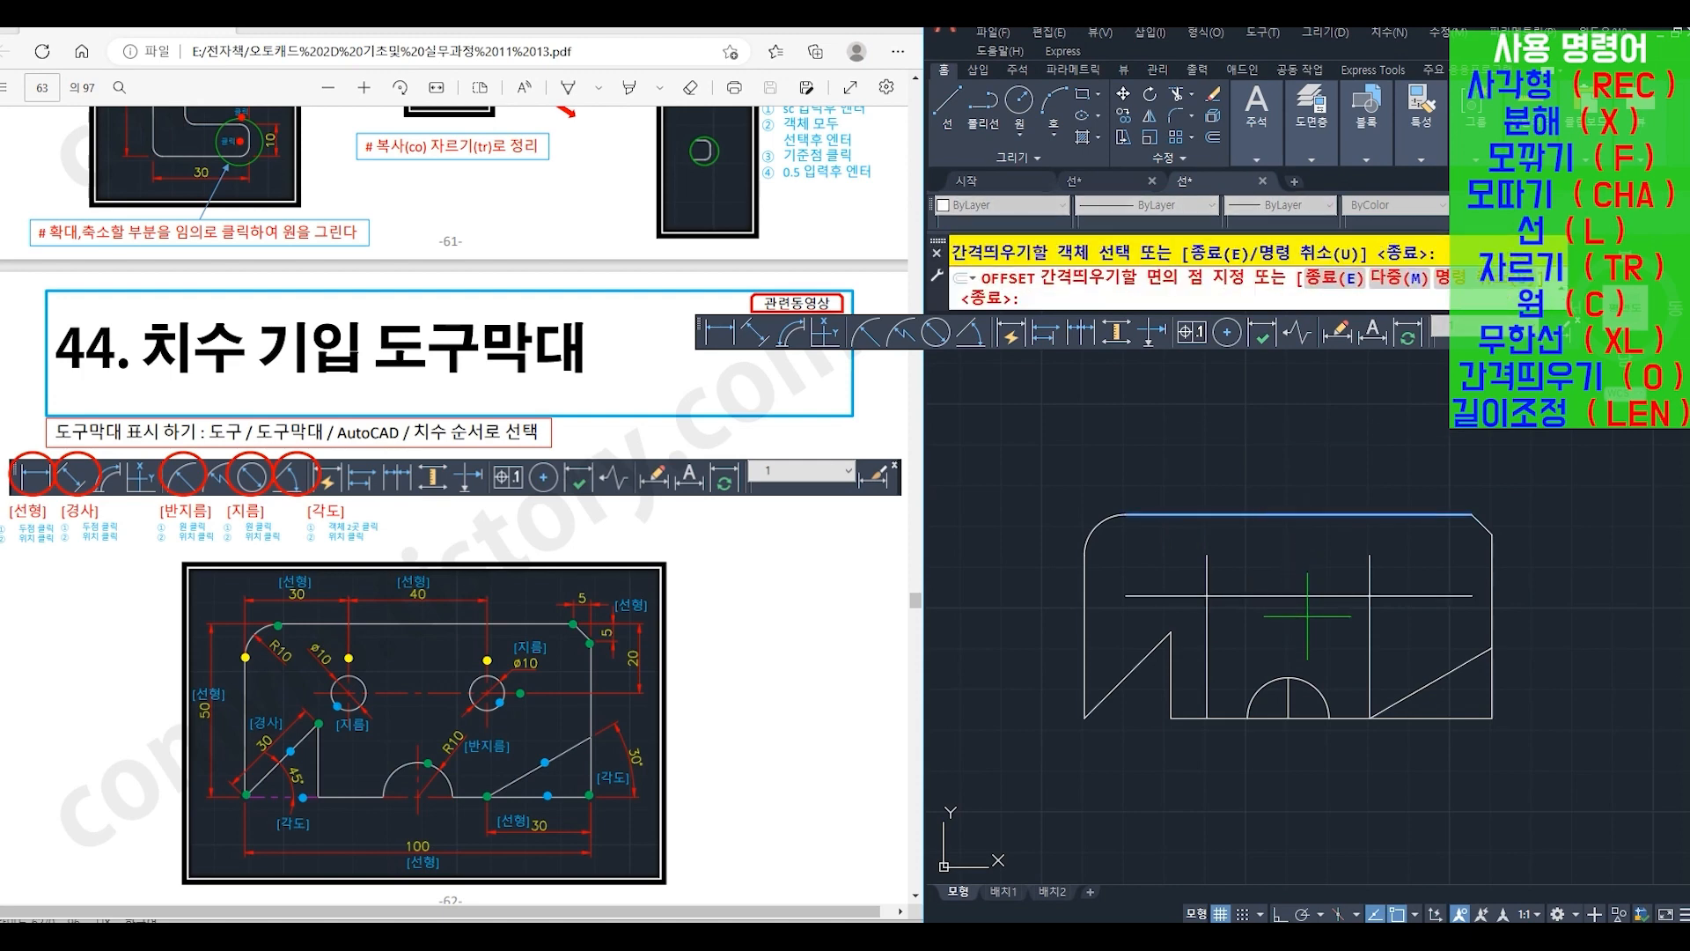
left_click(1308, 616)
key("Return")
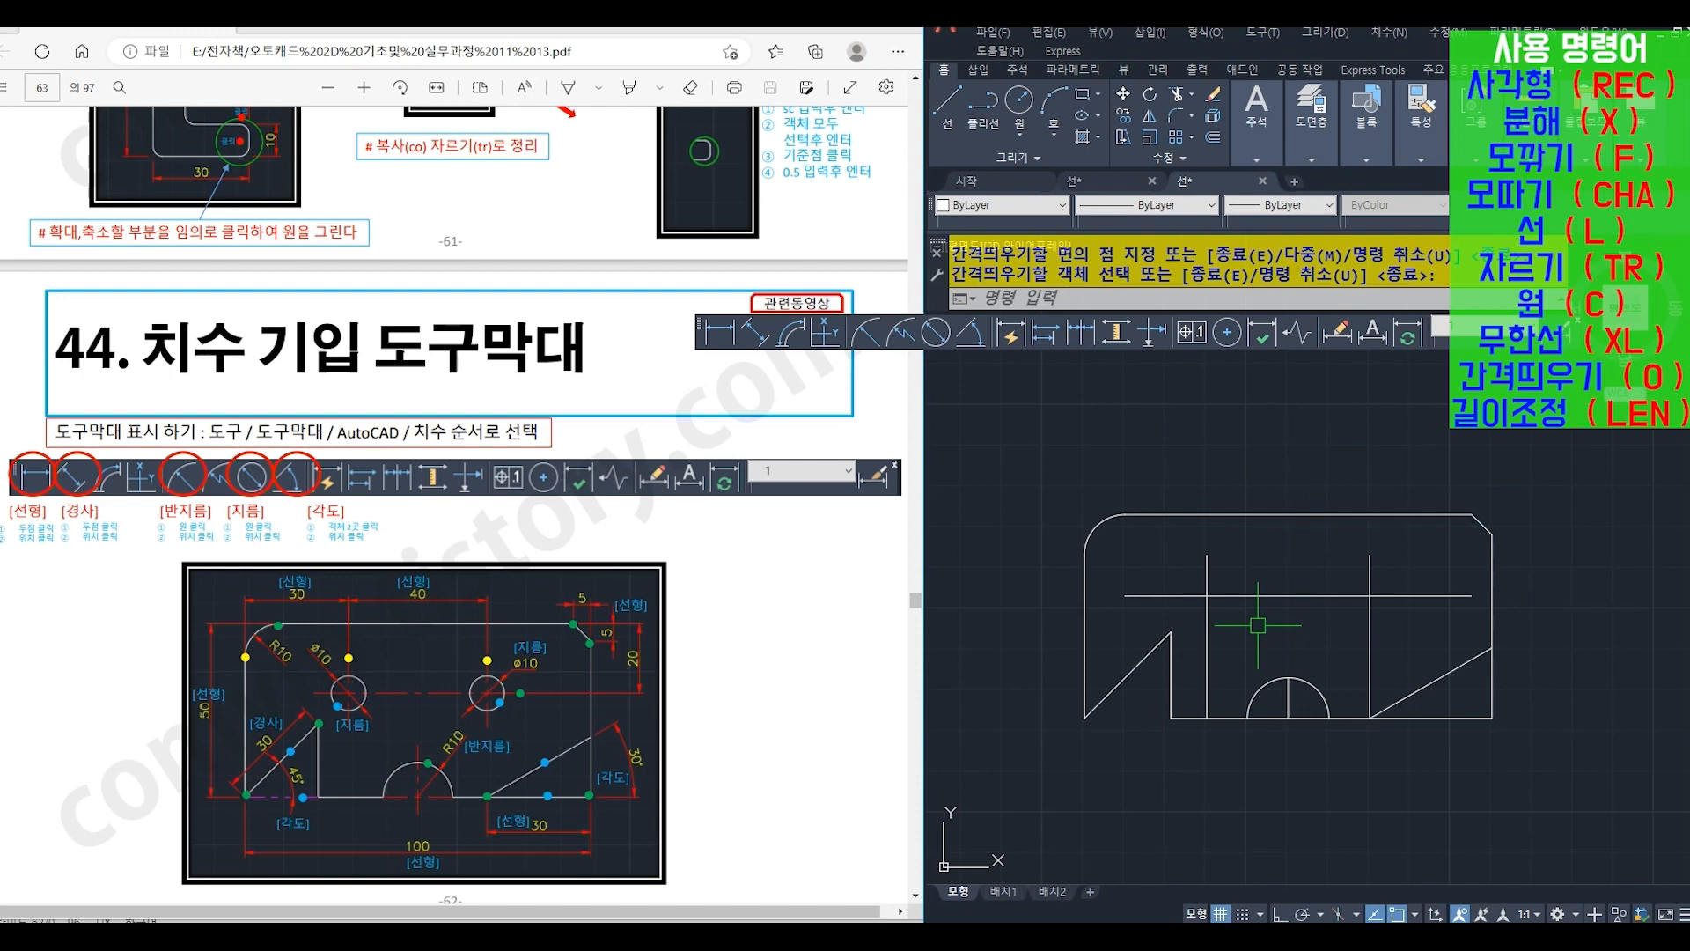
- Draw two circles (C) of radius 5, centered where the horizontal offset line crosses the two vertical lines
type("c")
key("Return")
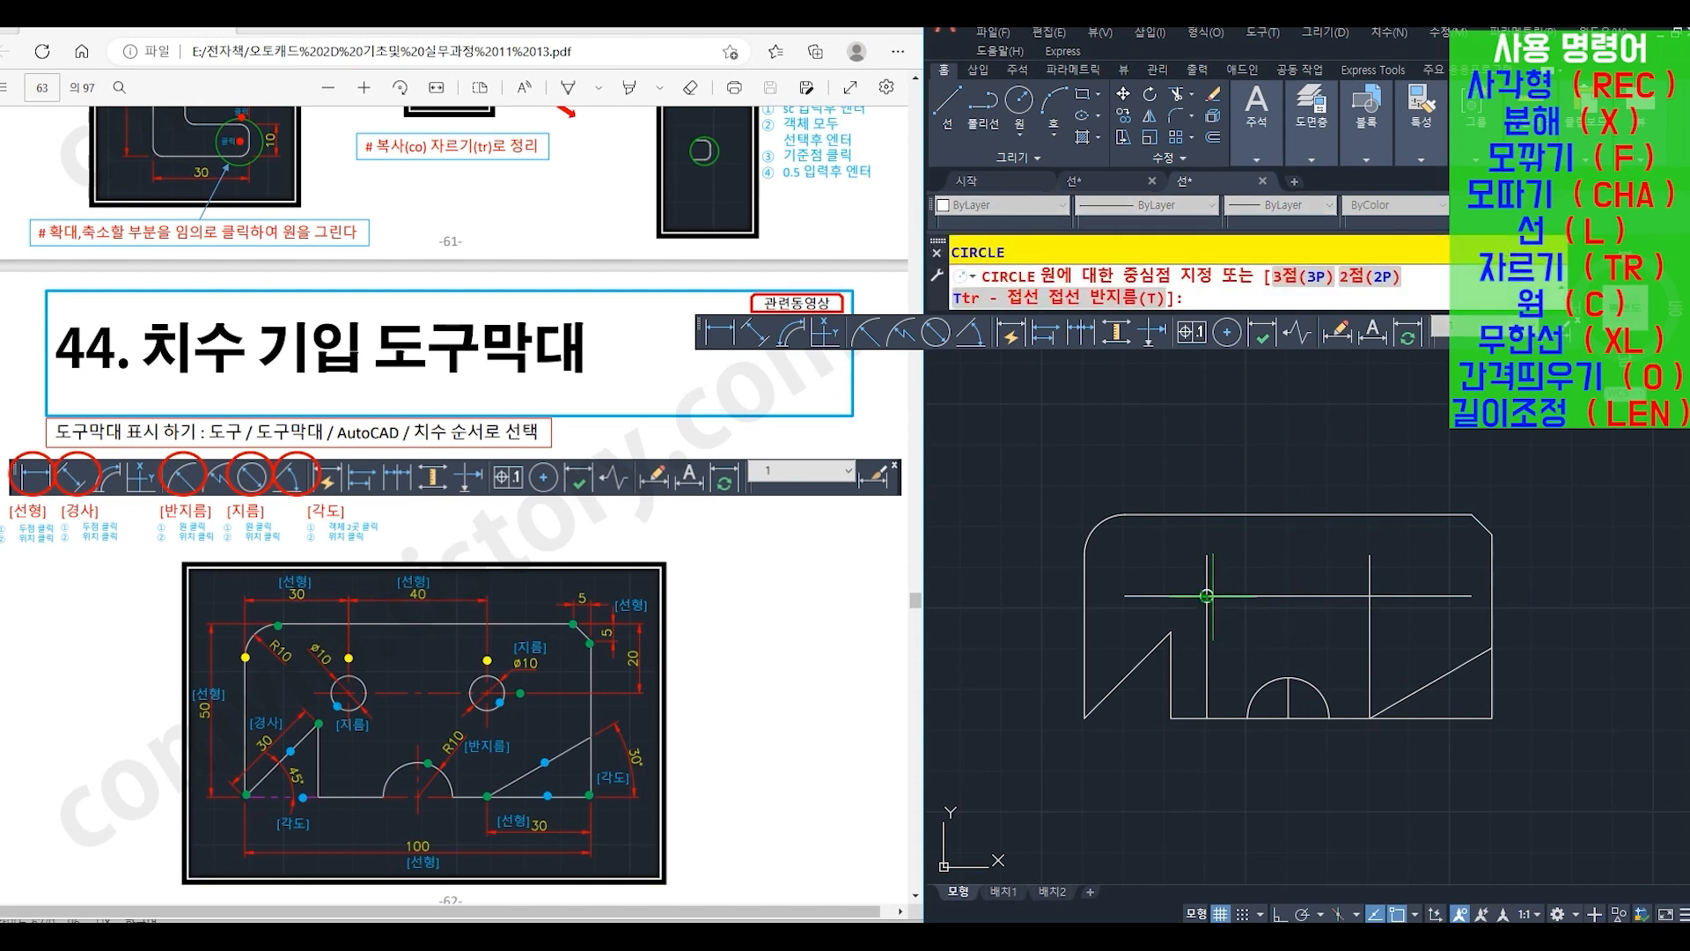
left_click(1207, 596)
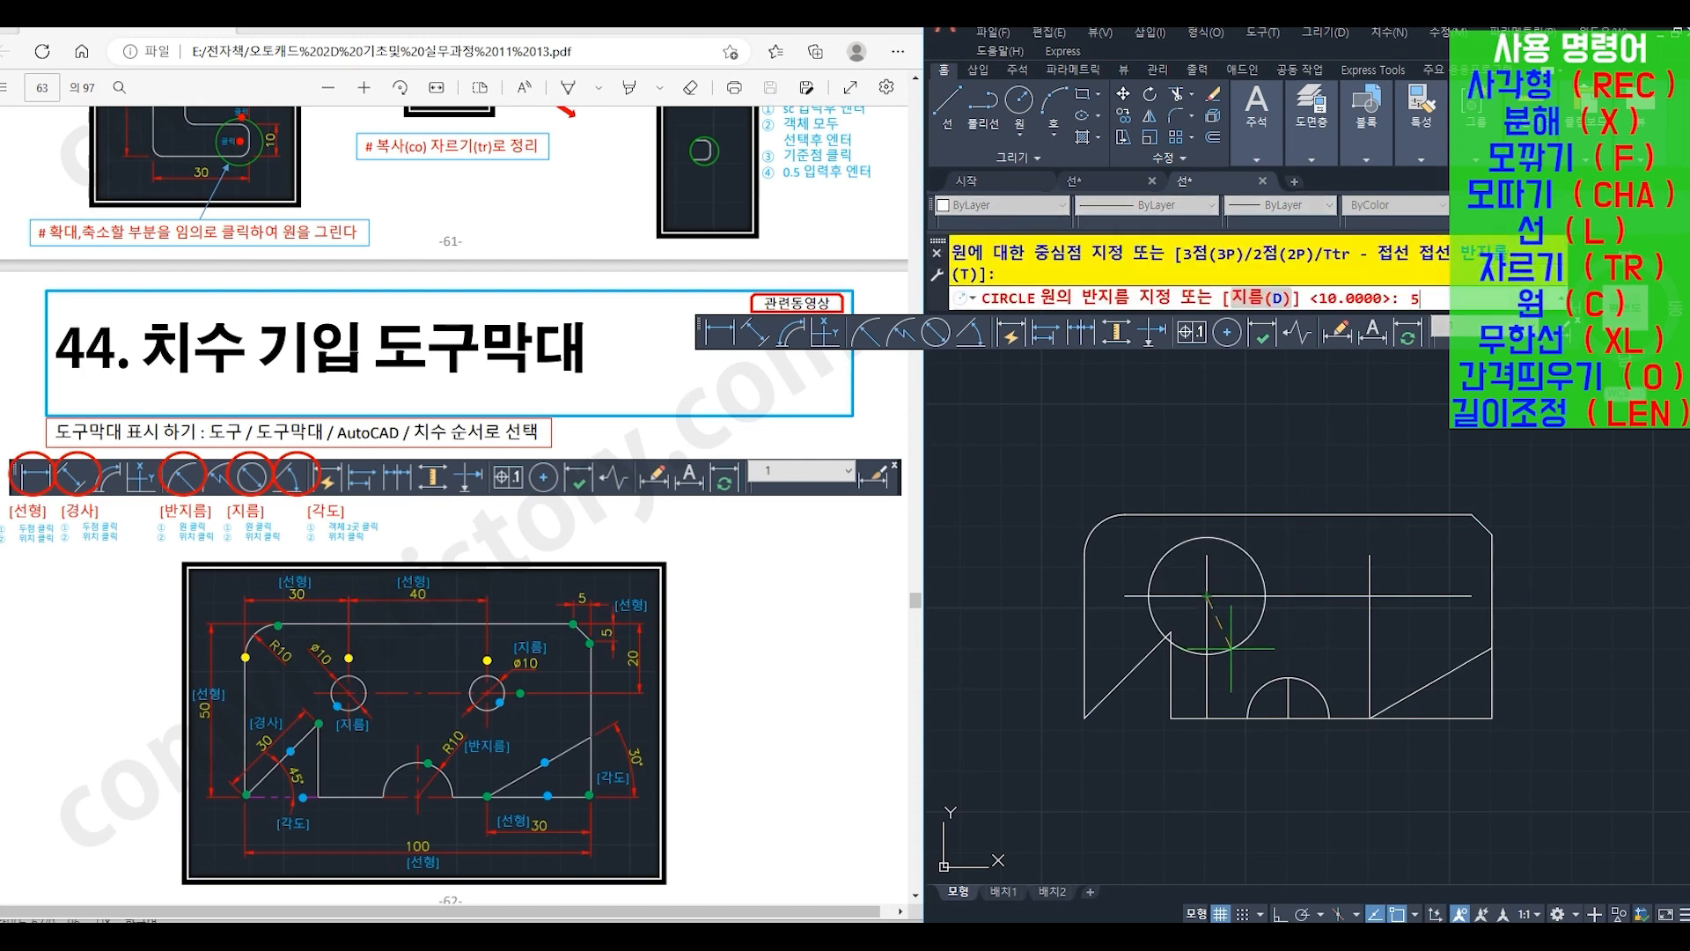
key("Return")
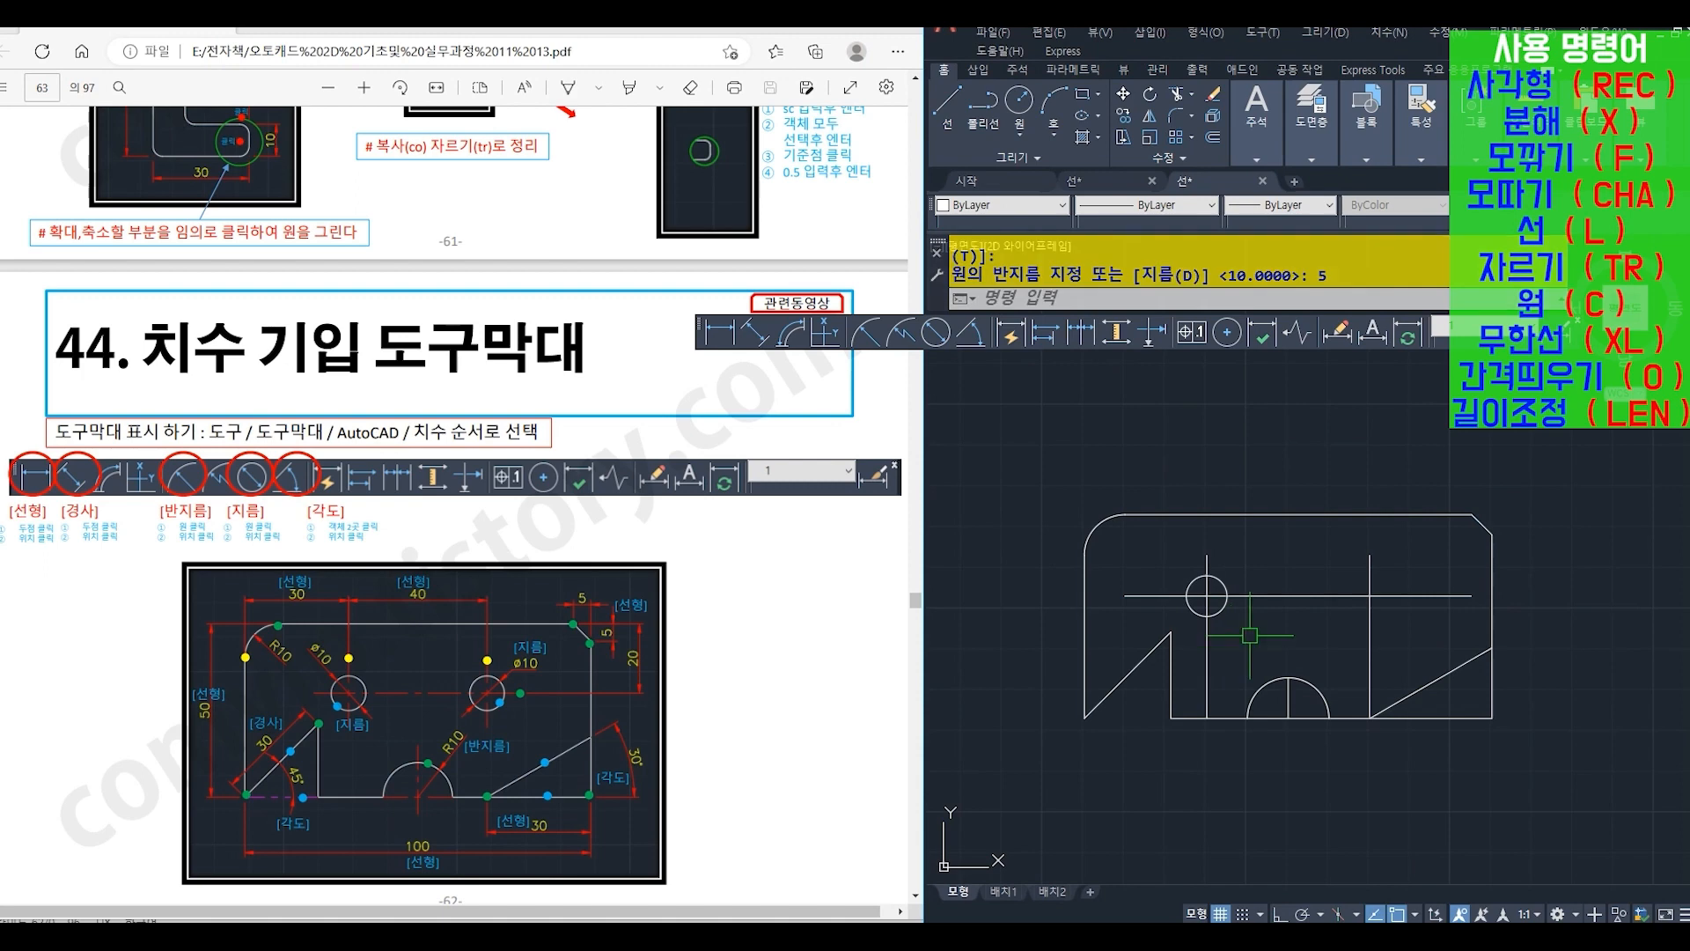
key("Return")
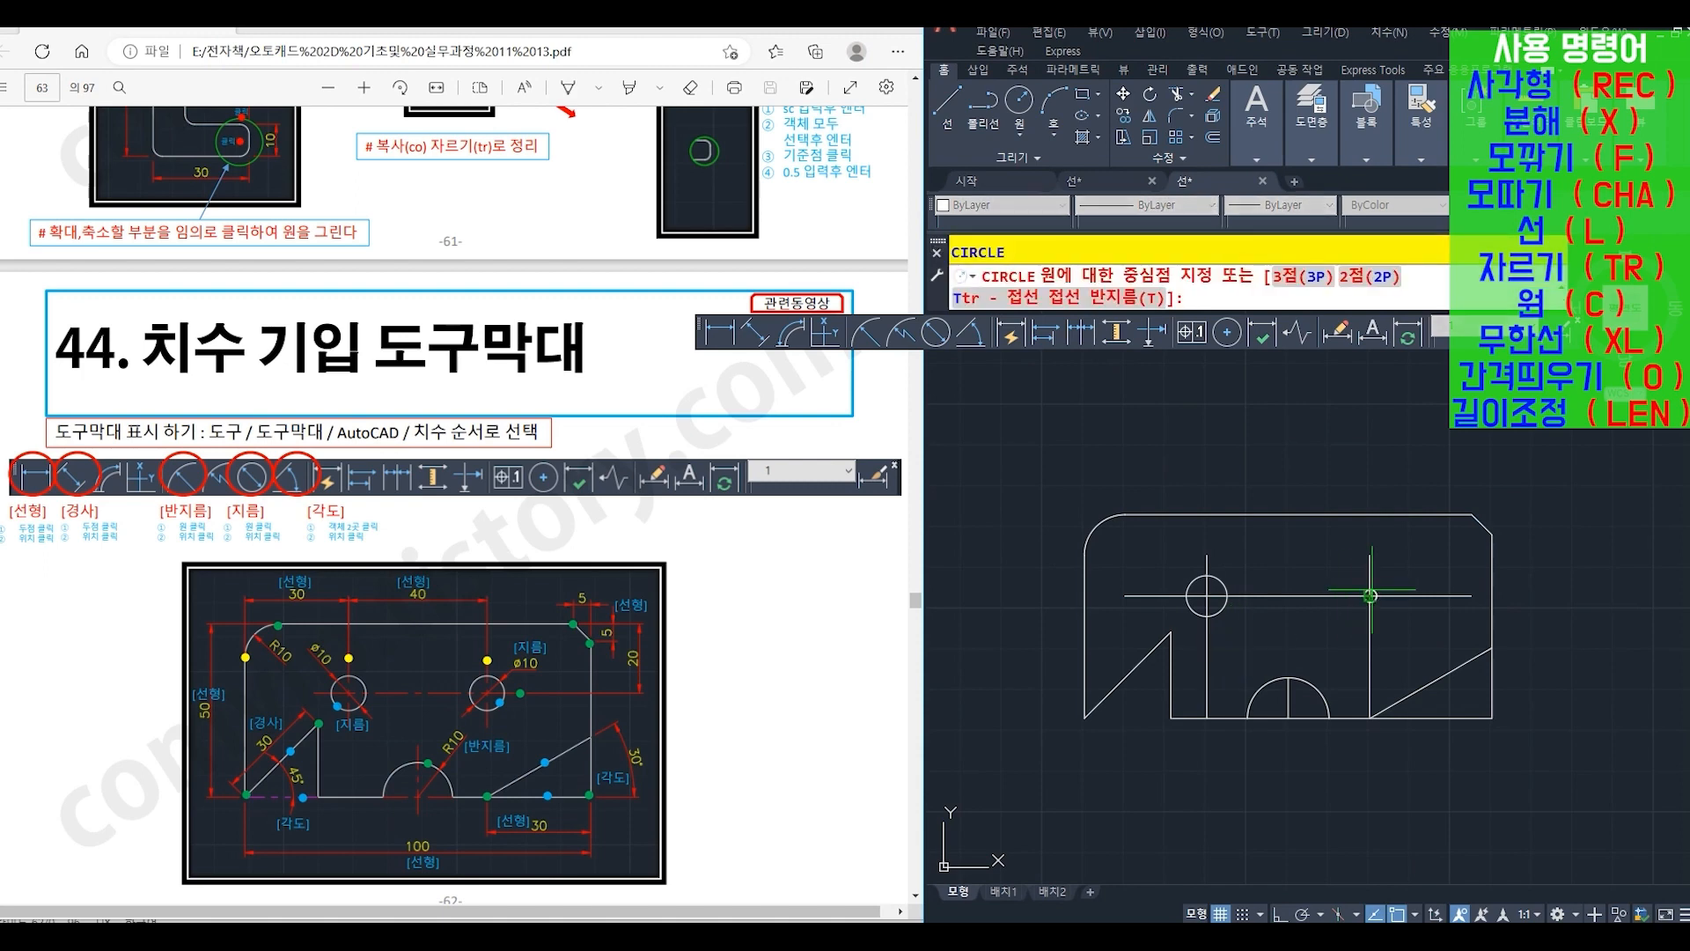
left_click(1370, 596)
key("Return")
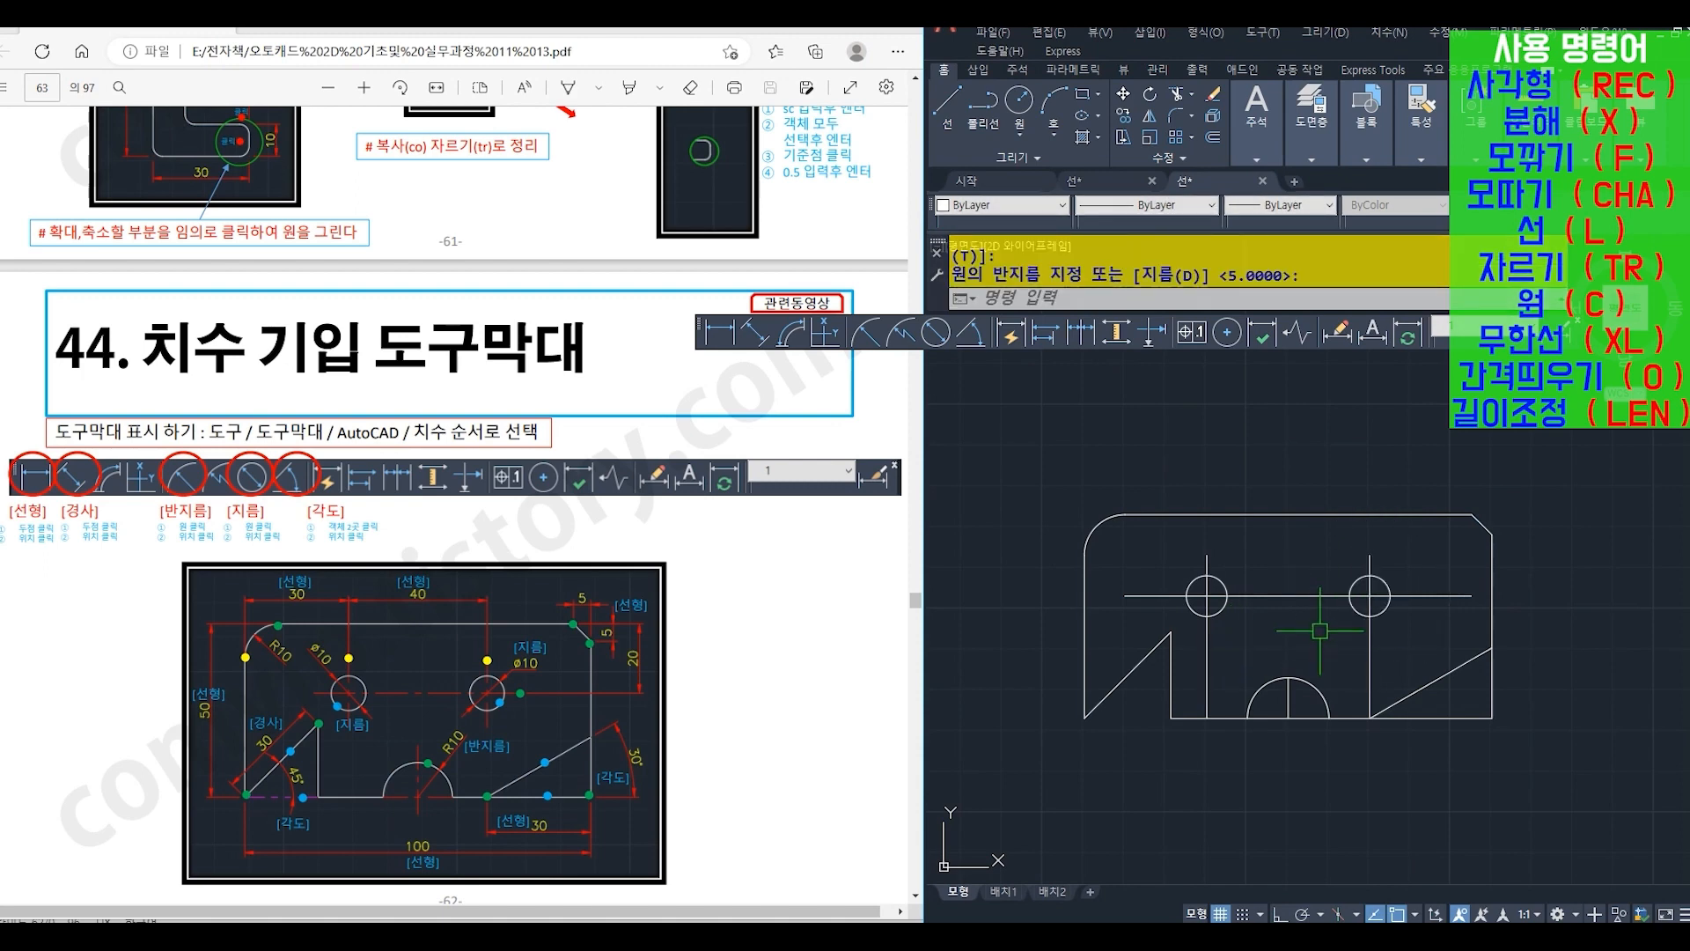
- Trim (TR) the center lines outside the two hole circles, using both circles as cutting edges
type("tr")
key("Return")
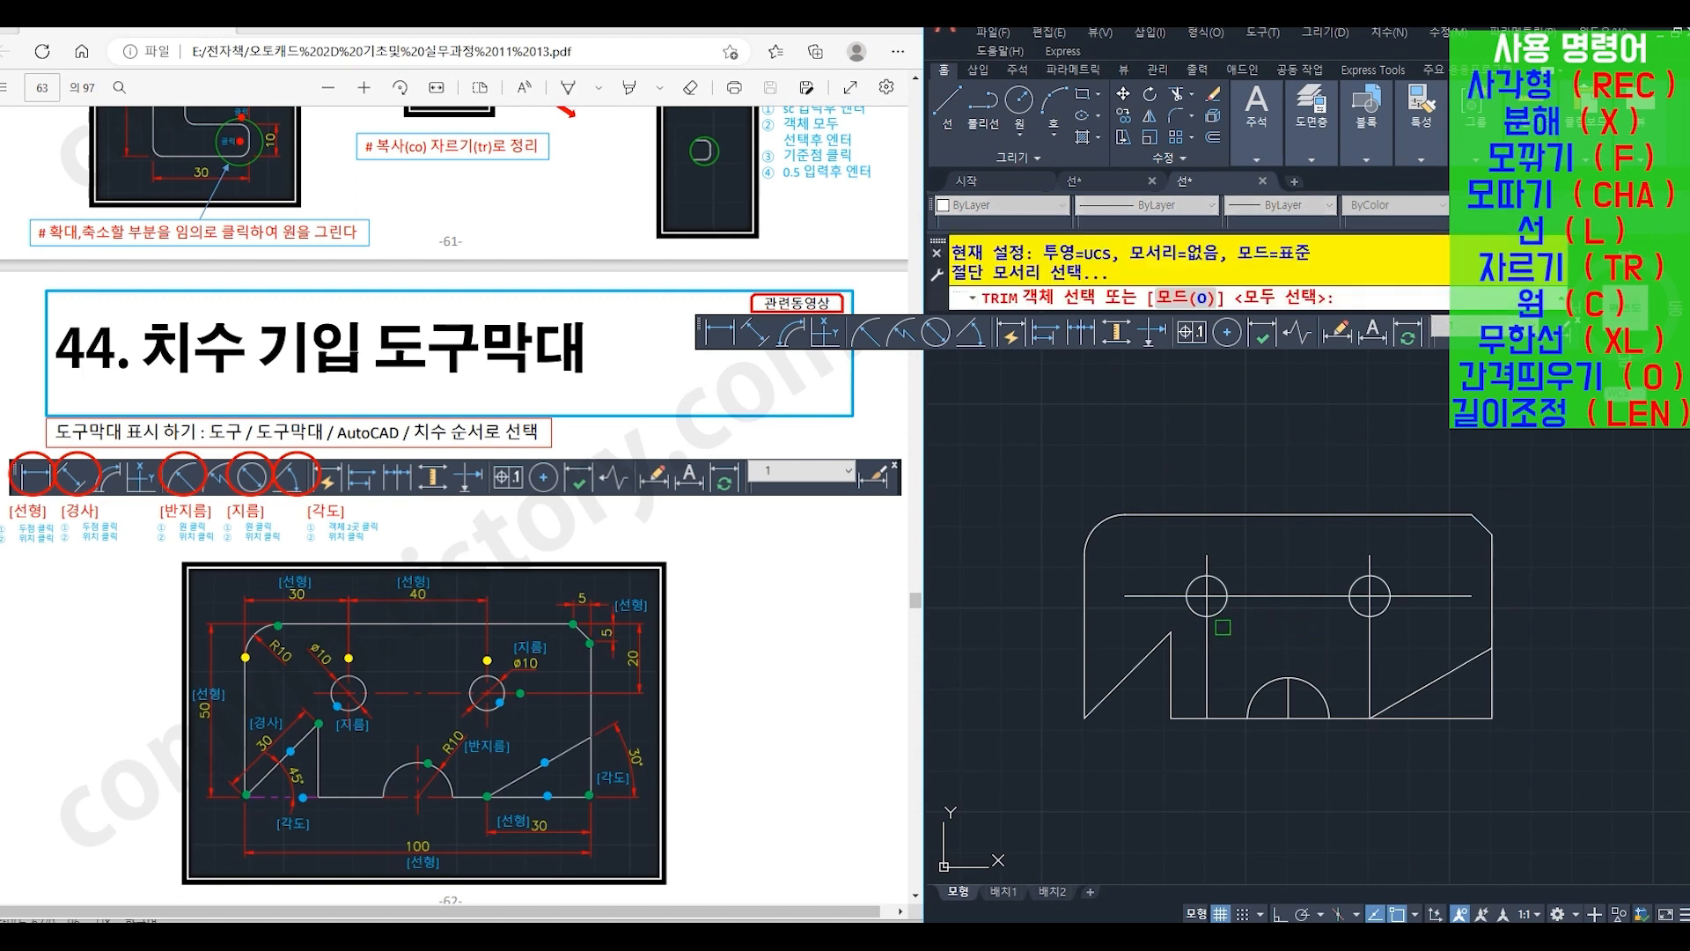
left_click(1206, 616)
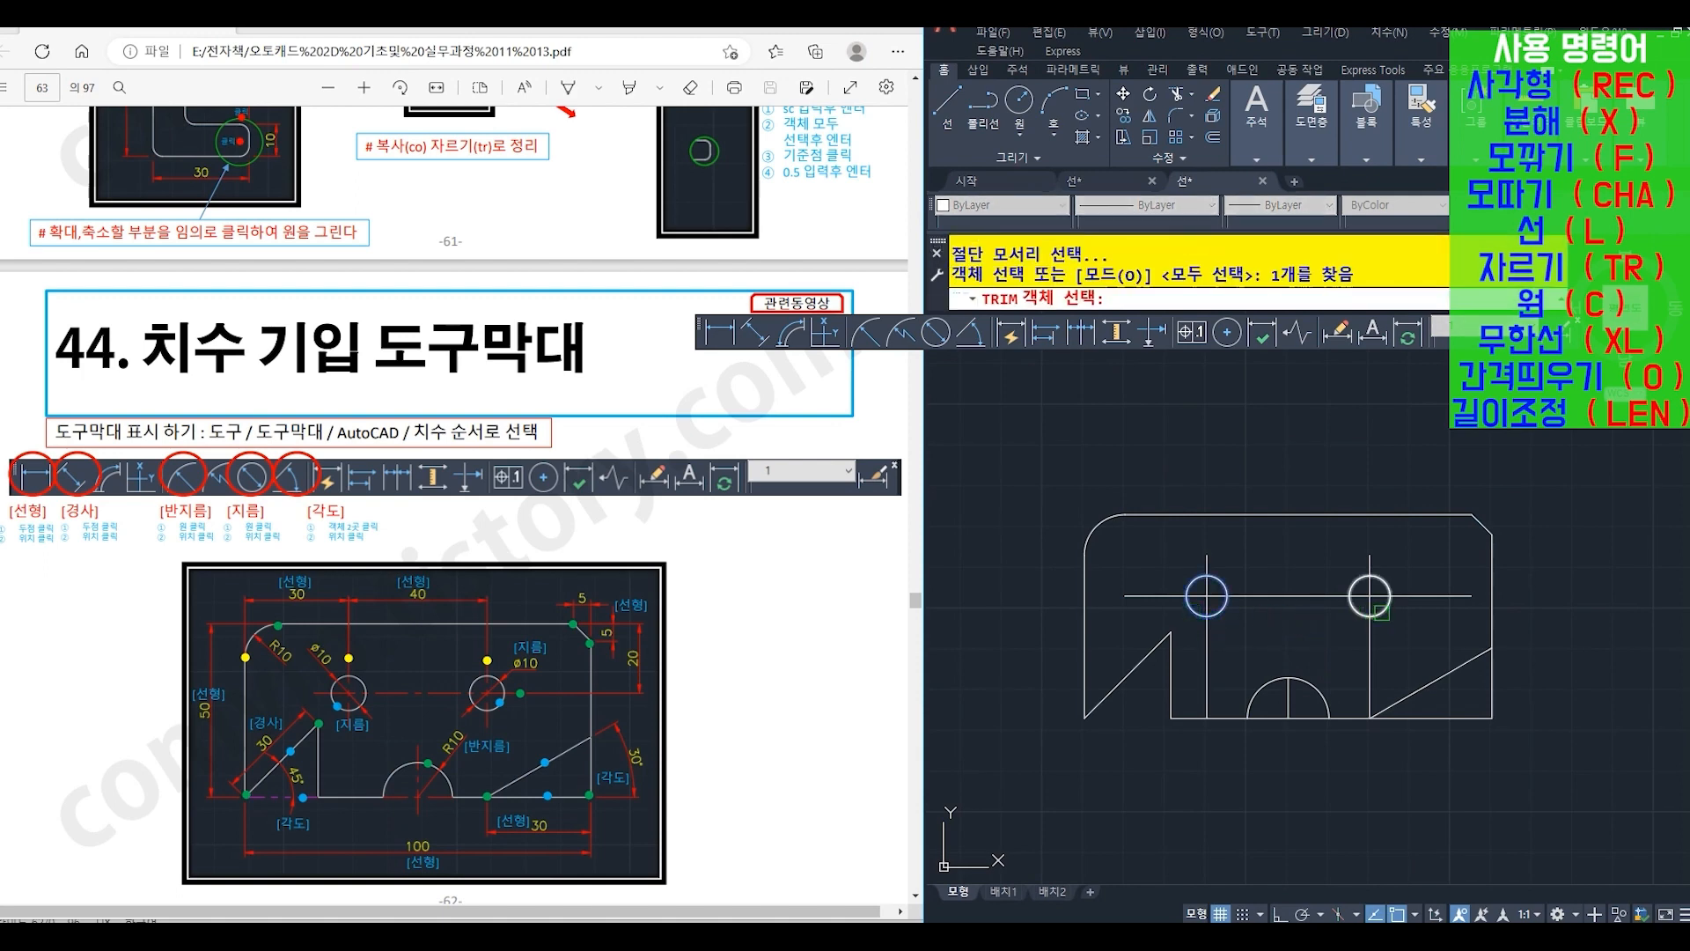
left_click(1379, 614)
left_click(1433, 600)
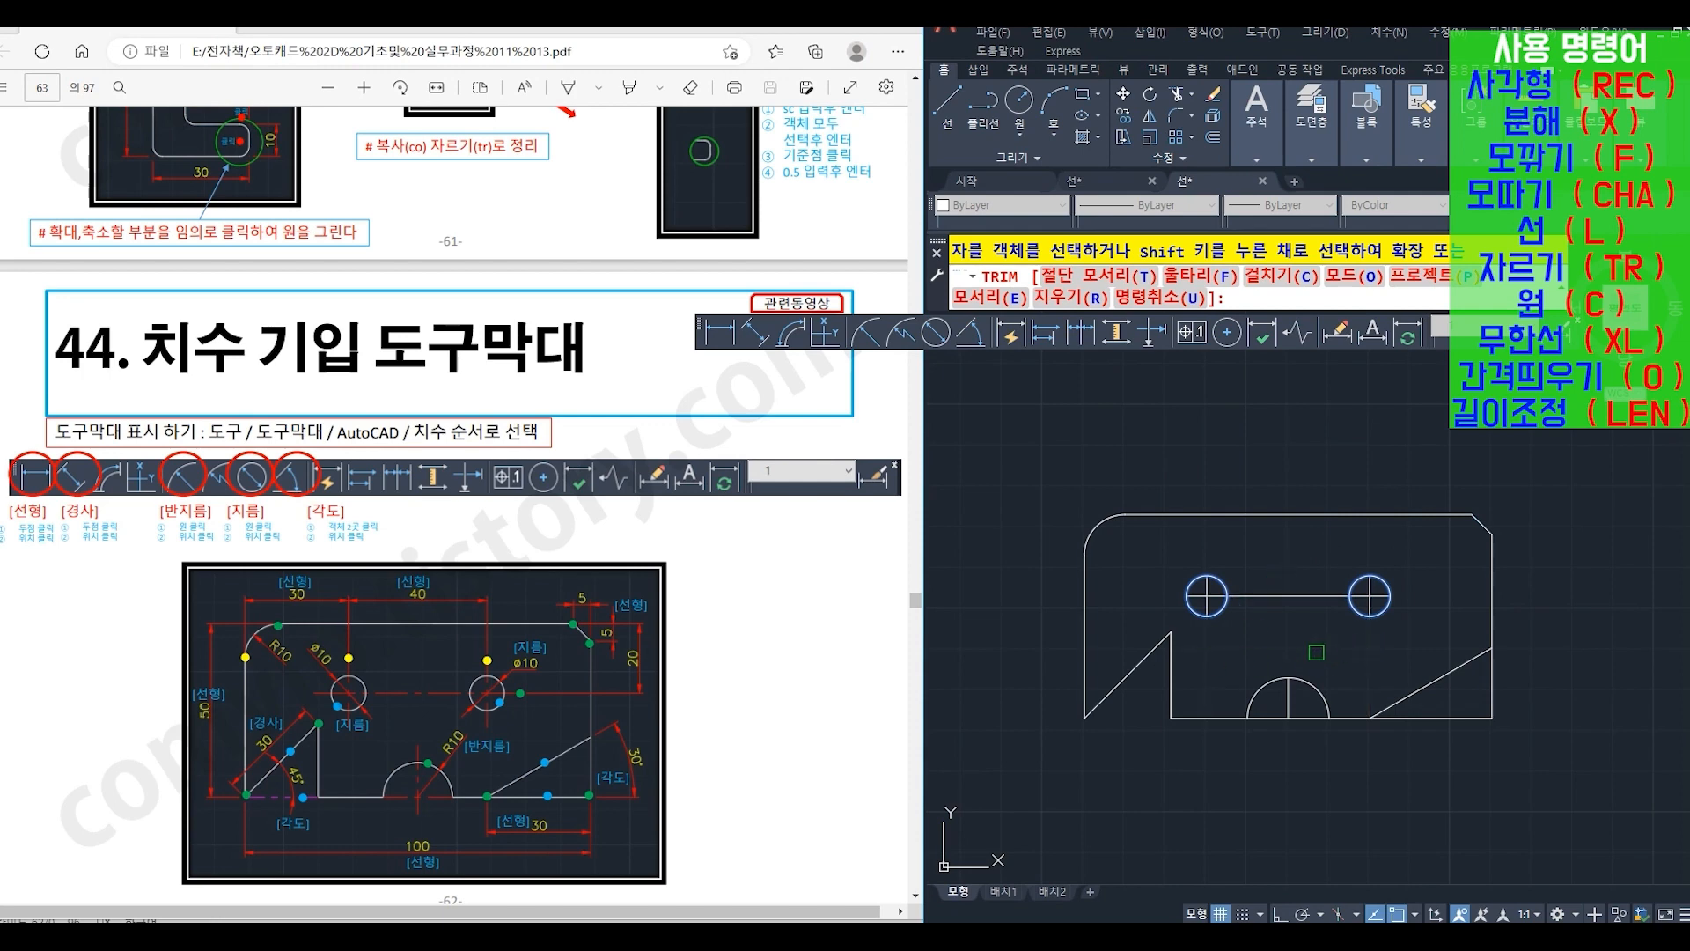
key("Return")
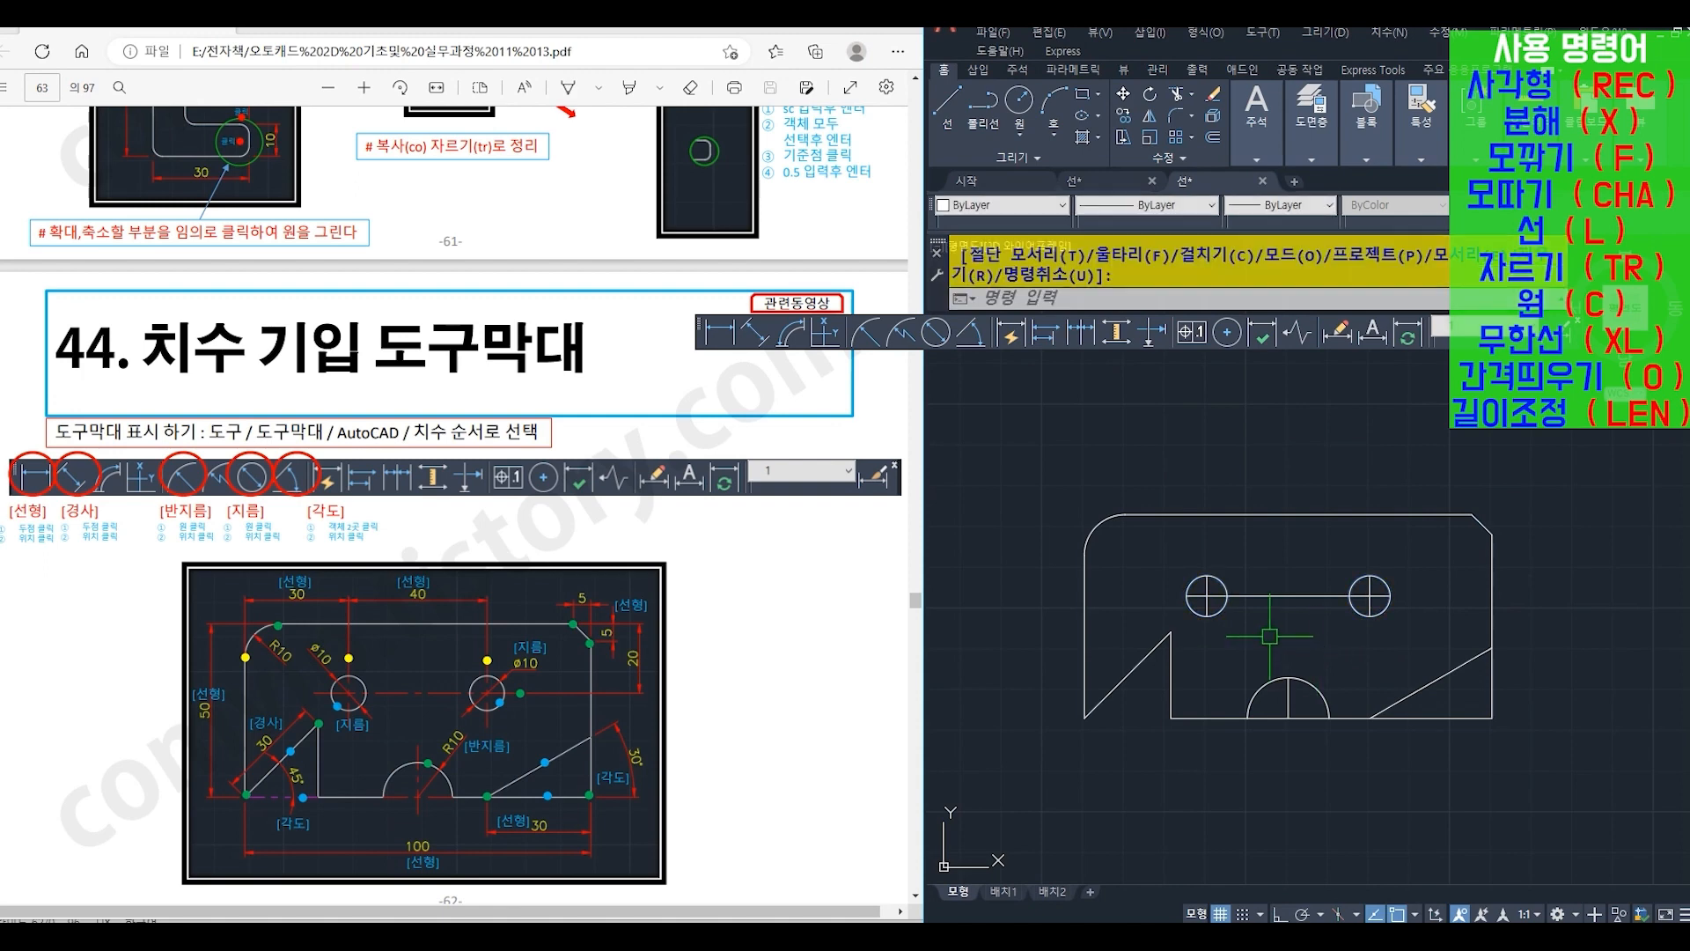
- Draw a line (L) closing the base of the triangular notch, from its lower-right corner to the plate's lower-left corner
type("l")
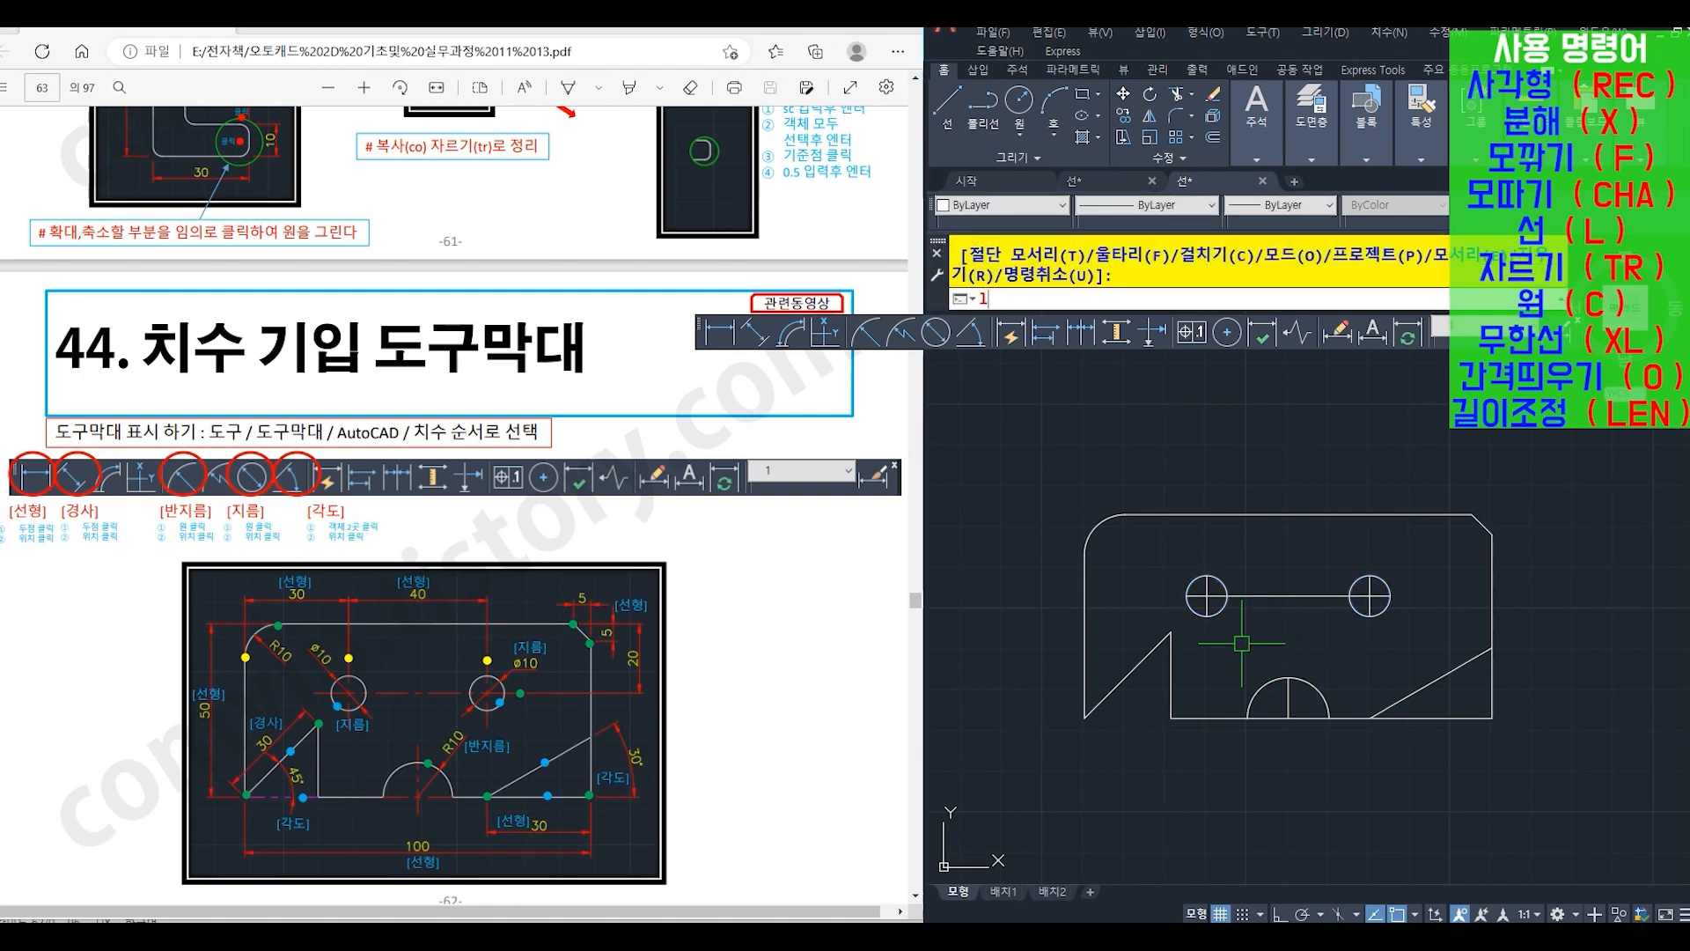
key("Return")
left_click(1171, 718)
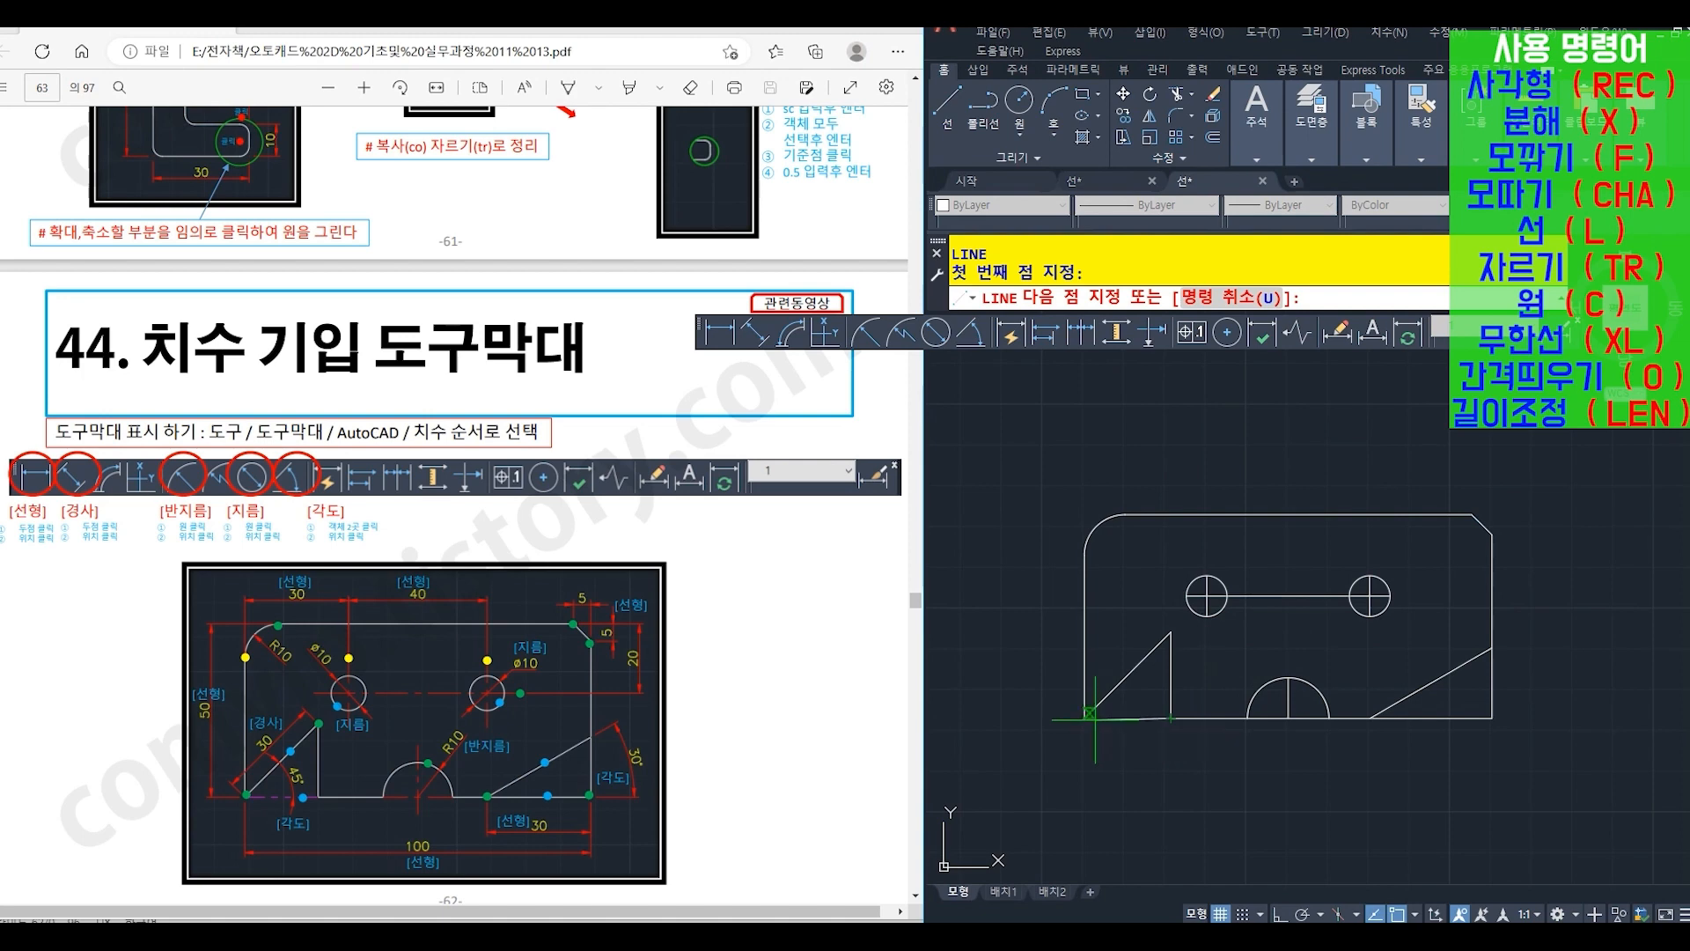
left_click(1085, 719)
key("Return")
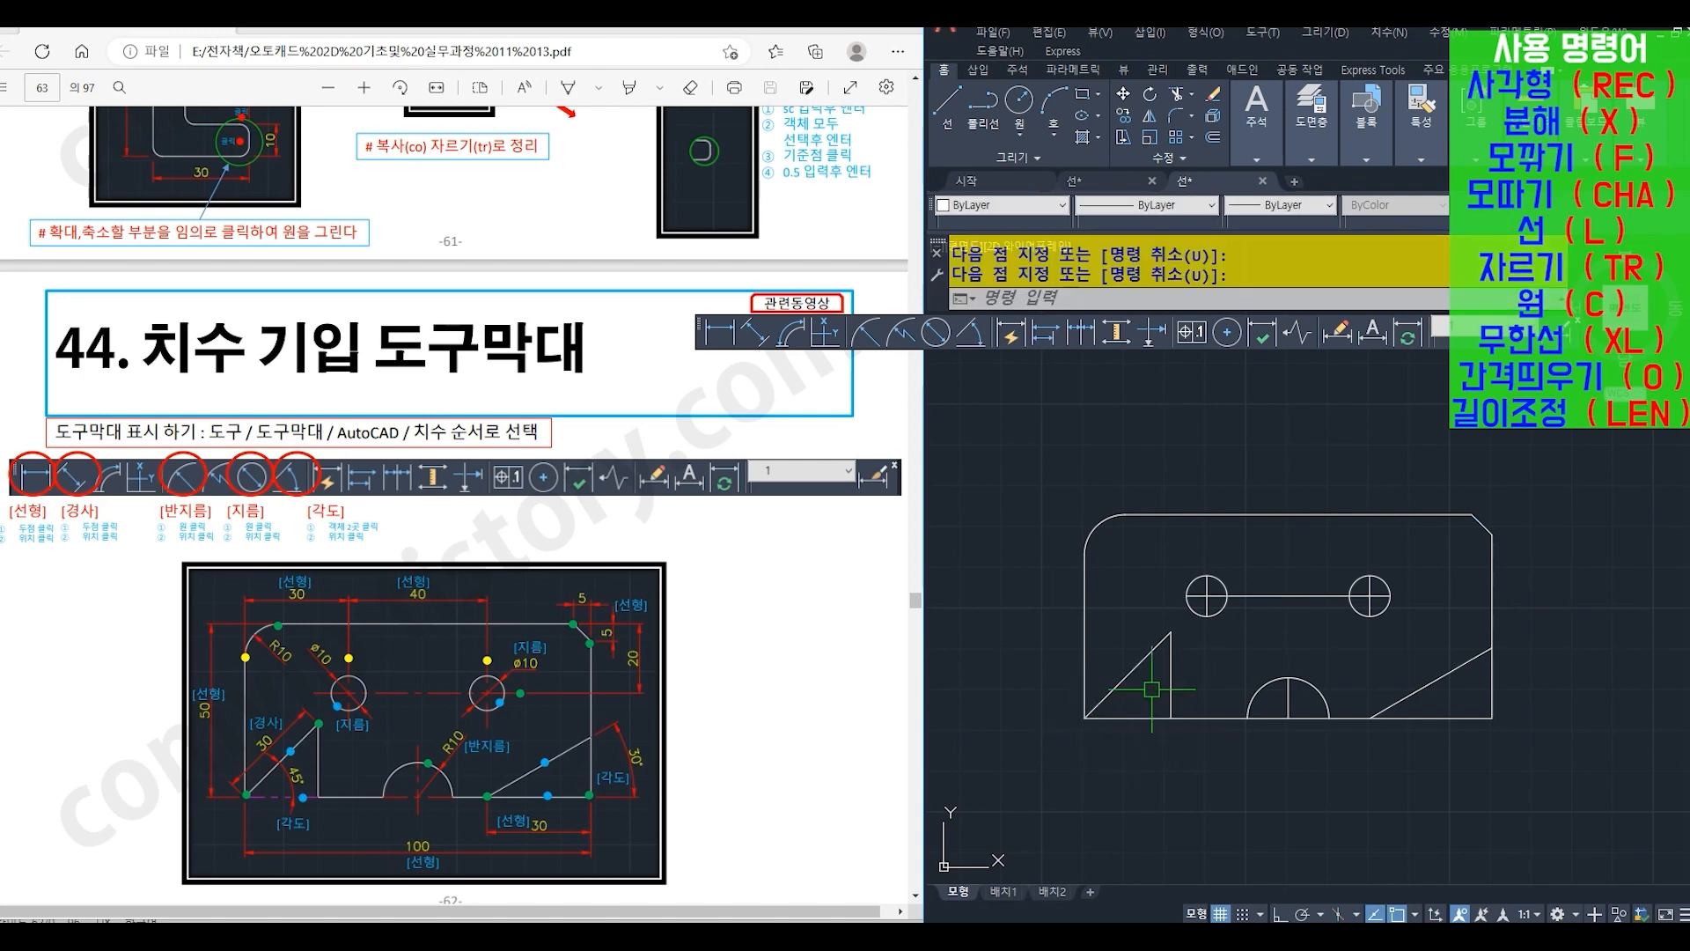
- Change the center lines of both holes and the bottom semicircle to red (빨간색) with the CENTER linetype
left_click(1277, 715)
left_click(1287, 696)
scroll(1228, 607, "up", 2)
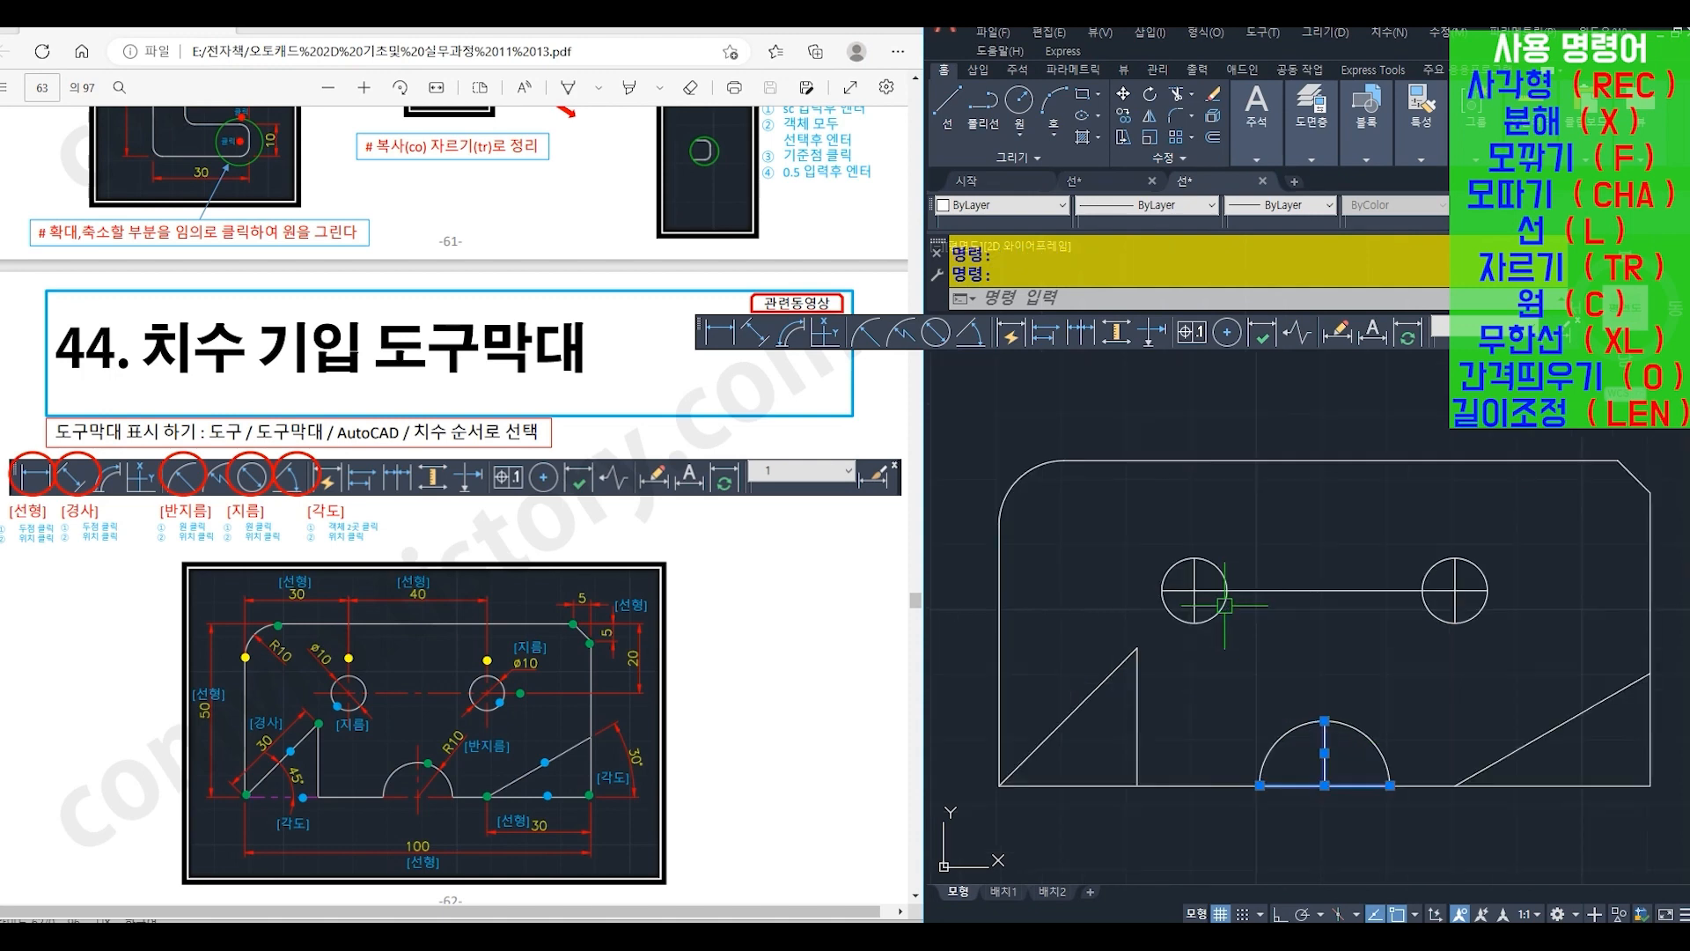
middle_click_drag(1219, 607, 1189, 581)
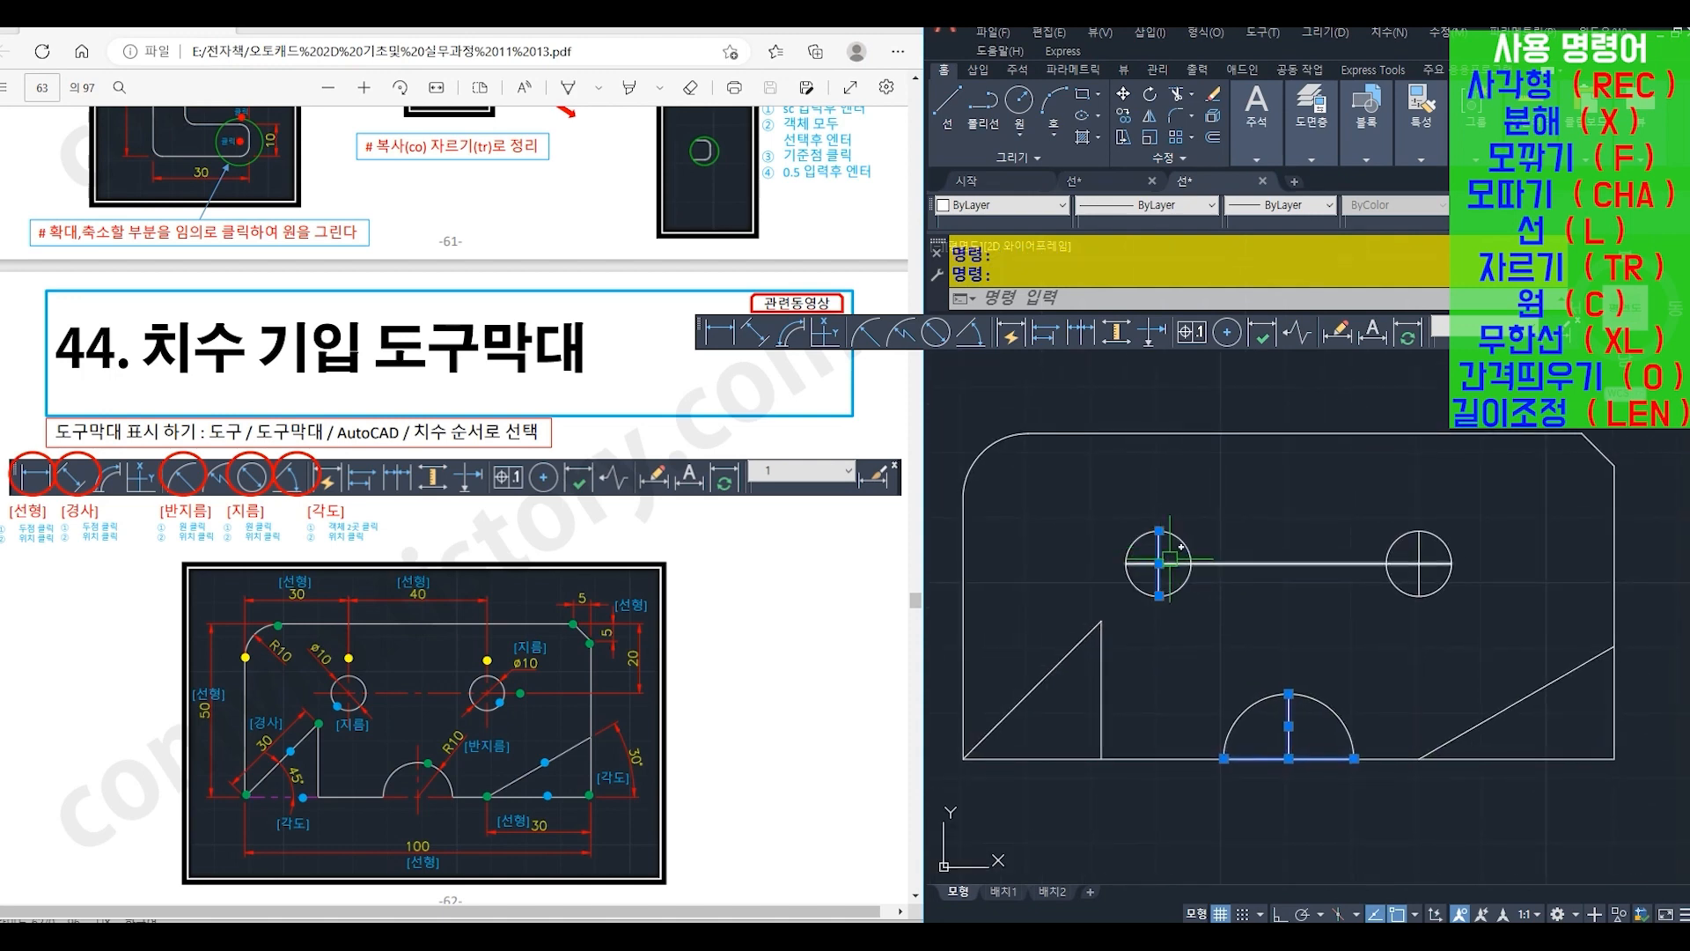
left_click(1180, 563)
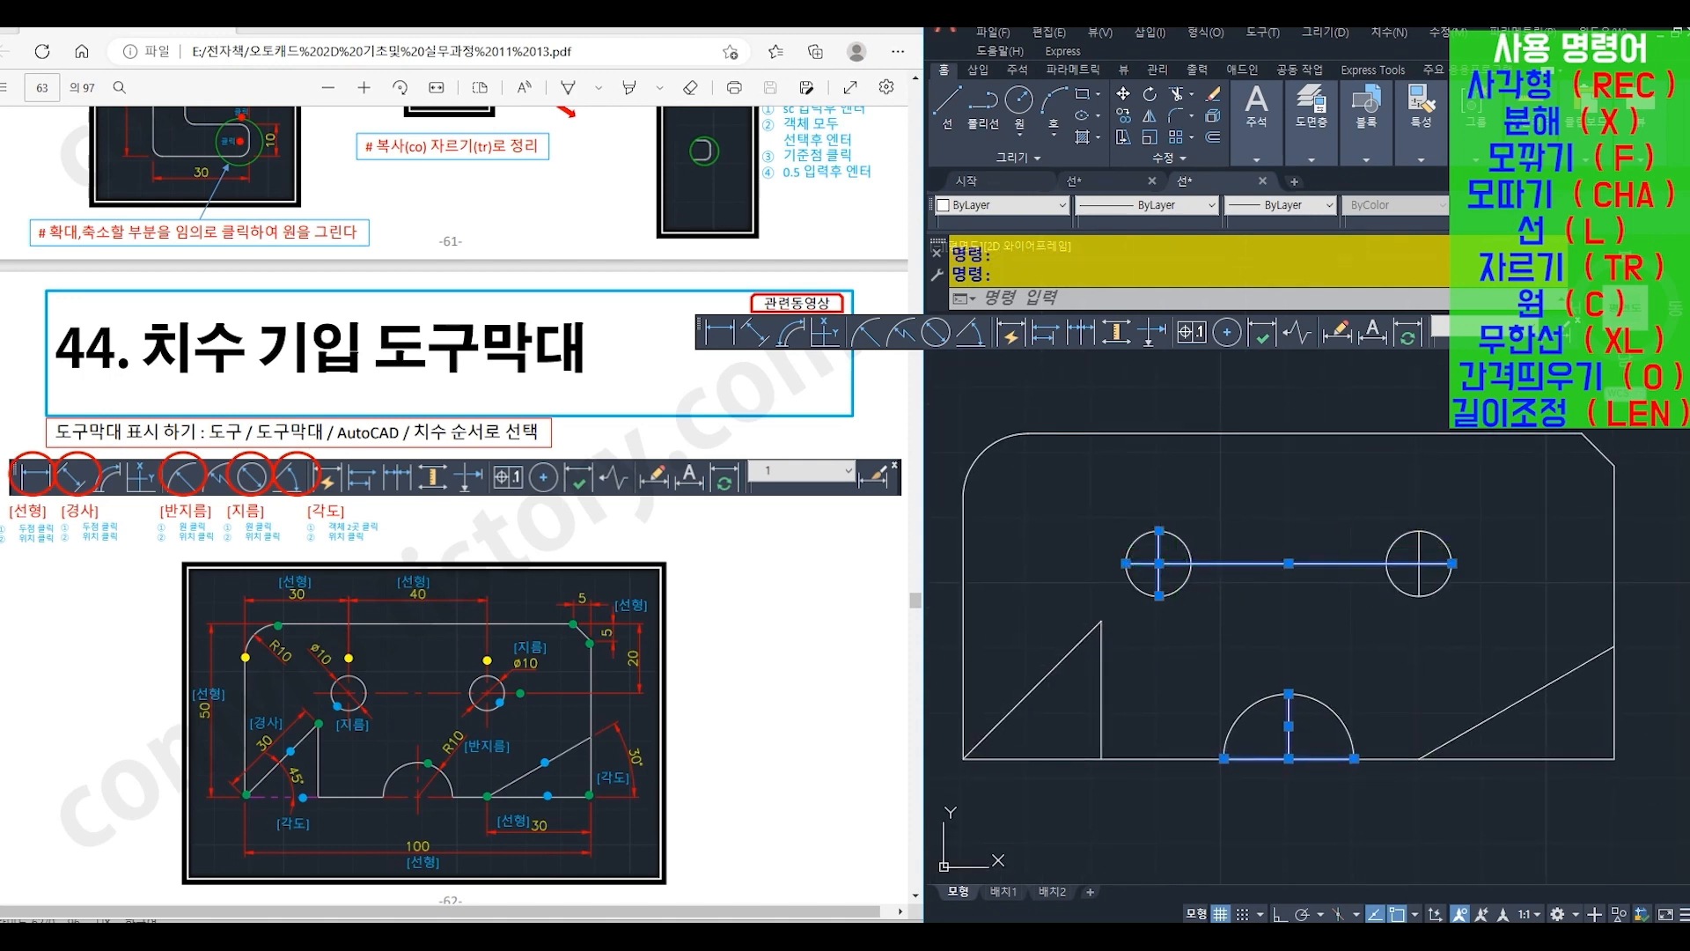
left_click(1420, 546)
left_click(965, 205)
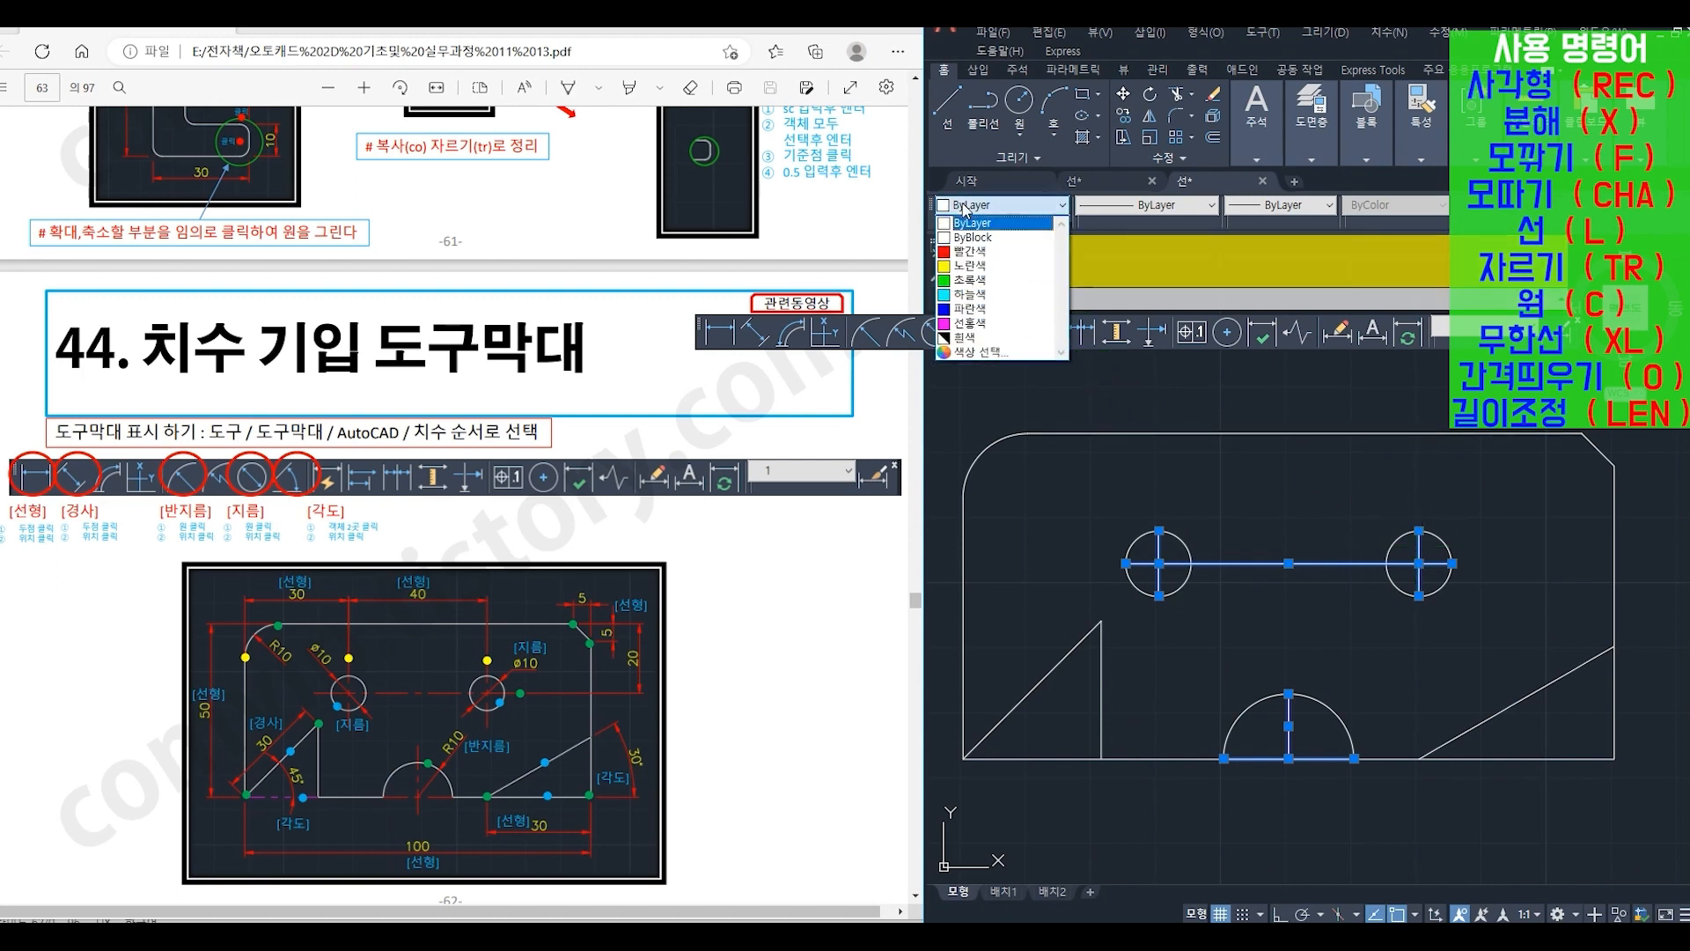
left_click(968, 252)
left_click(1144, 205)
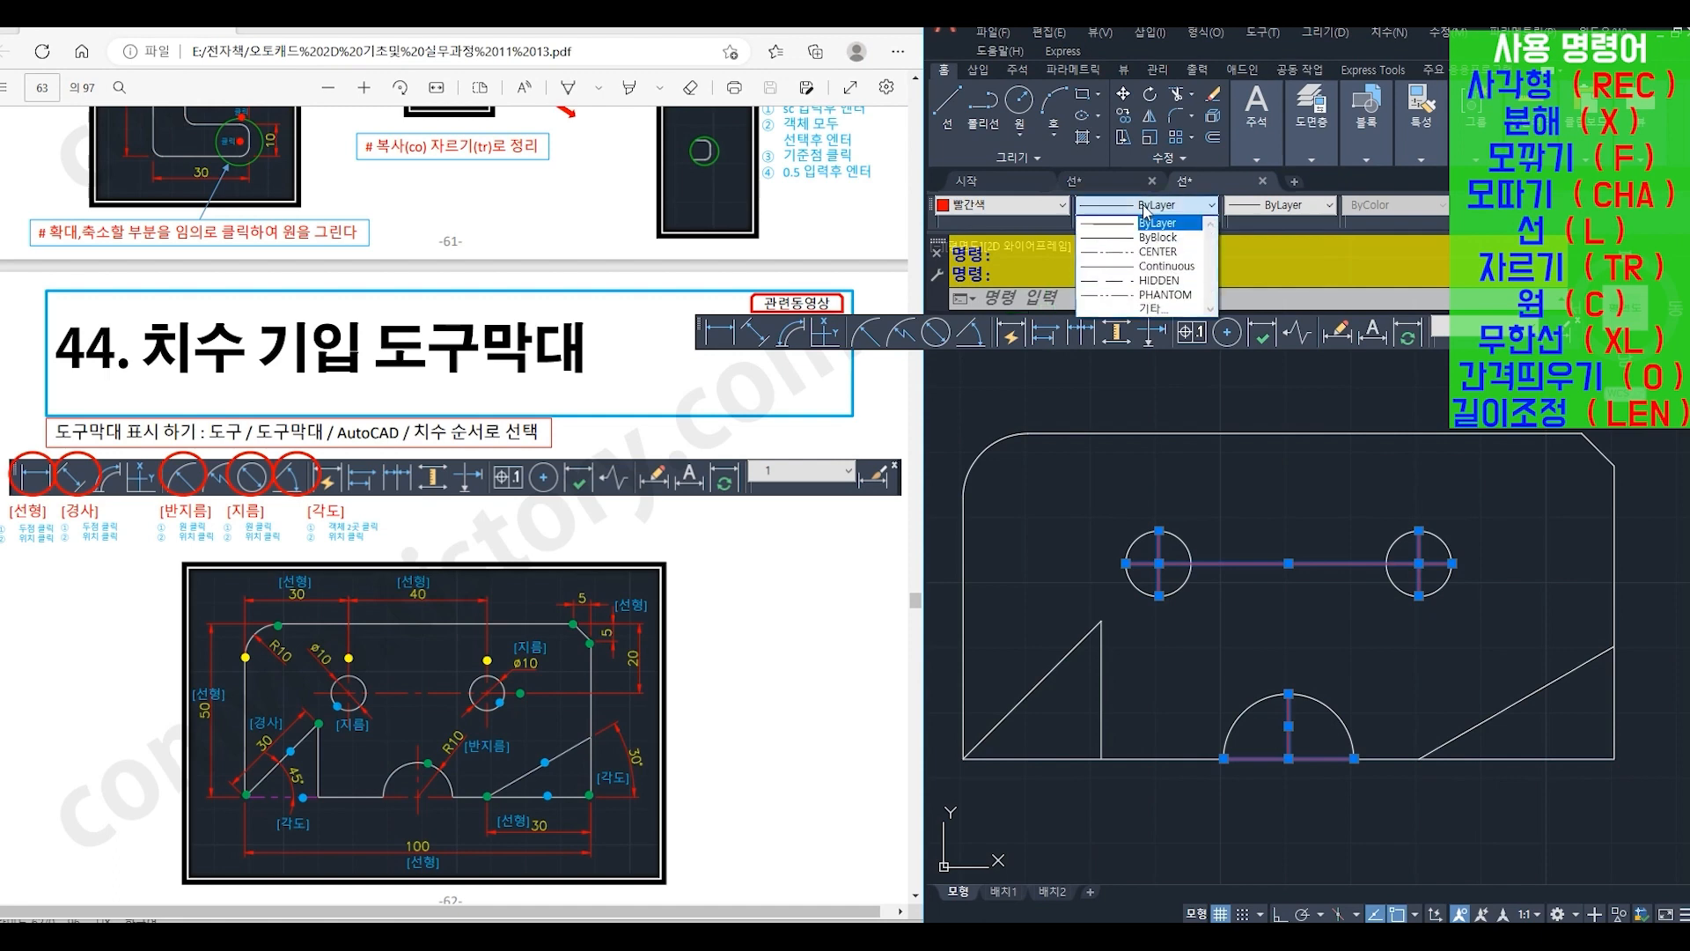
left_click(1159, 252)
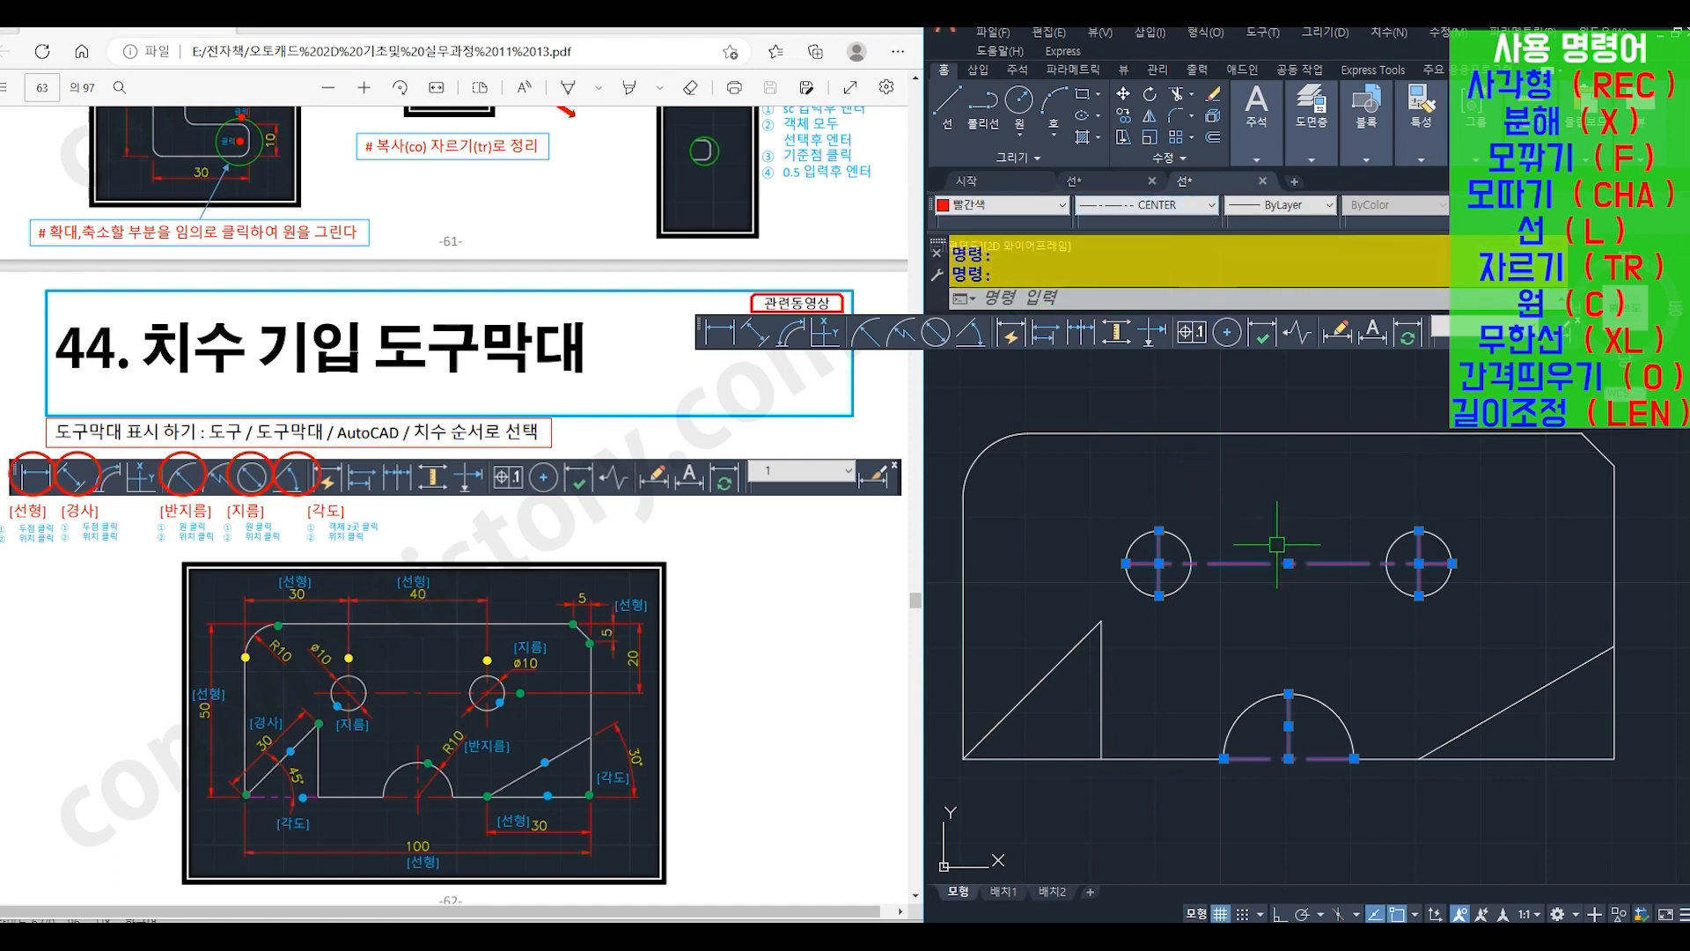
key("Escape")
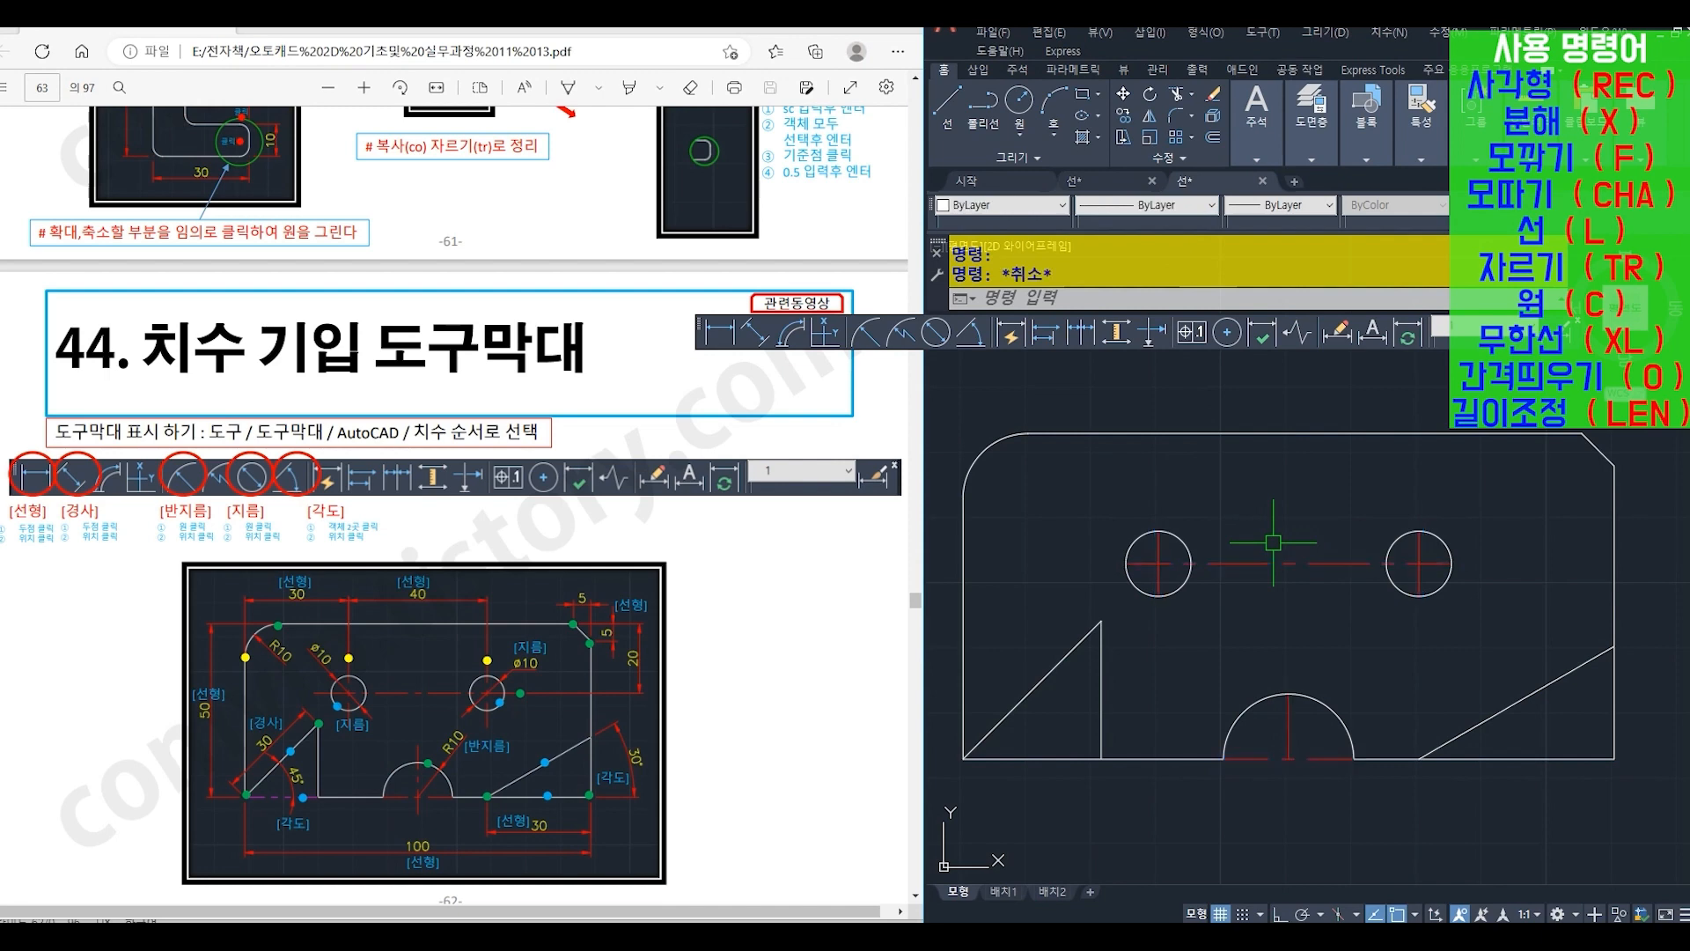
- Change the triangular notch's base line to magenta (선홍색) with the PHANTOM linetype
left_click(1012, 759)
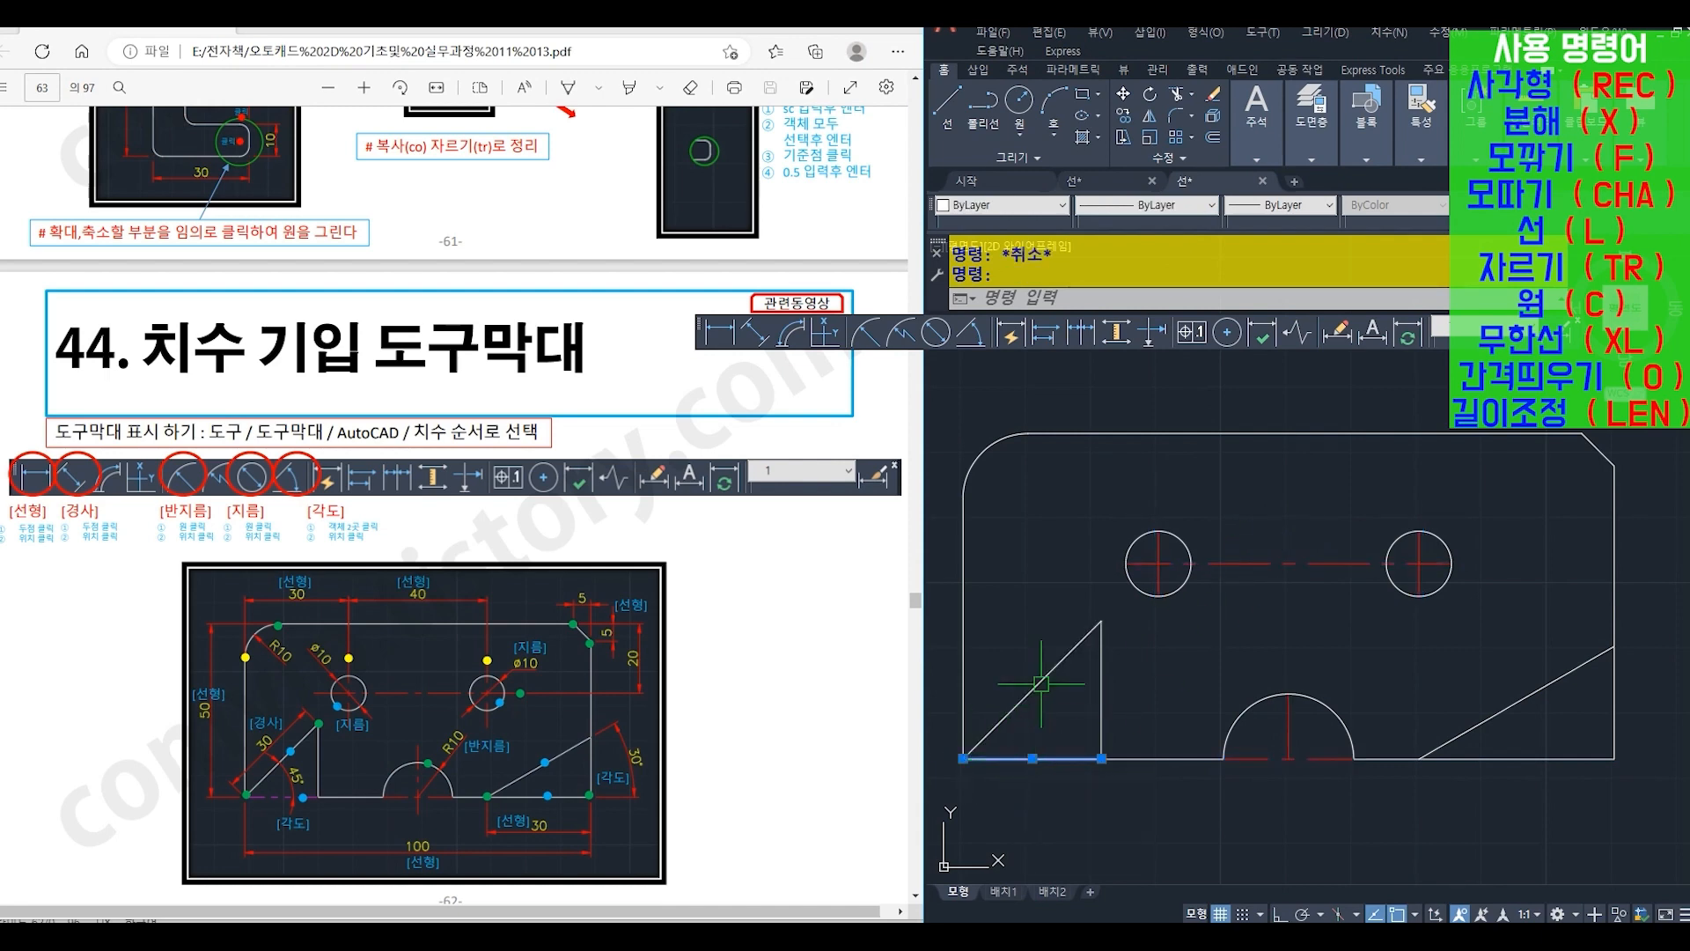
left_click(1015, 205)
left_click(999, 324)
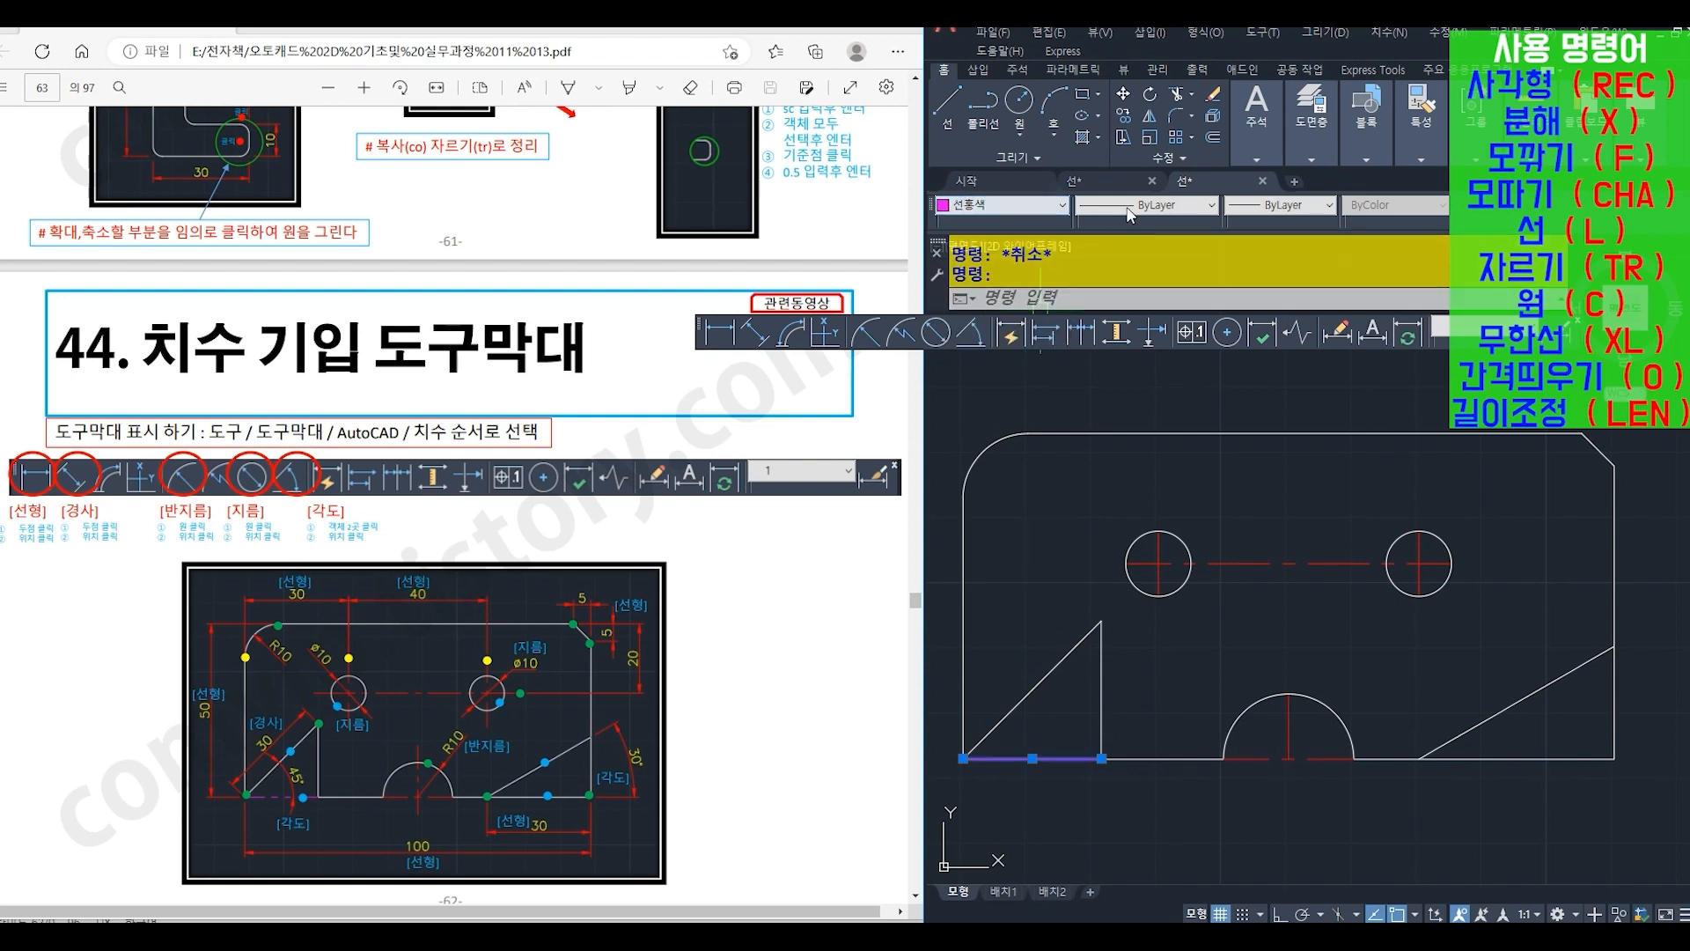
left_click(1130, 215)
left_click(1162, 301)
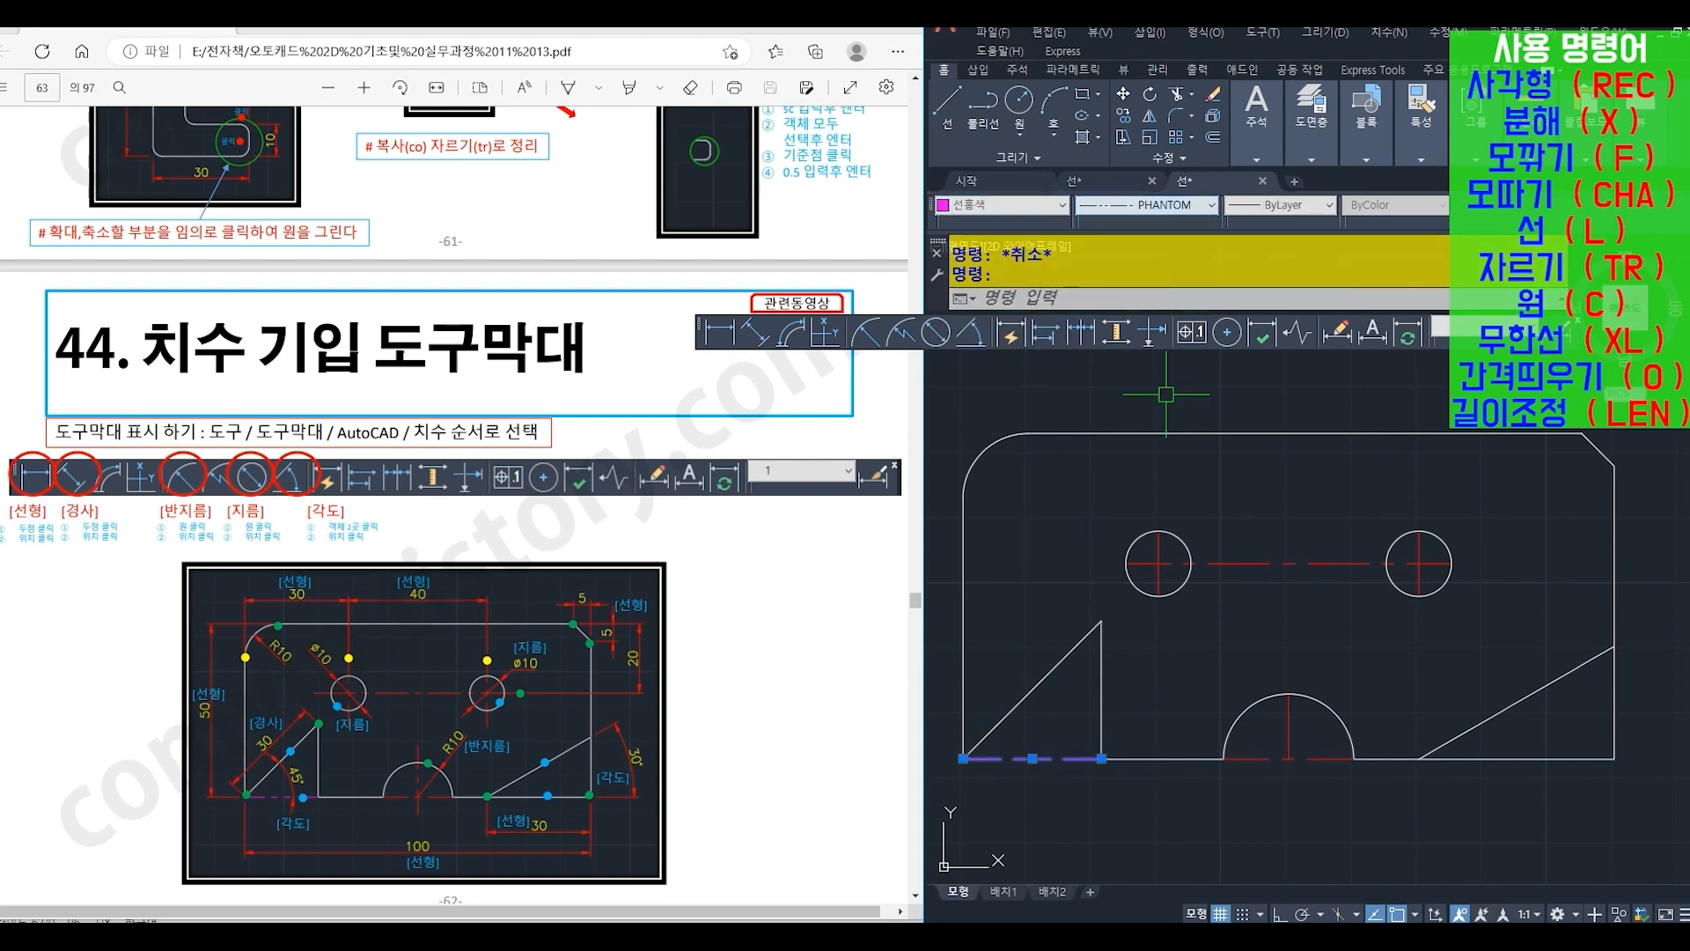
key("Escape")
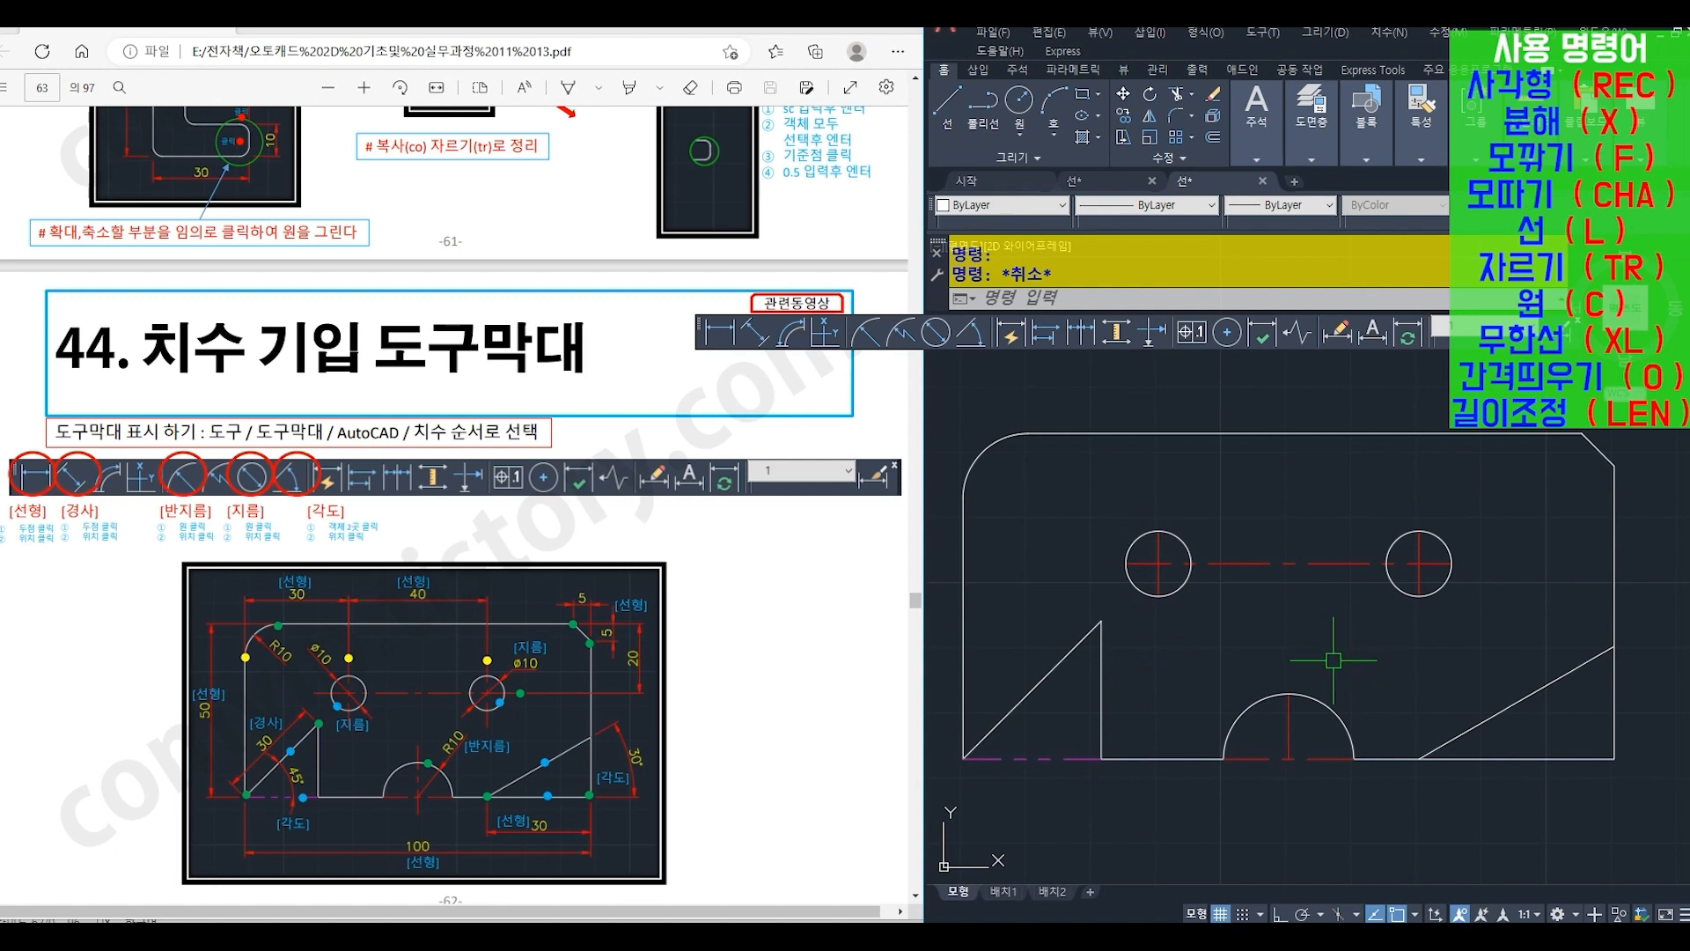
- Lengthen both ends of the horizontal centre line through the circles and of the right circle's vertical centre line by 5 units
type("1en")
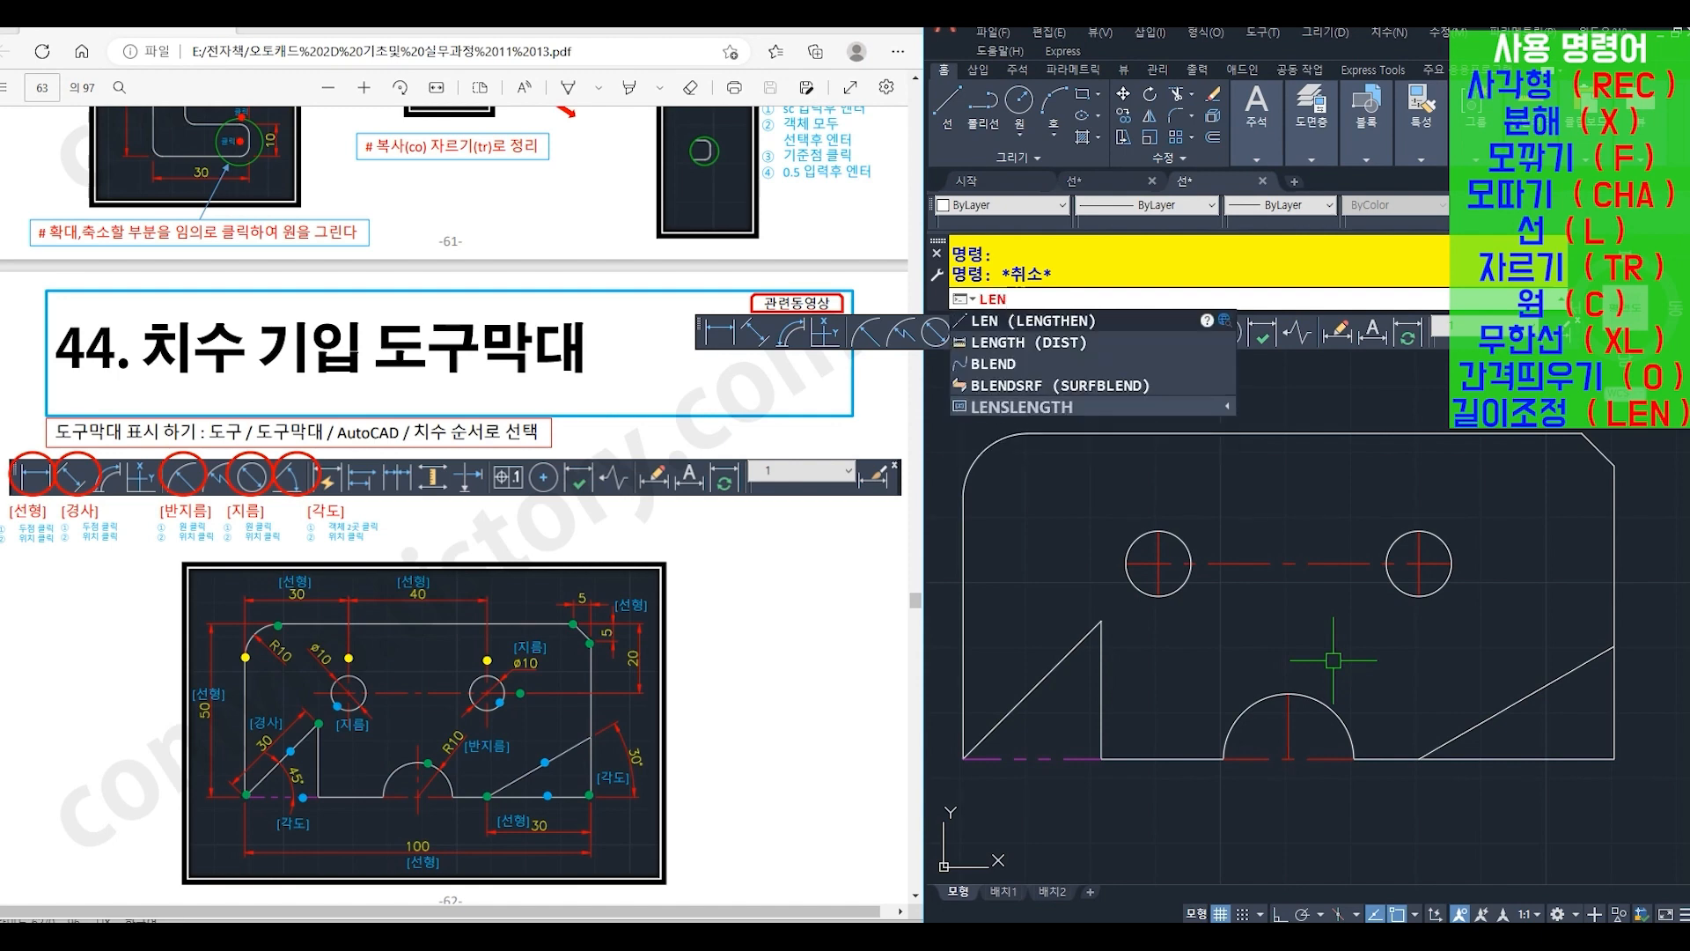
key("Return")
type("de")
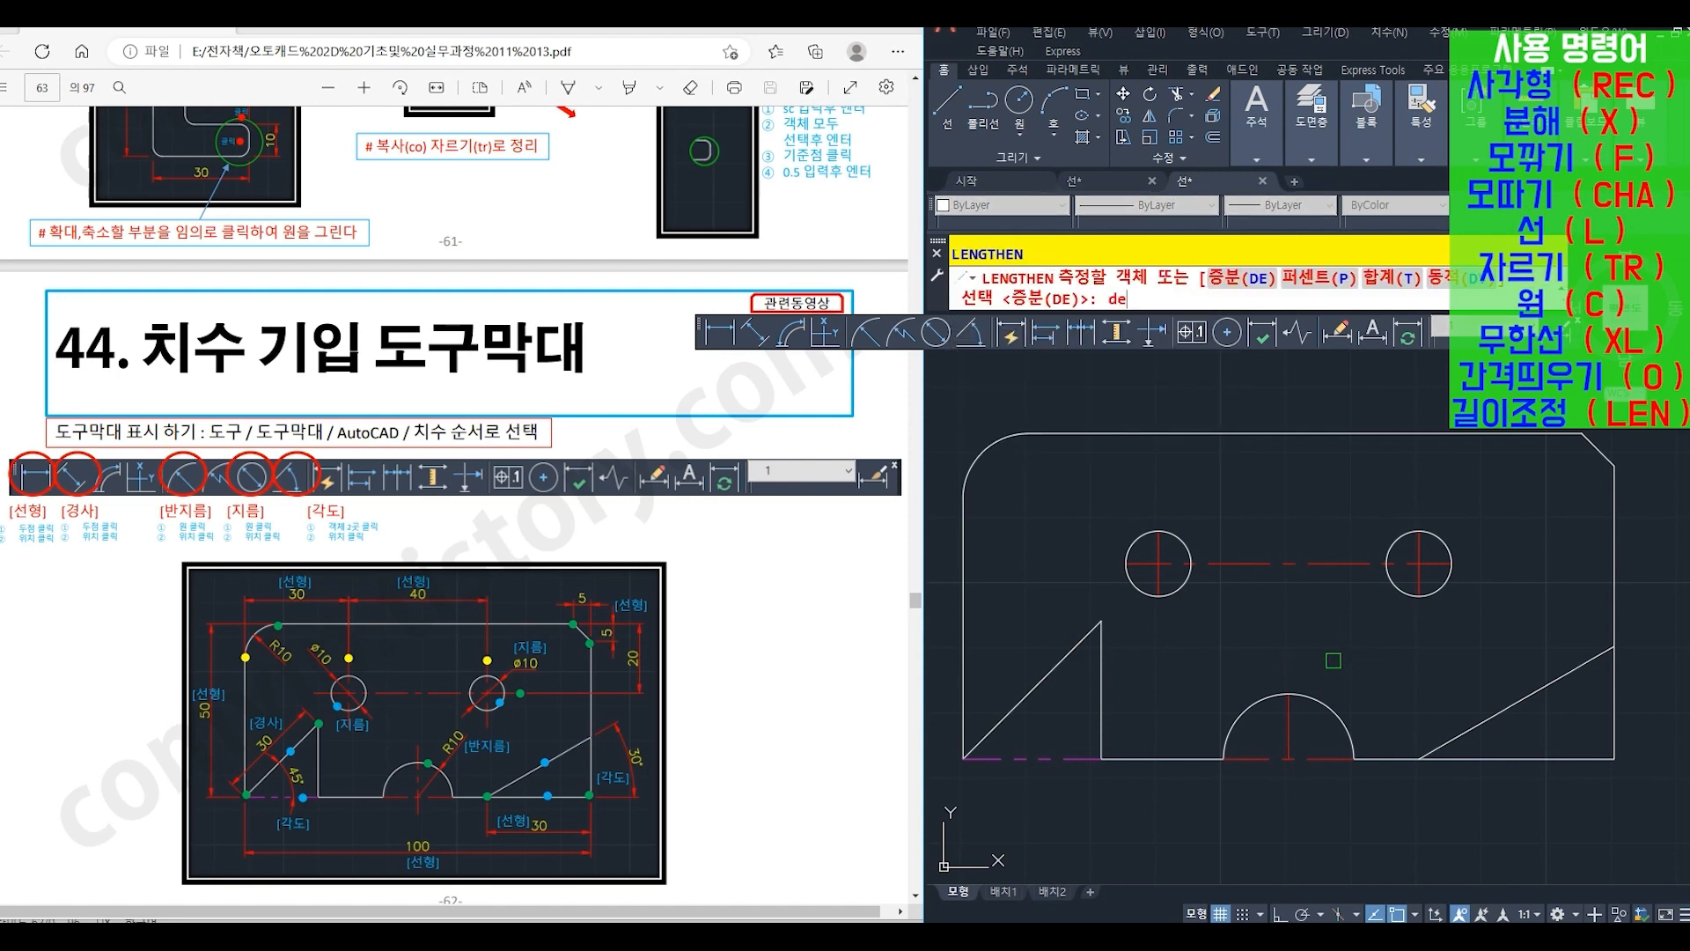
key("Return")
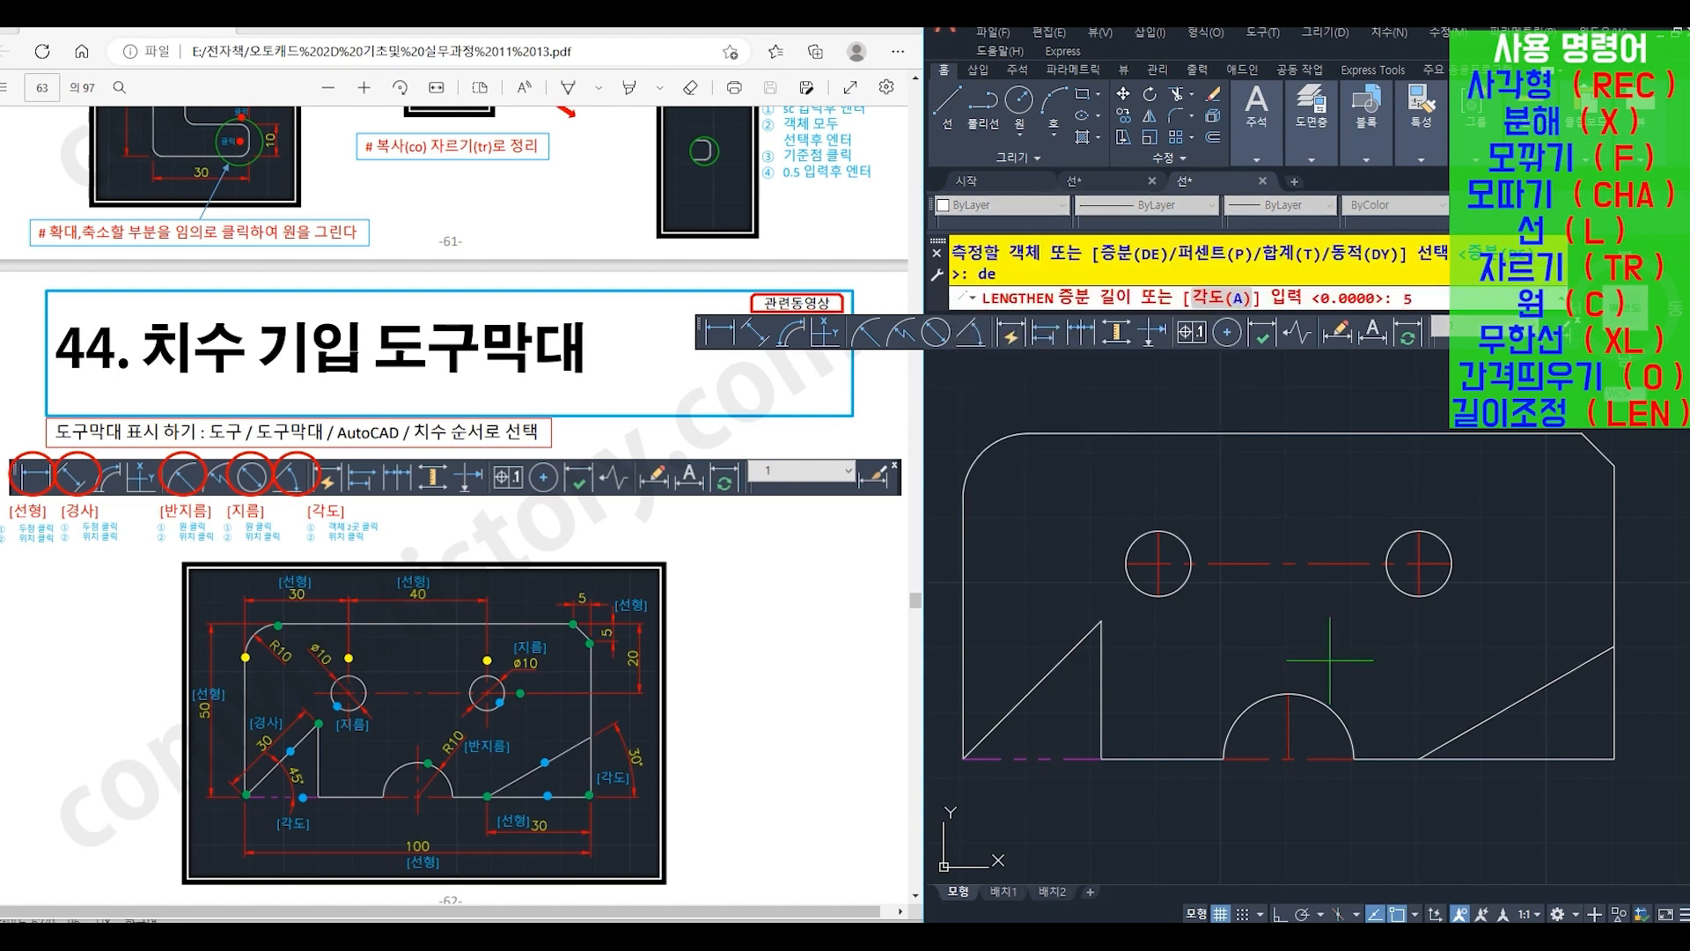
key("Return")
left_click(1133, 568)
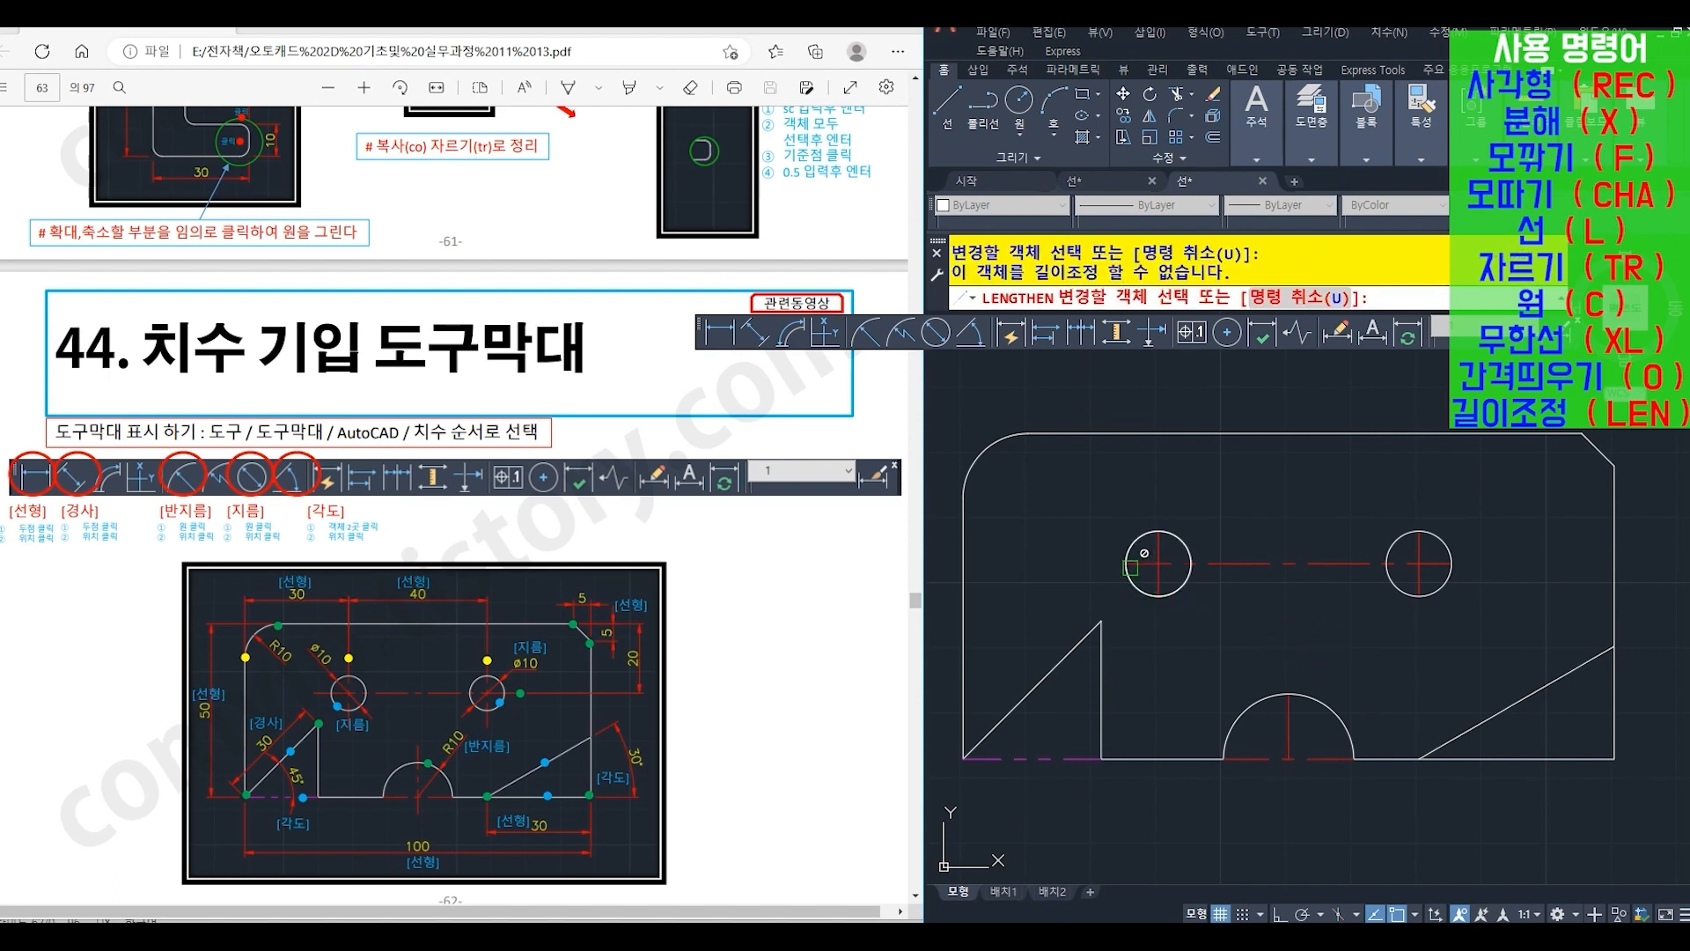
left_click(1144, 569)
left_click(1444, 563)
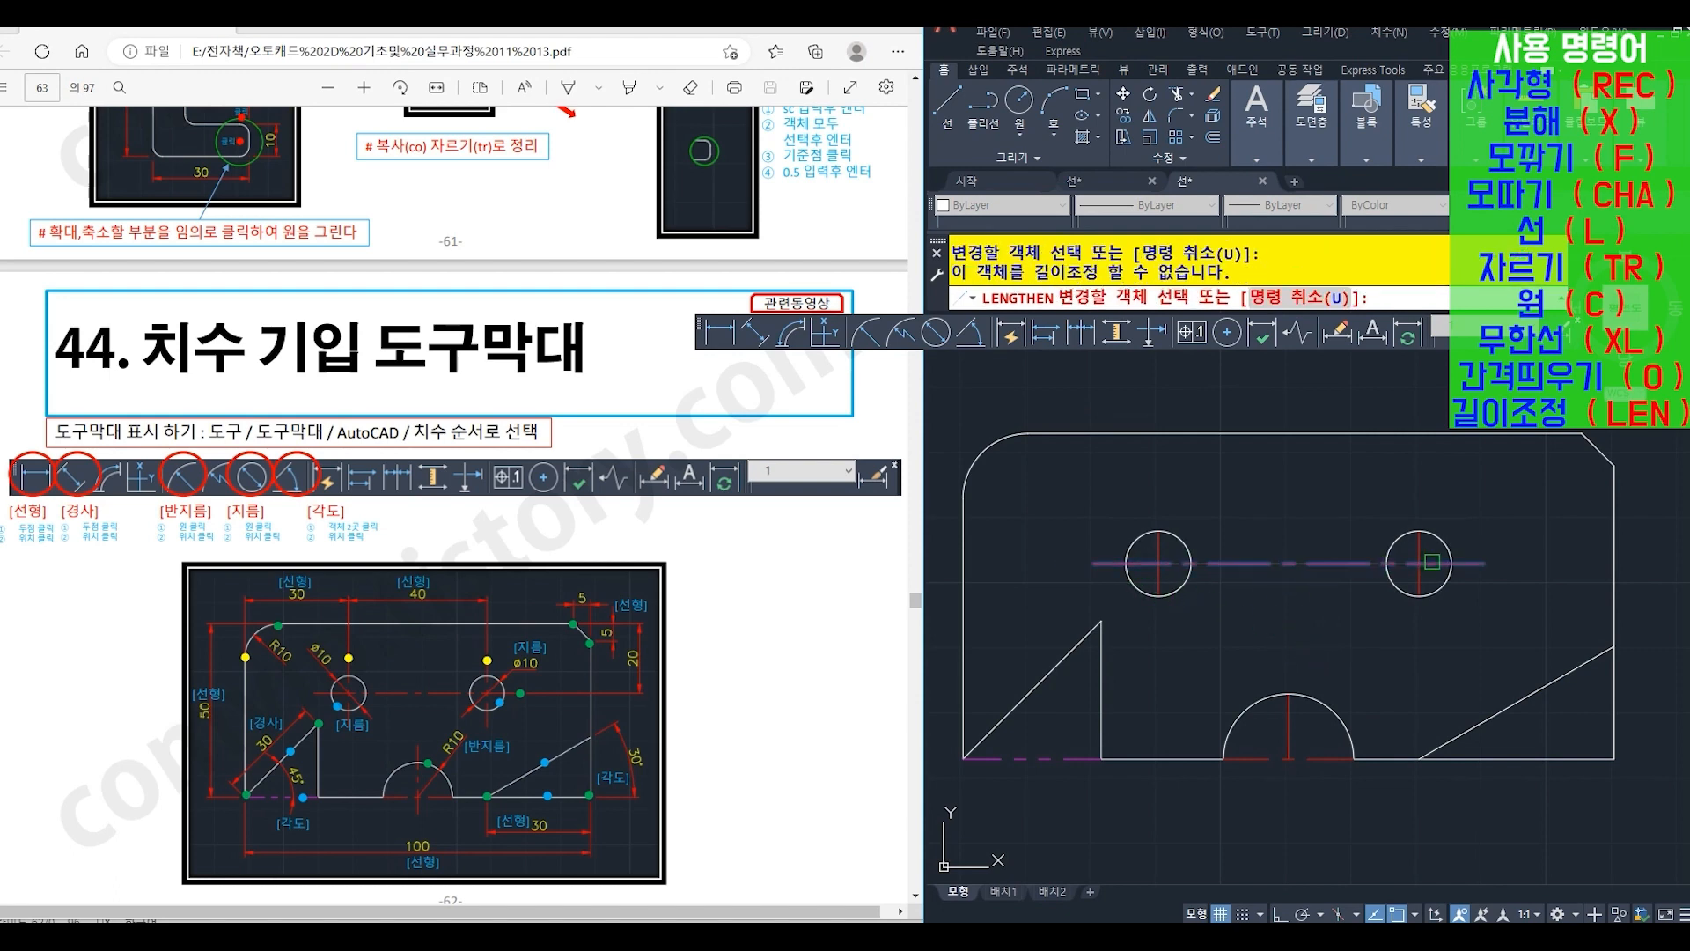
left_click(1433, 561)
left_click(1419, 549)
left_click(1418, 575)
- Extend the vertical centre lines of the left circle and the bottom semicircle by the same 5-unit increment at both ends
left_click(1191, 544)
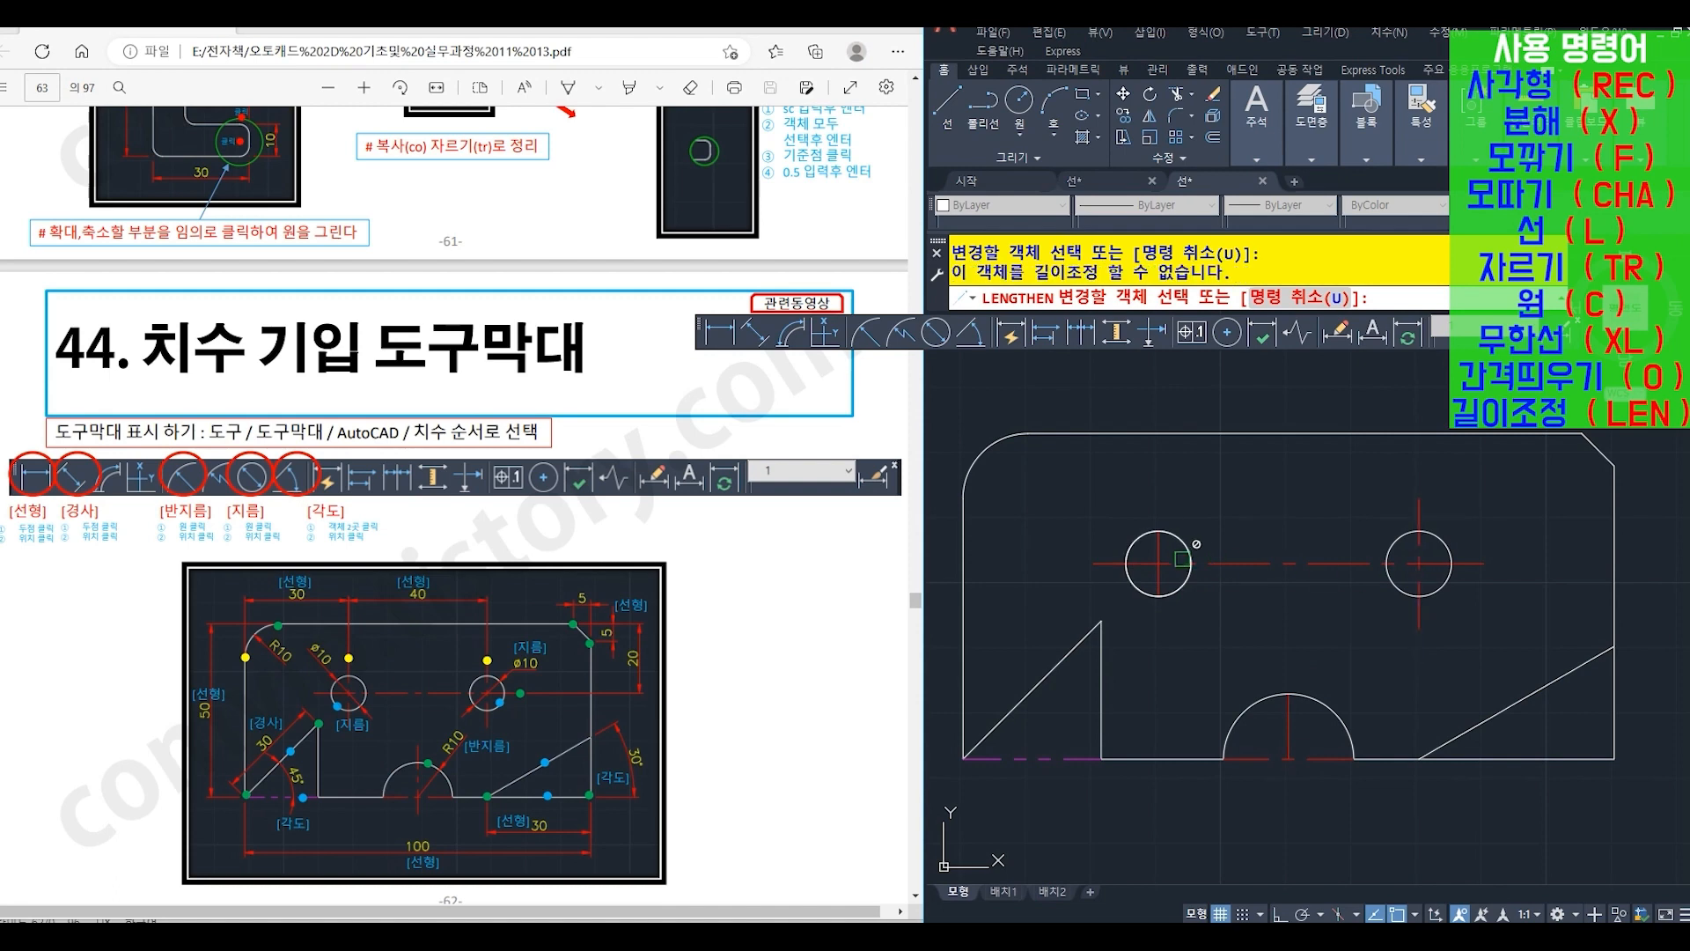
left_click(1159, 547)
left_click(1174, 570)
left_click(1157, 578)
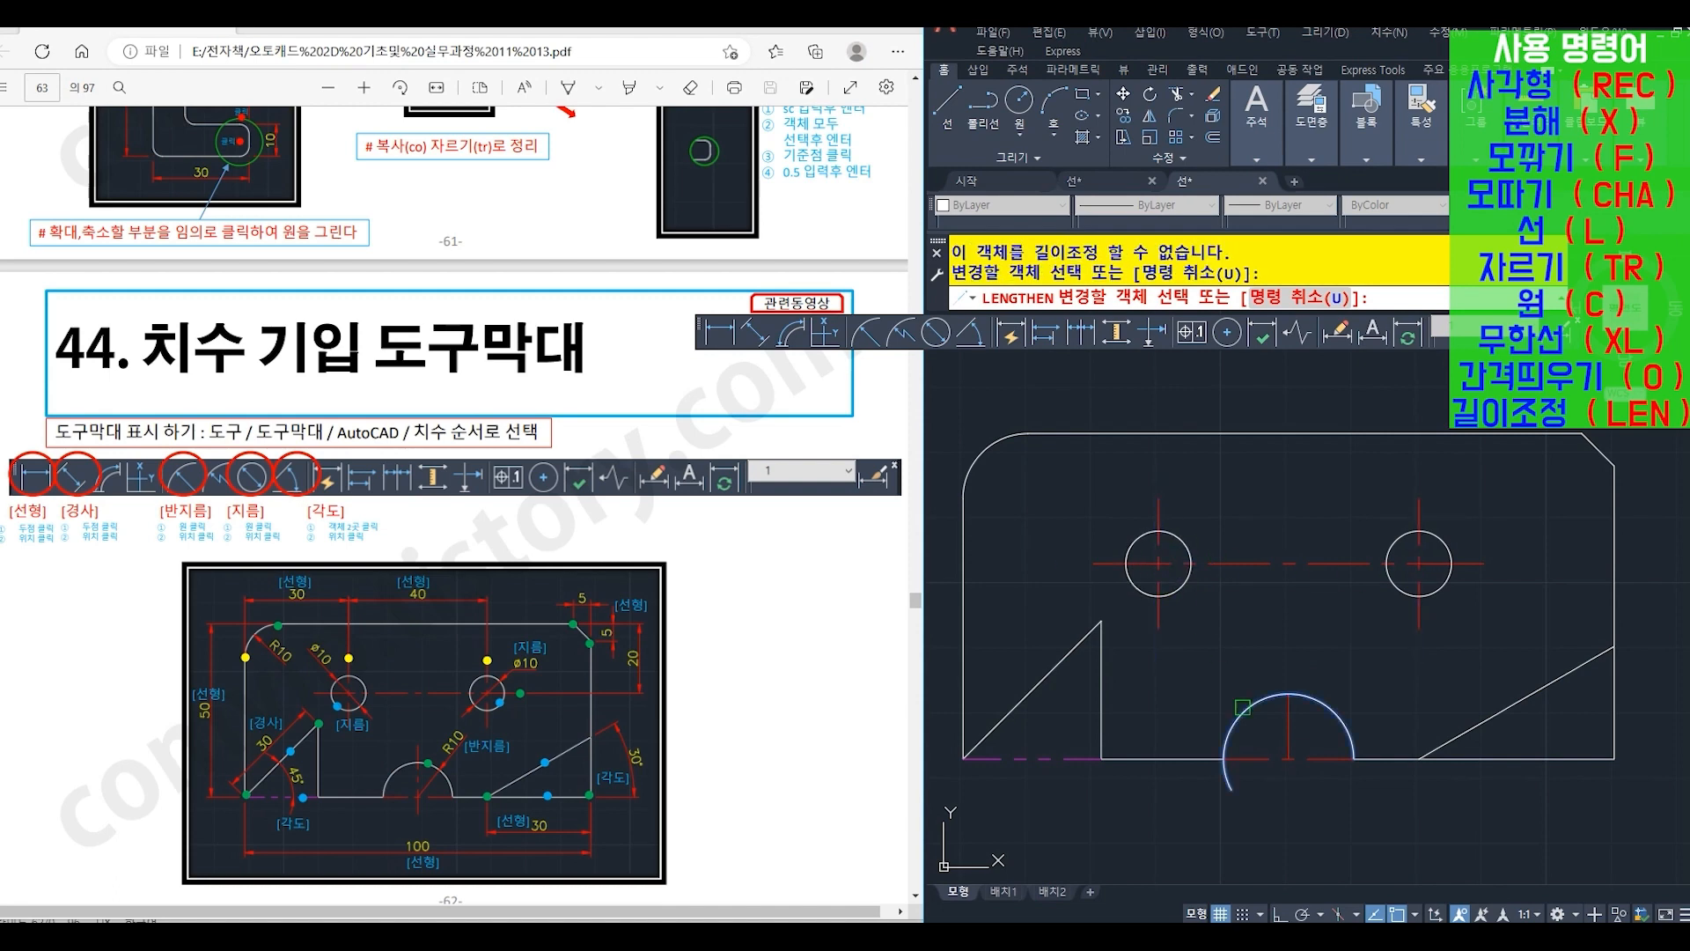
left_click(1289, 709)
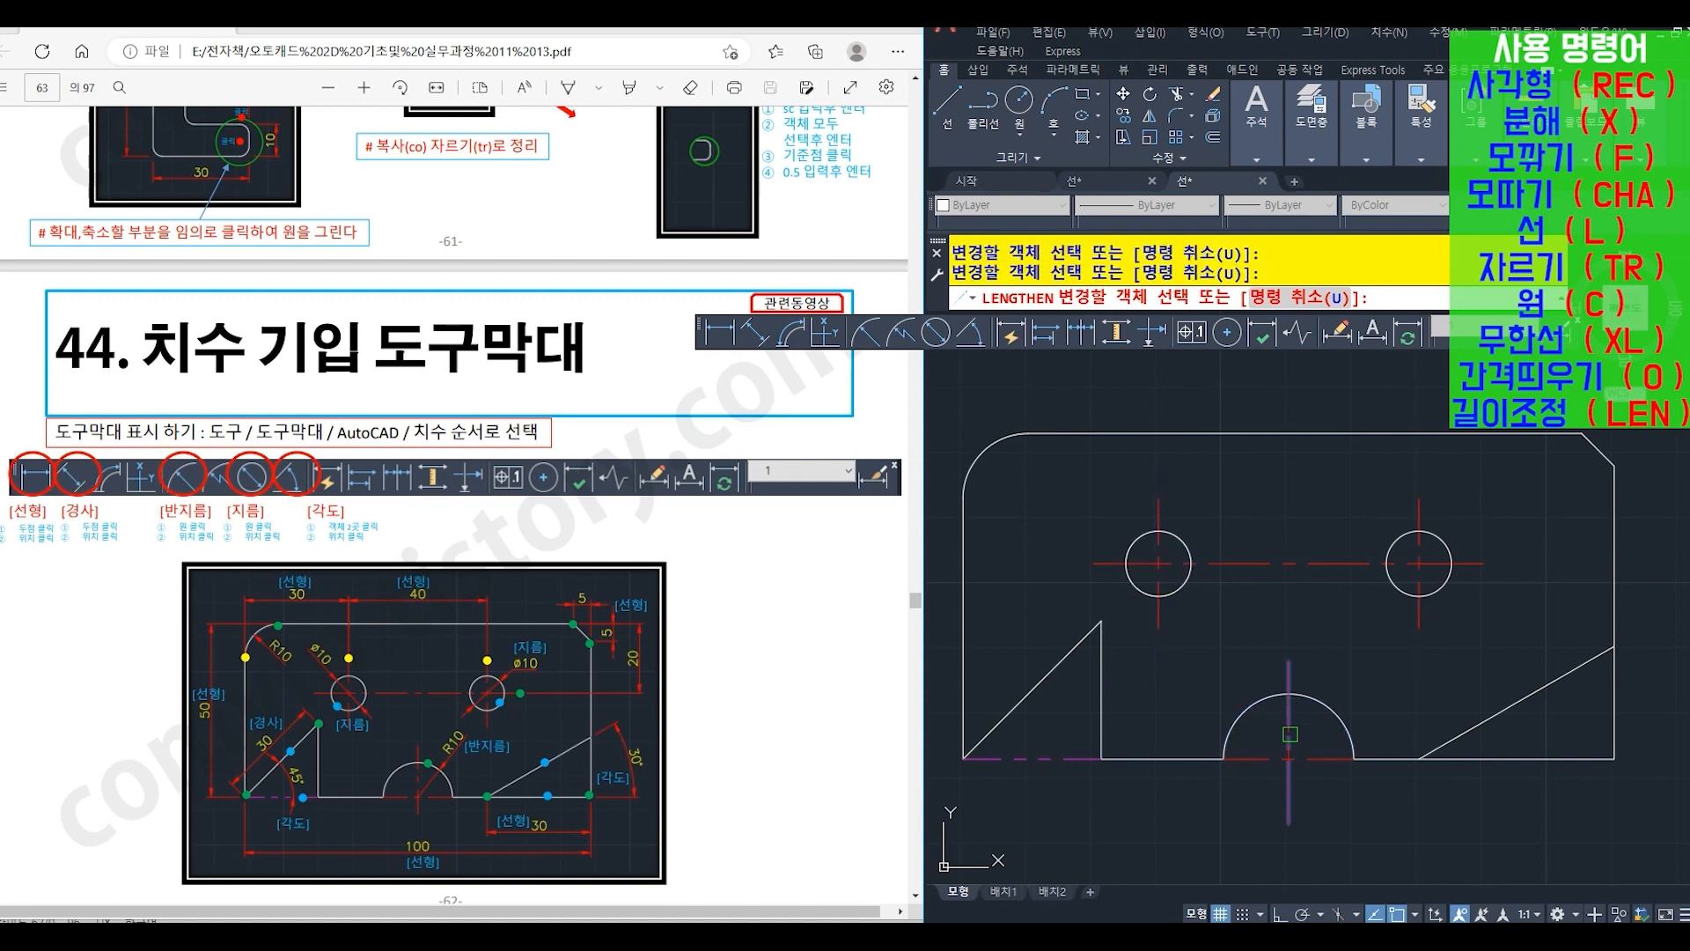
key("Escape")
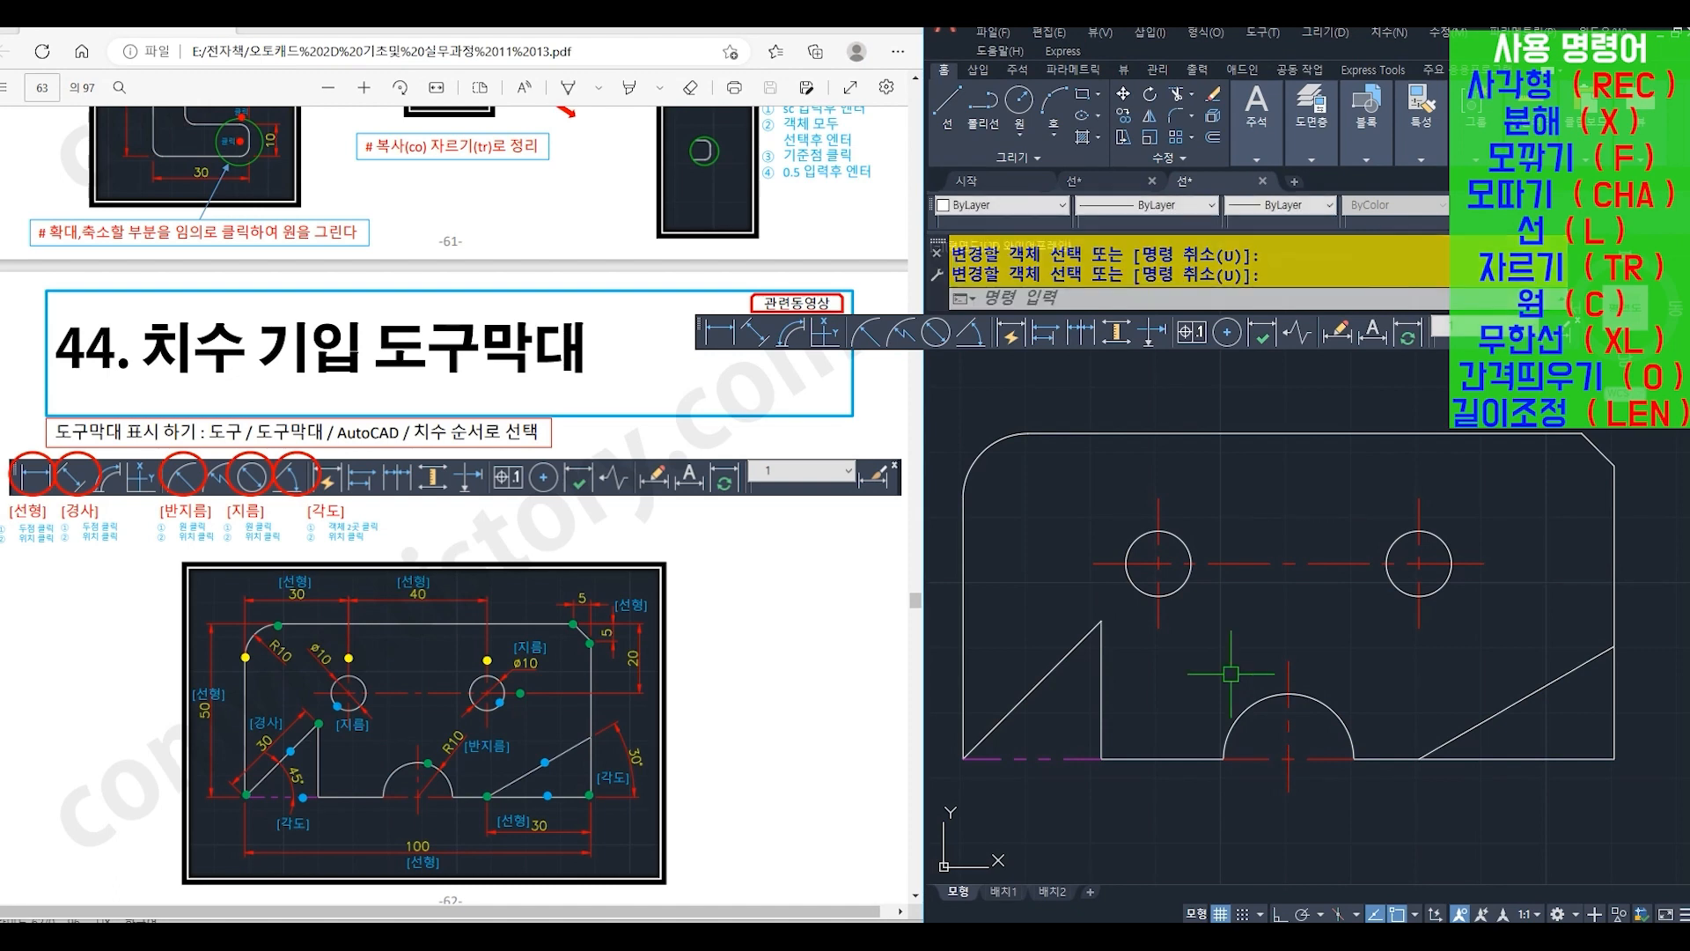
- Add a vertical linear dimension for the plate's overall height, placed outside its left edge
scroll(1214, 656, "down", 3)
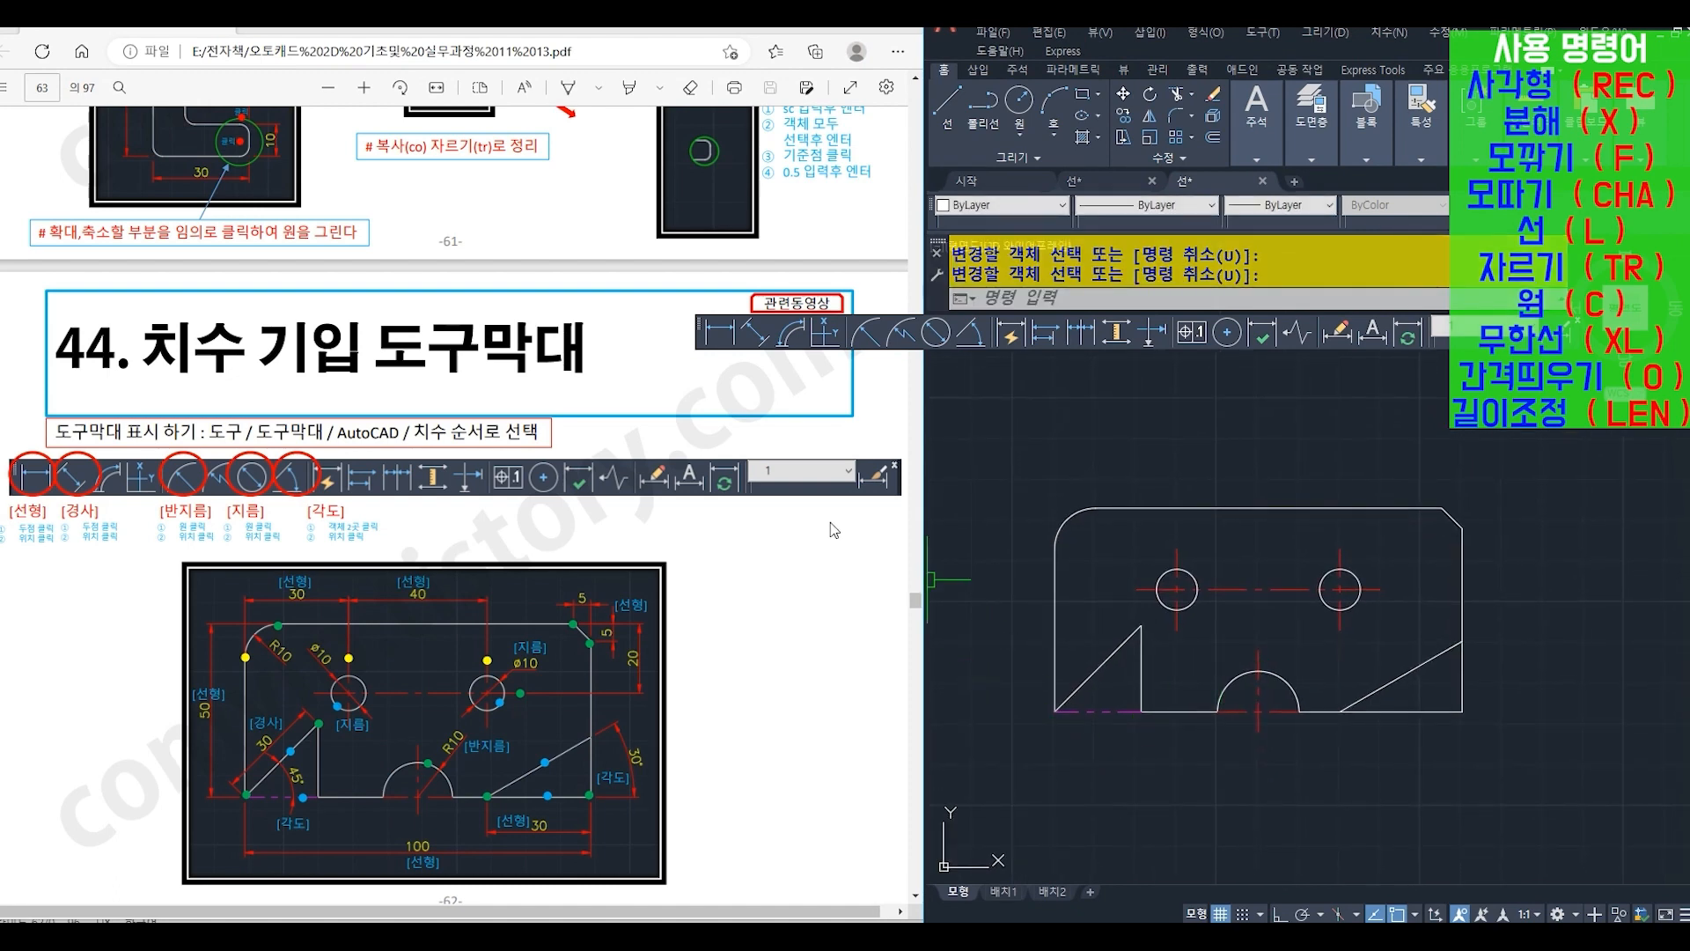
left_click(723, 340)
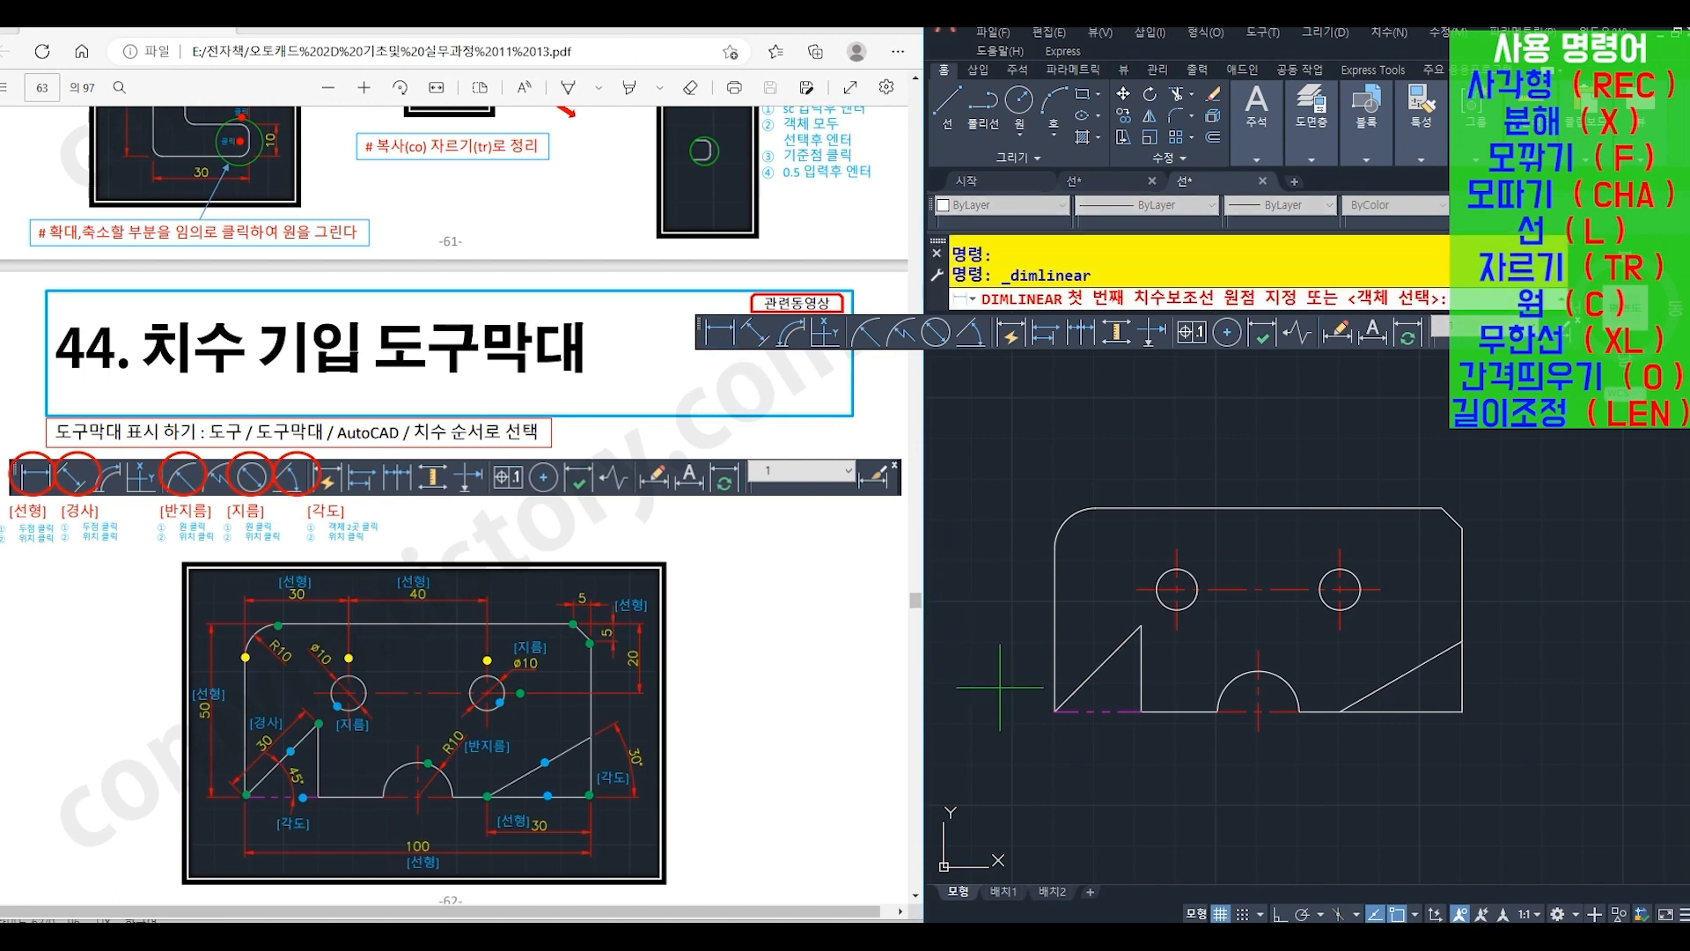
left_click(1055, 711)
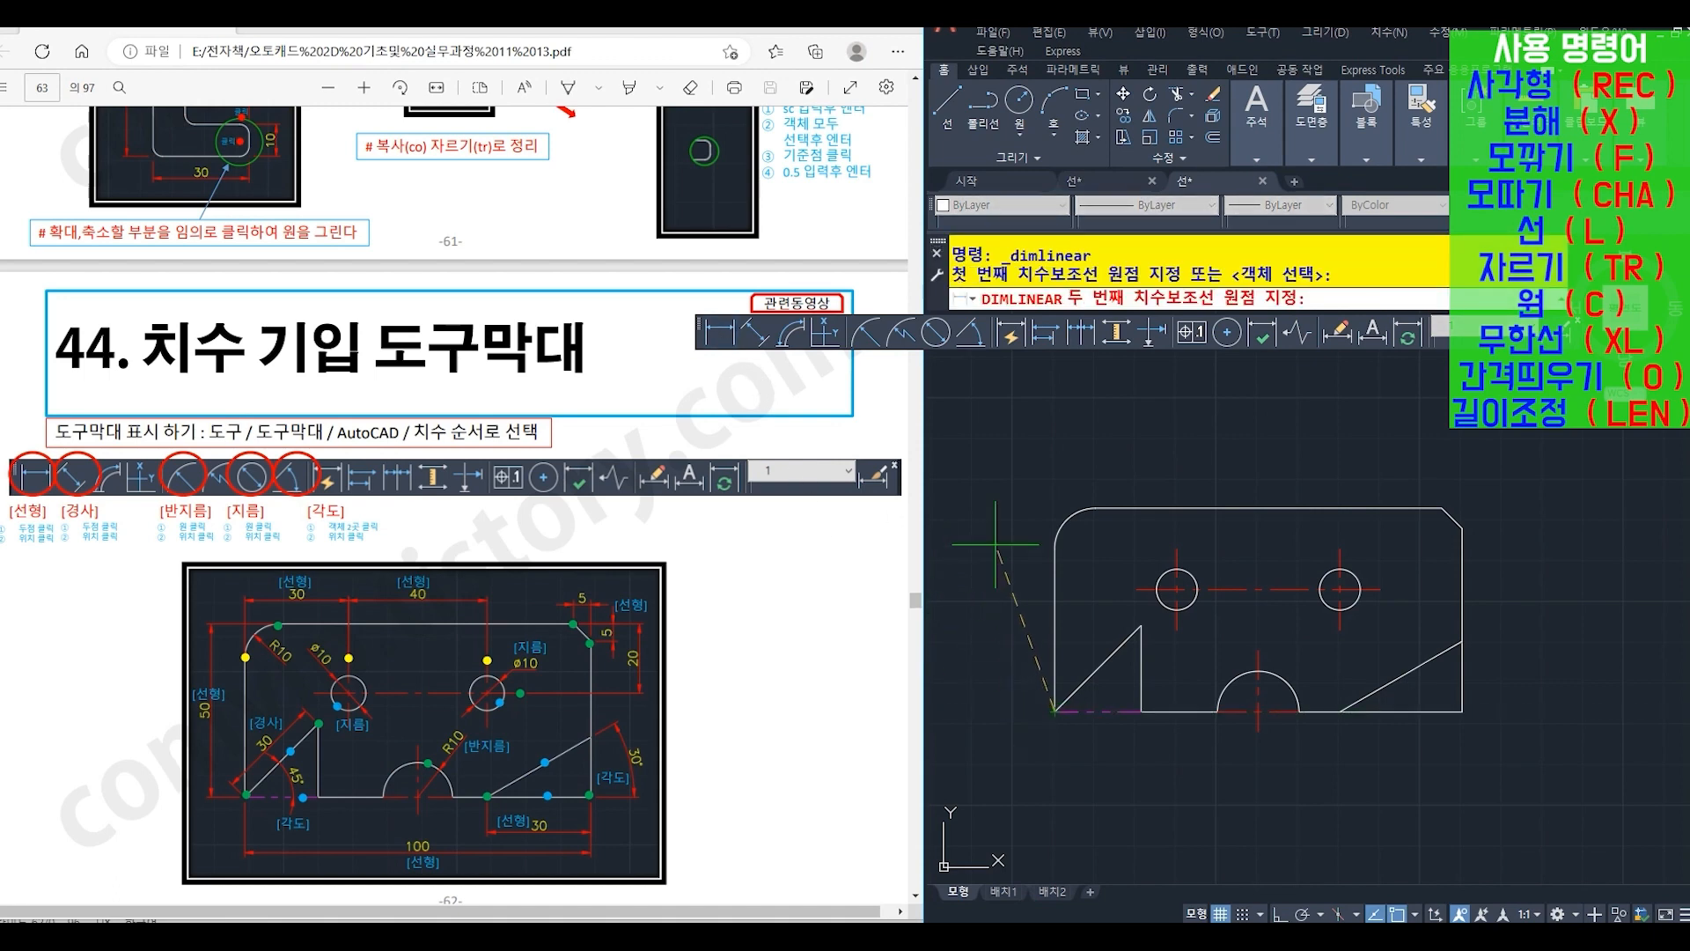
left_click(1096, 509)
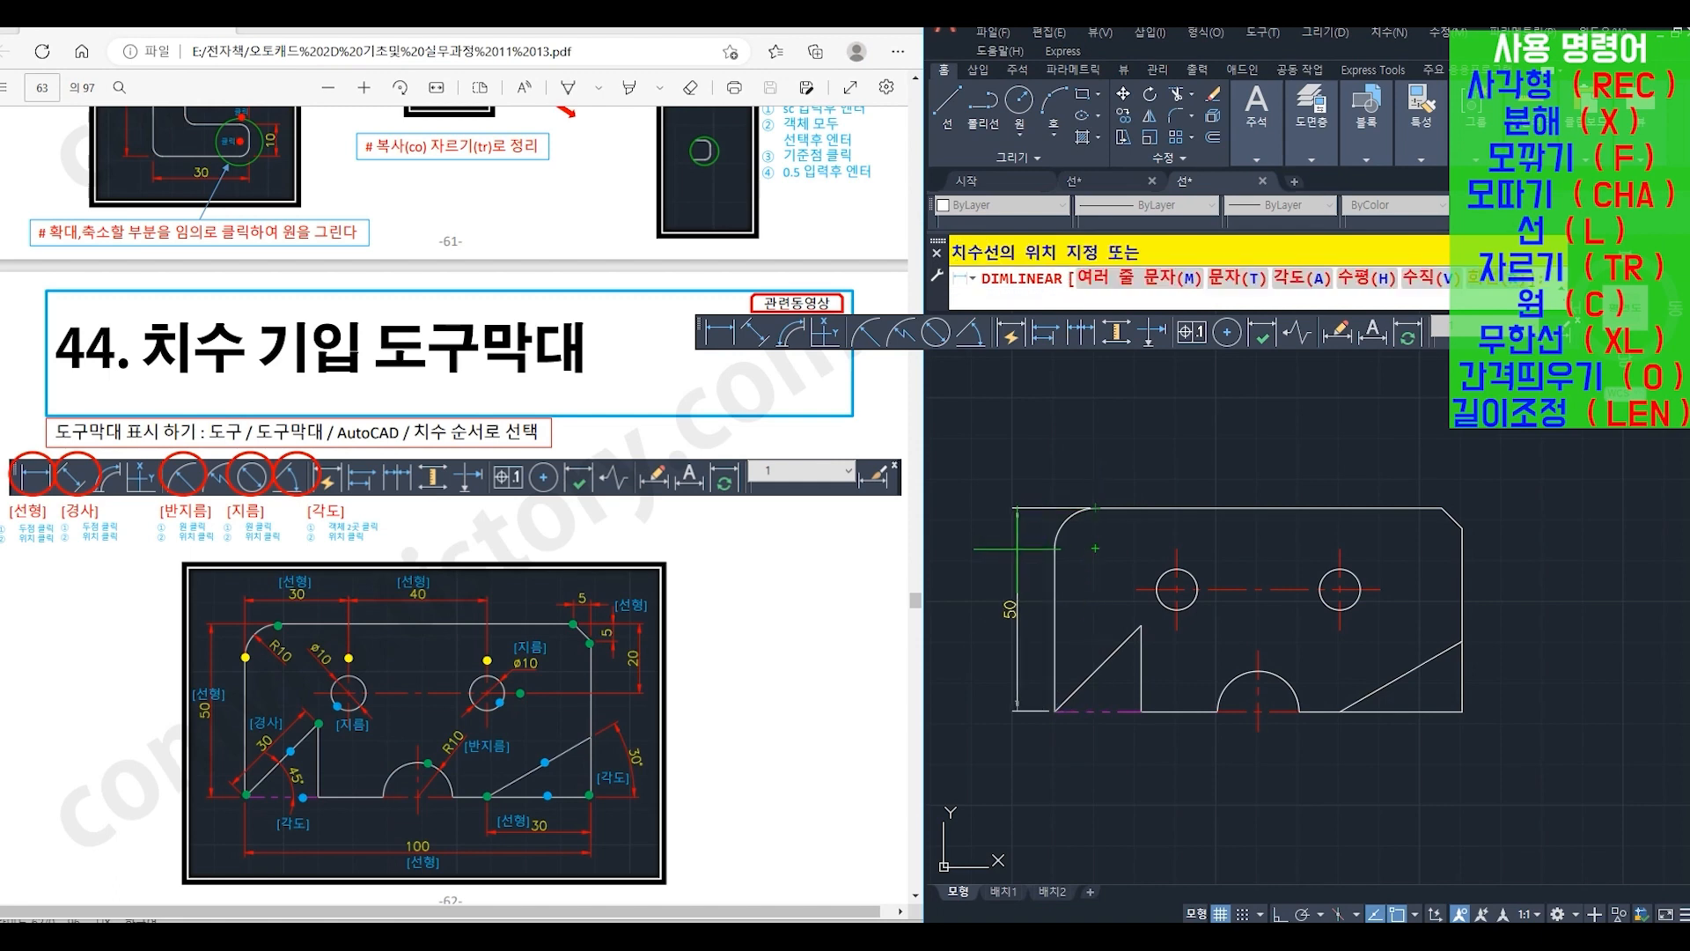
left_click(1017, 548)
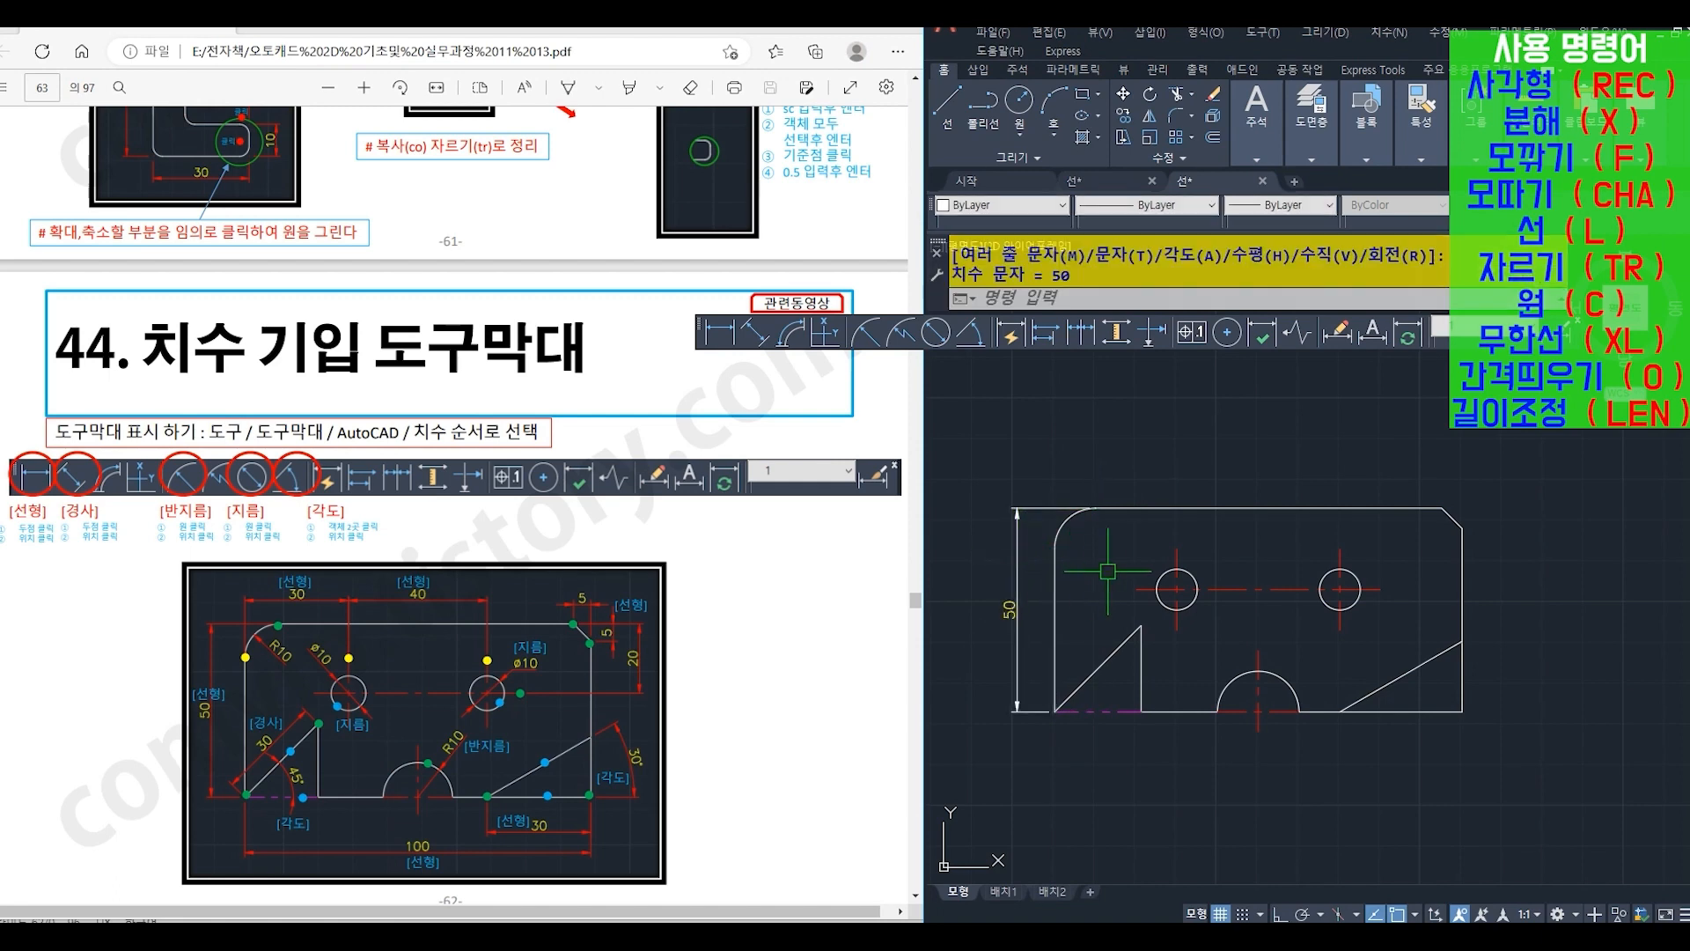
- Dimension the horizontal distances from the left edge to the left circle's centre line and between both circles' centre lines, aligned above the plate
key("Return")
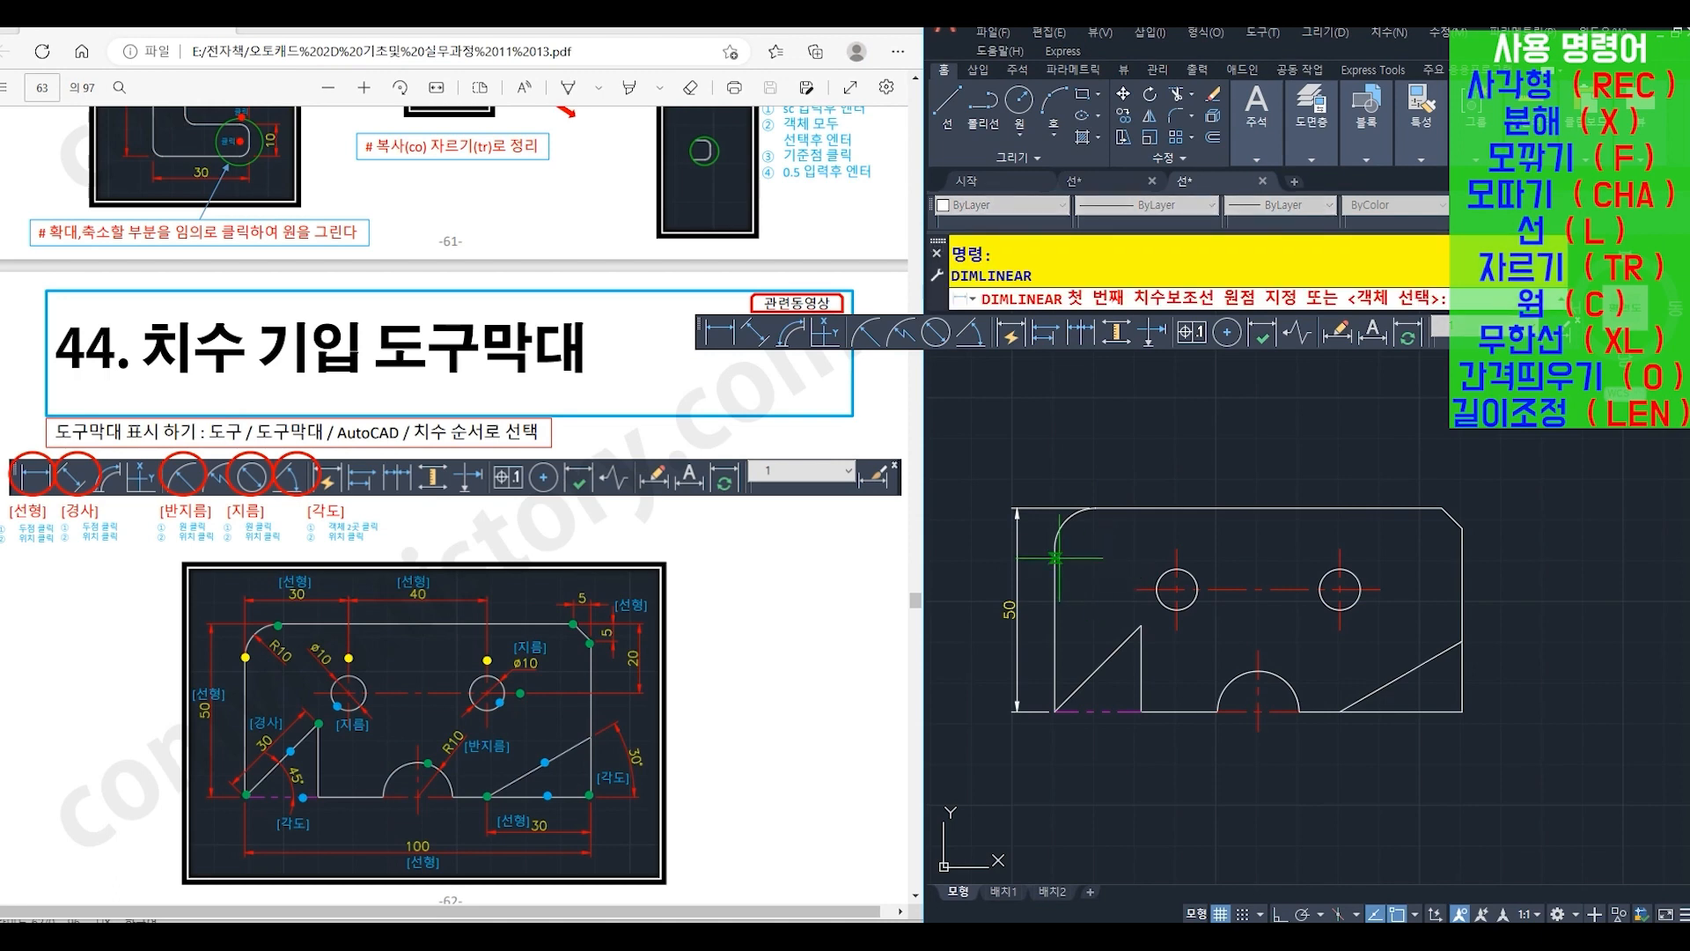
left_click(1056, 548)
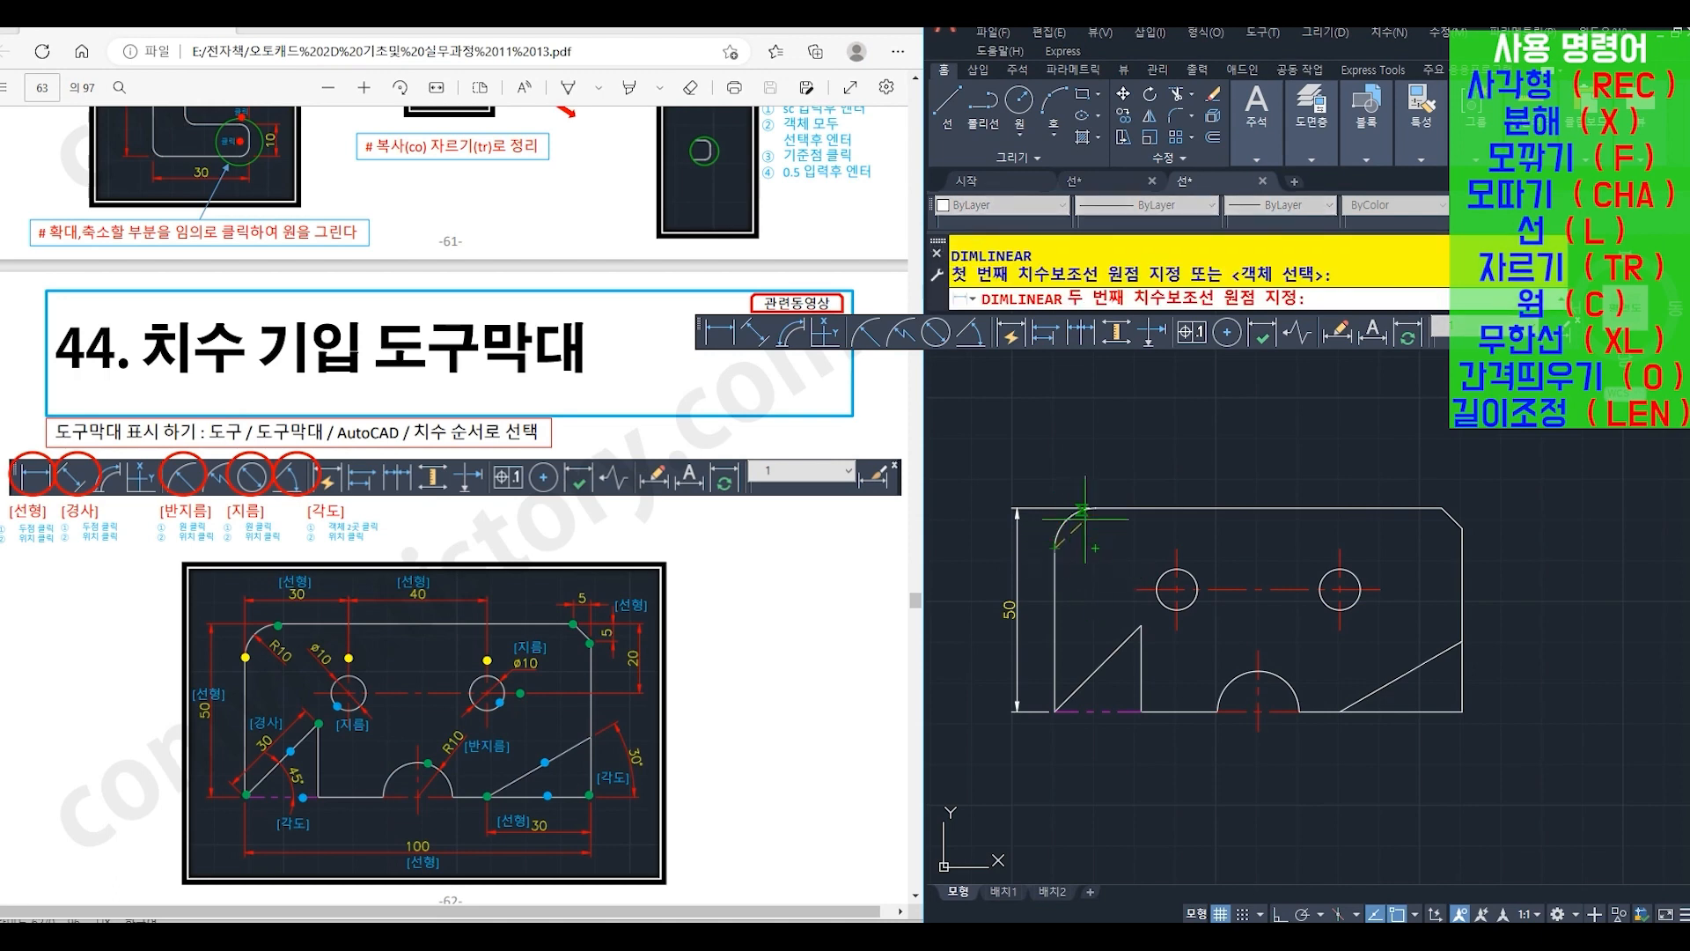
left_click(1175, 550)
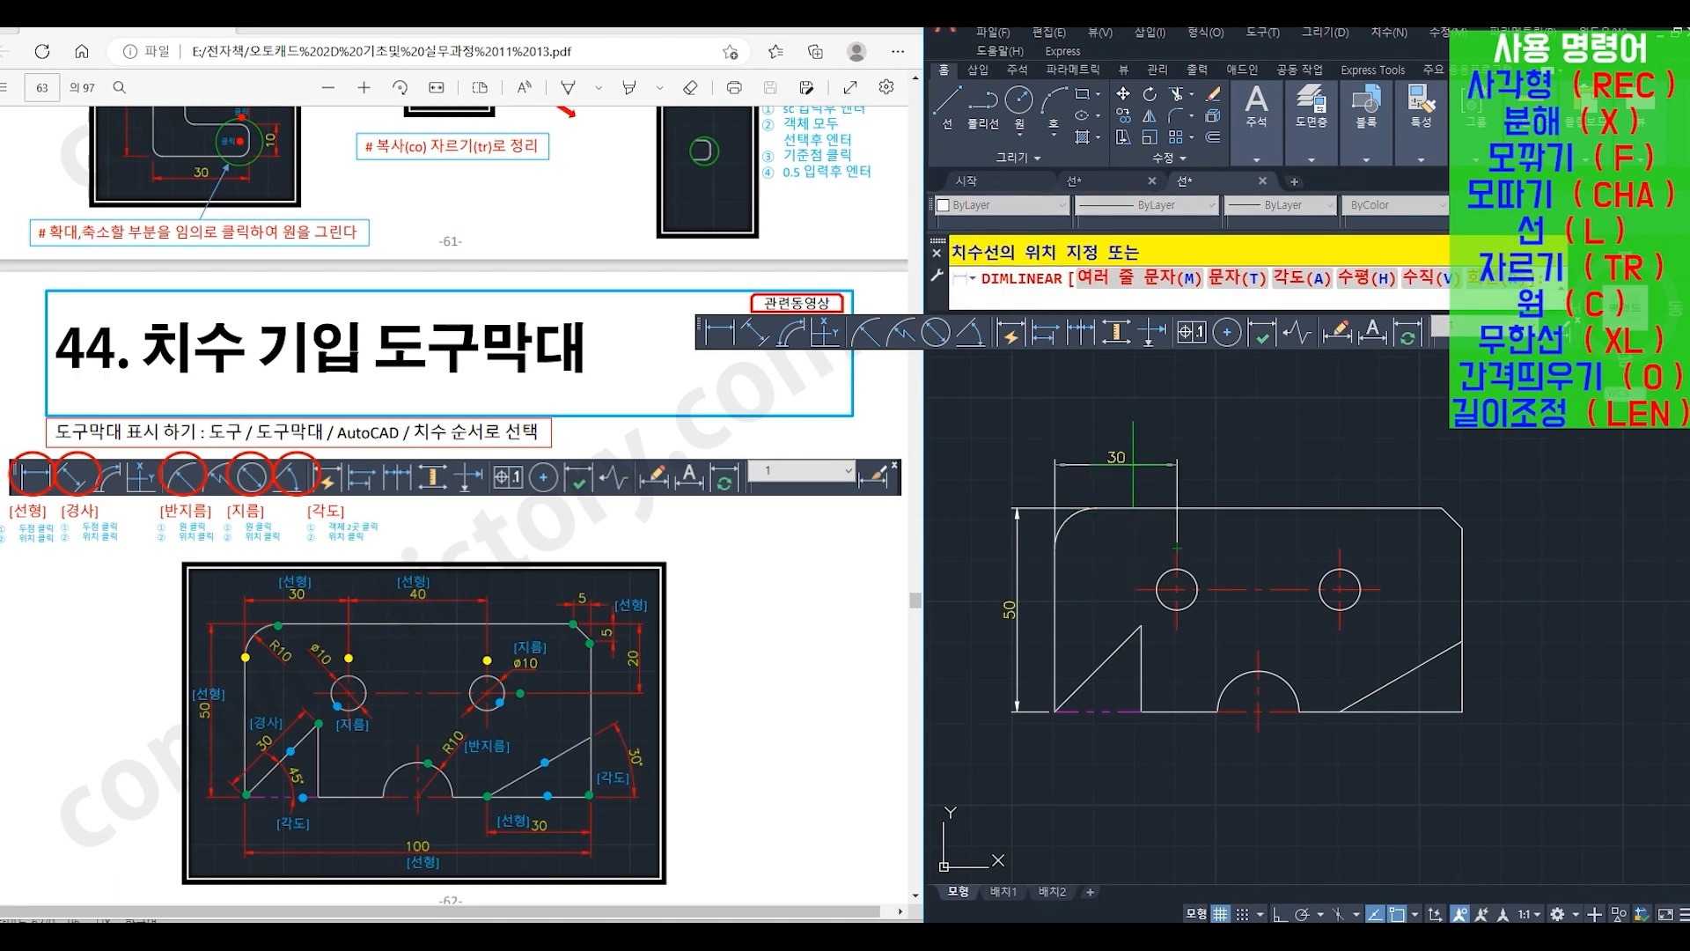
left_click(1133, 471)
key("Return")
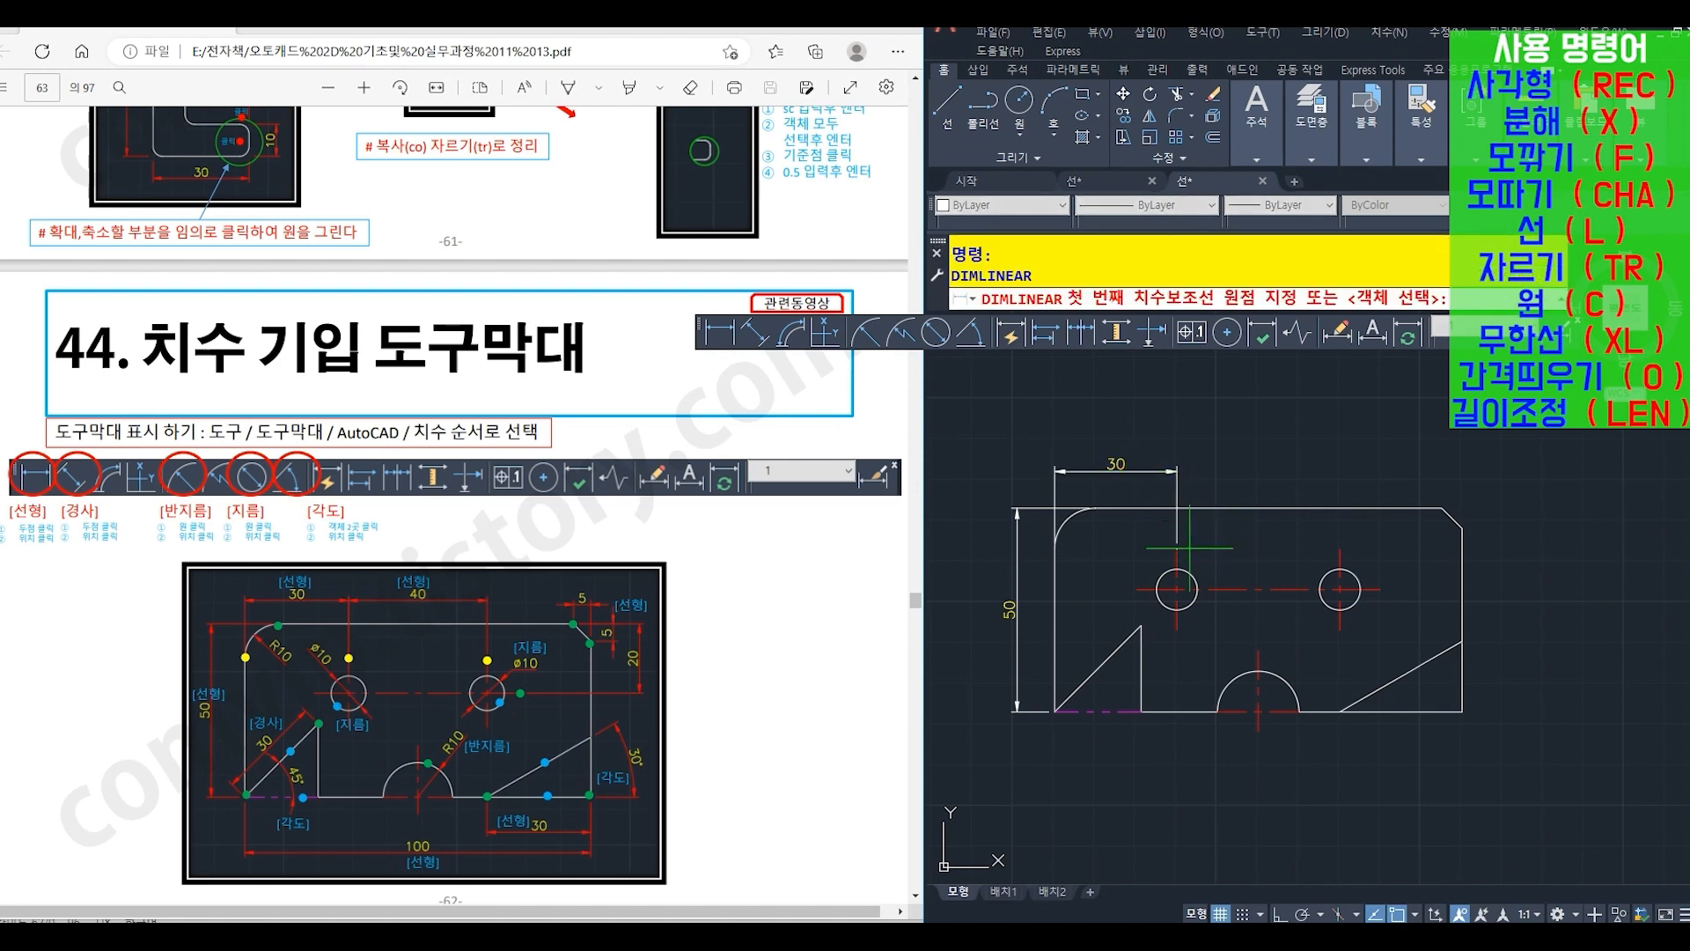
left_click(1177, 547)
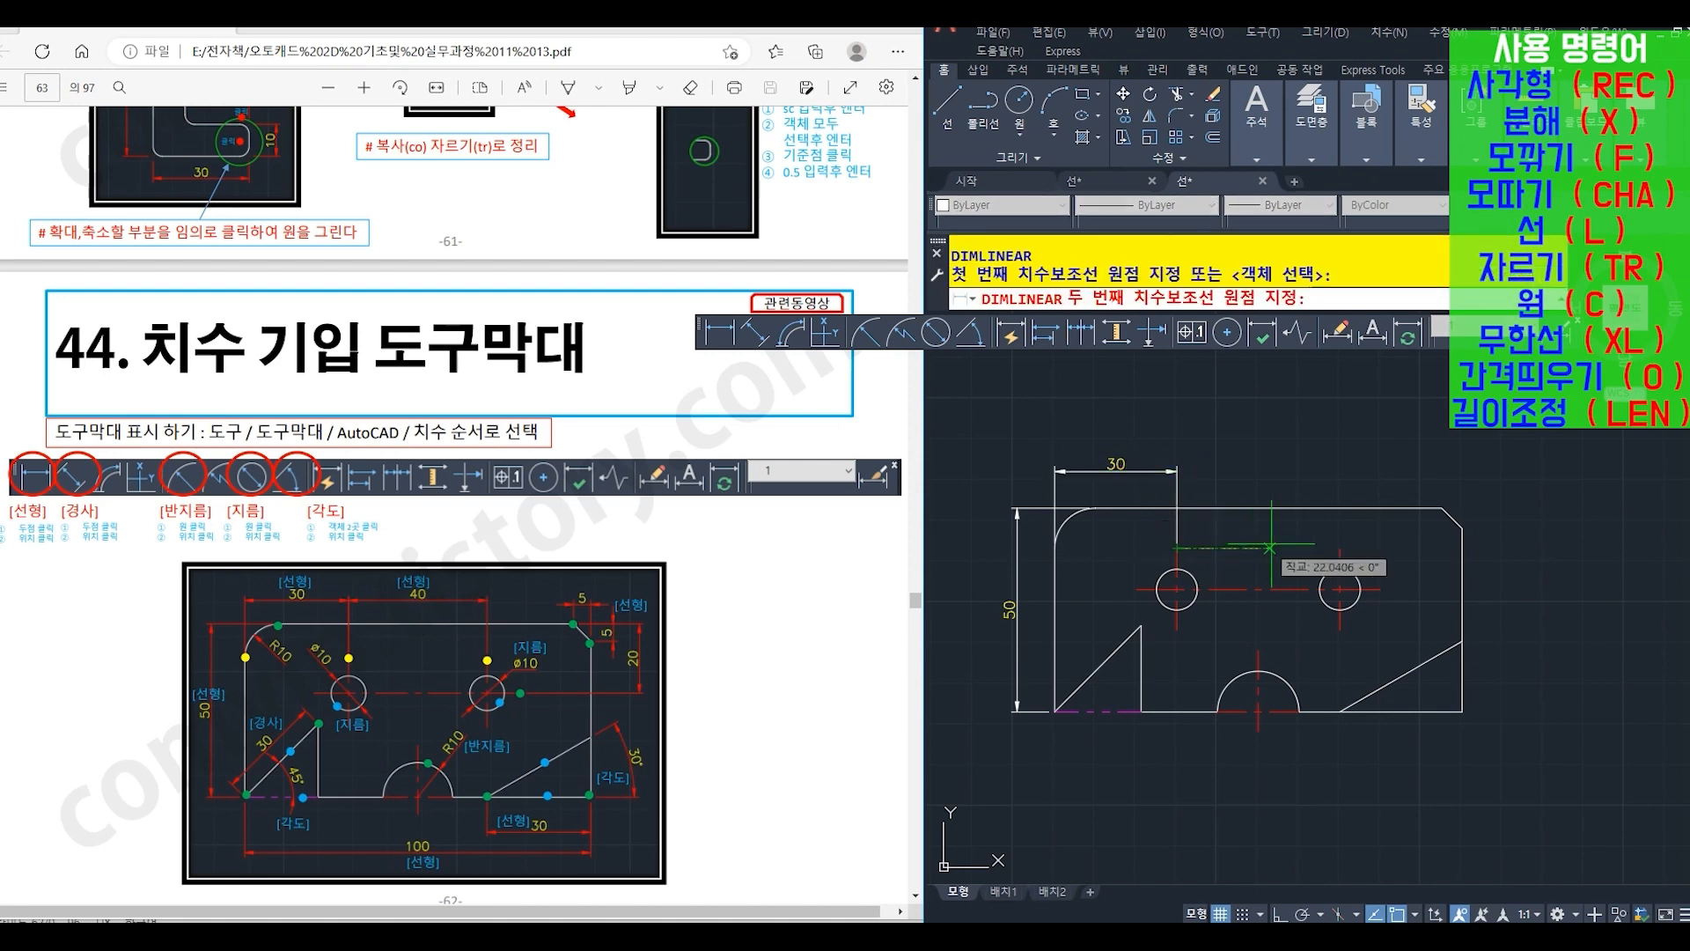
left_click(1338, 547)
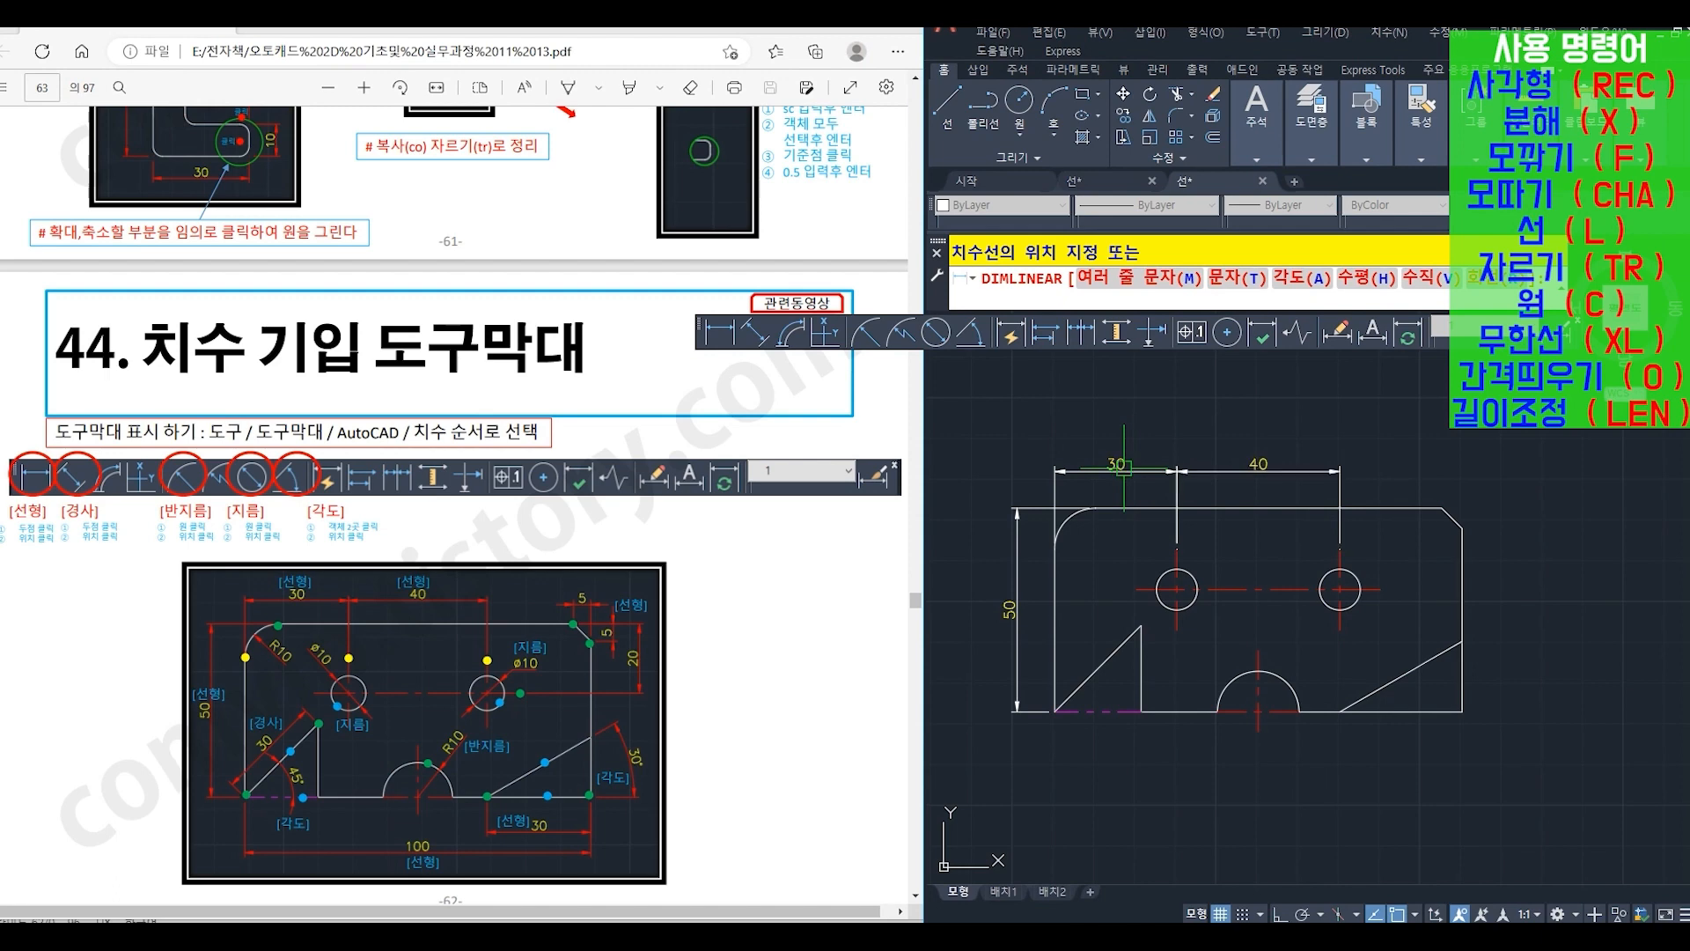
left_click(1121, 468)
- Add linear dimensions for the upper-right chamfer's horizontal and vertical legs, placed above and to the right of the plate
key("Return")
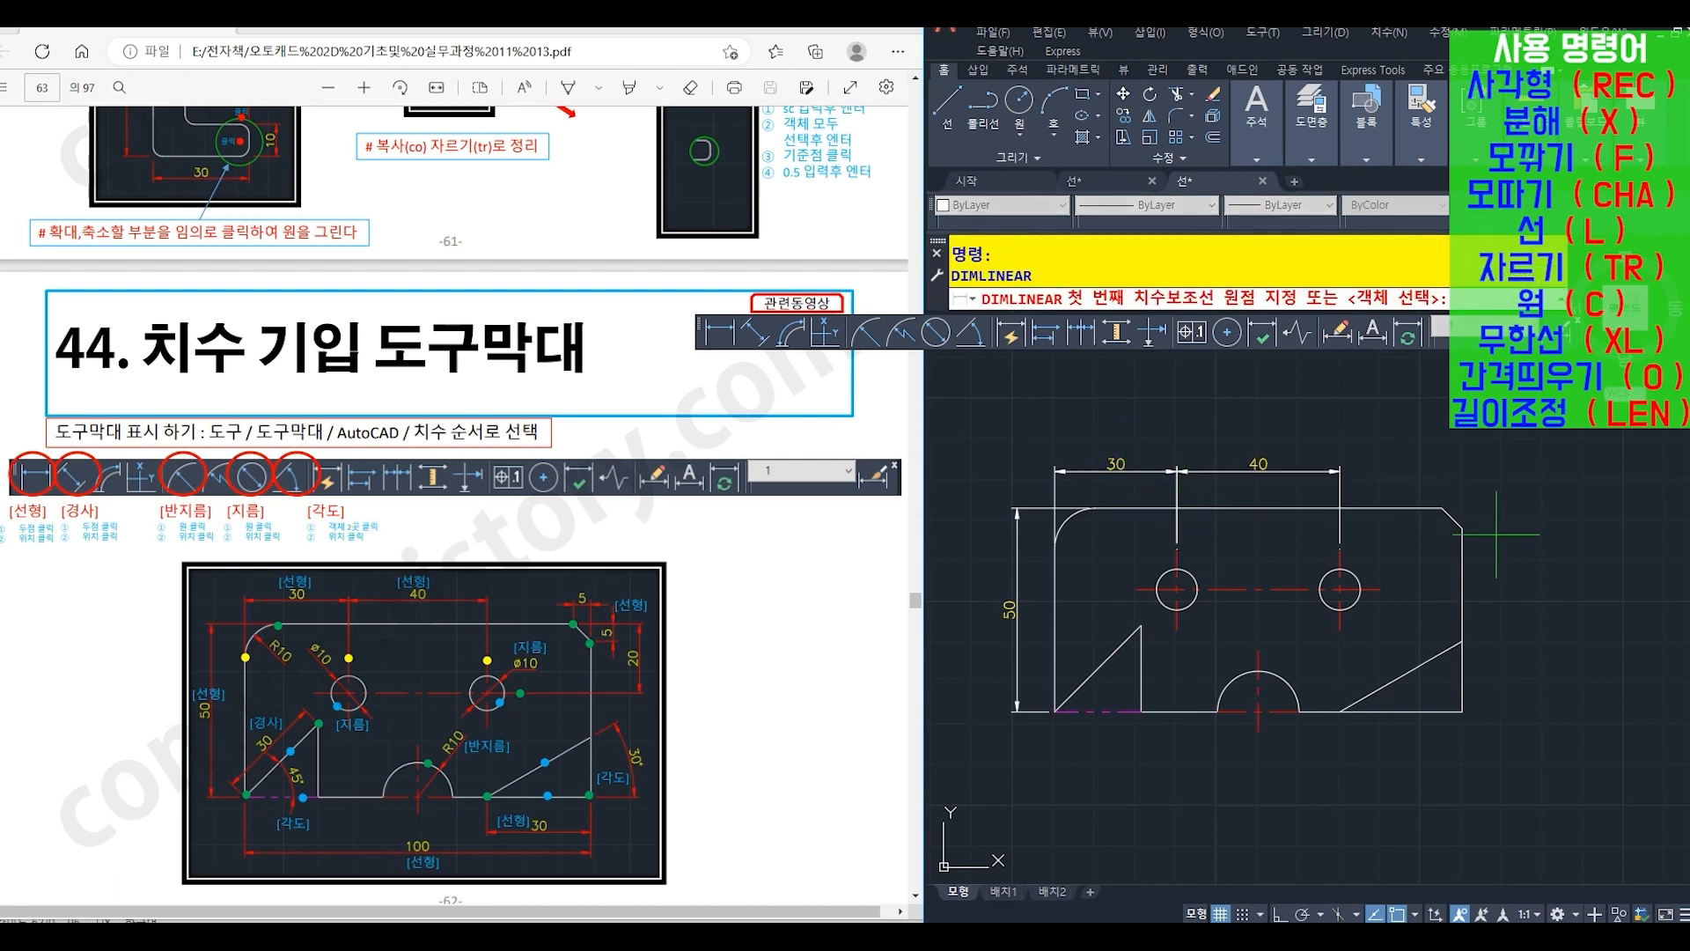
left_click(1441, 508)
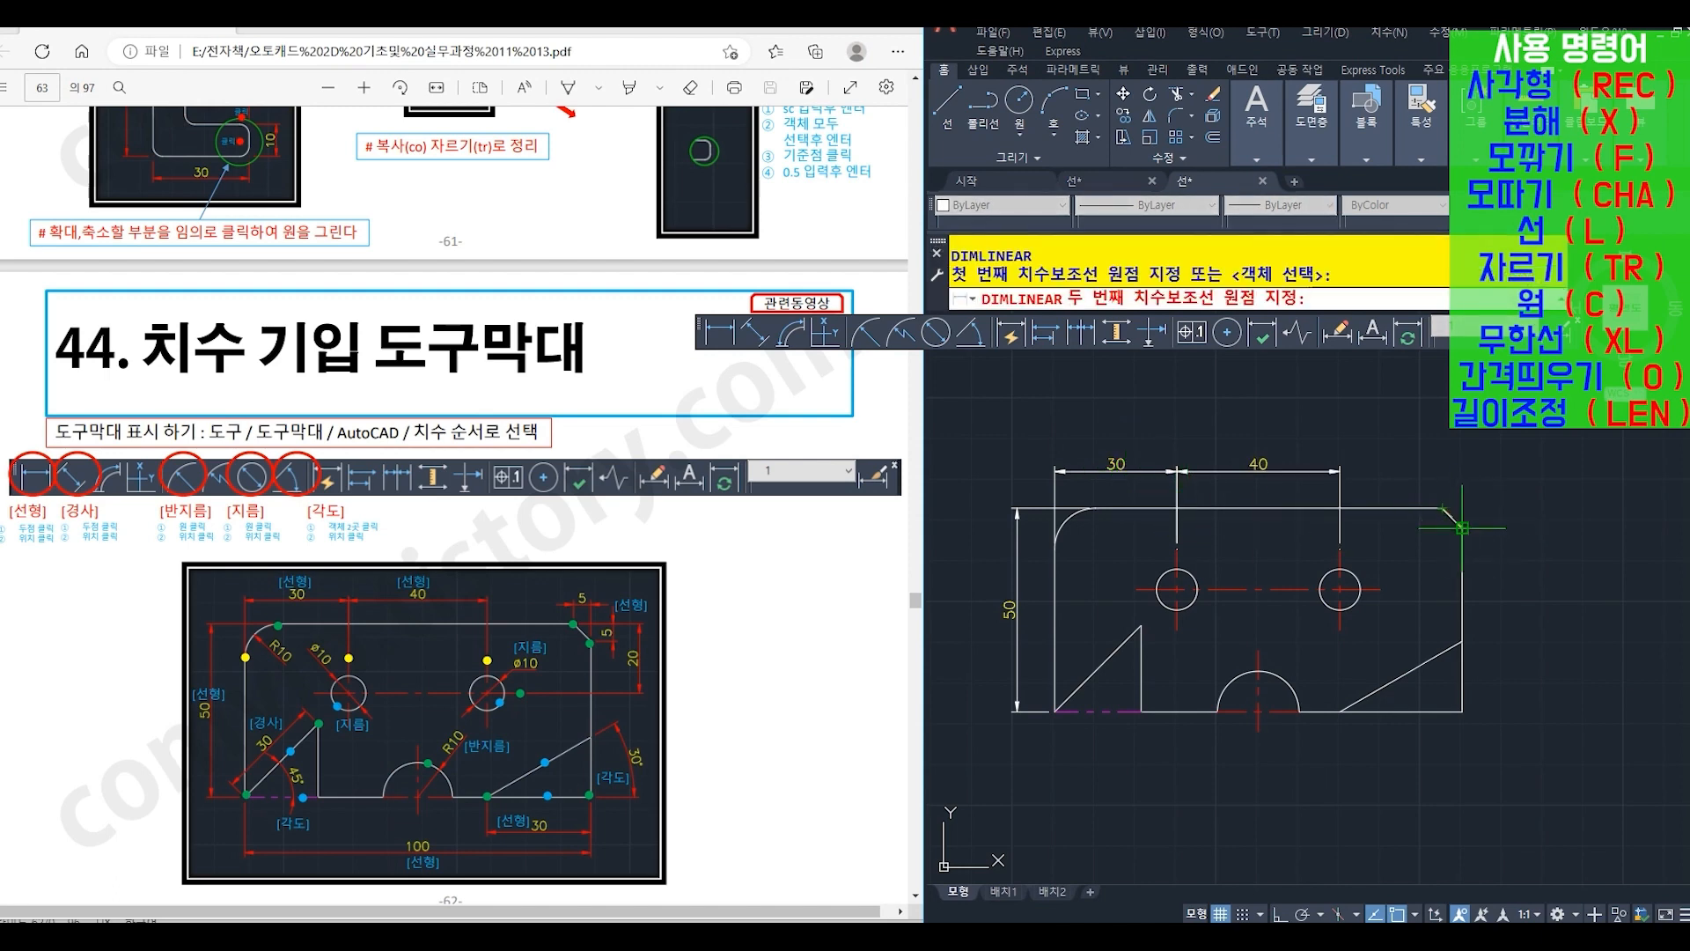
left_click(1462, 527)
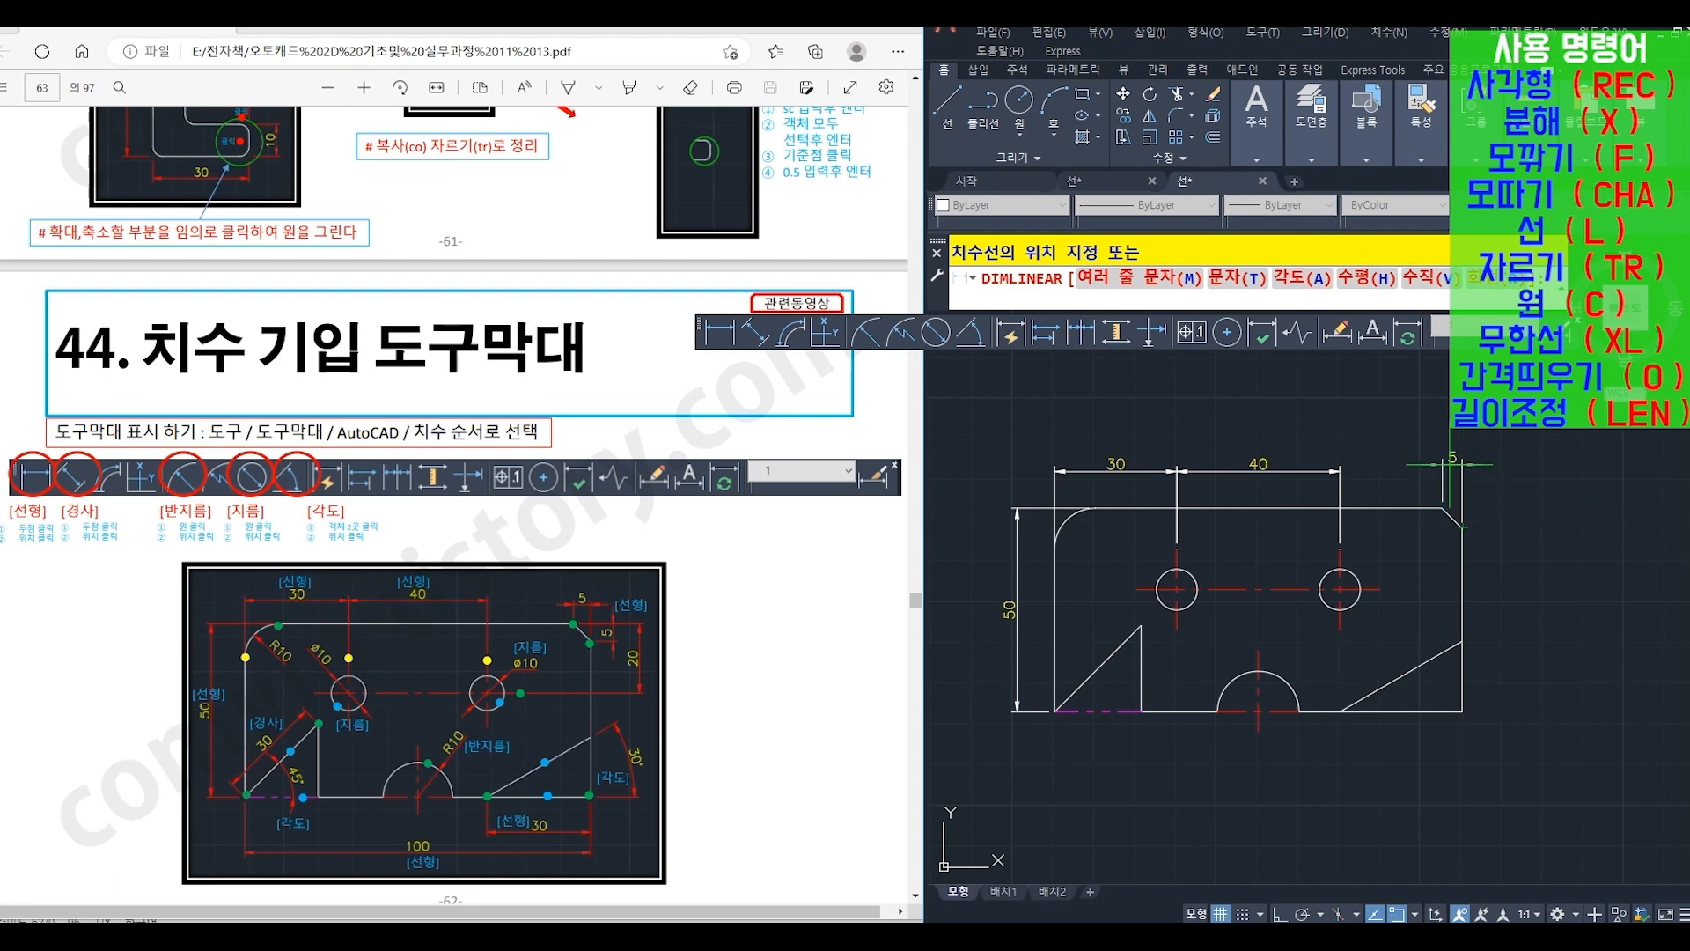
left_click(1402, 465)
key("Return")
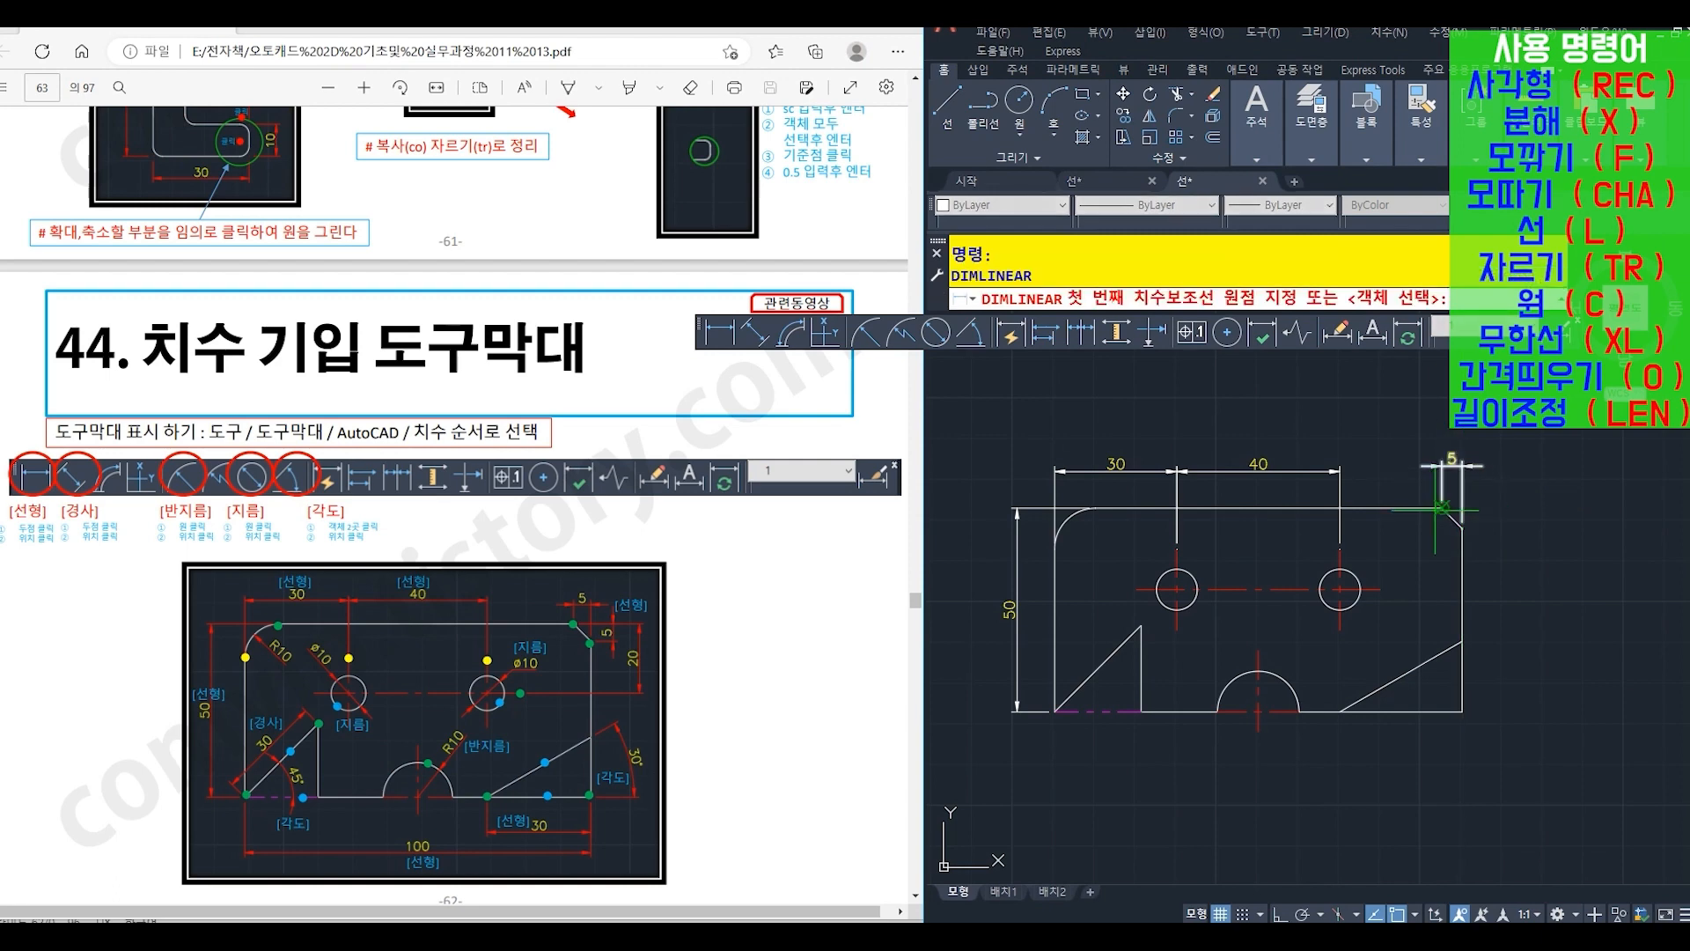
left_click(1441, 508)
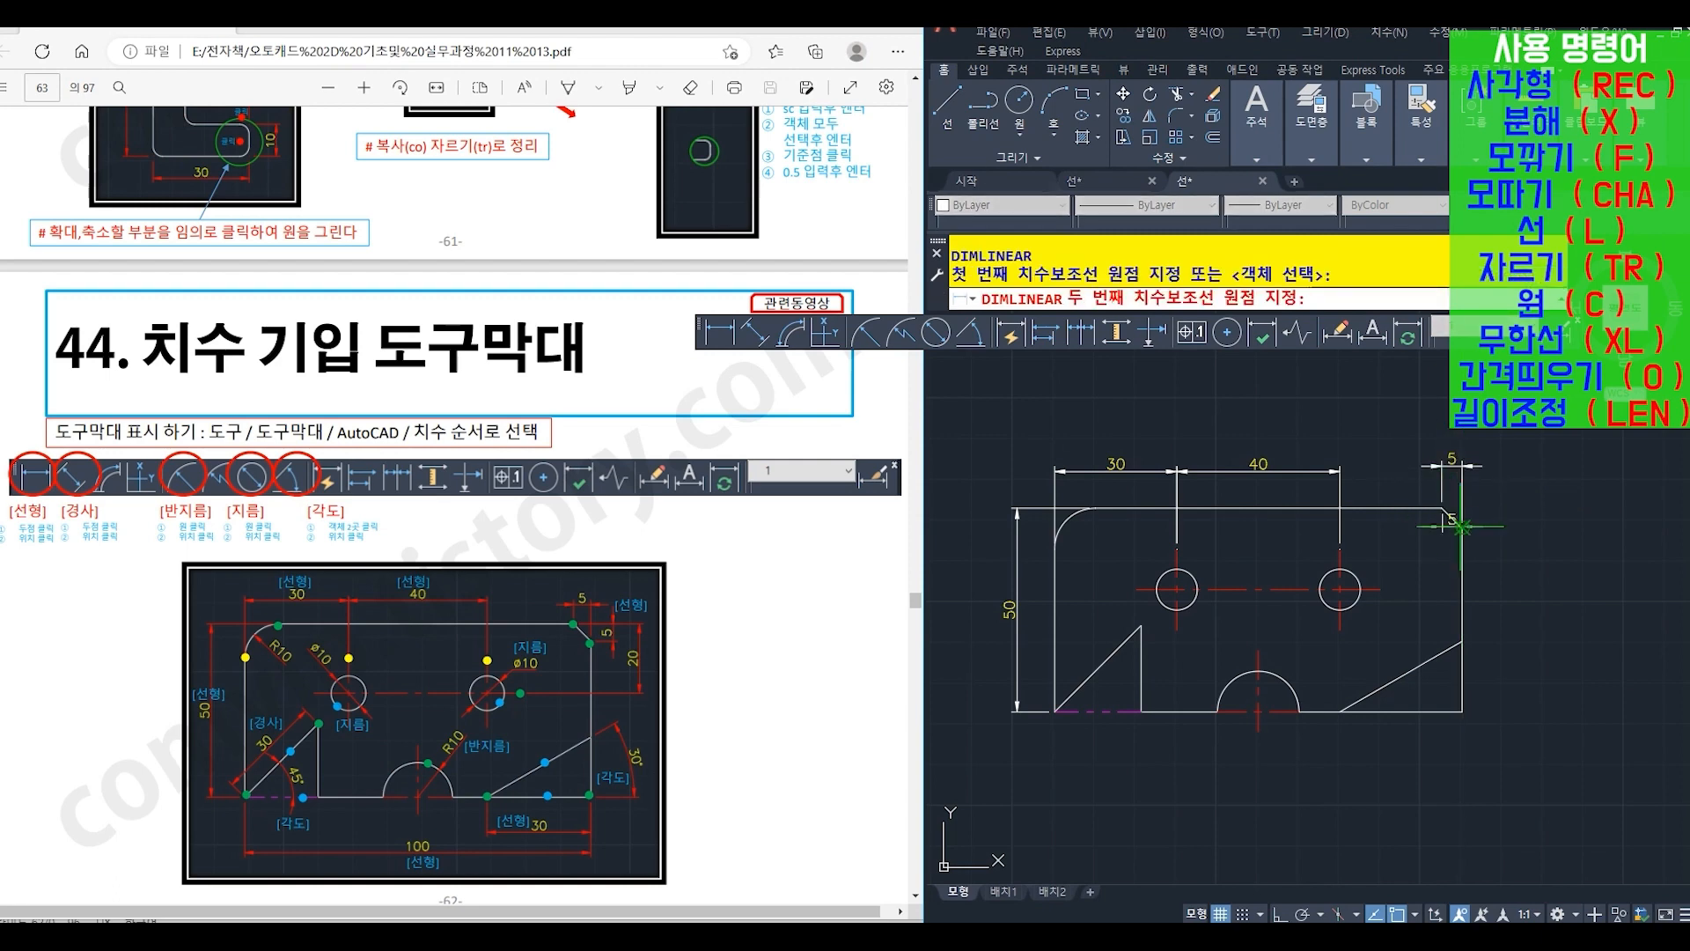
left_click(1463, 529)
left_click(1485, 513)
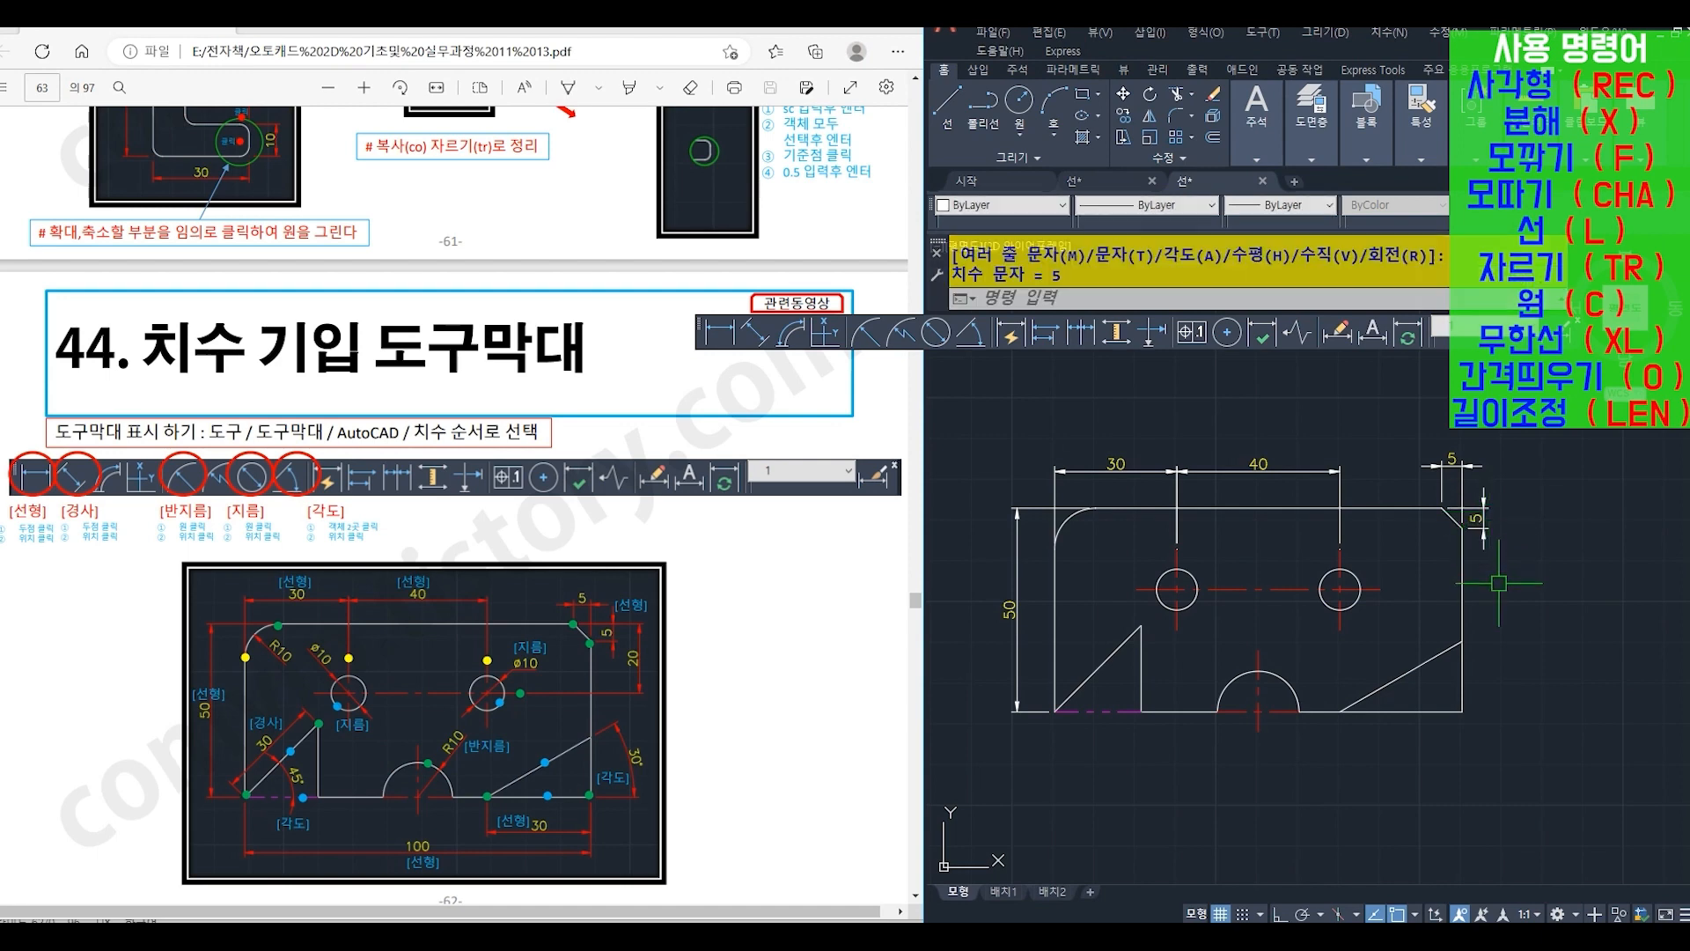
- Add a vertical linear dimension from the plate's top edge to the circles' horizontal centre line, outside the chamfer's vertical dimension
key("Return")
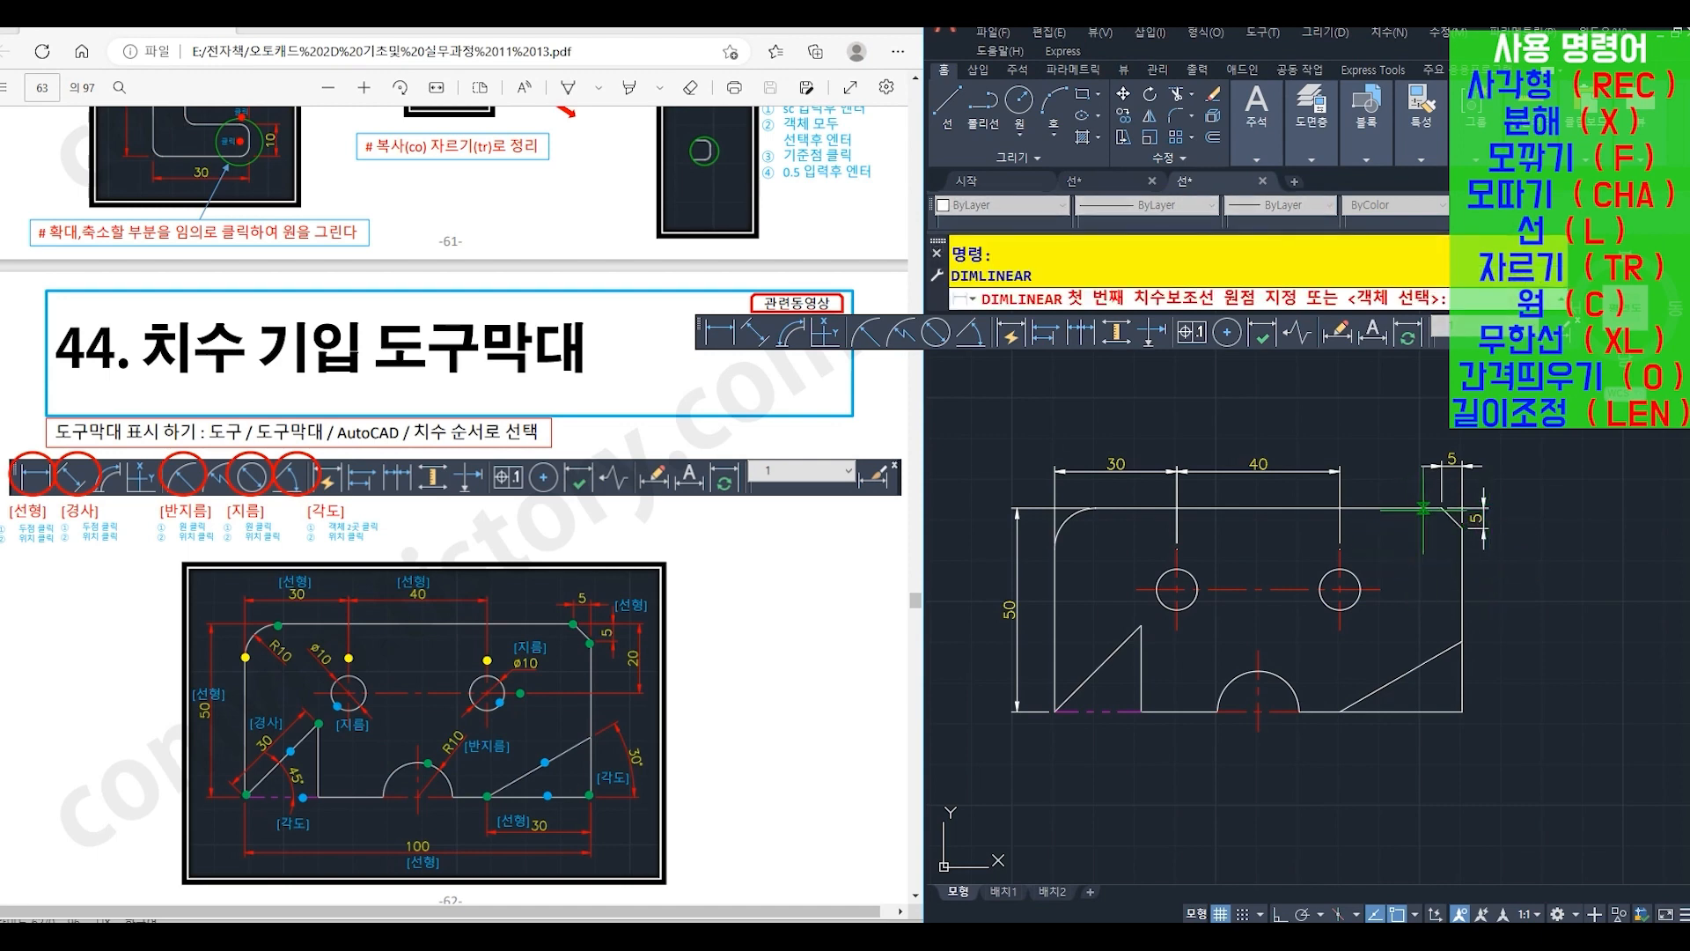
left_click(1441, 508)
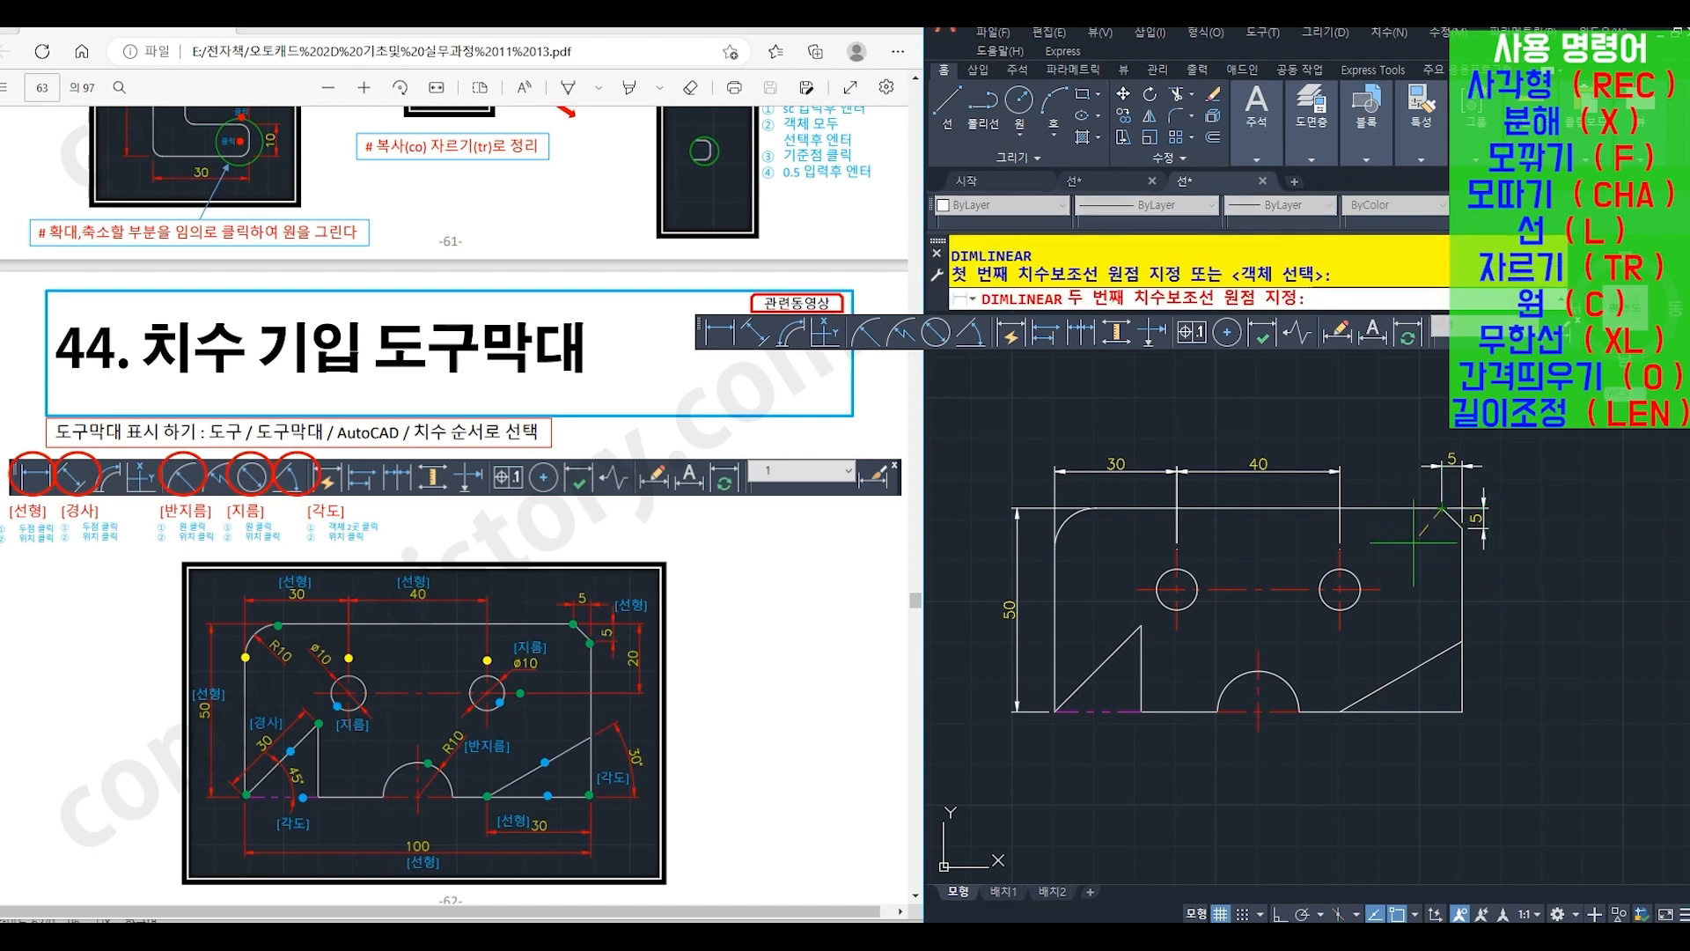
left_click(1381, 588)
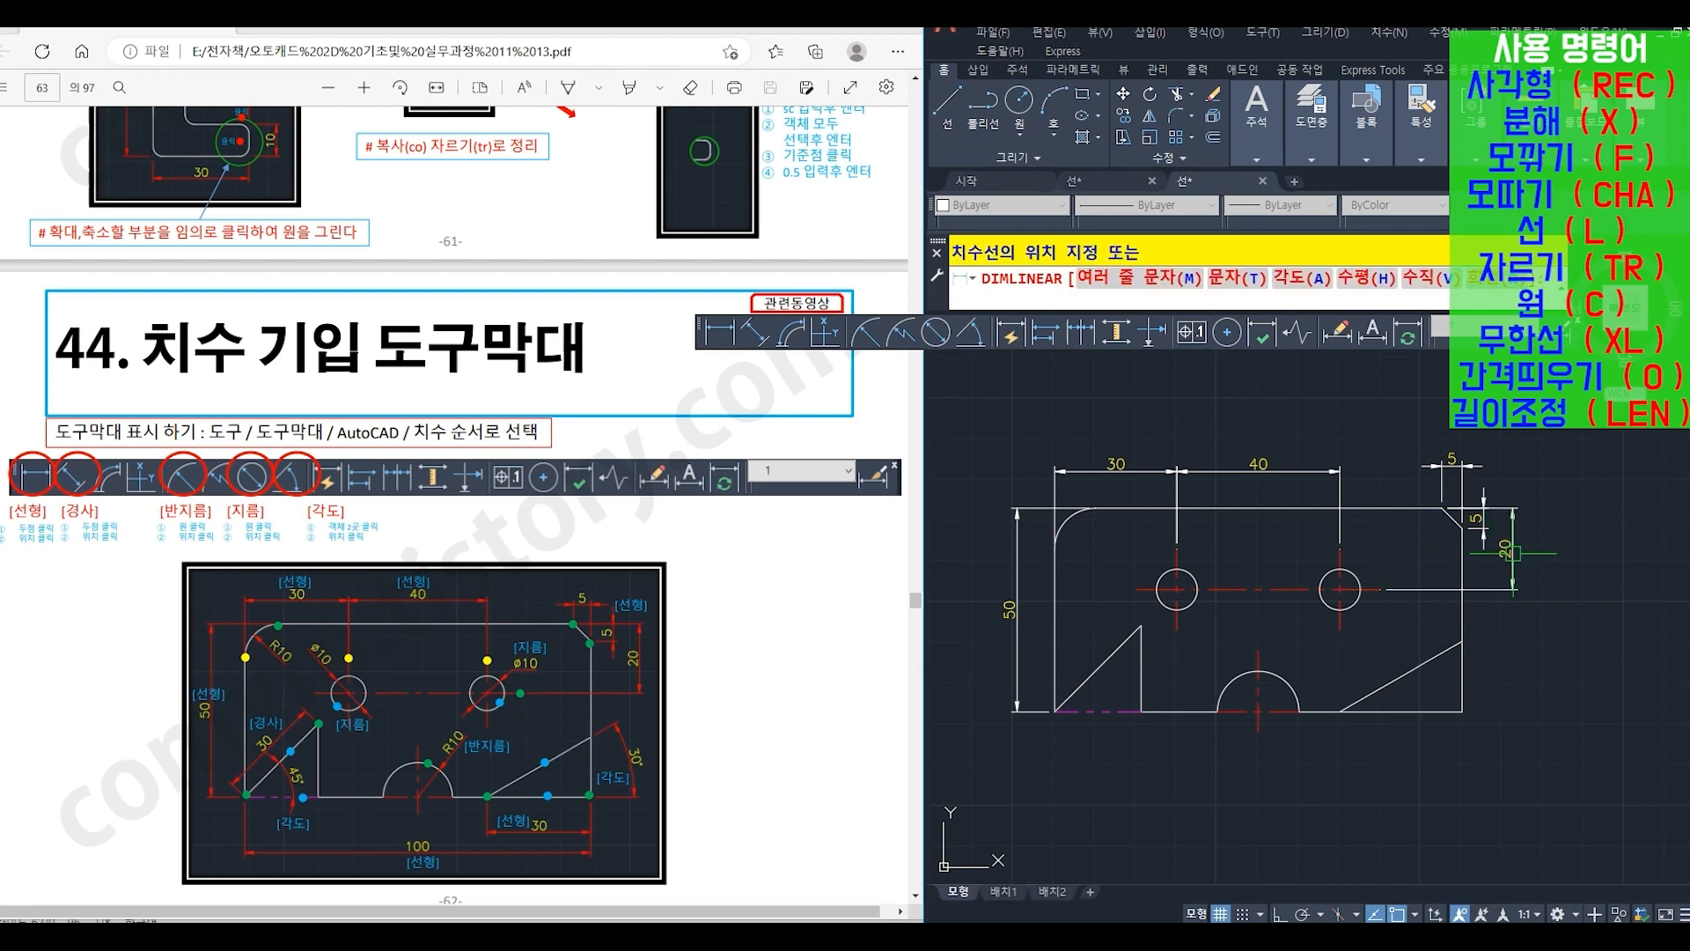
left_click(1514, 553)
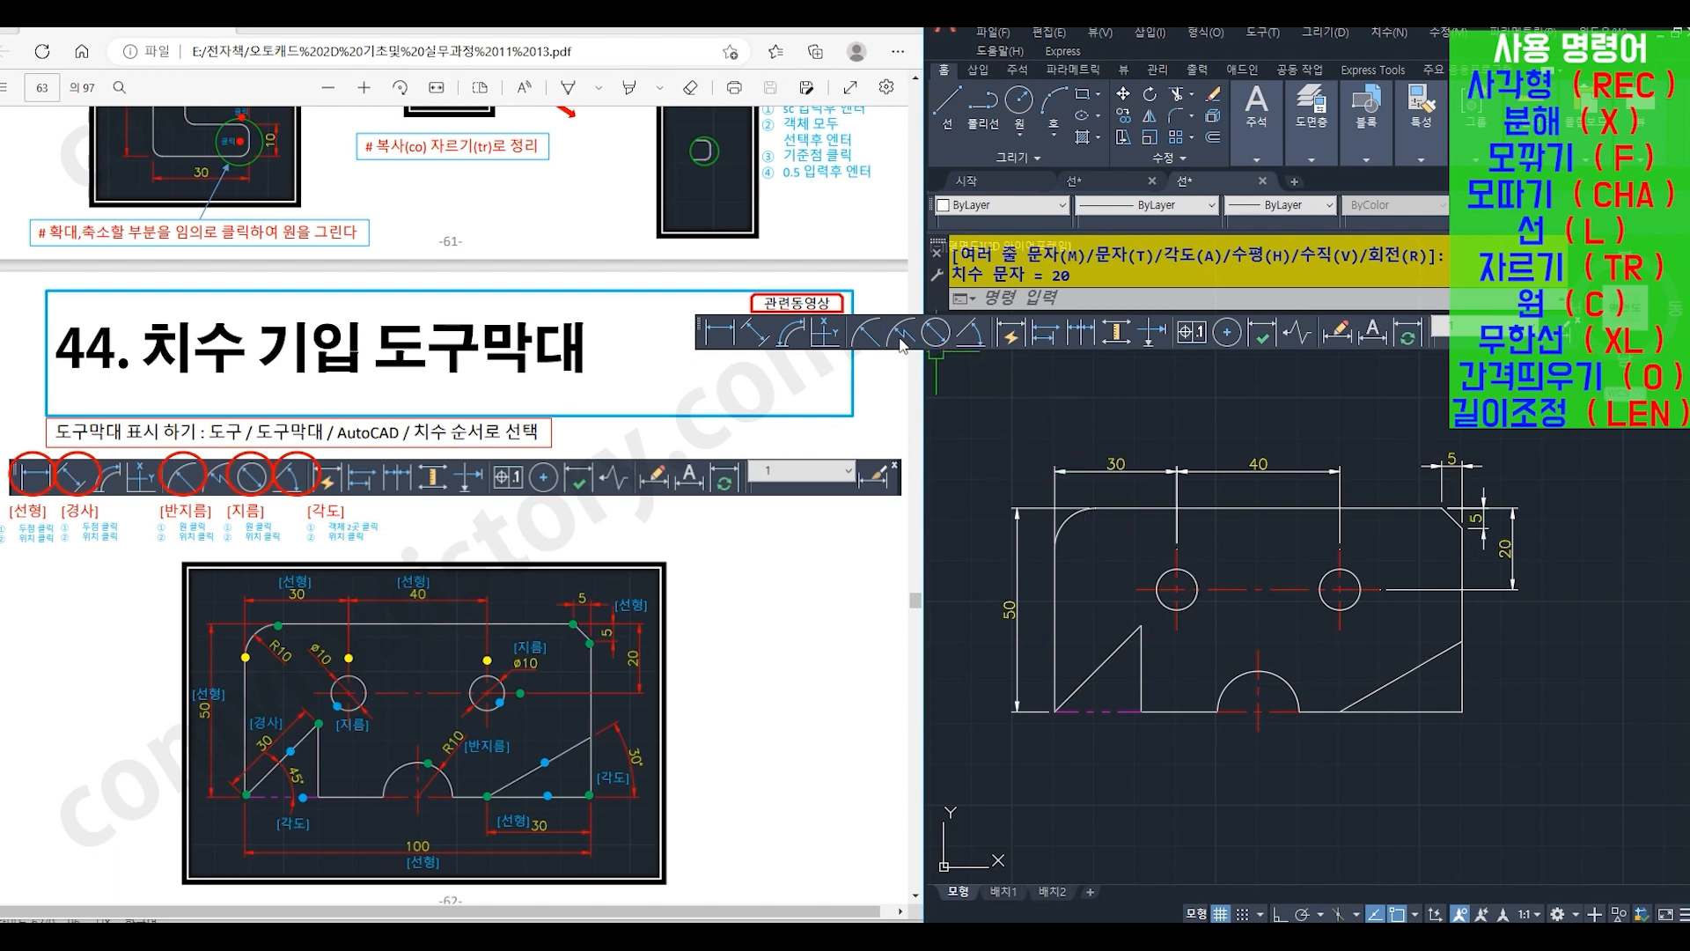
- Add diameter dimensions to both circles, placing the left text up and to the left and the right text up and to the right
left_click(936, 332)
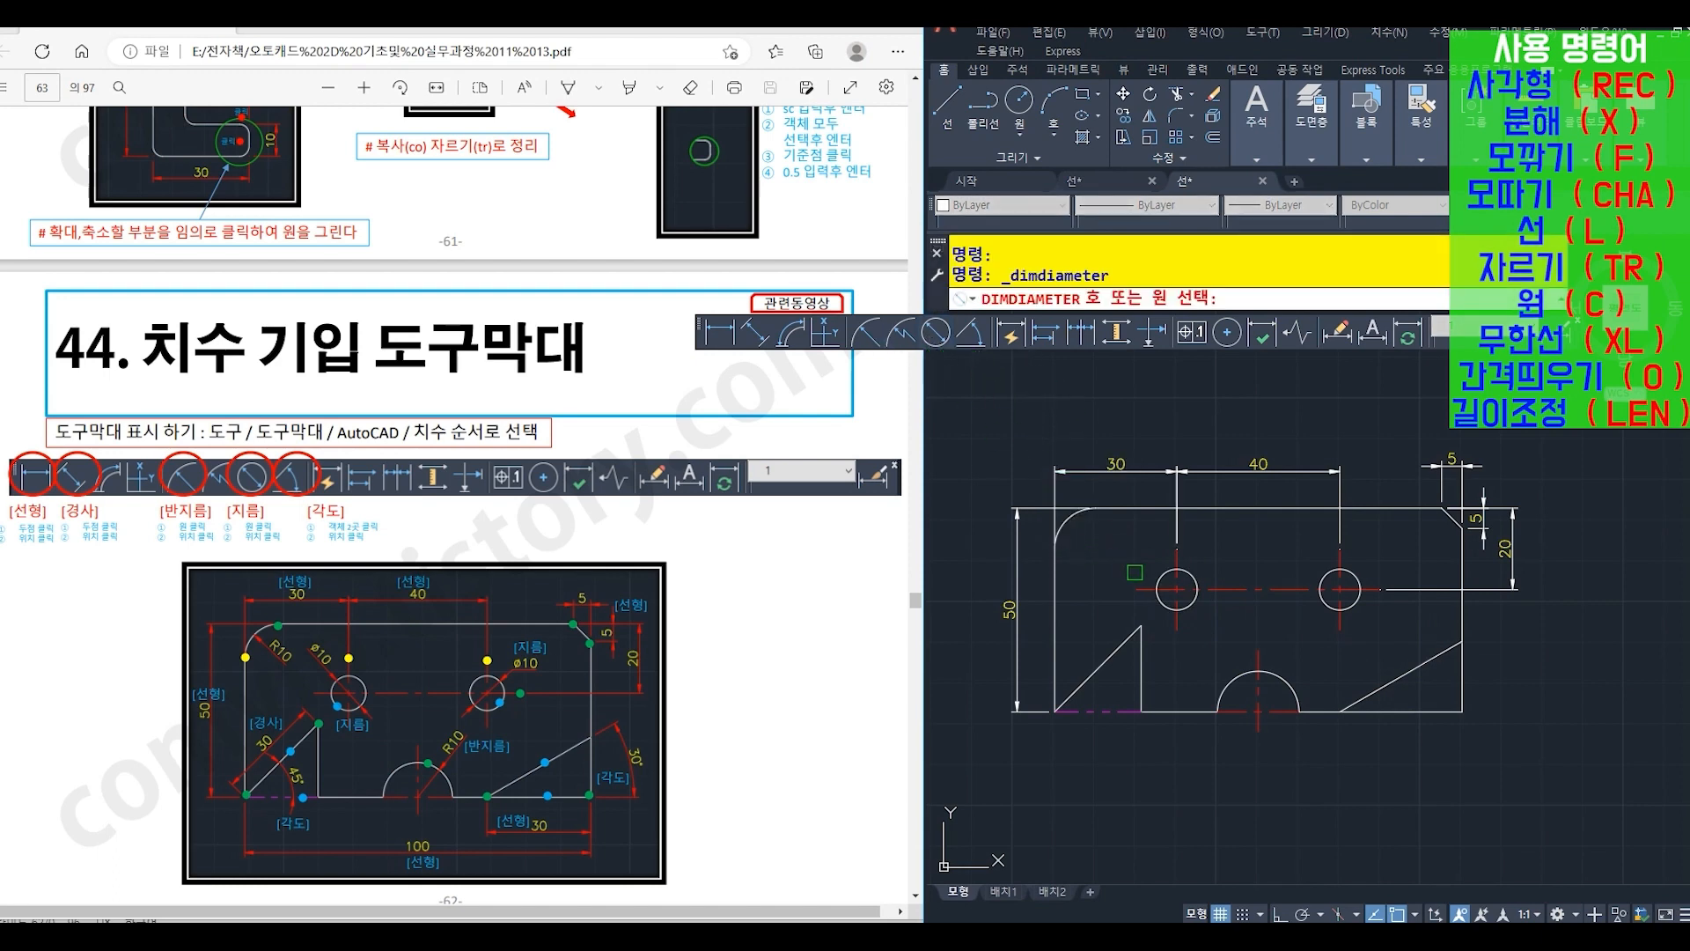
left_click(1158, 570)
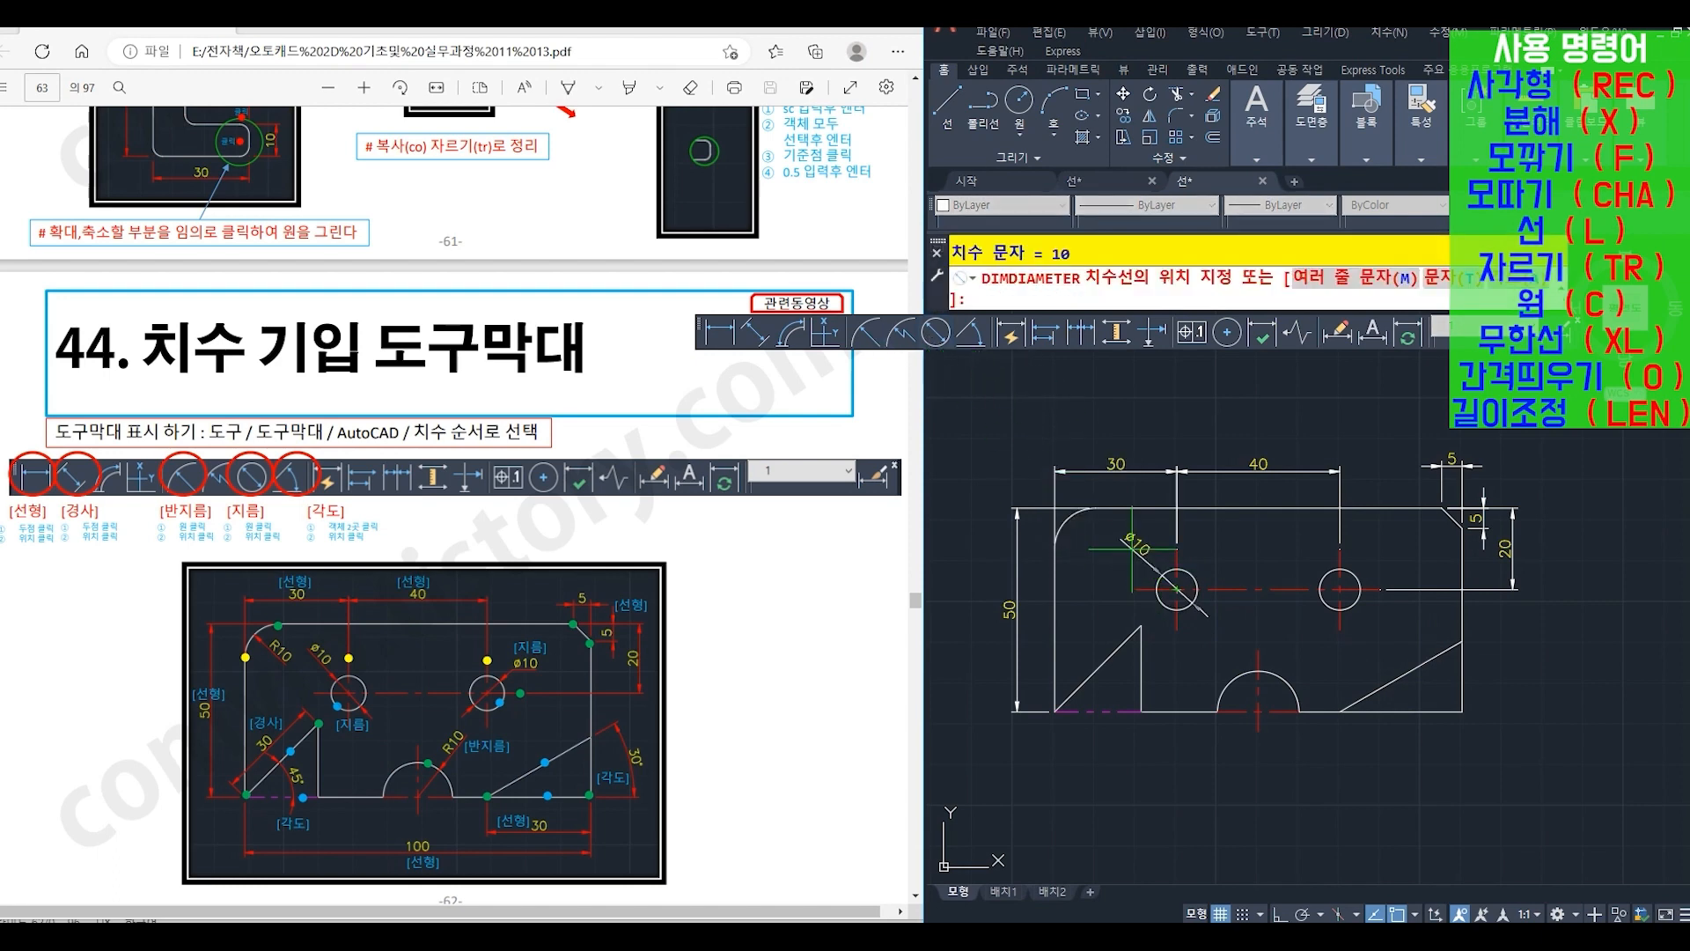
left_click(1131, 548)
key("Return")
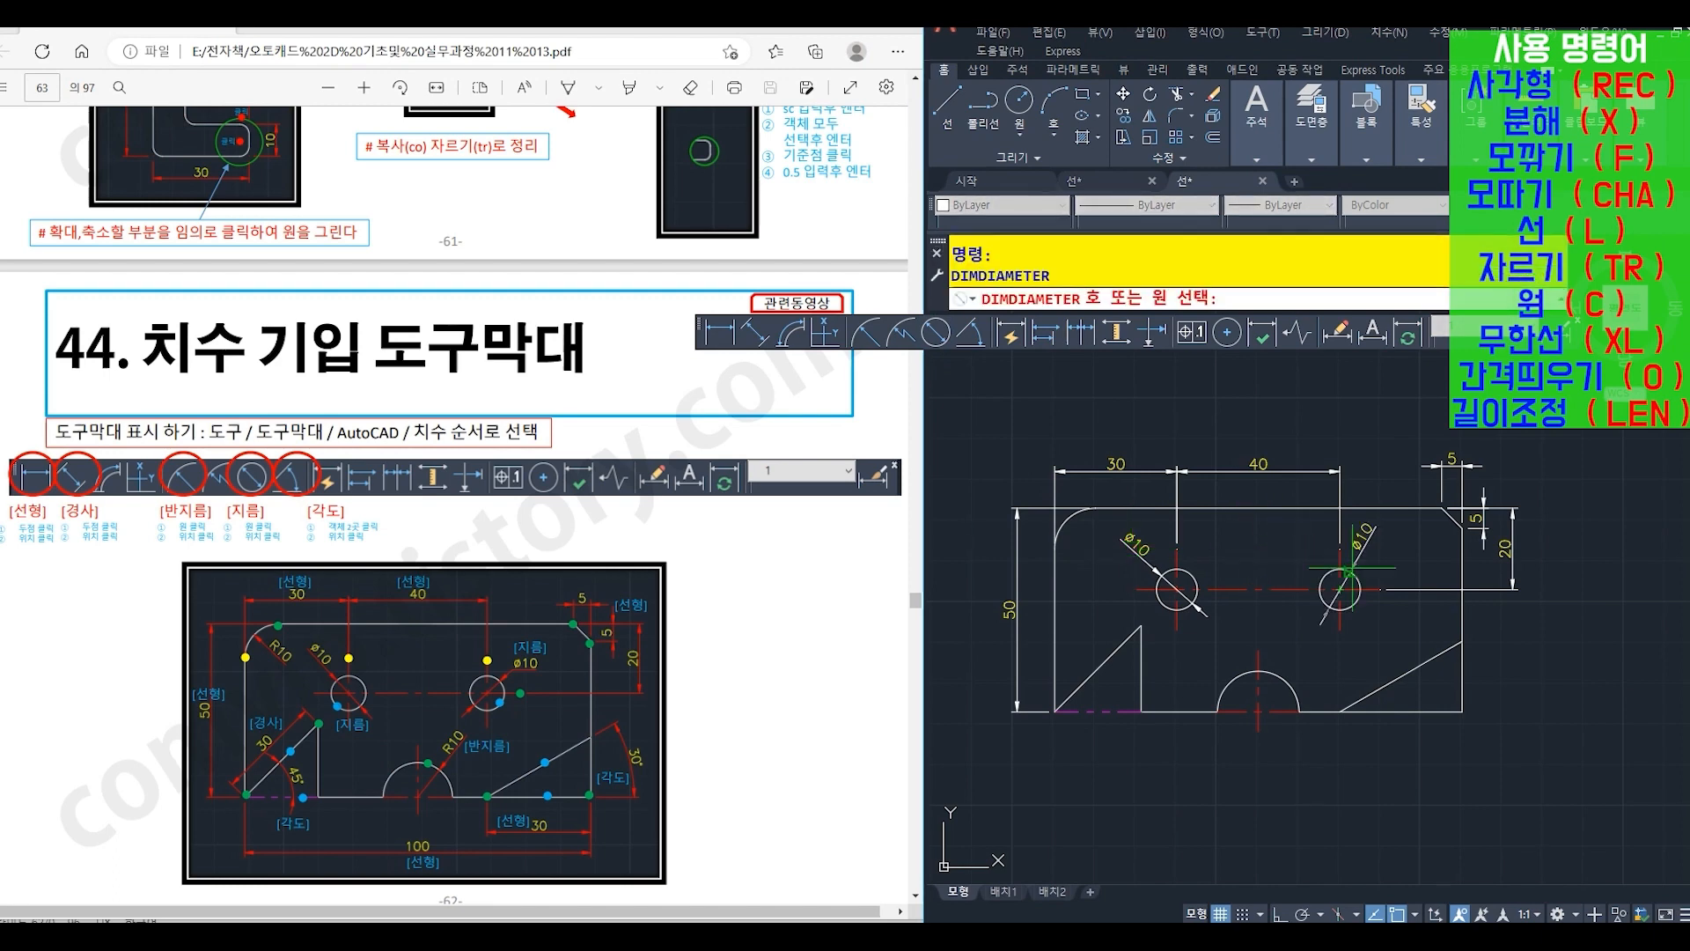
left_click(1354, 575)
left_click(1384, 547)
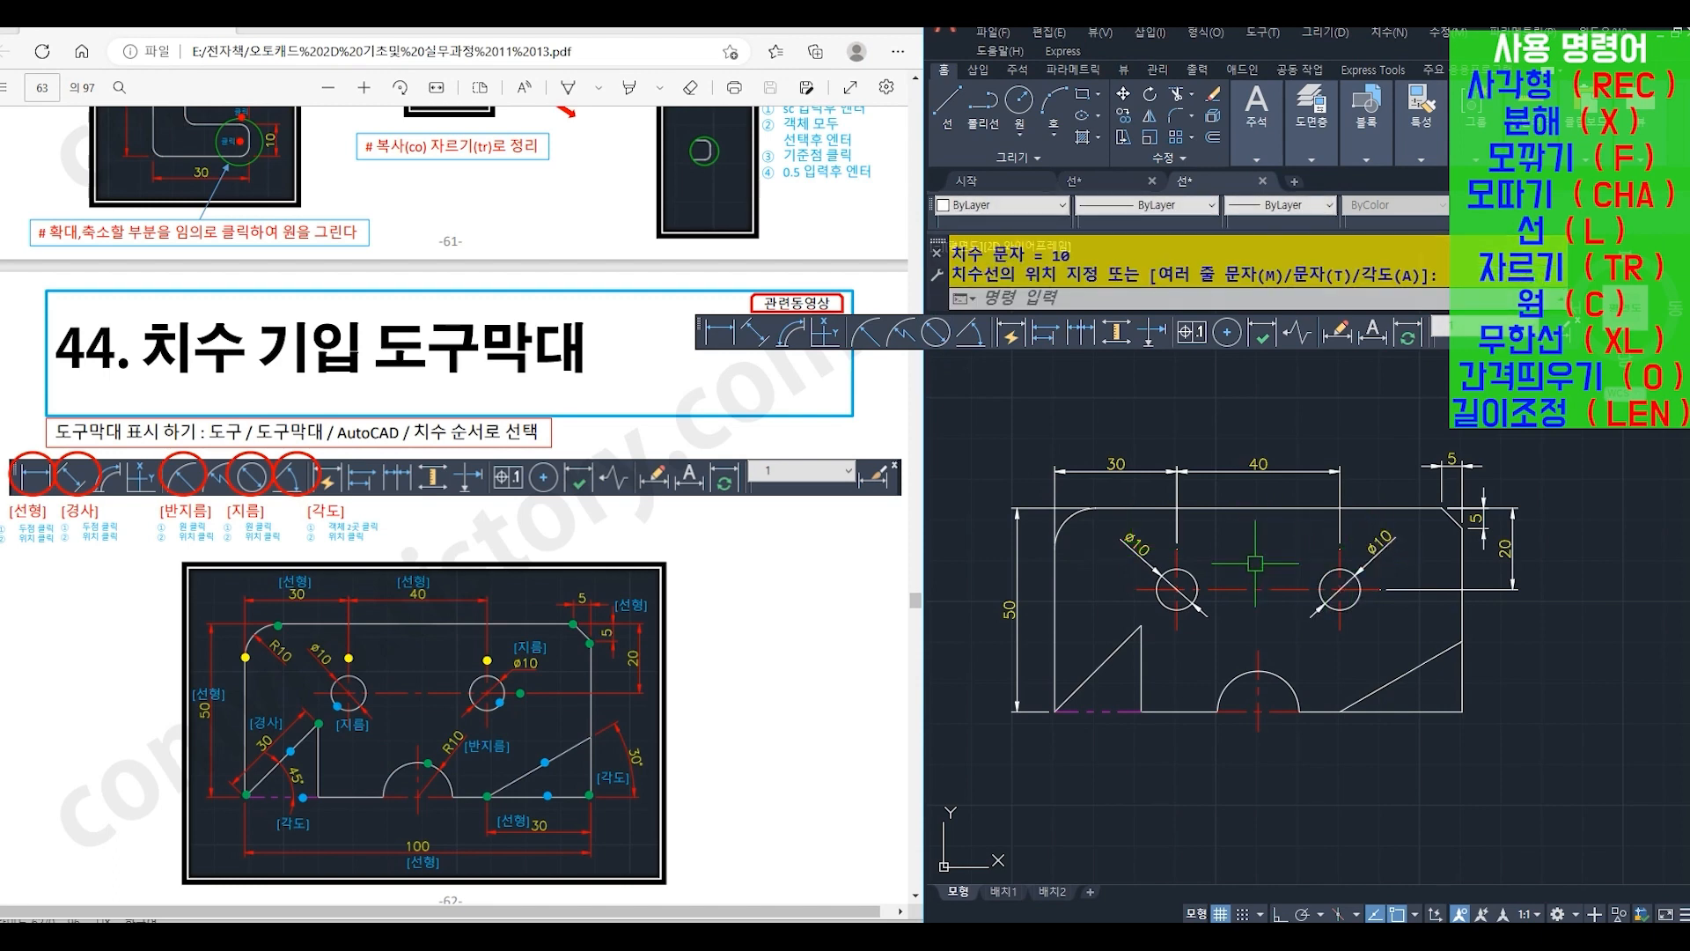
- Add an aligned dimension outside the lower-left triangle's sloped edge and an angular dimension between that edge and the dashed base line
left_click(757, 335)
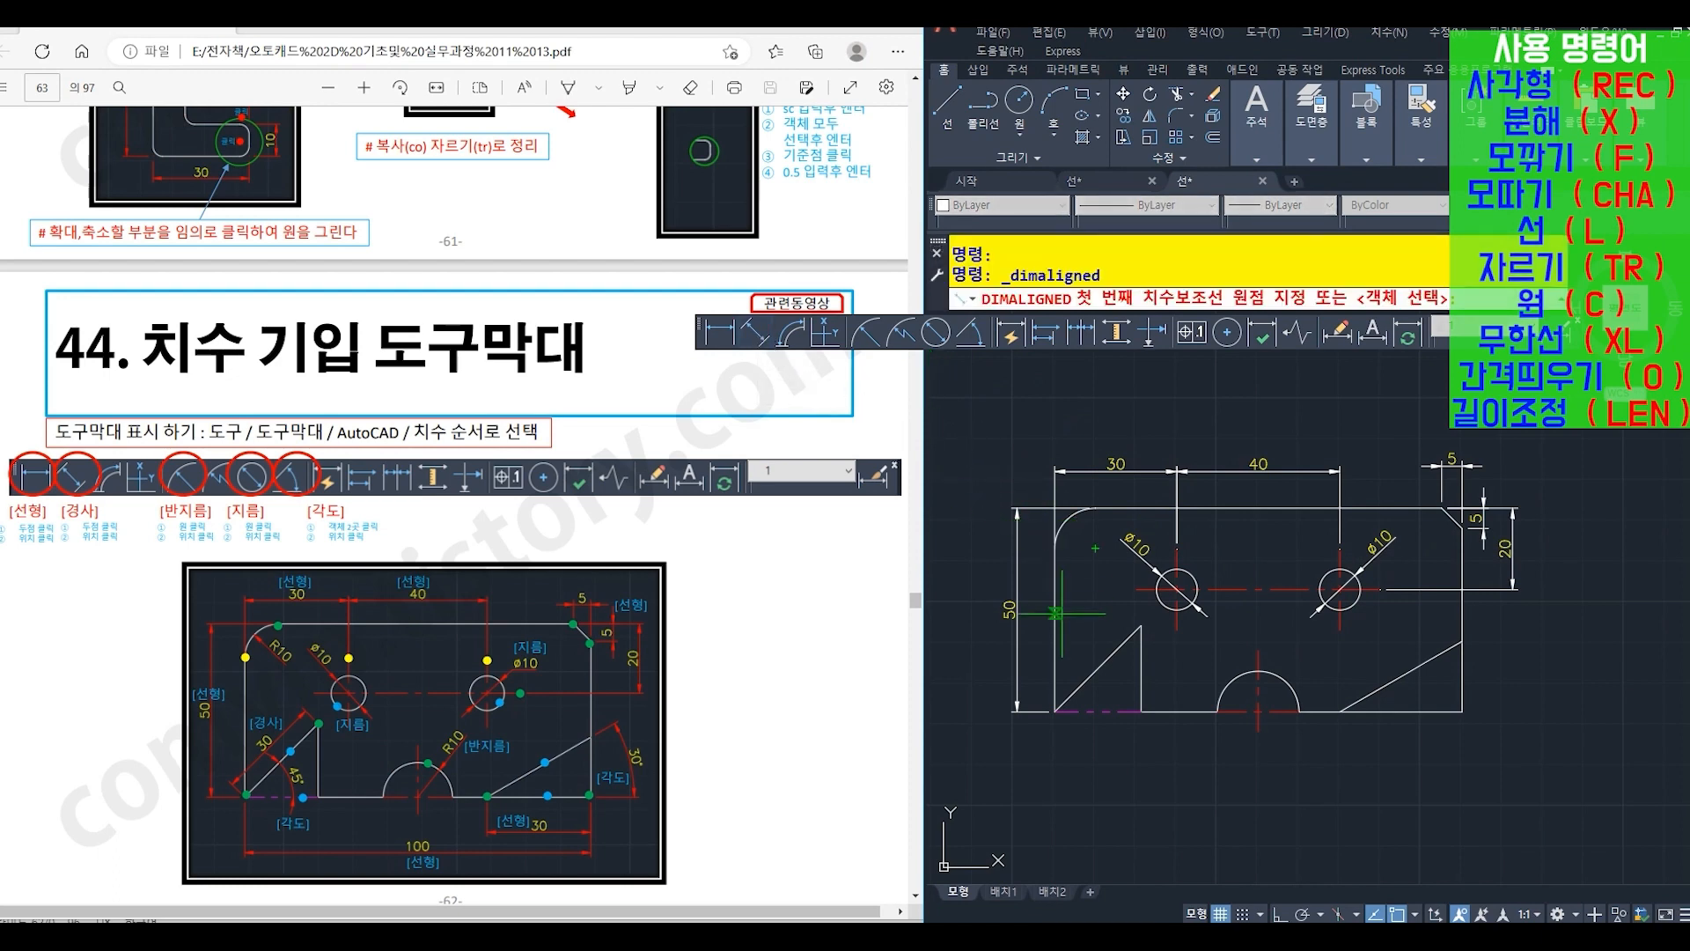
left_click(1056, 709)
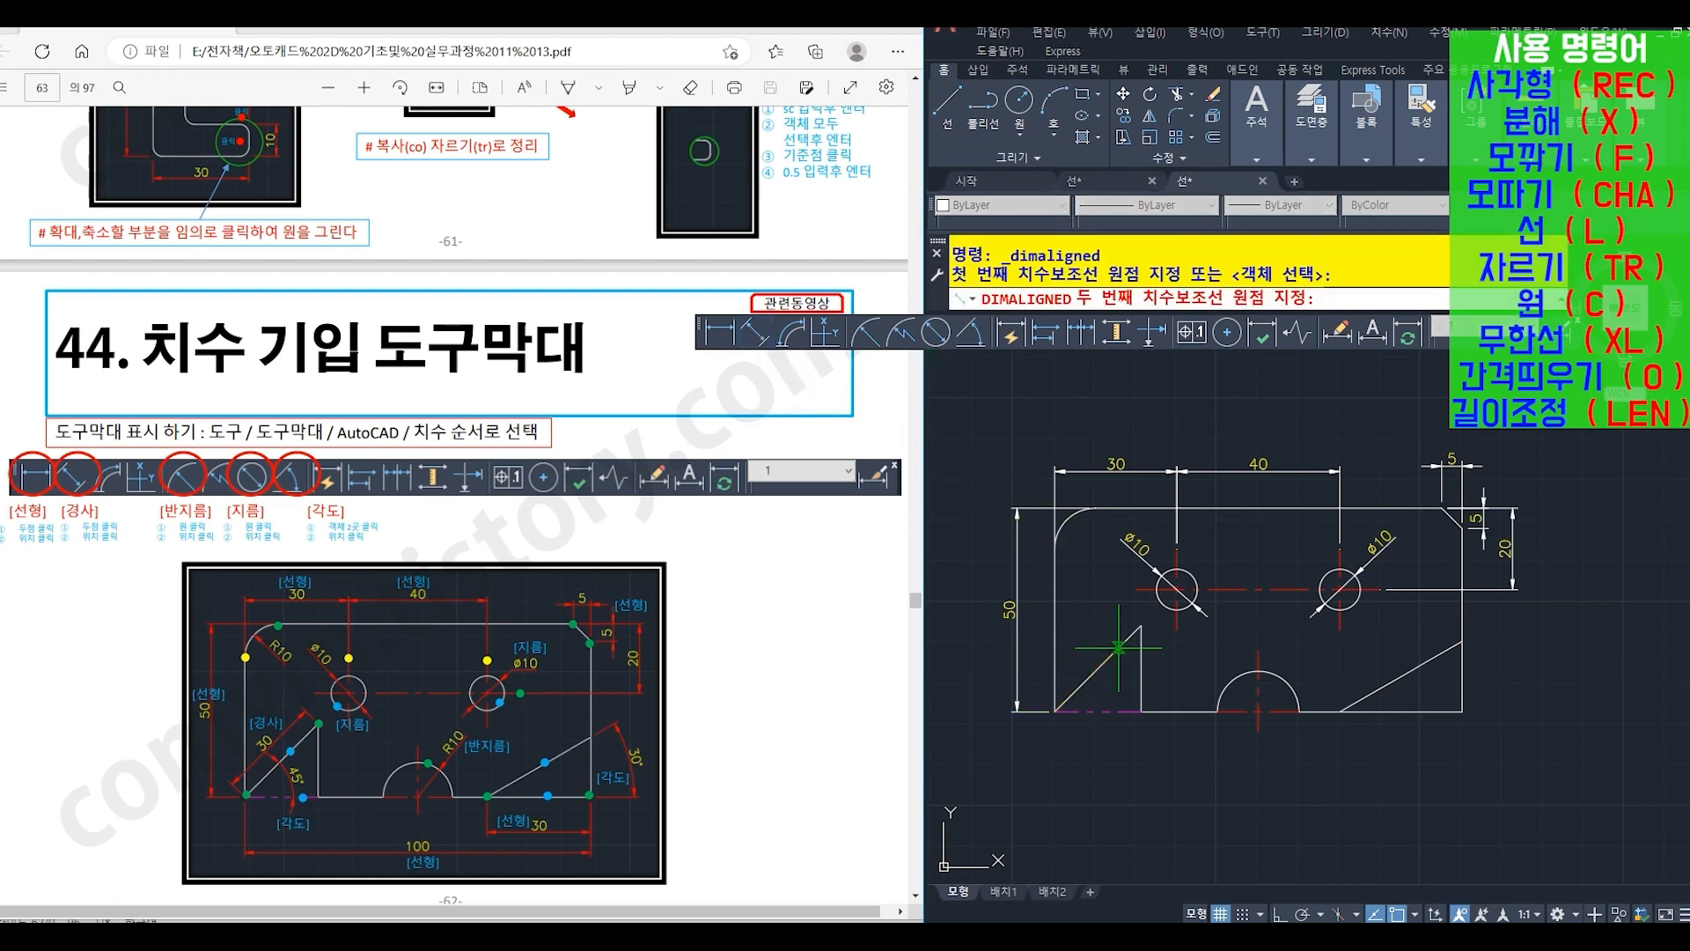
left_click(1141, 624)
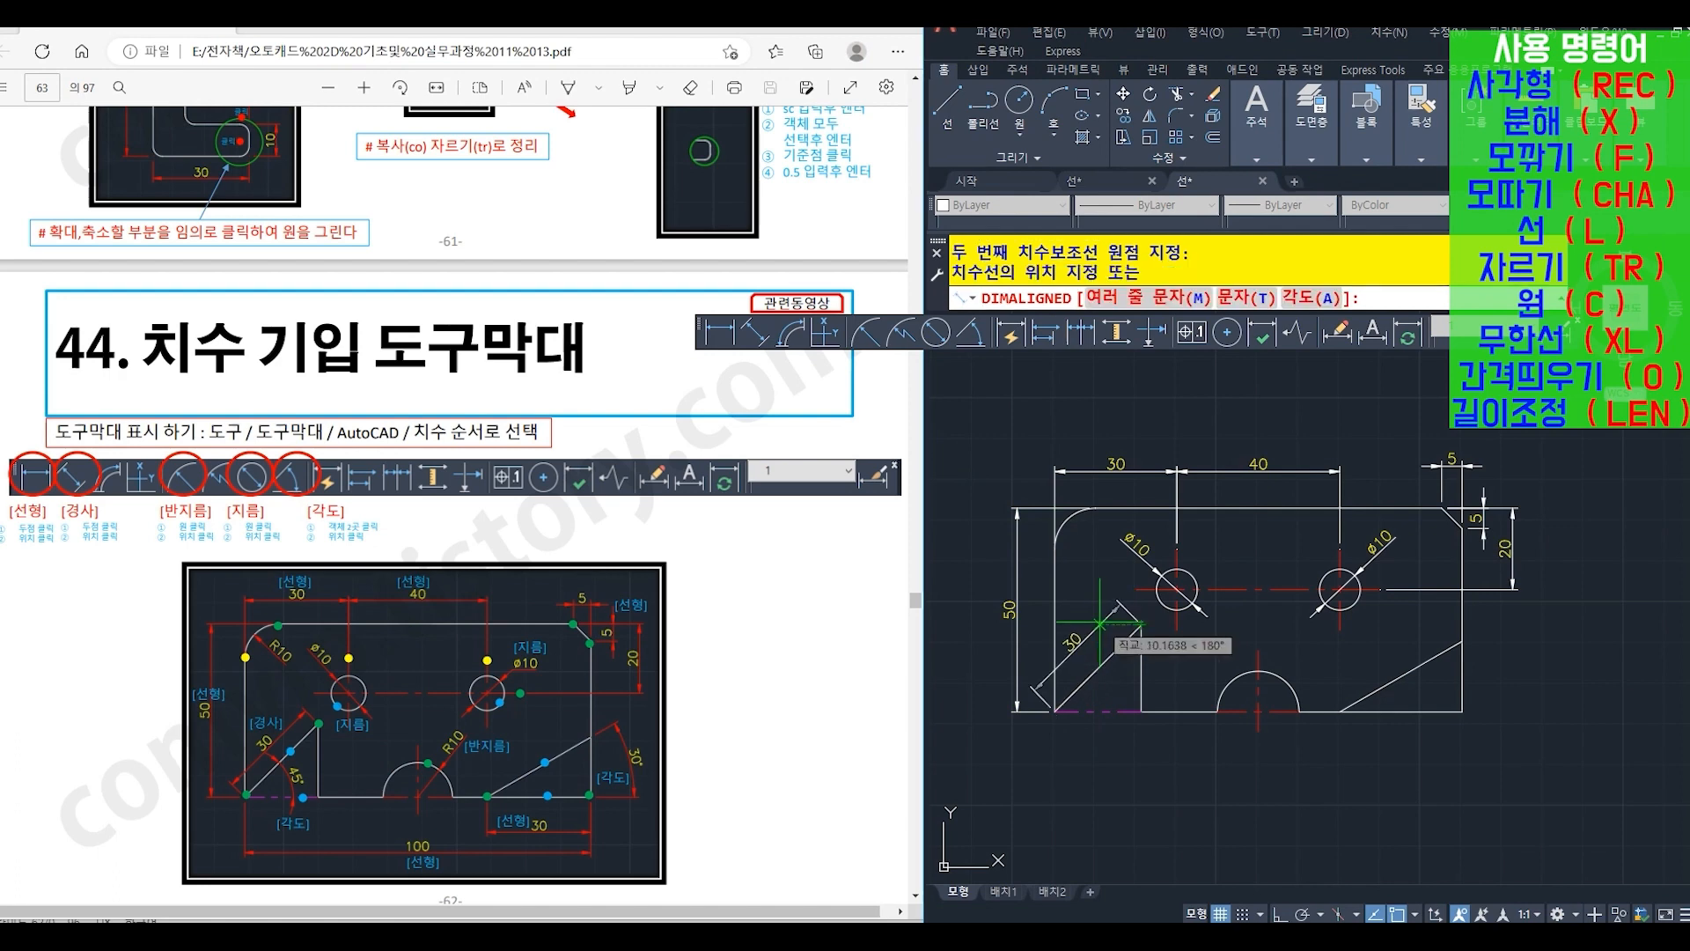
left_click(1100, 623)
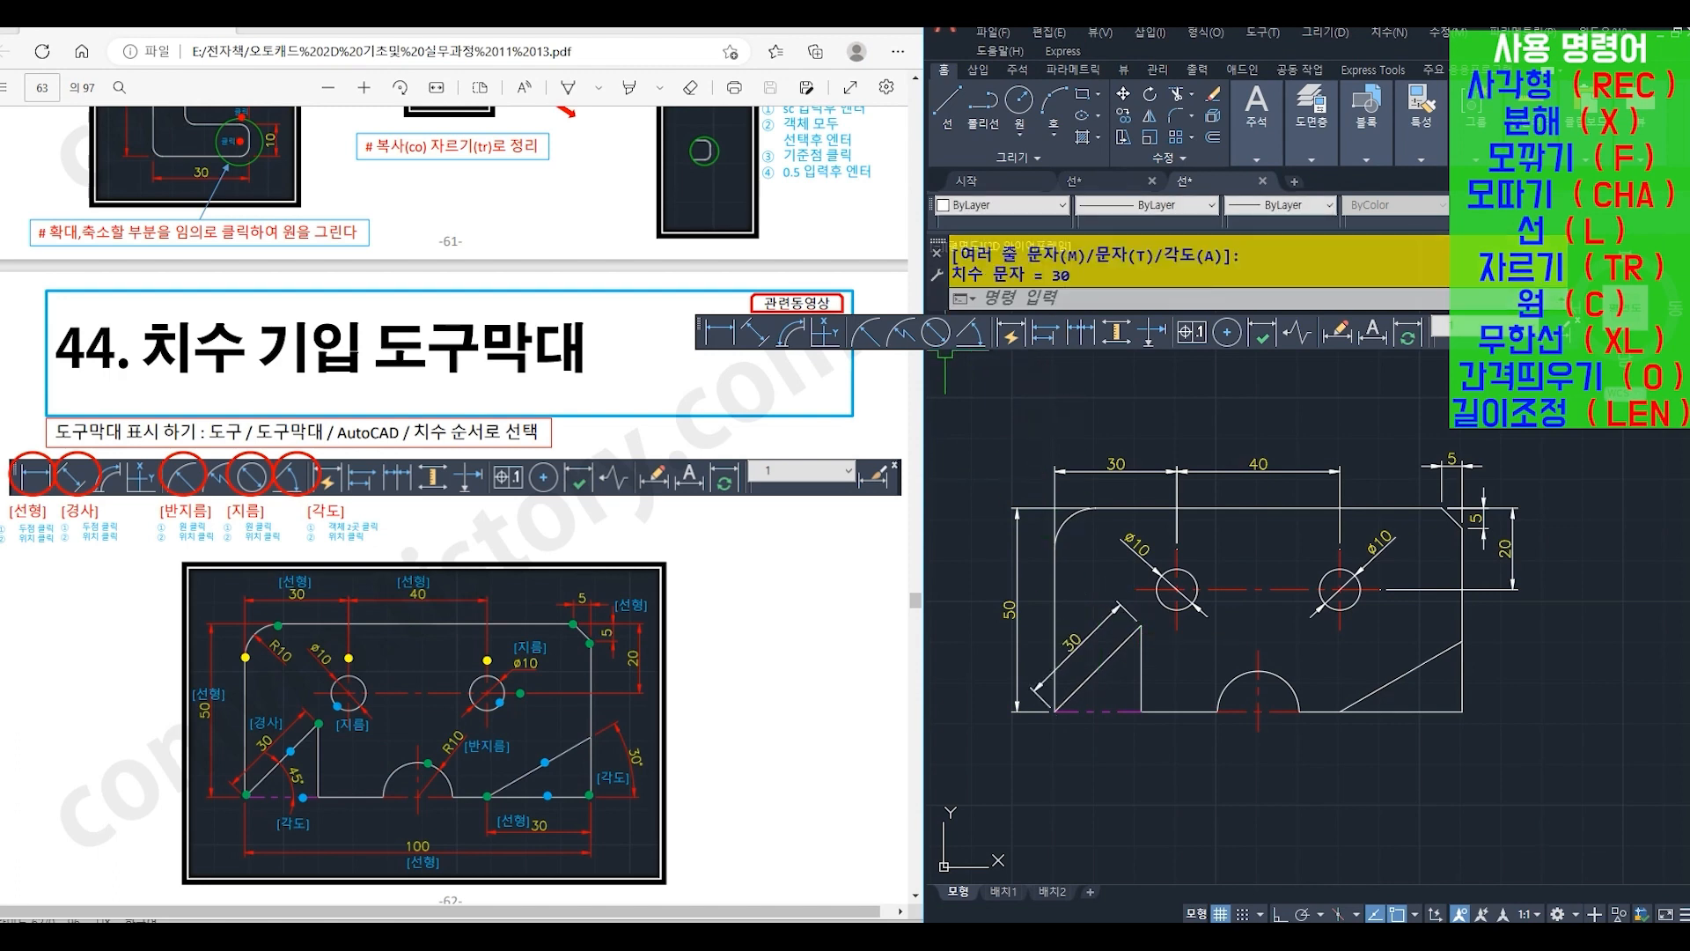
left_click(973, 333)
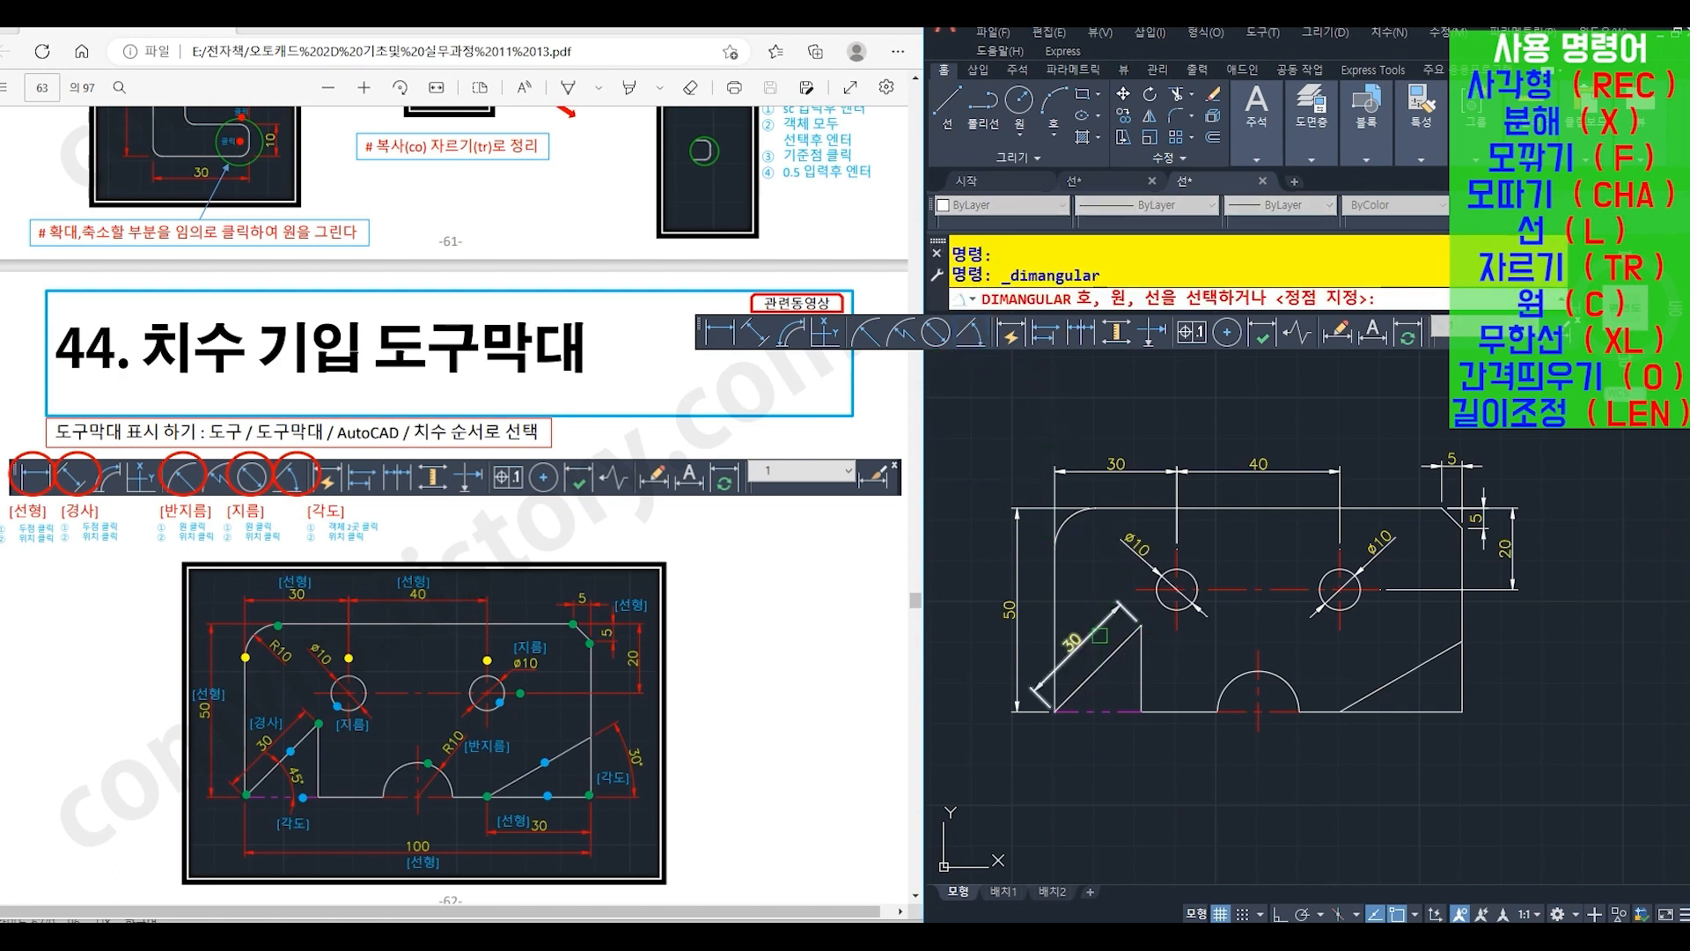
left_click(1094, 677)
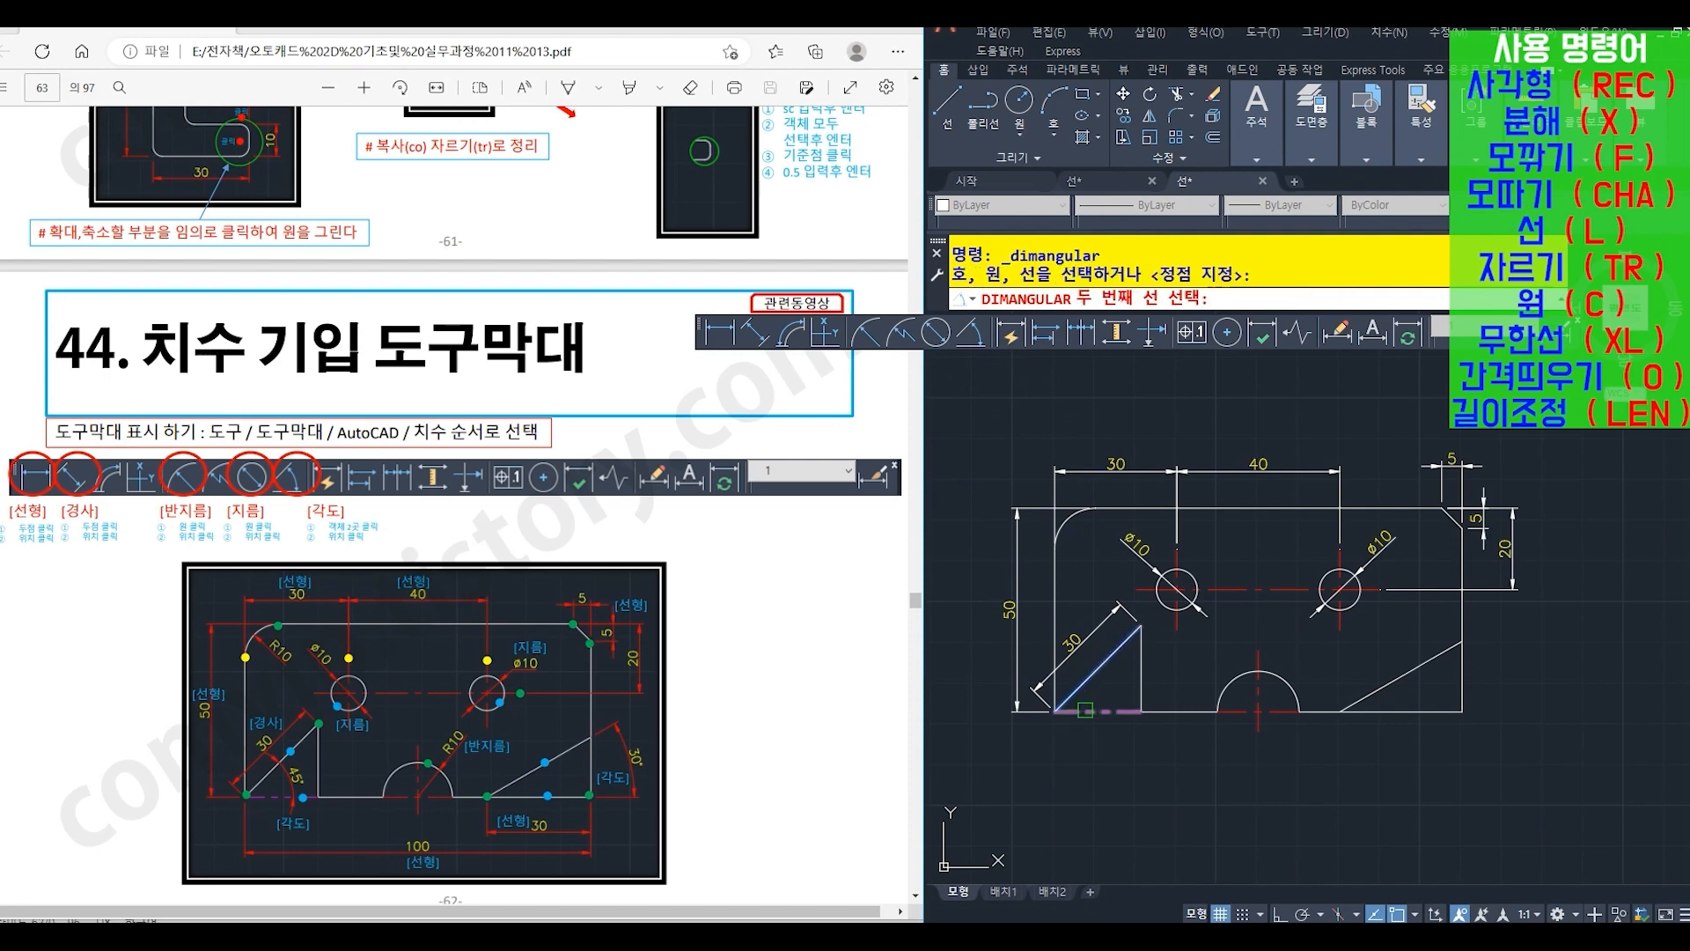
left_click(1086, 709)
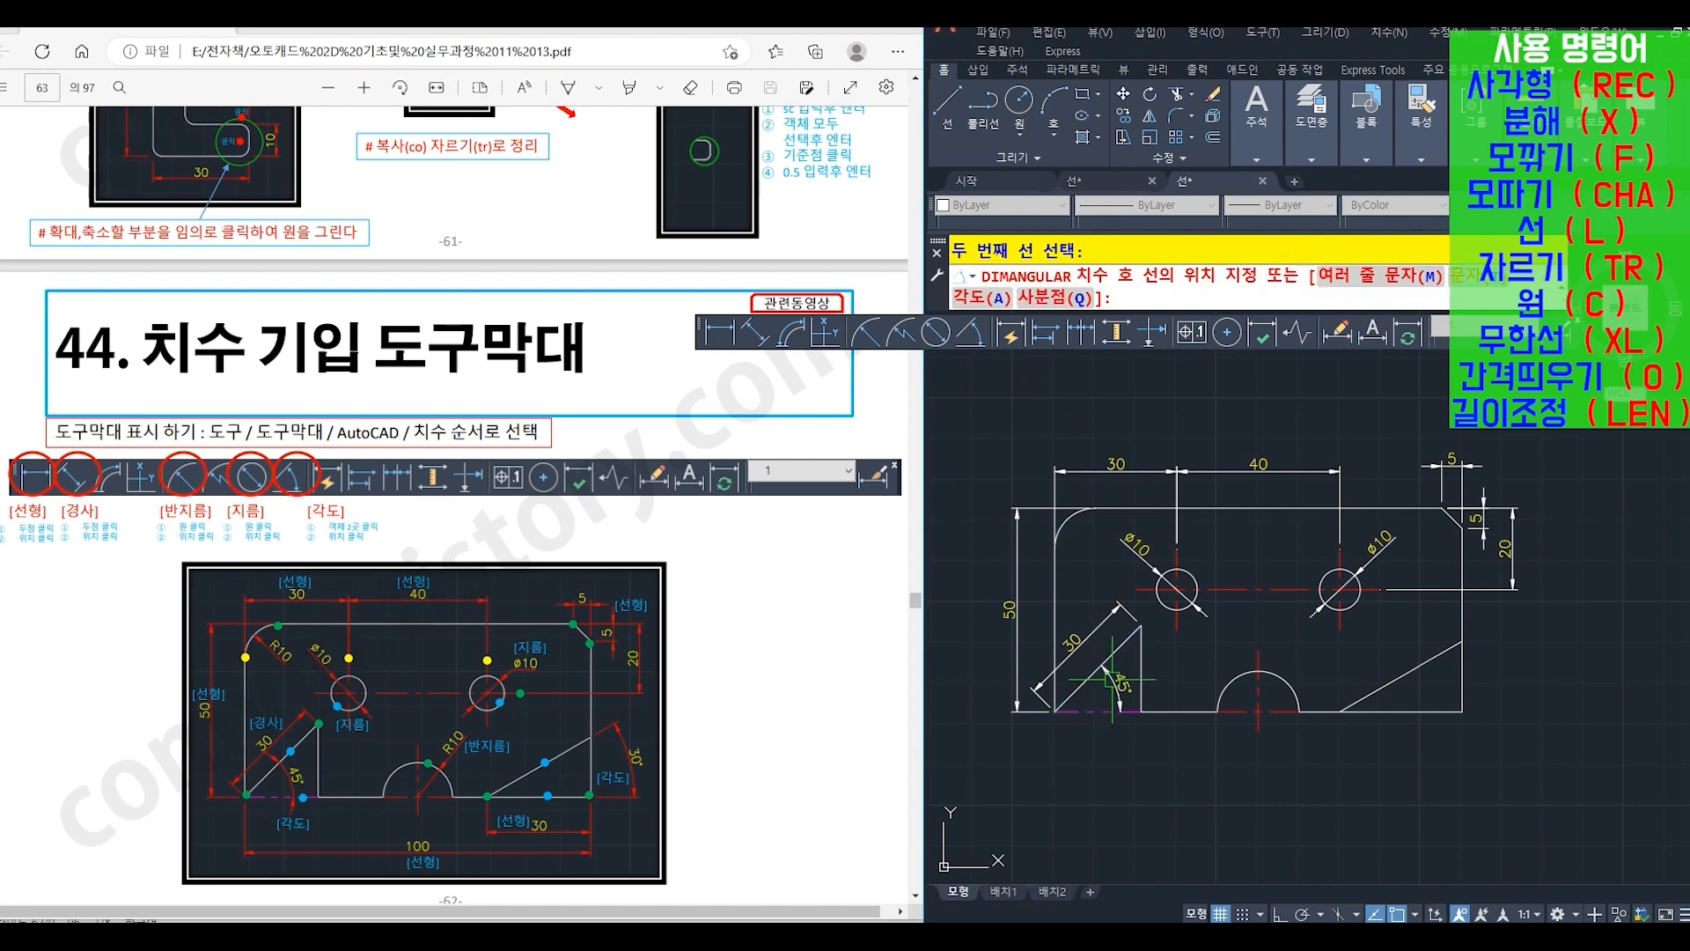
left_click(1110, 678)
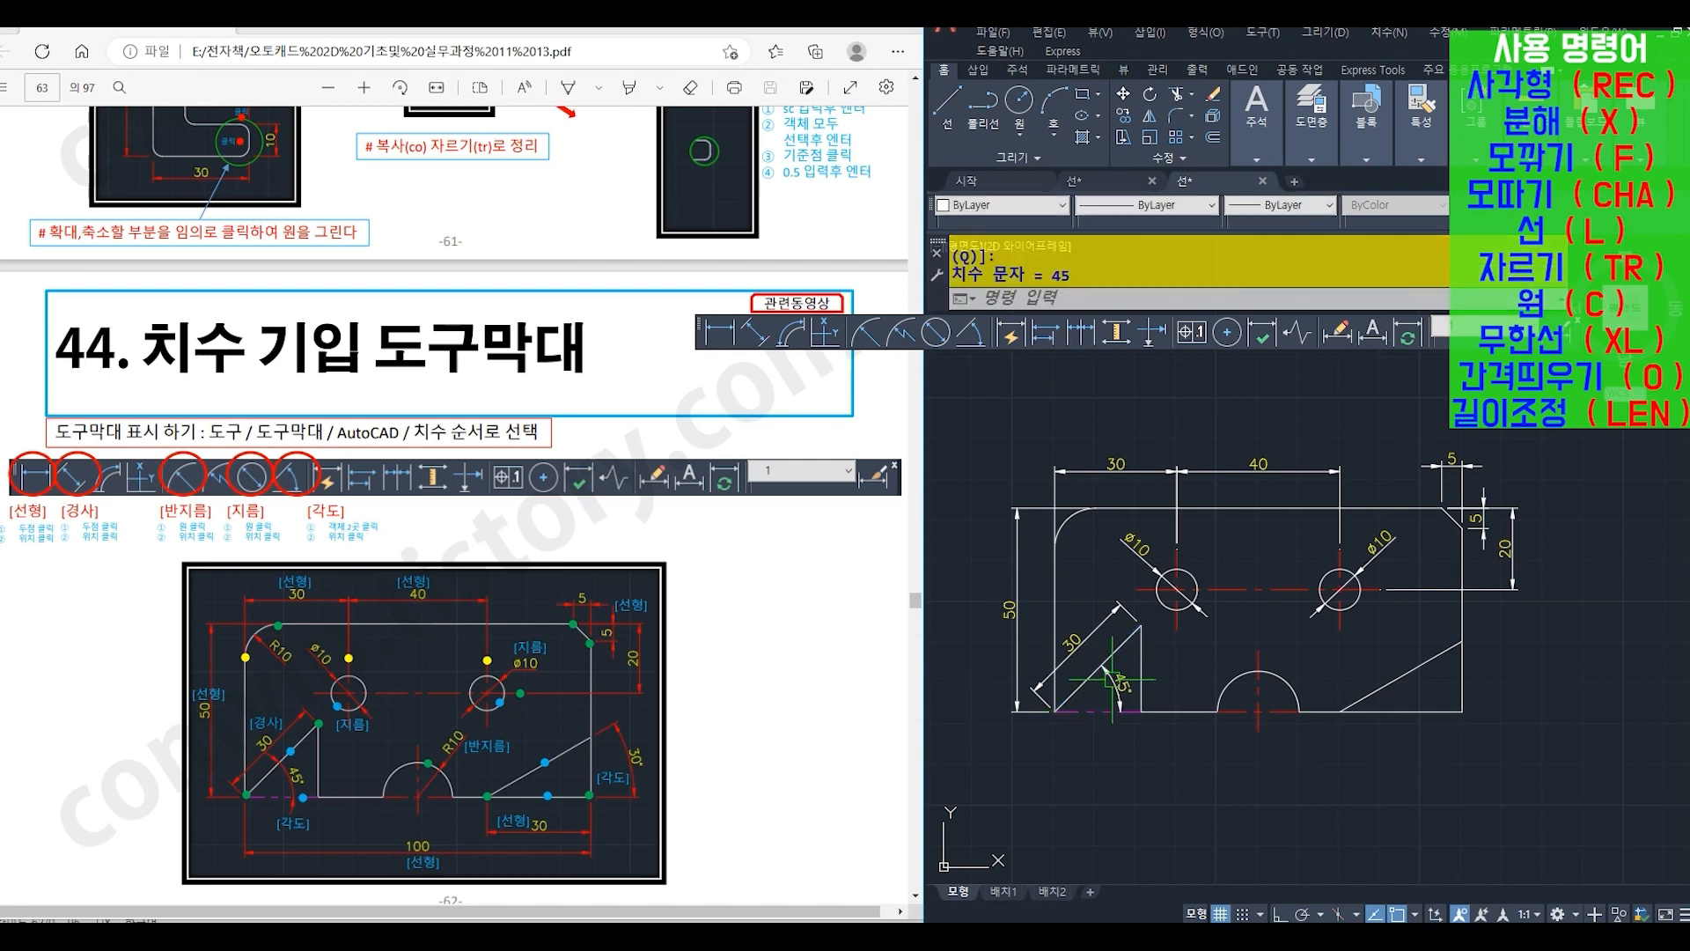
- Add a radius dimension to the semicircular notch in the plate's bottom edge, with its text up and to the right
left_click(866, 334)
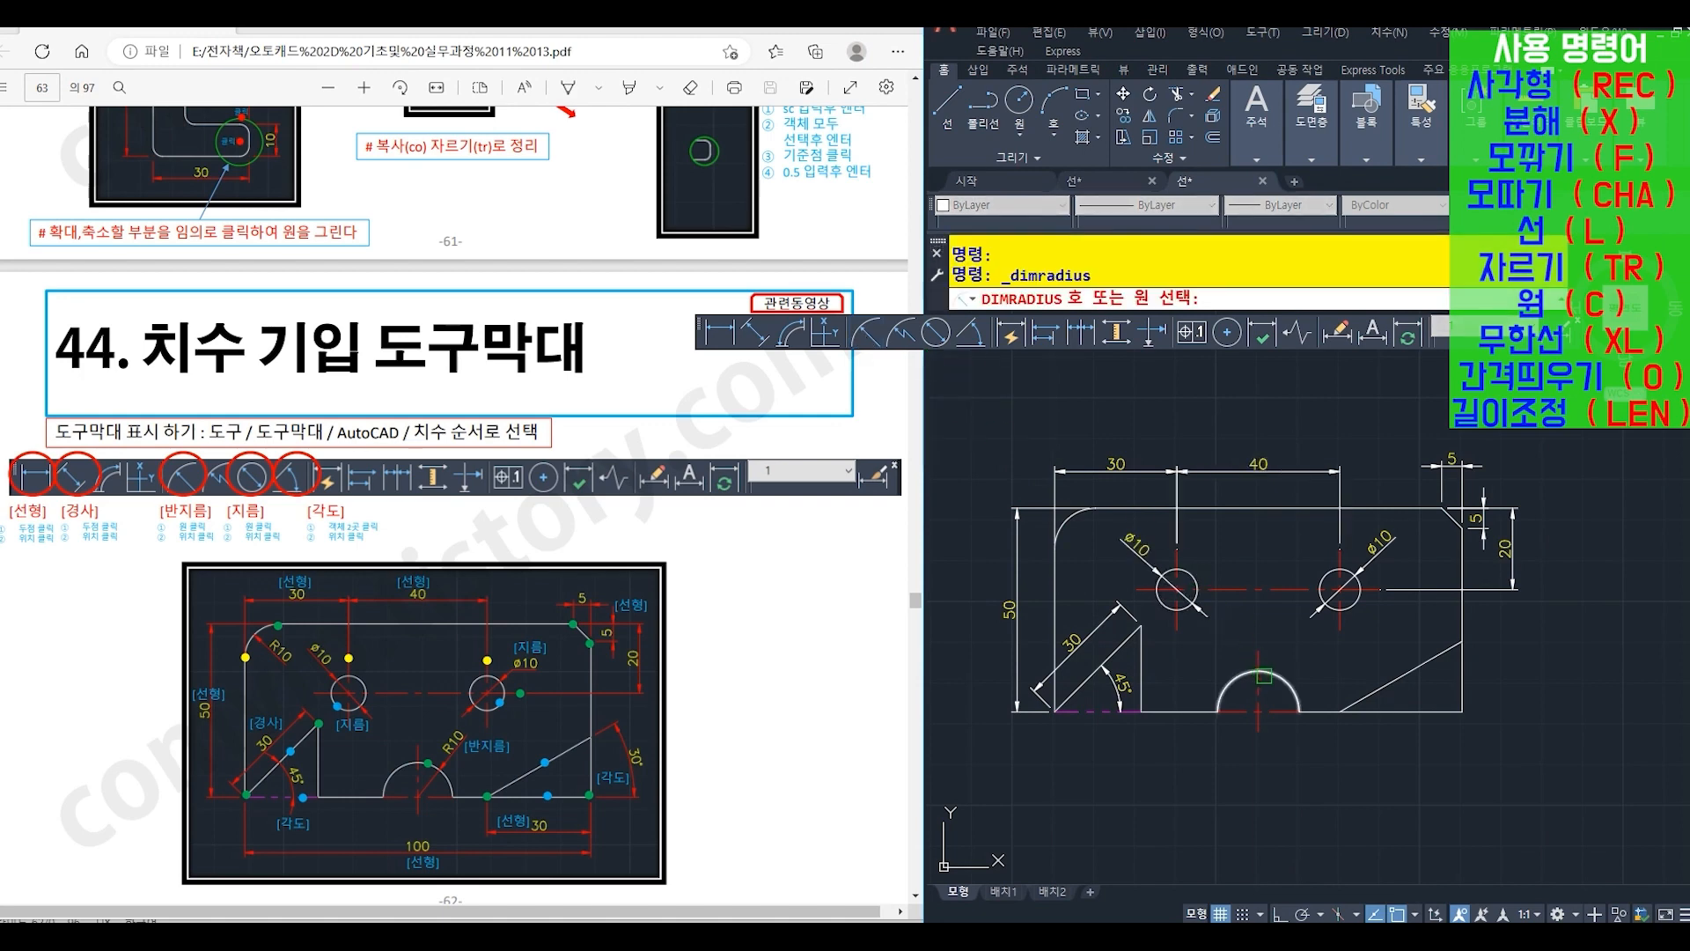
left_click(1282, 678)
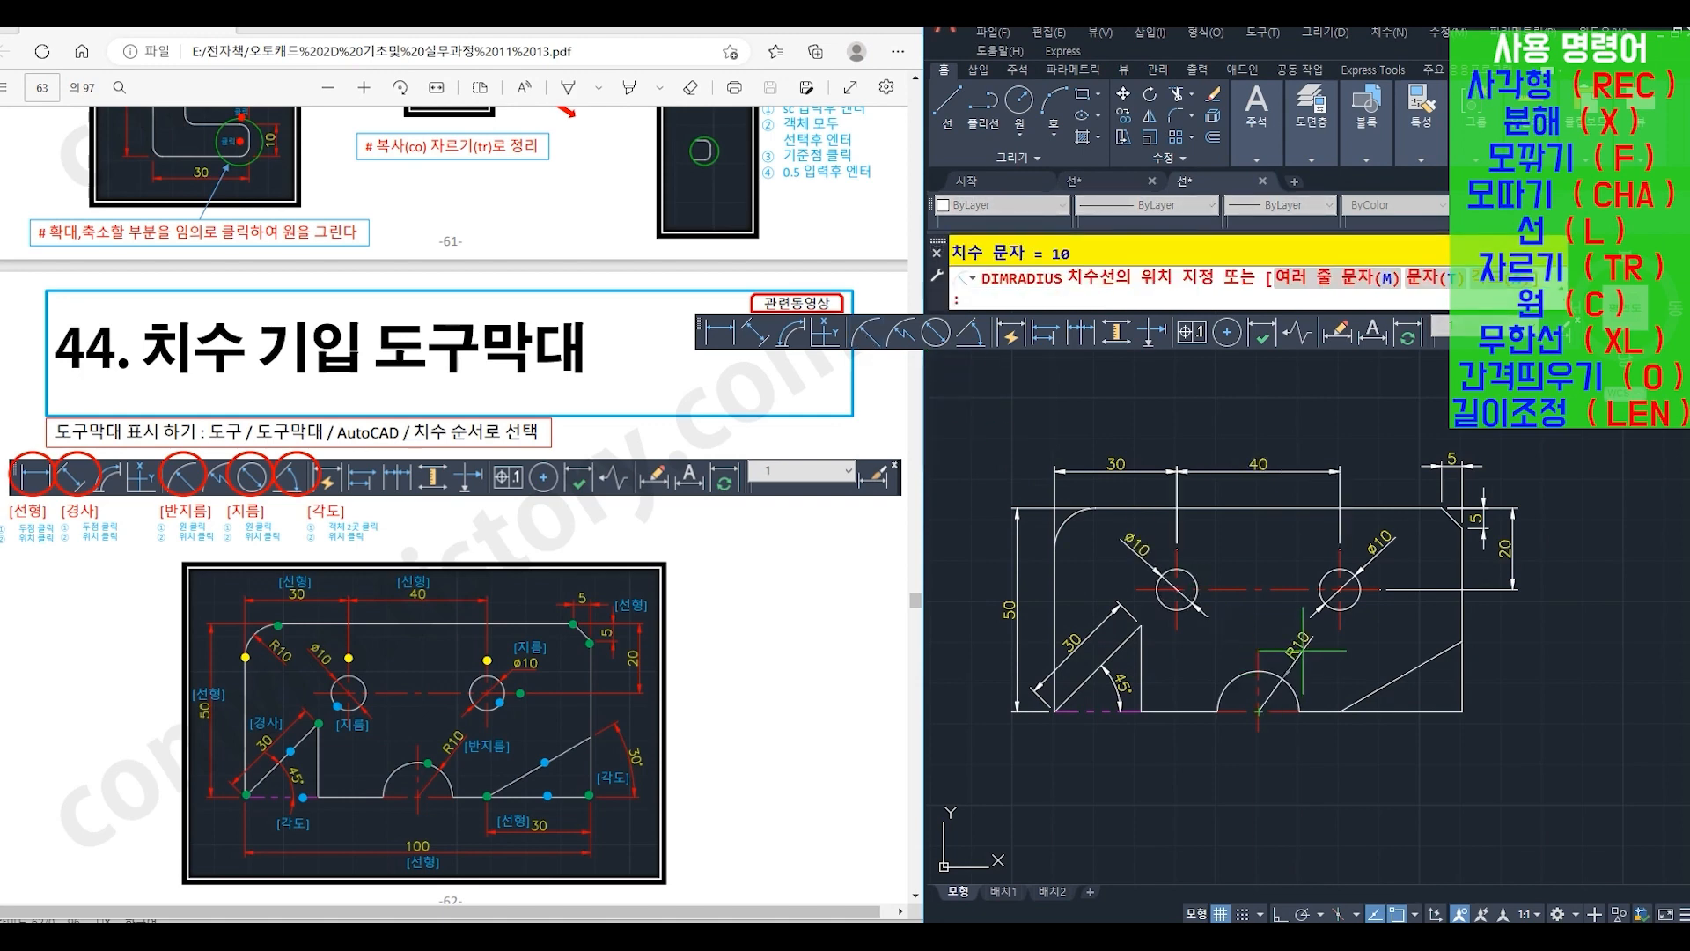
left_click(1303, 651)
- Add an angular dimension between the lower-right sloped line and the plate's bottom edge, placed outside the right edge
left_click(970, 334)
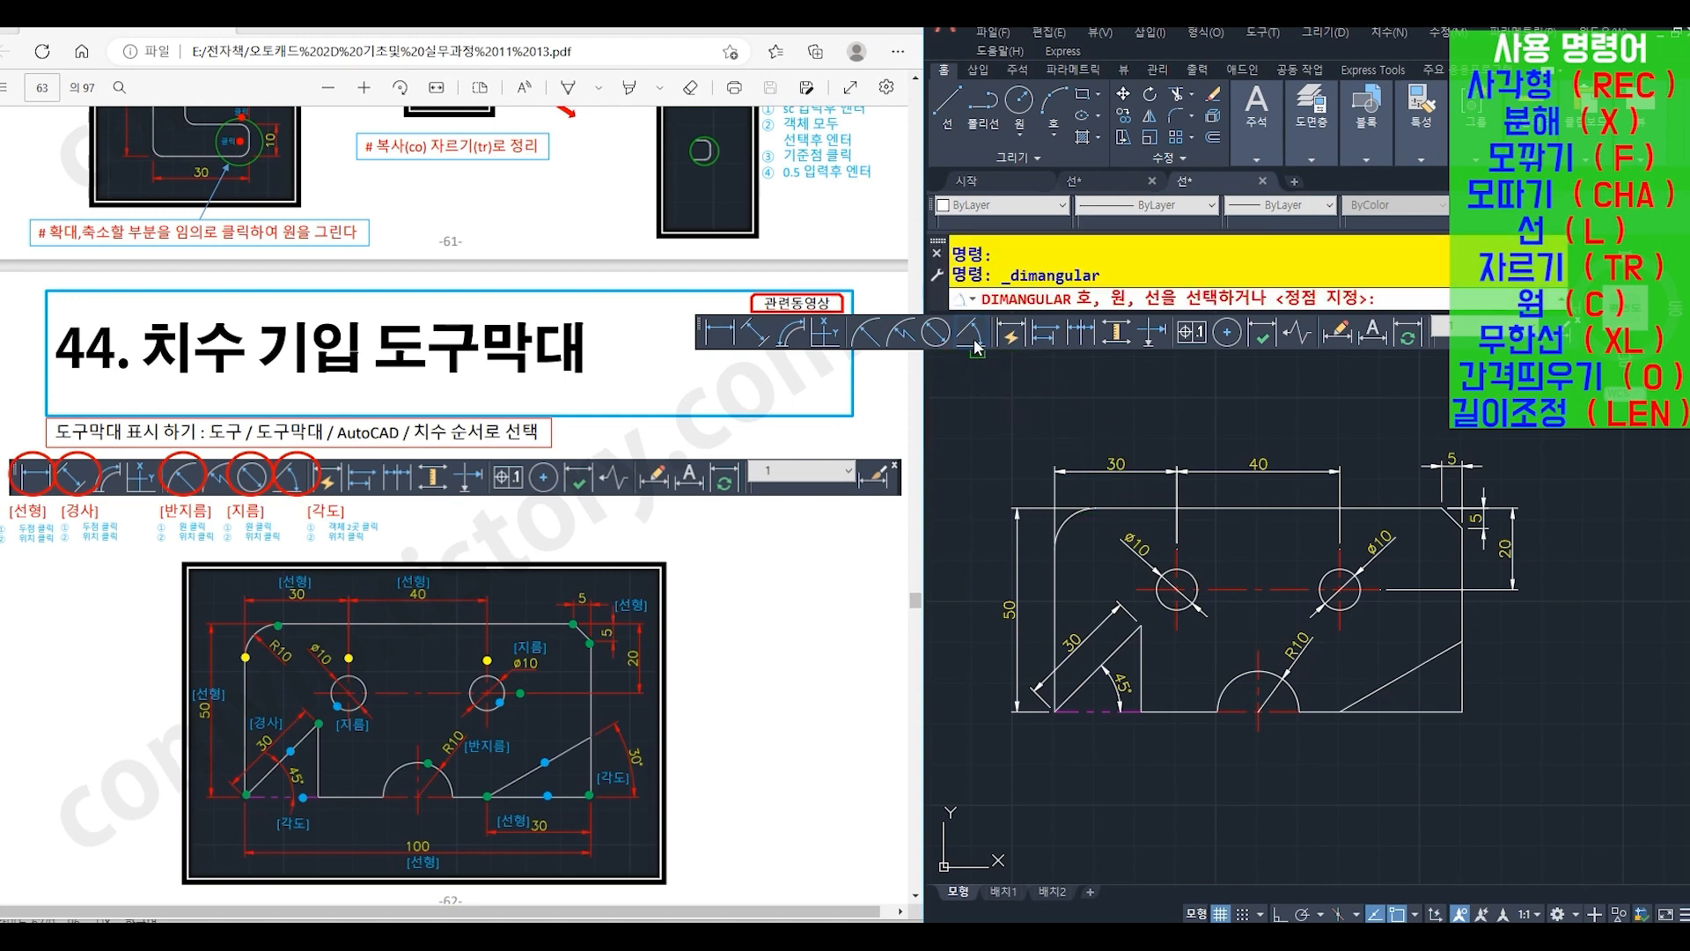
left_click(1407, 680)
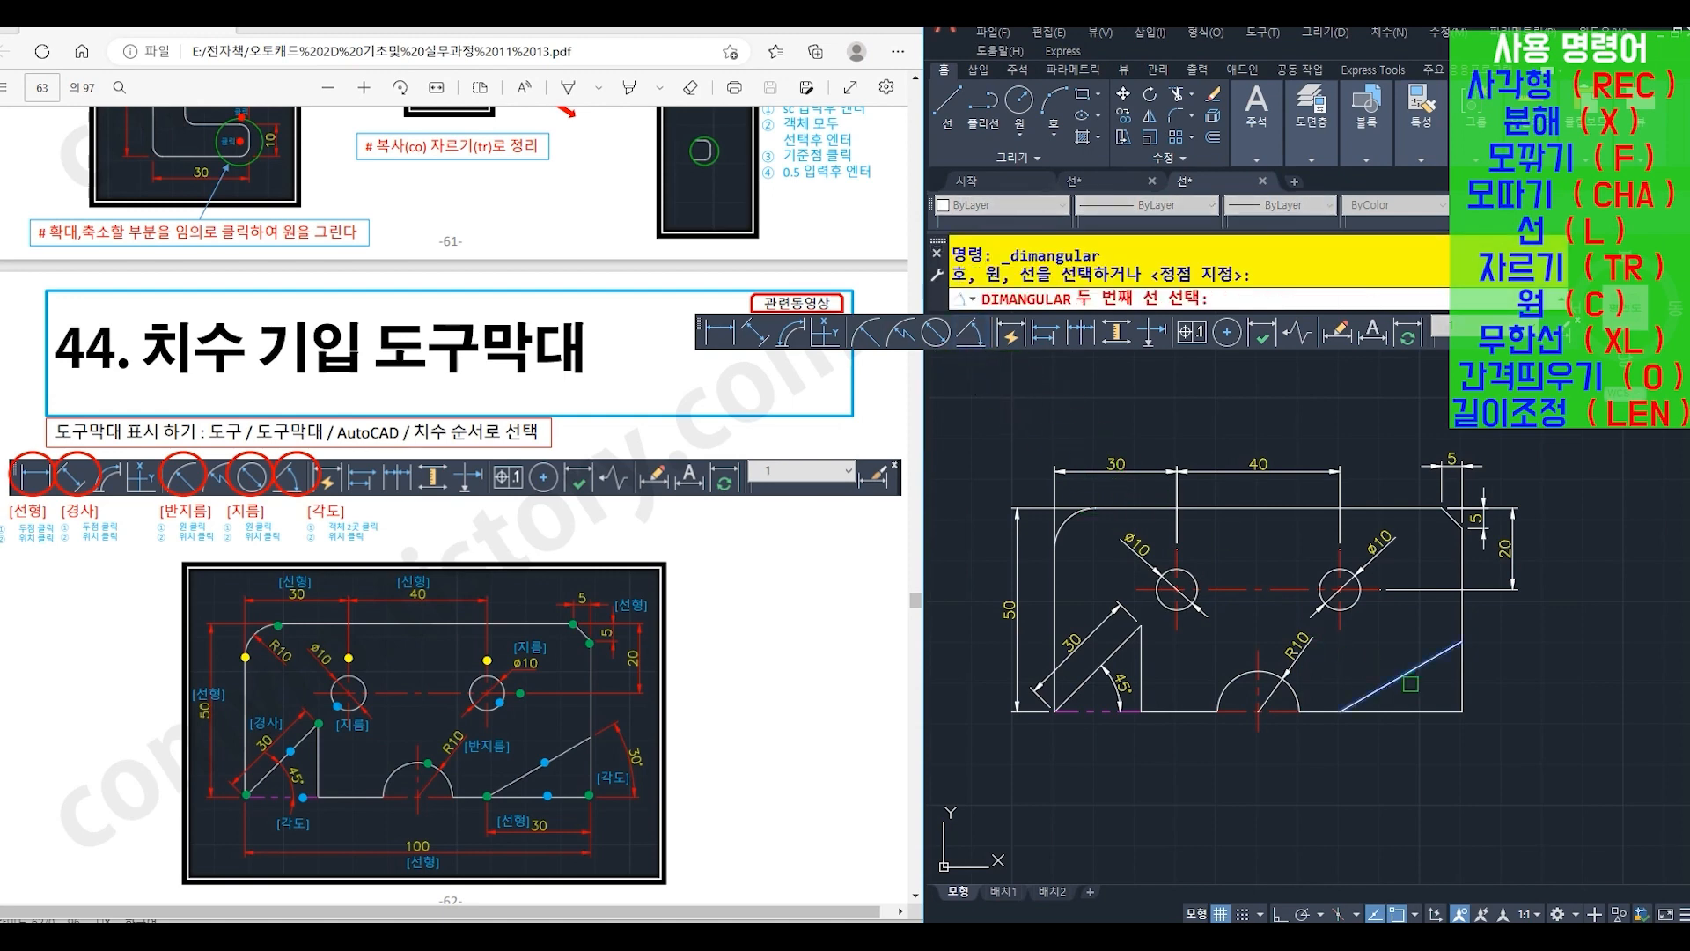
left_click(1420, 709)
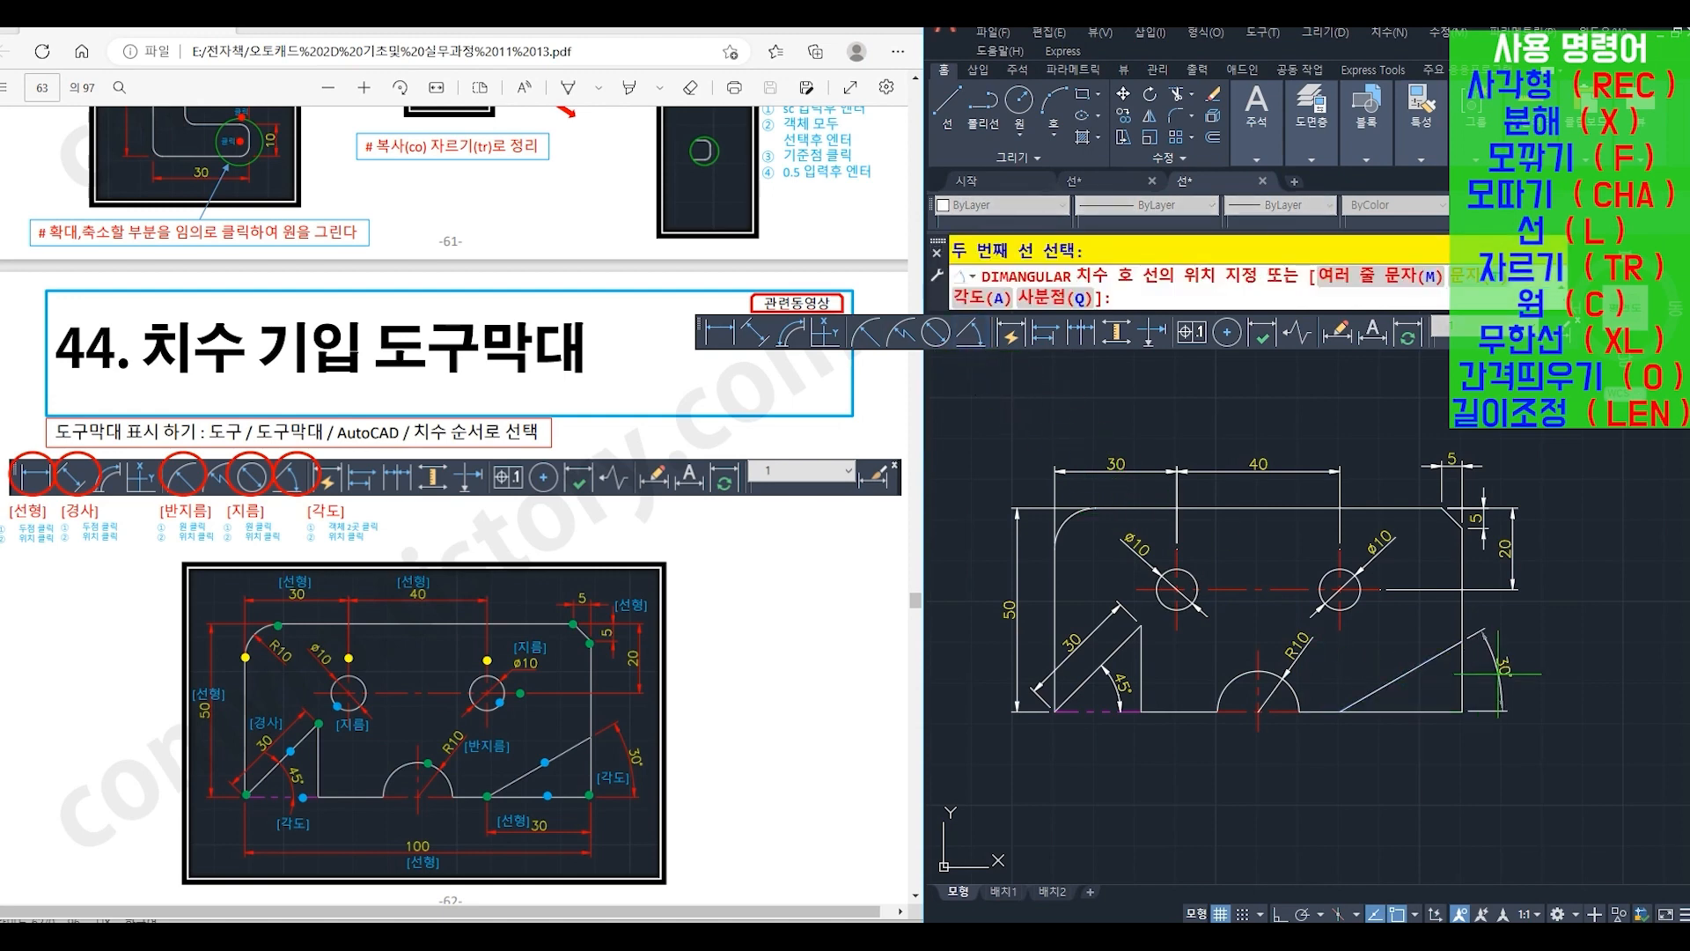
left_click(1500, 674)
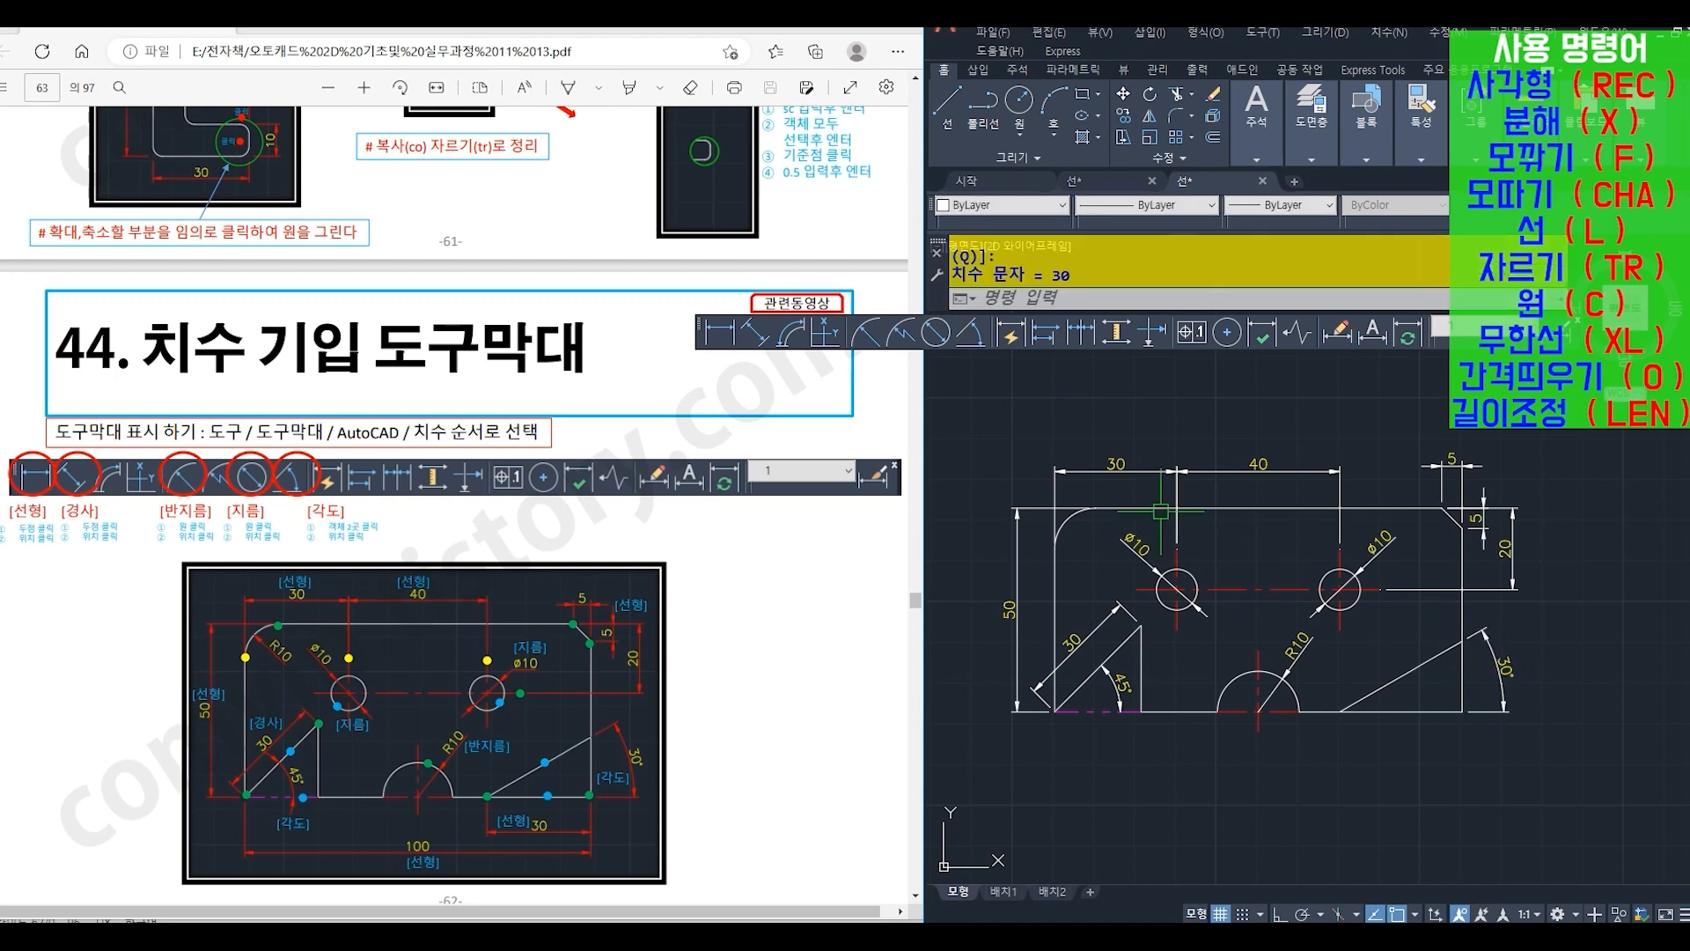
- Below the plate, add linear dimensions from the sloped line's lower end to the lower-right corner and, further down, across the full width
left_click(717, 338)
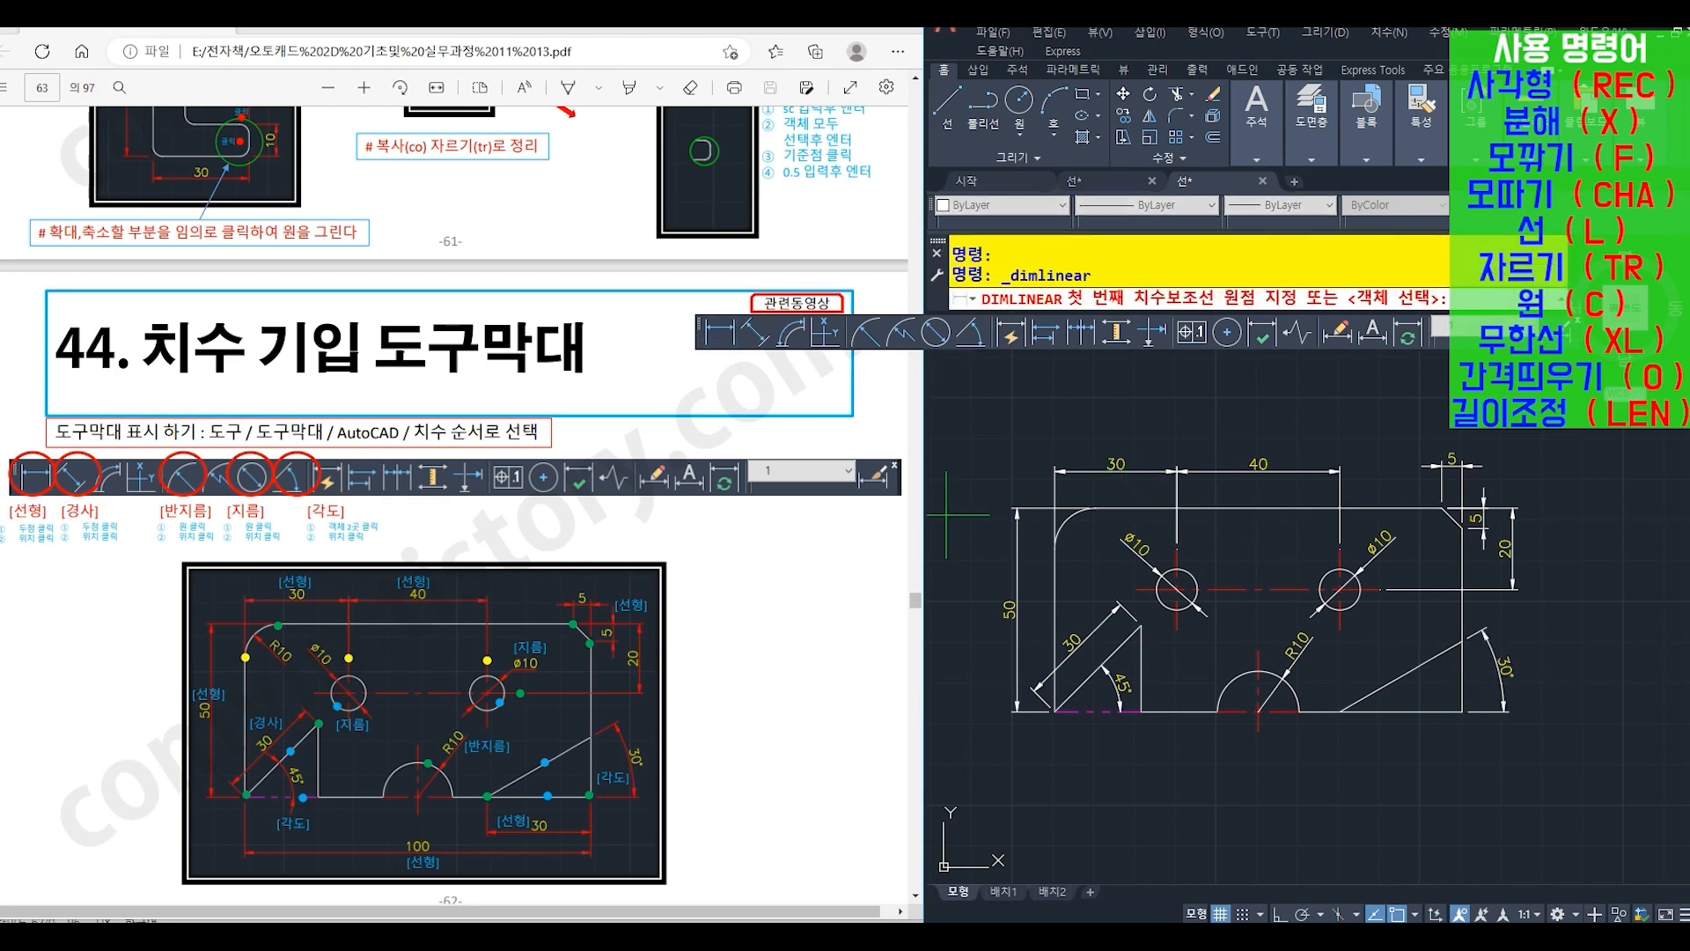
left_click(1340, 711)
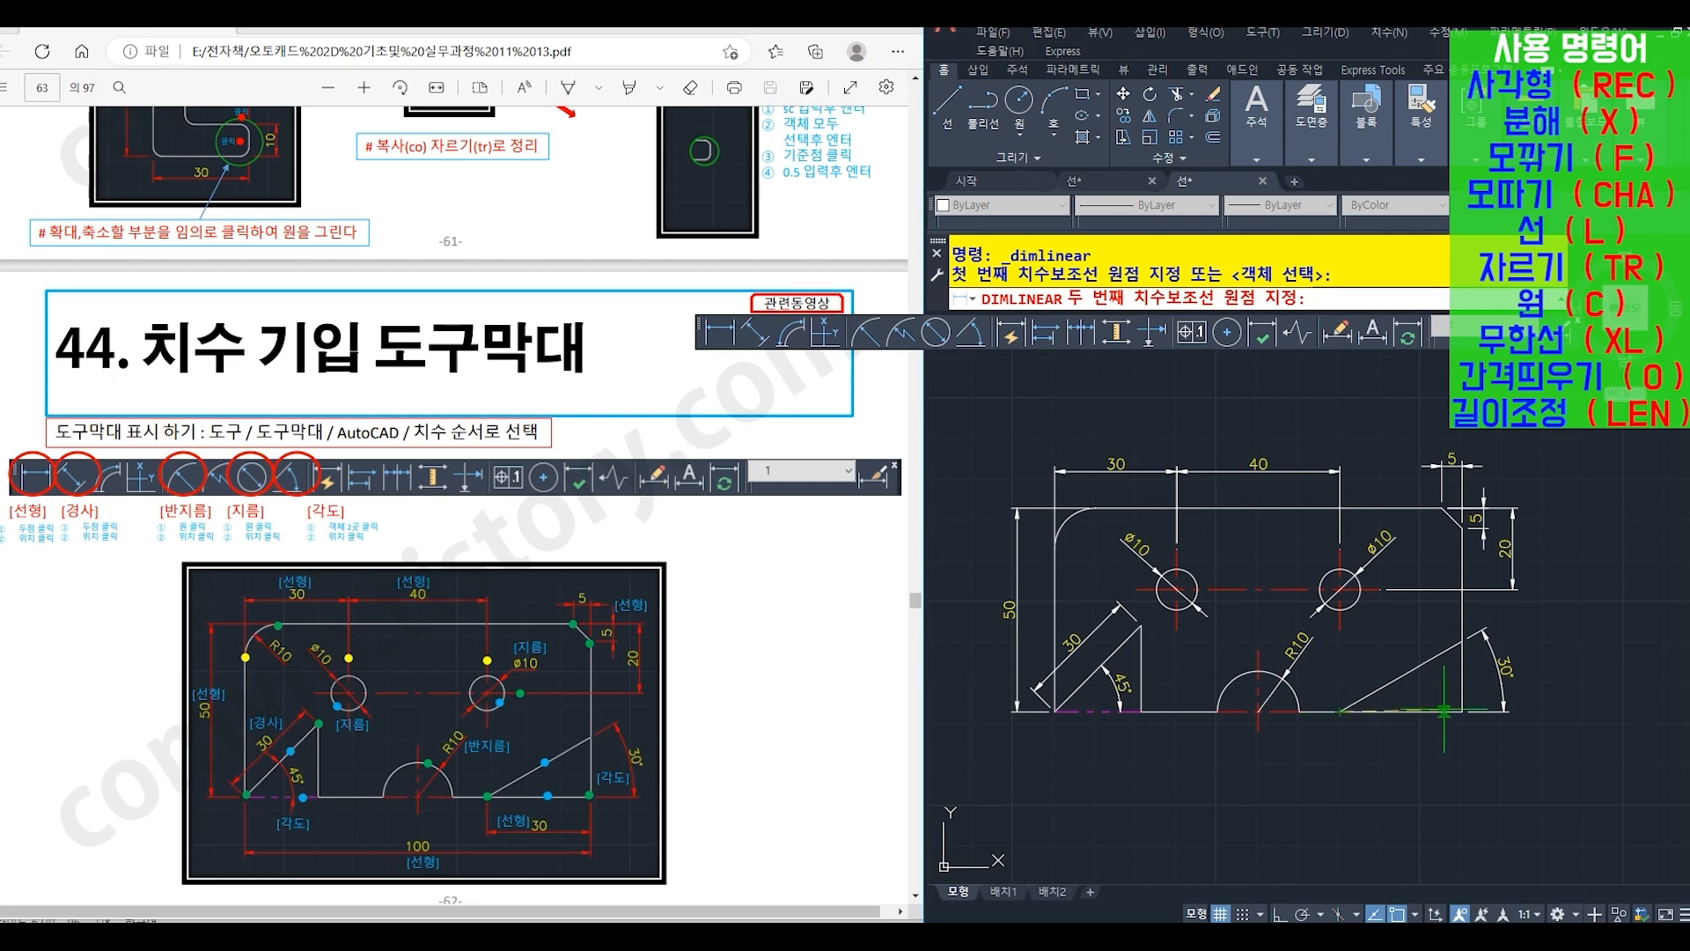
left_click(1464, 712)
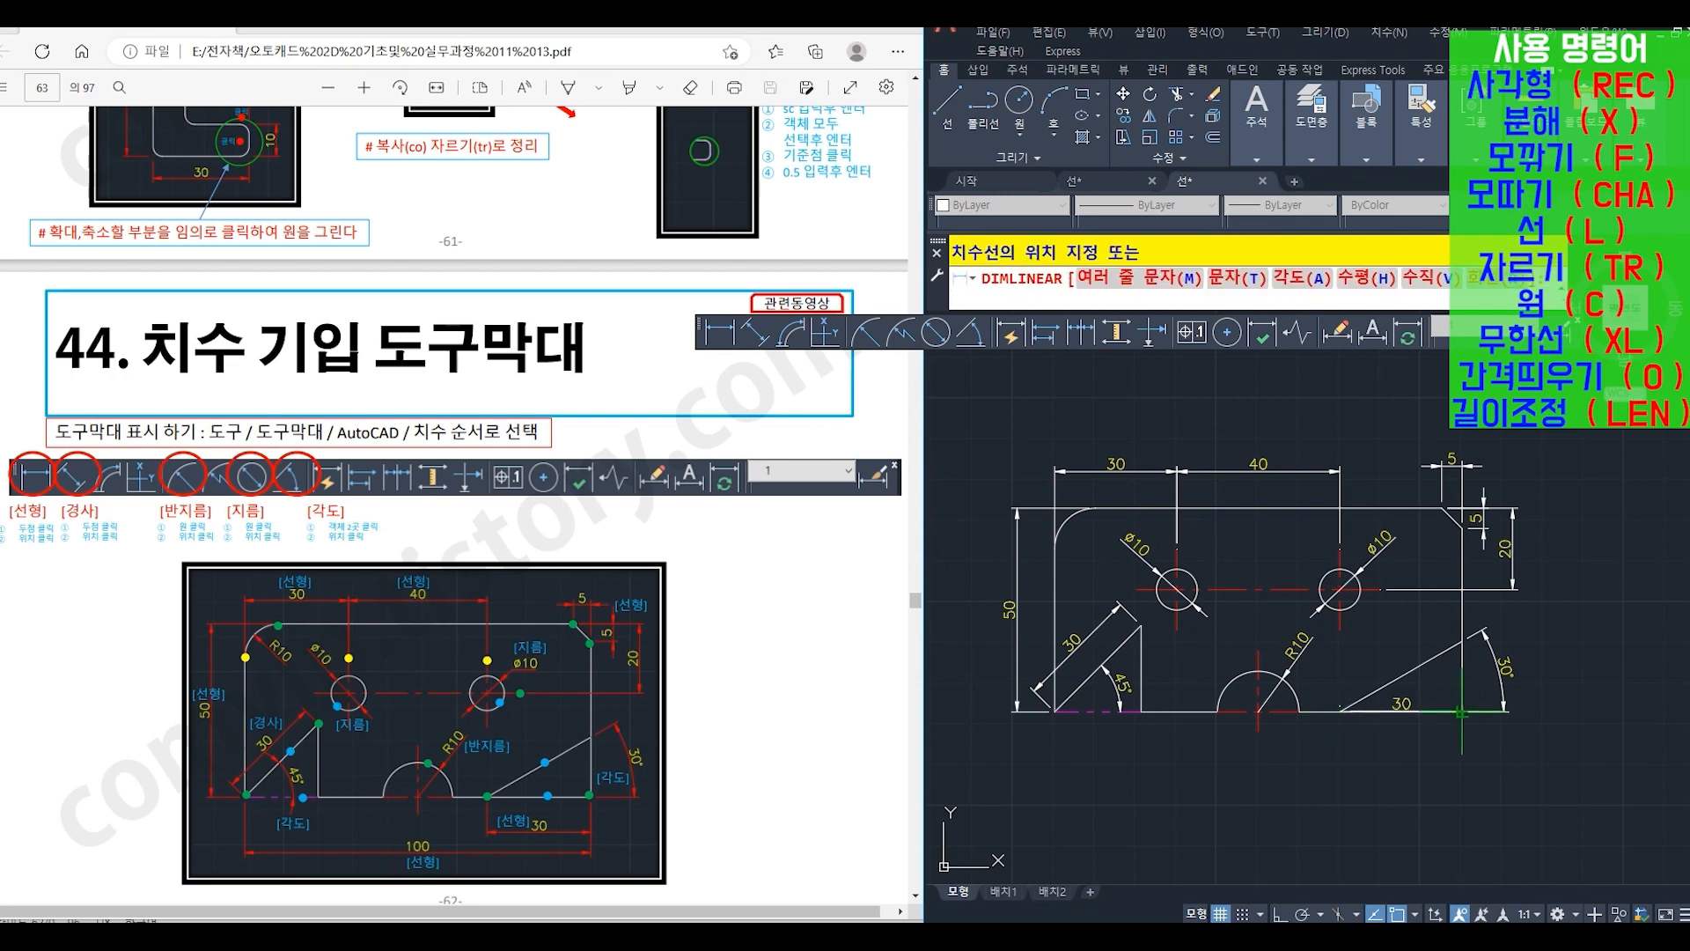
left_click(1421, 744)
key("Return")
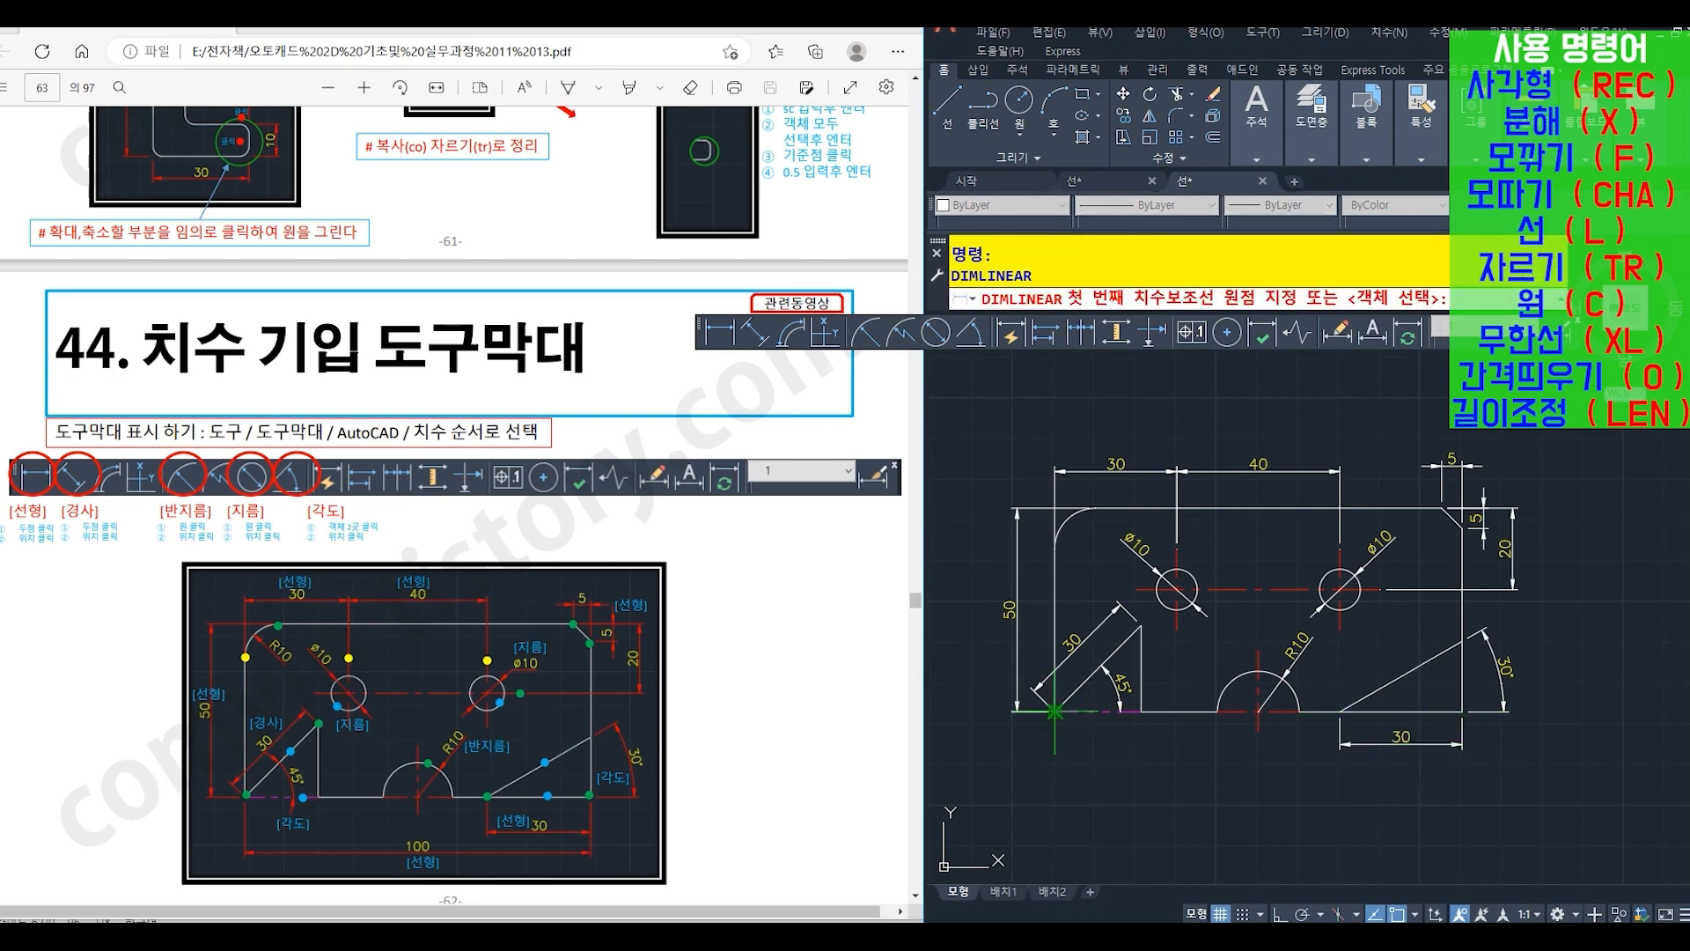
left_click(1055, 711)
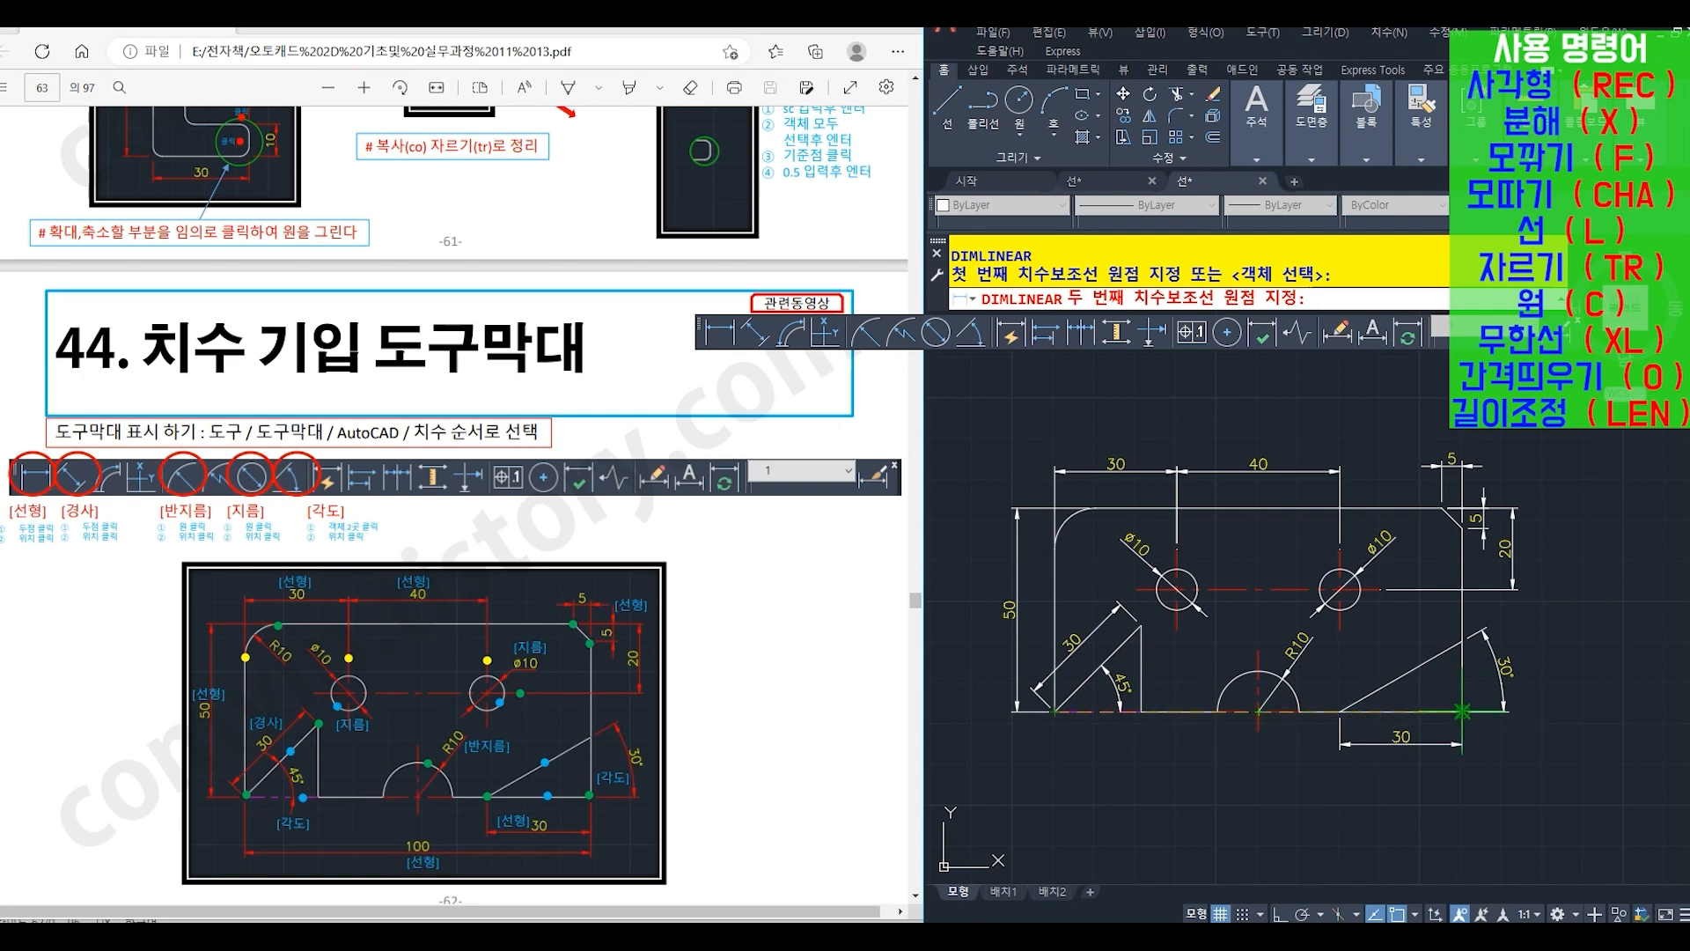
left_click(1462, 711)
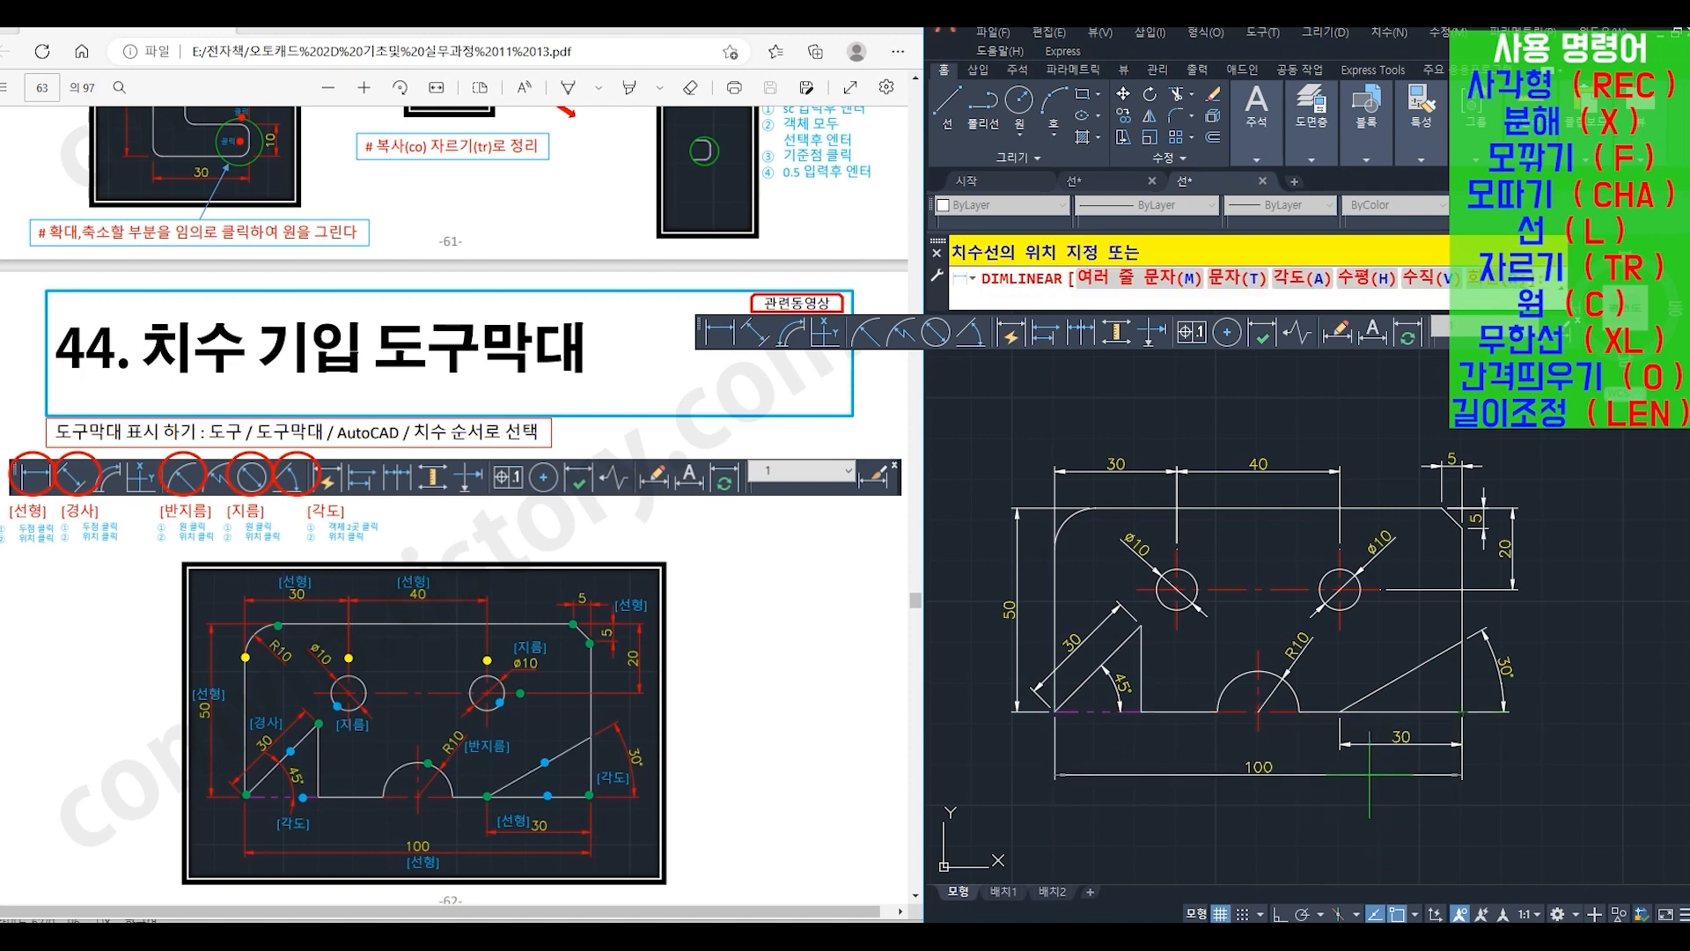
left_click(1369, 774)
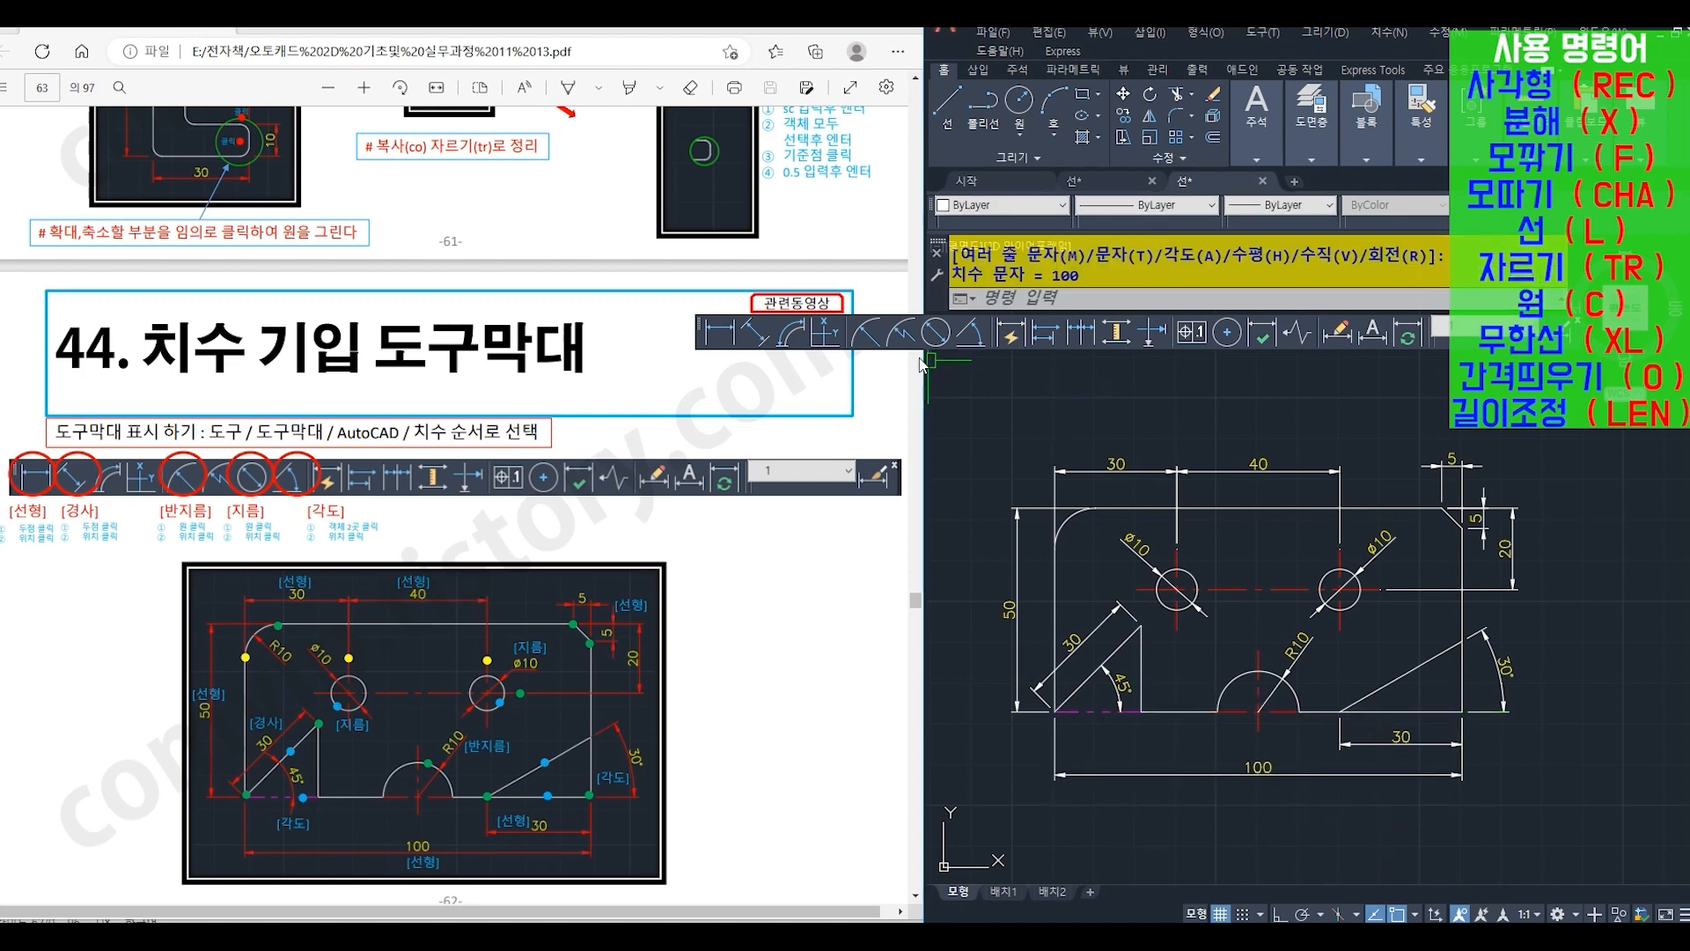
- Add a radius dimension to the upper-left corner's fillet arc, with the text placed inside the plate
left_click(867, 333)
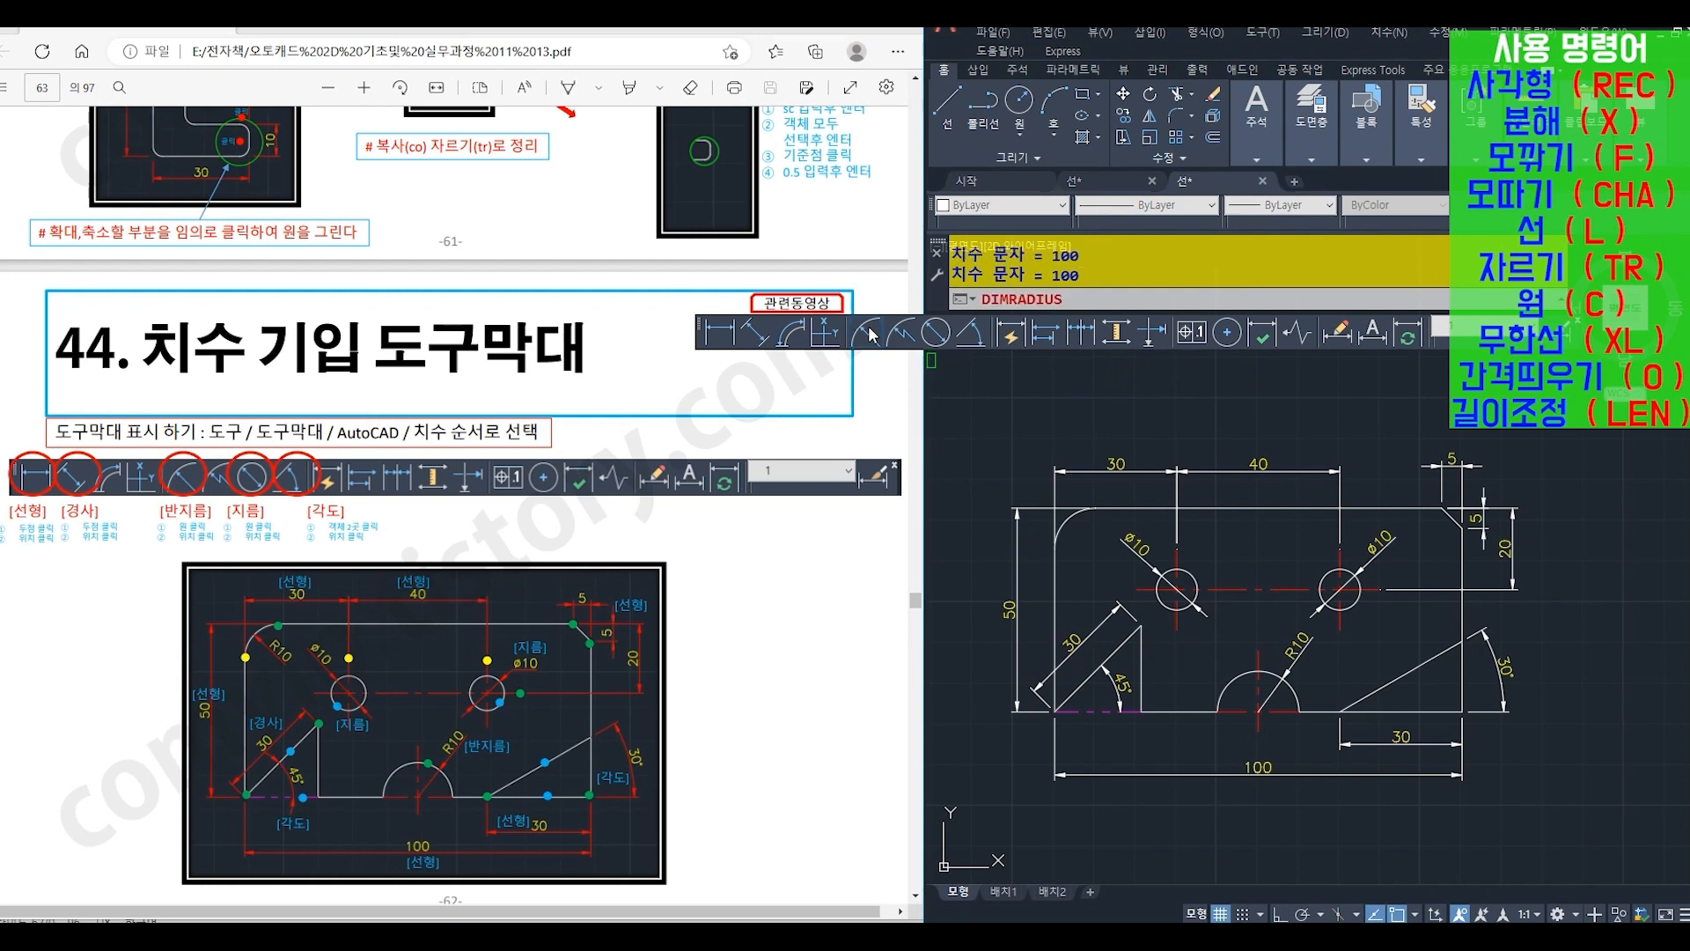
left_click(1073, 519)
scroll(1074, 519, "up", 4)
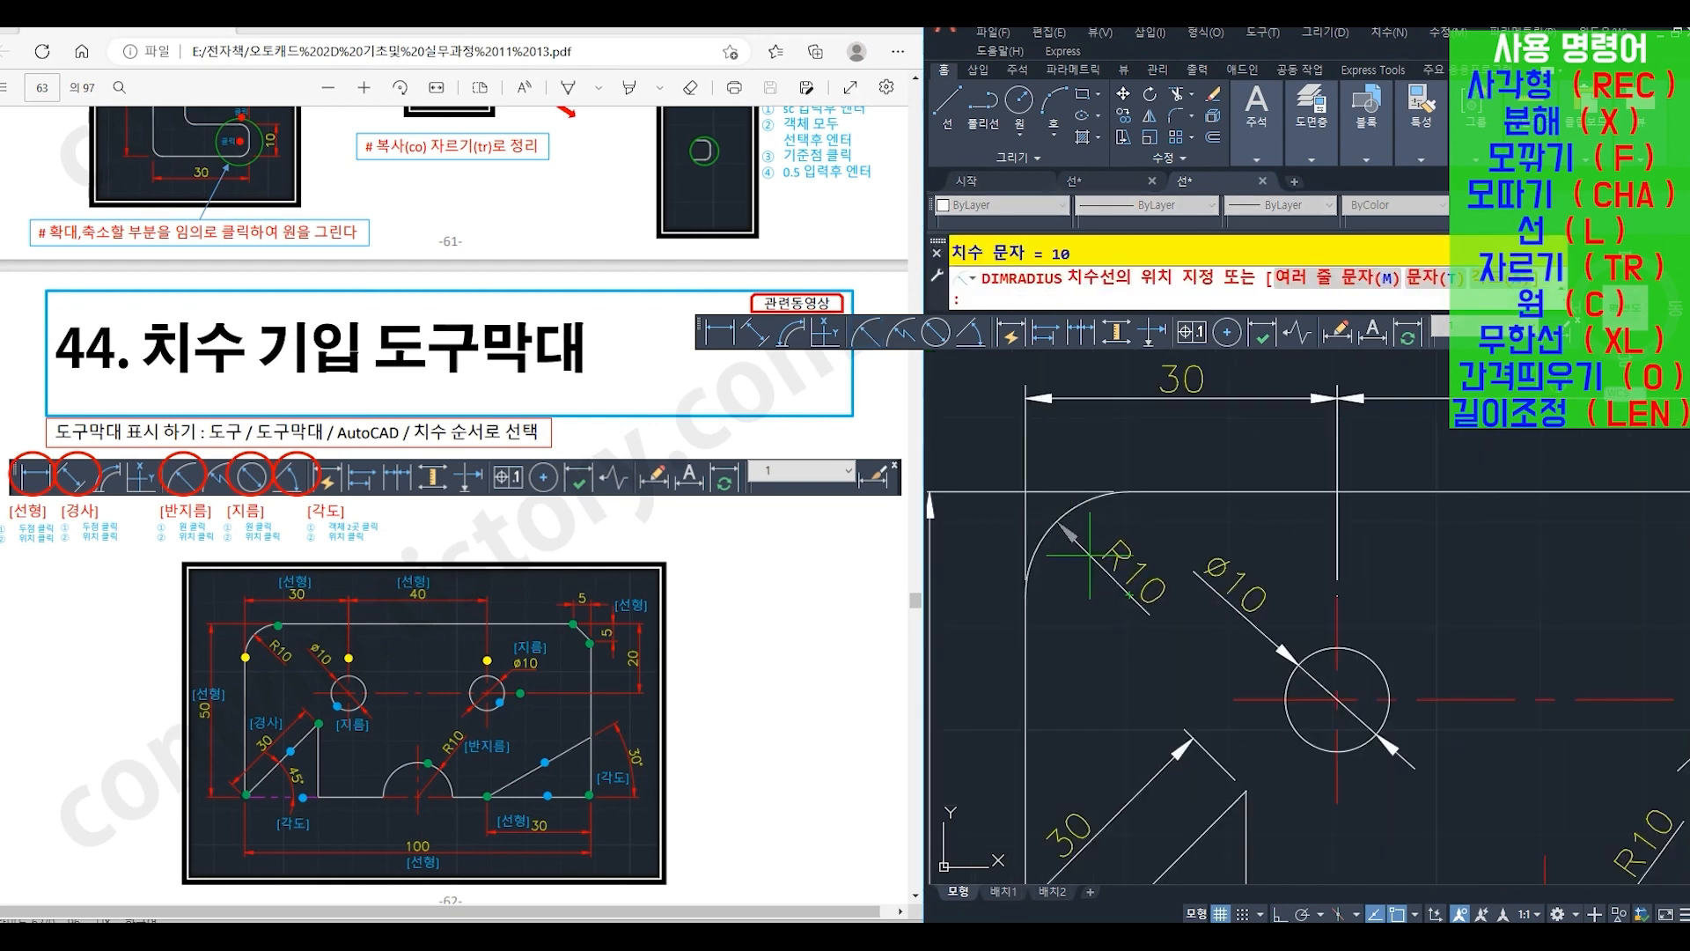
left_click(1114, 576)
scroll(1100, 568, "down", 4)
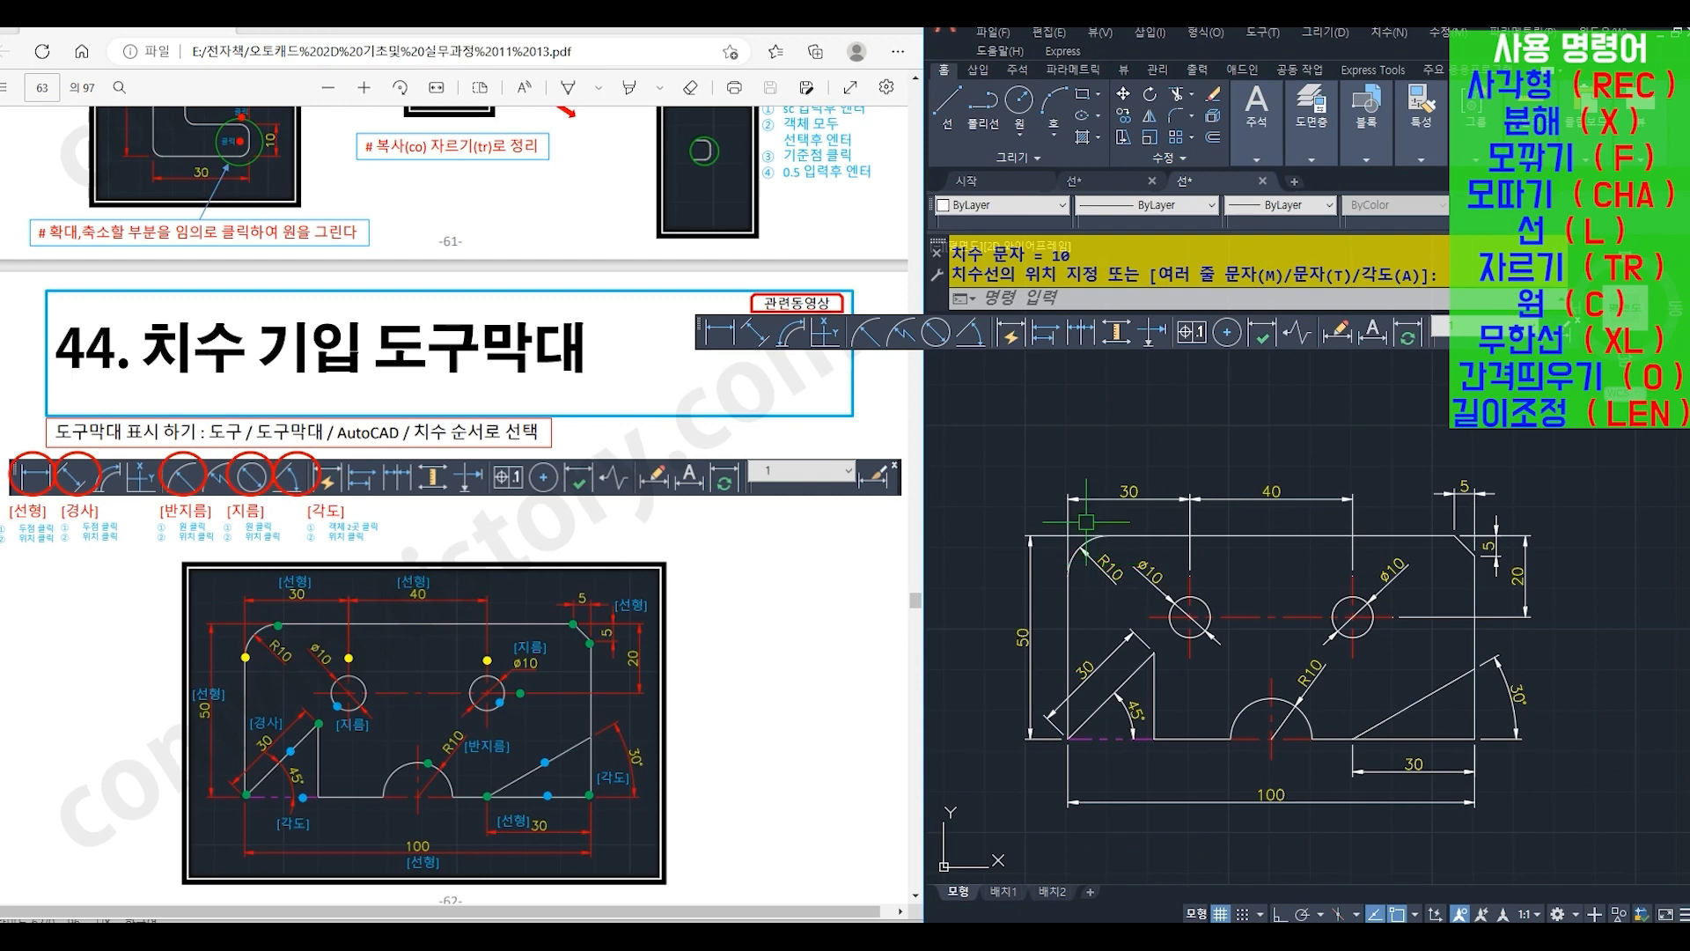
- Change the colour of all the plate's dimensions to red (빨간색)
left_click(1088, 500)
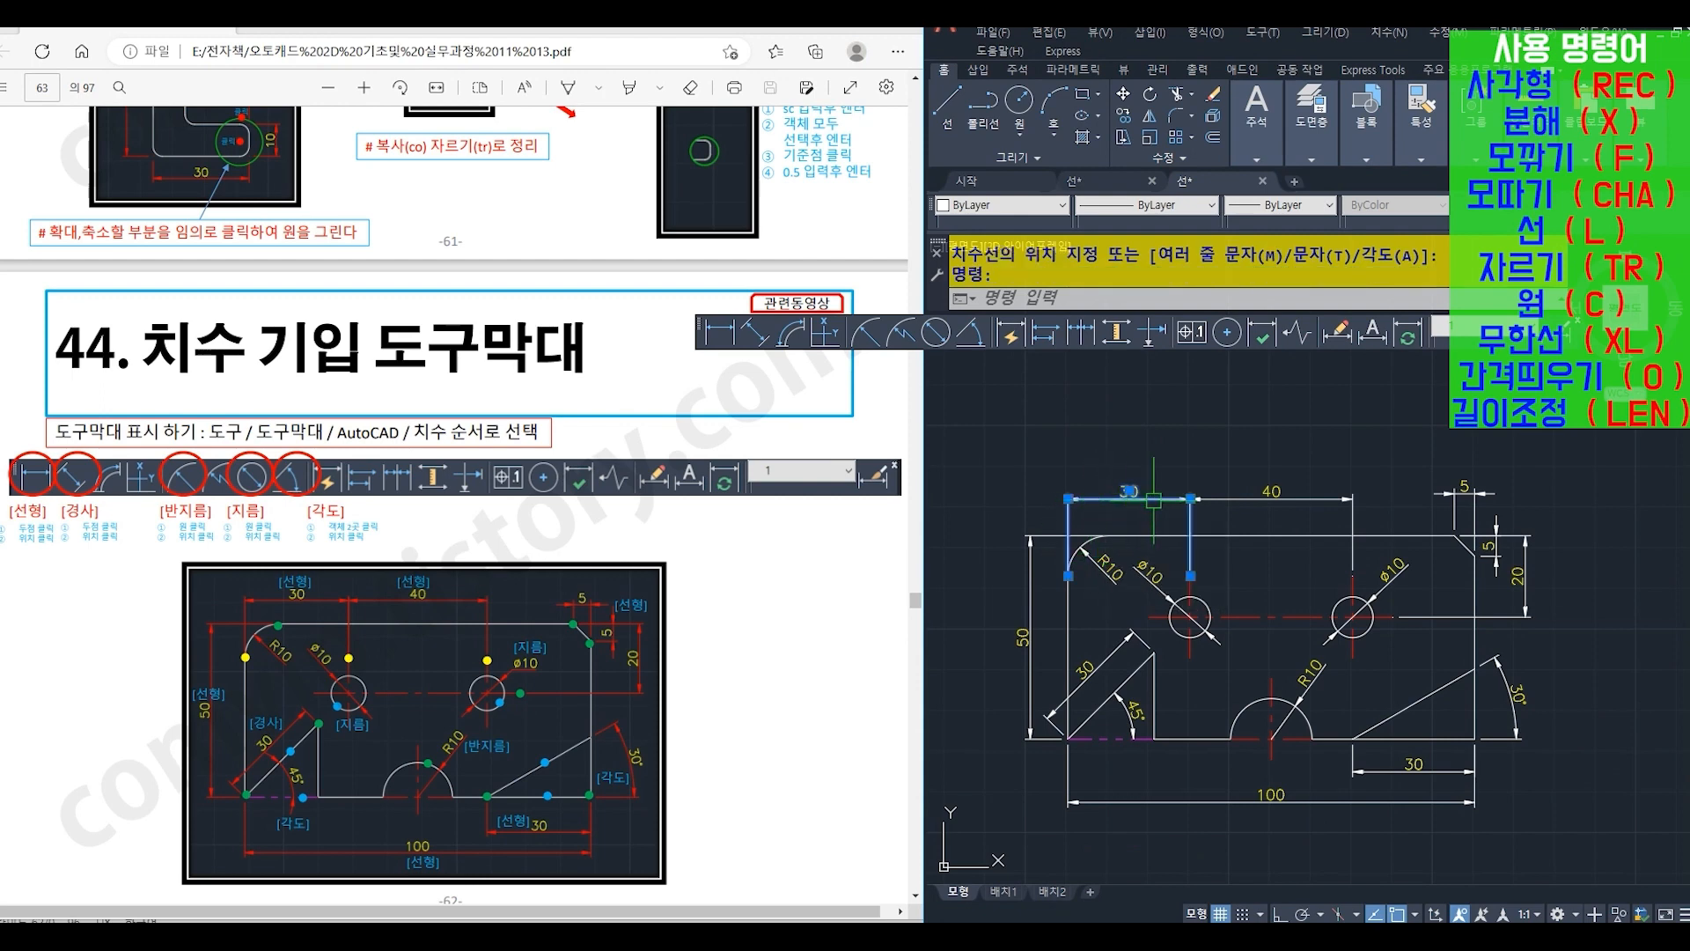
left_click(1229, 498)
left_click(1229, 499)
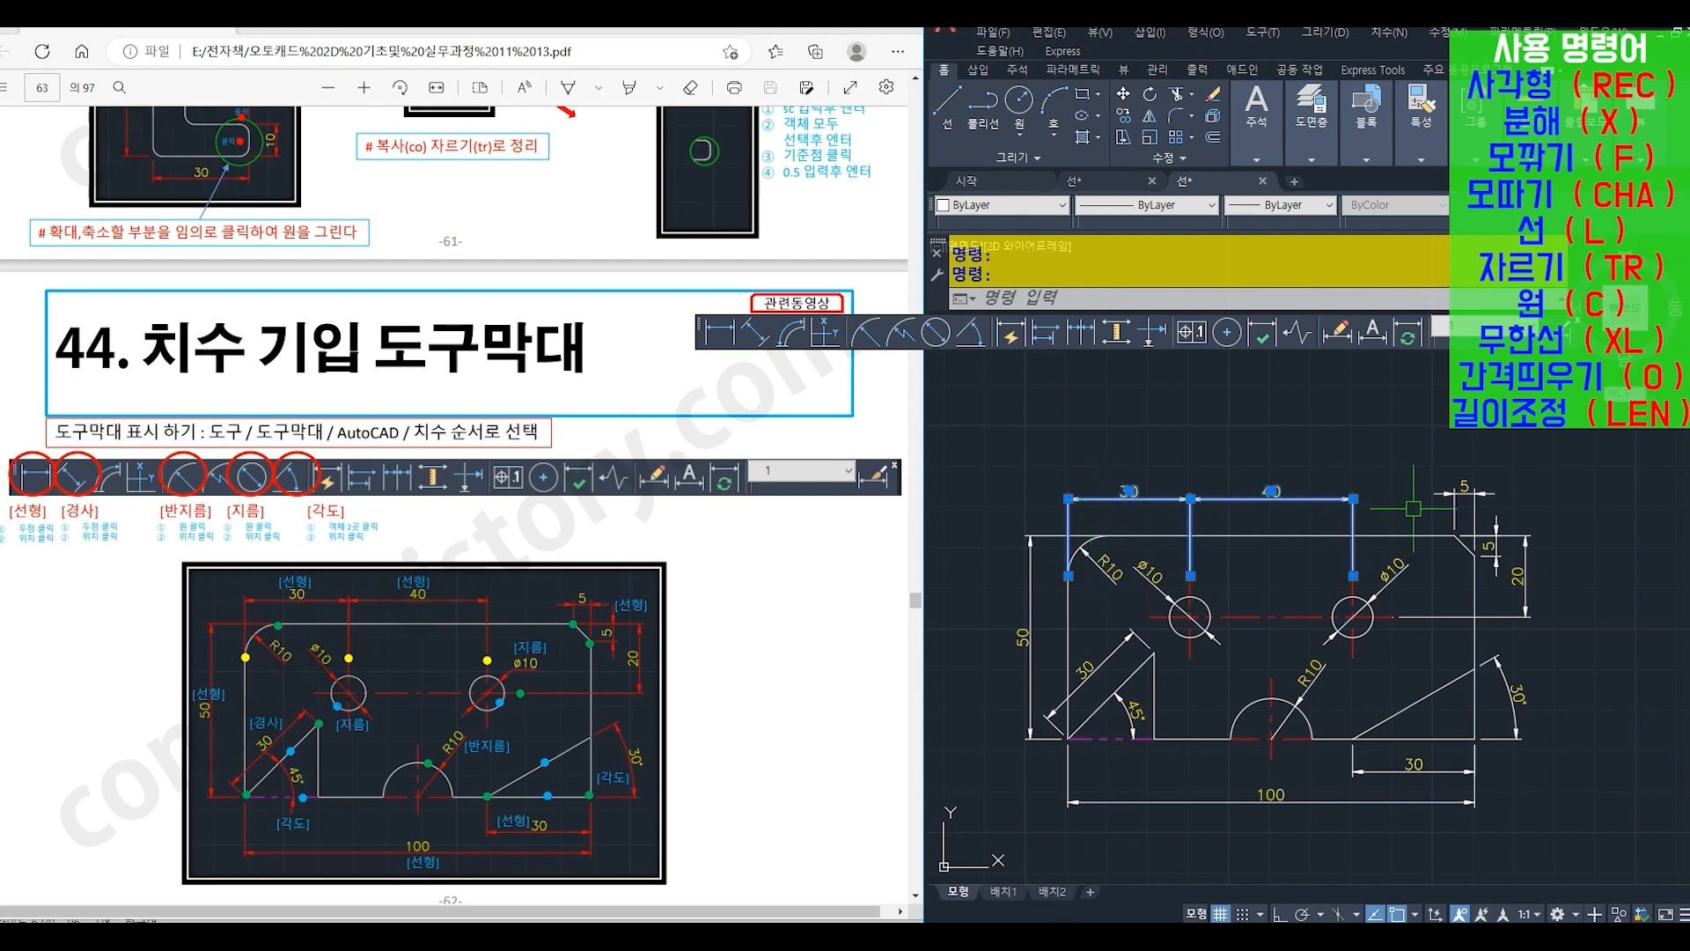
left_click(1503, 524)
left_click(1518, 577)
left_click(1517, 695)
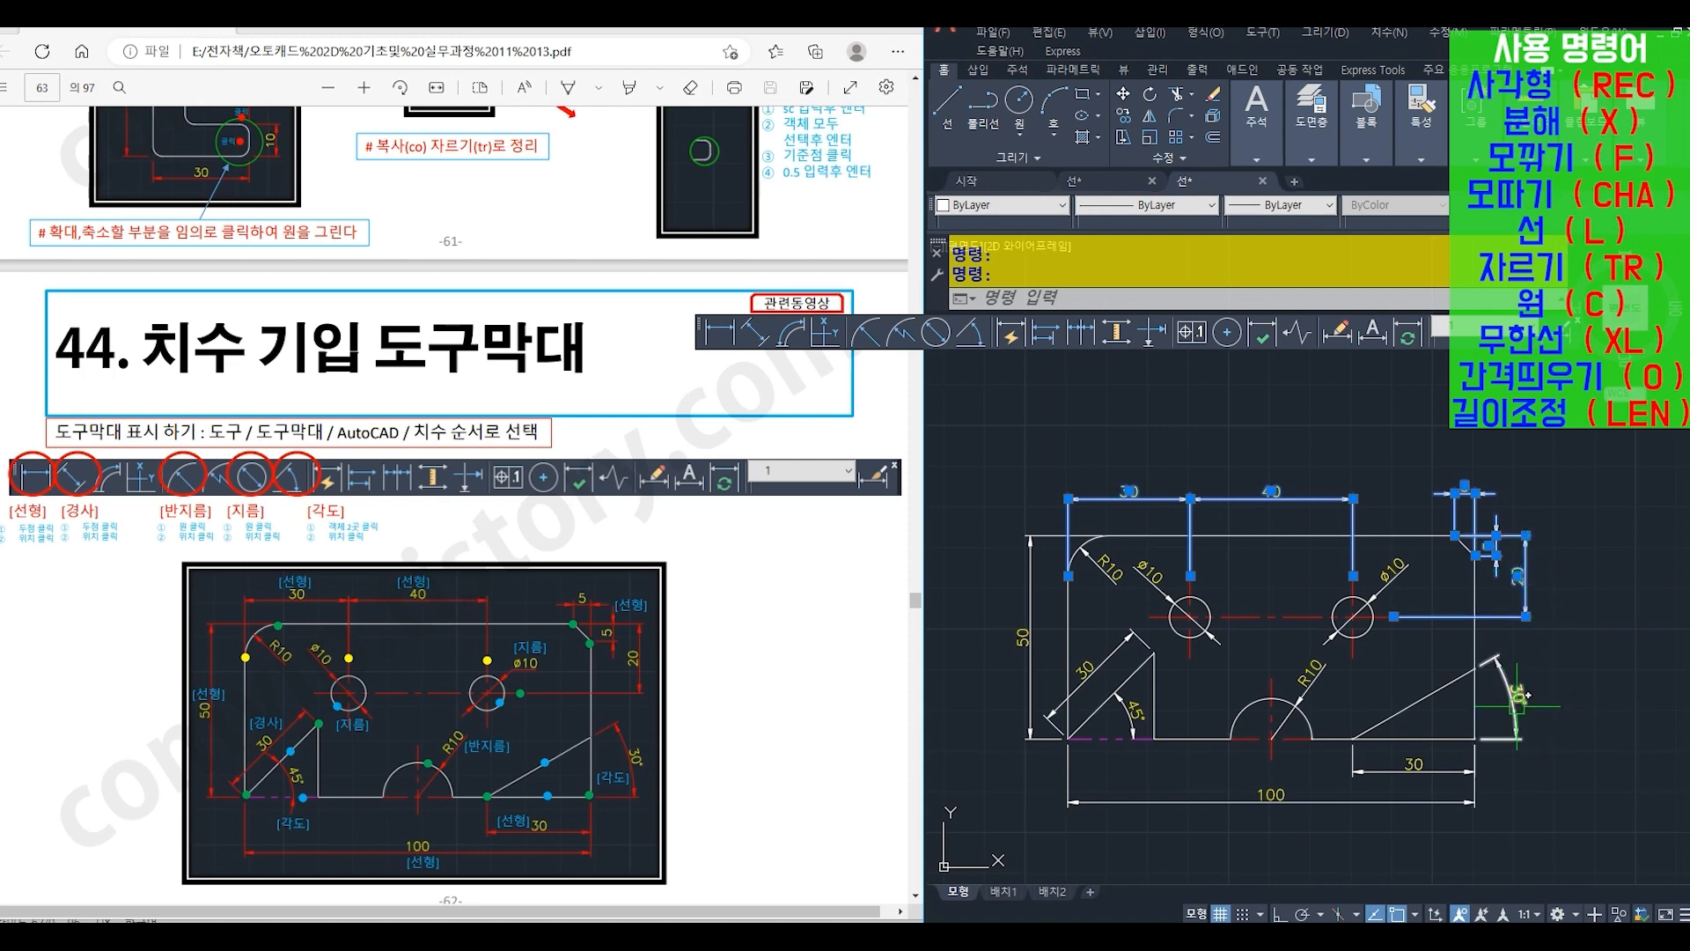
left_click(1488, 814)
left_click(1391, 755)
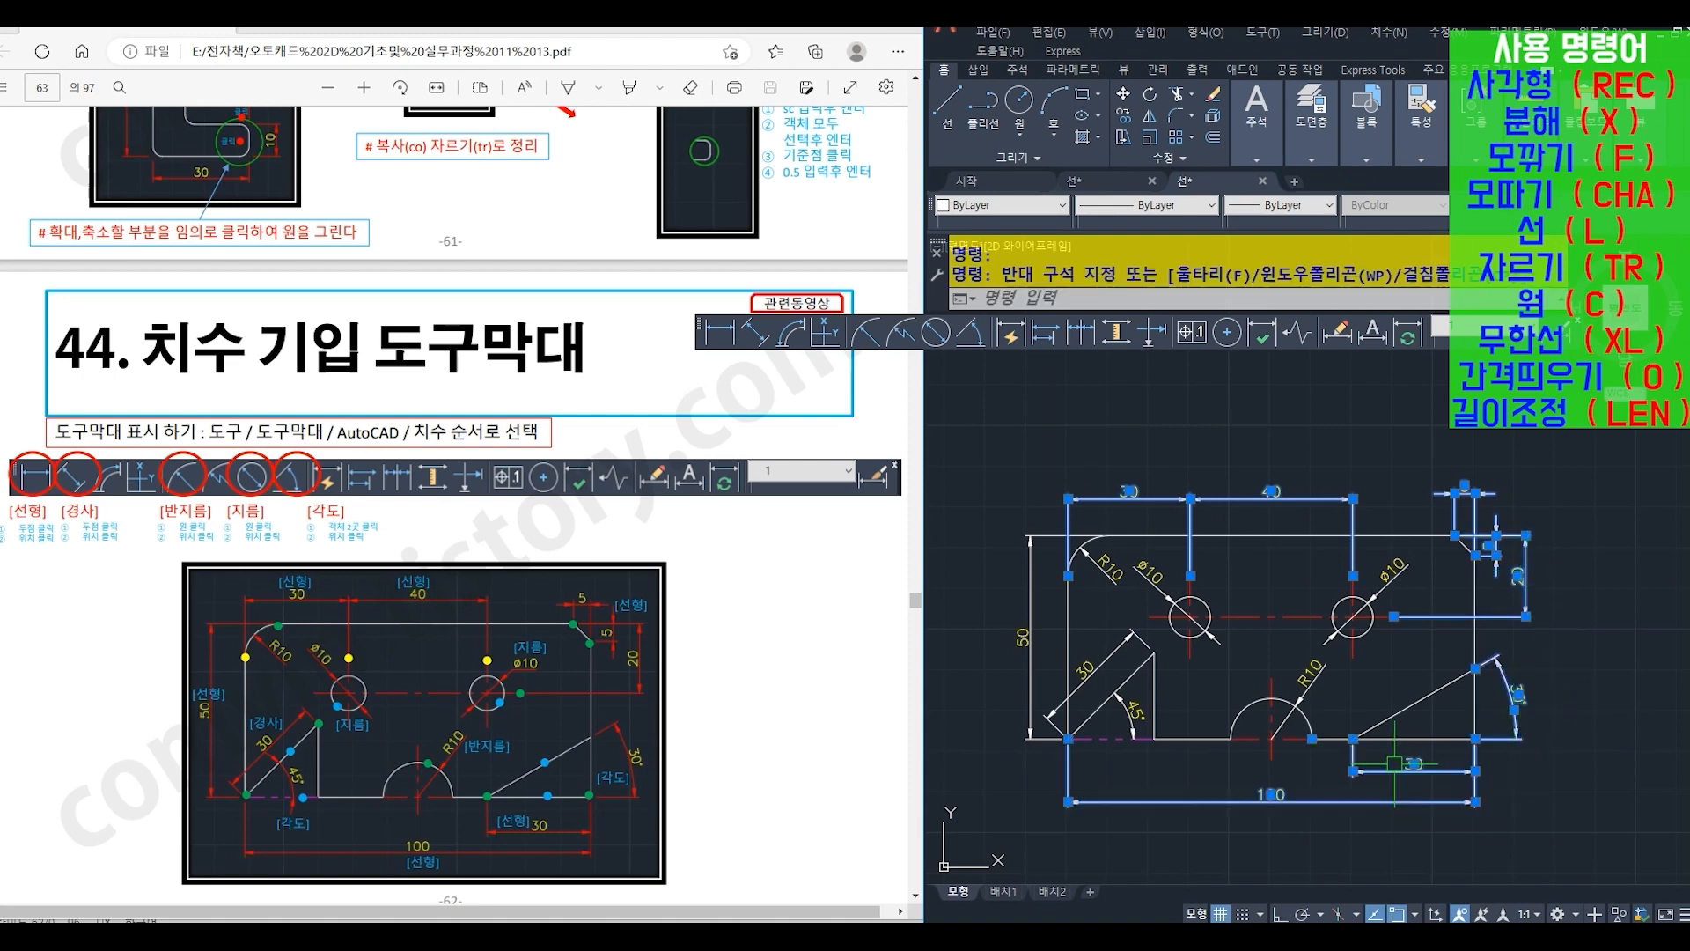
left_click(1308, 683)
left_click(1360, 608)
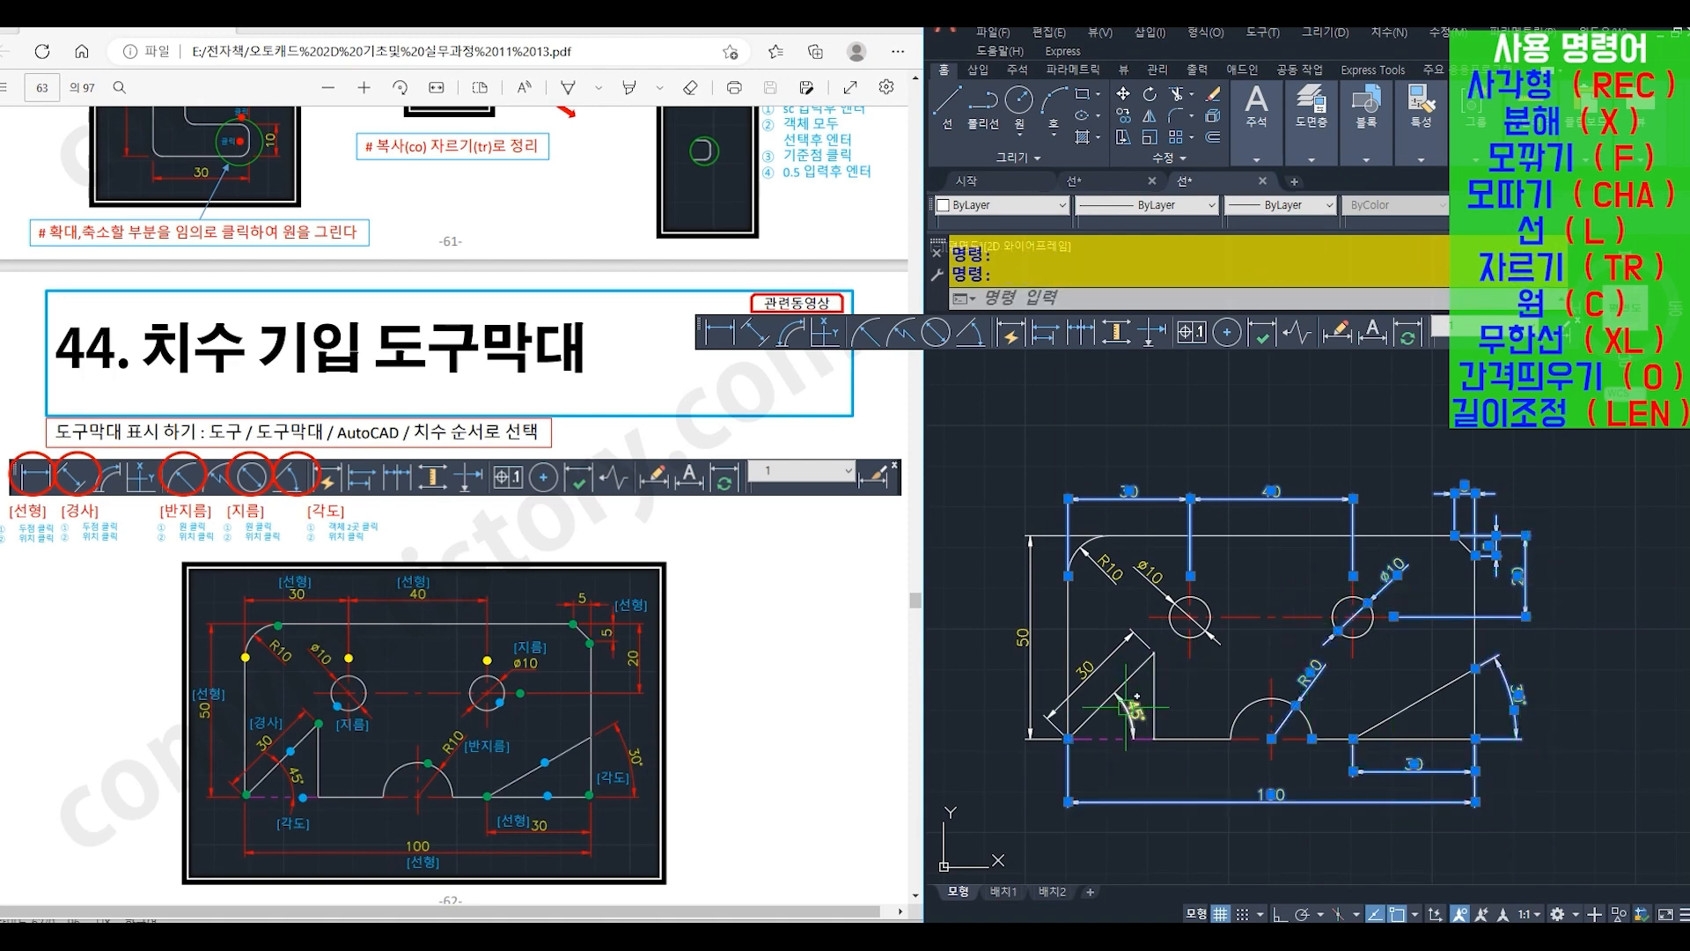
left_click(1149, 574)
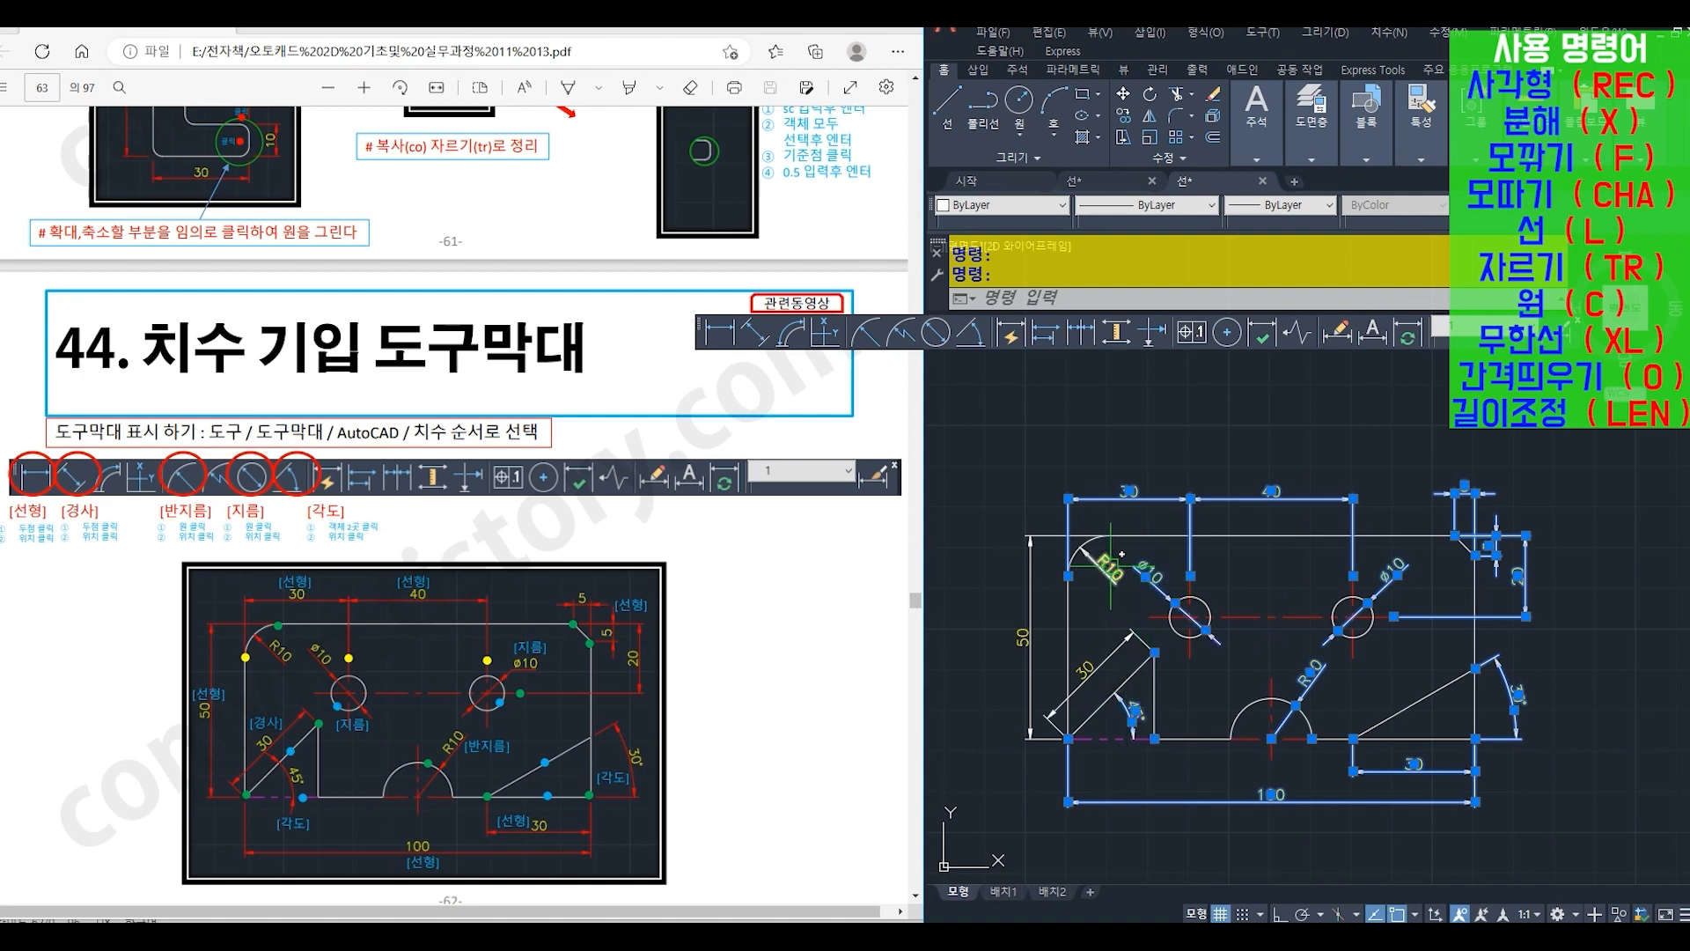
left_click(1030, 634)
left_click(1089, 675)
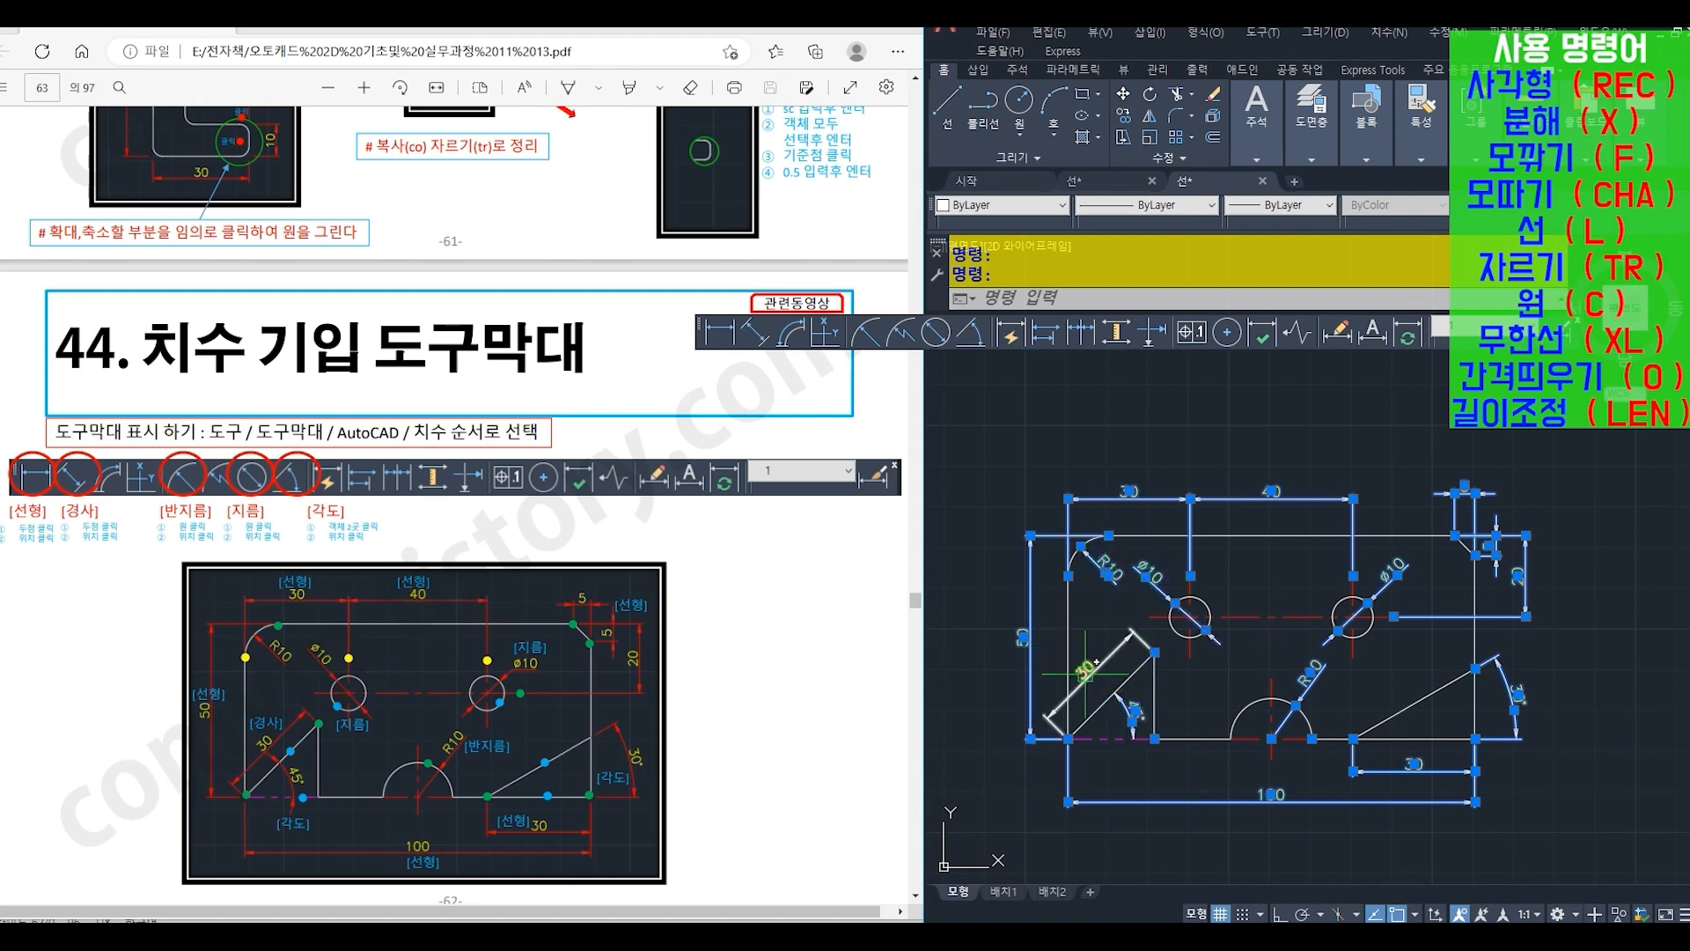
left_click(992, 205)
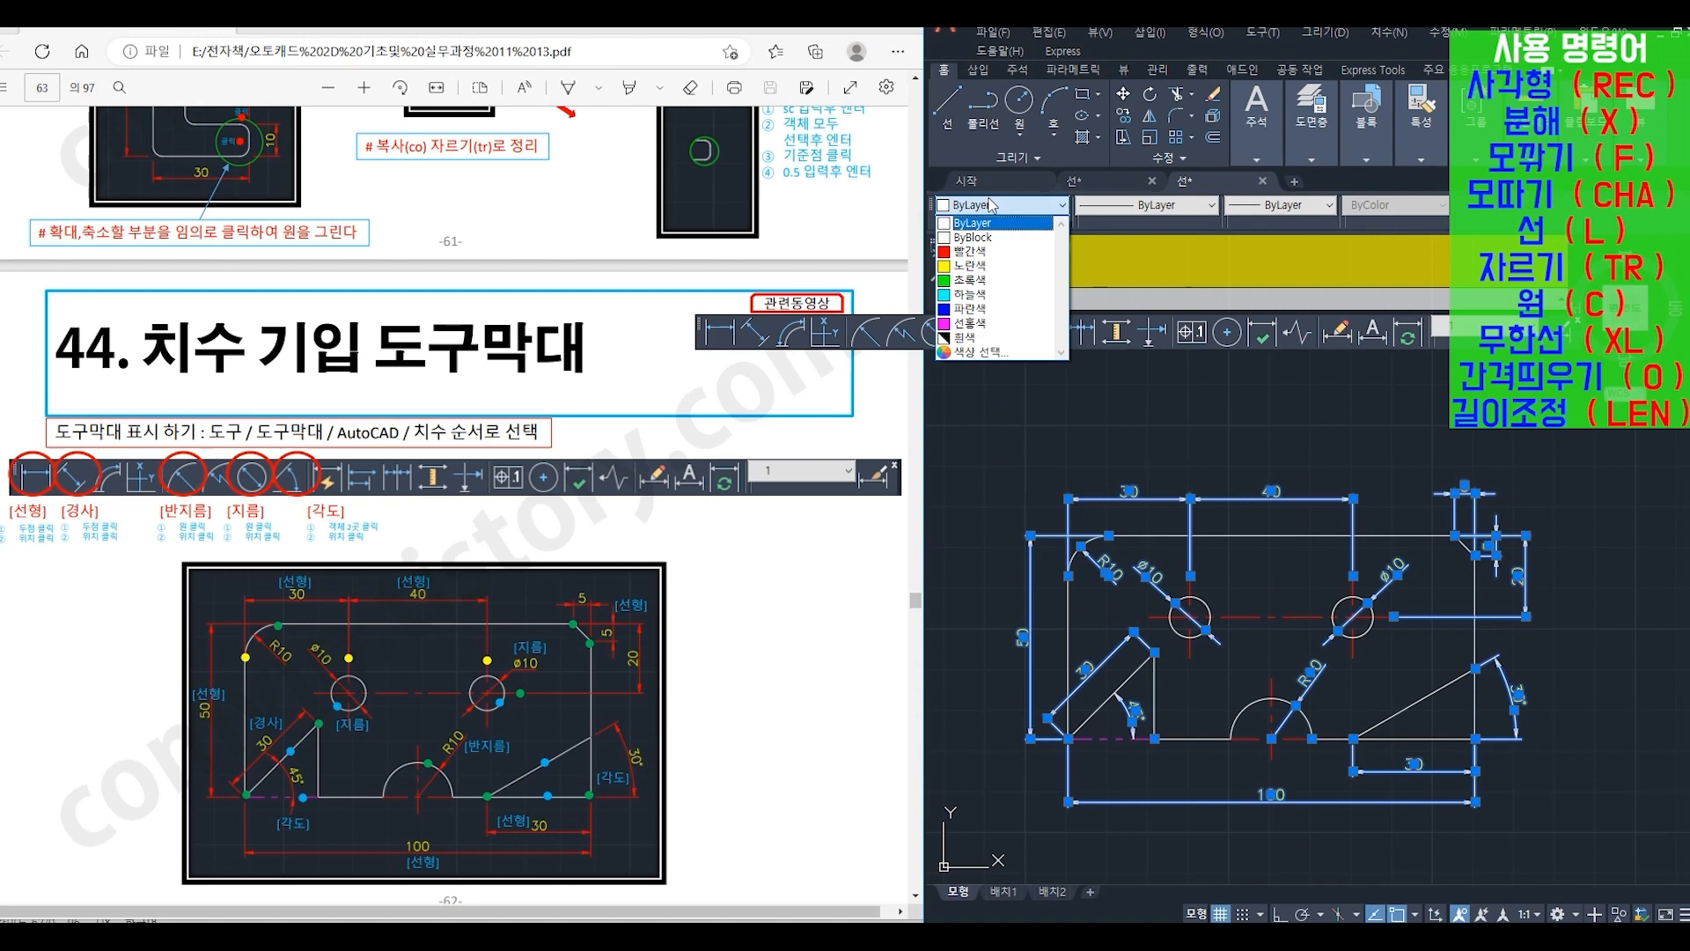
left_click(971, 252)
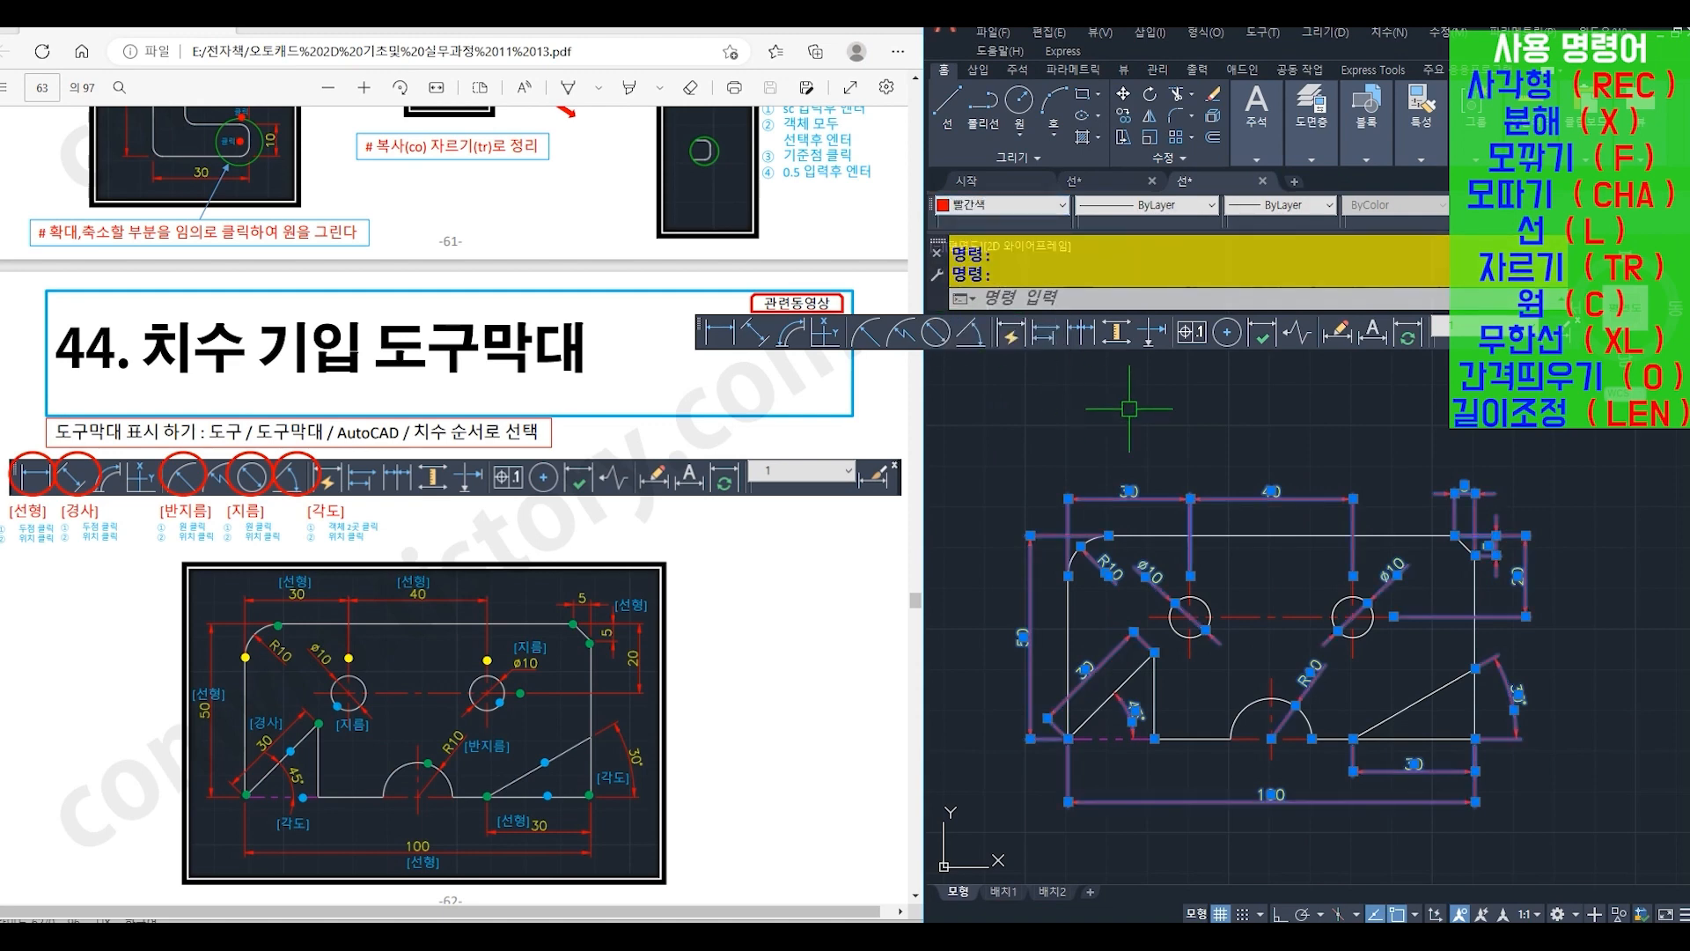
key("Escape")
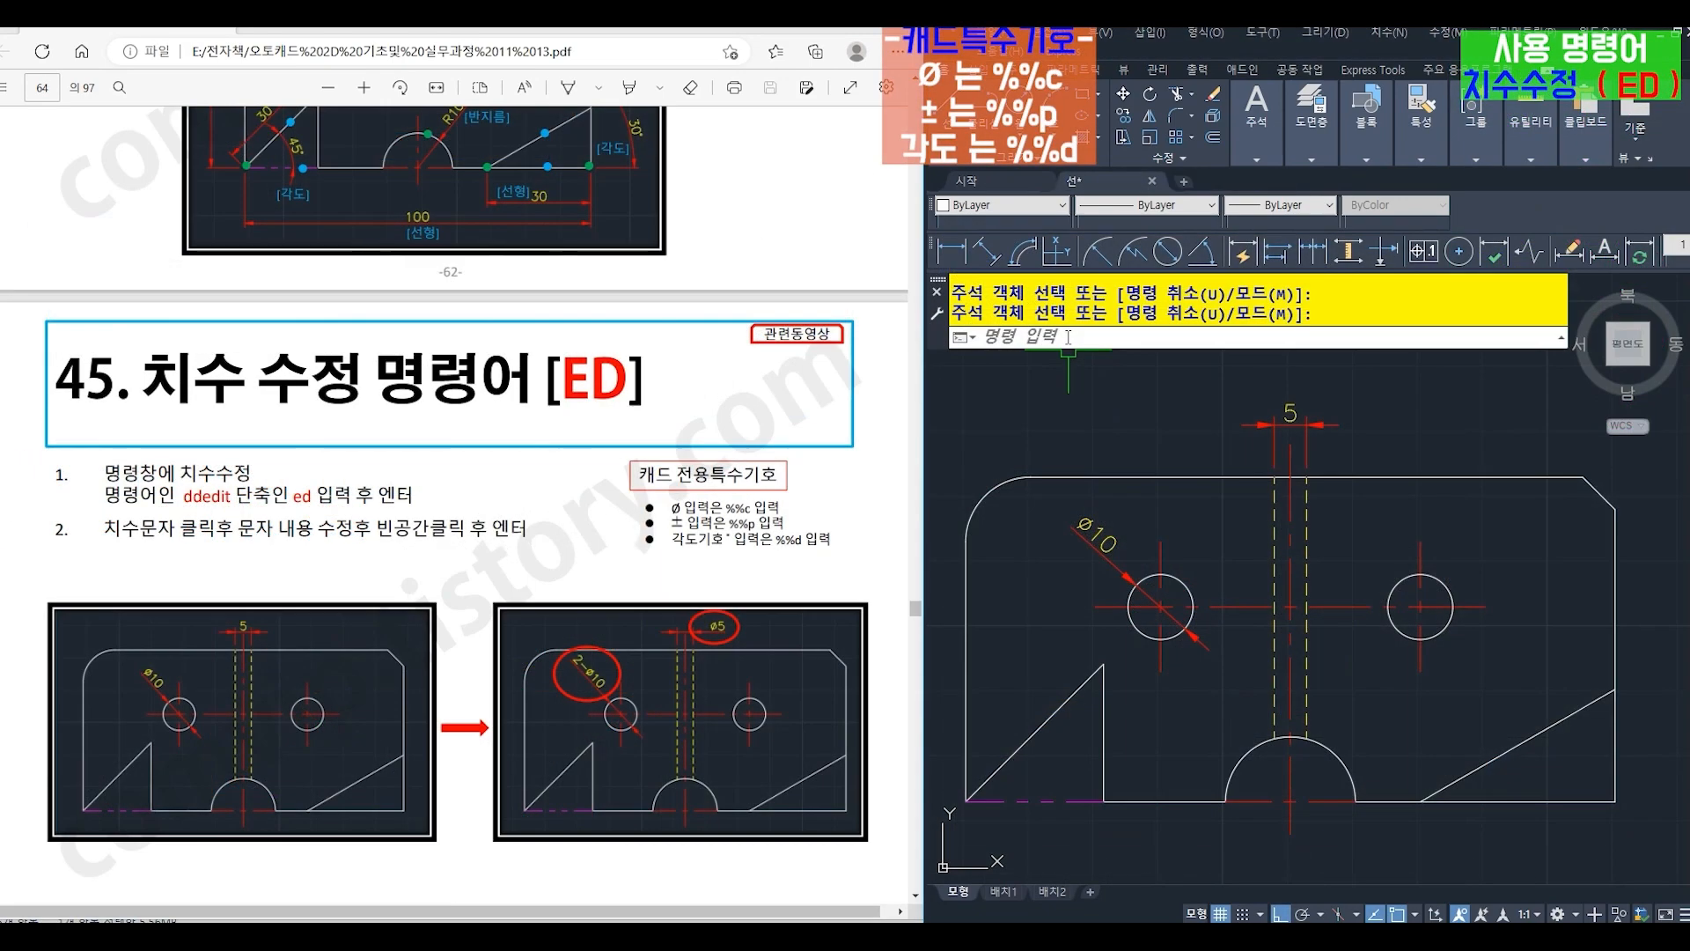
- Edit the left hole's diameter dimension text to read 2-Ø10 by adding the prefix 2- with the ED command
type("ed")
key("Return")
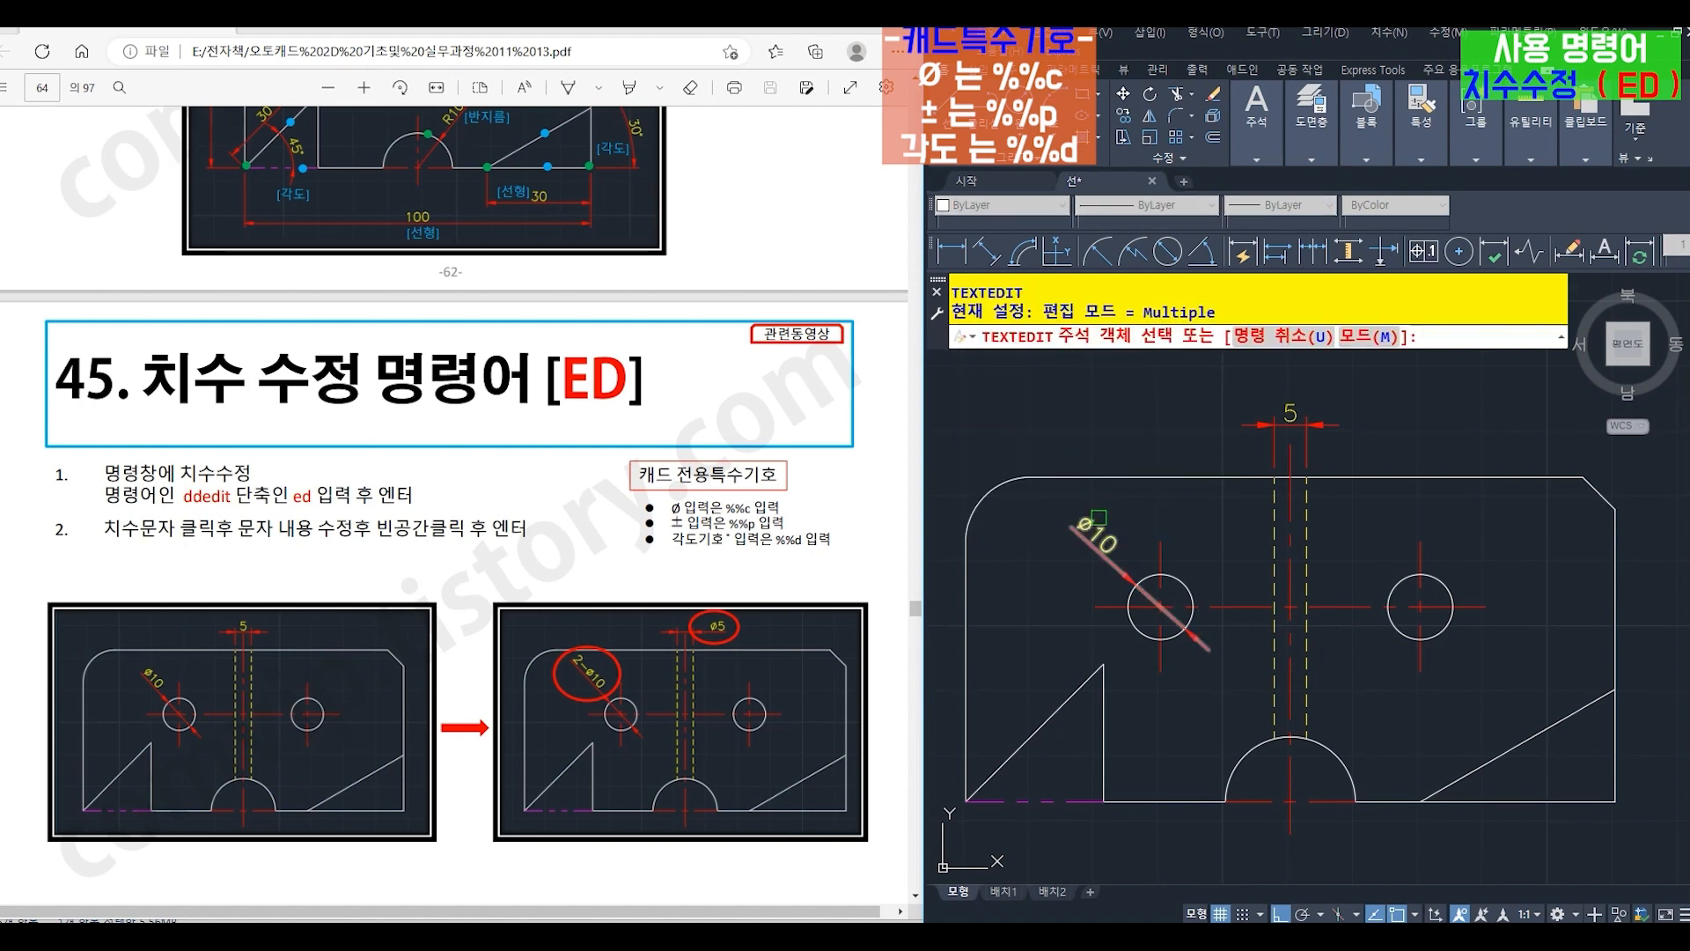
left_click(1099, 517)
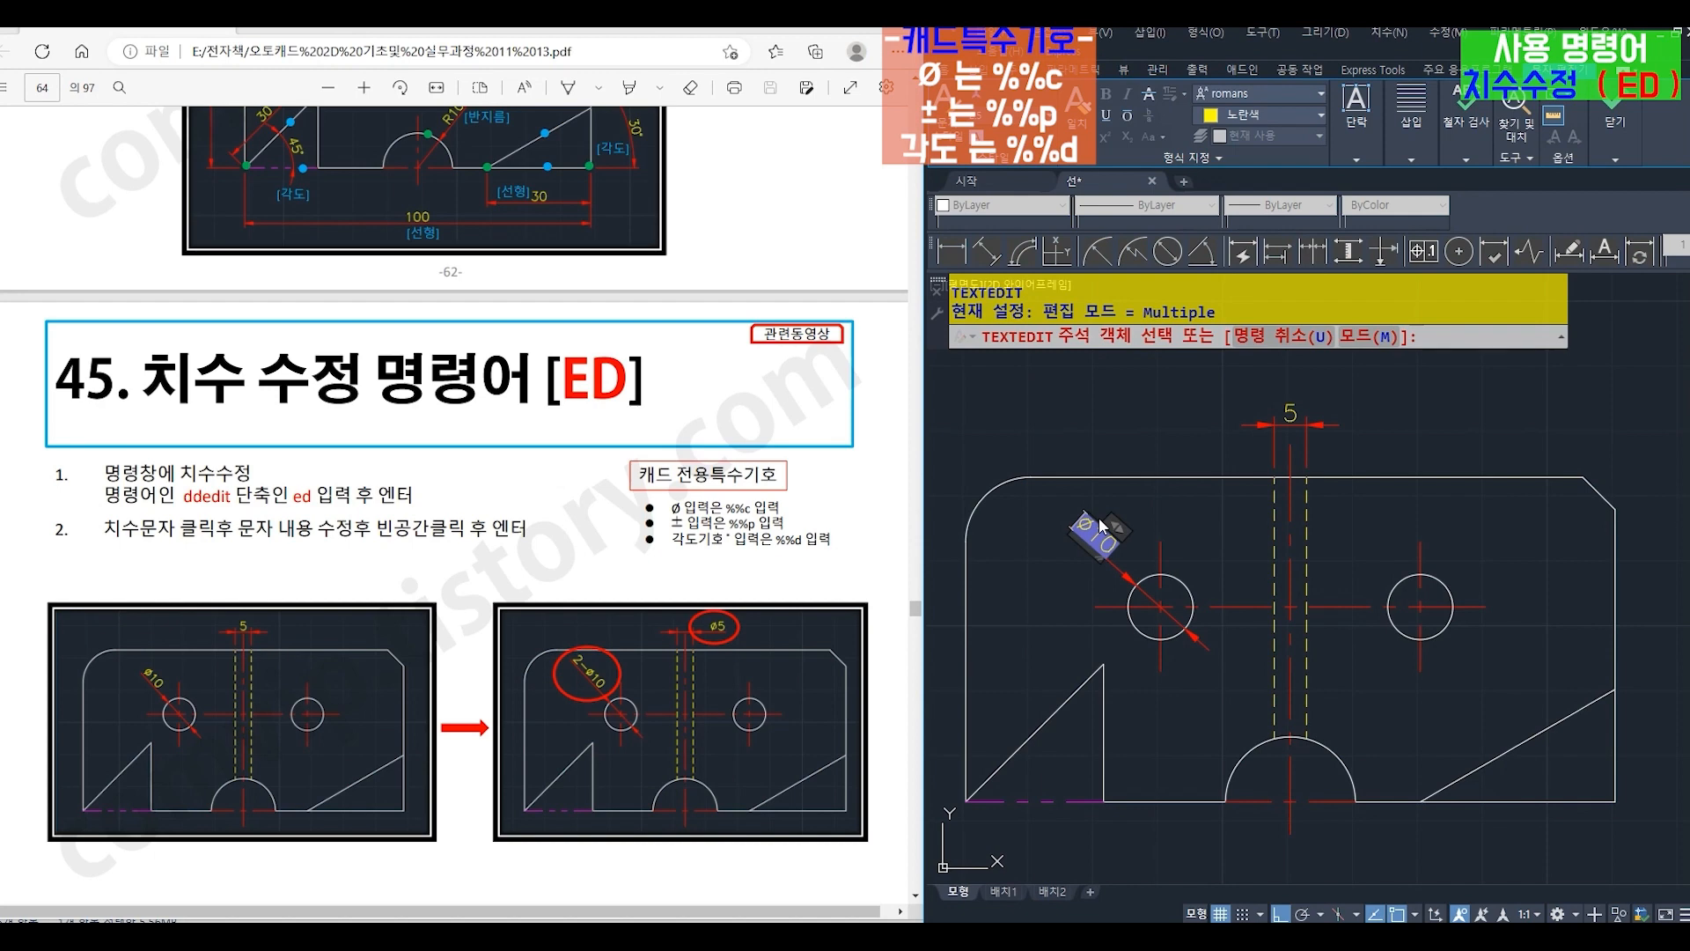
key("Home")
type("2-")
left_click(1125, 408)
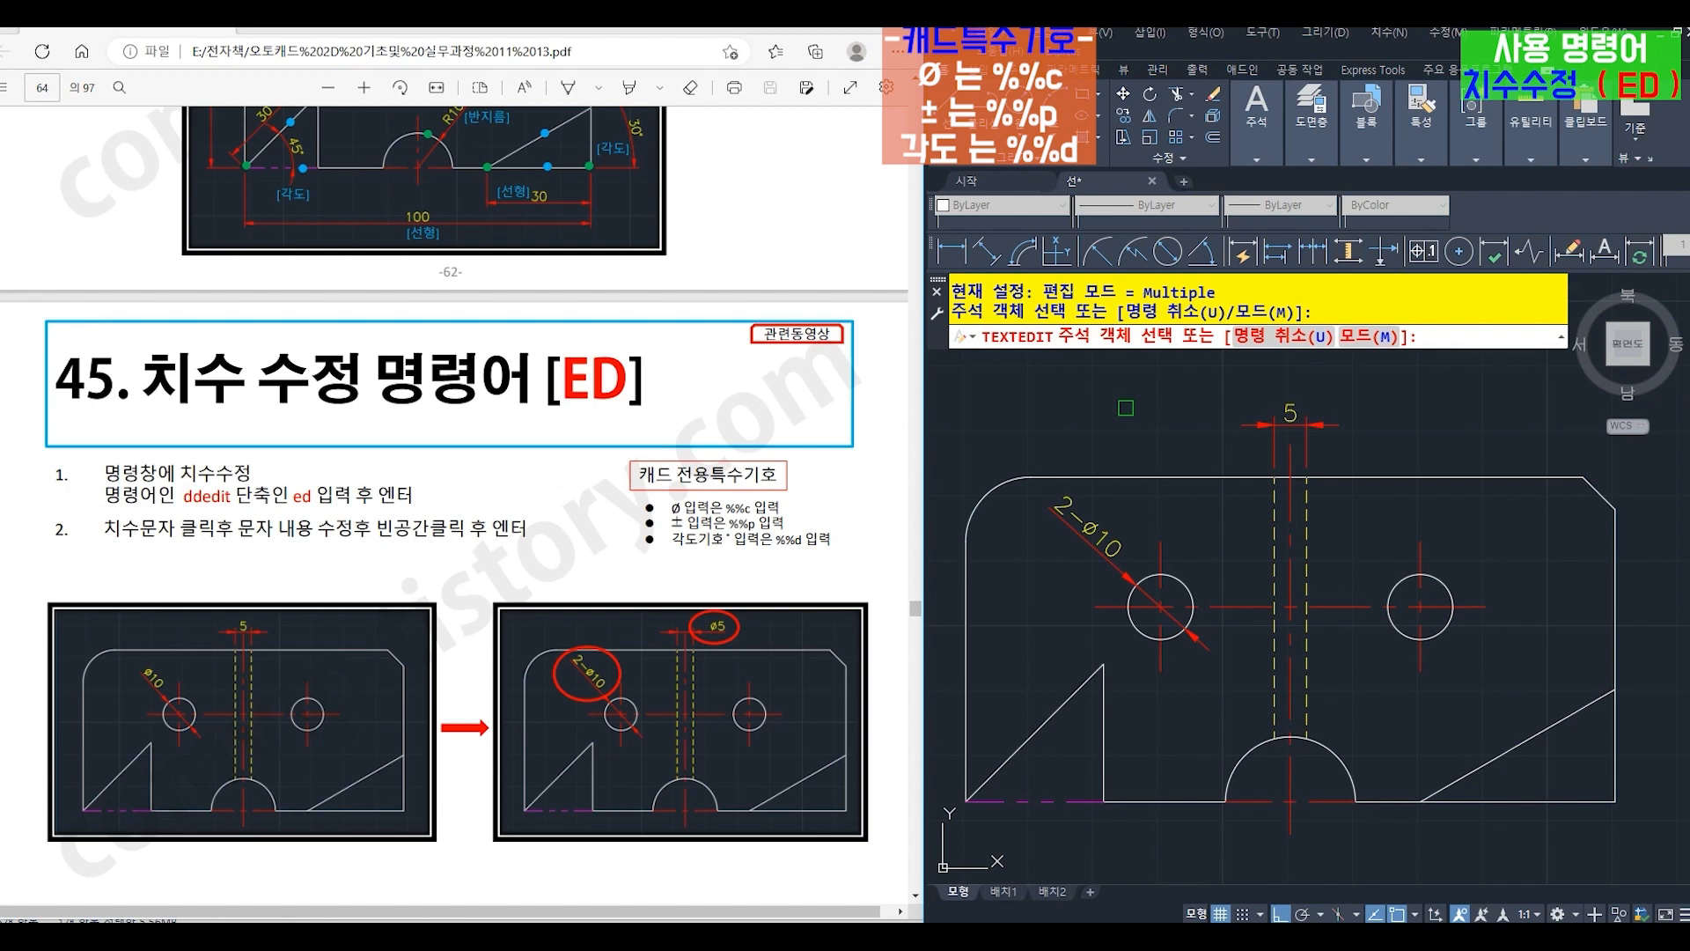
key("Return")
- Add a diameter symbol (%%c) in front of the 5 dimension above the dashed lines with the ED command
type("ed")
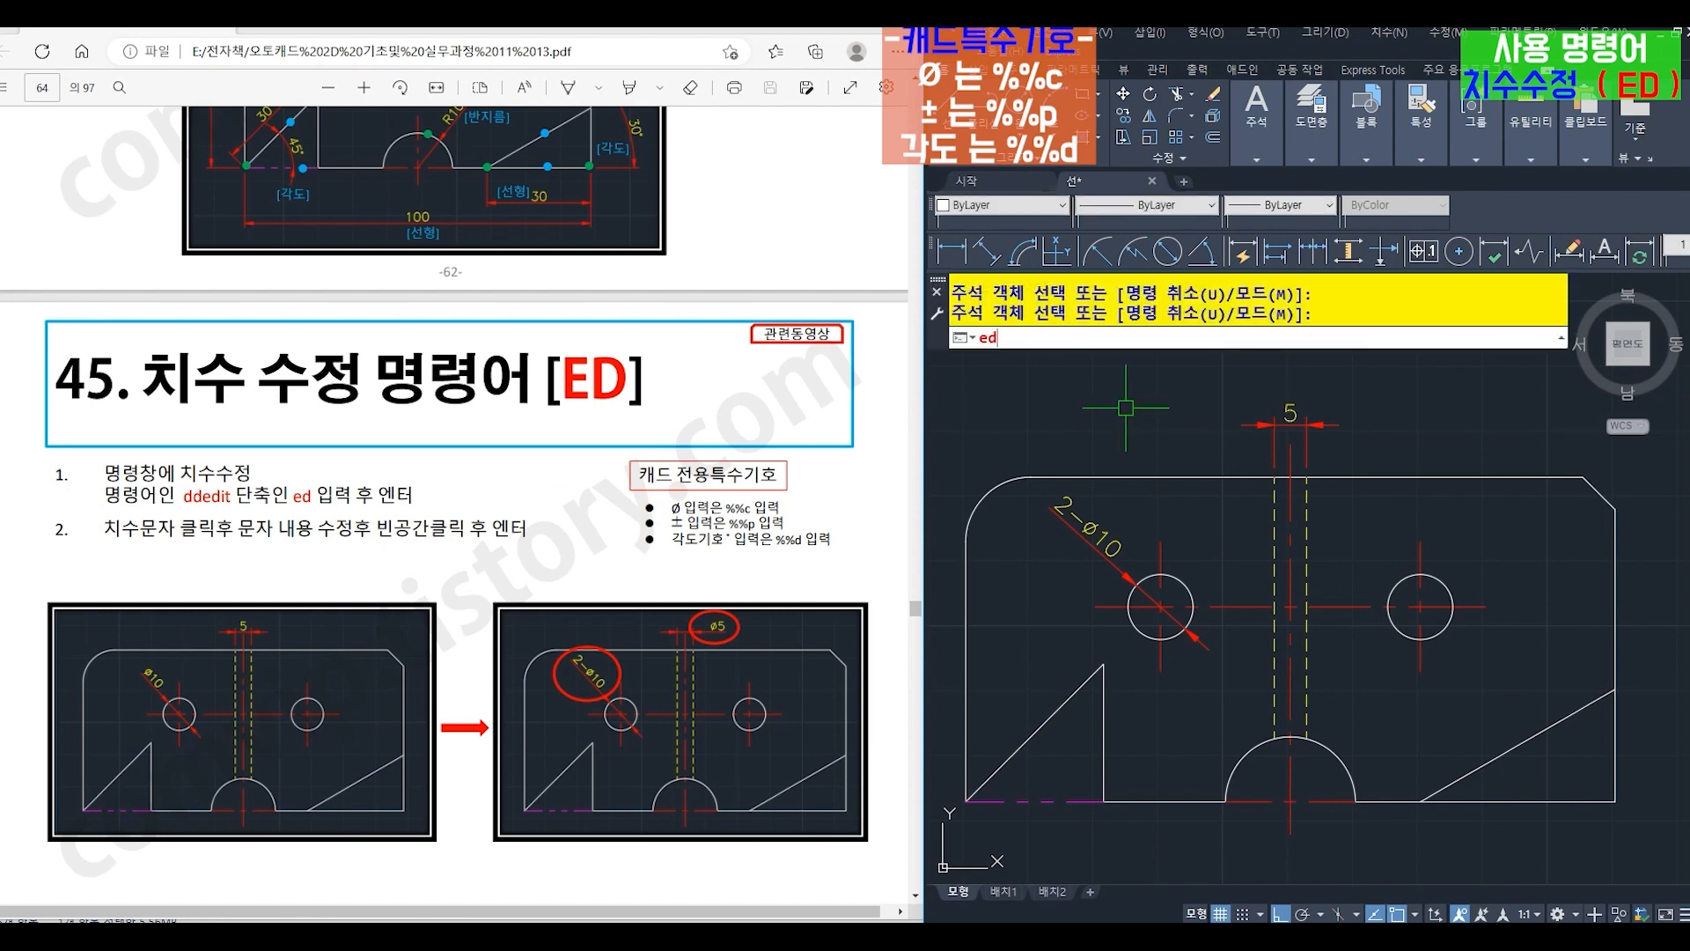
key("Return")
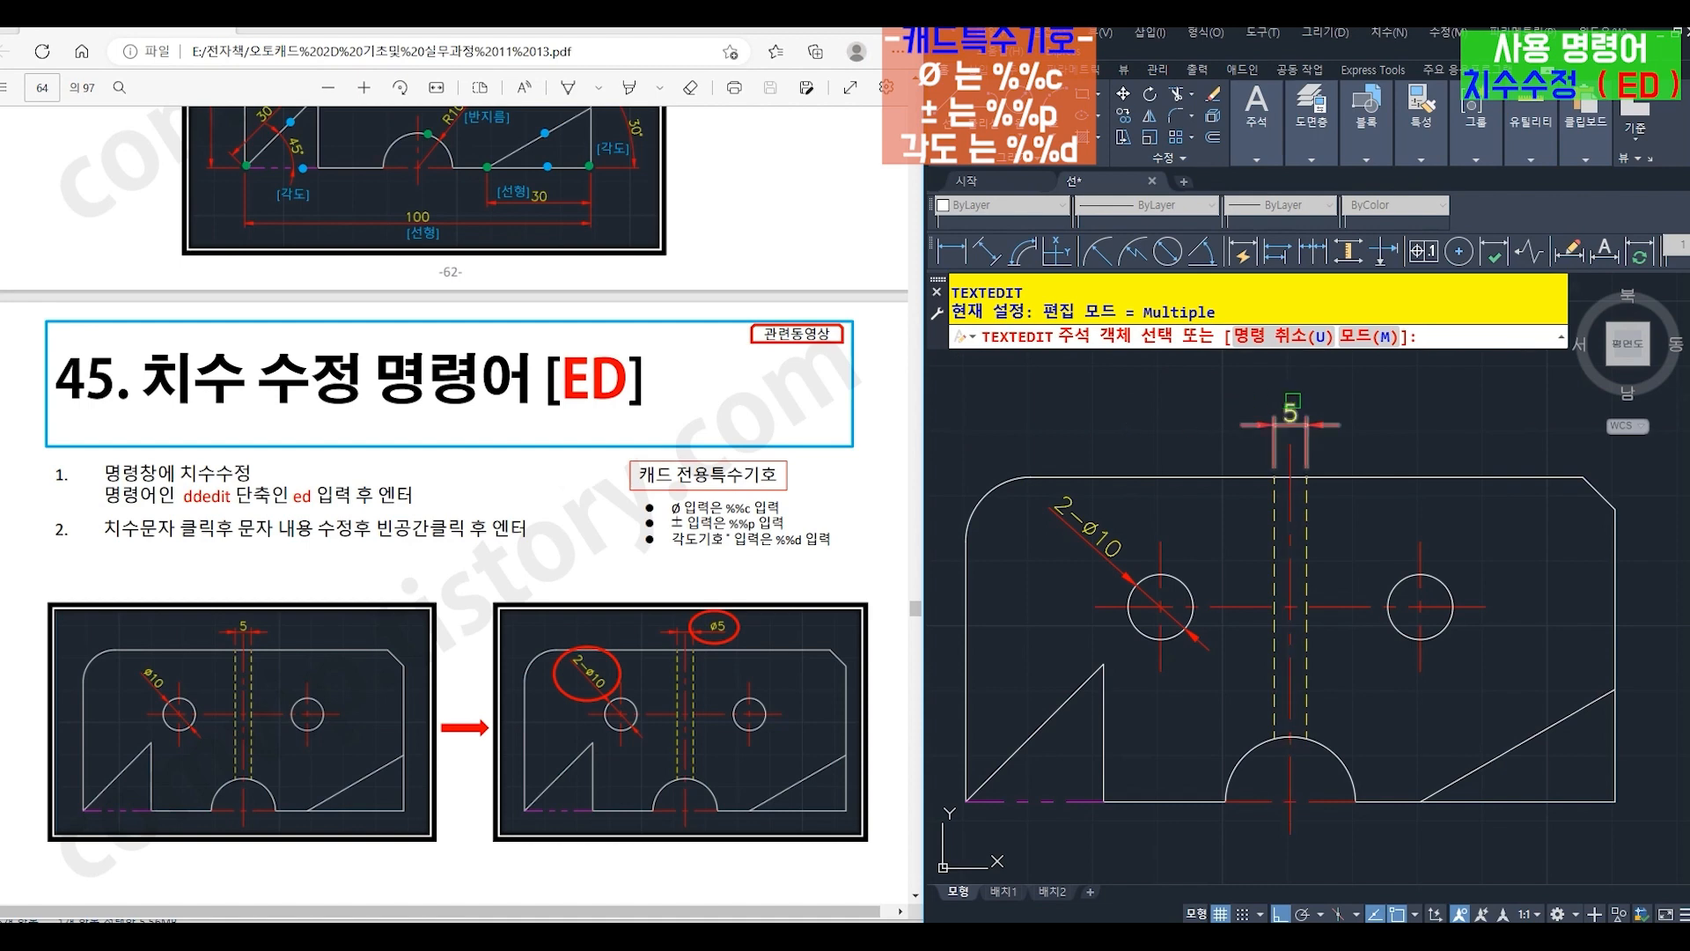
left_click(1292, 403)
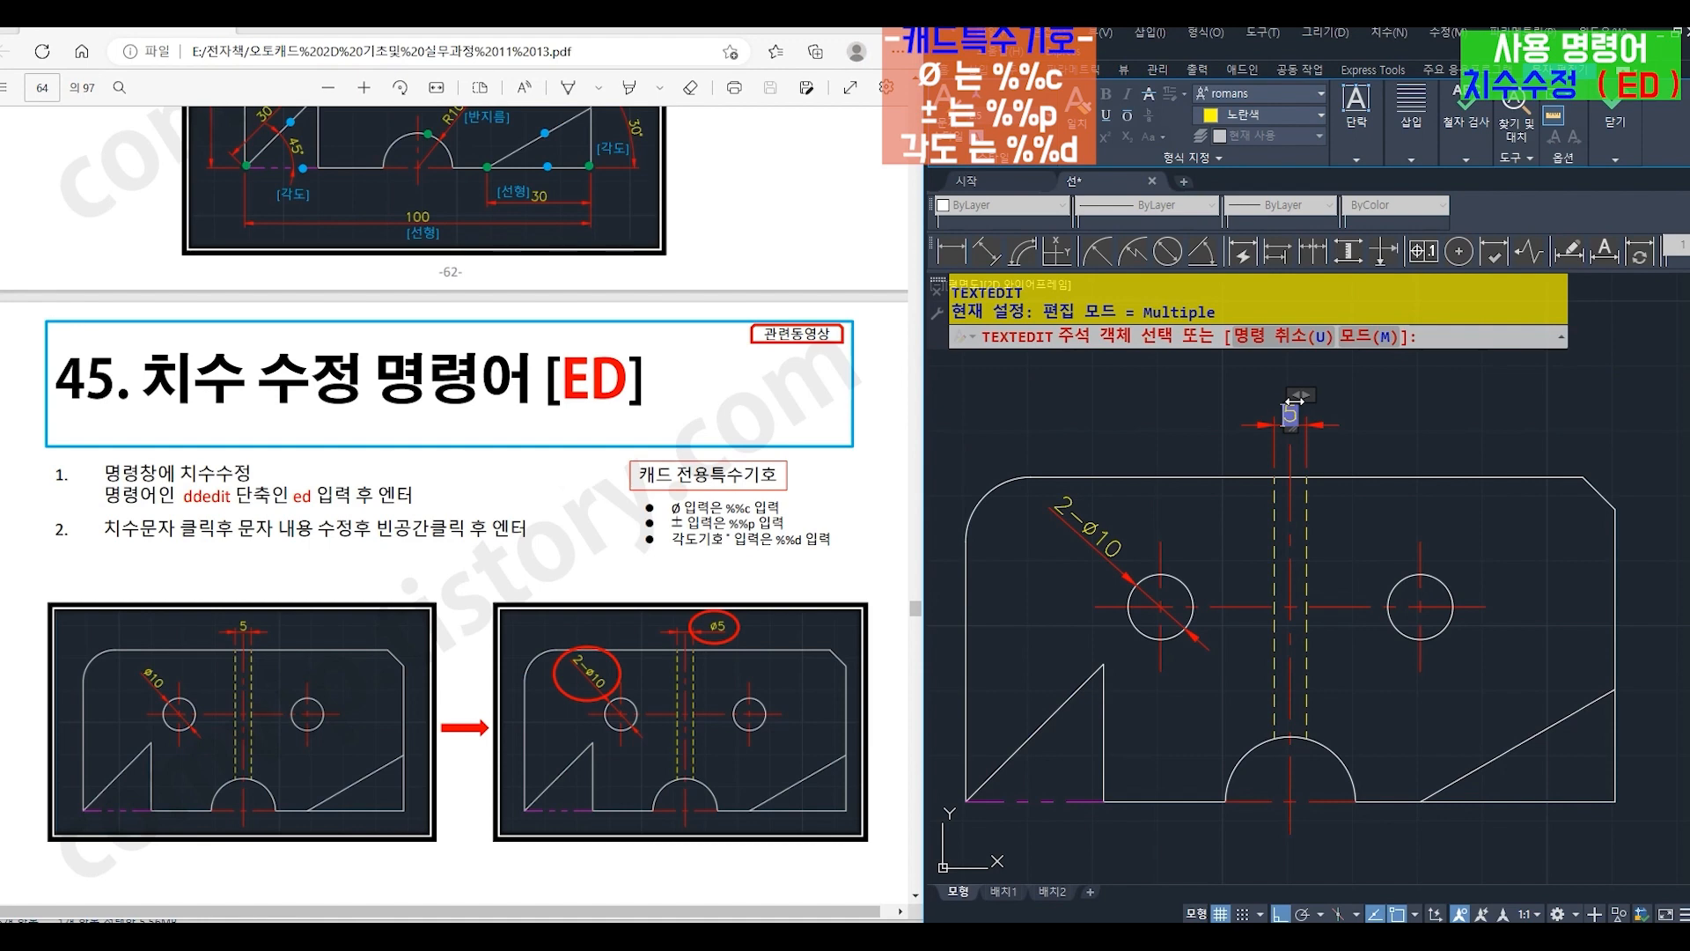
type("%%c")
left_click(1420, 431)
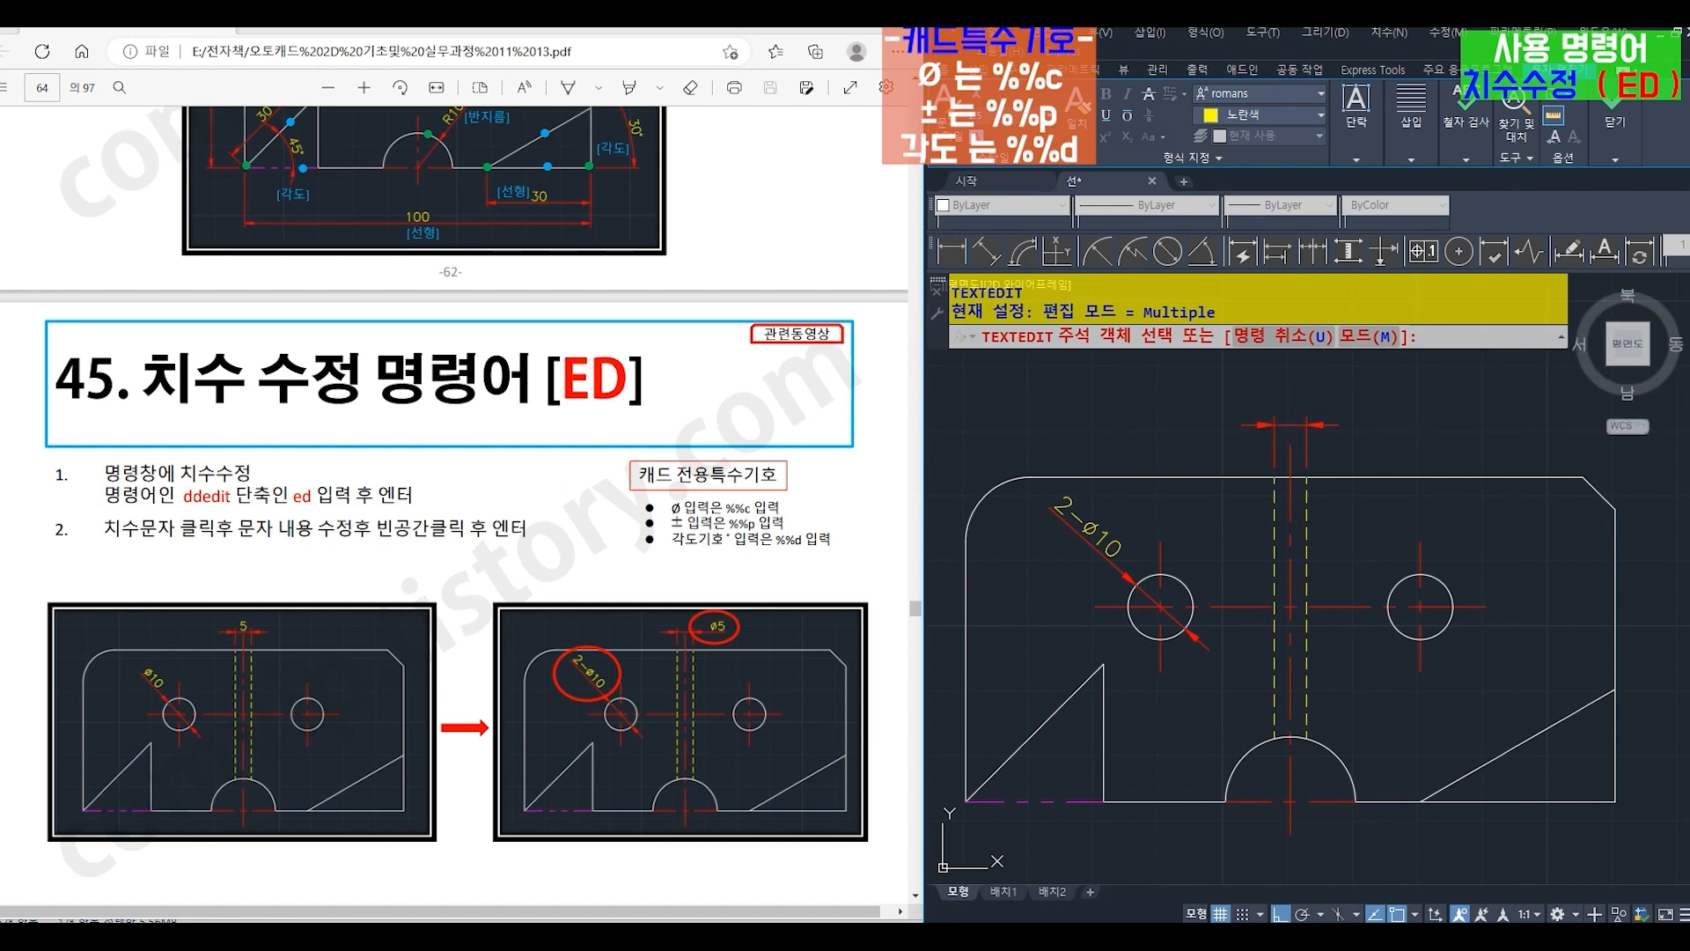
key("Escape")
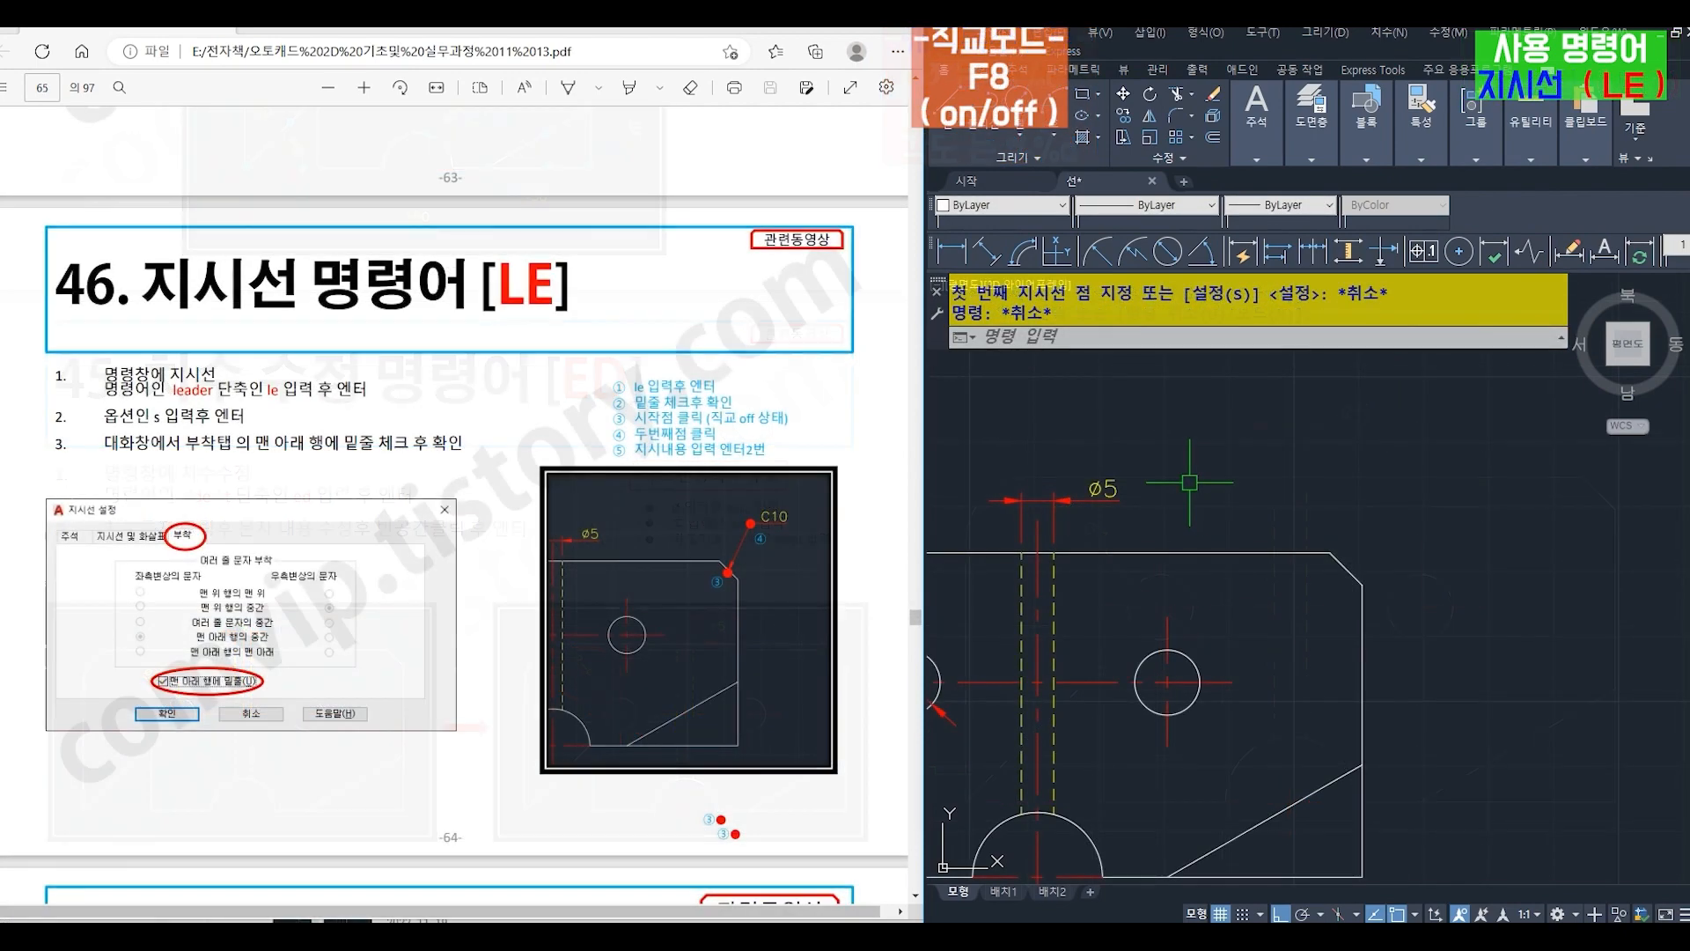
type("le")
key("Return")
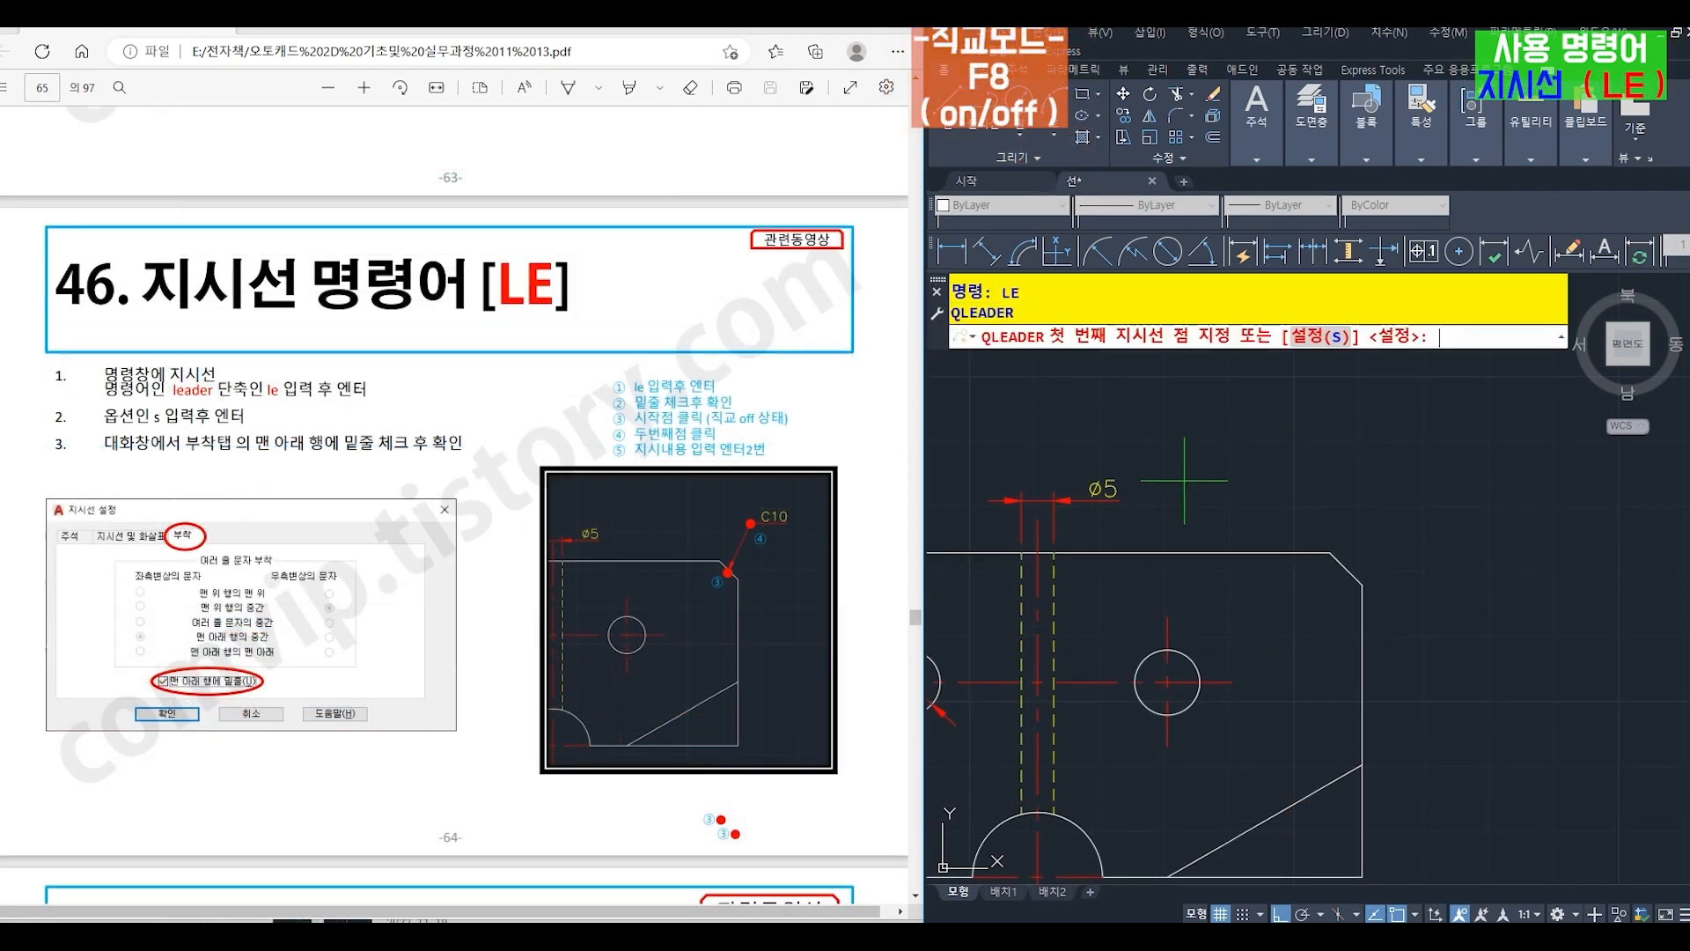
type("s")
key("Return")
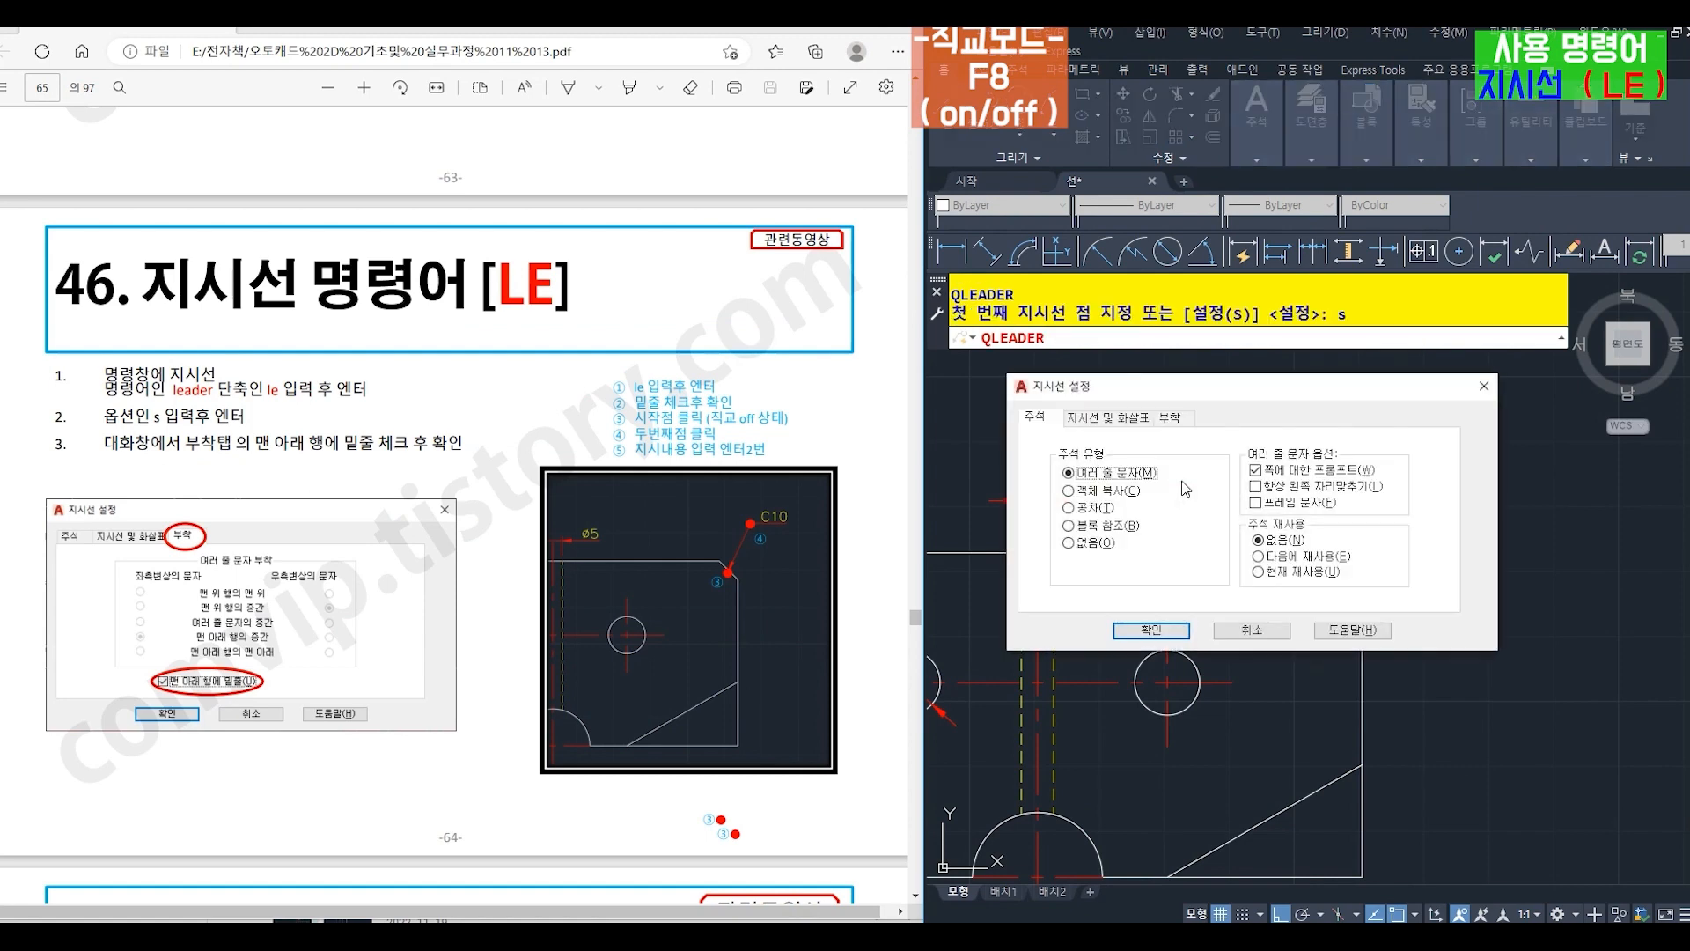
key("Escape")
key("Escape")
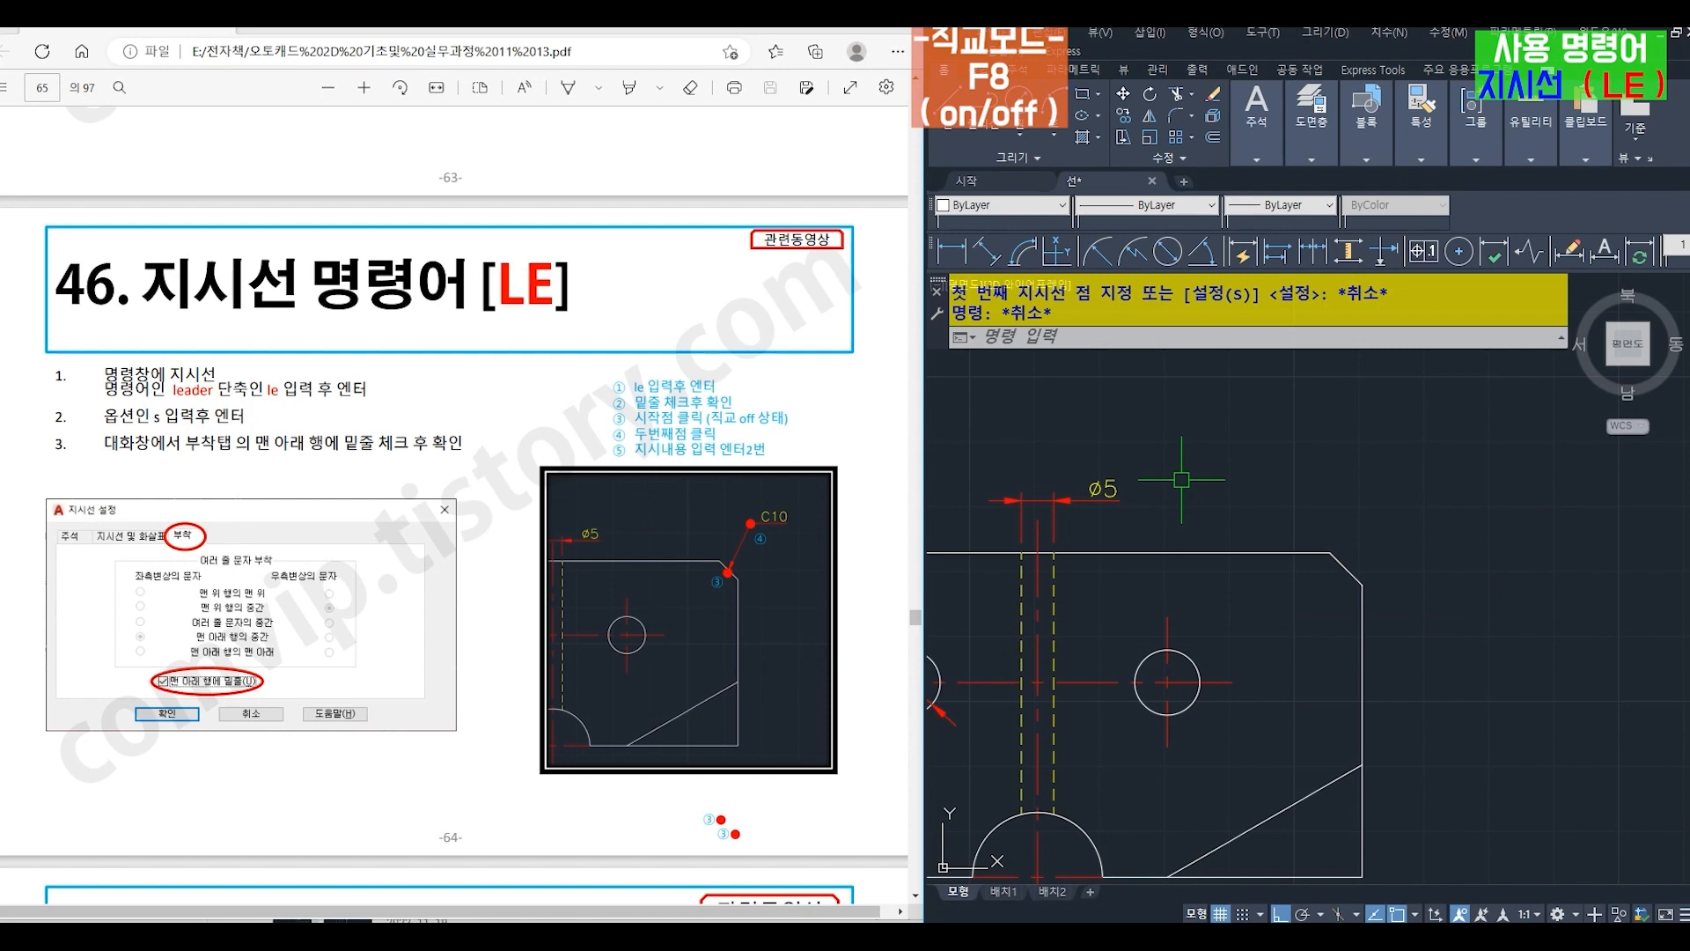
- In the quick leader (LE) settings, enable underlining of the bottom text line (맨 아래 행에 밑줄)
type("le")
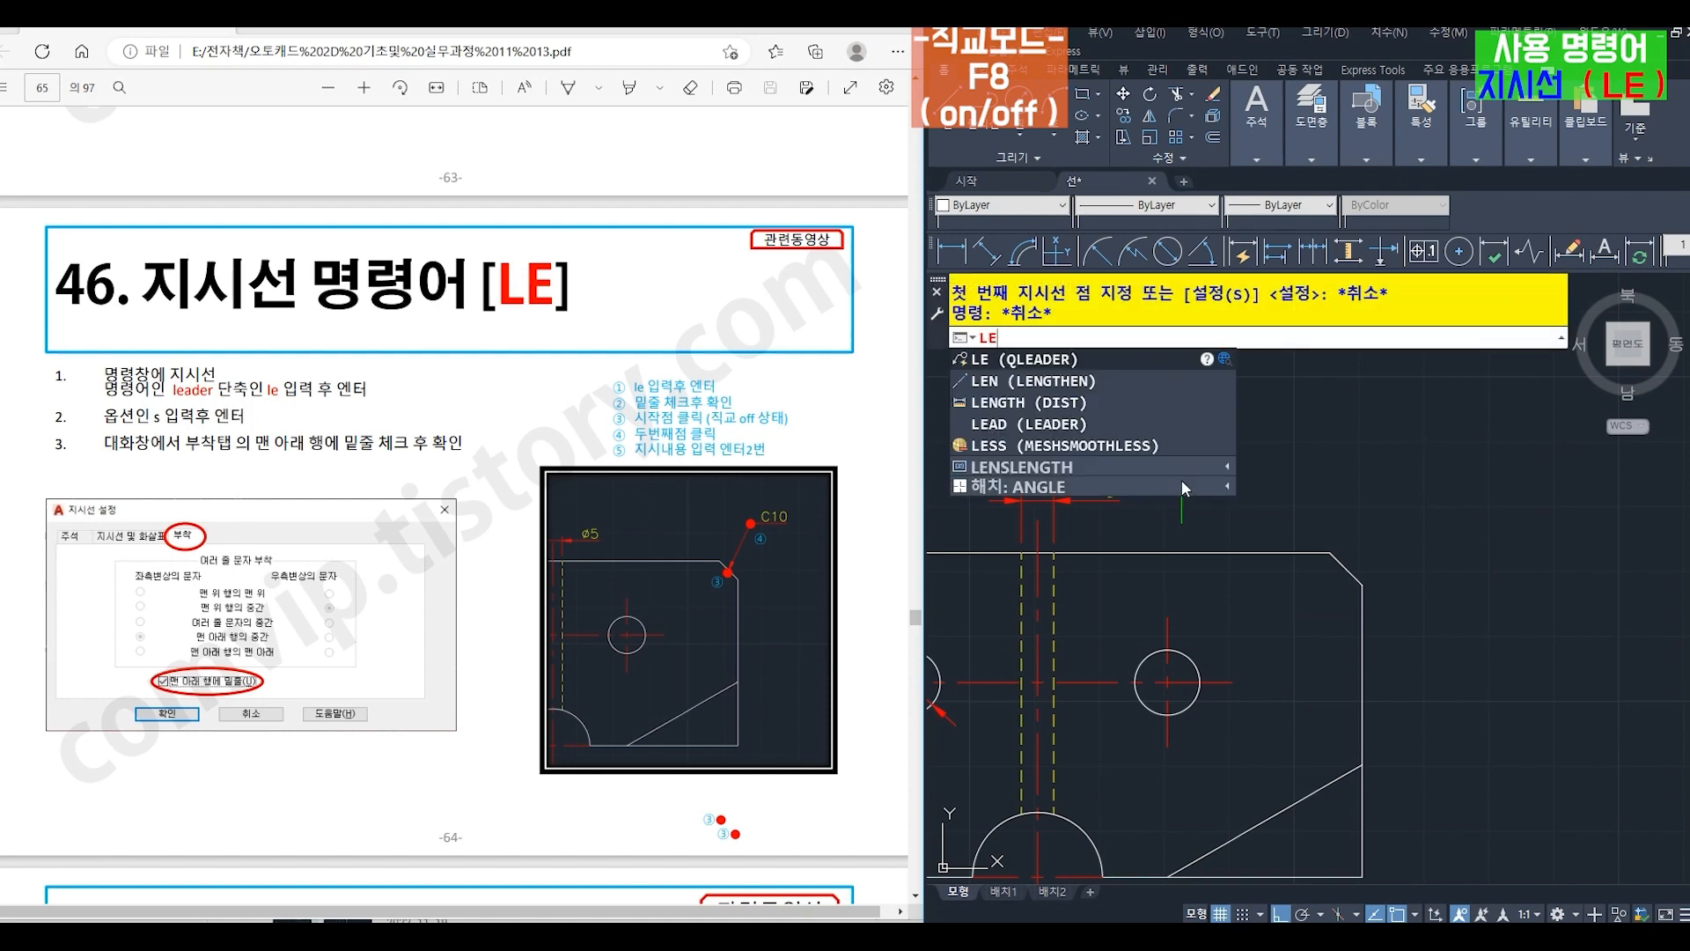
key("Return")
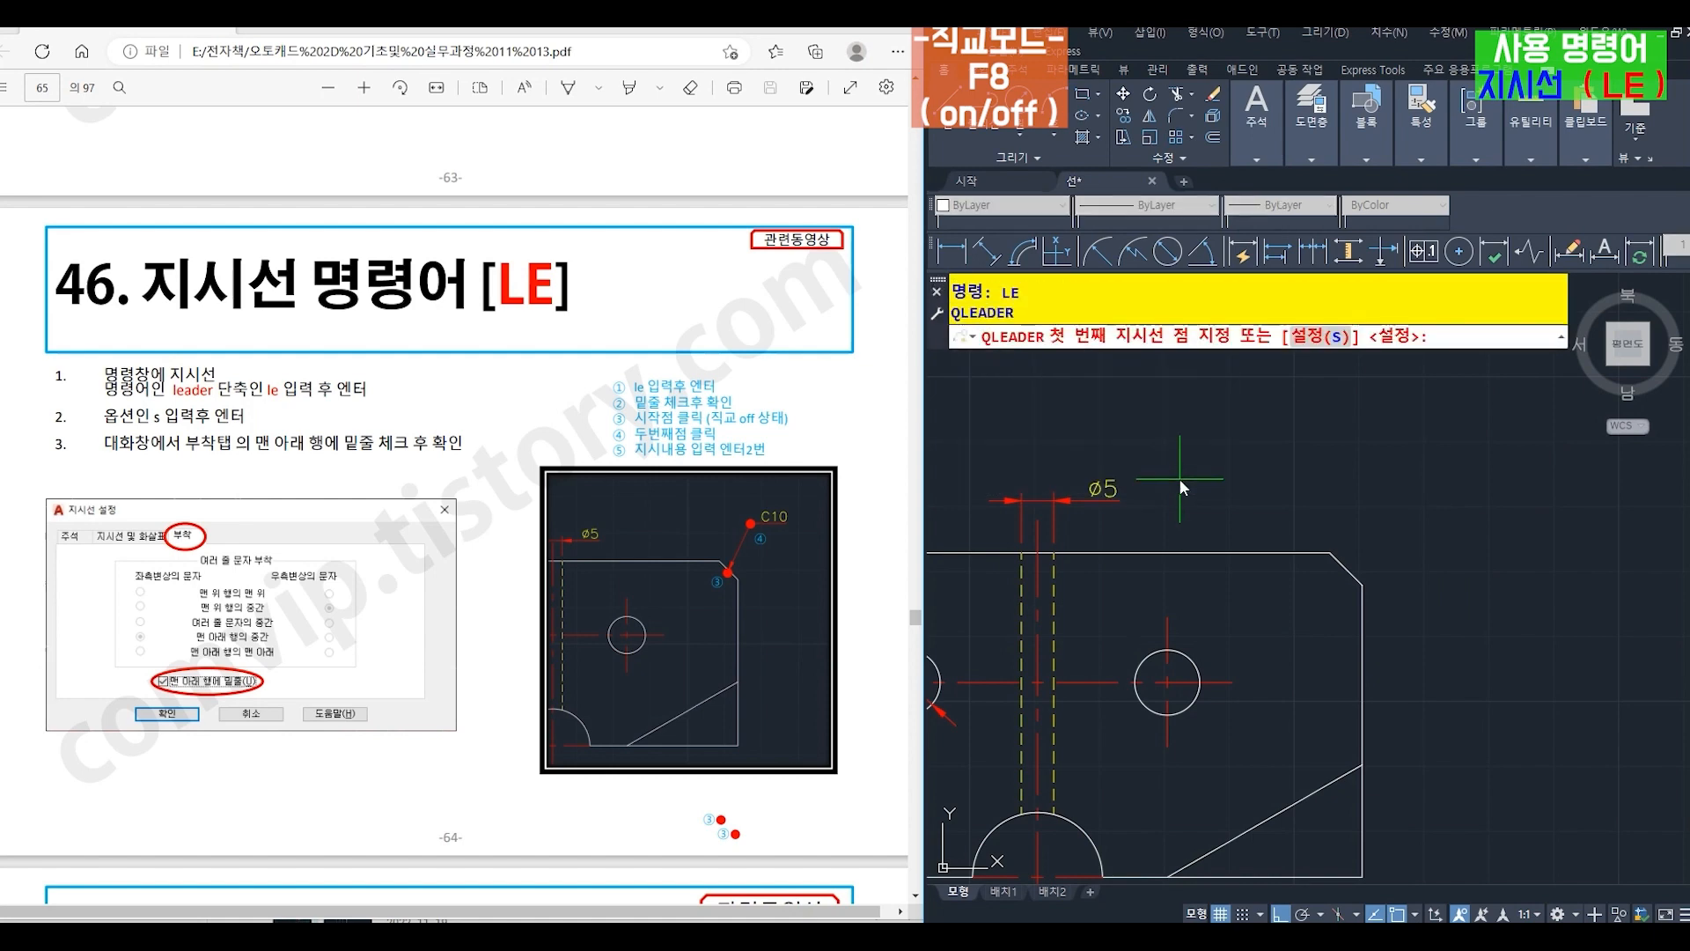
key("Return")
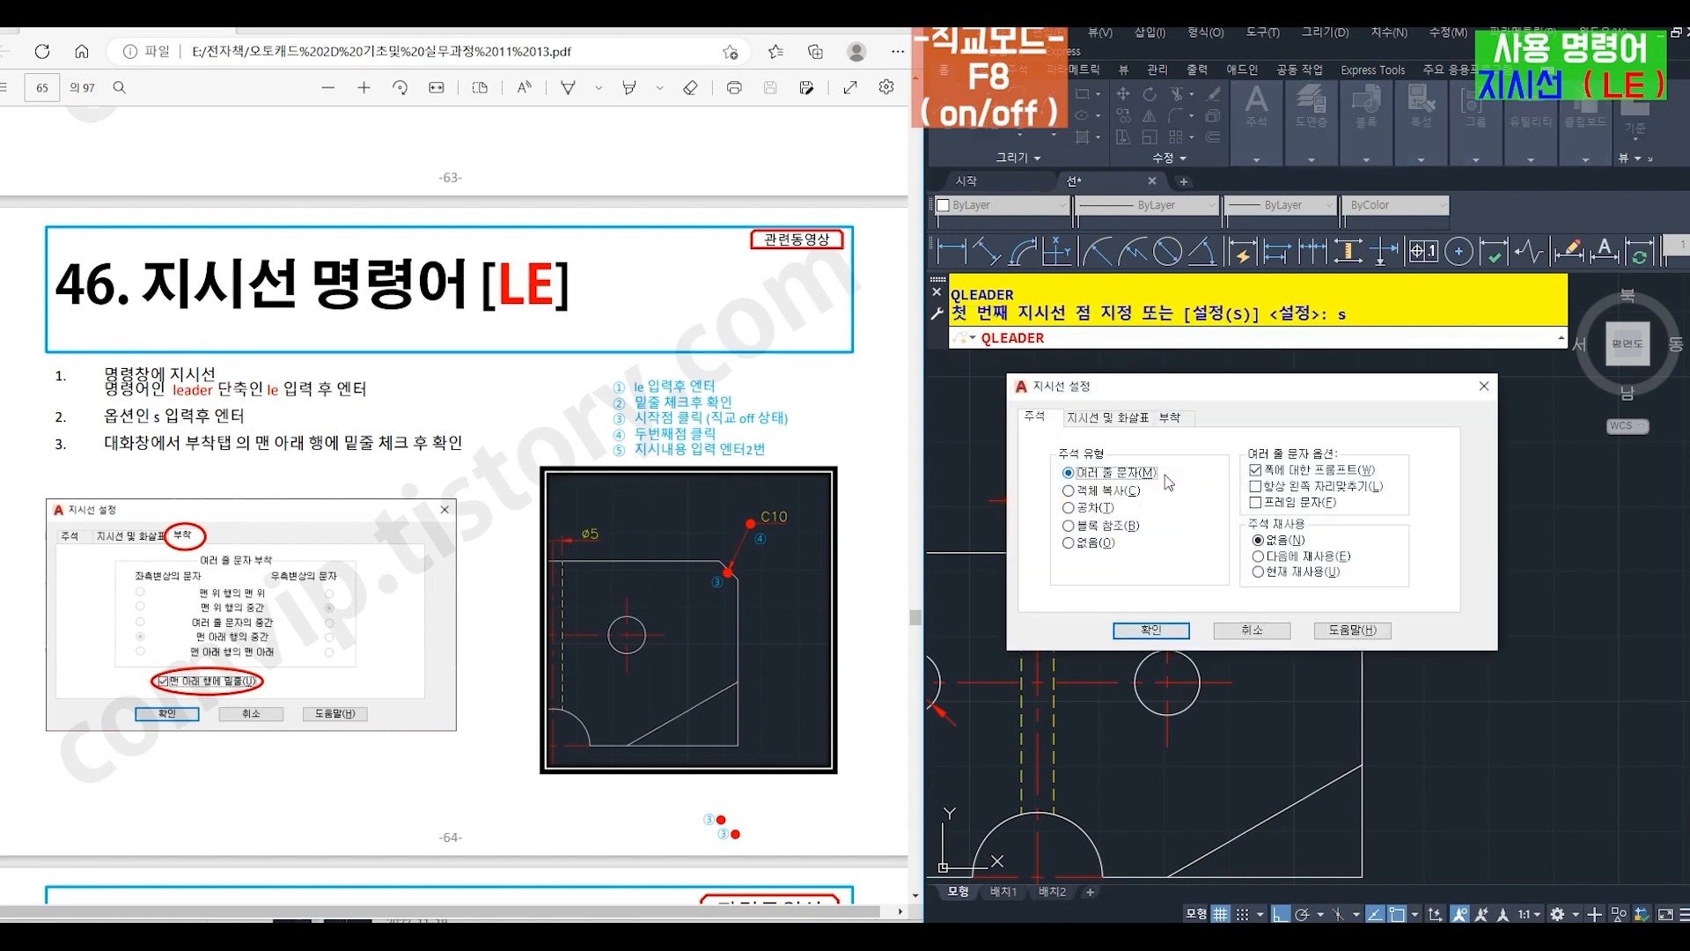
left_click(1169, 417)
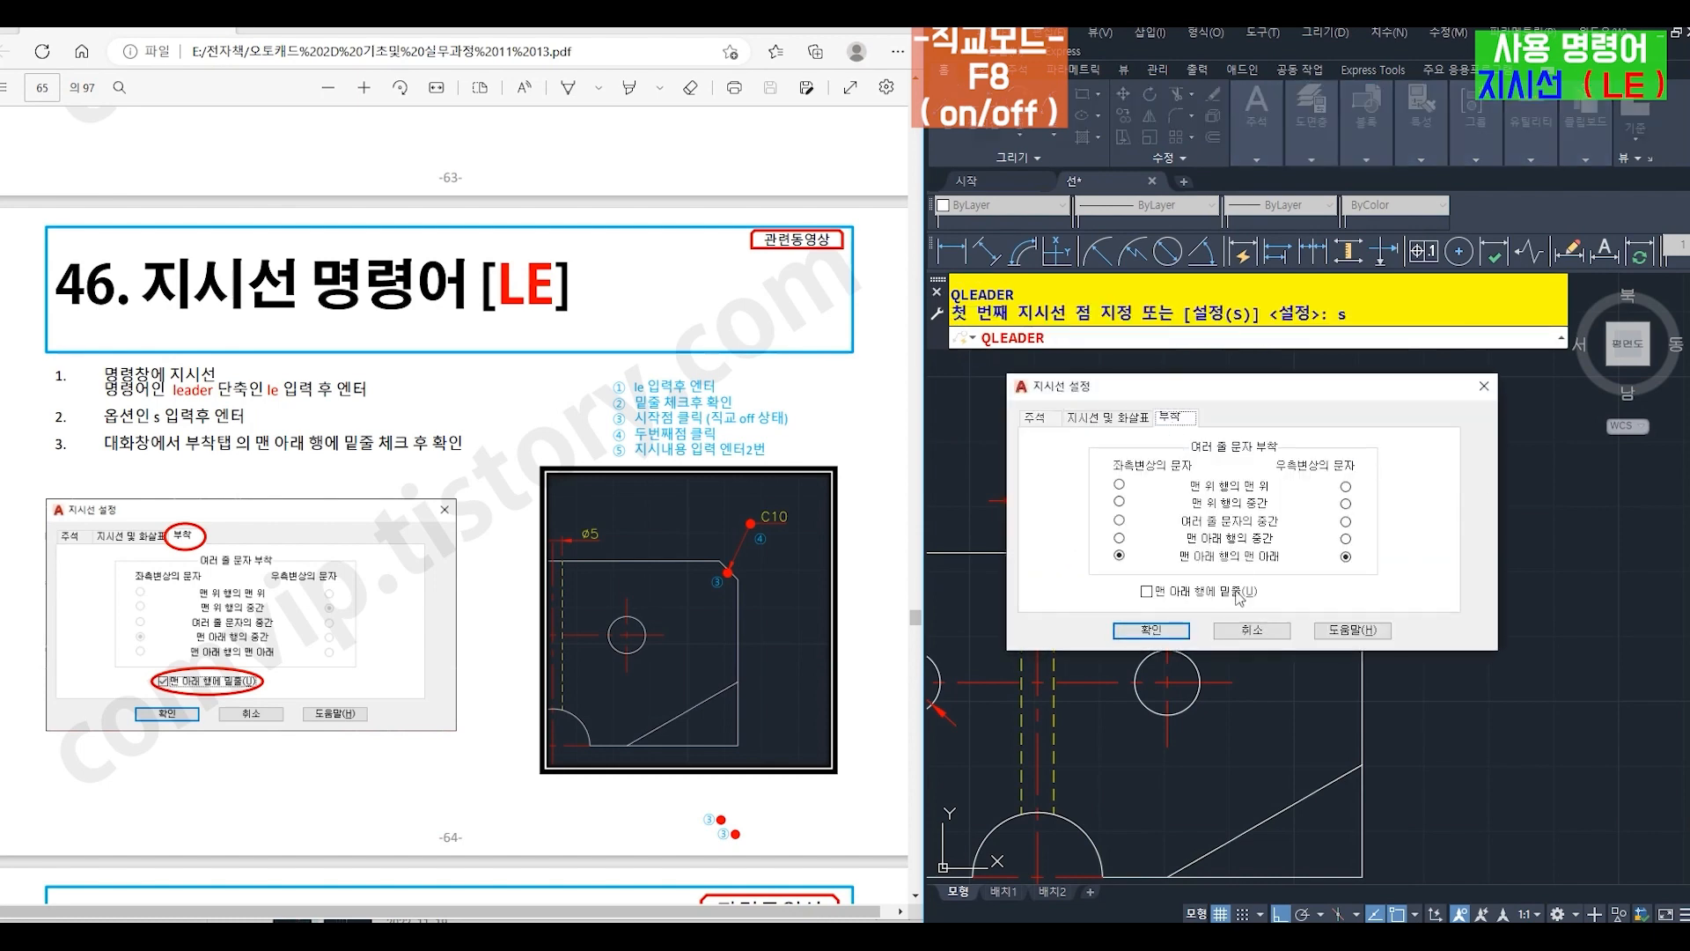
left_click(1147, 591)
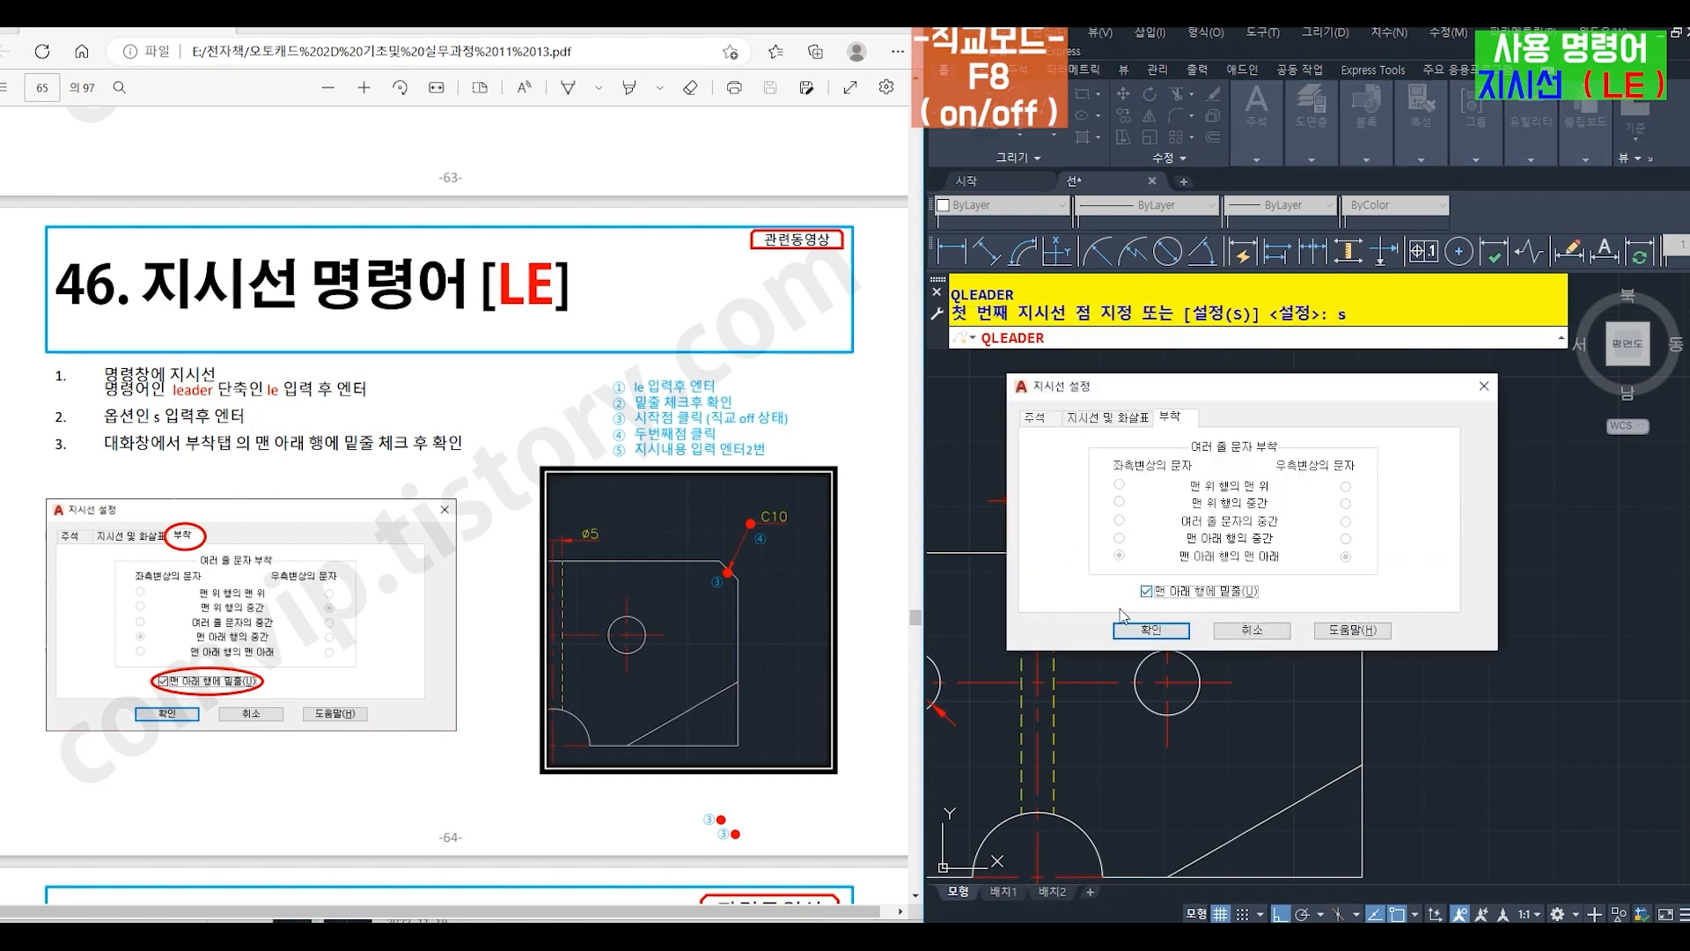
left_click(1148, 634)
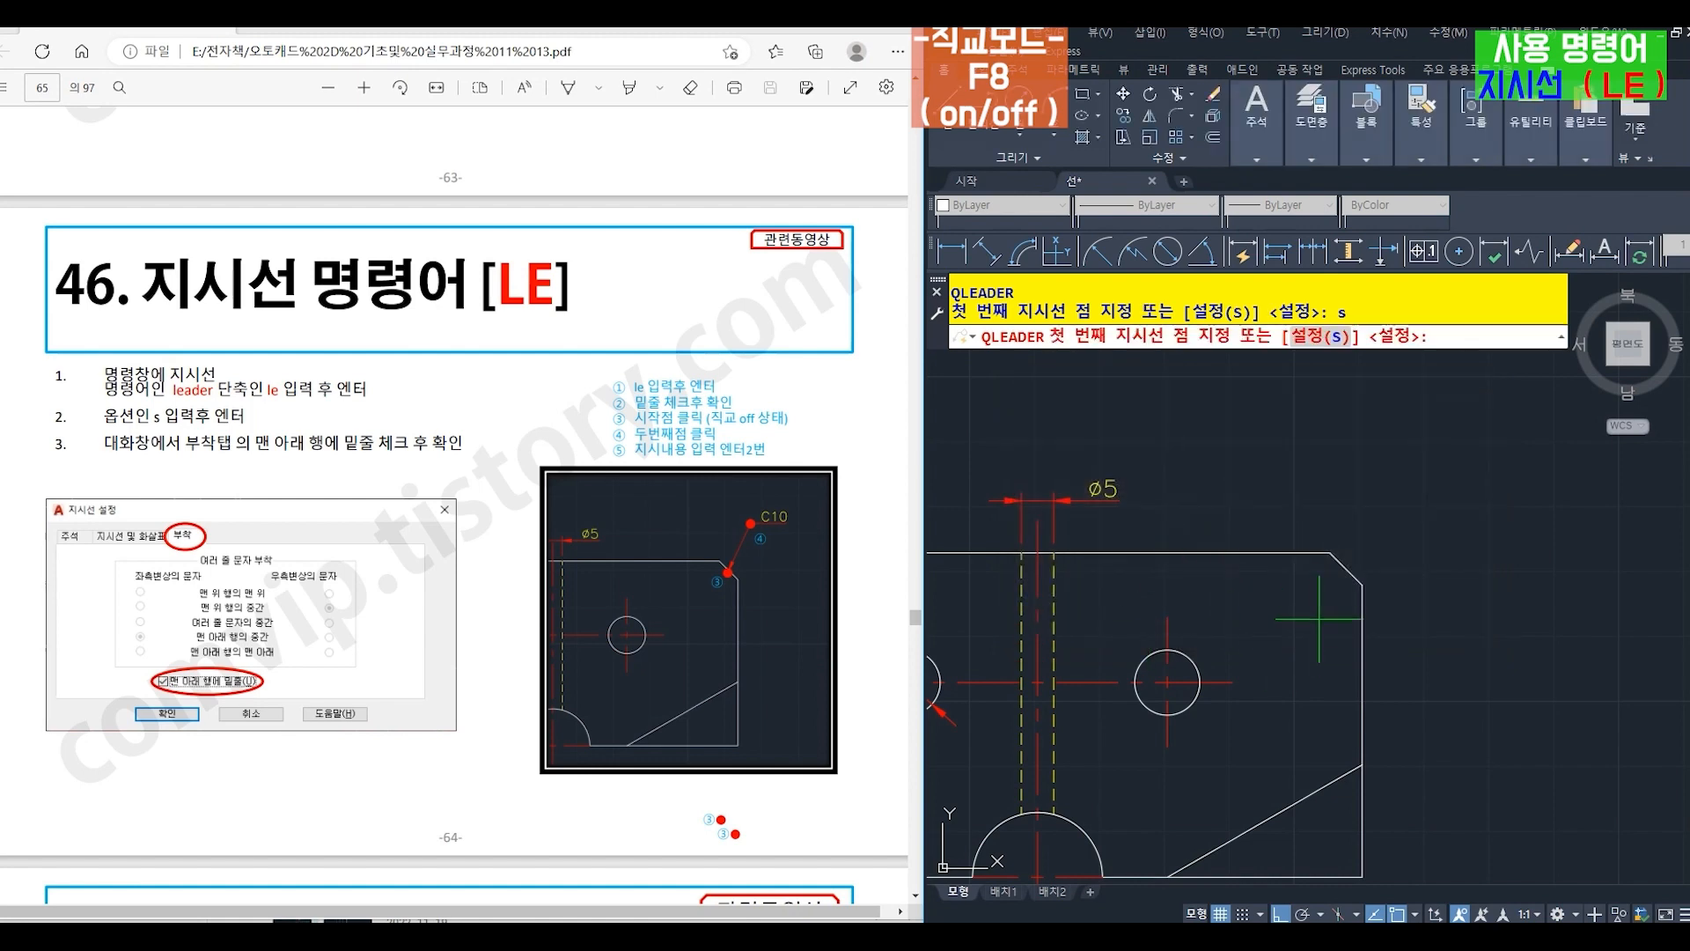
- With ortho off, draw a leader from the plate's upper-right chamfer up and outward, annotated C10
left_click(1342, 568)
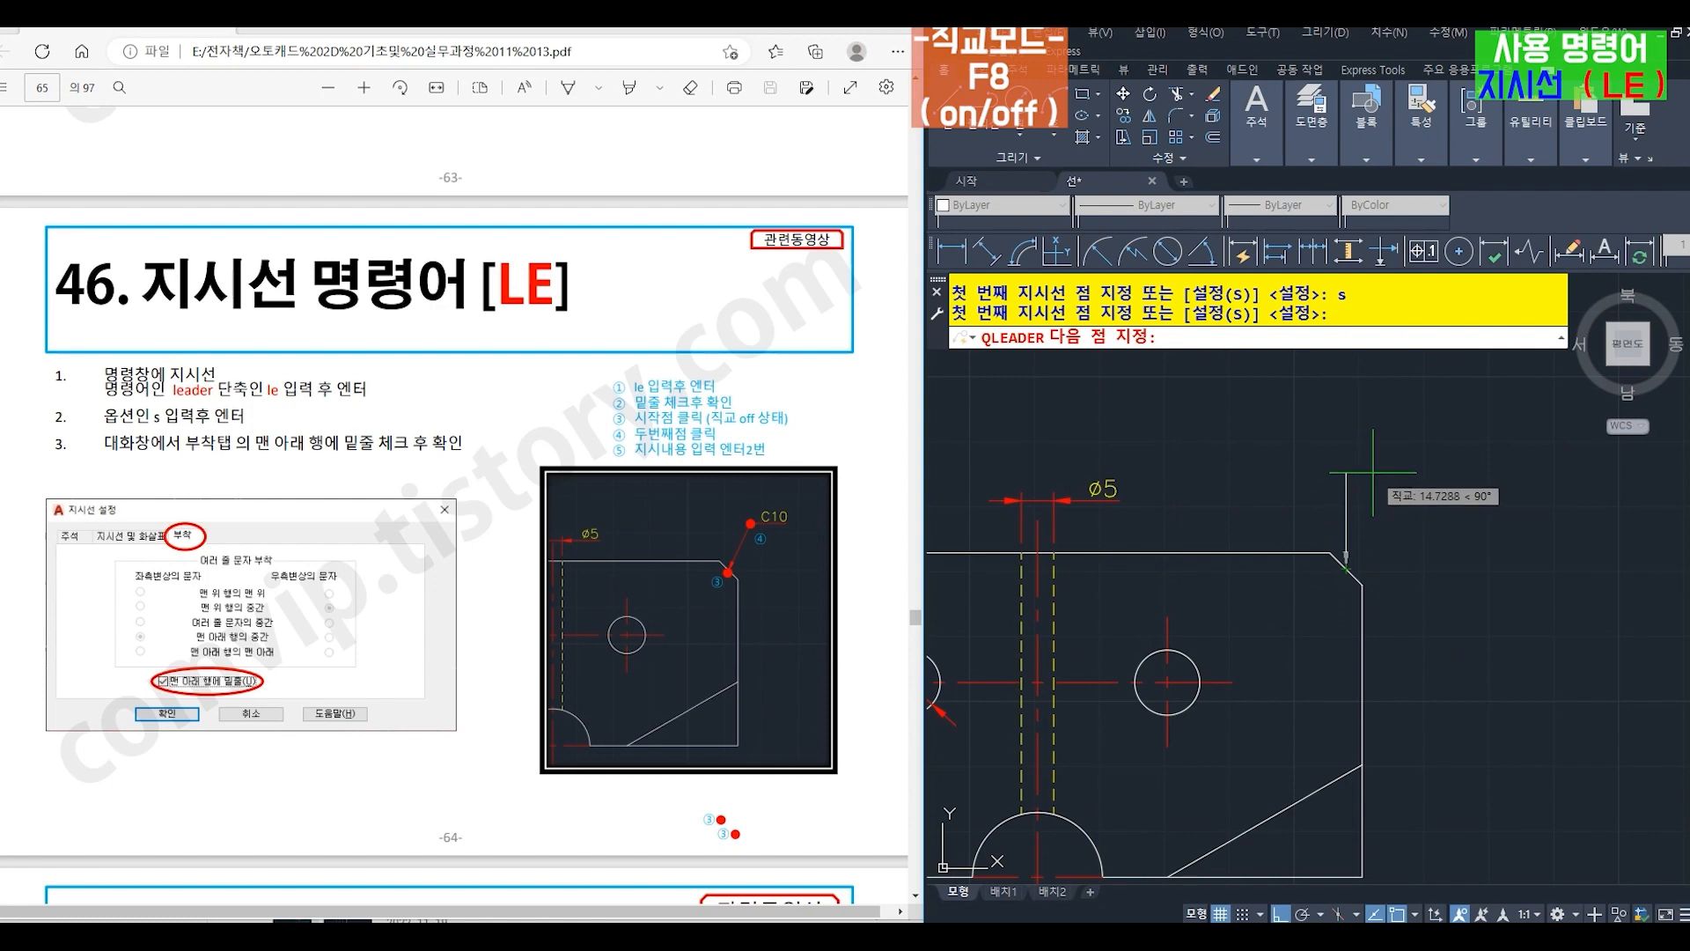
key("F8")
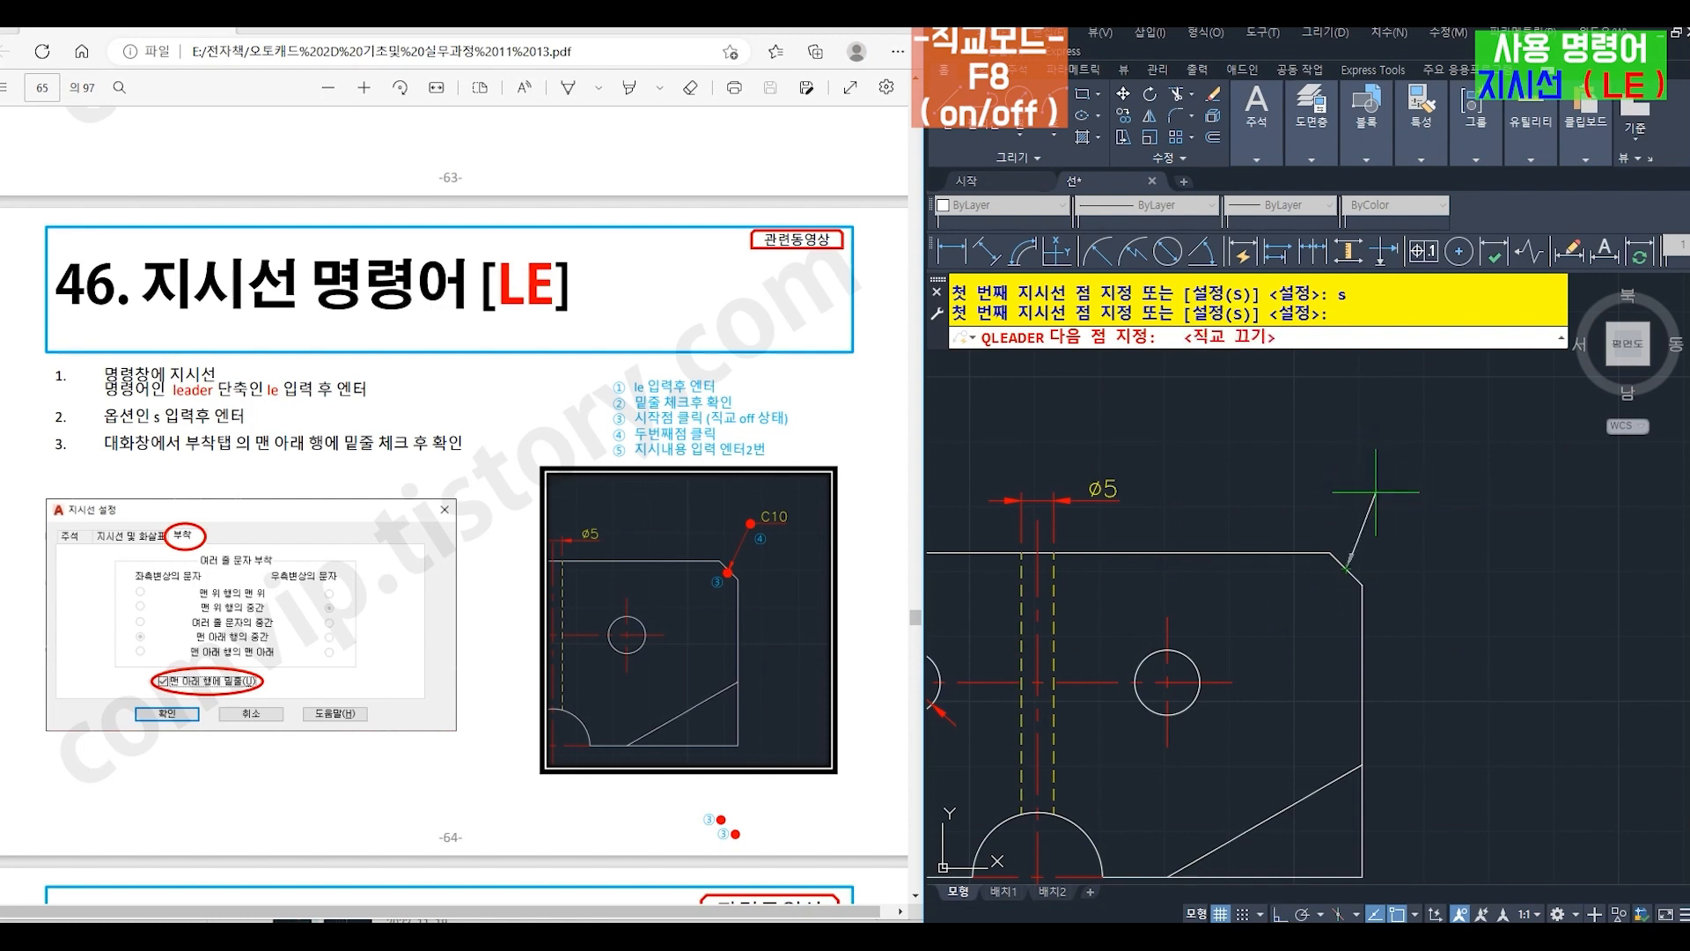
left_click(1376, 492)
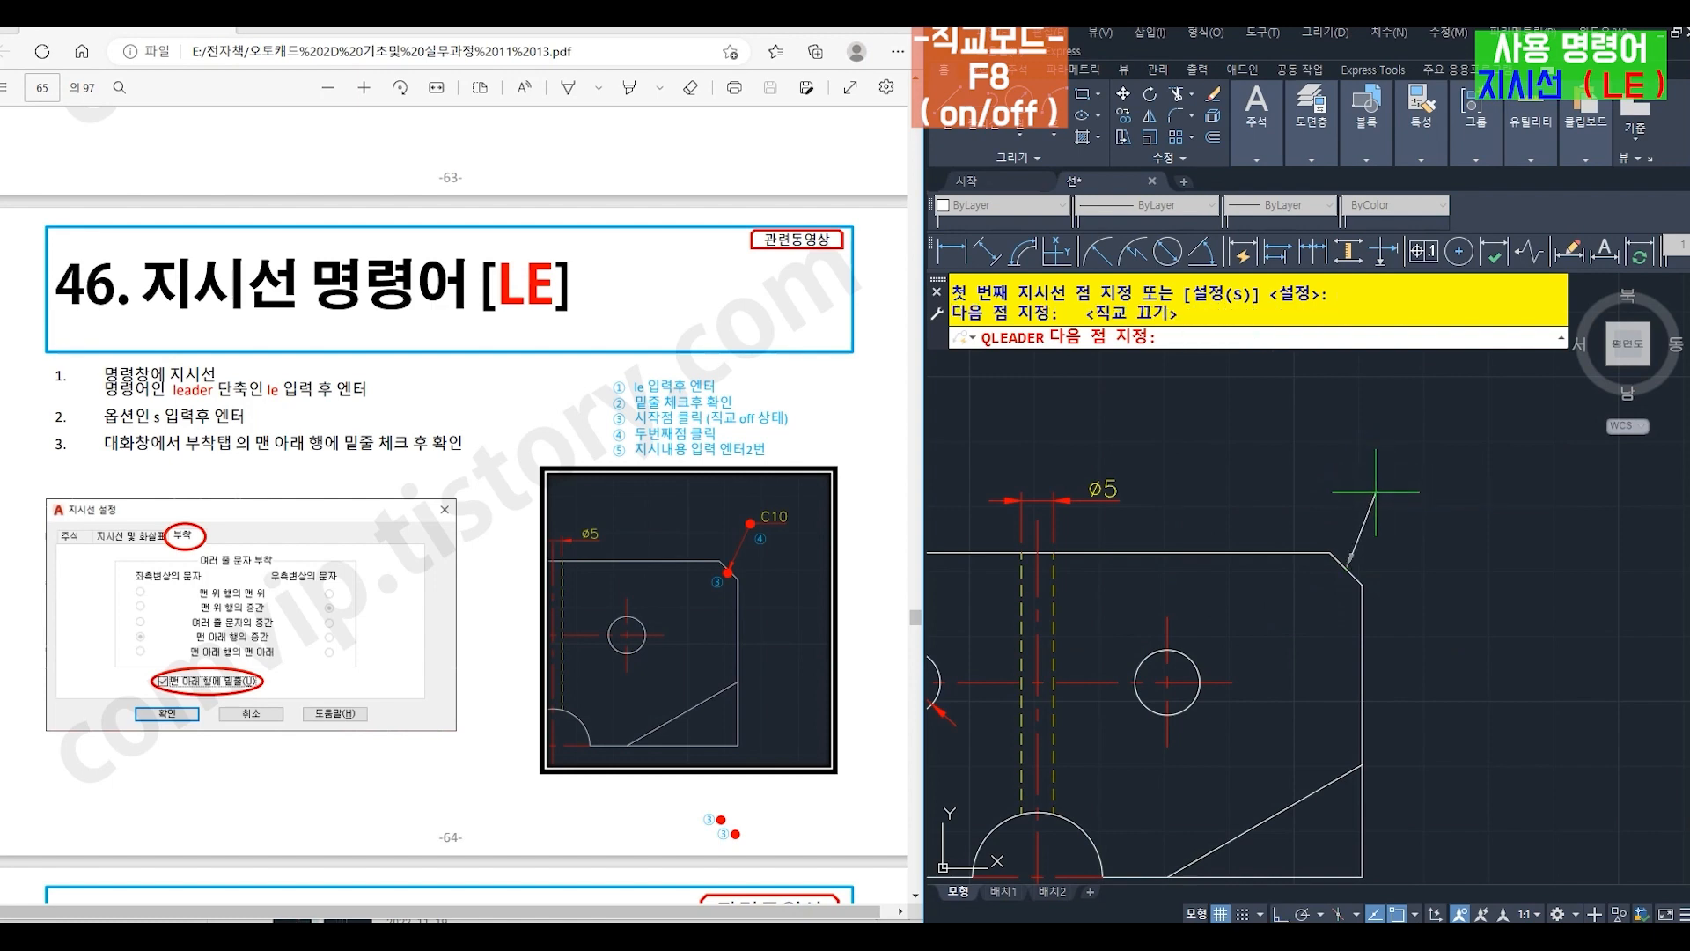
left_click(1492, 679)
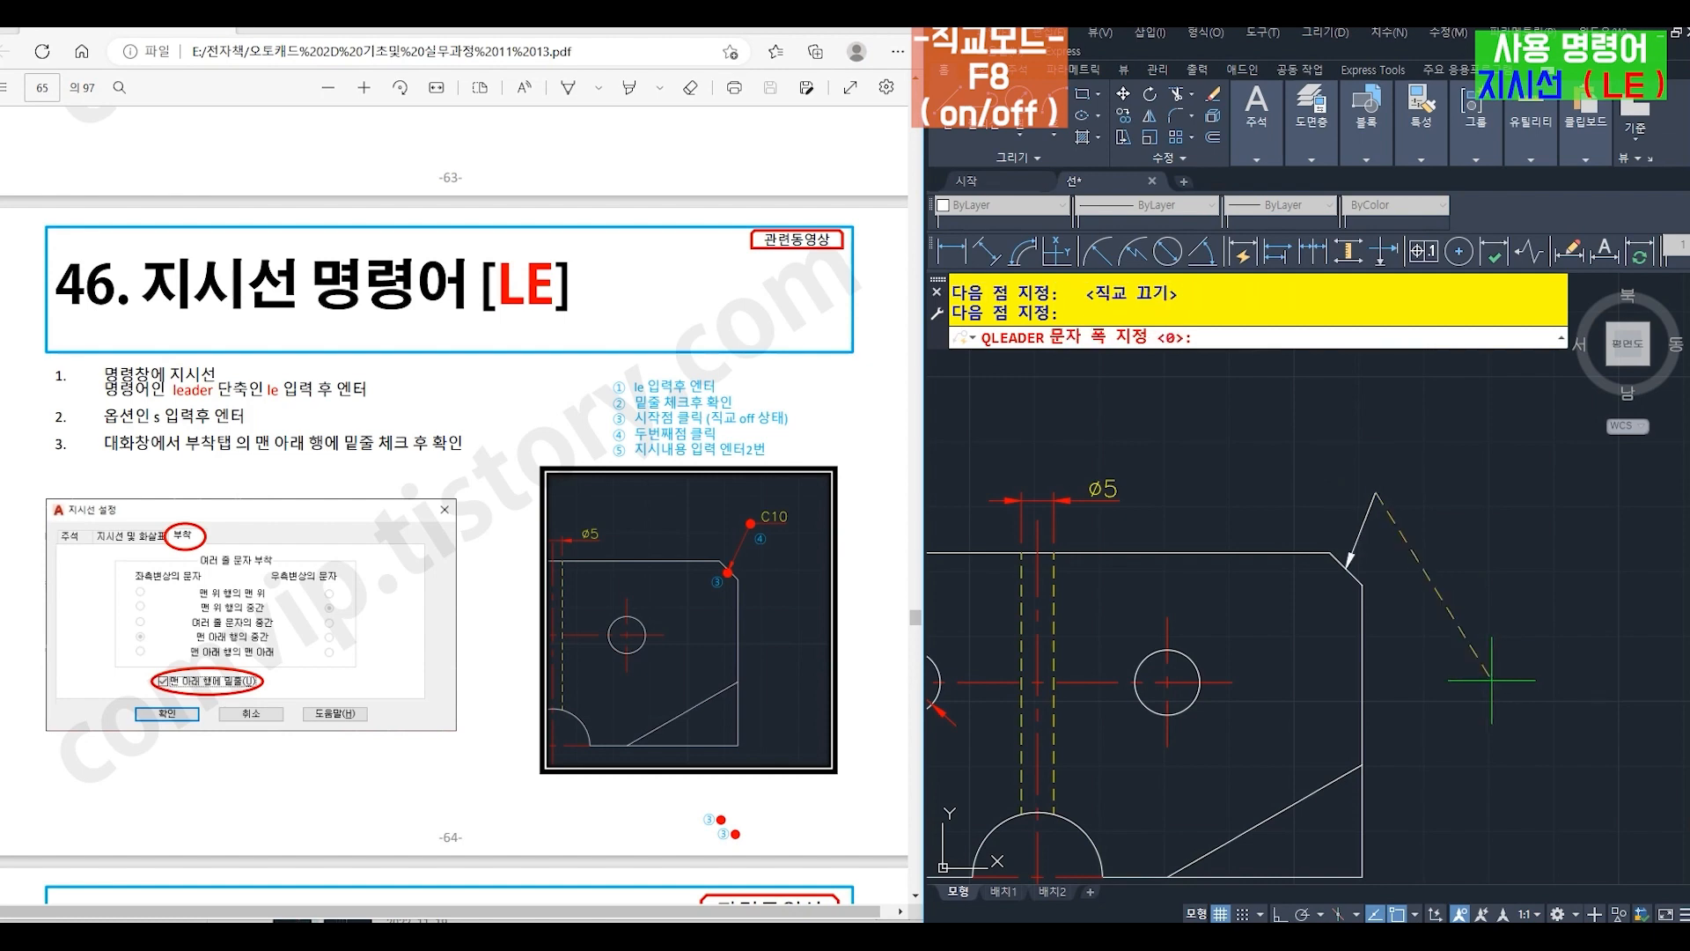
key("Return")
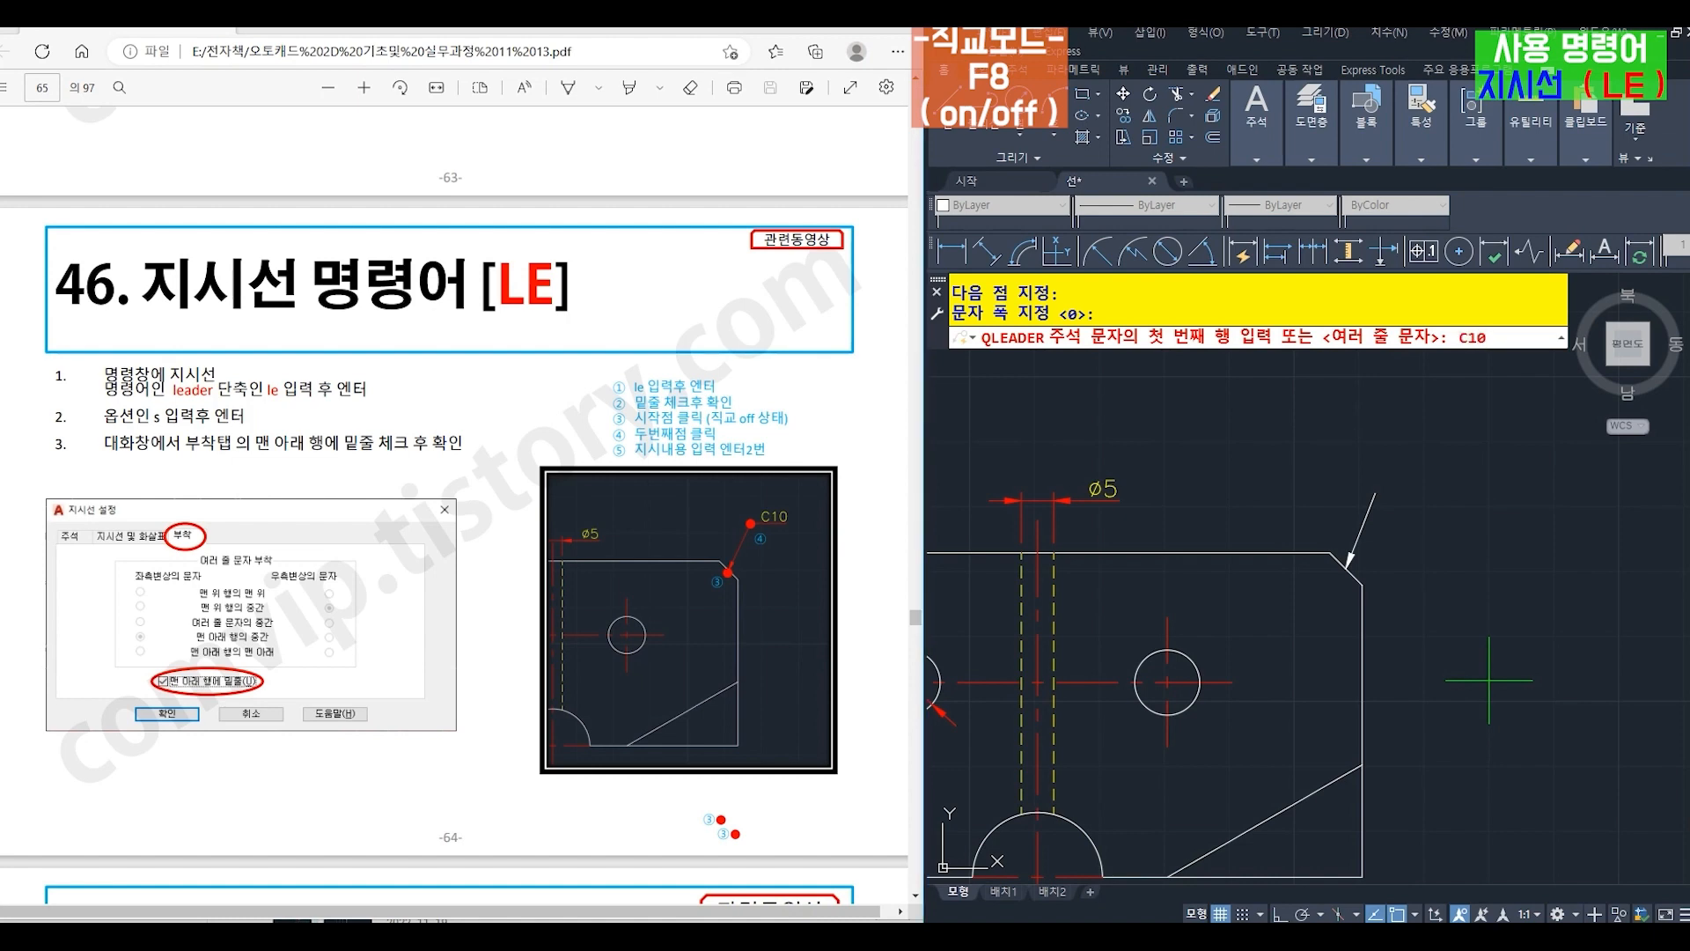
key("Return")
key("Return")
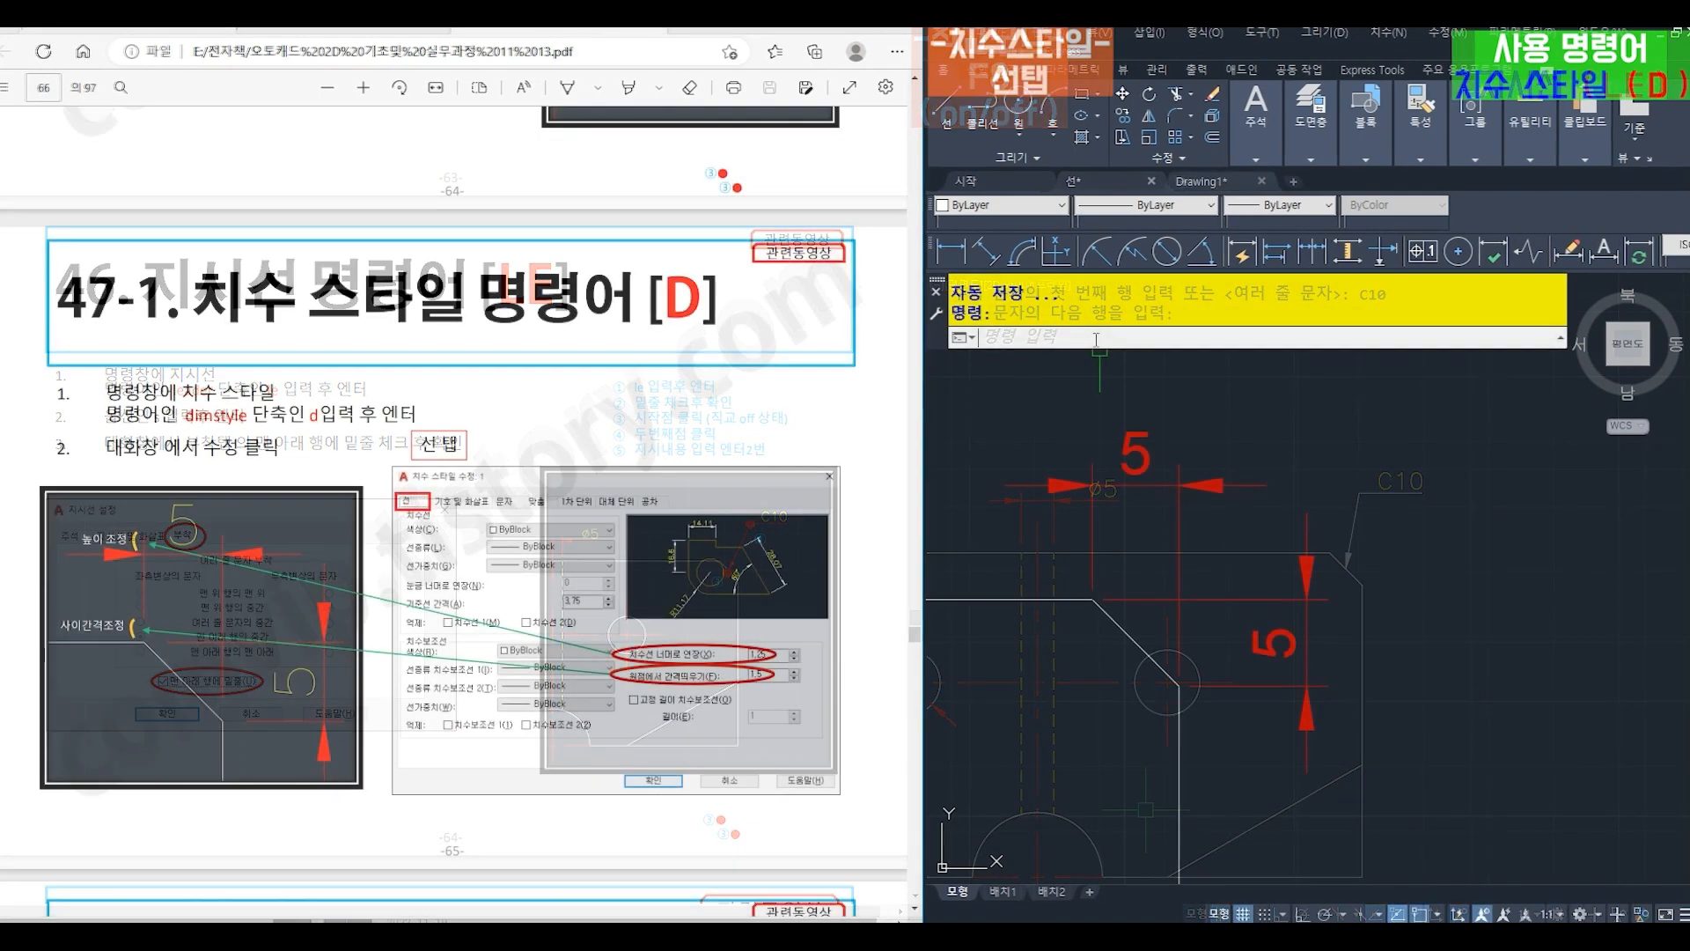
- Modify the ISO-25 dimension style so that extension lines reach 2 beyond the dimension lines (치수선 너머로 연장)
type("d")
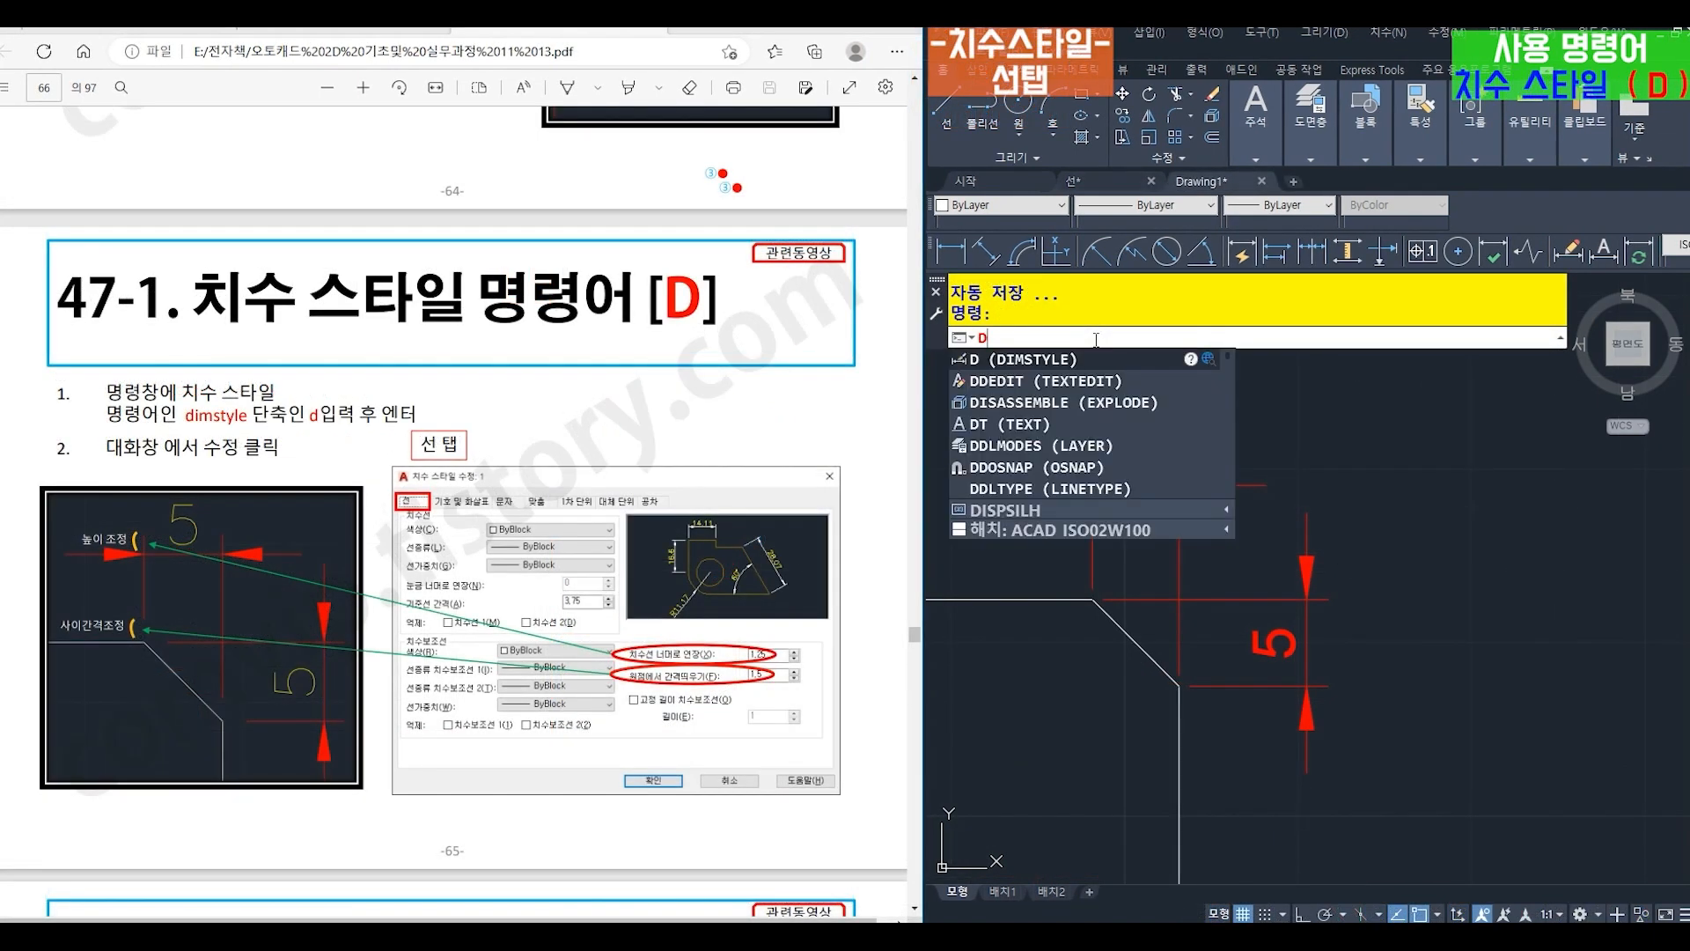
key("Return")
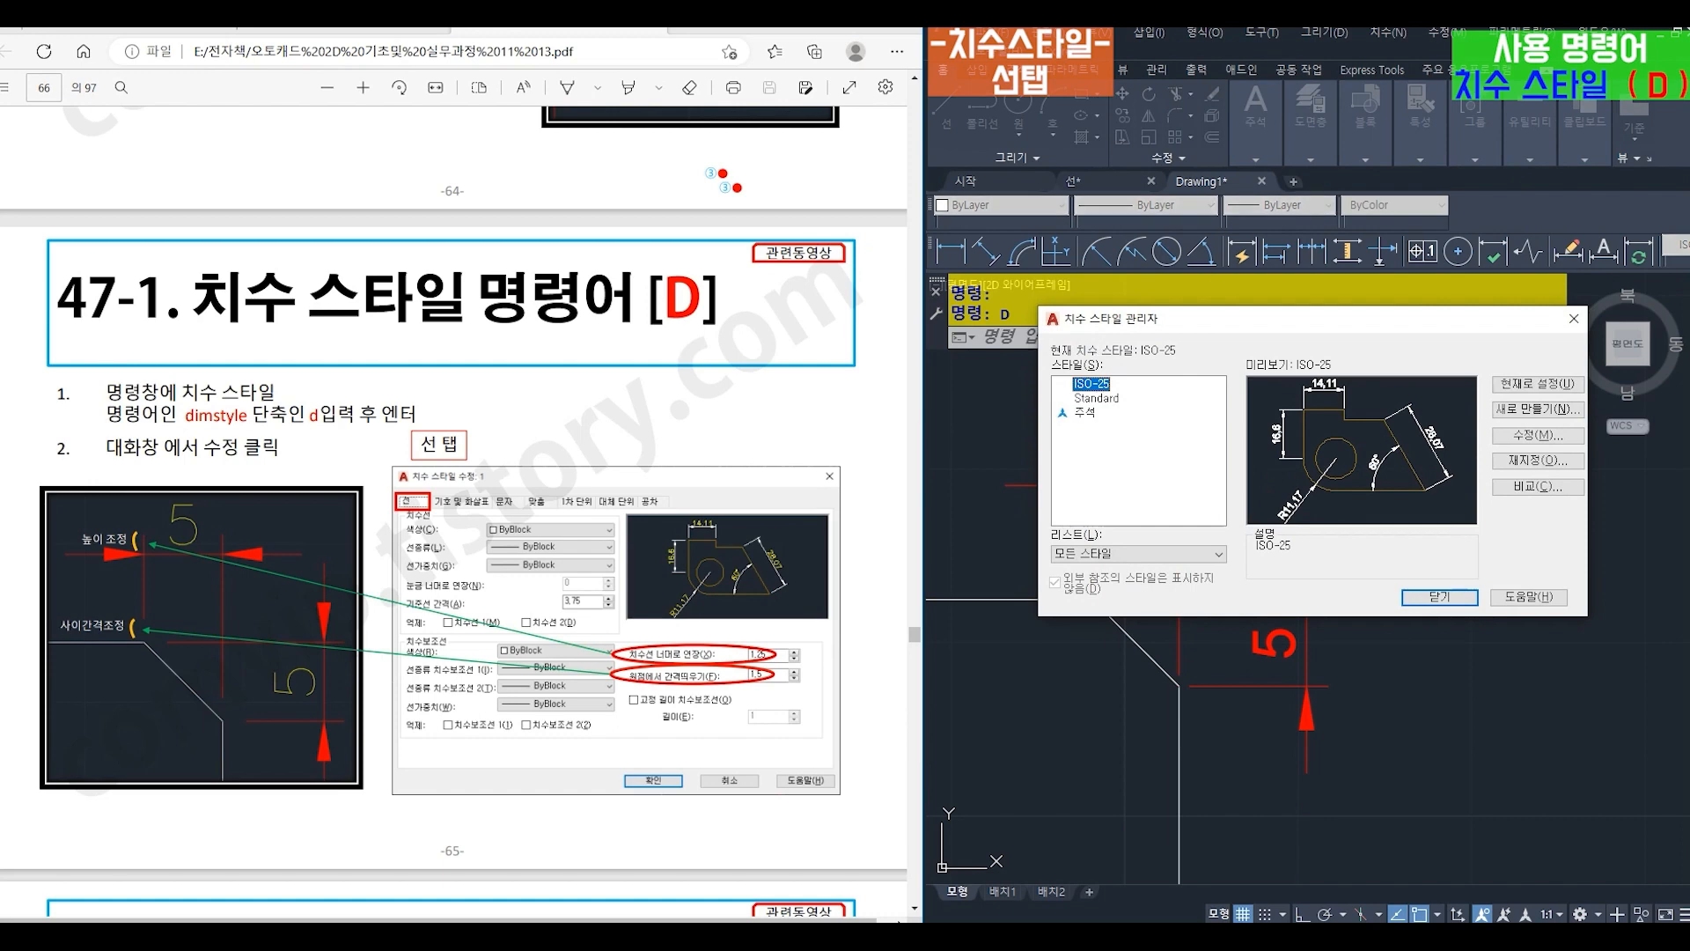
left_click(1552, 436)
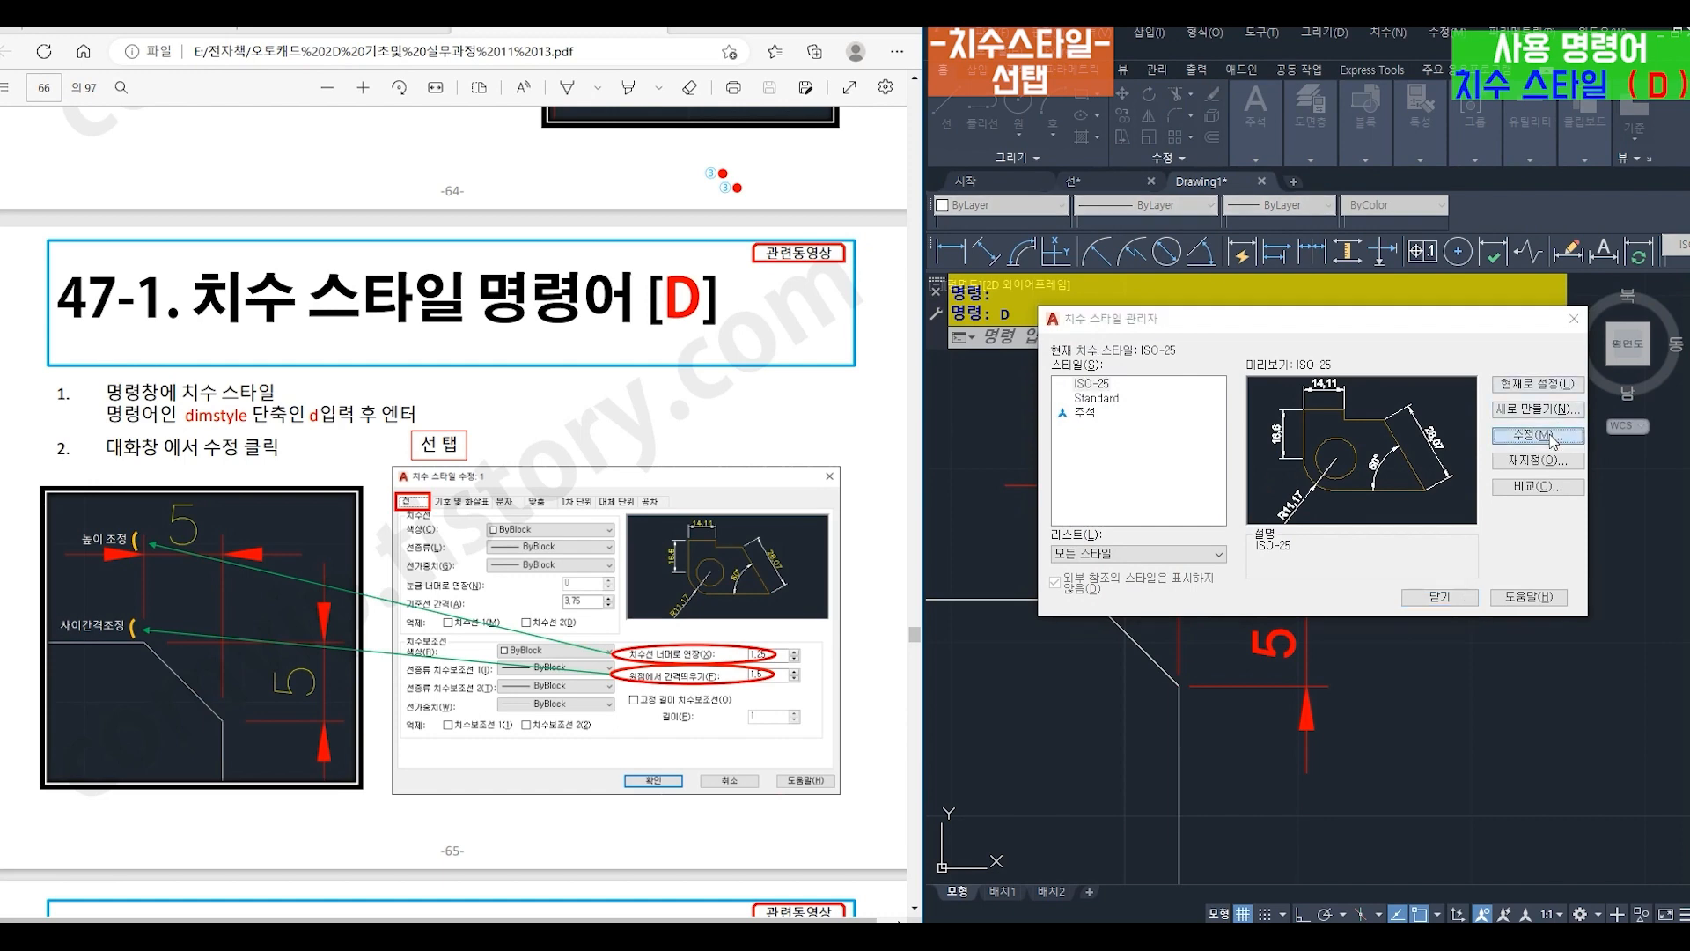
left_click_drag(574, 262, 1415, 376)
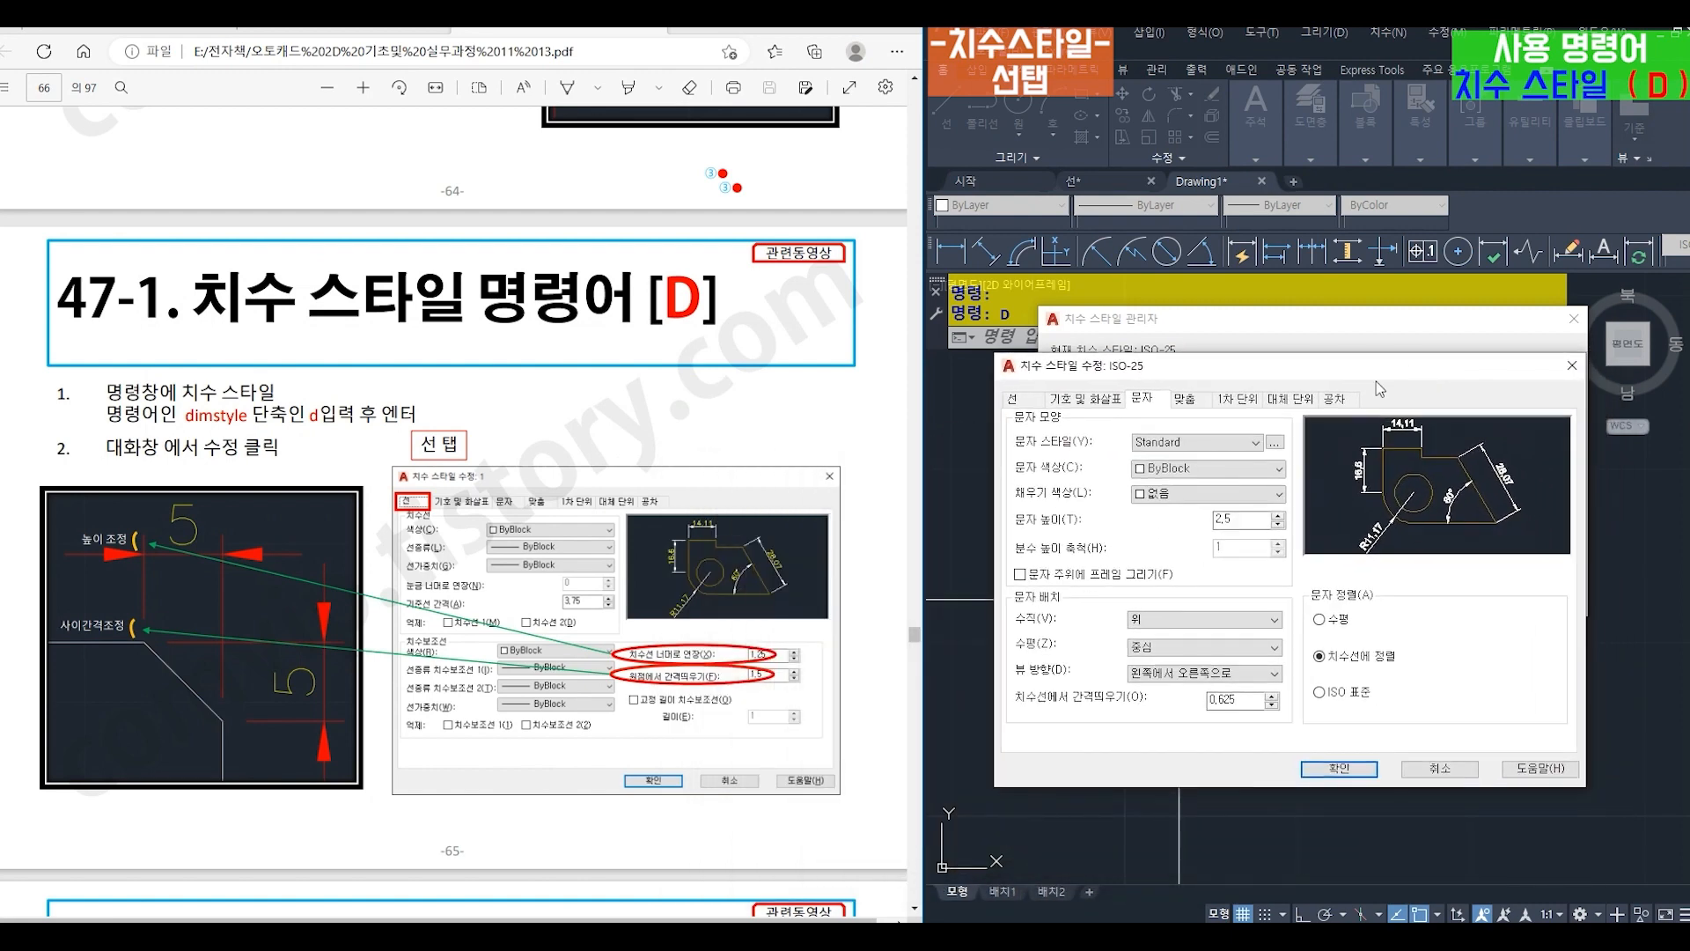
left_click(1018, 401)
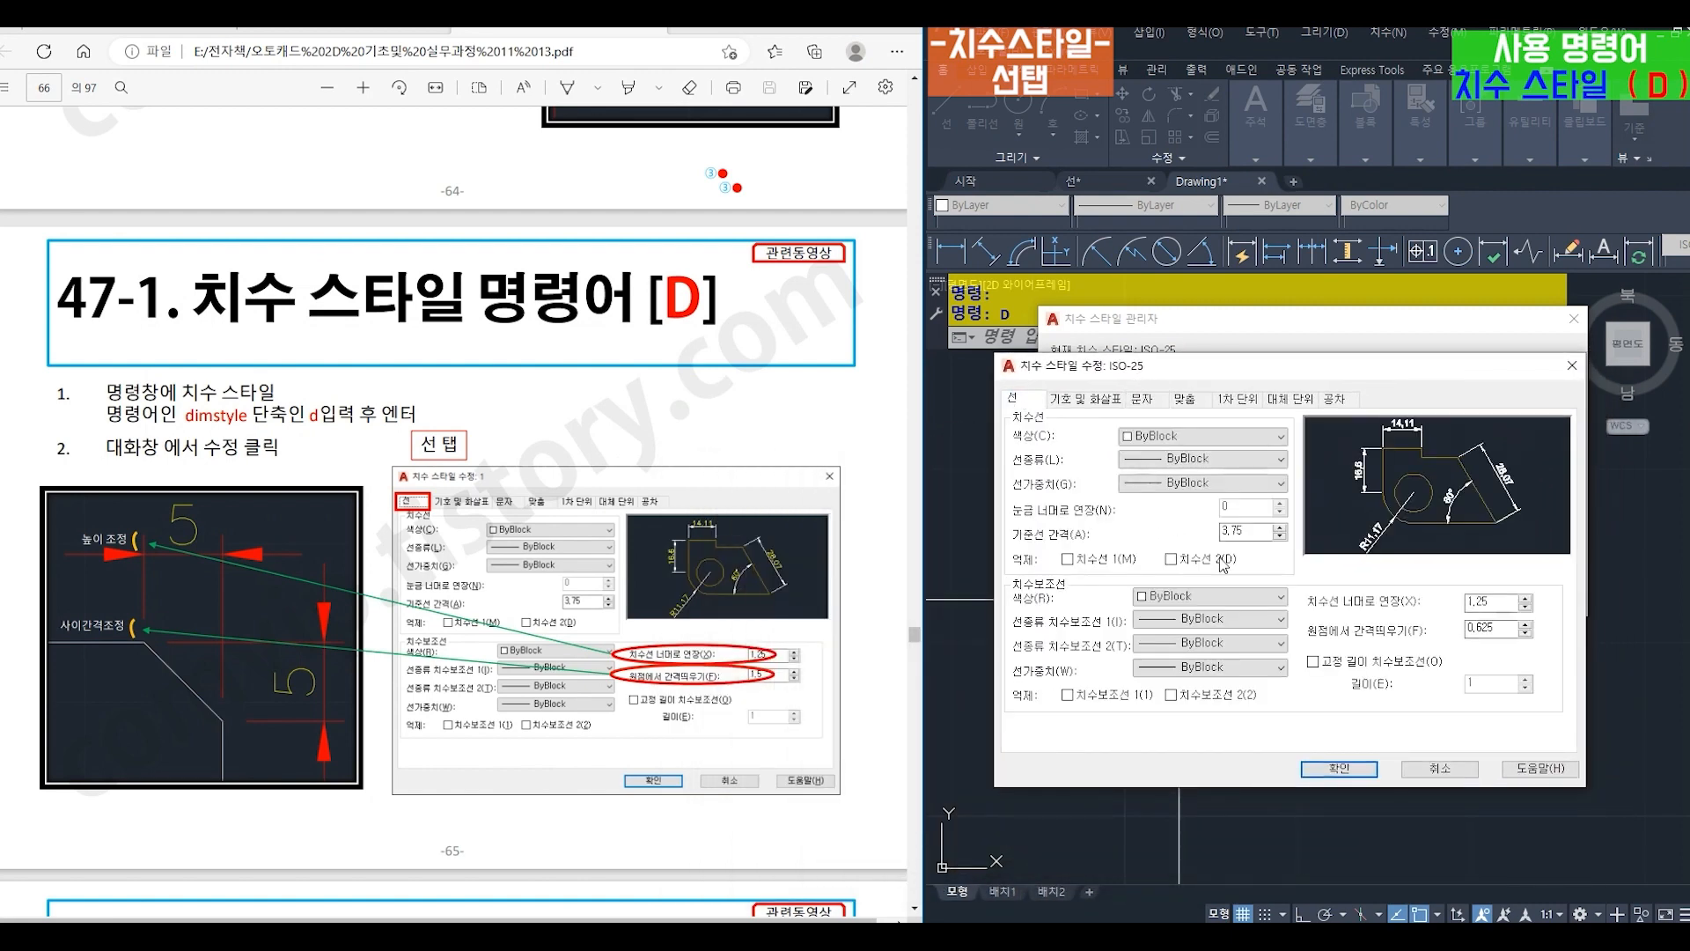
left_click_drag(1499, 604, 1457, 604)
type("2")
- Increase ISO-25's extension line offset from origin (원점에서 간격띄우기) and apply the style changes to the drawing
left_click(1497, 627)
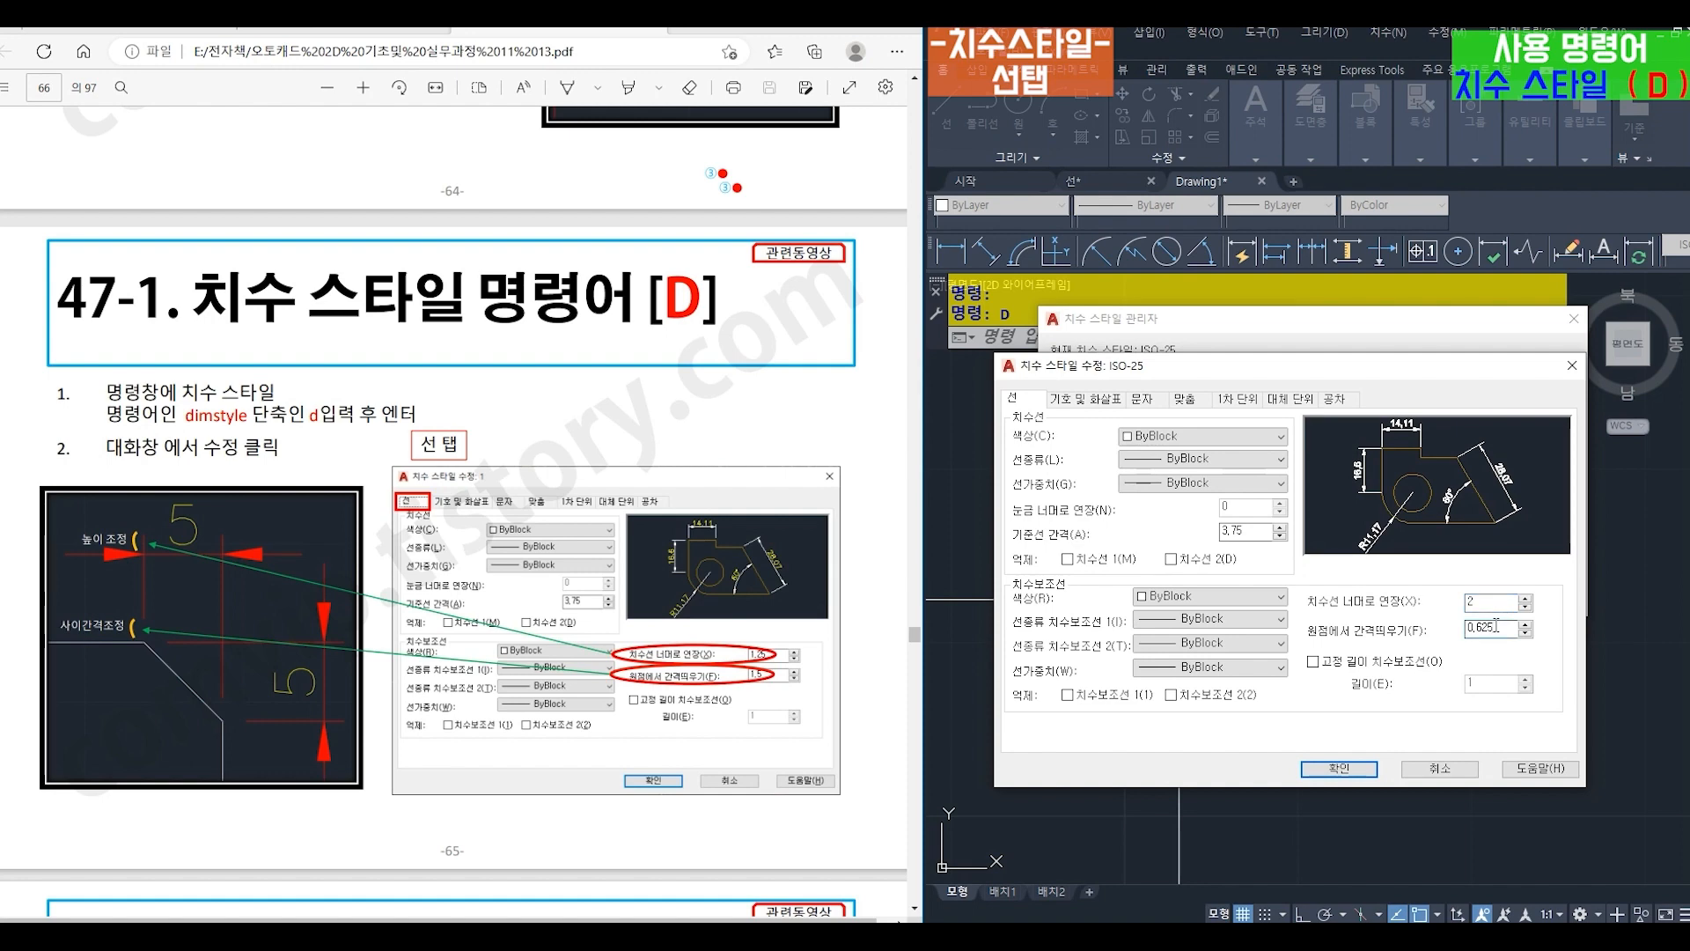
double_click(1496, 627)
type("1,")
left_click(1339, 769)
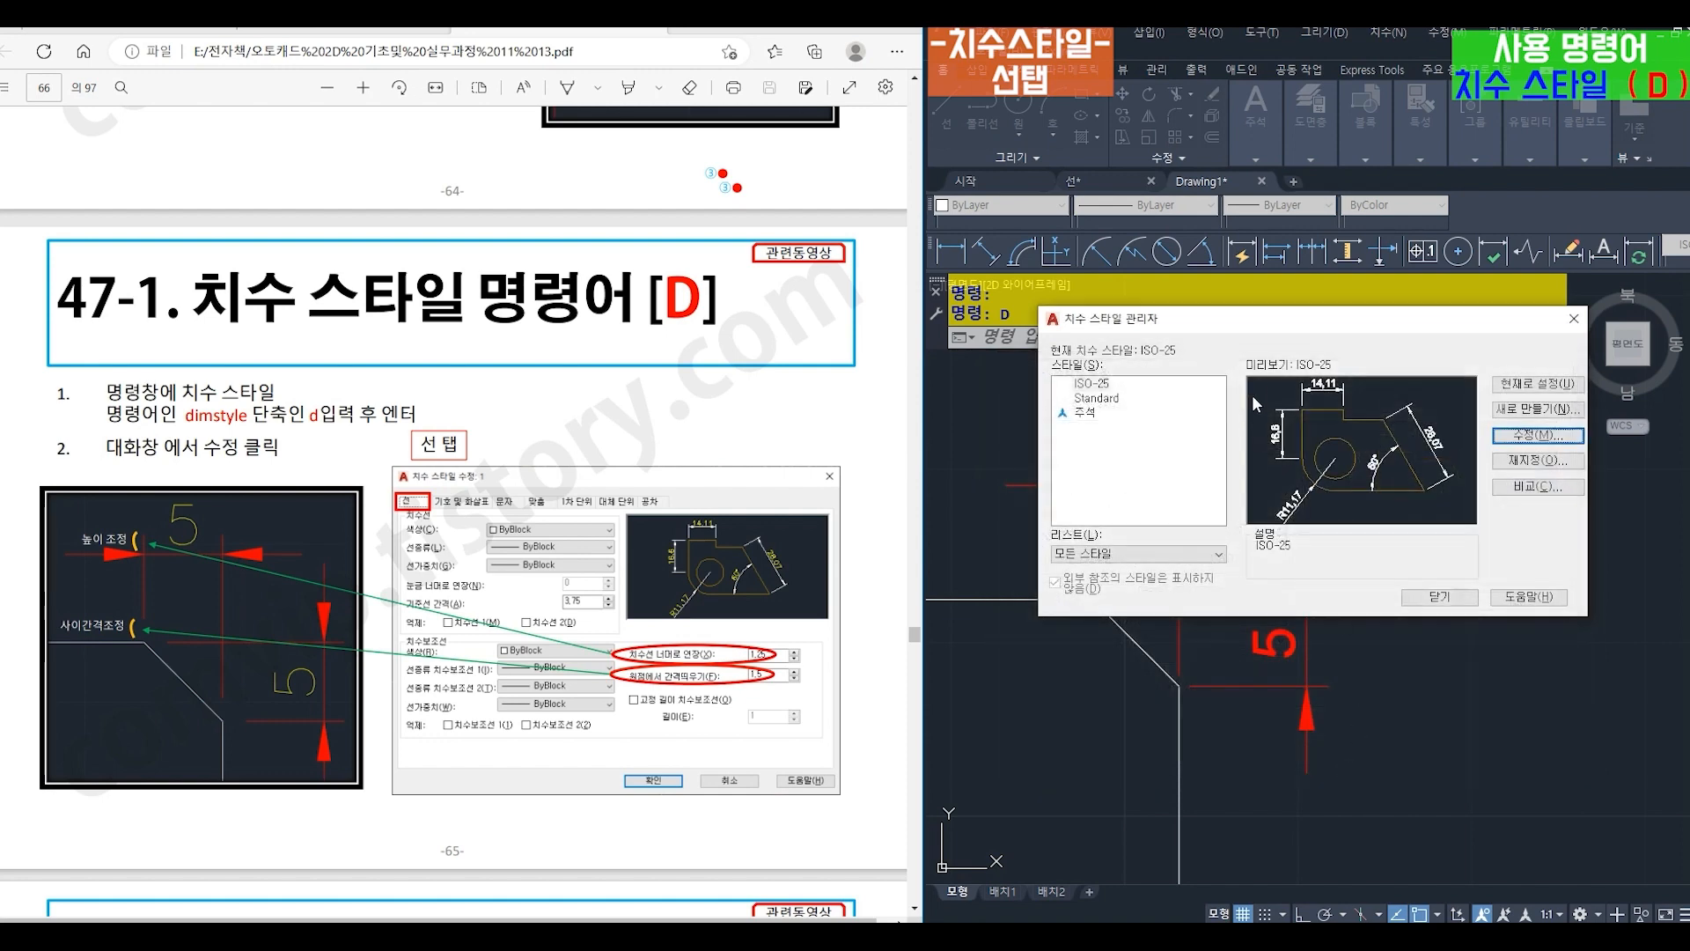
left_click_drag(1254, 325, 1353, 498)
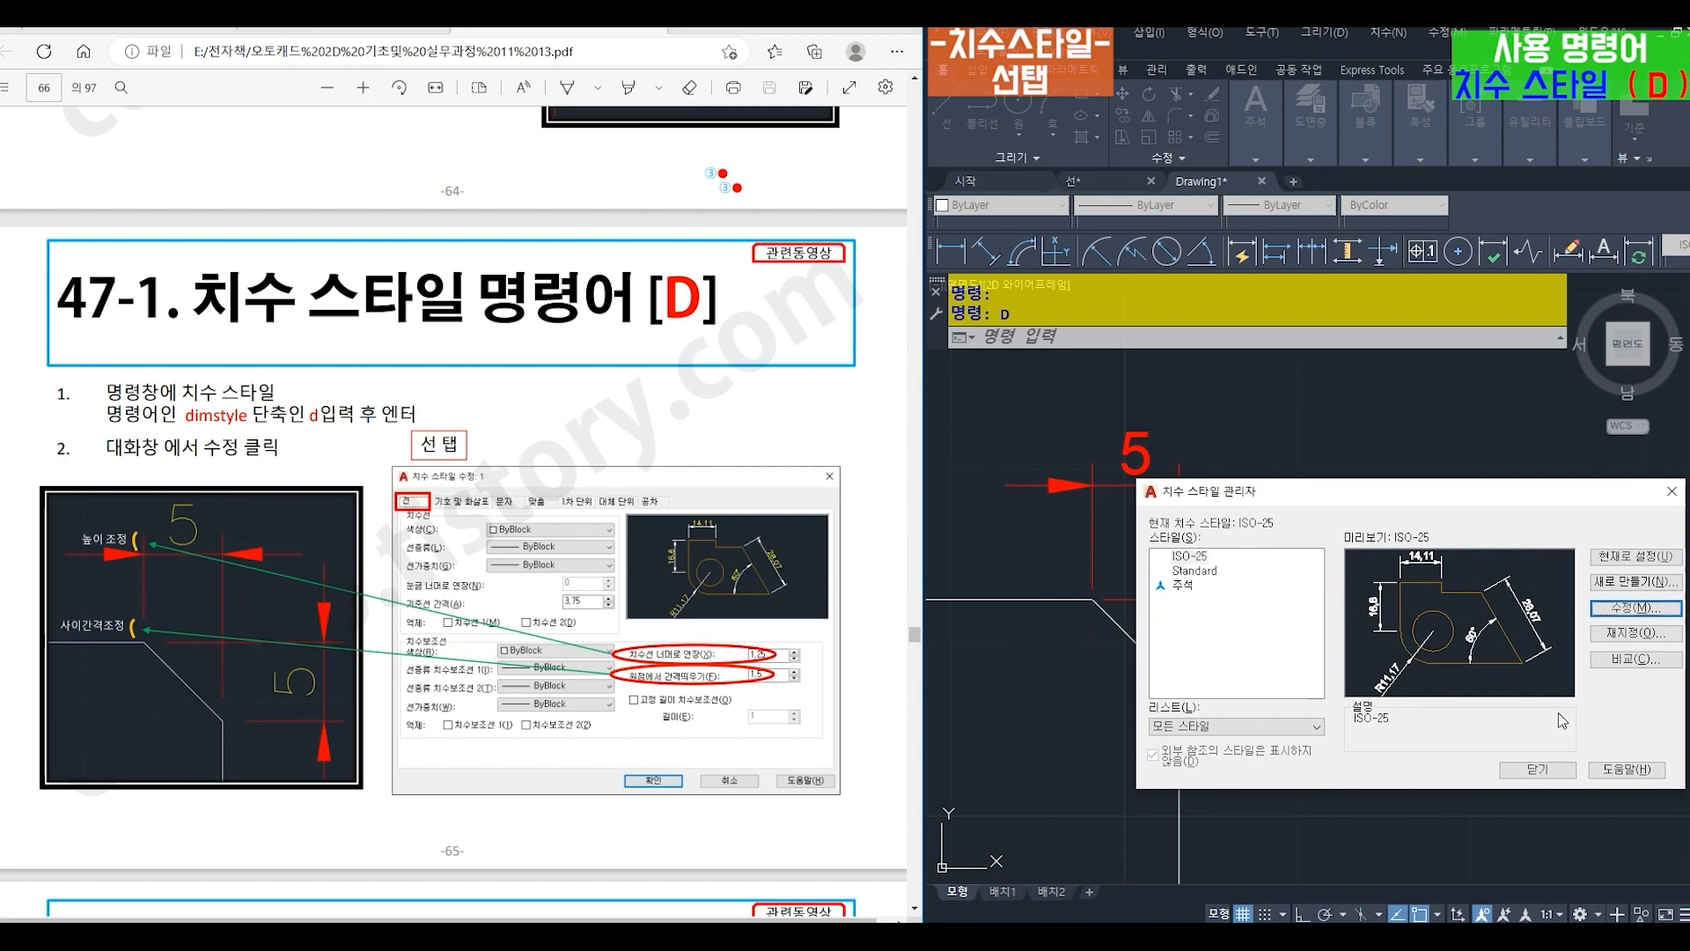
left_click(1538, 771)
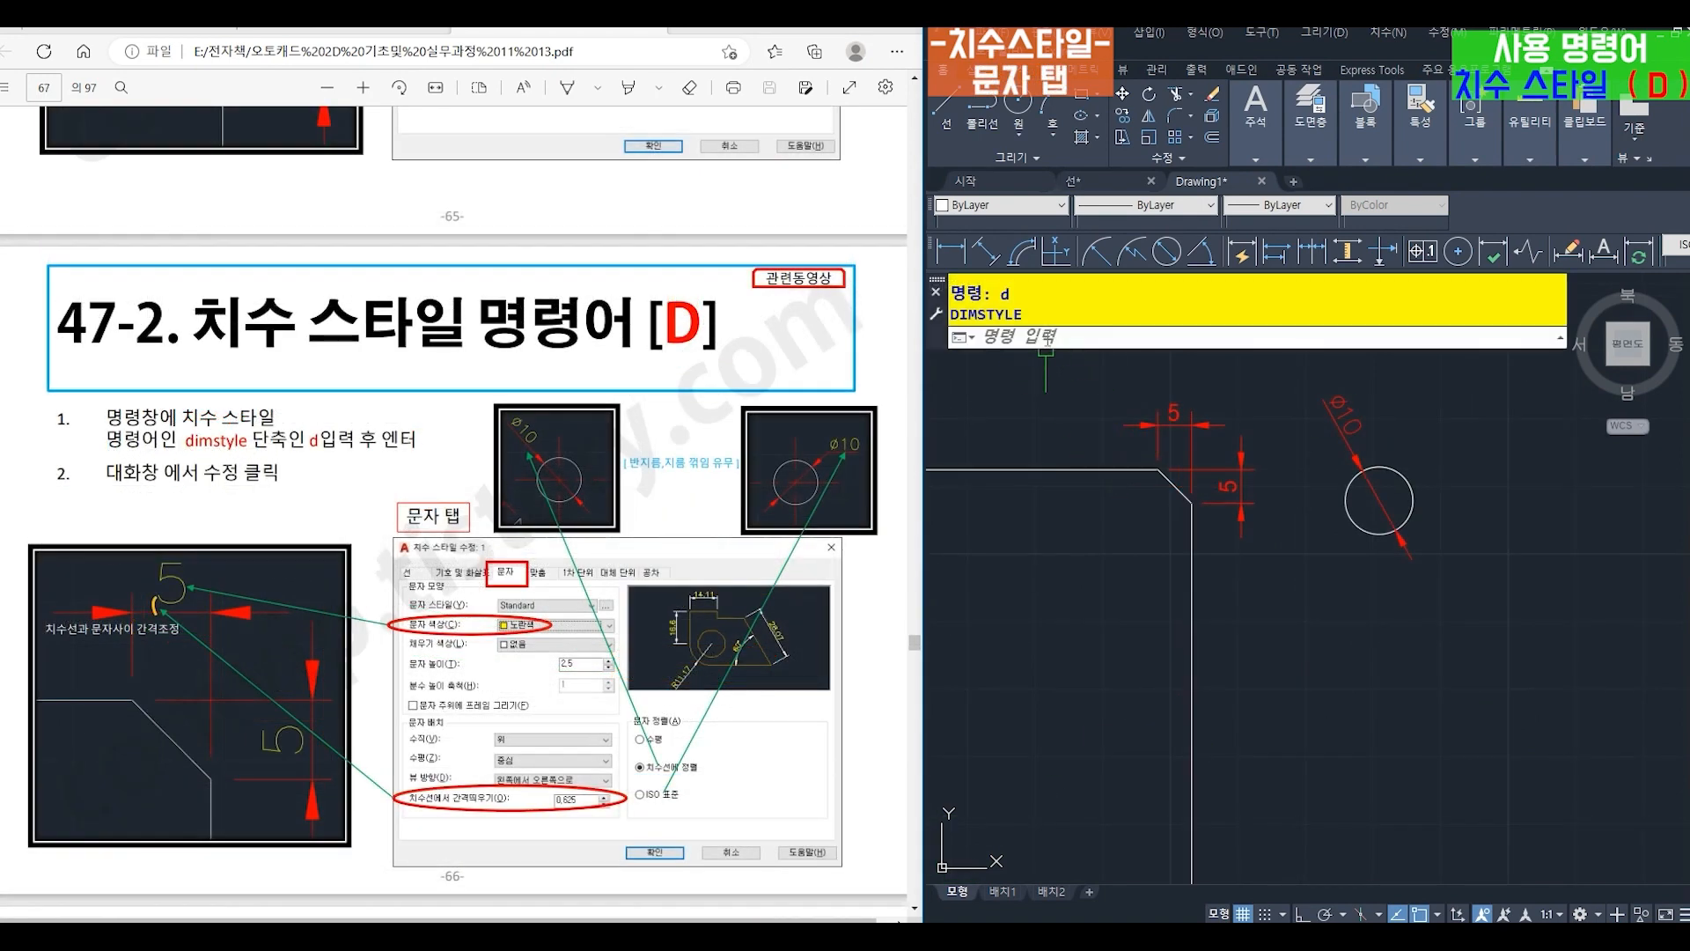
- Modify the ISO-25 dimension style so that the dimension text color (문자 색상) is yellow (노란색)
left_click(1048, 338)
type("d")
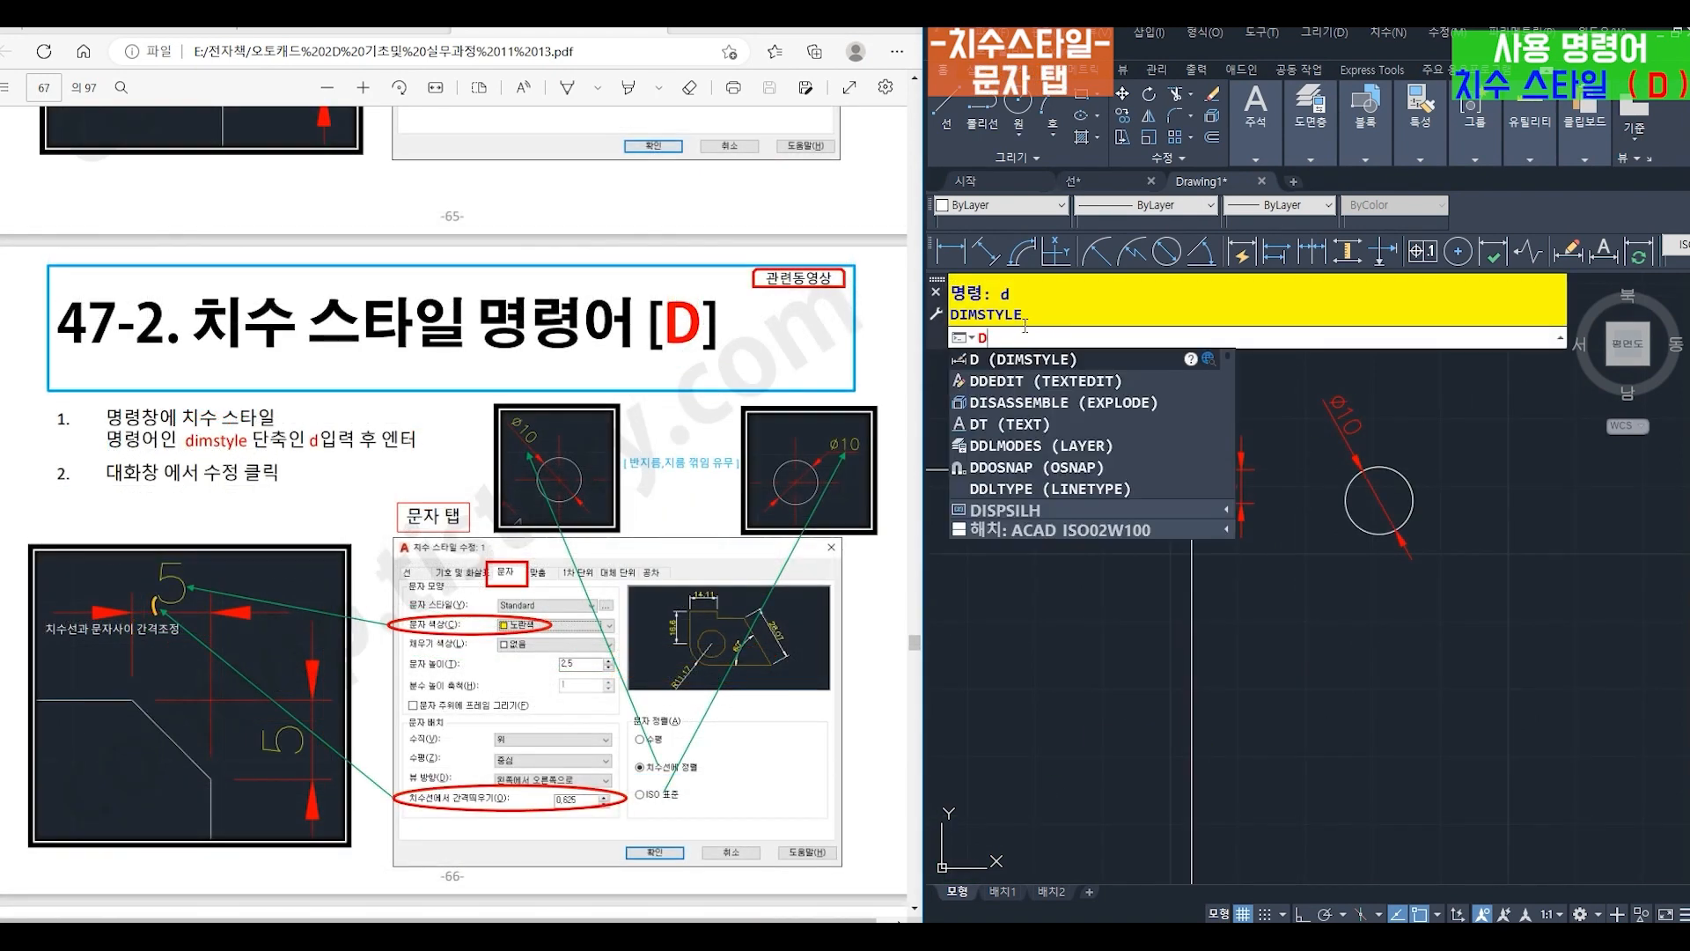
key("Return")
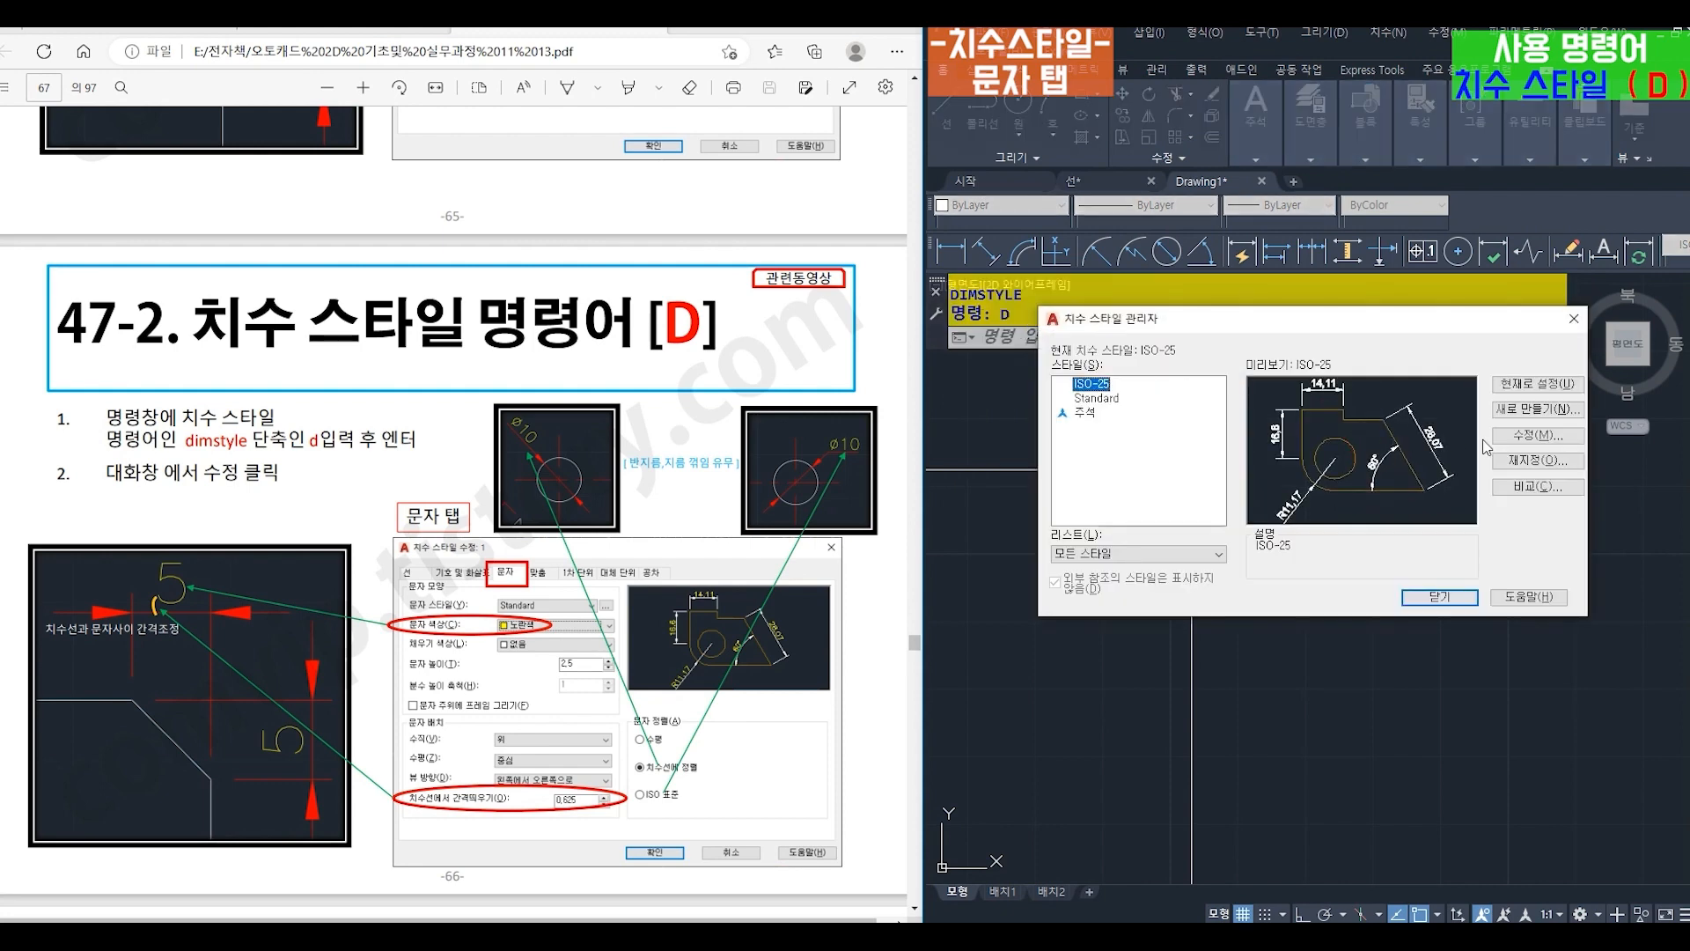
left_click(1521, 445)
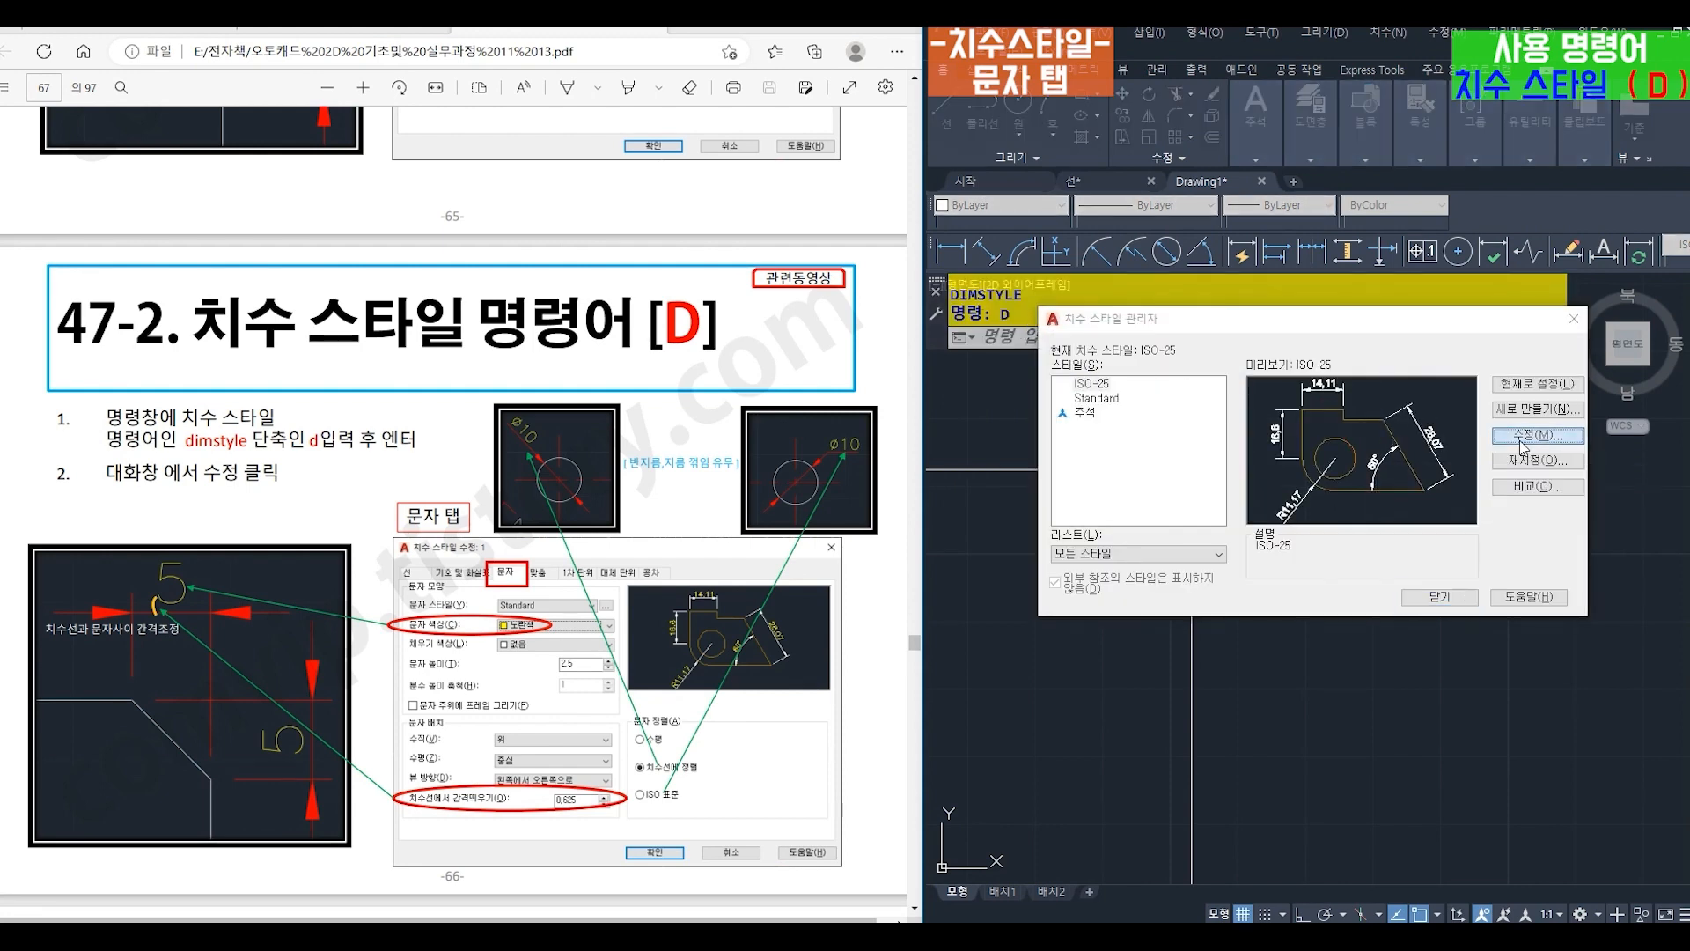
left_click_drag(1350, 372, 1320, 374)
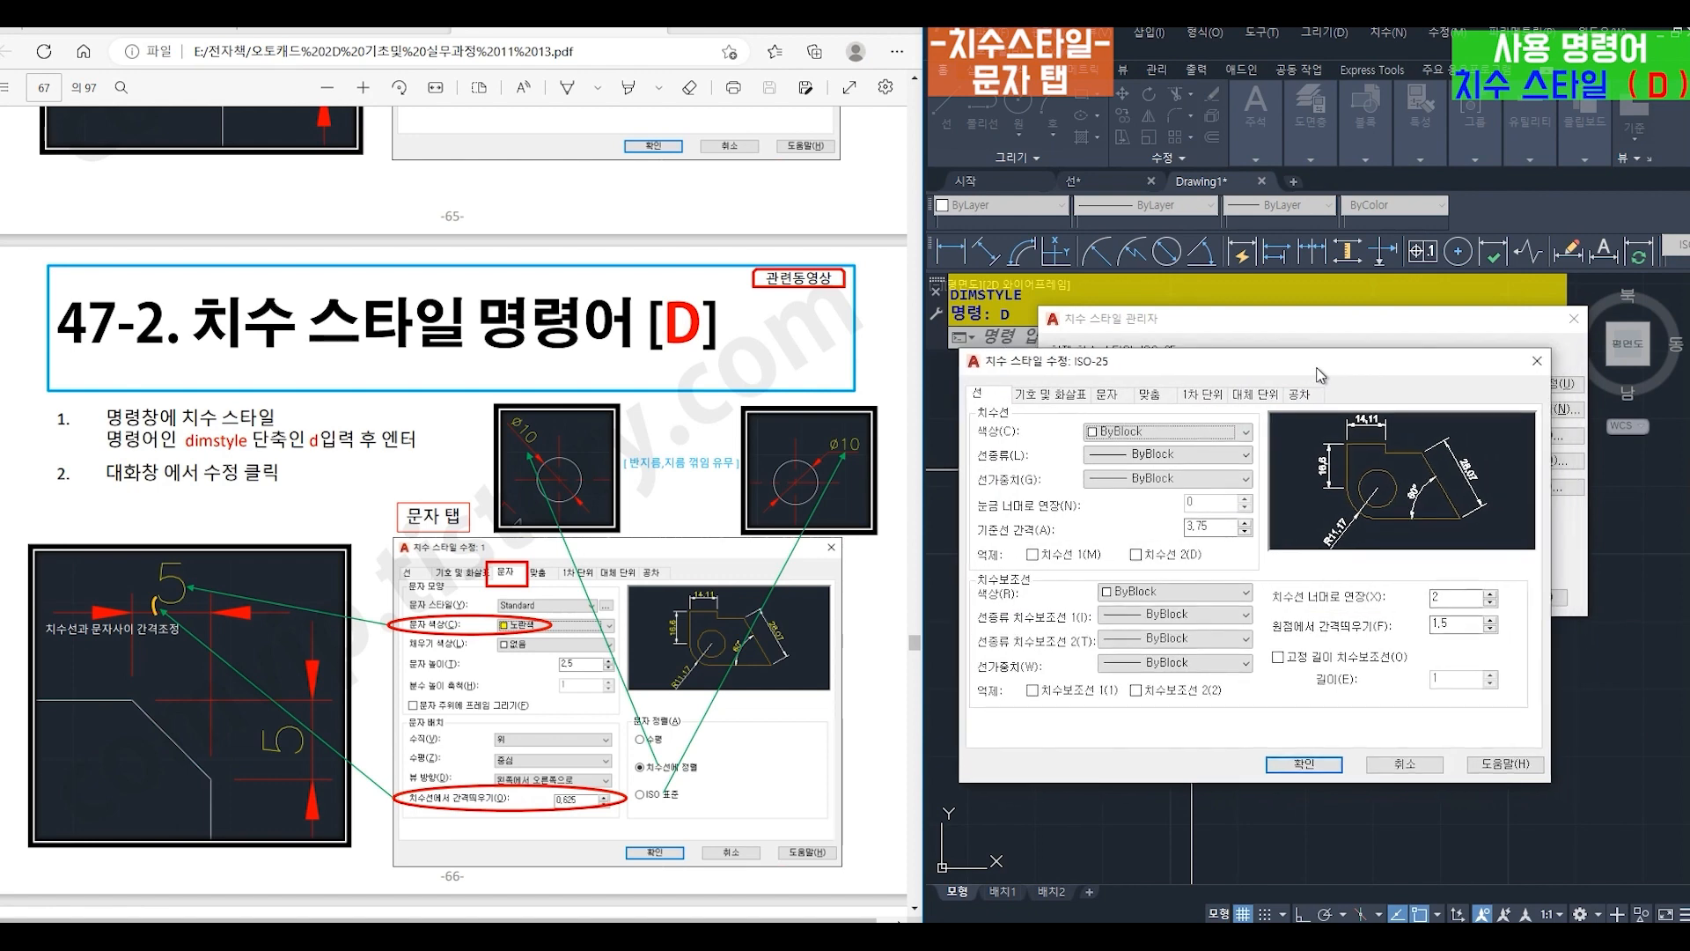
left_click(1107, 395)
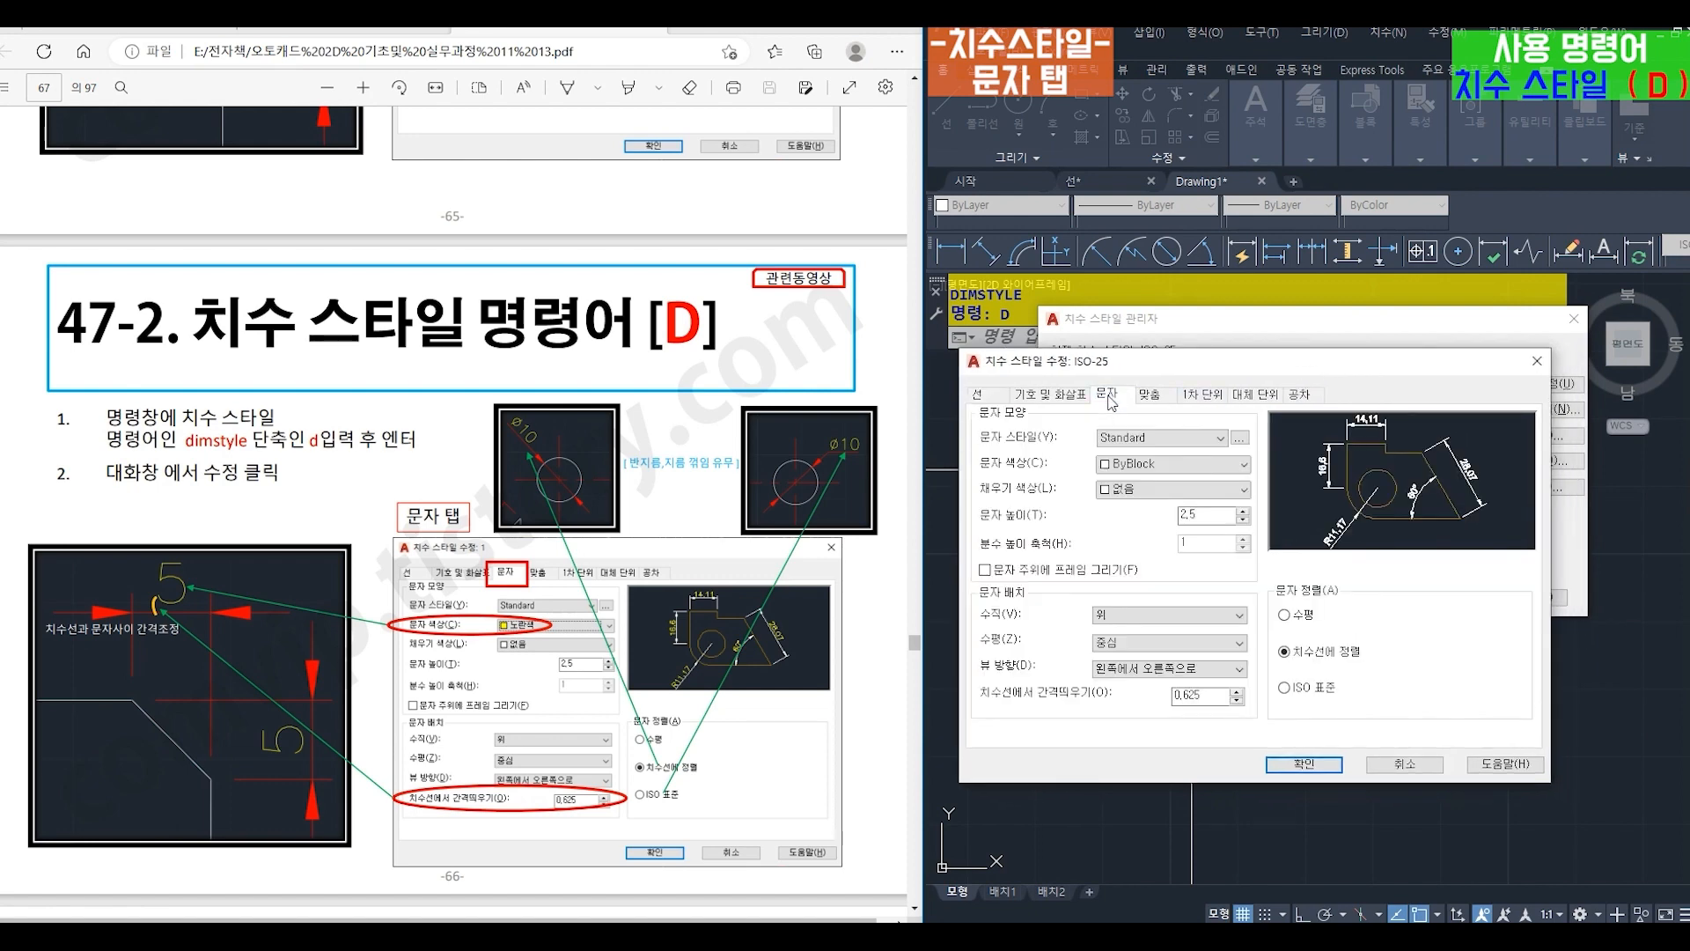
left_click(1133, 466)
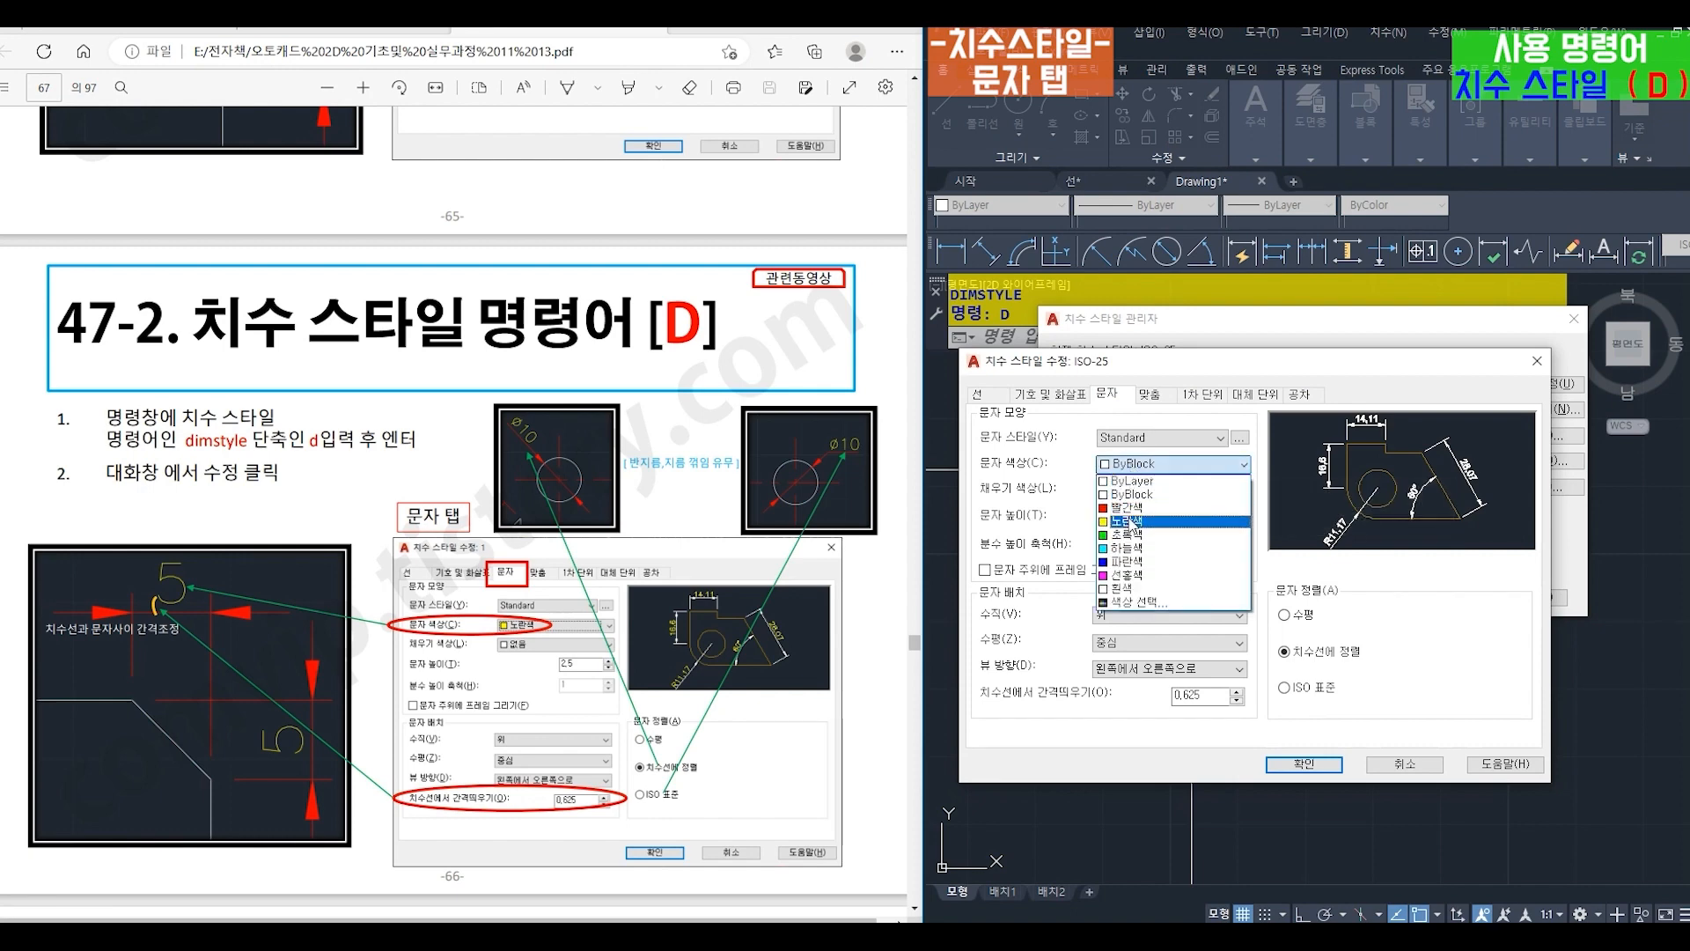
left_click(1132, 522)
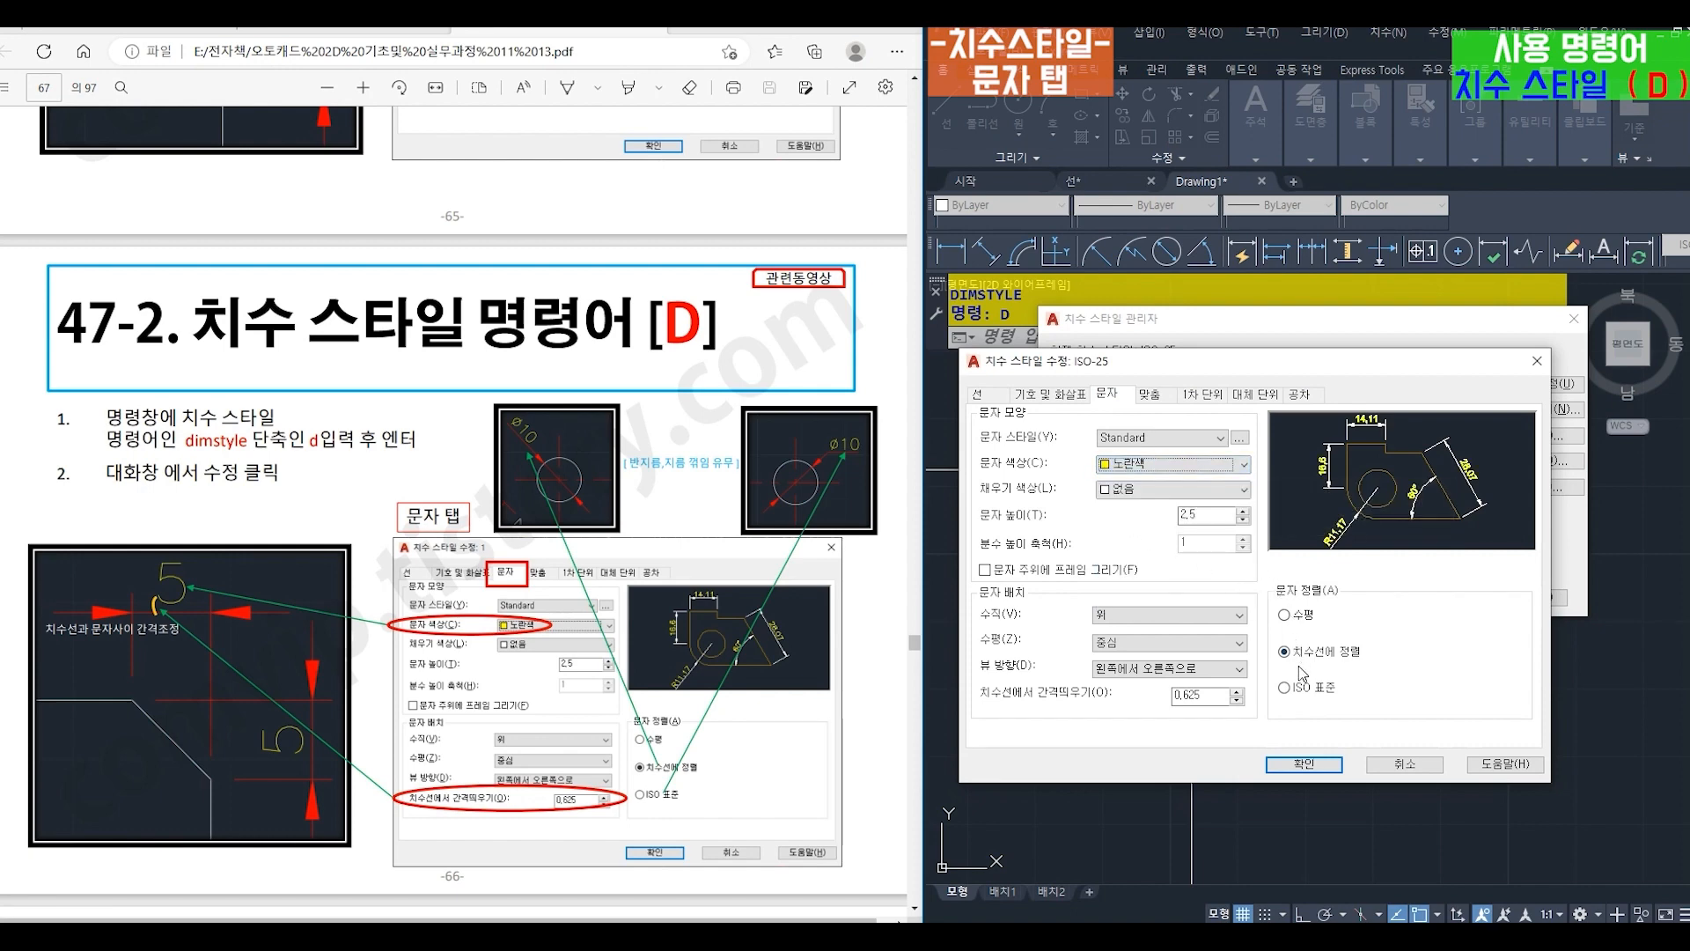
- Set ISO-25's text alignment to ISO standard (ISO 표준) and apply the style changes to the drawing
left_click(1284, 689)
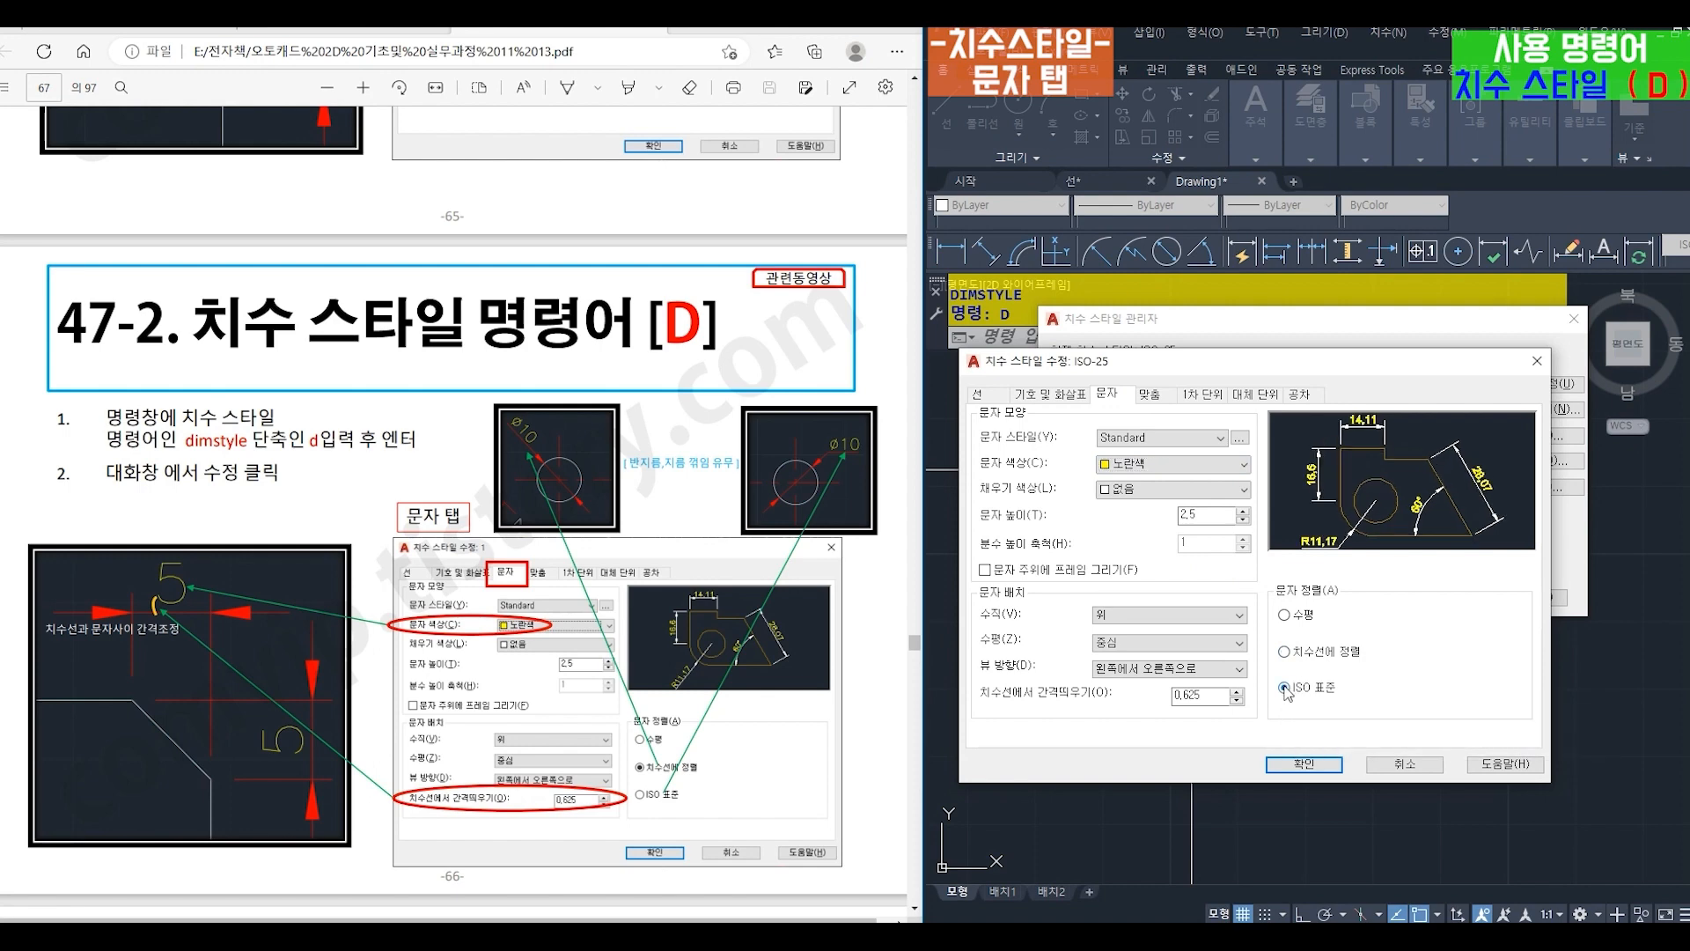
left_click(1320, 769)
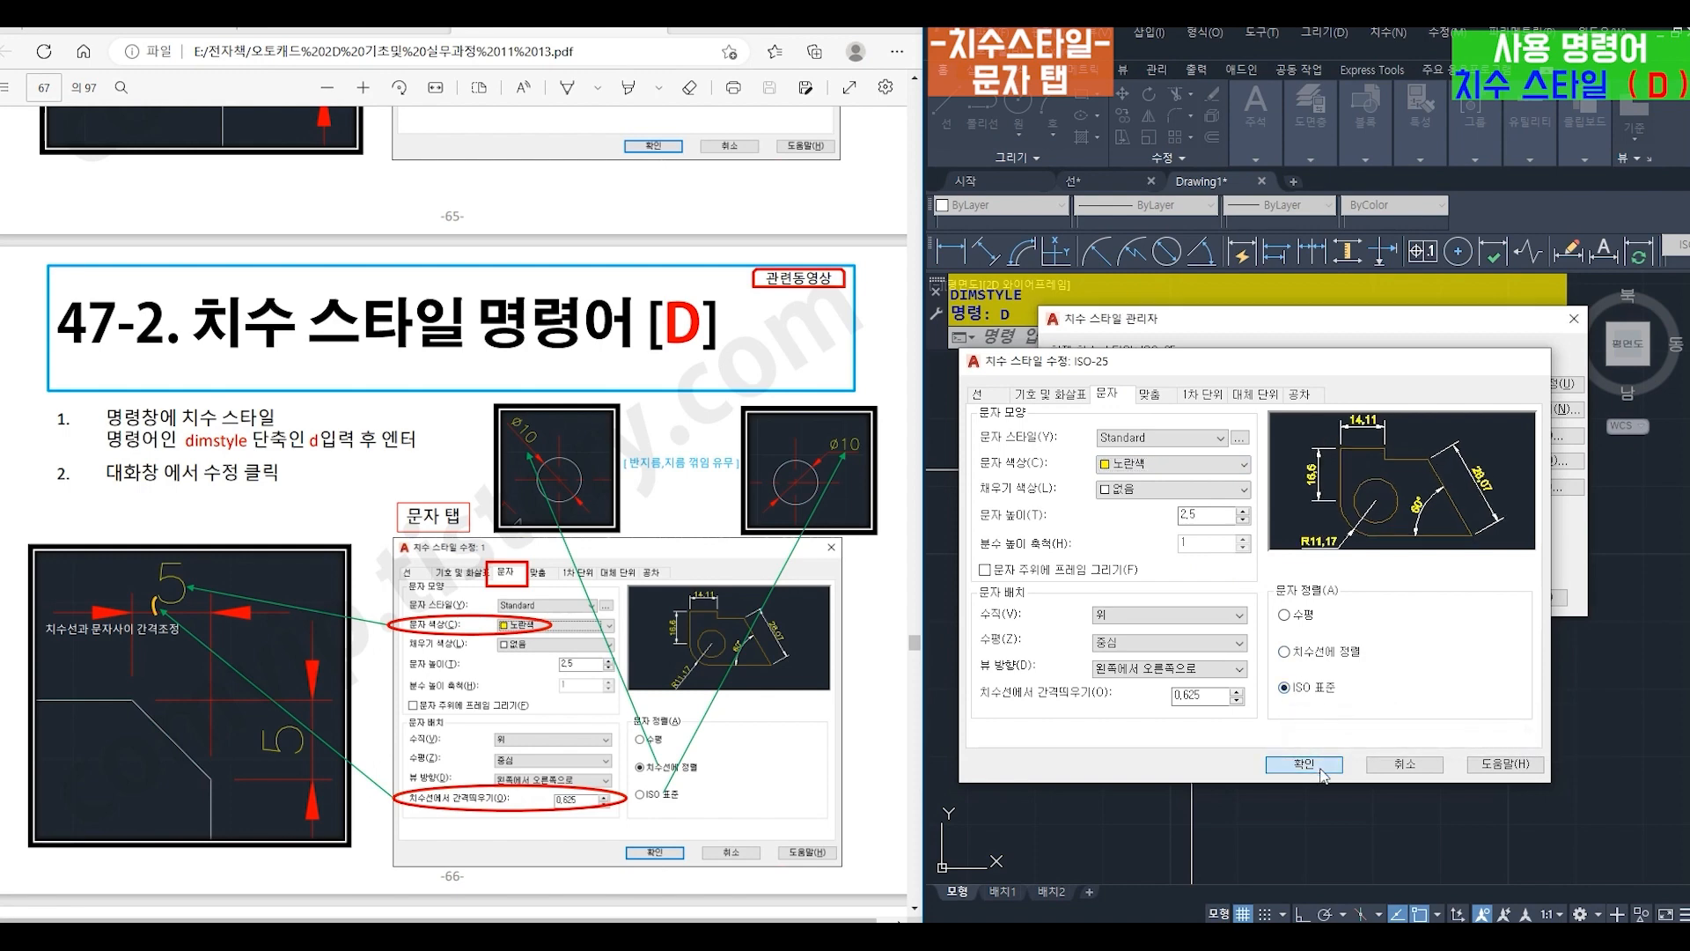
left_click_drag(1293, 339, 1296, 597)
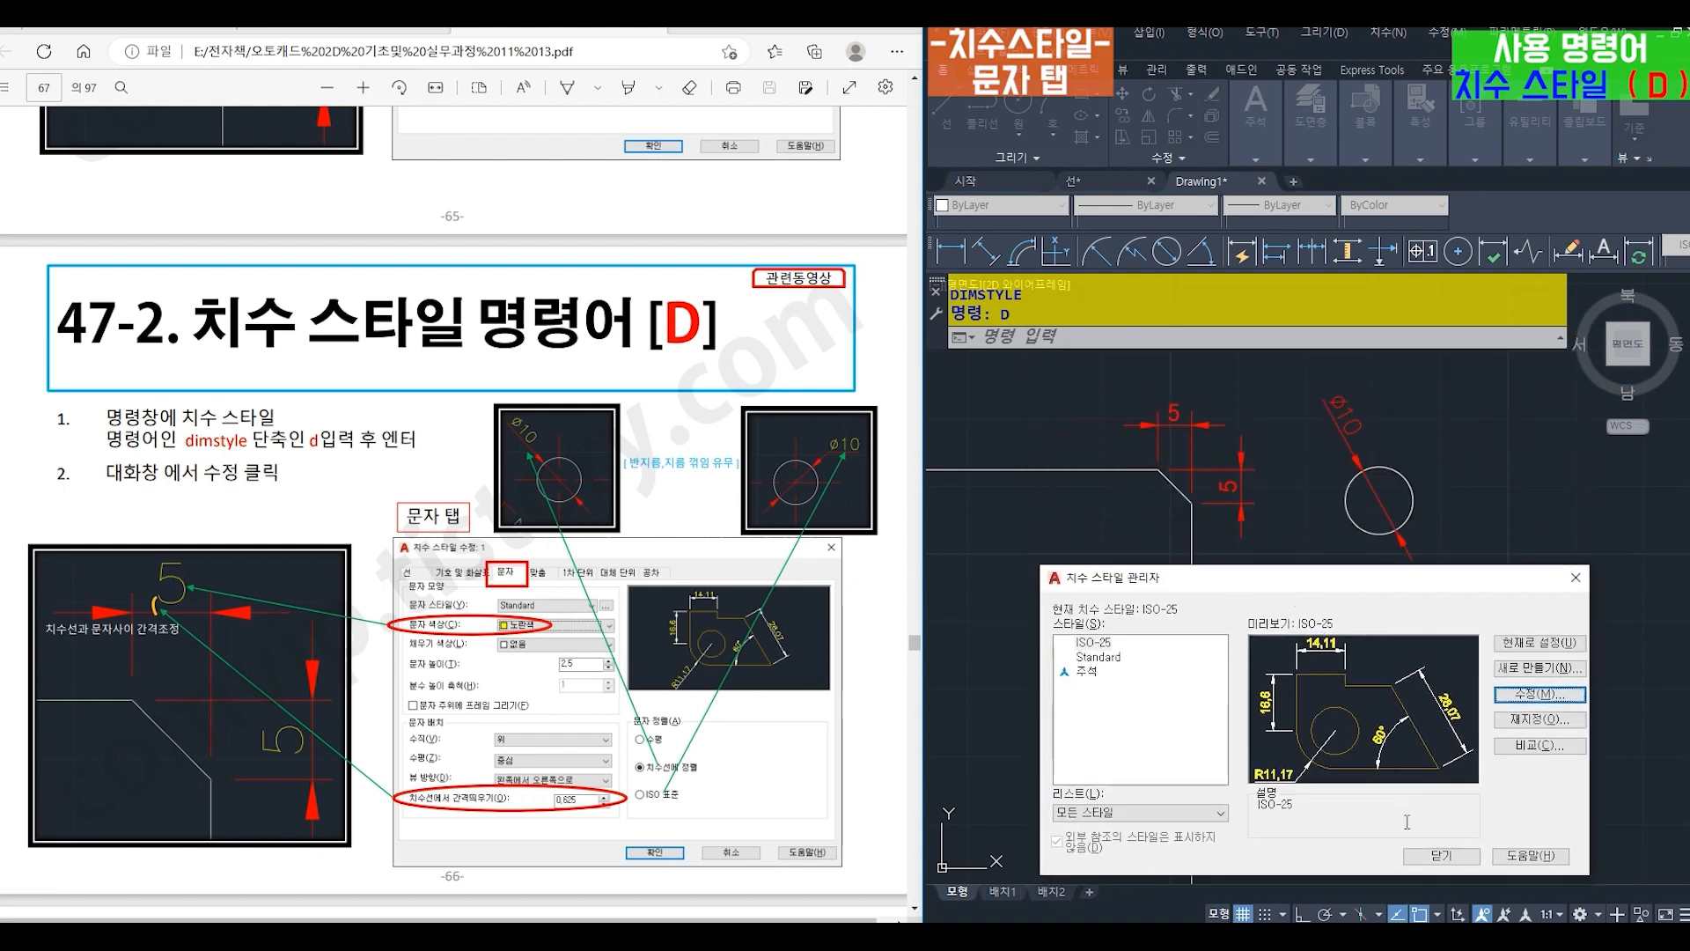
left_click(1425, 854)
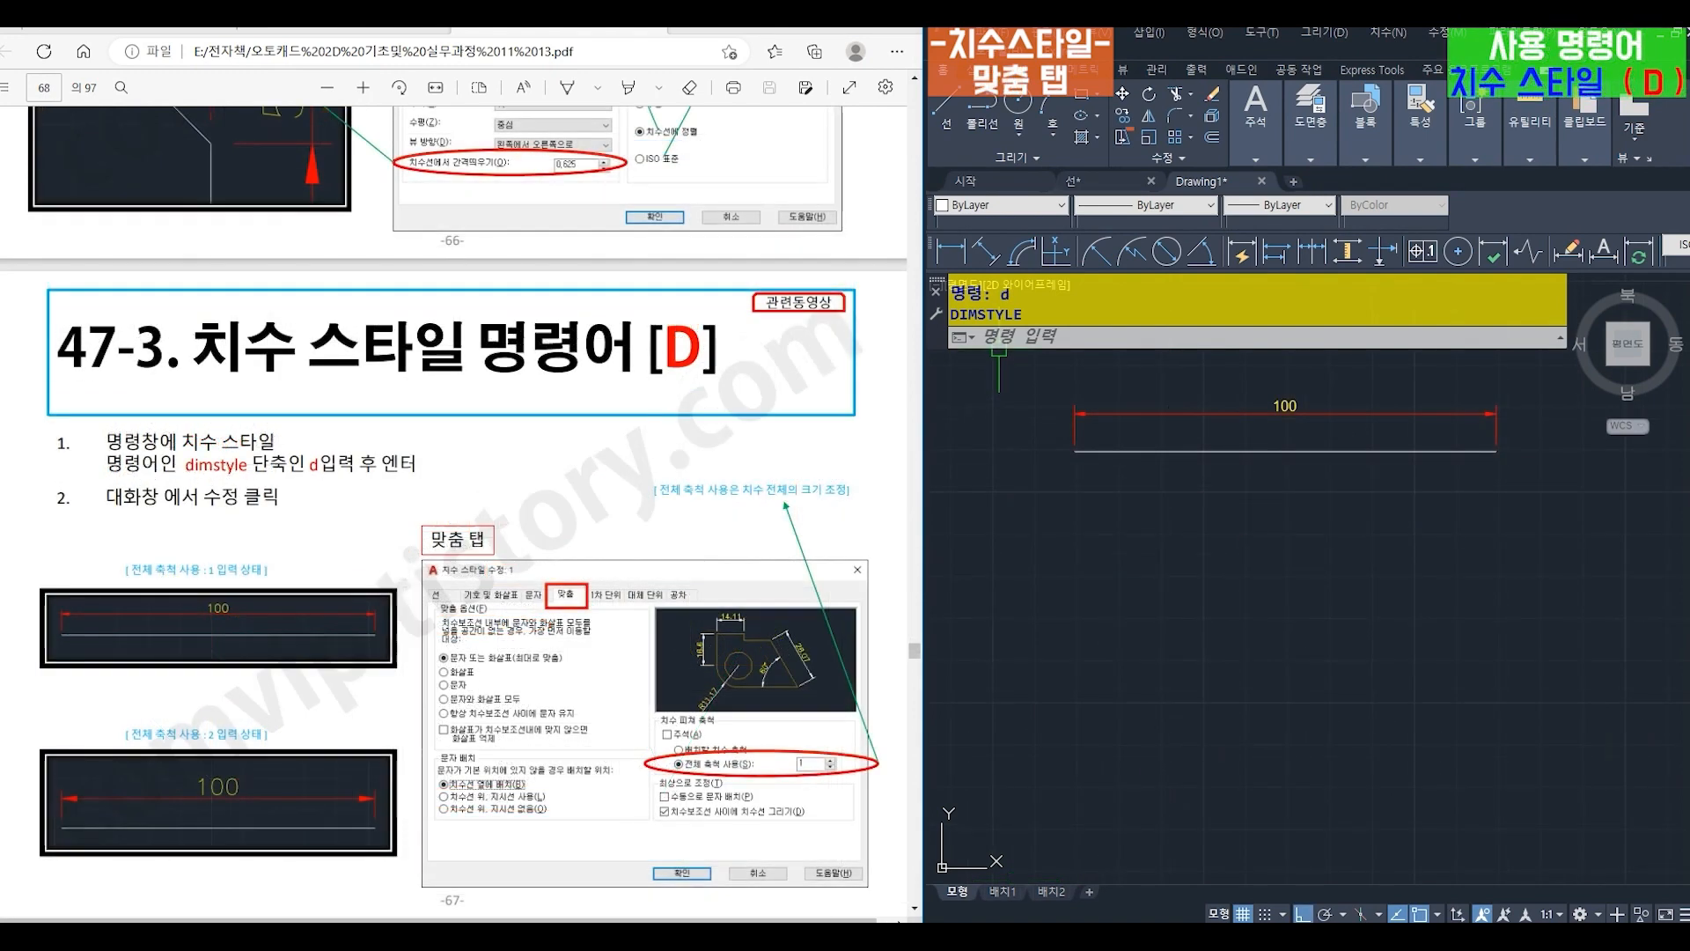
- Increase ISO-25's overall scale (전체 축척 사용) in the fit settings and apply the change to the drawing
left_click(999, 340)
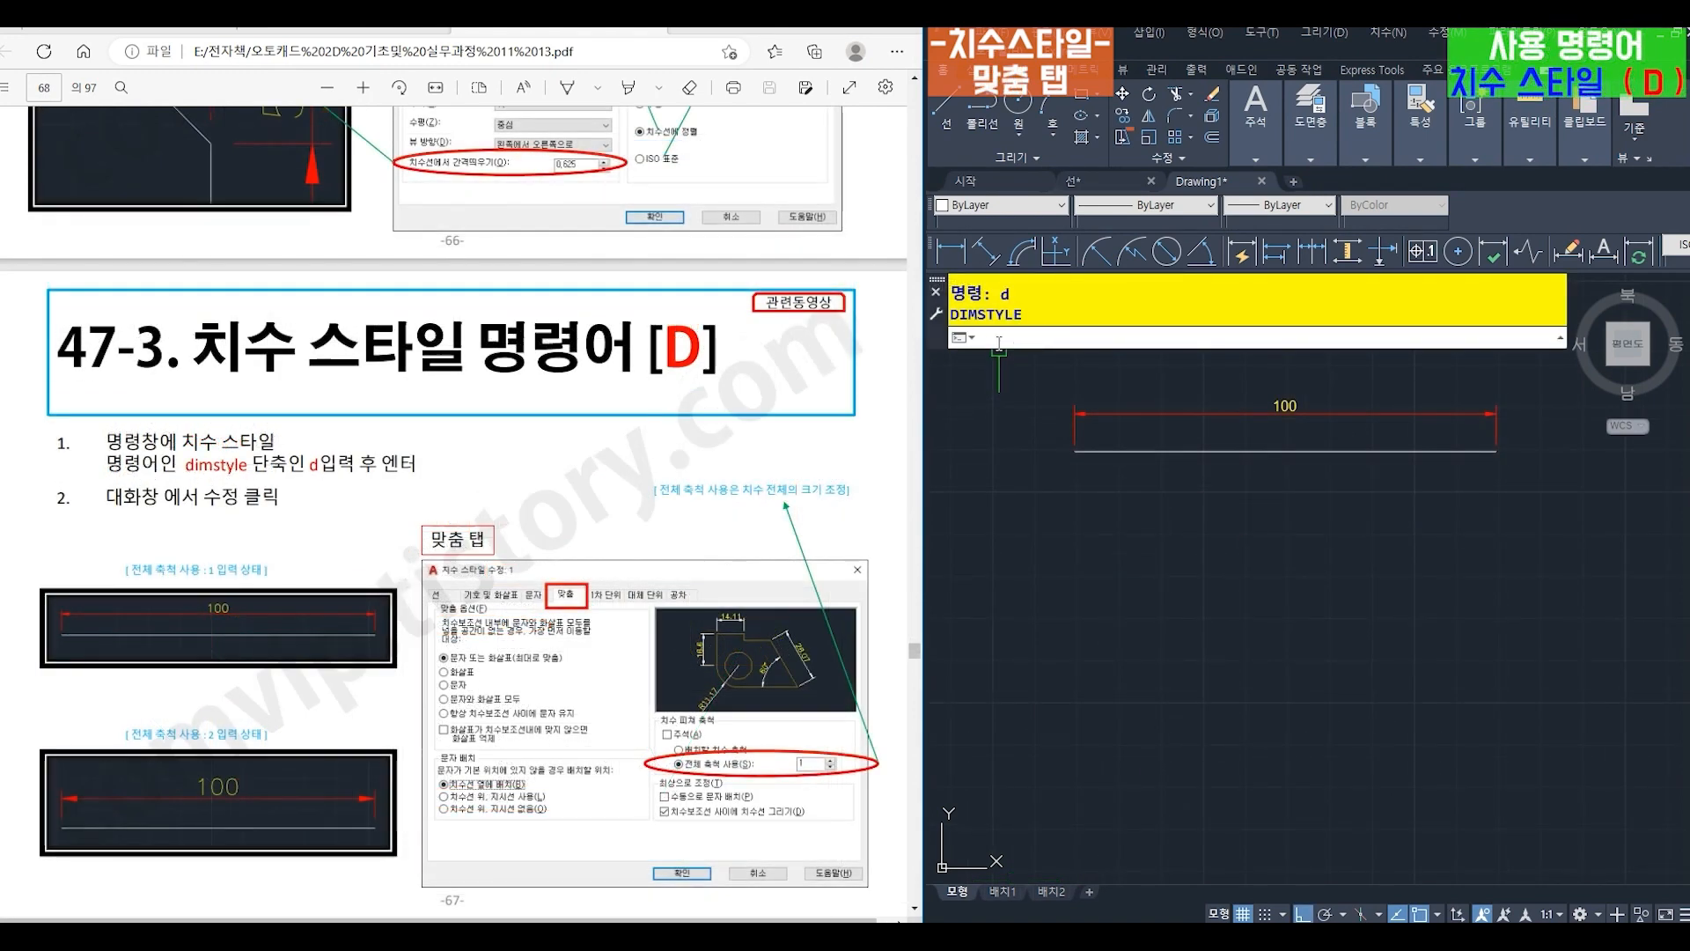
type("D")
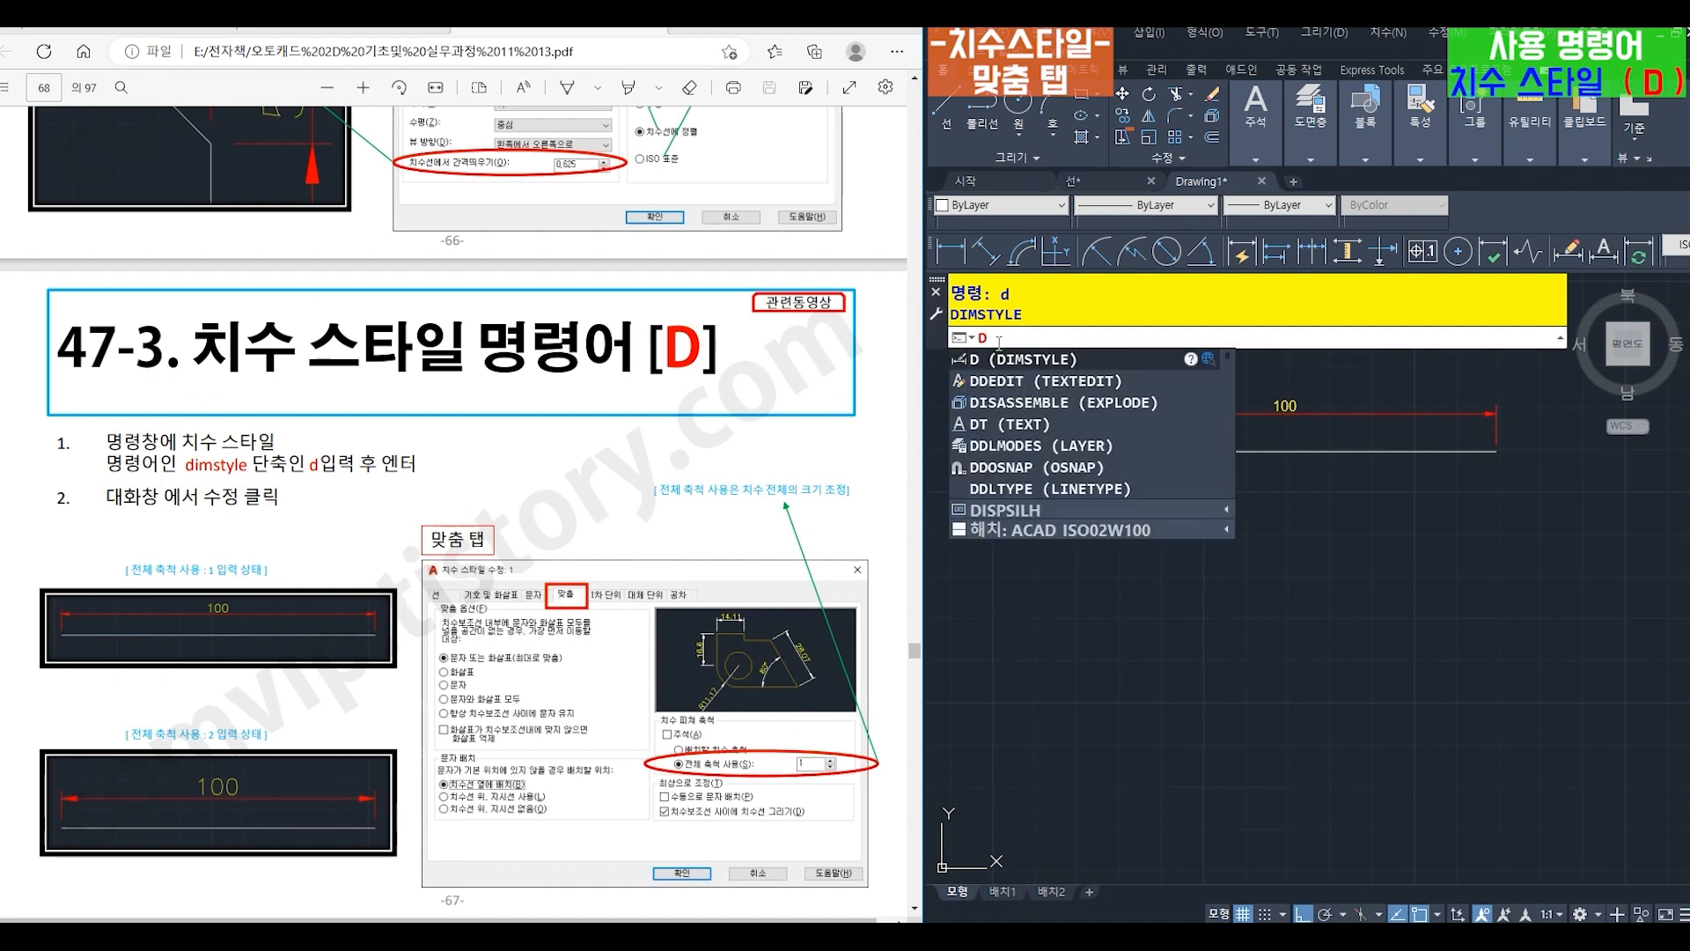
key("Return")
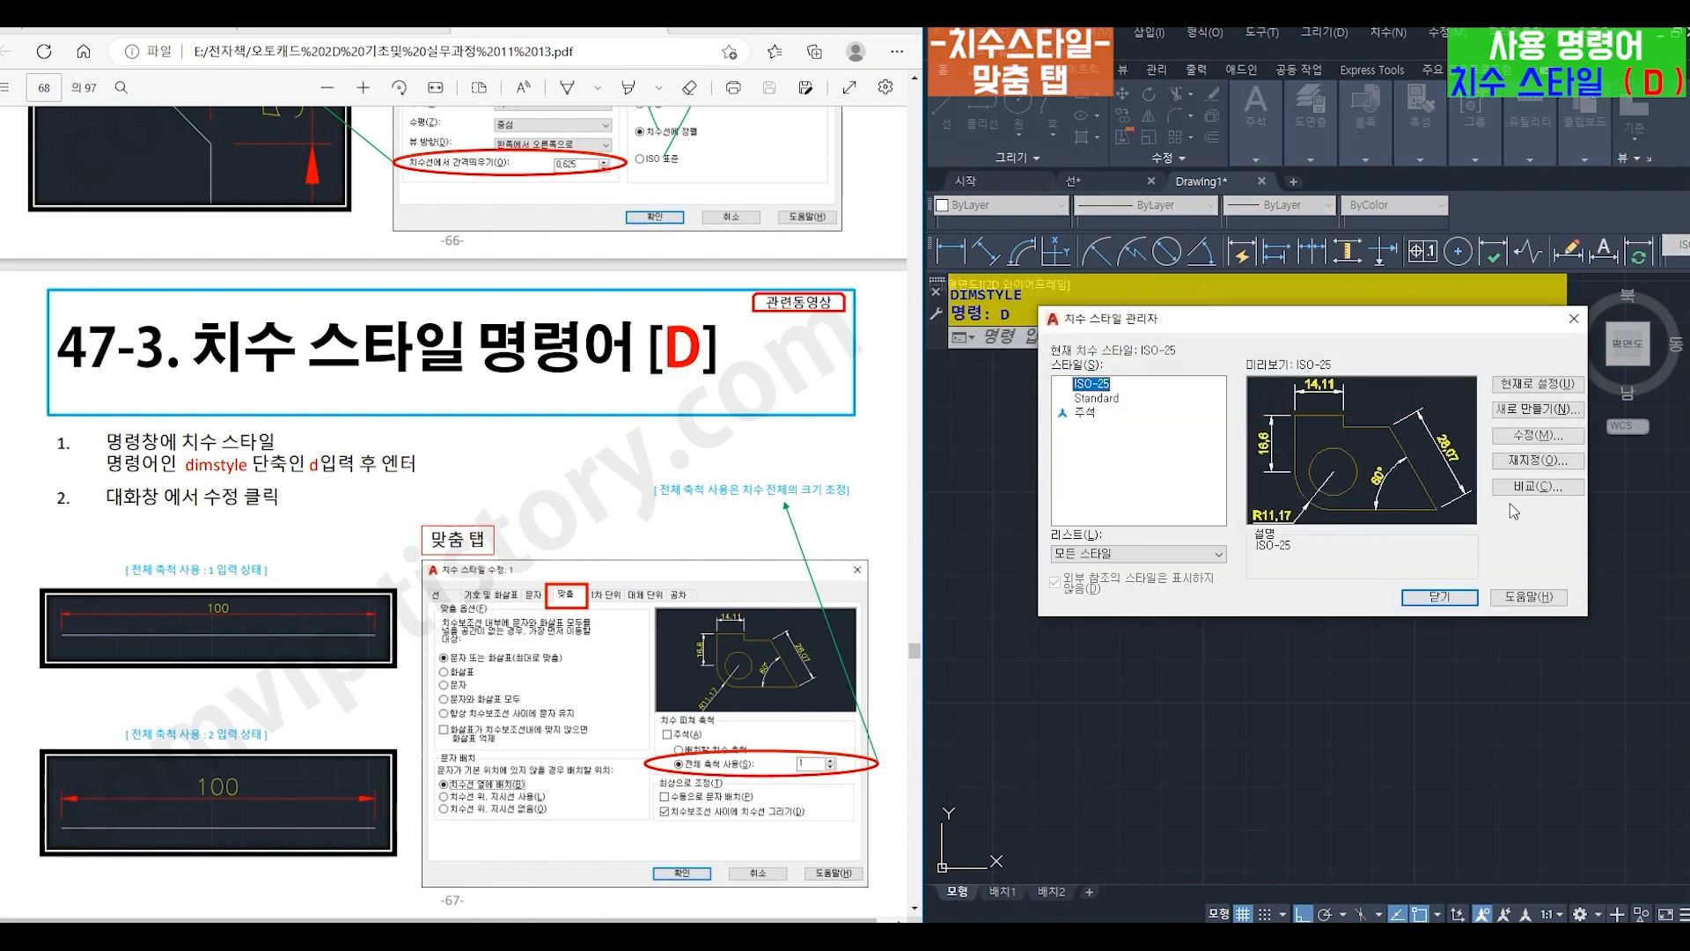
left_click(1529, 437)
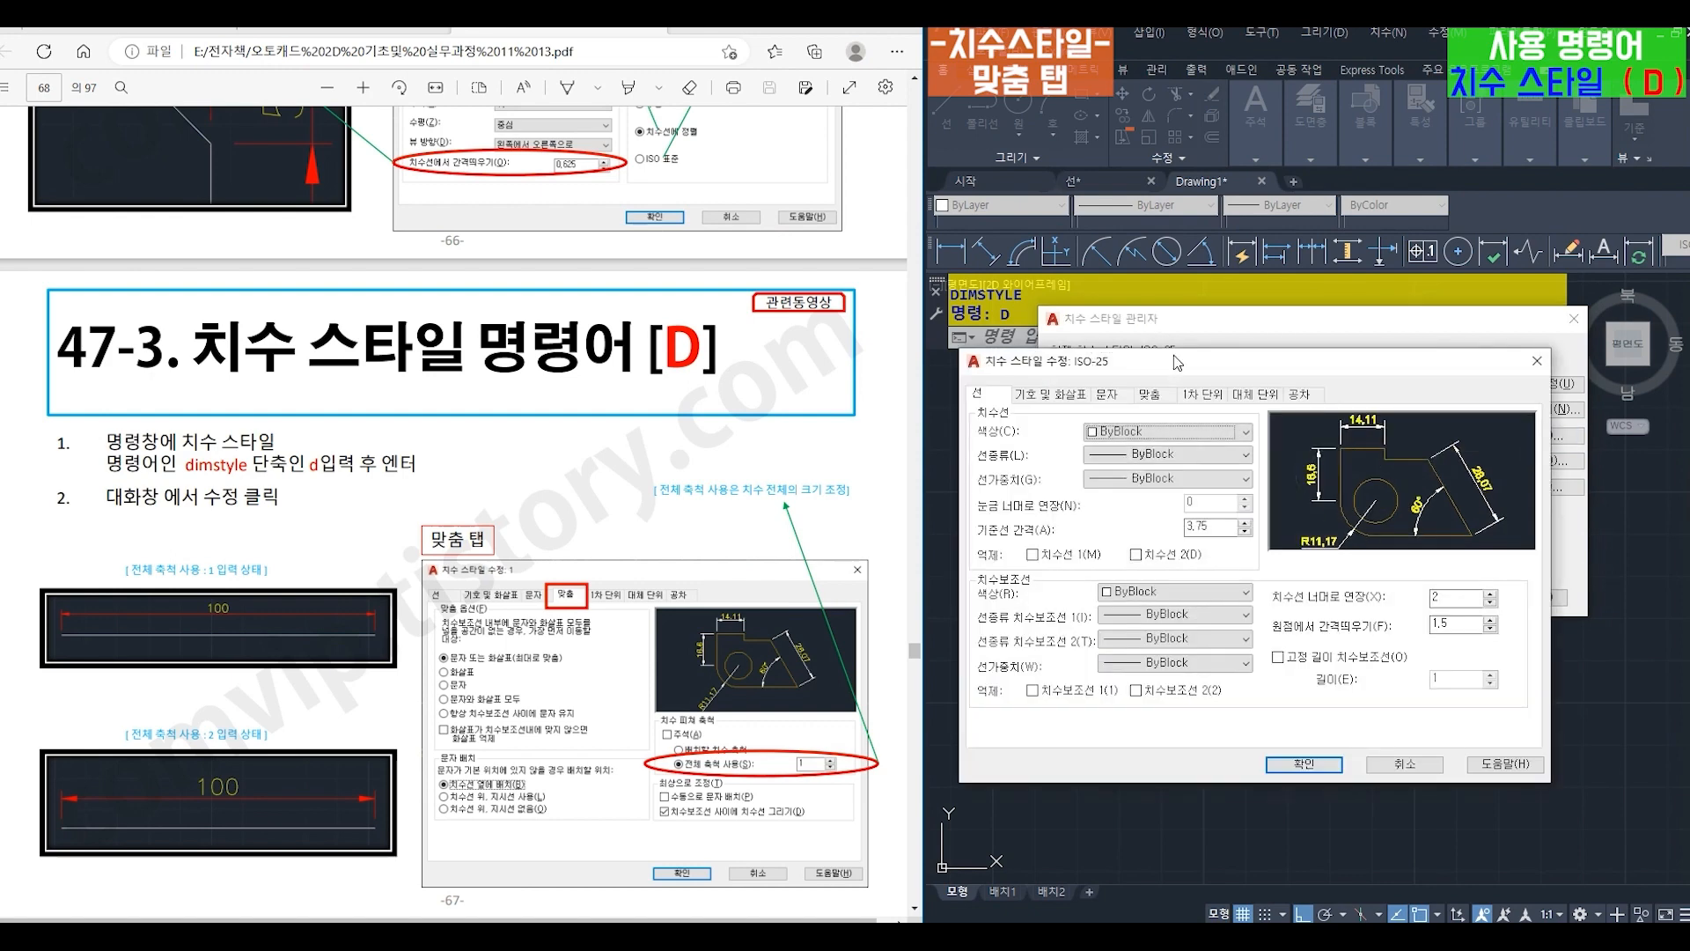
left_click_drag(1177, 363, 1221, 395)
left_click(1195, 430)
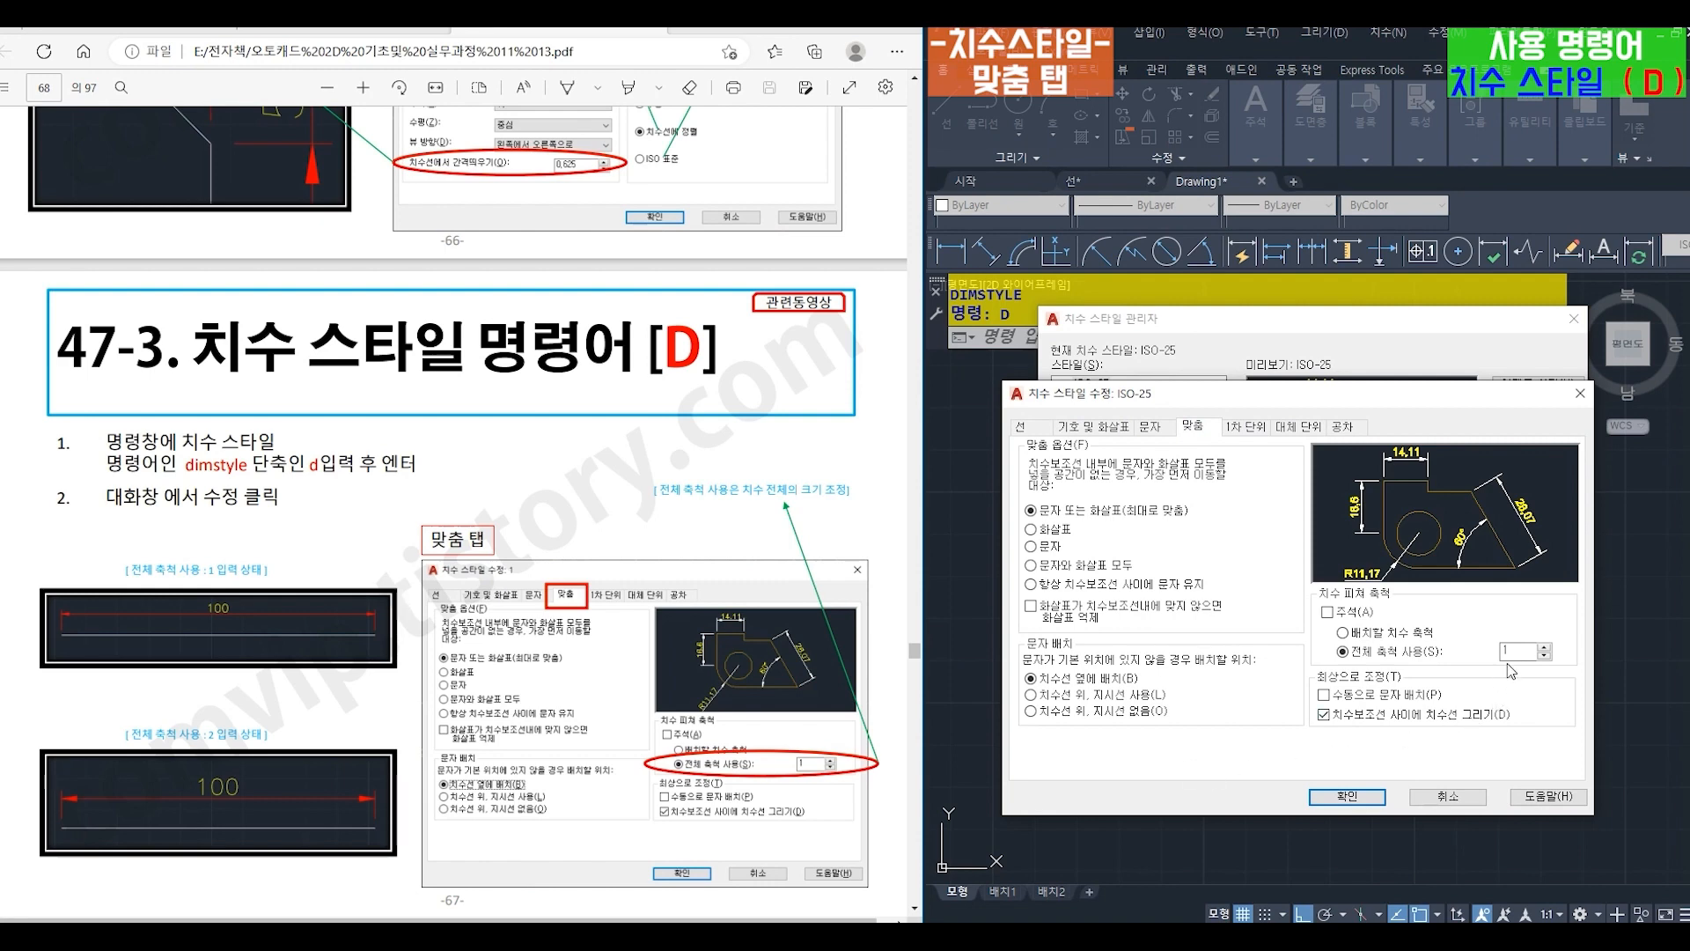
double_click(1507, 652)
left_click(1360, 797)
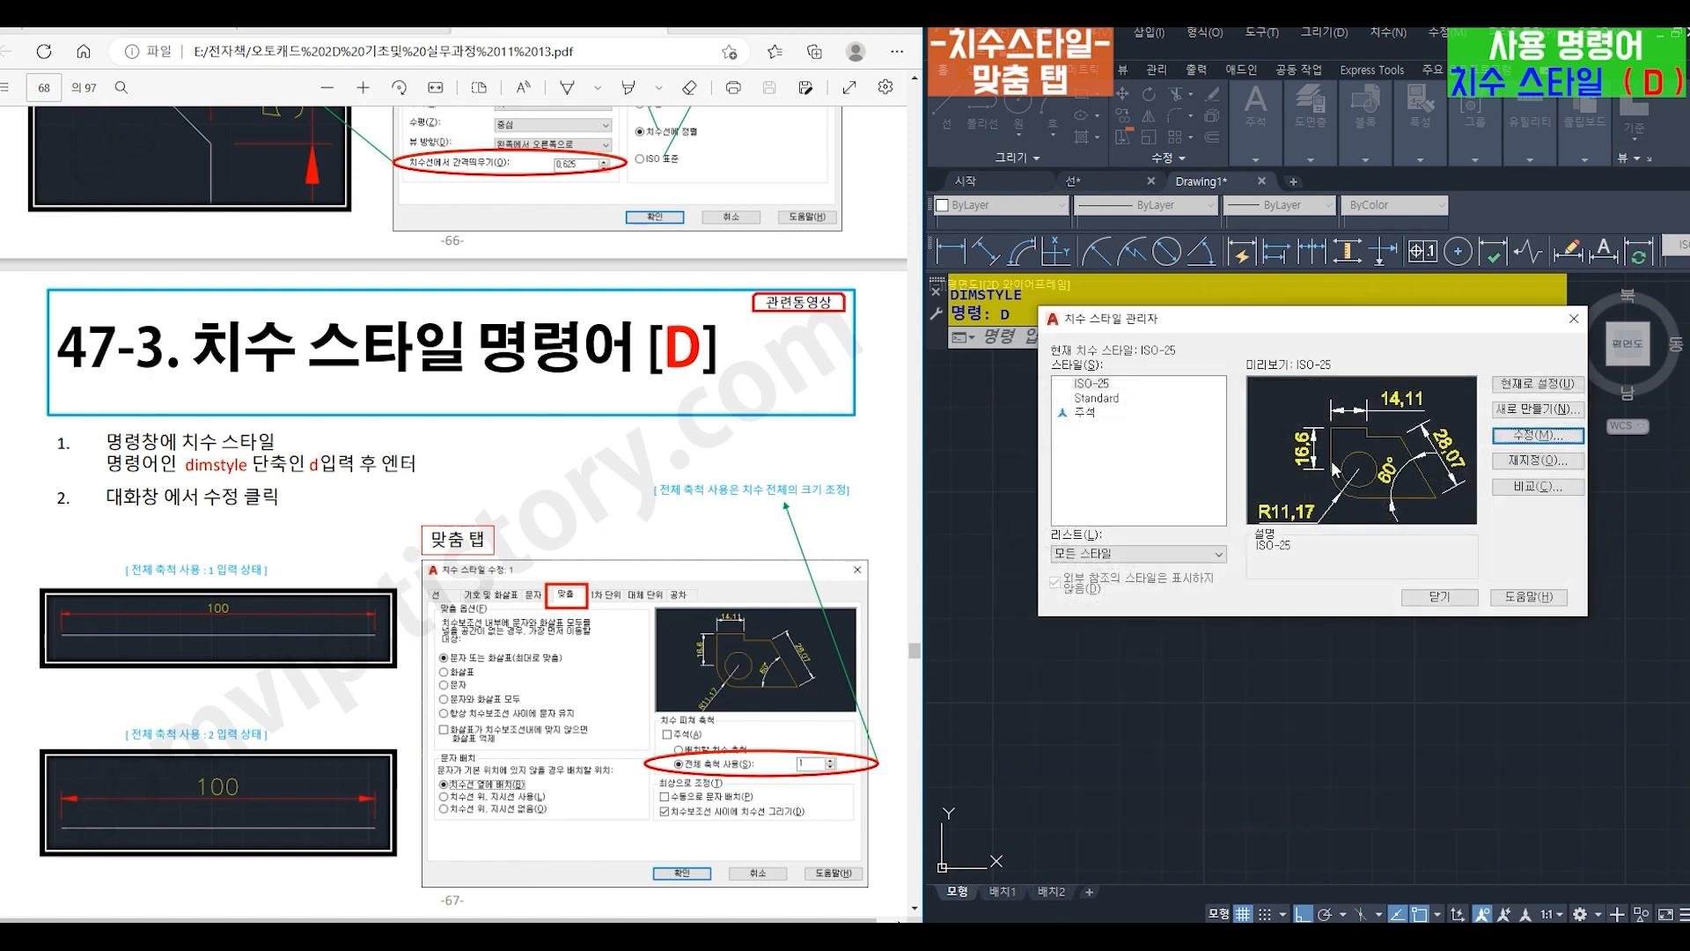
mouse_move(1353, 322)
left_mouse_down()
mouse_move(1356, 507)
mouse_move(1330, 521)
left_mouse_up()
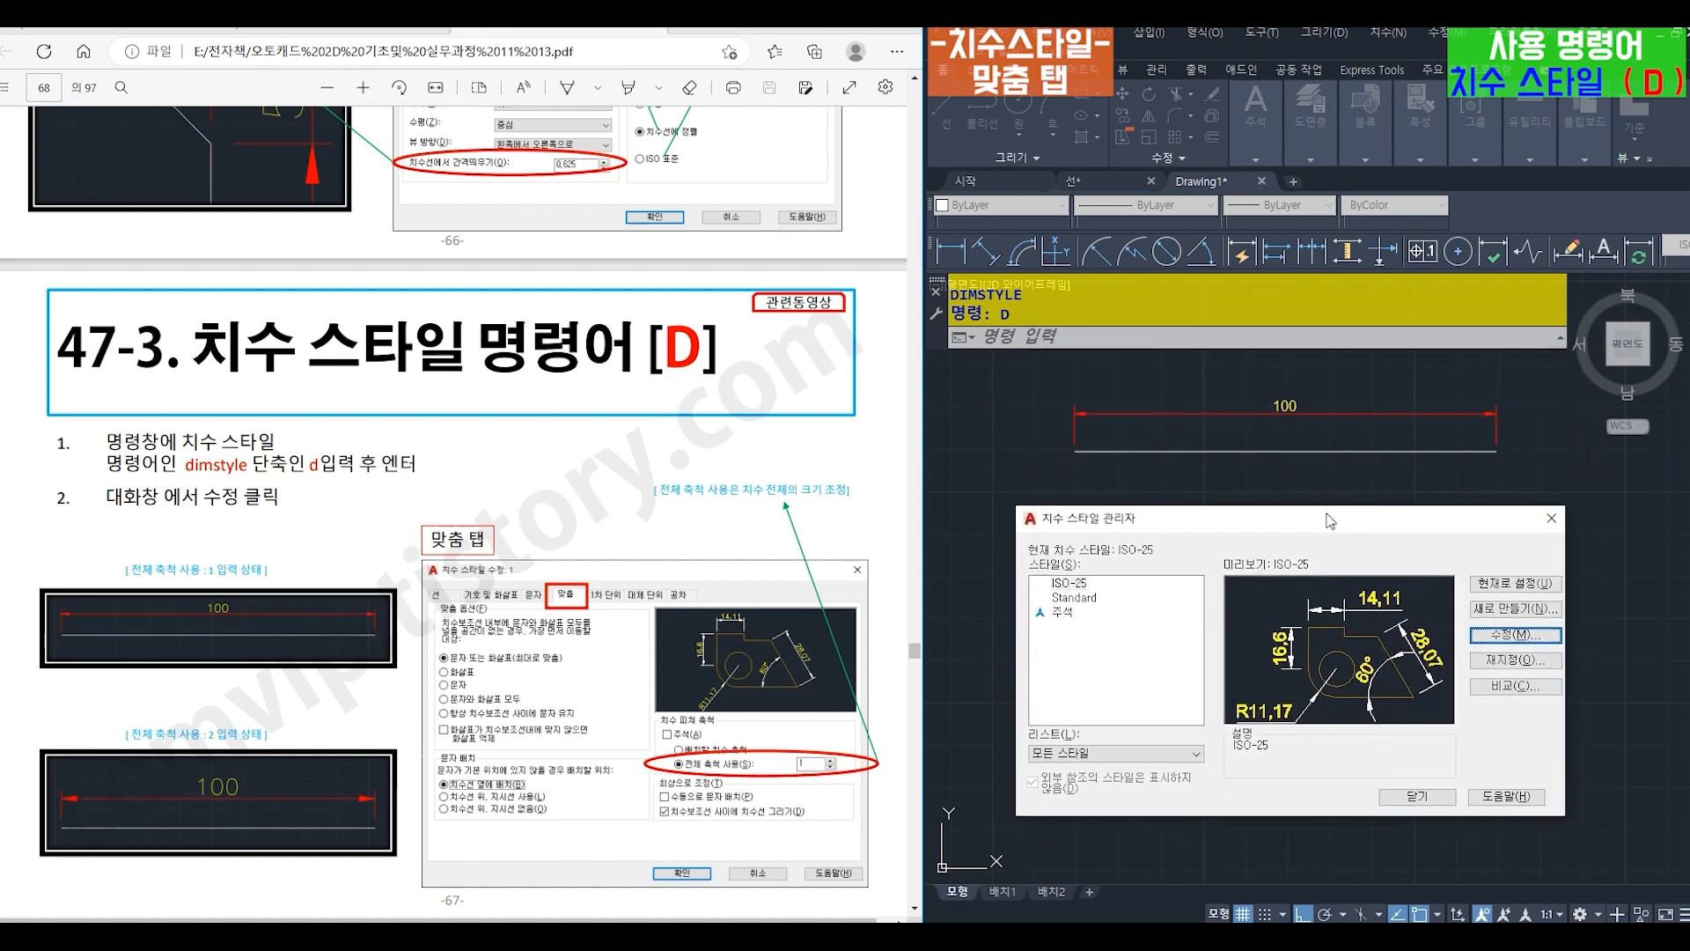
left_click(1397, 798)
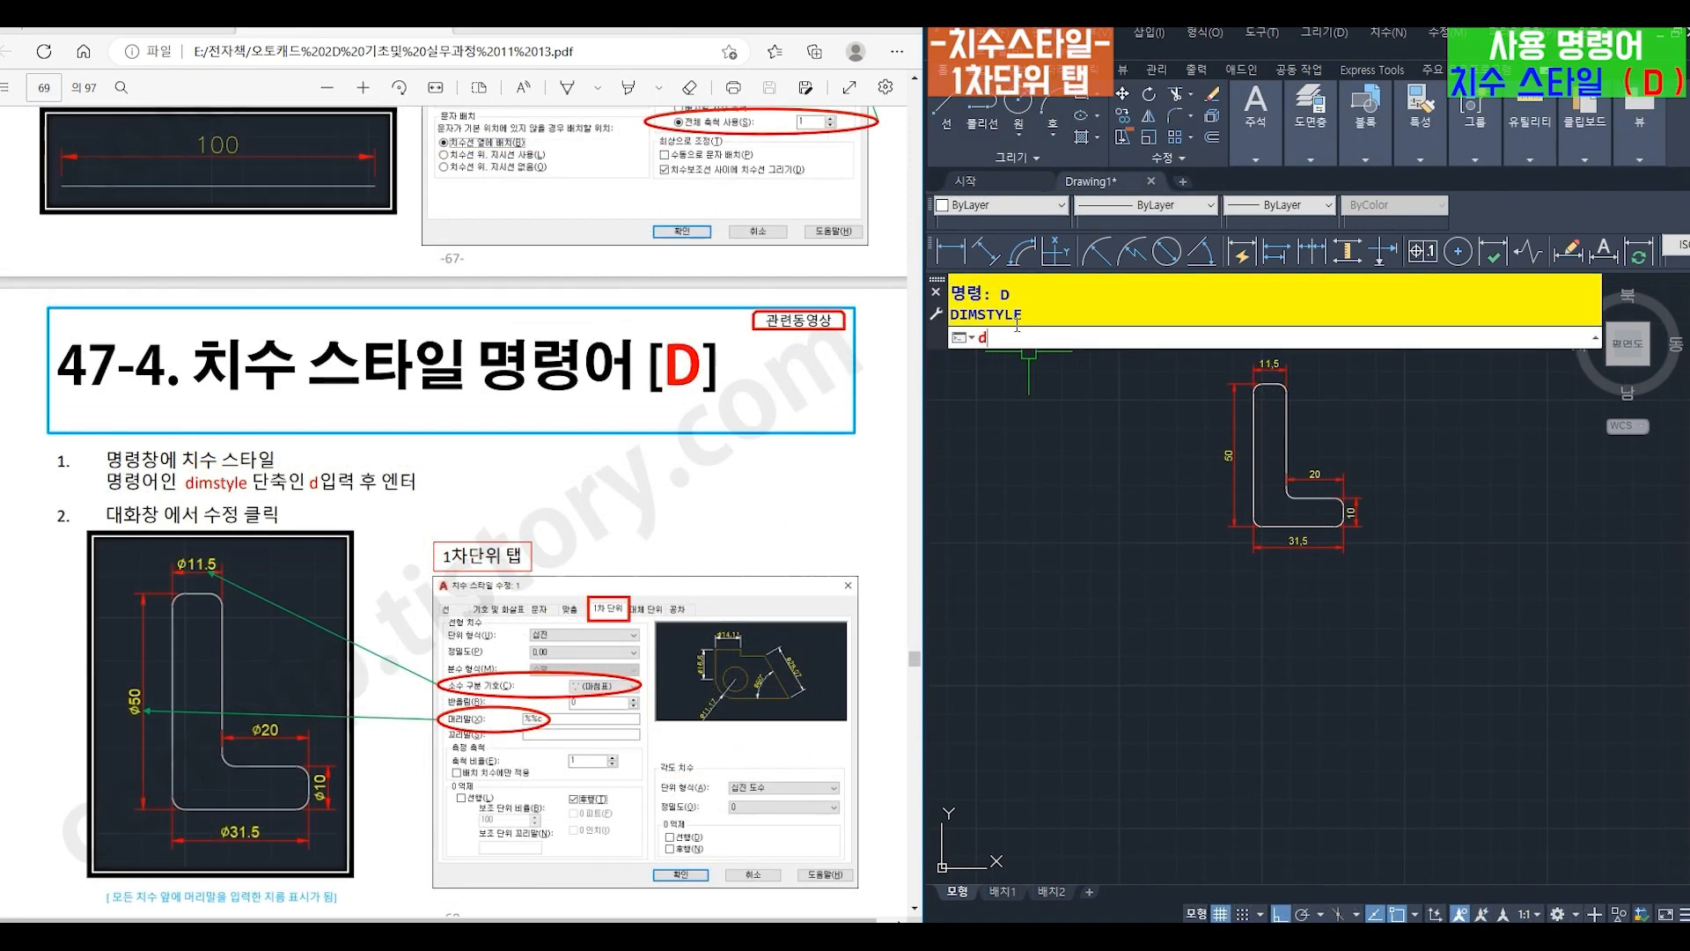
- Modify ISO-25's primary units so that the decimal separator (소수 구분 기호) is a period (마침표)
type("d")
key("Return")
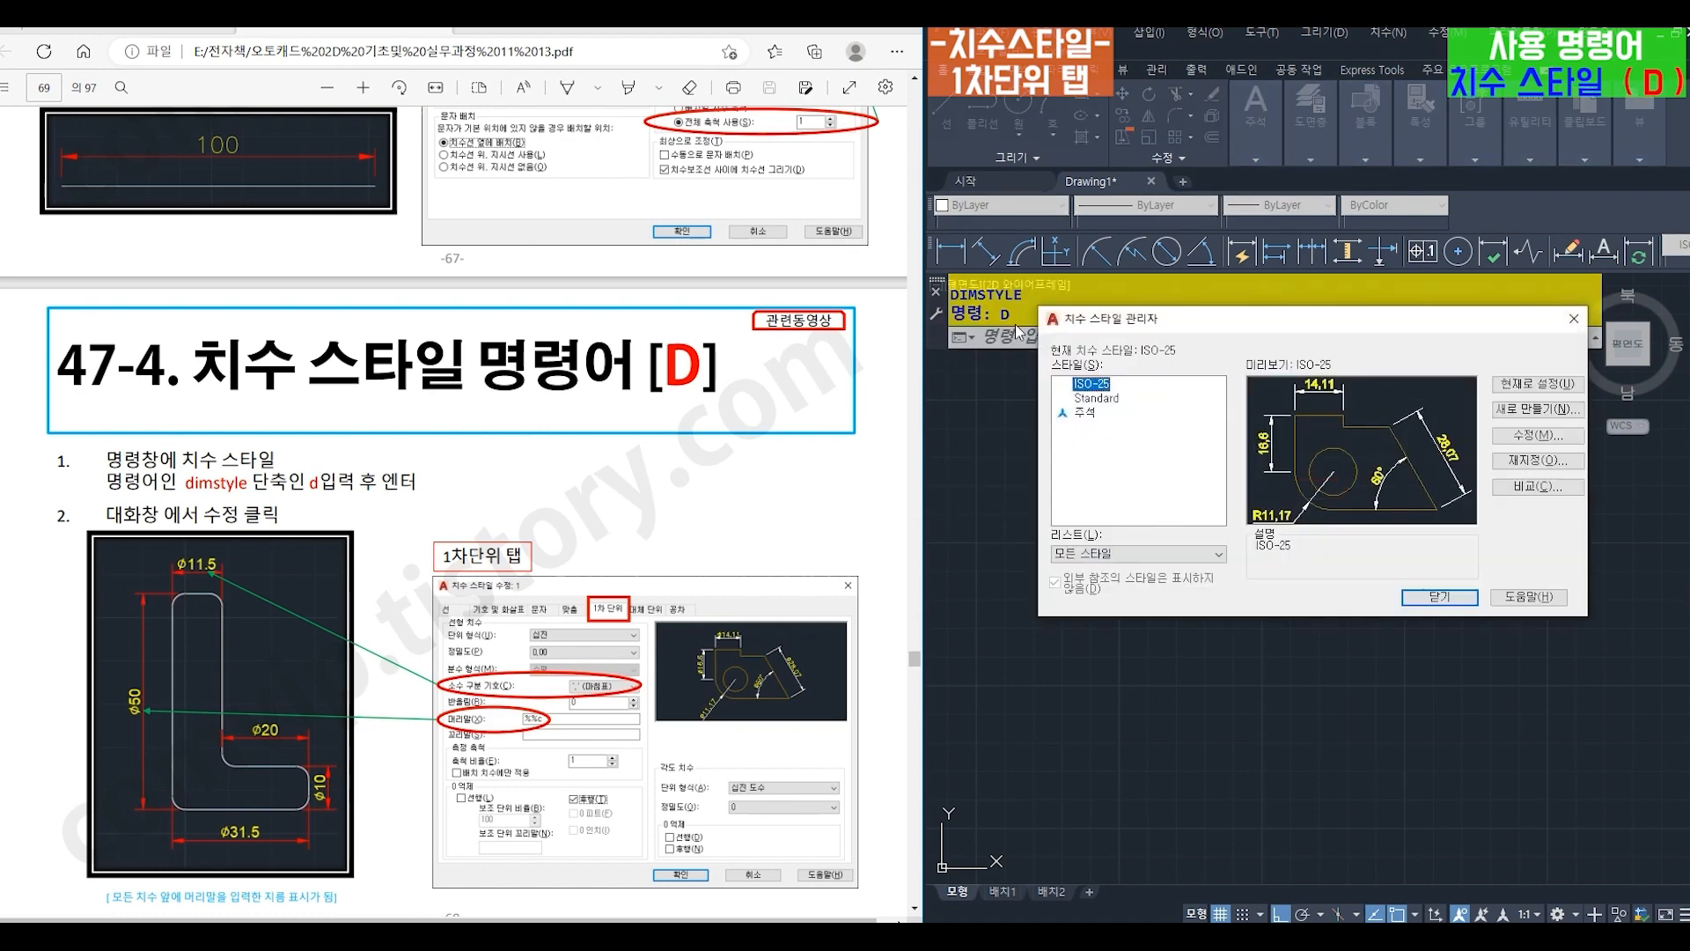
left_click(1520, 436)
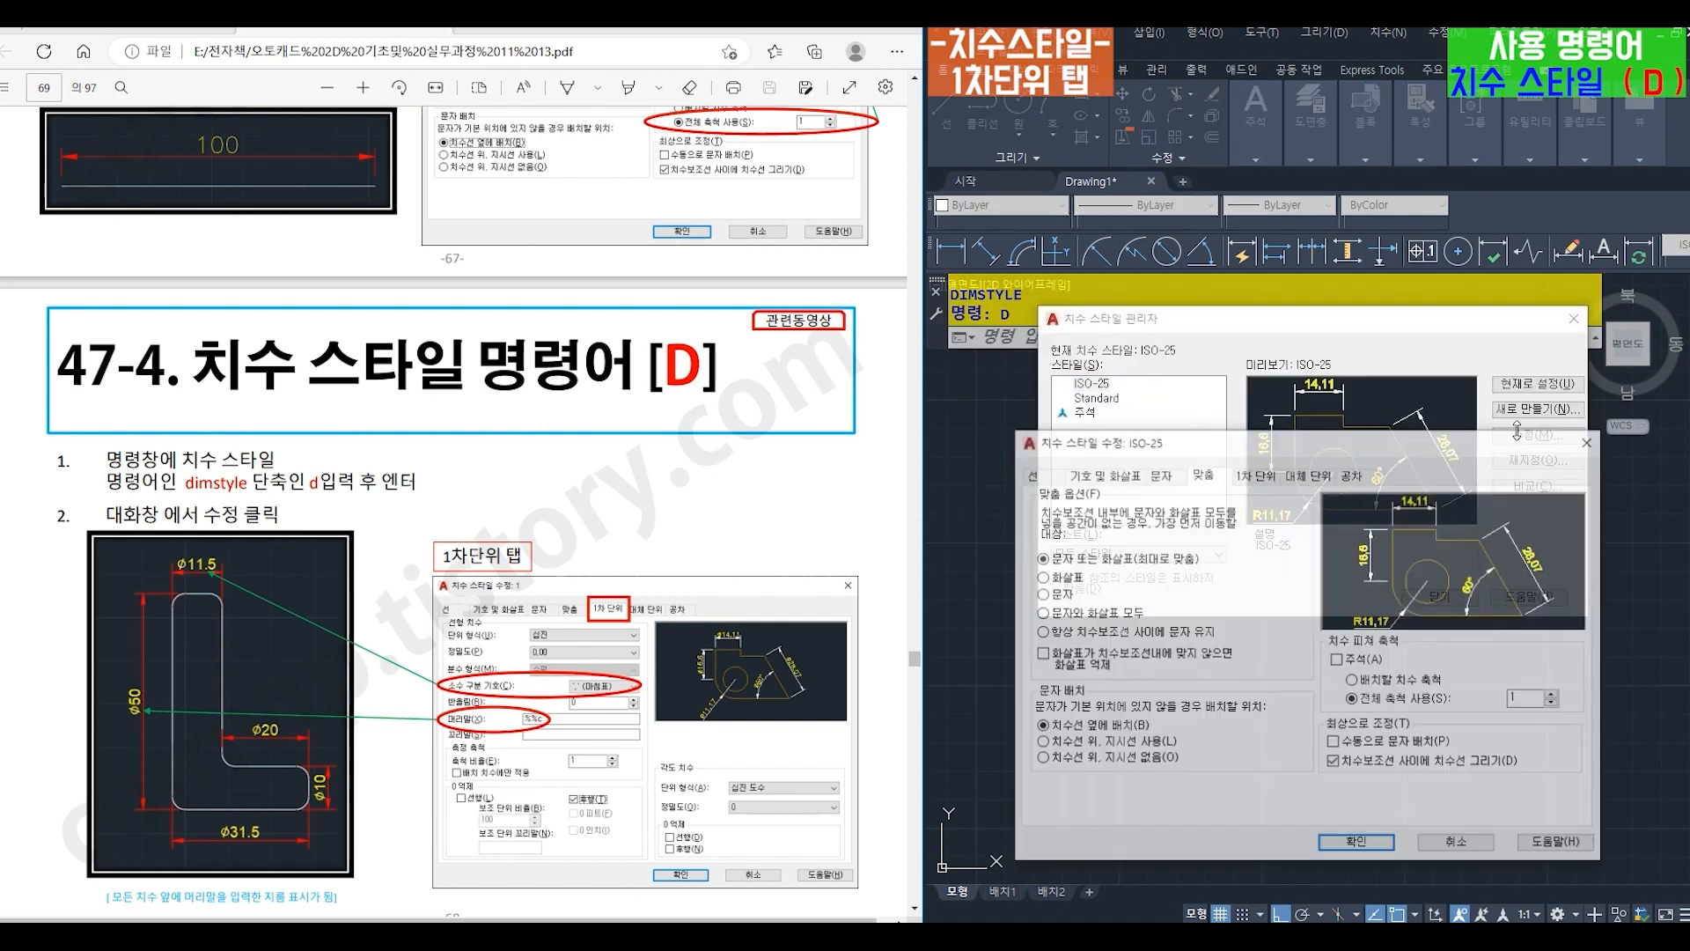
left_click(1255, 475)
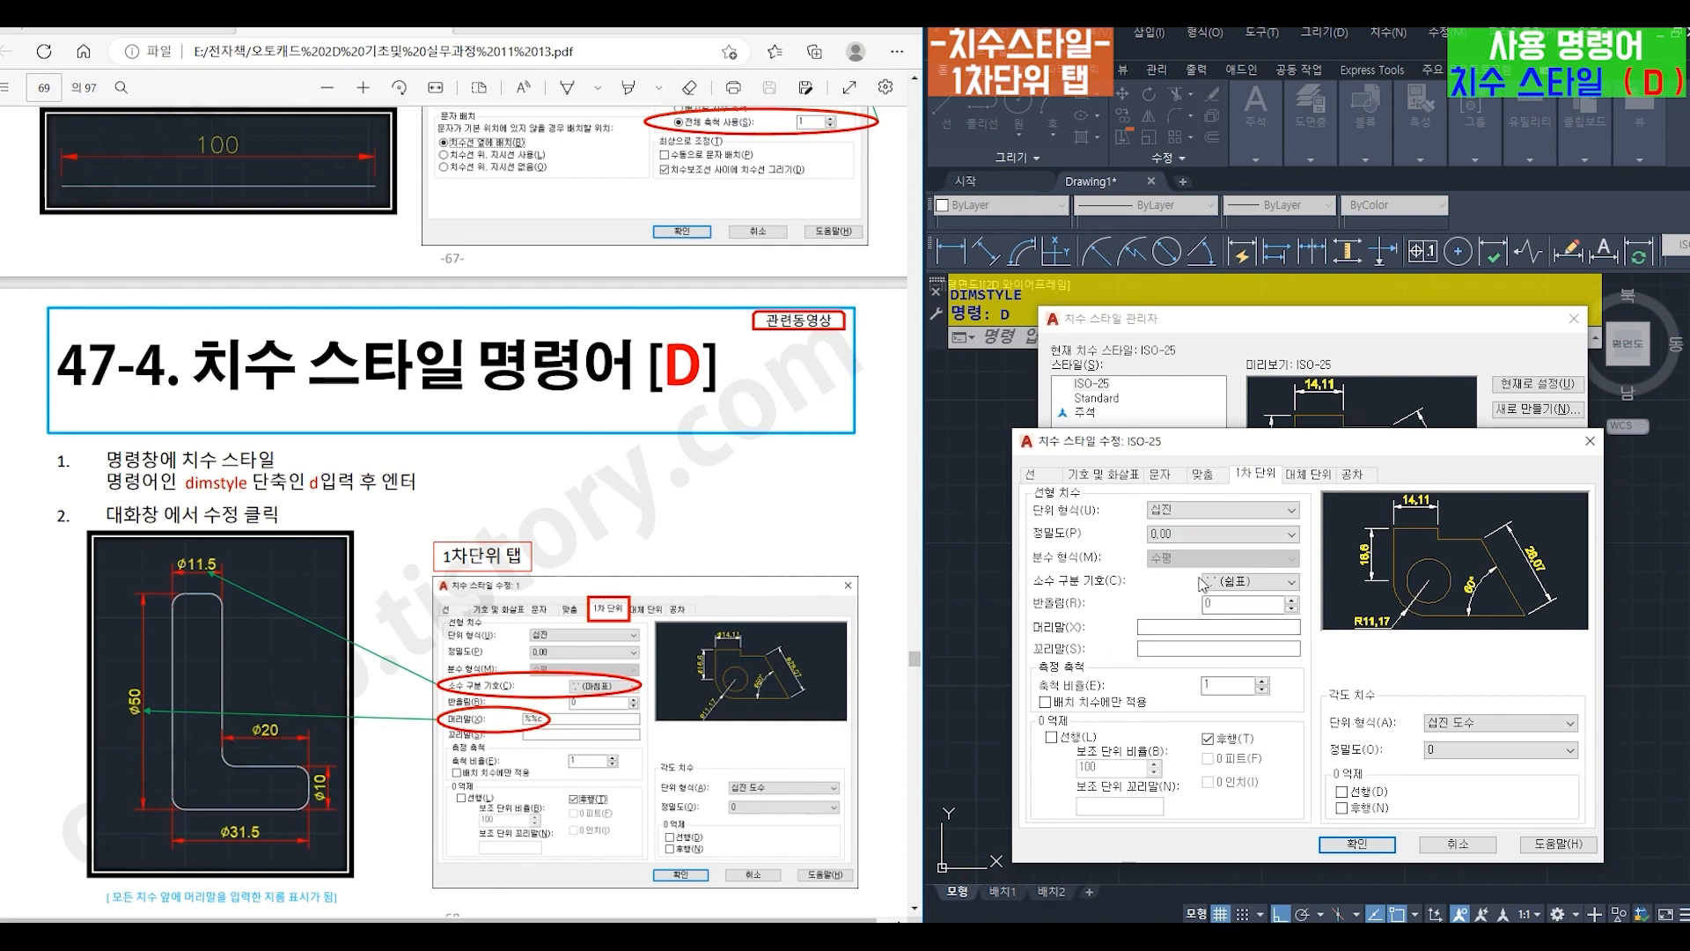
left_click(1245, 582)
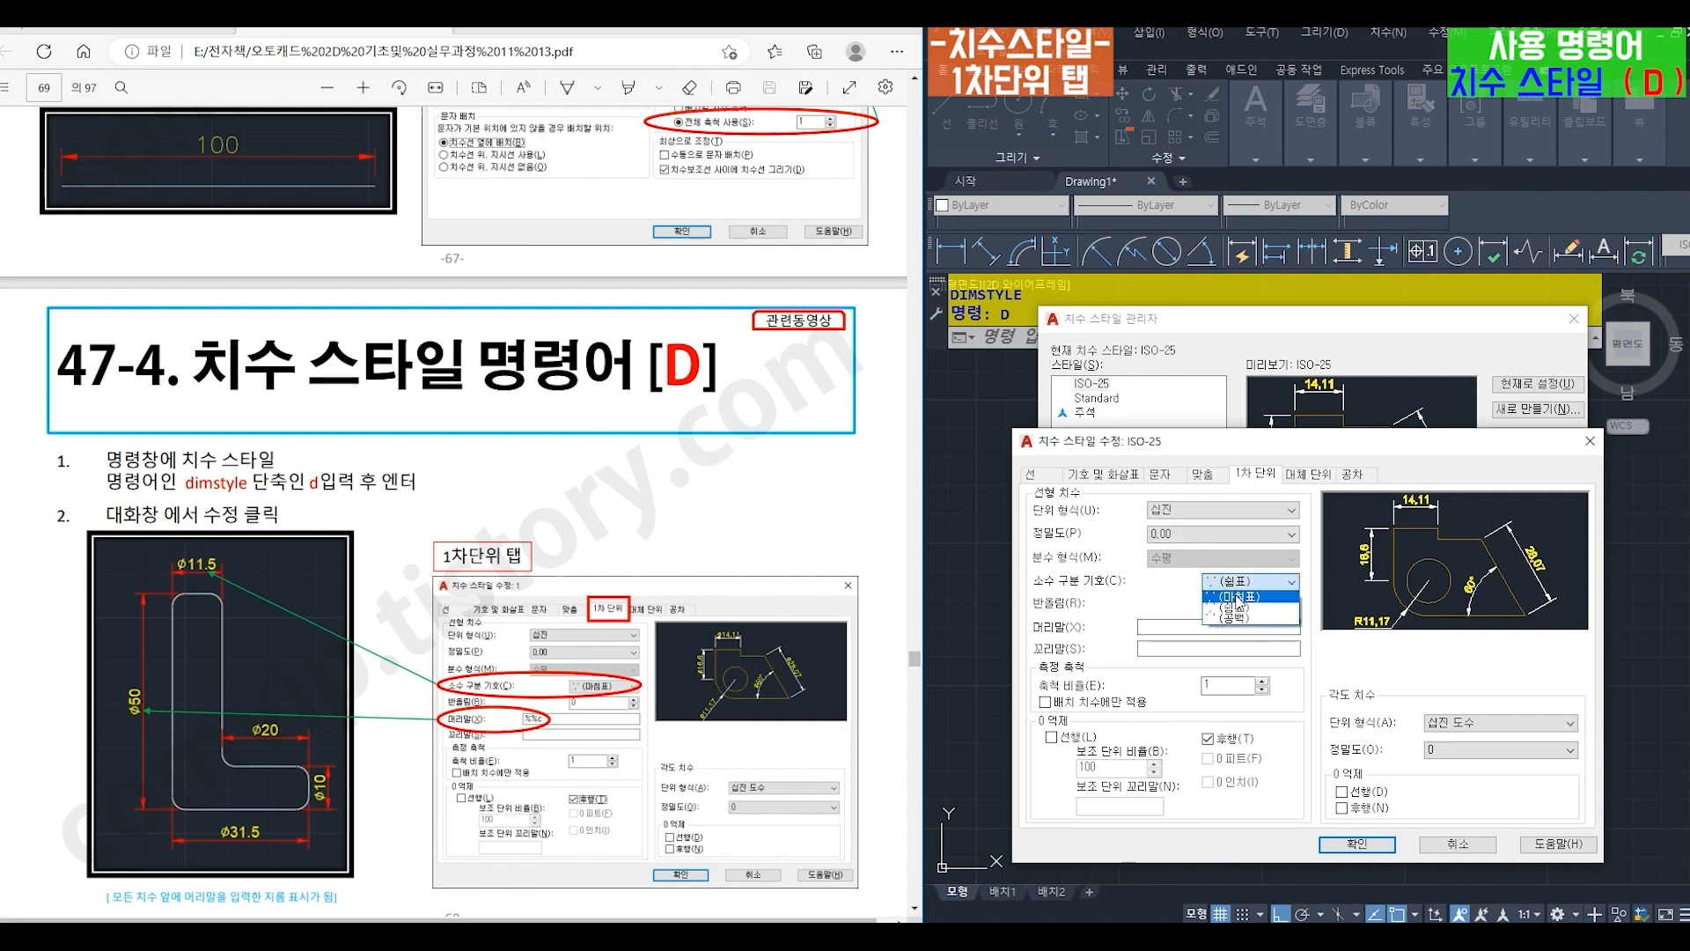
left_click(1238, 597)
- Give ISO-25's linear dimensions the prefix (머리말) %%c and apply the style changes to the L-shaped part's dimensions
left_click(1158, 626)
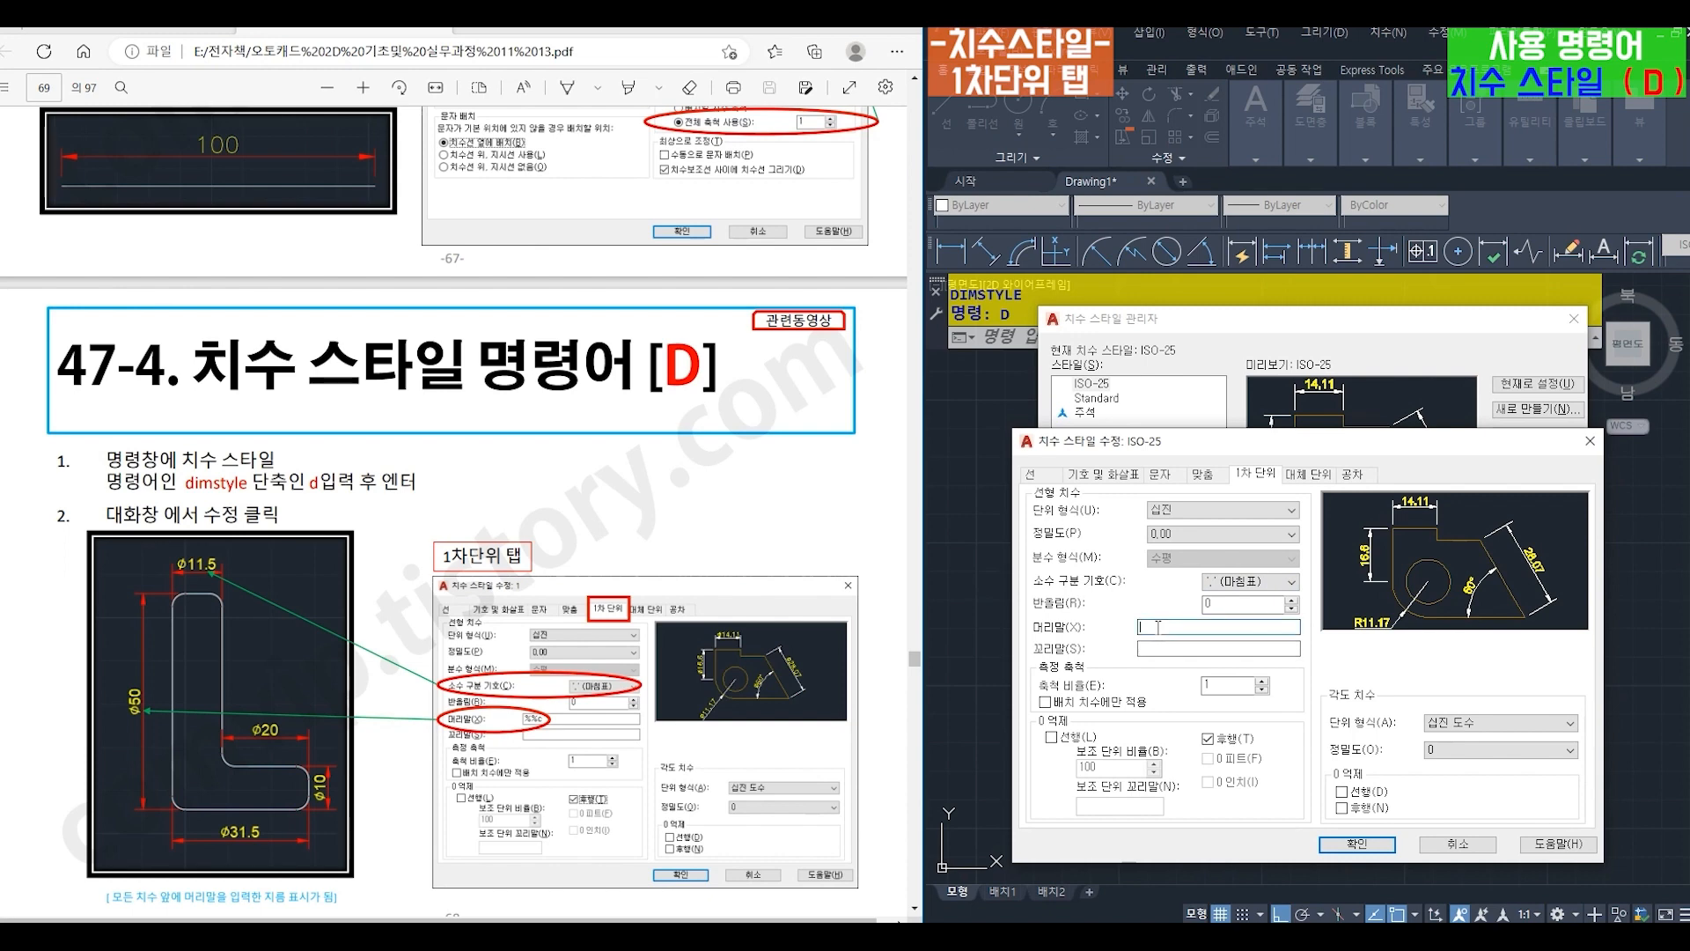
type("%%c")
left_click(1359, 845)
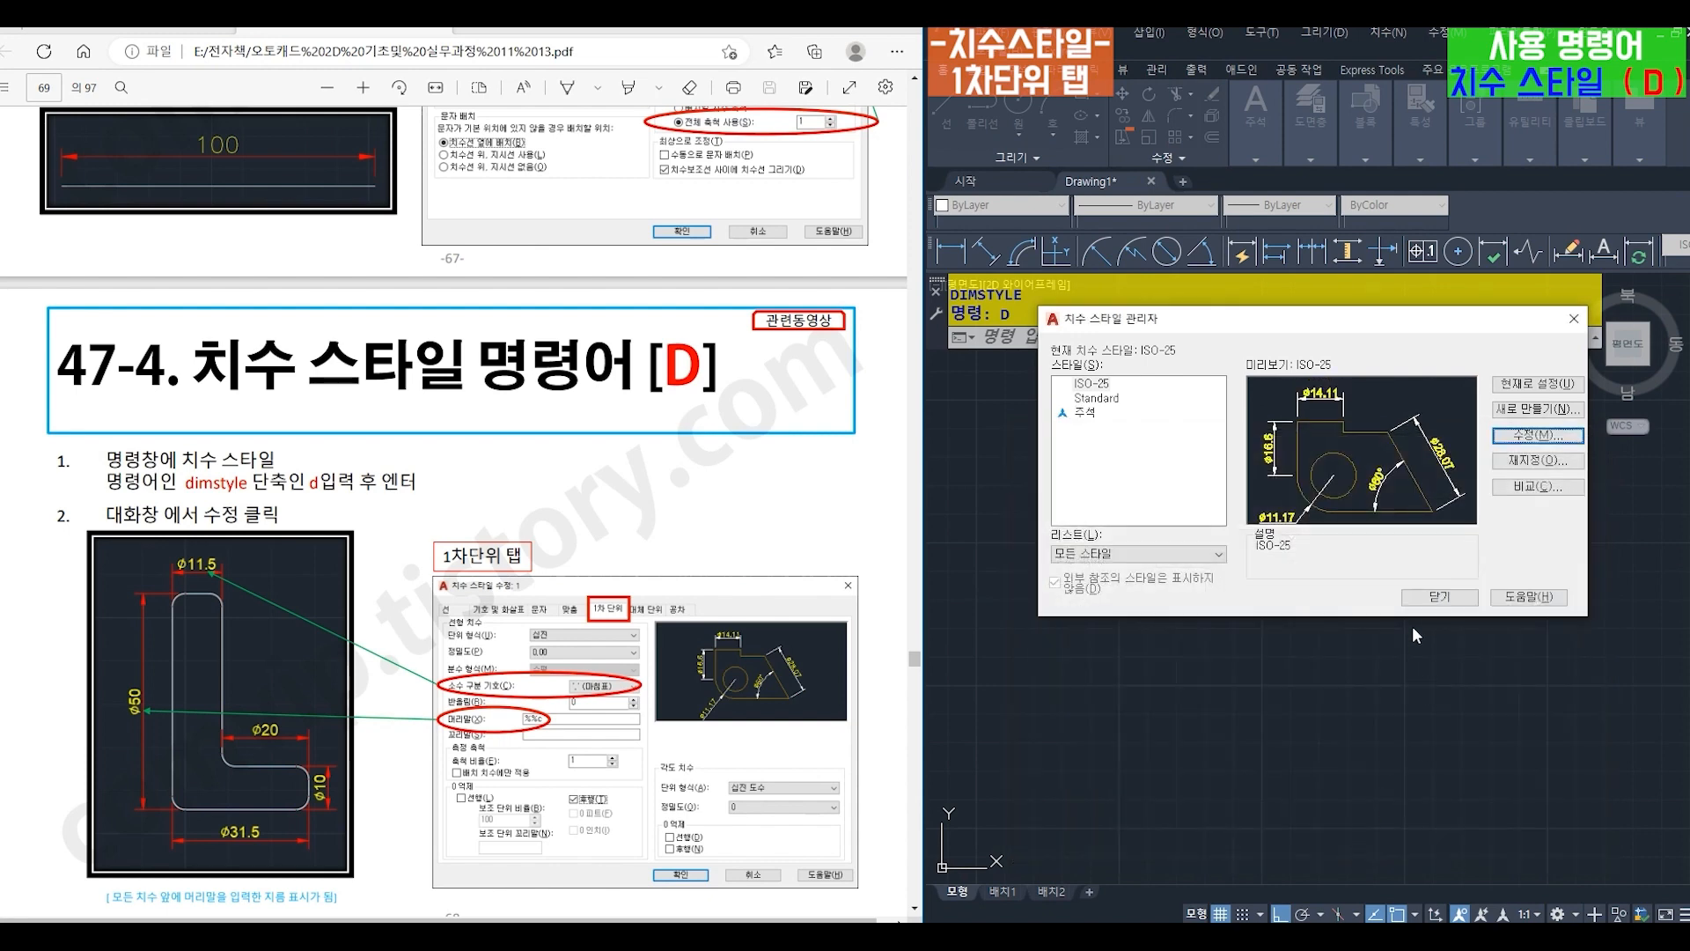
left_click(1441, 598)
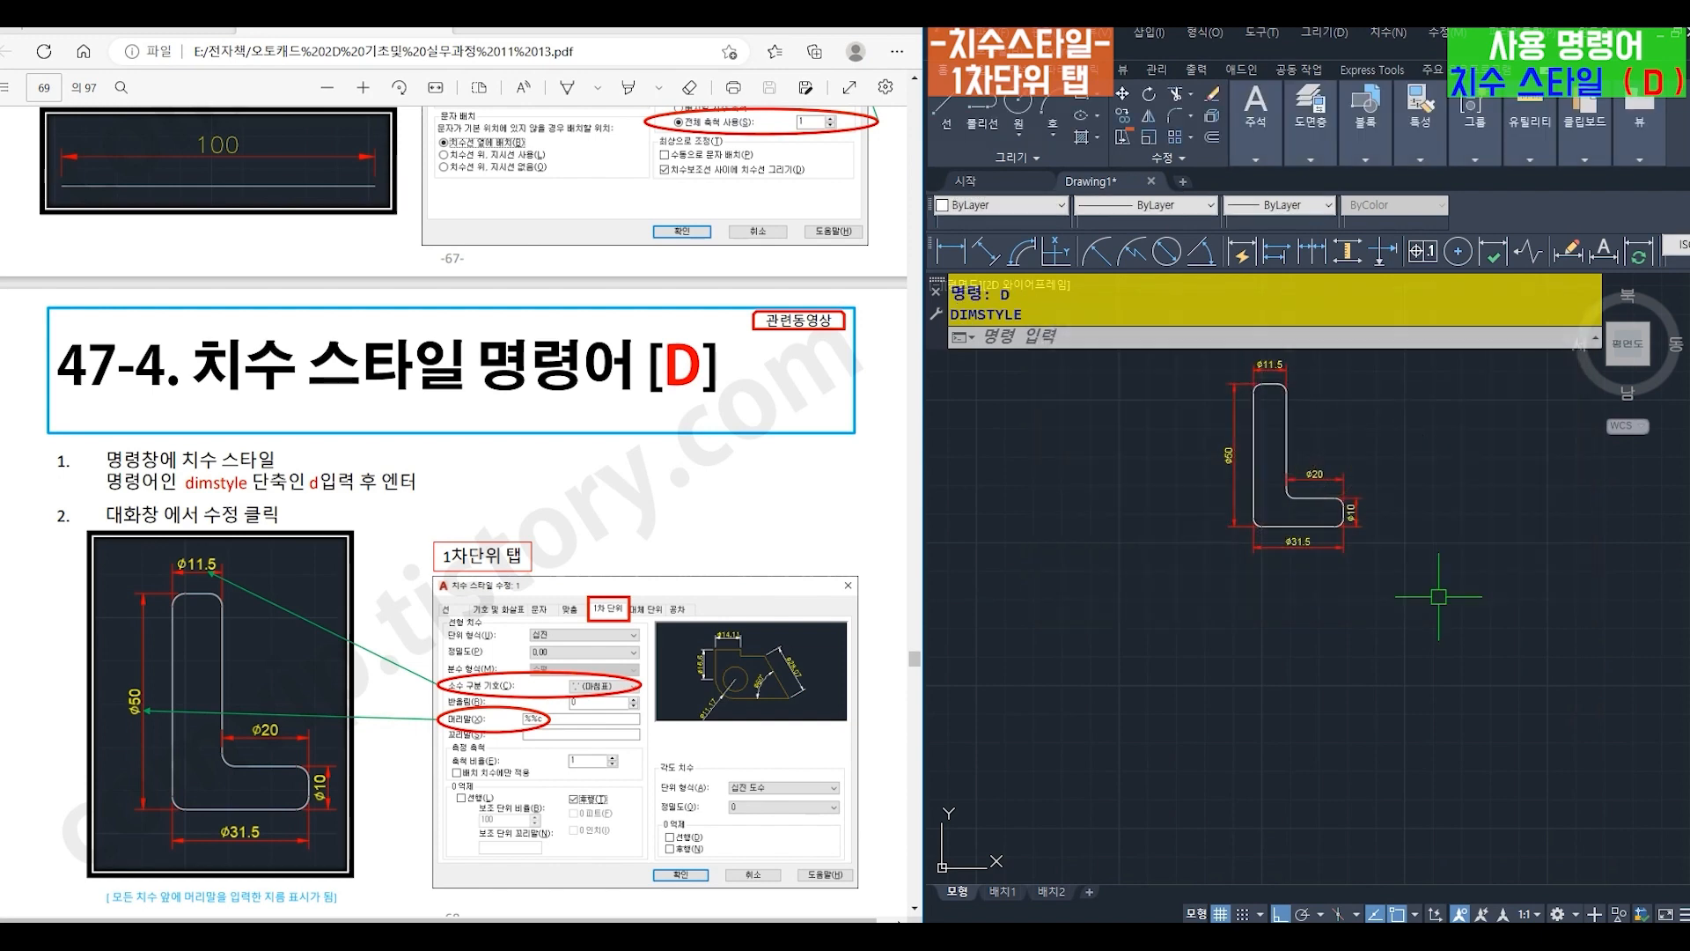
middle_click_drag(1320, 493, 1325, 647)
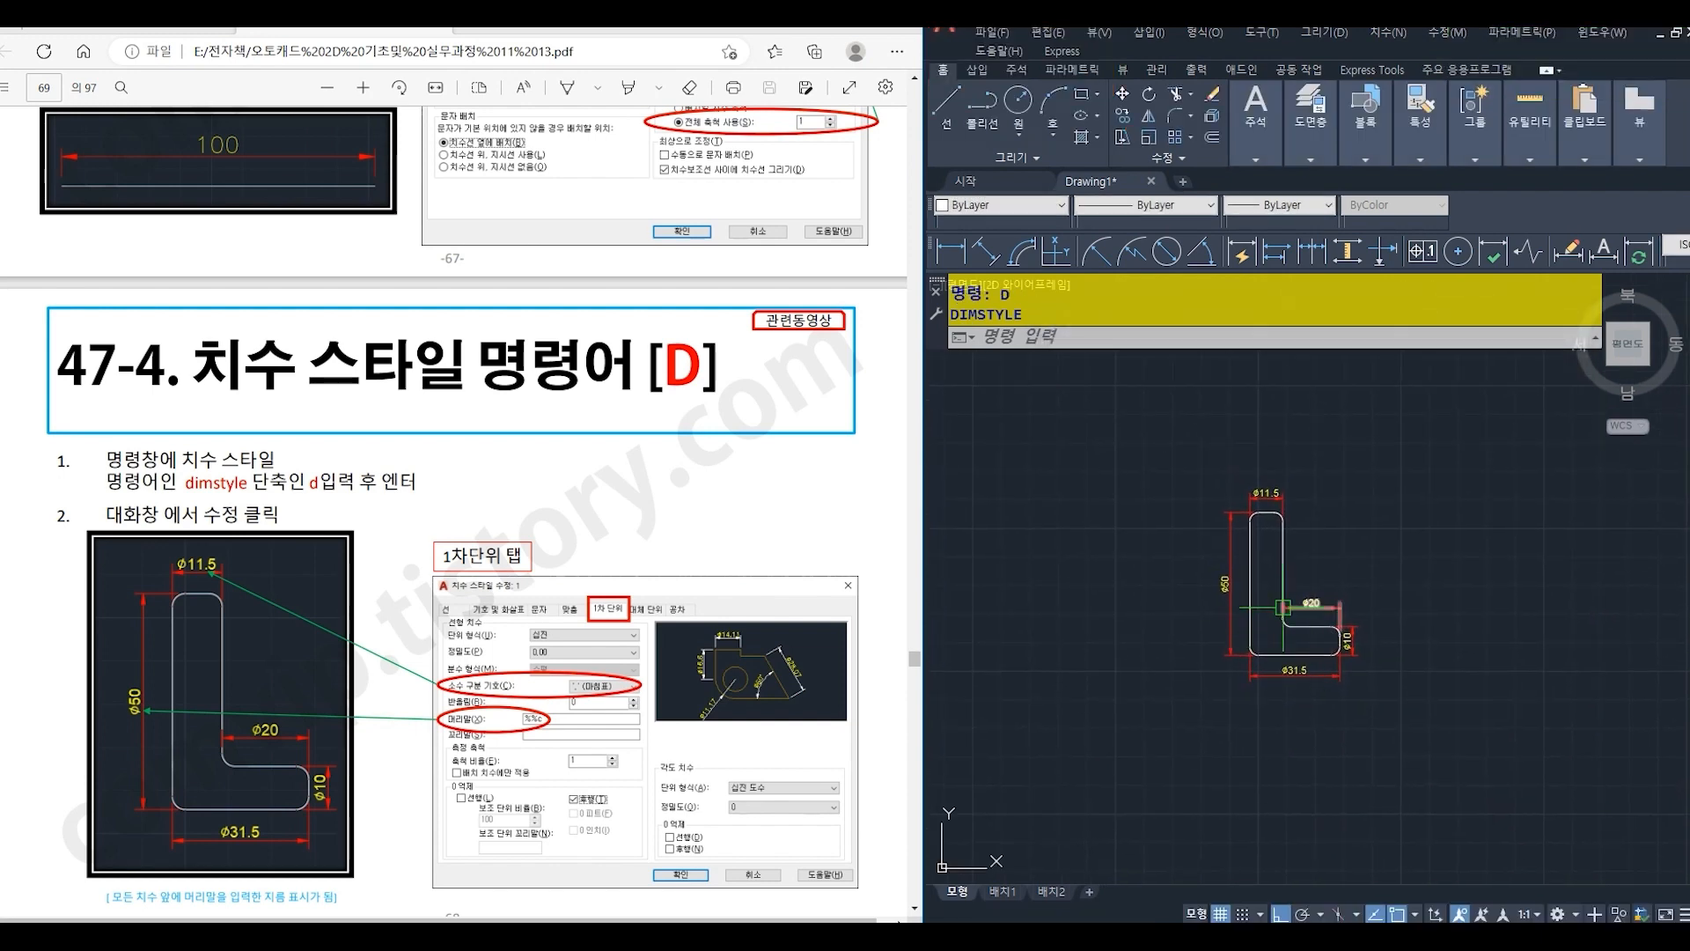
scroll(1285, 608, "up", 2)
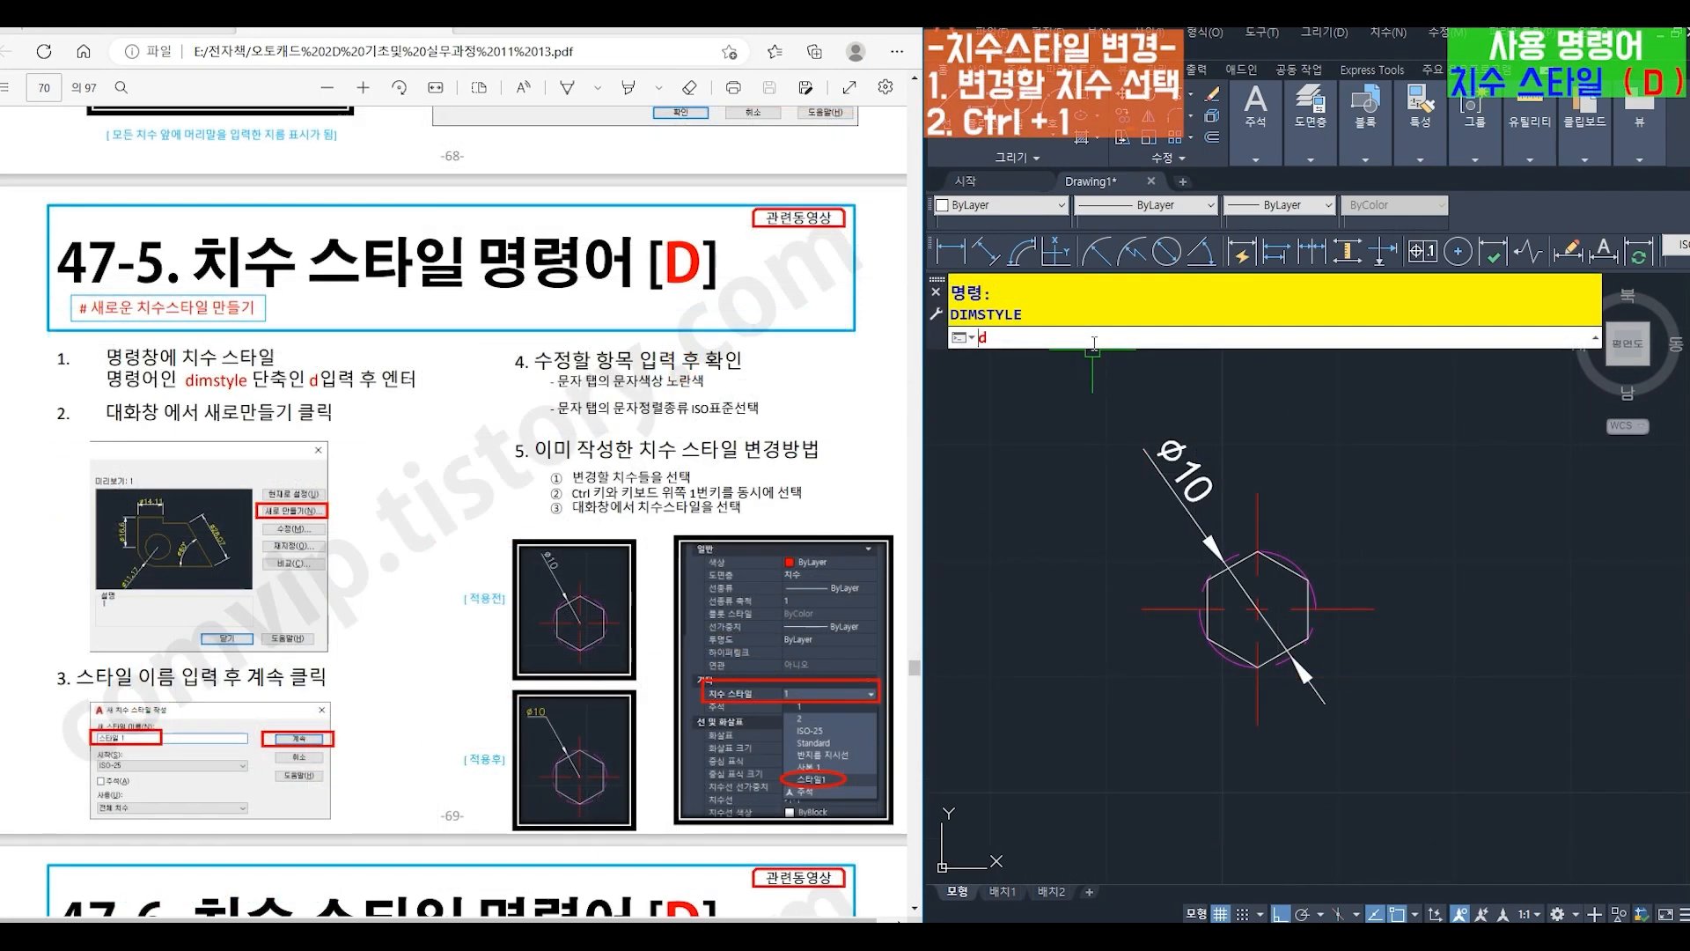
- Start a new dimension style named 꺾임 based on ISO-25, for all dimensions, and open its settings
type("d")
key("Return")
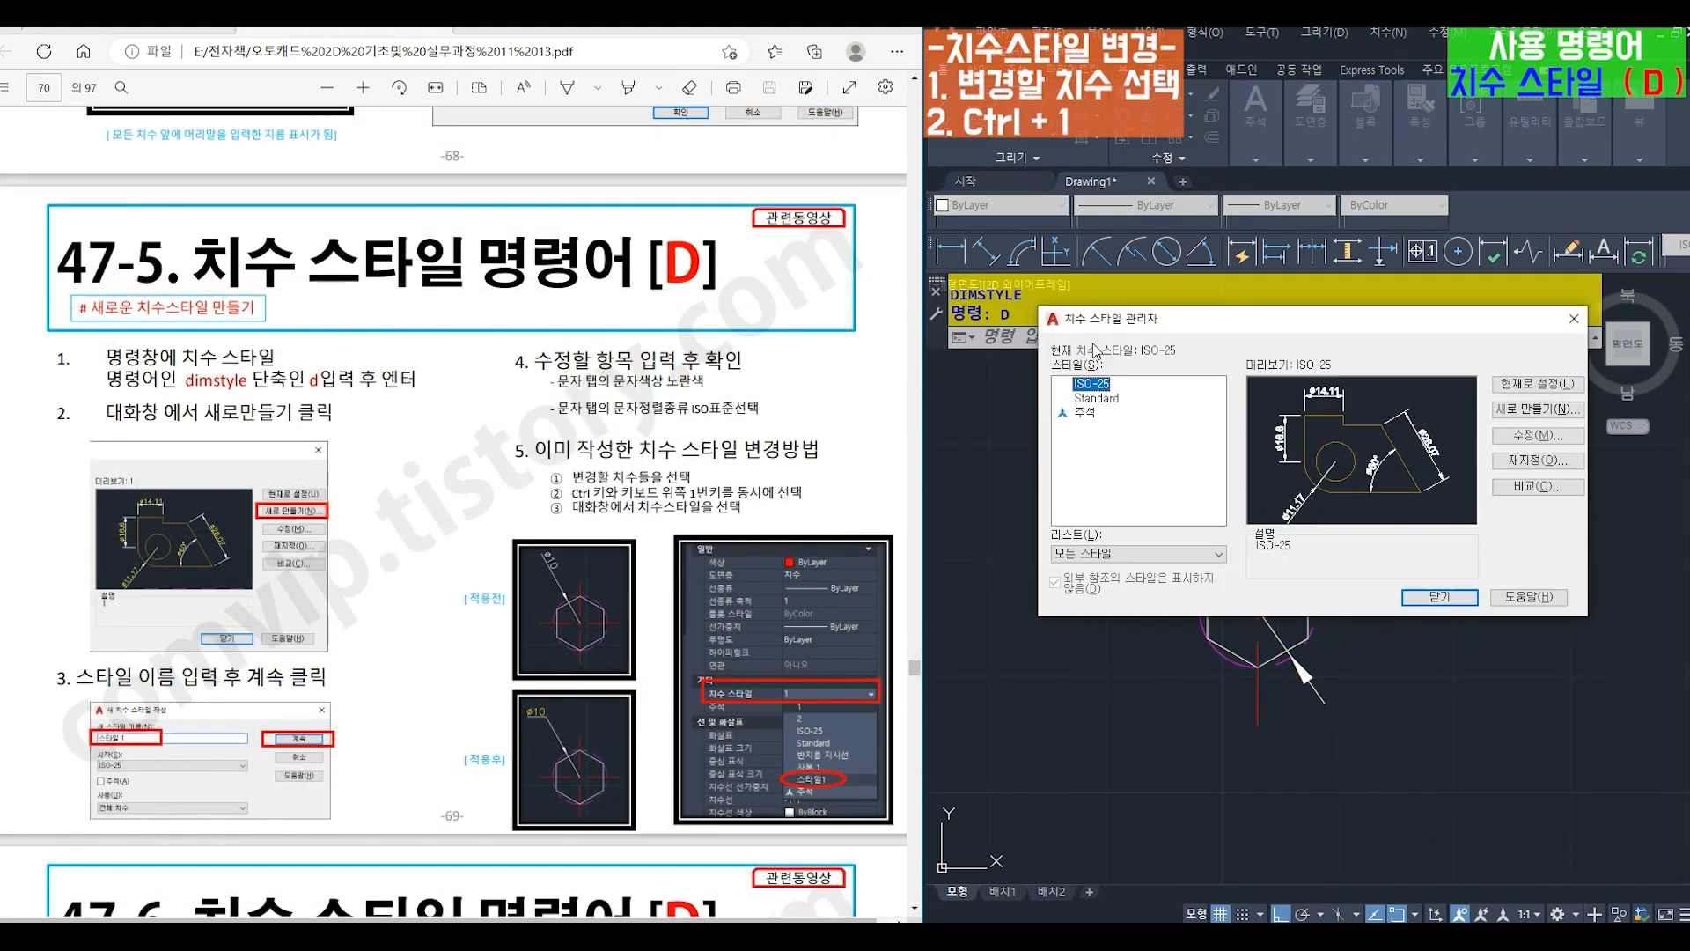
left_click(1538, 409)
left_click_drag(444, 387, 1245, 454)
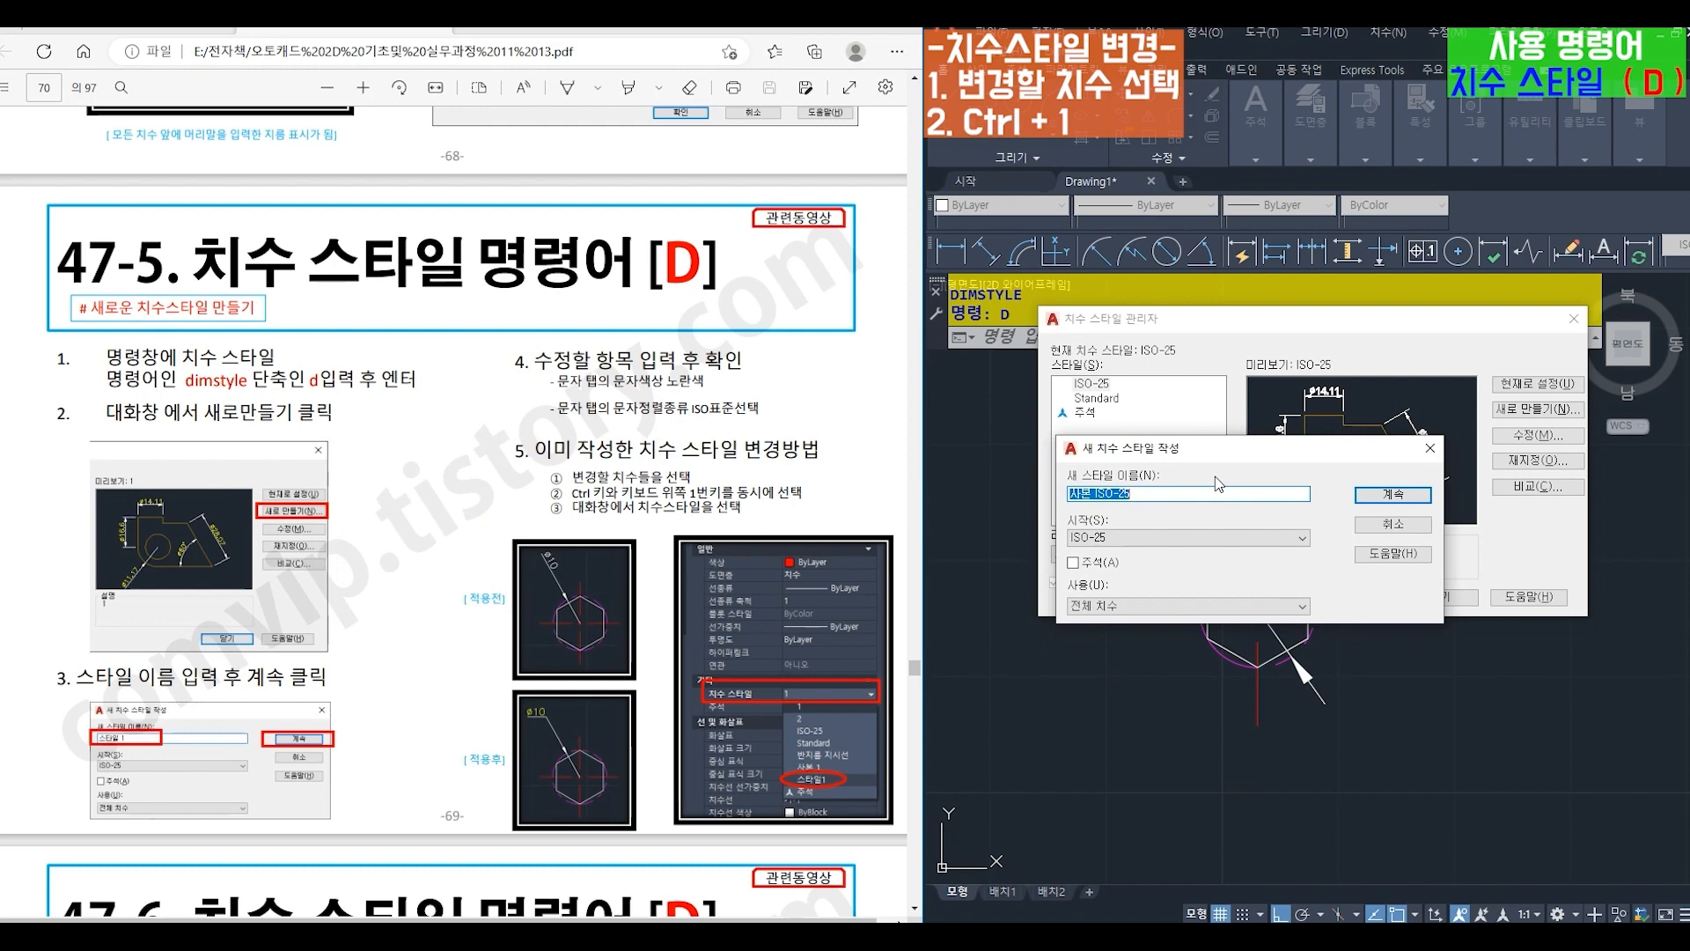
type("R")
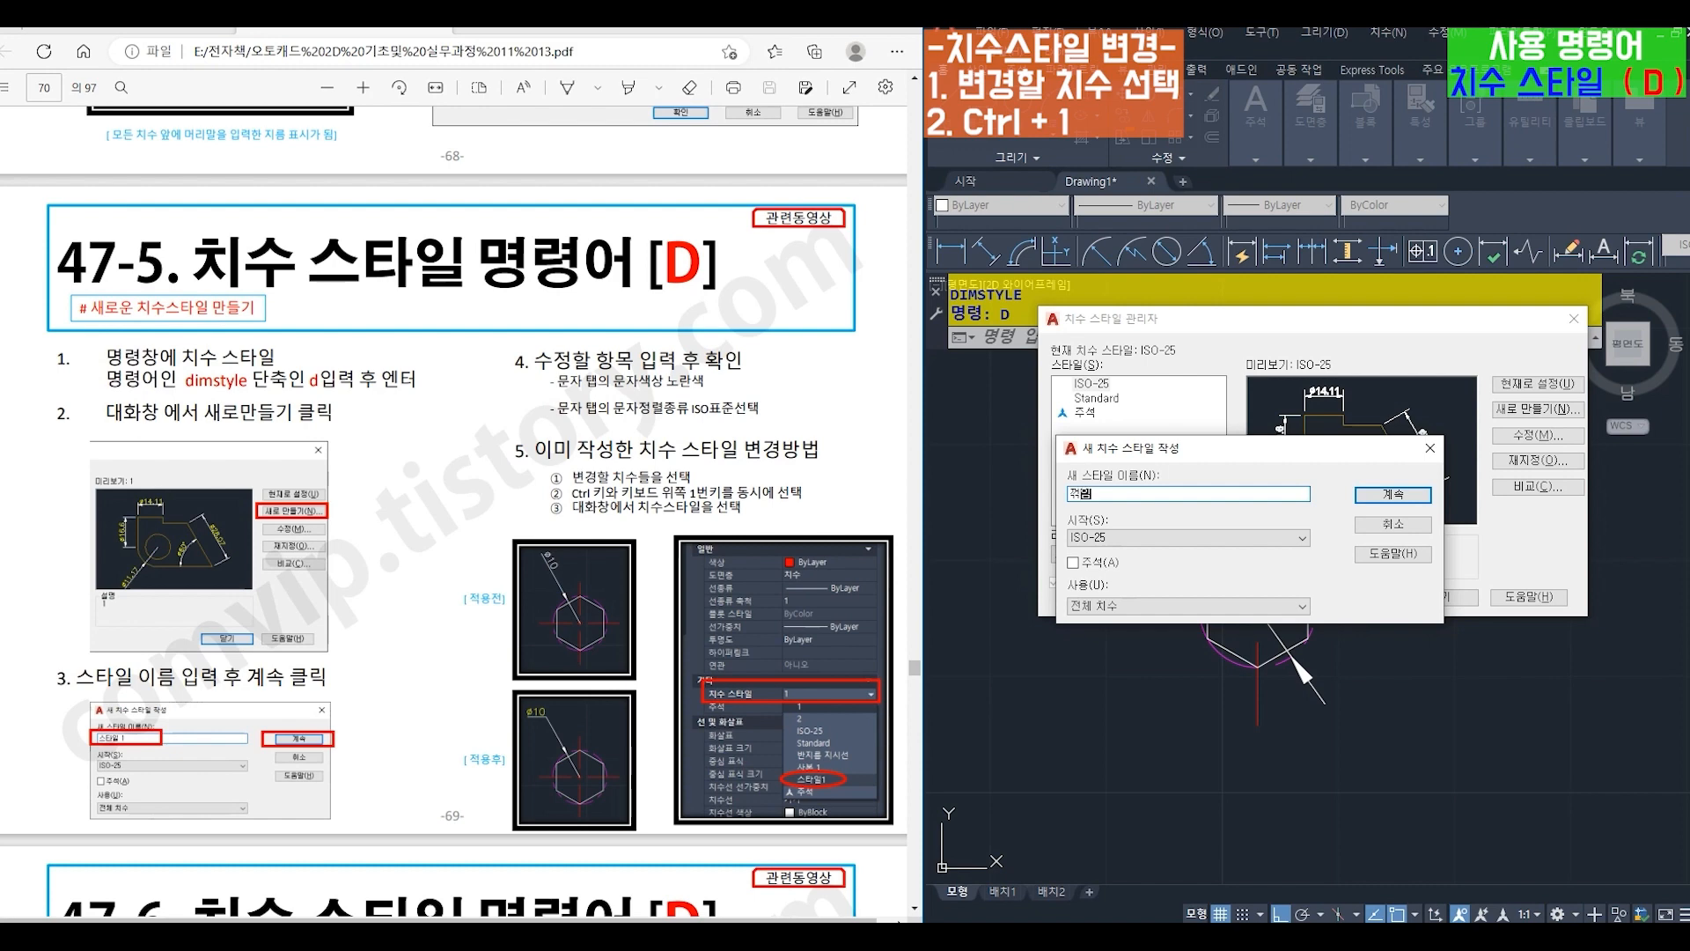
left_click(1374, 498)
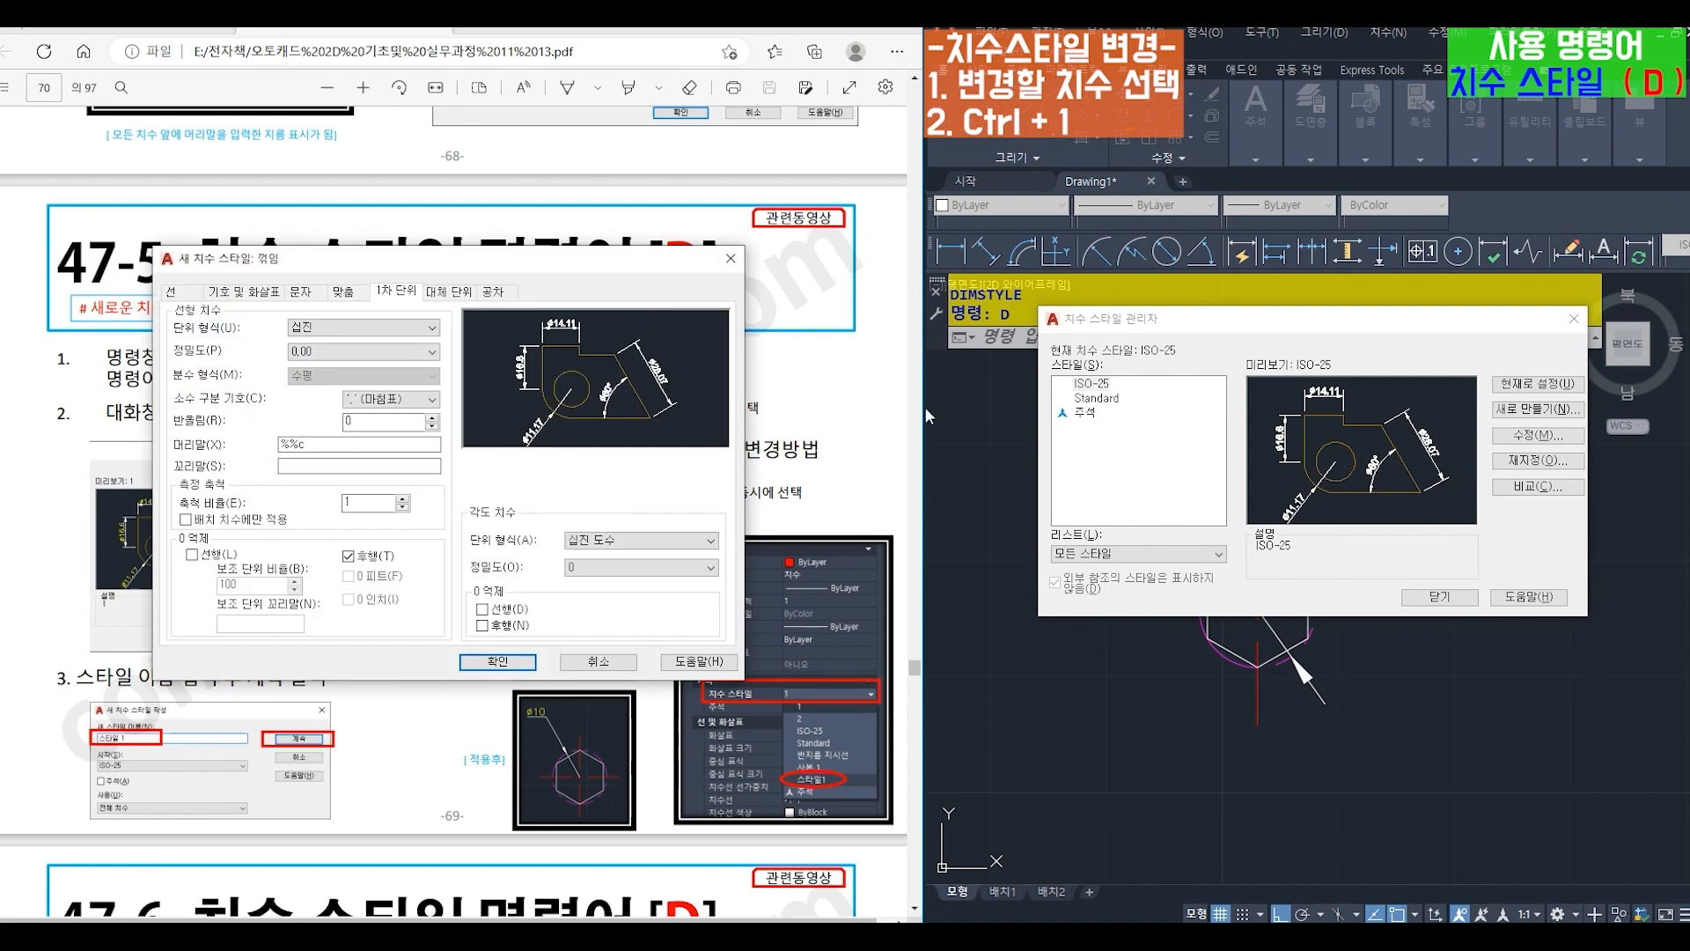
left_click_drag(489, 263, 1336, 404)
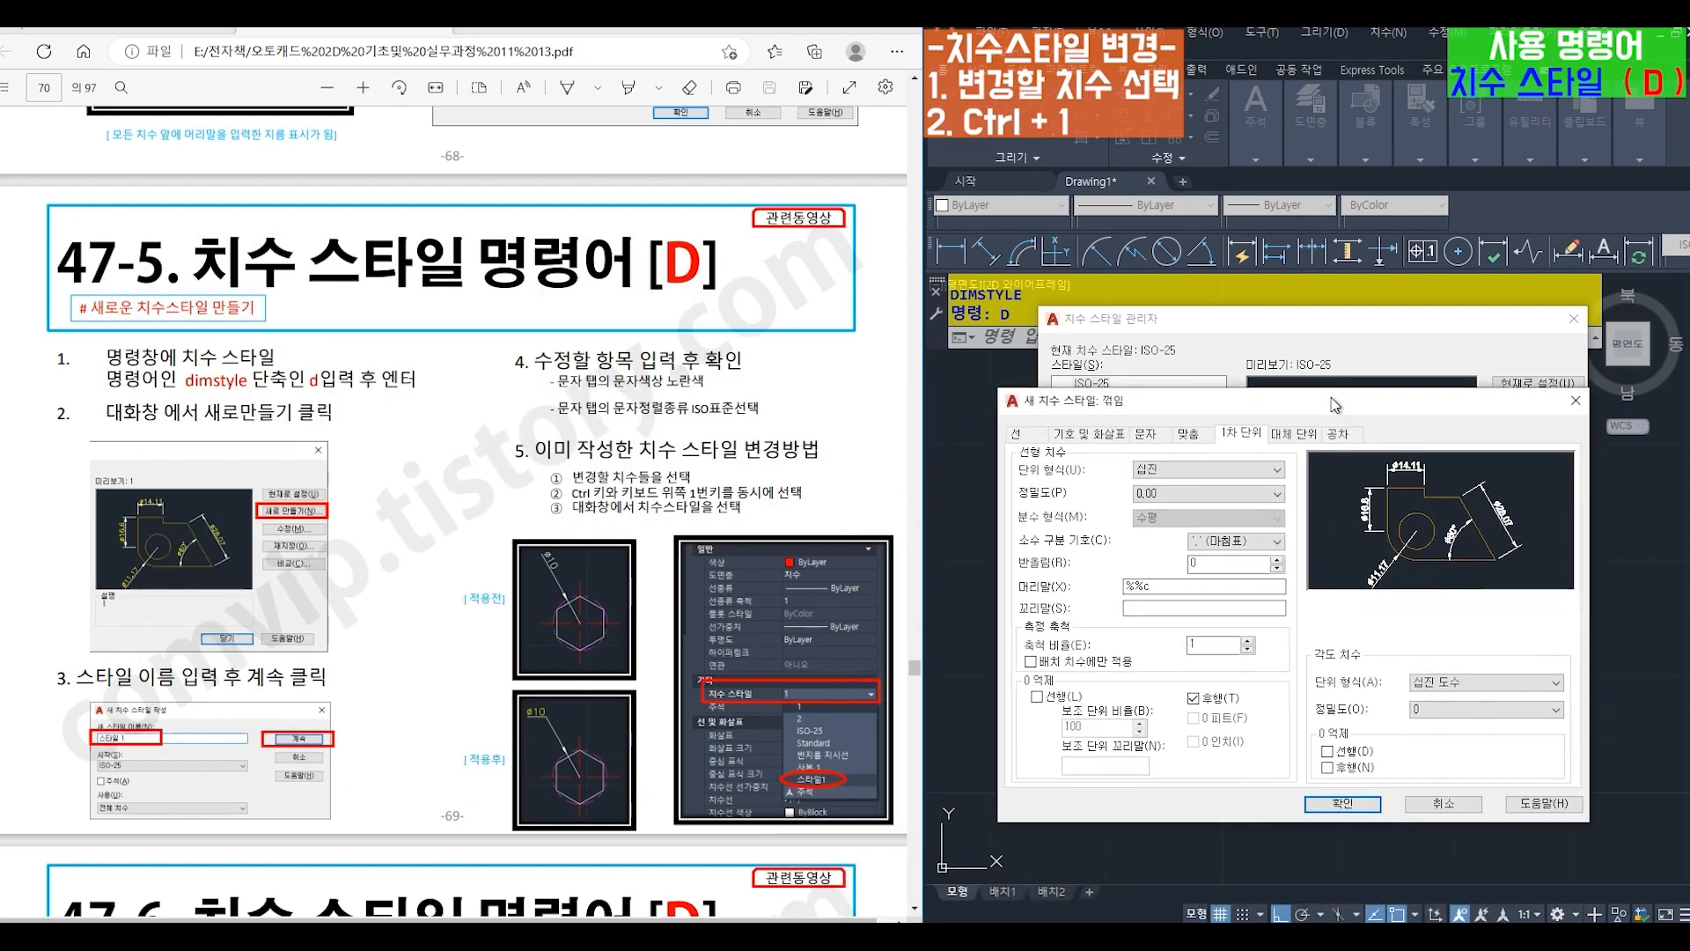
- Give the 꺾임 dimension style yellow (노란색) text and ISO 표준 text alignment, and save the style
left_click(1147, 436)
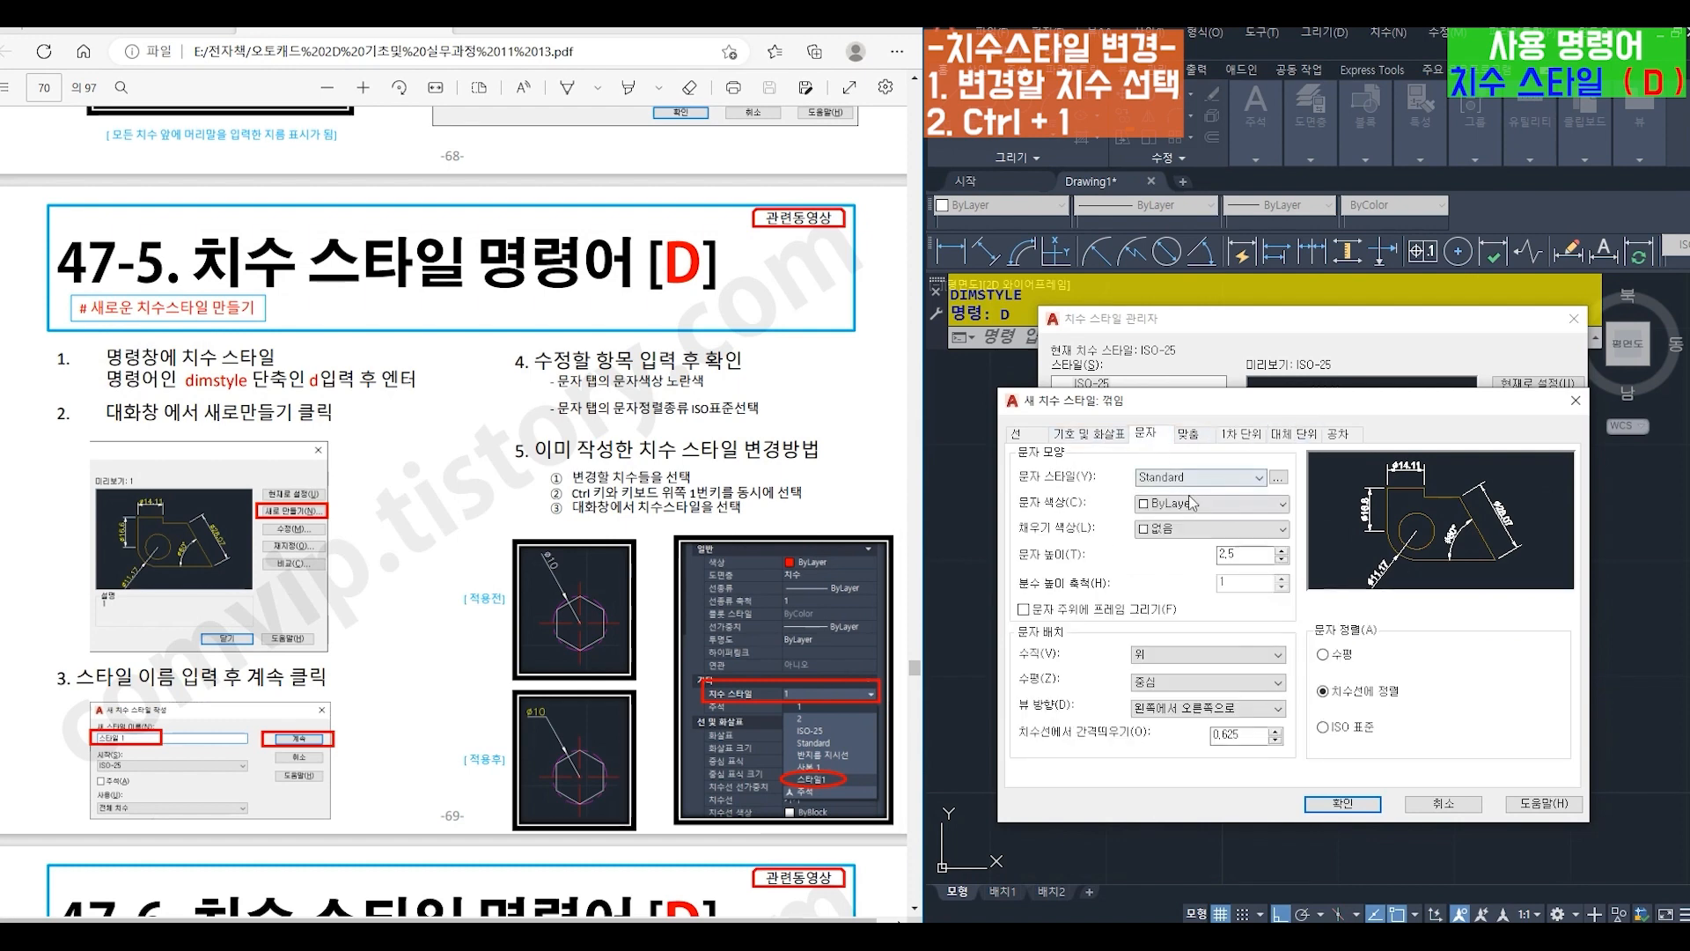
left_click(1191, 501)
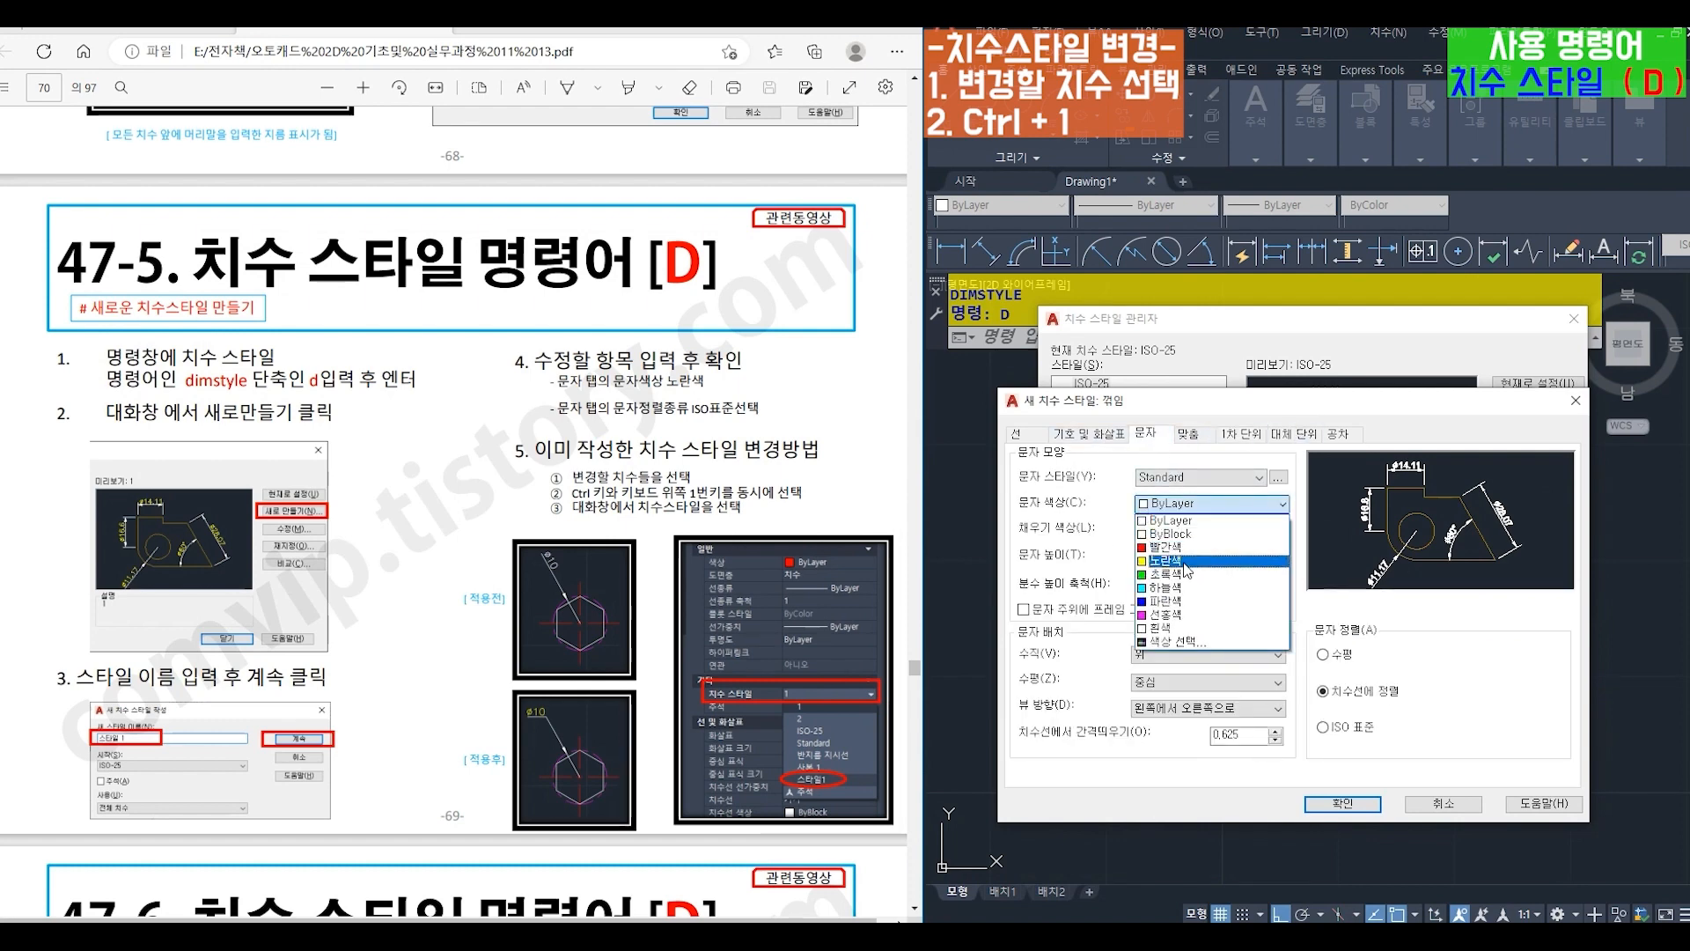
left_click(1185, 564)
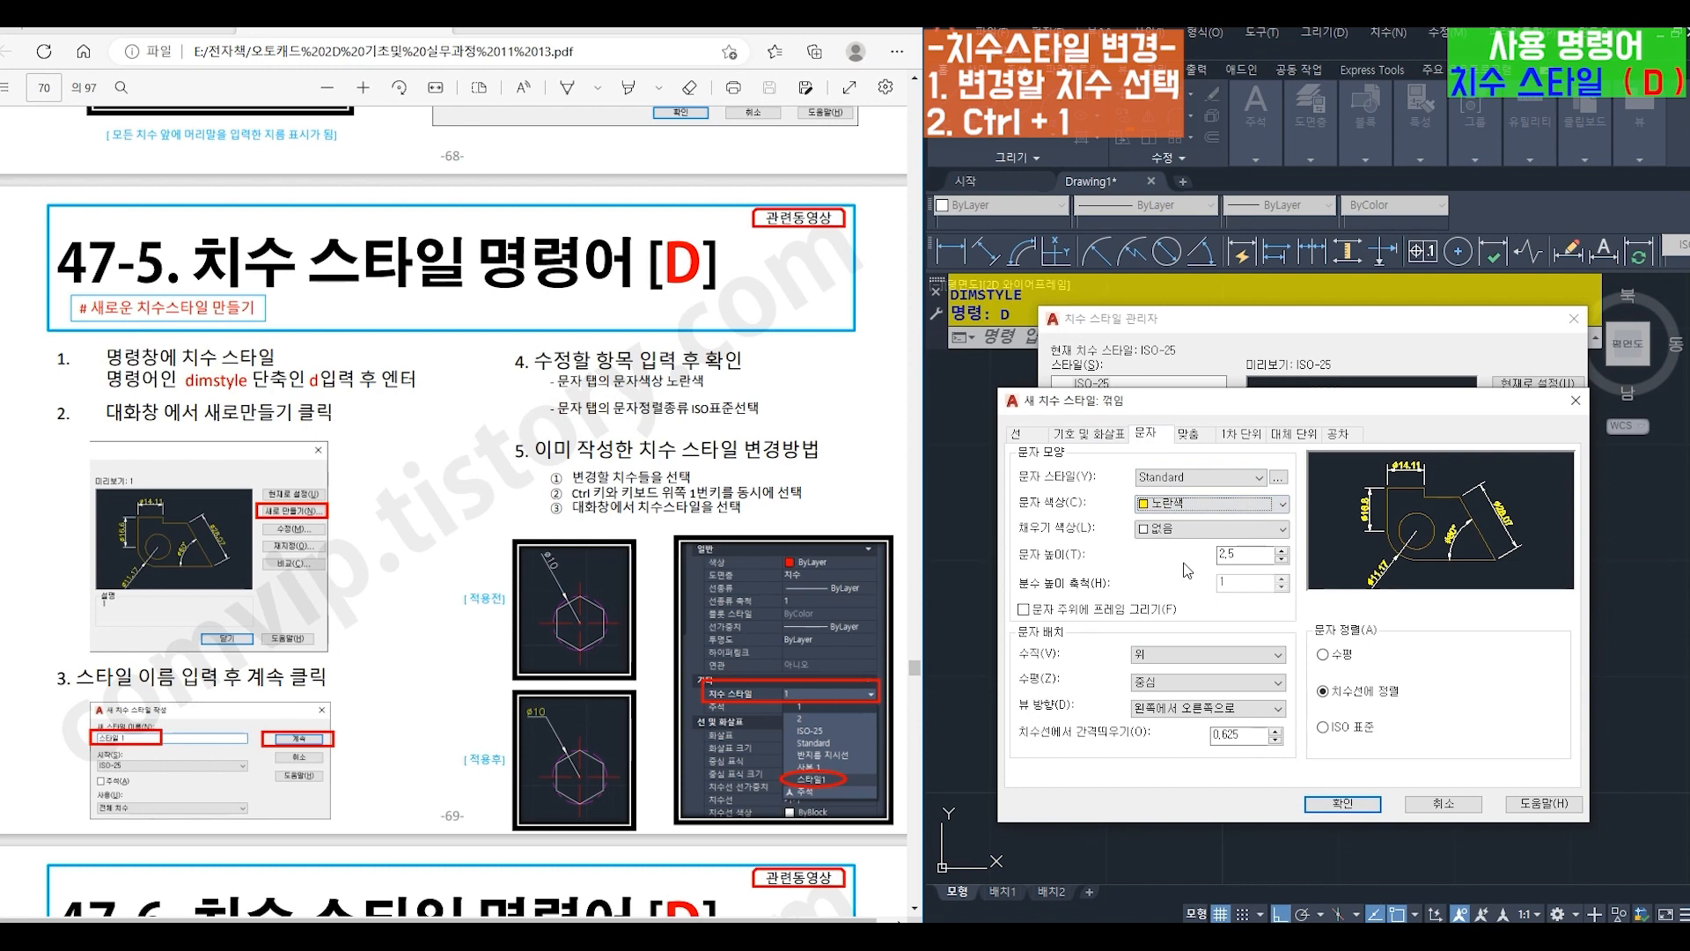
left_click(1323, 728)
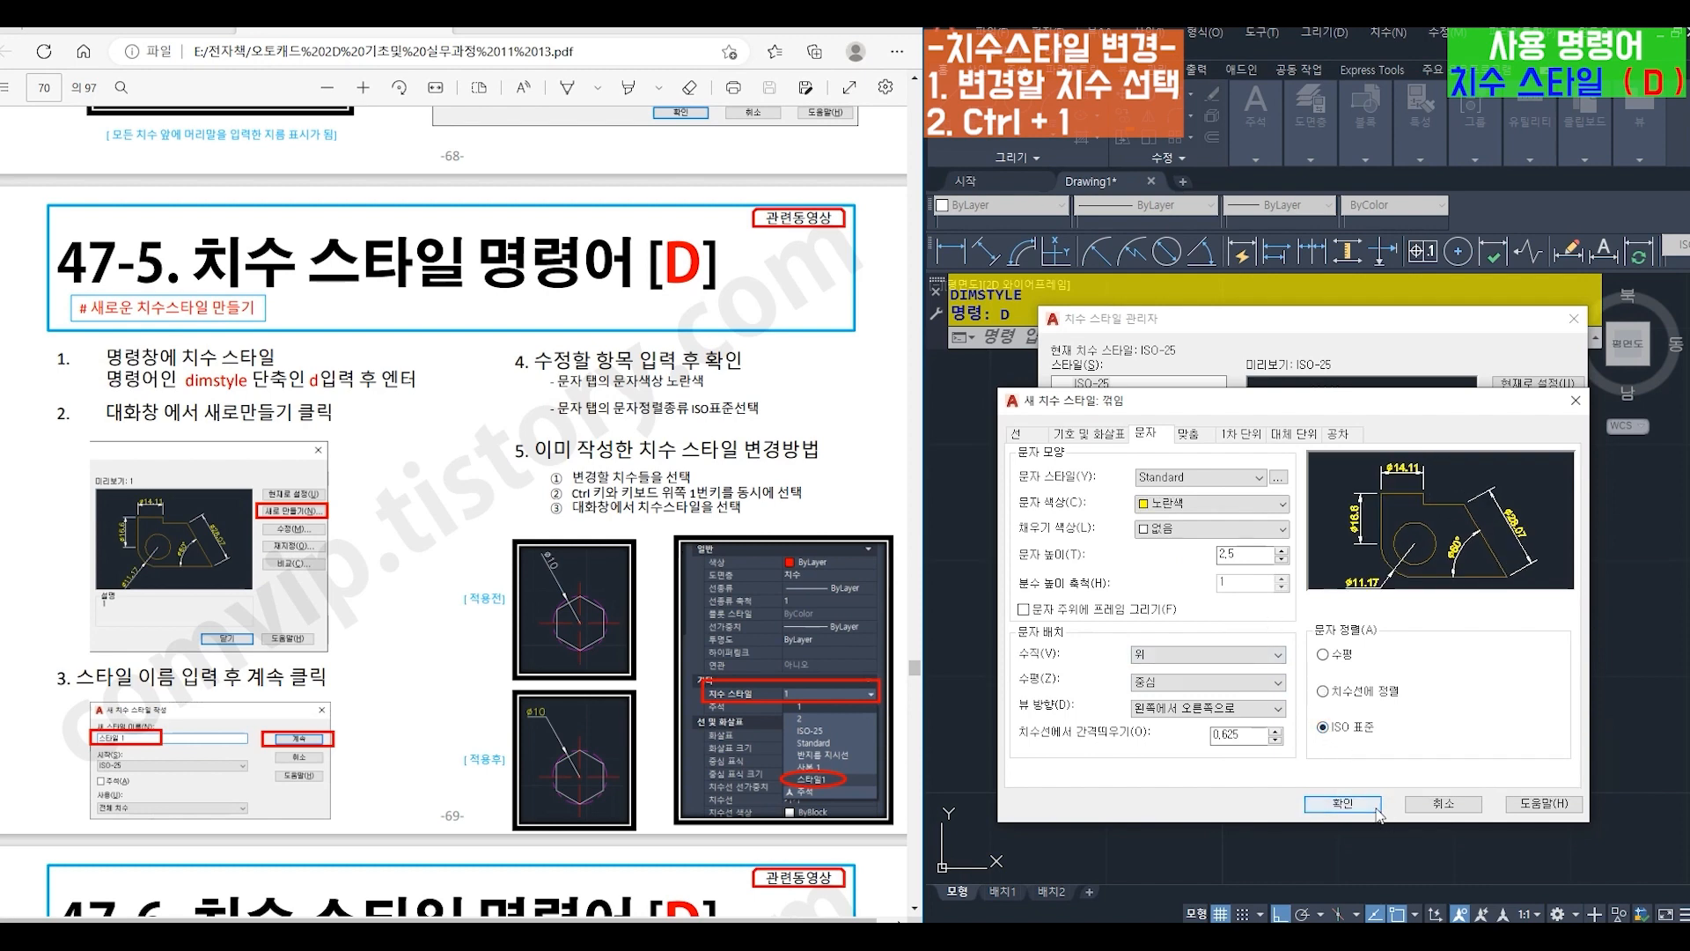
left_click(1342, 803)
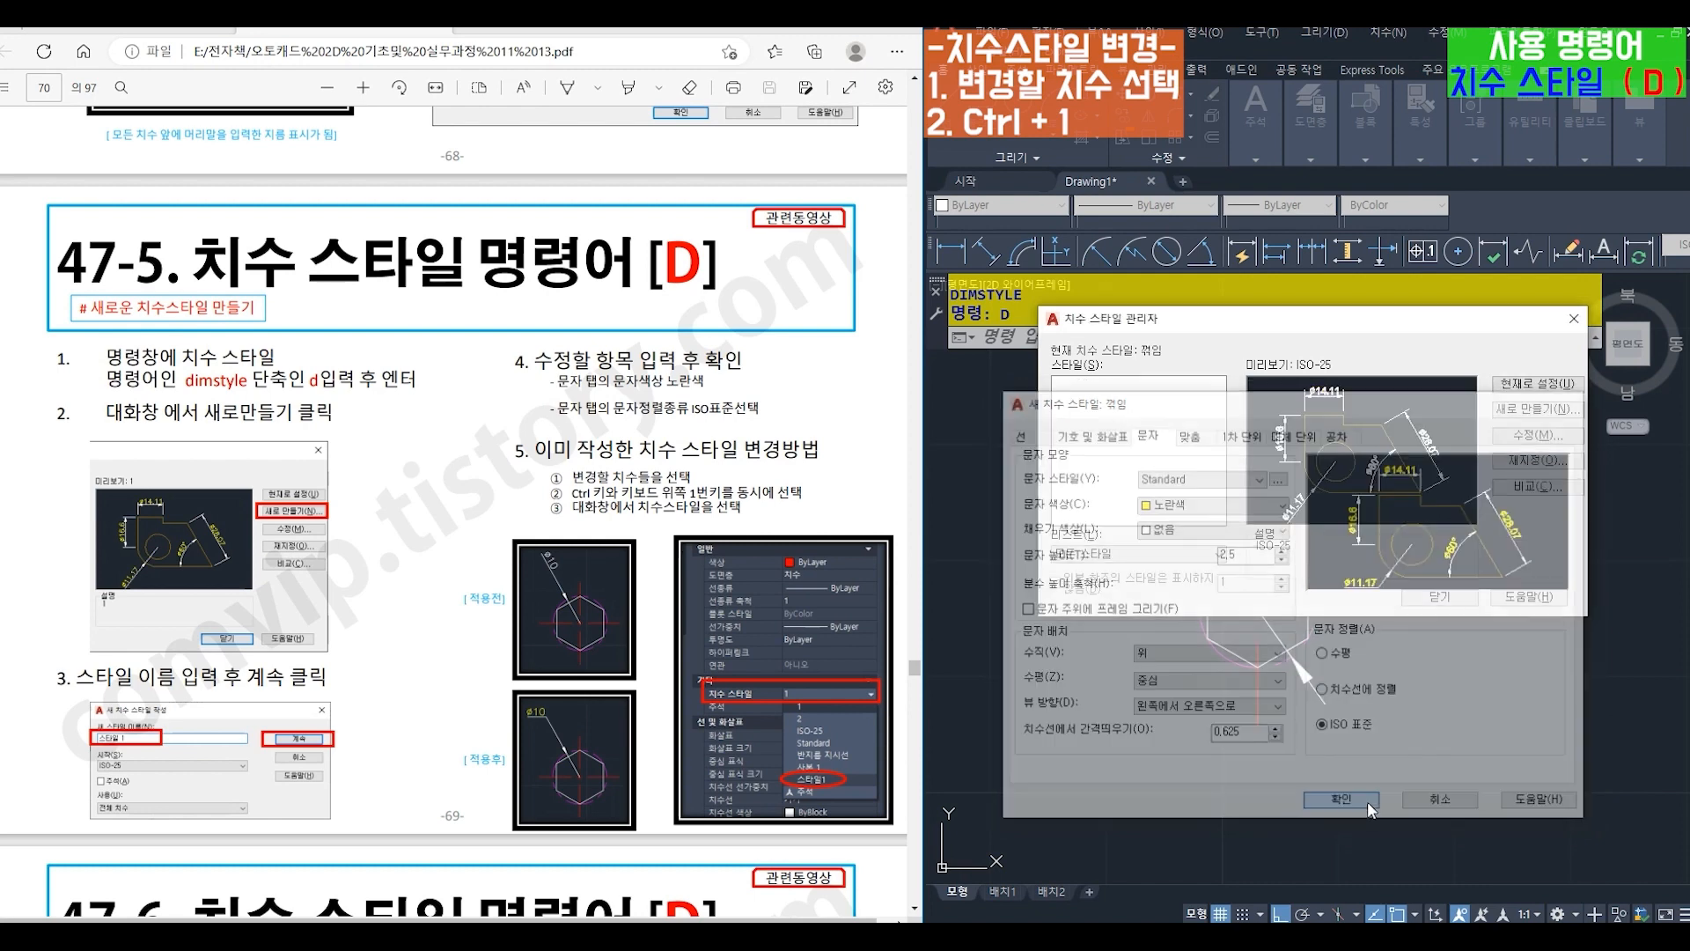
left_click(1437, 598)
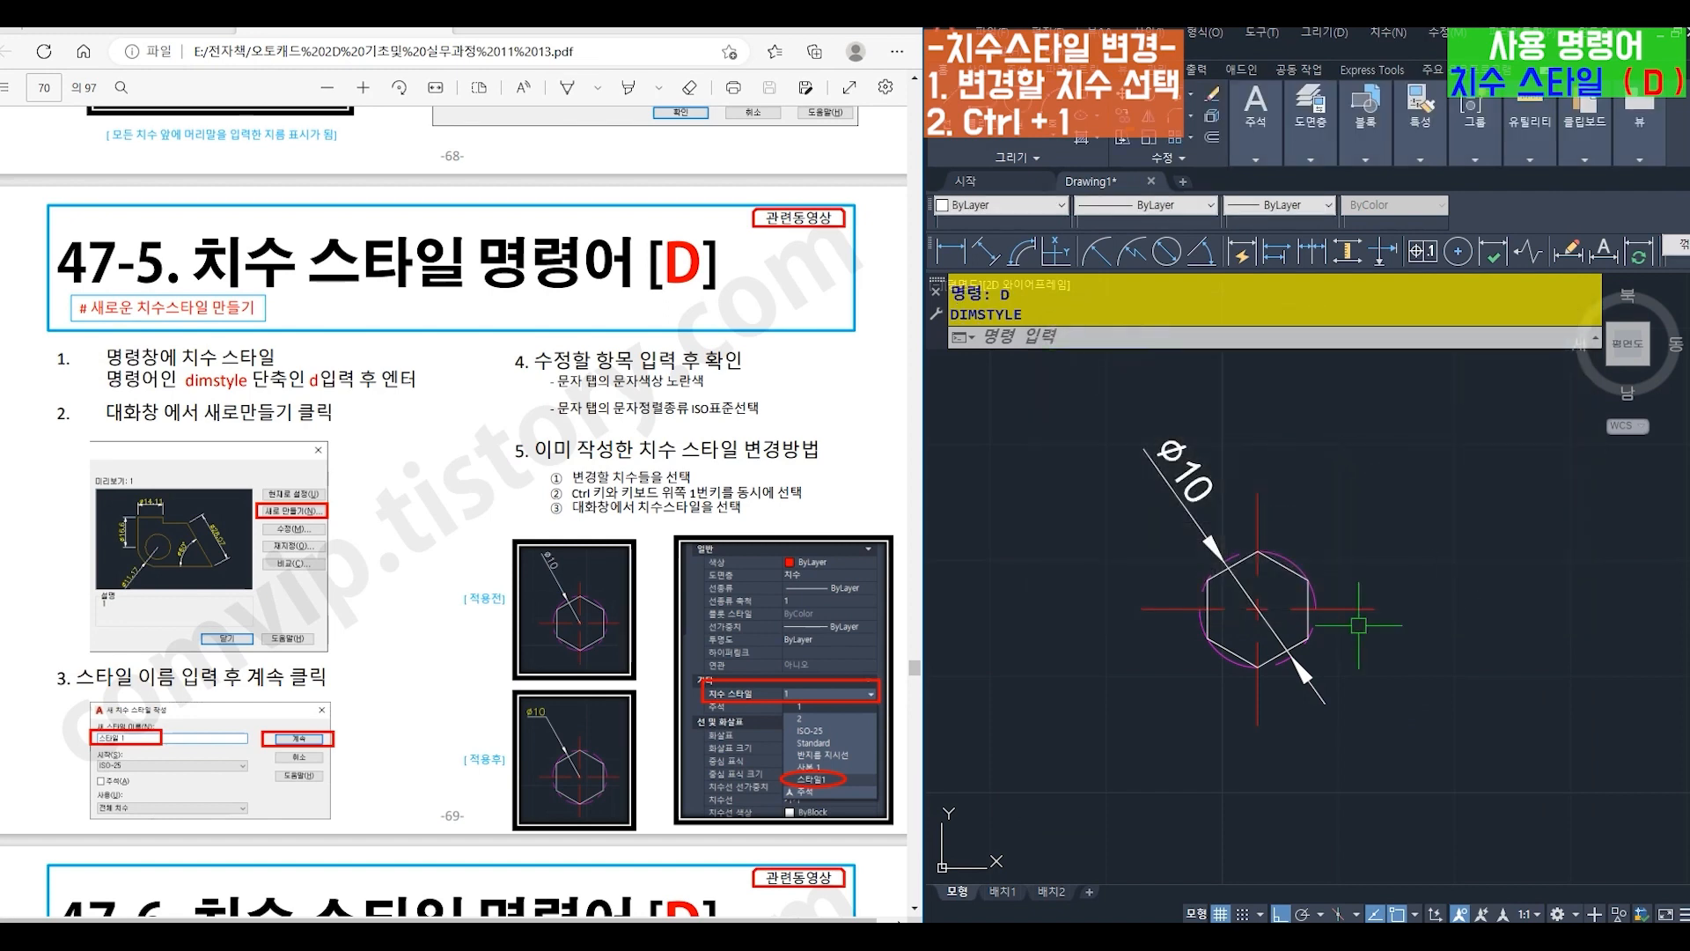
- Change the dimension style of the hexagon's diameter dimension to 꺾임 in its properties
left_click(1195, 482)
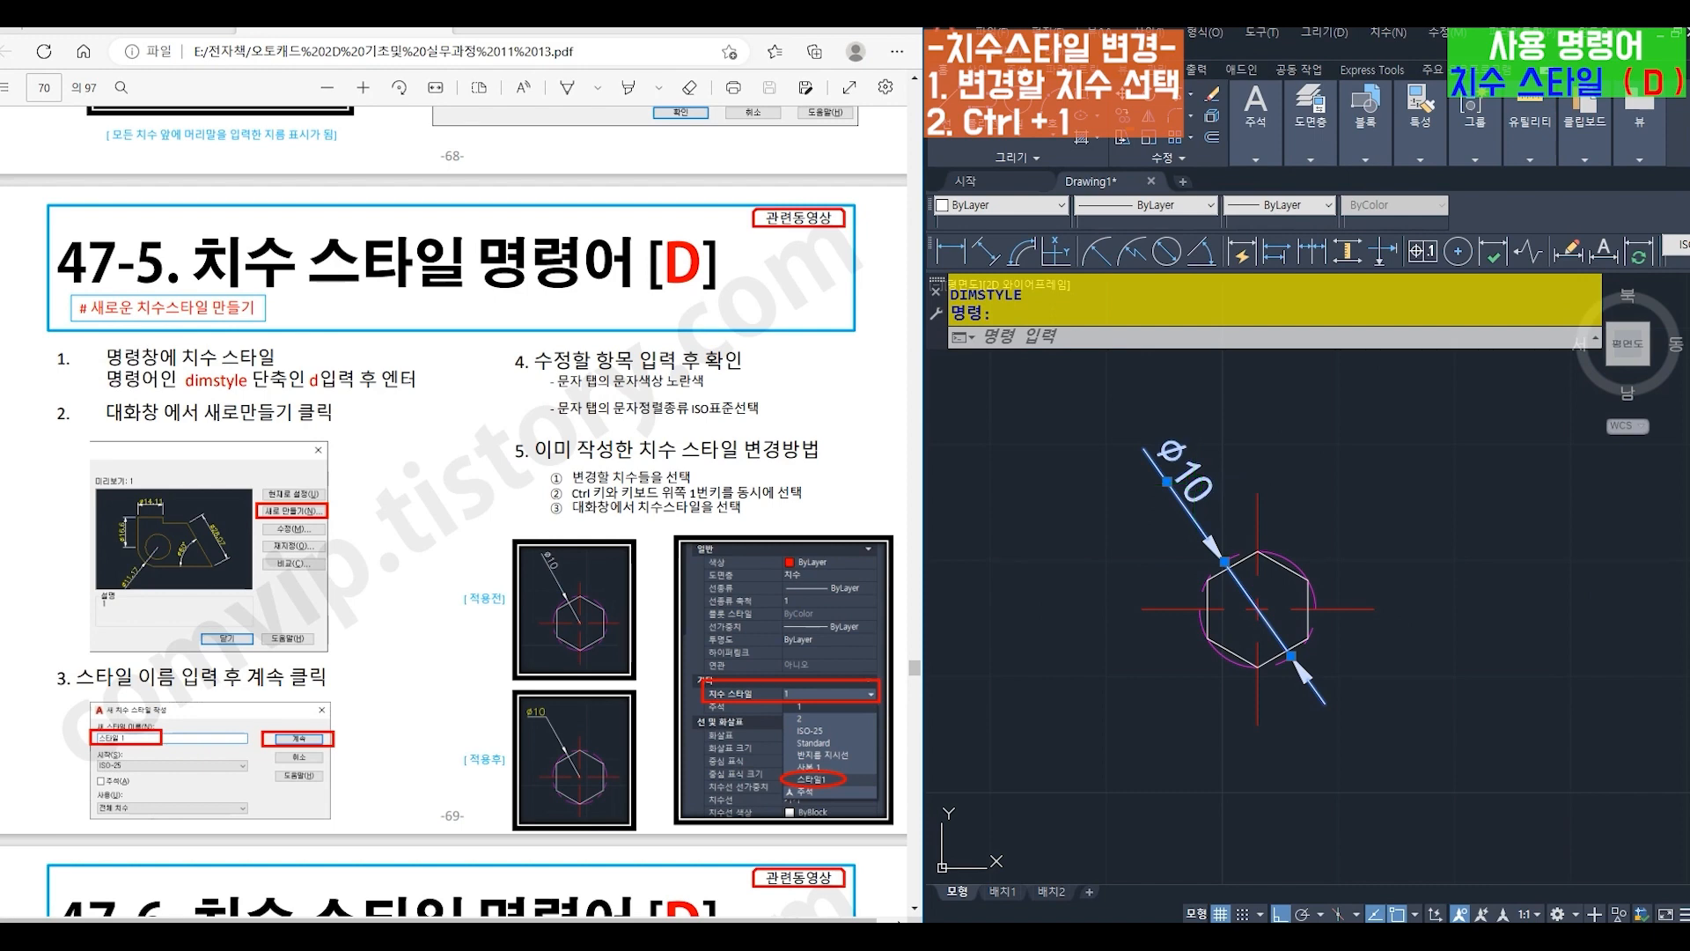
key("ctrl+1")
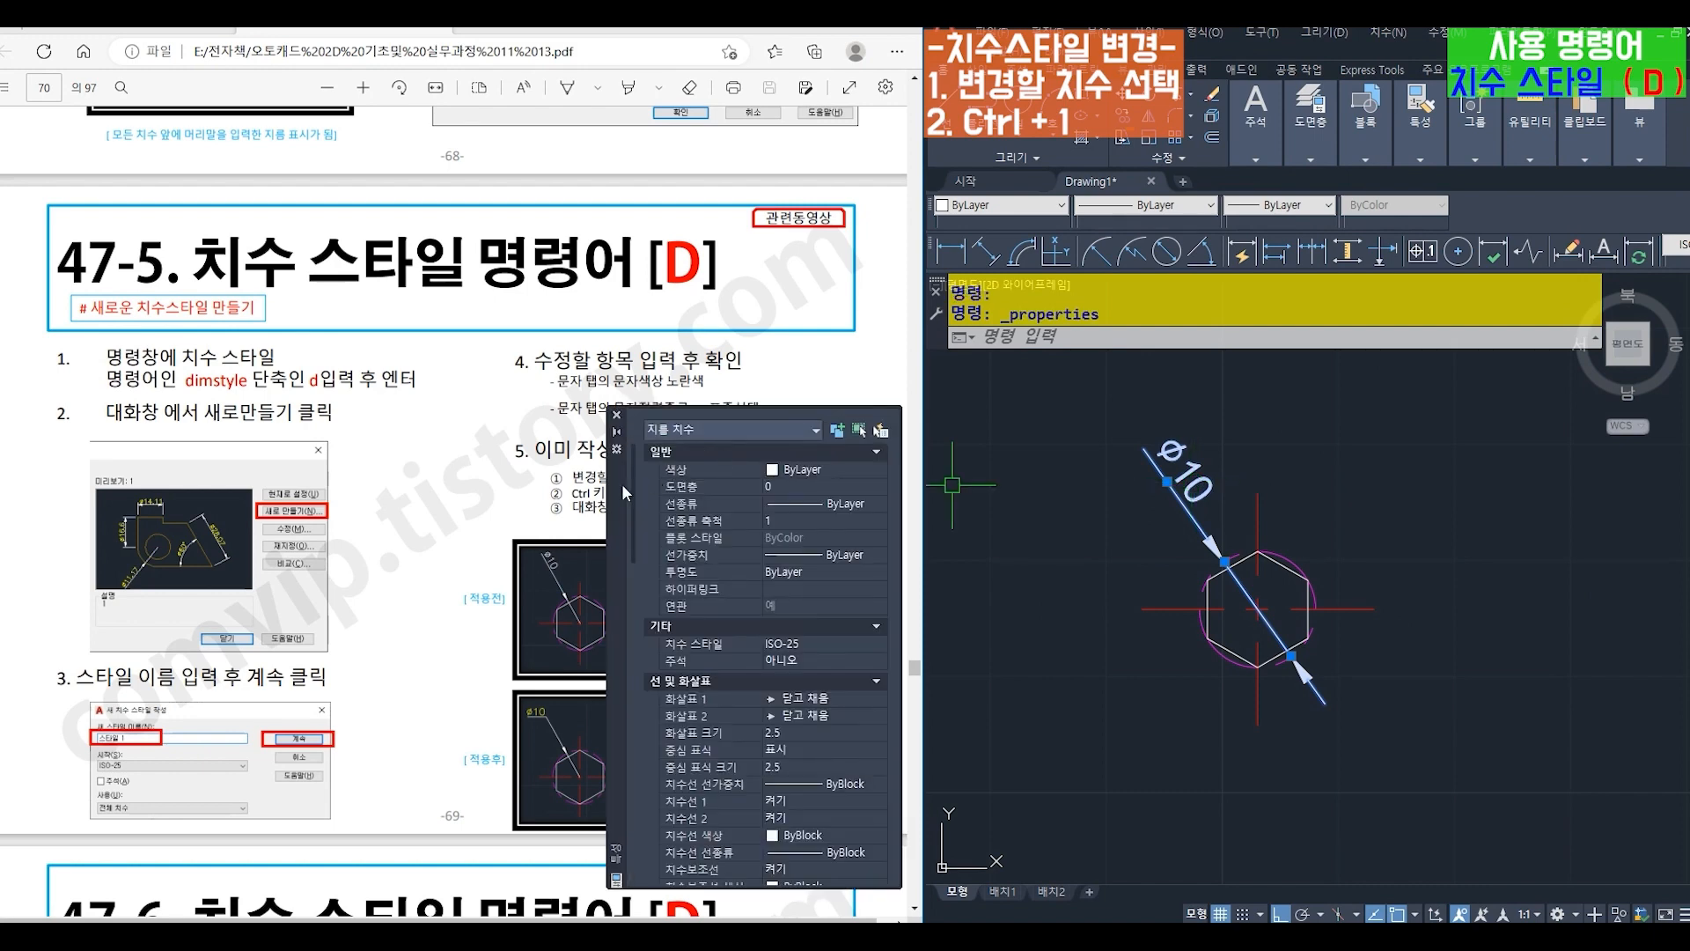
mouse_move(622, 483)
left_mouse_down()
mouse_move(907, 536)
mouse_move(1335, 458)
left_mouse_up()
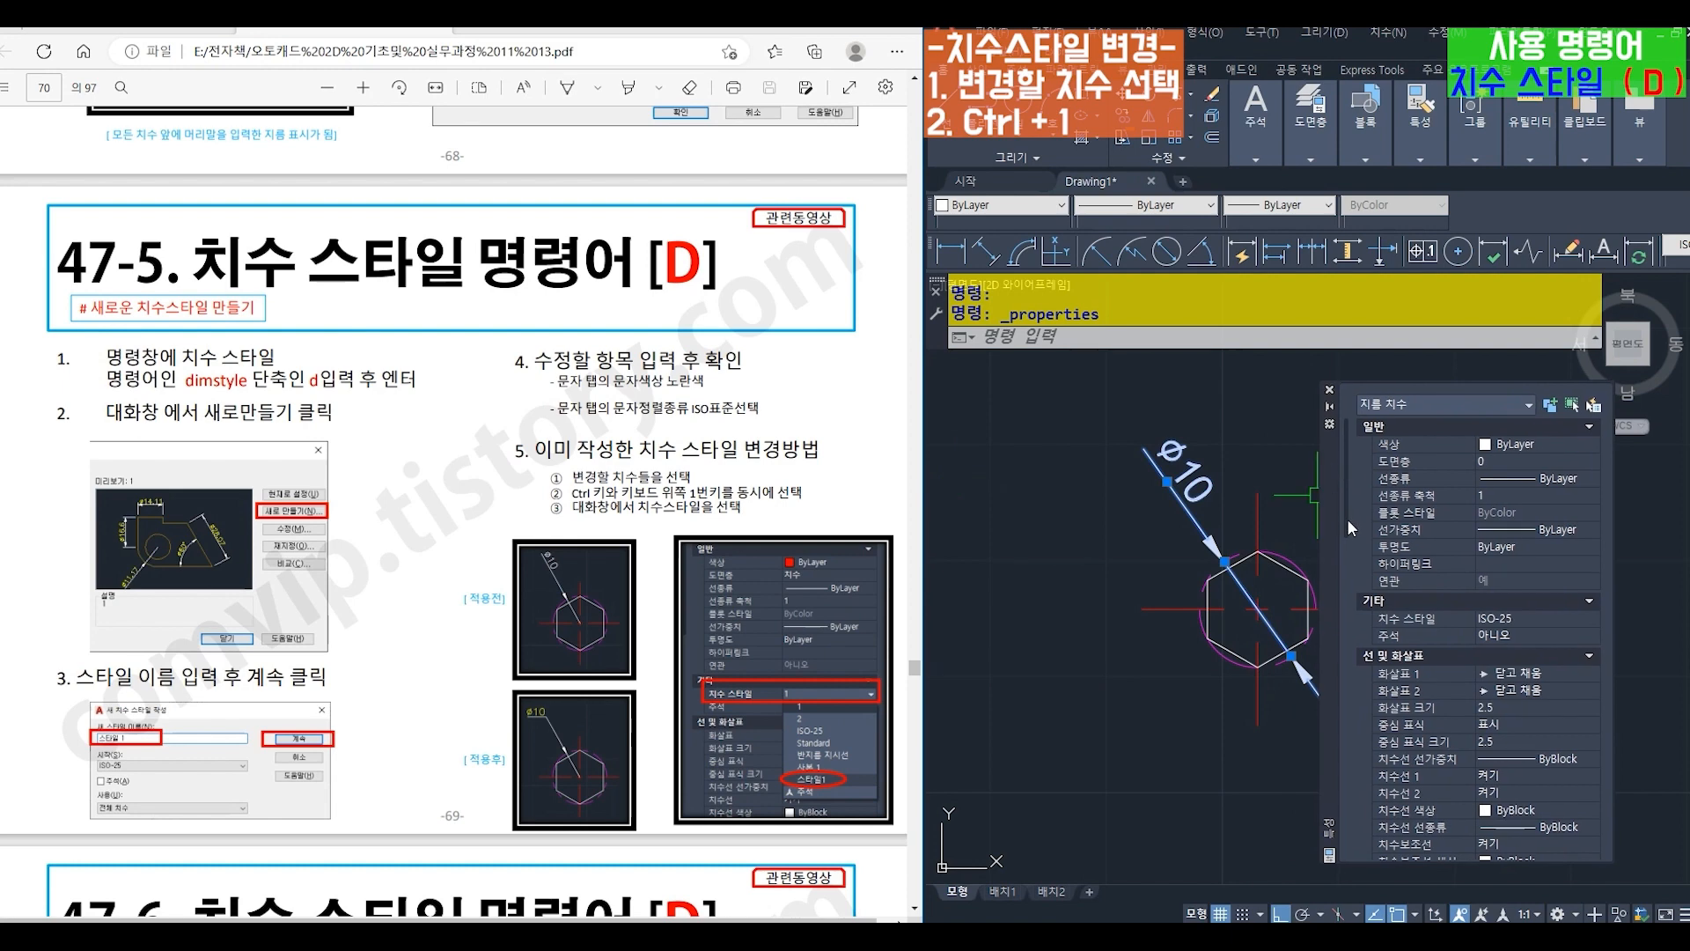
left_click_drag(1347, 519, 1329, 488)
left_click(1525, 614)
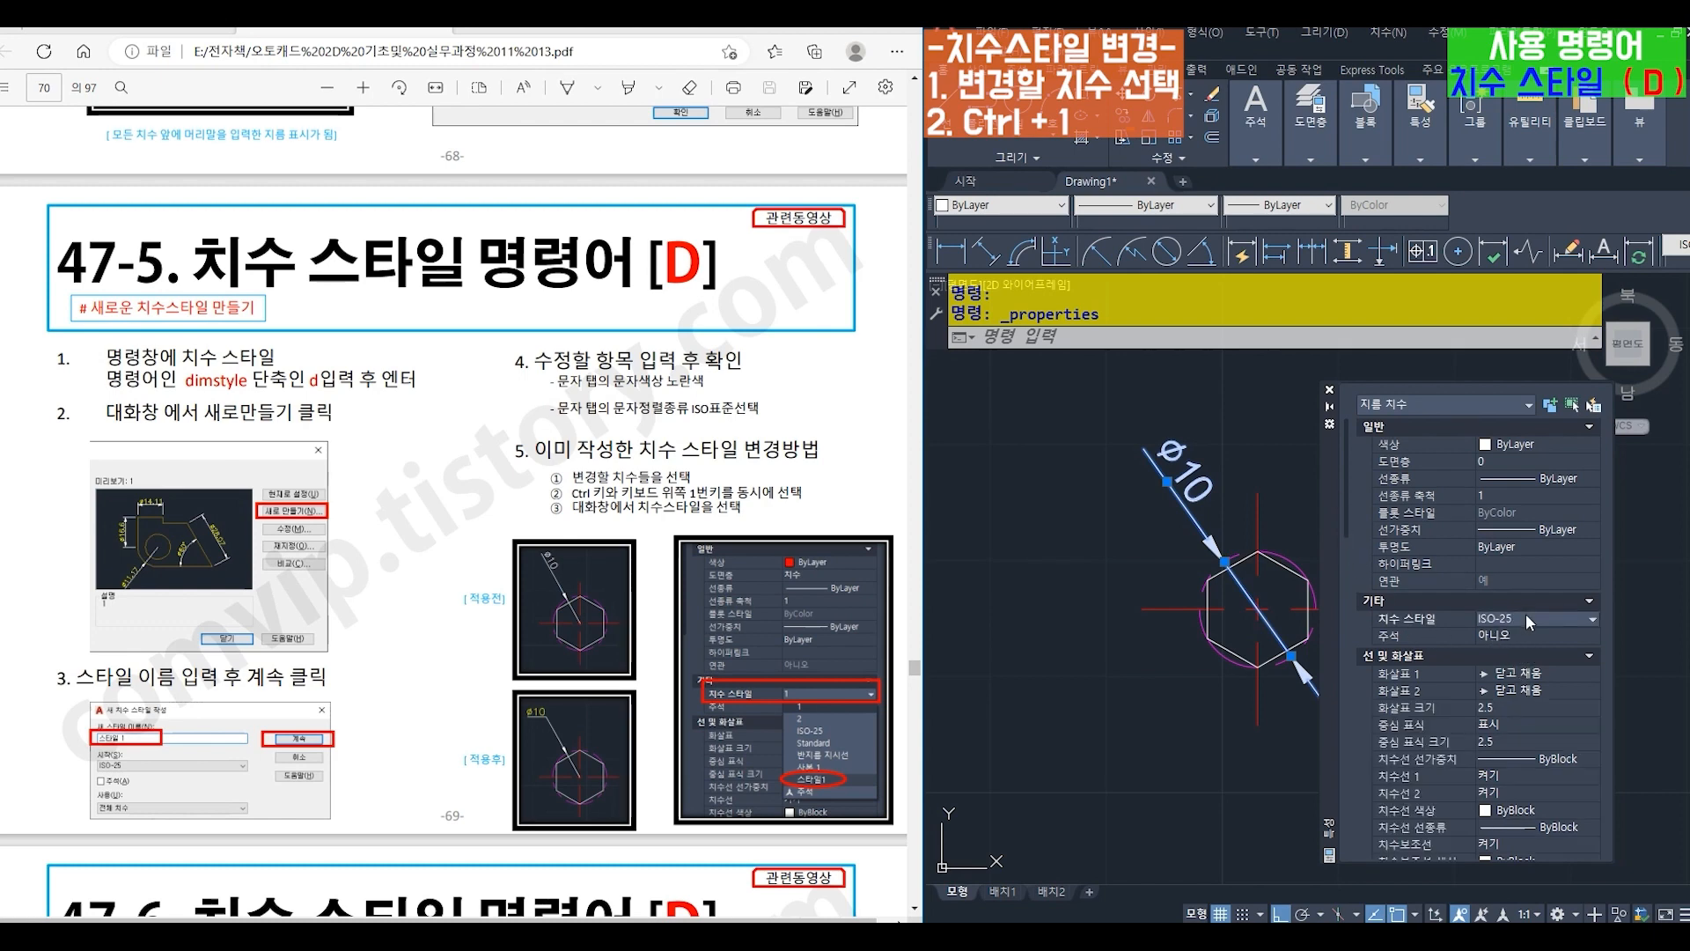
left_click(1593, 620)
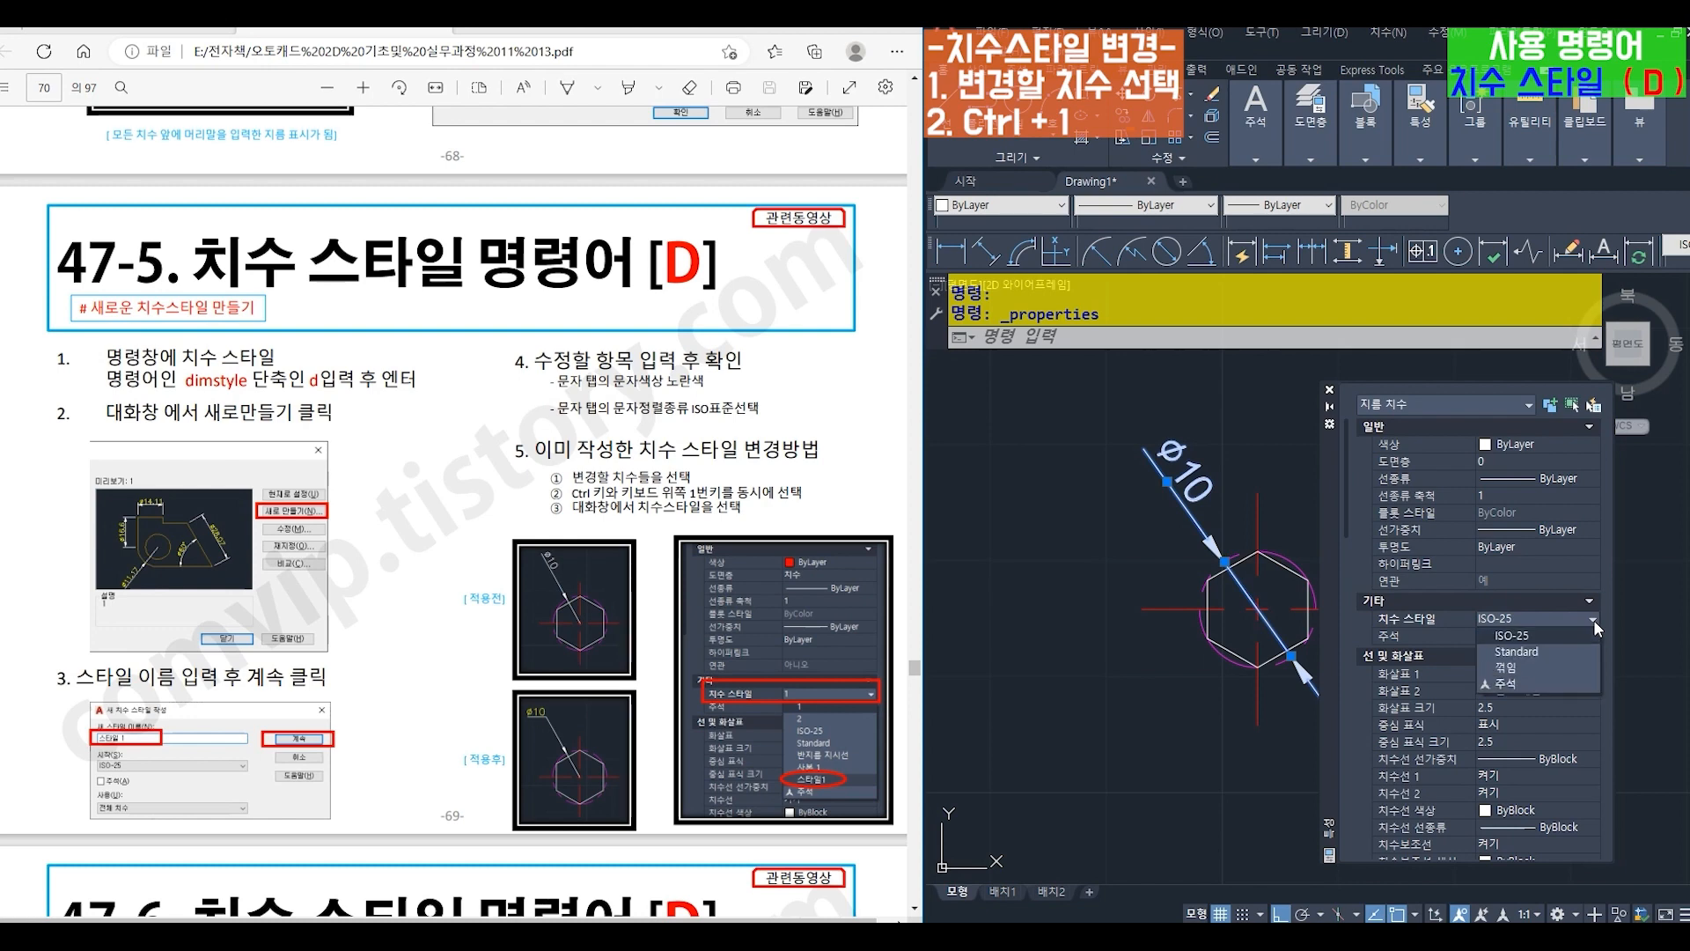
left_click(1551, 664)
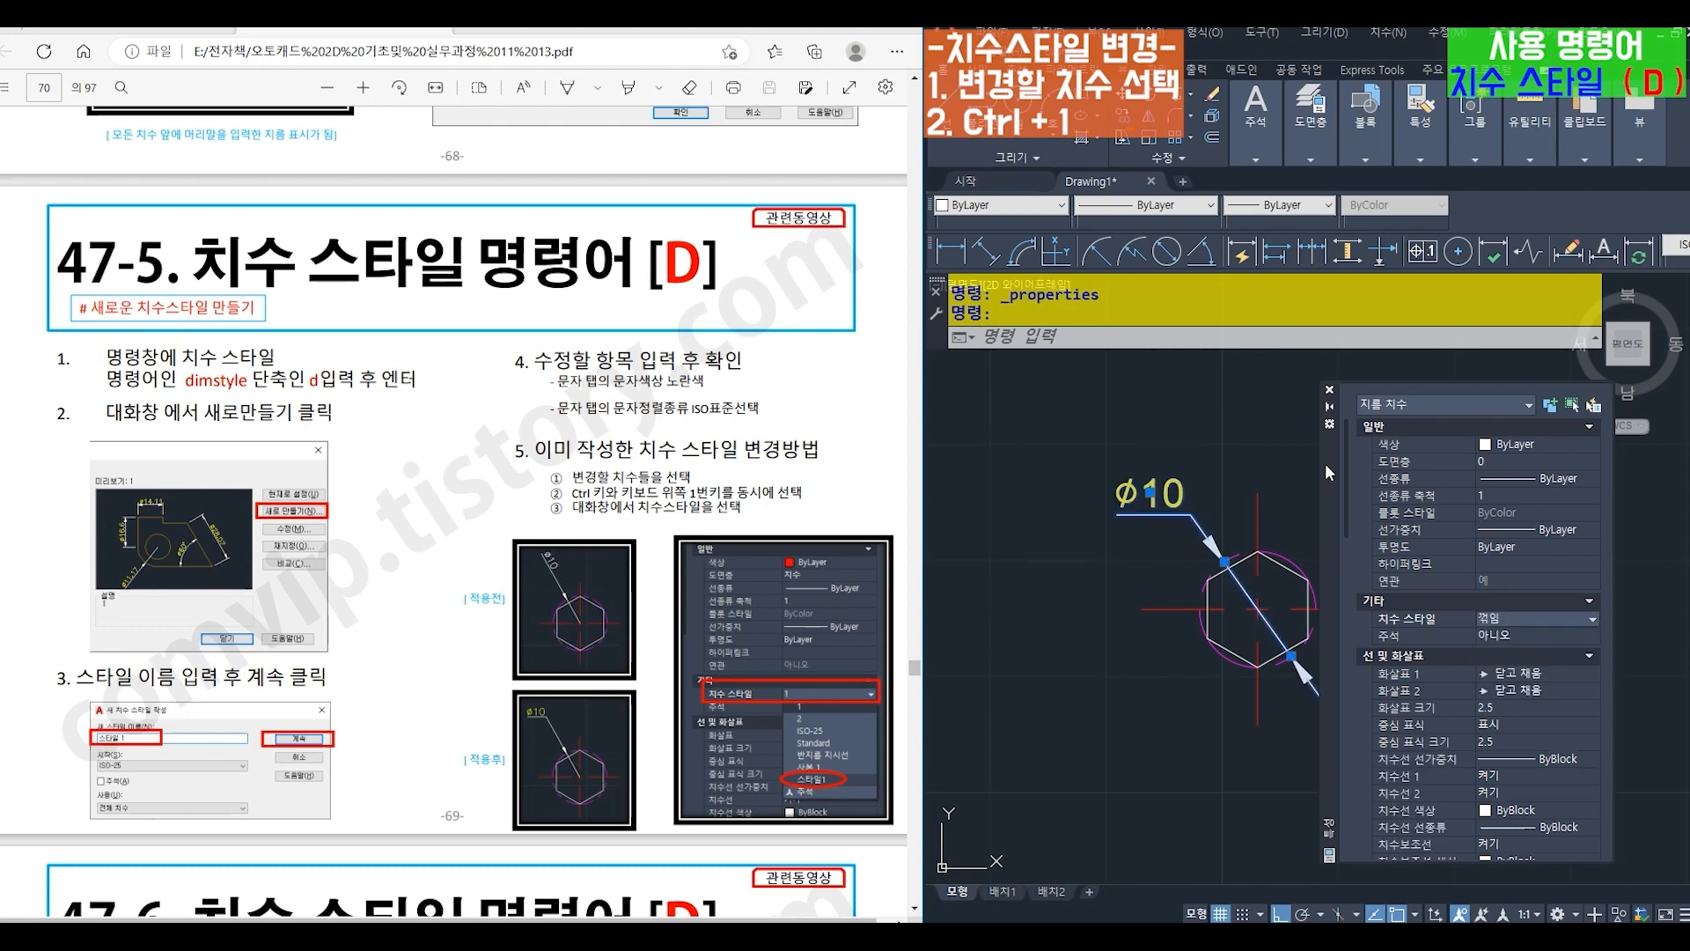
left_click(1329, 391)
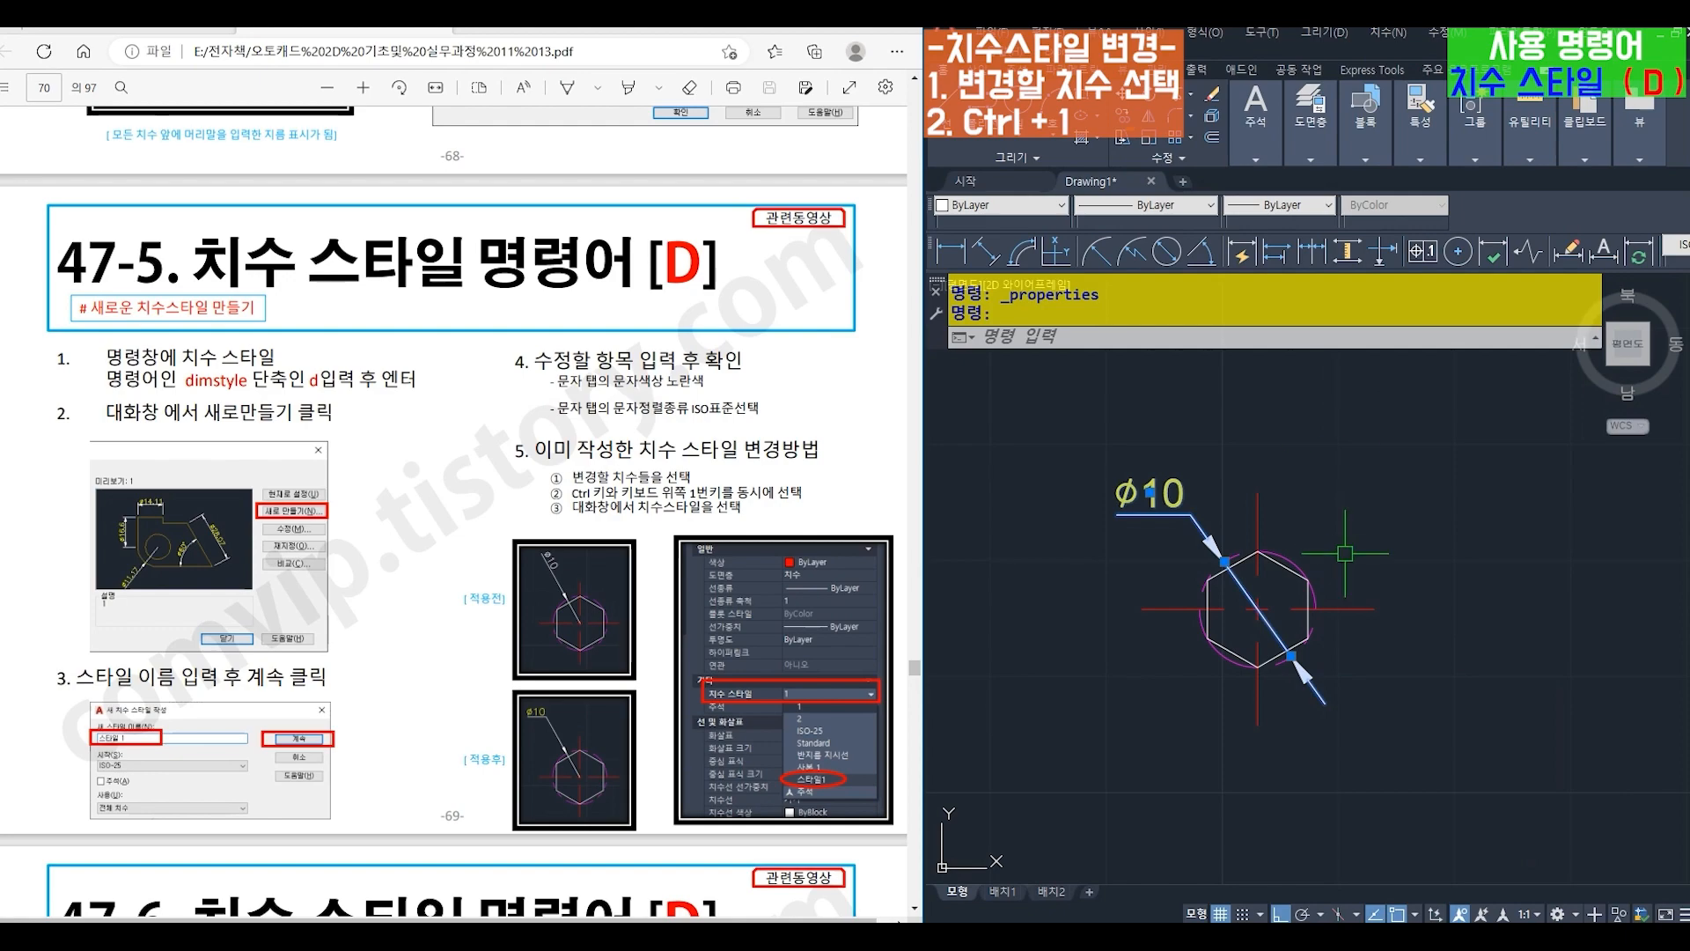
key("Escape")
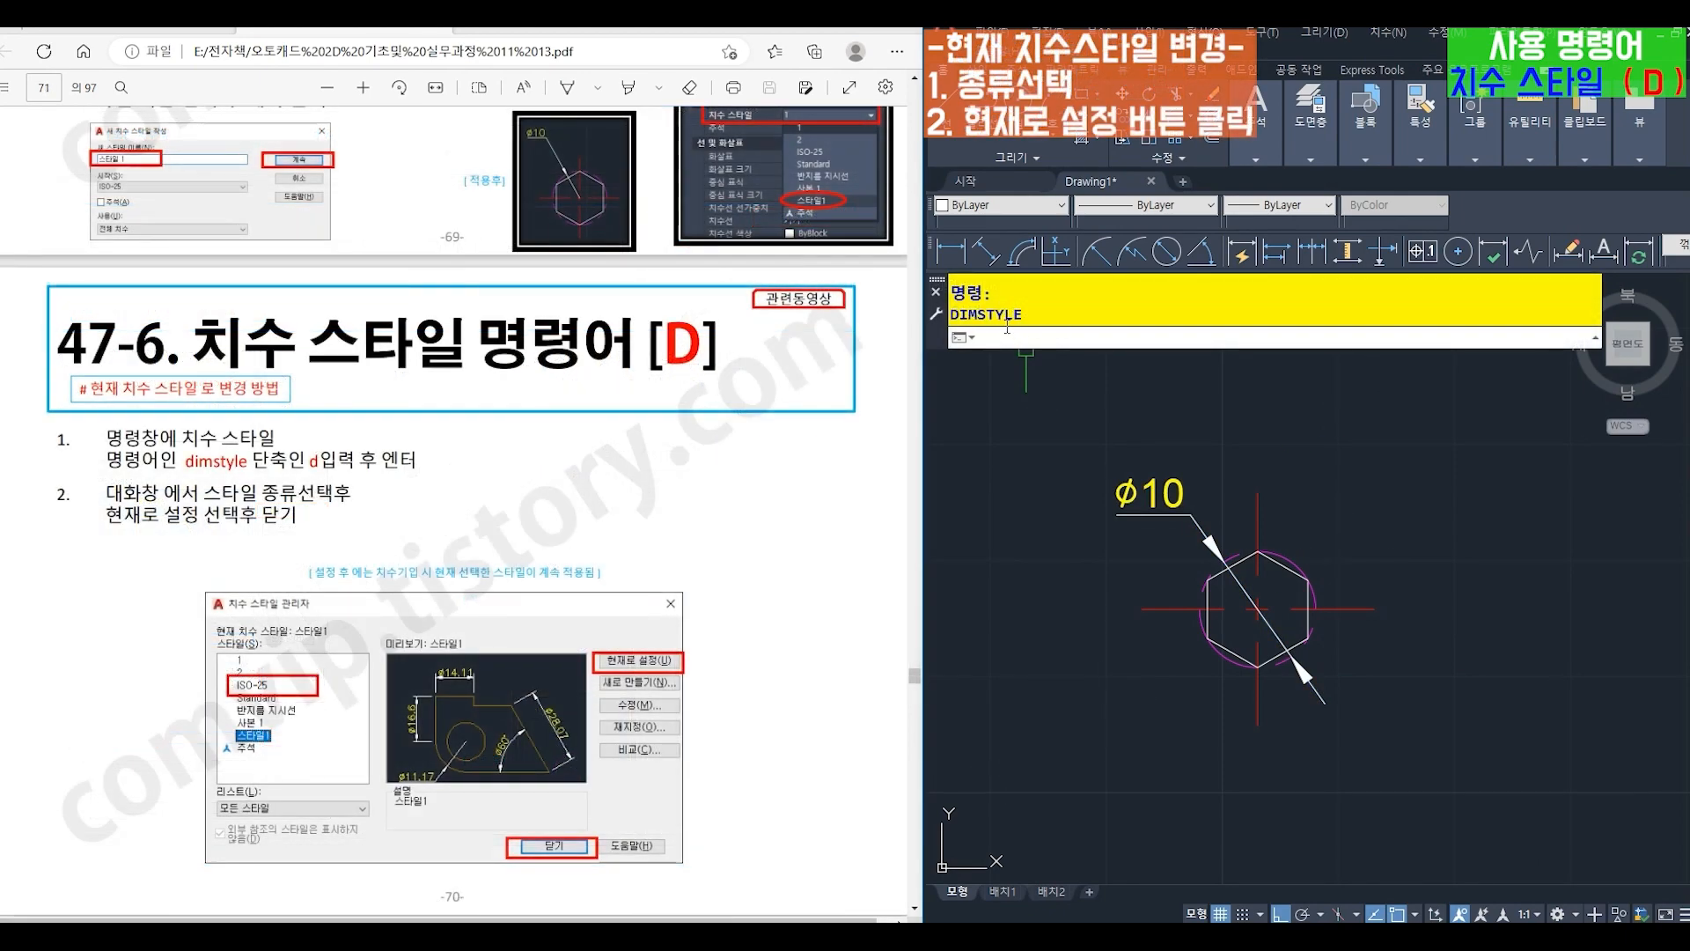
- Make ISO-25 the current dimension style in the Dimension Style Manager
key("Return")
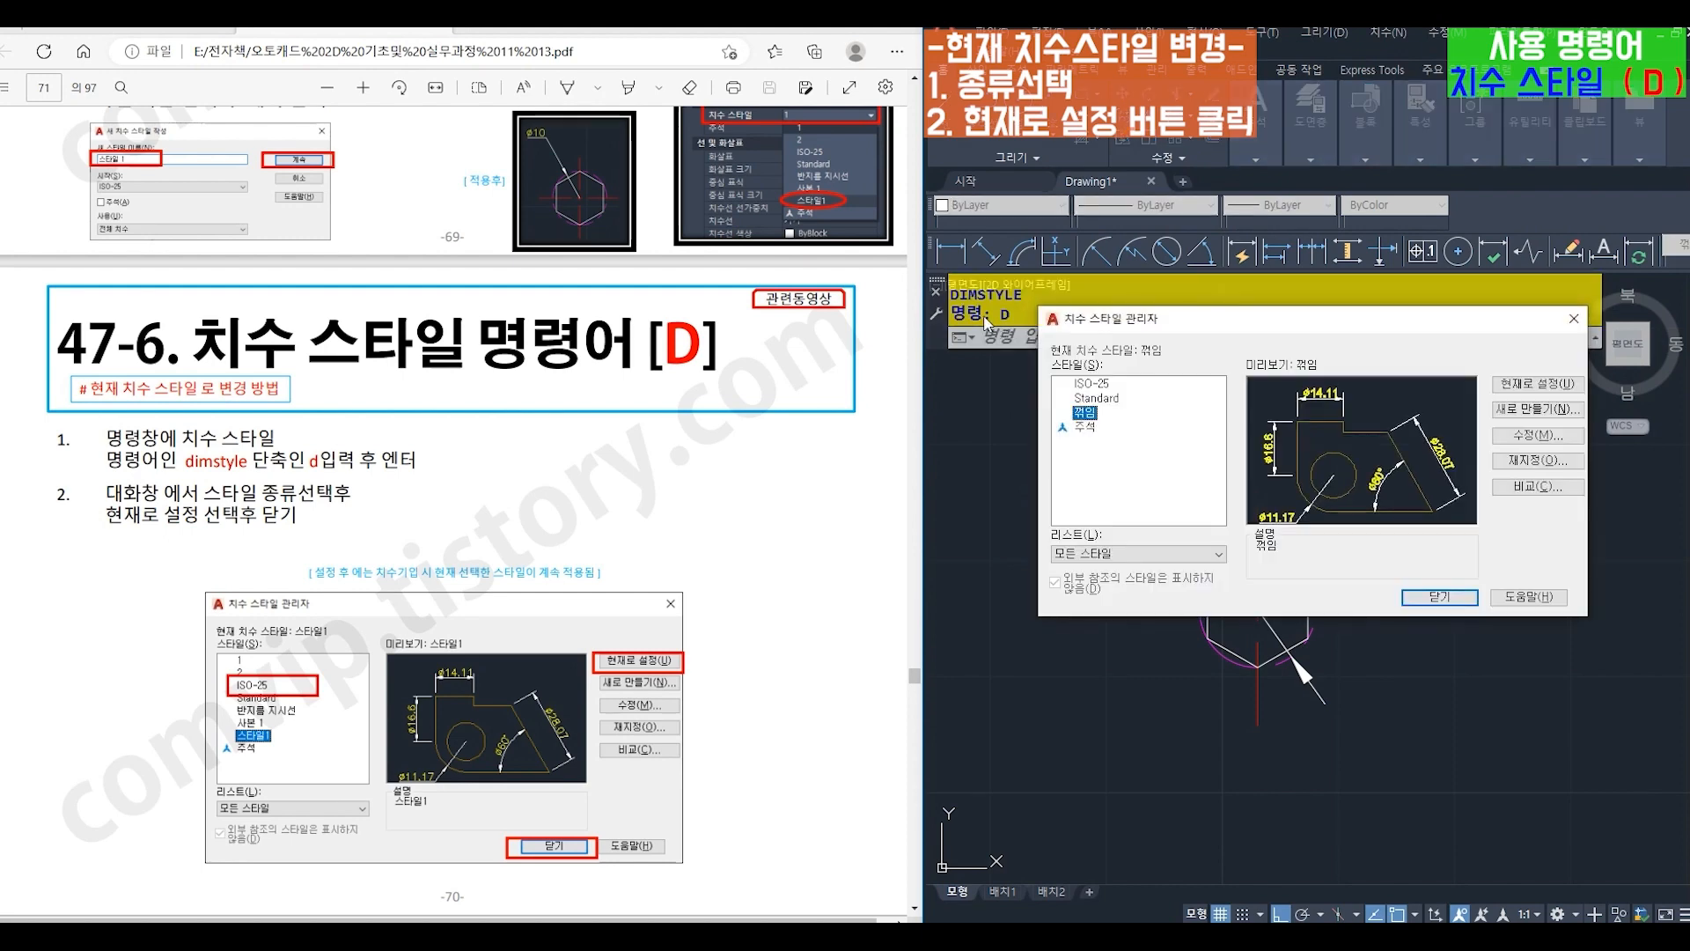
left_click(1092, 385)
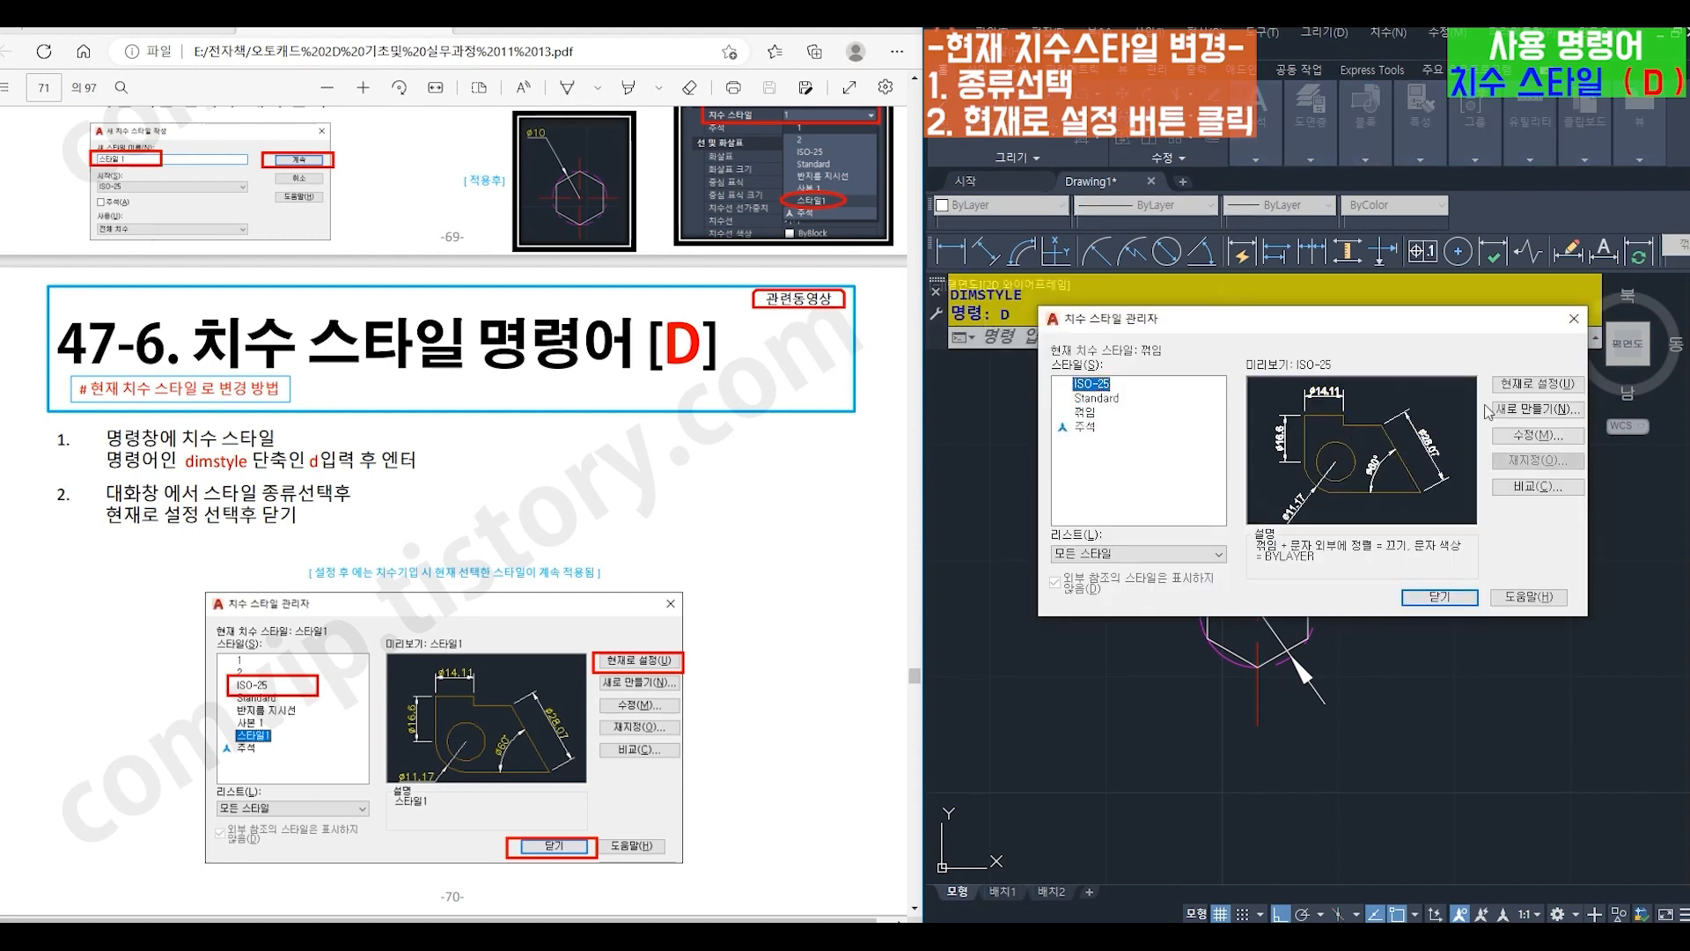
left_click(1536, 385)
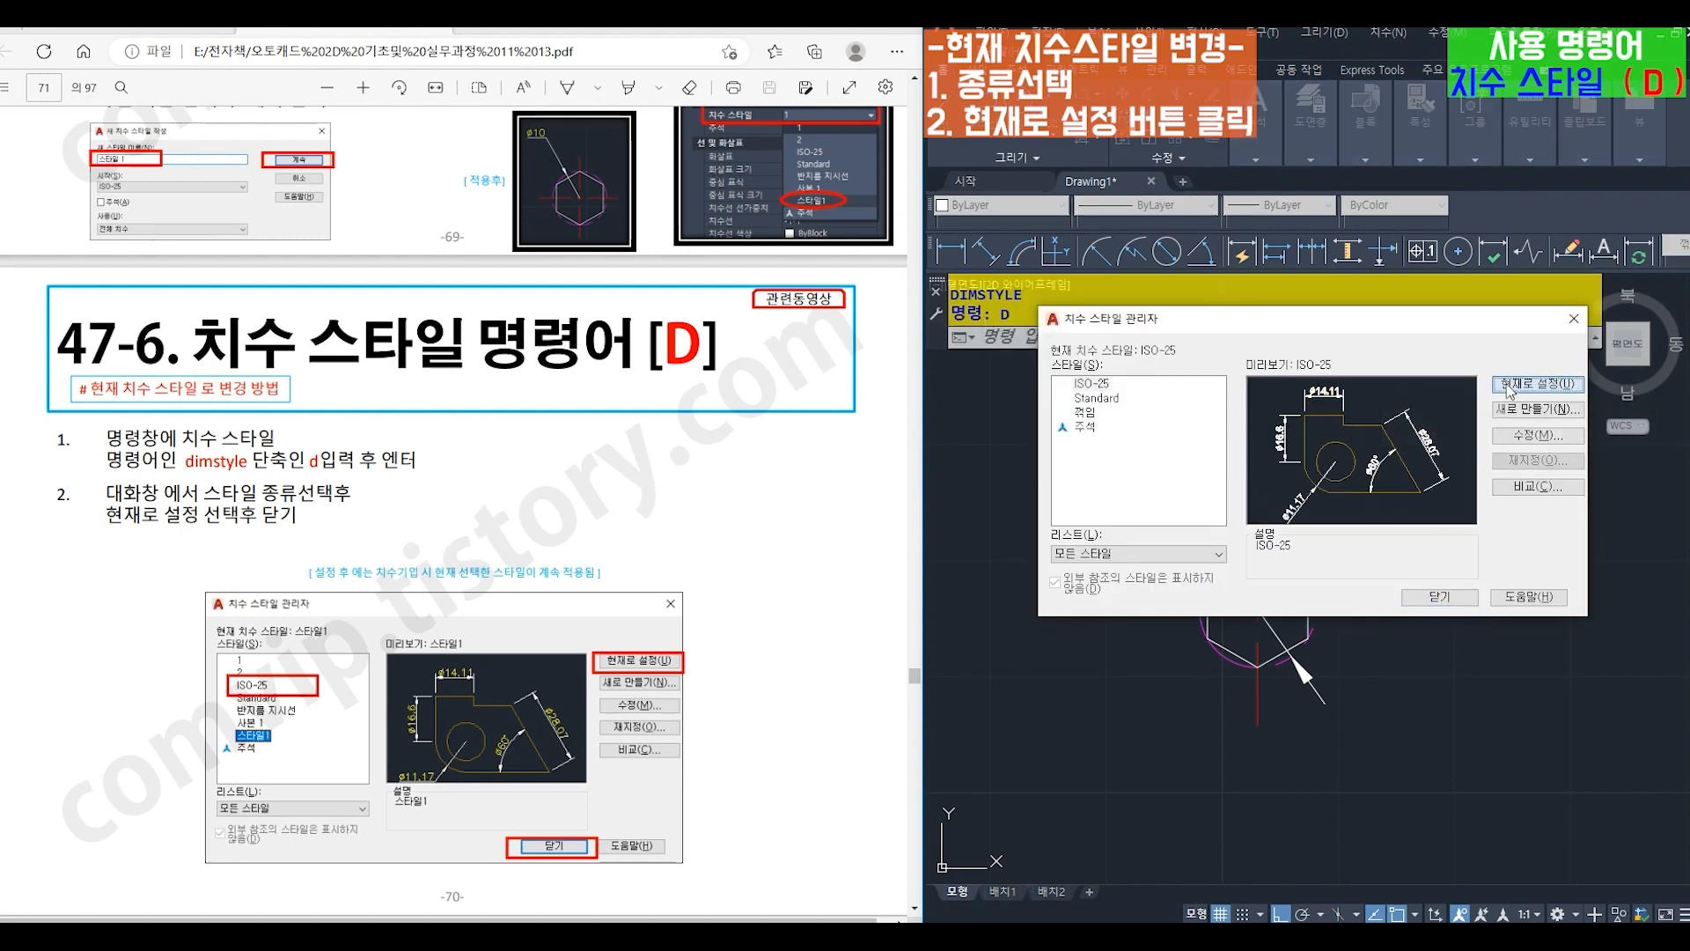
left_click(1441, 599)
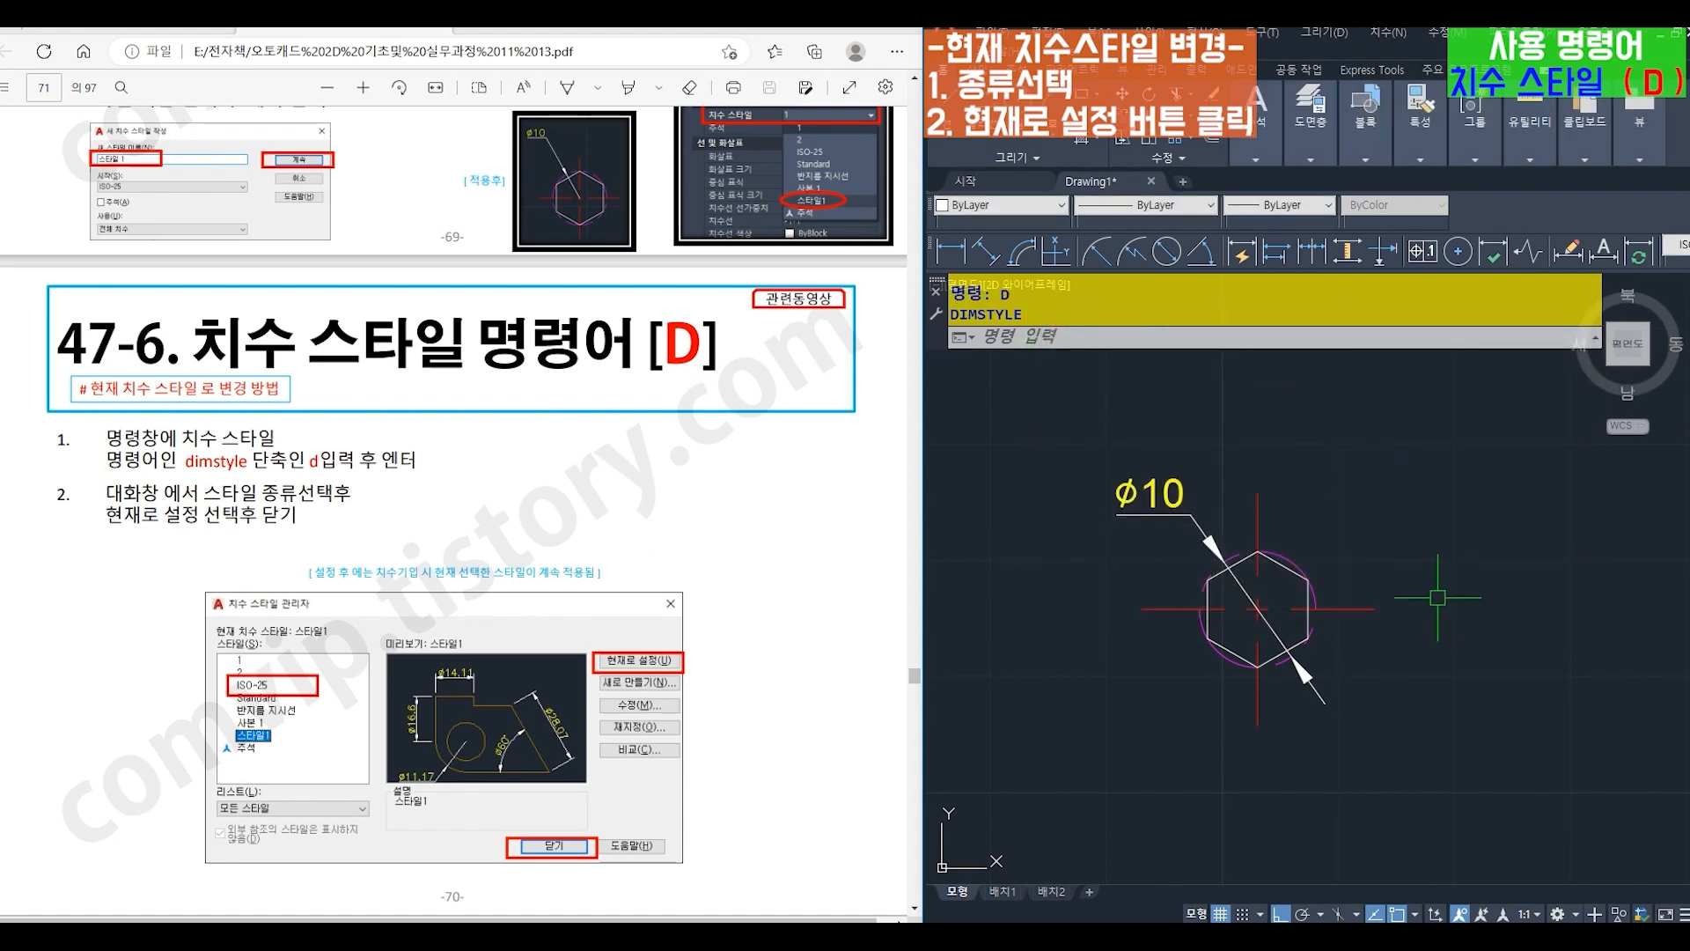
- Delete the circle's yellow diameter dimension and dimension its diameter again in the ISO-25 style
left_click(1138, 511)
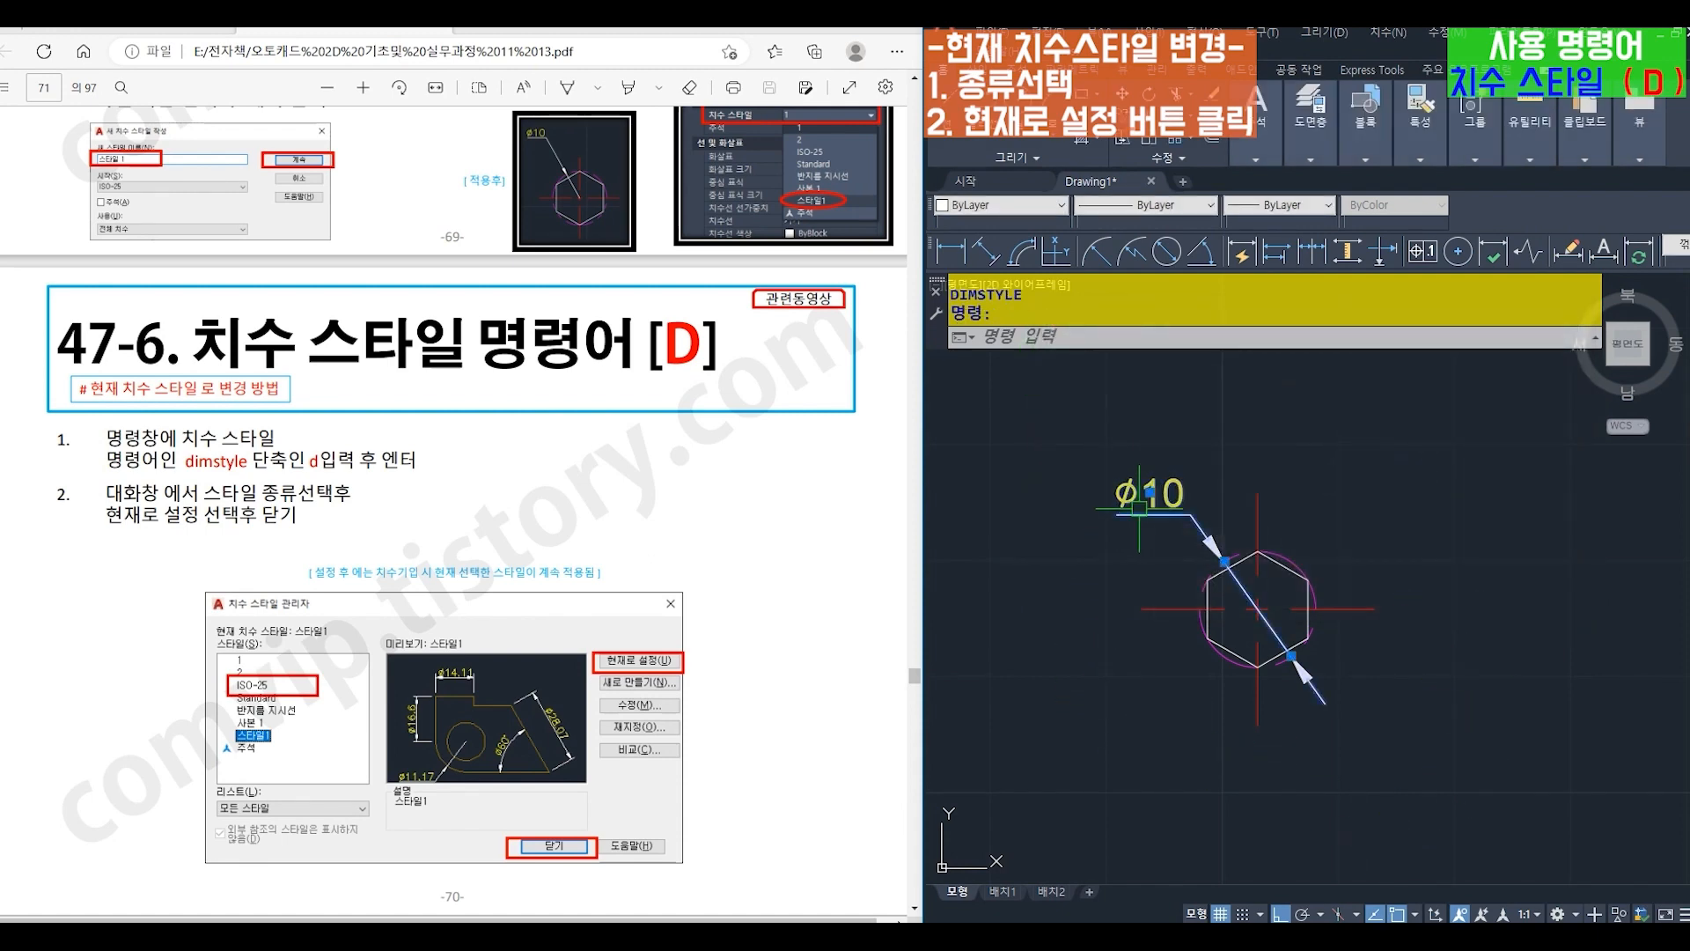
key("Delete")
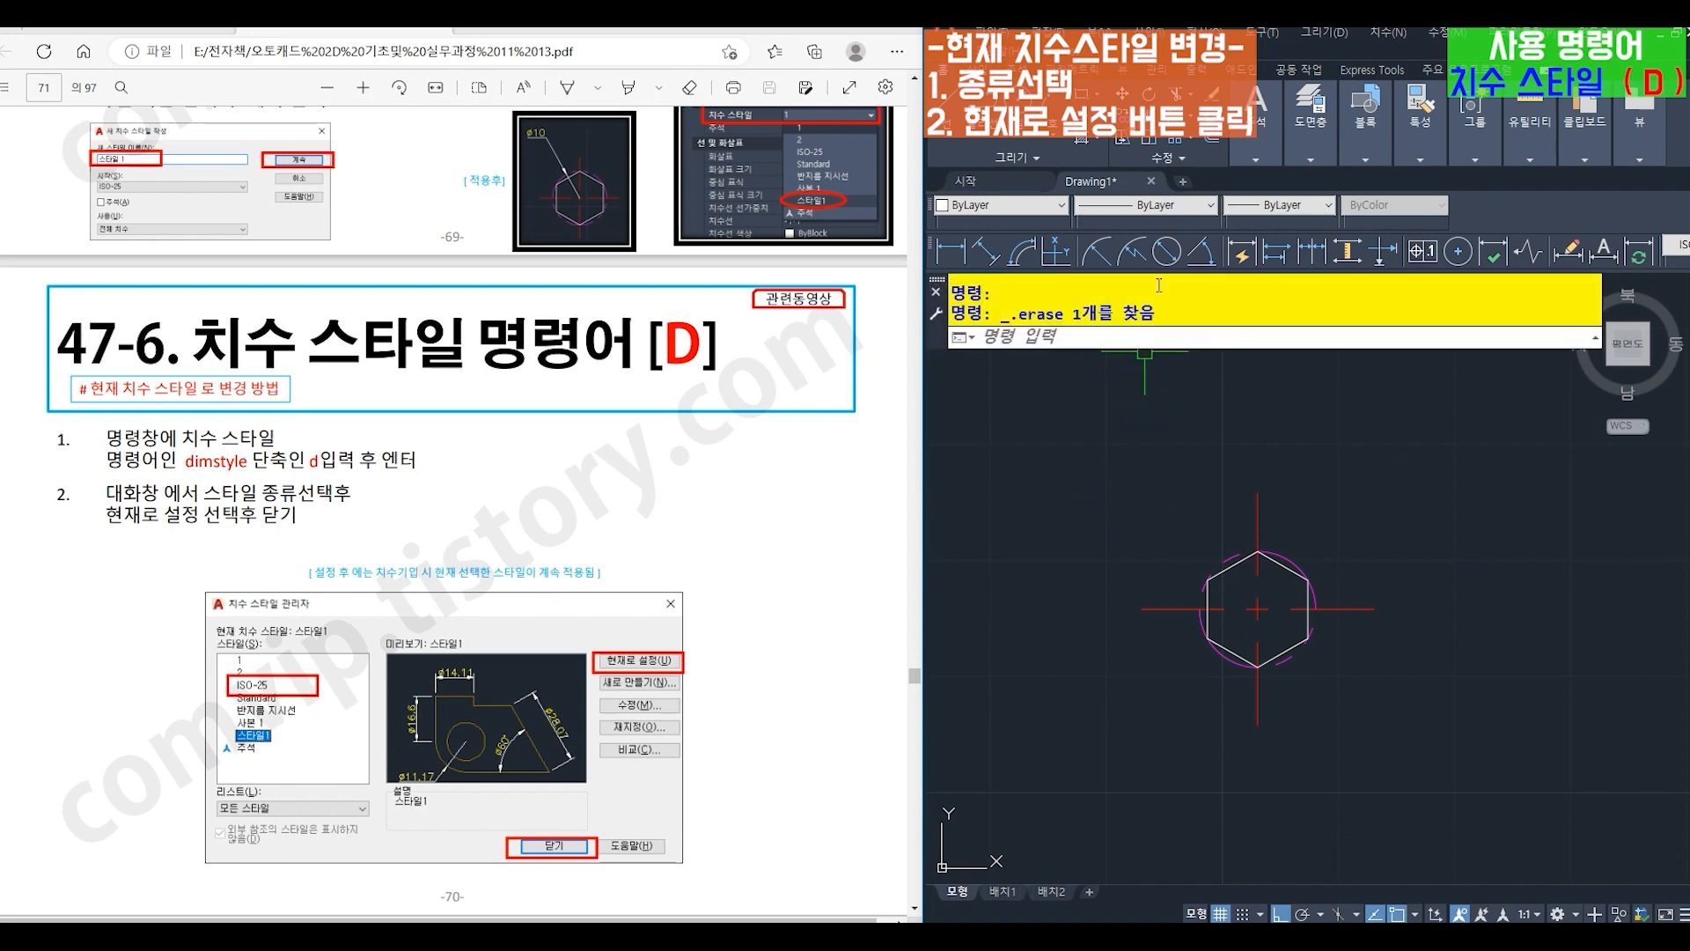
left_click(1167, 251)
left_click(1226, 553)
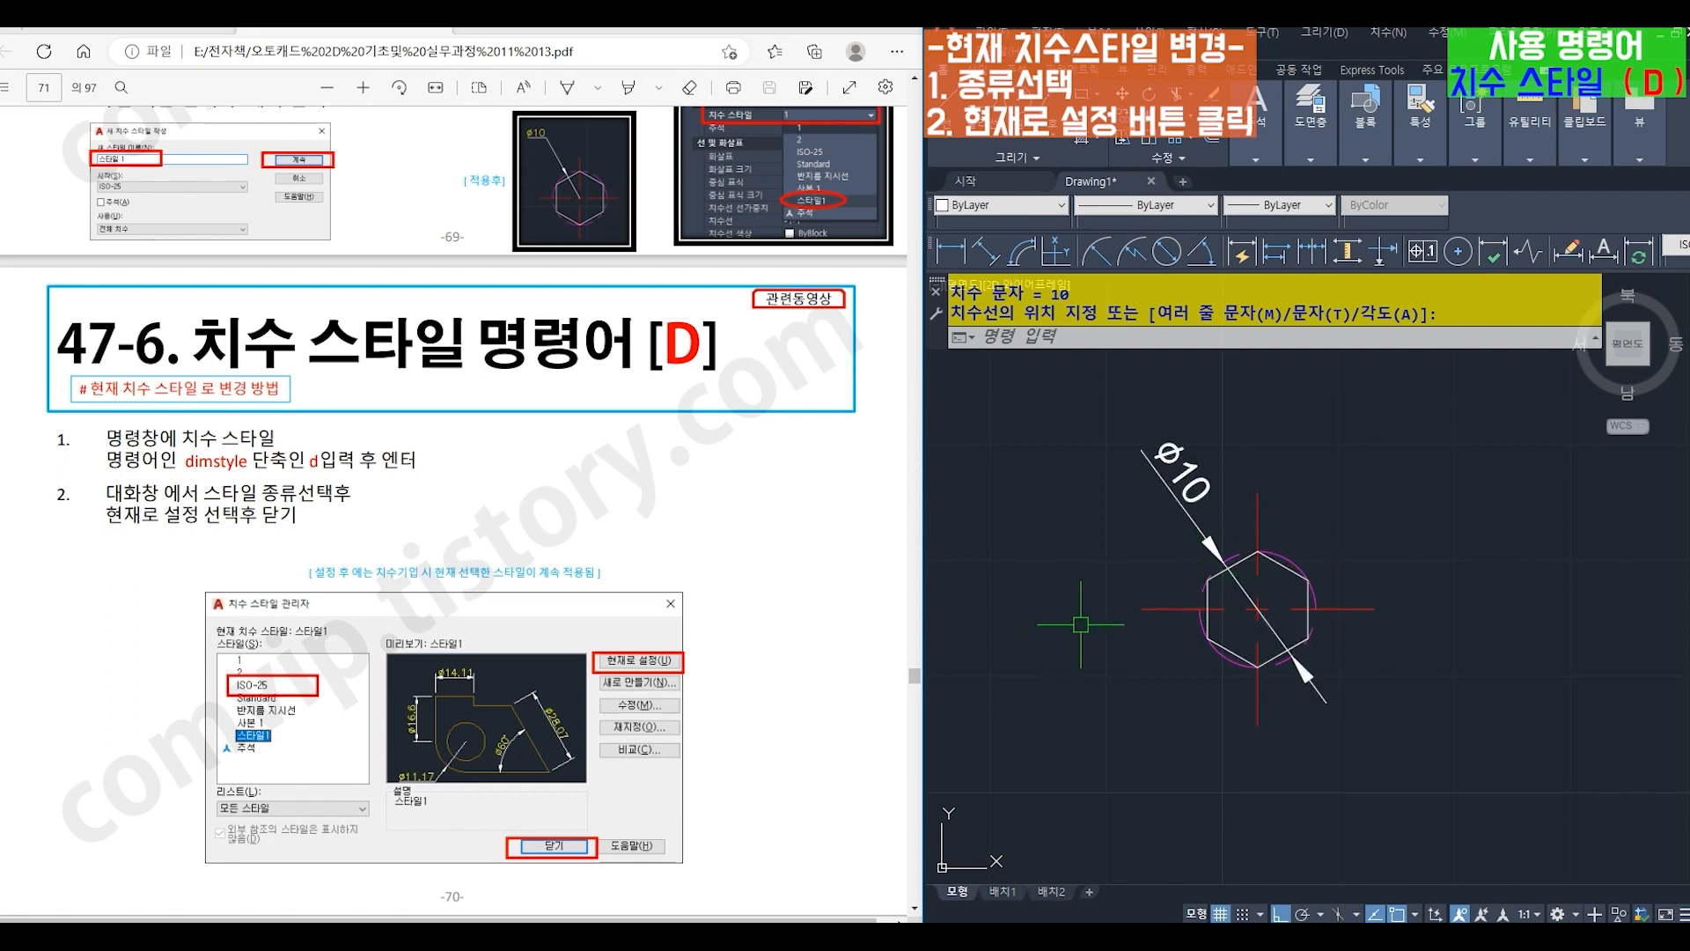
- Make 꺾임 the current dimension style in the Dimension Style Manager
type("d")
key("Return")
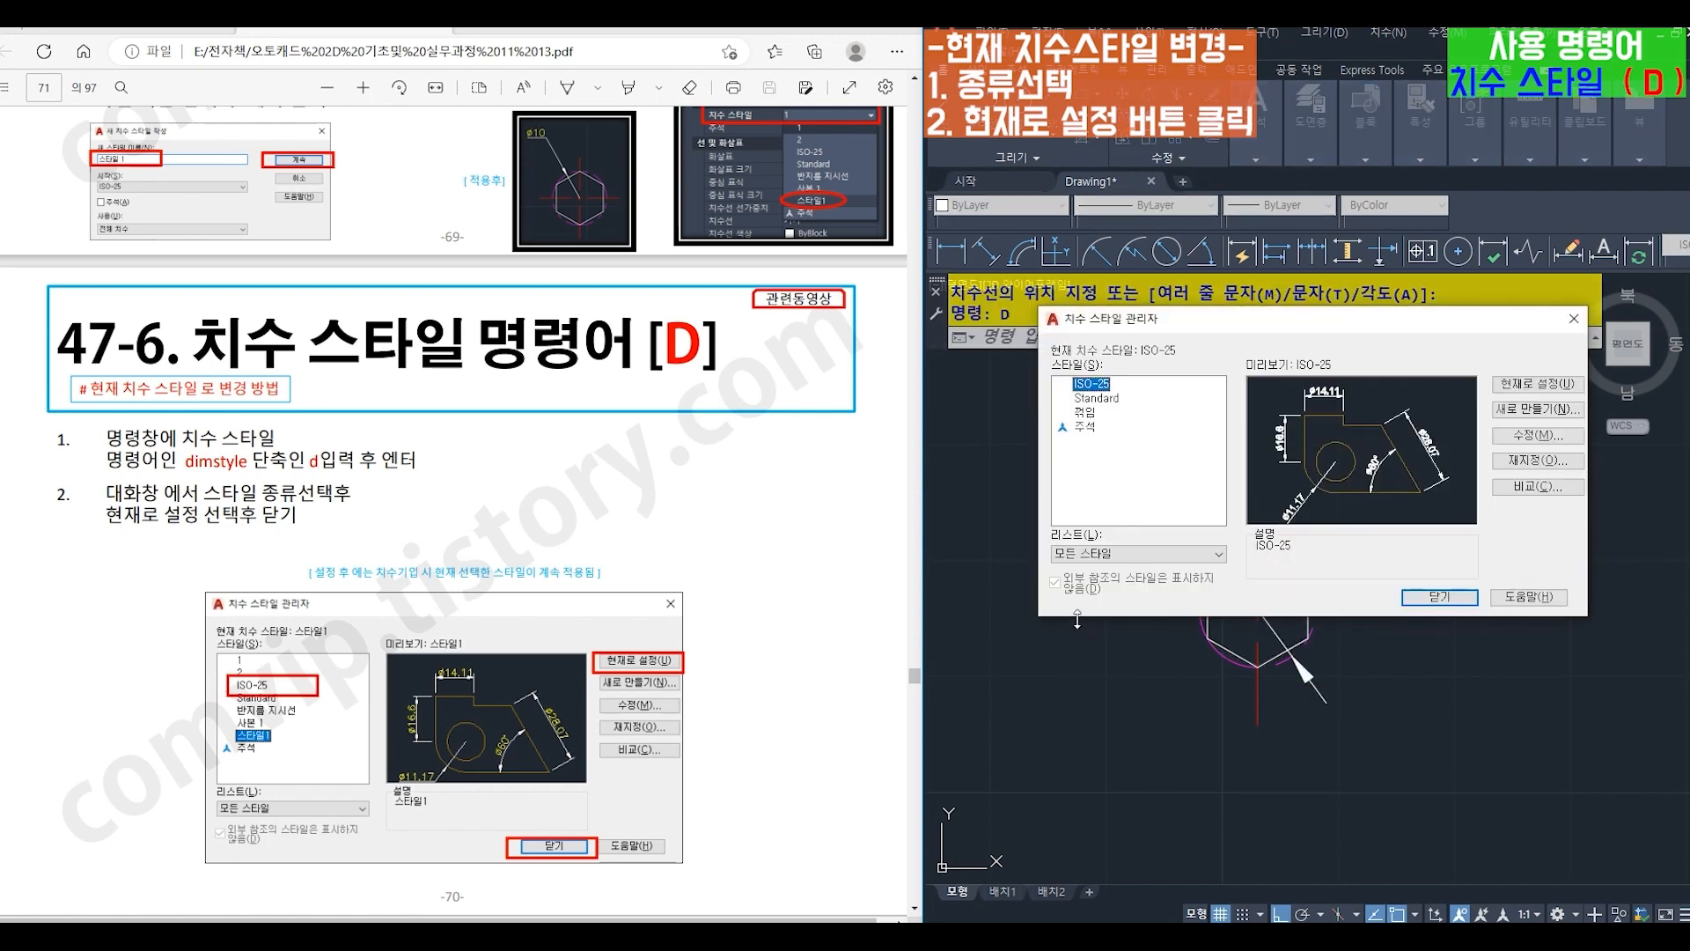
left_click(1086, 412)
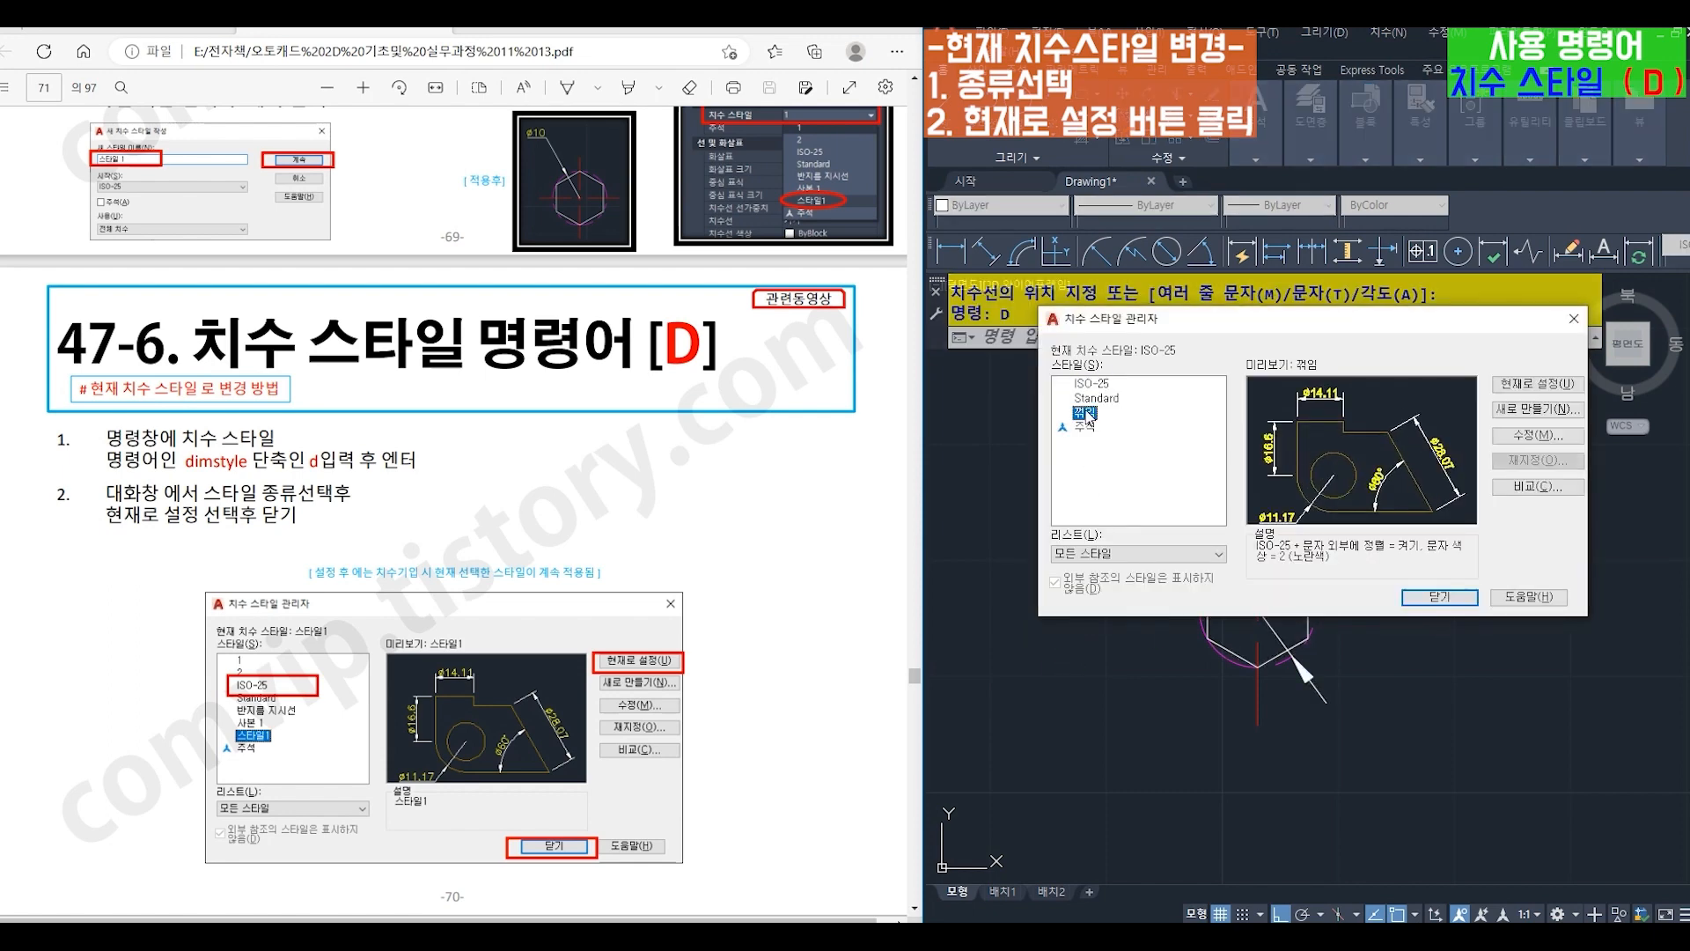
left_click(1539, 387)
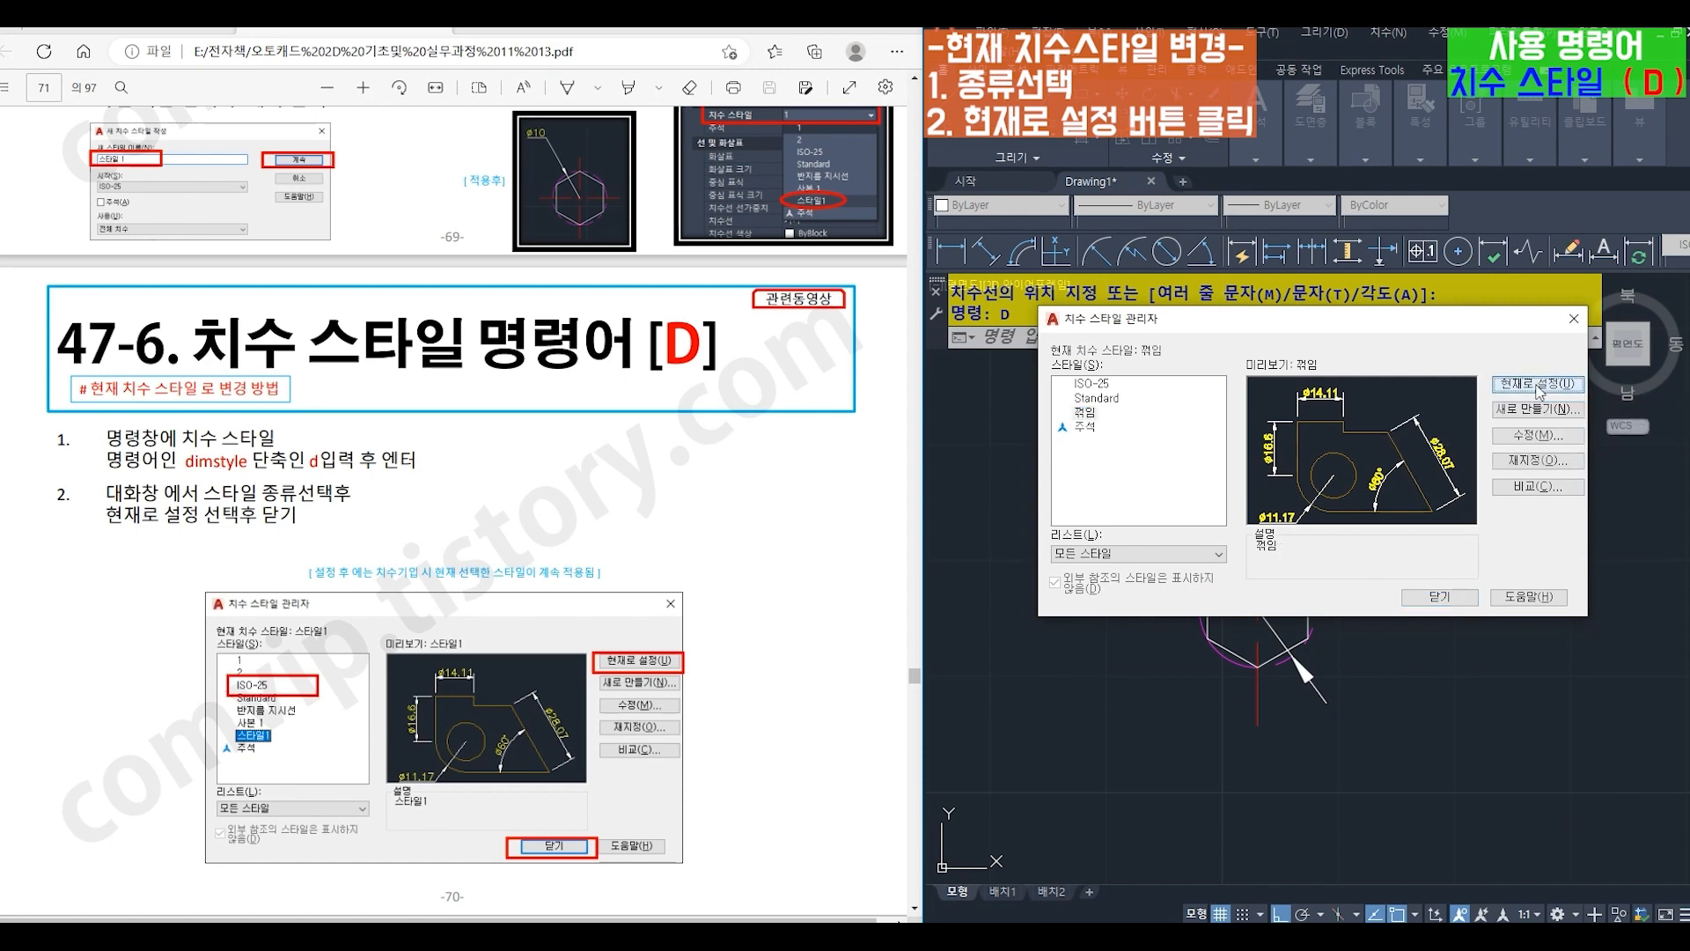
left_click(1440, 598)
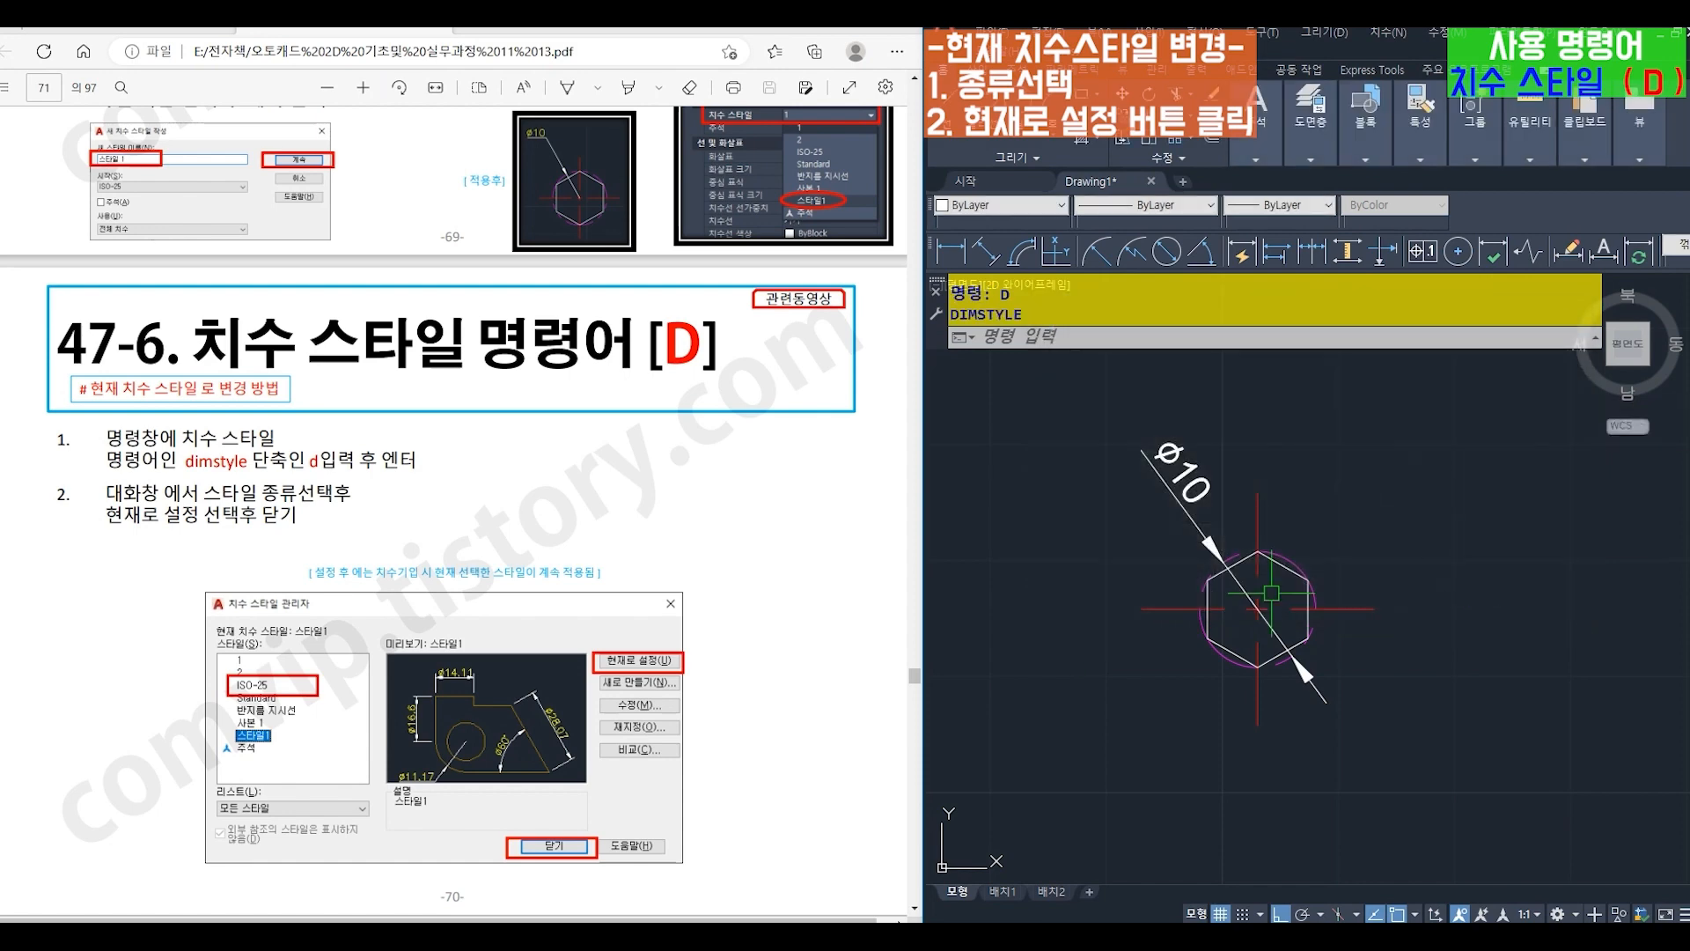
- Replace the circle's white diameter dimension with a new diameter dimension in the 꺾임 style
left_click(1171, 480)
key("Delete")
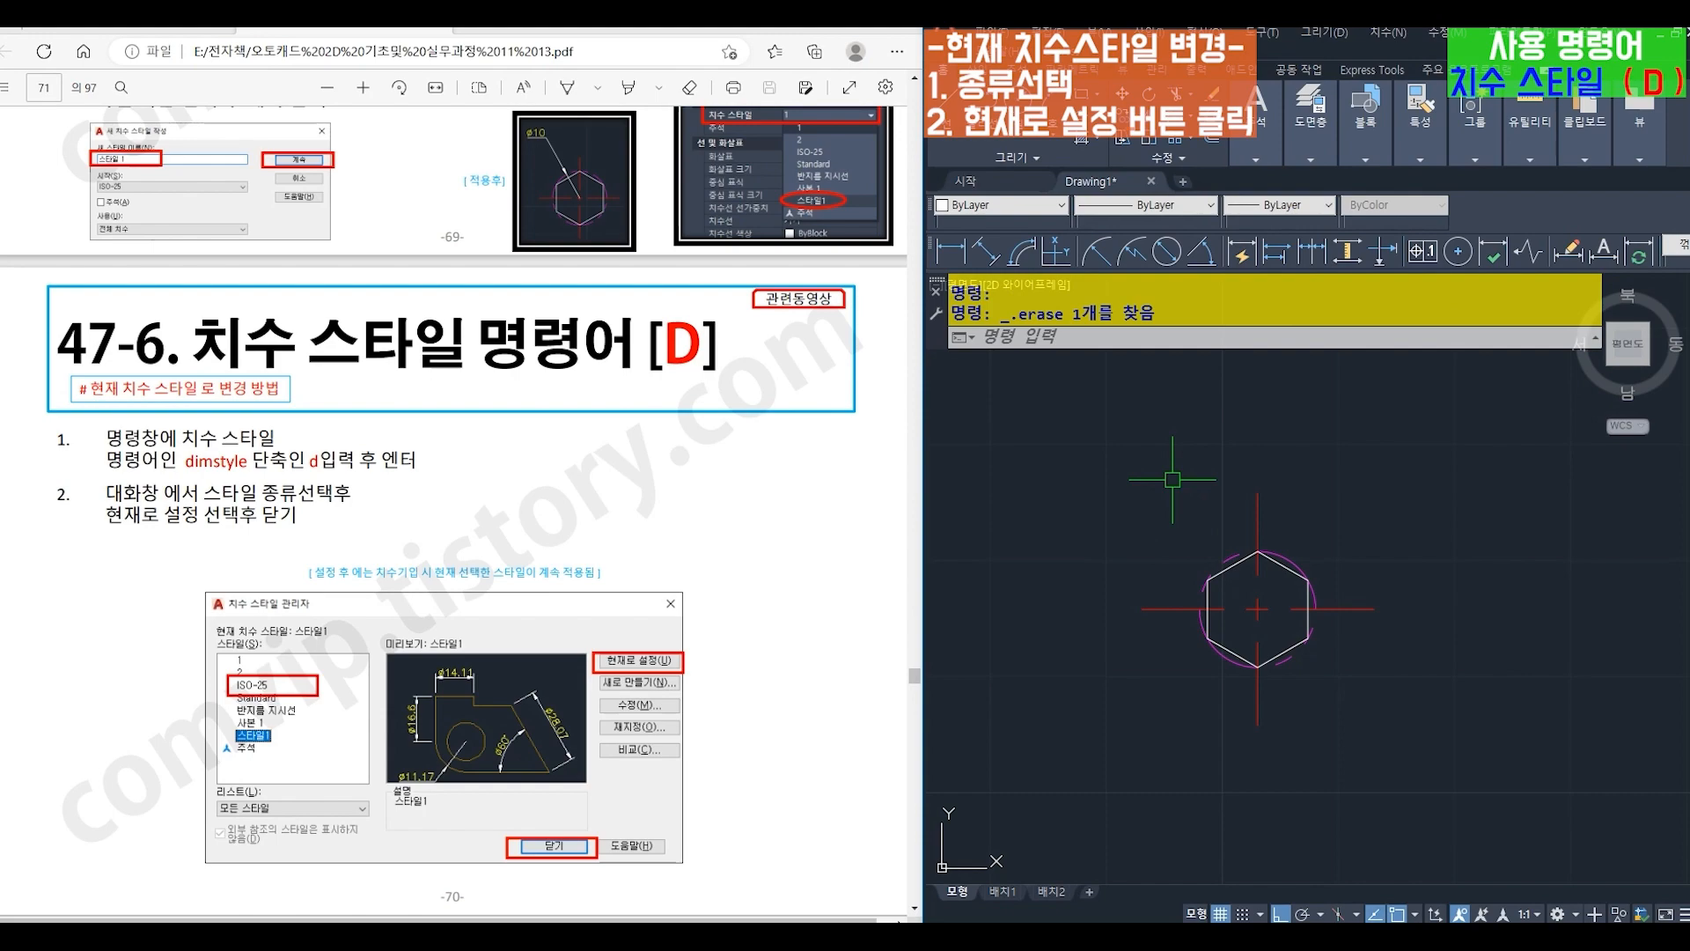
left_click(1166, 255)
left_click(1218, 563)
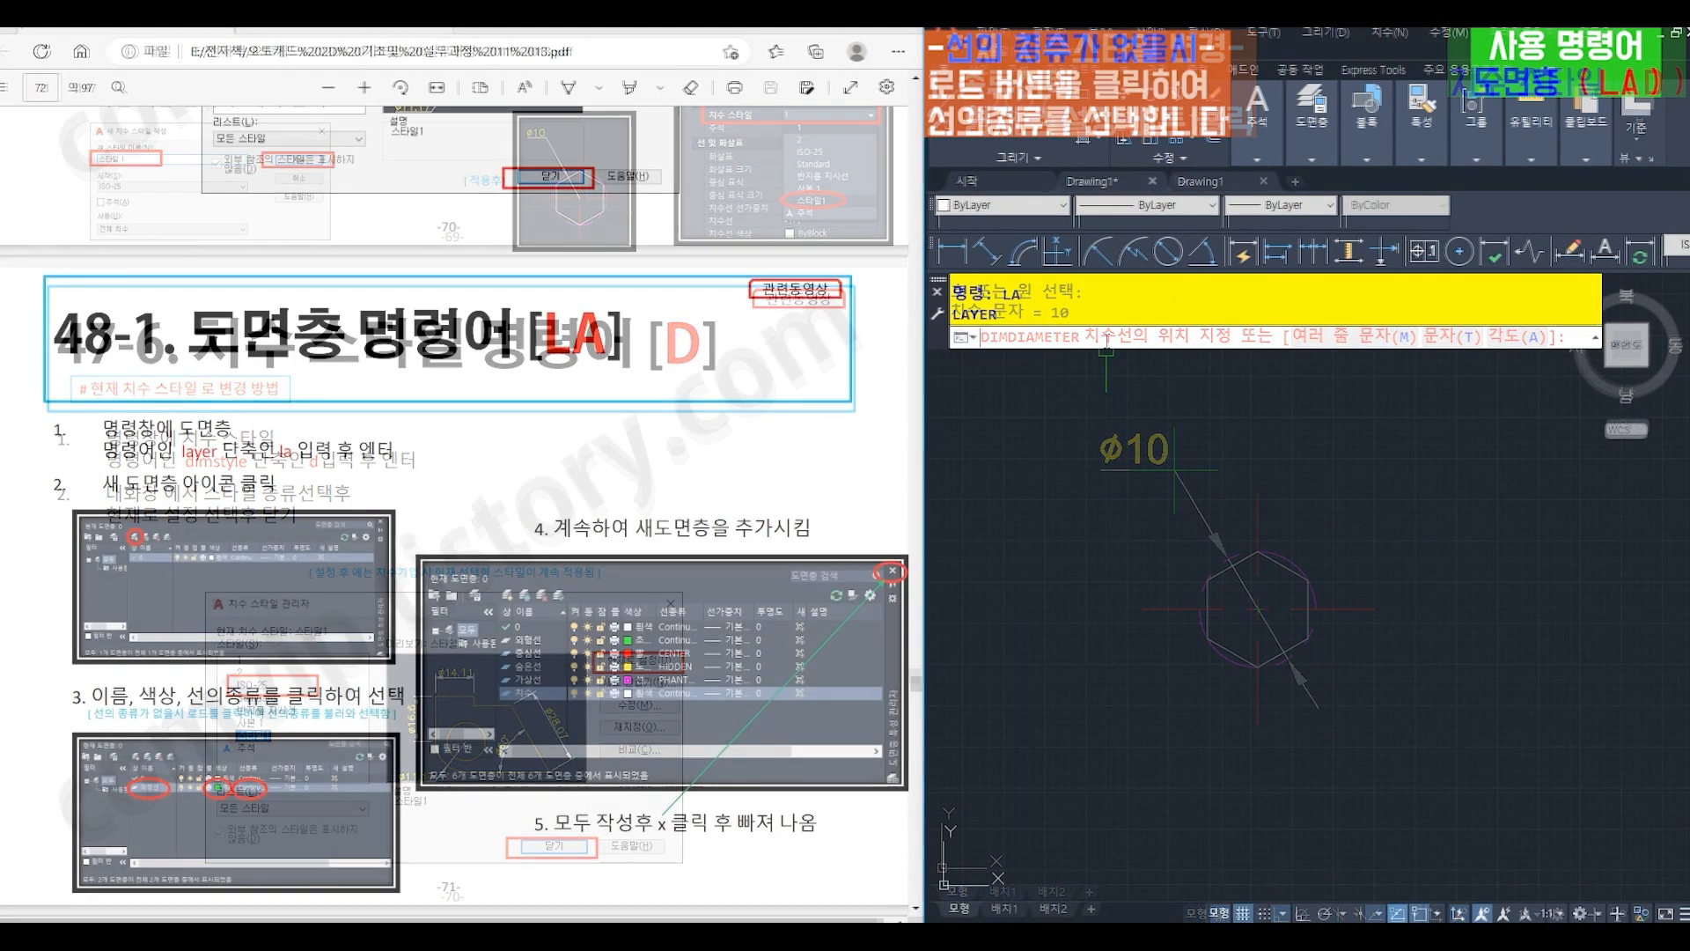
- Open the layer manager (LA) and create a new layer named 외형선
type("la")
key("Return")
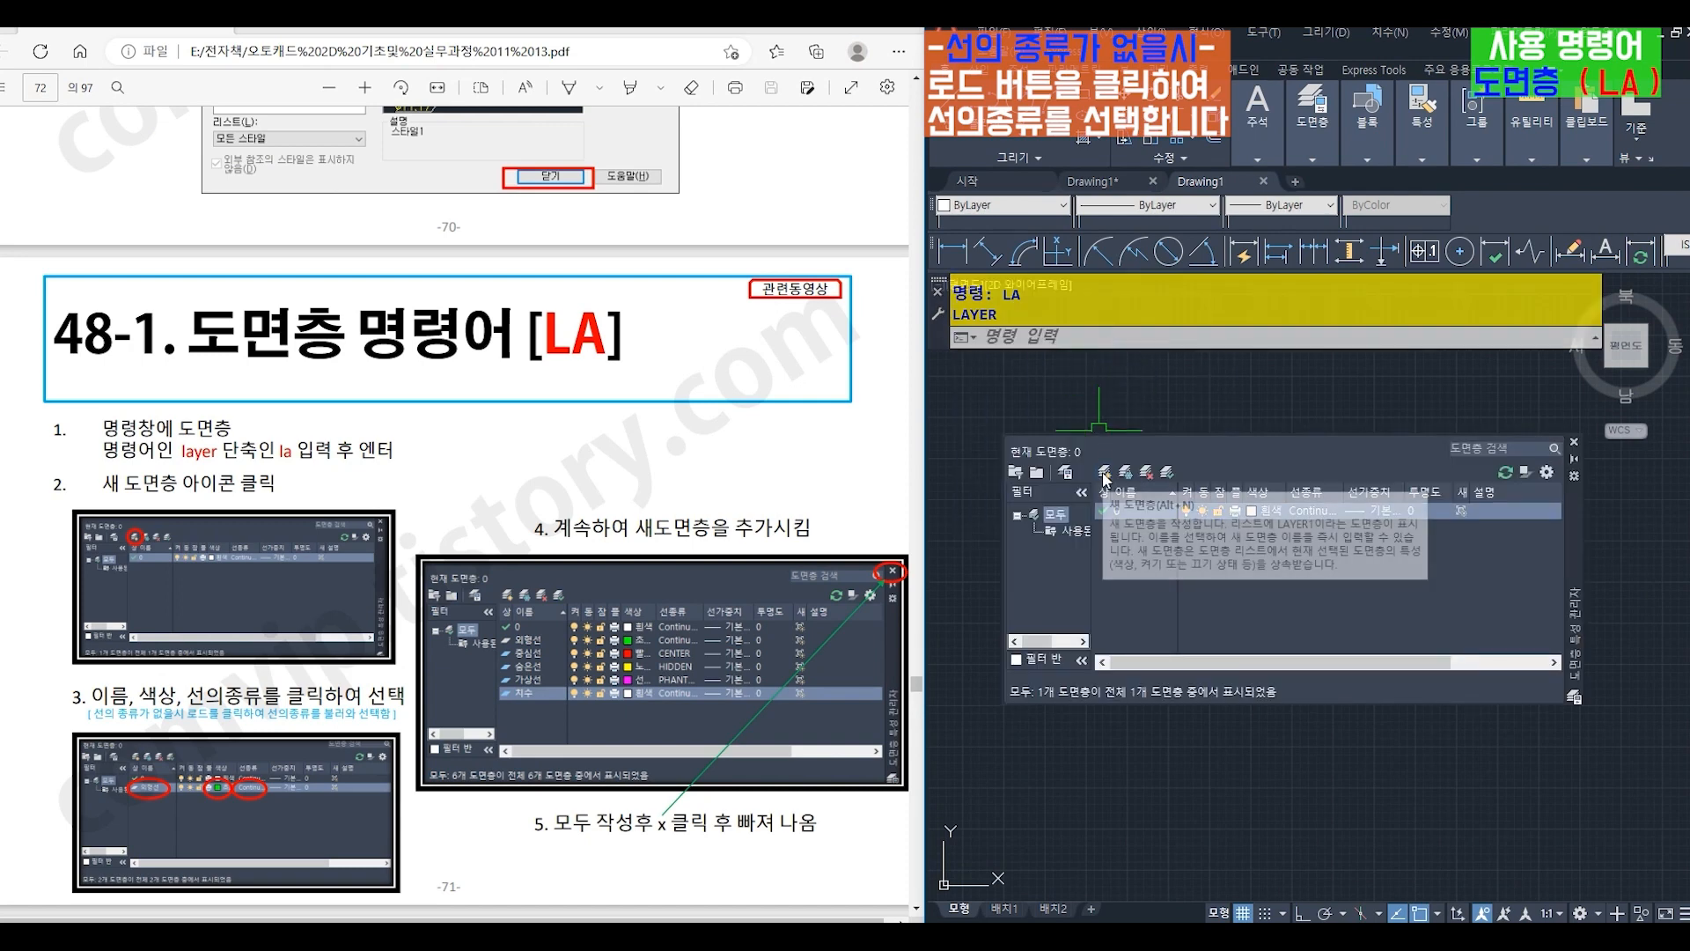
left_click(1106, 474)
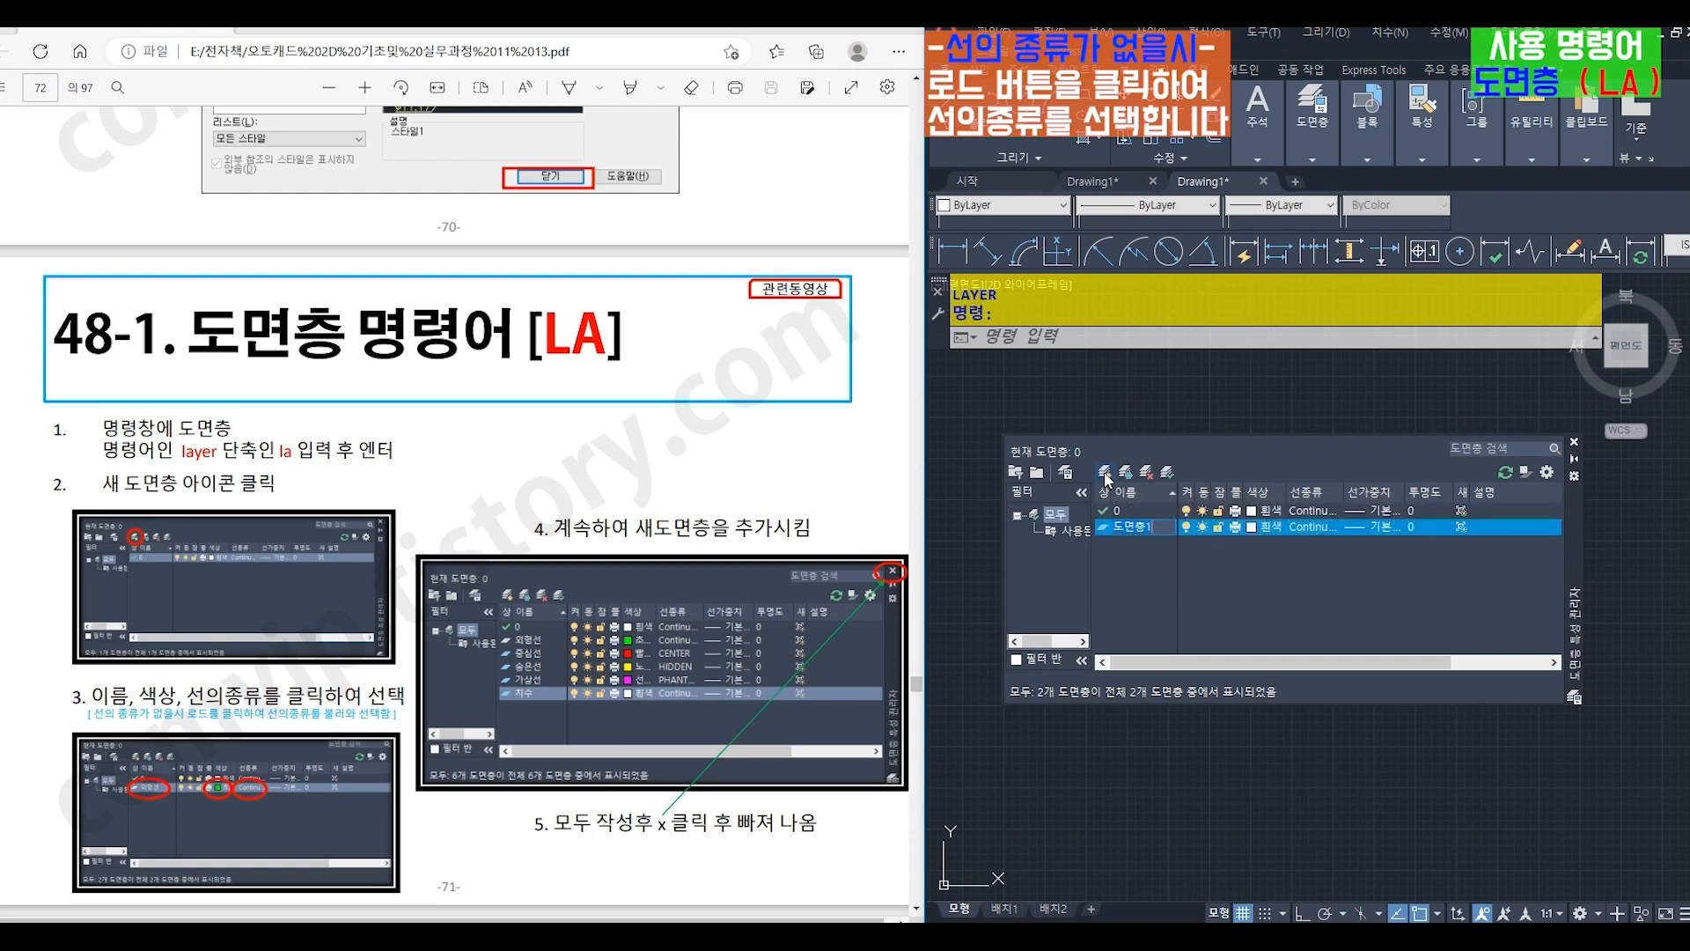
type("ㅇ")
type("형선")
key("Return")
- Set the 외형선 layer's color to green (초록색) and its linetype to Continuous
left_click(1252, 526)
left_click_drag(573, 307, 1389, 577)
left_click(1150, 764)
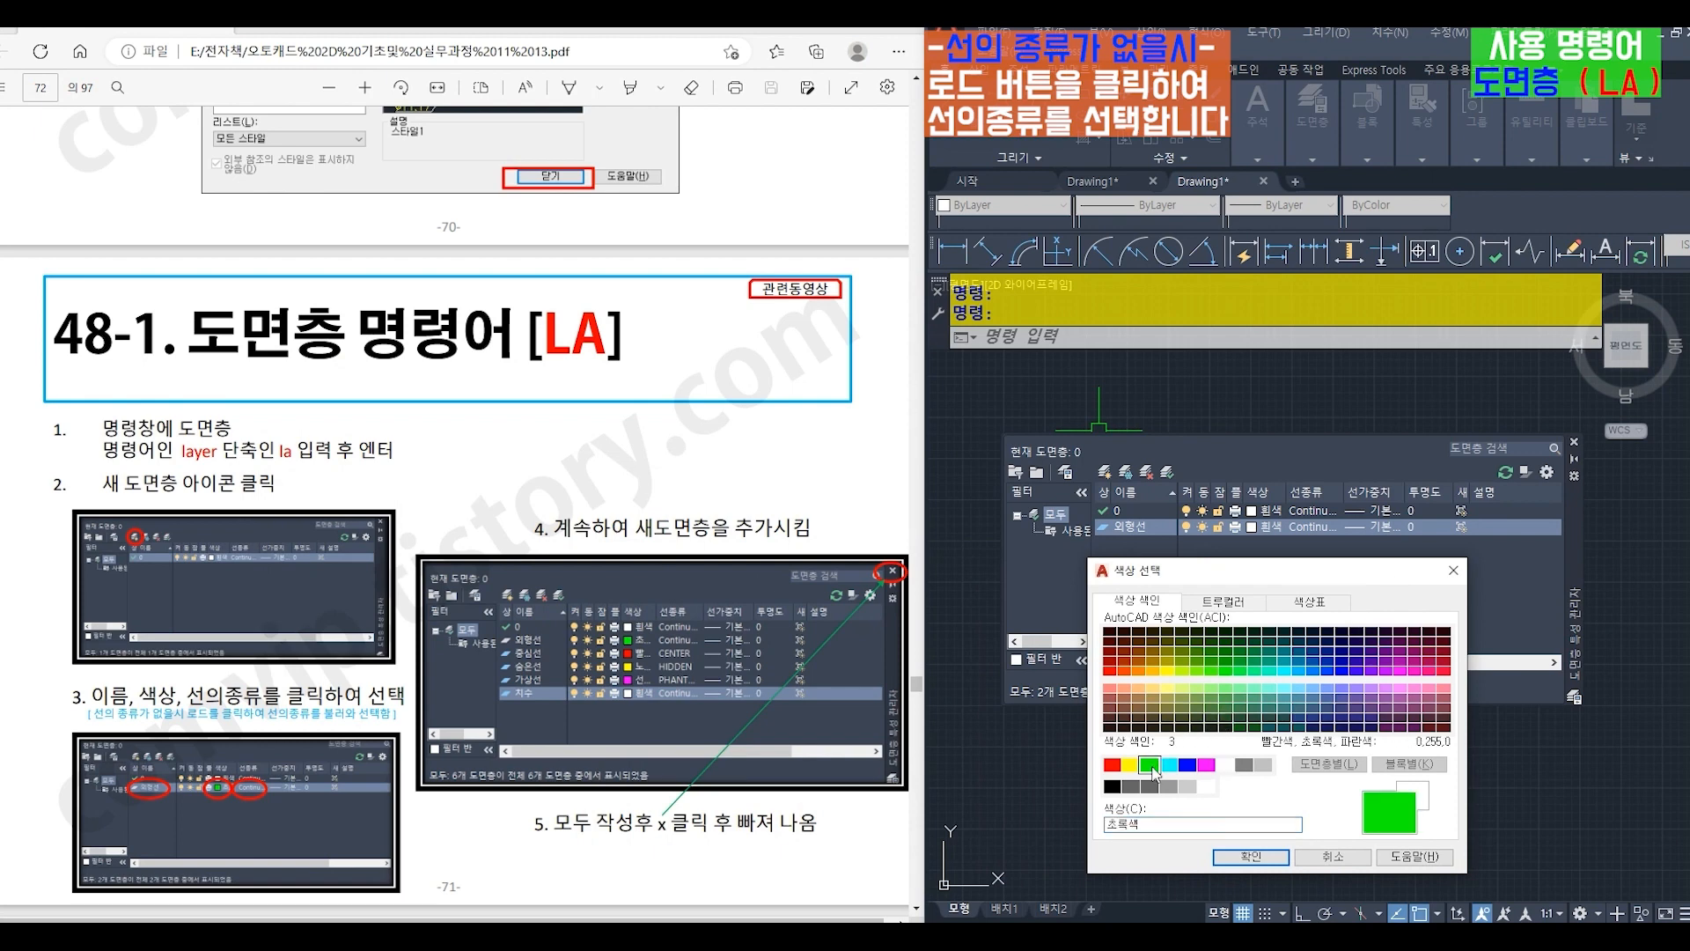
left_click(1251, 855)
left_click(1307, 530)
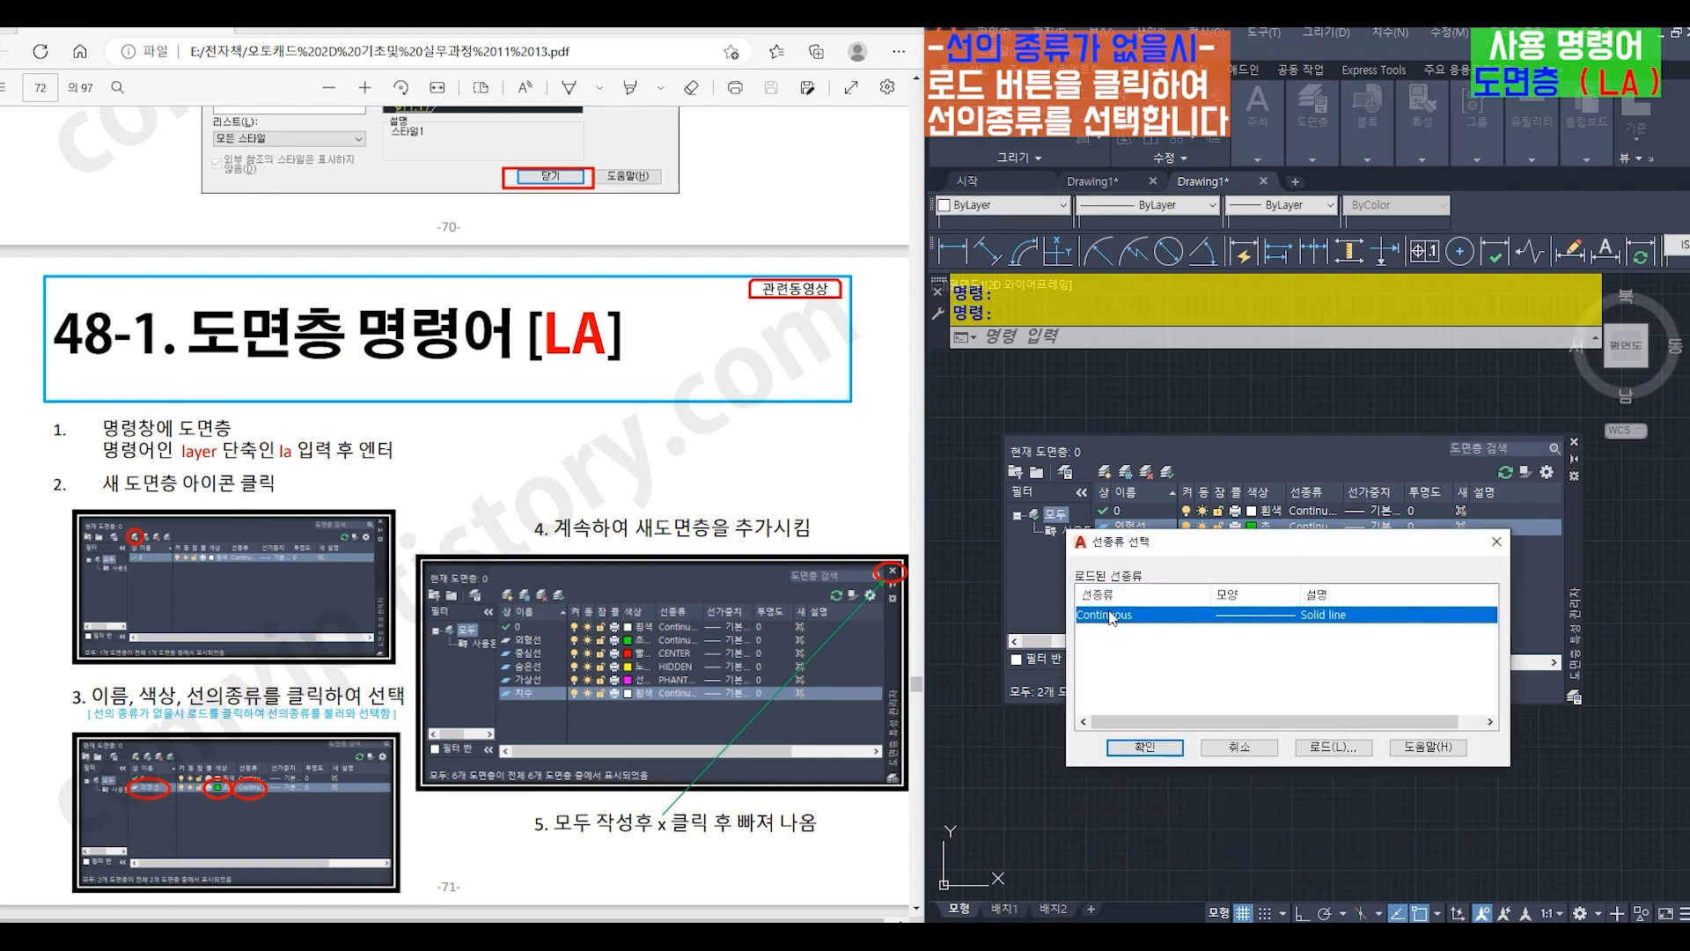
left_click(1144, 746)
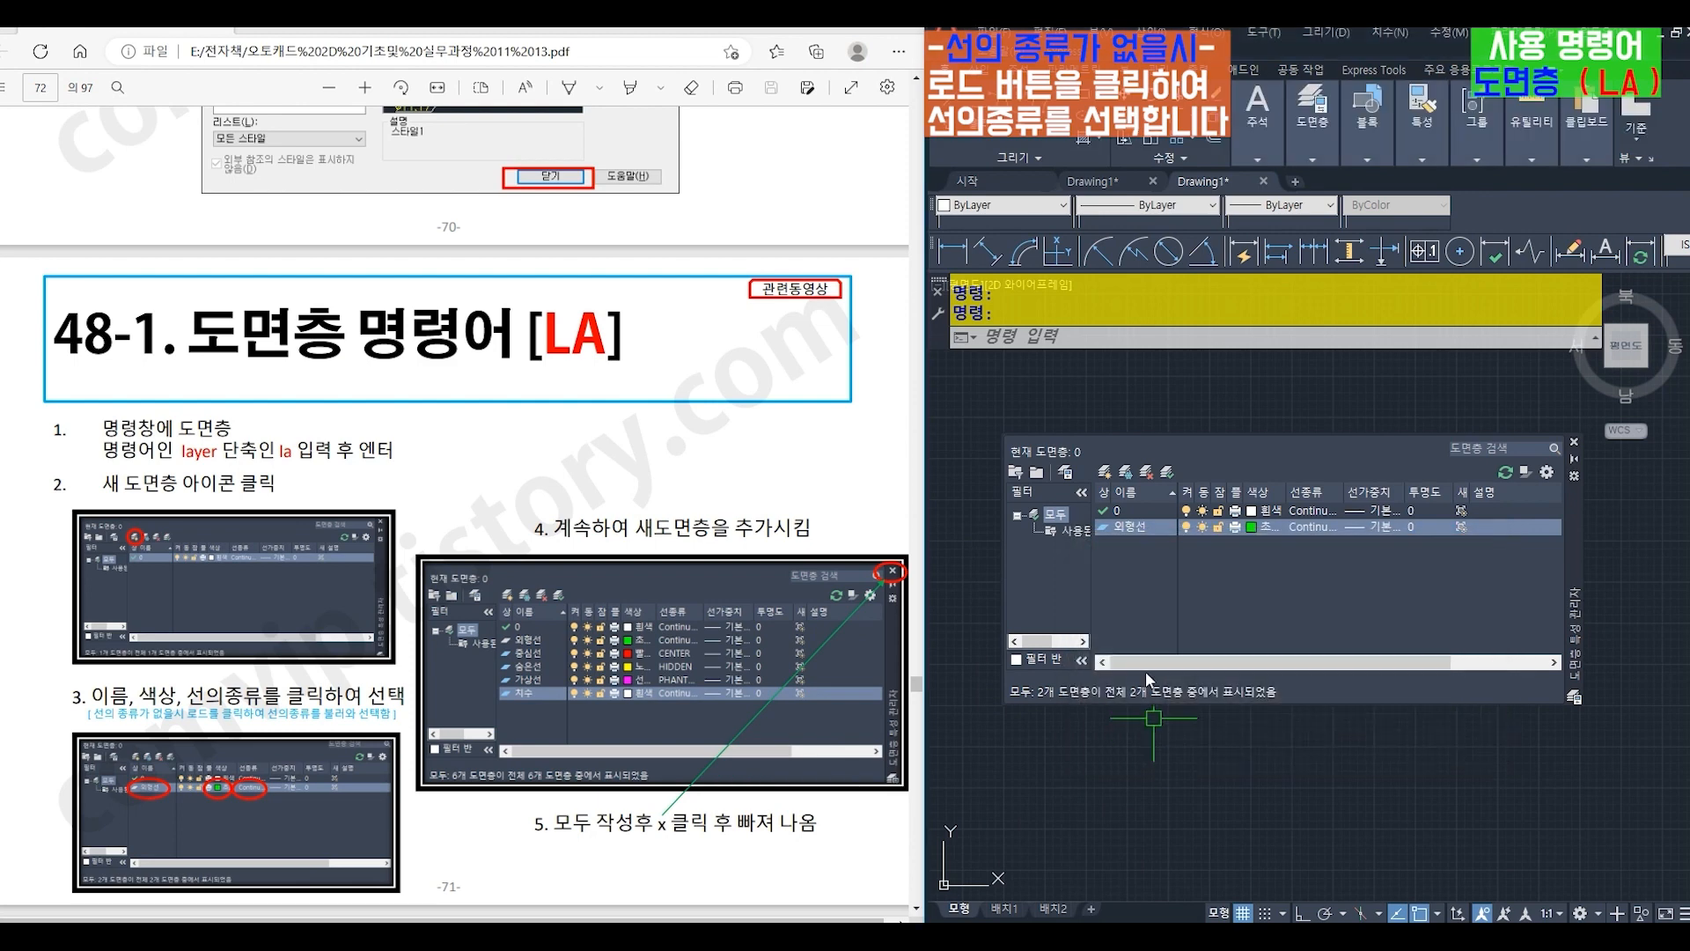
- Create a new layer named 중심선 and set its color to red (빨간색)
left_click(1107, 468)
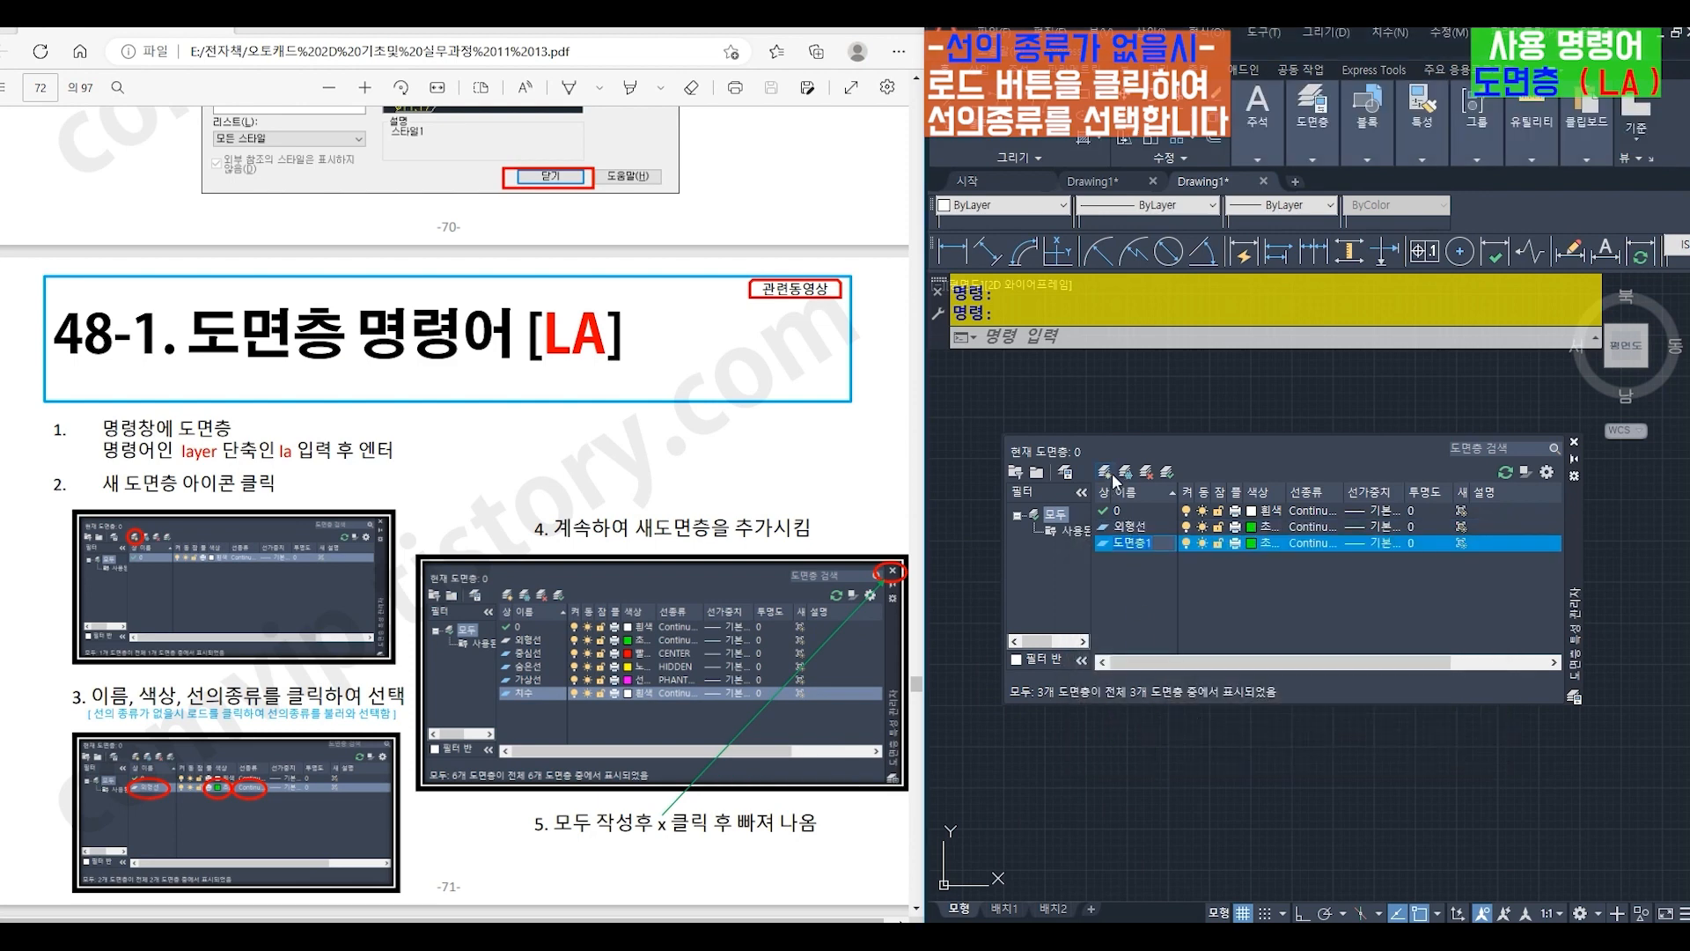
type("중심선")
left_click(1251, 544)
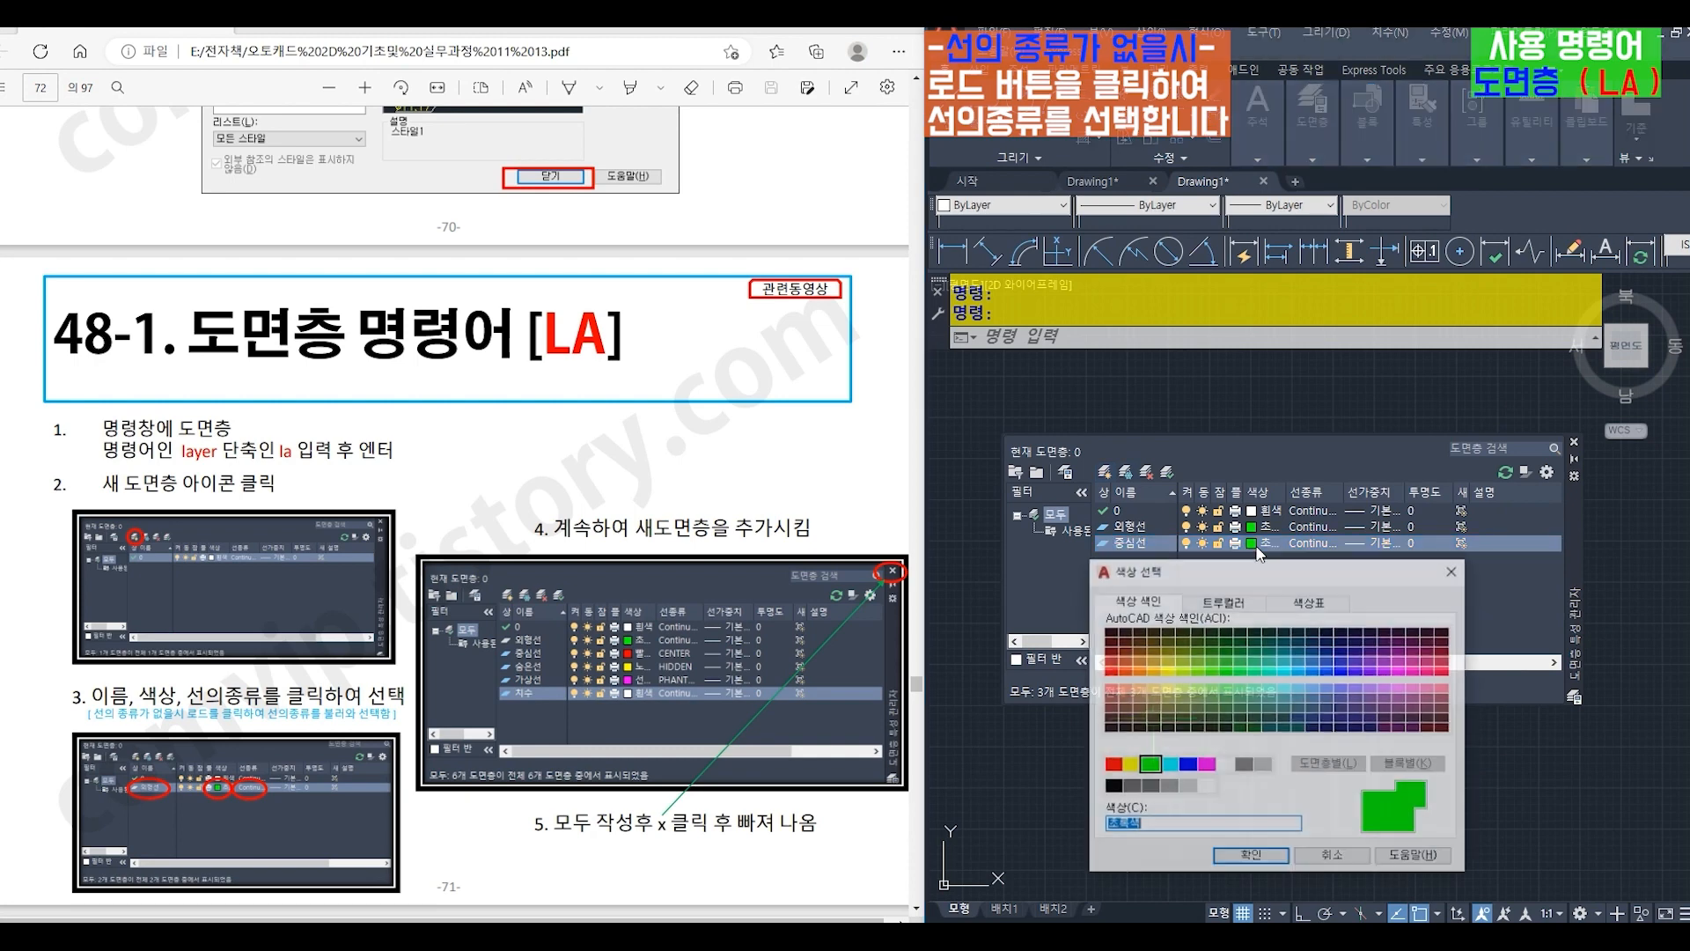
left_click(1113, 764)
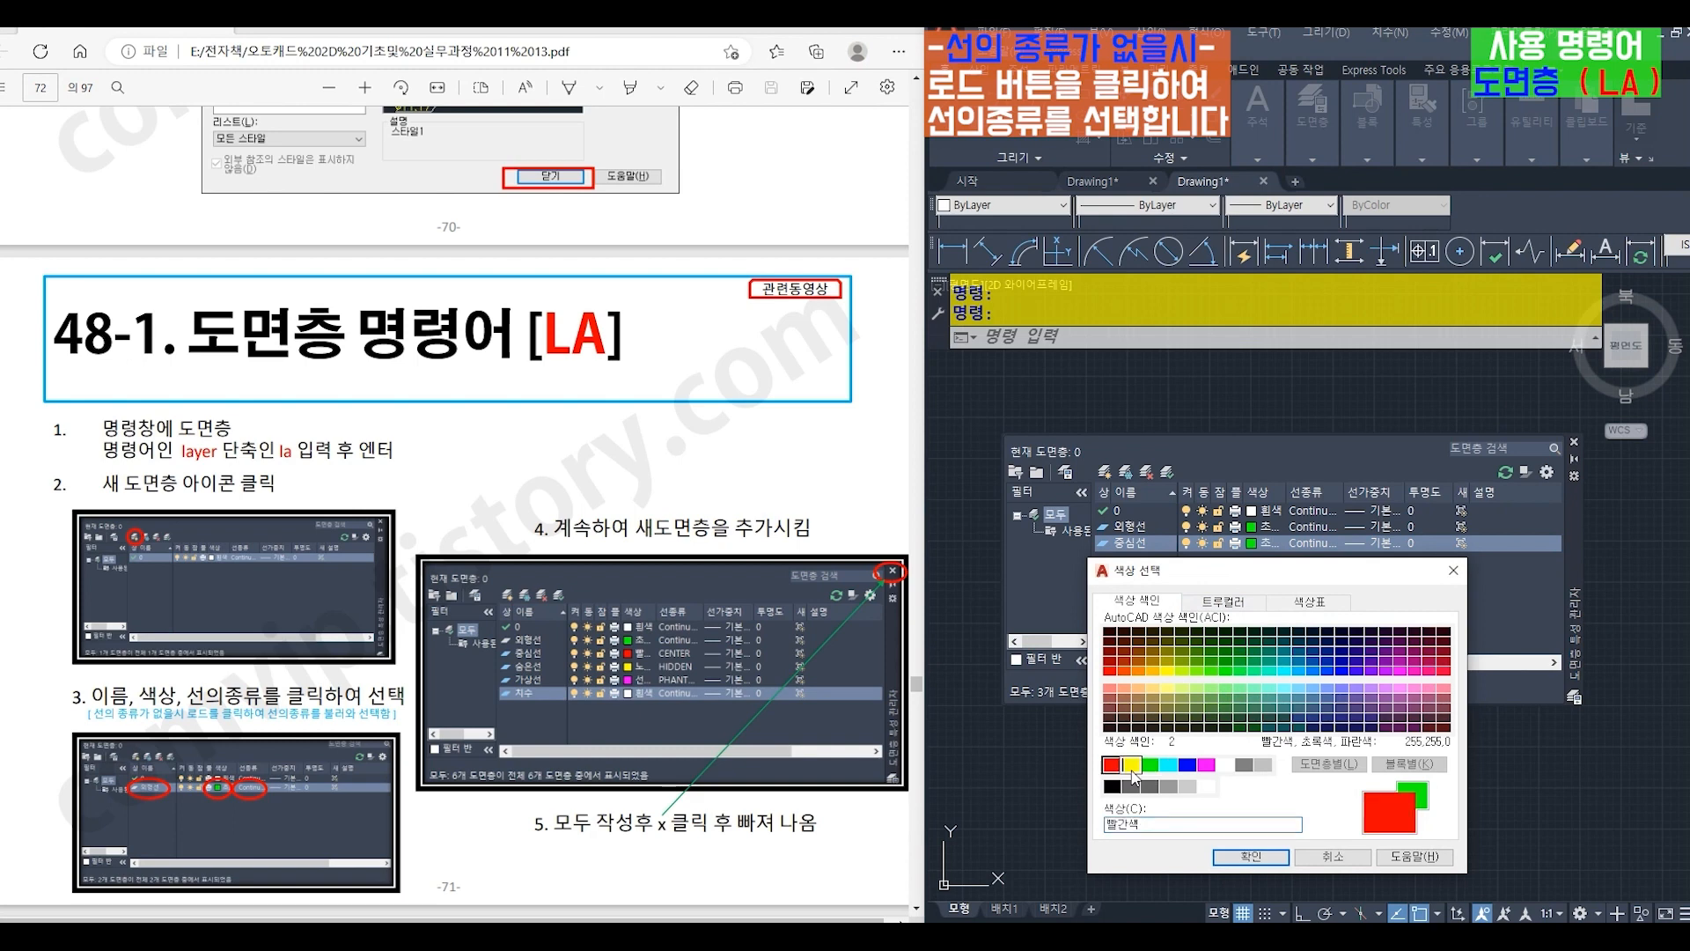
left_click(1255, 852)
- Load the CENTER linetype from acadiso.lin and assign it to the 중심선 layer
left_click(1307, 544)
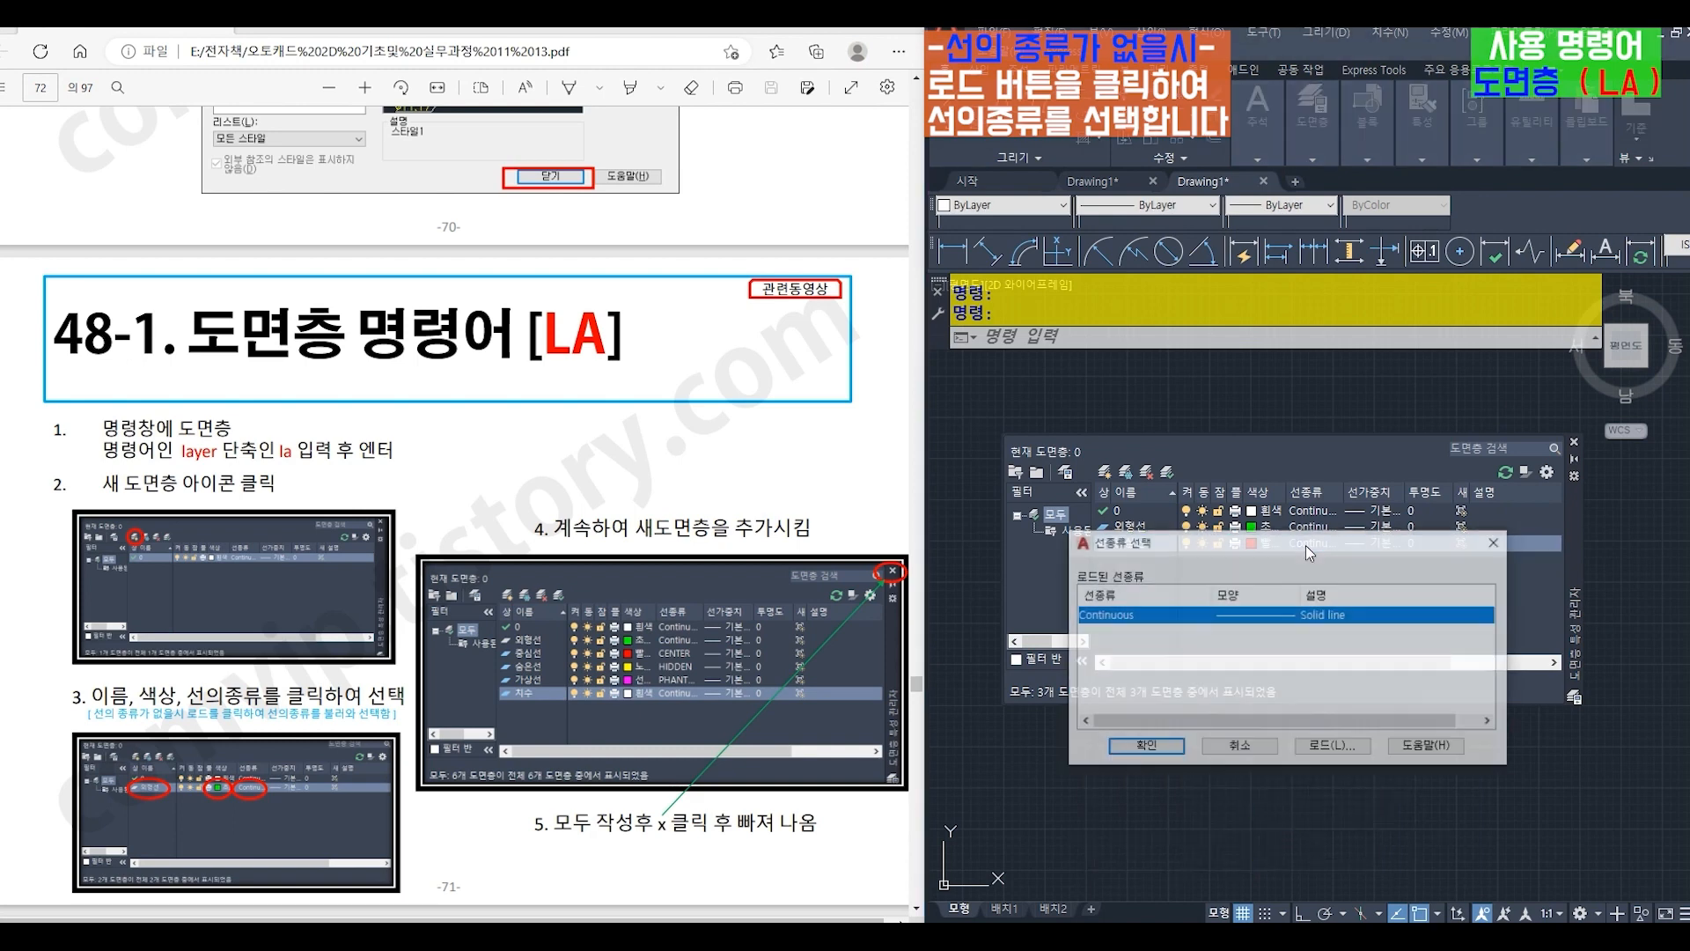
left_click(1330, 747)
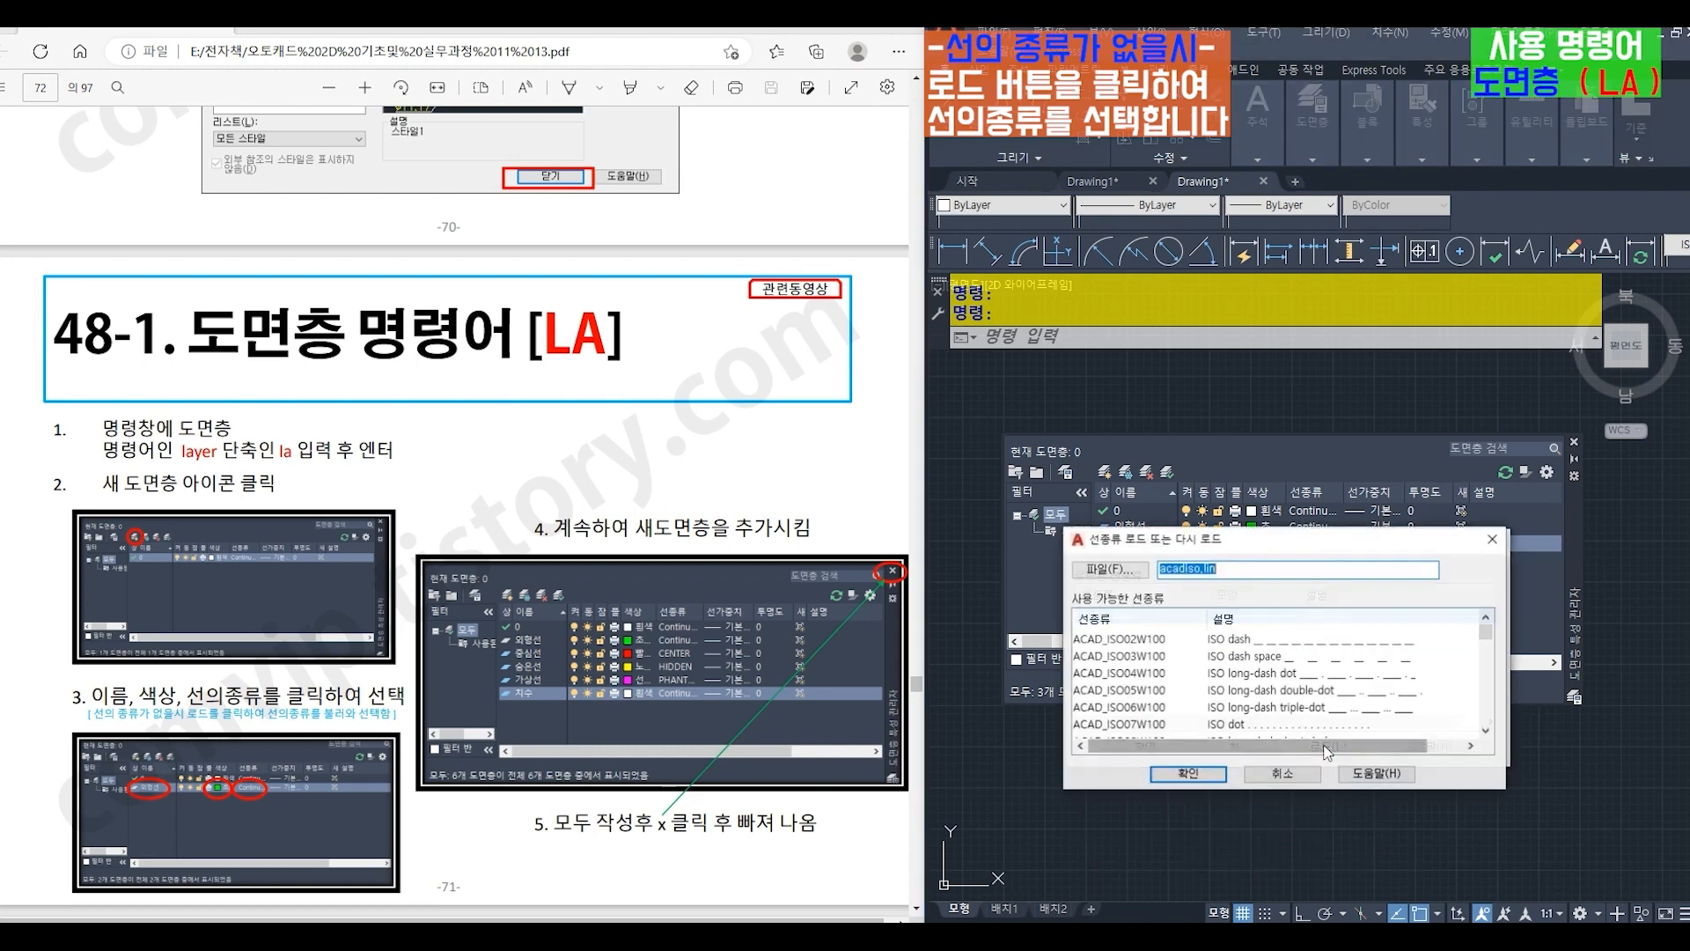
left_click(1486, 730)
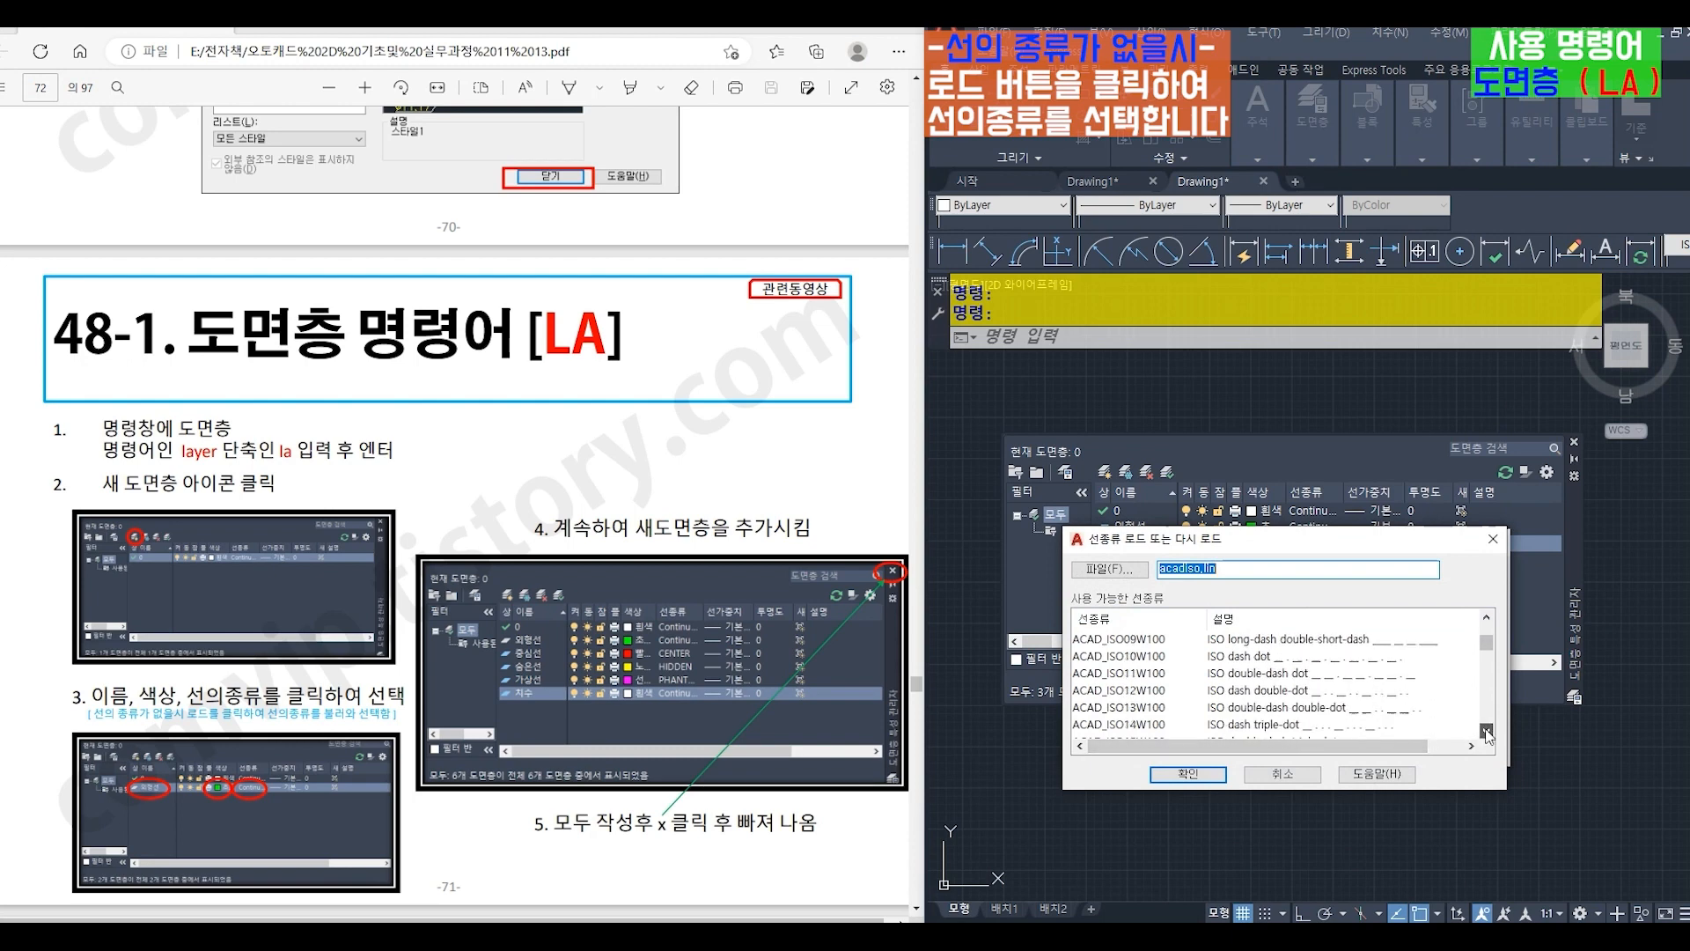
left_click(1486, 730)
left_click(1101, 693)
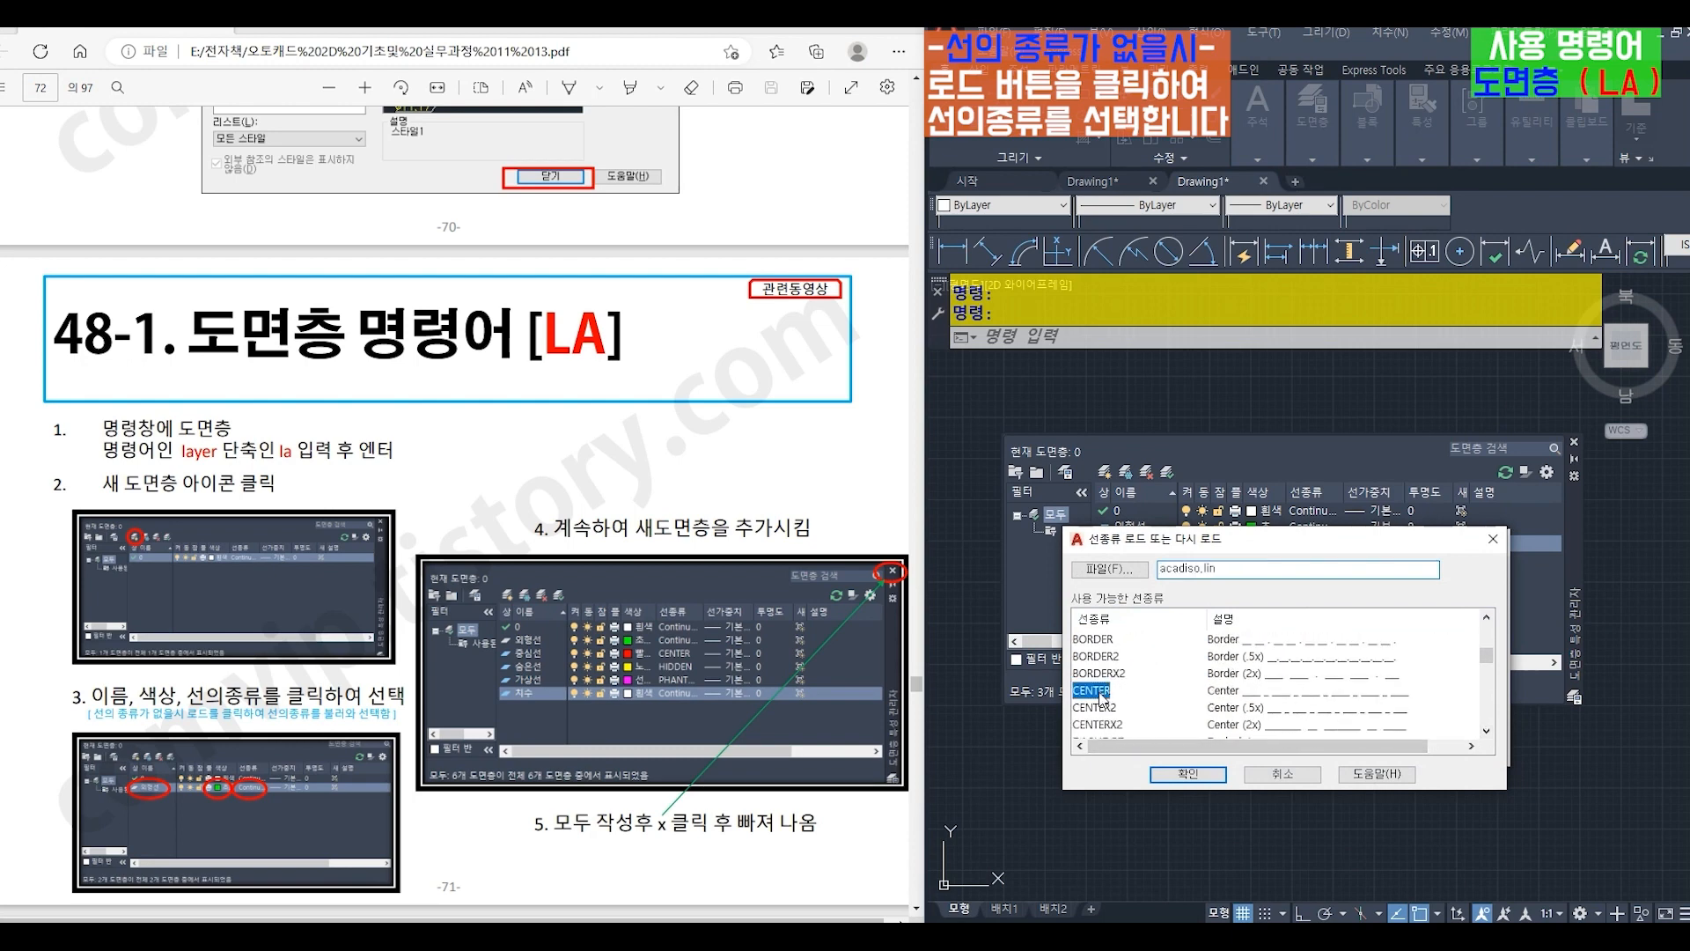
left_click(1188, 774)
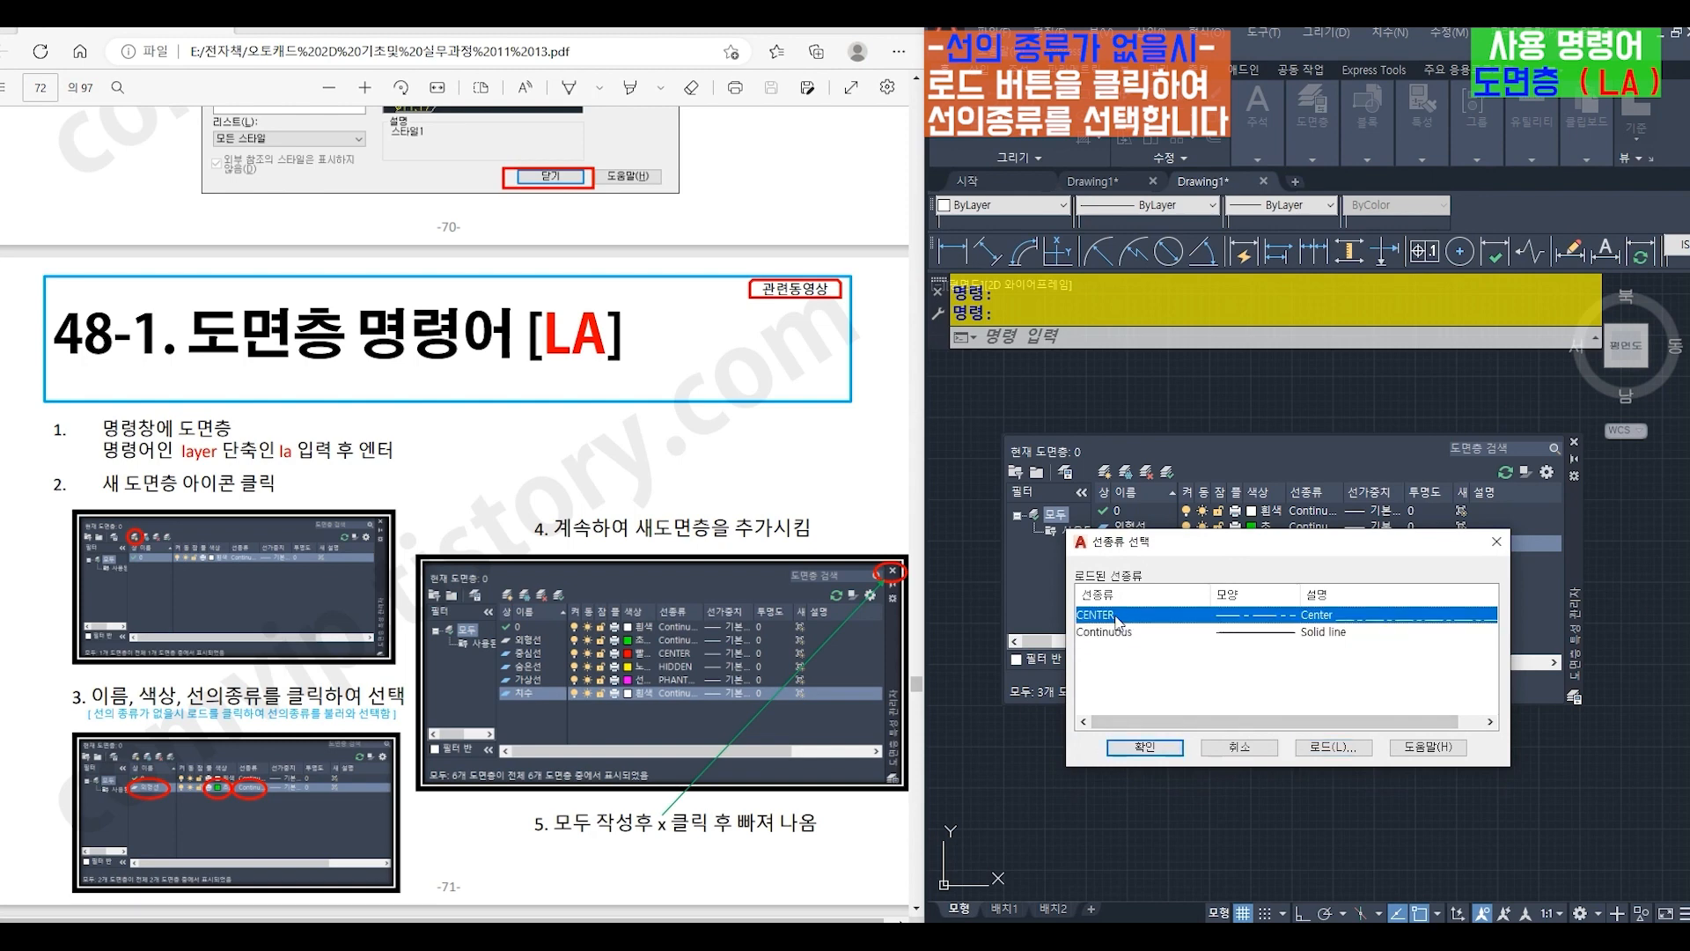
left_click(1141, 747)
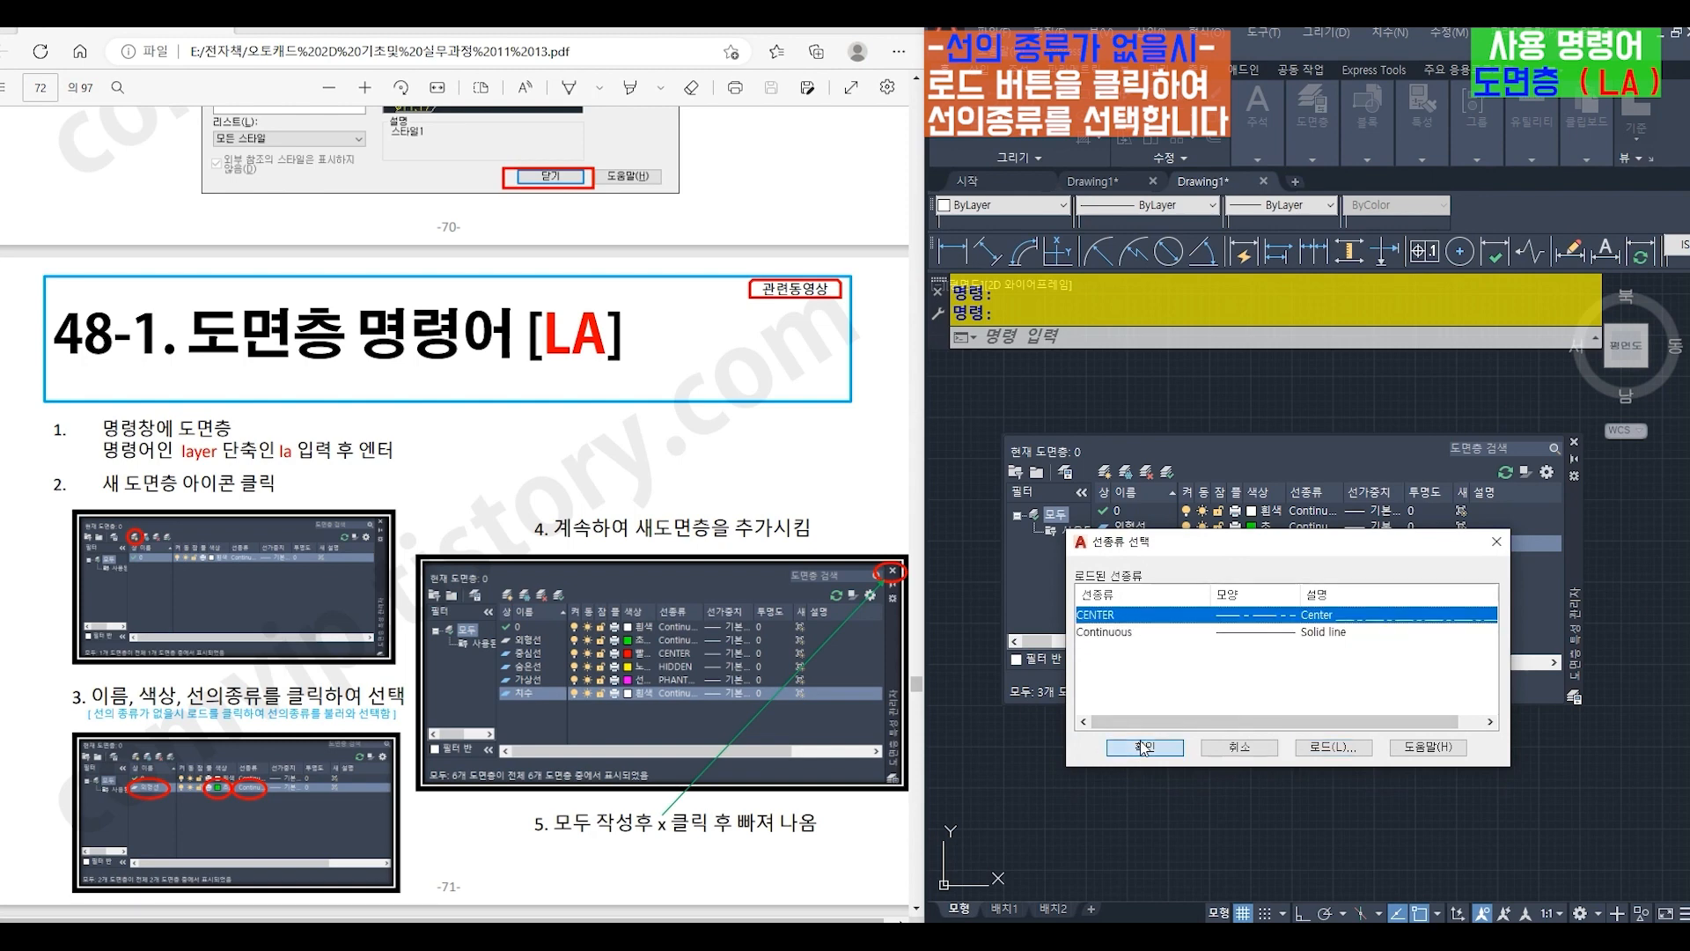
- Create a new layer named 숨은선 and set its color to yellow
left_click(1106, 473)
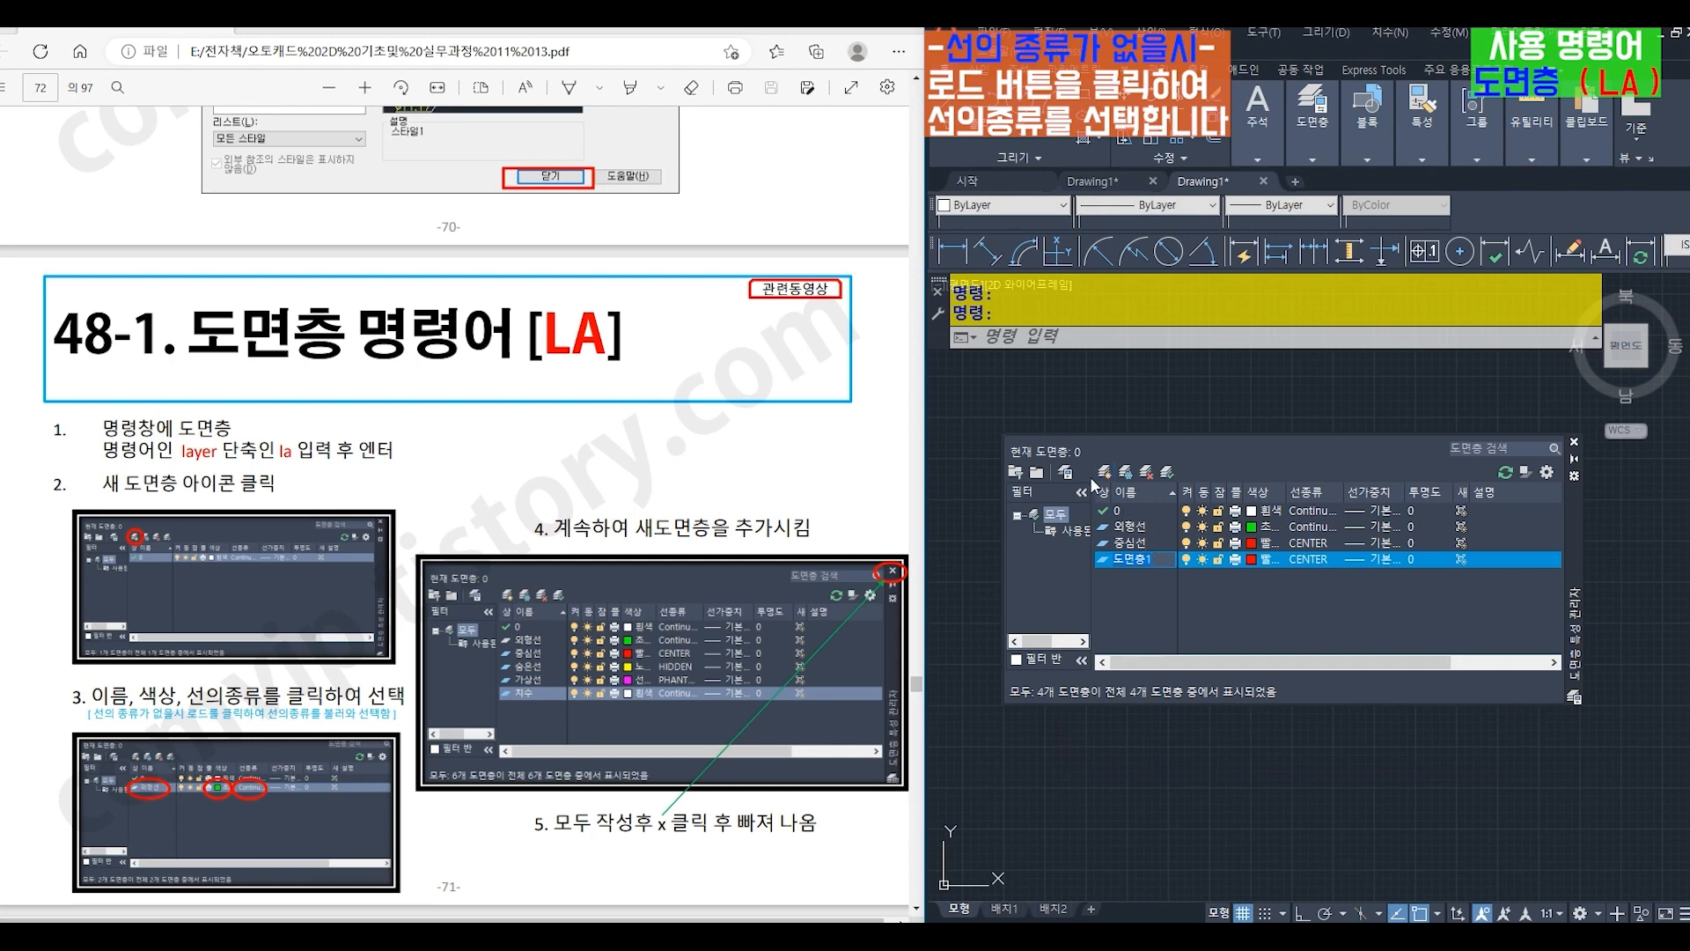
type("숨은ㅅ")
left_click(1250, 559)
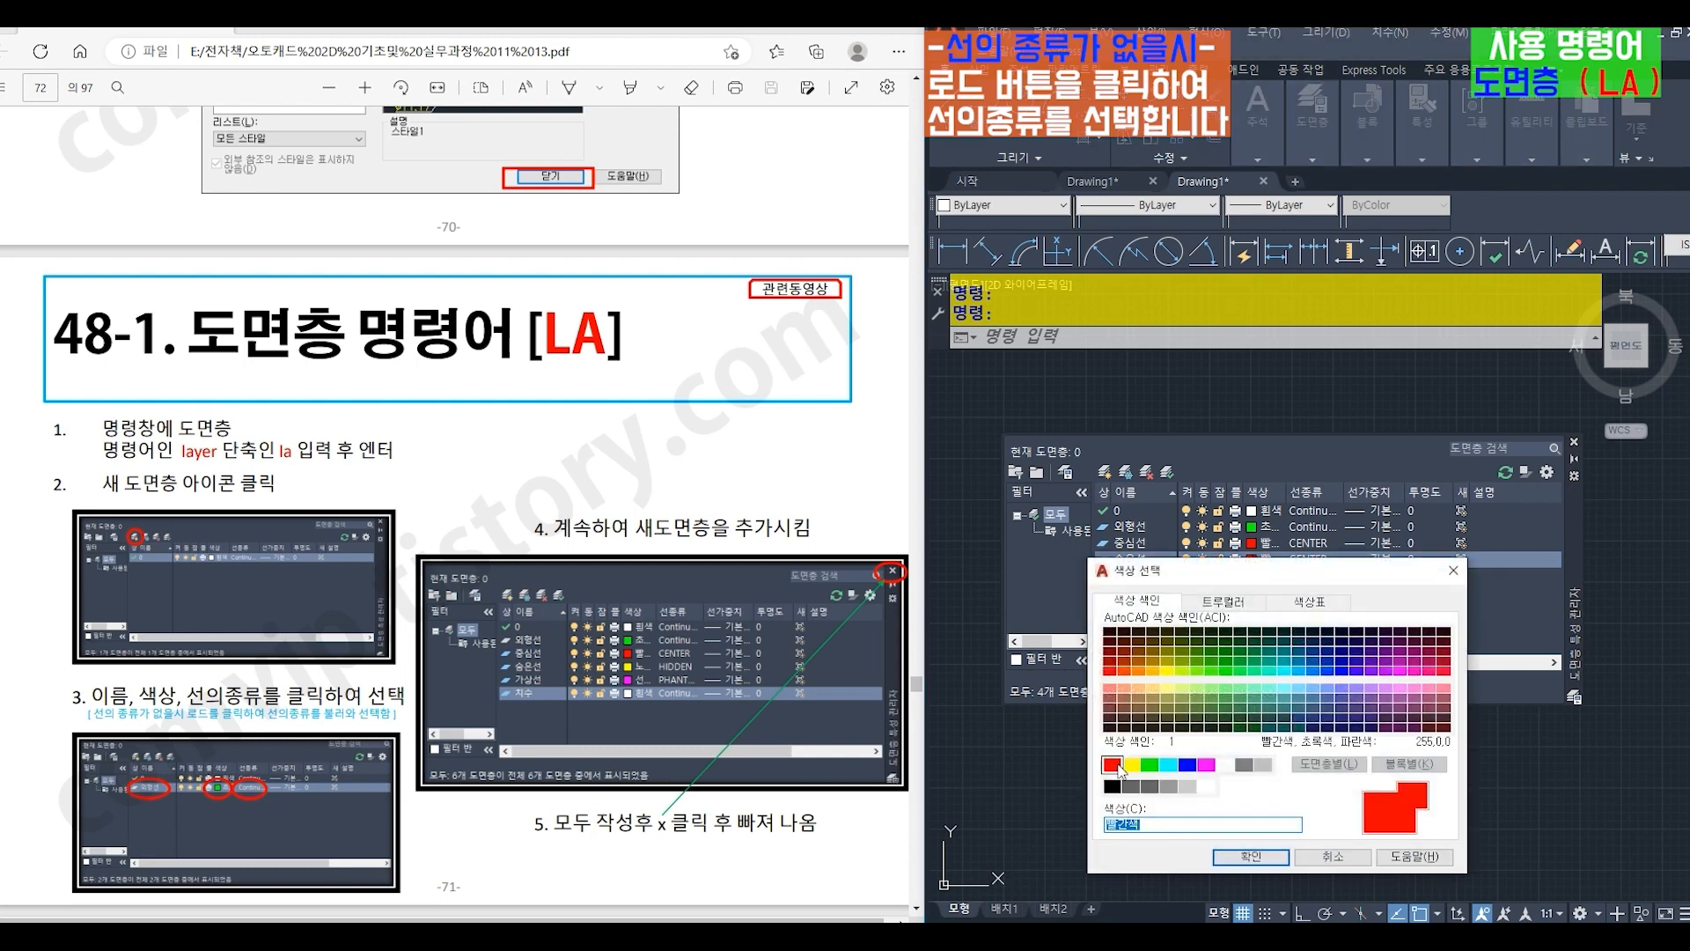
left_click(1132, 764)
left_click(1250, 856)
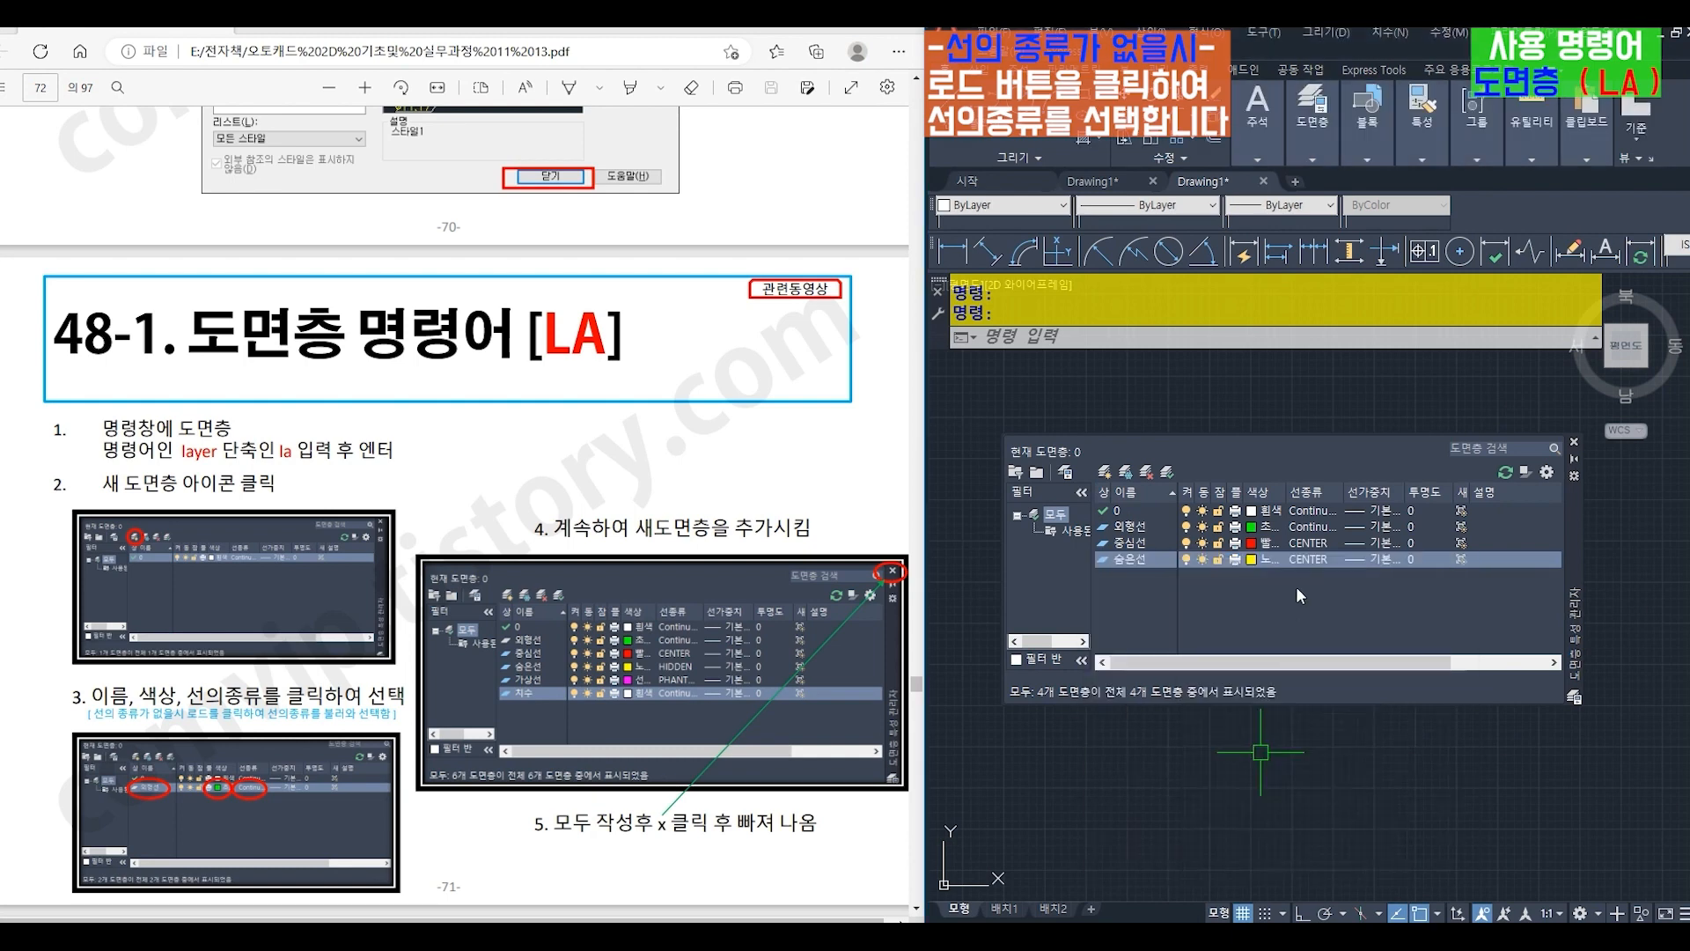
- Load the HIDDEN linetype from acadiso.lin and assign it to the 숨은선 layer
left_click(1312, 560)
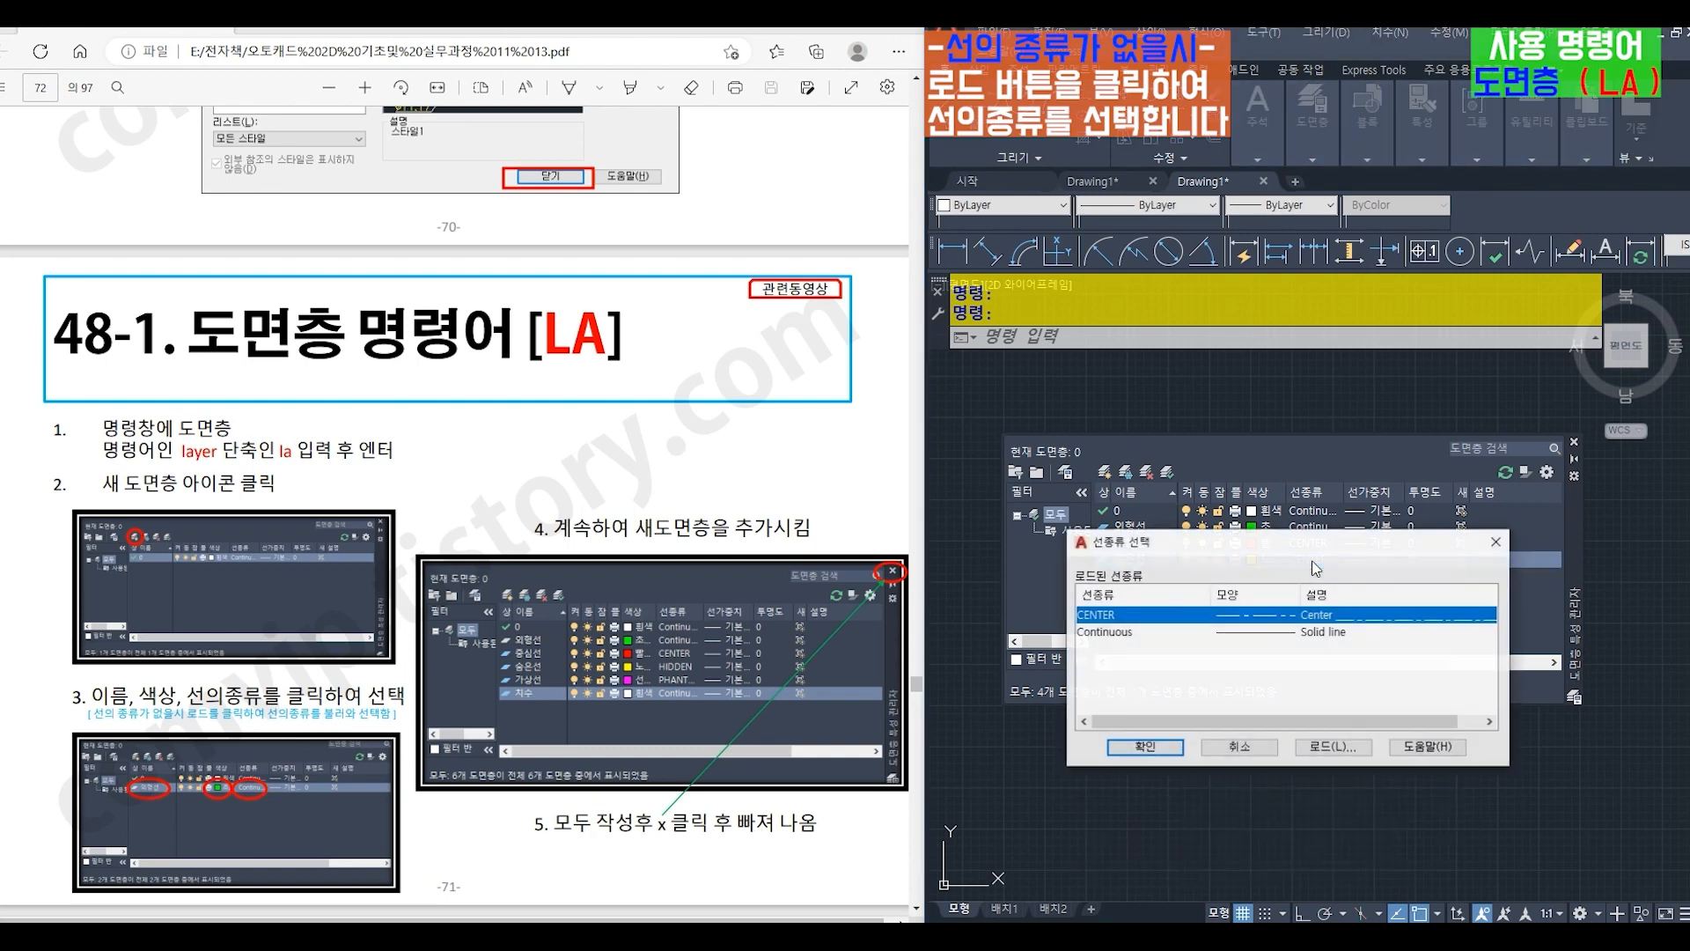
left_click(1315, 746)
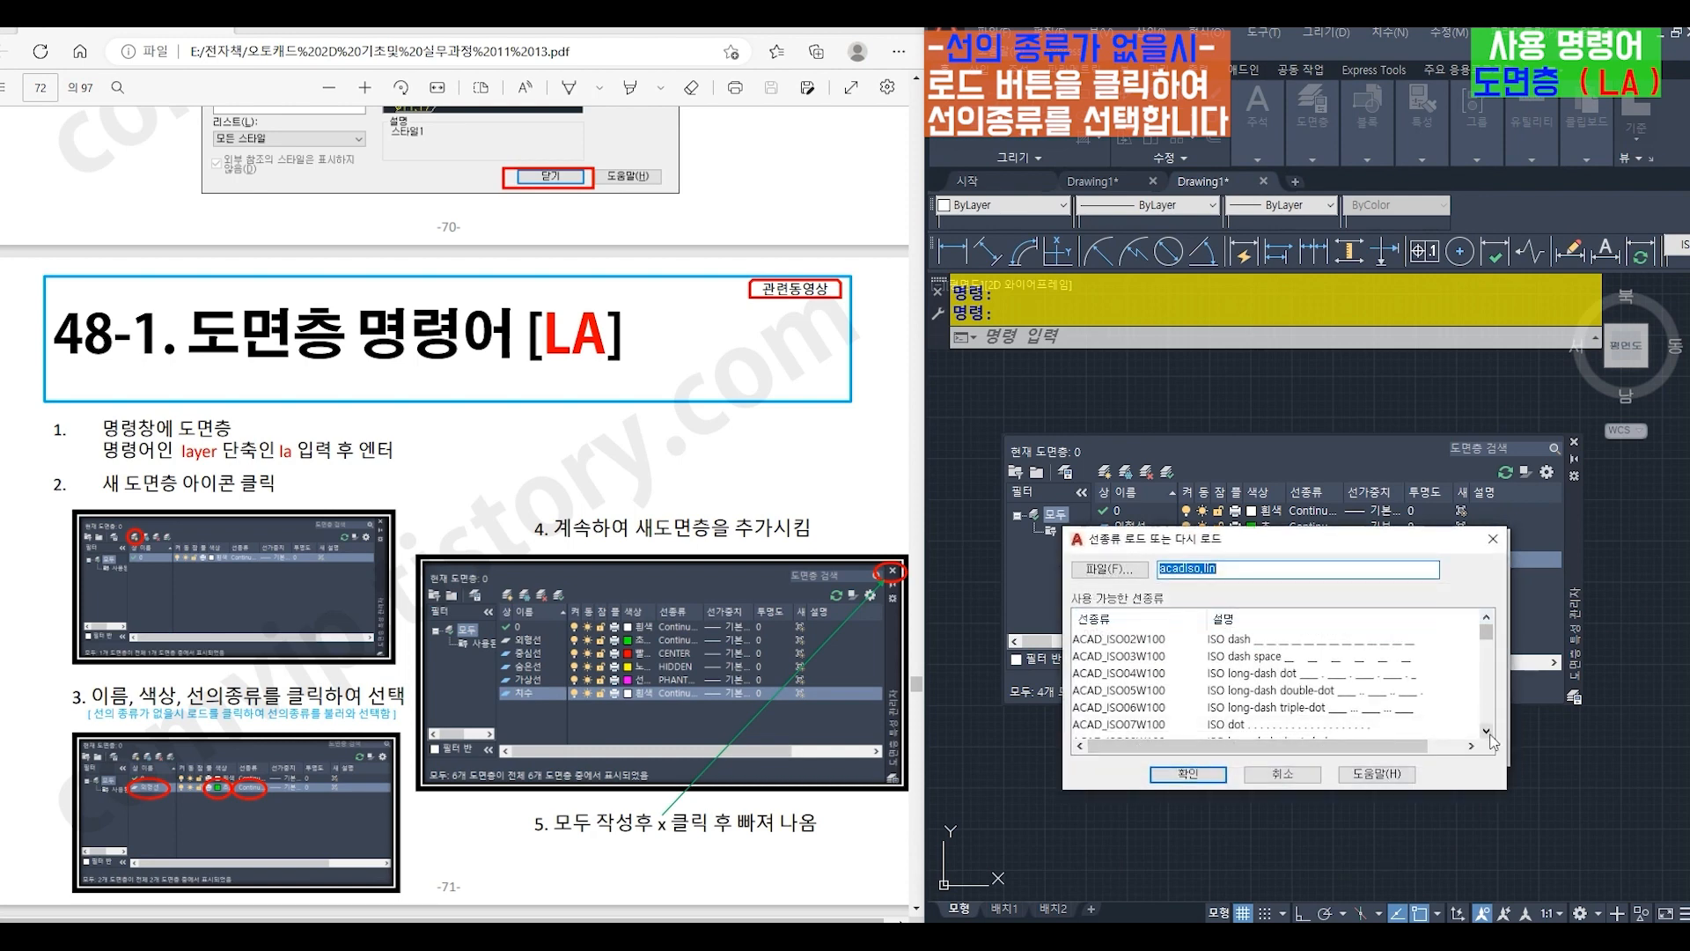
scroll(1490, 737, "down", 8)
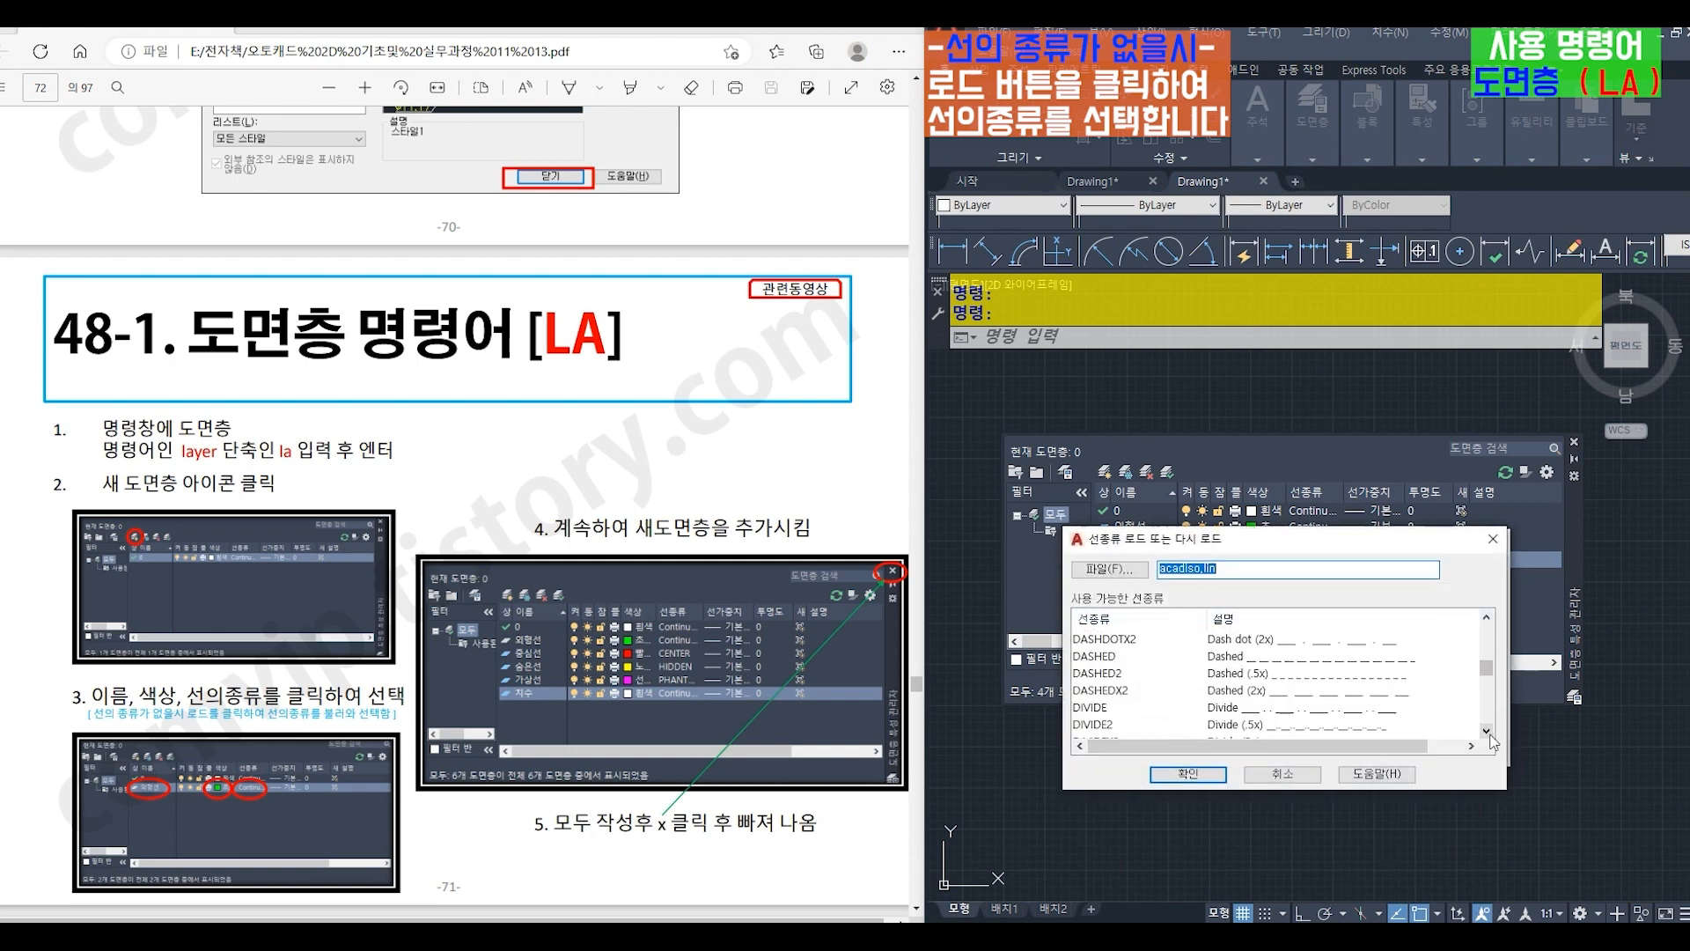
scroll(1490, 738, "down", 3)
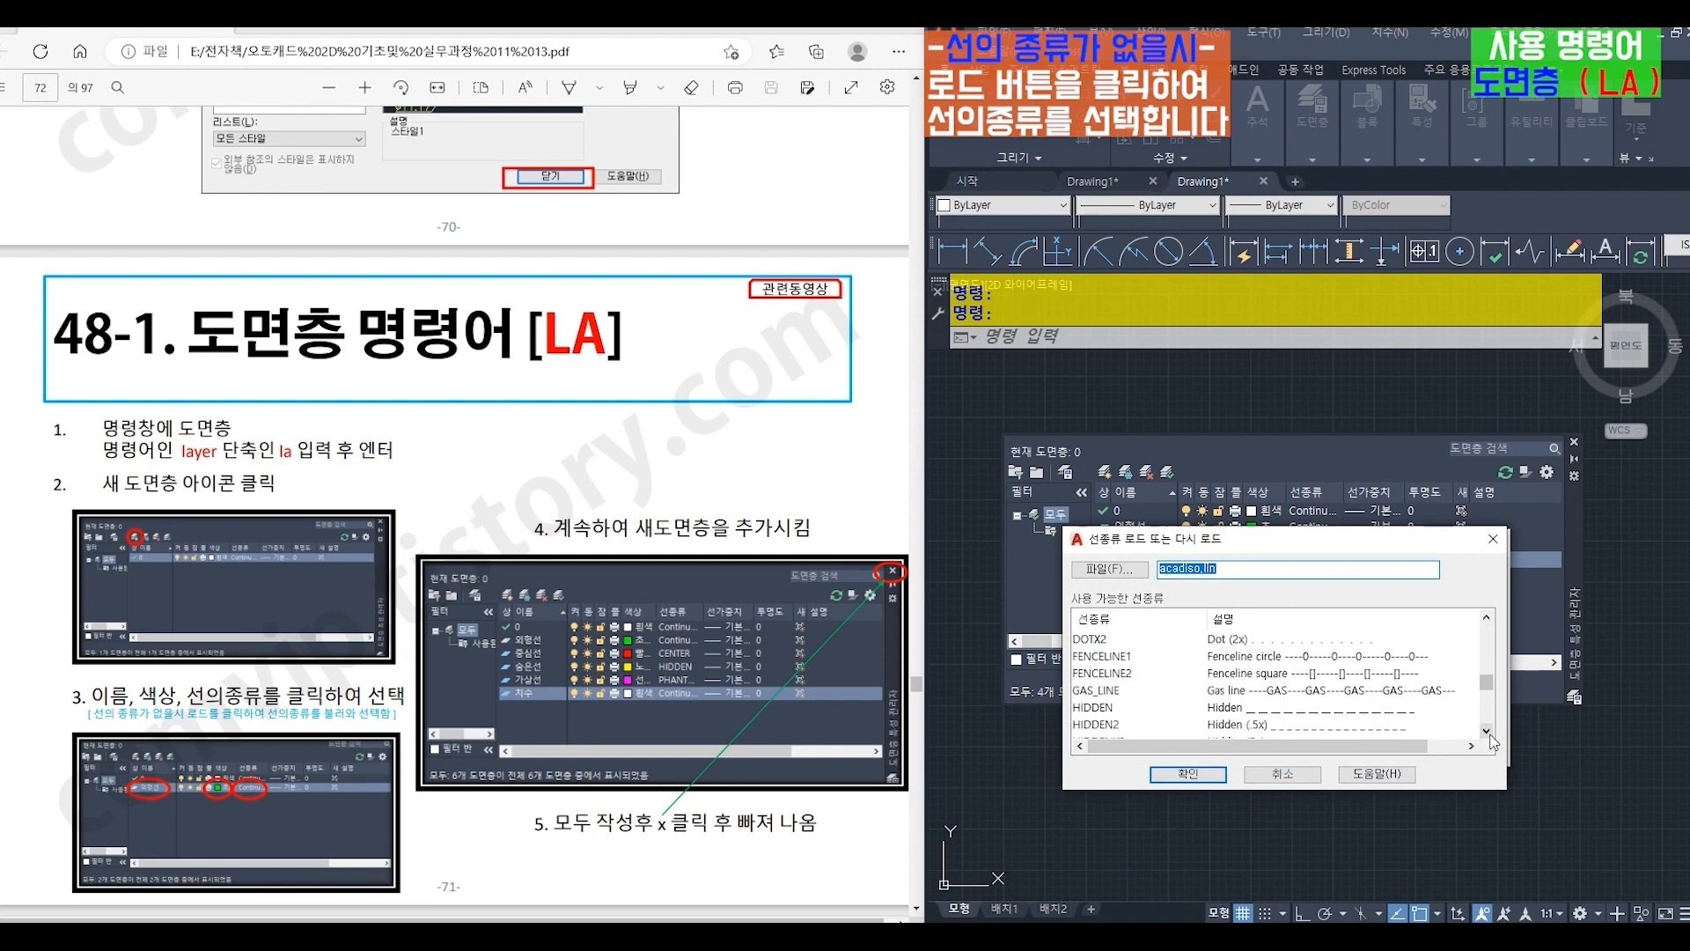
left_click(1096, 707)
left_click(1186, 774)
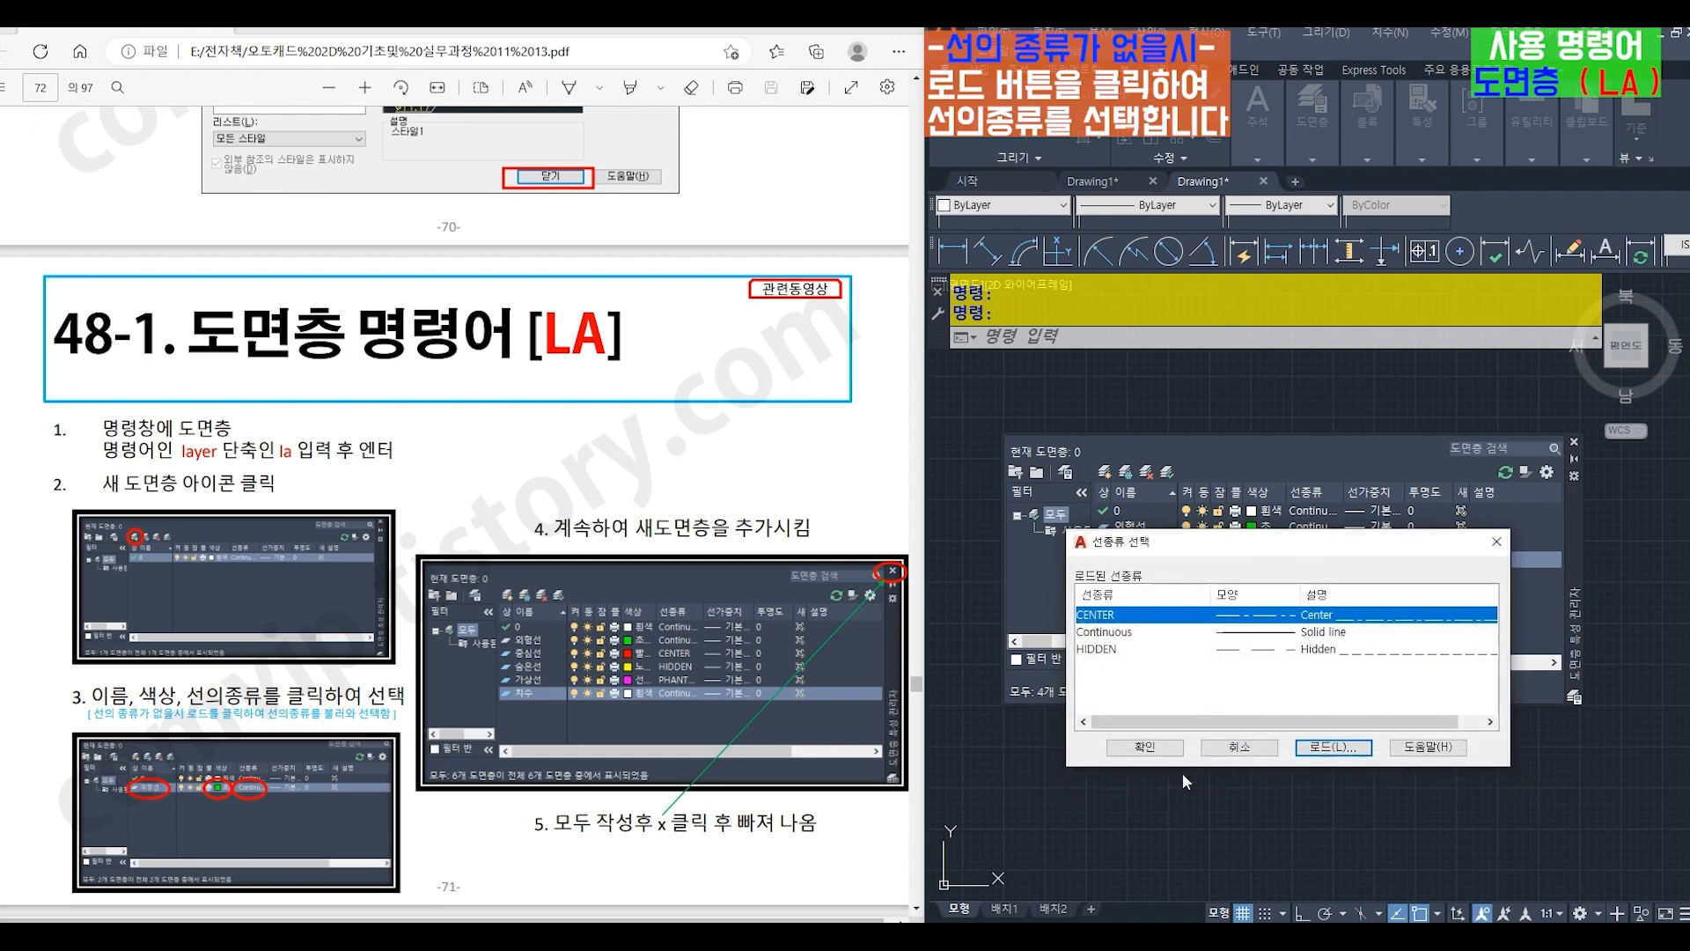
left_click(1102, 651)
left_click(1159, 747)
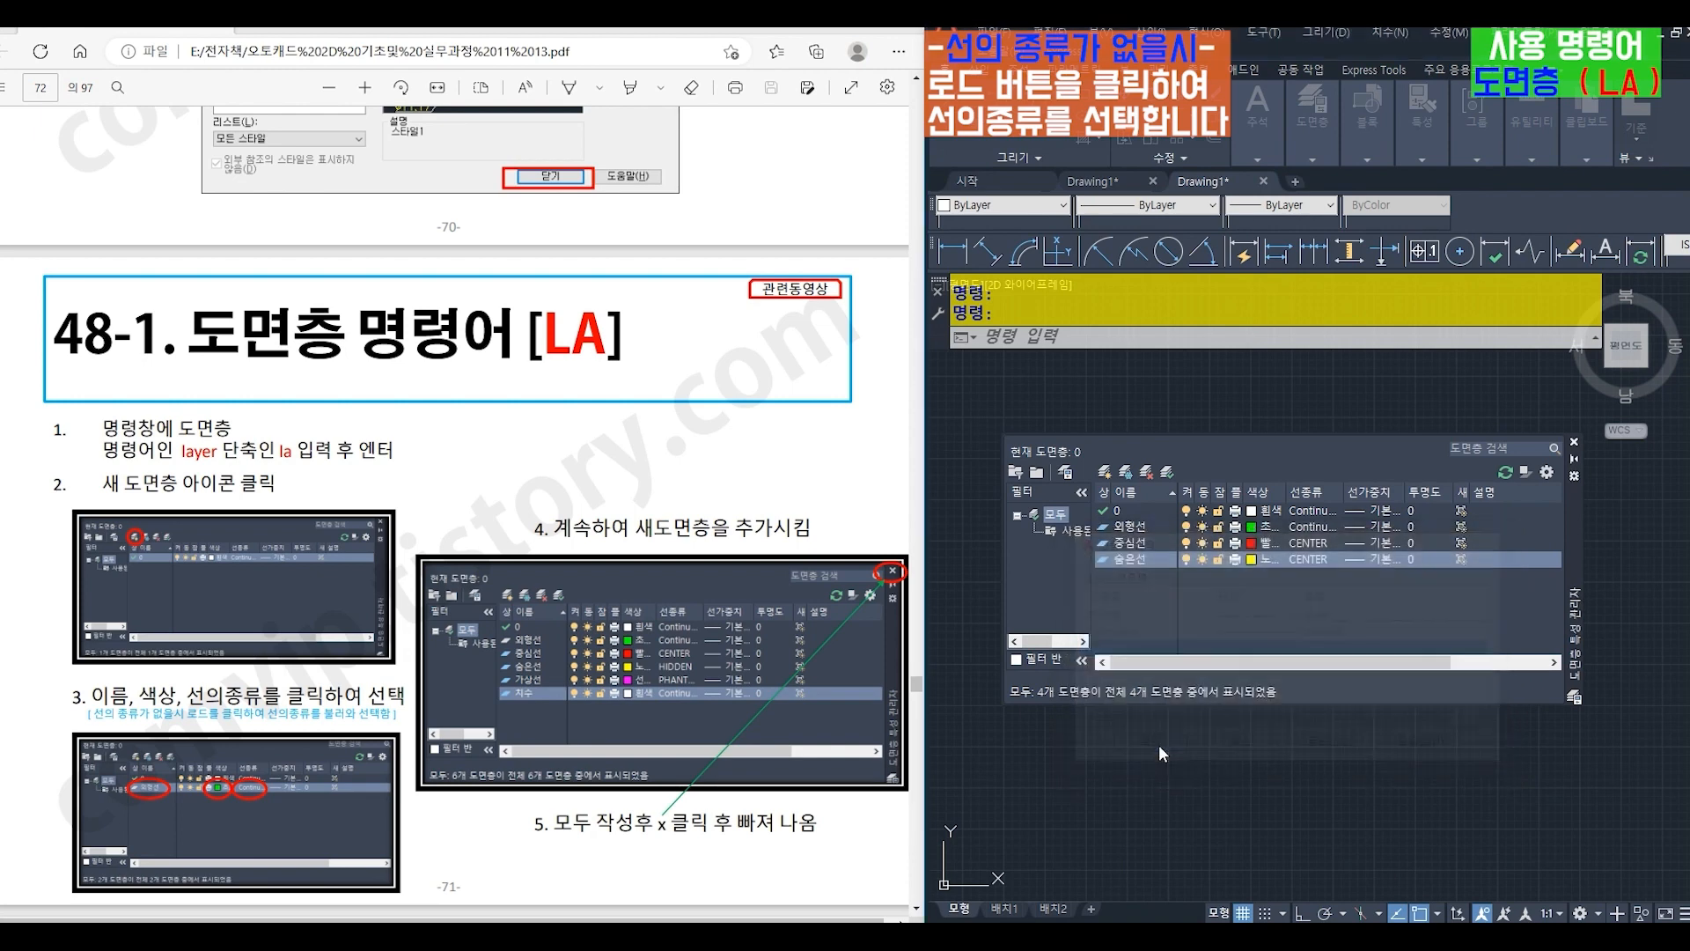
- Create a new layer named 가상선 and set its color to magenta (선홍색)
left_click(1106, 472)
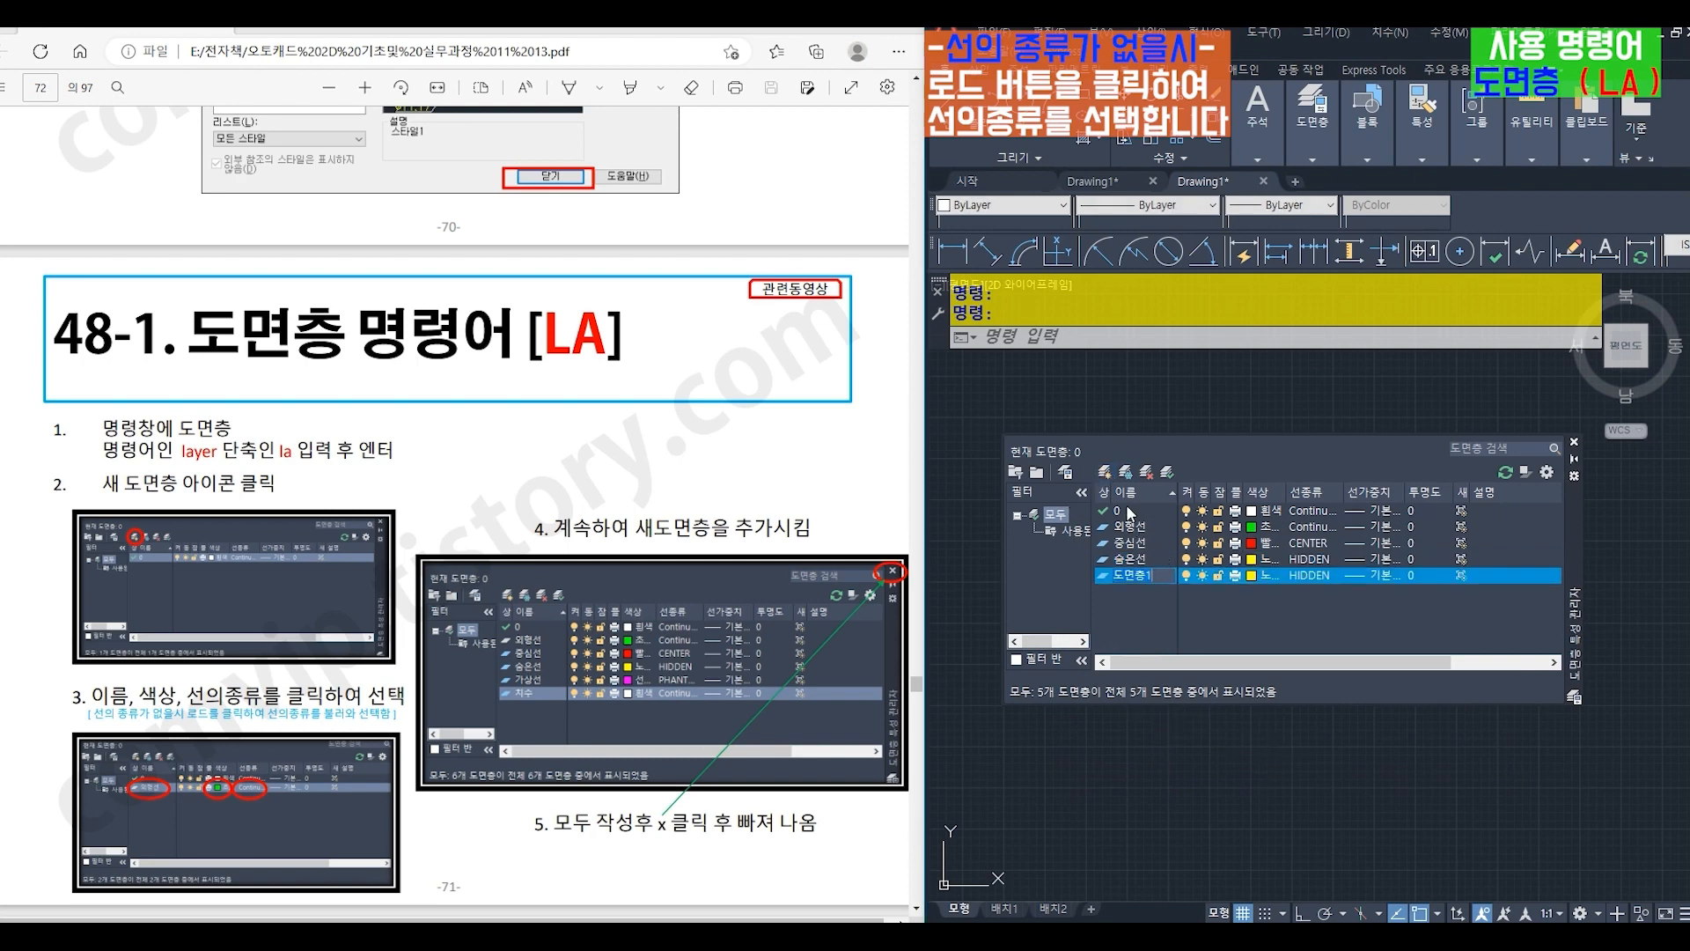
type("가설ㅅ")
left_click(1252, 575)
left_click(1207, 766)
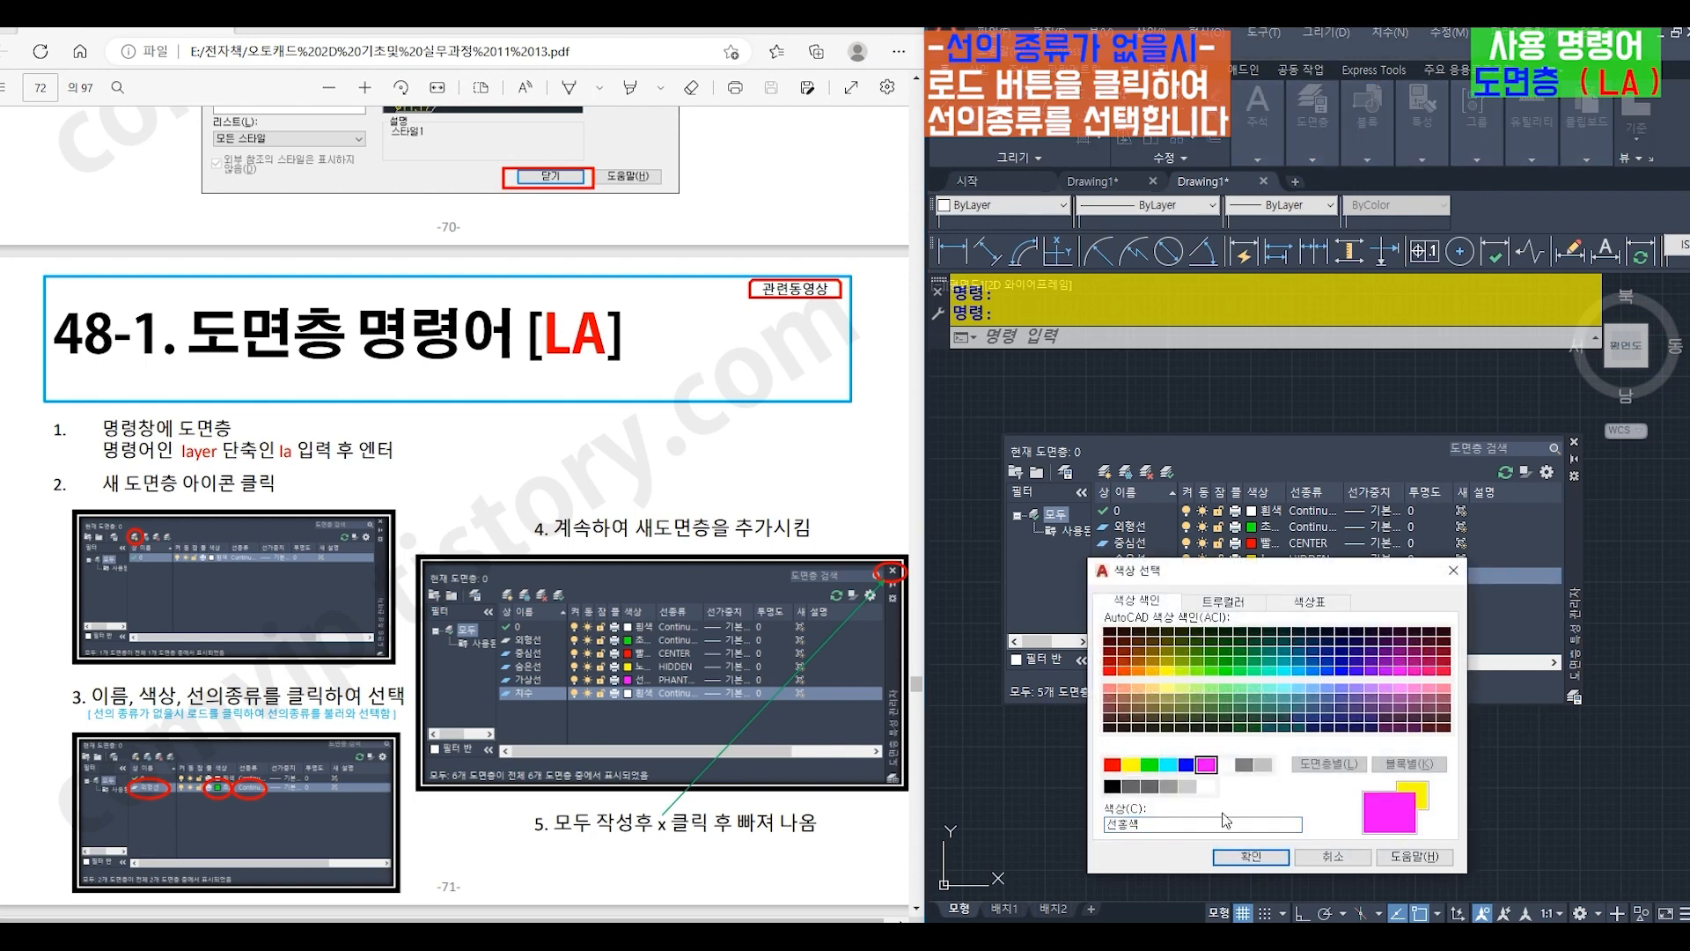
left_click(1237, 856)
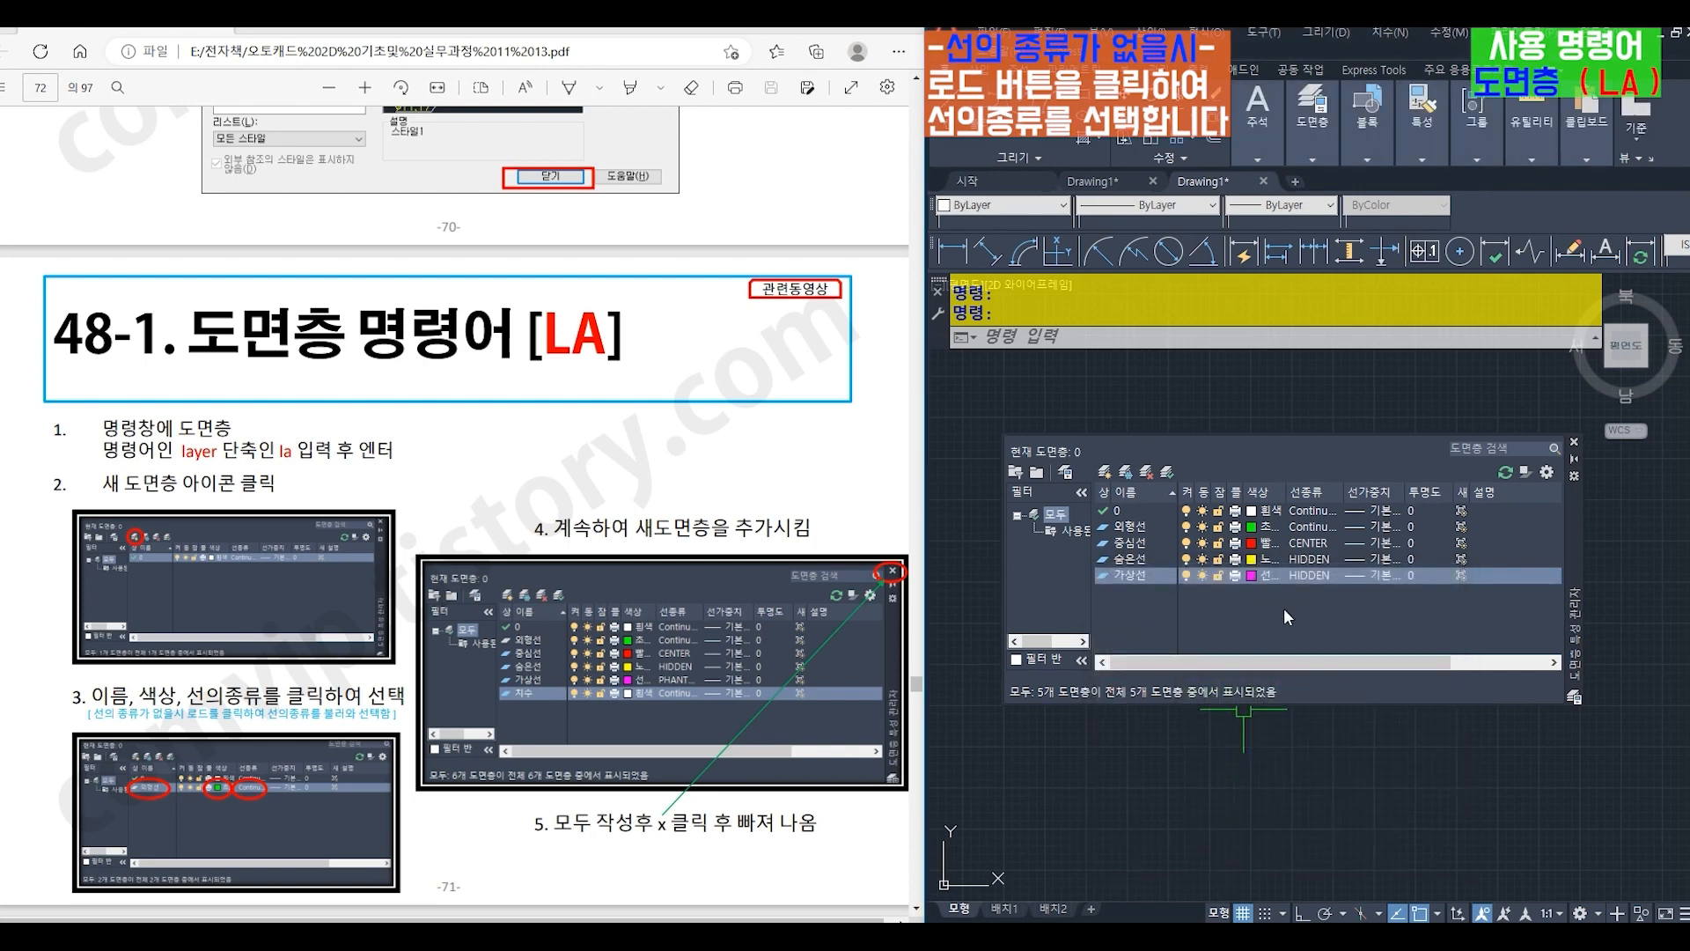
- Load the PHANTOM linetype from acadiso.lin and assign it to the 가상선 layer
left_click(1308, 574)
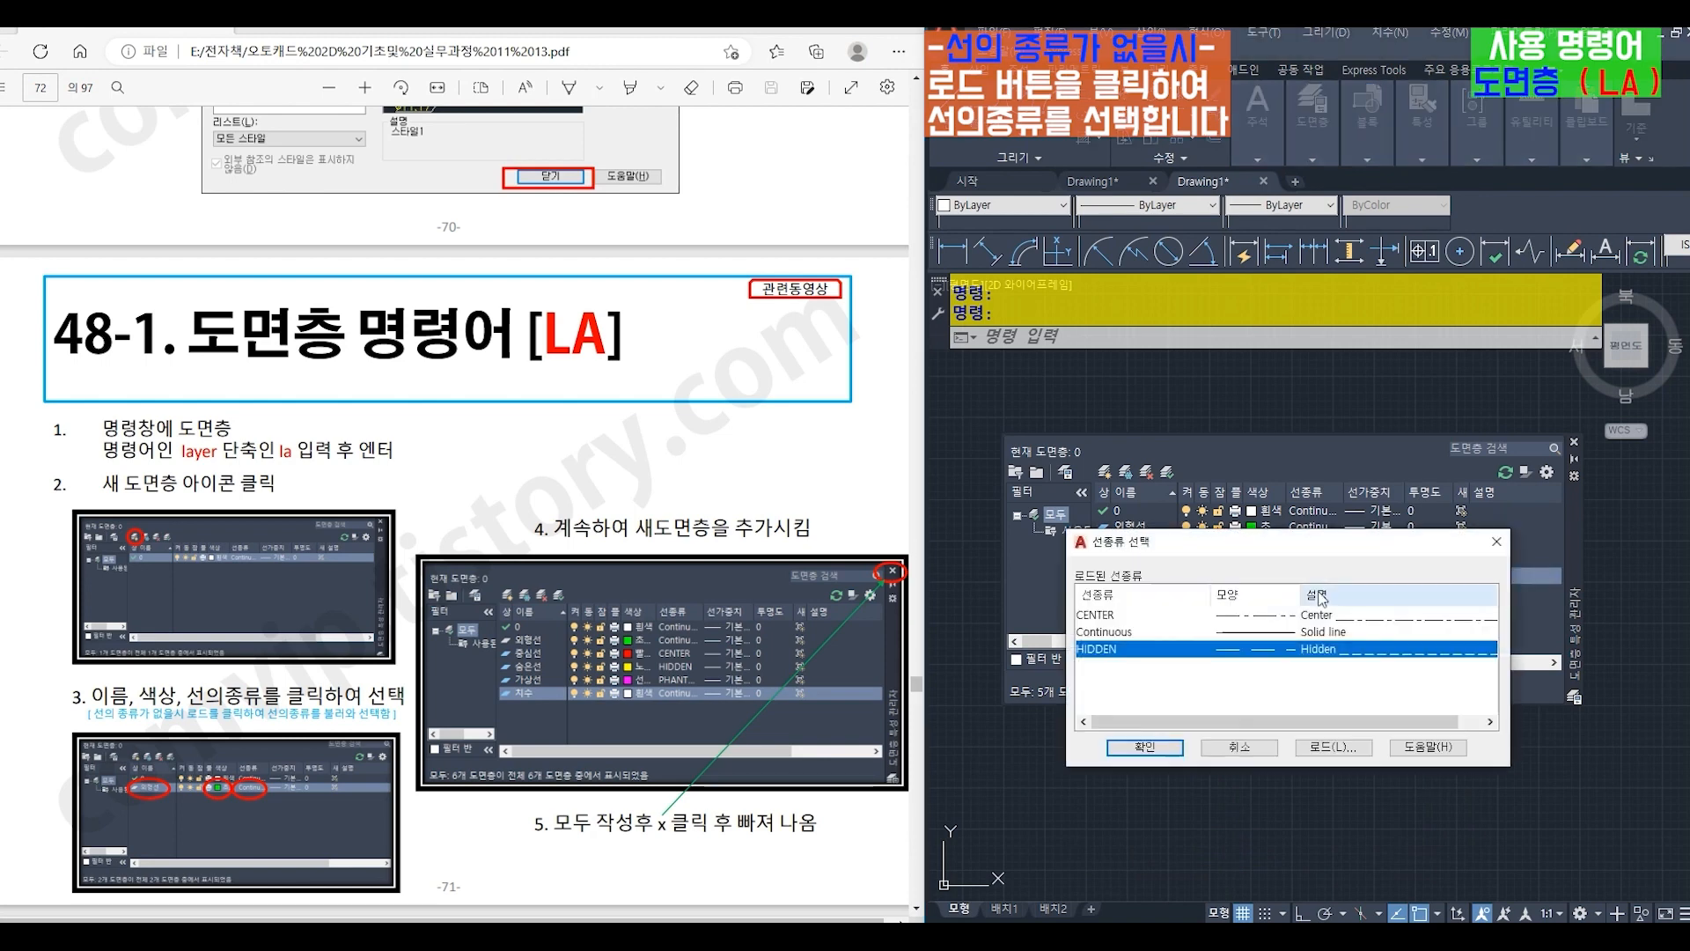
left_click(1302, 746)
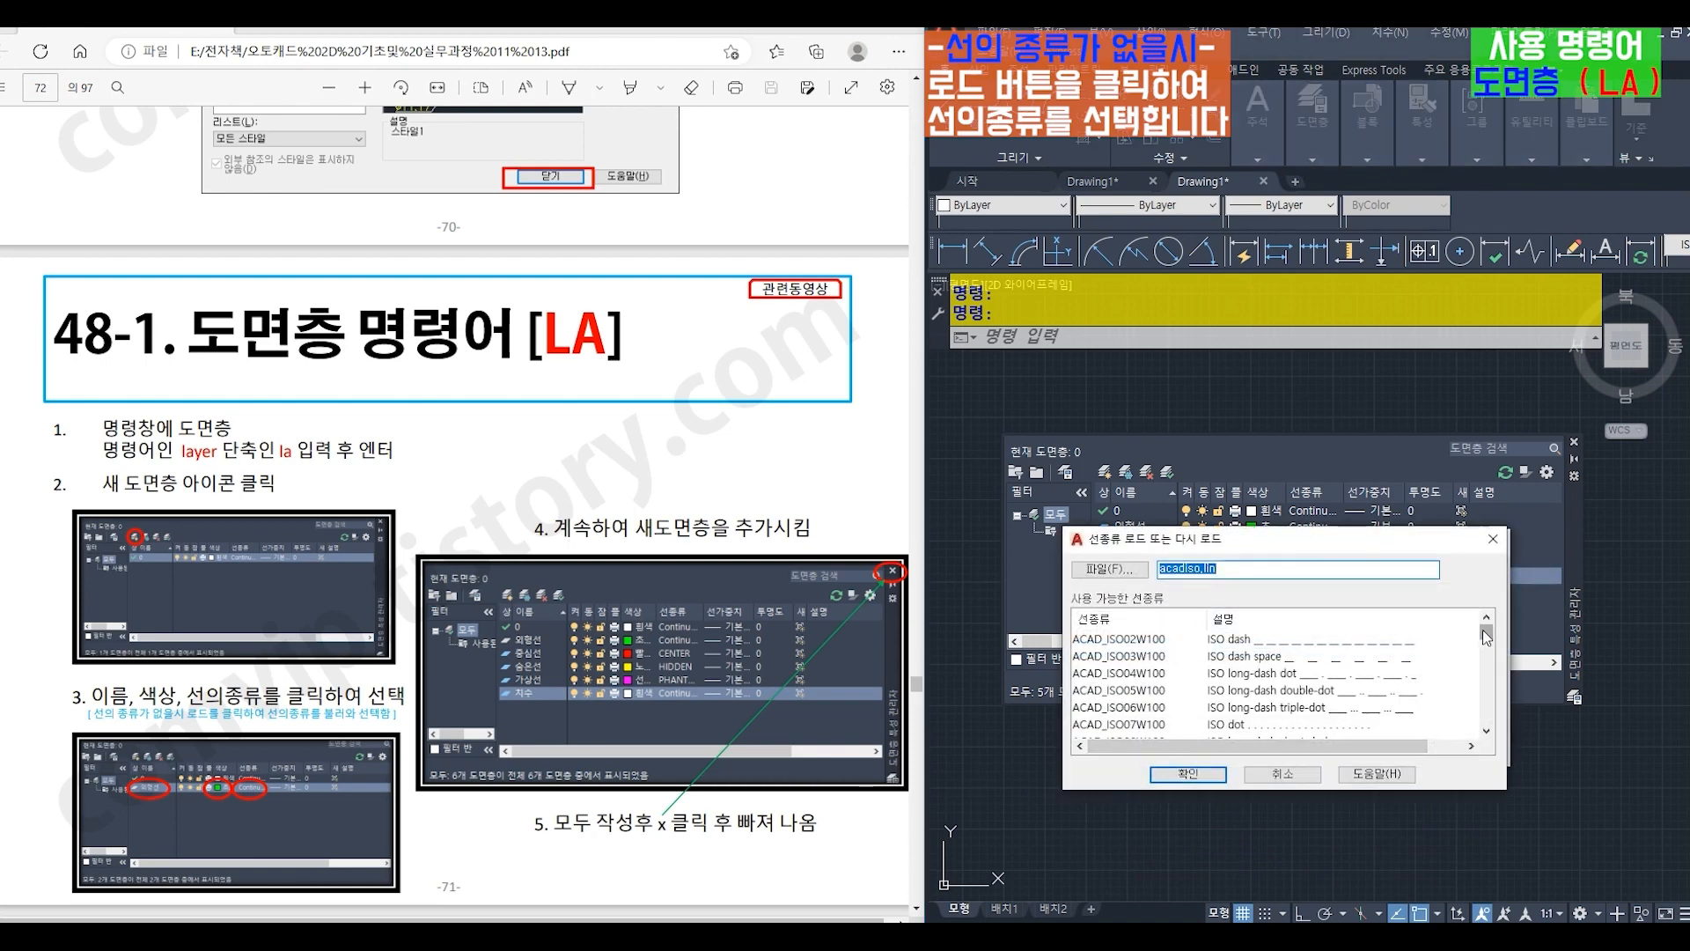
left_click_drag(1488, 644, 1493, 722)
left_click(1111, 656)
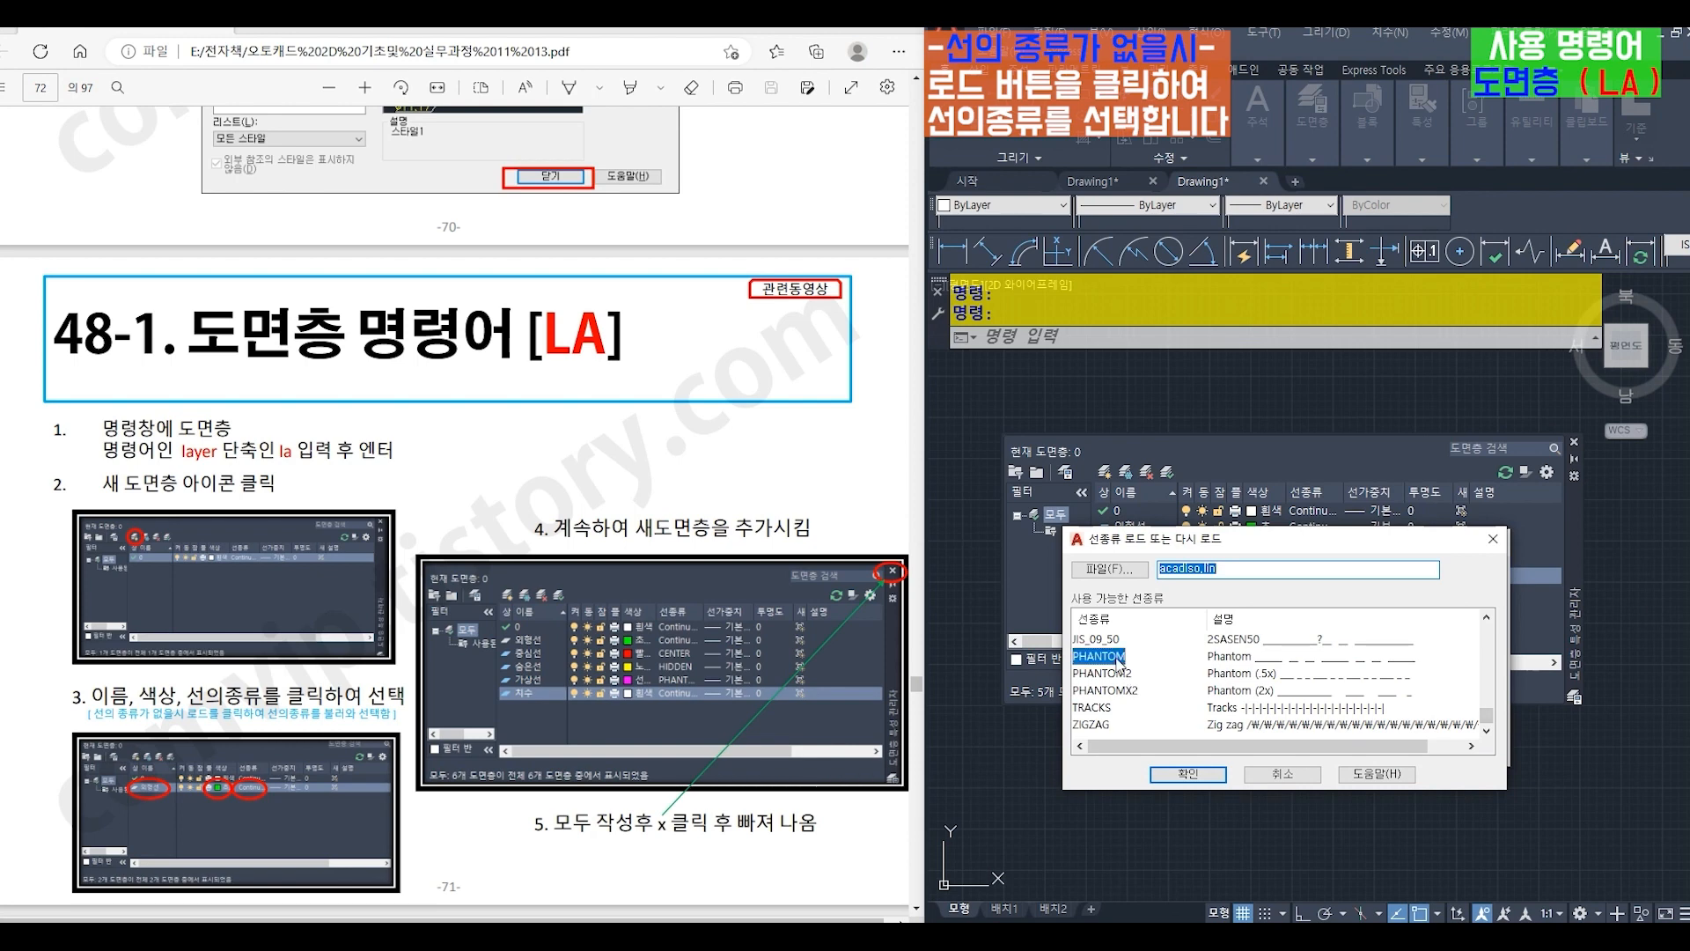
left_click(1196, 775)
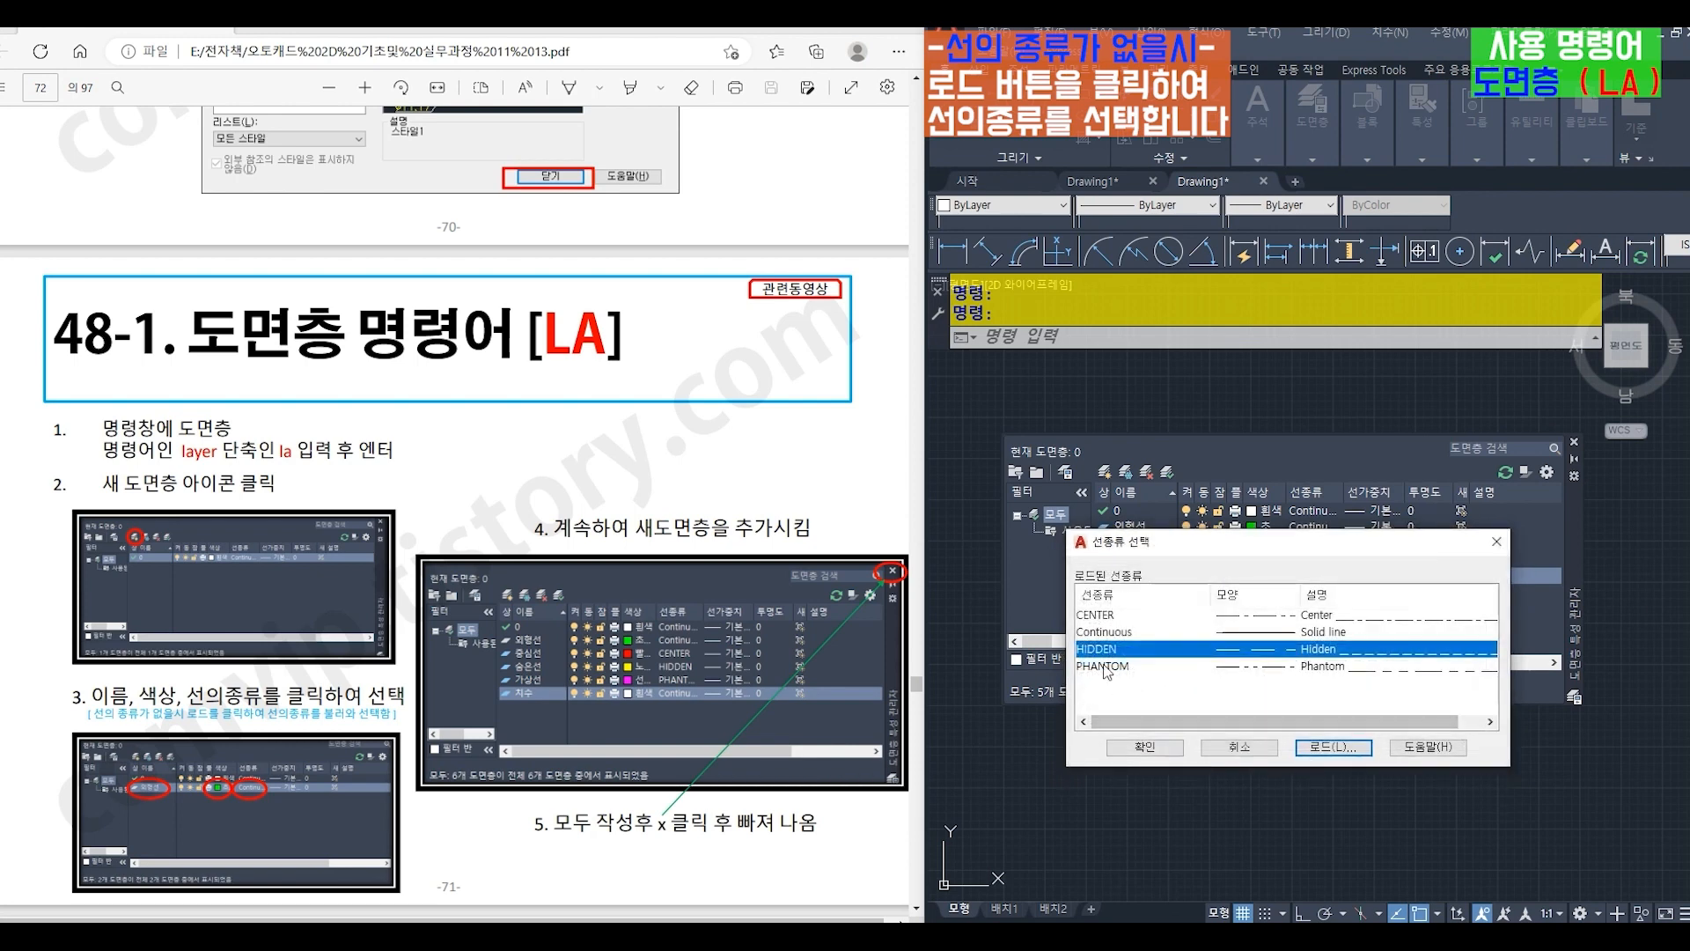
left_click(1106, 667)
left_click(1144, 748)
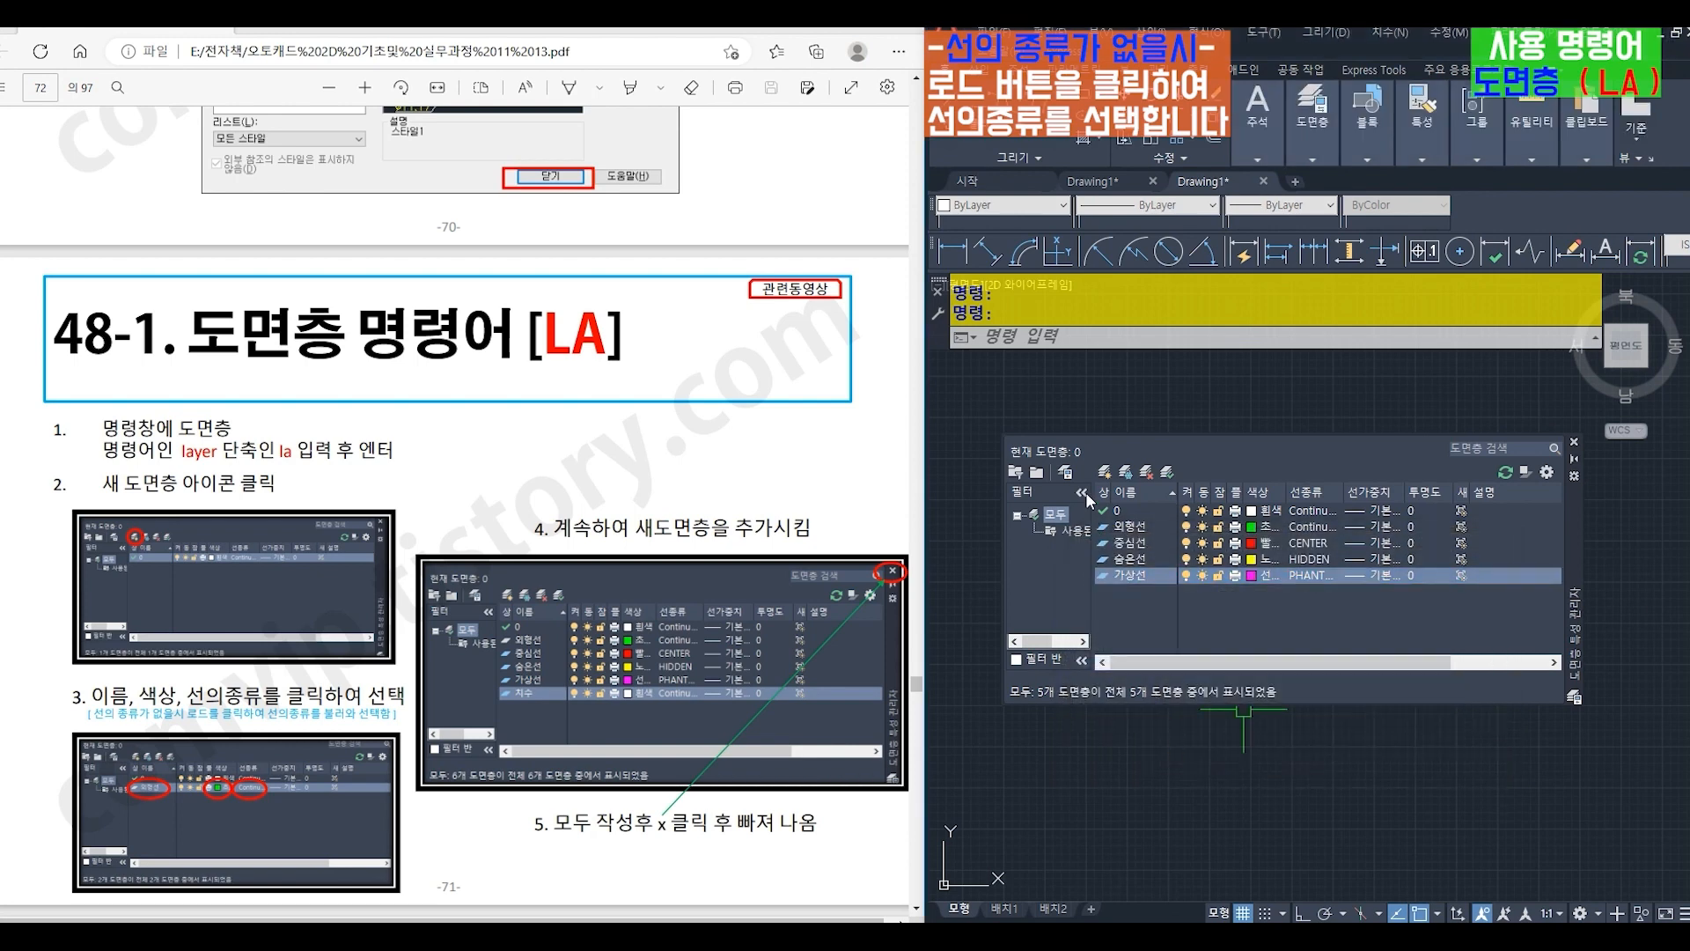
- Create a new layer named 치수 and set its color to white (흰색)
left_click(1105, 478)
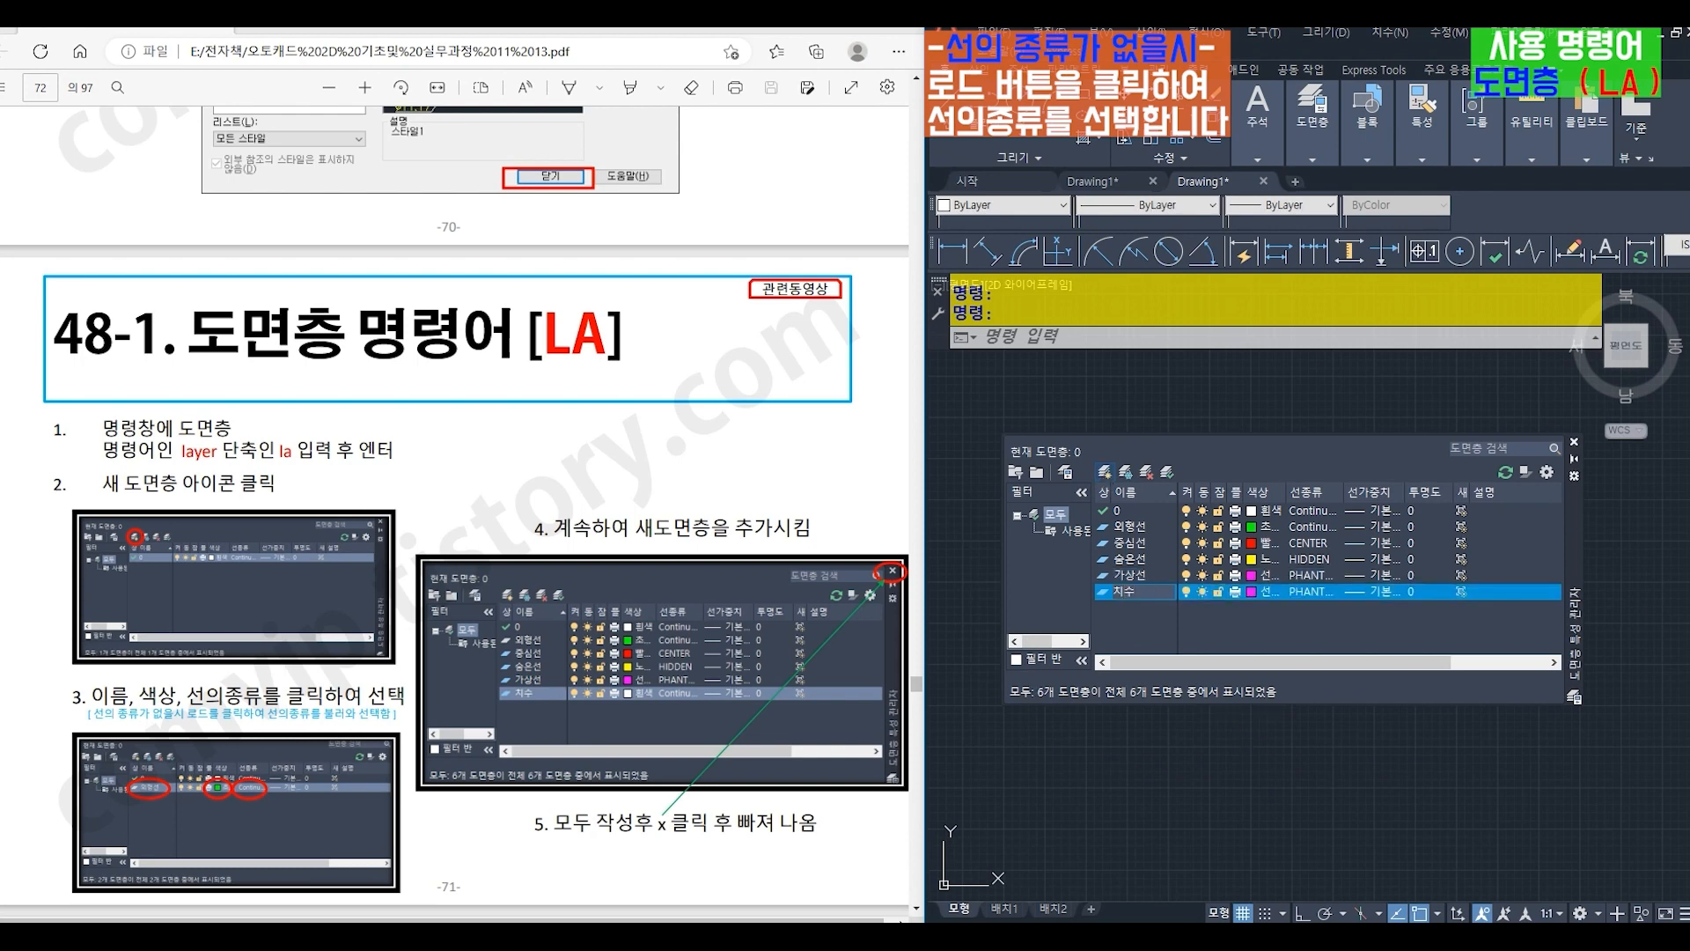
left_click(1252, 588)
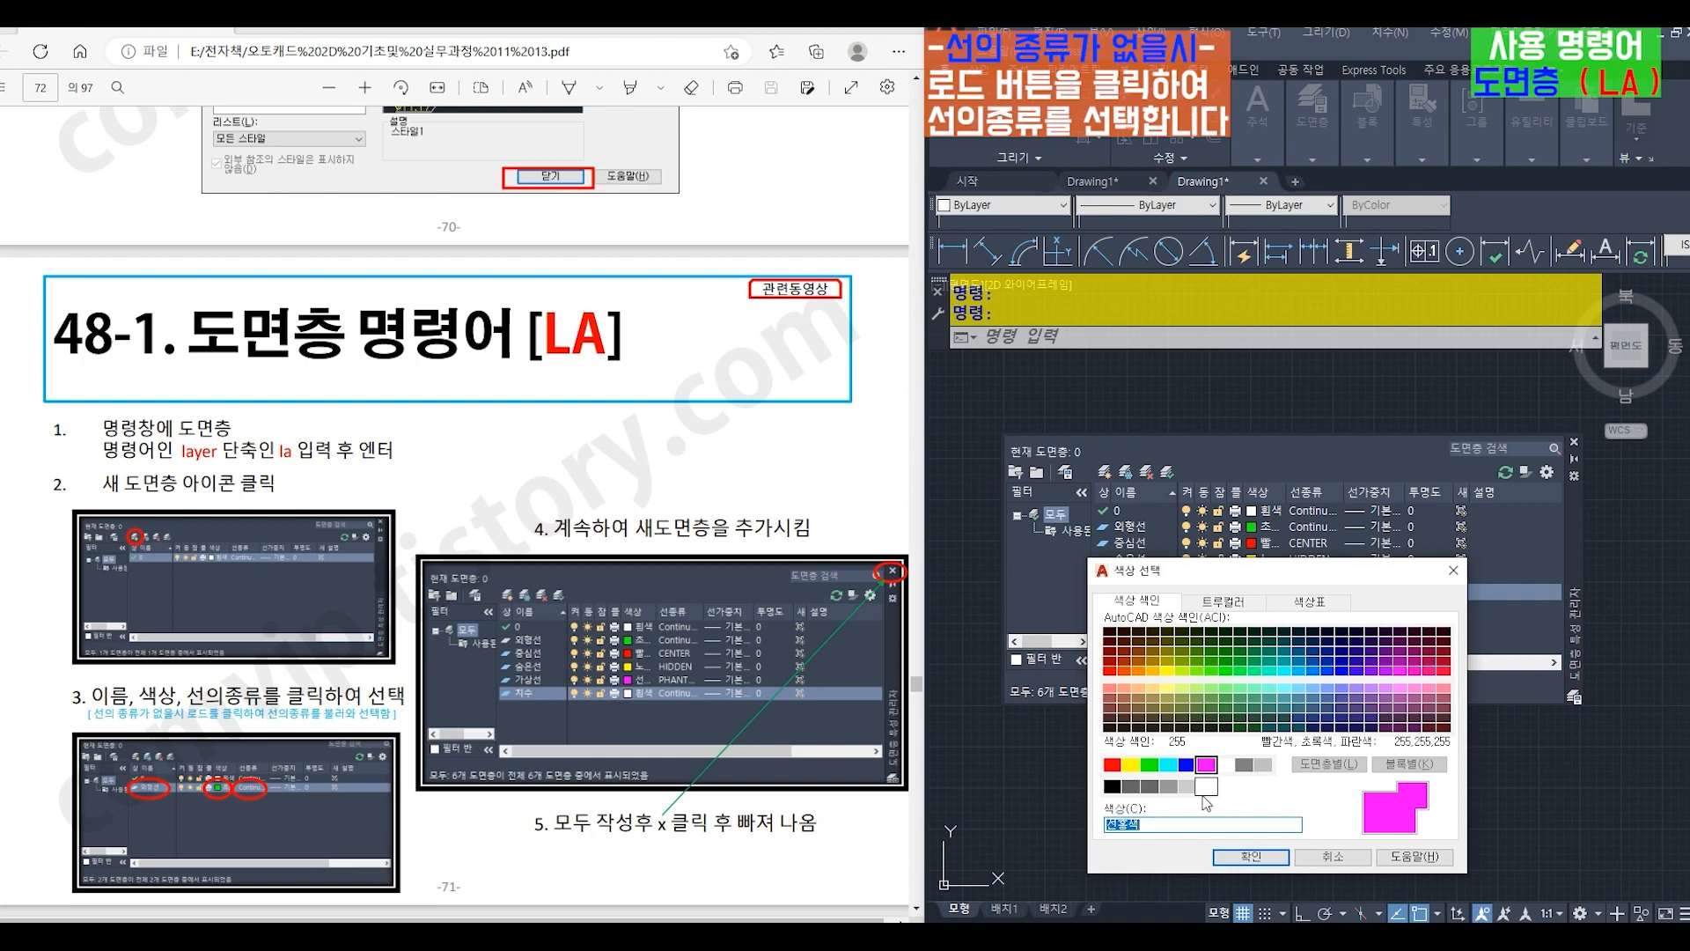
left_click(1203, 794)
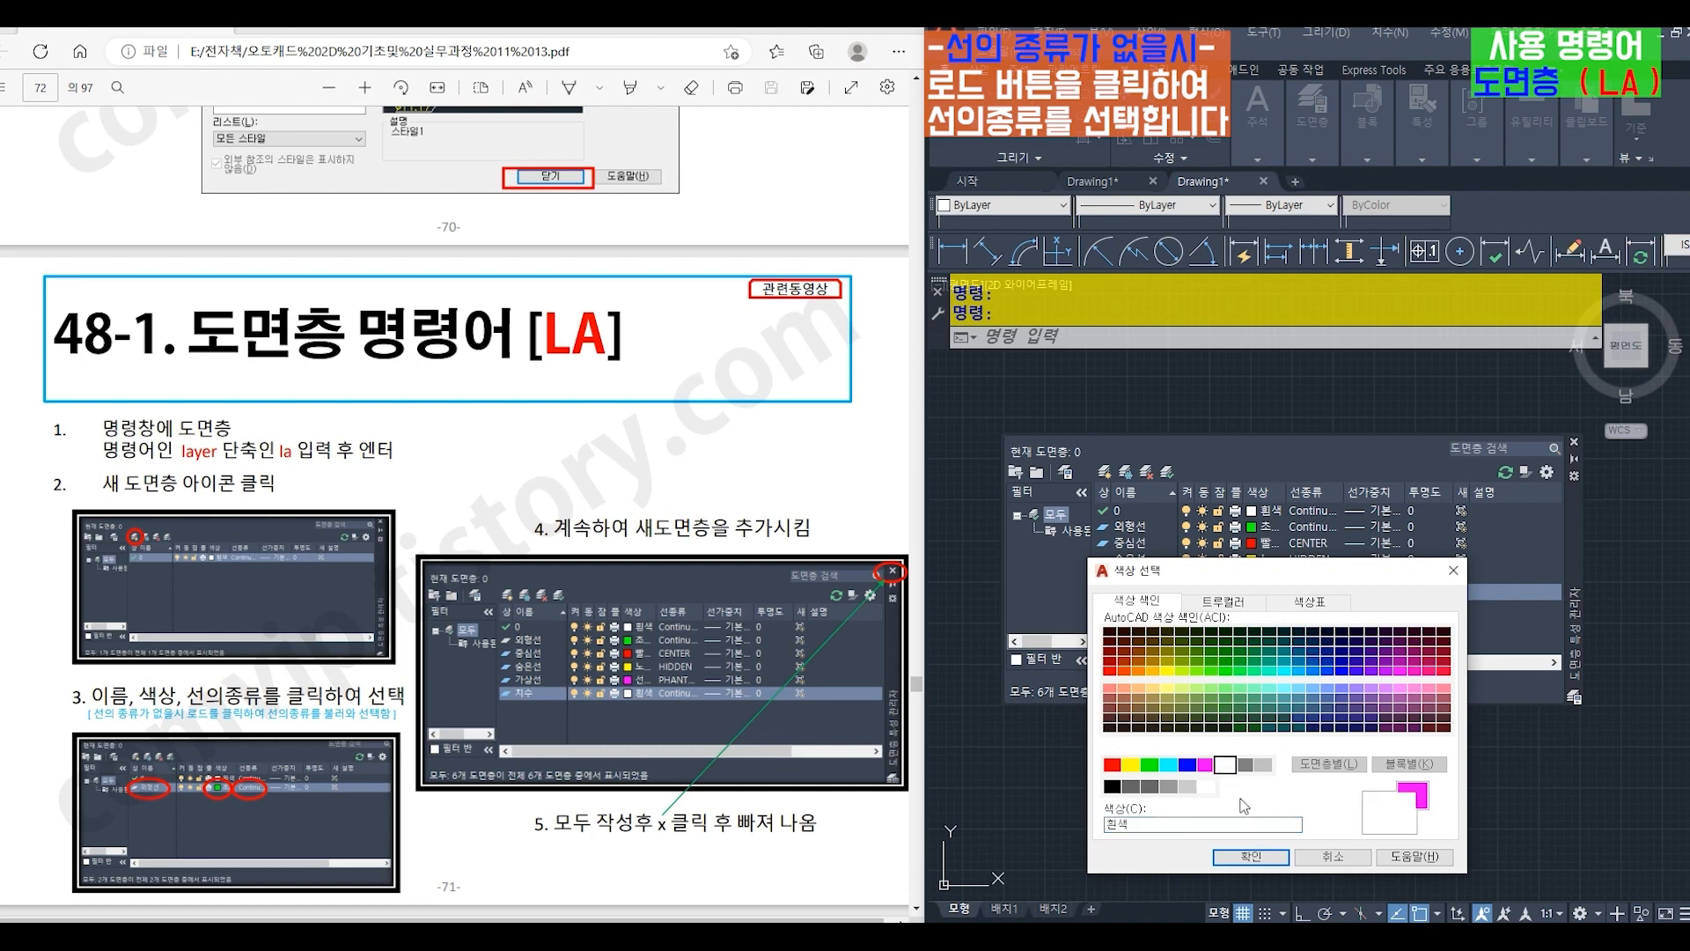
left_click(1251, 856)
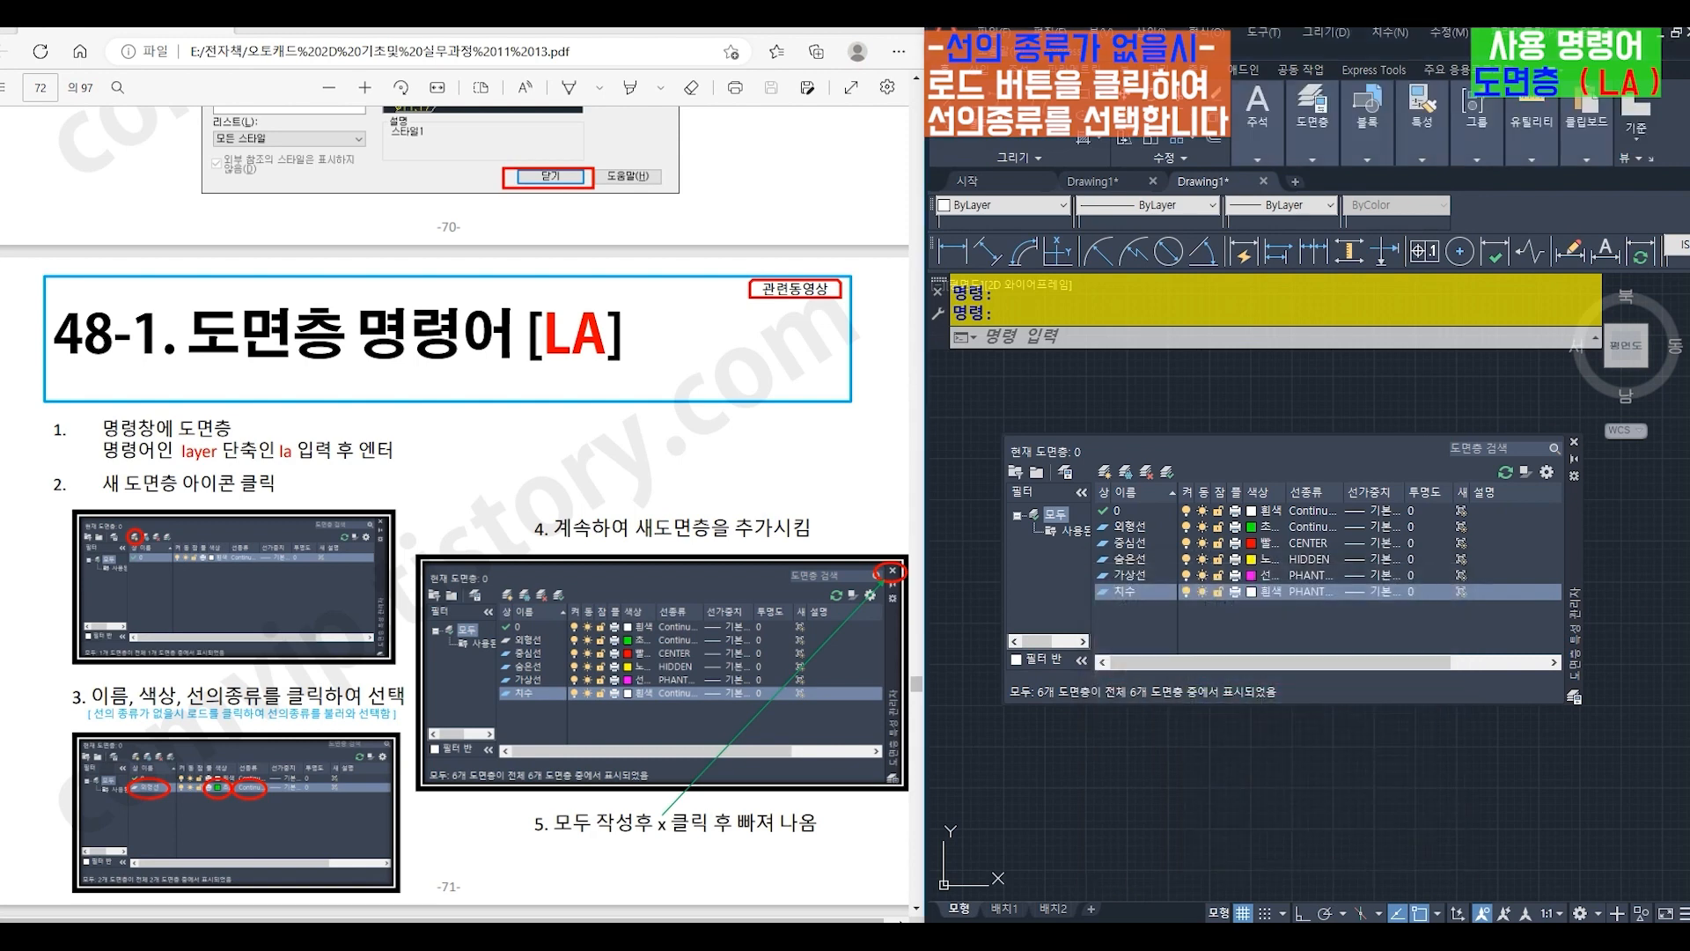
- Set the 치수 layer's linetype to Continuous and close the layer manager
left_click(1304, 590)
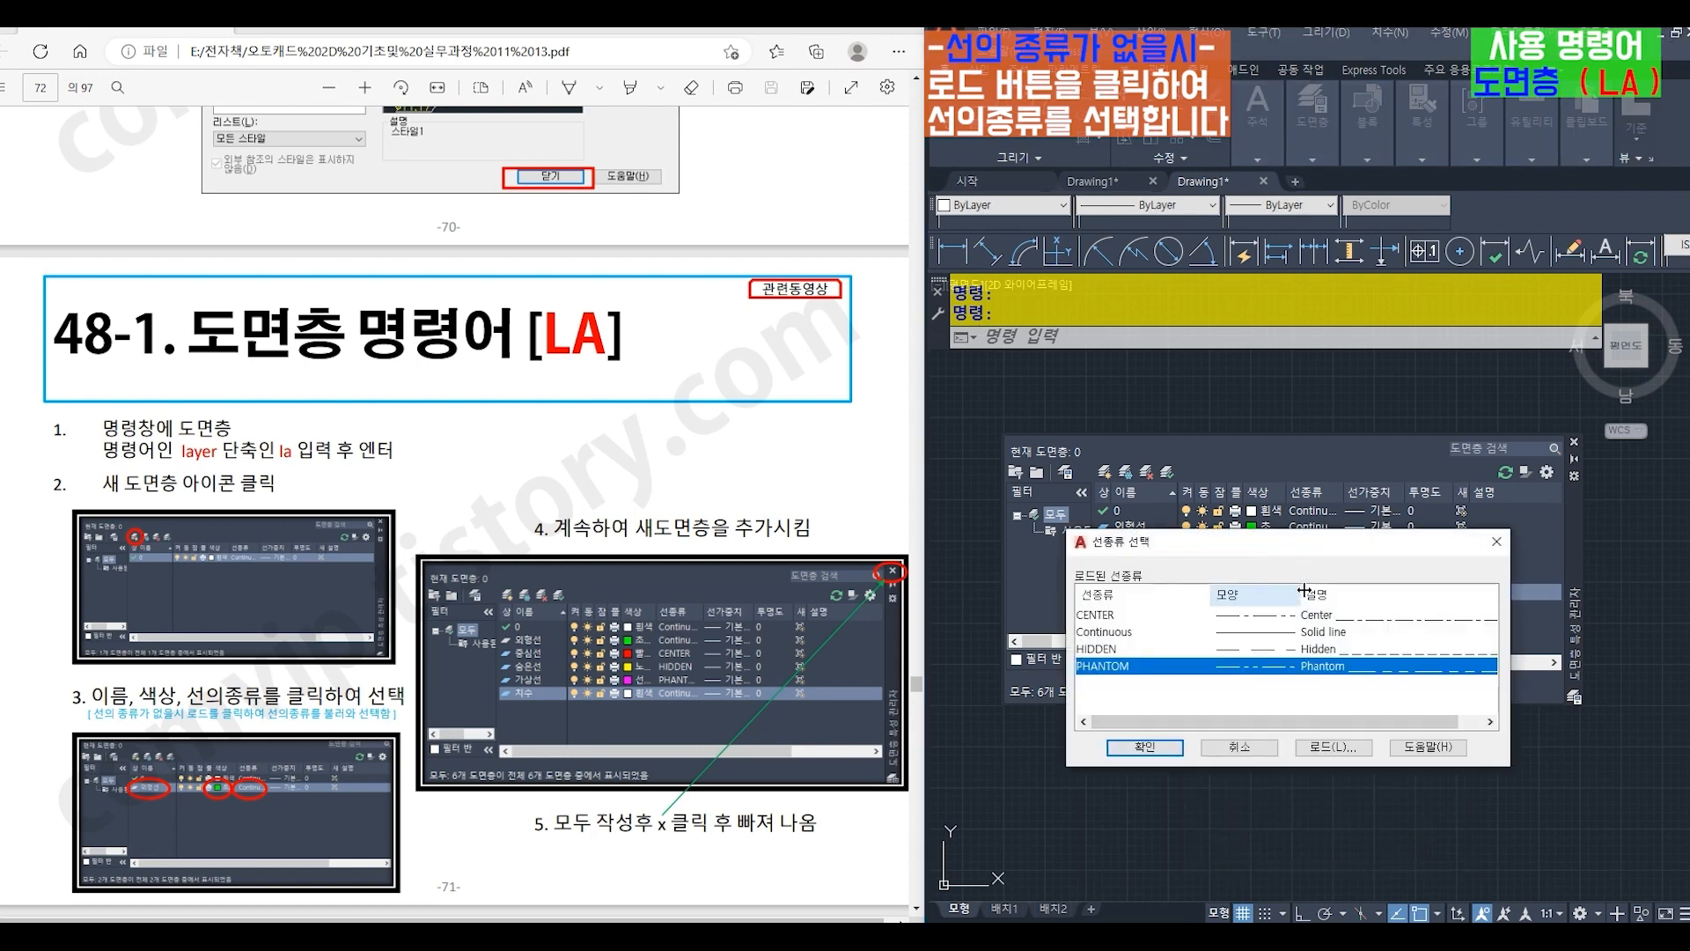
left_click(1120, 632)
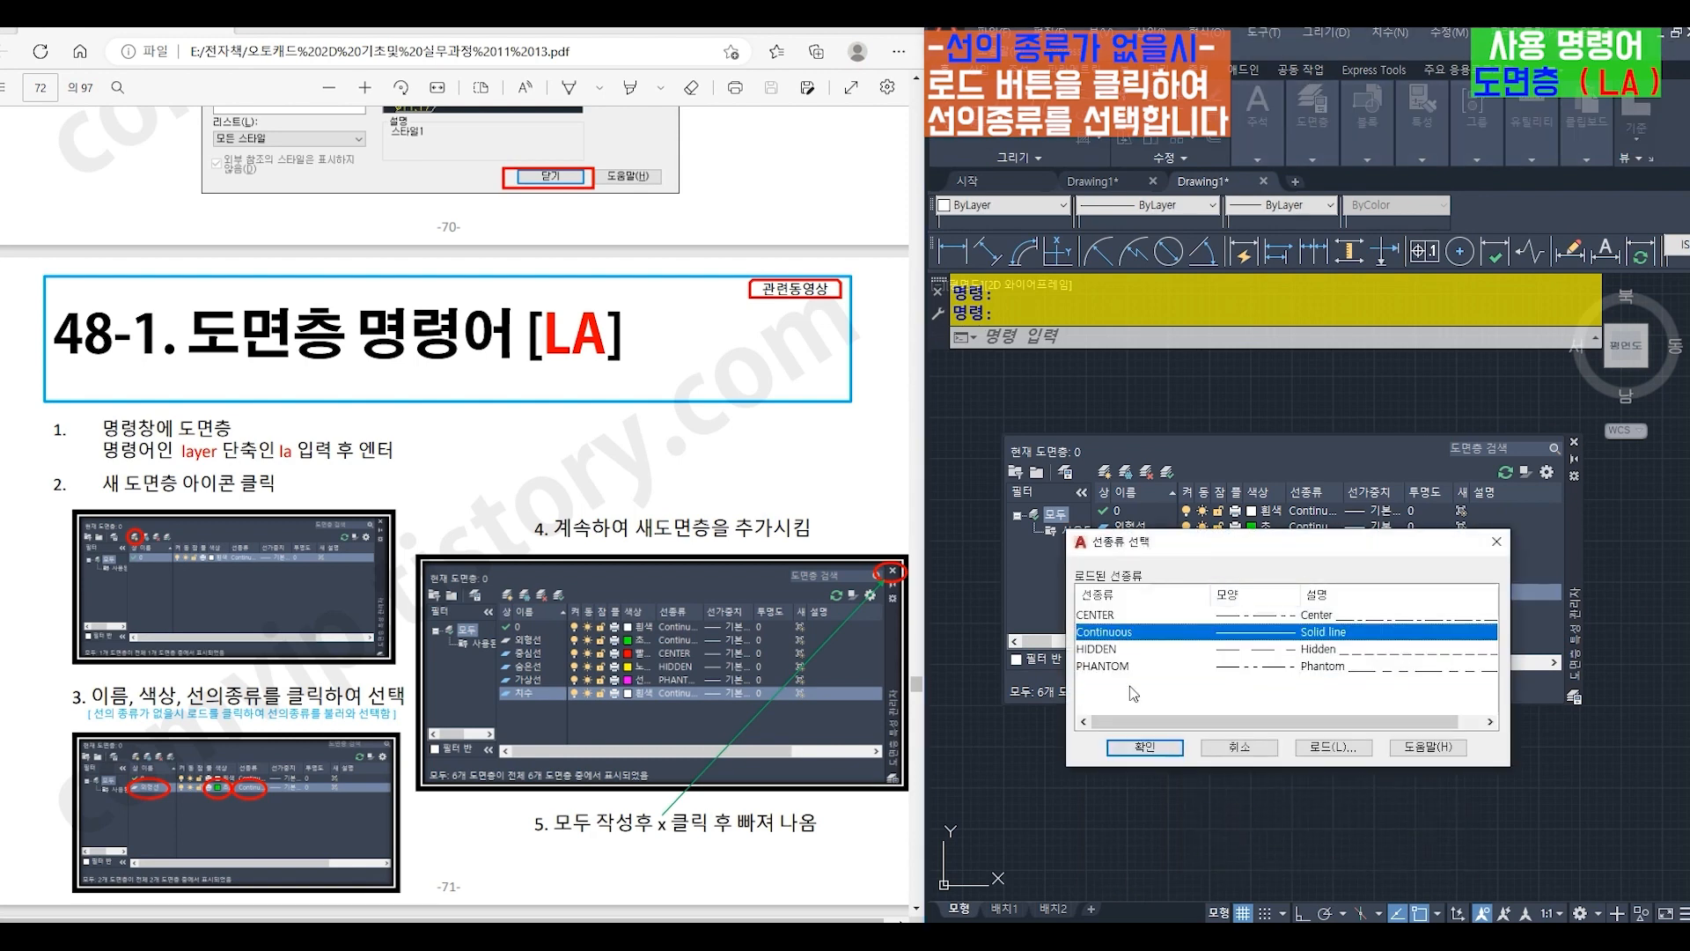
left_click(1144, 746)
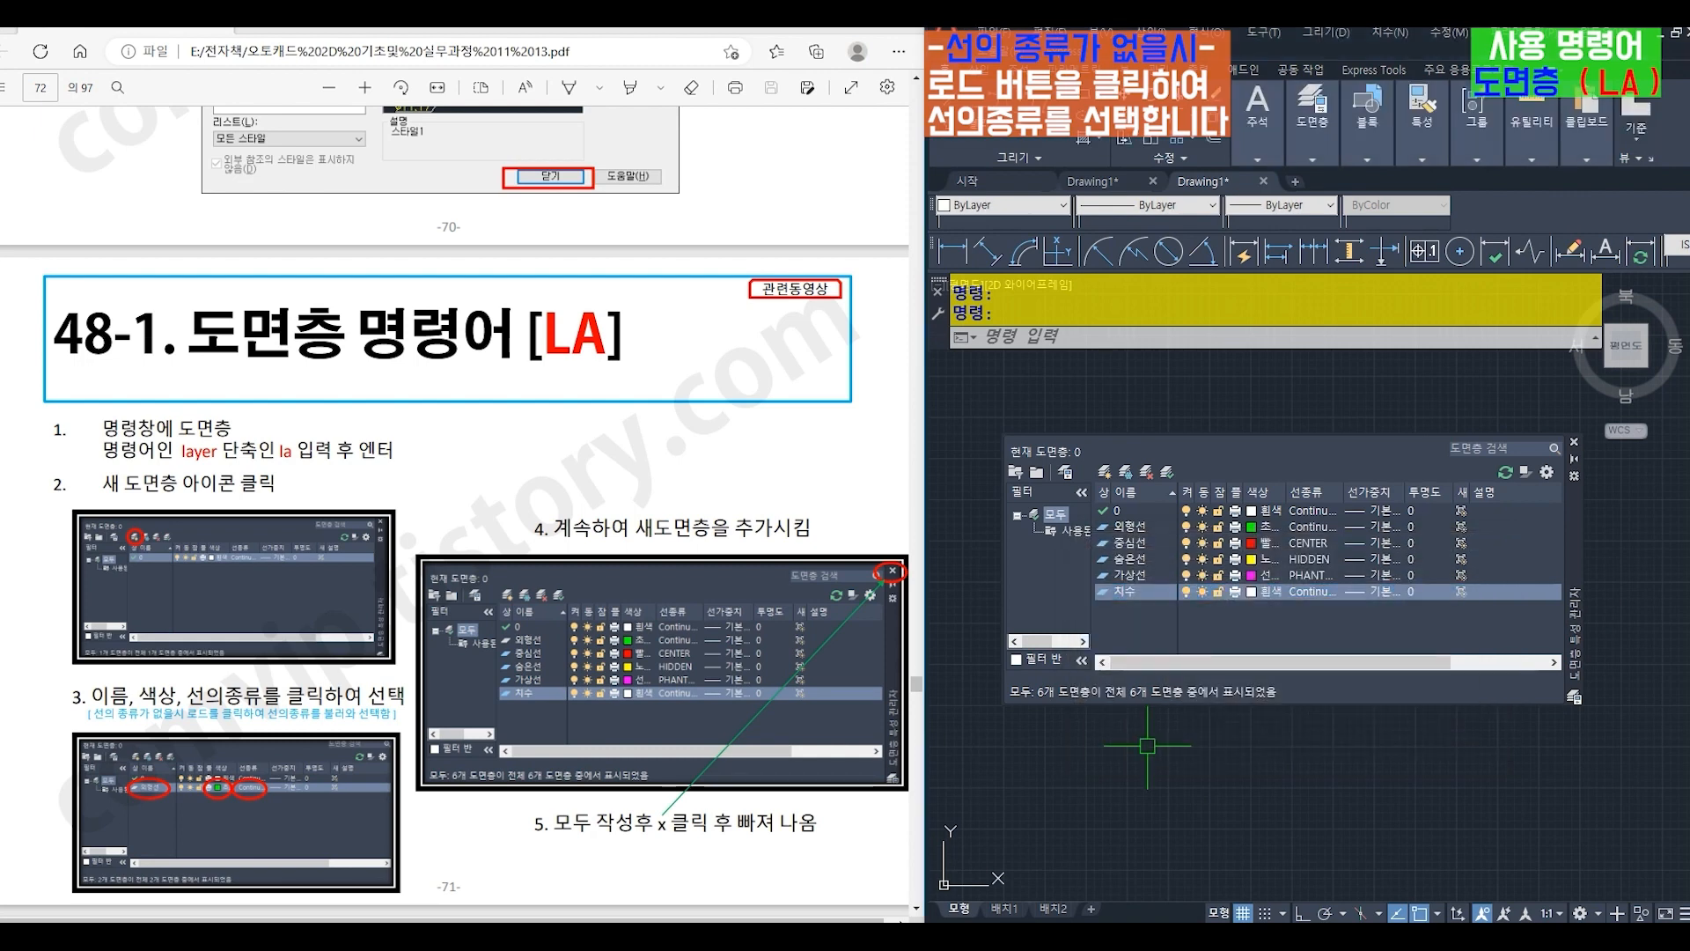
left_click(1575, 444)
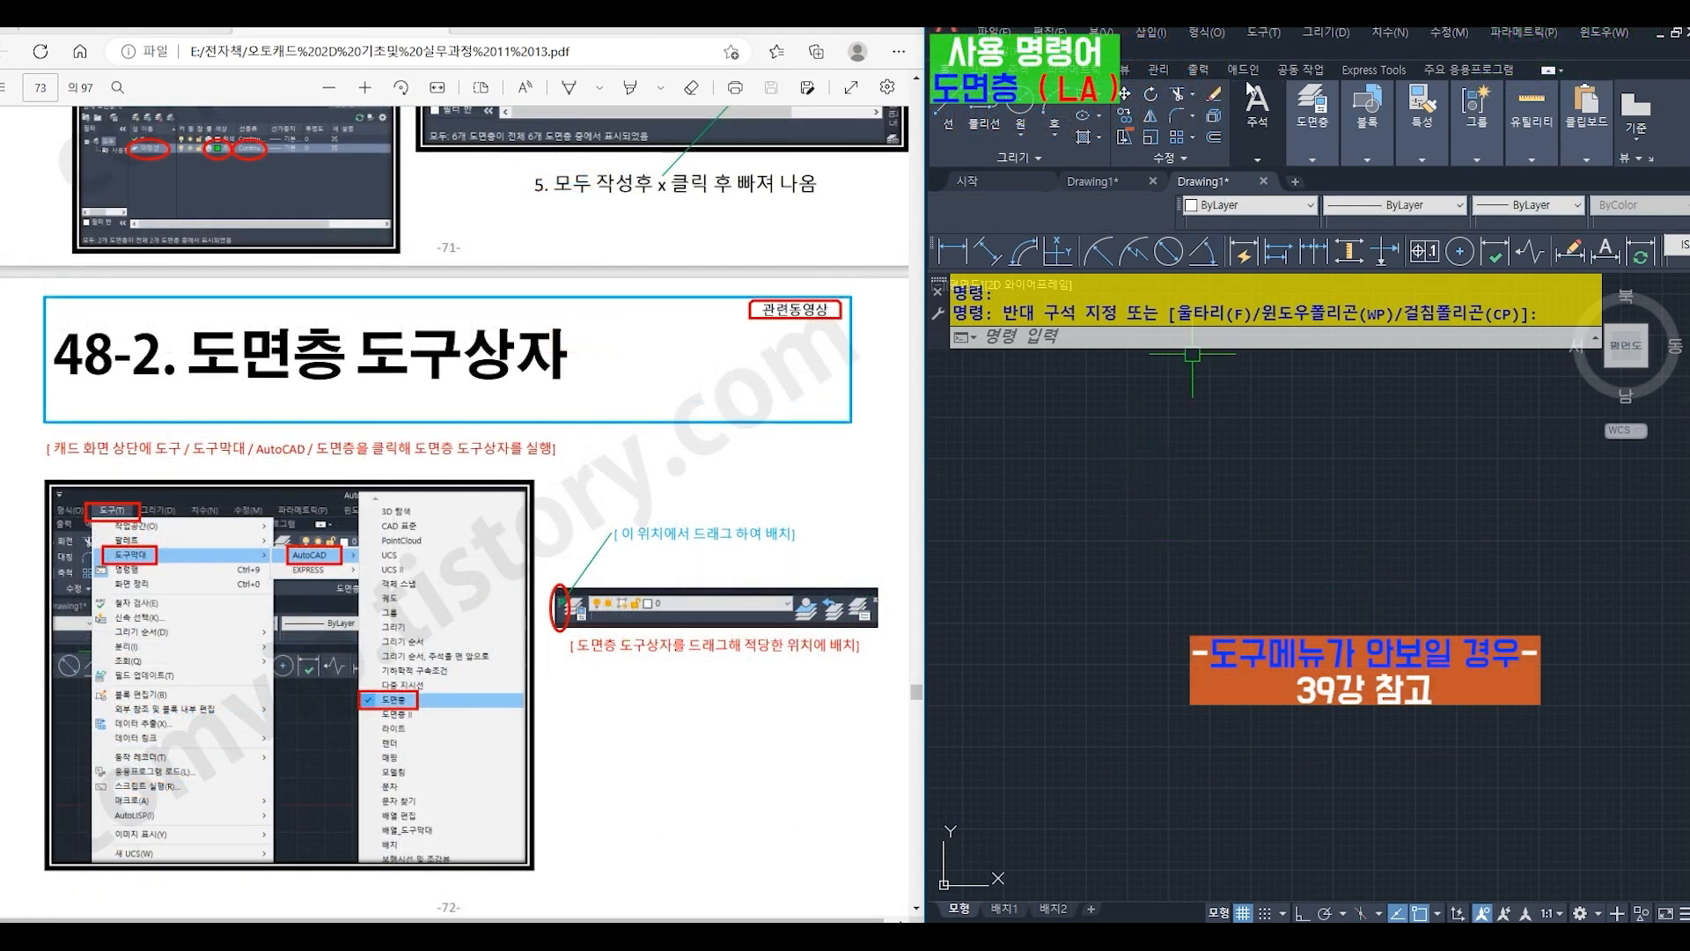
- Display the AutoCAD 도면층 toolbar and dock it above the drawing area beside the properties toolbar
left_click(1259, 32)
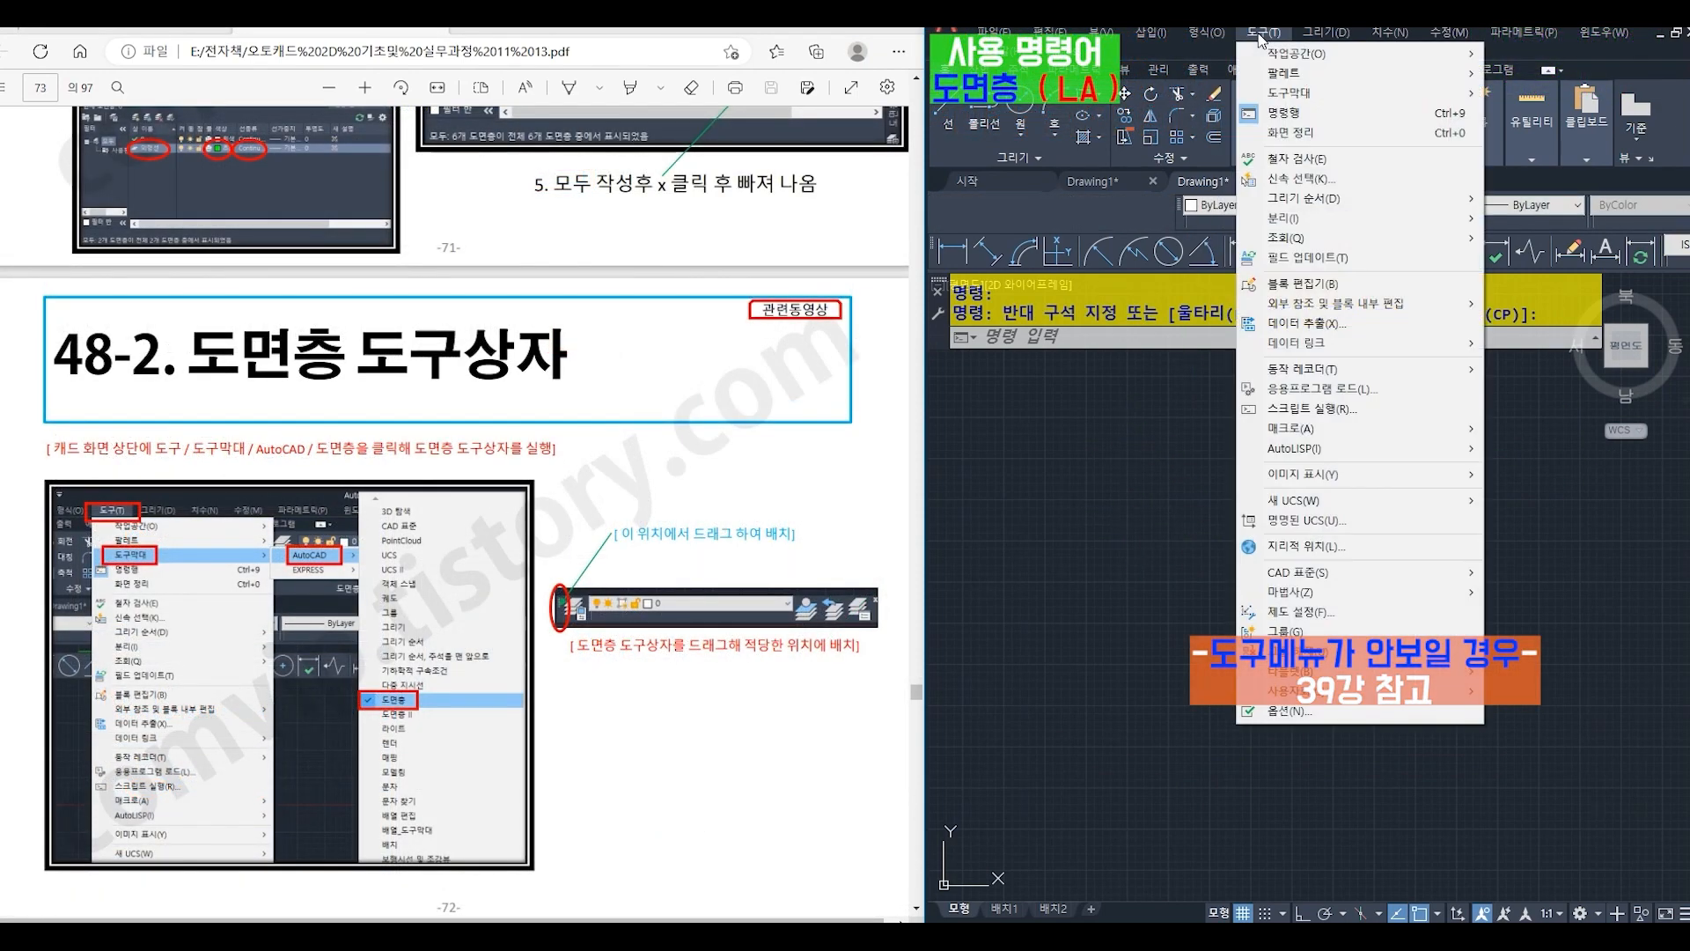
mouse_move(1288, 96)
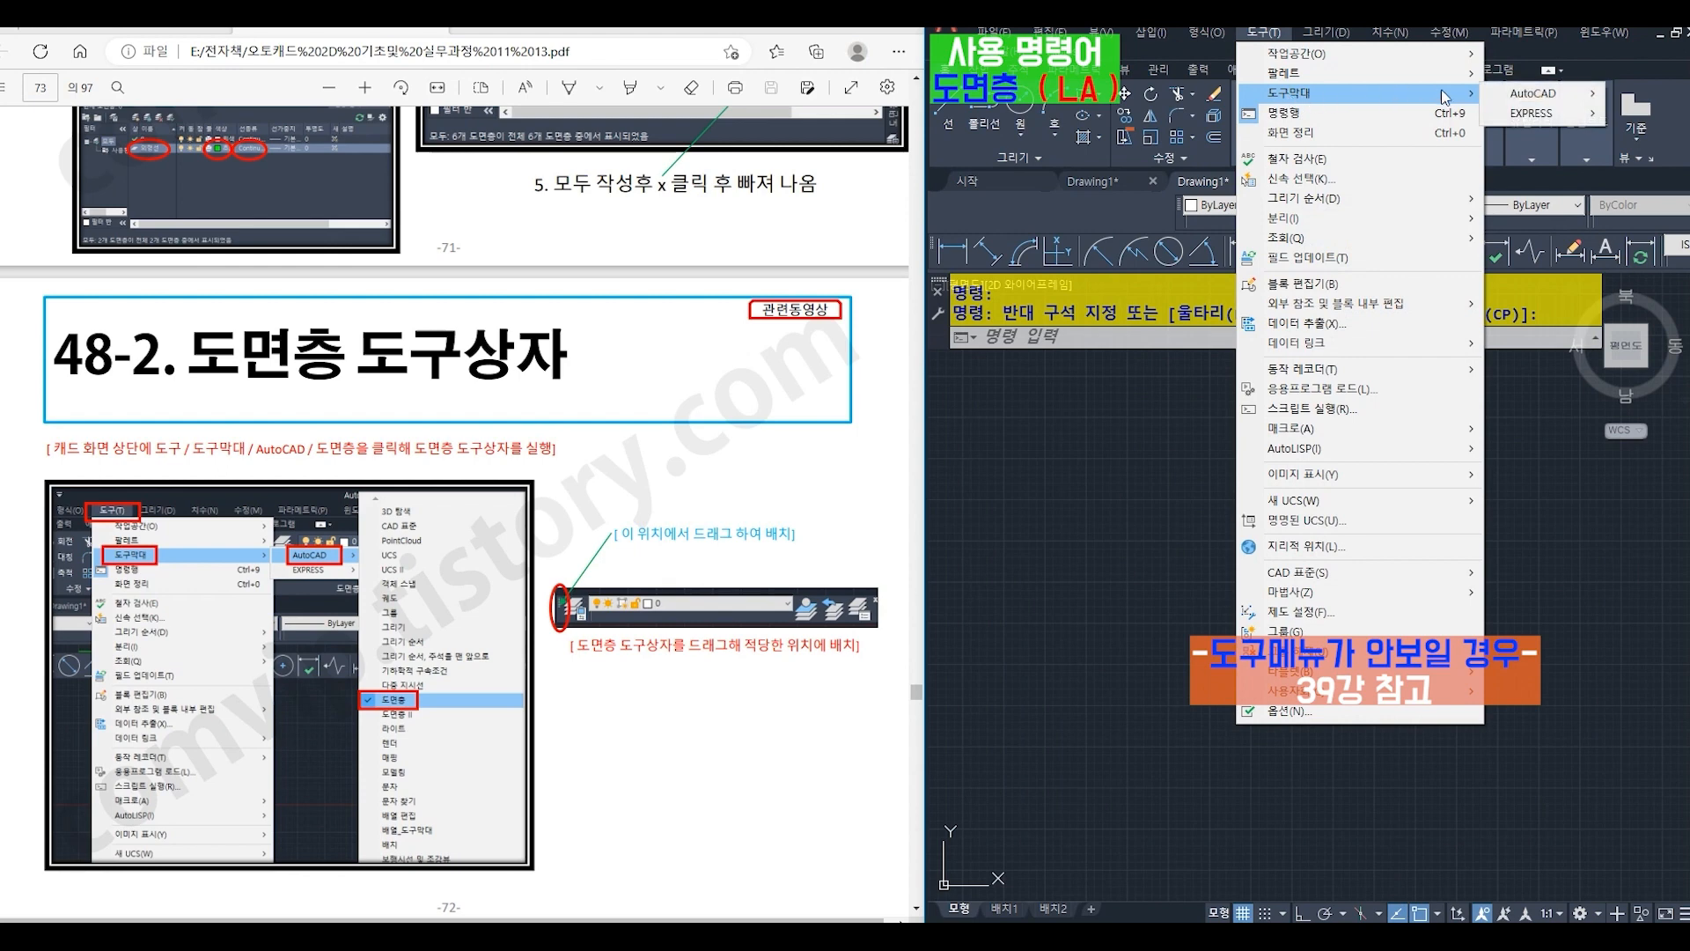
mouse_move(1514, 99)
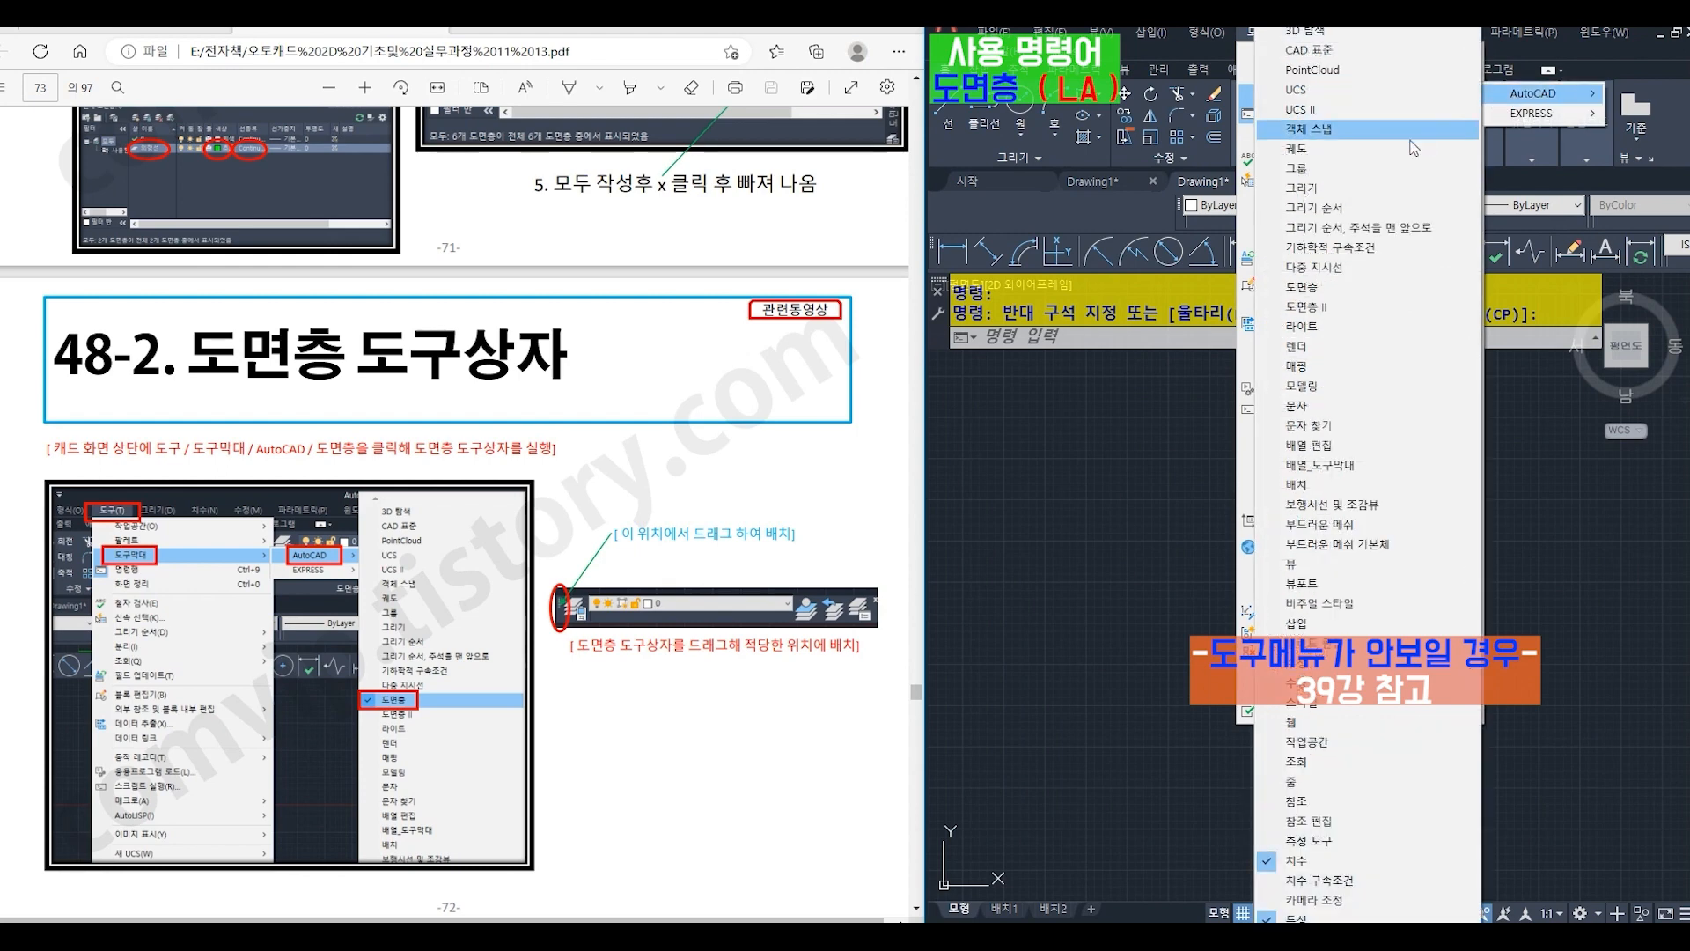
left_click(1315, 290)
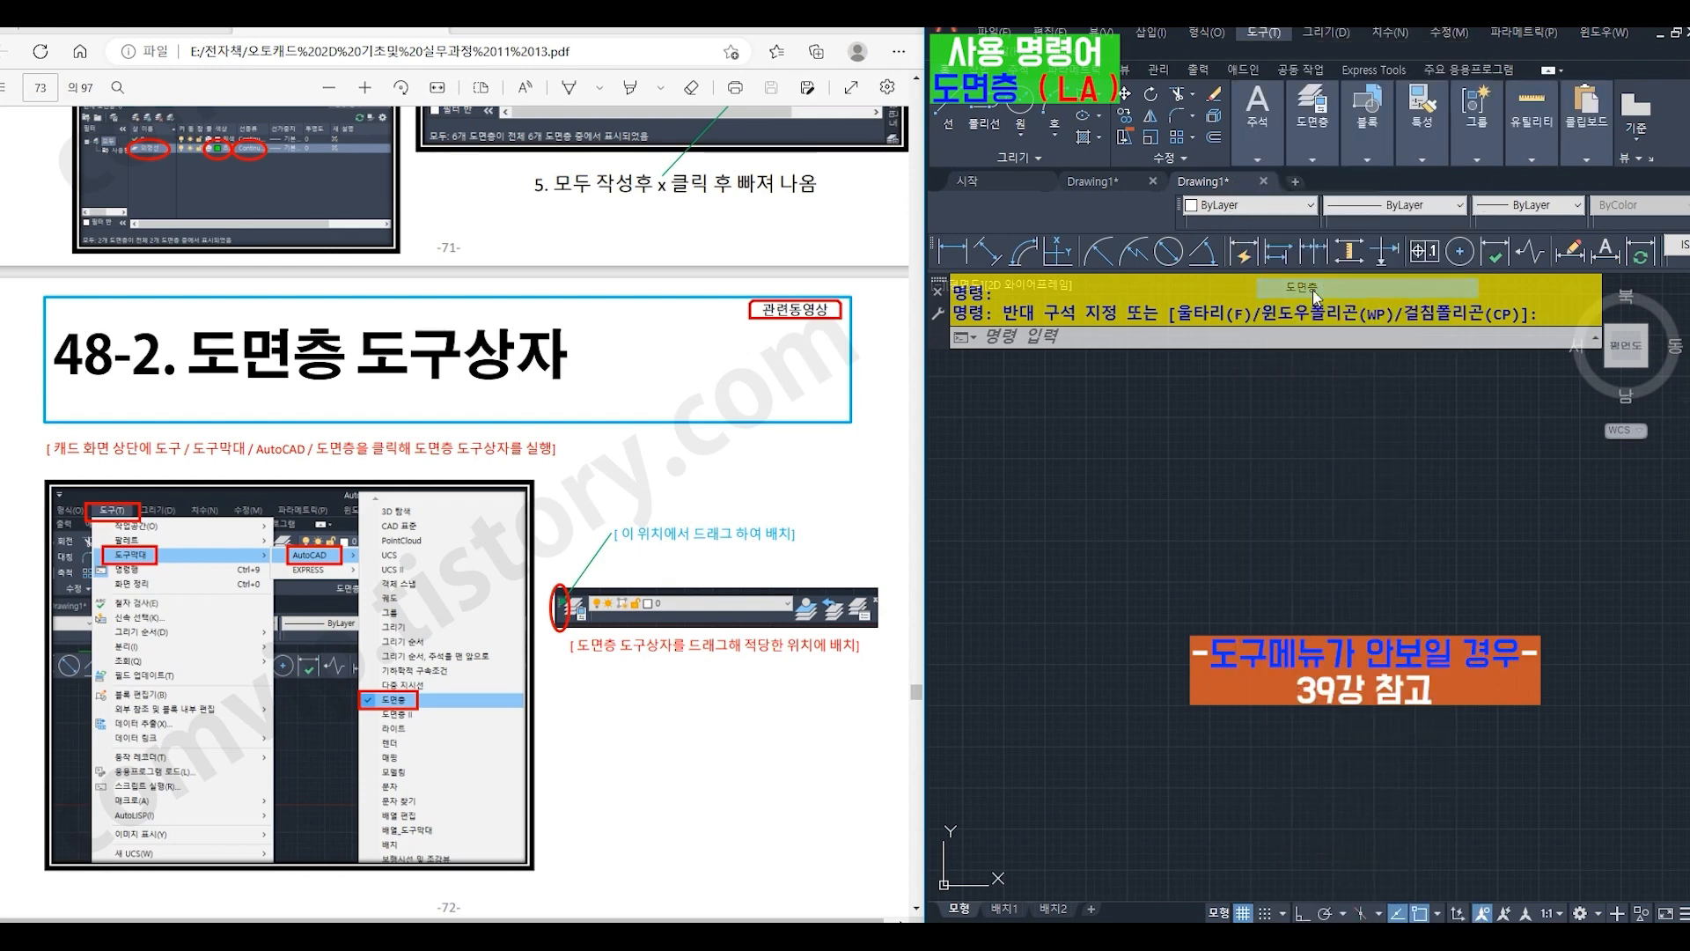
left_click_drag(1085, 464, 1087, 459)
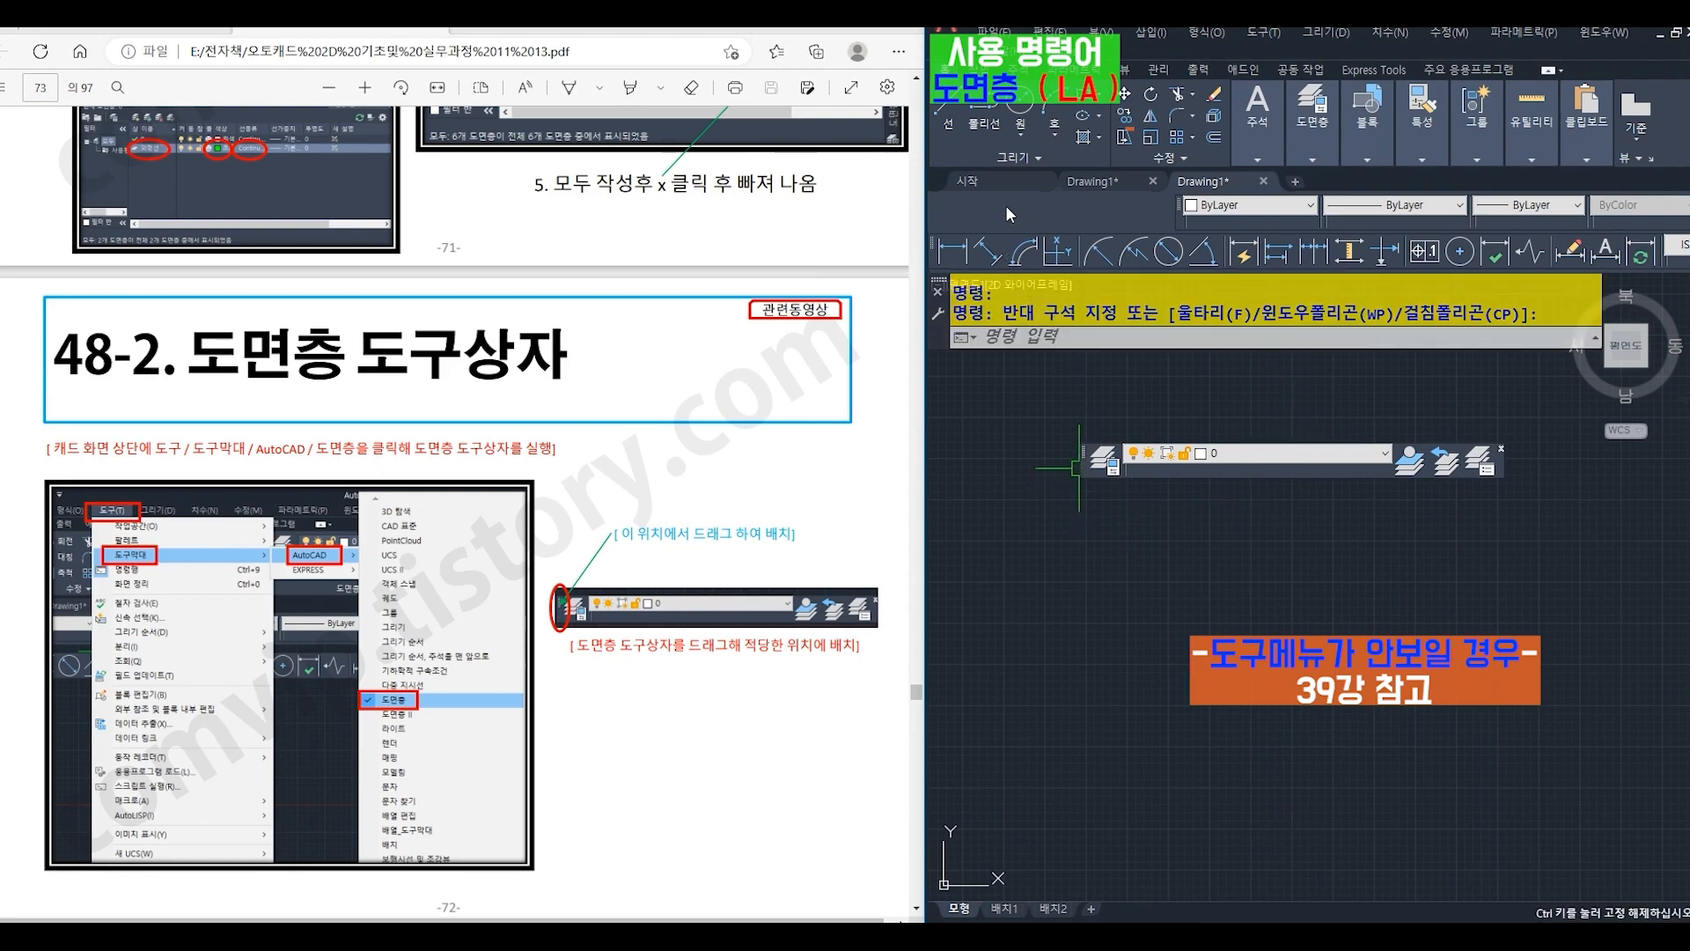
left_click_drag(1005, 204, 1005, 204)
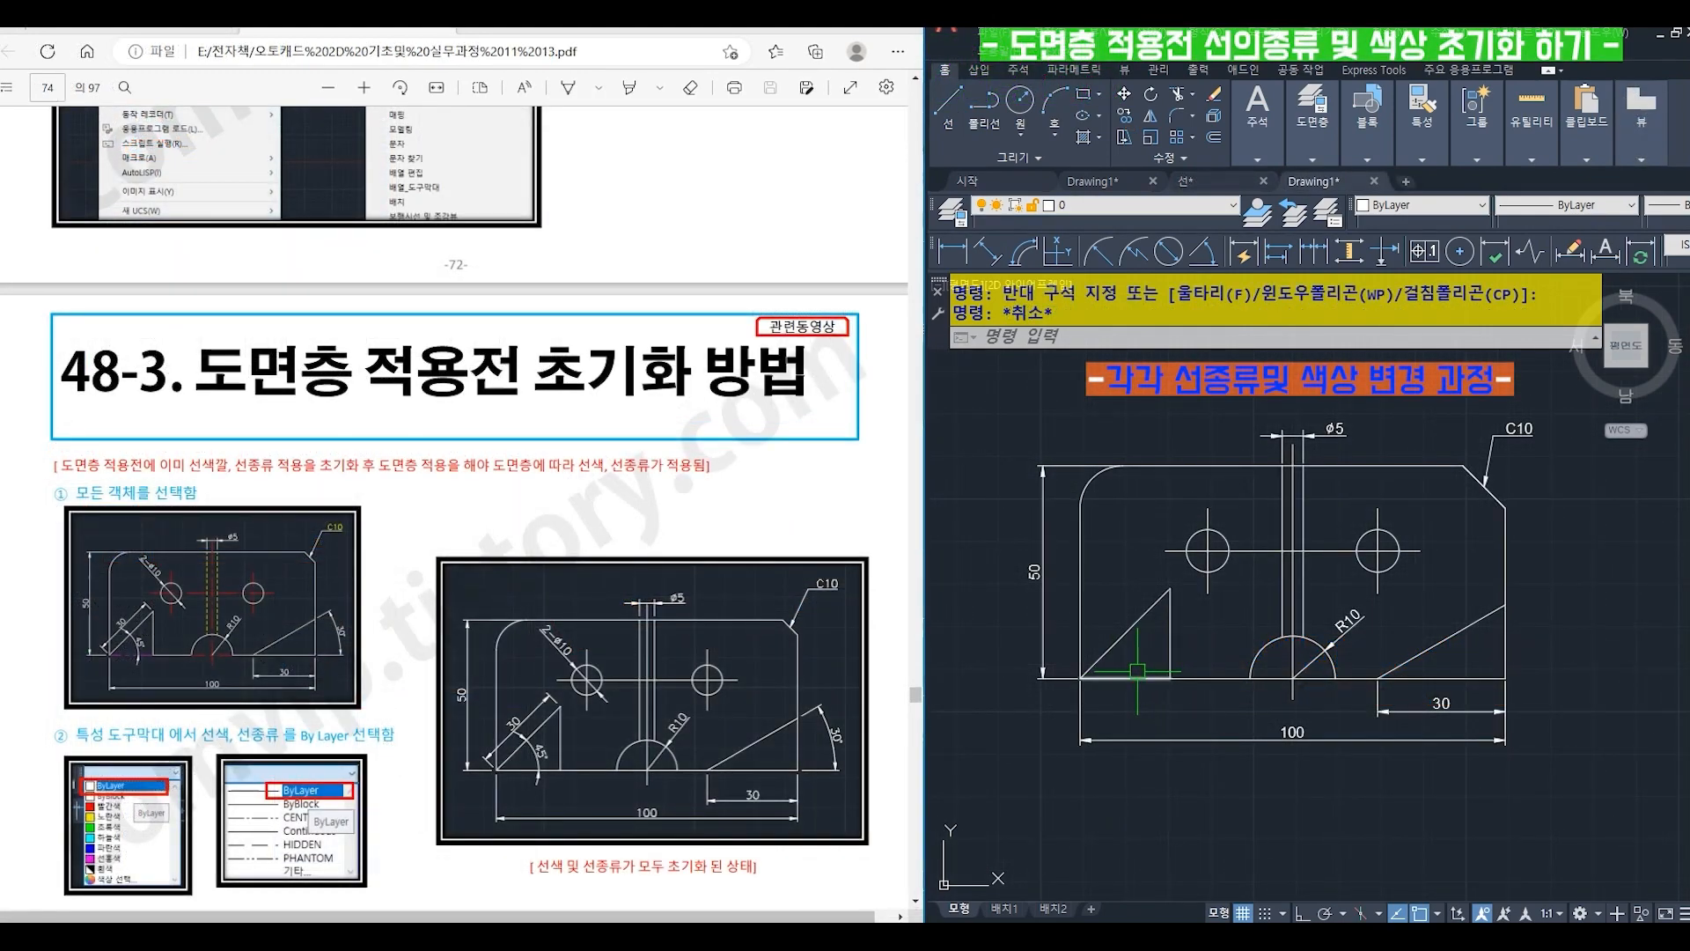
- Change the short bottom line of the lower-left triangle to color 선홍색 and linetype PHANTOM
left_click(1137, 676)
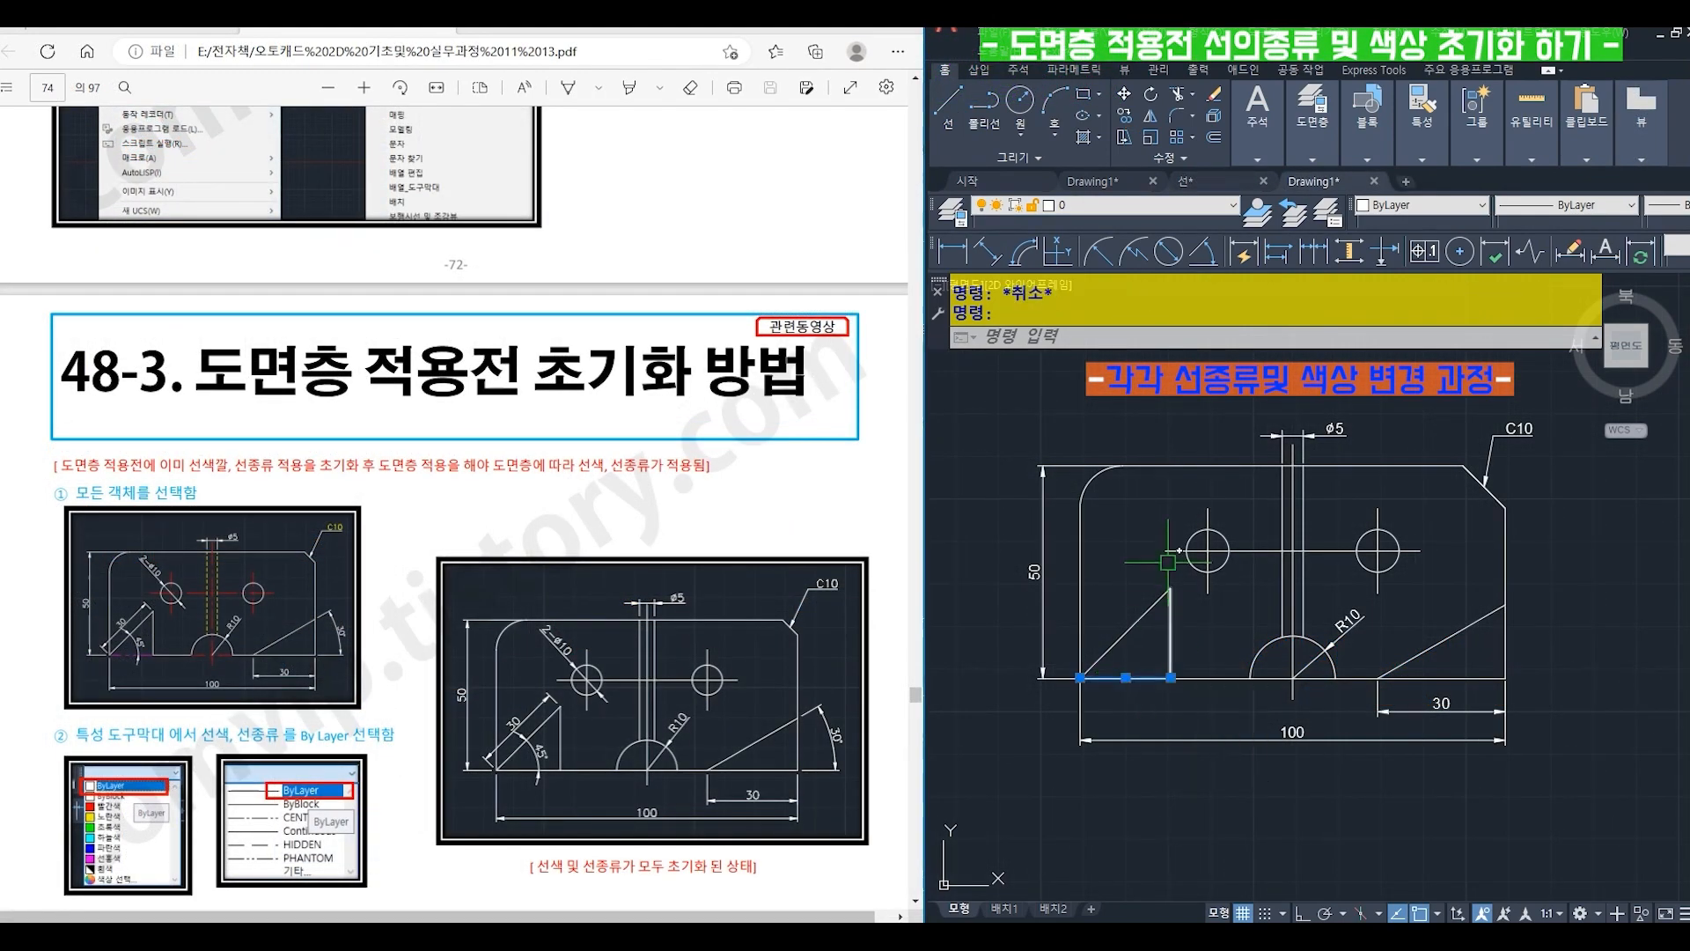
left_click(1411, 205)
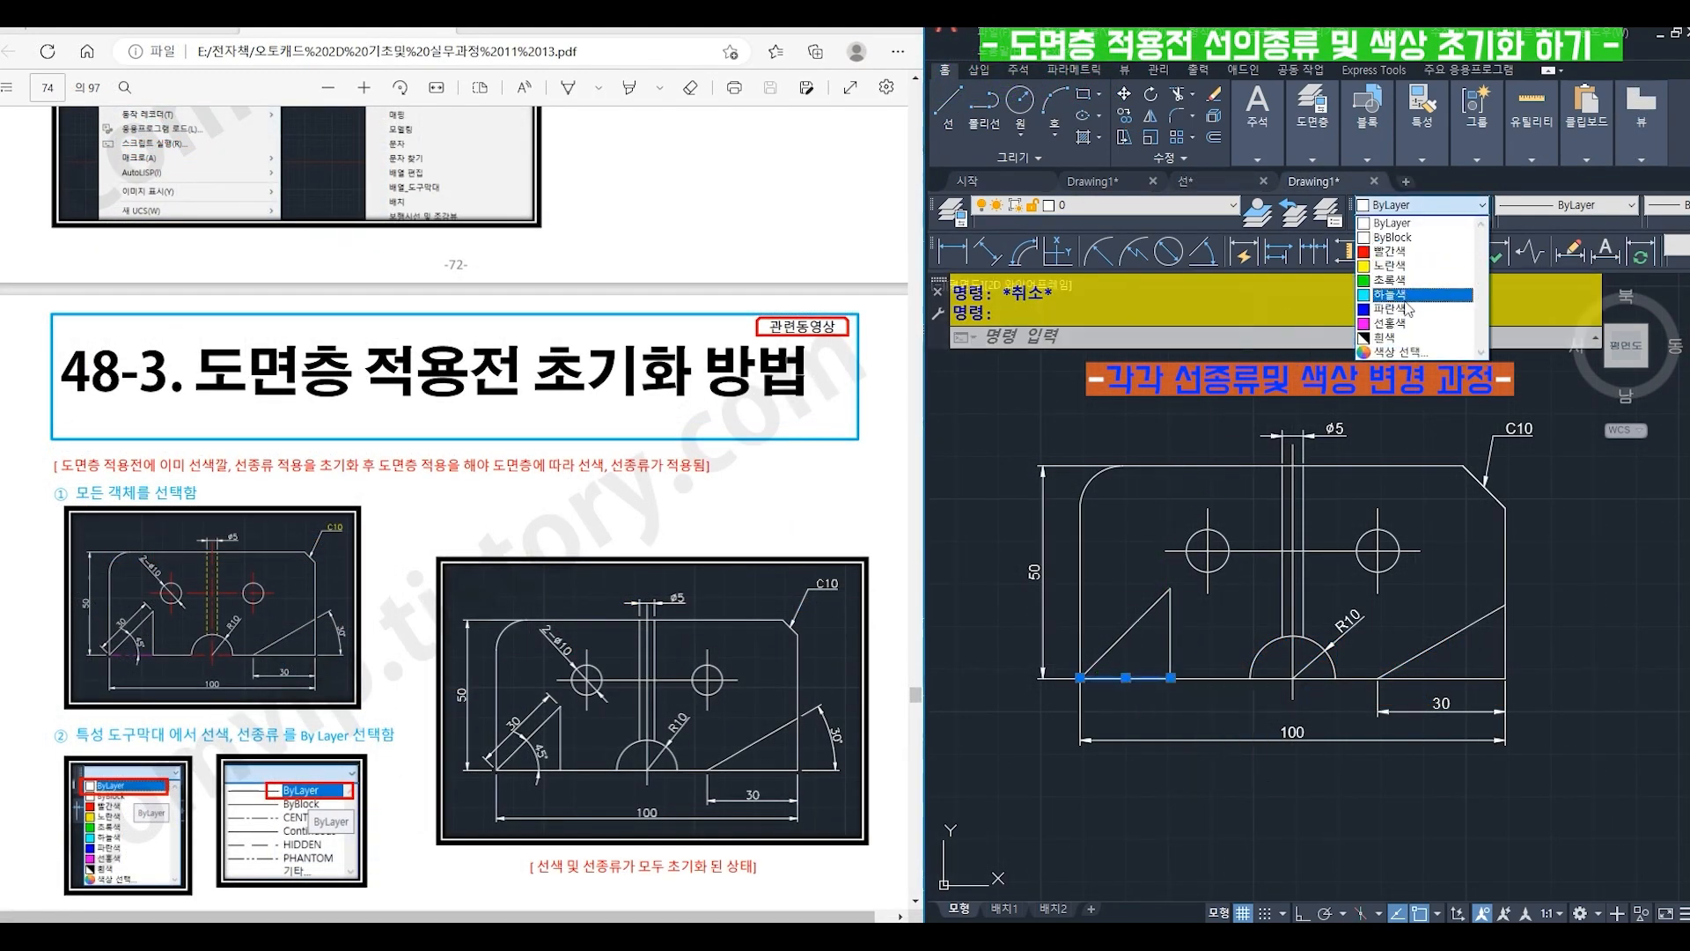
left_click(1389, 259)
left_click(1565, 206)
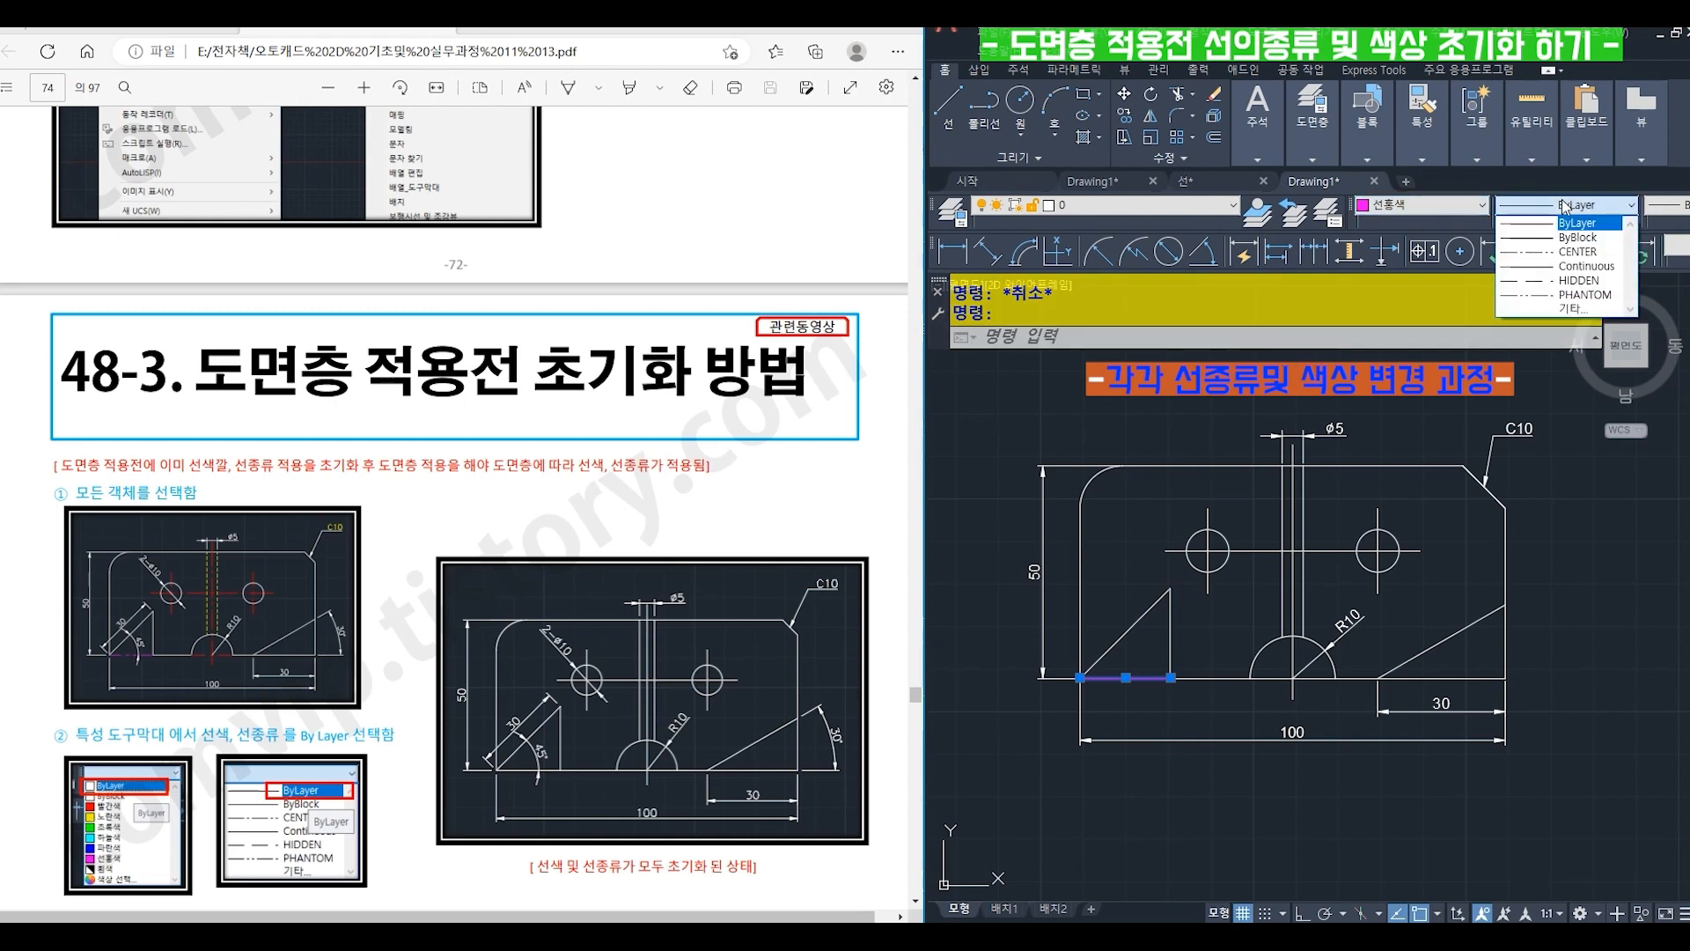
left_click(1584, 300)
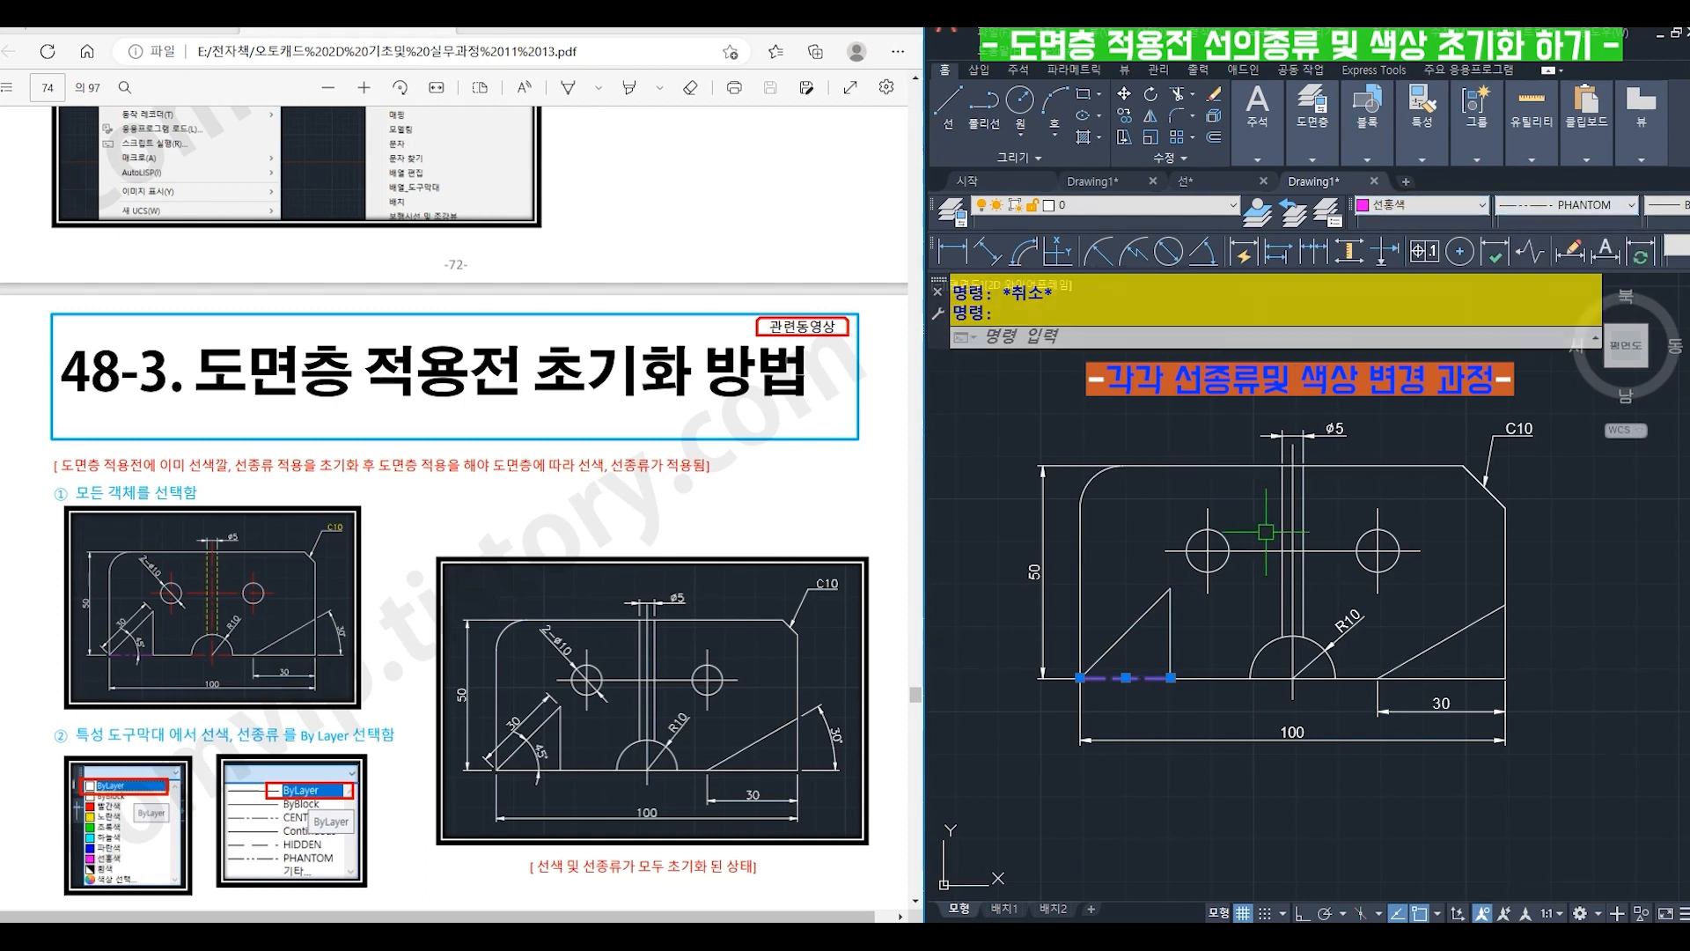
key("Escape")
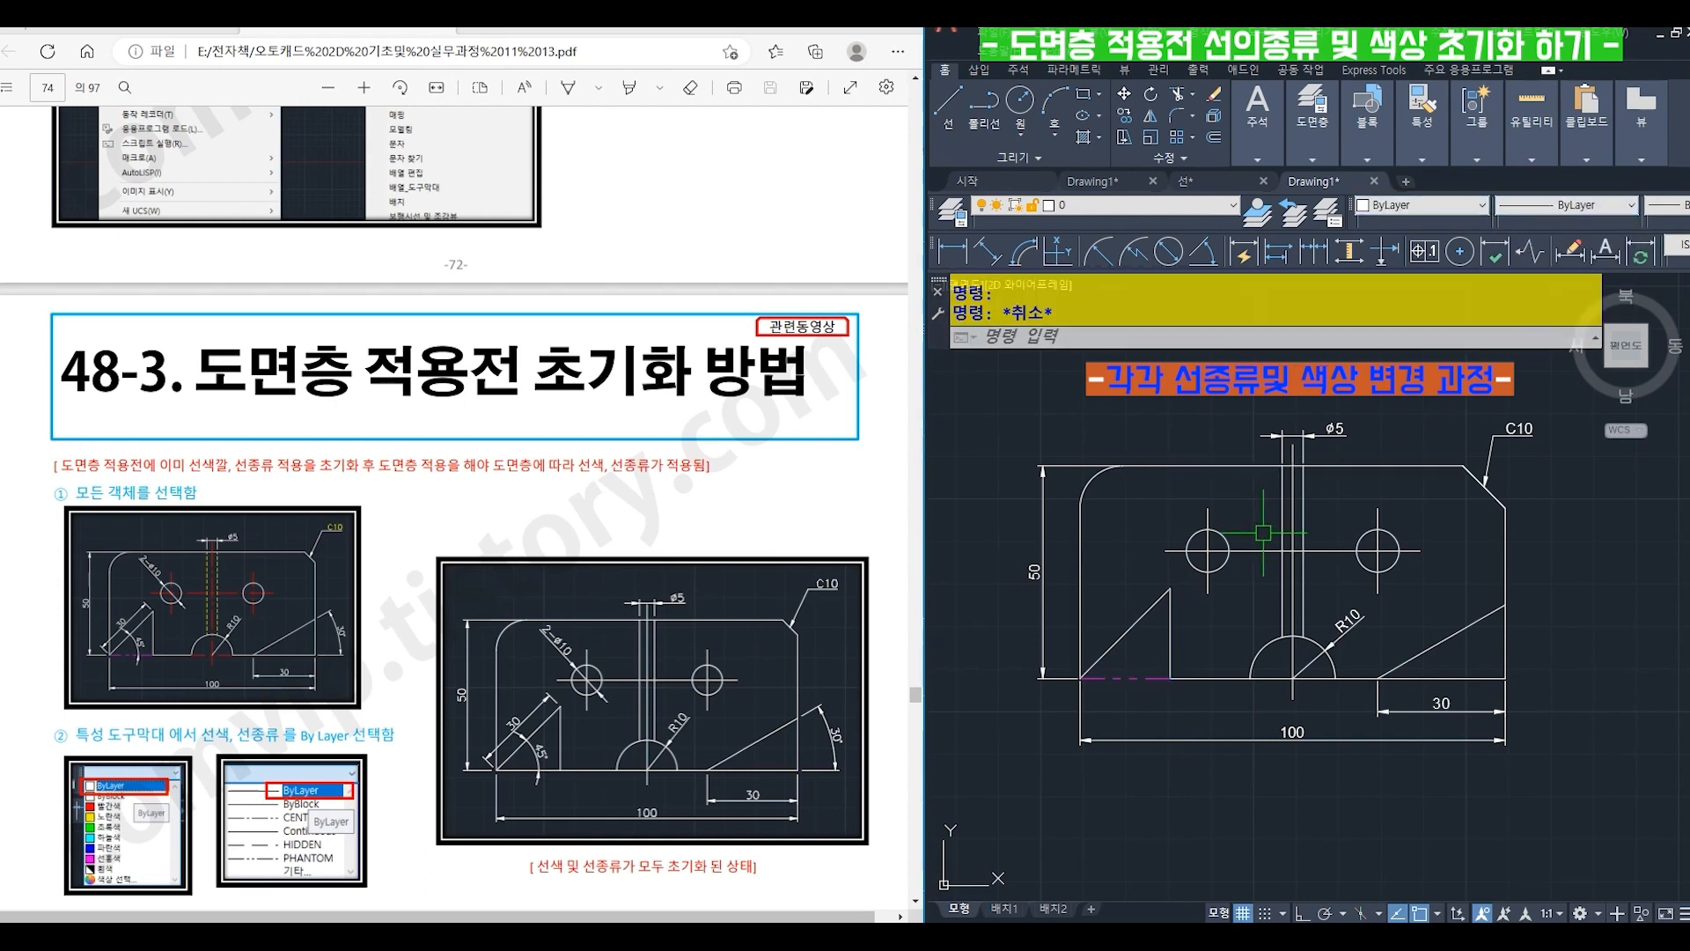
- Change the center lines of both holes, the slot and the R10 arc to color 빨간색 and linetype CENTER
left_click(1237, 550)
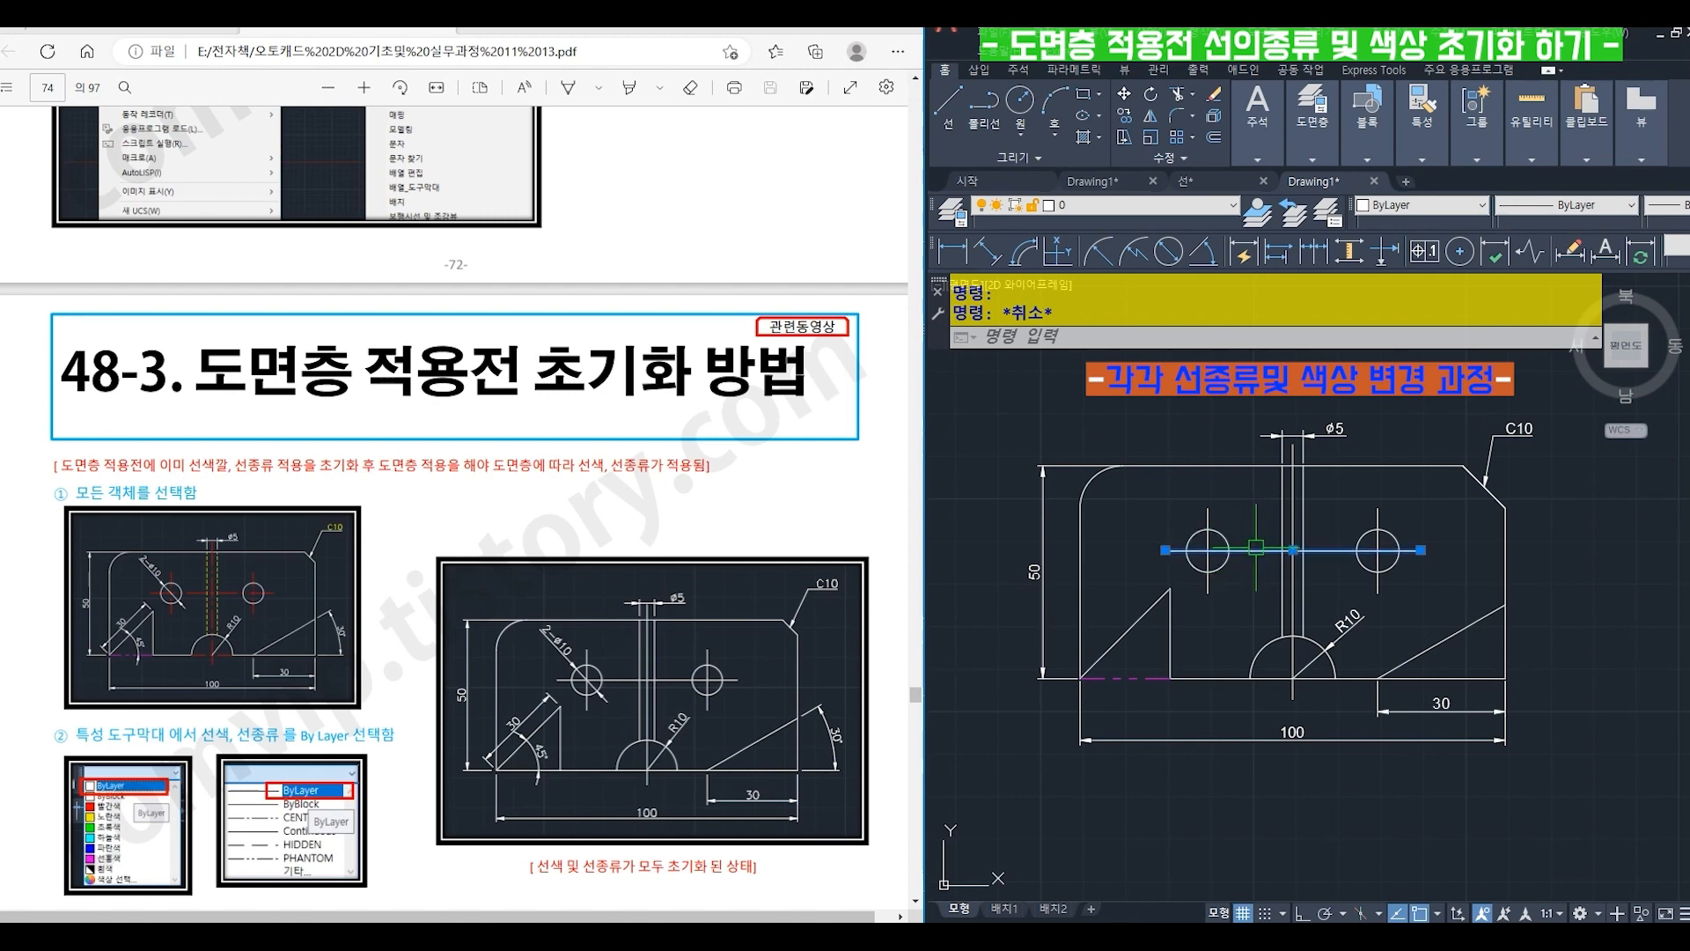
left_click(1208, 508)
left_click(1378, 515)
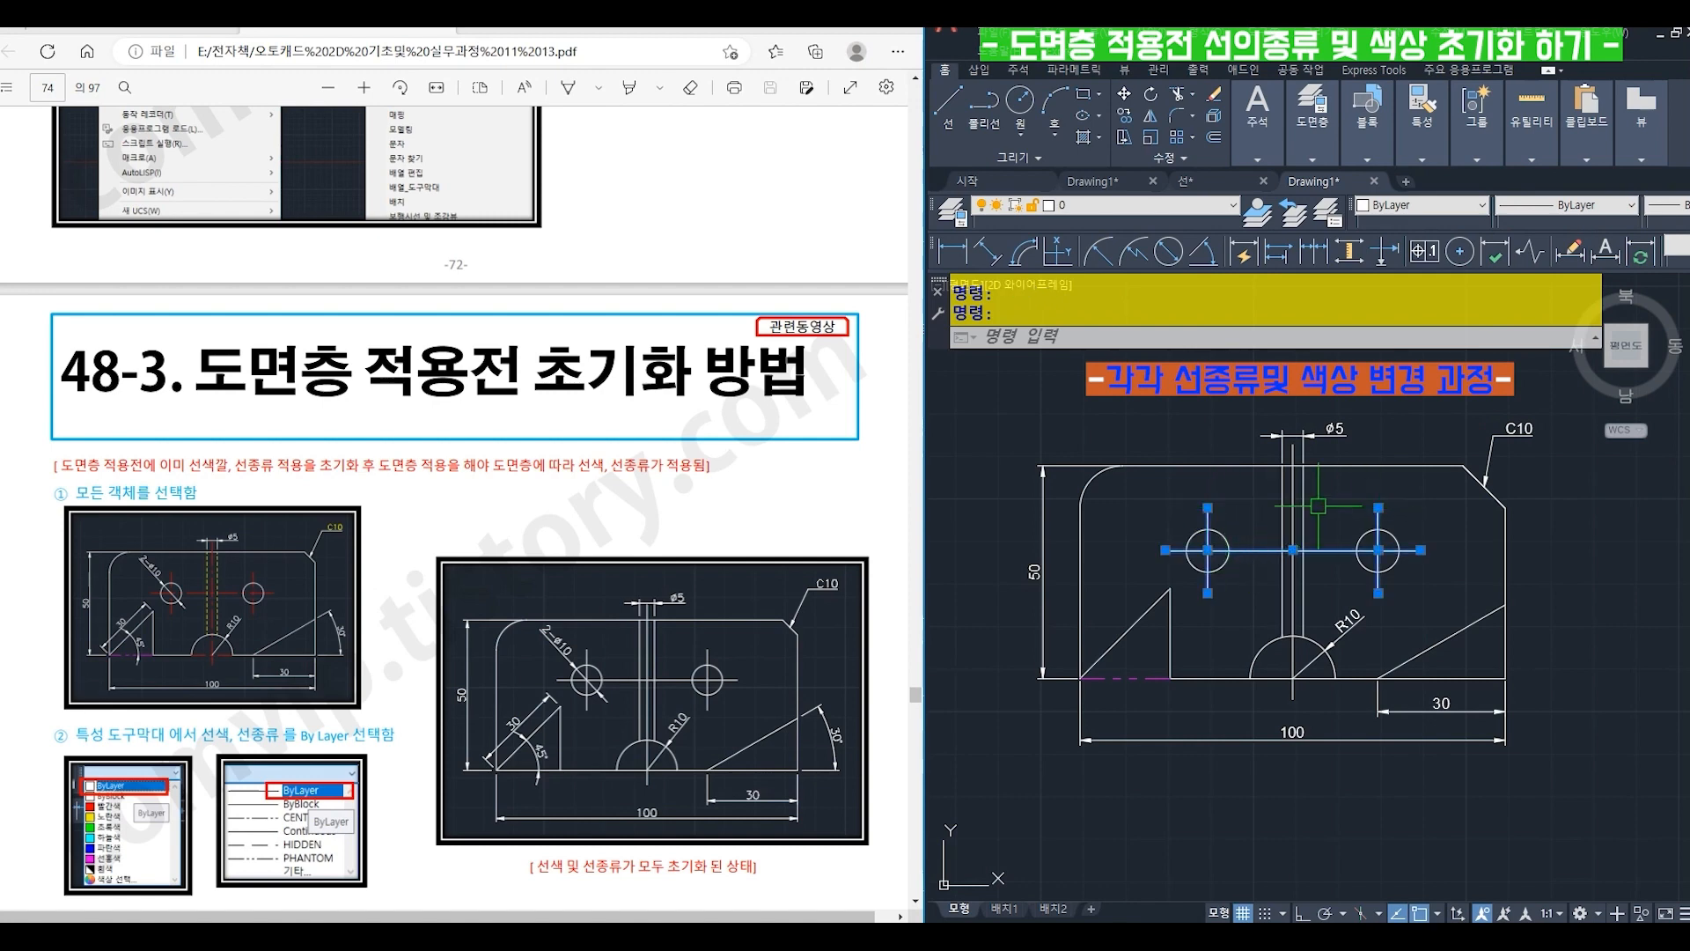
left_click(1293, 498)
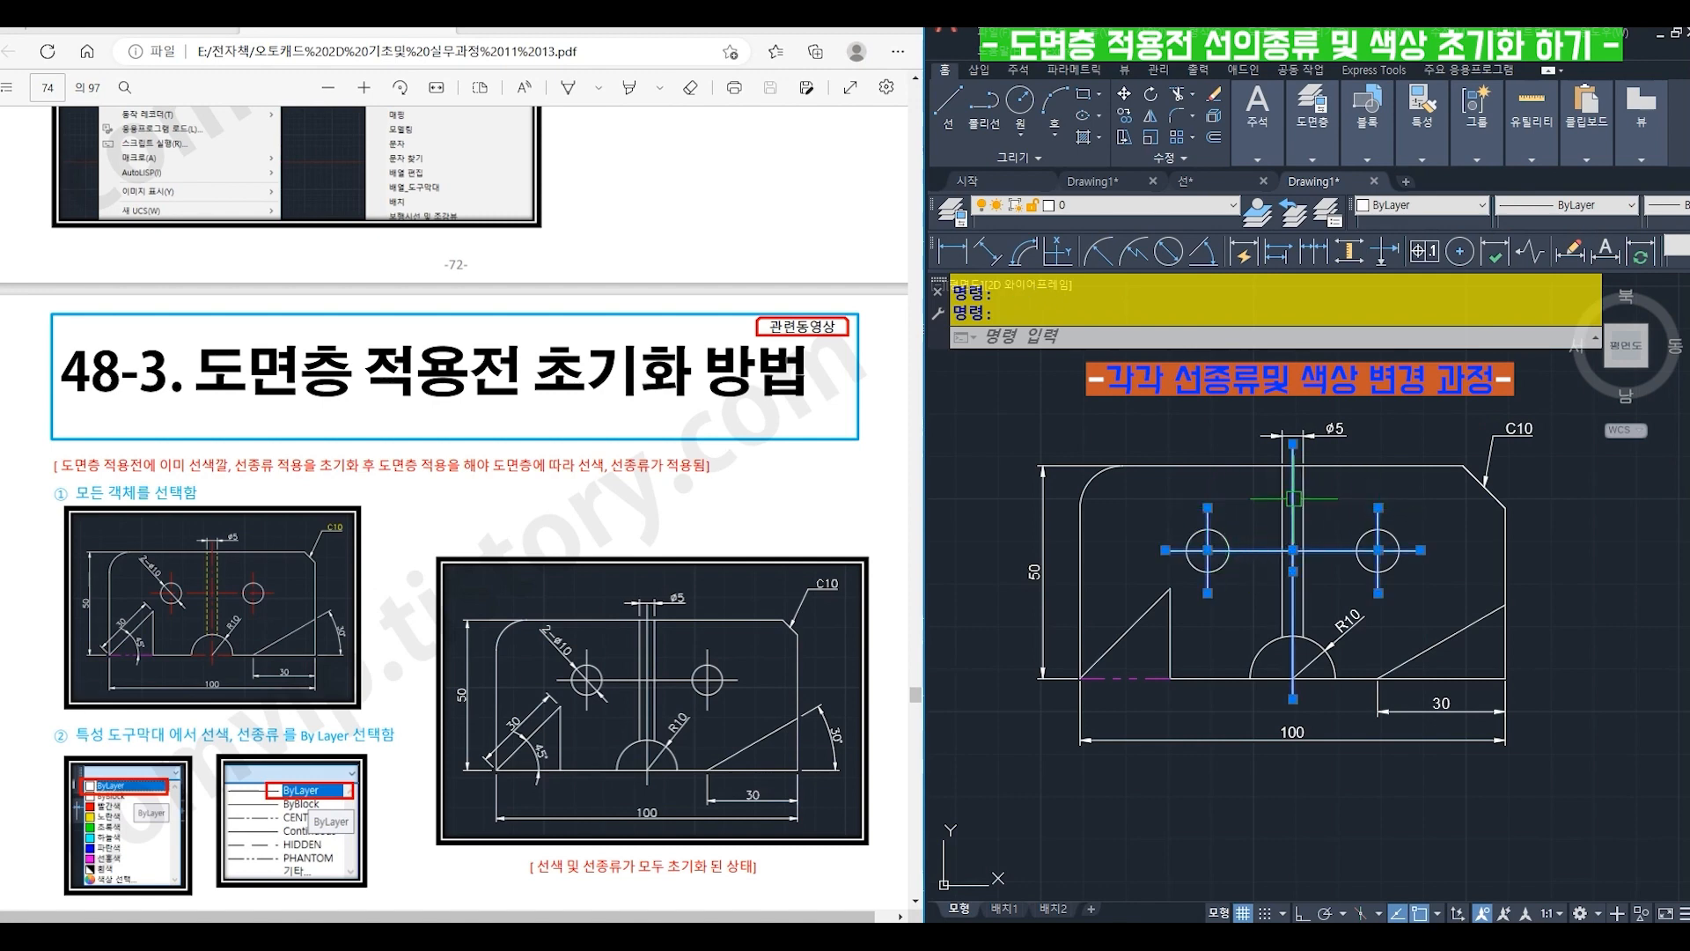
left_click(1277, 678)
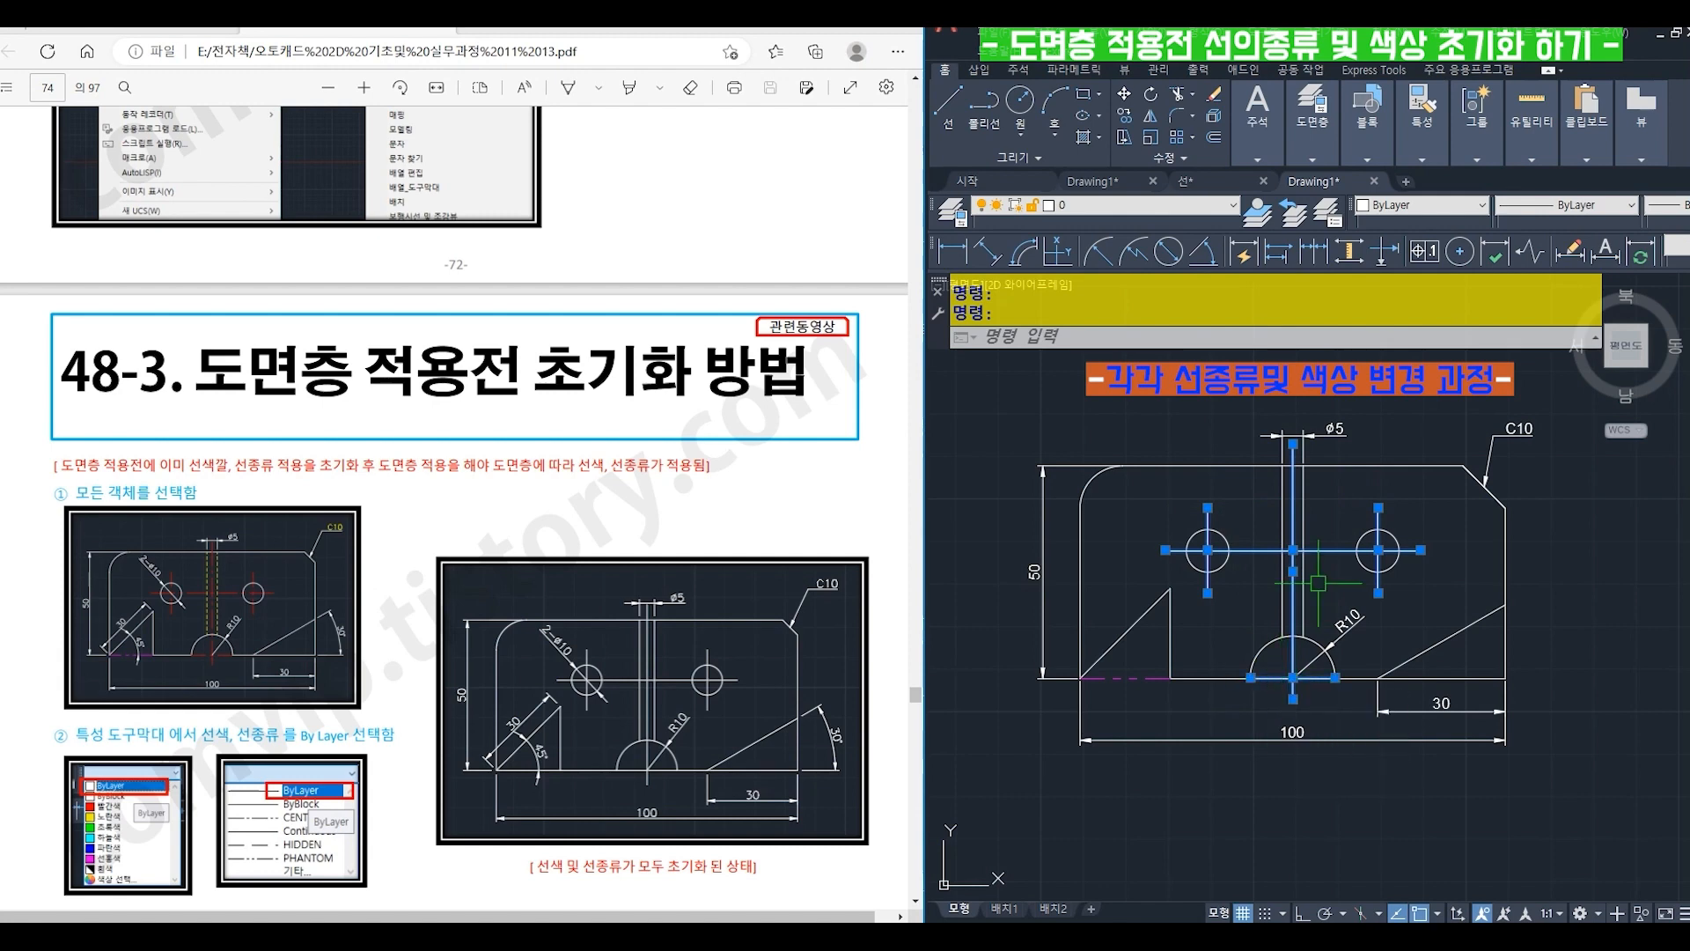
left_click(1426, 205)
left_click(1417, 248)
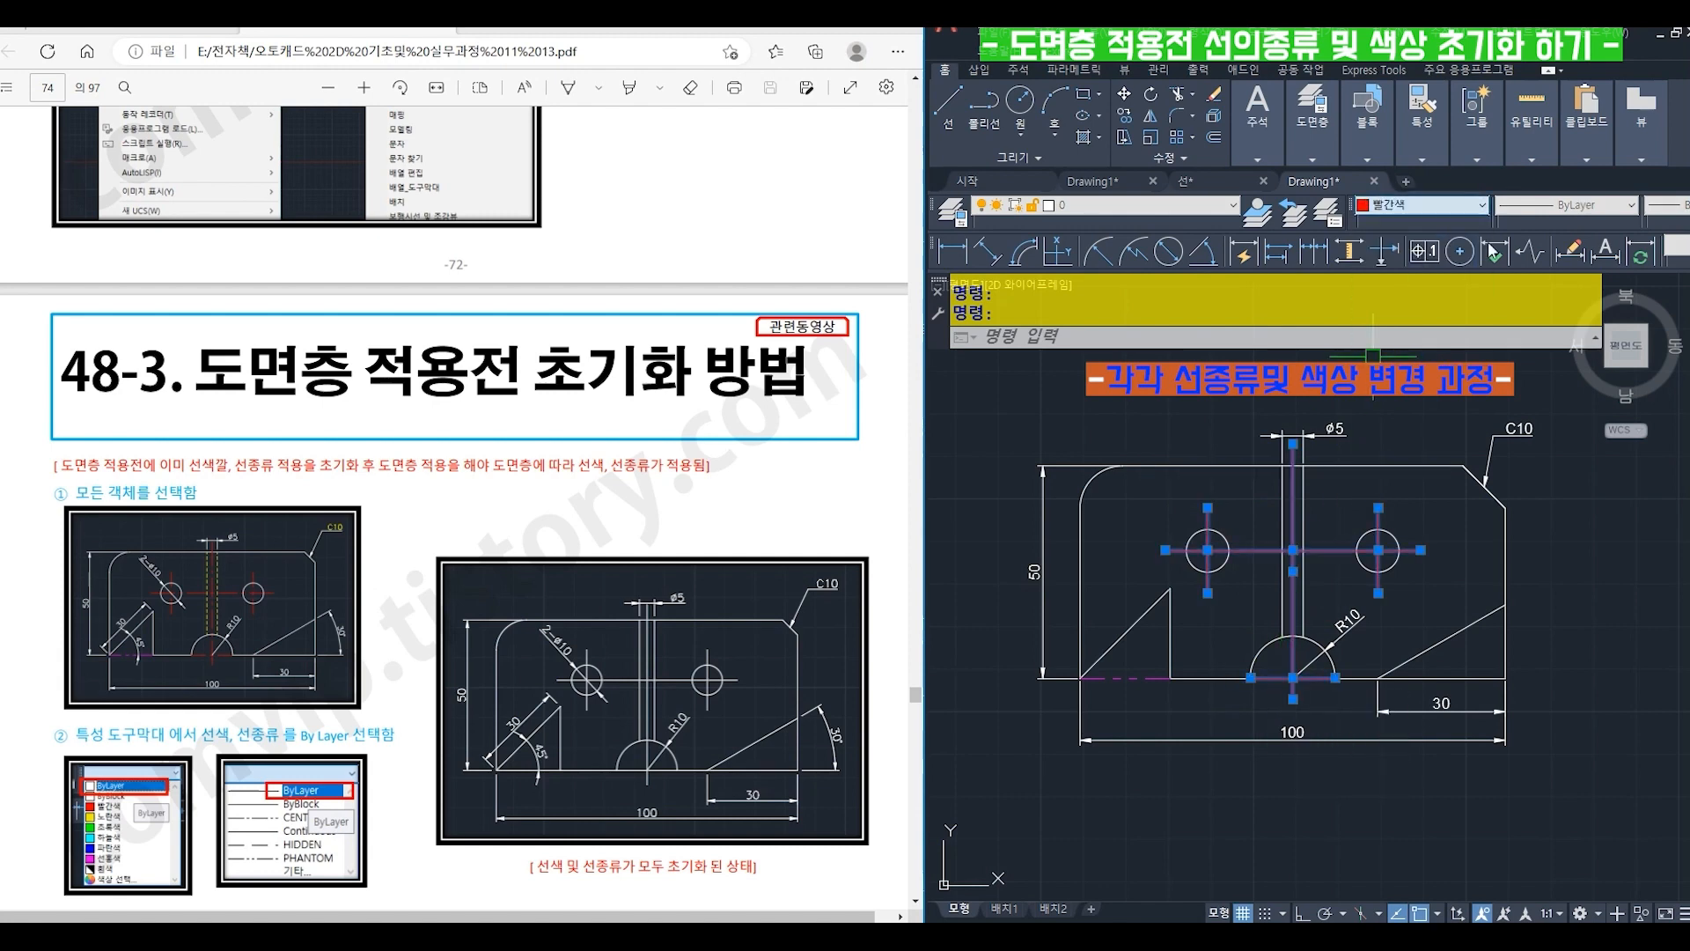
left_click(1562, 207)
left_click(1576, 256)
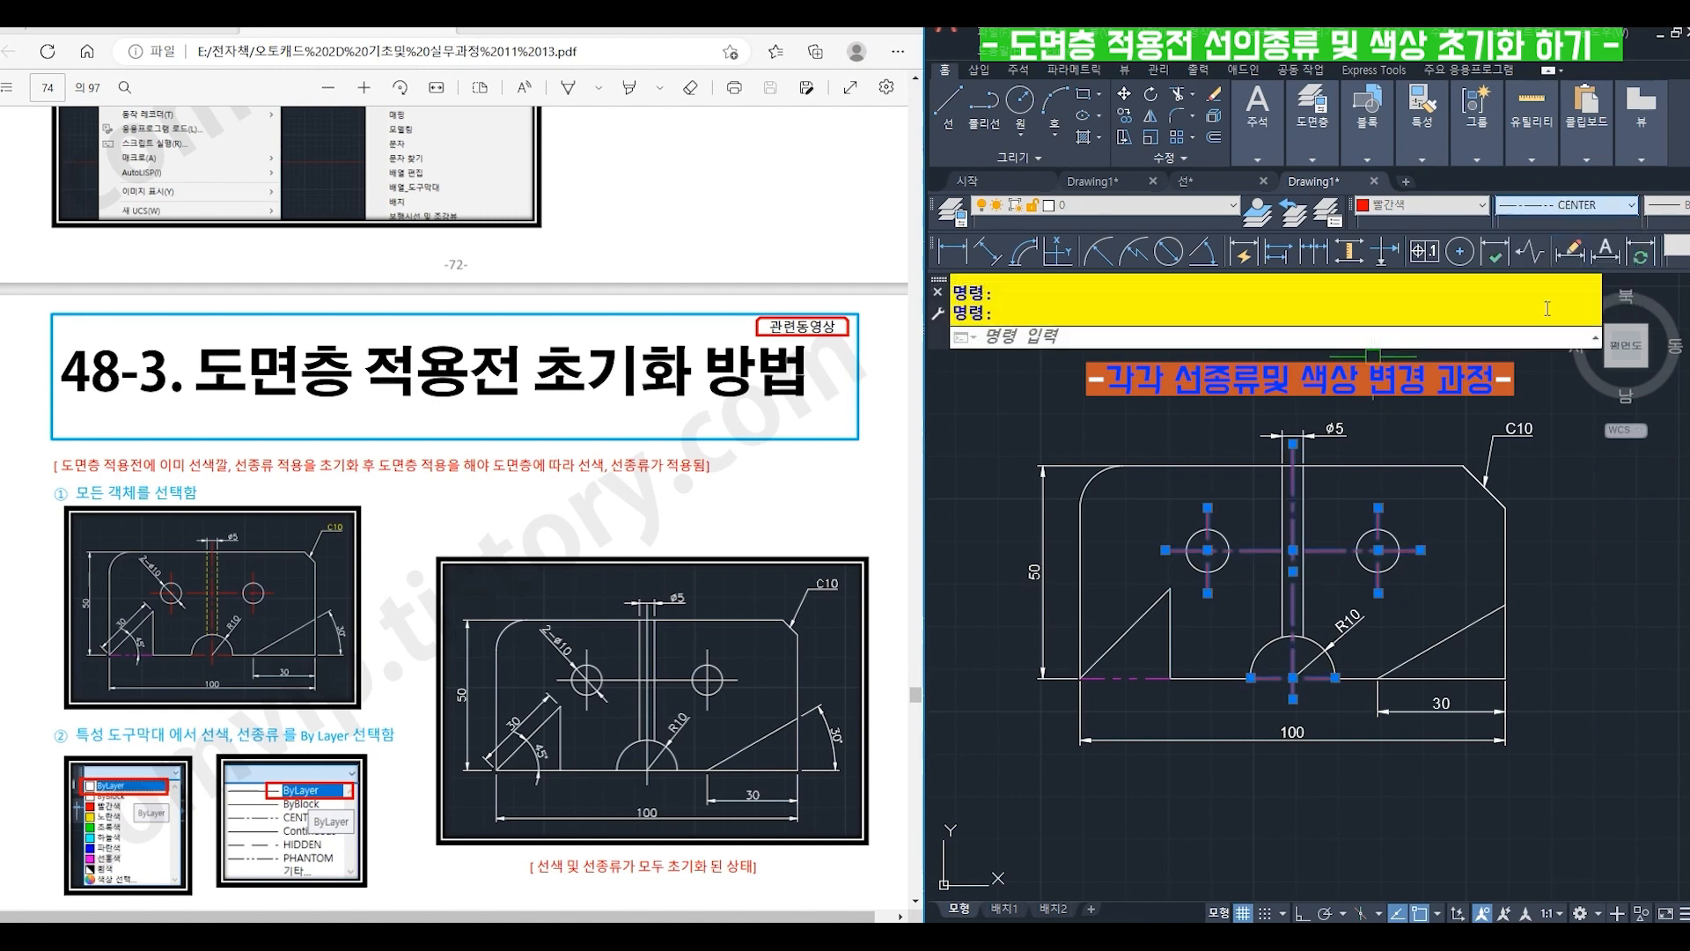
key("Escape")
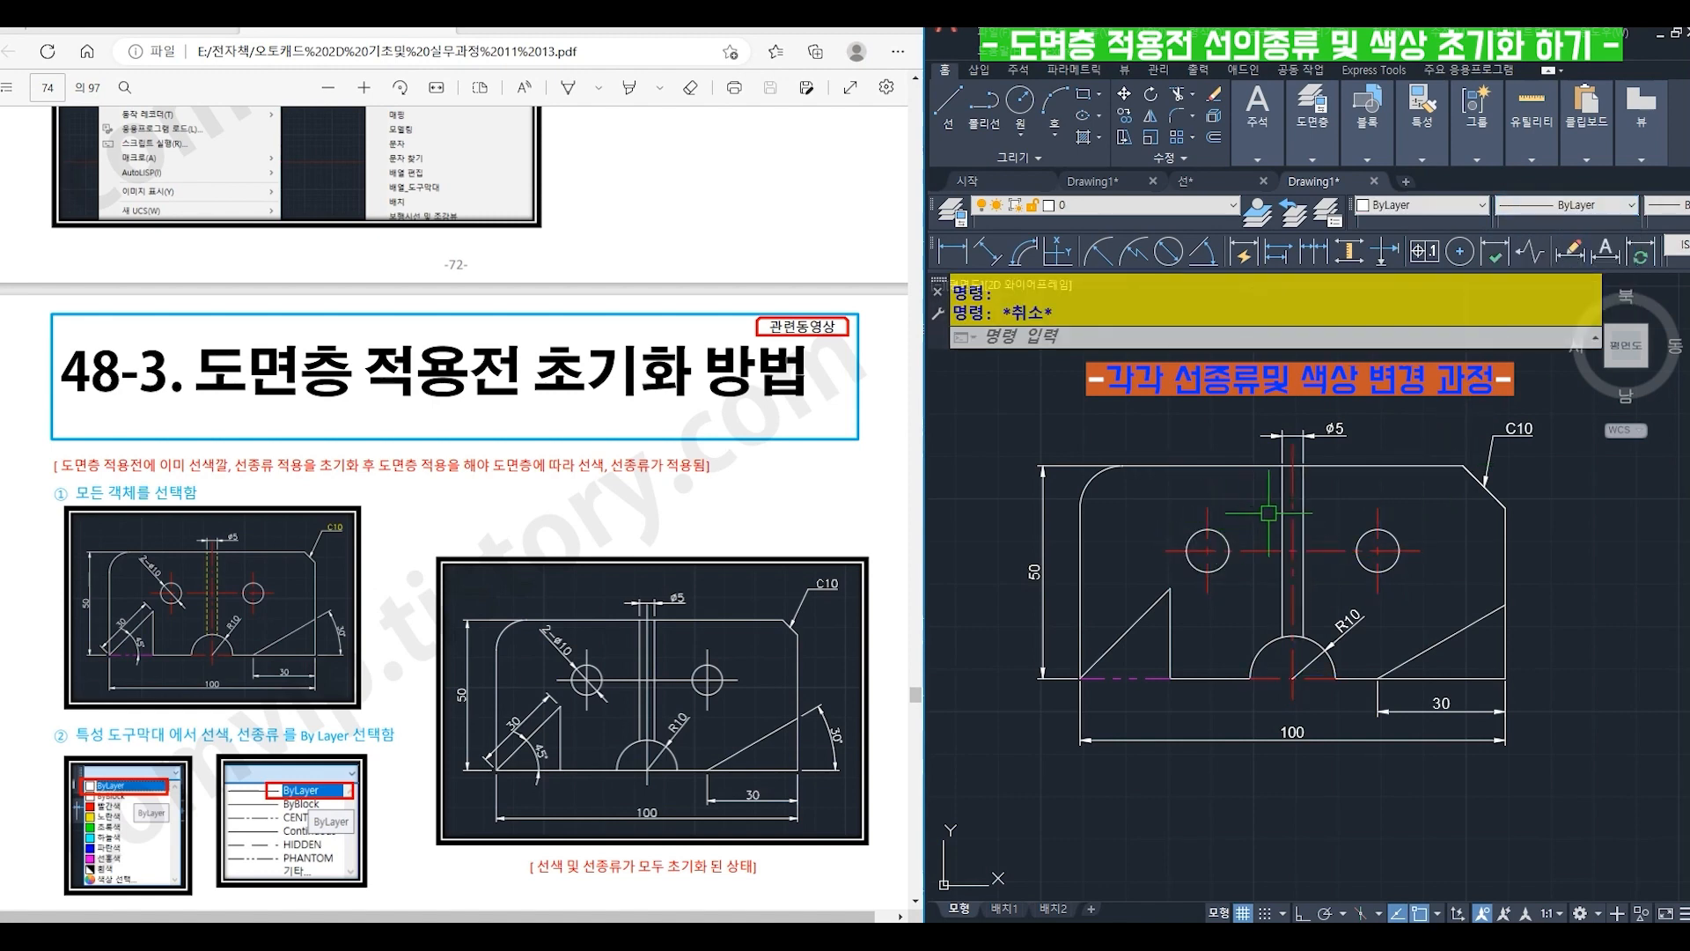
left_click(1281, 510)
left_click(1293, 514)
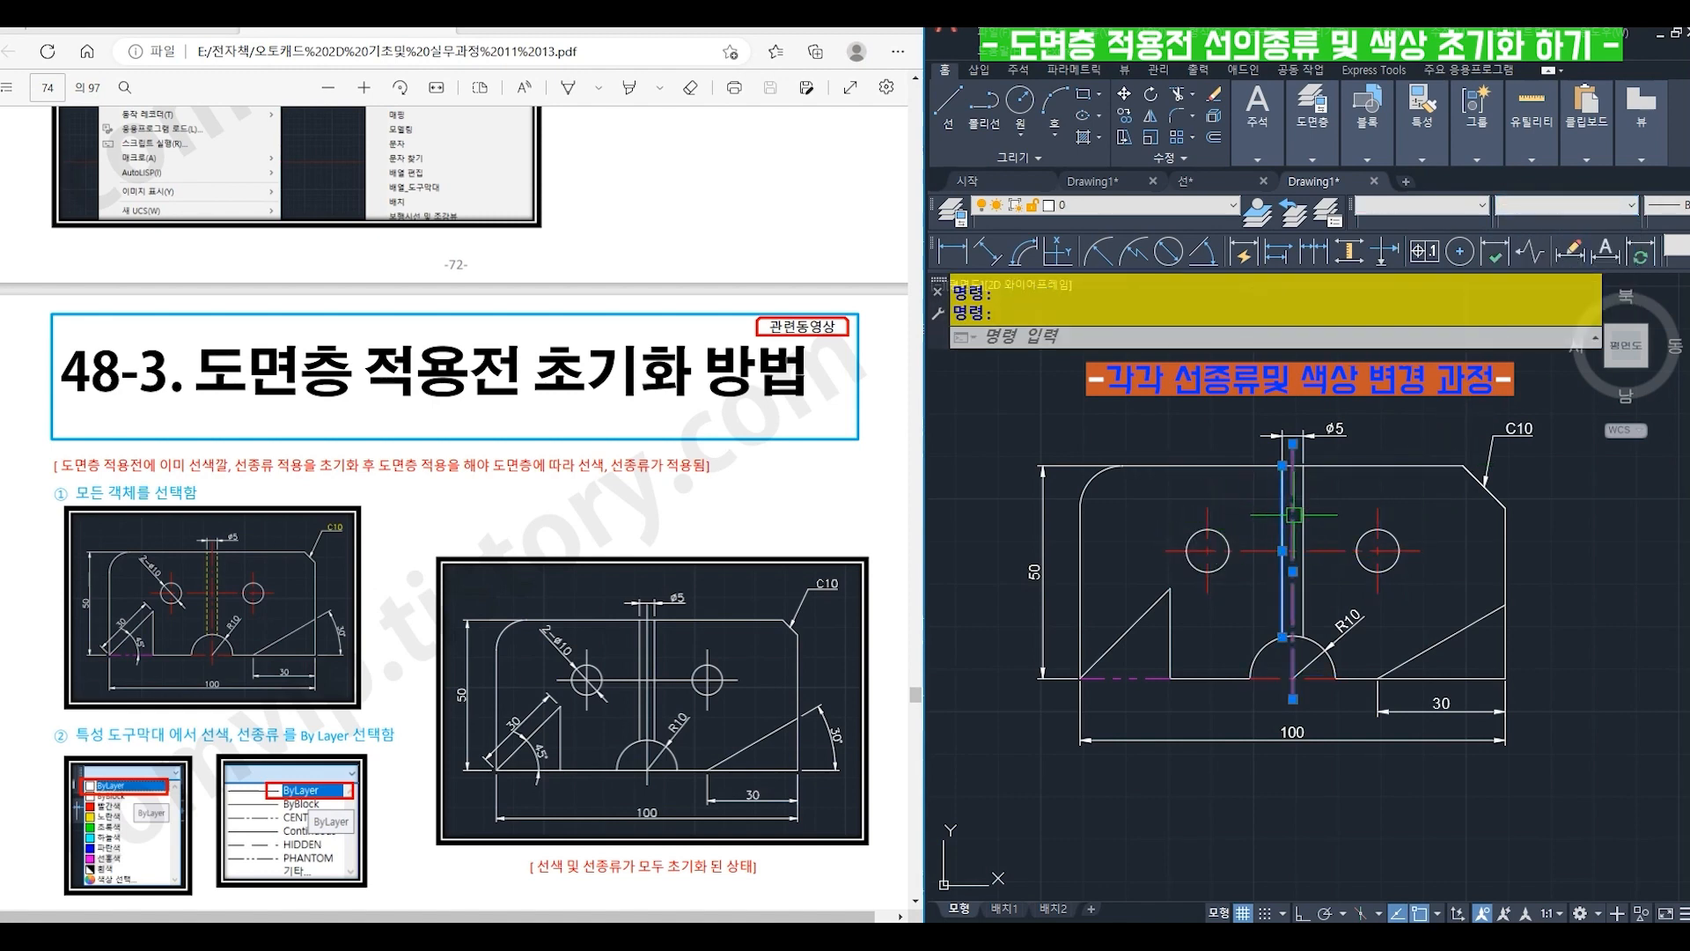
key("Escape")
- Change the two vertical edges of the ø5 hole to color 노란색 and linetype HIDDEN
left_click(1282, 514)
left_click(1304, 514)
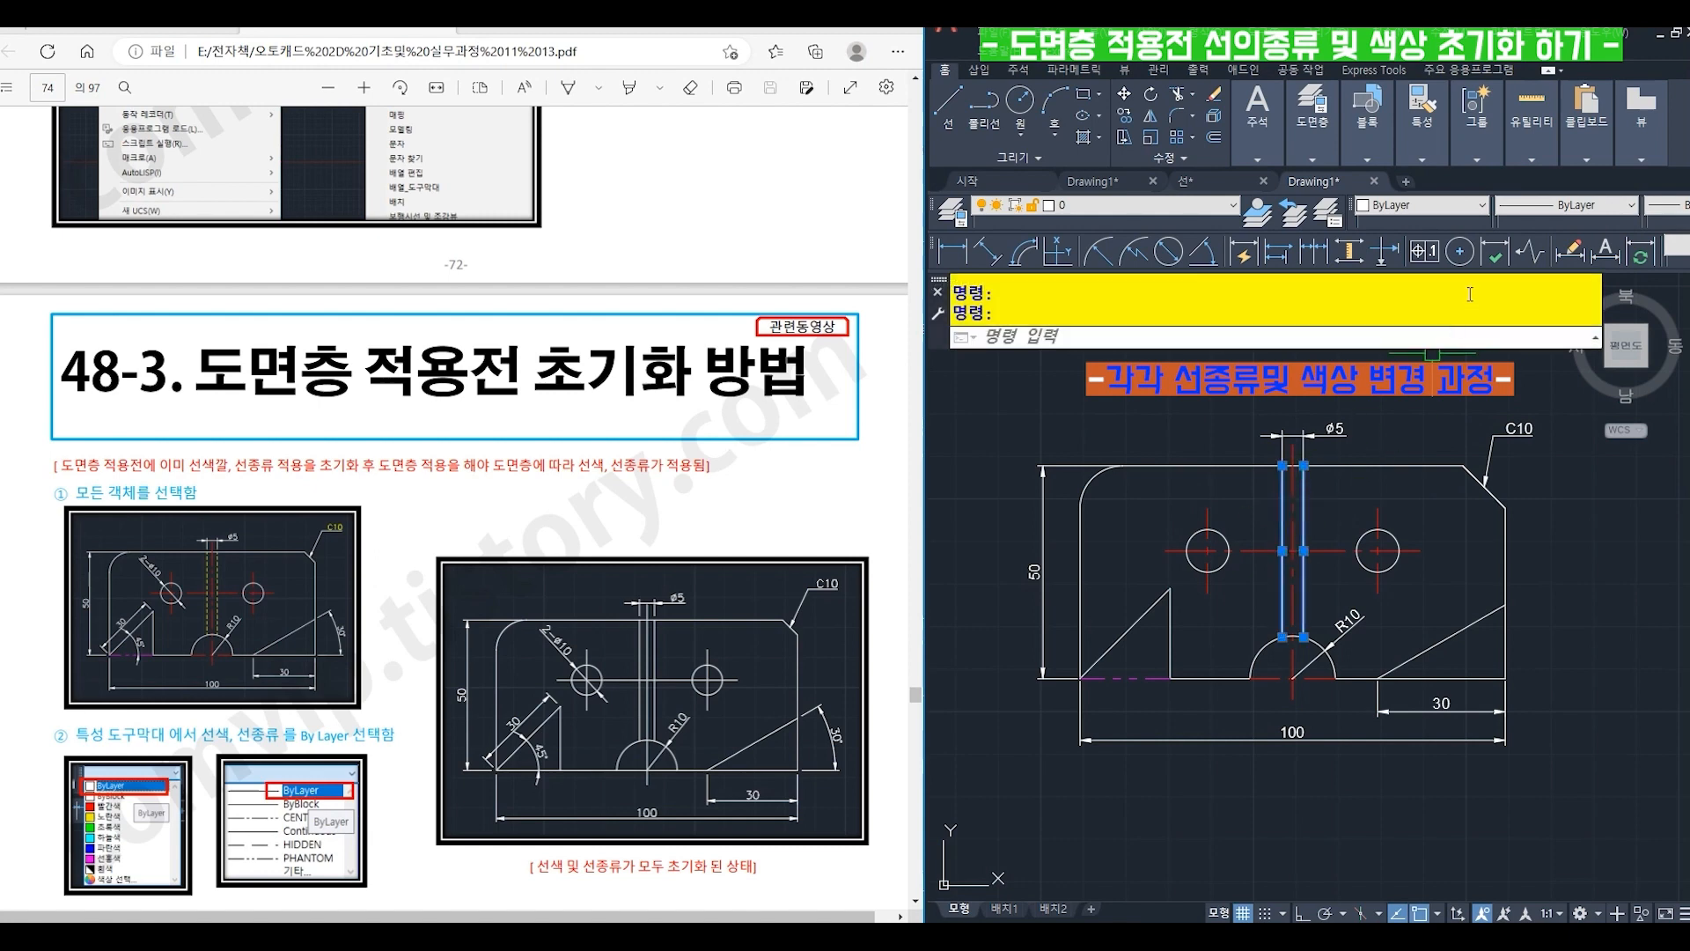
left_click(1445, 205)
left_click(1426, 269)
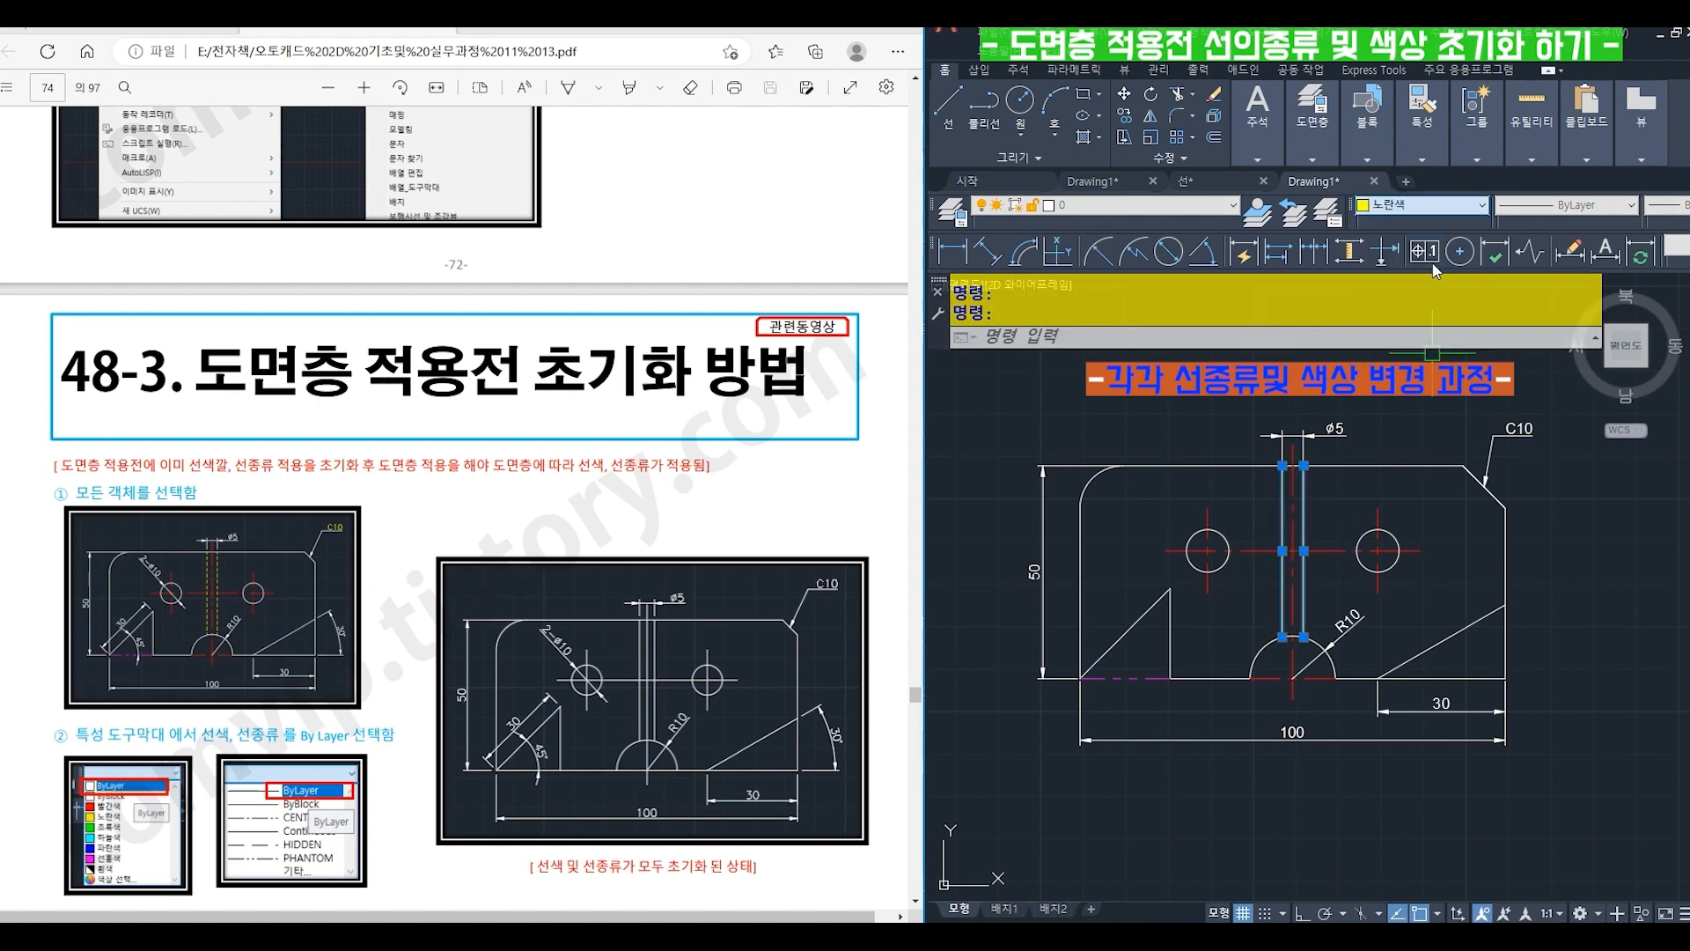
left_click(1555, 206)
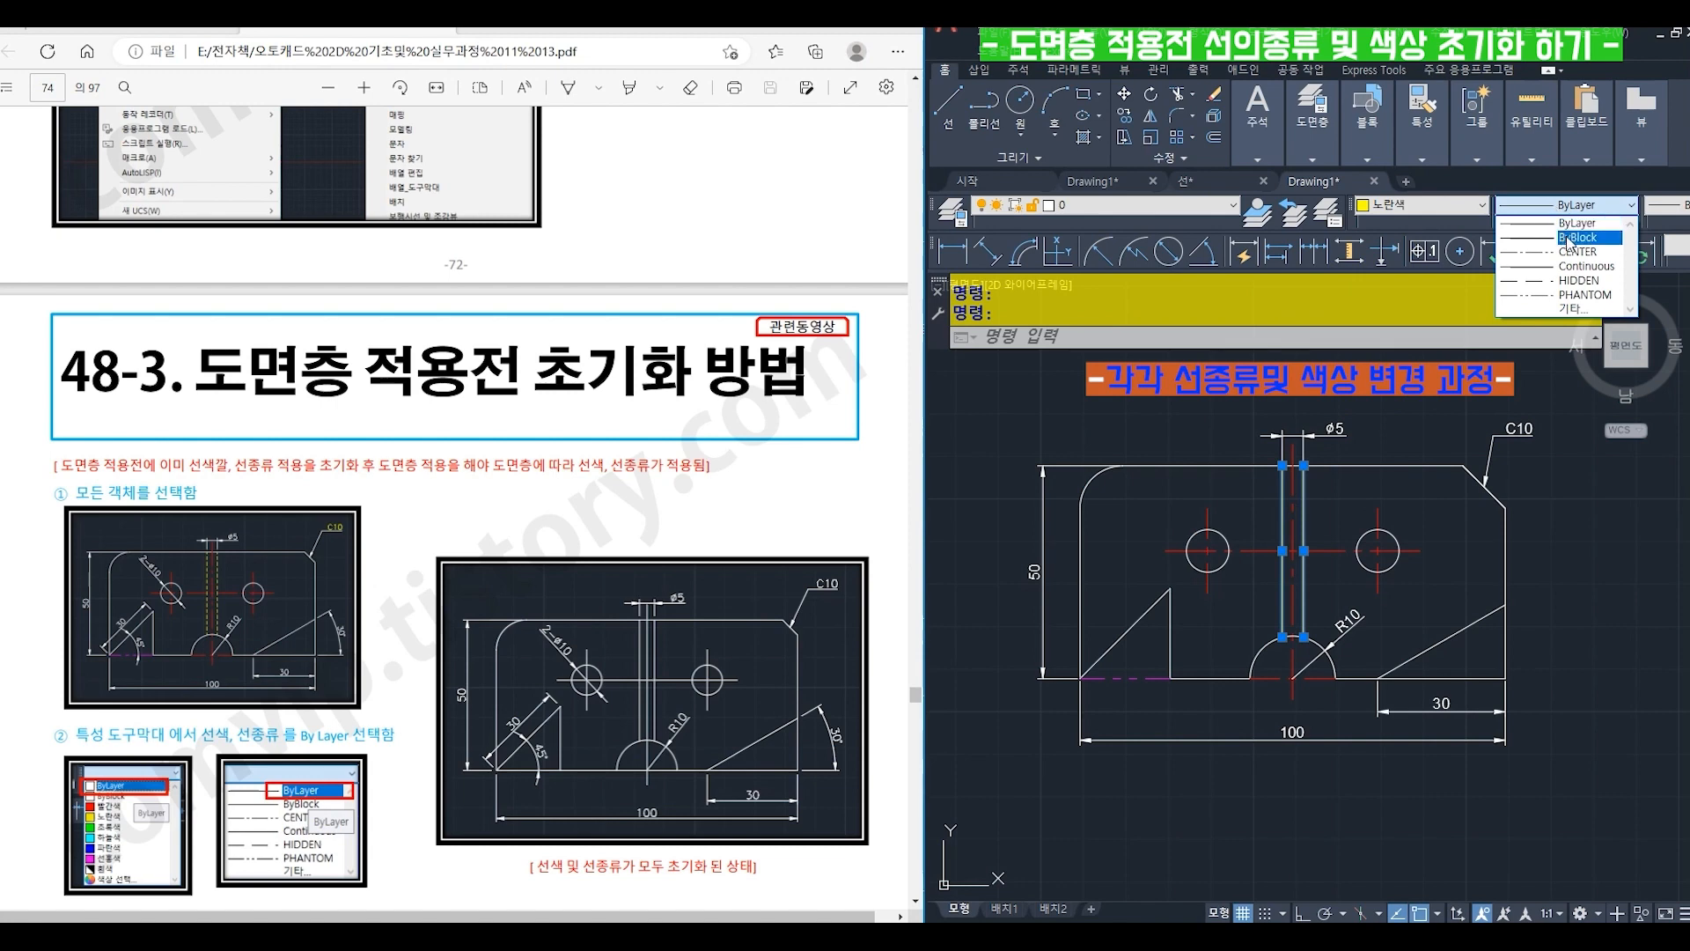
left_click(1578, 280)
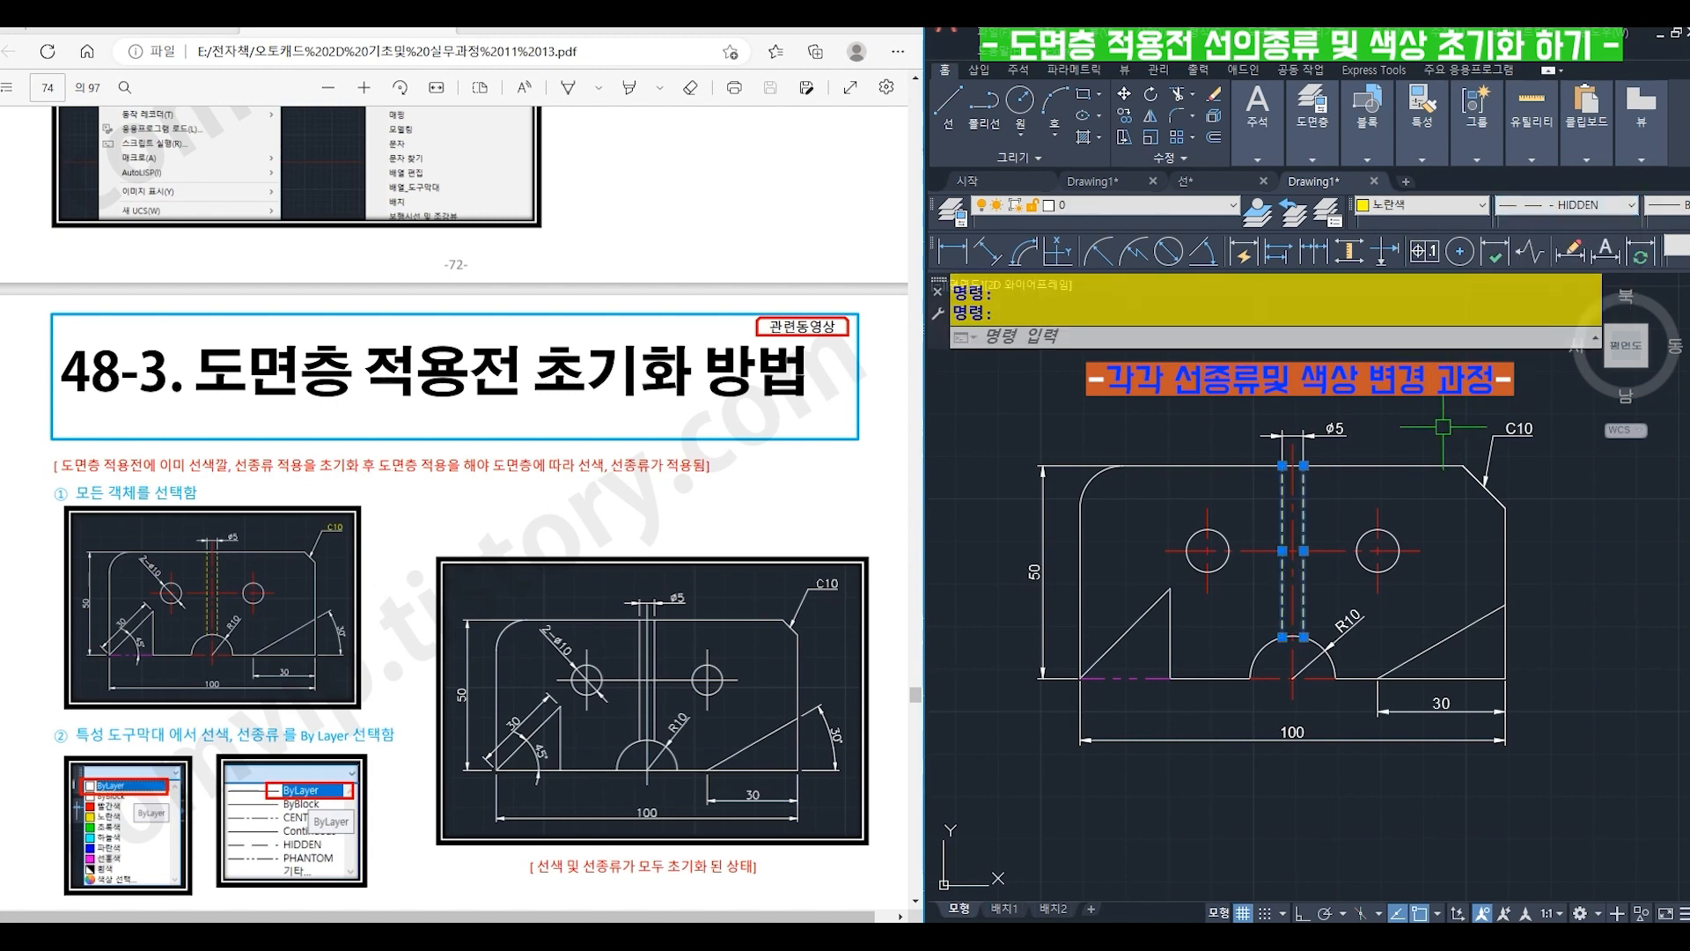
key("Escape")
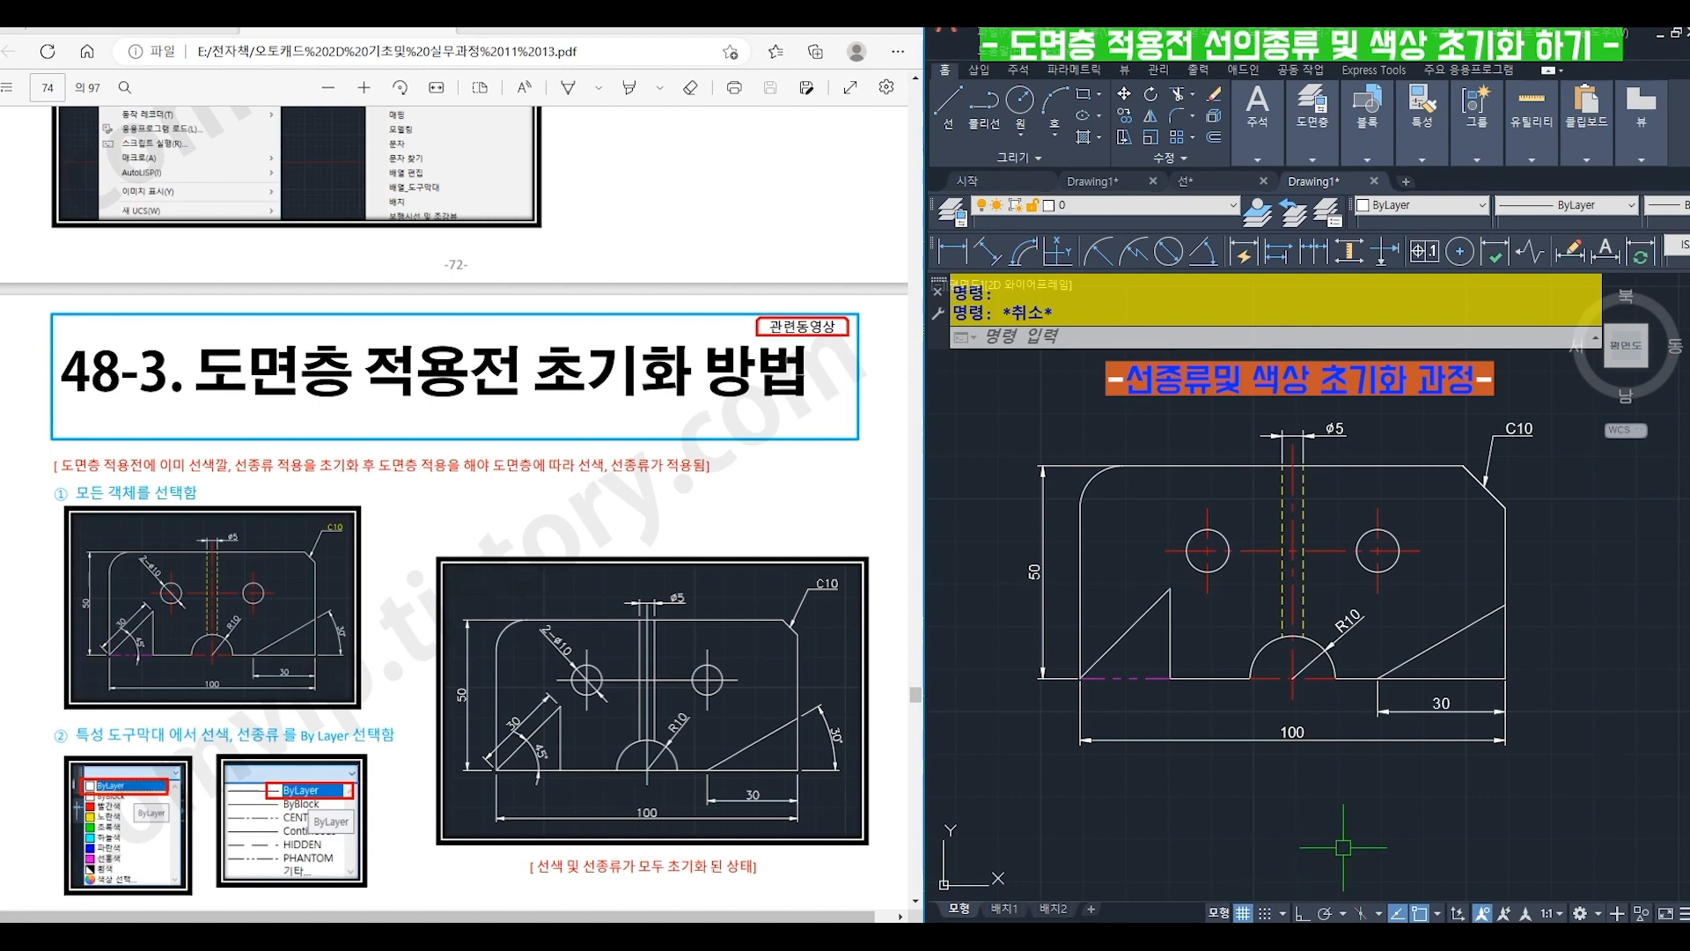
- Reset the color and linetype of all objects in the drawing to ByLayer
left_click(1535, 793)
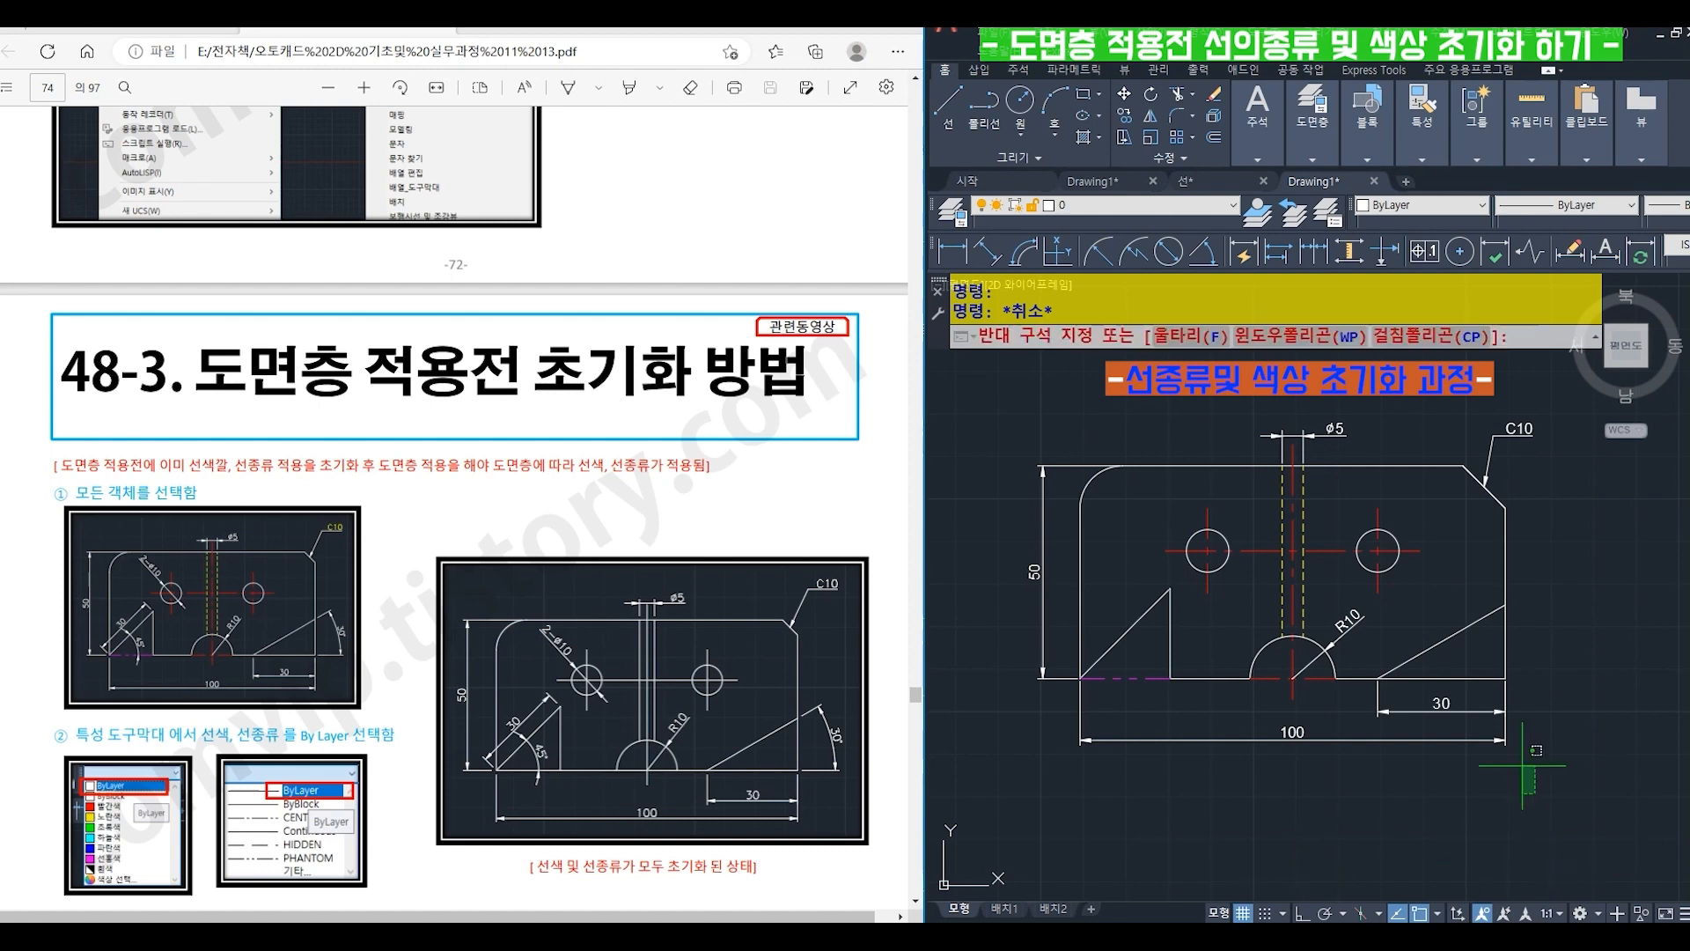
left_click(1004, 385)
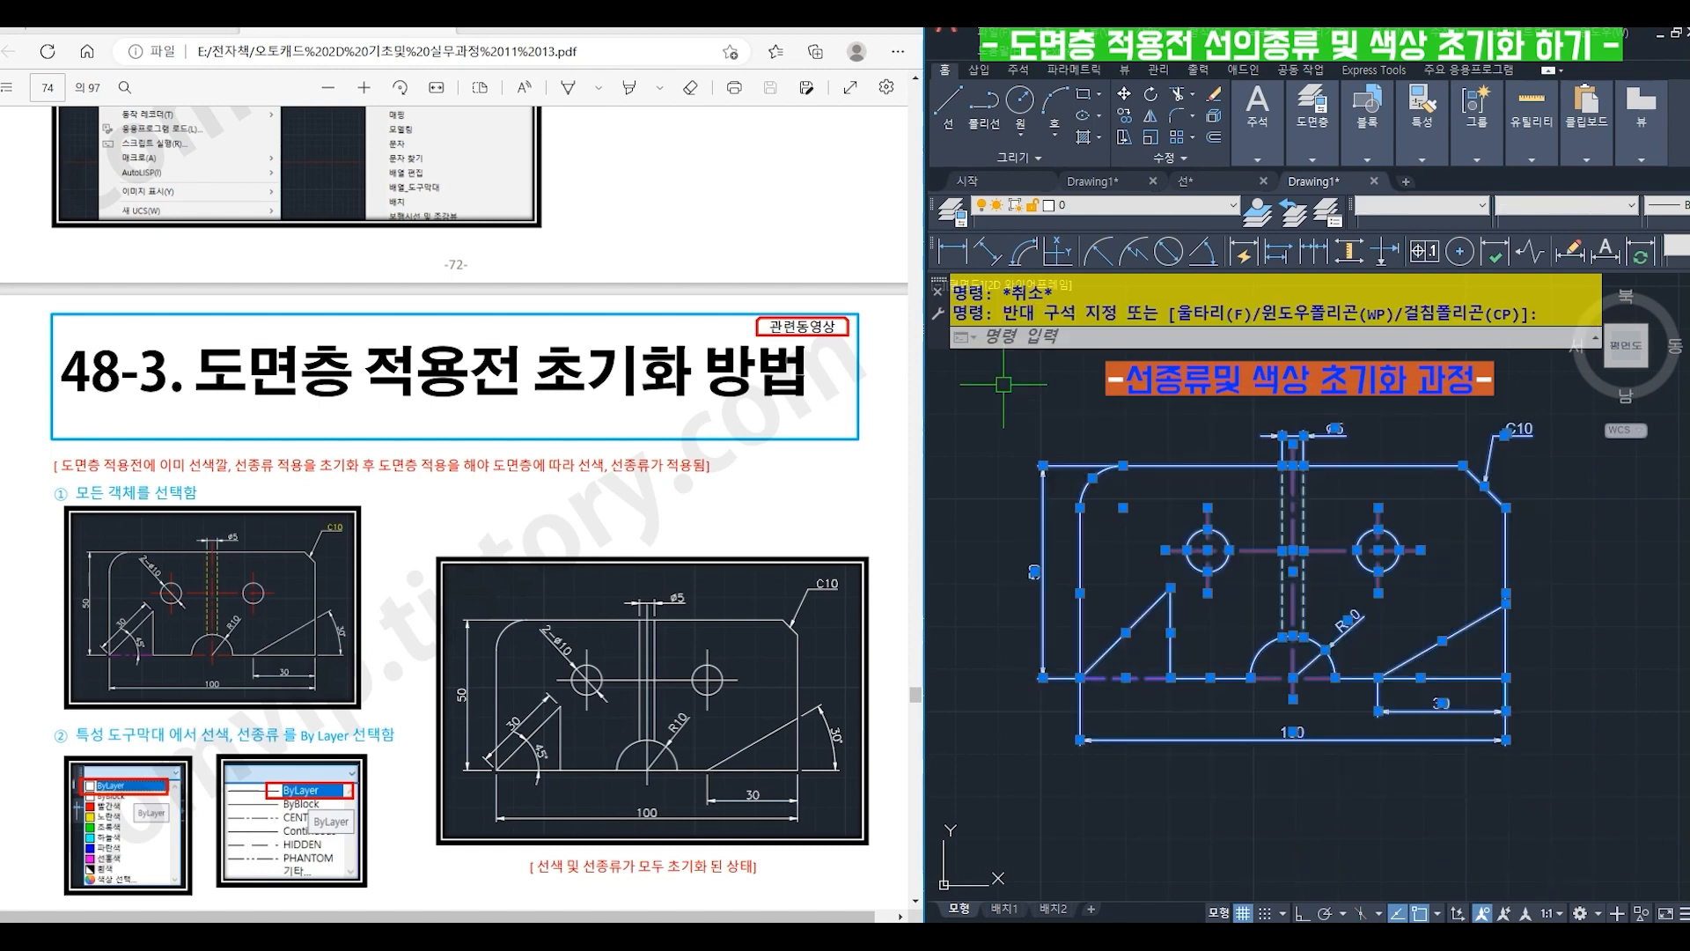
left_click(1401, 208)
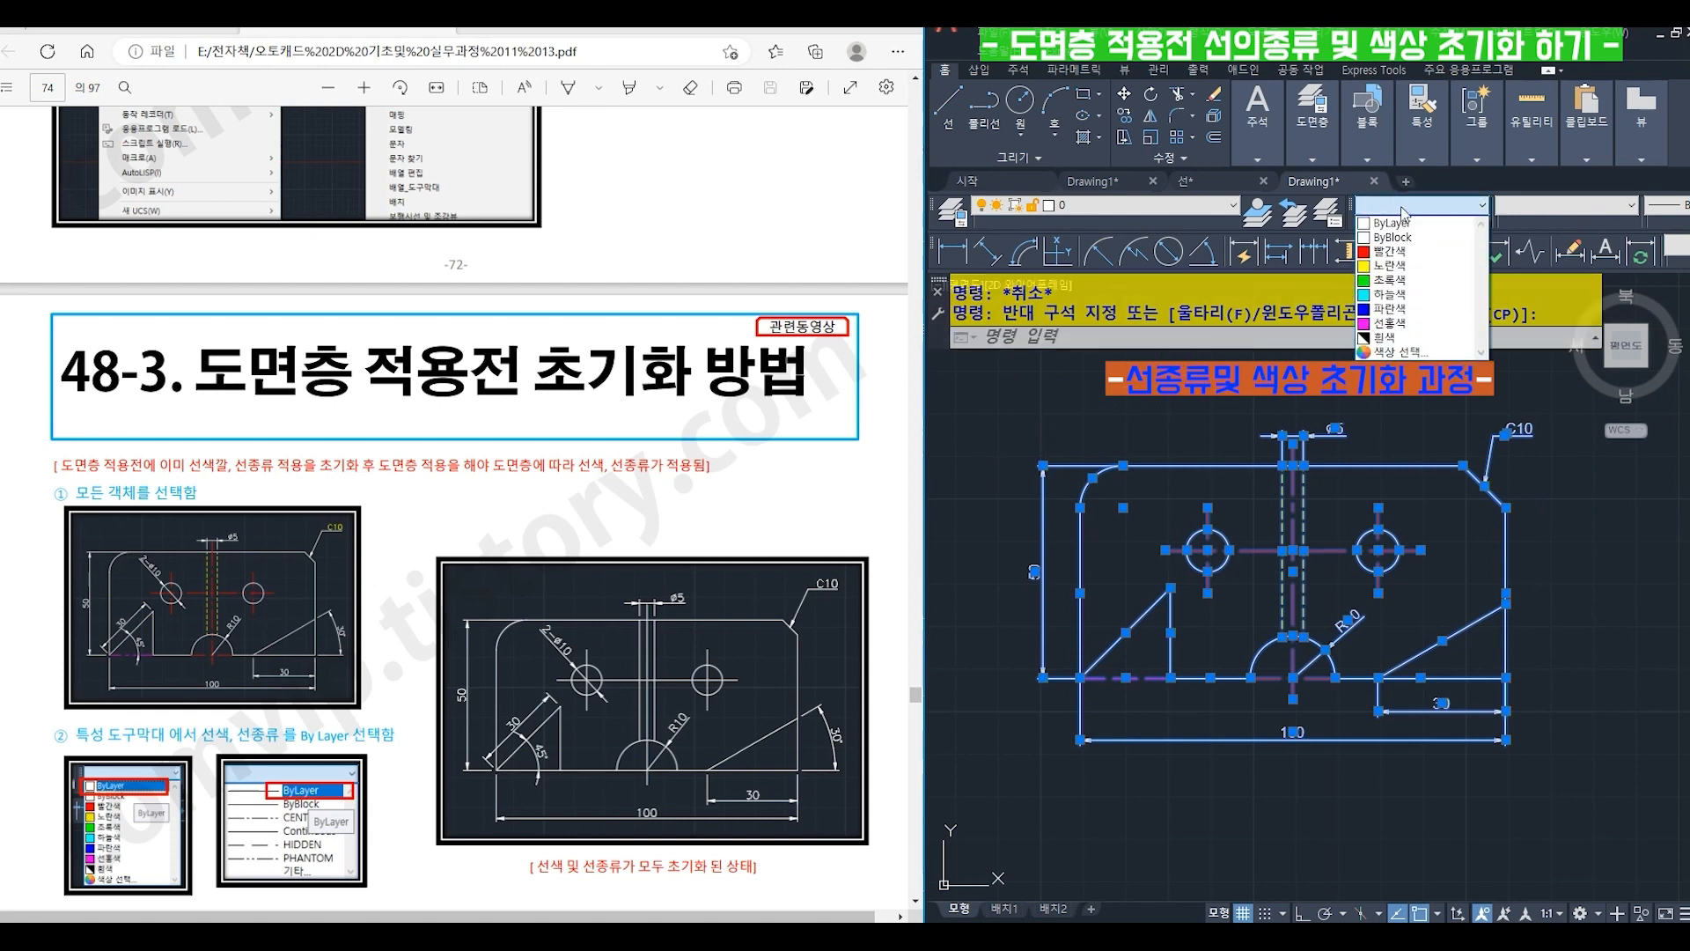
left_click(1400, 223)
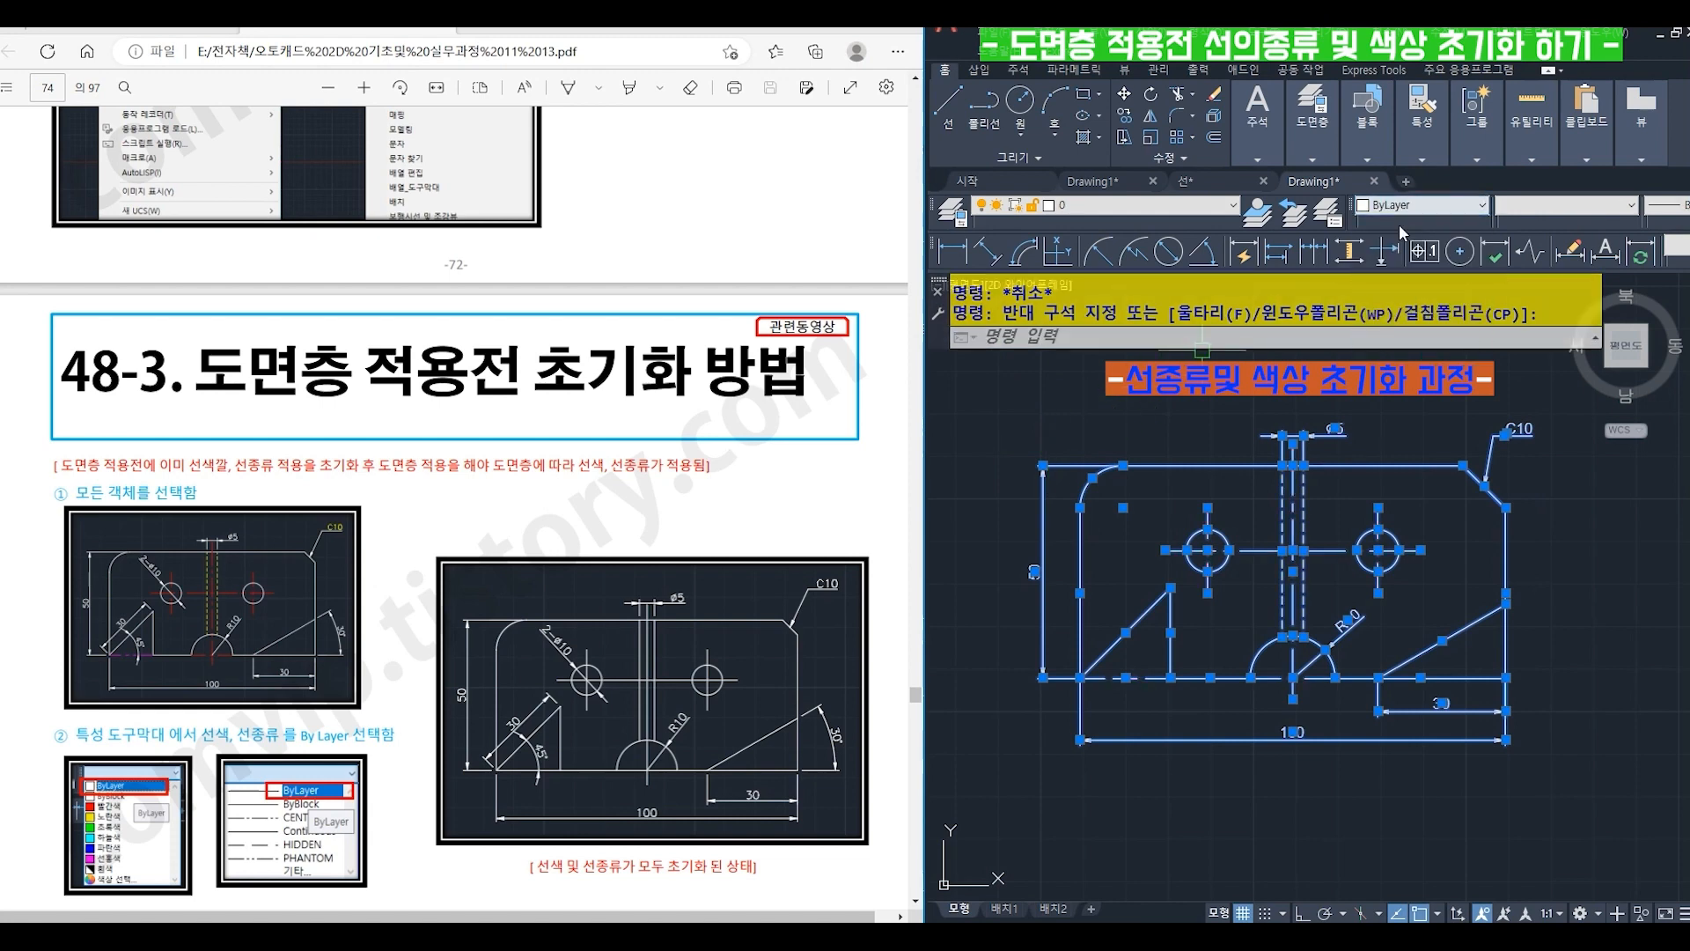
left_click(1542, 211)
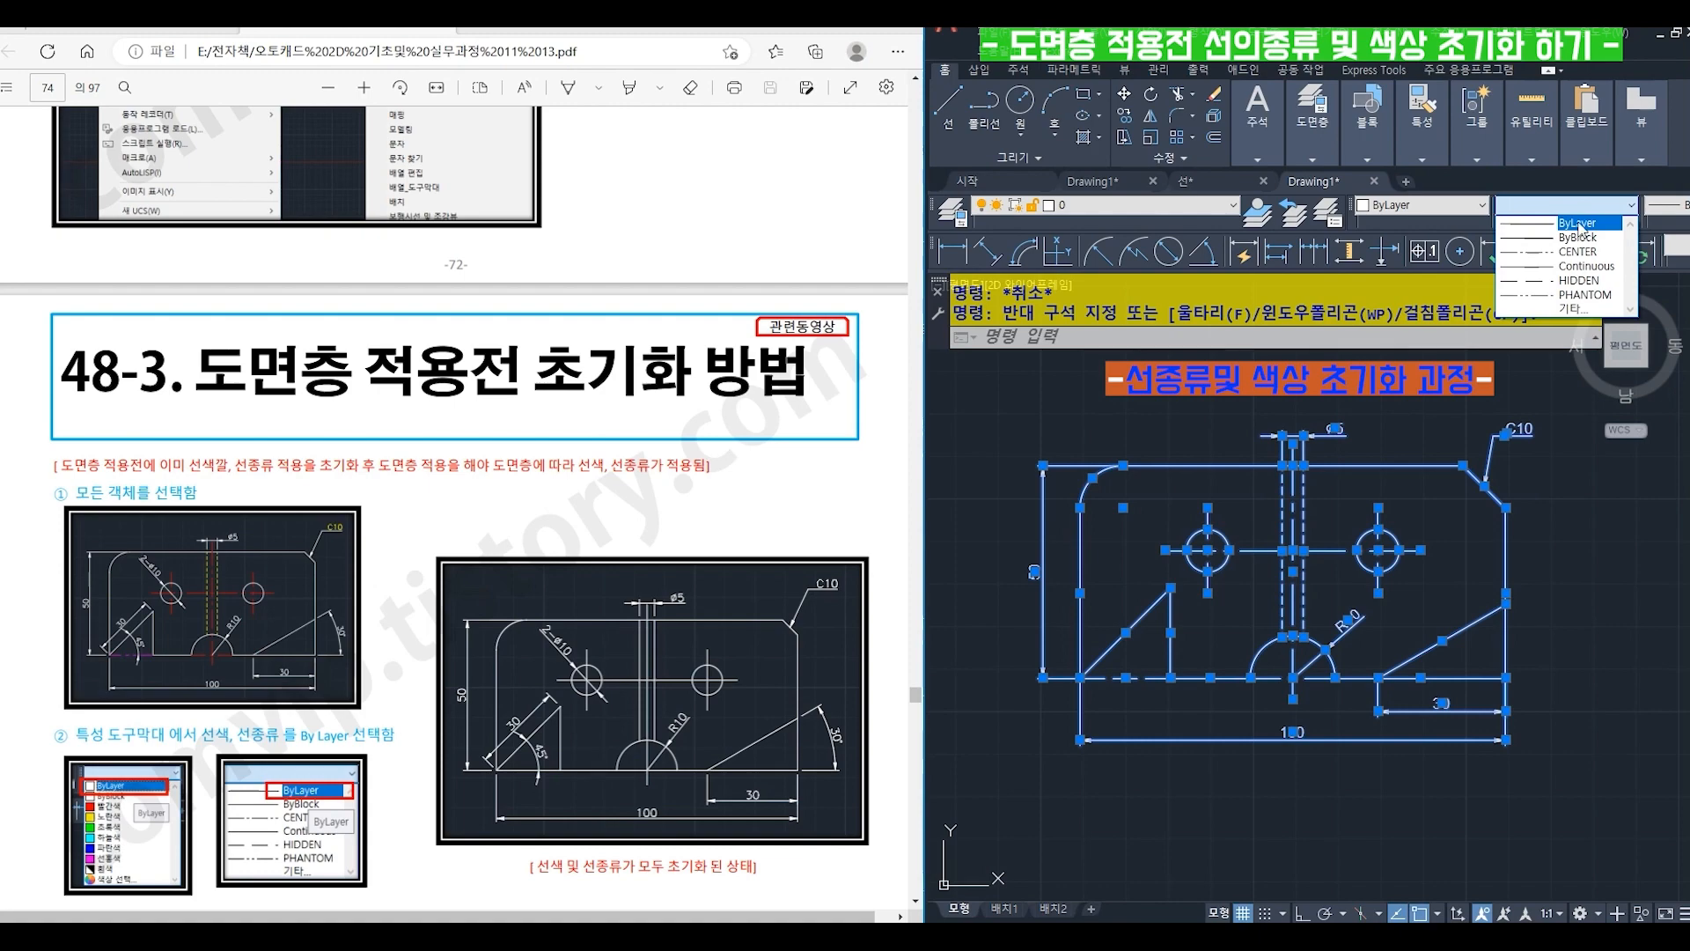
left_click(1577, 224)
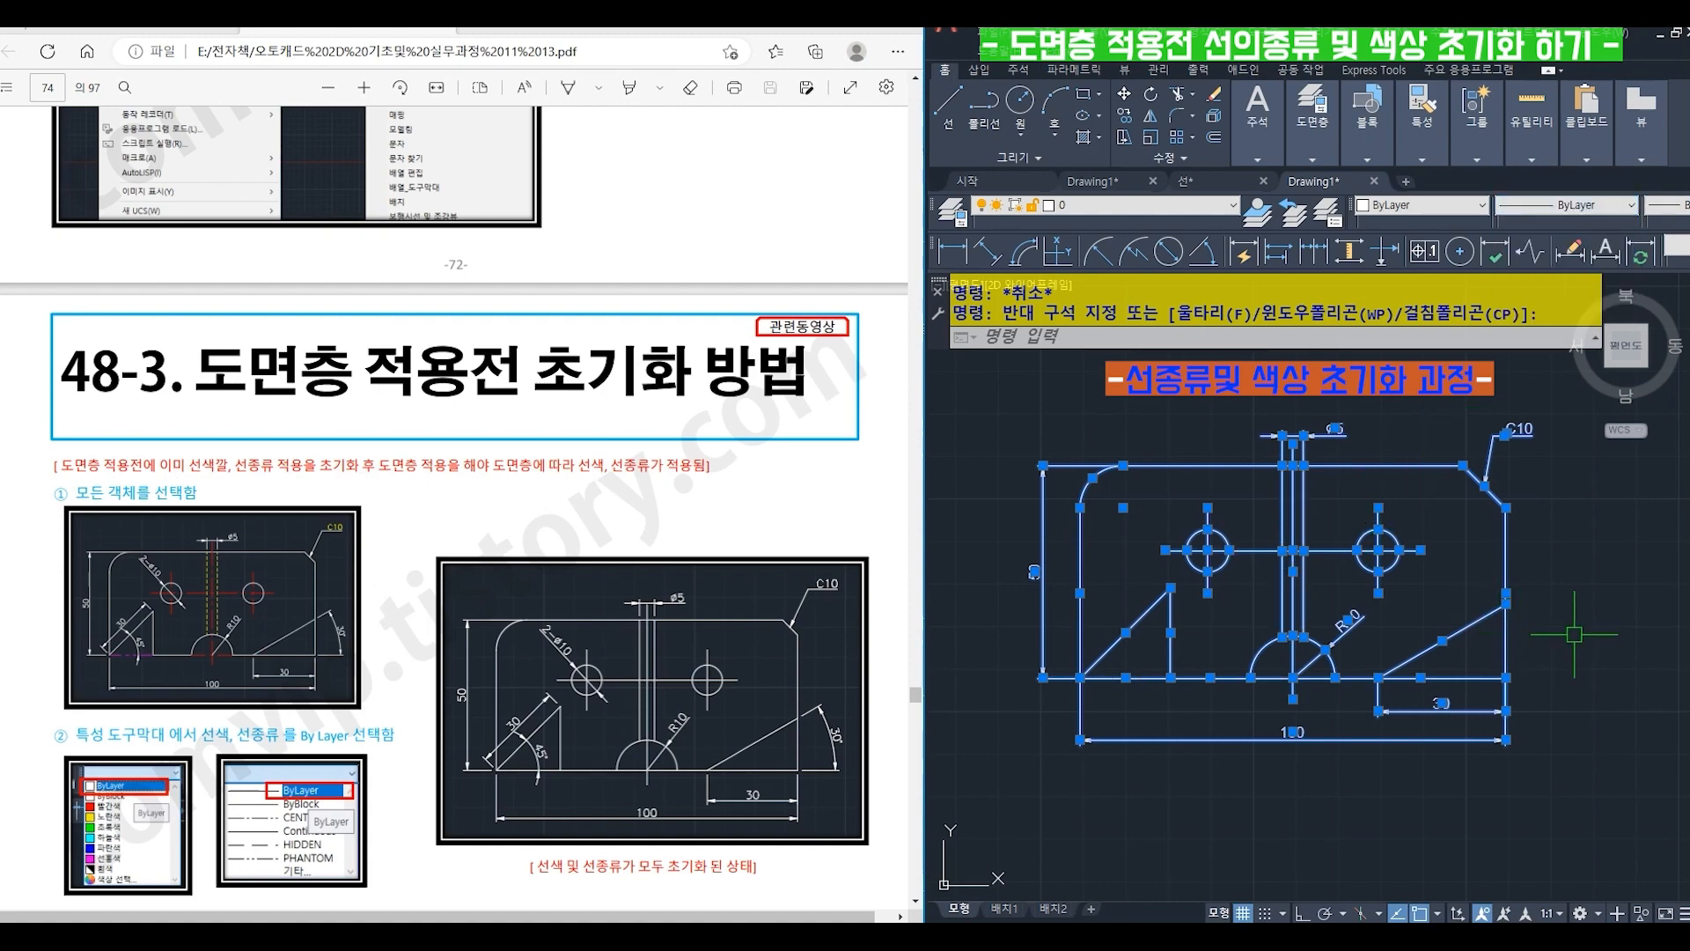
key("Escape")
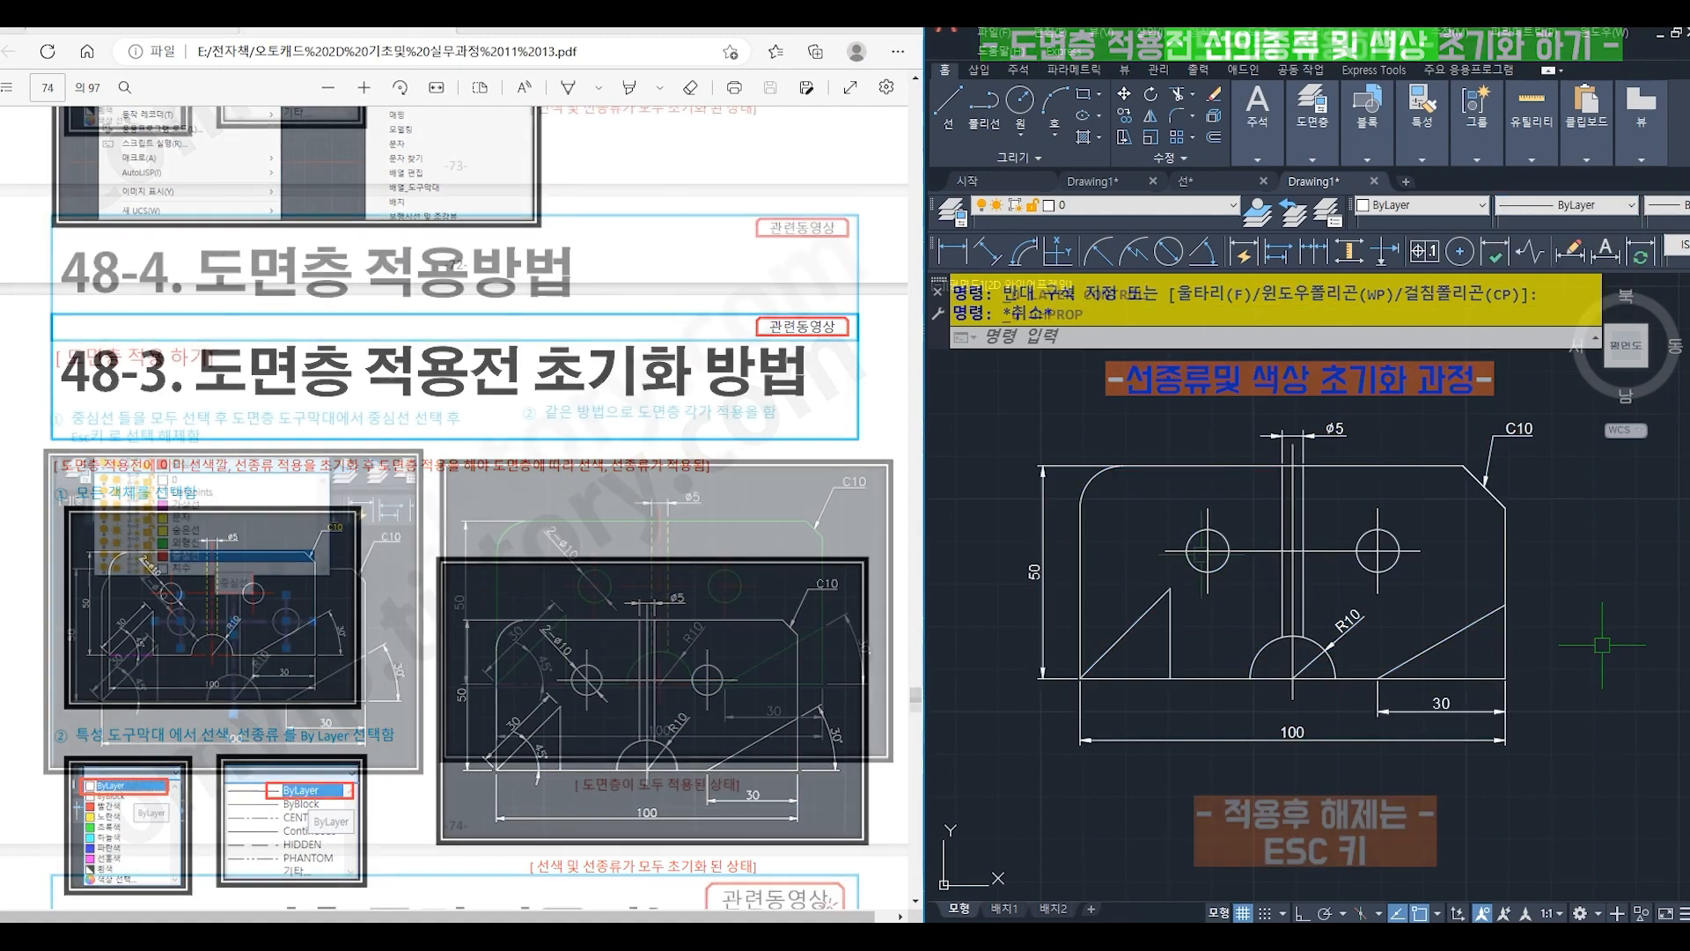
- Assign the part's outer contour, triangle lines, R10 arc, slanted line and both hole circles to the 외형선 layer
left_click(1088, 485)
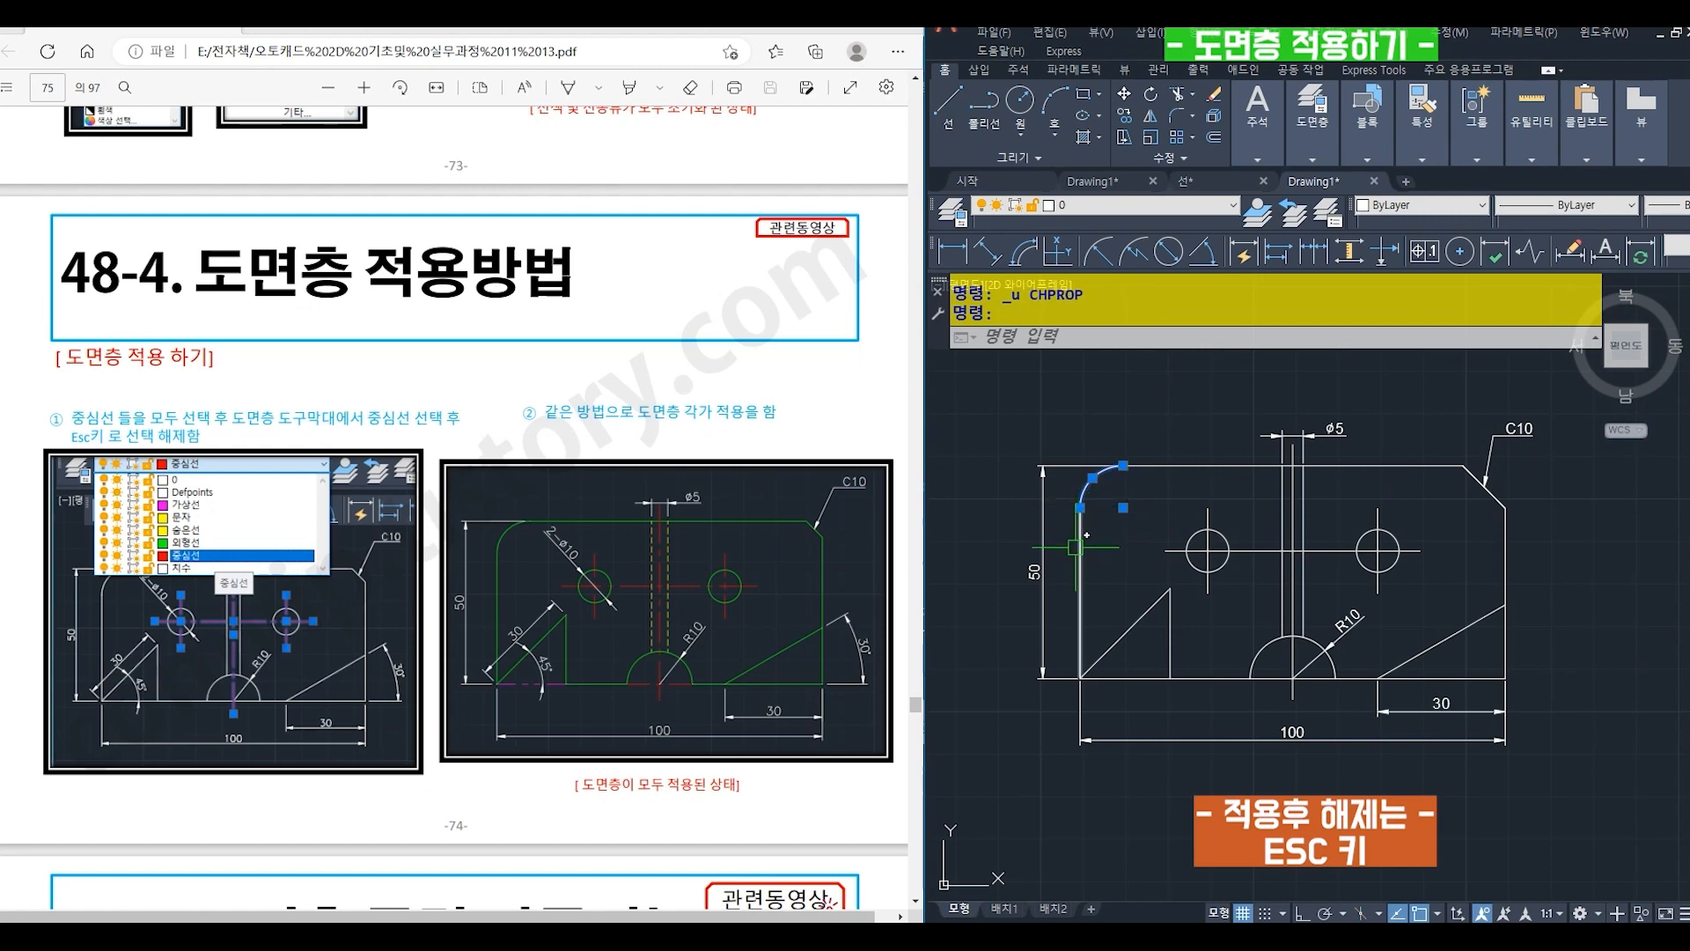
left_click(1123, 633)
left_click(1171, 641)
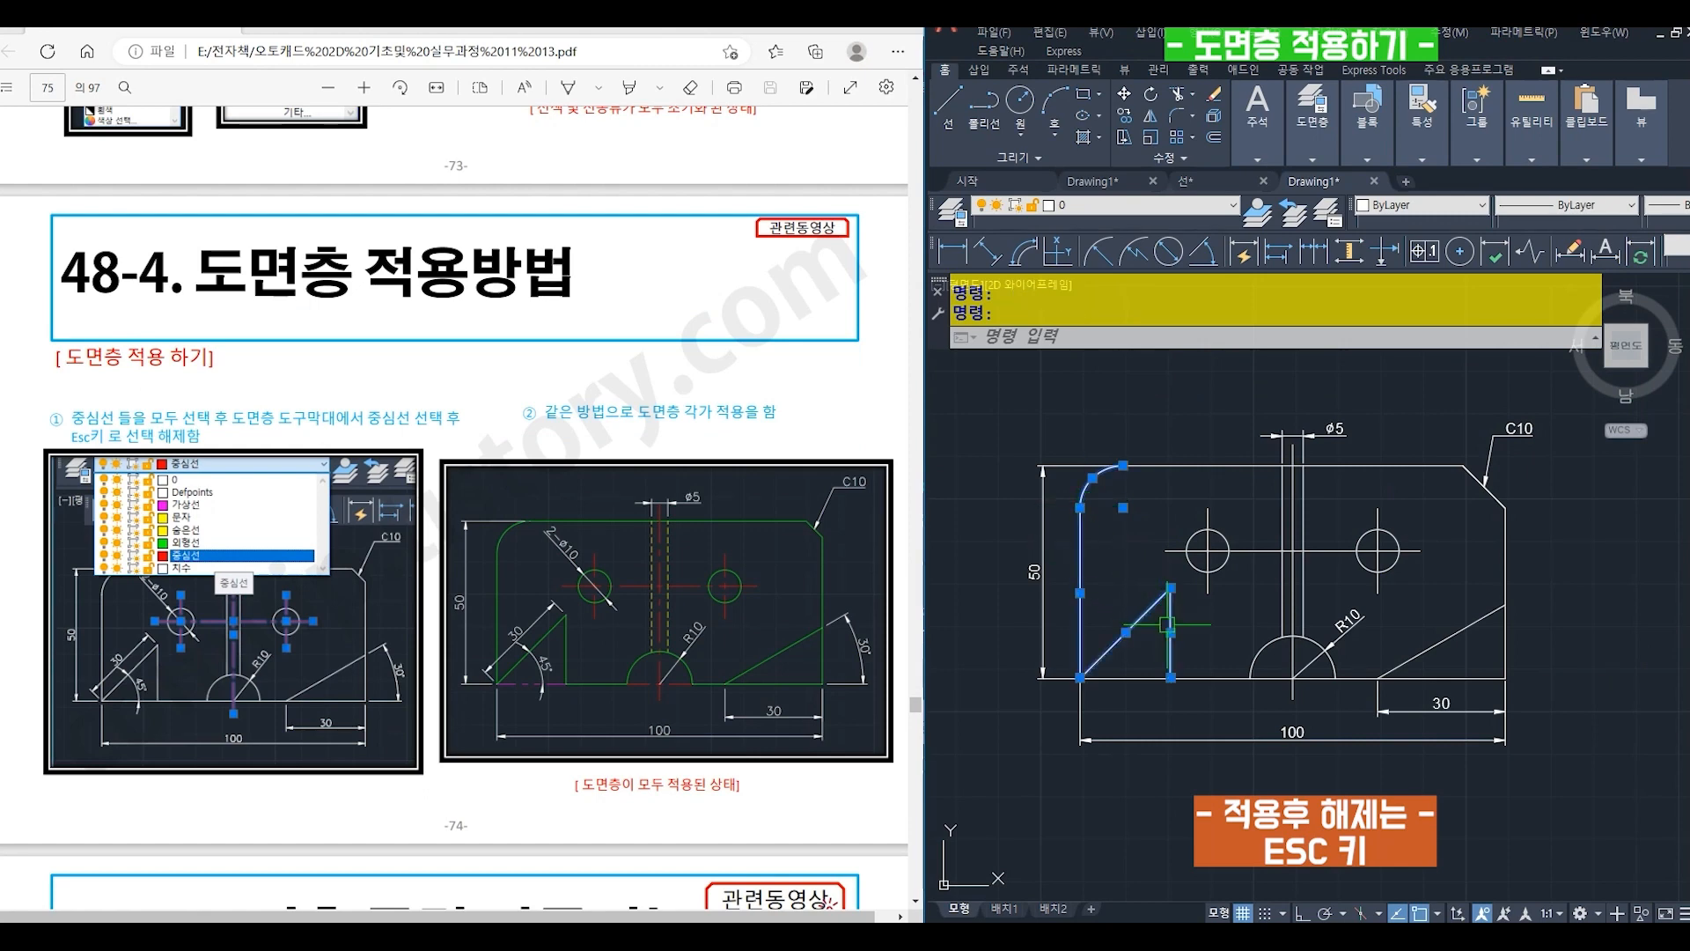
left_click(1196, 677)
left_click(1267, 644)
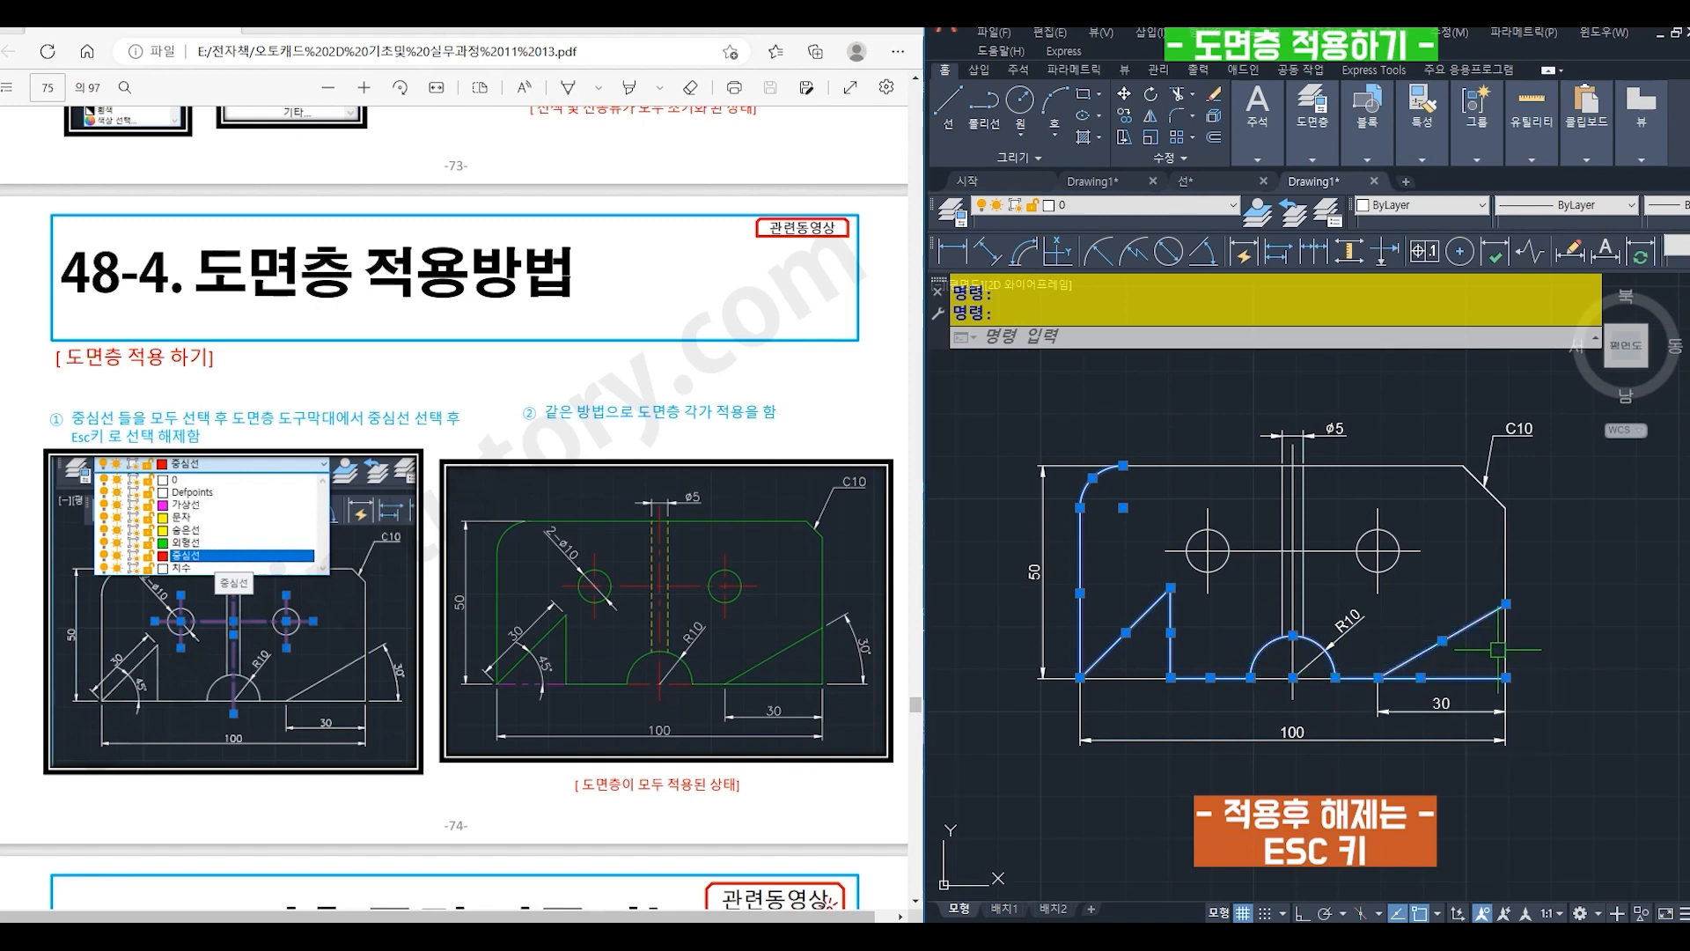
left_click(1506, 541)
left_click(1486, 487)
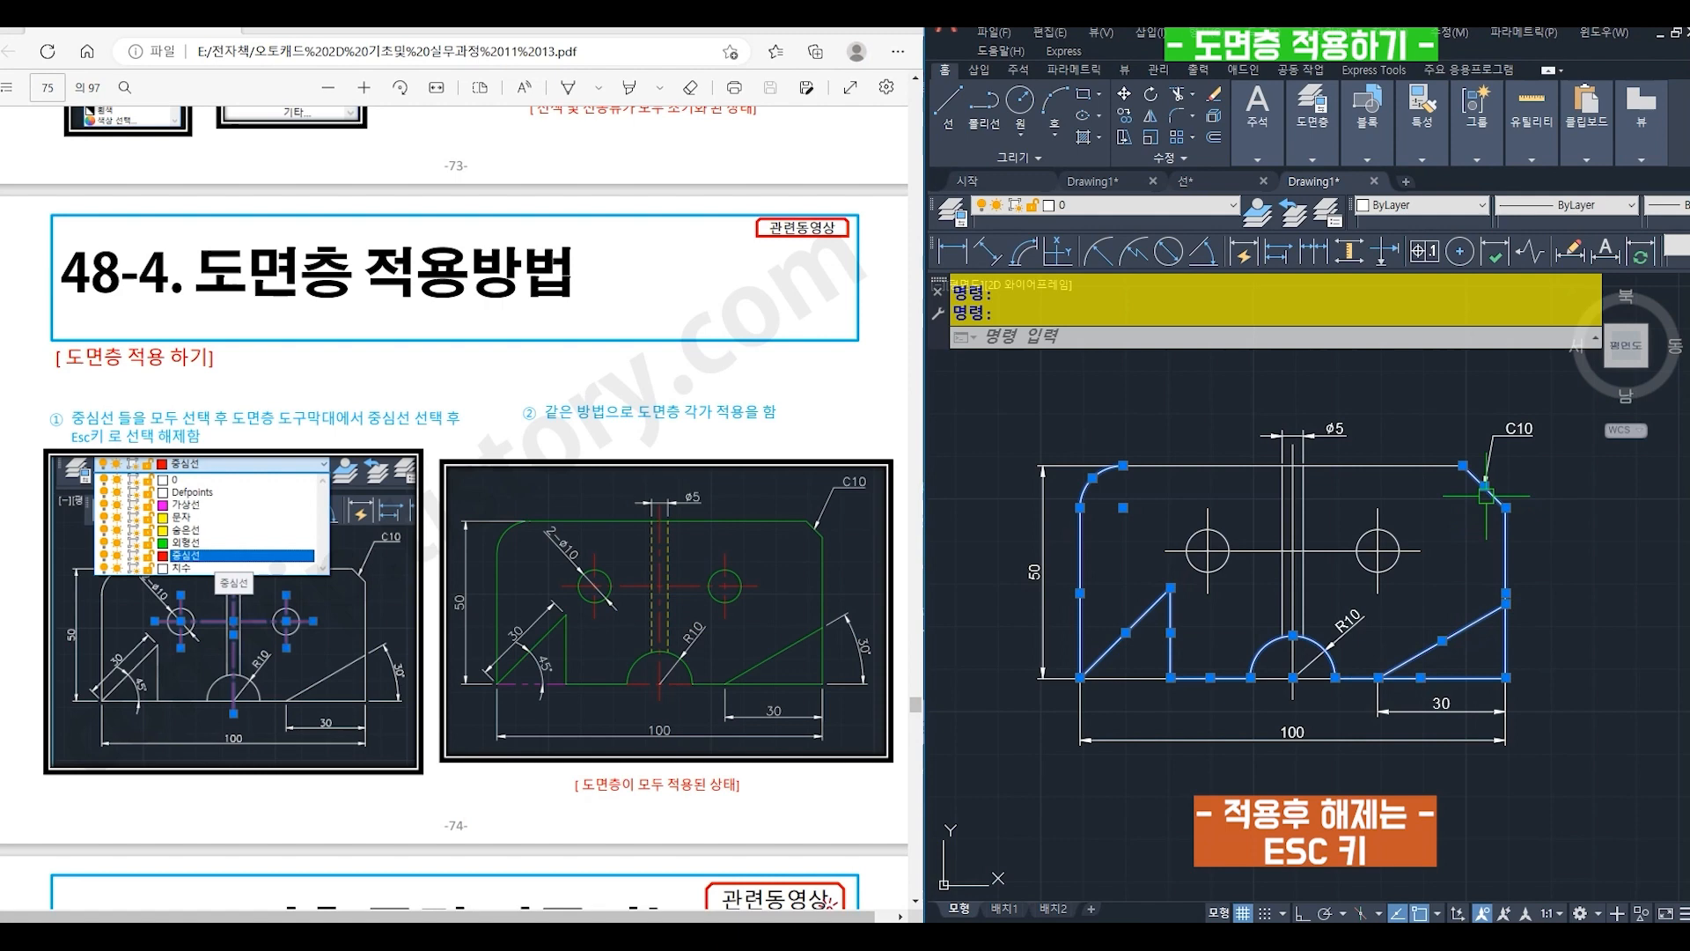
left_click(1393, 465)
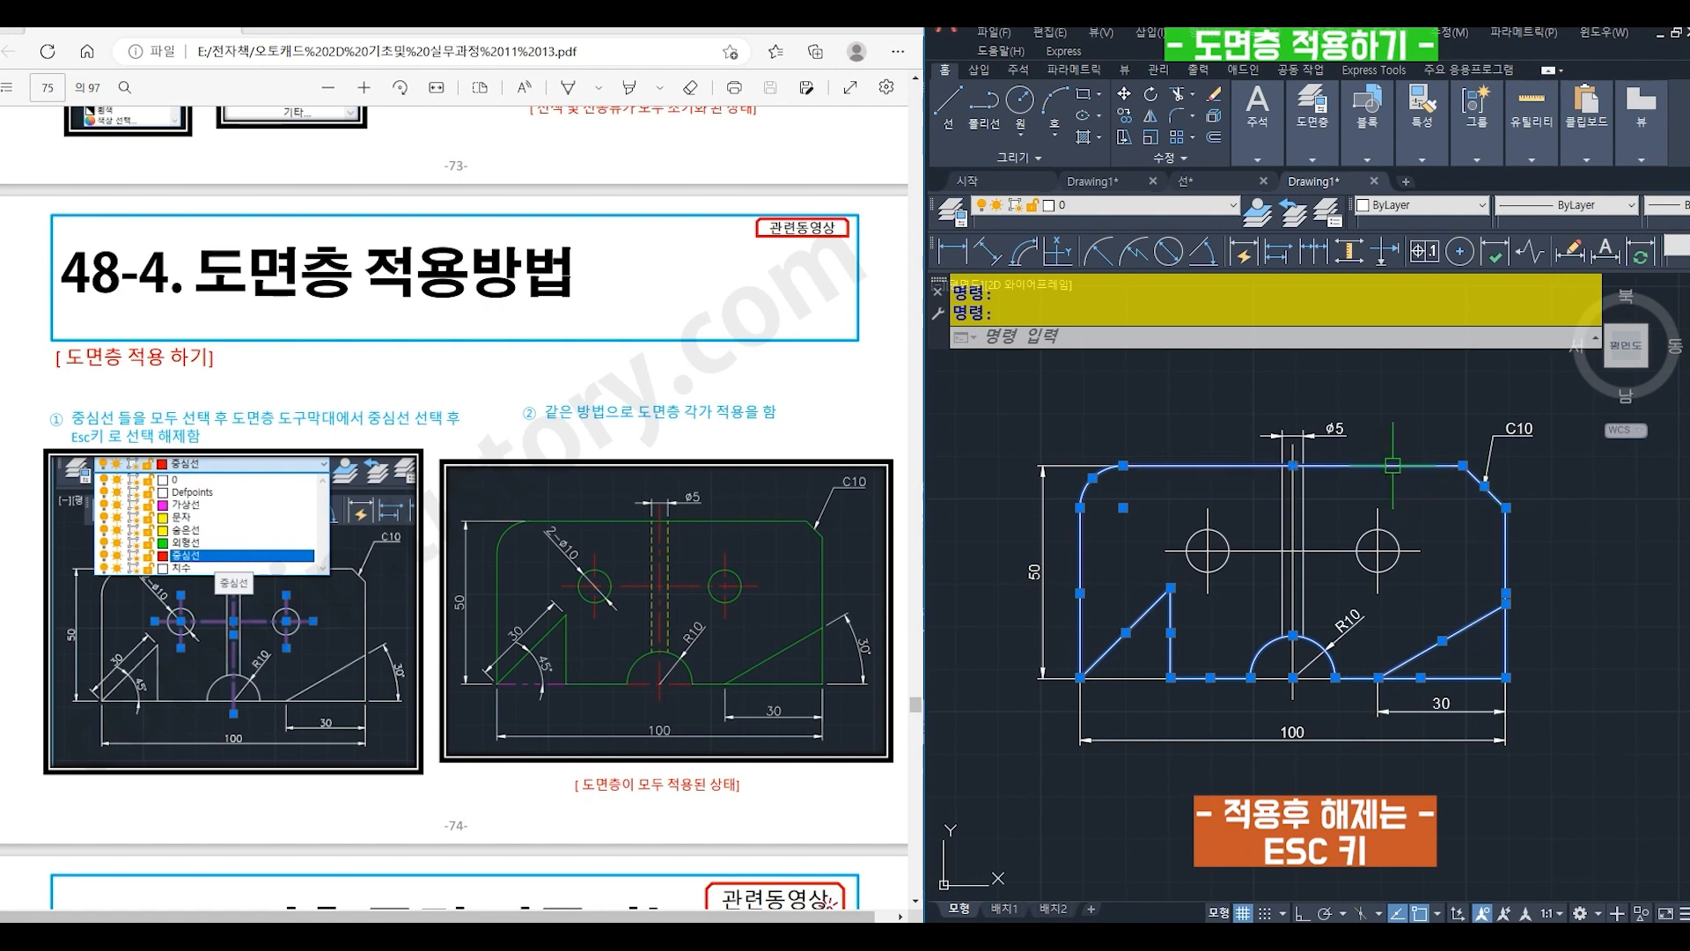
left_click(1224, 538)
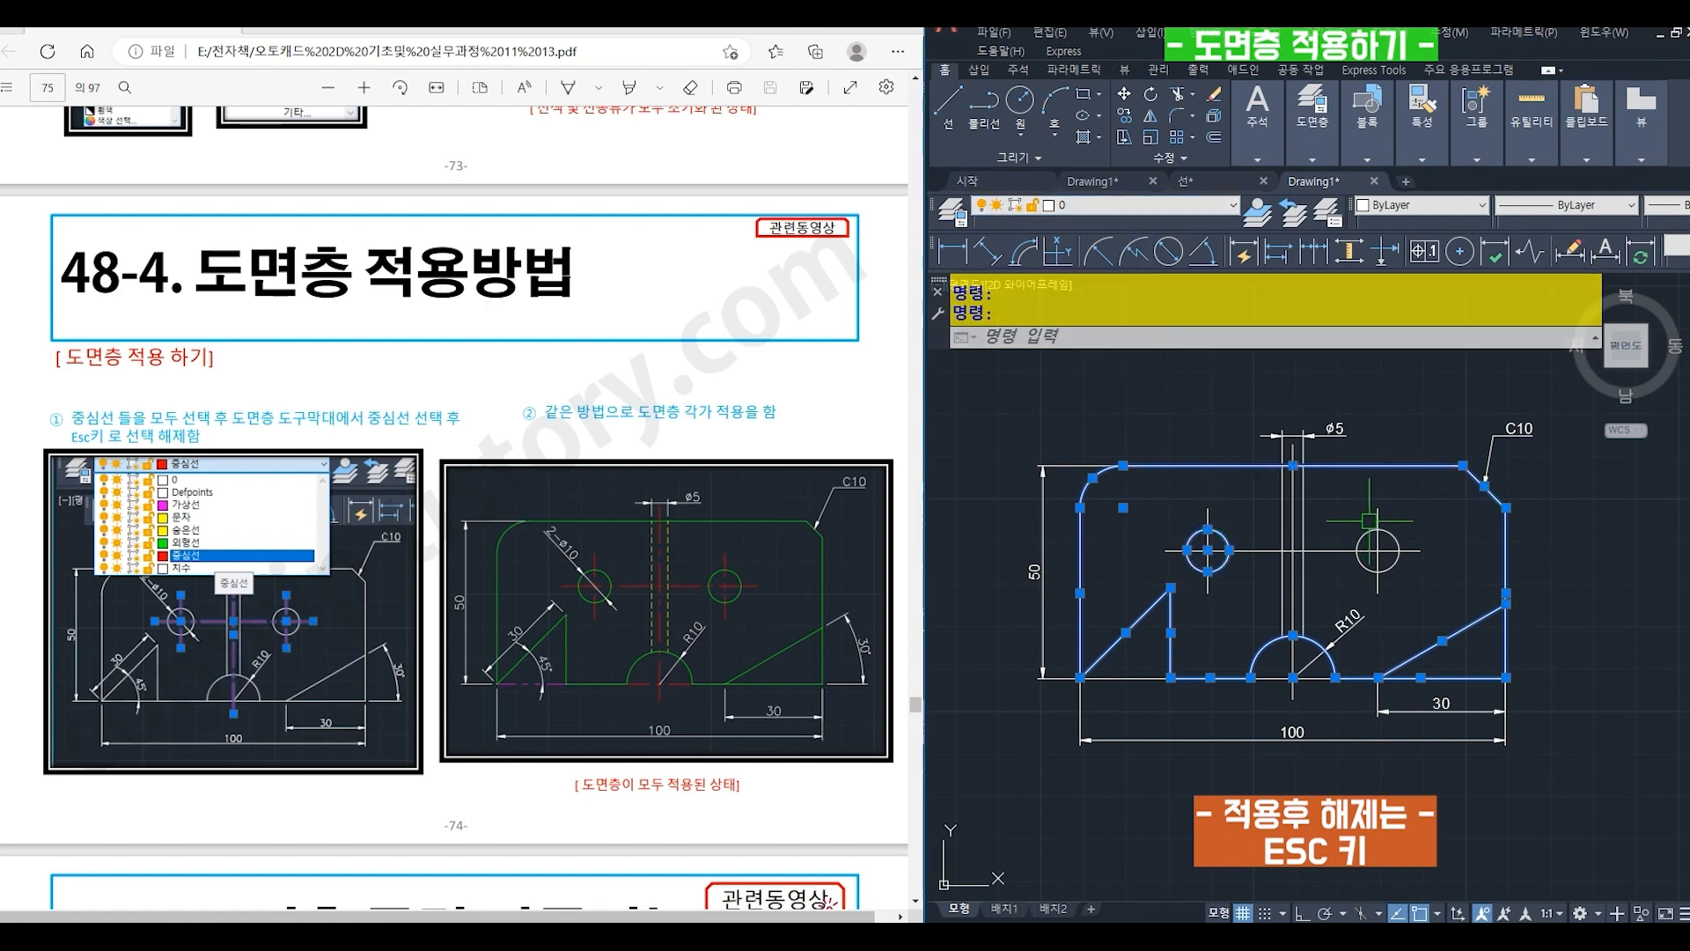
left_click(1375, 530)
left_click(1107, 215)
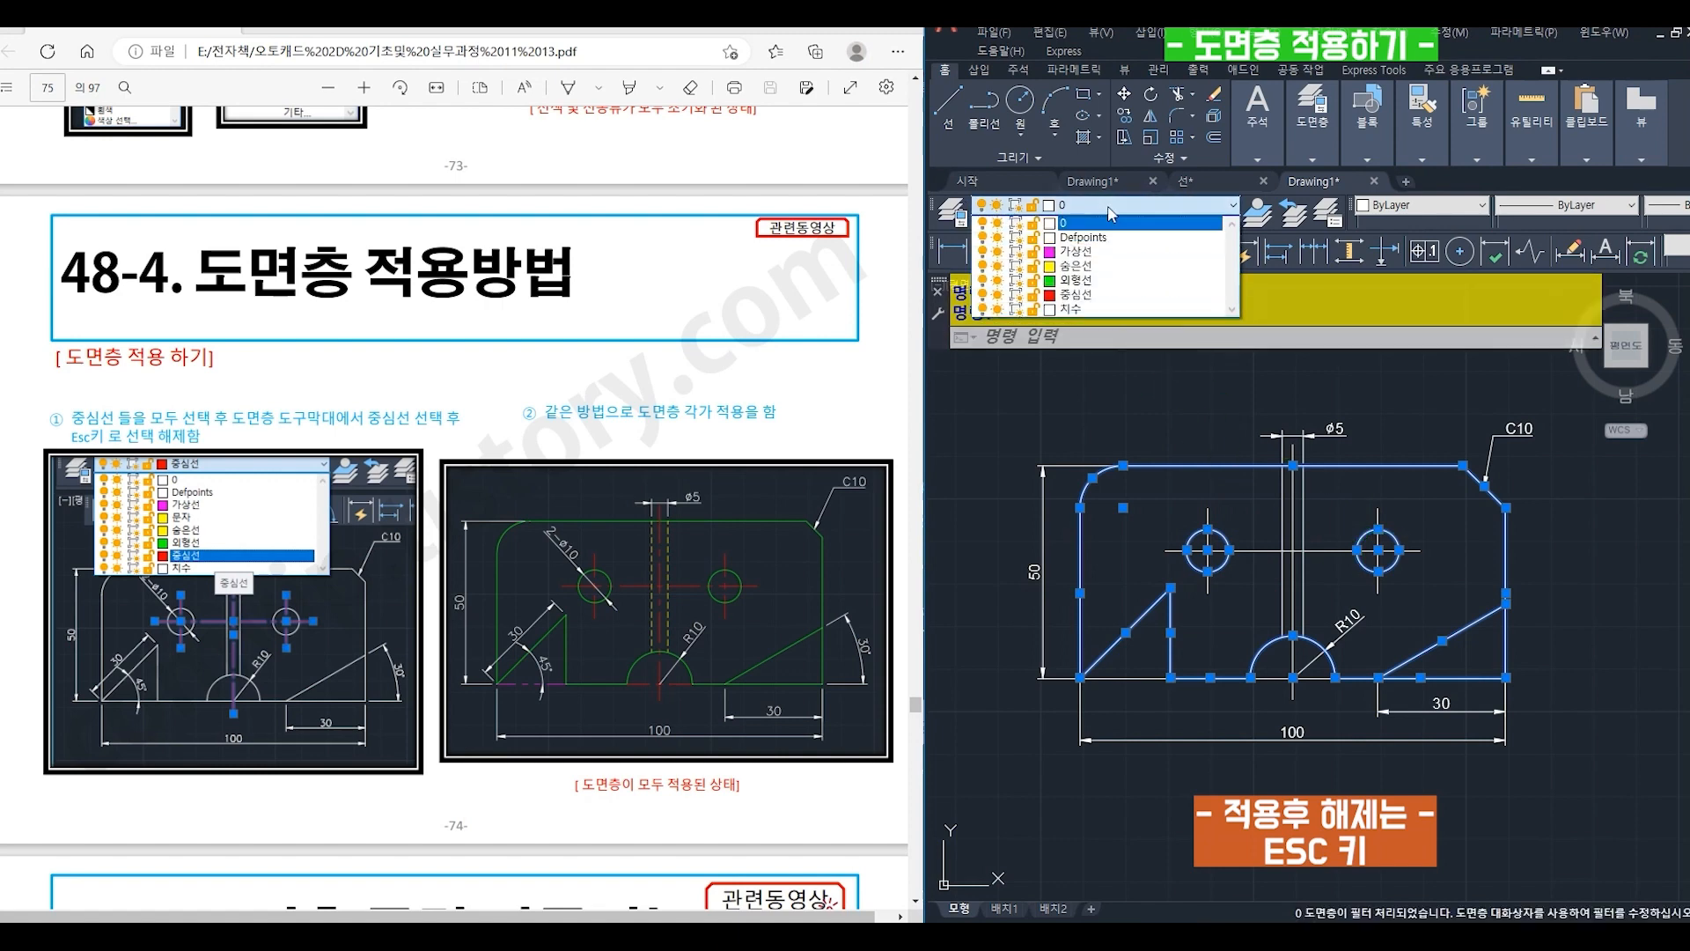
left_click(1079, 280)
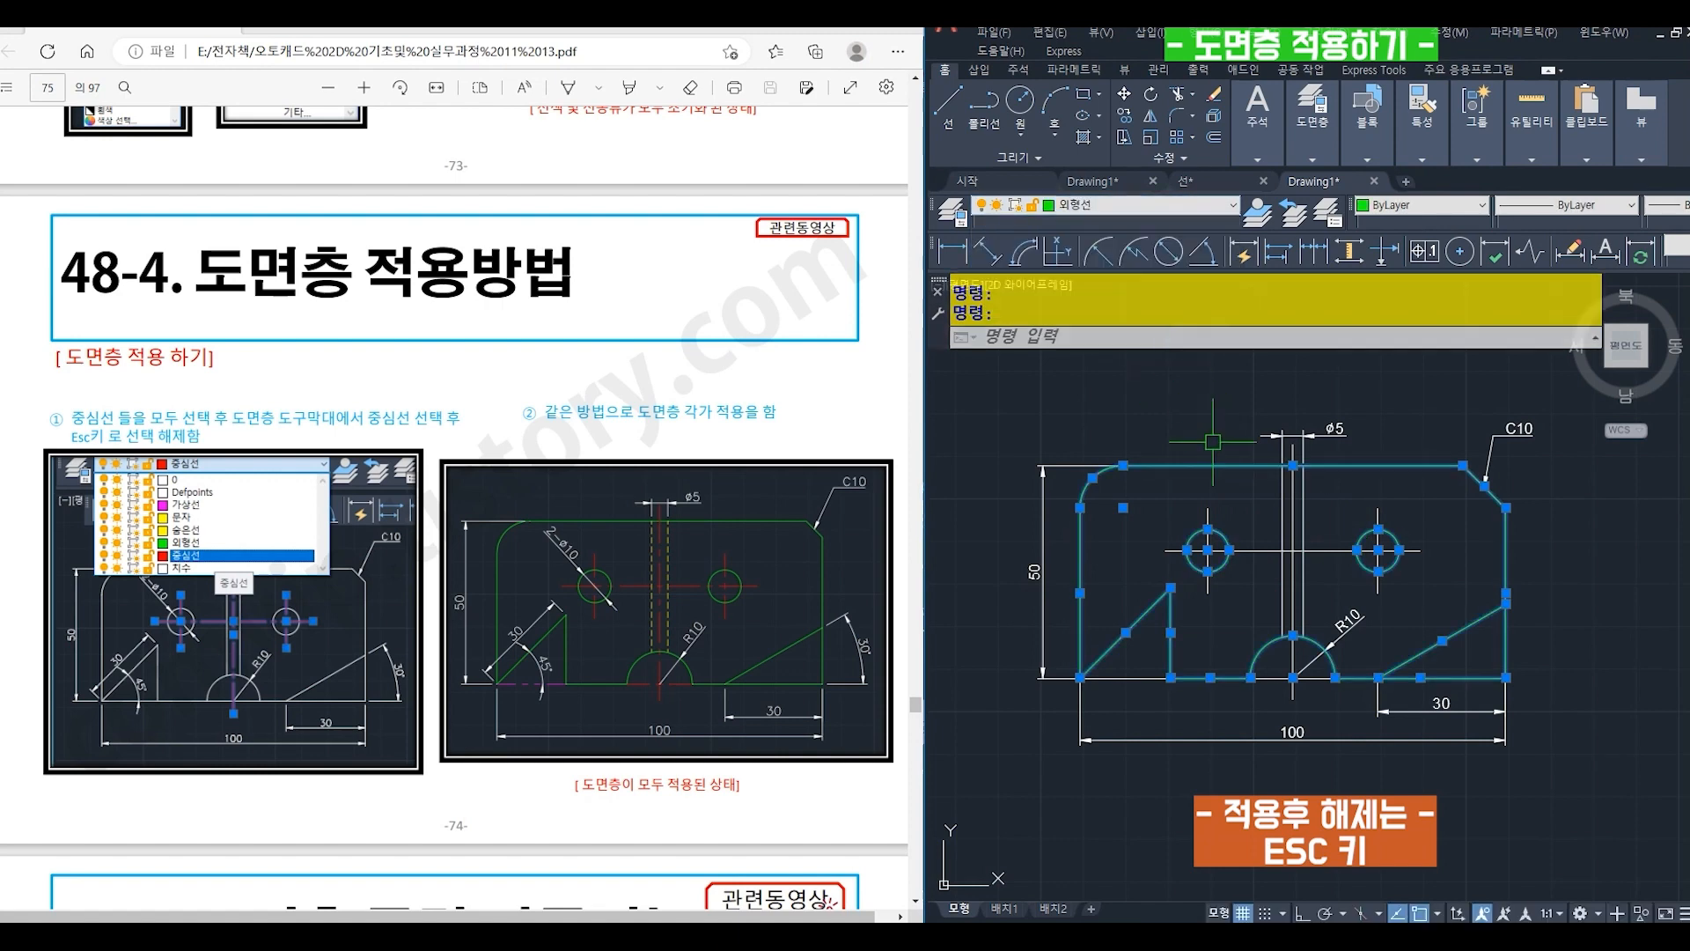
key("Escape")
- Assign the center lines of both holes, the slot and the R10 arc to the 중심선 layer
left_click(1291, 493)
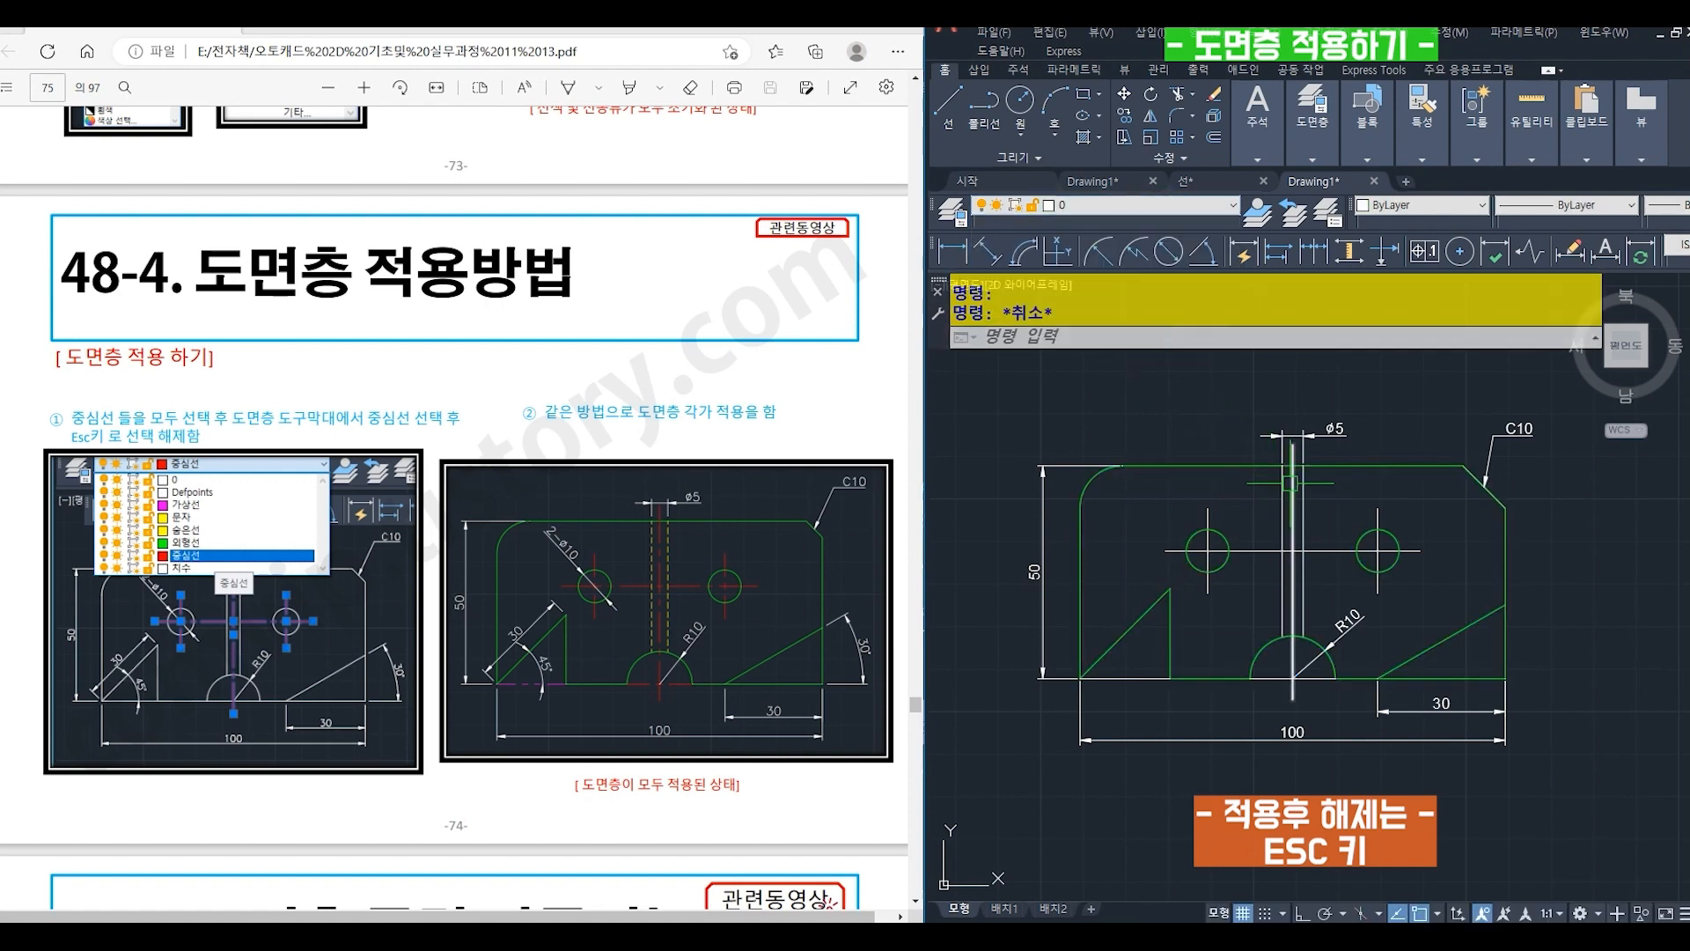
left_click(1256, 554)
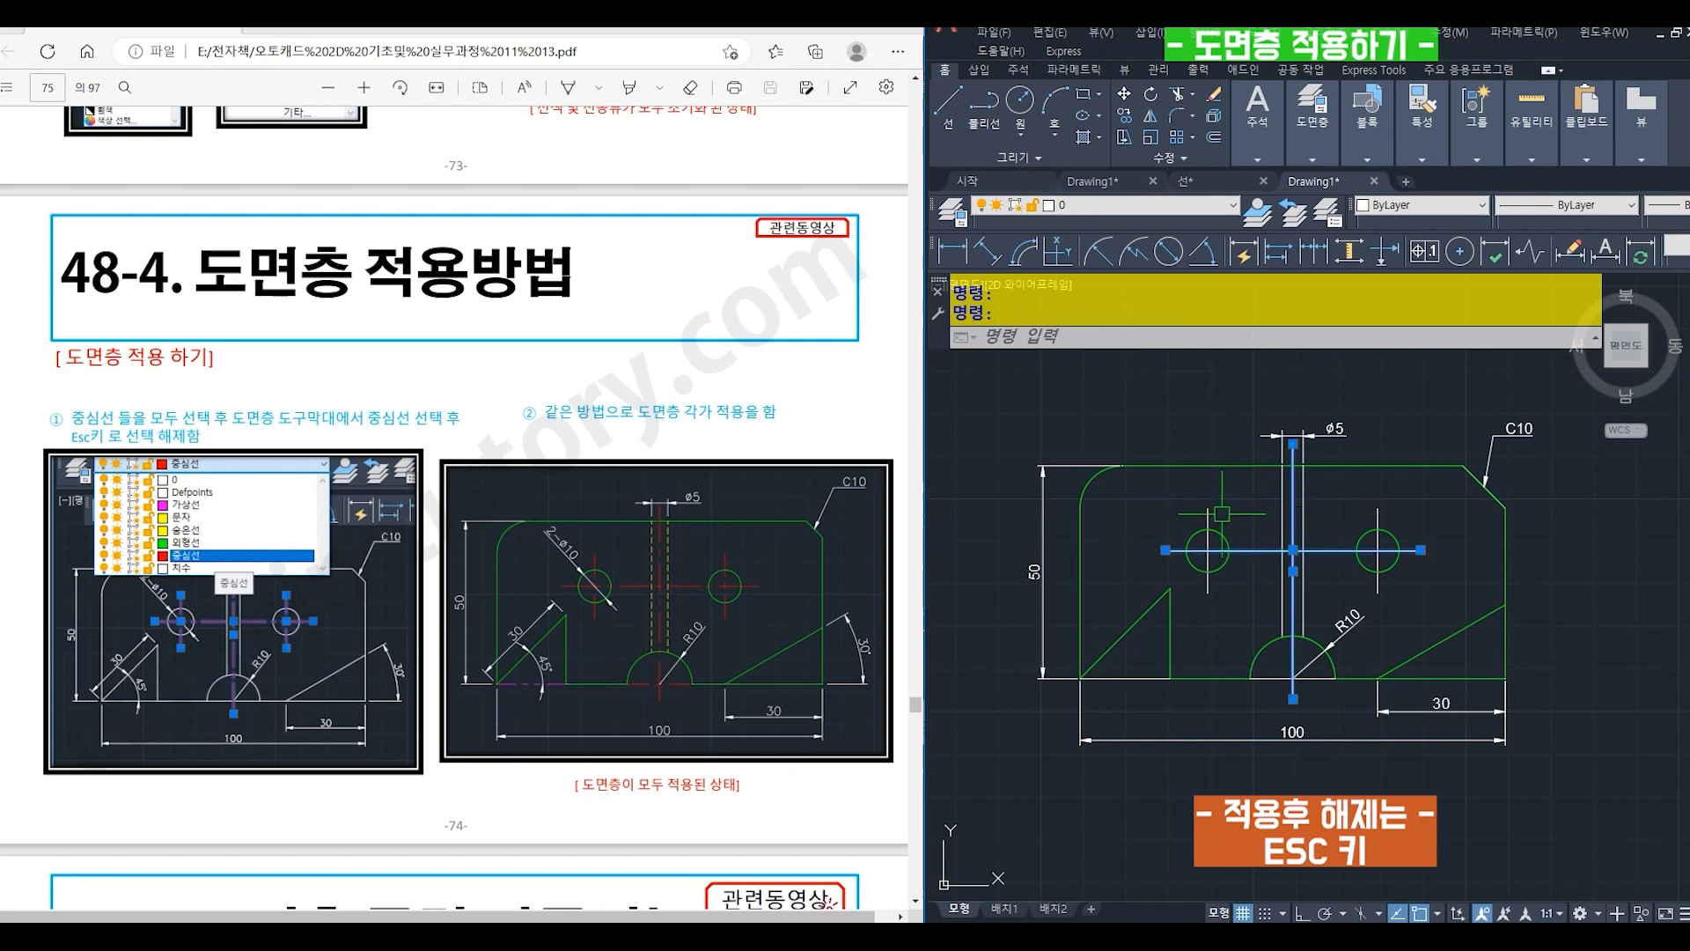
left_click(1208, 506)
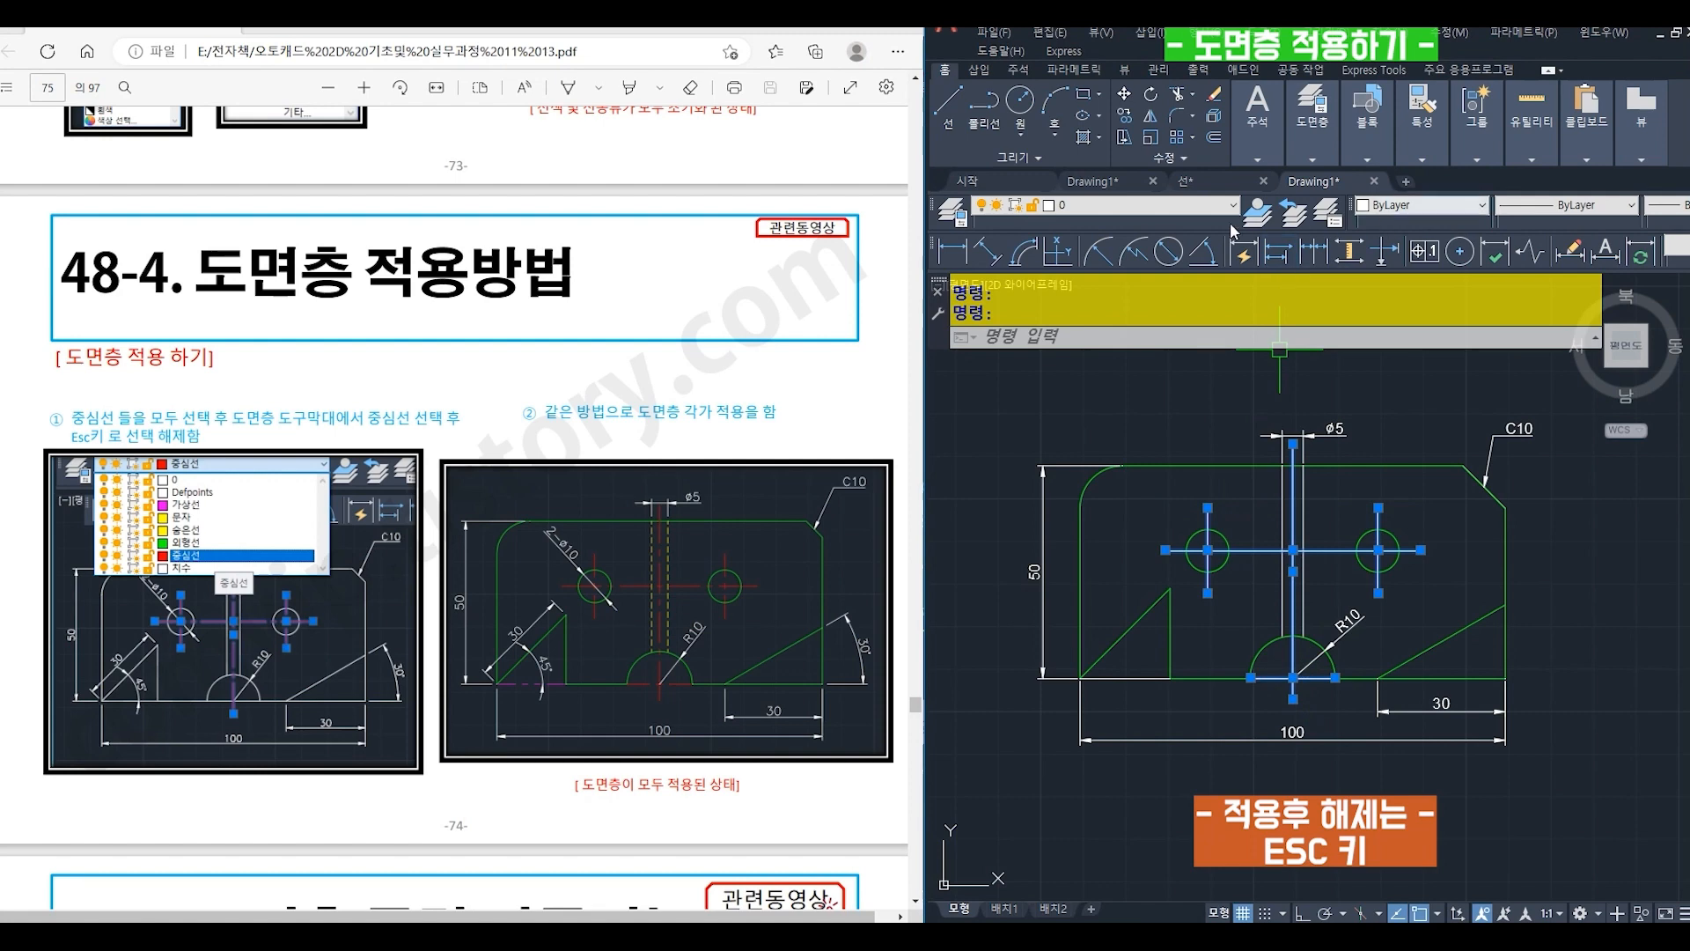
left_click(1096, 208)
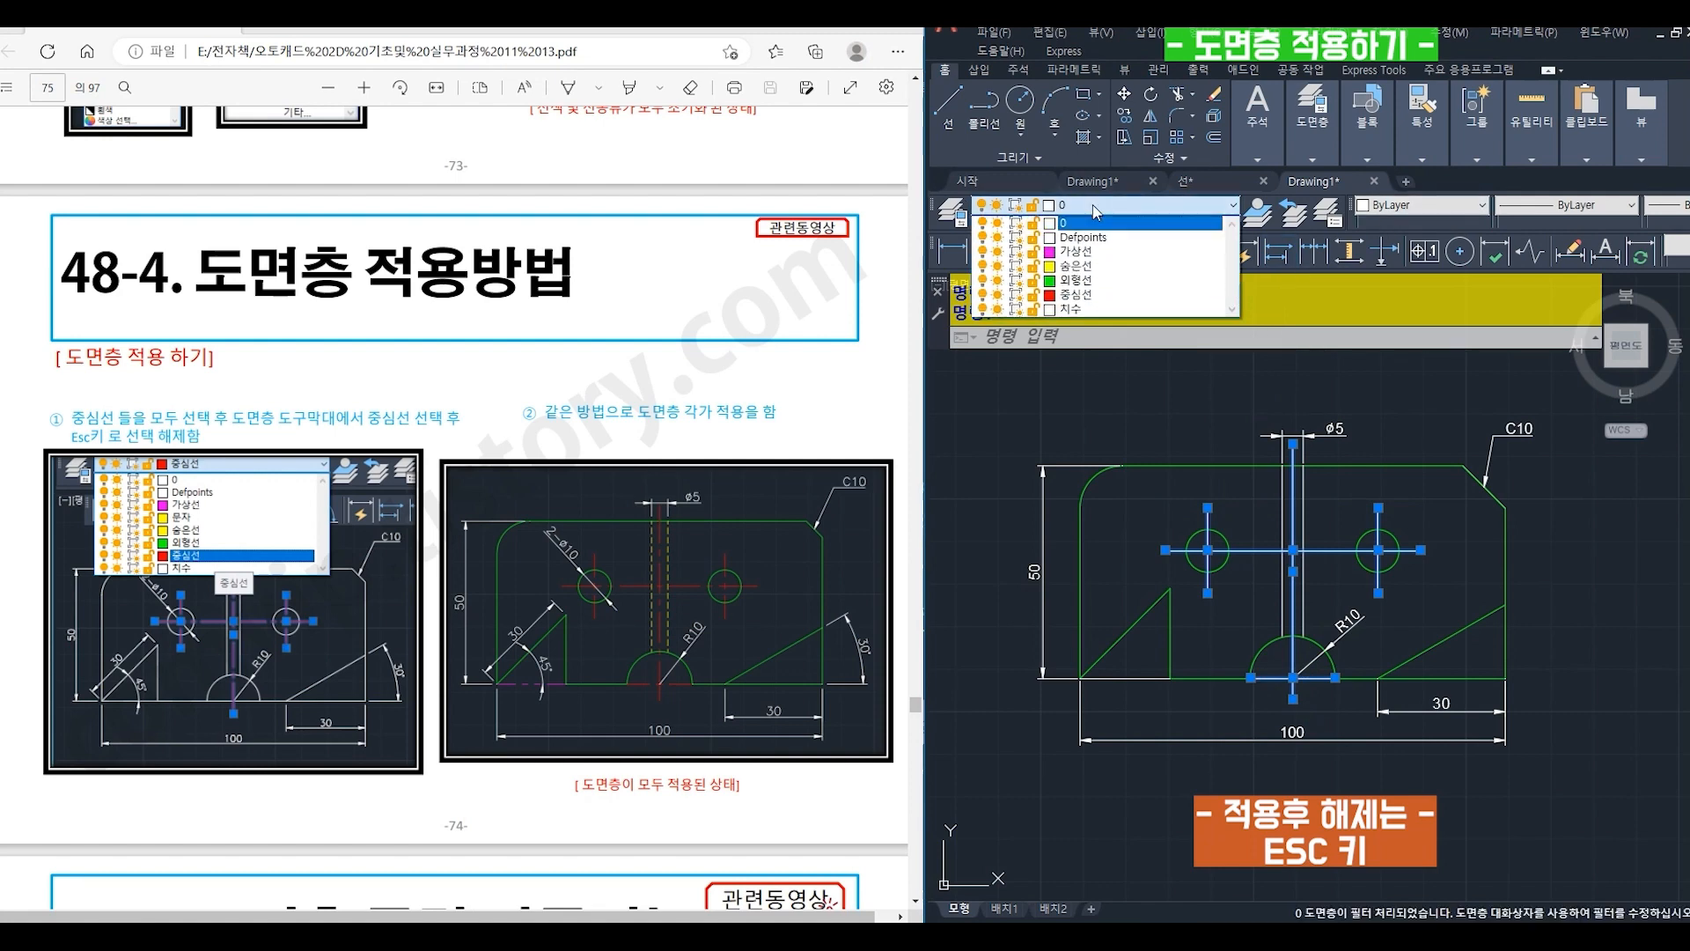
left_click(1085, 297)
key("Escape")
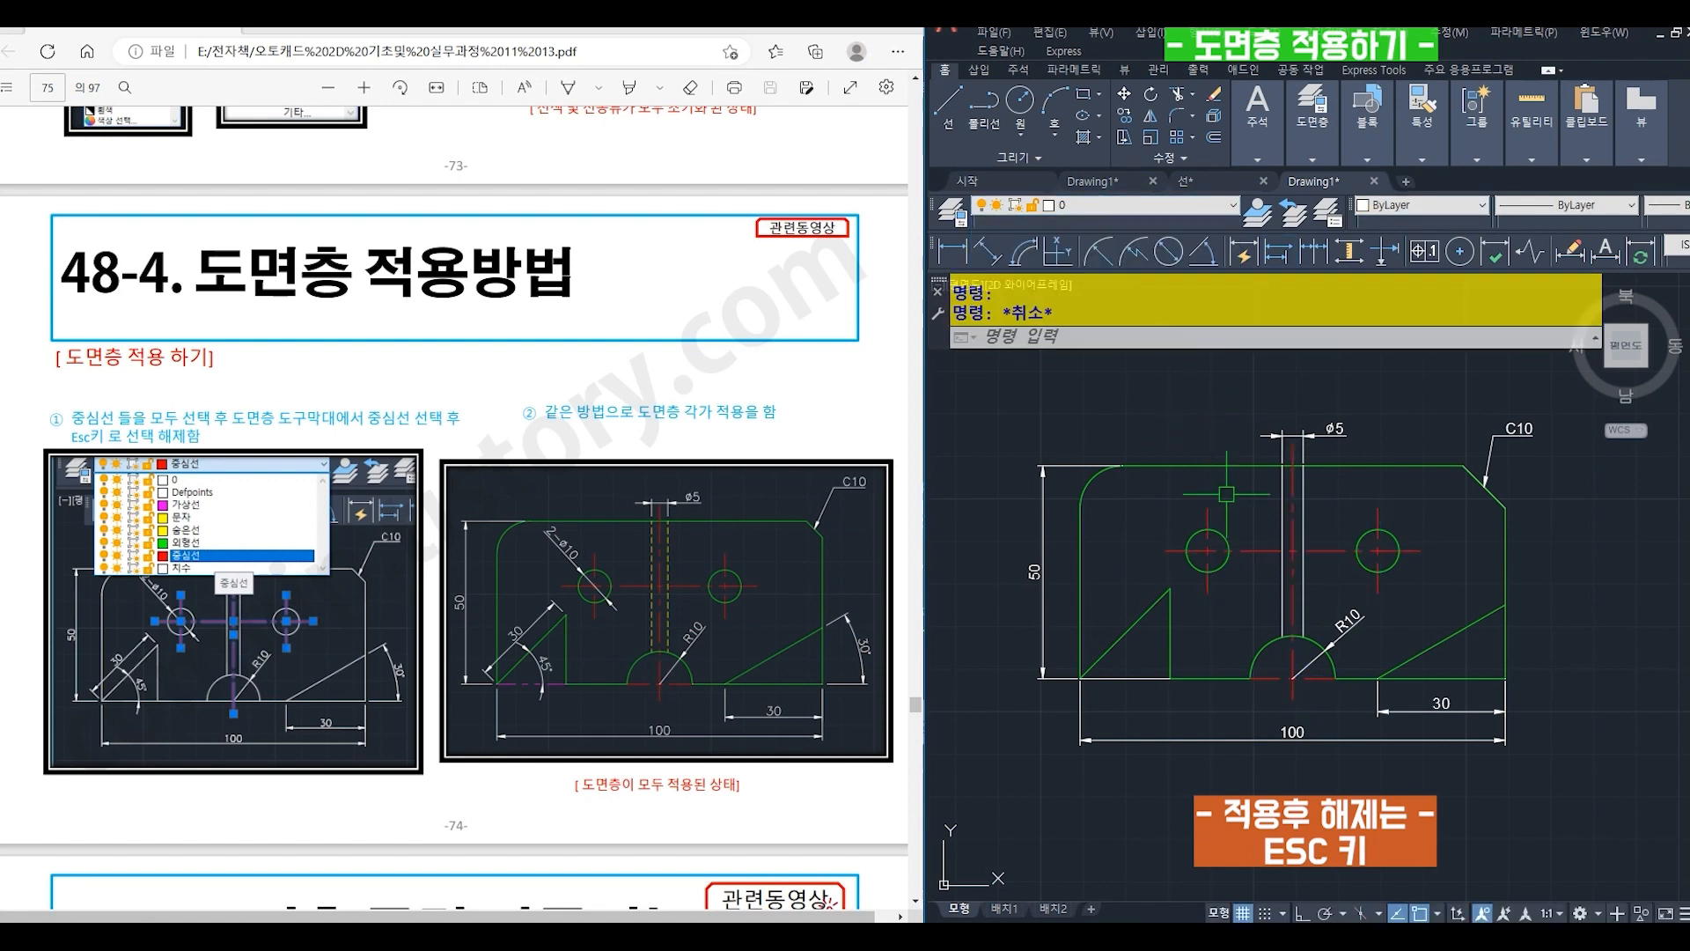
- Assign the short bottom line of the lower-left triangle to the 가상선 layer
left_click(1135, 678)
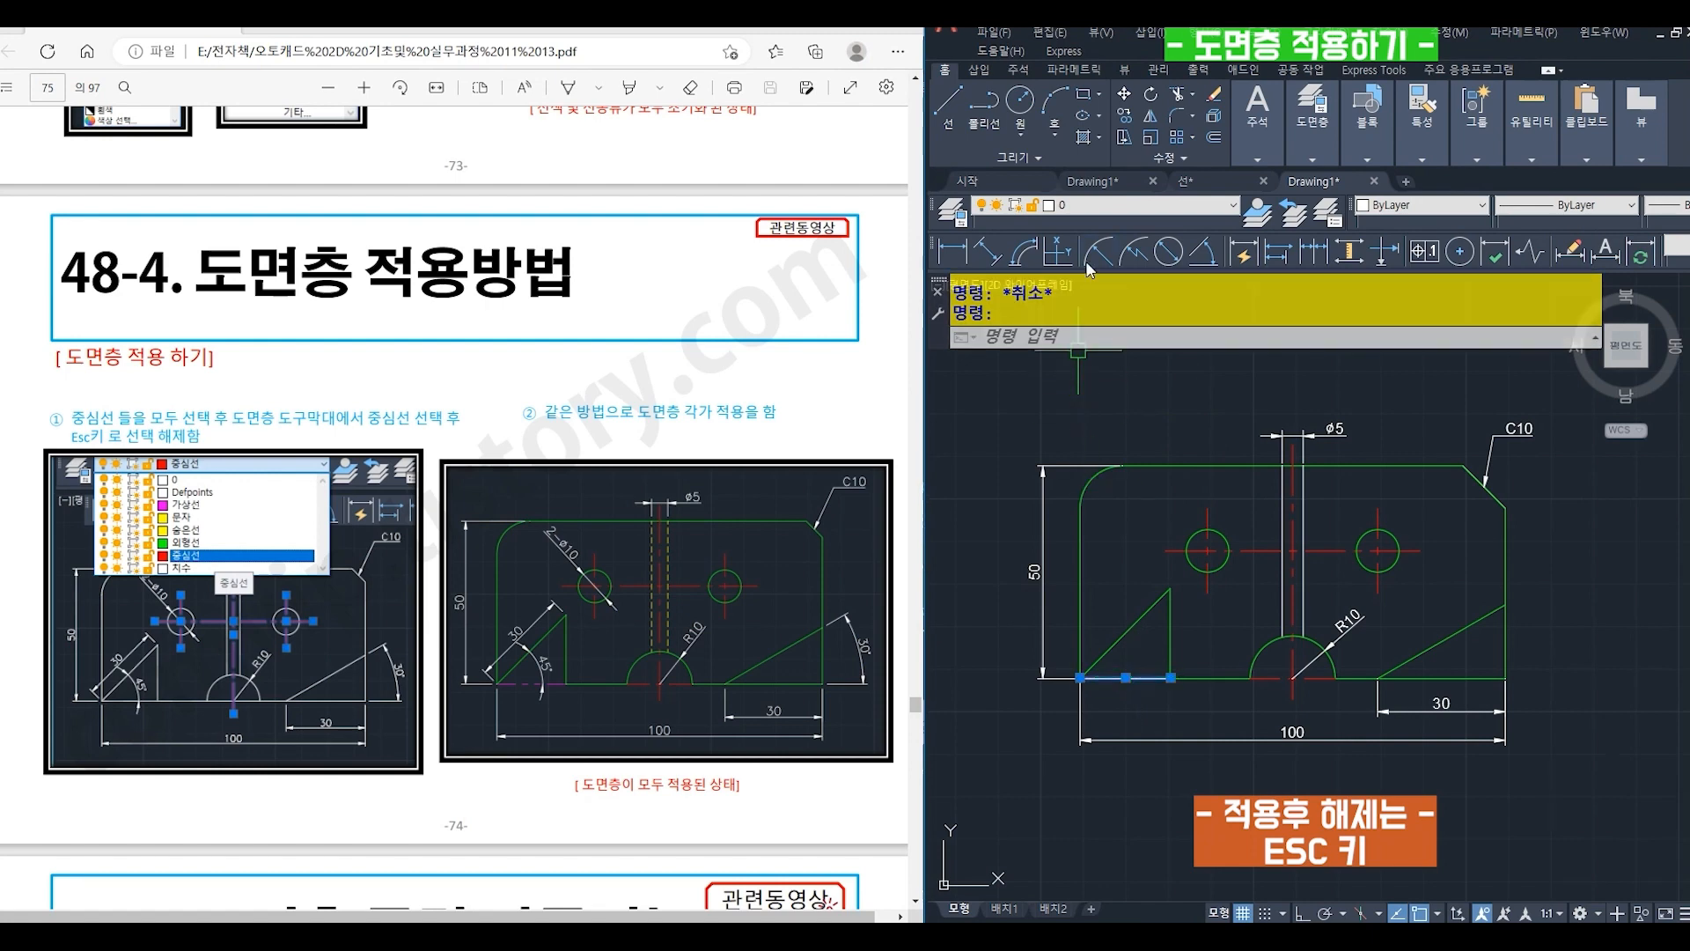
left_click(1097, 208)
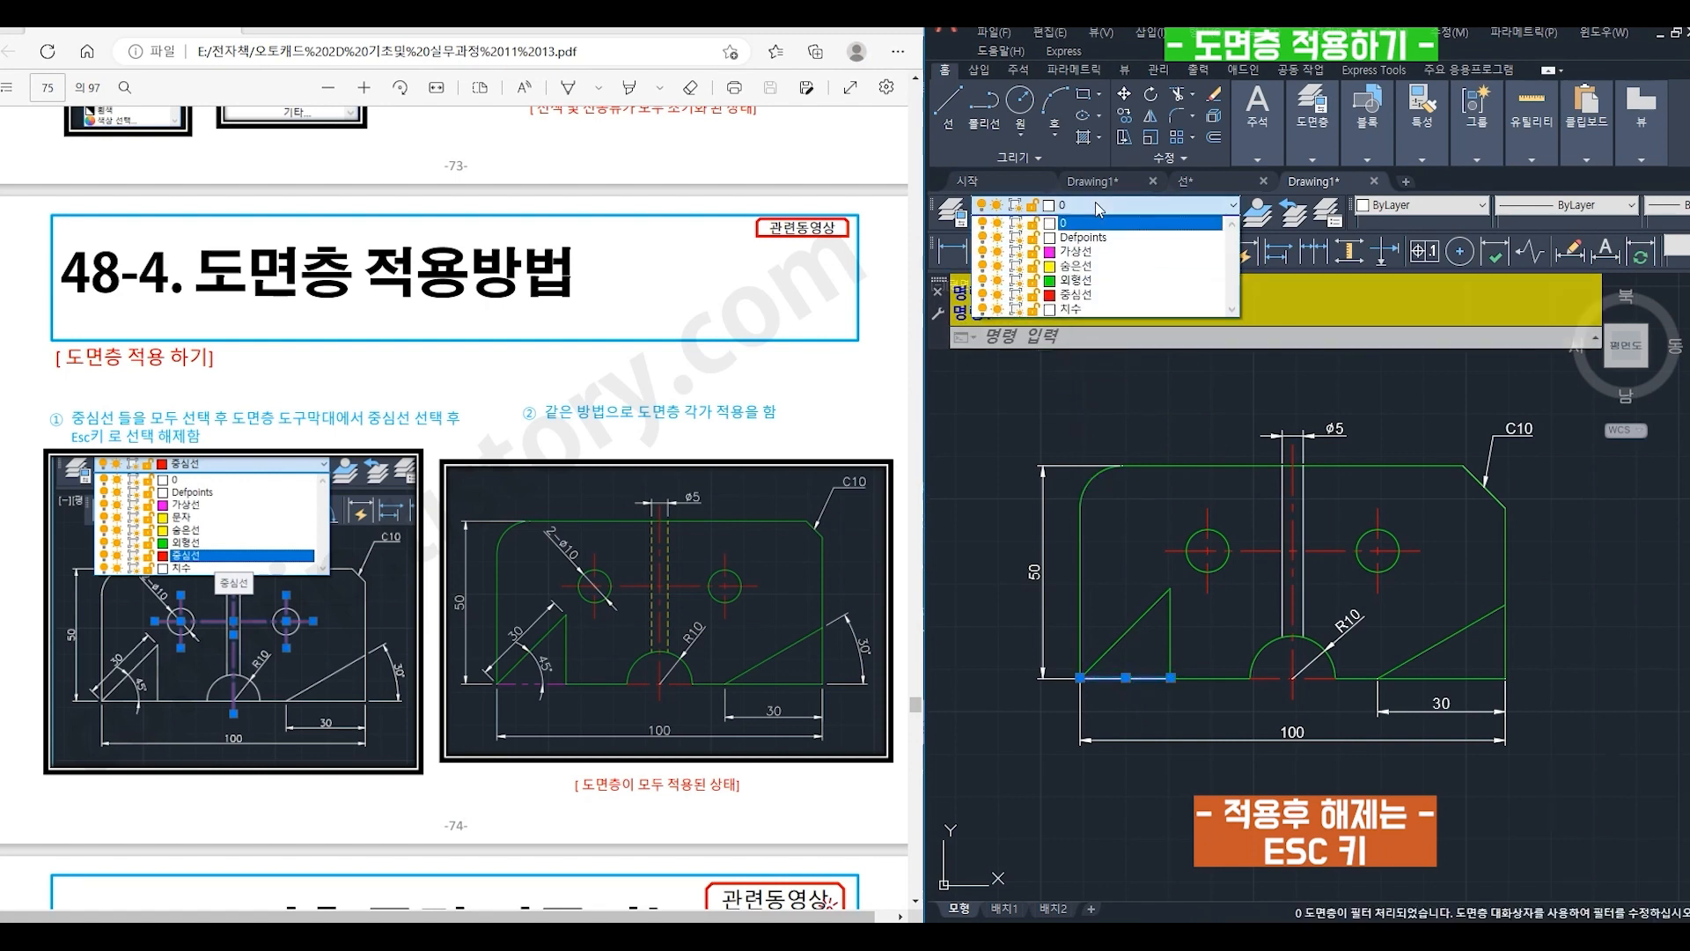
left_click(1083, 252)
key("Escape")
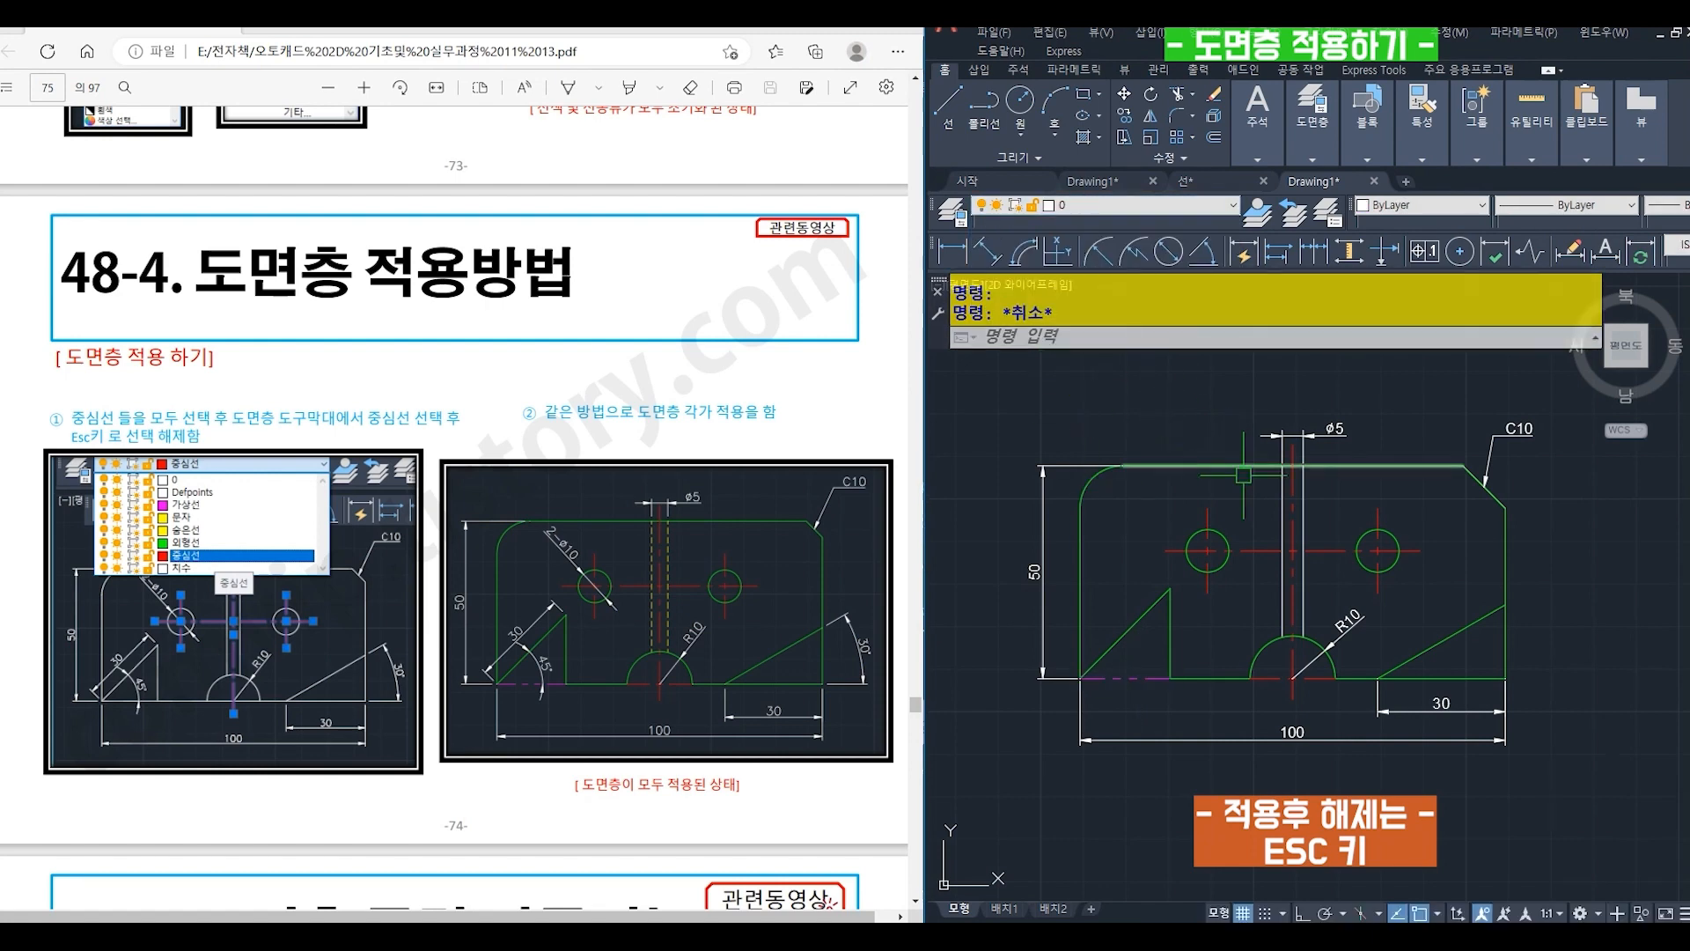
- Assign the two vertical edges of the ø5 hole to the 숨은선 layer
left_click(1282, 506)
left_click(1302, 502)
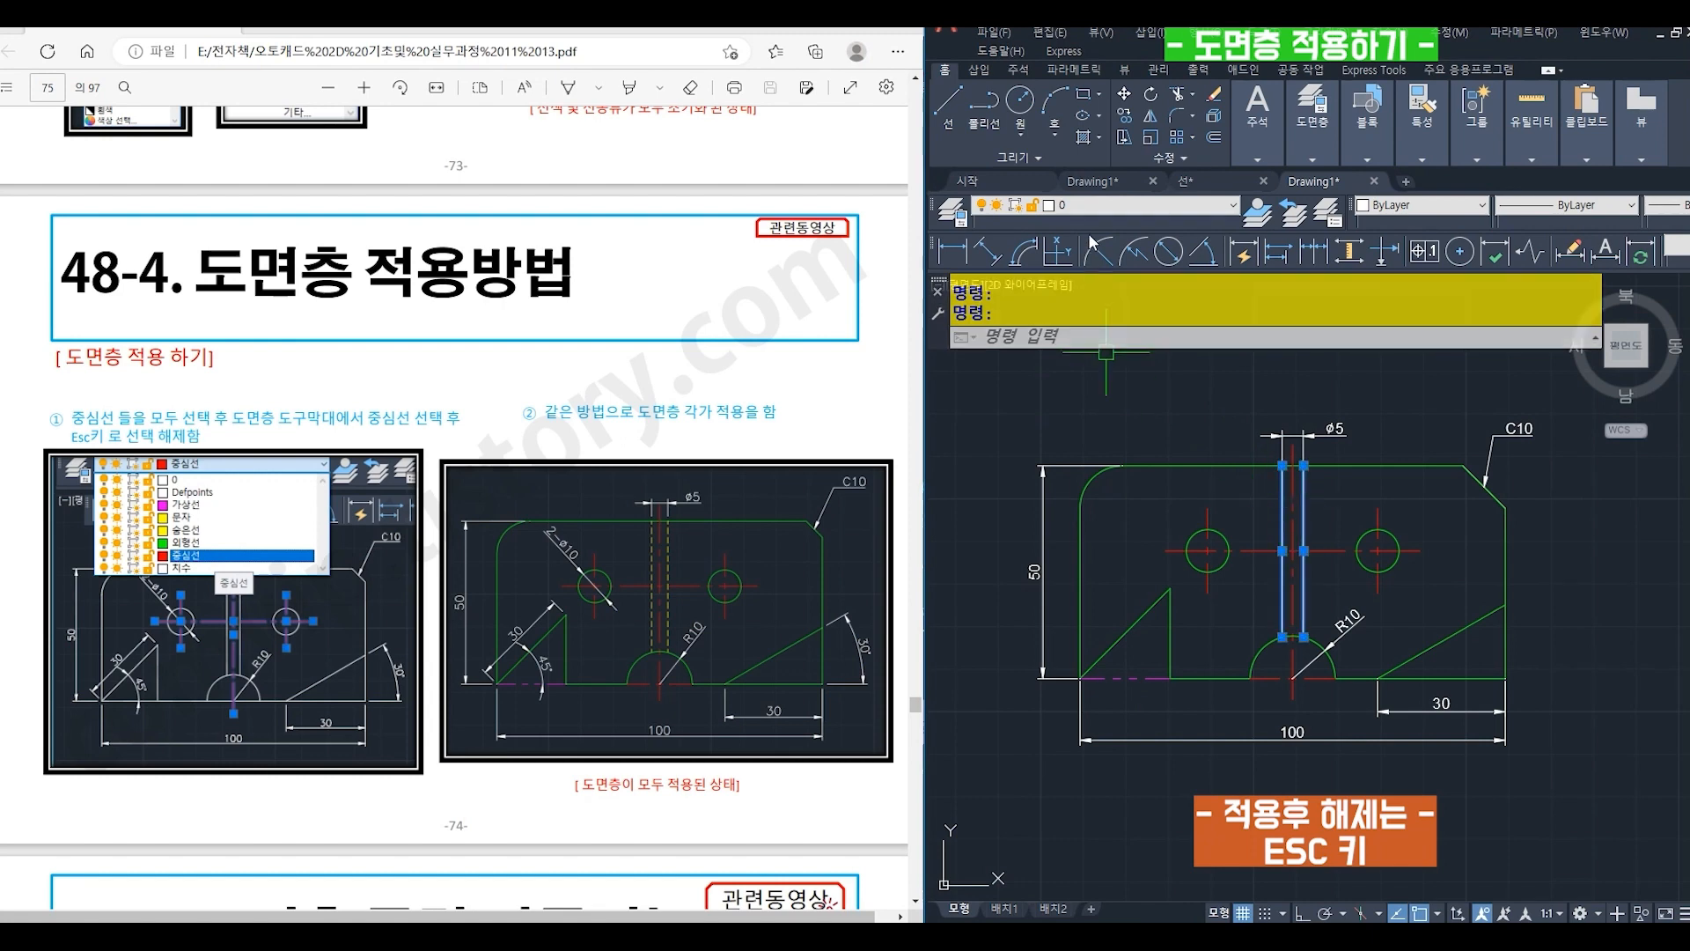
left_click(1104, 210)
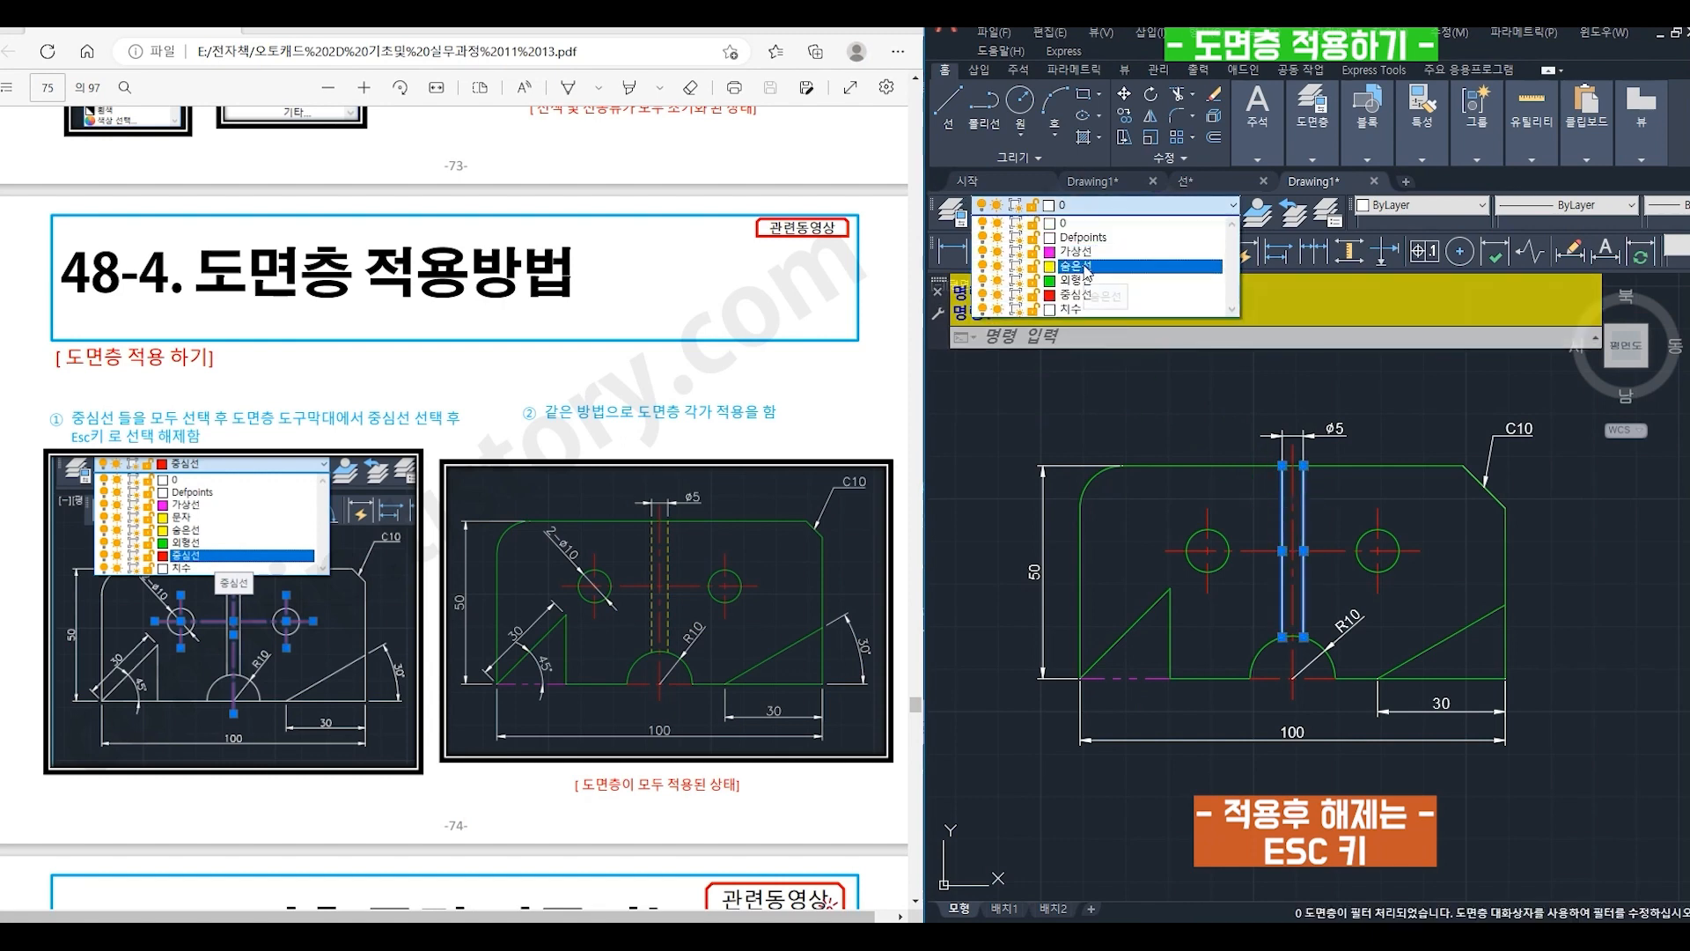
left_click(1078, 266)
key("Escape")
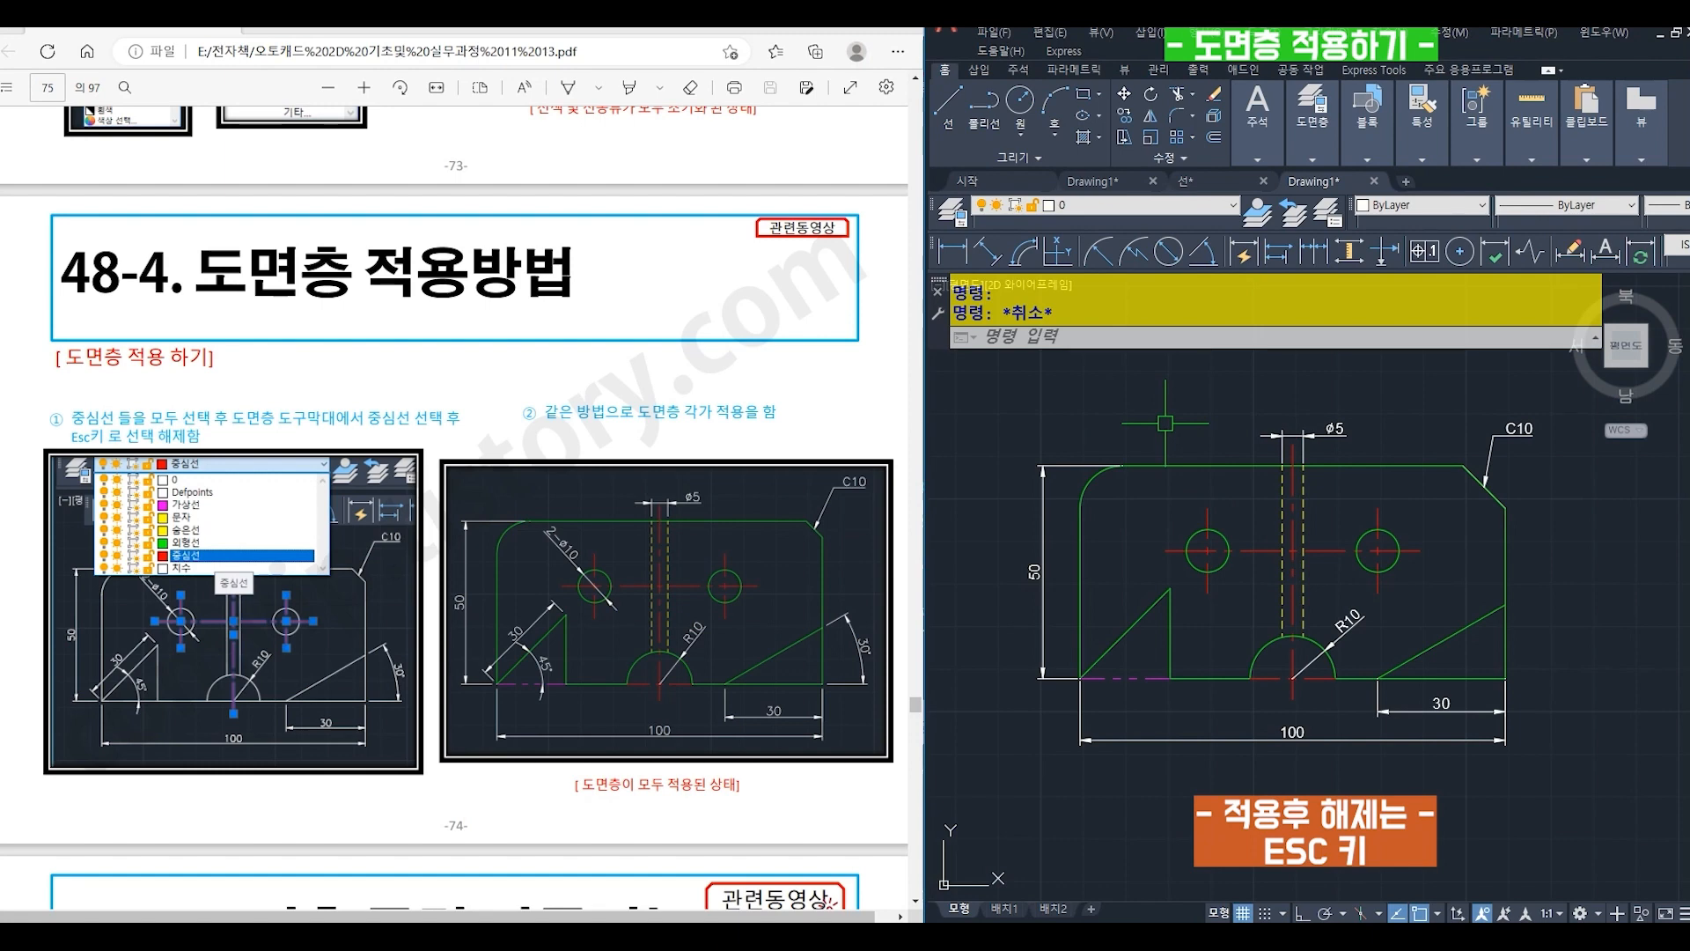
- Assign the 50, ø5, 30, 100 and R10 dimensions and the C10 leader to the 치수 layer
left_click(1044, 464)
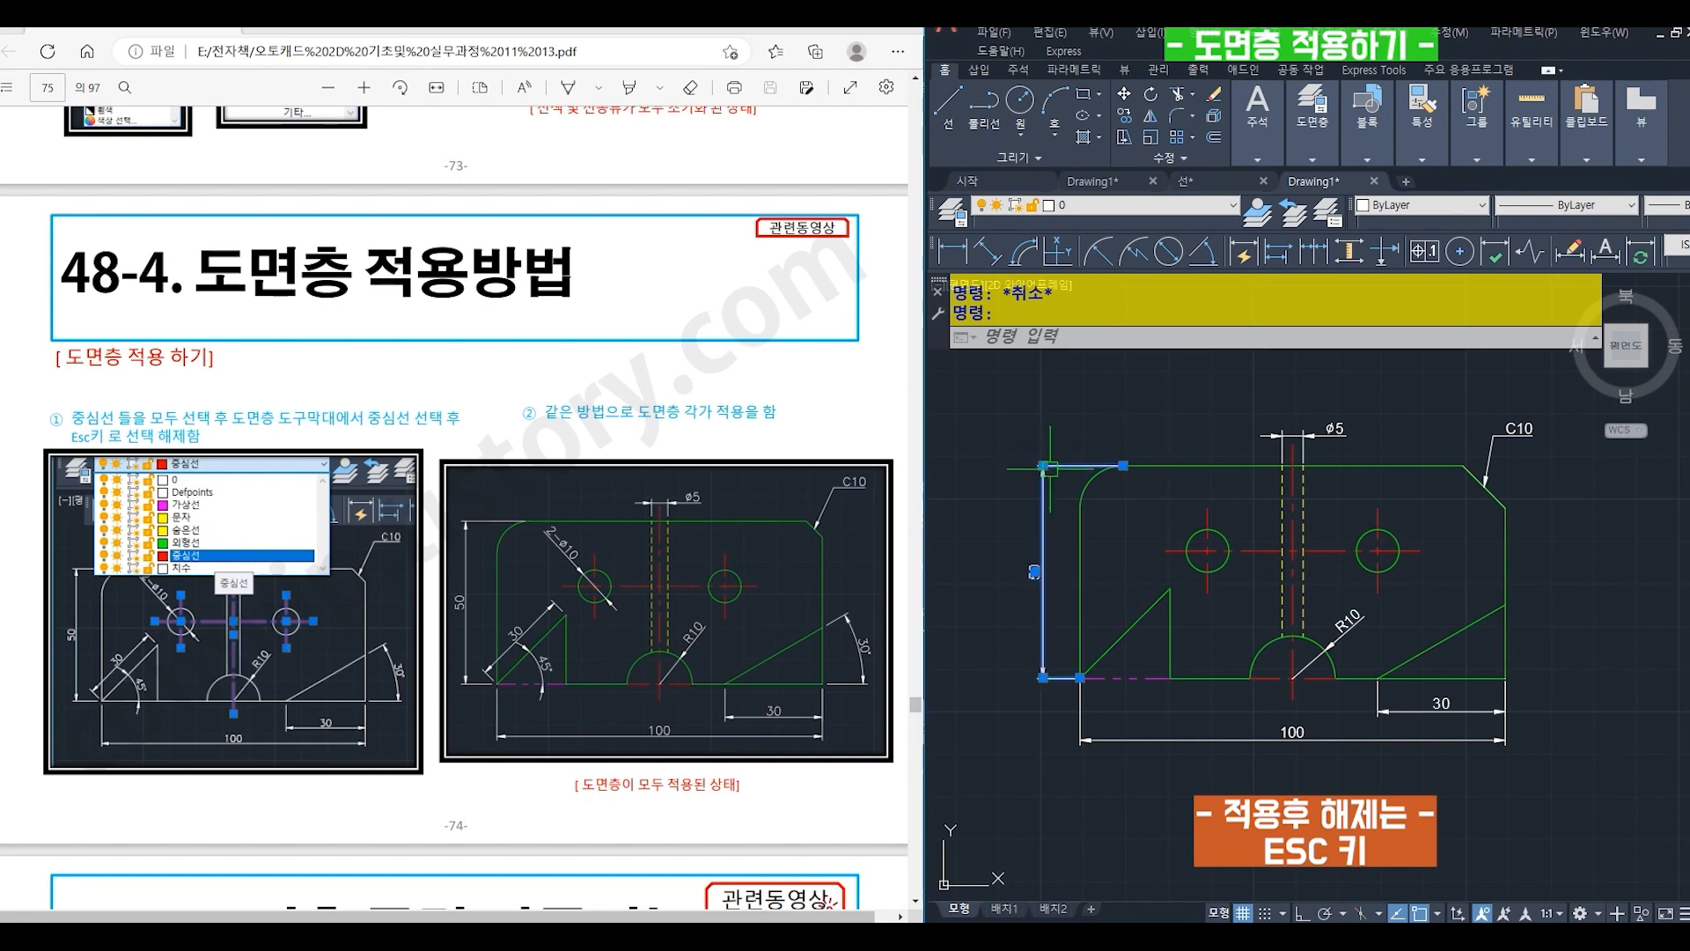
left_click(1335, 428)
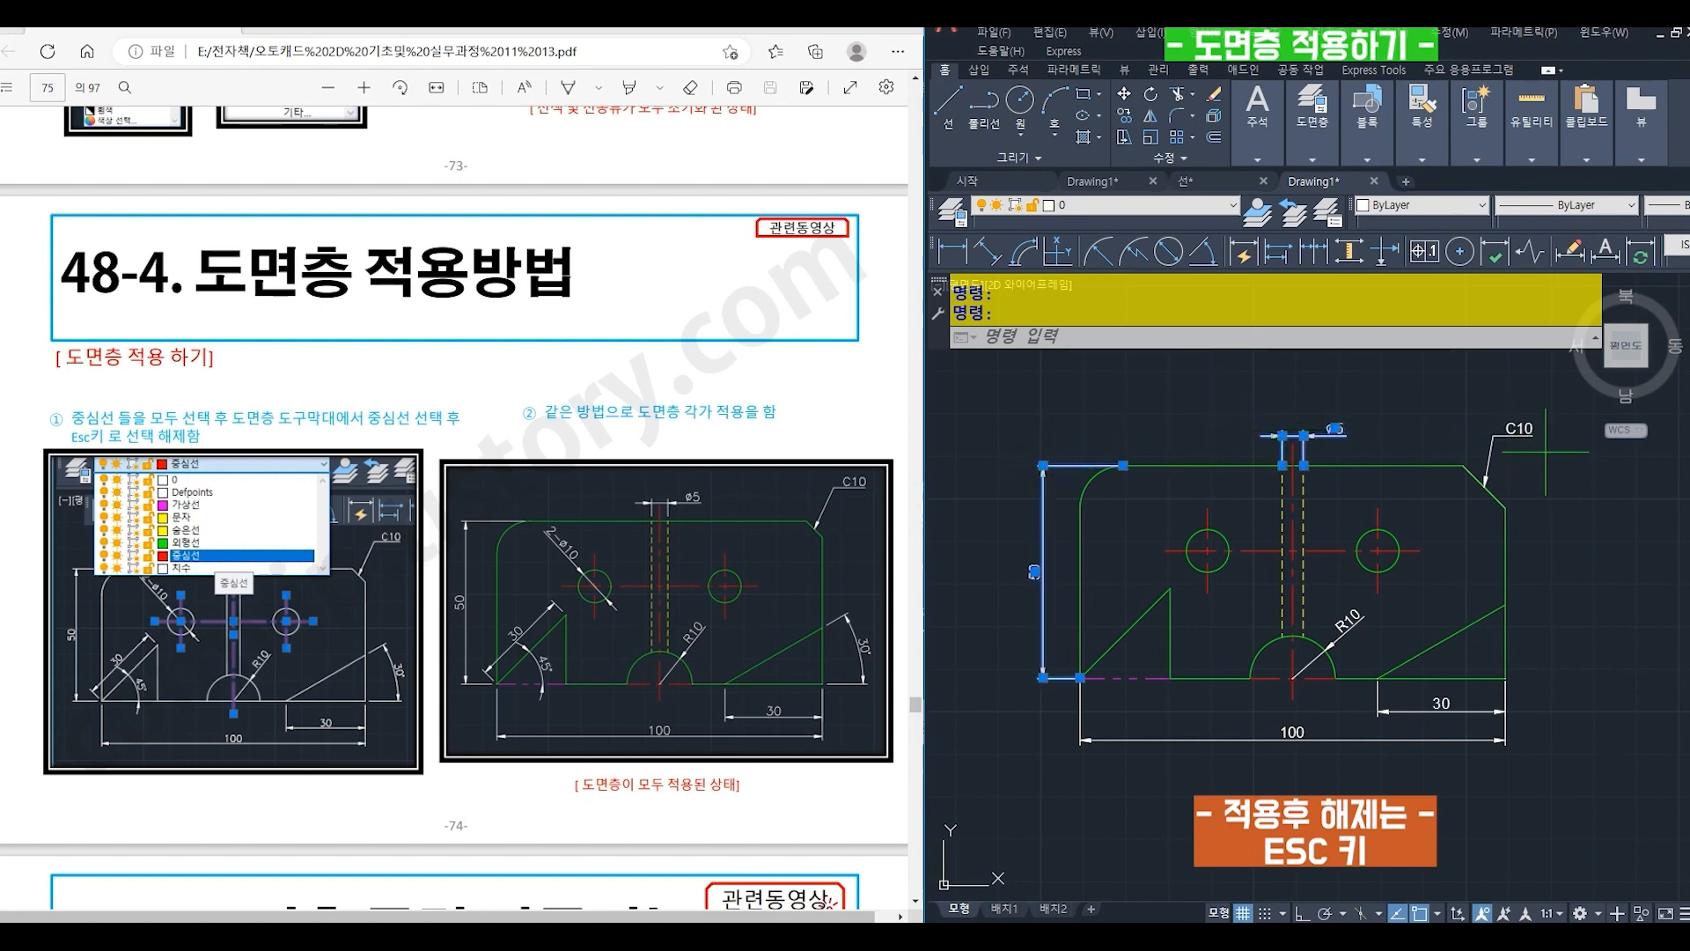
left_click(1495, 458)
left_click(1497, 626)
left_click(1531, 784)
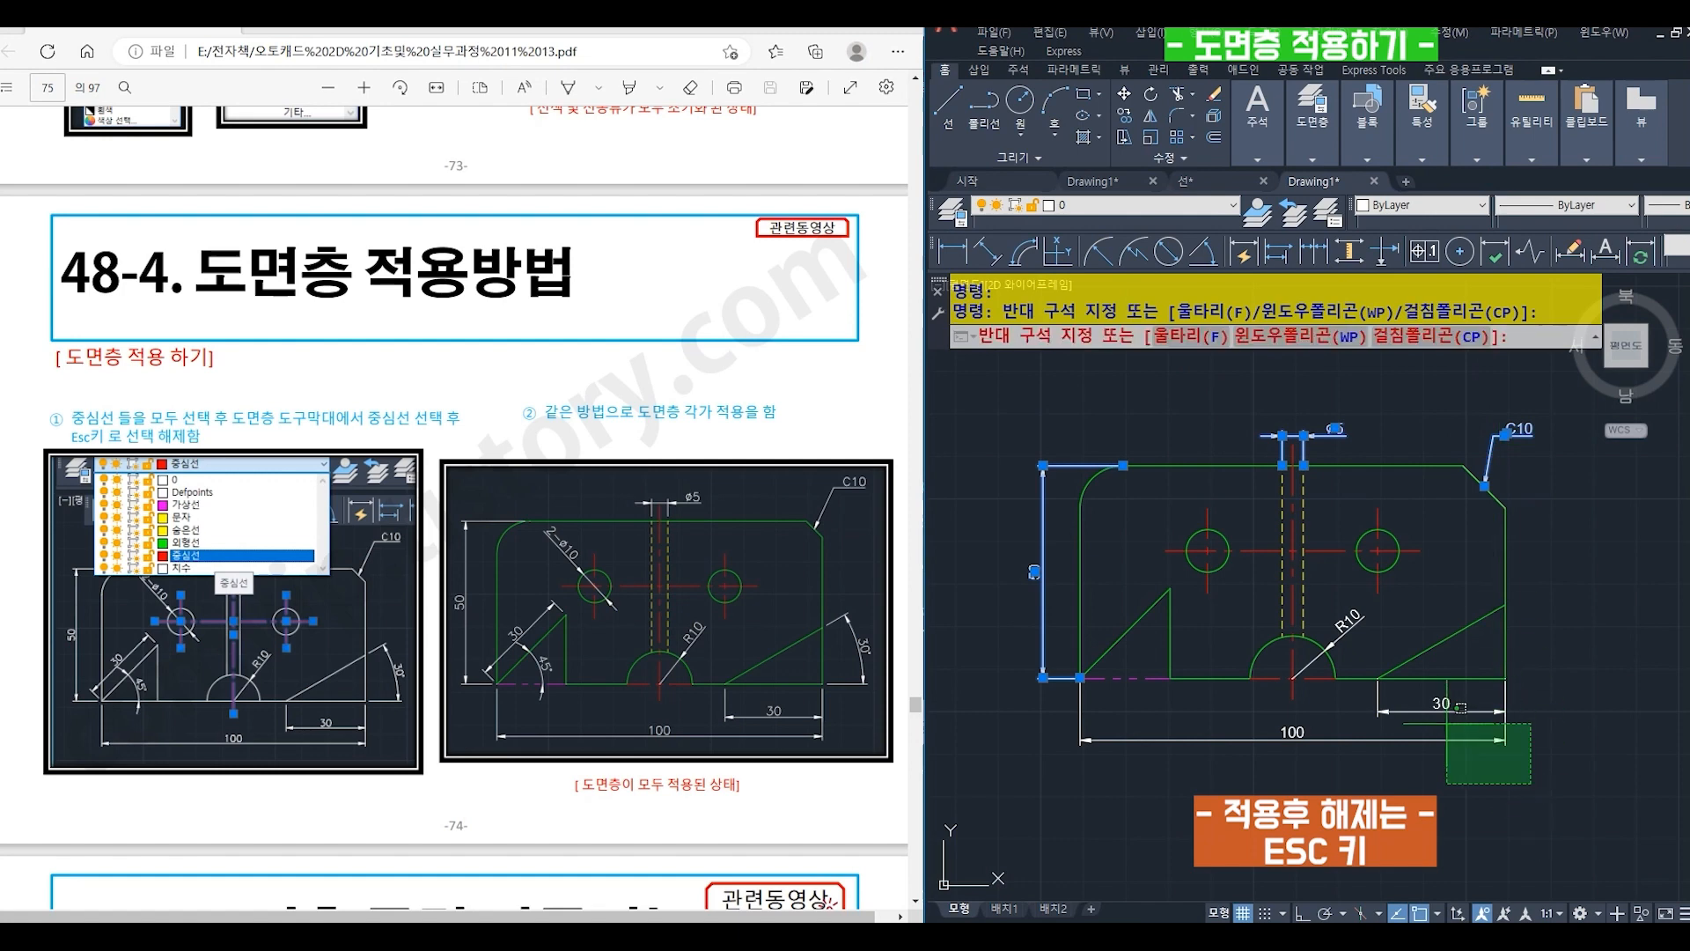
left_click(1410, 698)
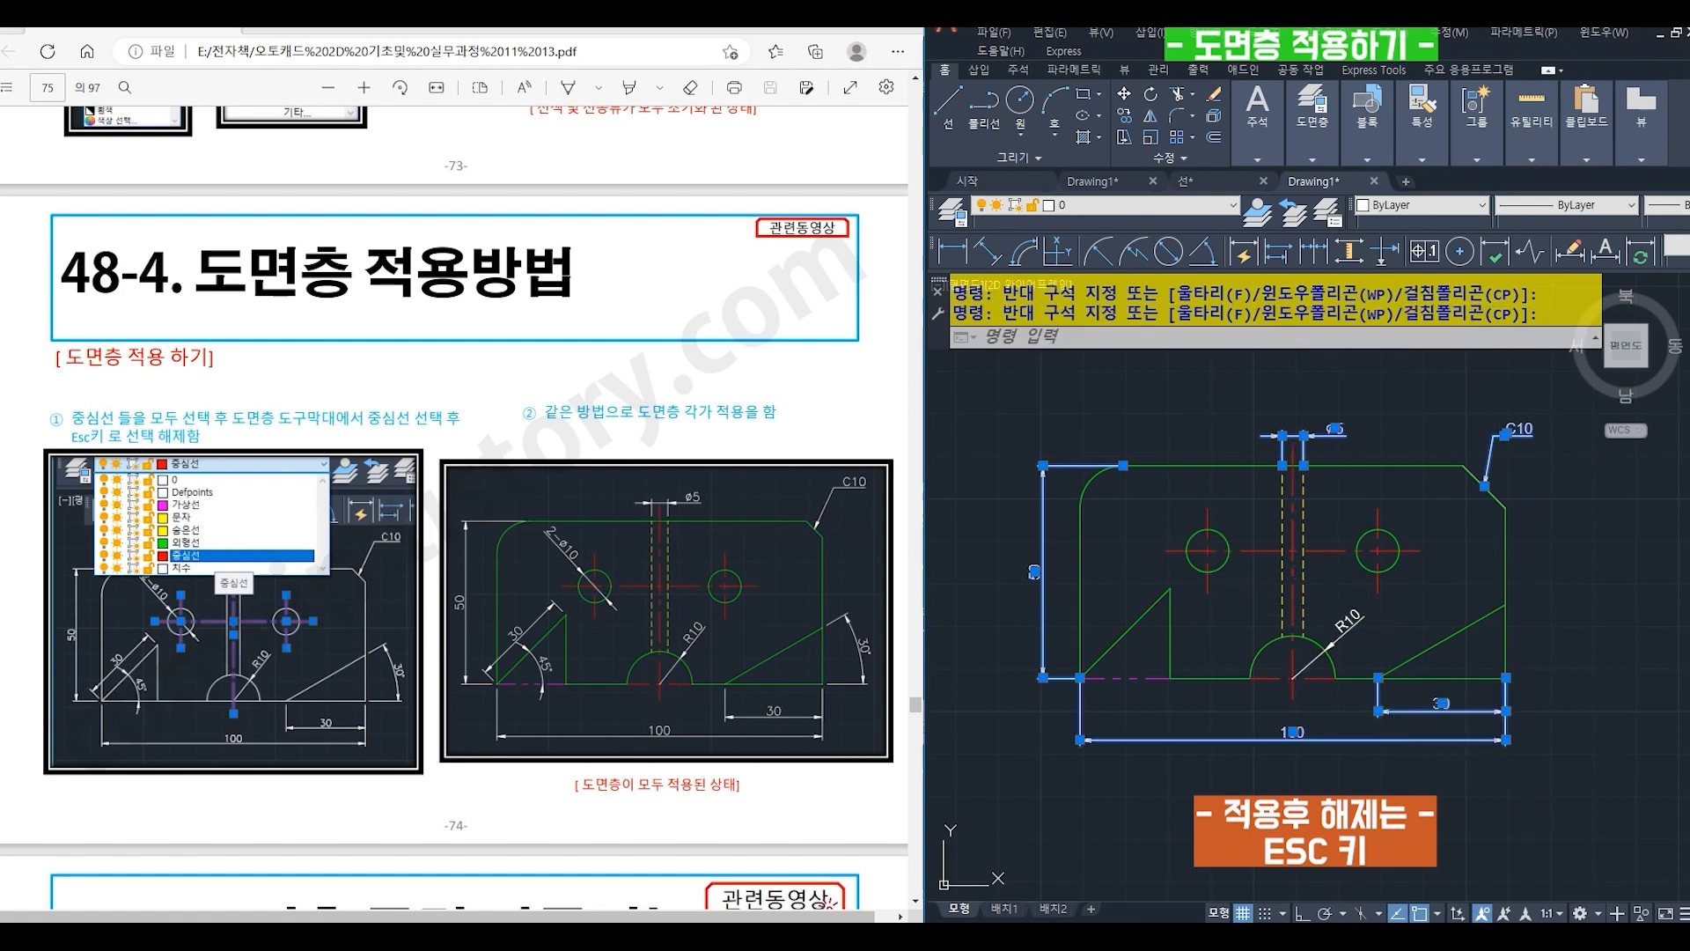
left_click(1336, 610)
left_click(1111, 211)
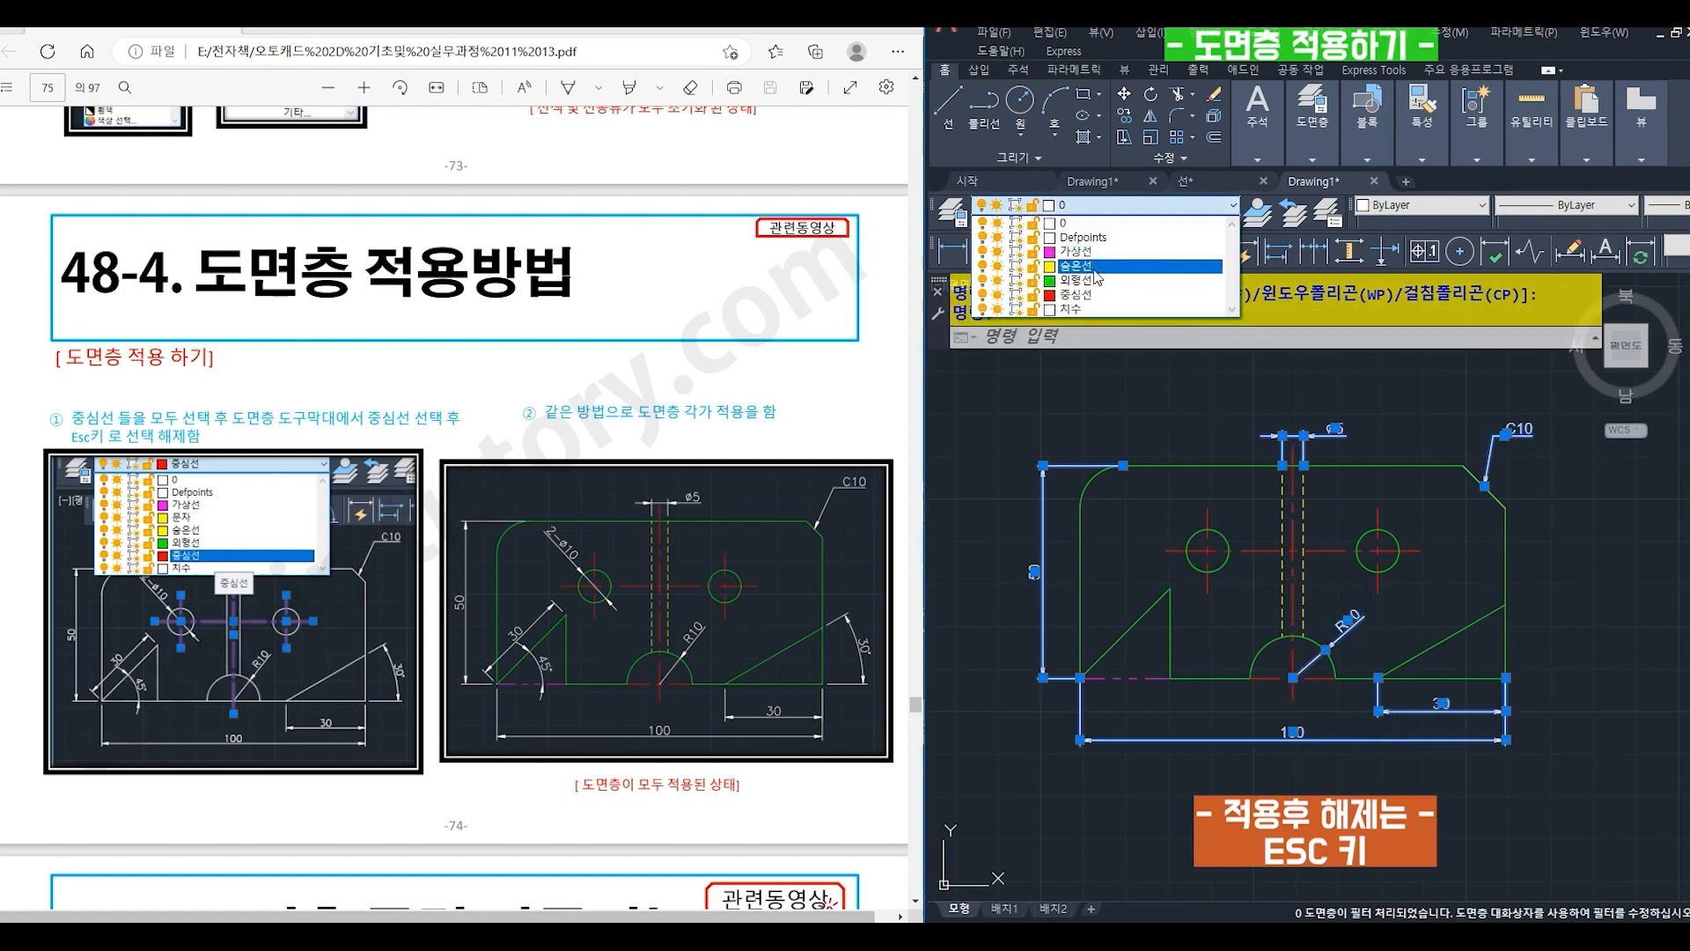
left_click(1071, 310)
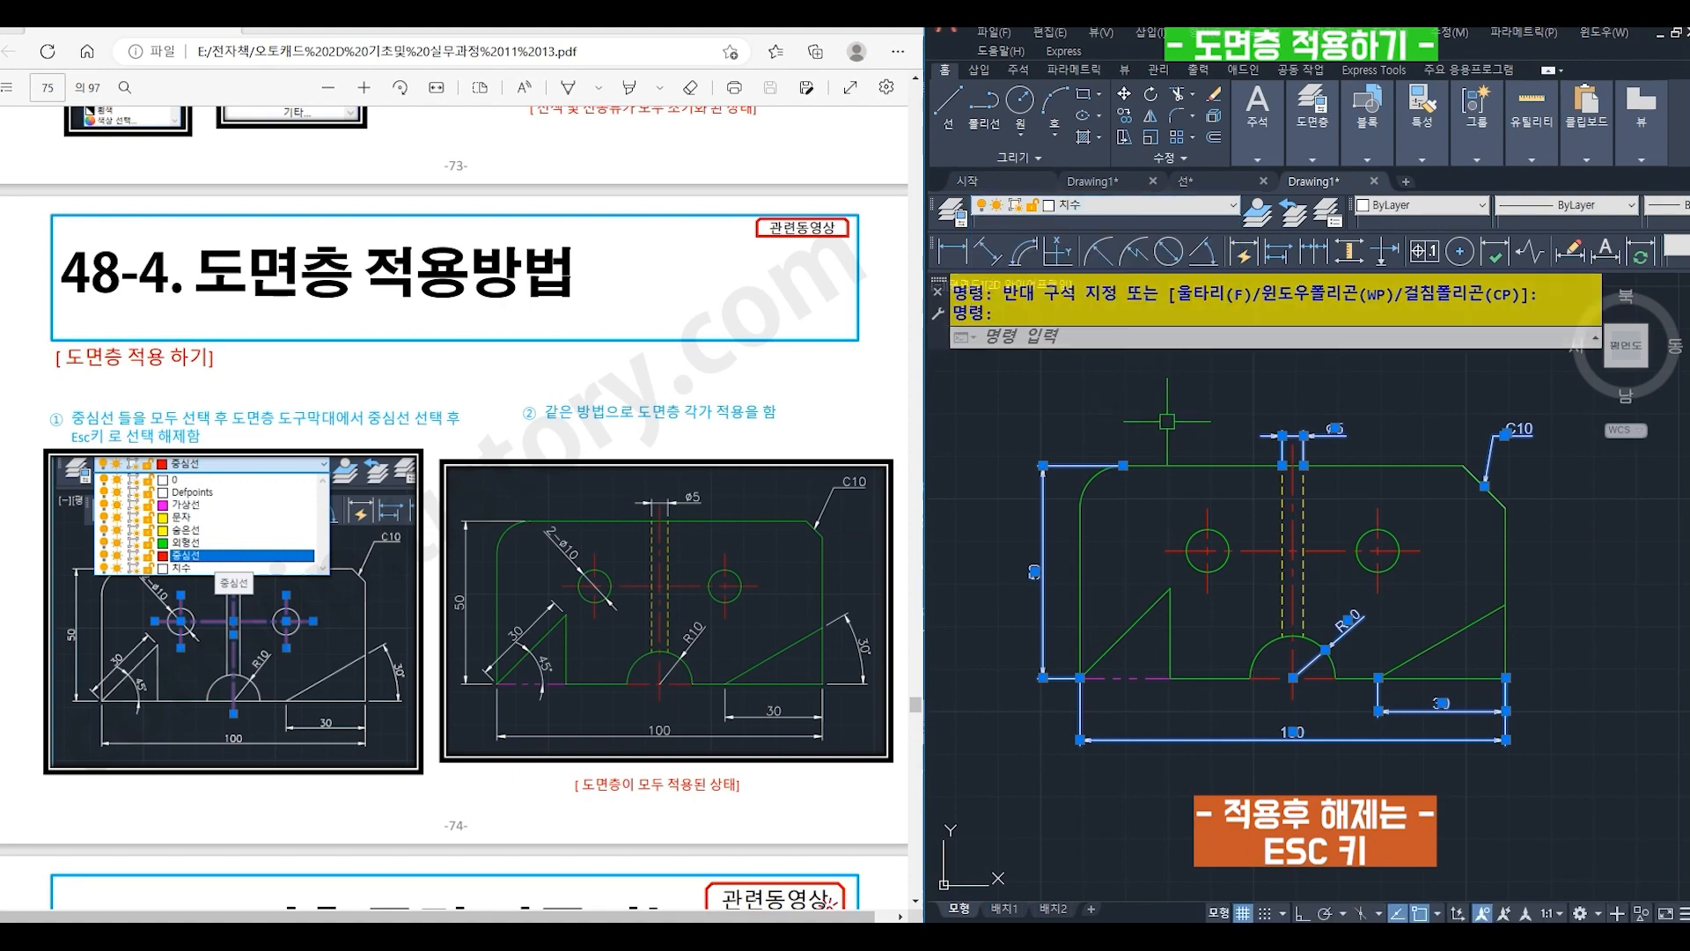
key("Escape")
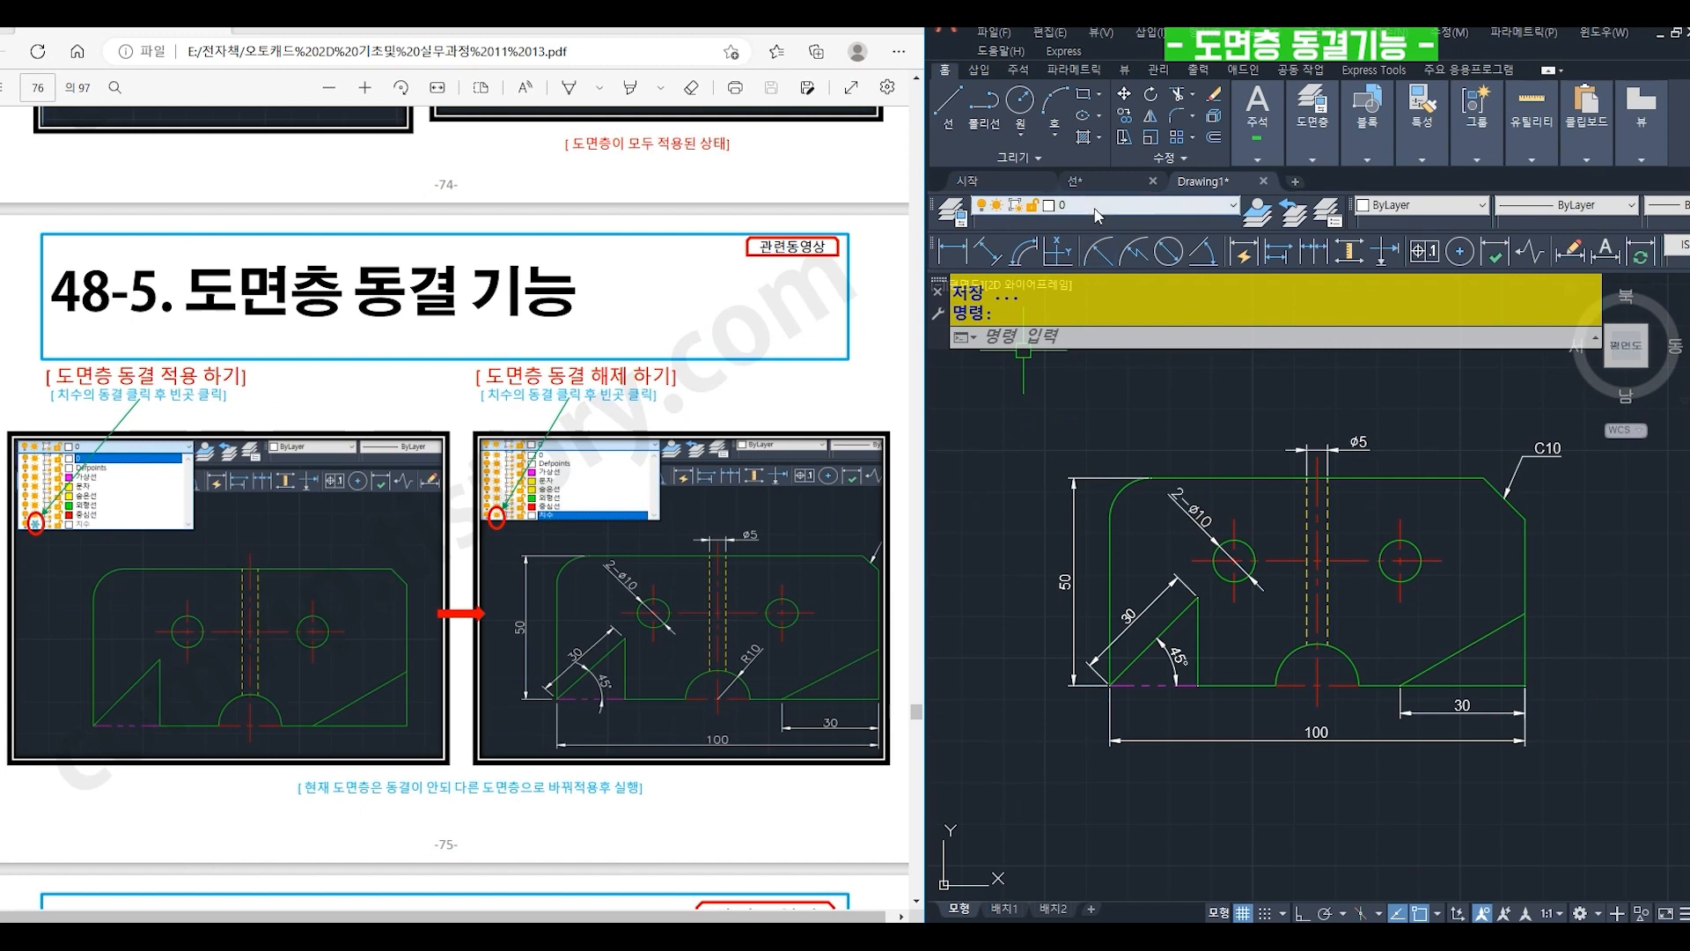
- Freeze the 치수 layer and the 중심선 layer, keeping layer 0 current
left_click(1095, 209)
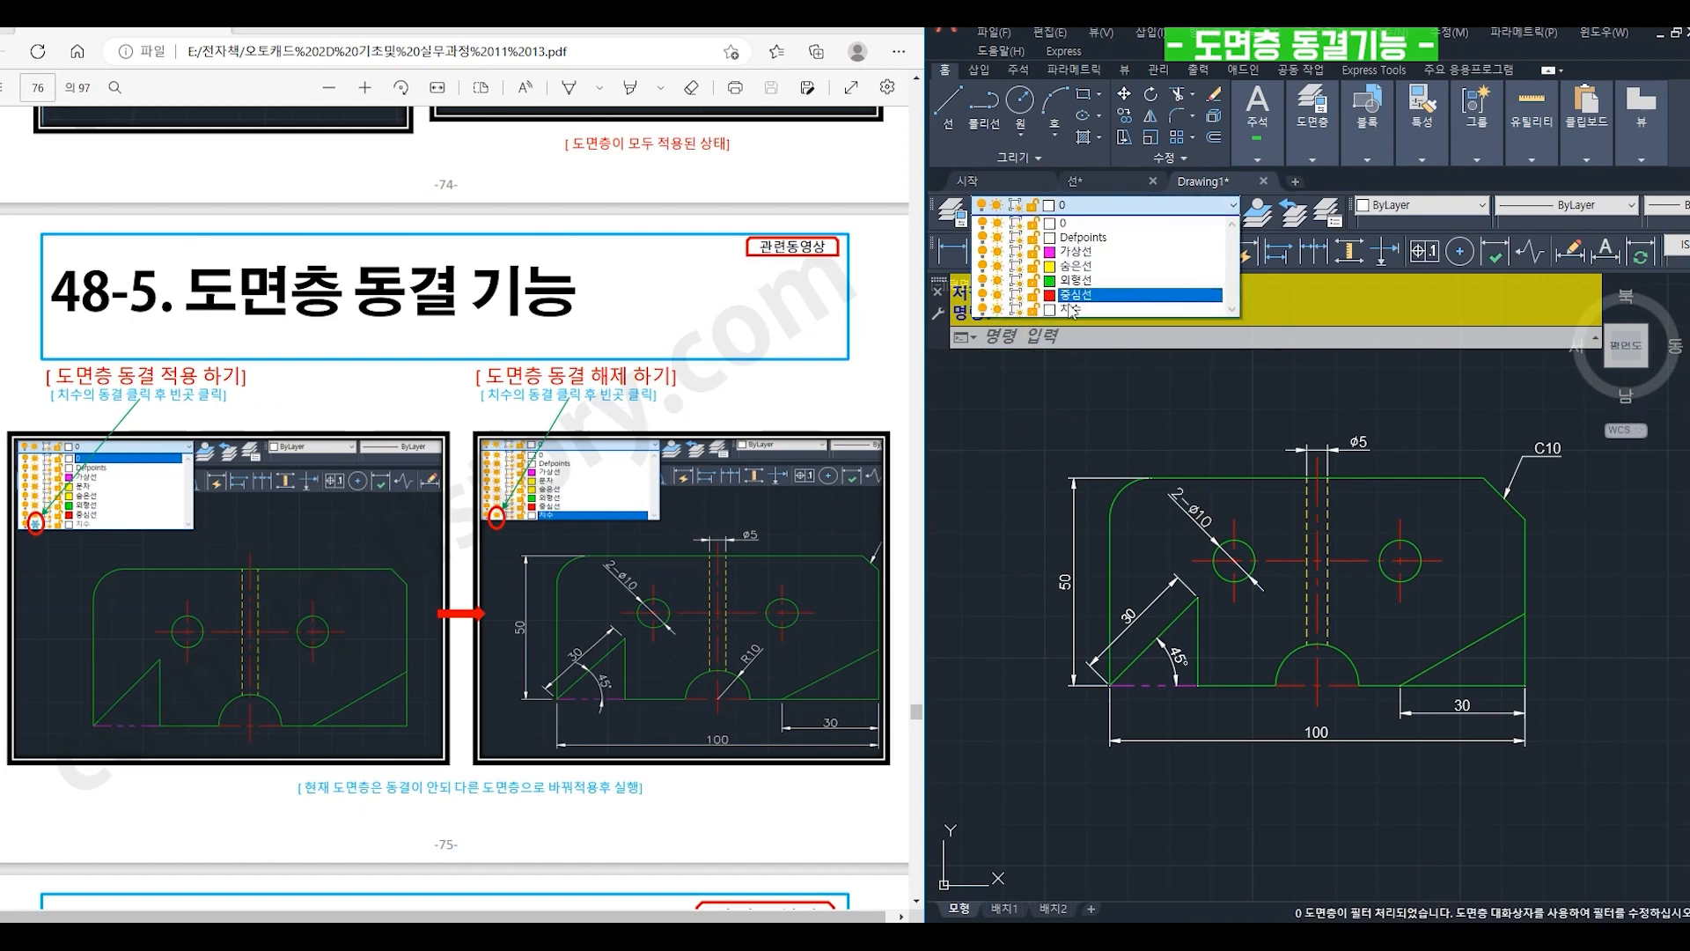
left_click(997, 310)
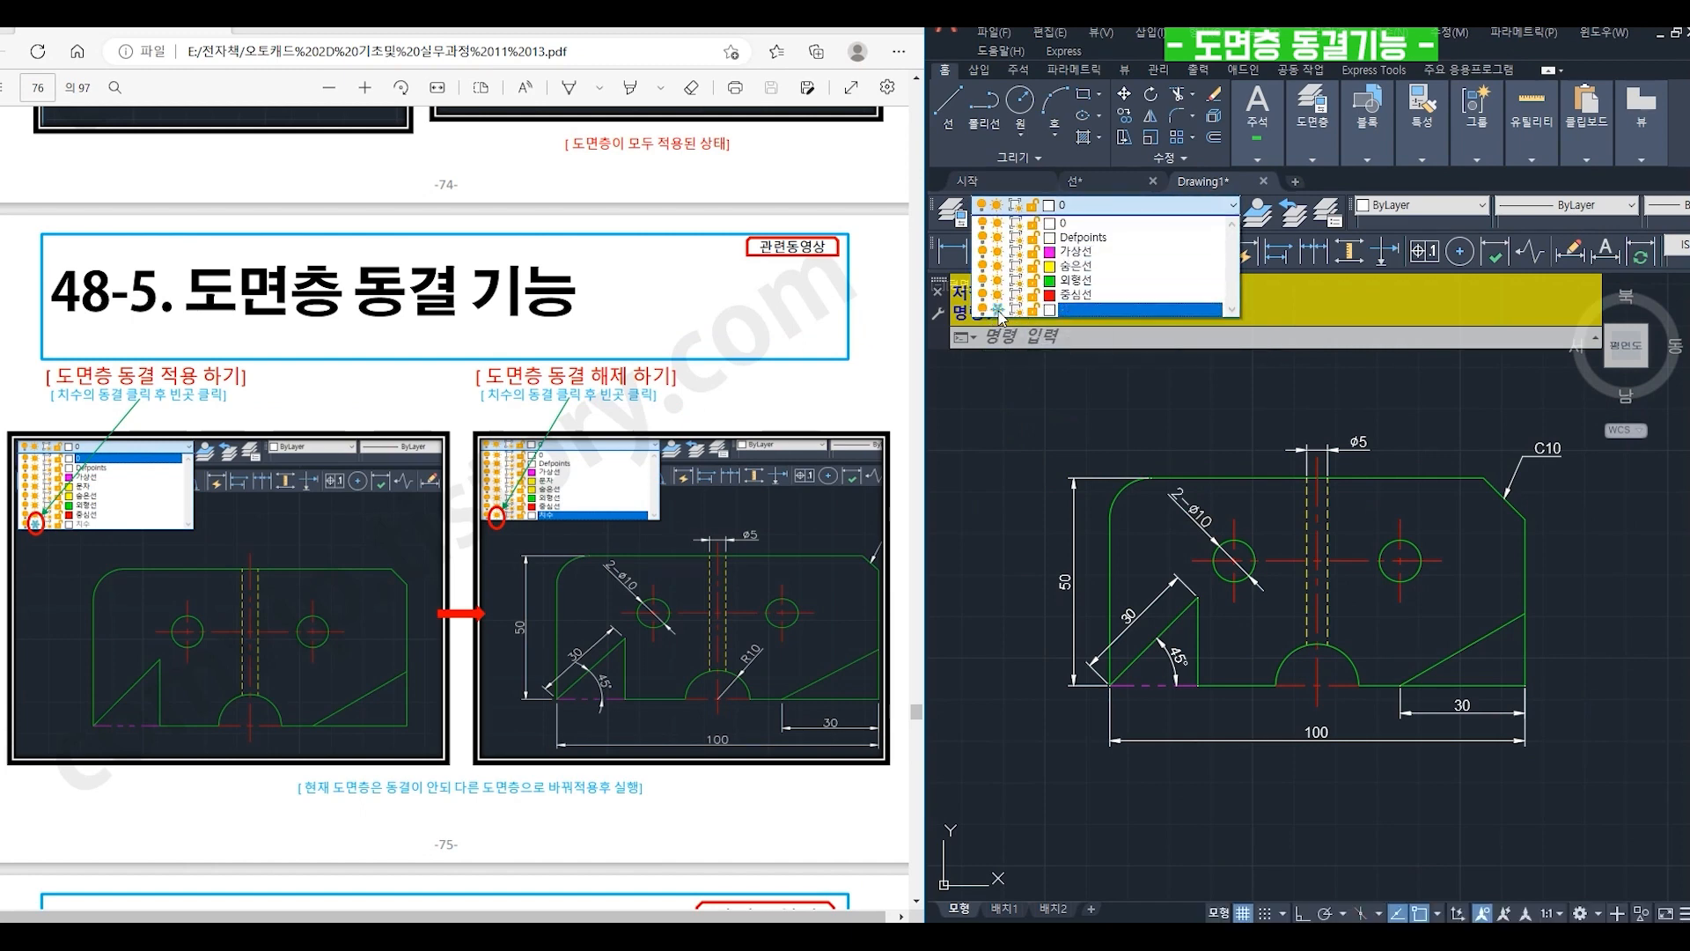
left_click(1032, 443)
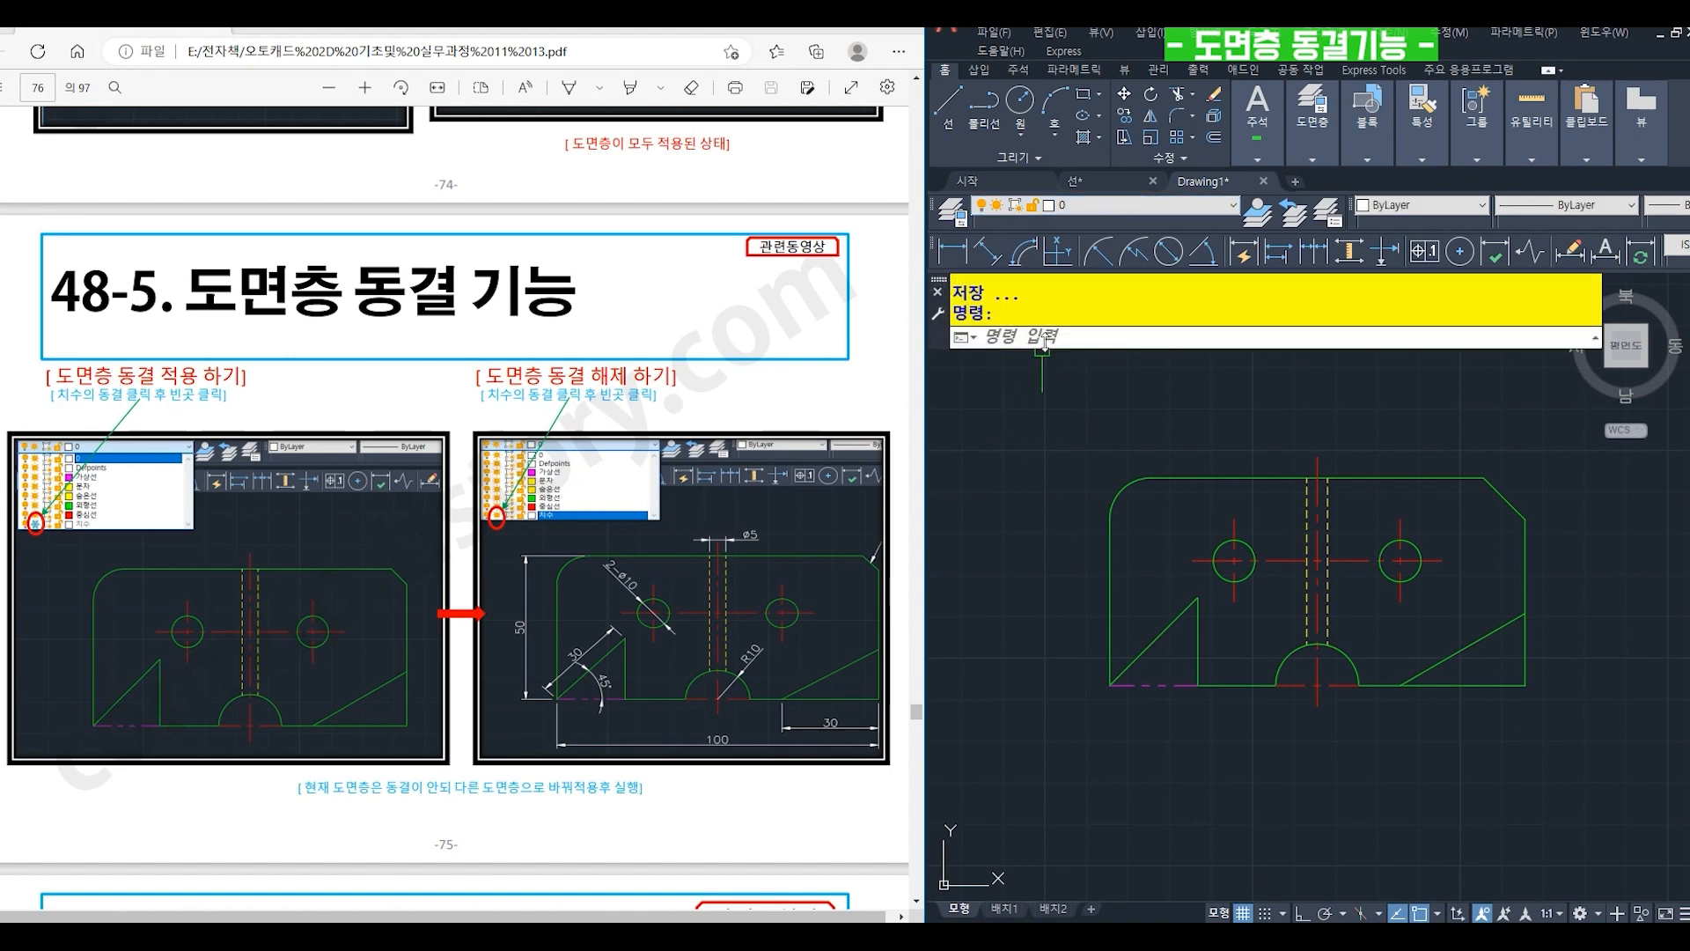
left_click(1076, 207)
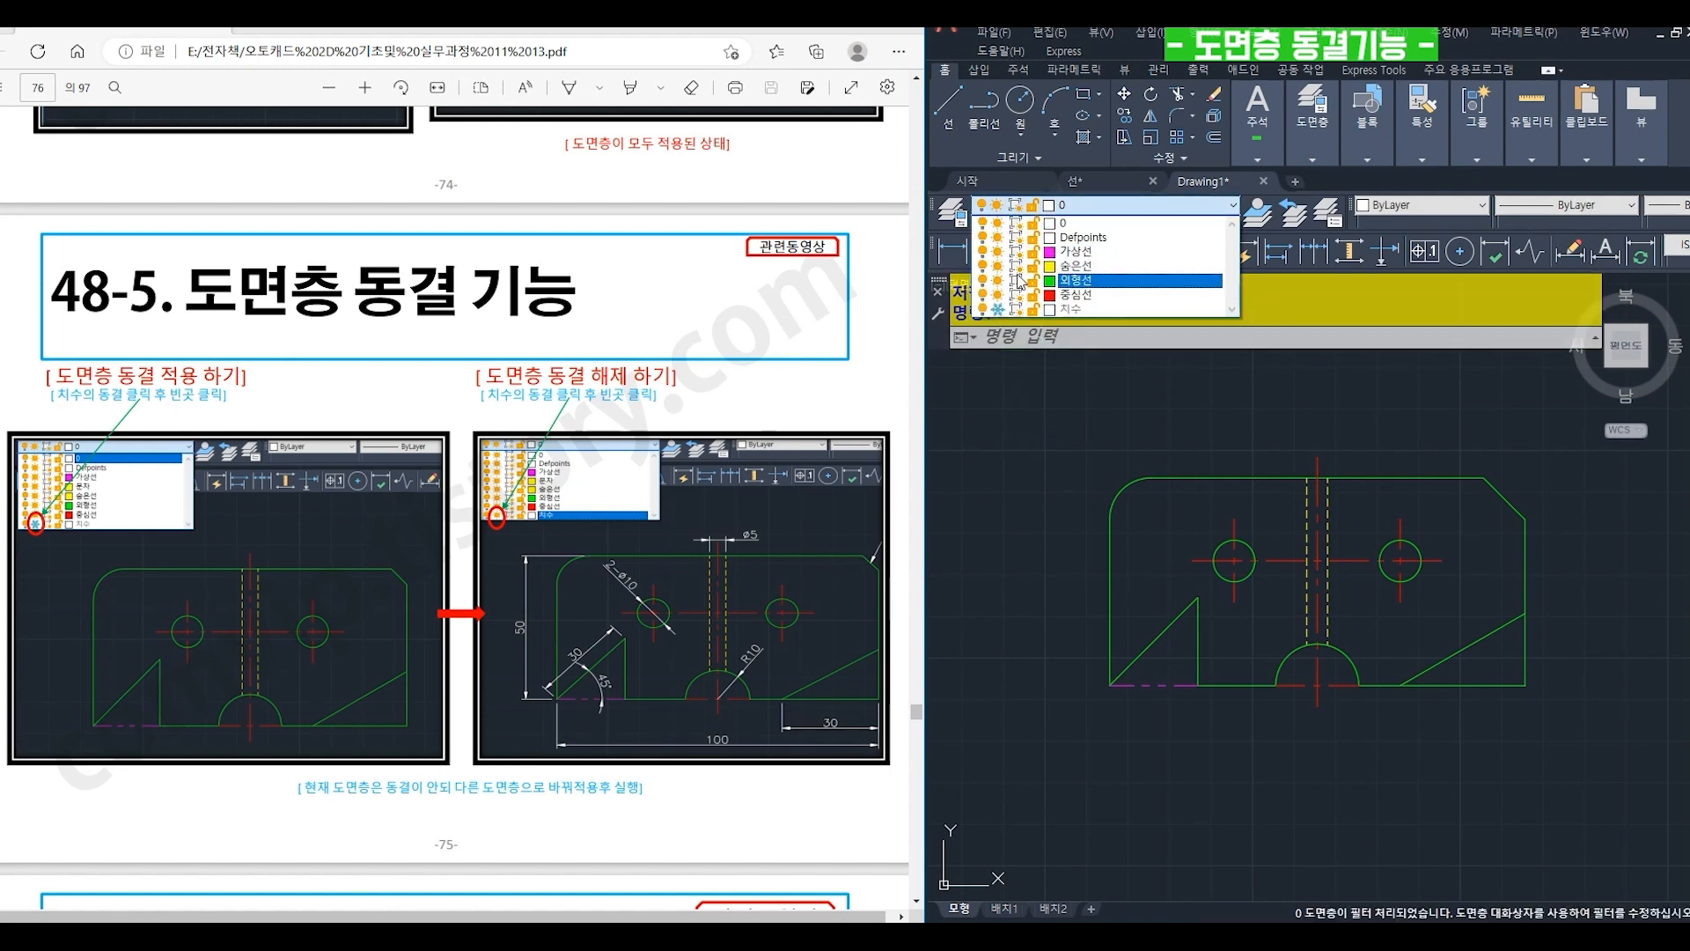
left_click(997, 296)
left_click(1053, 442)
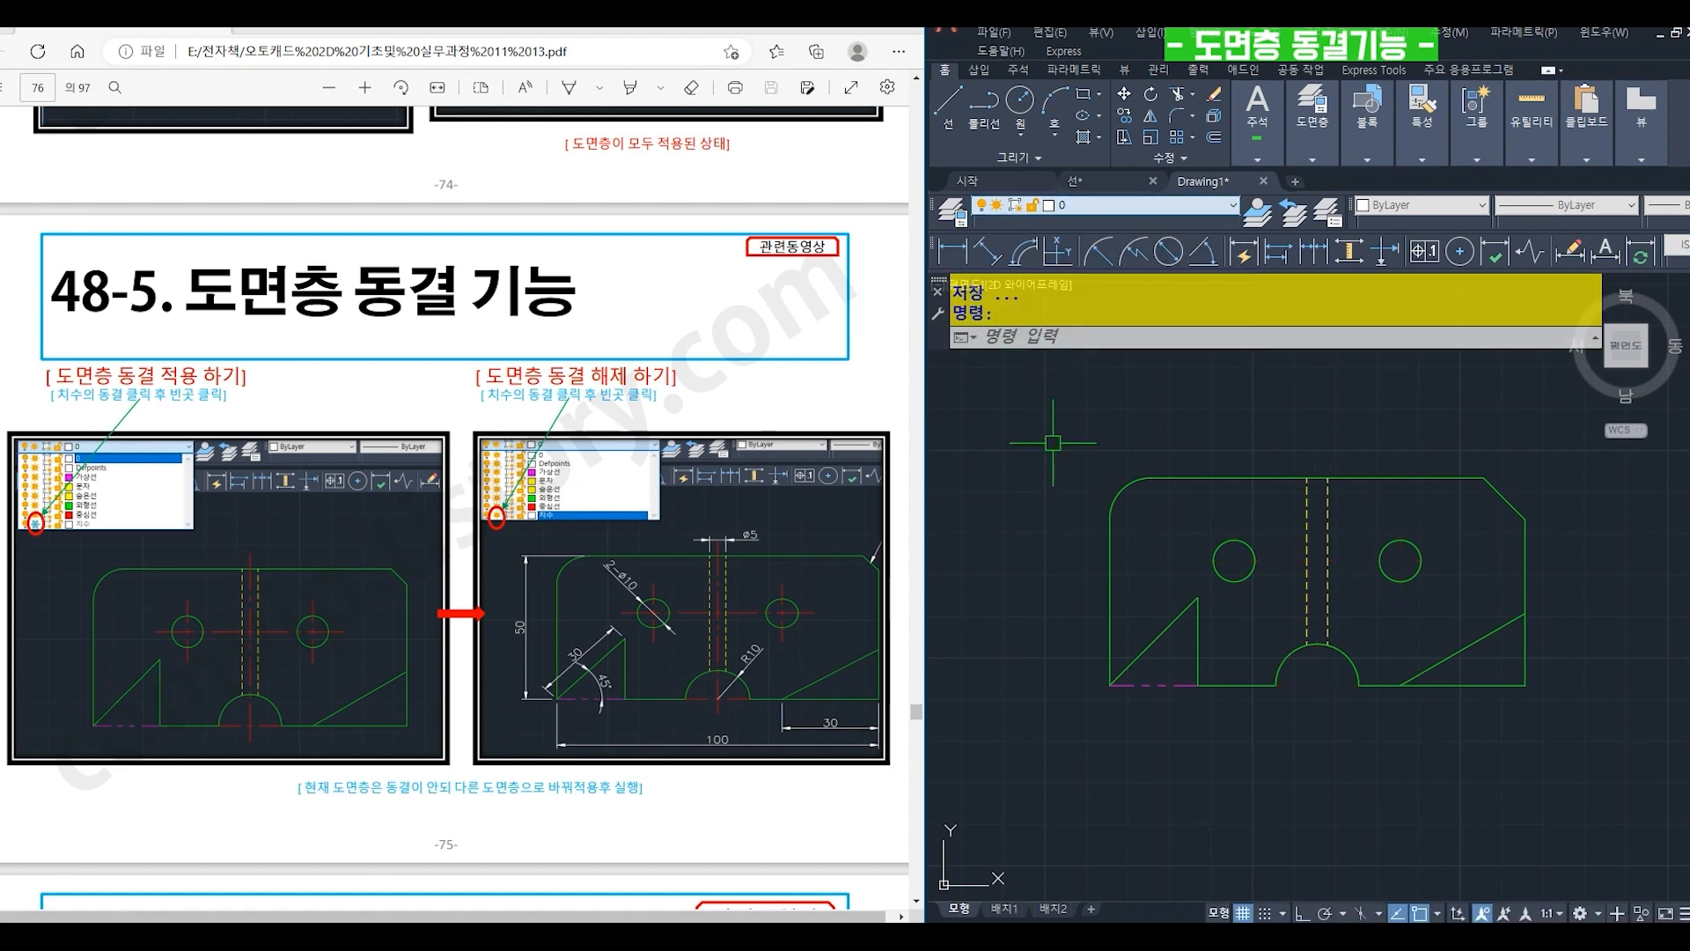
- Freeze the 외형선, 가상선 and 숨은선 layers one after another
left_click(1091, 206)
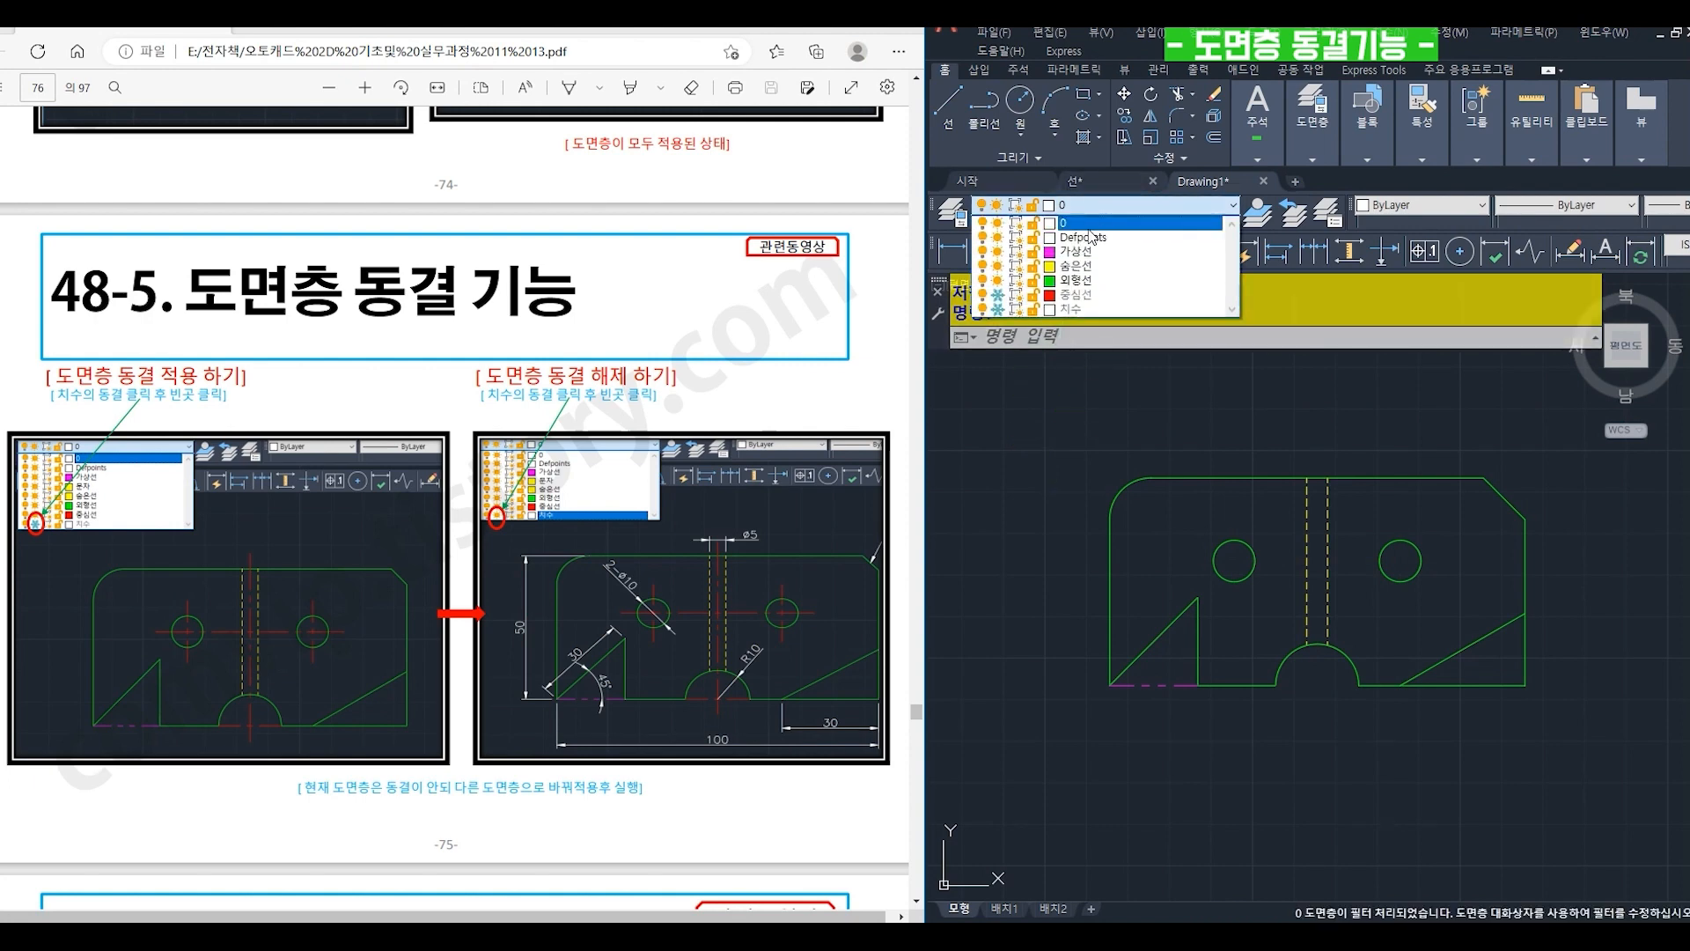
left_click(997, 280)
left_click(1048, 430)
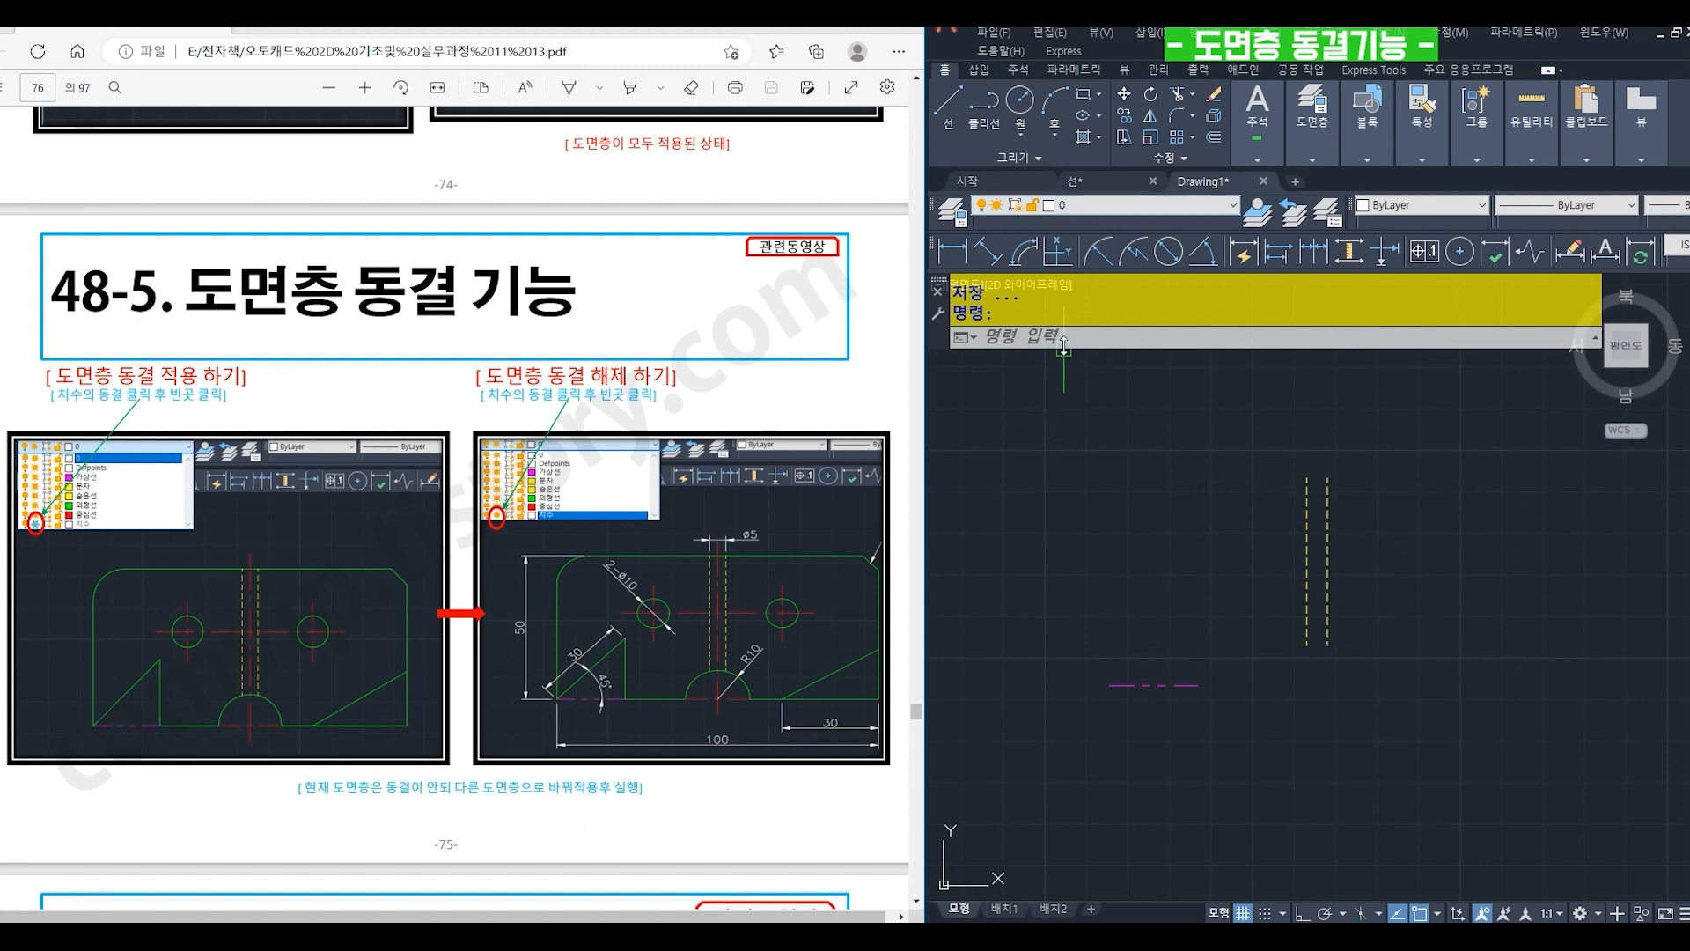
left_click(1087, 210)
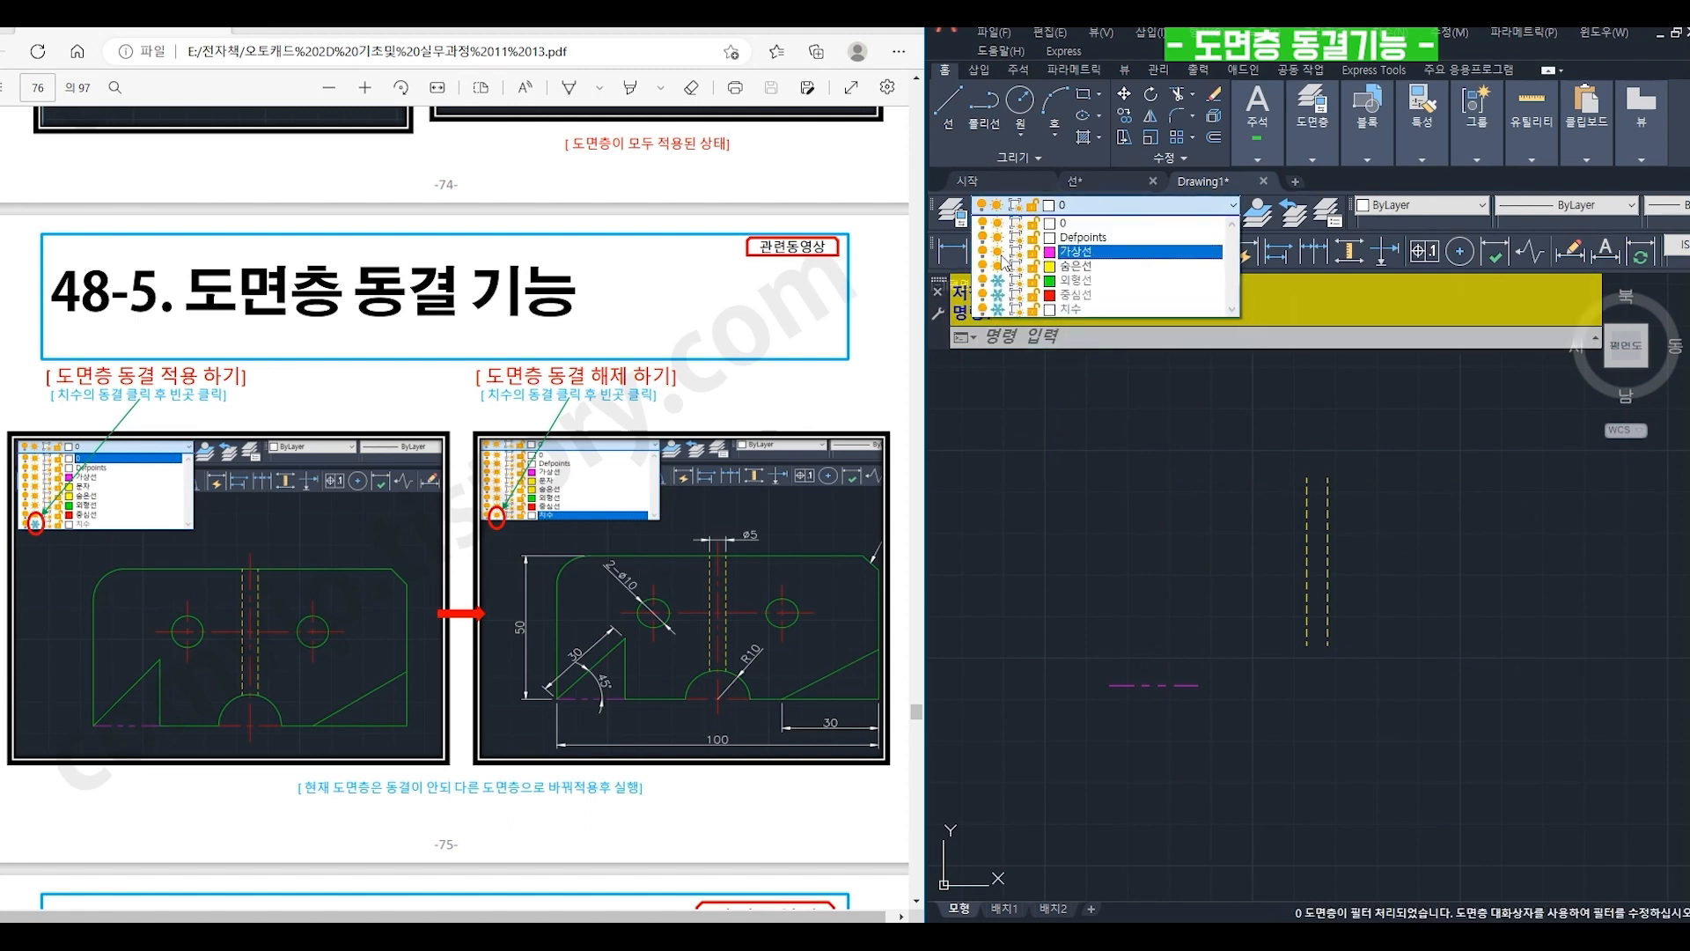
left_click(1056, 437)
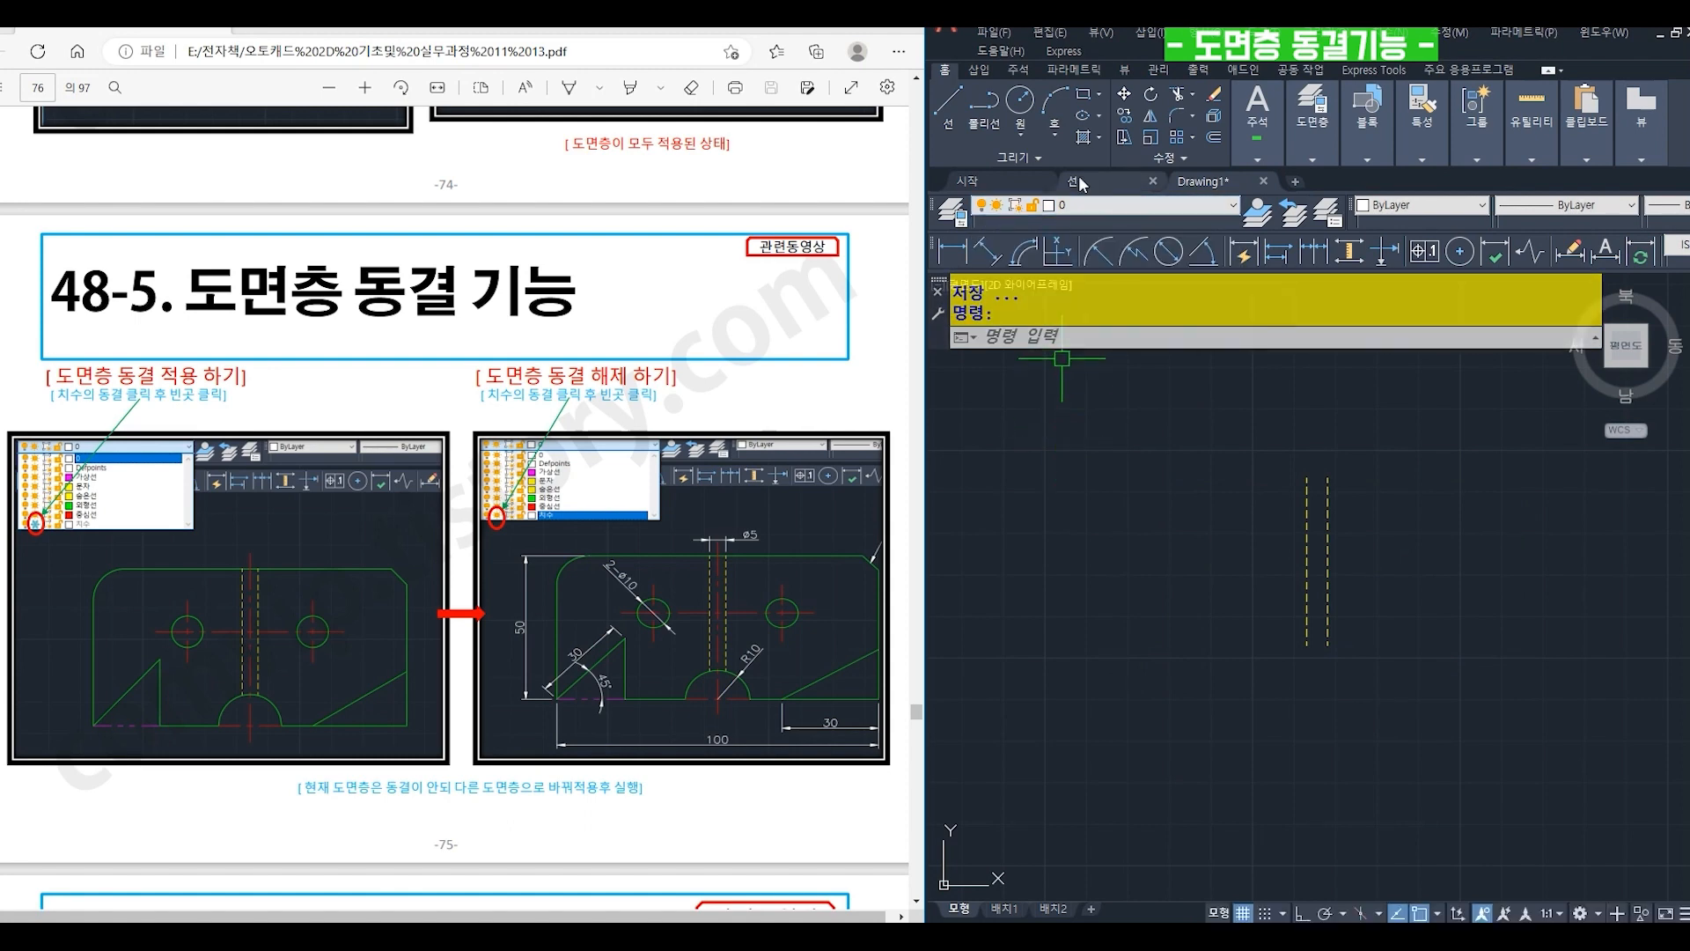
left_click(1090, 210)
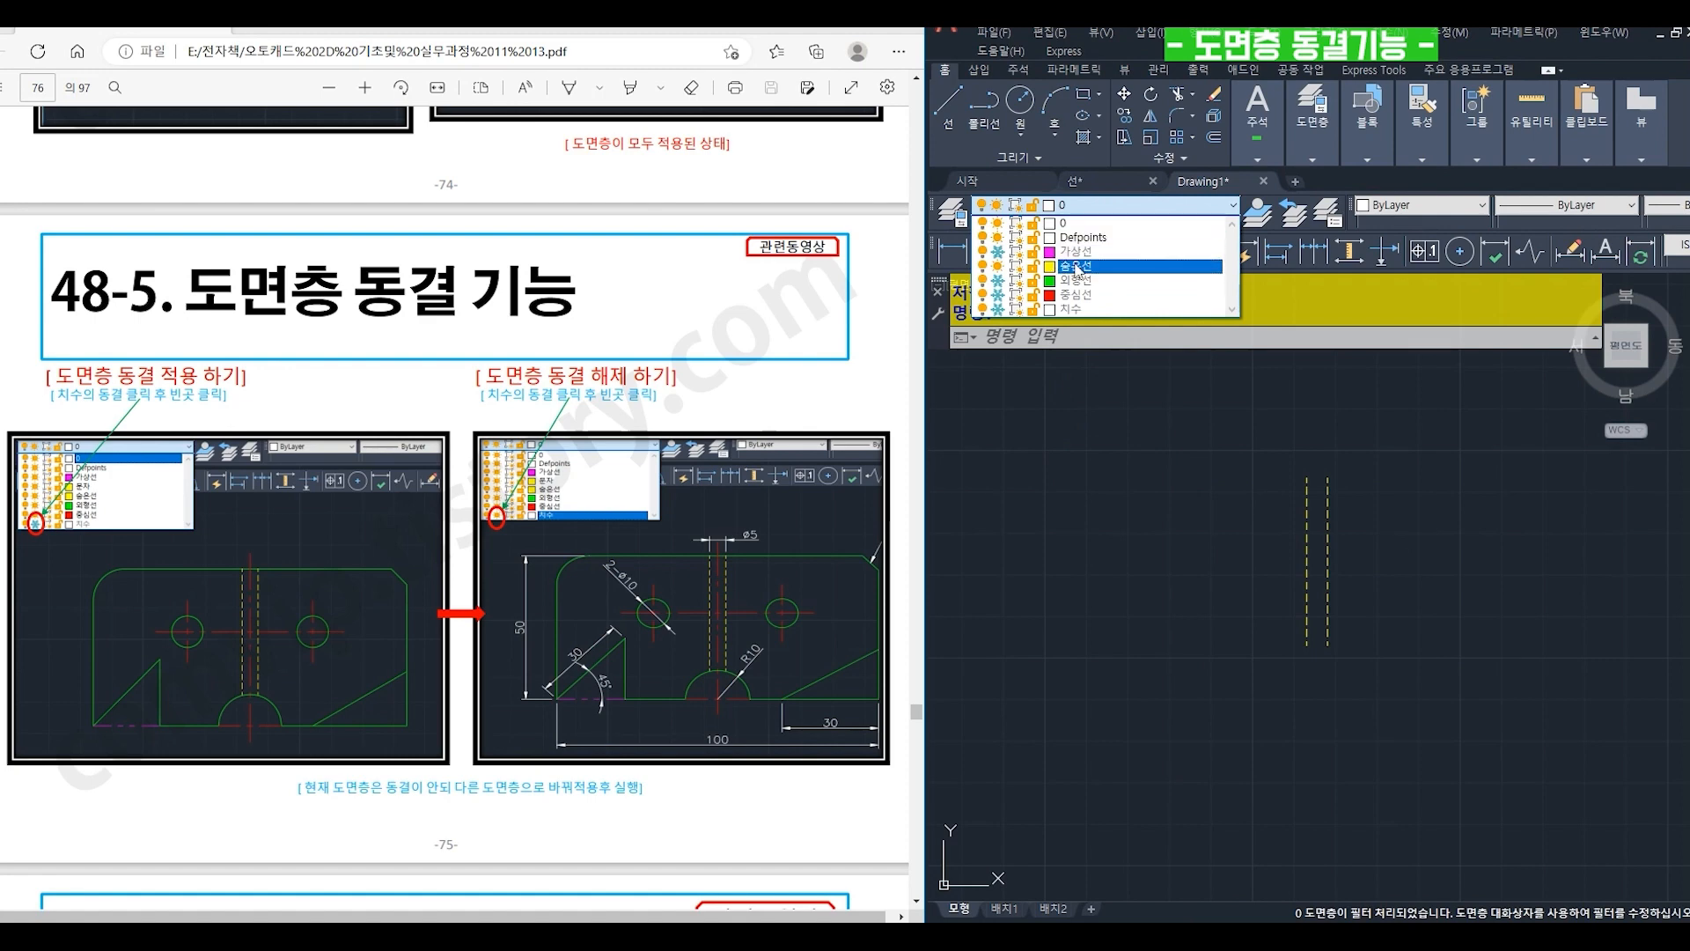
left_click(999, 267)
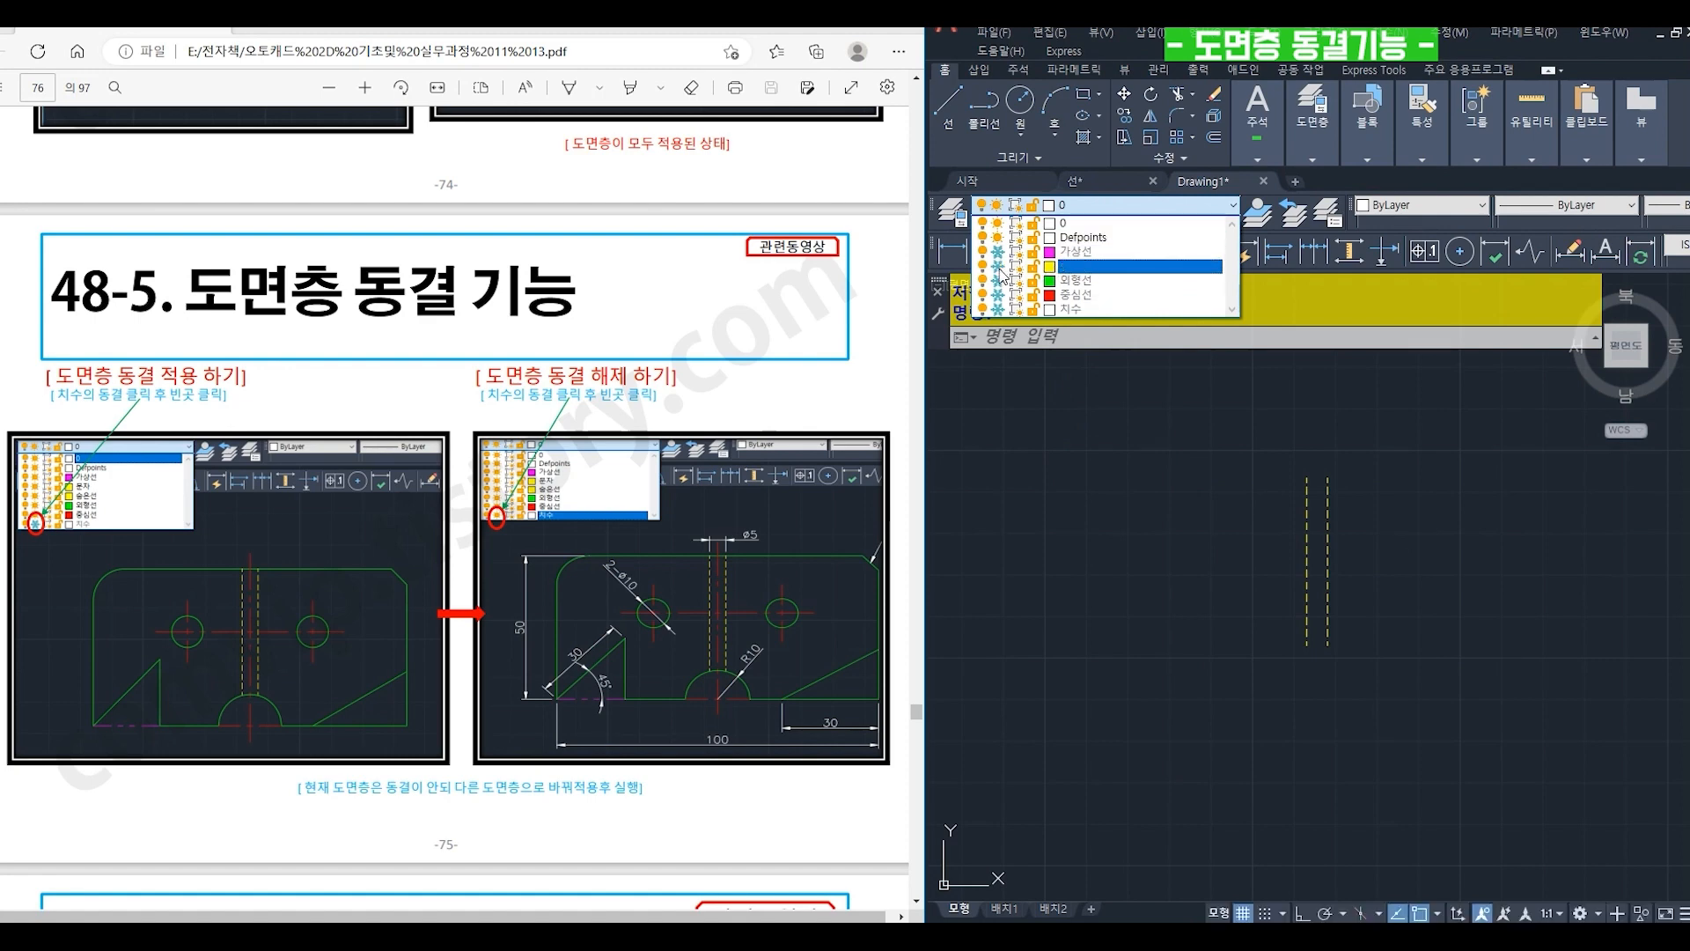
left_click(1059, 469)
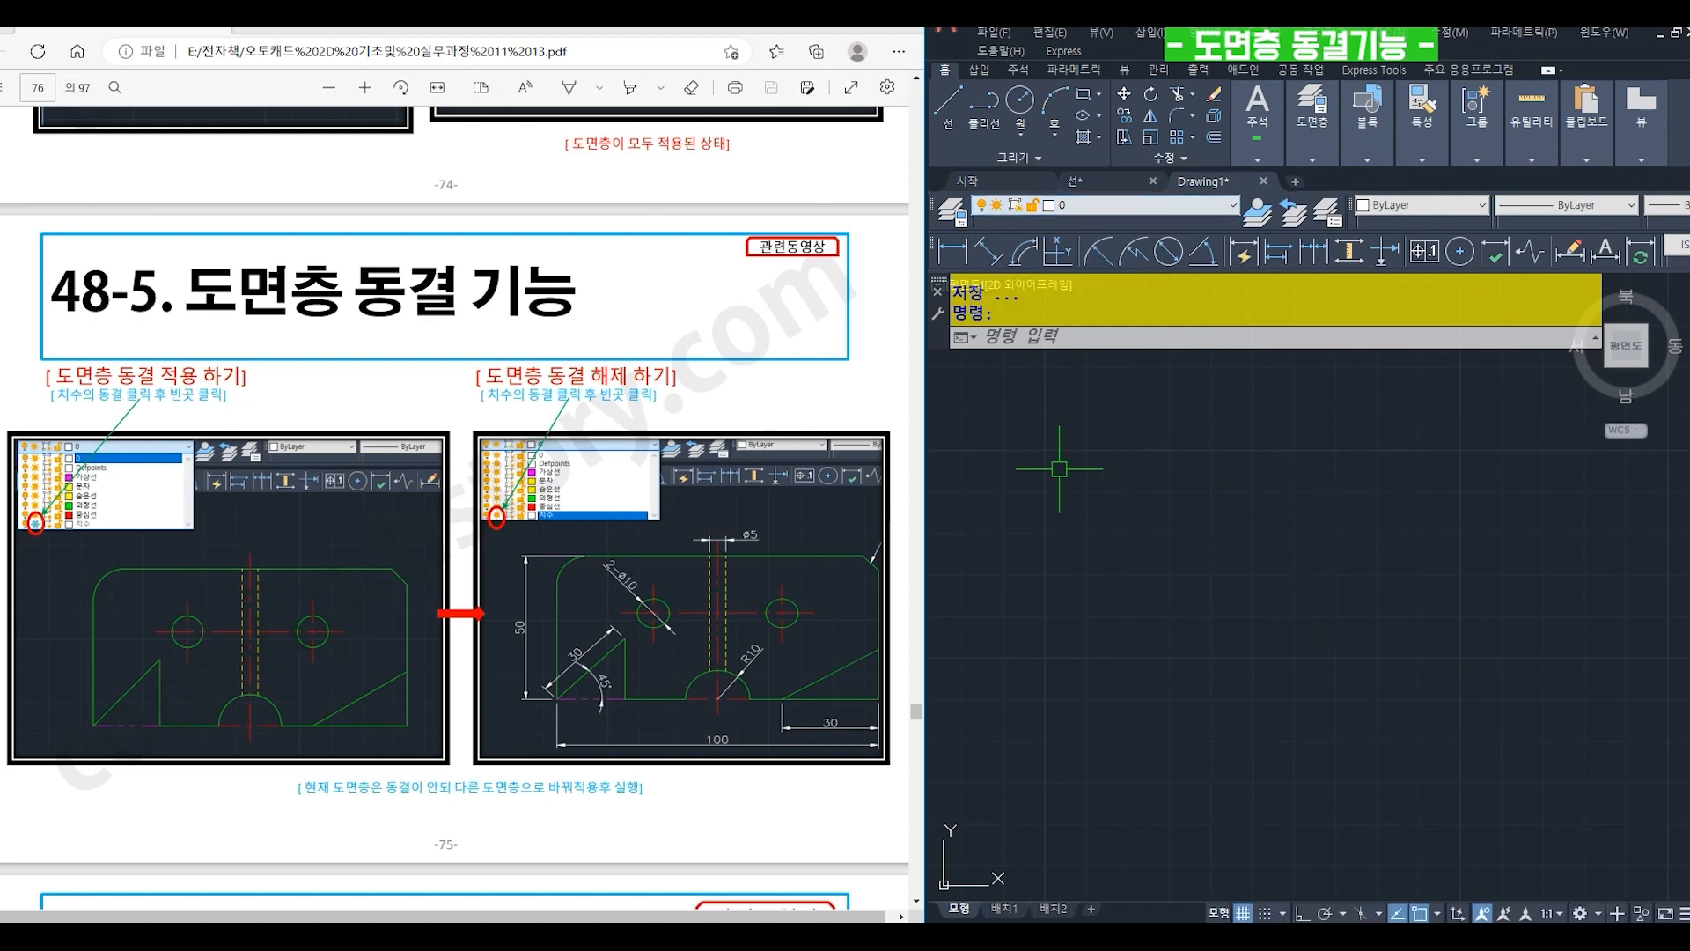
- Thaw the 가상선, 숨은선, 외형선 and 중심선 layers
left_click(1090, 209)
left_click(998, 265)
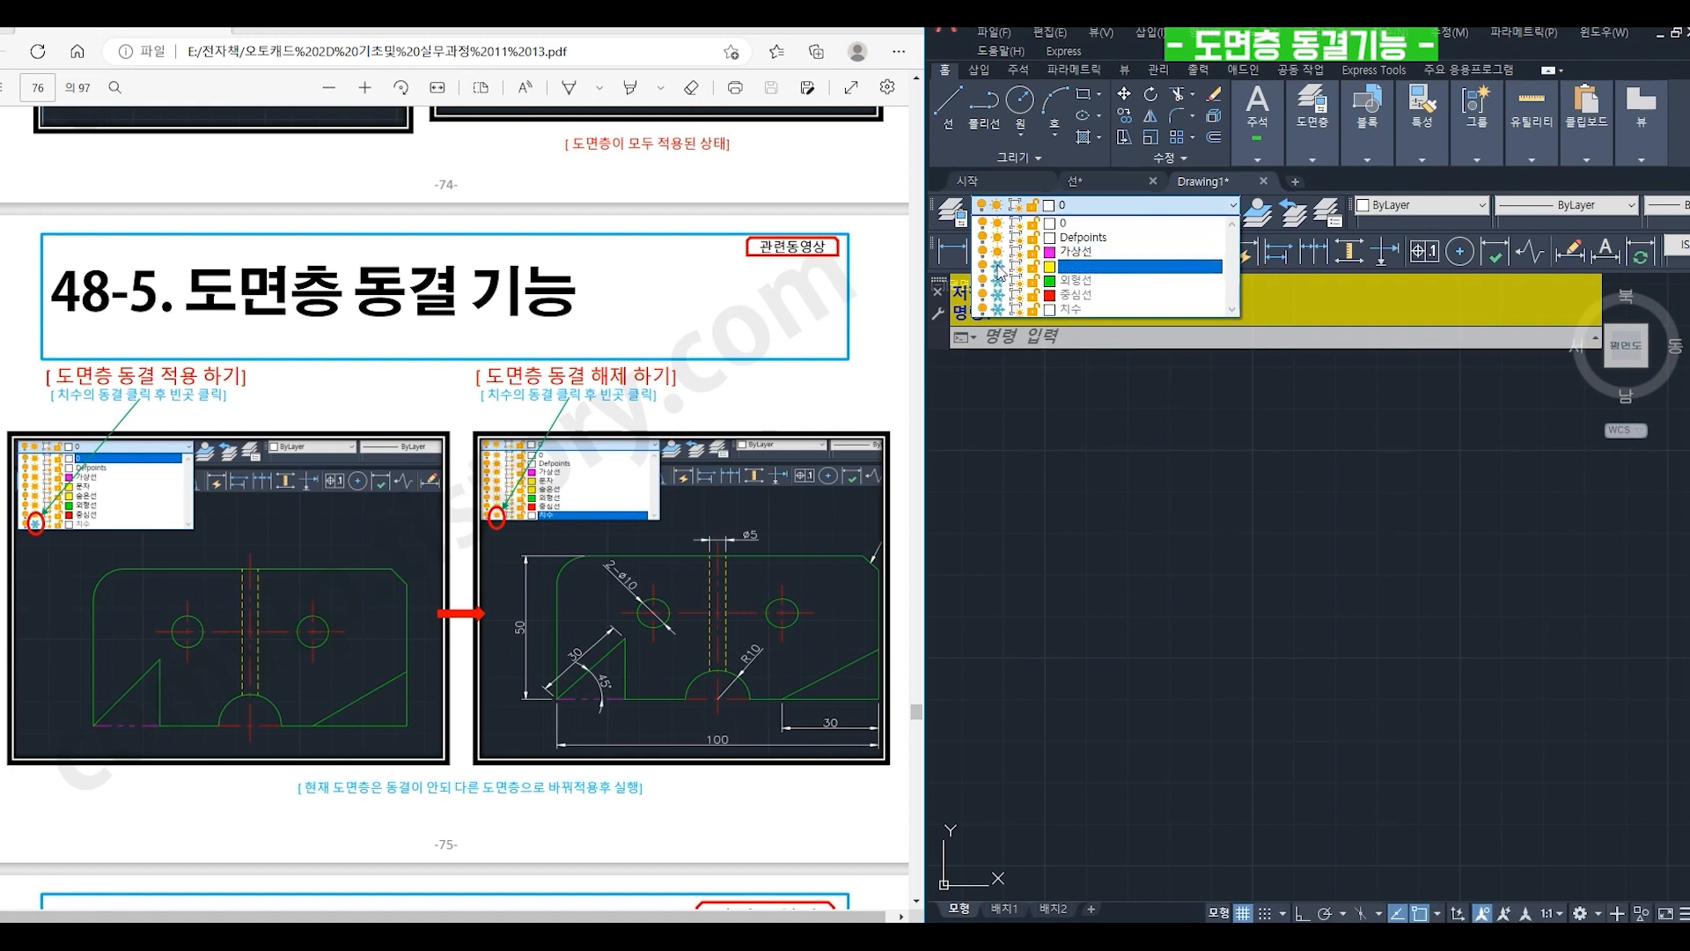
left_click(998, 295)
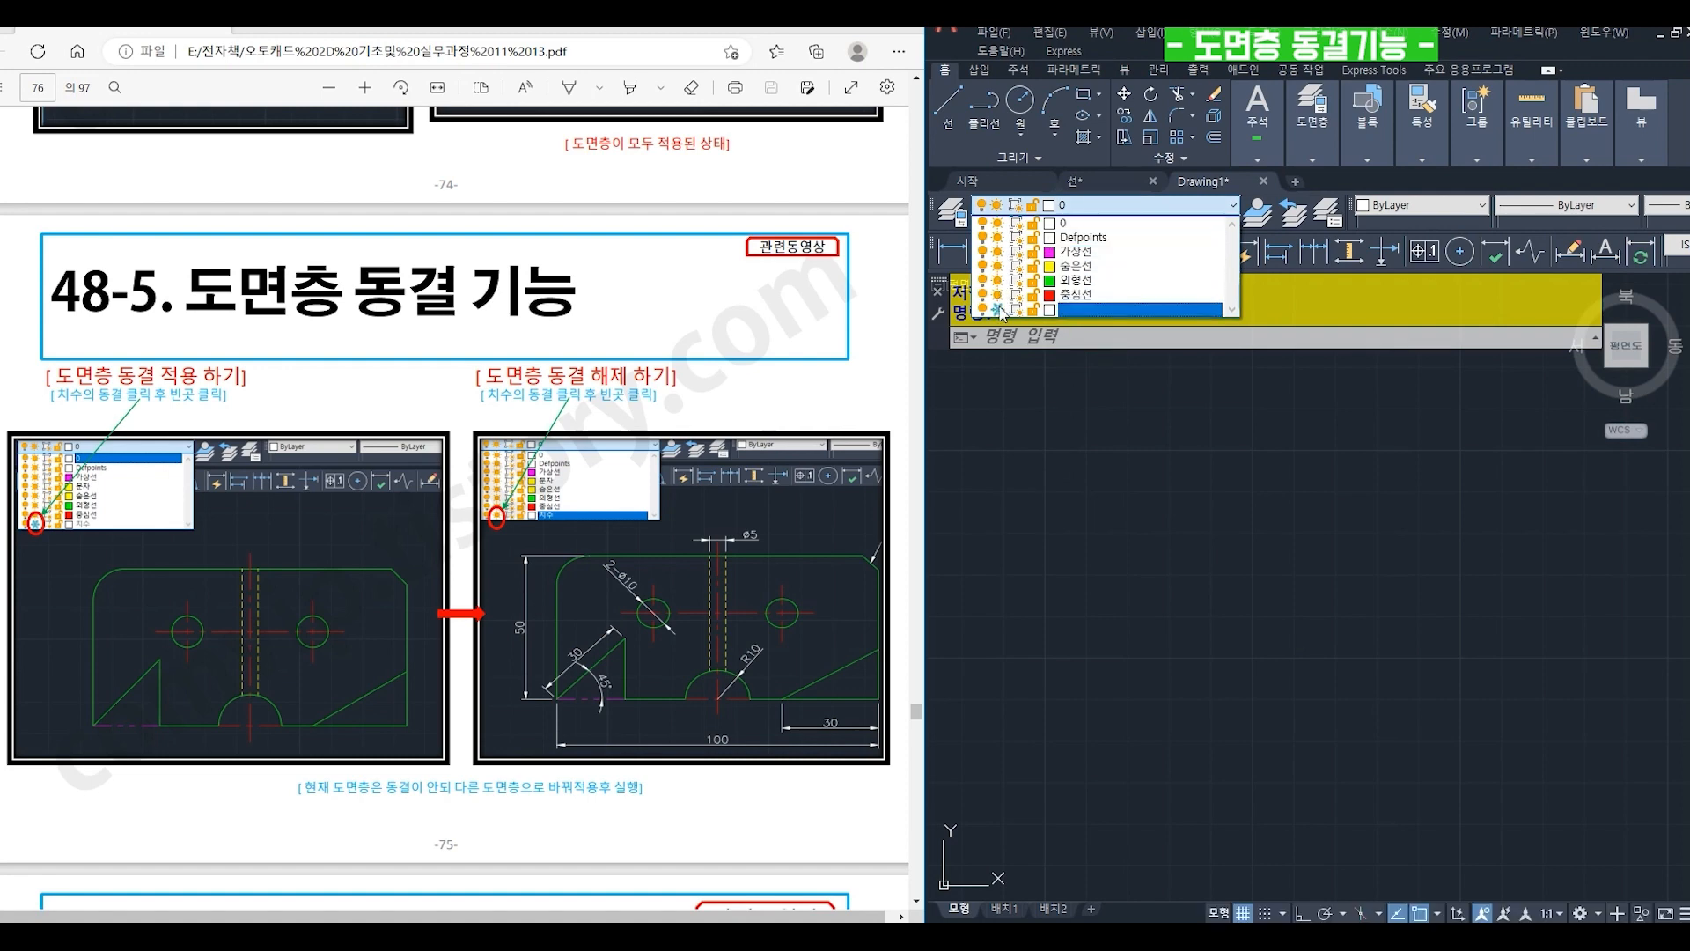
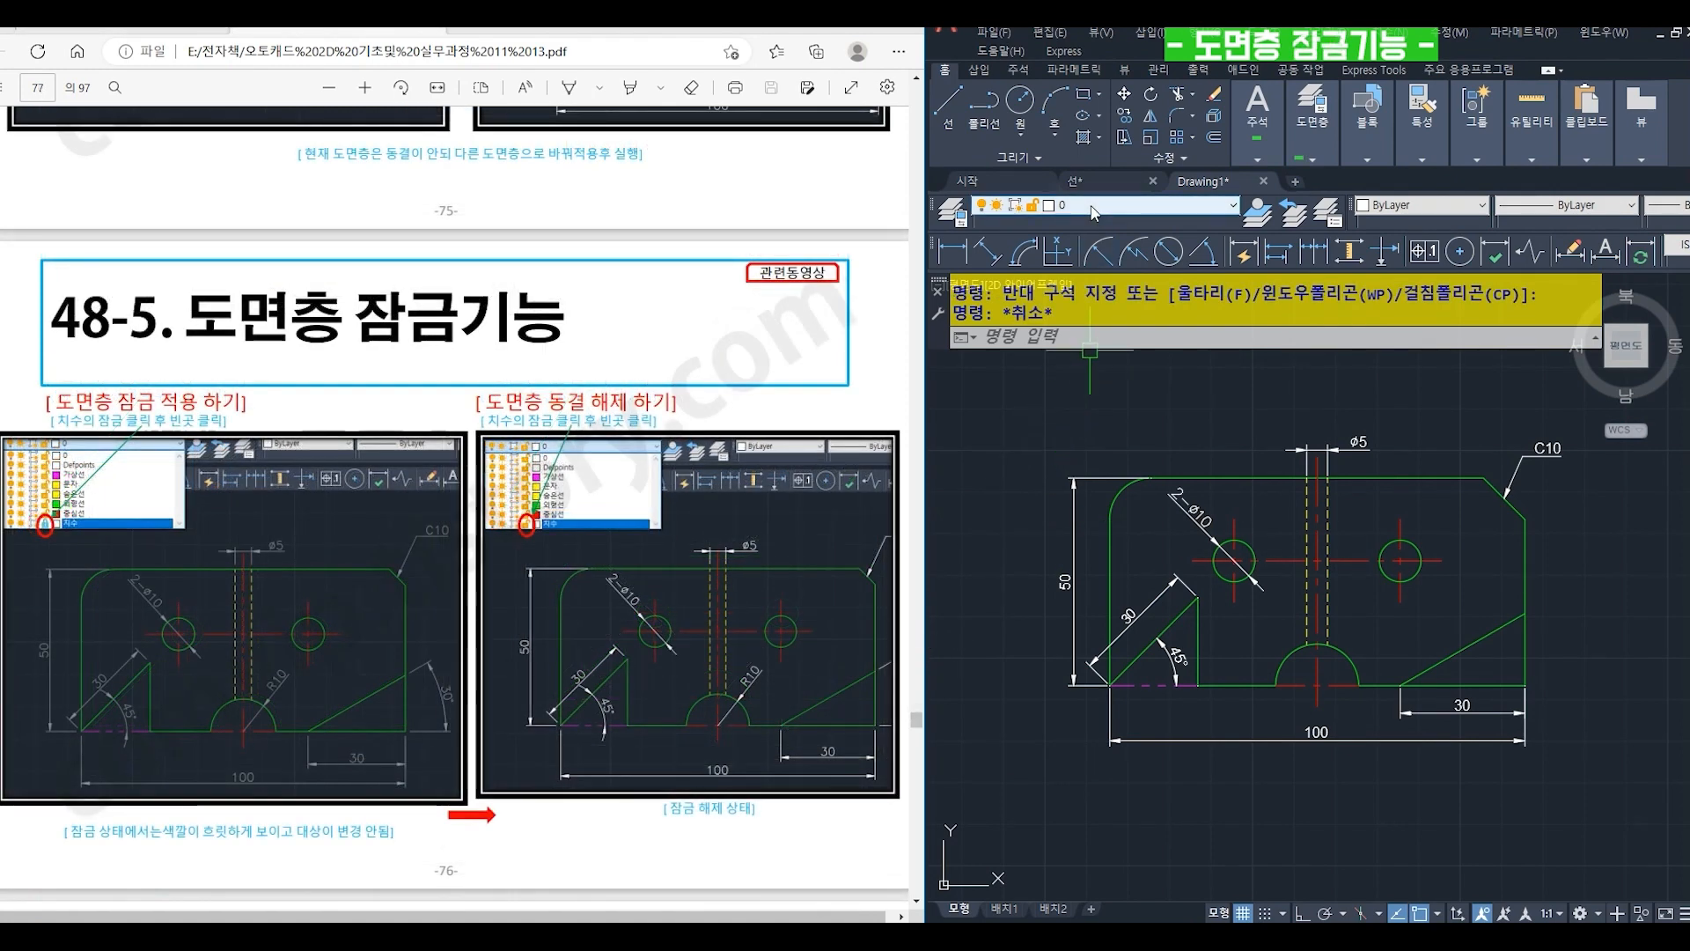
- Lock the 치수 layer while keeping layer 0 current
left_click(1092, 206)
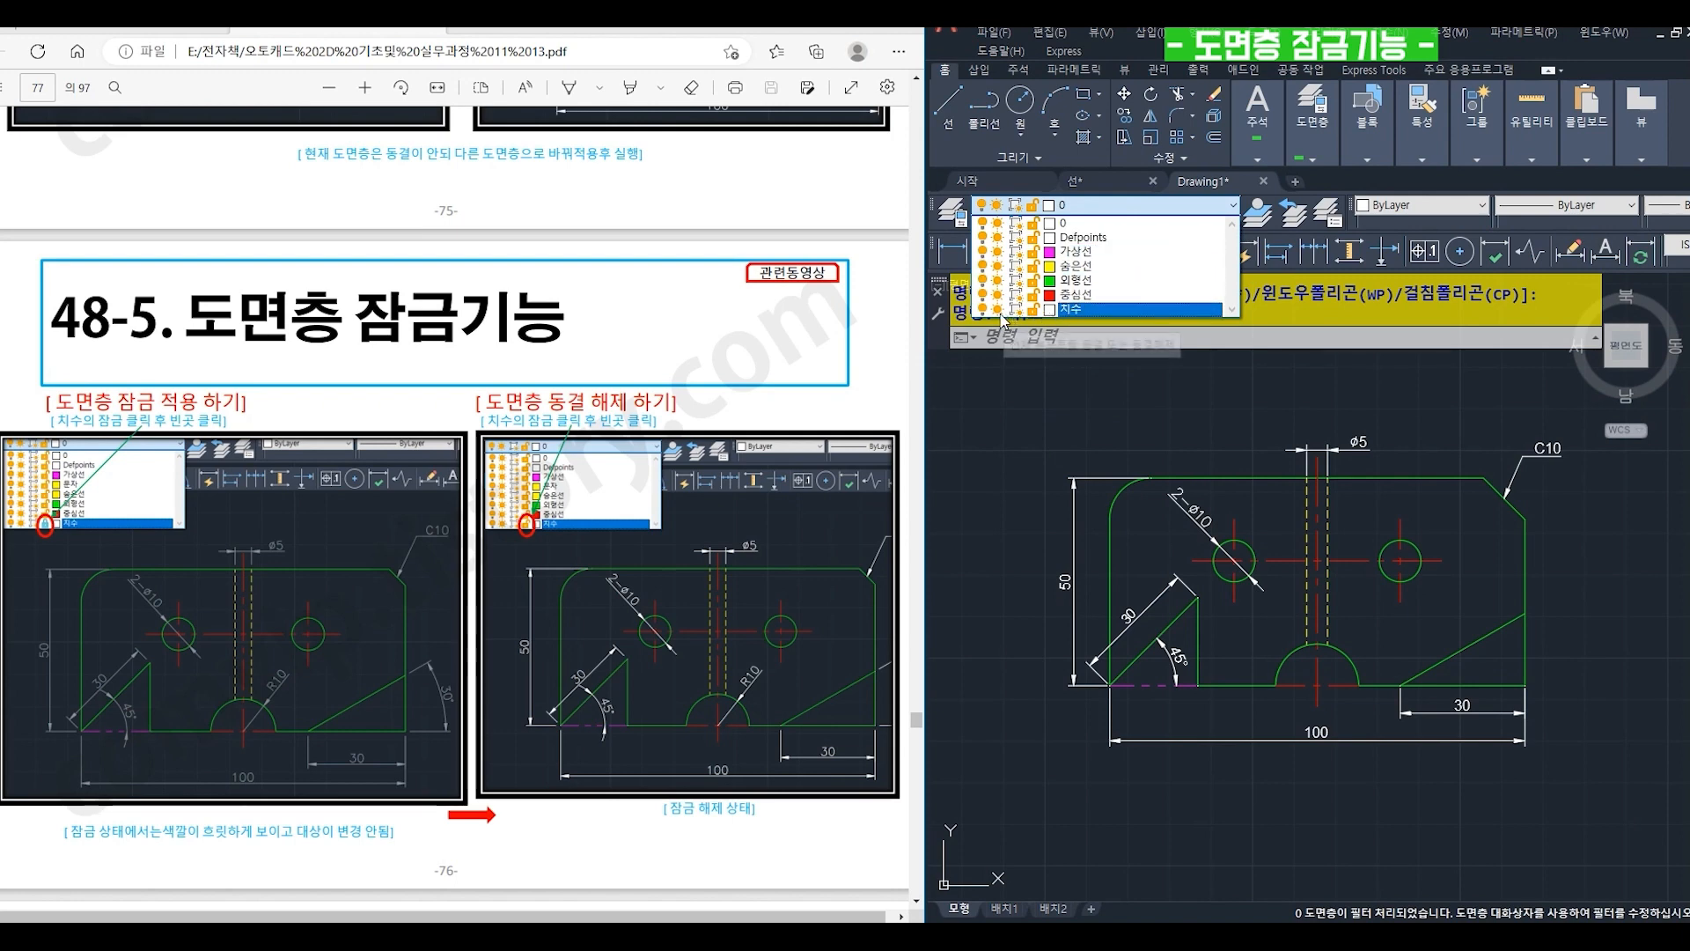
left_click(1033, 309)
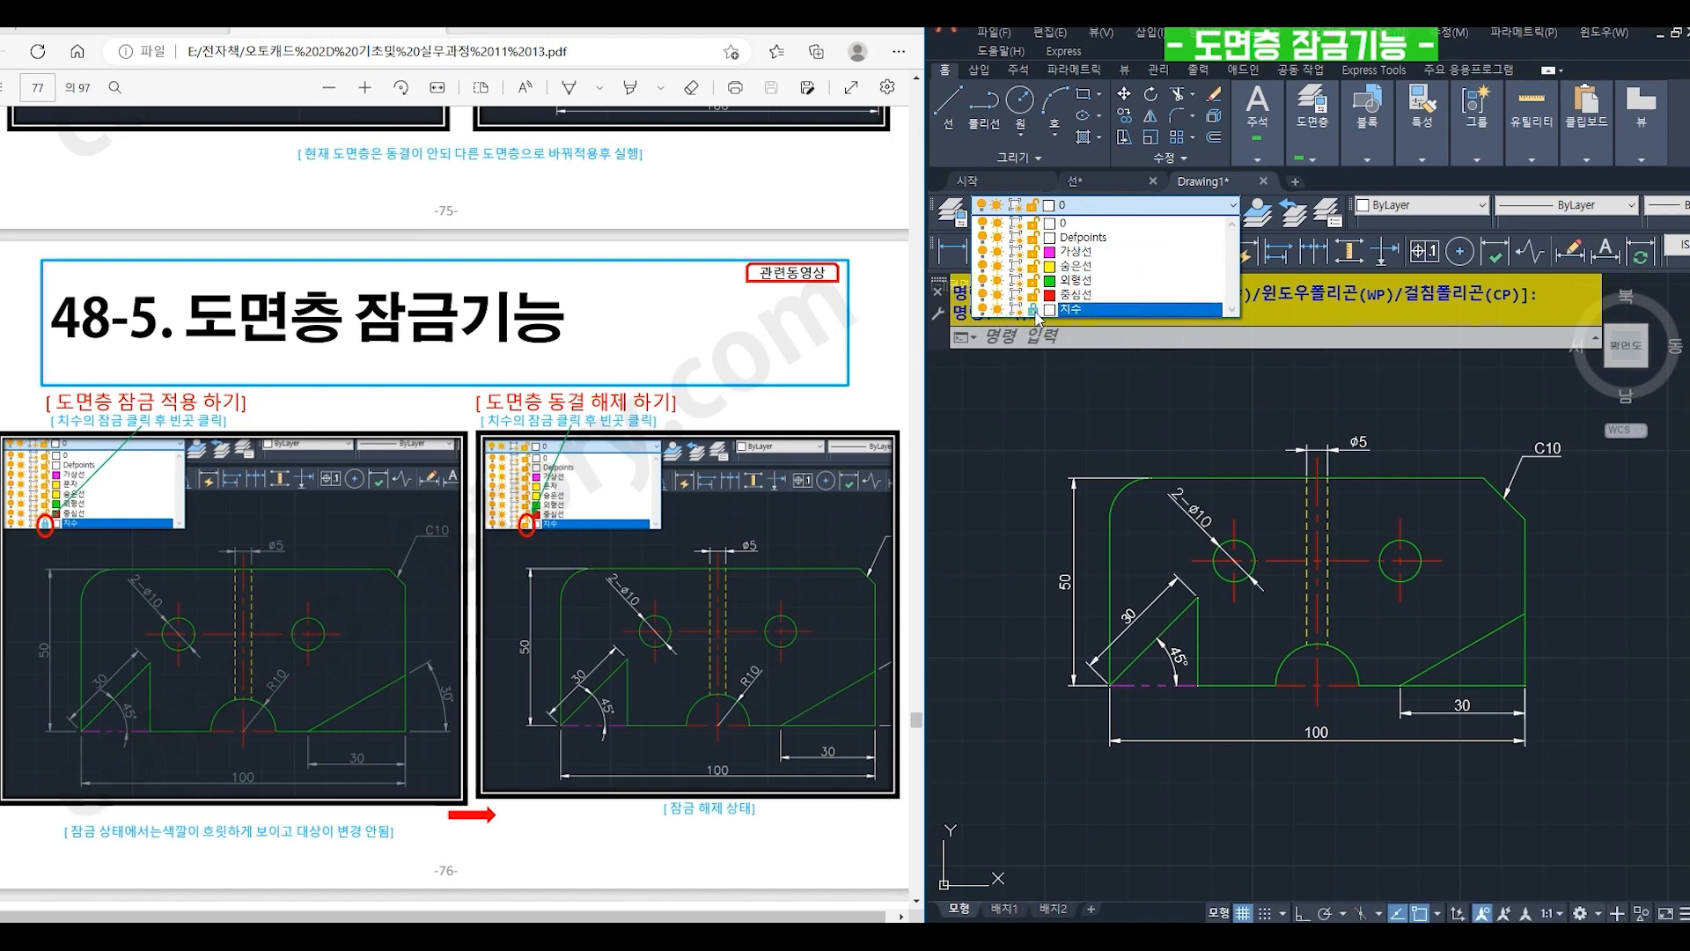
left_click(1037, 431)
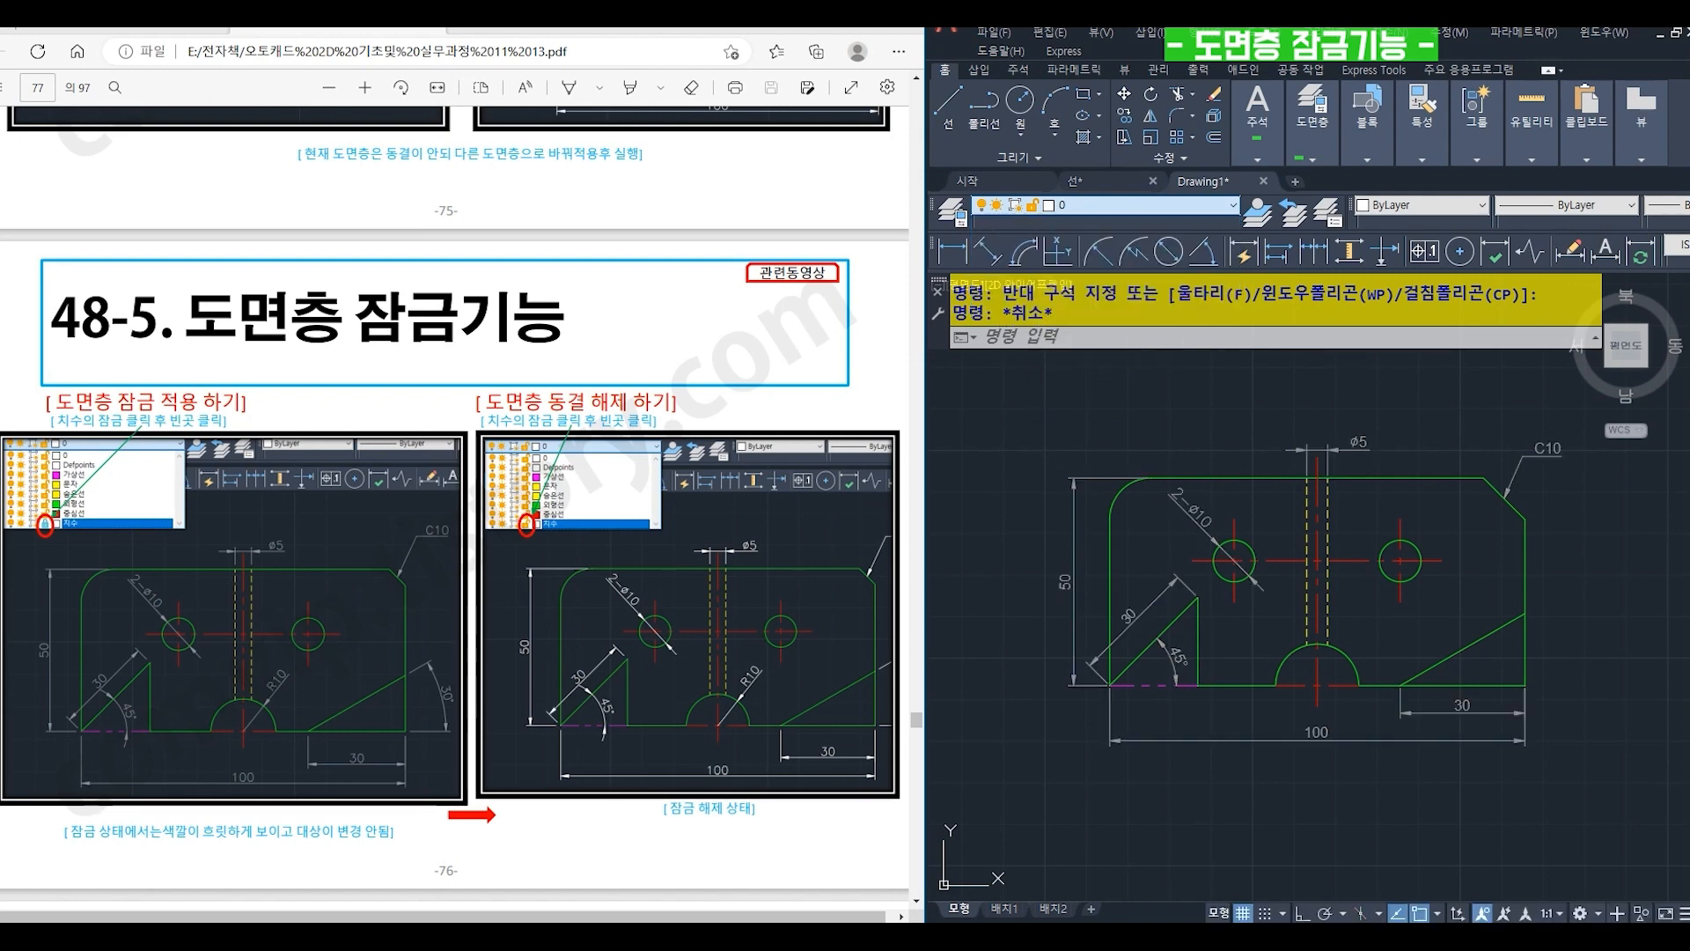
- Check the lock by selecting the vertical 50 dimension on the 치수 layer, and clear the selection
left_click(1084, 524)
left_click(1050, 492)
left_click(1090, 516)
left_click(995, 414)
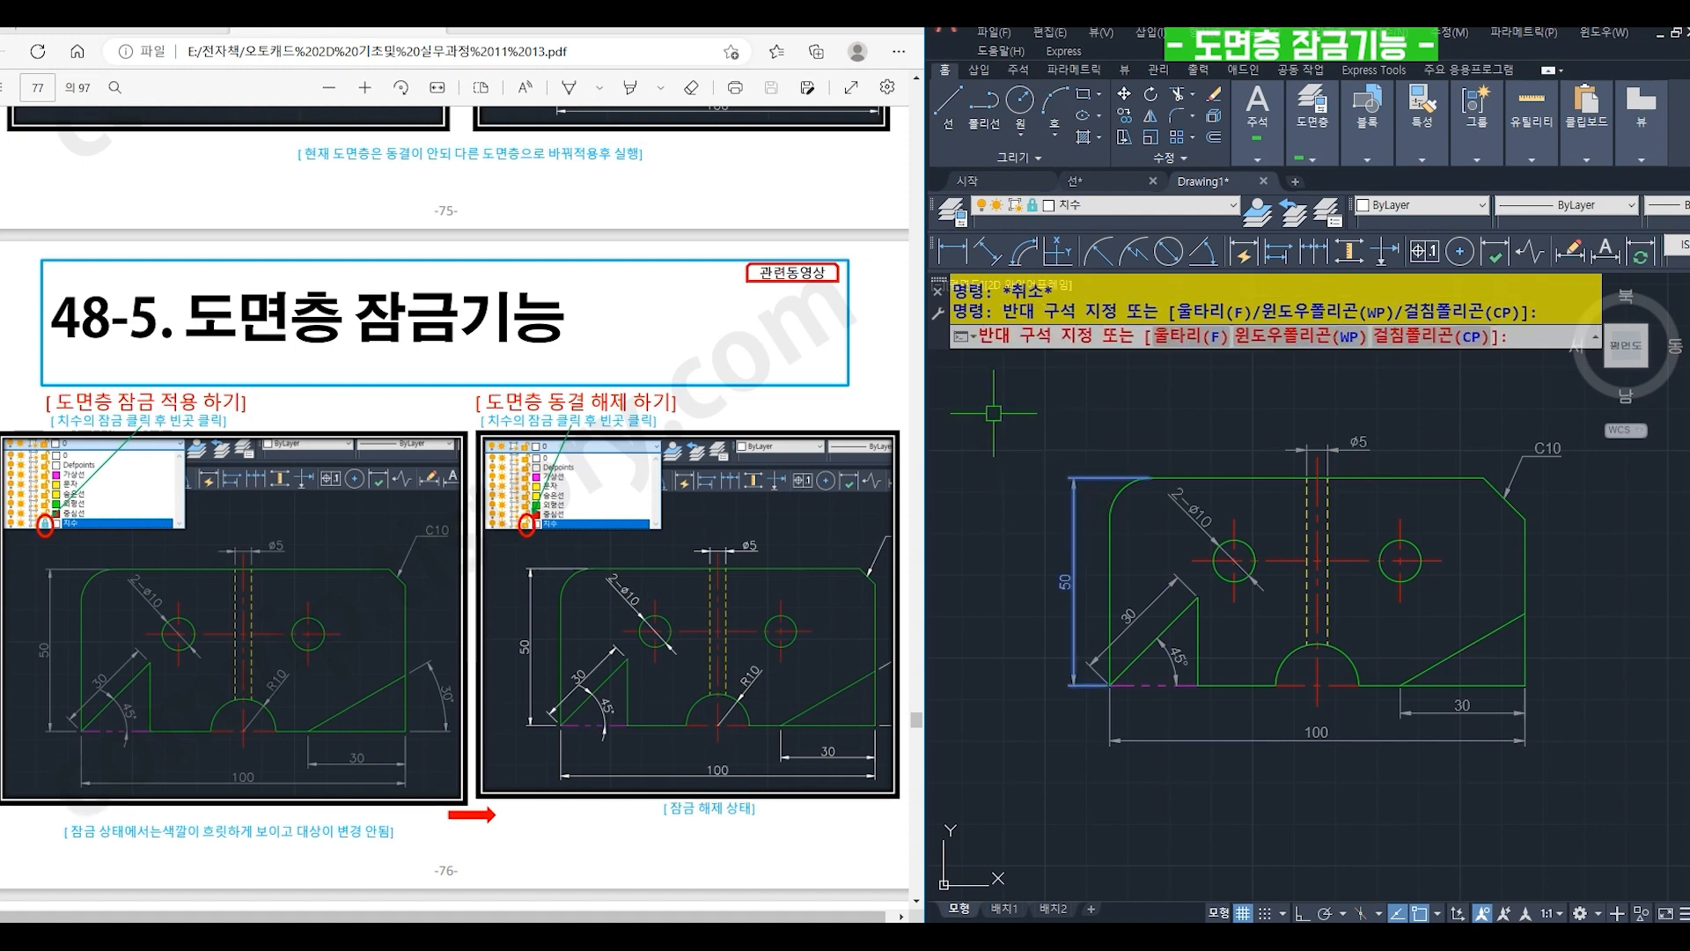
key("Escape")
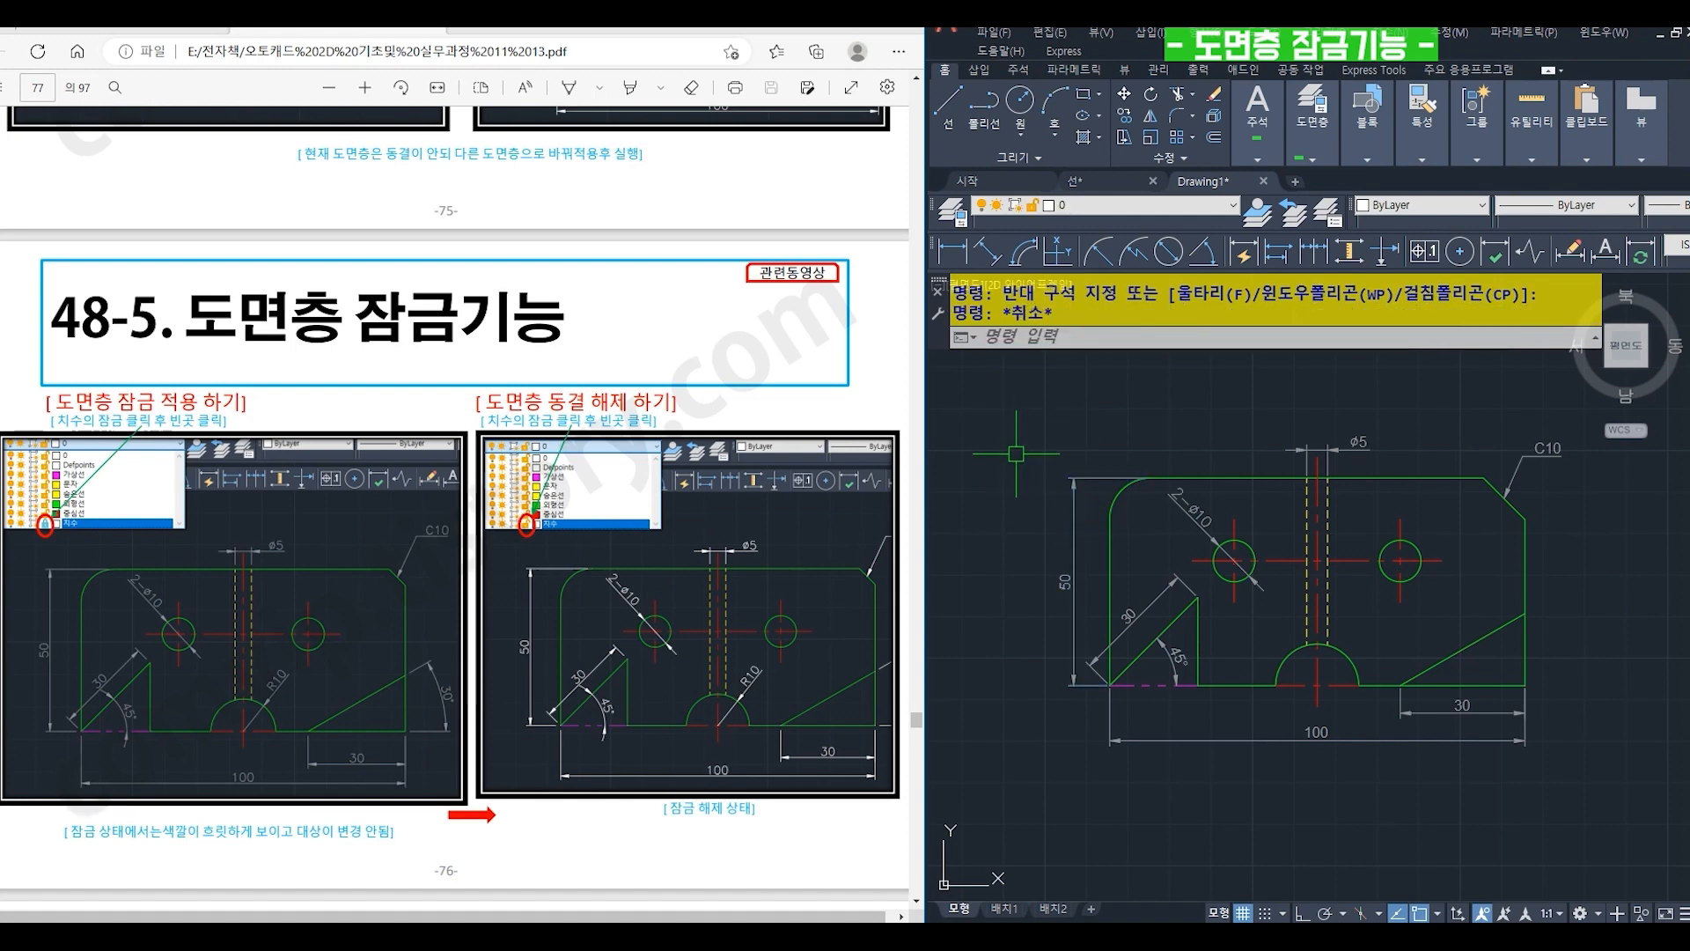
- Lock the 외형선 layer as well
left_click(1092, 208)
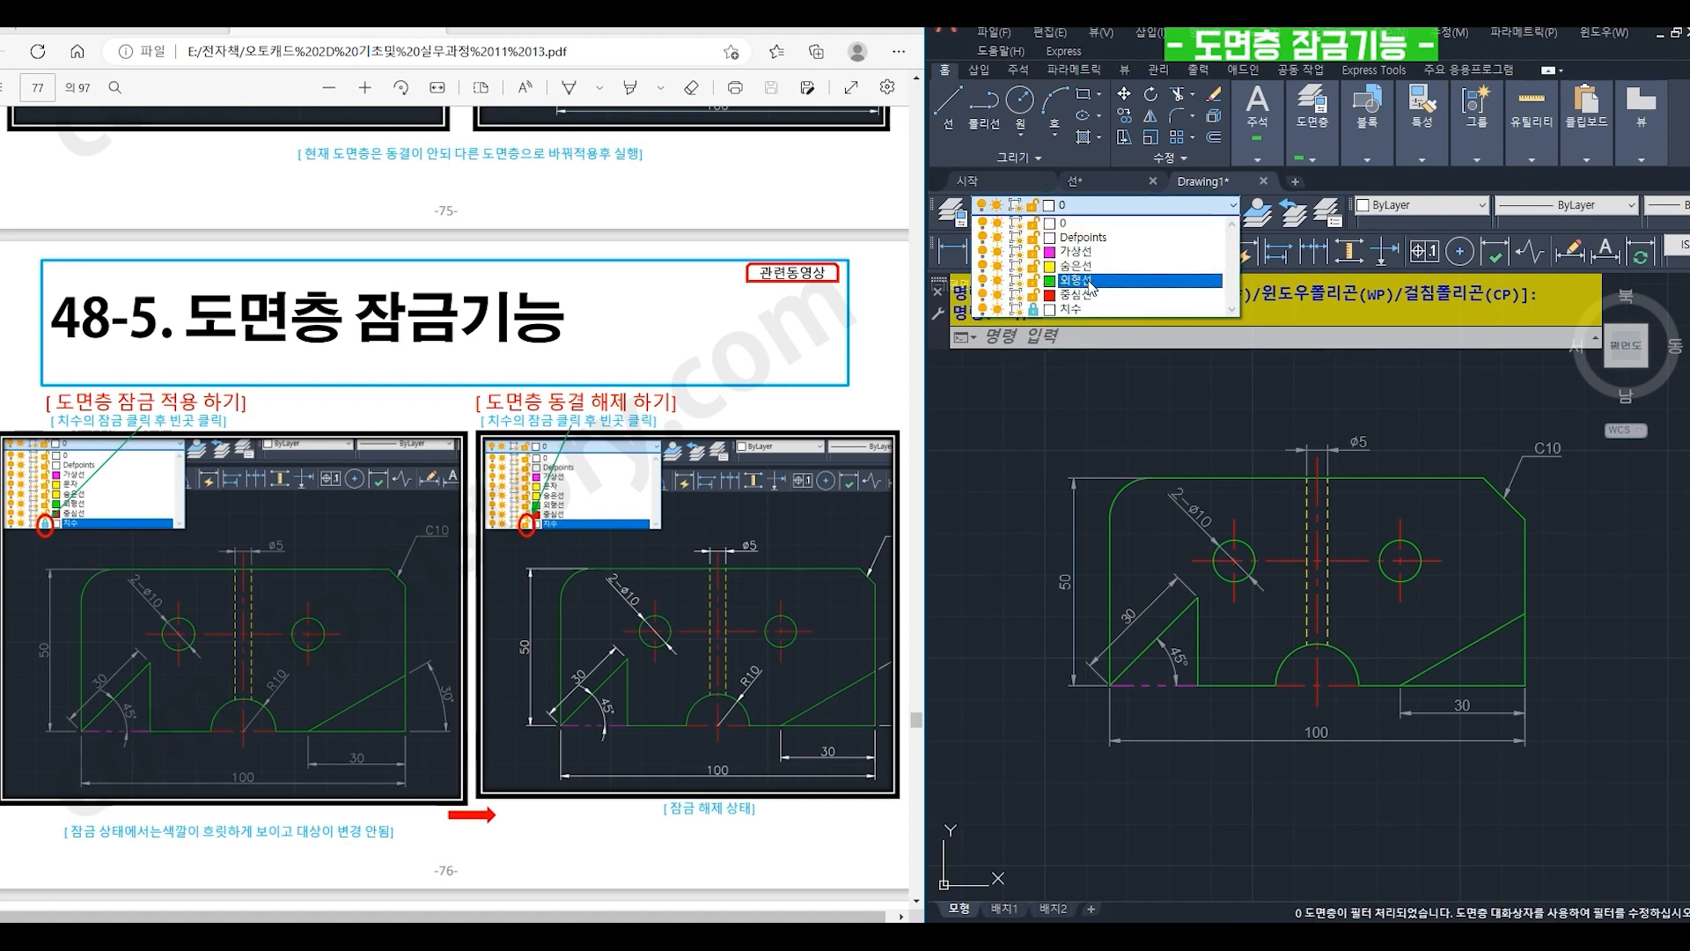
left_click(1035, 281)
left_click(1042, 430)
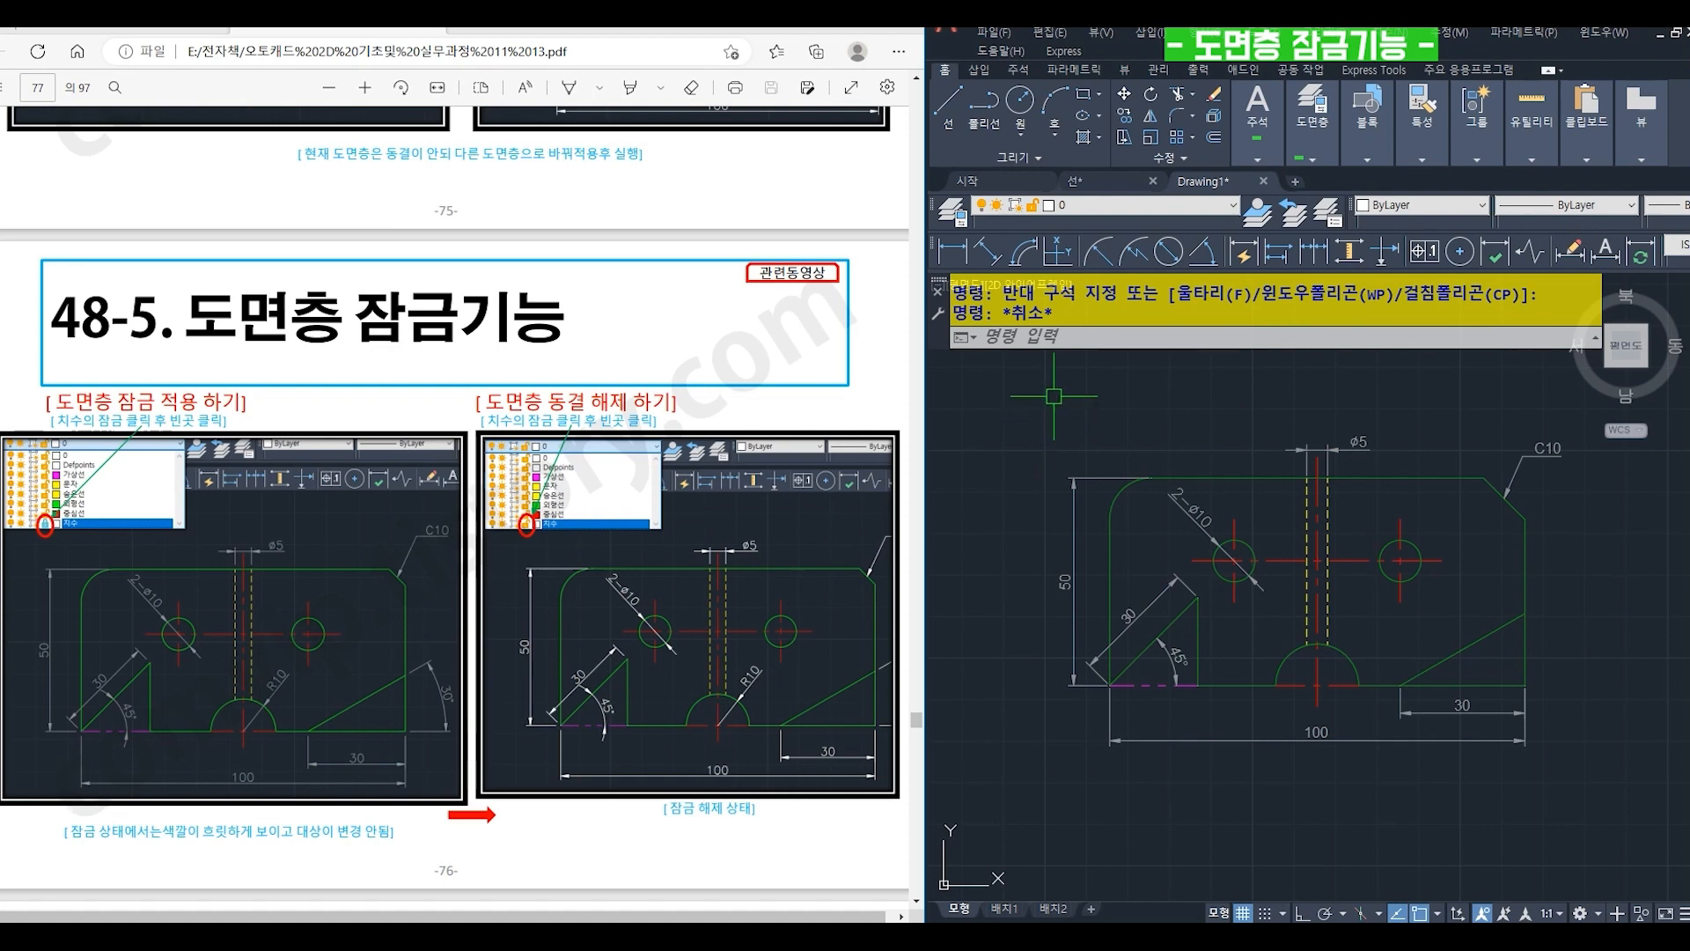
- Unlock the 외형선 layer
left_click(1107, 208)
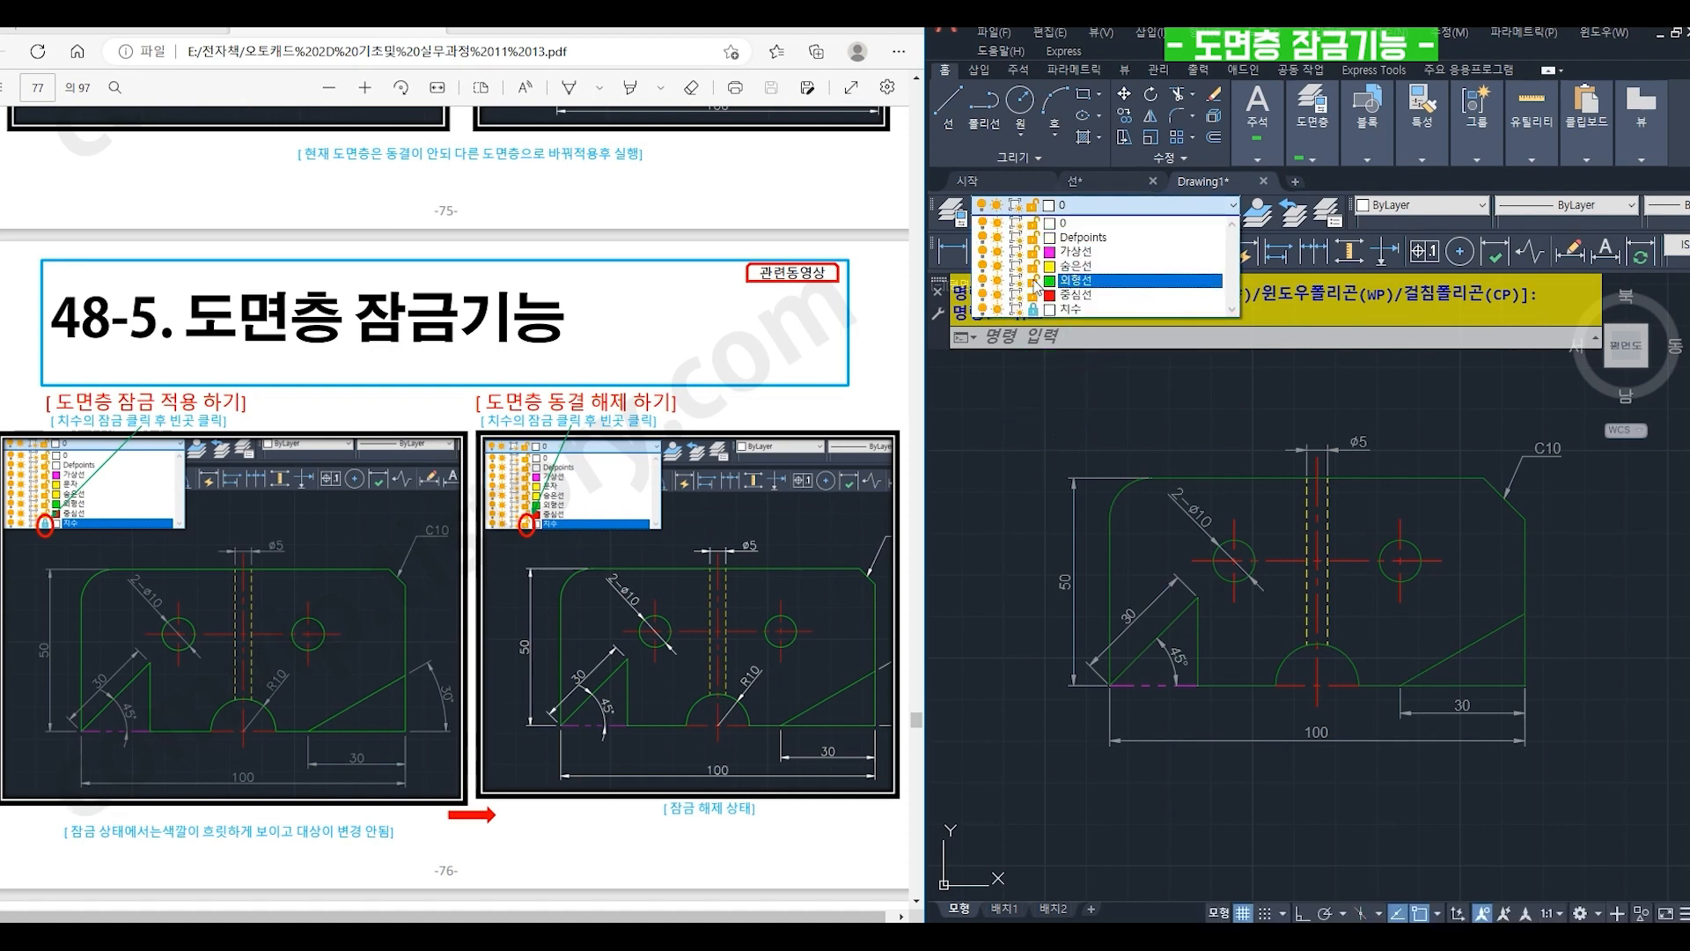
key("Escape")
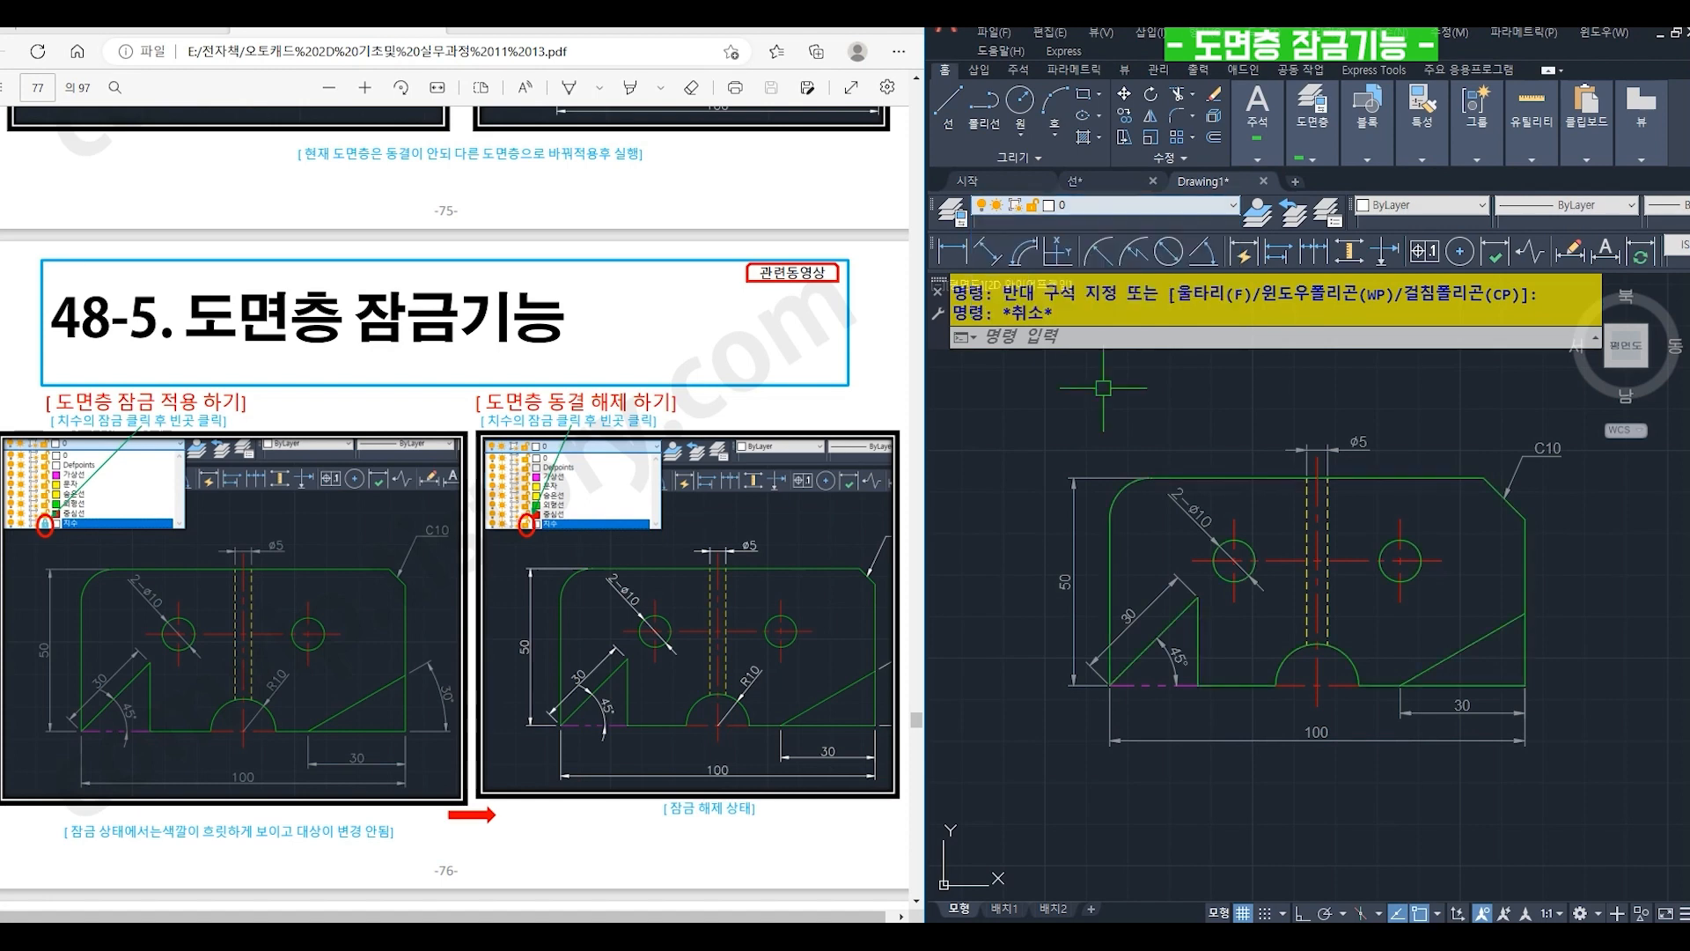
left_click(1101, 204)
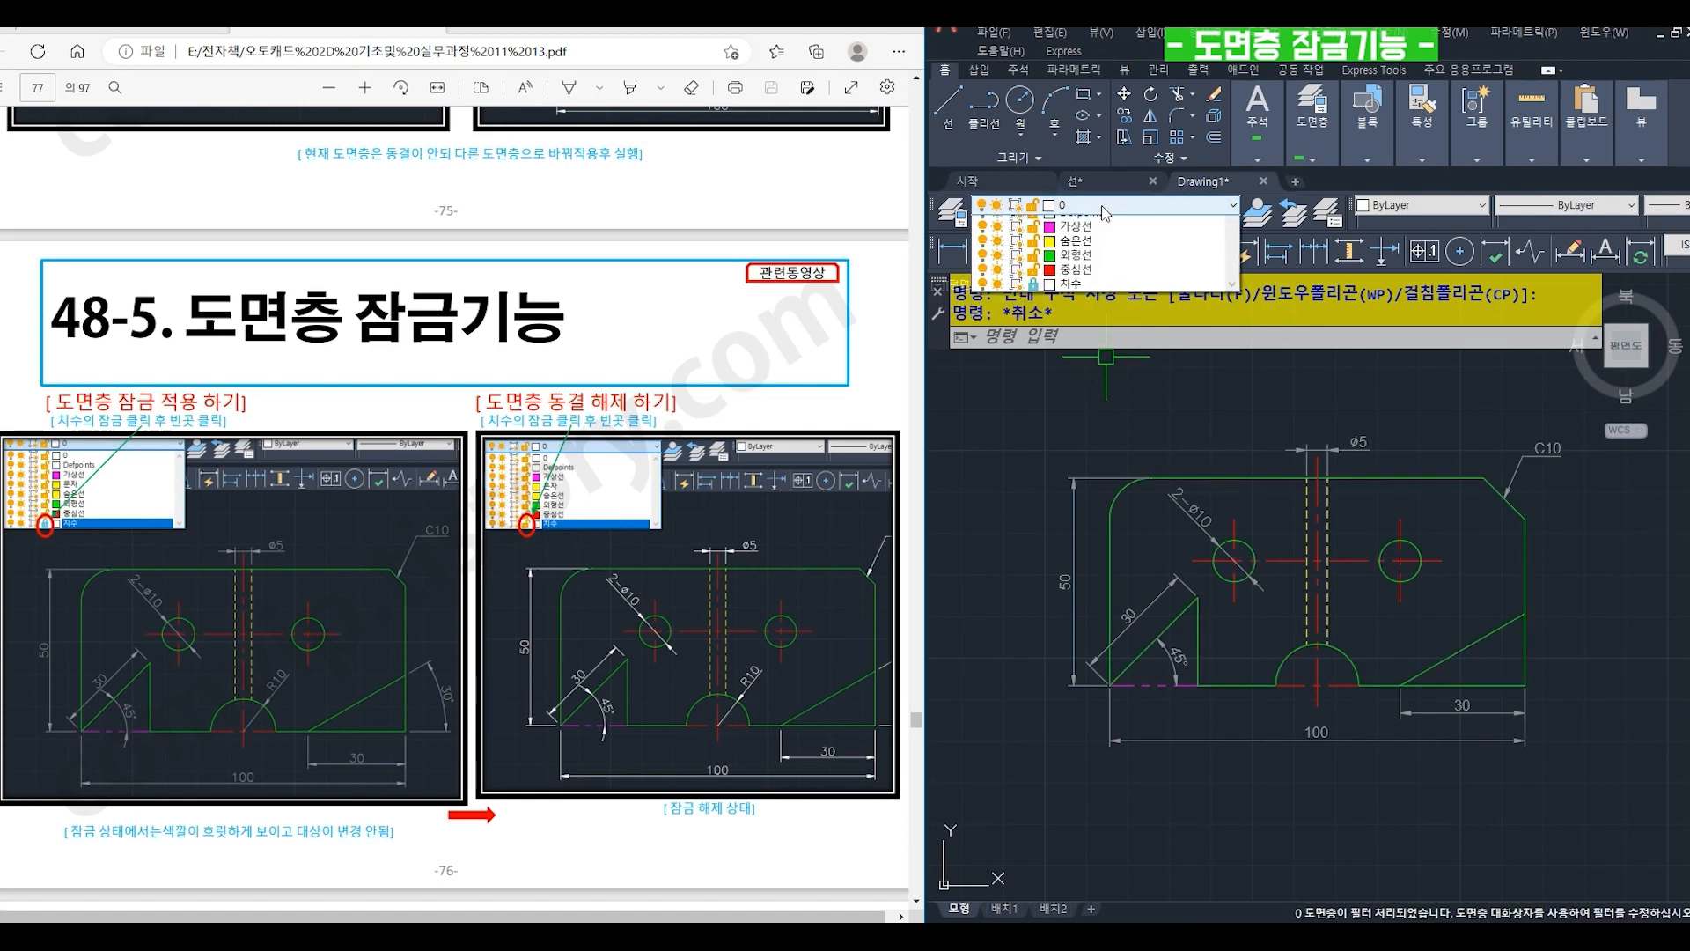
left_click(1018, 542)
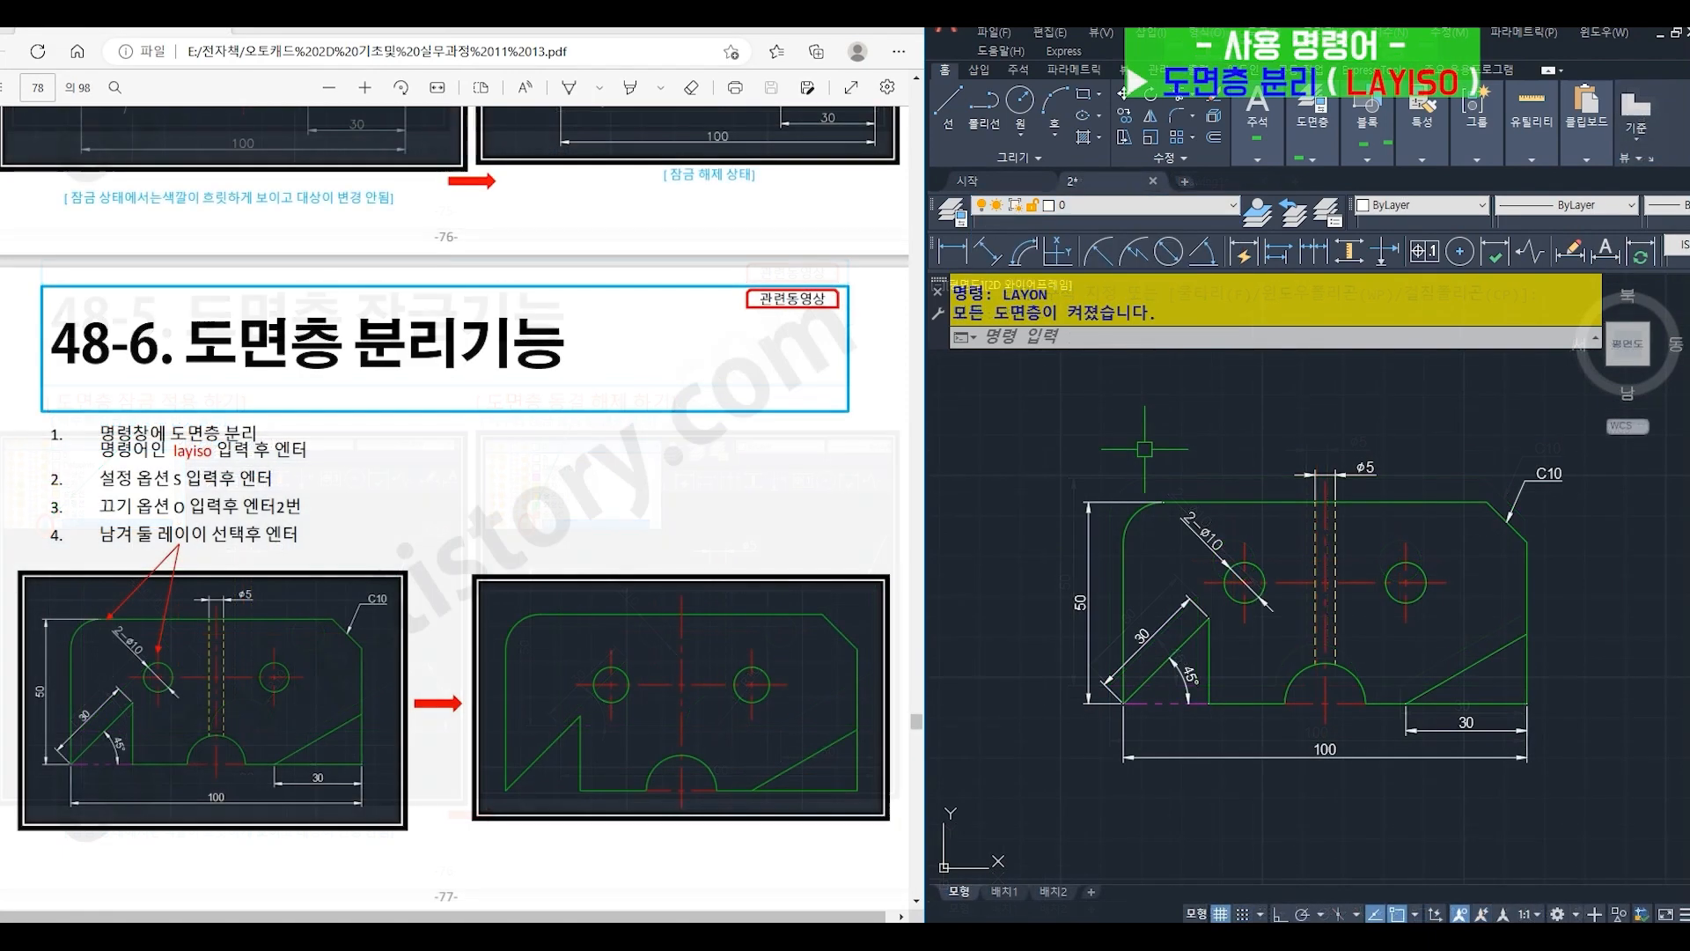
- Start LAYISO and set both the non-isolated layers and the paper space viewports to 끄기 (Off)
left_click(1074, 336)
type("l")
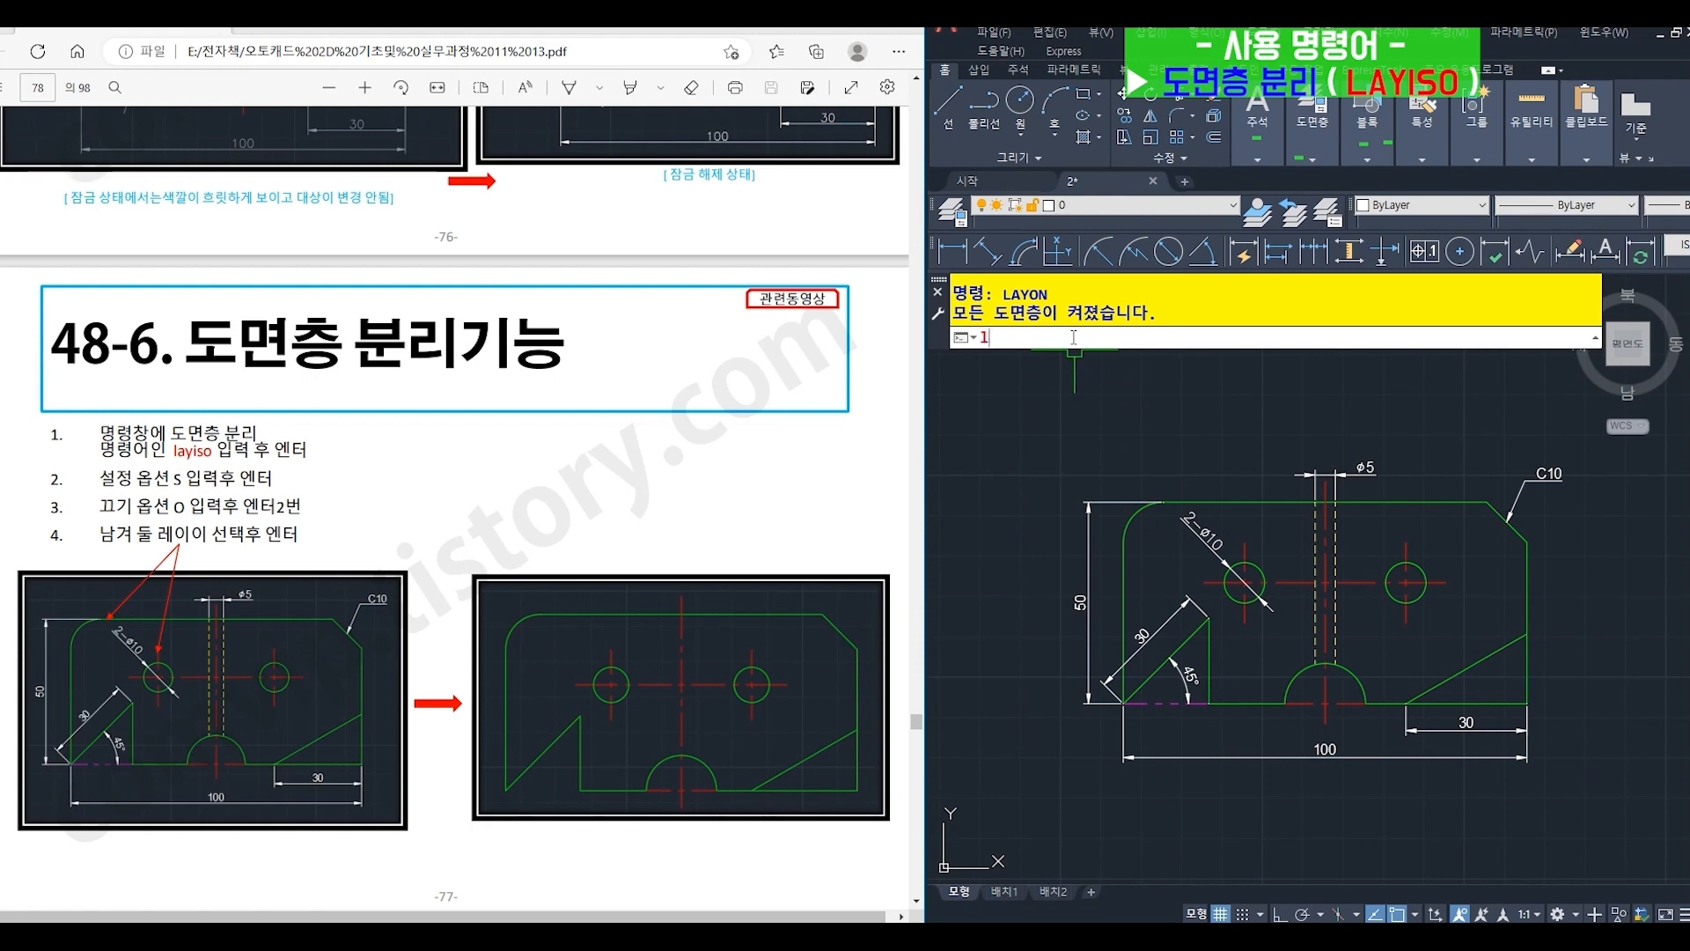
type("ay")
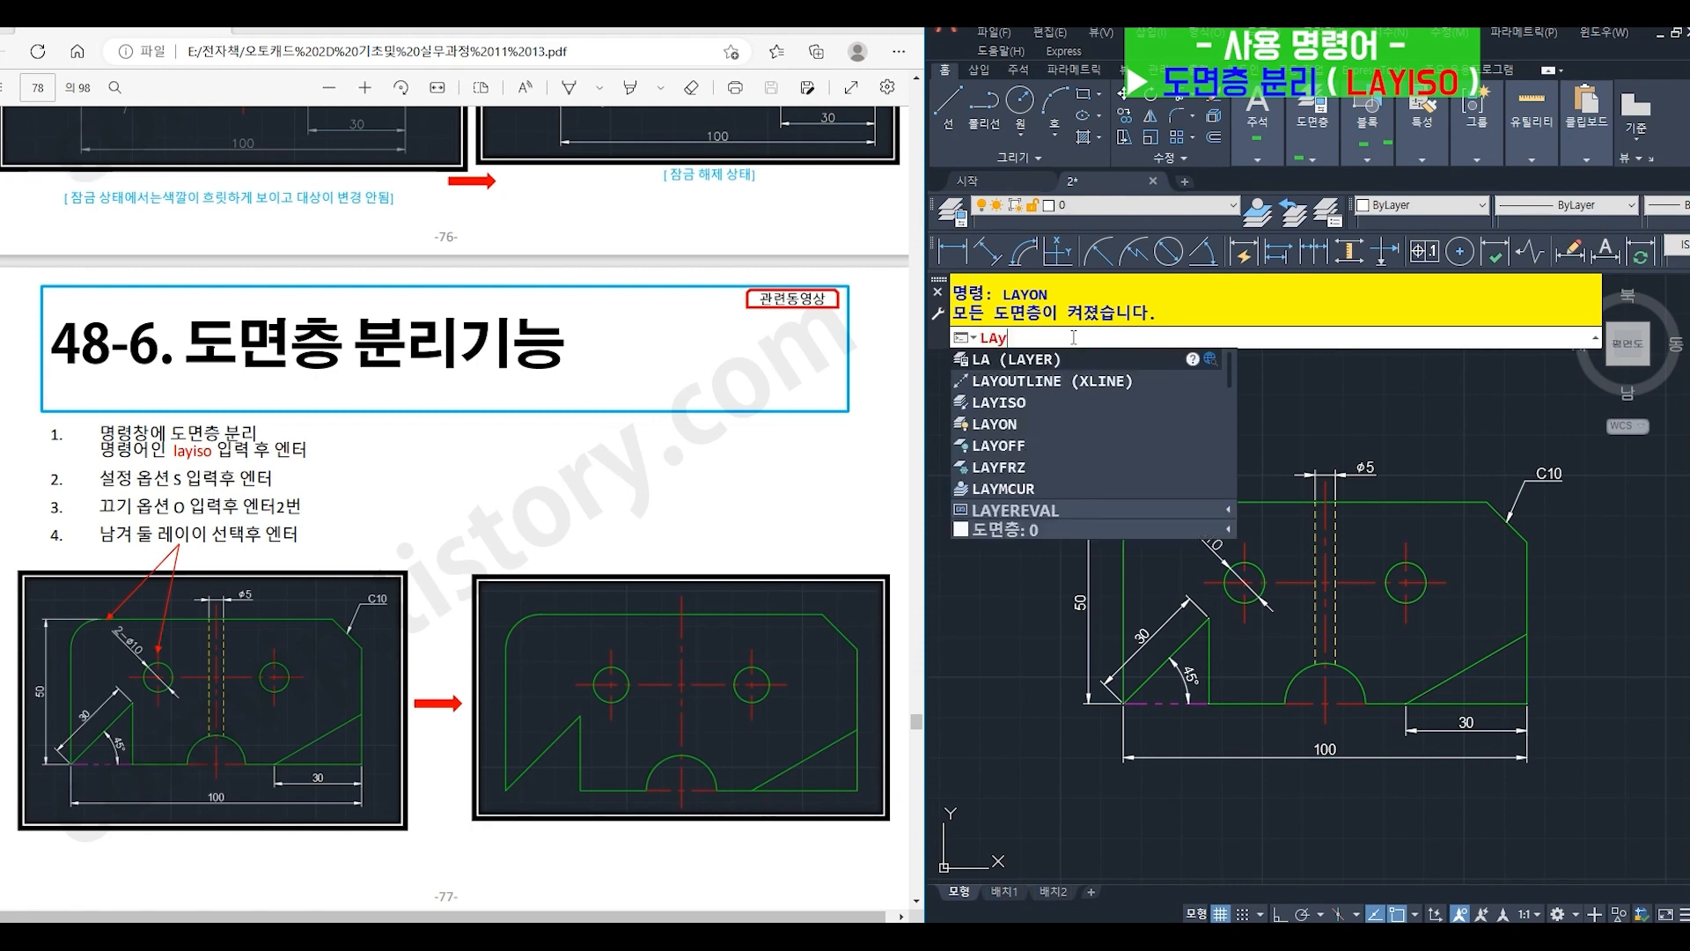
type("i")
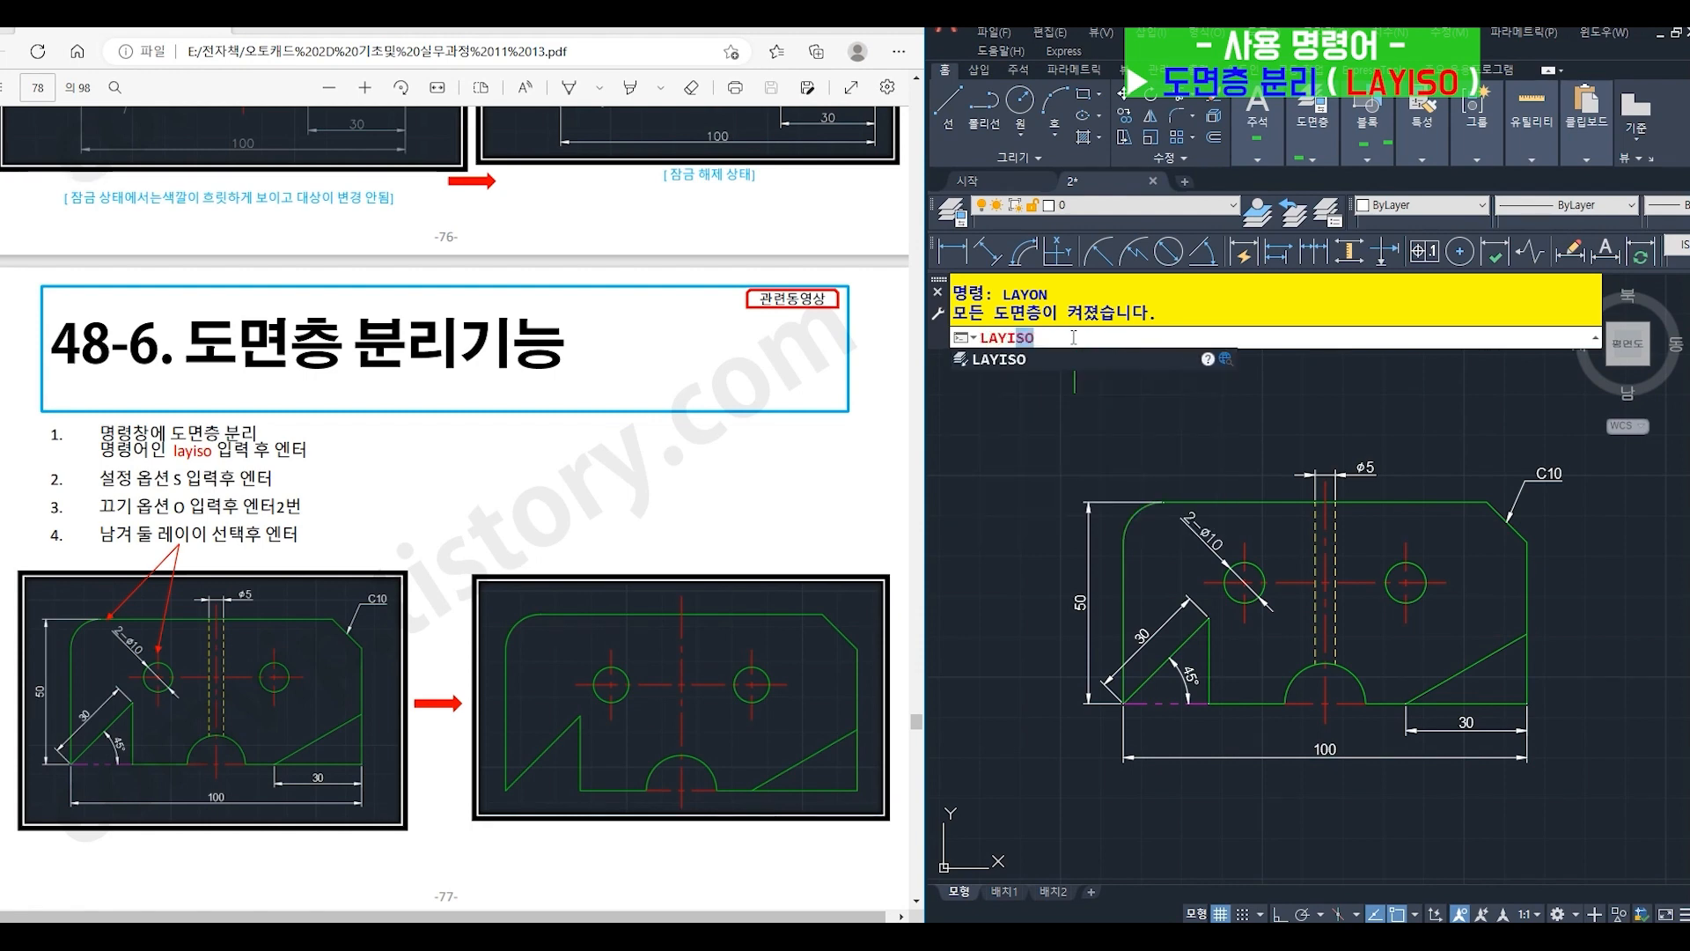
type("so")
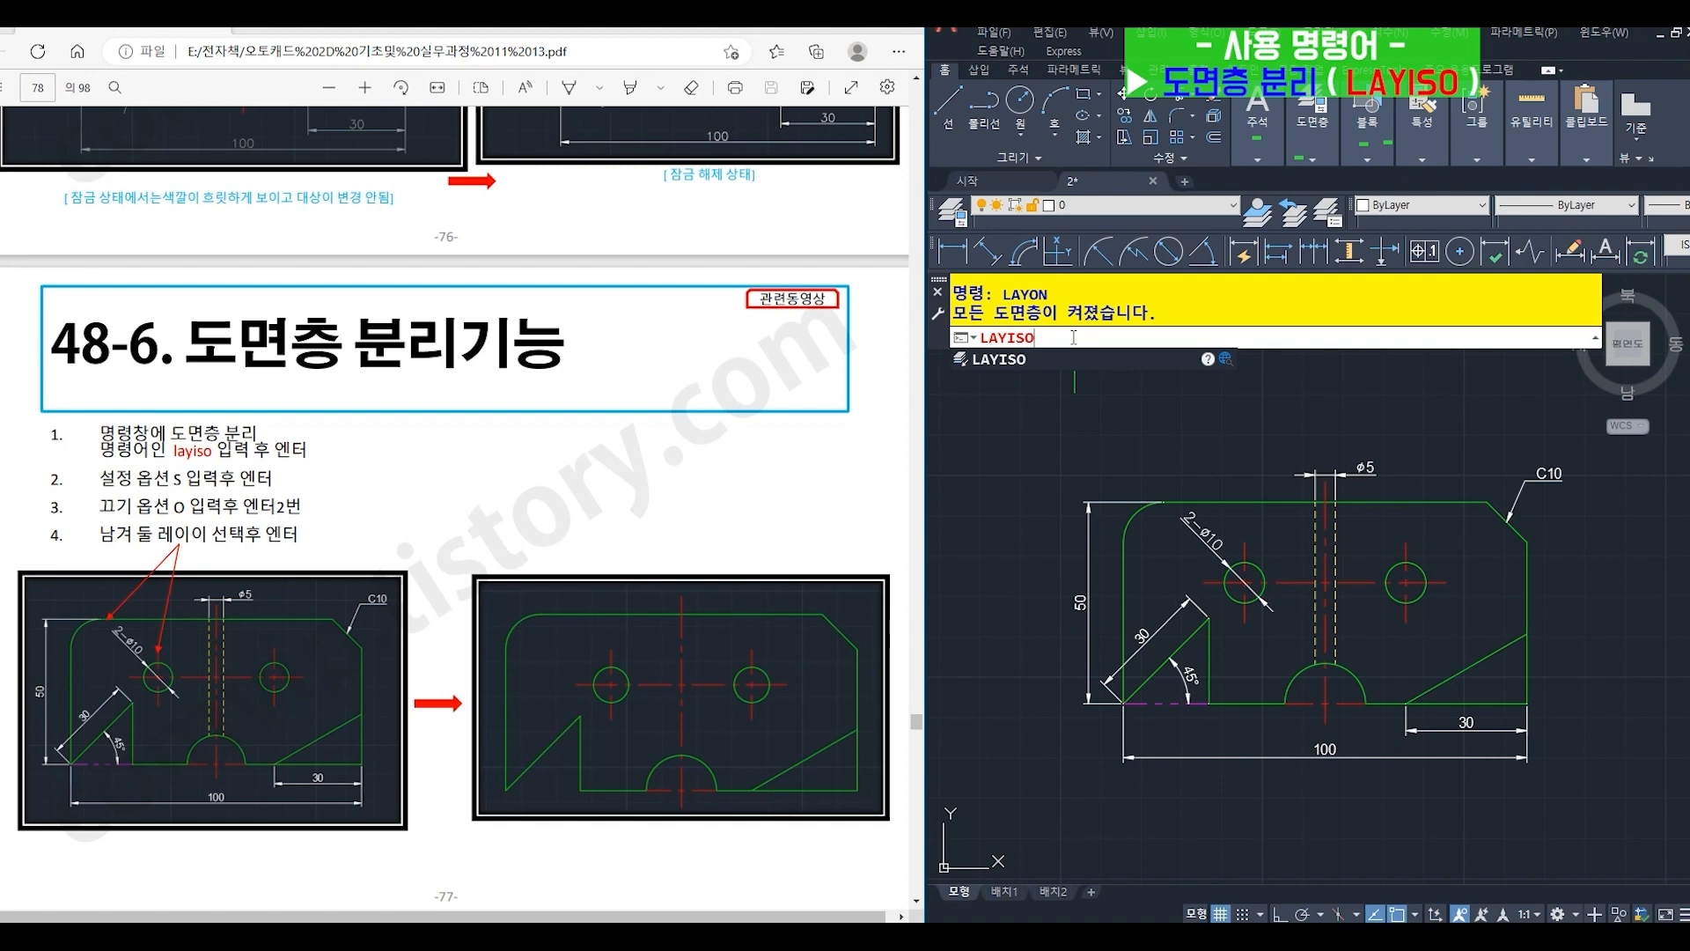
key("Return")
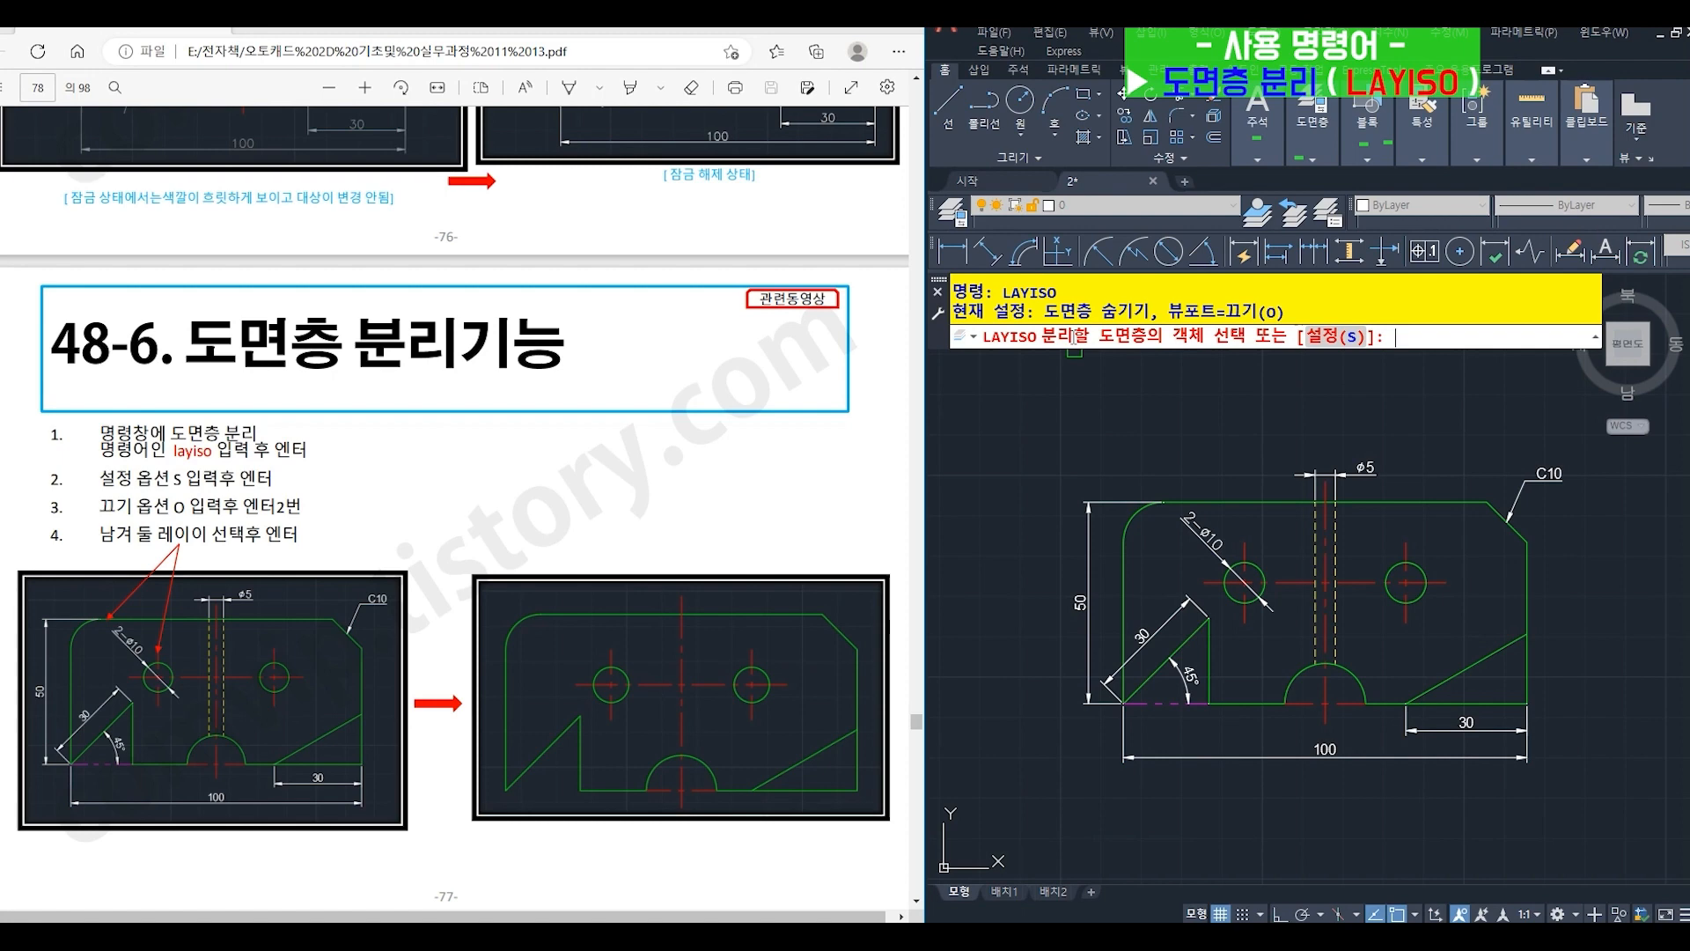
type("s")
key("Return")
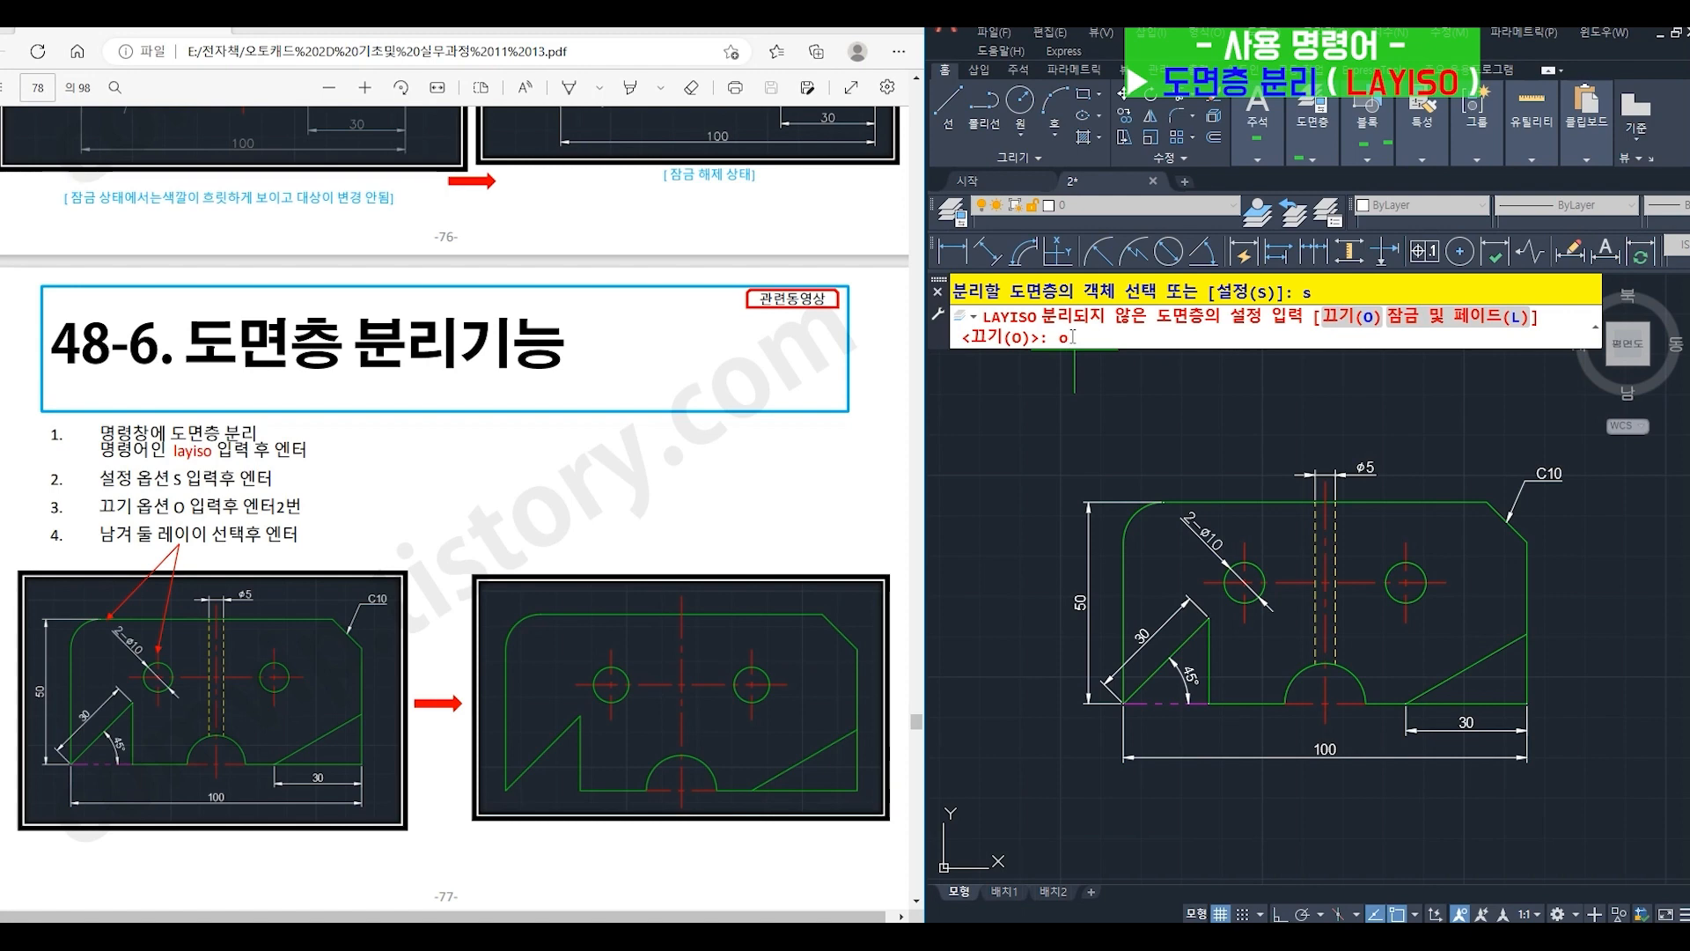
key("Return")
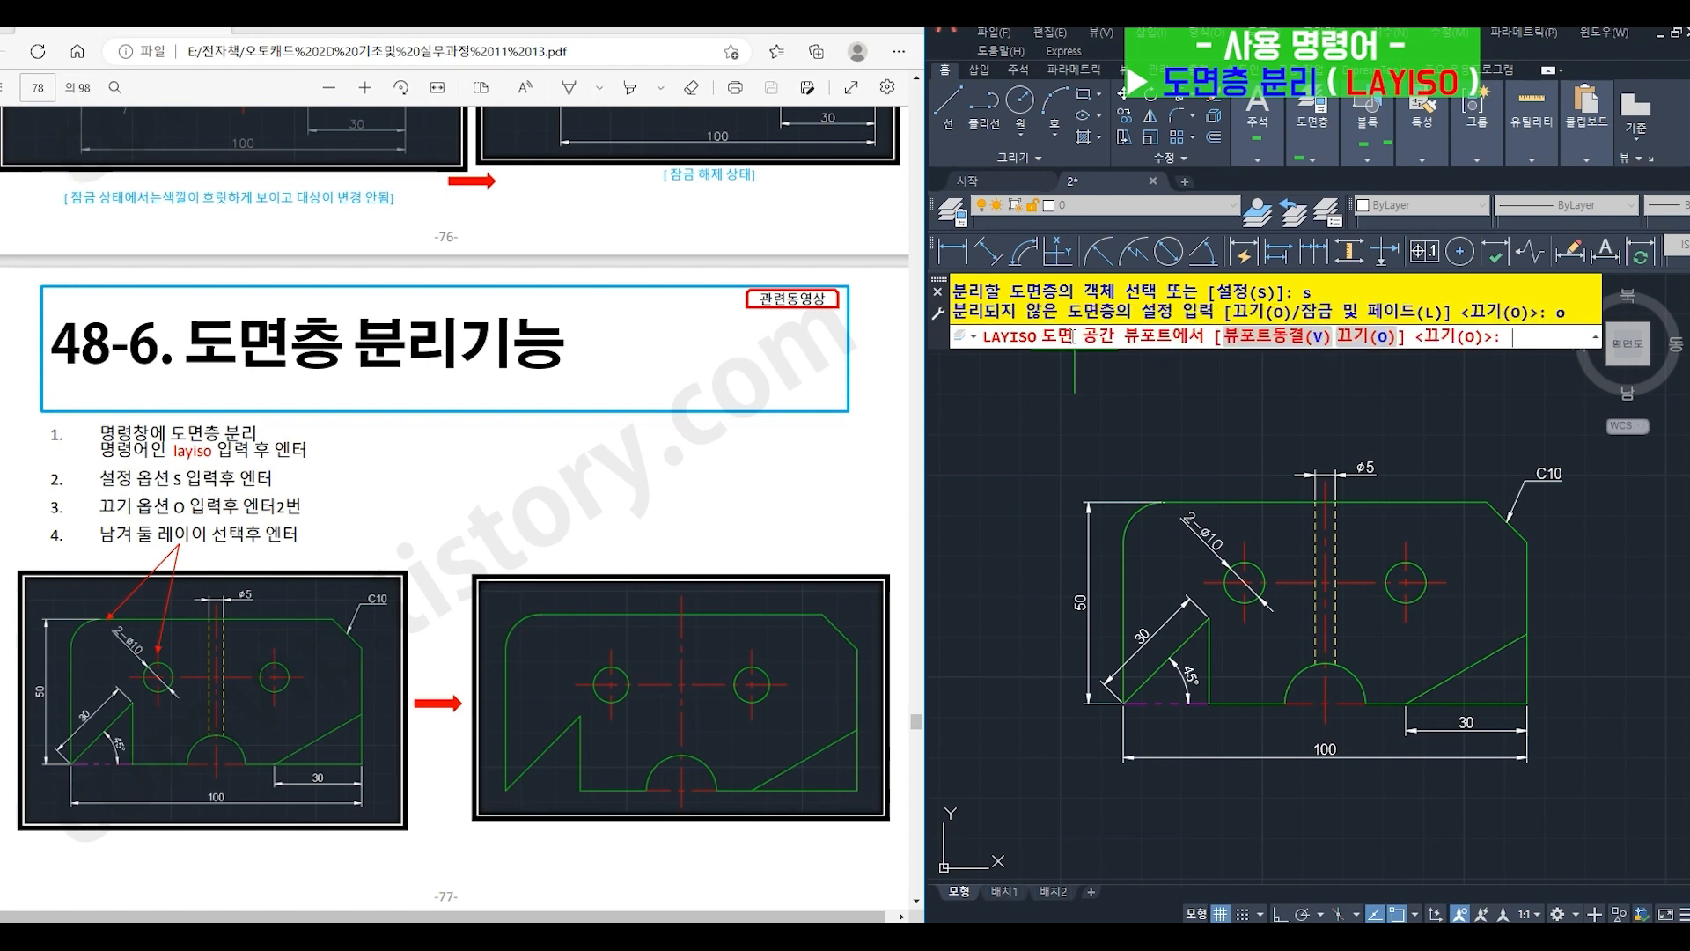
key("Return")
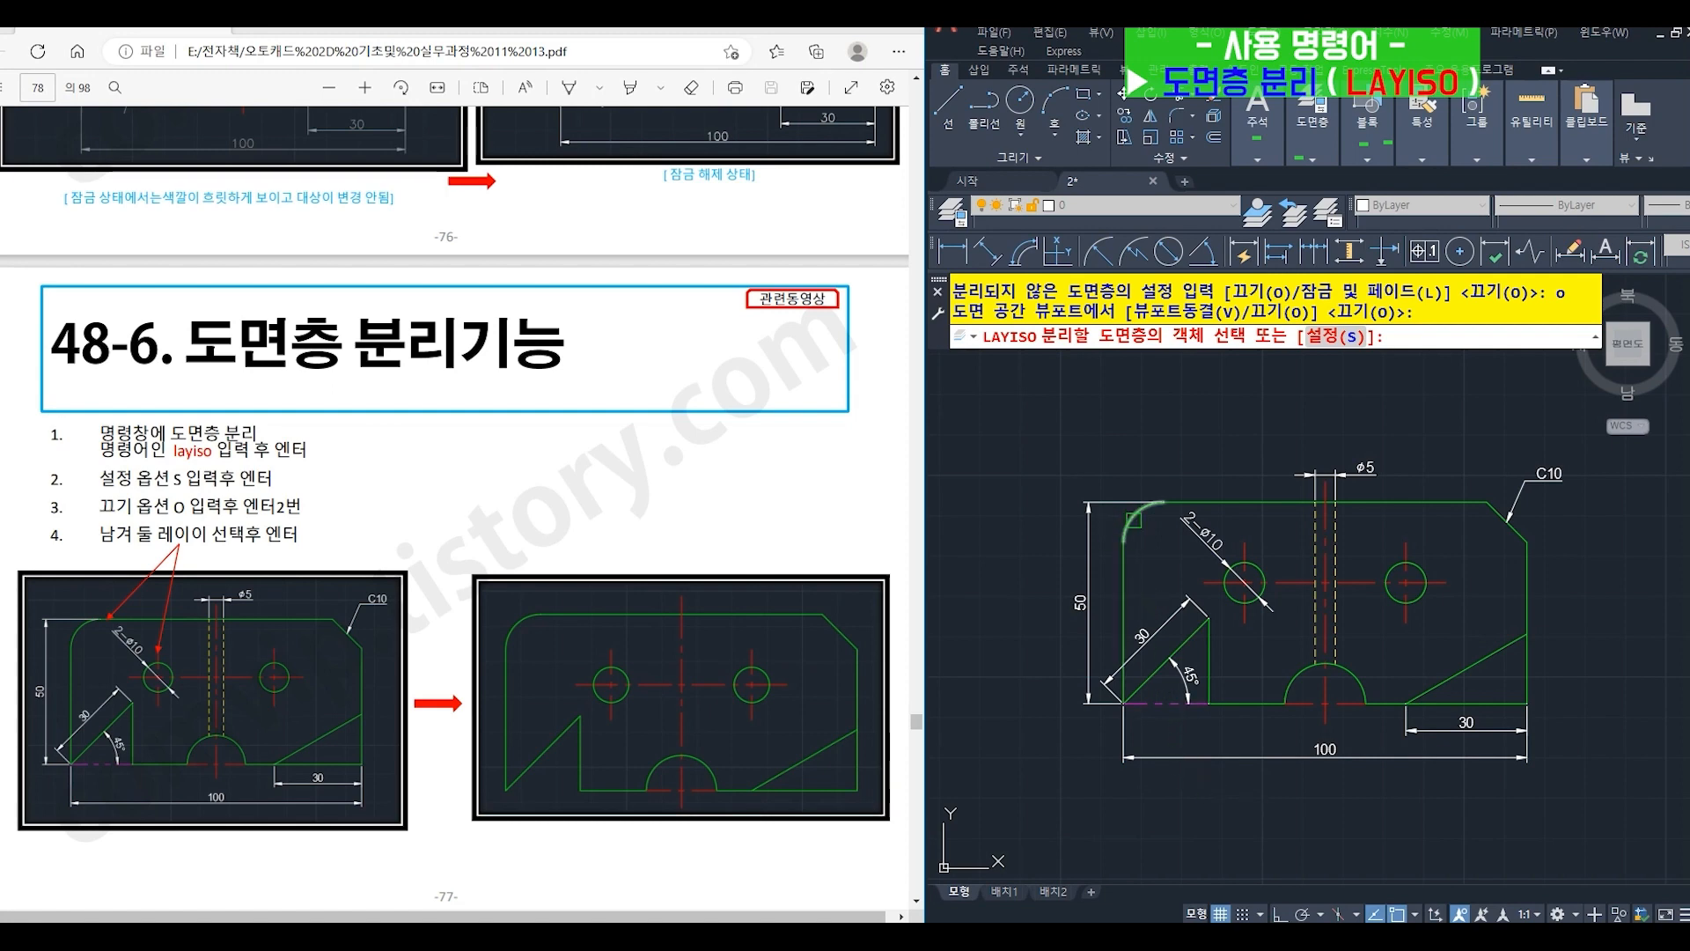
- Isolate the 외형선 and 중심선 layers by picking the upper-left corner arc and the horizontal centerline
left_click(1133, 520)
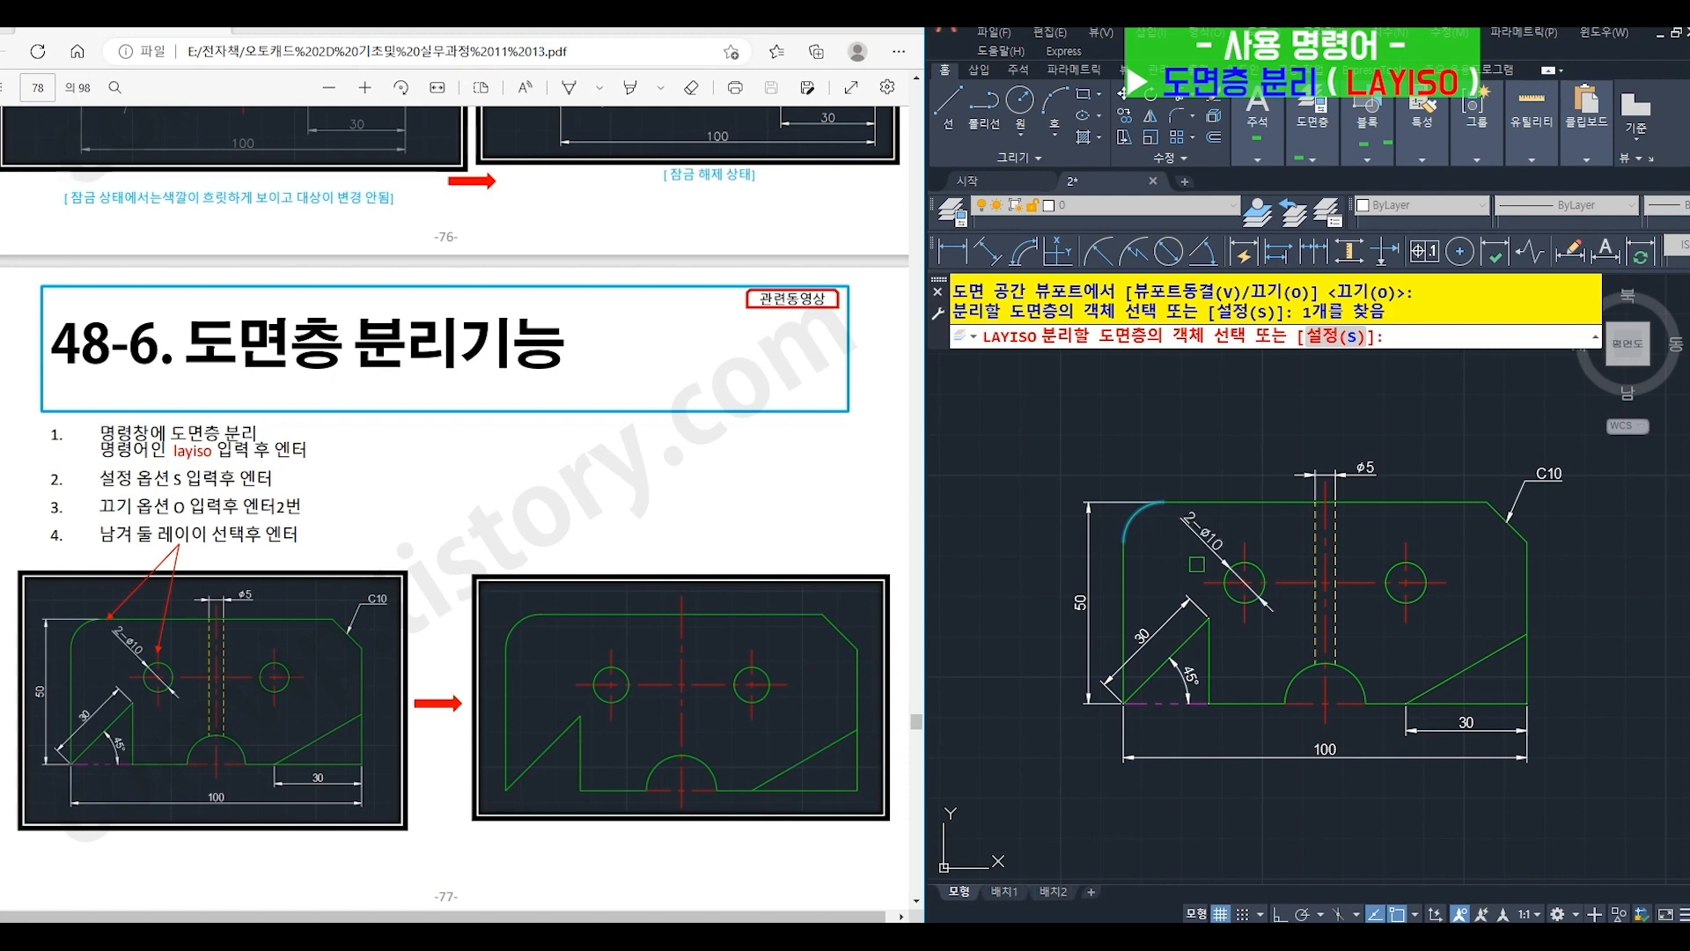
left_click(1208, 586)
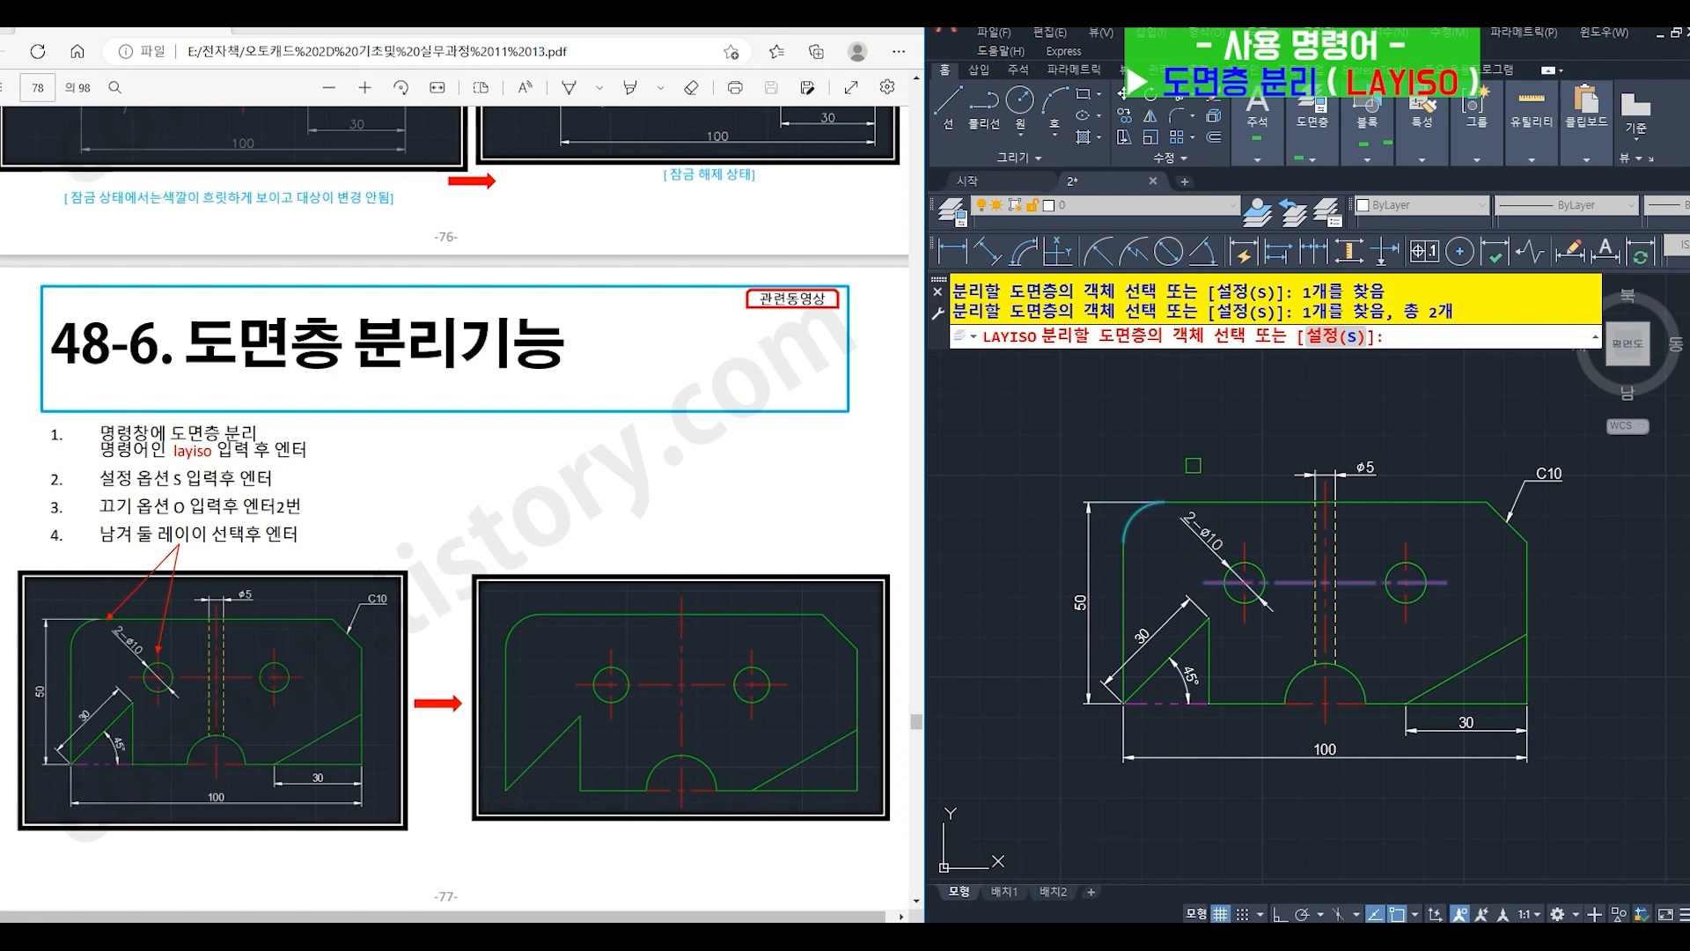
key("Return")
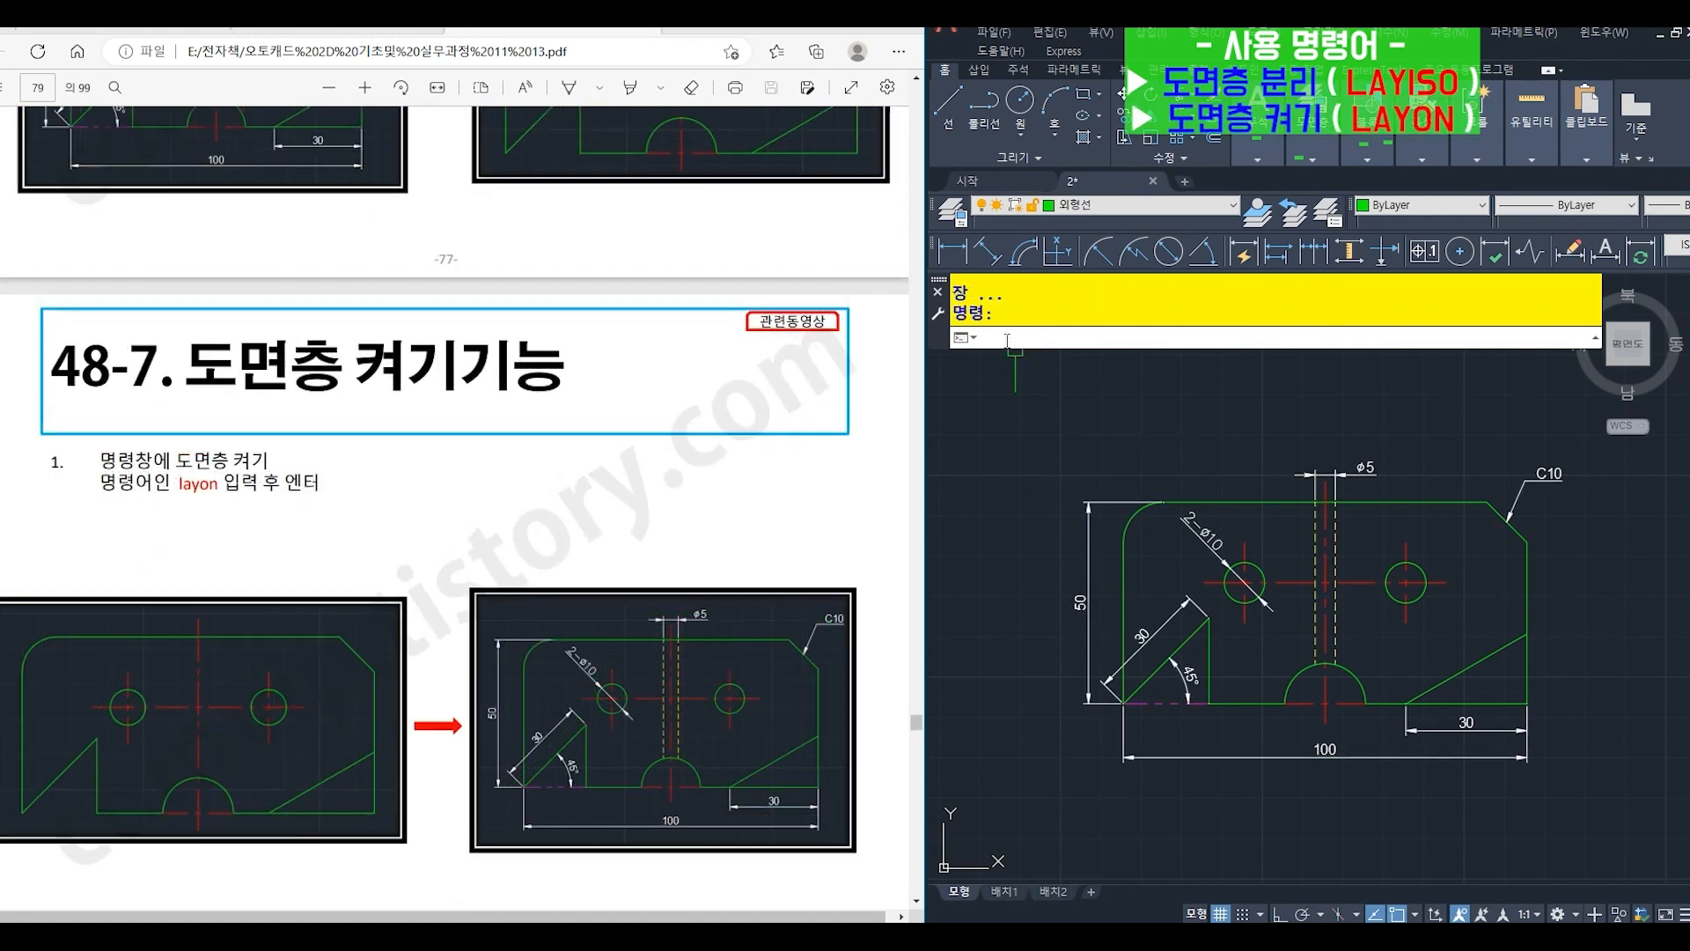
- Run LAYISO again with its existing settings to isolate the layers of the upper-left corner arc and the horizontal centerline
type("layis")
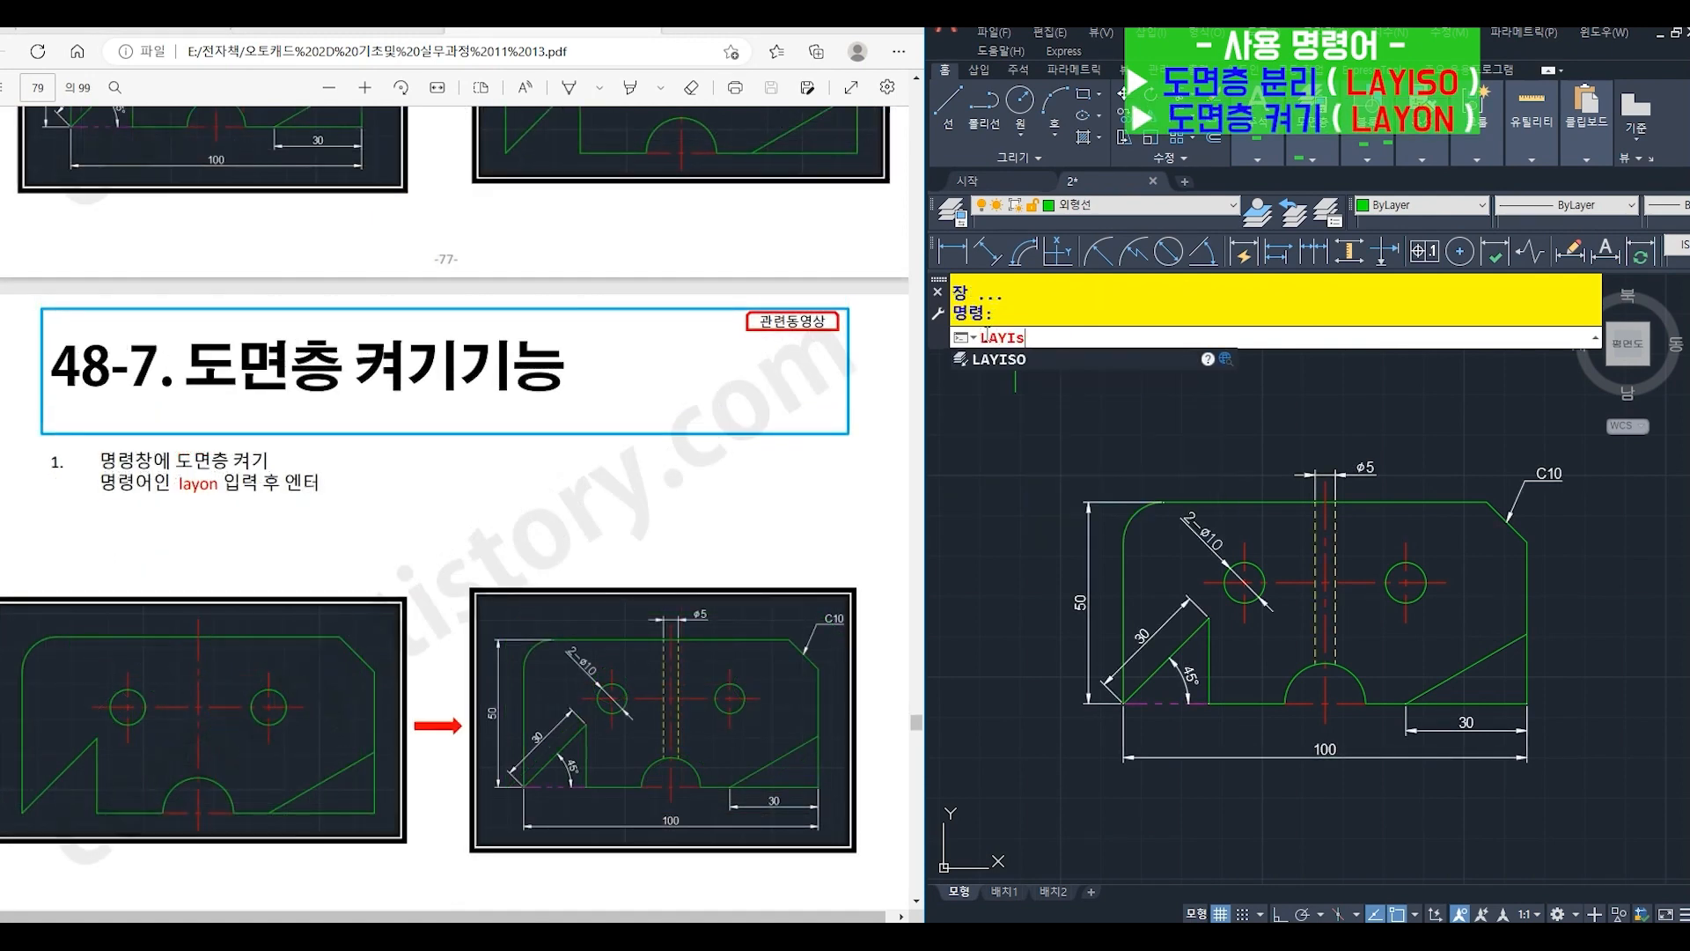
type("o")
key("Return")
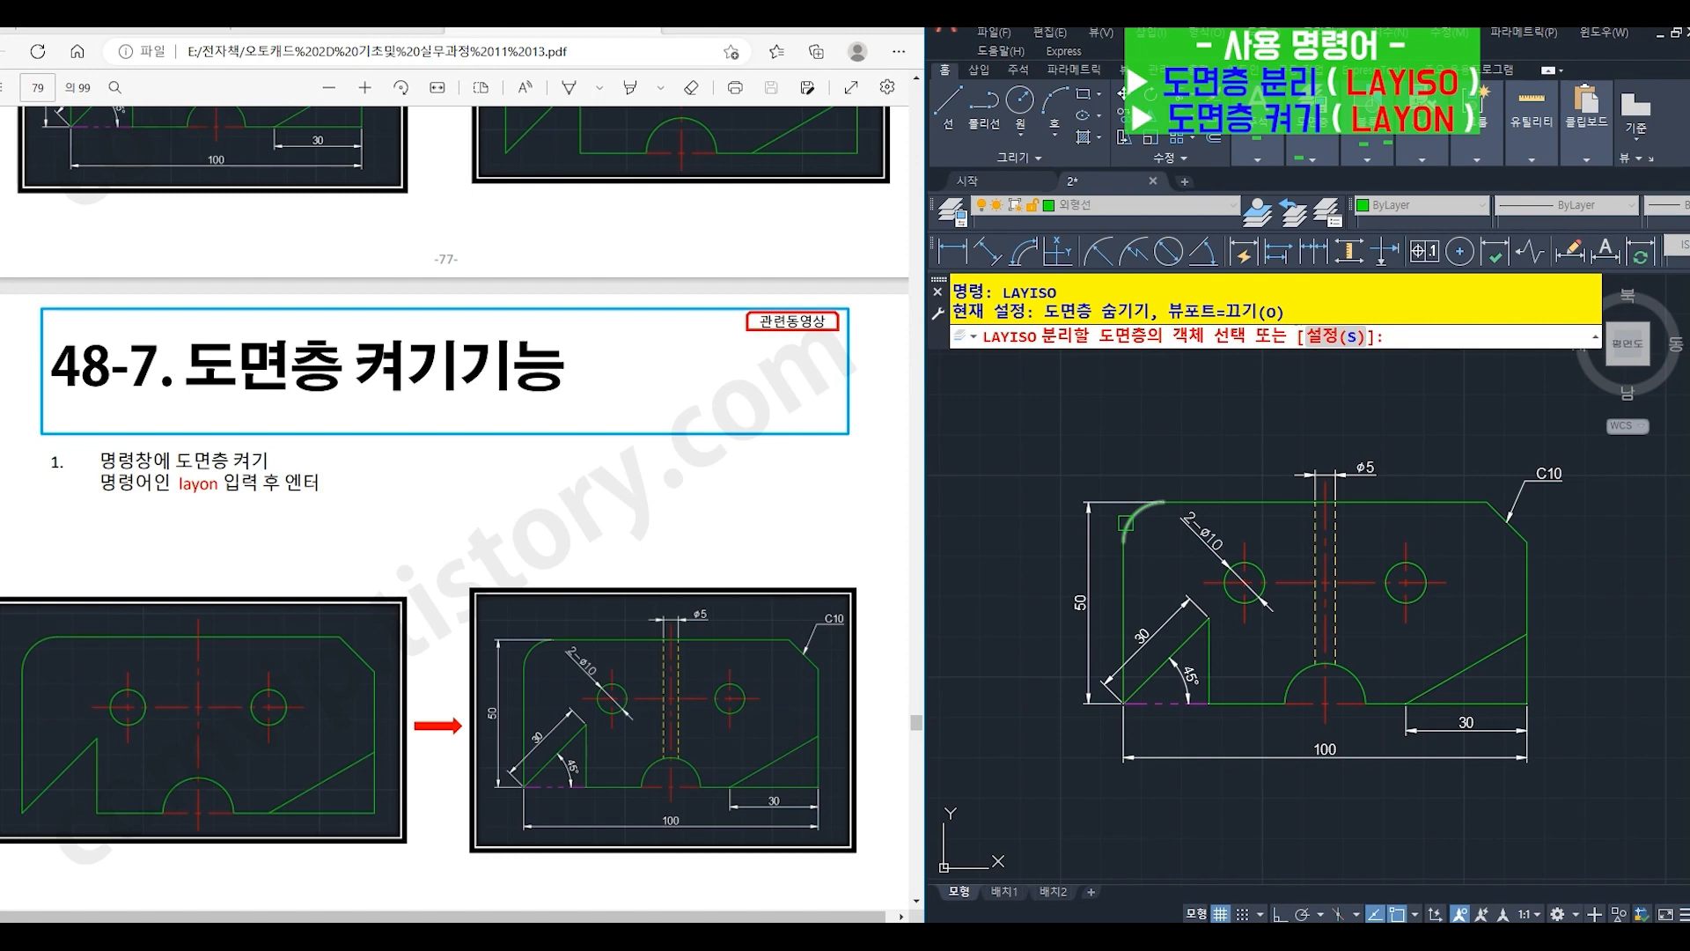
left_click(1125, 523)
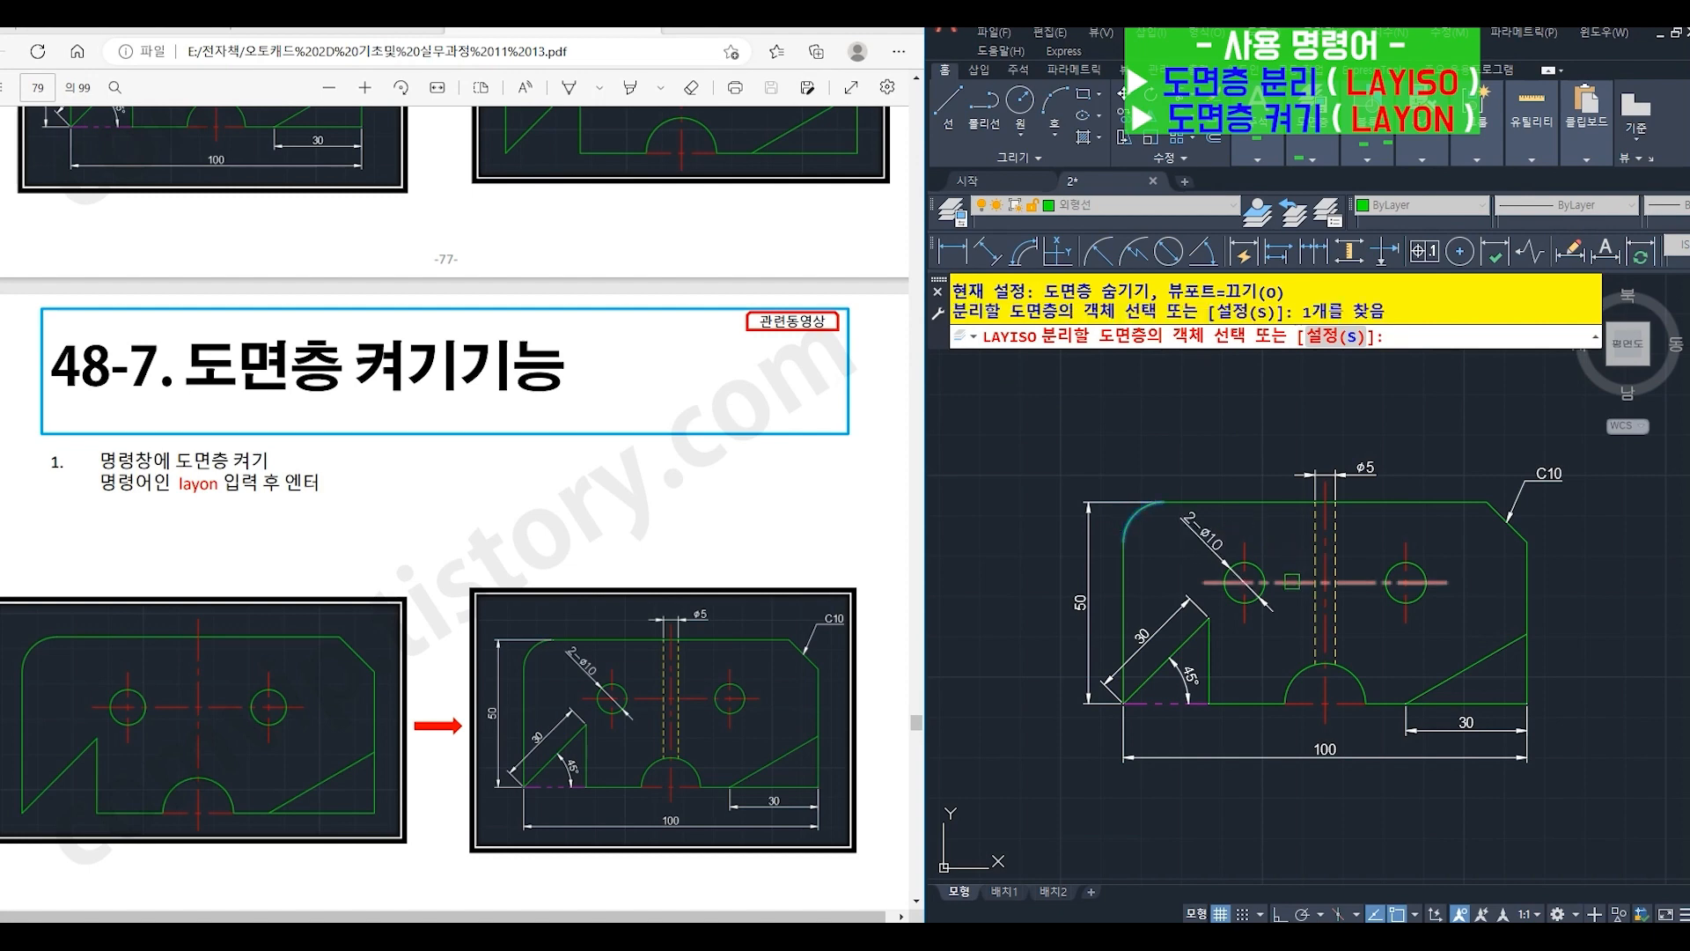
left_click(1291, 578)
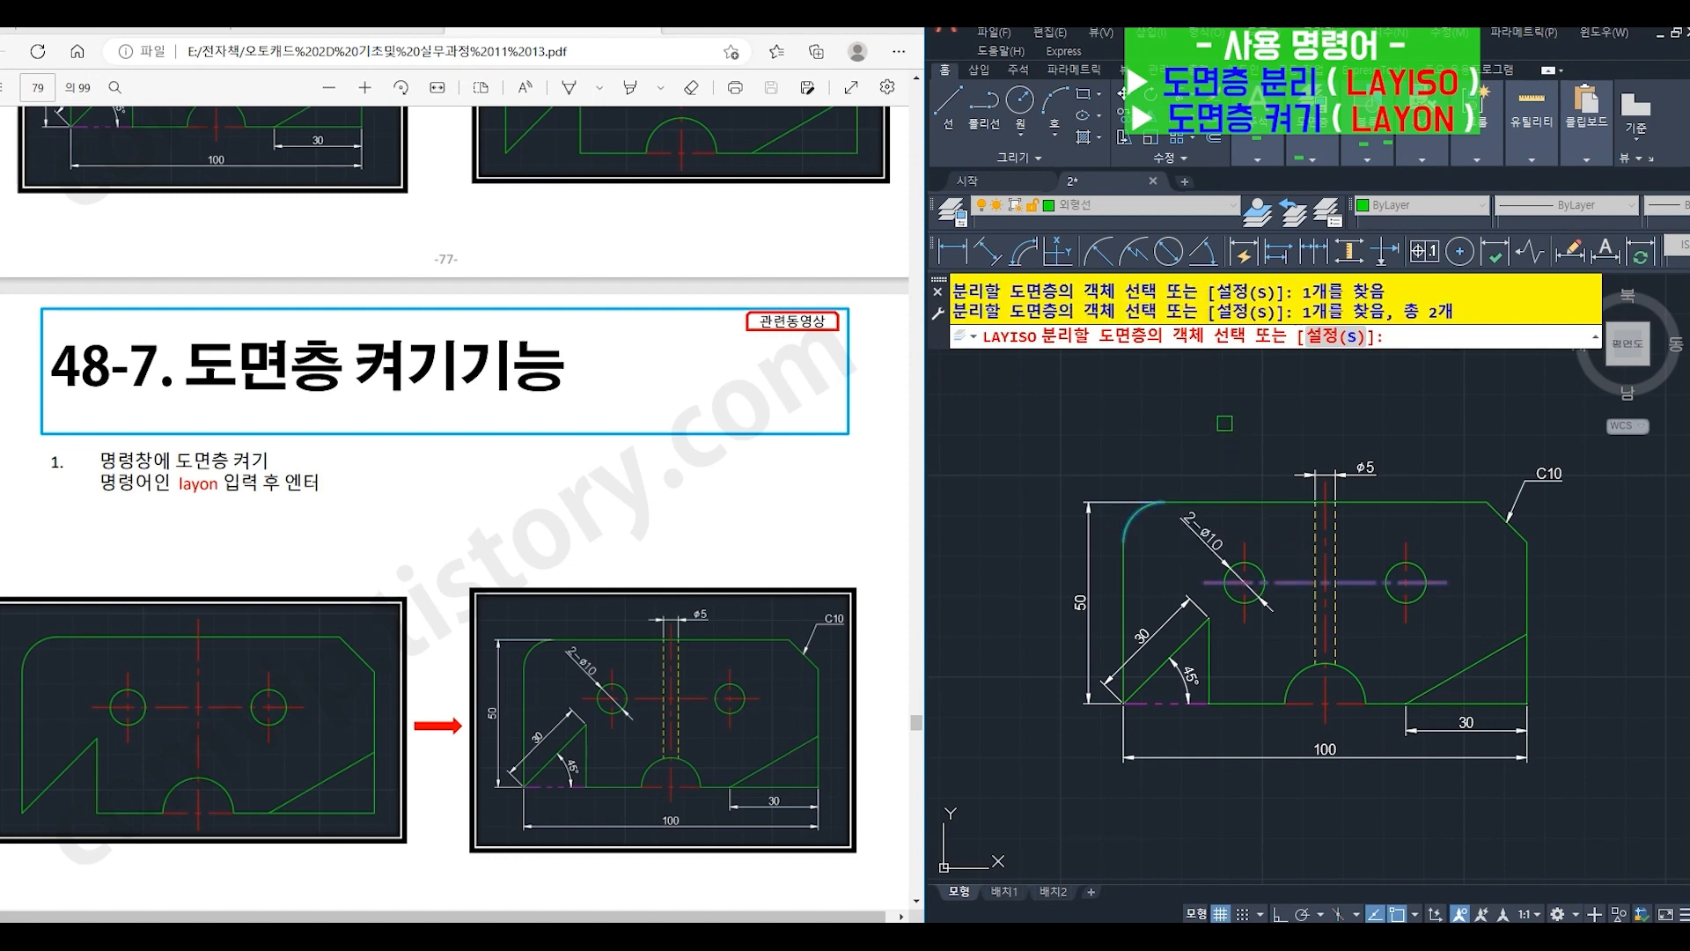
key("Return")
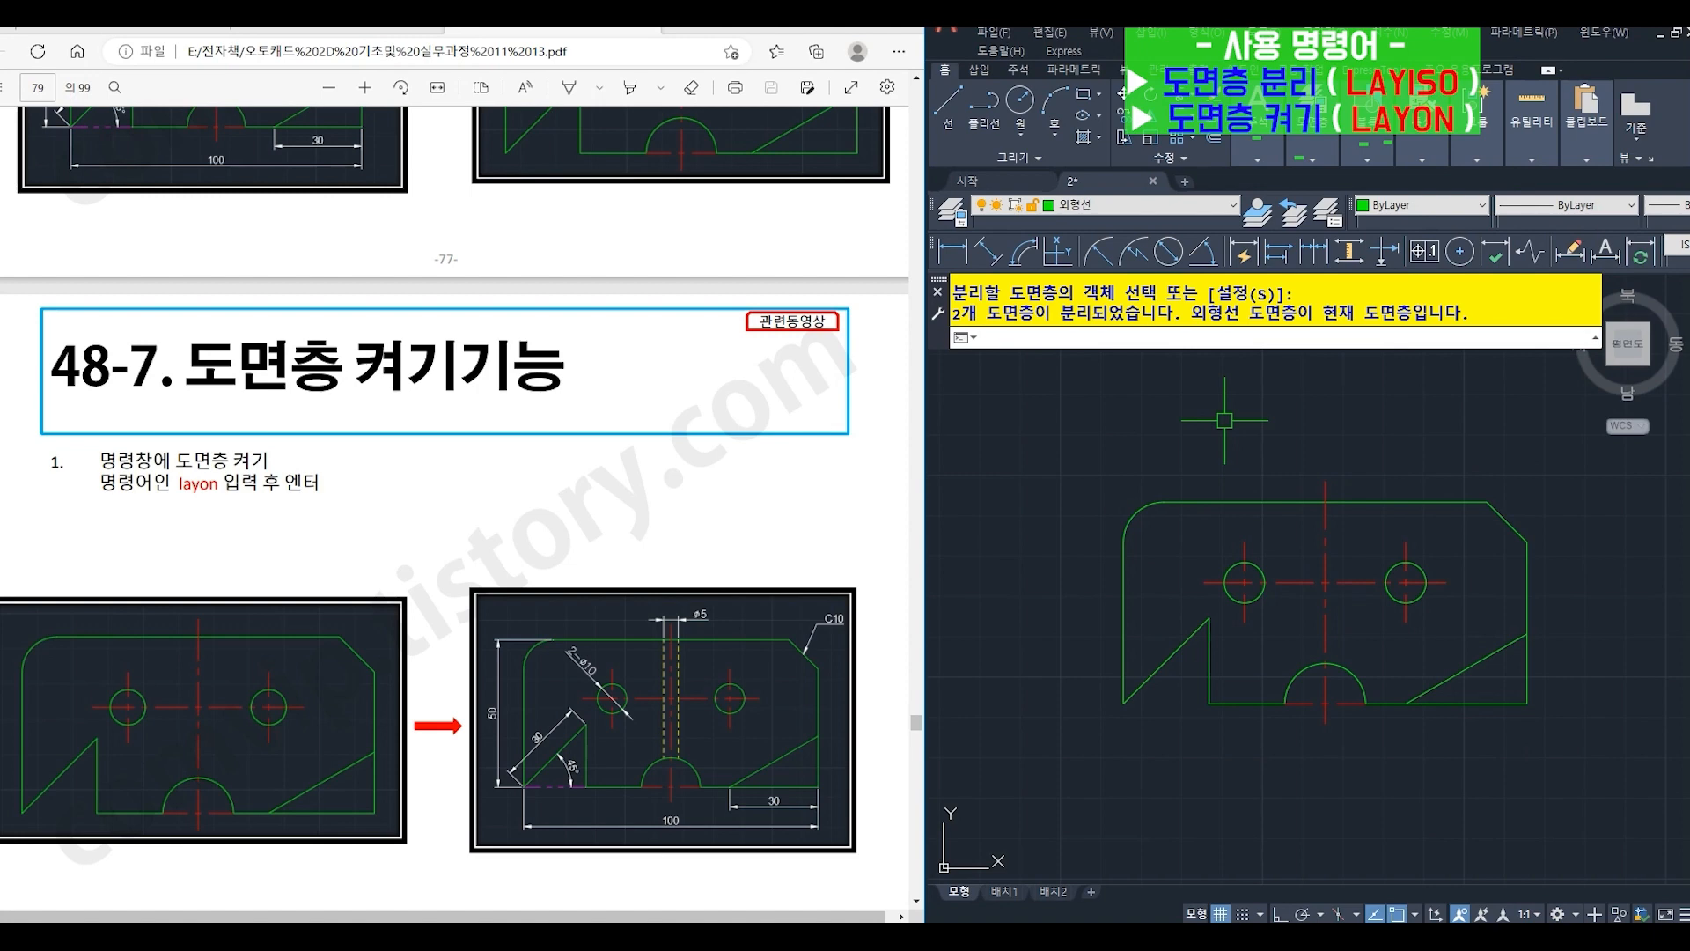
- Turn all layers back on with LAYON
type("lay")
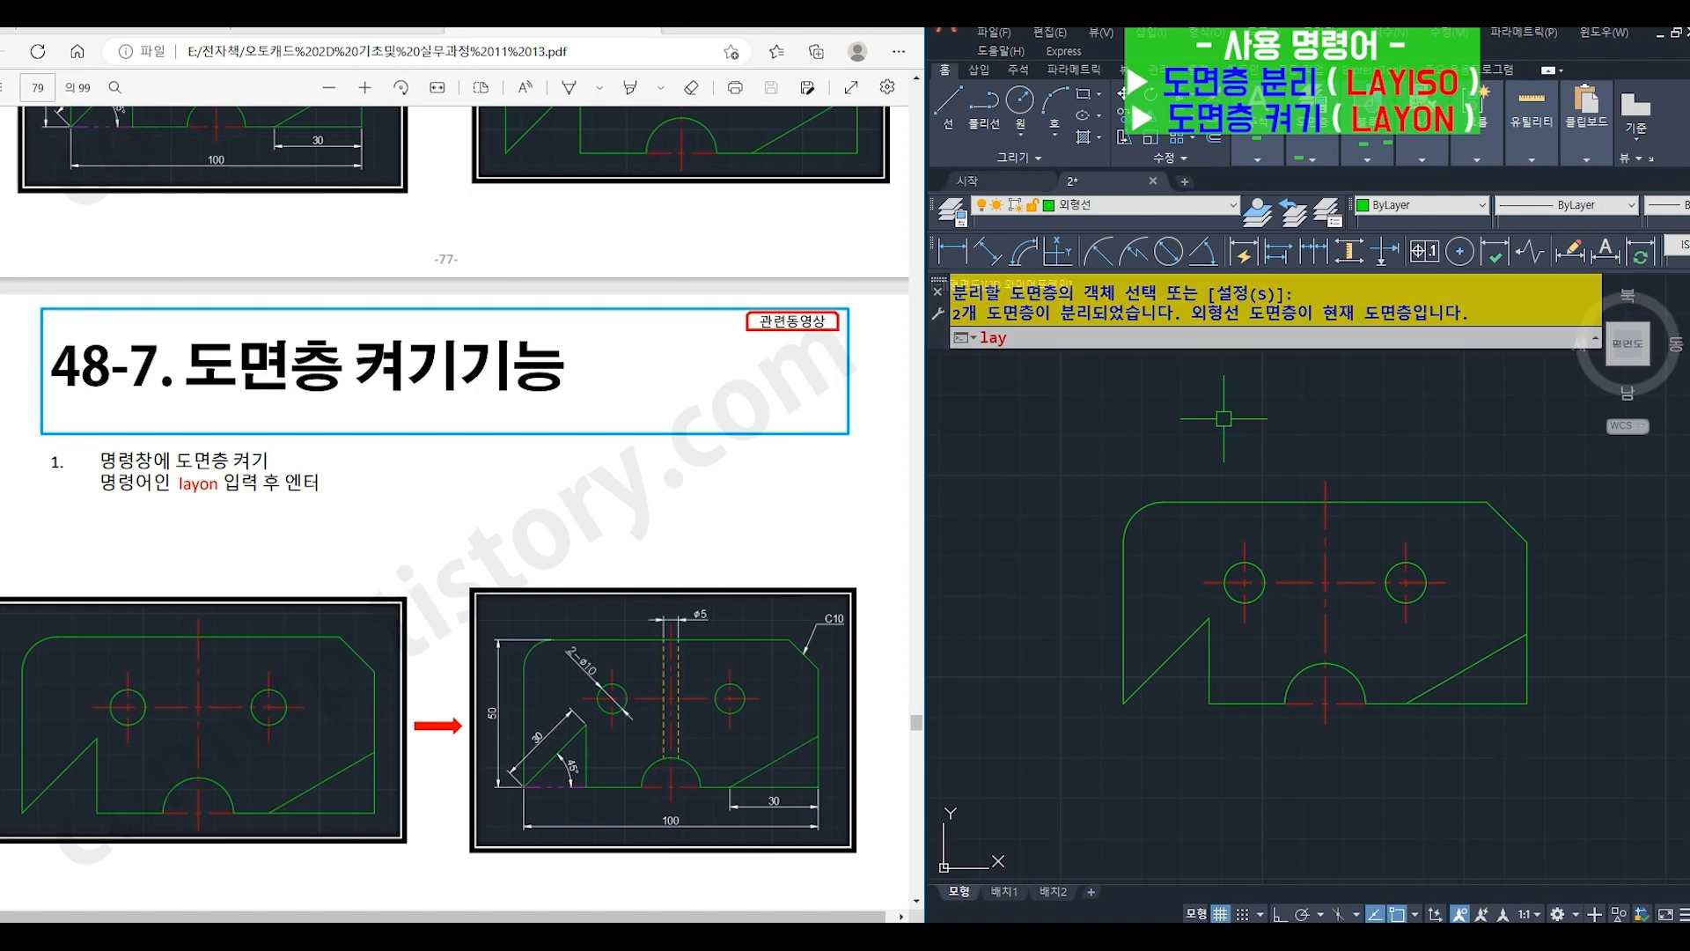
type("on")
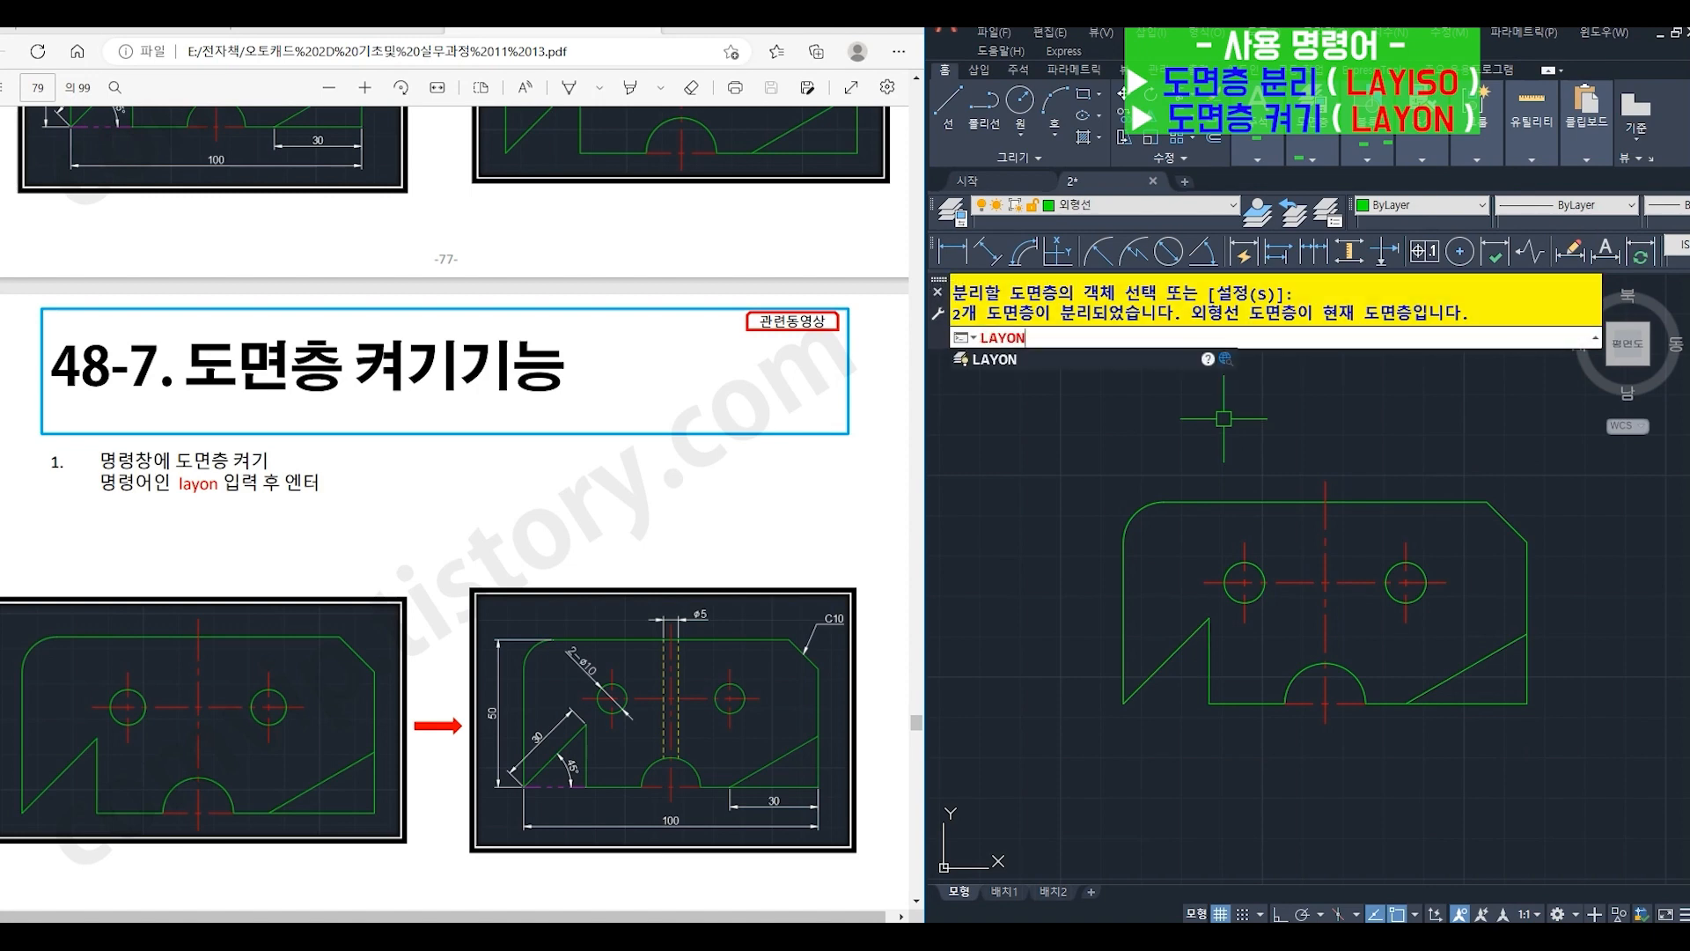
key("Return")
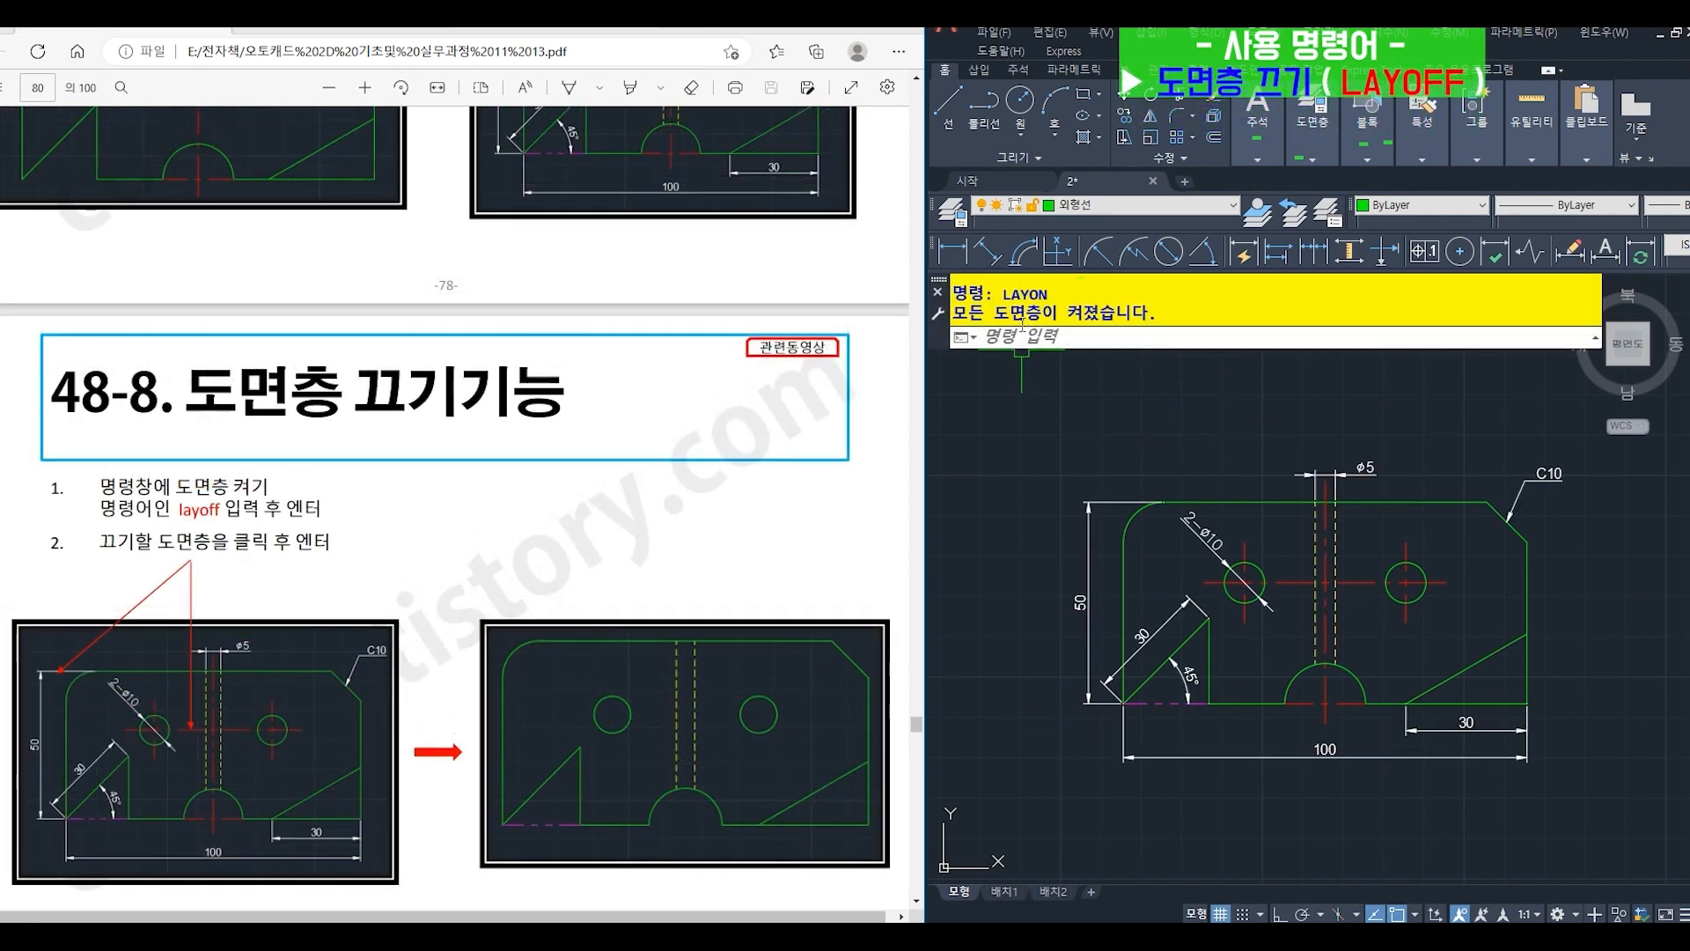
- Turn off the 치수 and 중심선 layers with LAYOFF by picking the vertical 50 dimension and the horizontal centerline between the holes
type("L")
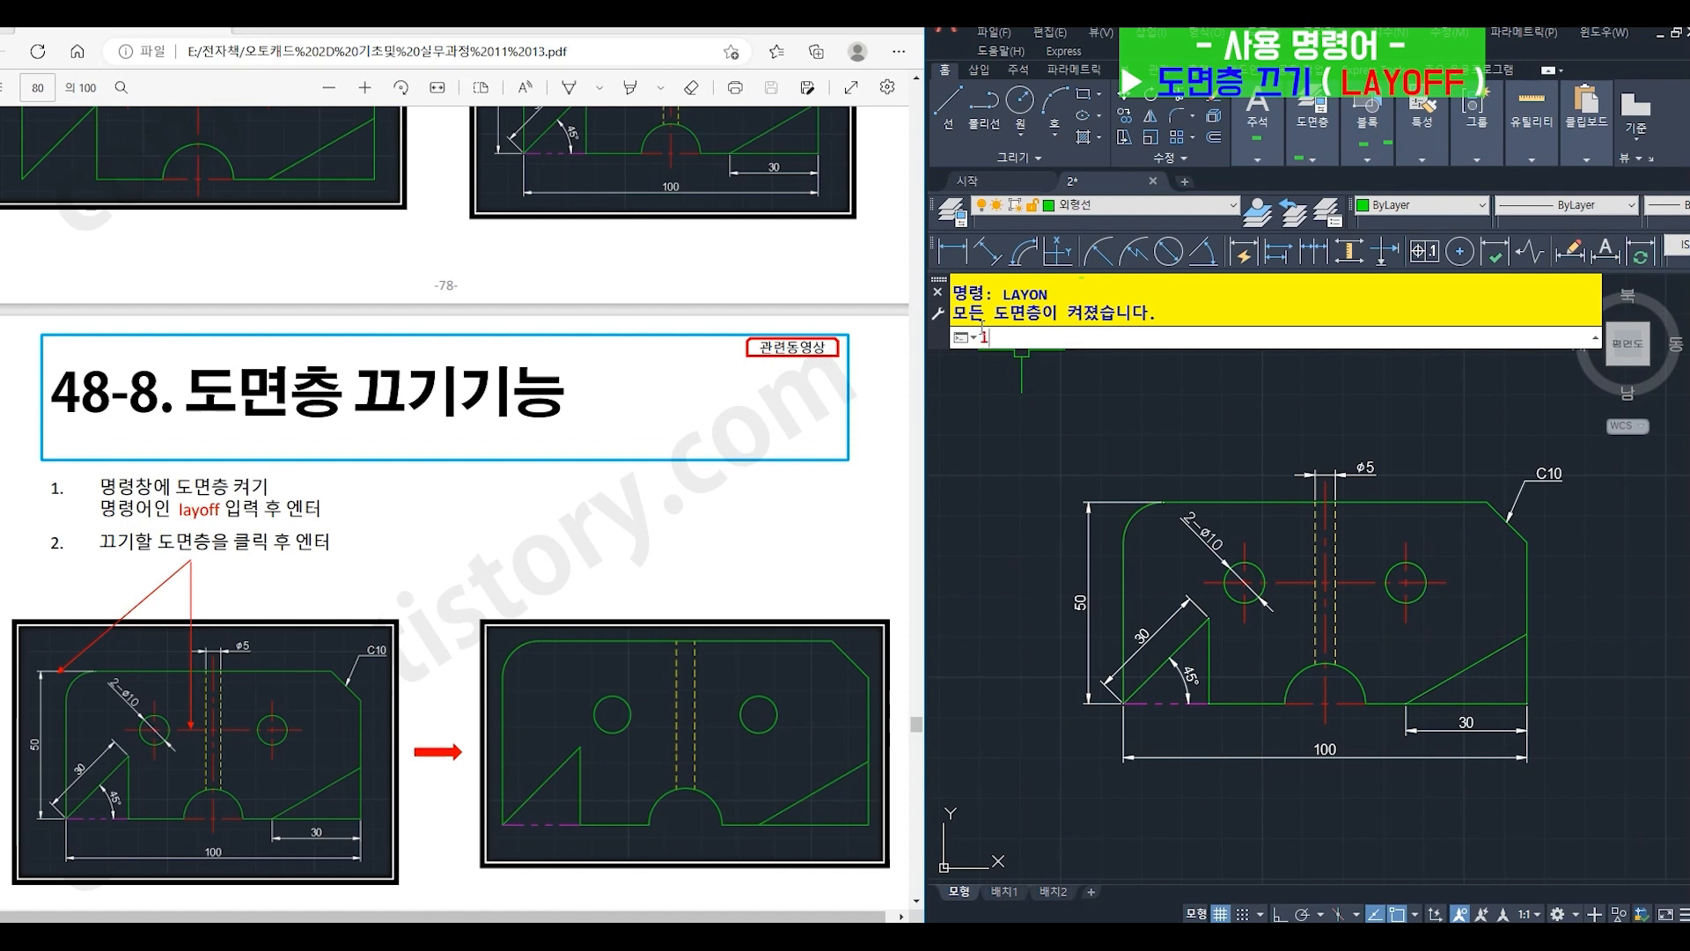
type("Ay")
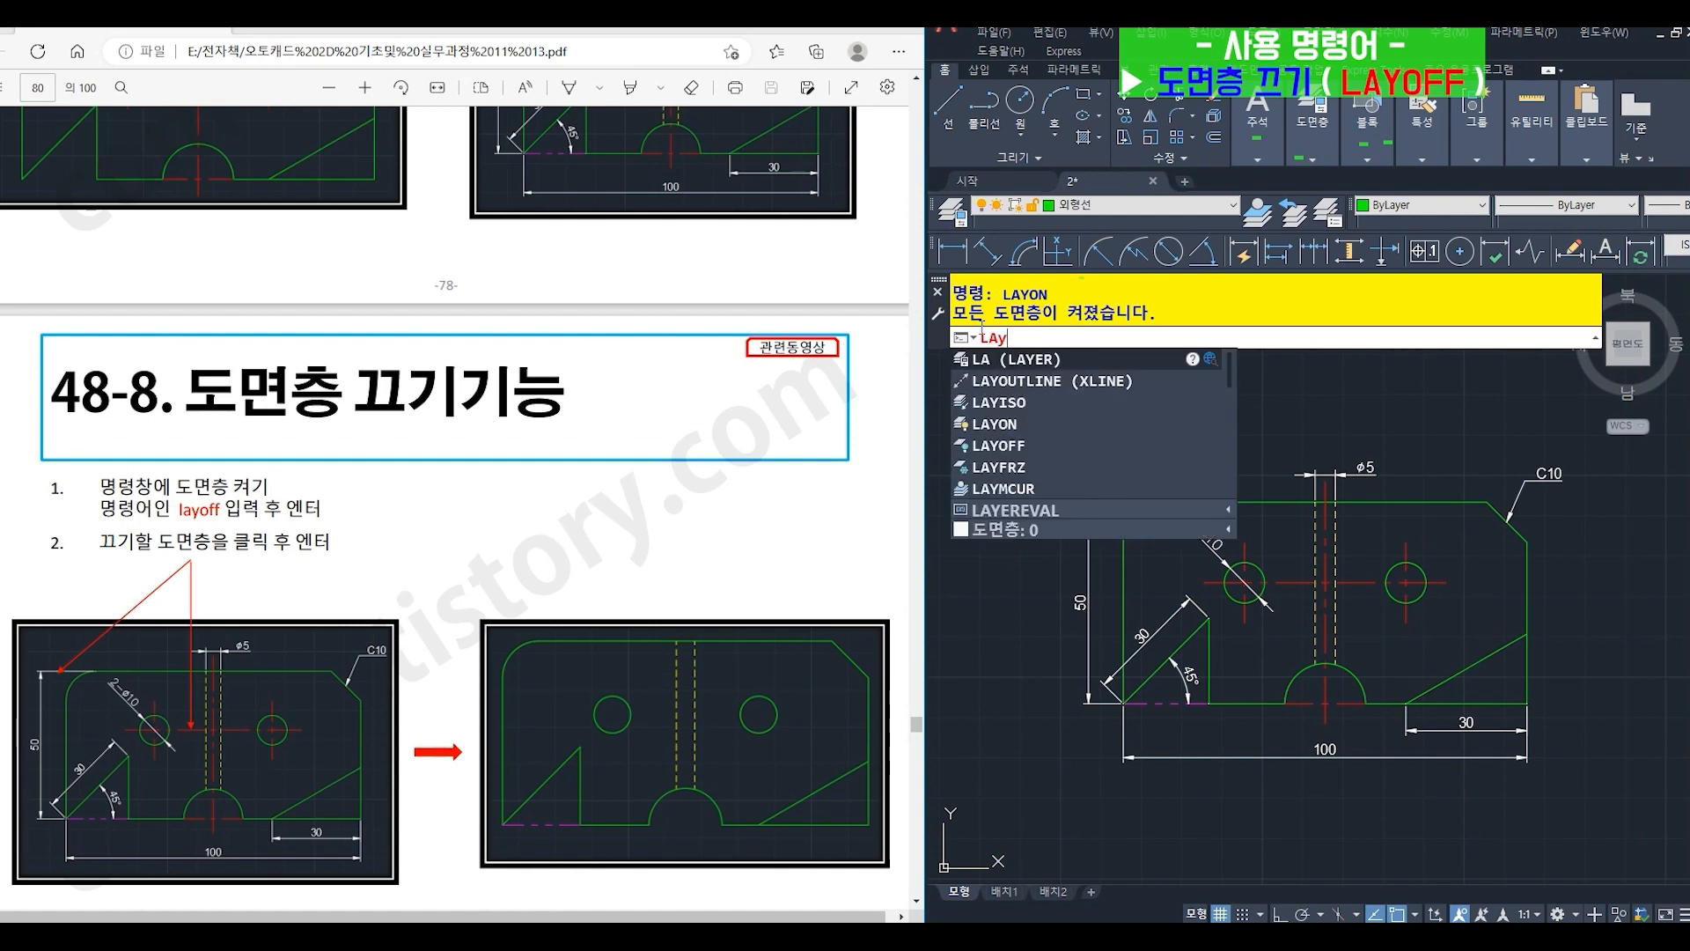
type("off")
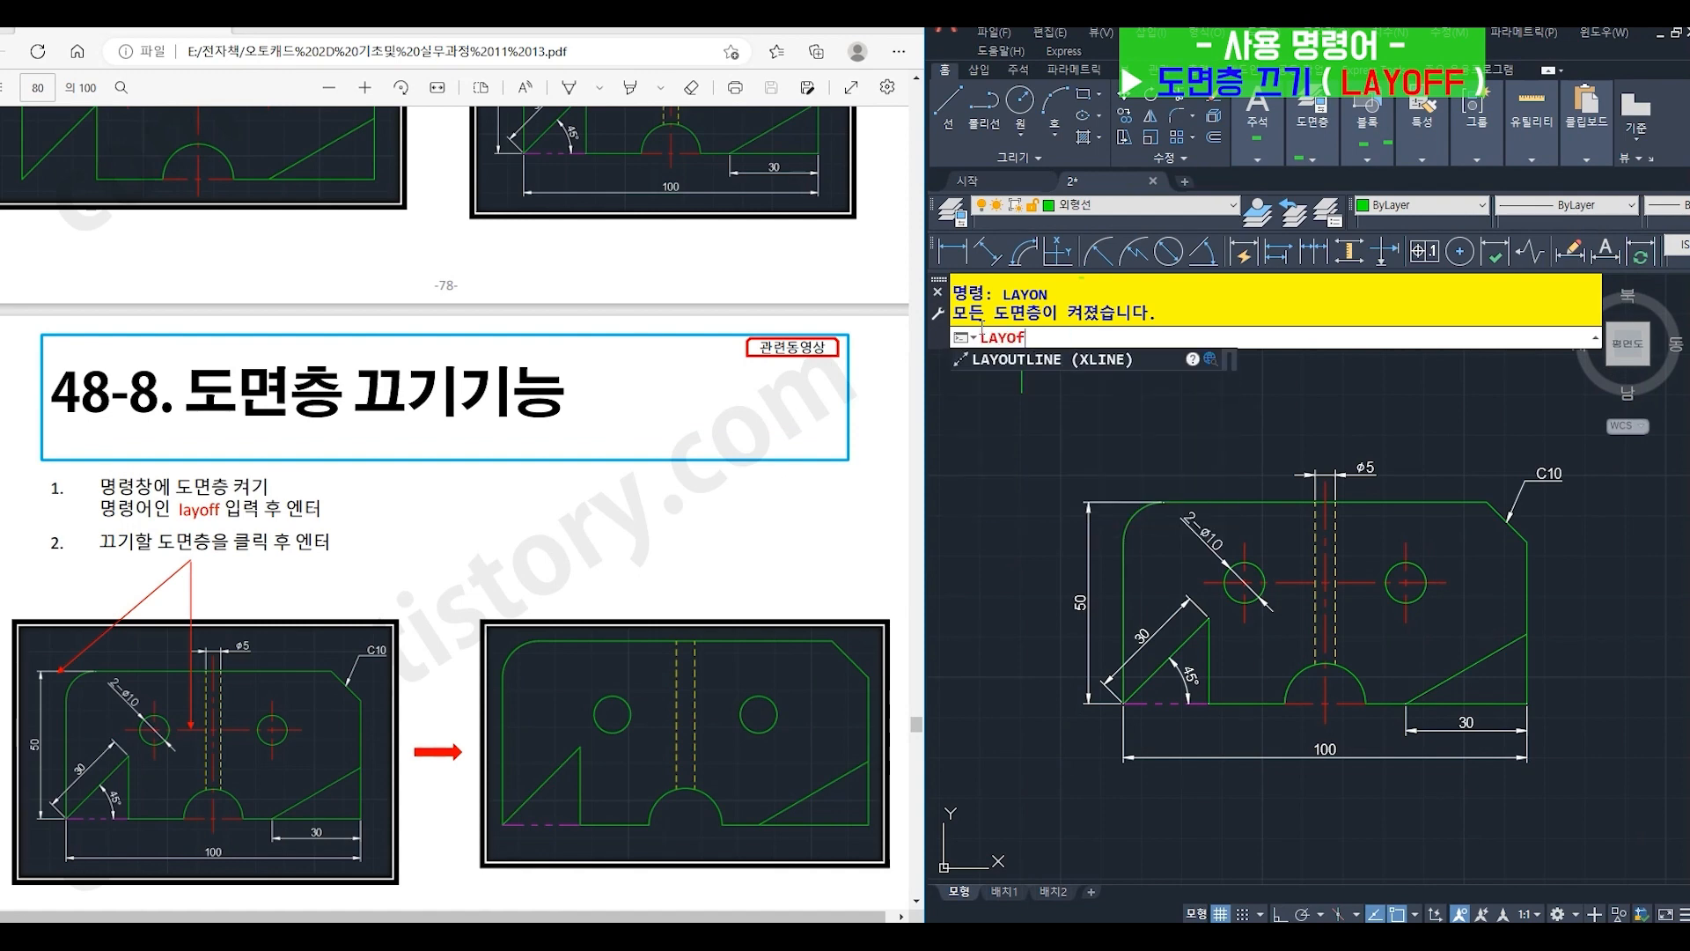
key("Return")
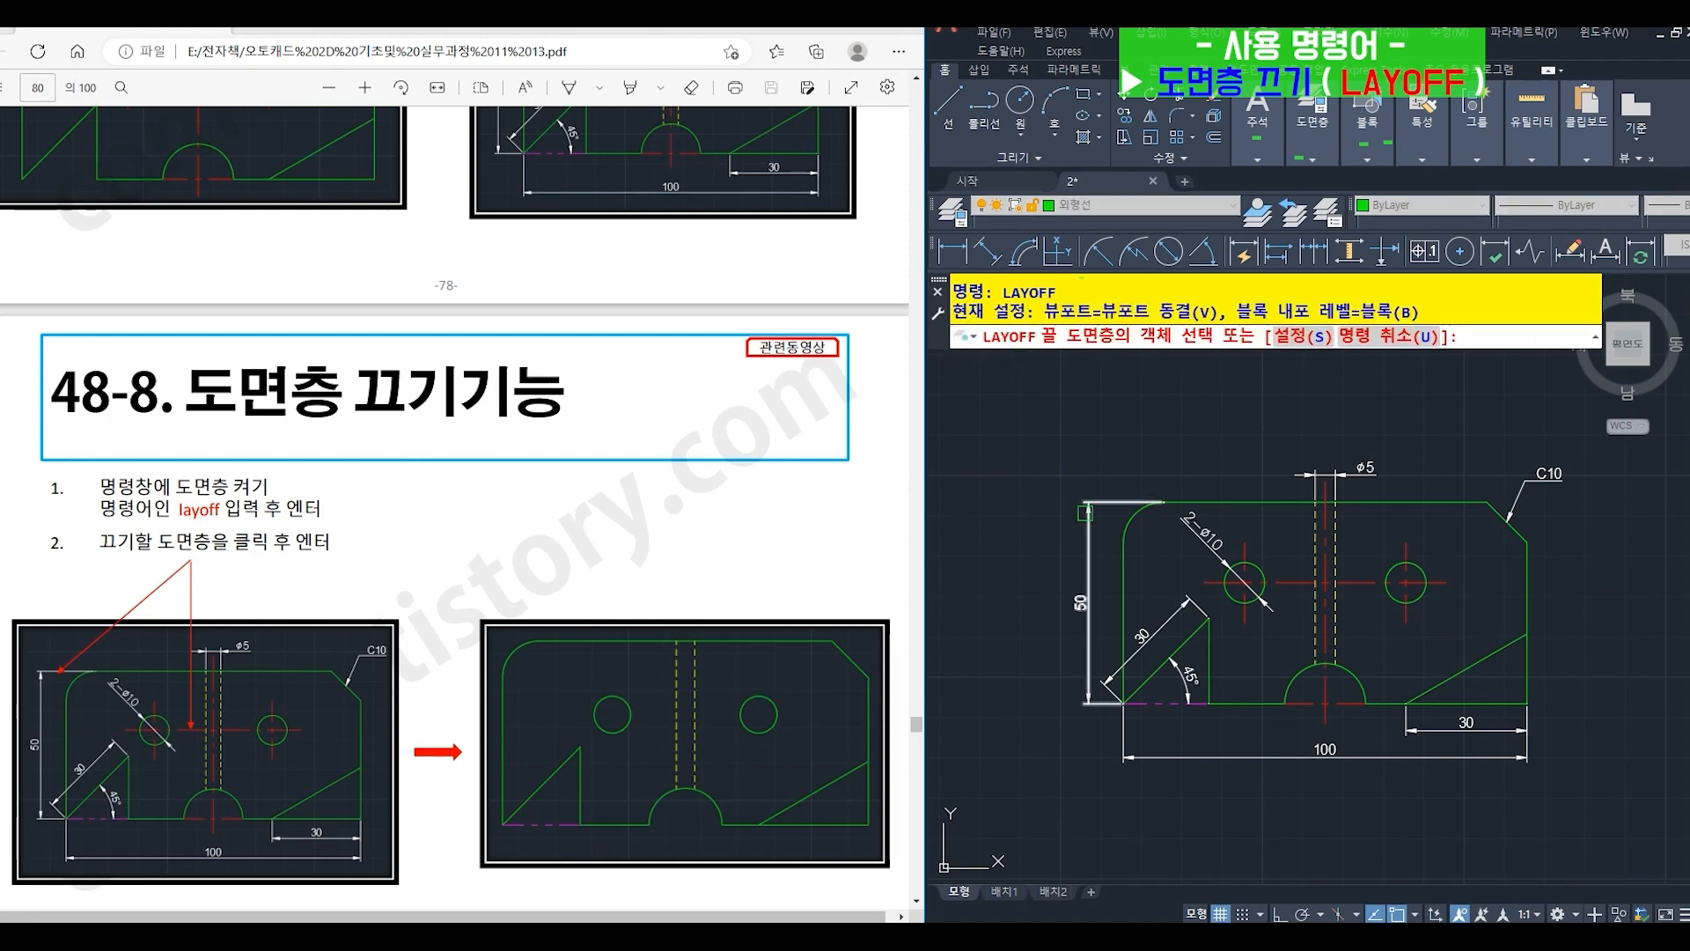
left_click(1085, 512)
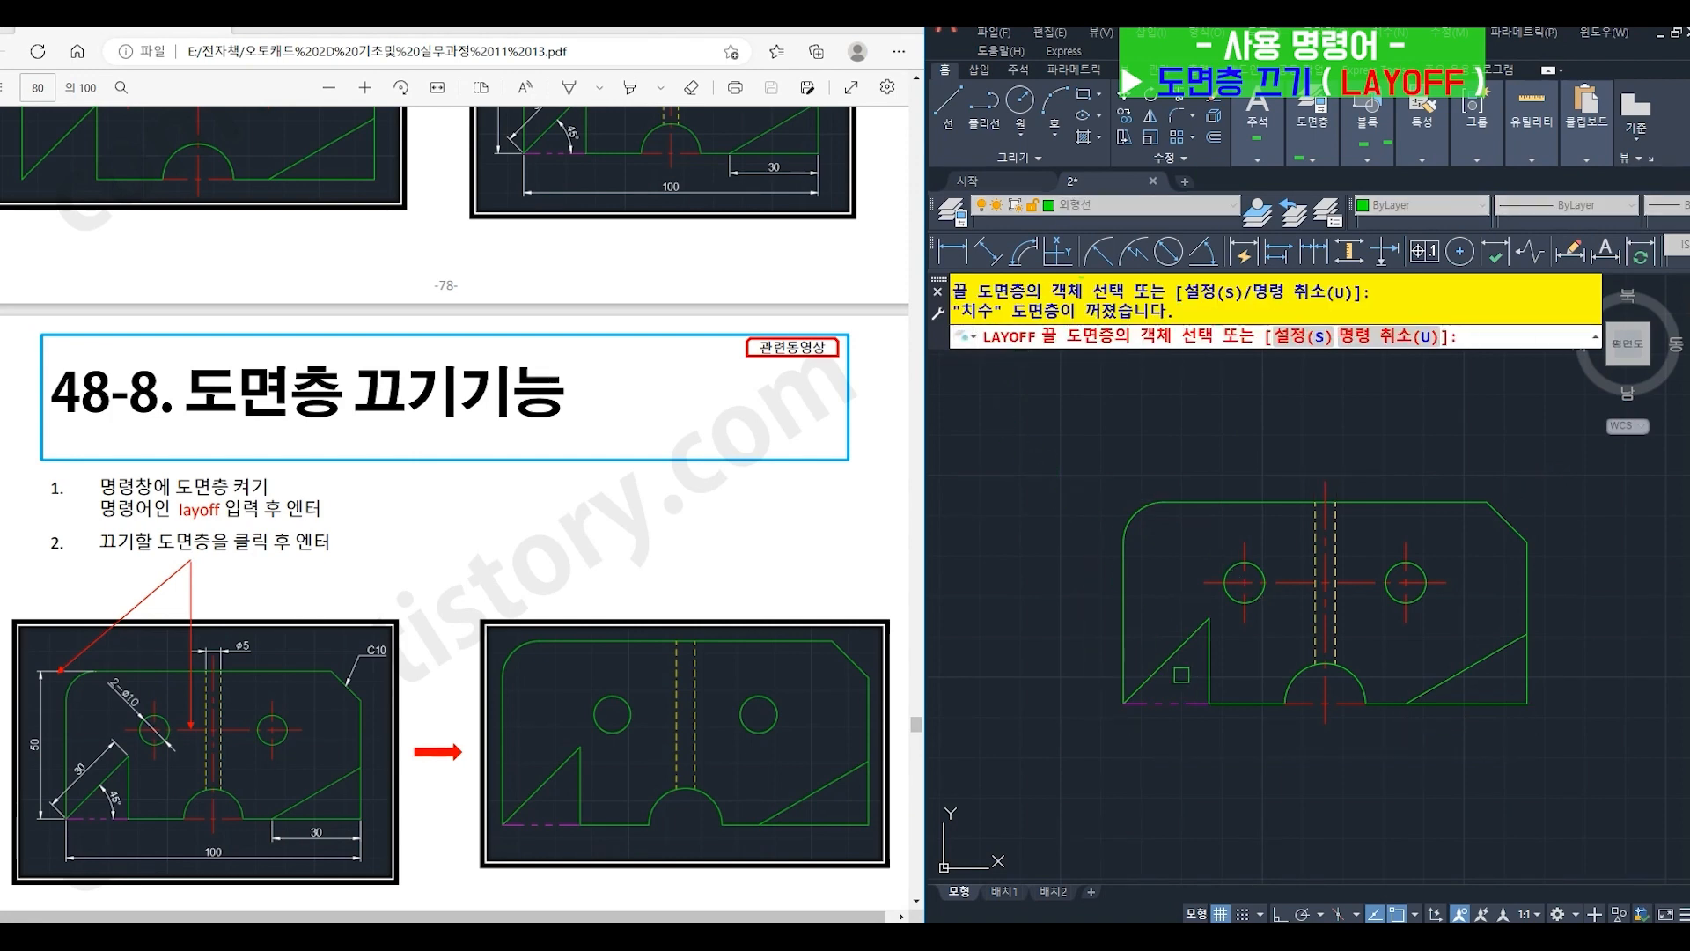
left_click(1291, 587)
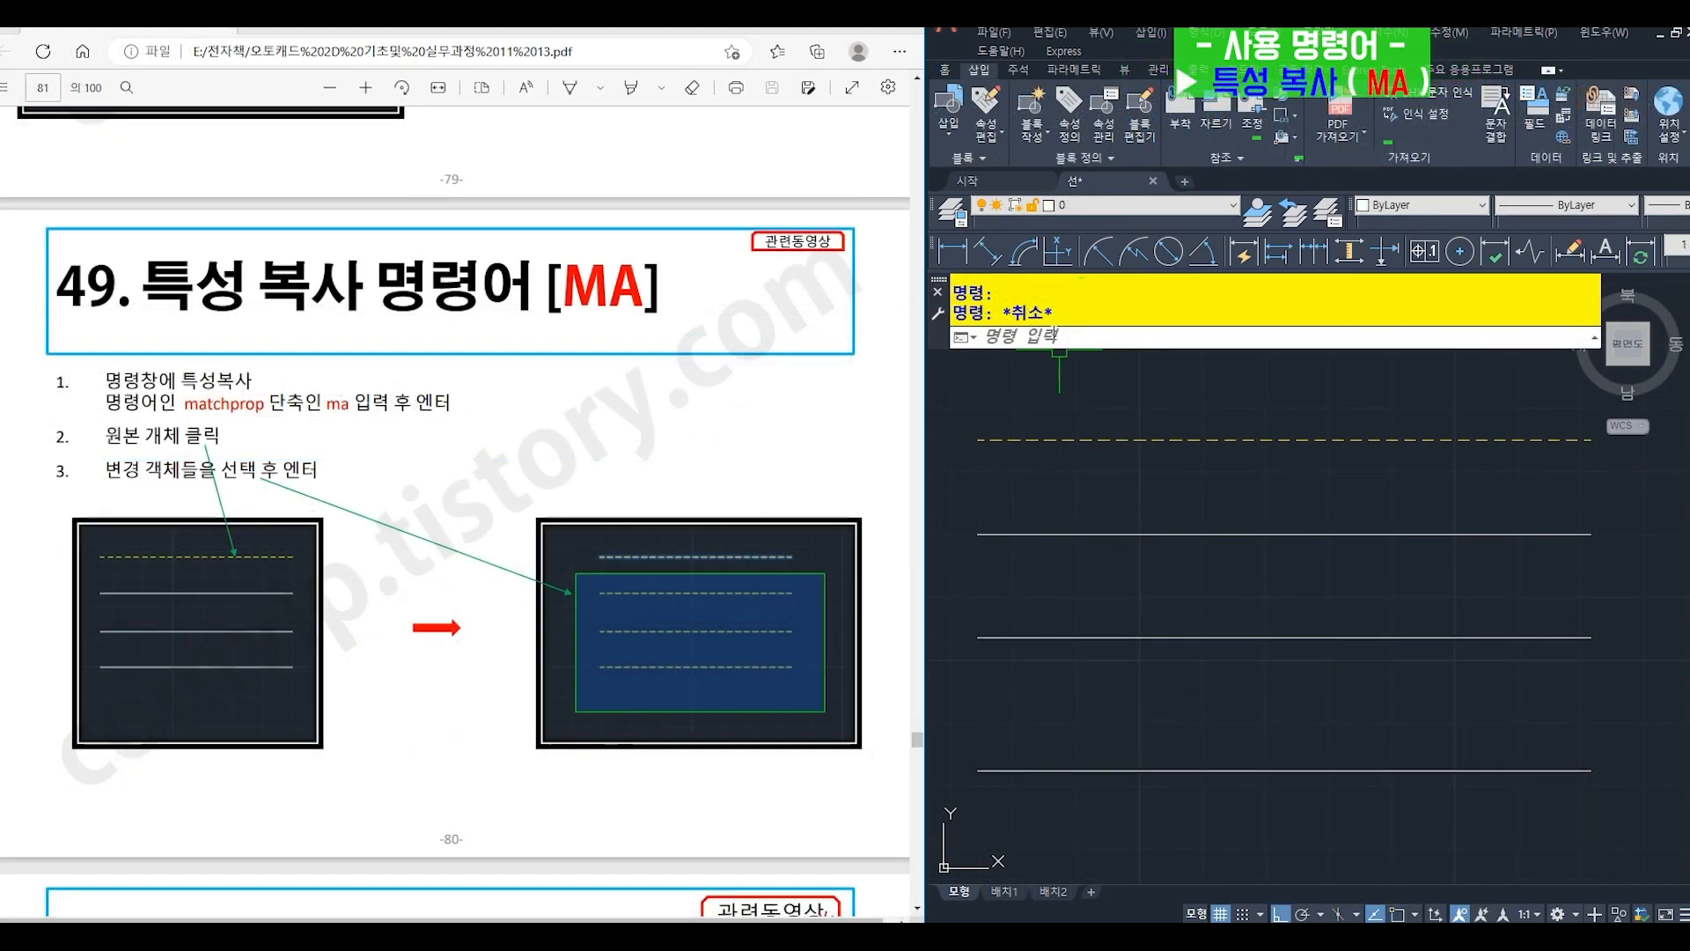
- Match the properties of the yellow dashed line onto the three white lines below it with MATCHPROP
left_click(1053, 335)
type("ma")
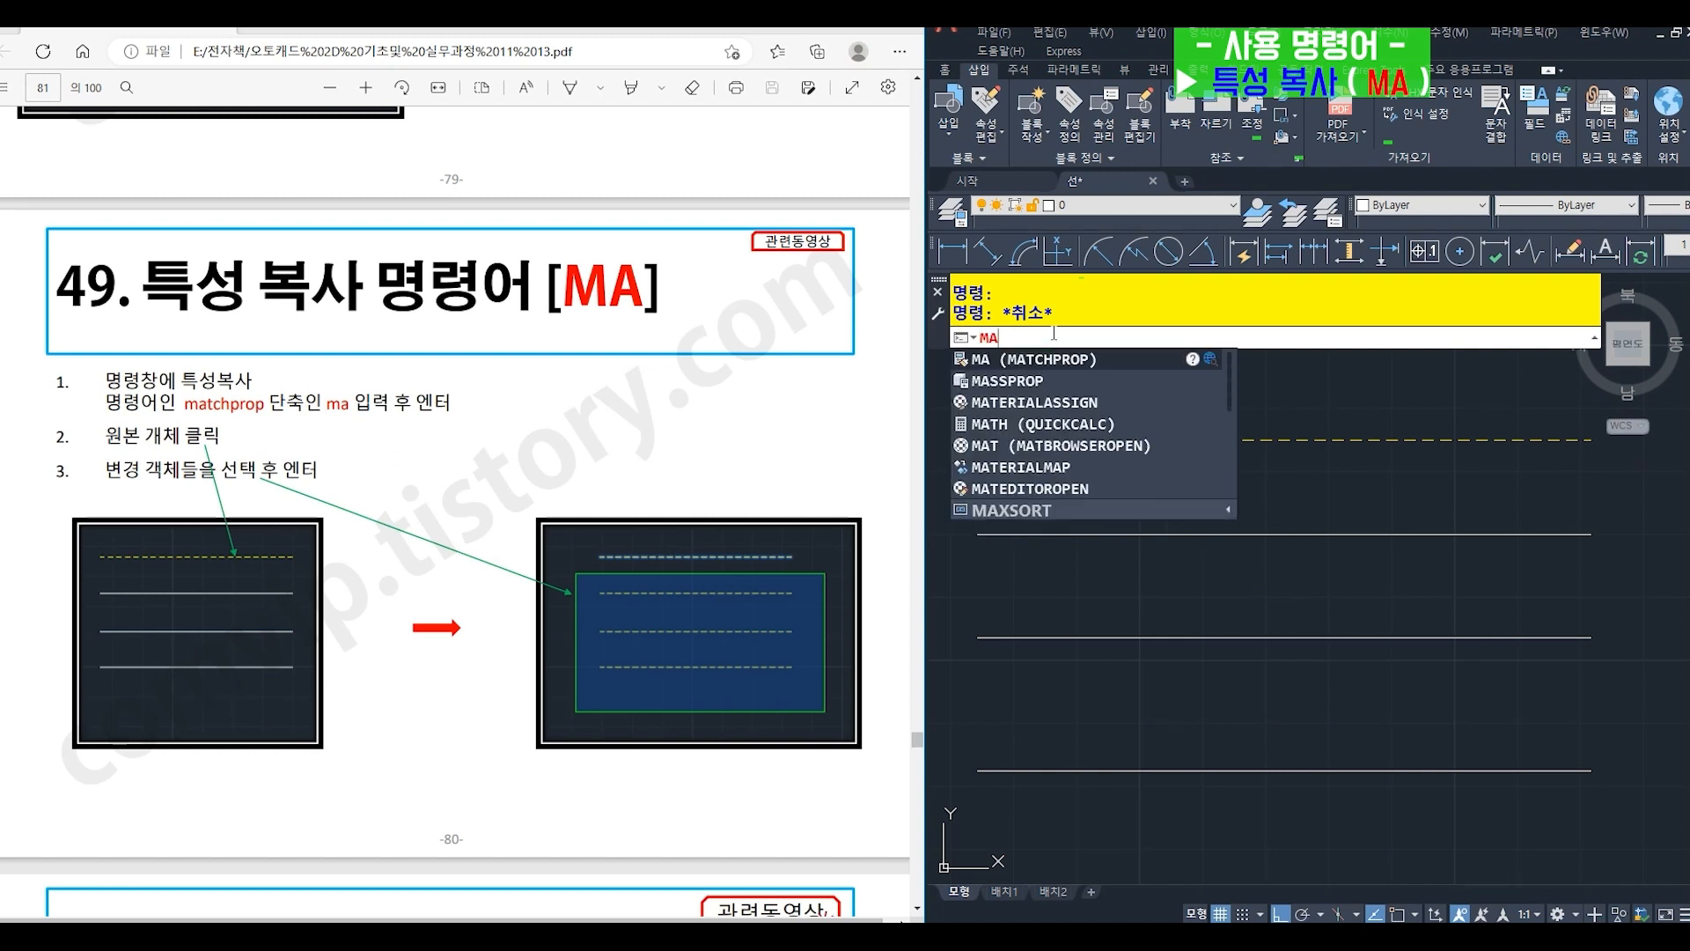
key("Return")
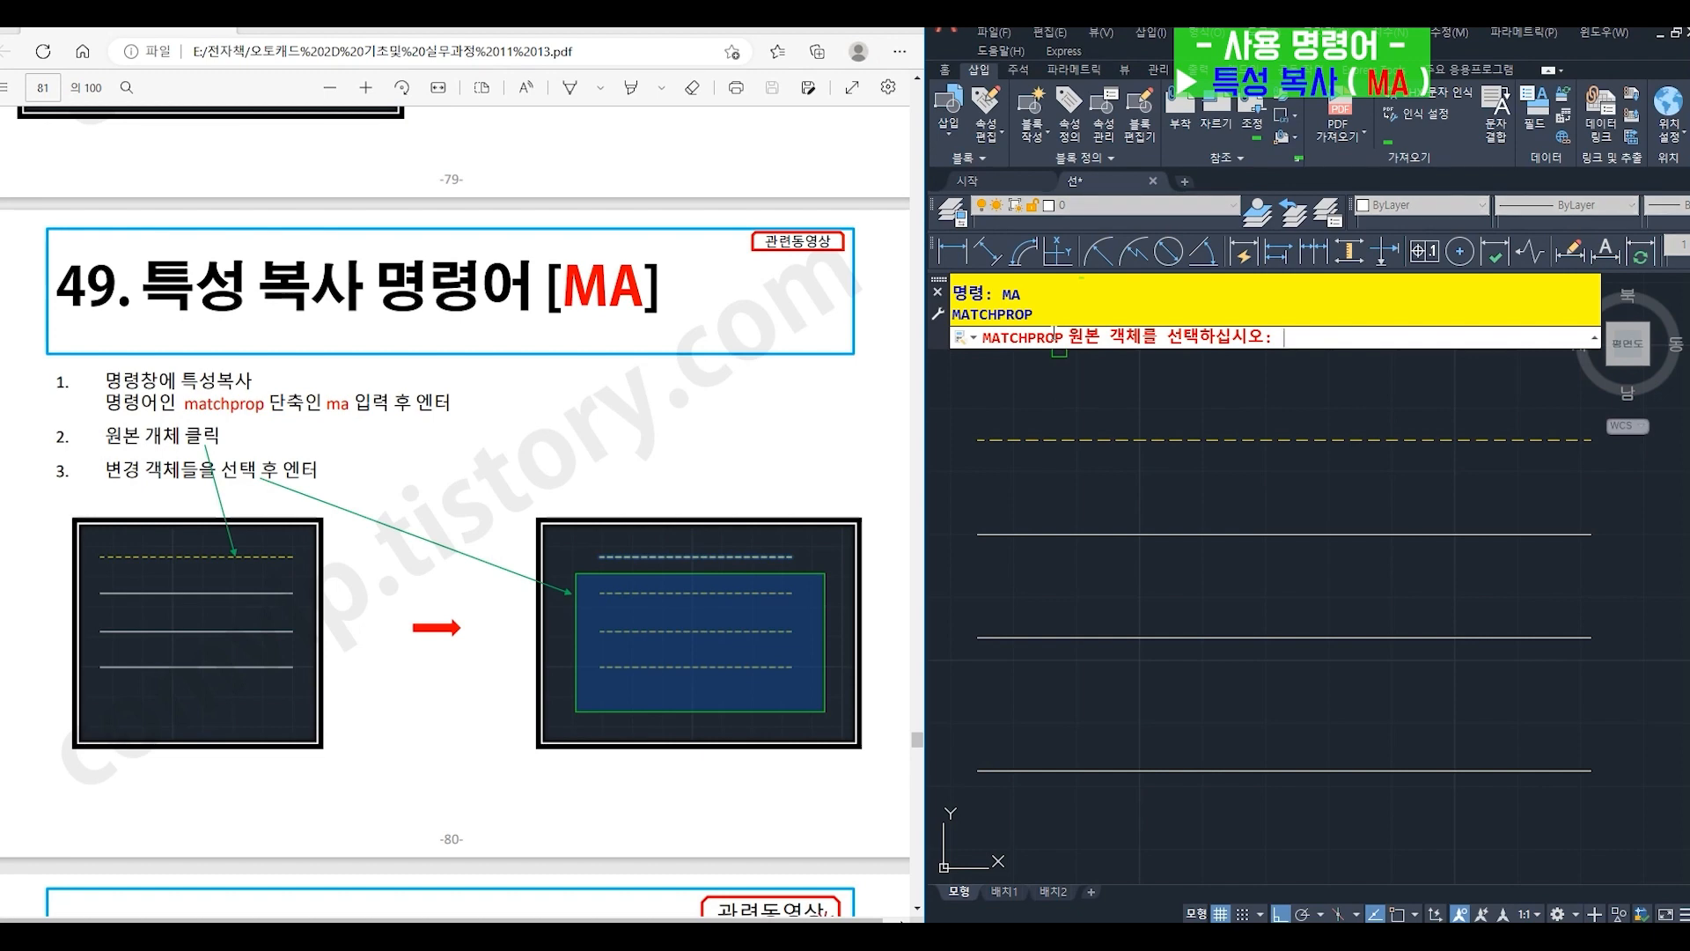
left_click(1104, 439)
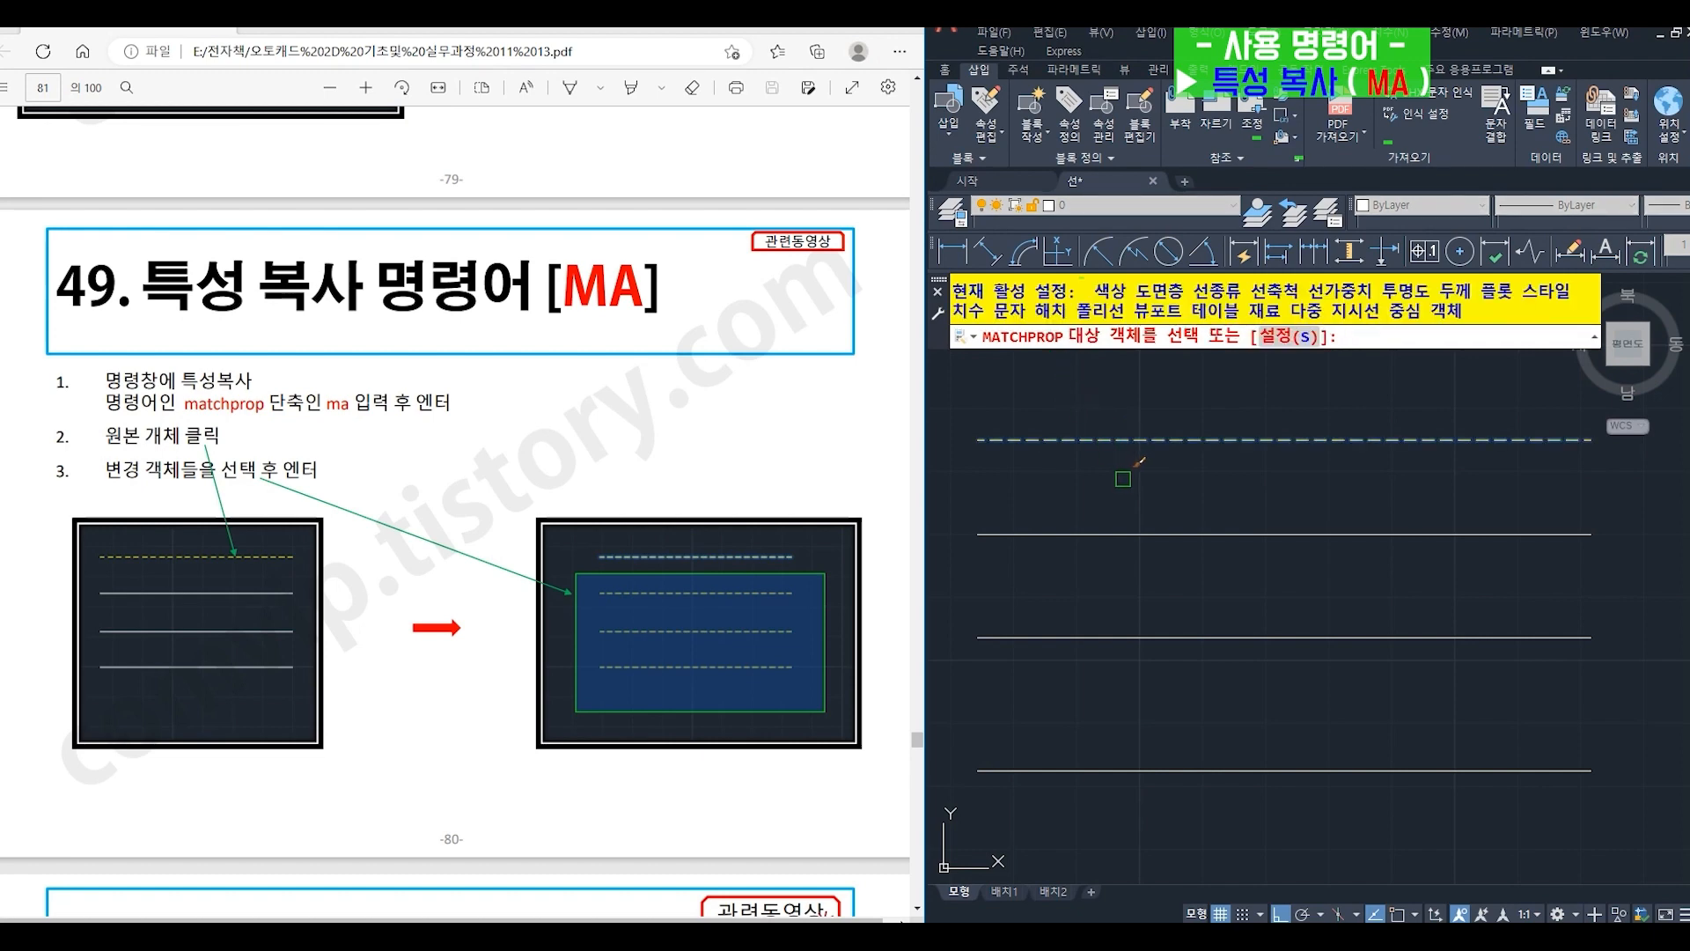
left_click(1160, 533)
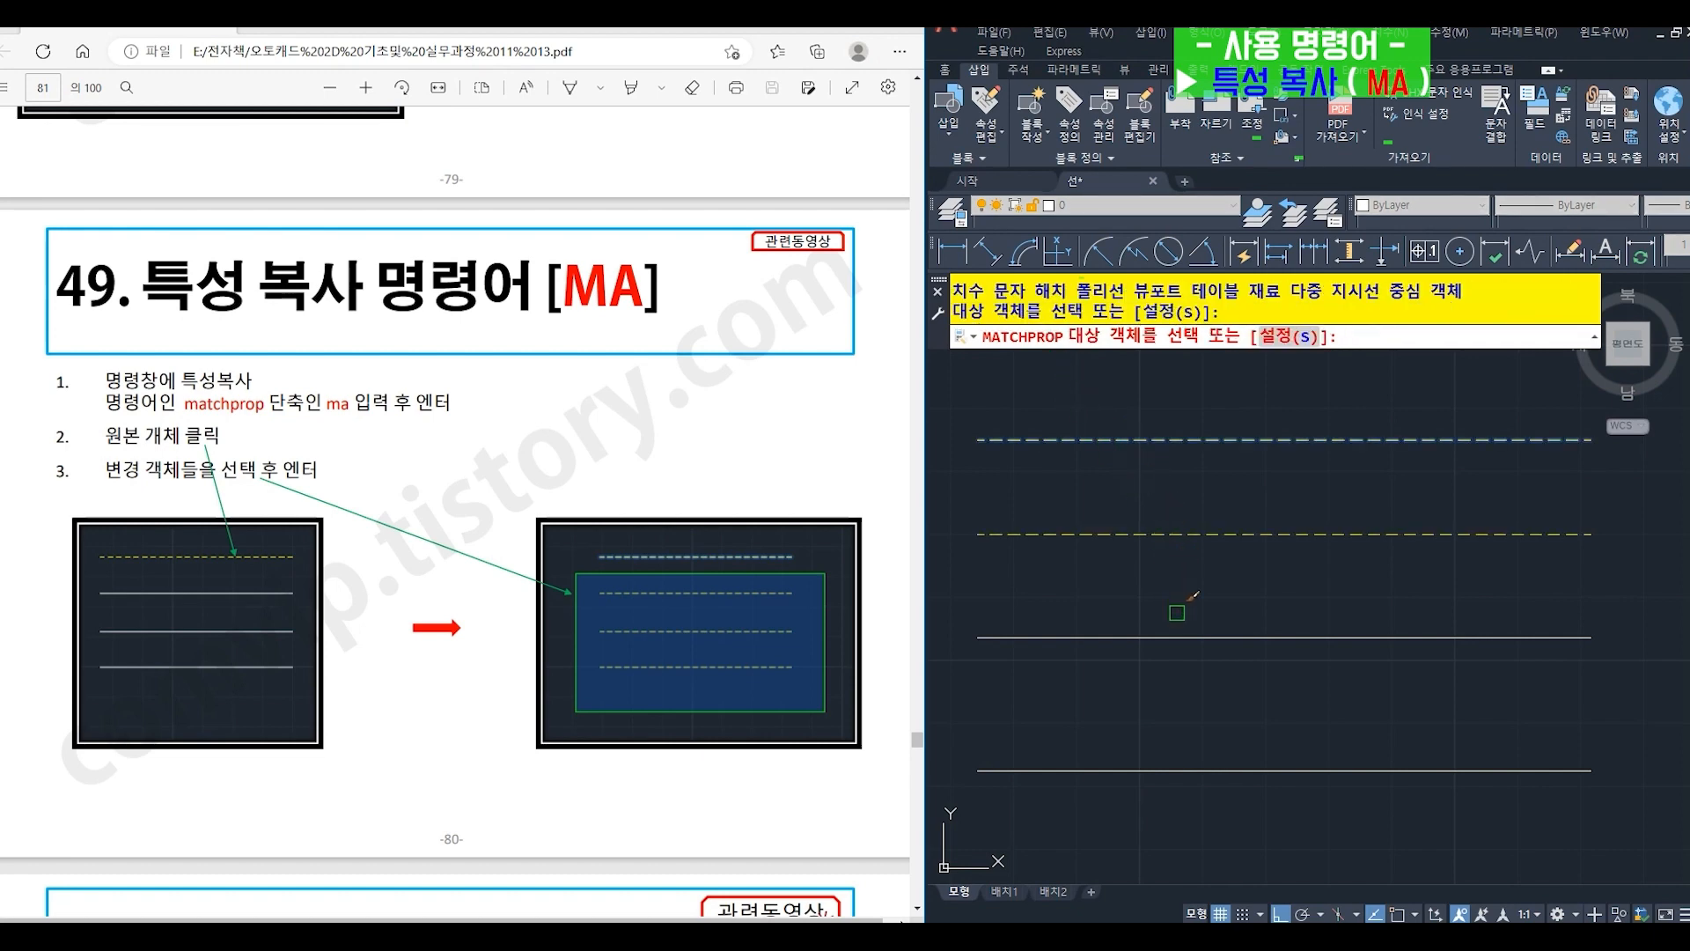
left_click(1178, 636)
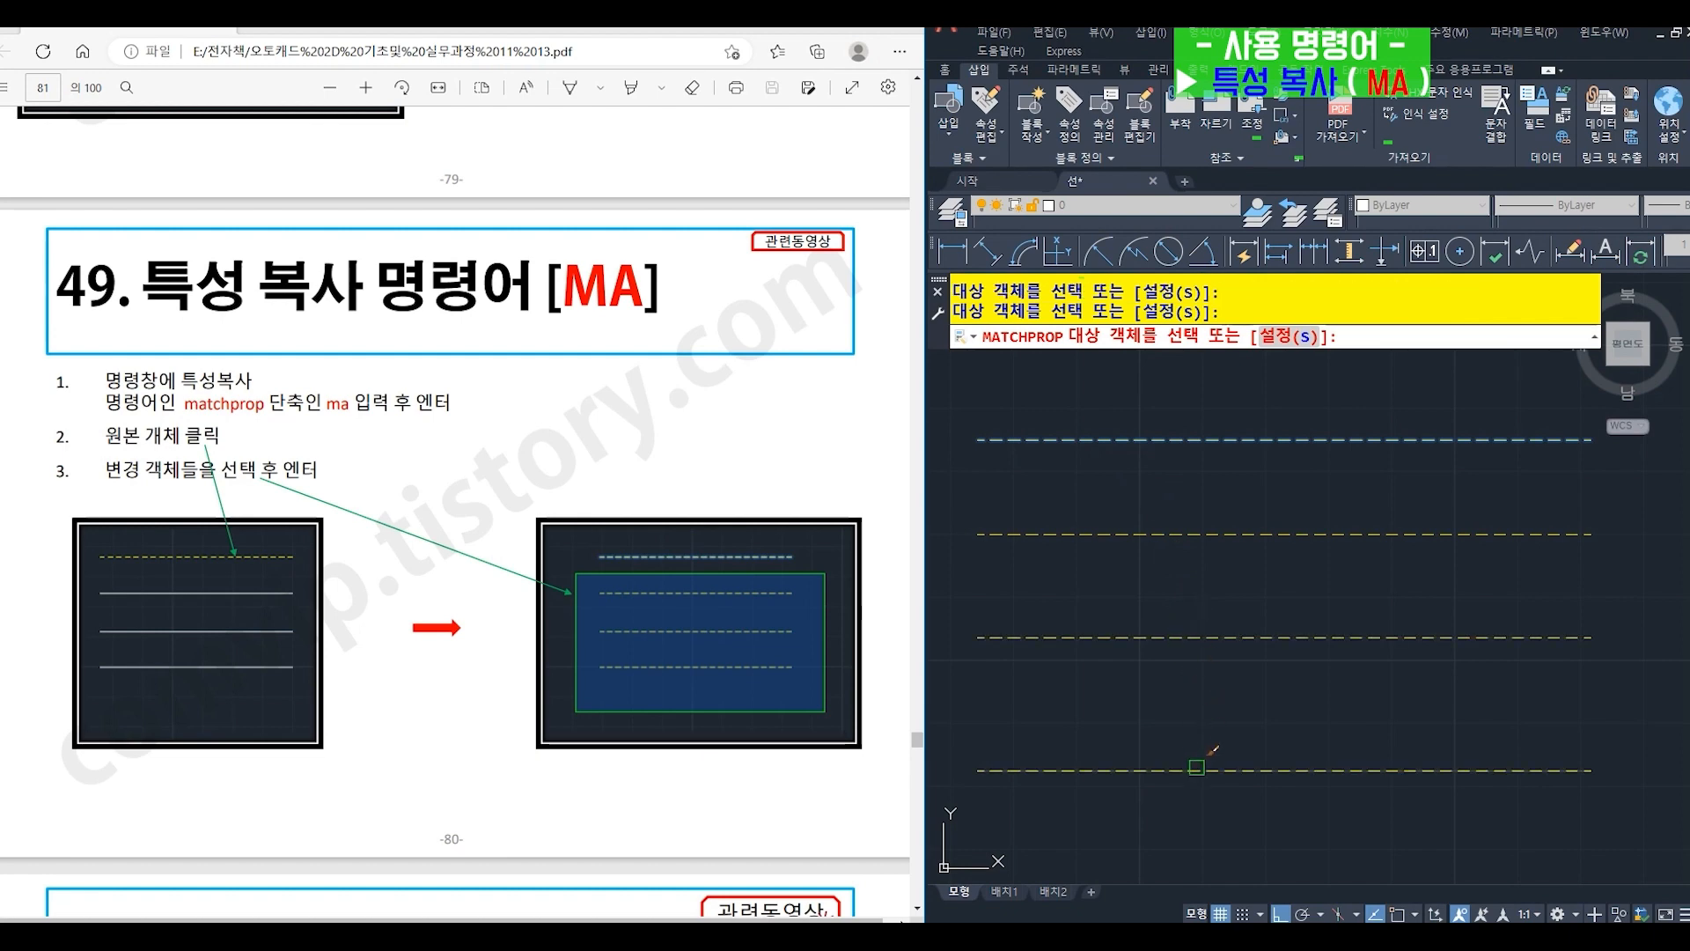
left_click(1196, 769)
key("Return")
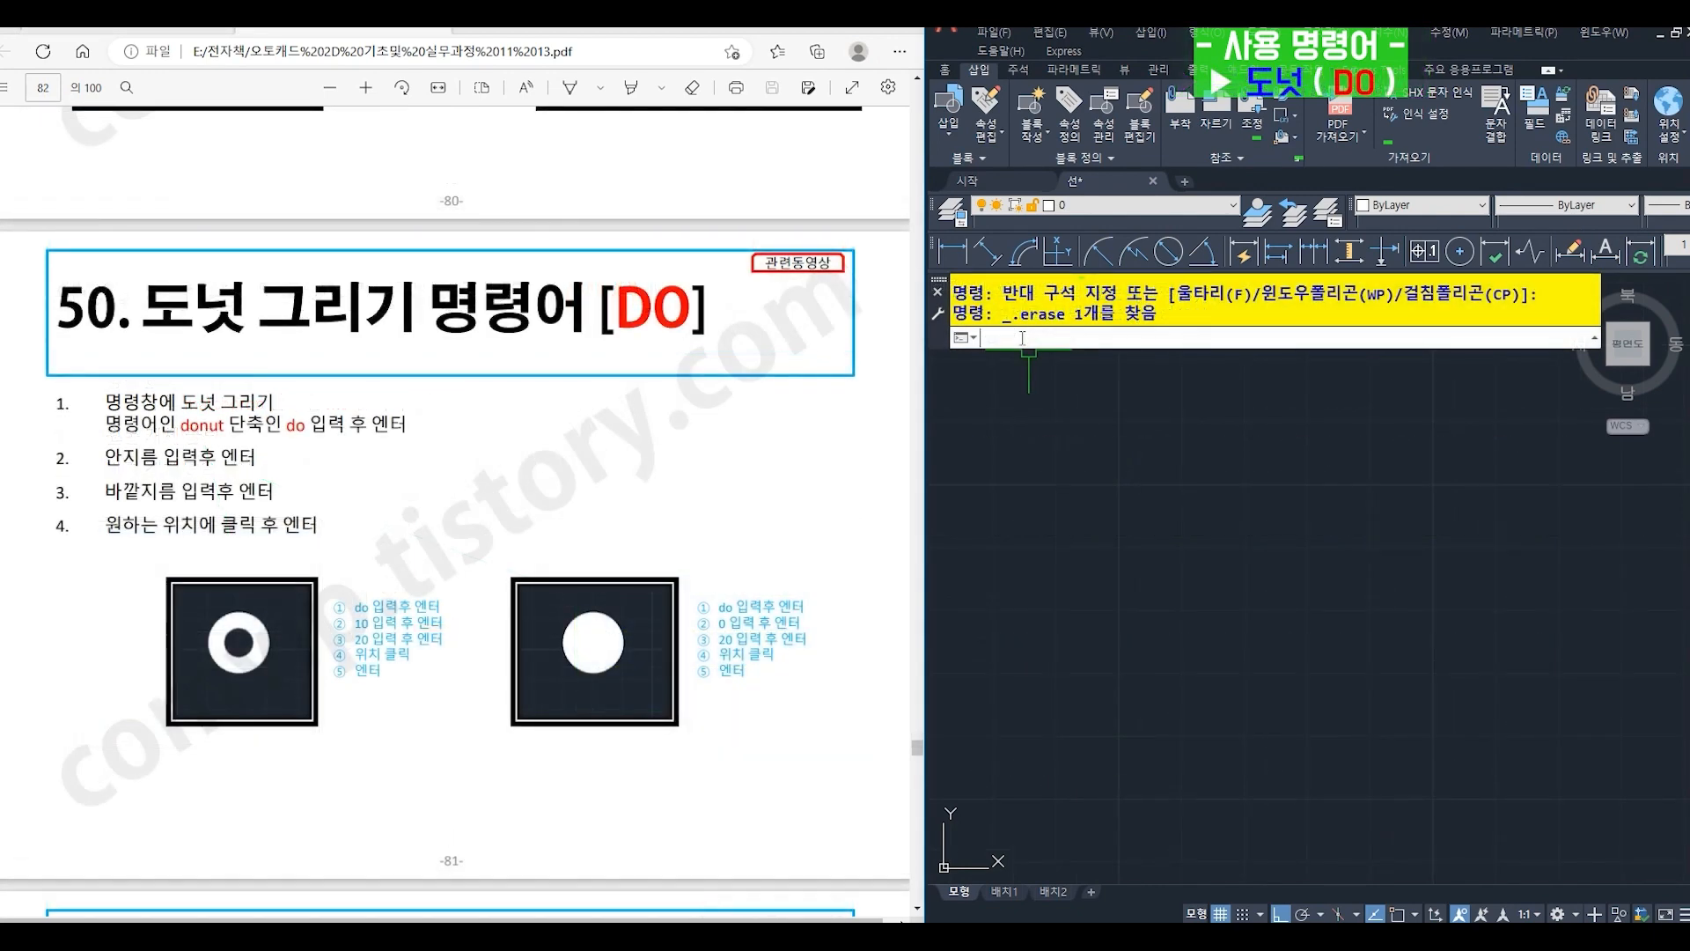
- Draw a donut with inner diameter 10 and outer diameter 20 in the empty drawing area
type("o")
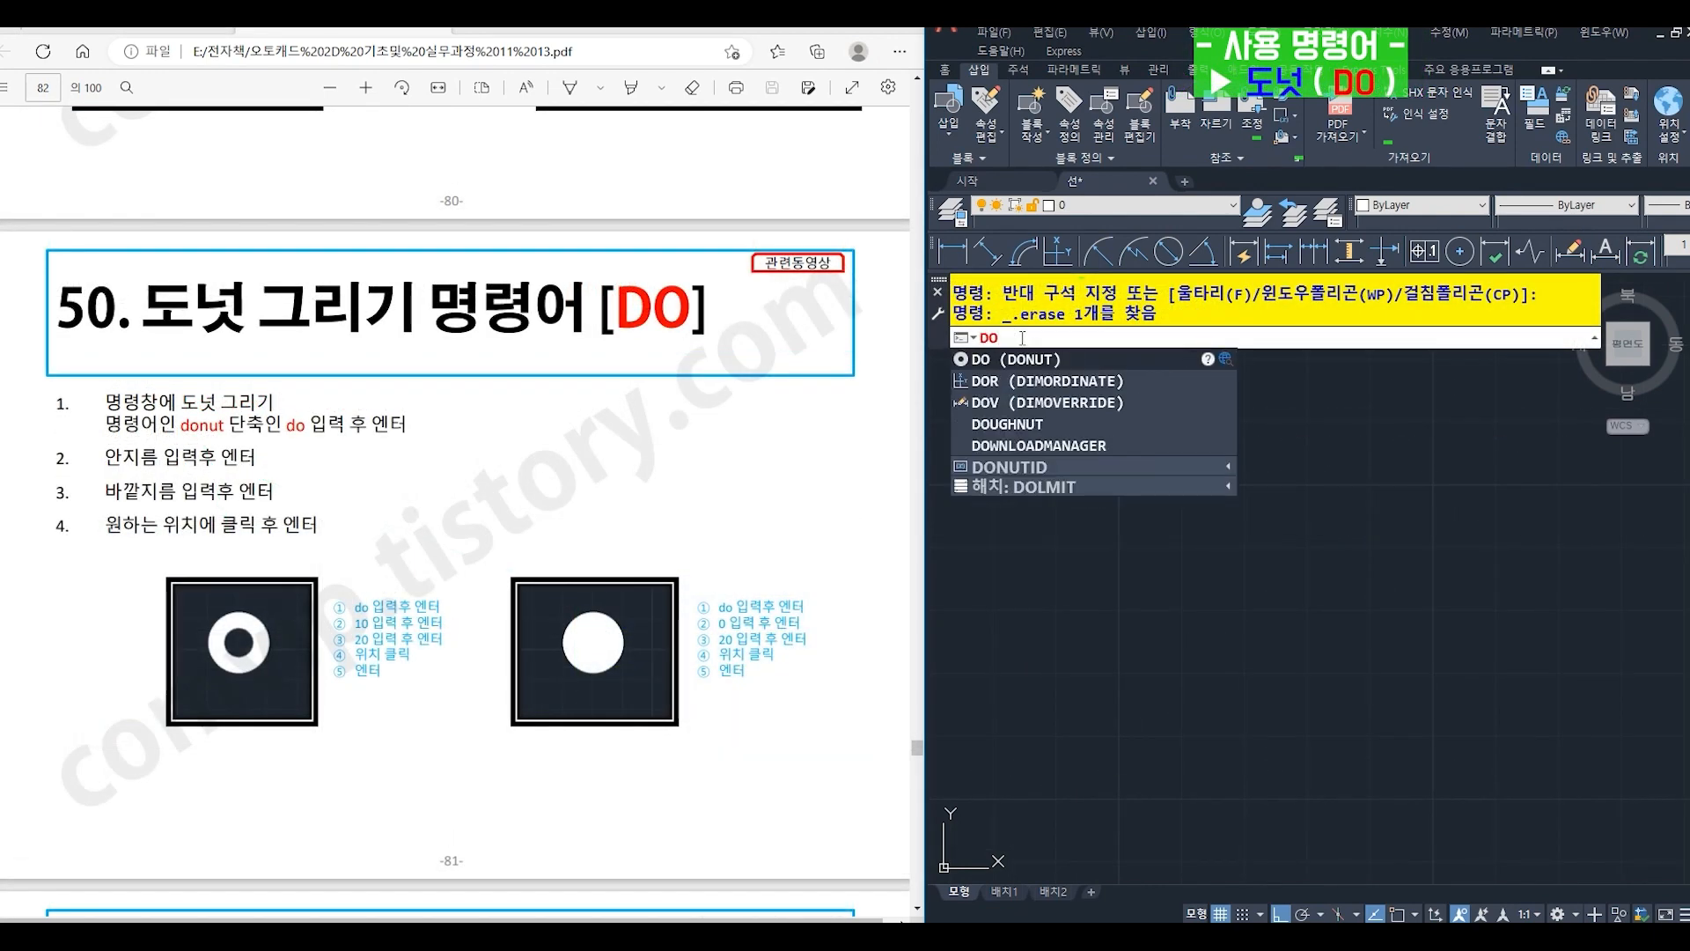
key("Return")
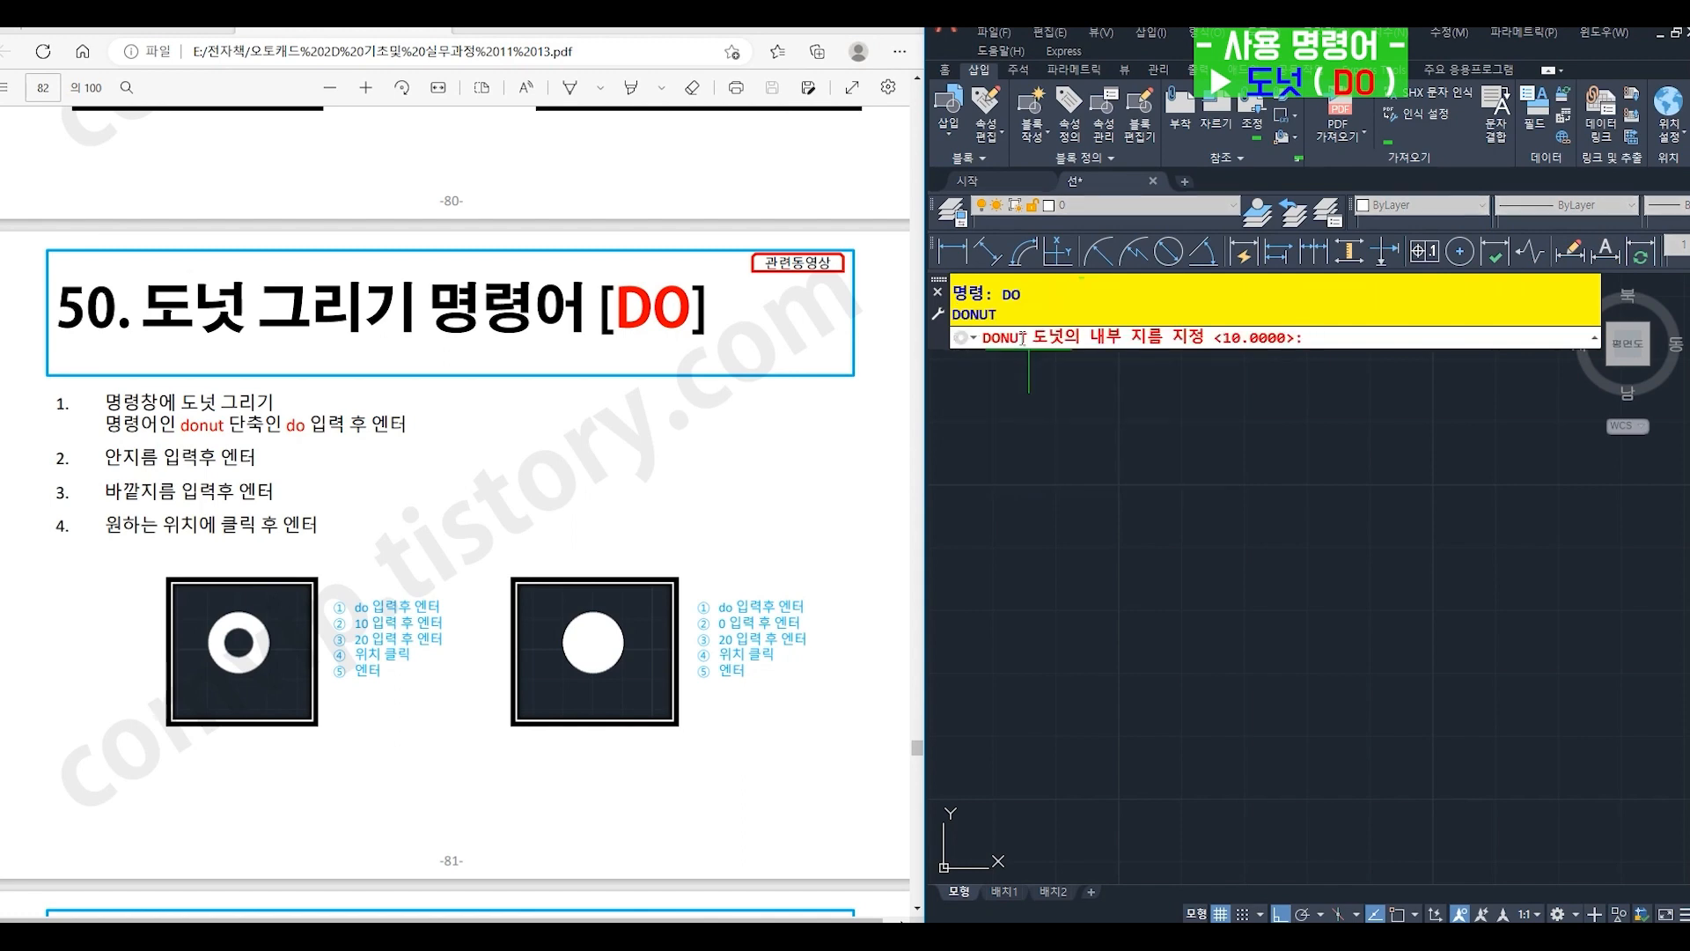
type("10")
key("Return")
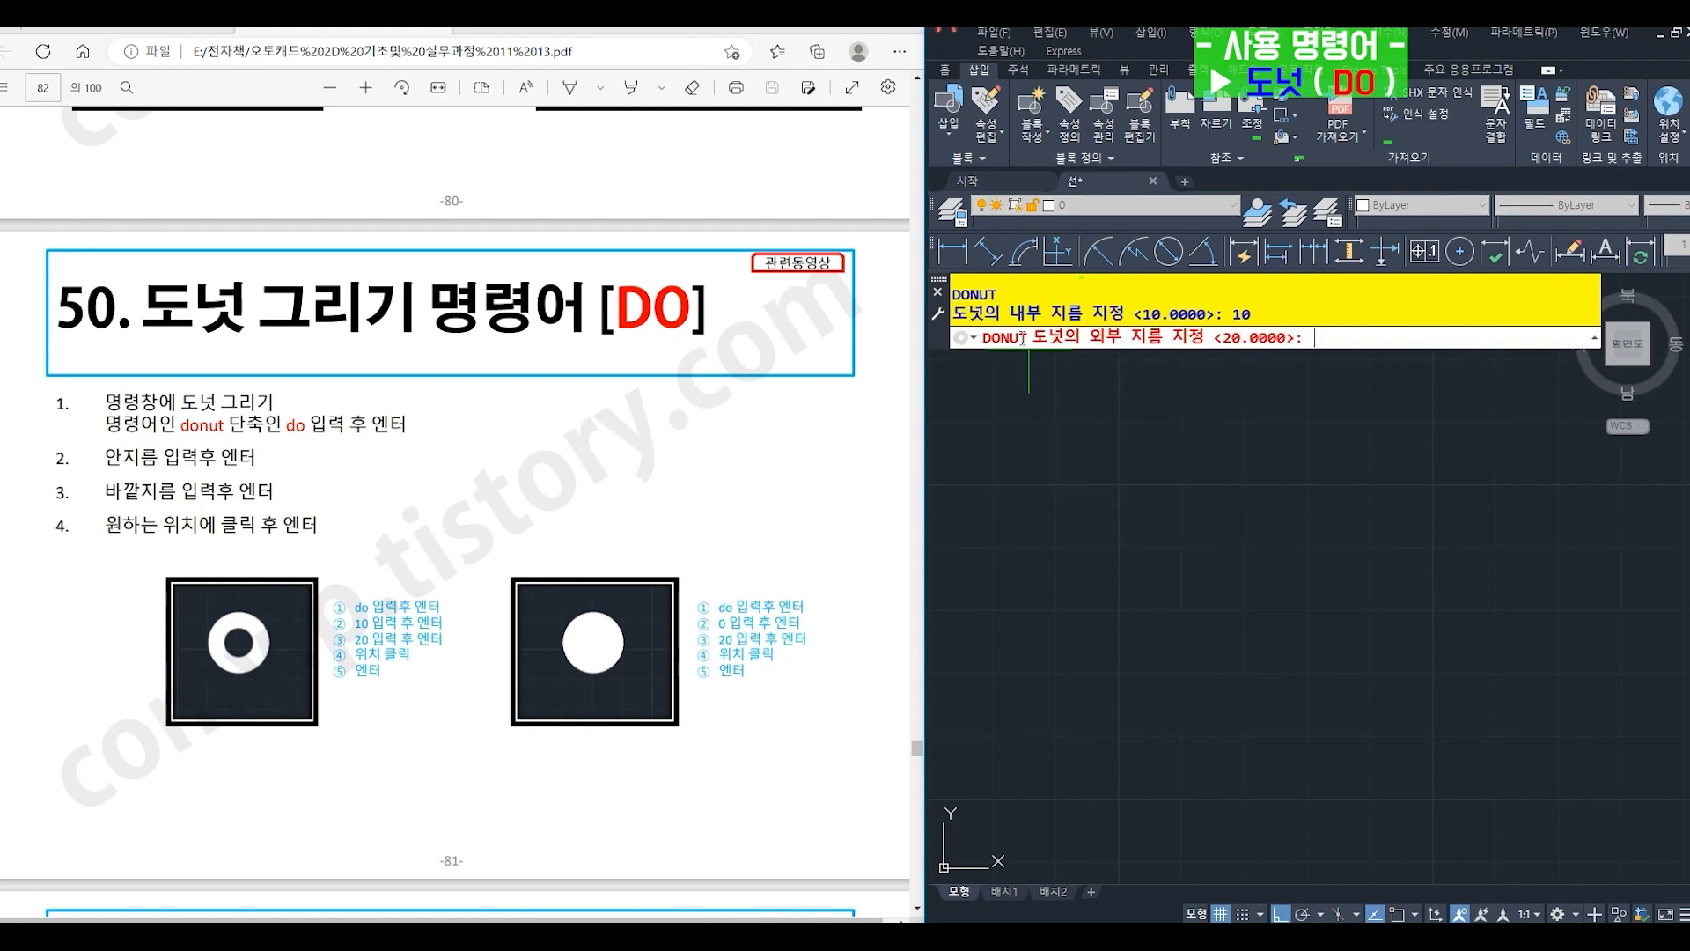
type("20")
key("Return")
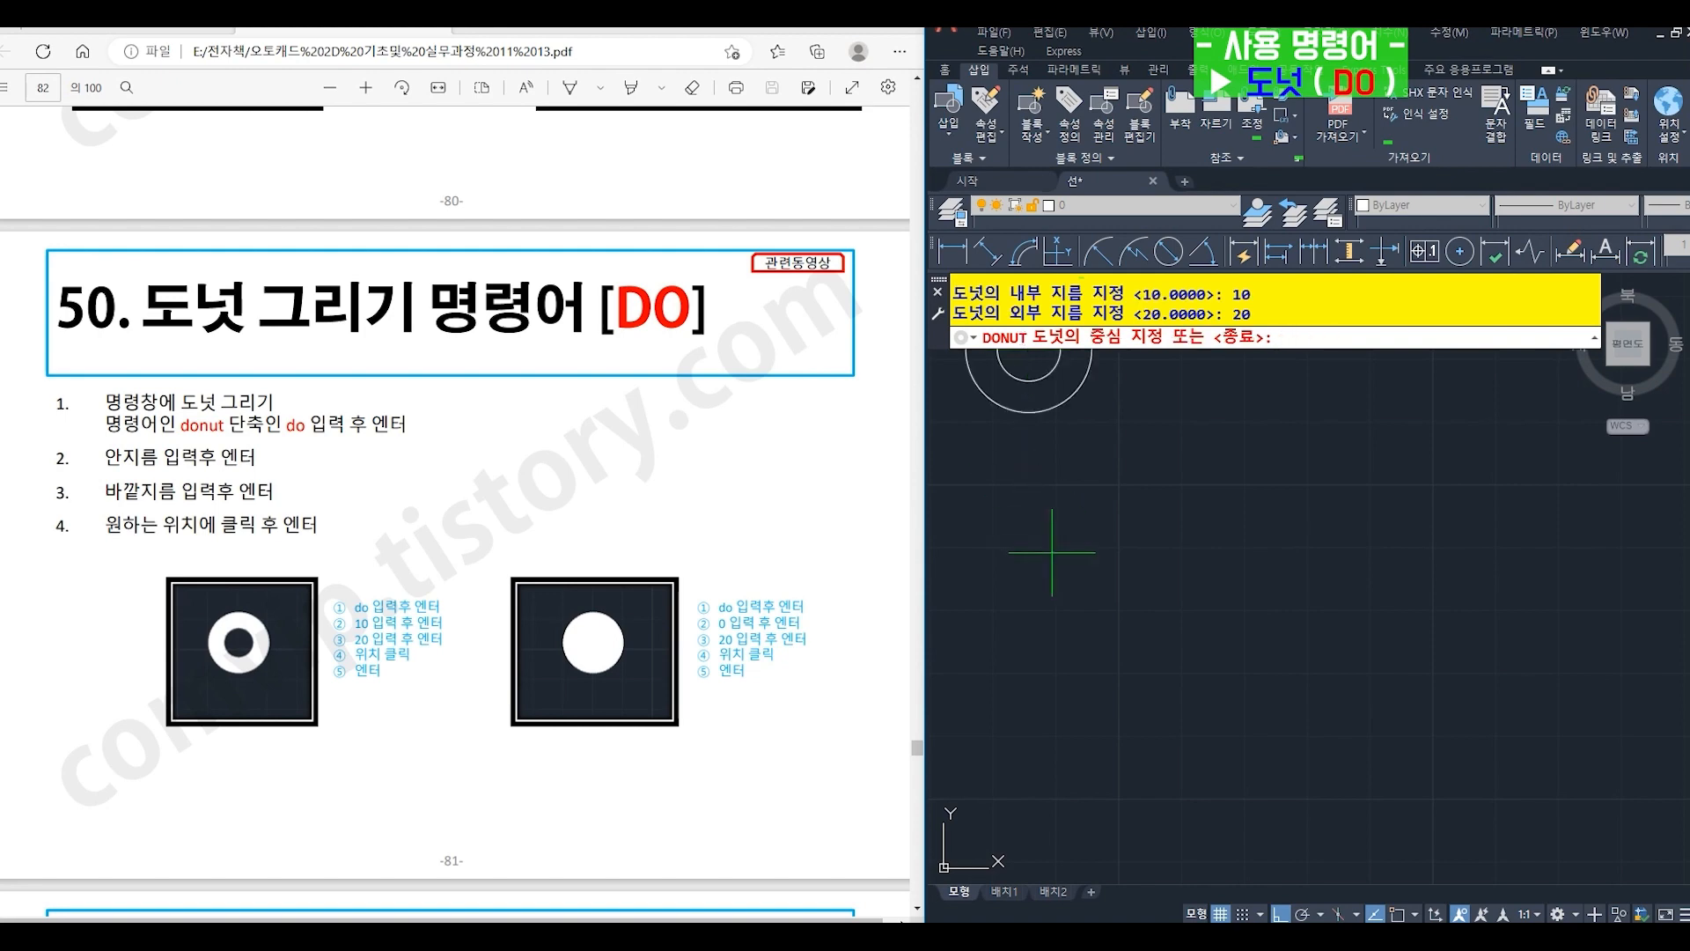
left_click(1102, 618)
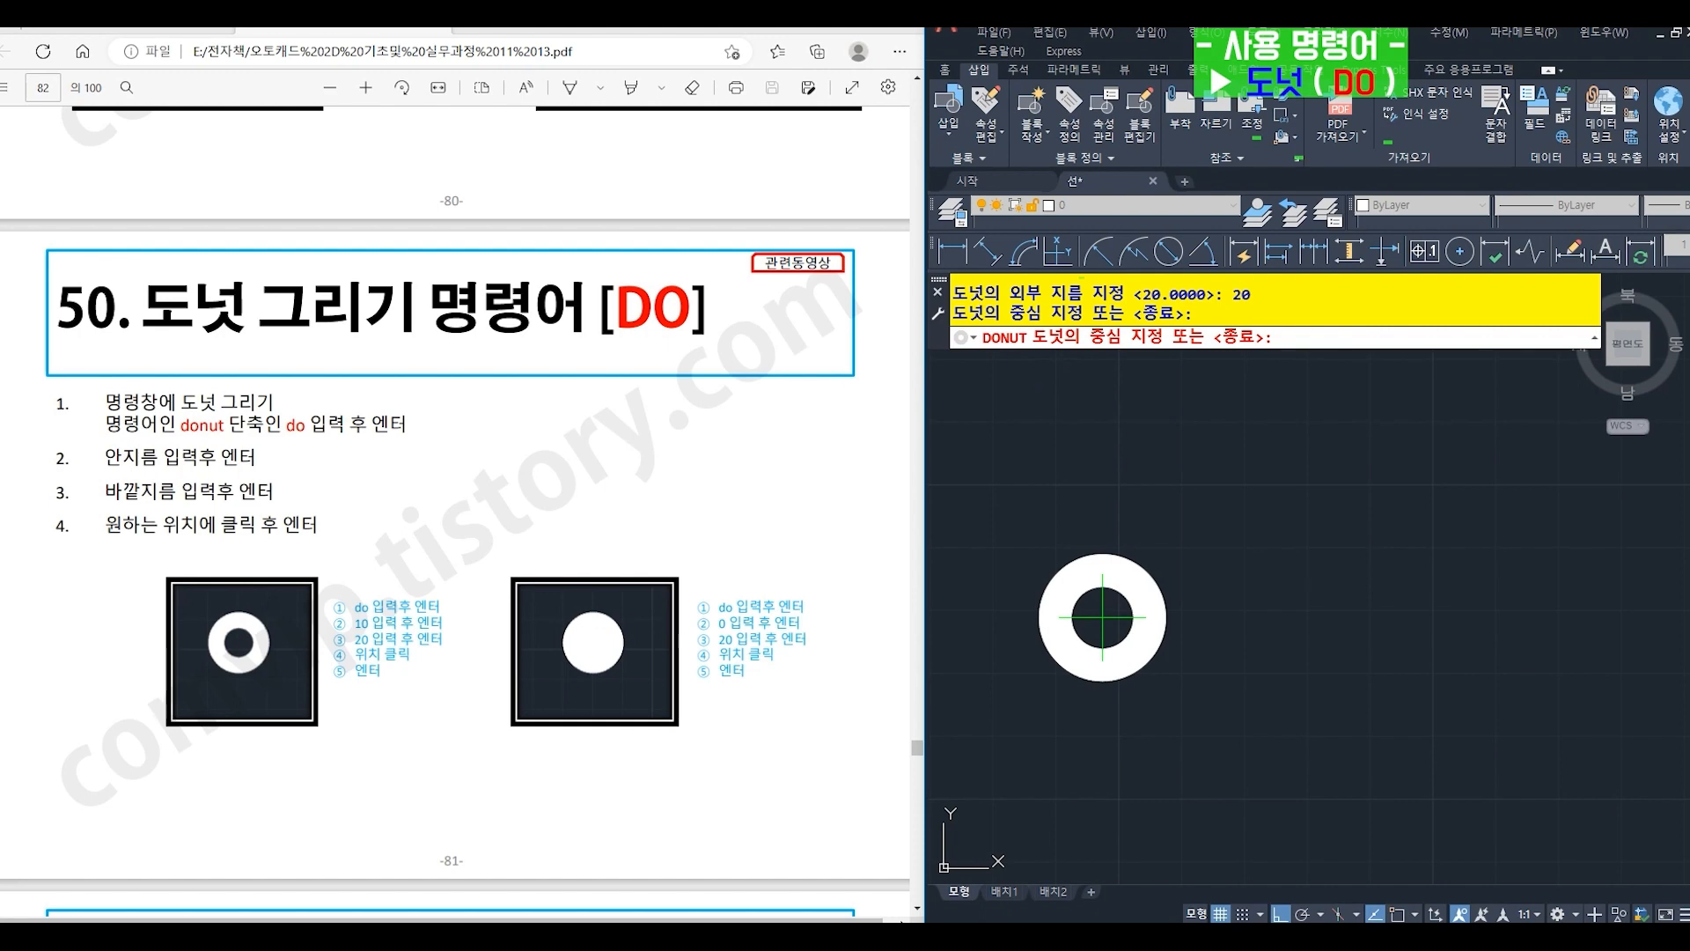
key("Return")
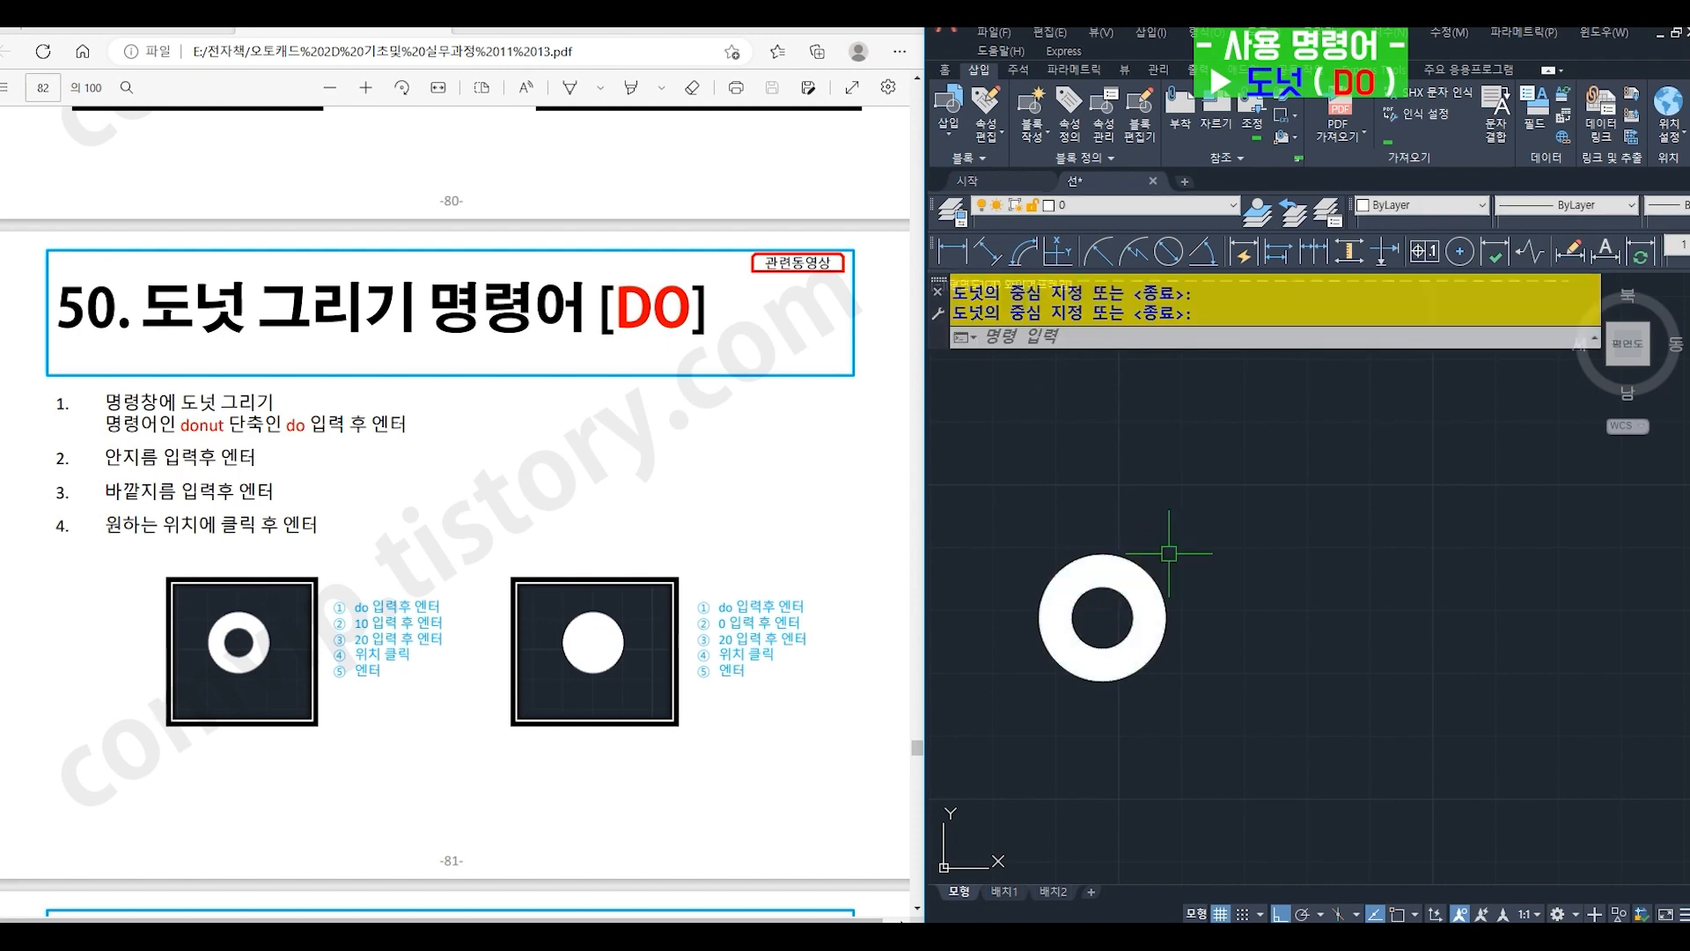
- Draw a solid donut with inner diameter 0 and outer diameter 20 to the right of the ring-shaped donut
type("do")
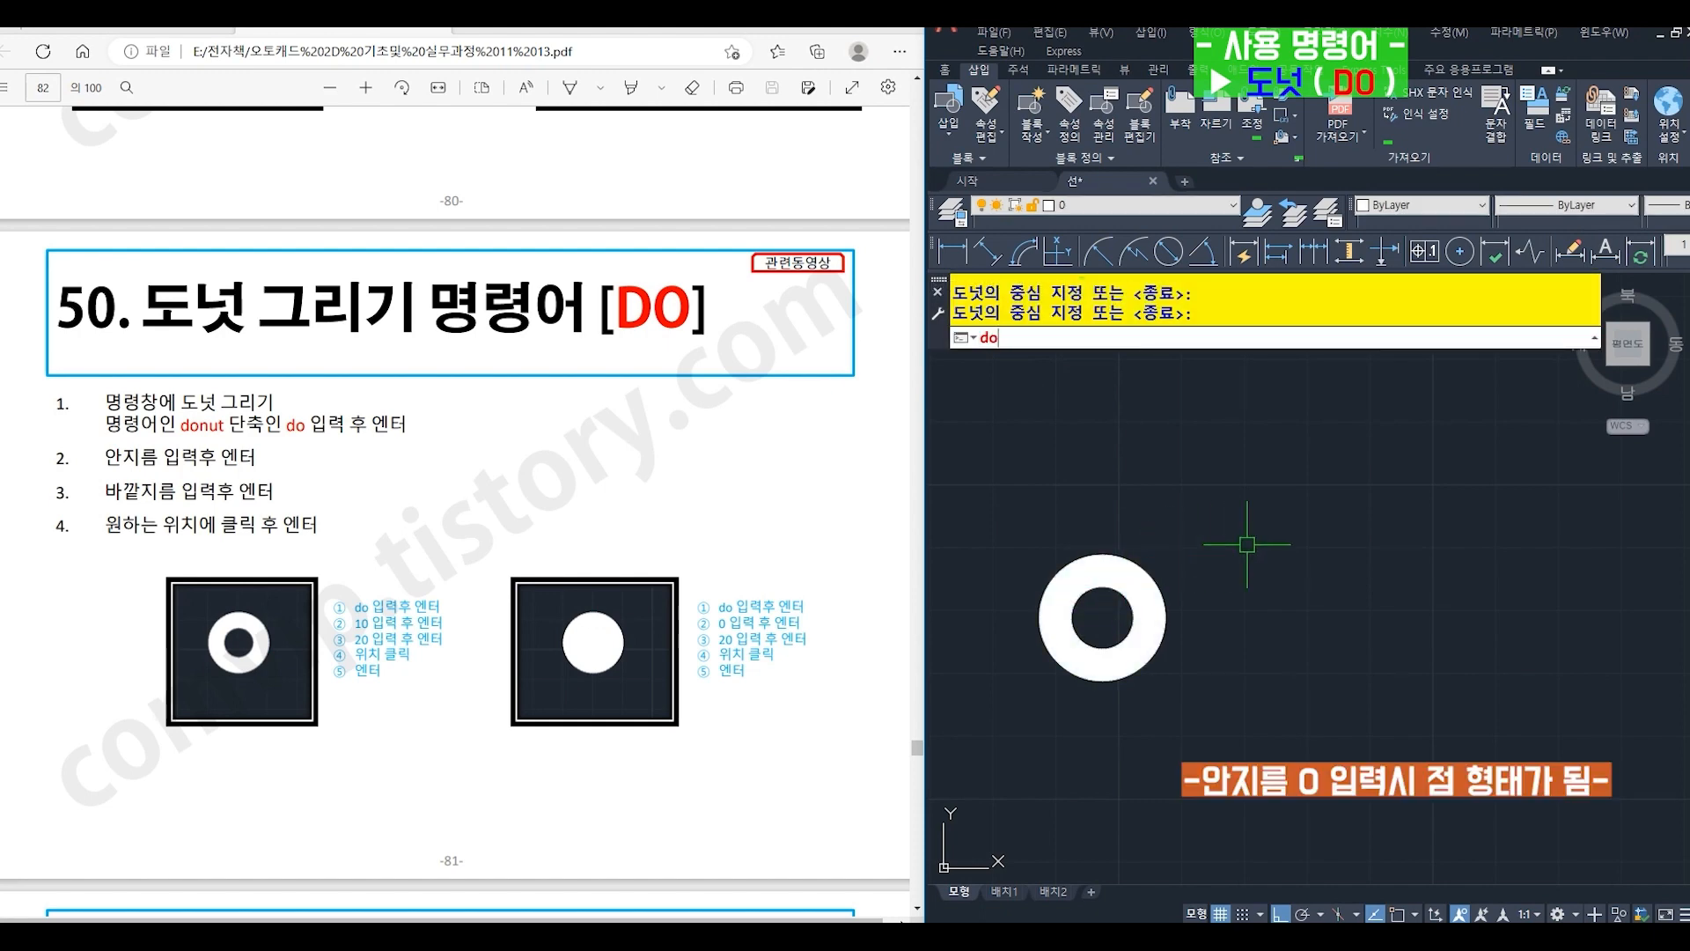
key("Return")
type("0")
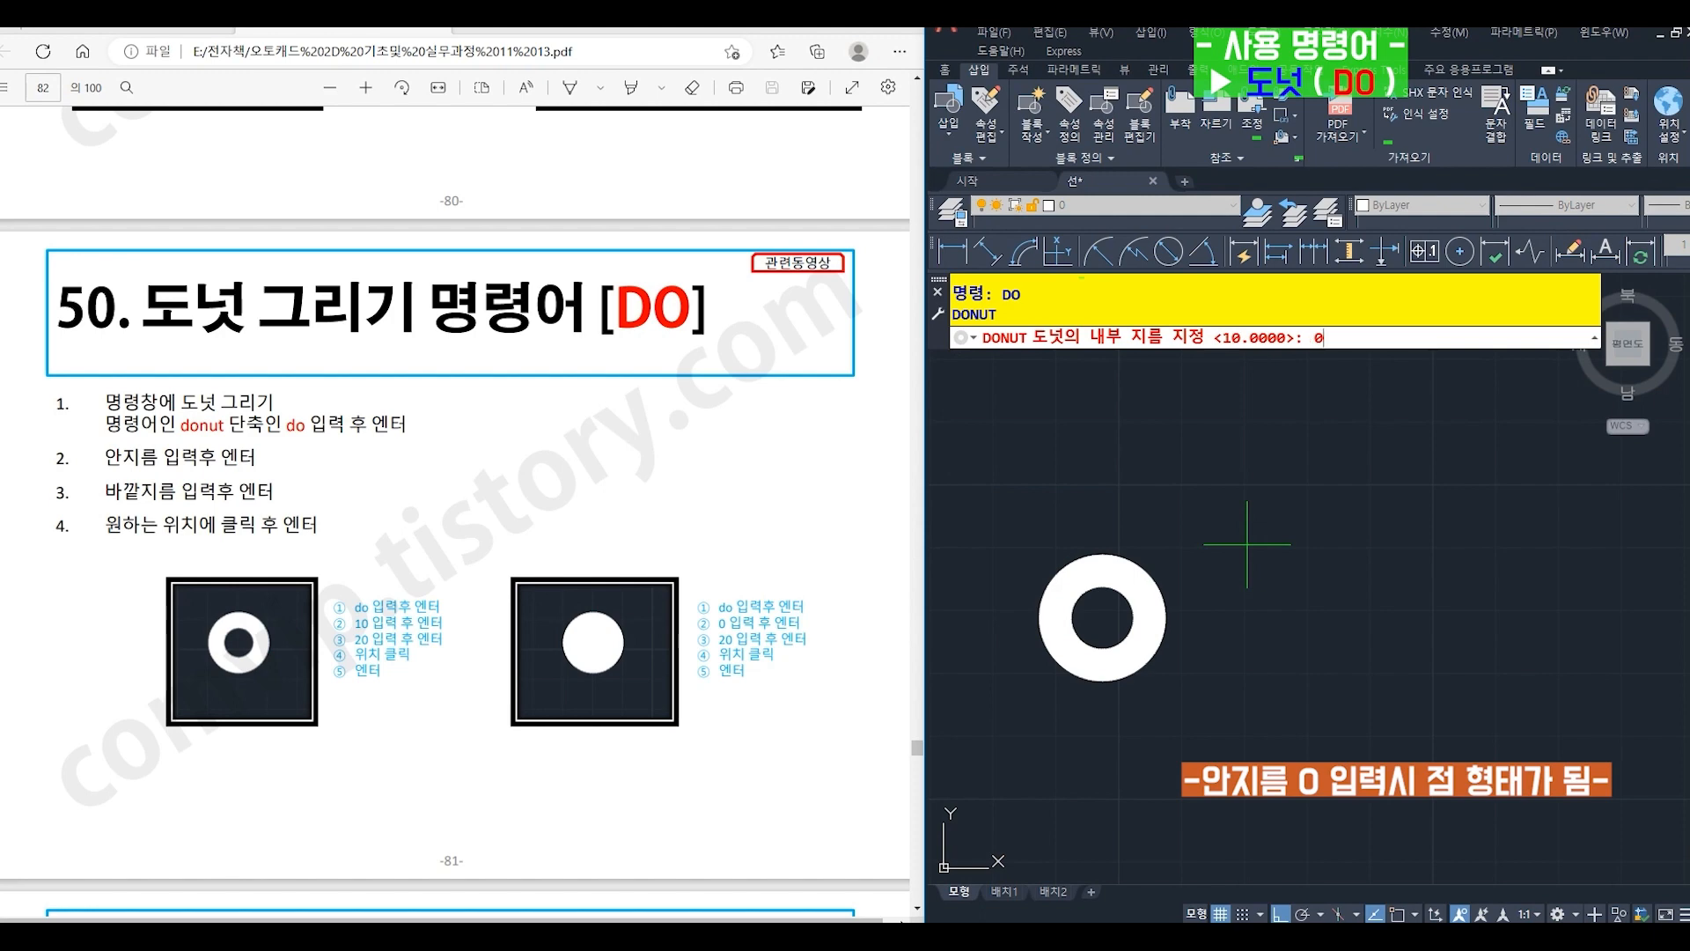
key("Return")
type("20")
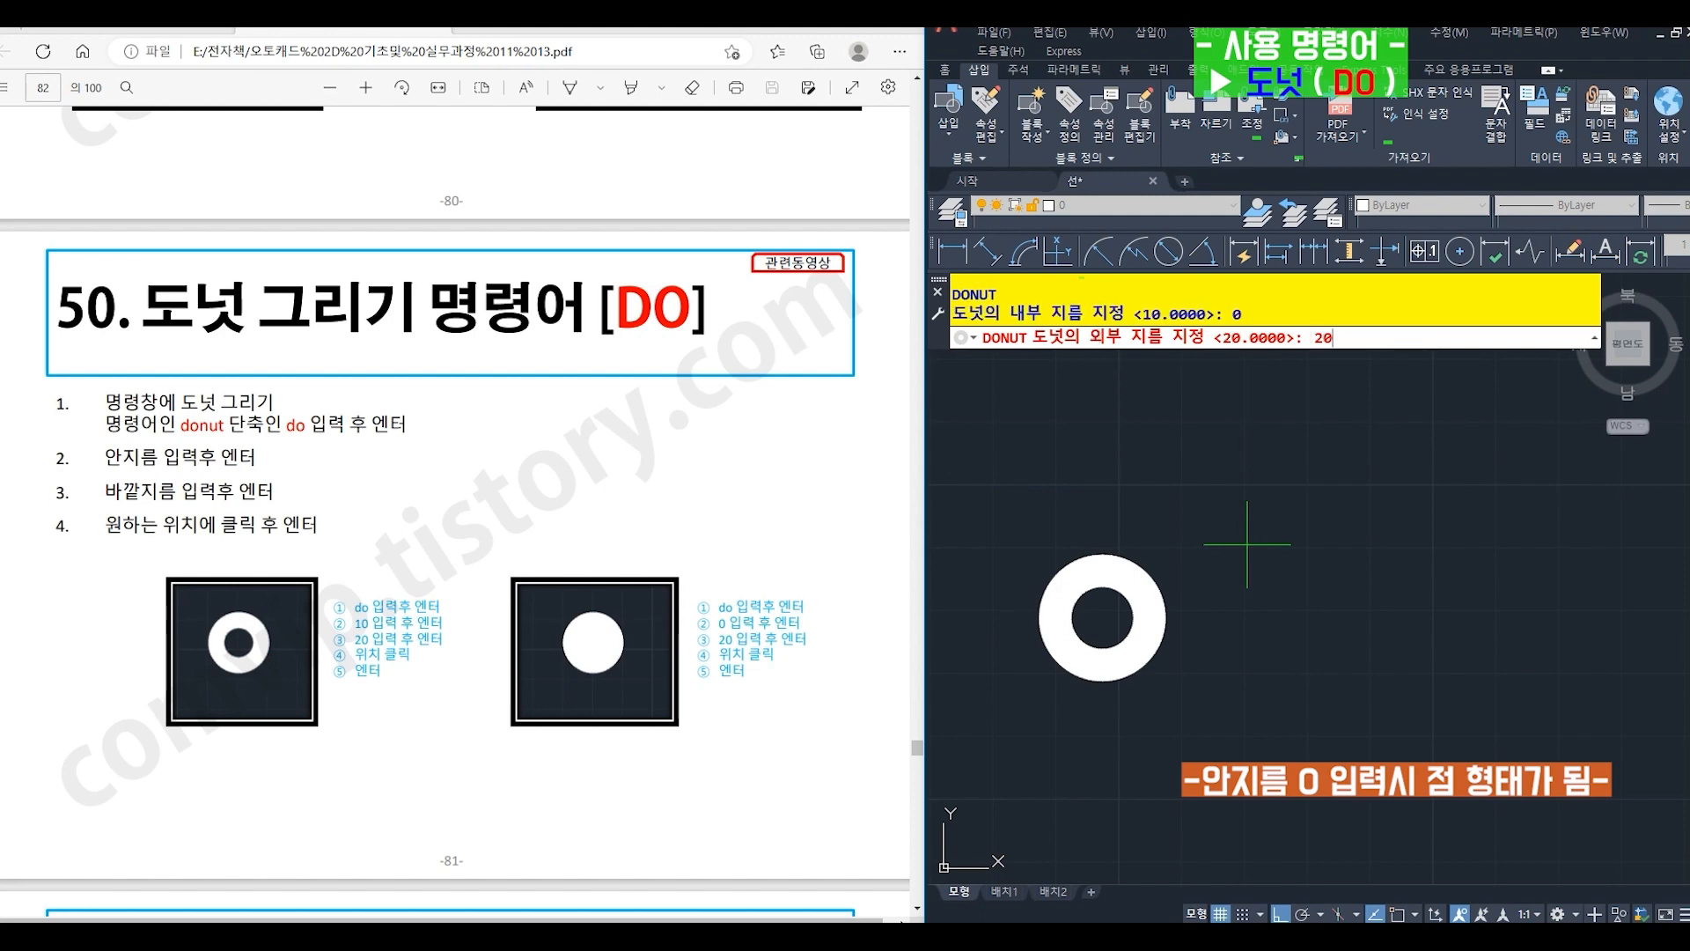
key("Return")
left_click(1248, 543)
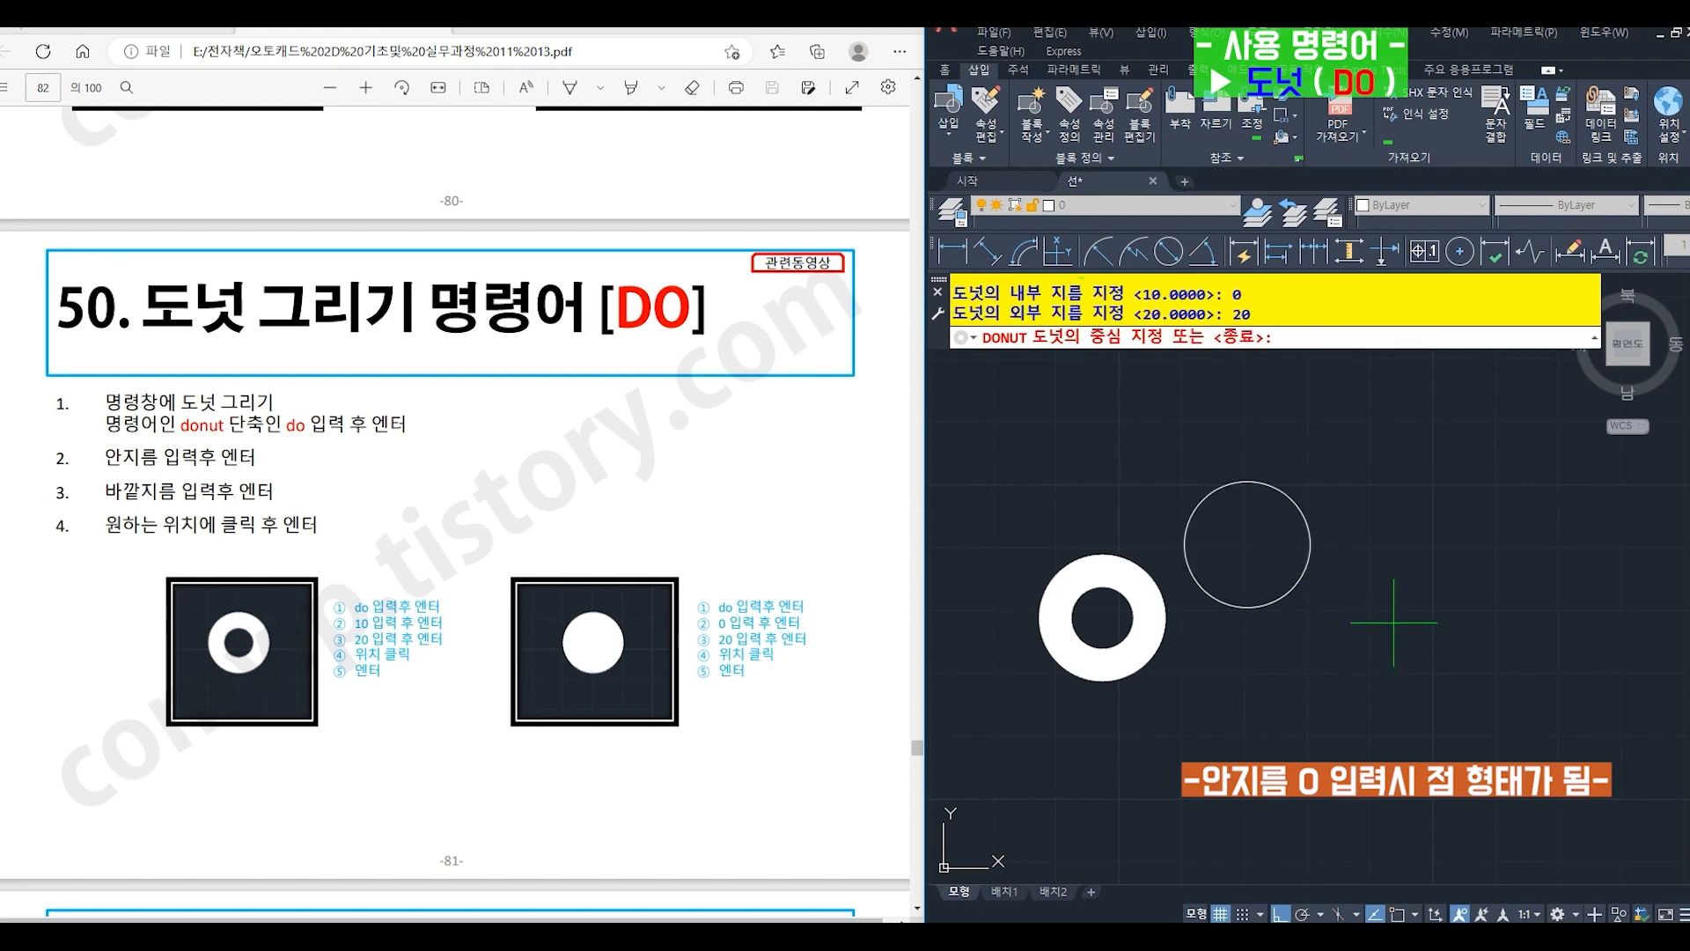
left_click(1393, 622)
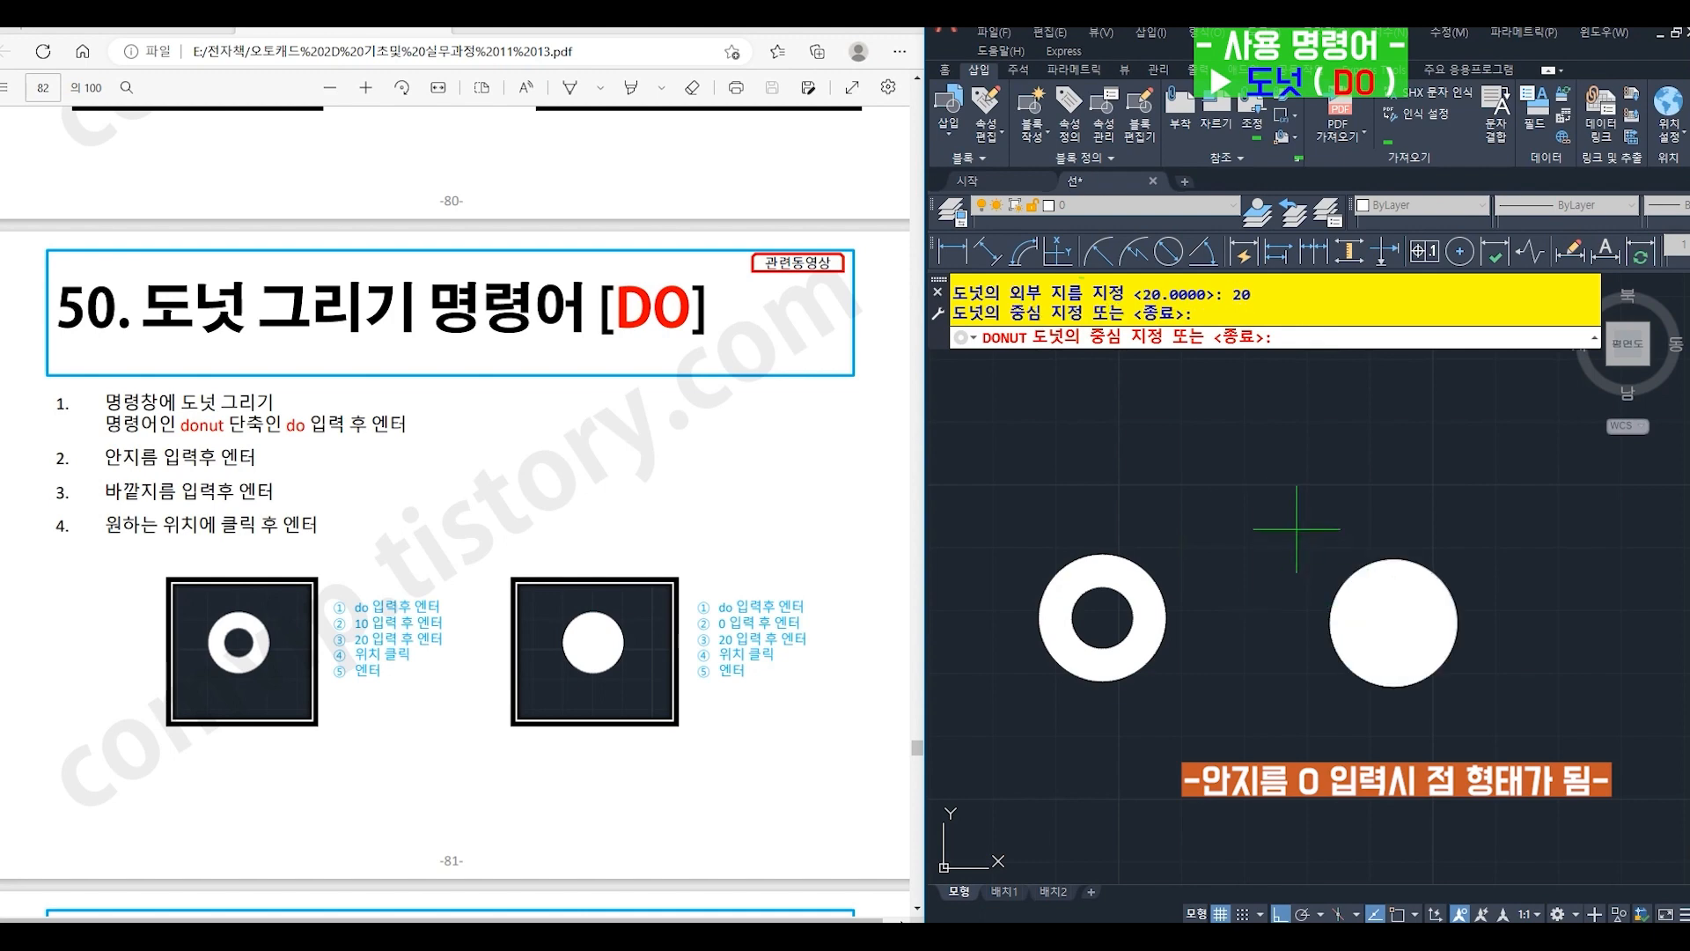
key("Return")
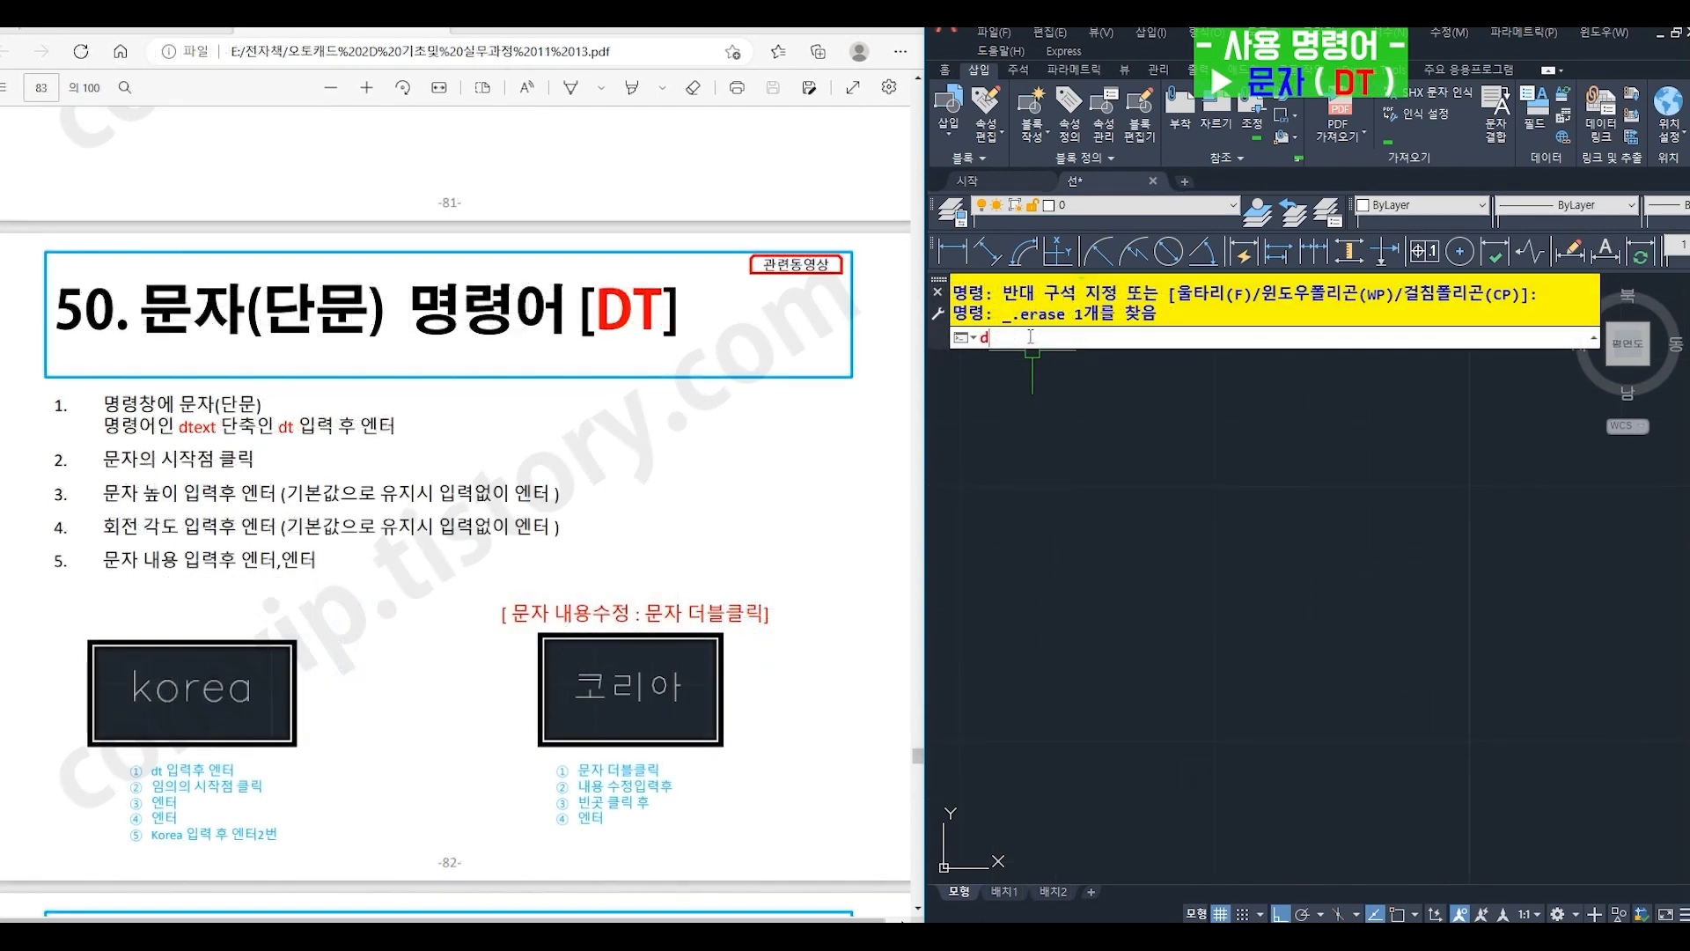
- Create the single-line text "korea" with DT, accepting the default height 2.5 and rotation angle 0
type("Dt")
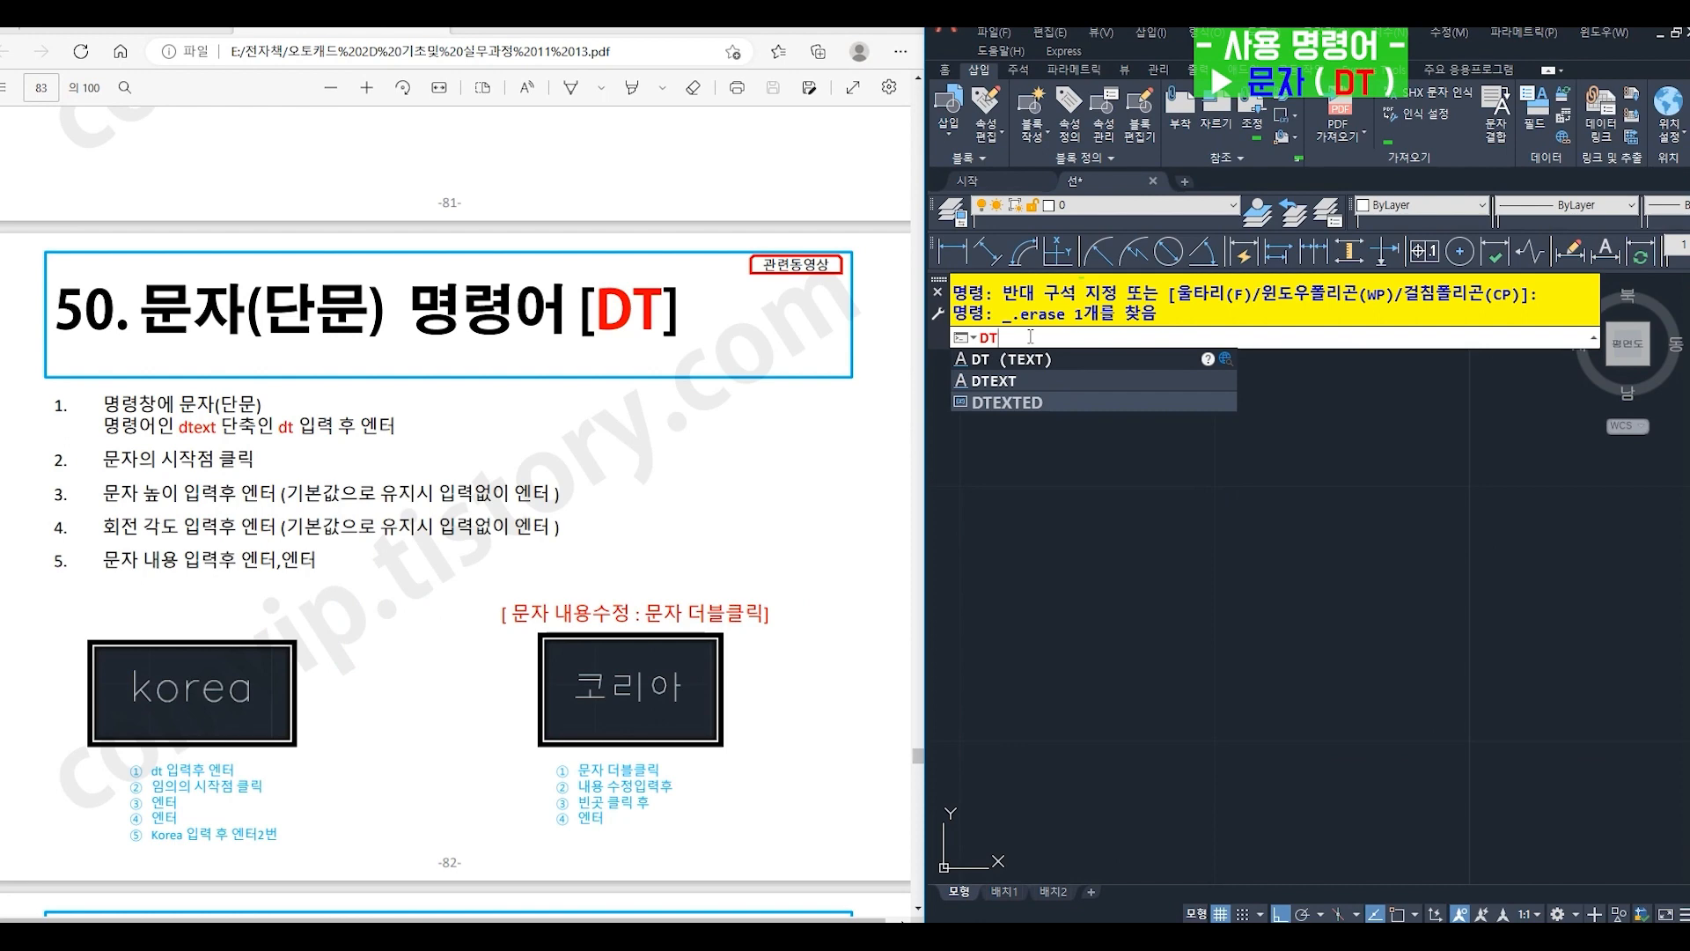
key("Return")
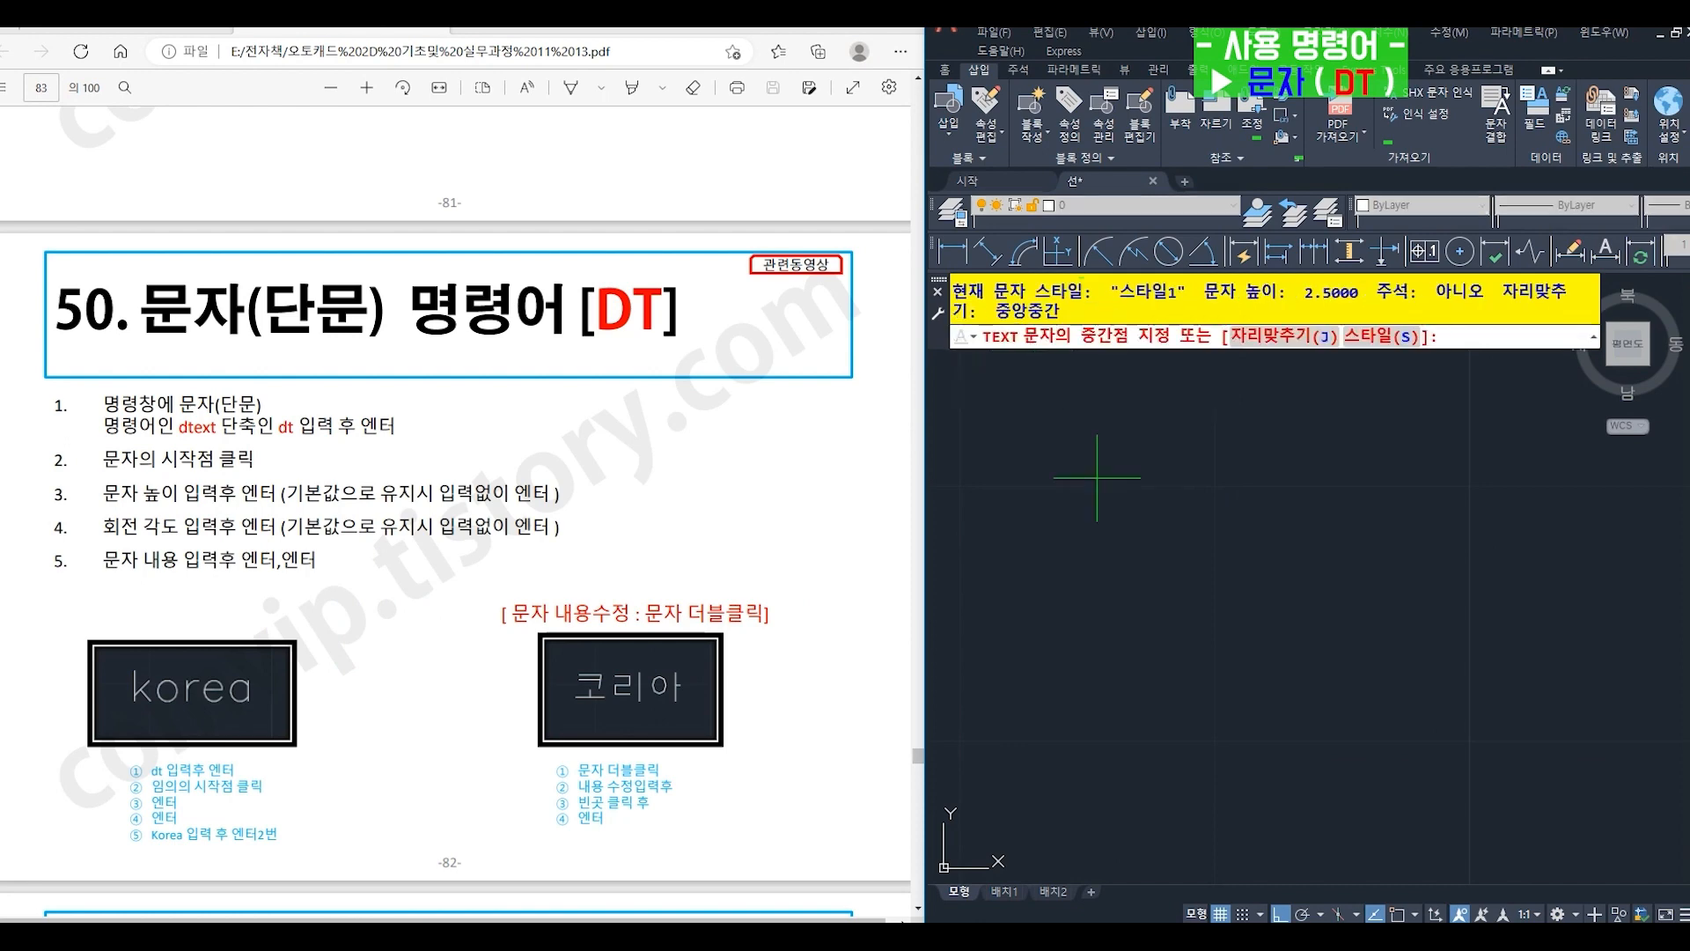
left_click(1141, 651)
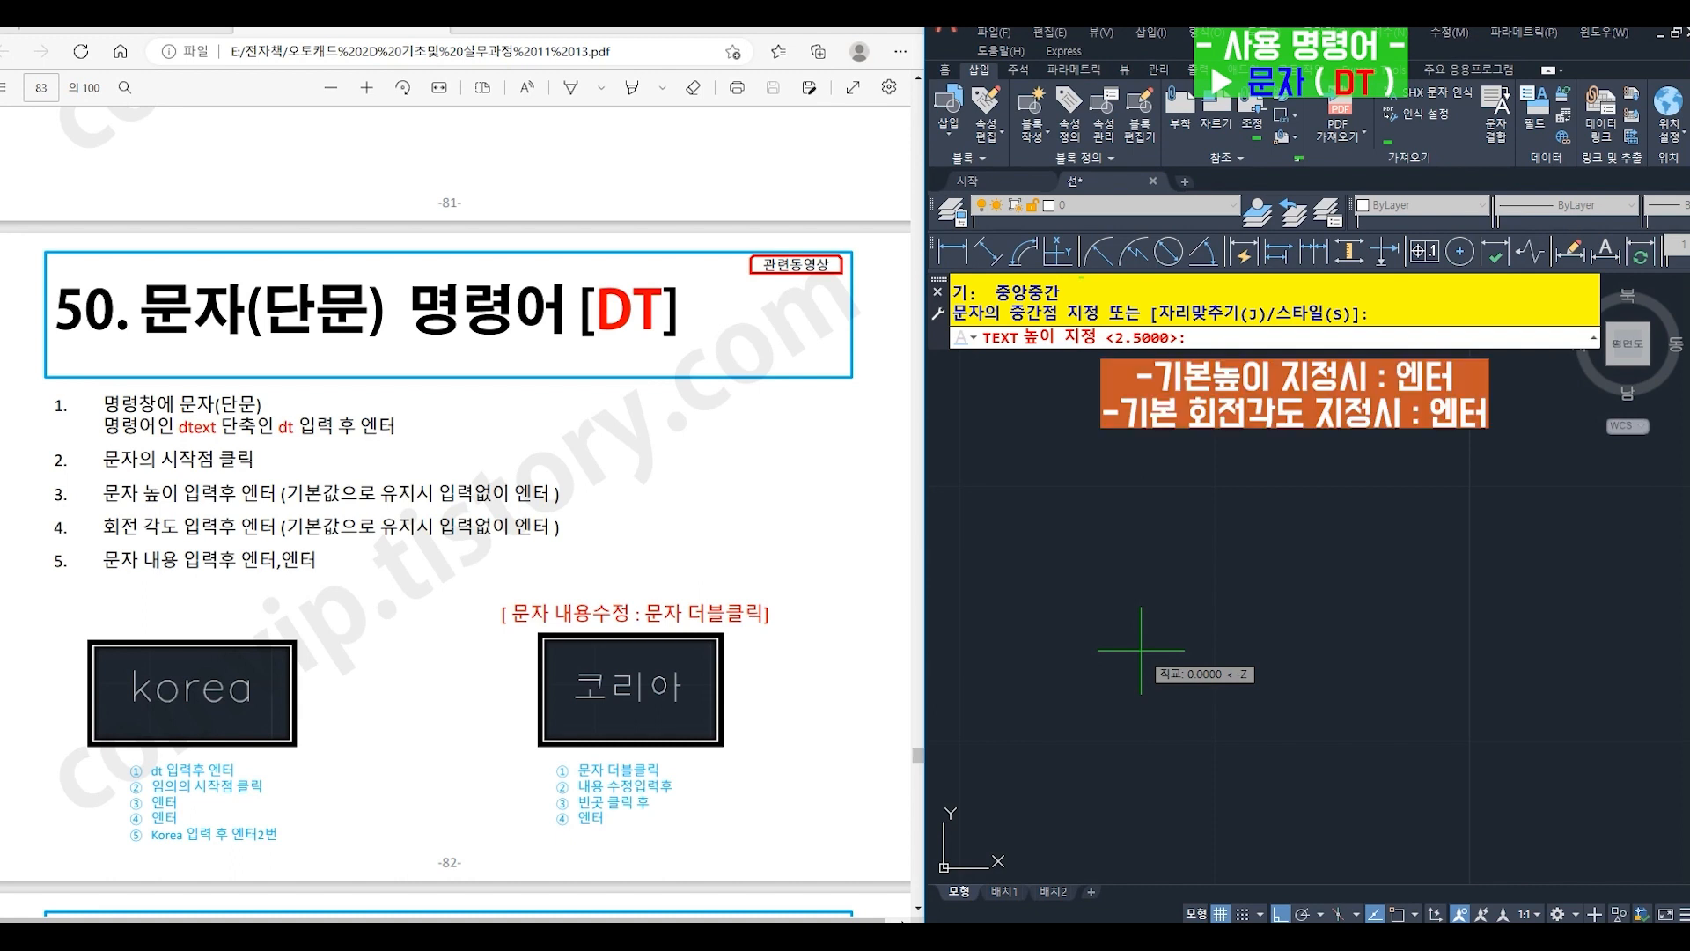
key("Return")
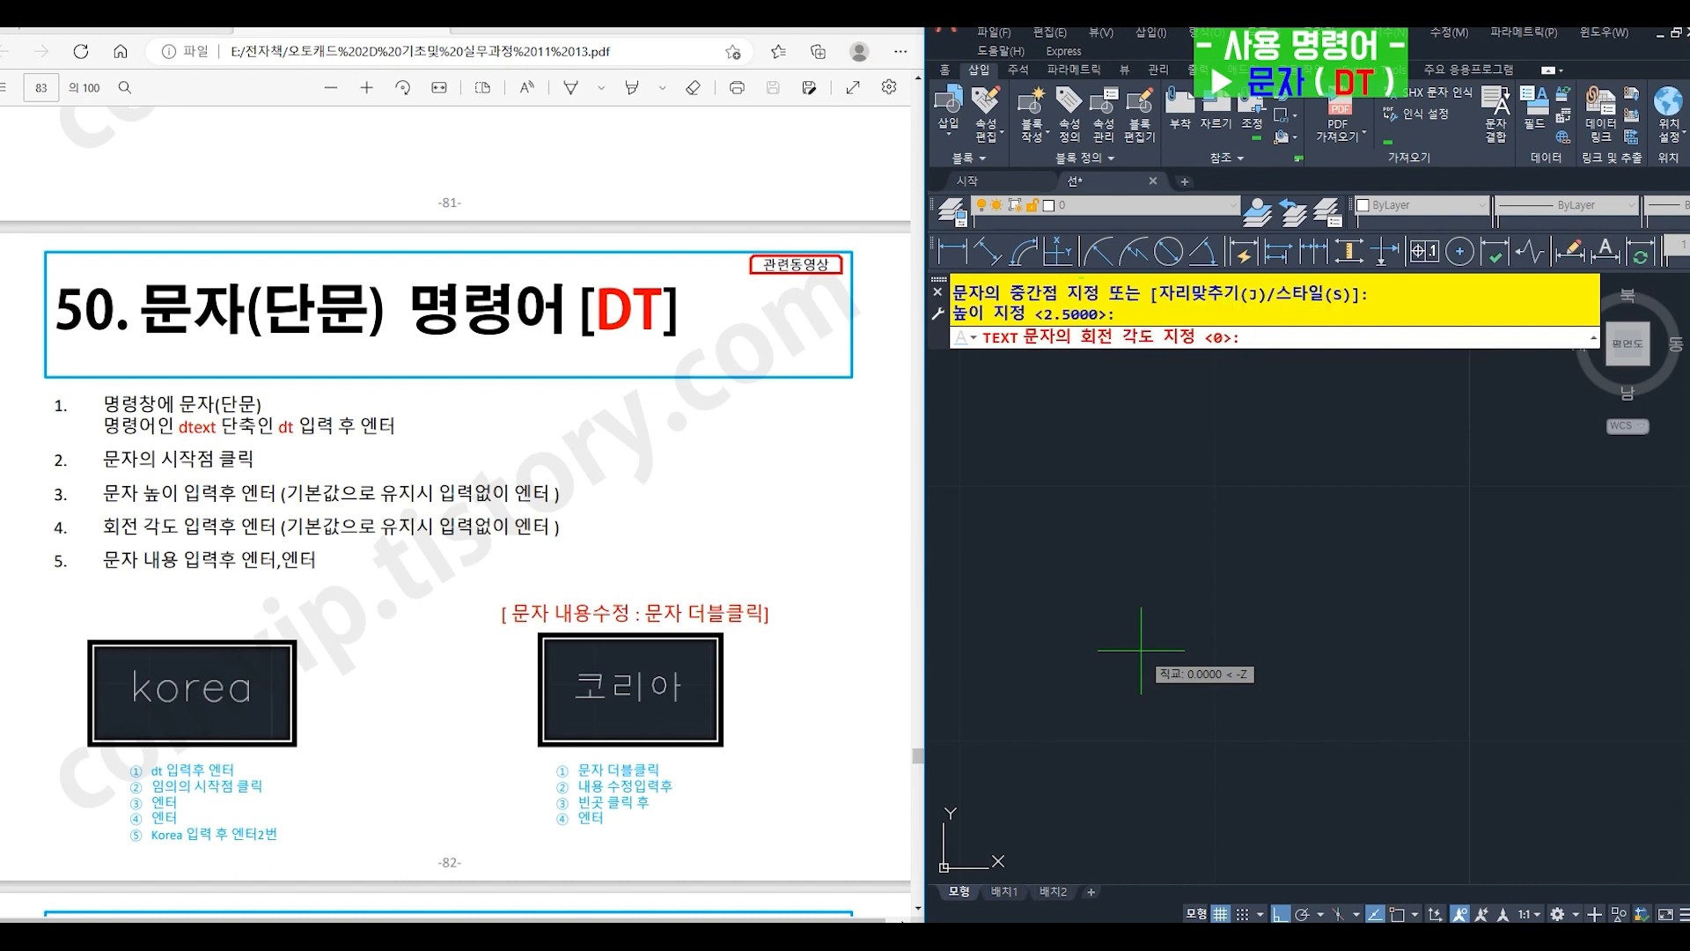
key("Return")
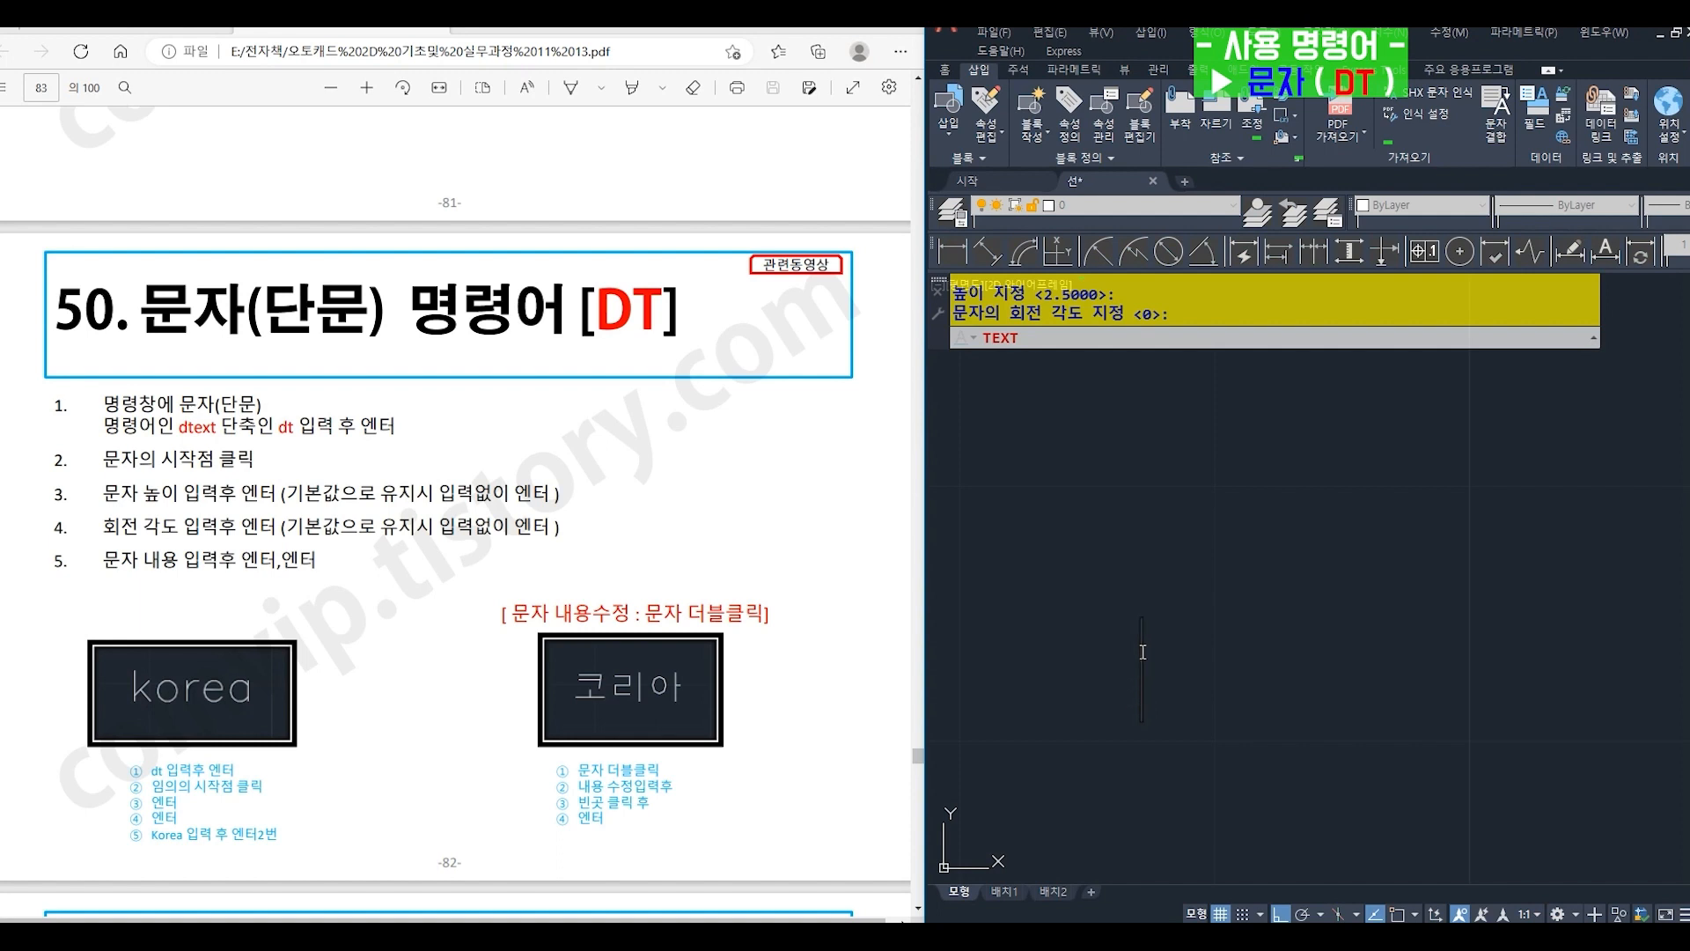
type("k")
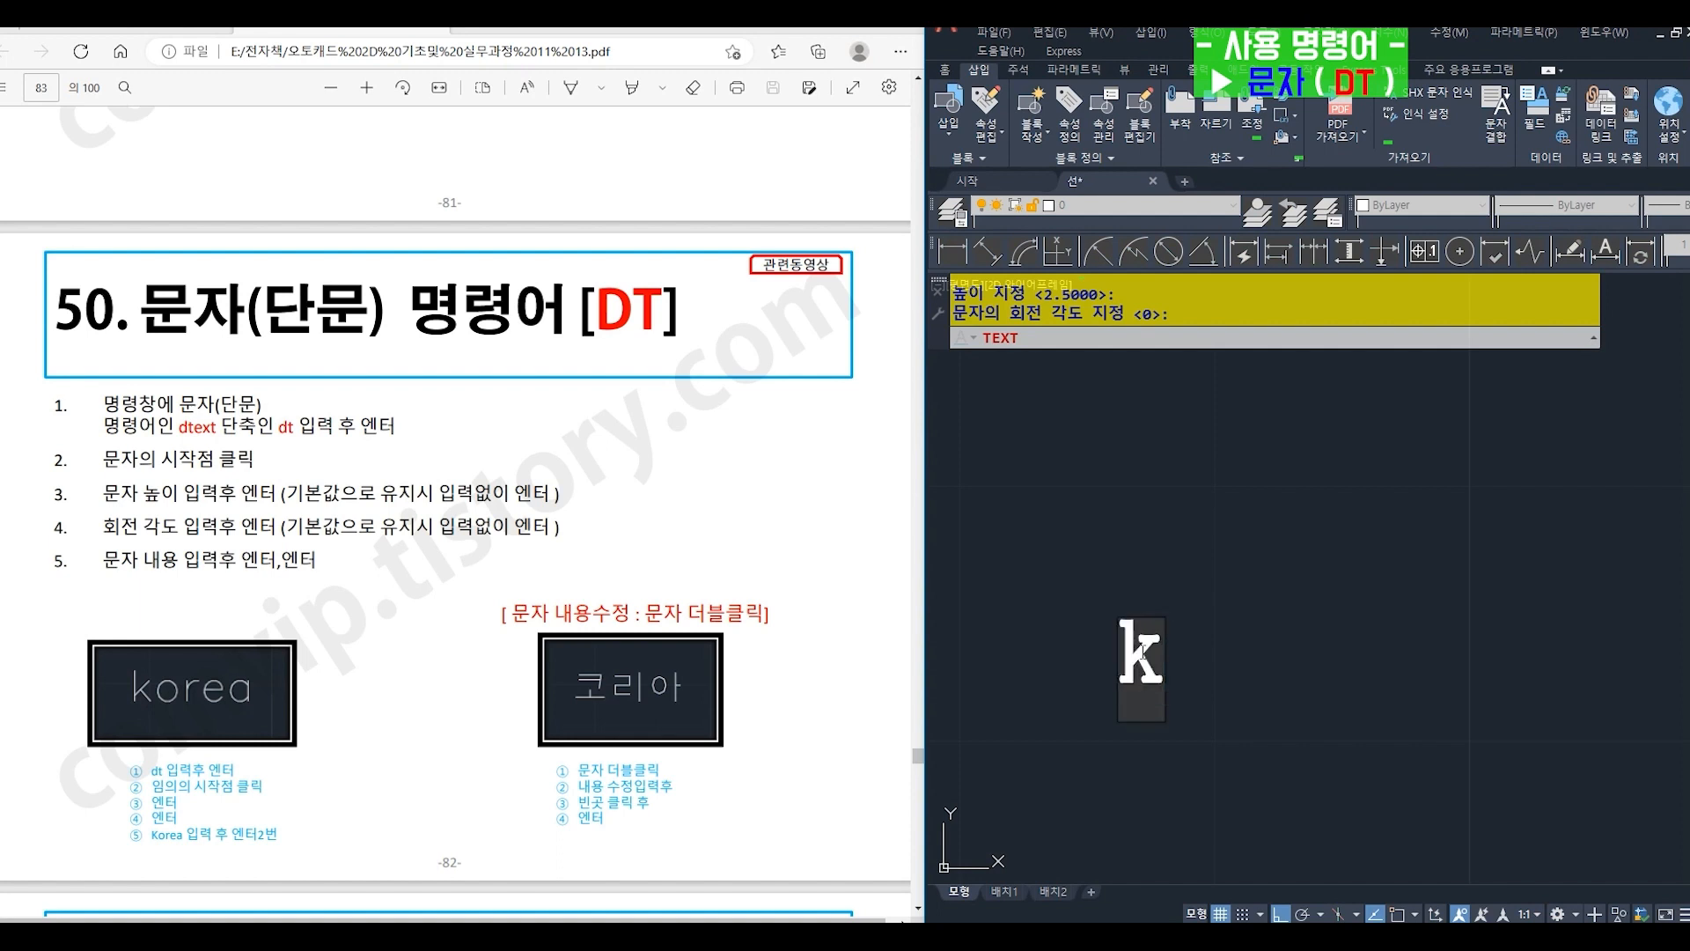
type("orea")
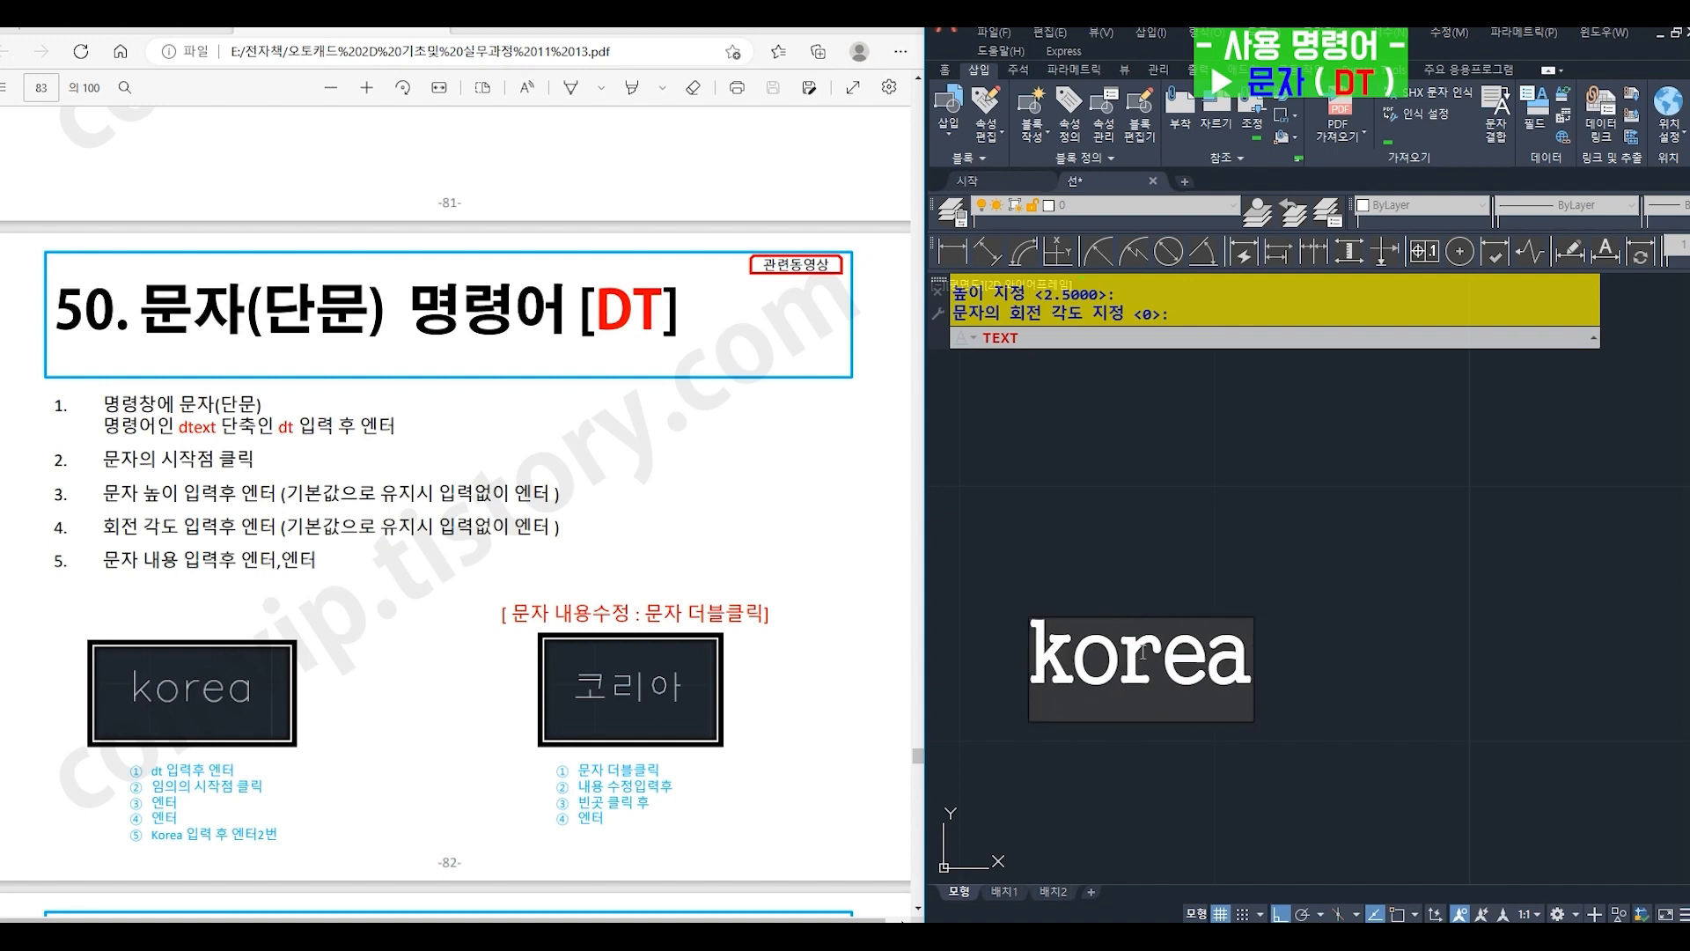
key("Return")
key("Return")
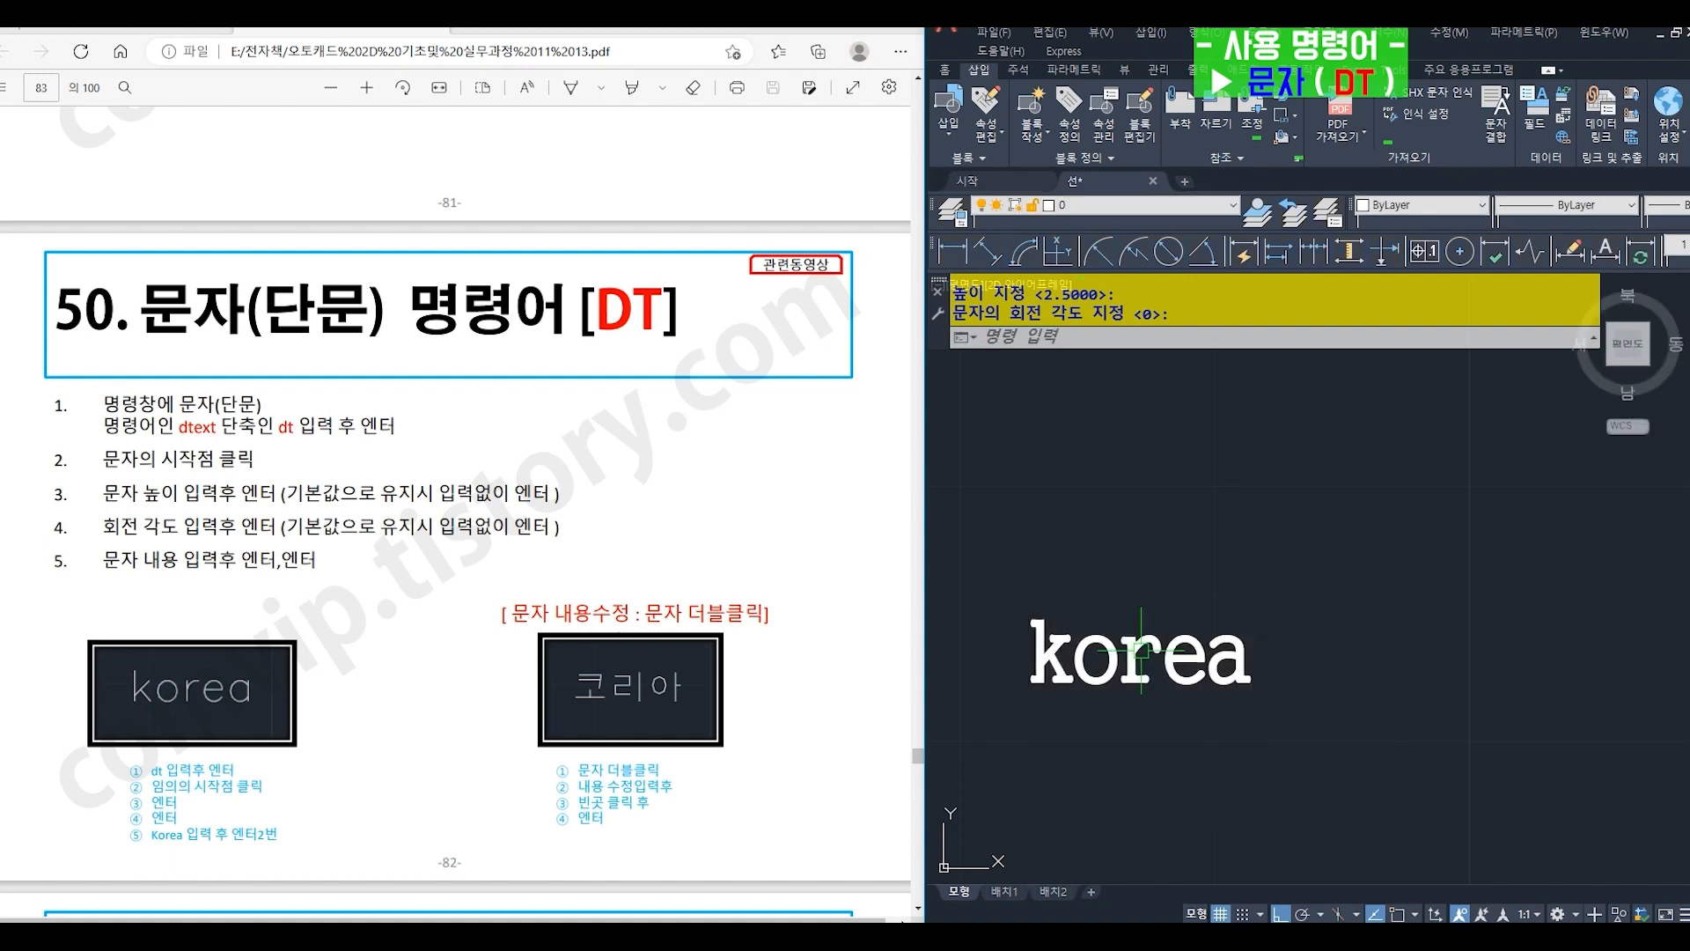
- Change the single-line text "korea" to "코리아" and end the text editing
middle_click_drag(1120, 636, 1194, 581)
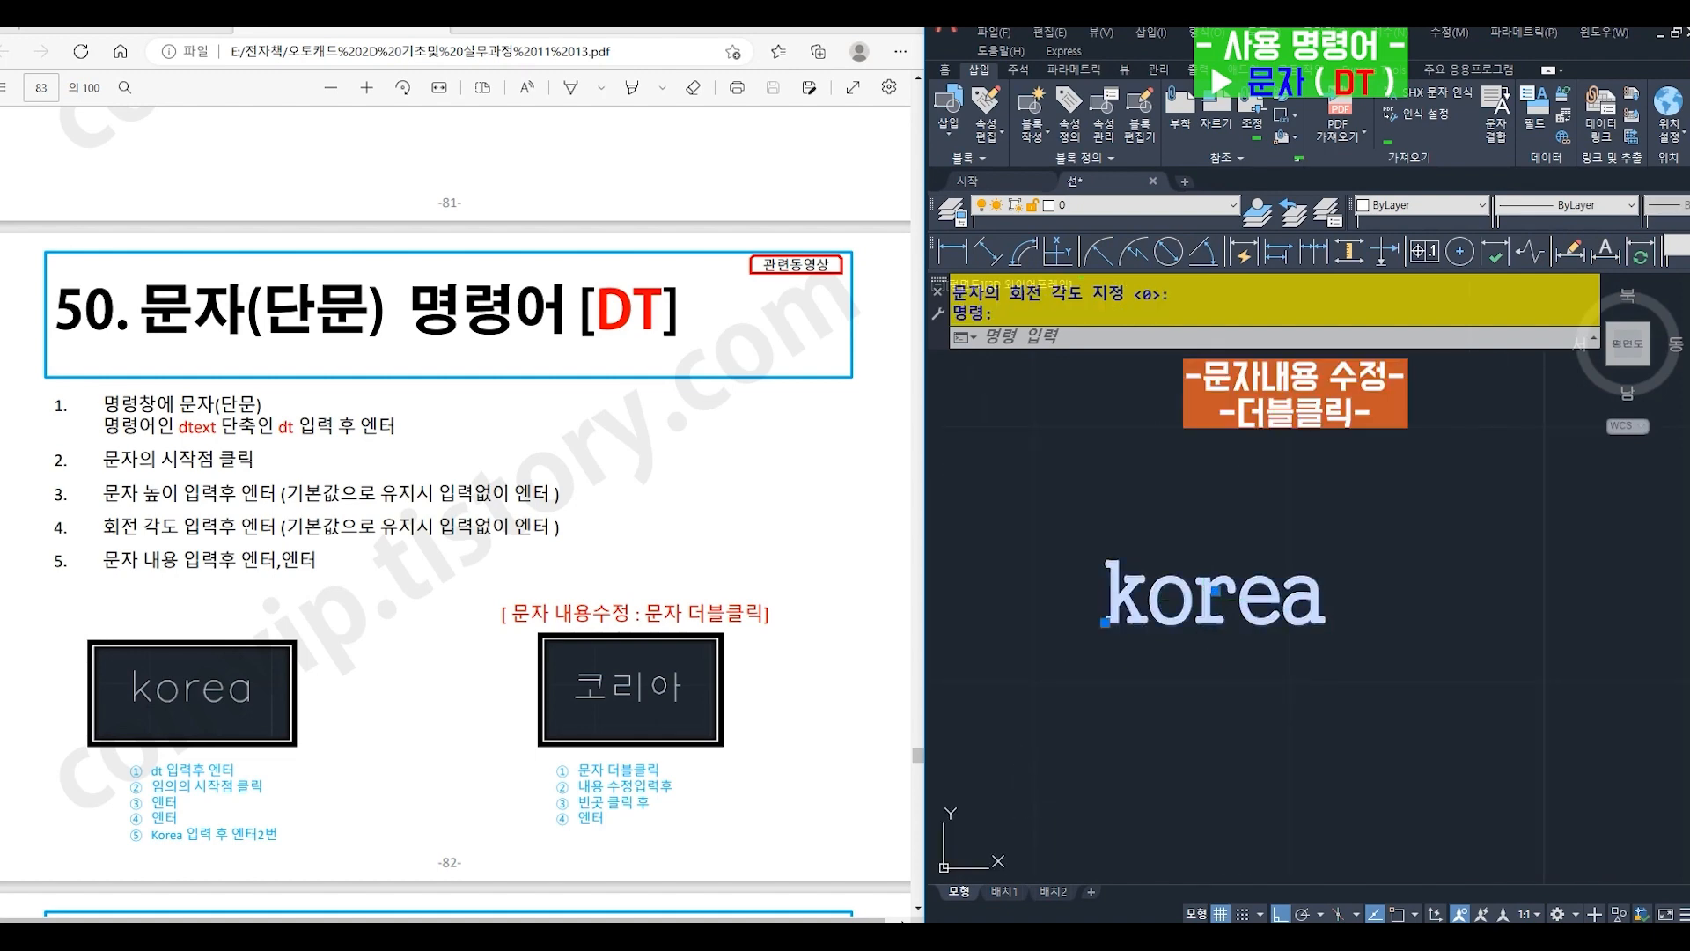
double_click(1204, 604)
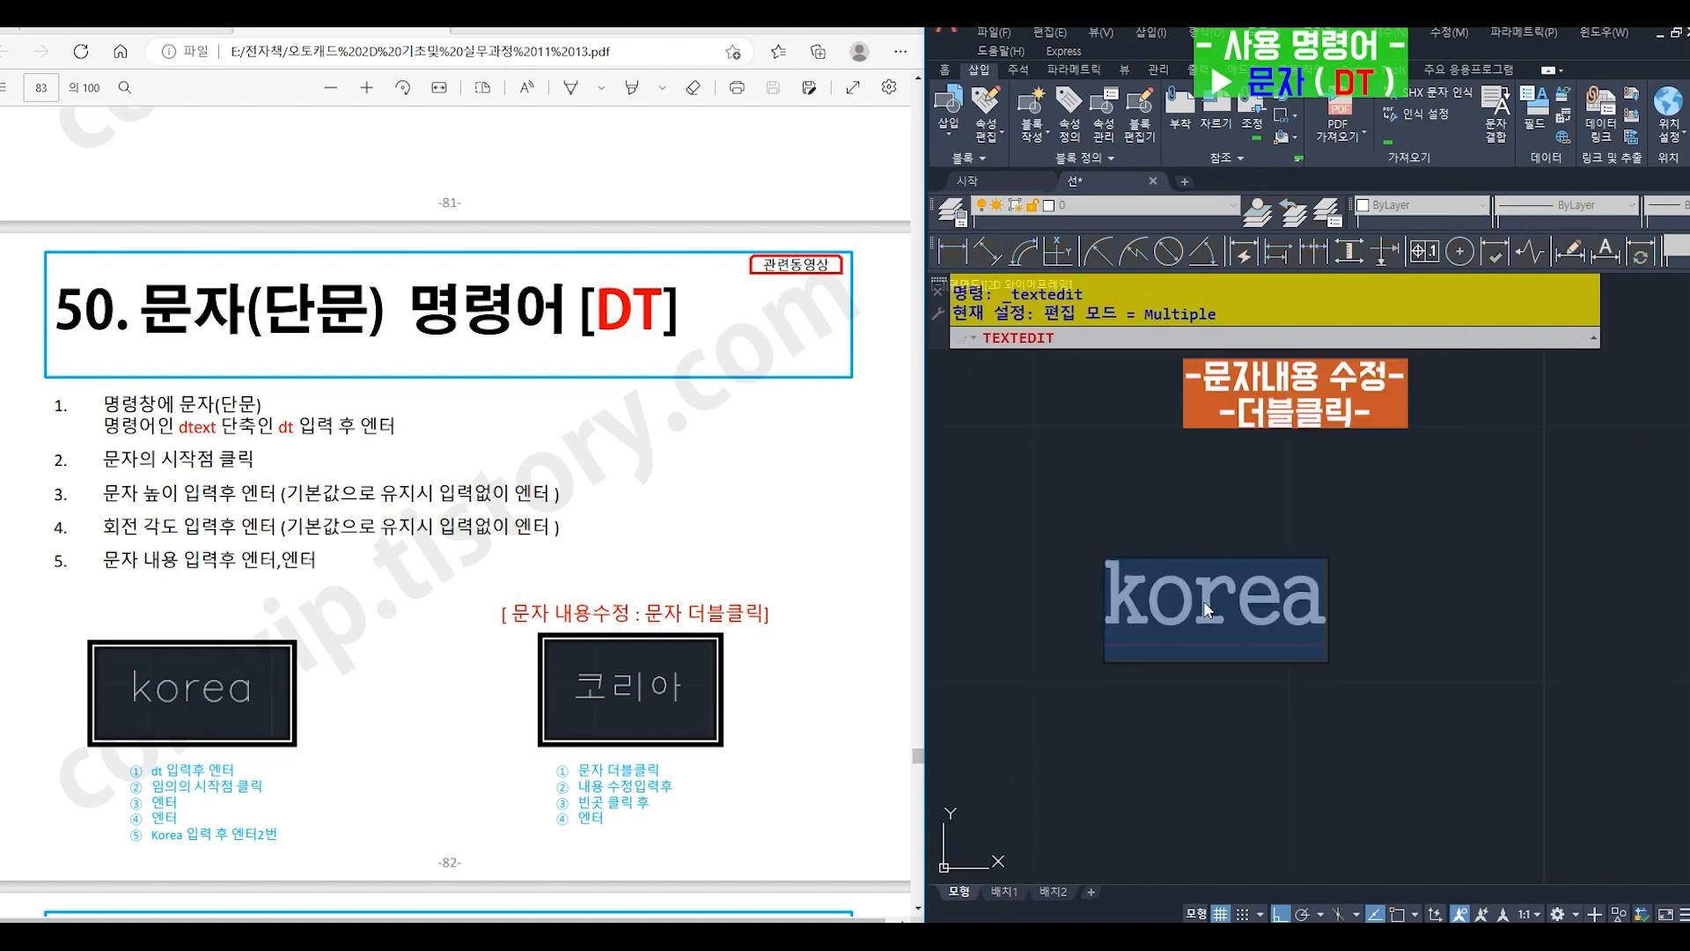
type("코리")
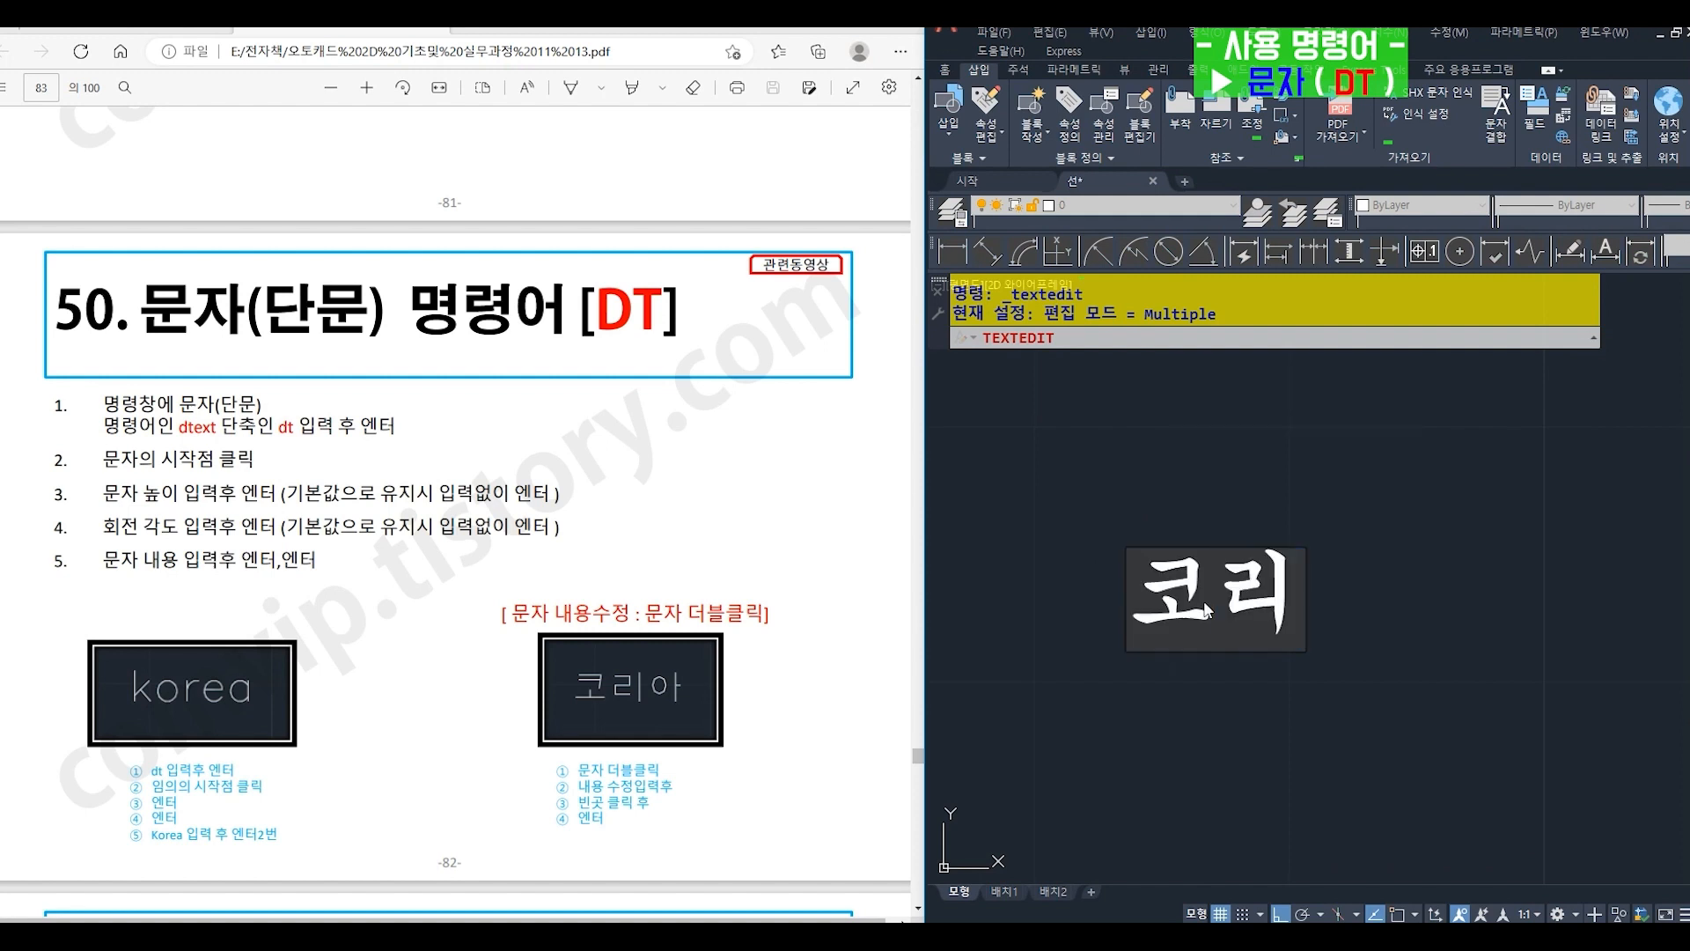
type("아")
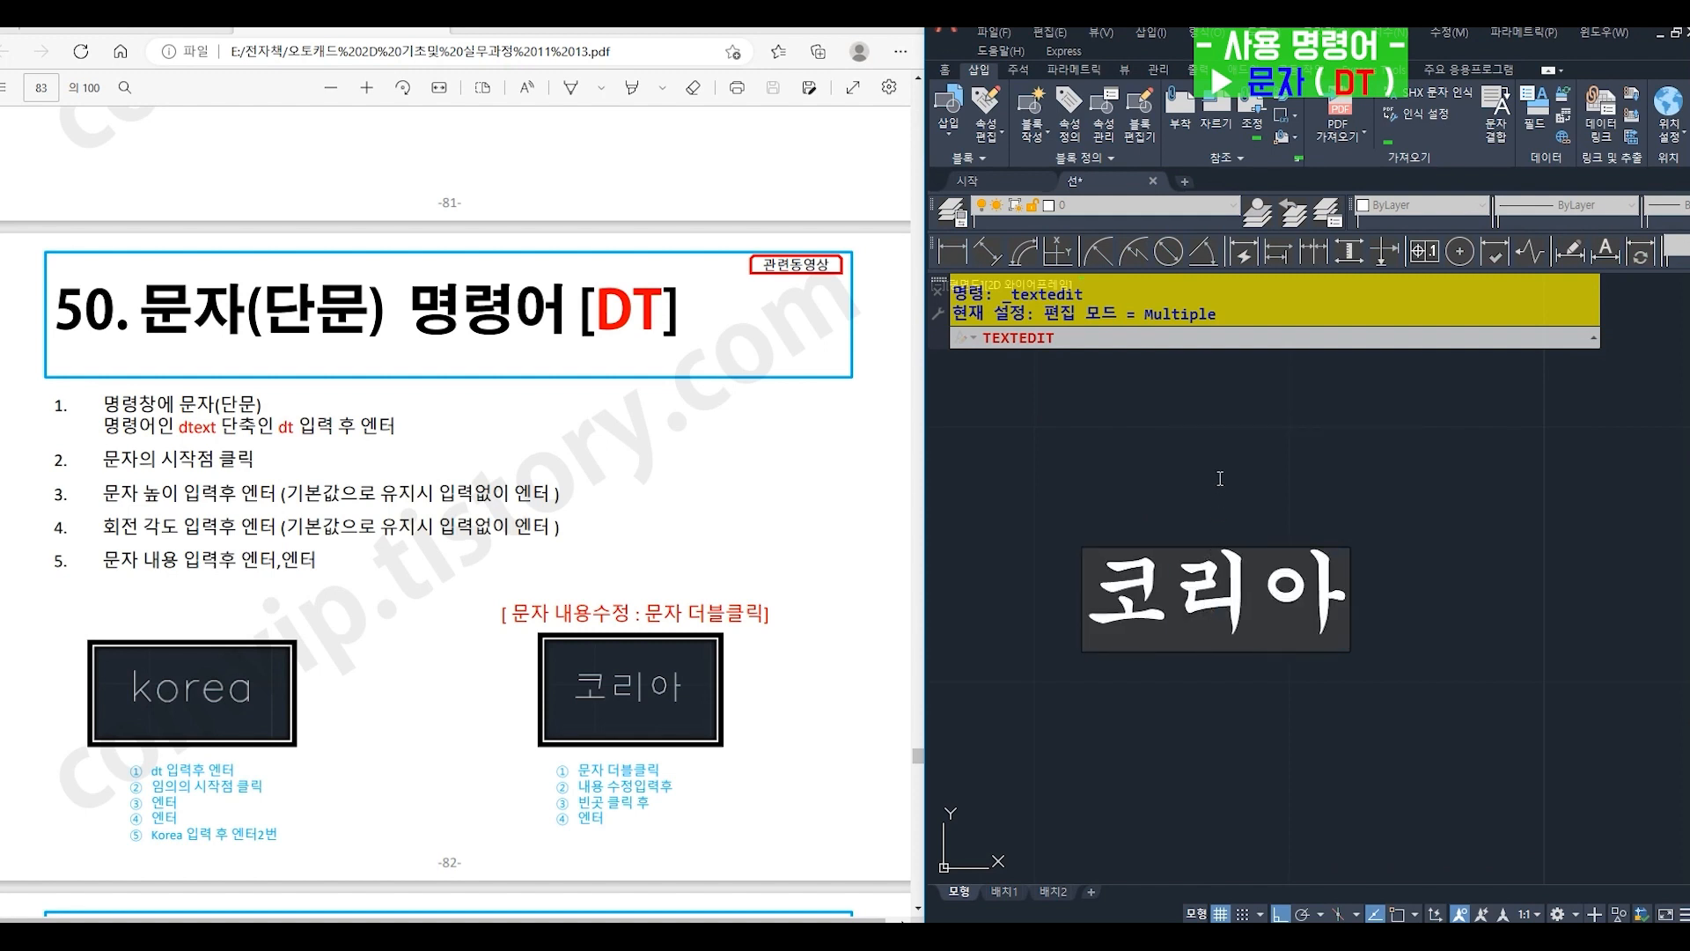
left_click(1218, 477)
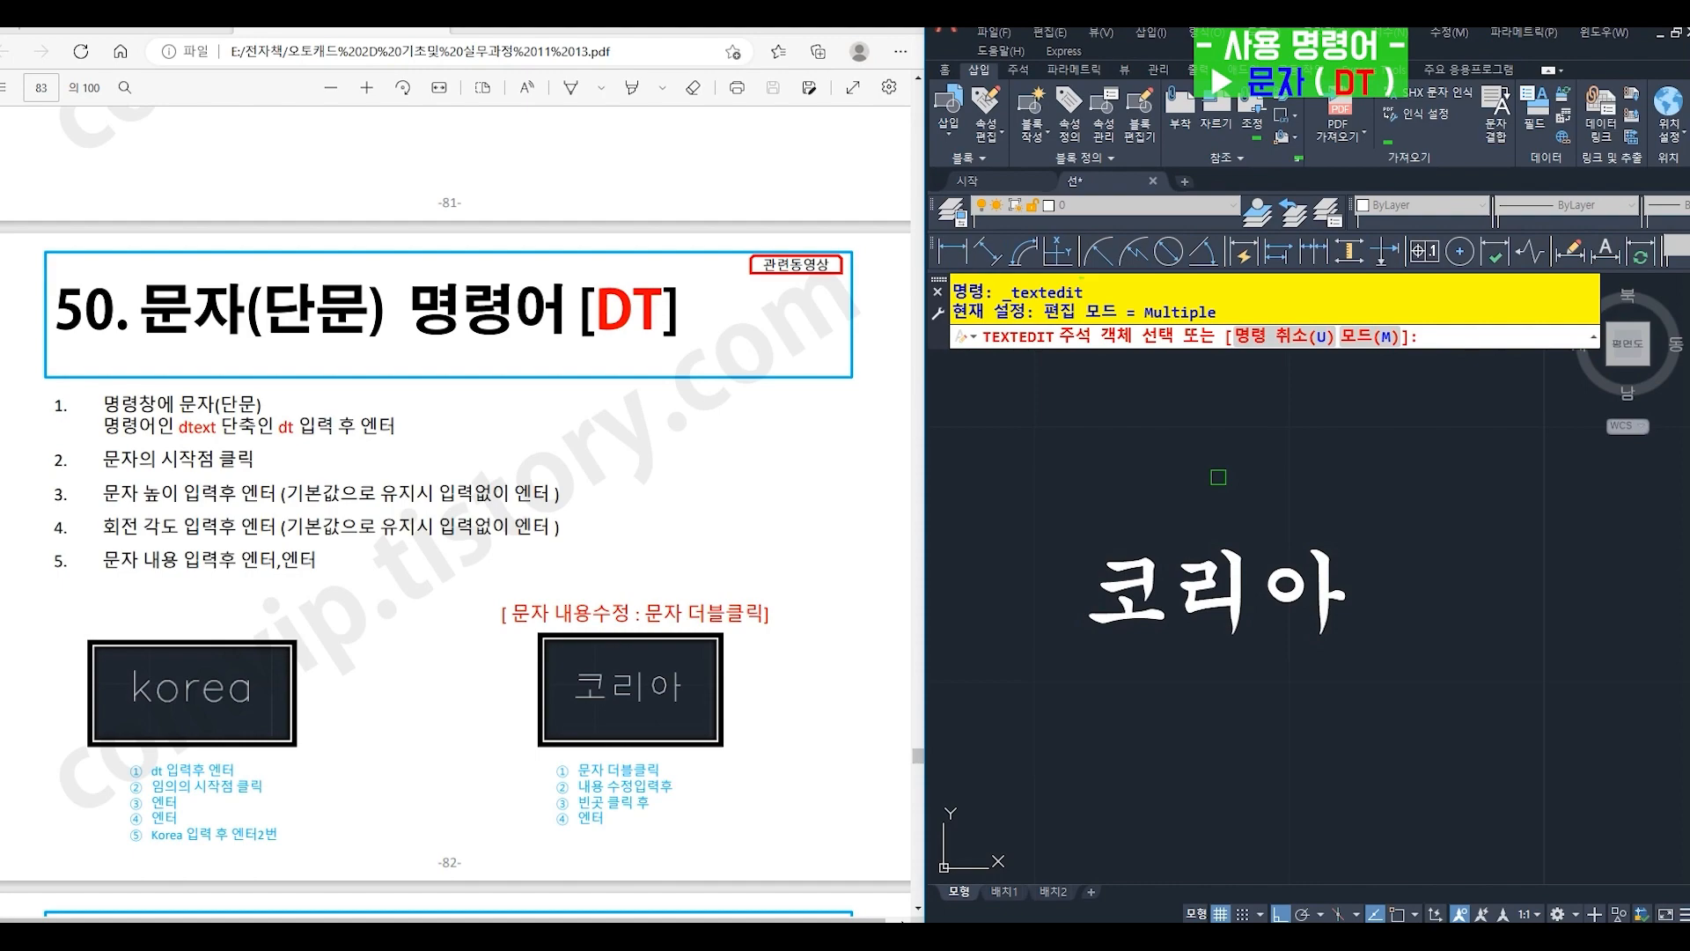
key("Escape")
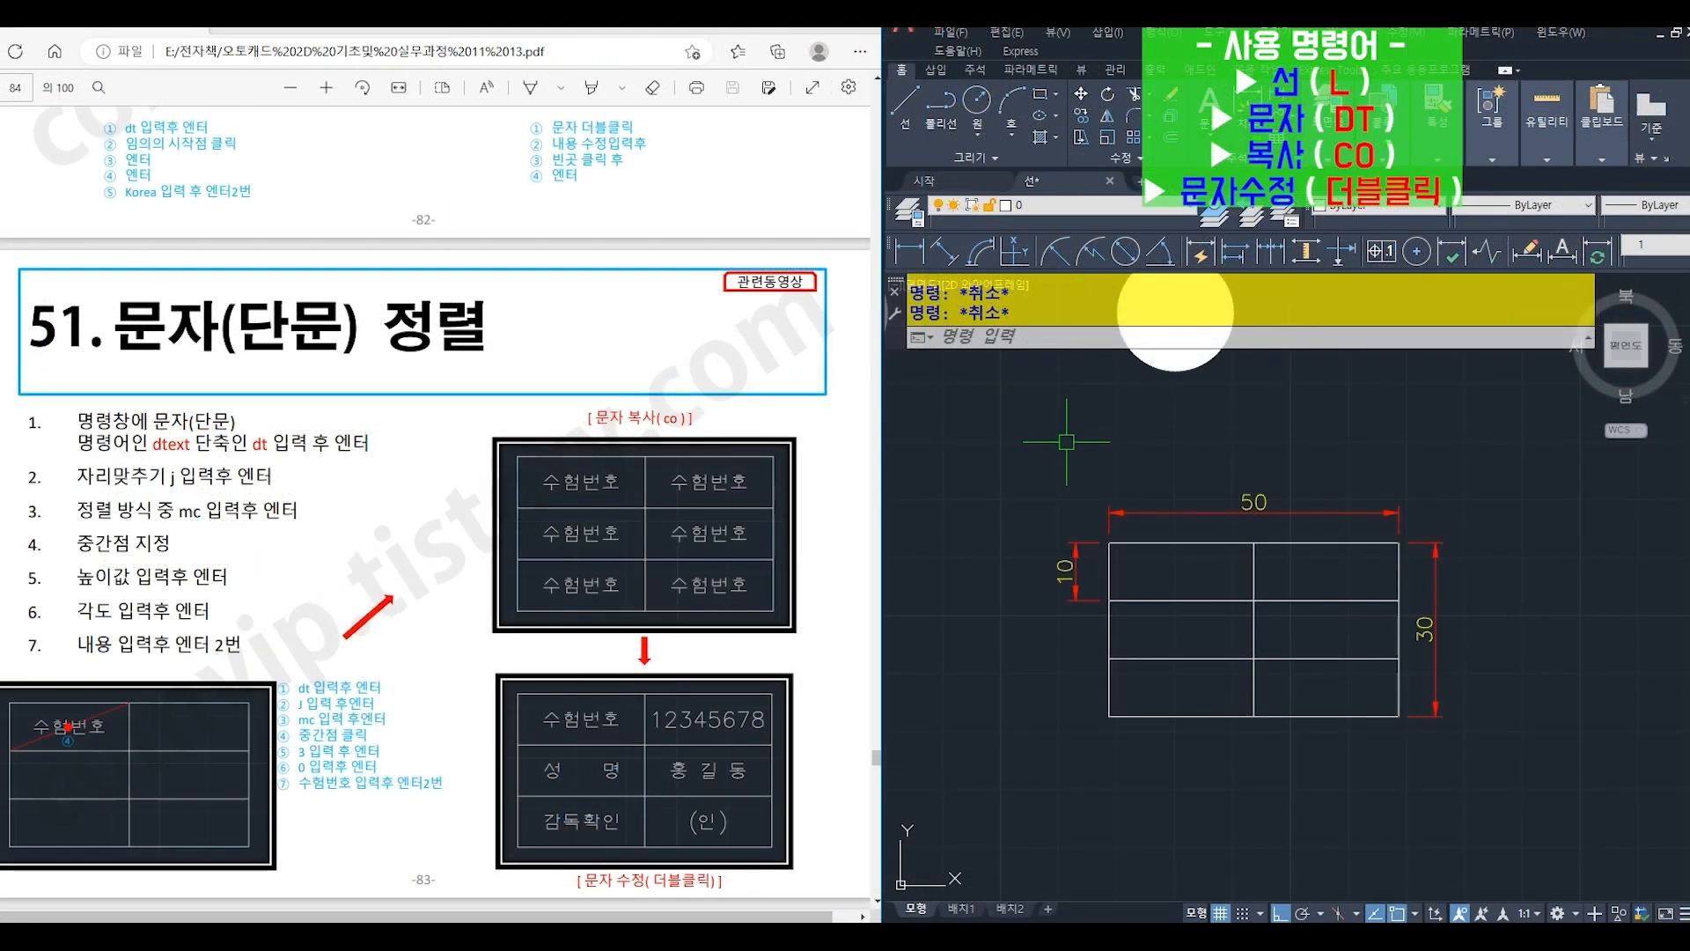
- Draw a diagonal line across the table's top-left cell, from its upper-right corner to its lower-left corner
type("L")
right_click(1066, 443)
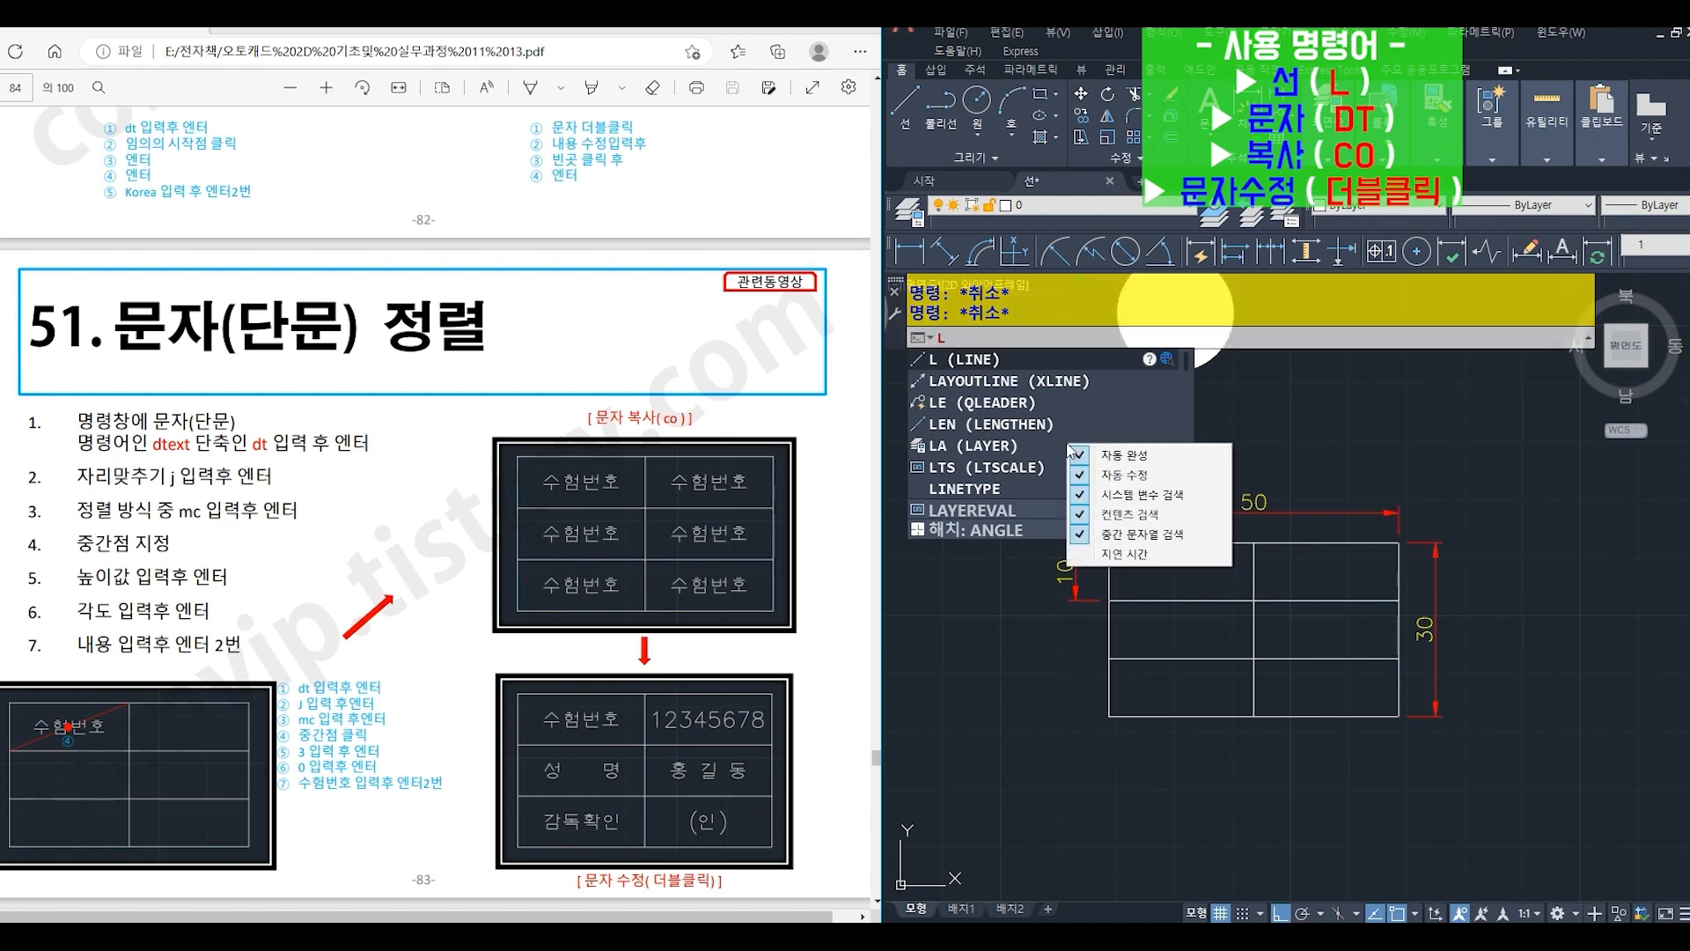
left_click(1268, 431)
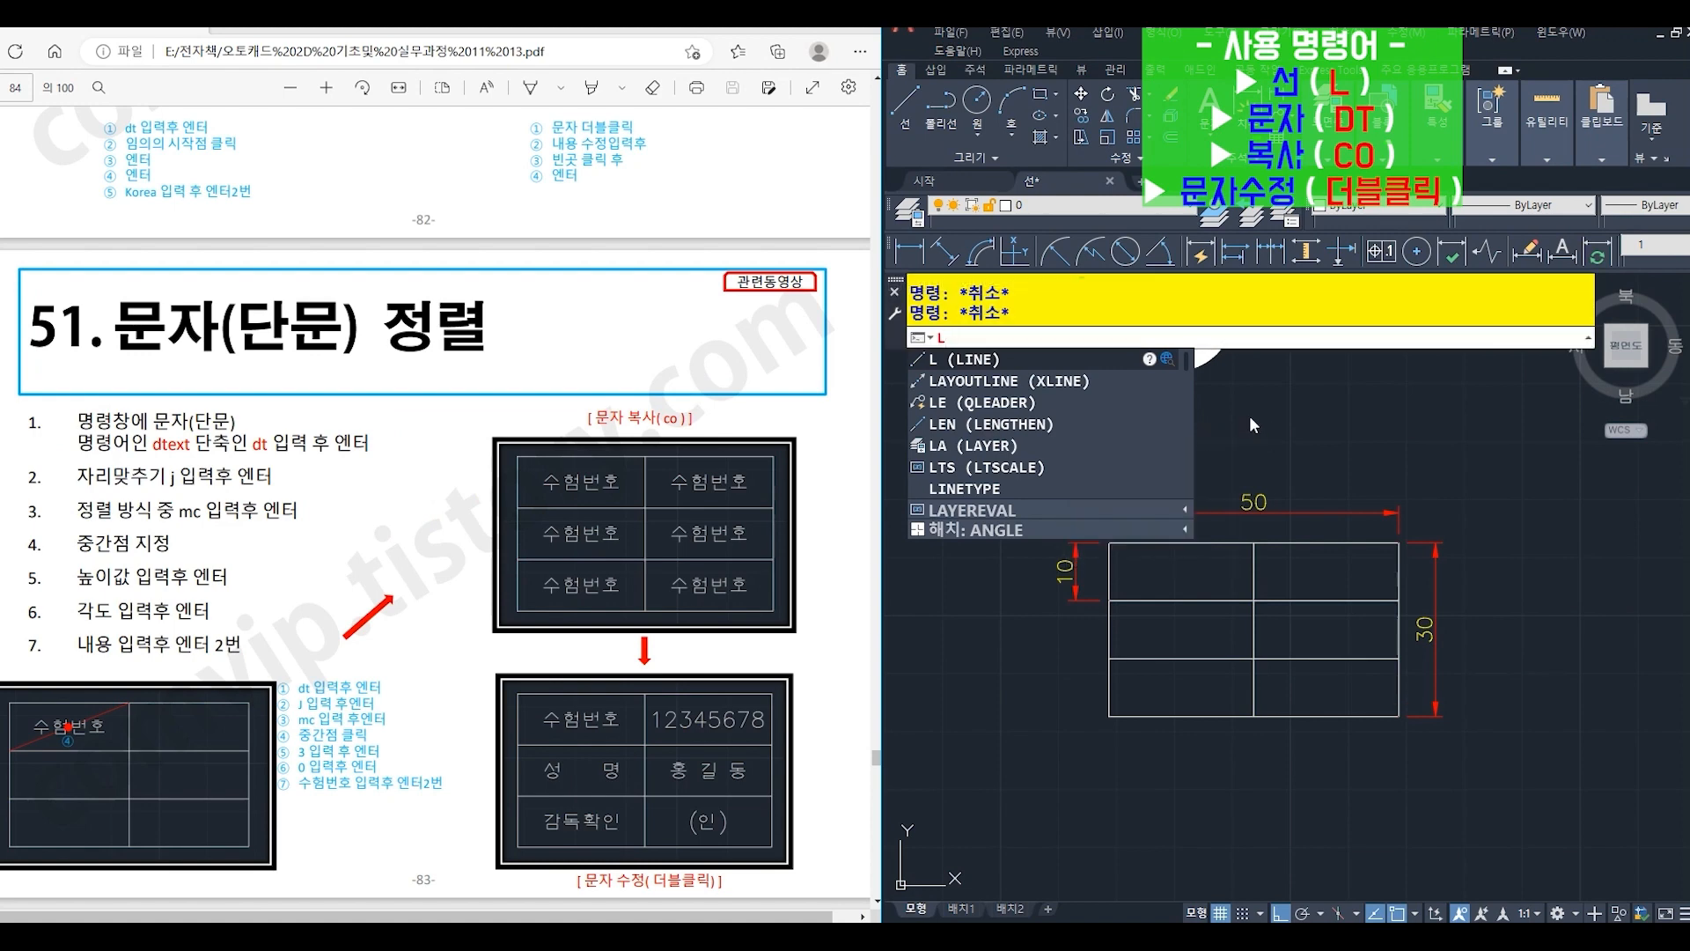
key("Return")
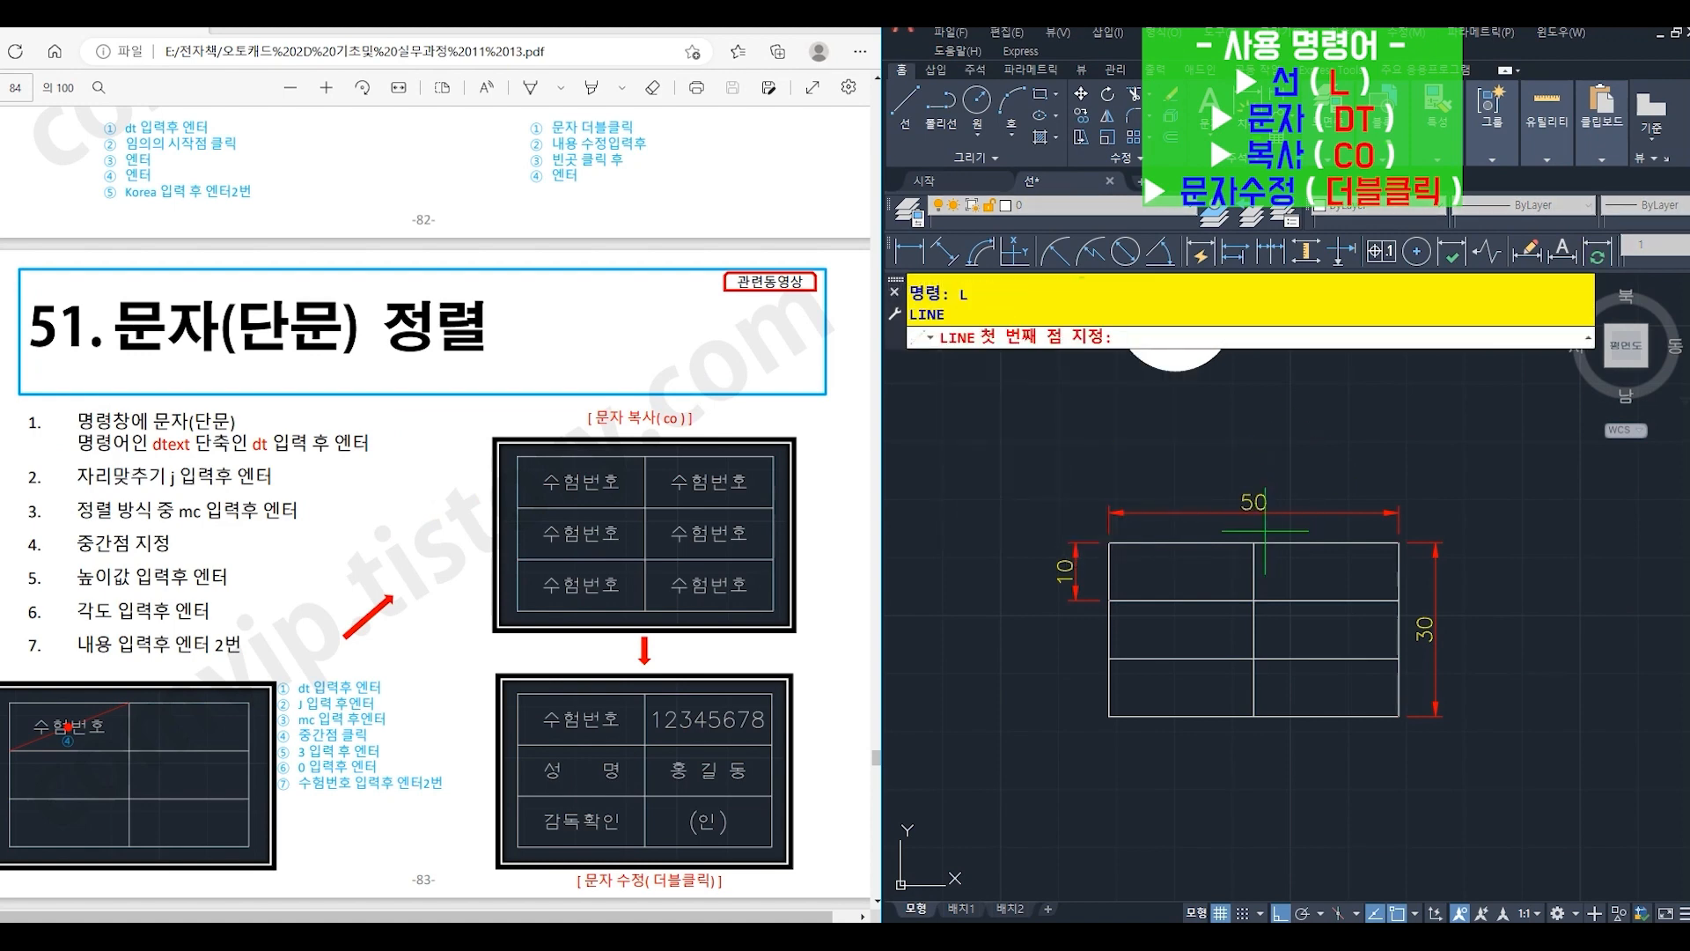
left_click(1252, 543)
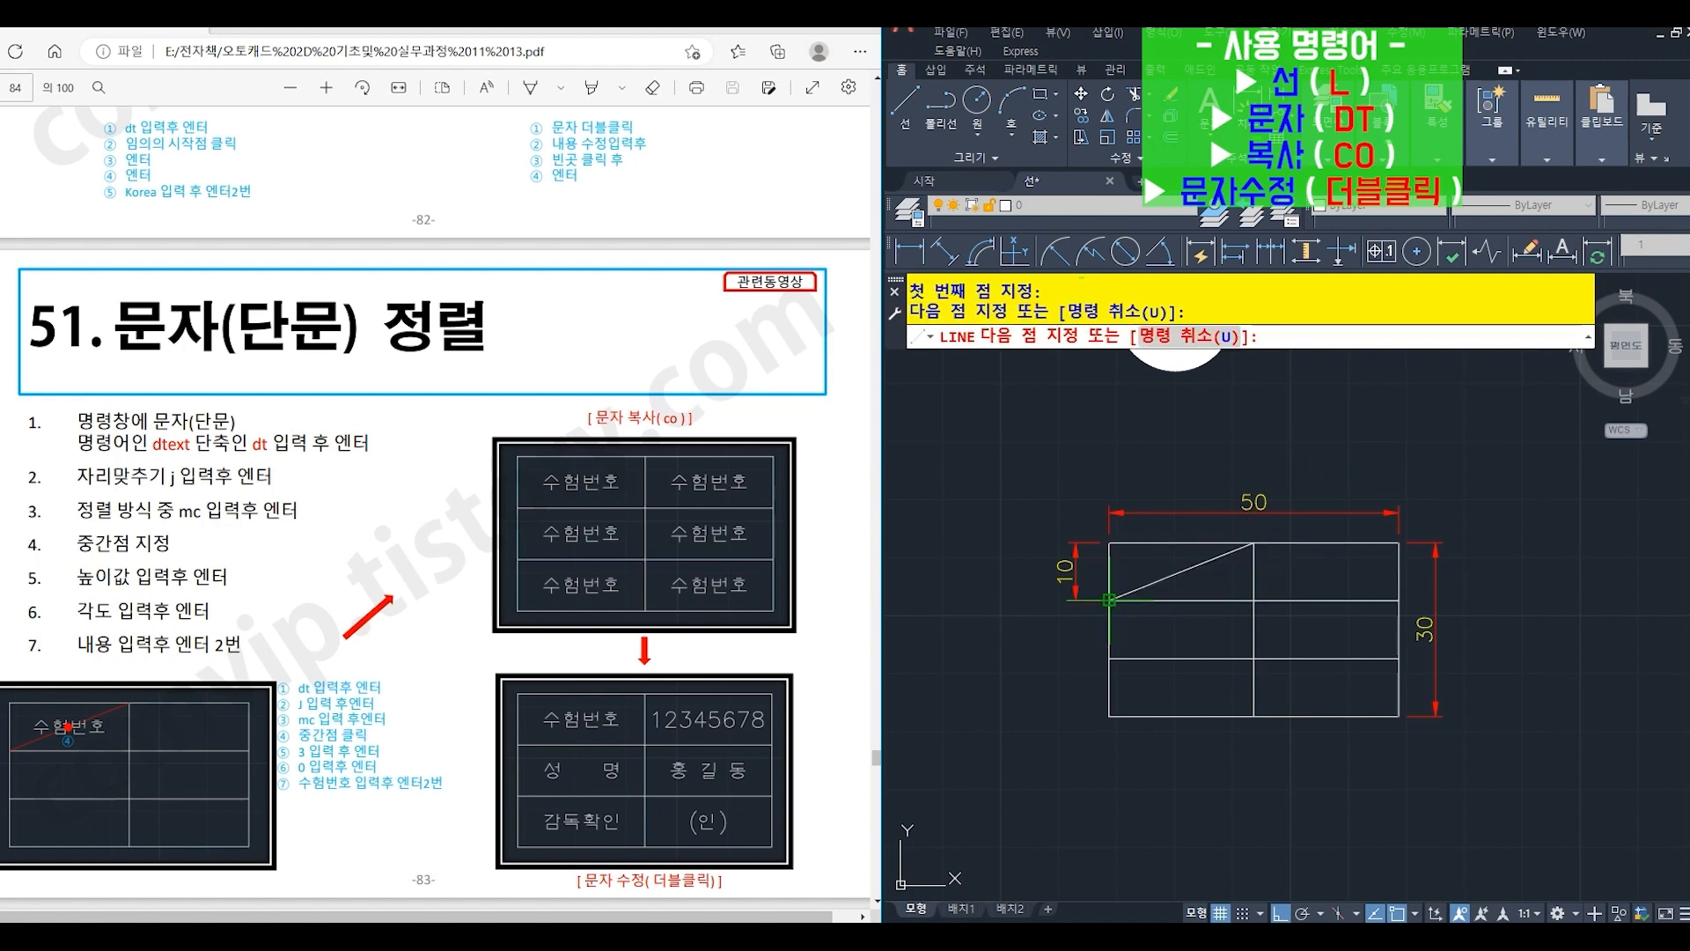
left_click(1109, 600)
key("Return")
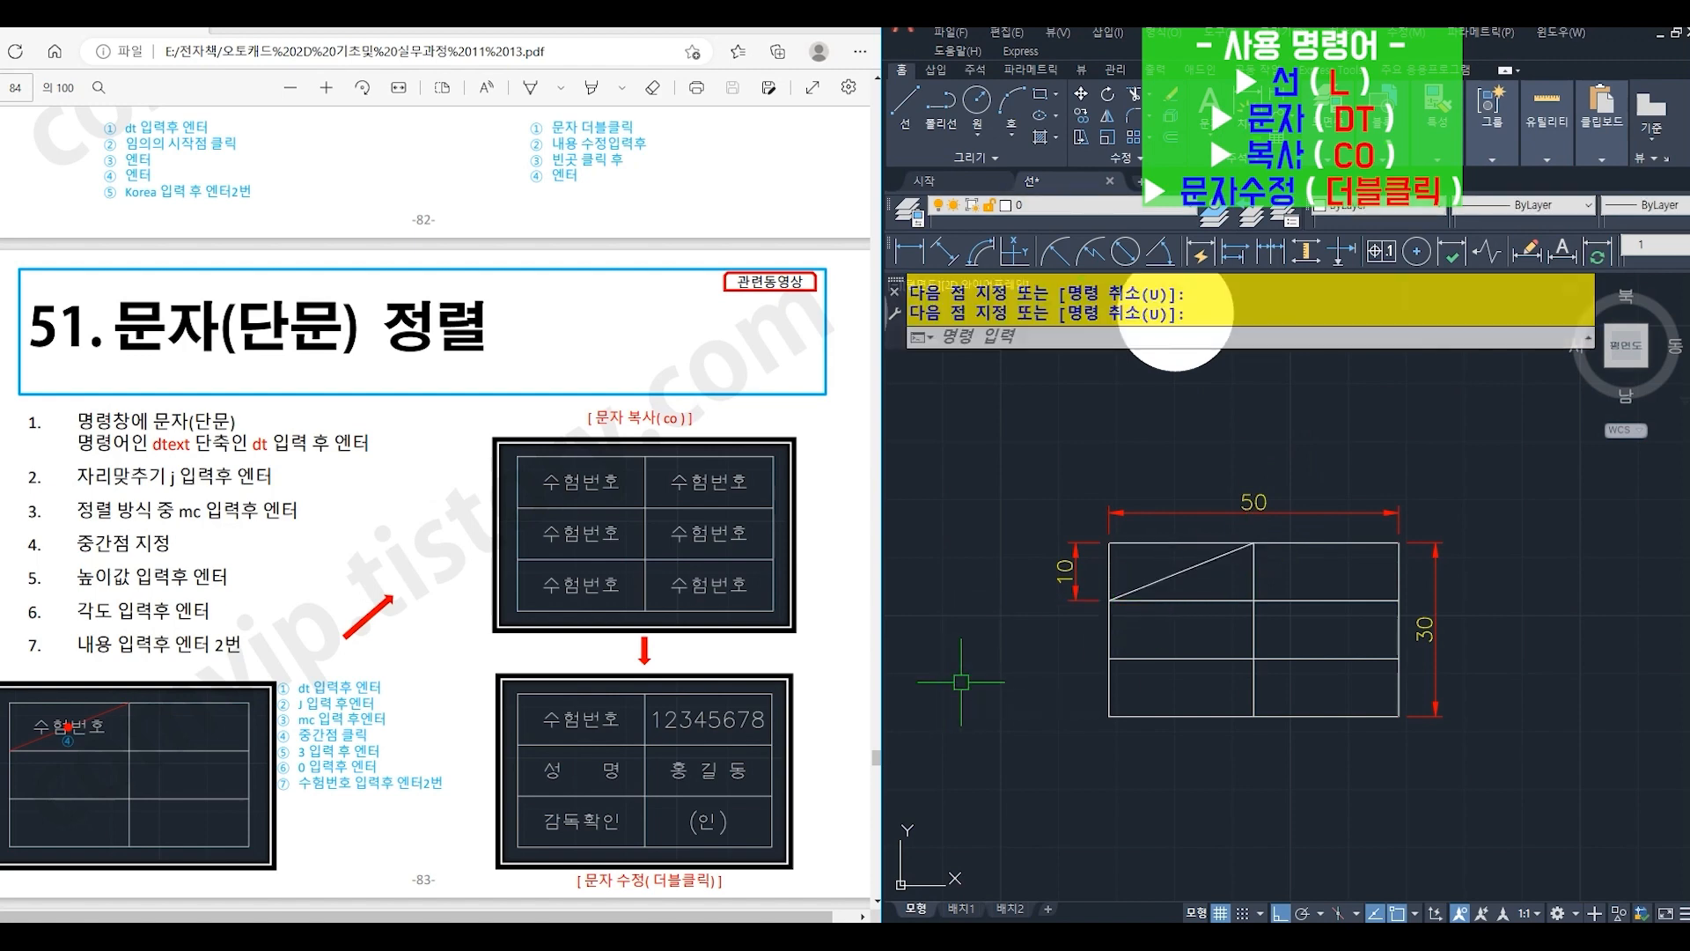
- Start a single-line text with middle-center (MC) justification, placed at the midpoint of the diagonal line
type("DT")
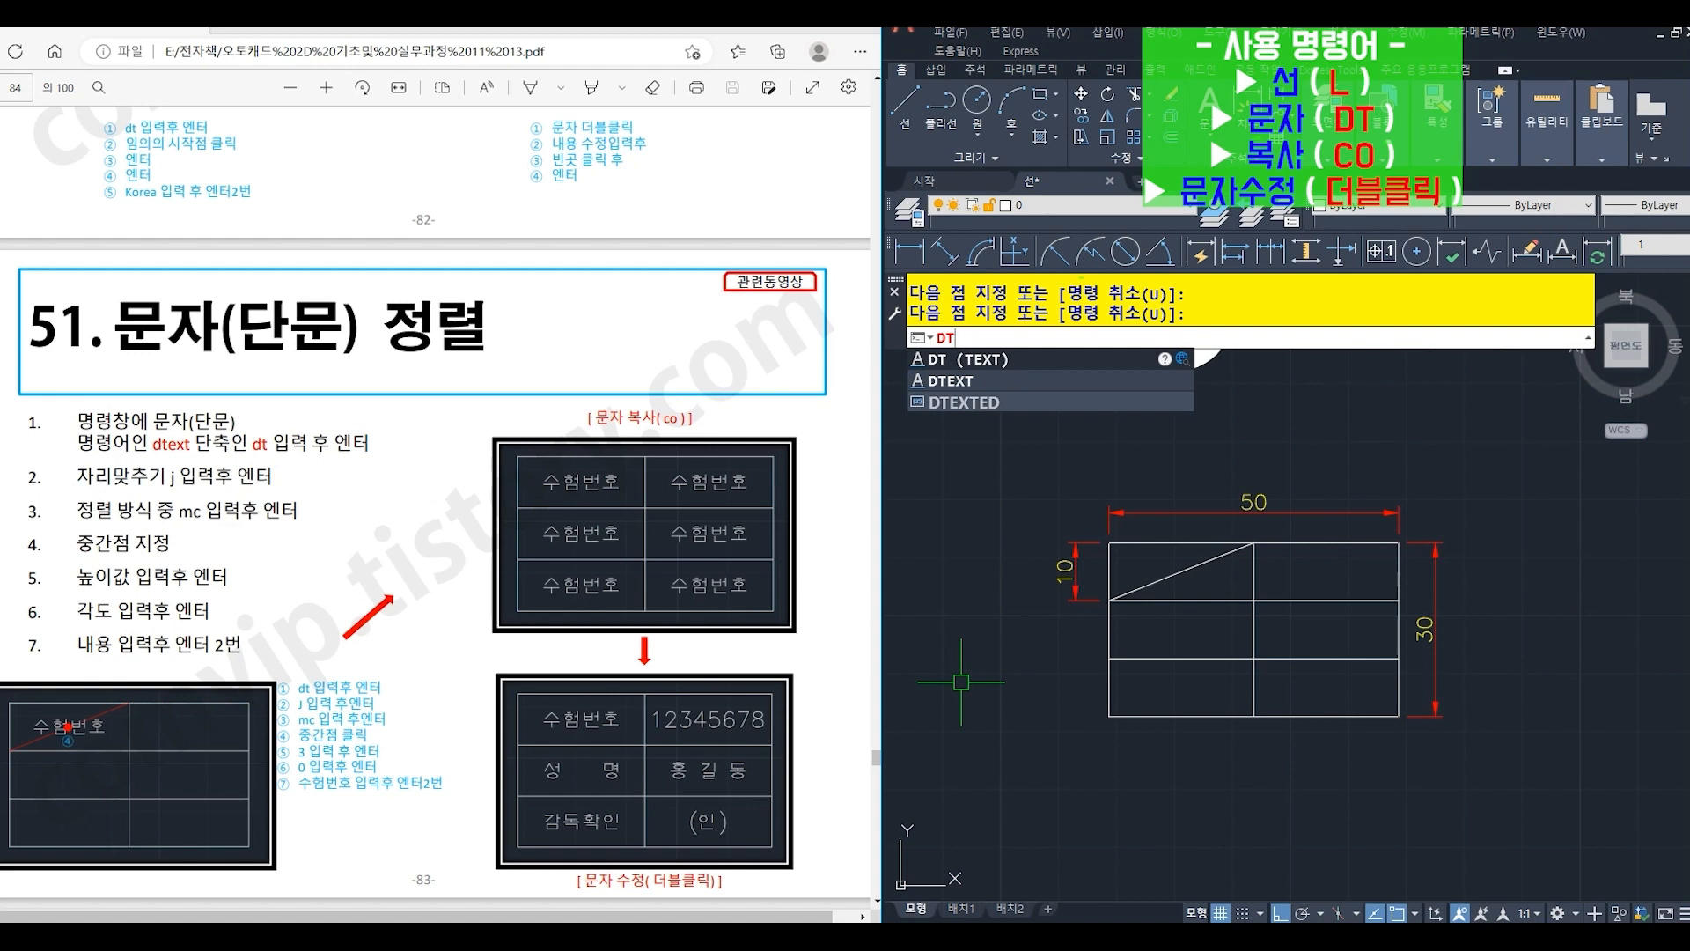
key("Return")
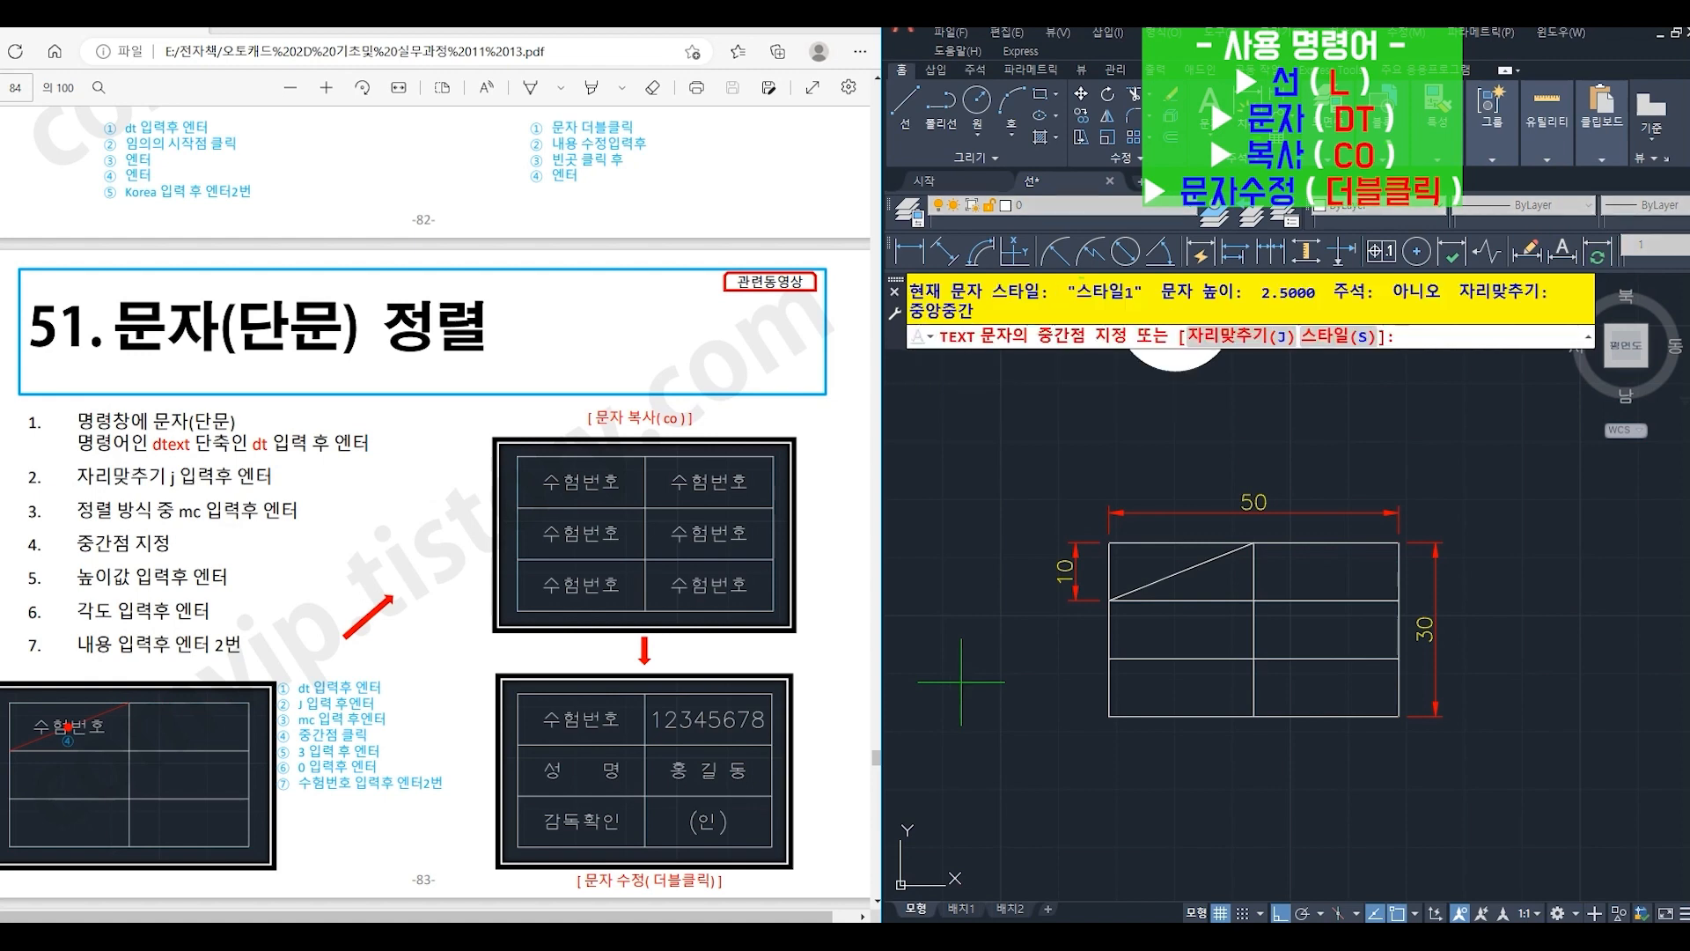
key("Return")
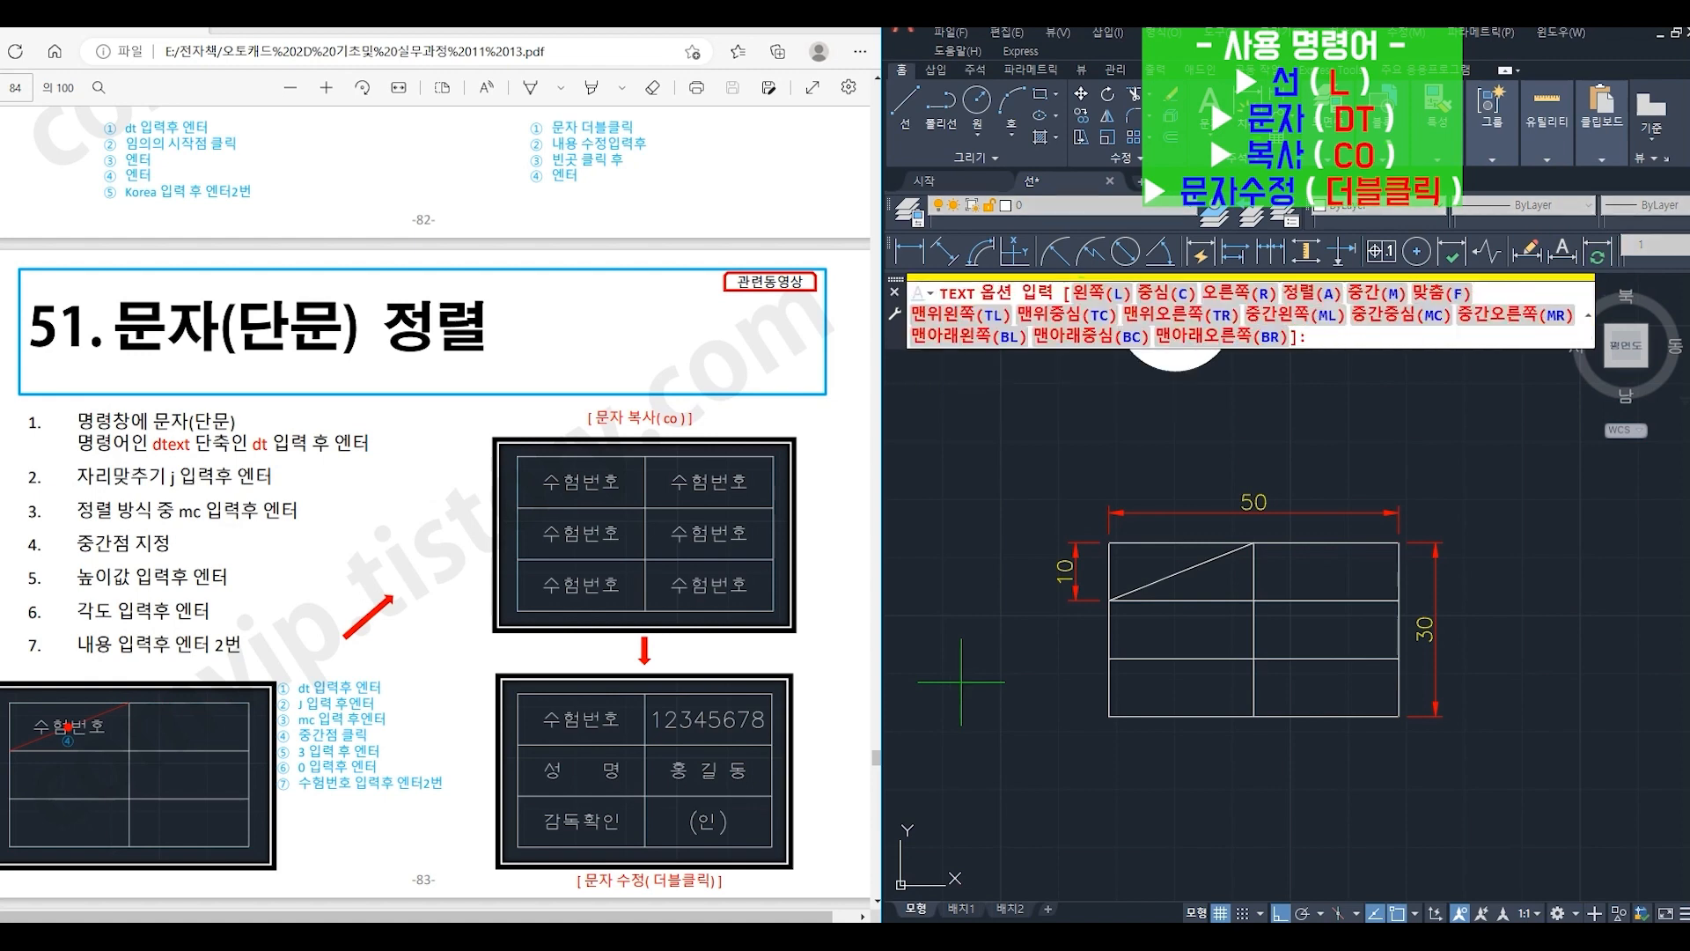
type("mc")
key("Return")
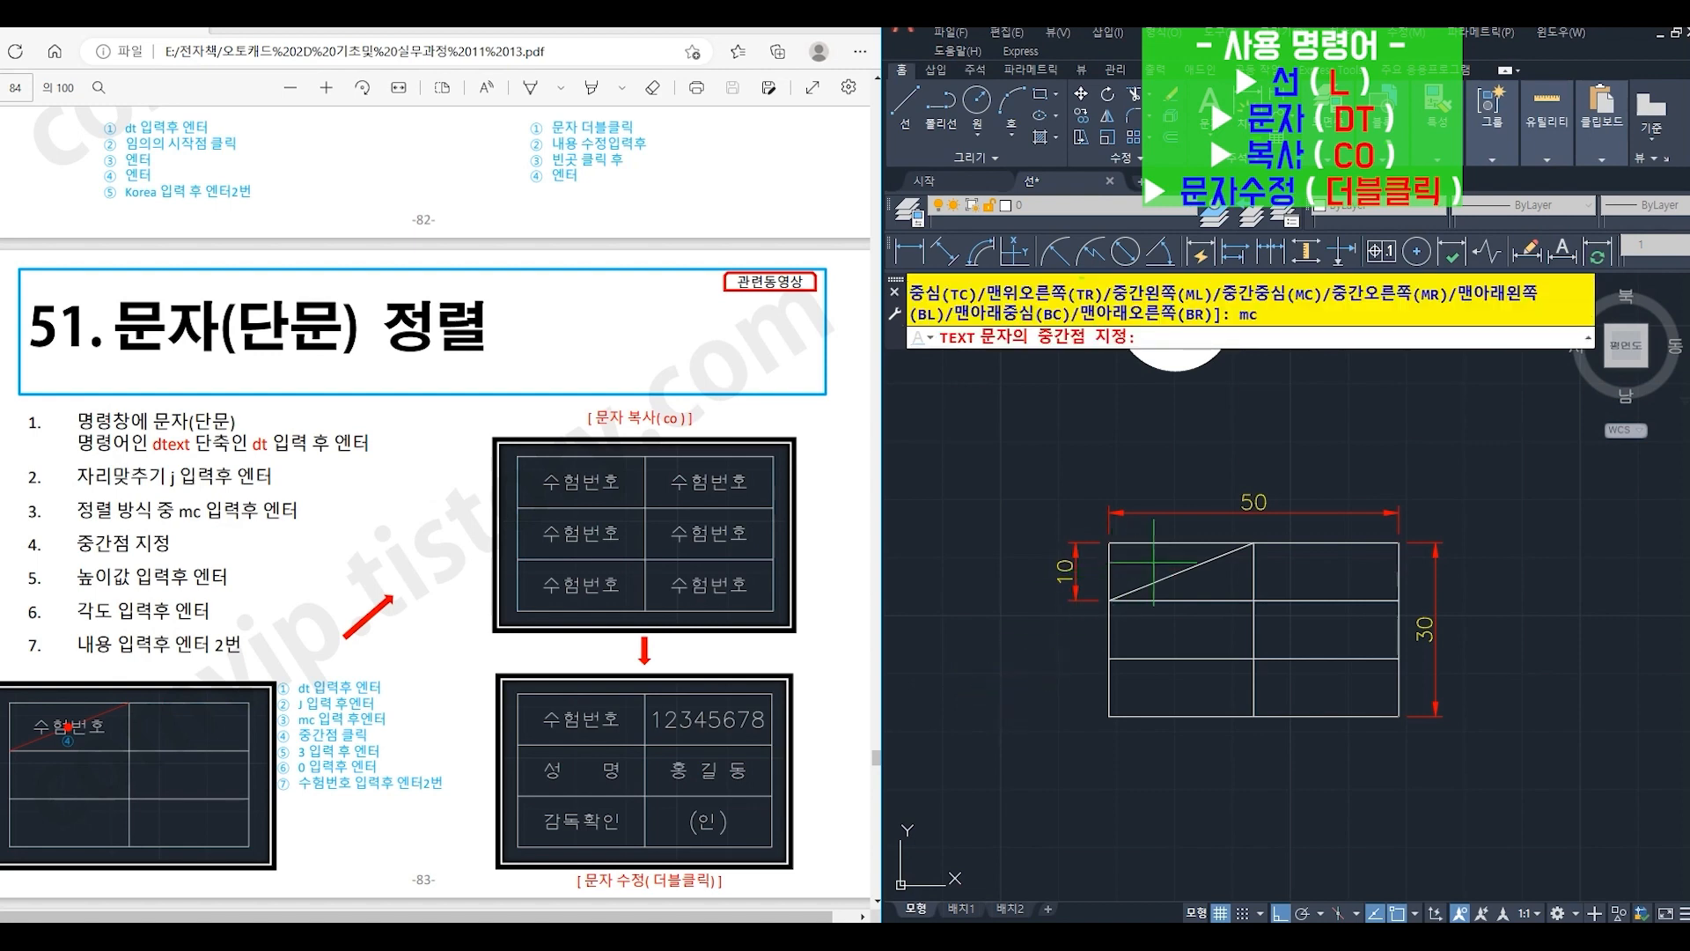
left_click(1182, 571)
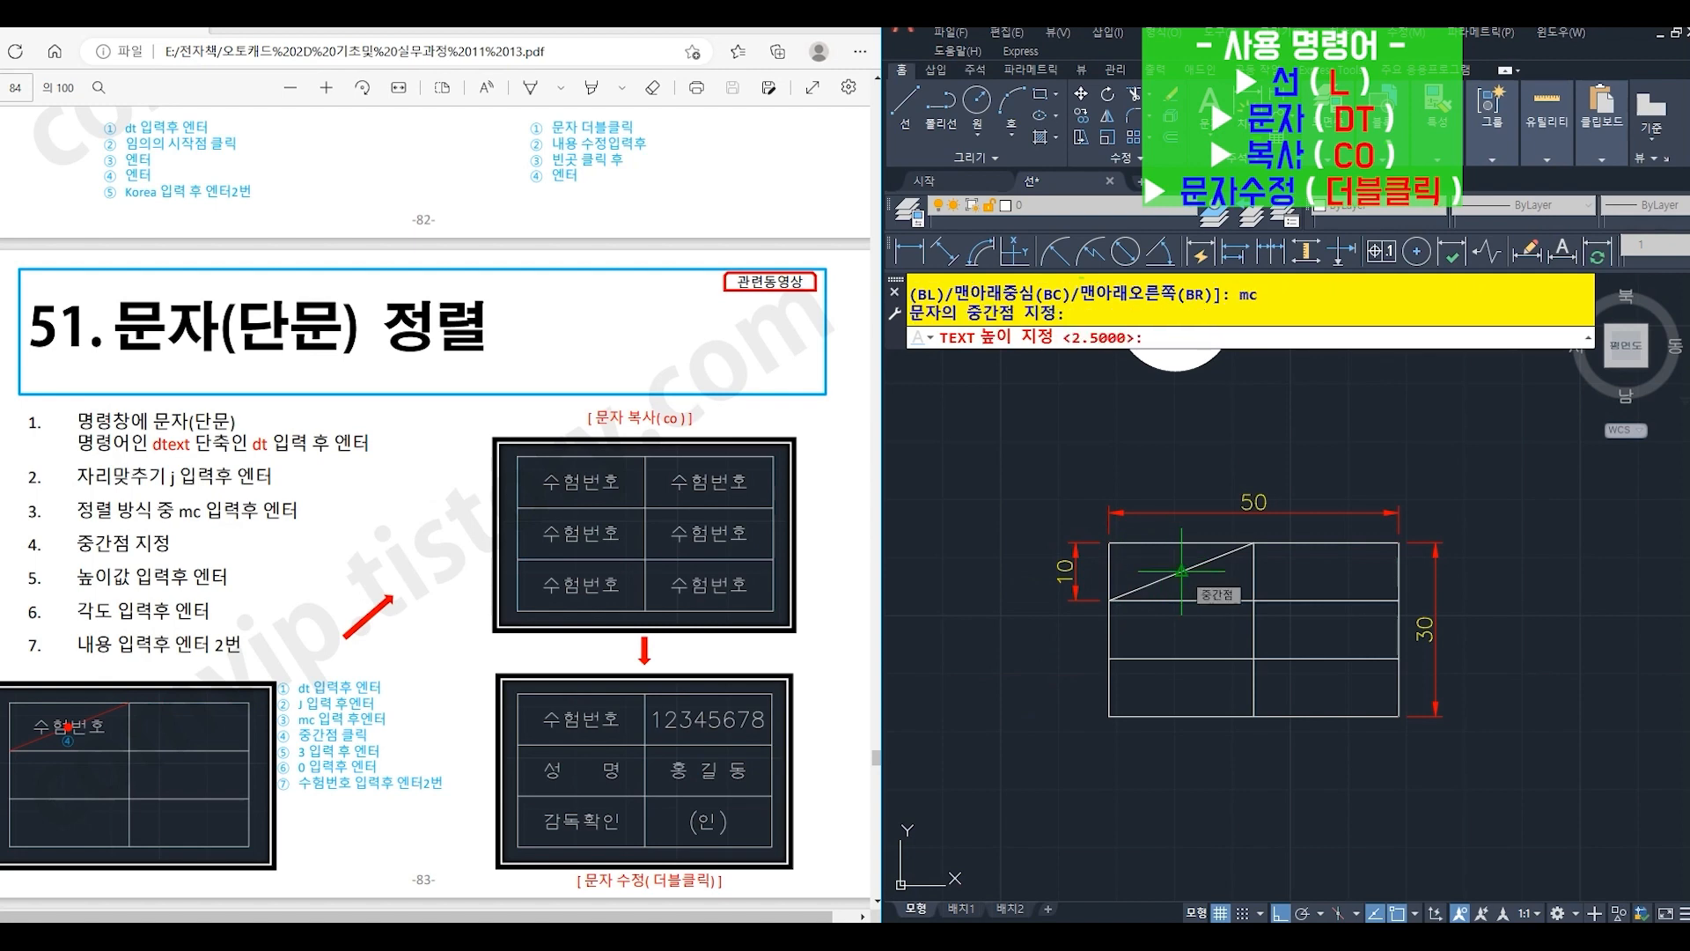
- Give the text height 3 and rotation angle 0, and enter "수험번호" as its content
type("3")
key("Return")
type("0")
key("Return")
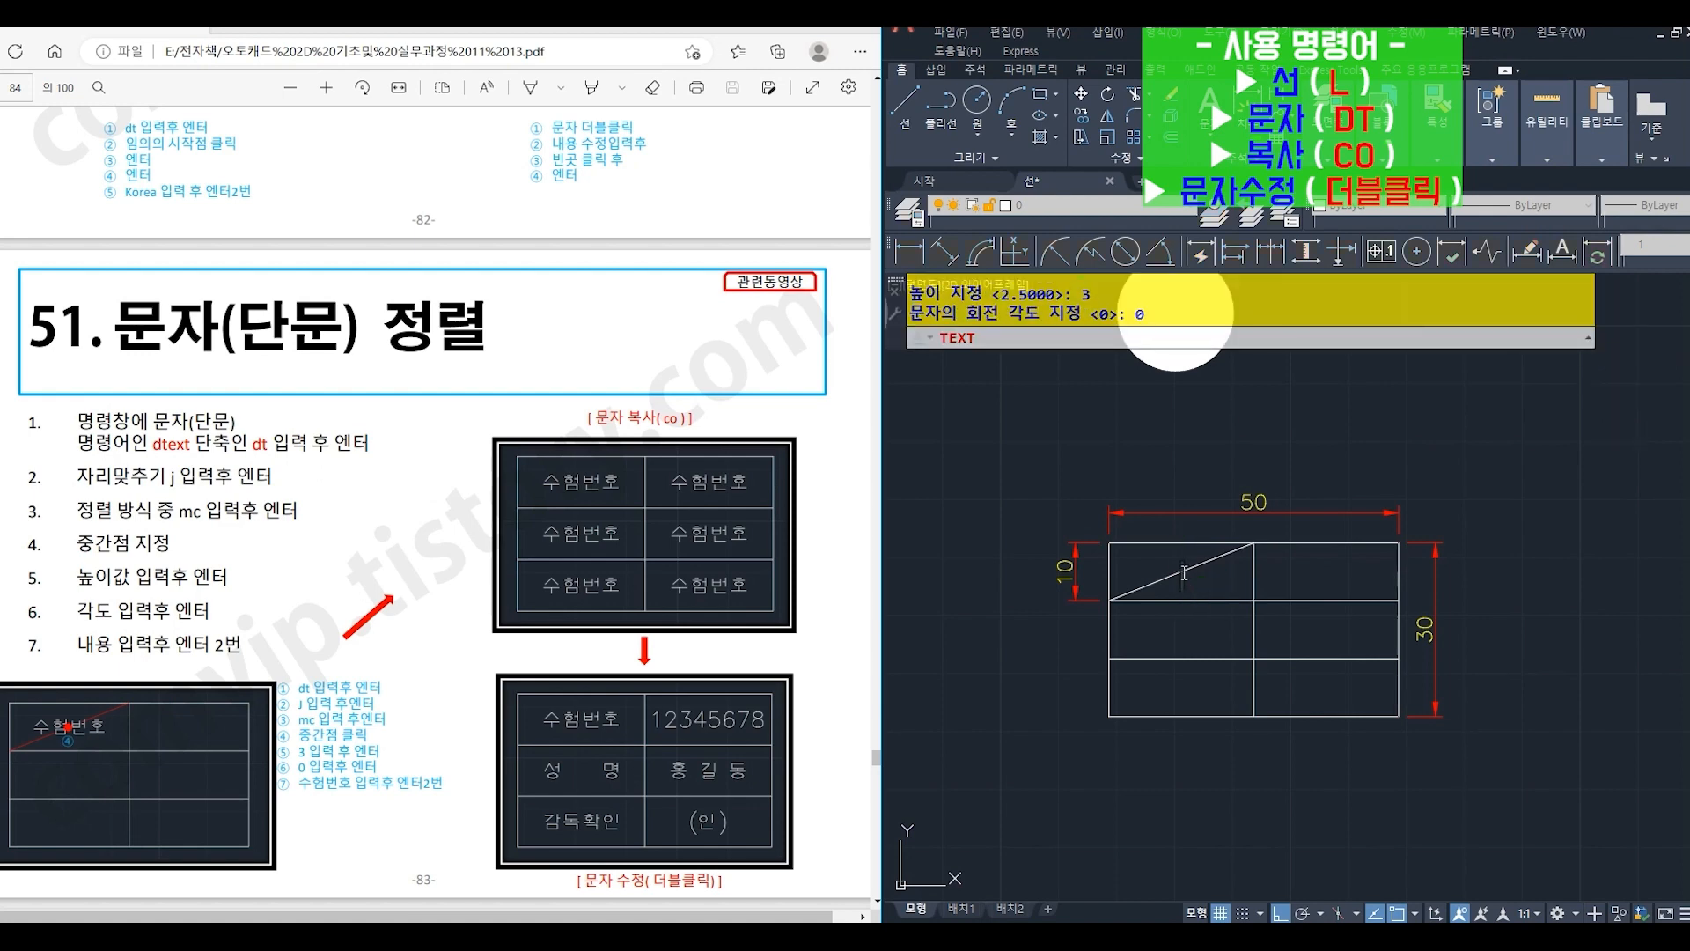
type("수험번호")
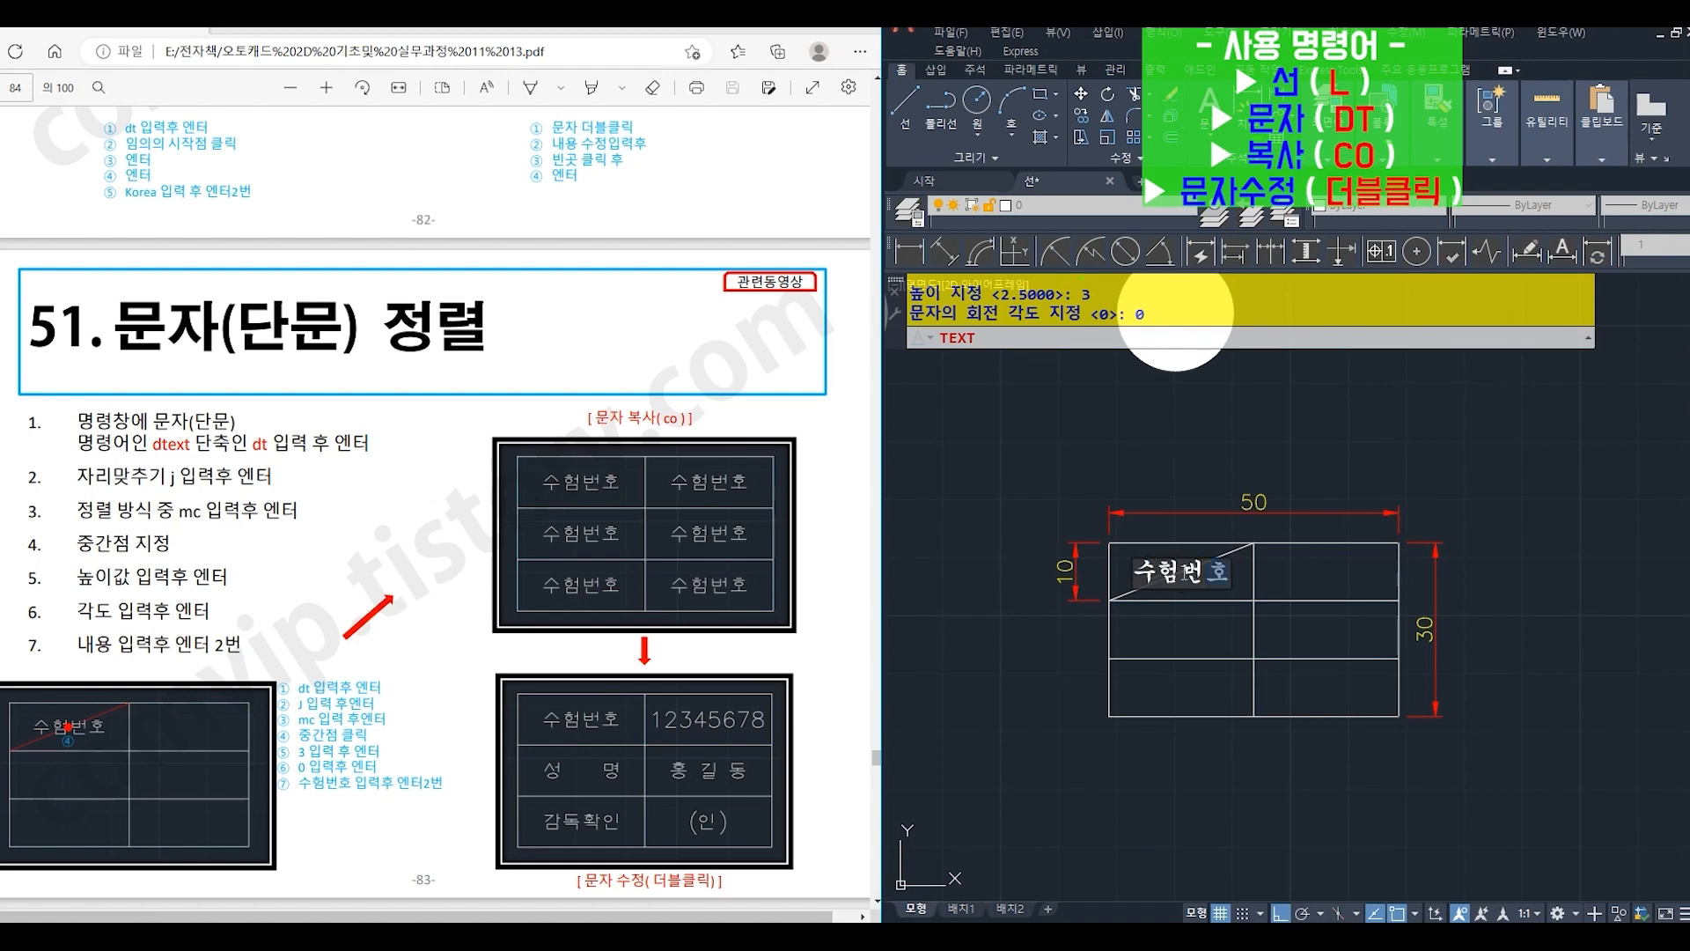
key("Return")
key("Return")
key("Return")
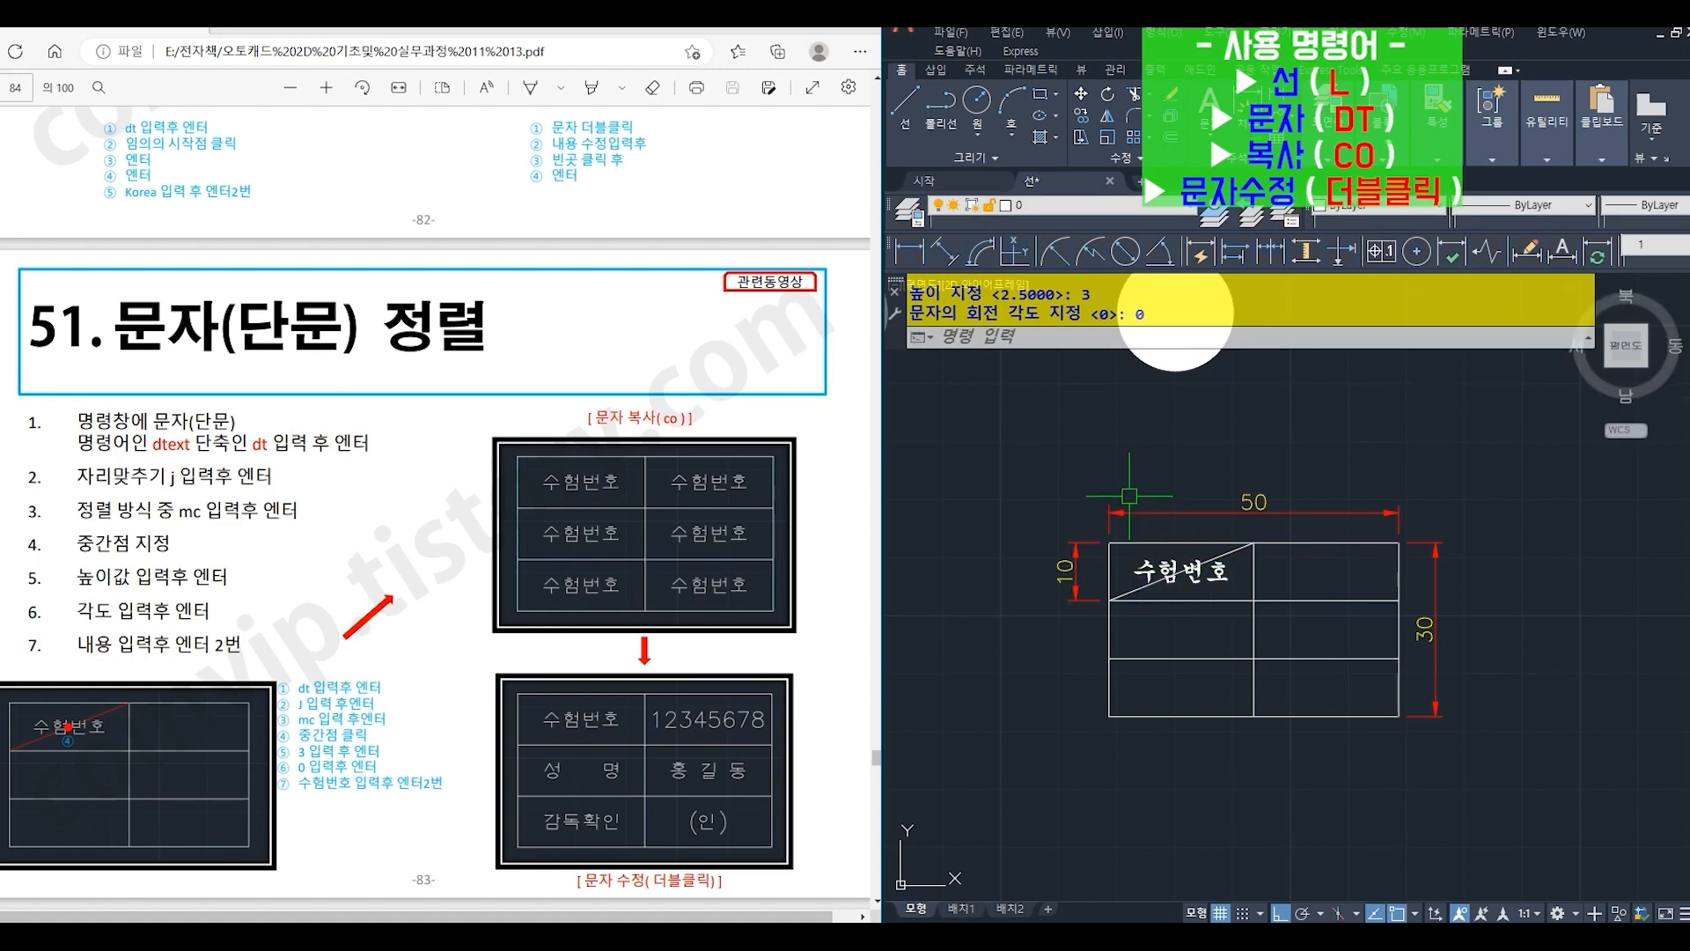
- Copy the "수험번호" text into the two cells below it, using the cells' upper-left corners as reference points
left_click(1175, 312)
type("co")
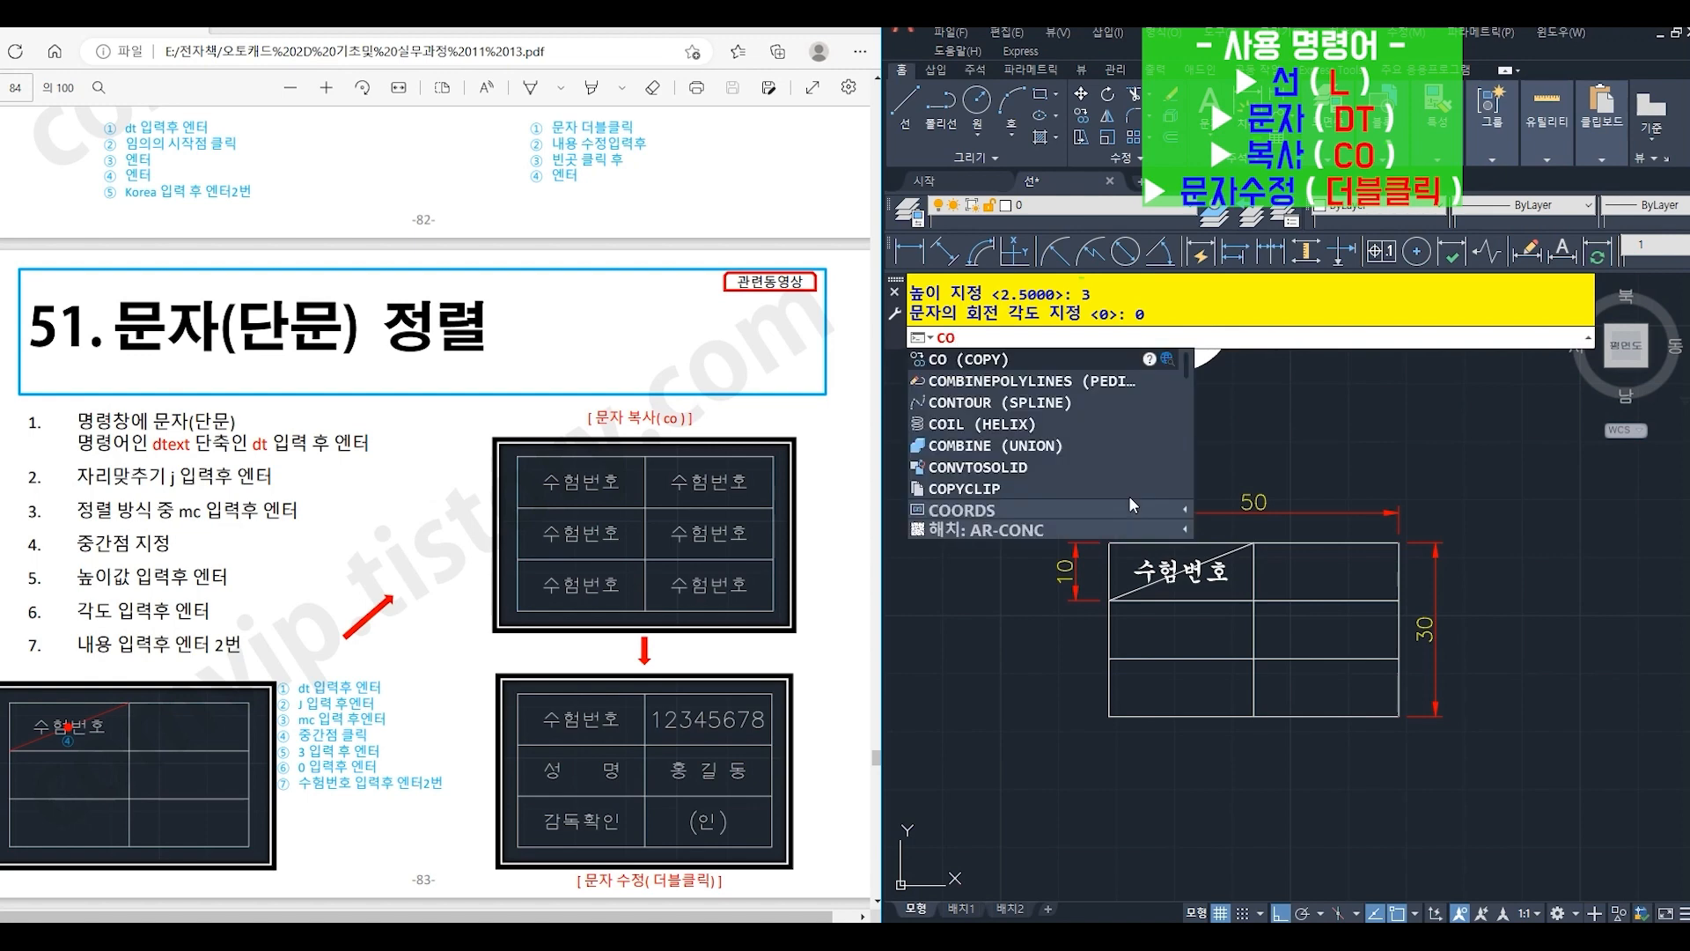
key("Return")
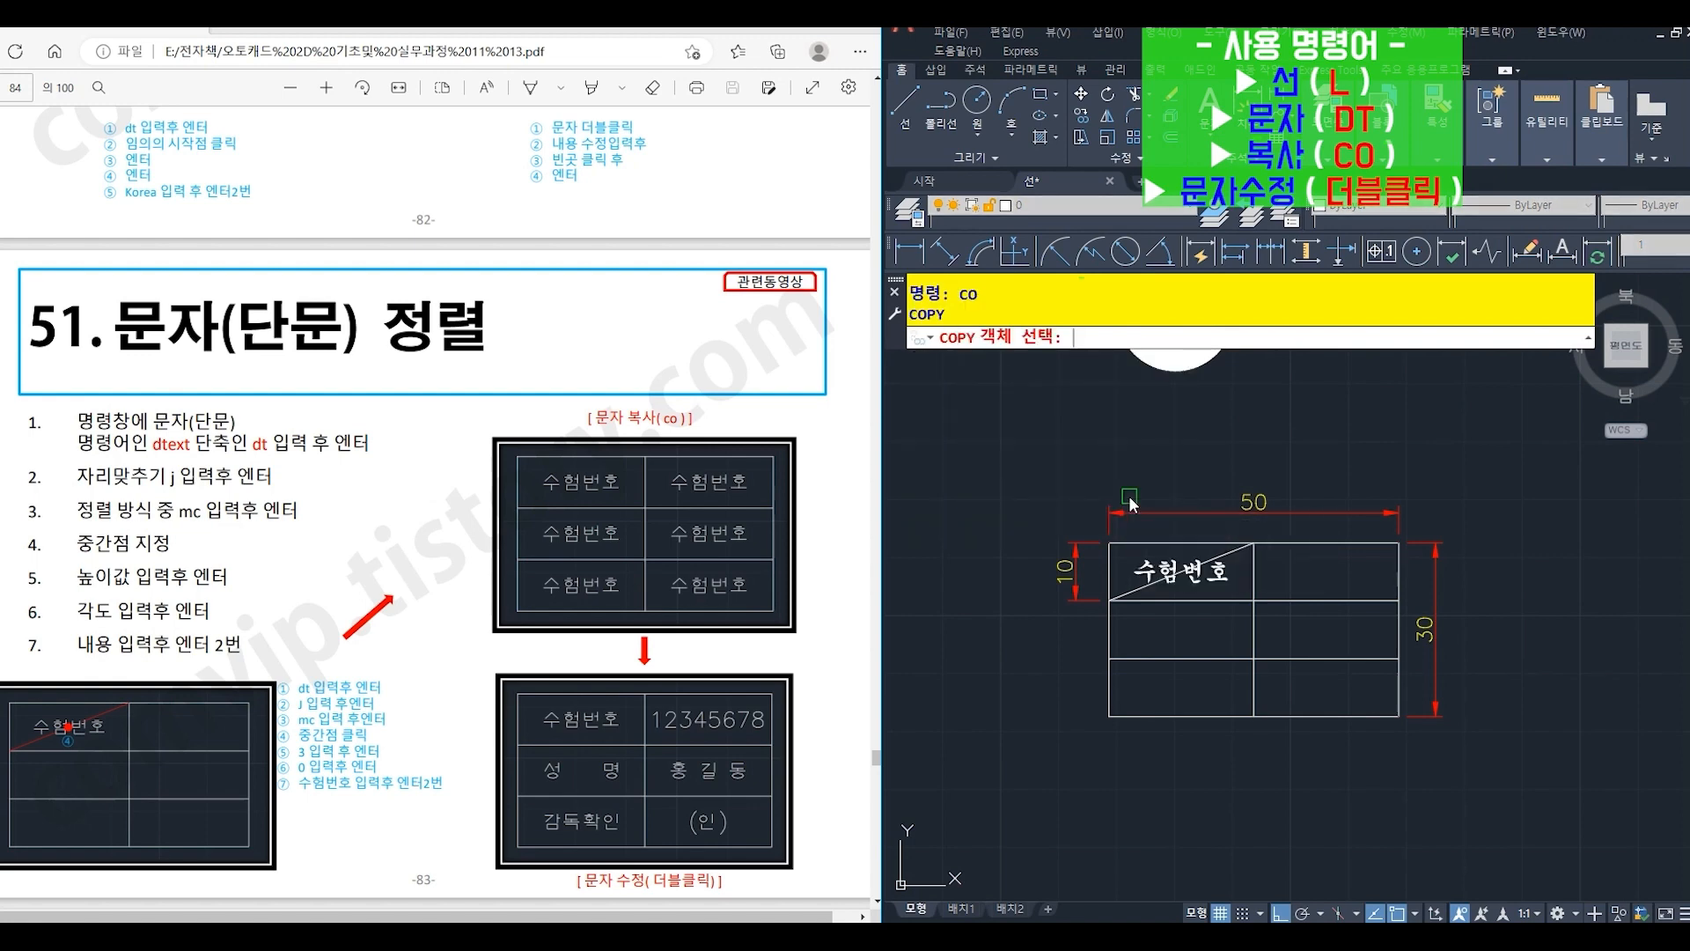
left_click(1215, 583)
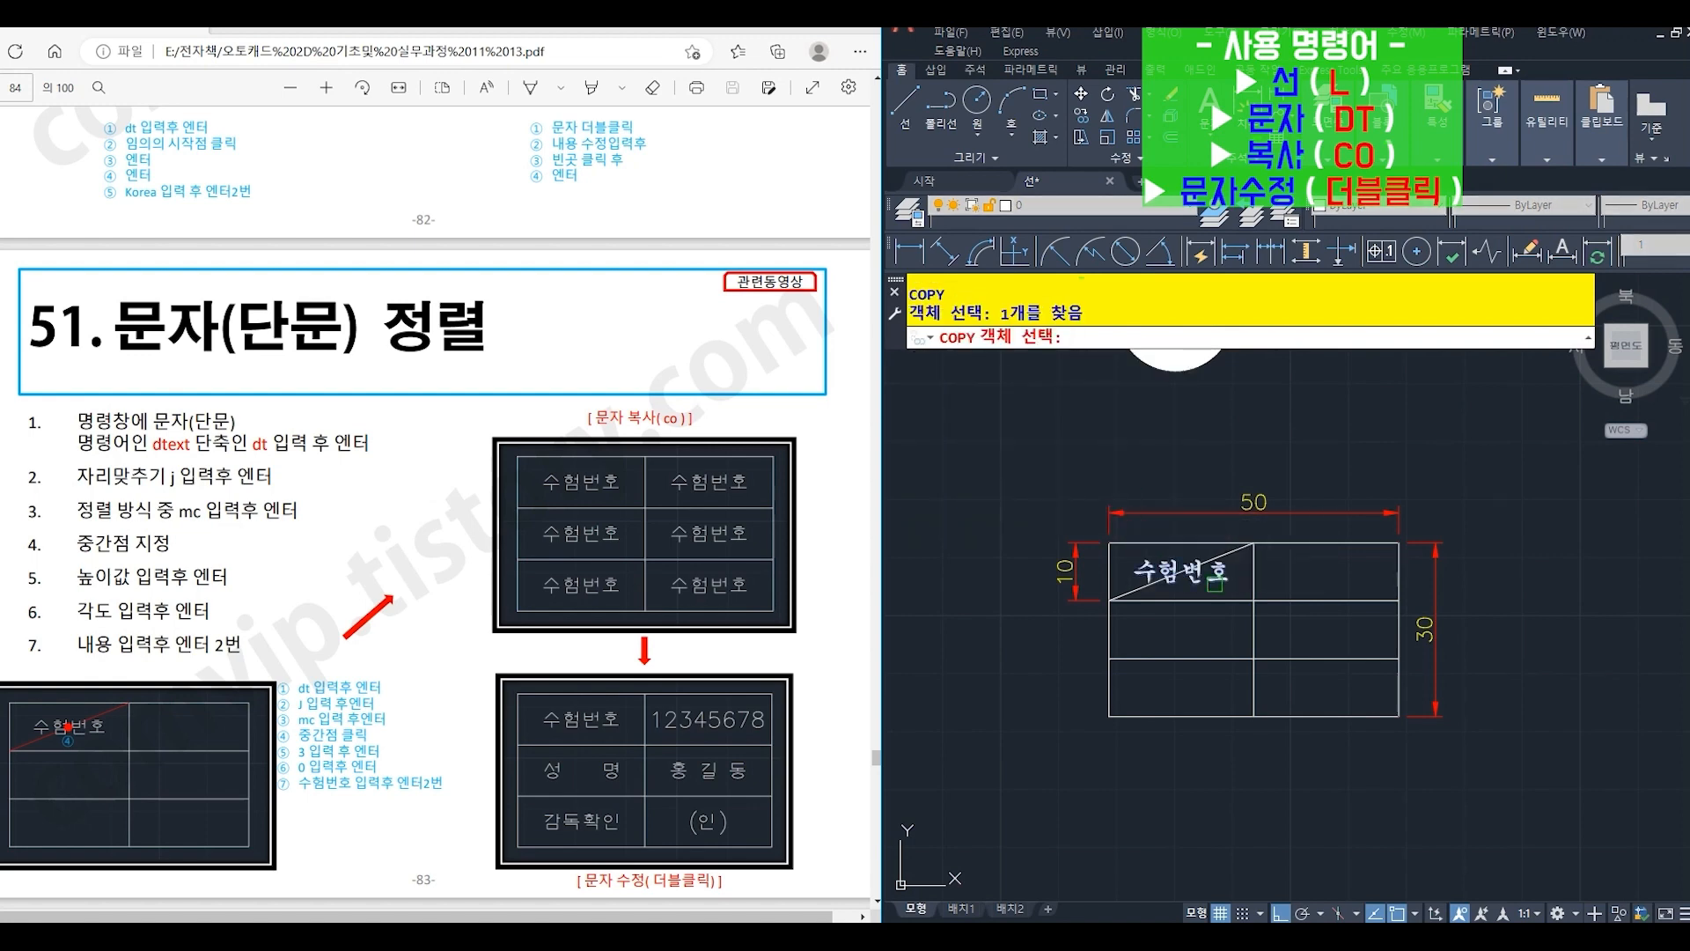
key("Return")
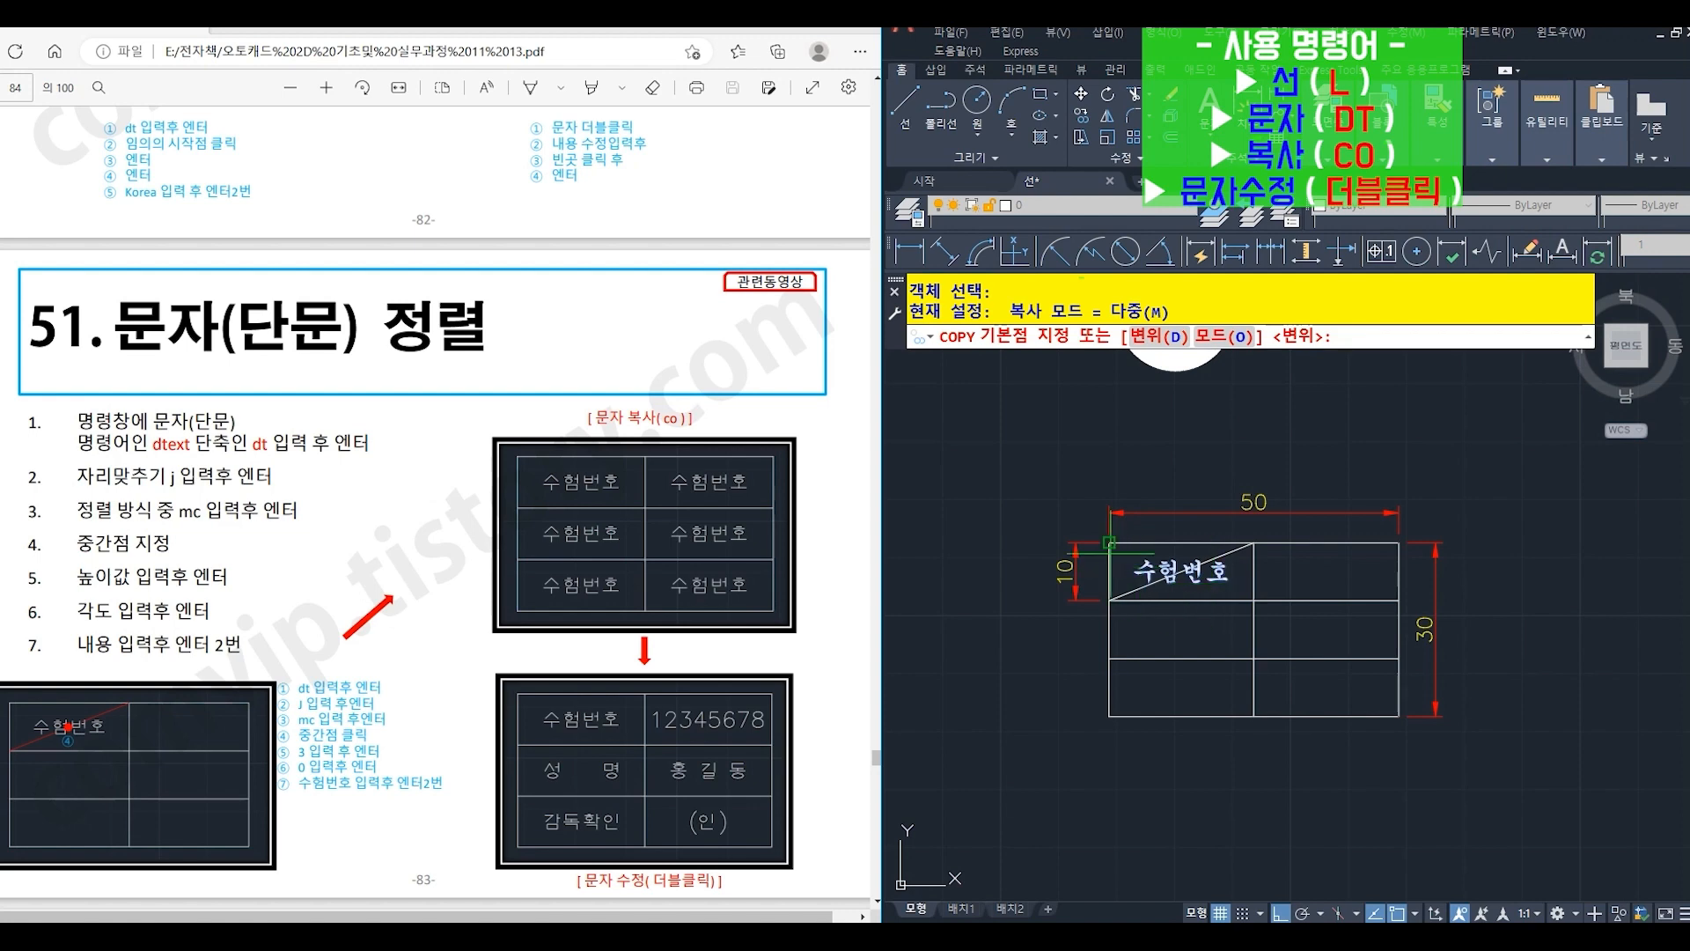
left_click(1109, 543)
left_click(1109, 601)
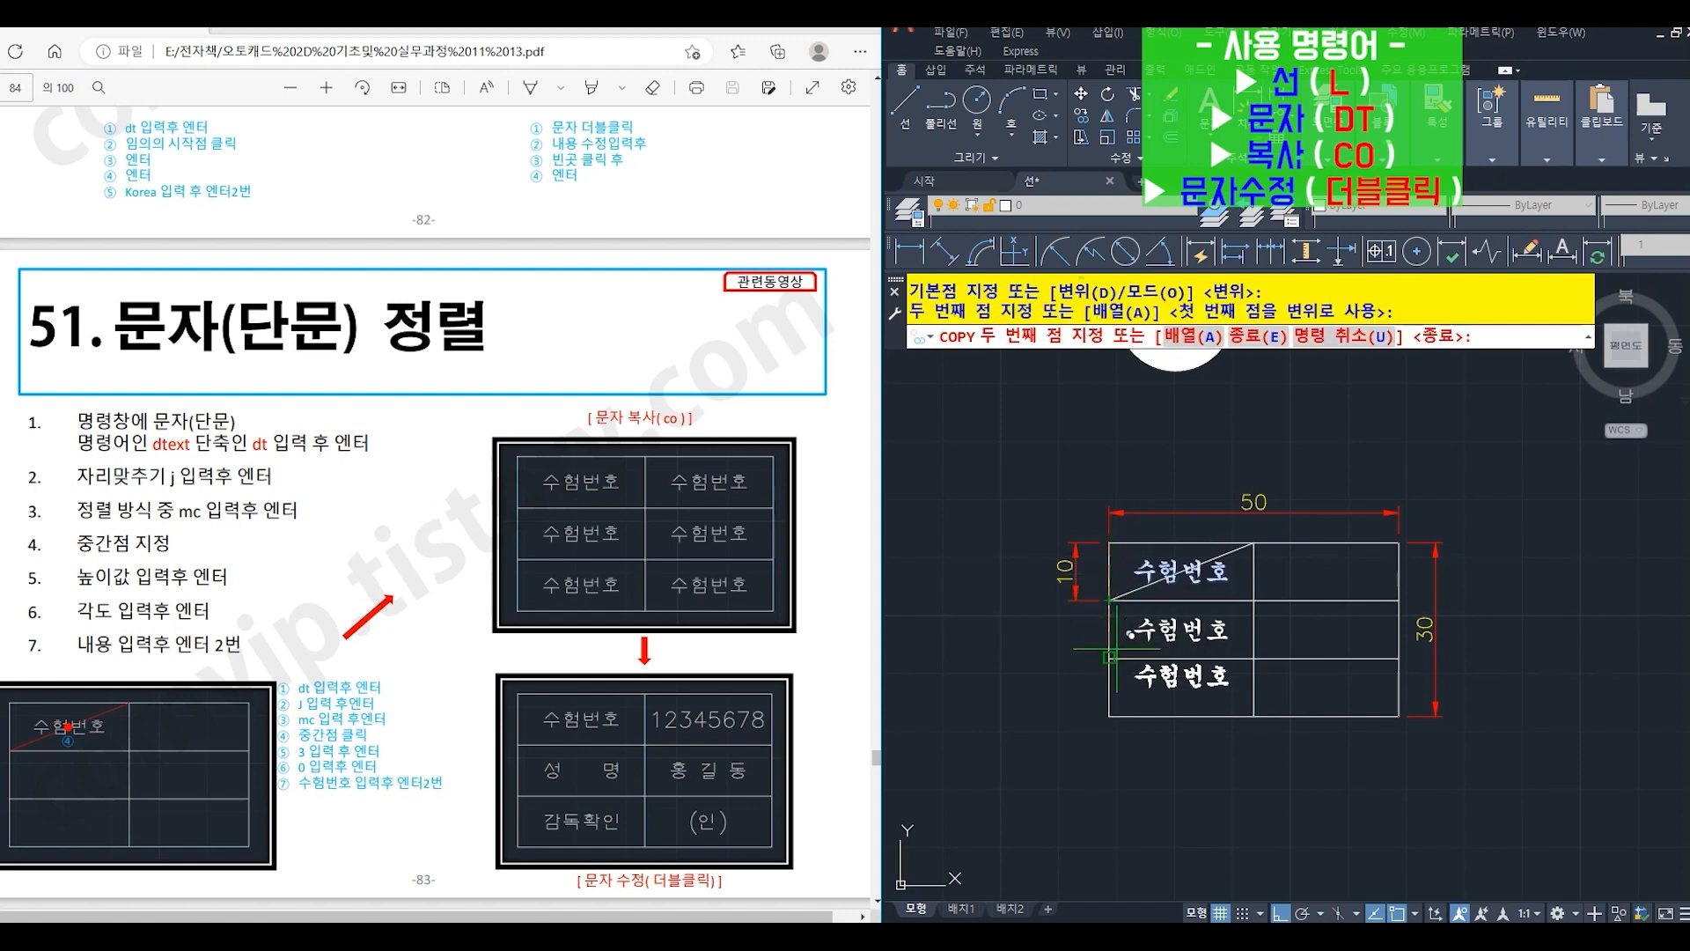
left_click(1110, 657)
key("Return")
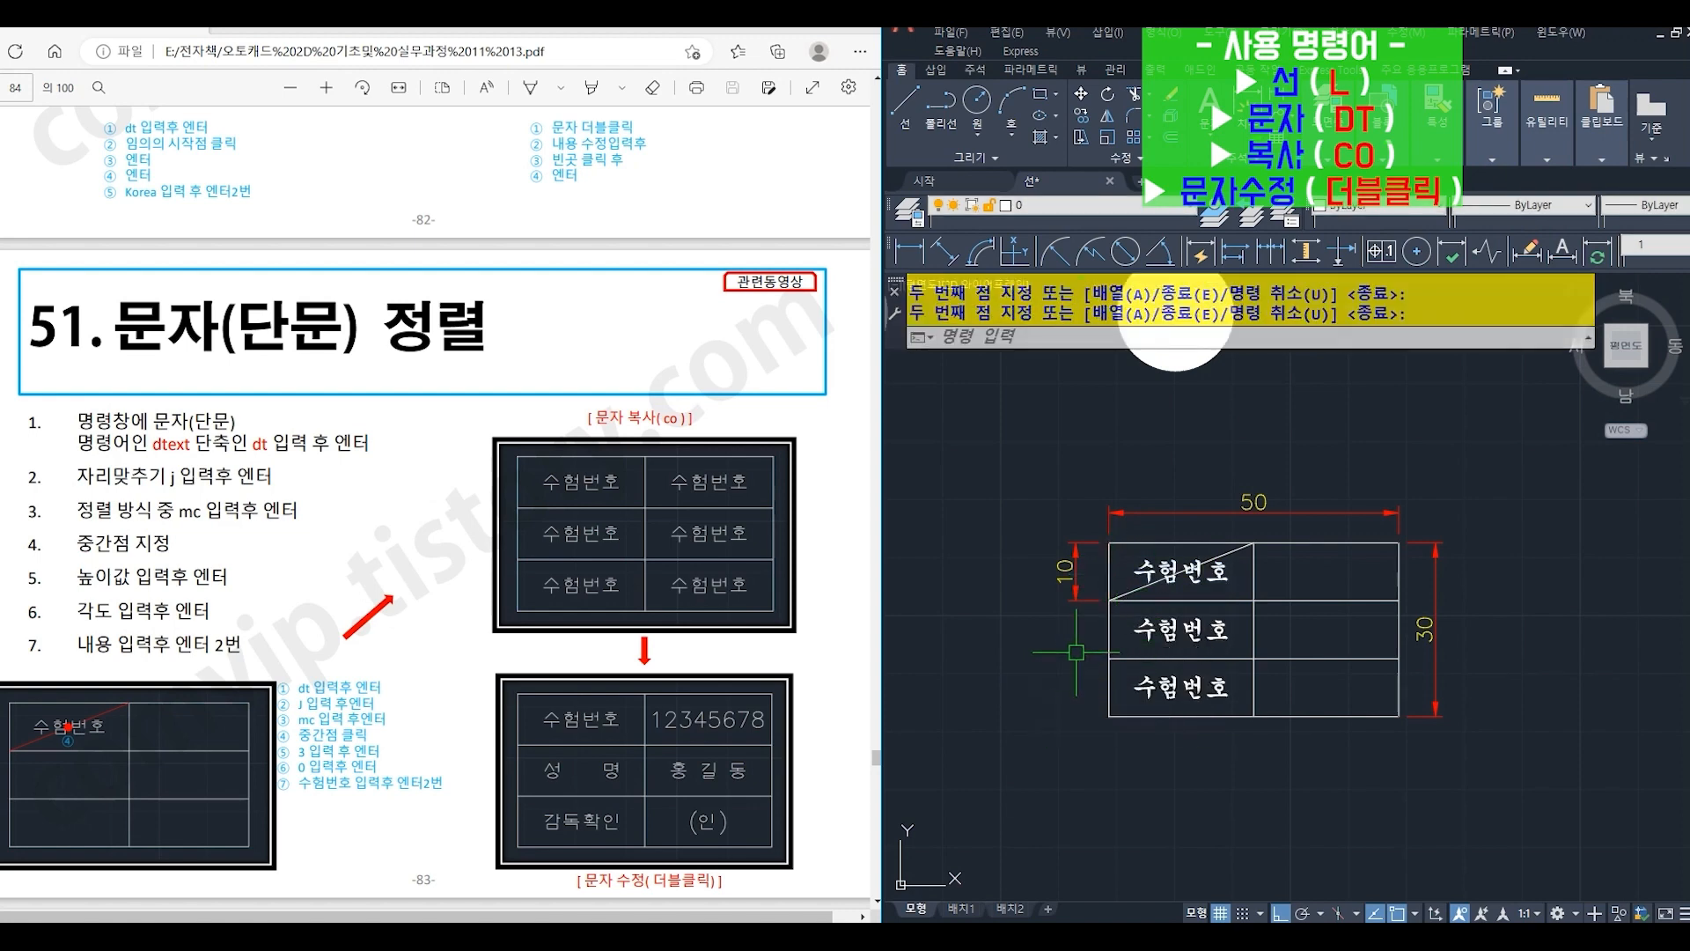
- Copy all three left-column texts into the table's right column, and erase the diagonal line in the top-left cell
key("Return")
left_click(1160, 686)
left_click(1159, 614)
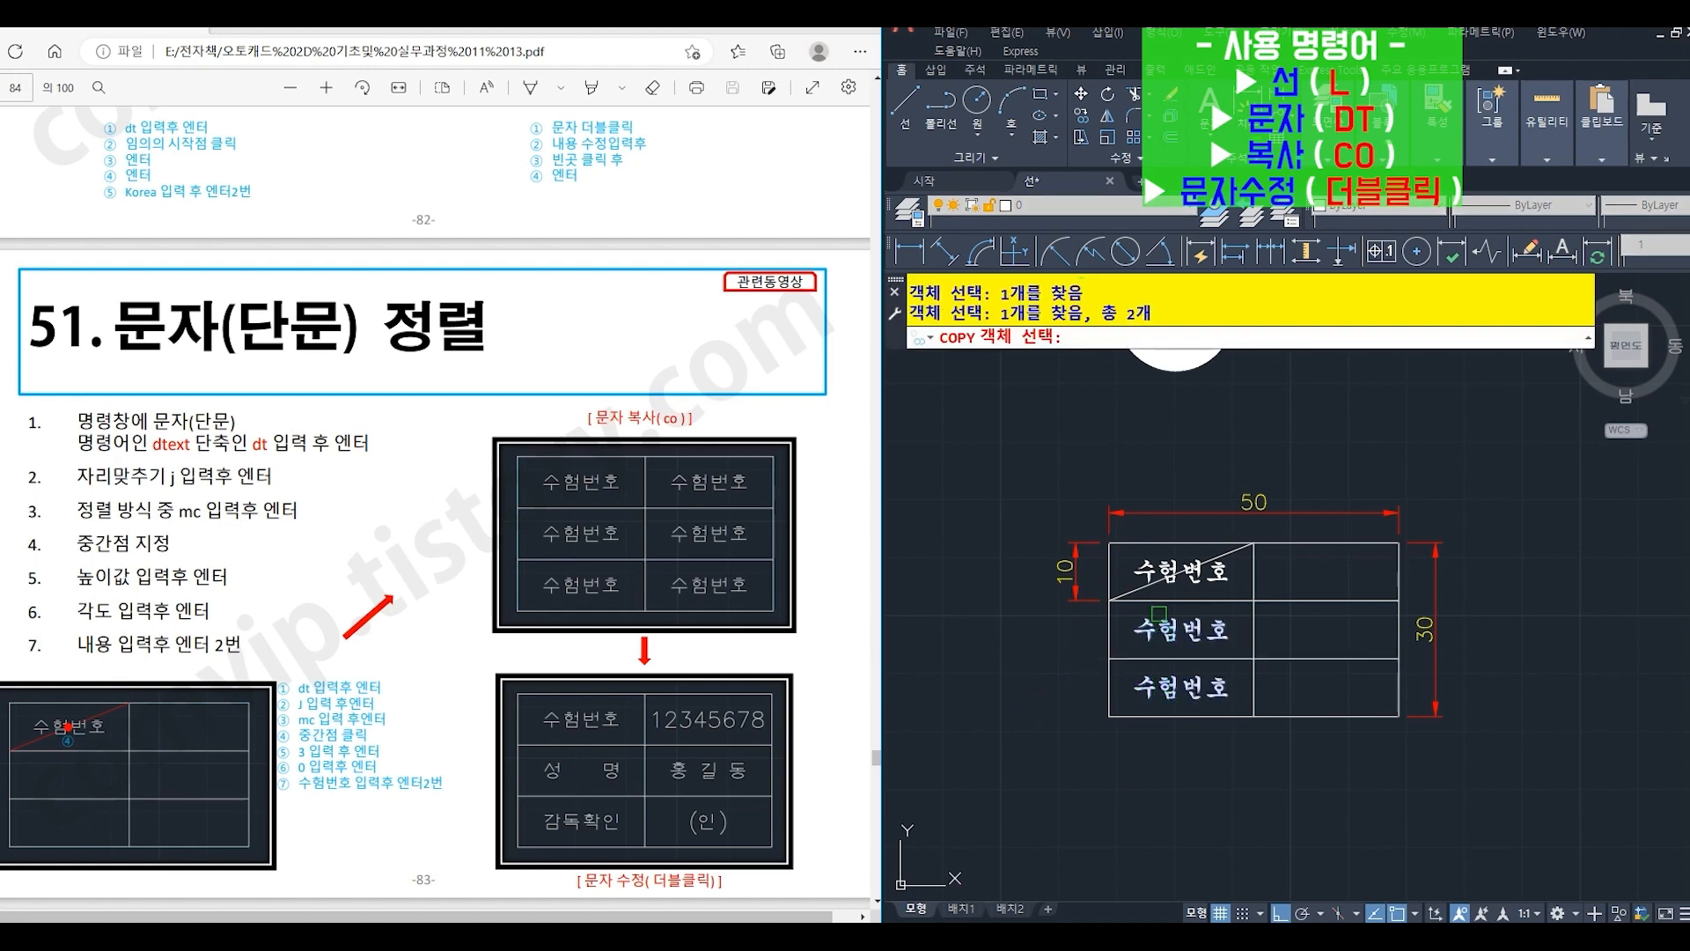
key("Return")
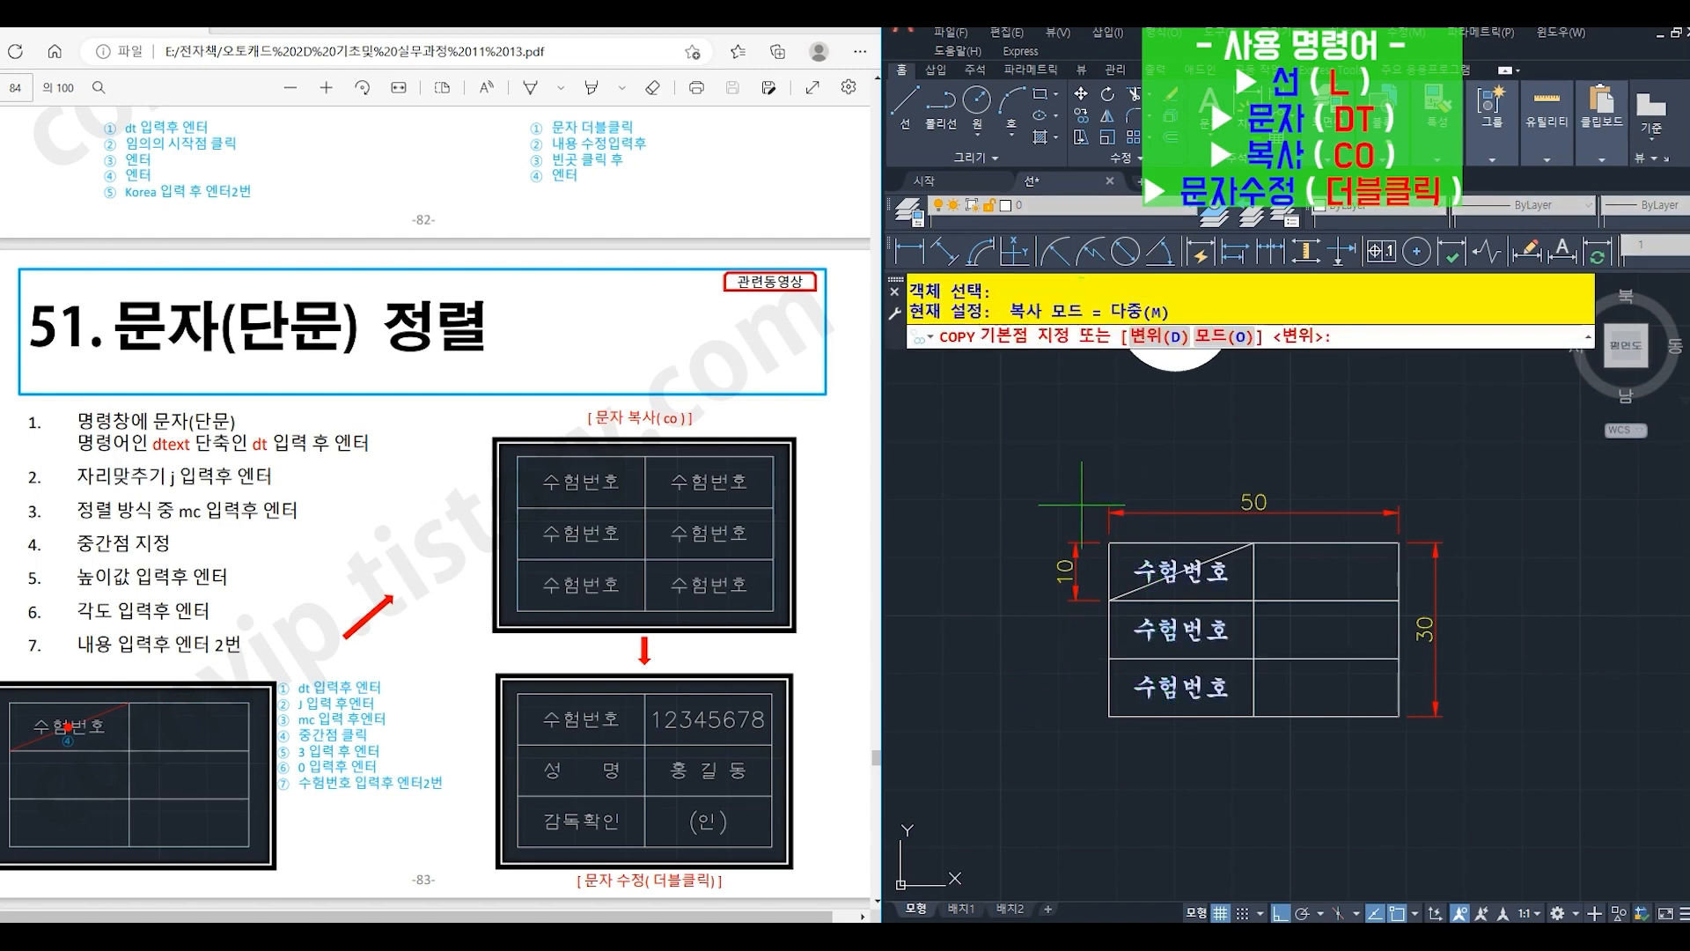
left_click(1109, 543)
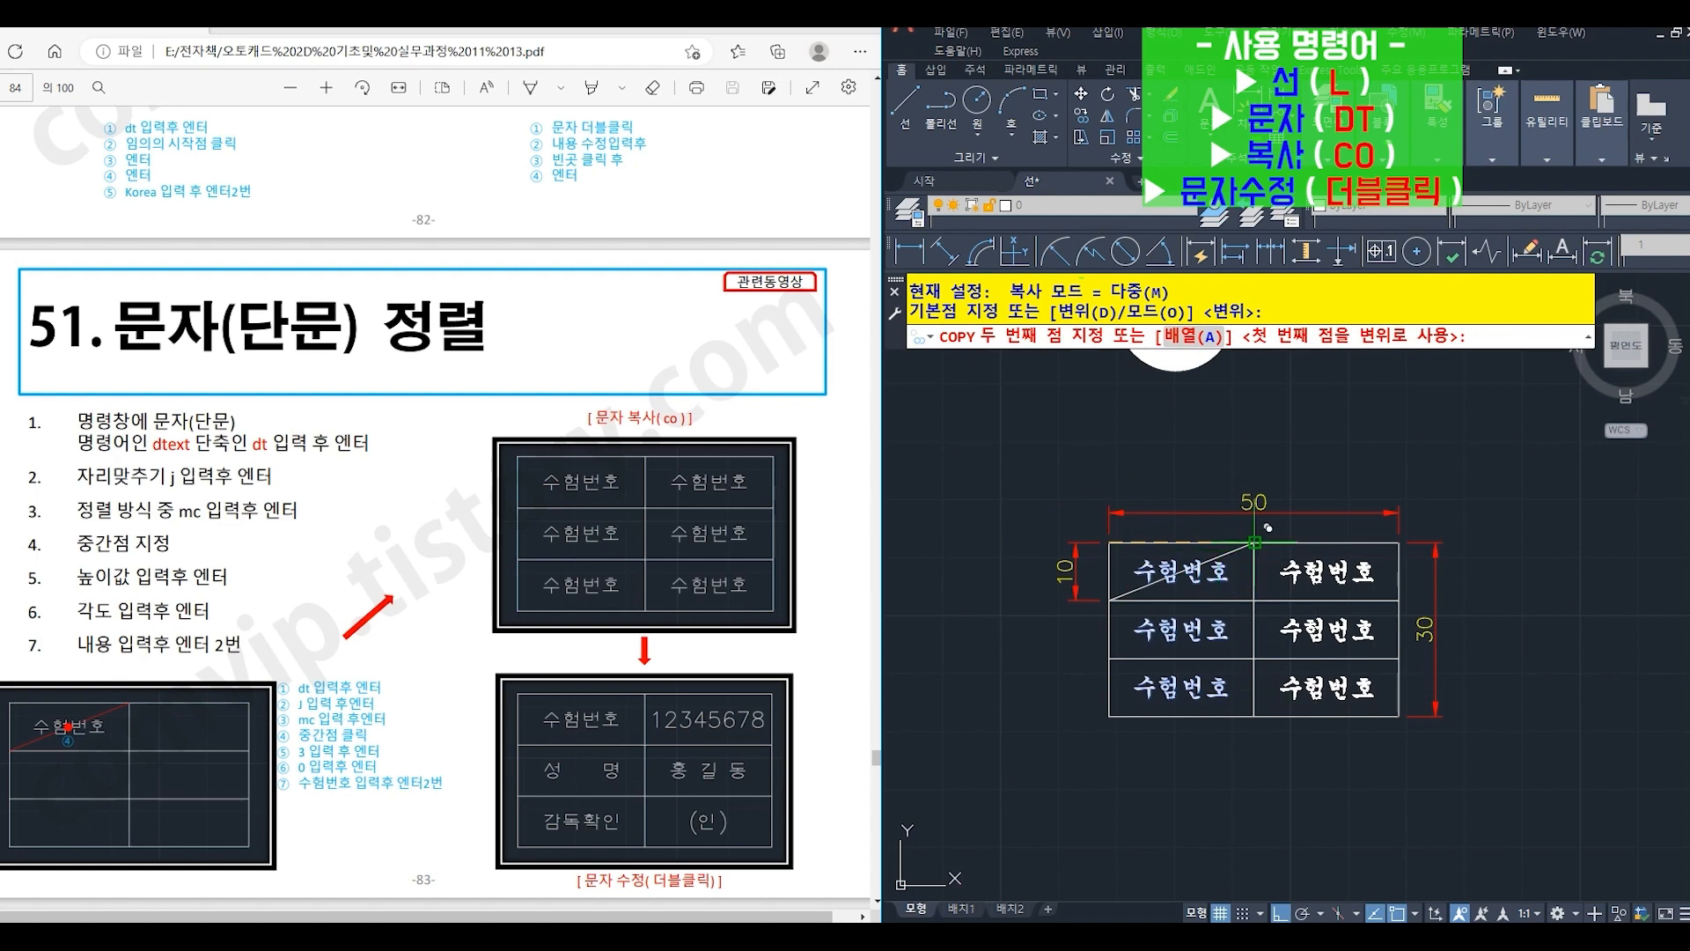
left_click(1254, 543)
key("Return")
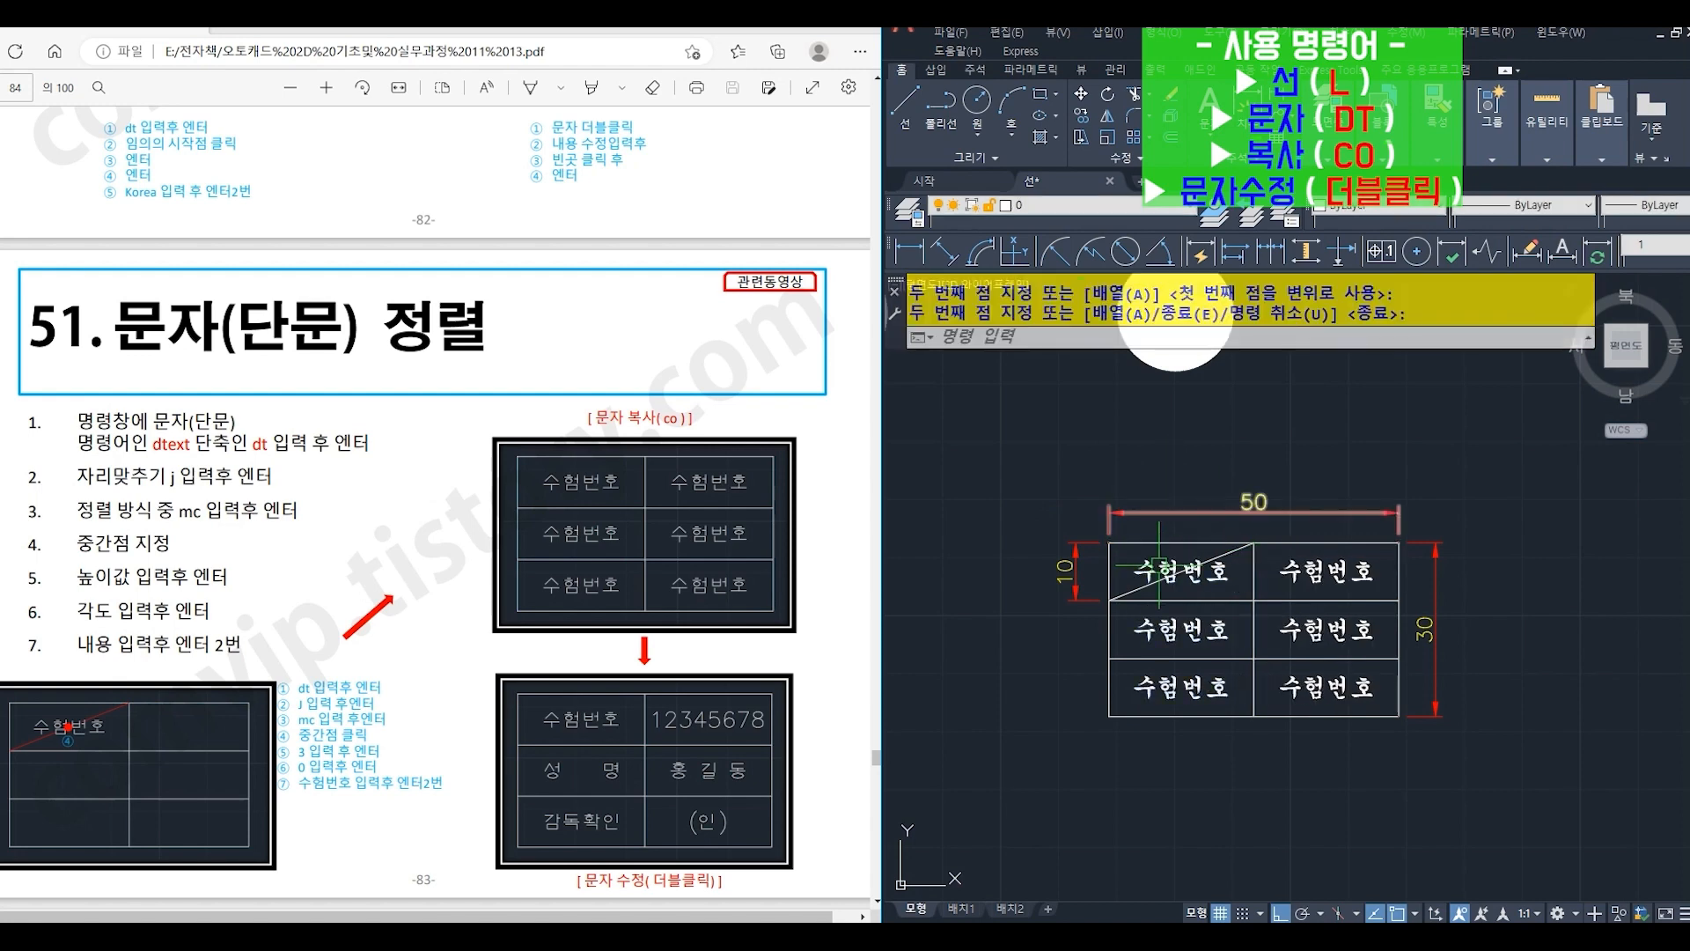
left_click(1138, 589)
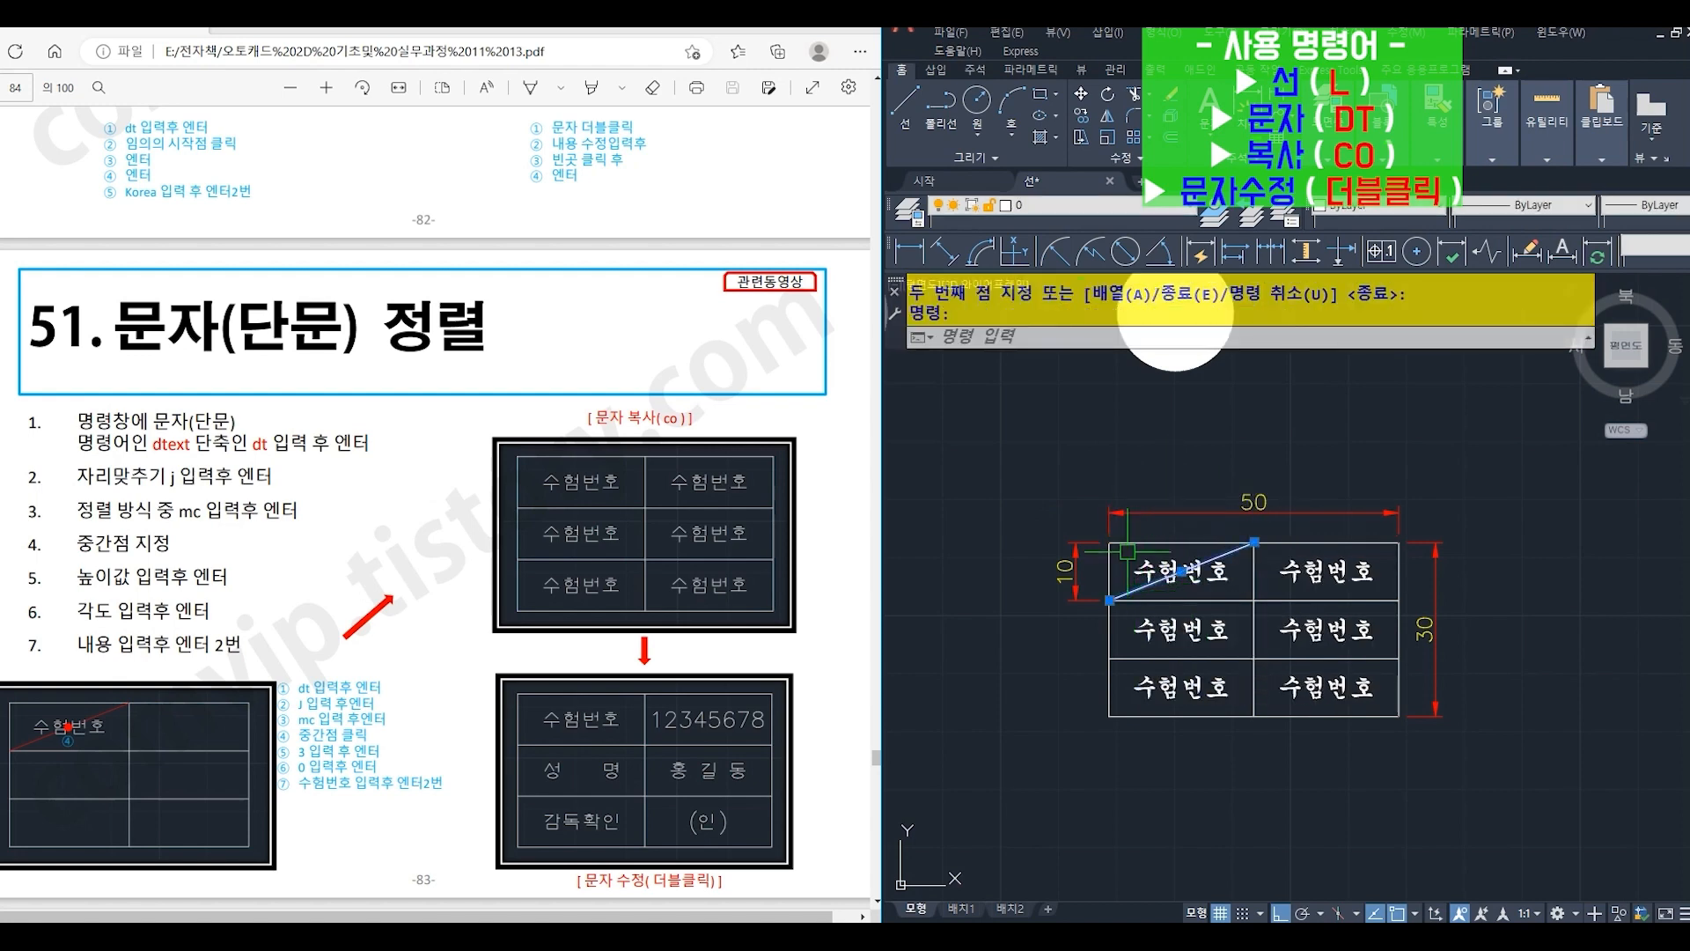
key("Delete")
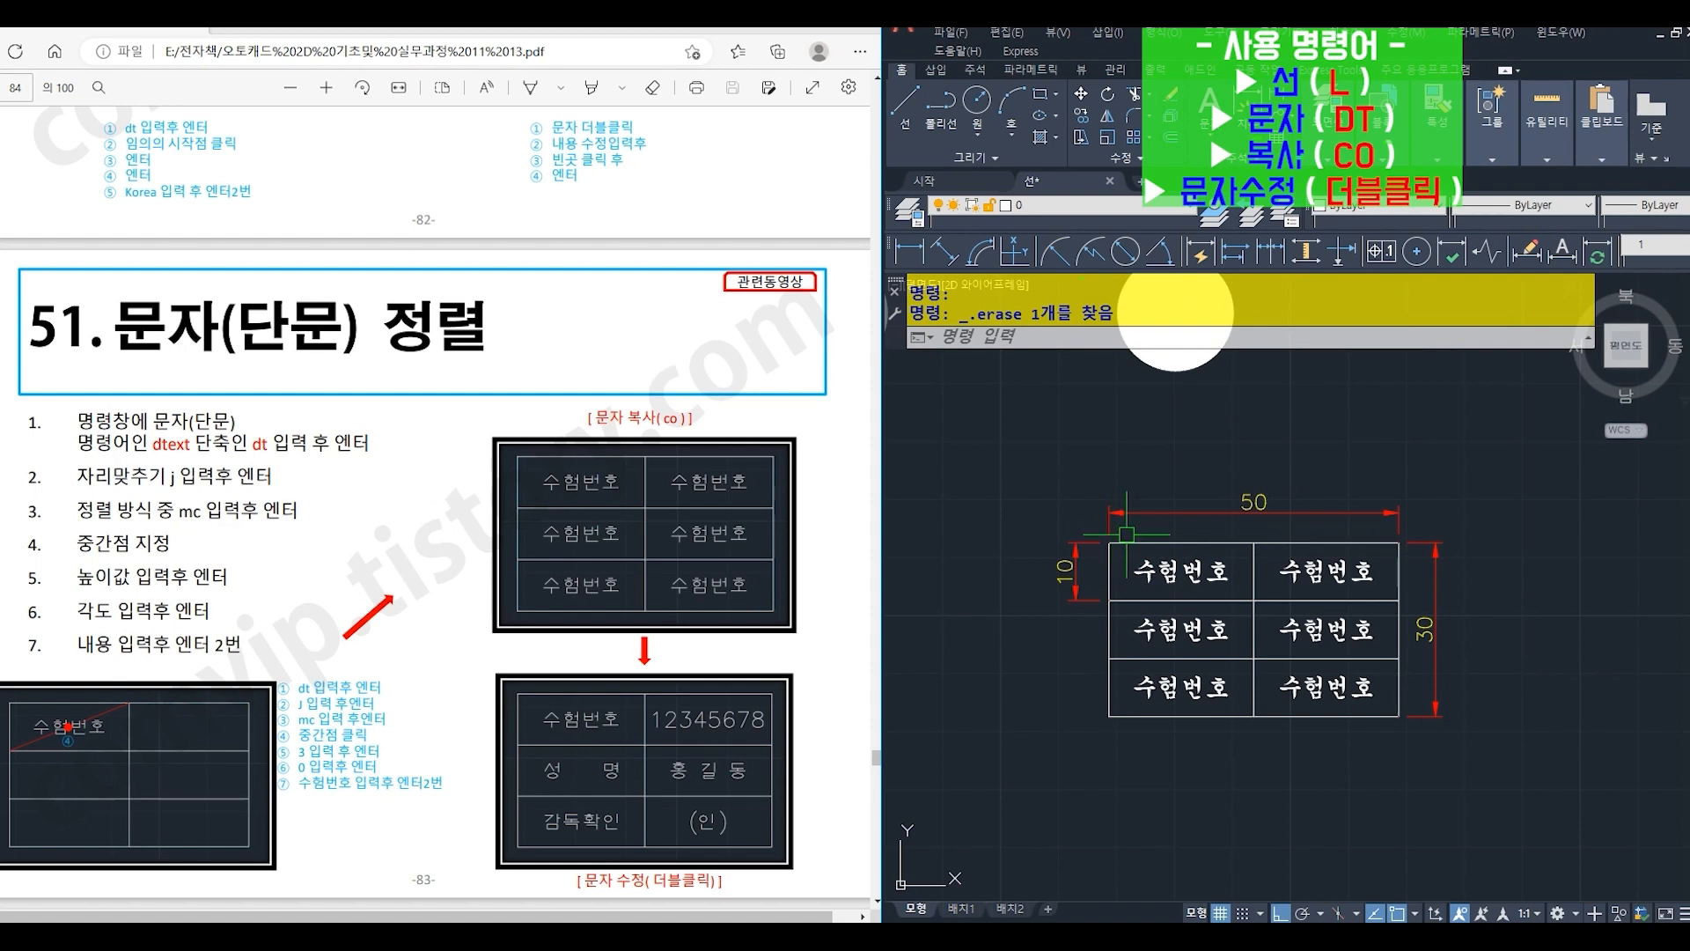
- Change the text in the left column's middle cell to "성 명", with four spaces between the two syllables
double_click(1184, 641)
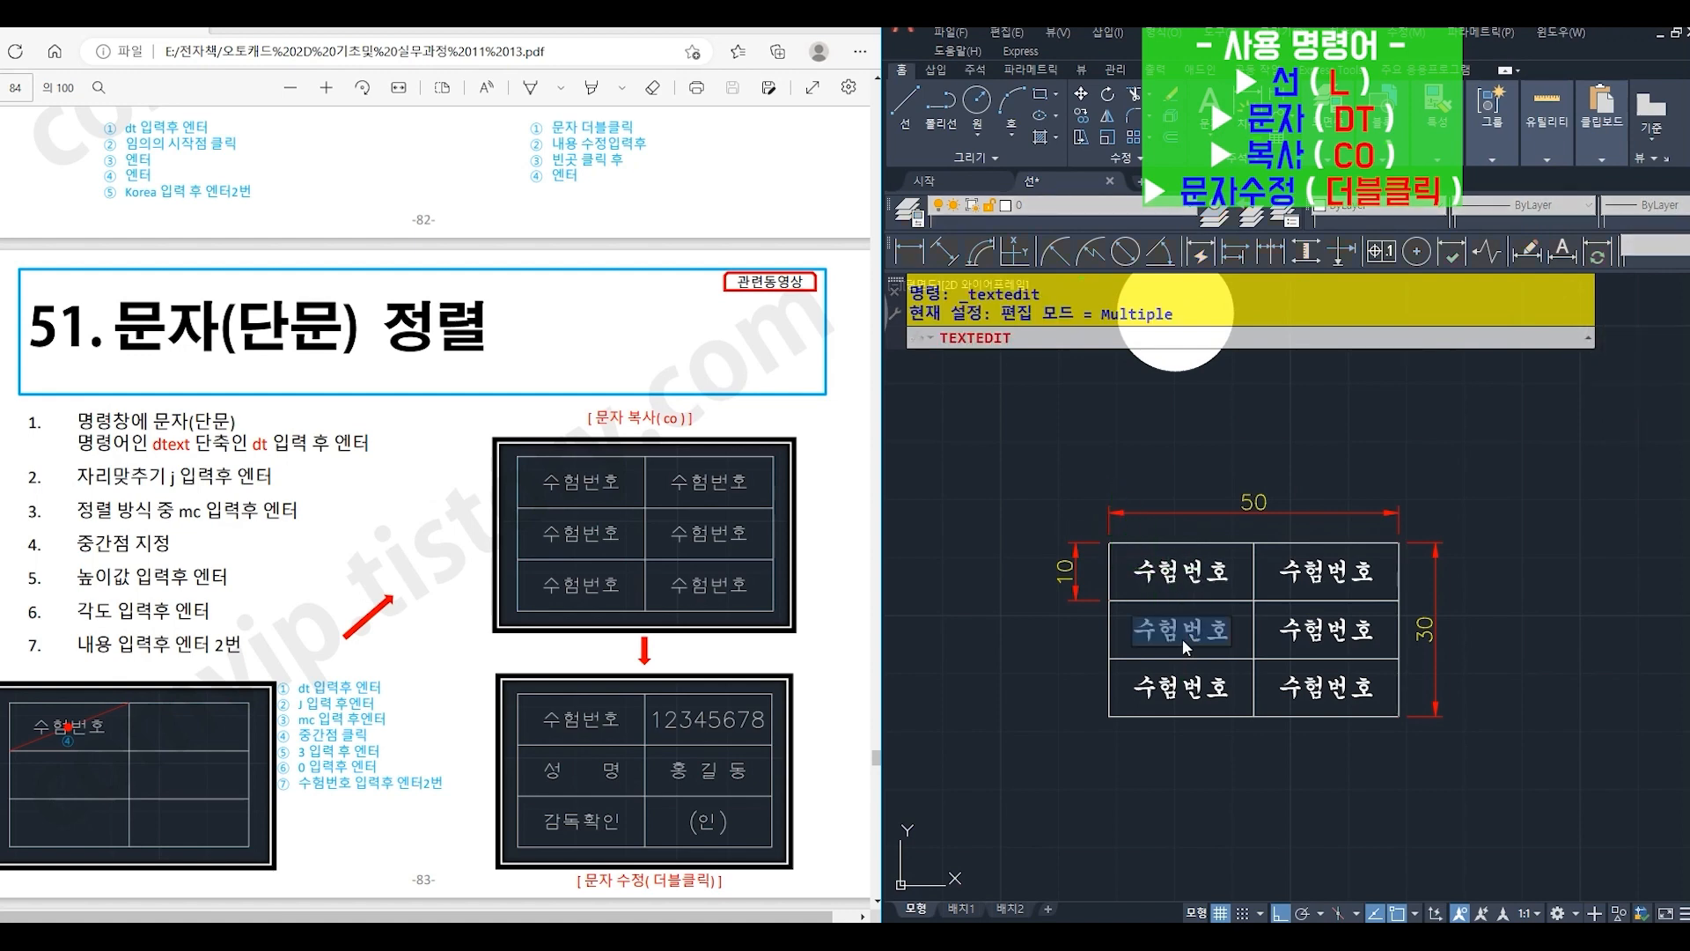
type("서")
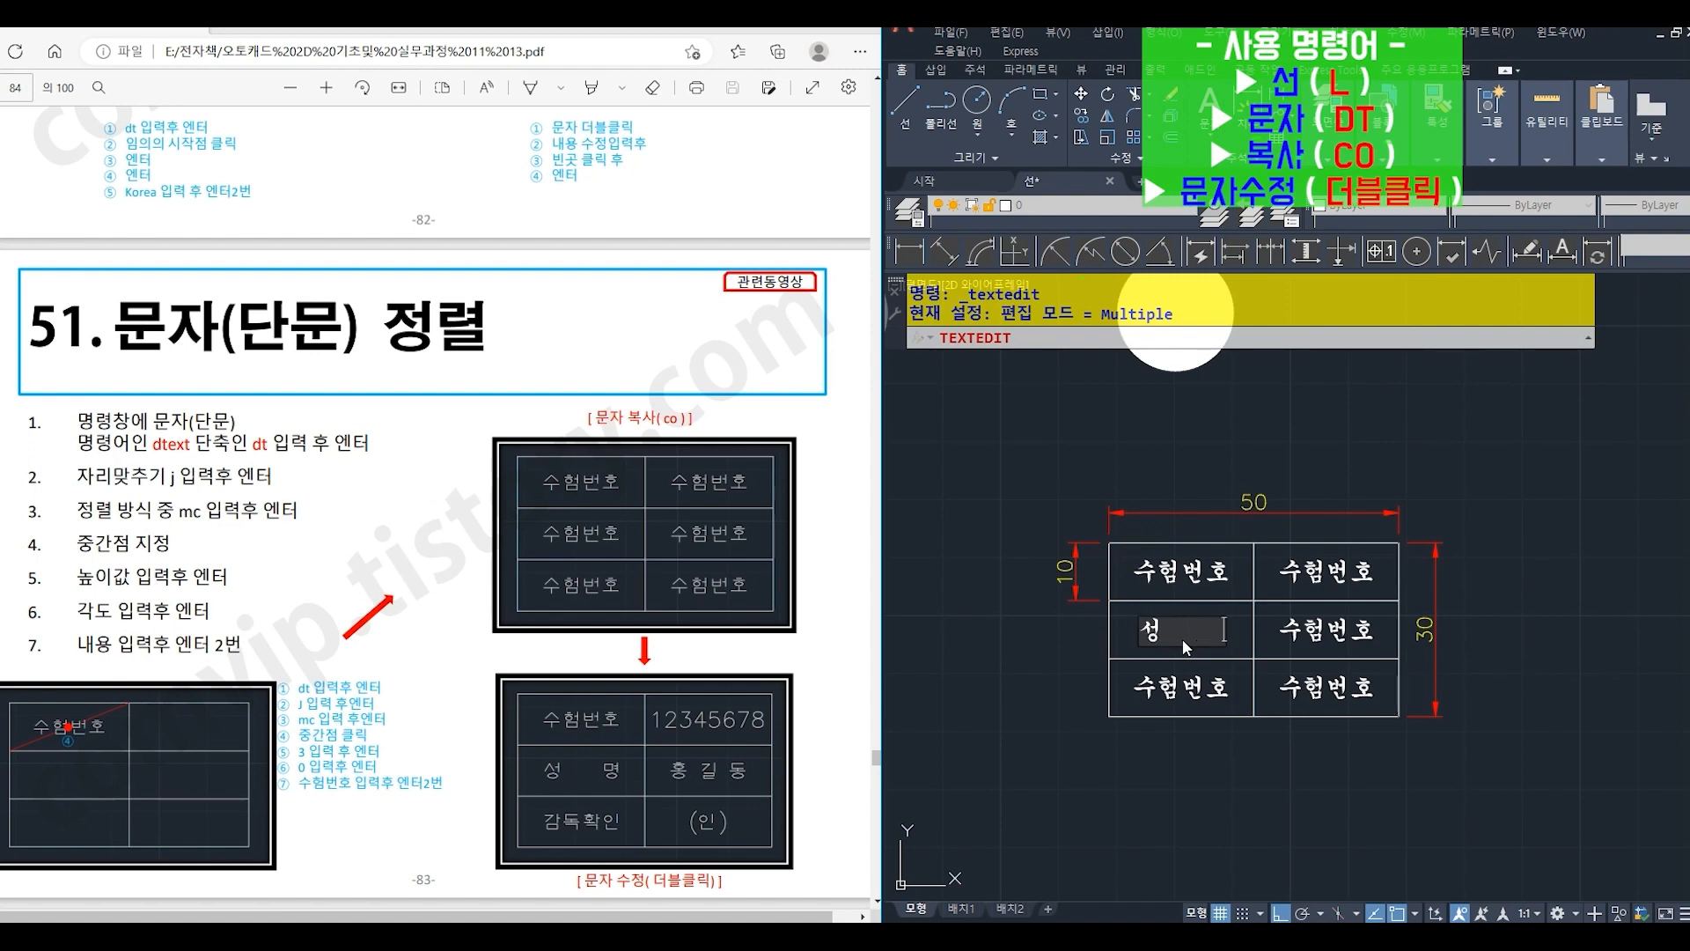
type("    명")
key("BackSpace")
key("BackSpace")
key("BackSpace")
type("ㅁ")
left_click(1184, 642)
key("BackSpace")
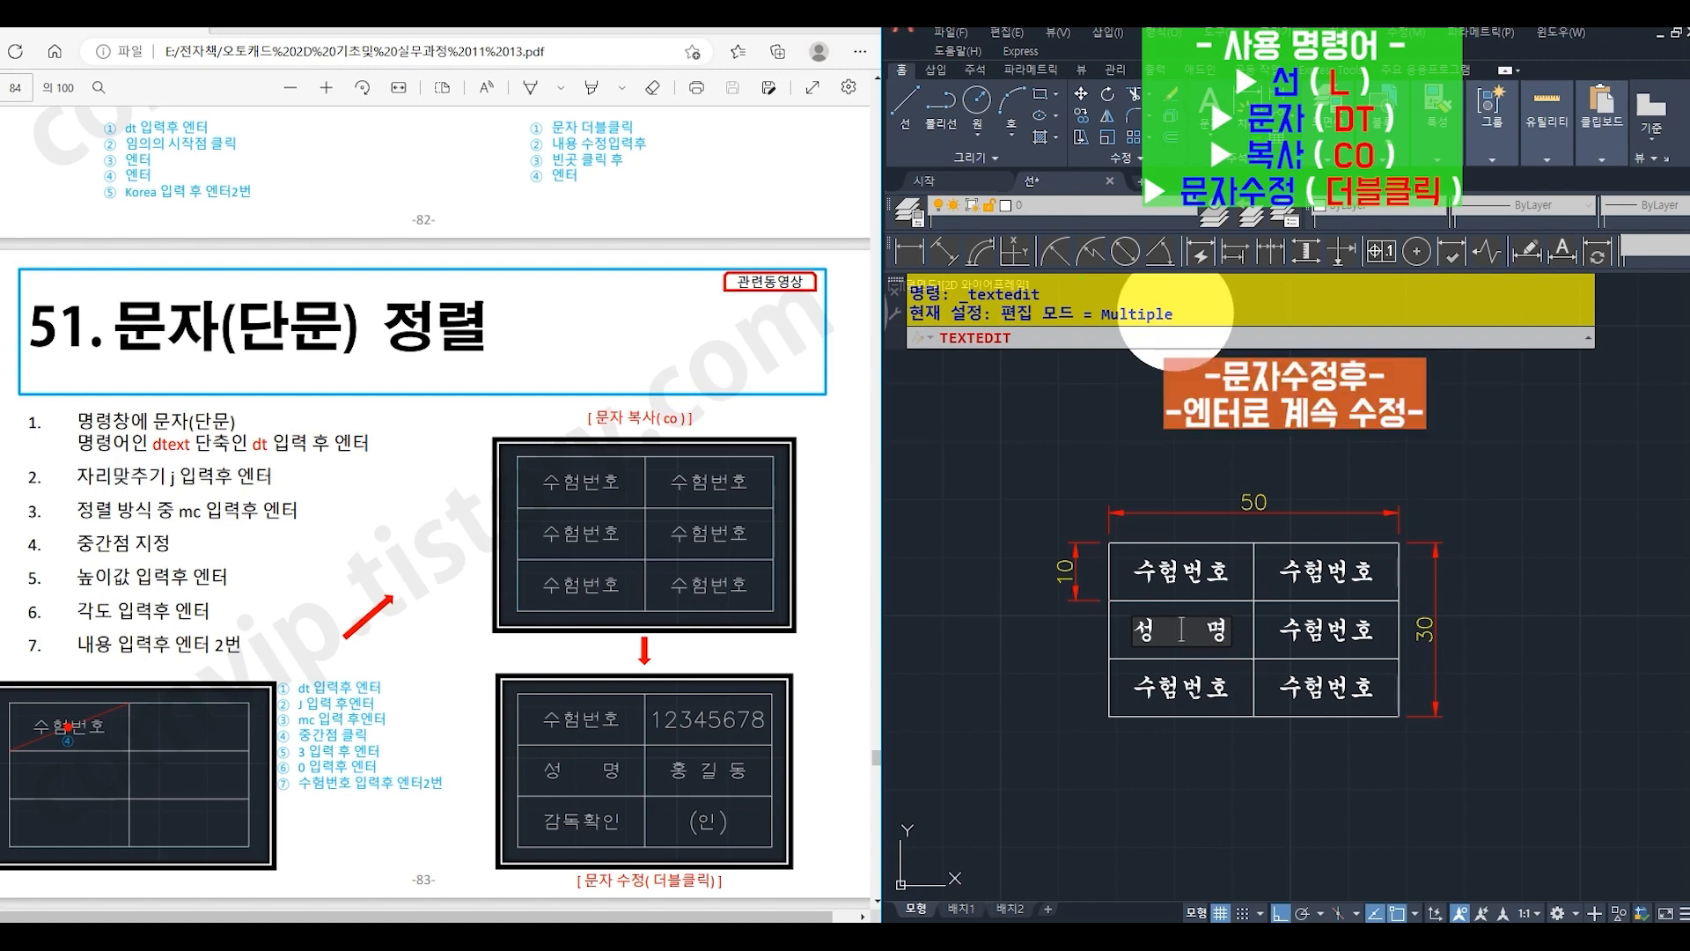
key("Return")
- Change the text in the left column's bottom cell to "감독확인"
left_click(1159, 695)
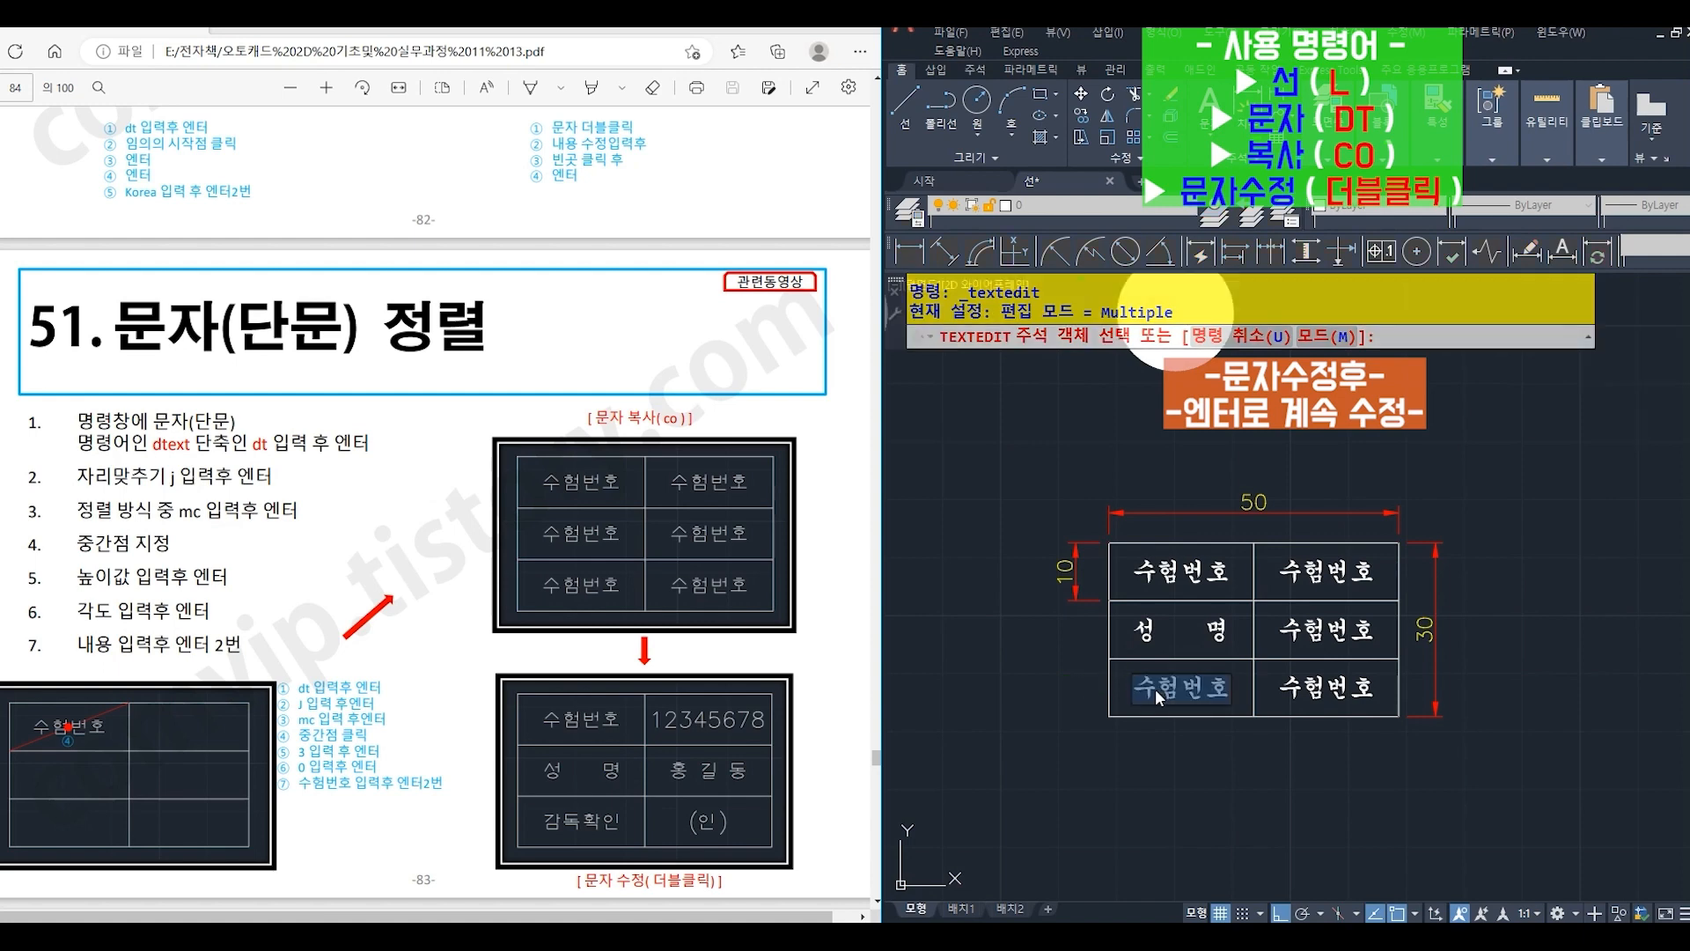
type("감독화")
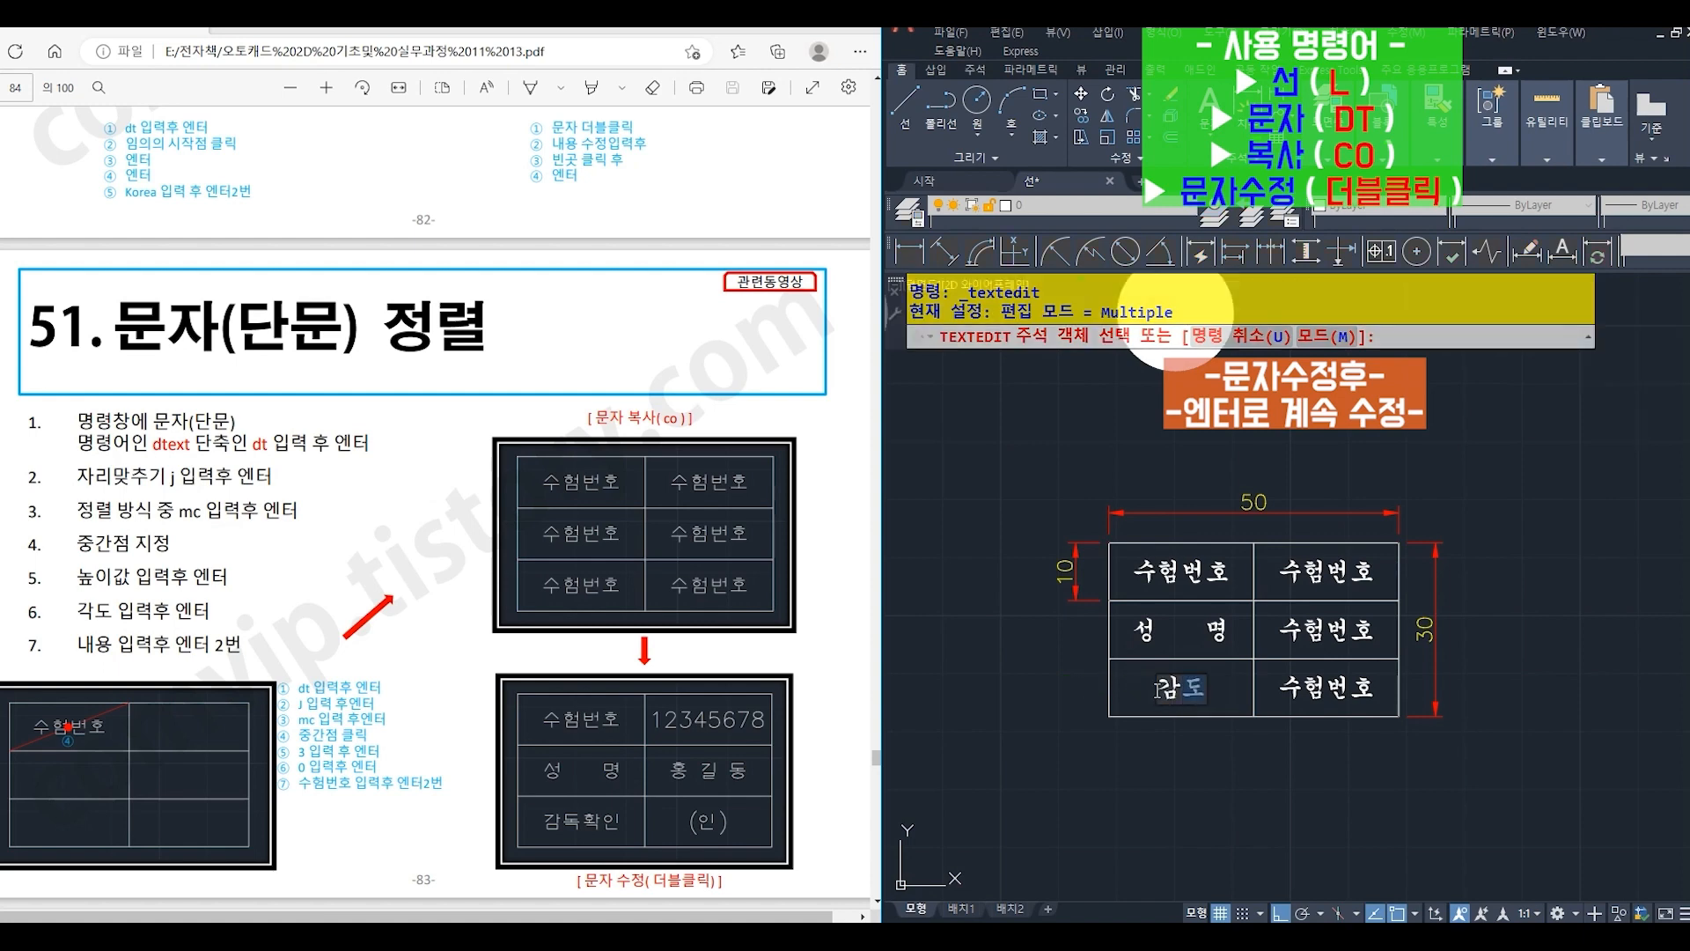
type("ㄱ인")
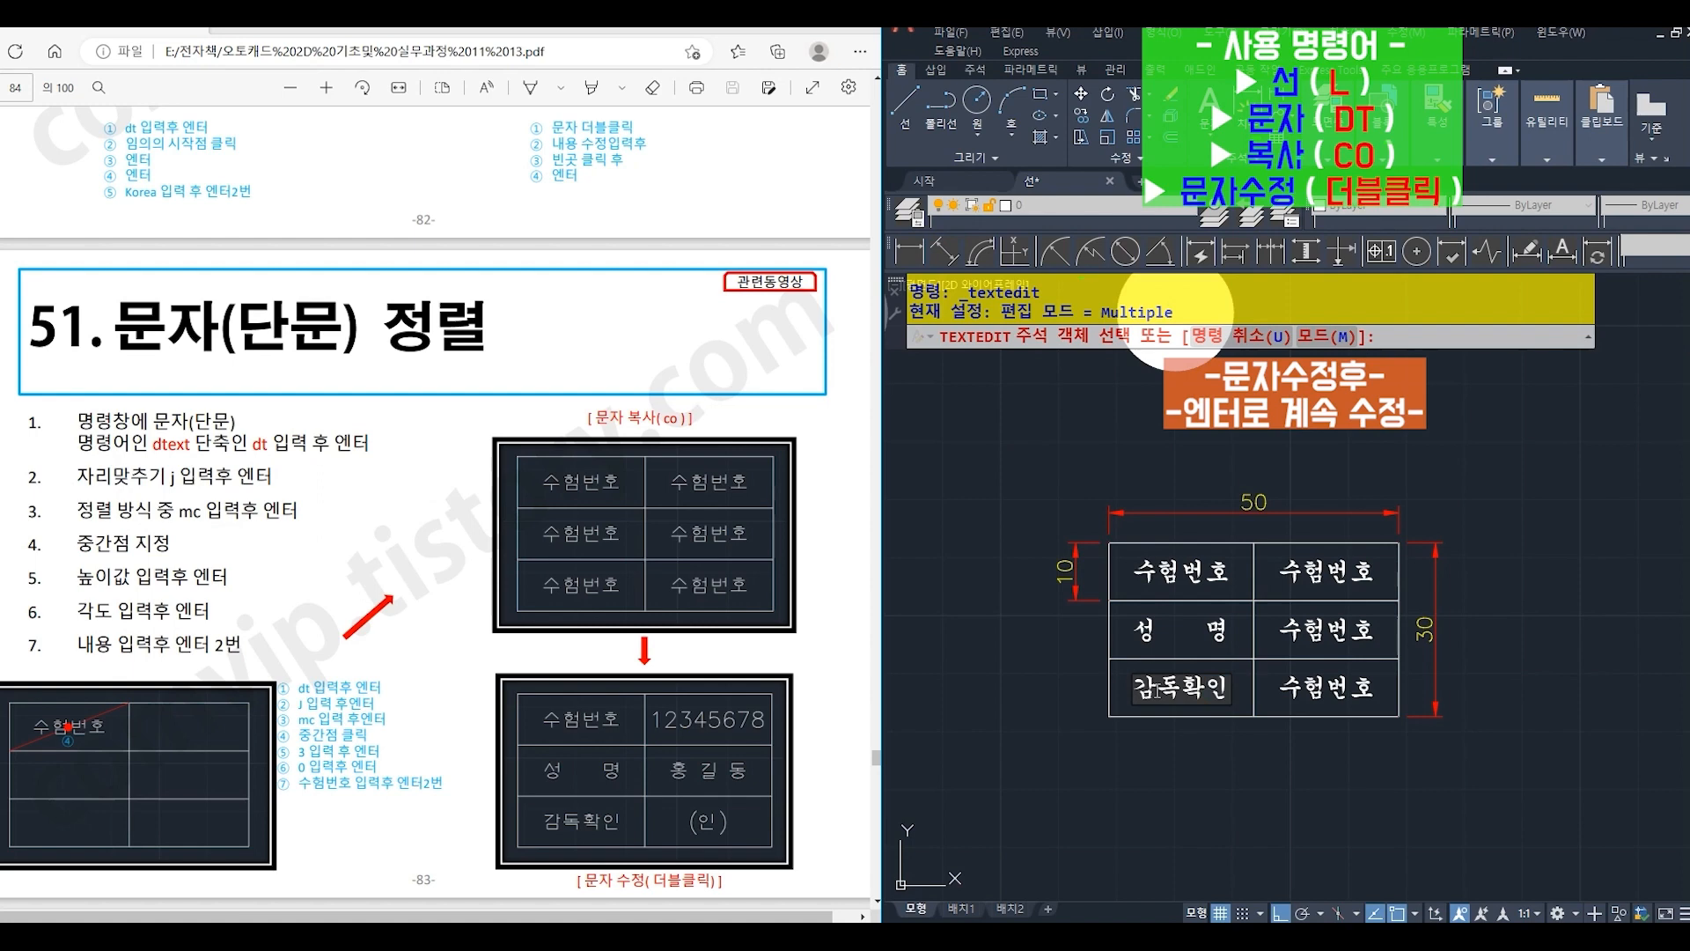
key("Return")
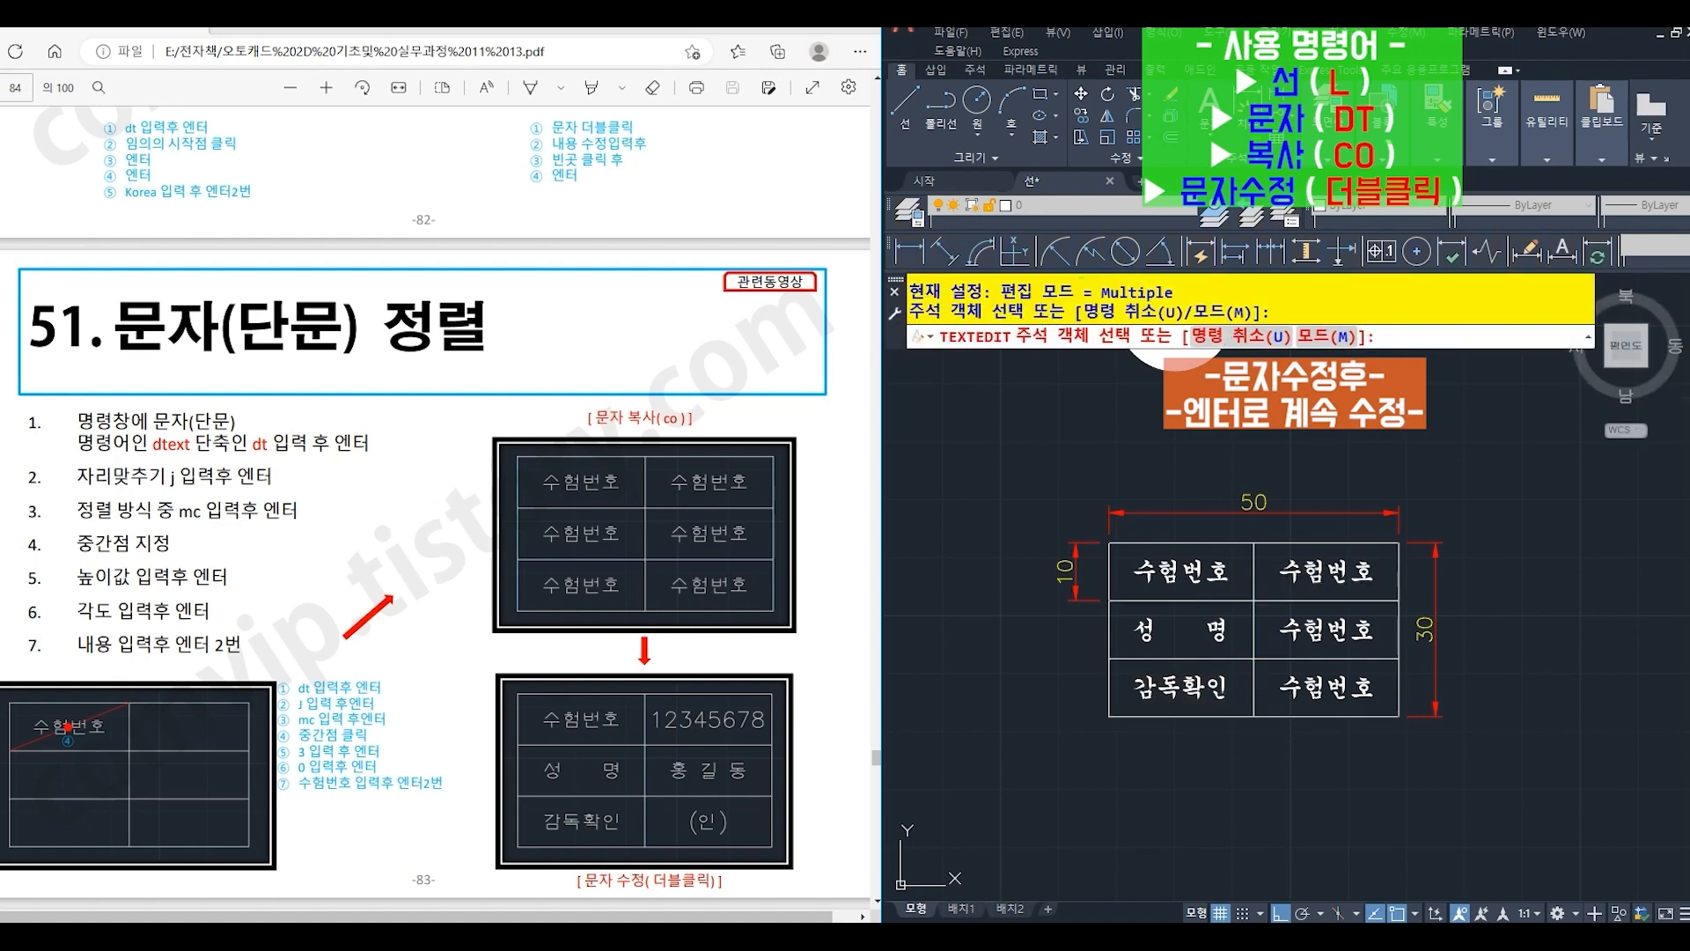
- Replace the text in the right column's top cell with the candidate's eight-digit exam number
left_click(1303, 577)
type("123")
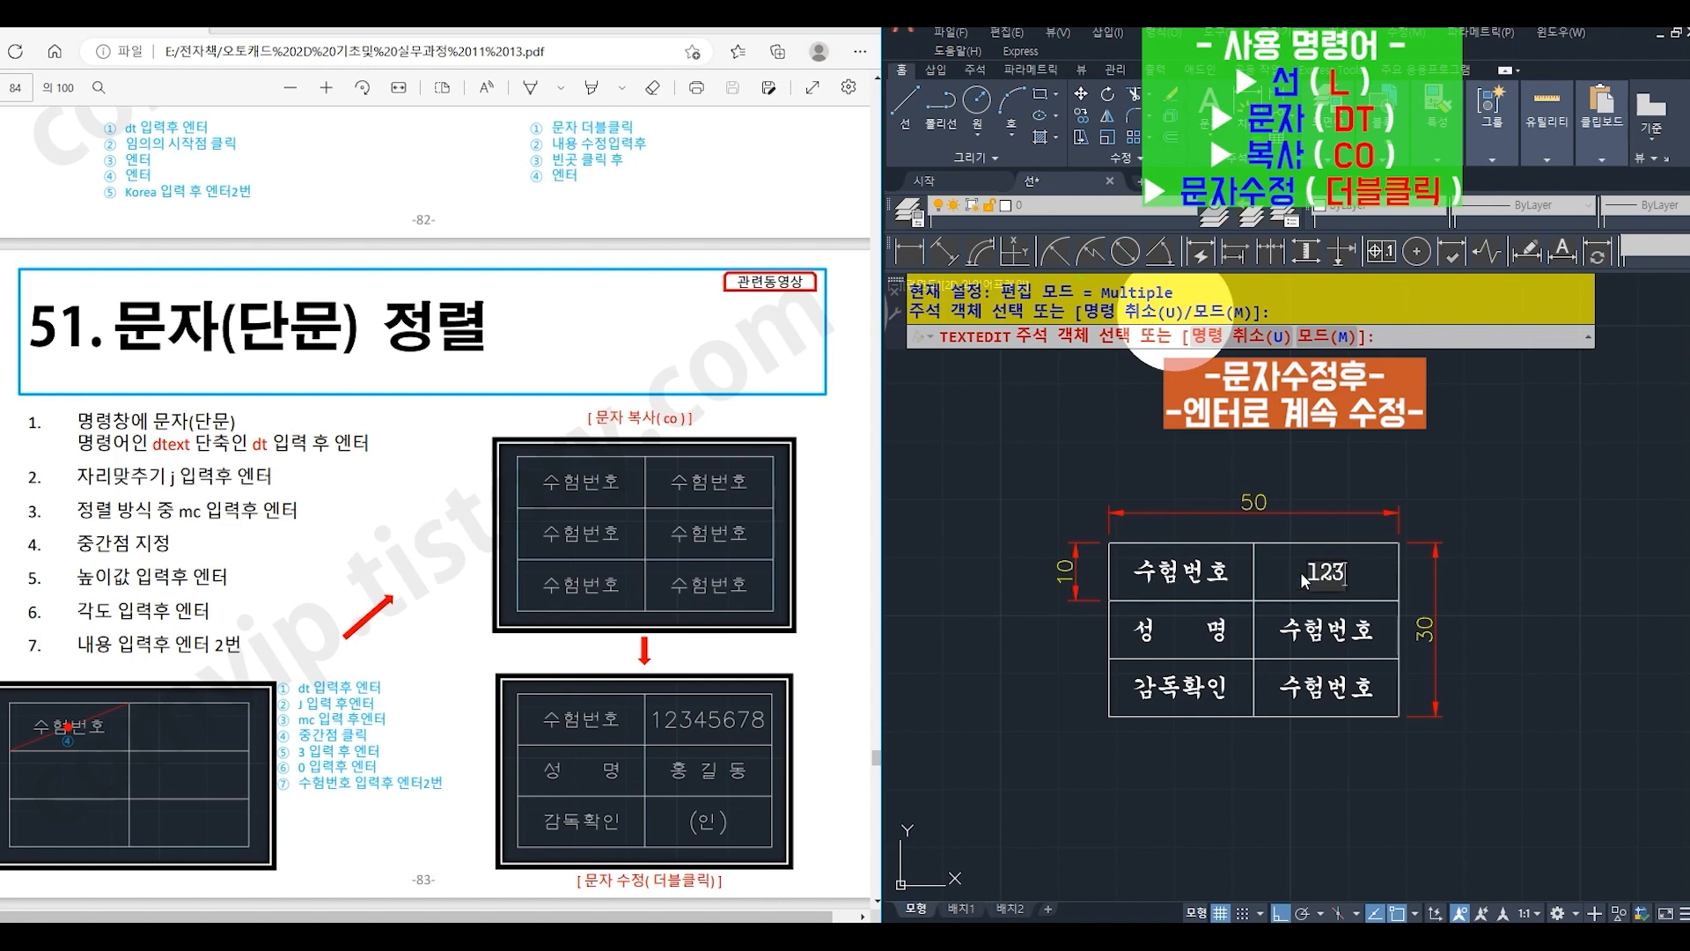
type("45678")
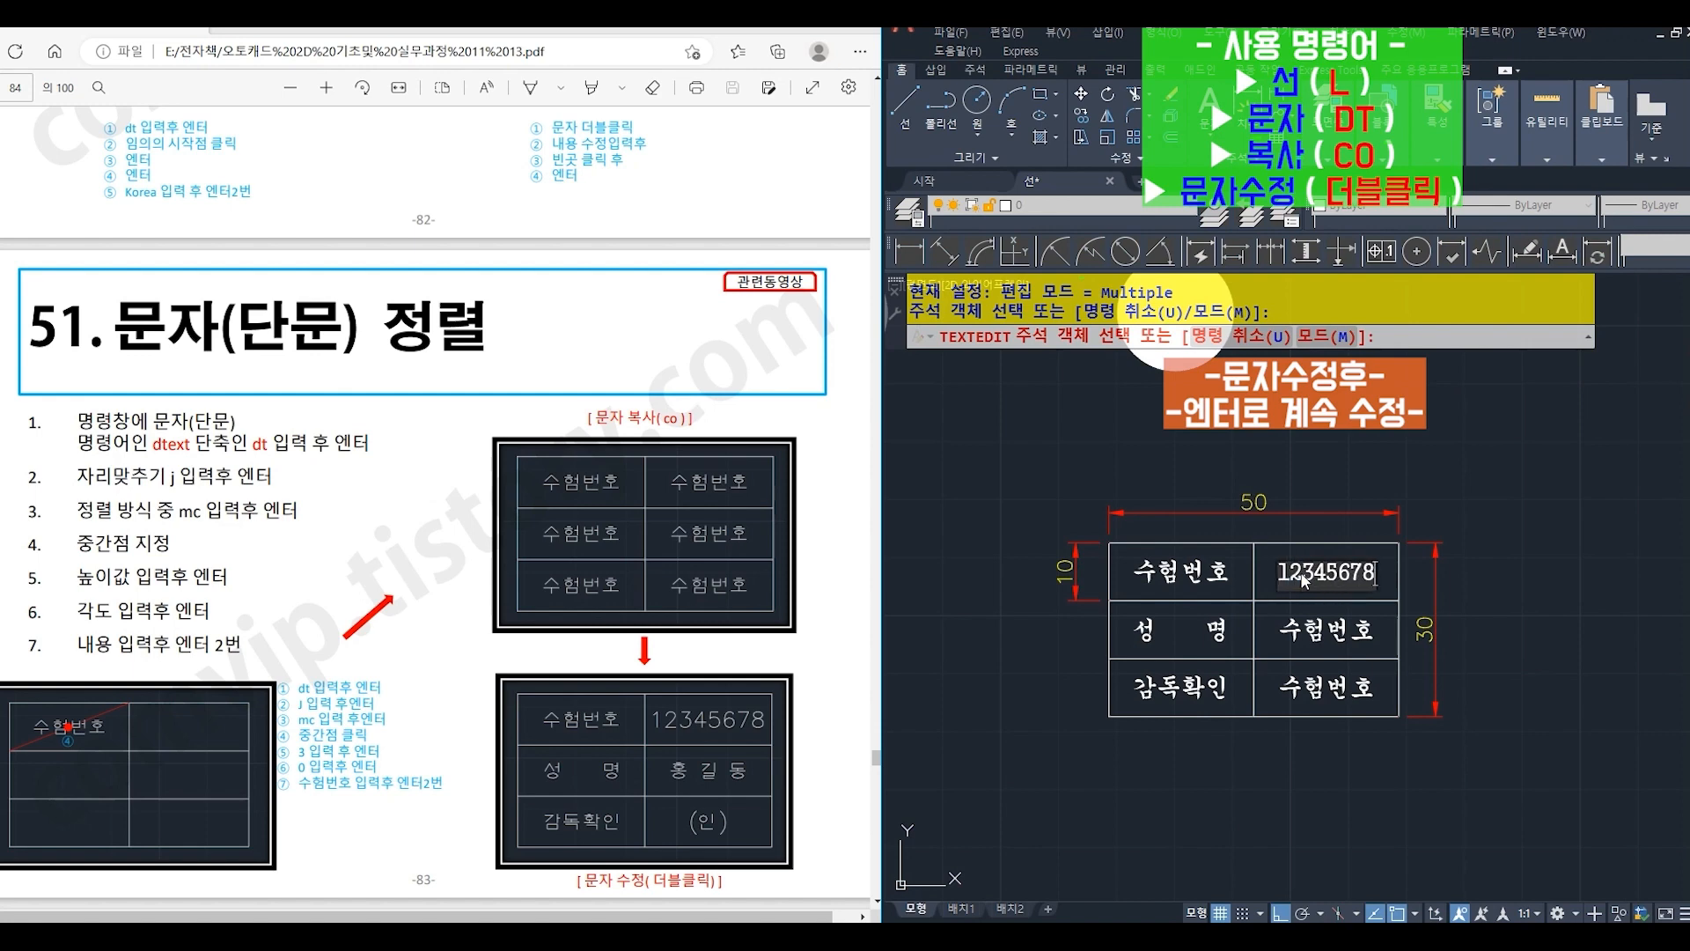
key("Return")
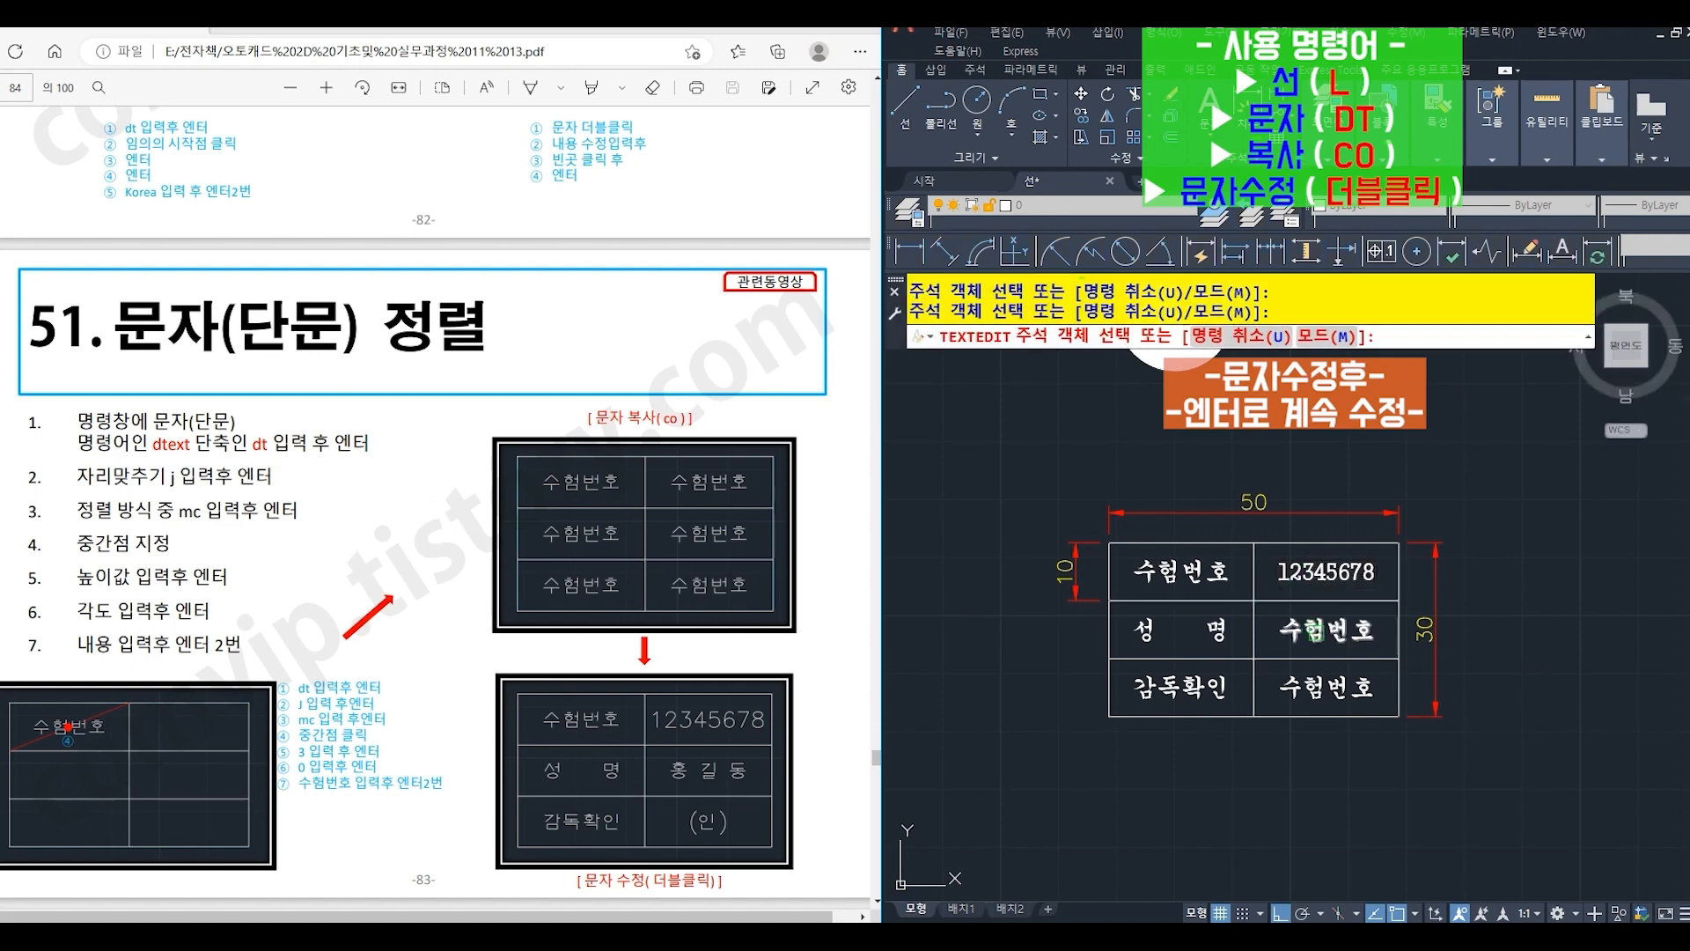
- Replace the text in the right column's middle cell with the candidate's full name, with a space between the syllables
left_click(1320, 637)
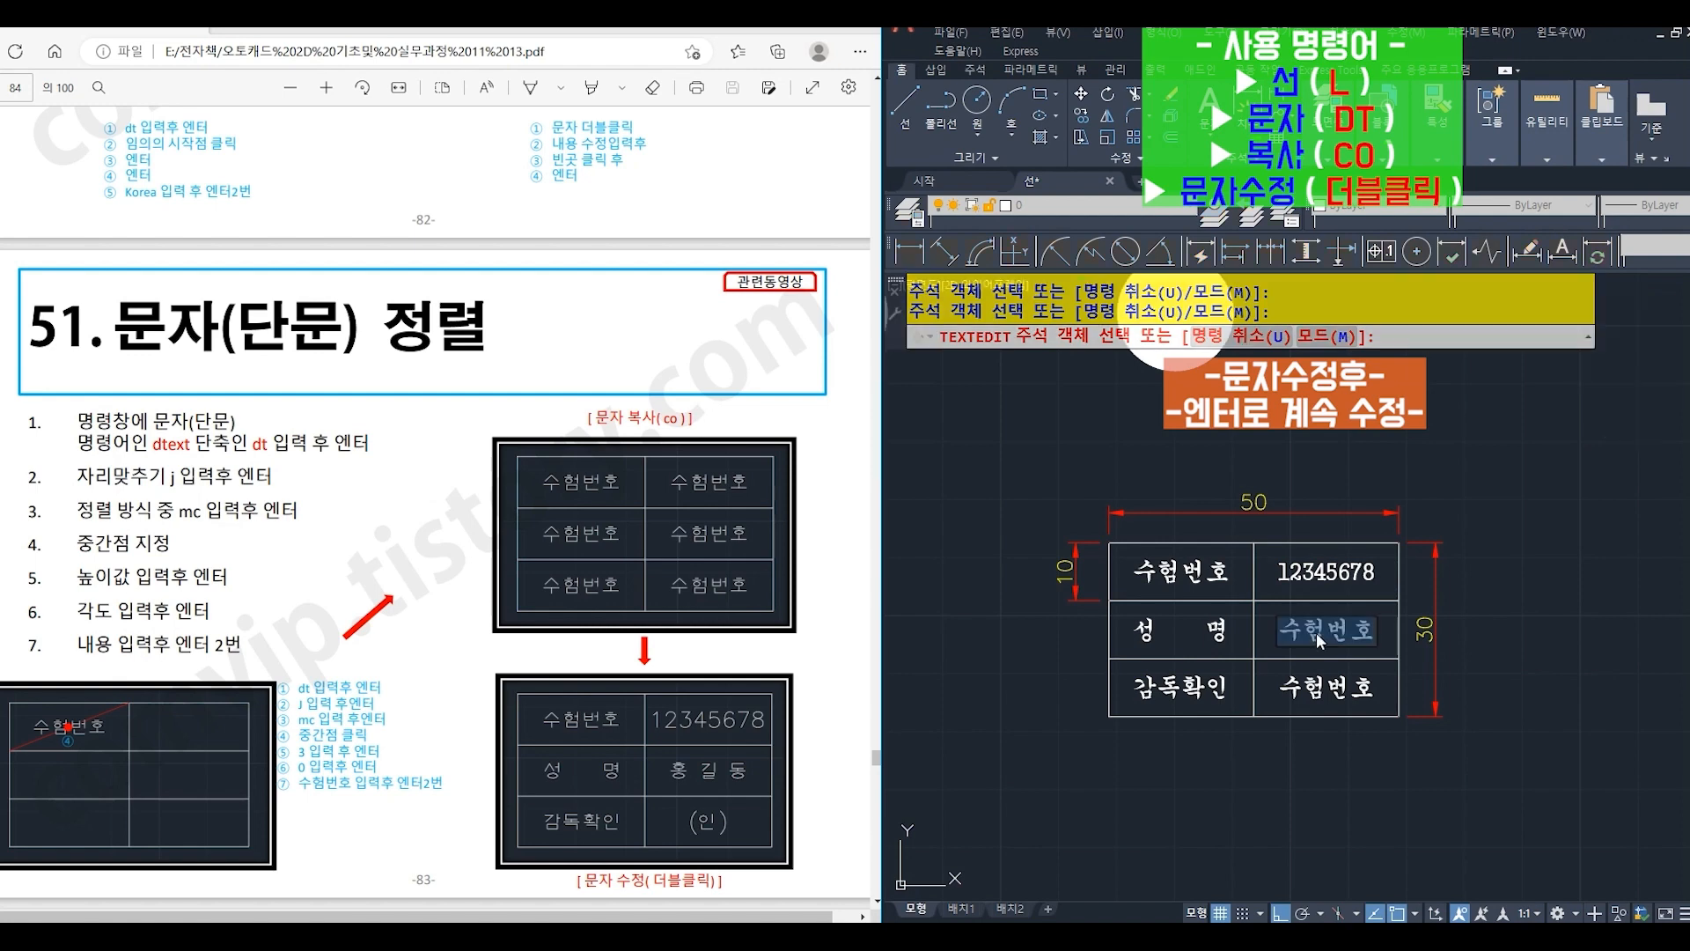
type("홍 기")
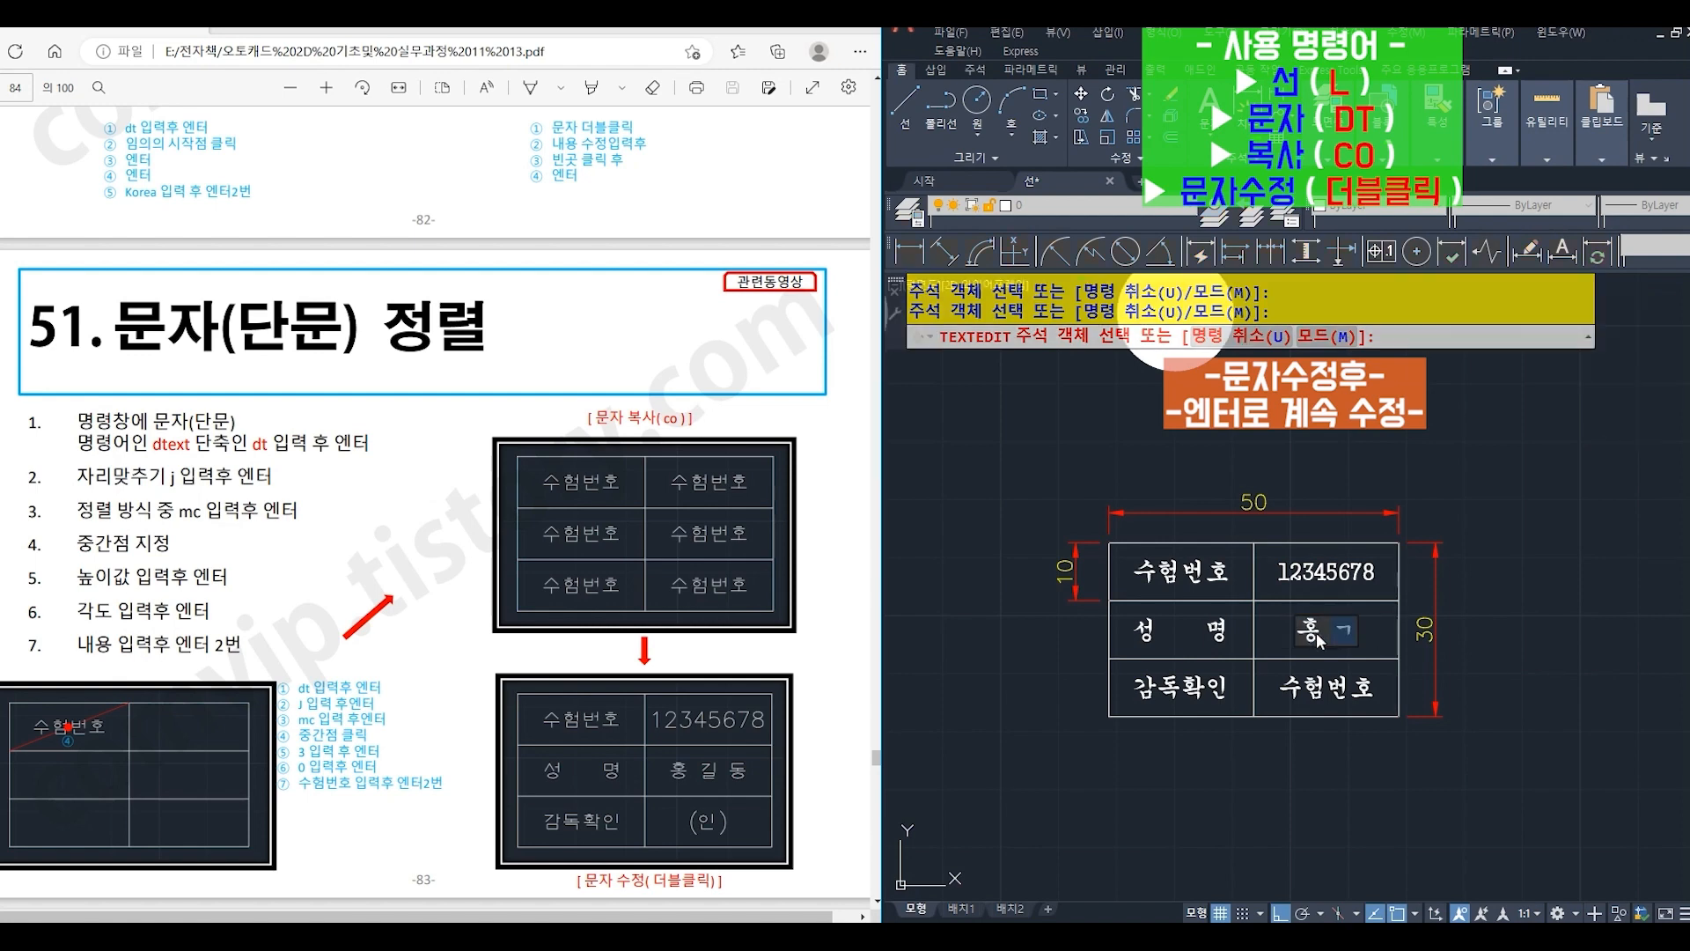
type("길 동")
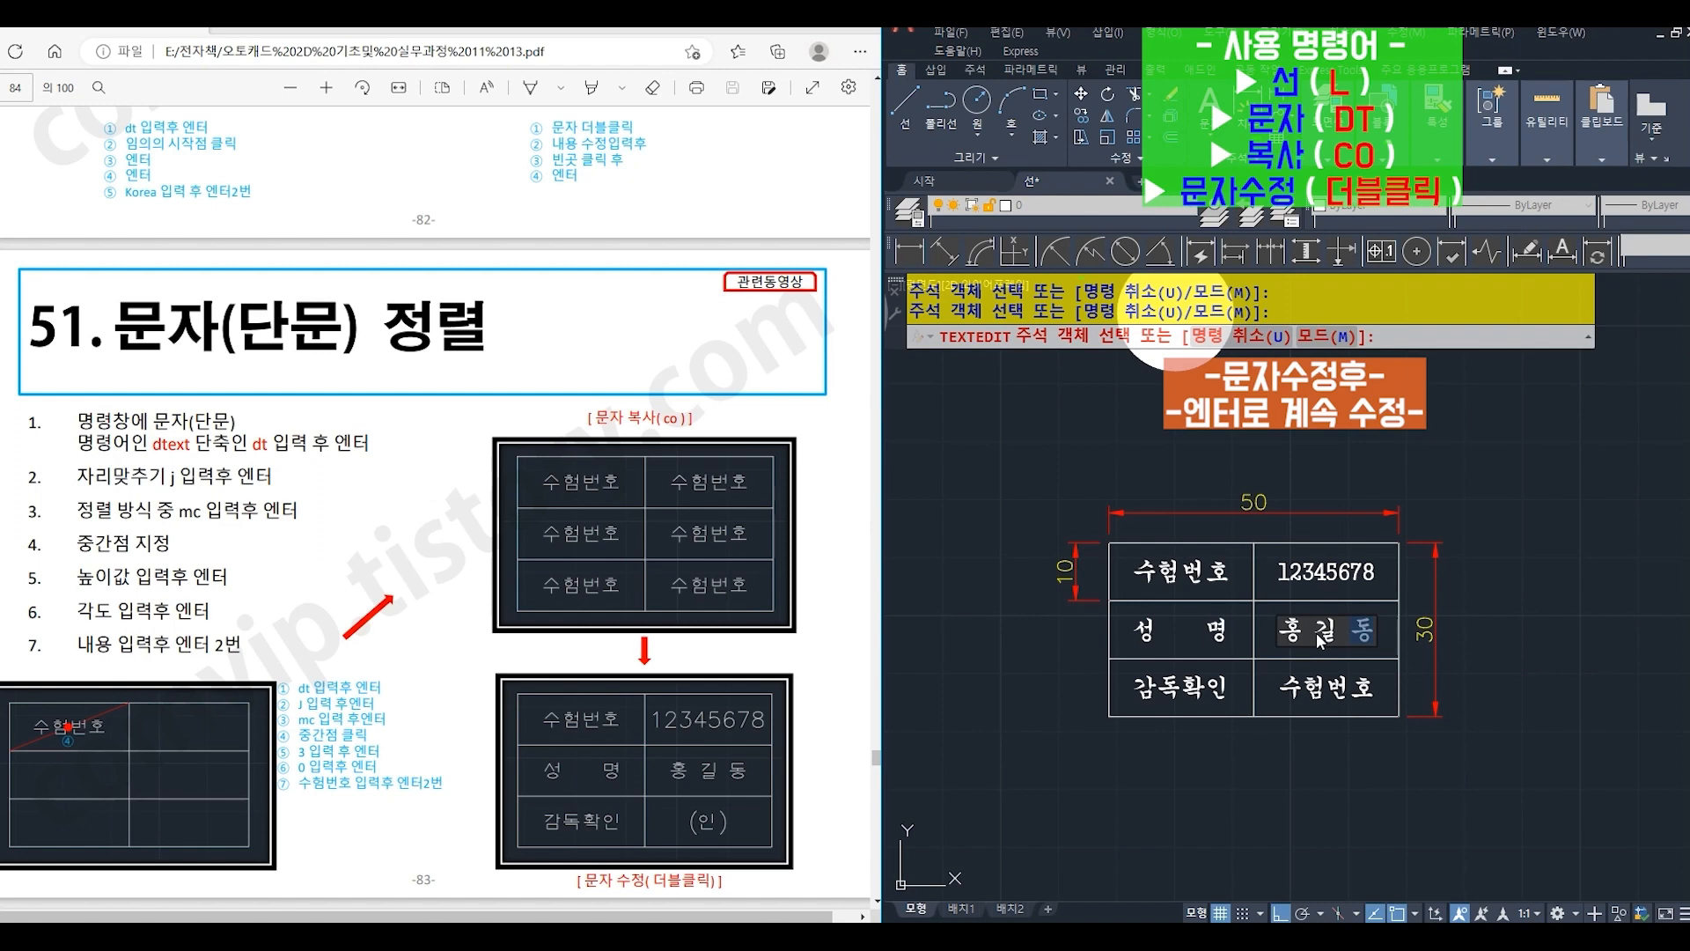
key("Return")
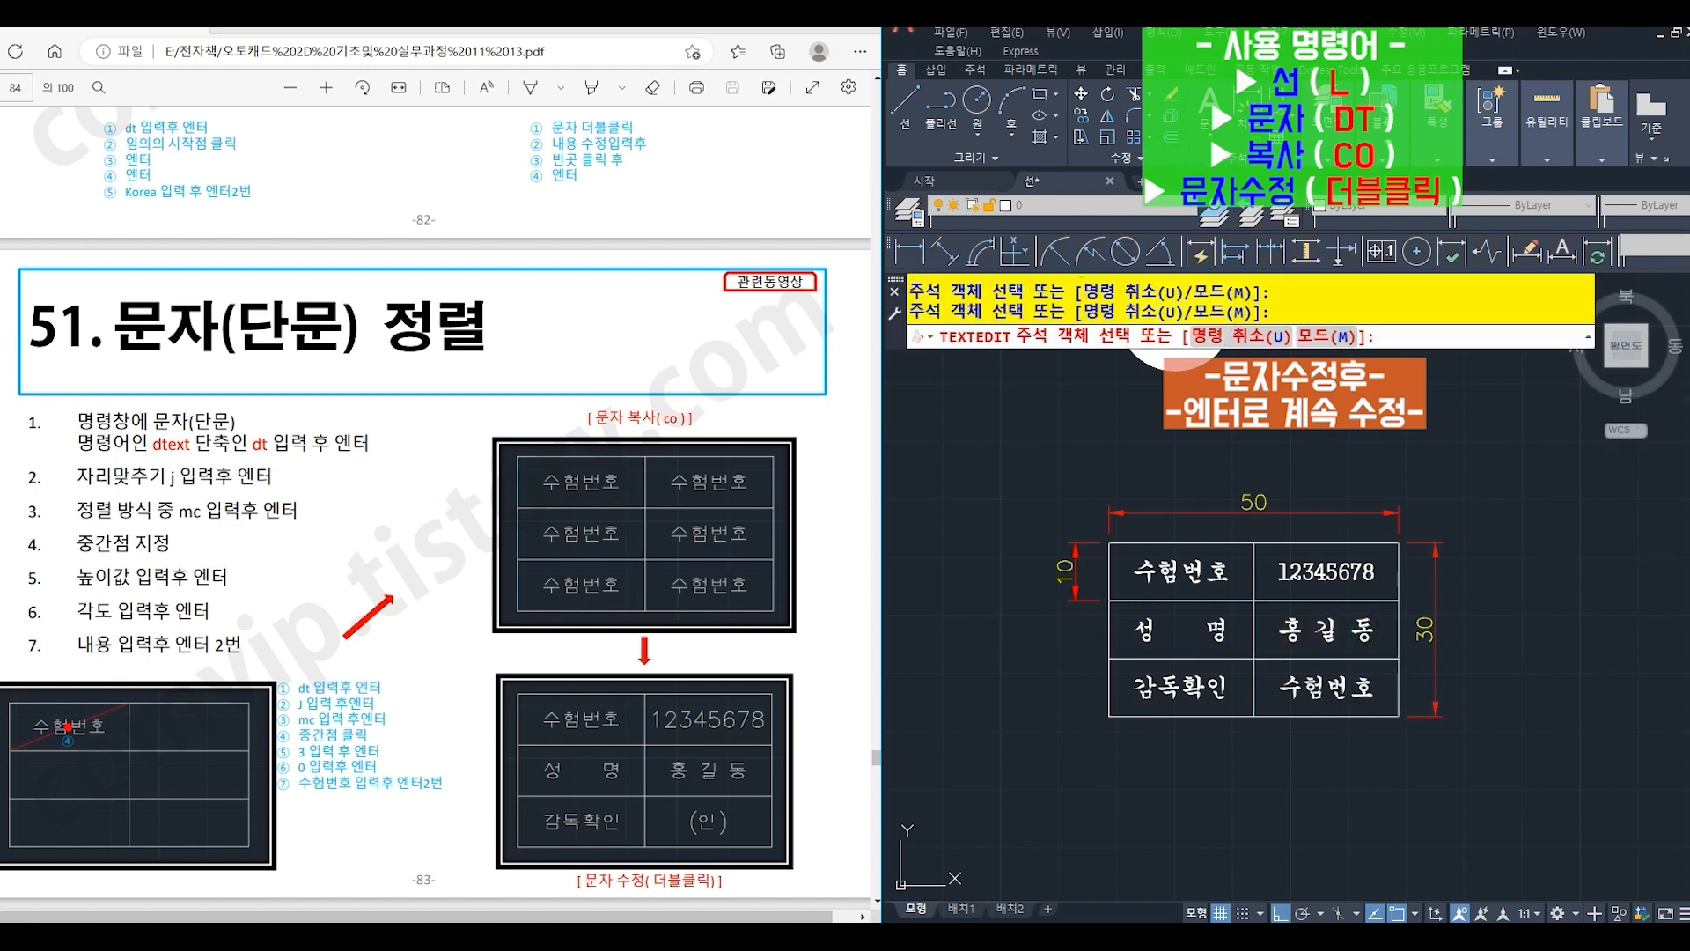
- Change the text in the right column's bottom cell to "(인)"
left_click(1351, 697)
type("(")
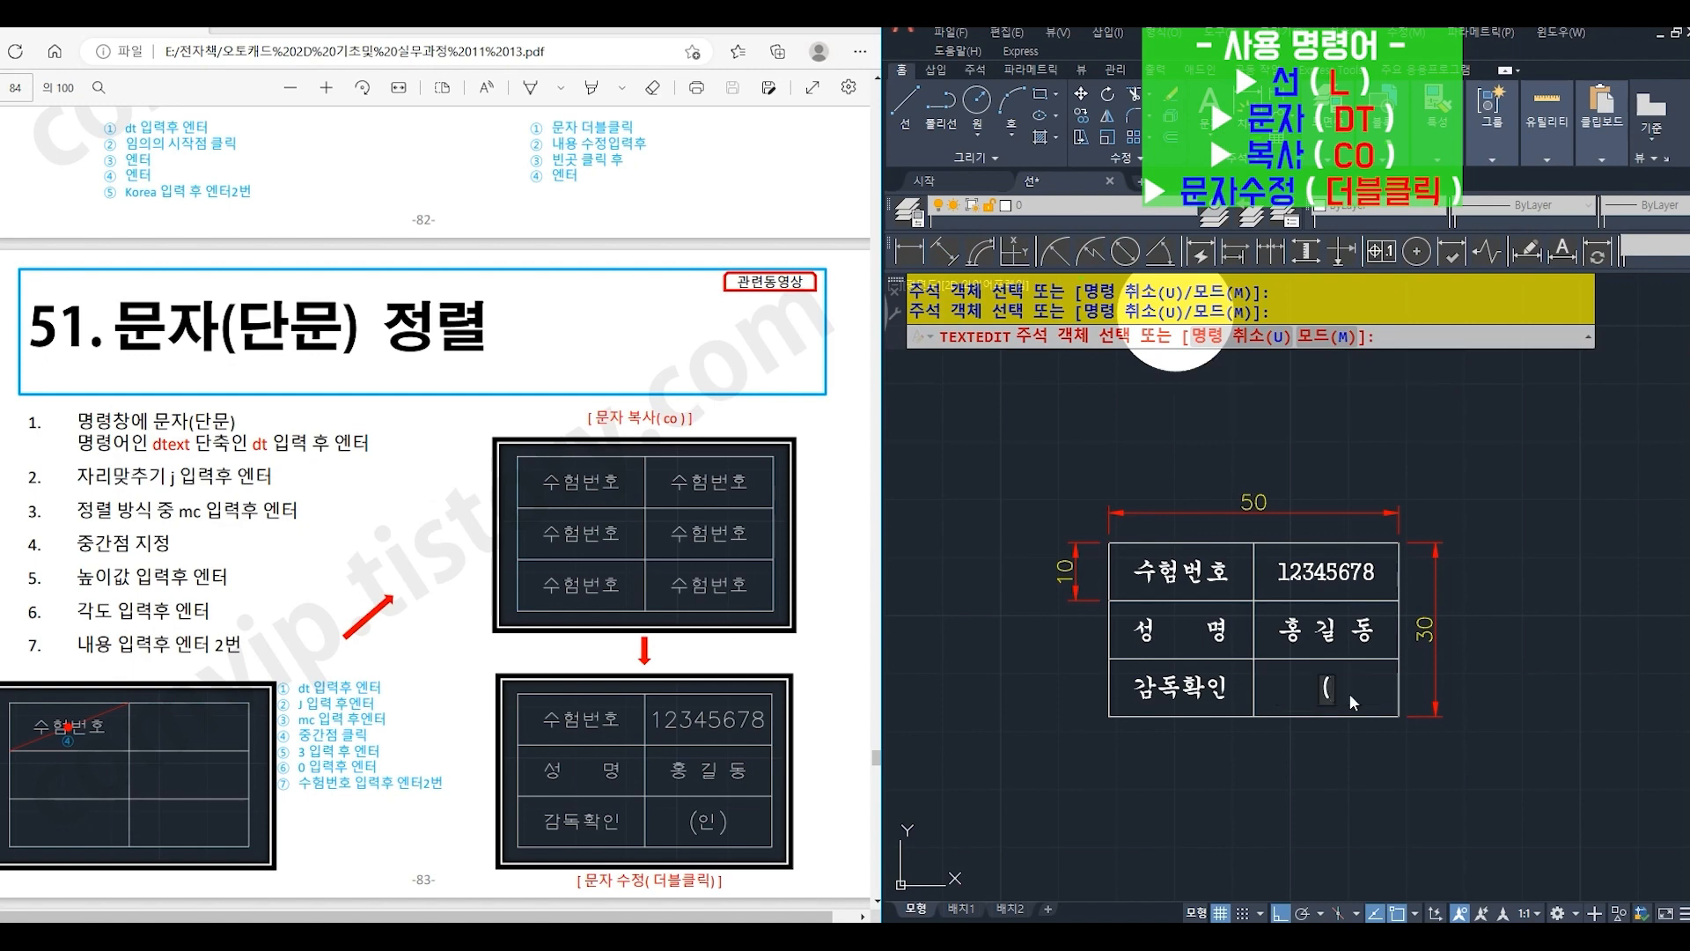
type("인)")
key("Return")
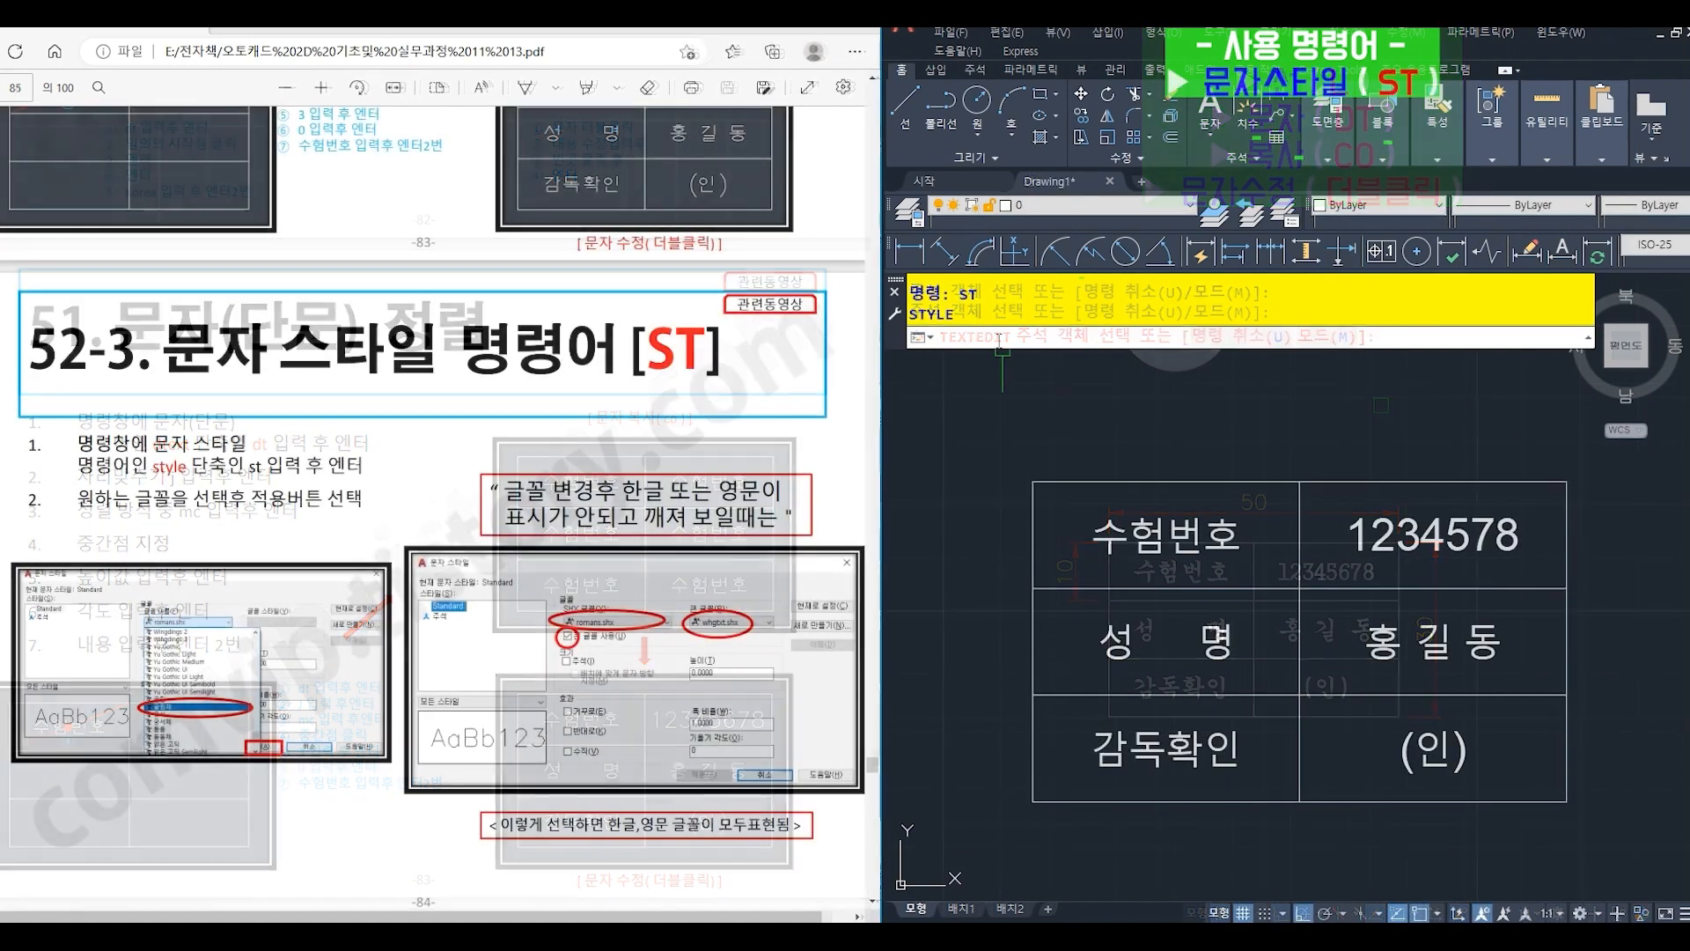
- Set the Standard text style's font to 궁서 with the STYLE (ST) command and apply it to the table's texts
type("st")
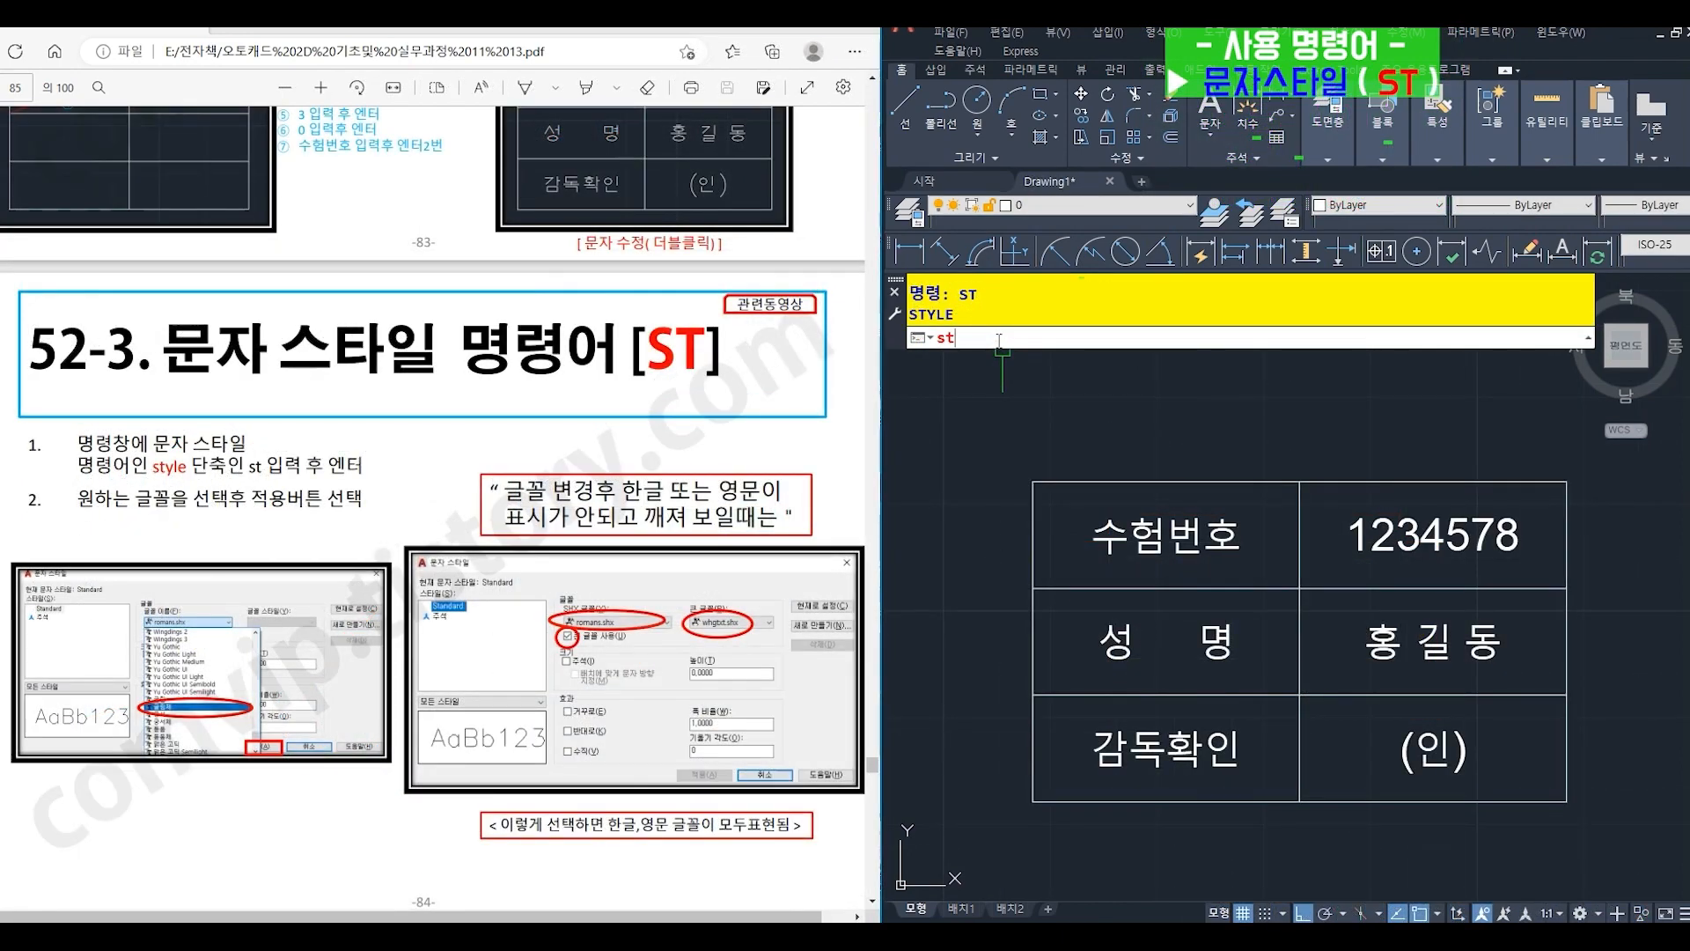
key("Return")
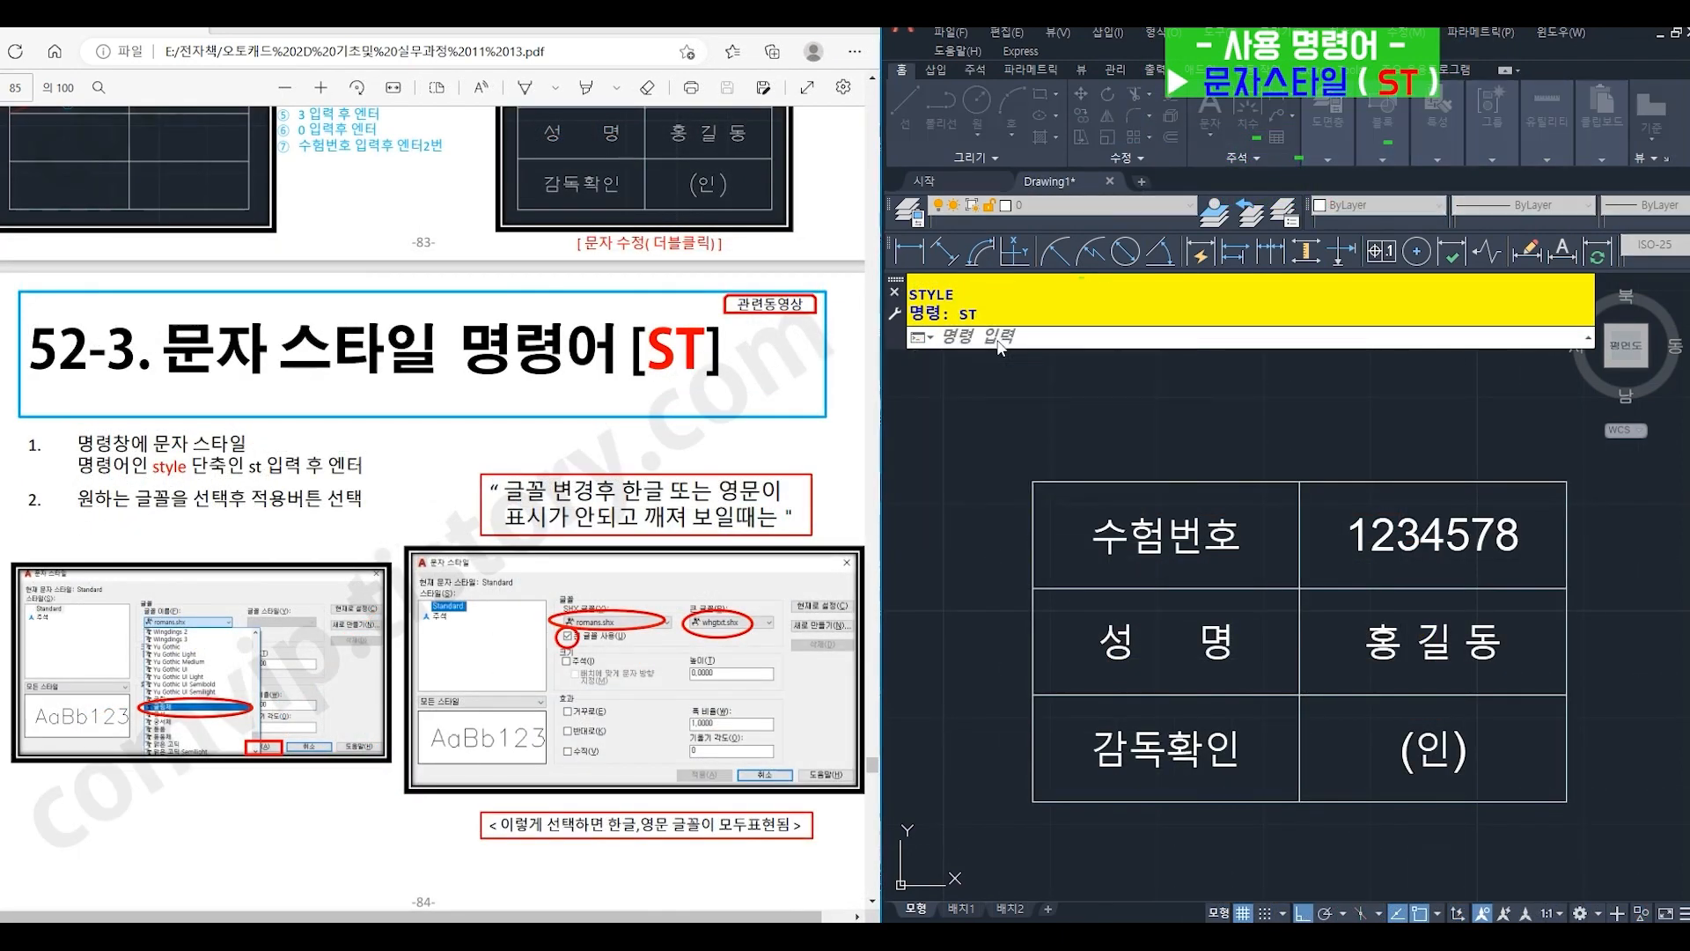
left_click(1213, 393)
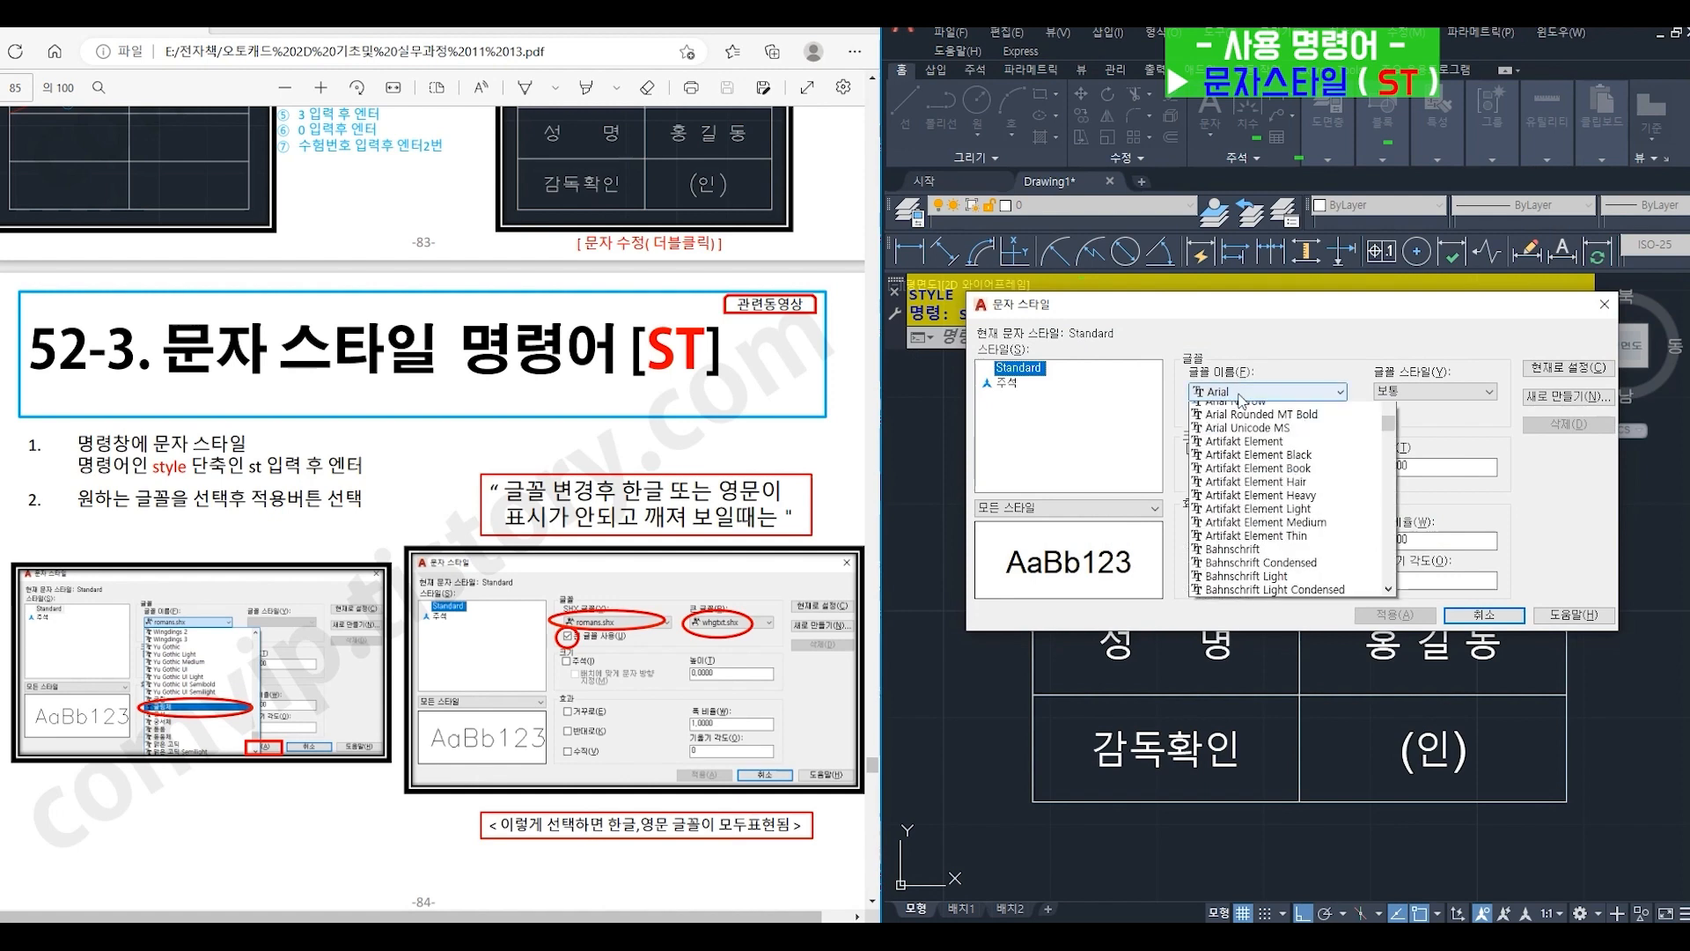
left_click_drag(1387, 462, 1388, 604)
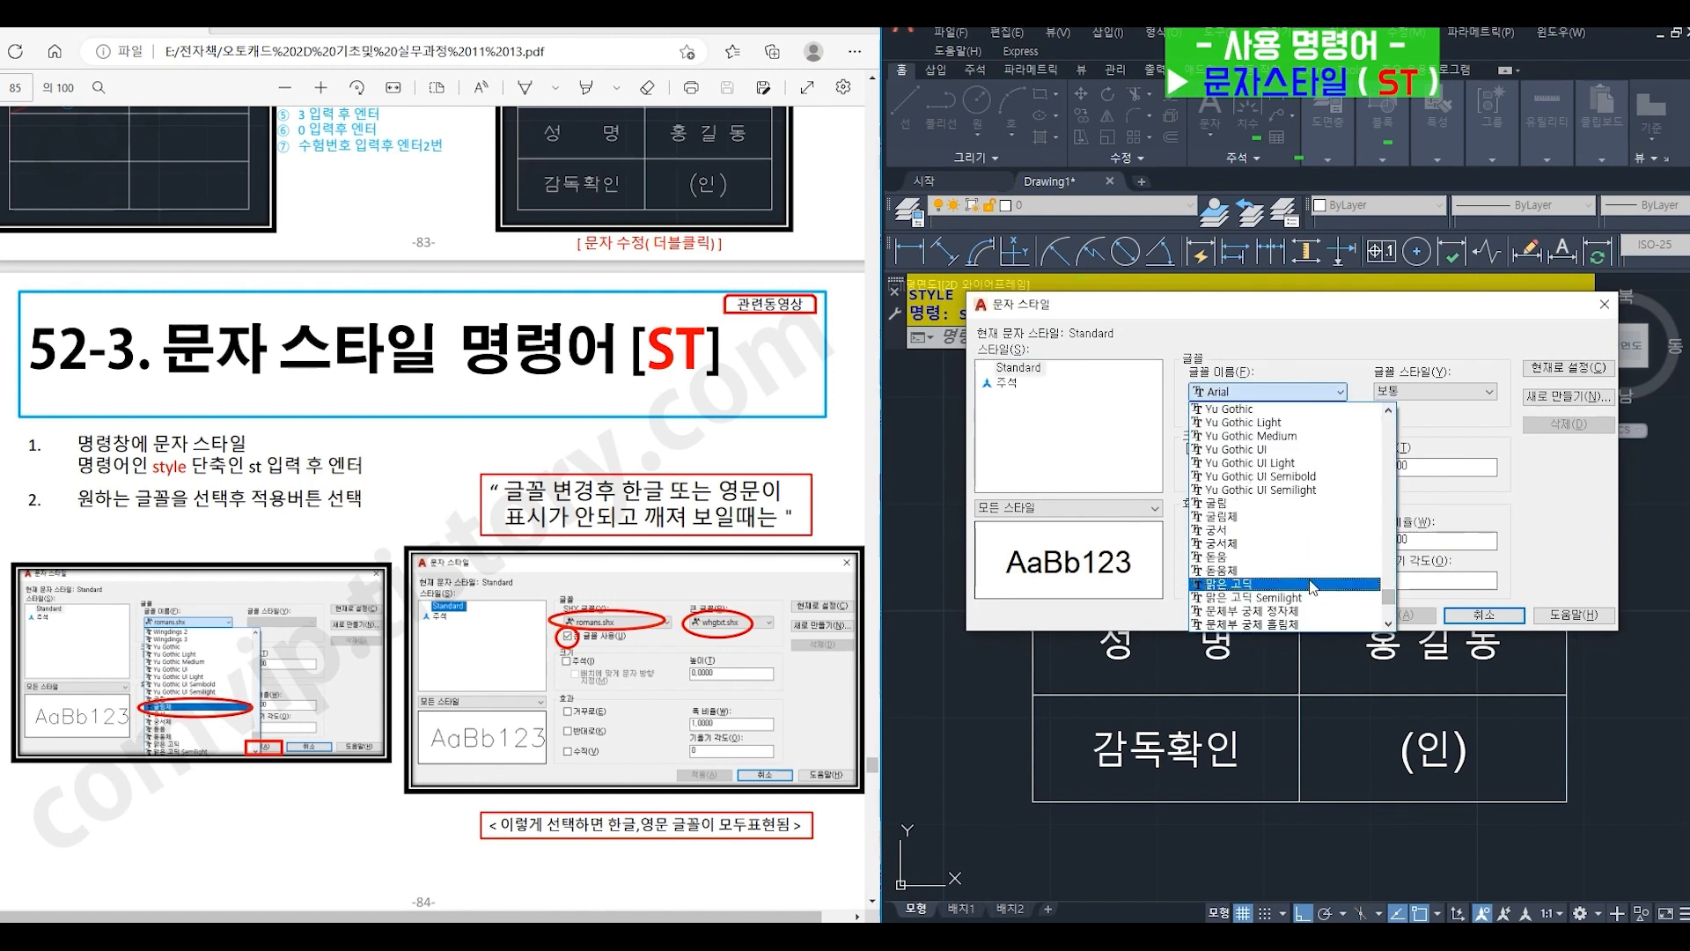
left_click(1236, 532)
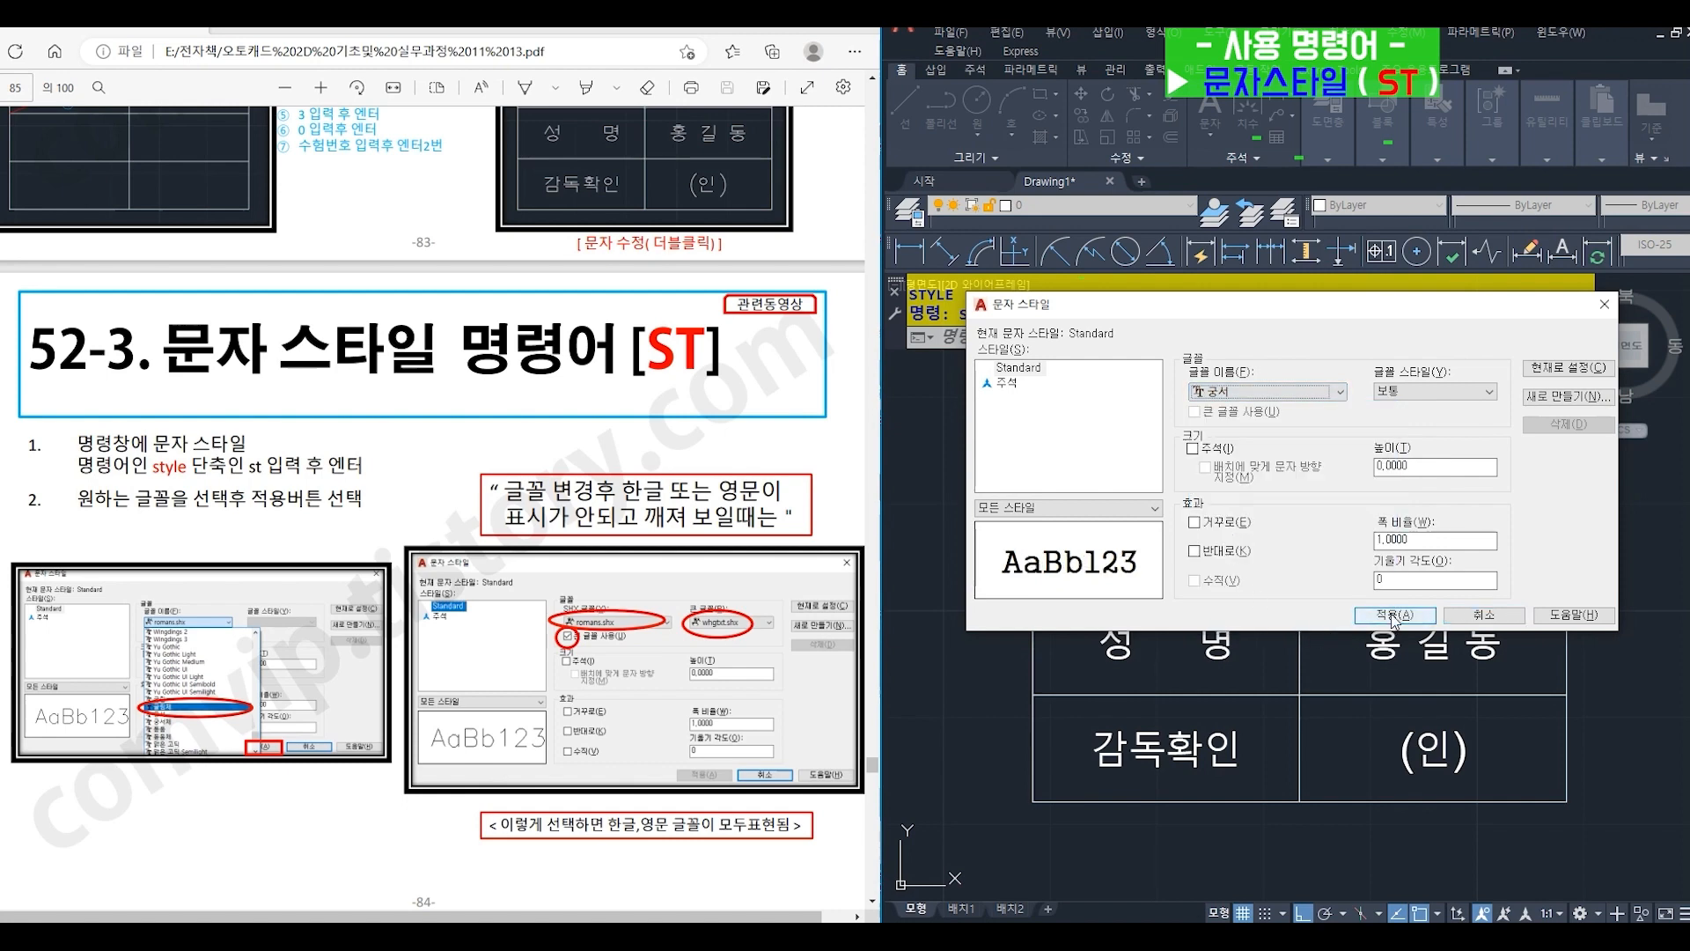
left_click(1395, 617)
left_click(1467, 615)
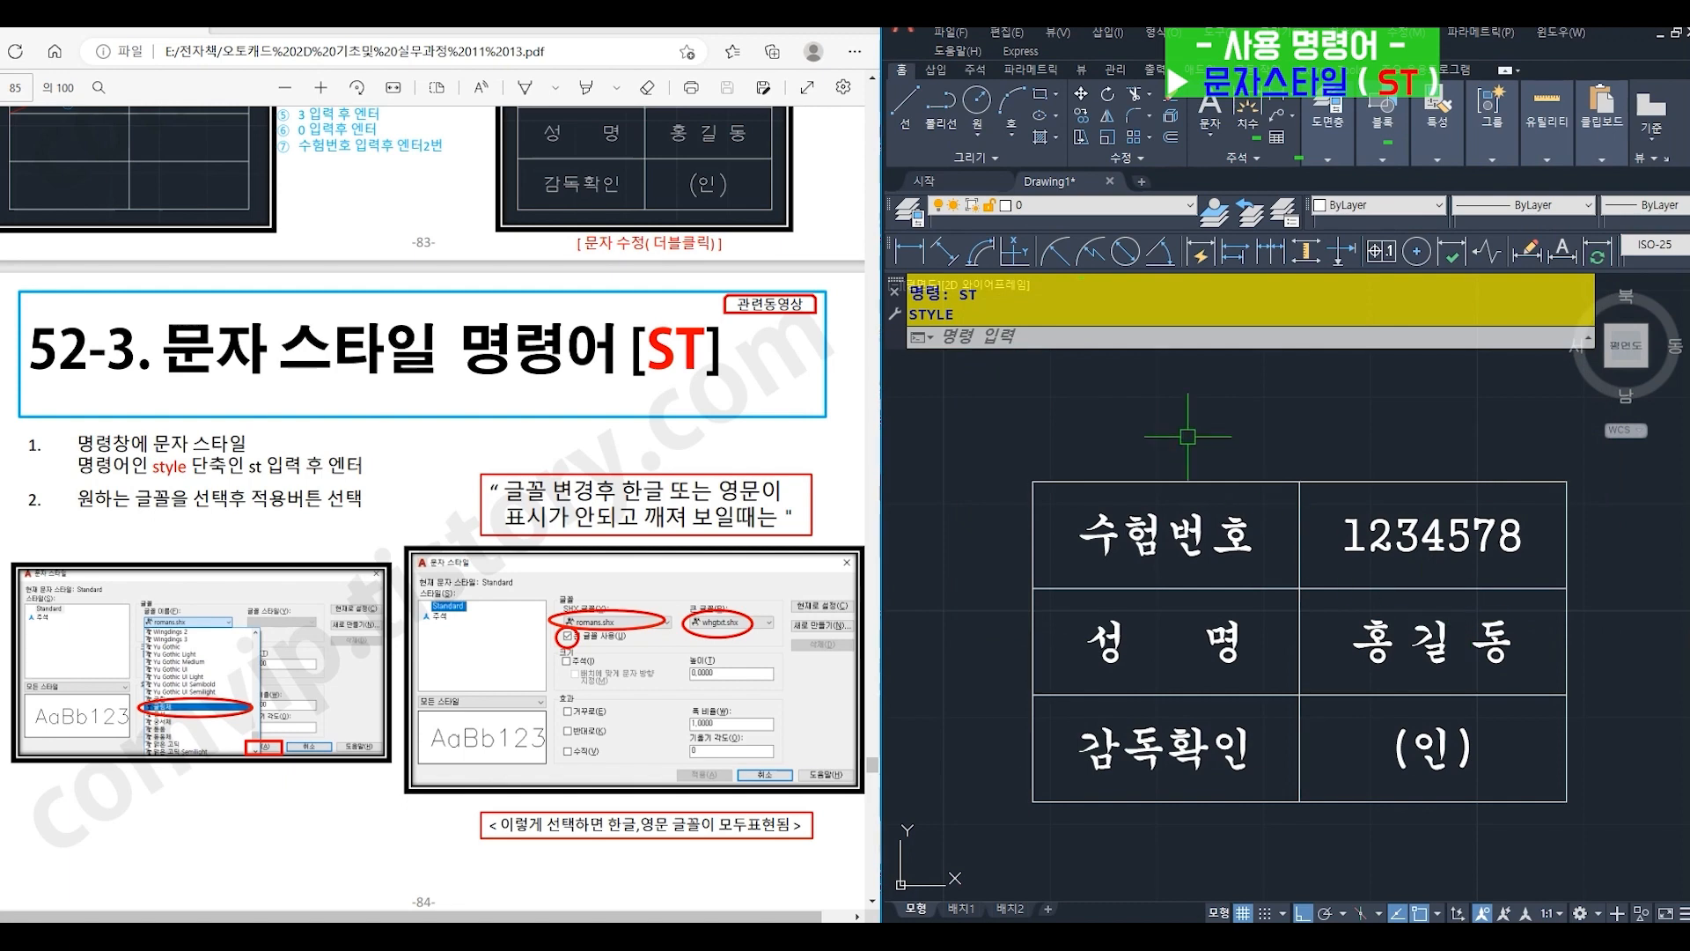
- Open the text style settings (ST) again and set the Standard style's font to romans.shx
type("ST")
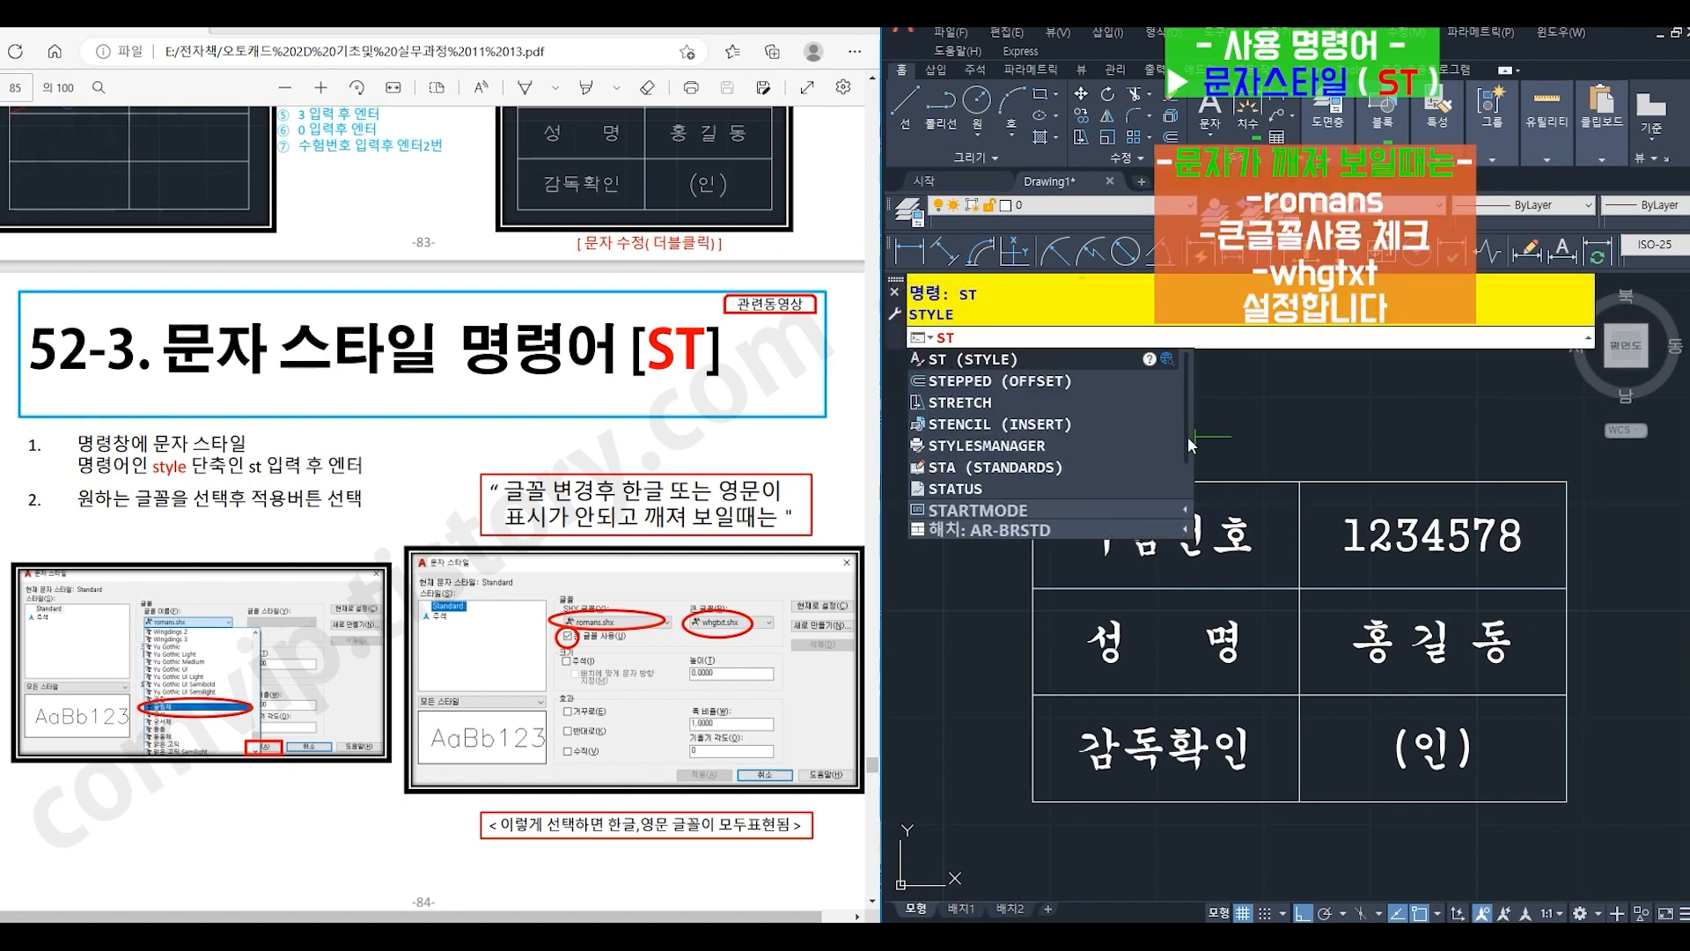
key("Return")
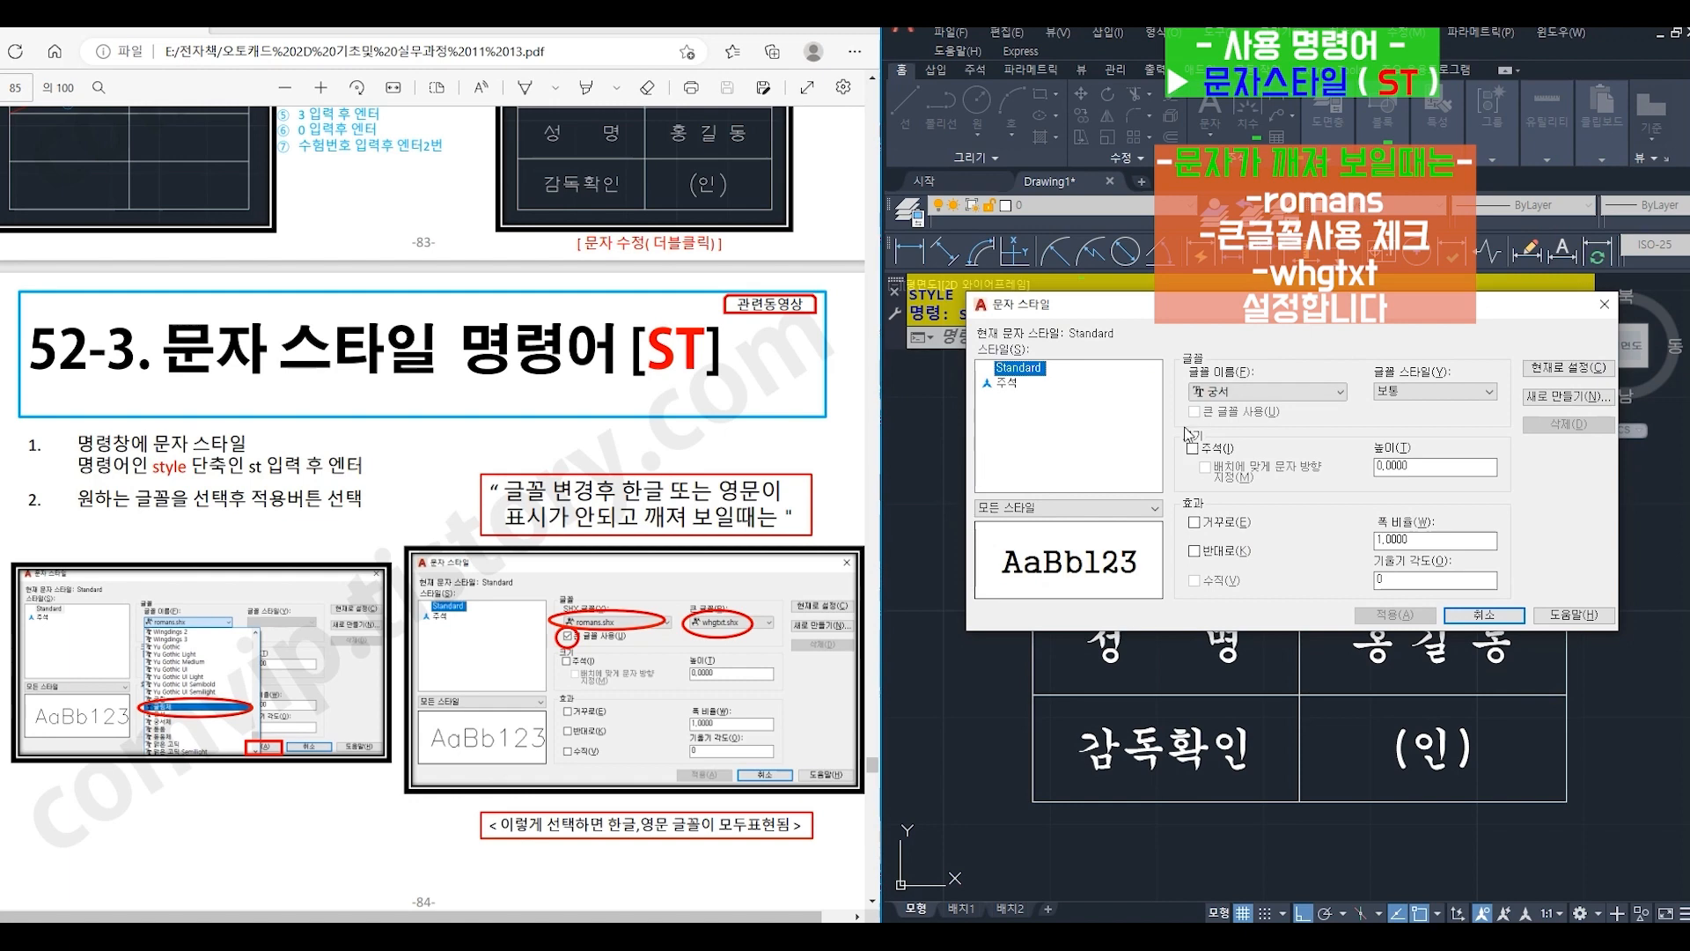
left_click(1237, 396)
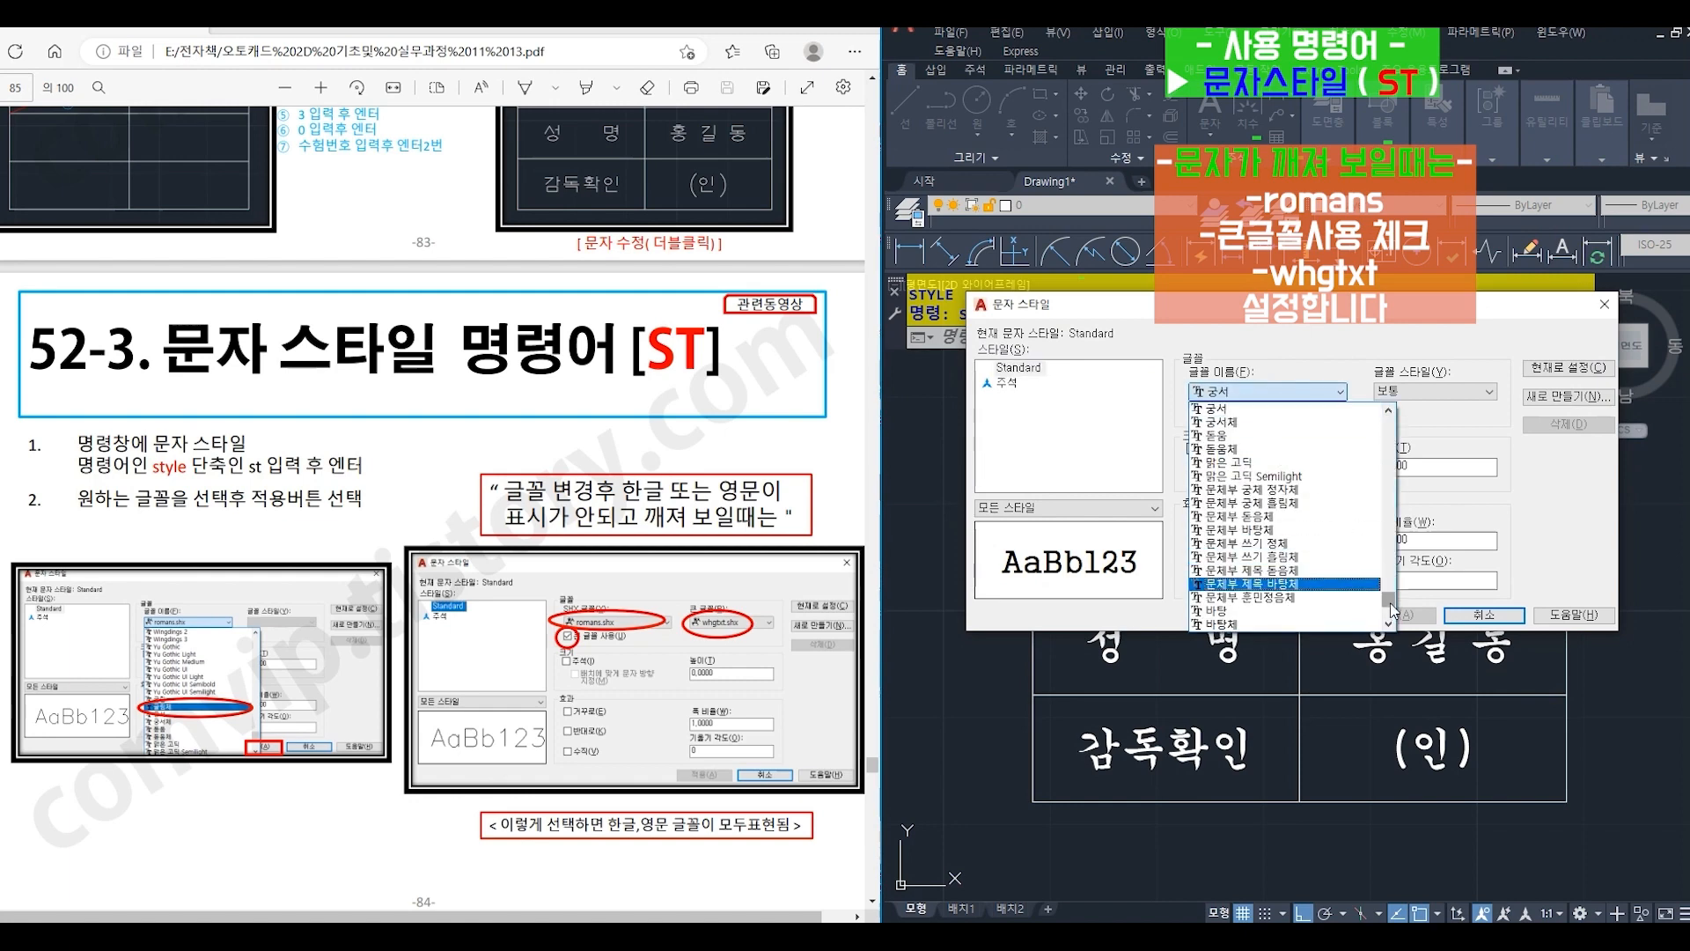
key("r")
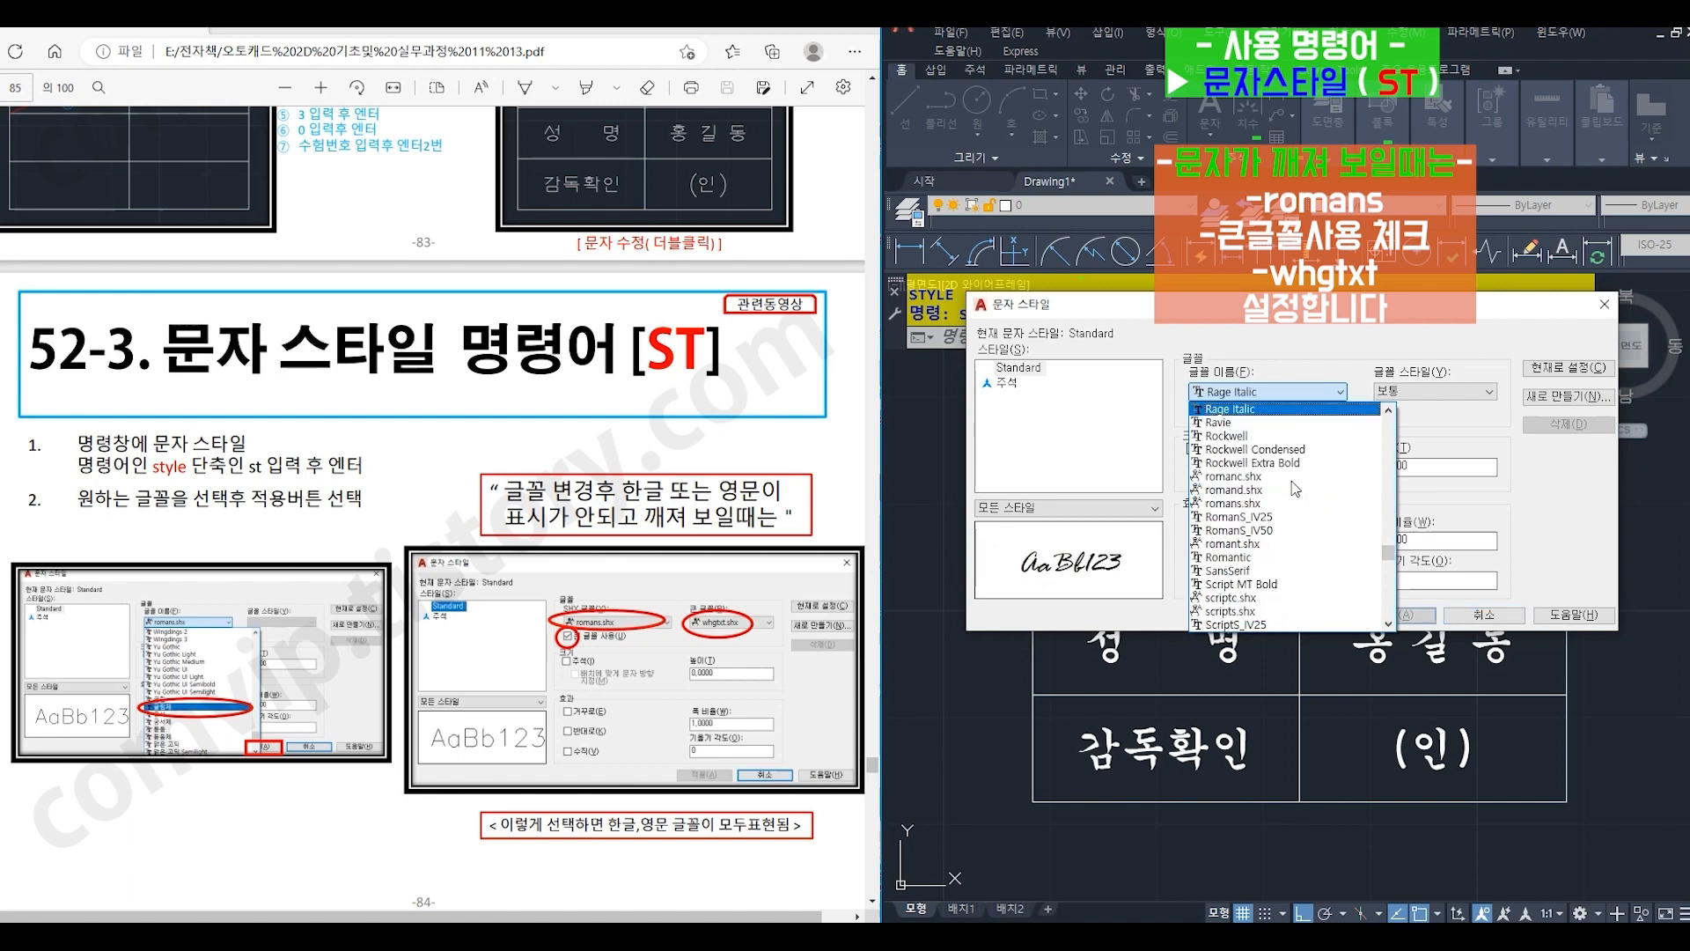
left_click(1248, 503)
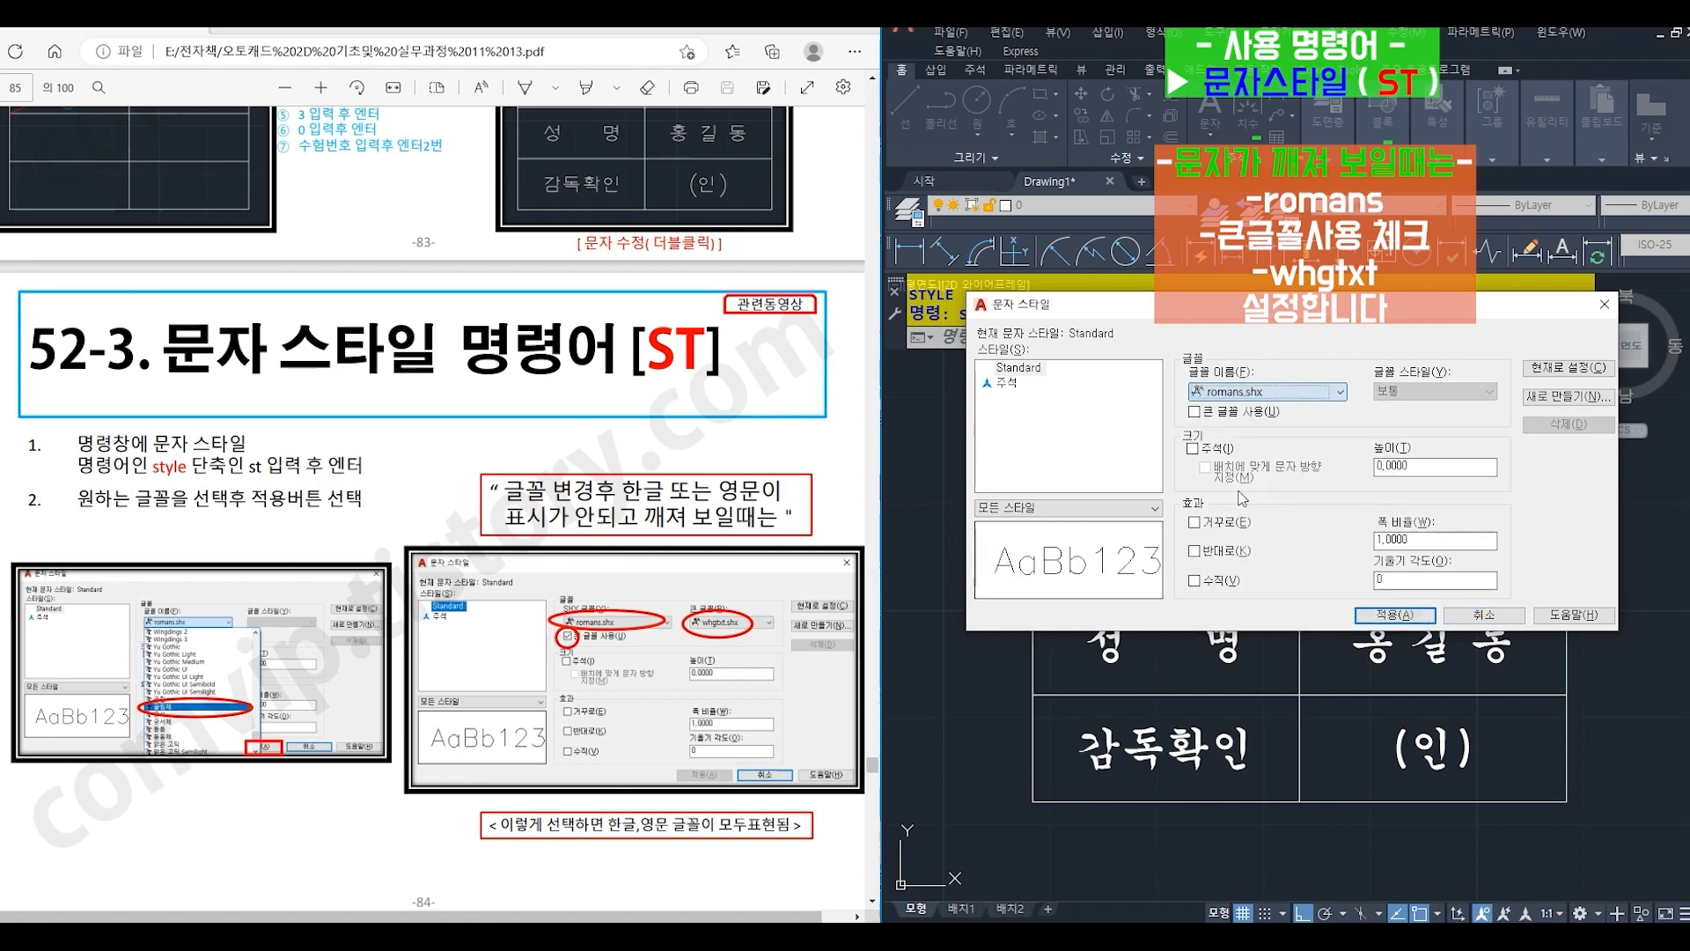
- Enable the big font for the Standard style, choose whgtxt.shx for it, and apply the style
left_click(1199, 413)
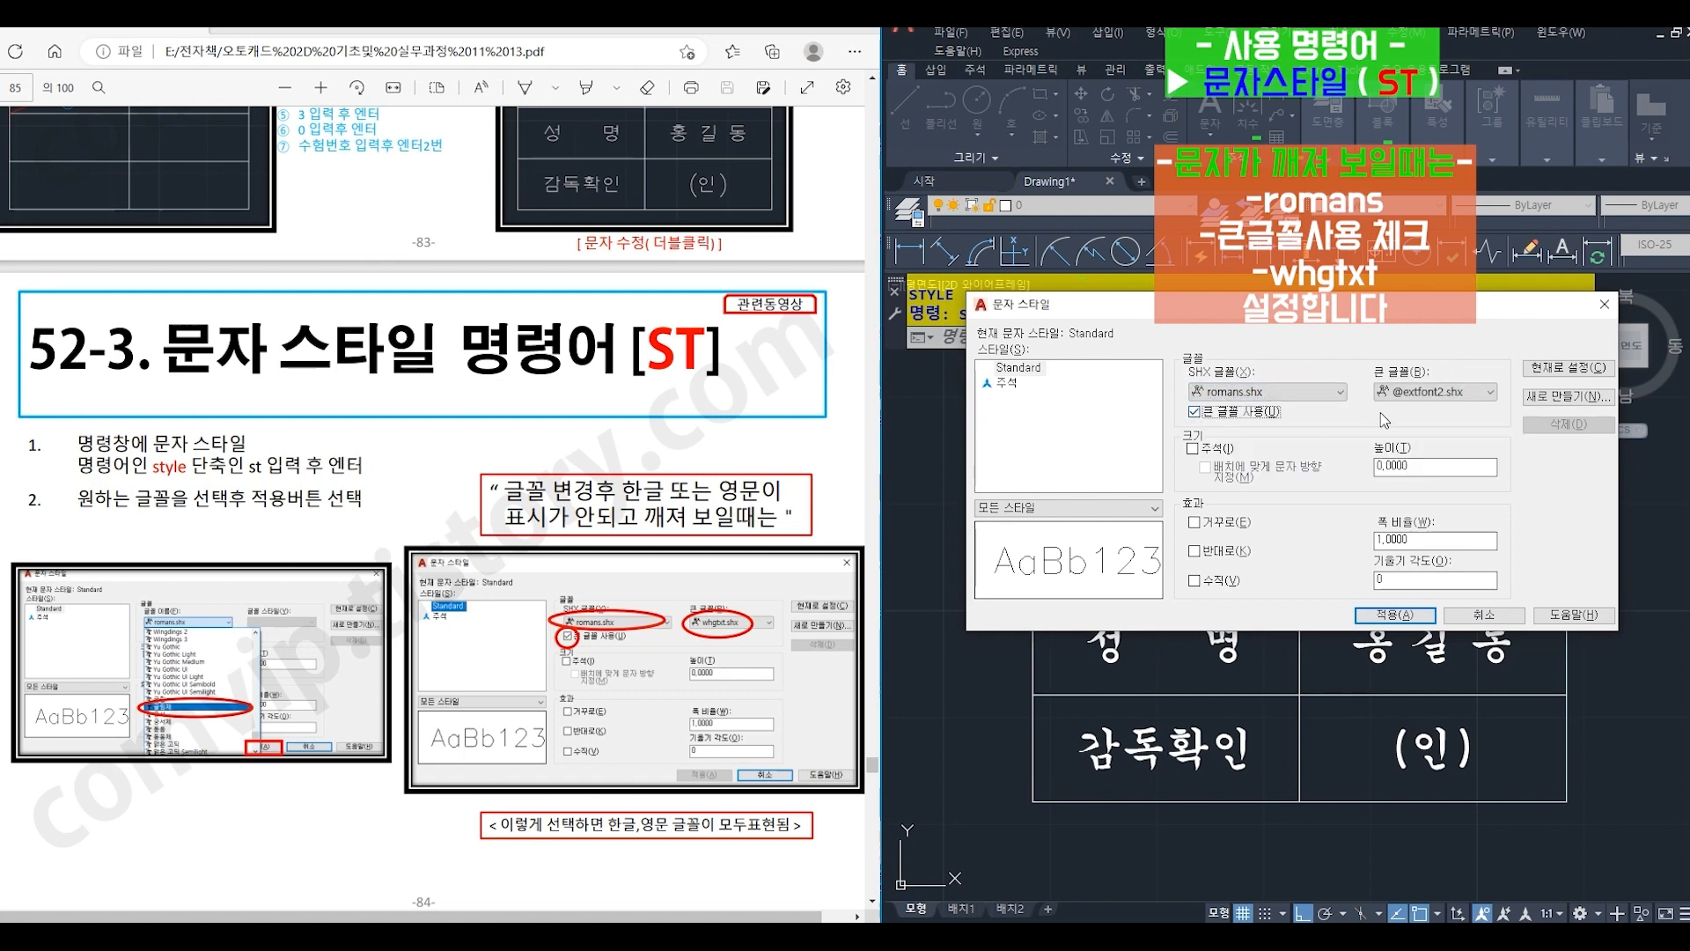
left_click(1434, 392)
scroll(1412, 447, "down", 2)
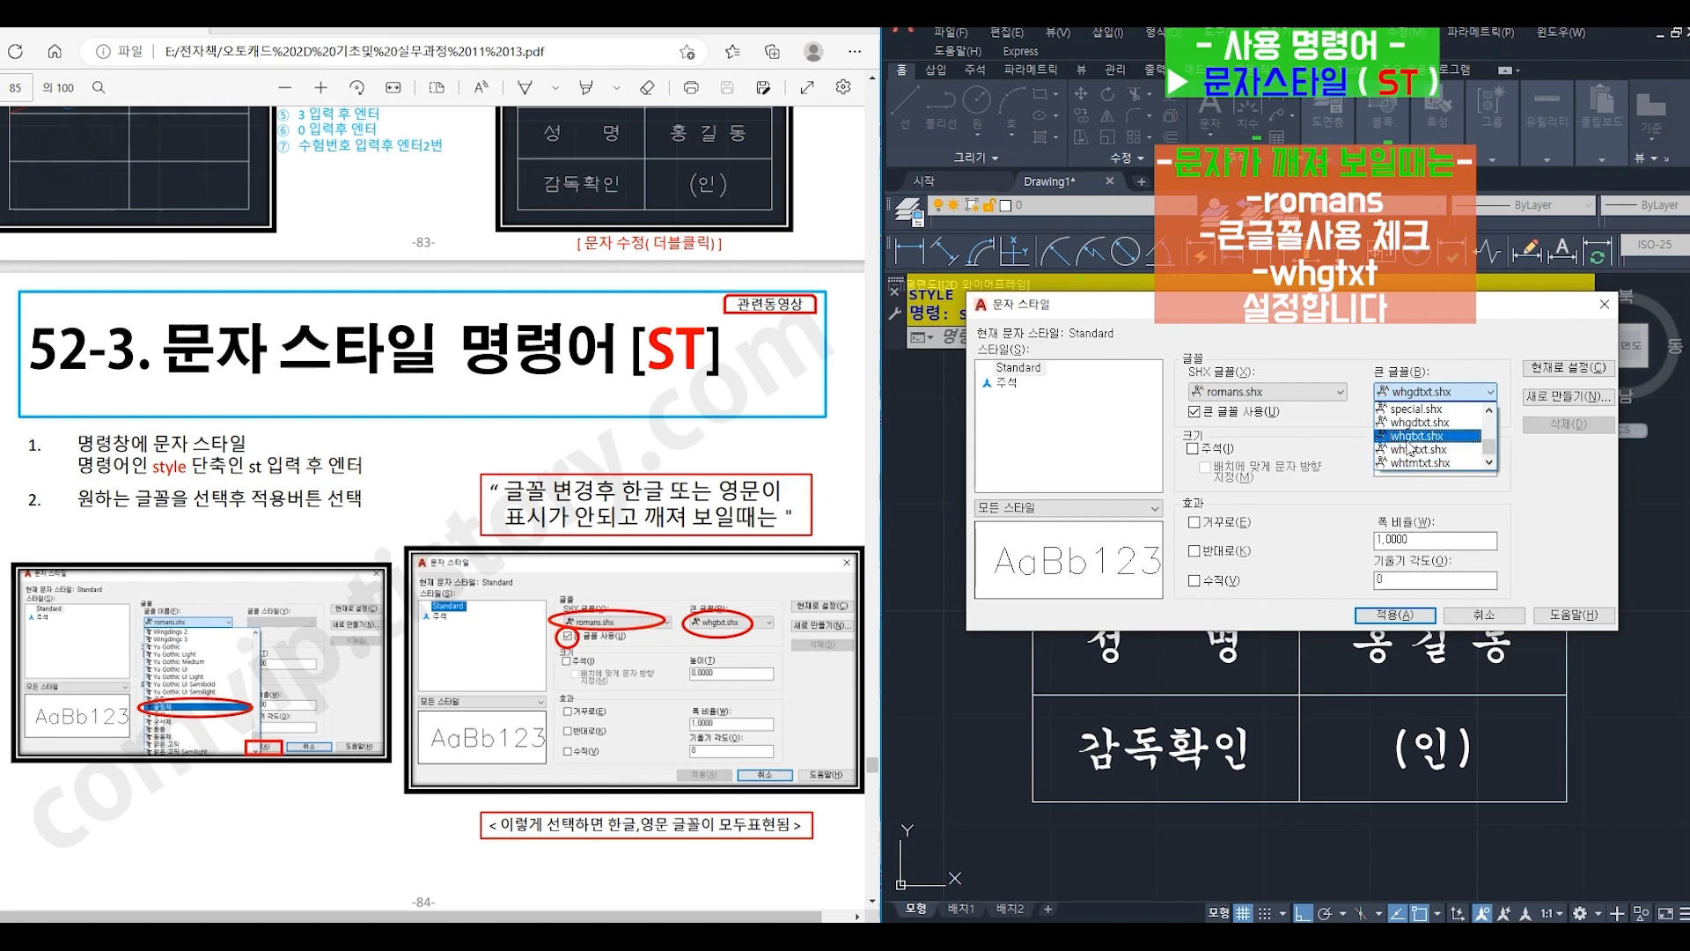
left_click(1408, 438)
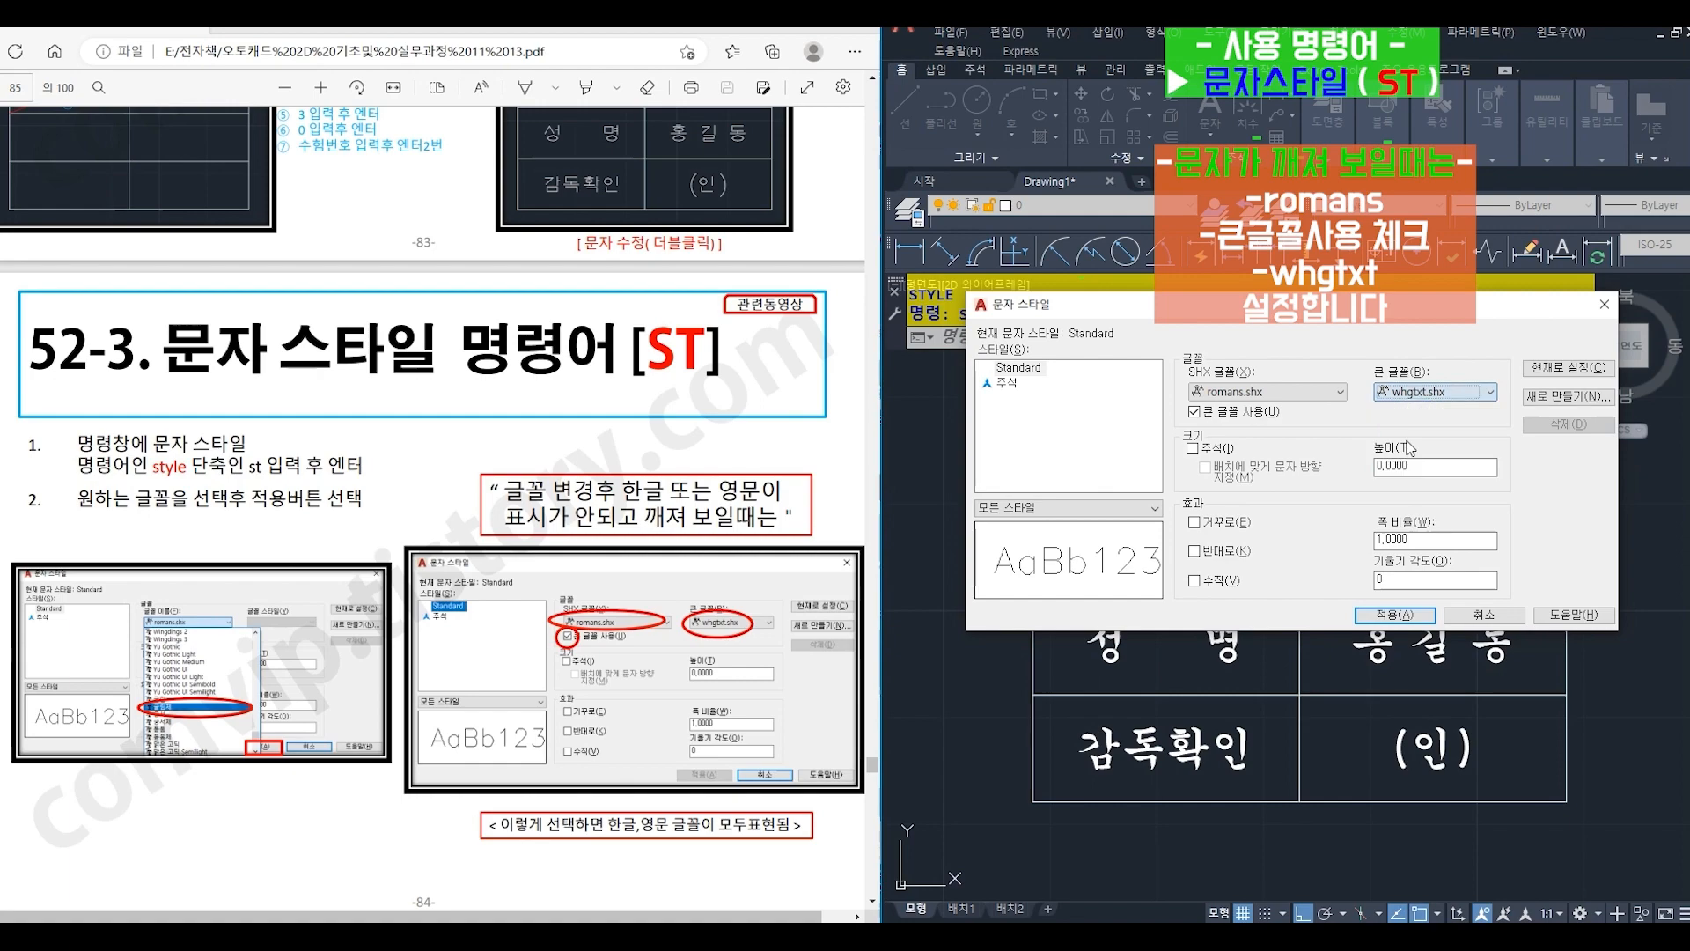
left_click(1400, 616)
left_click(1497, 616)
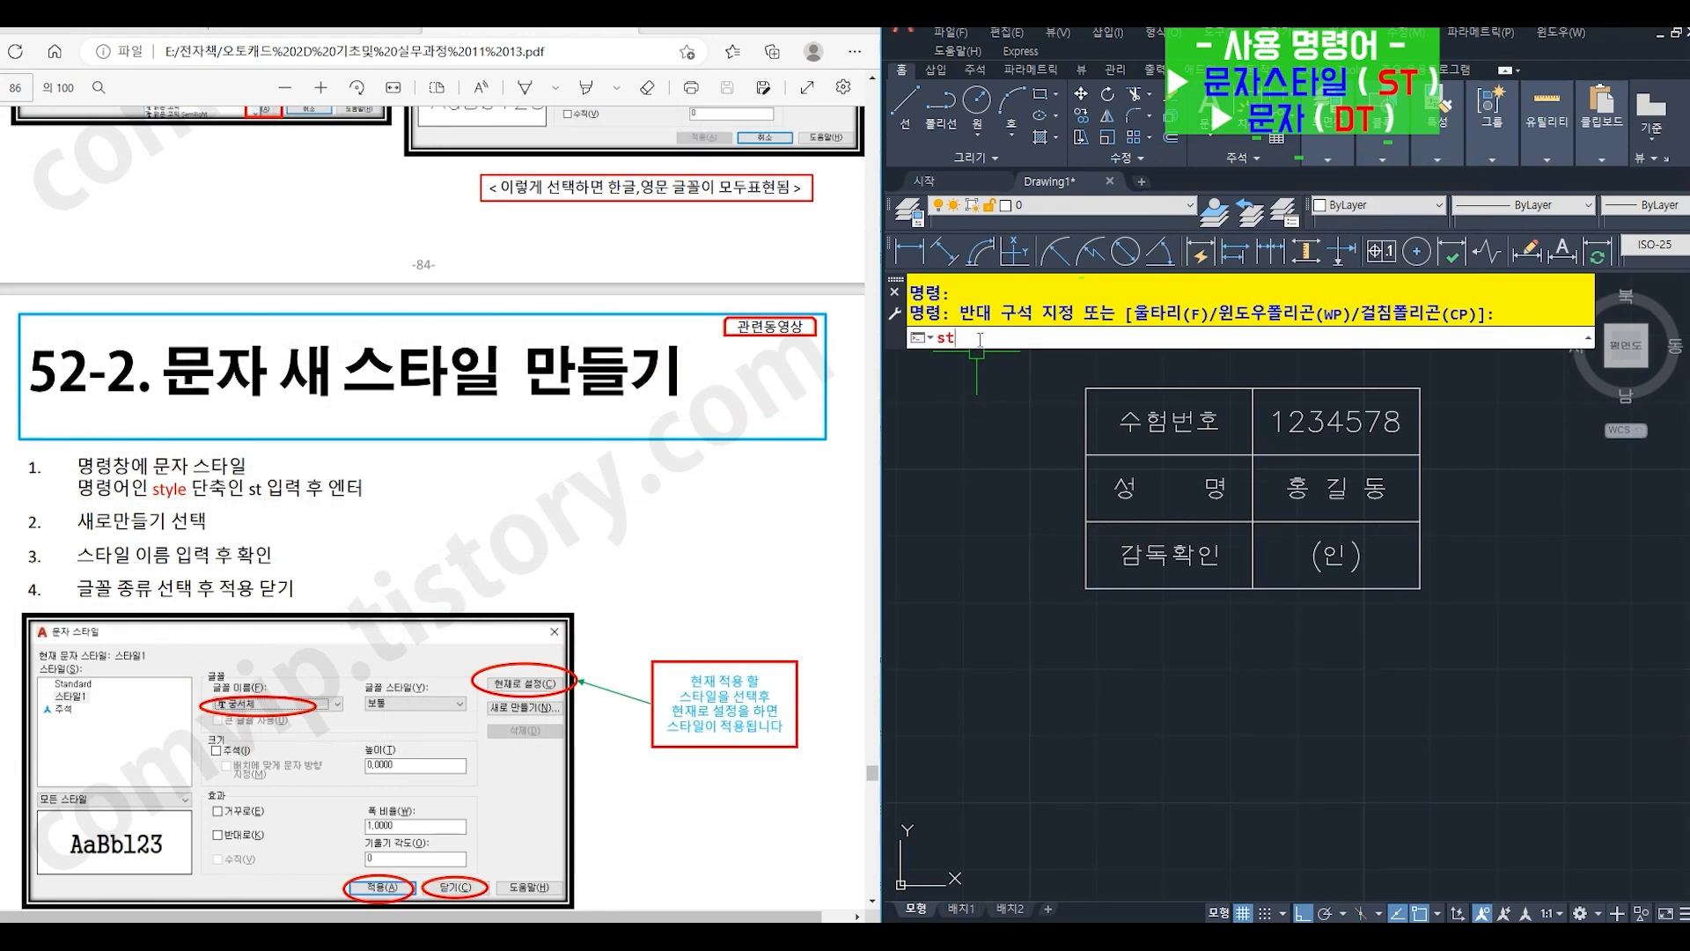
- Create a new text style named 스타일1 with the STYLE (ST) command
key("Return")
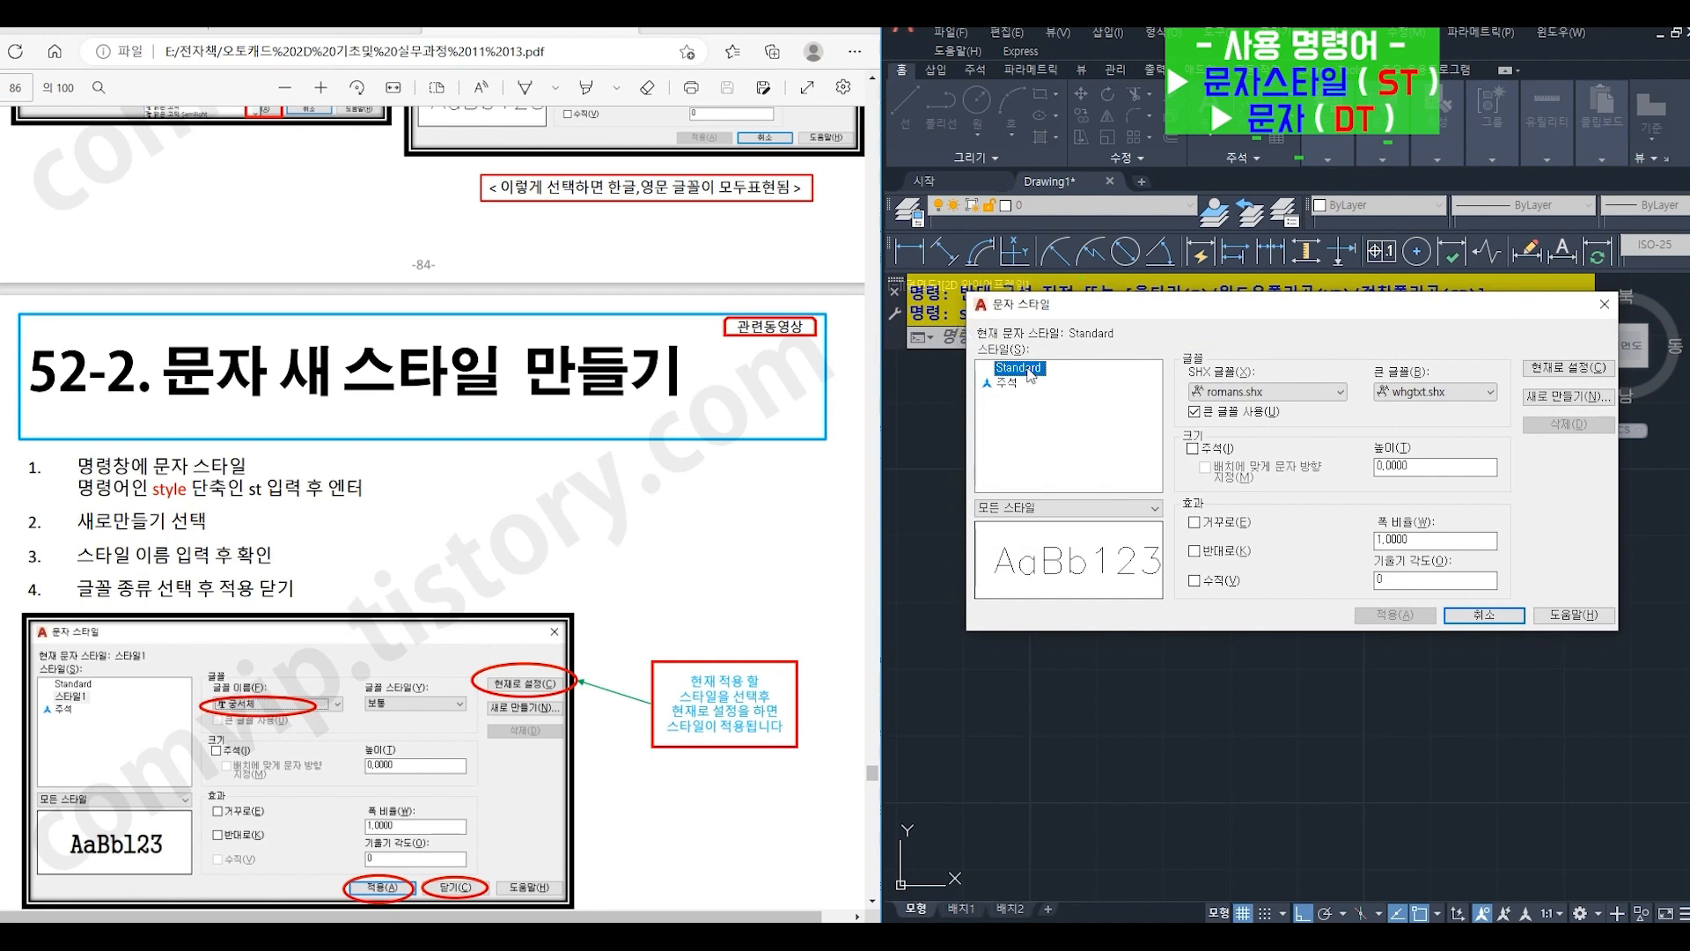
left_click(1534, 401)
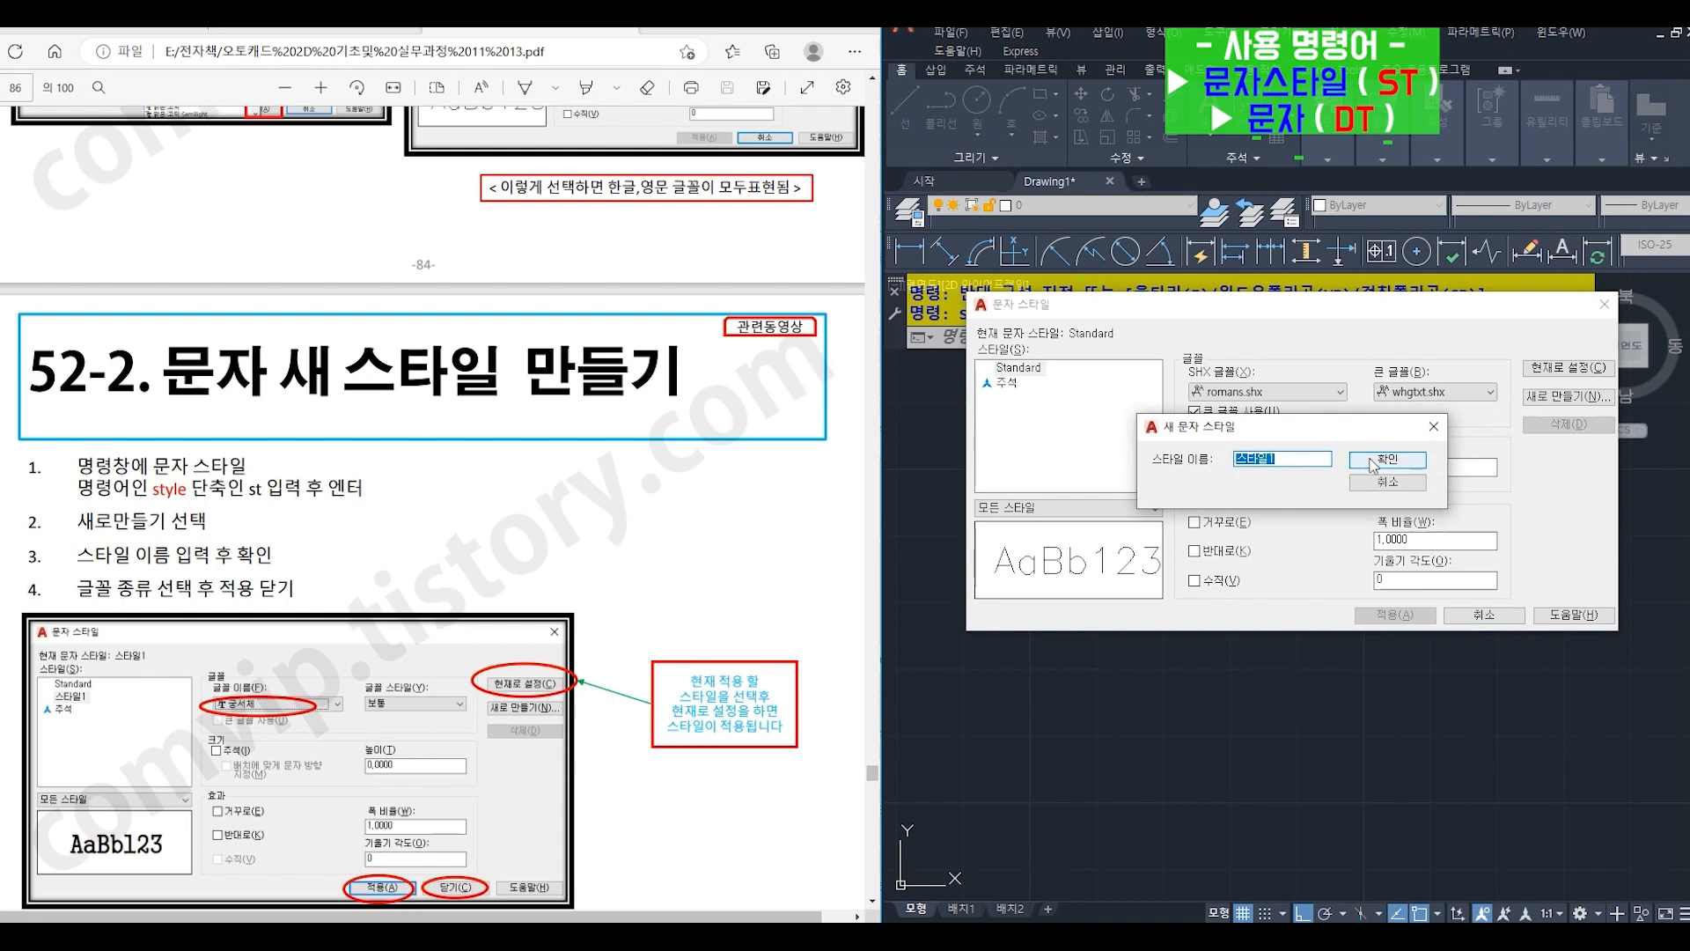
left_click(1371, 461)
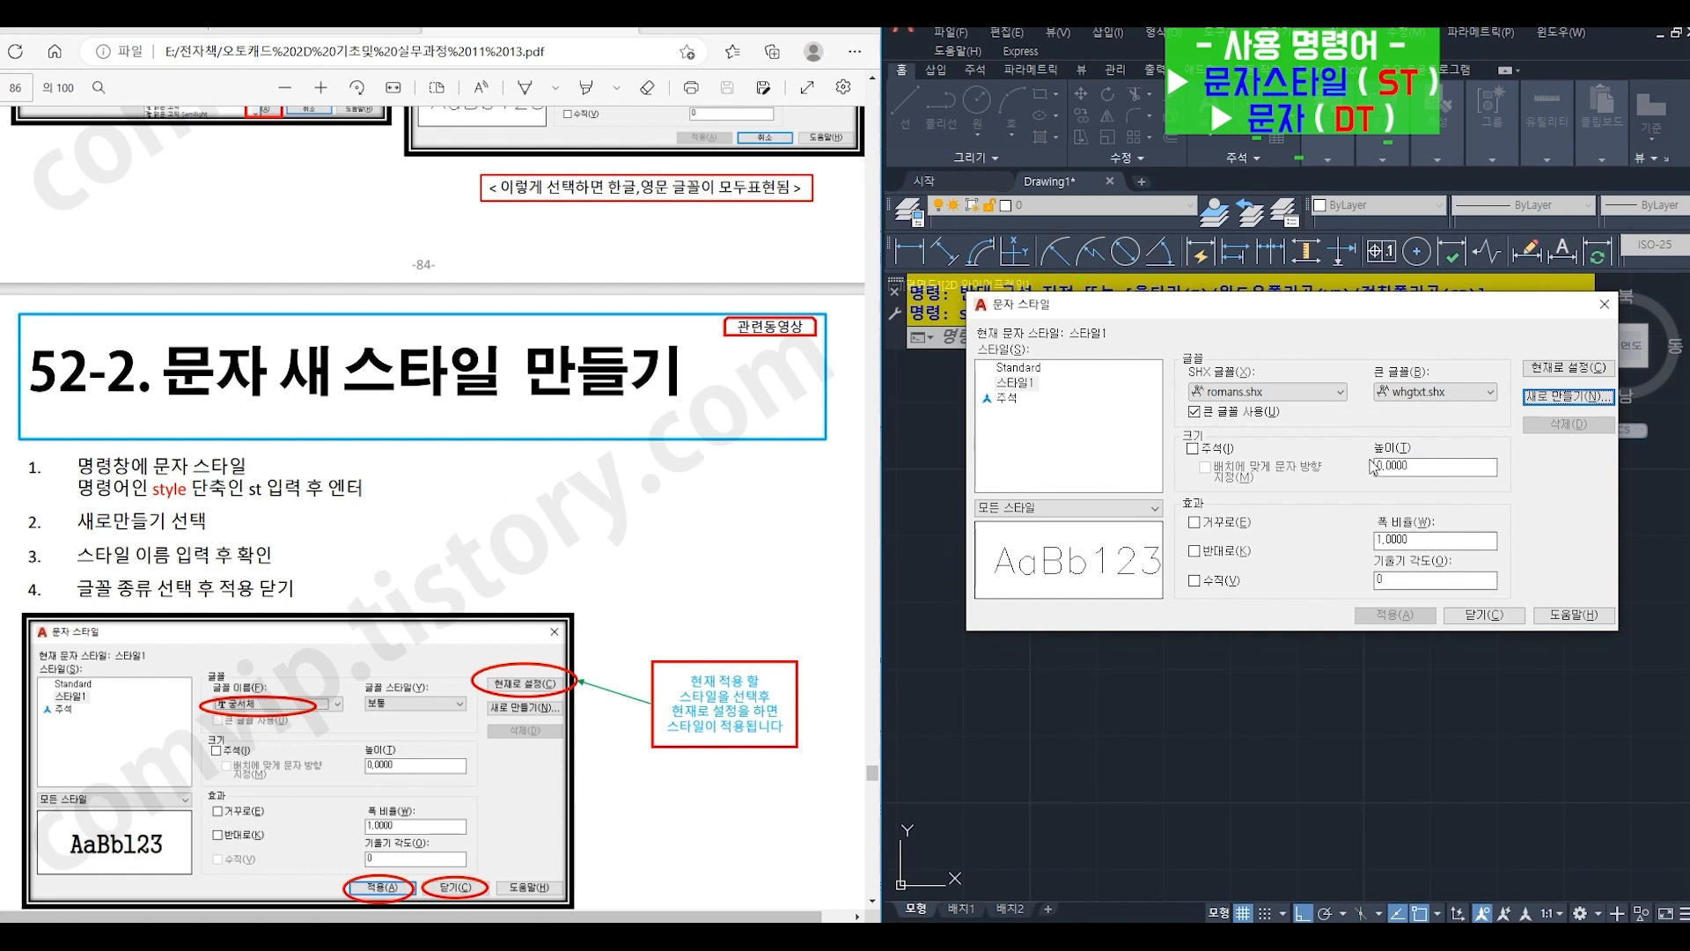
- Turn off the big font for 스타일1 and choose 궁서체 as its font
left_click(1250, 412)
left_click(1265, 393)
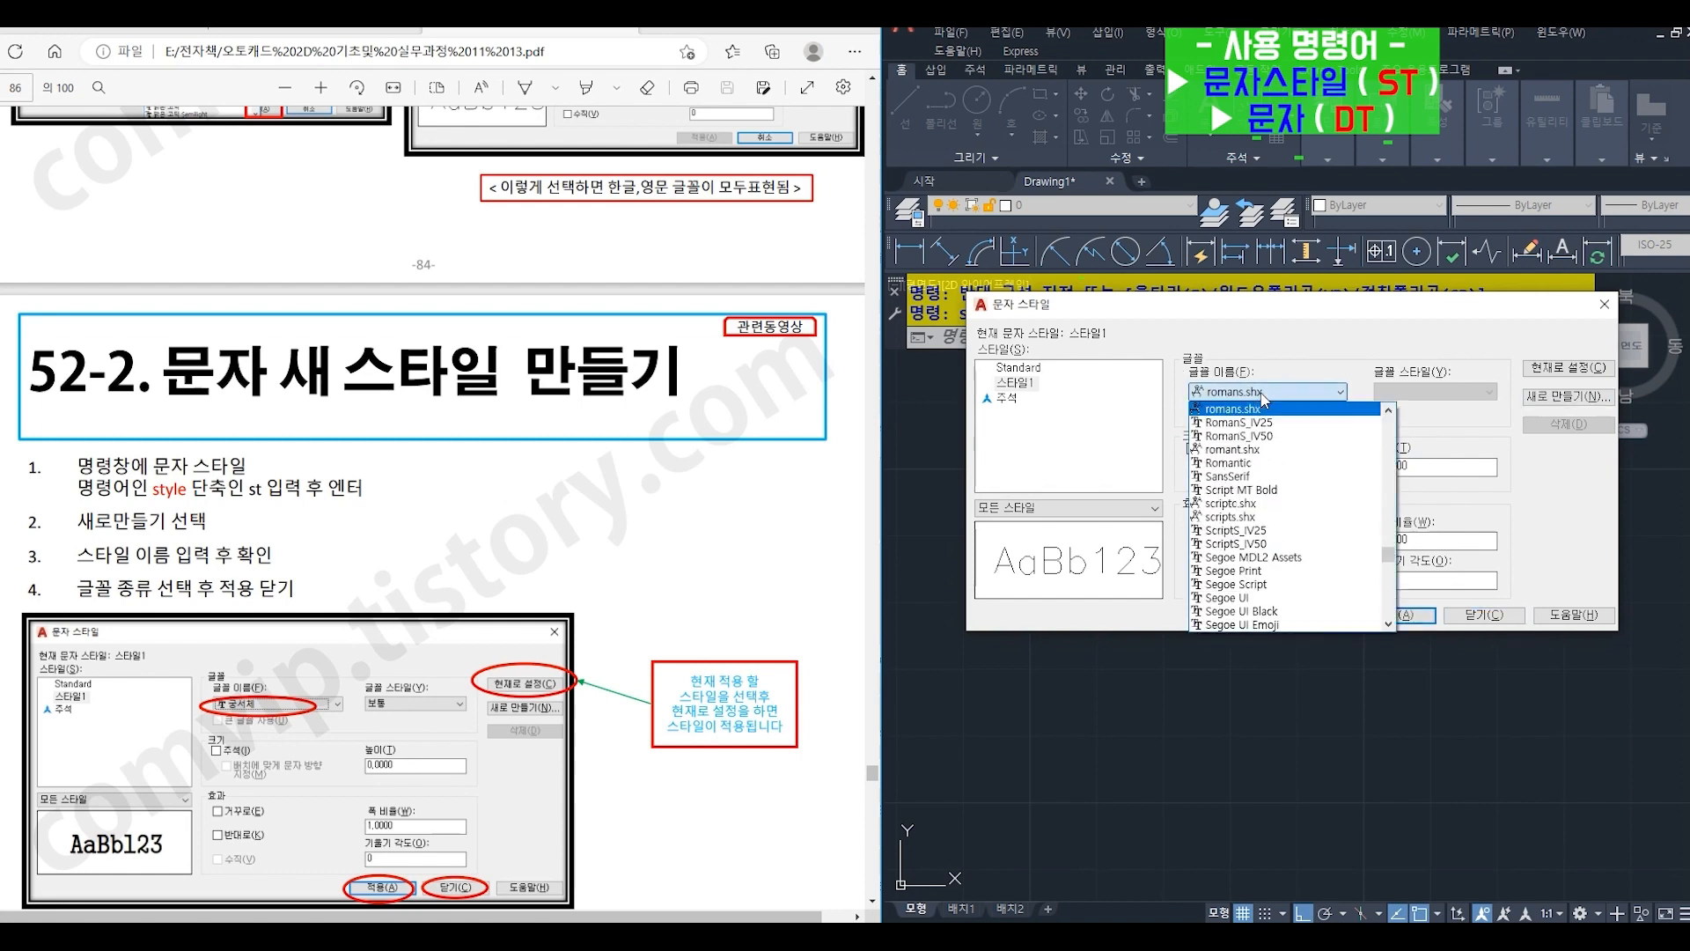
left_click_drag(1388, 556, 1389, 631)
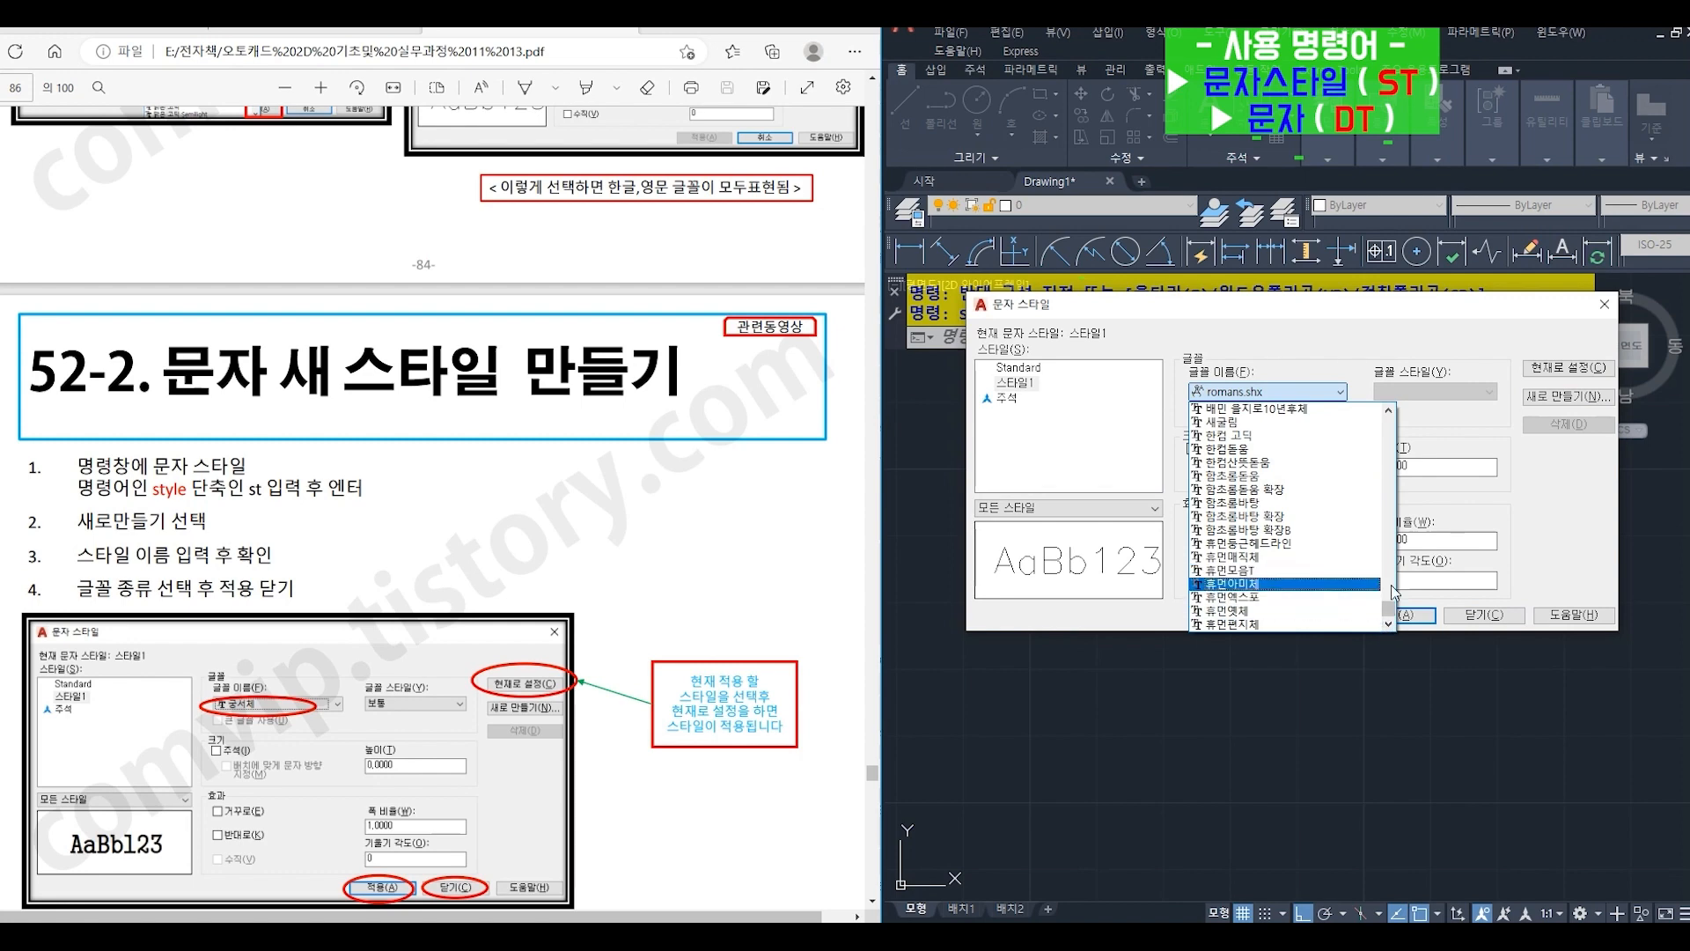
scroll(1309, 546, "up", 4)
scroll(1309, 504, "up", 5)
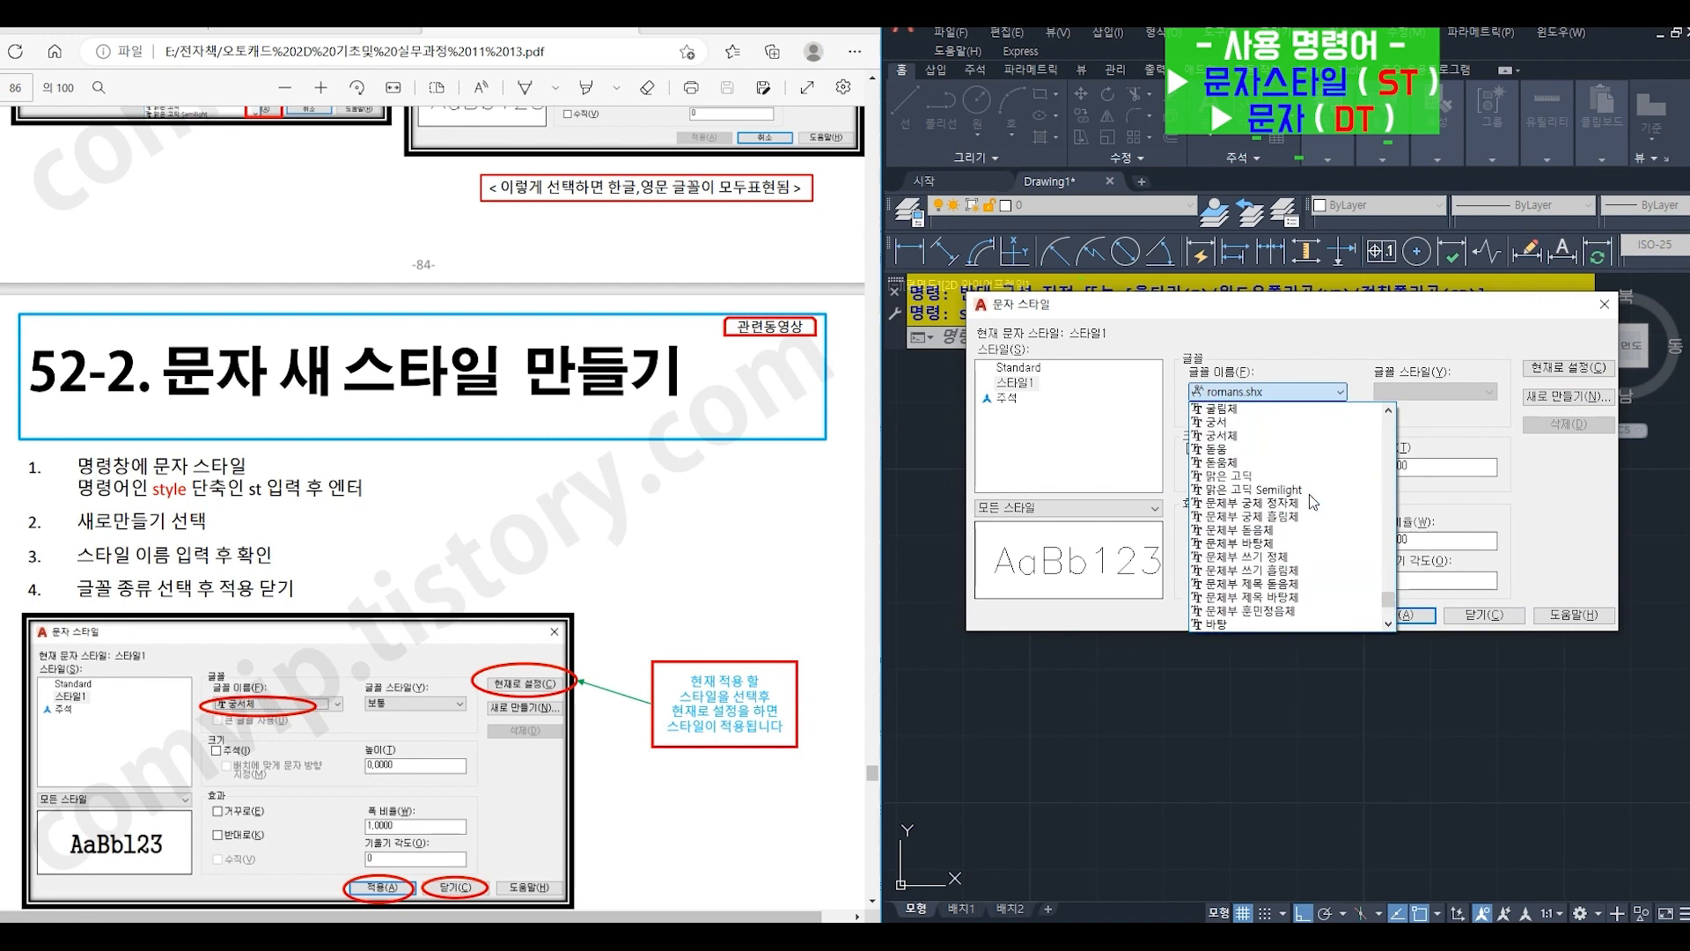
left_click(1272, 436)
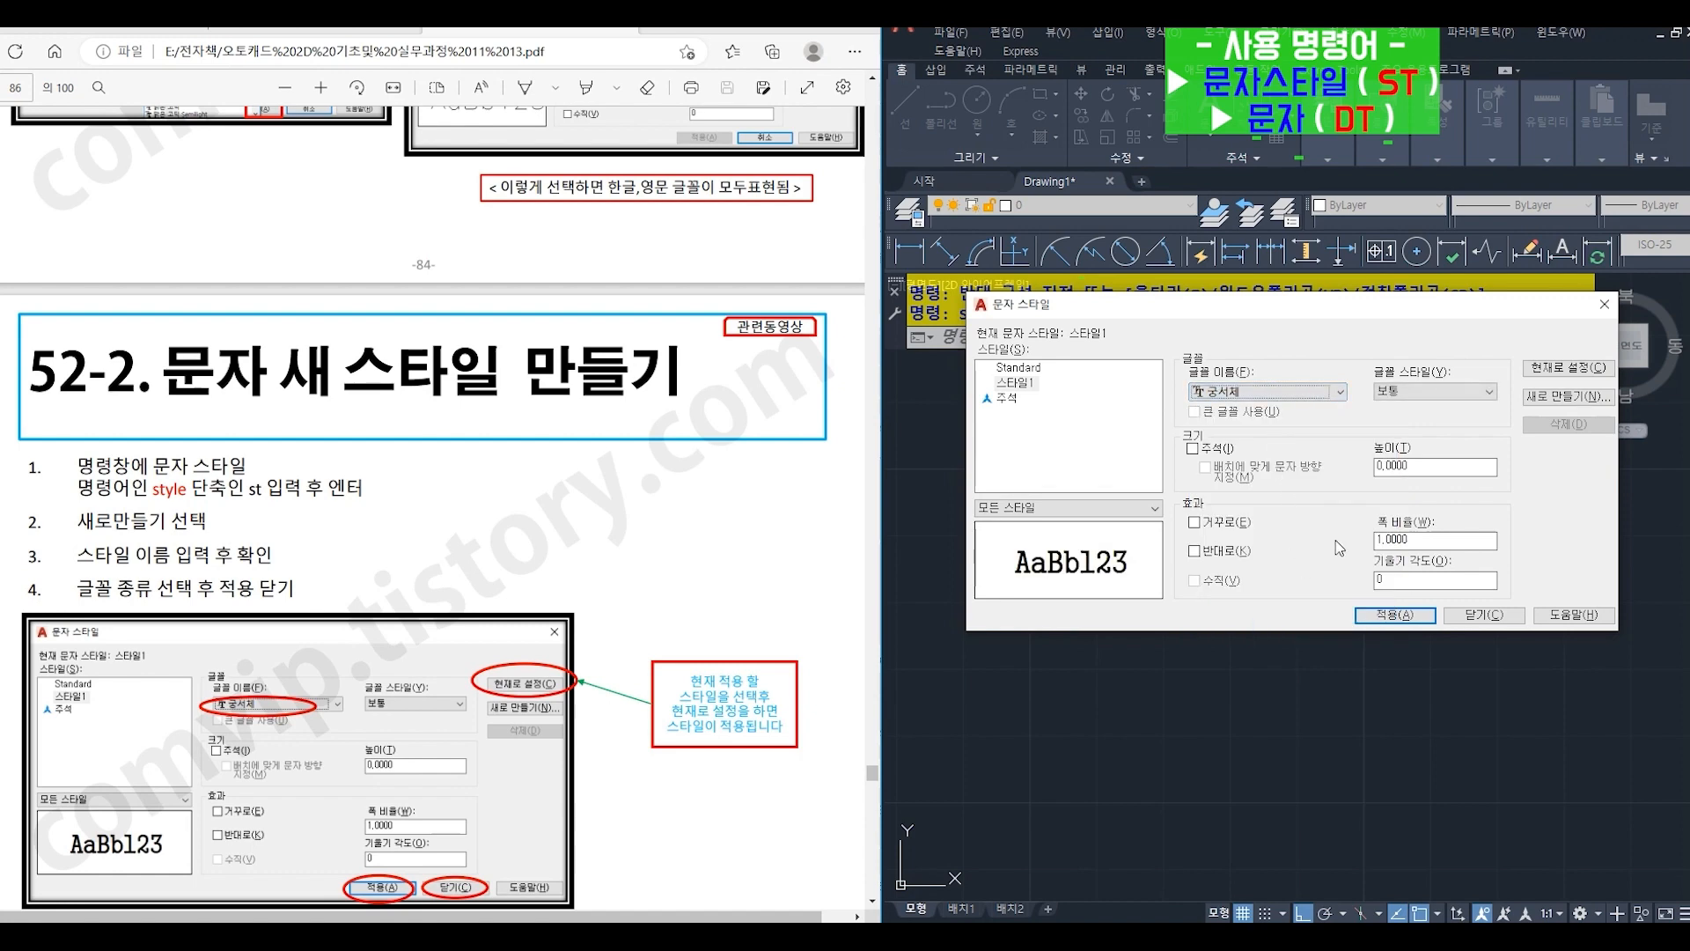
- Make 스타일1 the current text style, save its changes and close the text style settings
left_click(1542, 369)
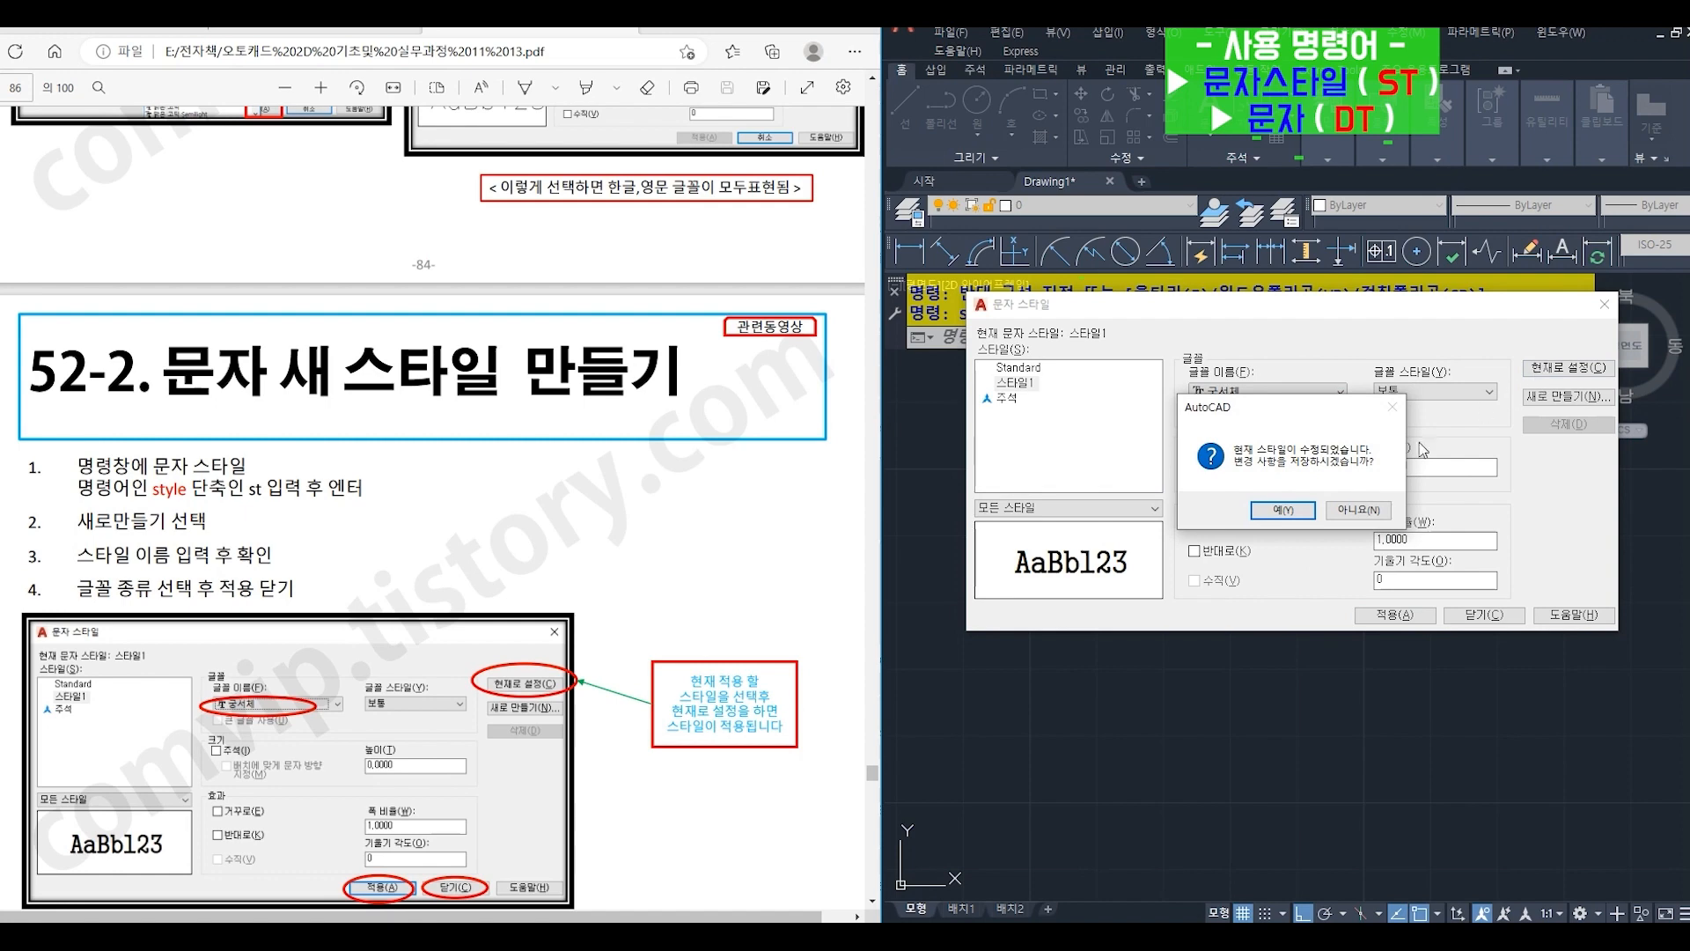
left_click(1307, 512)
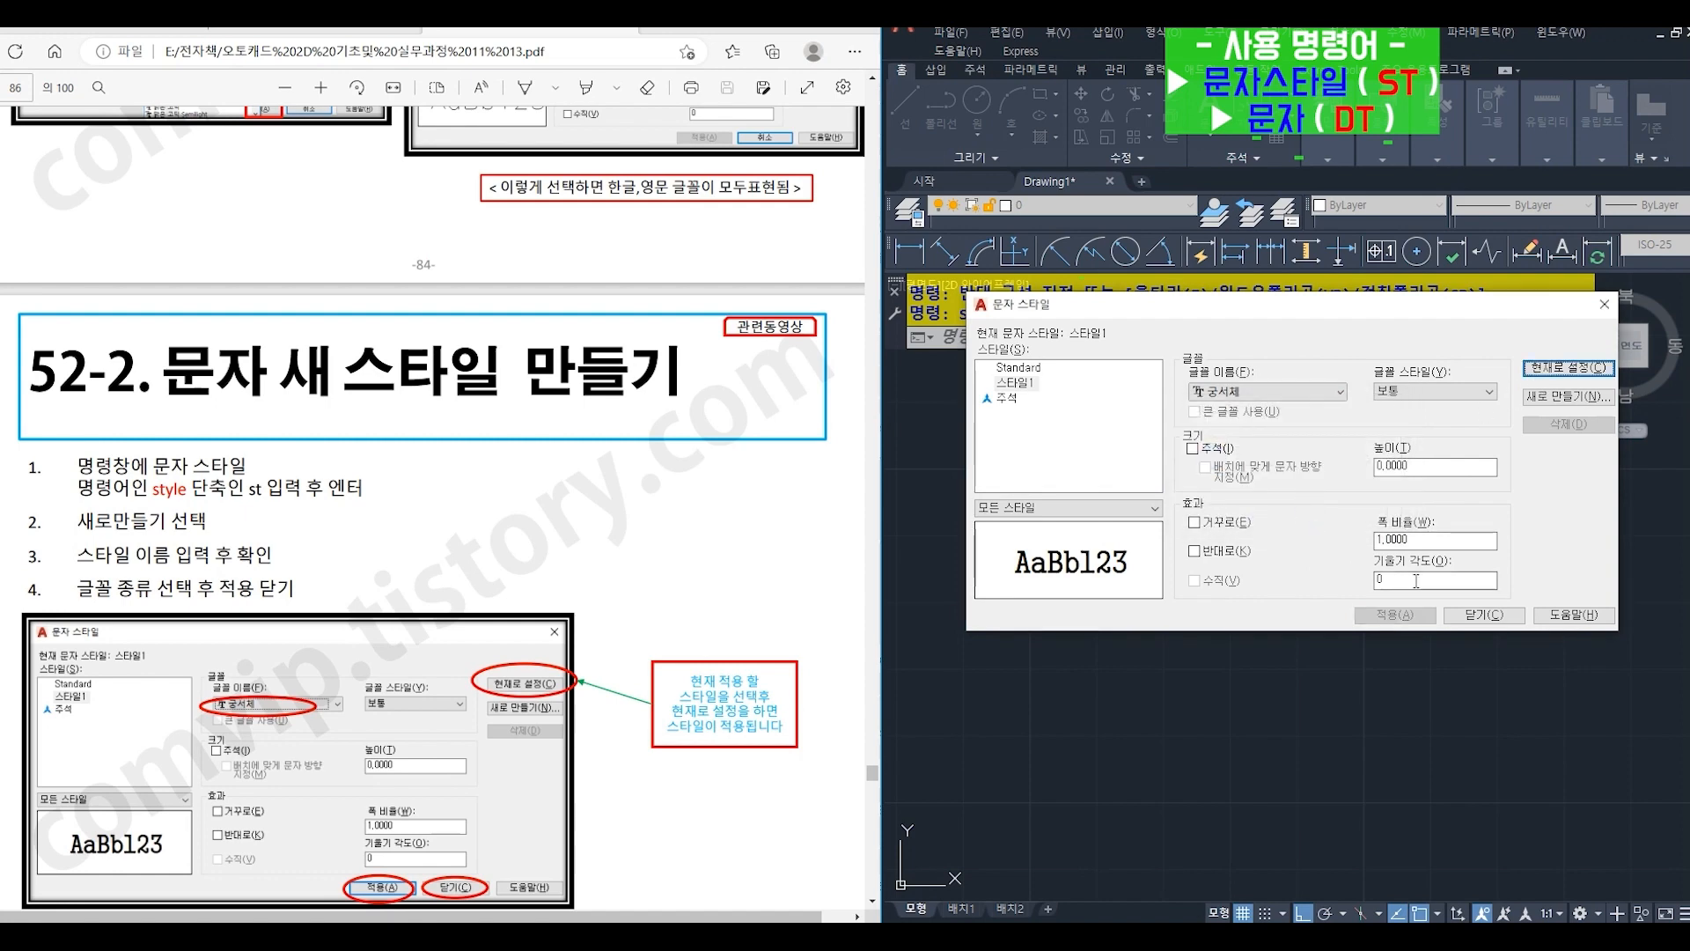
left_click(1463, 621)
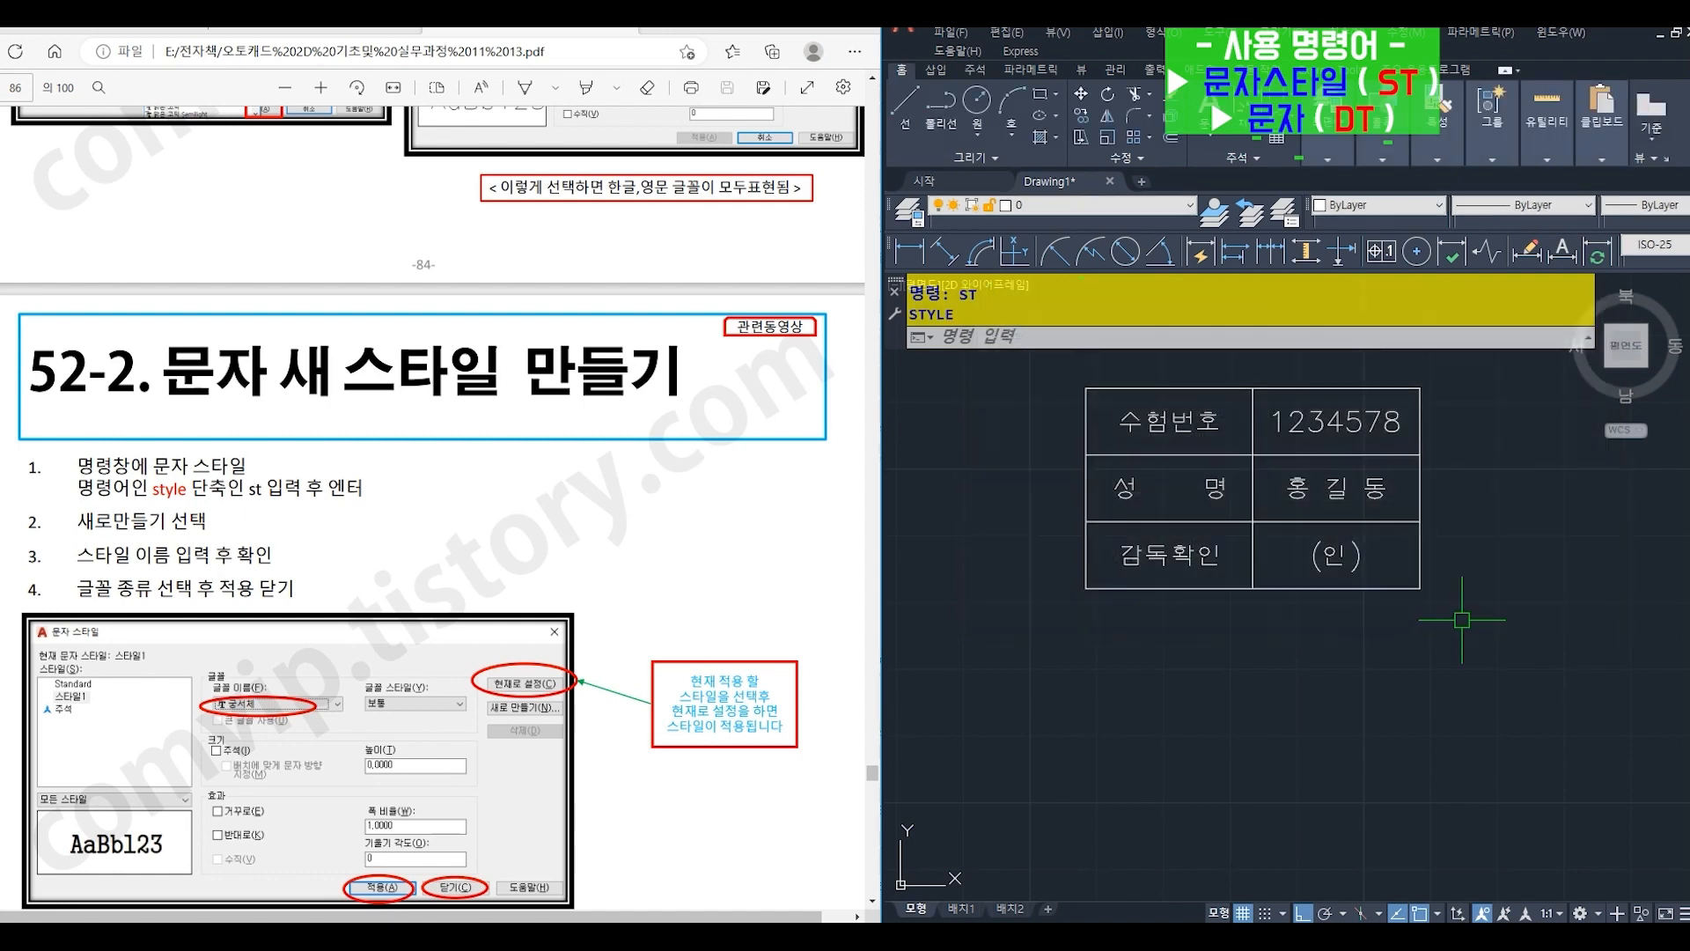
- Place the single-line text "korea" below the table with DT, keeping height 3 and rotation 0
type("d")
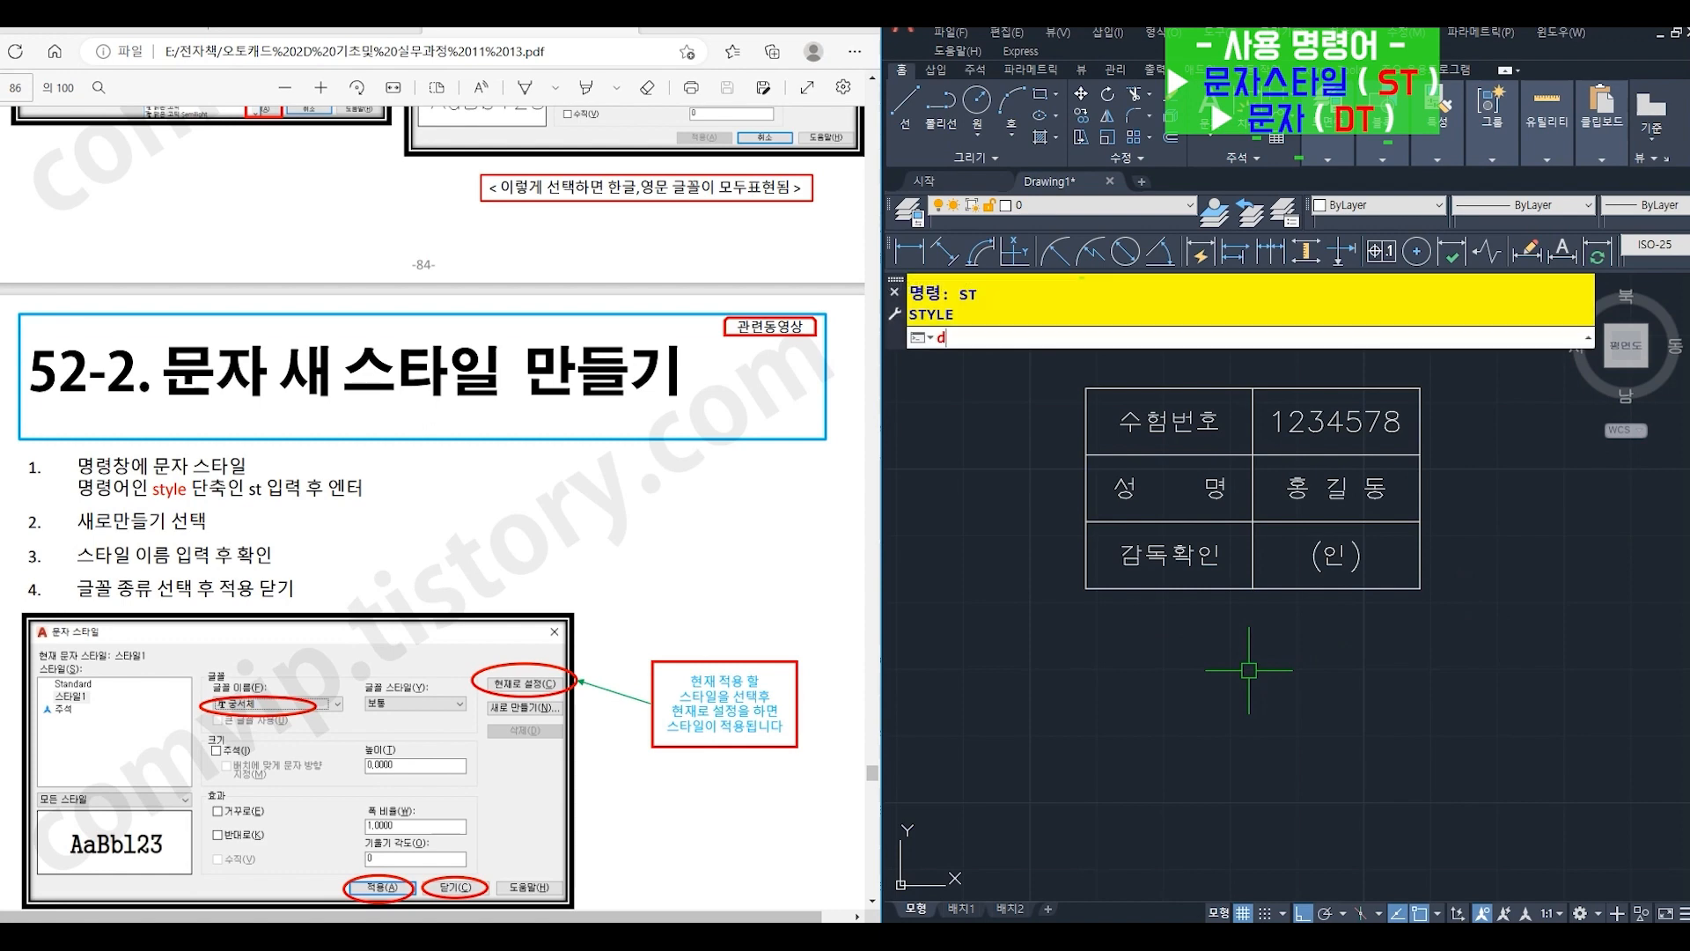
type("t")
key("Return")
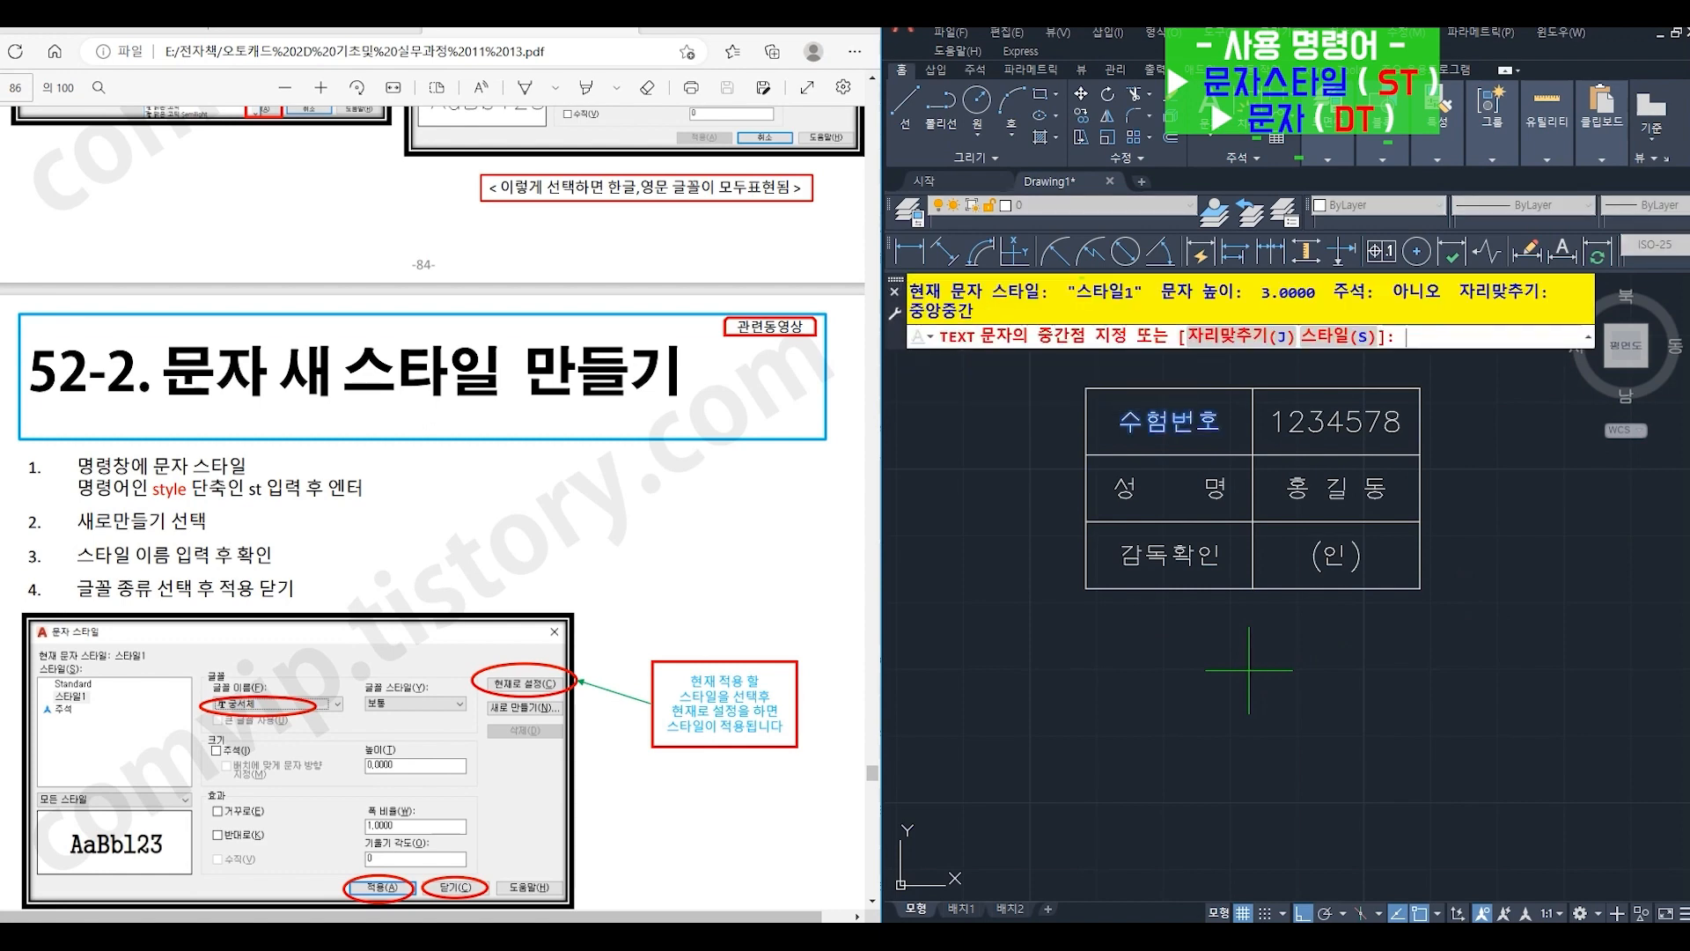
left_click(1160, 675)
key("Return")
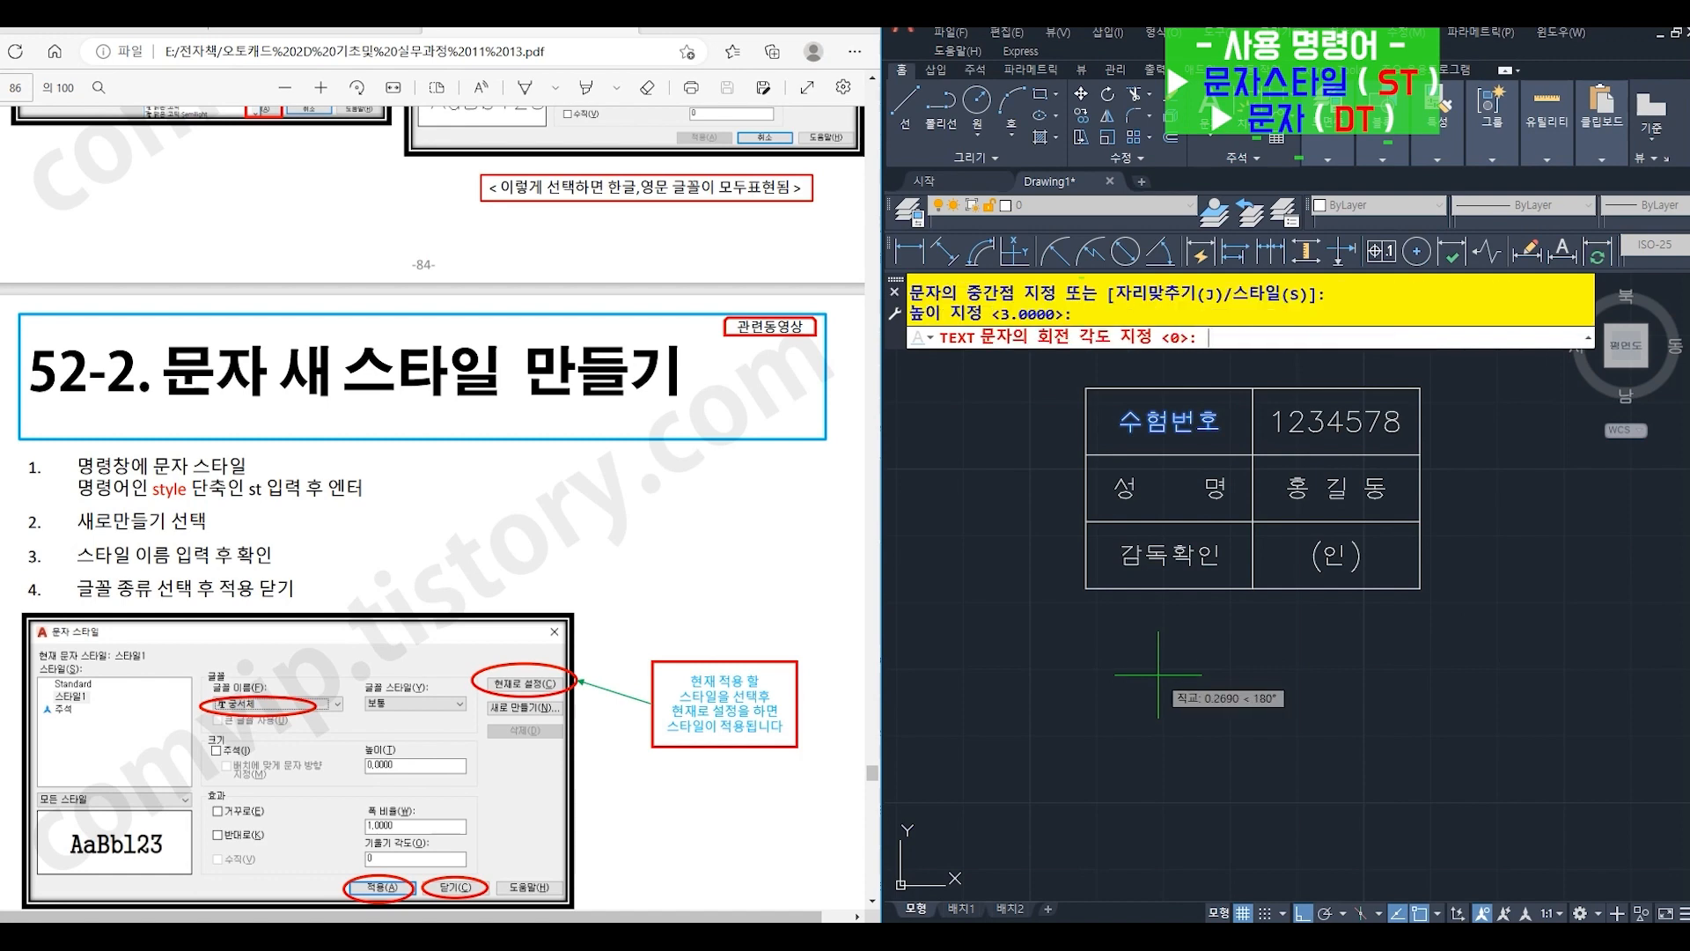
key("Return")
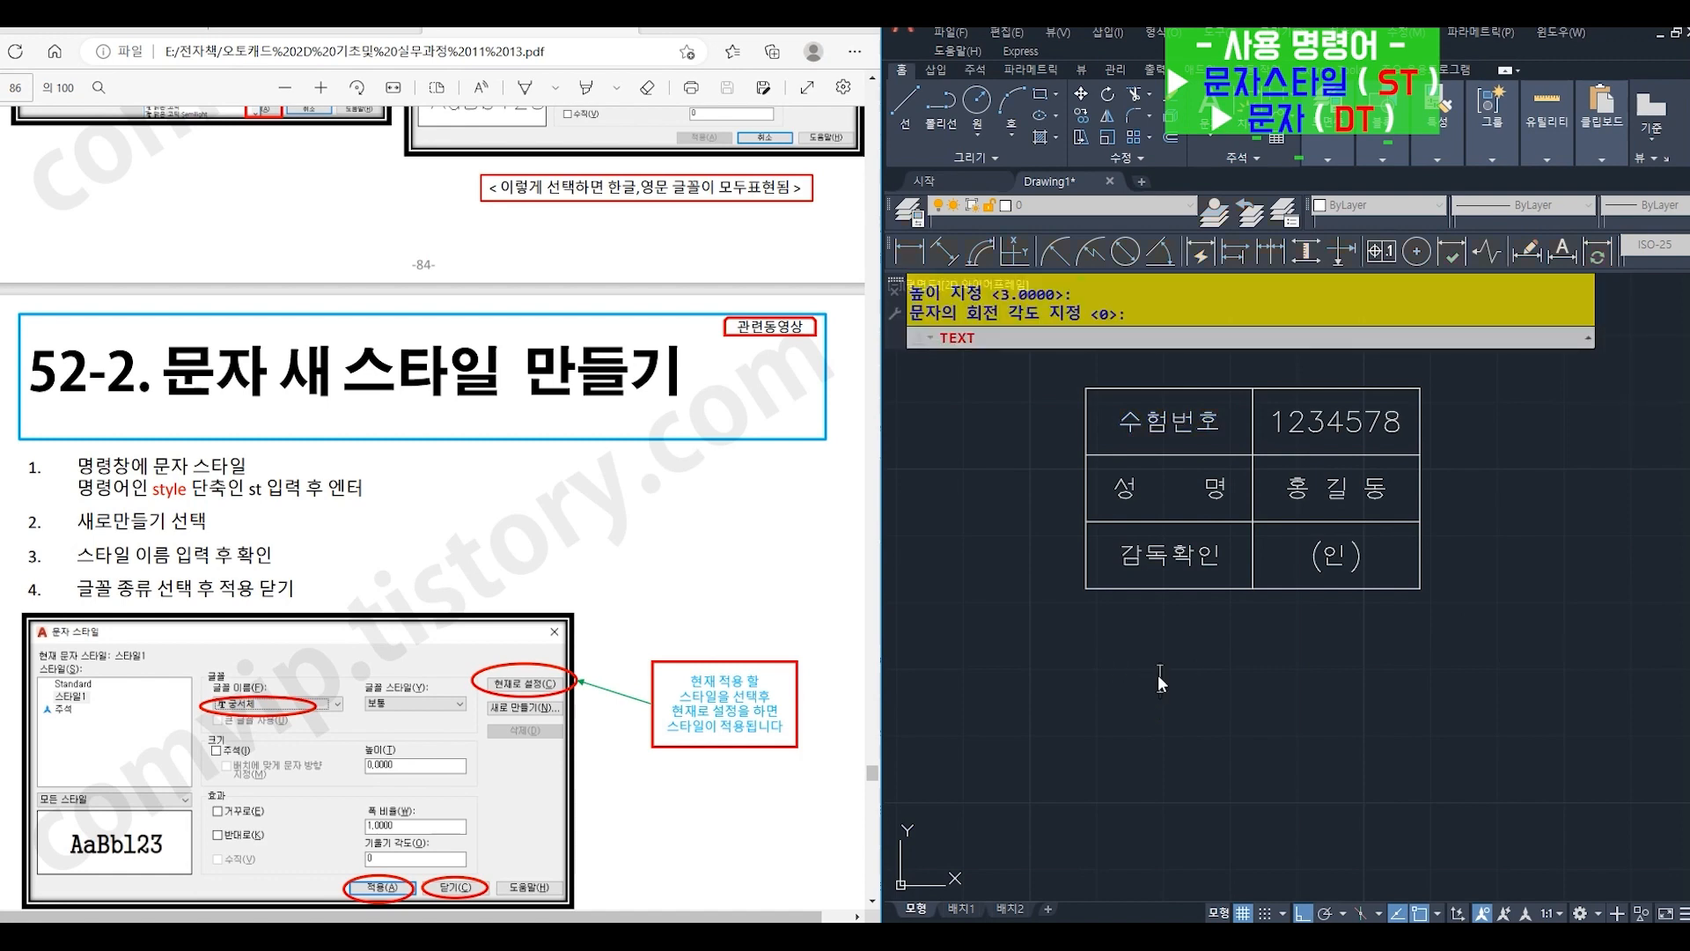
type("korea")
key("Return")
key("Return")
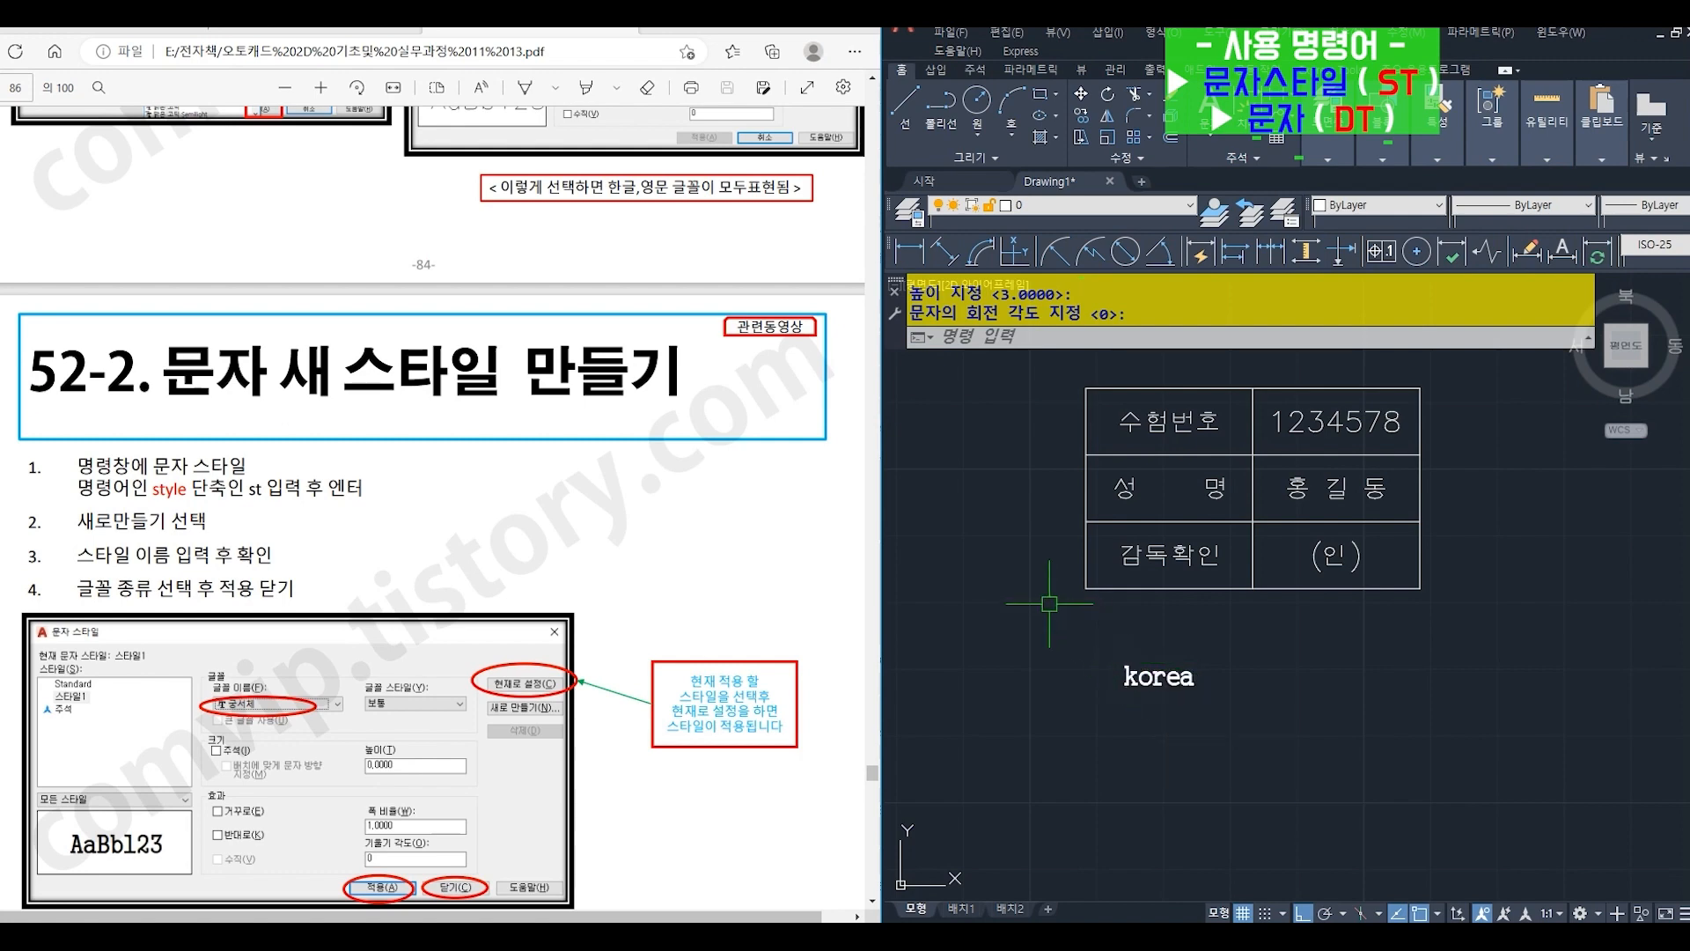
- Make Standard the current text style with the STYLE (ST) command
type("s")
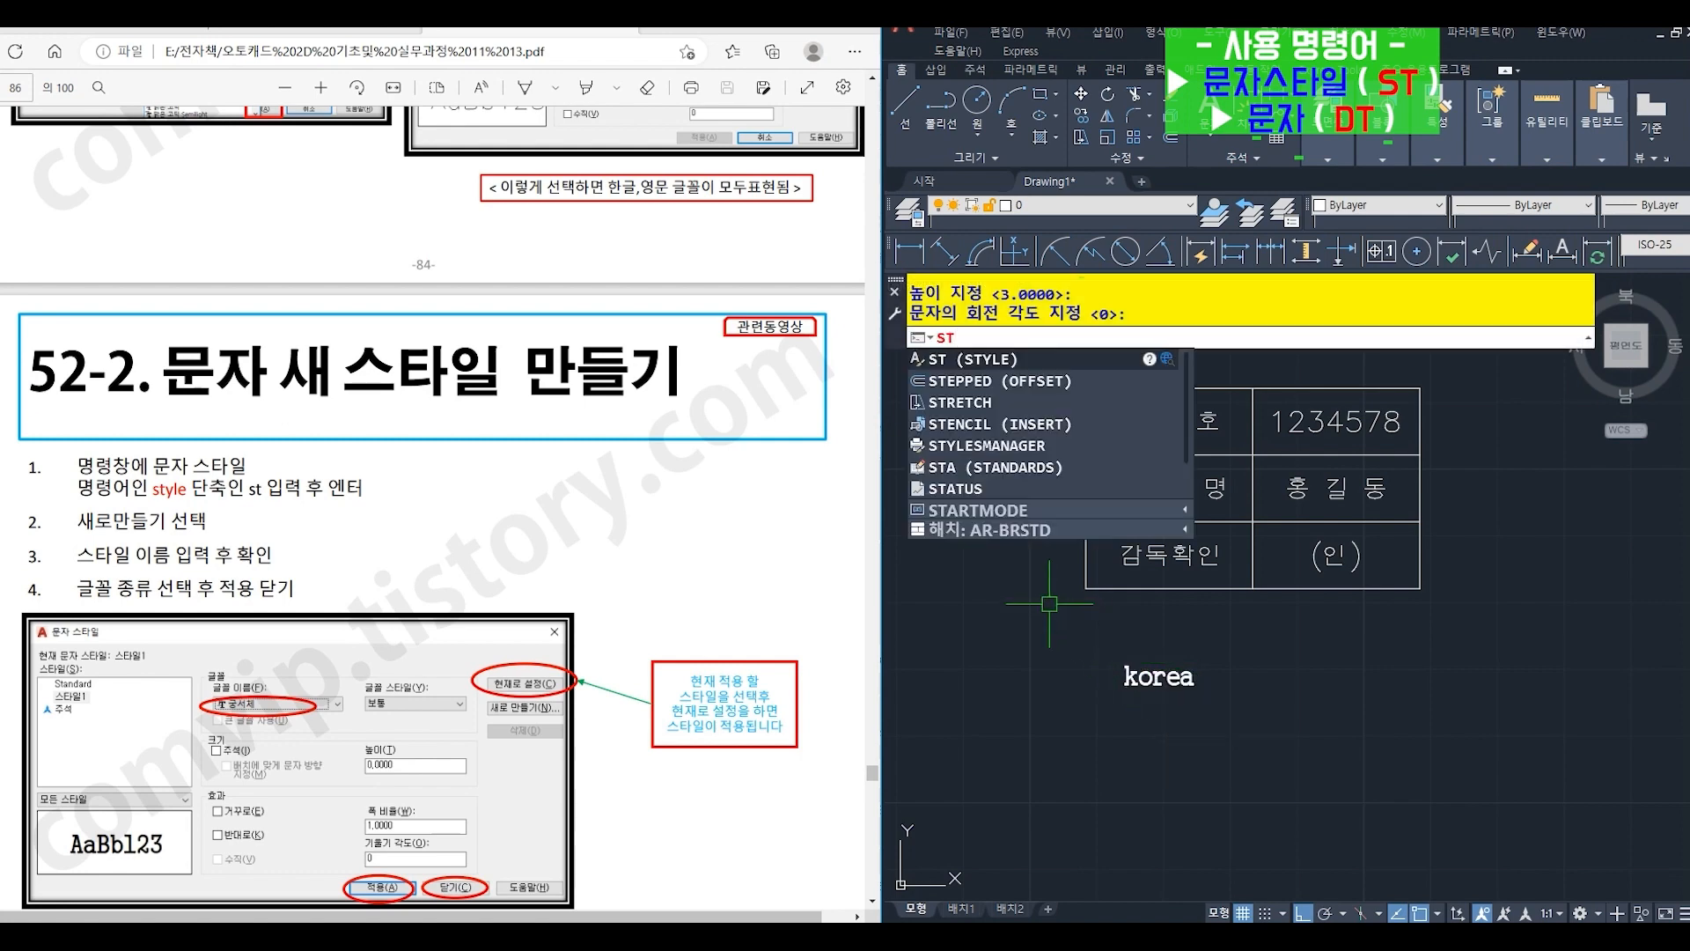
key("Return")
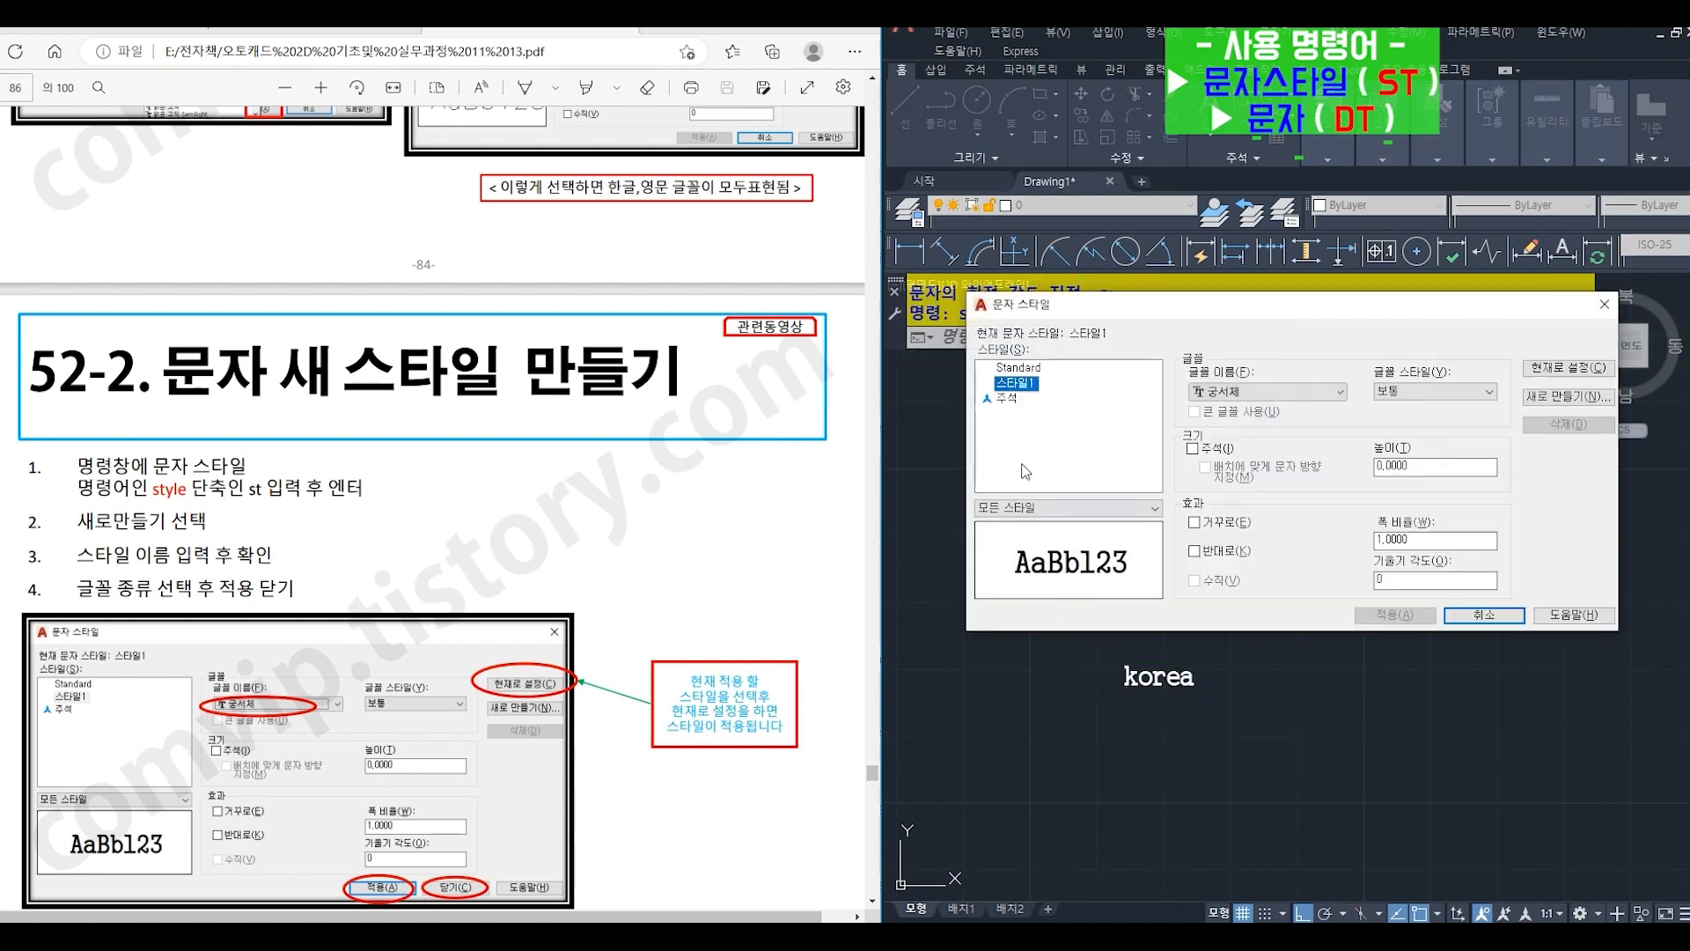
left_click(1019, 368)
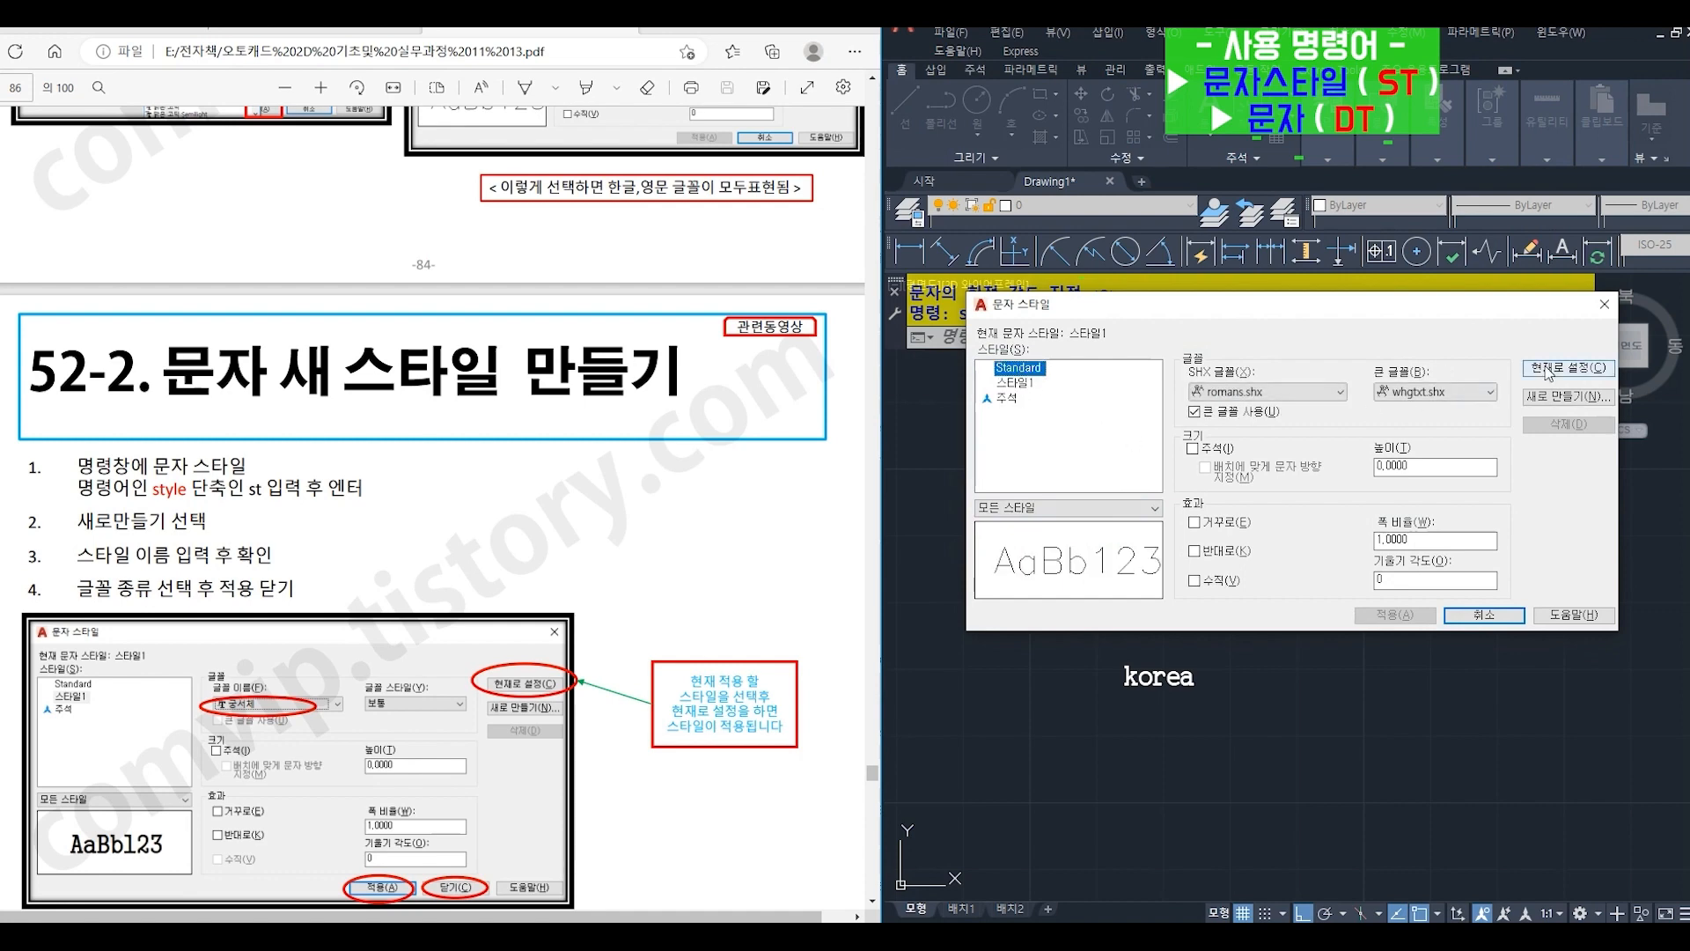
left_click(1549, 368)
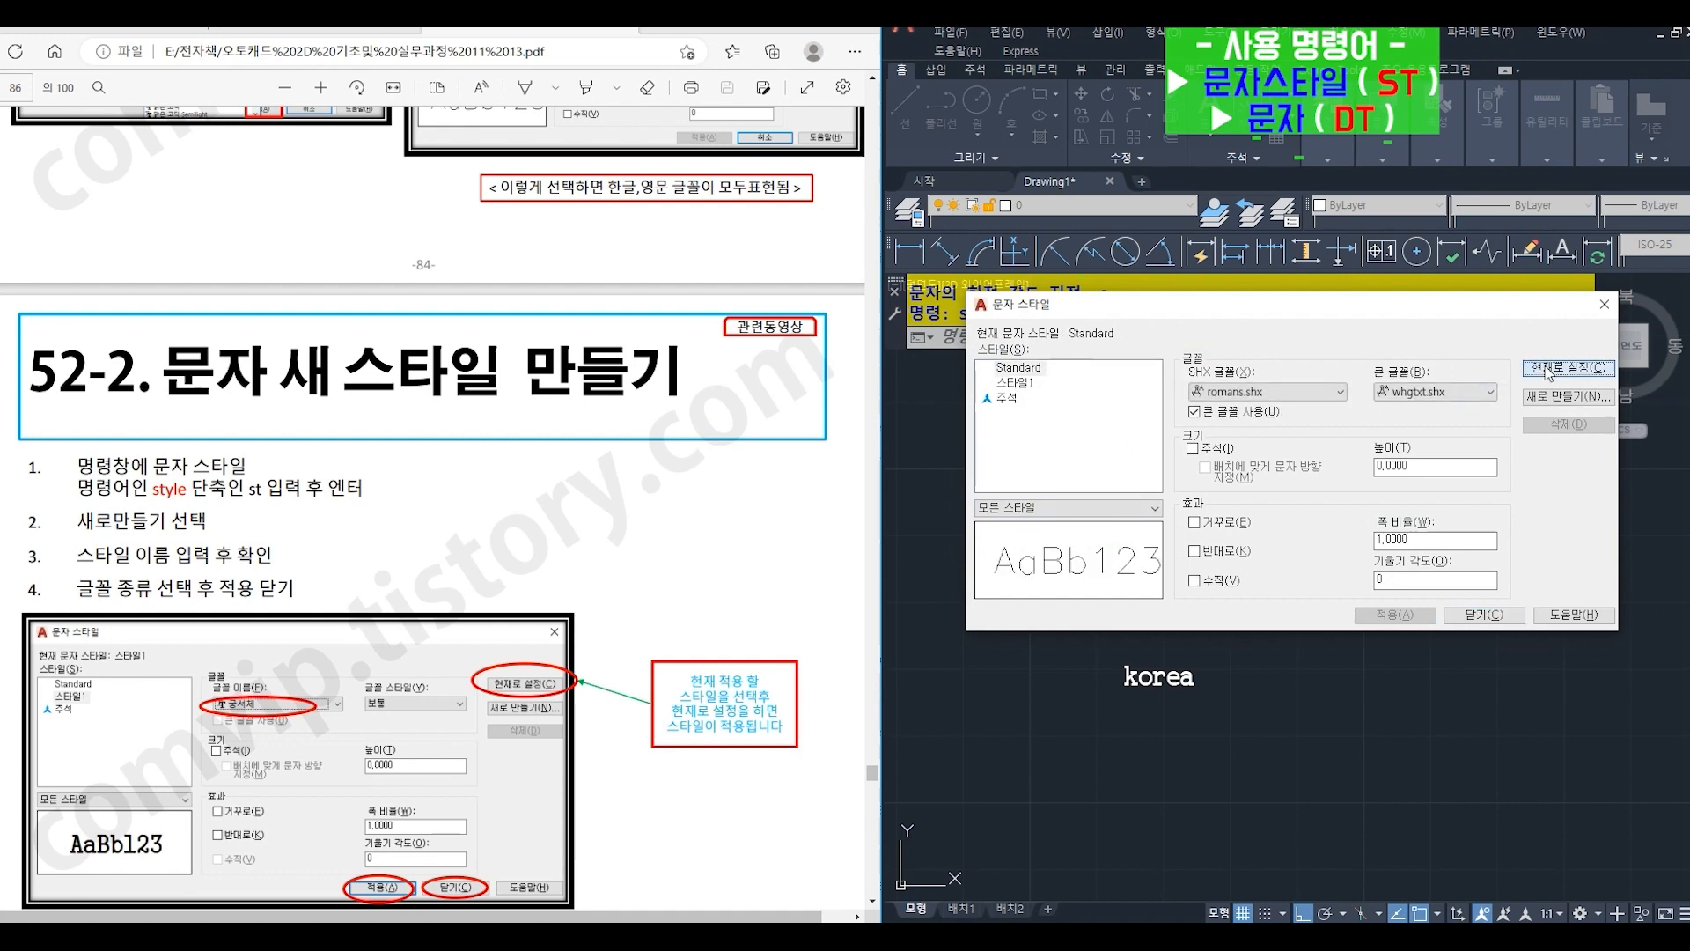
left_click(1478, 618)
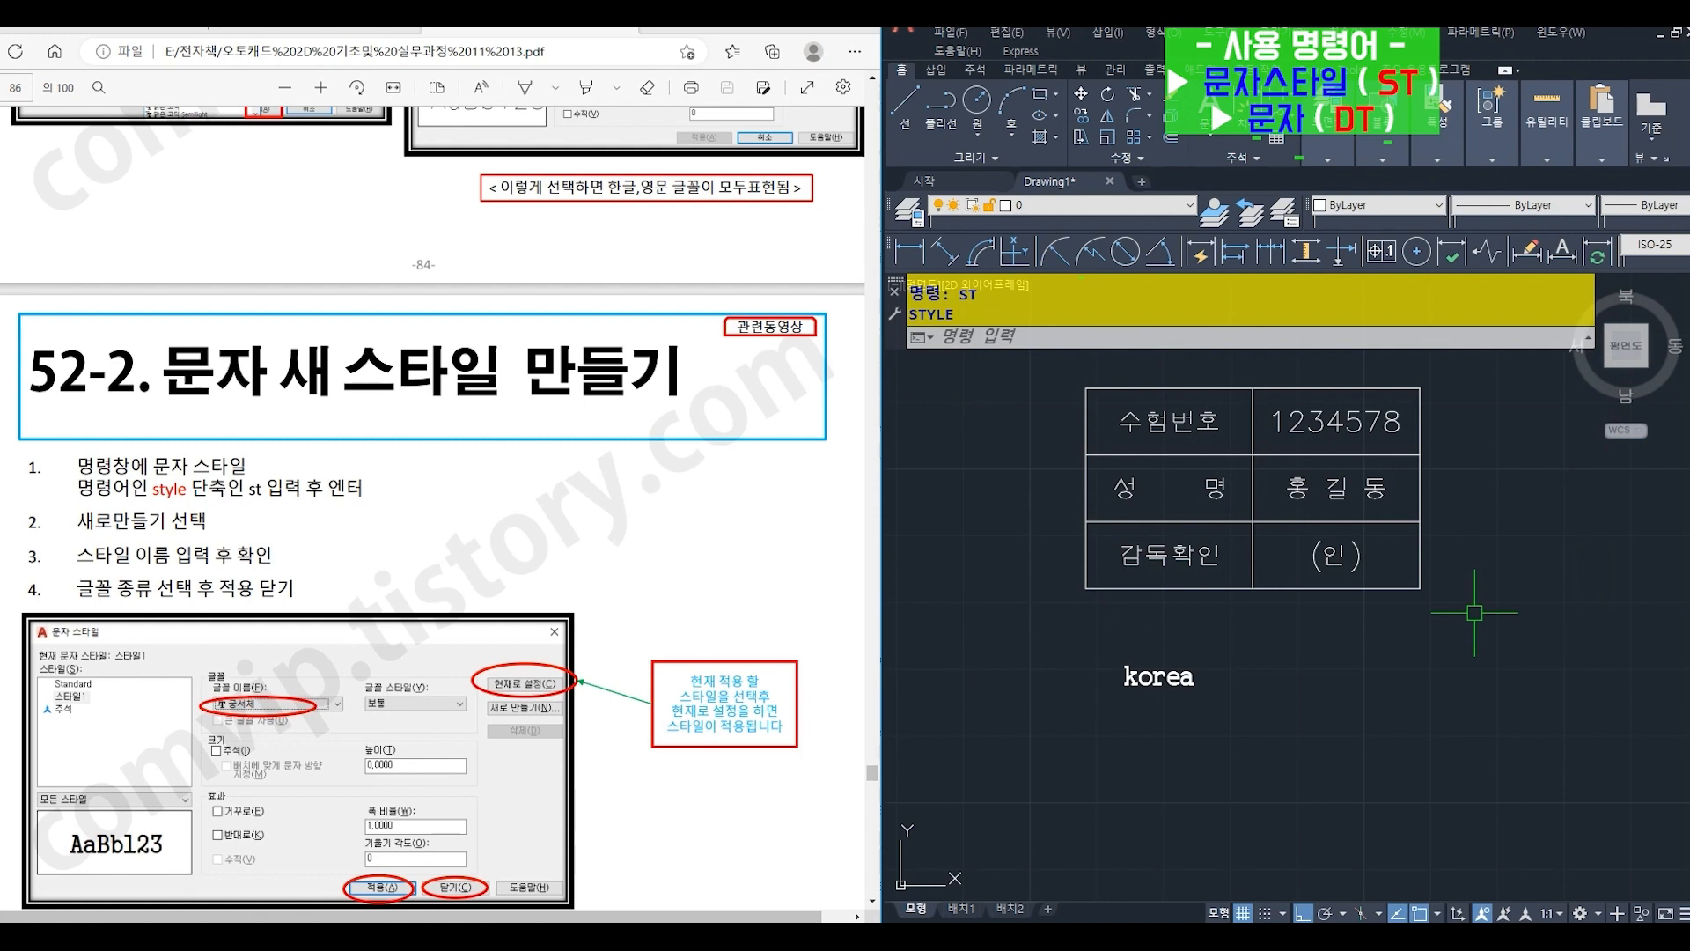
- Add a second single-line text "korea" below the first with DT, in the Standard style at height 3 and rotation 0
type("d")
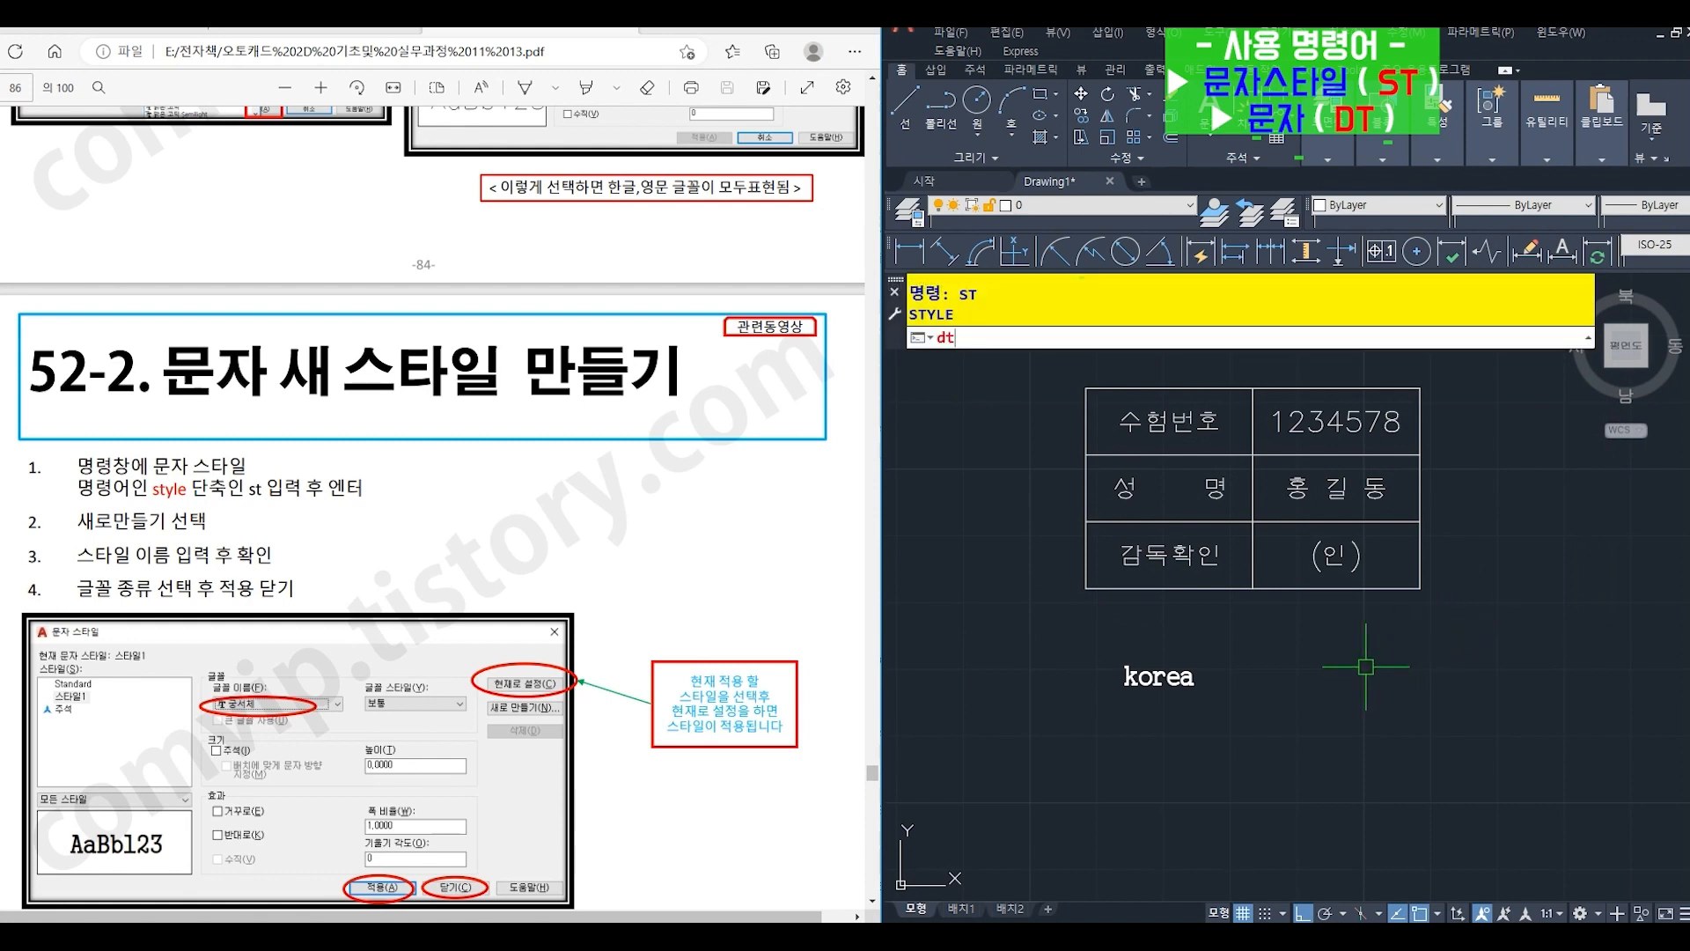
type("t")
key("Return")
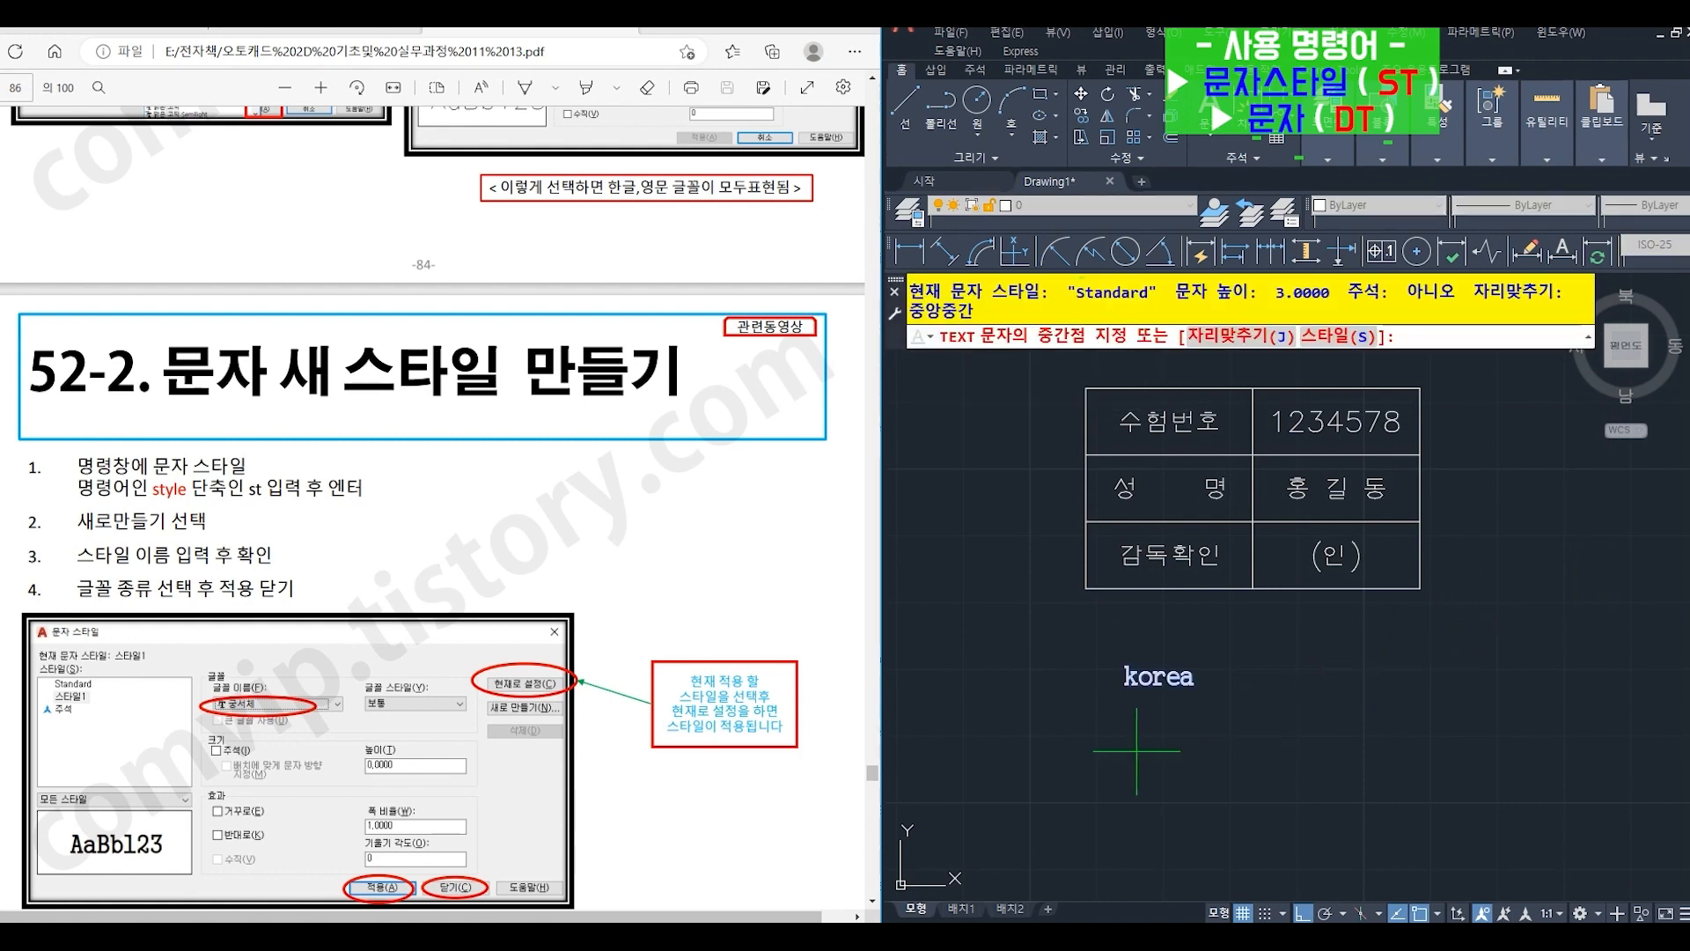
left_click(1131, 734)
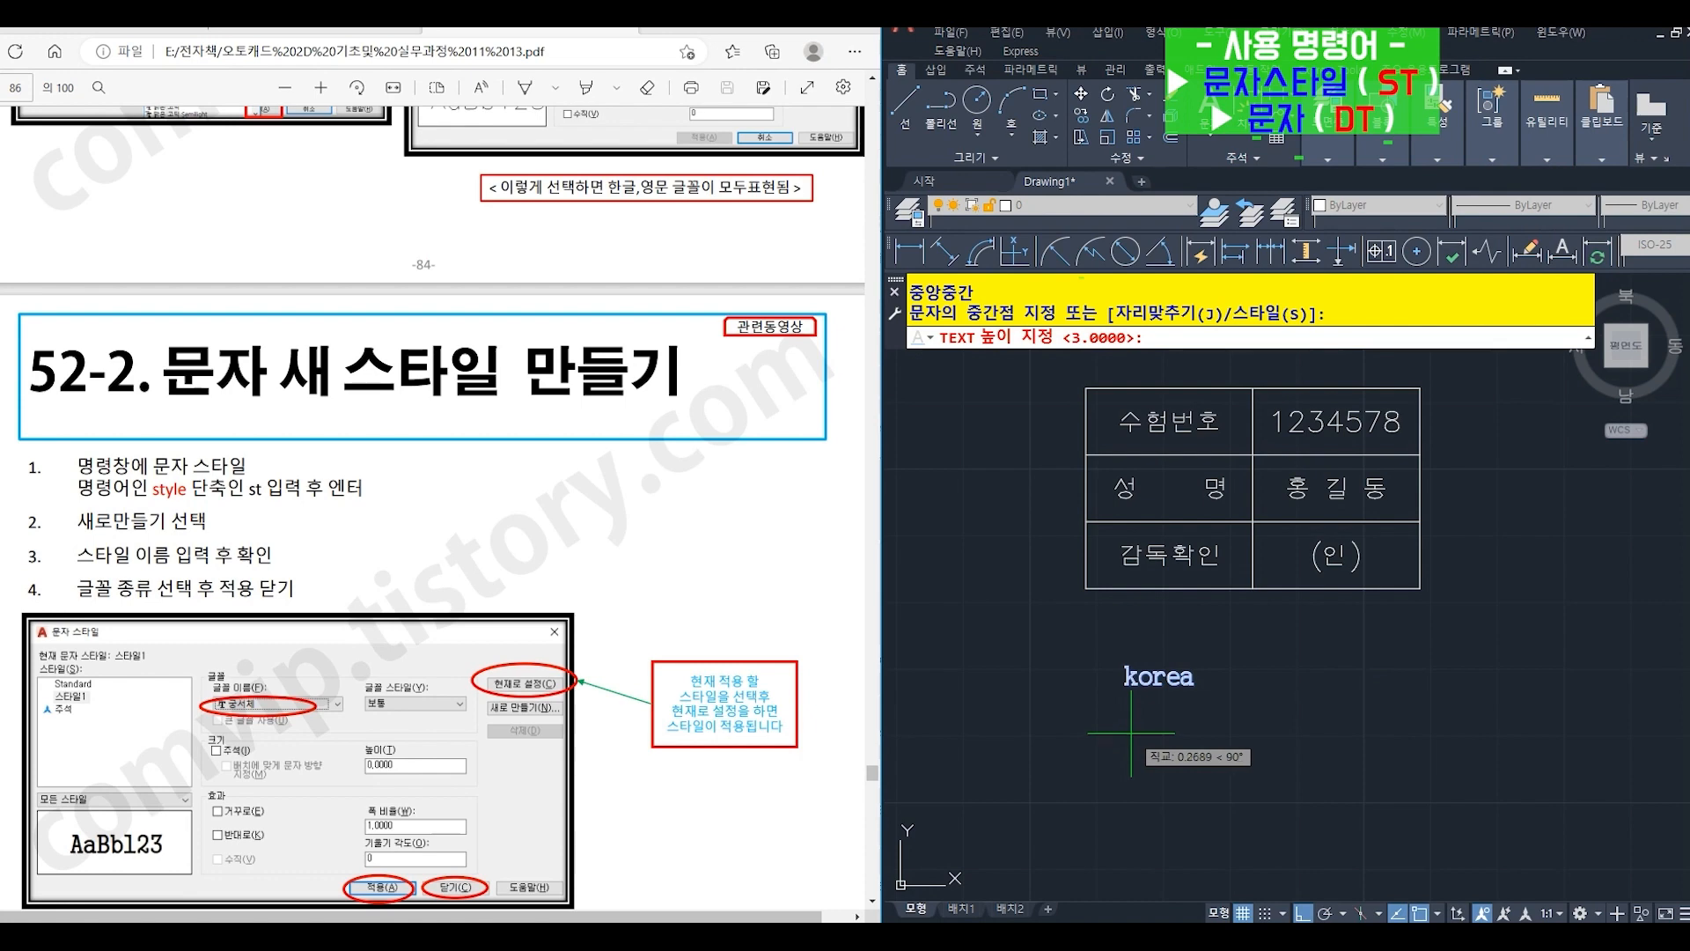
key("Return")
key("Return")
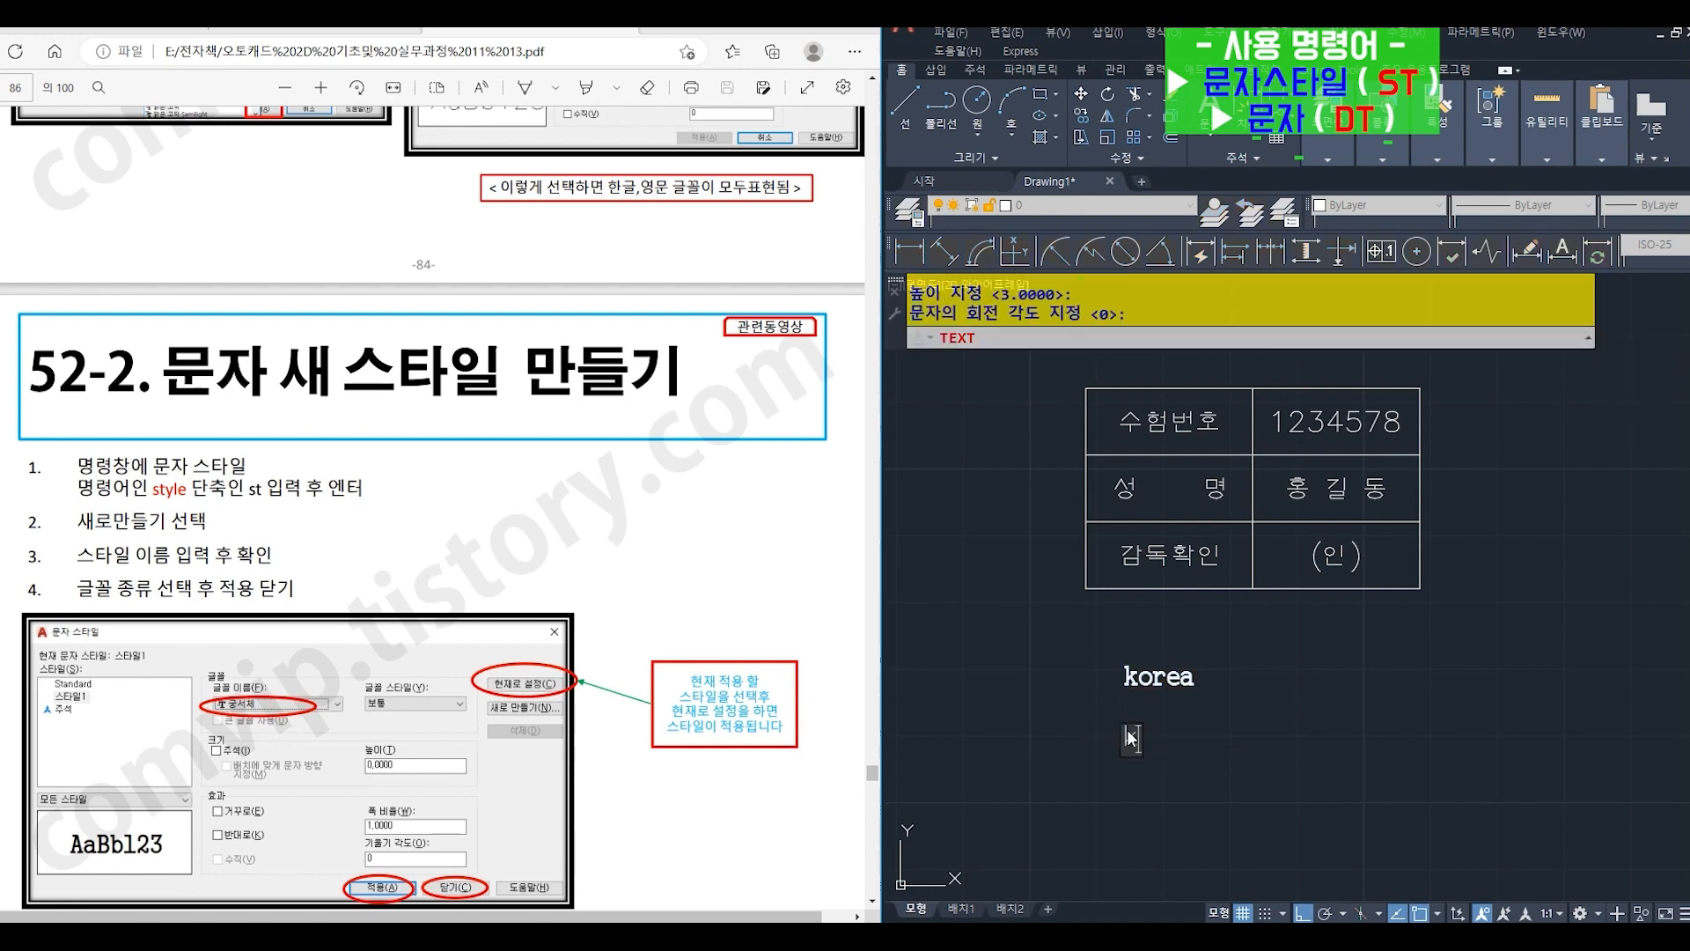
type("korea")
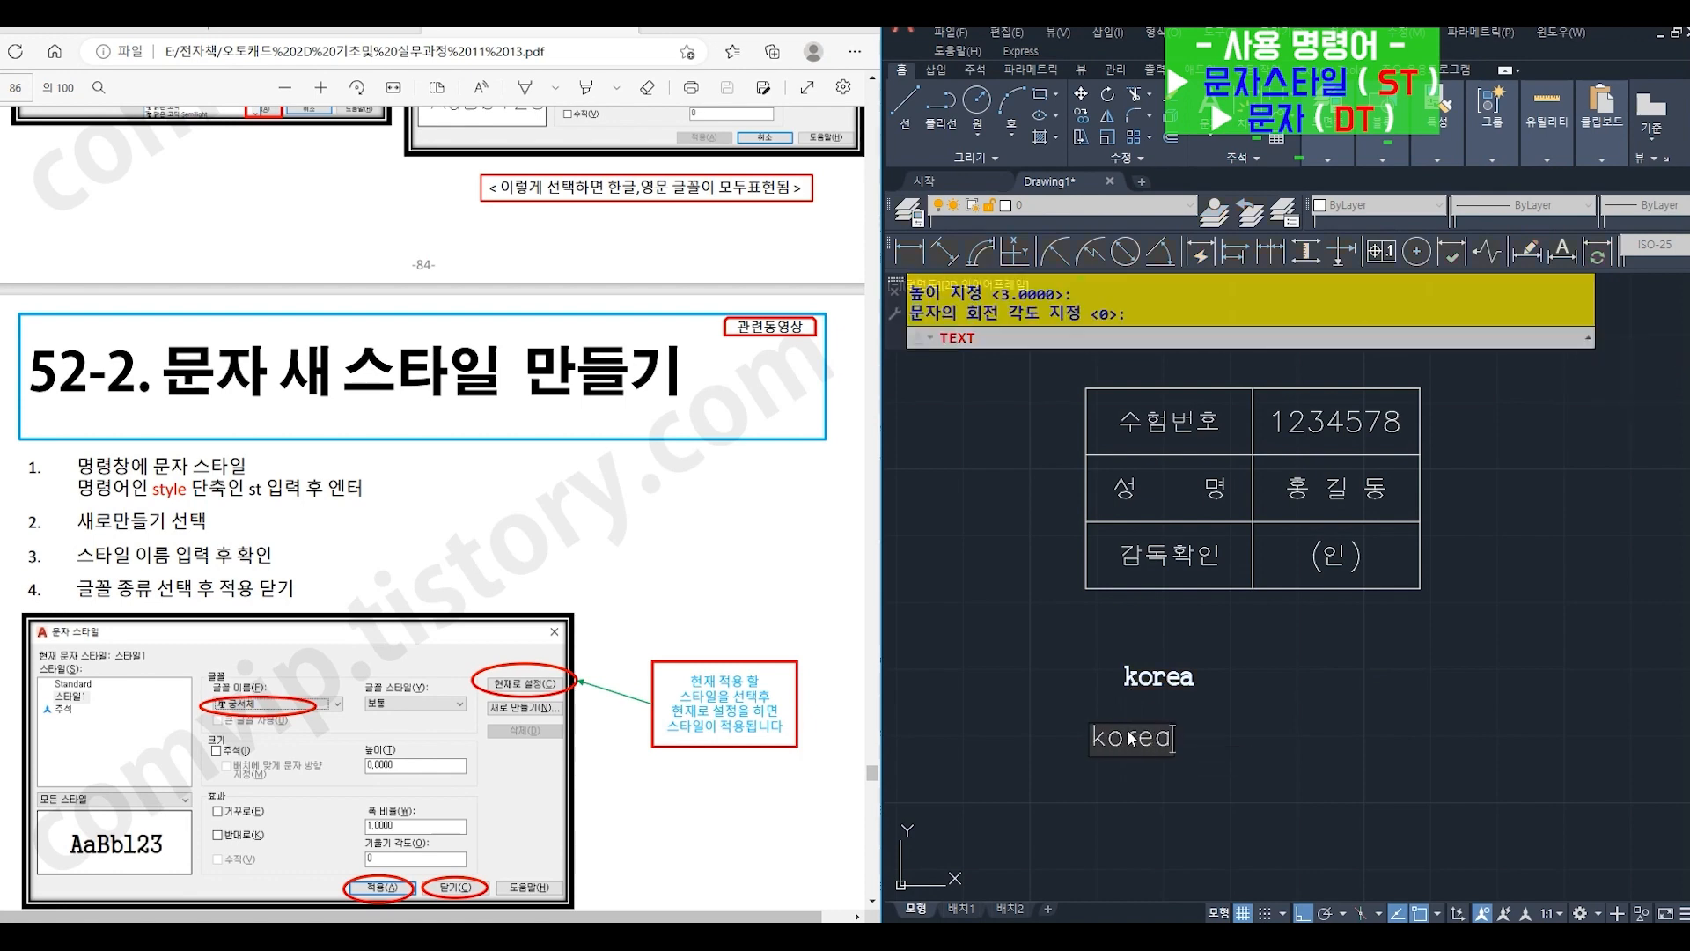
key("Return")
key("Return")
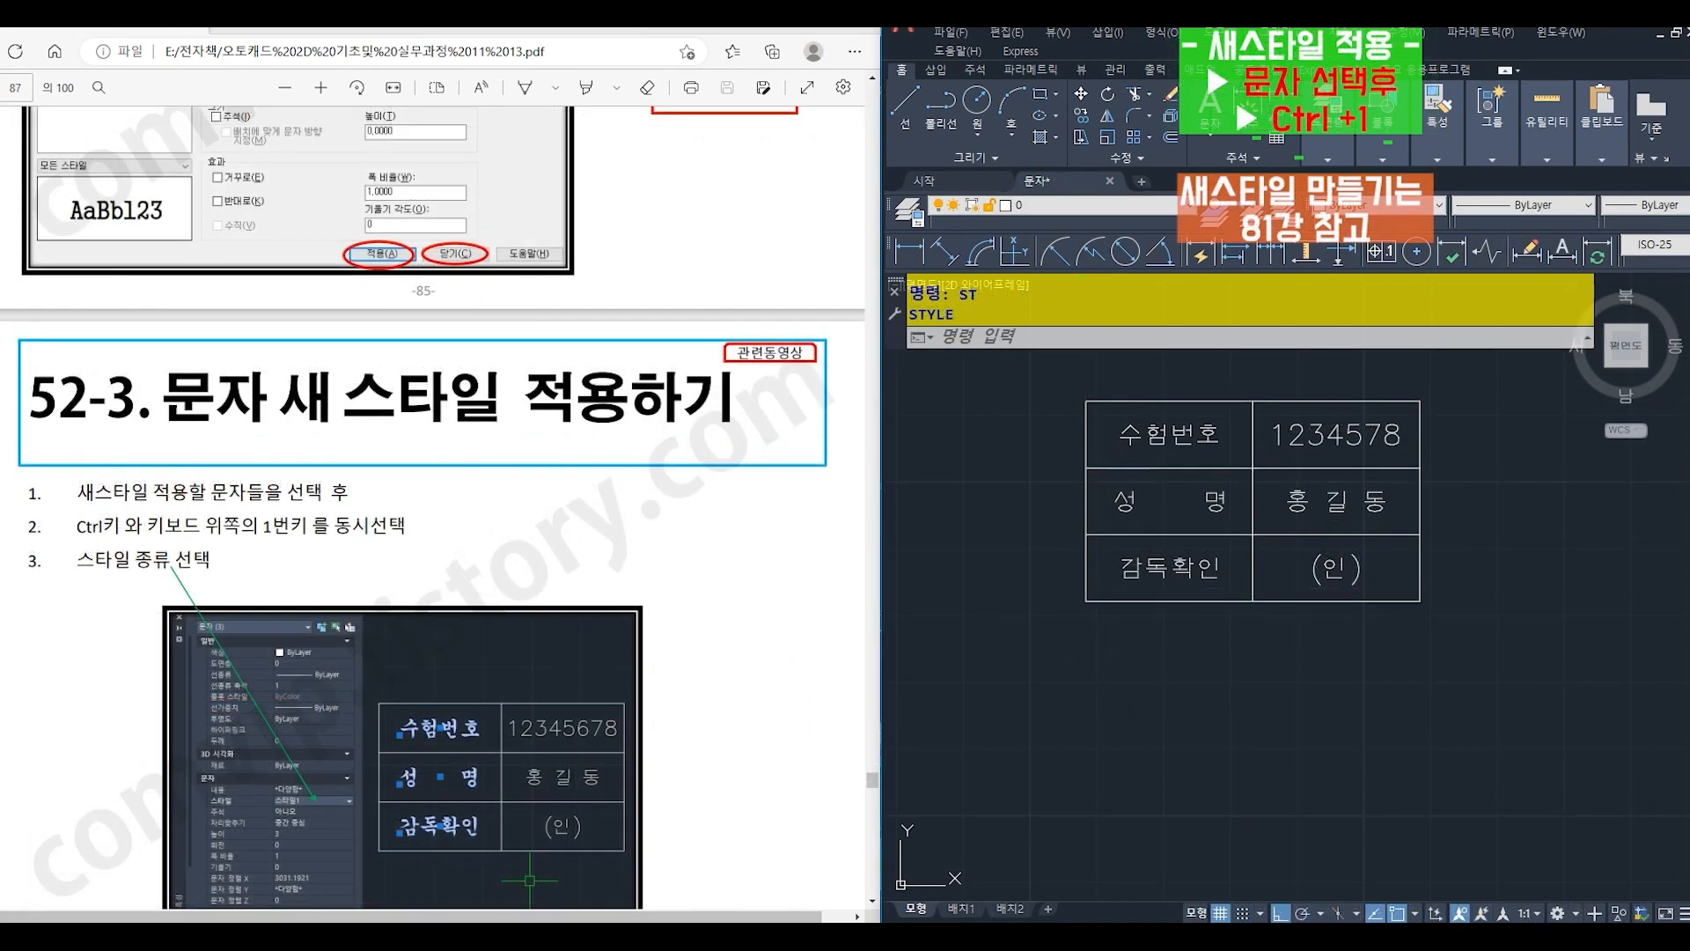
- Change the text style of the table labels 수험번호, 성 명 and 감독확인 to 스타일1 in their properties
left_click(1145, 434)
left_click(1127, 500)
left_click(1149, 572)
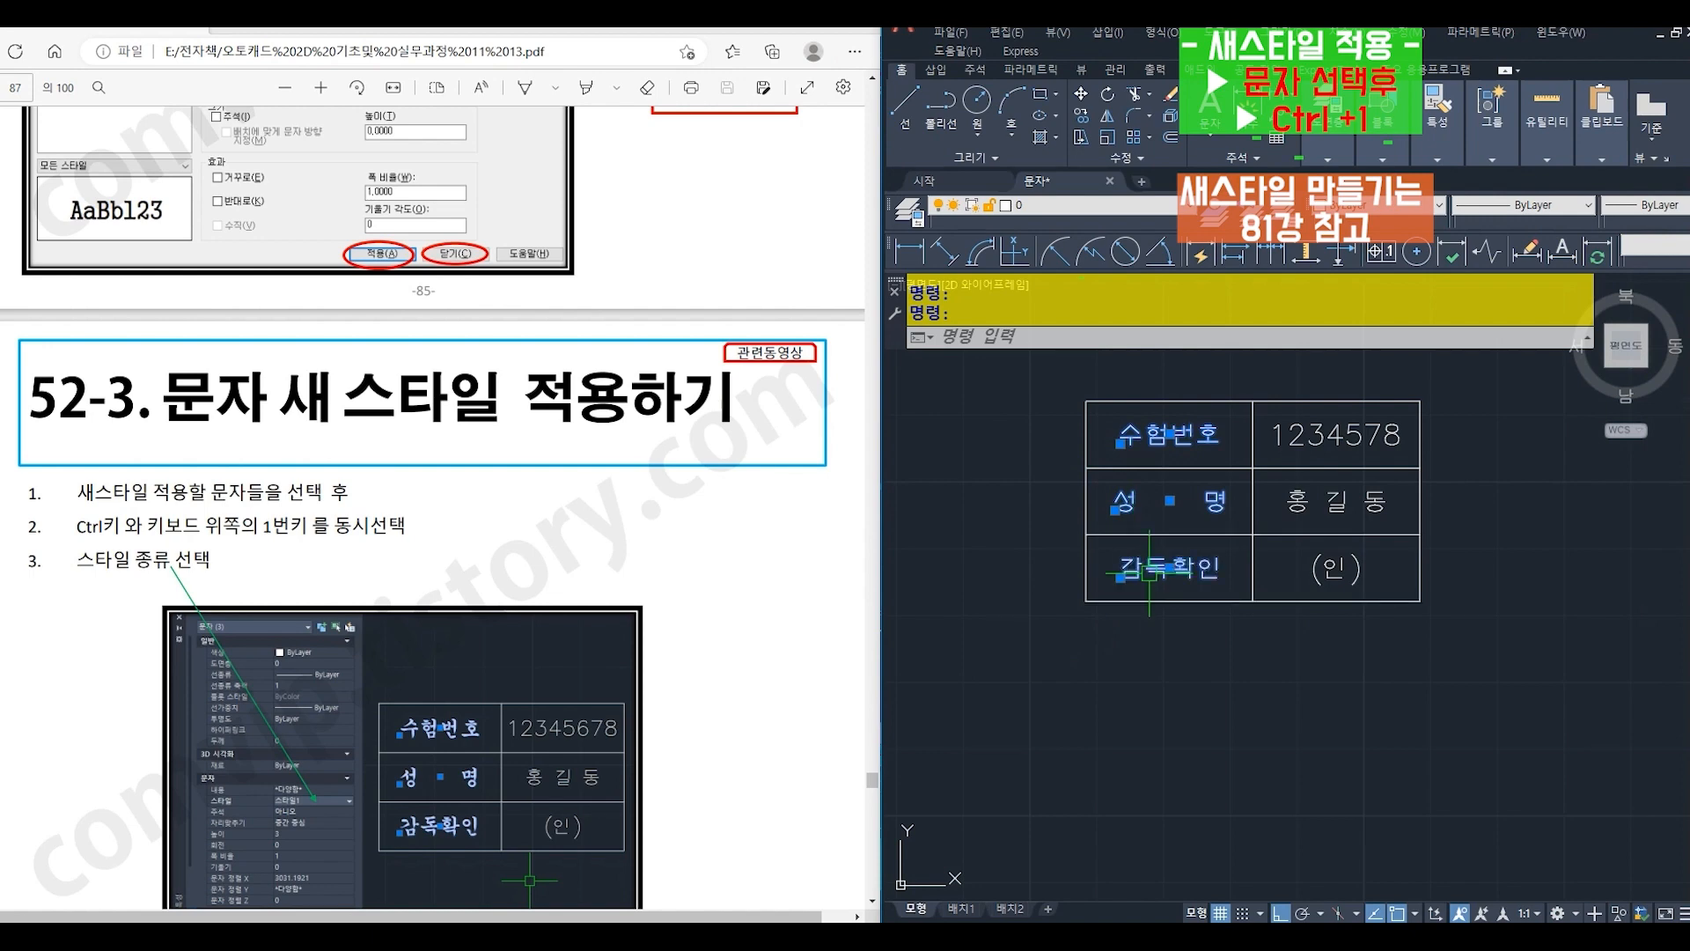
key("ctrl+1")
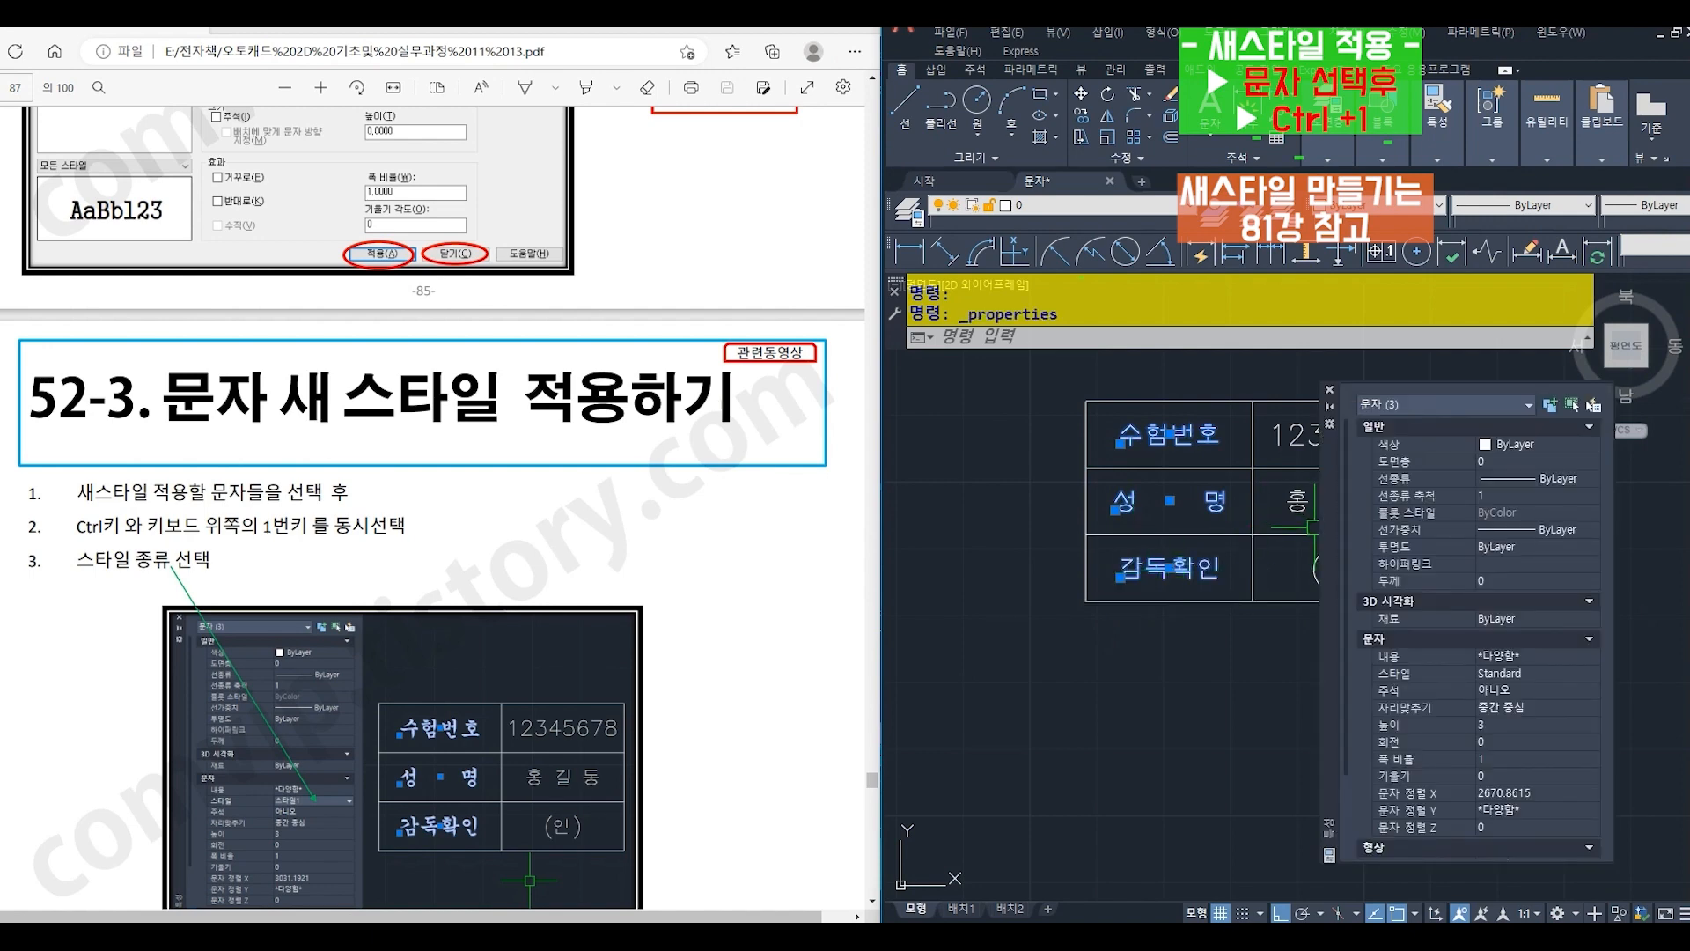
left_click(1528, 678)
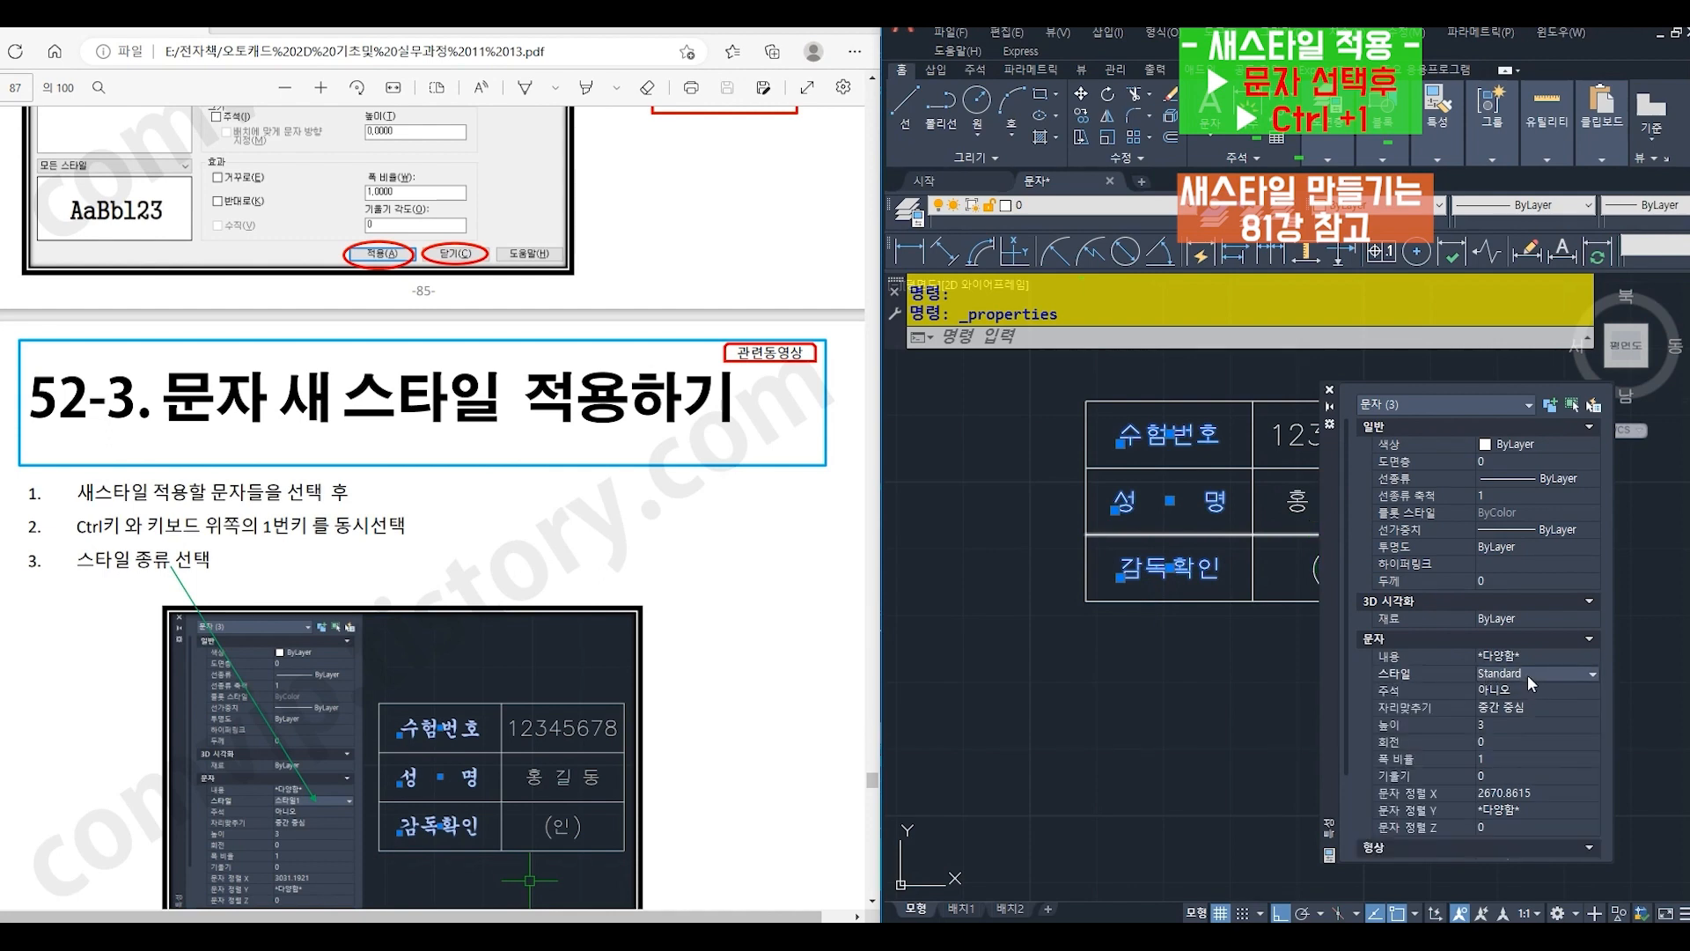
left_click(1591, 675)
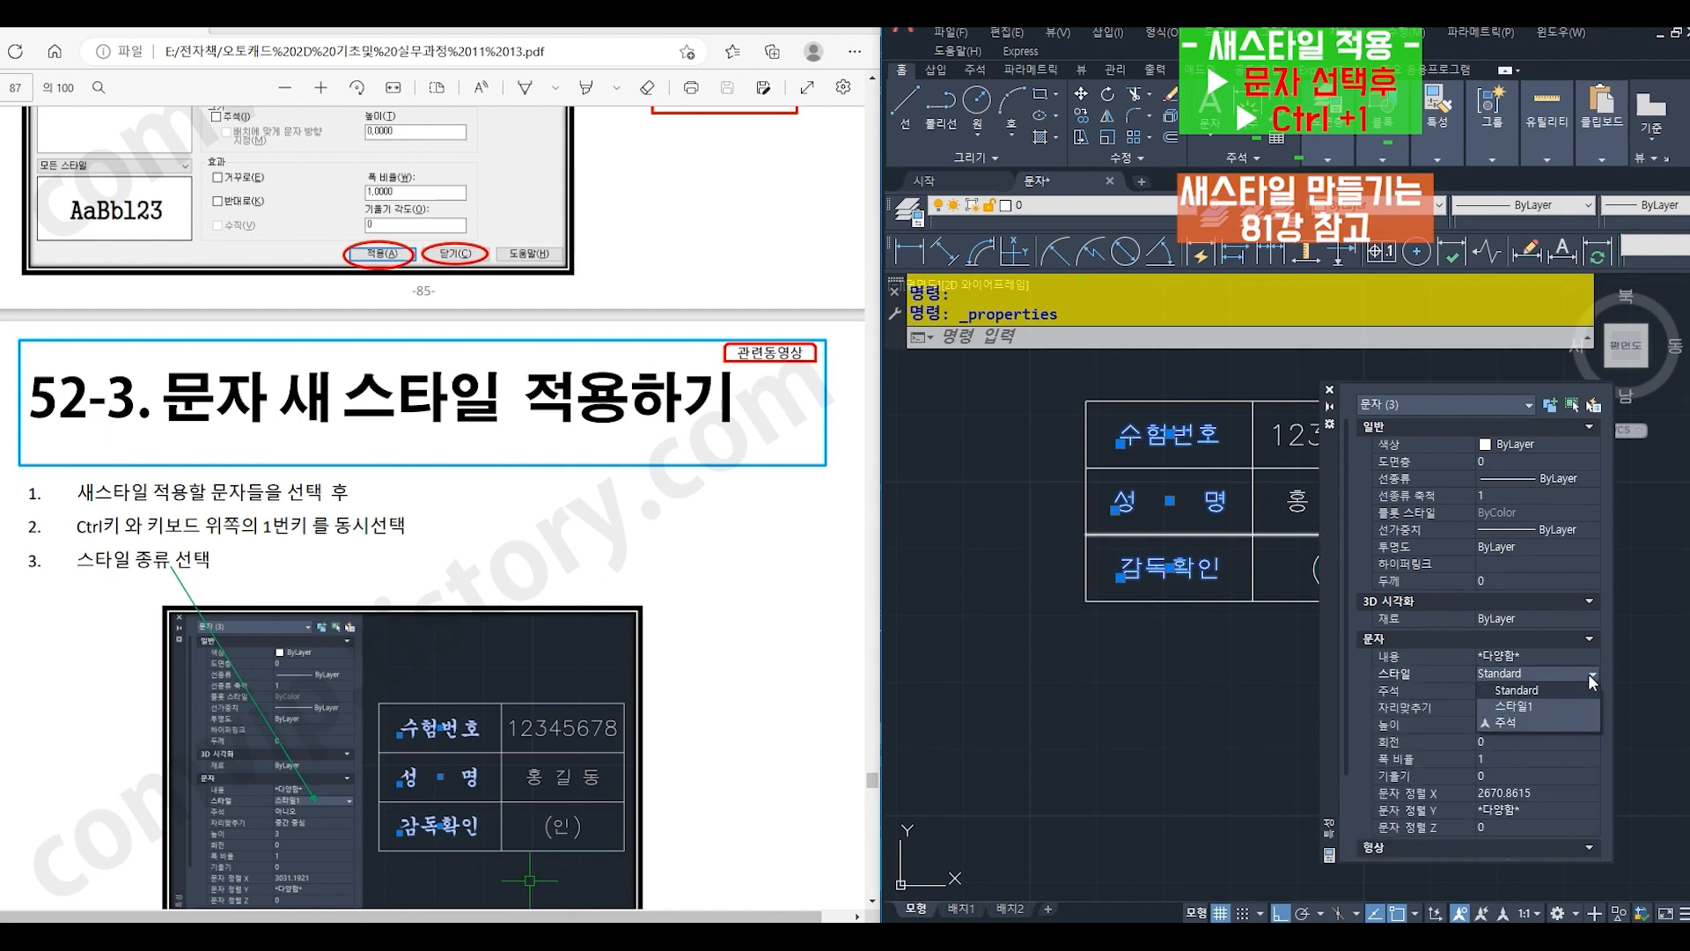
left_click(1558, 706)
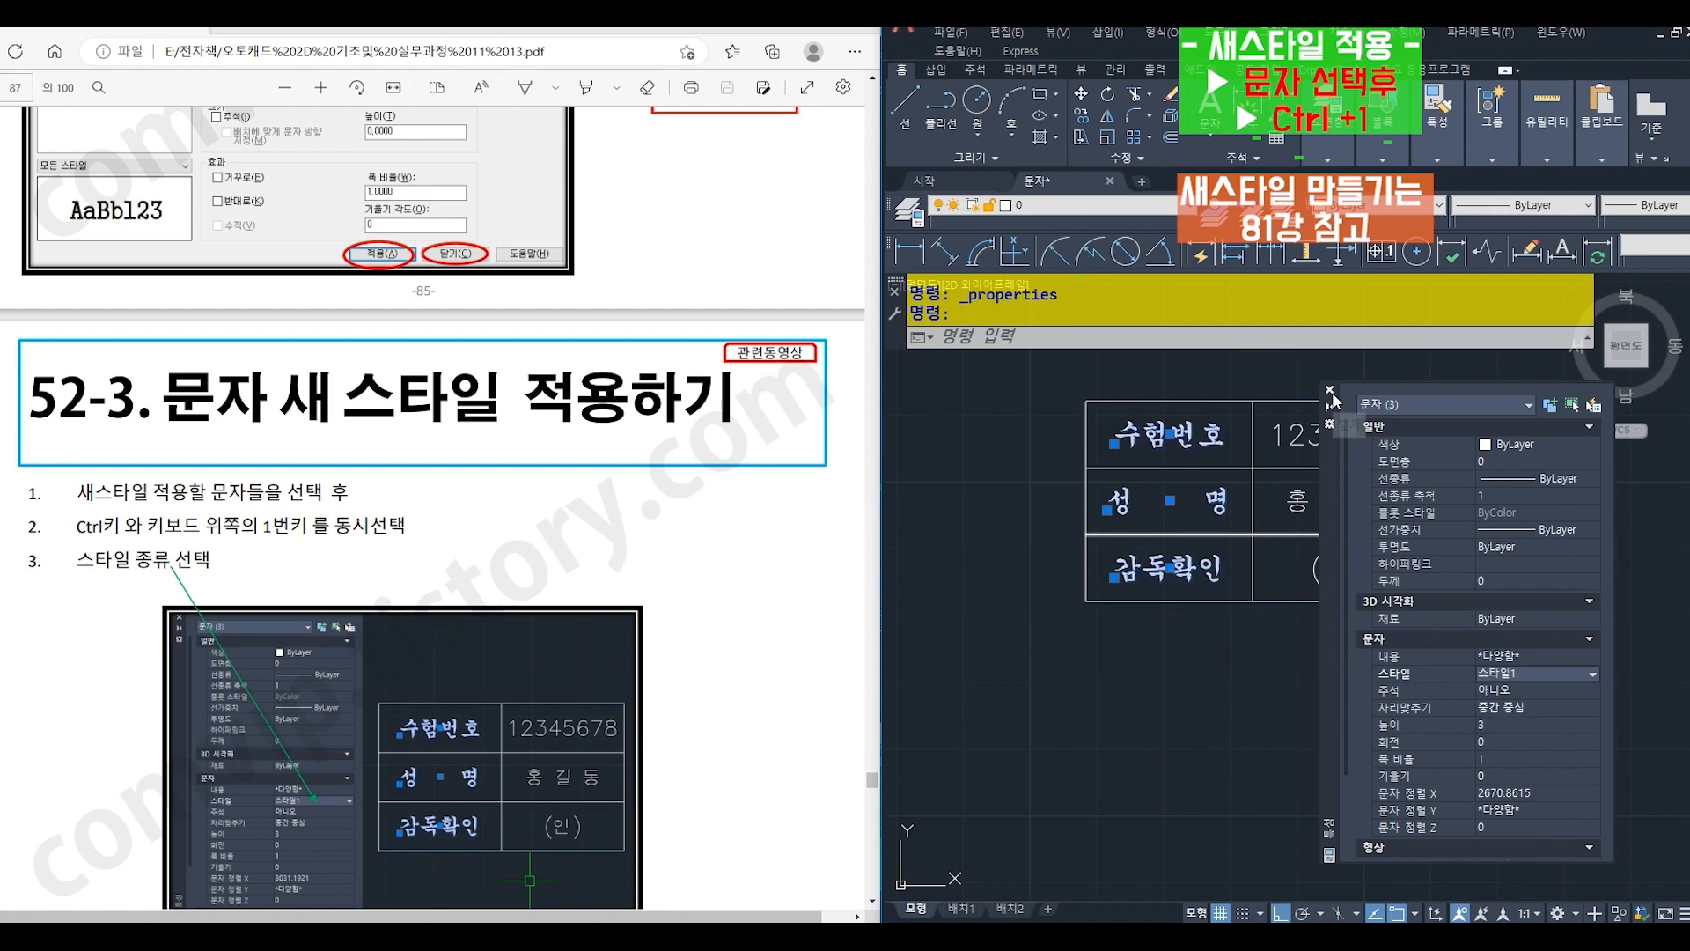
left_click(1330, 390)
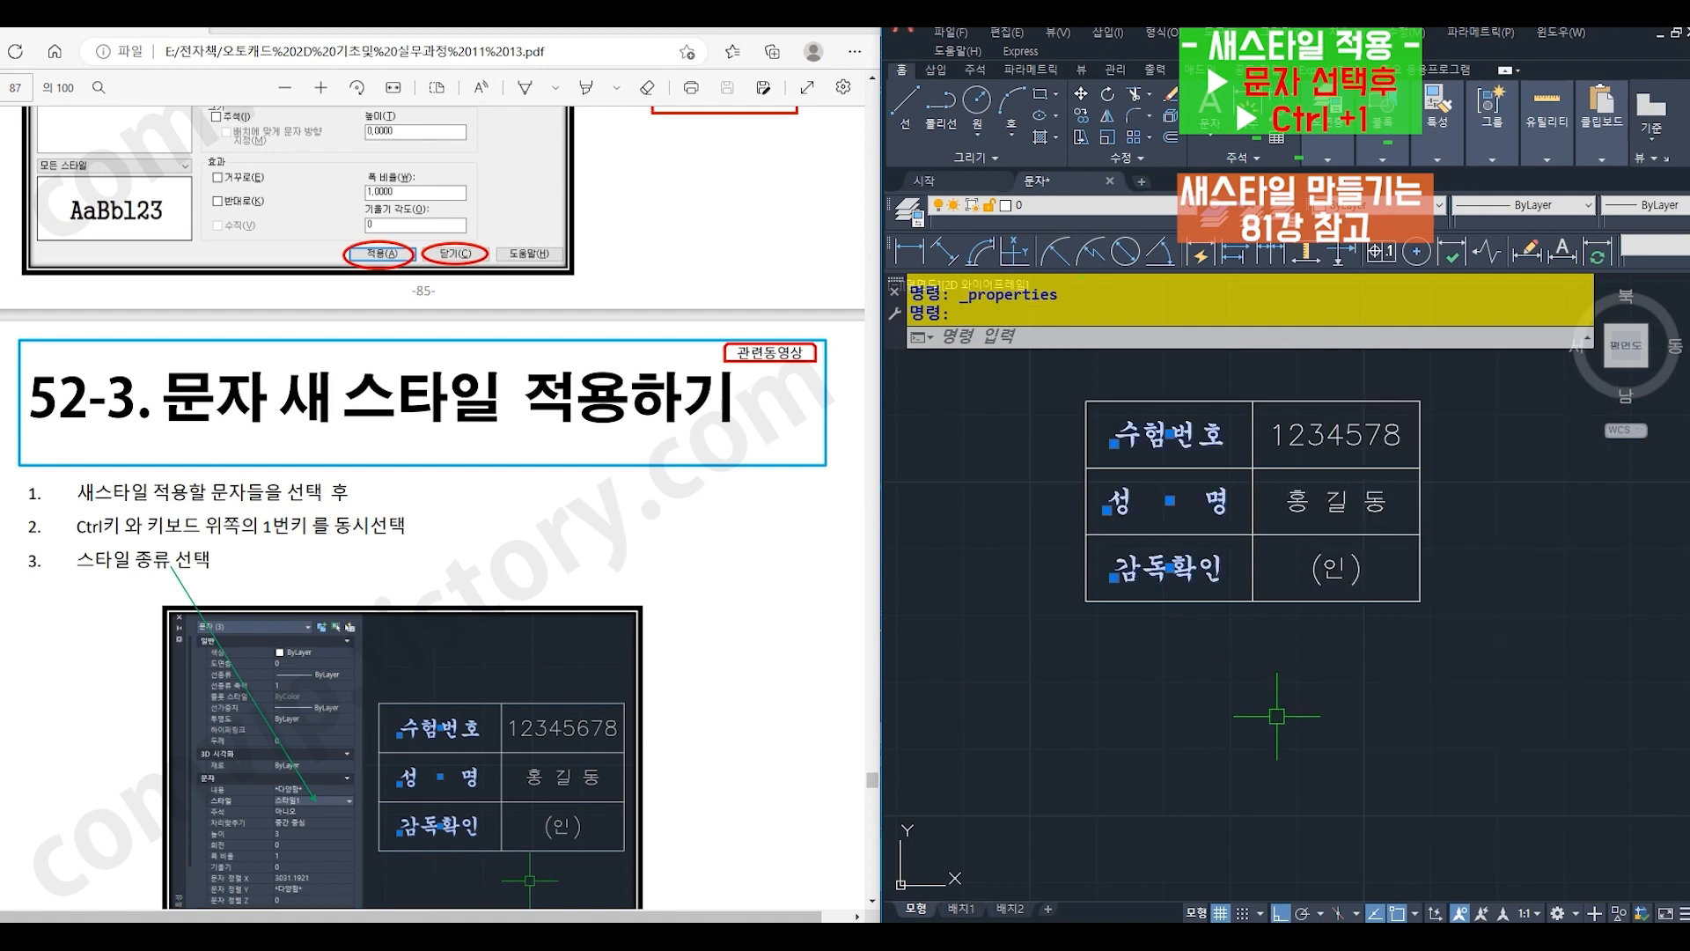
key("Escape")
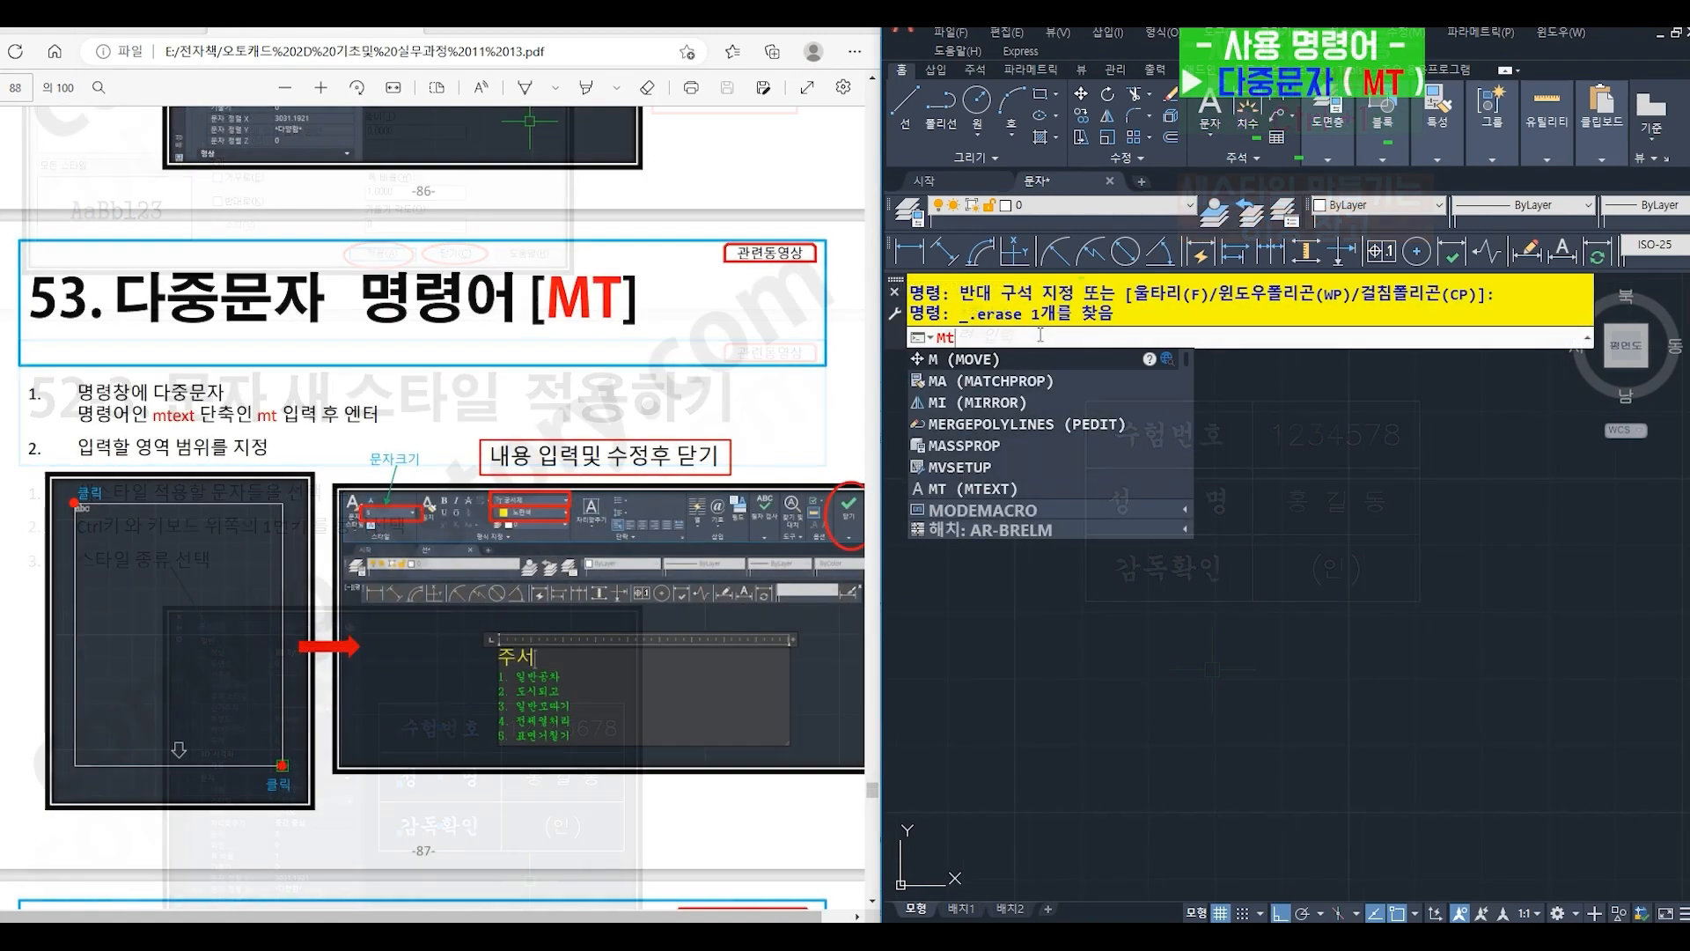
- Start a multiline text (MT), define a large rectangular text area in the empty drawing and extend its height downward
key("Return")
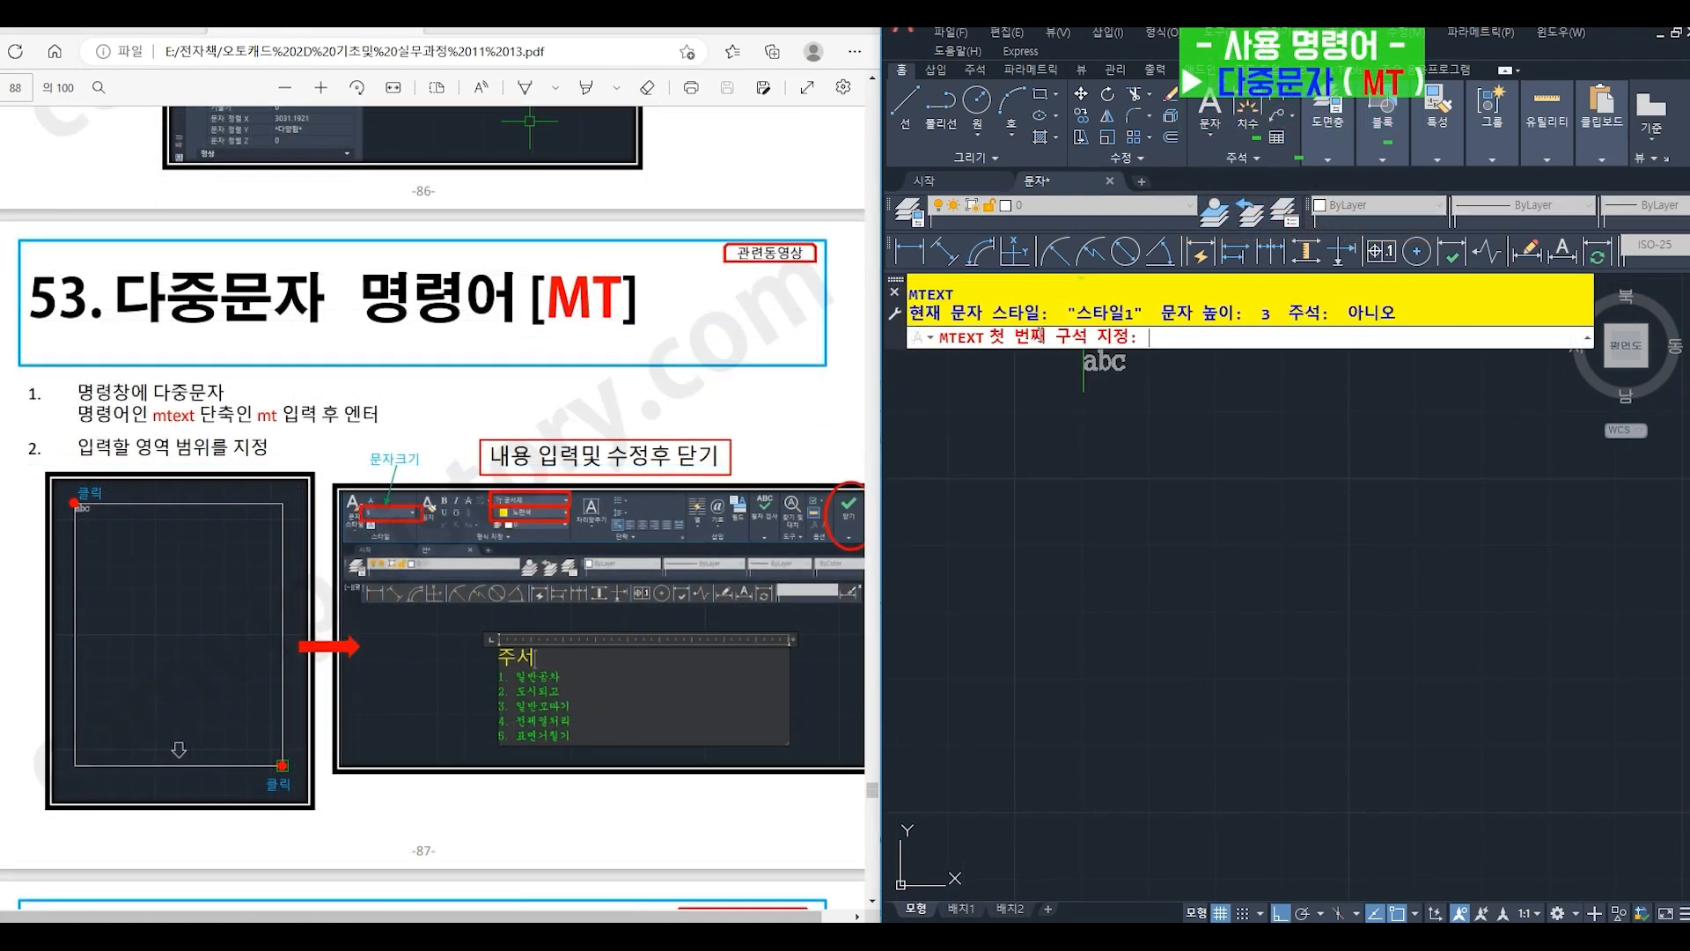
left_click(1061, 401)
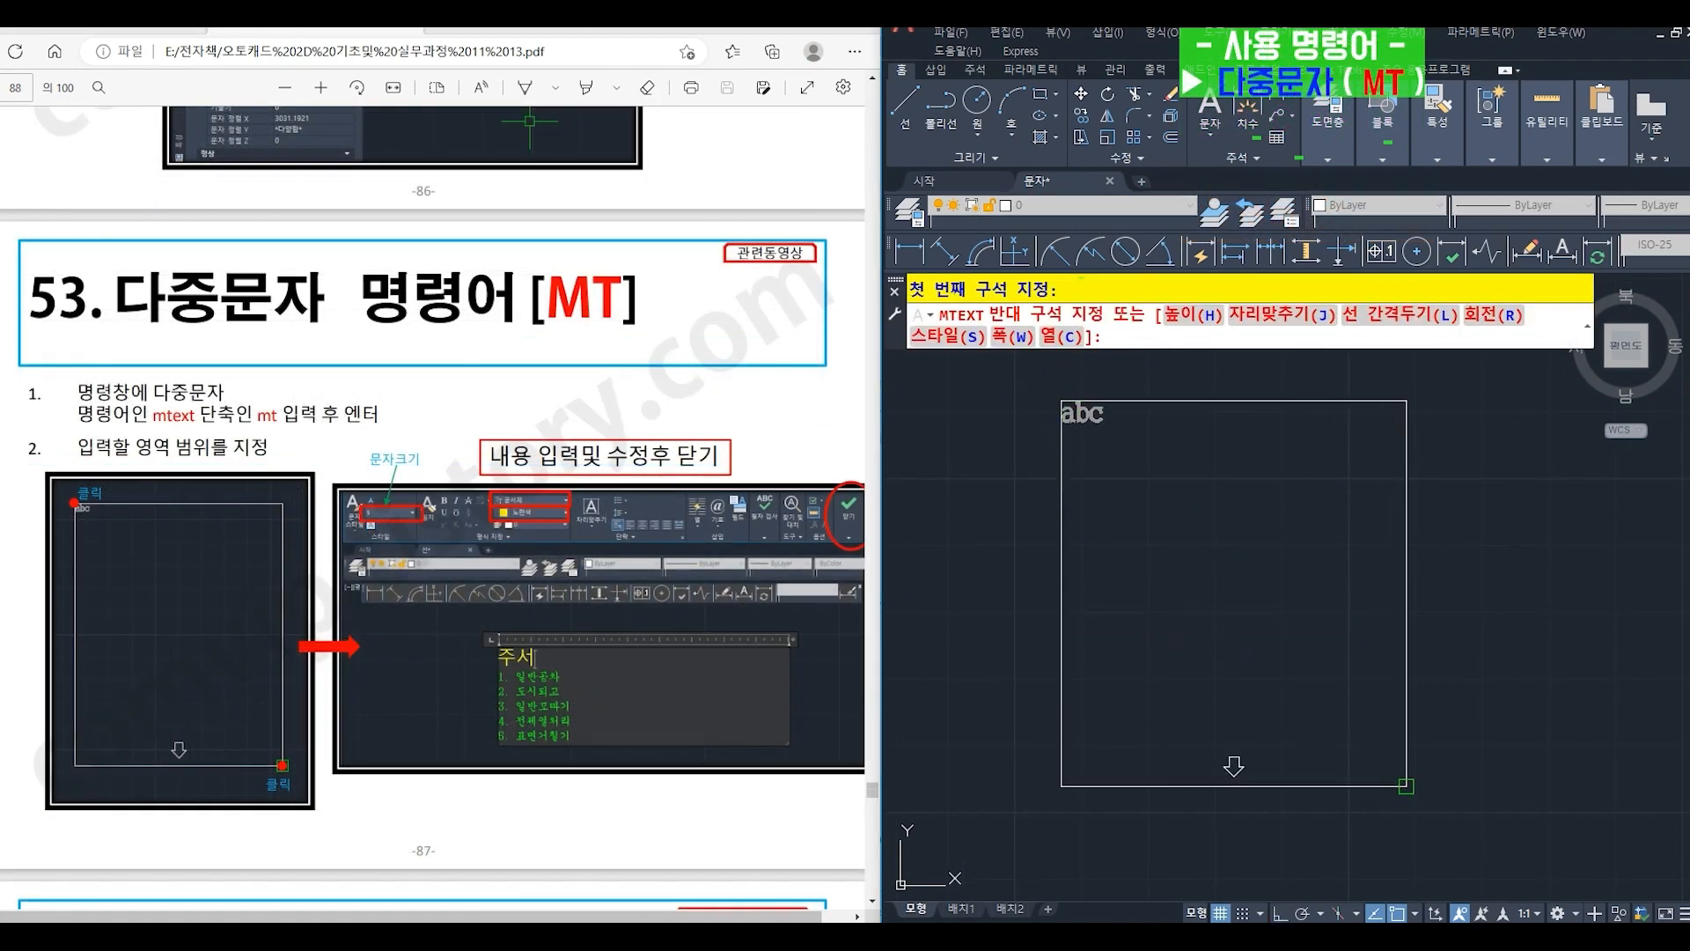
left_click(1430, 854)
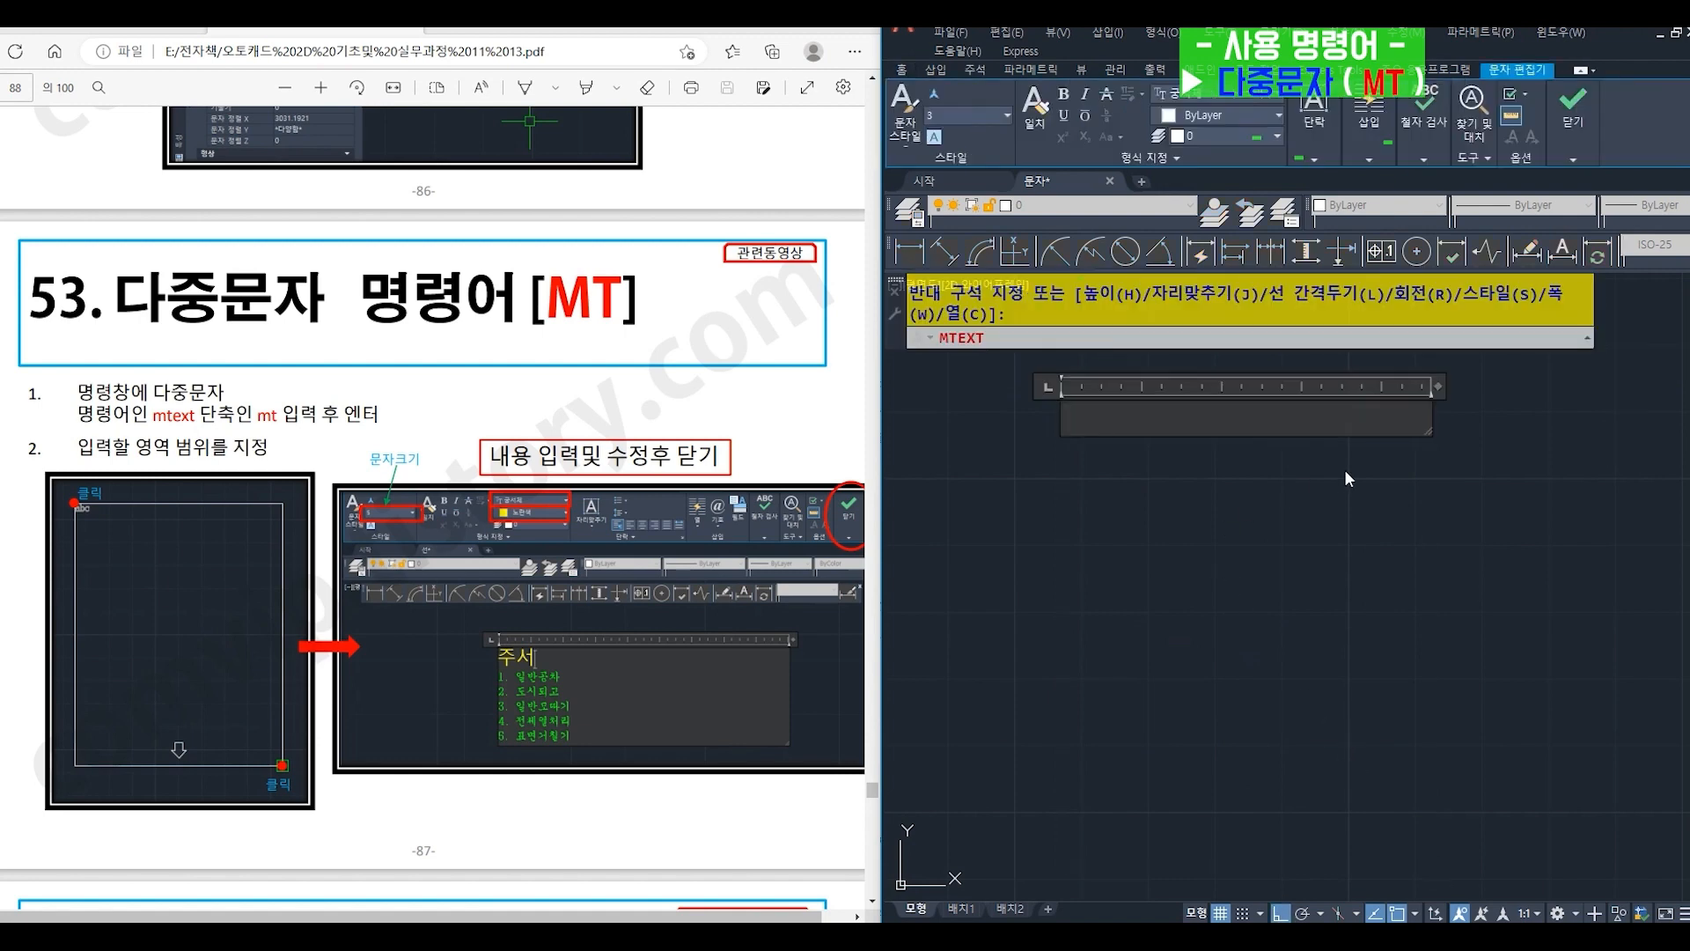
left_click_drag(1433, 431, 1441, 825)
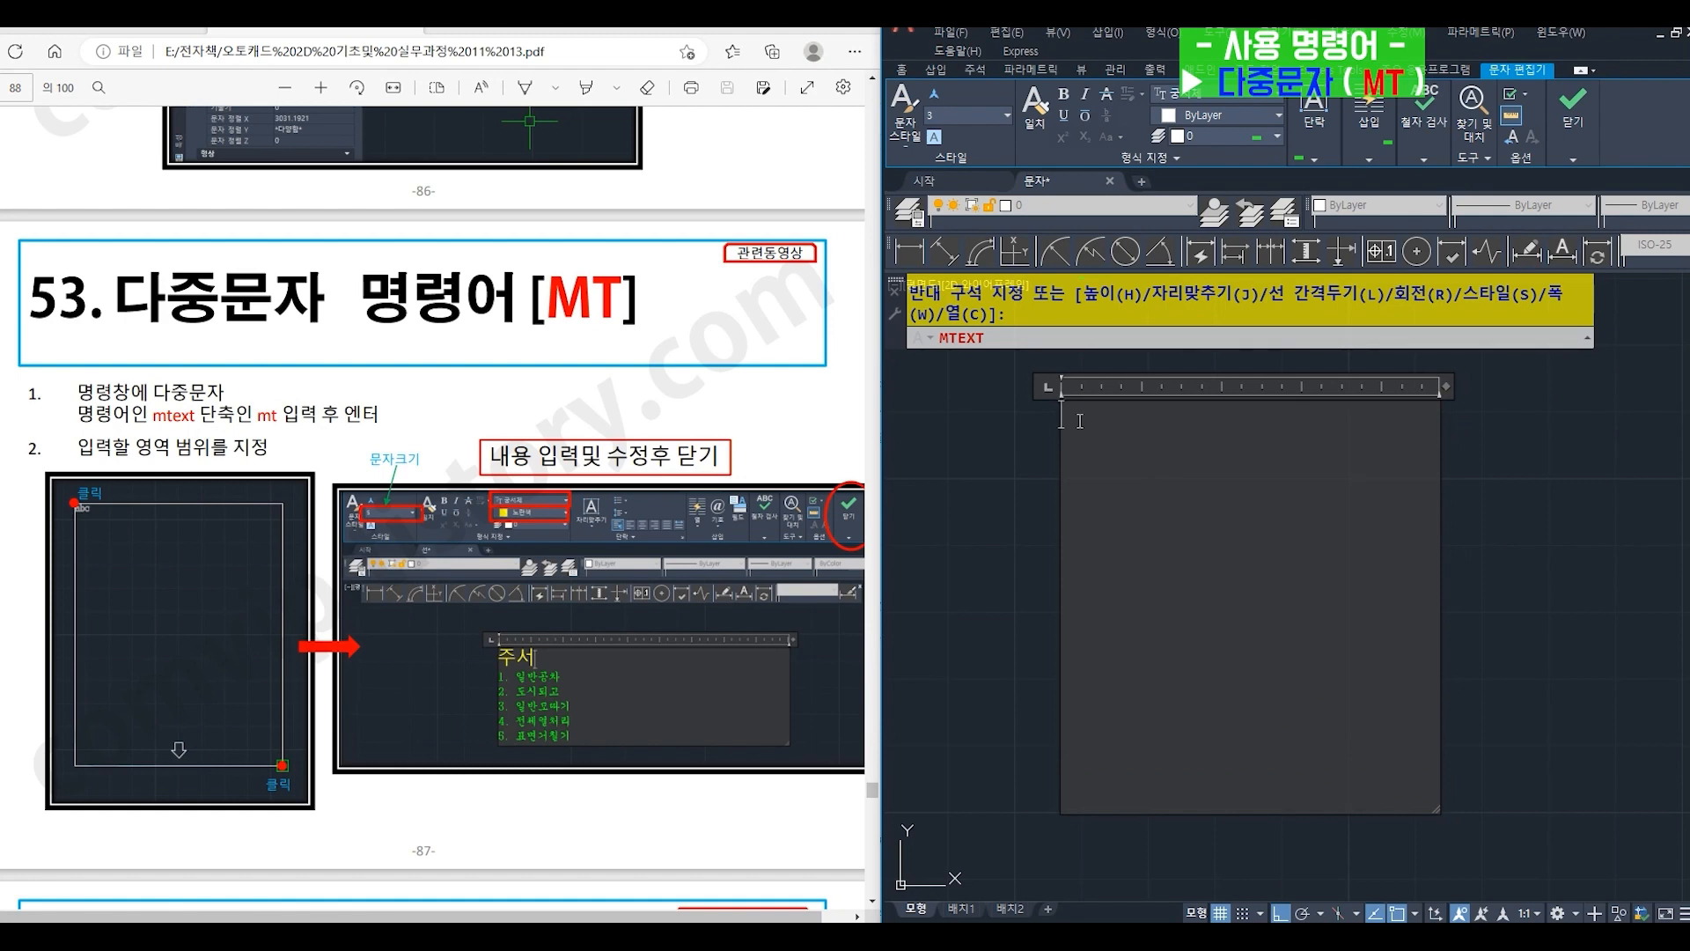
- Enter the heading 주서 and the first note line "1. 일반공차" in the multiline text, removing its automatic numbering
type("주서")
key("Return")
type("1.")
left_click(1063, 446)
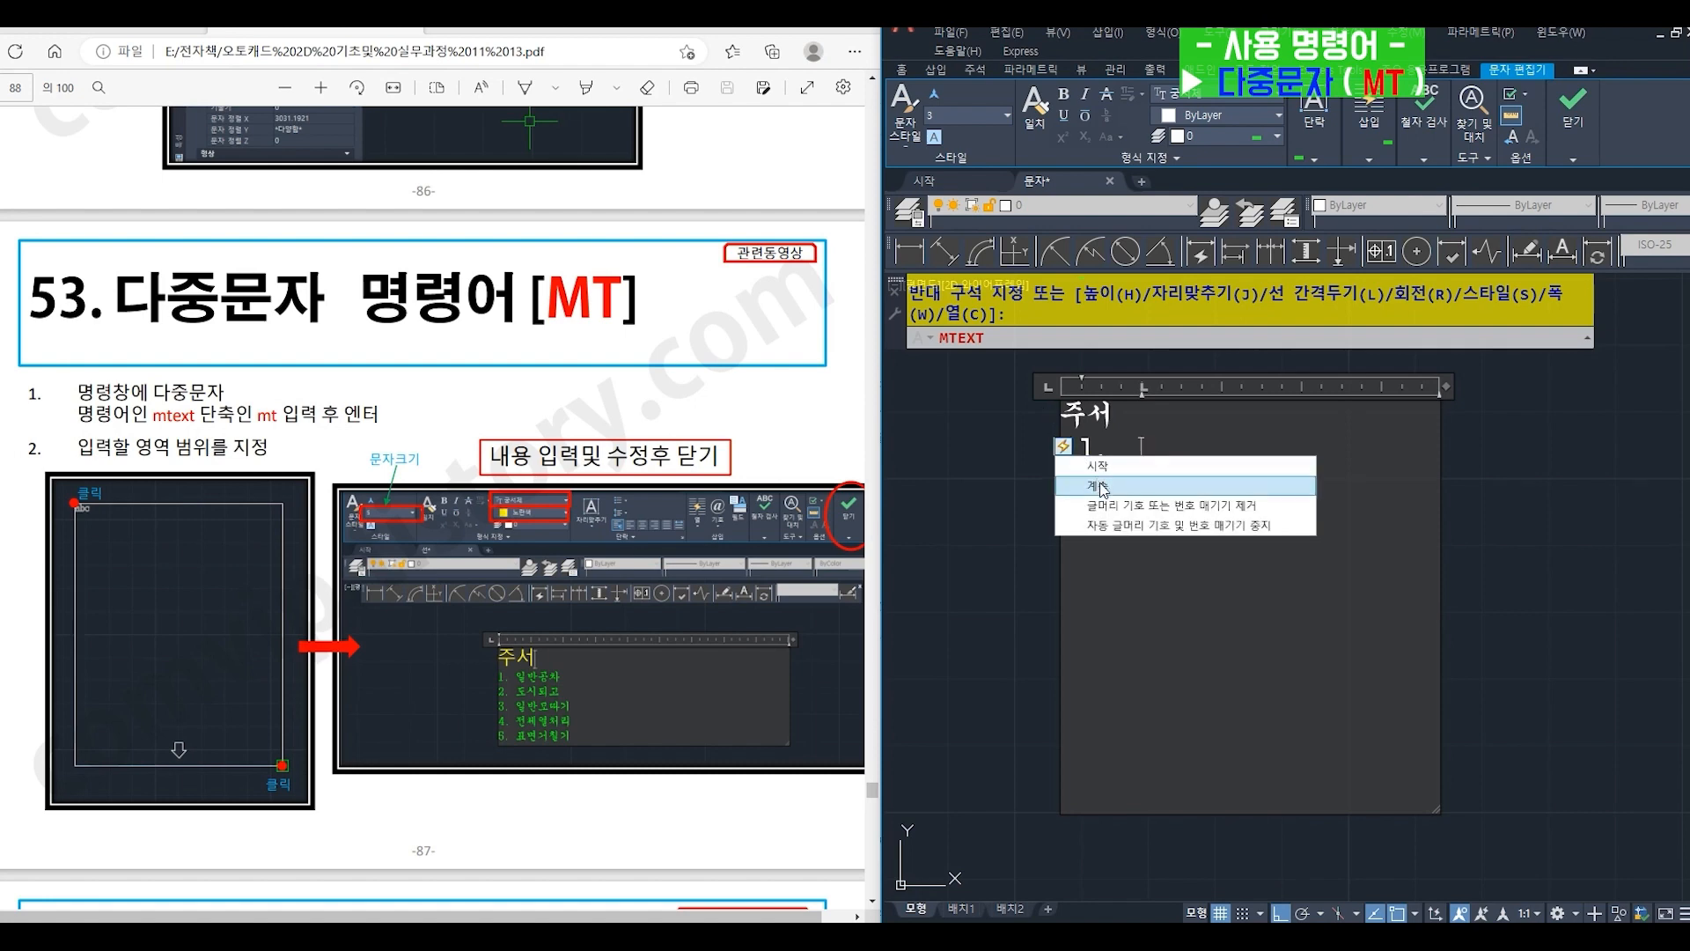
left_click(1114, 510)
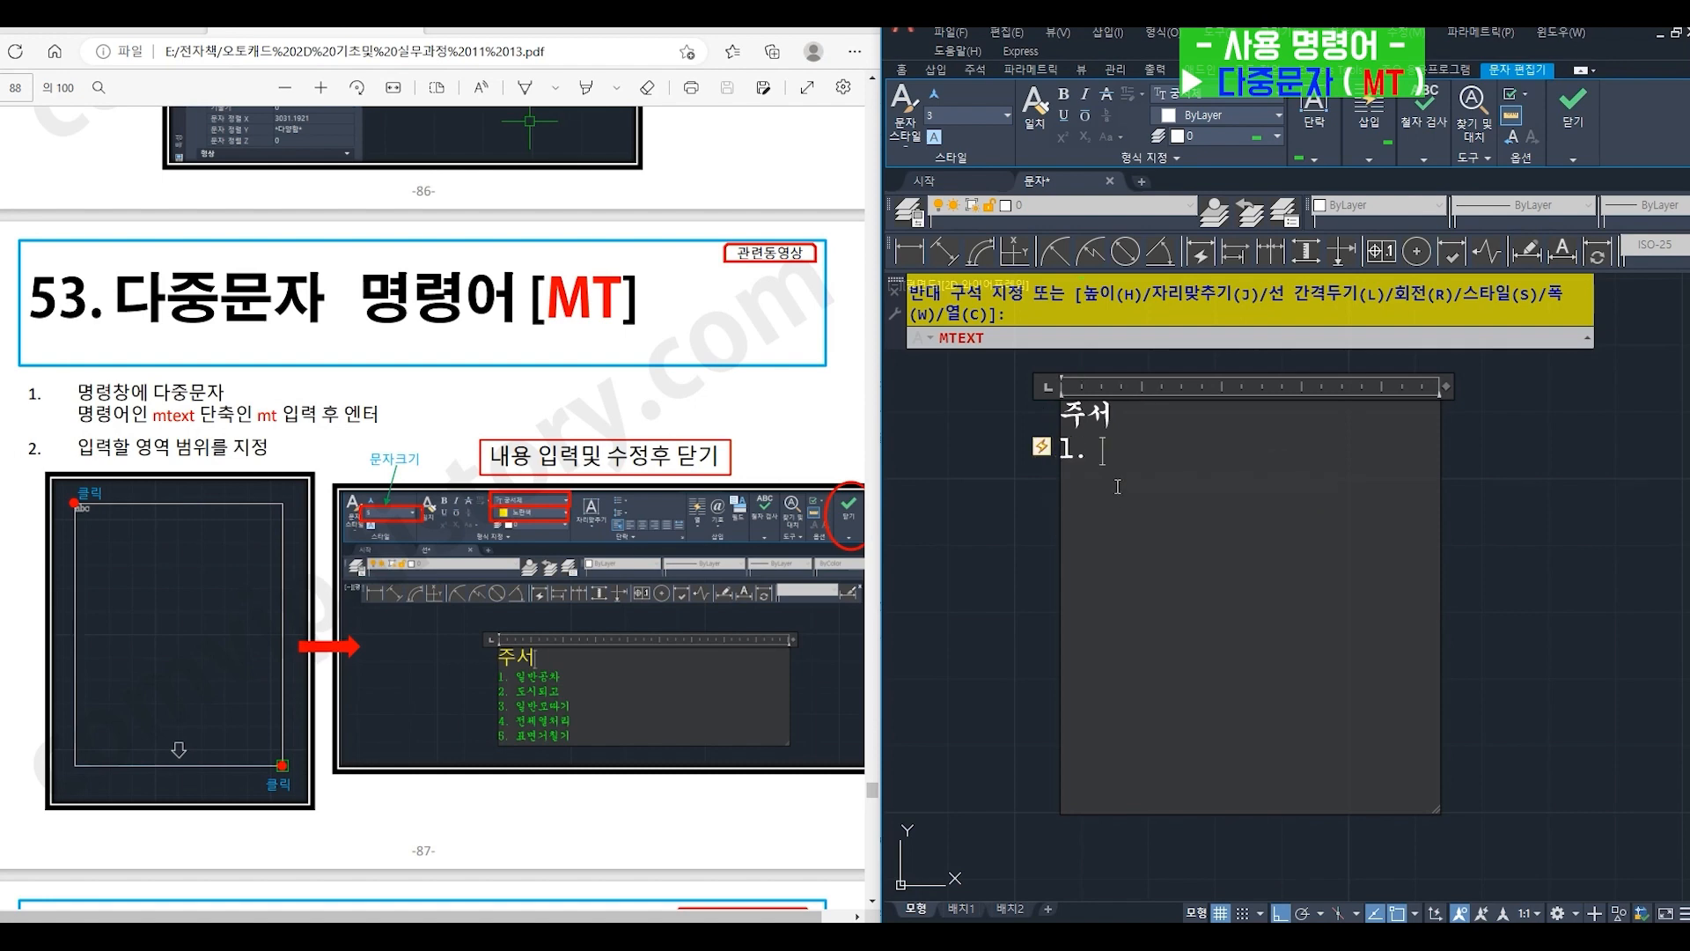
type("일반ㄱ공차")
key("Return")
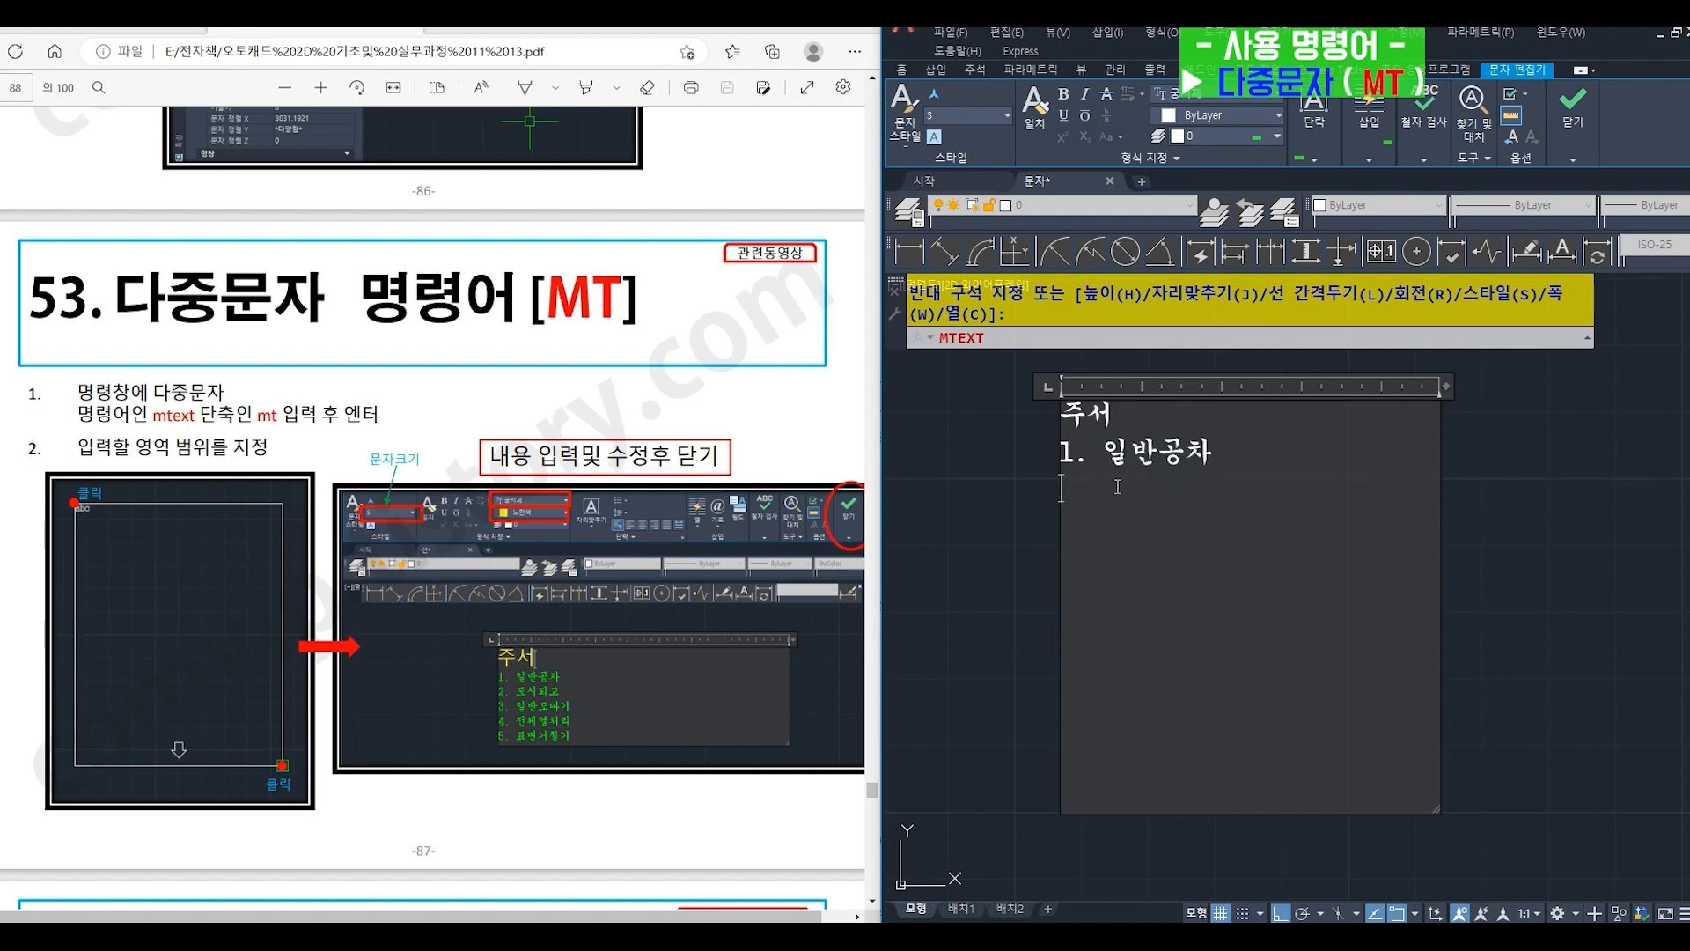
- Add the note lines "2. 도시되고" and "3. 일반모따기" to the multiline text
type("2. 도시되고")
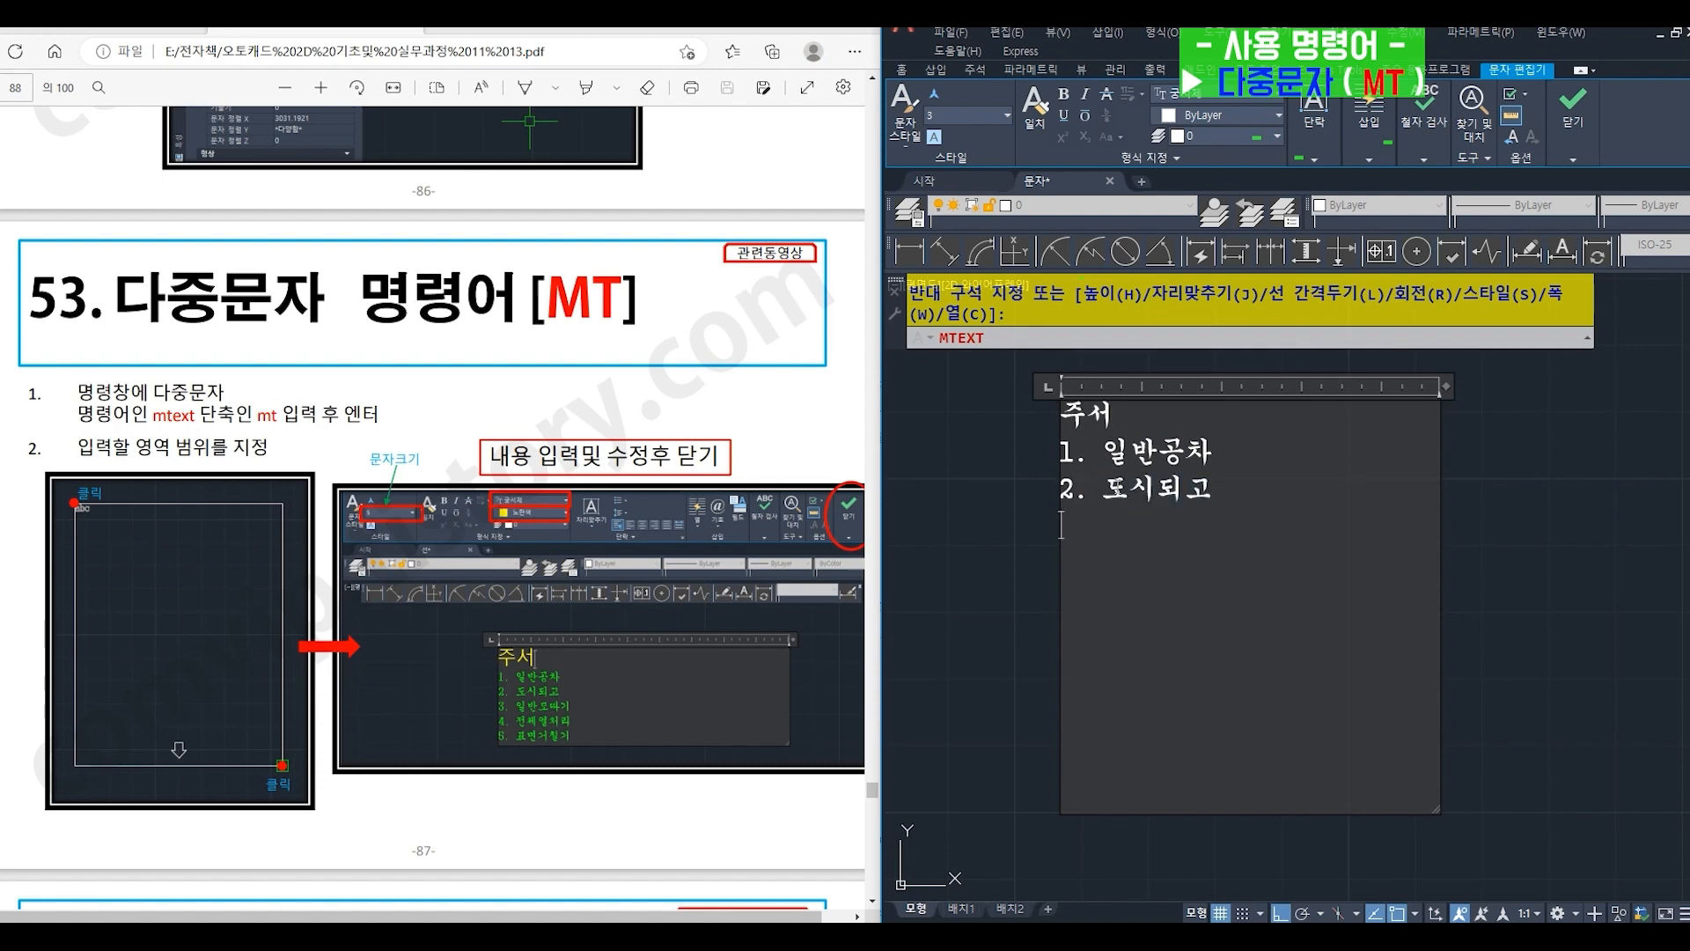
key("Return")
type("3. 일반모따기")
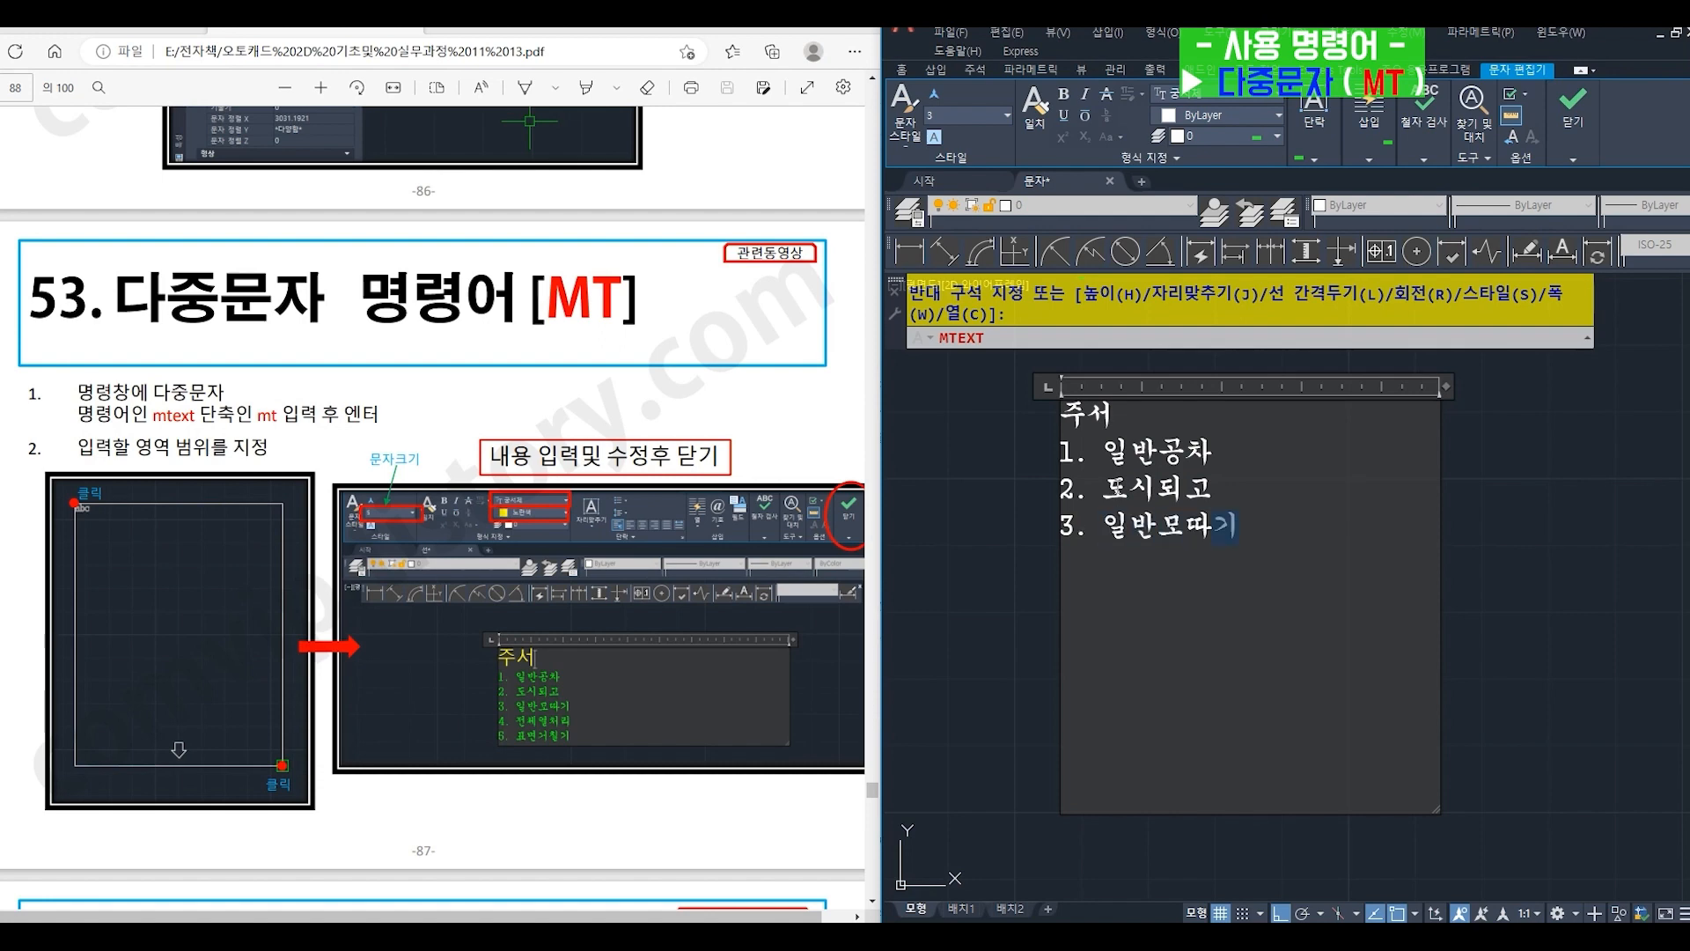
- Add the note lines "4. 전체열처리" and "5. 표면거칠기" to the multiline text
key("Return")
type("4. 전체열처리")
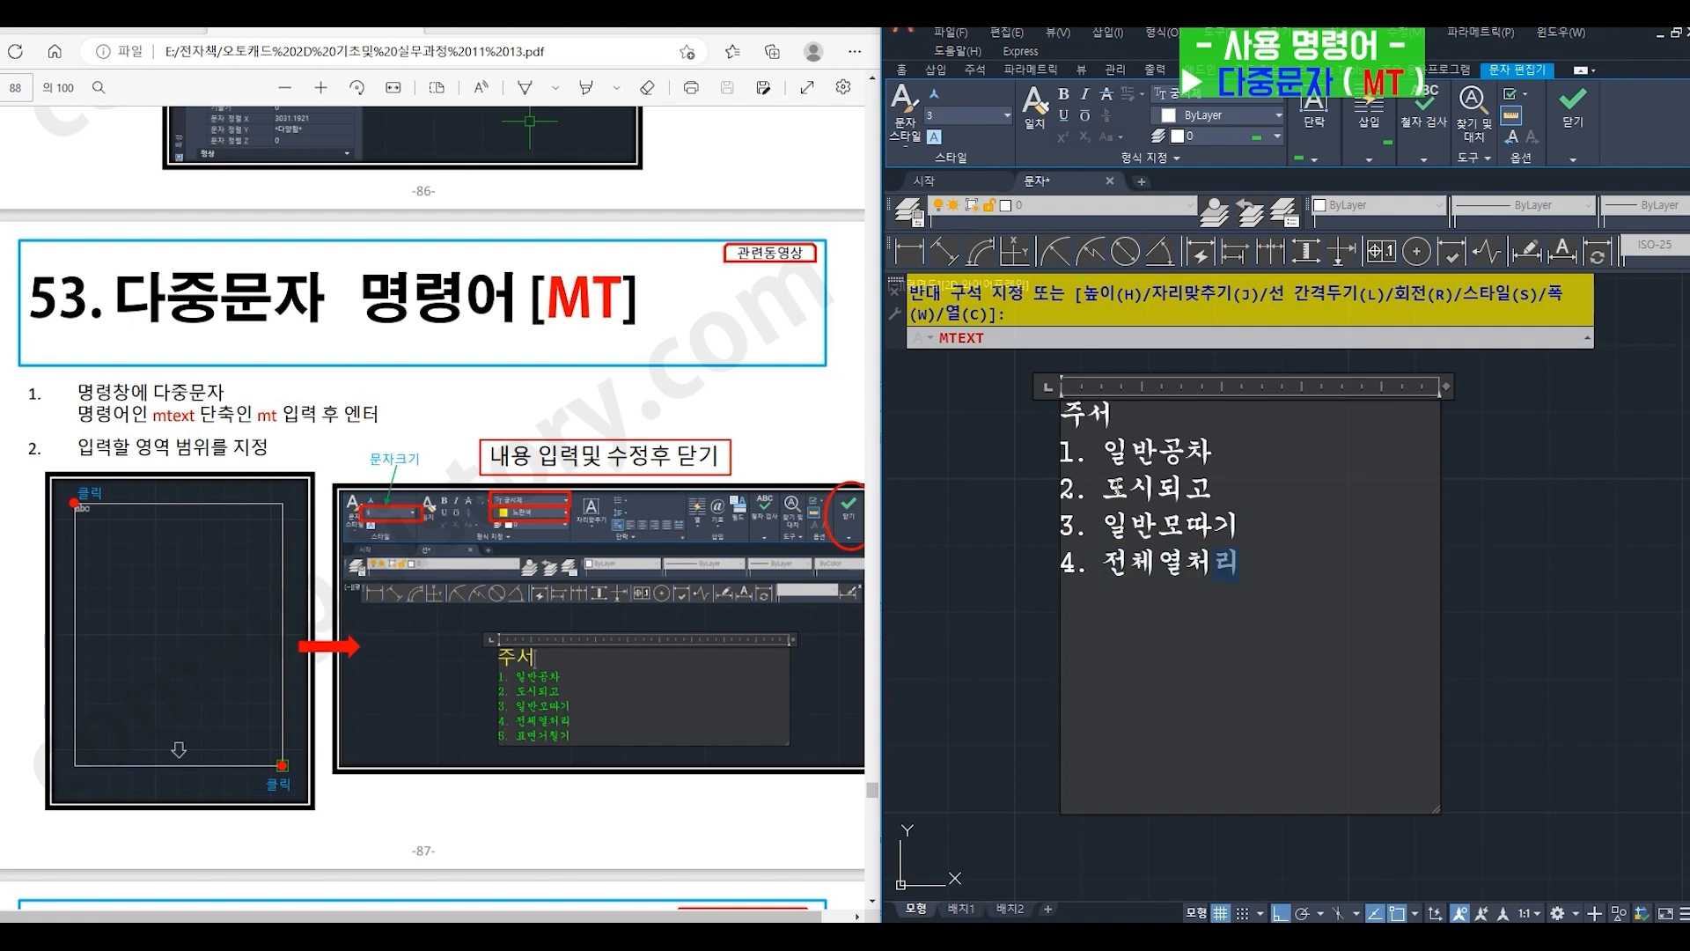
key("Return")
type("5. ")
type("표면겇")
type("칠기")
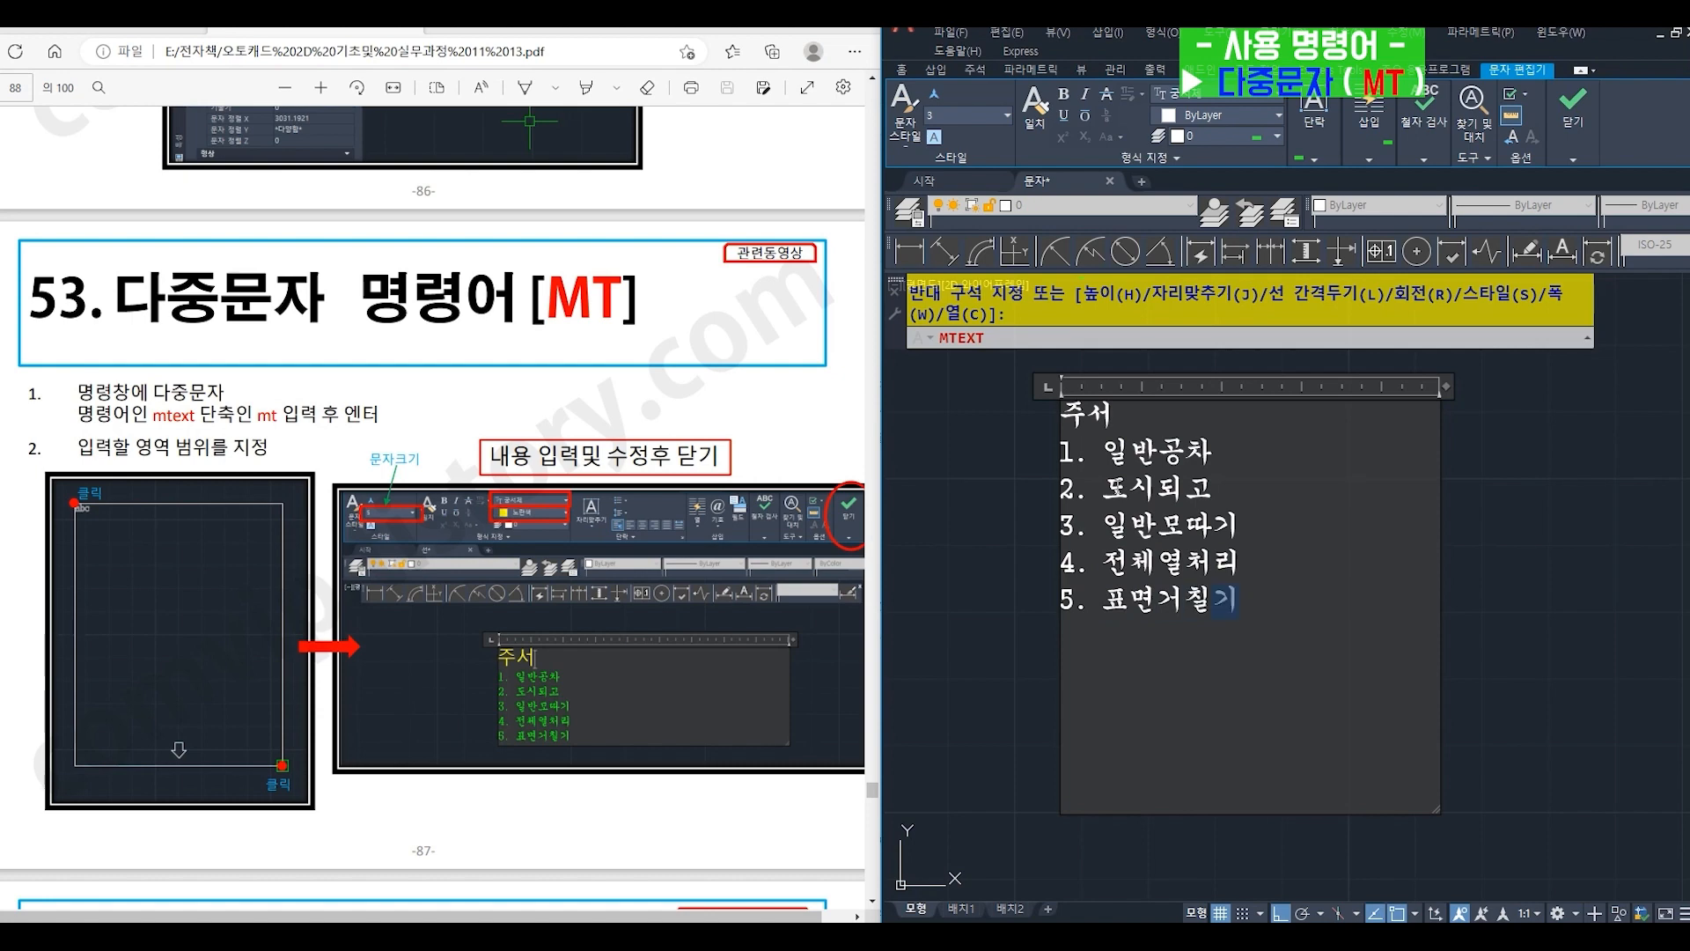
- Format the heading 주서 with text height 5, yellow colour 241,235,31 and the font 돋움체
left_click_drag(1060, 414, 1106, 415)
left_click(985, 115)
type("5")
key("Return")
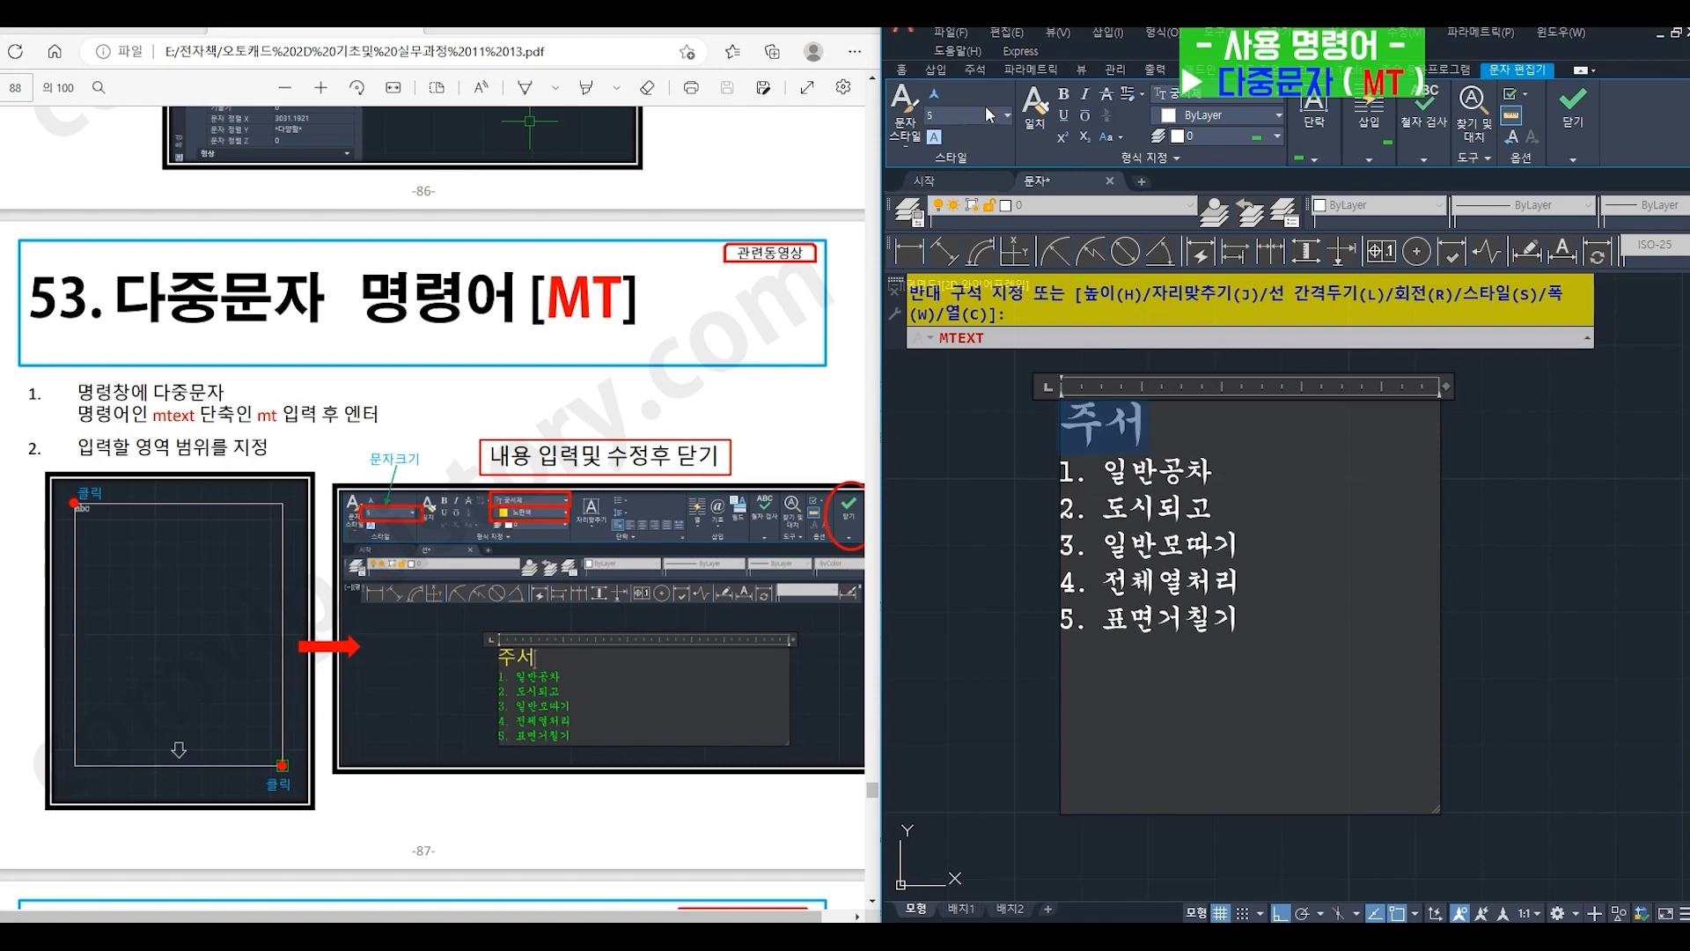
left_click(1217, 114)
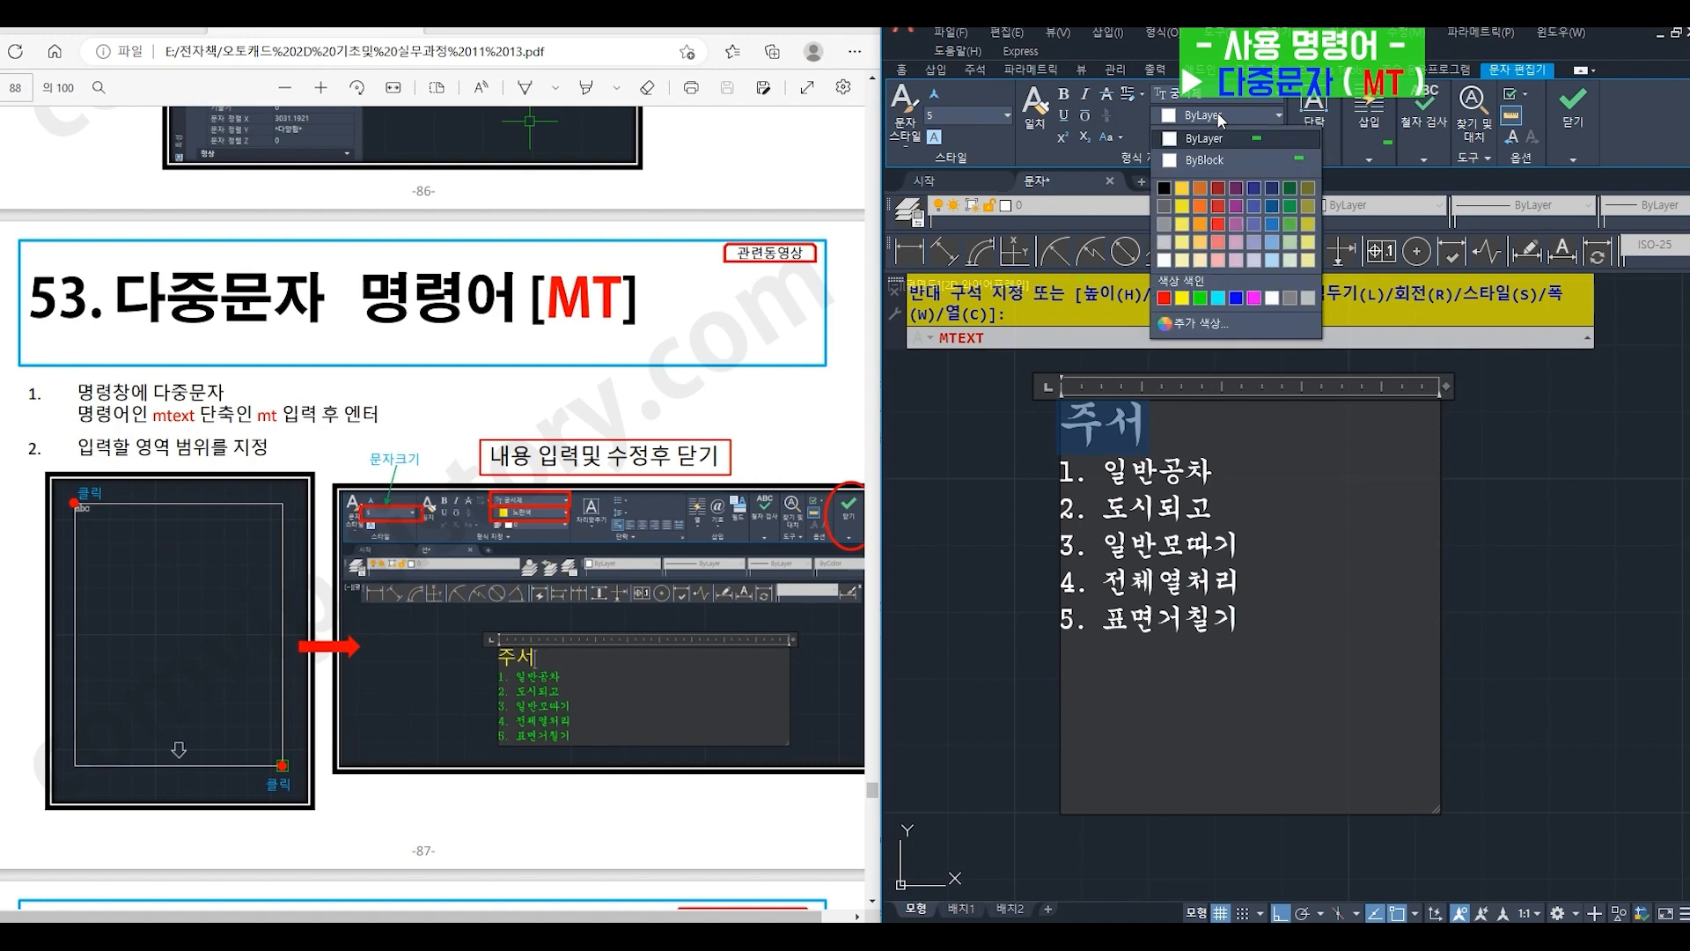
left_click(1184, 206)
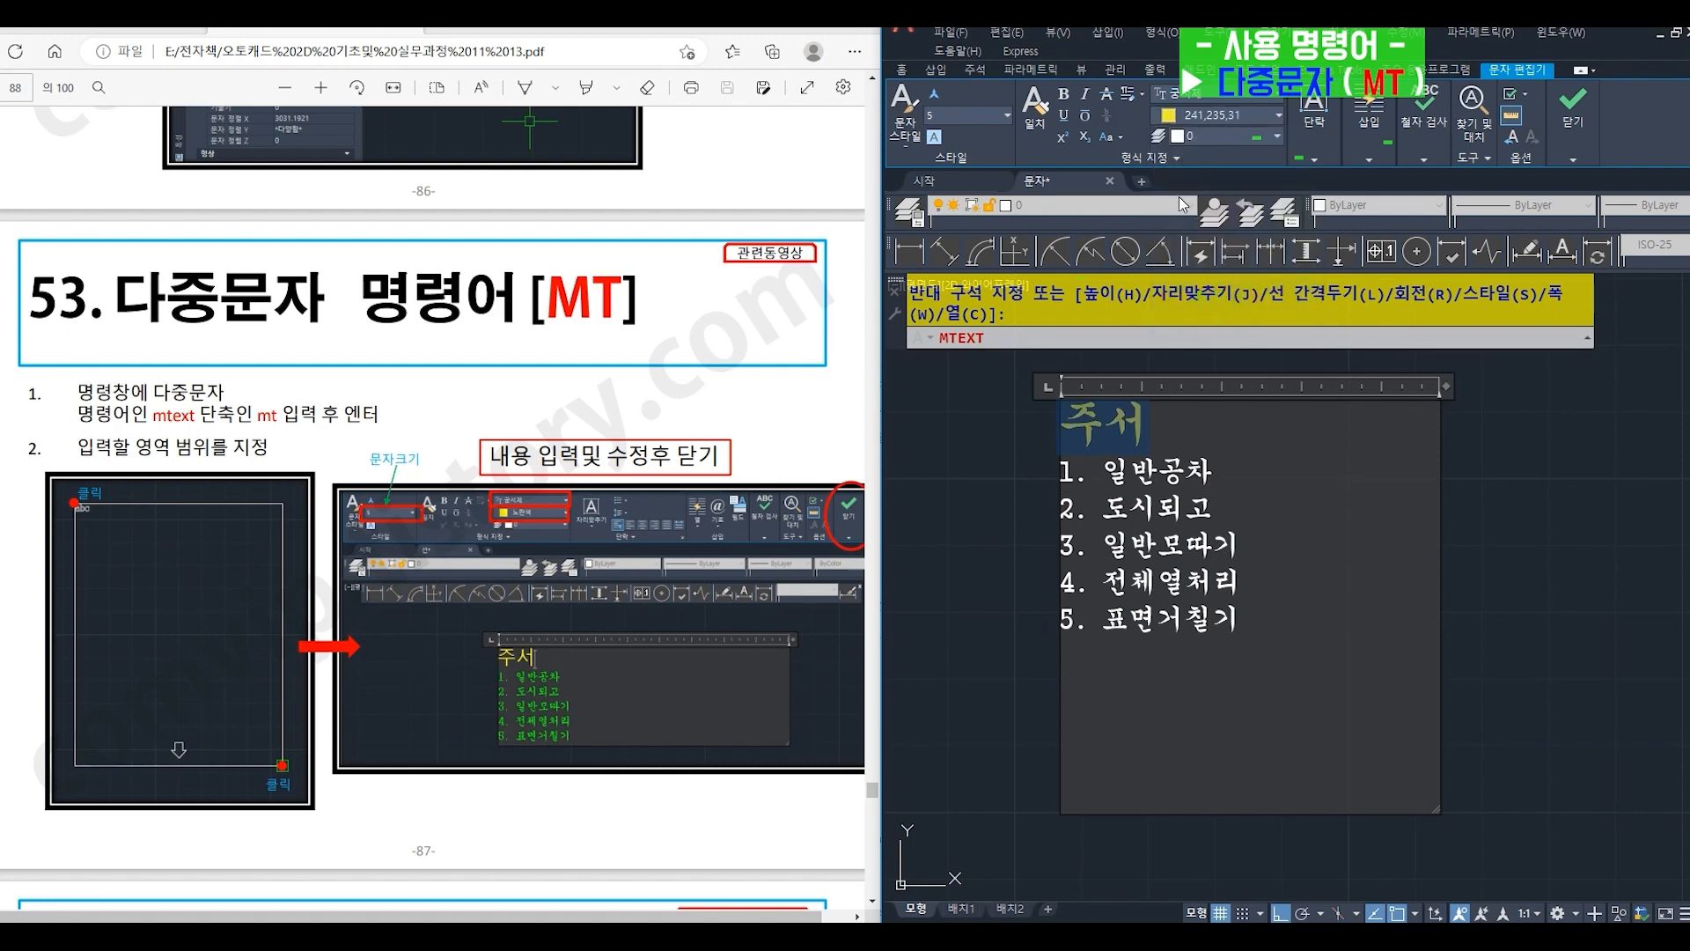
left_click(1254, 93)
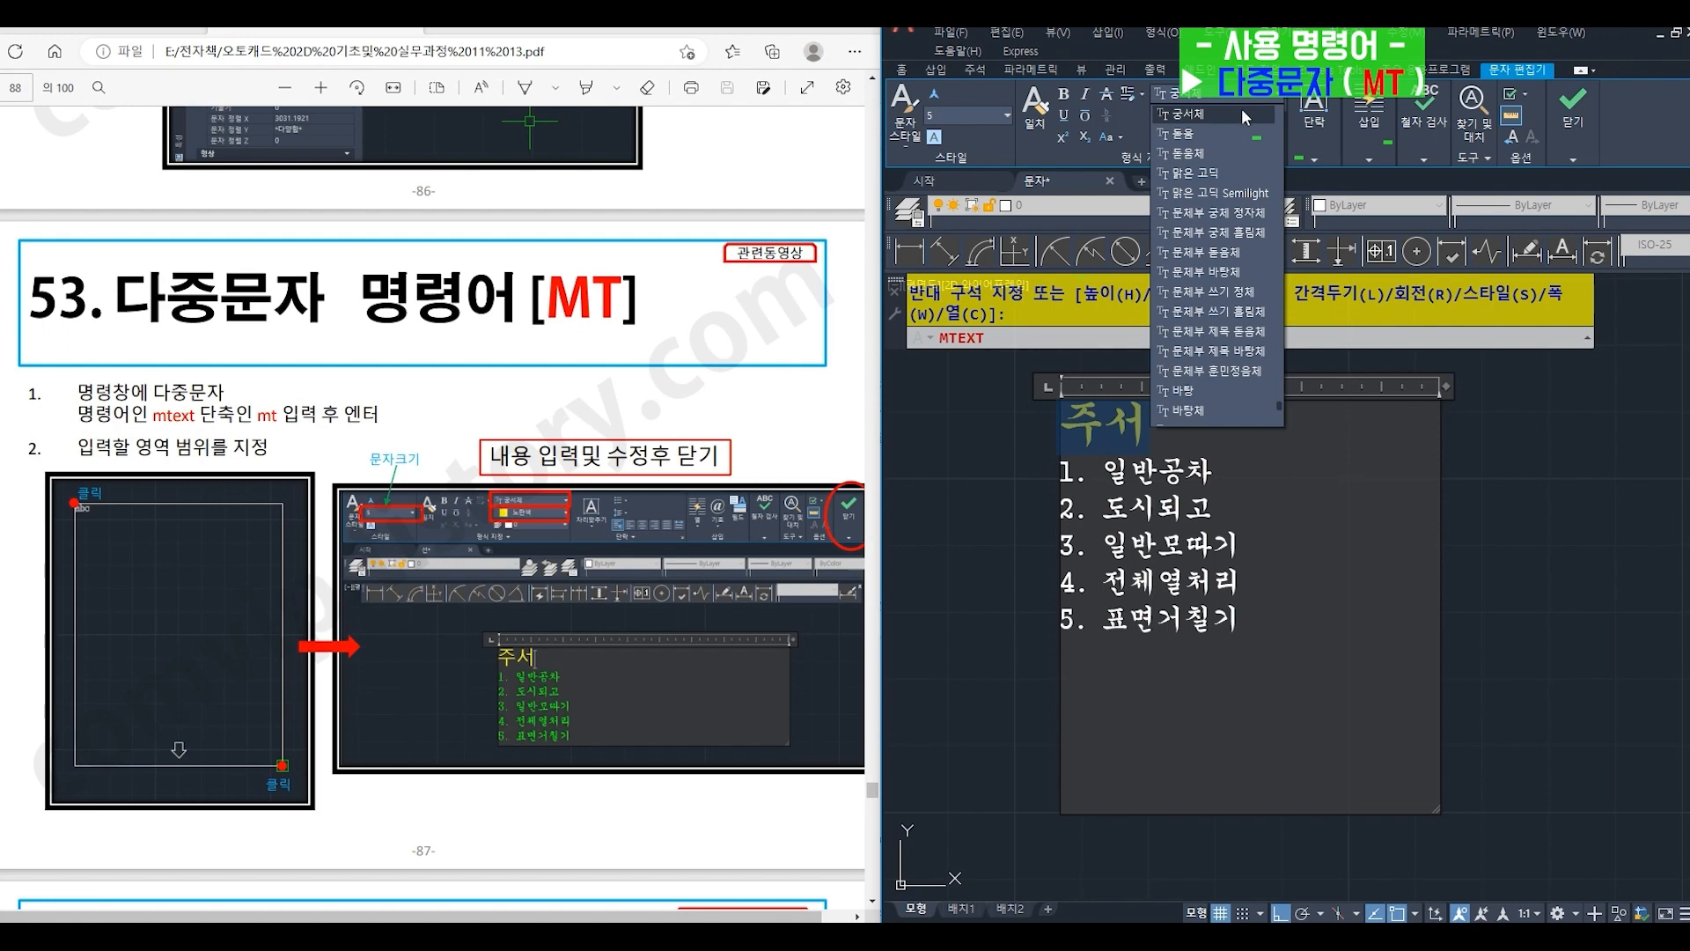
left_click(1218, 151)
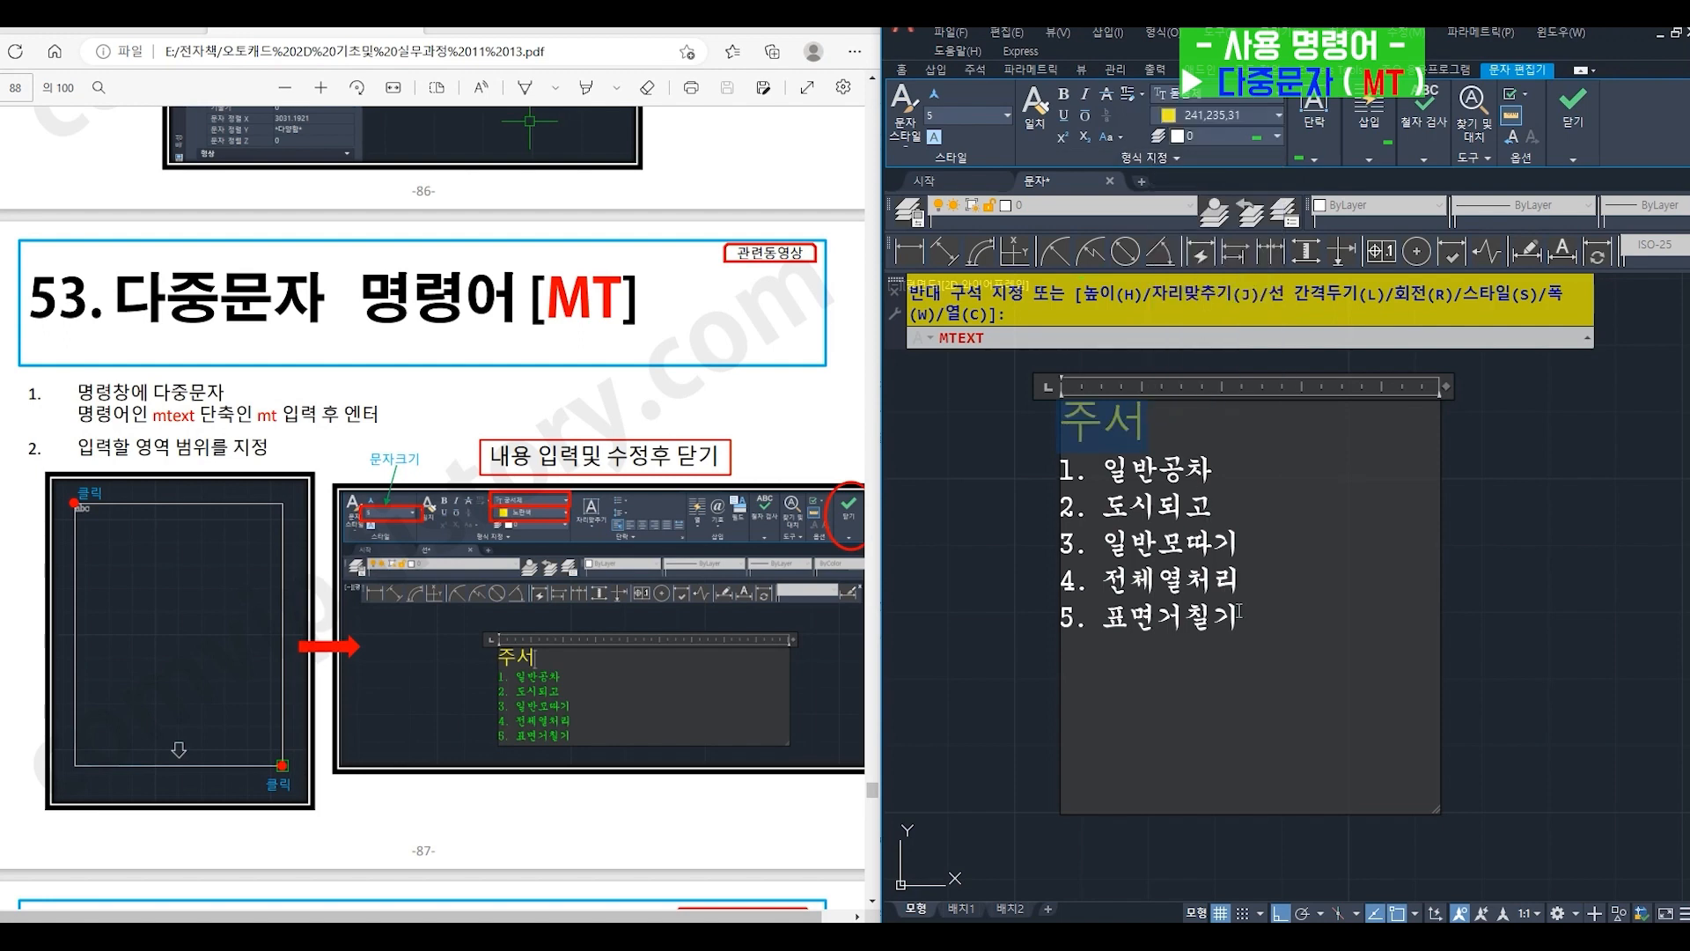
- Format the five numbered note lines with text height 2, green colour (초록색) and the font 바탕
left_click_drag(1239, 610, 1059, 483)
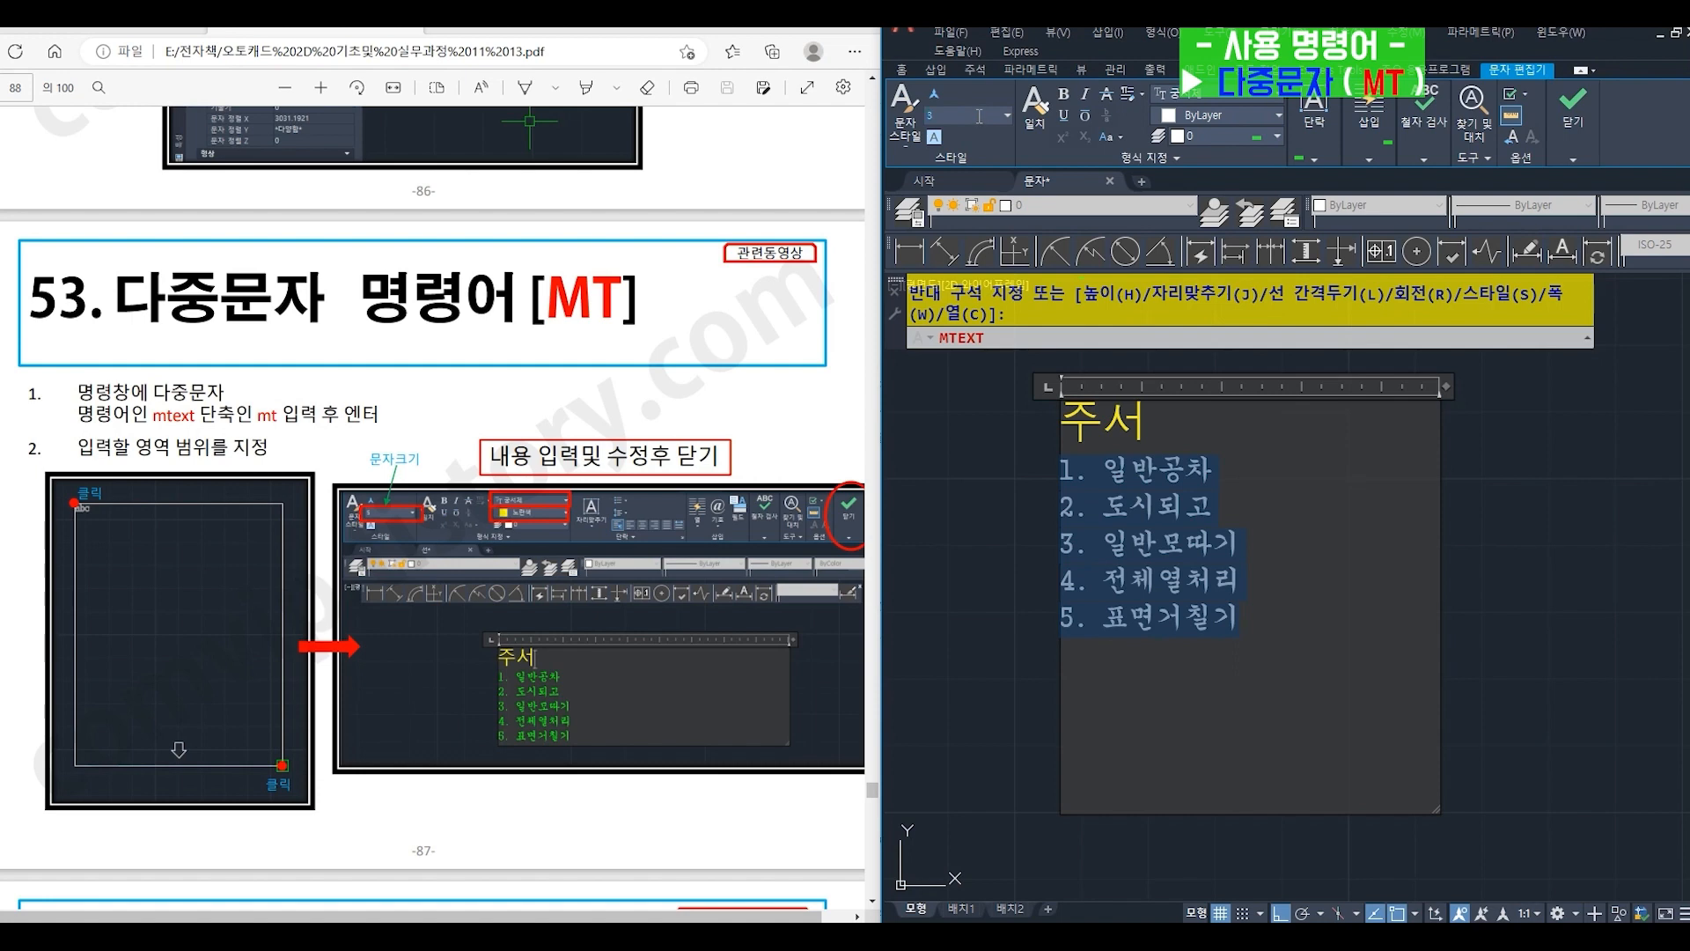
key("Return")
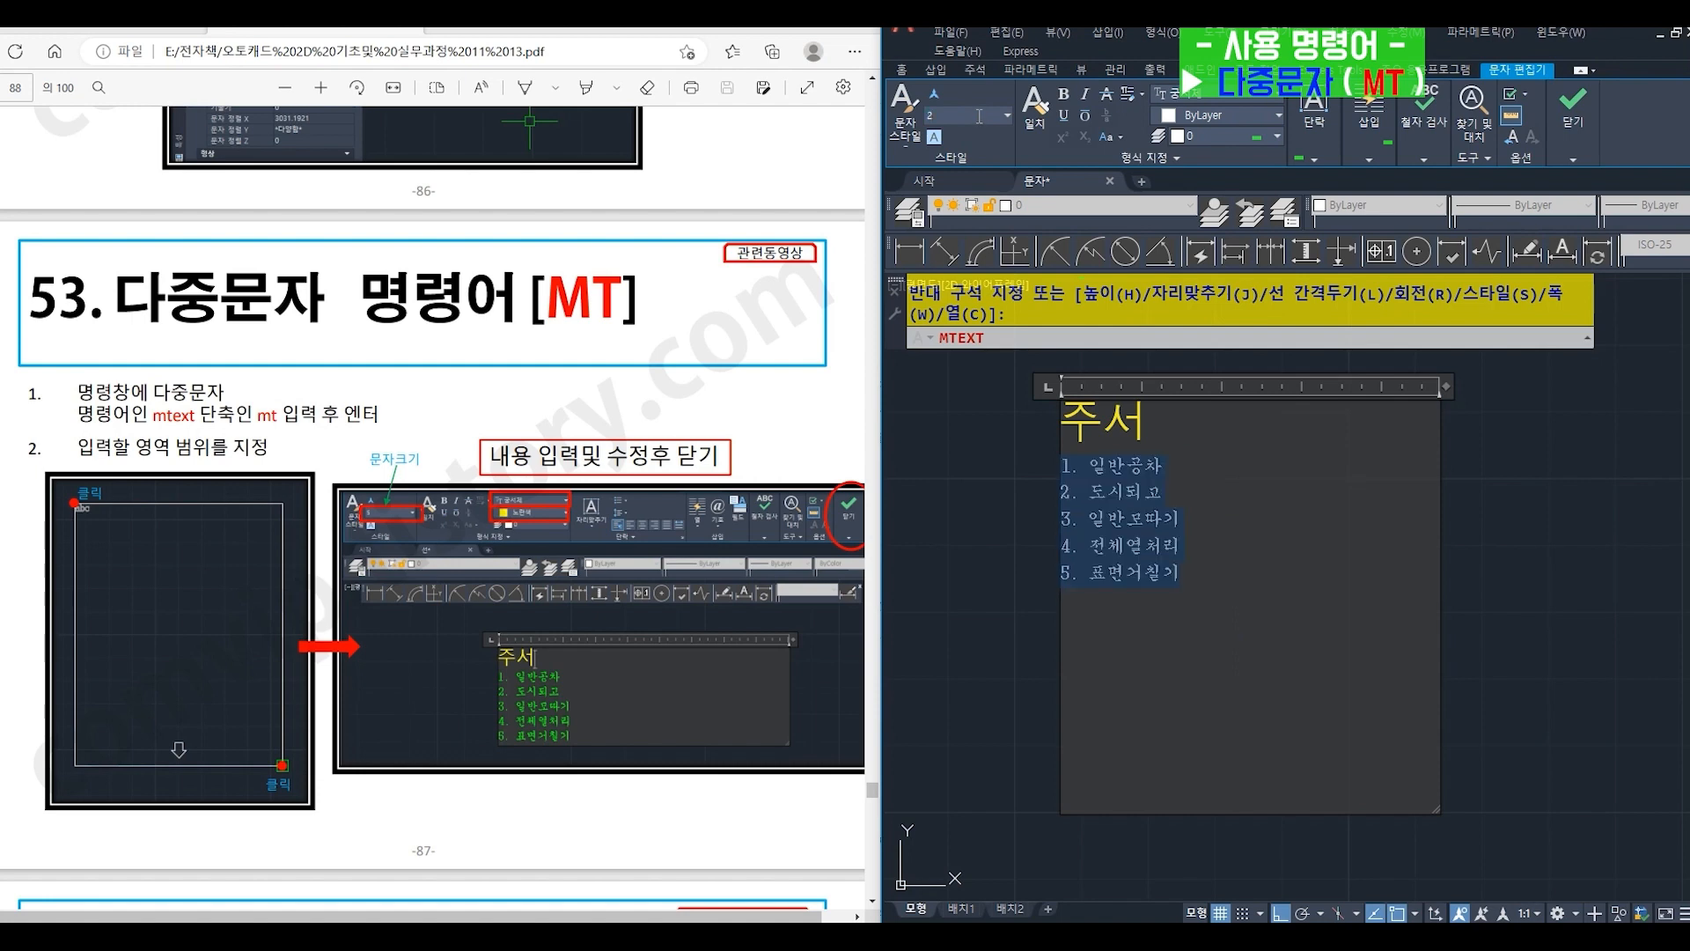
left_click(1231, 113)
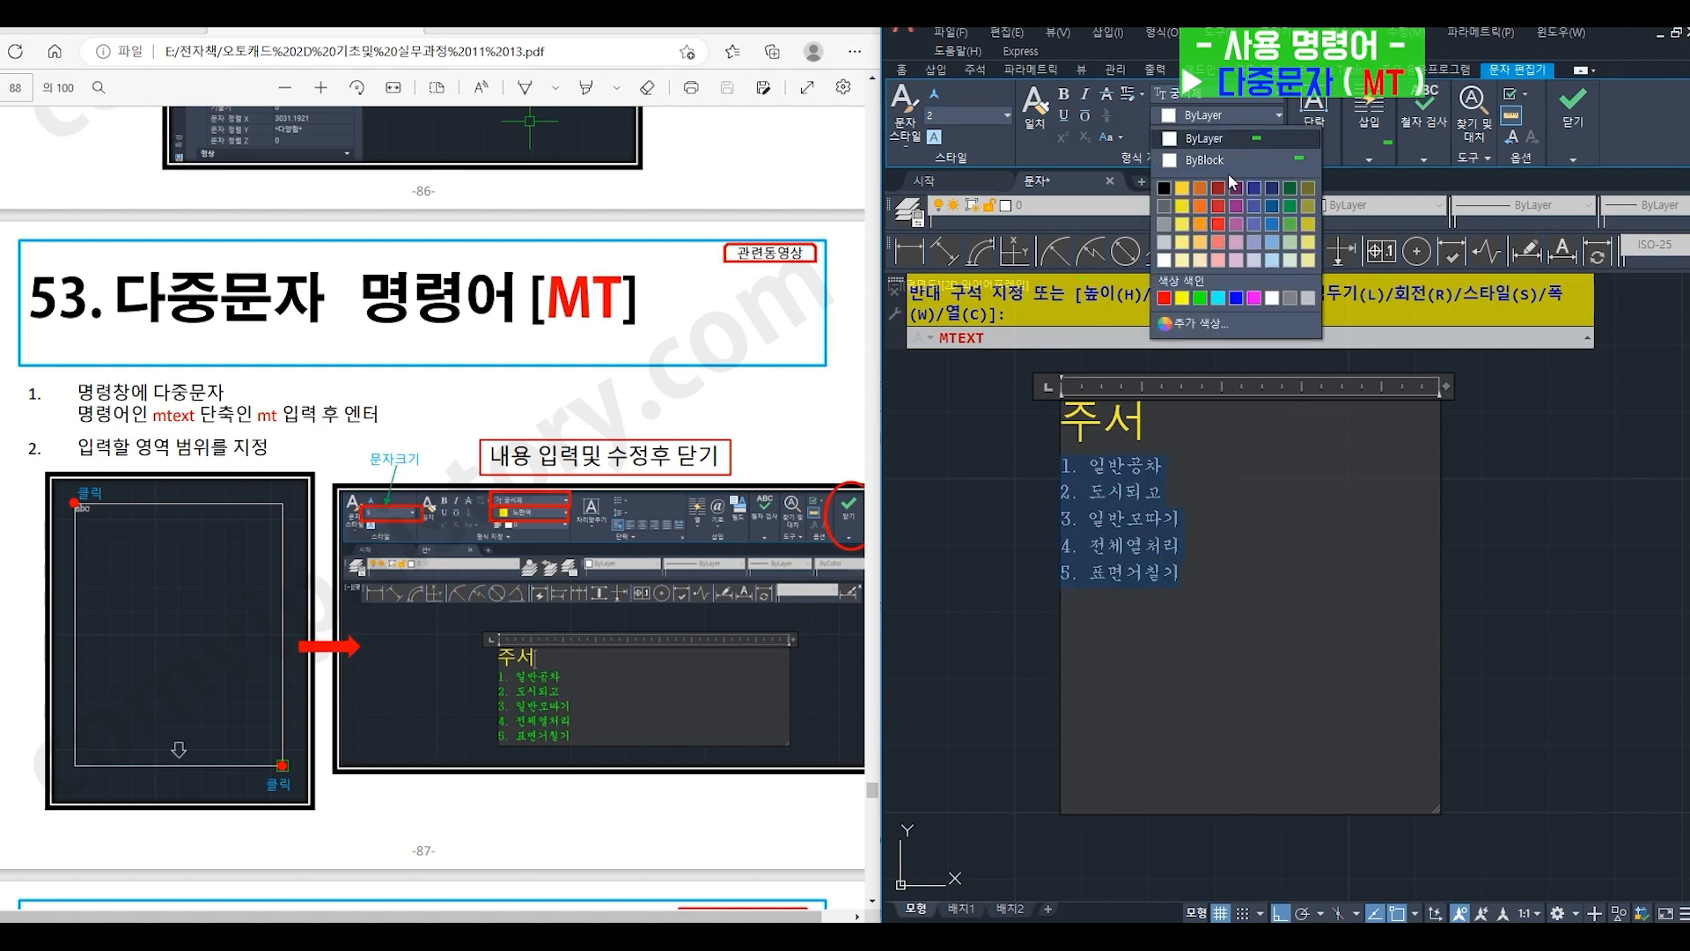
left_click(1202, 299)
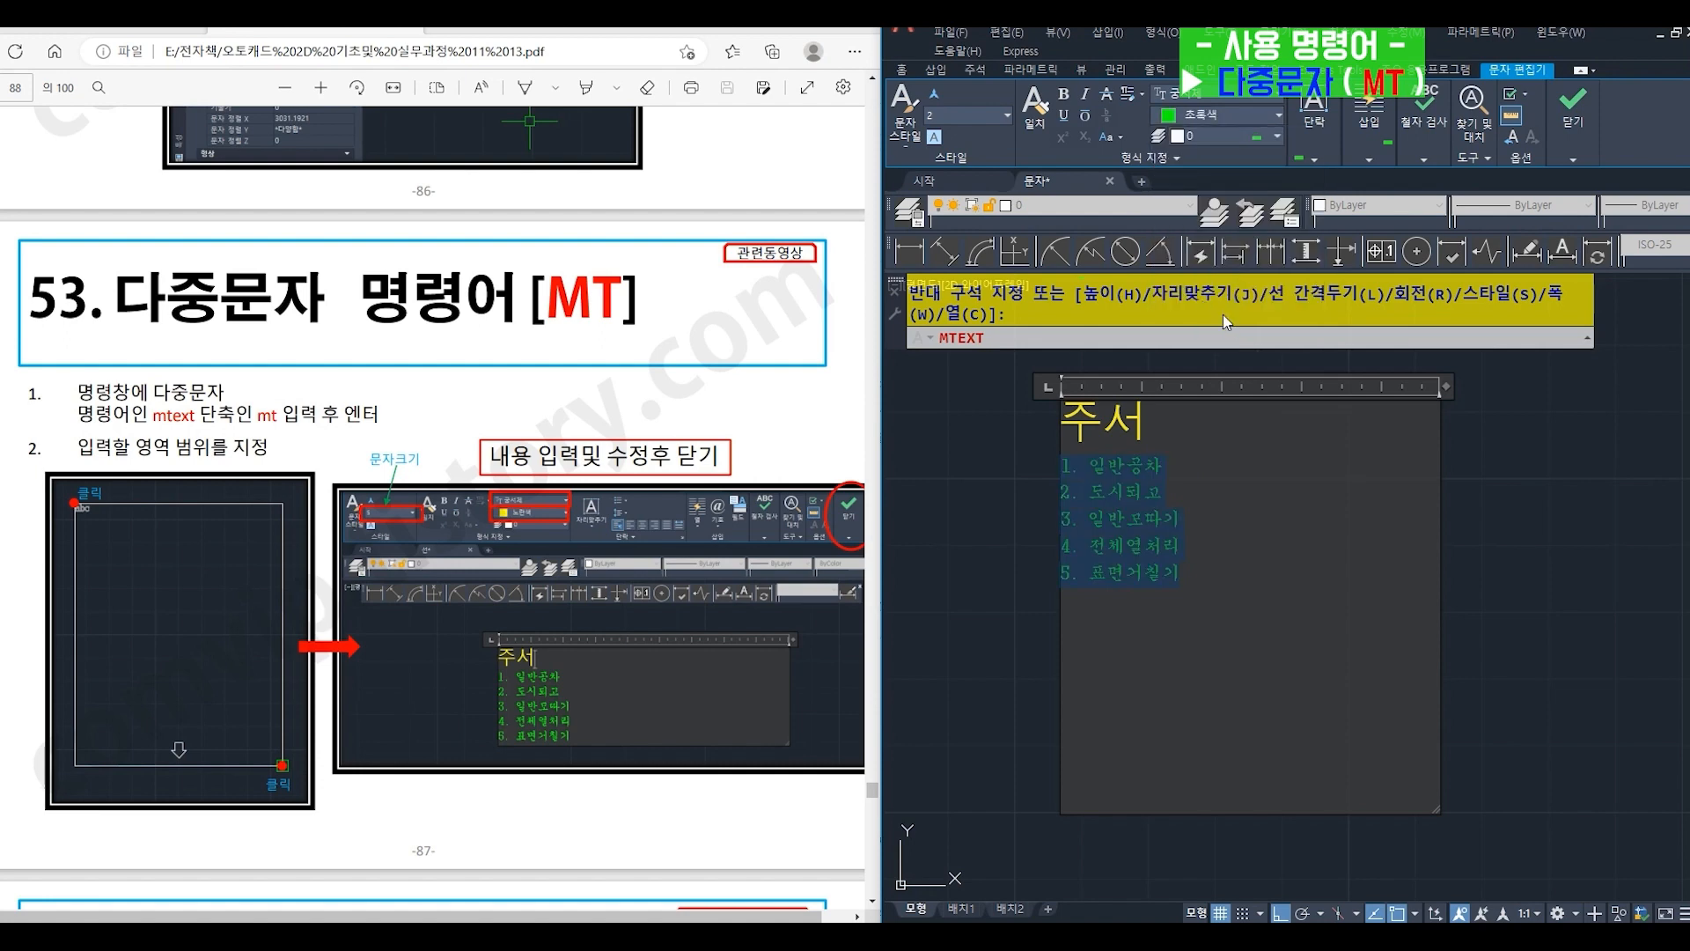
left_click(1213, 95)
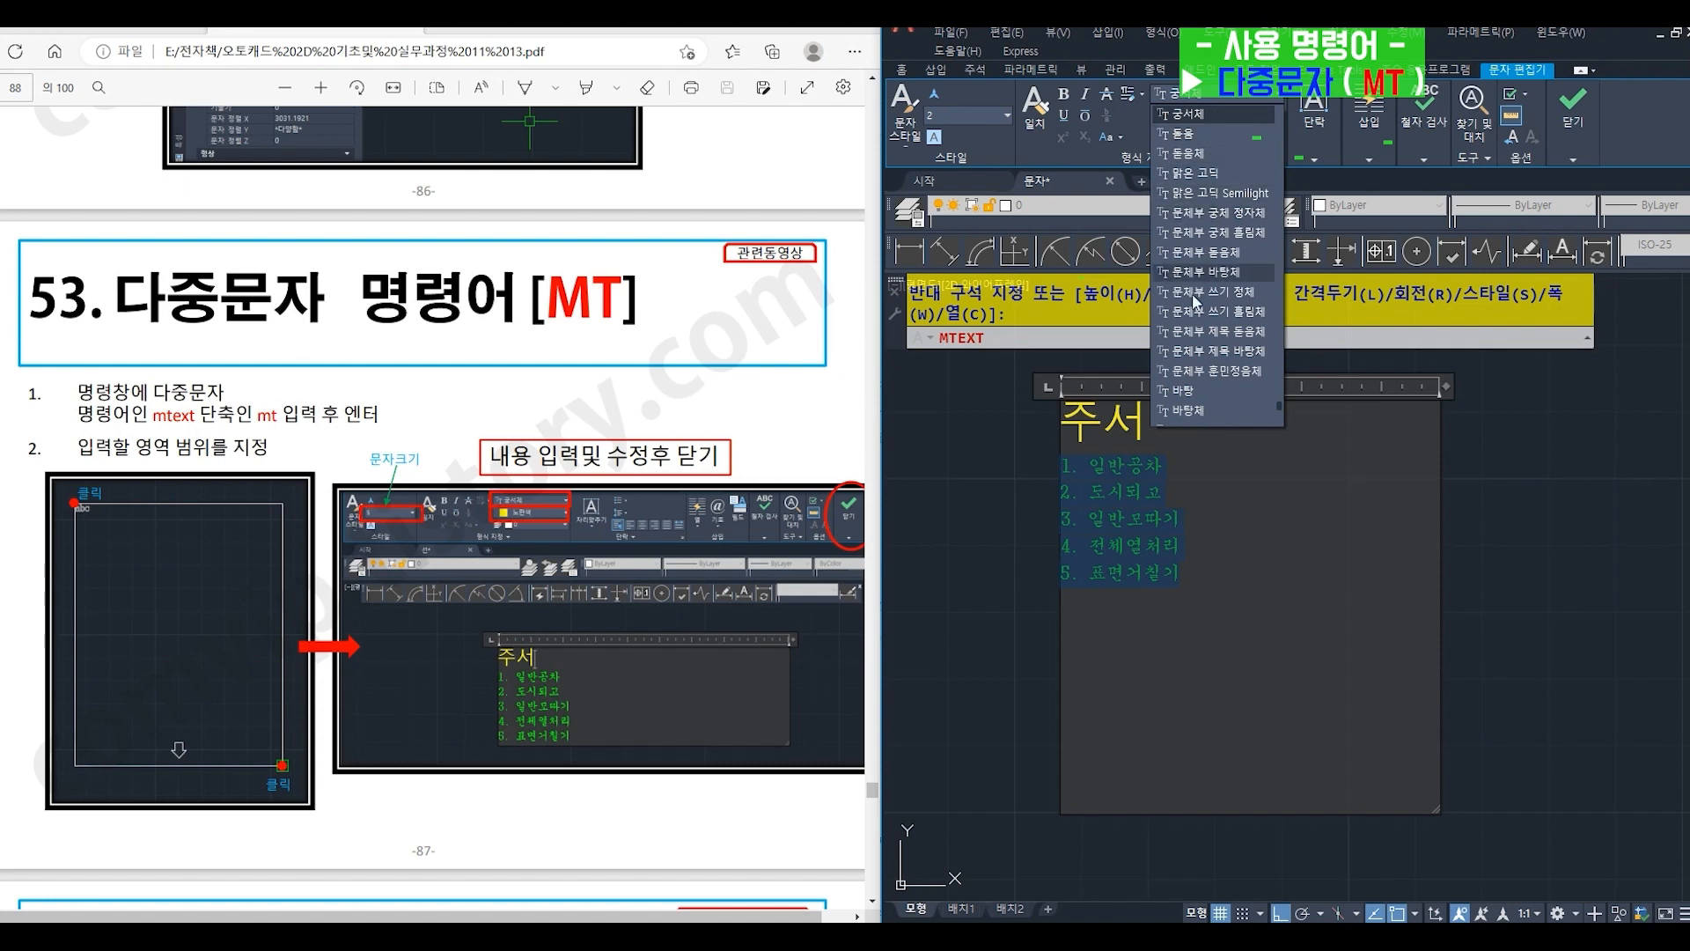
left_click(1187, 393)
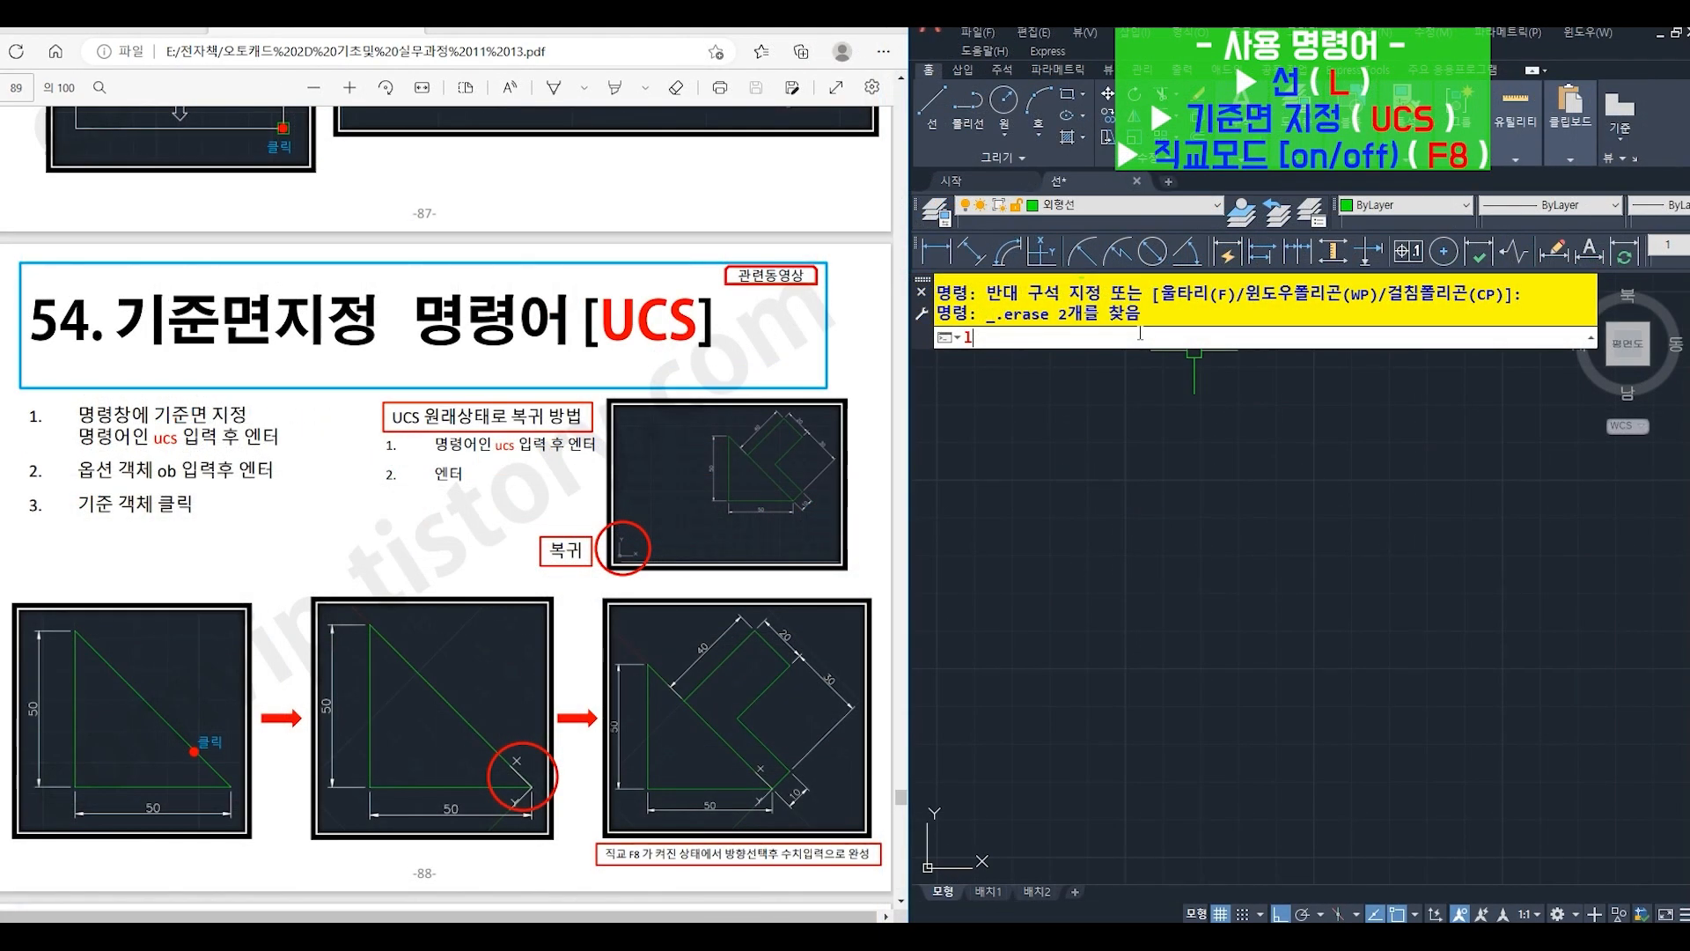
- Draw a right triangle with LINE (L), running 50 to the left and 50 up, closed back to its start point
key("Return")
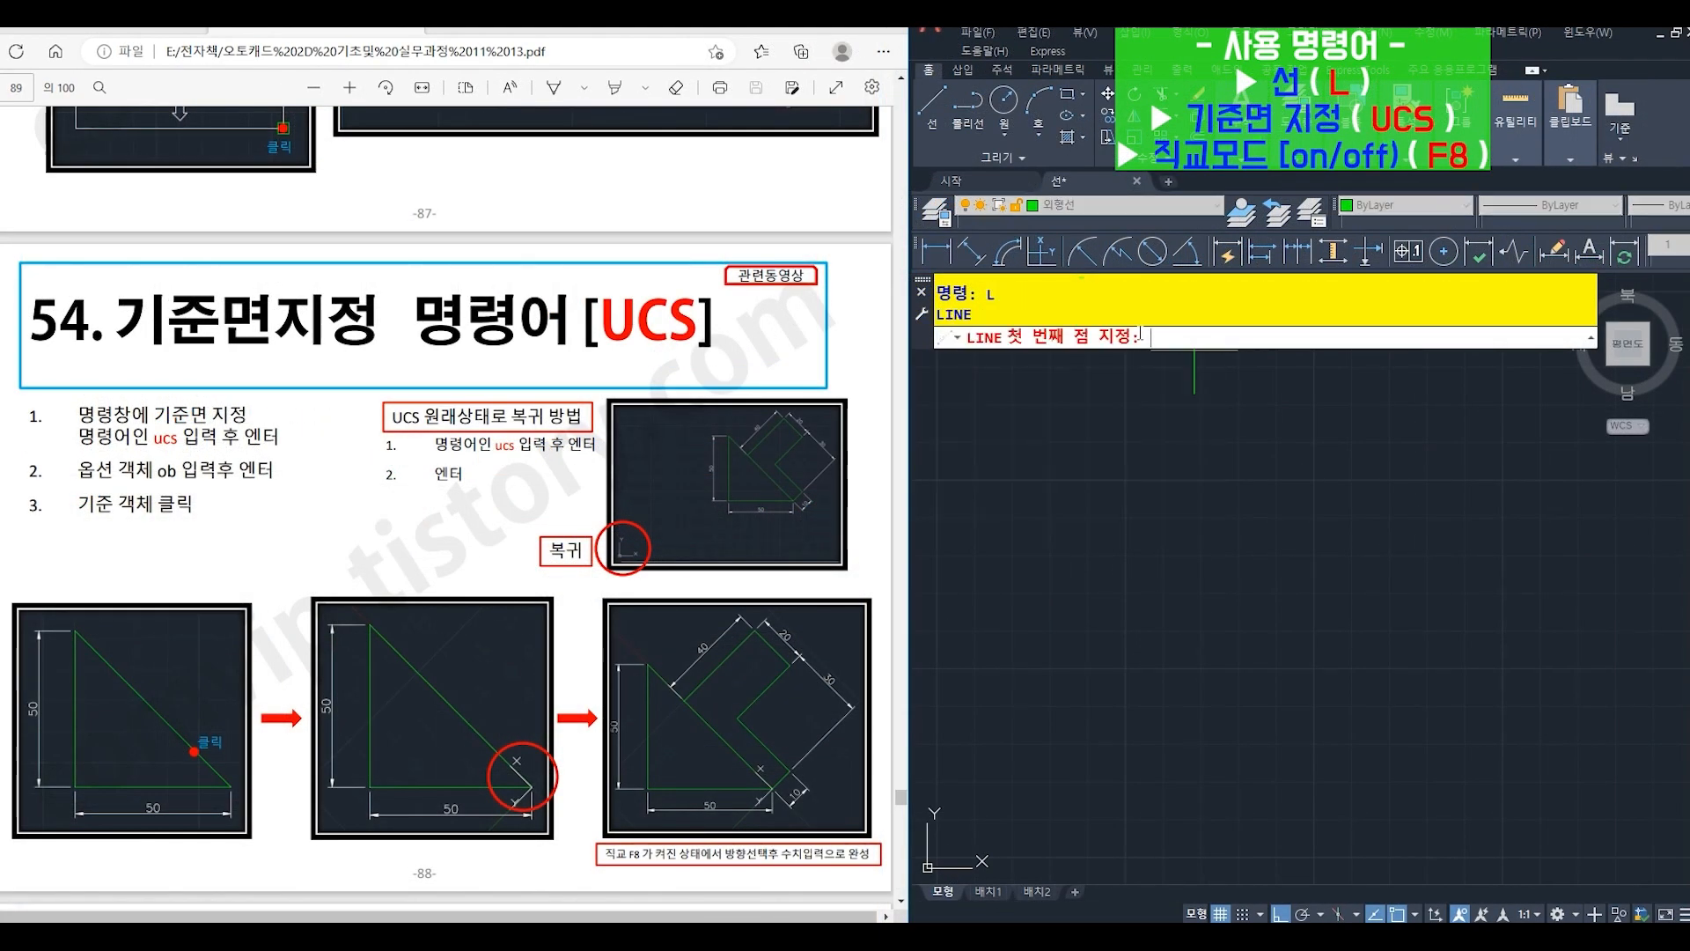
left_click(1304, 742)
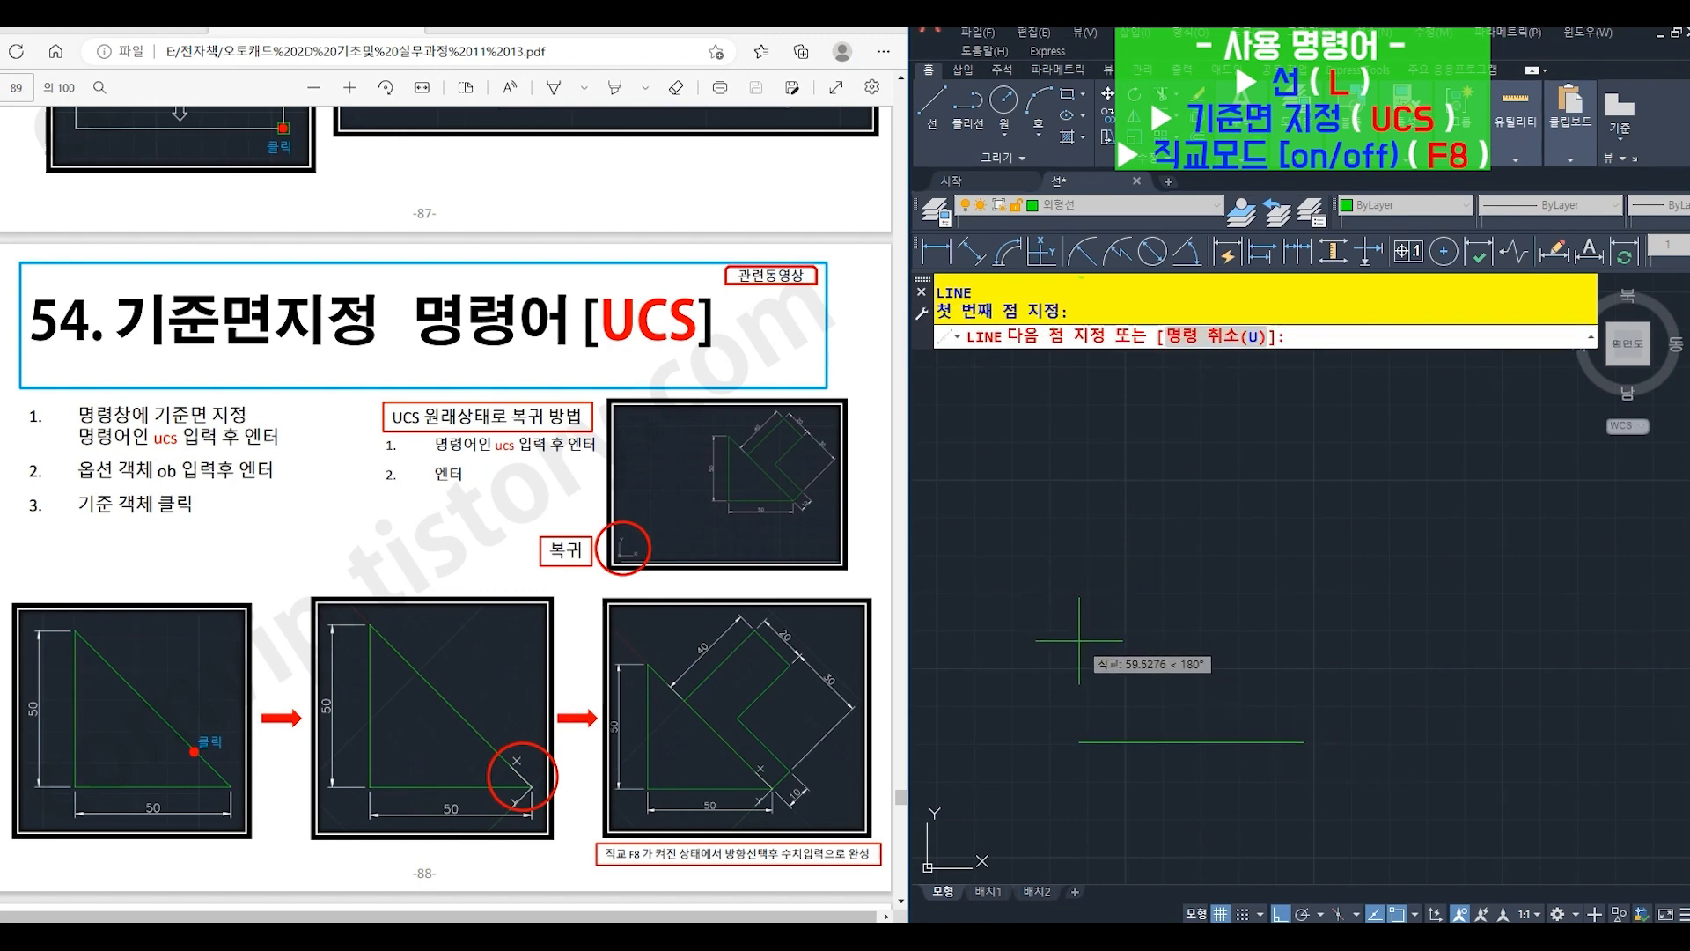
type("50")
key("Return")
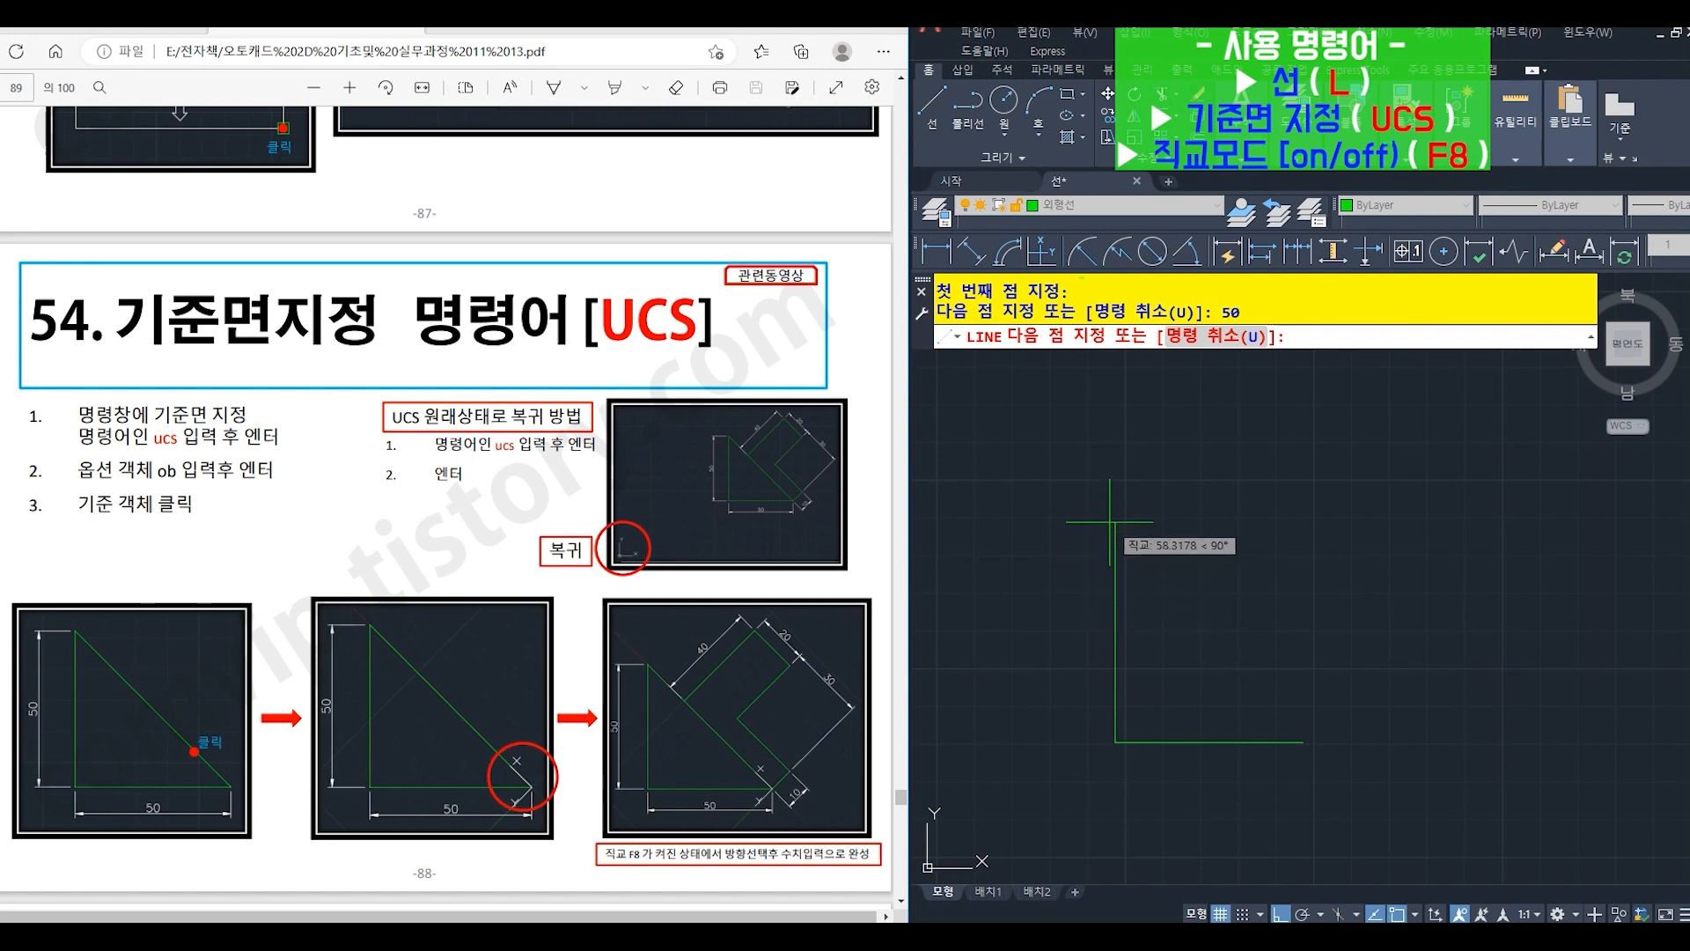
type("50")
key("Return")
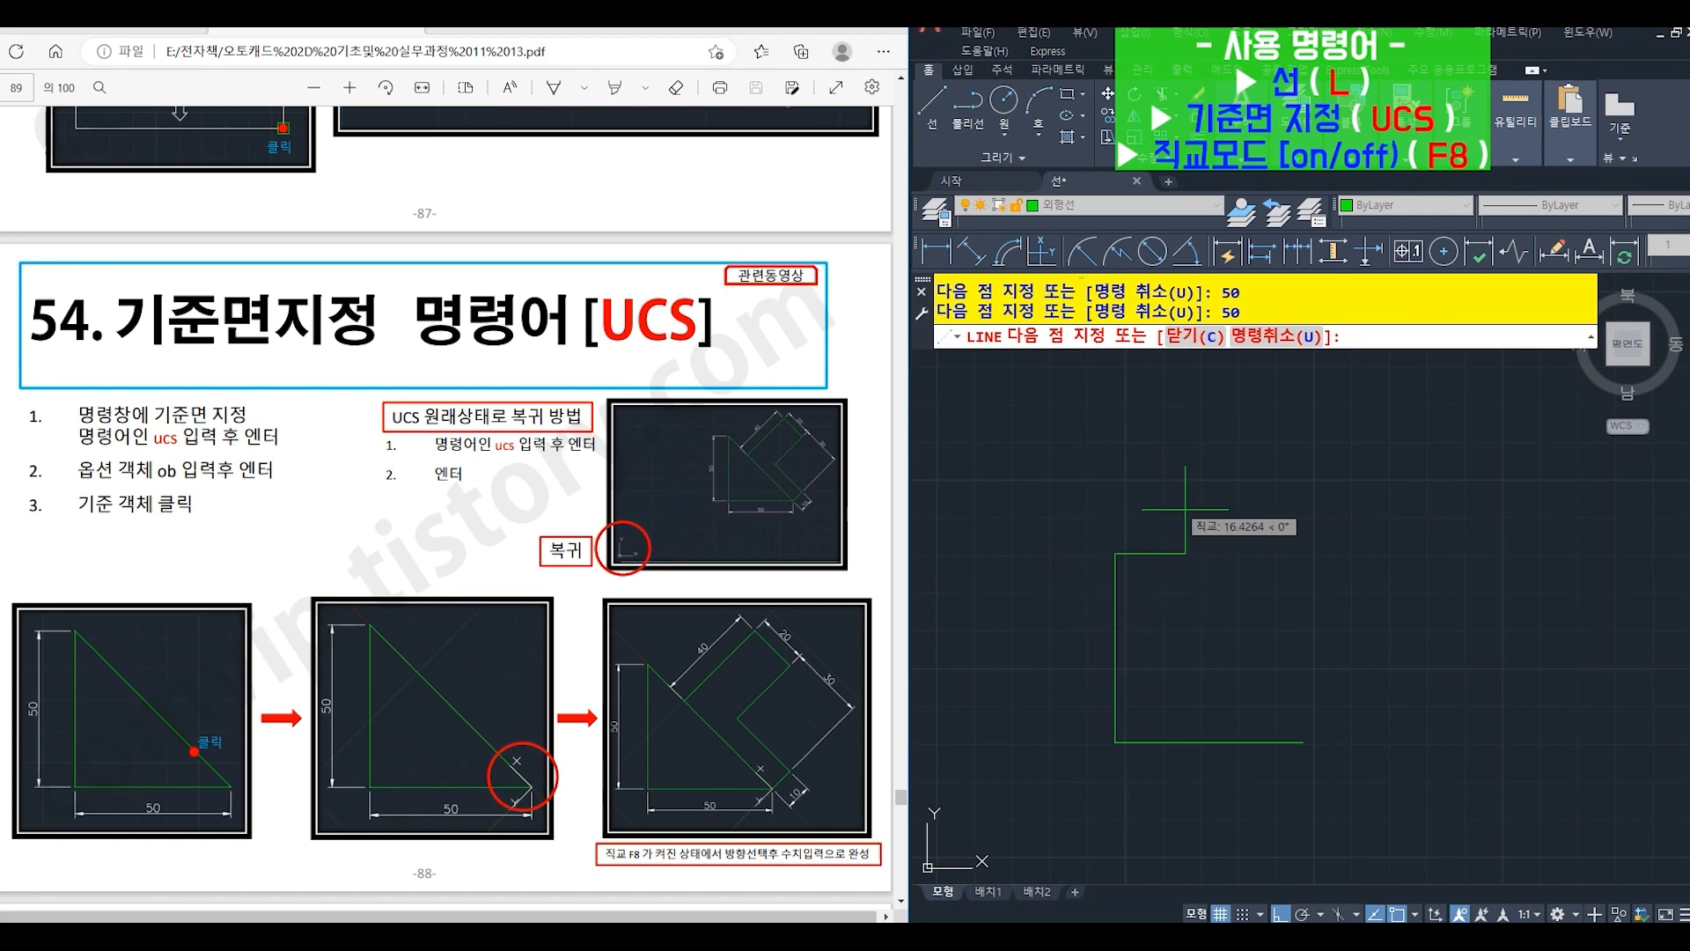
type("c")
key("Return")
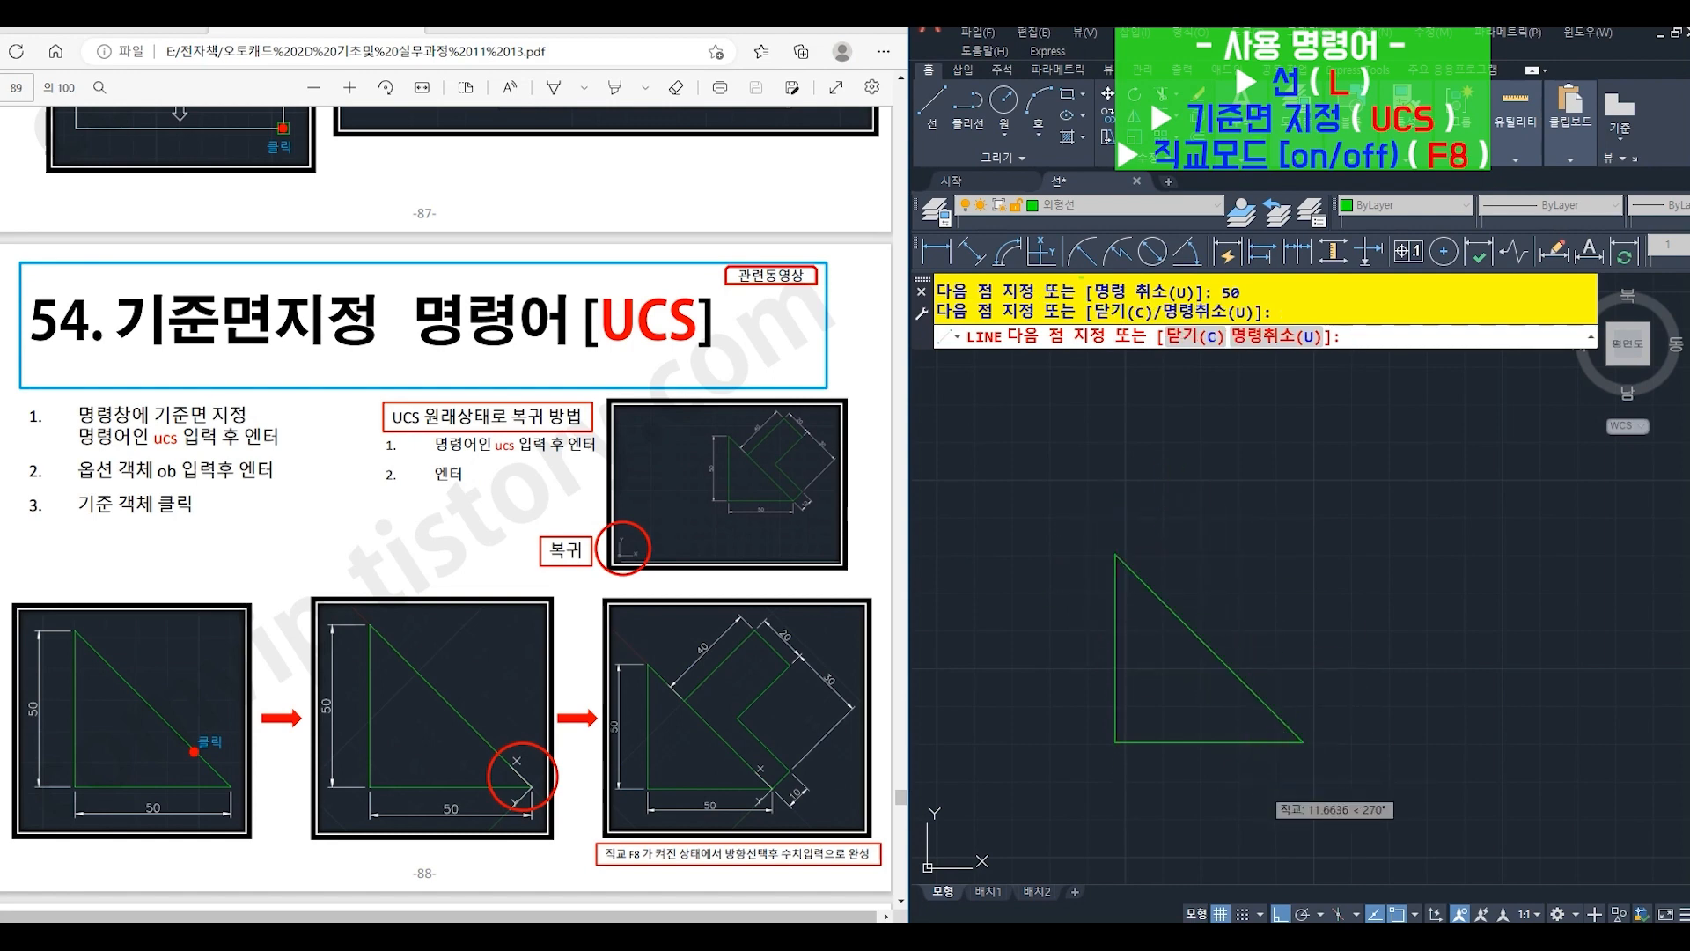
- Align the UCS to the triangle's hypotenuse using the Object (OB) option
type("ucs")
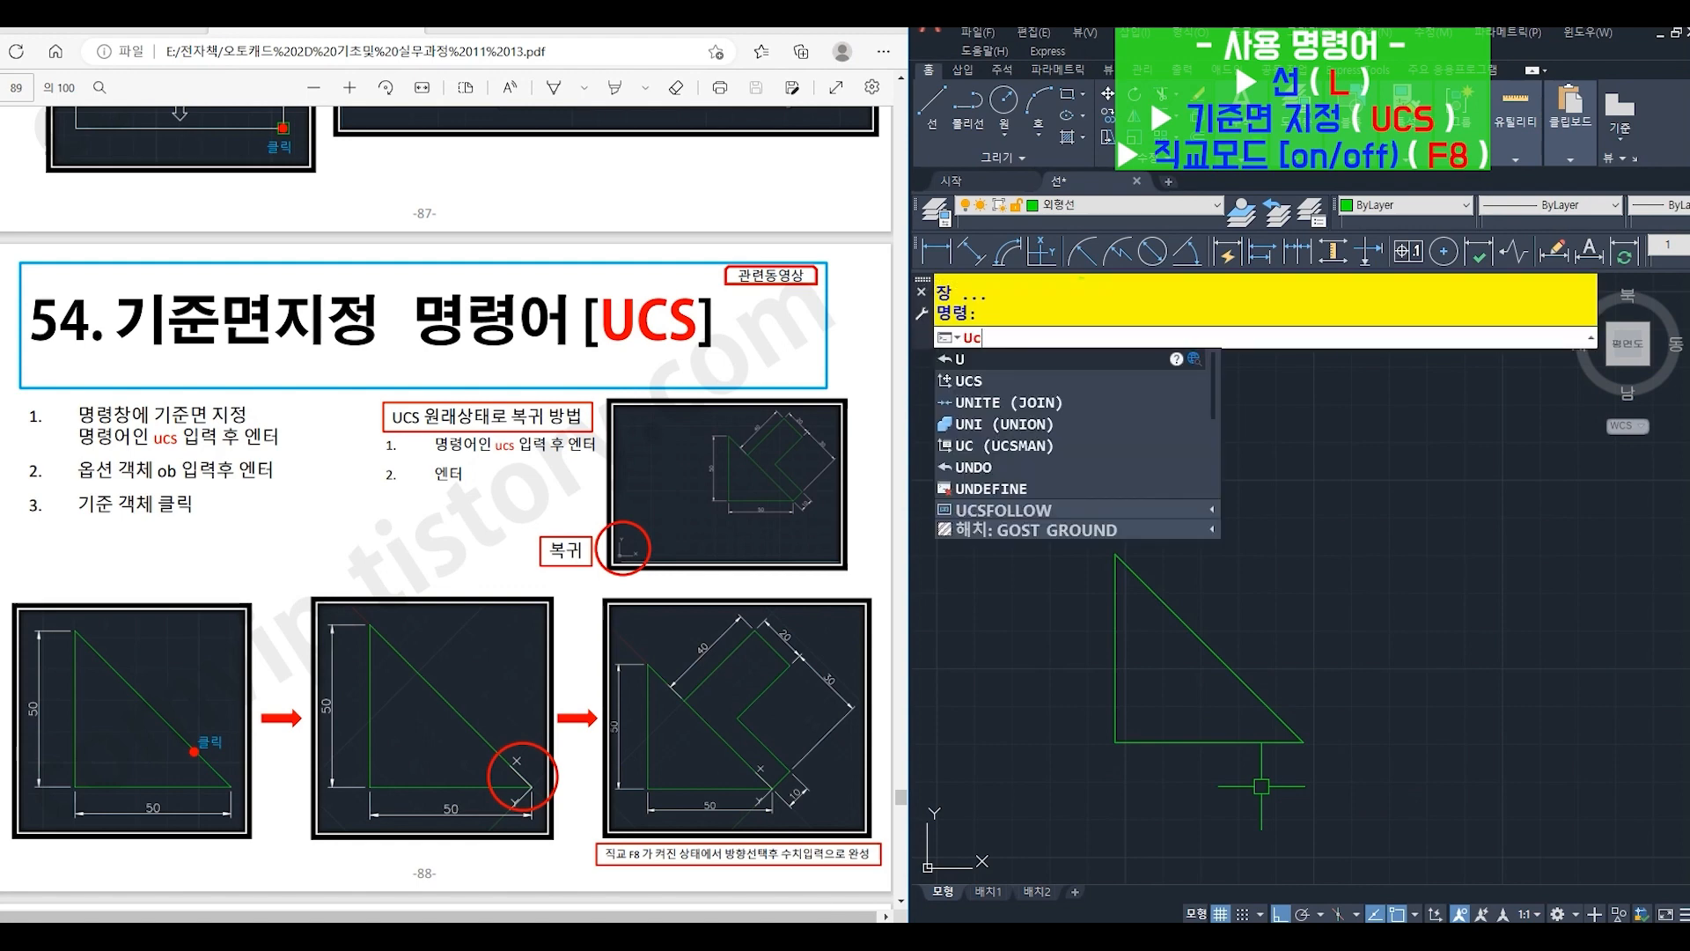
key("Return")
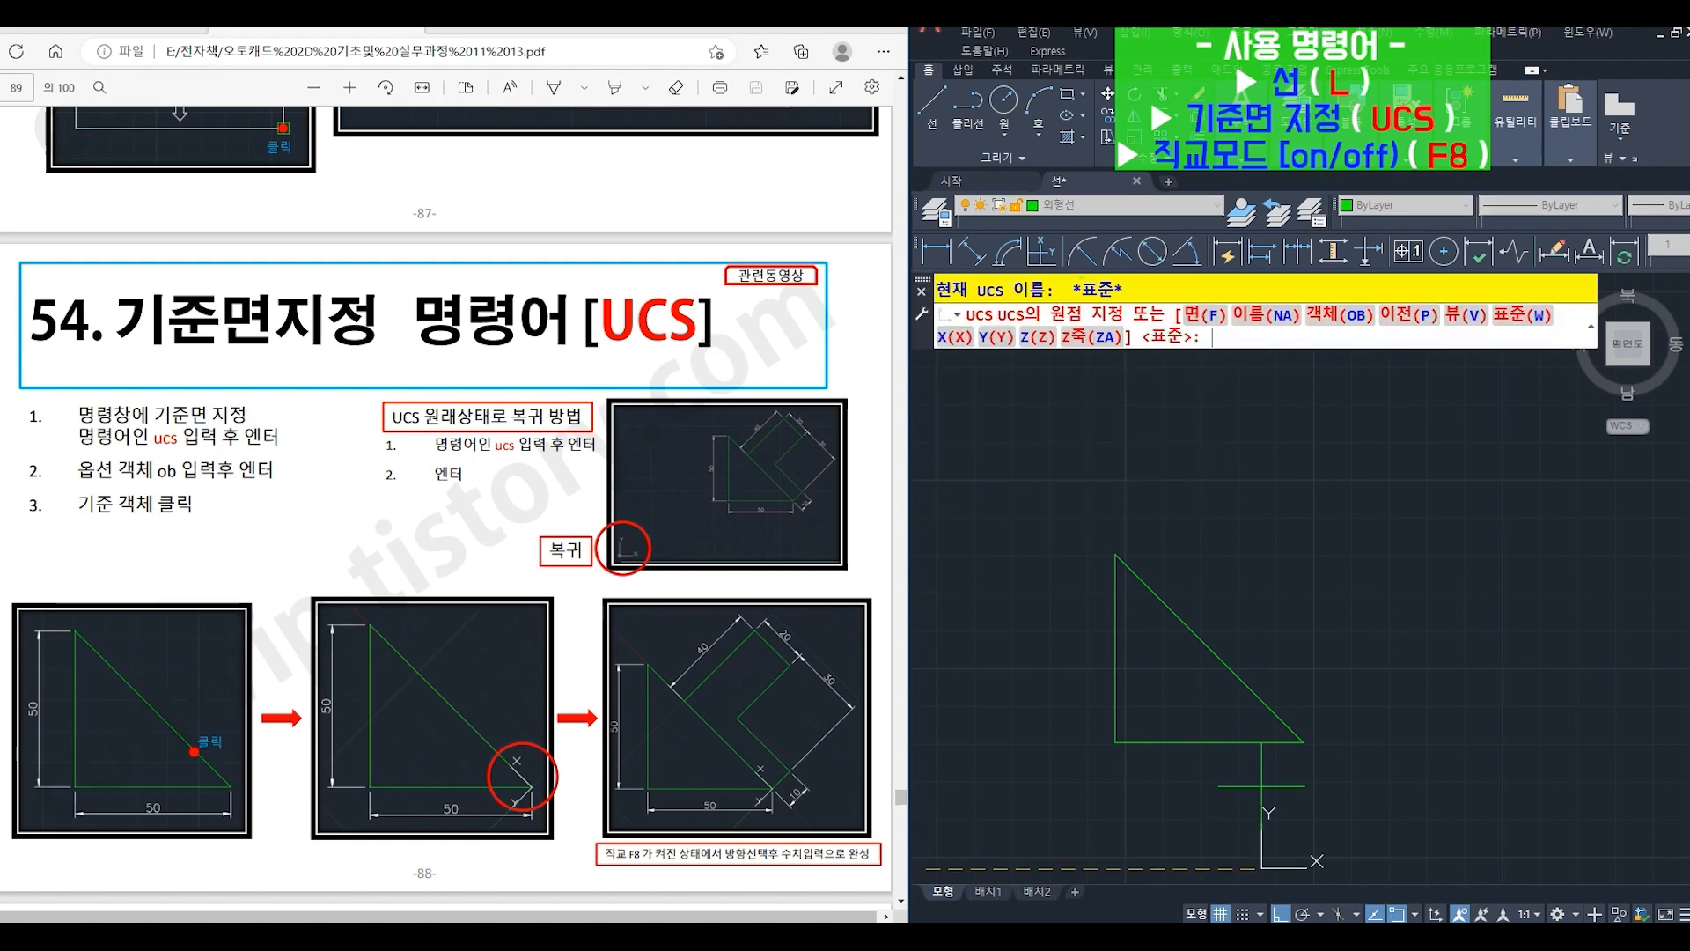
type("ob")
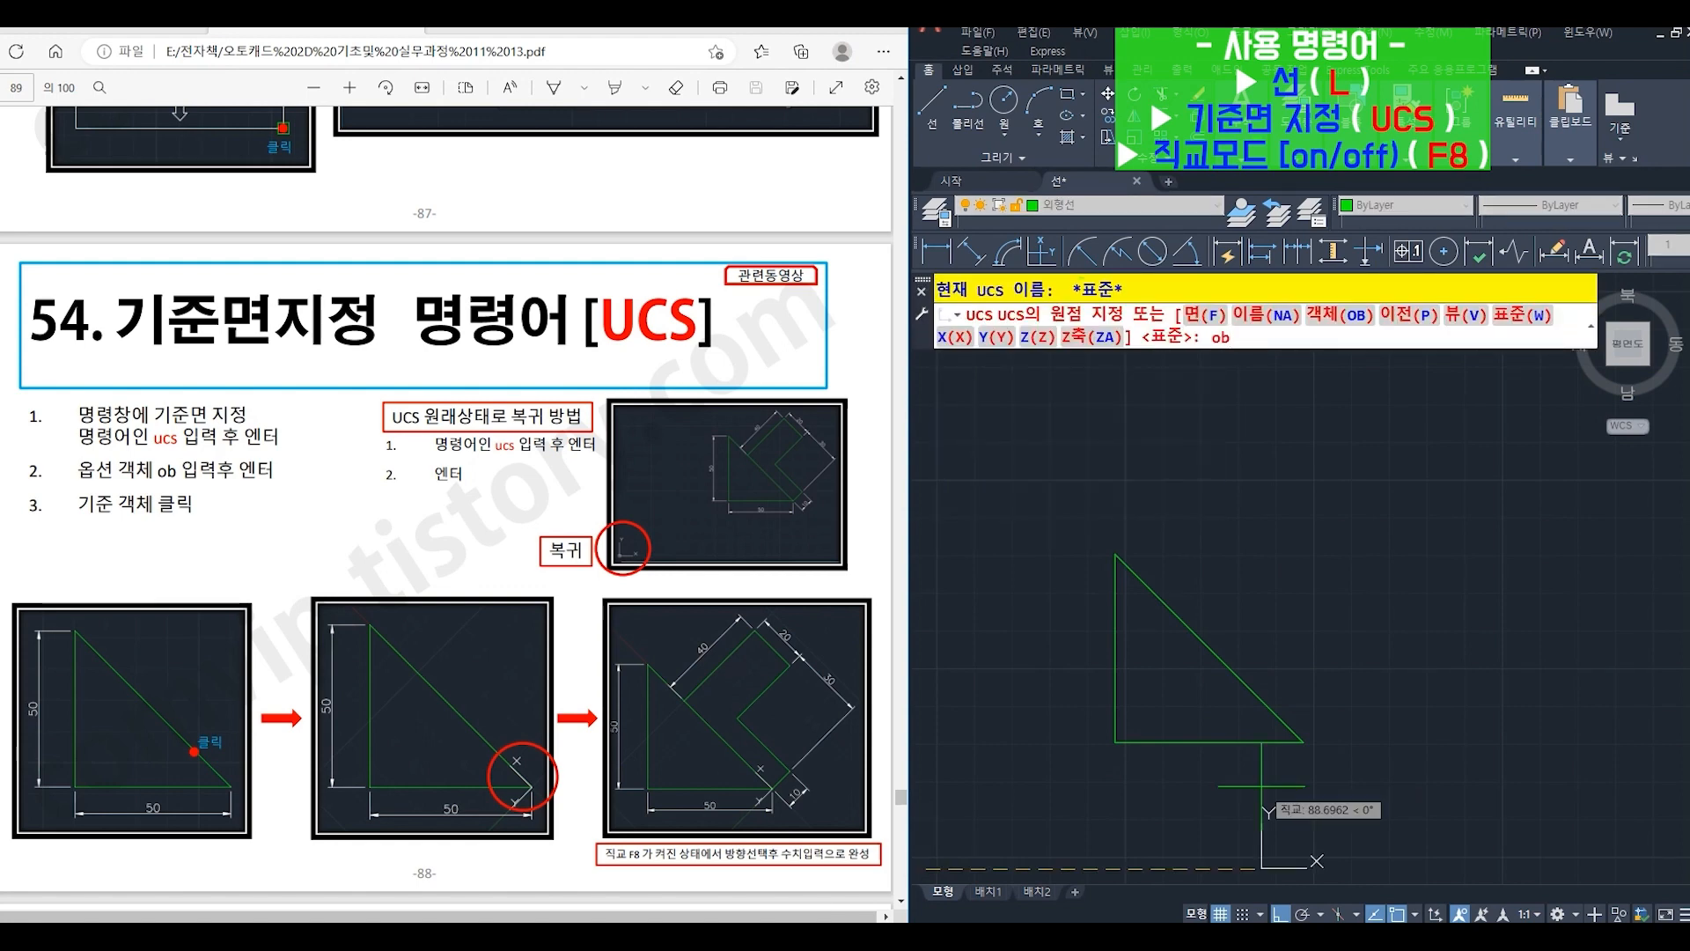
key("Return")
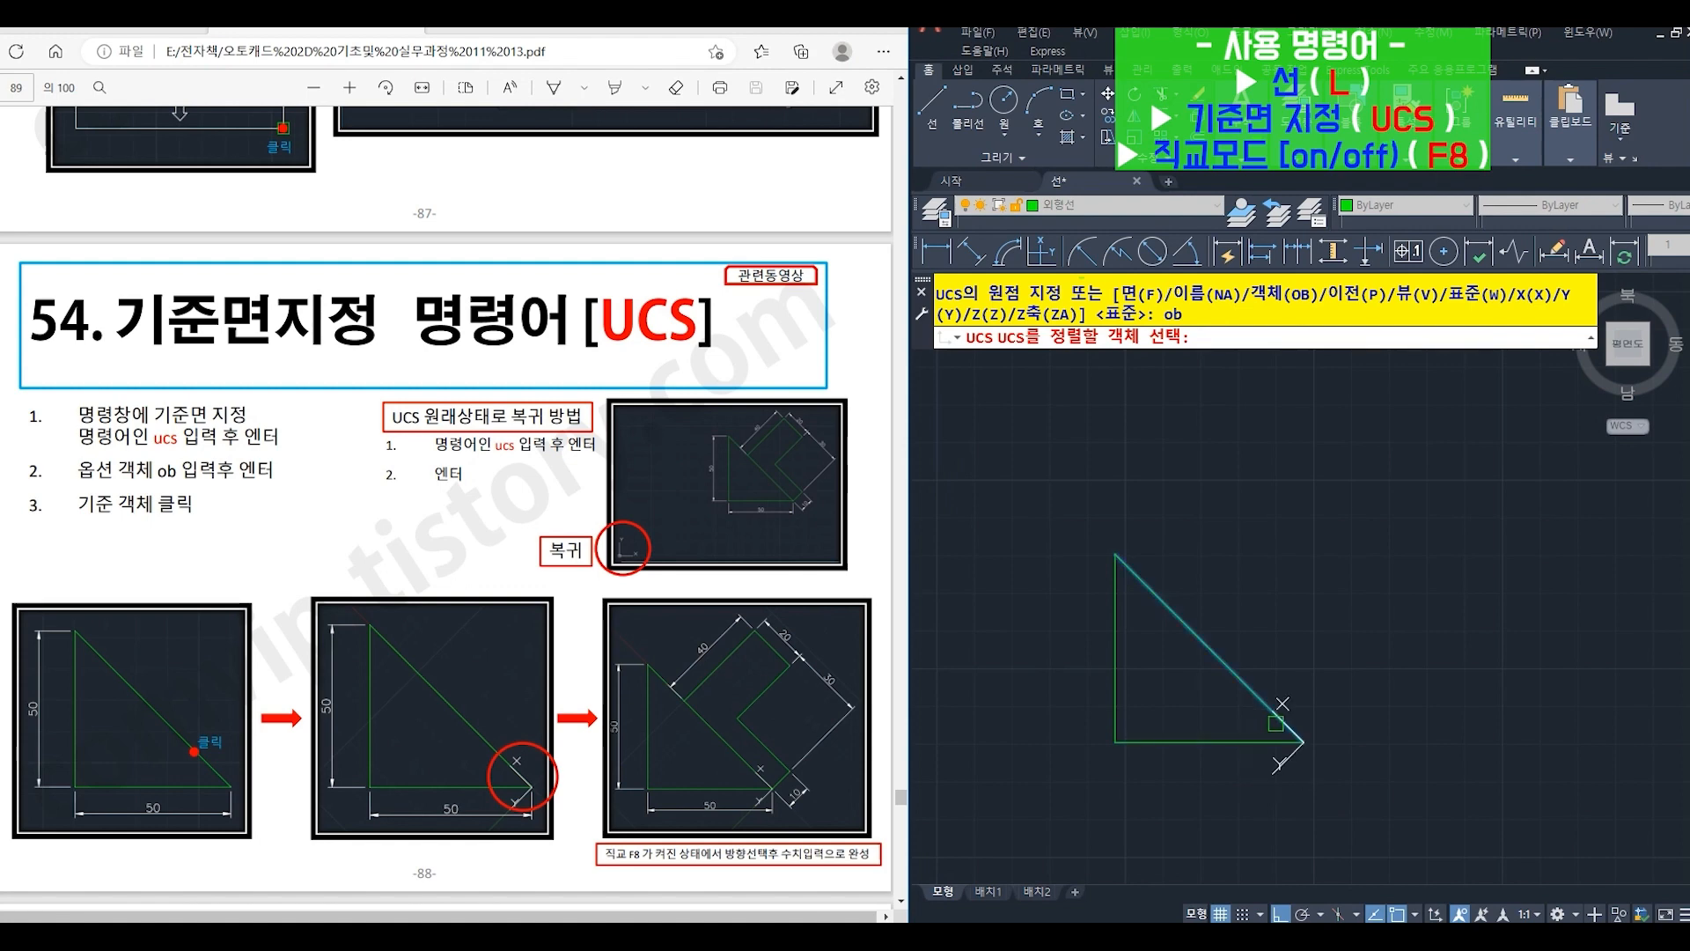
left_click(1261, 720)
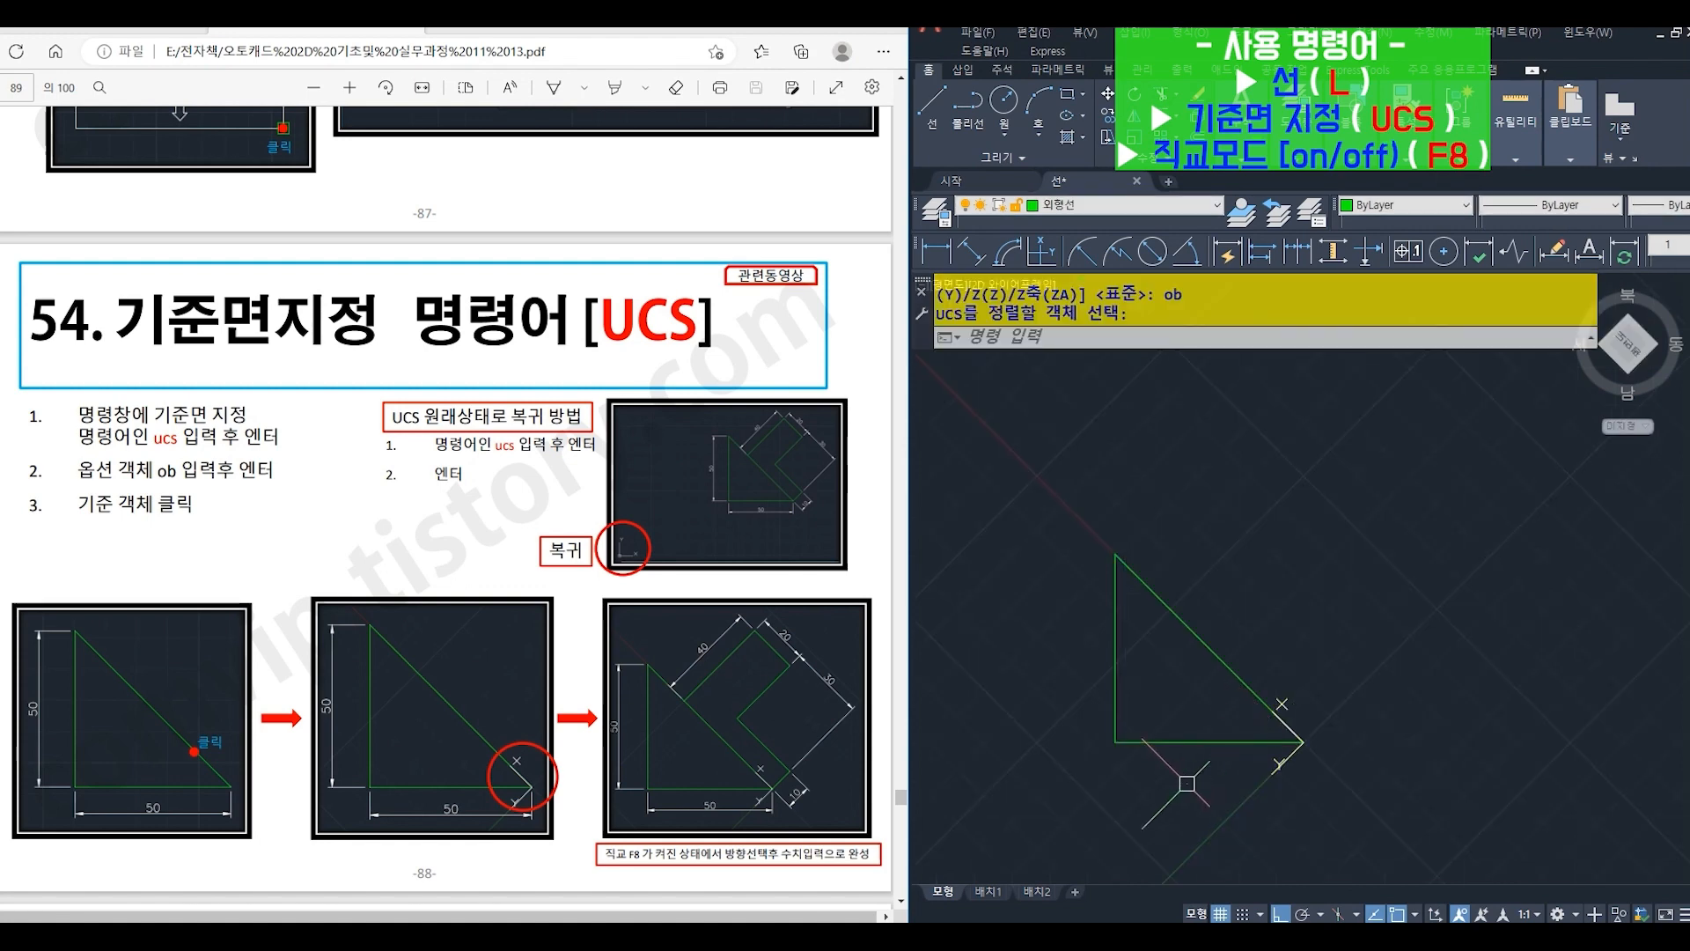
- Draw an outline with LINE (L) from the triangle's lower-right corner: 10 outward, 30 parallel to the hypotenuse, 30 outward, 20 parallel, 40 back to the hypotenuse
type("l")
key("Return")
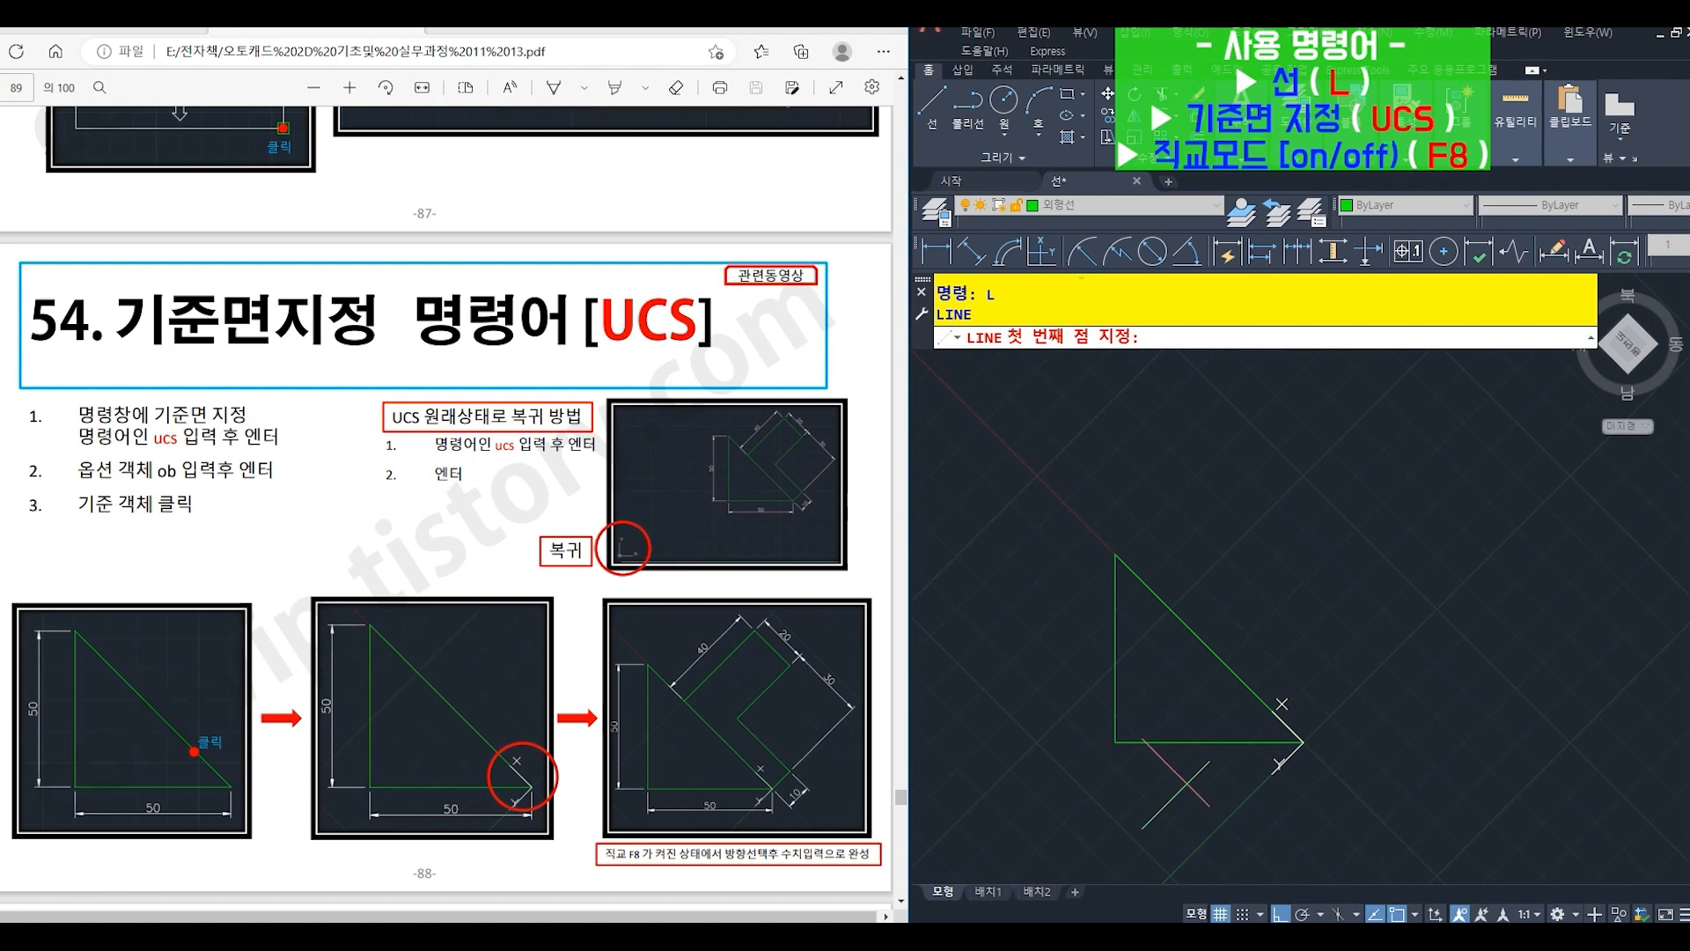
left_click(1301, 741)
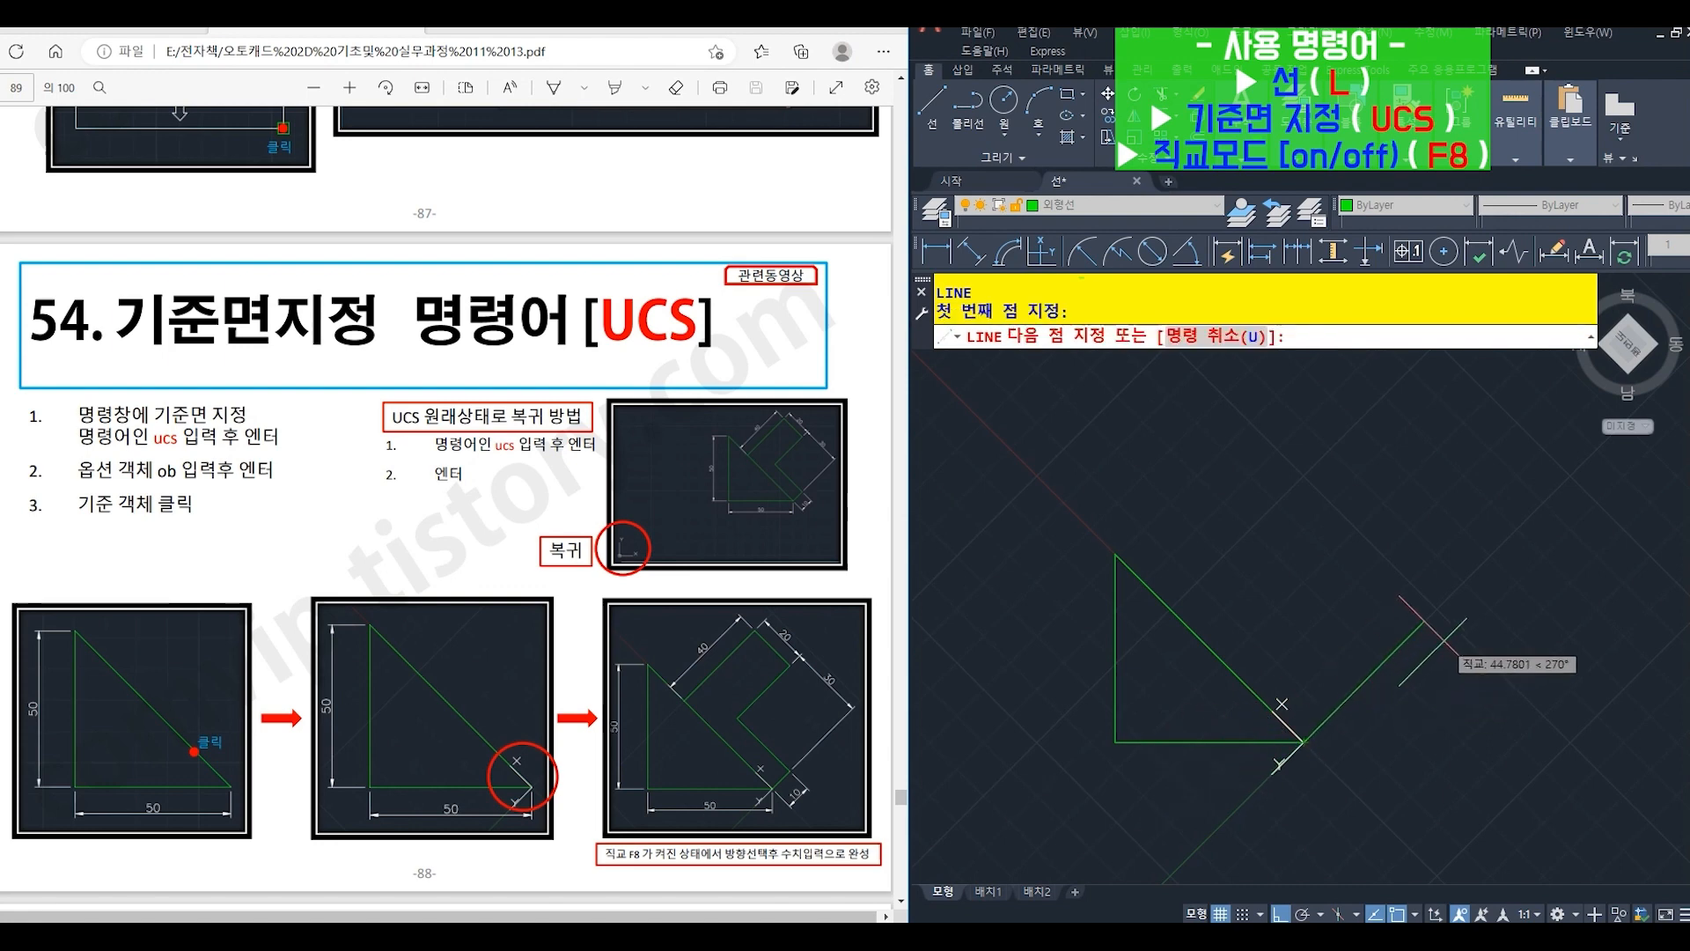
type("10")
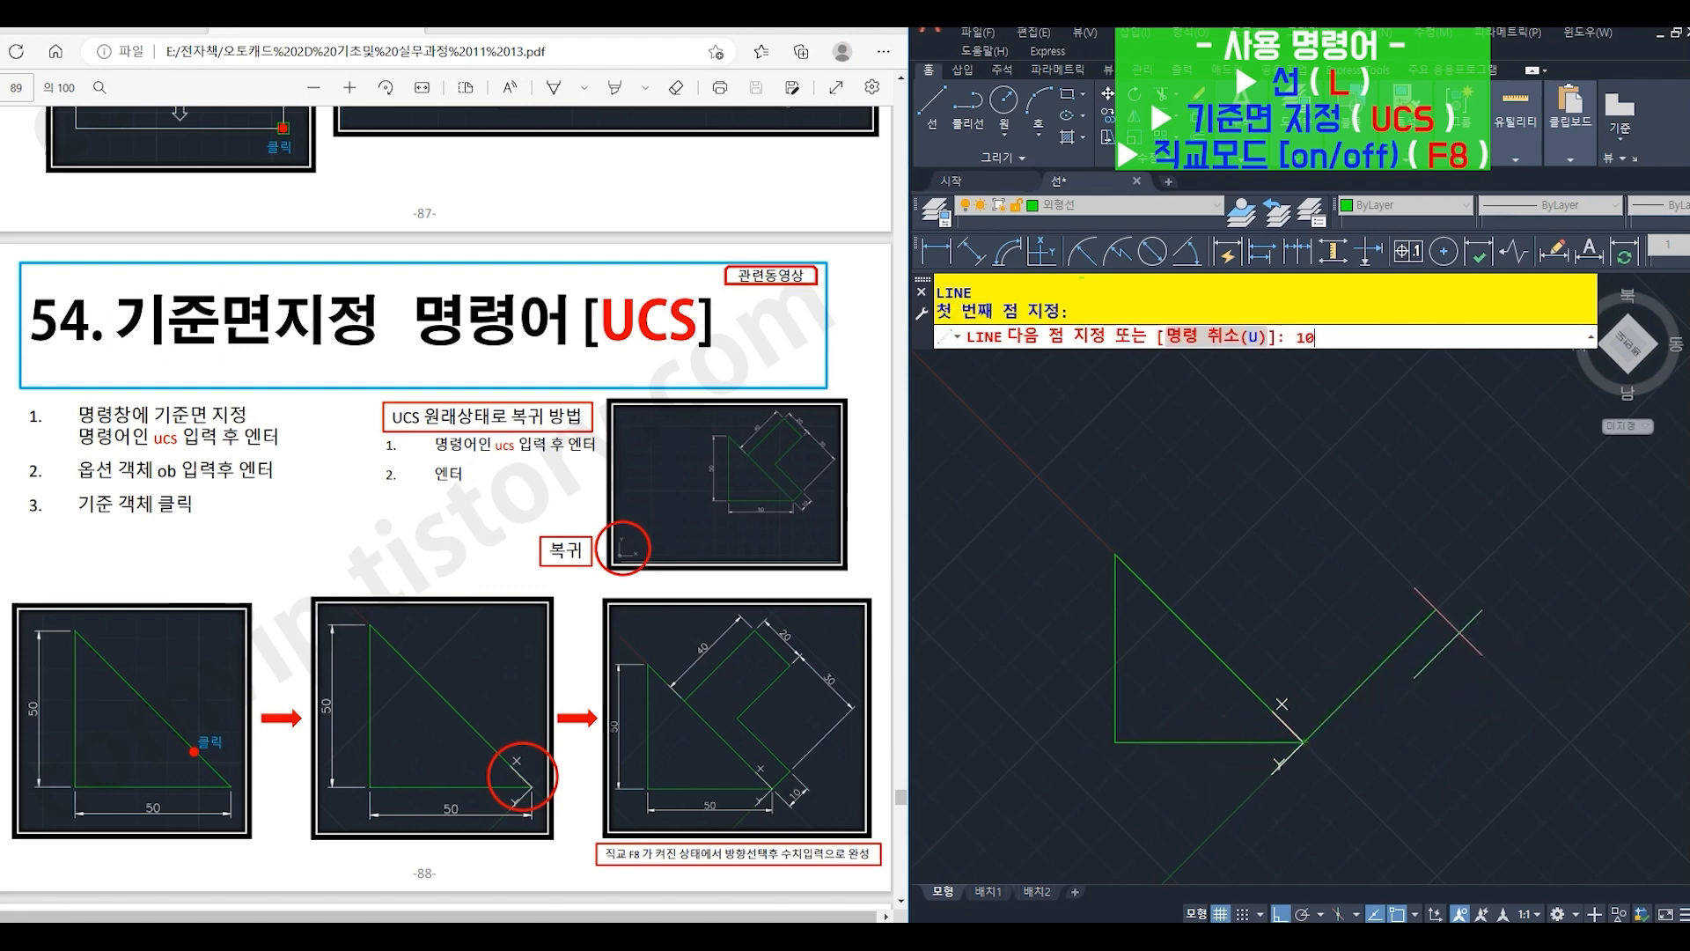
key("Return")
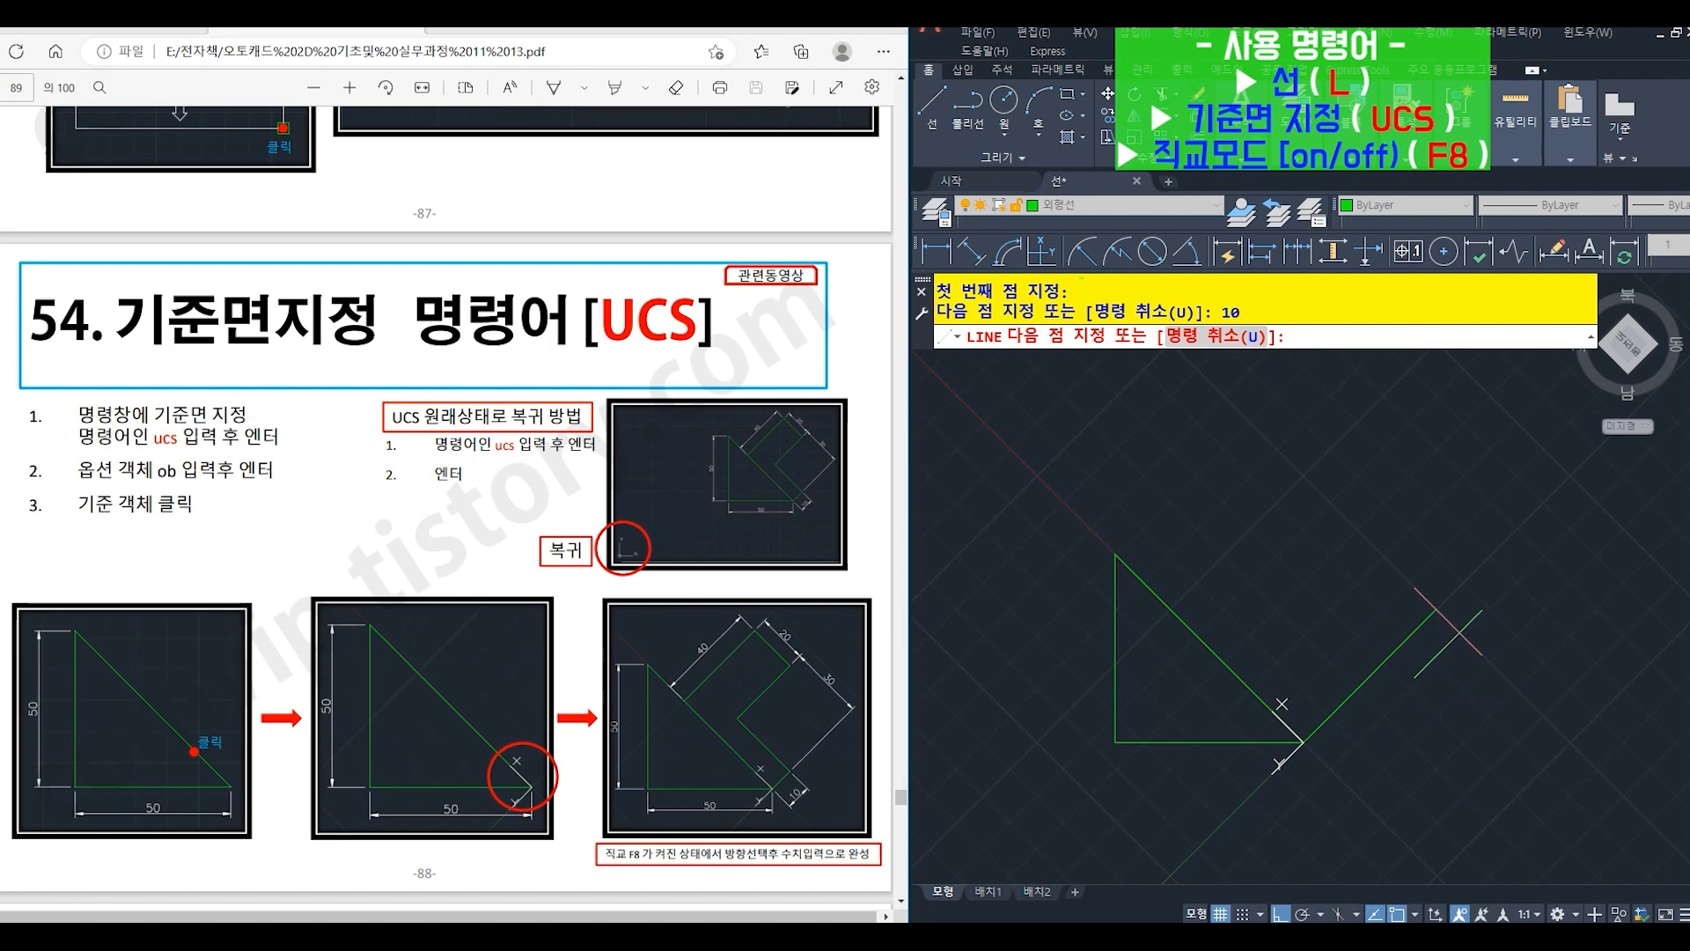
type("30")
key("Return")
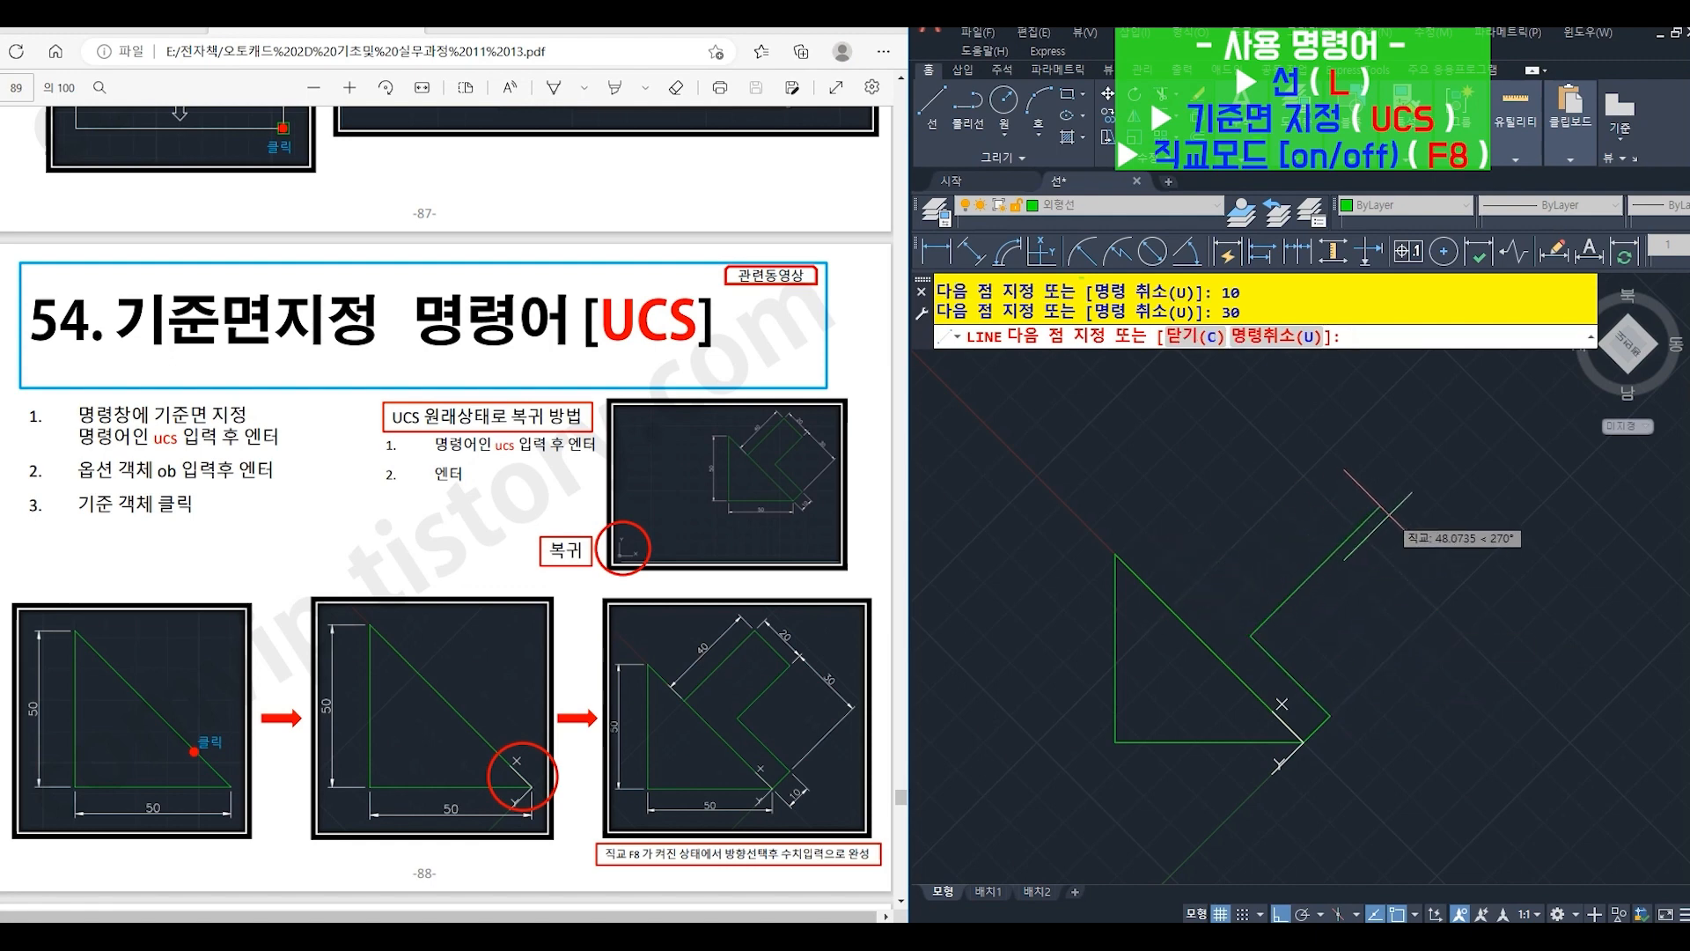
type("30")
key("Return")
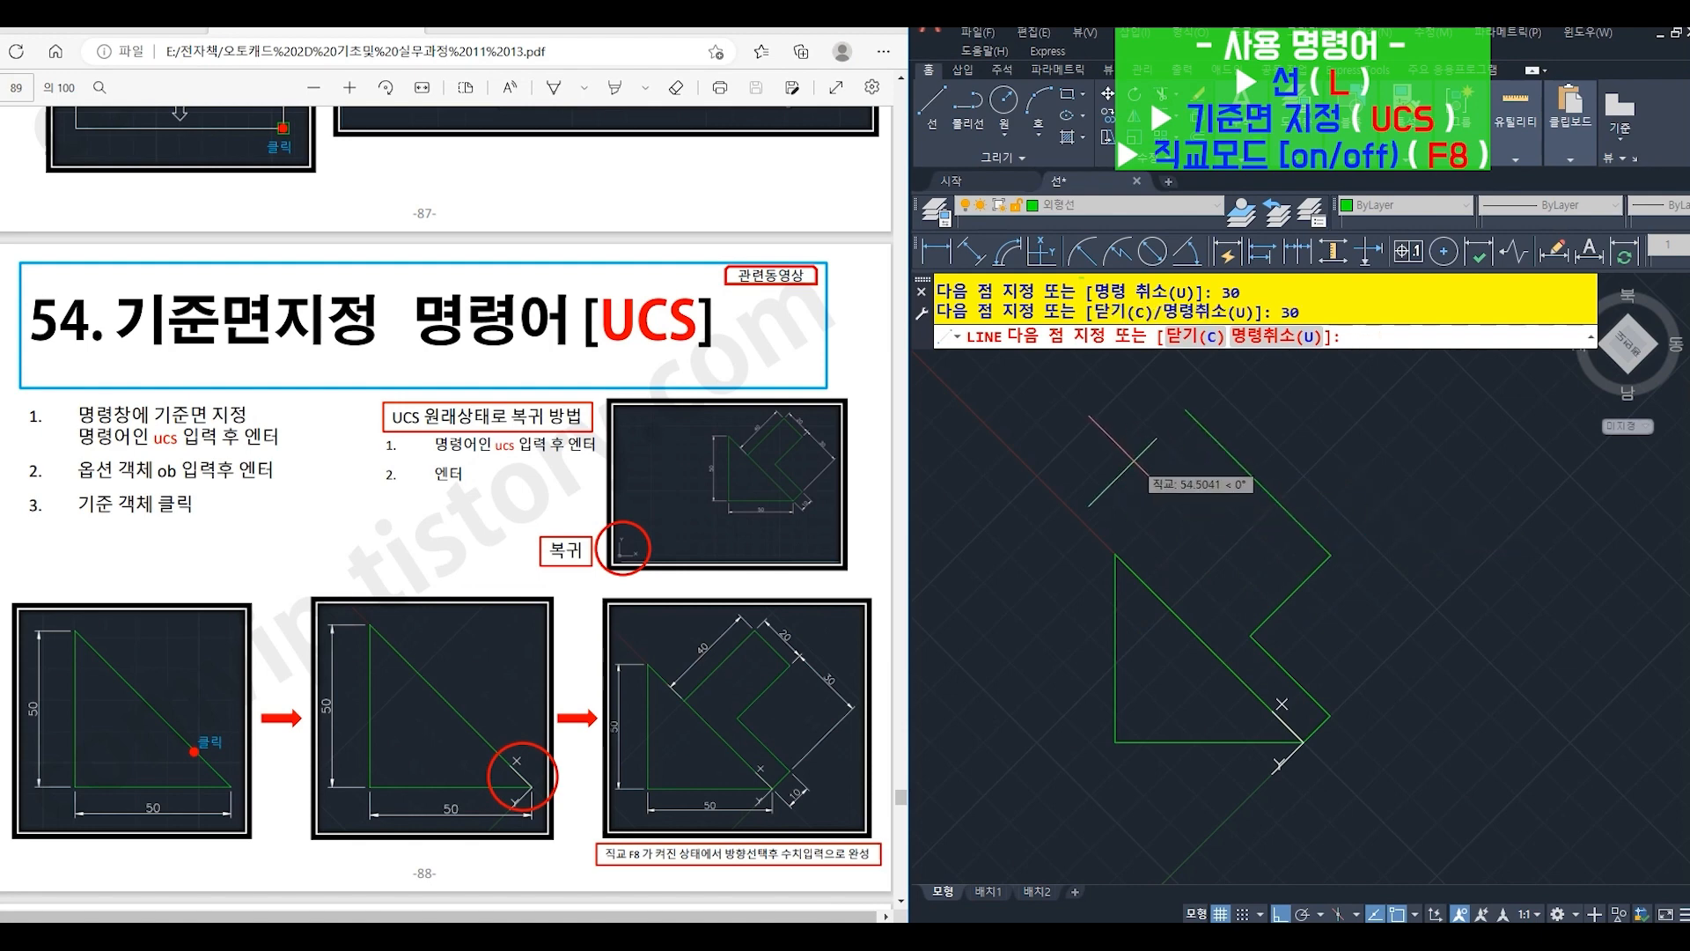
type("20")
key("Return")
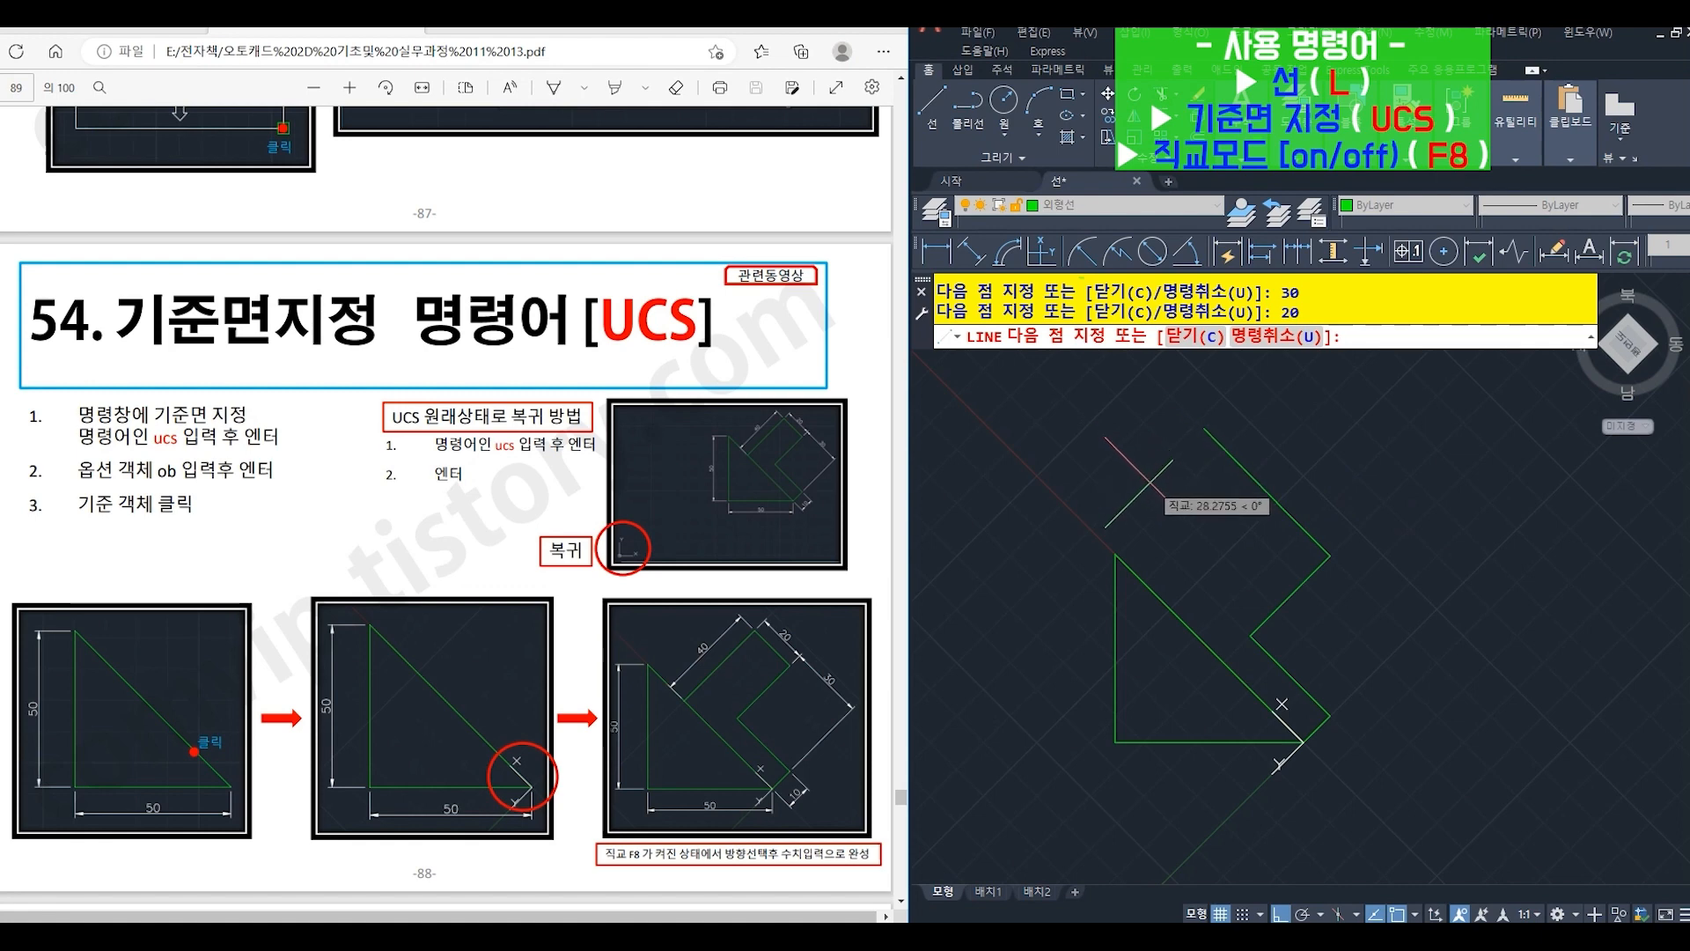
type("40")
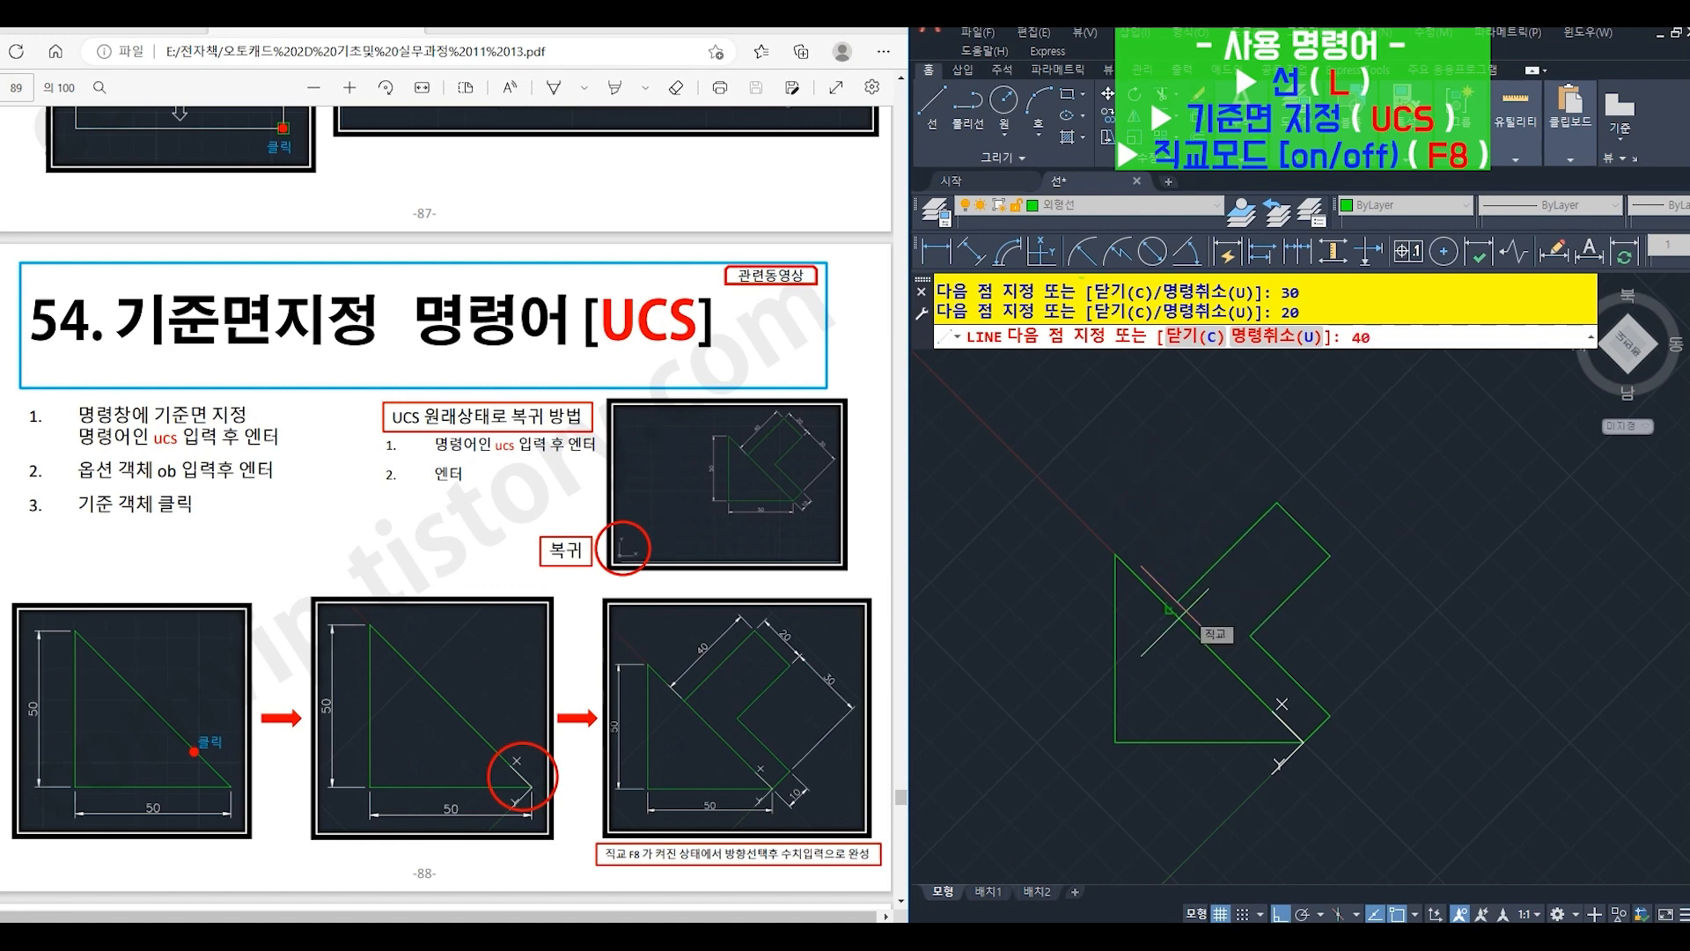
key("Return")
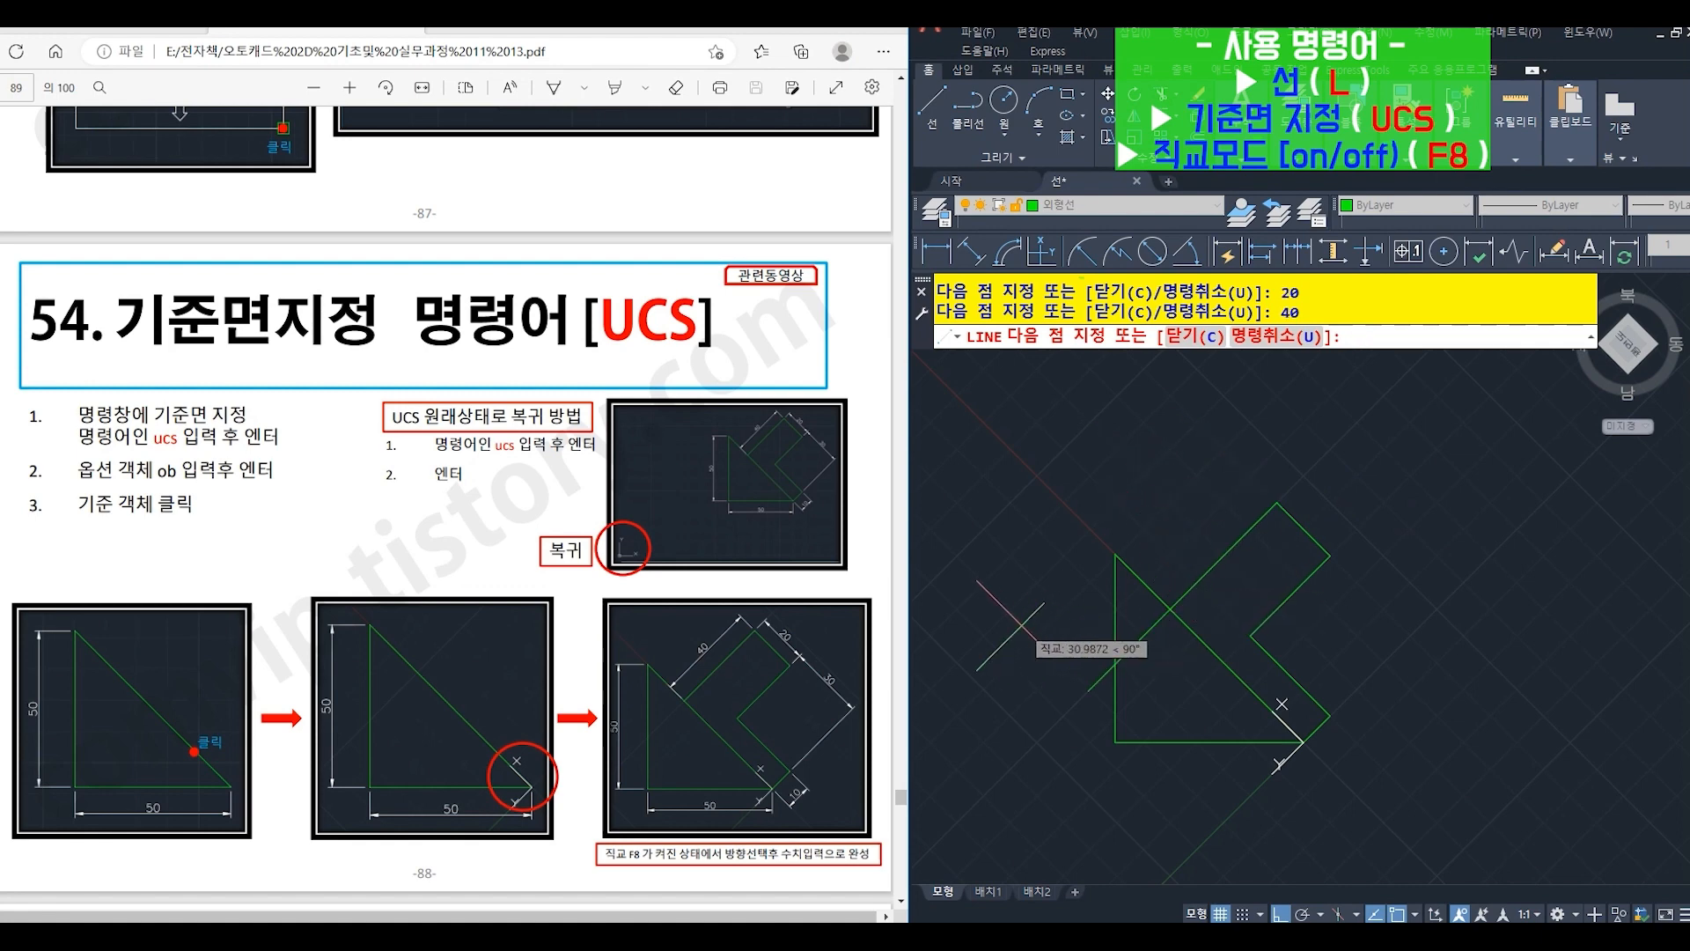
key("Return")
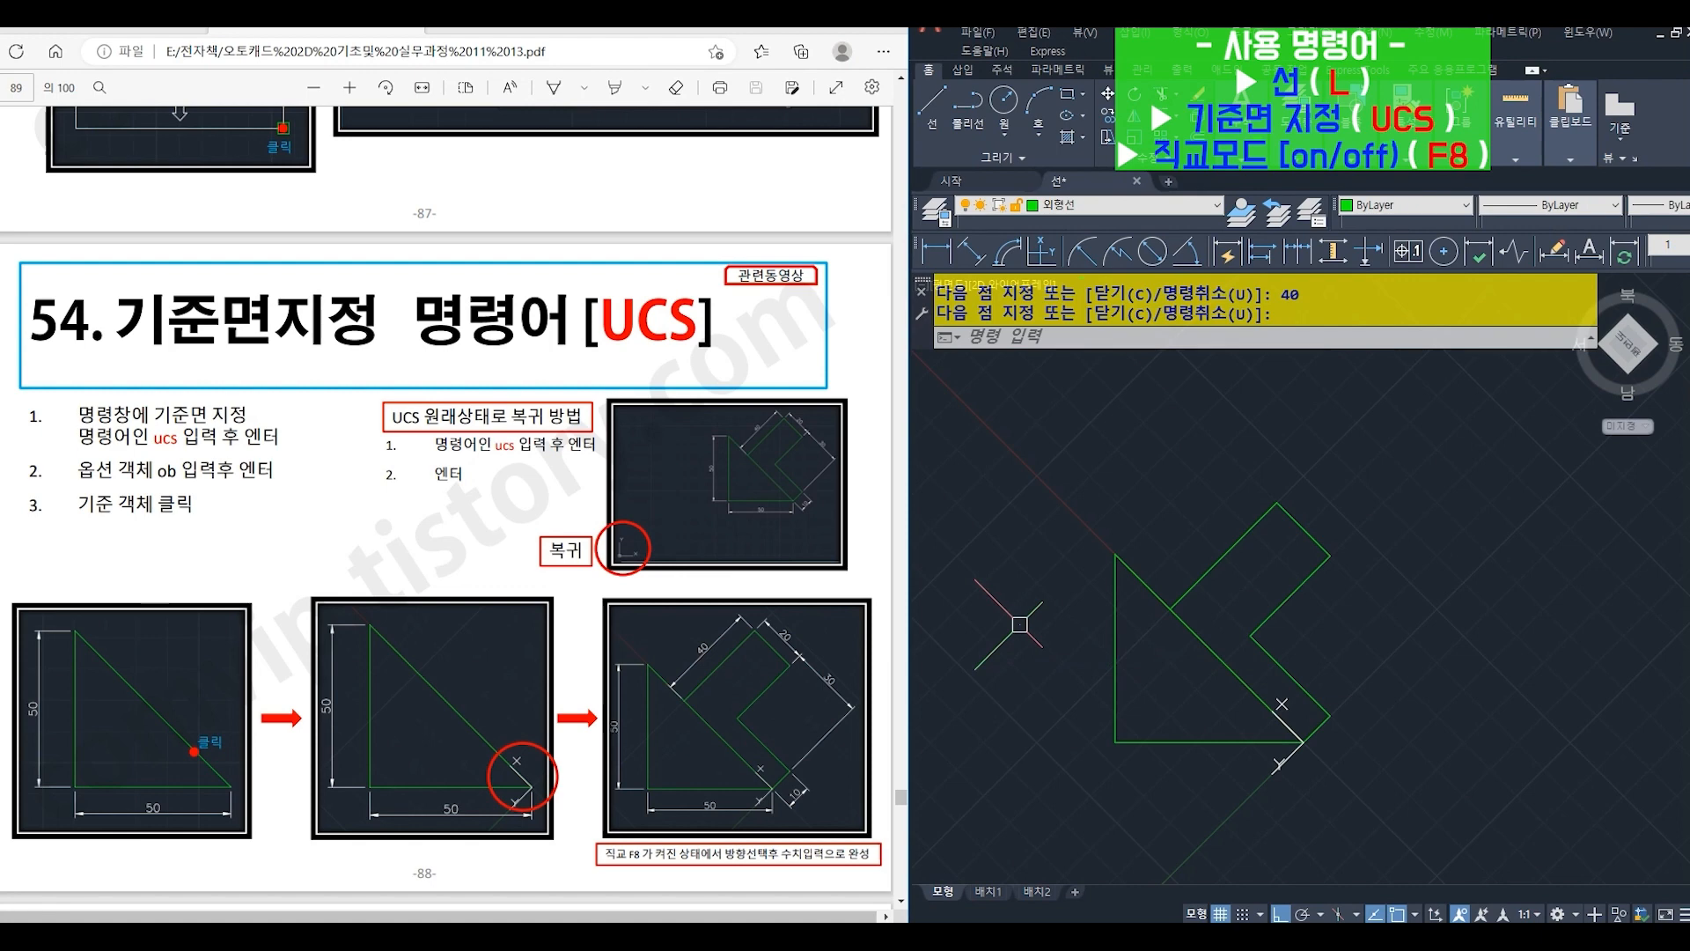
- Return the UCS to its original World (표준) orientation, accepting the default option
type("UCS")
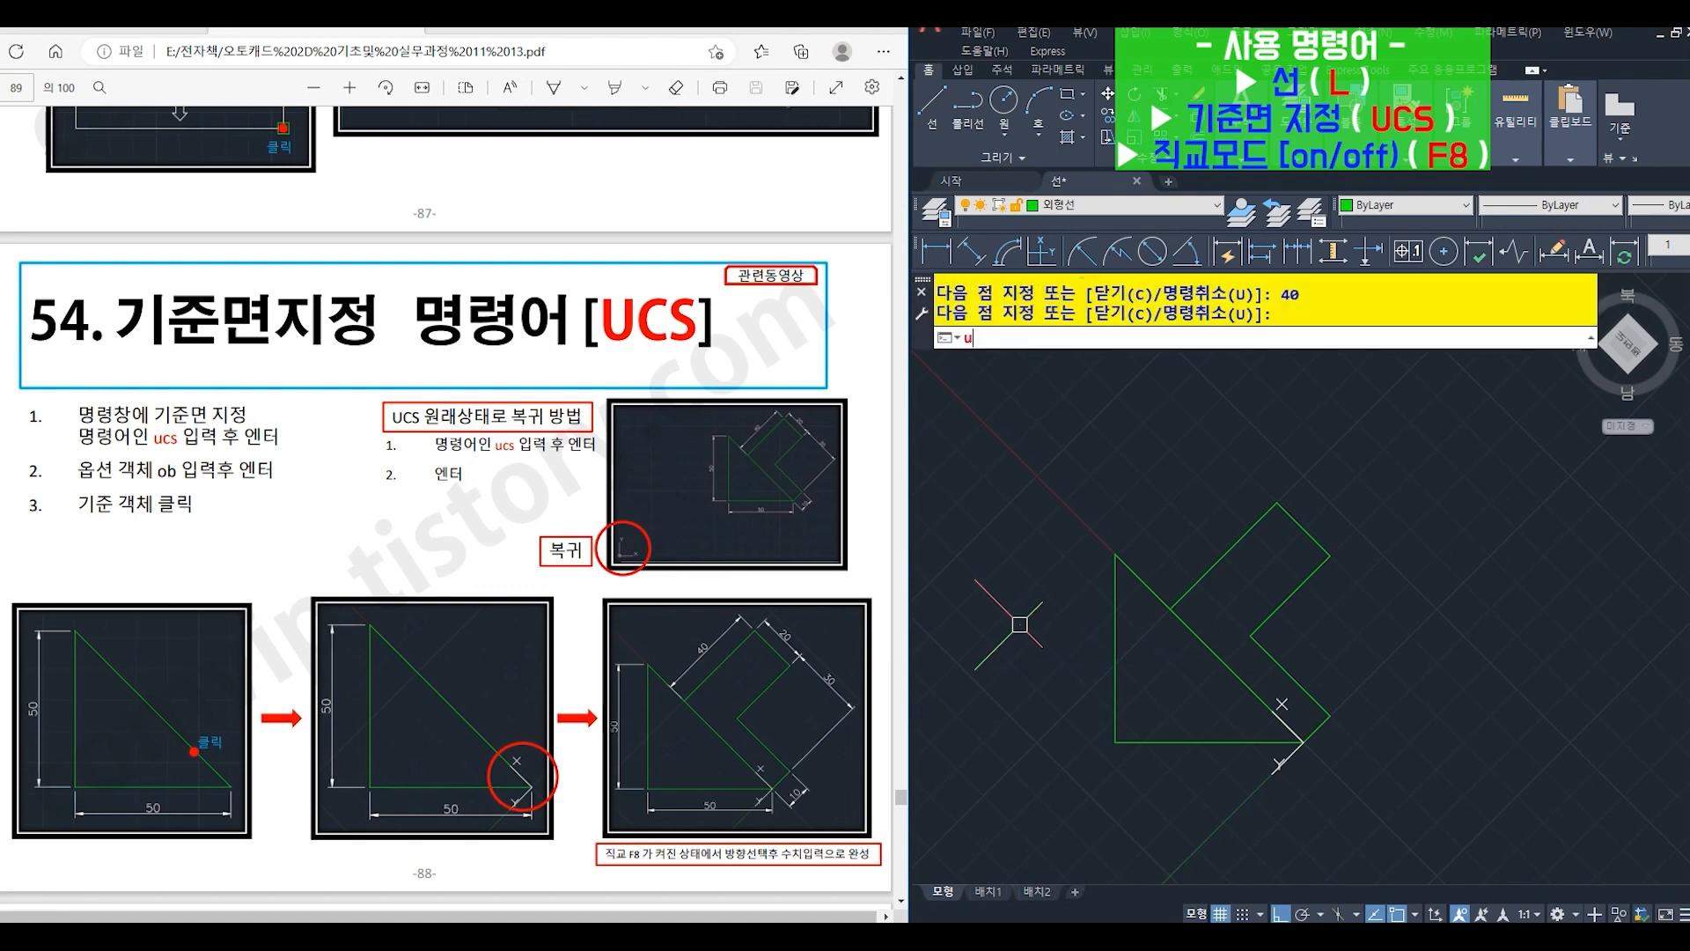
key("Return")
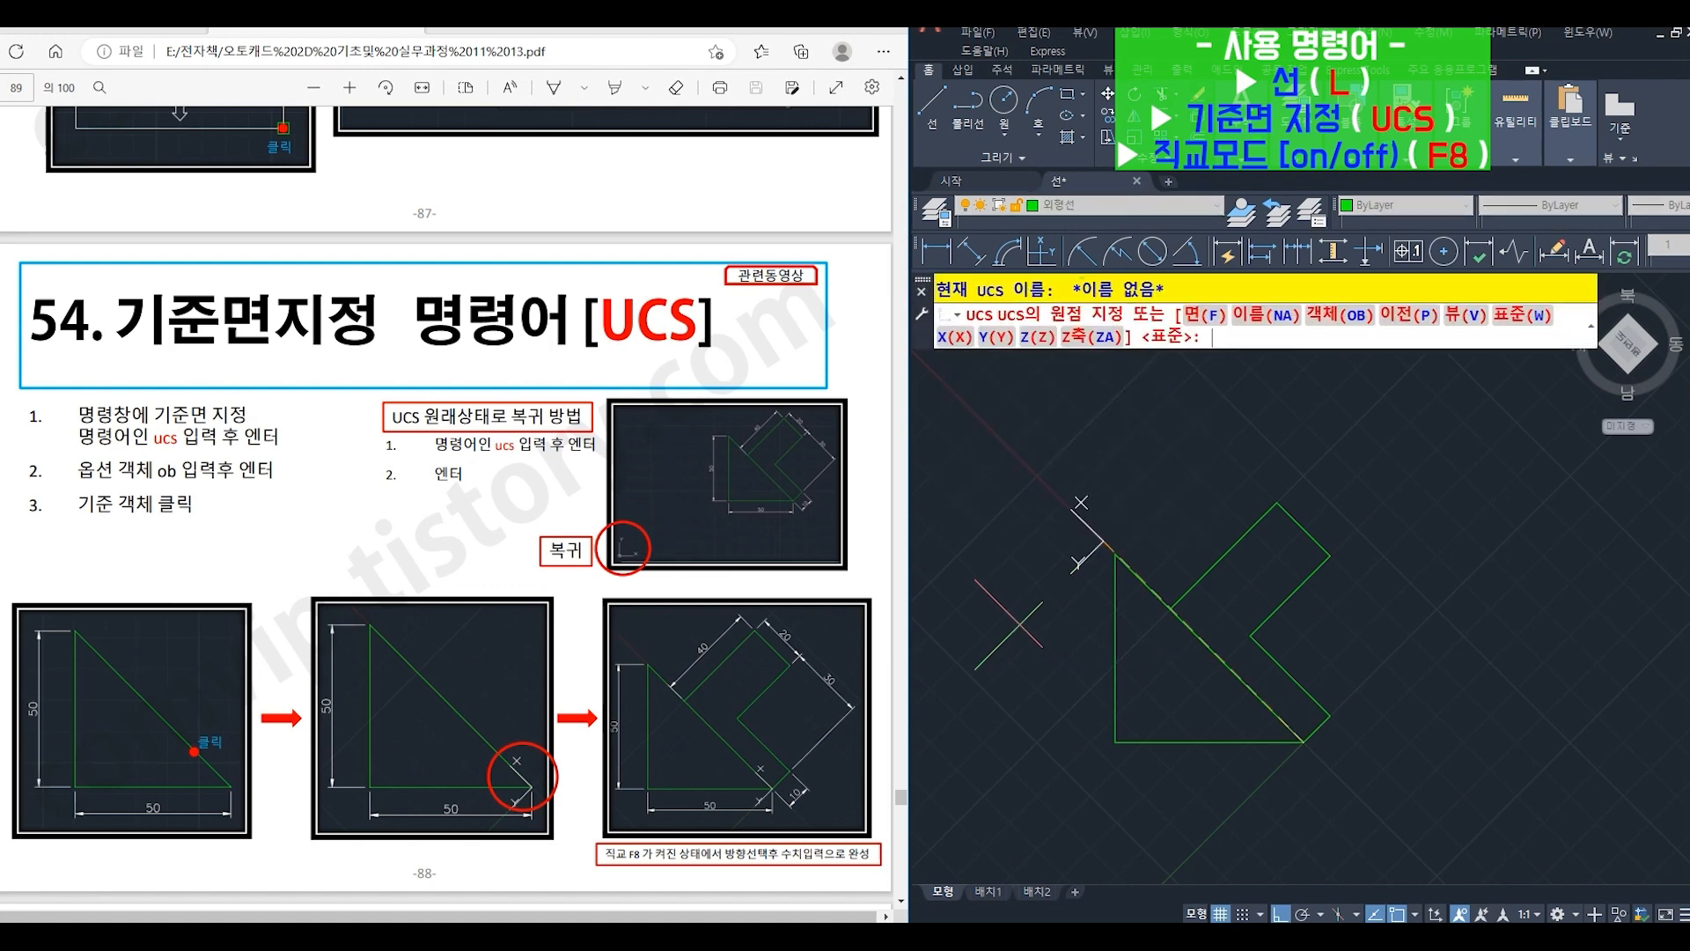
key("Return")
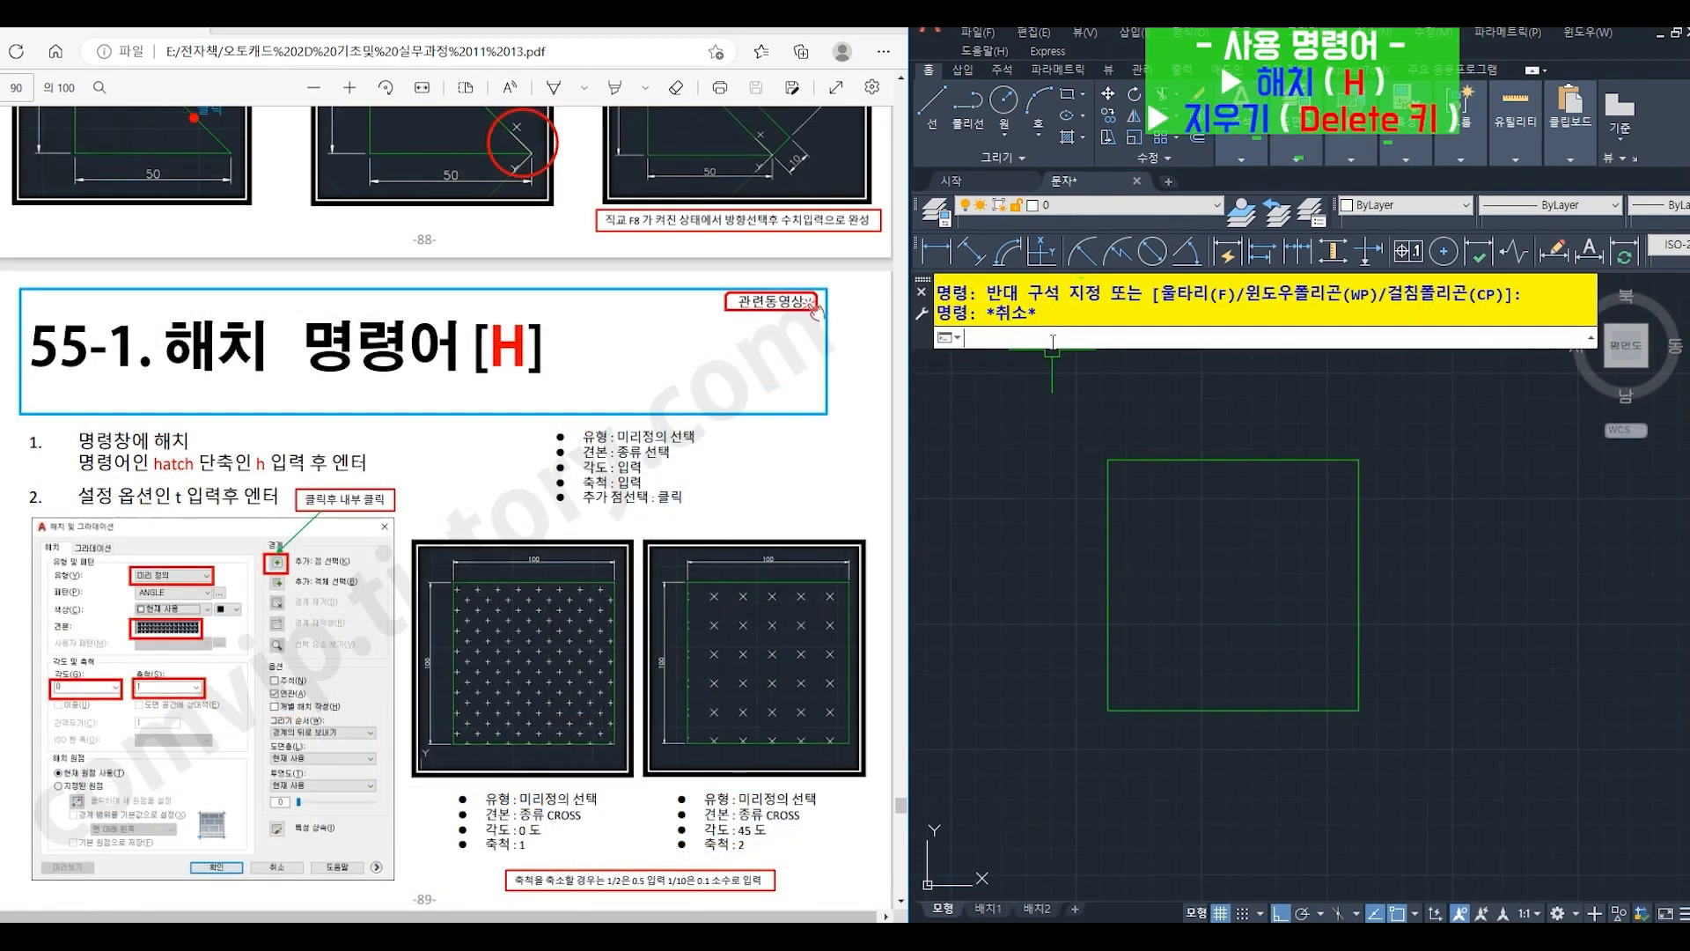
- Start HATCH (H) with its settings (T) and choose the predefined (미리 정의) pattern CROSS
type("H")
key("Return")
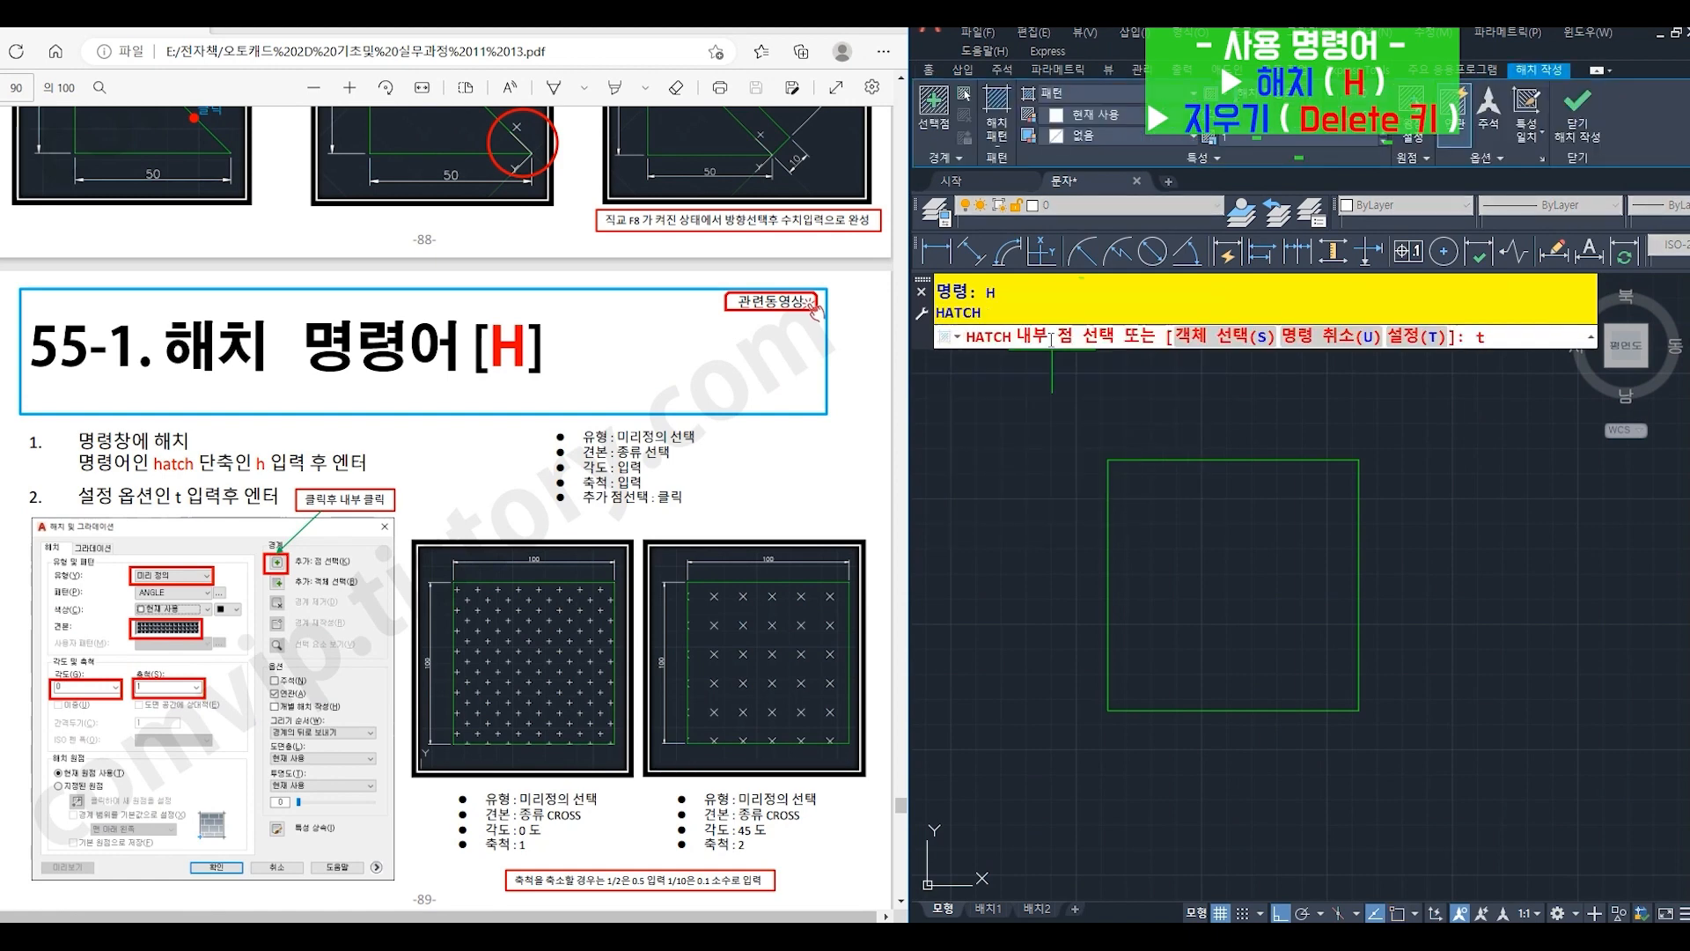
key("Return")
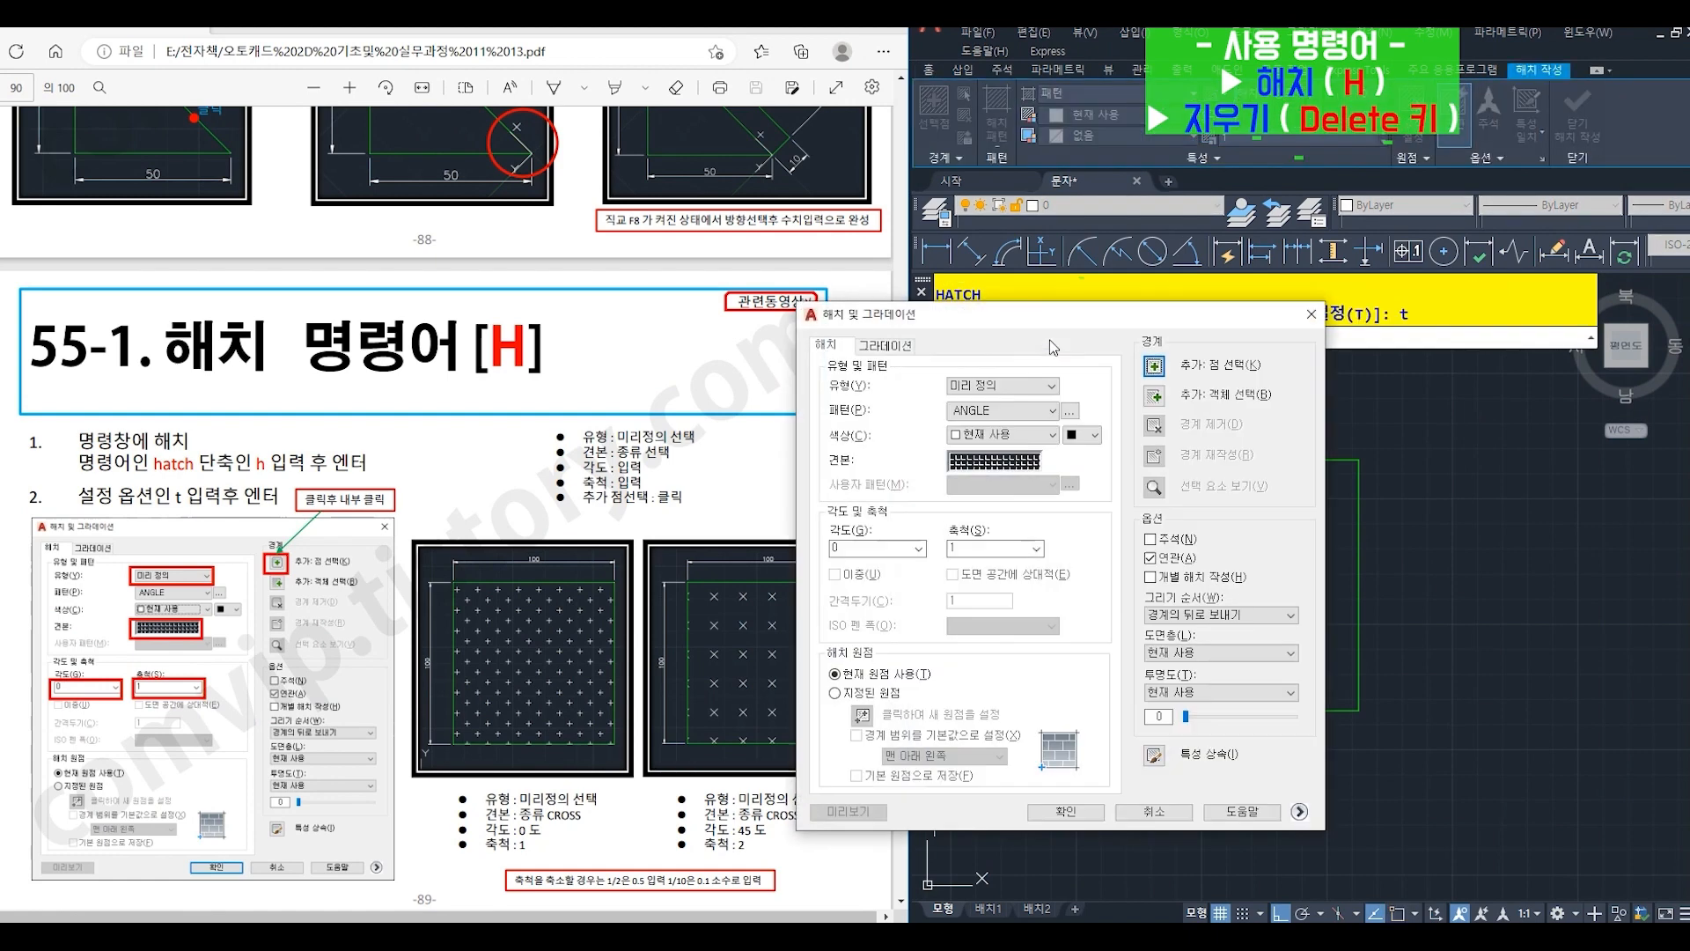
left_click_drag(1054, 321, 1286, 357)
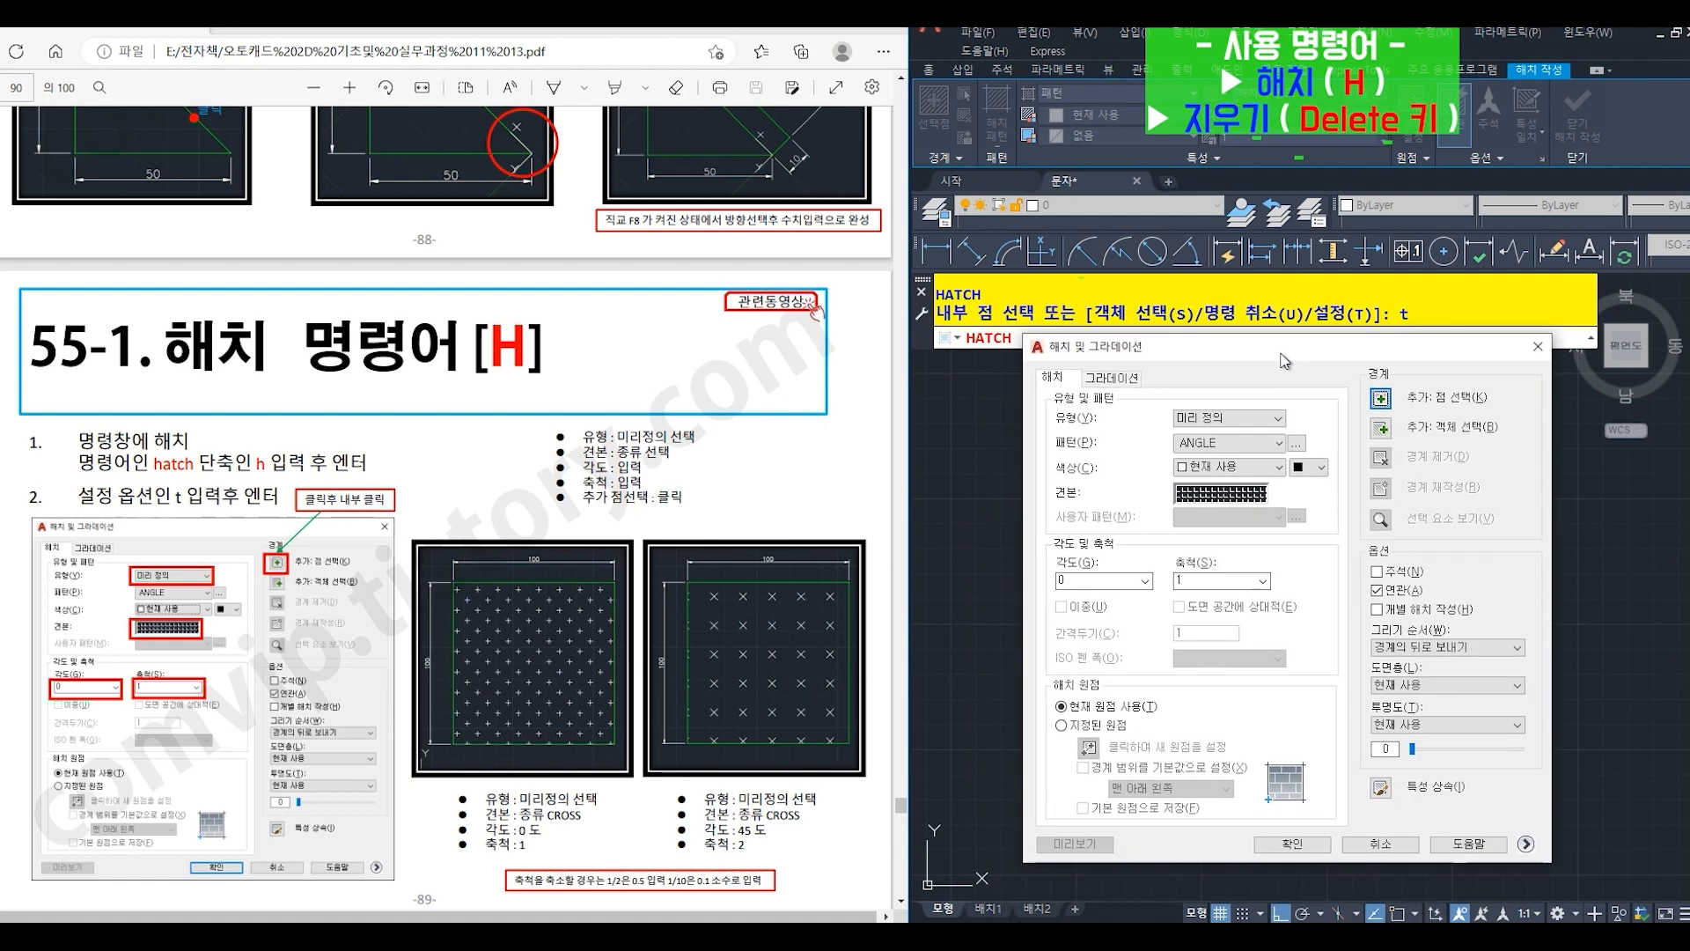
left_click(1206, 419)
left_click(1210, 435)
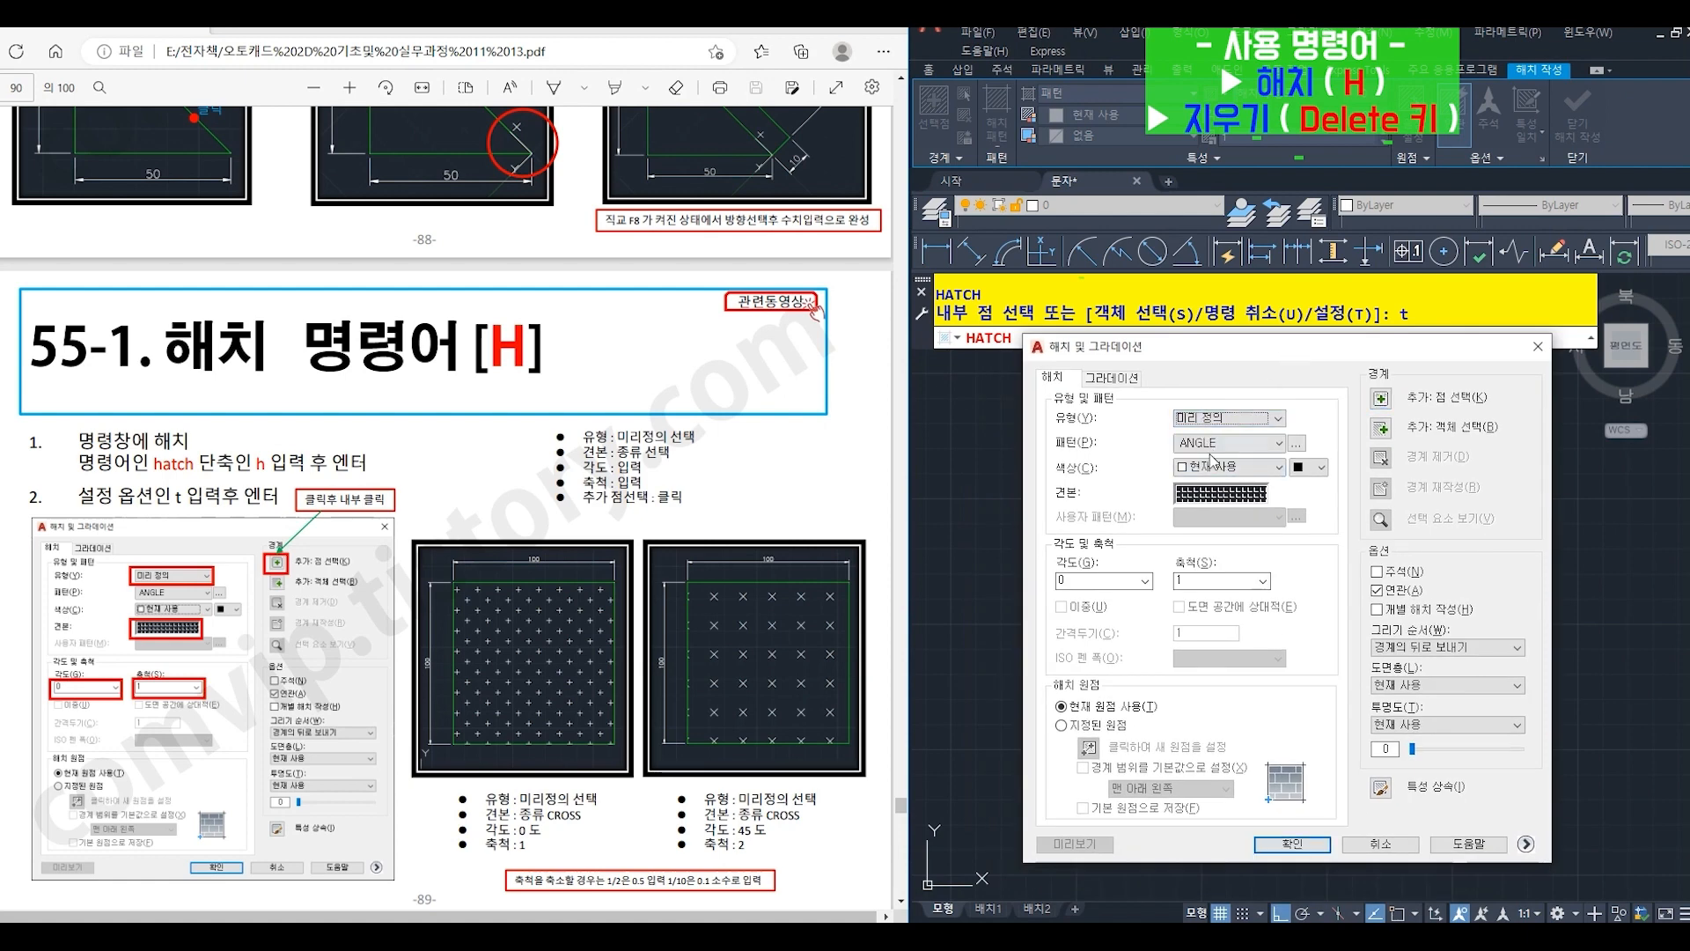
left_click(1219, 496)
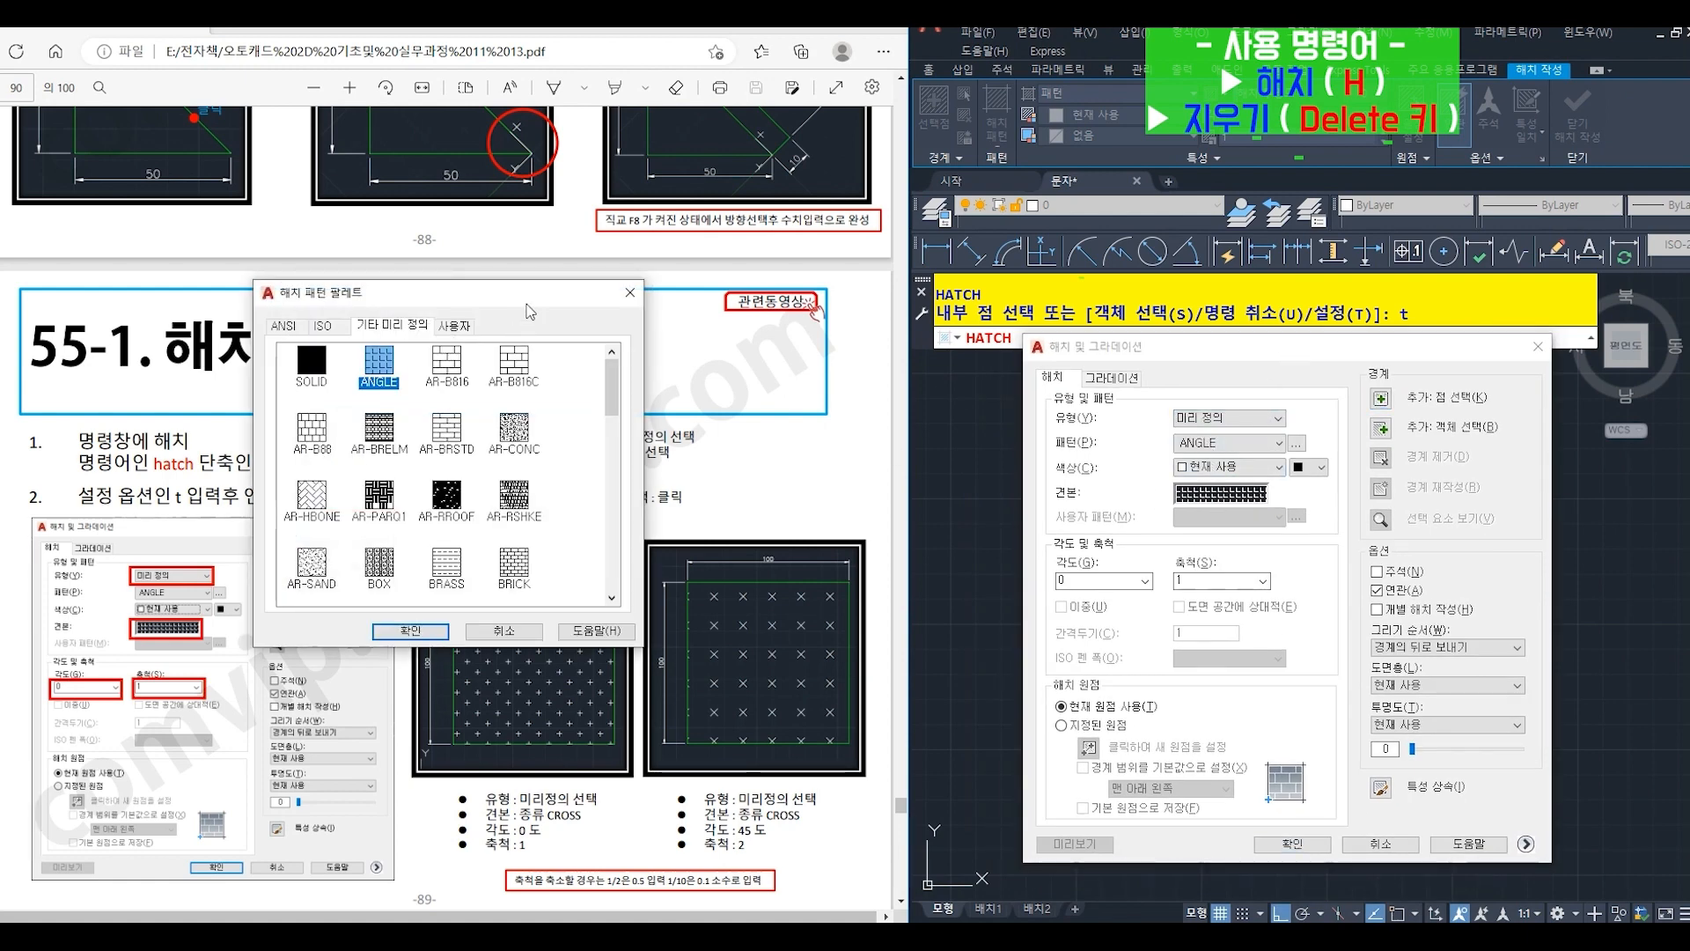
mouse_move(524, 301)
left_mouse_down()
mouse_move(1165, 485)
mouse_move(1316, 393)
left_mouse_up()
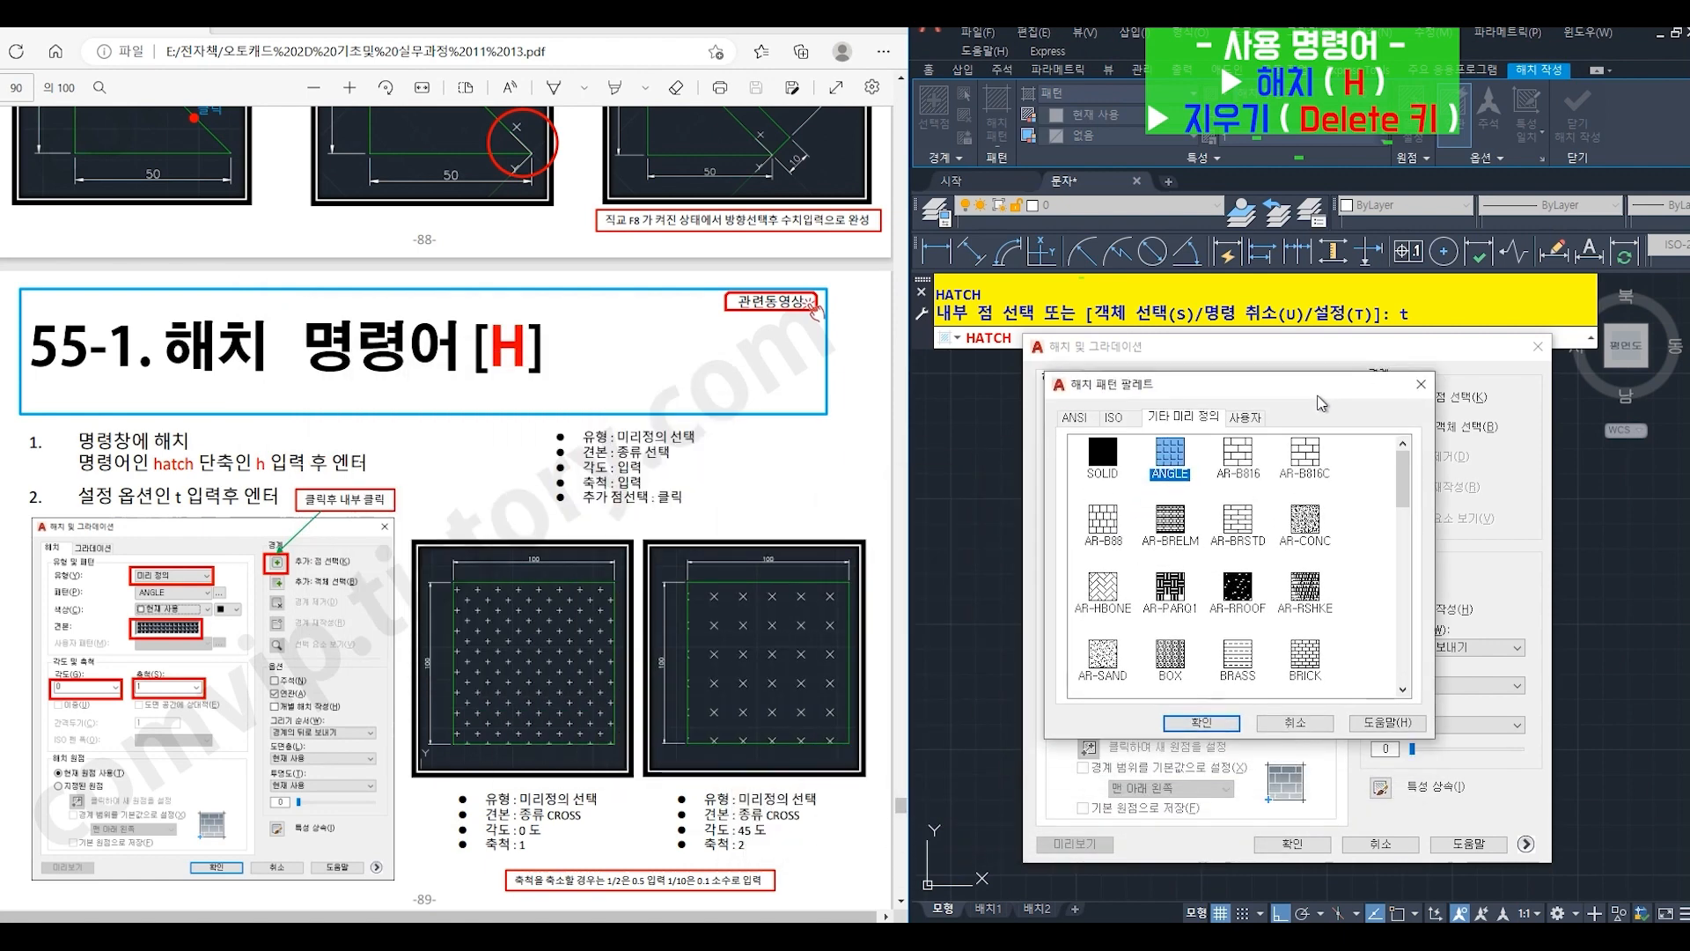
left_click(1404, 689)
left_click(1306, 657)
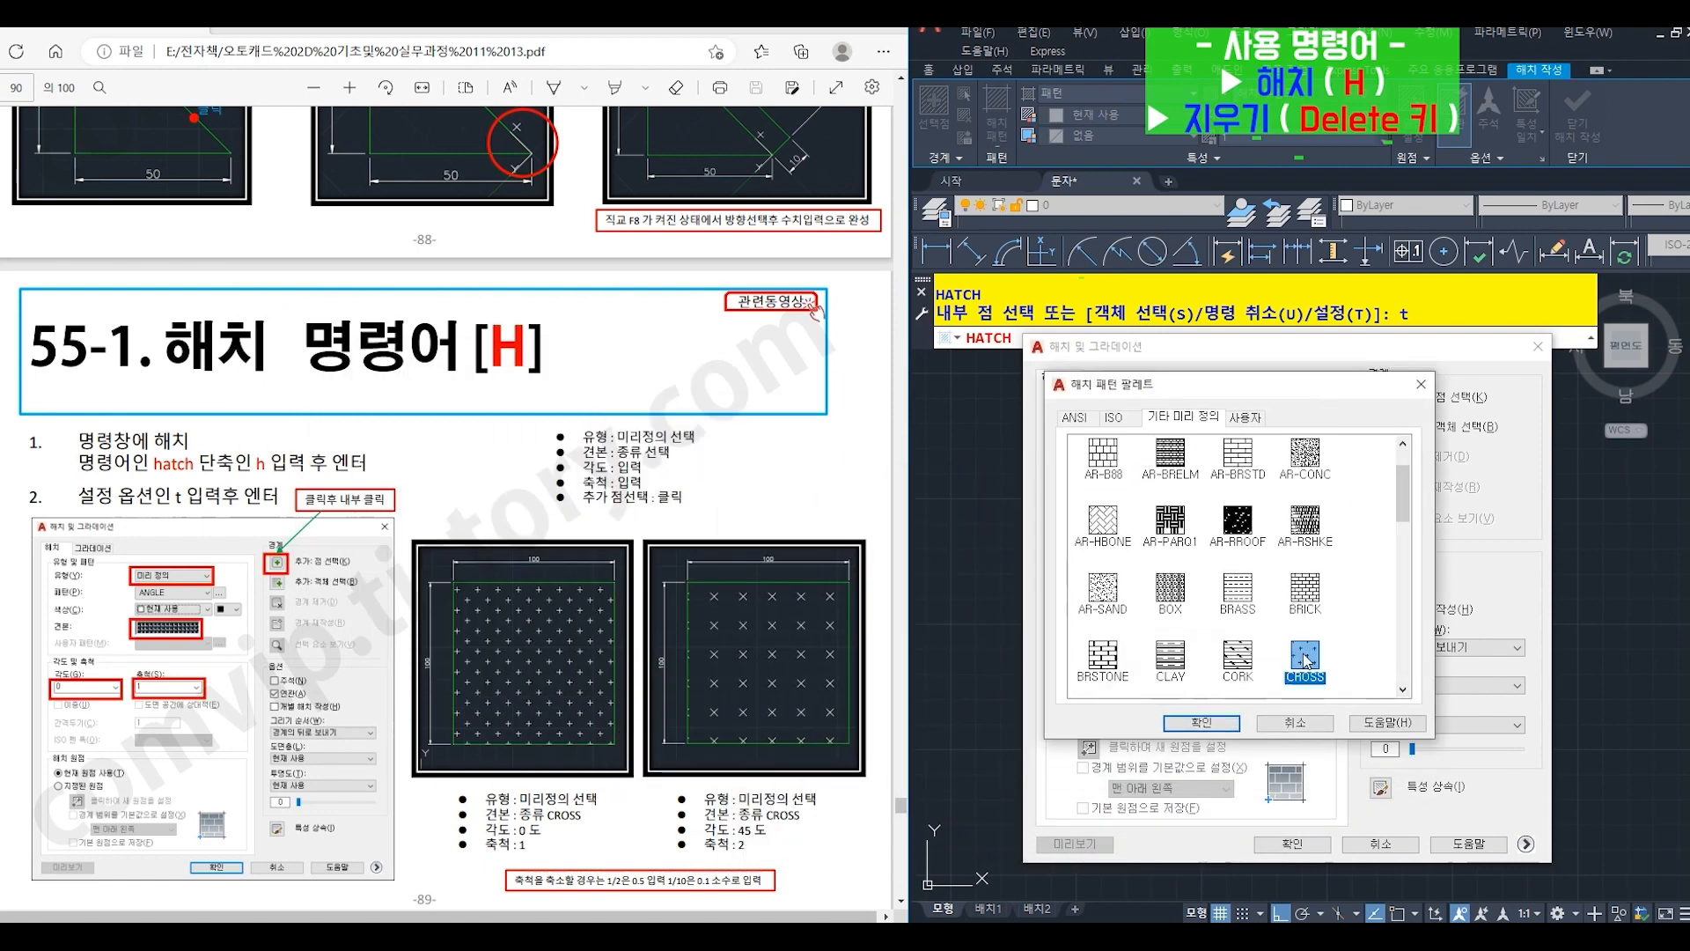
left_click(1210, 726)
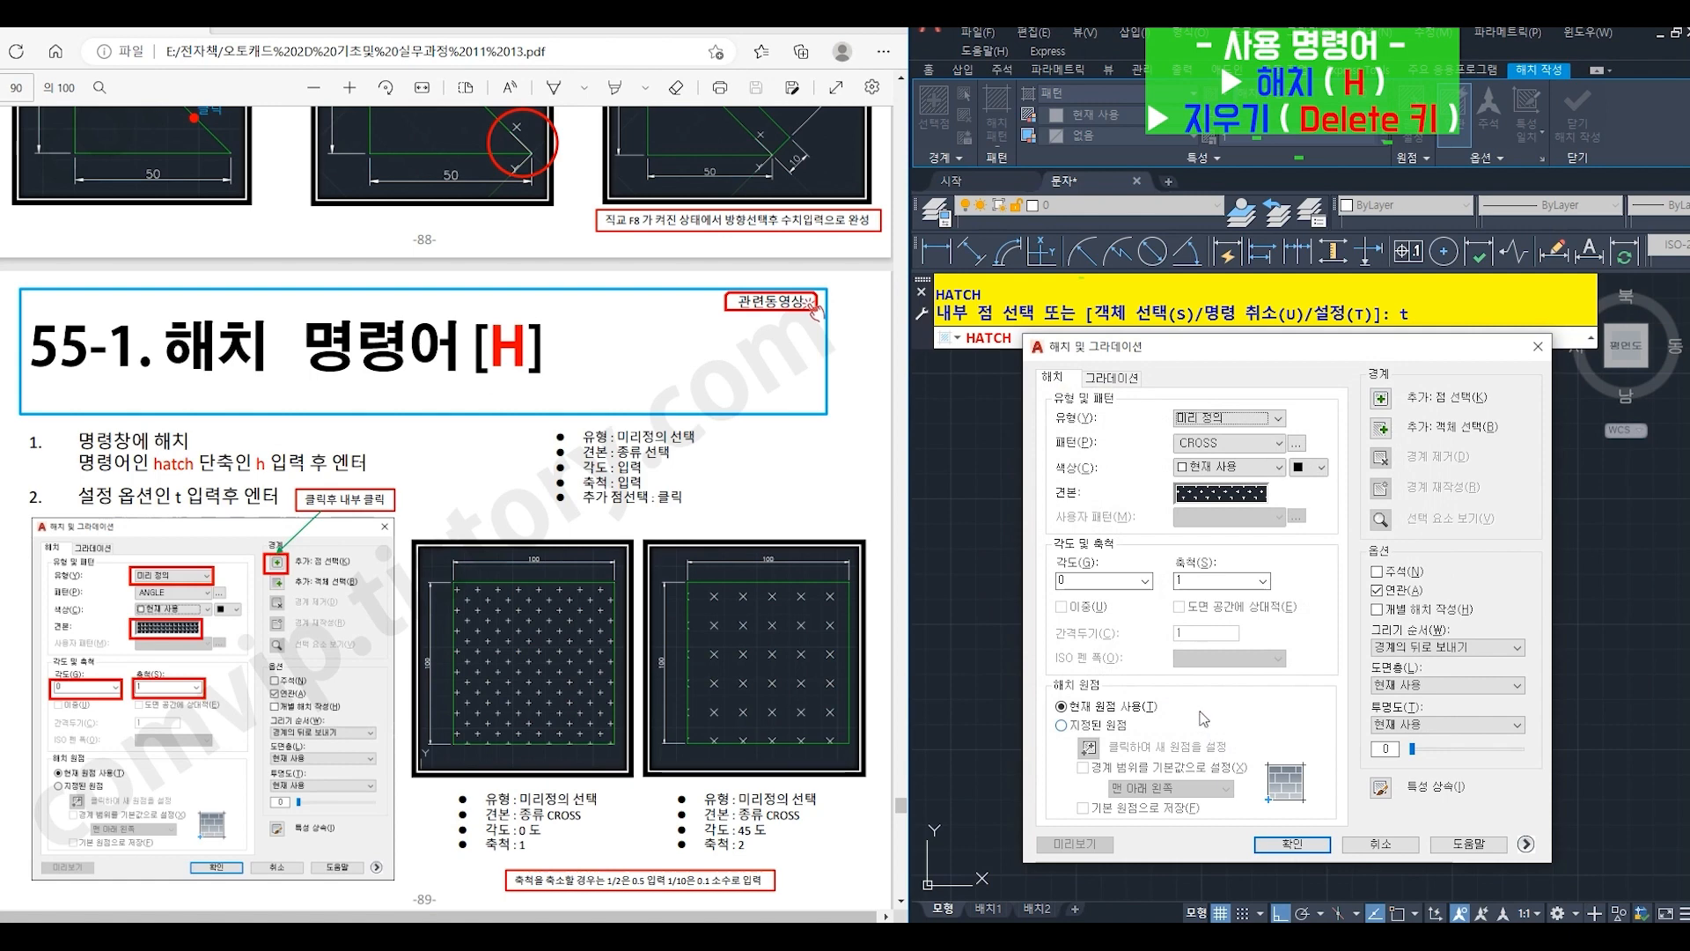
- Apply the CROSS hatch at angle 0 and scale 1 inside the square using an internal point, and erase it again
left_click(1380, 400)
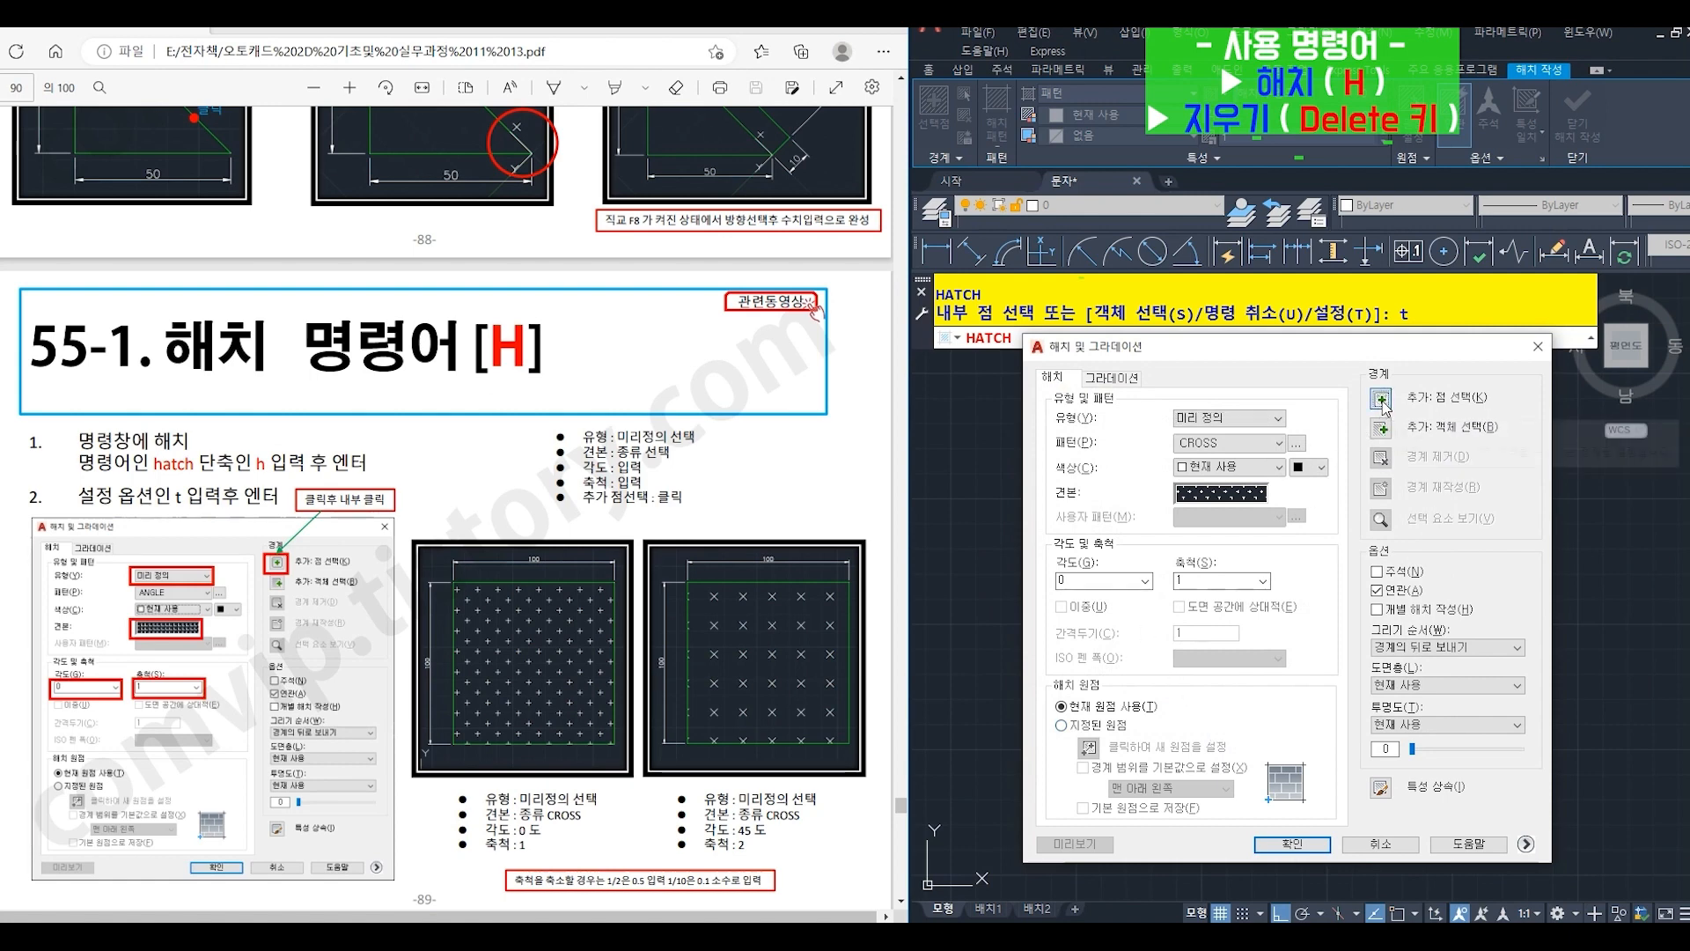
left_click(1380, 401)
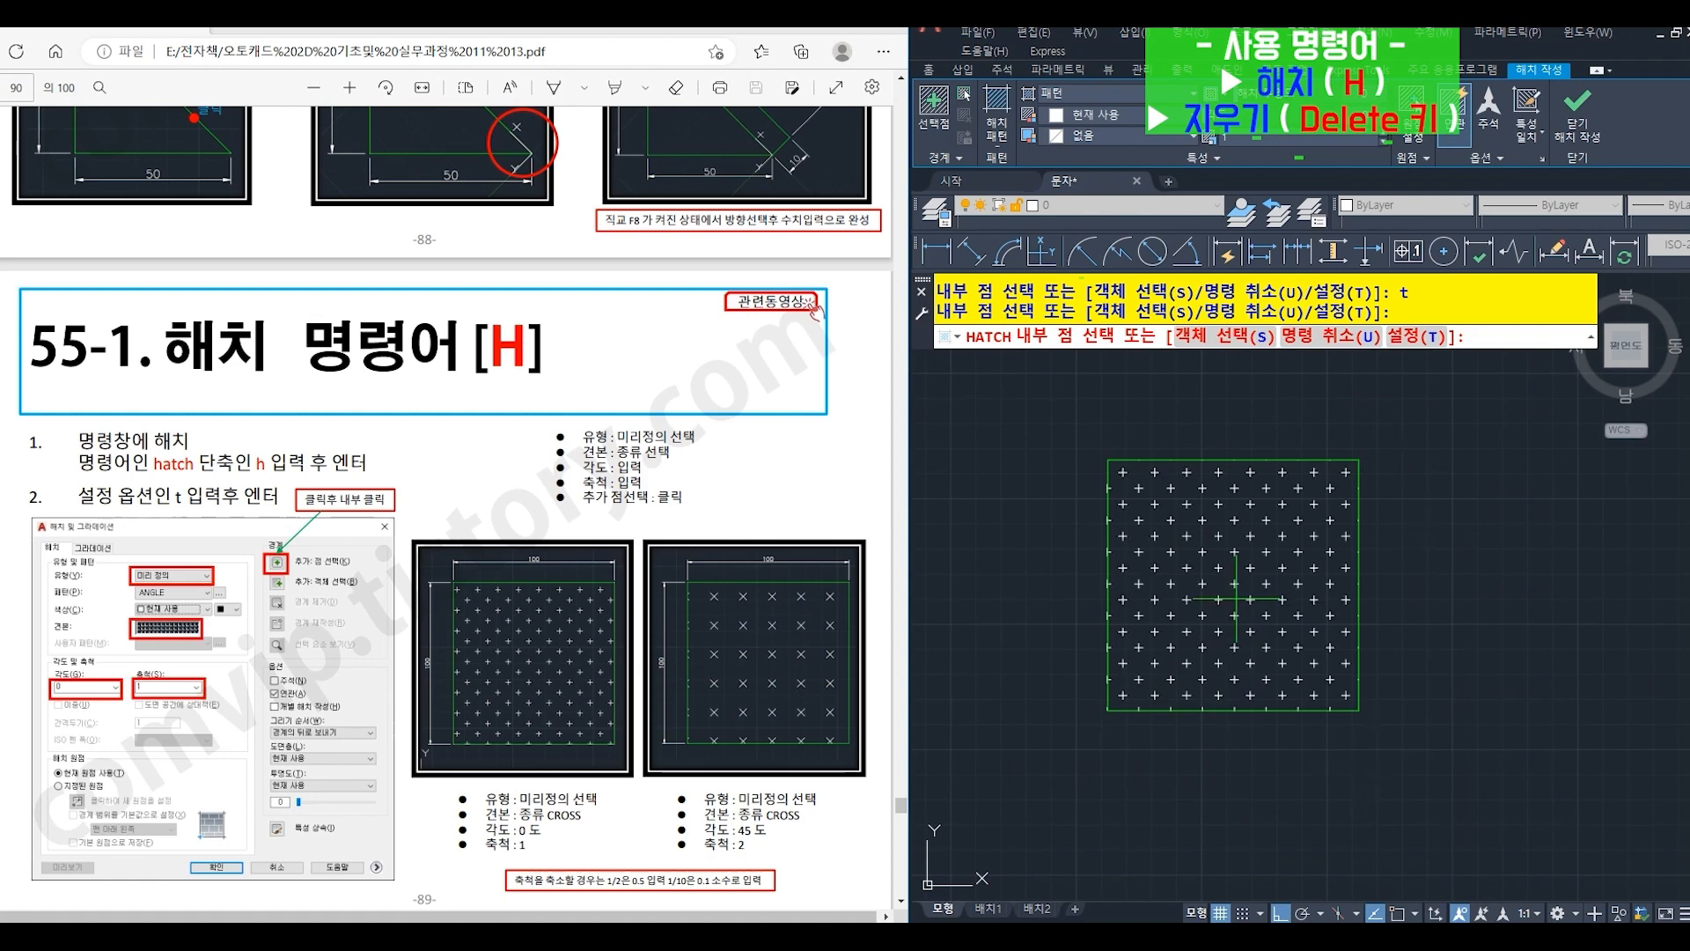
left_click(1220, 619)
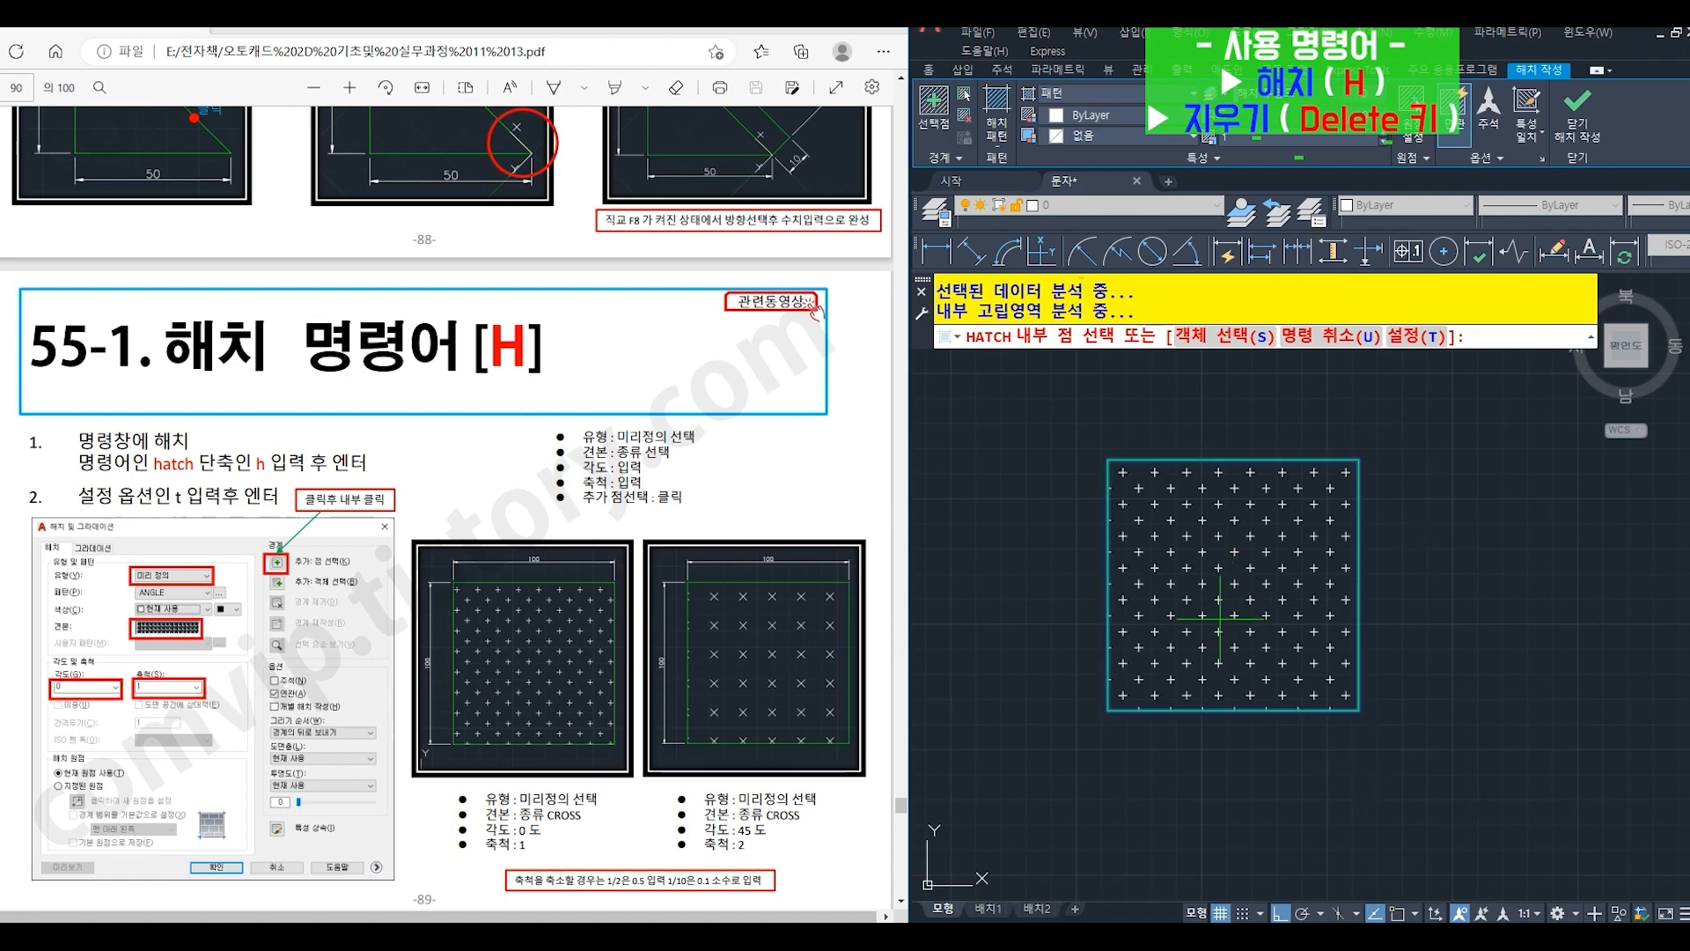
key("Return")
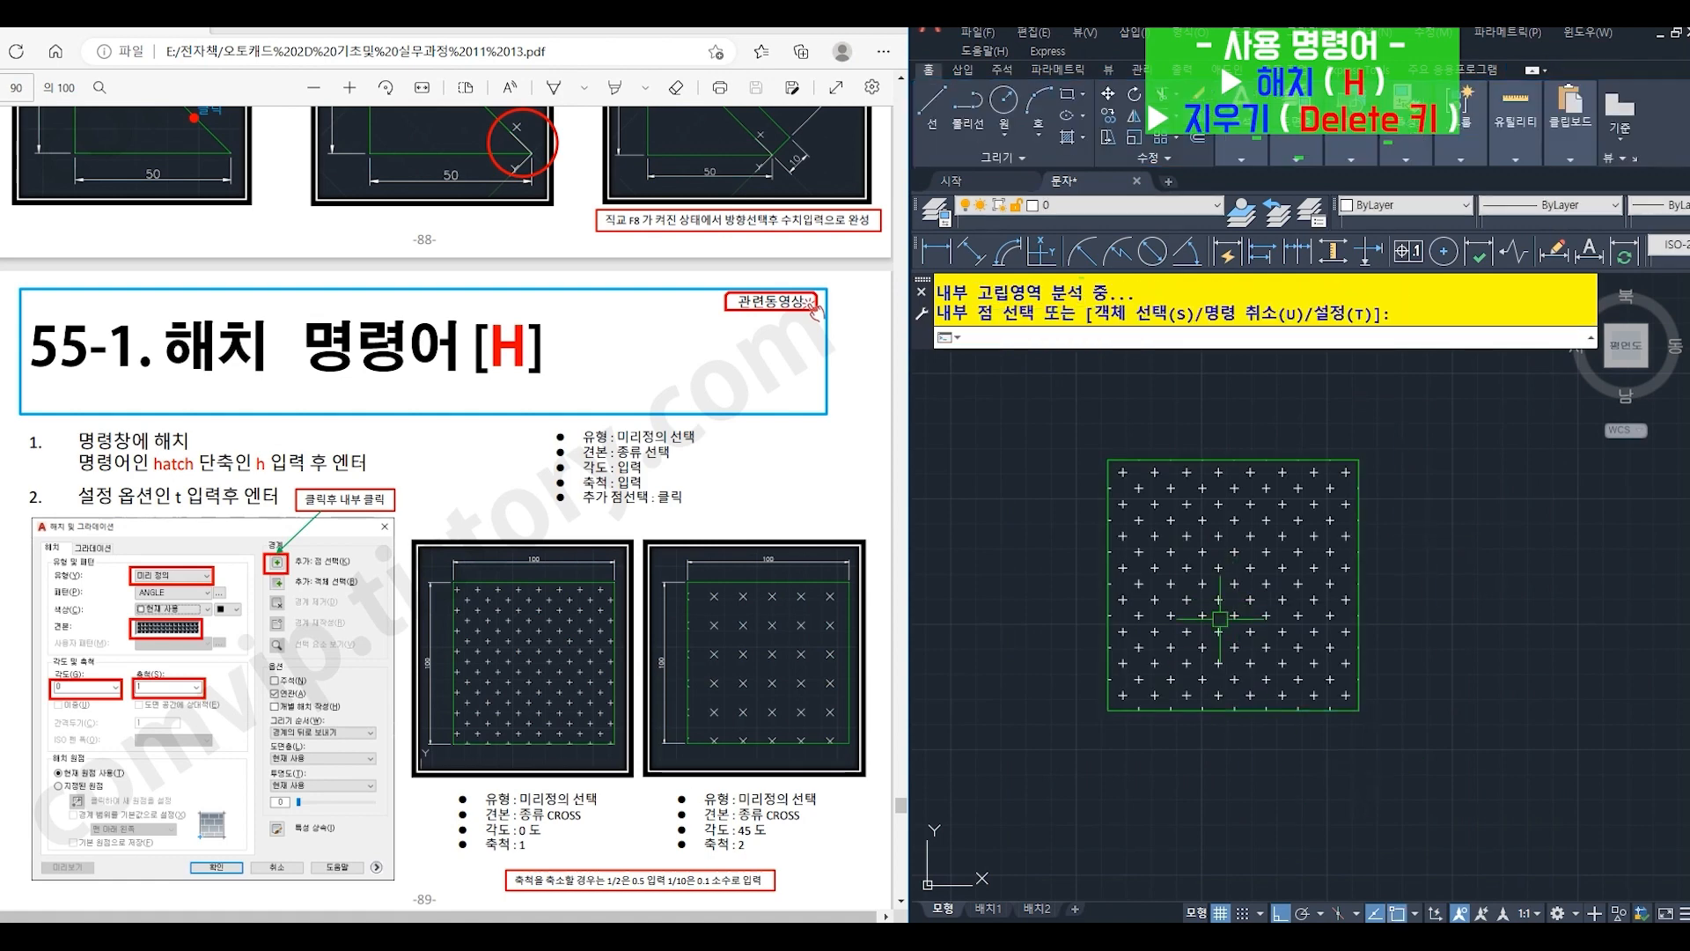
left_click(1234, 615)
key("Delete")
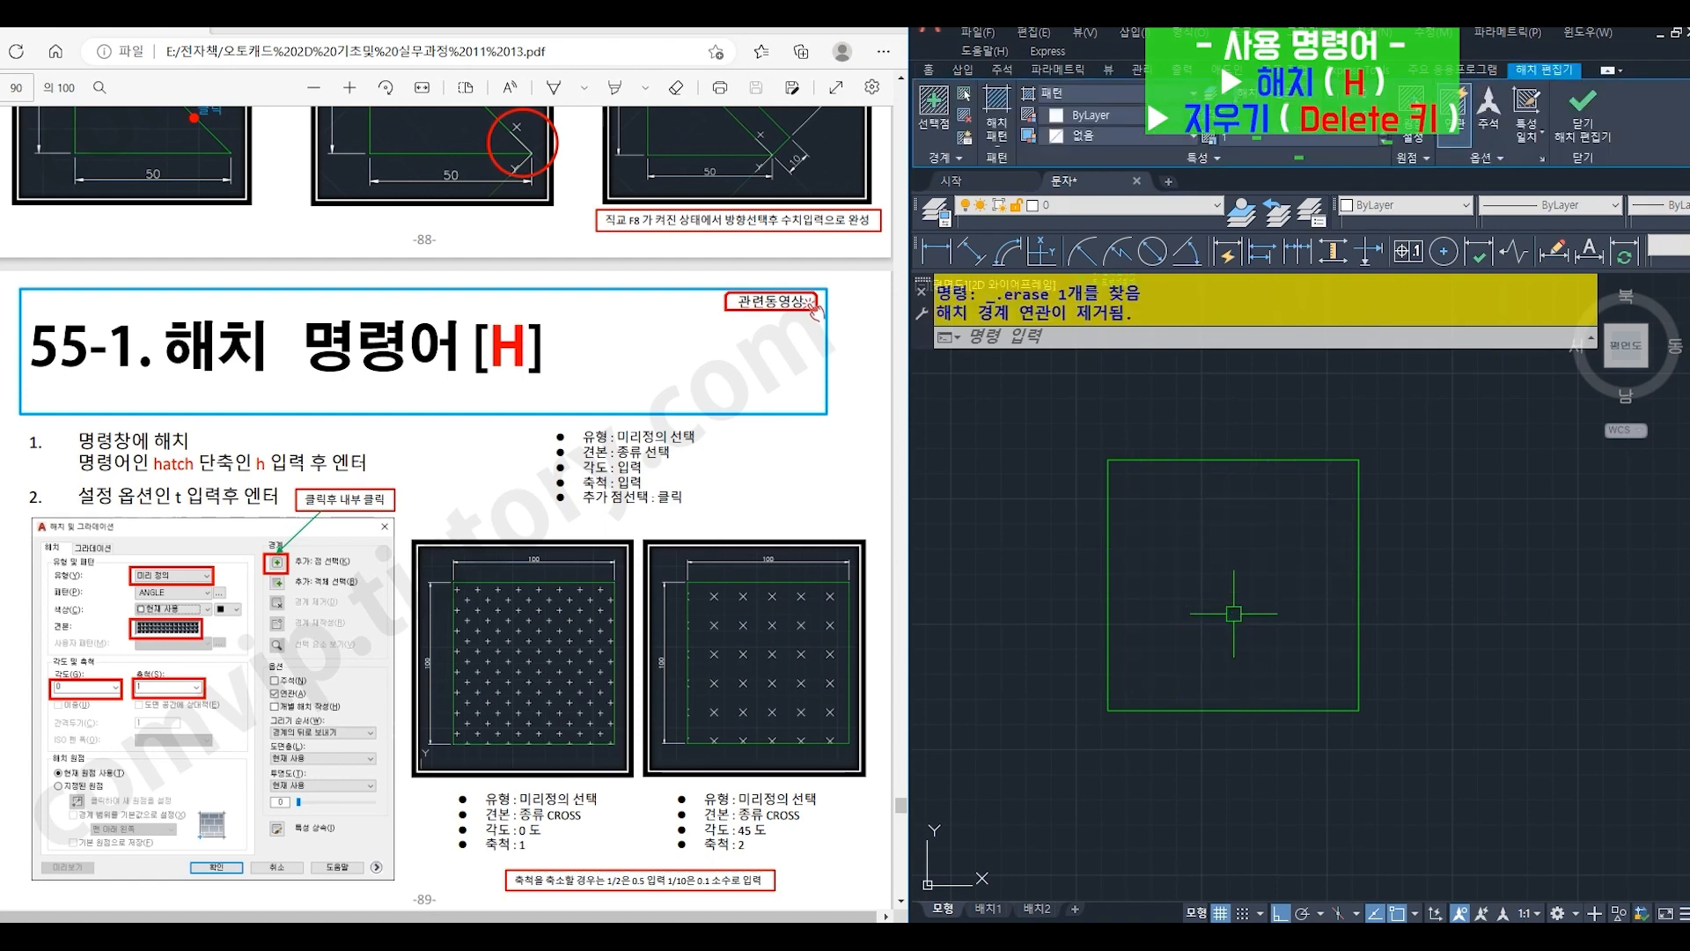
- Start a new HATCH (H) for the empty square and confirm CROSS as the pattern in its settings (T)
type("h")
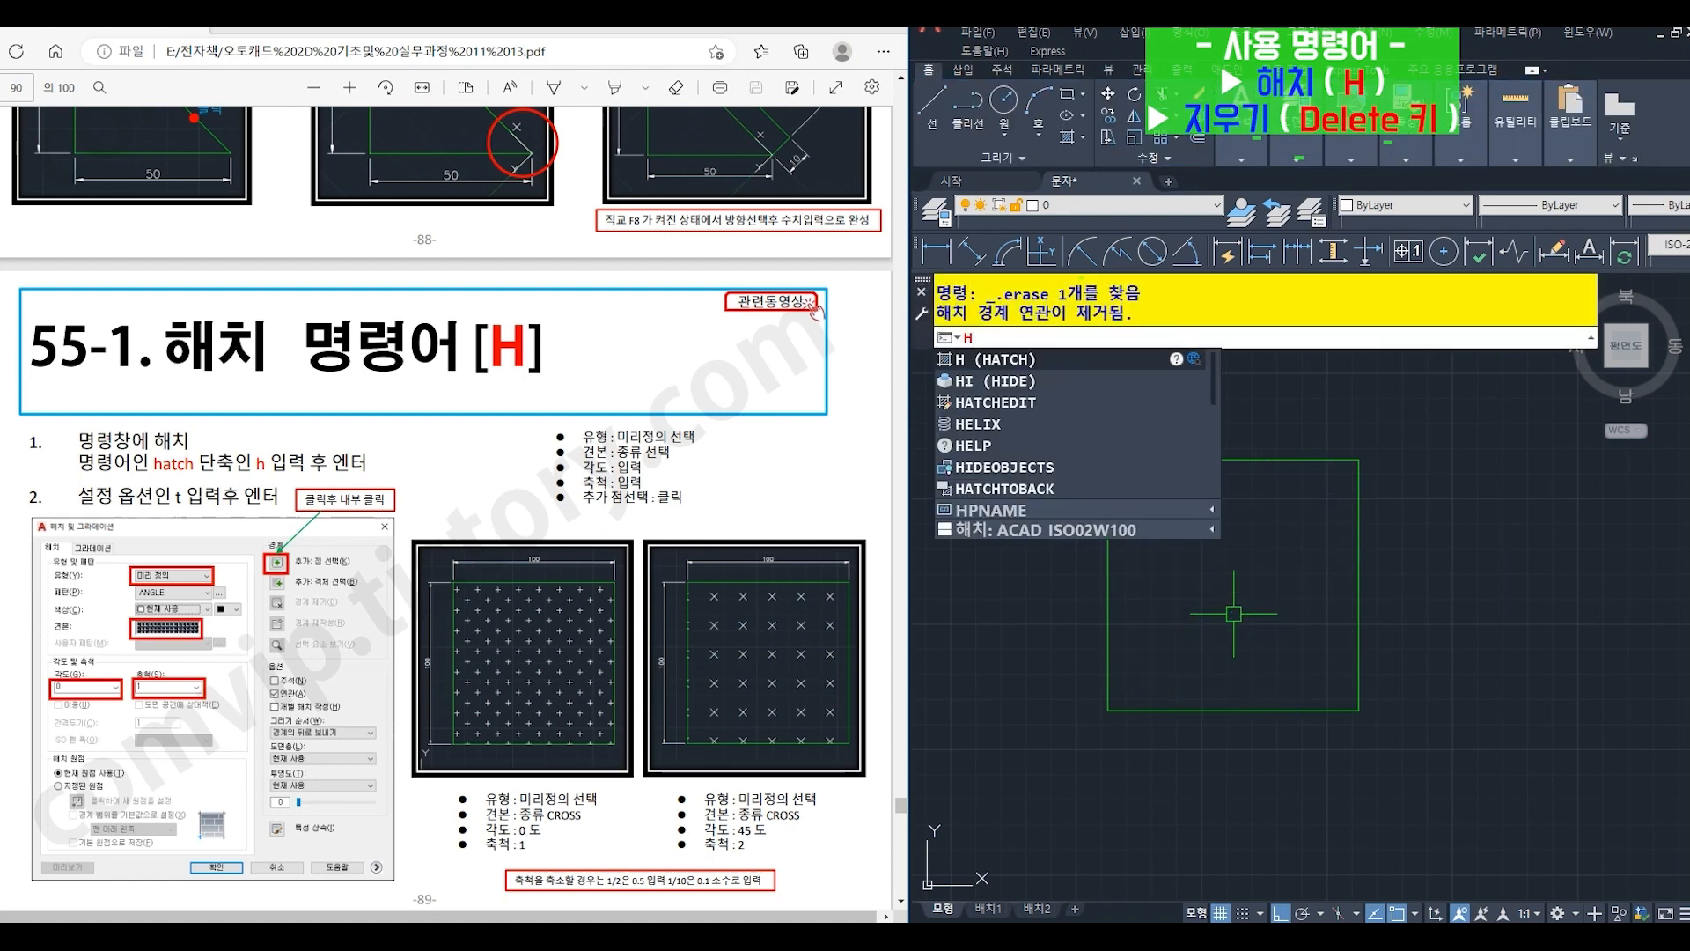
key("Return")
type("t")
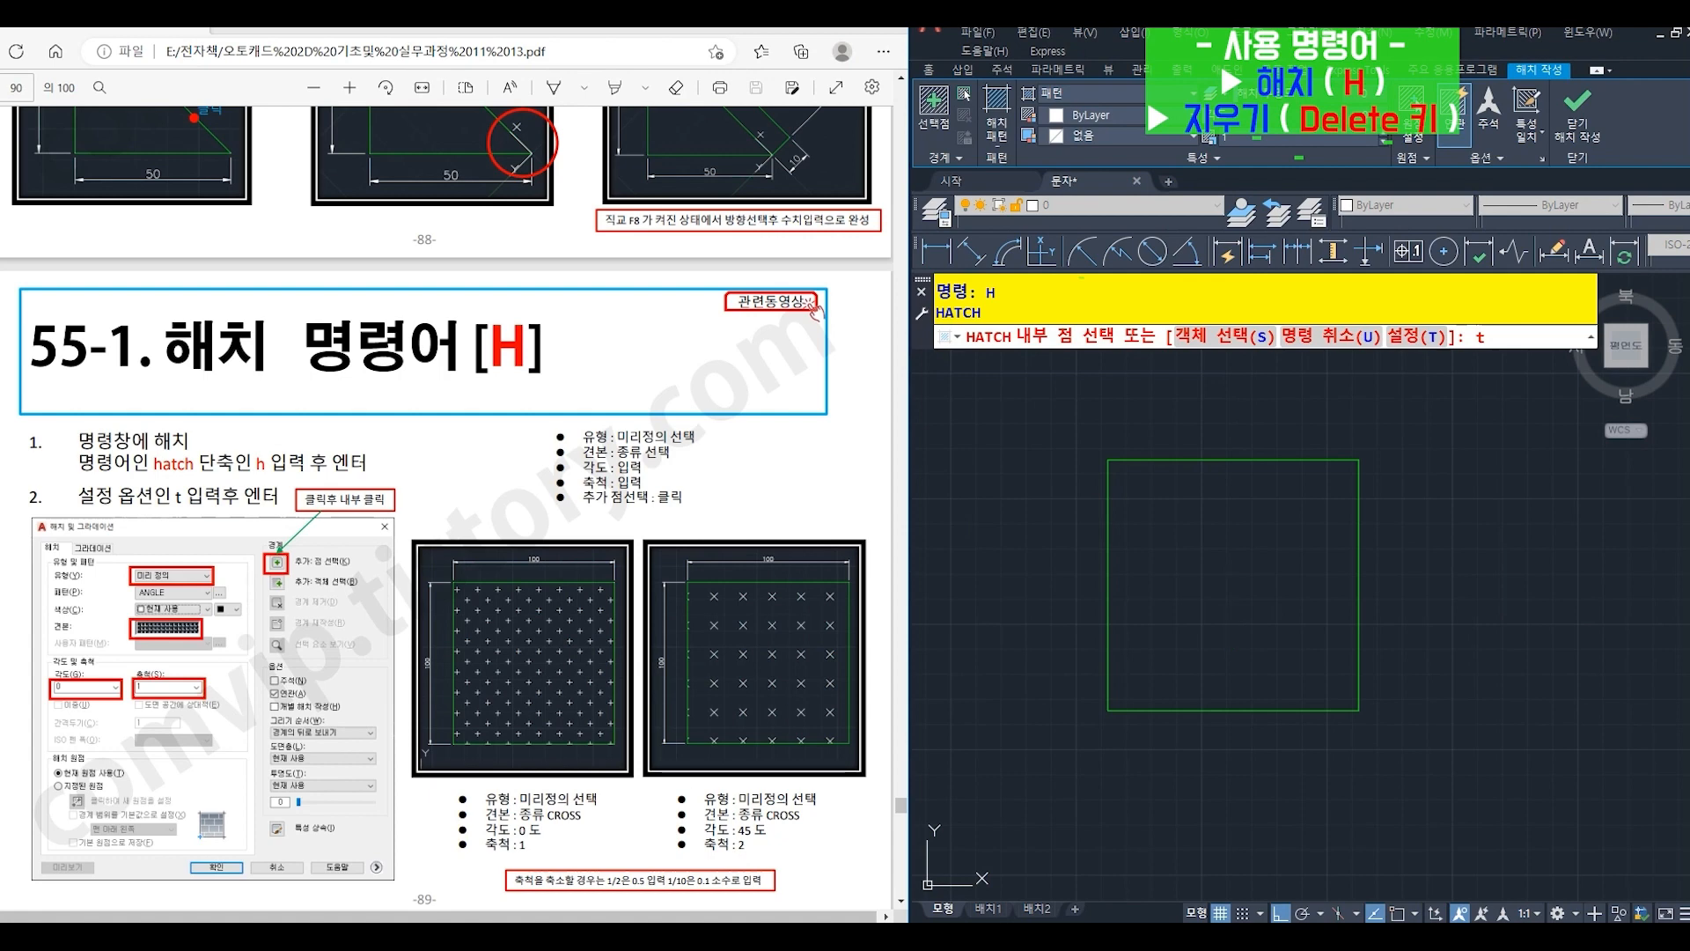
key("Return")
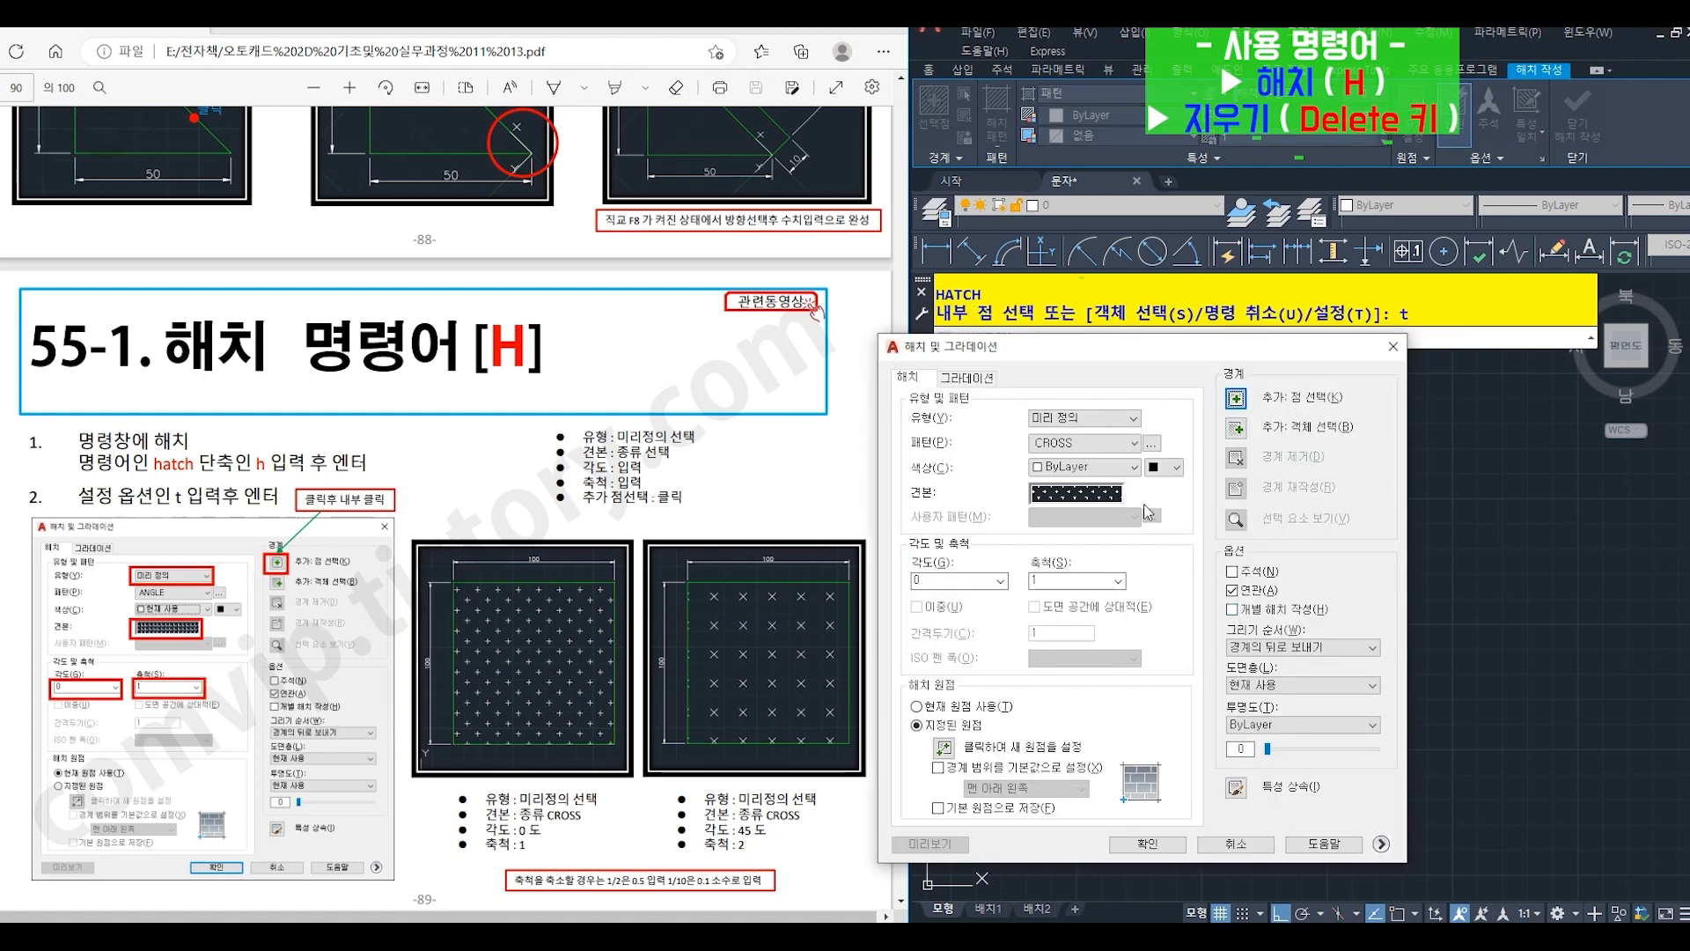
left_click(1100, 495)
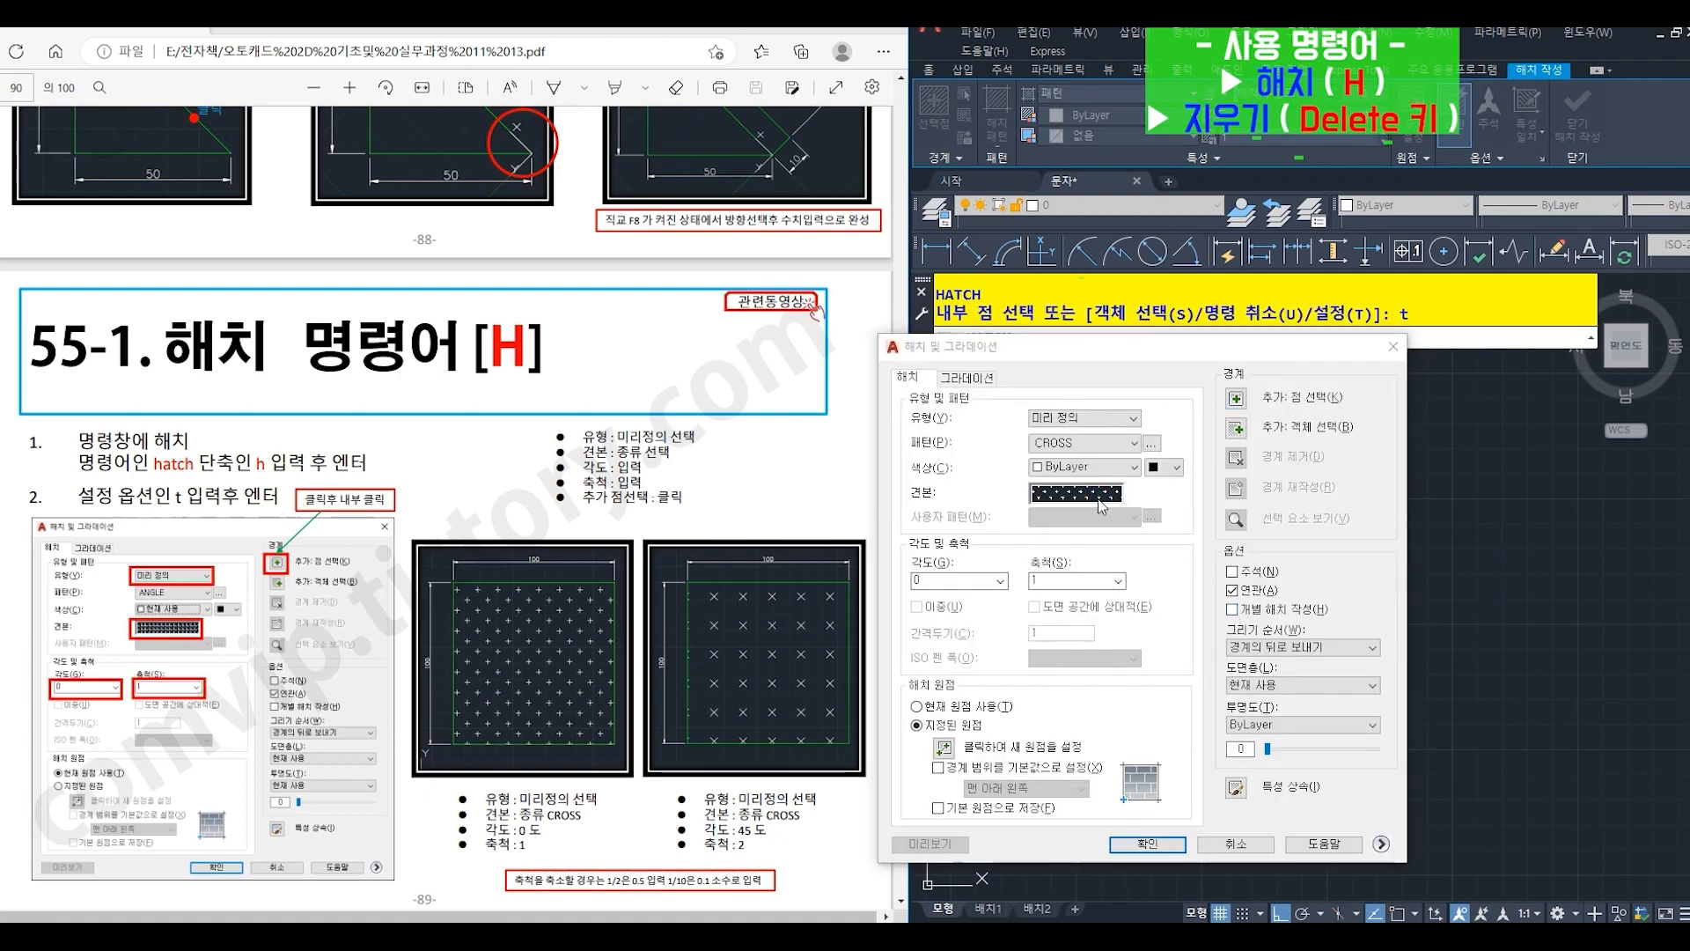
left_click(1403, 689)
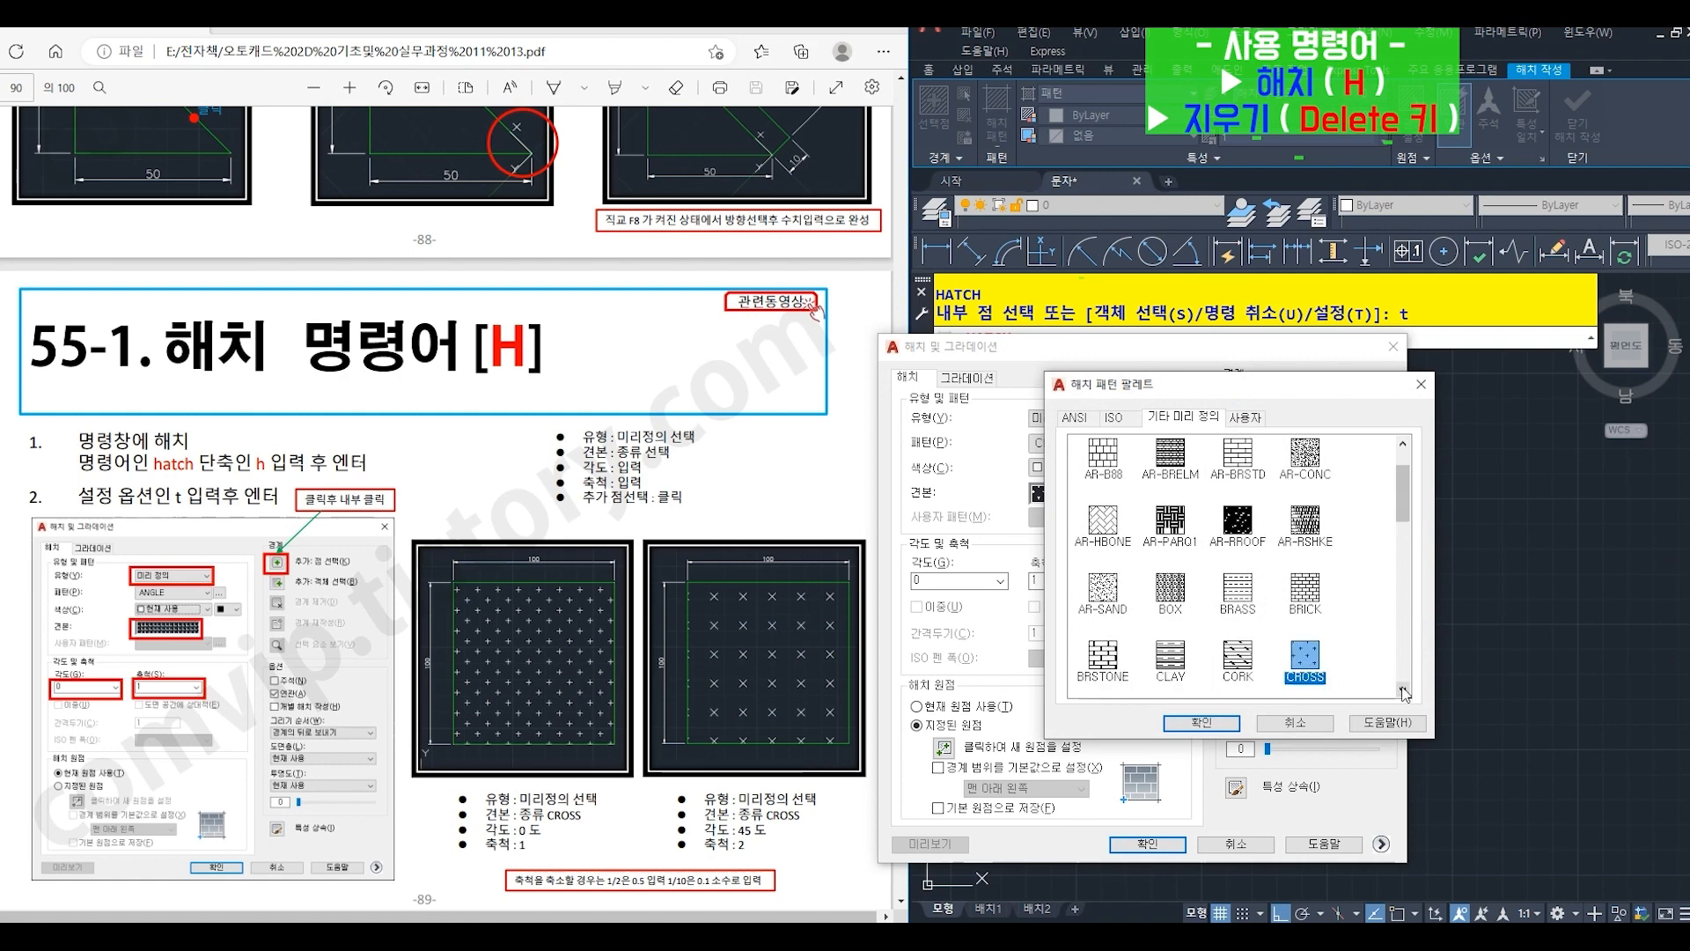
left_click(1308, 627)
left_click(1202, 723)
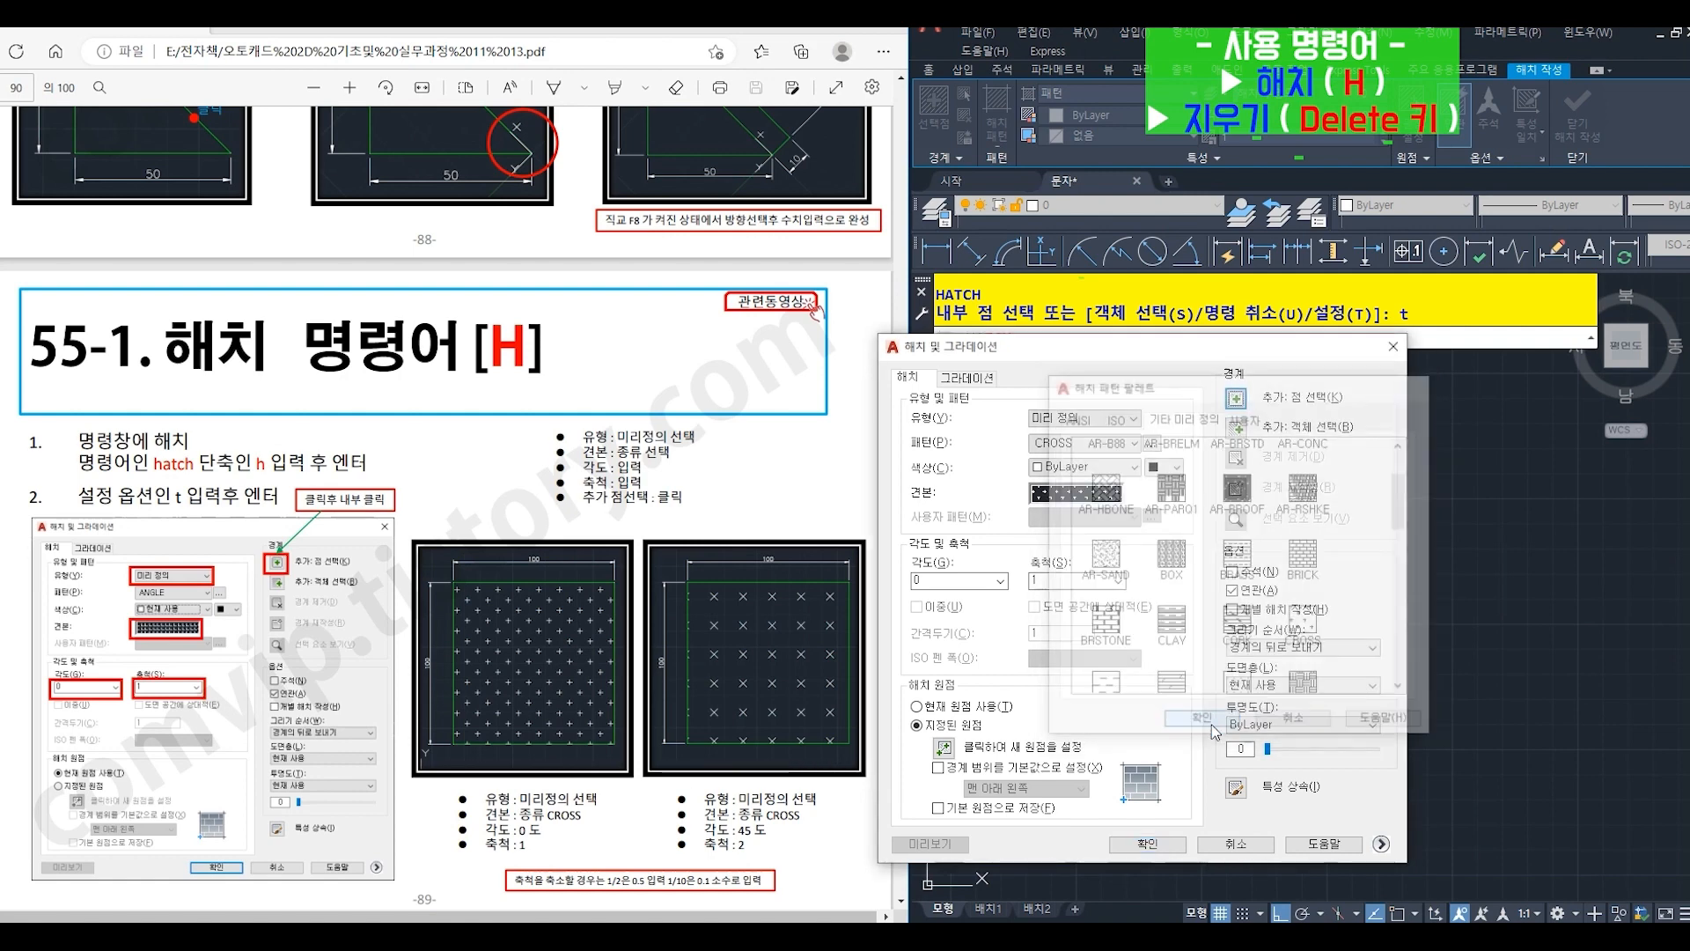
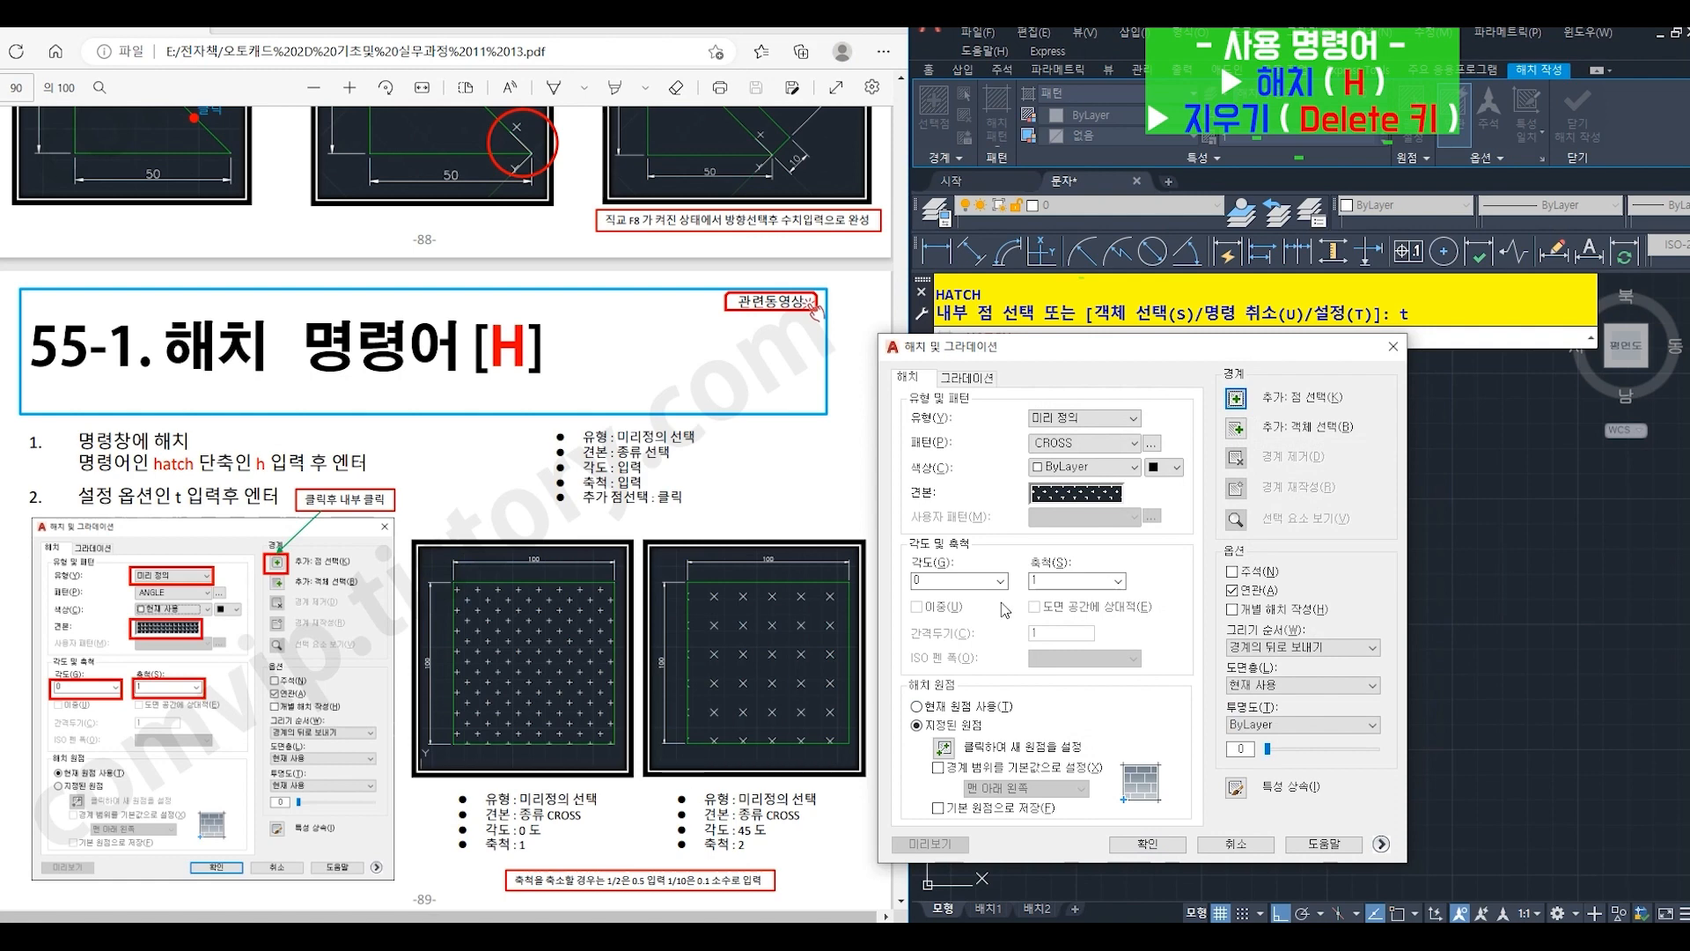
- Fill the square with the CROSS hatch at angle 45 and scale 2 using an internal point, and erase it again
left_click(979, 581)
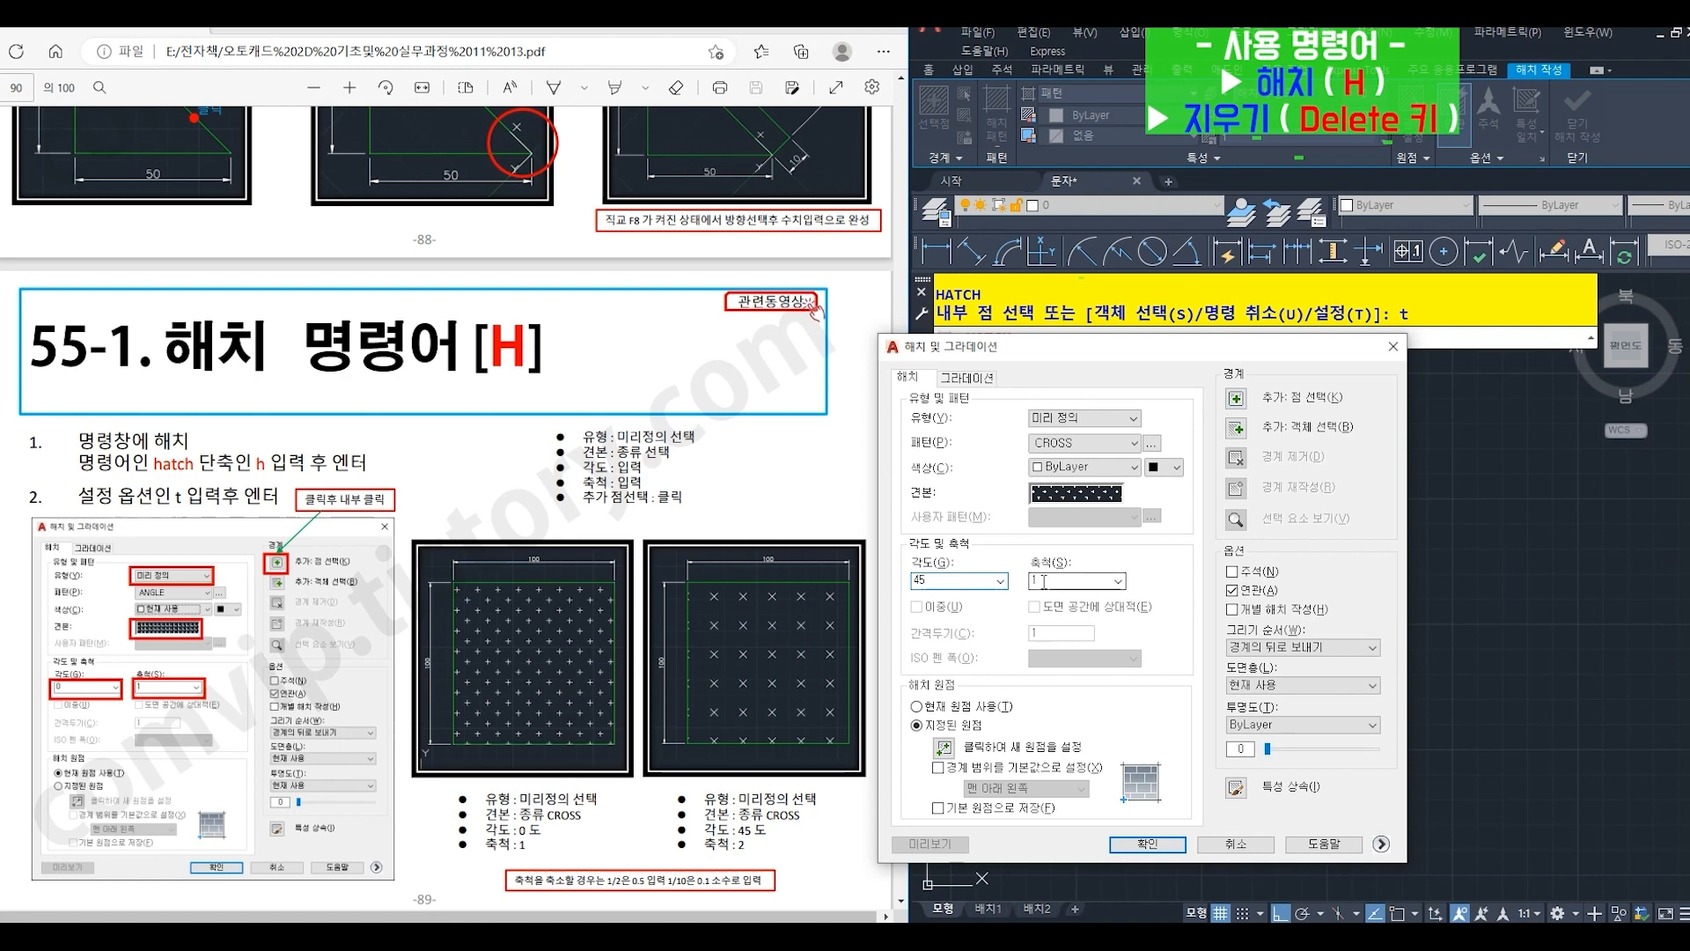
key("Tab")
left_click(1235, 398)
left_click(1269, 577)
left_click(1268, 576)
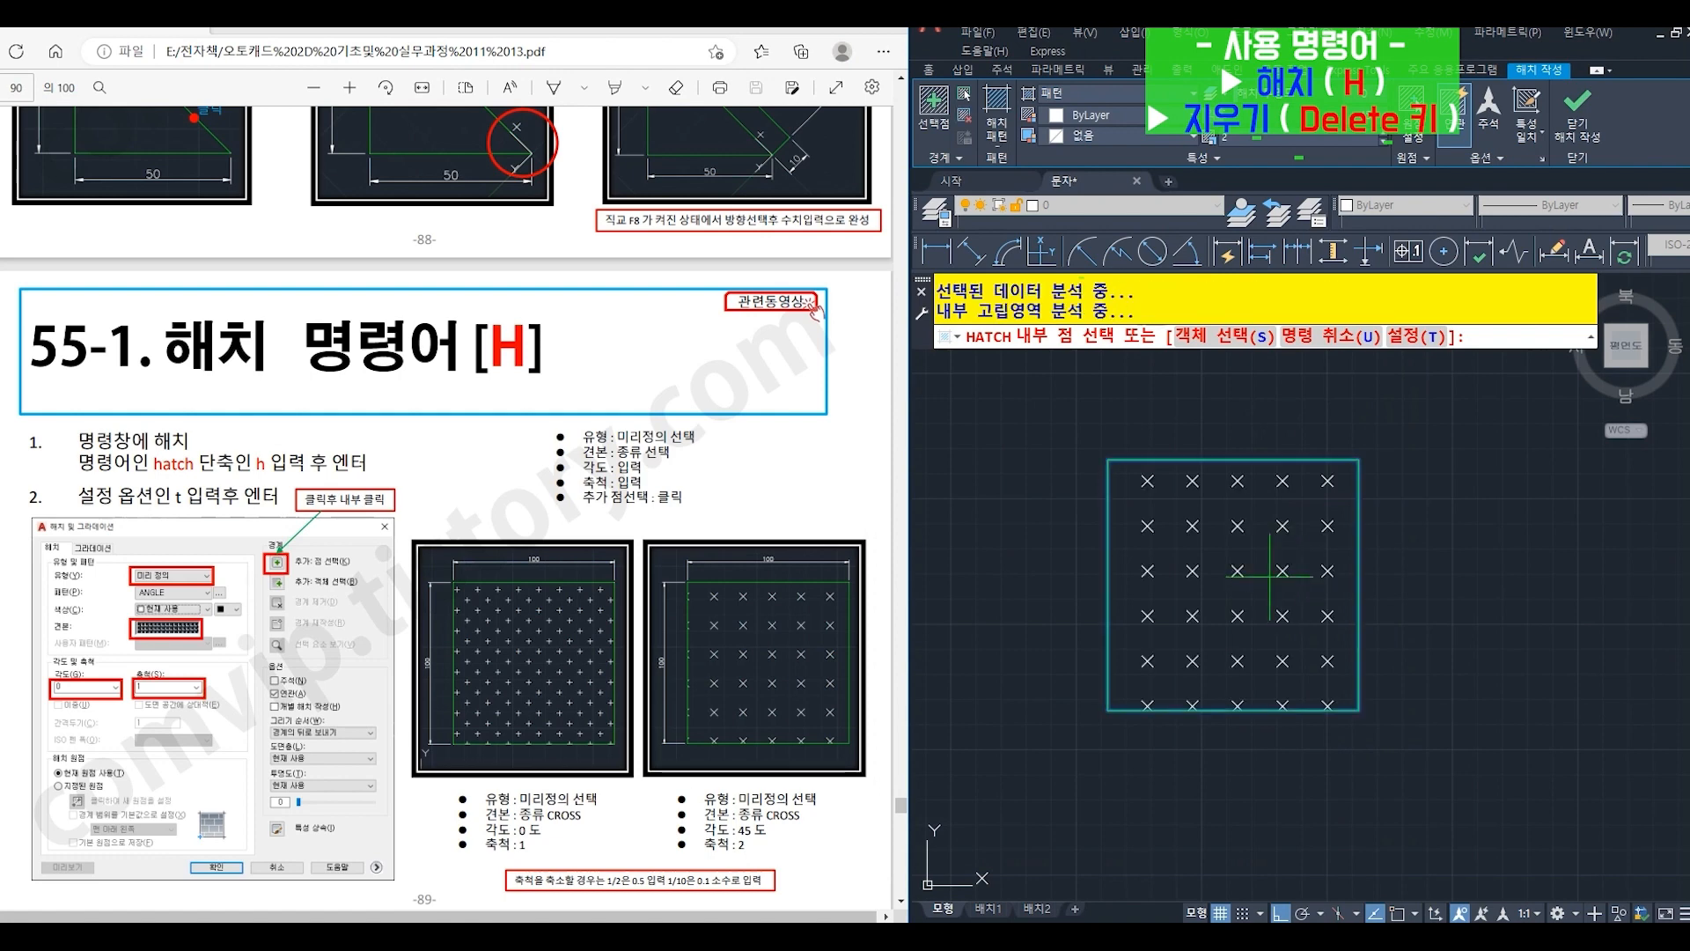
key("Return")
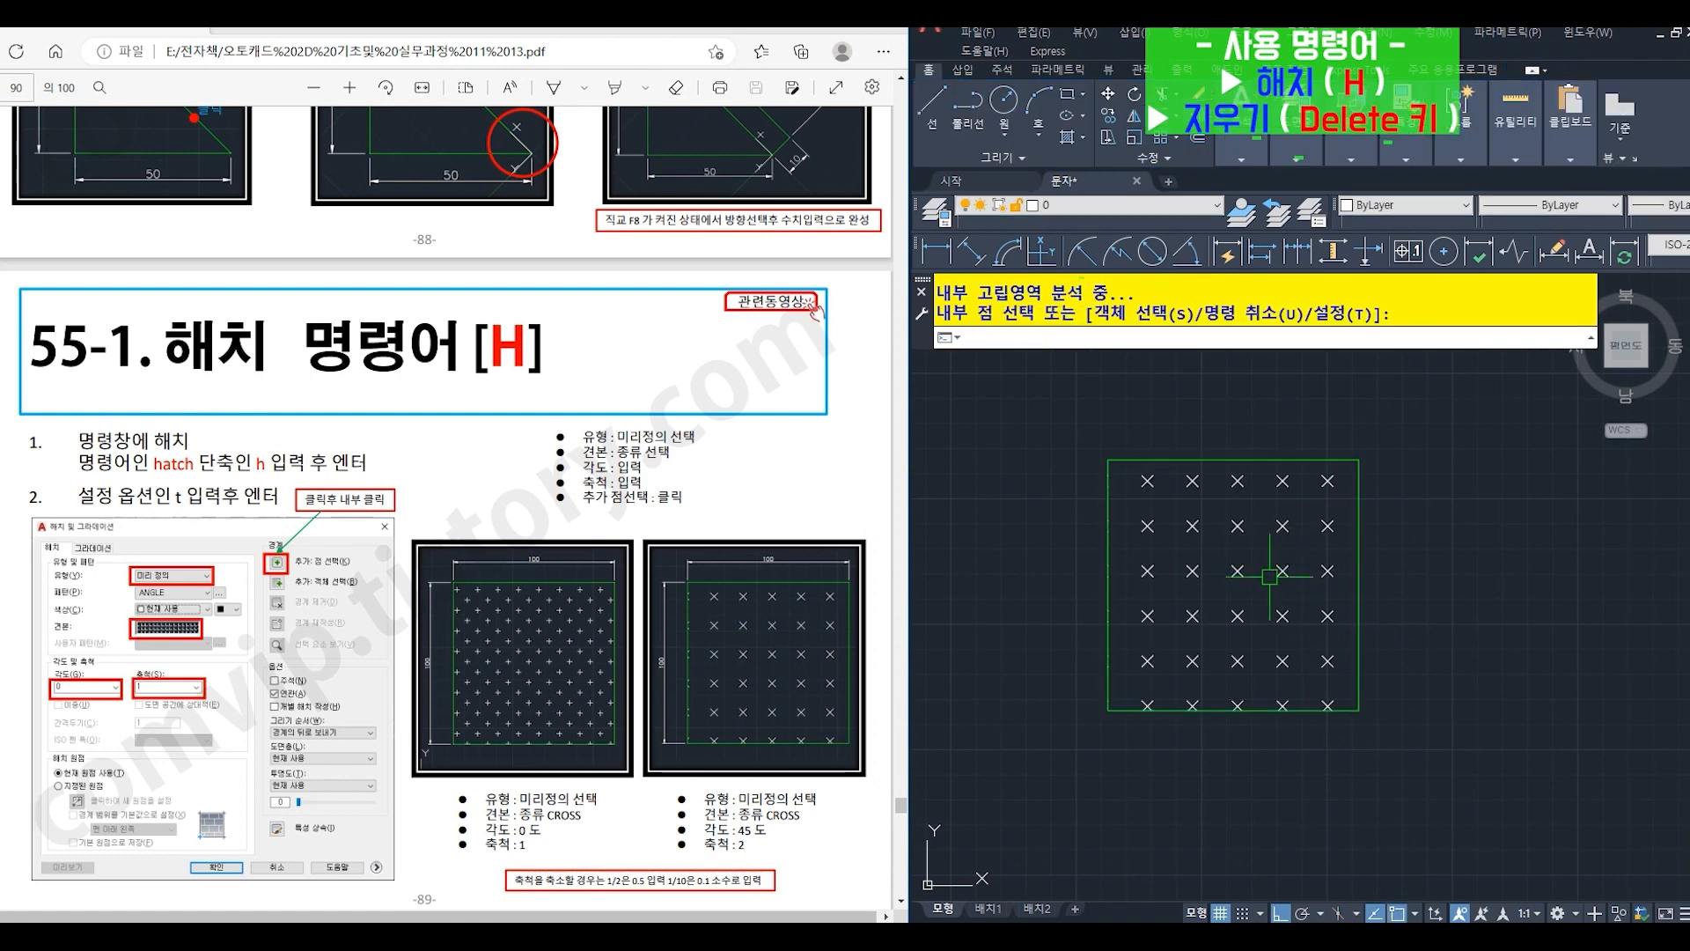
left_click(1232, 574)
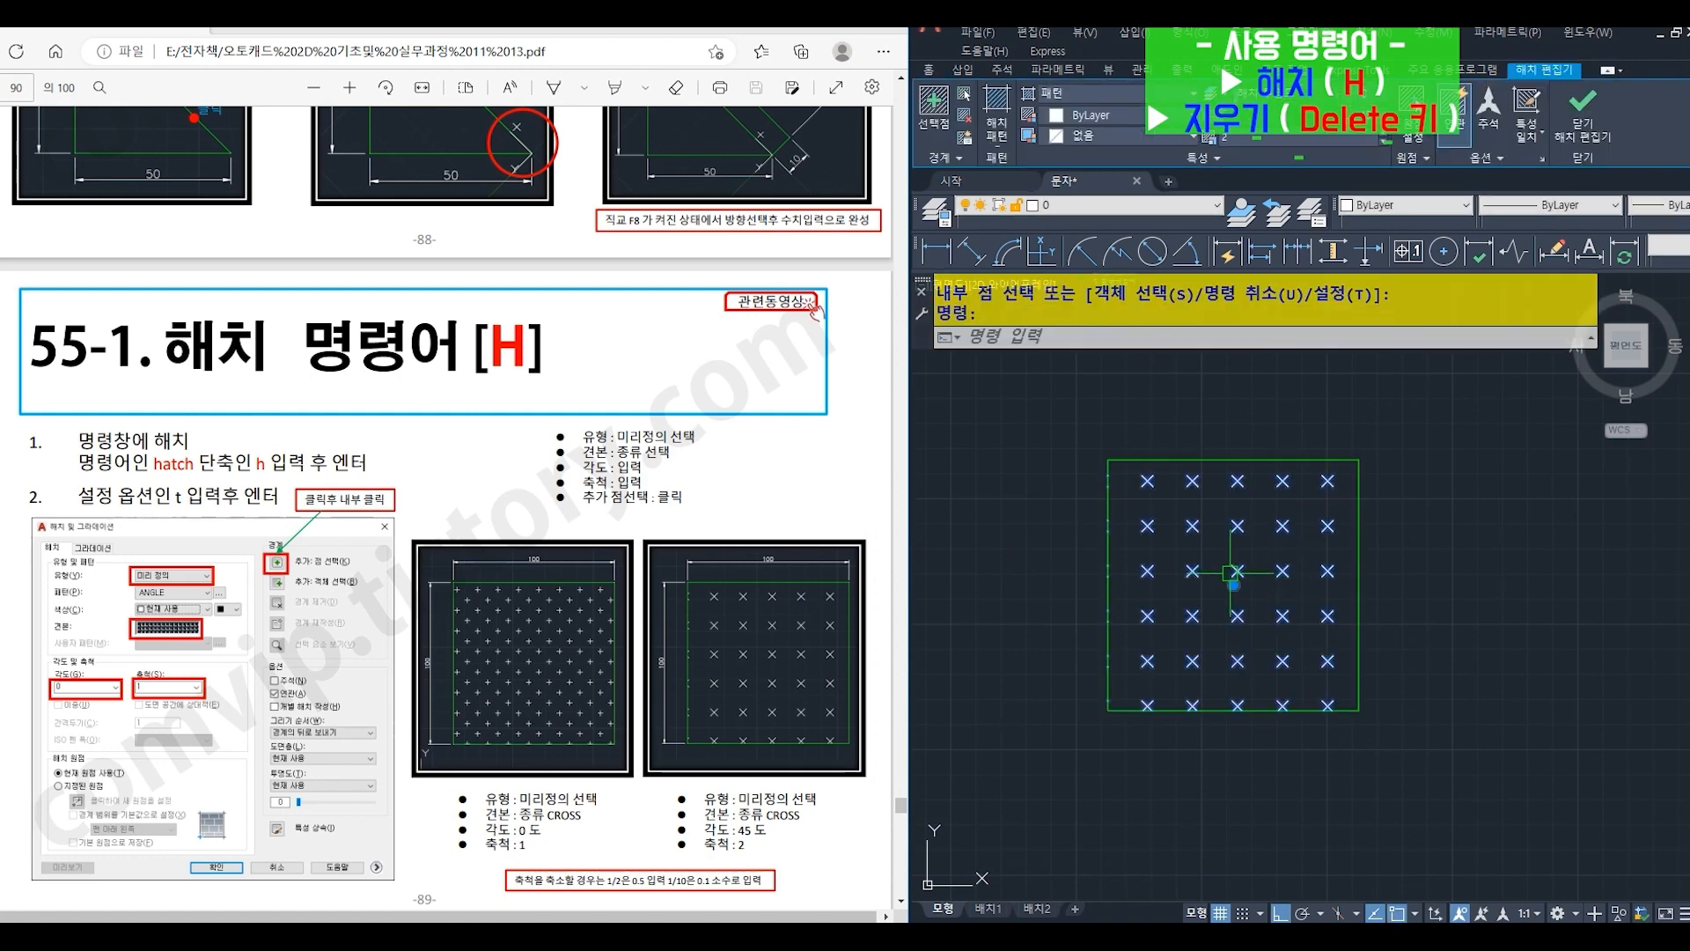
key("Delete")
- Start HATCH (H) again with its settings (T) and pick CROSS from the other predefined (기타 미리 정의) patterns
type("H")
key("Return")
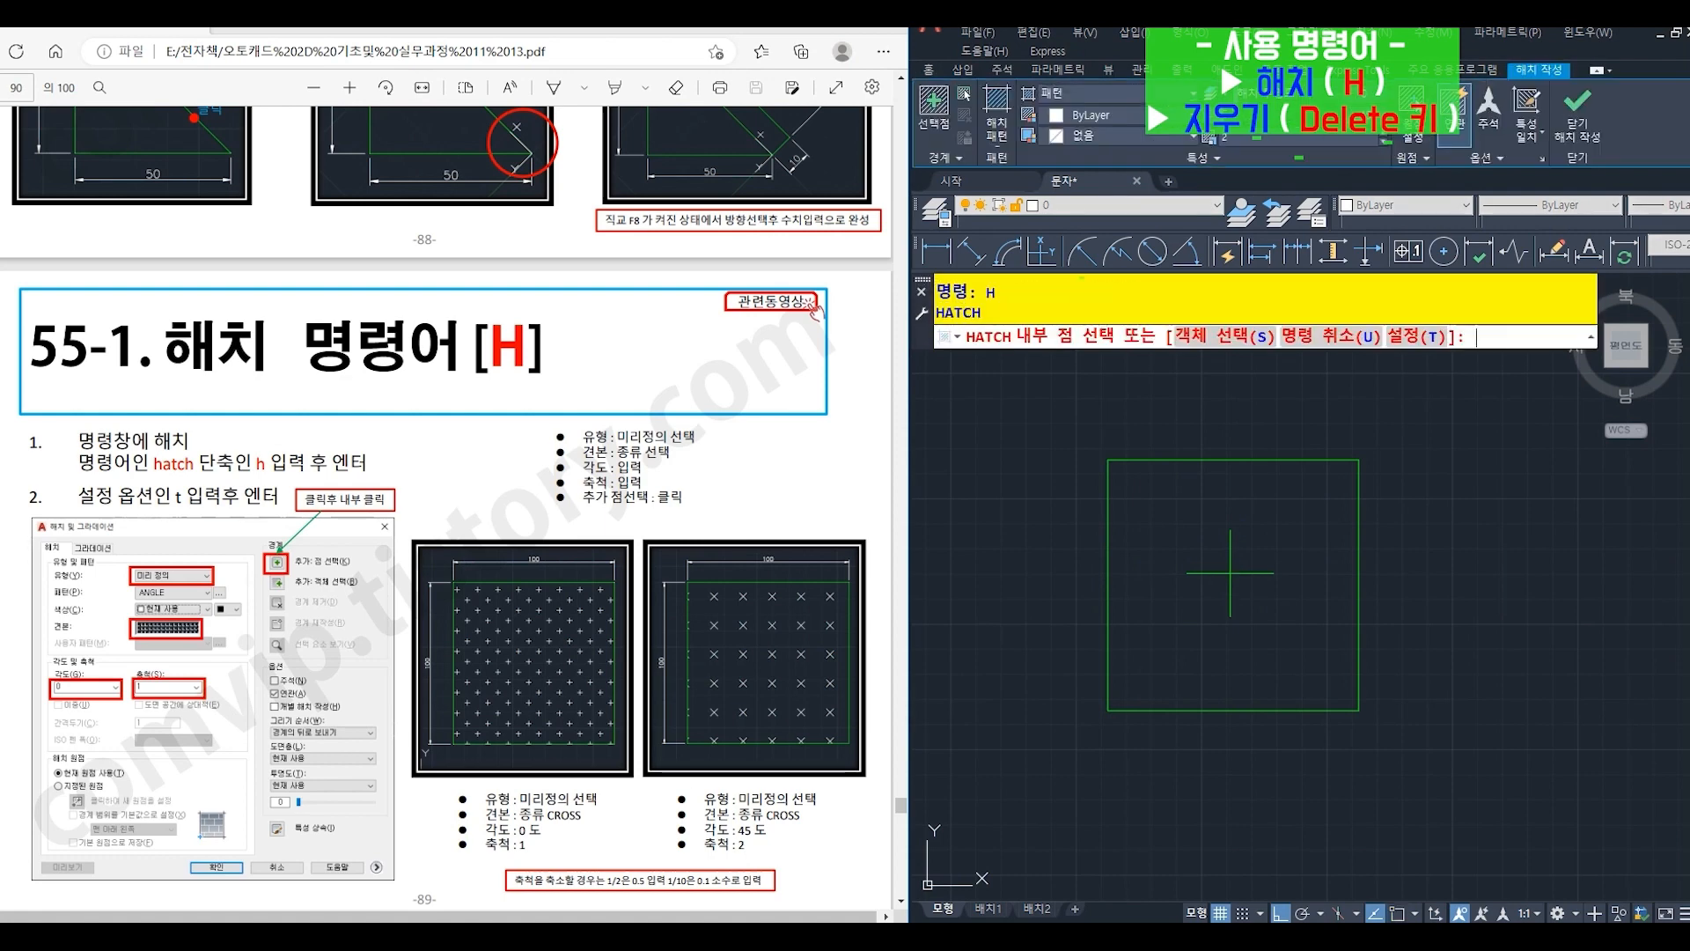
type("t")
key("Return")
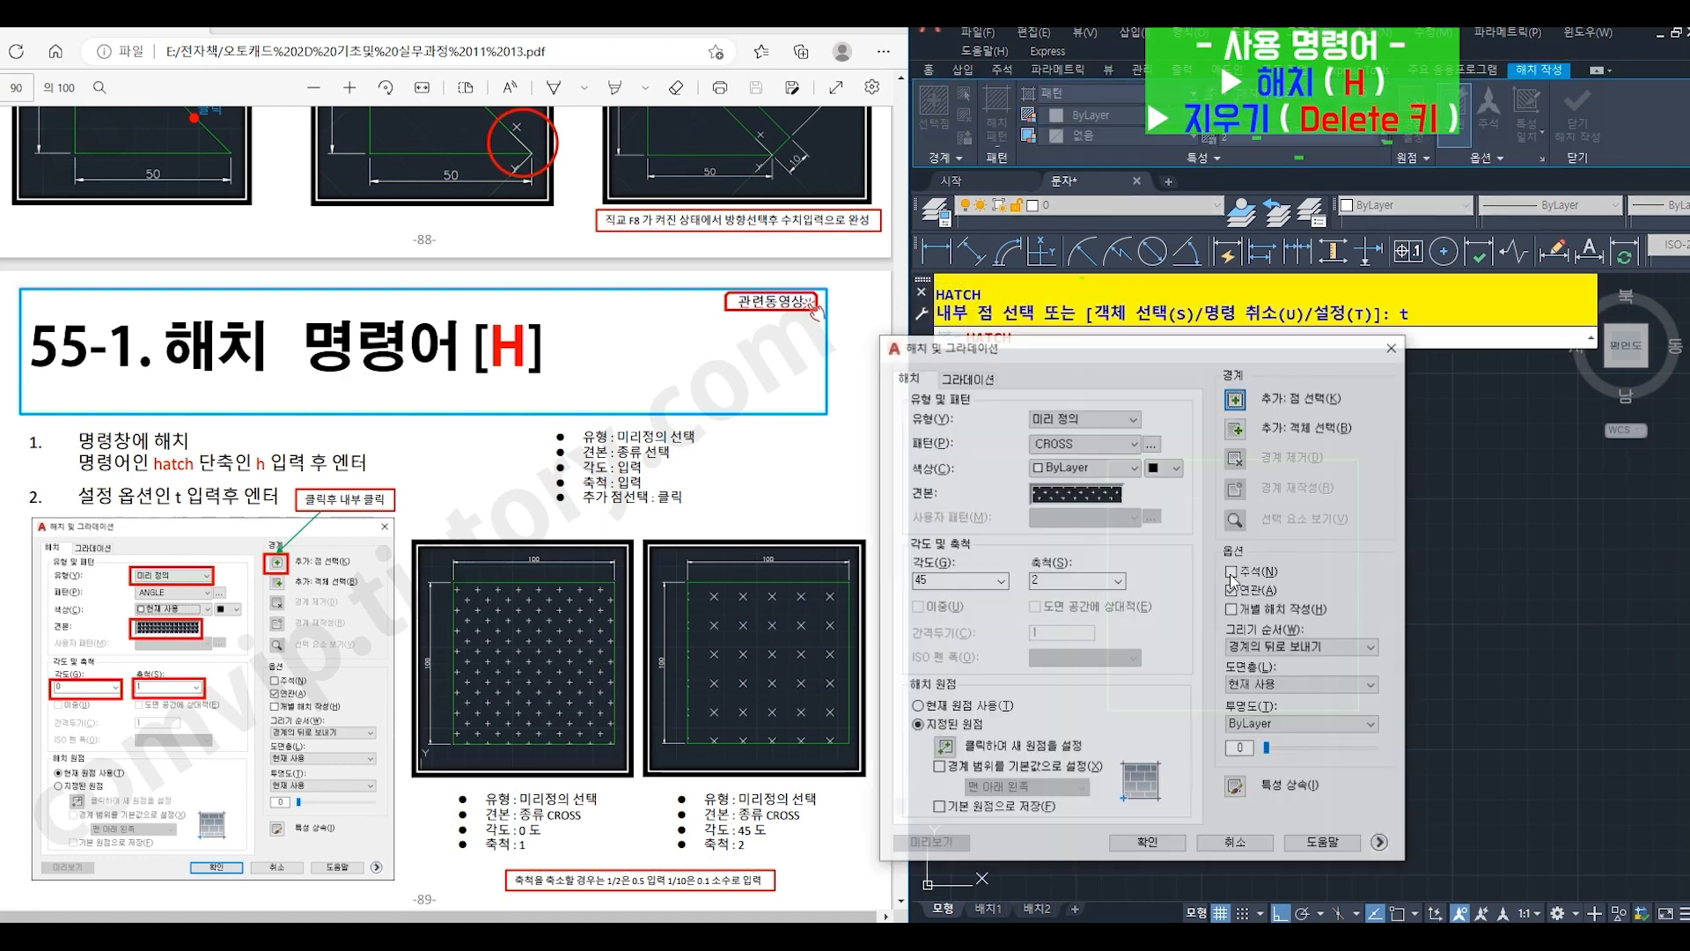
left_click(1101, 496)
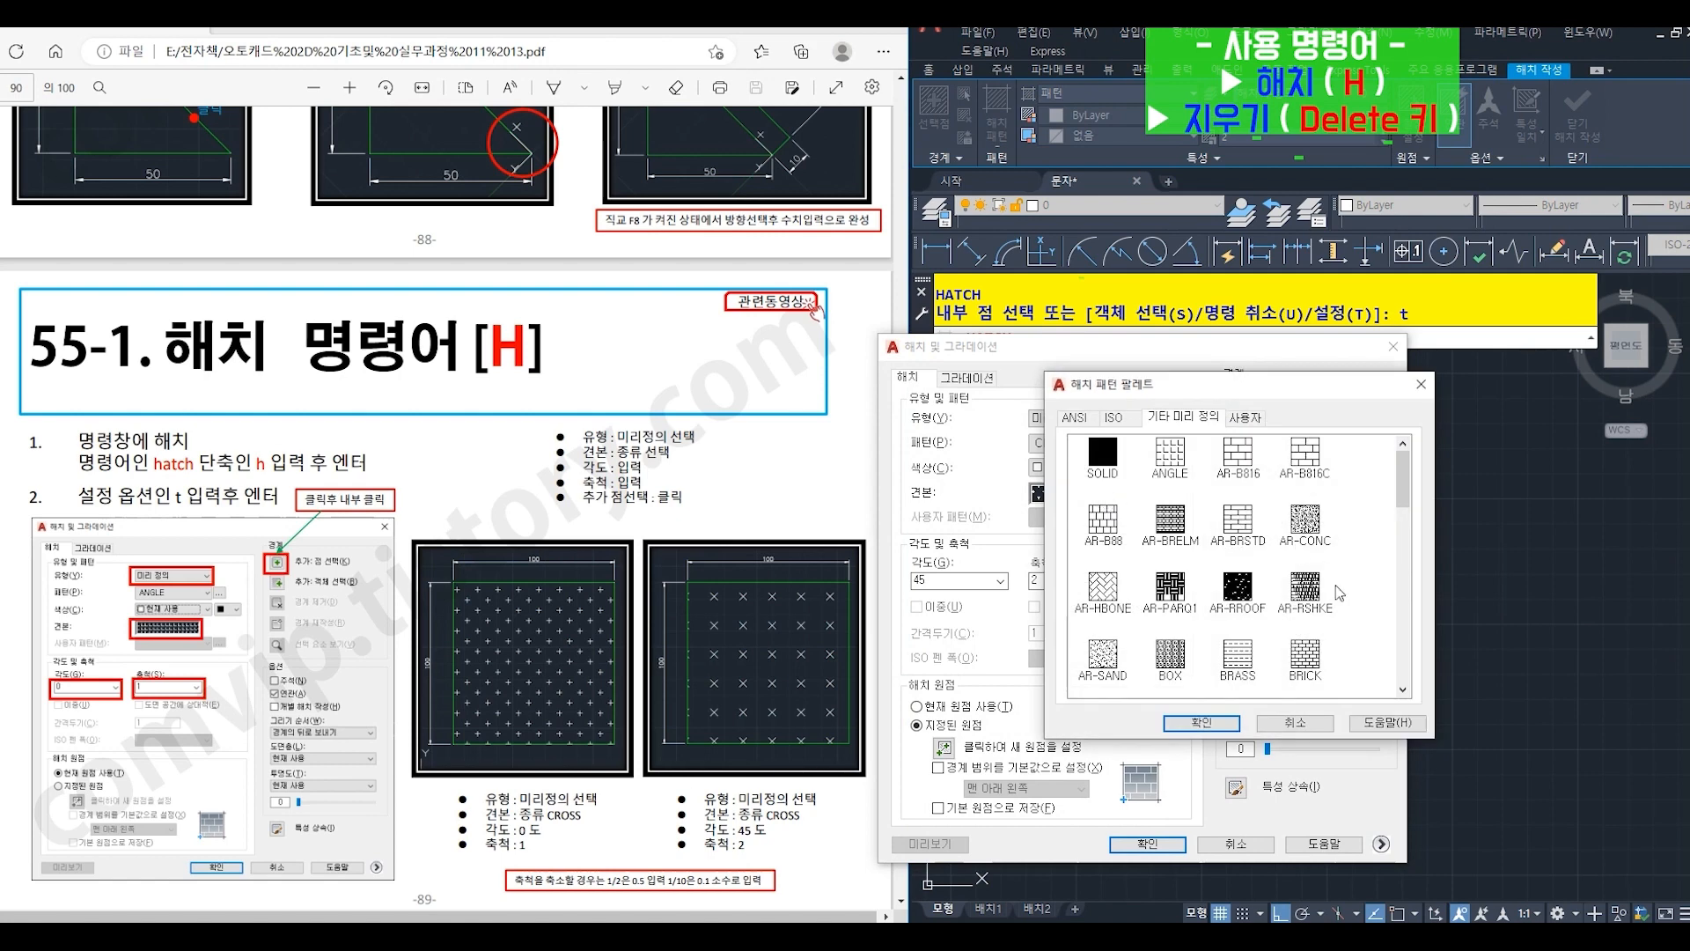
left_click(1404, 691)
left_click(1403, 691)
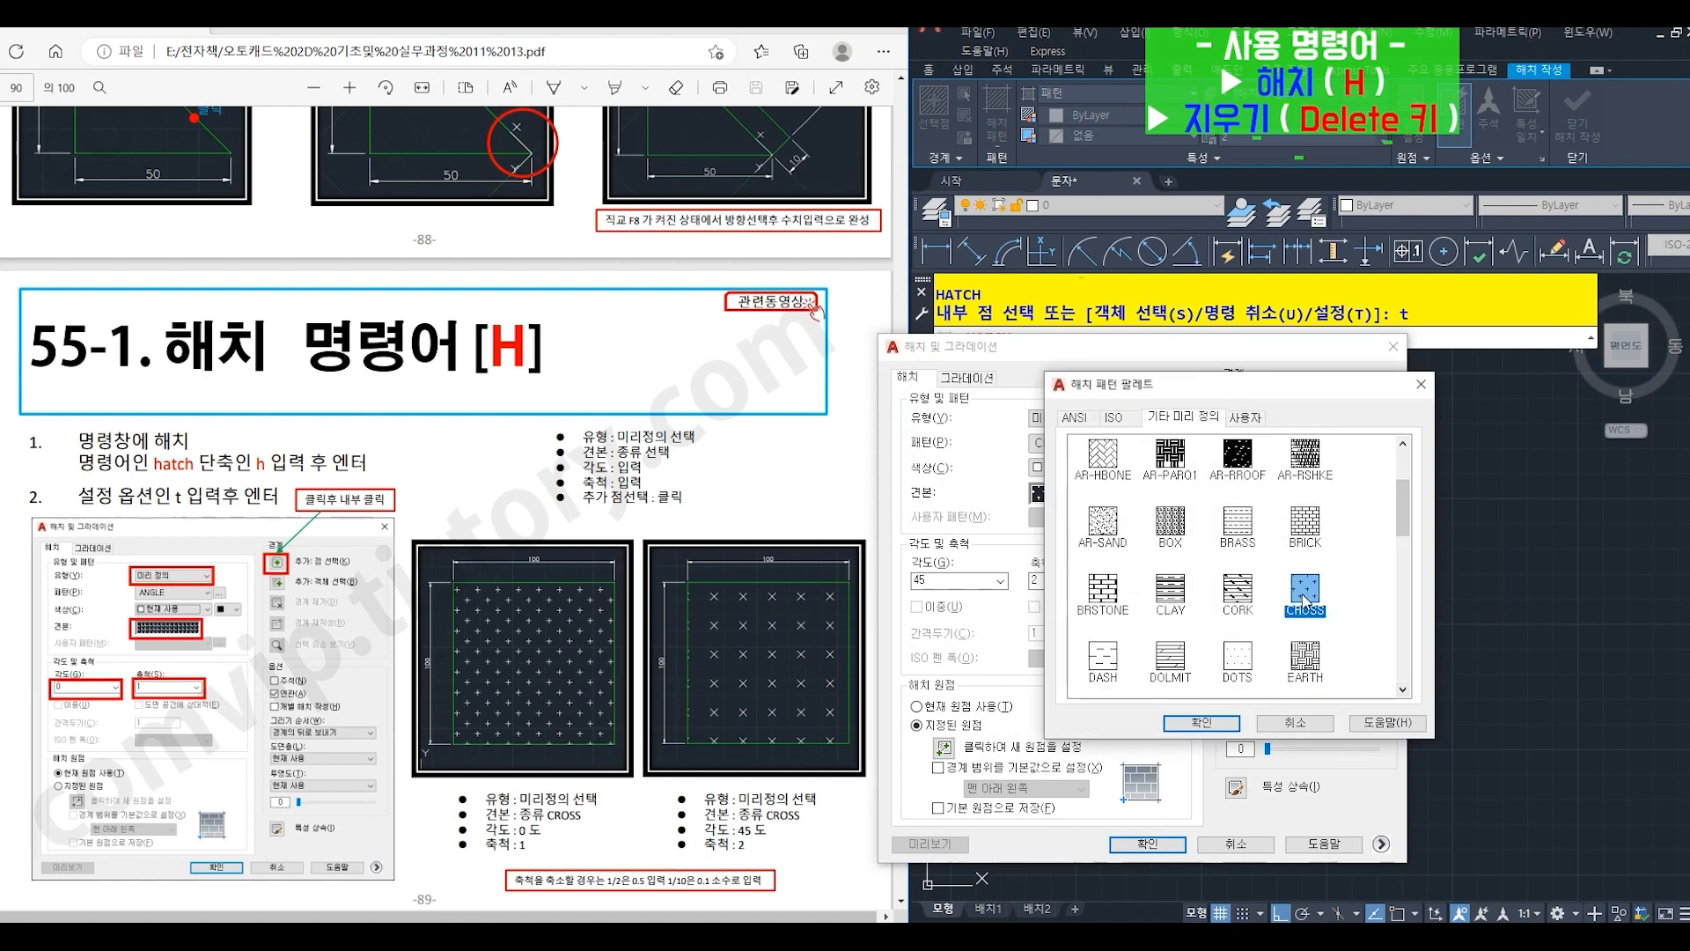
left_click(1214, 724)
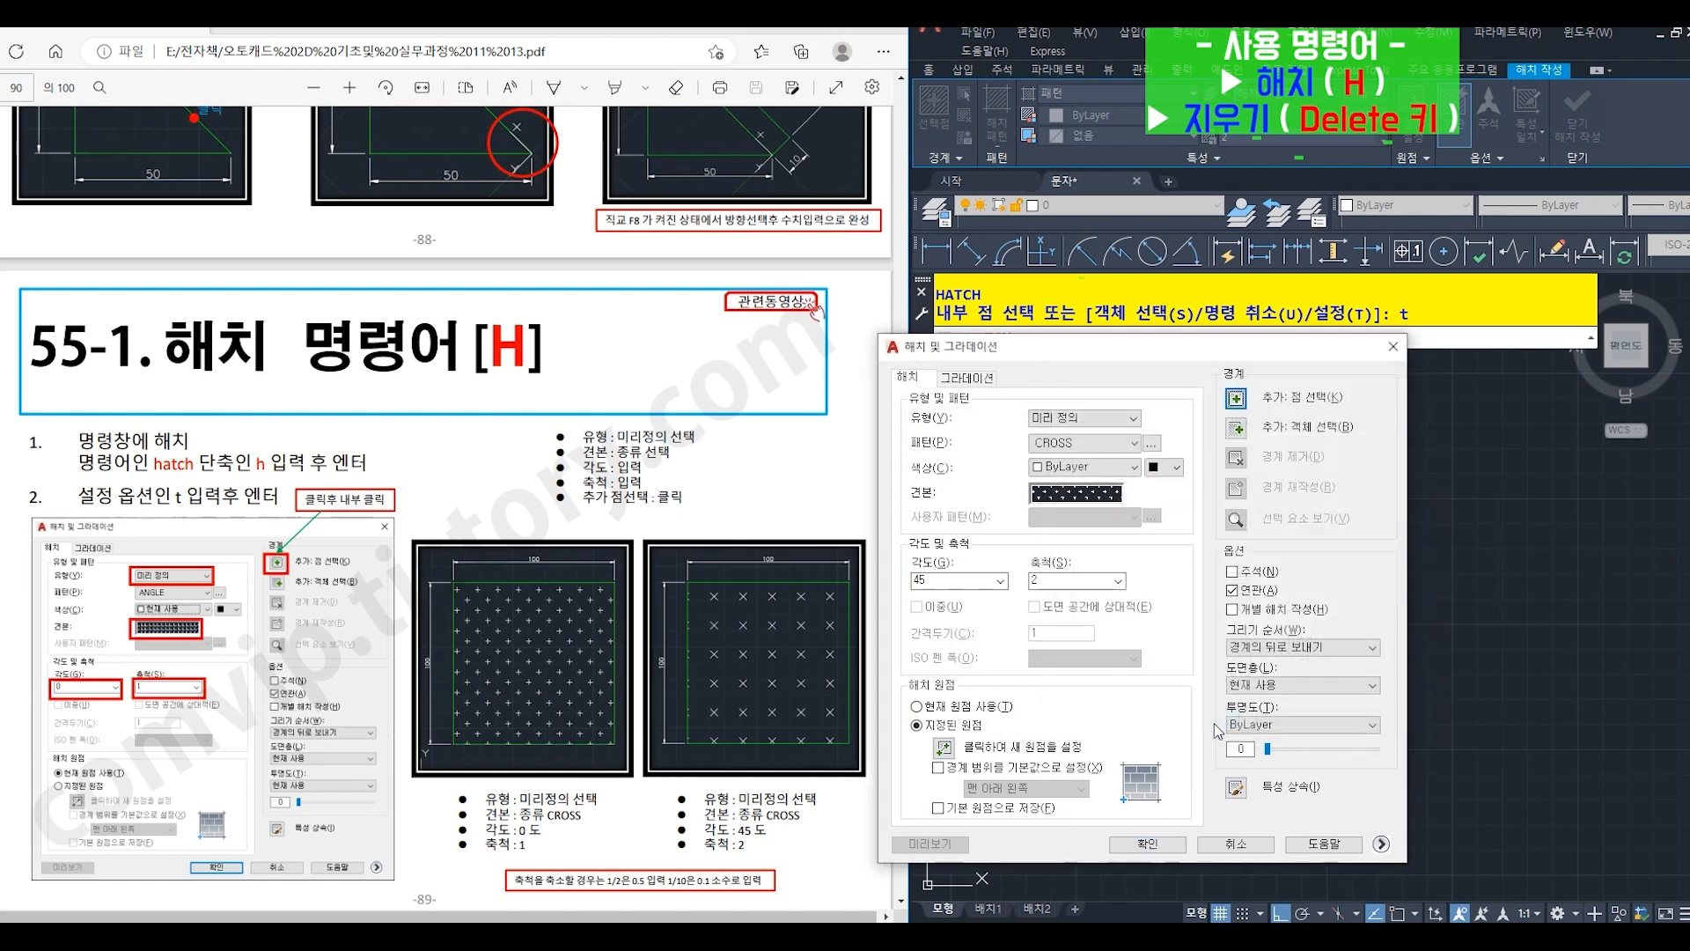
- Set the CROSS hatch scale to 0.5, fill the square using an internal point, and erase the hatch again
double_click(1050, 579)
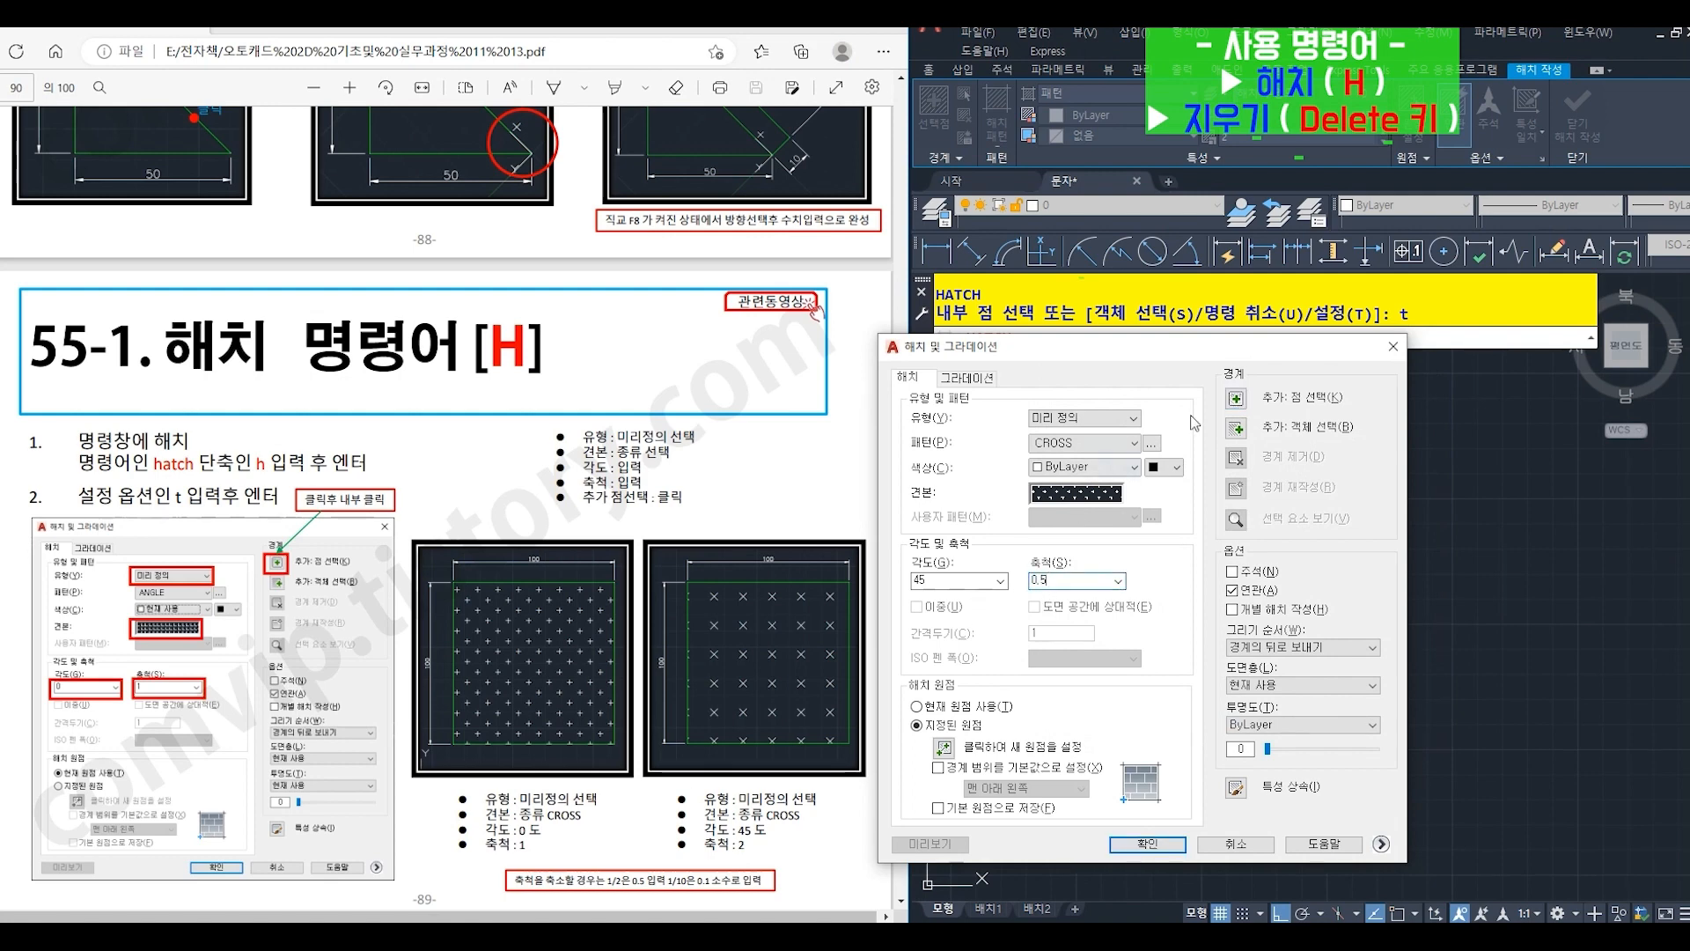
left_click(1237, 398)
left_click(1256, 564)
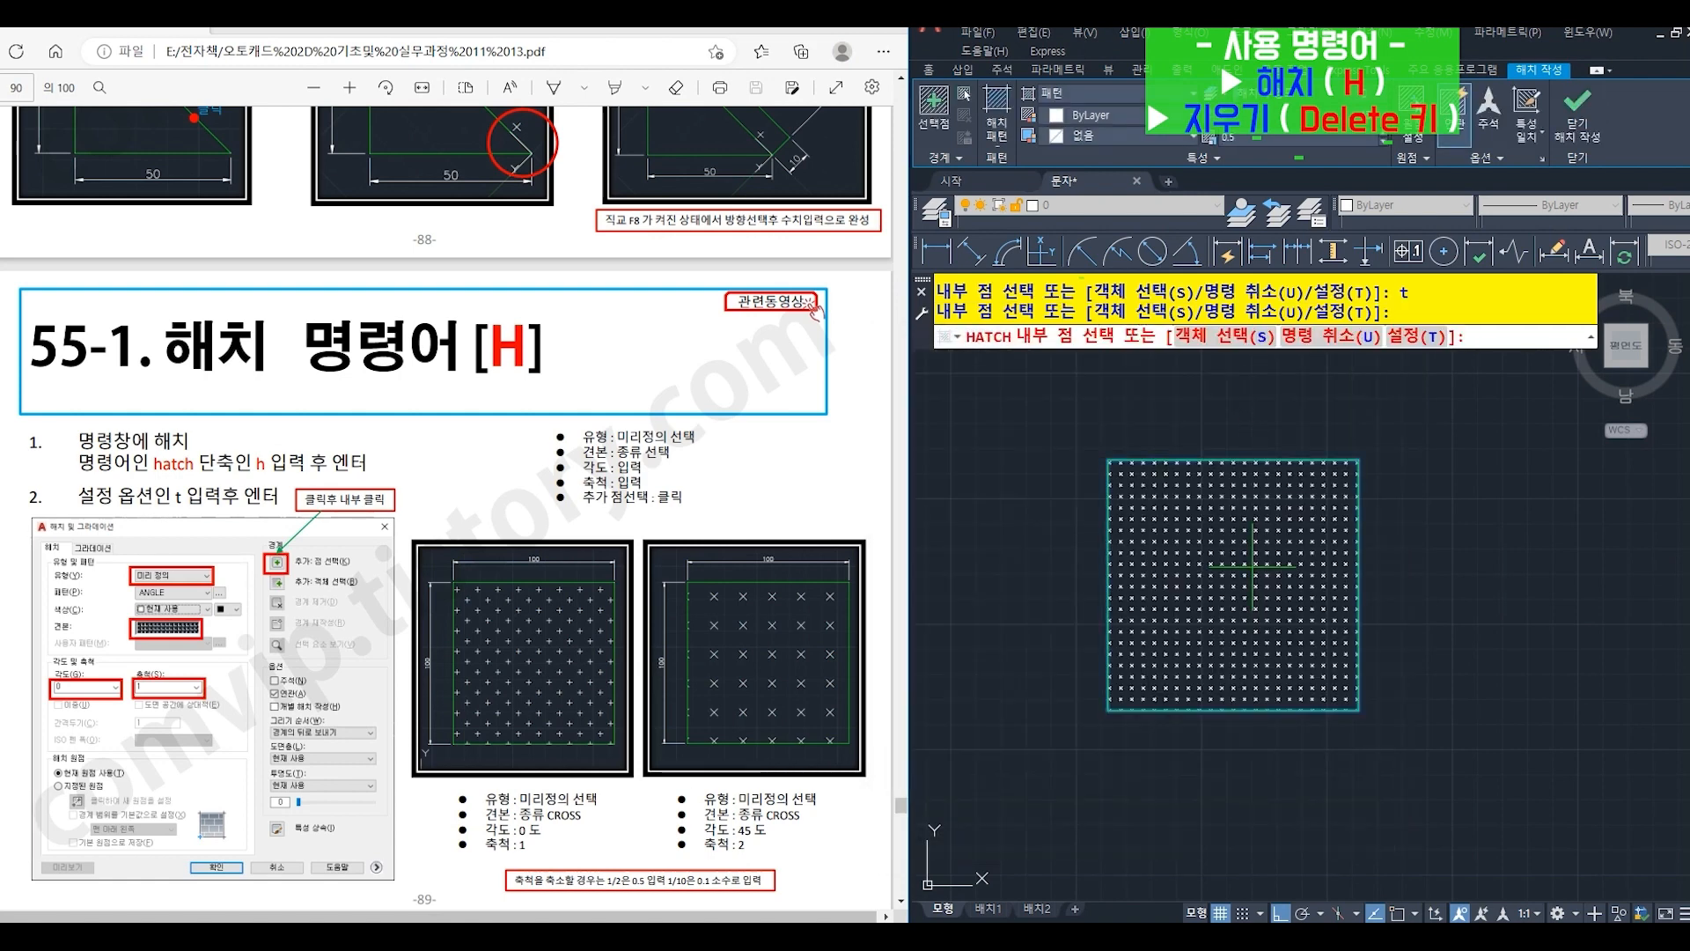
key("Return")
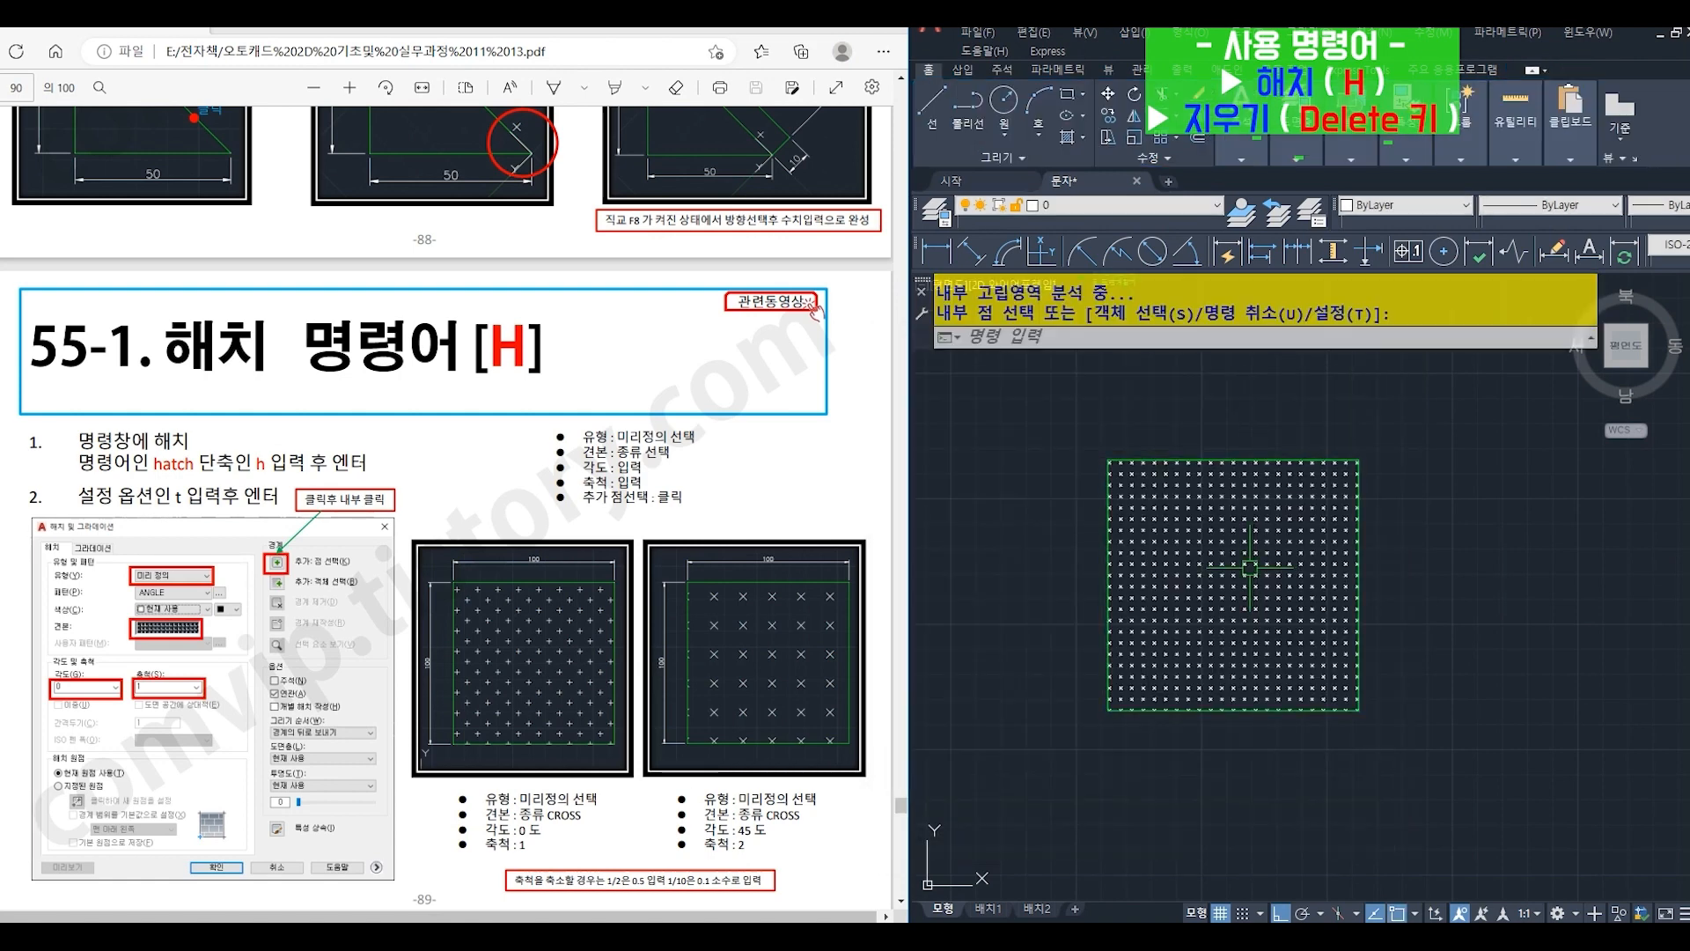
left_click(1250, 567)
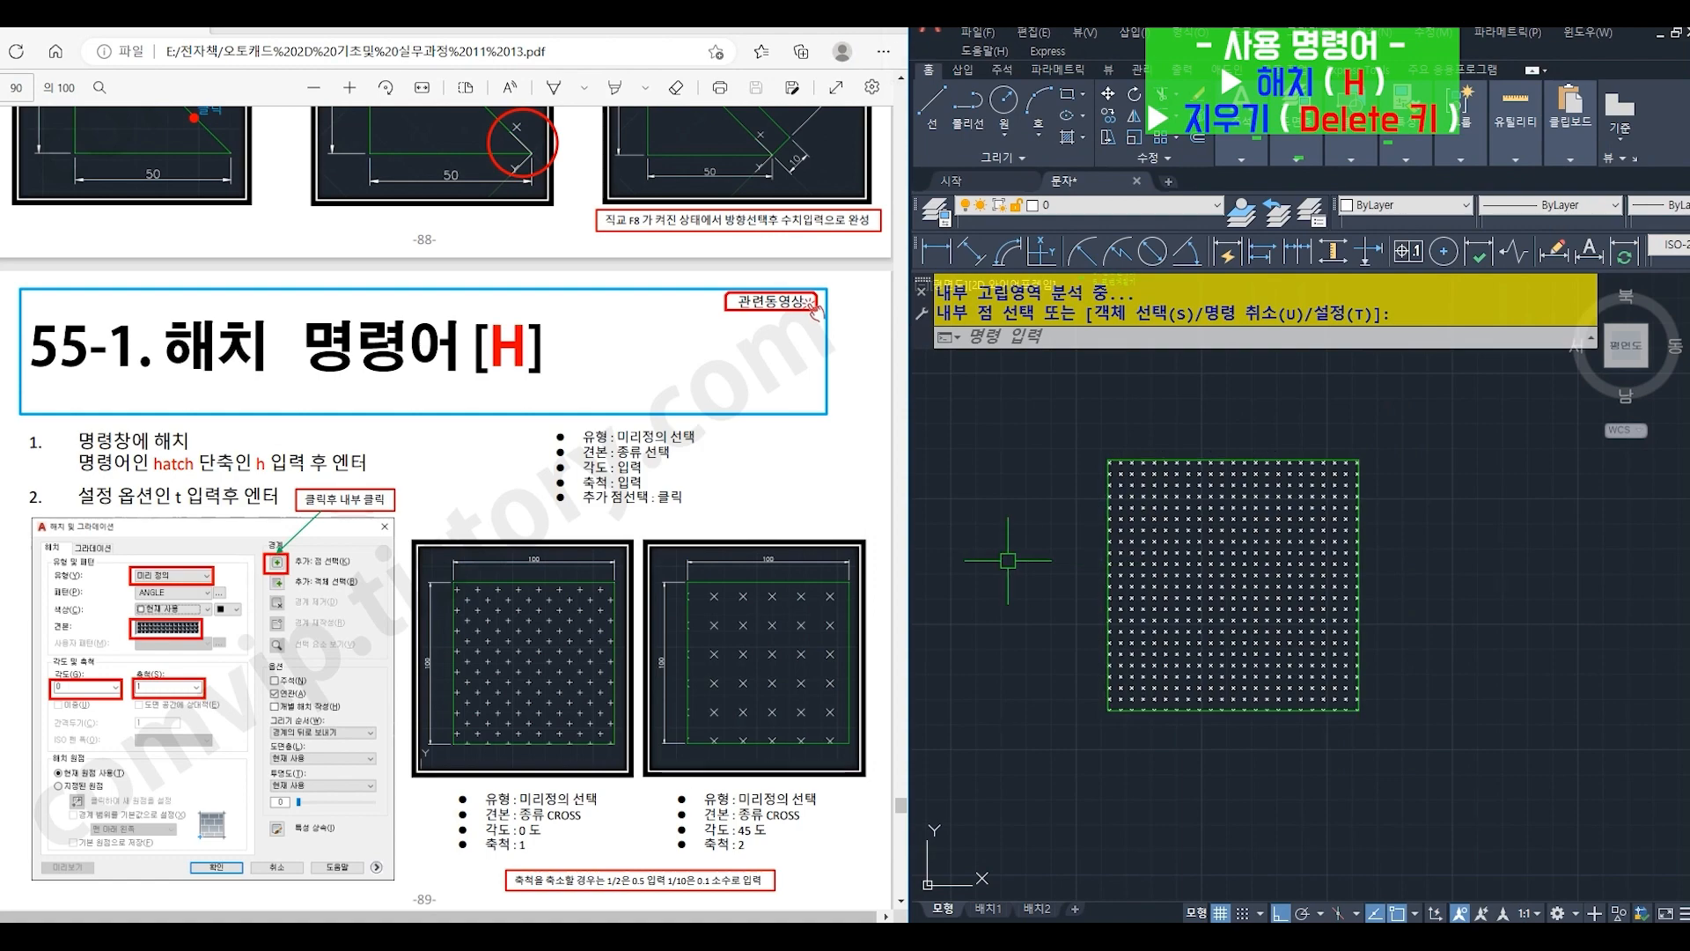
key("Delete")
- Start HATCH (H) for the empty square and change the type to user defined (사용자 정의) in its settings (T)
left_click(1092, 340)
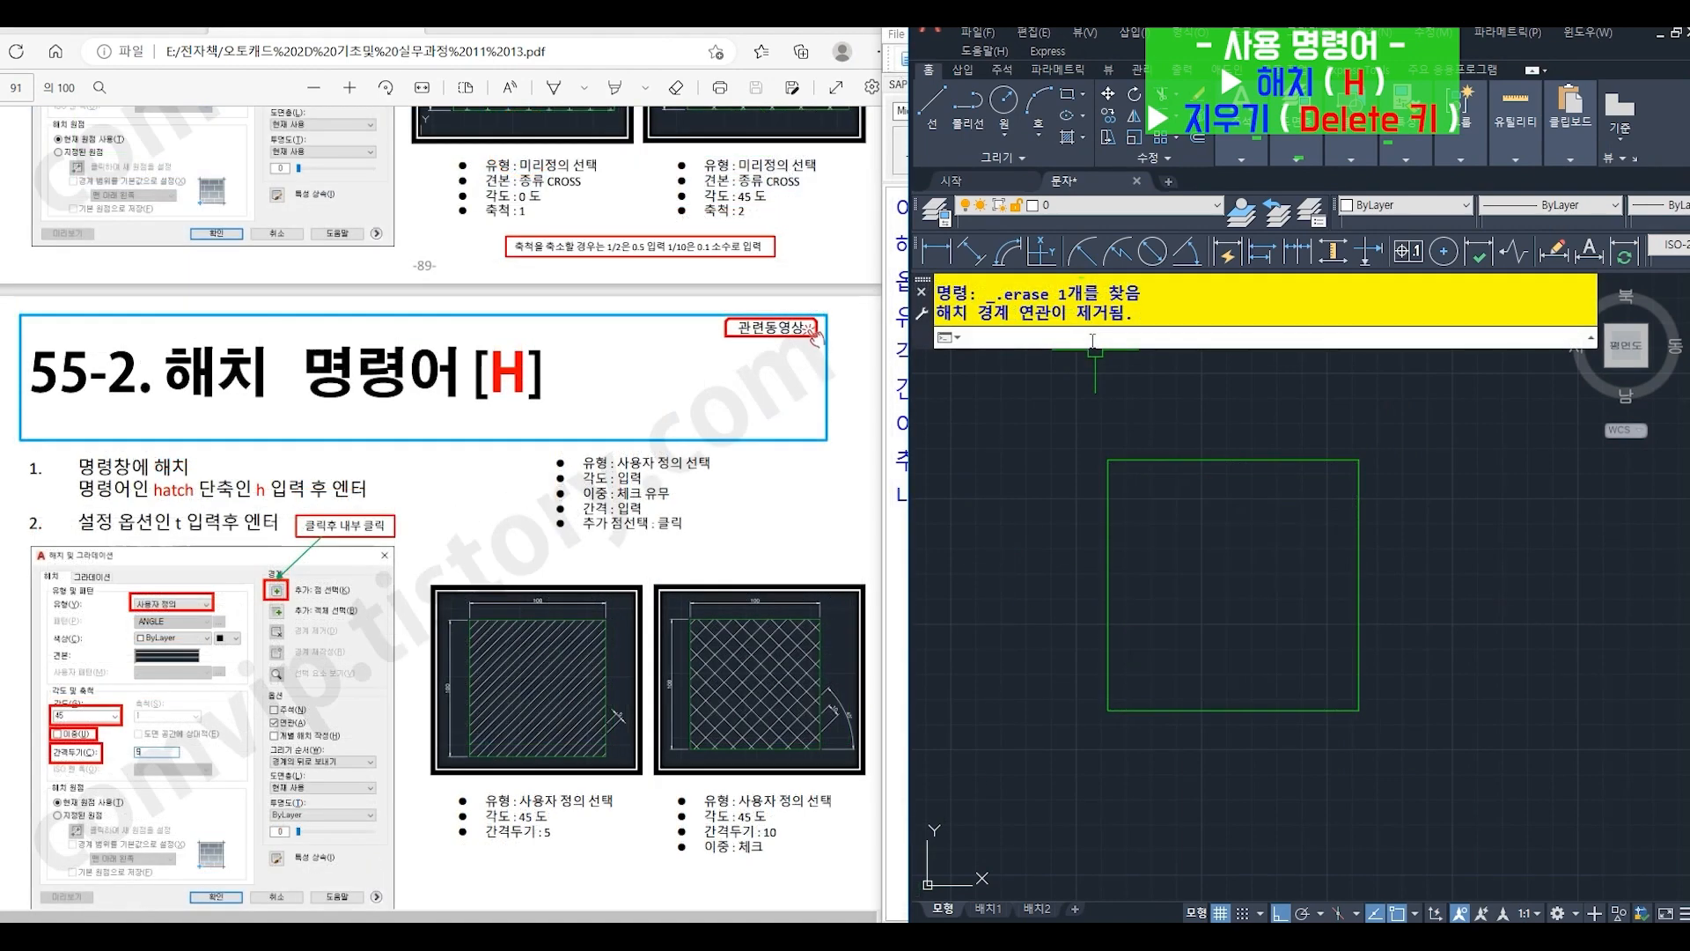
type("h")
key("Return")
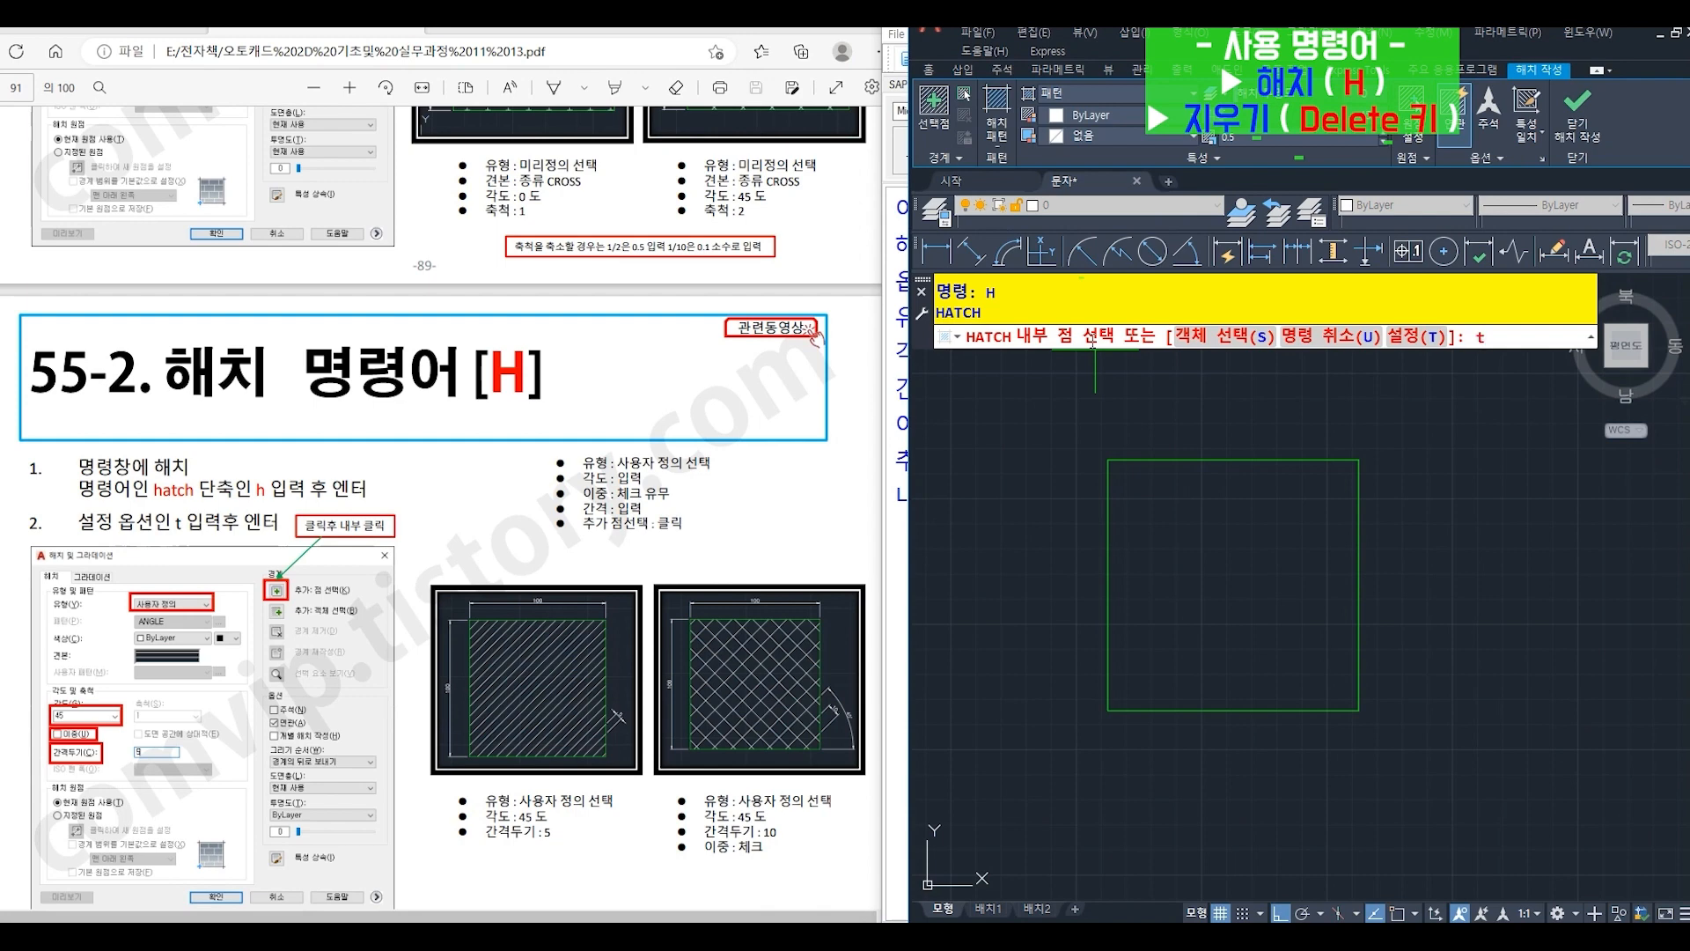
key("Return")
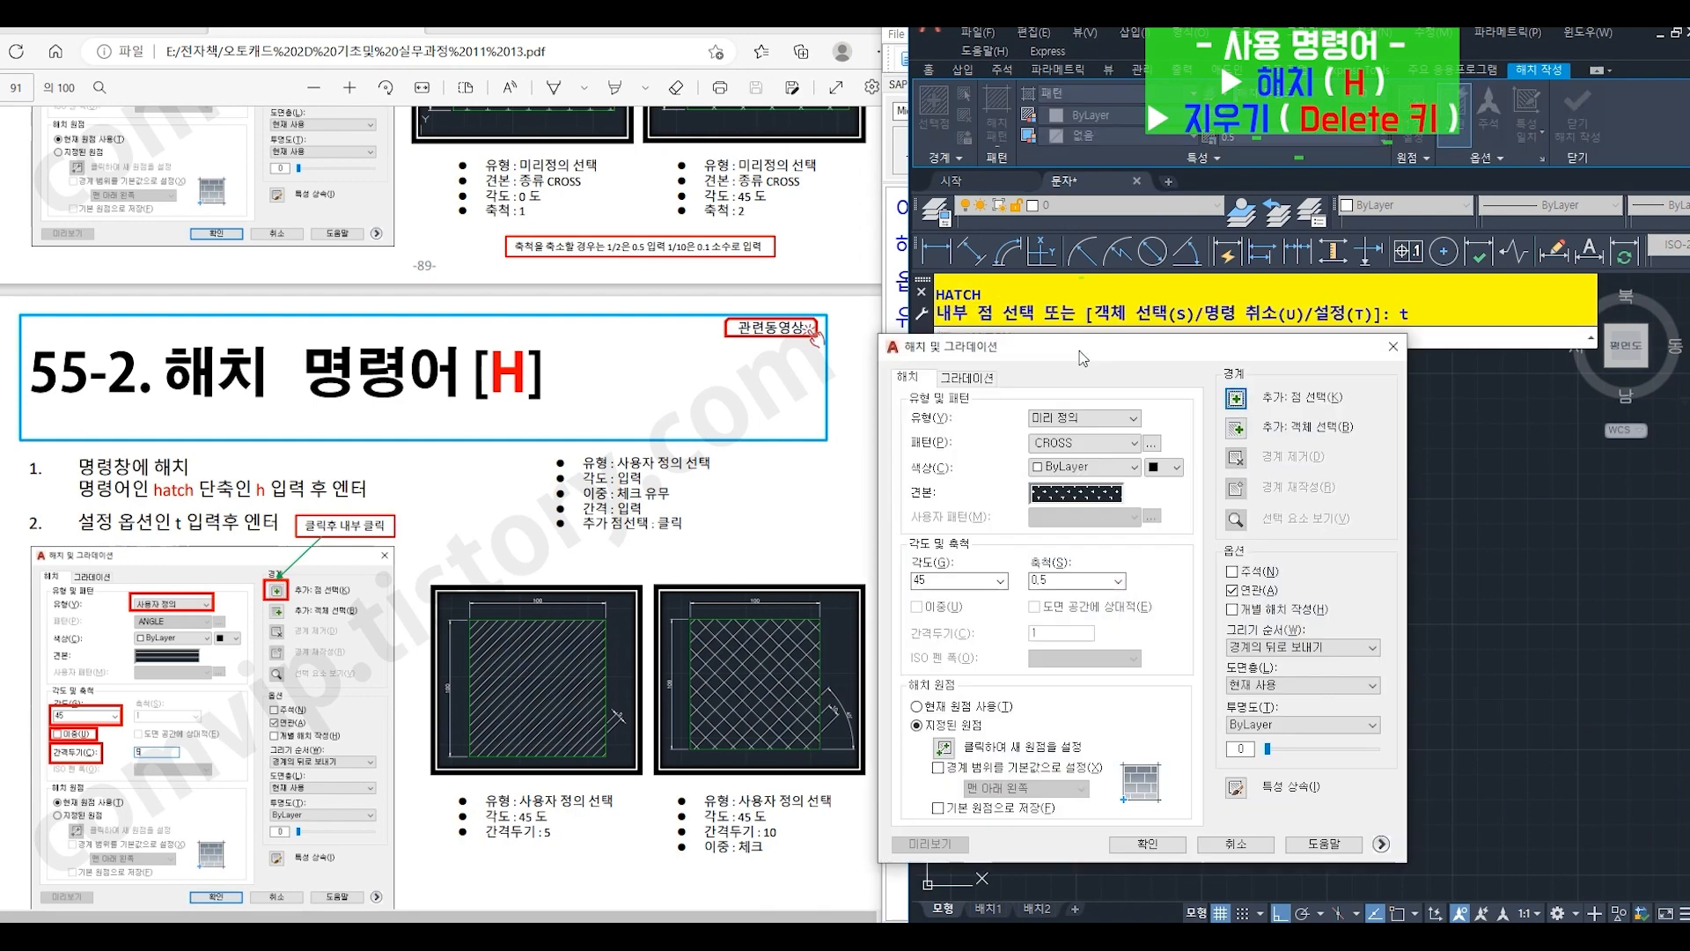
left_click(1083, 419)
left_click(1085, 443)
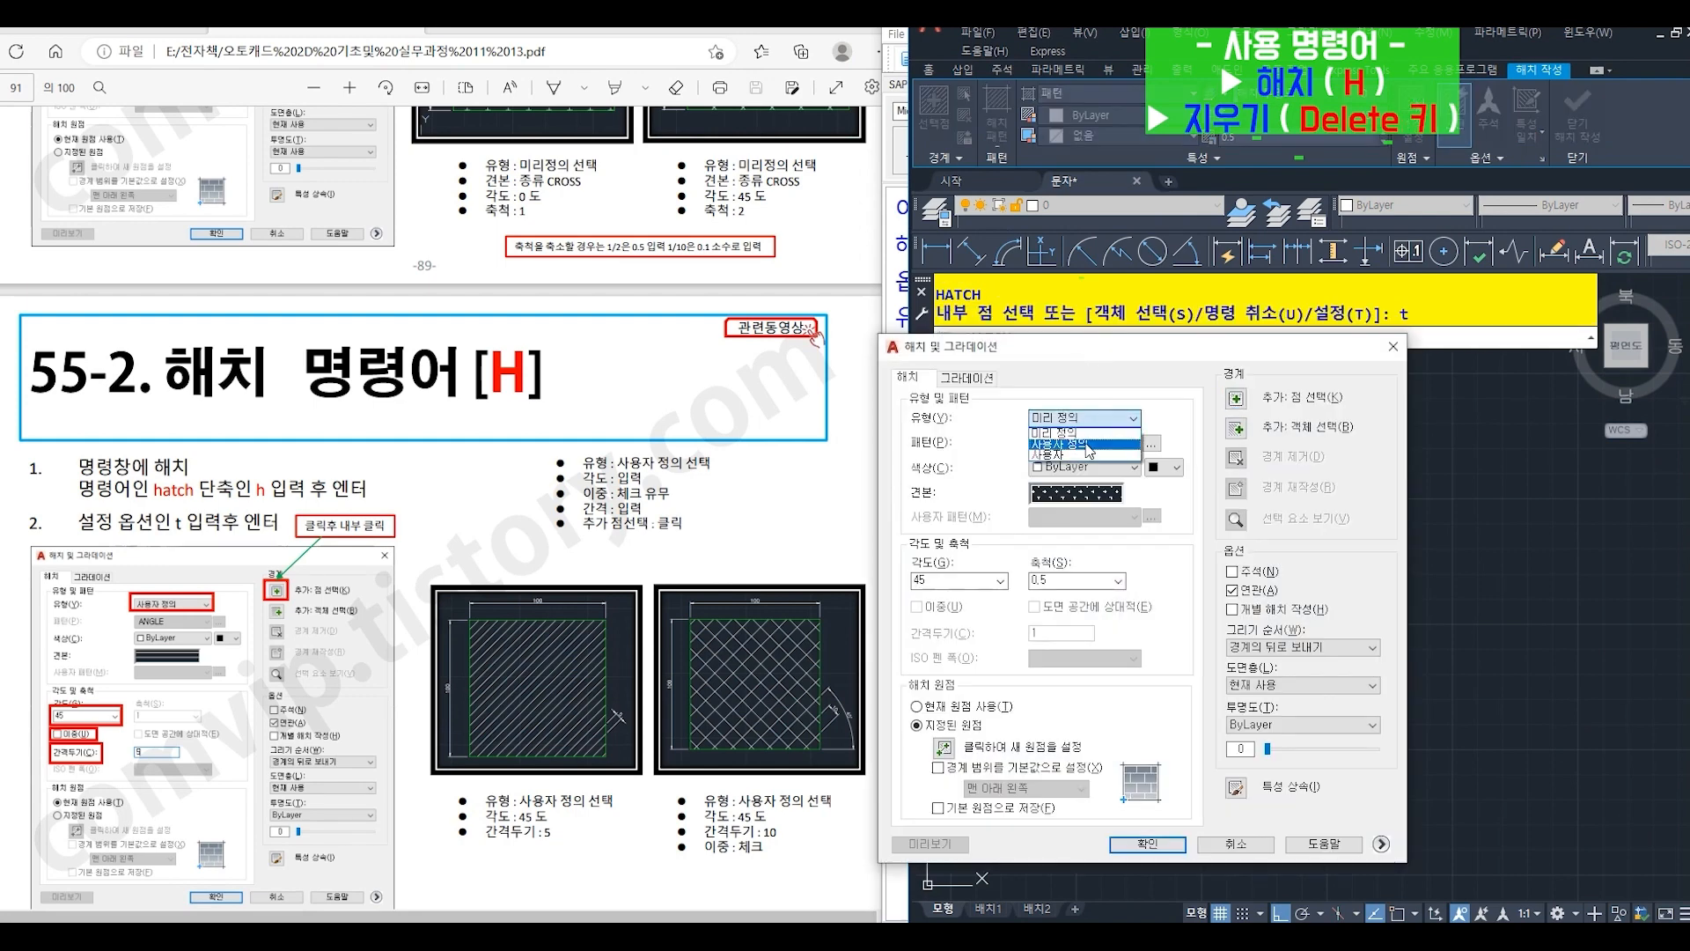
- Fill the square with a user-defined hatch at angle 45 and spacing (간격두기) 5, and erase it again
left_click(952, 581)
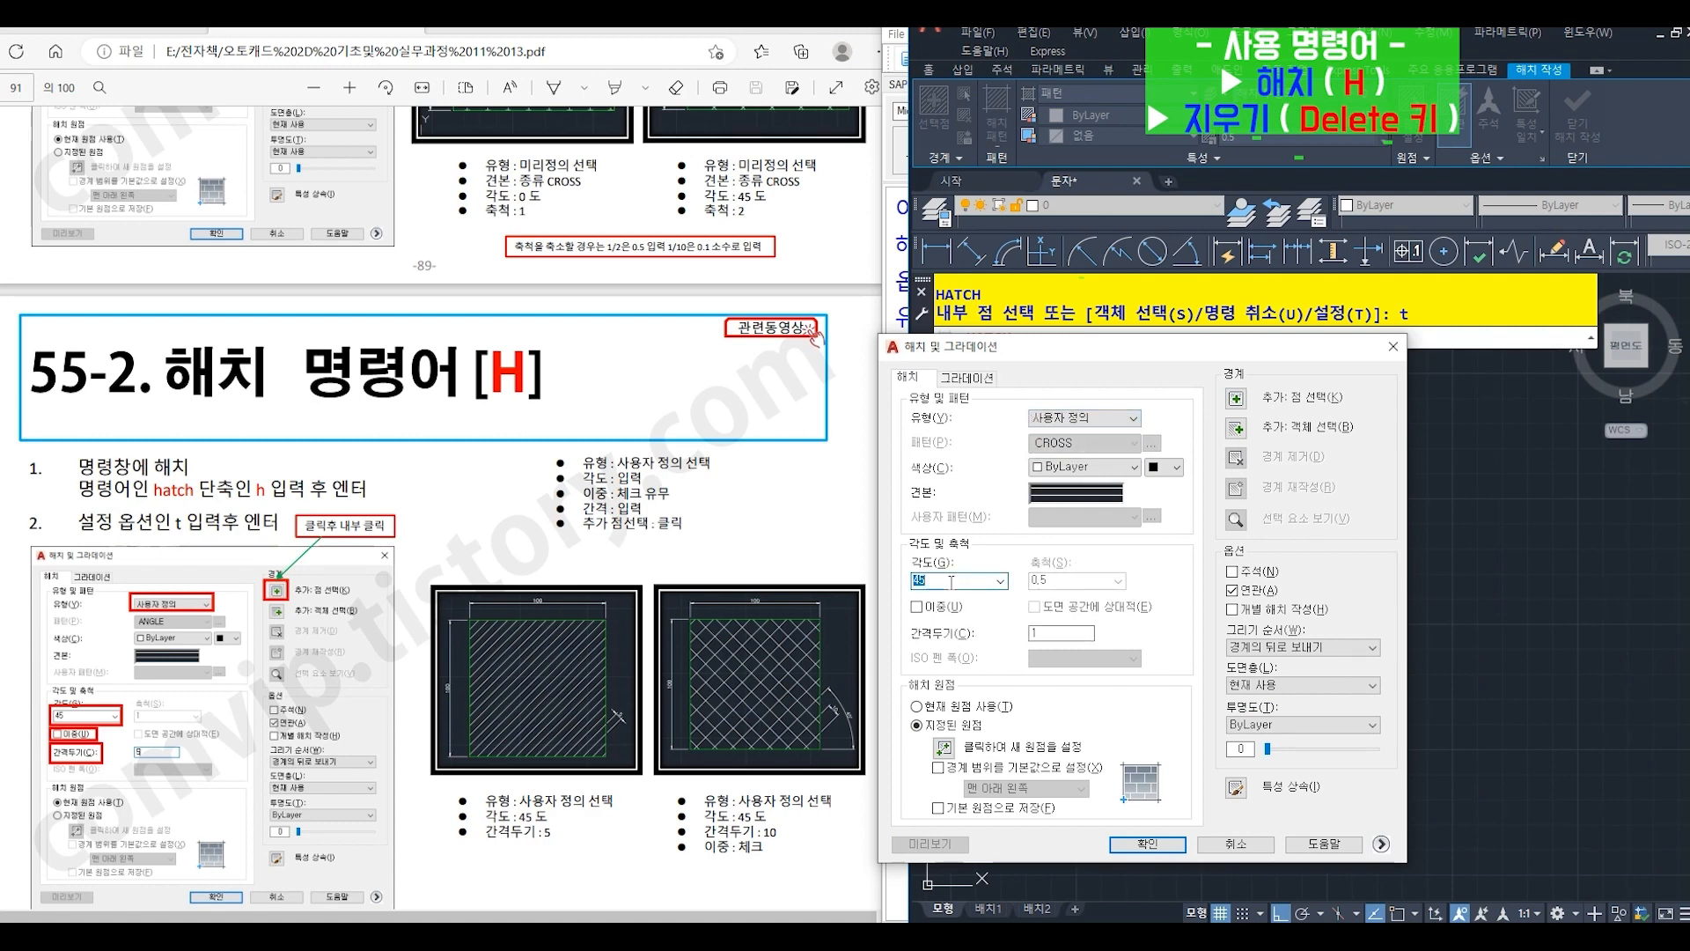
type("45")
left_click_drag(1045, 634, 1004, 635)
left_click(1236, 401)
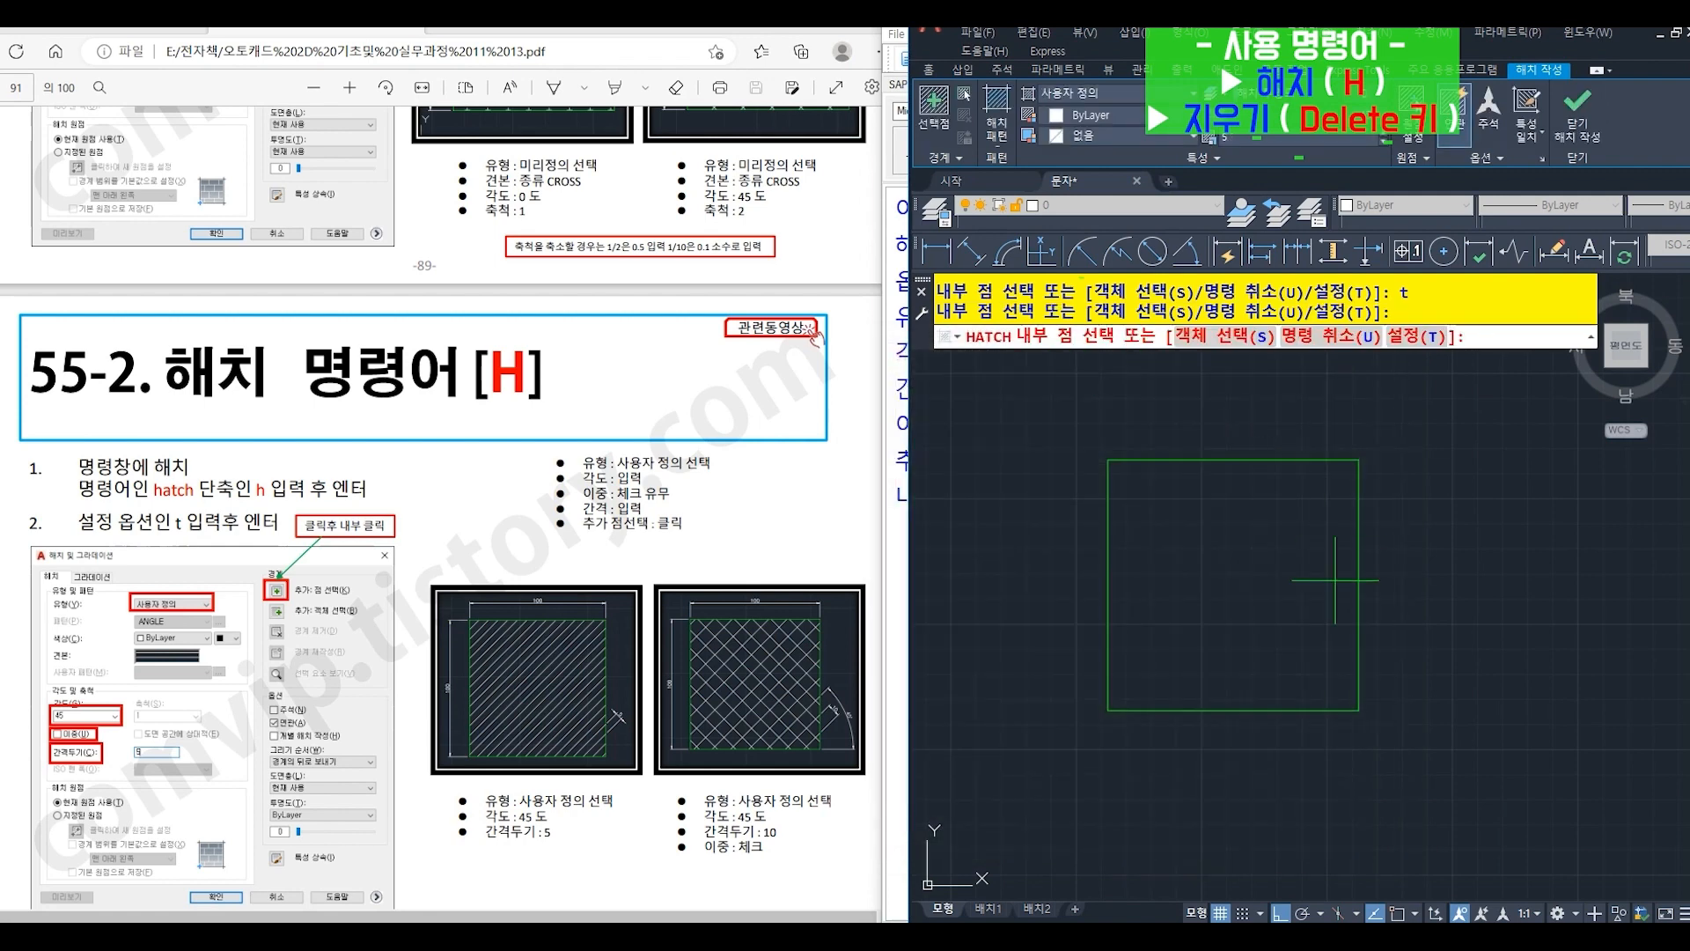
left_click(1225, 582)
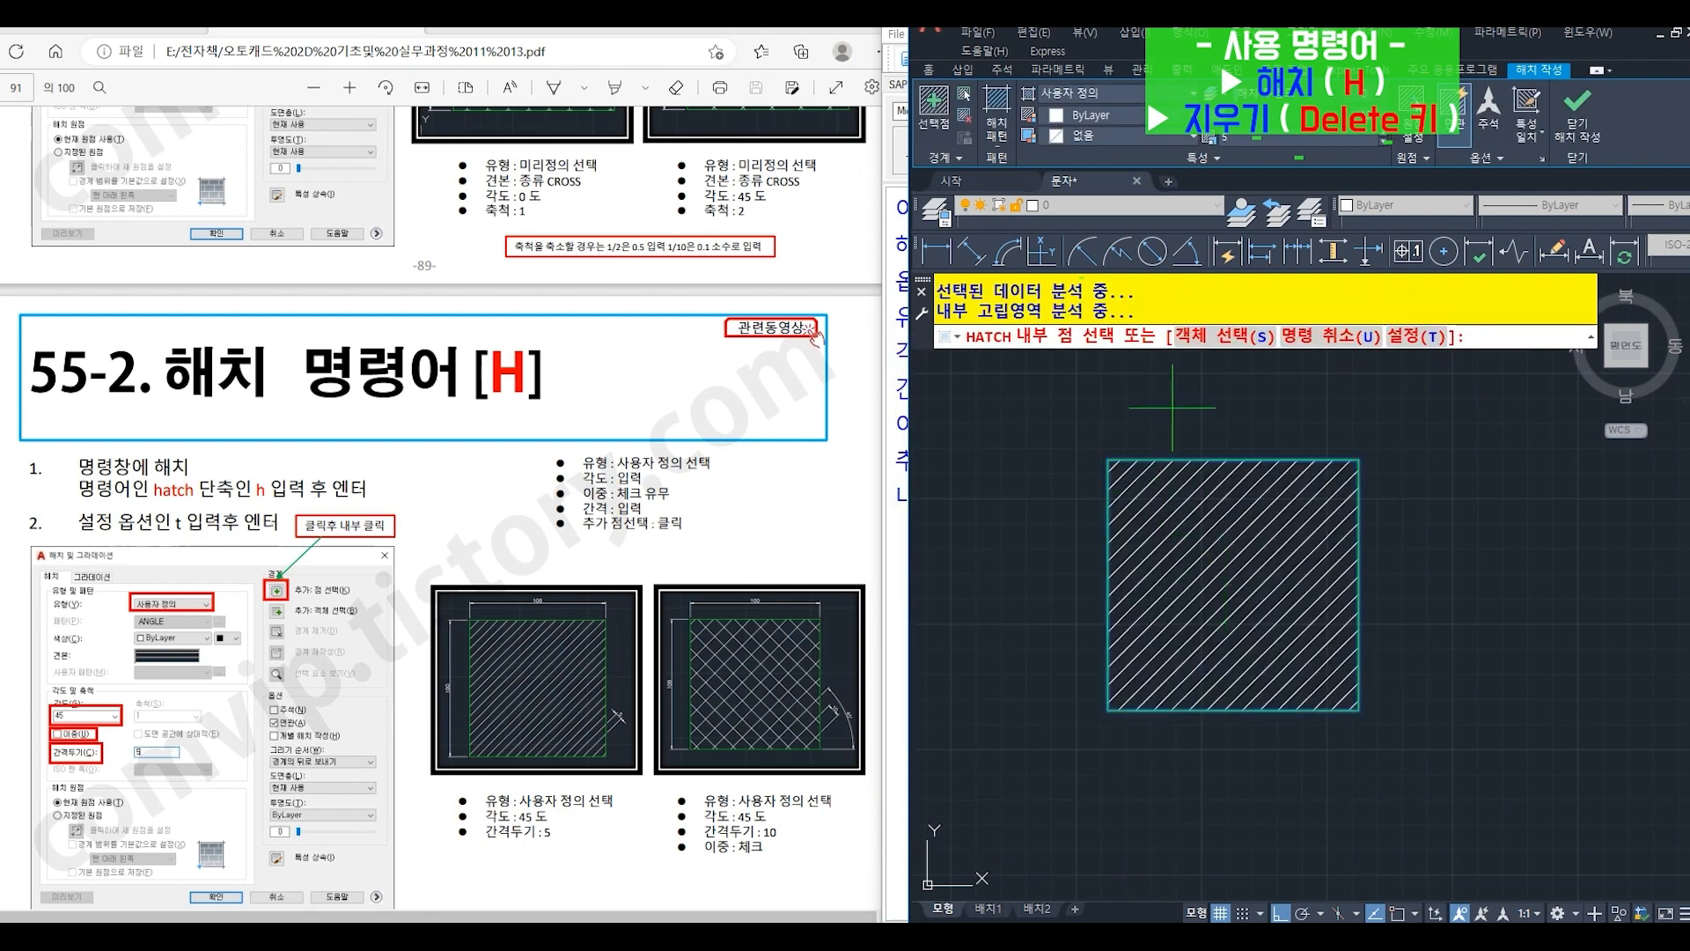
key("Return")
left_click(1232, 616)
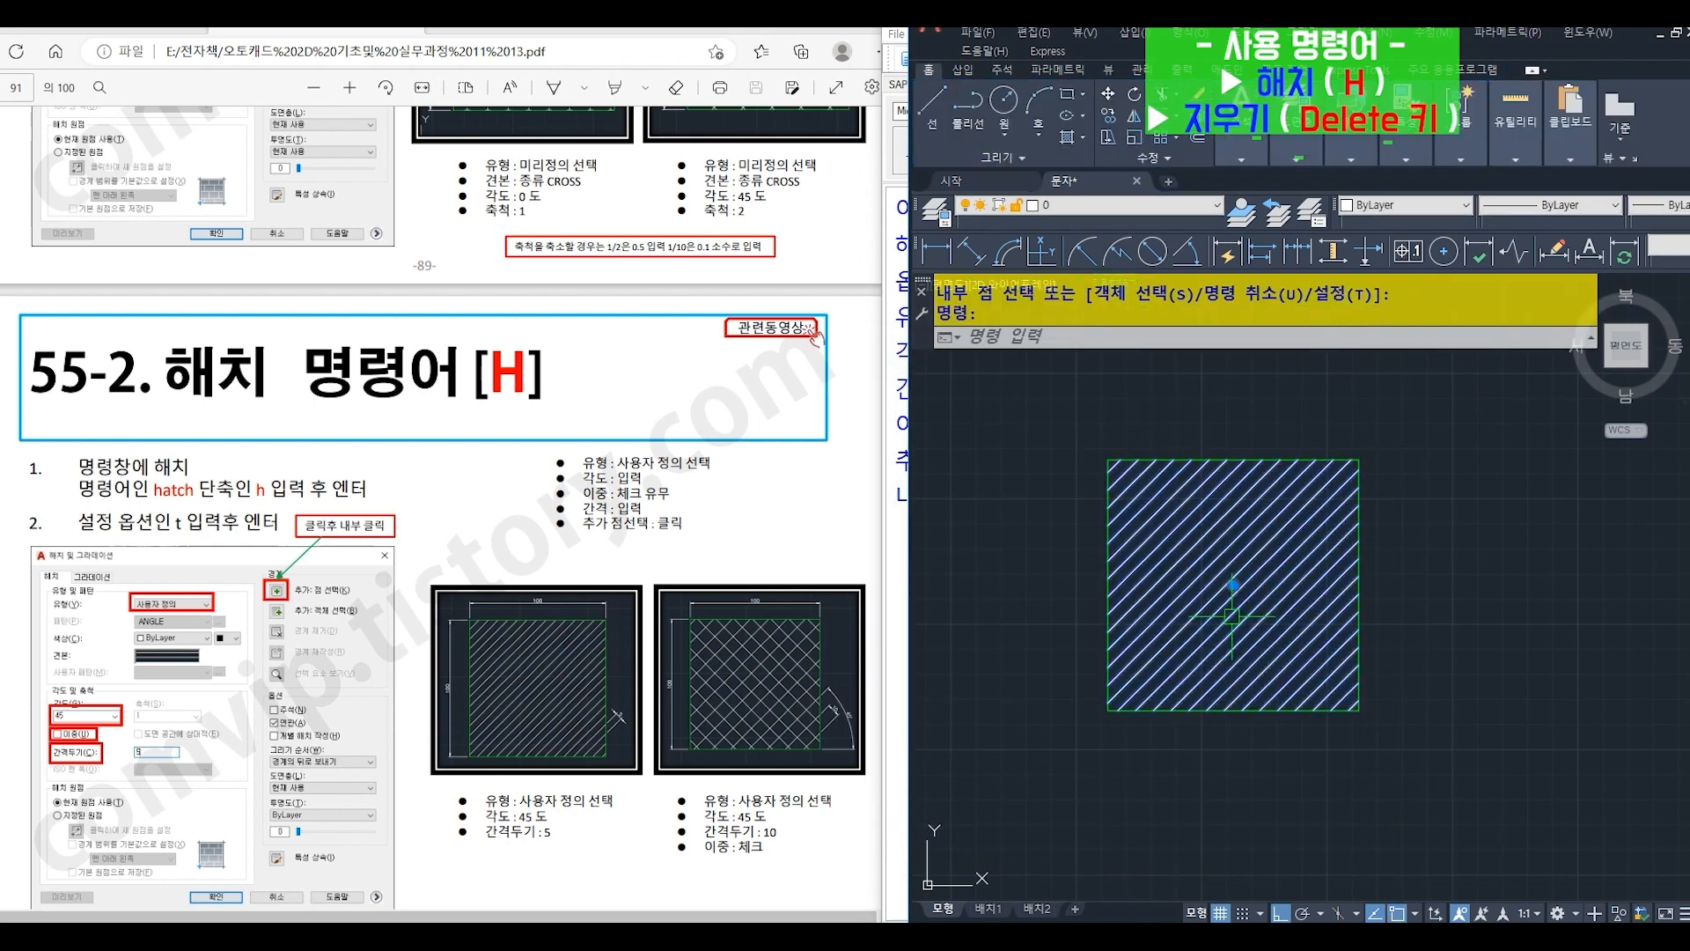
key("Delete")
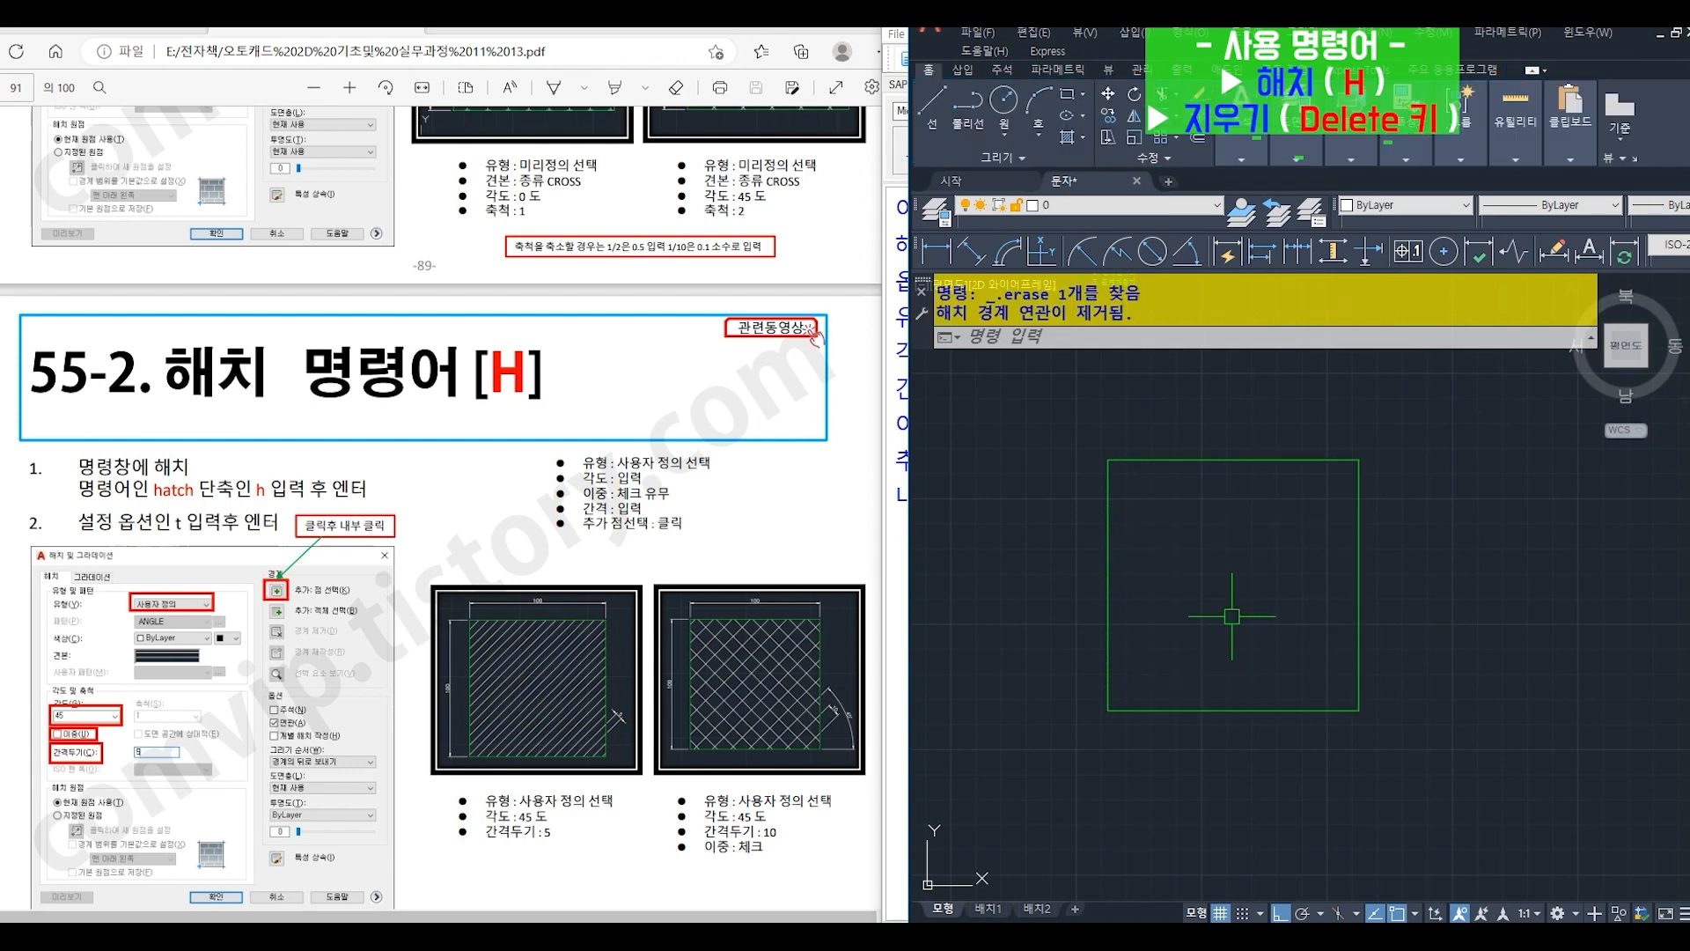
- Start another HATCH (H) with its settings (T) and confirm user defined (사용자 정의) as the type
type("h")
key("Return")
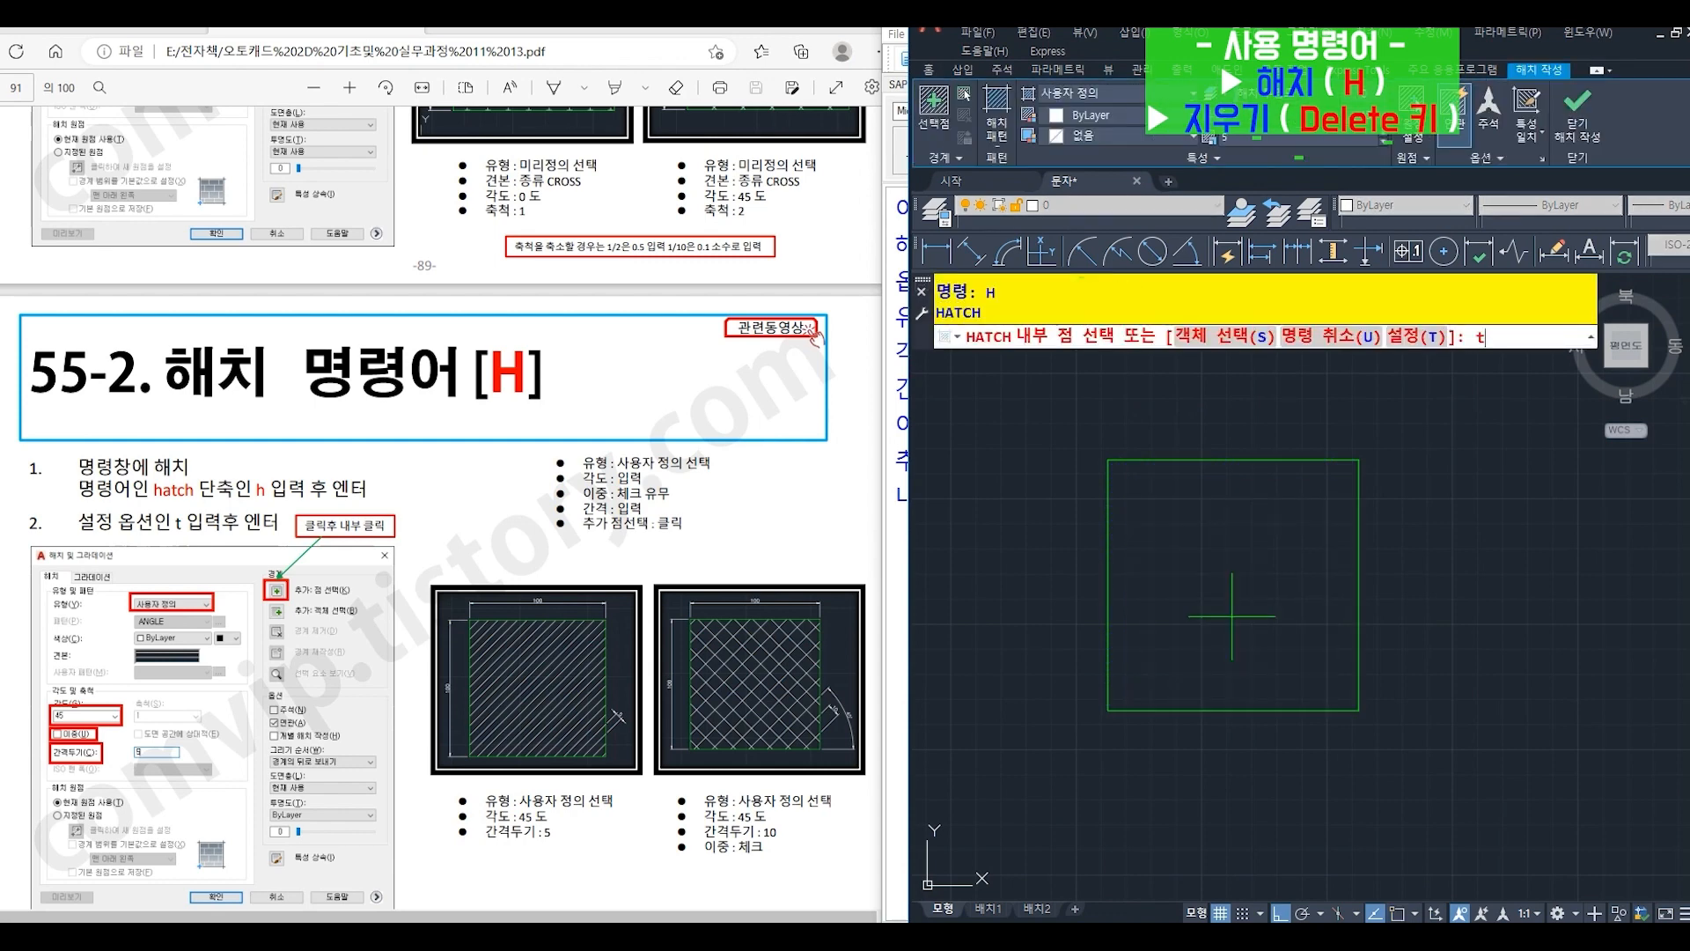
key("Return")
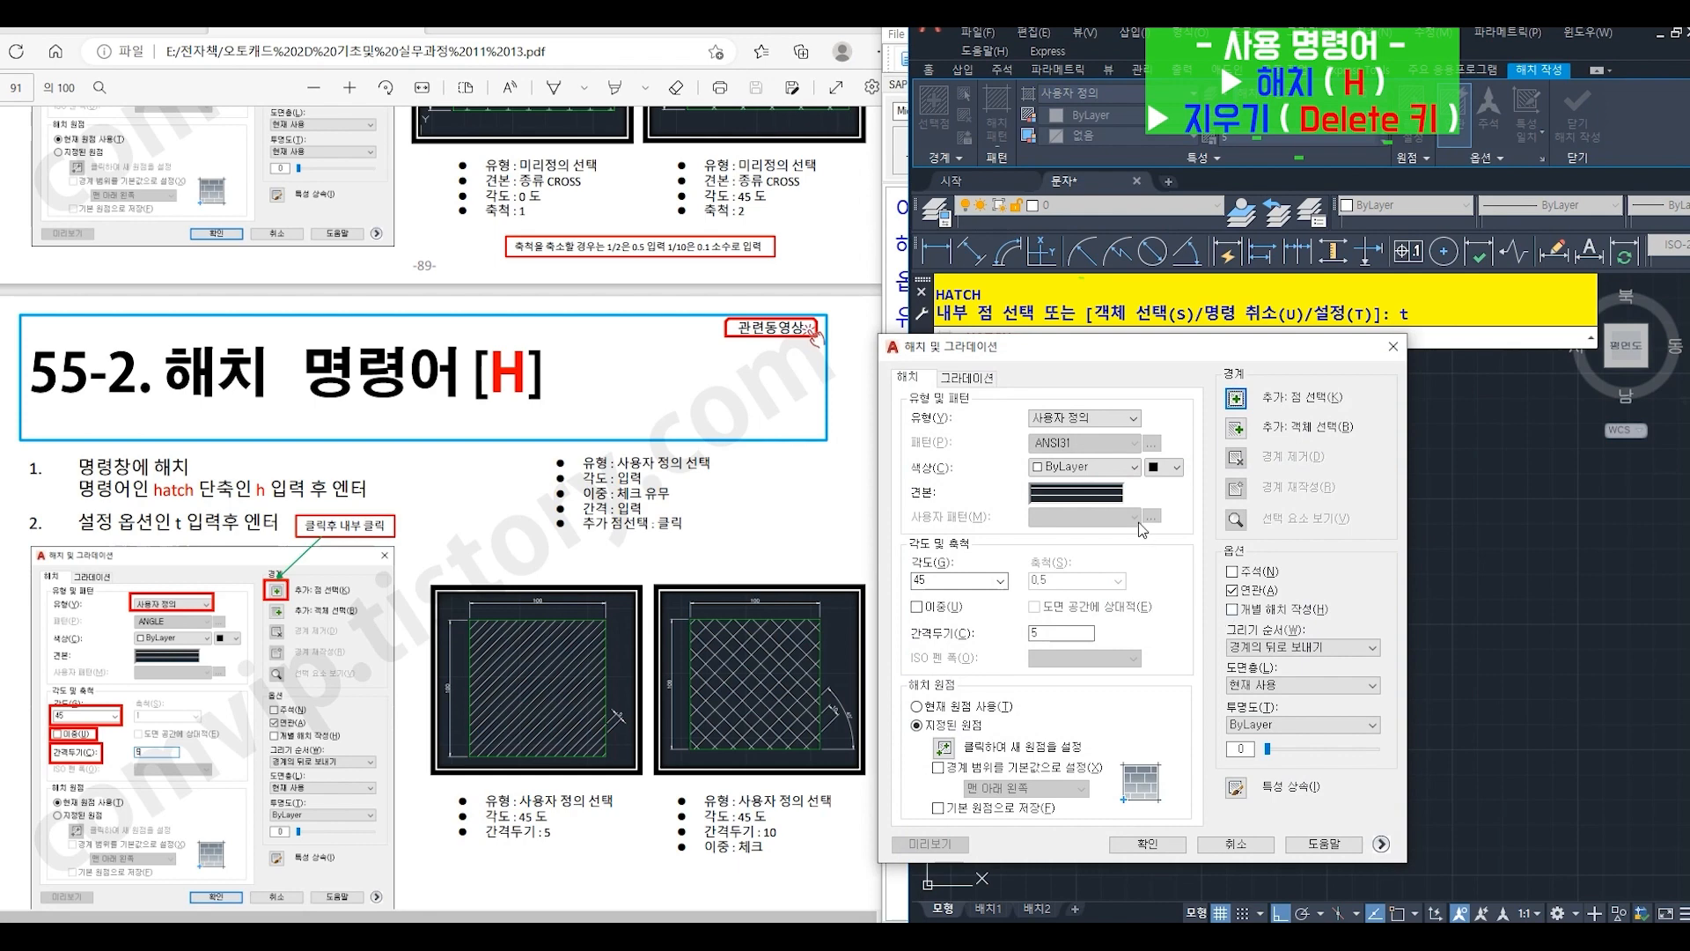
left_click(1096, 420)
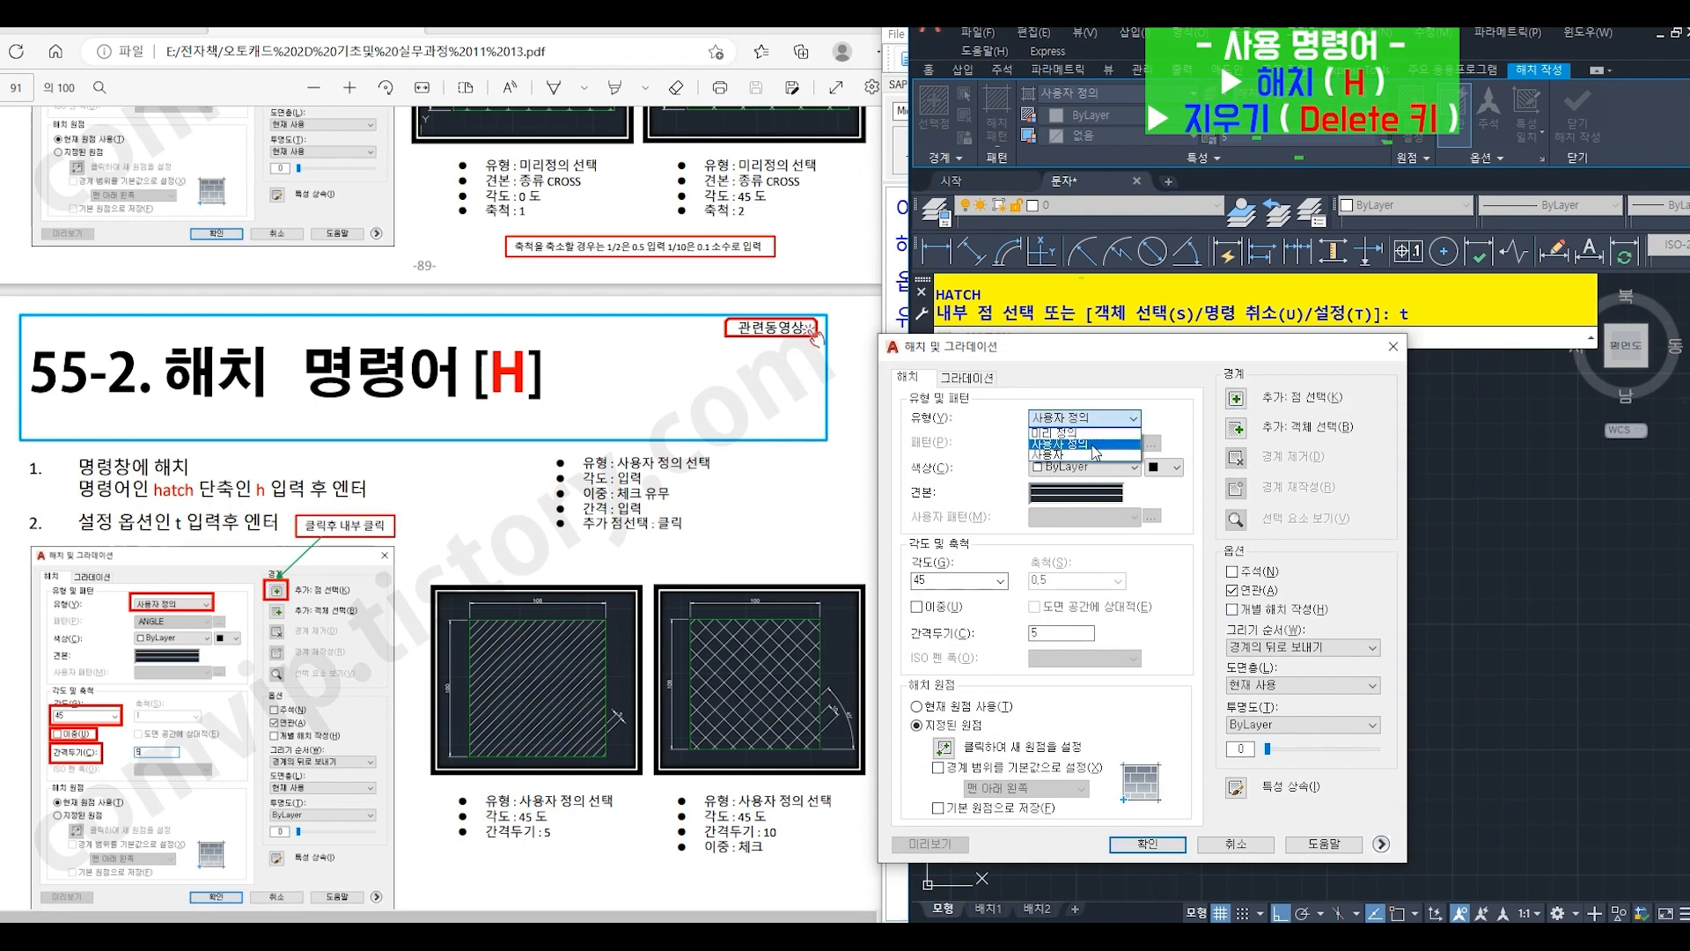
left_click(1092, 444)
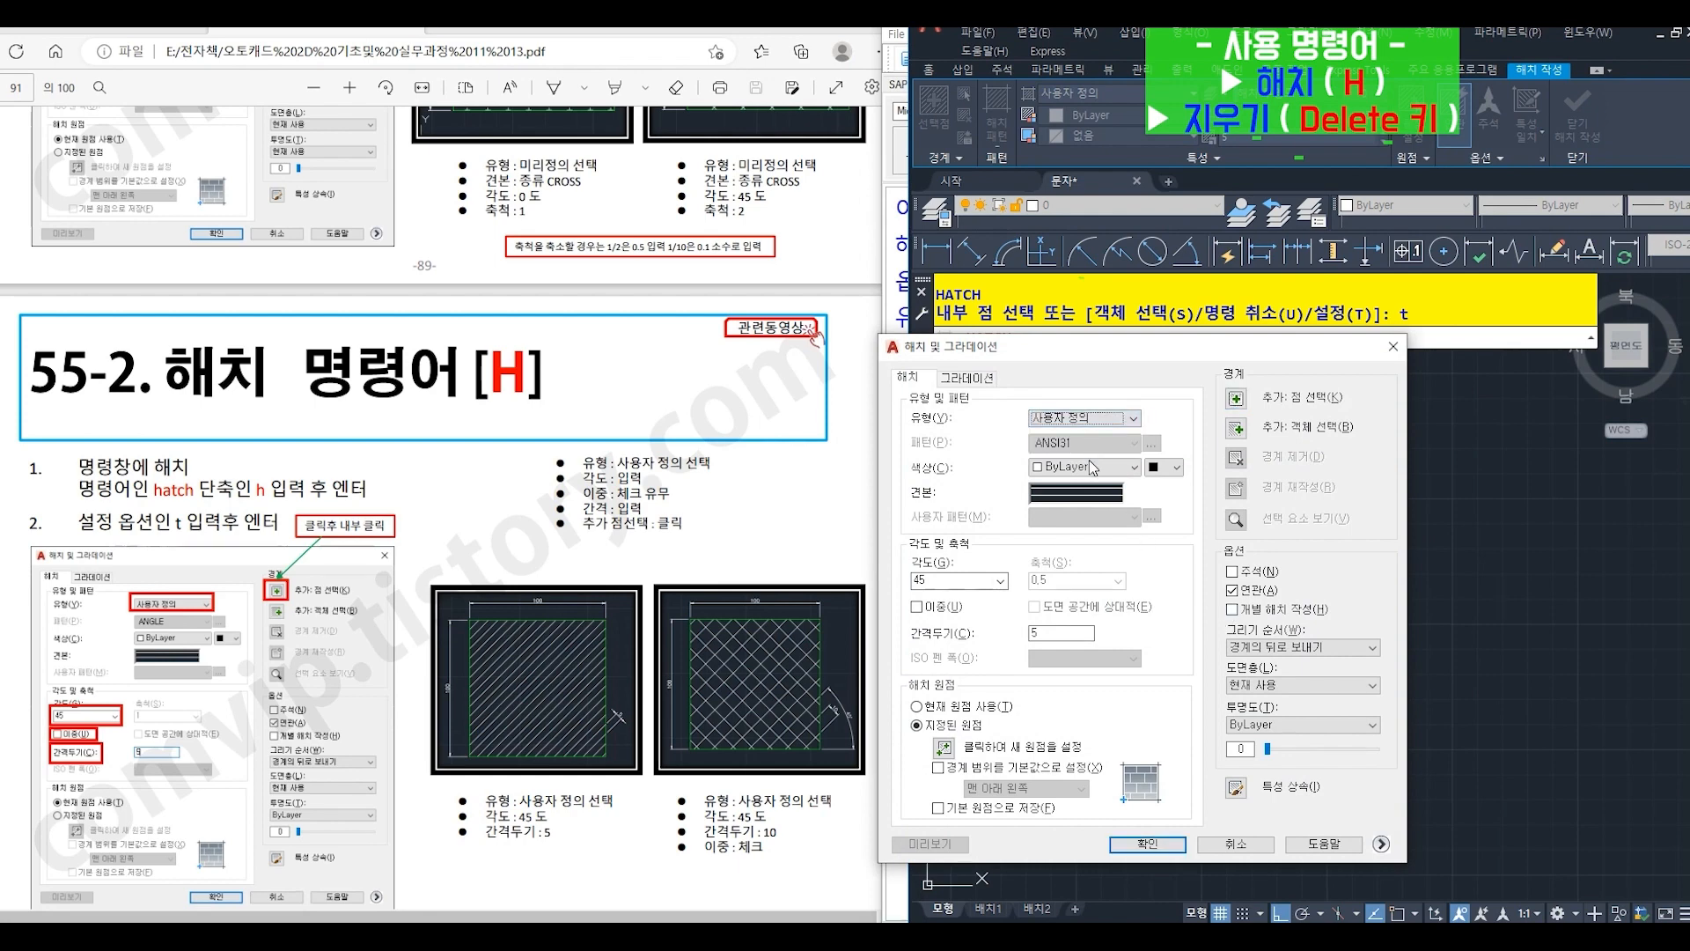
- Fill the square with a double (이중) user-defined hatch at angle 45 and spacing 10 using an internal point
double_click(959, 581)
double_click(1037, 633)
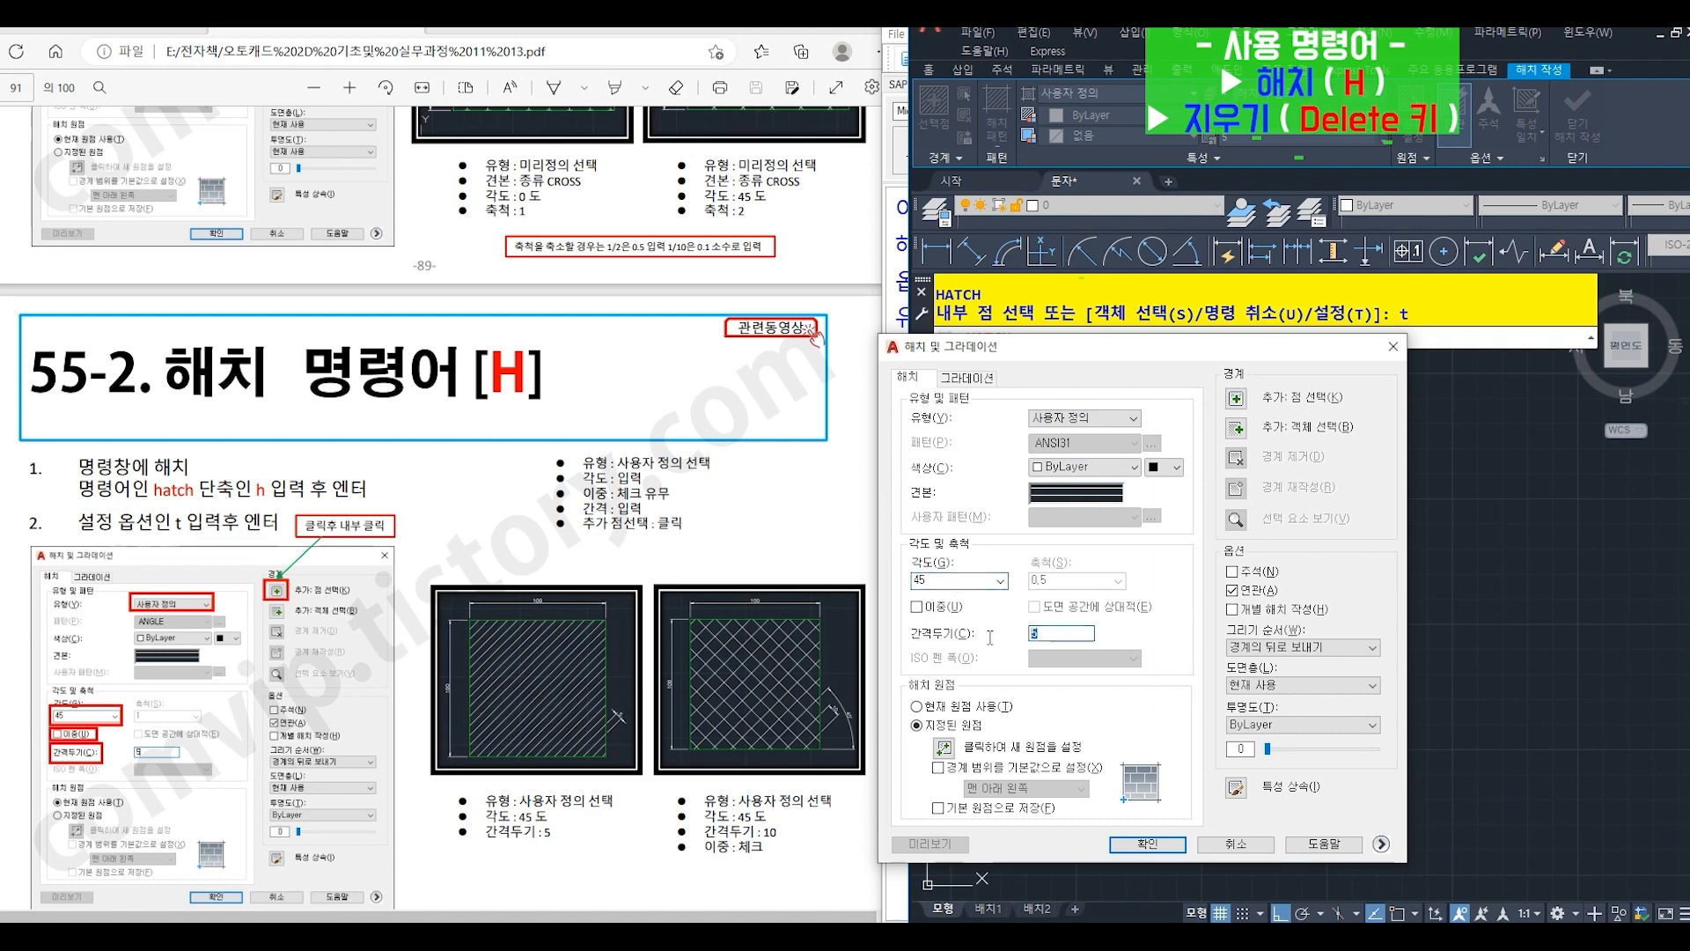
left_click(919, 610)
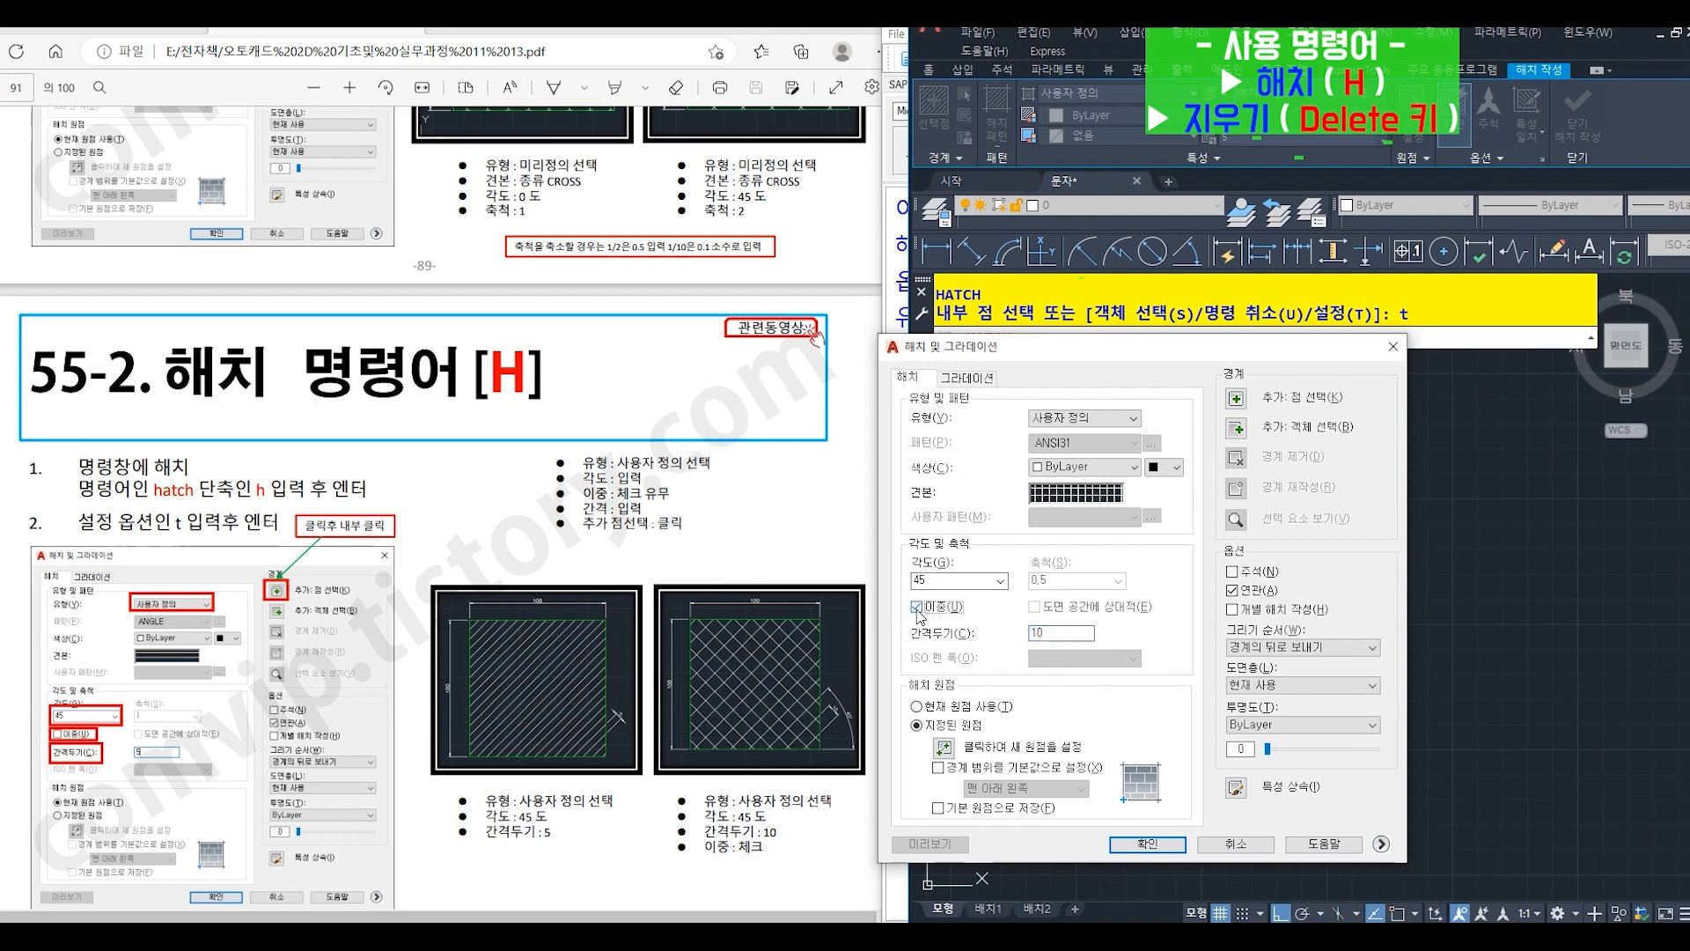
left_click(1236, 398)
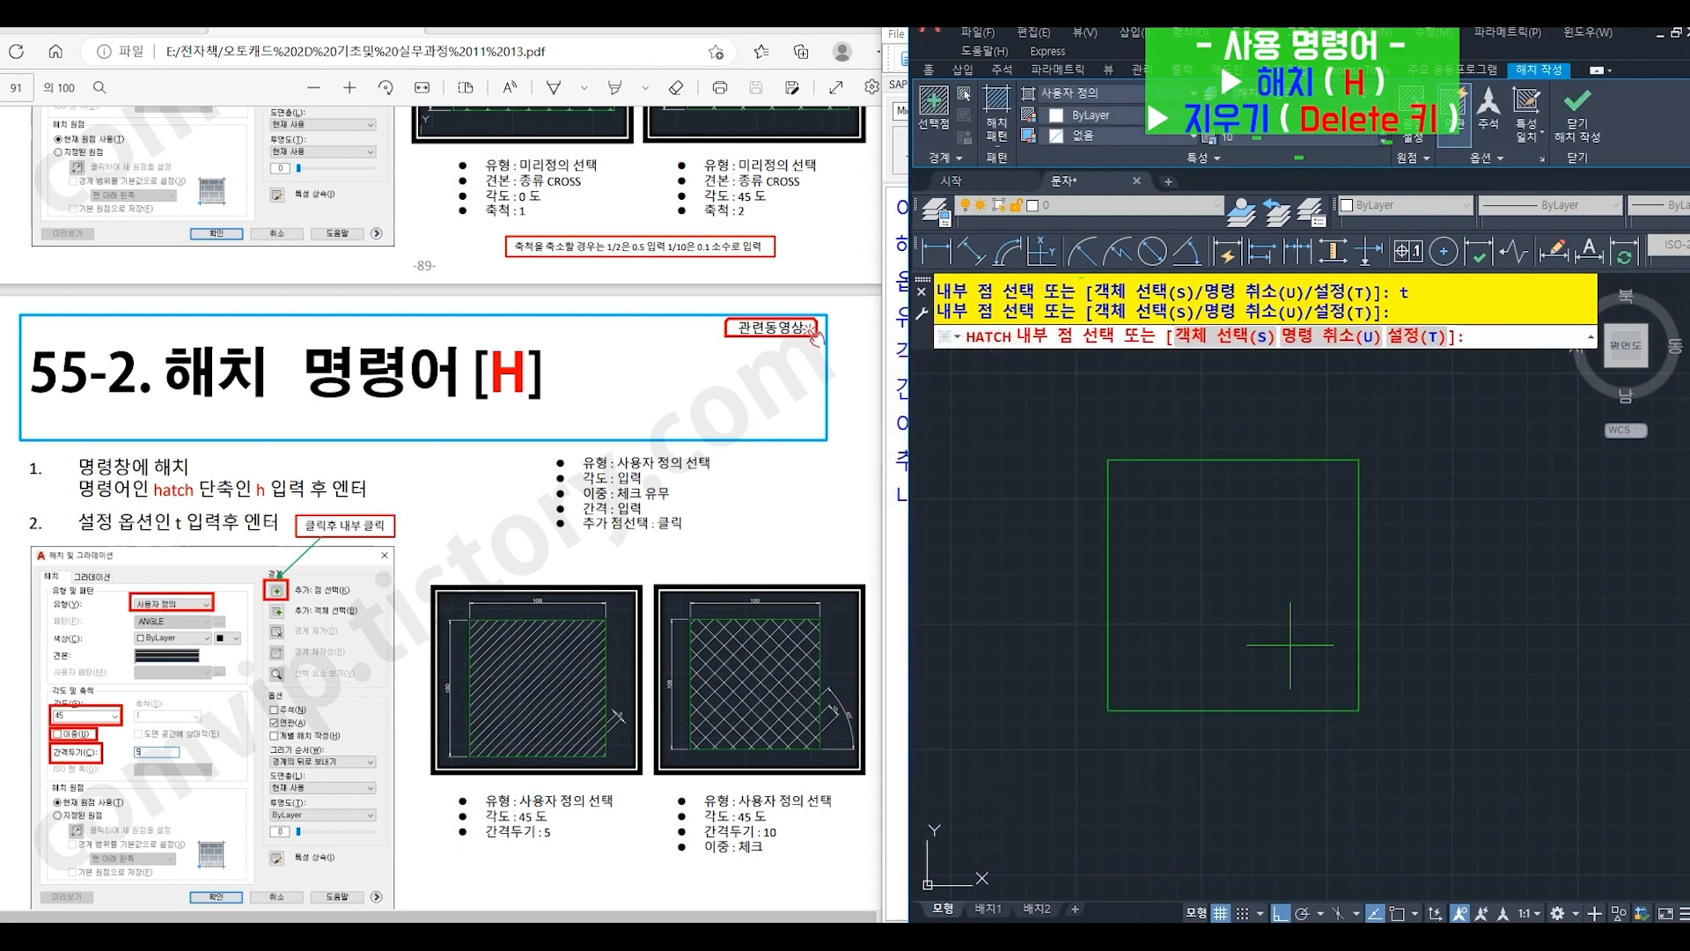
left_click(1232, 588)
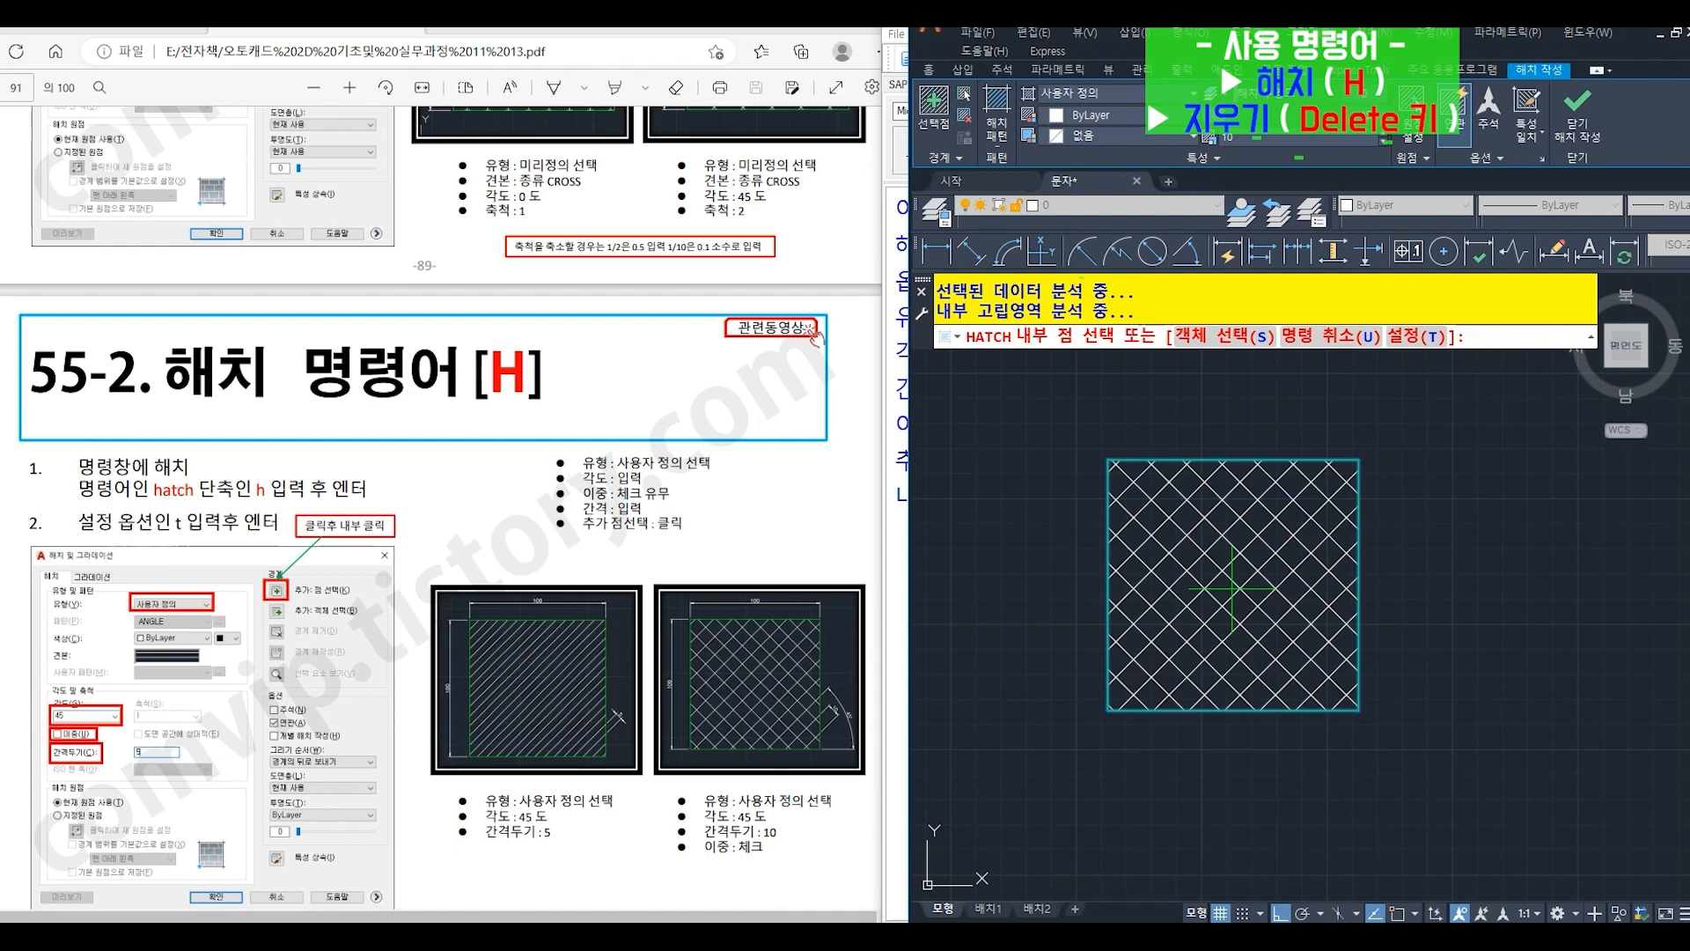
key("Return")
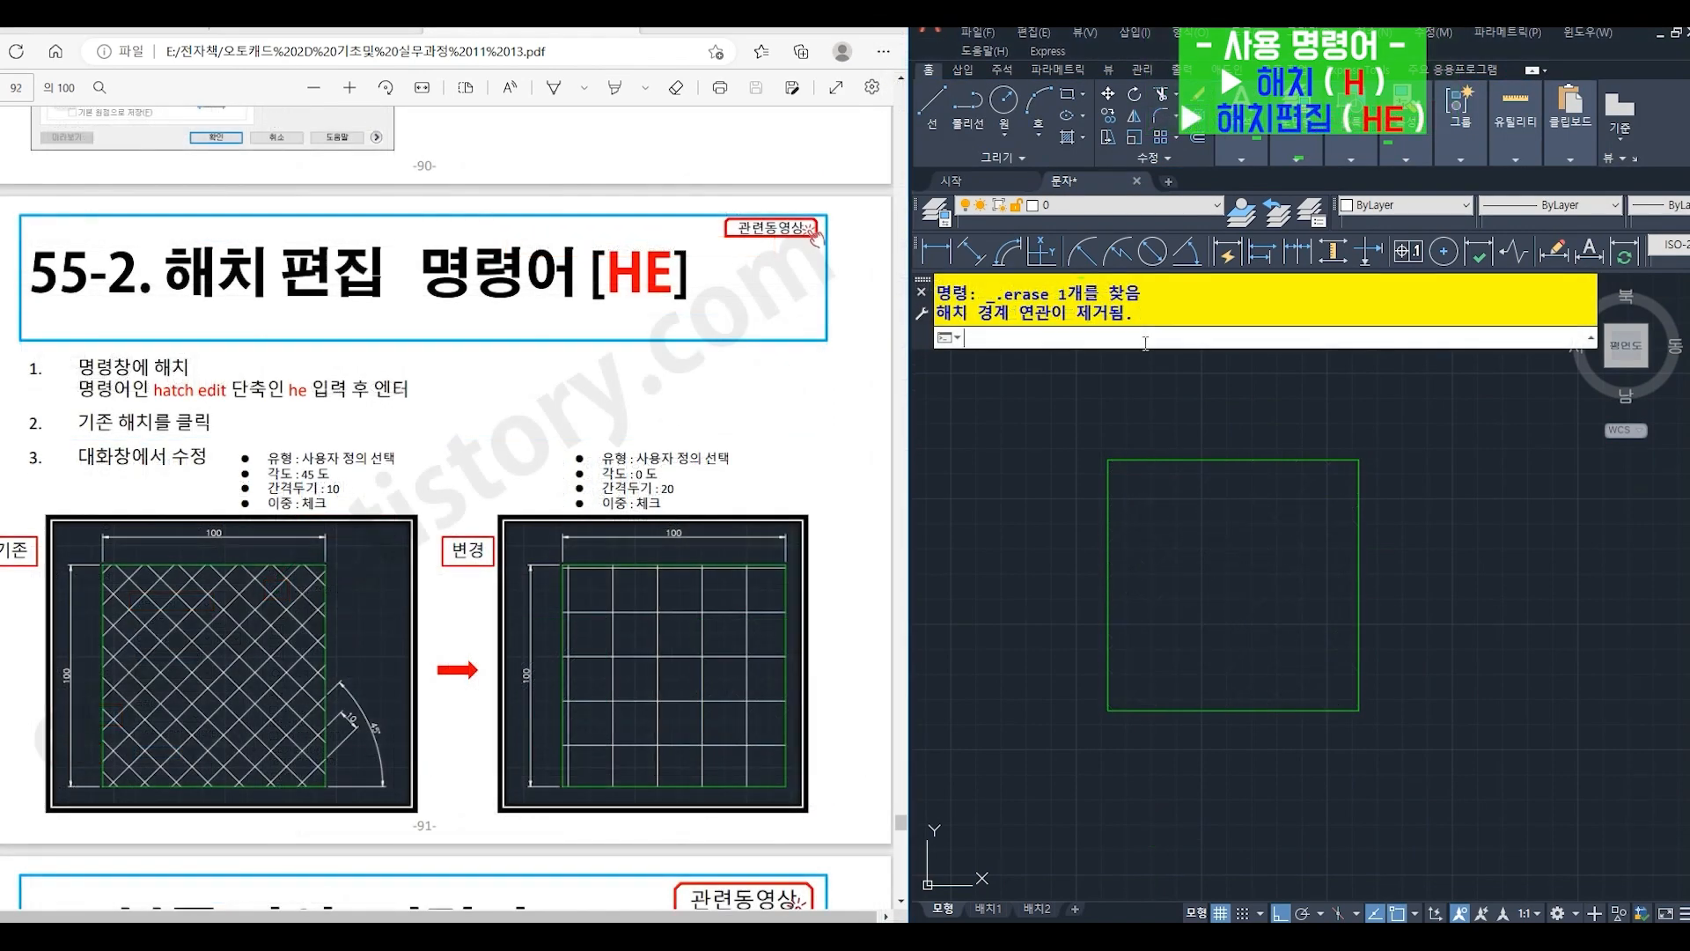
- Start HATCH (H) for the empty square, open its settings (T) and keep user defined (사용자 정의) as the type
type("H")
key("Return")
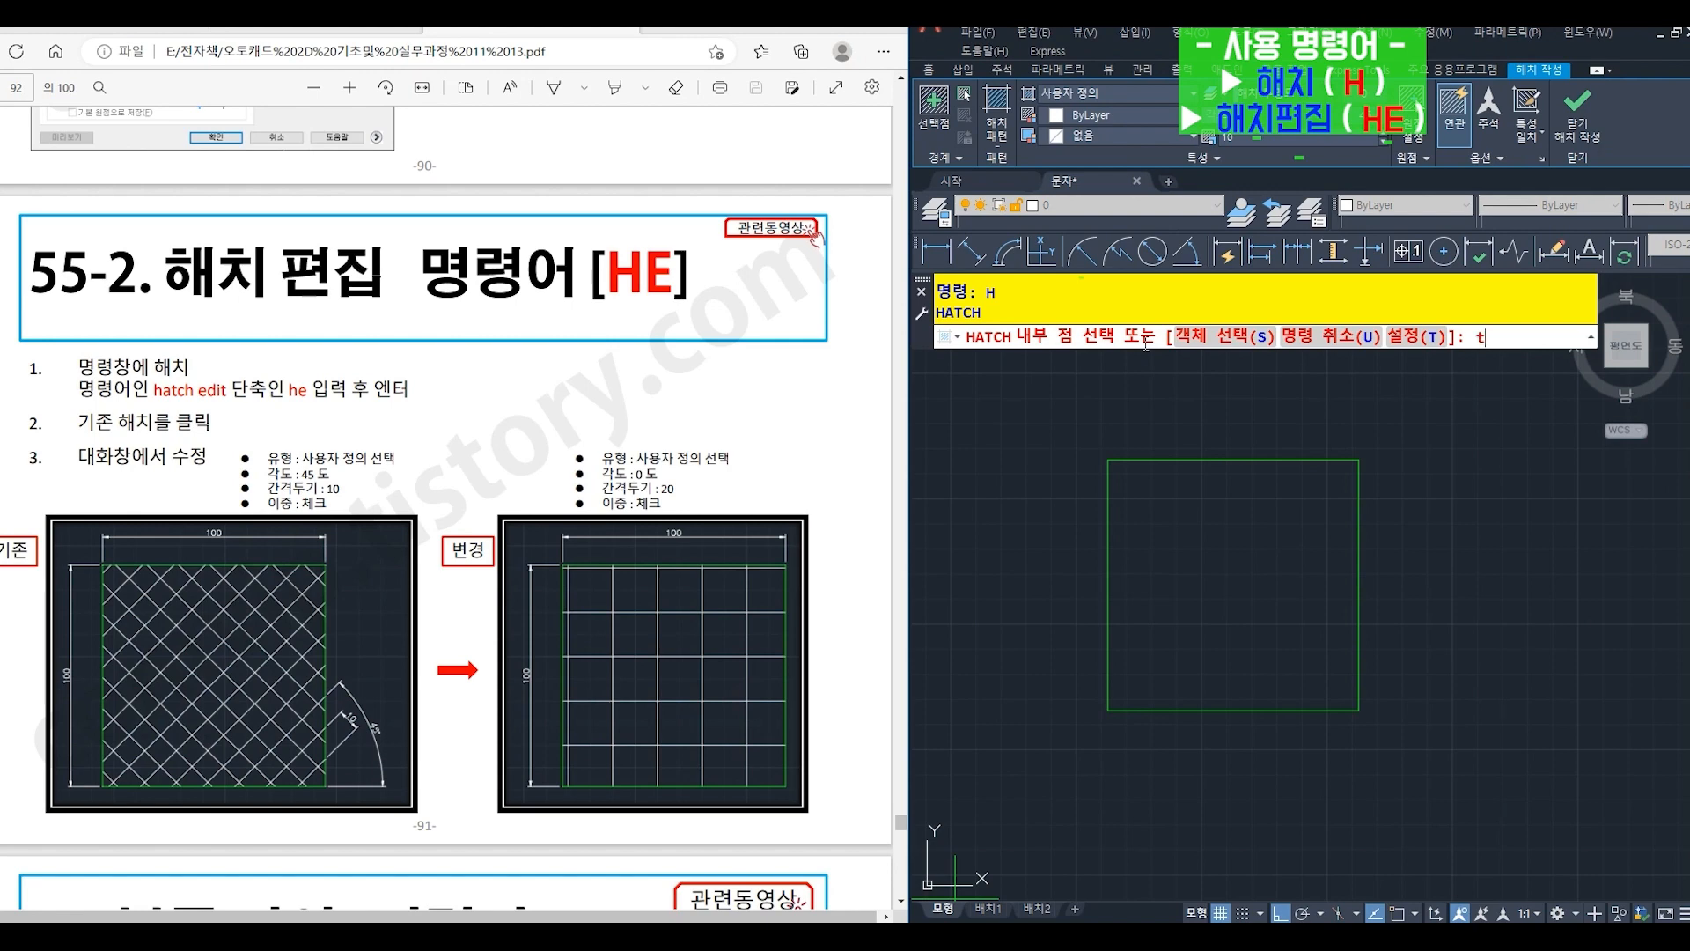
key("Return")
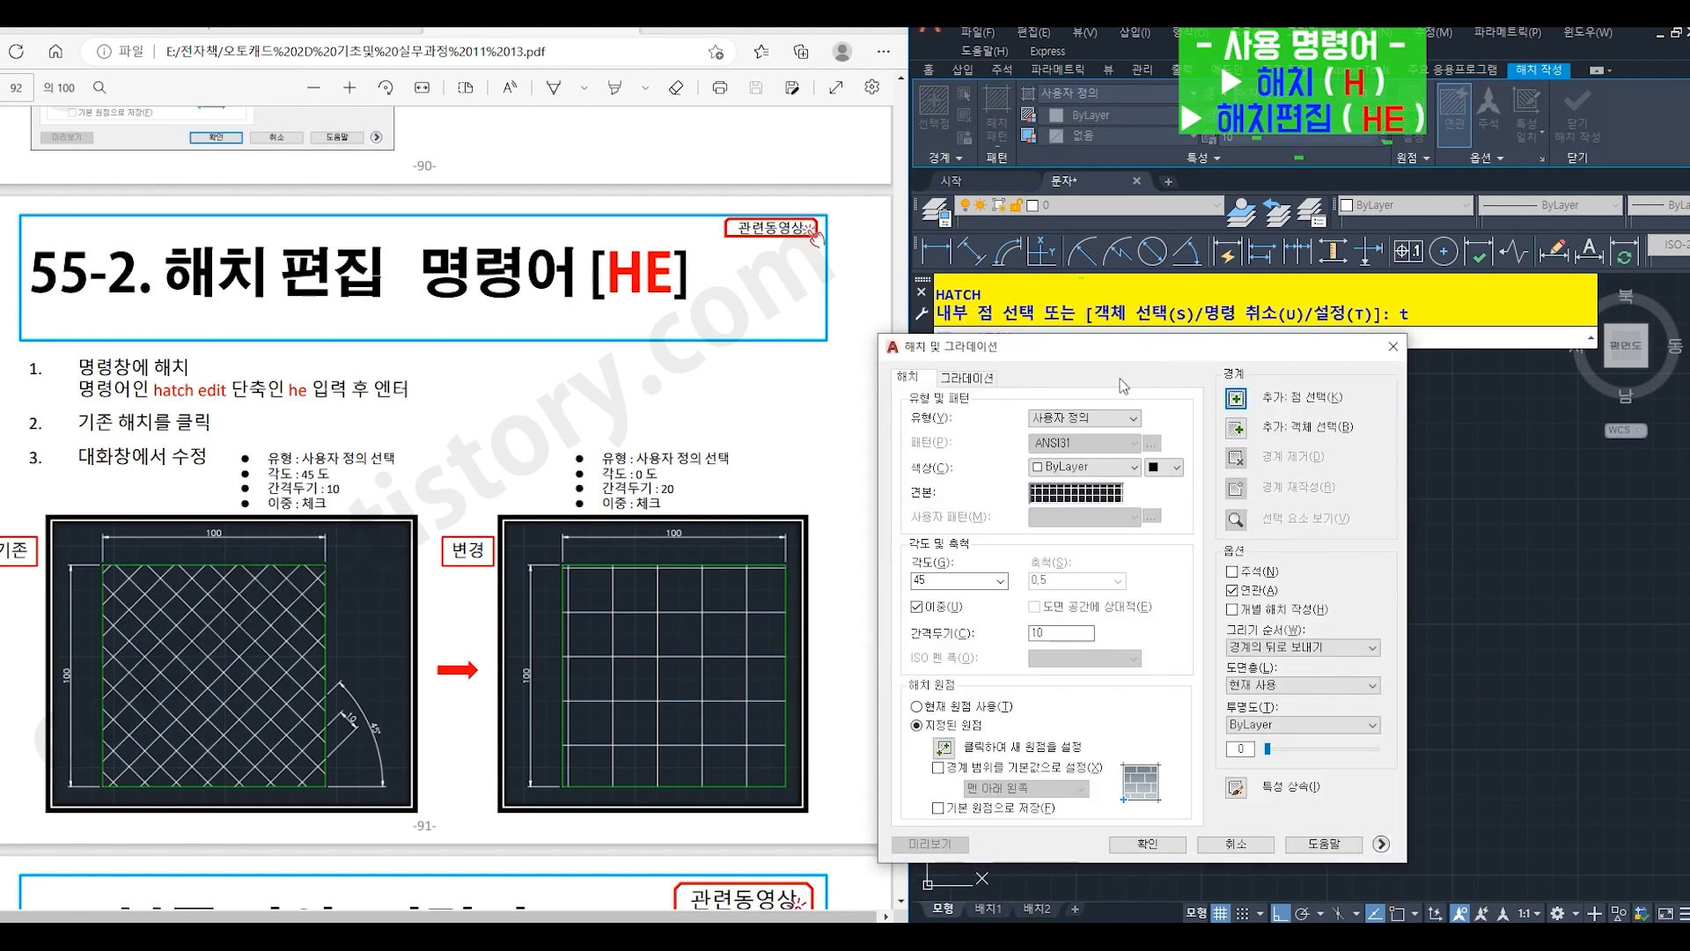
left_click(1118, 417)
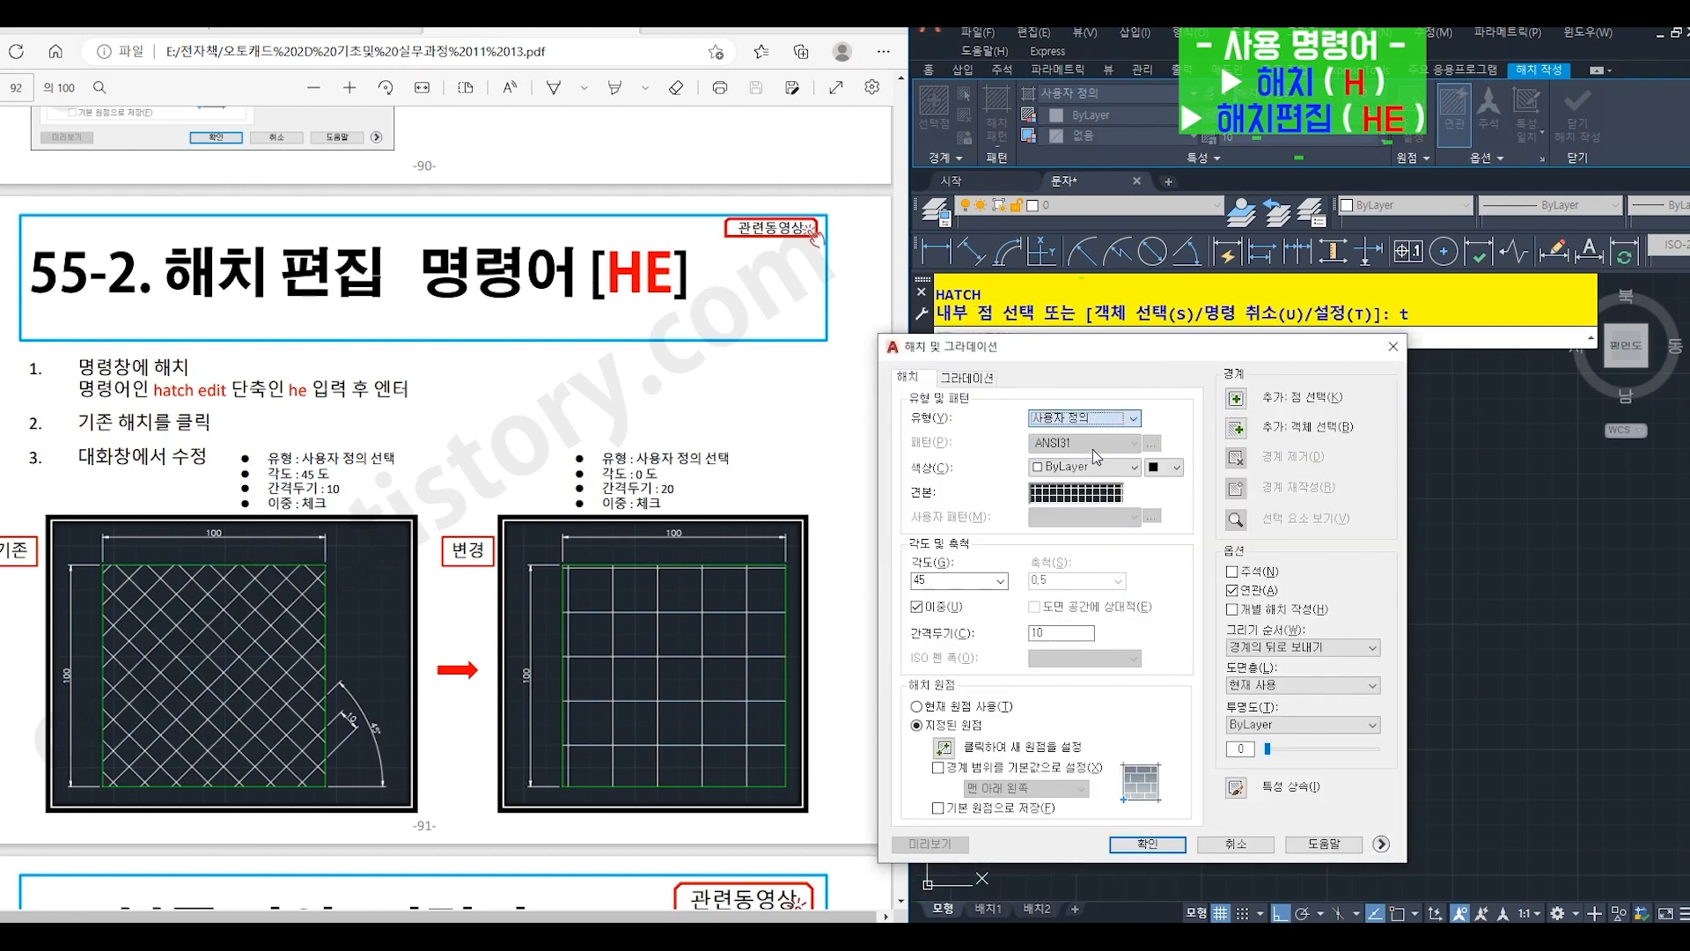
left_click(1092, 444)
- Hatch the square at angle 45 and spacing (간격두기) 10 with double (이중) enabled, using a point inside it
double_click(943, 583)
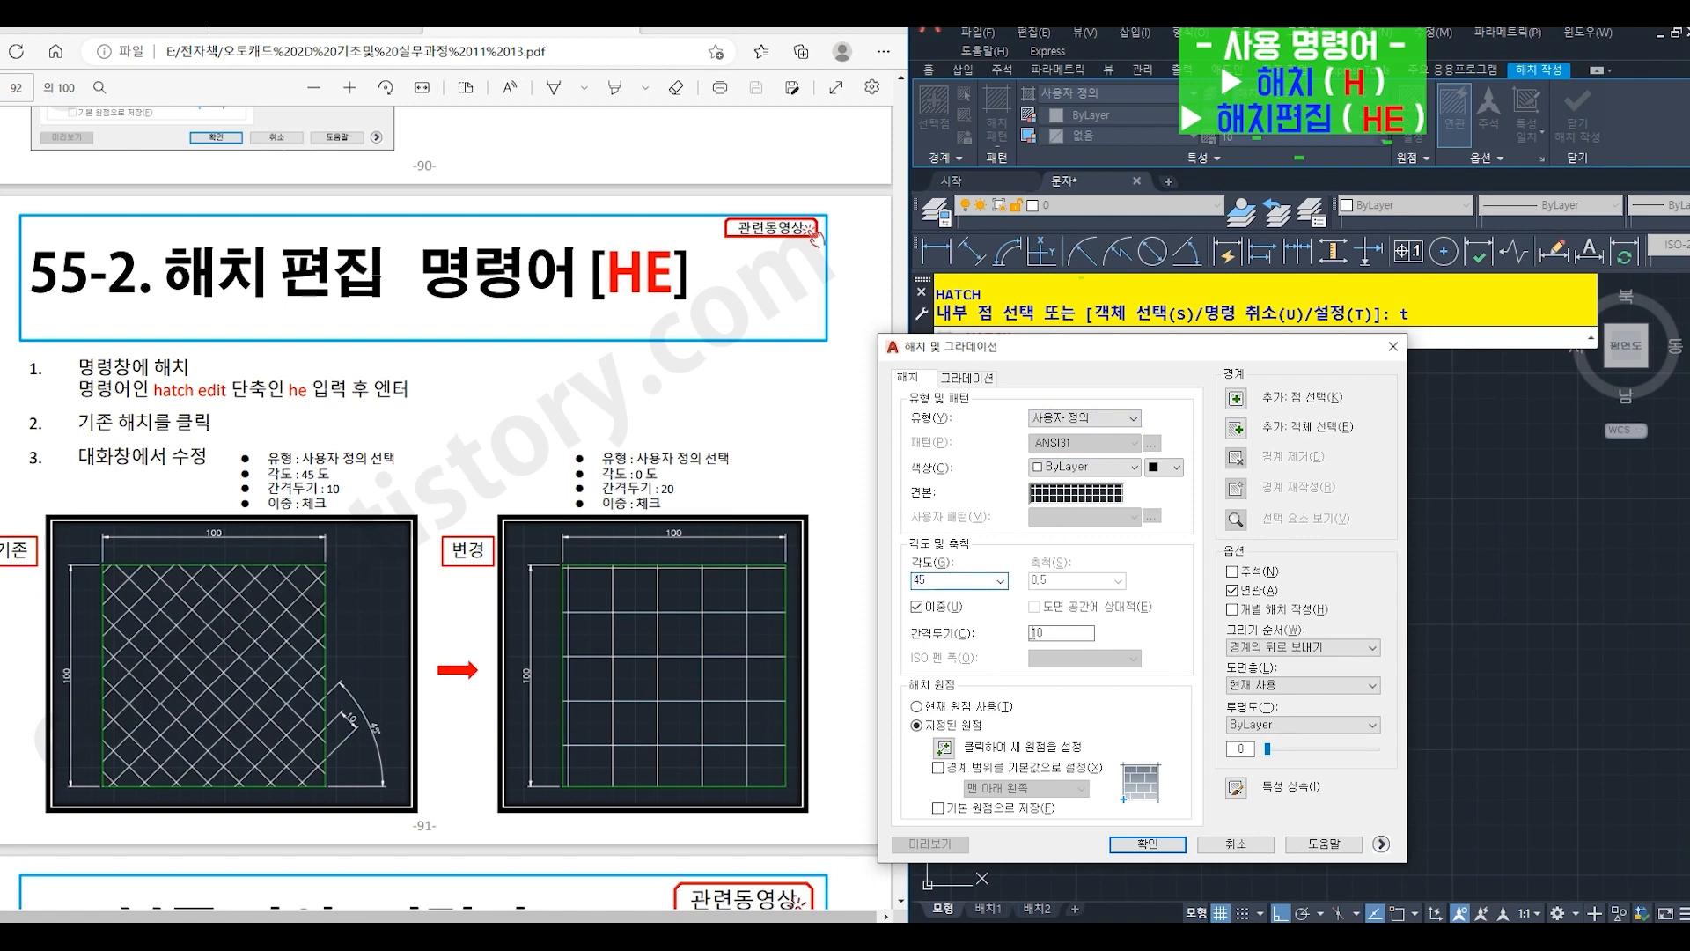
double_click(1058, 635)
type("10")
left_click(916, 607)
left_click(916, 607)
left_click(1236, 398)
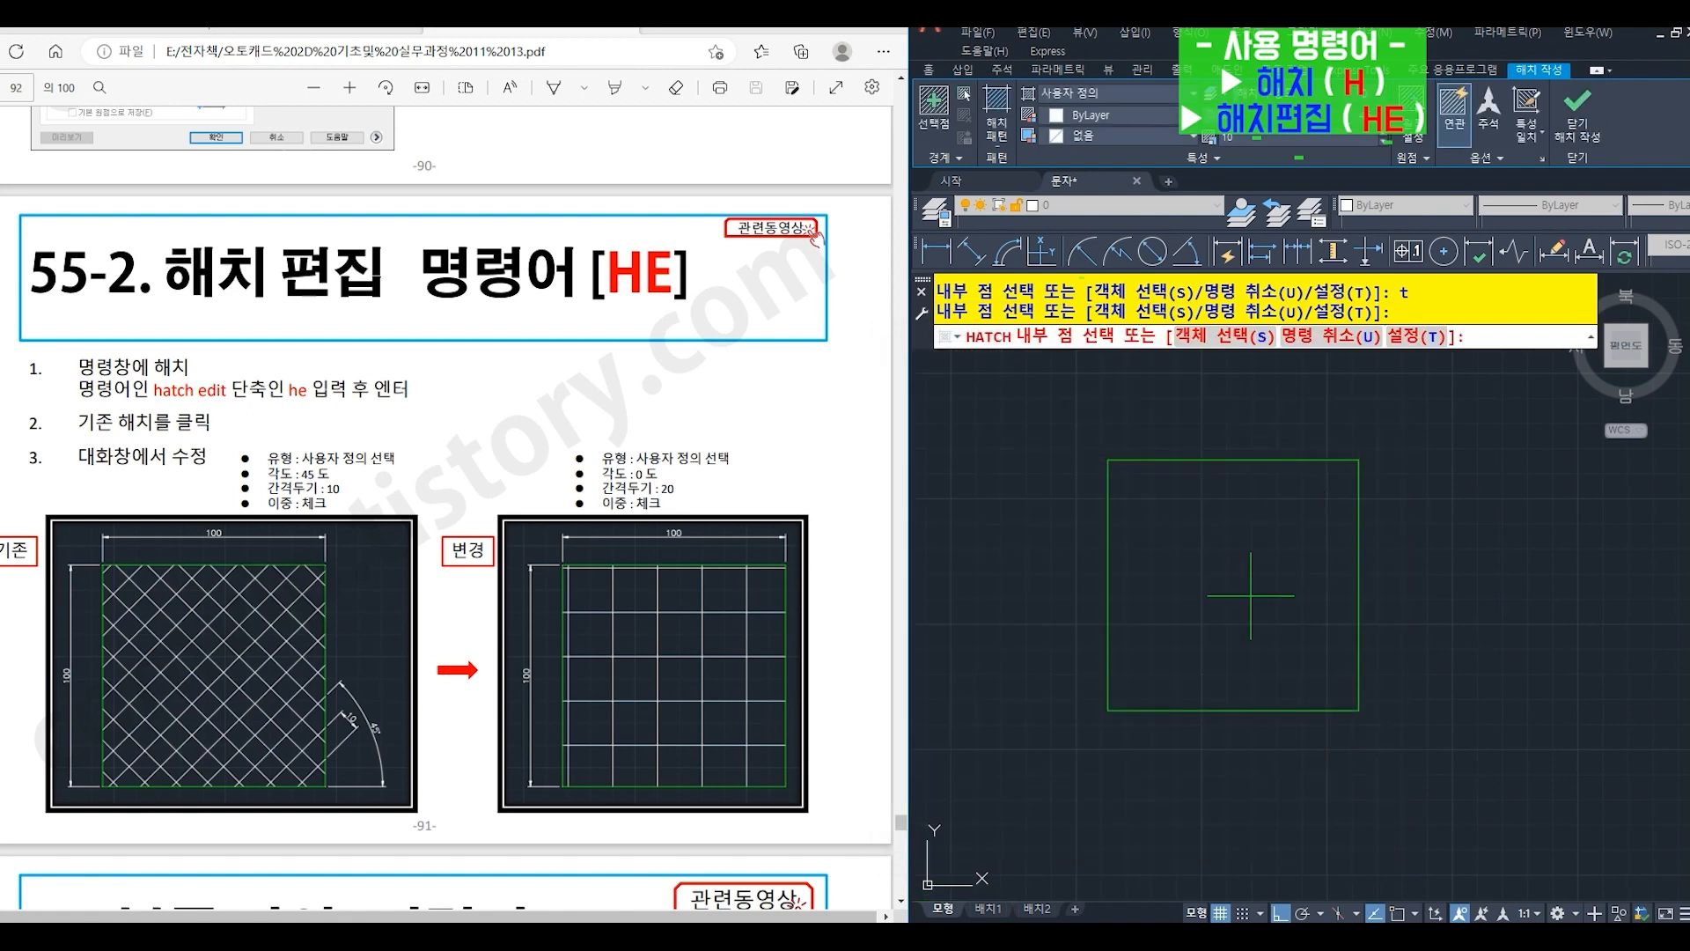
left_click(1246, 572)
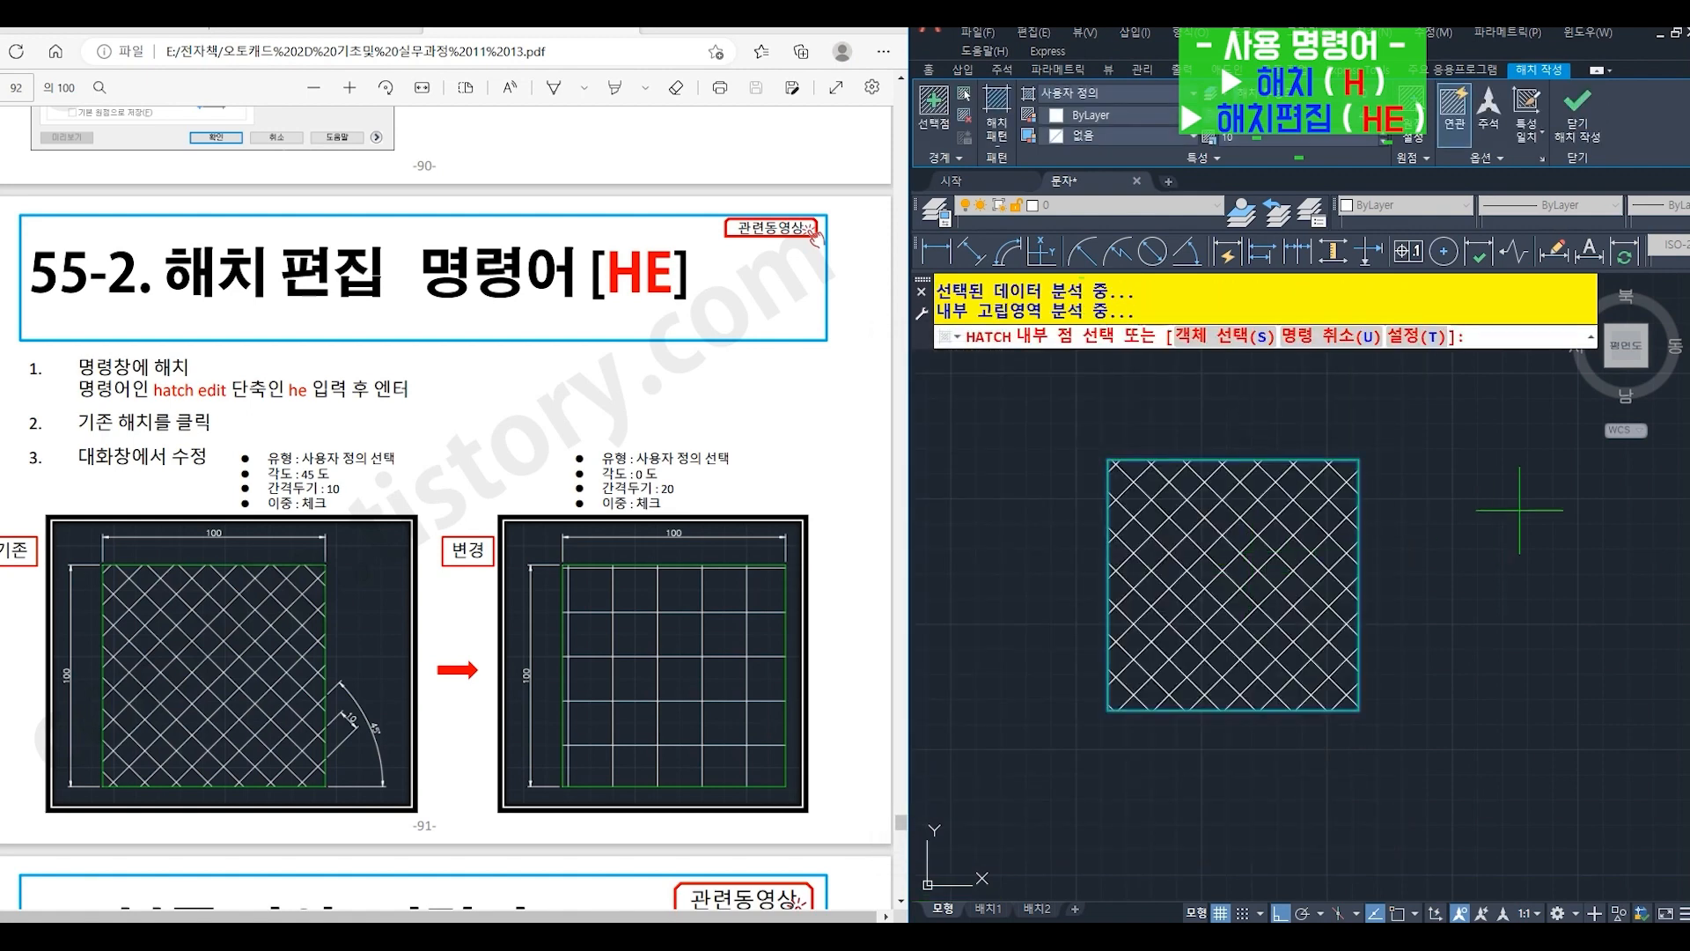
key("Return")
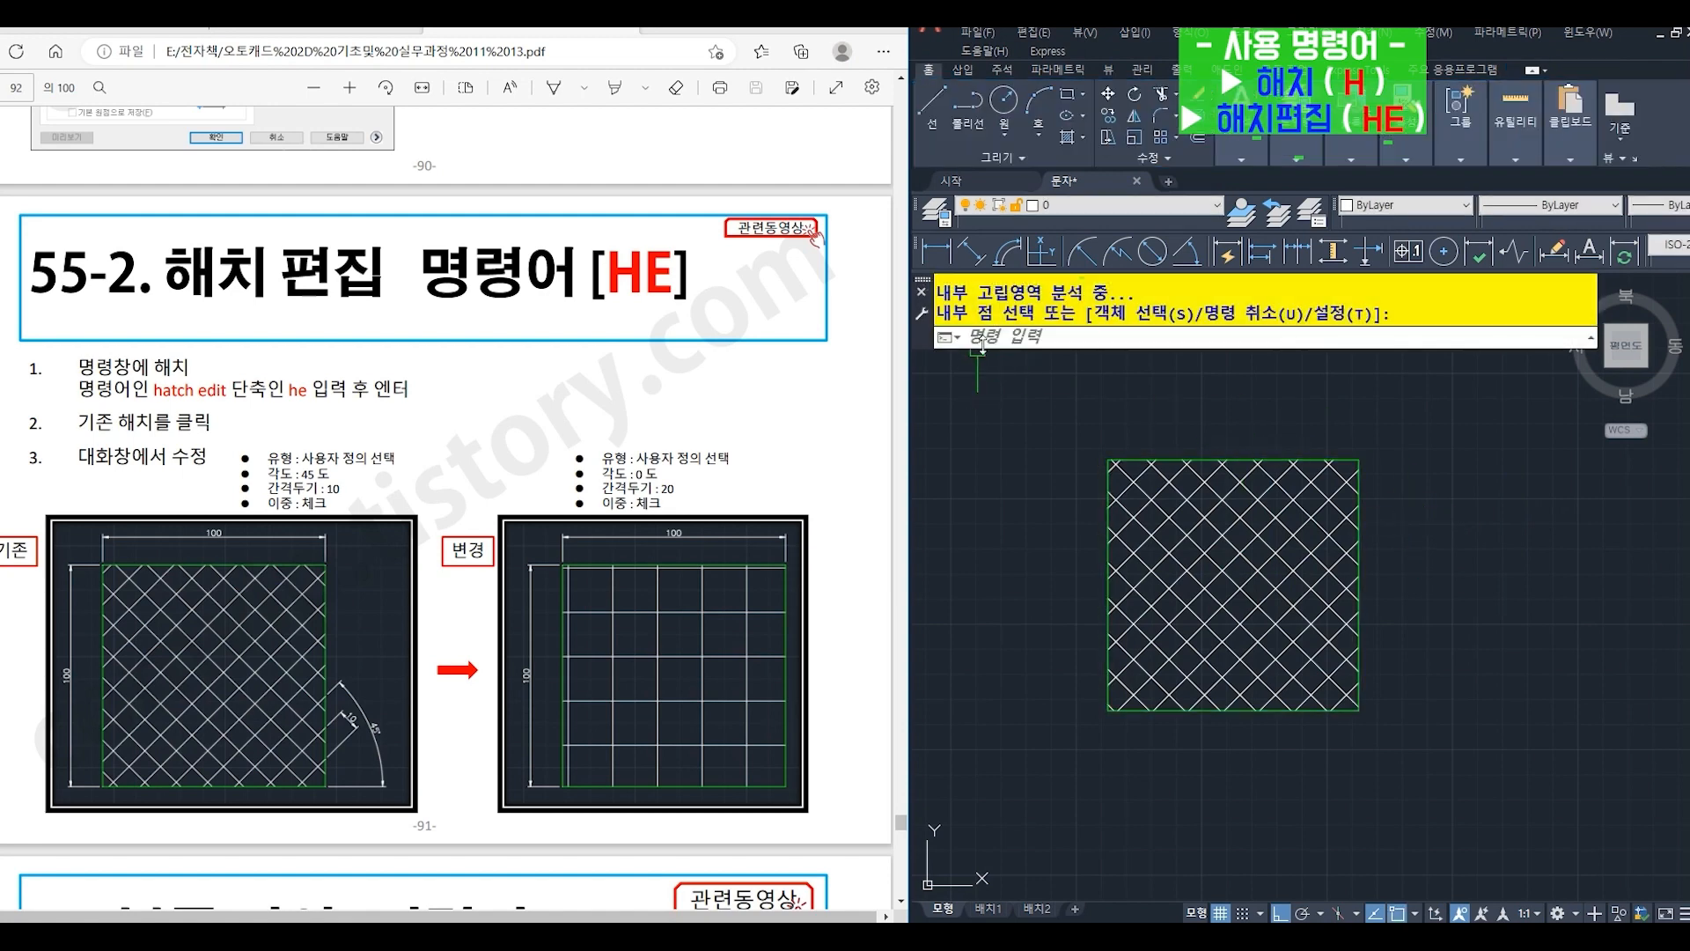
- Edit the square's hatch with HATCHEDIT (HE), setting angle 0 and spacing (간격두기) 20 as in the exercise
left_click(983, 339)
key("Return")
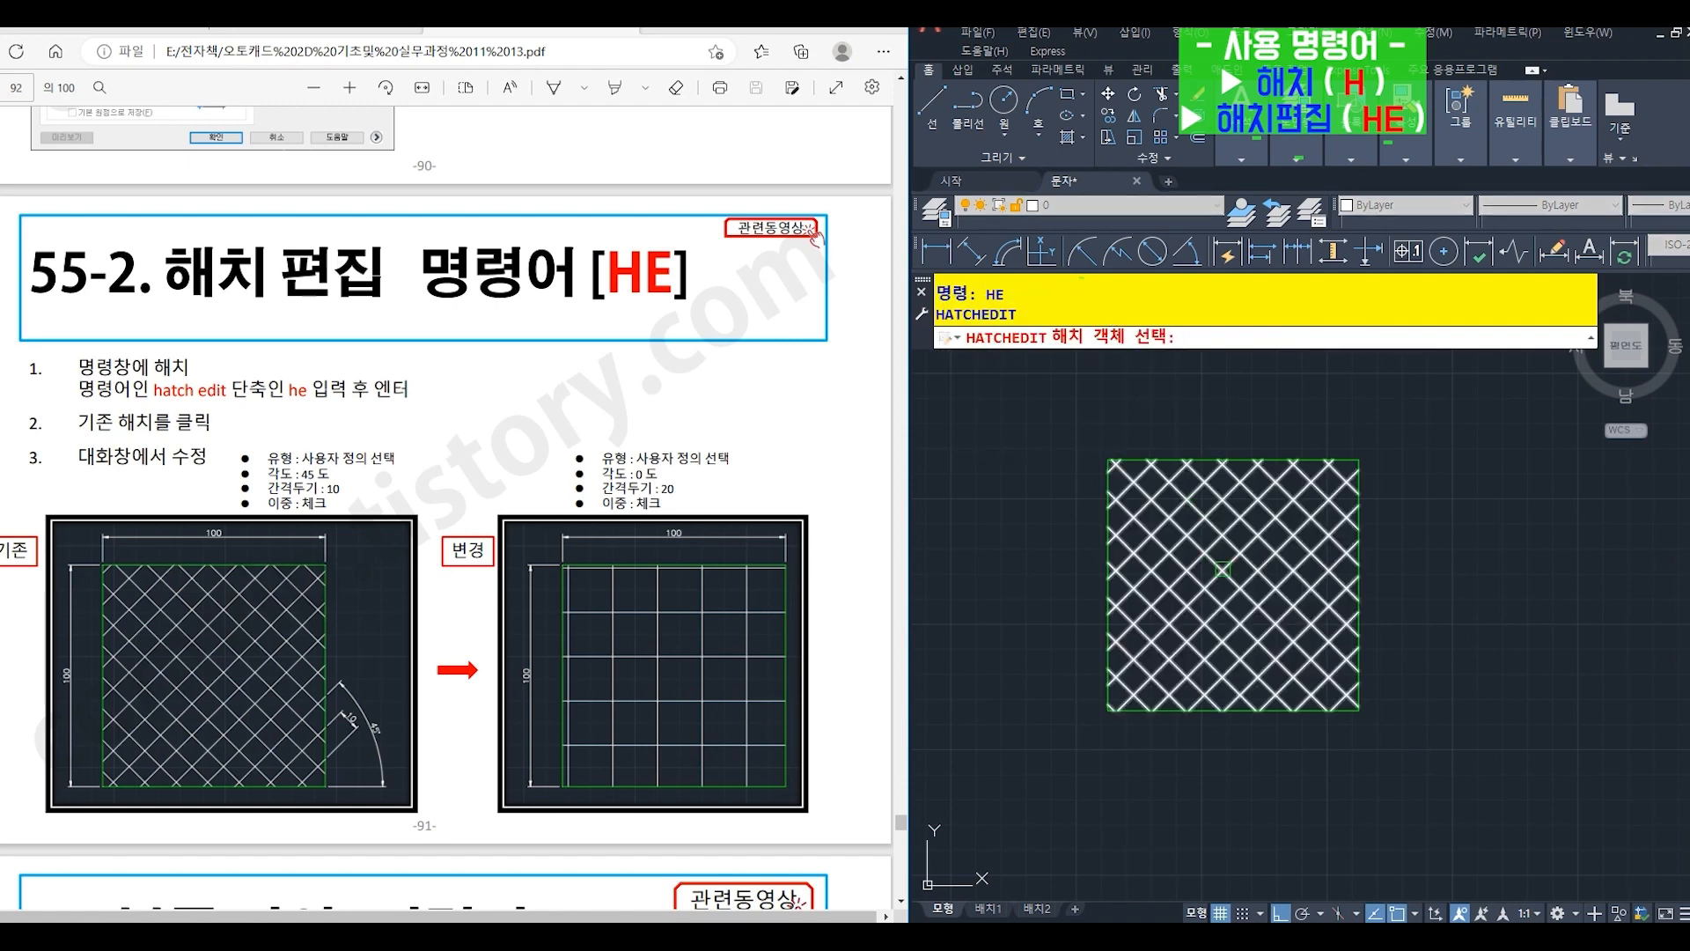
left_click(1223, 570)
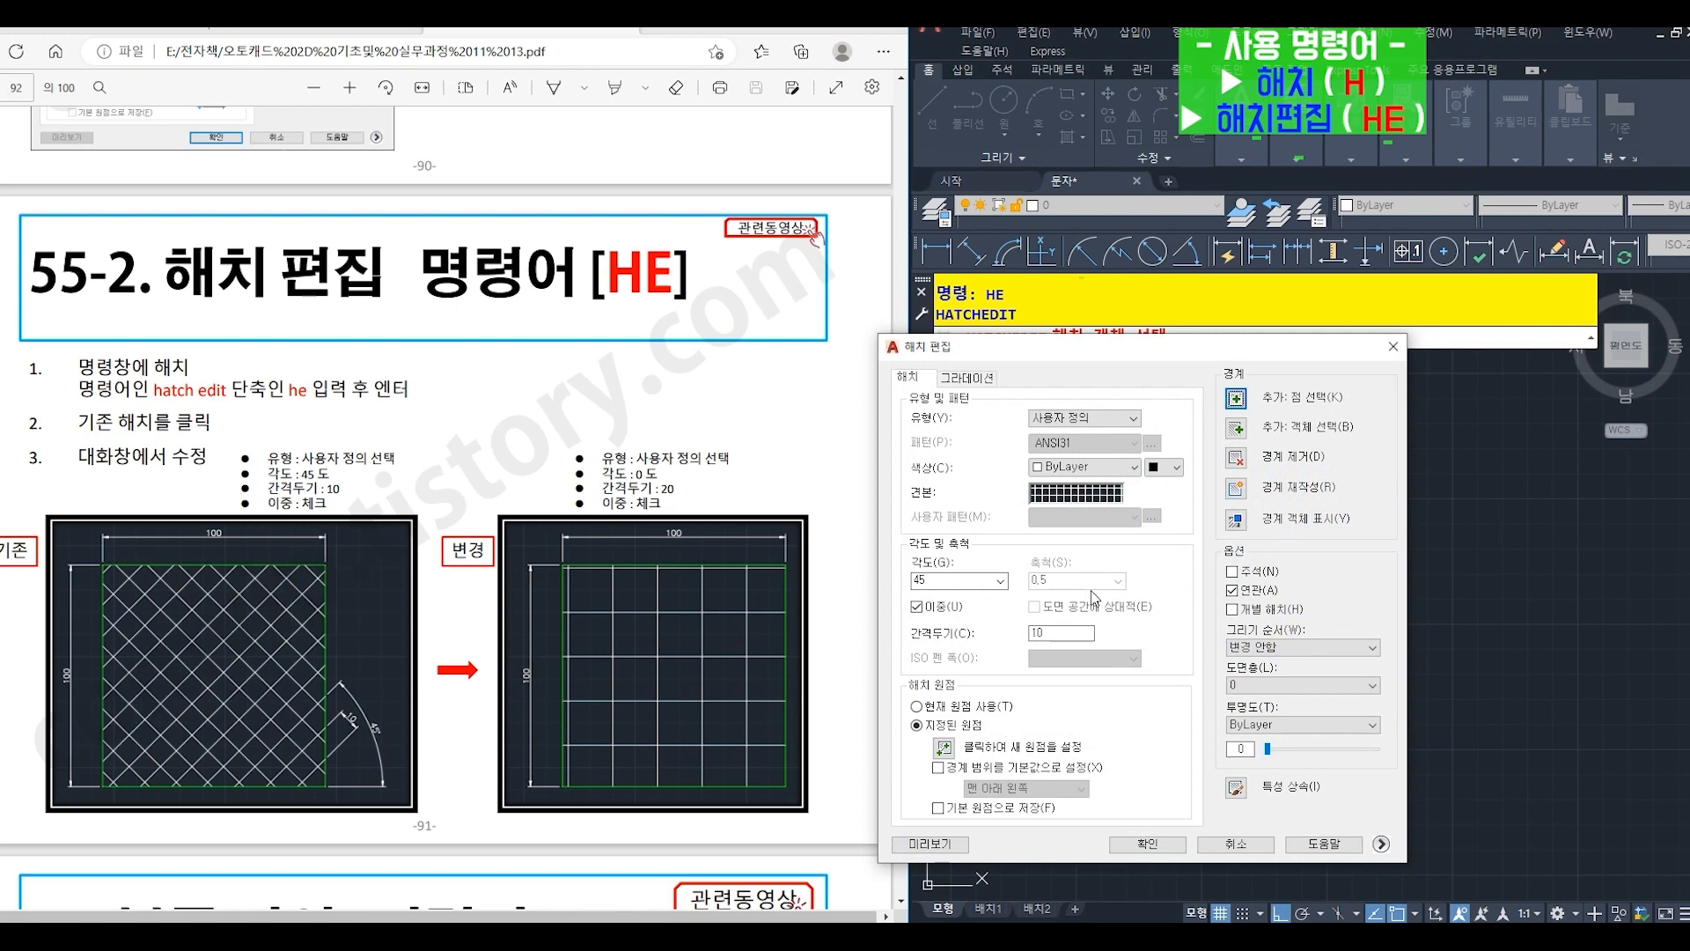
double_click(958, 581)
type("20")
left_click(1147, 843)
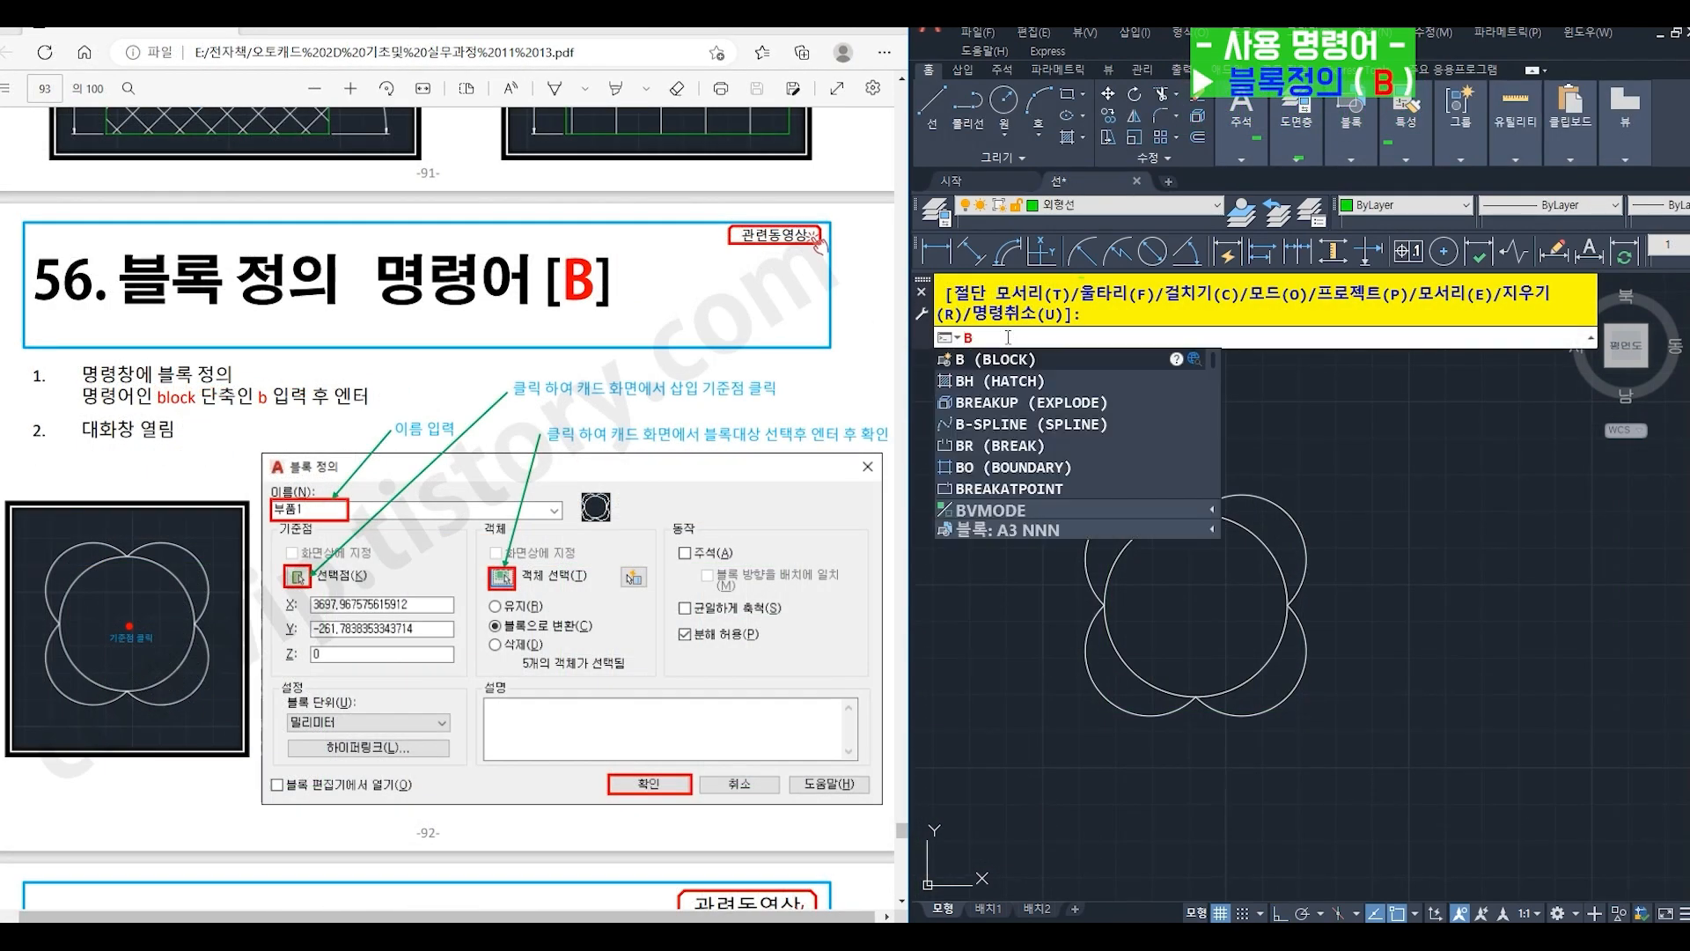
- Start a block definition with BLOCK (B), name it 블록1 and set its base point at the circle's center
key("Return")
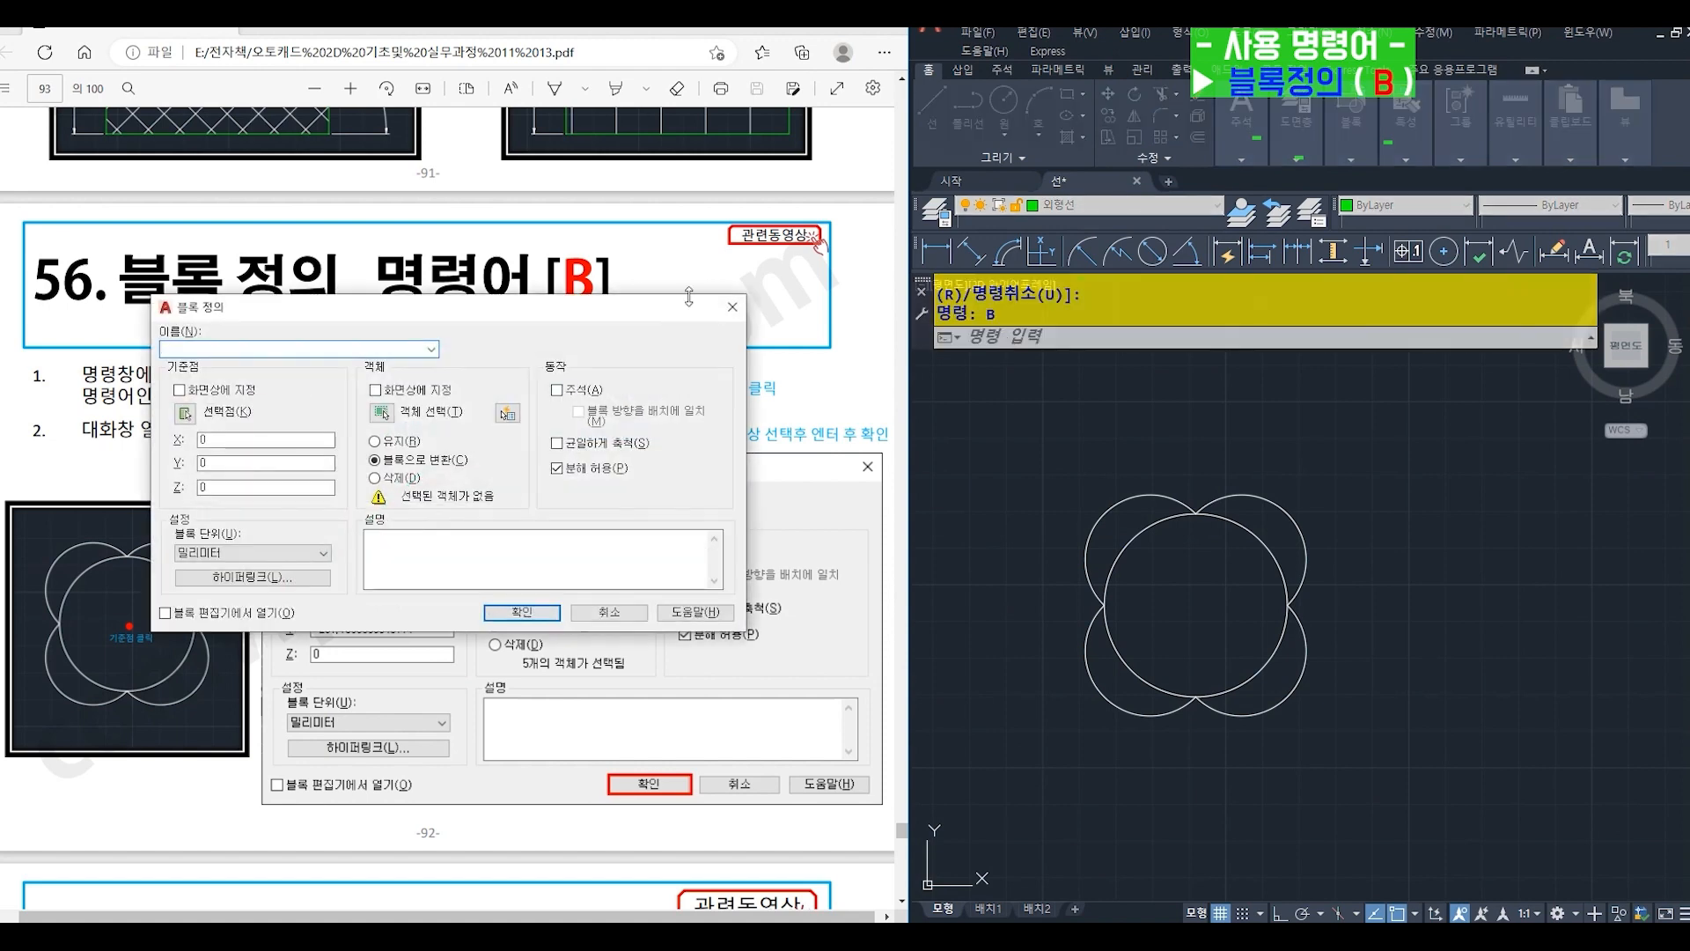
mouse_move(578, 319)
left_mouse_down()
mouse_move(1171, 486)
mouse_move(1398, 442)
left_mouse_up()
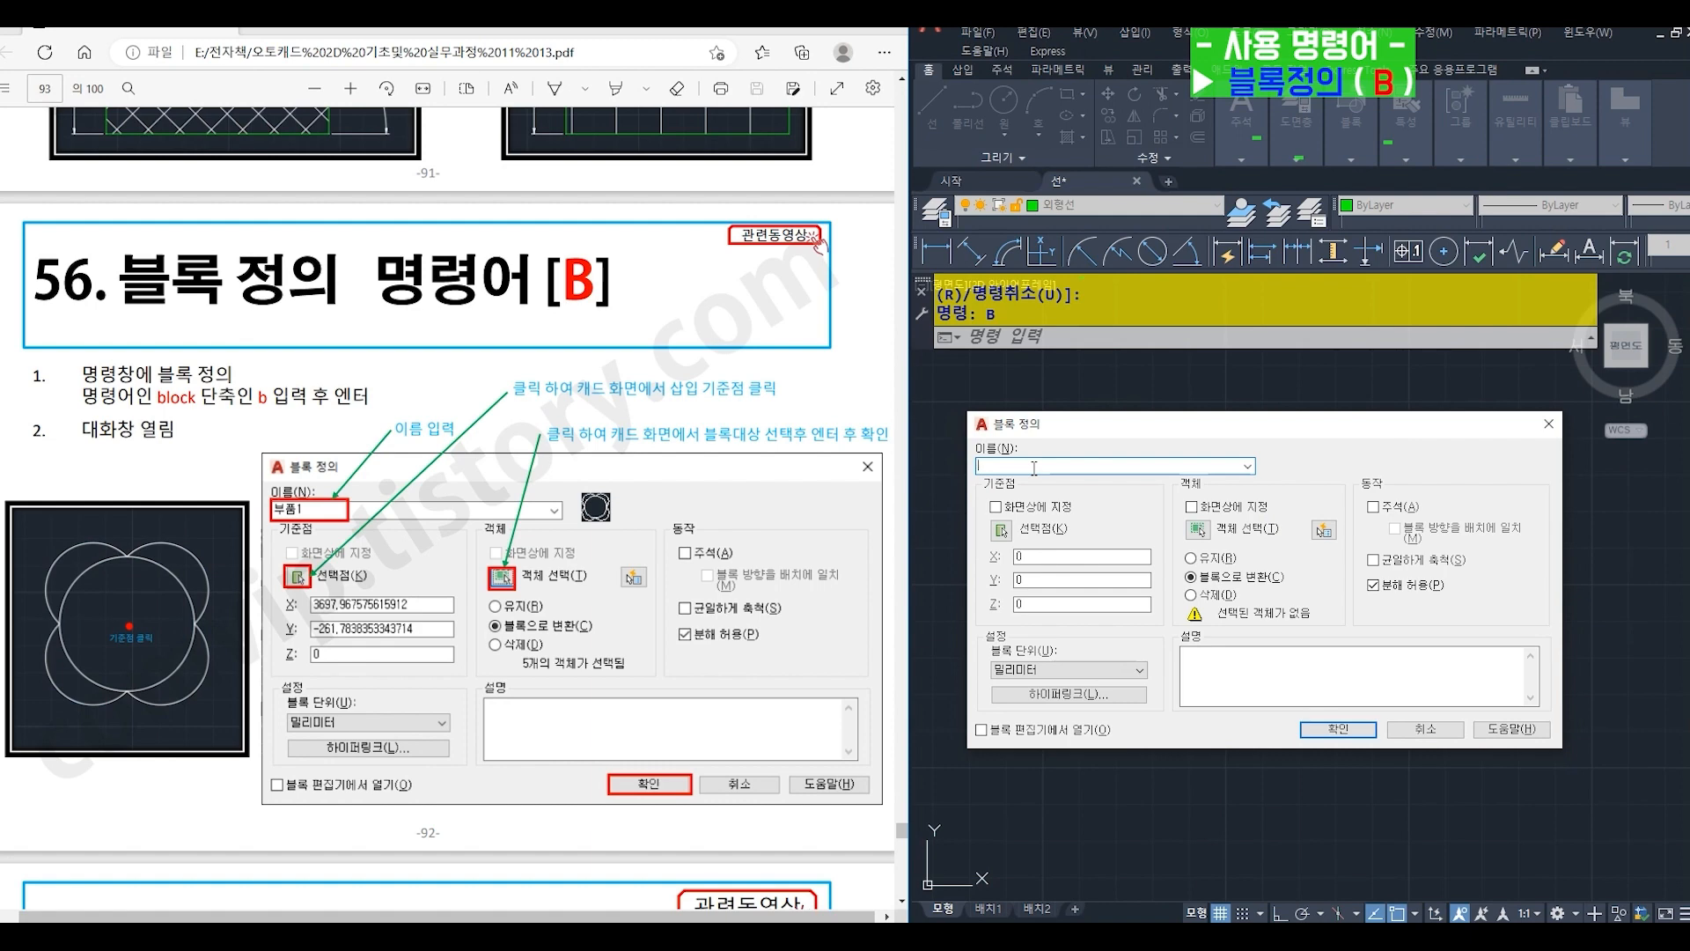
type("블럭")
type("1")
left_click(1001, 531)
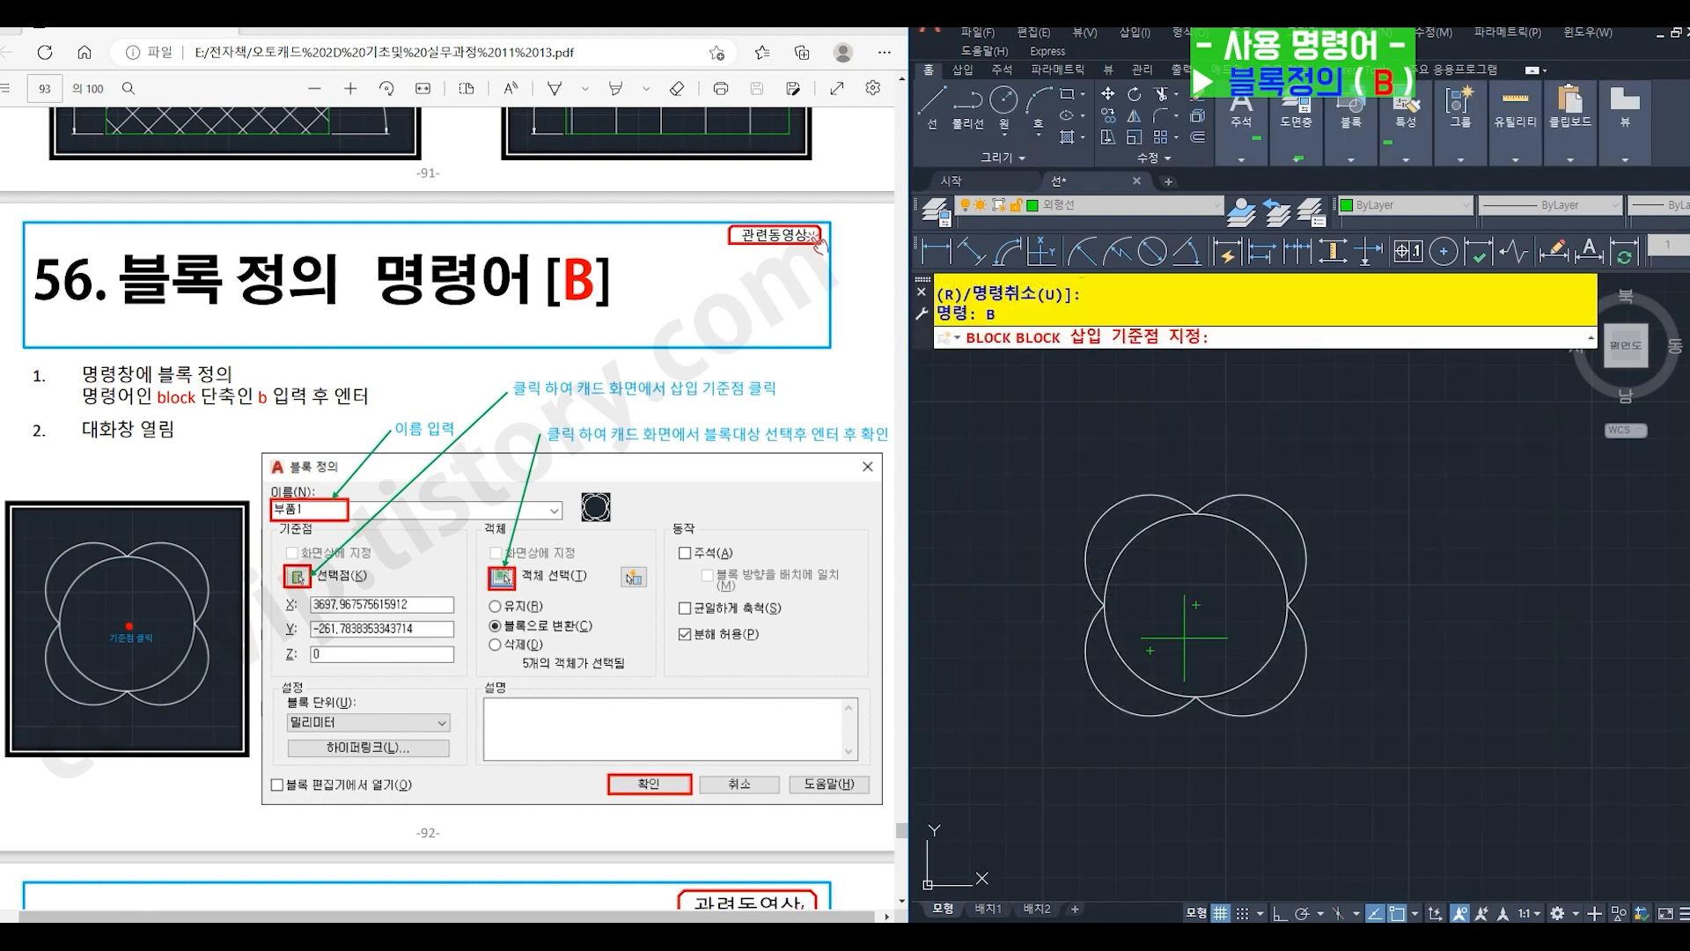
left_click(1195, 604)
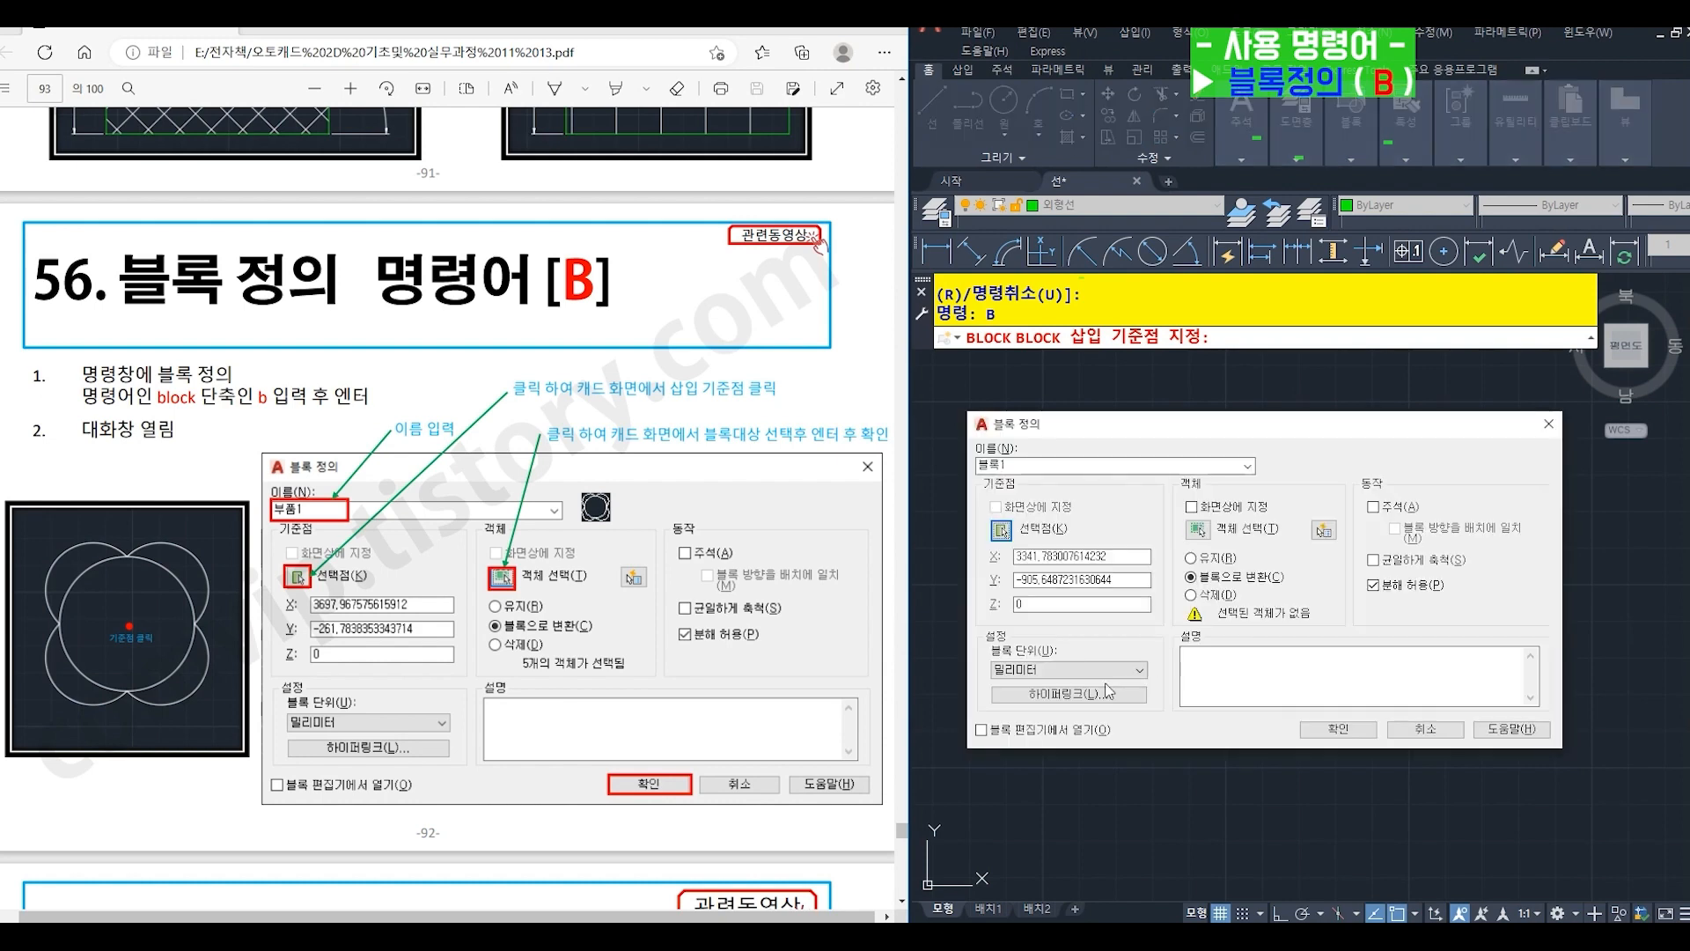
- Select the circle and its four surrounding arcs as the block's objects and create the block
left_click(1197, 530)
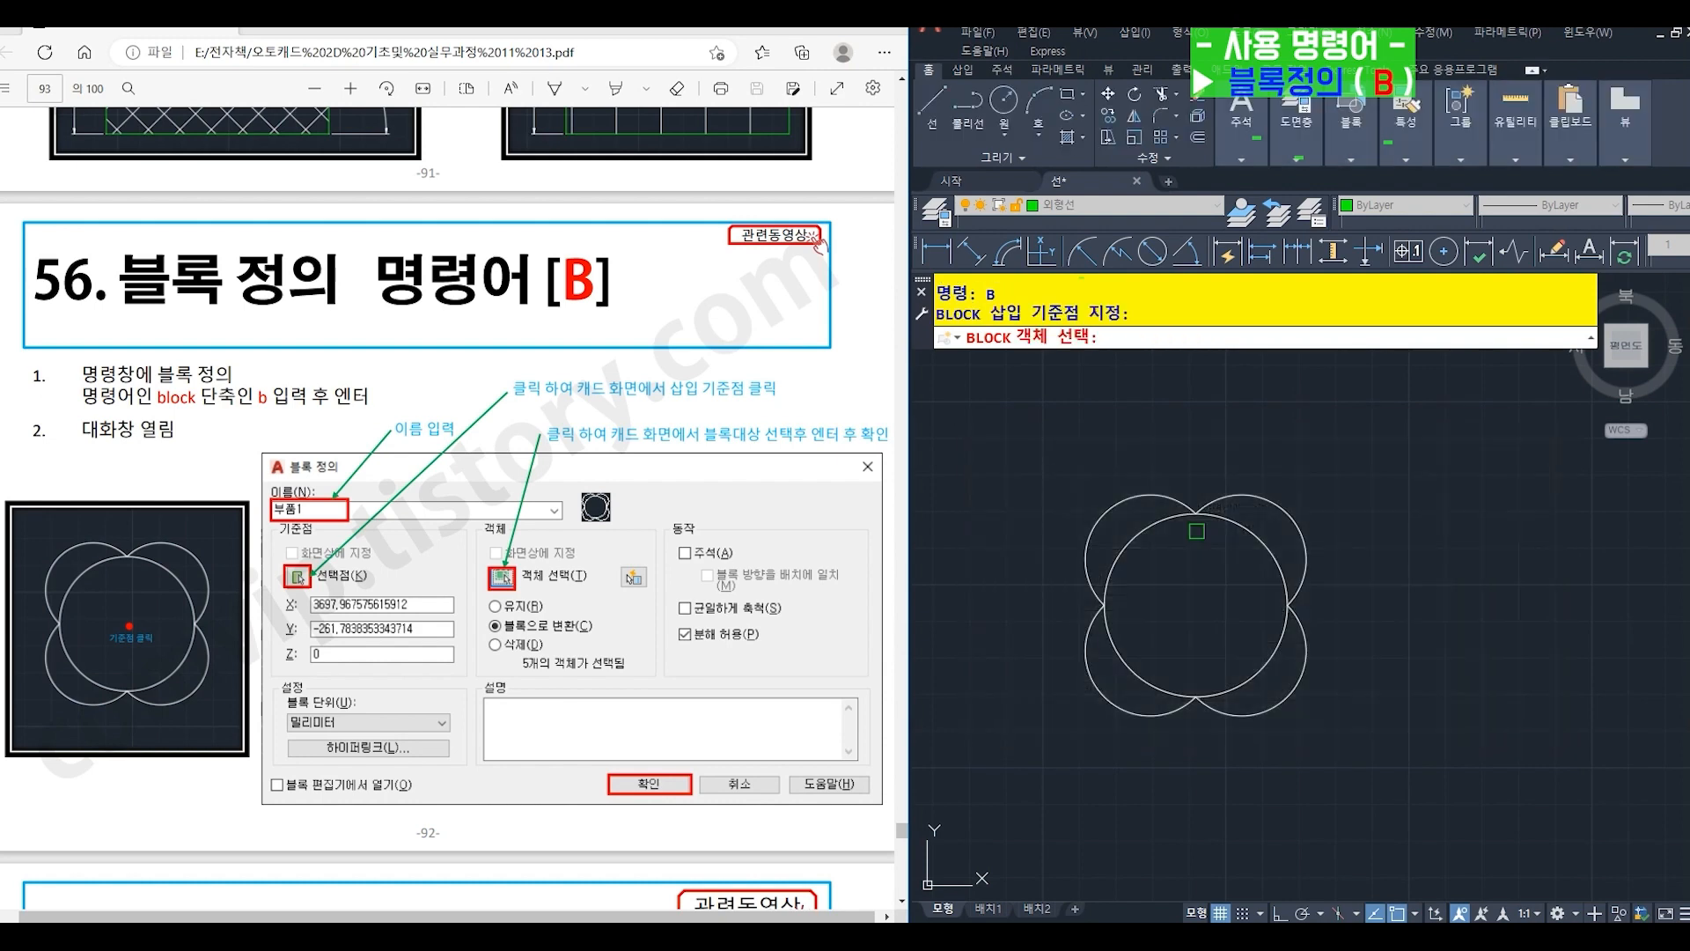
left_click(1012, 432)
left_click(1363, 788)
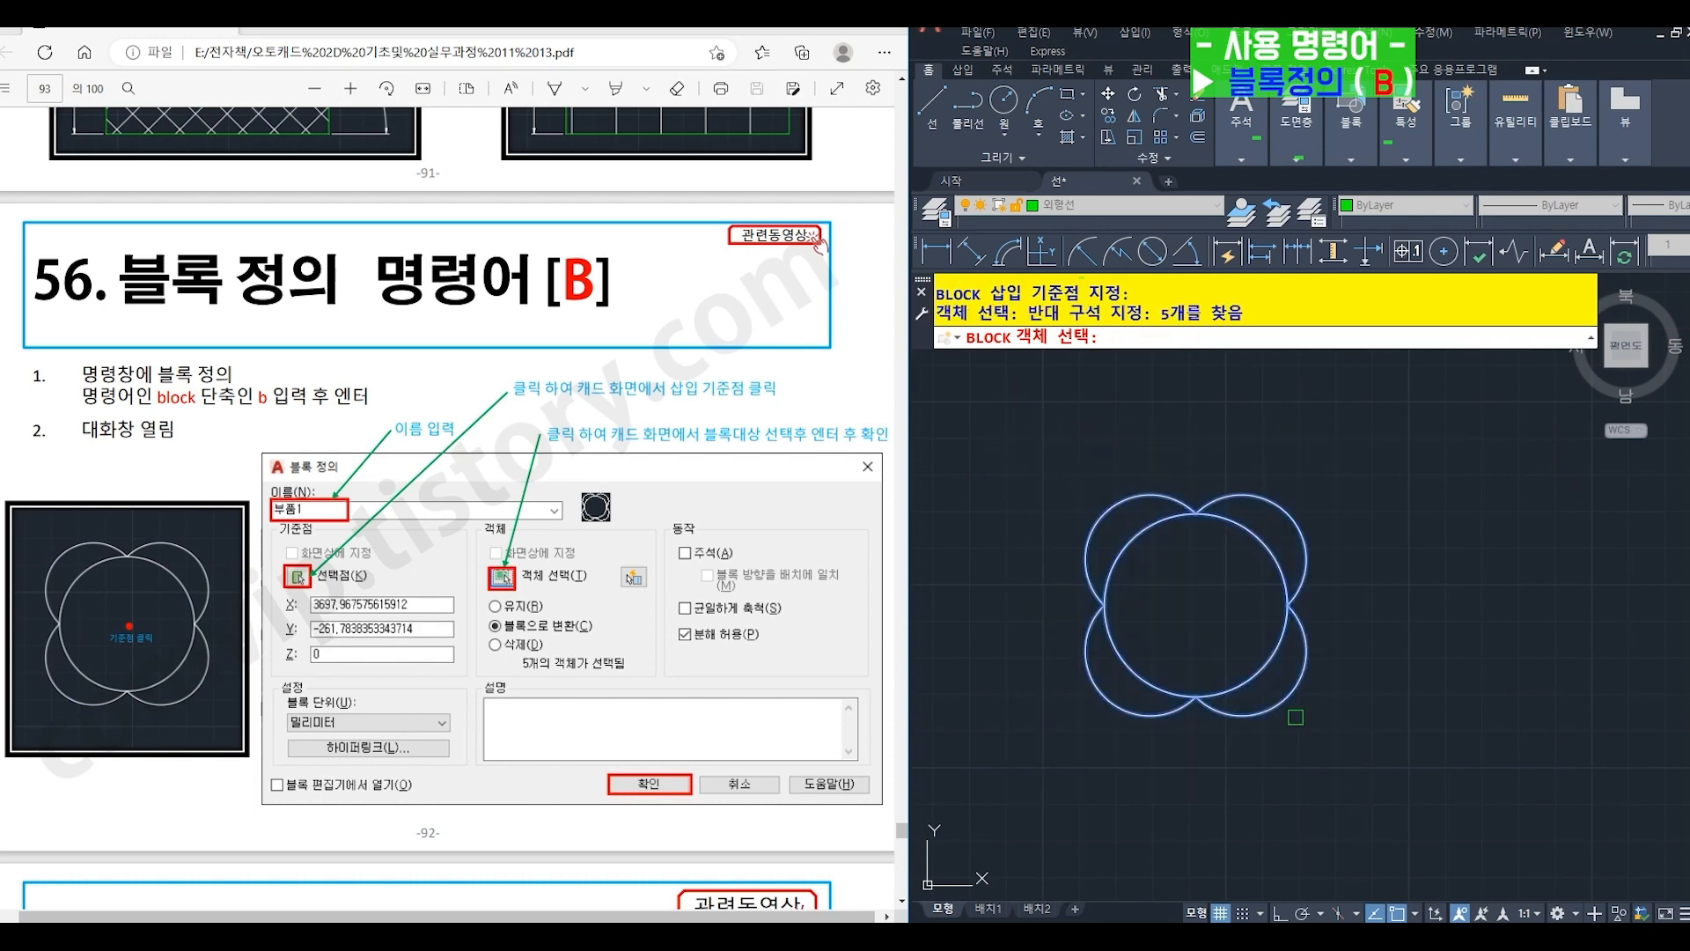
key("Return")
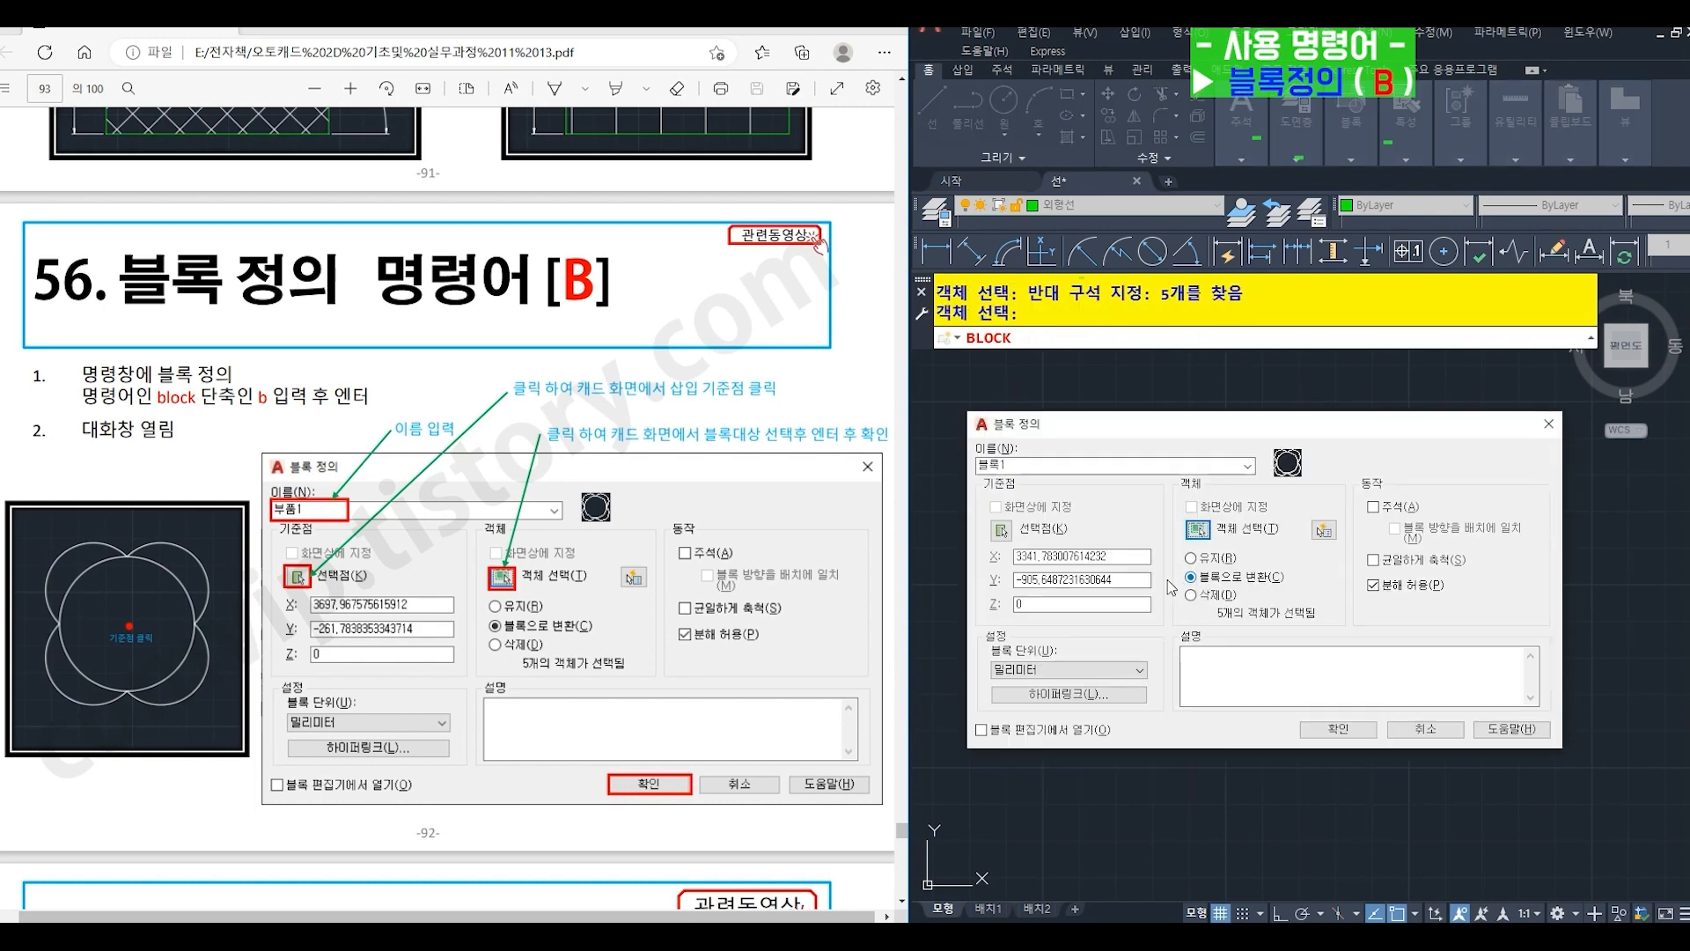
left_click(1331, 730)
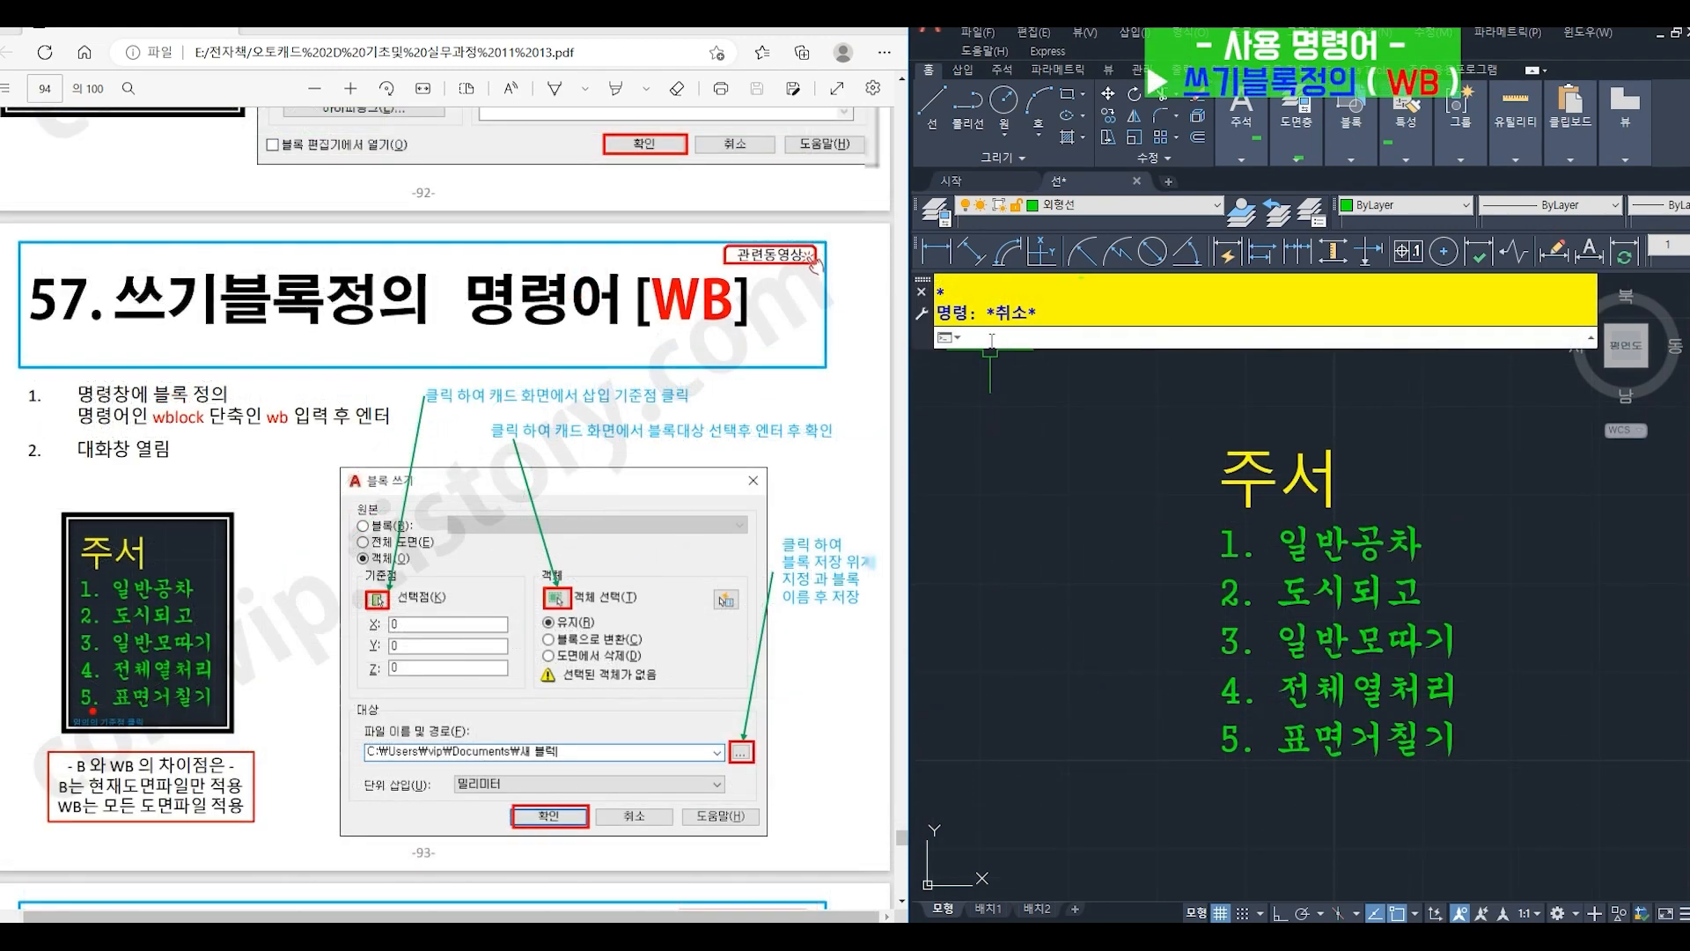
- Start WBLOCK (WB), set the base point just below the 주서 notes' lower-left corner and select all the note text
type("b")
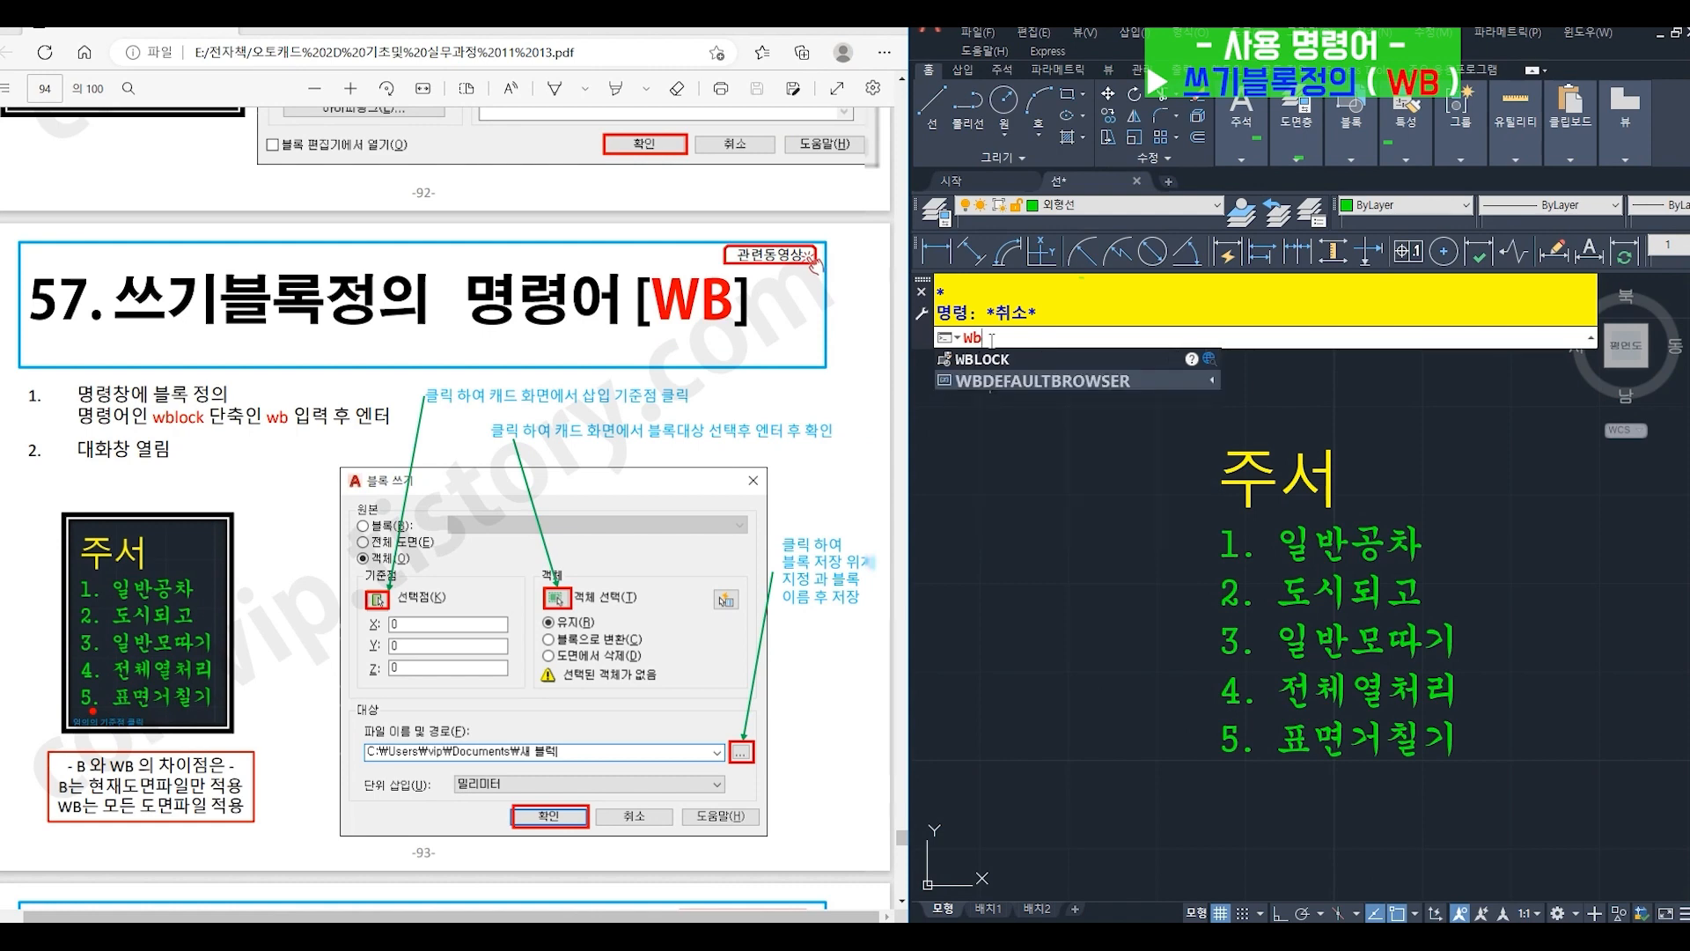
key("Return")
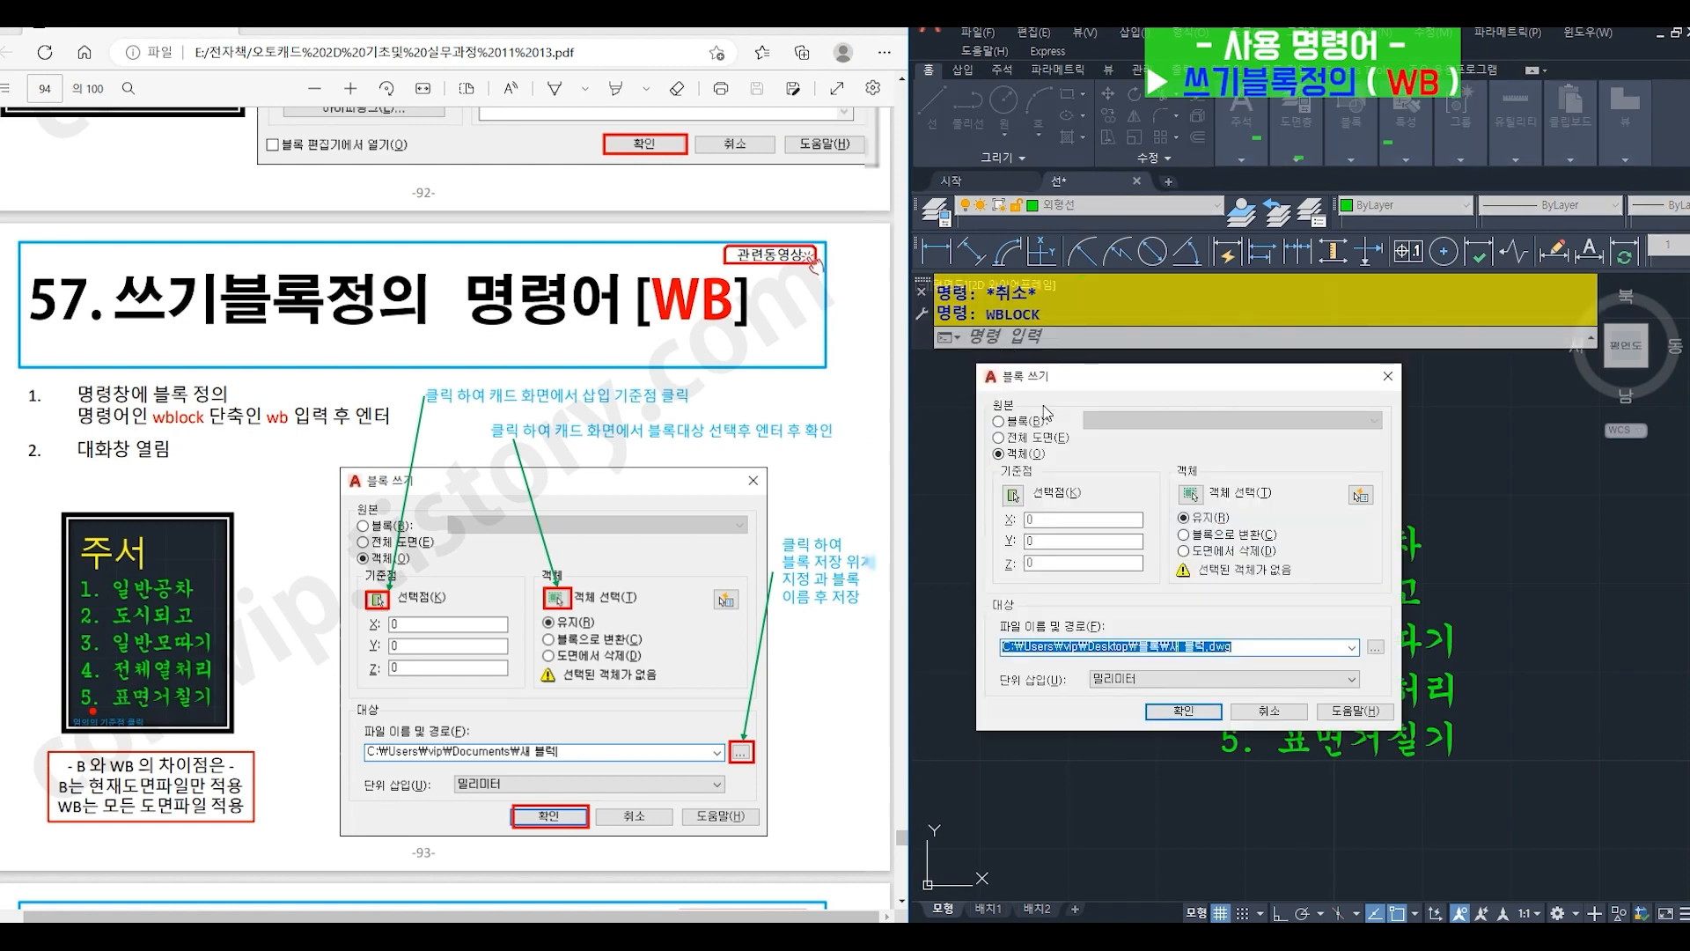
left_click(1014, 496)
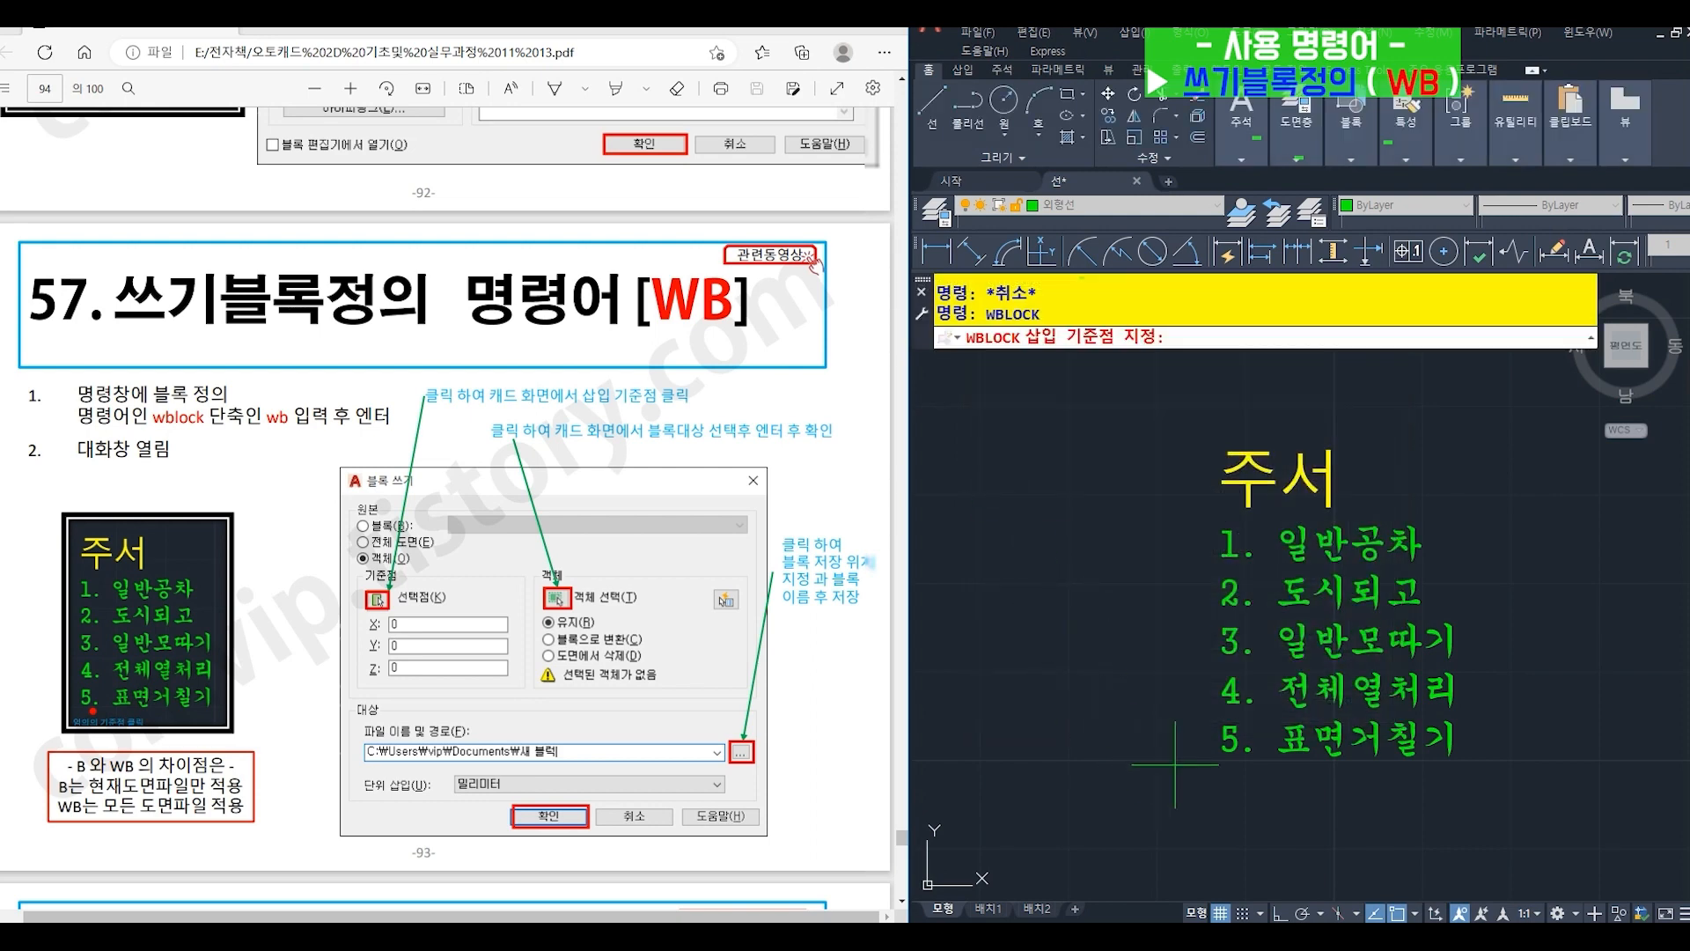
left_click(1233, 766)
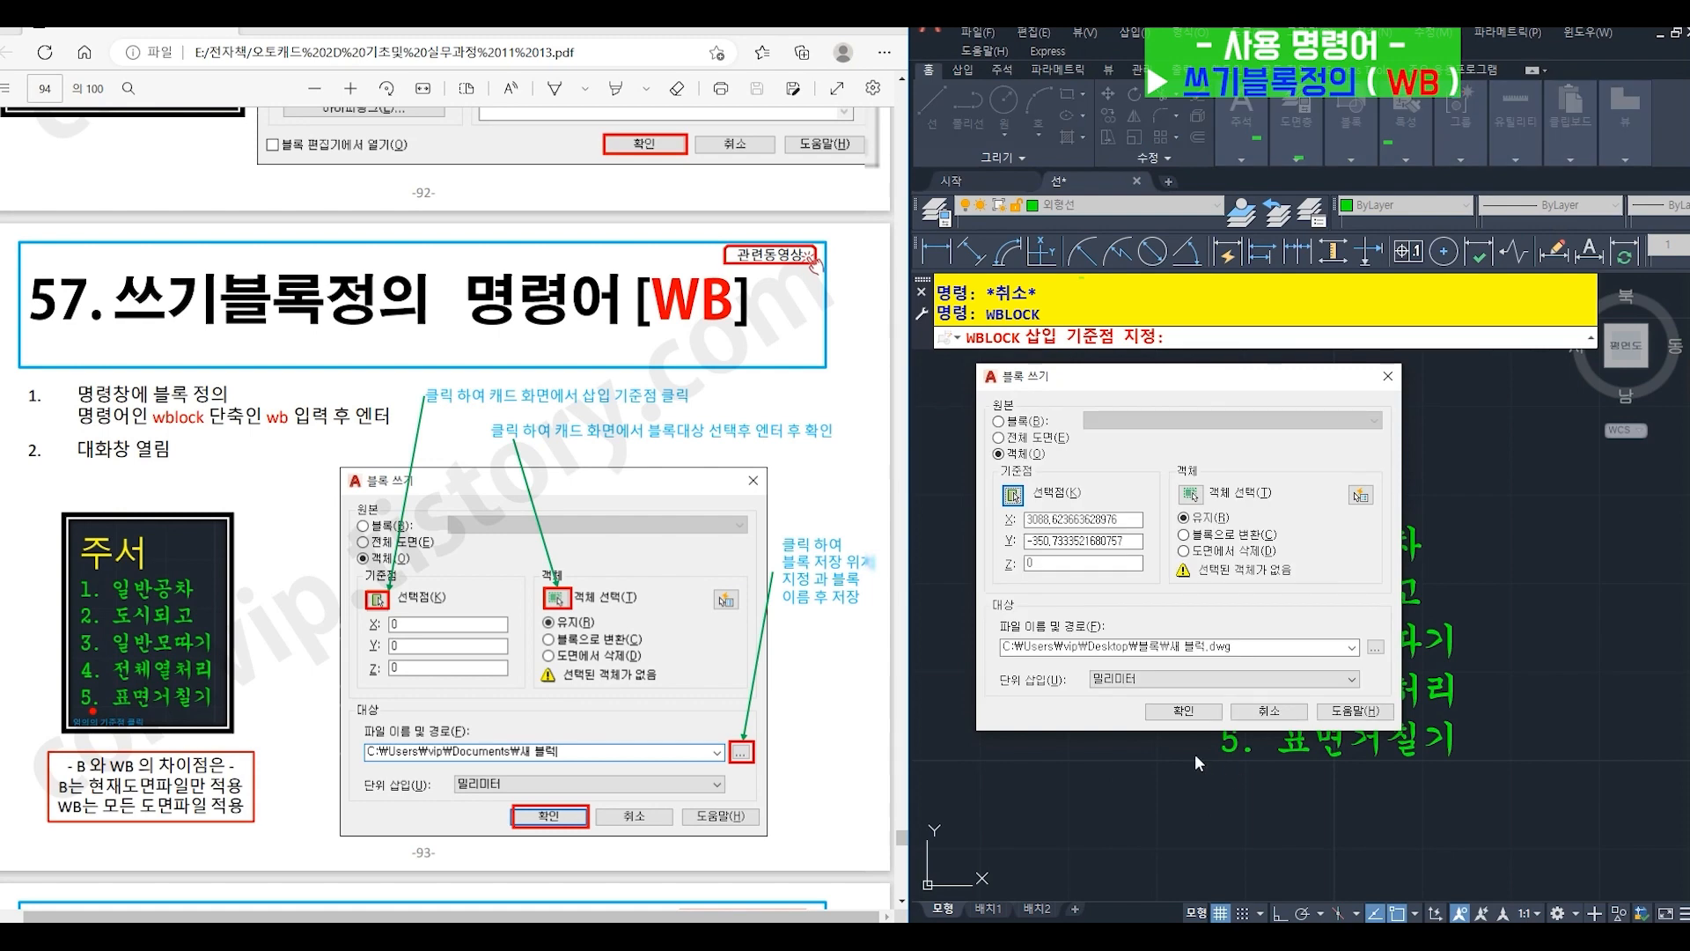
left_click(1191, 493)
left_click(1140, 431)
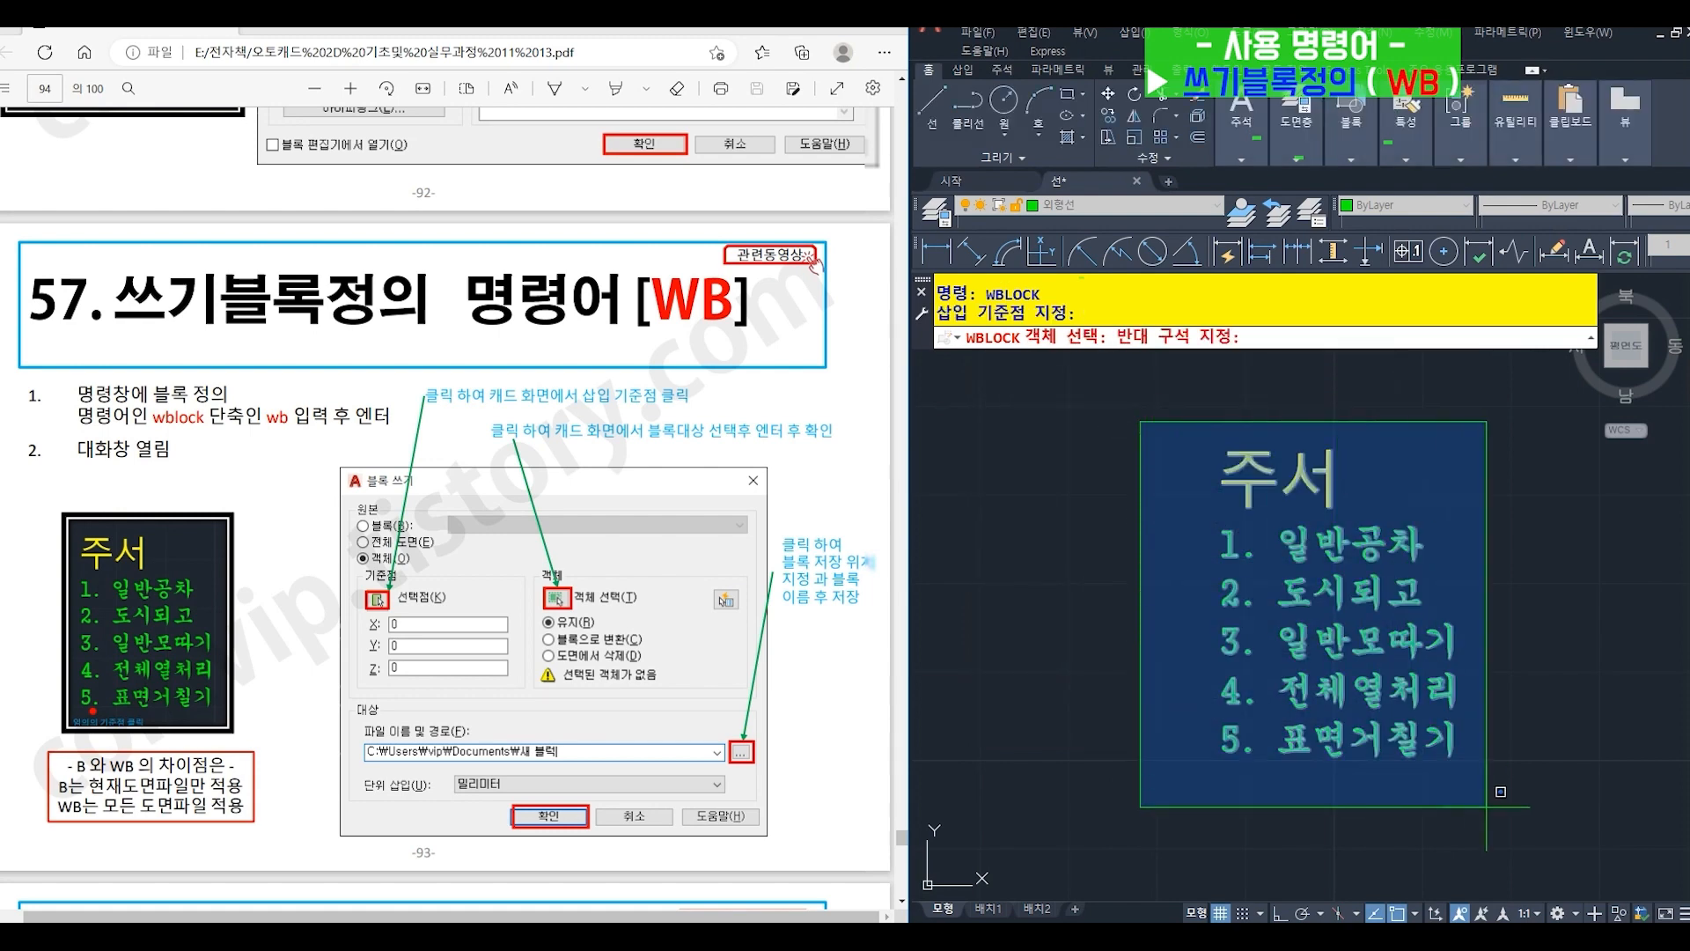
left_click(1546, 860)
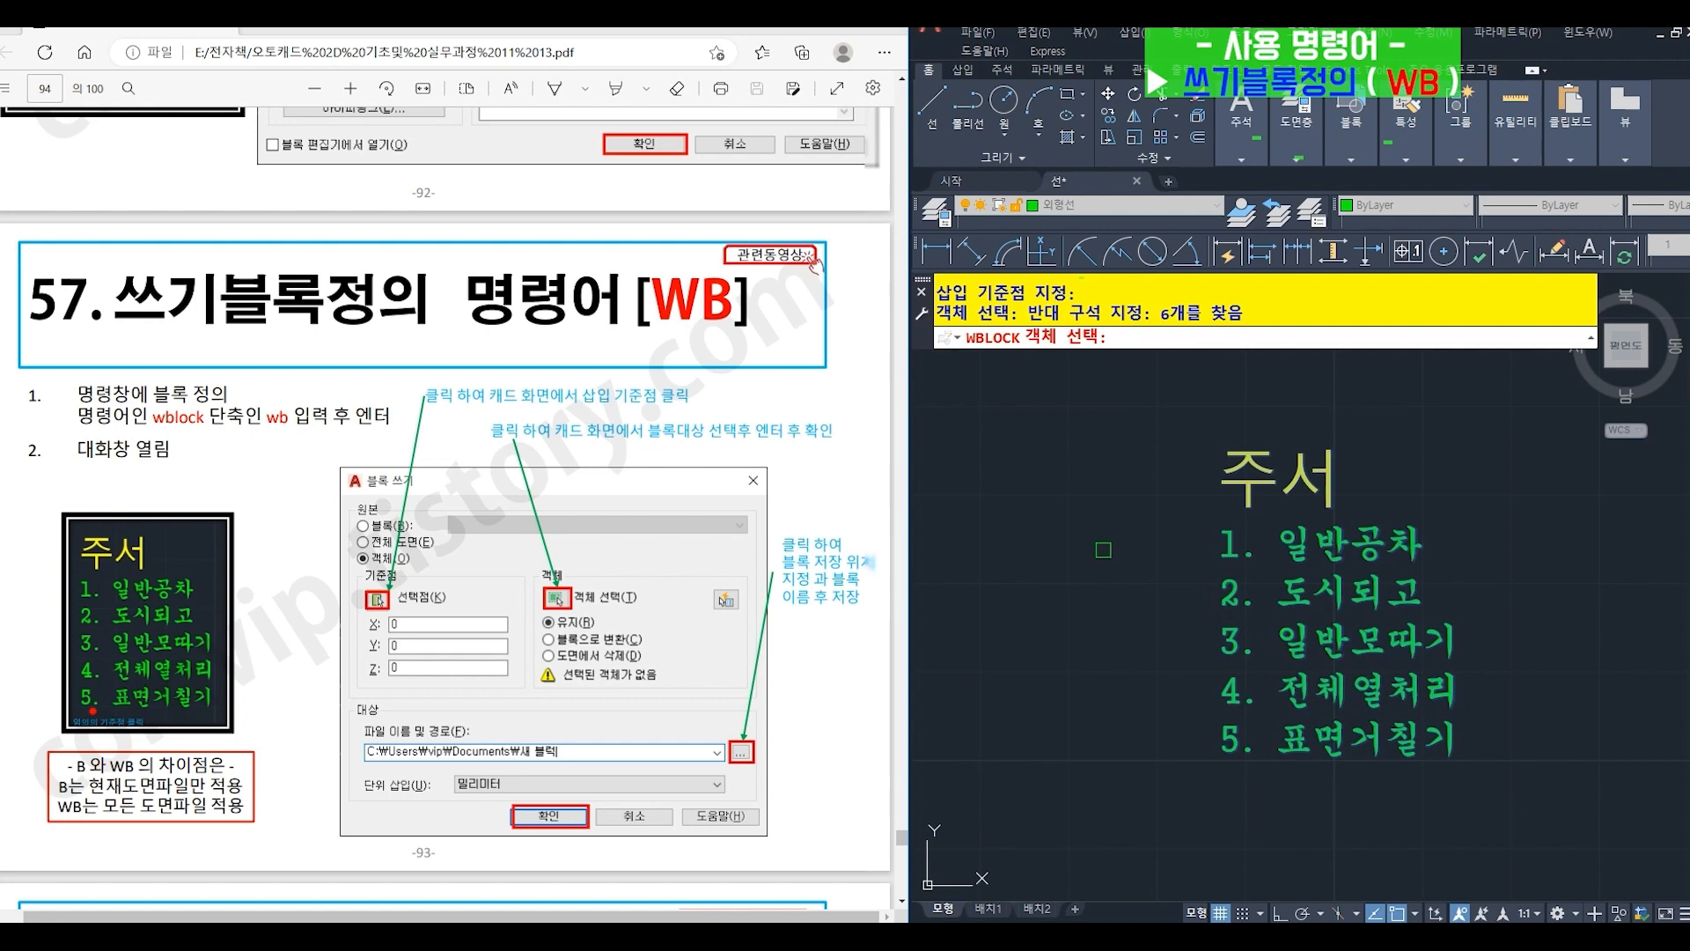
key("Return")
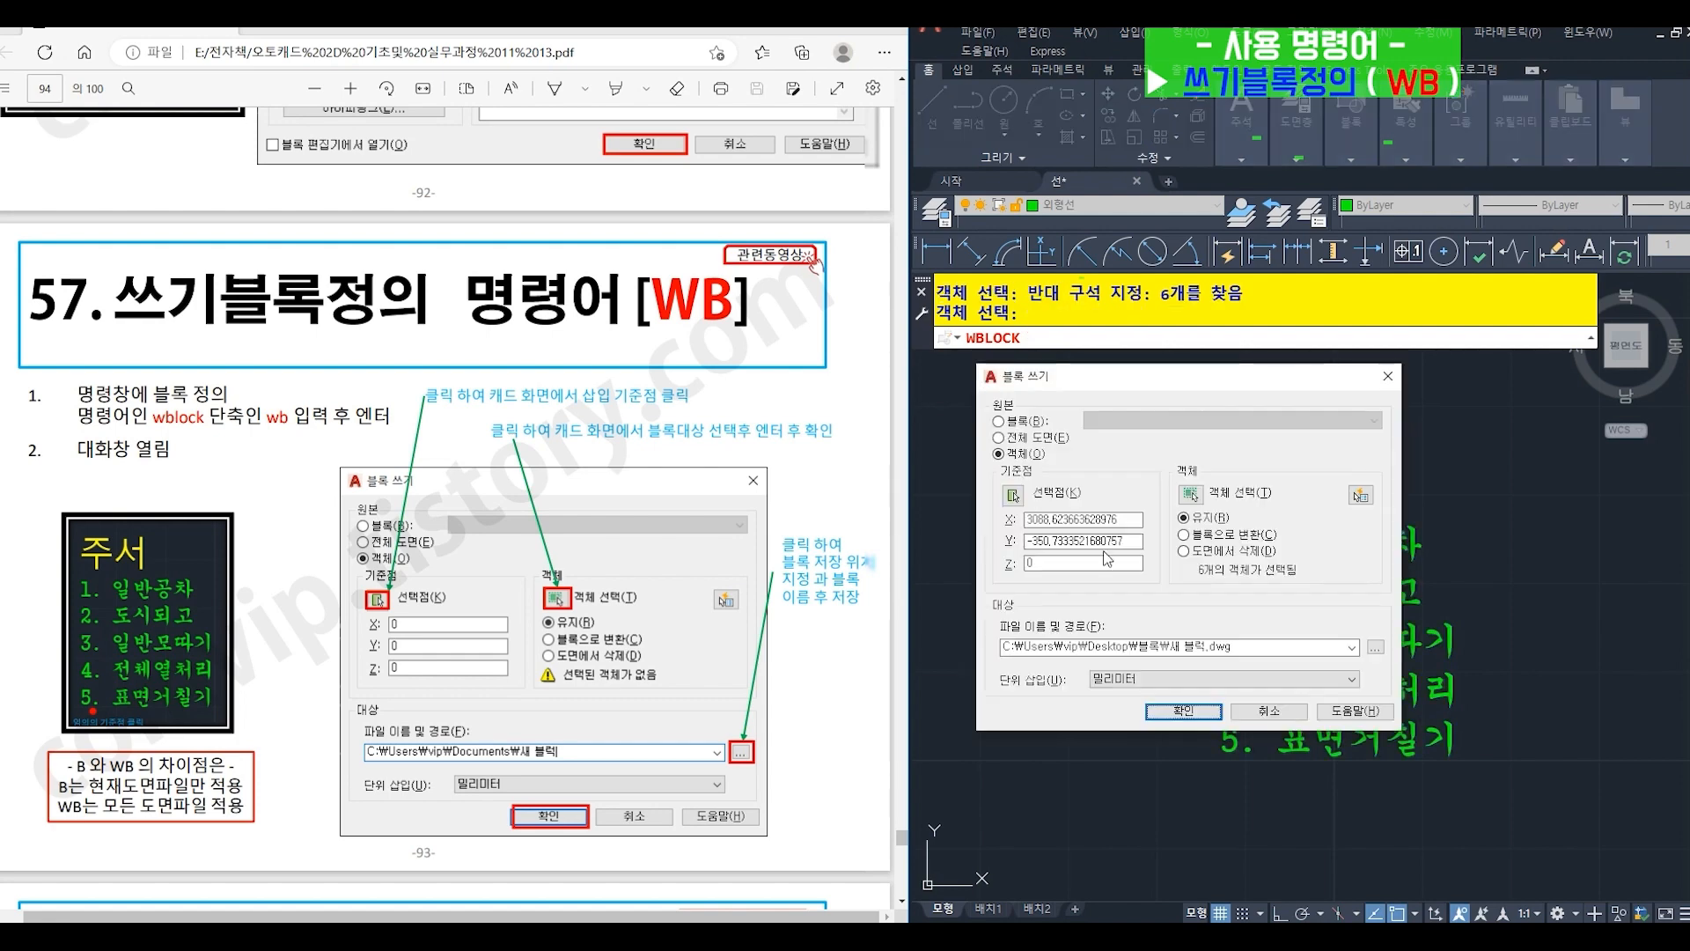
- Write the block to a file named 주서 in the 블록 folder
left_click(1375, 648)
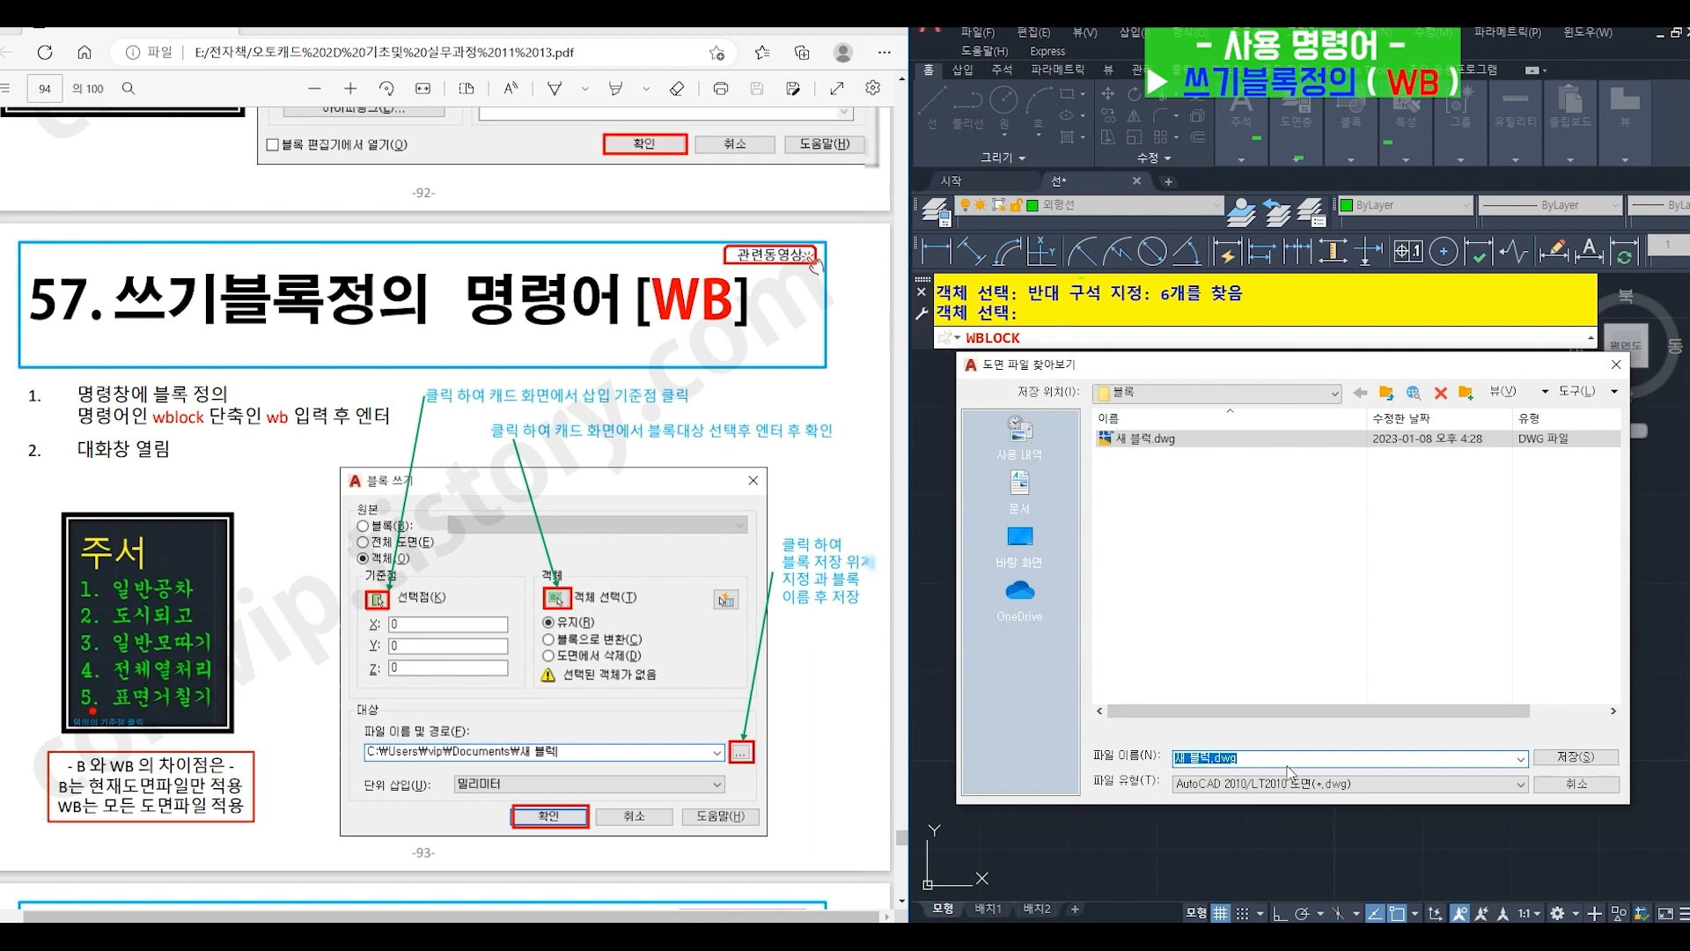
type("주서")
left_click(1558, 758)
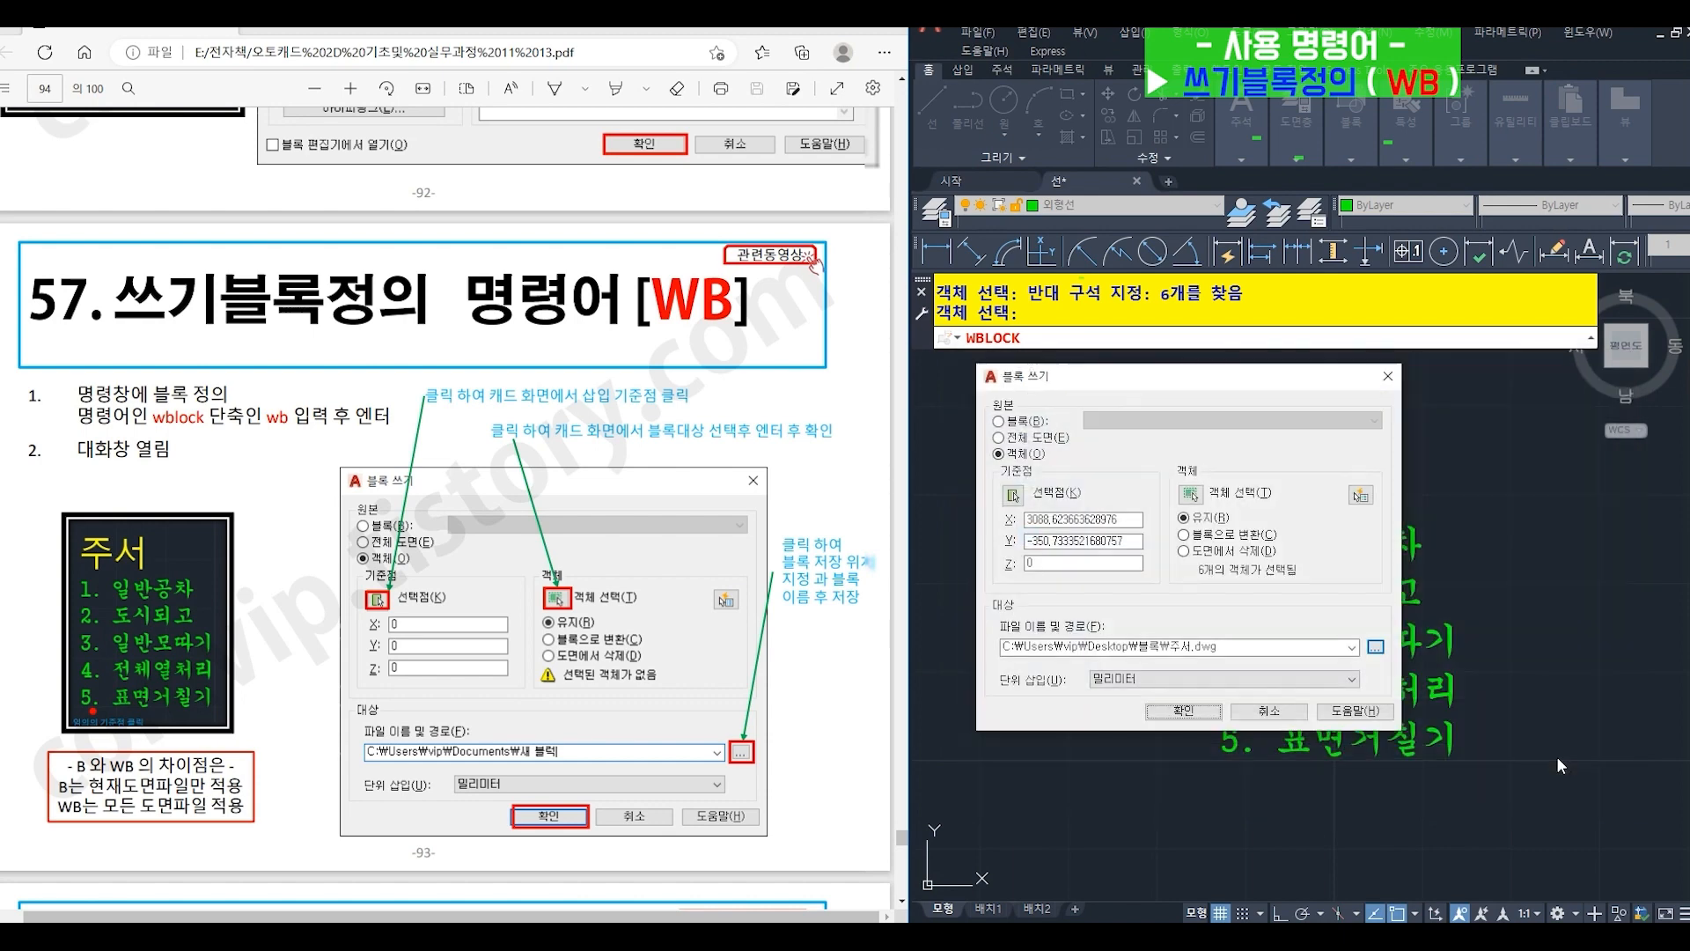
left_click(1211, 716)
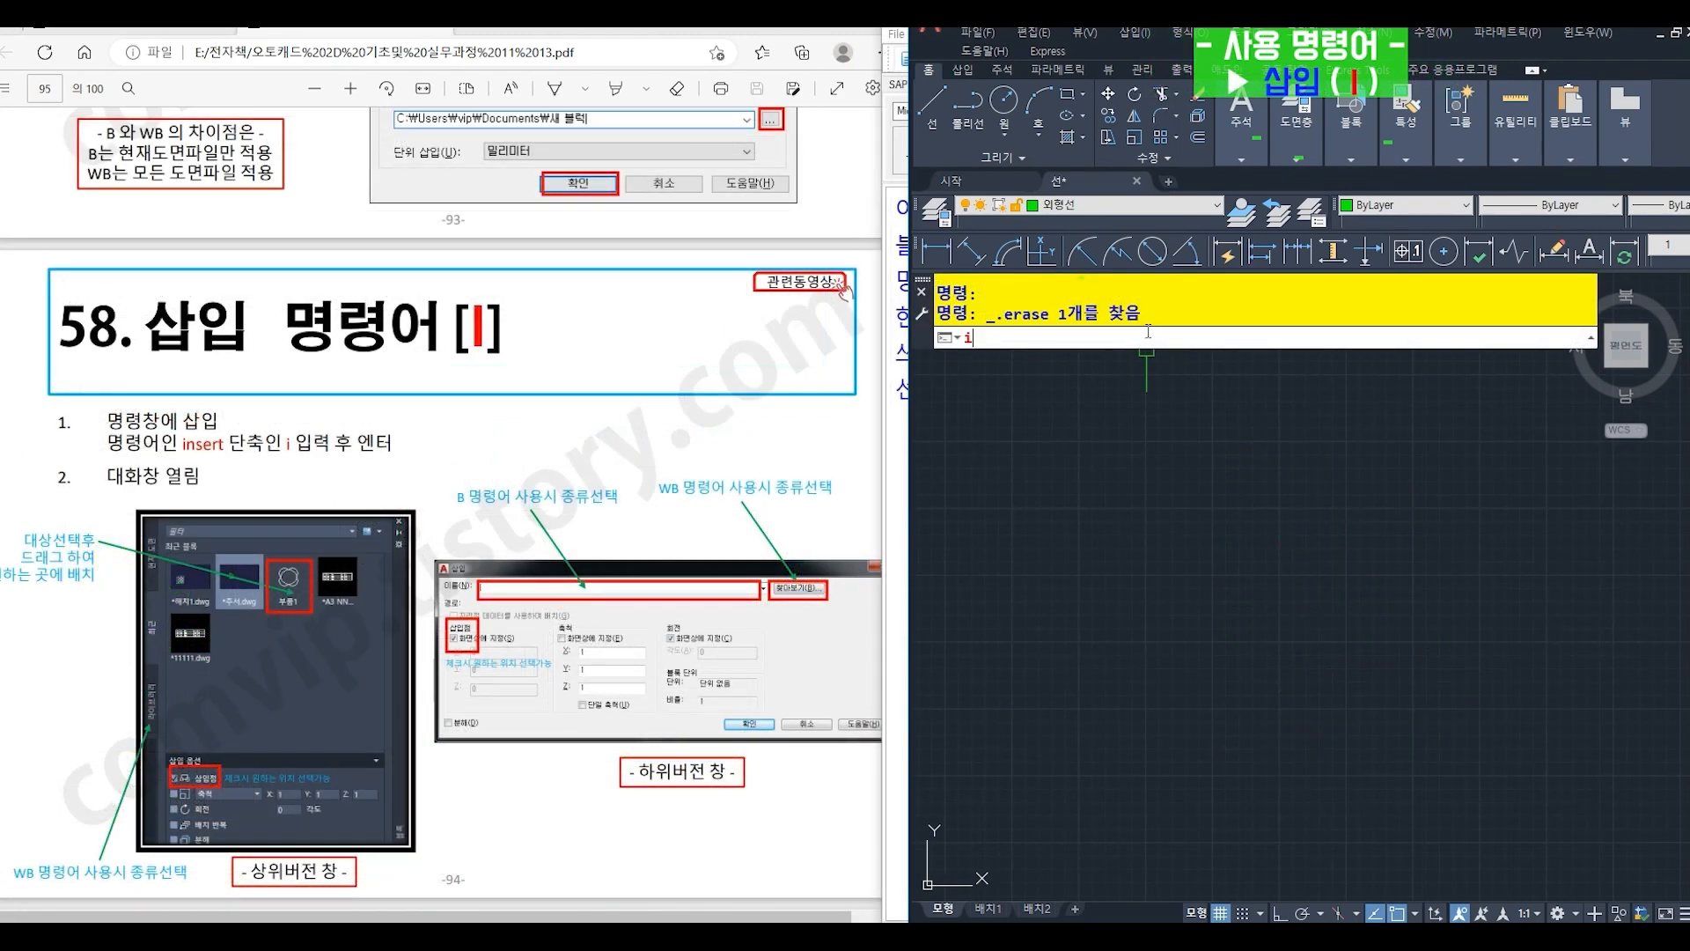
- Use INSERT (I) to place the current drawing's 부품1 block and, below it, the ha block in the empty drawing area
key("Return")
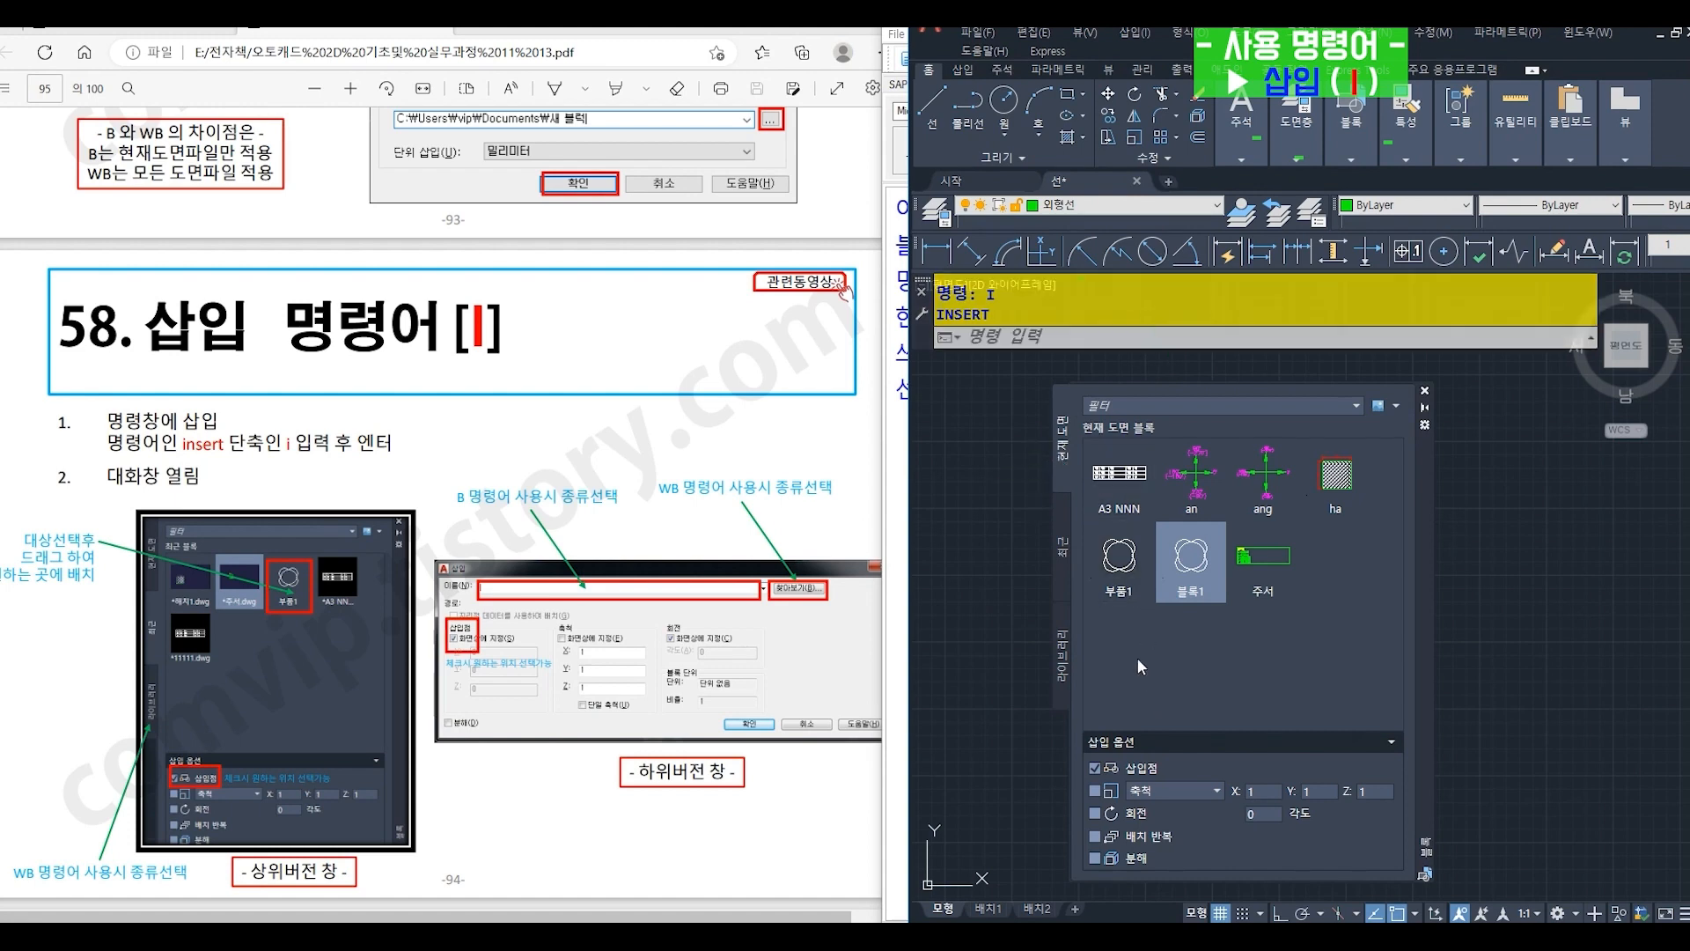
left_click_drag(1116, 563, 1228, 613)
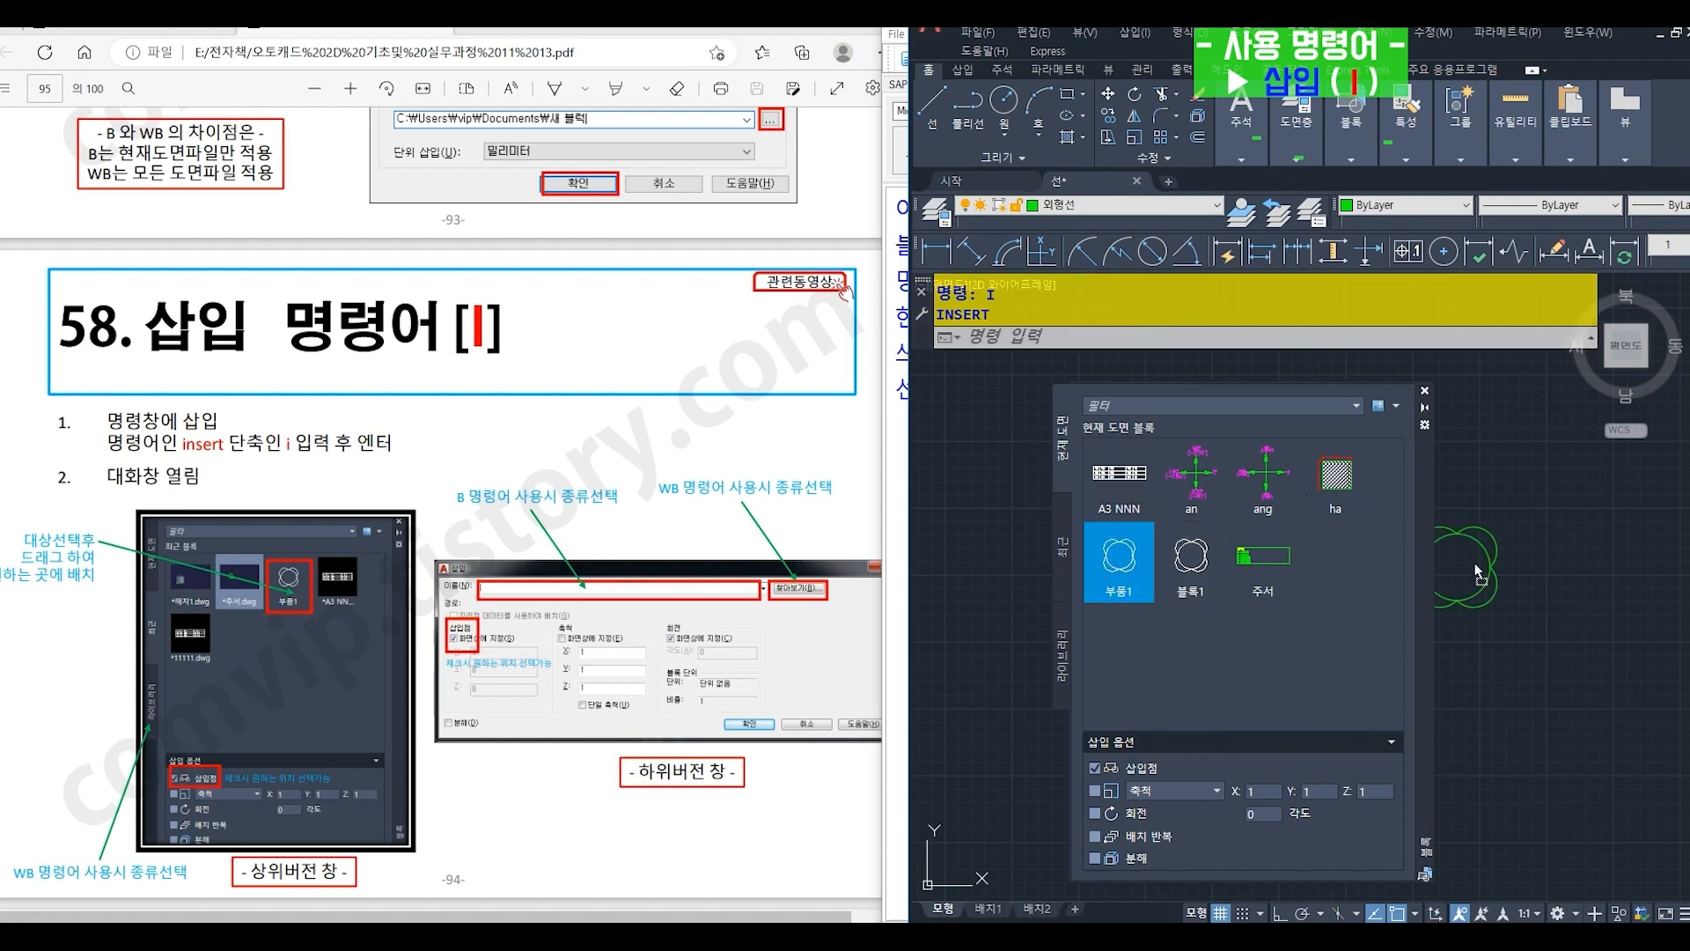
left_click_drag(1476, 563, 1512, 546)
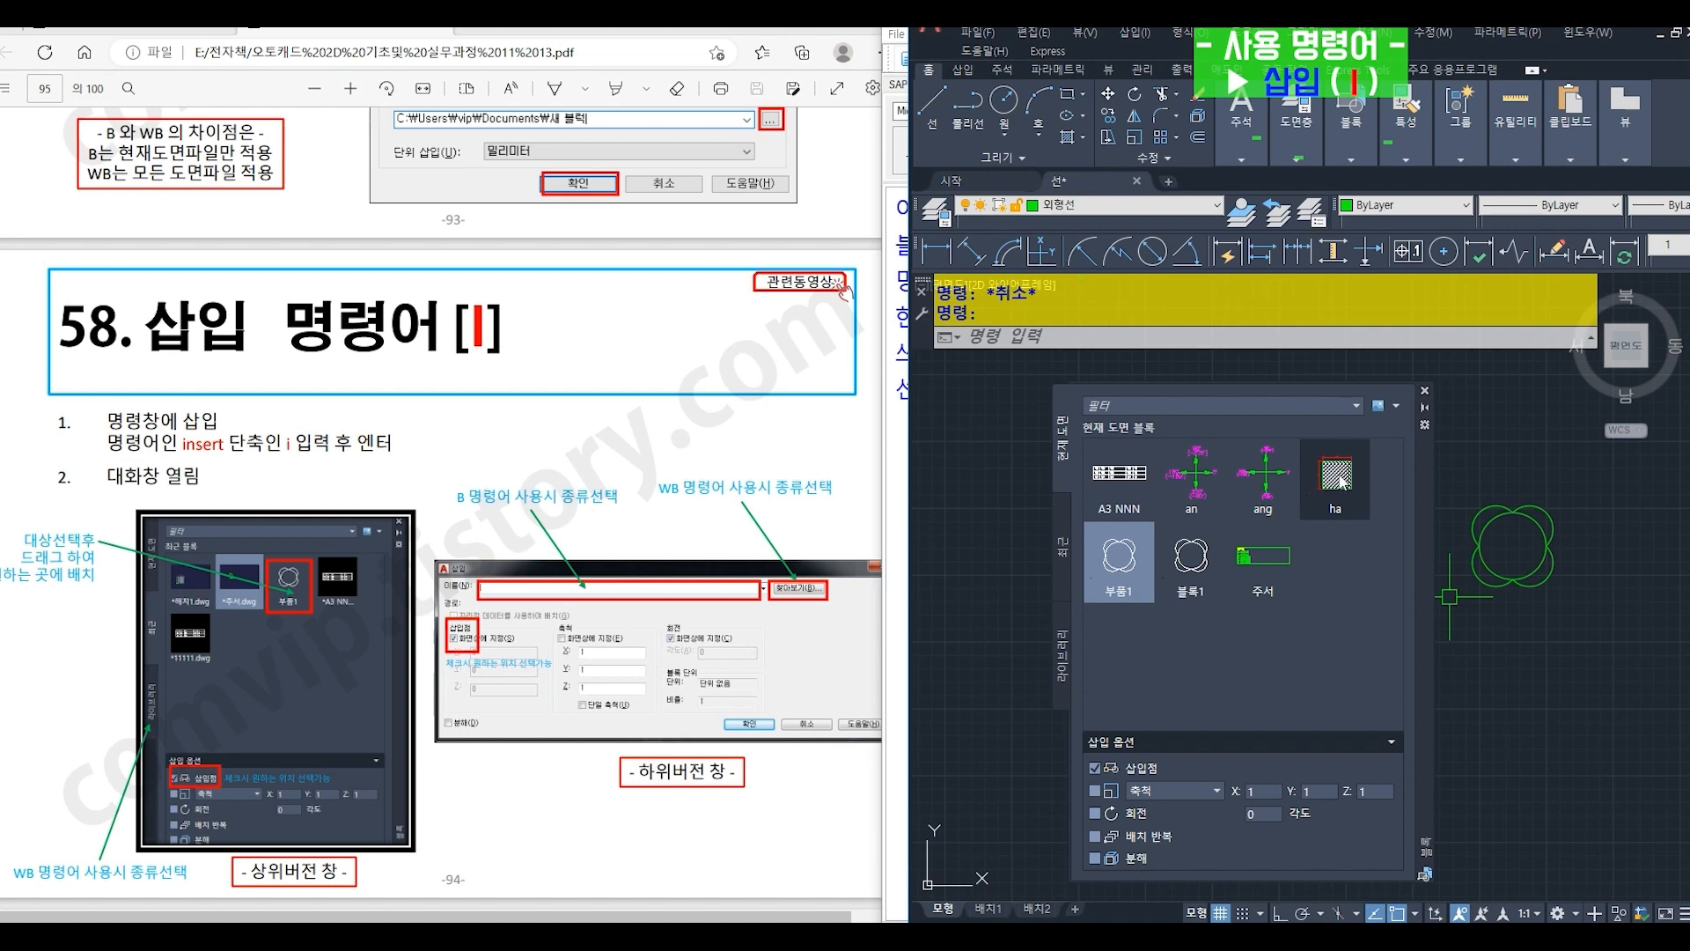
mouse_move(1342, 479)
left_click_drag(1342, 480, 1616, 785)
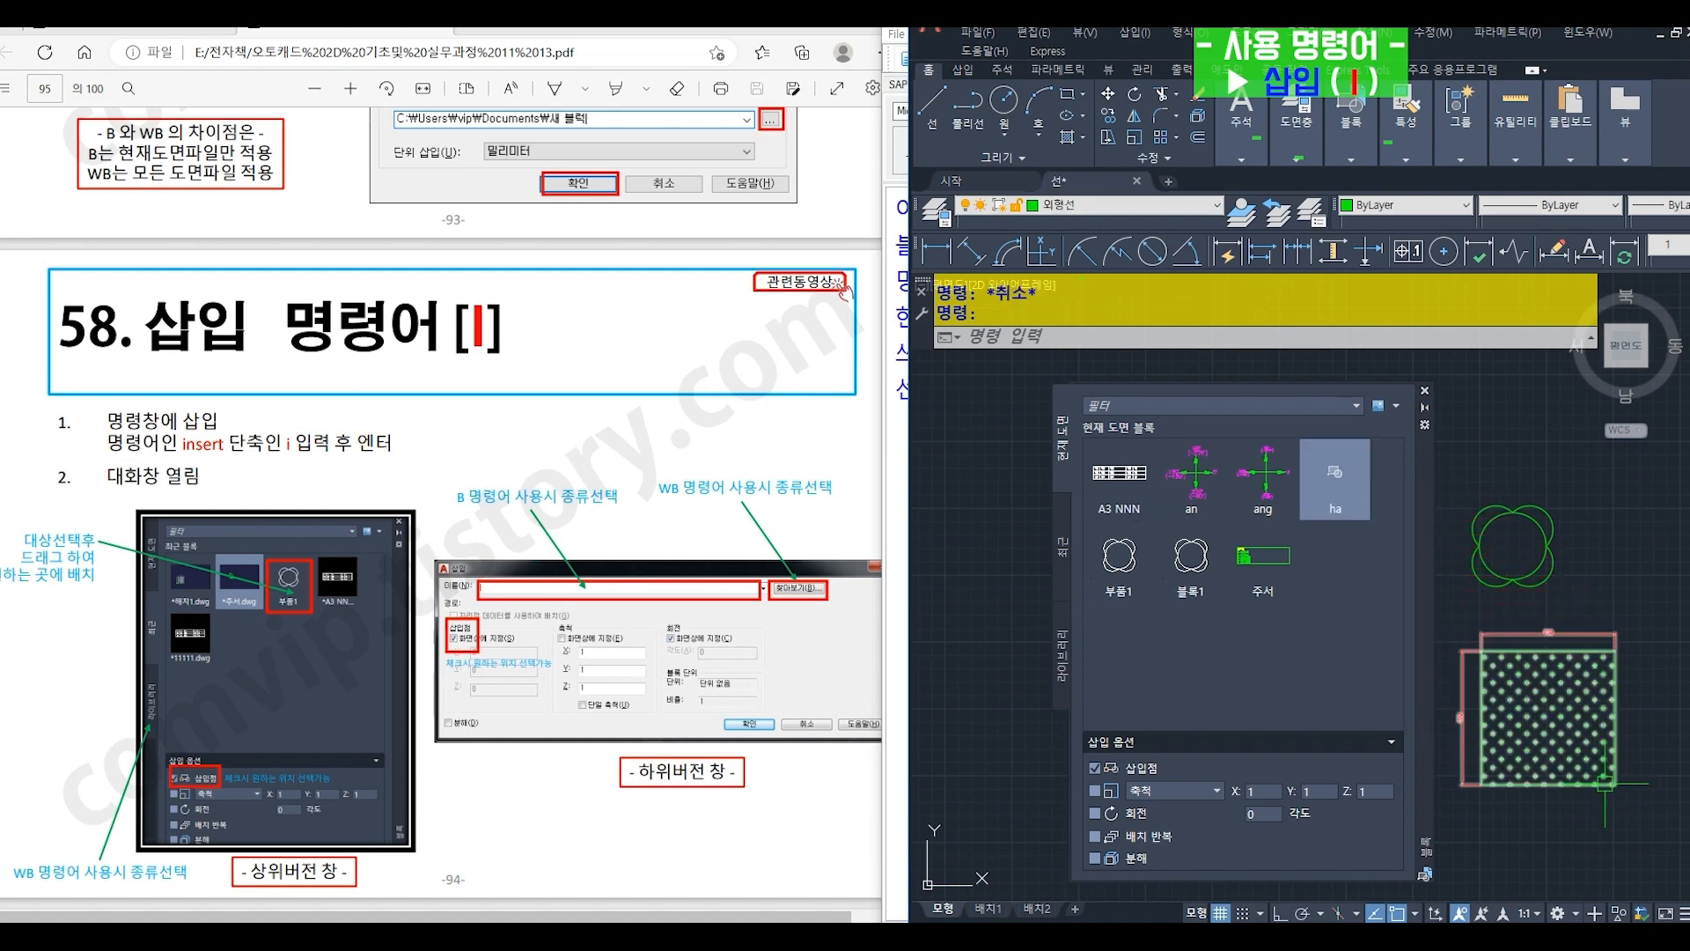
- Load 주서.dwg from the 블록 folder as the block library source for inserting
left_click(1062, 659)
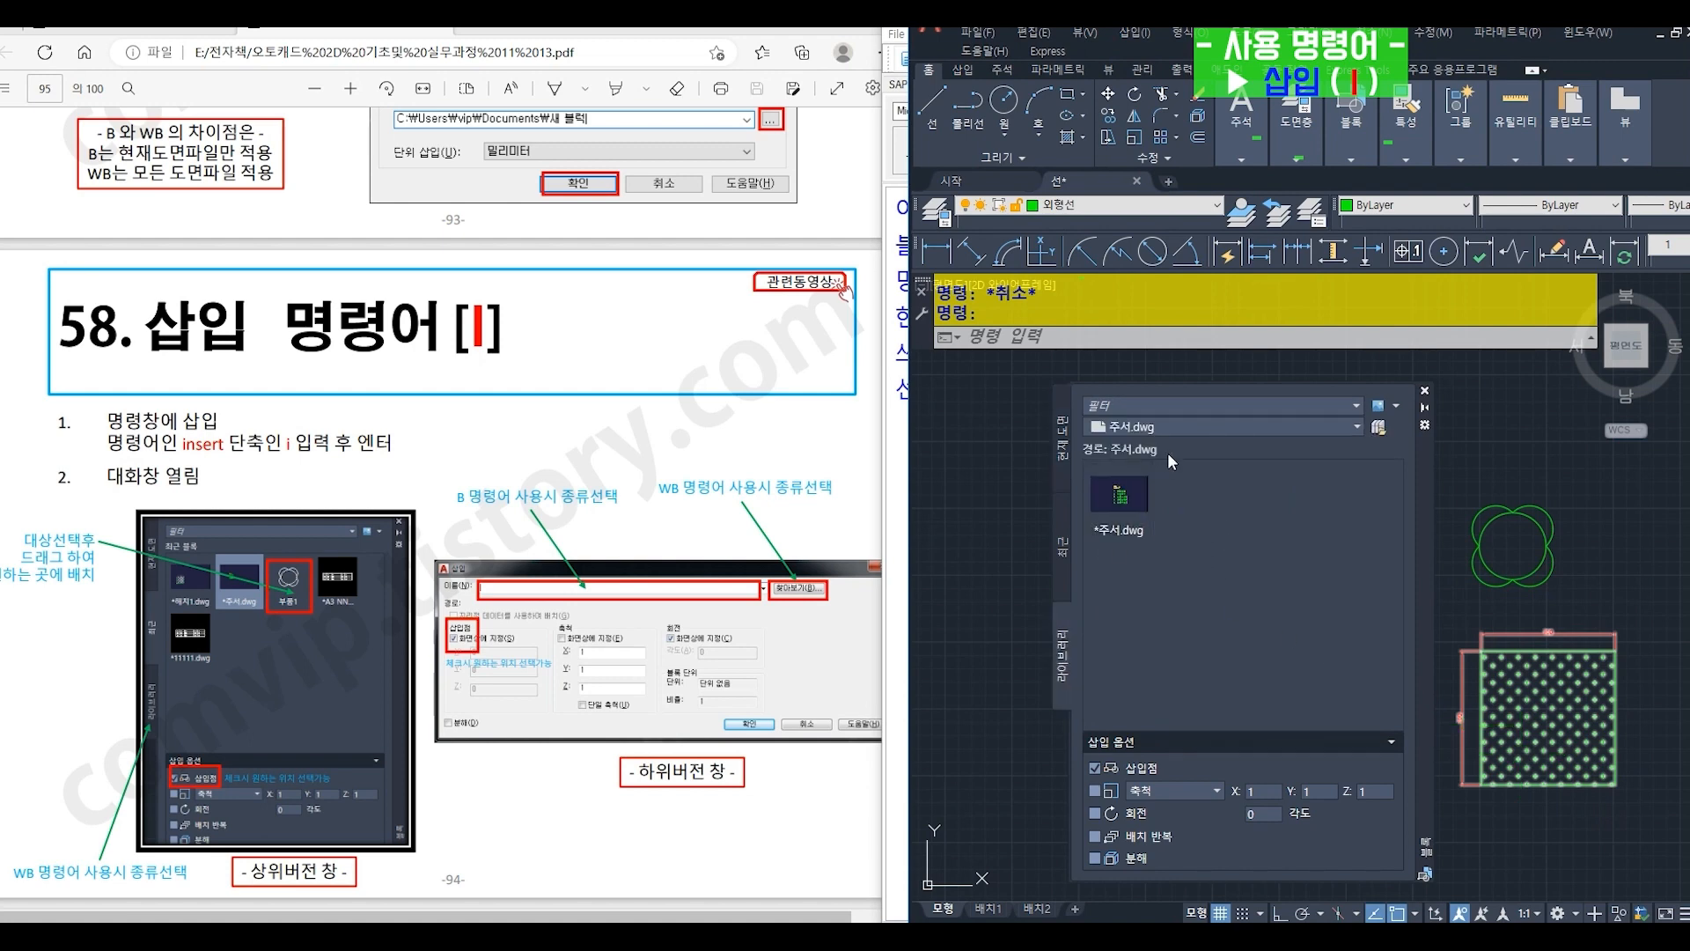
left_click(1191, 430)
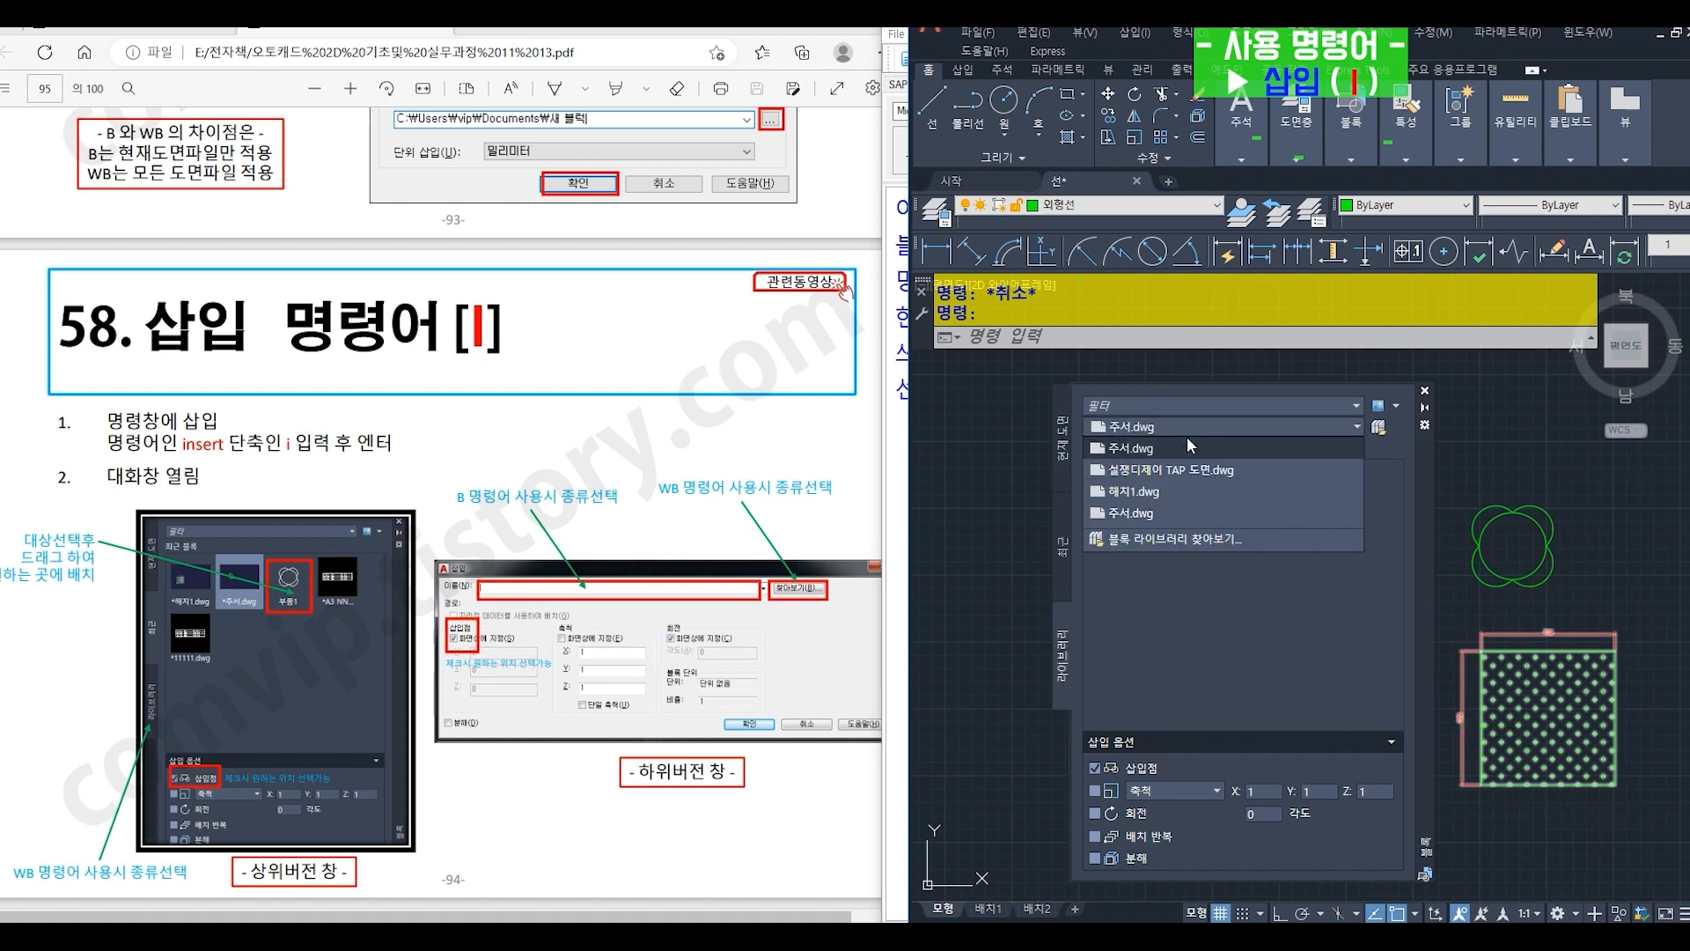
left_click(1160, 537)
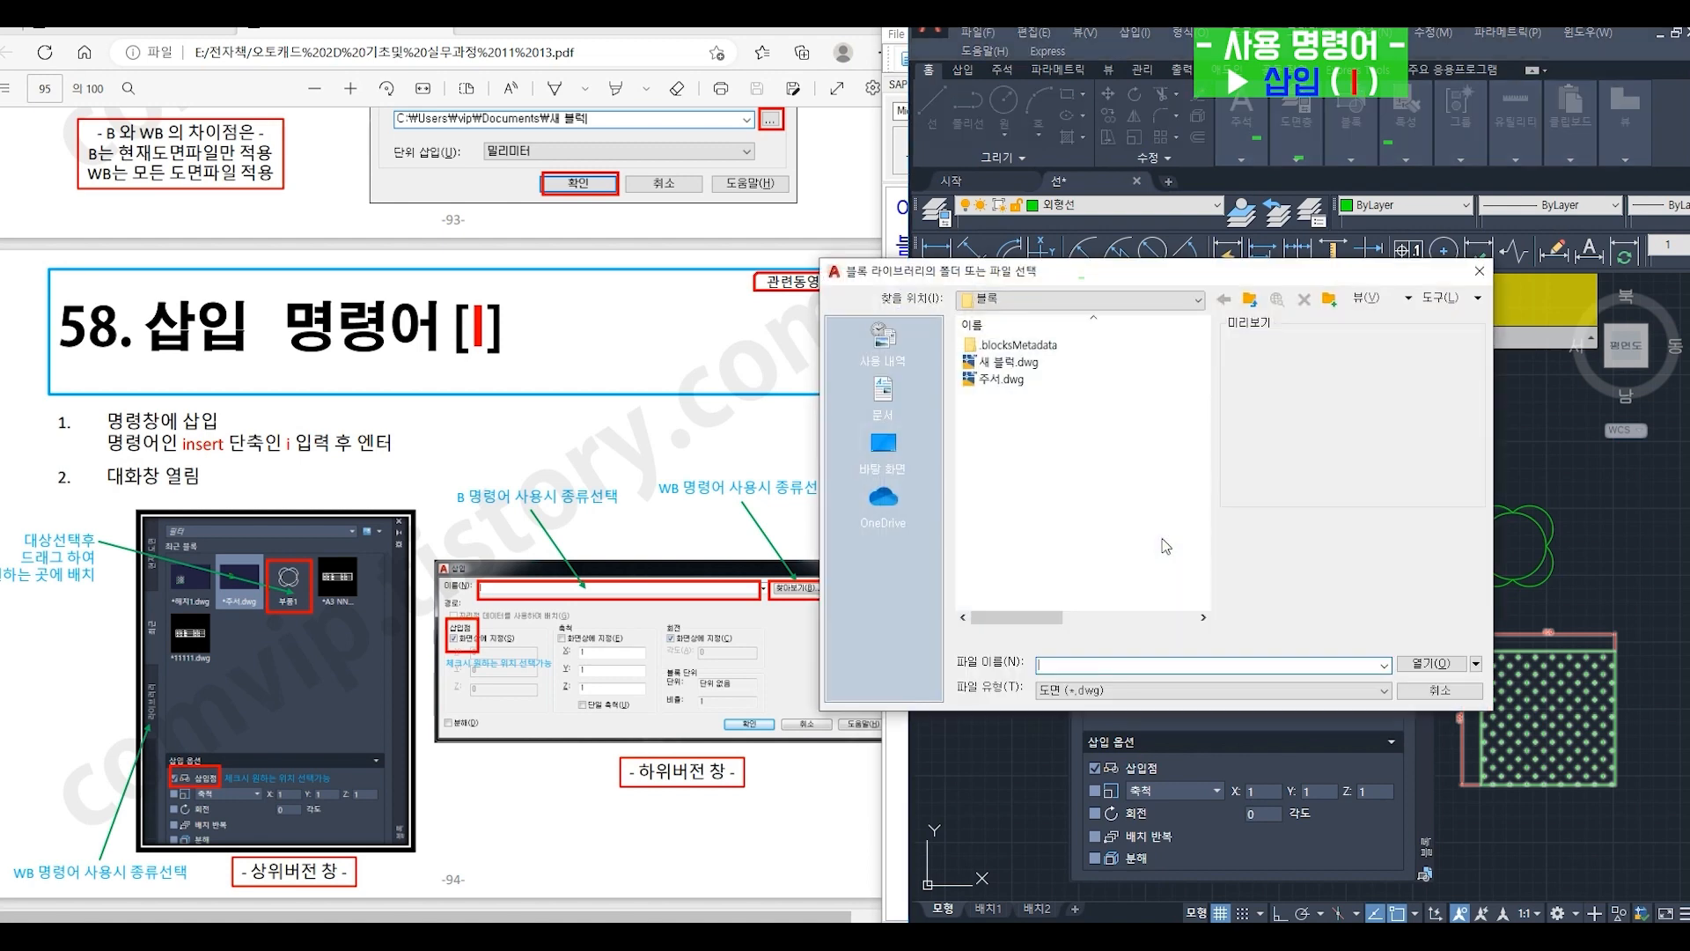
left_click(1008, 362)
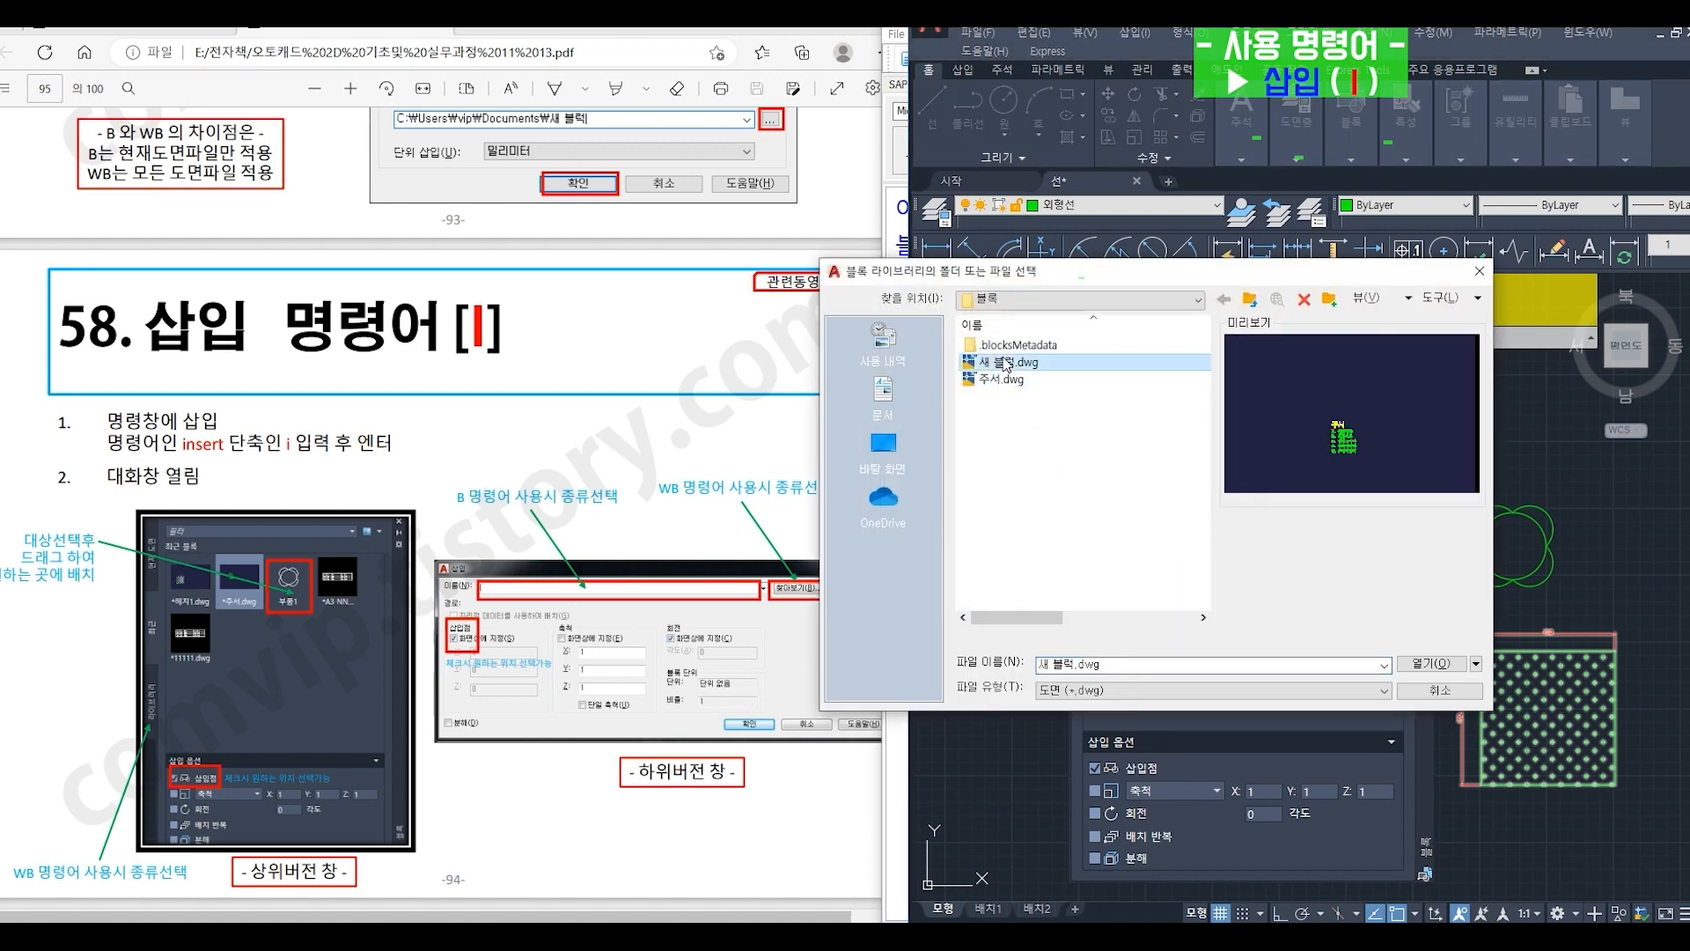
left_click(1006, 382)
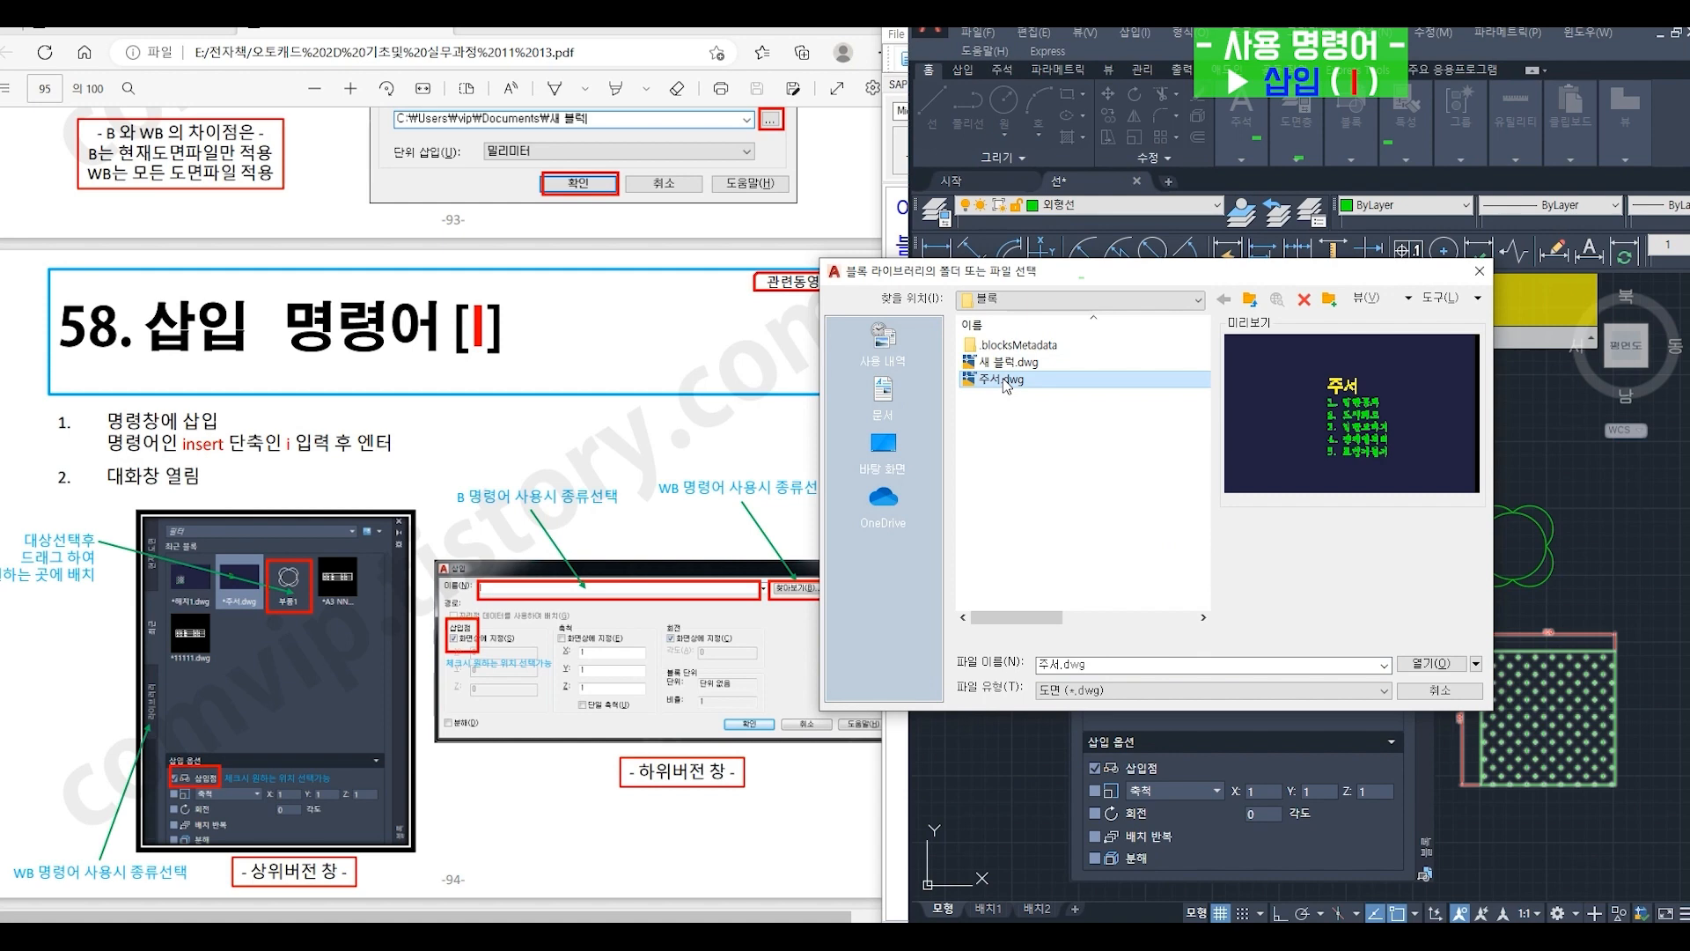
left_click(1424, 664)
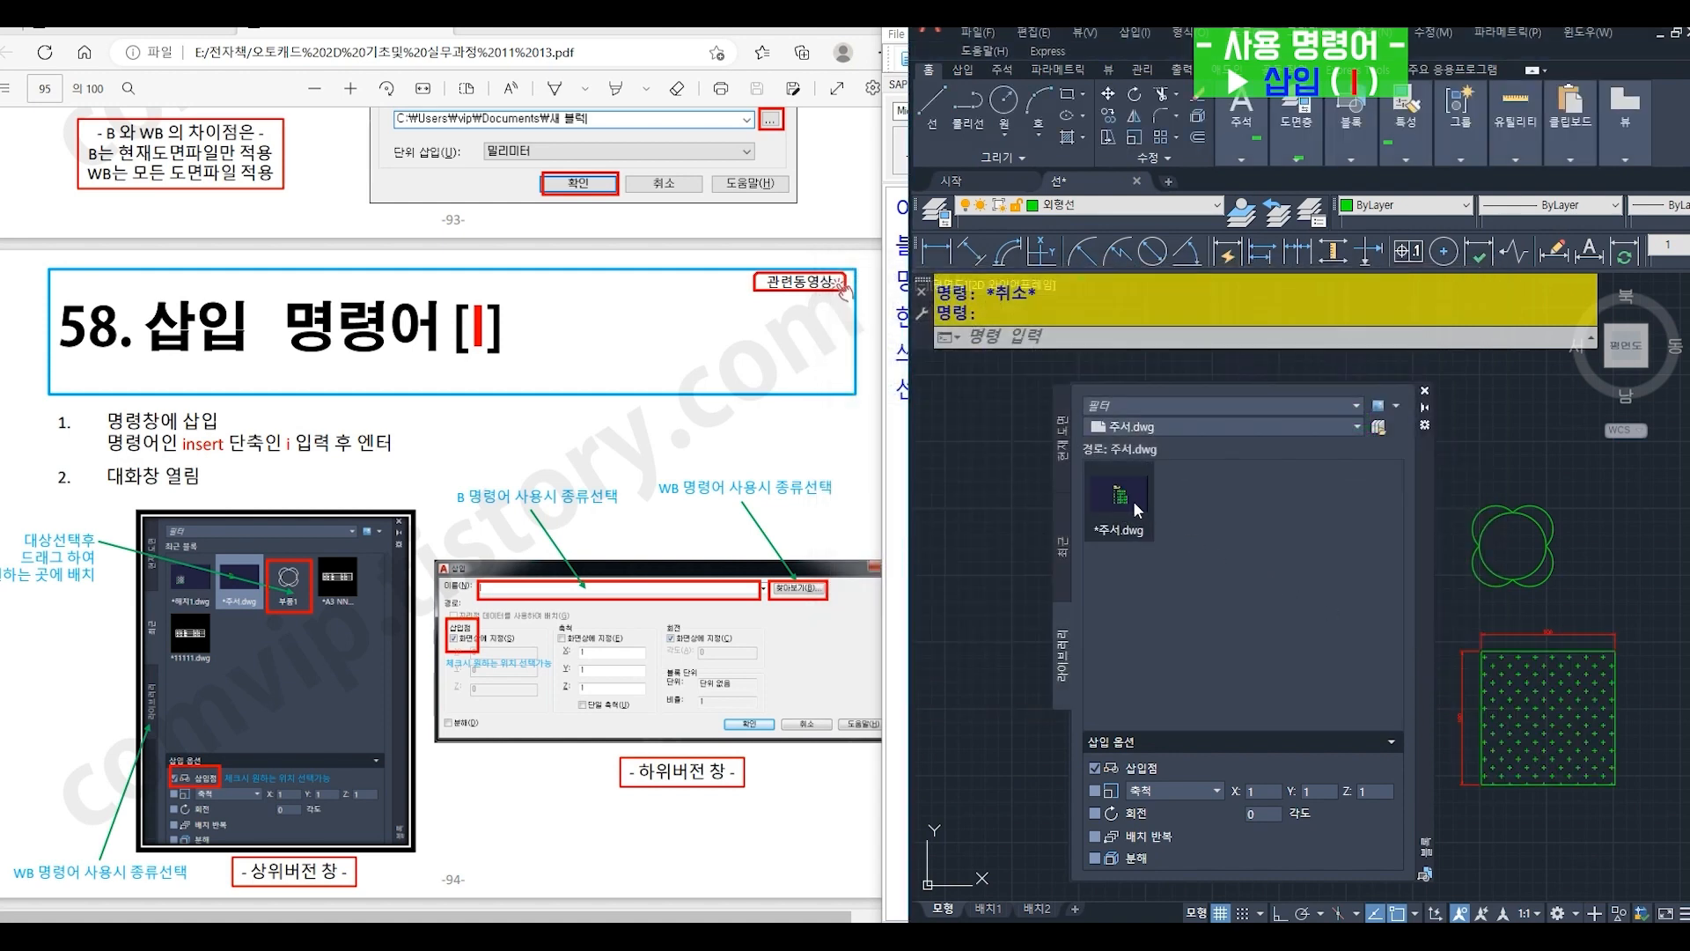
- Insert the 주서 block from the library just above the 부품1 block and close the block palette
mouse_move(1125, 497)
left_mouse_down()
mouse_move(1435, 518)
mouse_move(1483, 466)
mouse_move(1461, 480)
left_mouse_up()
key("Escape")
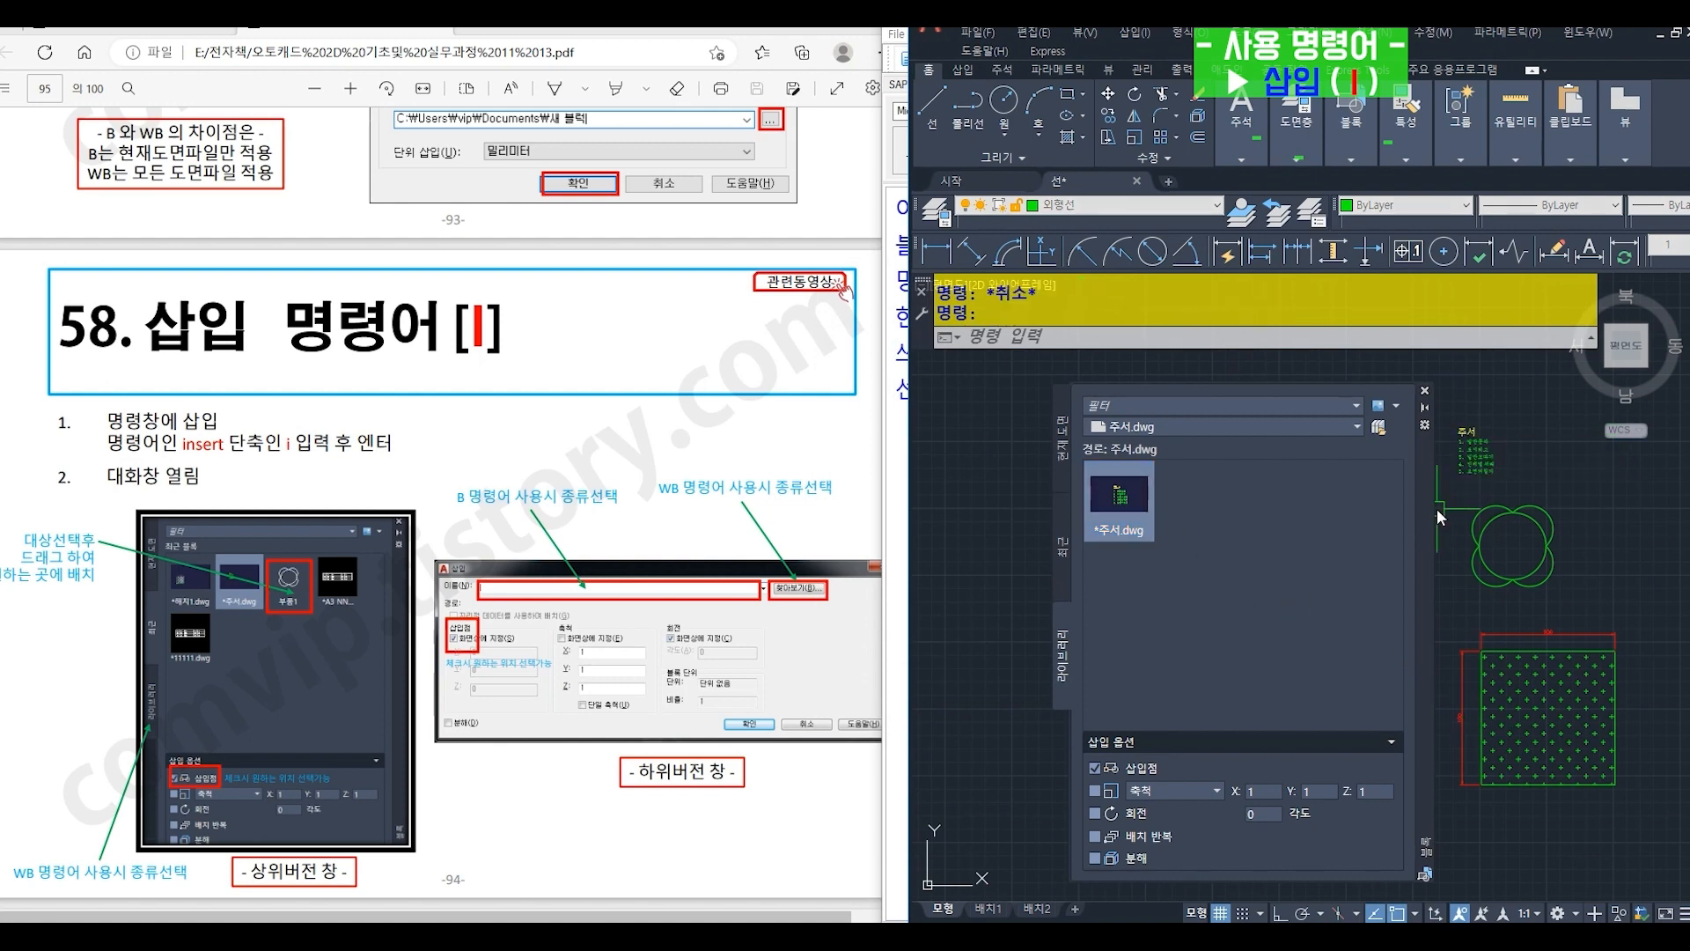
left_click(1425, 390)
scroll(1501, 579, "up", 2)
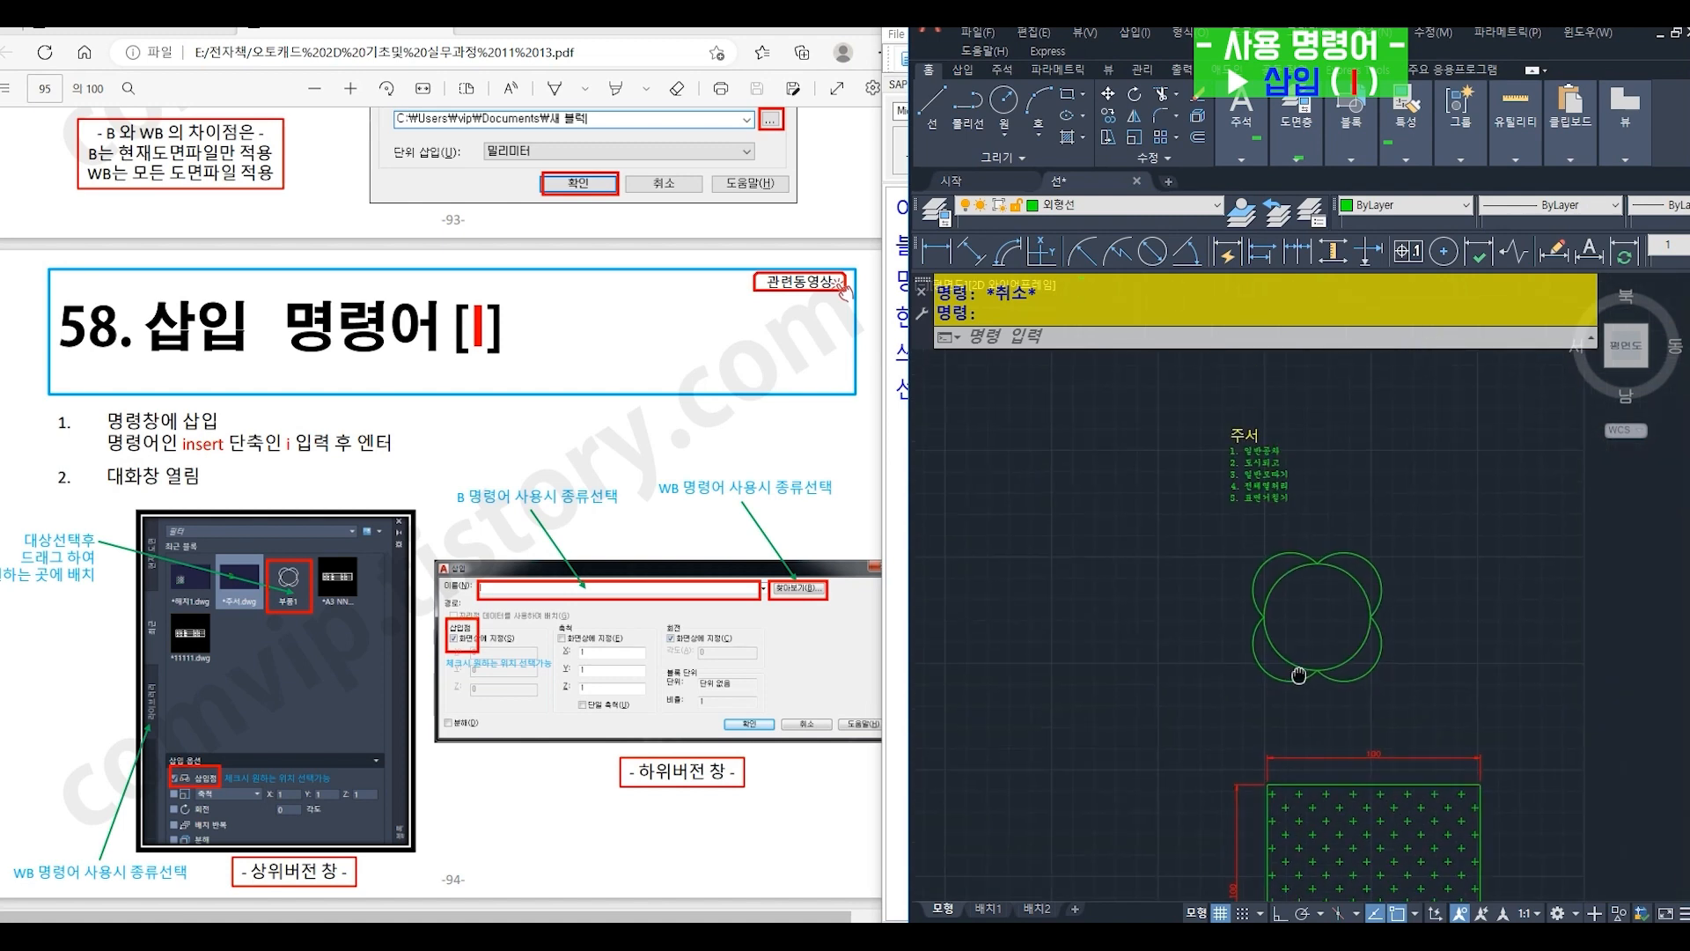
middle_click_drag(1501, 579, 1257, 587)
scroll(1250, 586, "down", 2)
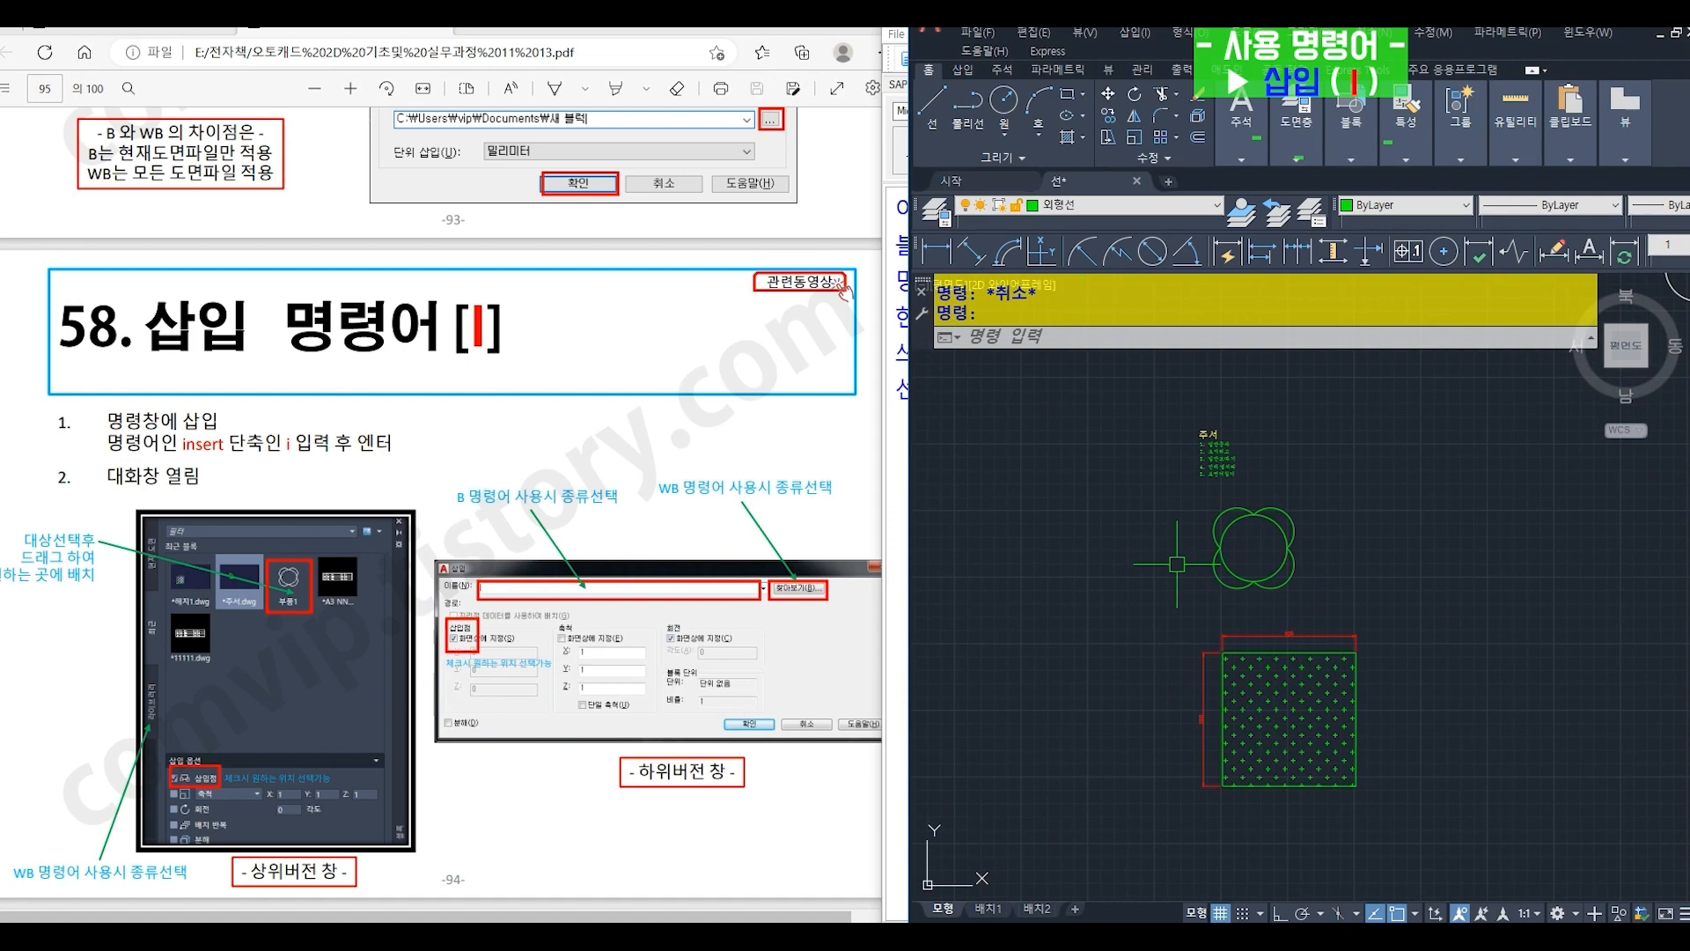
scroll(1177, 563, "up", 1)
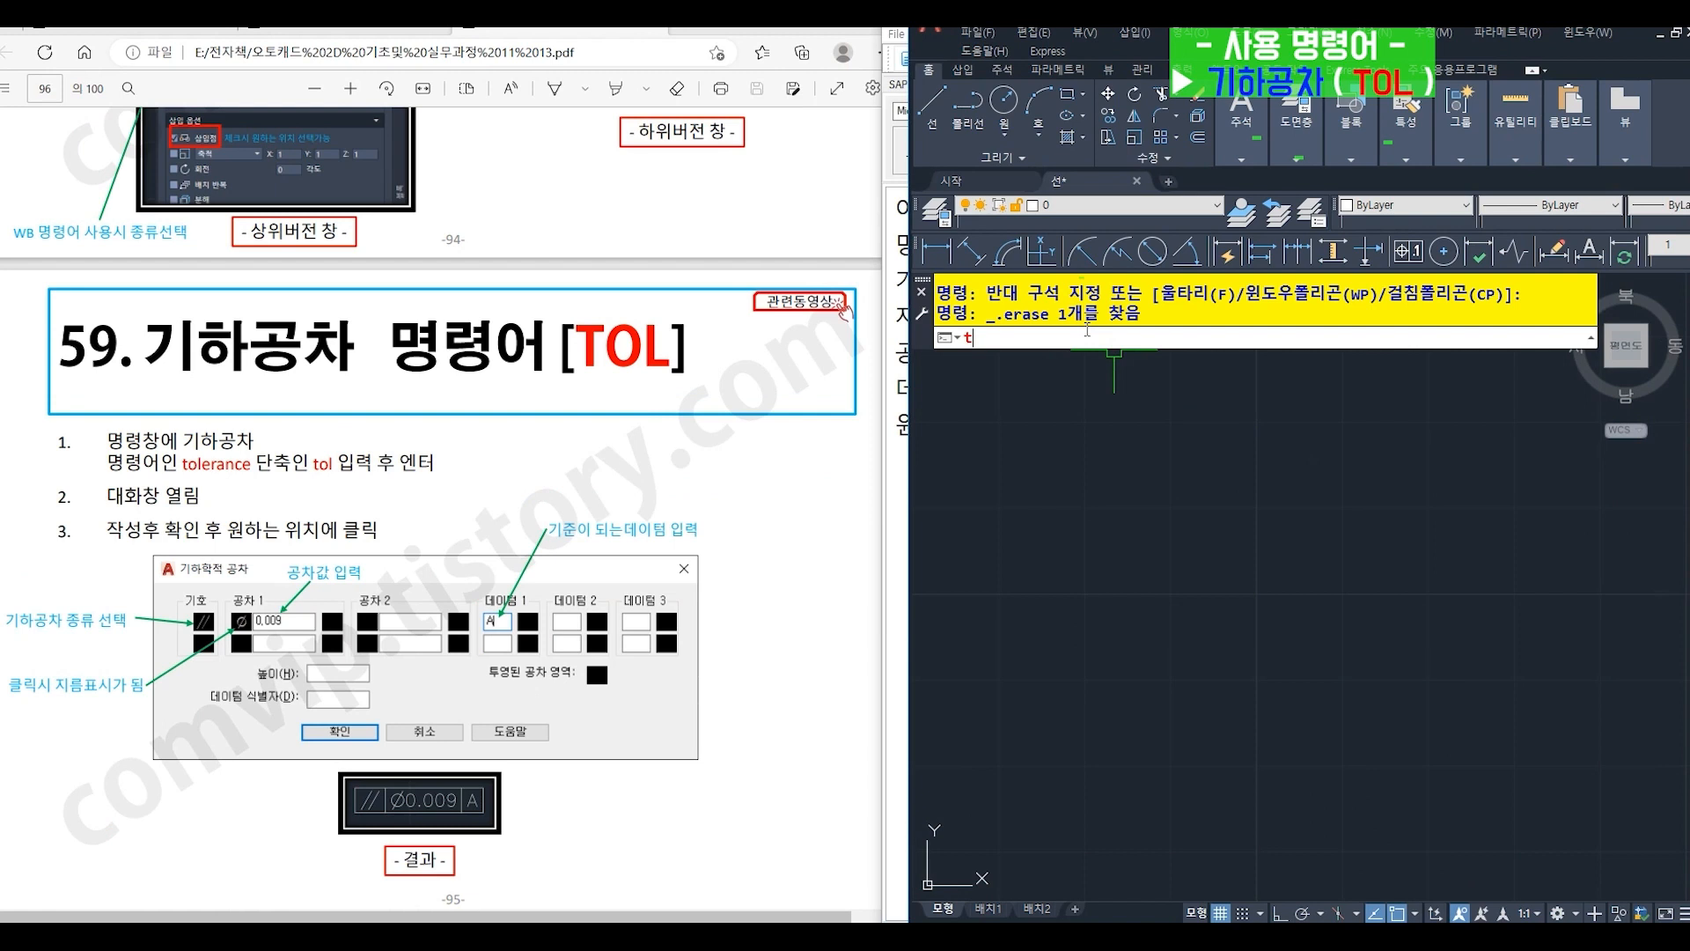
- Start a geometric tolerance (TOL) with the parallelism symbol, a diameter sign and a first tolerance value of 0.009
type("ol")
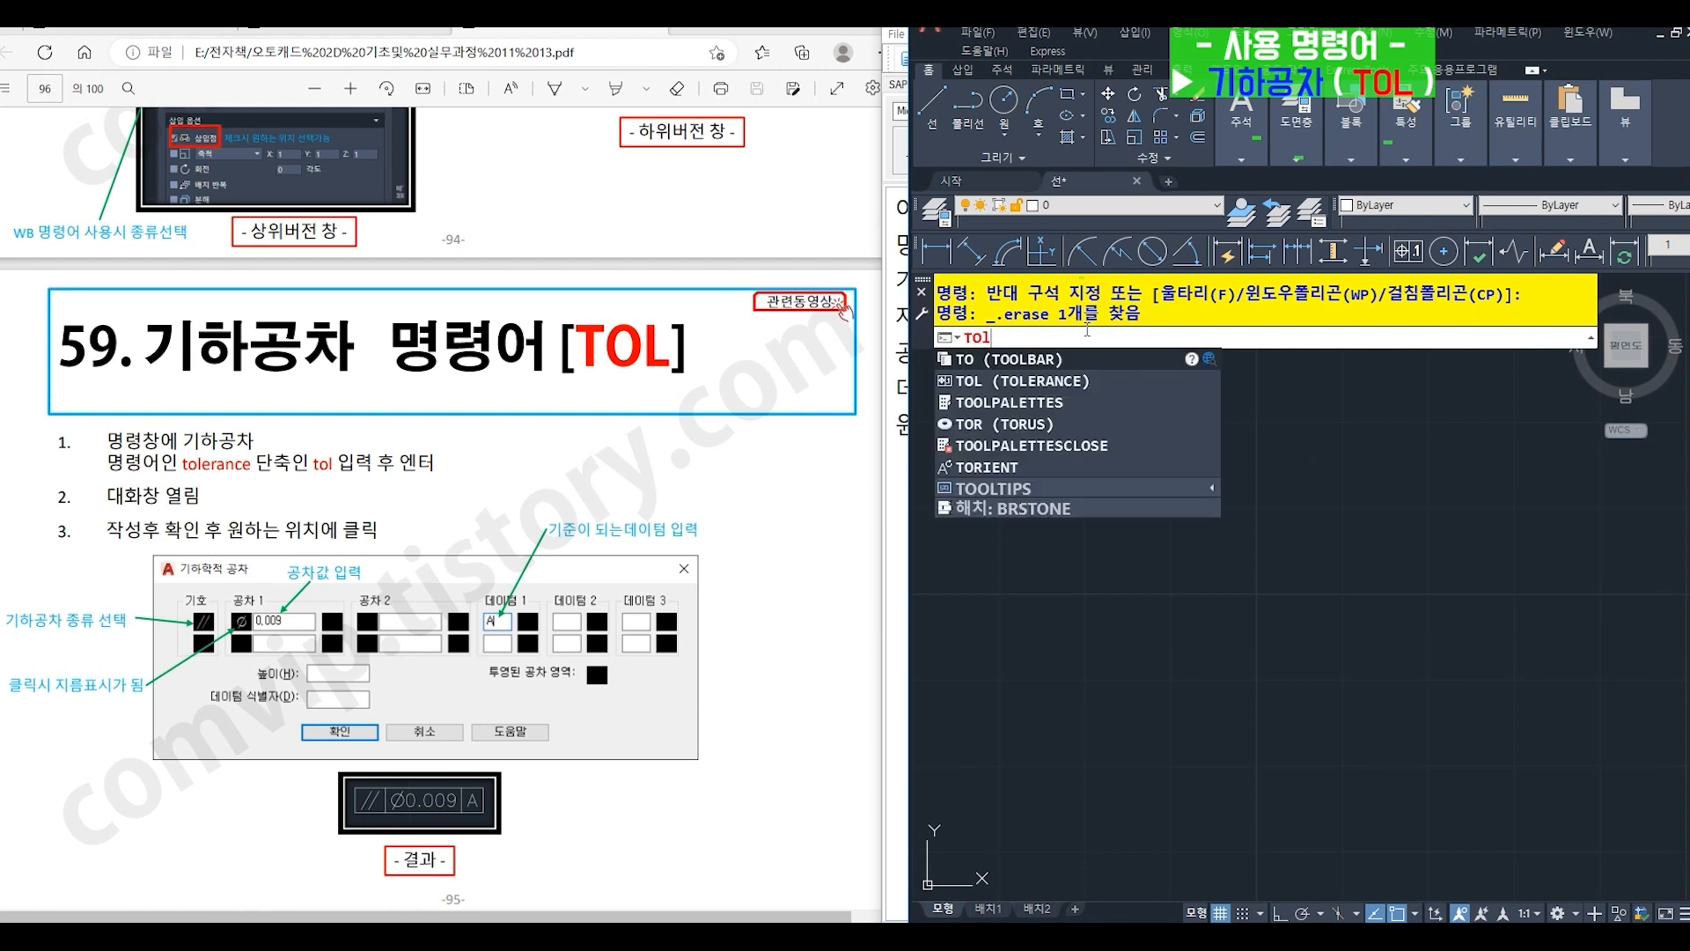
key("Return")
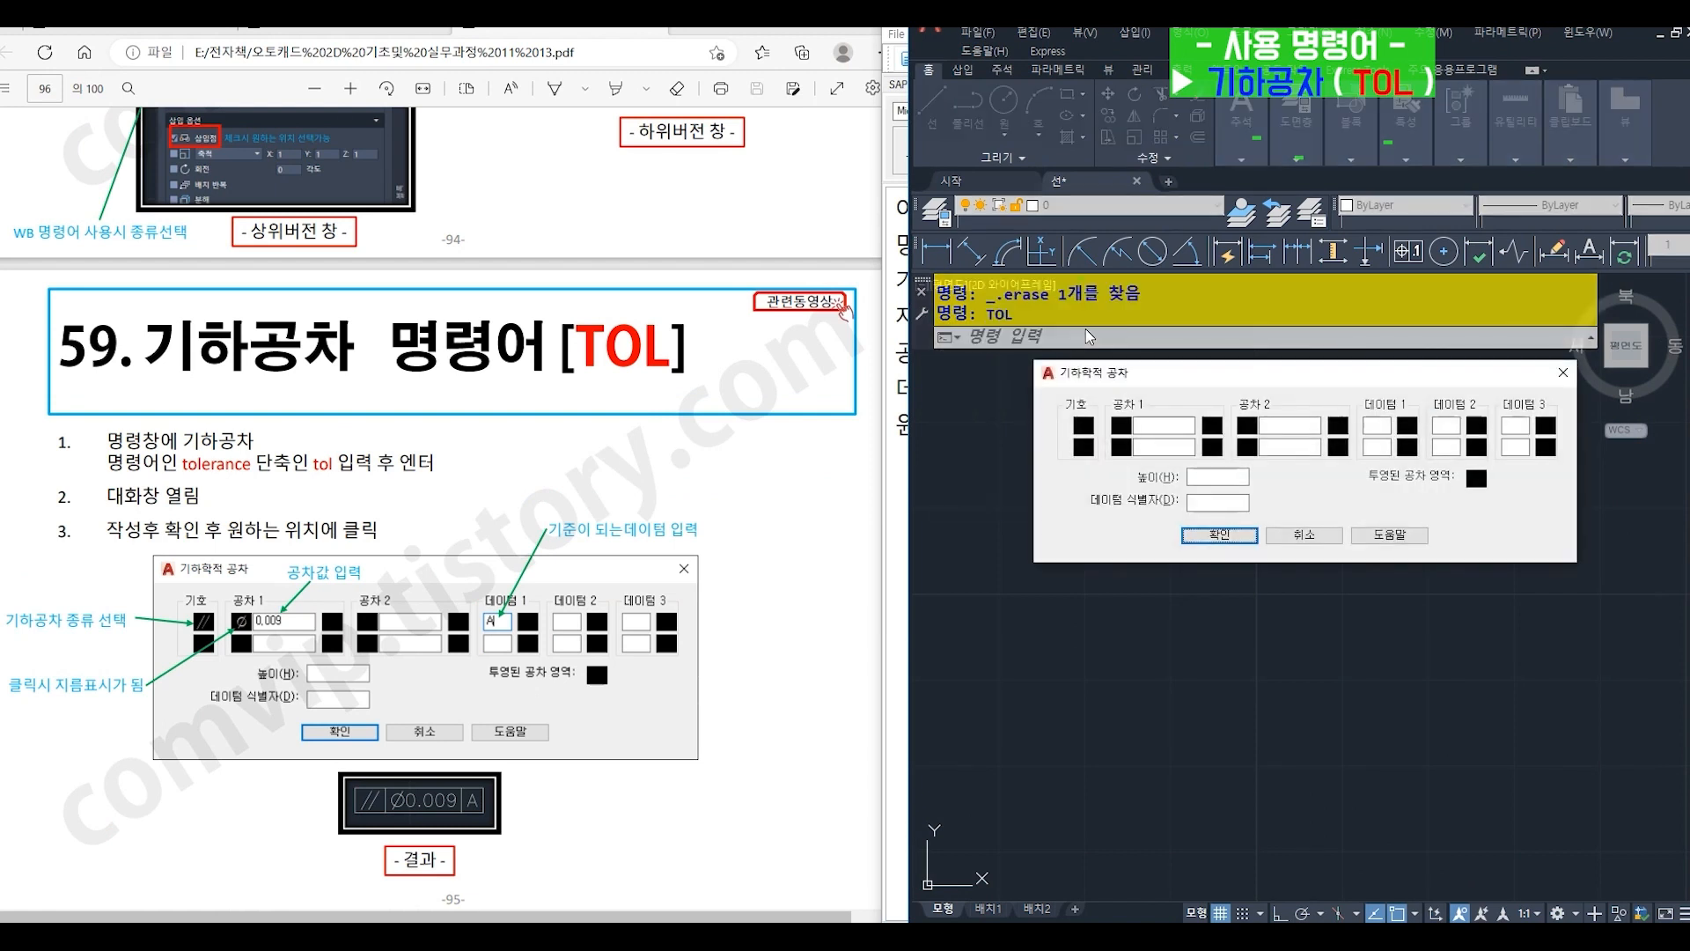
left_click(1082, 433)
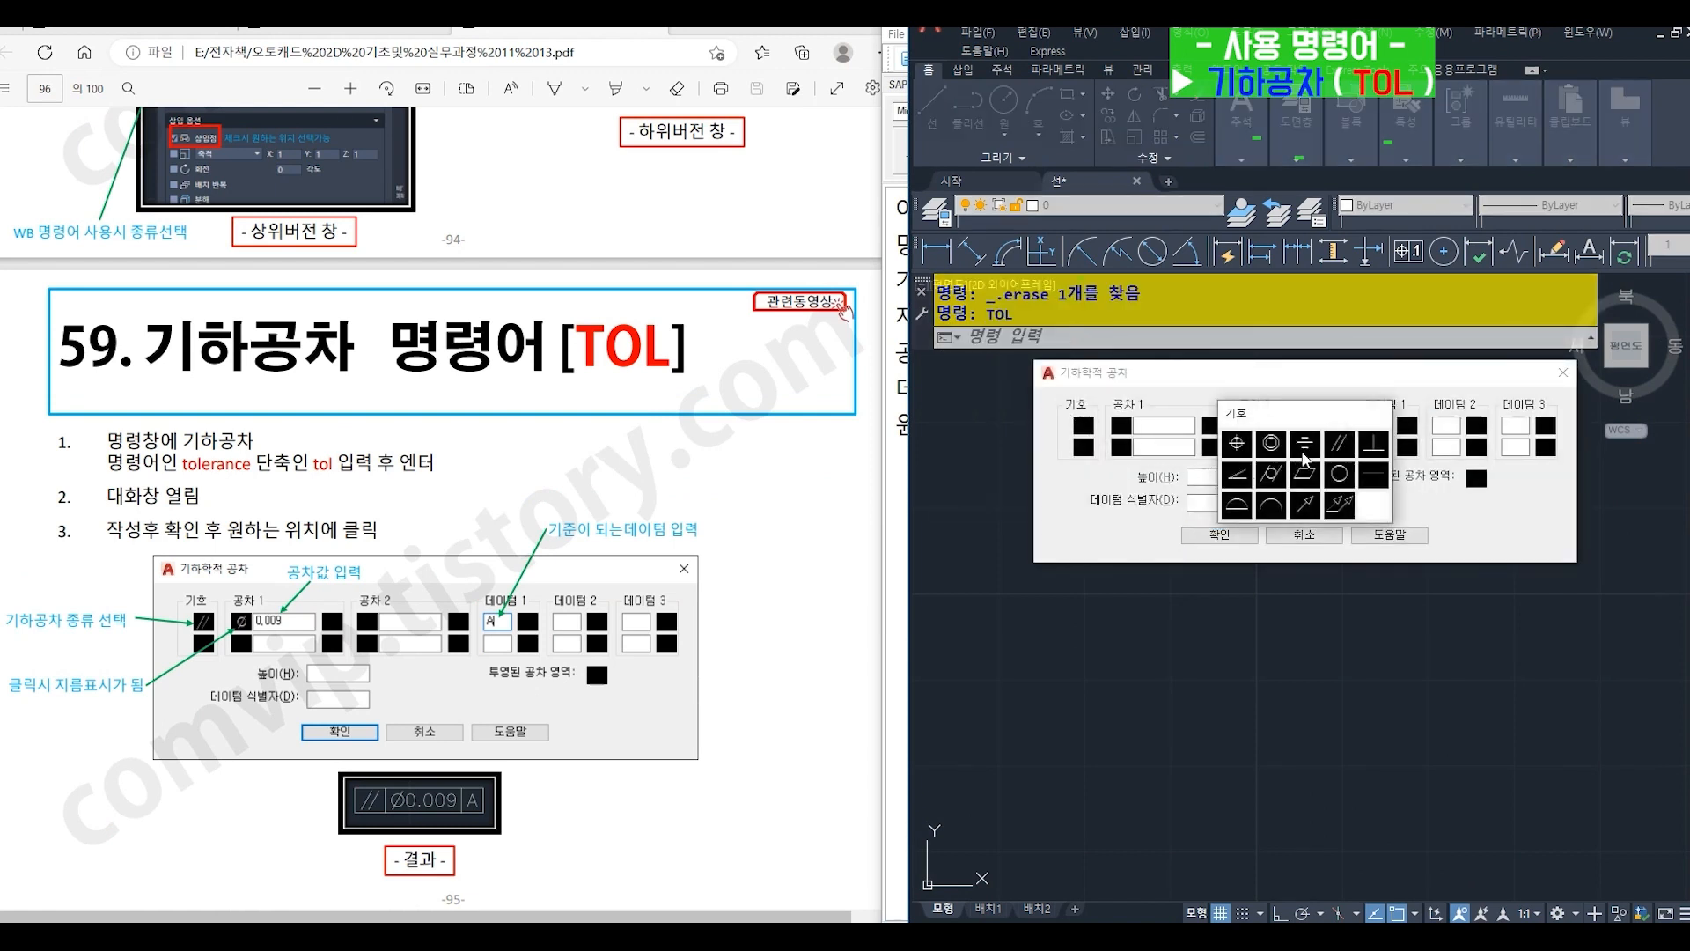
left_click(1338, 447)
left_click(1123, 428)
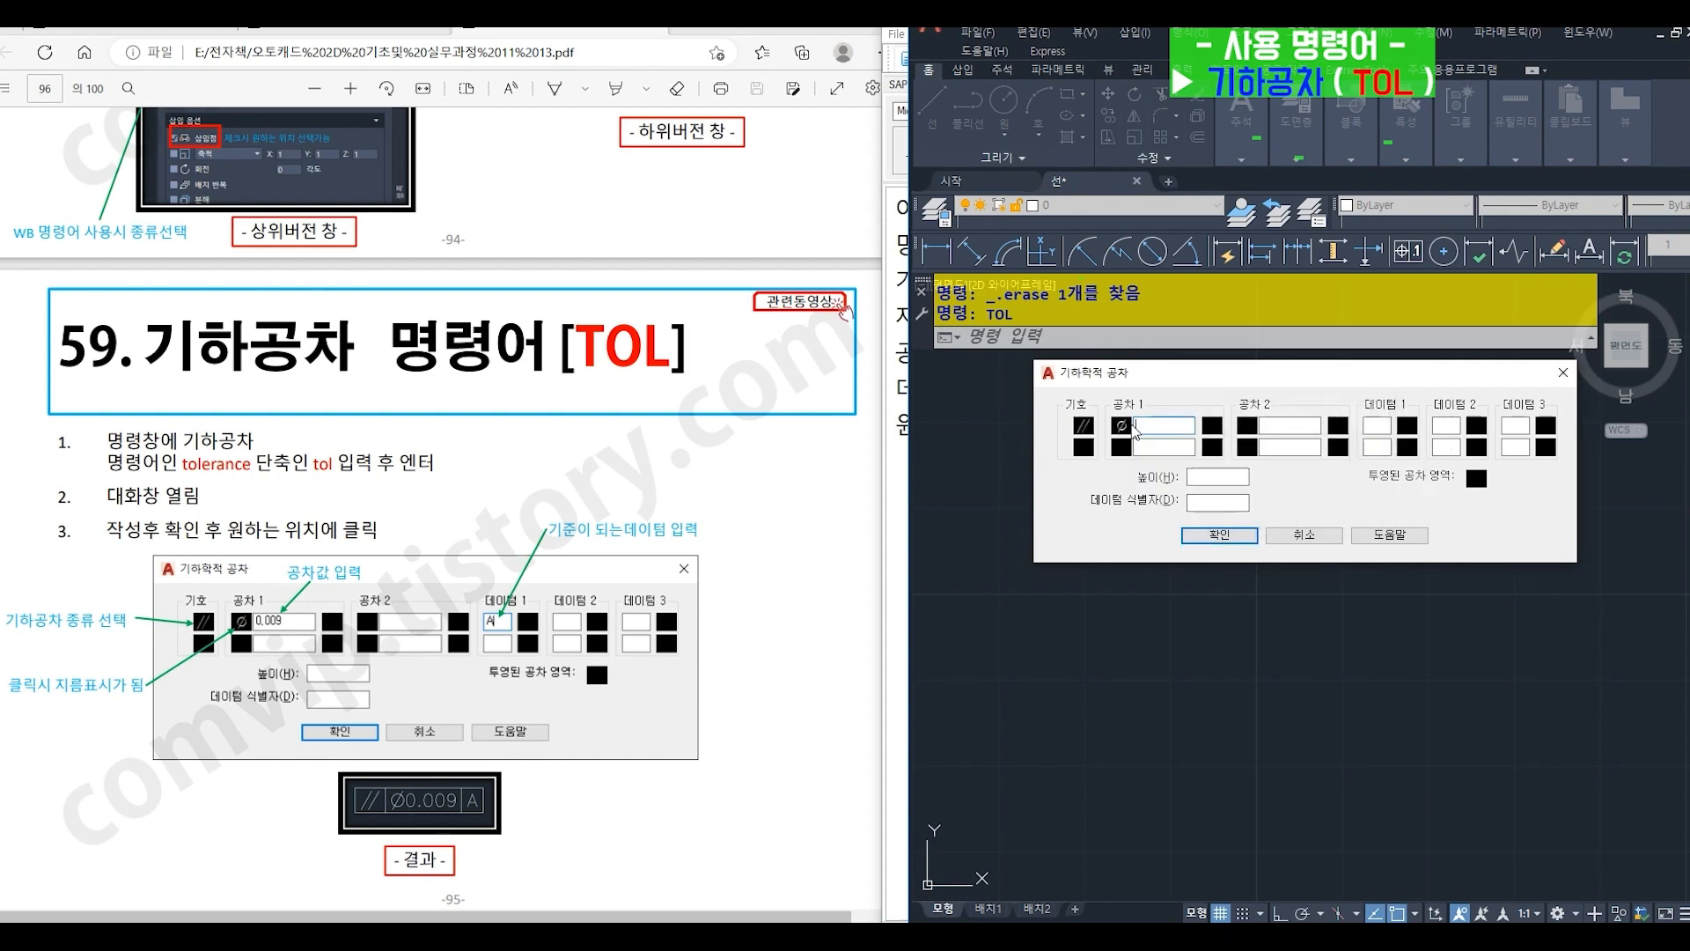
type("0.009")
- Set datum 1 to A and place the tolerance frame in the middle of the empty drawing area
left_click(1370, 426)
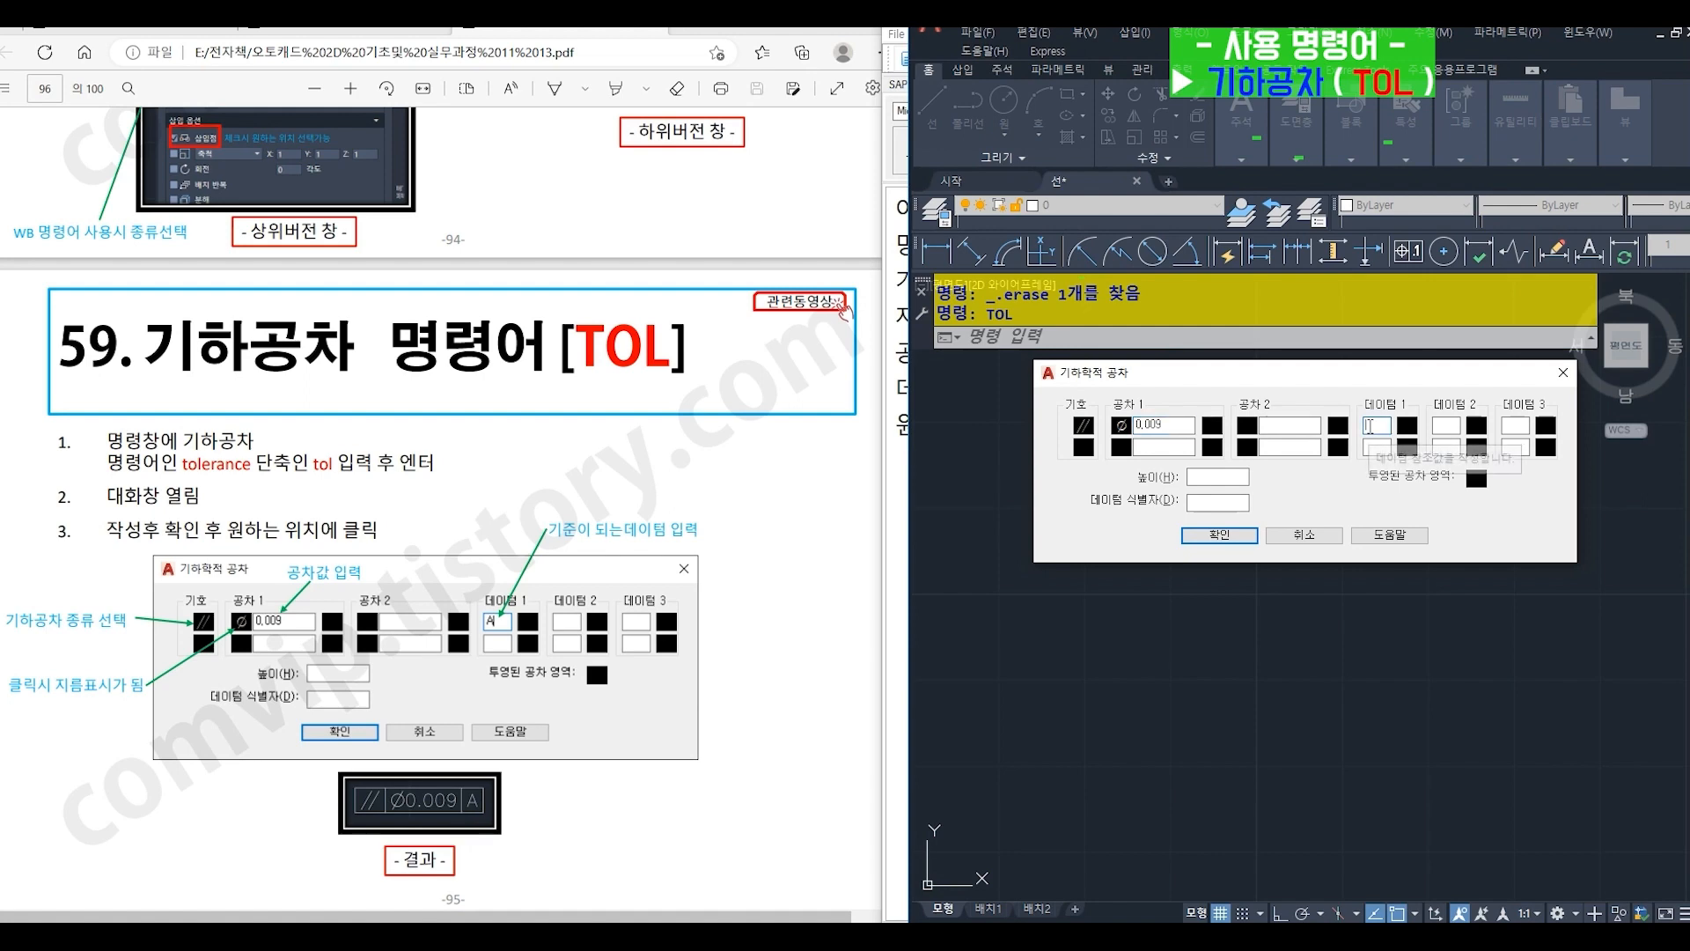
left_click(1218, 535)
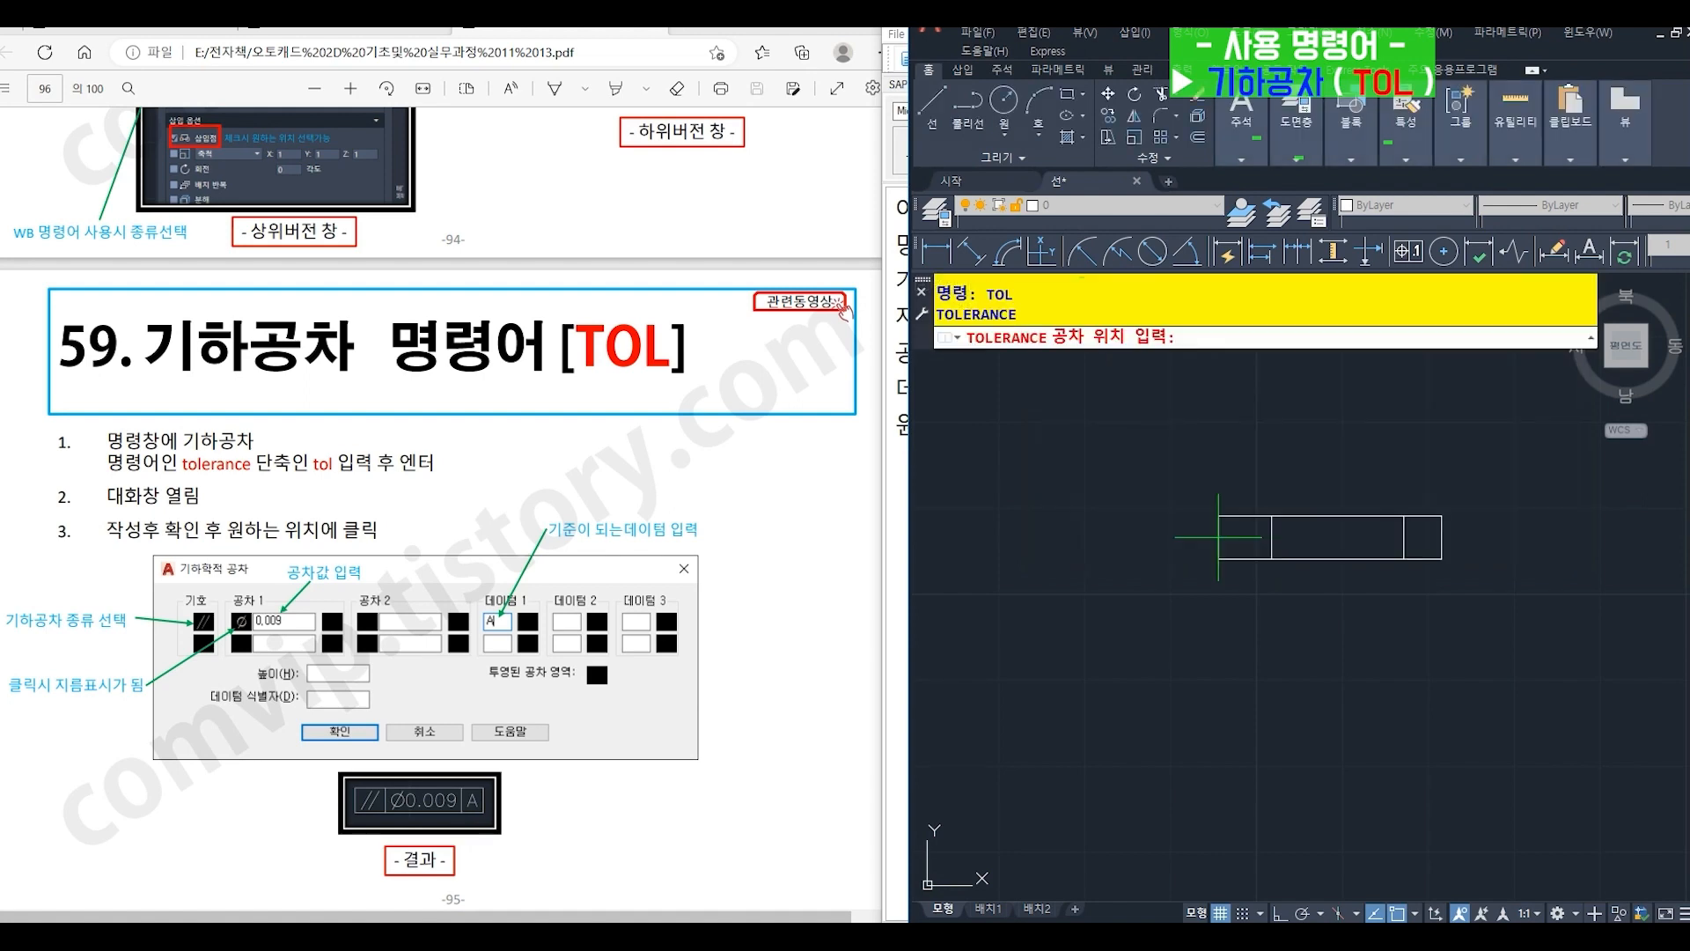
left_click(1168, 554)
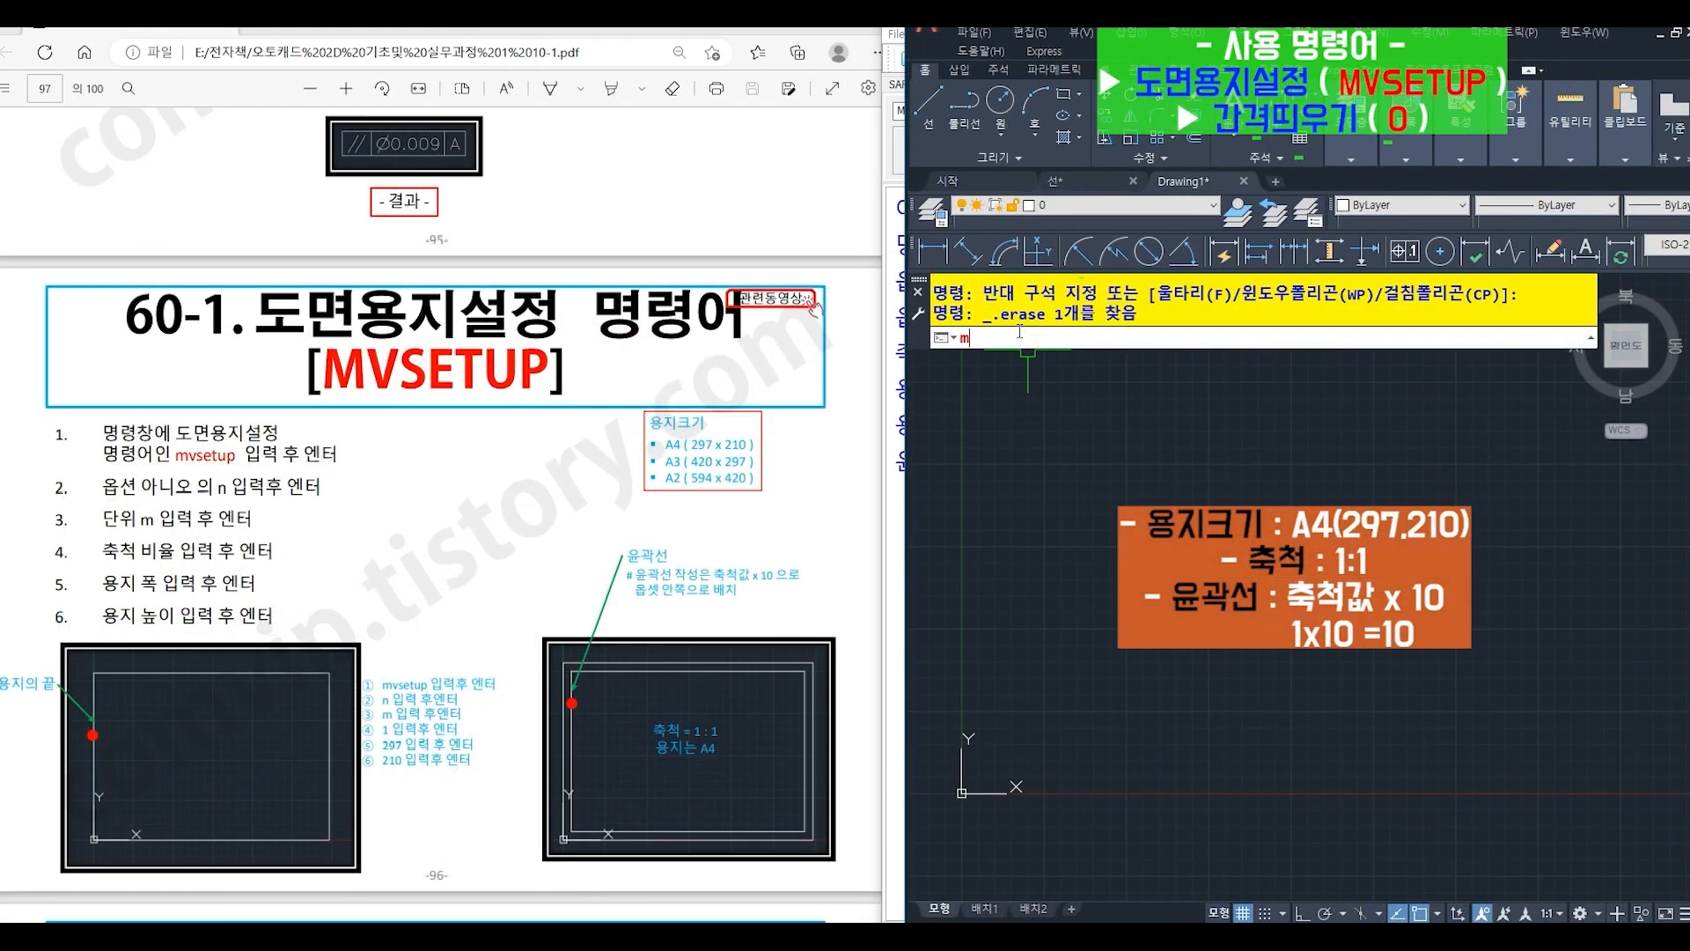
- Start MVSETUP in Drawing1, decline enabling paper space (N) and choose metric units (M)
type("v")
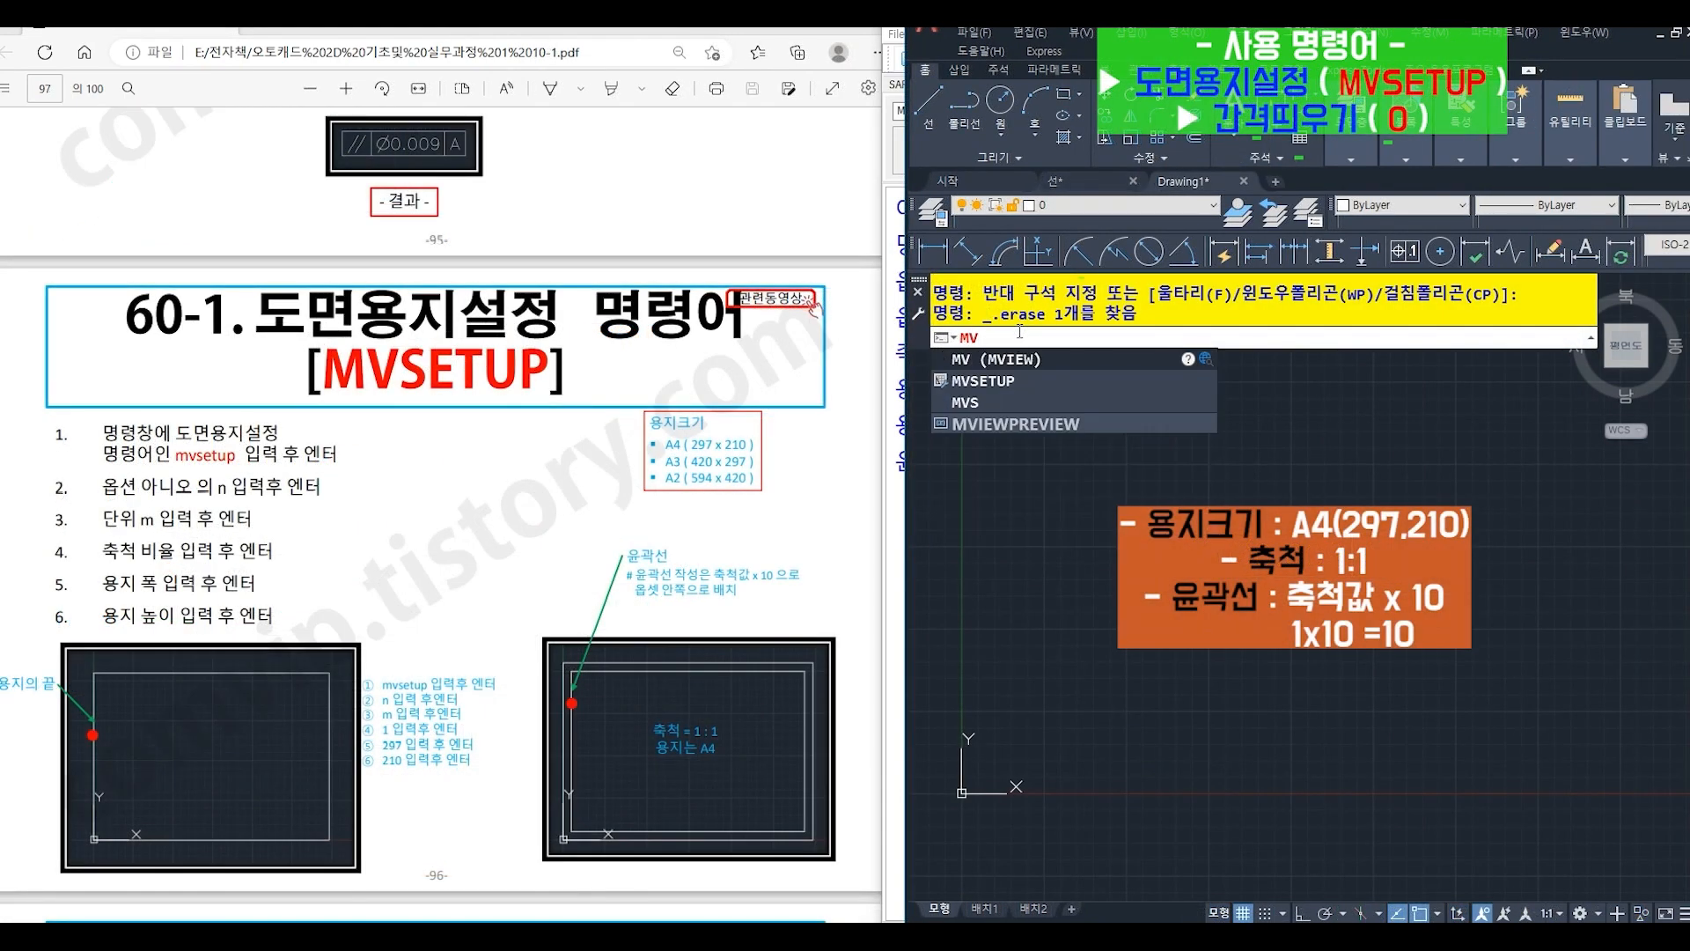
type("SETup")
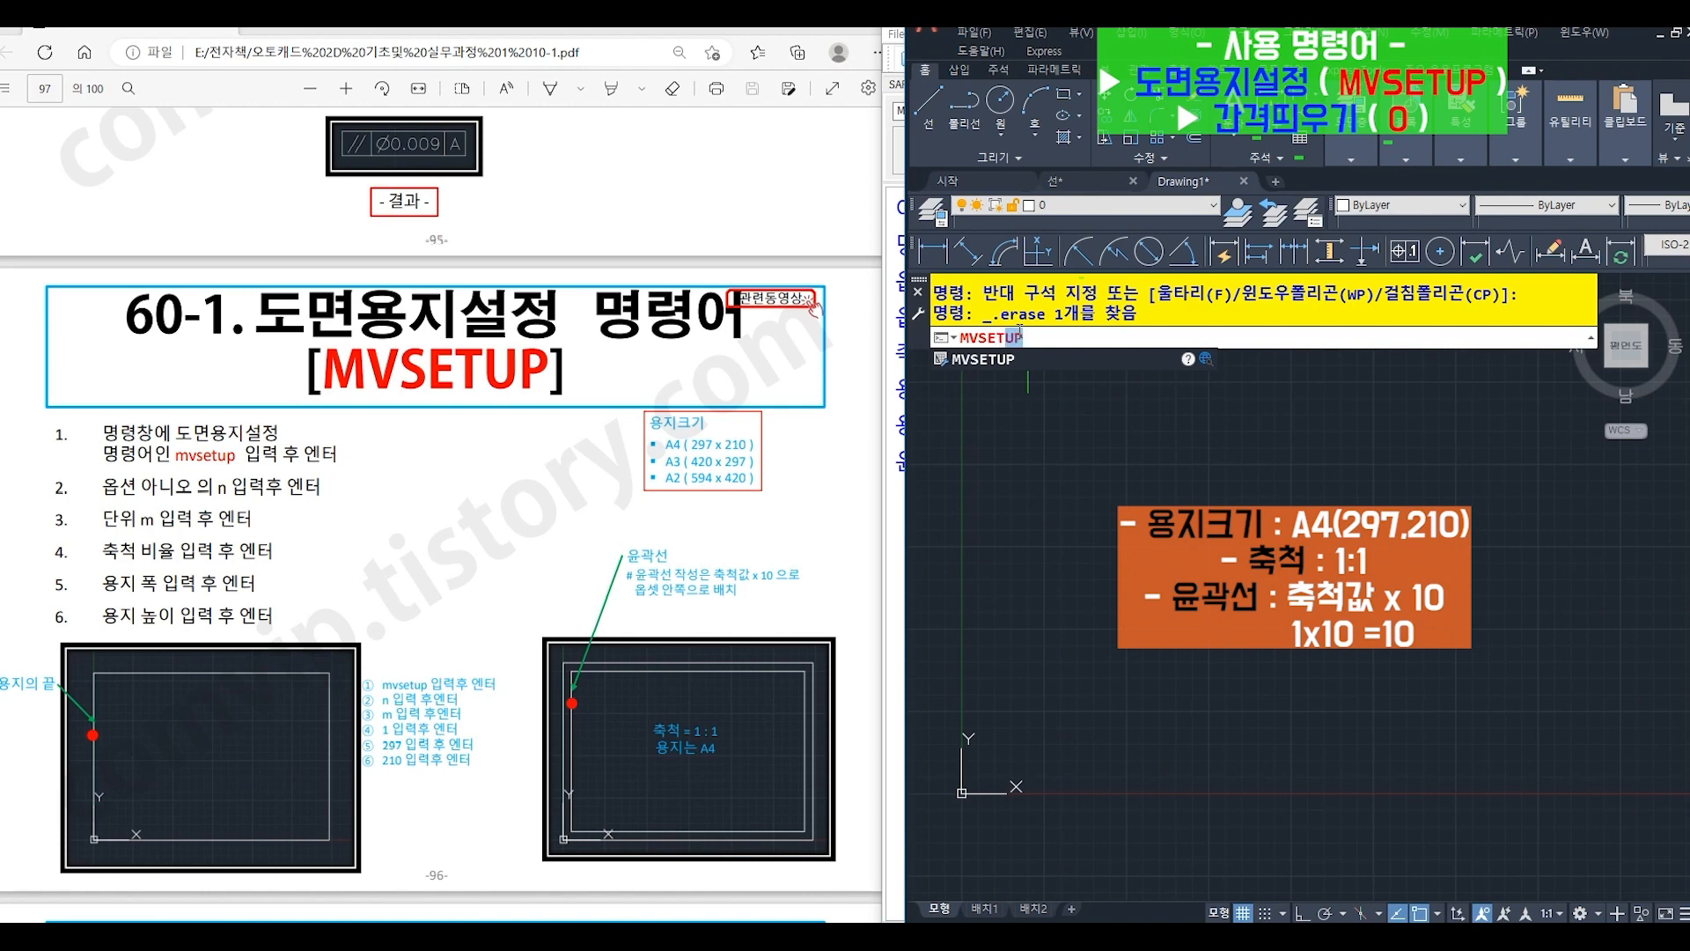
key("Return")
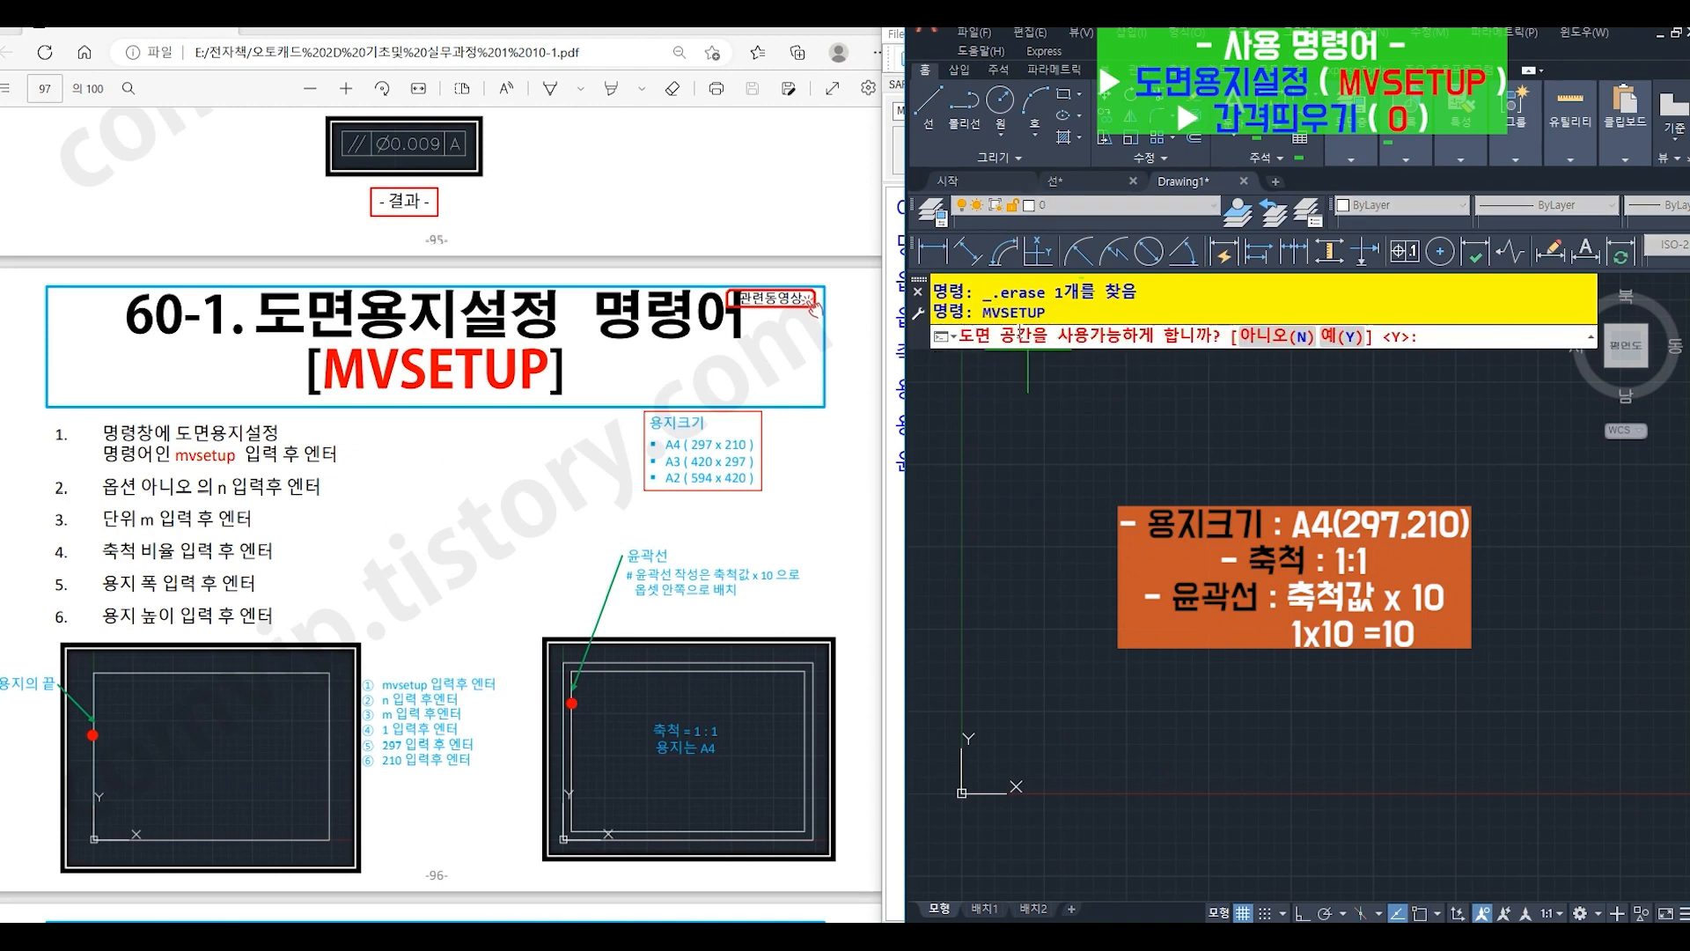
key("Return")
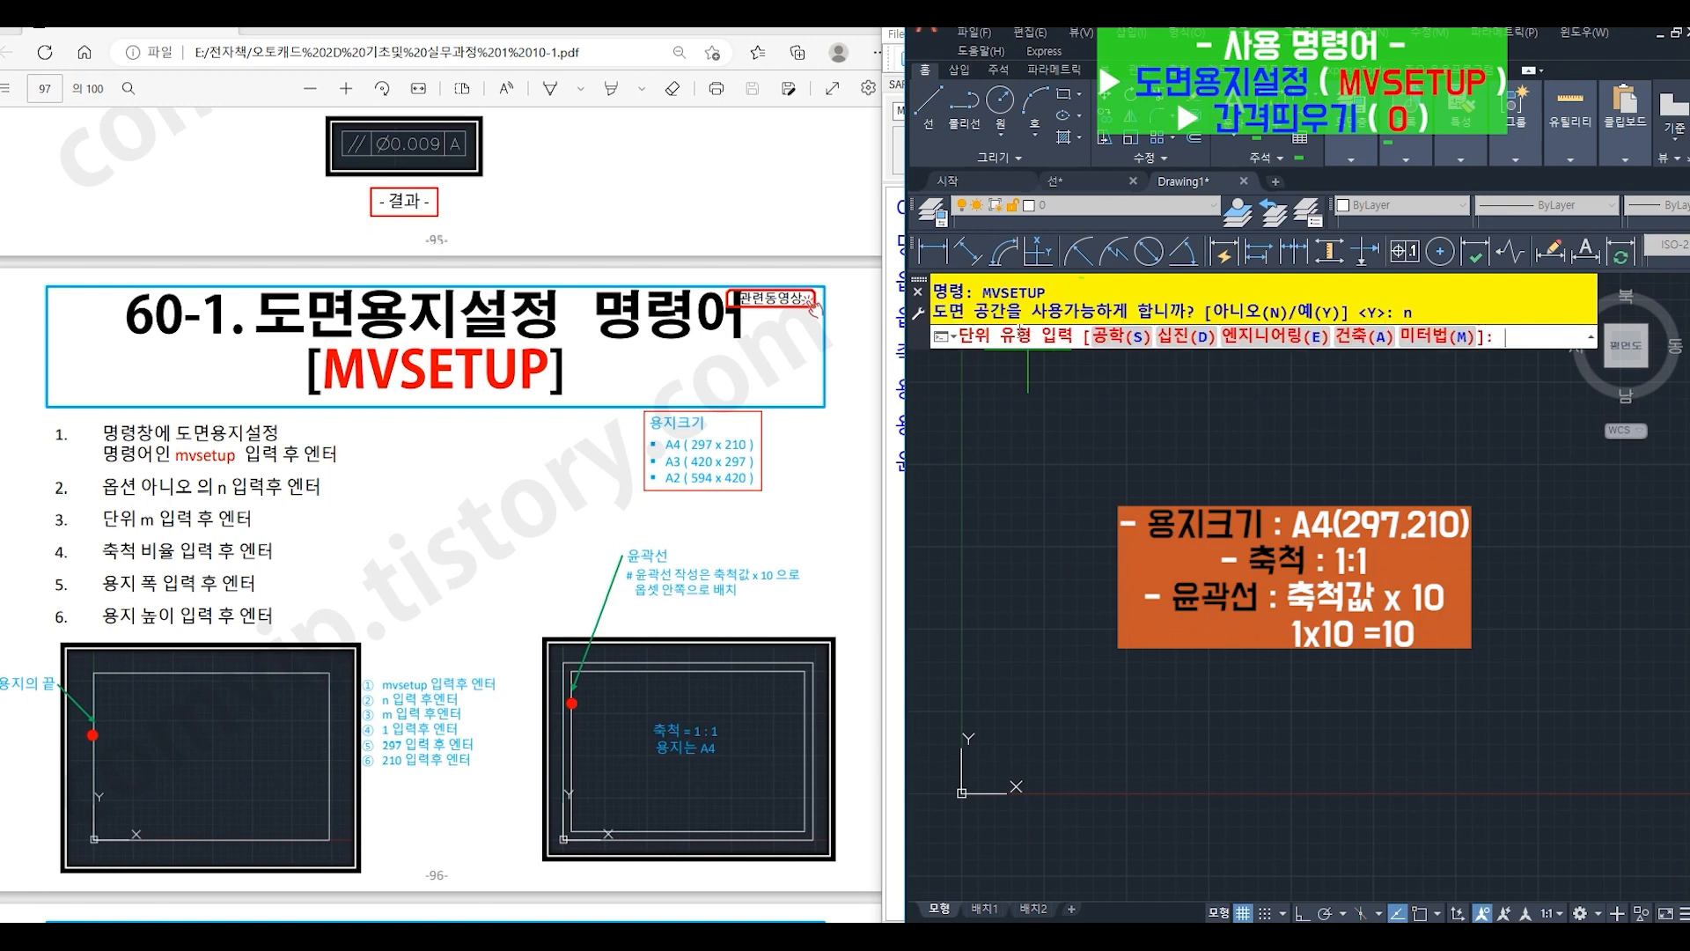
type("m")
key("Return")
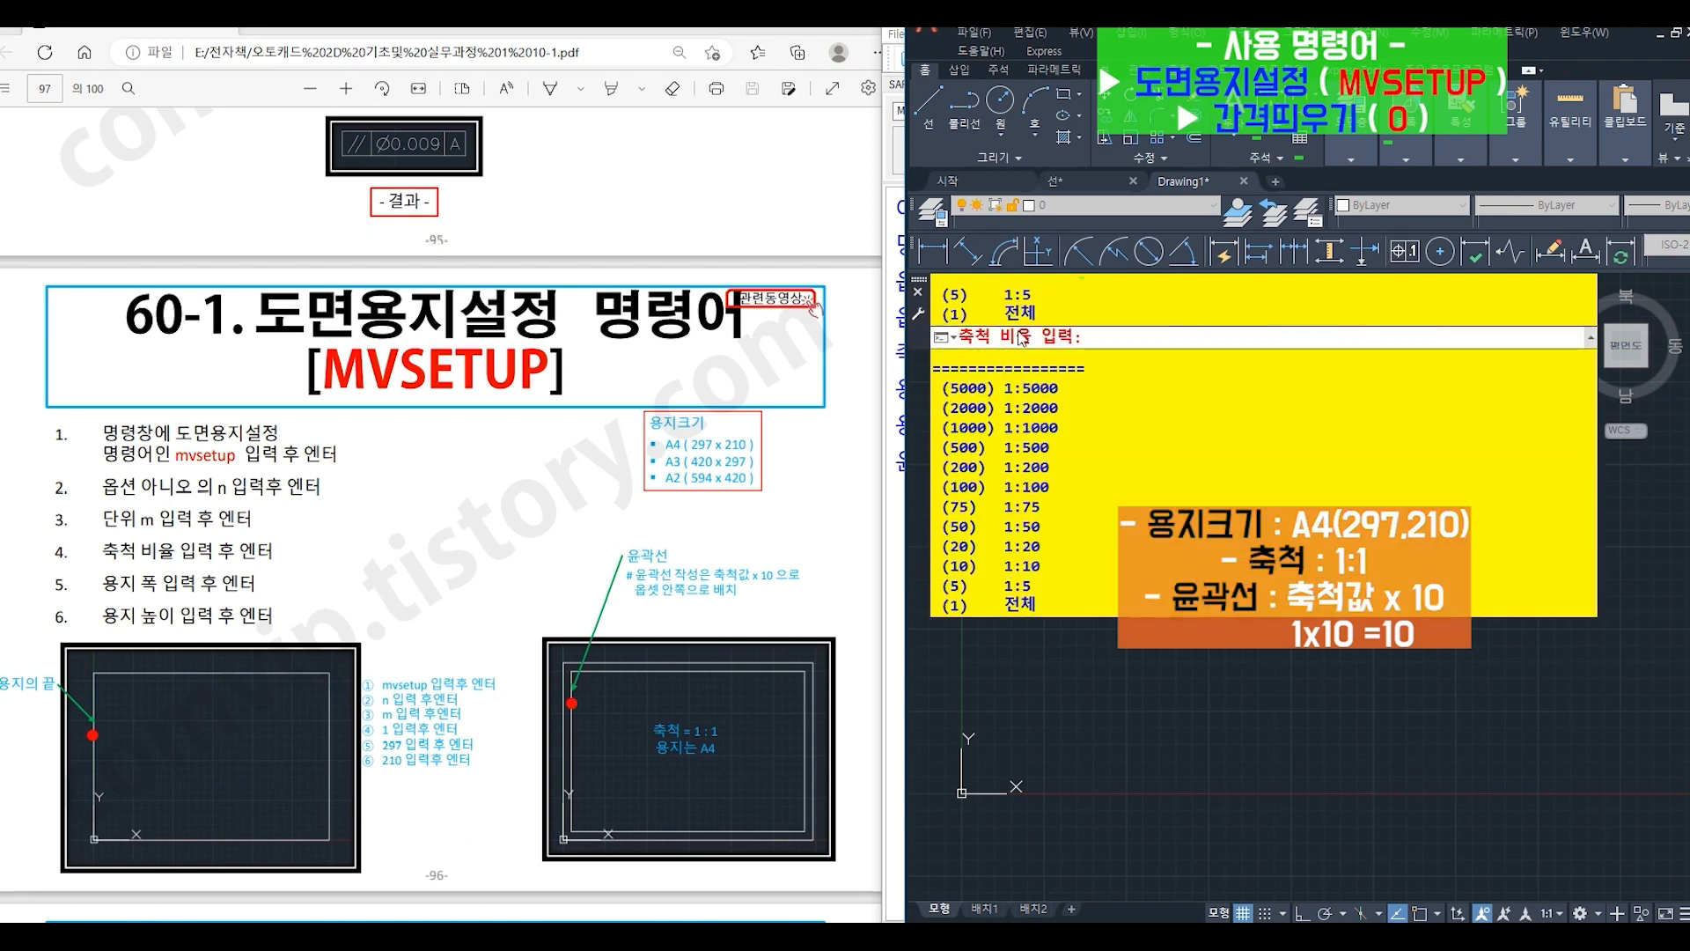
- Set the scale factor to 1, paper width to 297 and paper height to 210 to draw the A4 sheet boundary
type("1")
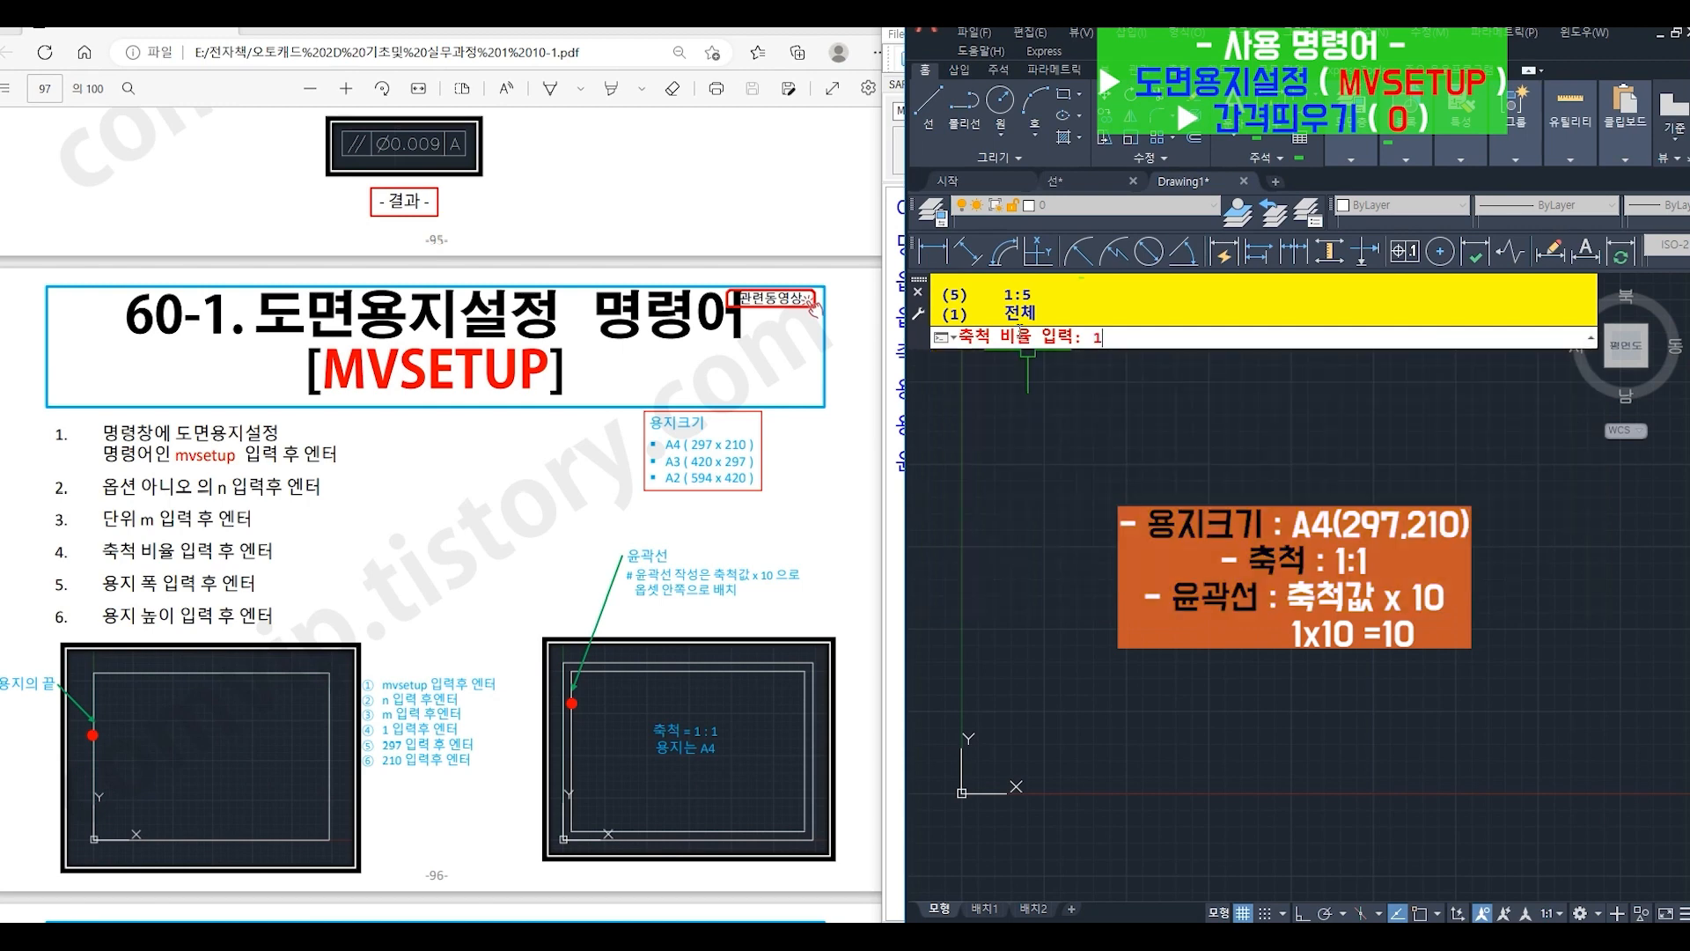
key("Return")
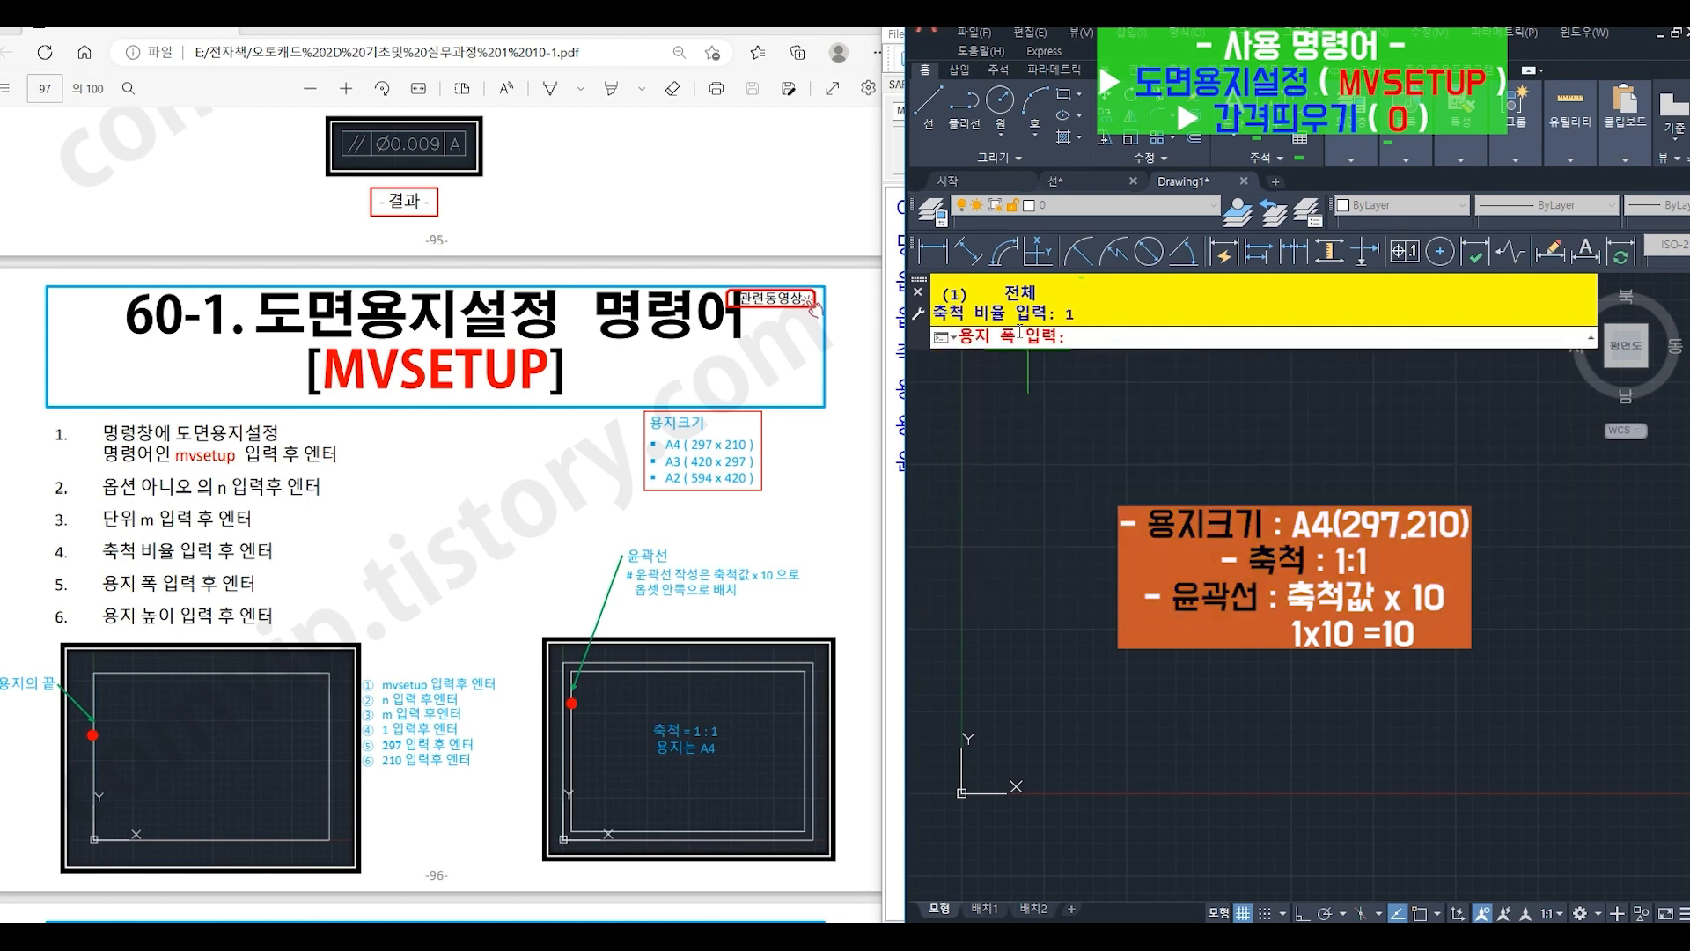
type("297")
key("Return")
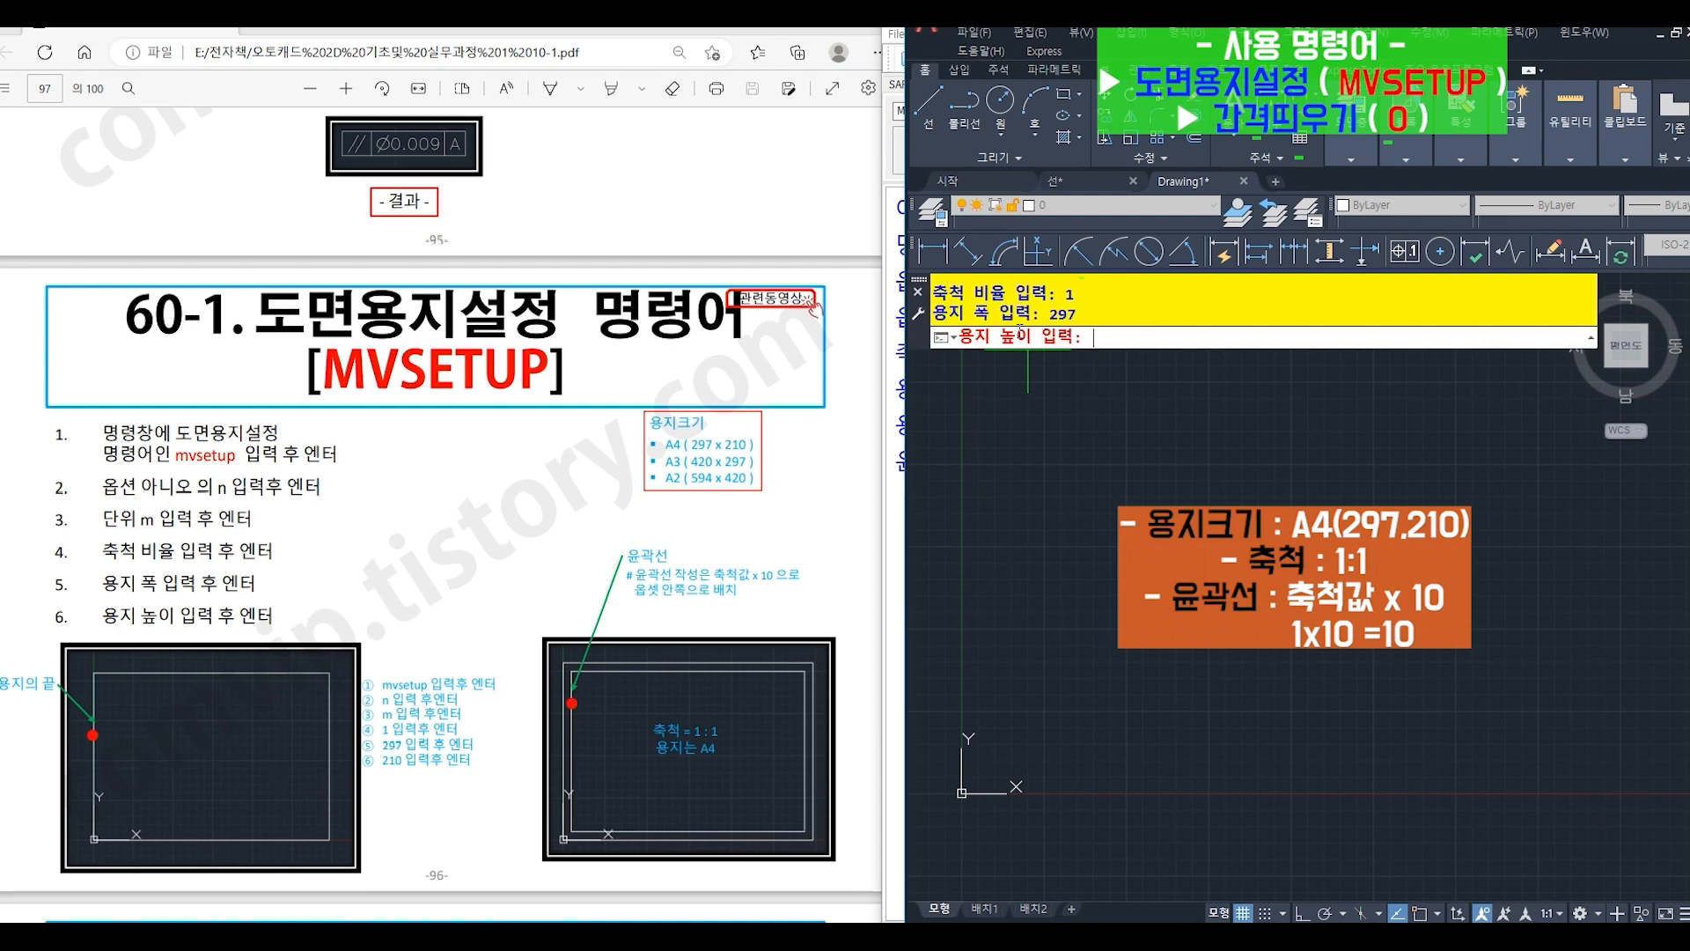
type("210")
key("Return")
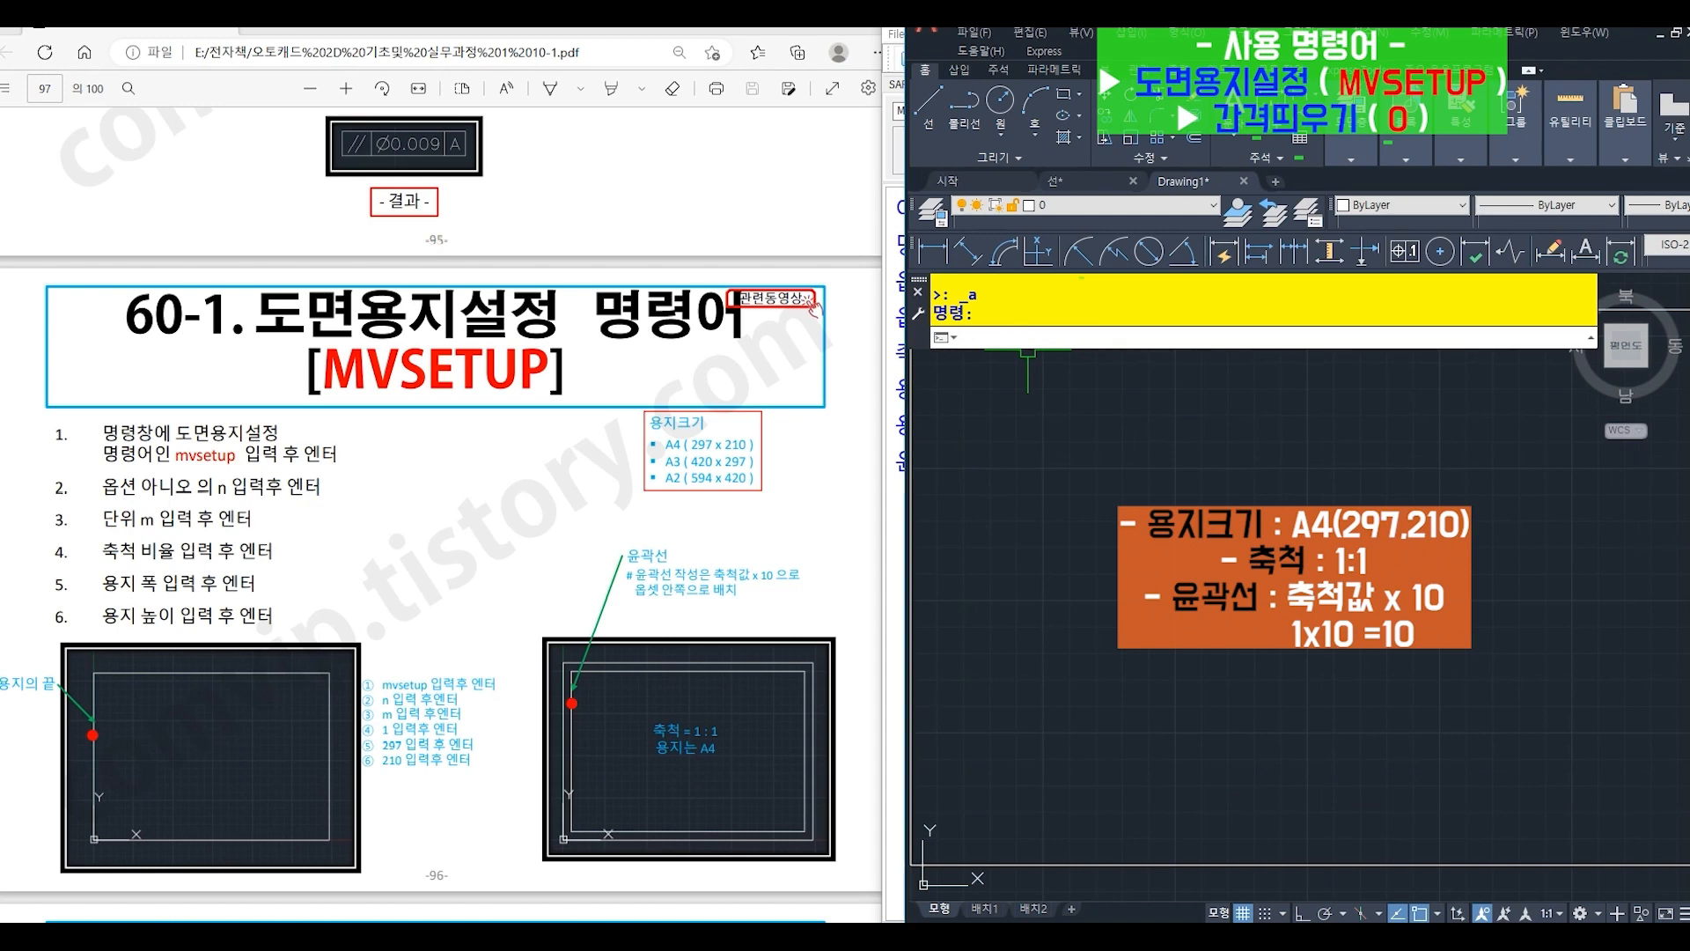
- Offset (O) the A4 sheet rectangle inward by 10 to create the border line
type("o")
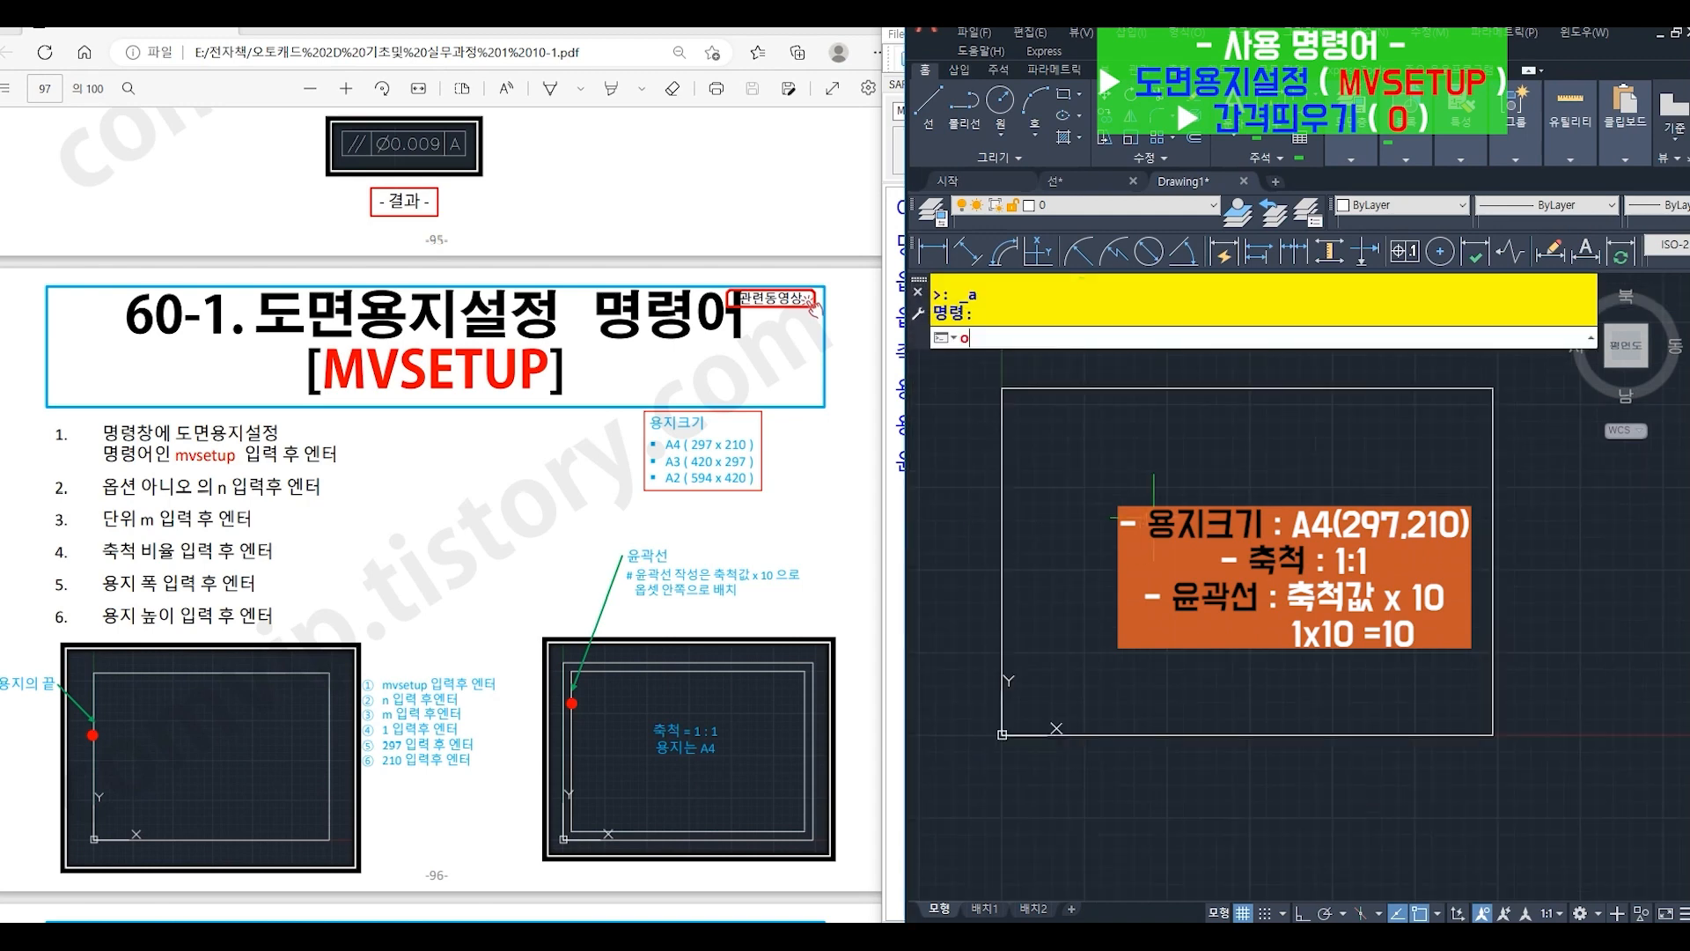
key("Return")
type("10")
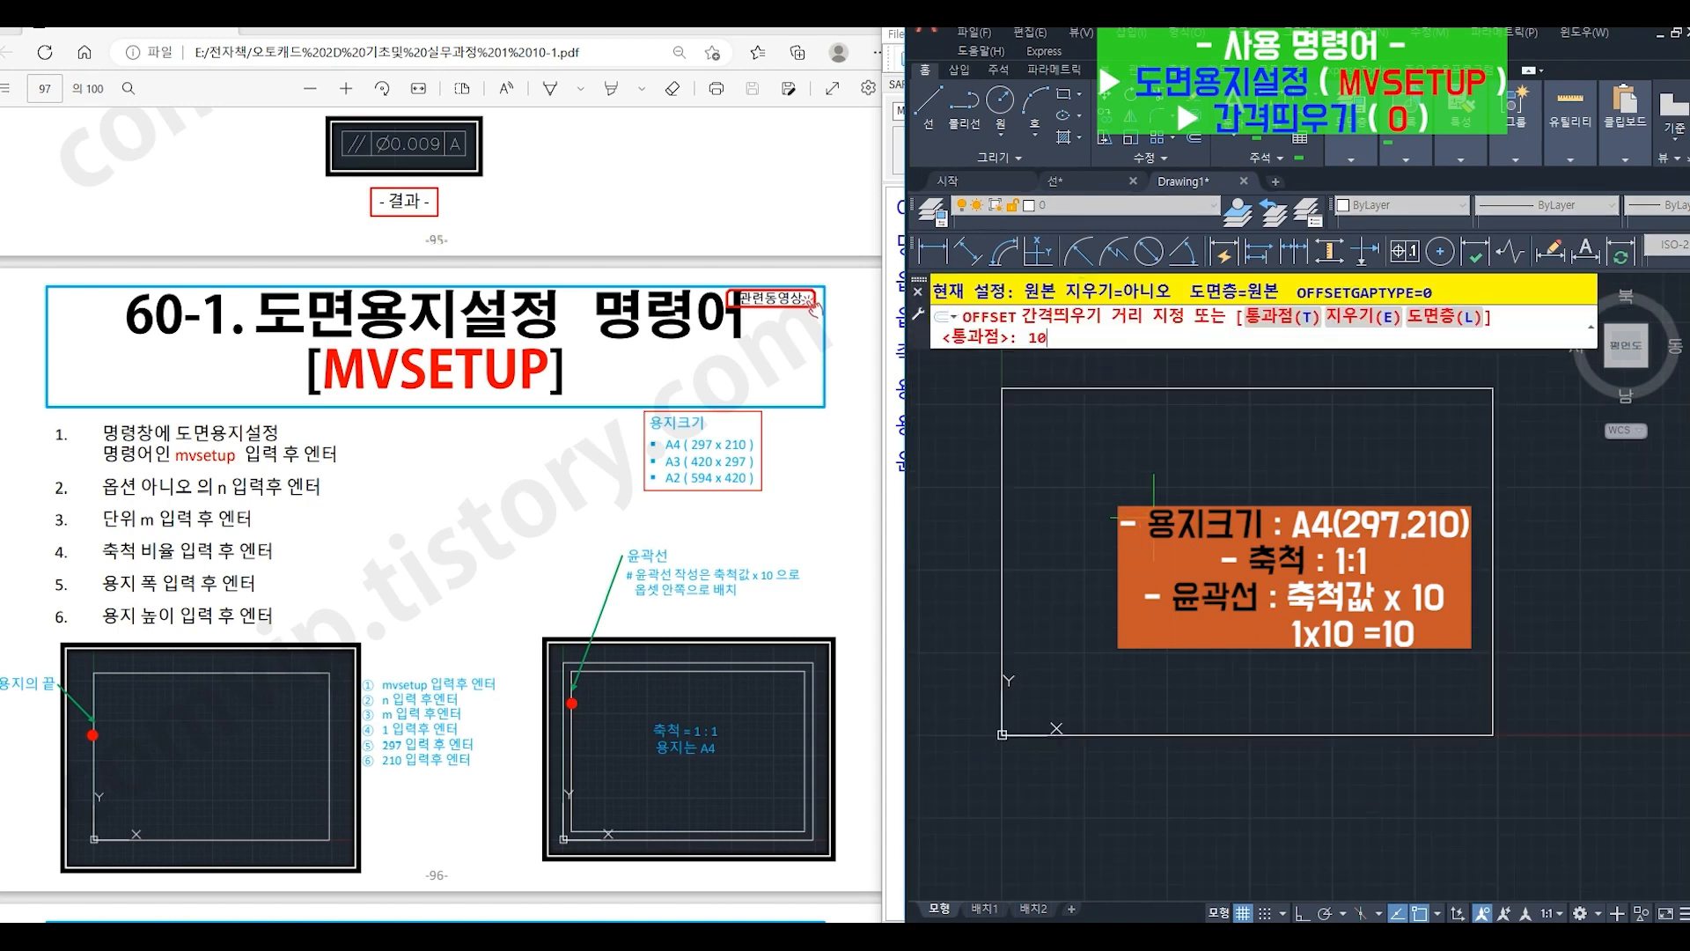
key("Return")
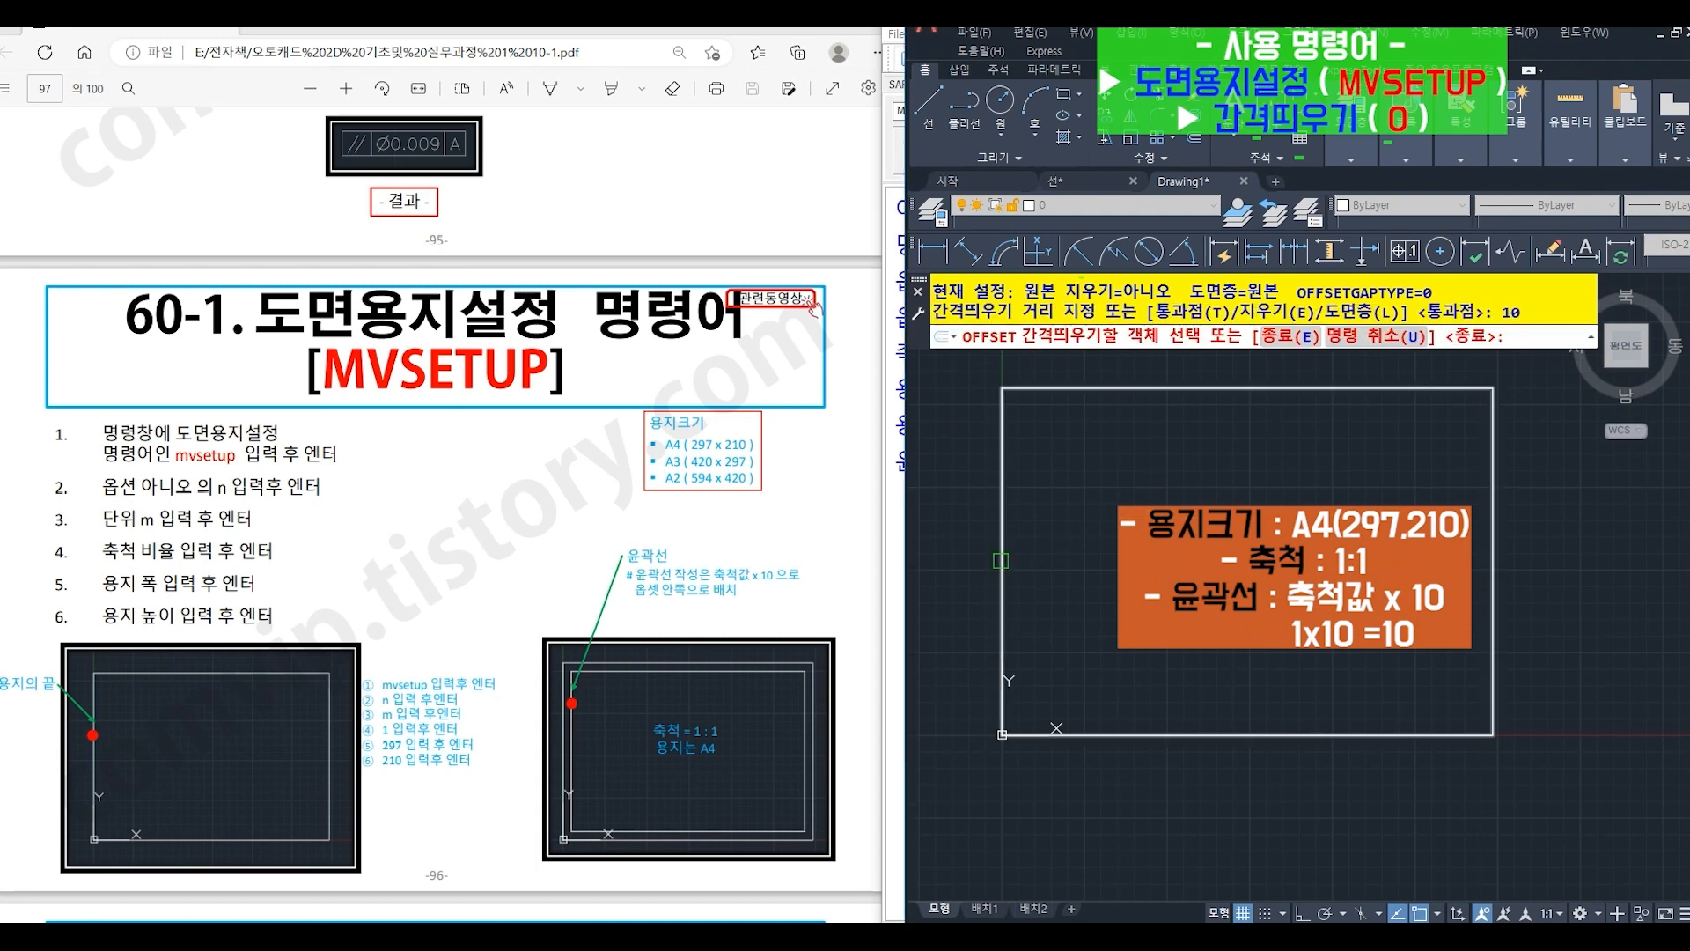
left_click(1003, 563)
left_click(1093, 562)
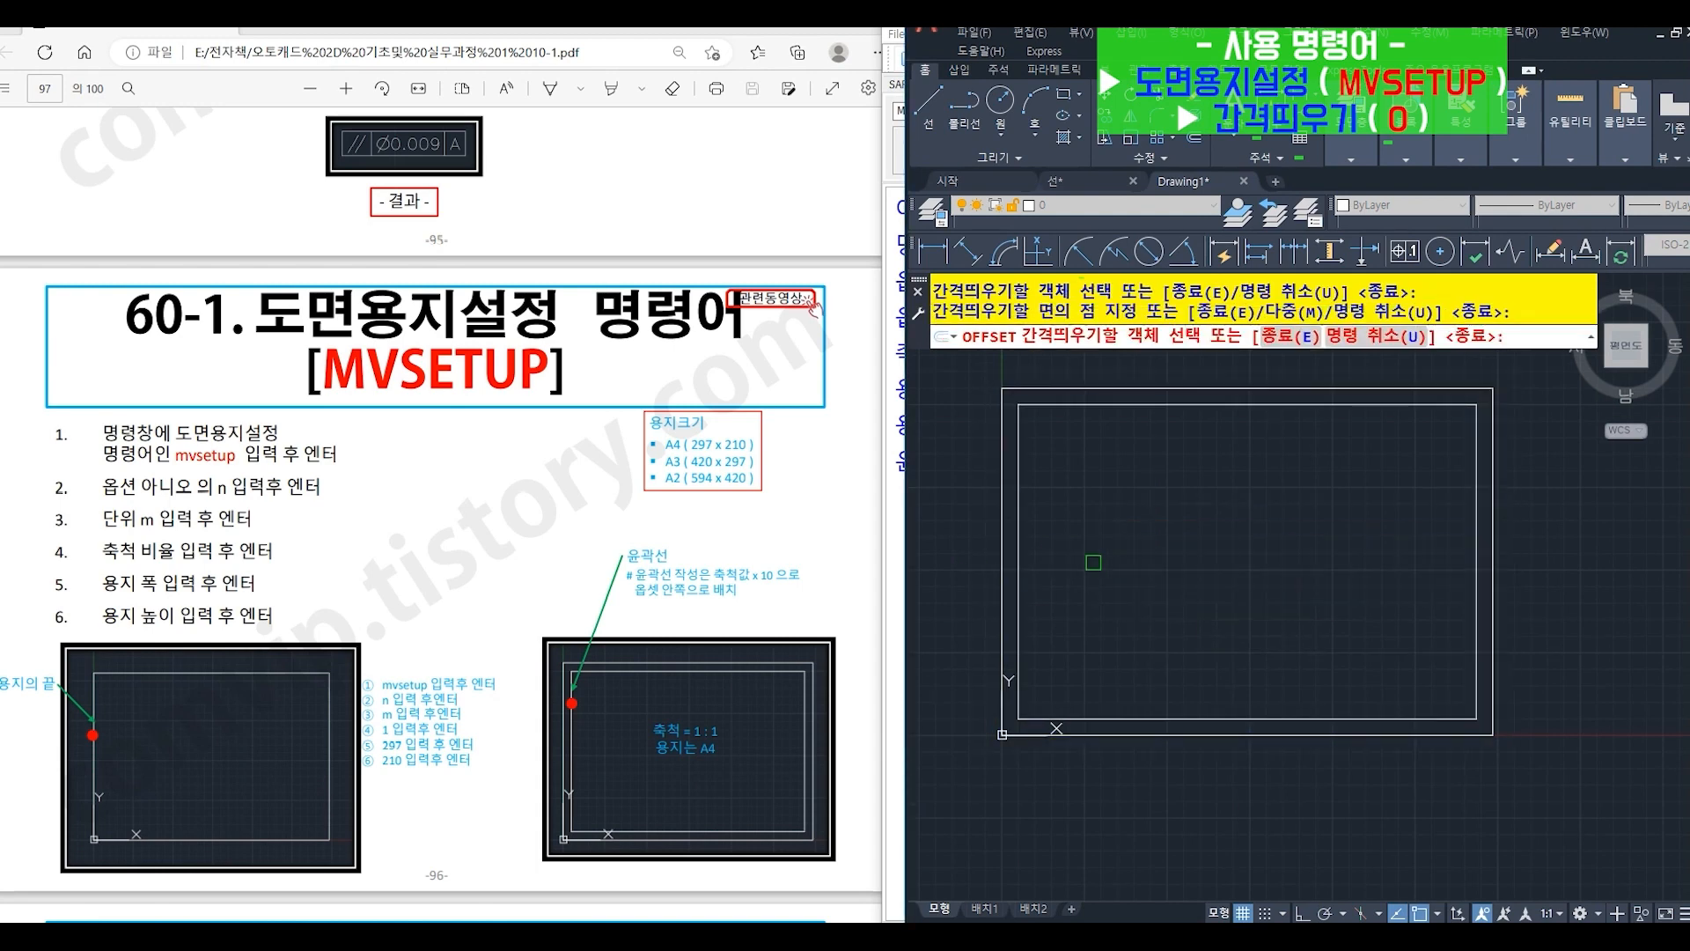
key("Return")
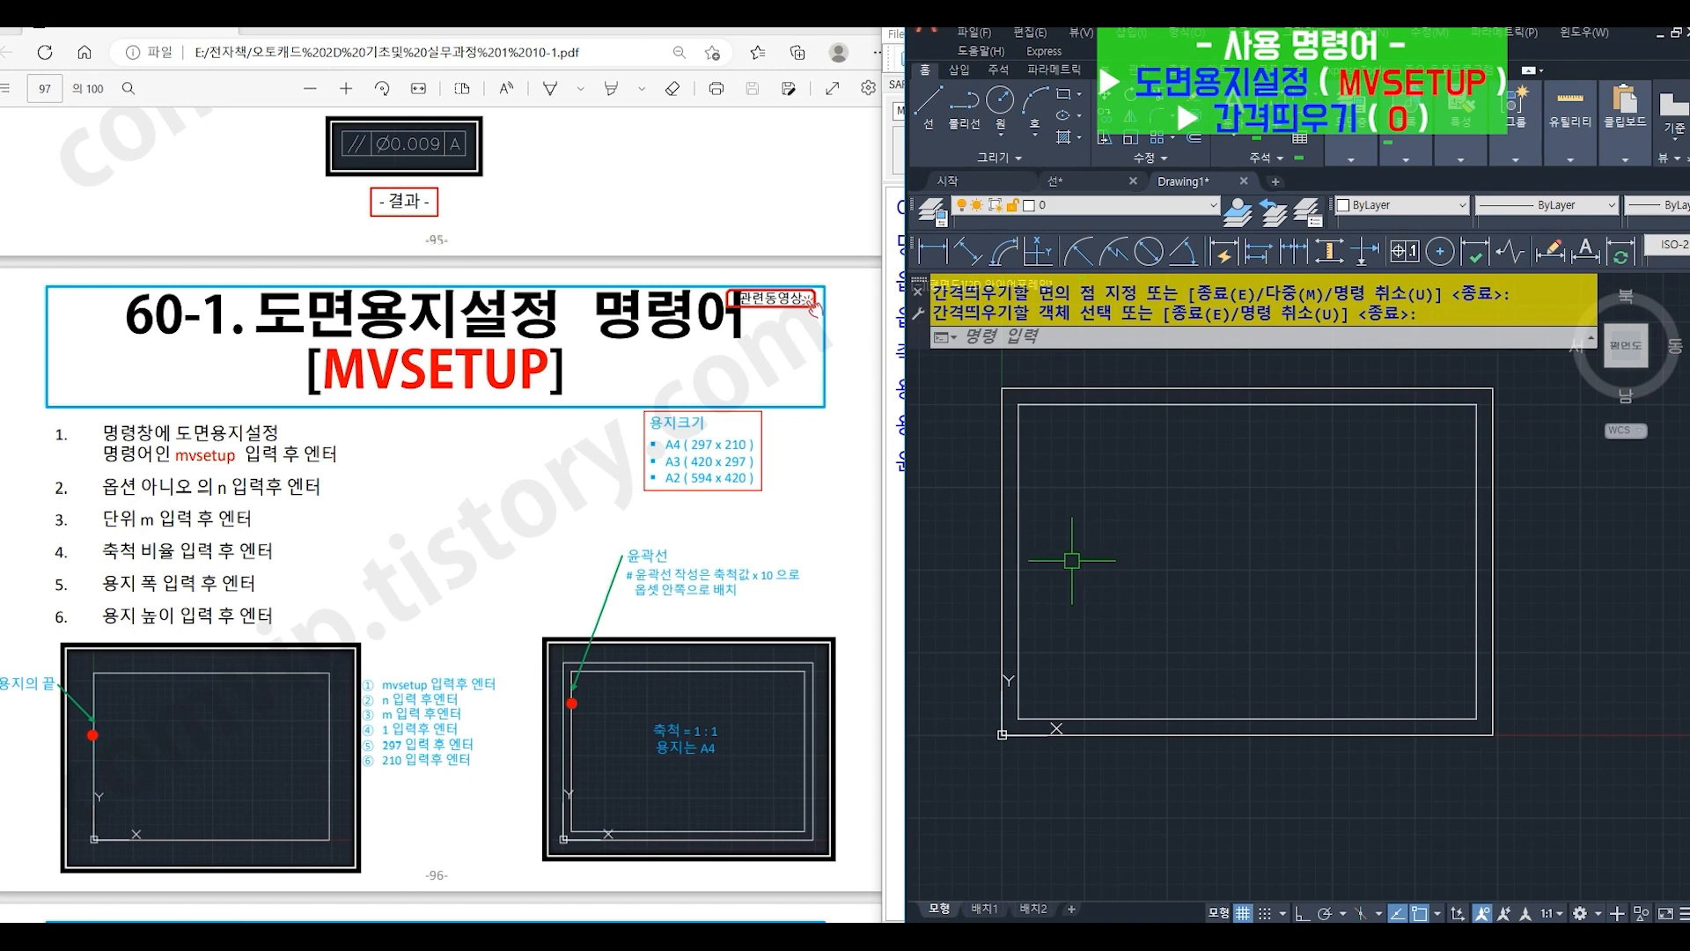
- Bring up PDF exercise 60-2, start MVSETUP, decline enabling paper space (N) and choose metric units (M)
scroll(565, 570, "down", 2)
scroll(564, 574, "down", 5)
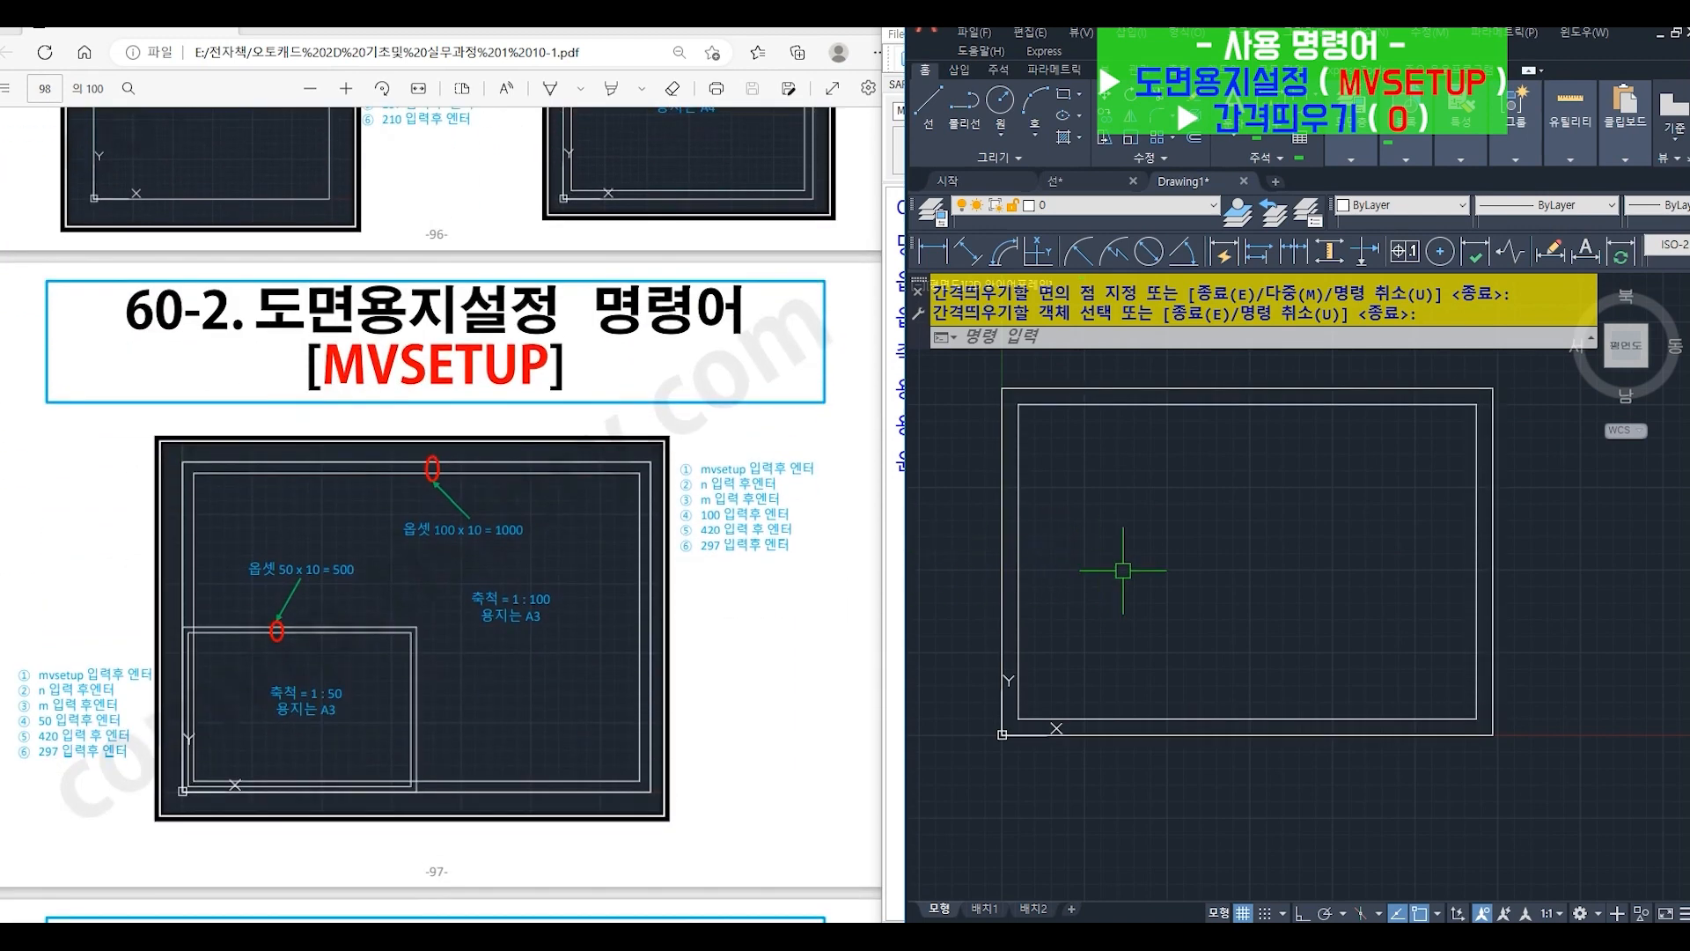
type("MVS")
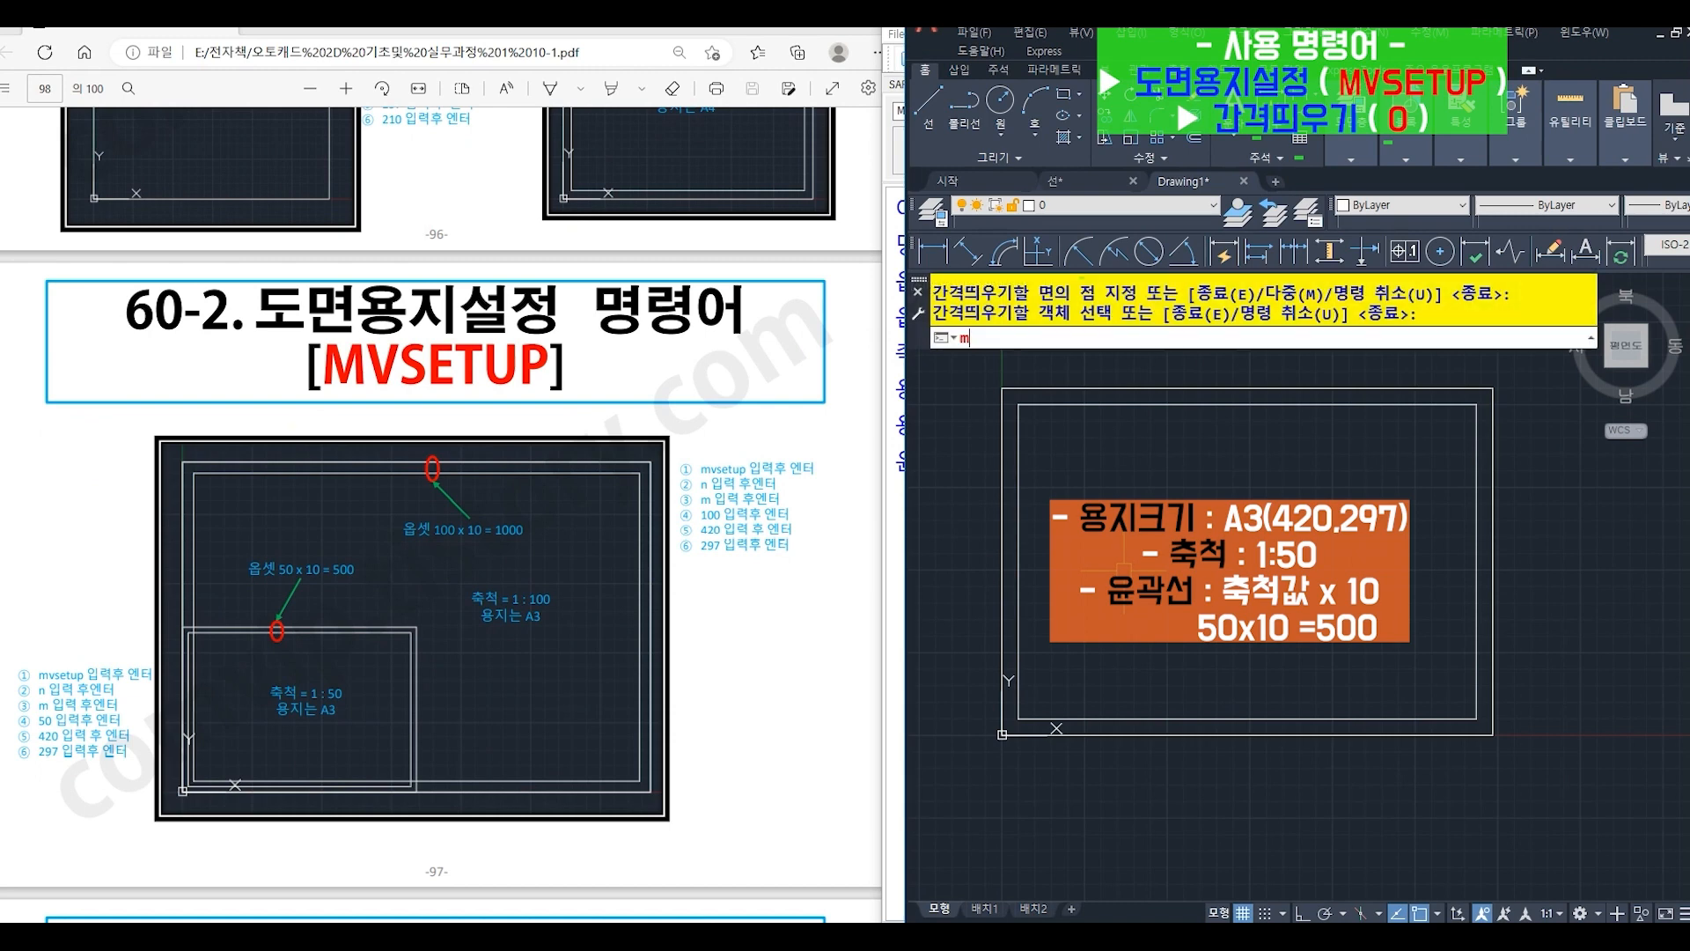
type("ETup")
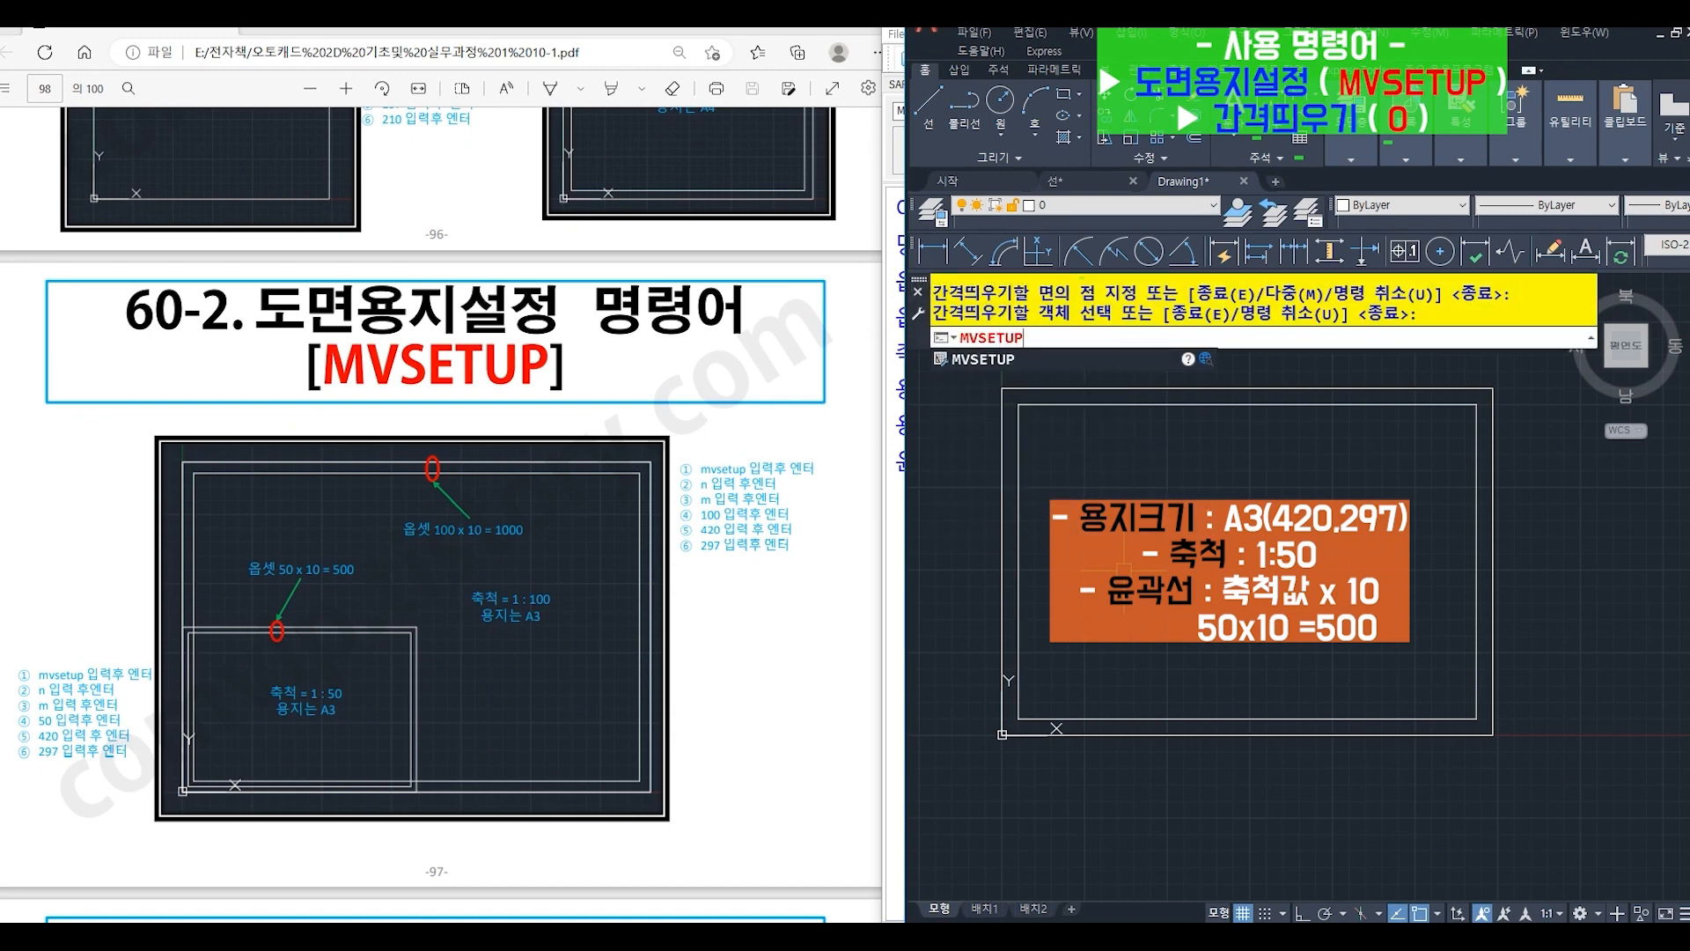
key("Return")
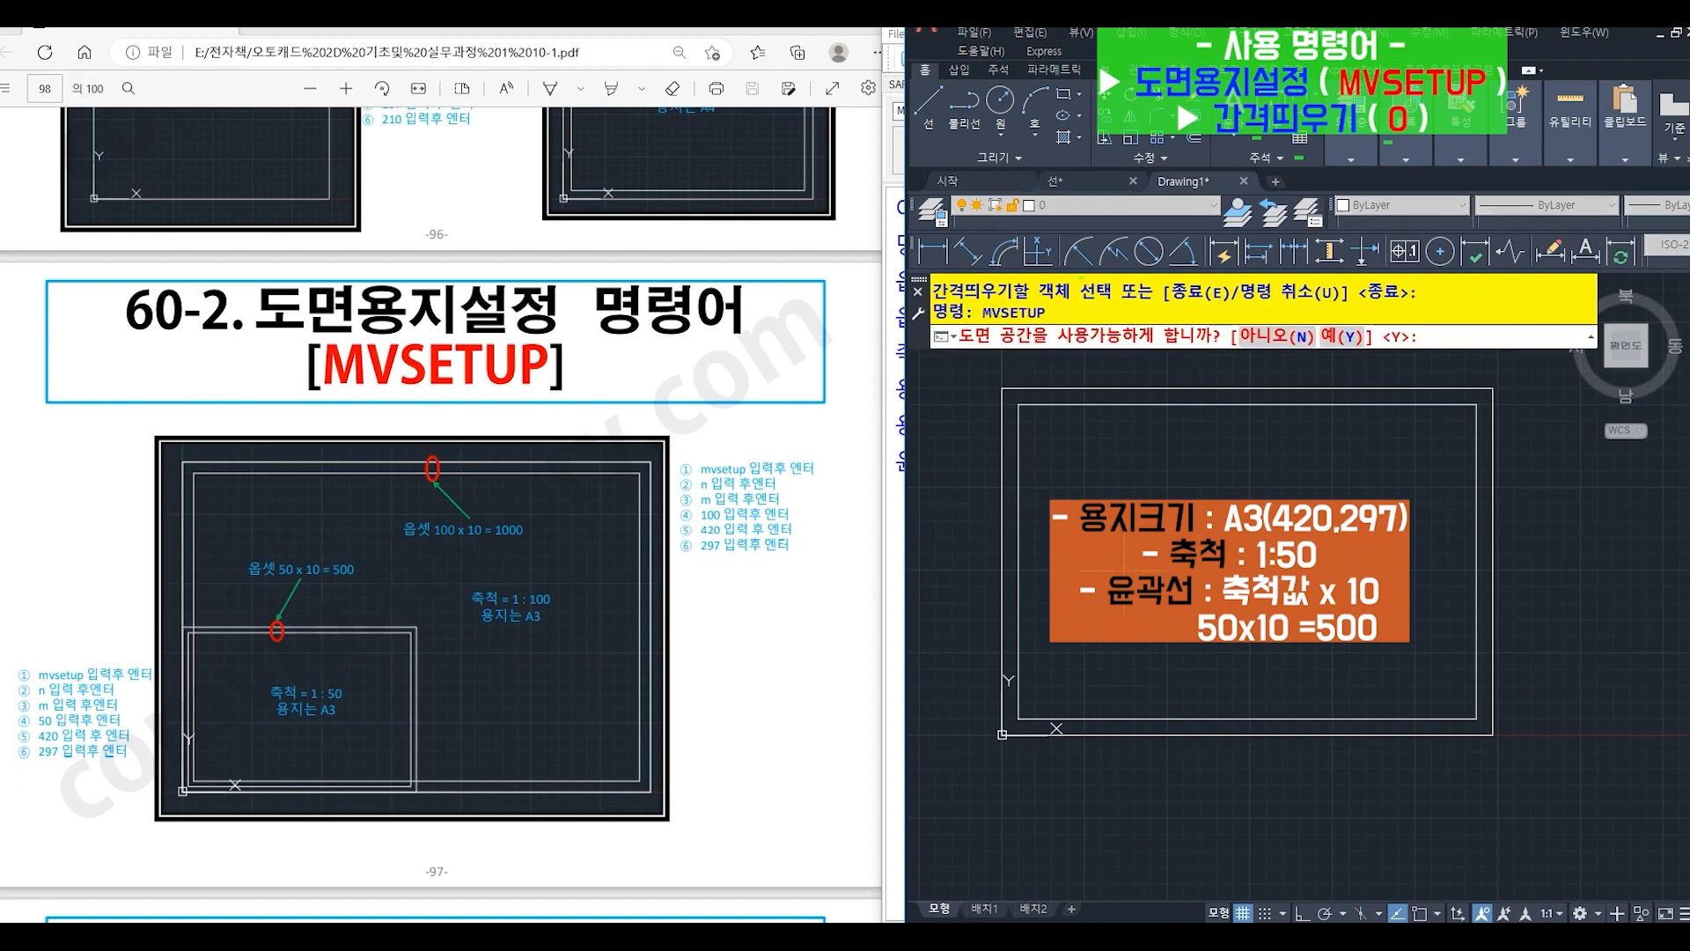
type("n")
key("Return")
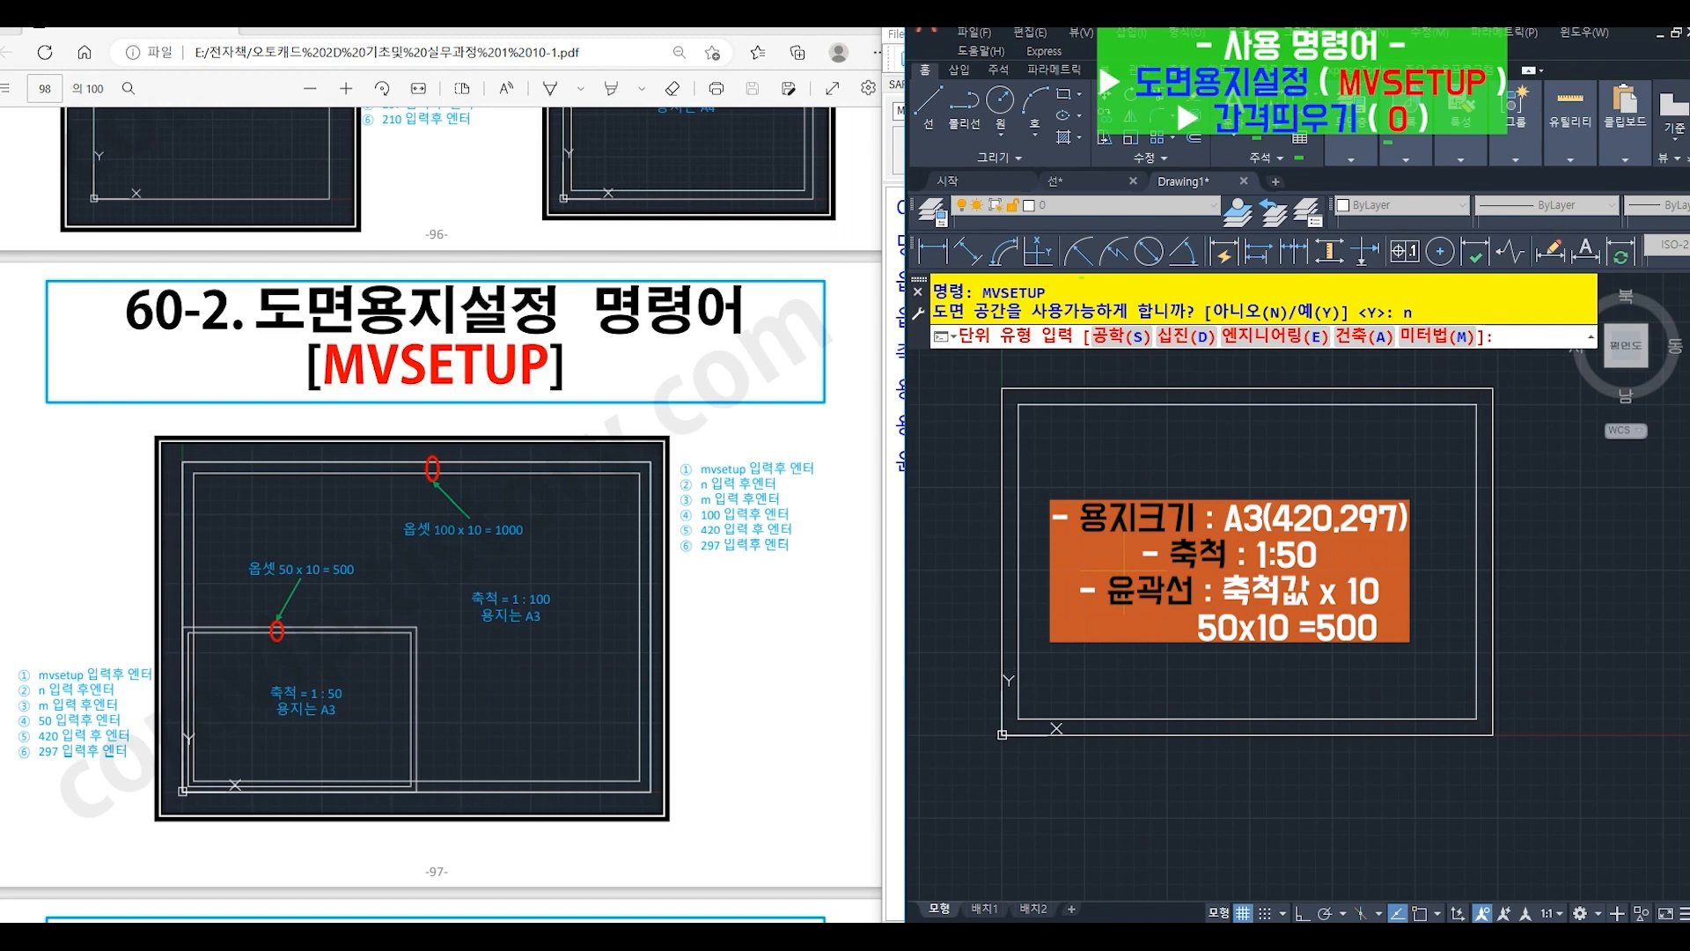
type("m")
key("Return")
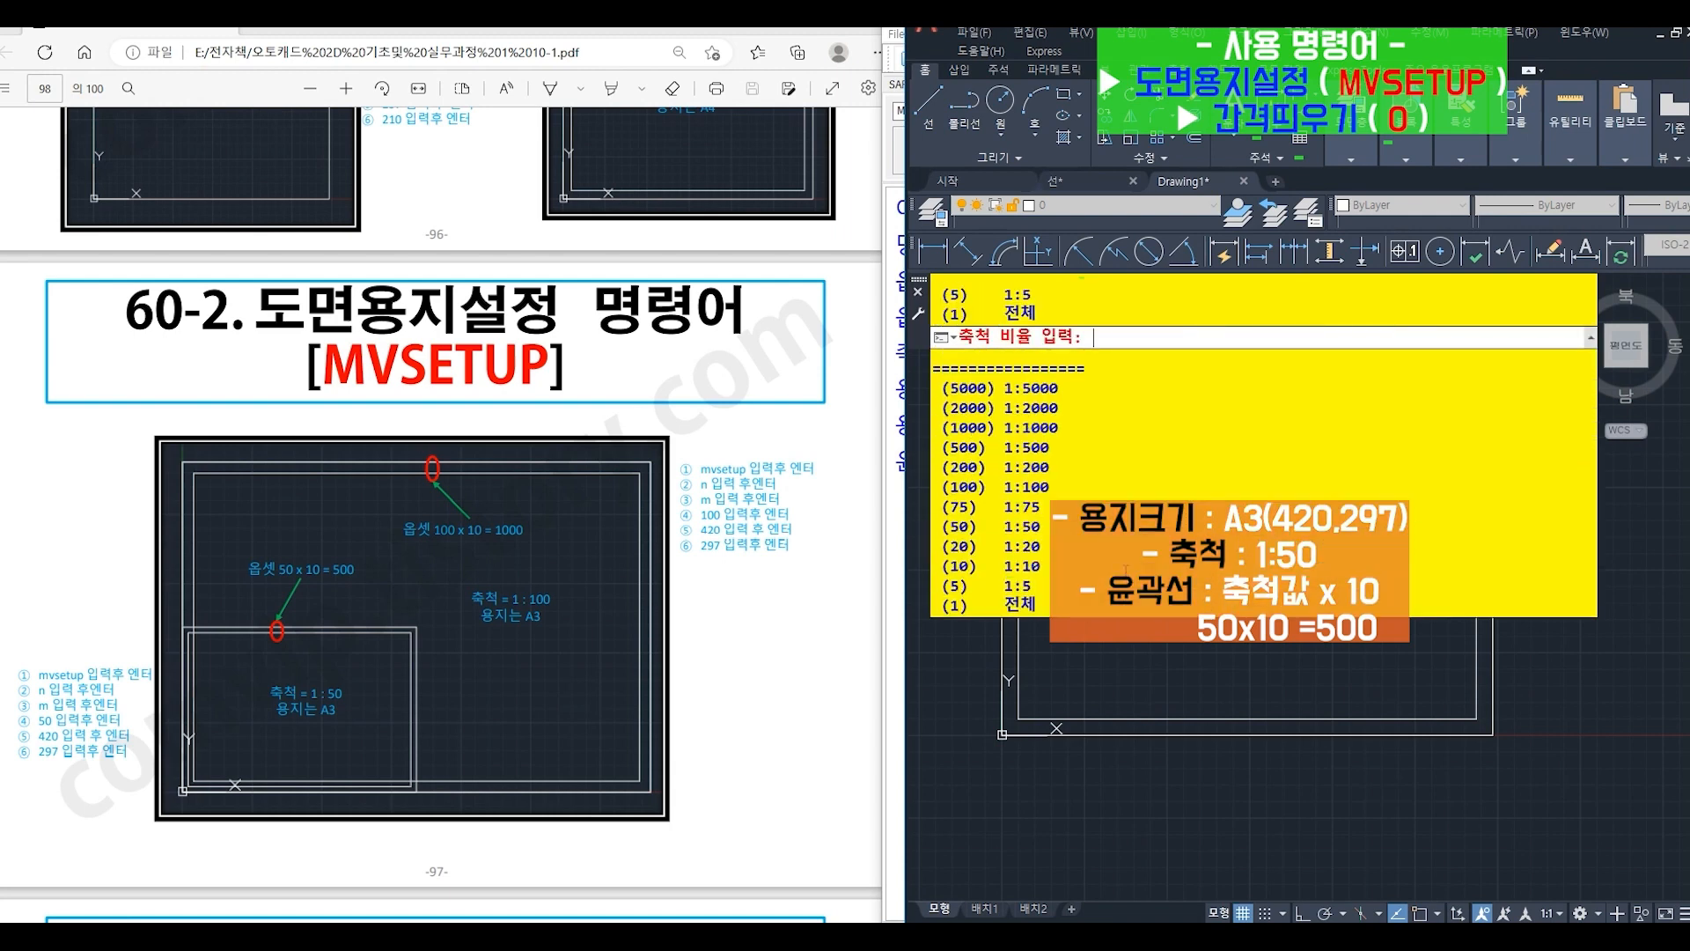
- Set the scale factor to 50, paper width to 420 and paper height to 297 to draw the 1:50 A3 sheet boundary
type("50")
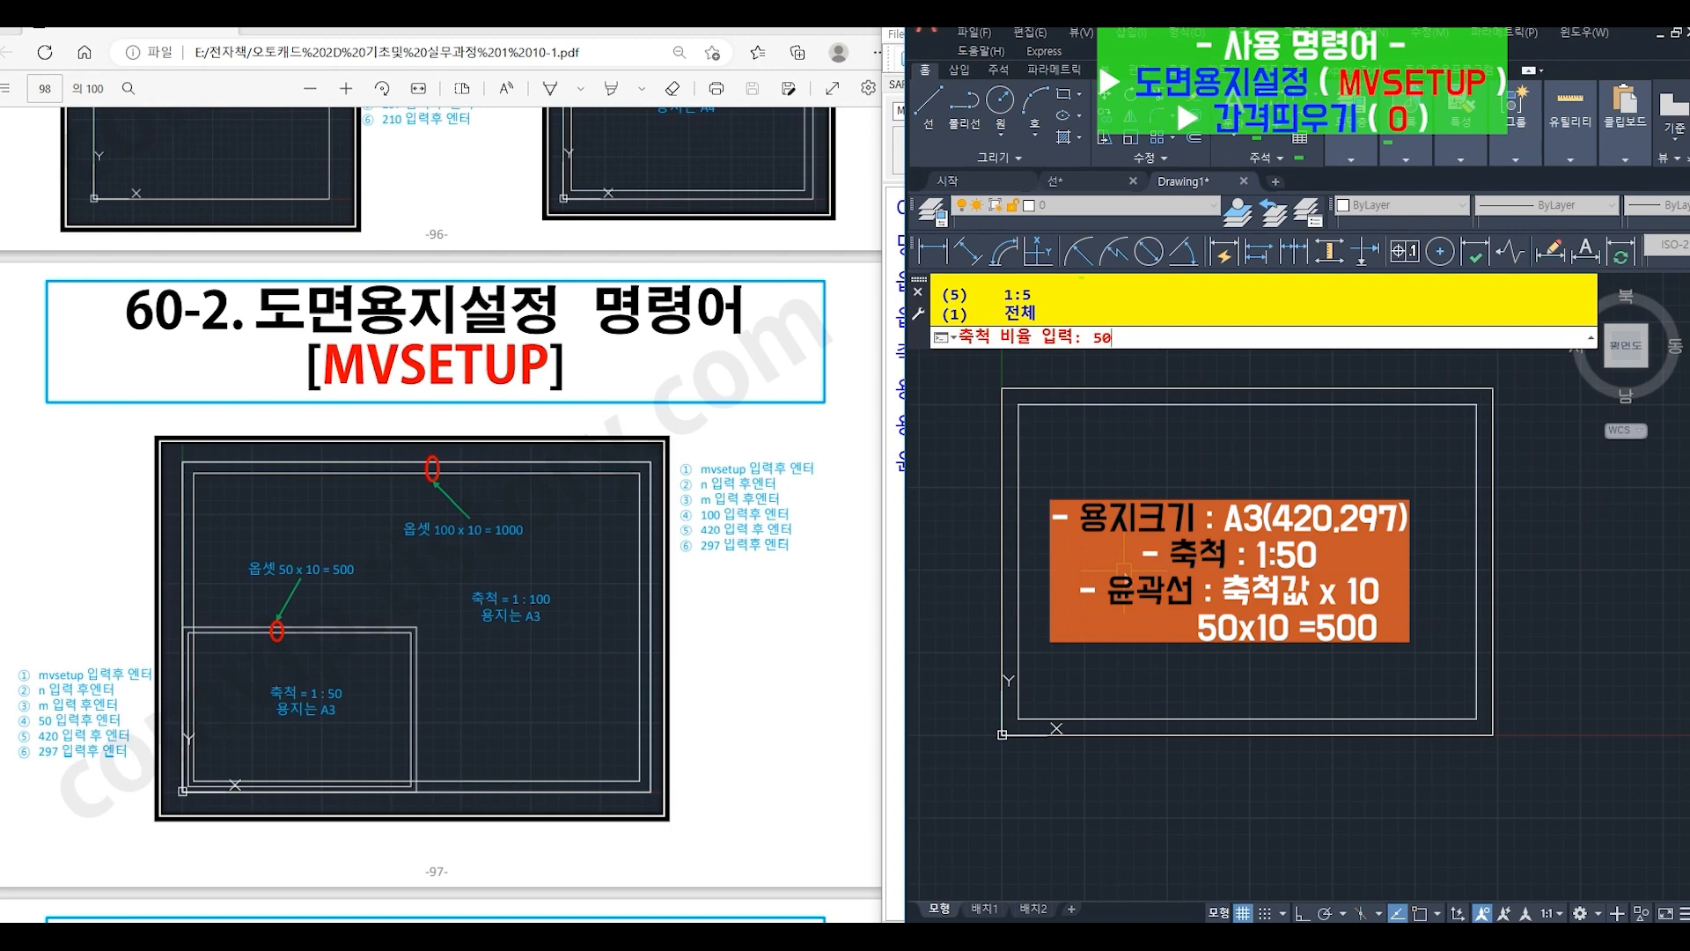
key("Return")
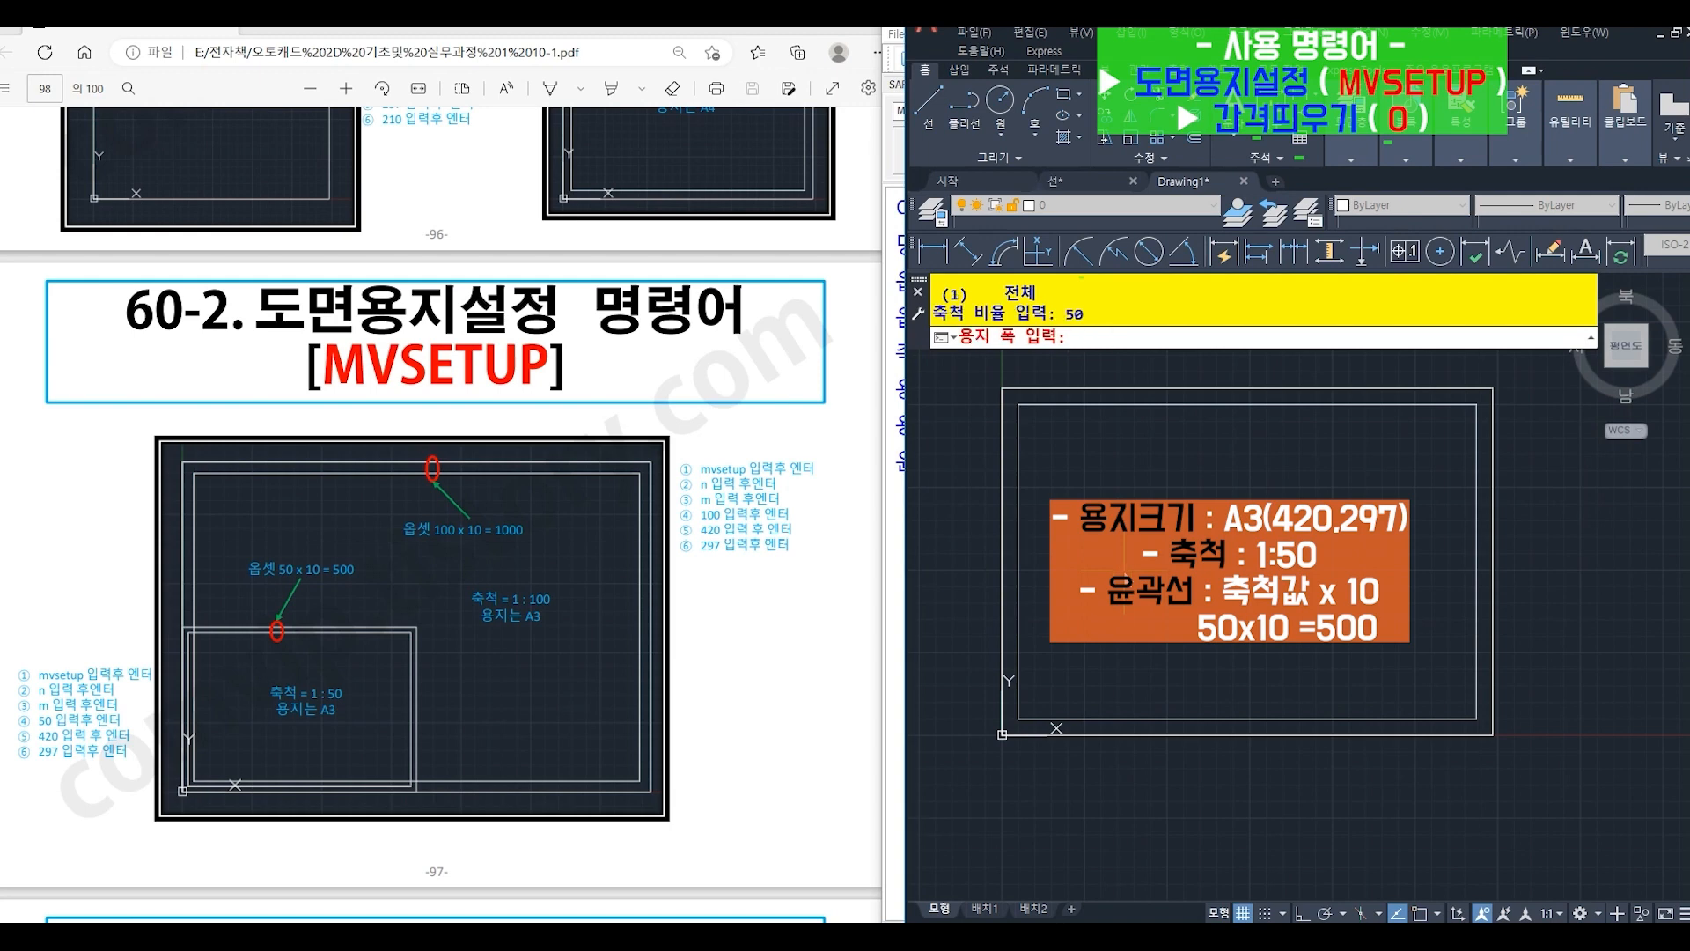
type("420")
key("Return")
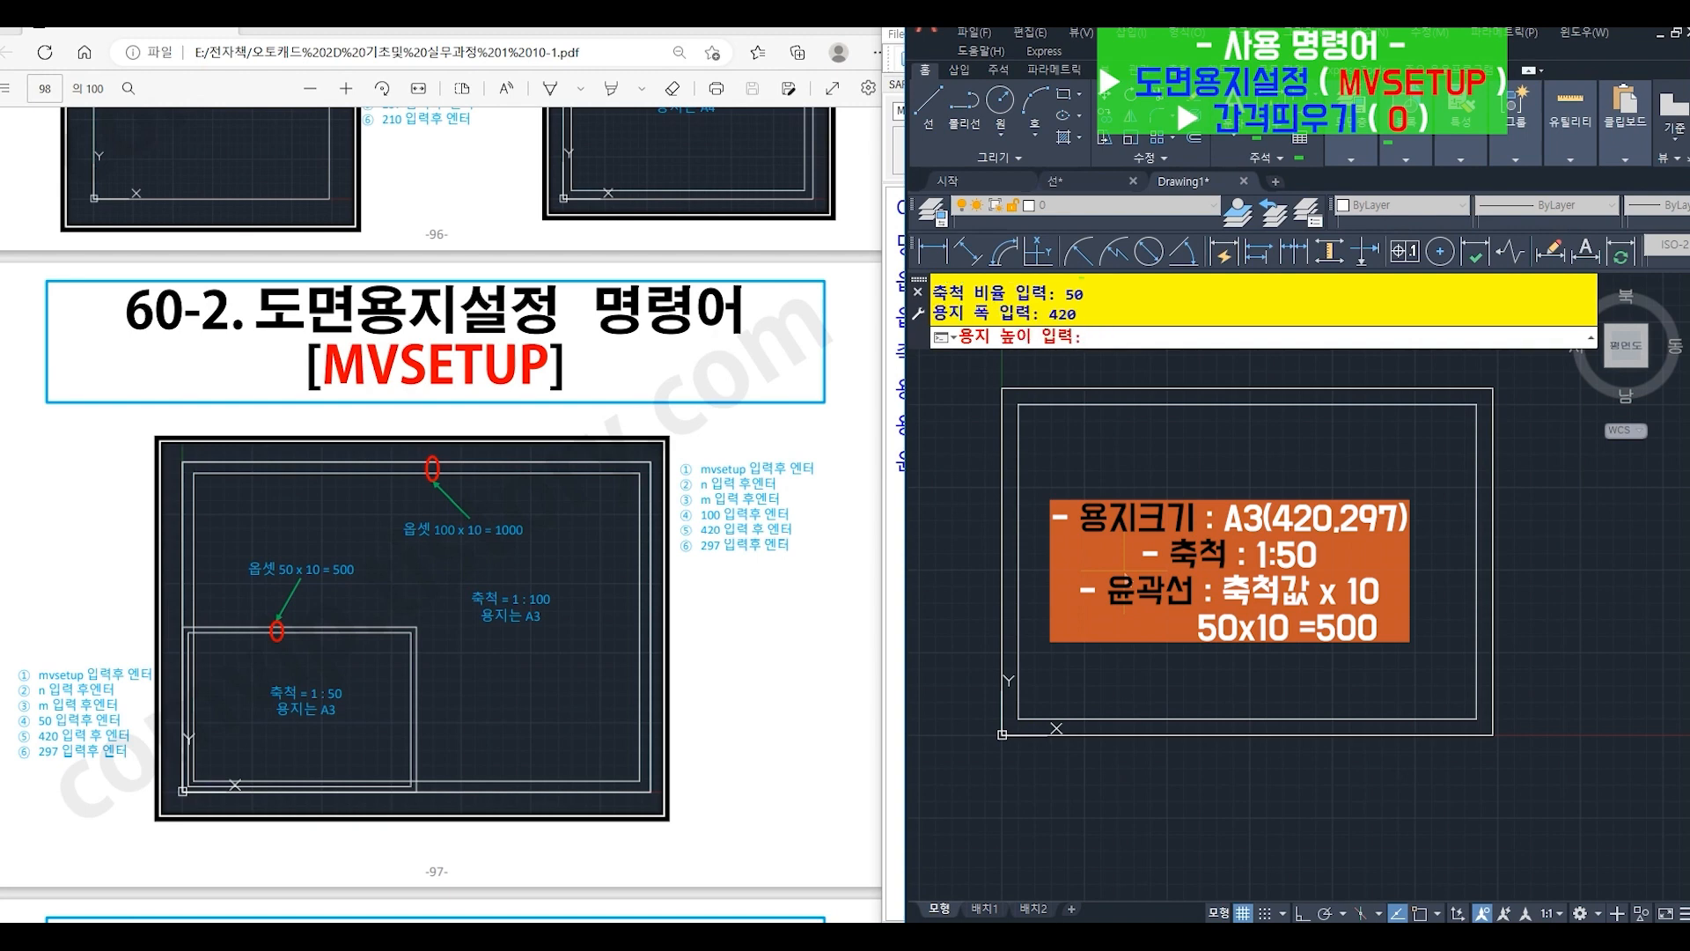
type("297")
key("Return")
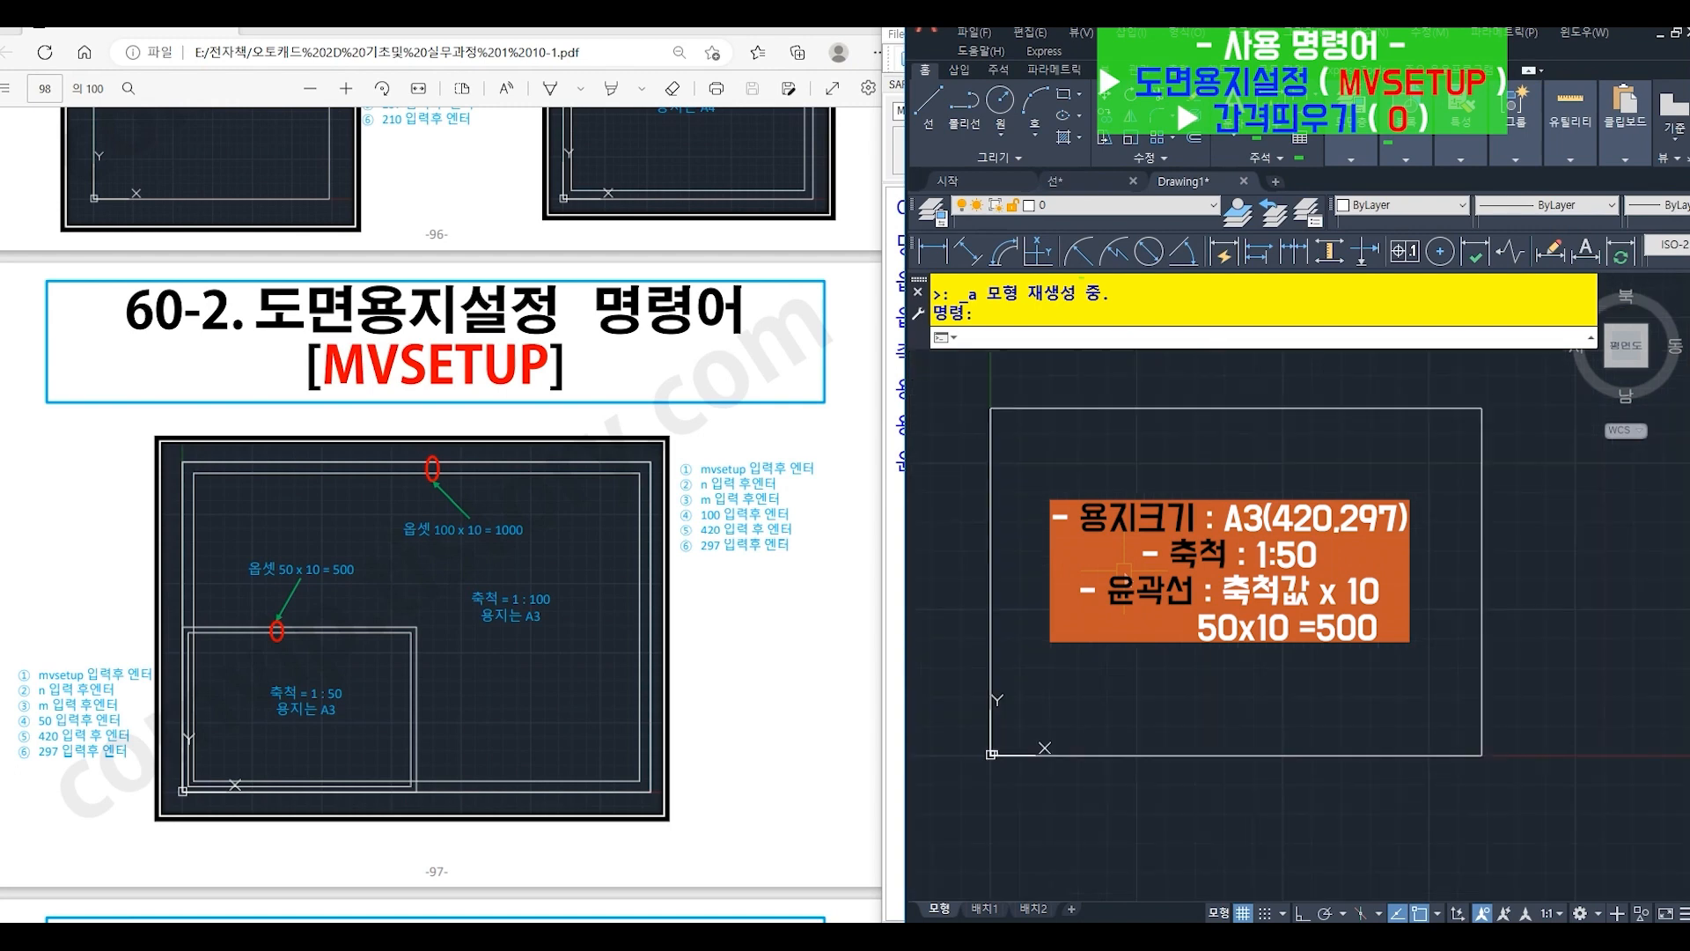
- Offset (O) the 1:50 A3 sheet rectangle inward by 500 to create its border line
middle_click_drag(1124, 571, 1106, 572)
type("o")
key("Return")
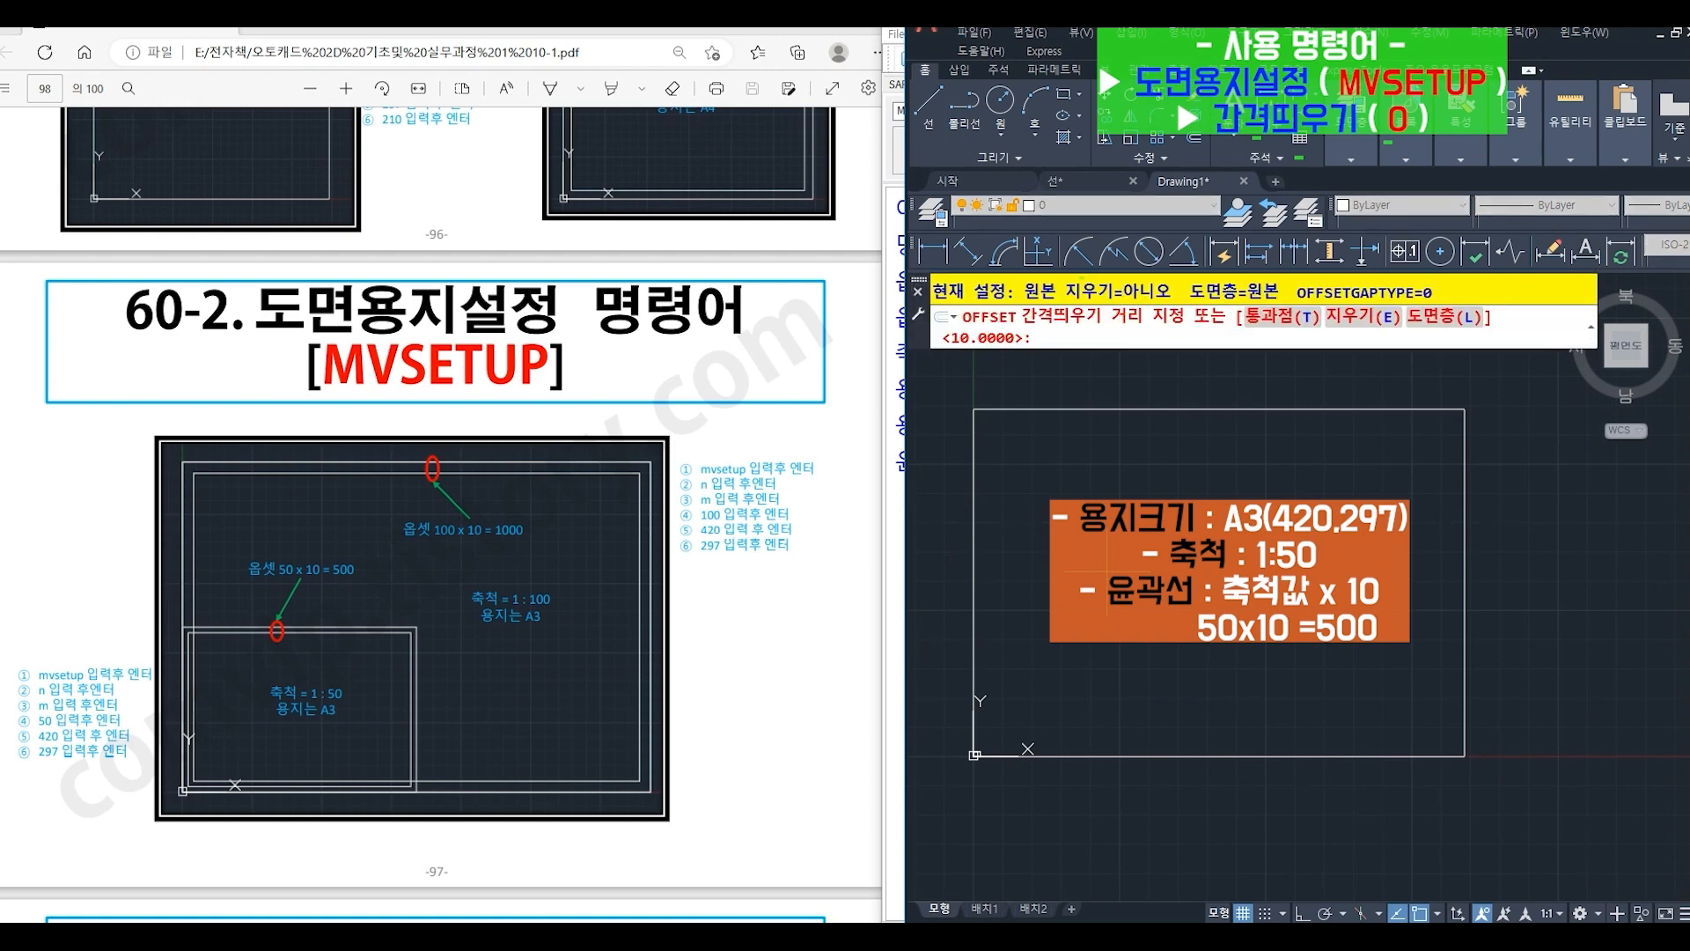
type("500")
key("Return")
left_click(973, 632)
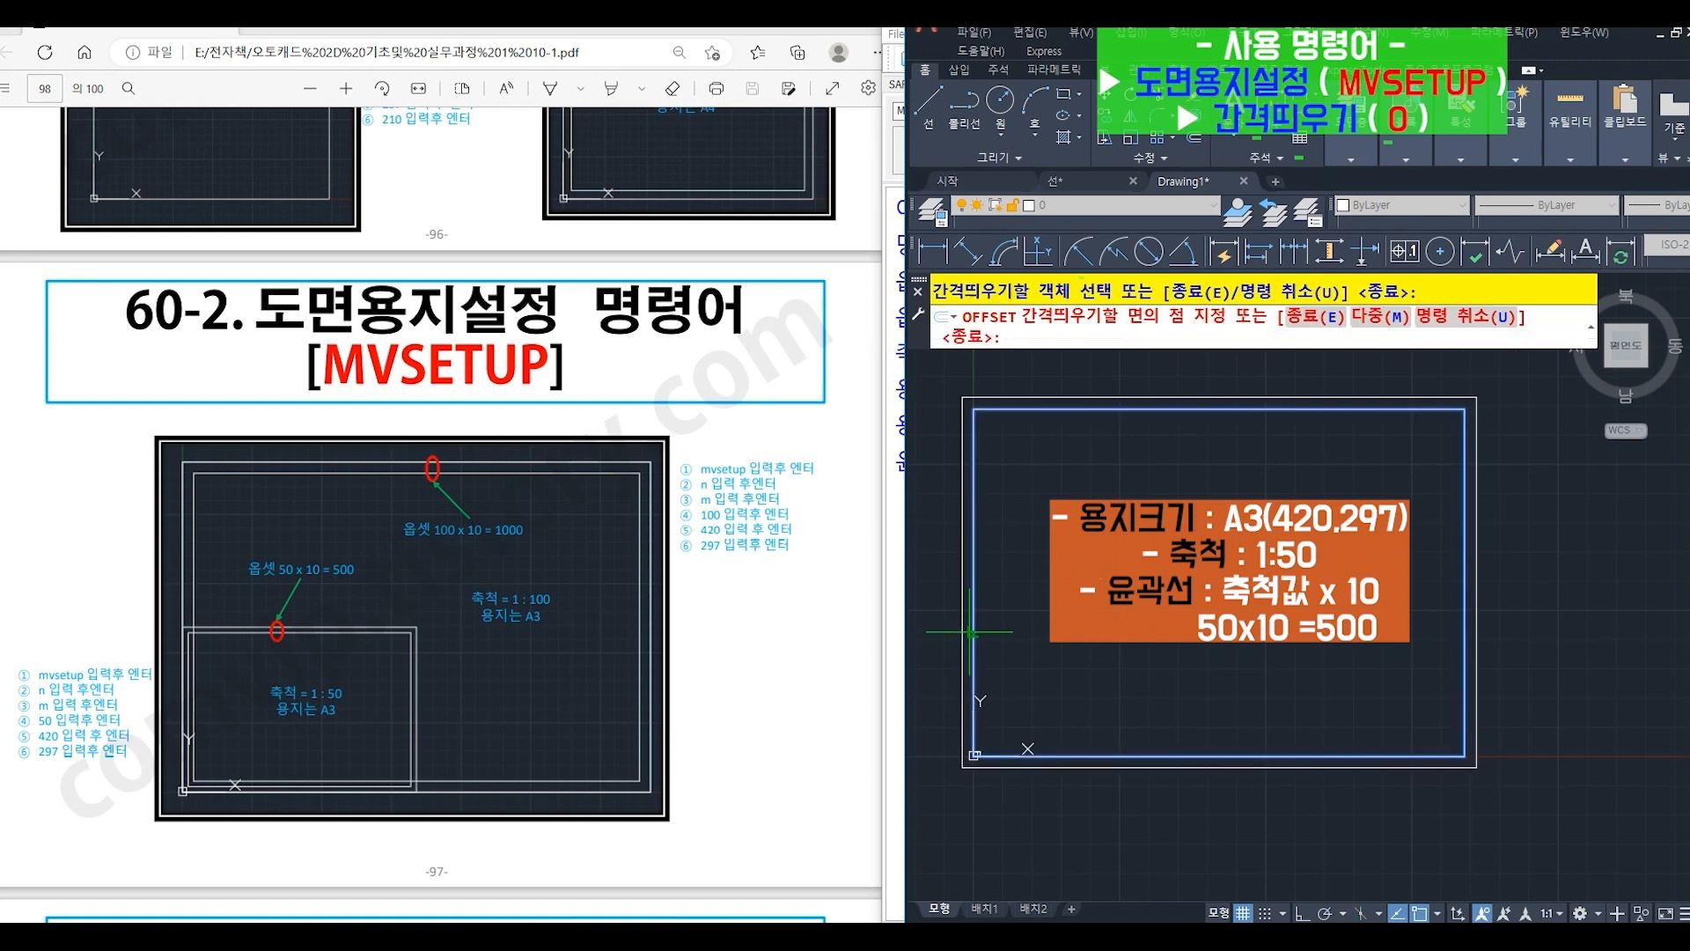
left_click(1021, 630)
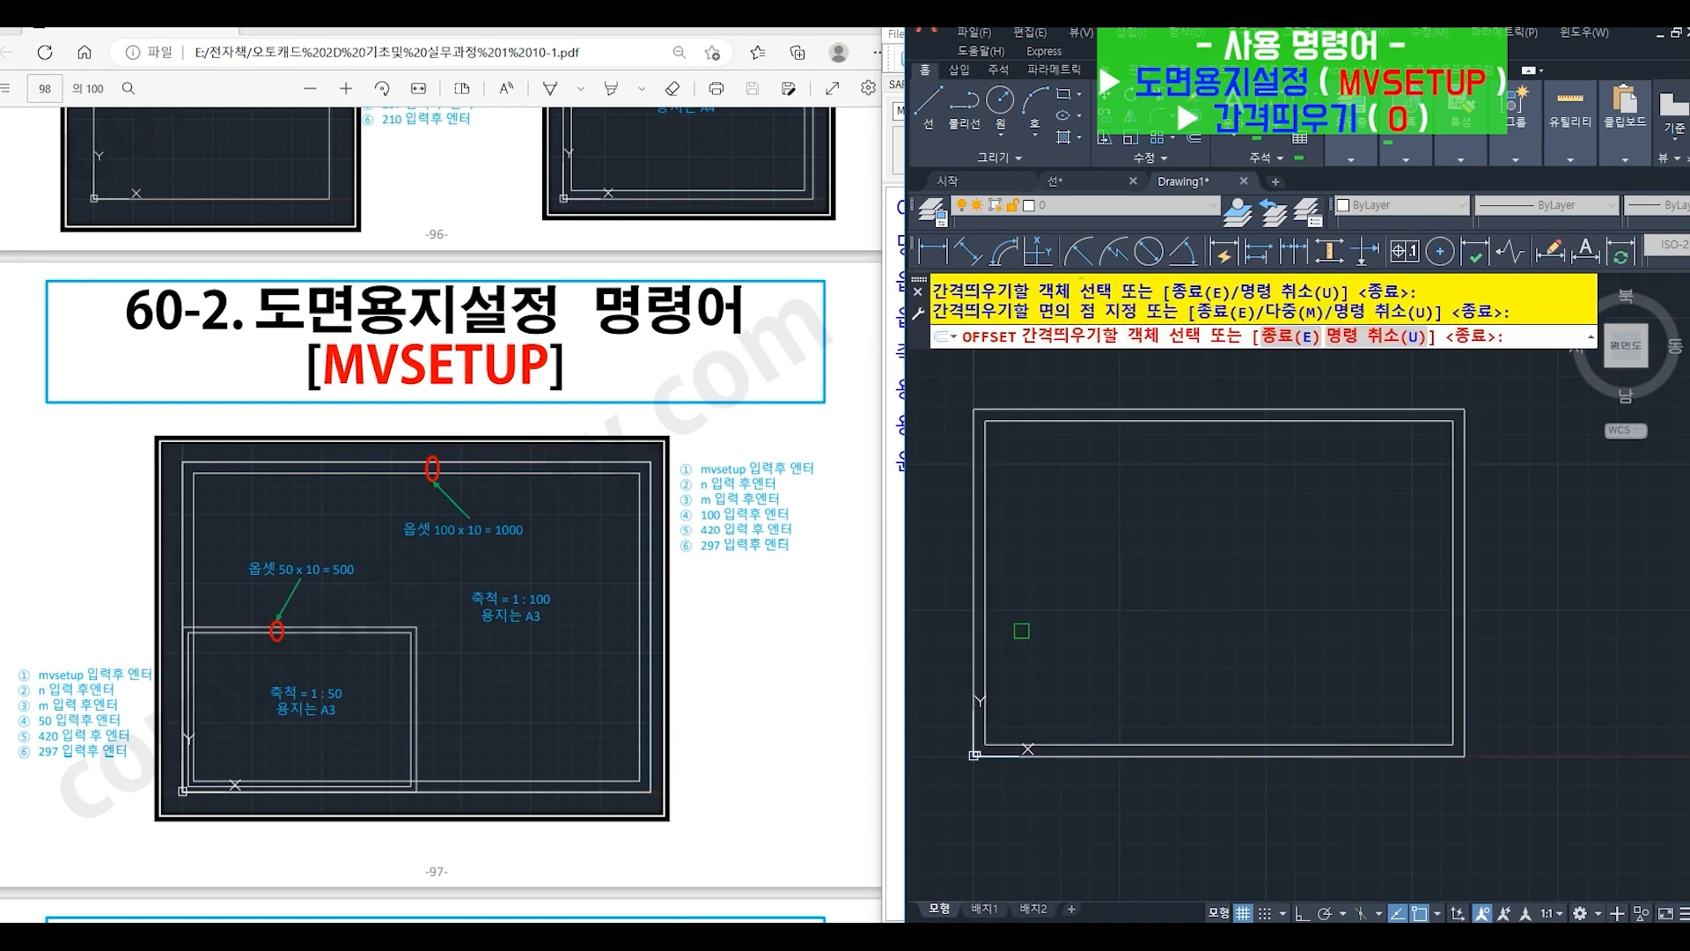
key("Return")
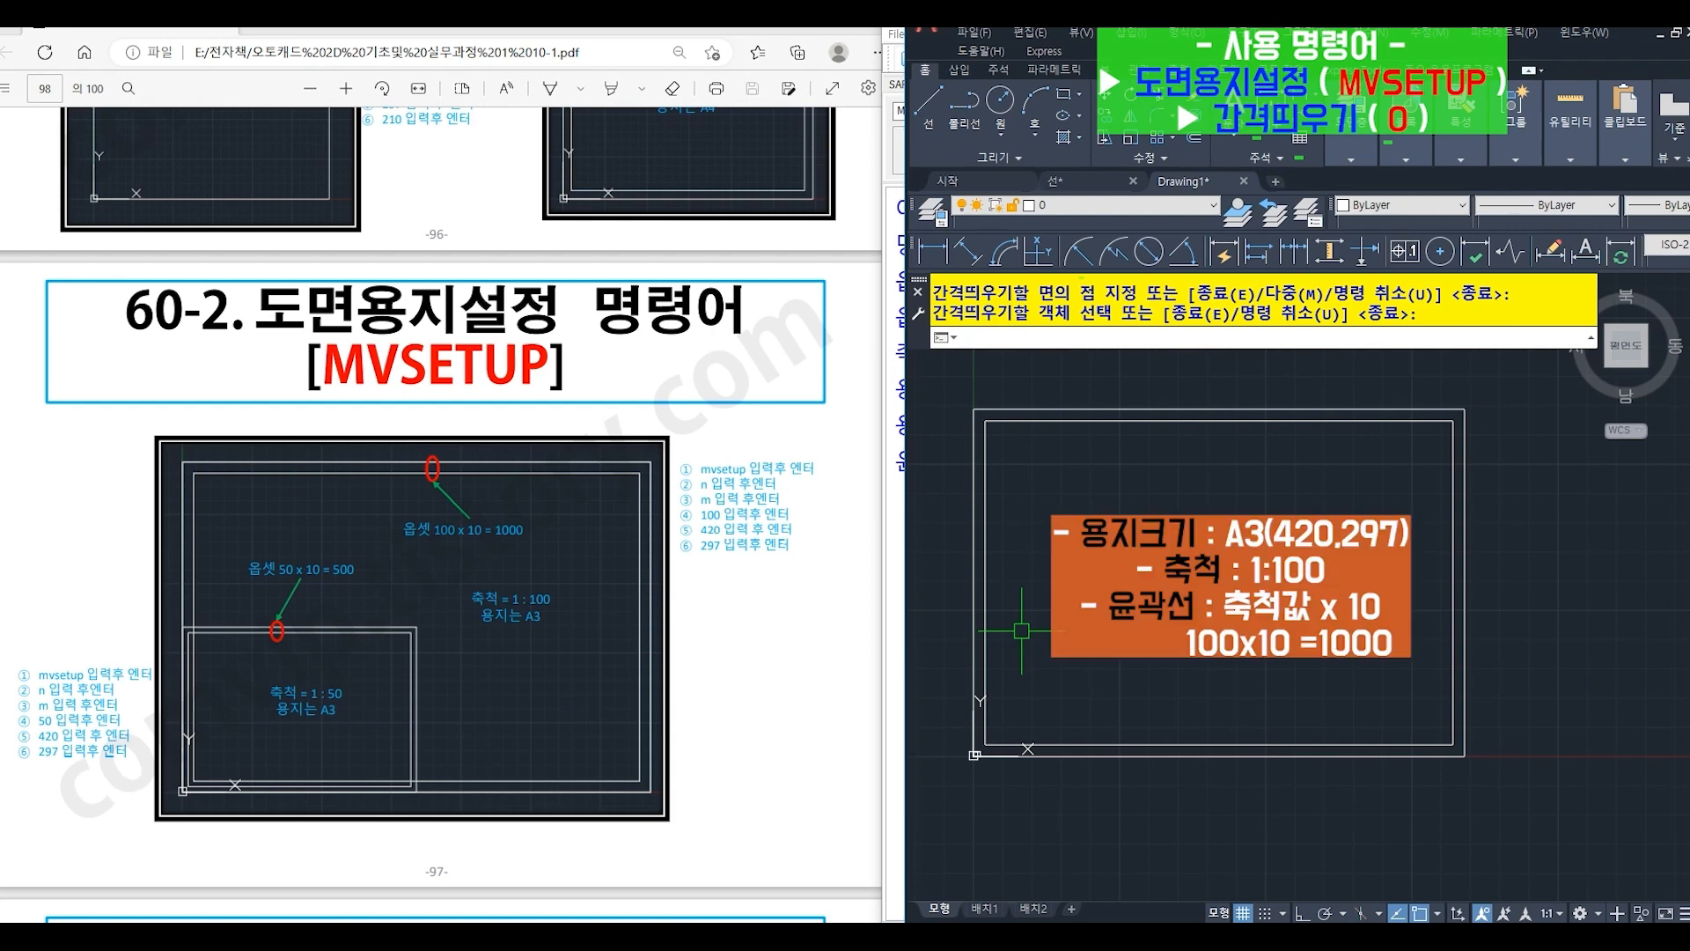
- Run MVSETUP again for another sheet, declining paper space (N) and choosing metric units (M)
type("MVs")
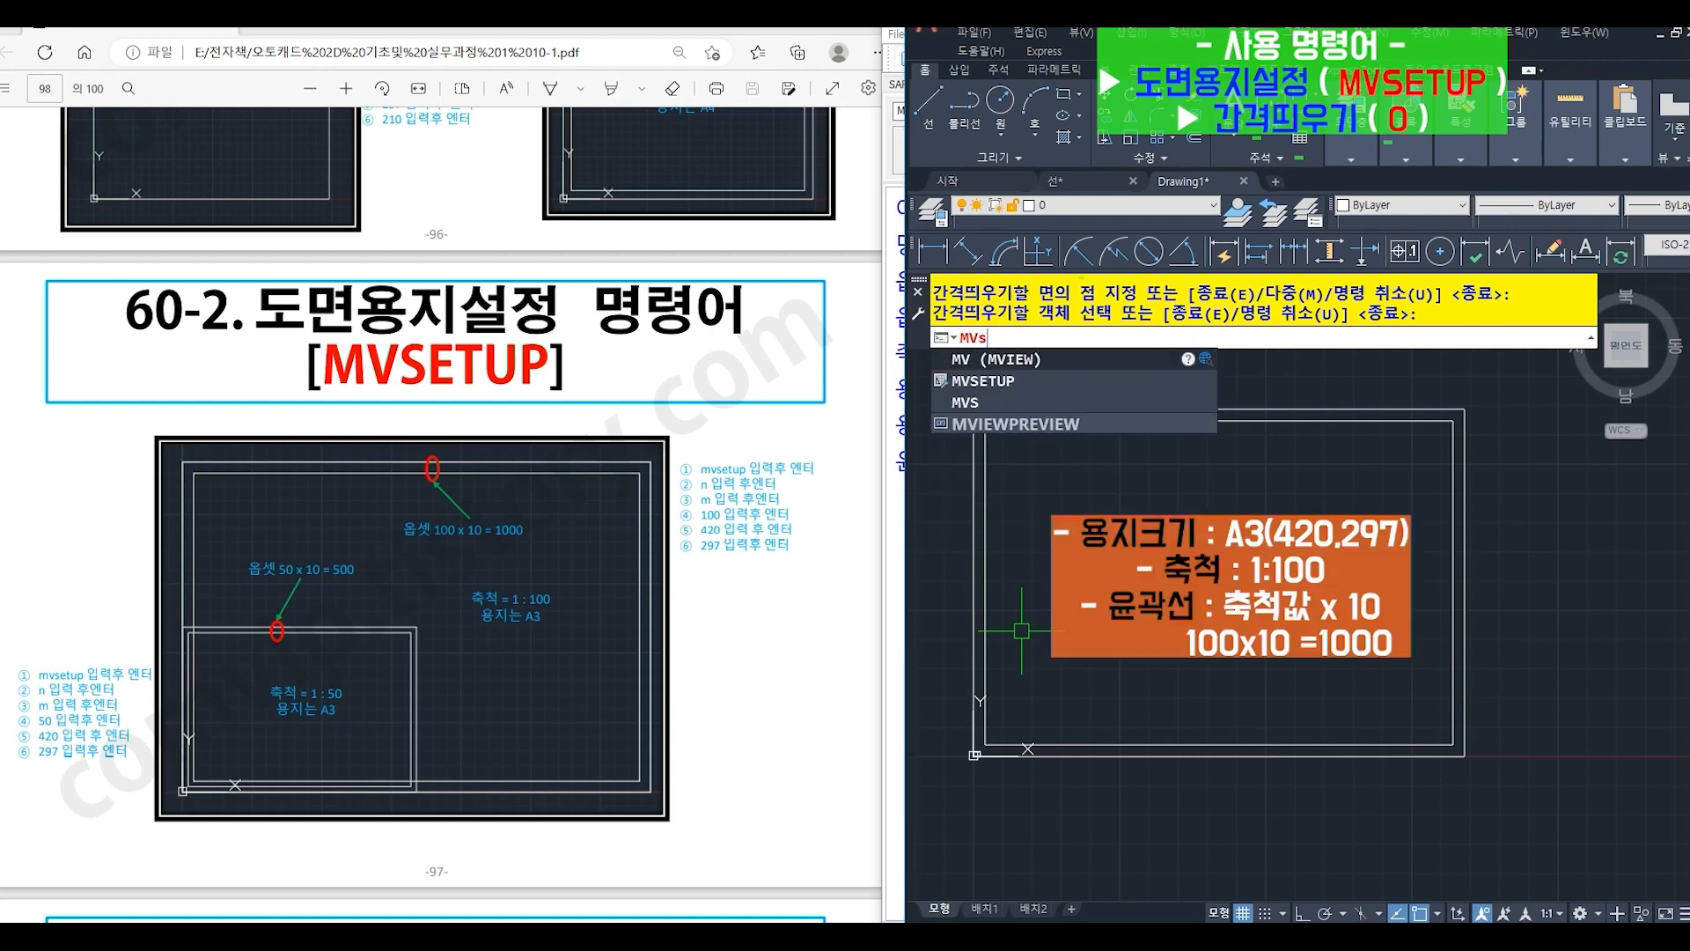
type("etup")
key("Return")
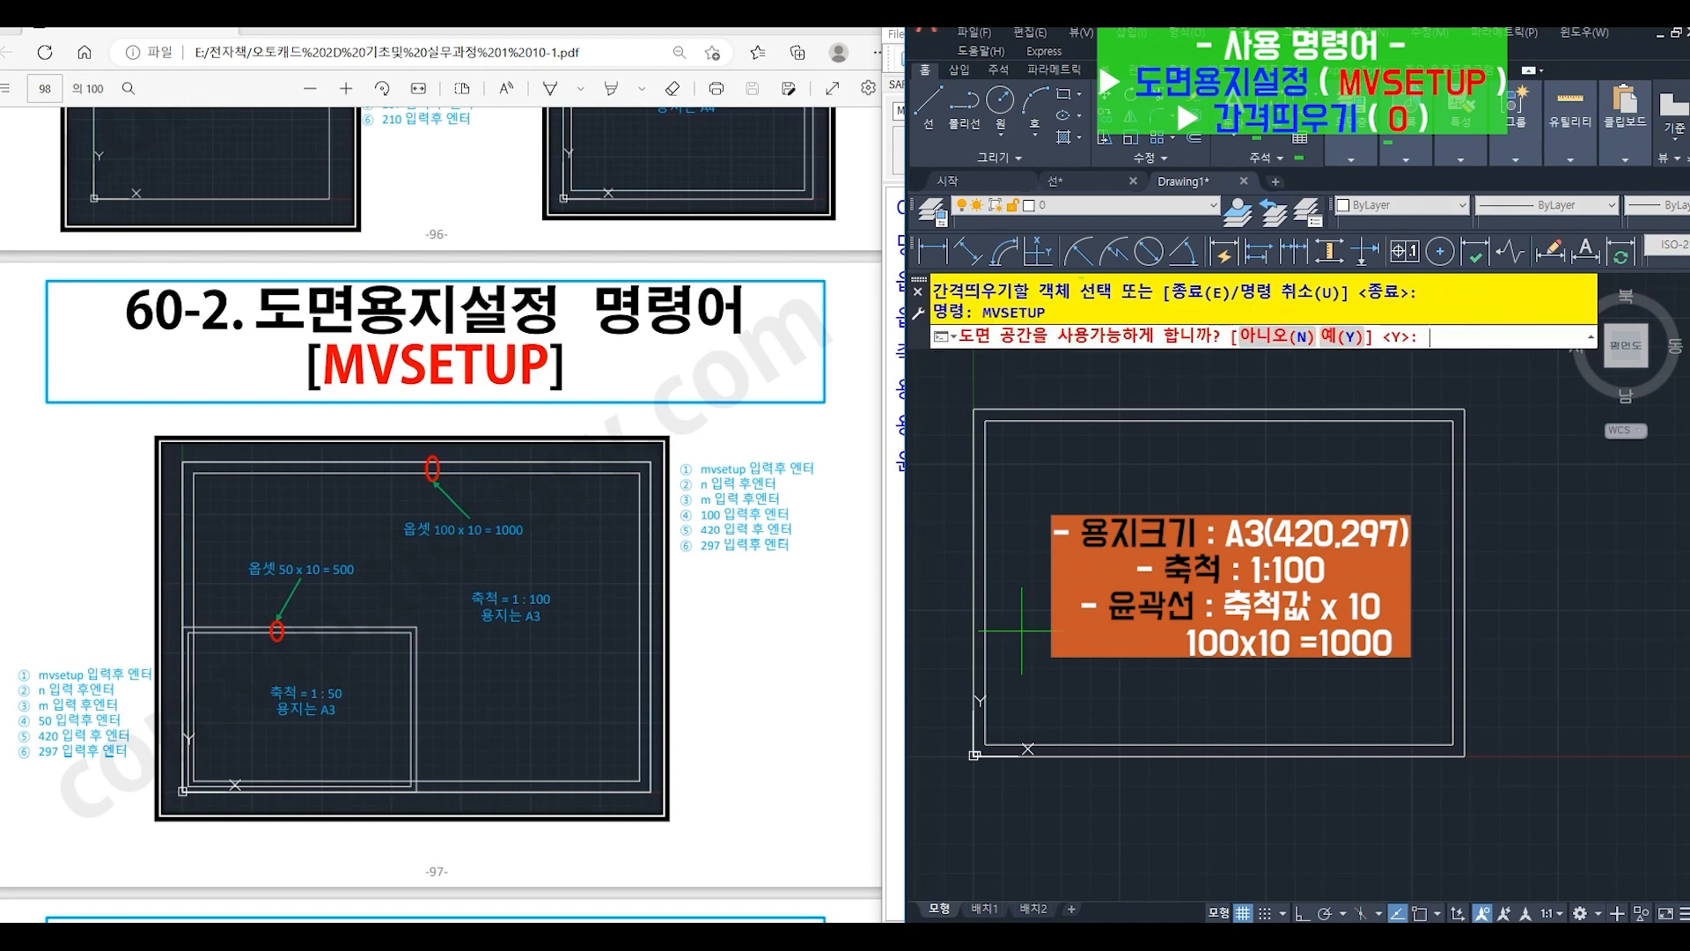
type("n")
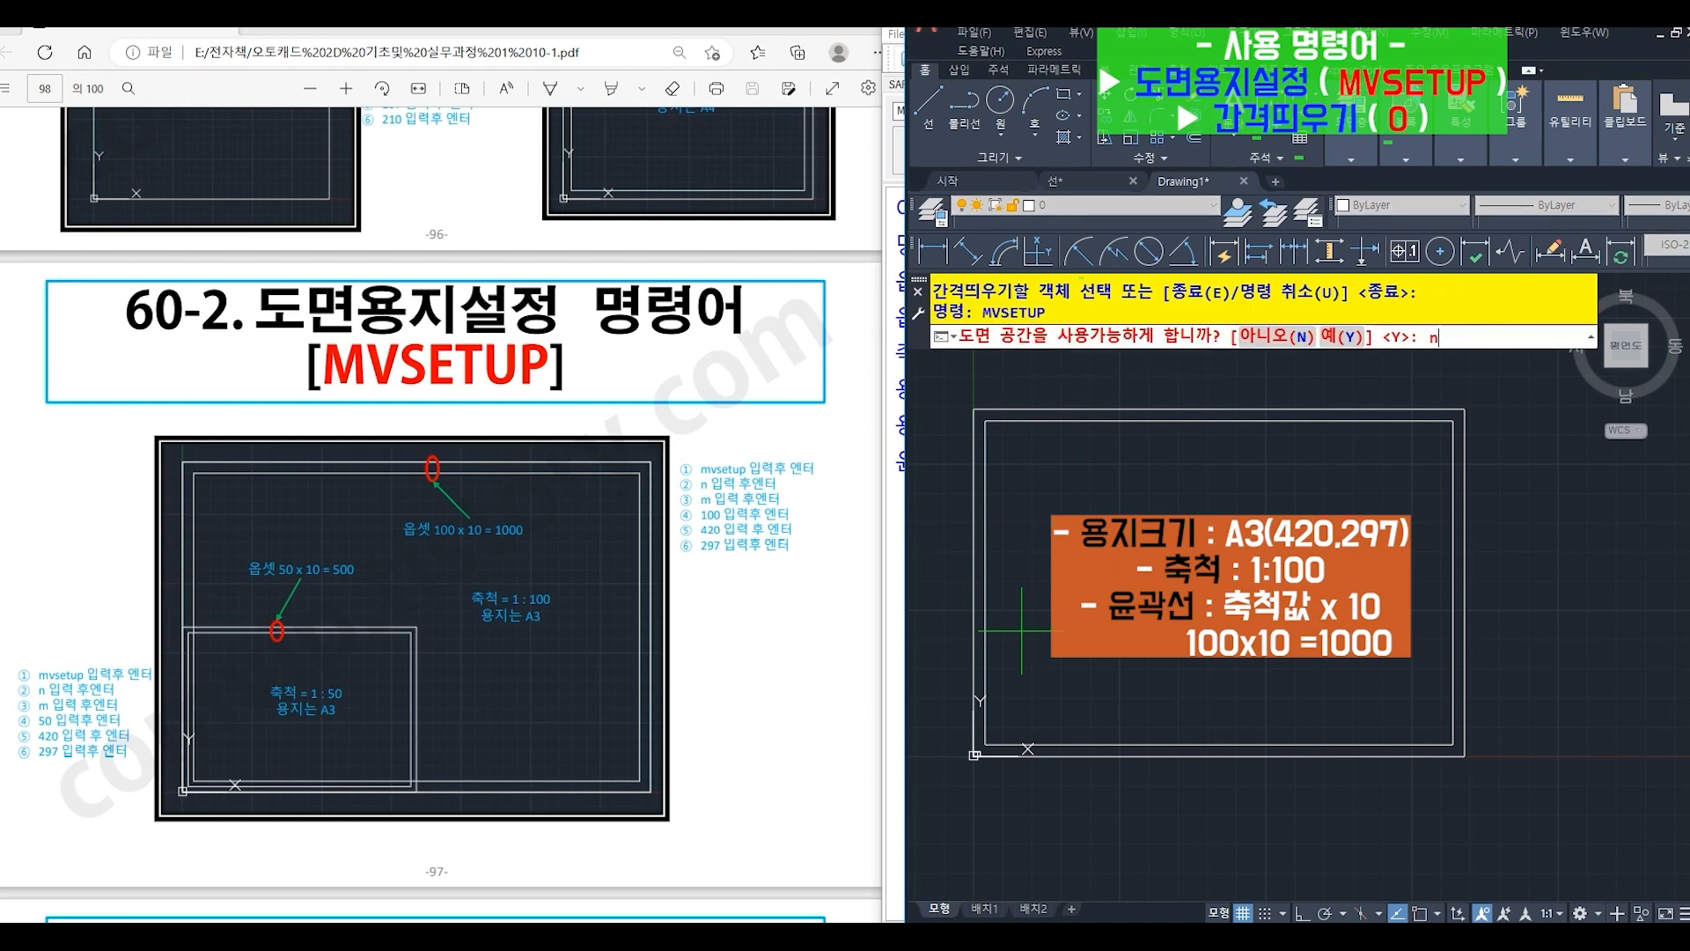
key("Return")
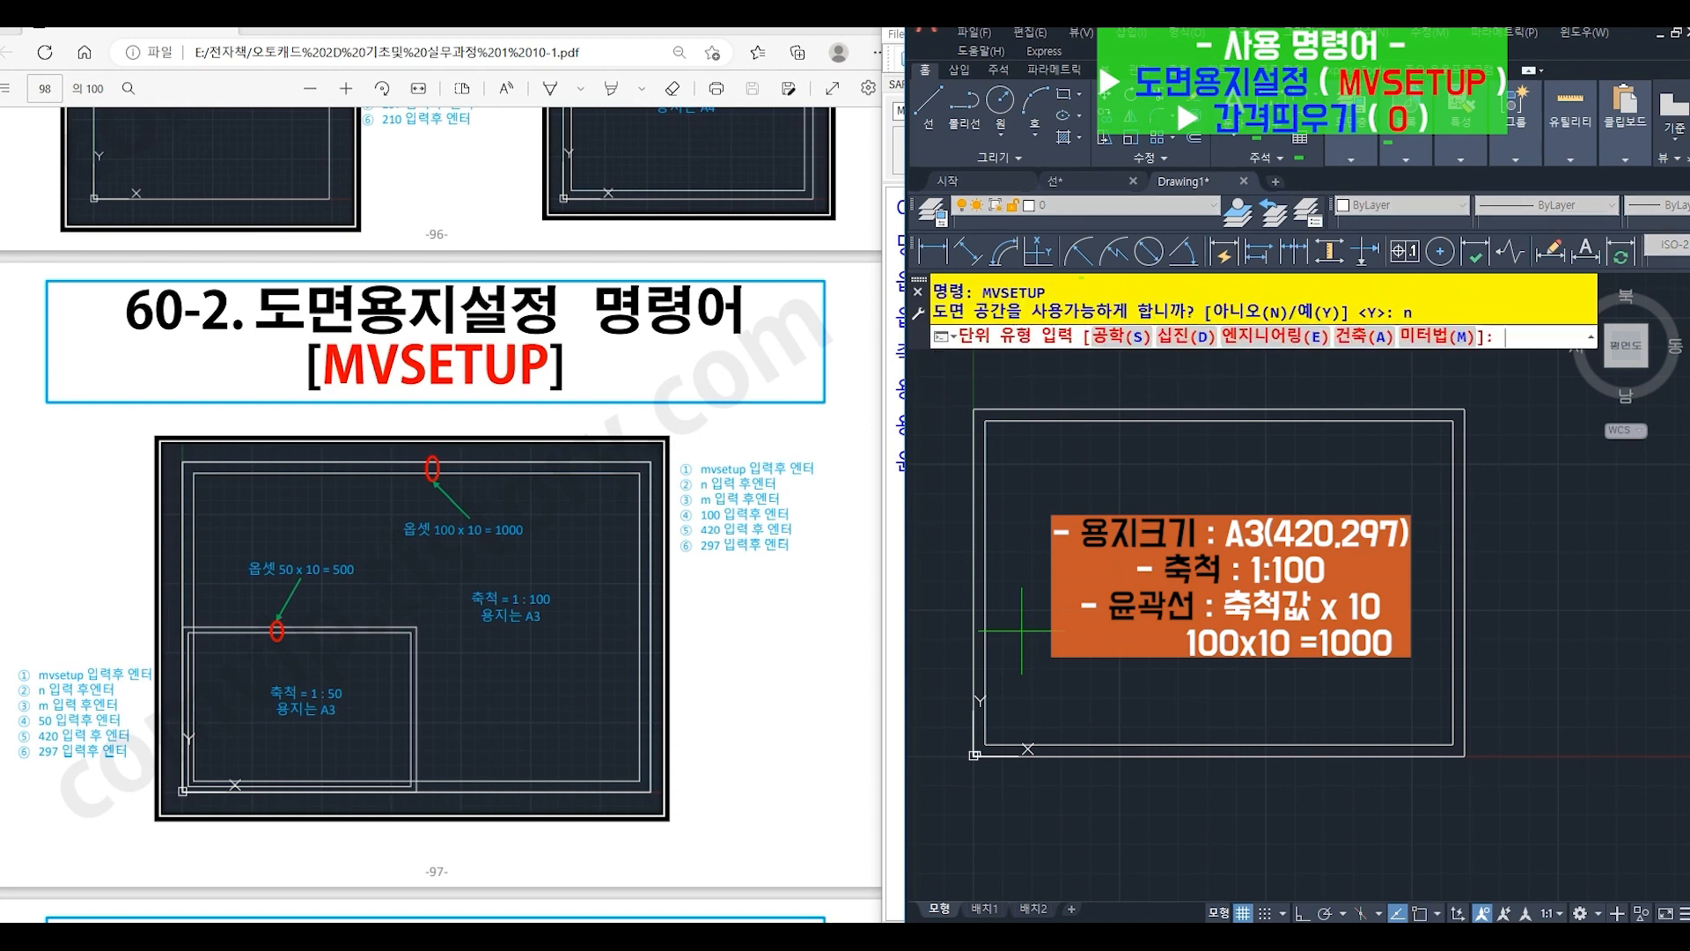
type("m")
key("Return")
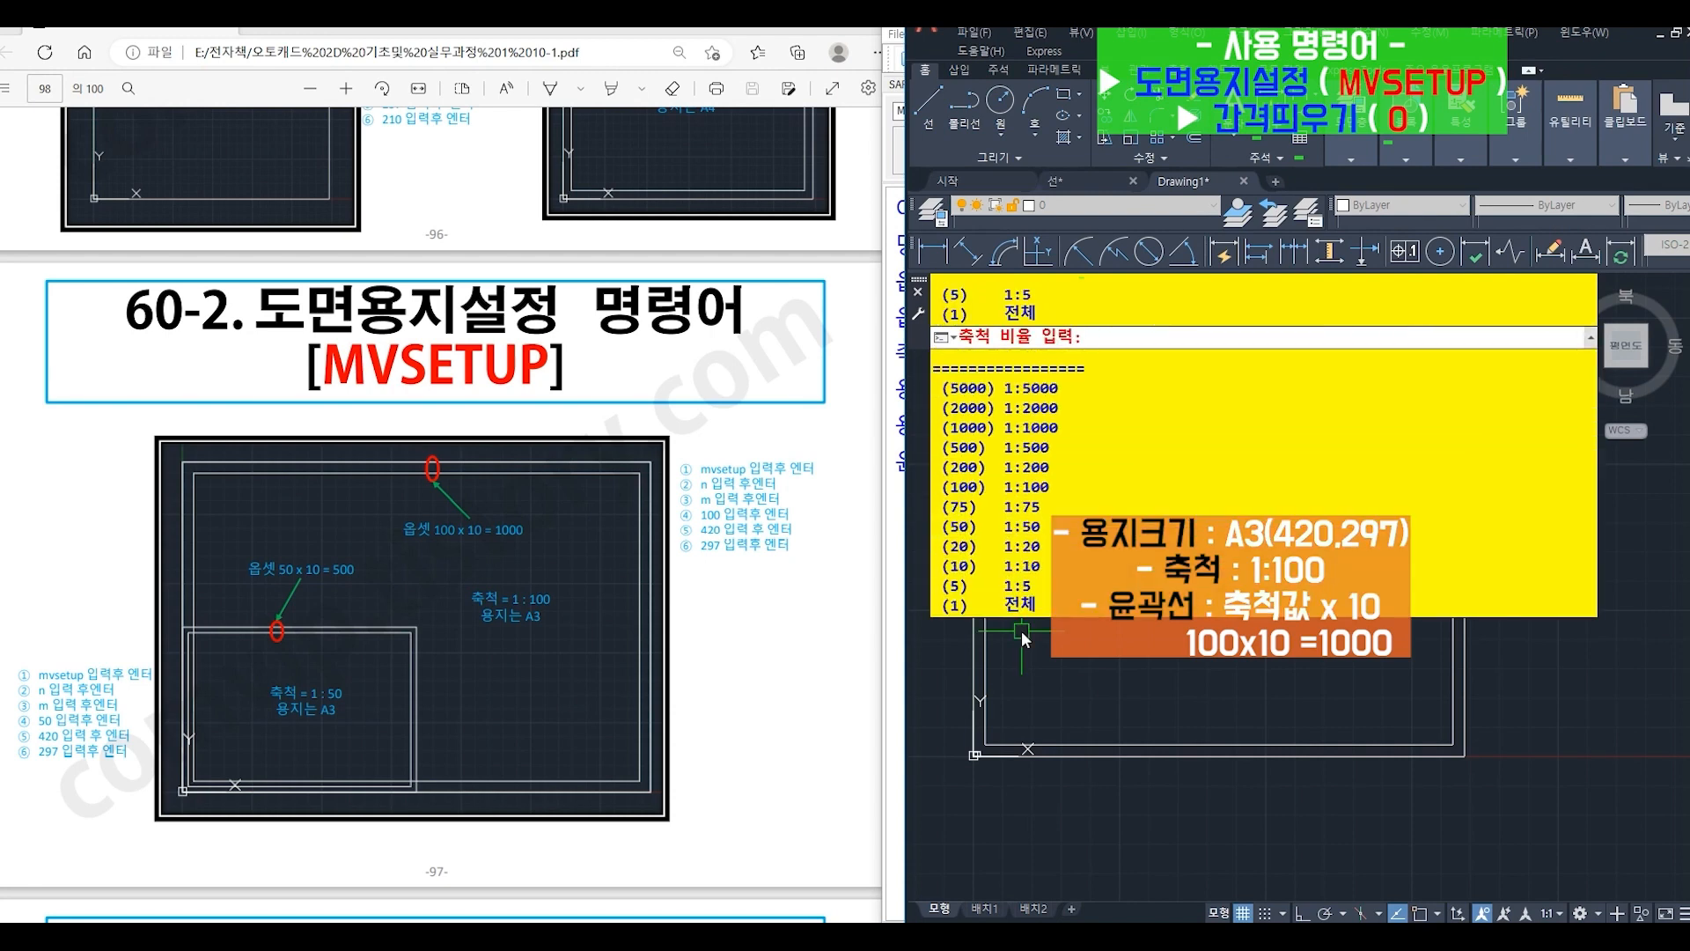
- Set the scale factor to 100, paper width to 420 and paper height to 297 to draw the 1:100 A3 sheet boundary
type("100")
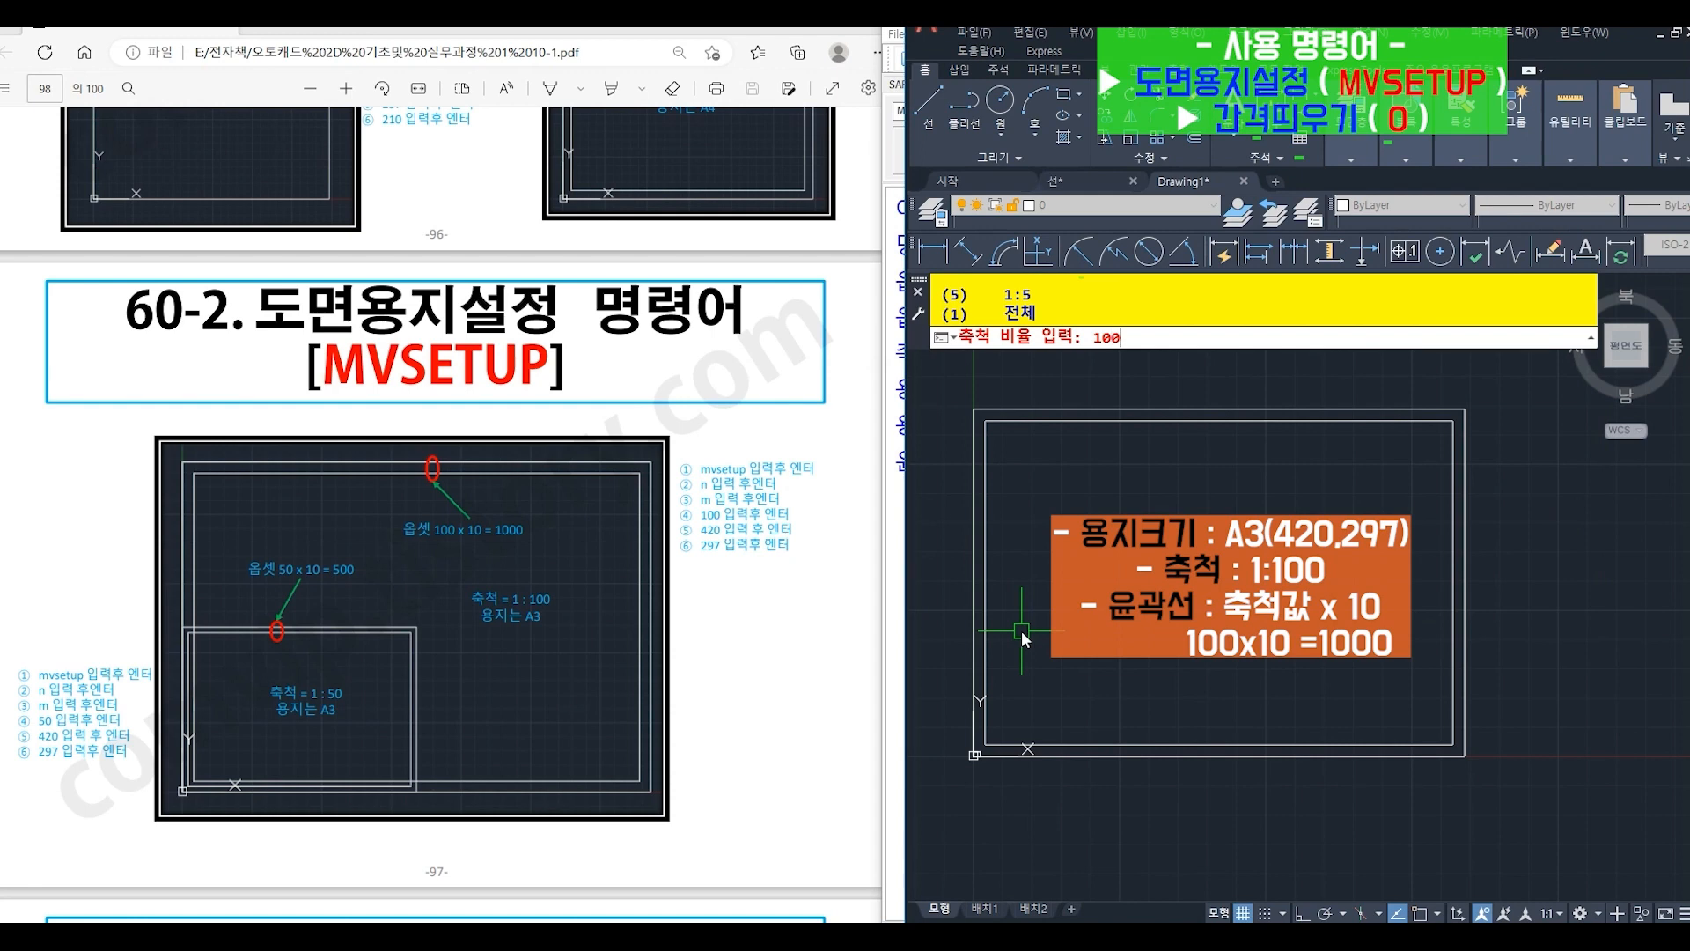
key("Return")
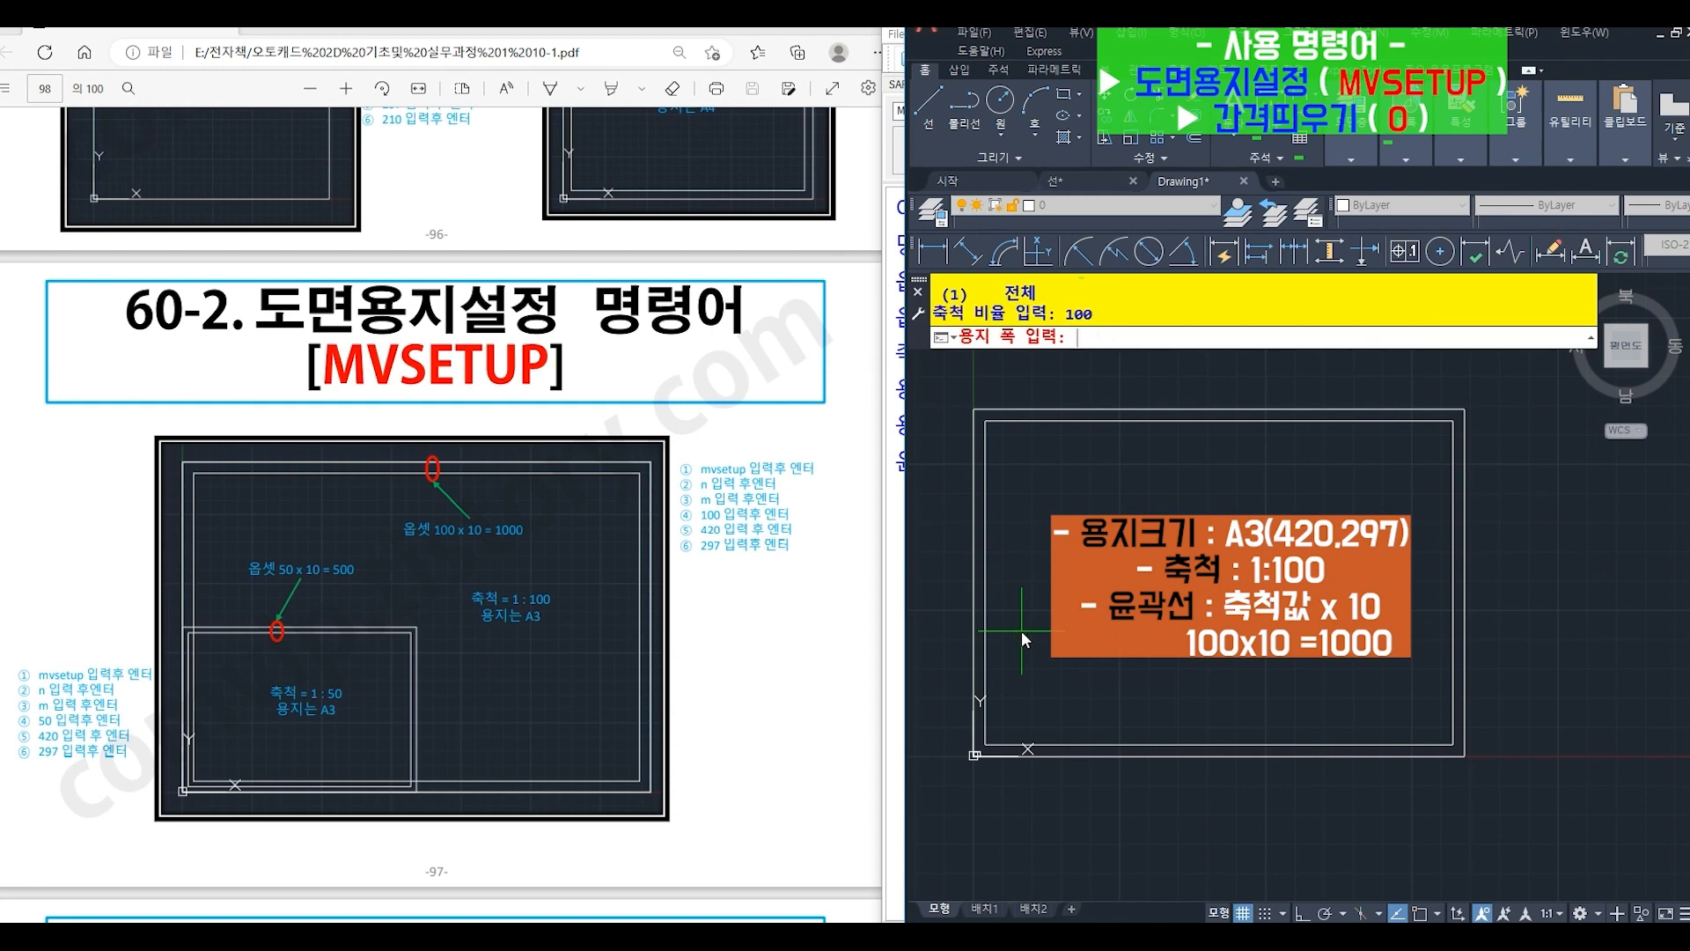
type("420")
key("Return")
type("297")
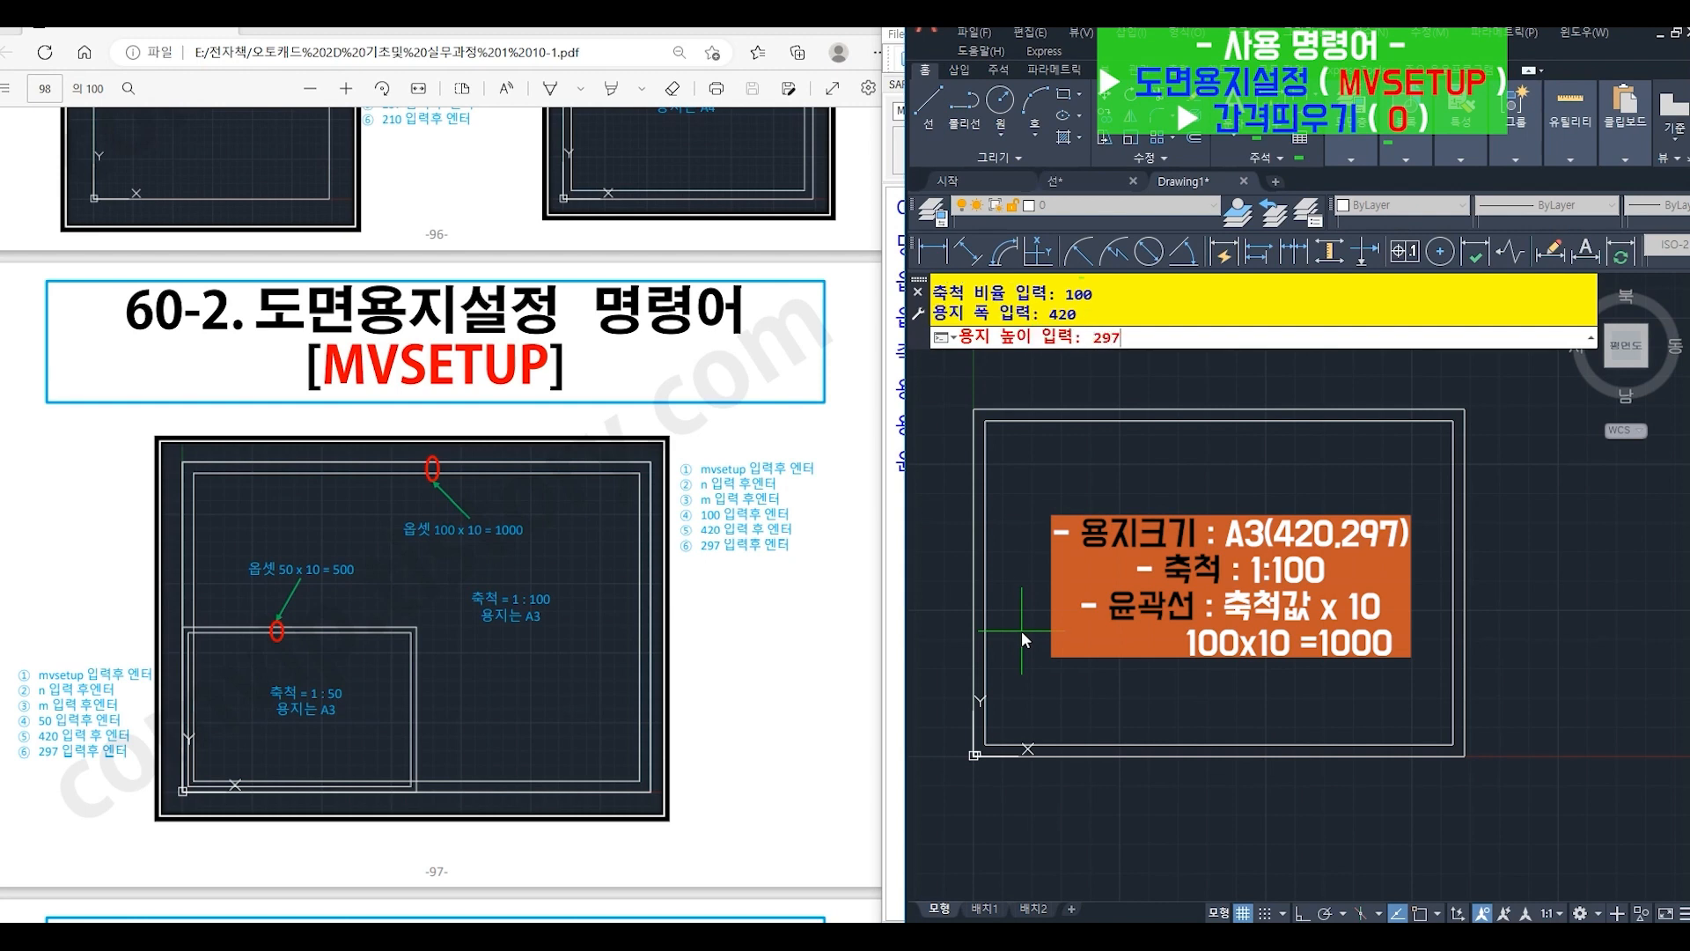
key("Return")
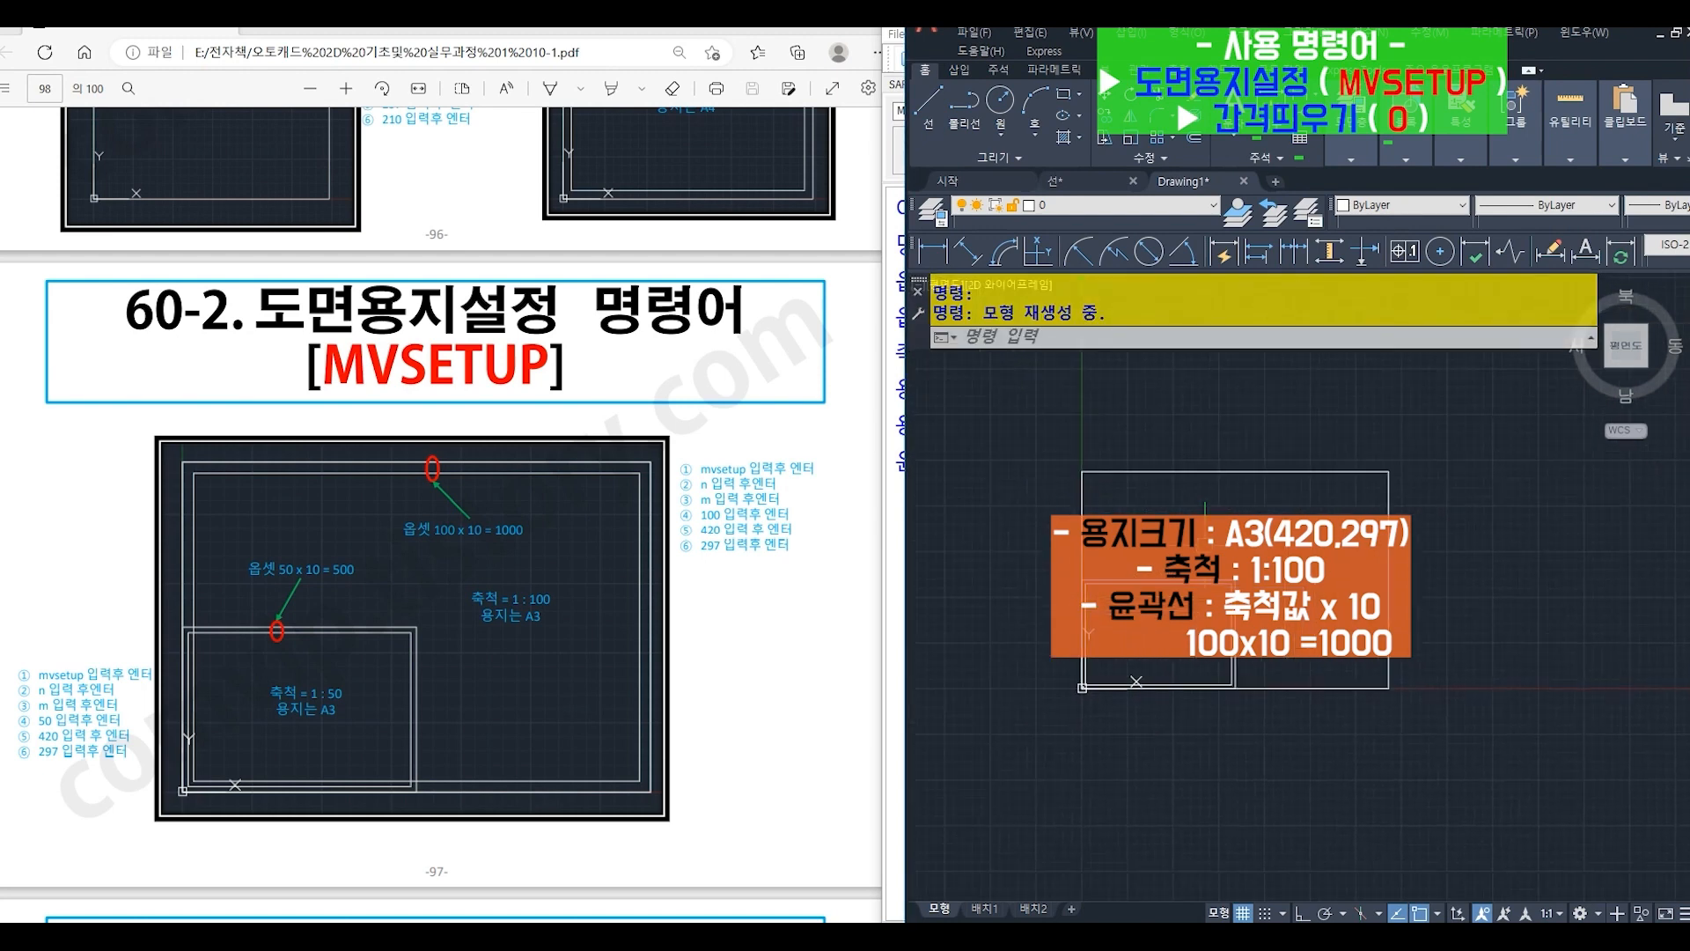
- Offset (O) the larger 1:100 A3 sheet rectangle inward by 1000 to create its border line
type("o")
key("Return")
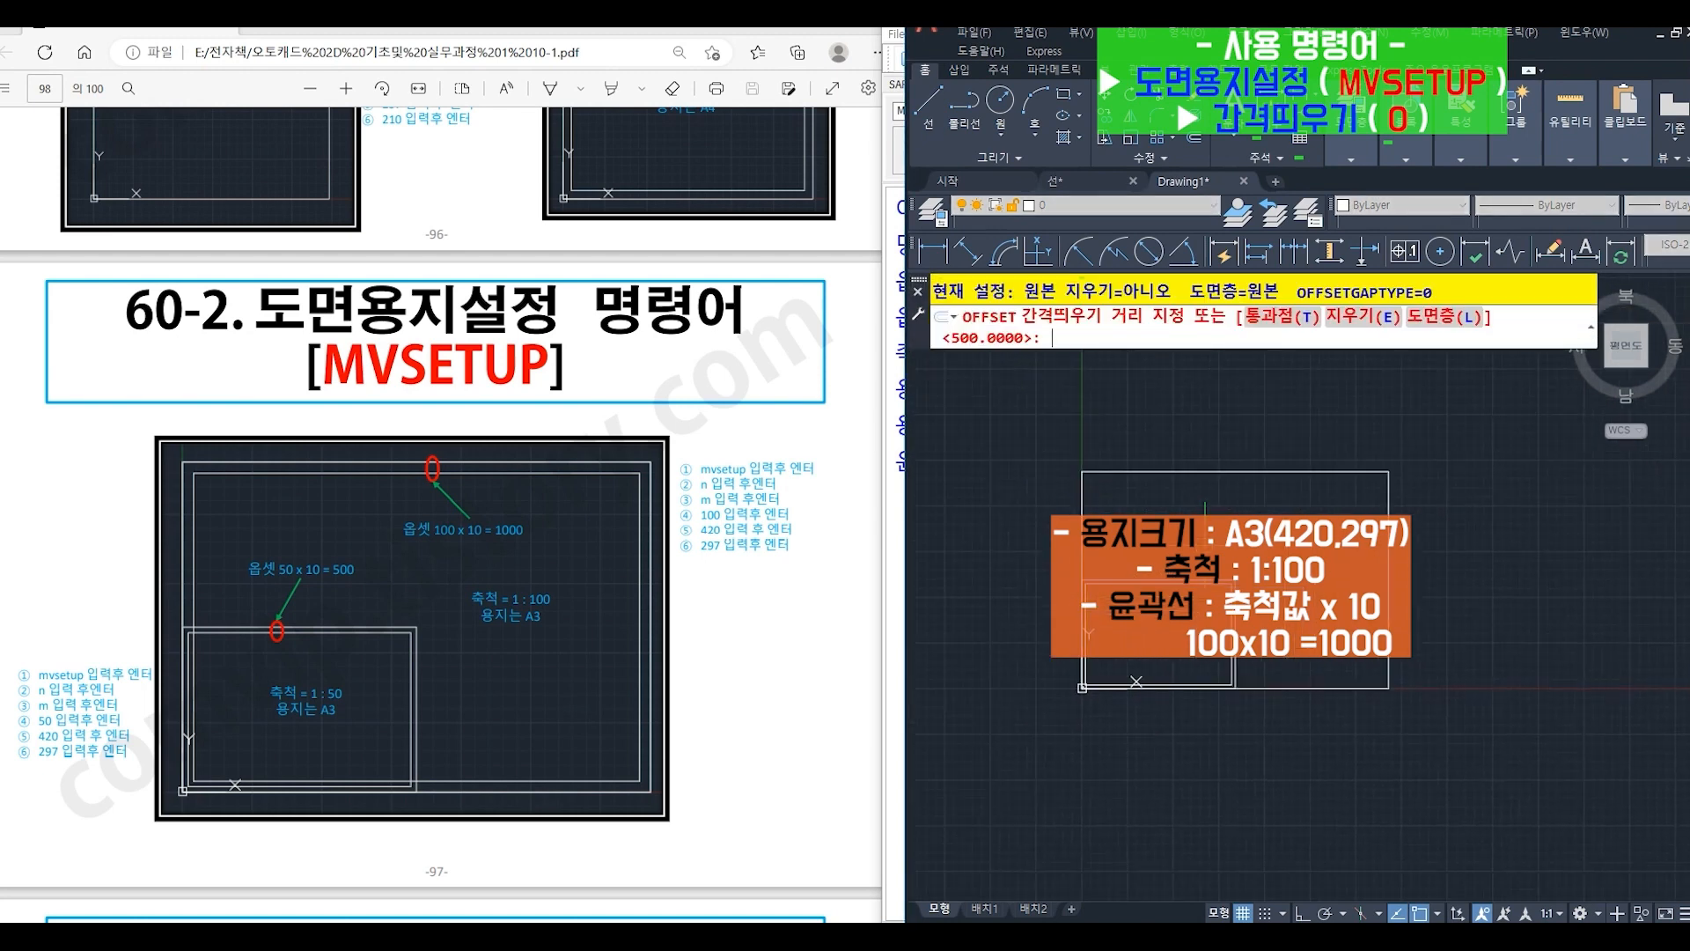
type("1000")
key("Return")
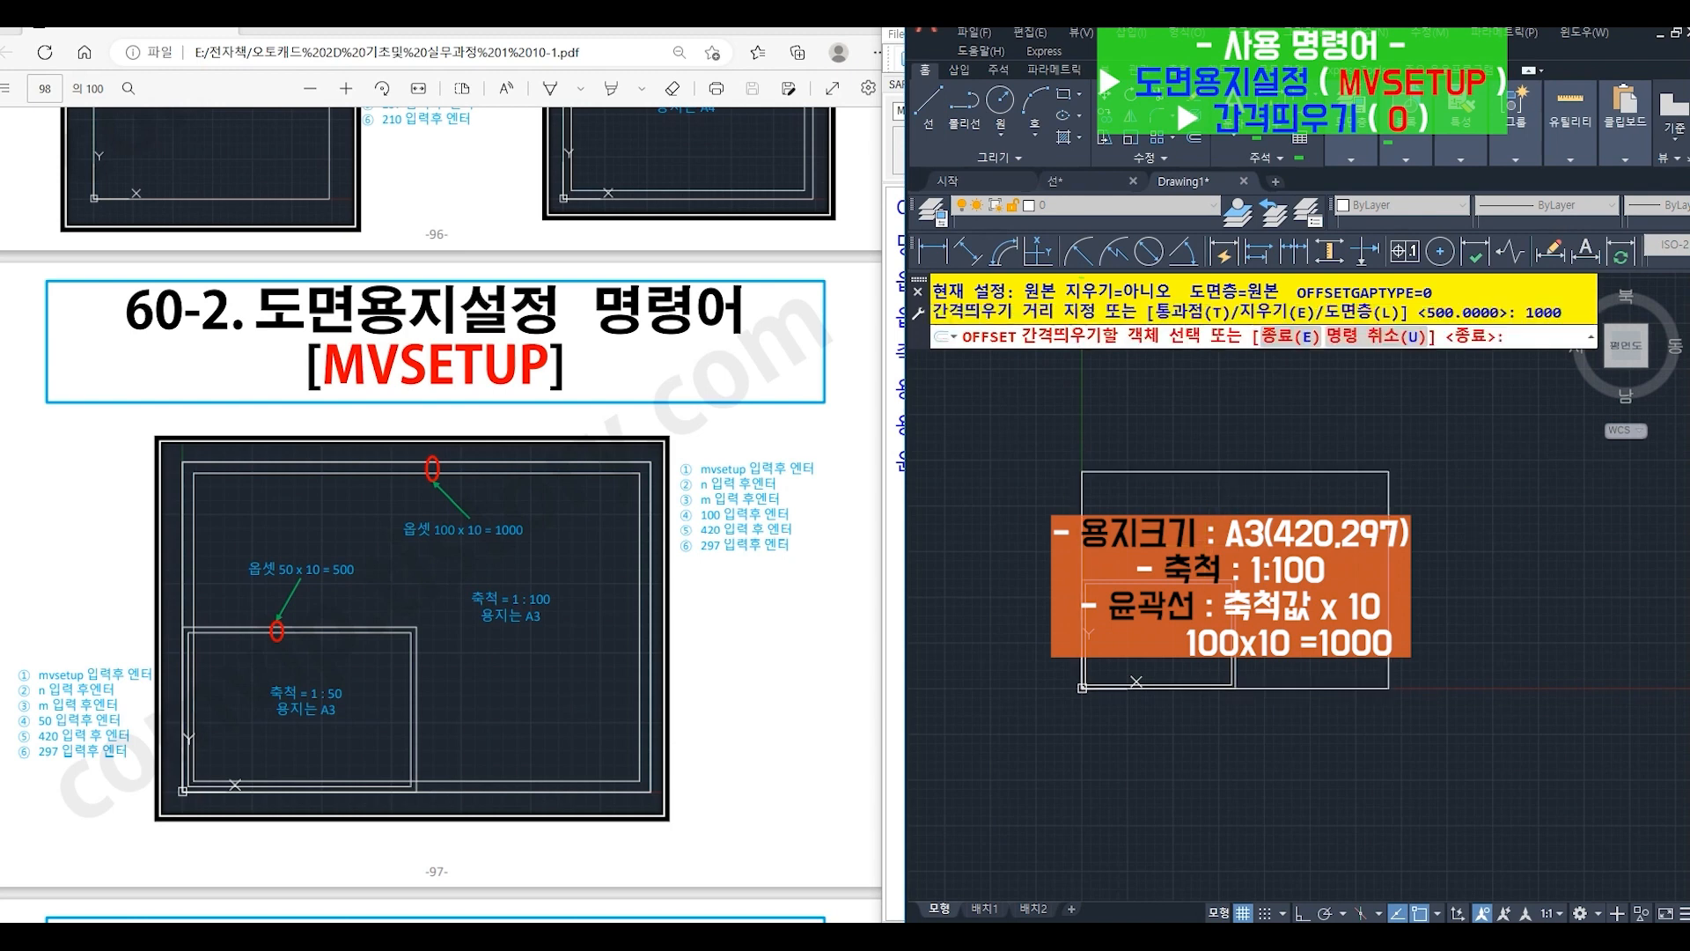
left_click(1239, 473)
left_click(1237, 555)
key("Return")
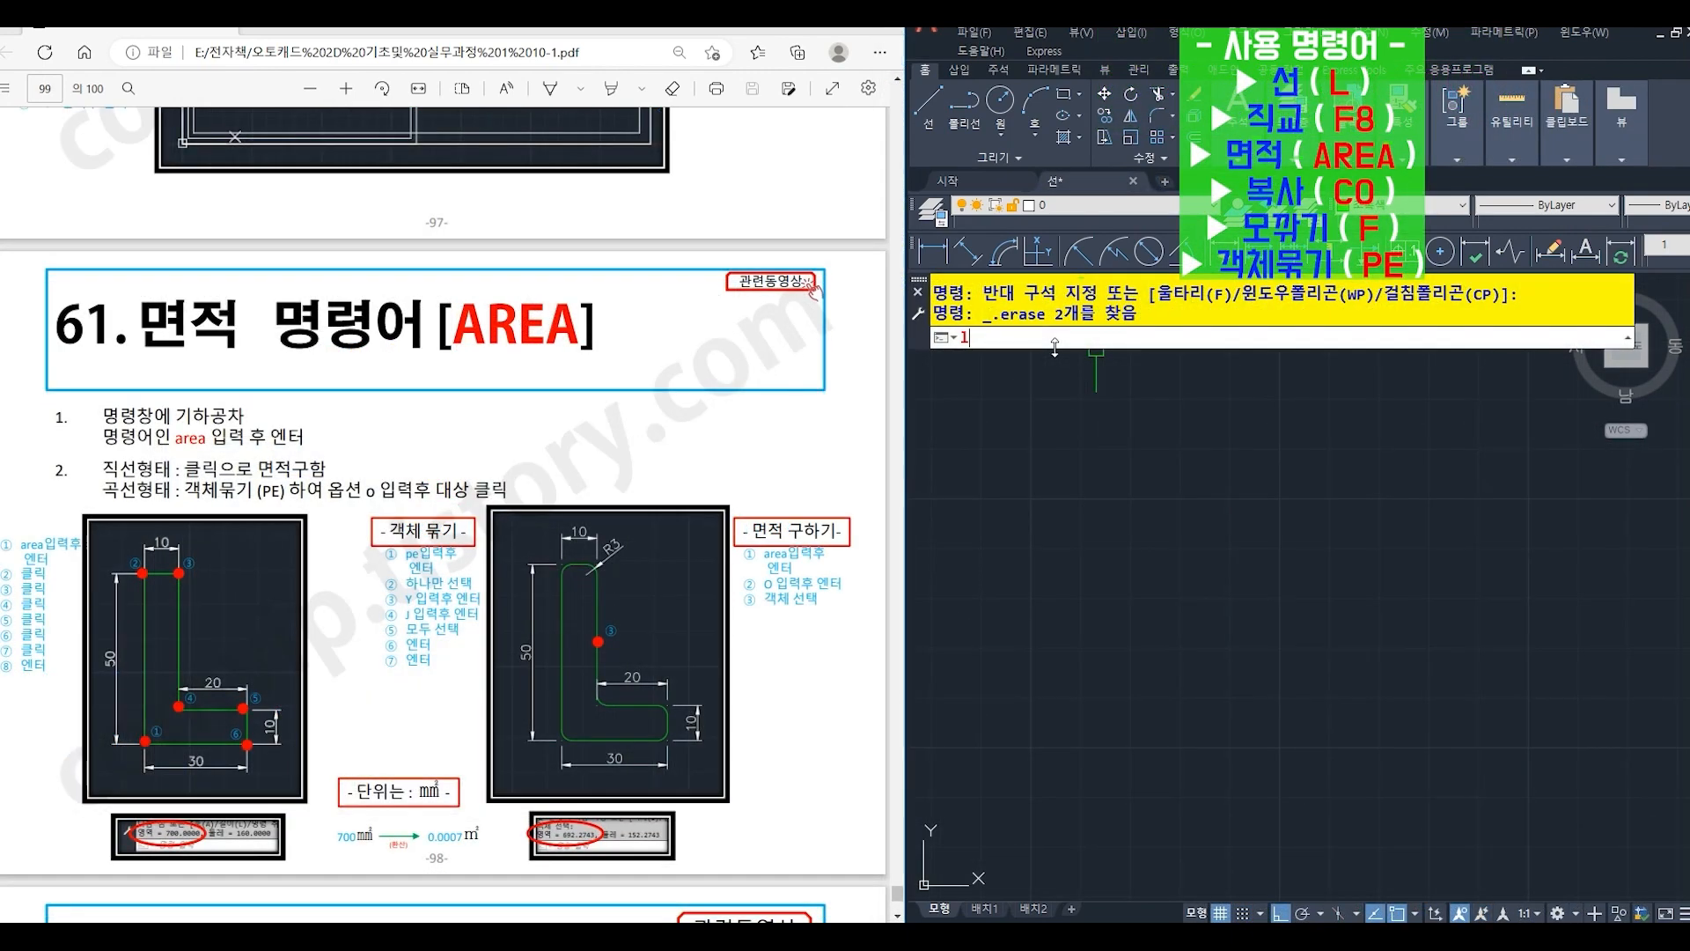
- Draw the closed L-shaped outline with orthogonal lines: 30 right, 10 up, 20 left, 40 up, 10 left and back down to the start point
left_click(1018, 709)
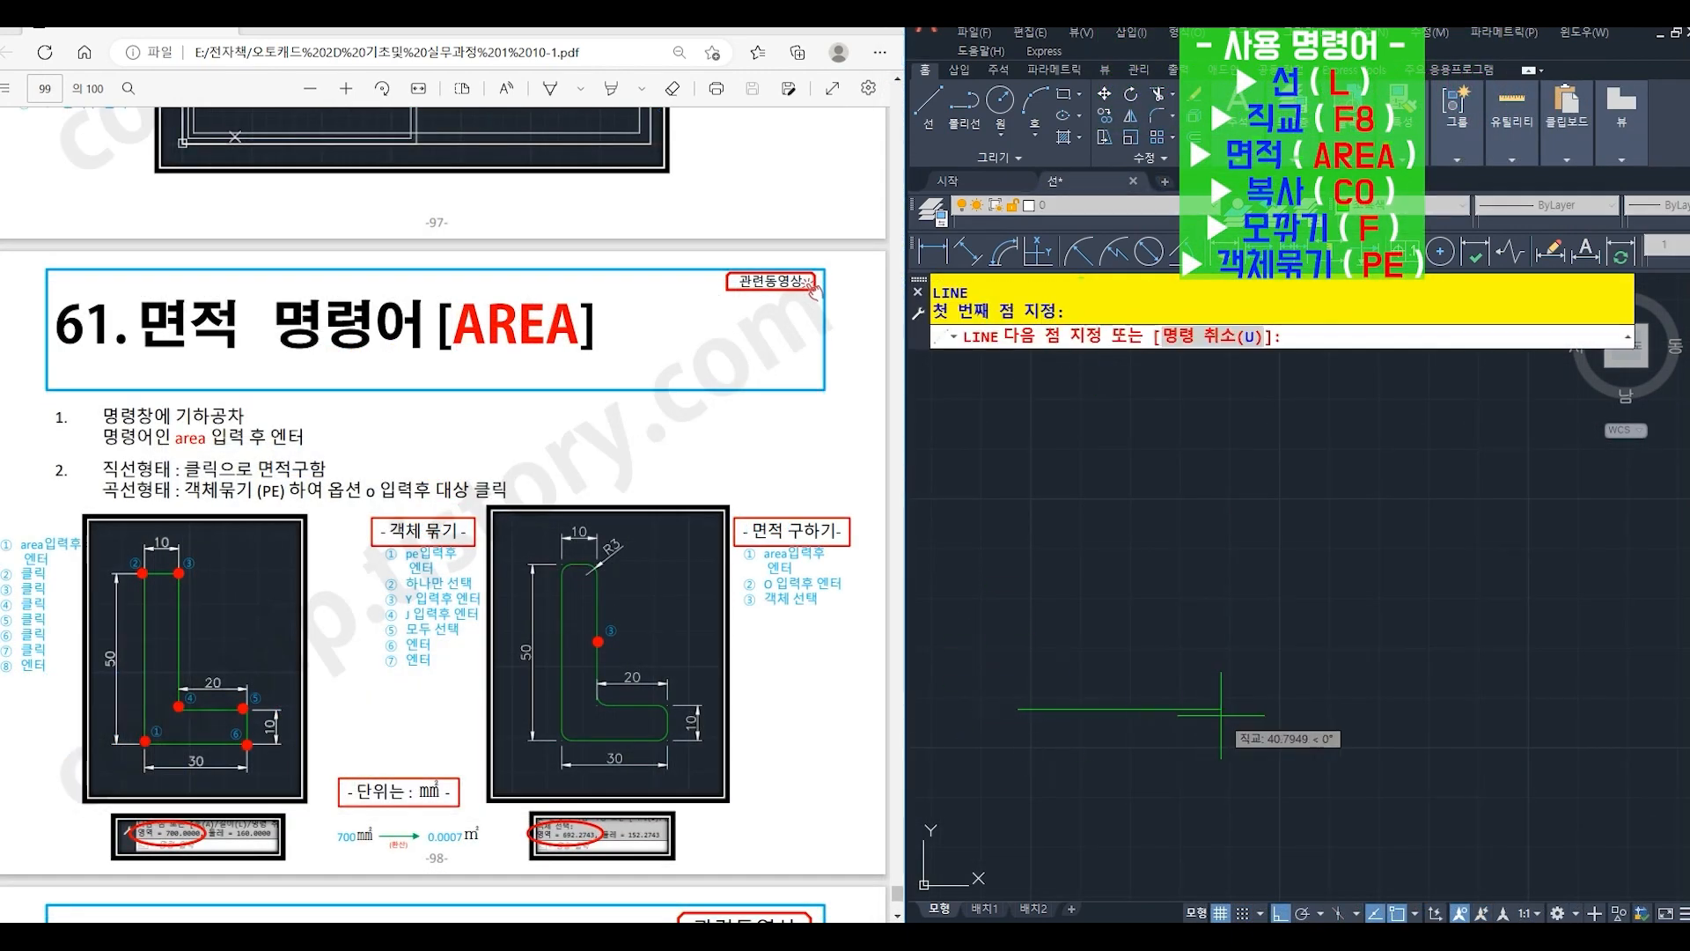
type("30")
key("Return")
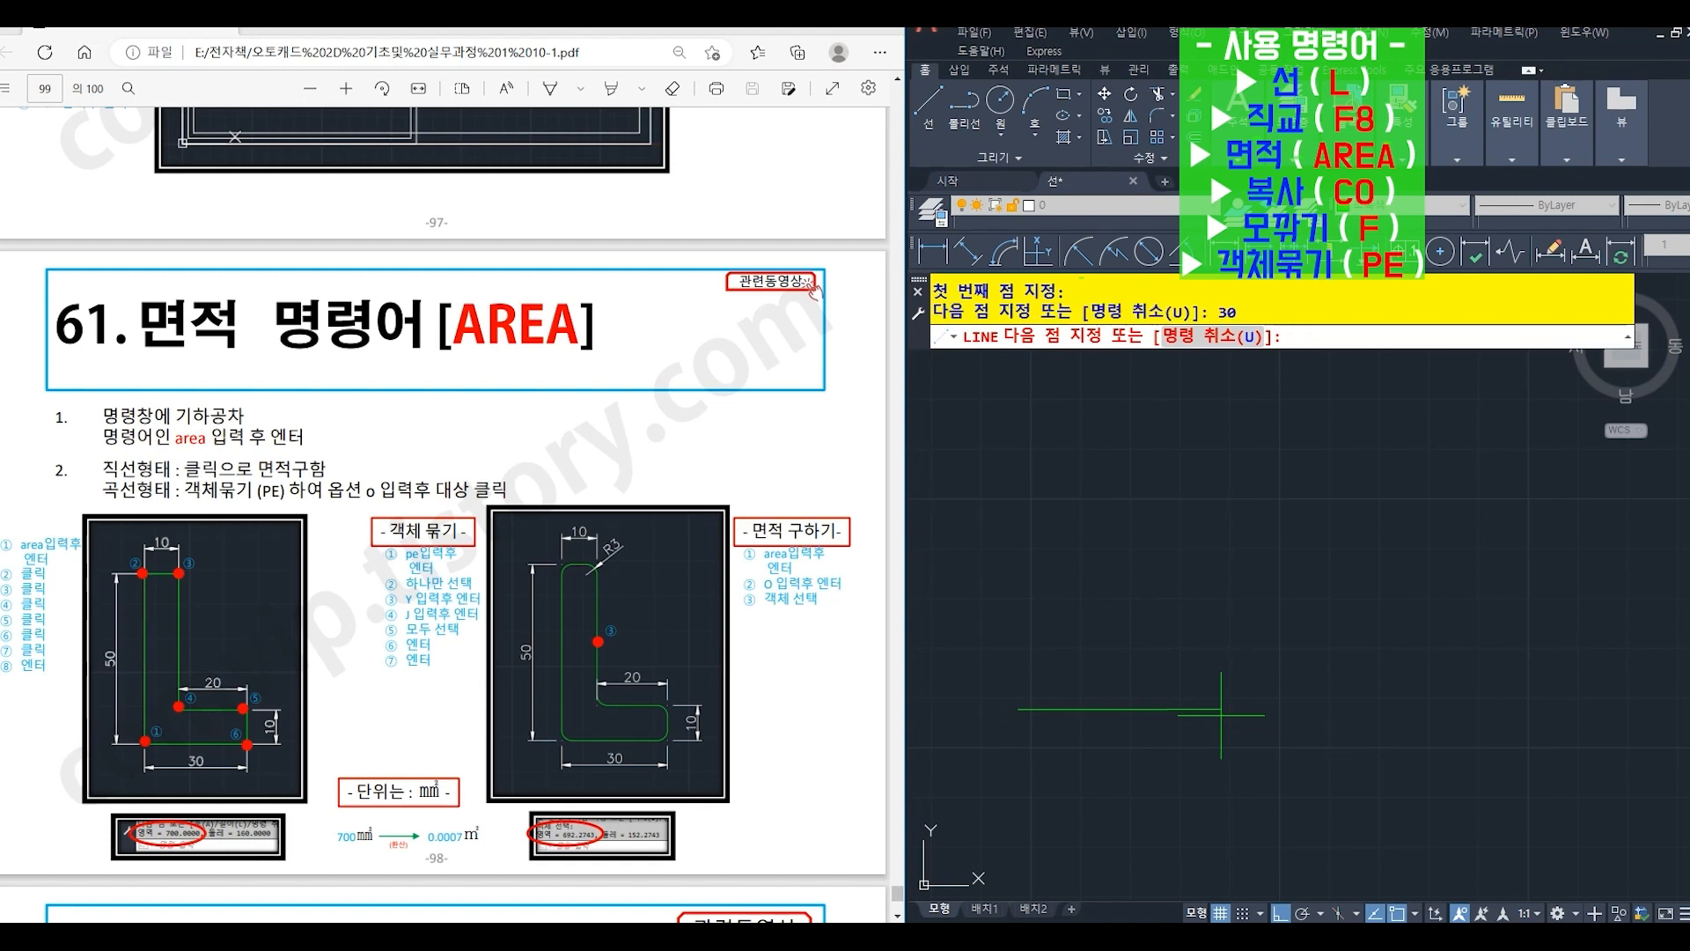
type("10")
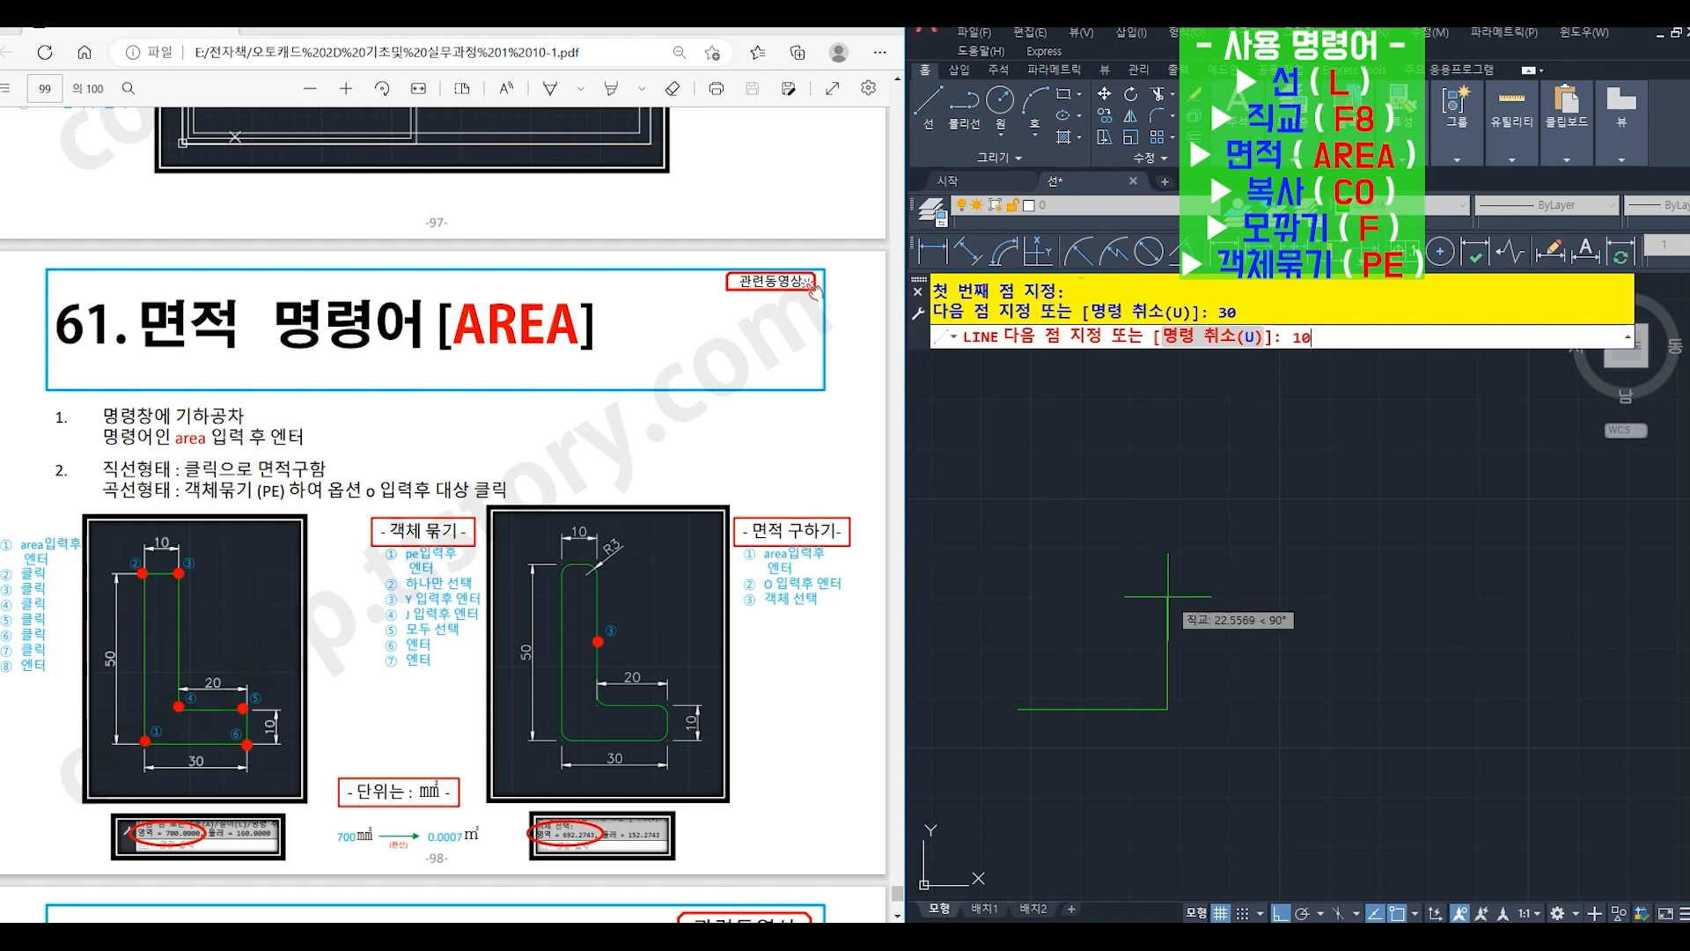
key("Return")
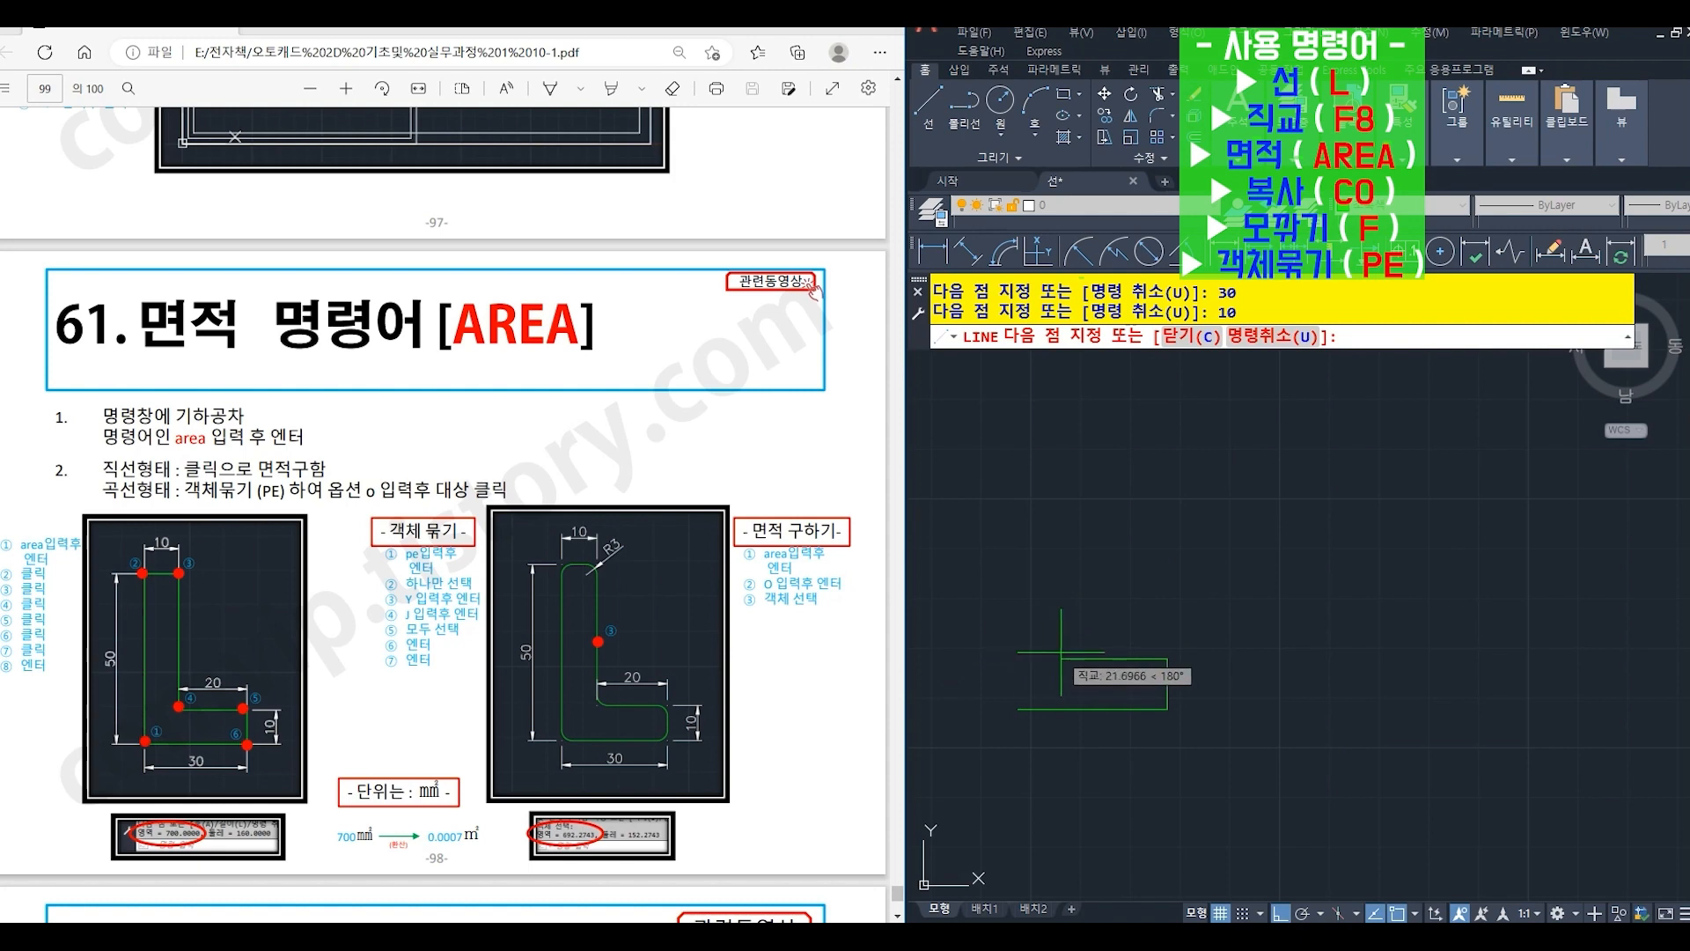
type("20")
key("Return")
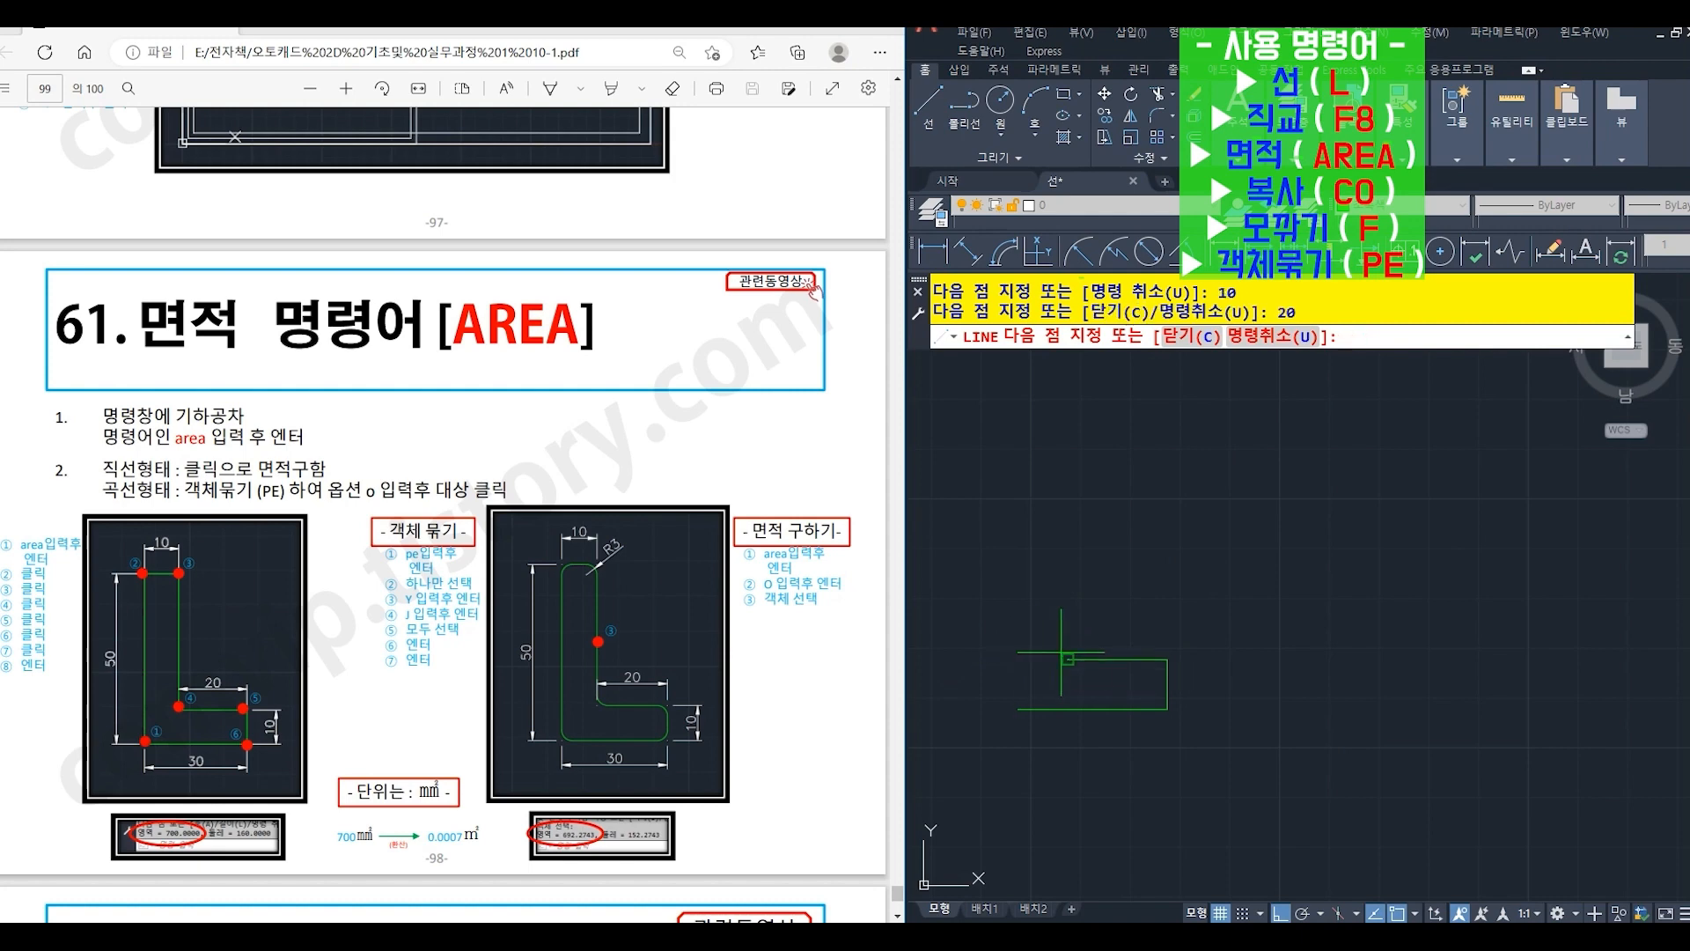
type("40")
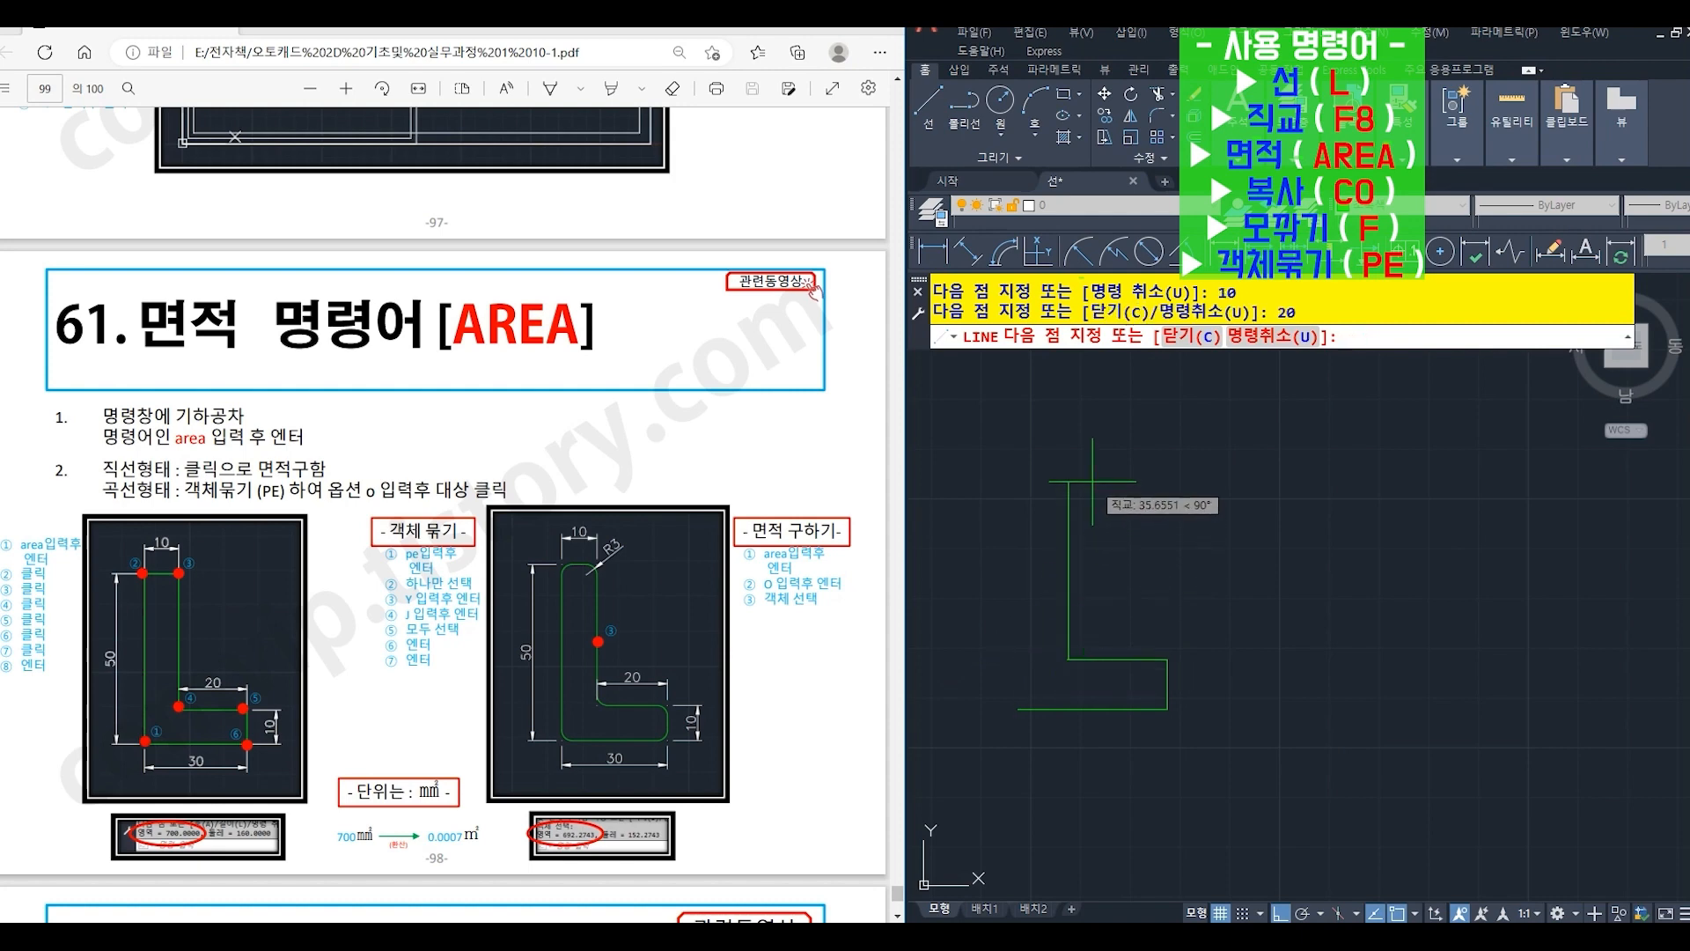
key("Return")
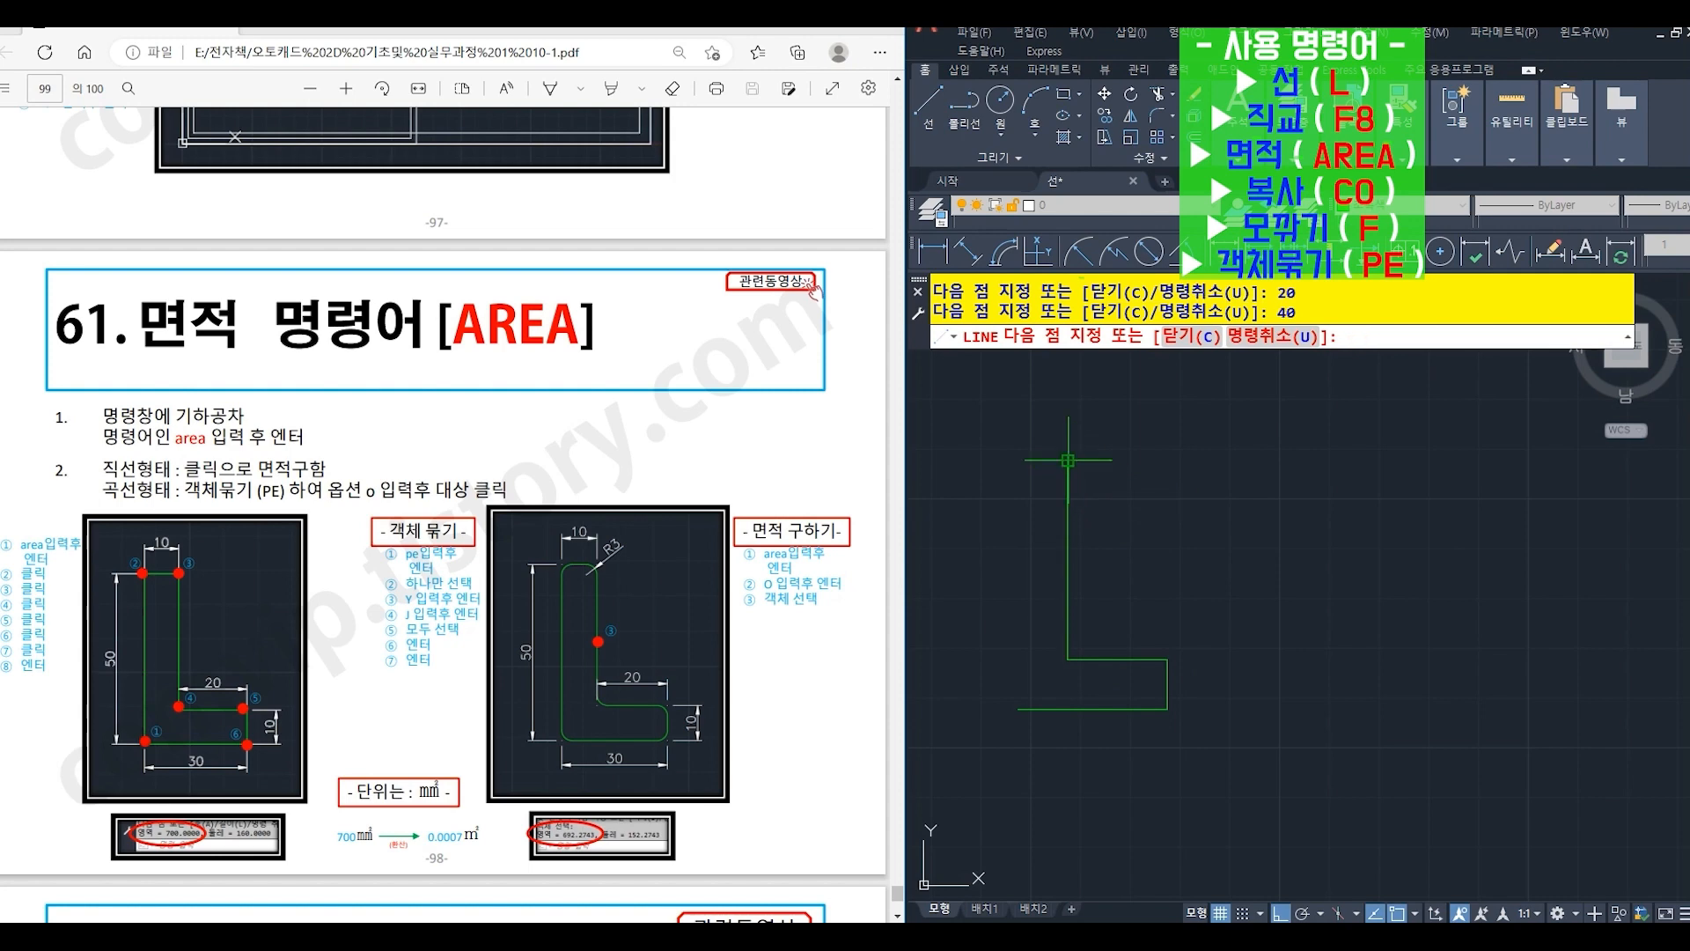
type("10")
key("Return")
left_click(1018, 709)
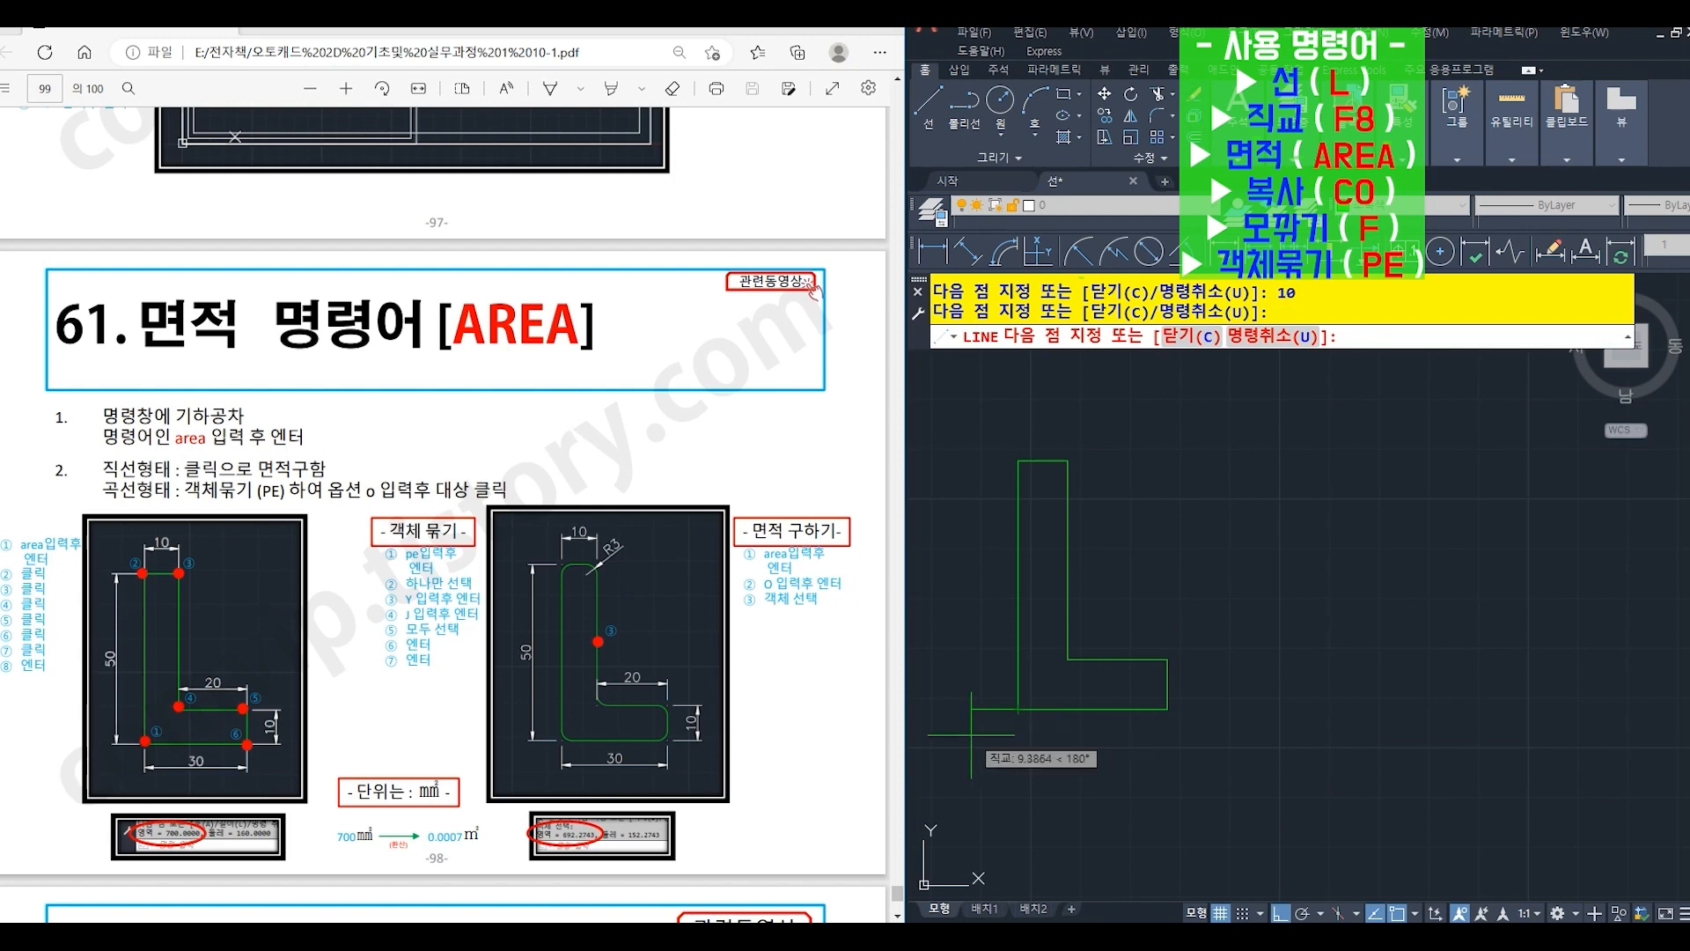
- Measure the L-shape's area with AREA by picking its six corners in order, starting from the lower-left corner
key("Return")
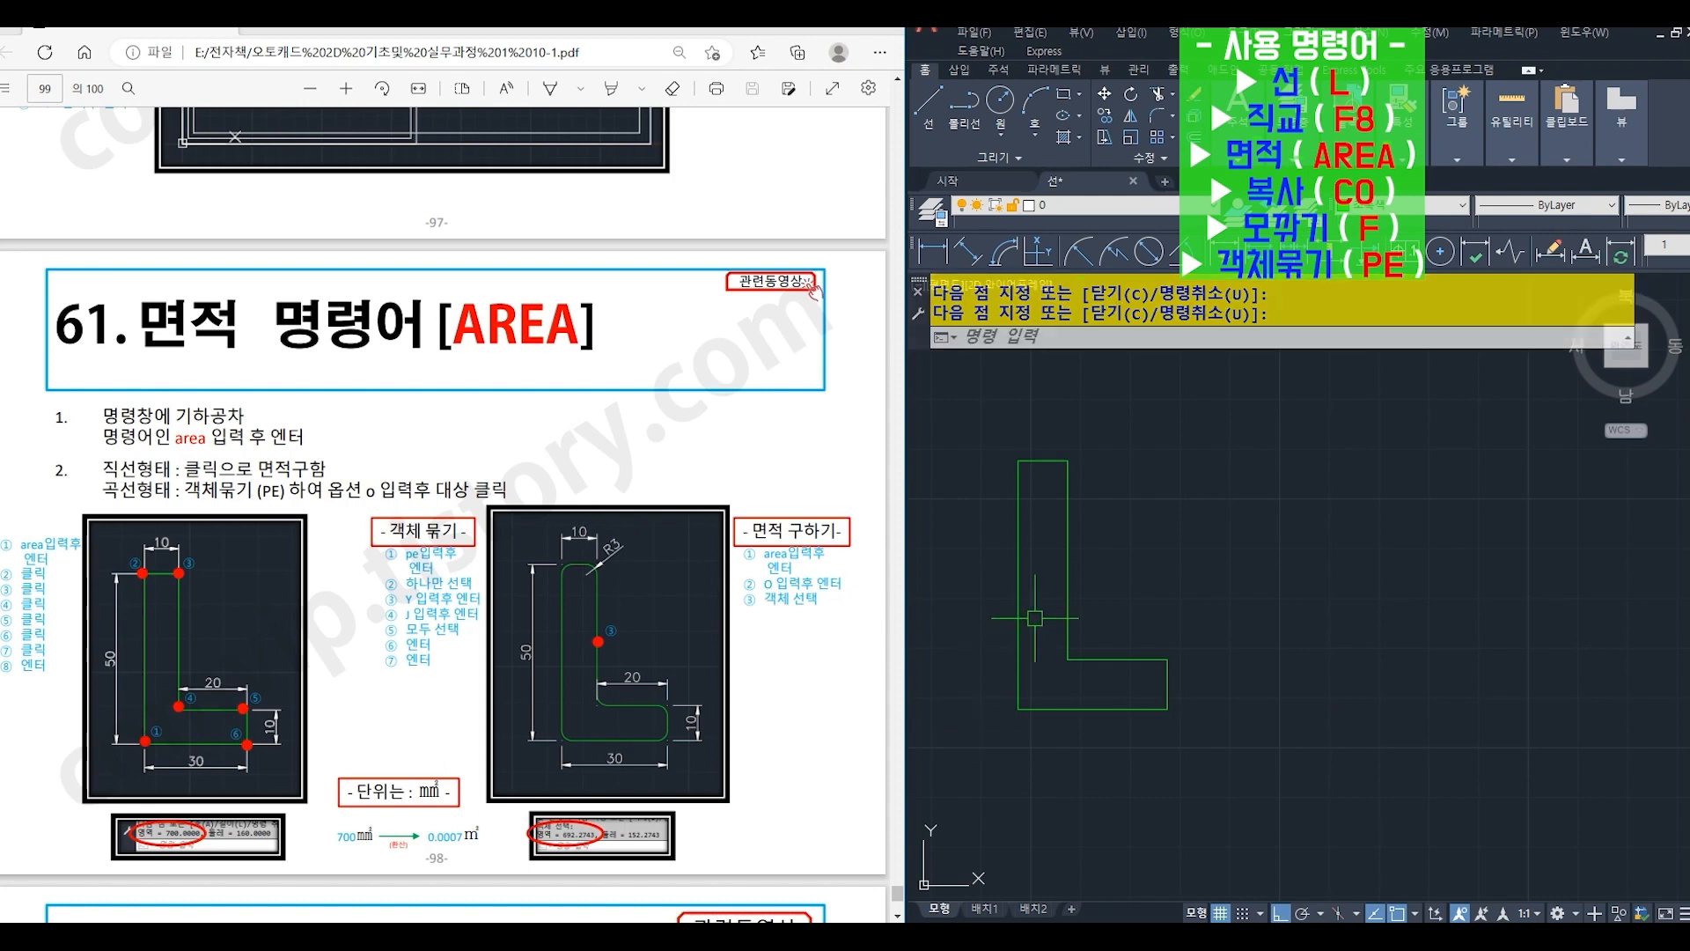
type("area")
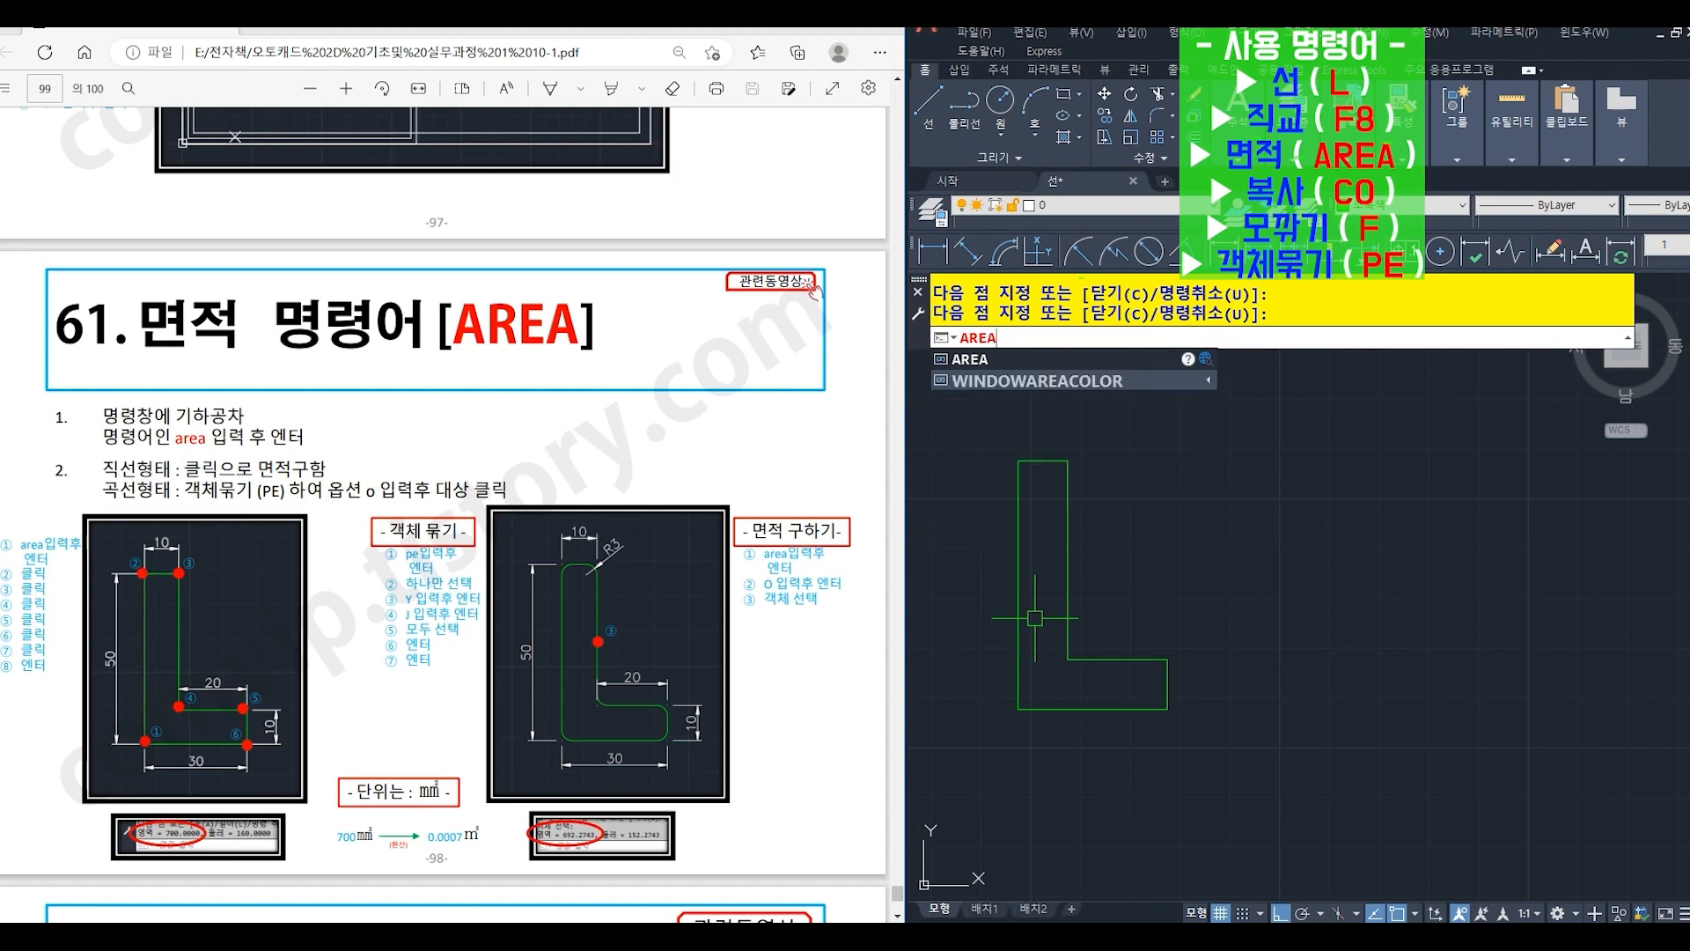
key("Return")
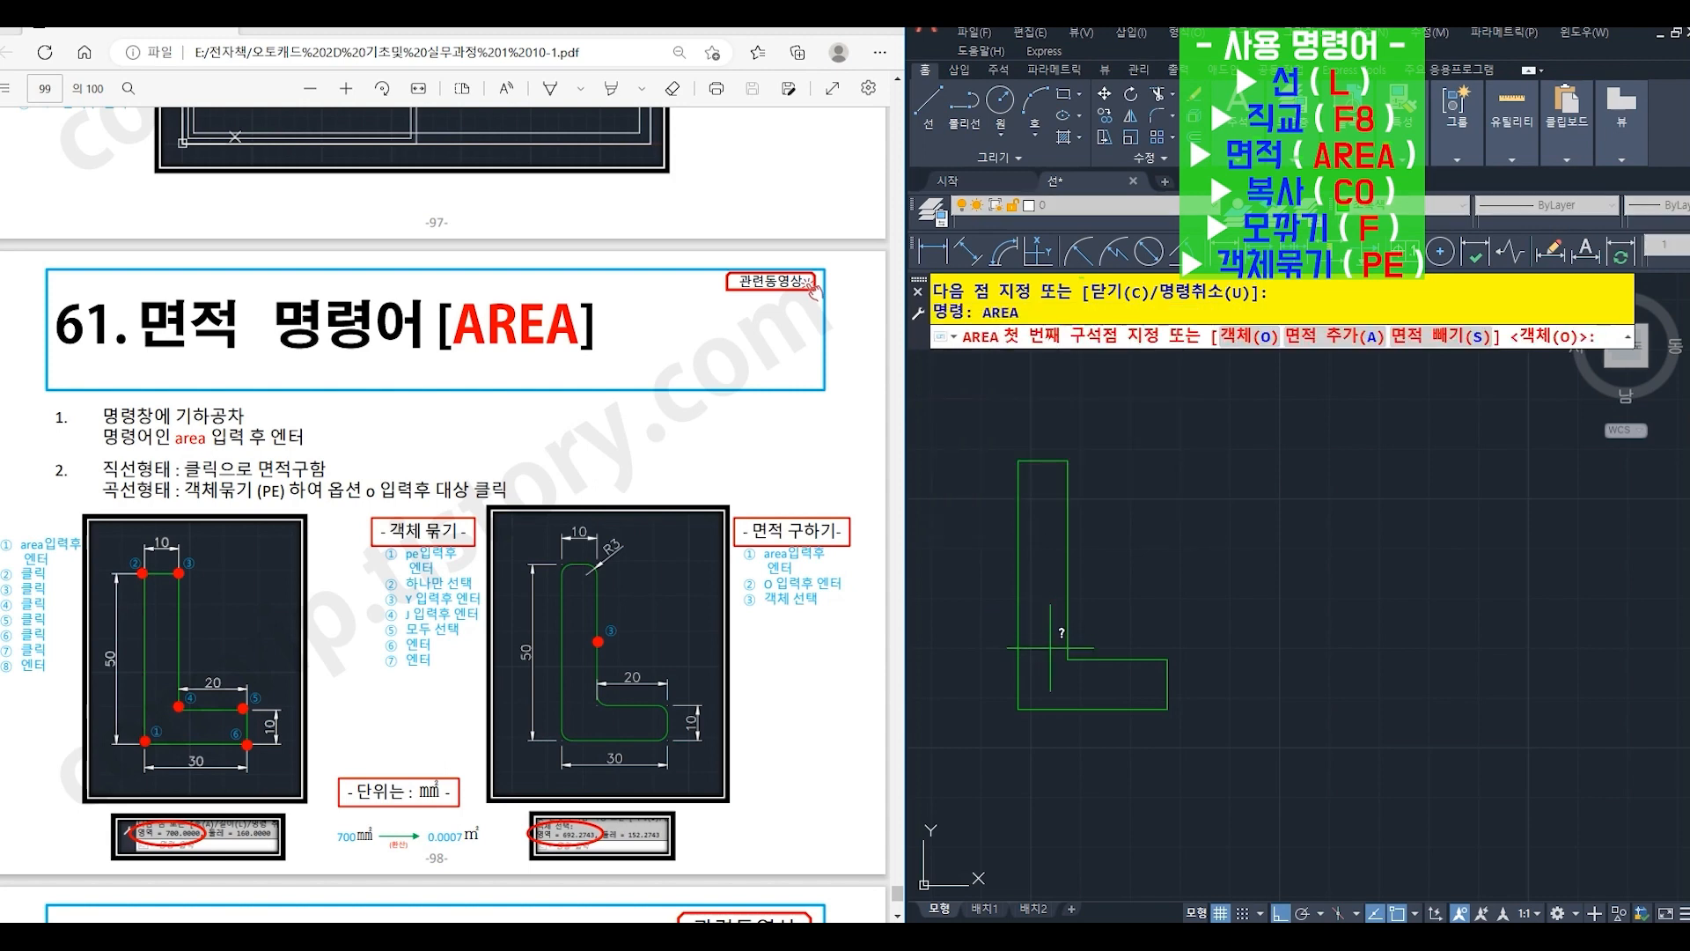
left_click(1018, 709)
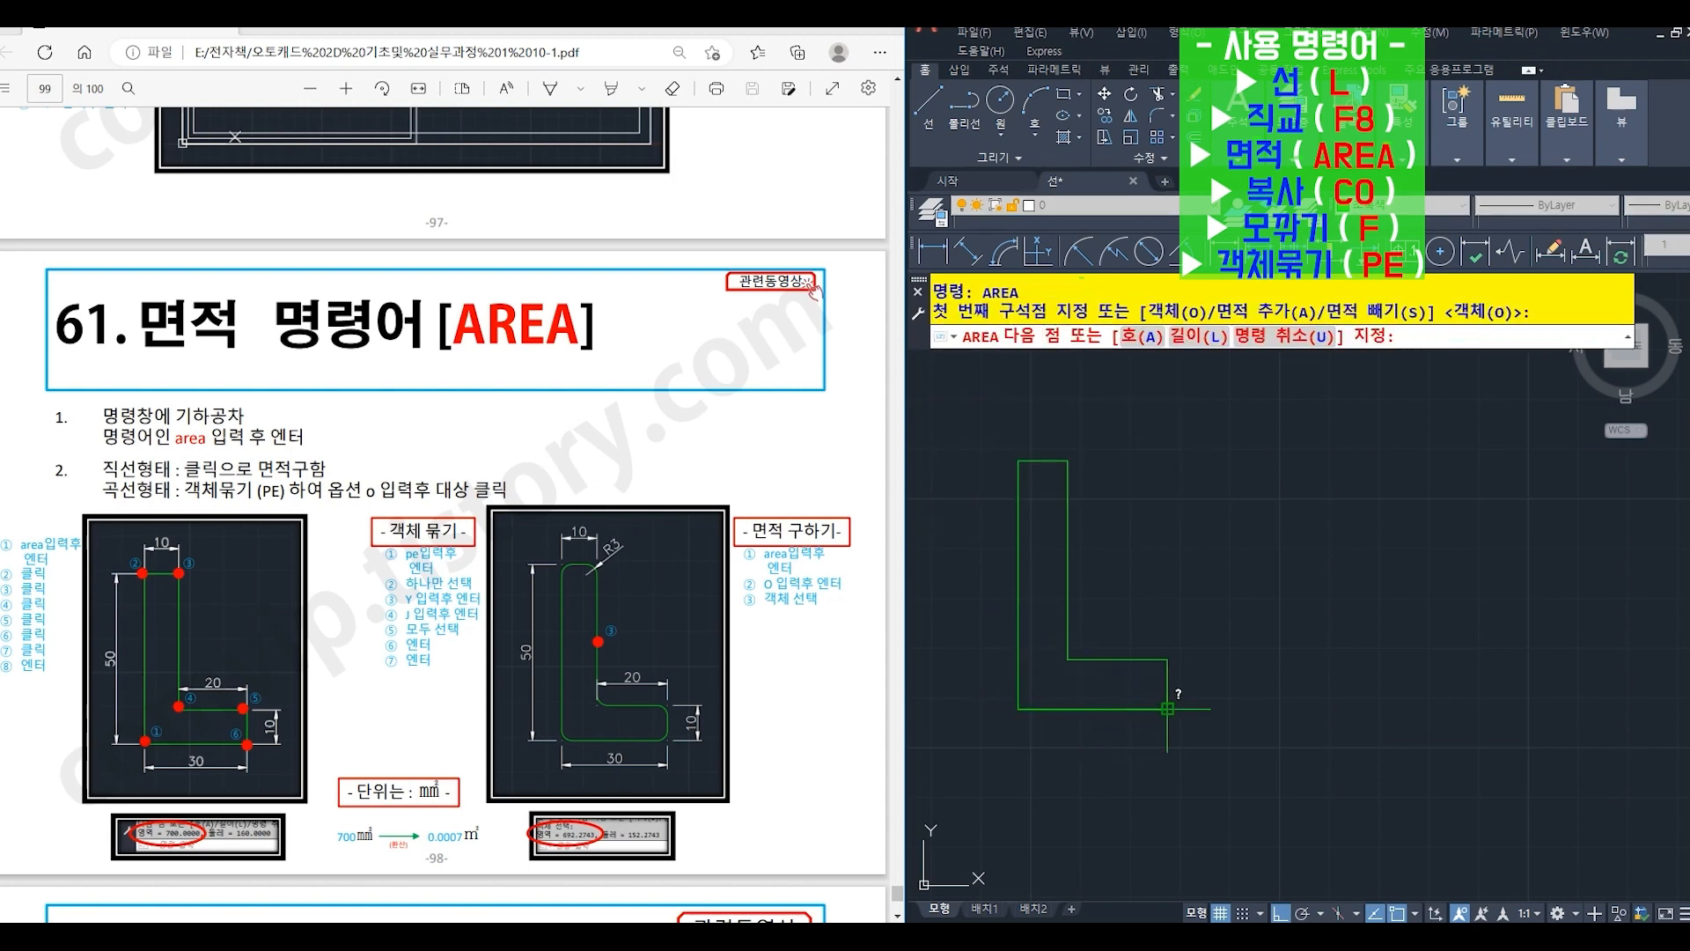
left_click(1167, 707)
left_click(1166, 660)
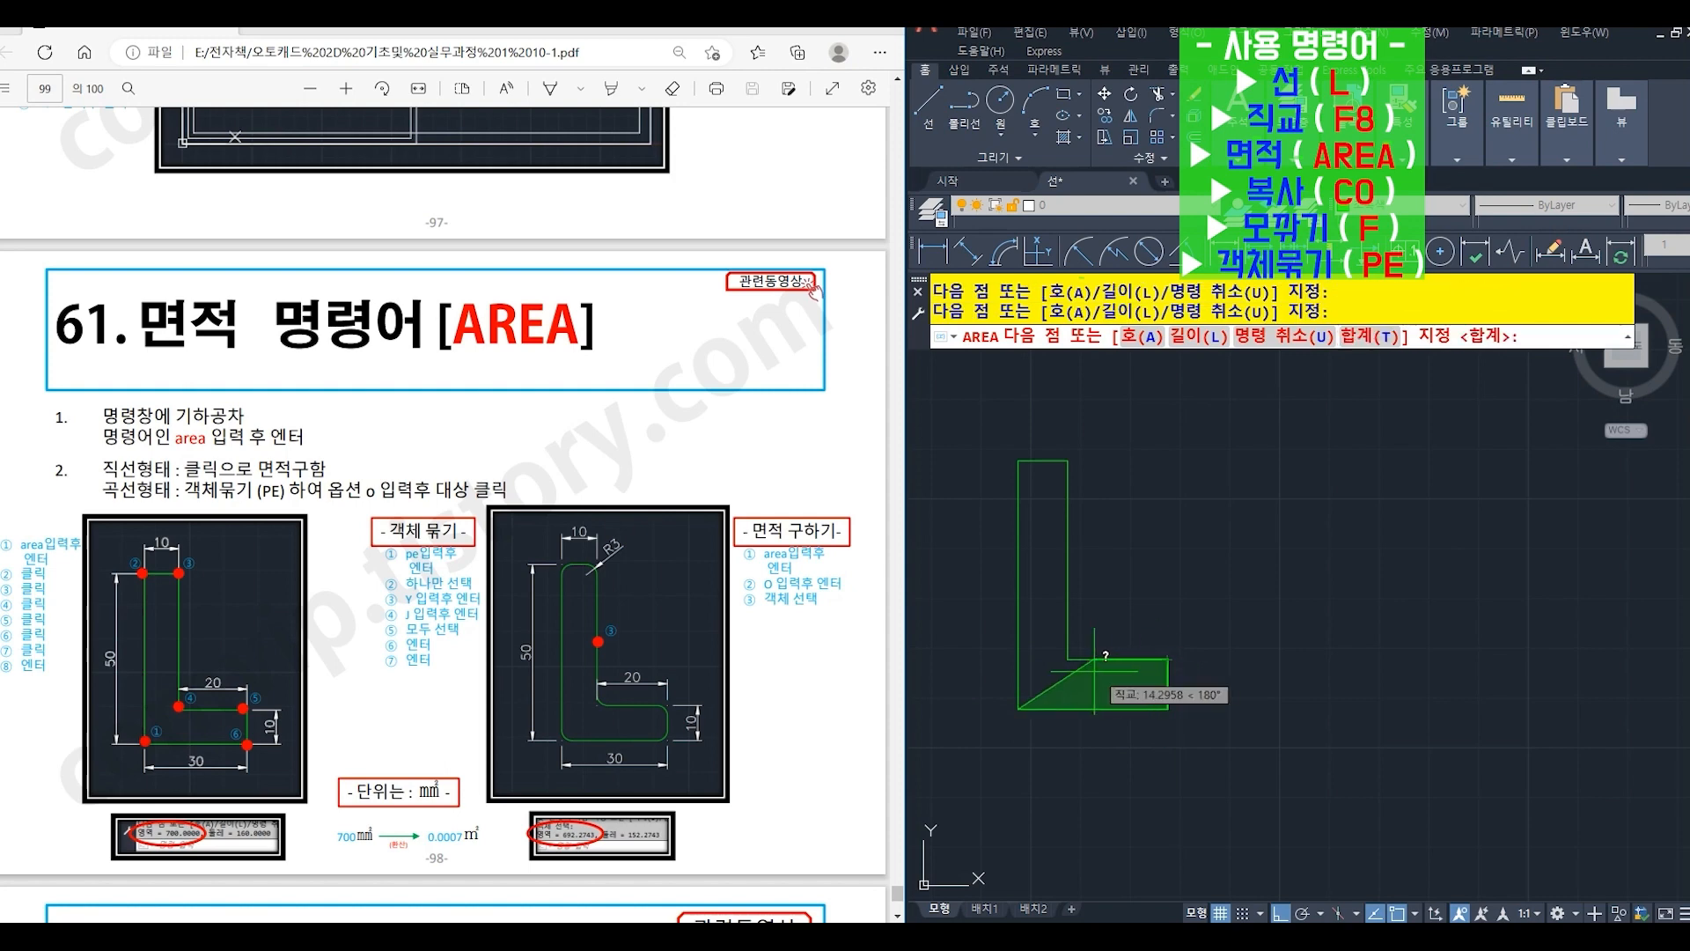
left_click(1068, 659)
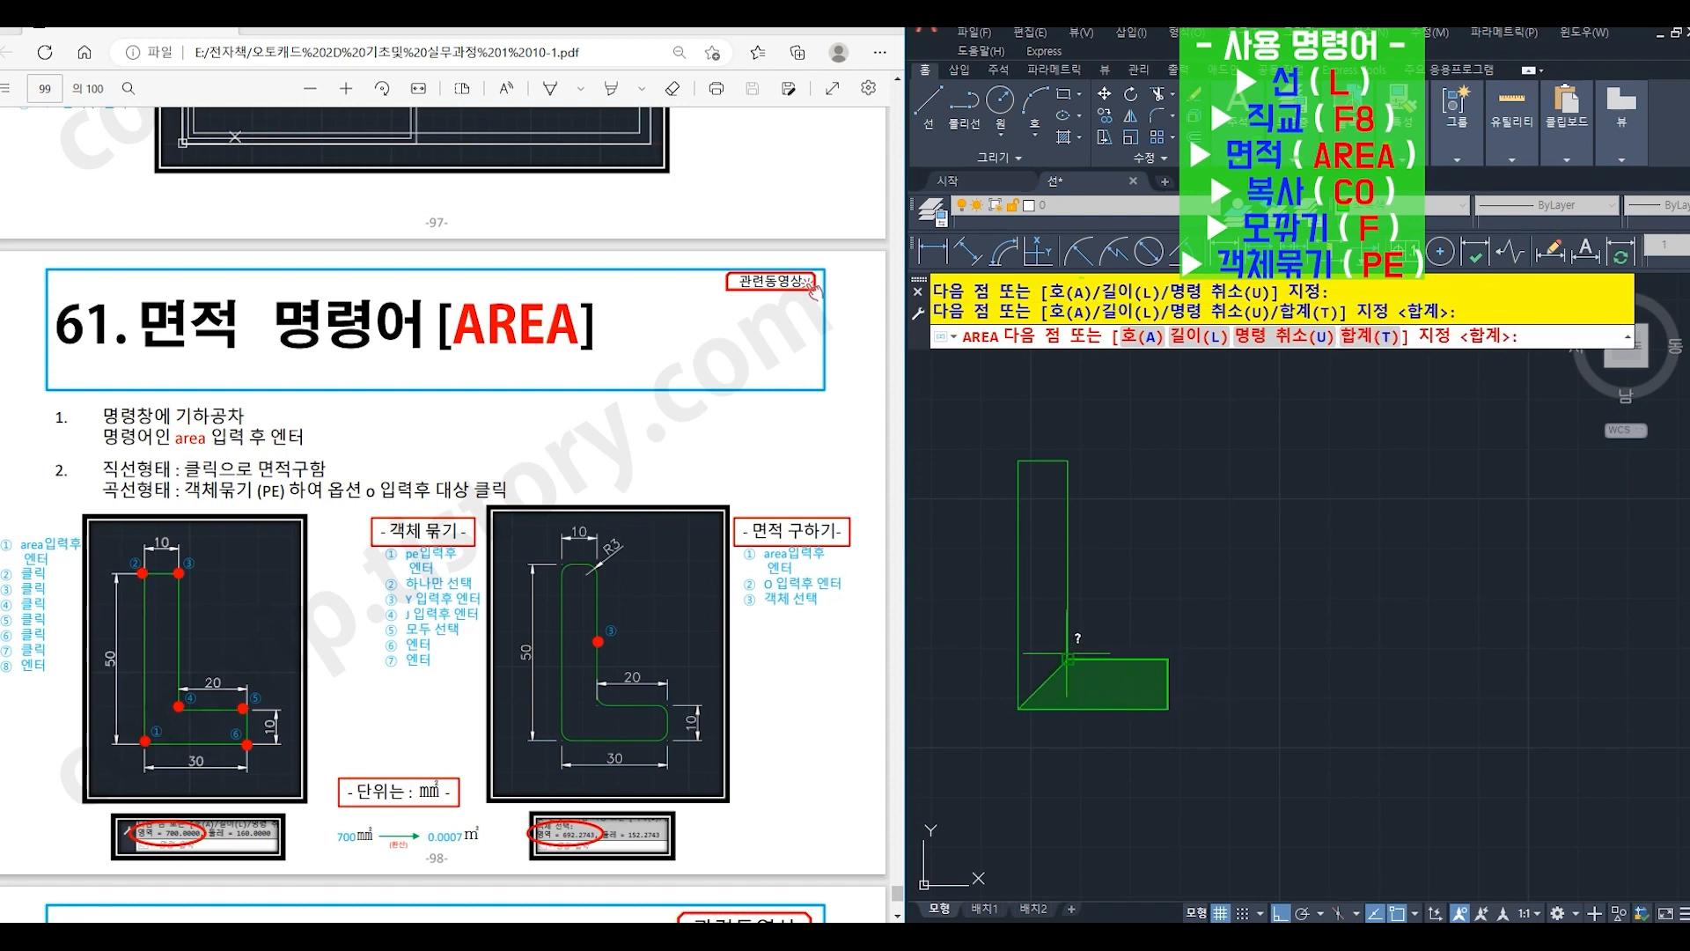
left_click(1068, 461)
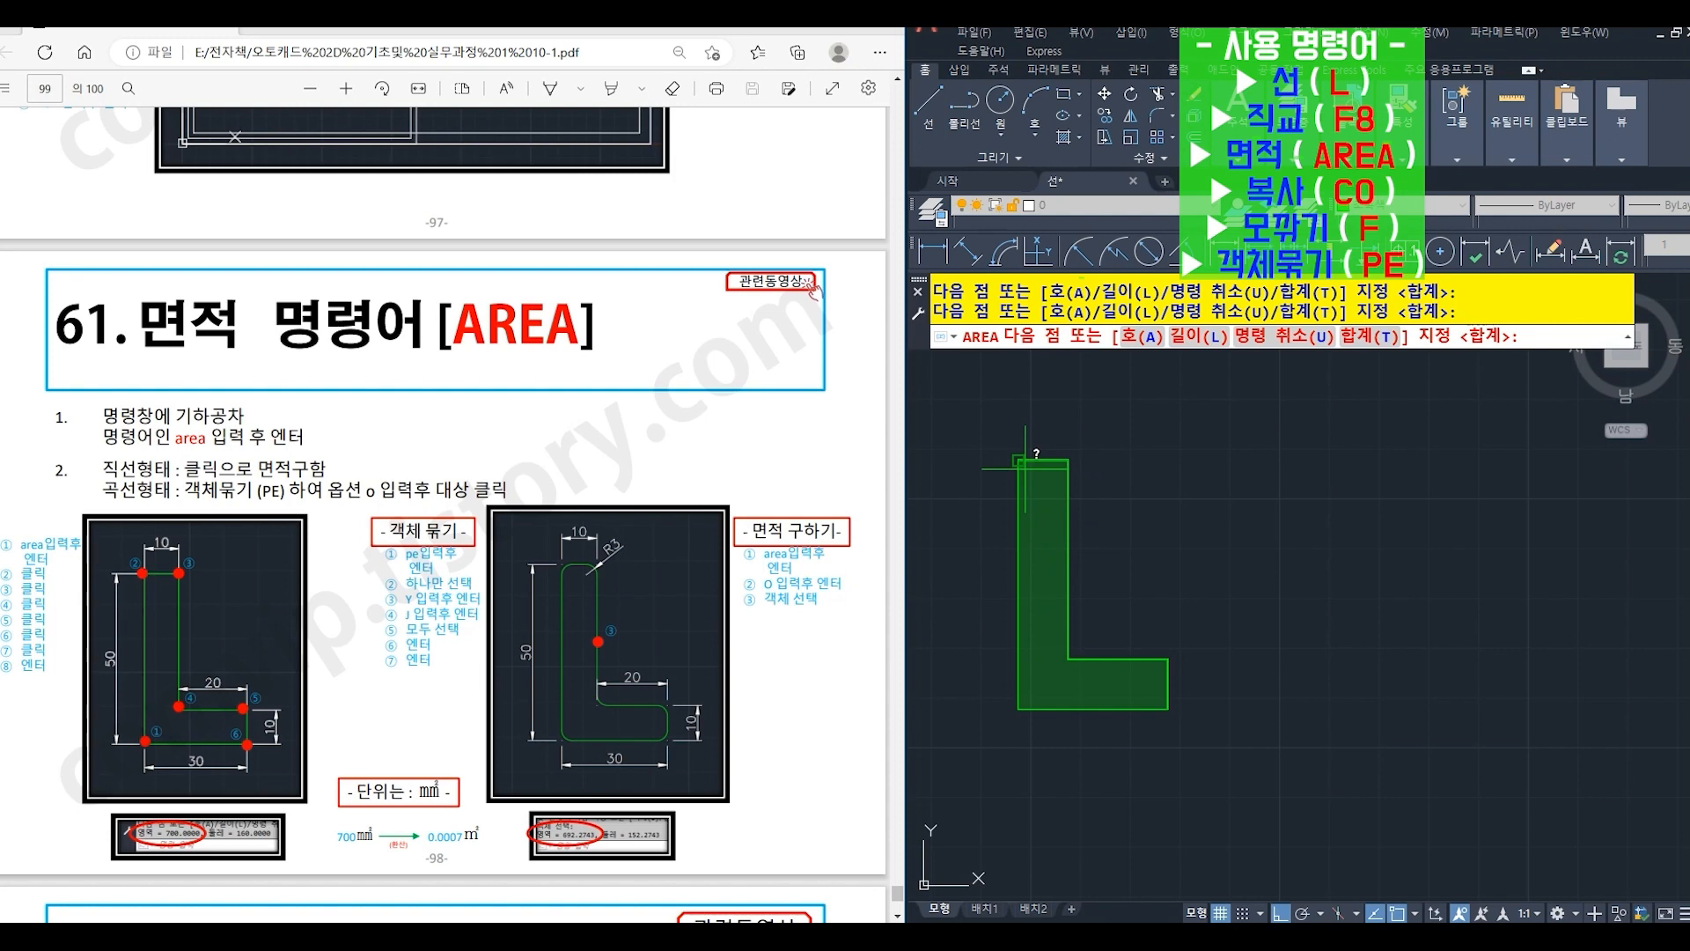
left_click(1020, 460)
key("Return")
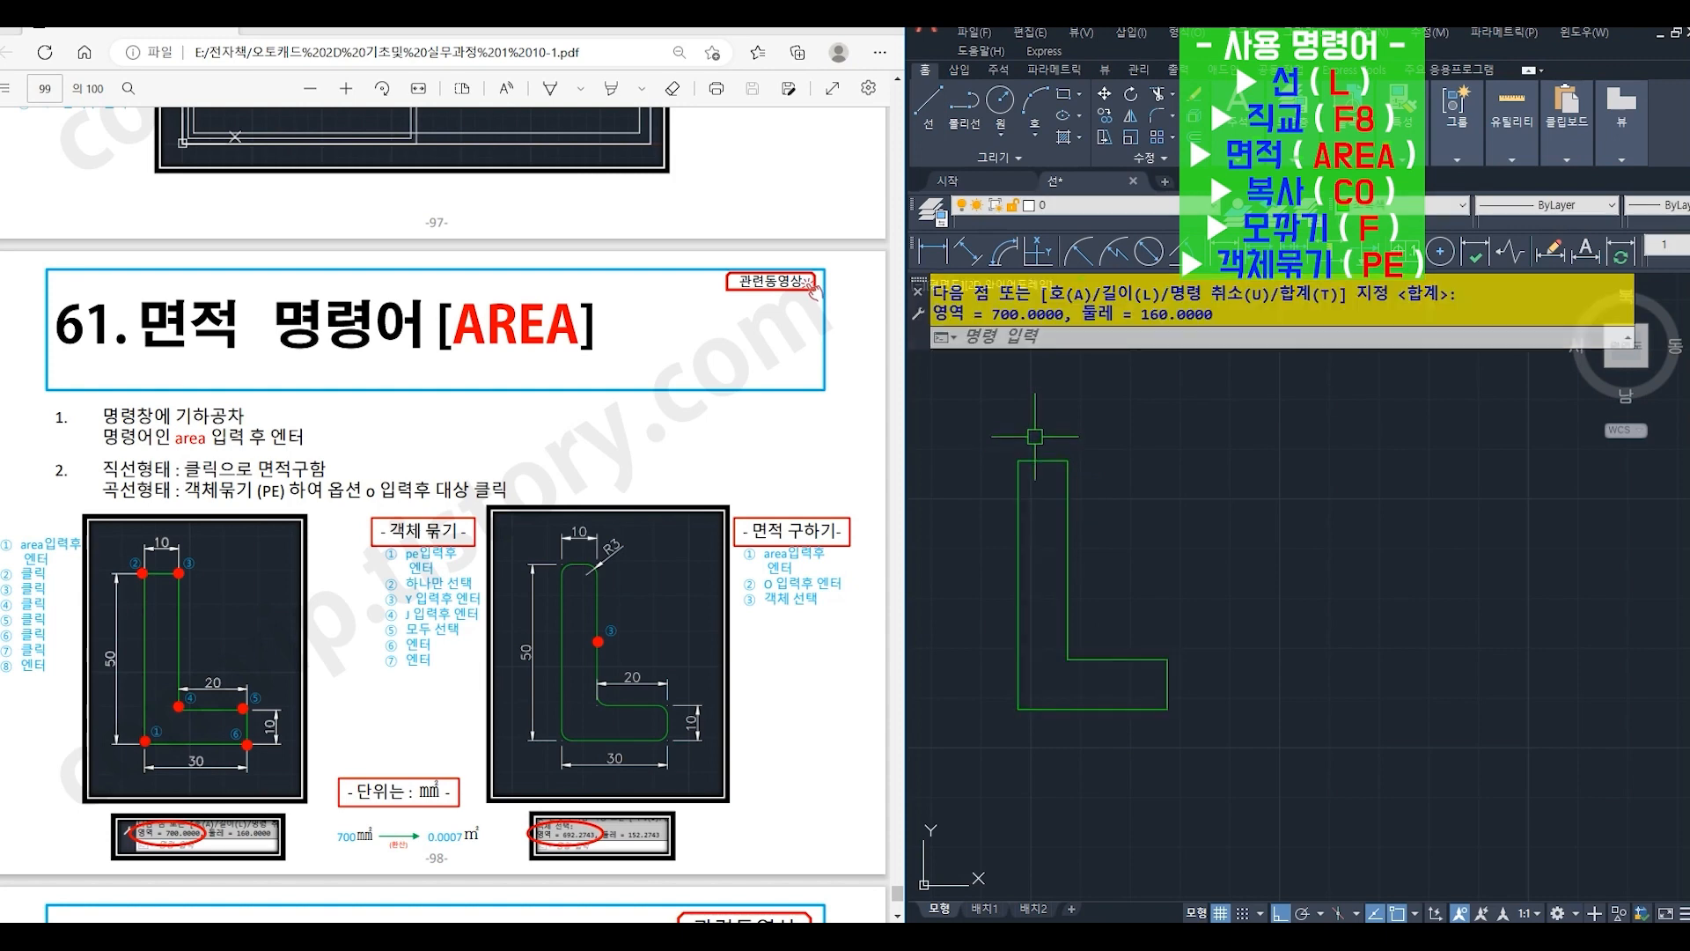
left_click_drag(992, 315, 1068, 314)
- Copy (CO) the whole L-shaped outline horizontally to the right of the original
type("co")
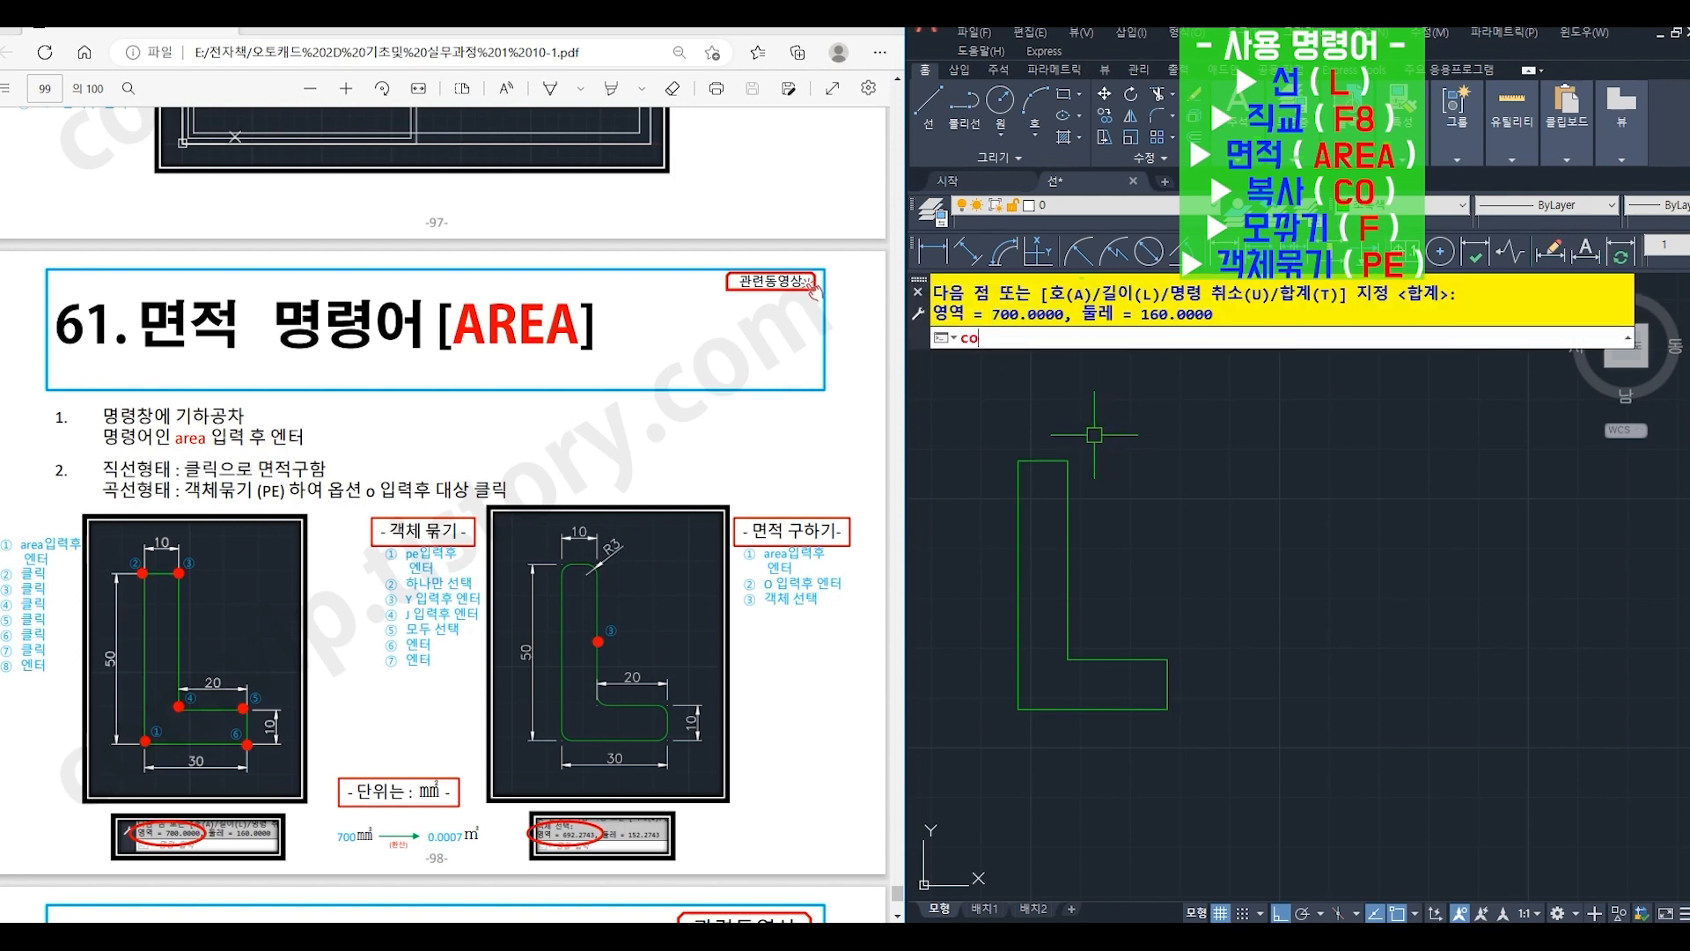
key("Return")
left_click(993, 407)
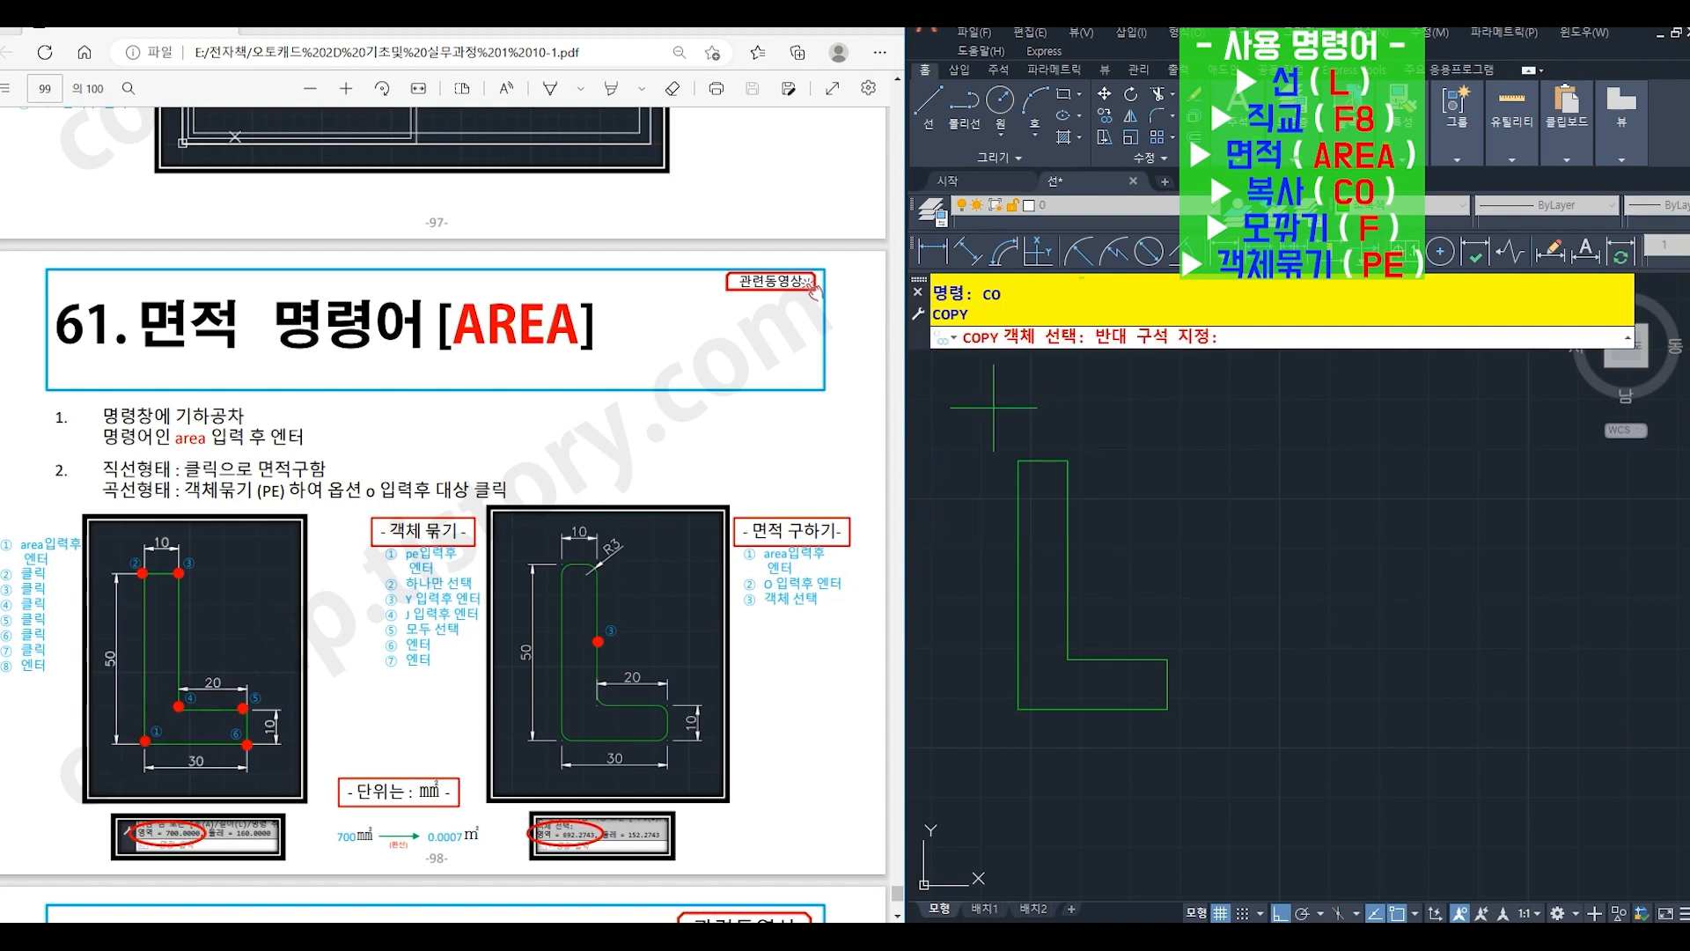
left_click(1224, 767)
key("Return")
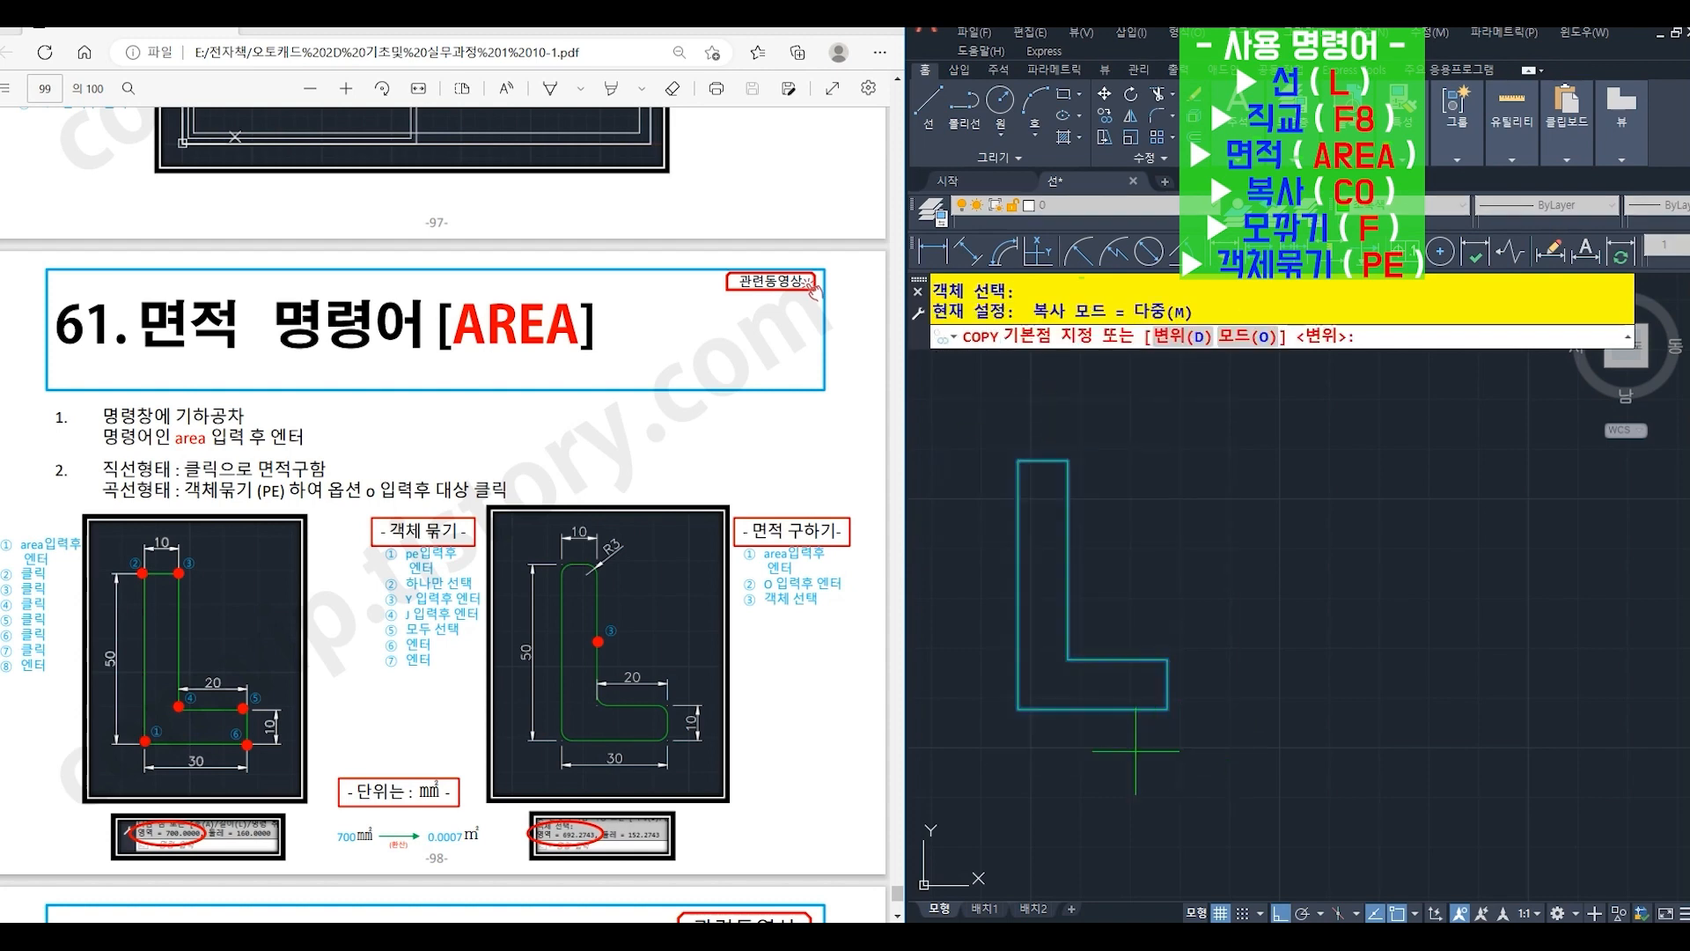
left_click(1135, 750)
left_click(1422, 731)
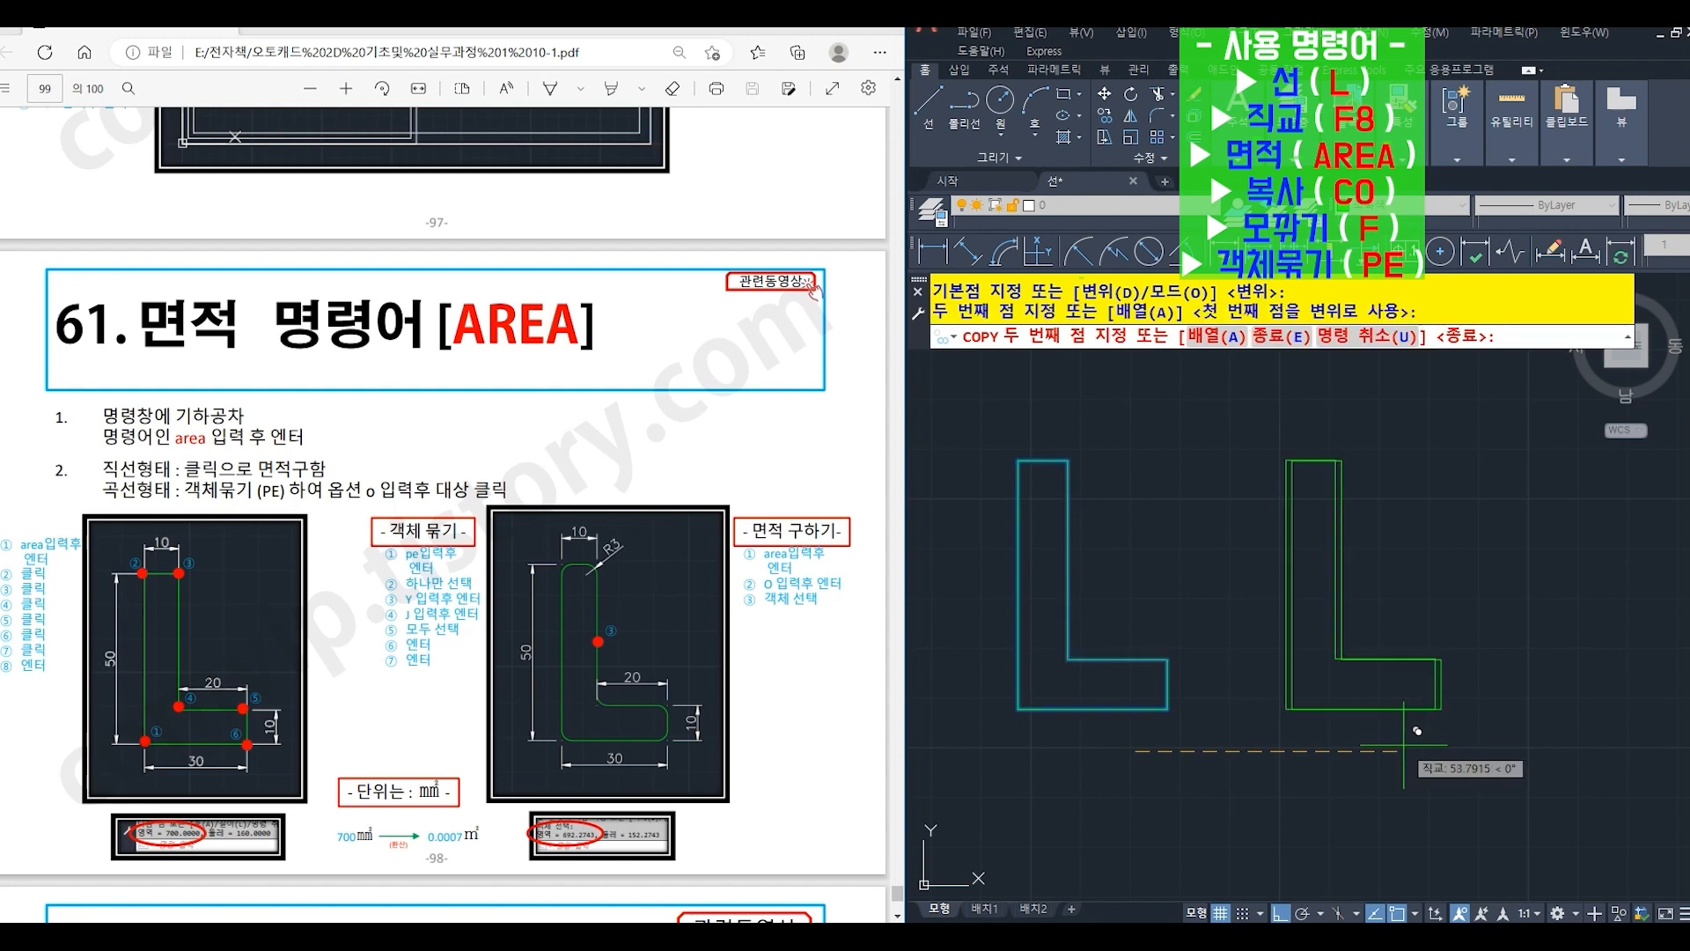
key("Return")
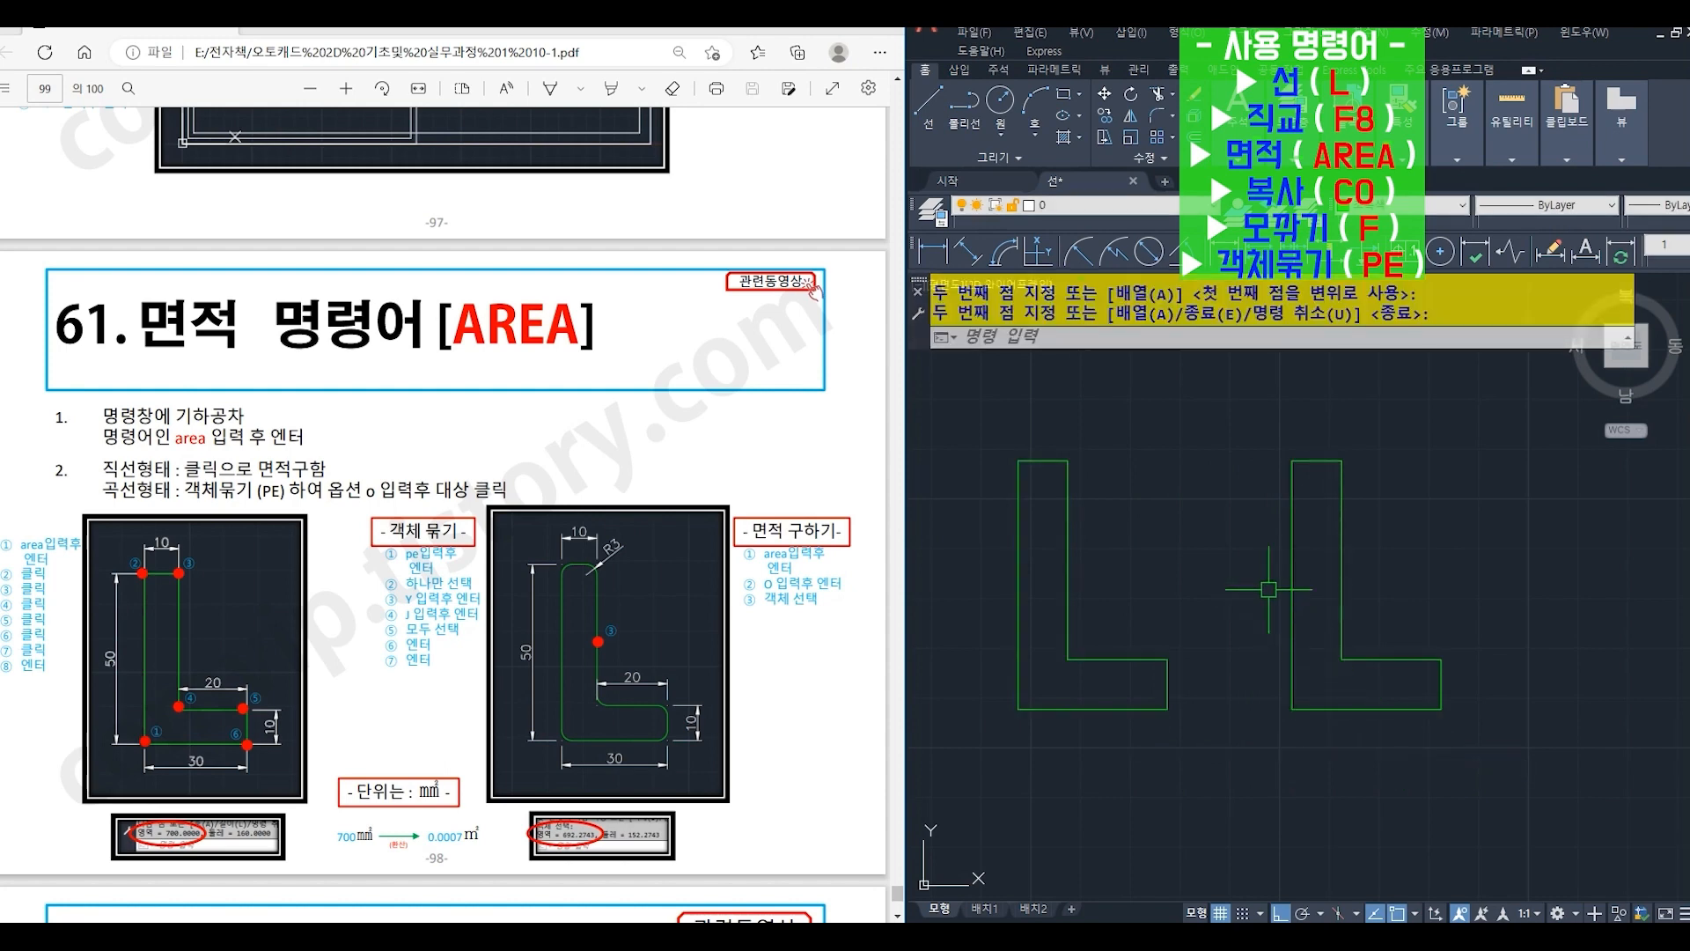
- Fillet (F) the two top corners of the copied L-shape's vertical leg with a radius of 3
type("f")
key("Return")
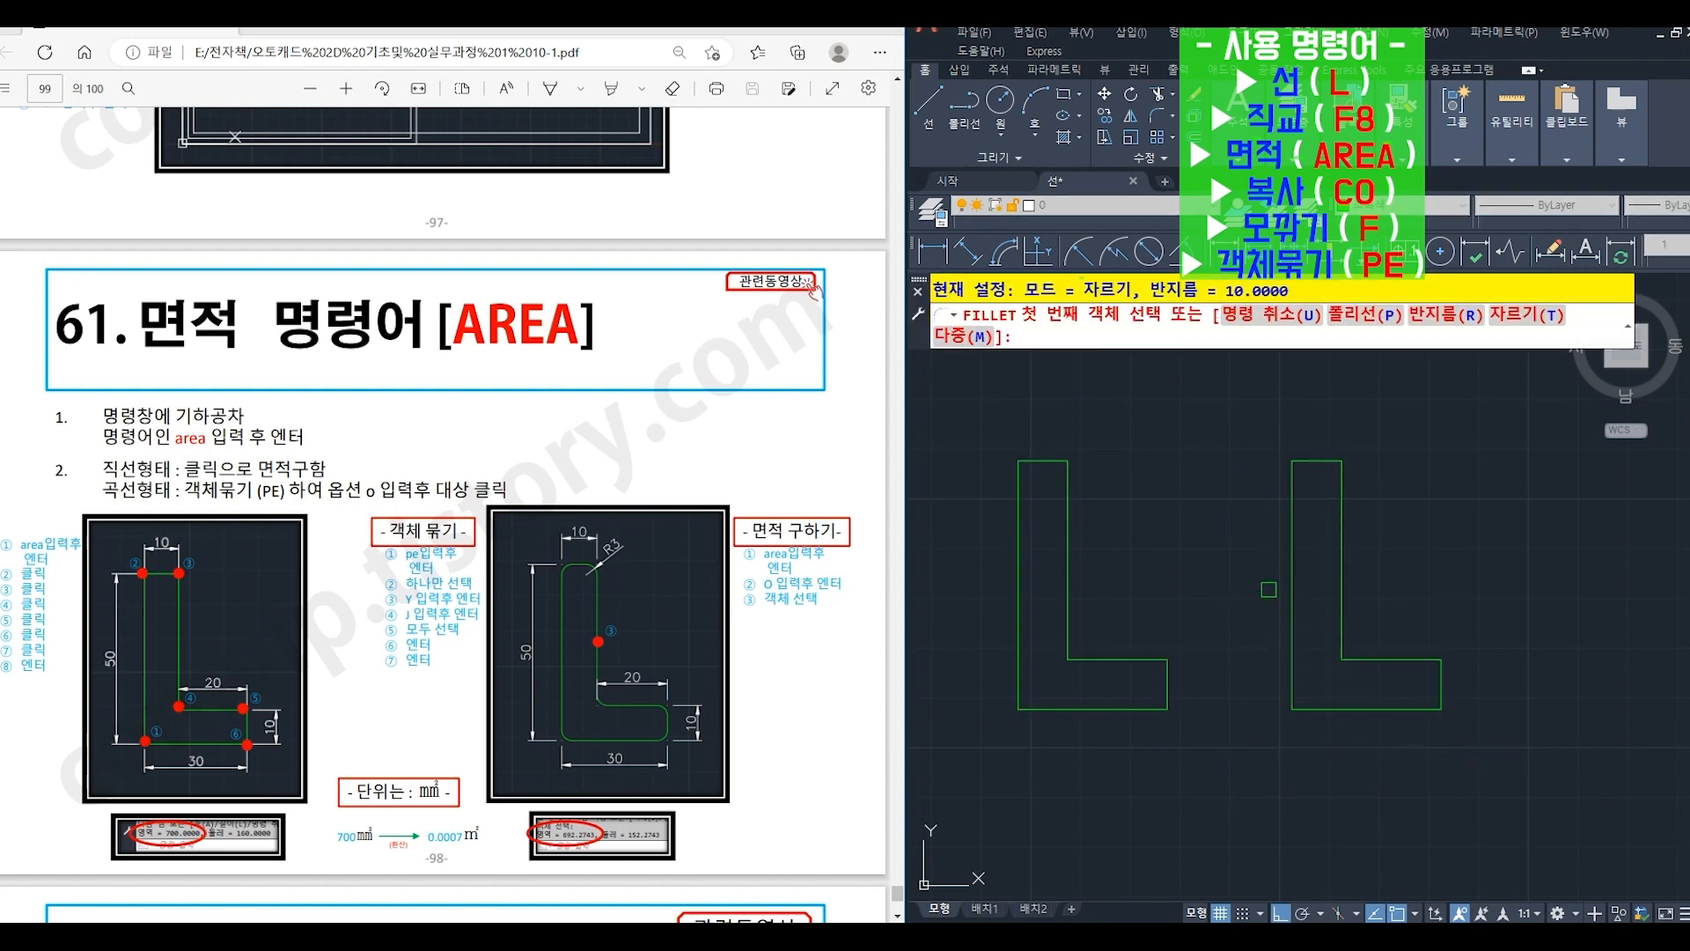
type("r")
key("Return")
type("3")
key("Return")
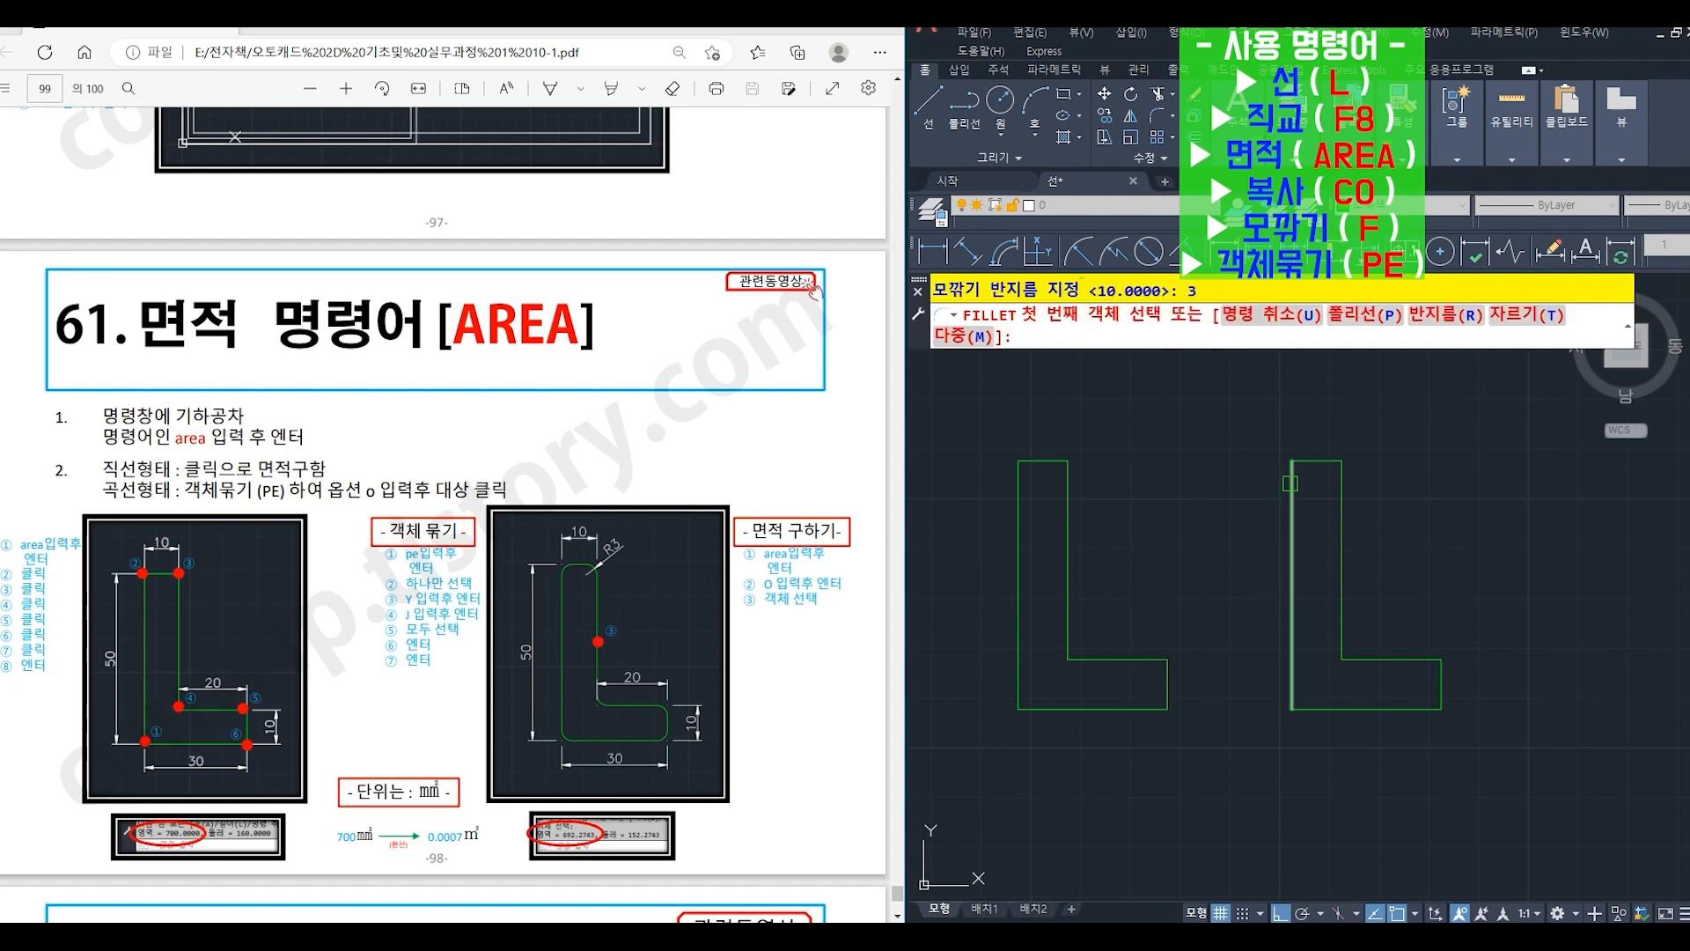
left_click(1290, 483)
left_click(1327, 463)
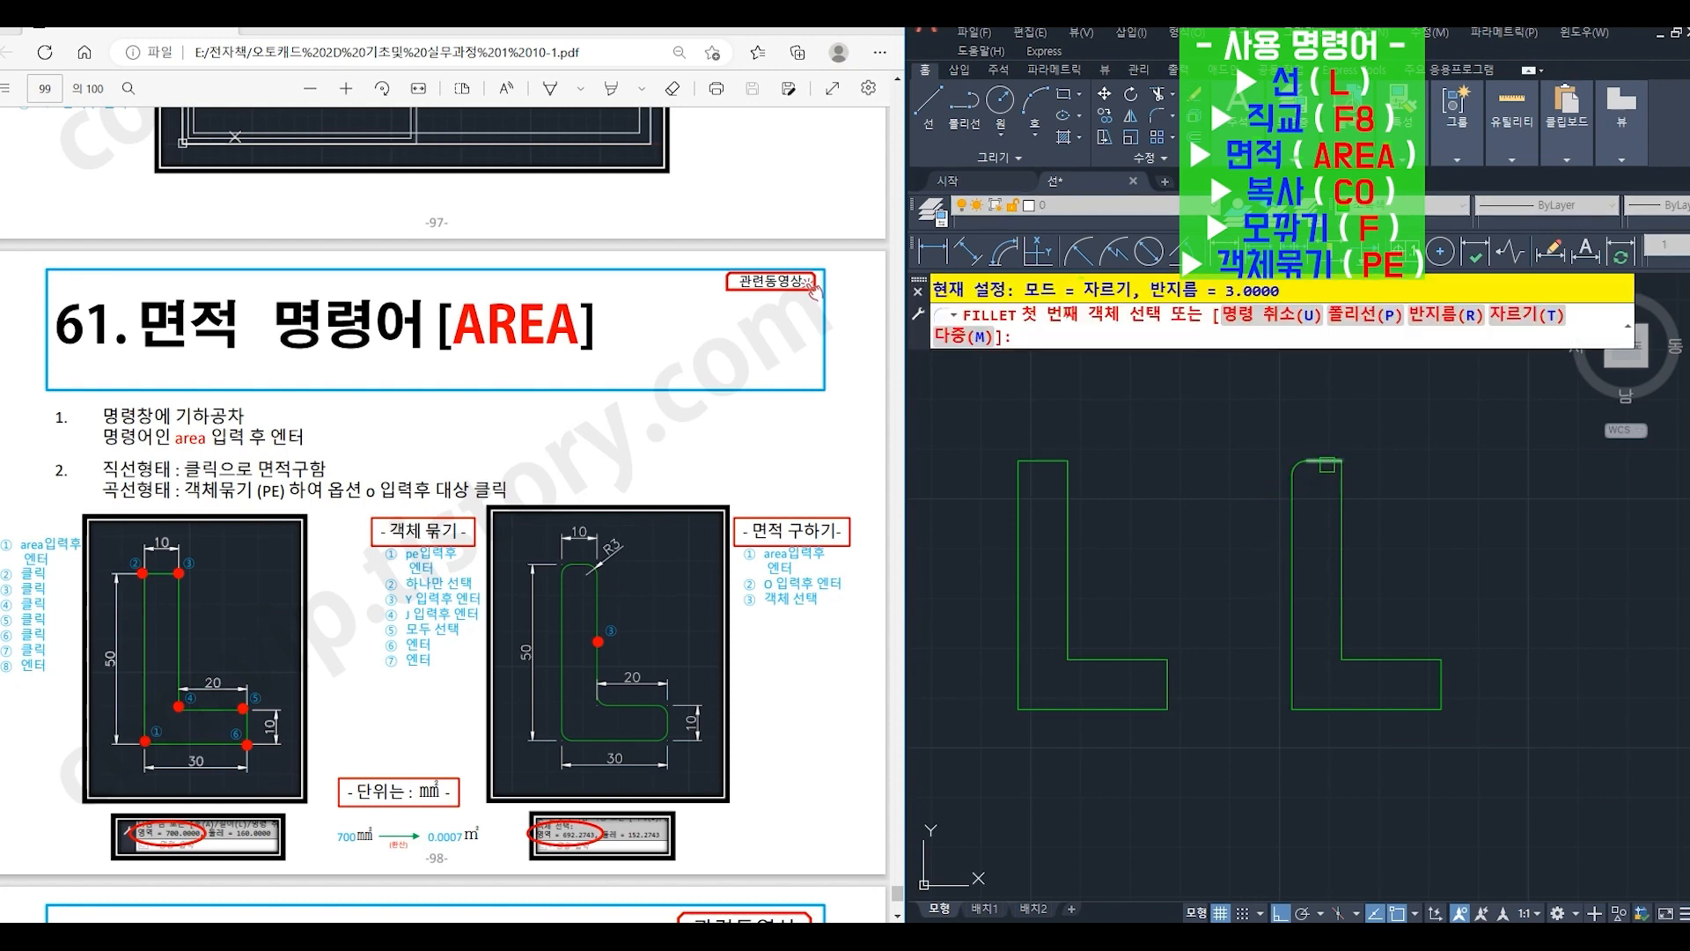
left_click(1326, 465)
left_click(1339, 635)
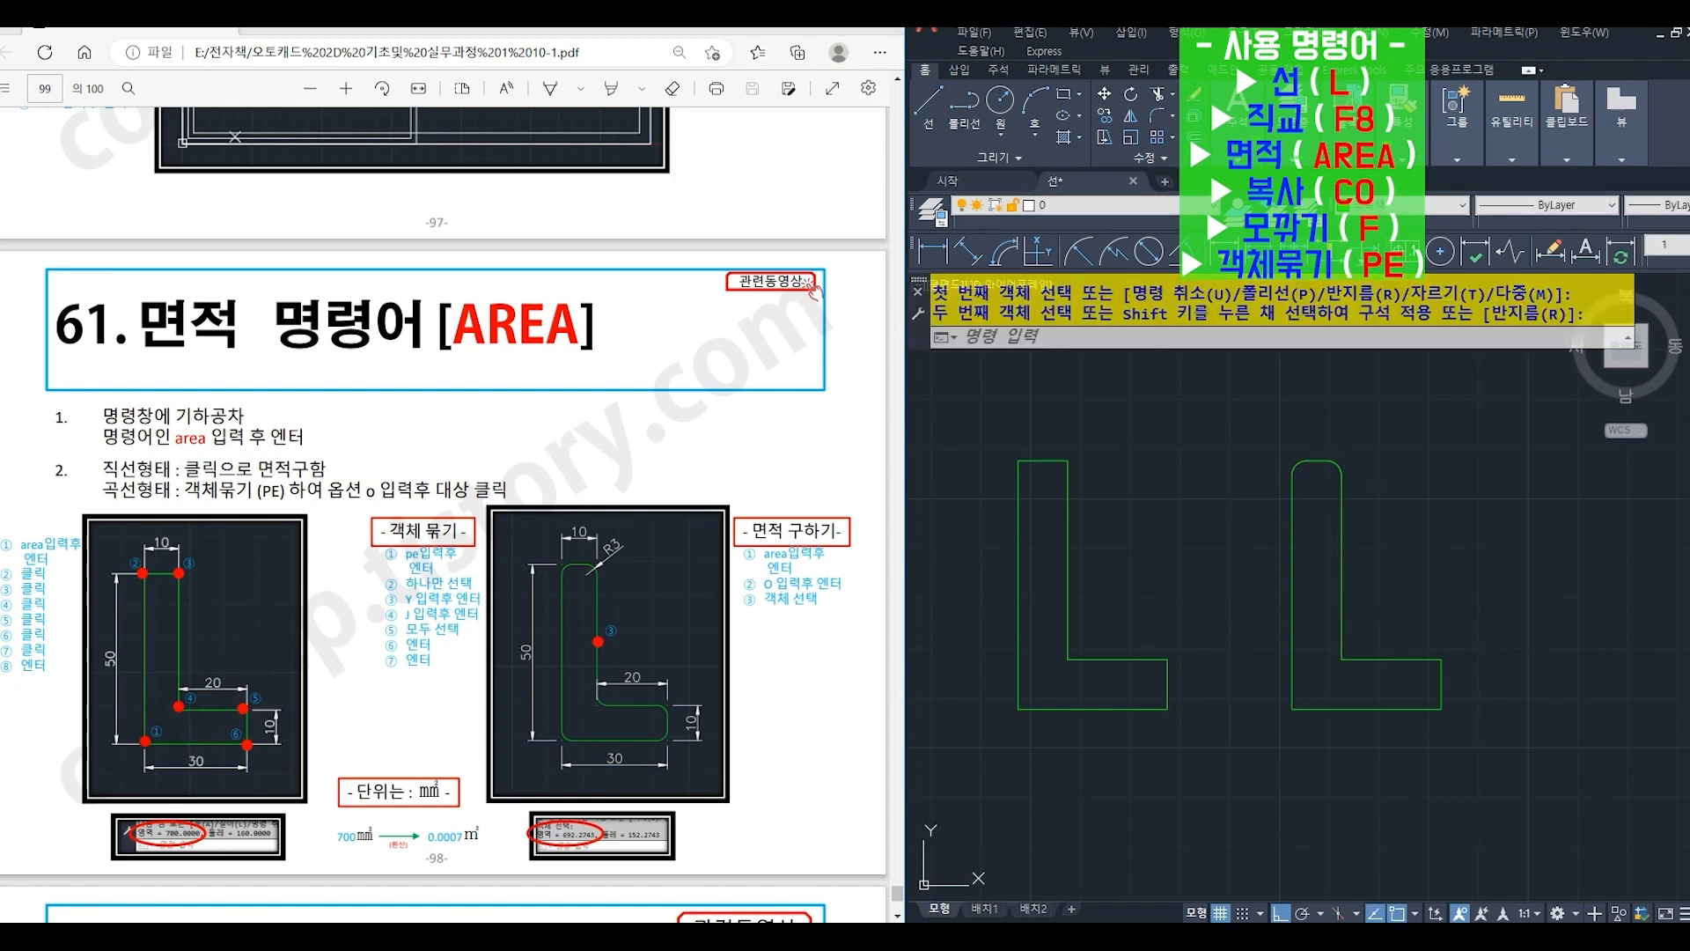
- Fillet the copied L-shape's inner corner, both corners at the foot's right end and the lower-left corner with the same radius 3
key("space")
left_click(1339, 639)
left_click(1363, 659)
key("space")
left_click(1418, 661)
left_click(1443, 677)
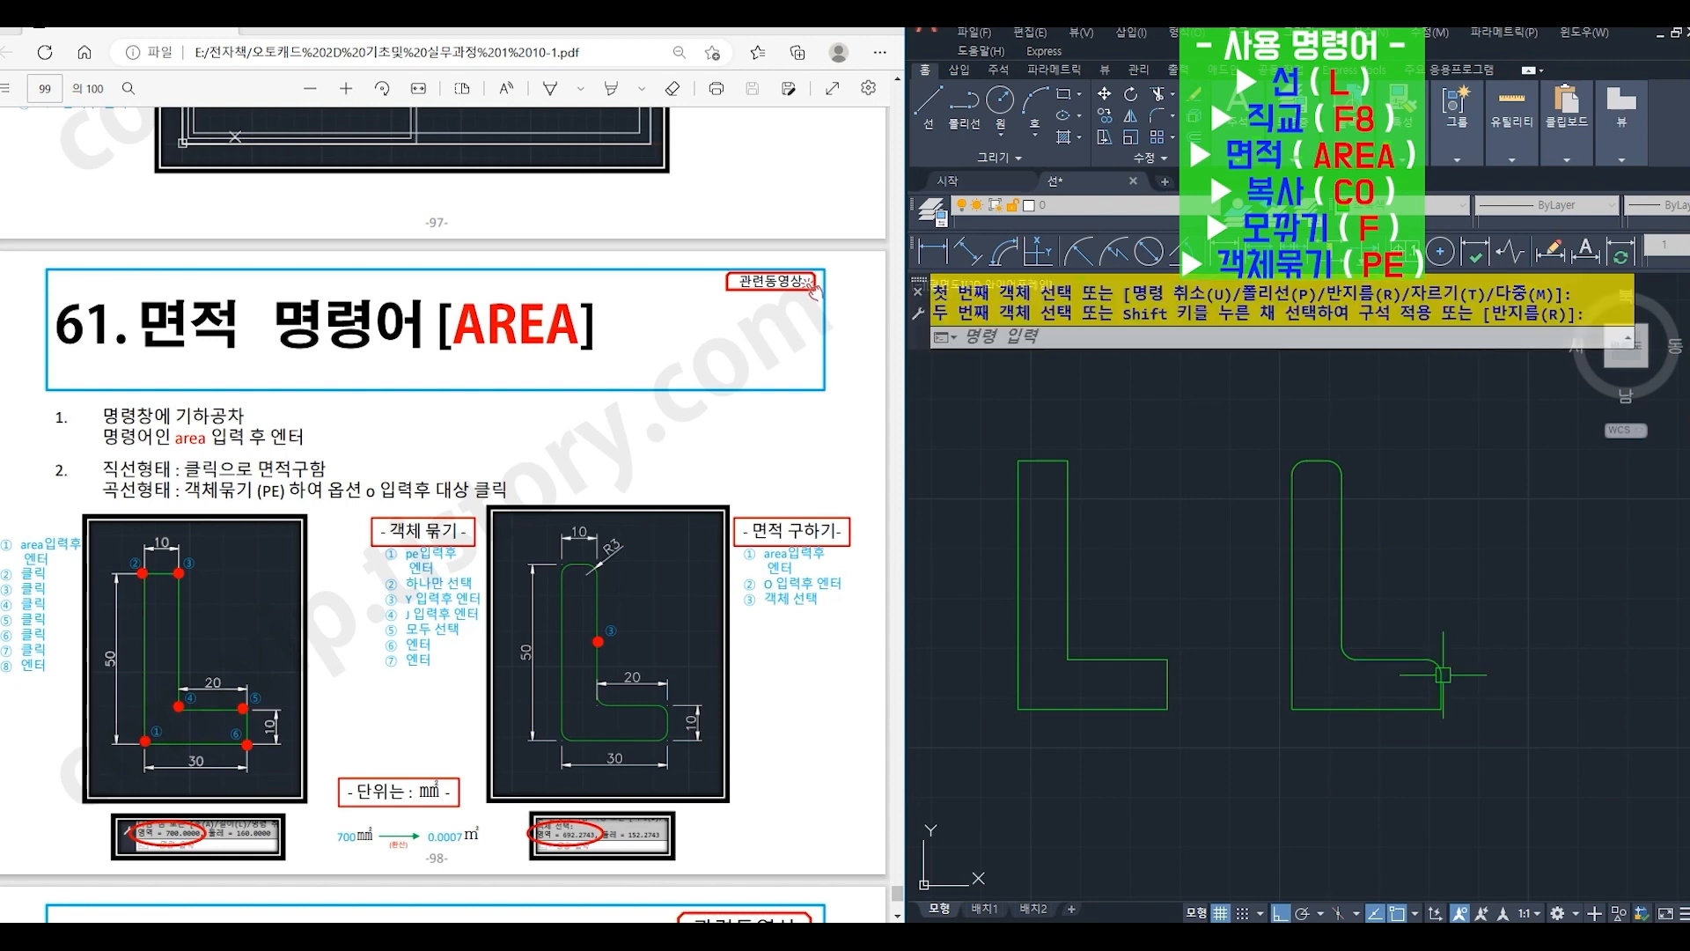
key("space")
left_click(1419, 709)
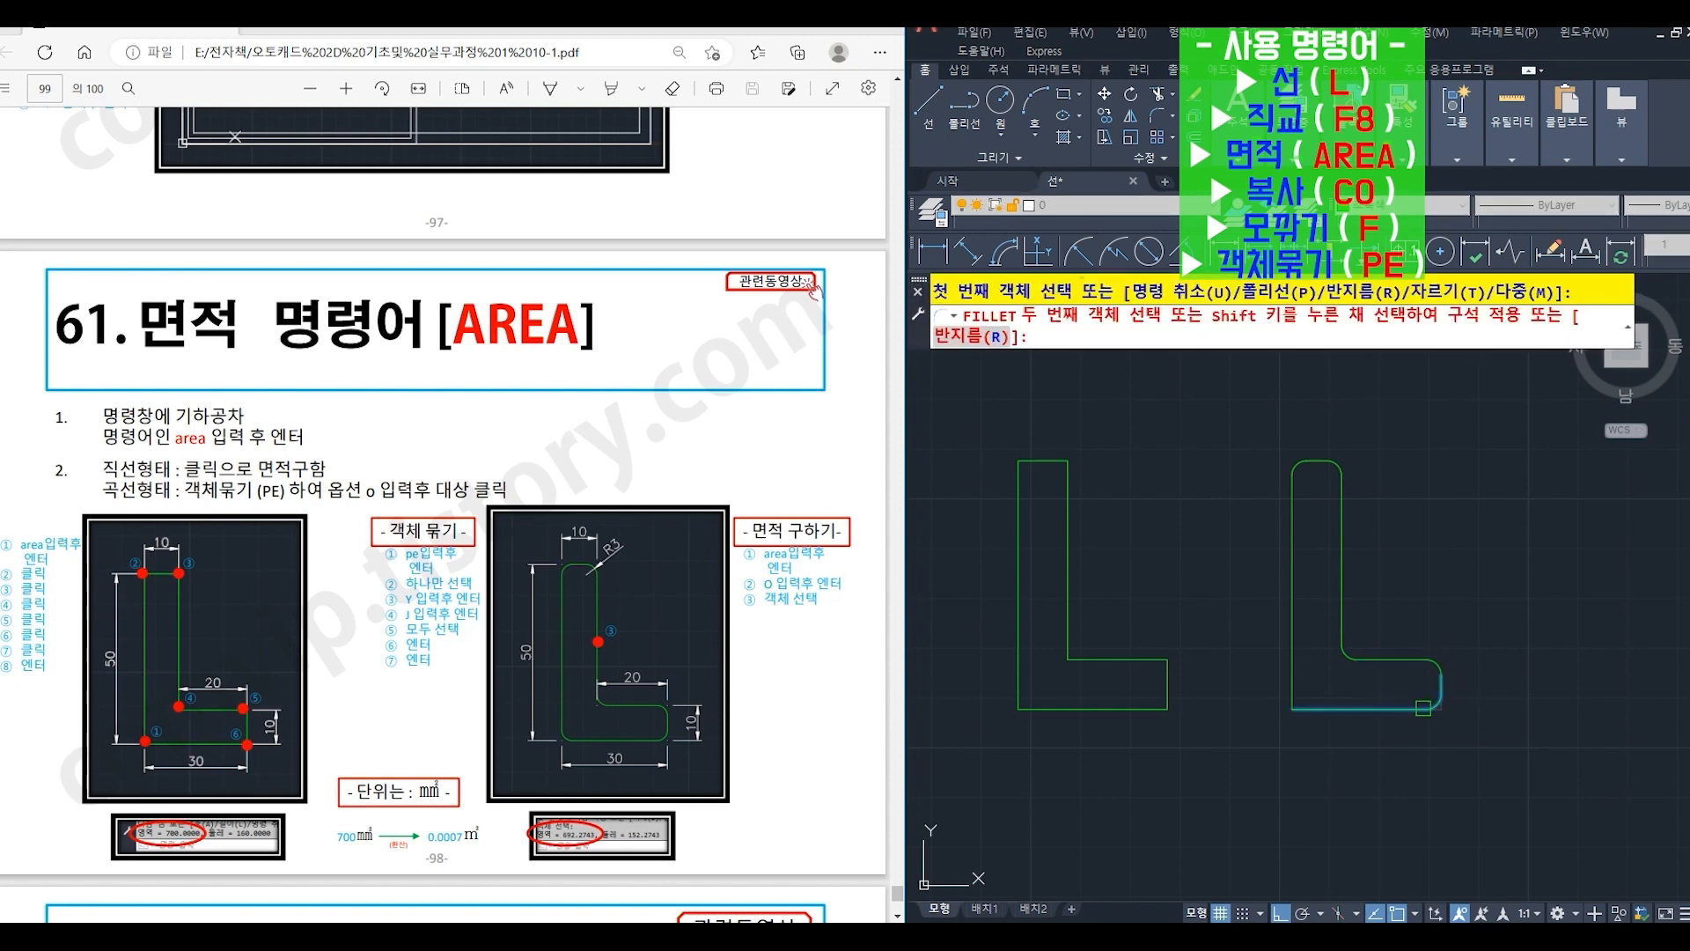
left_click(1440, 697)
key("space")
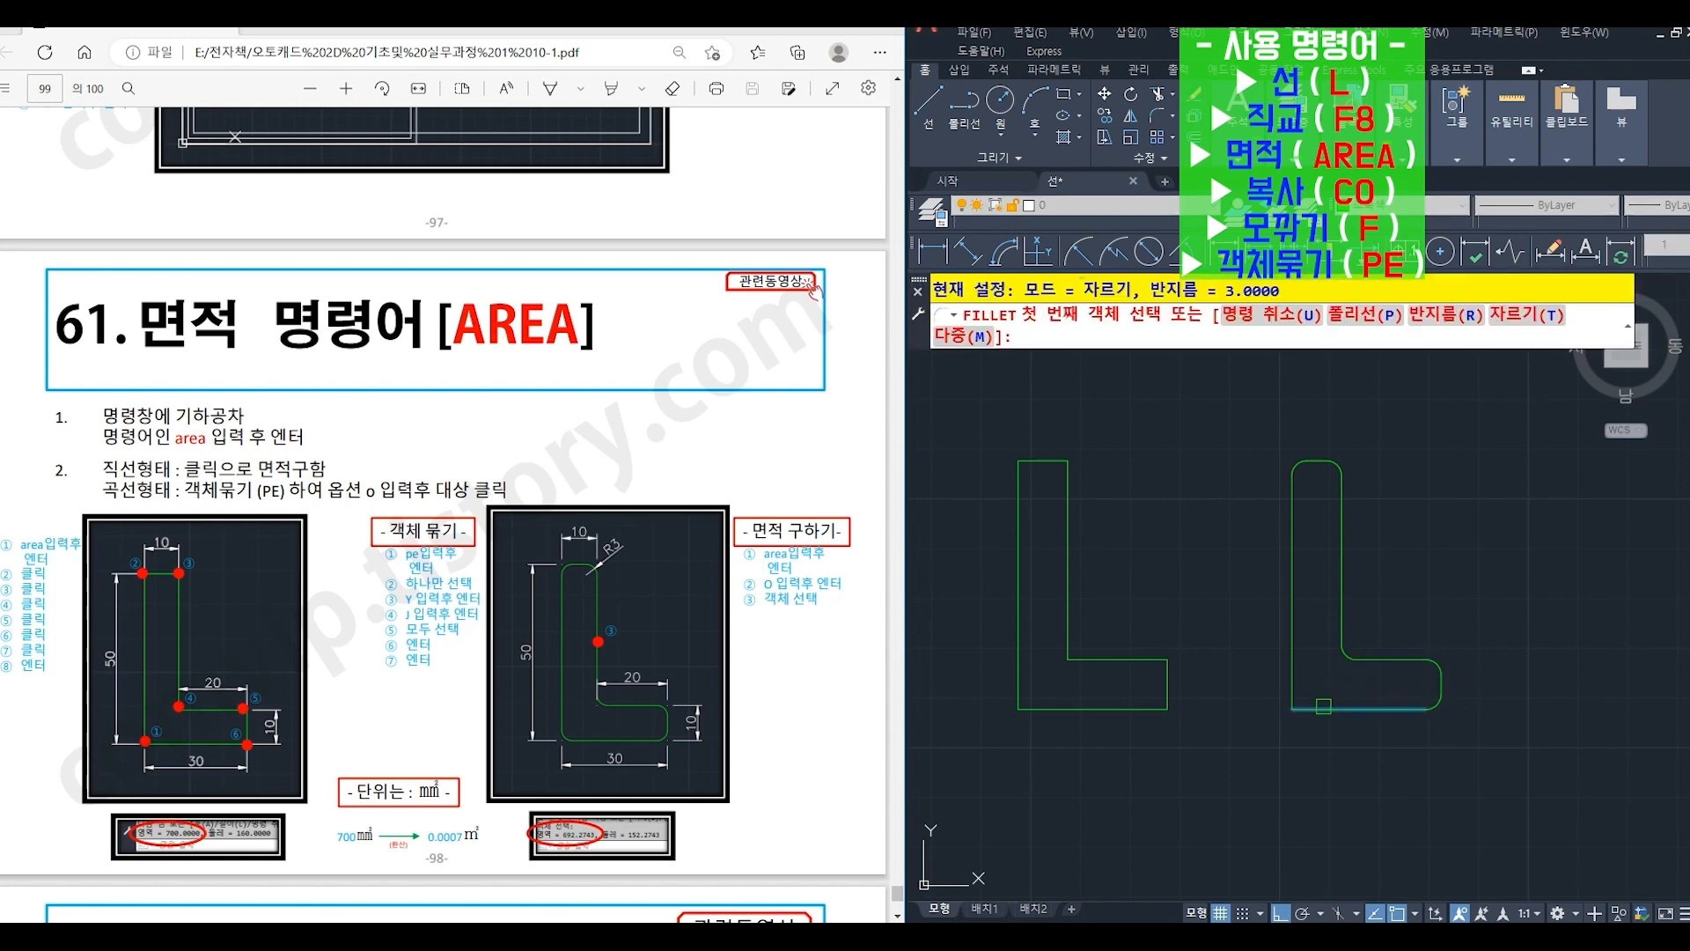
left_click(1323, 706)
left_click(1290, 687)
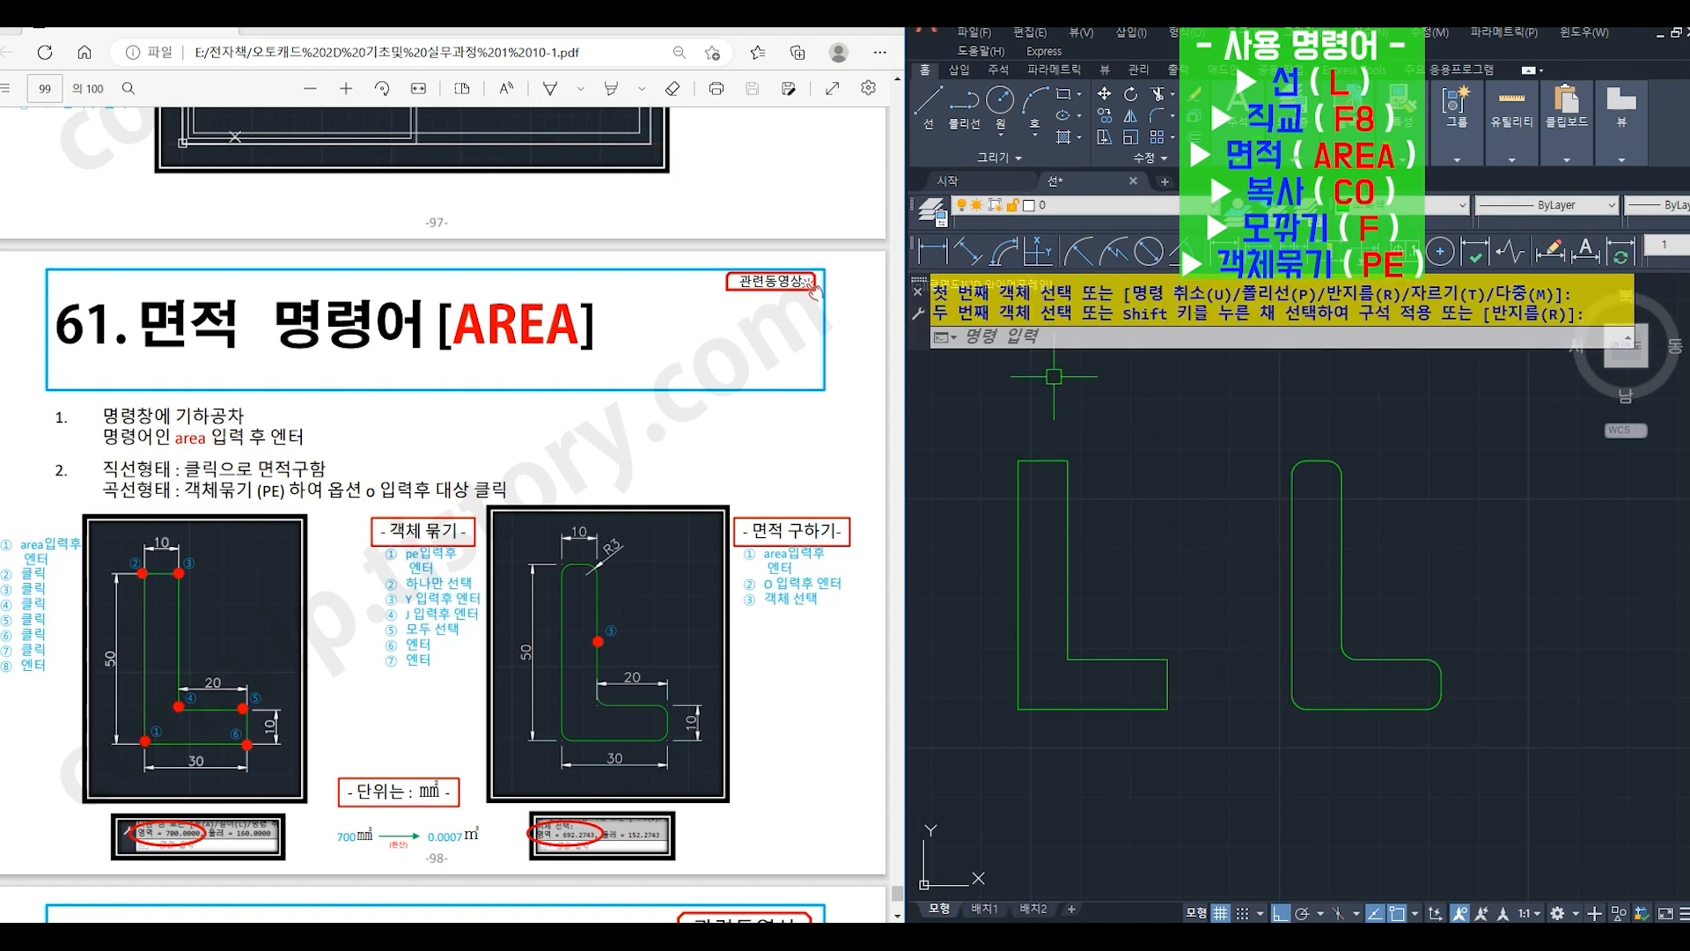
- Convert the rounded L-shape's left line to a polyline with PEDIT (PE) and join (J) the whole rounded outline into it
left_click(1059, 342)
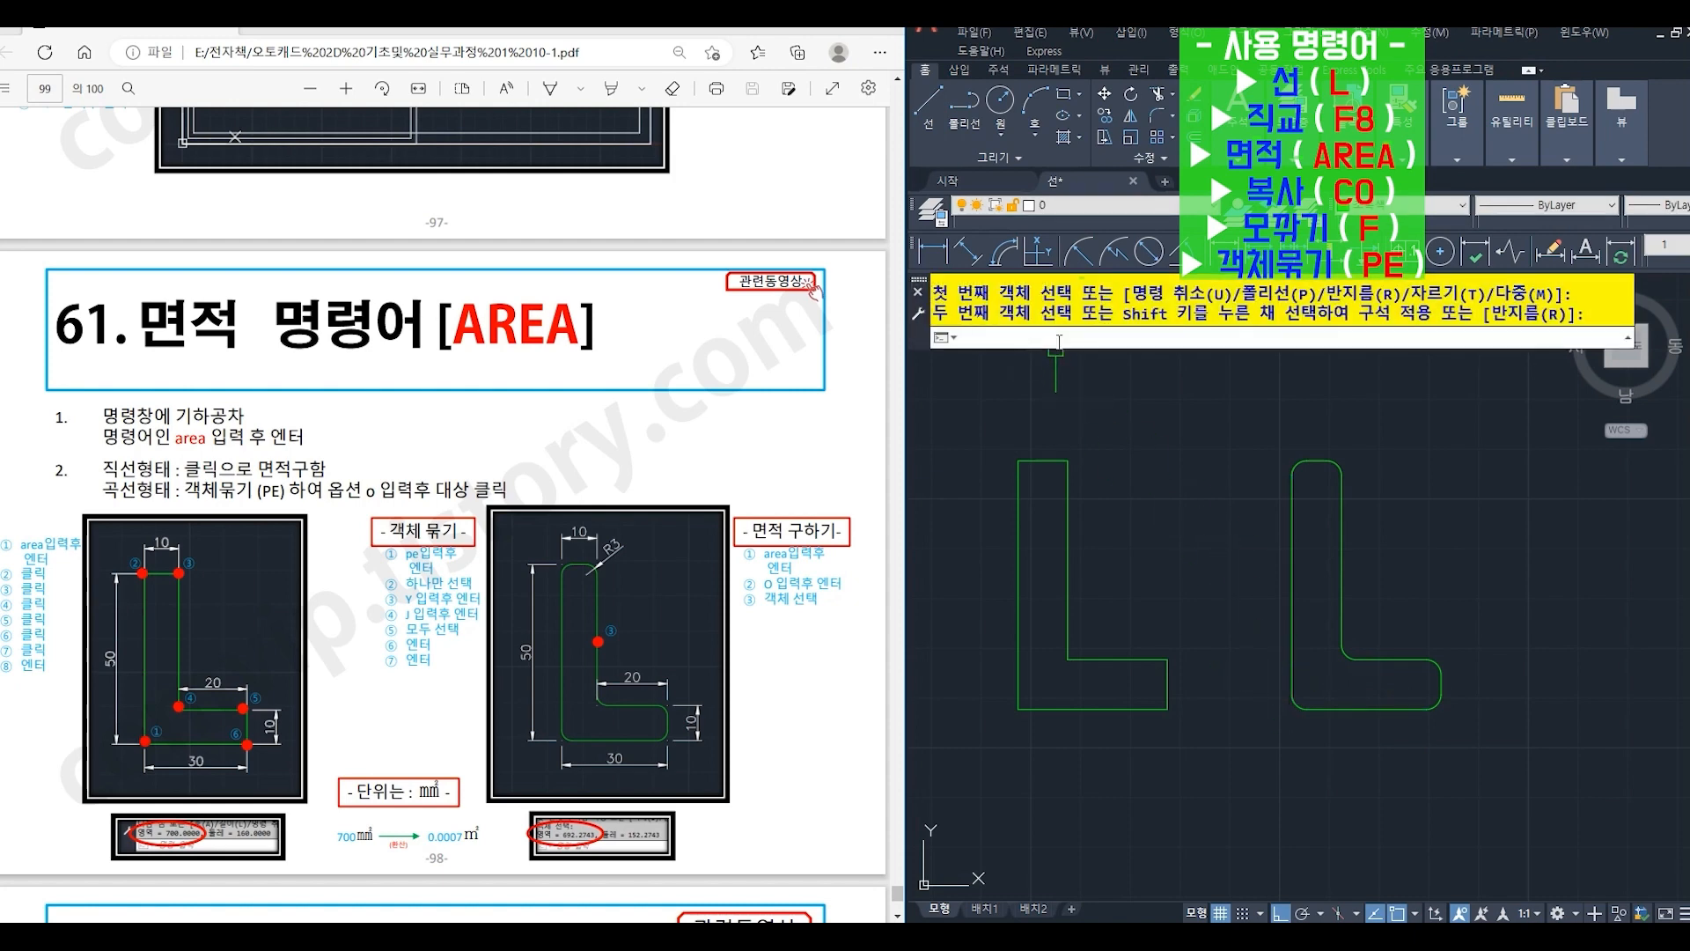
type("pe")
key("Return")
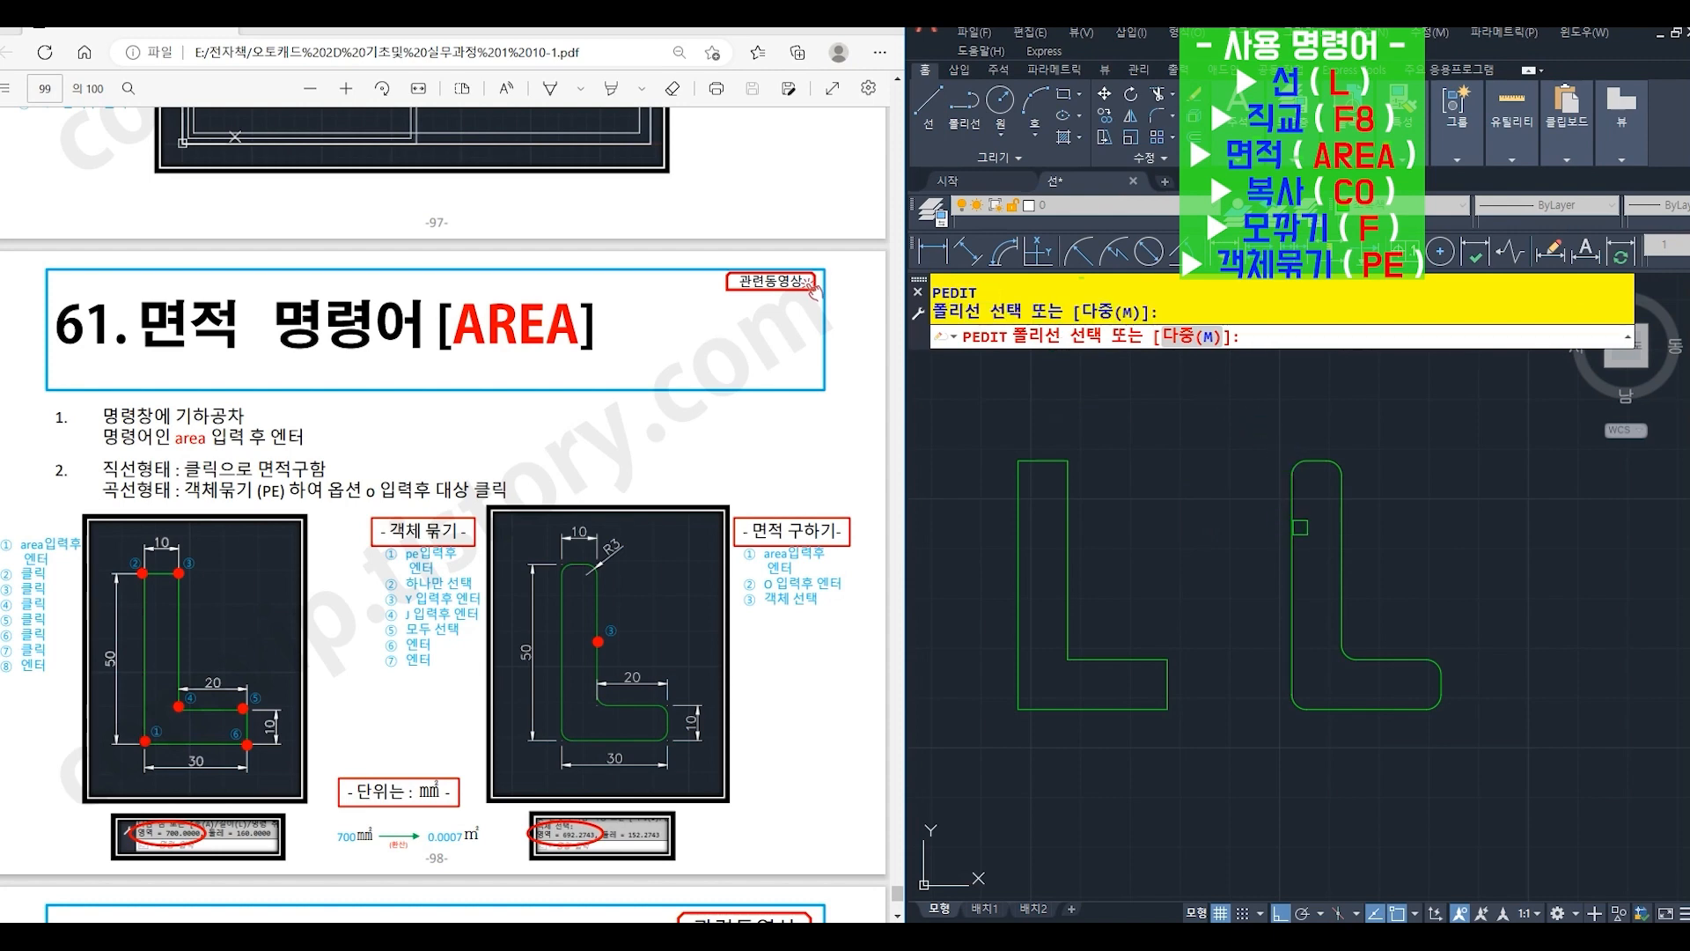
left_click(1292, 519)
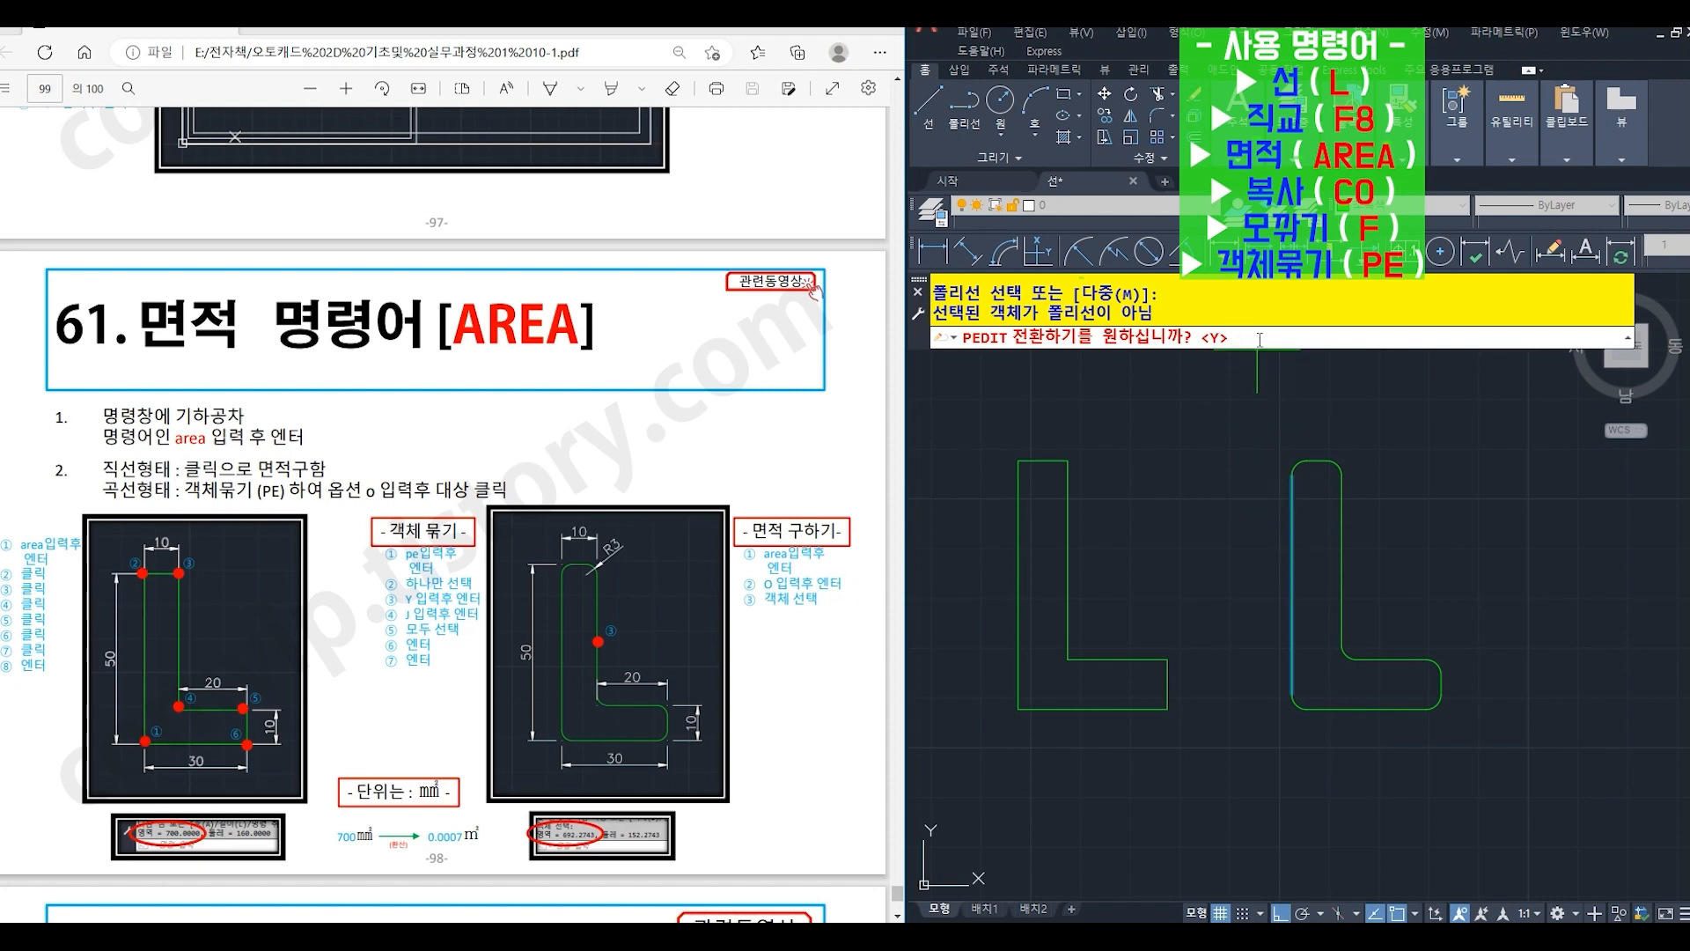
type("y")
key("Return")
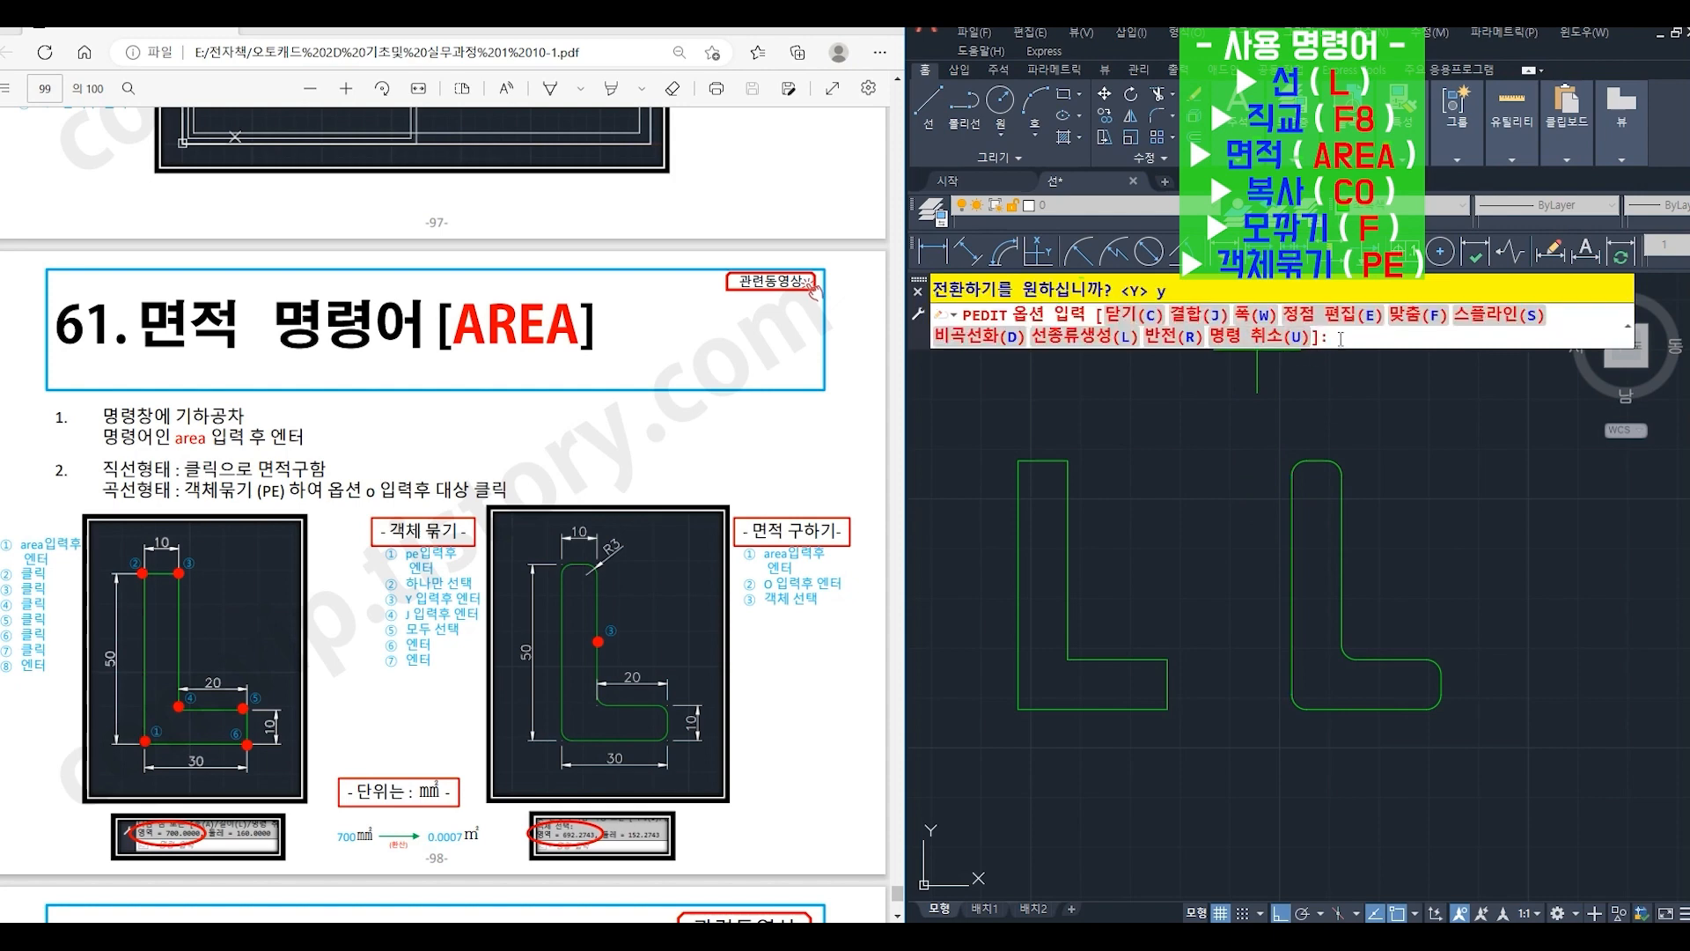
type("j")
key("Return")
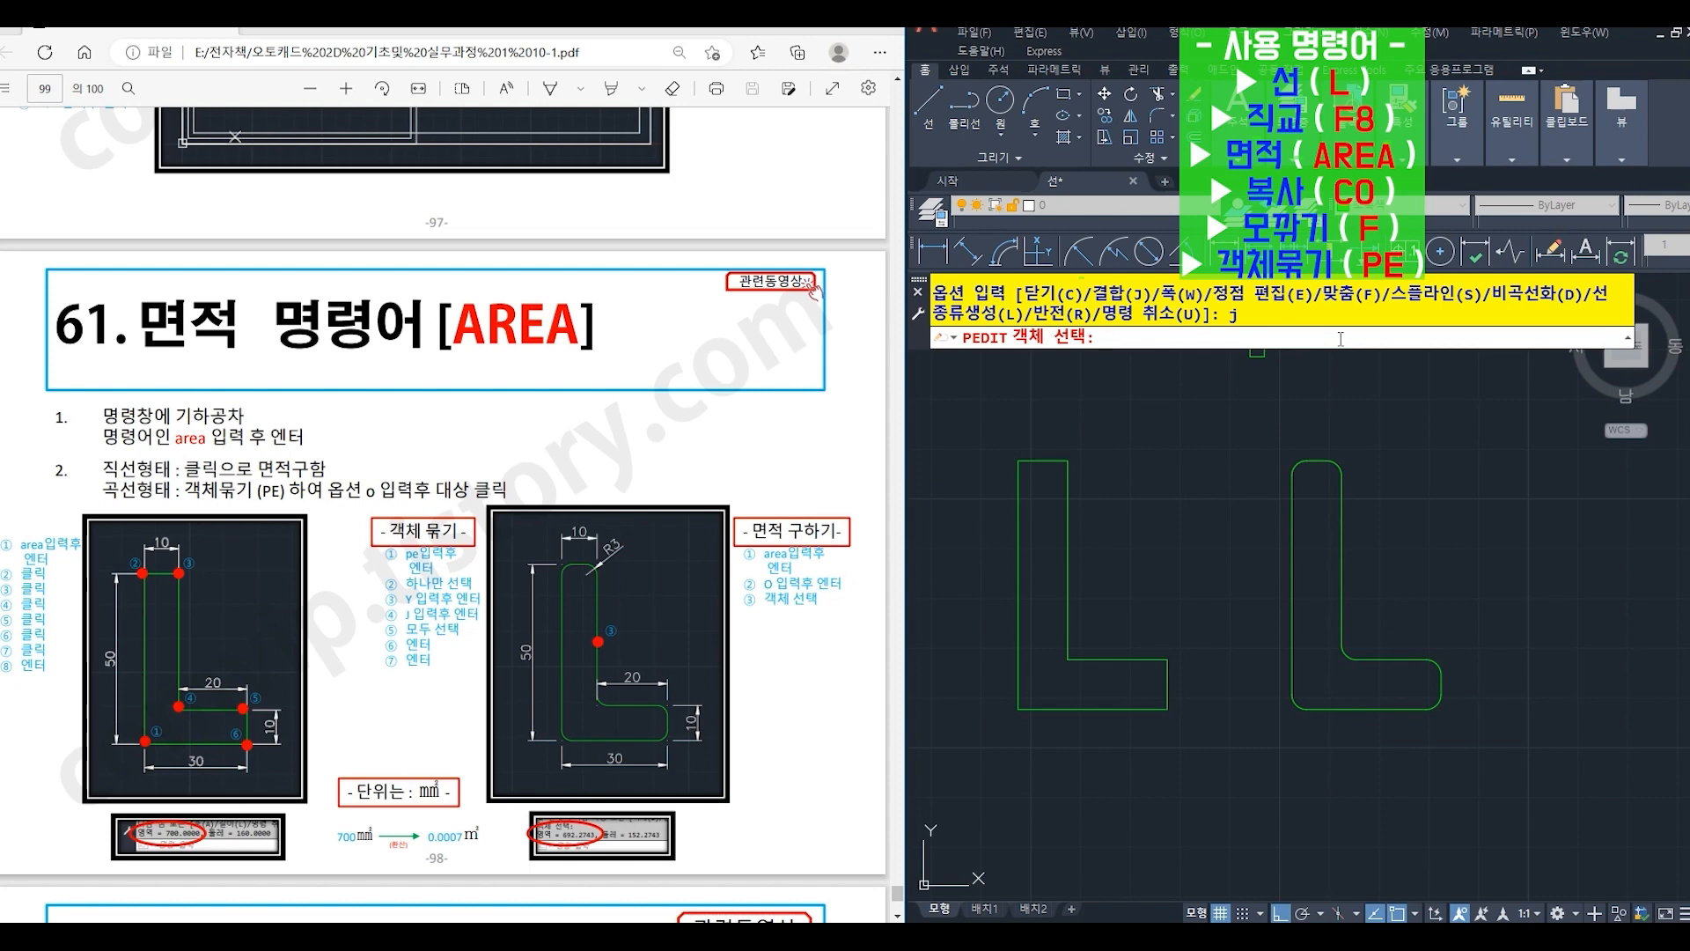
left_click(1265, 428)
left_click(1495, 767)
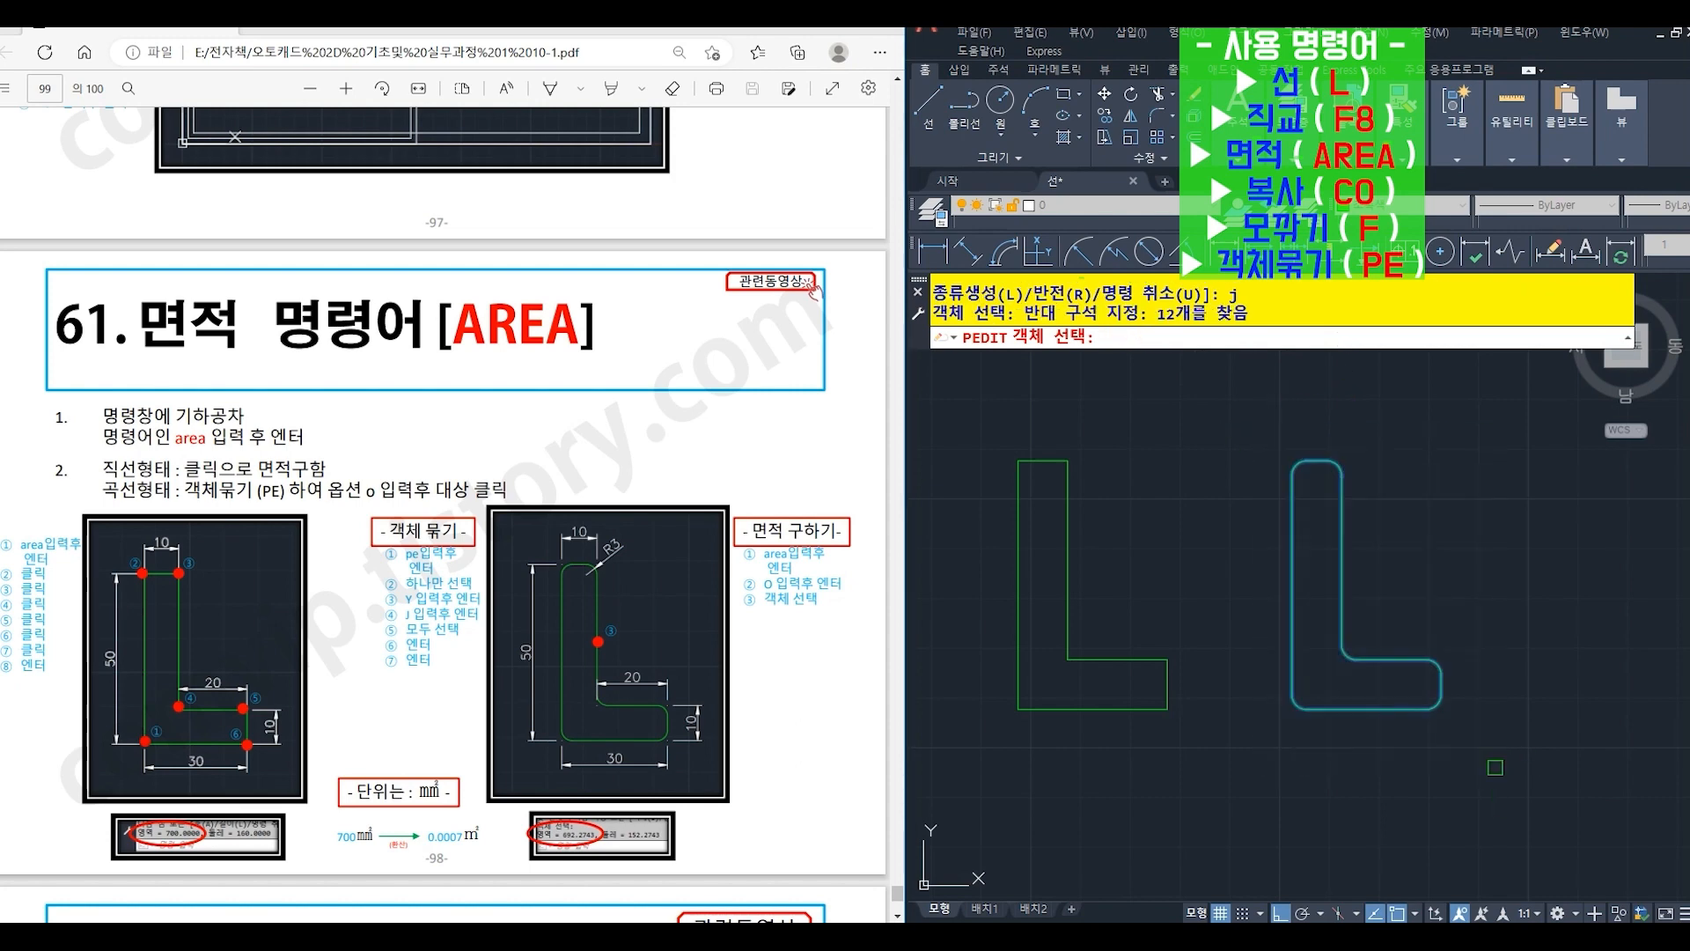
key("Return")
key("Return")
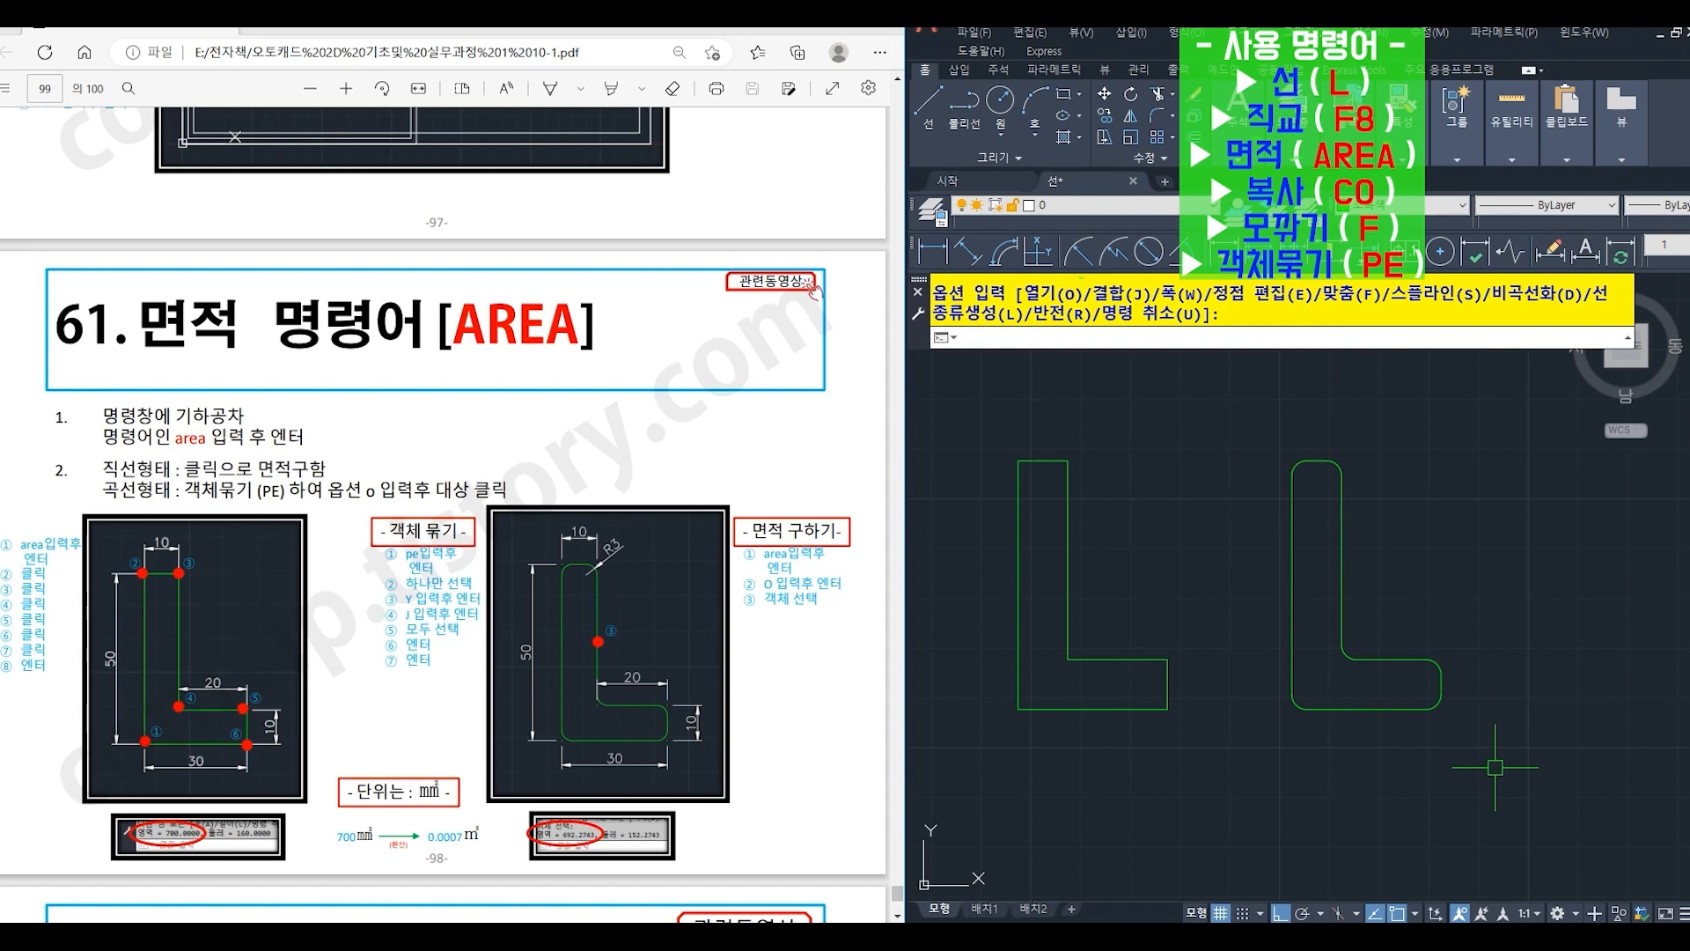
- Measure the area of the joined rounded L-shape using AREA with the Object (O) option
type("A")
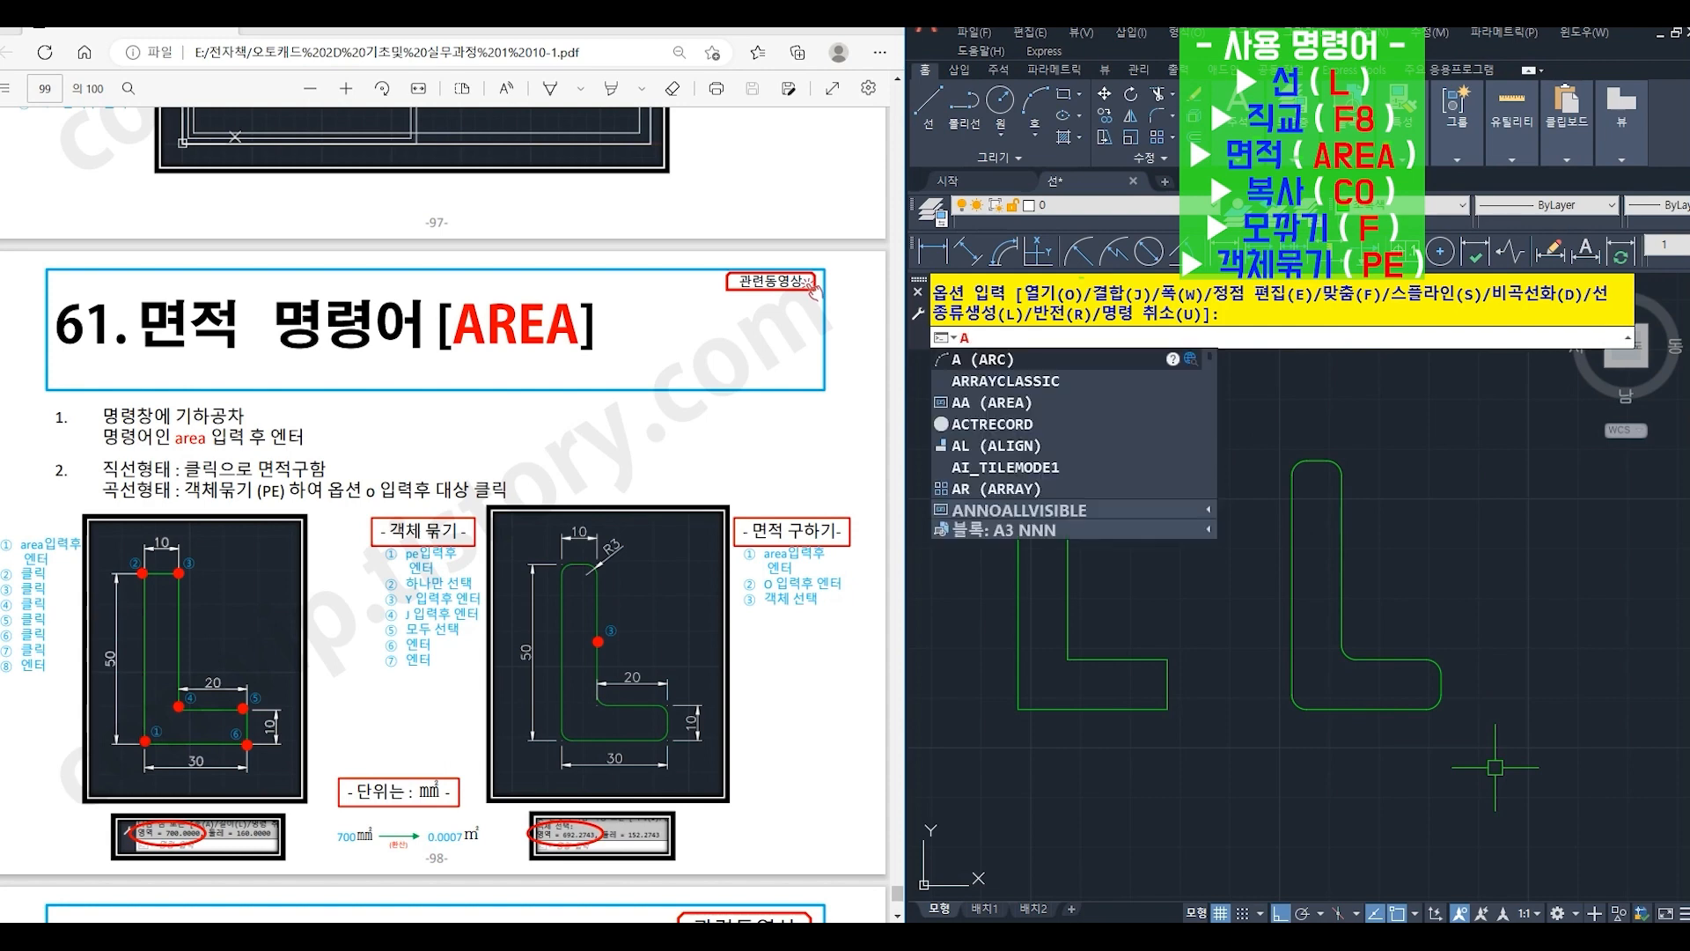
type("Rea")
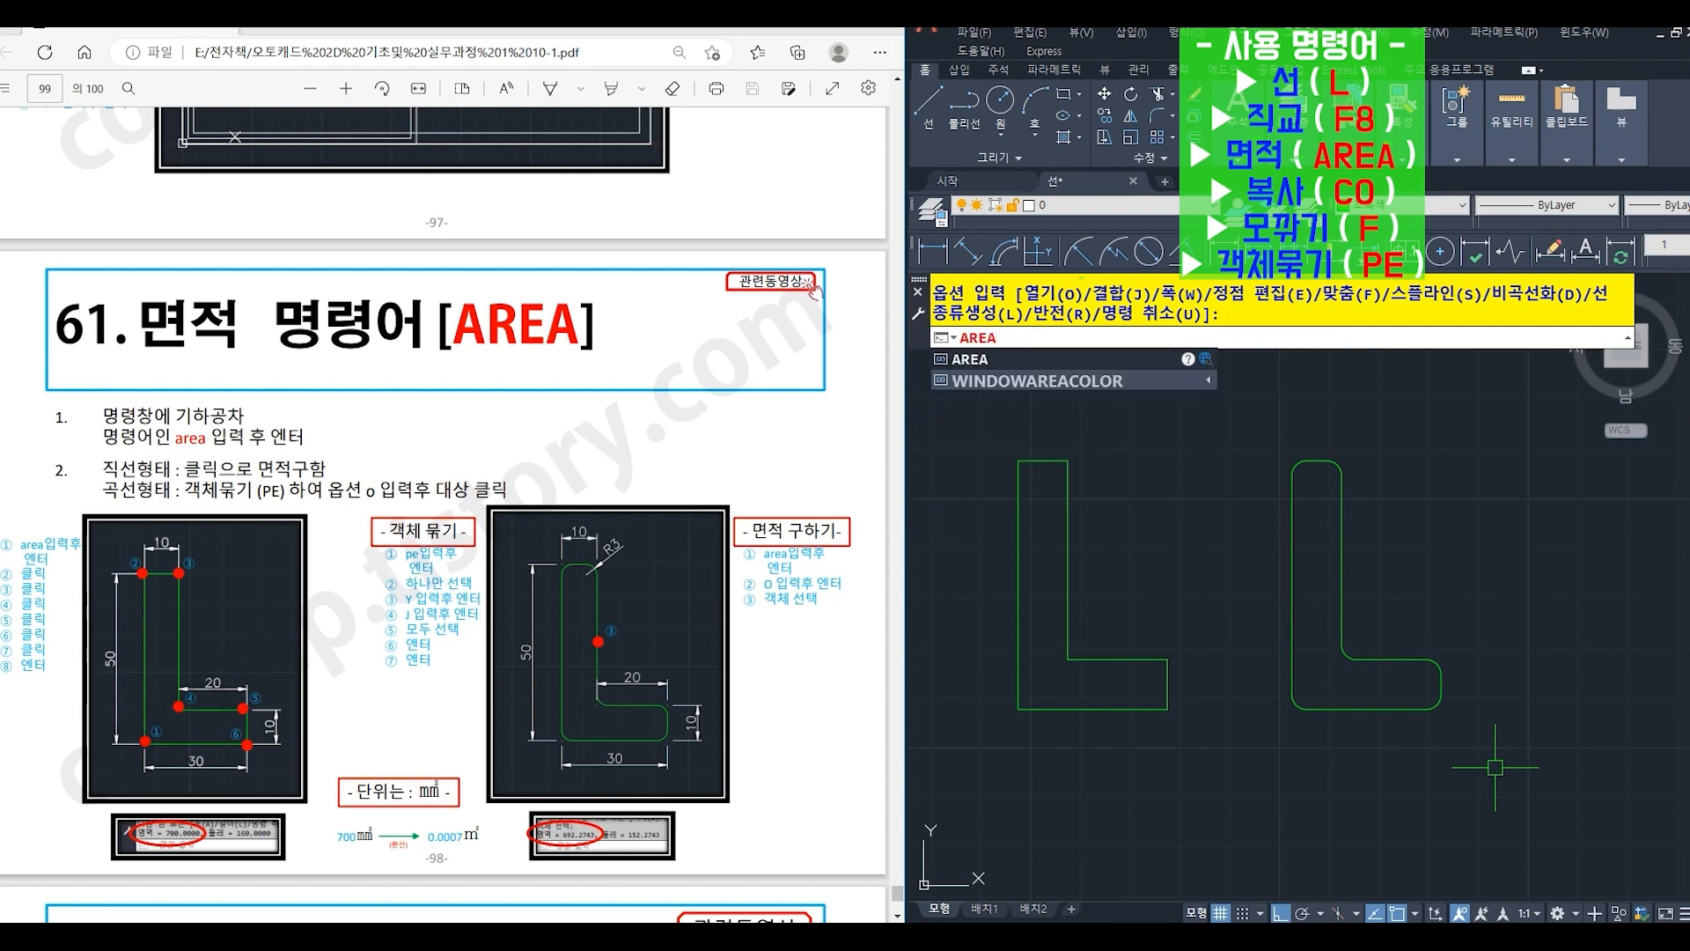
key("Return")
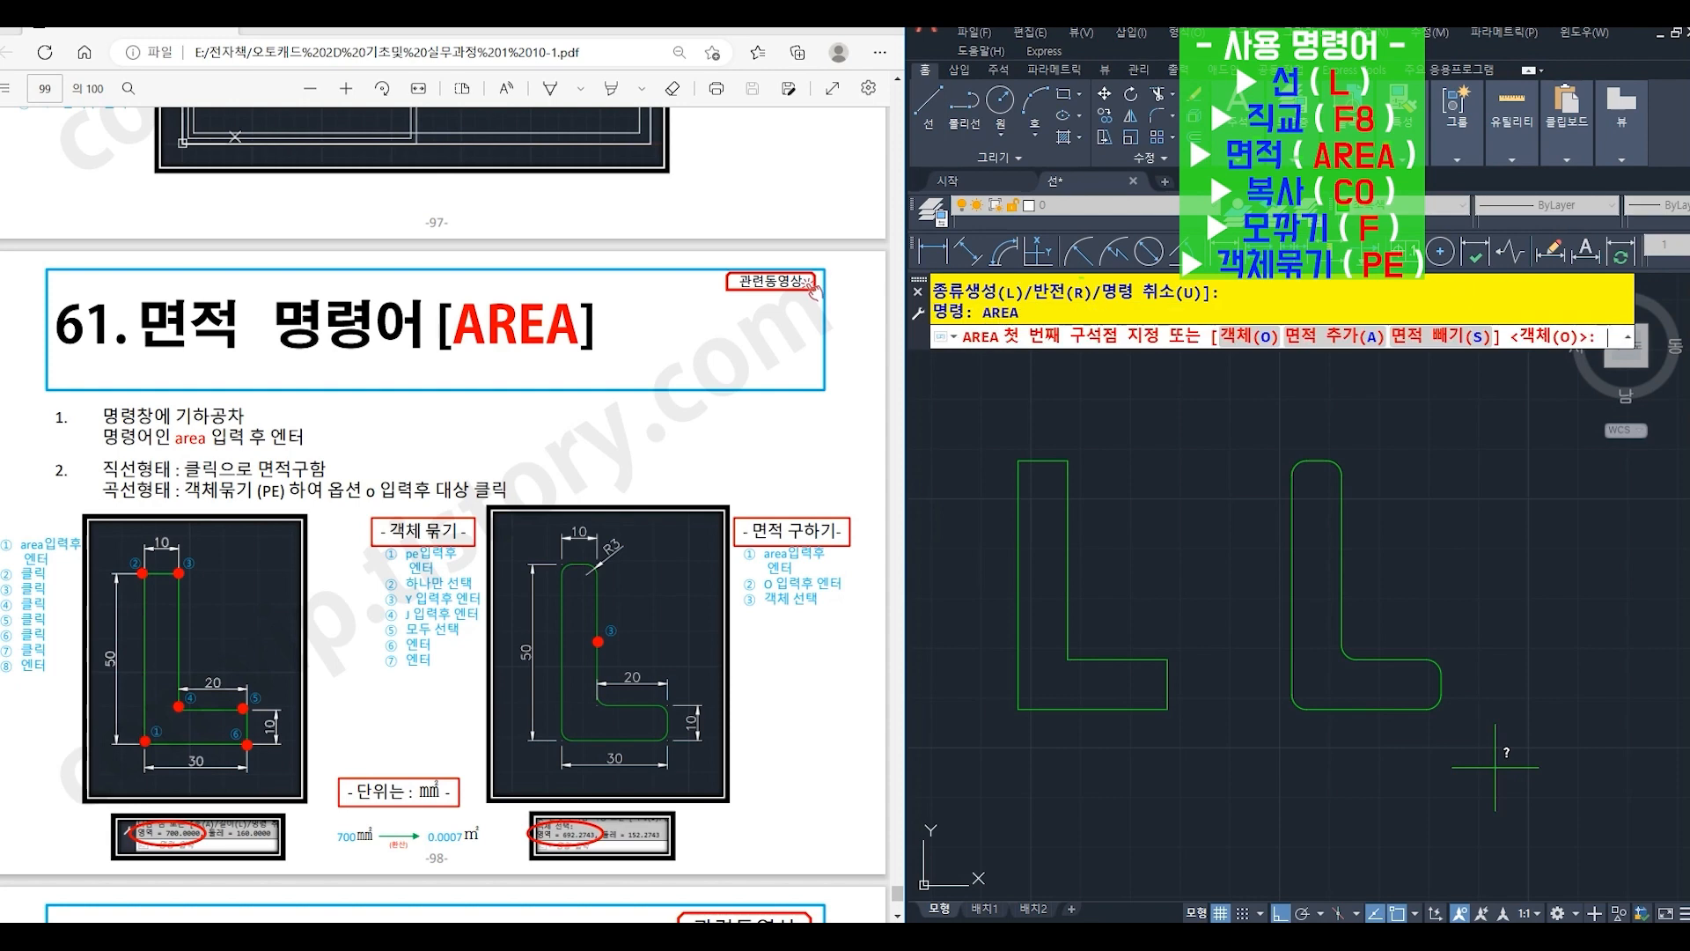
type("o")
key("Return")
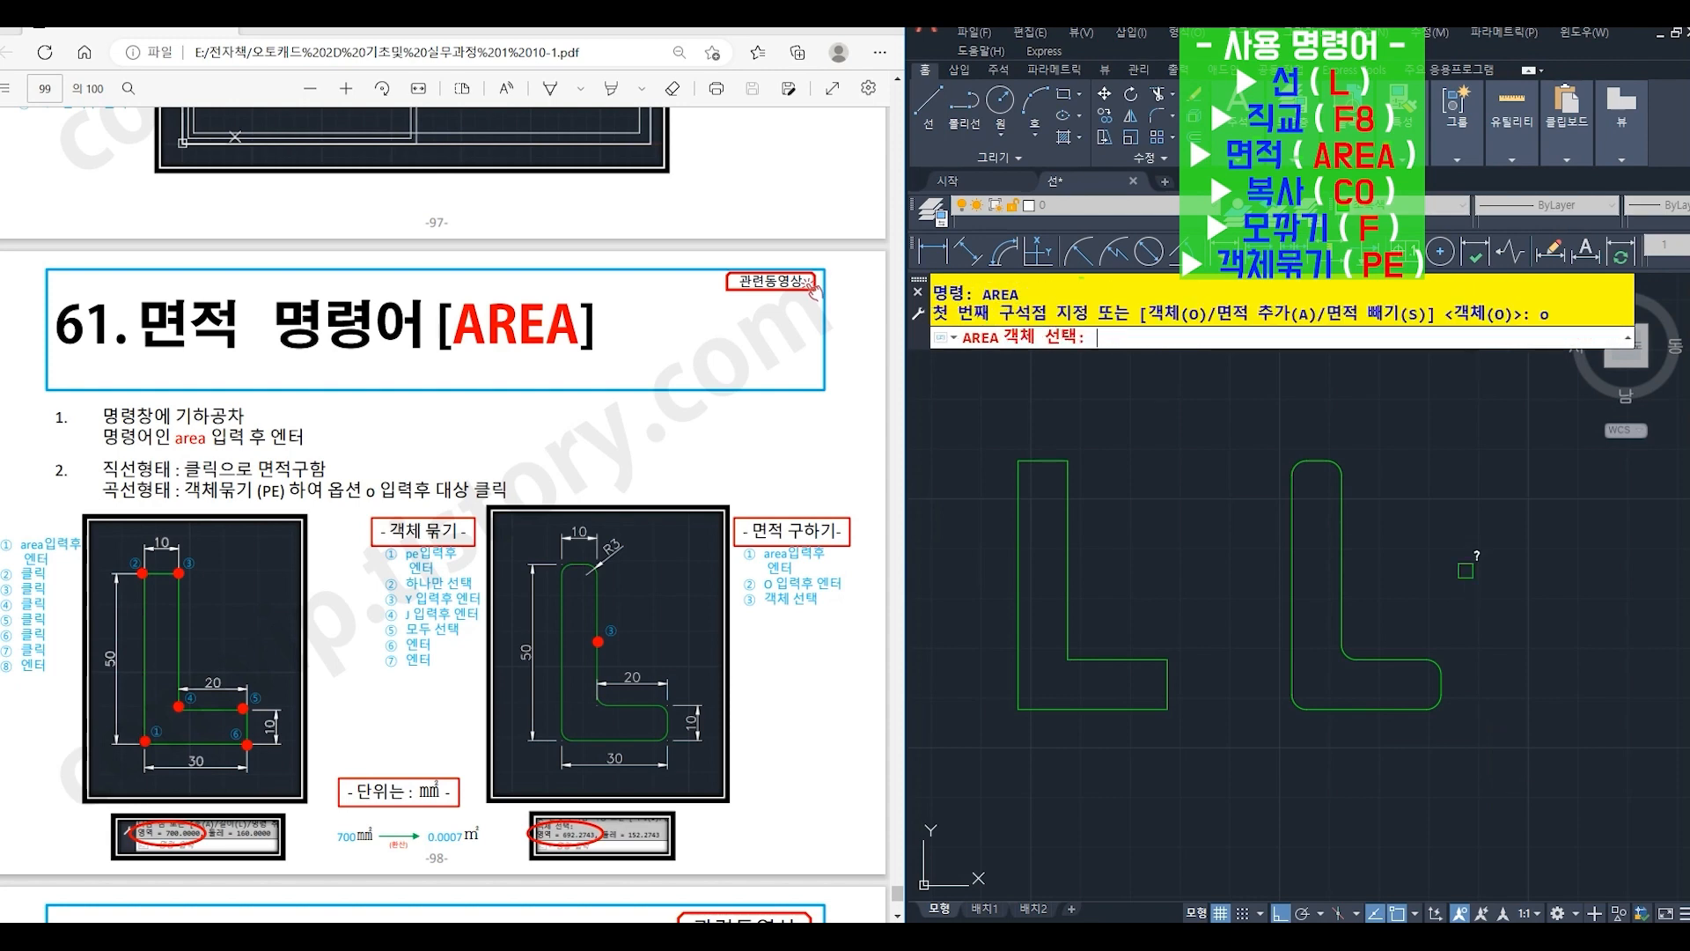
left_click(1345, 545)
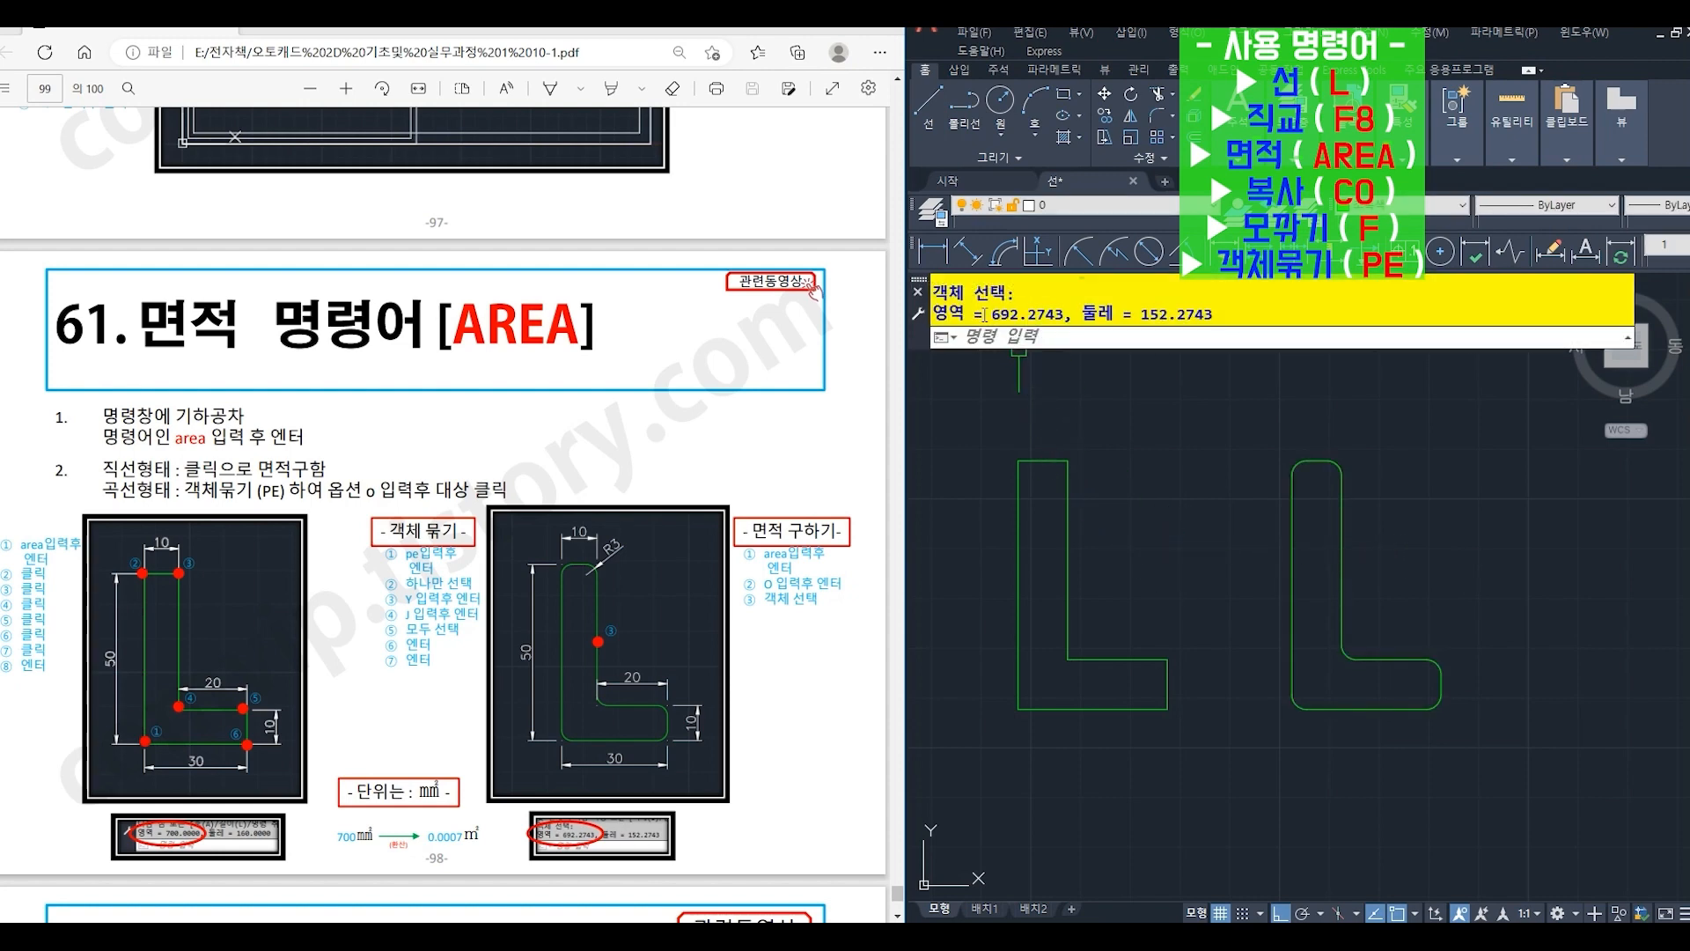
left_click_drag(993, 314, 1071, 308)
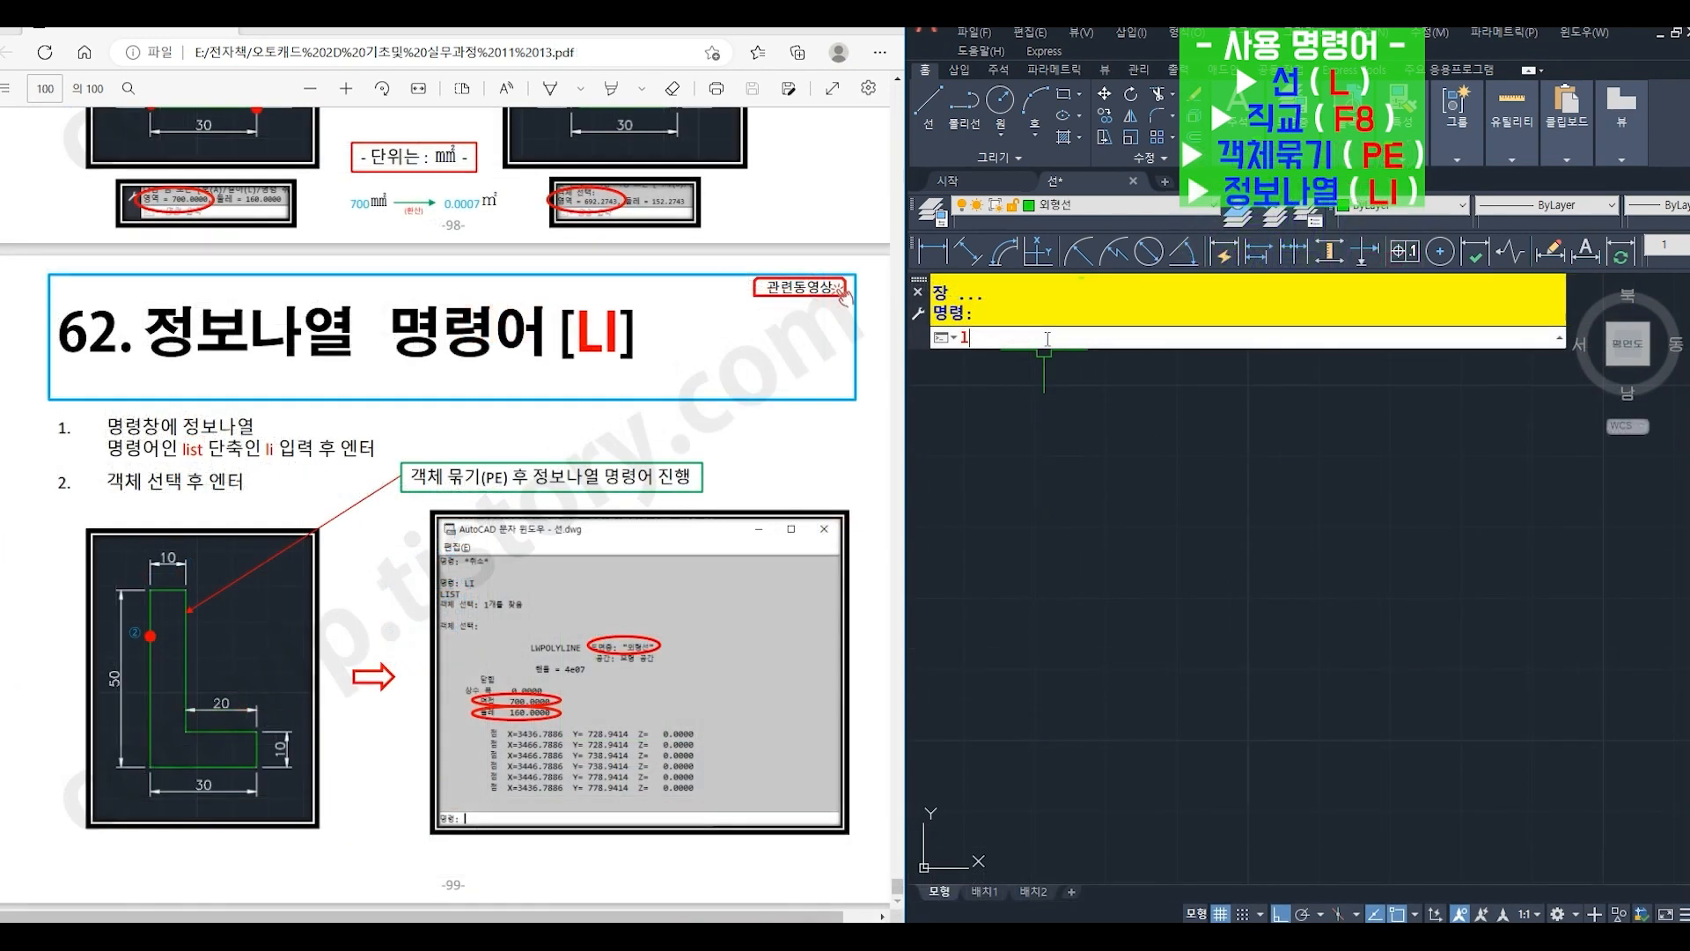
- Draw with LINE (L) the L-shape's outer left edge 50 upward and its top edge 10 to the right
type("L")
key("Return")
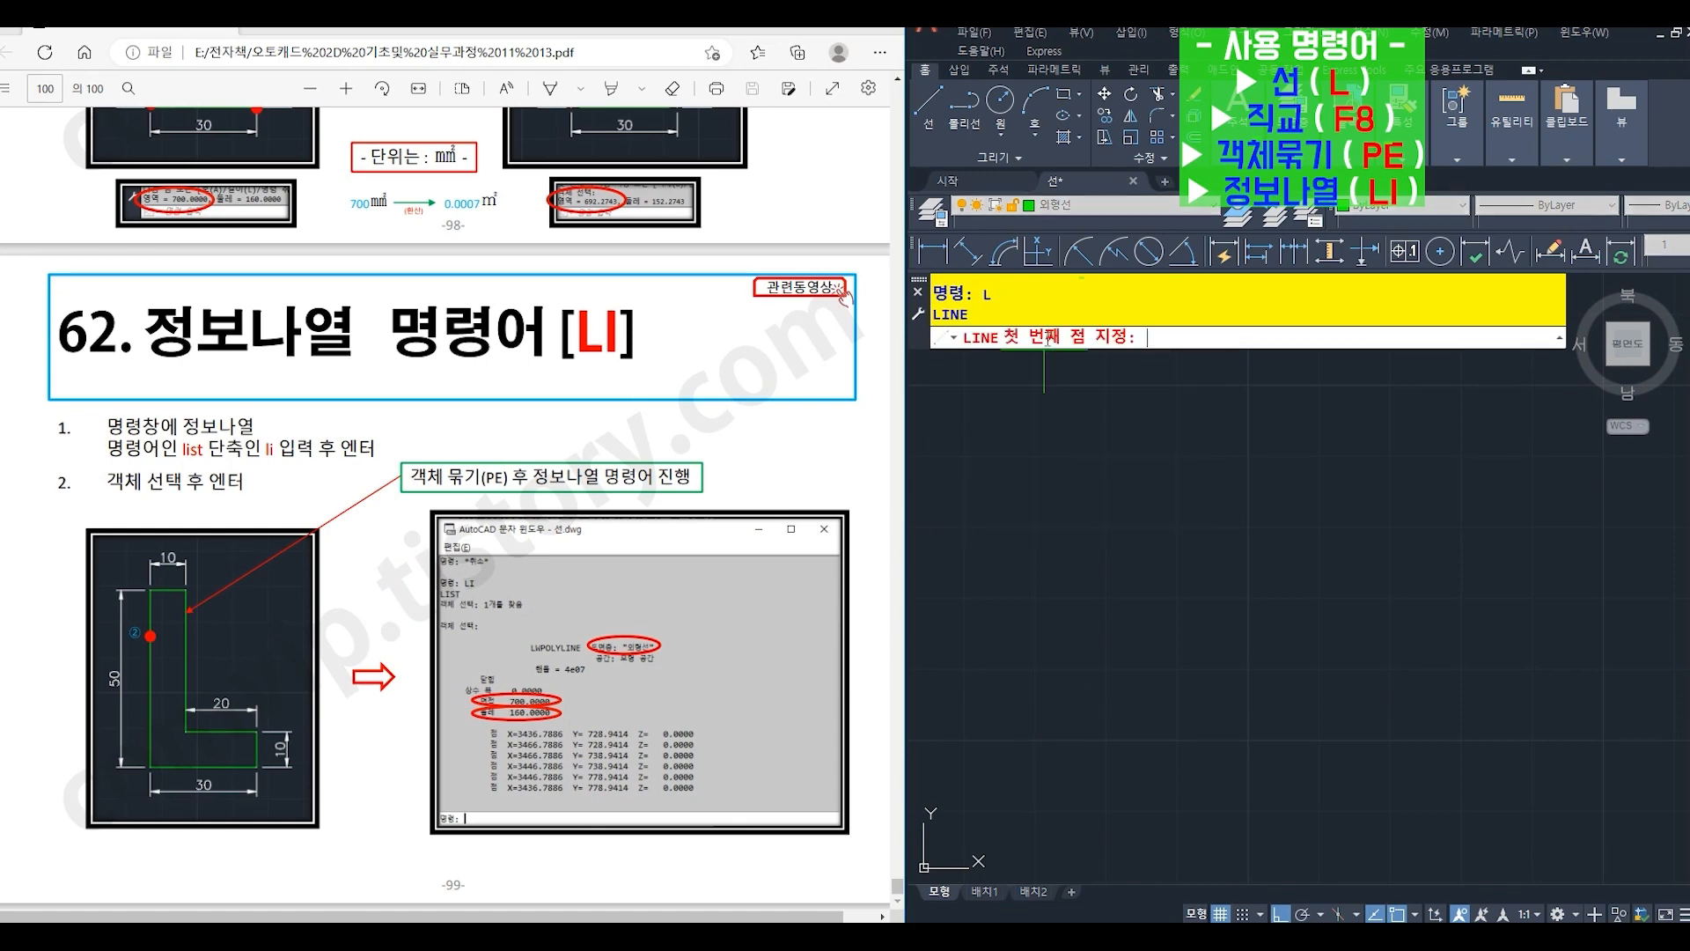
left_click(1049, 759)
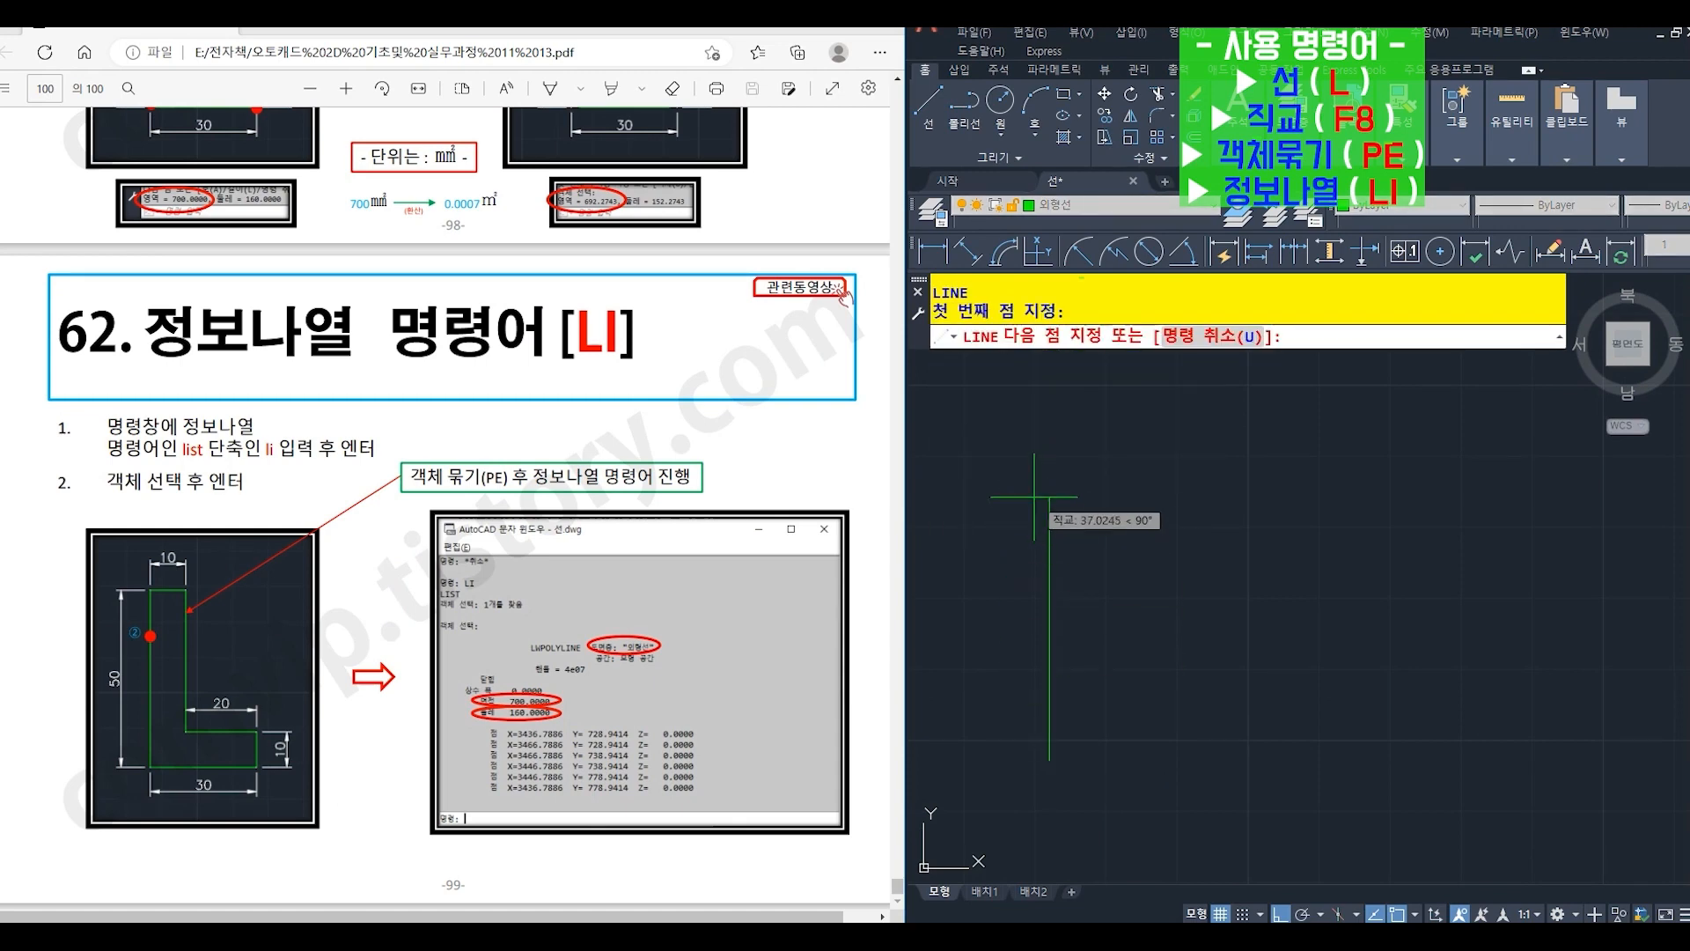
type("50")
key("Return")
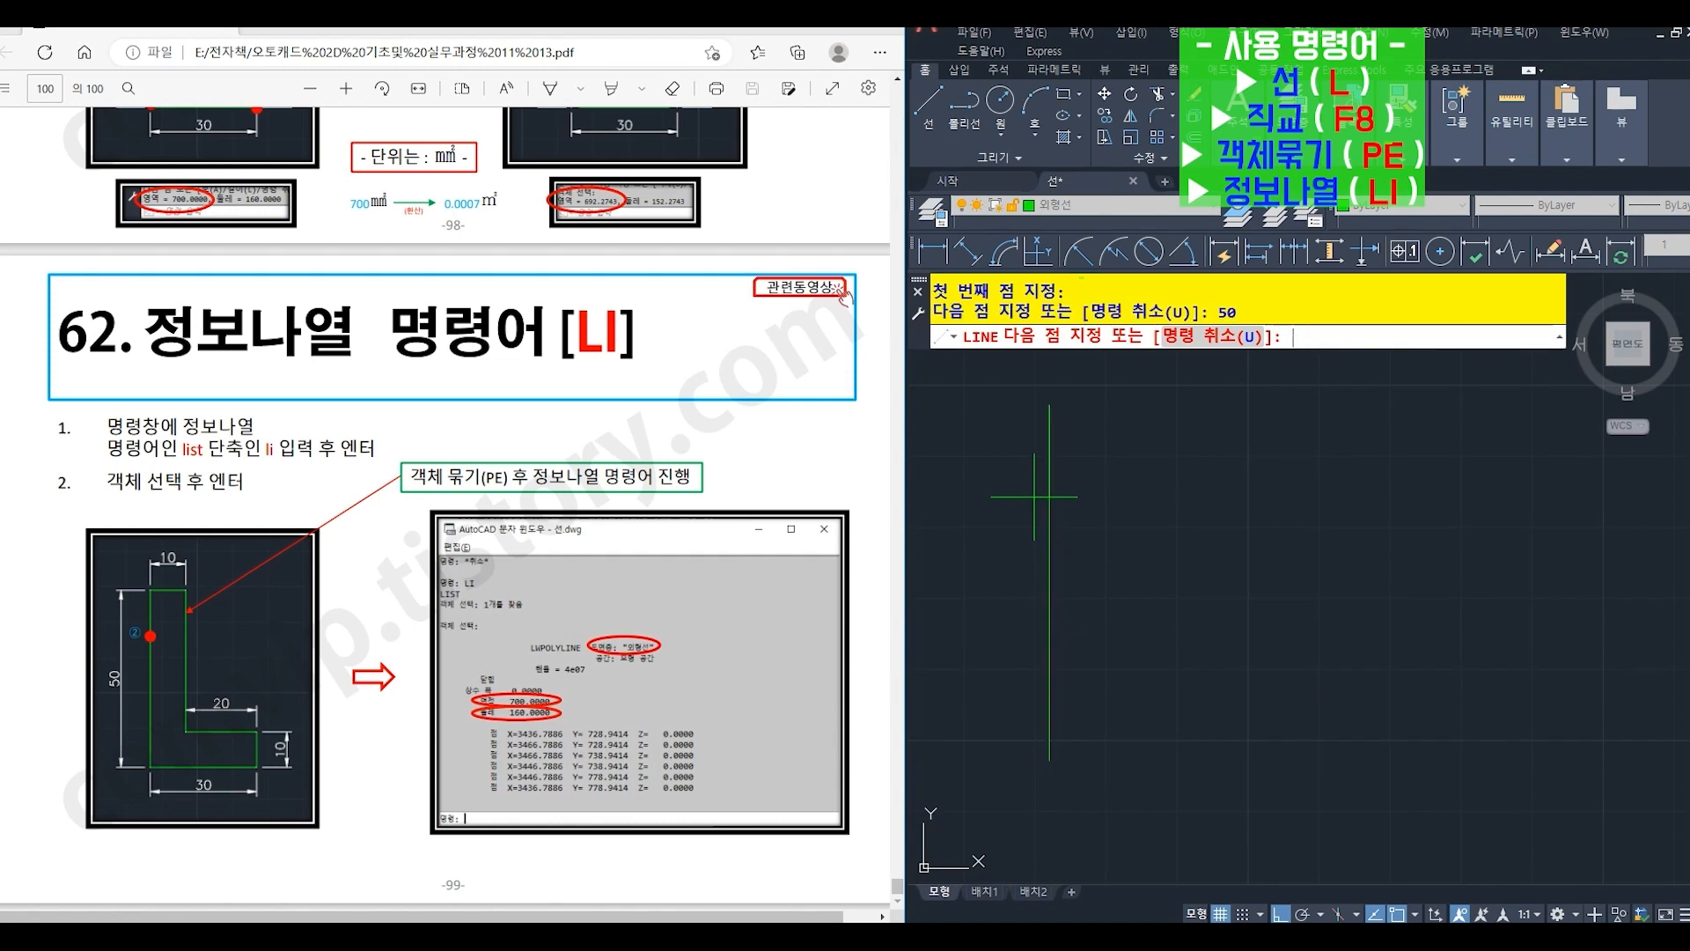
type("10")
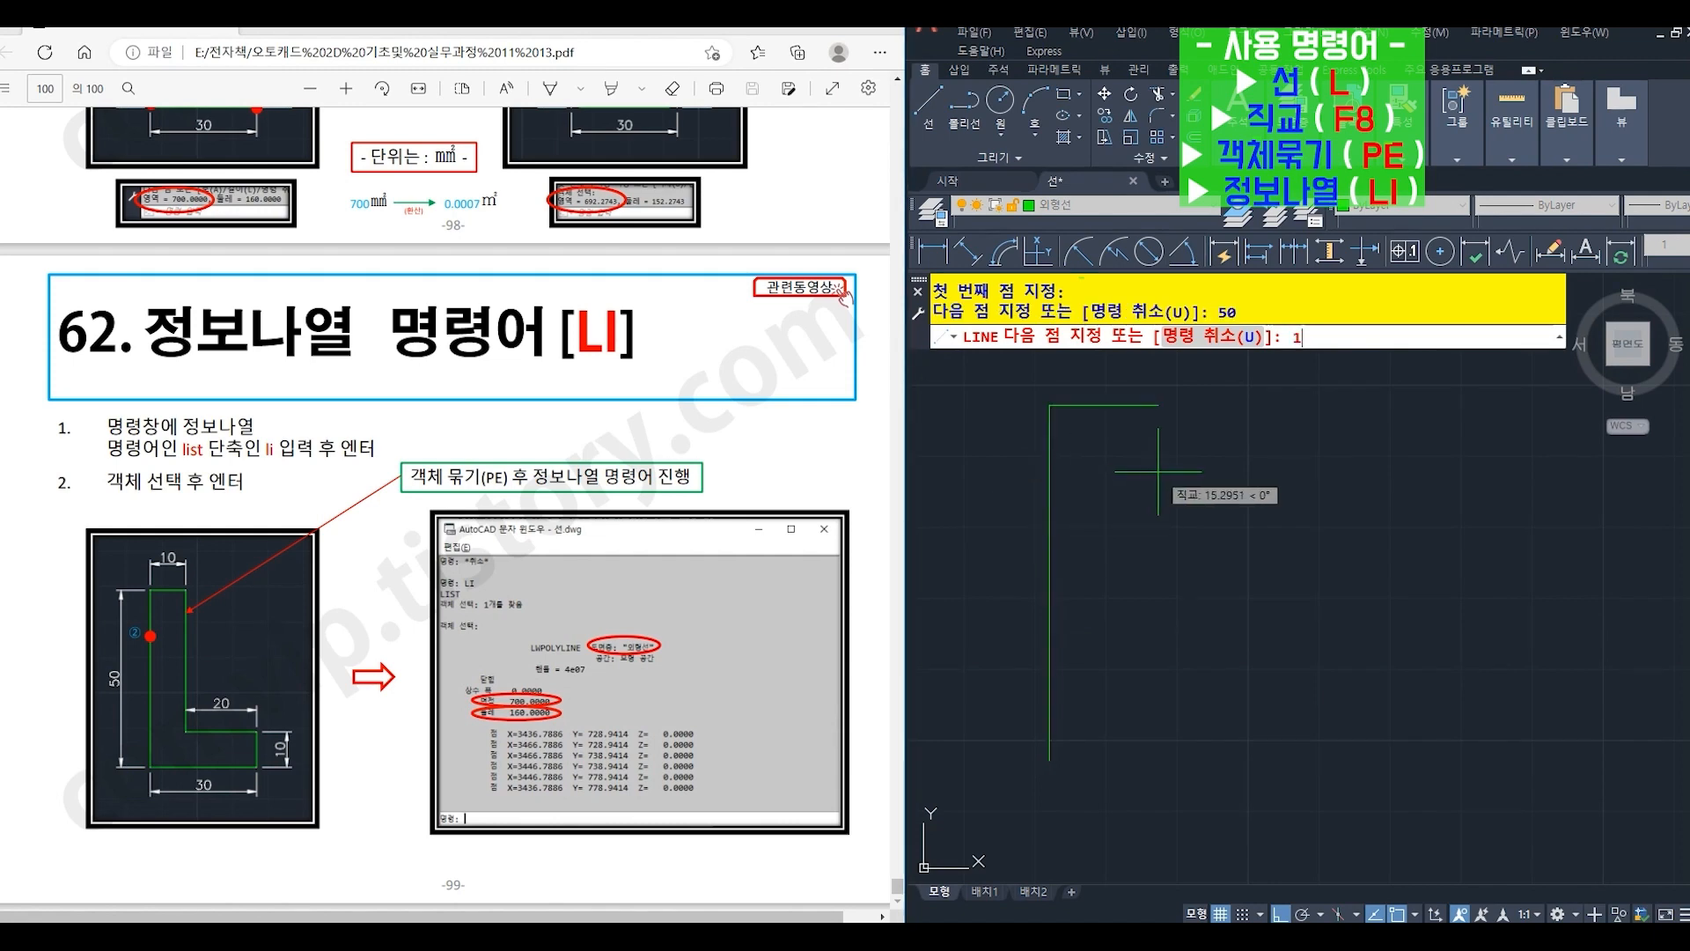
key("Return")
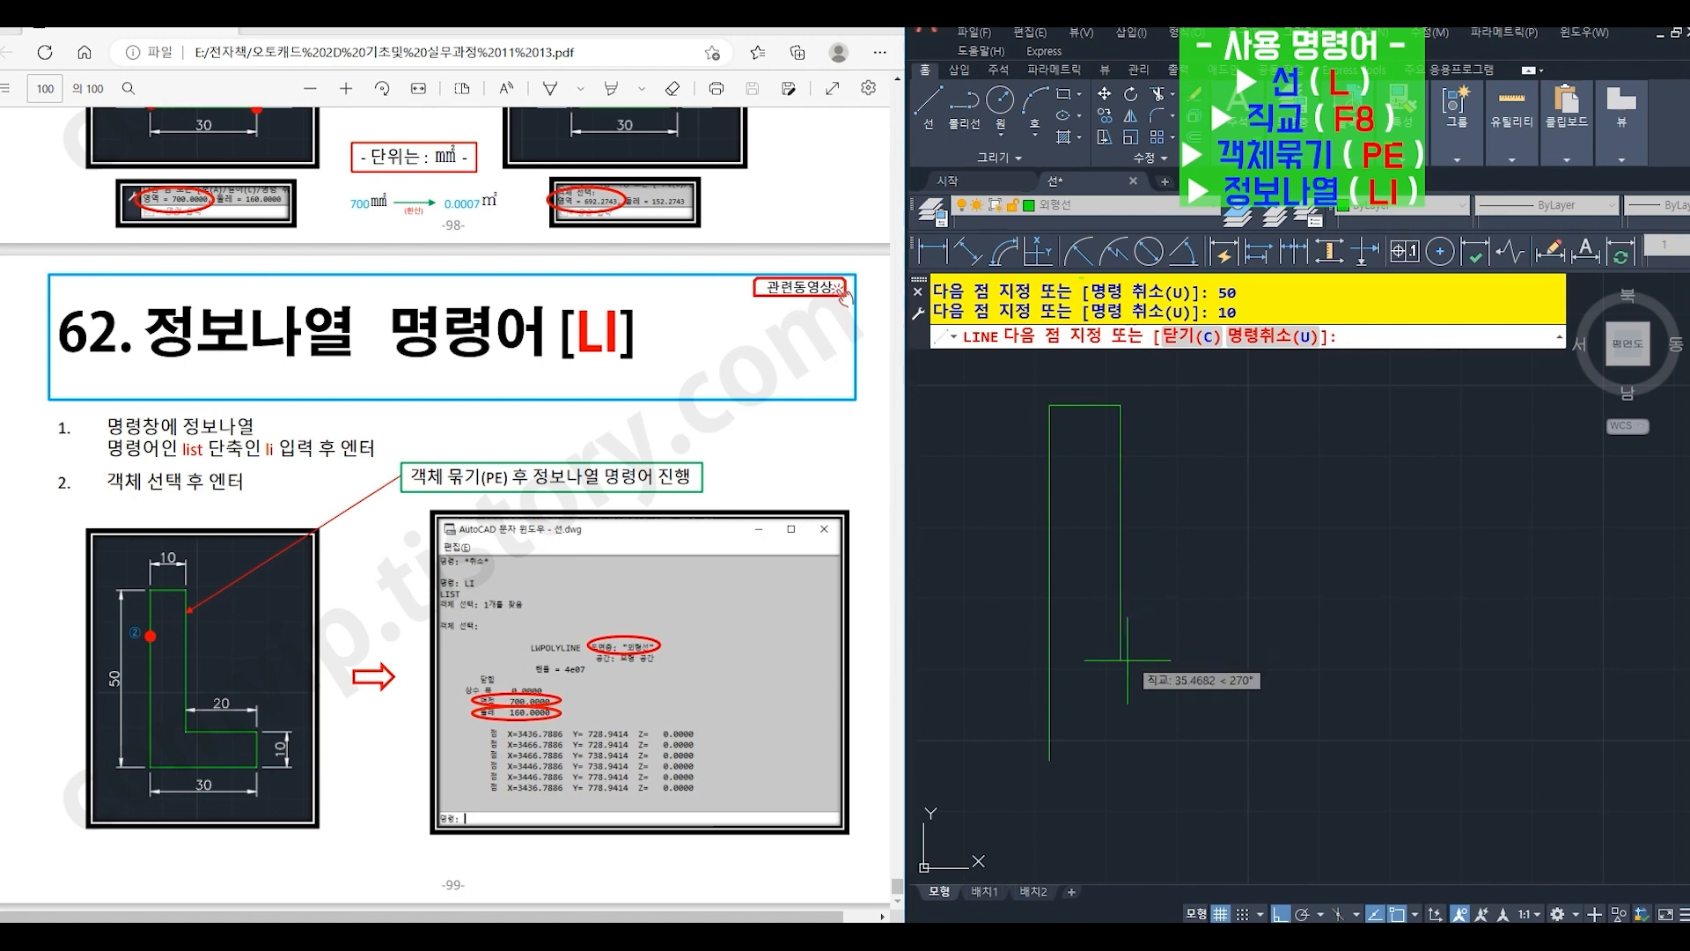
- Continue the L-shape outline 40 down, 20 right and 10 down, closing it with a line back to the start point
type("0")
key("Return")
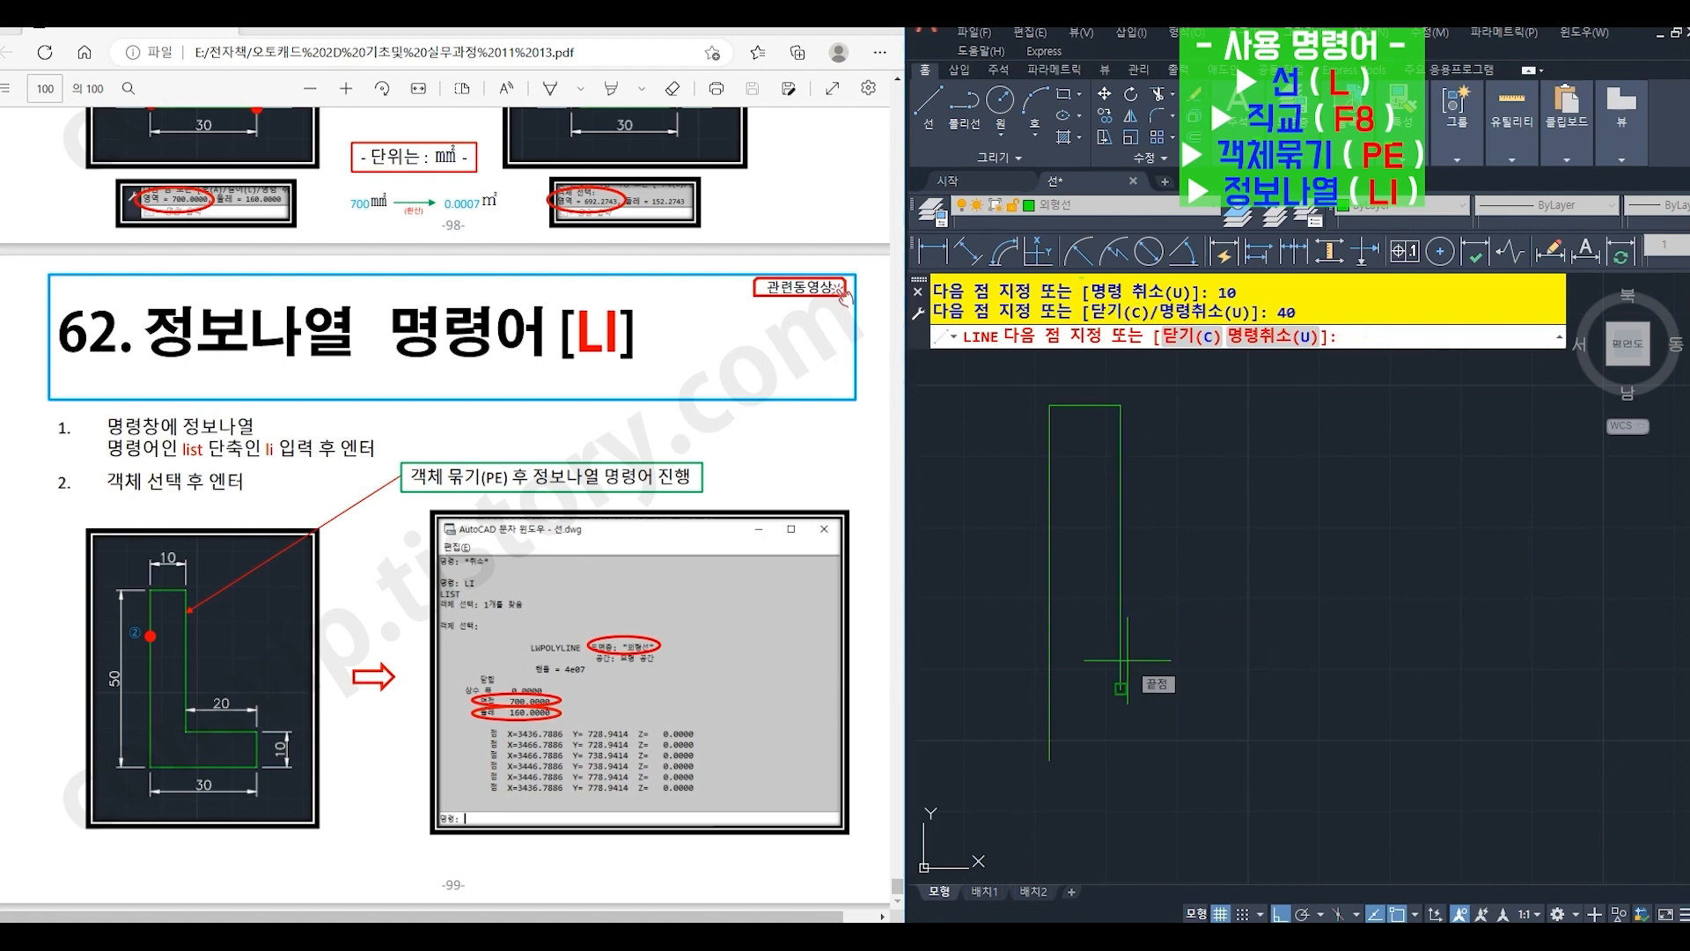
type("20")
key("Return")
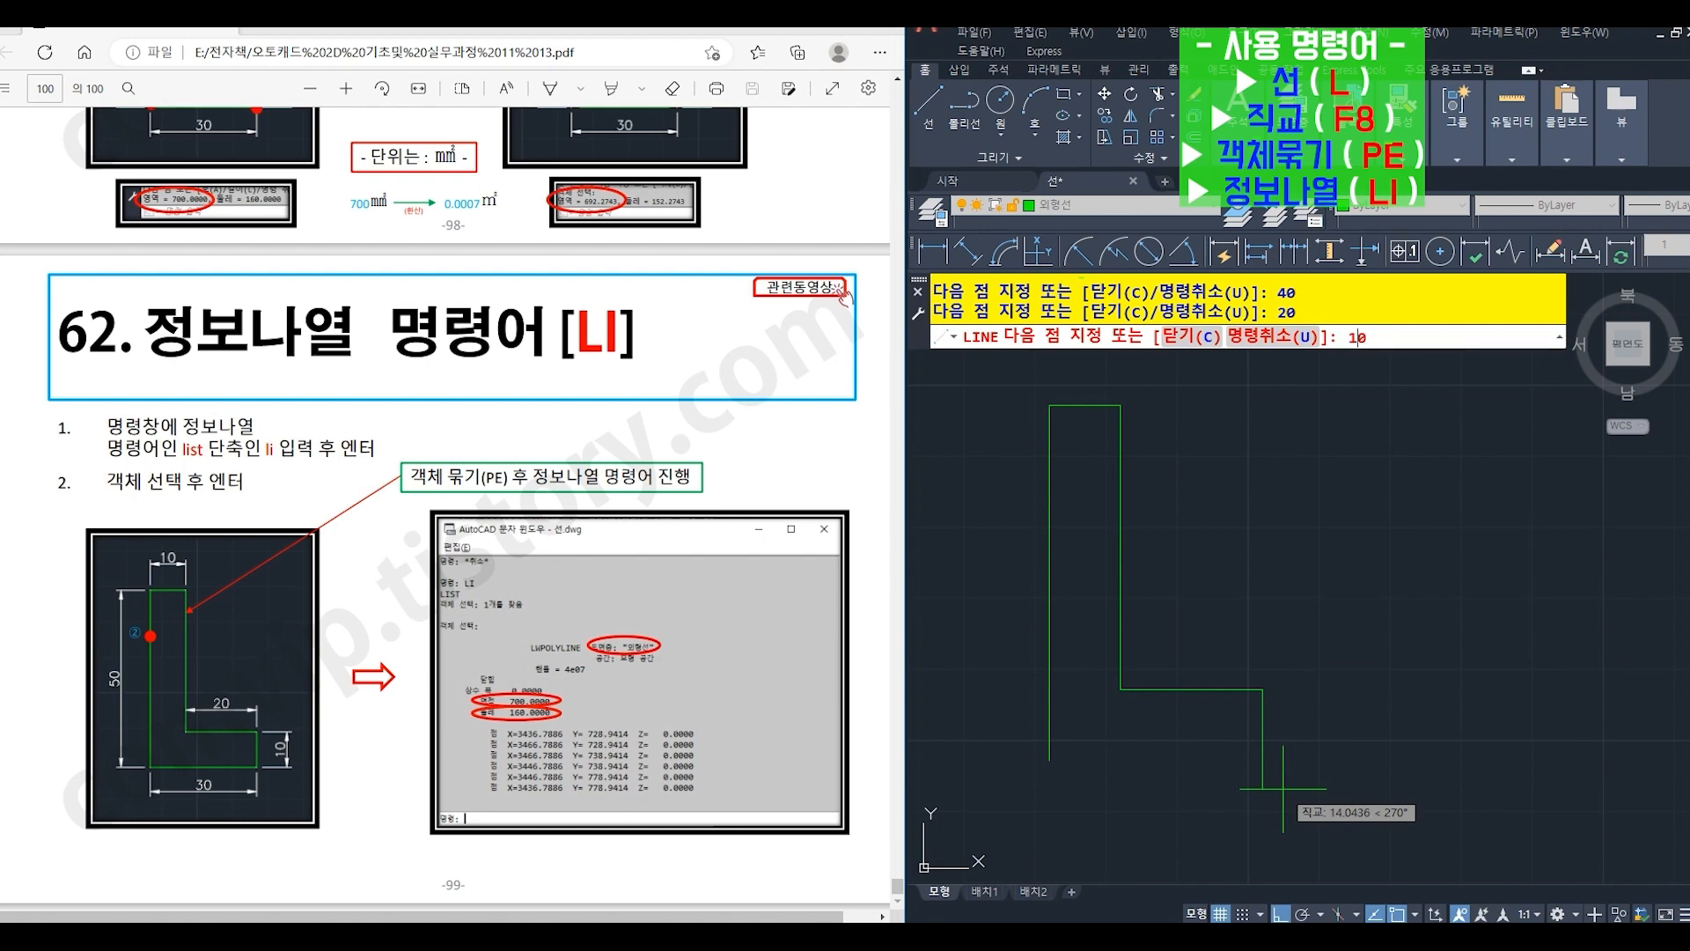
type("10")
key("Return")
left_click(1049, 759)
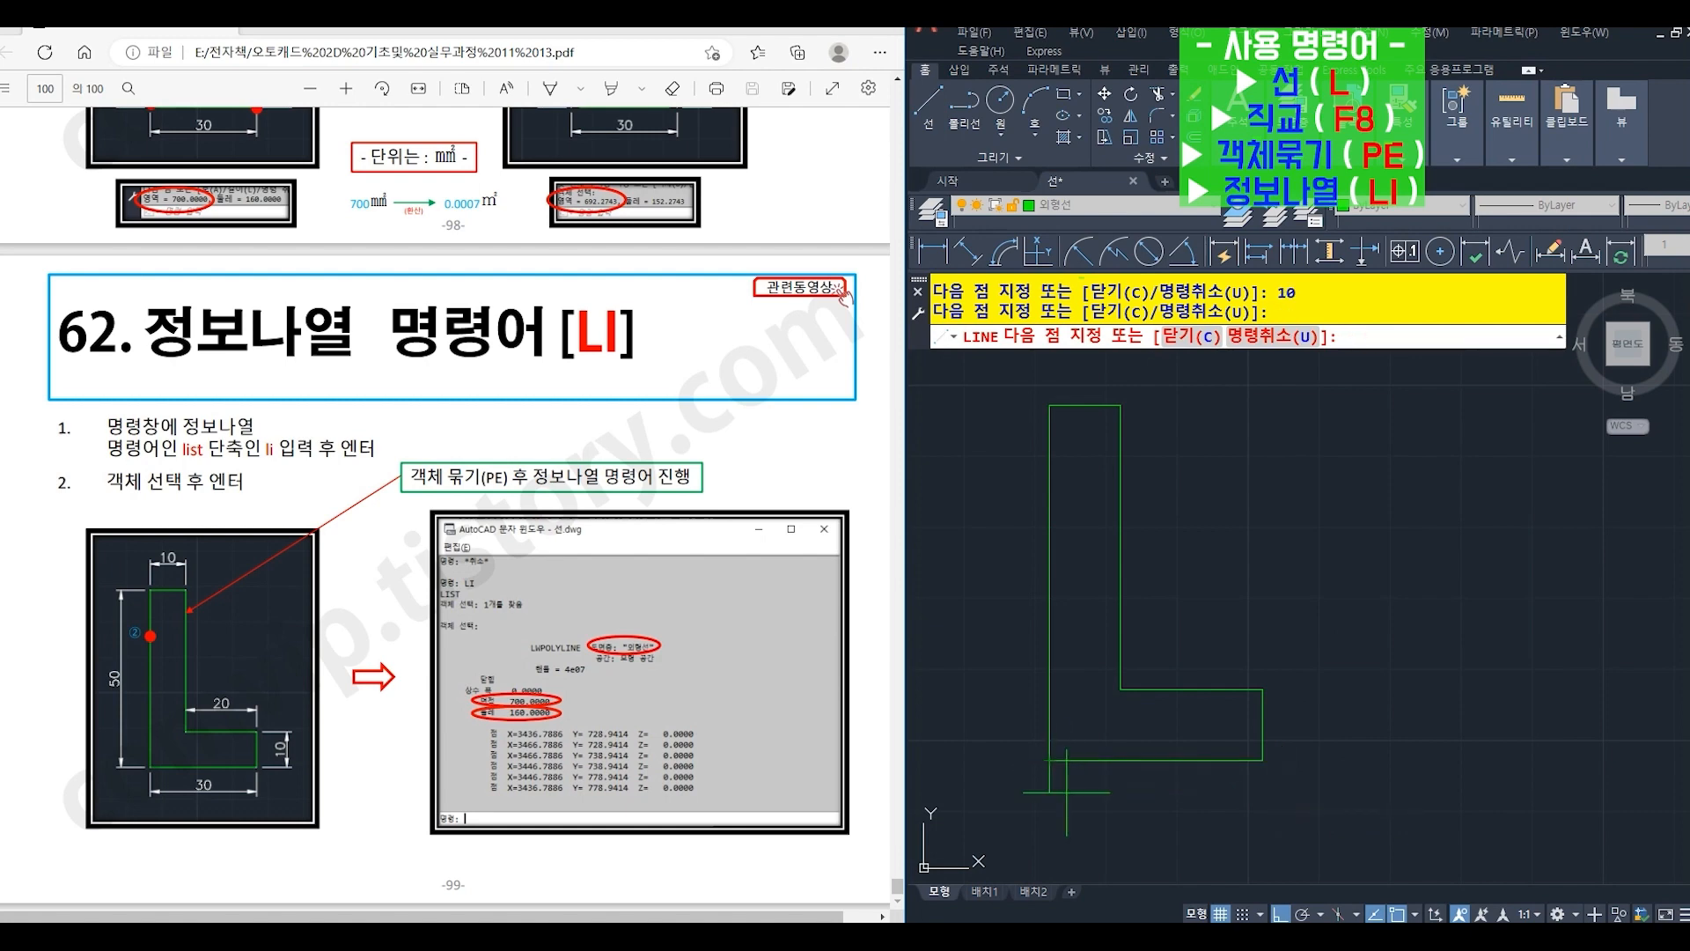
key("Return")
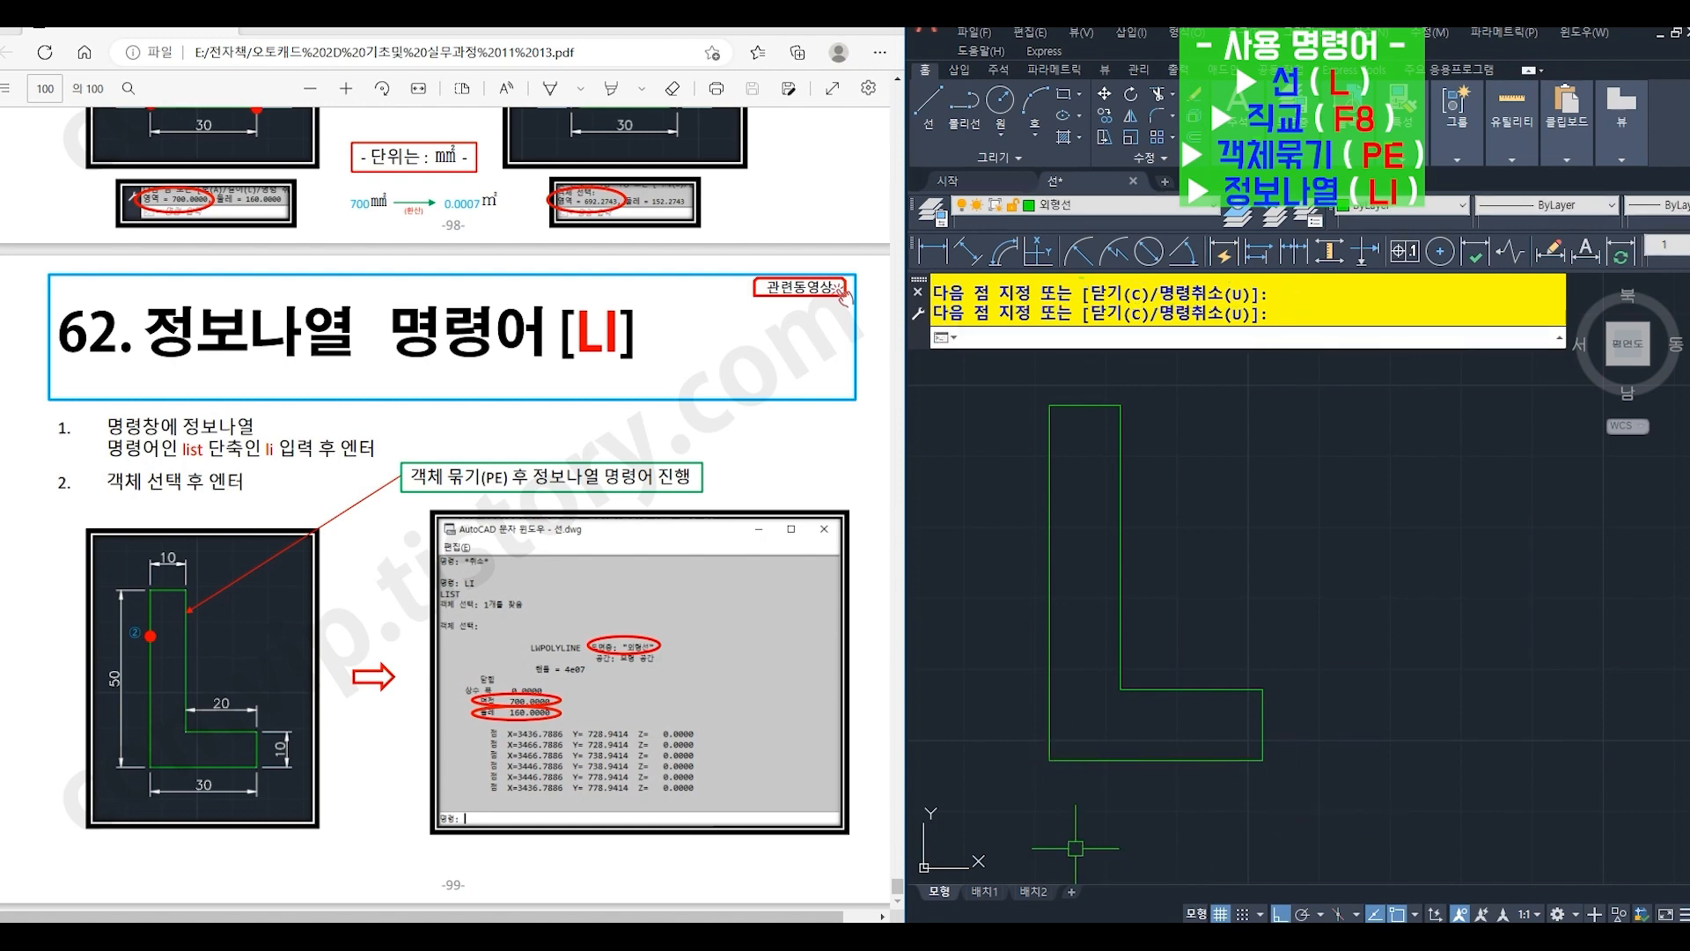
- Convert the L-shape's top line to a polyline with PEDIT (PE) and join (J) all of the outline's lines into it
type("p")
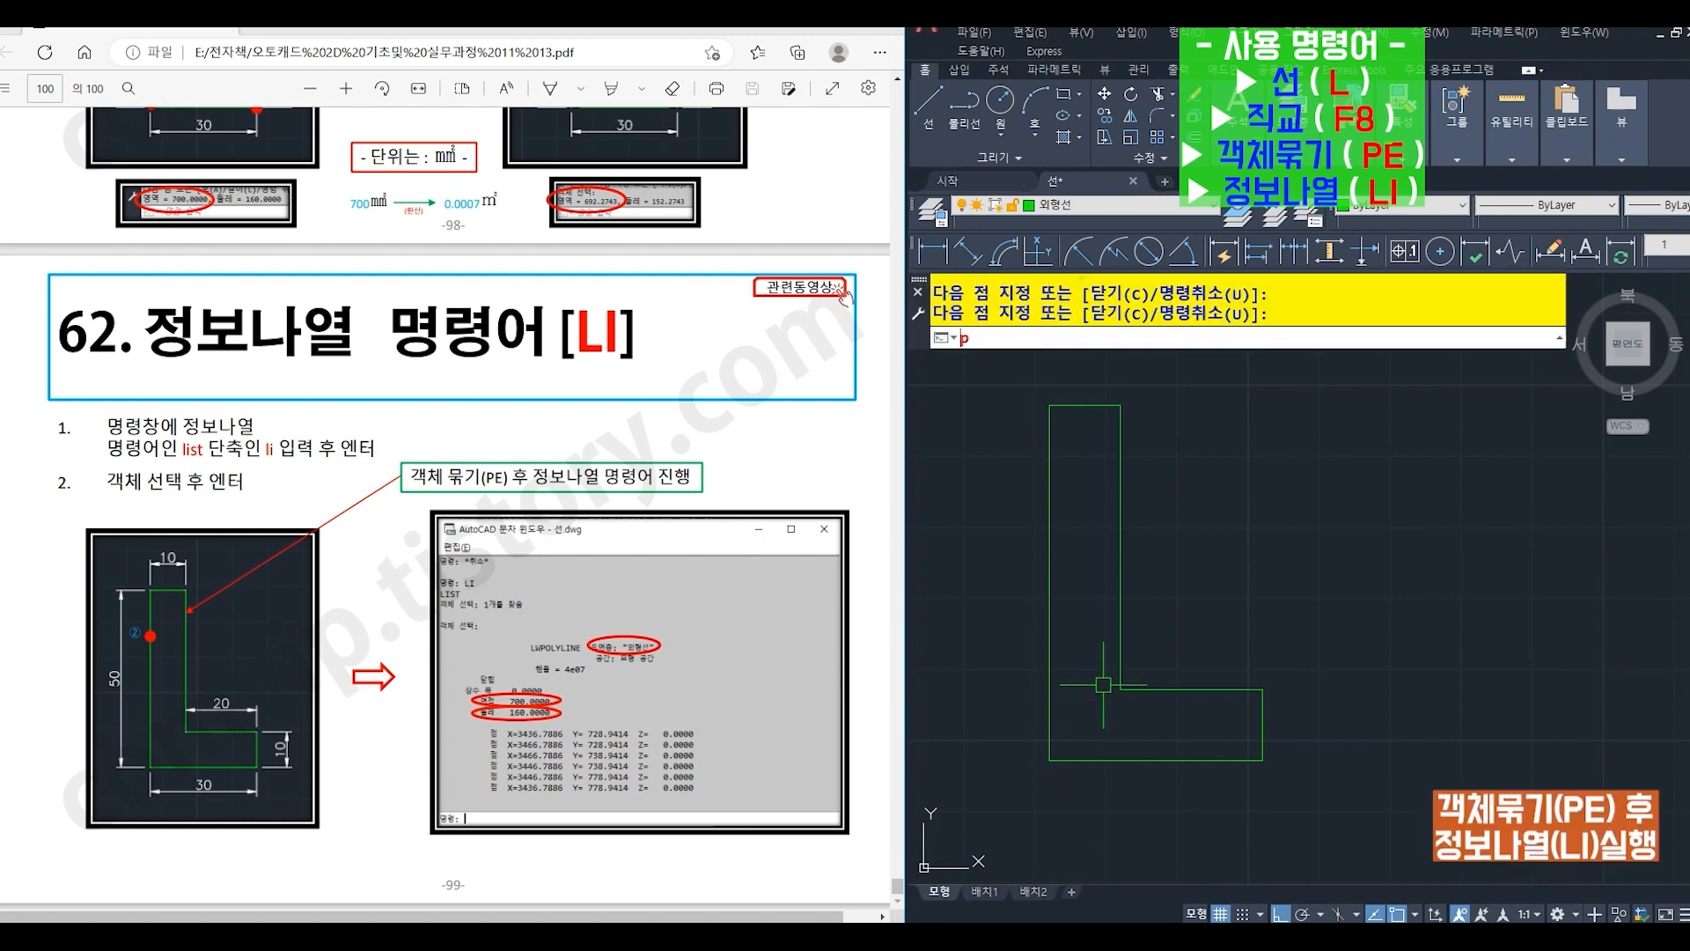
key("Return")
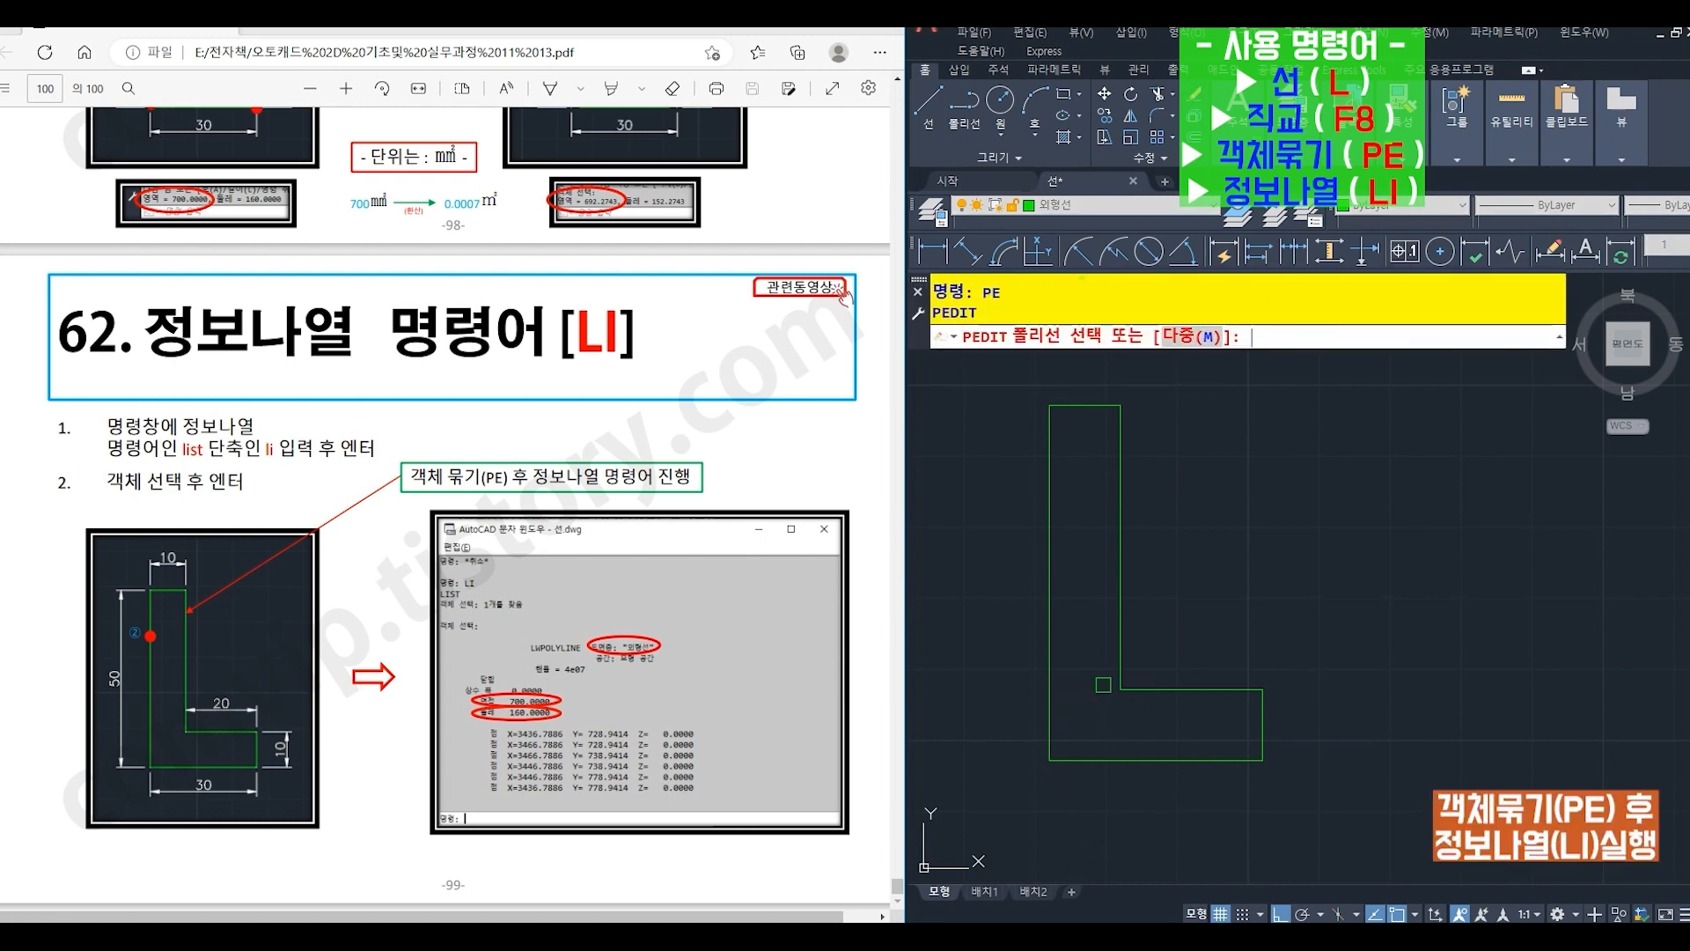
left_click(1086, 406)
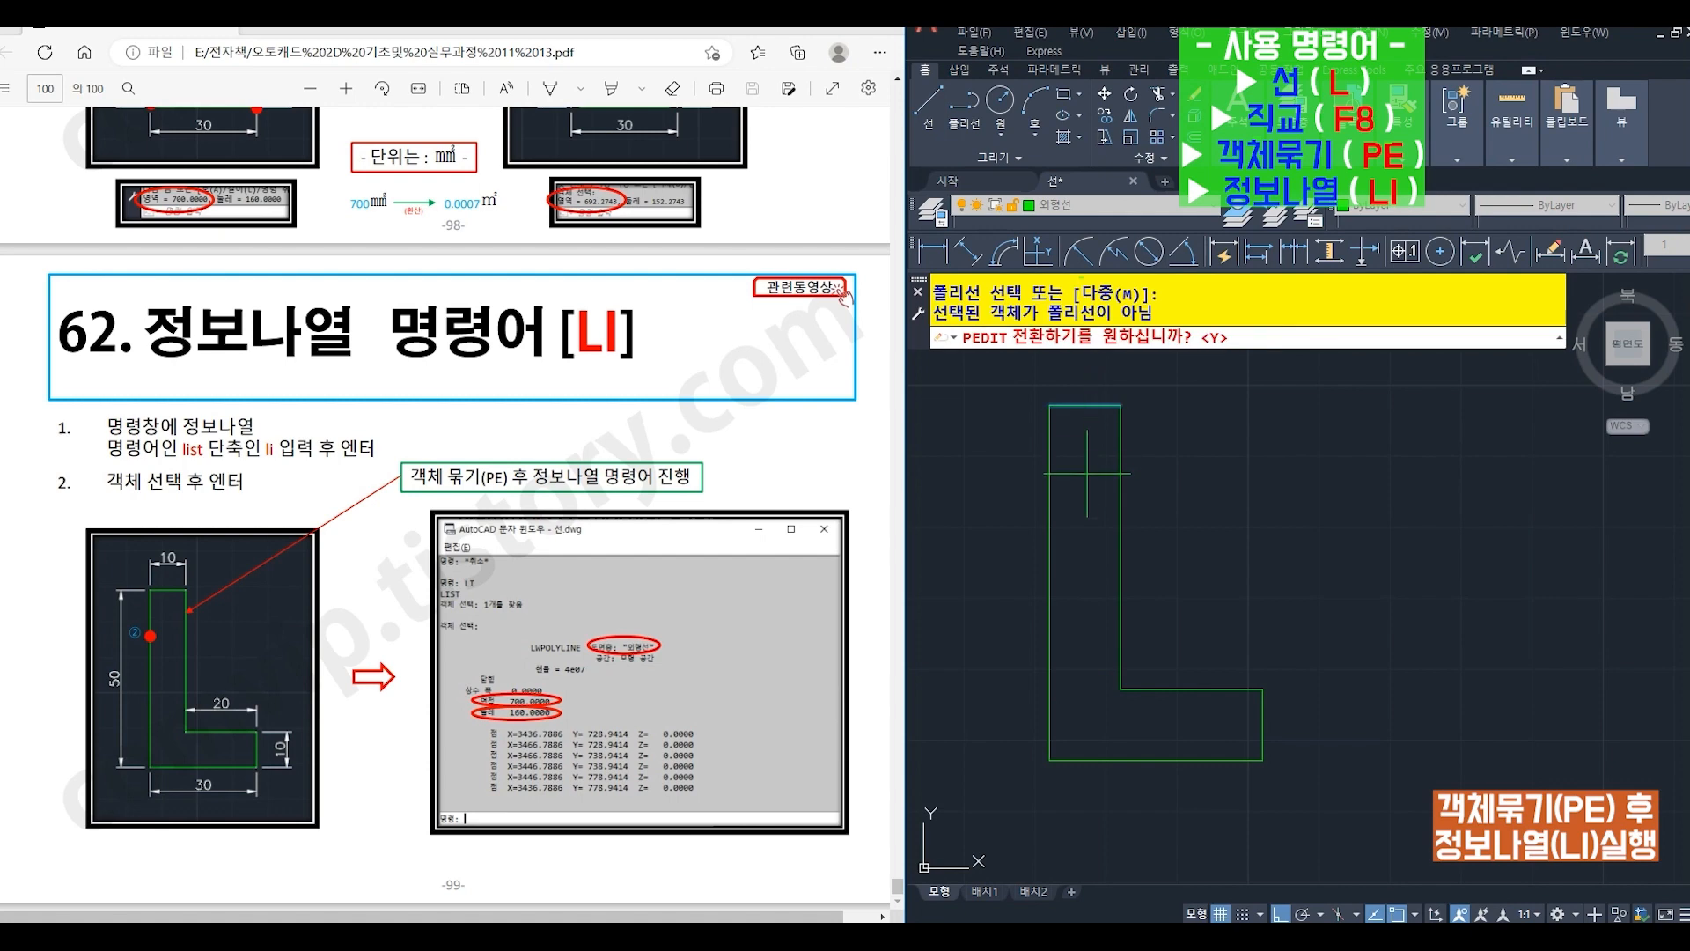
type("y")
key("Return")
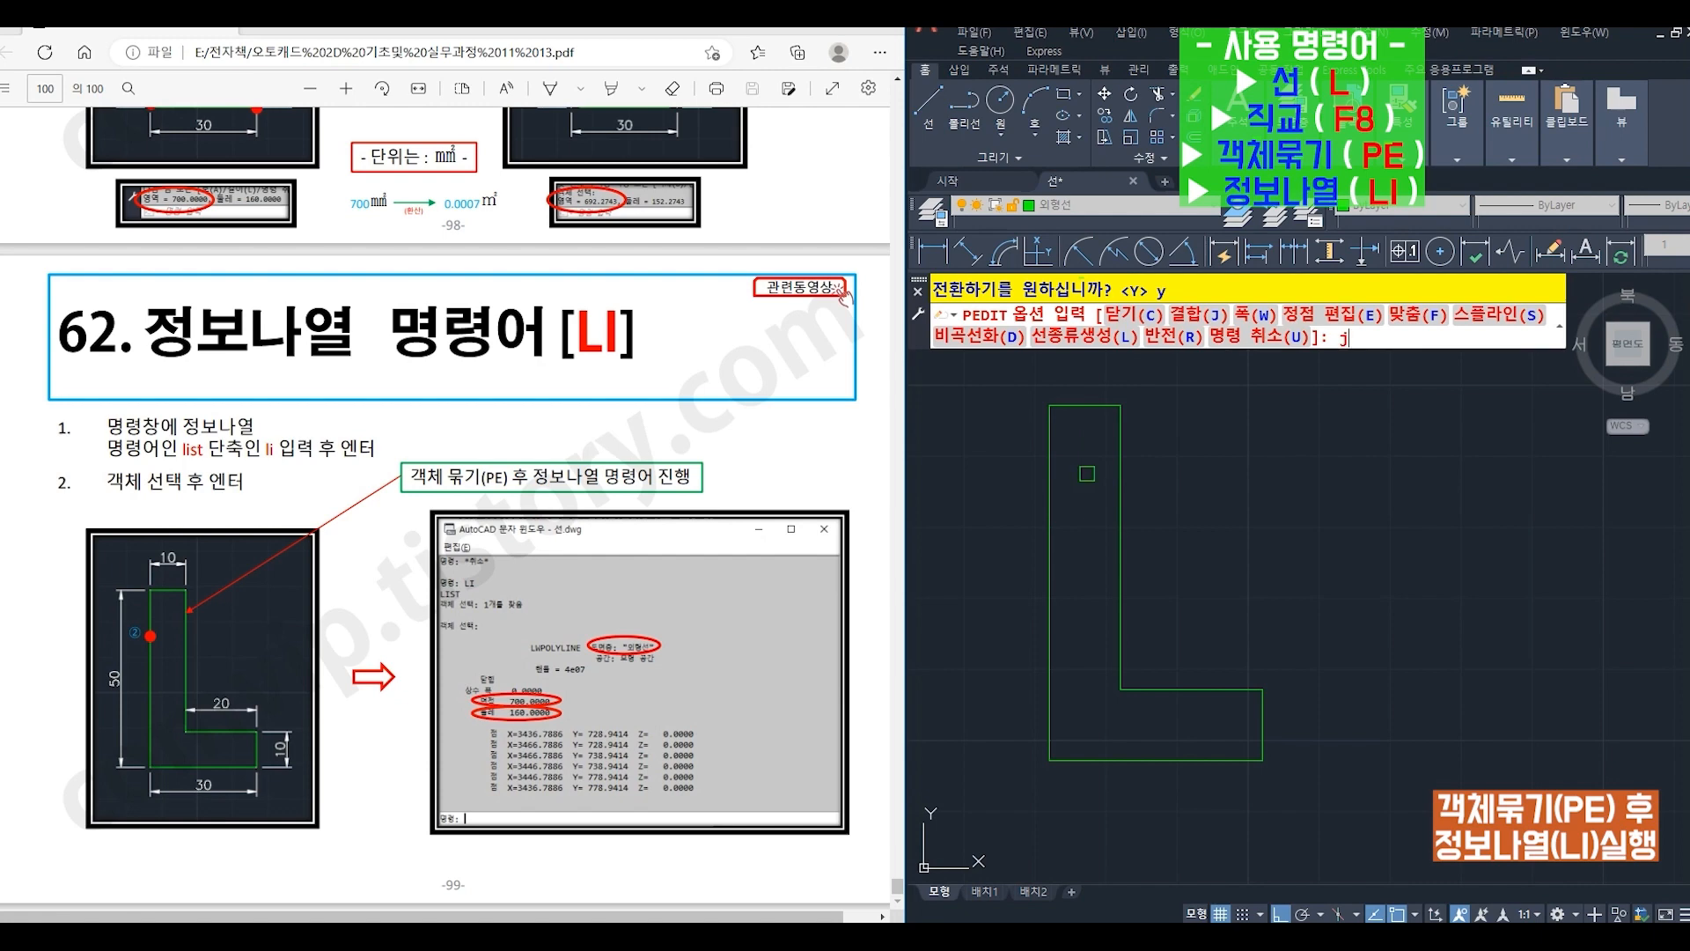
key("Return")
left_click(1009, 368)
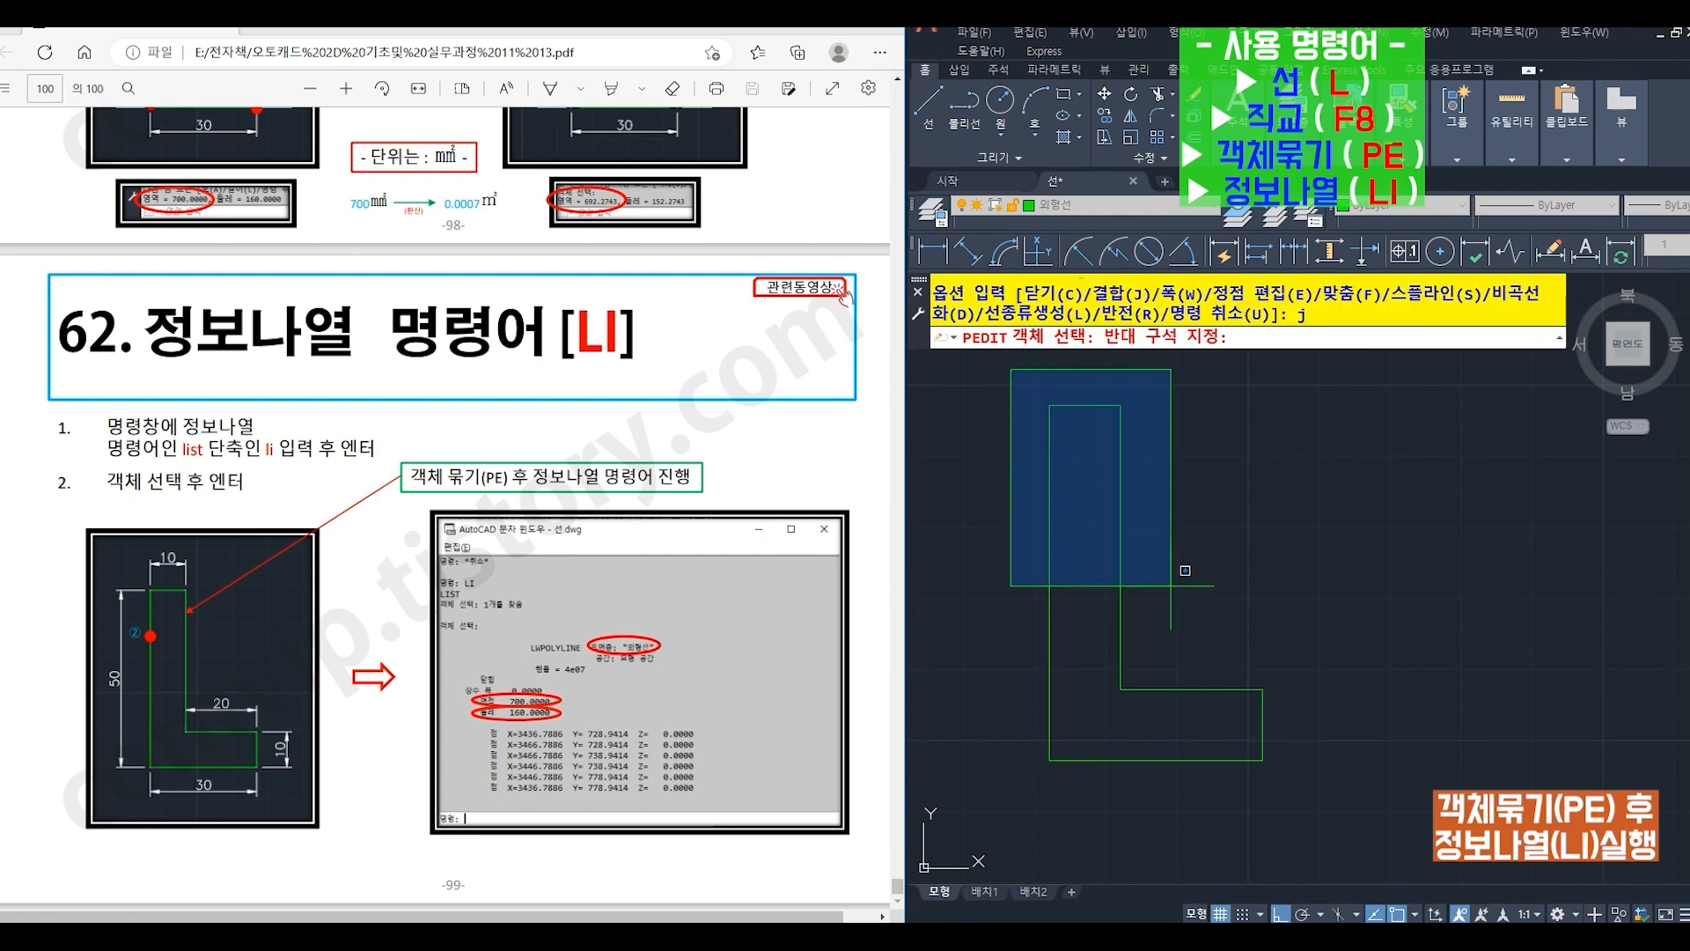
left_click(1330, 844)
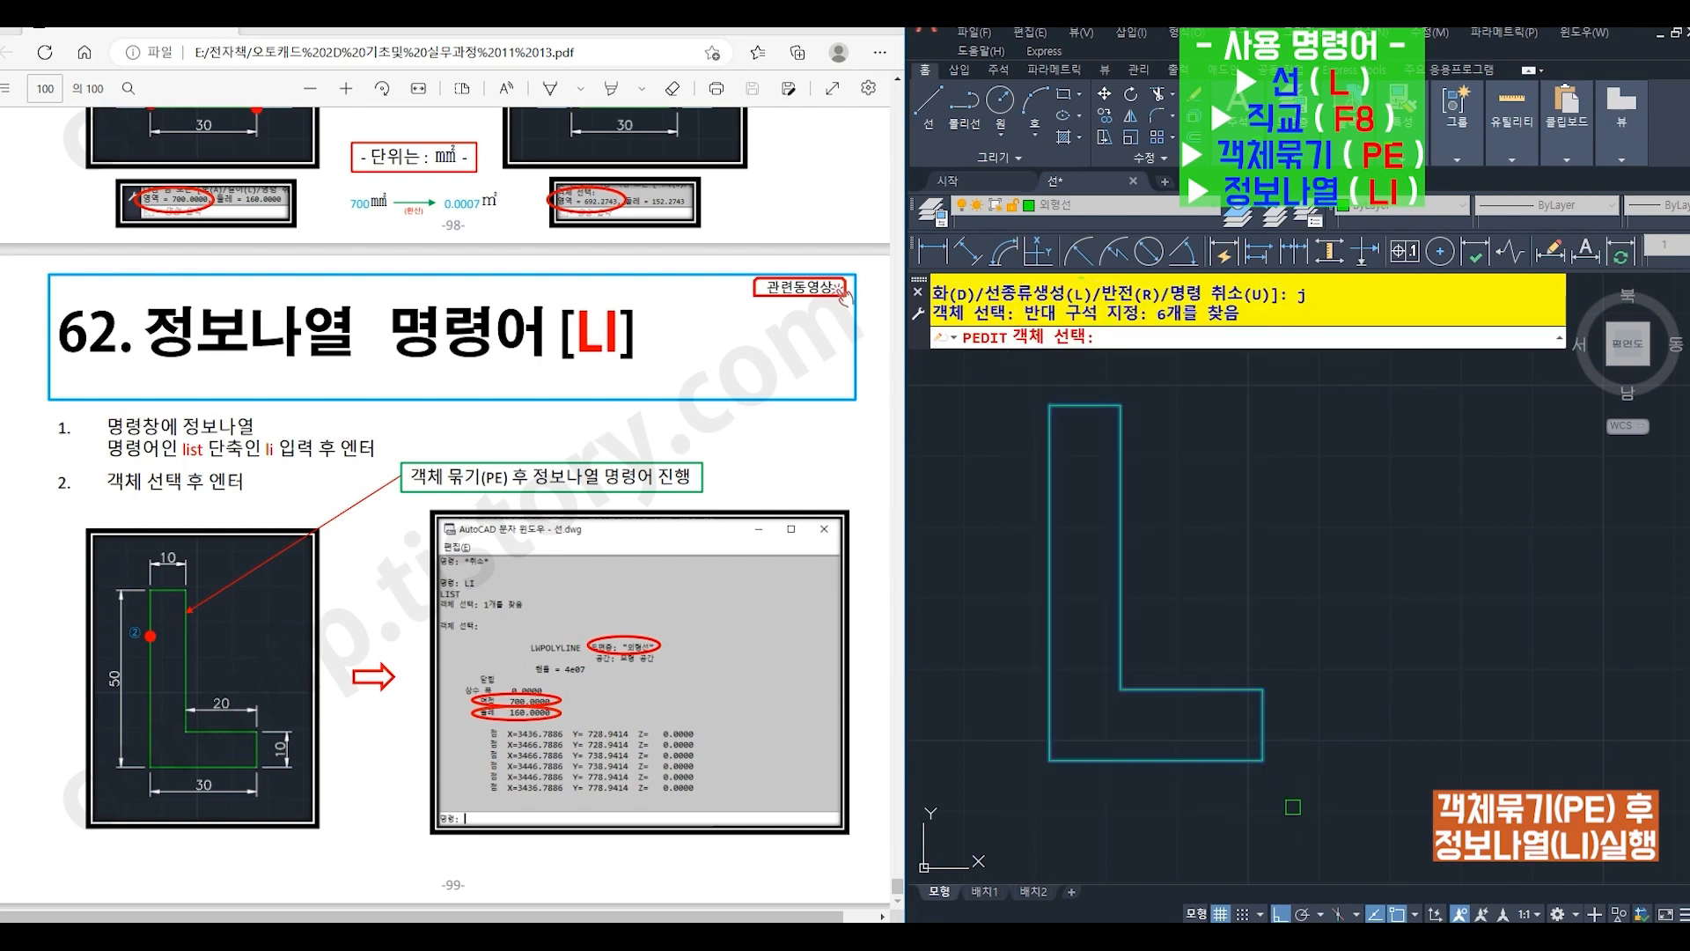
key("Return")
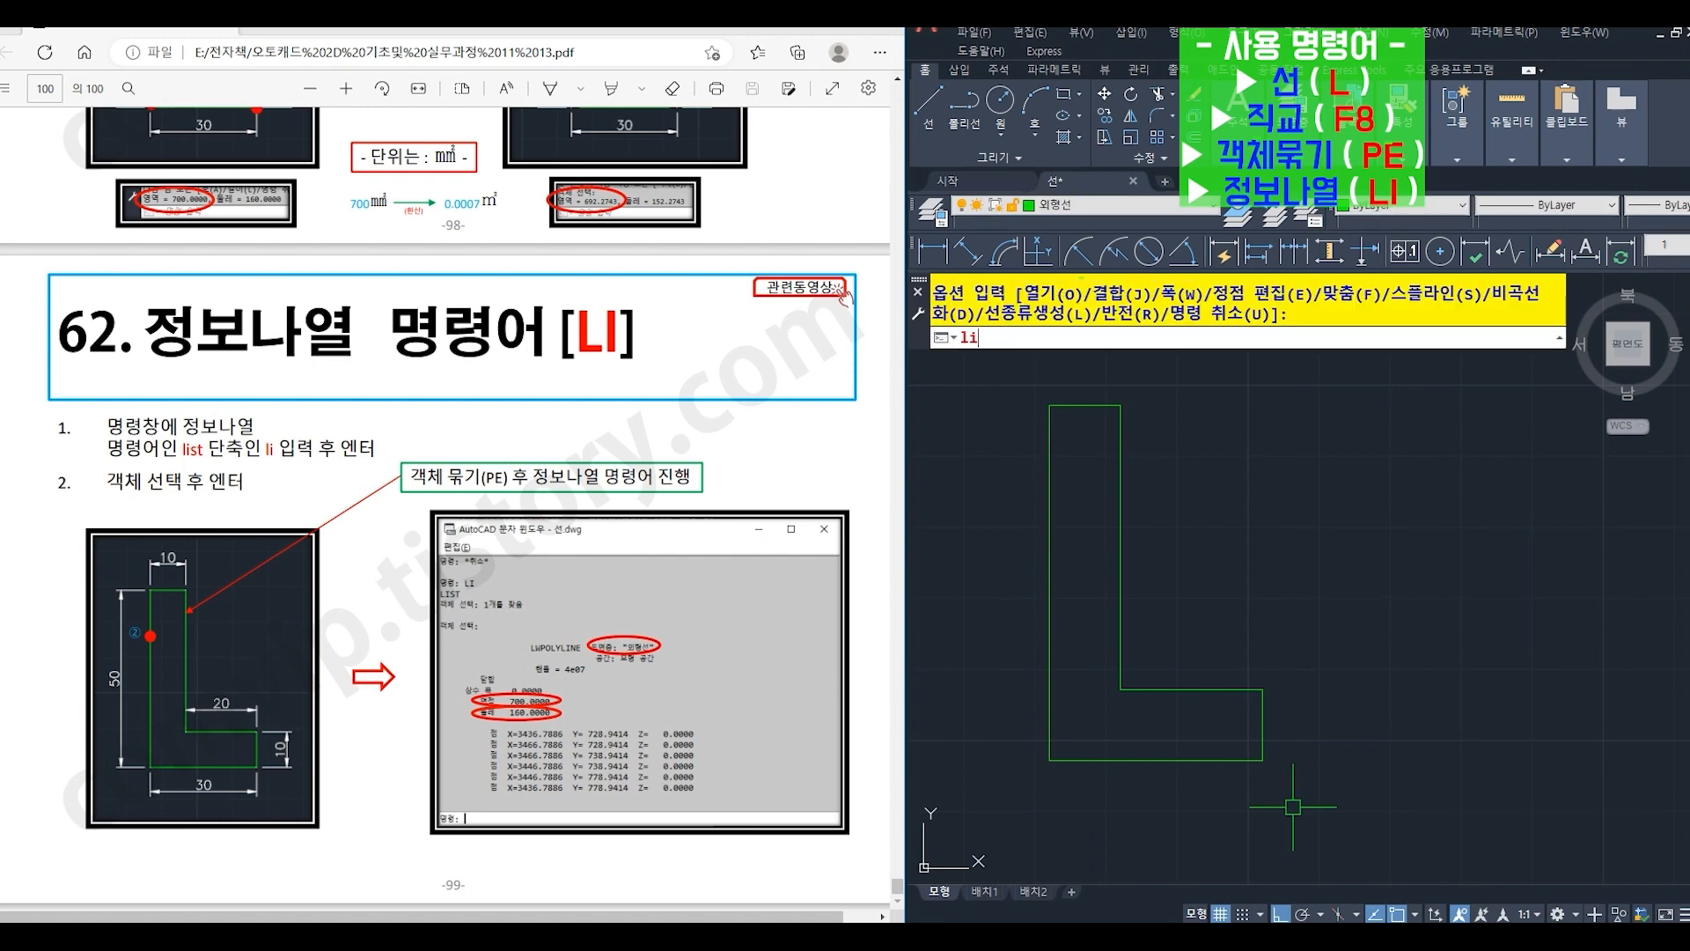
- List the joined L-shape's object information, including area and perimeter, using LIST (LI)
key("Return")
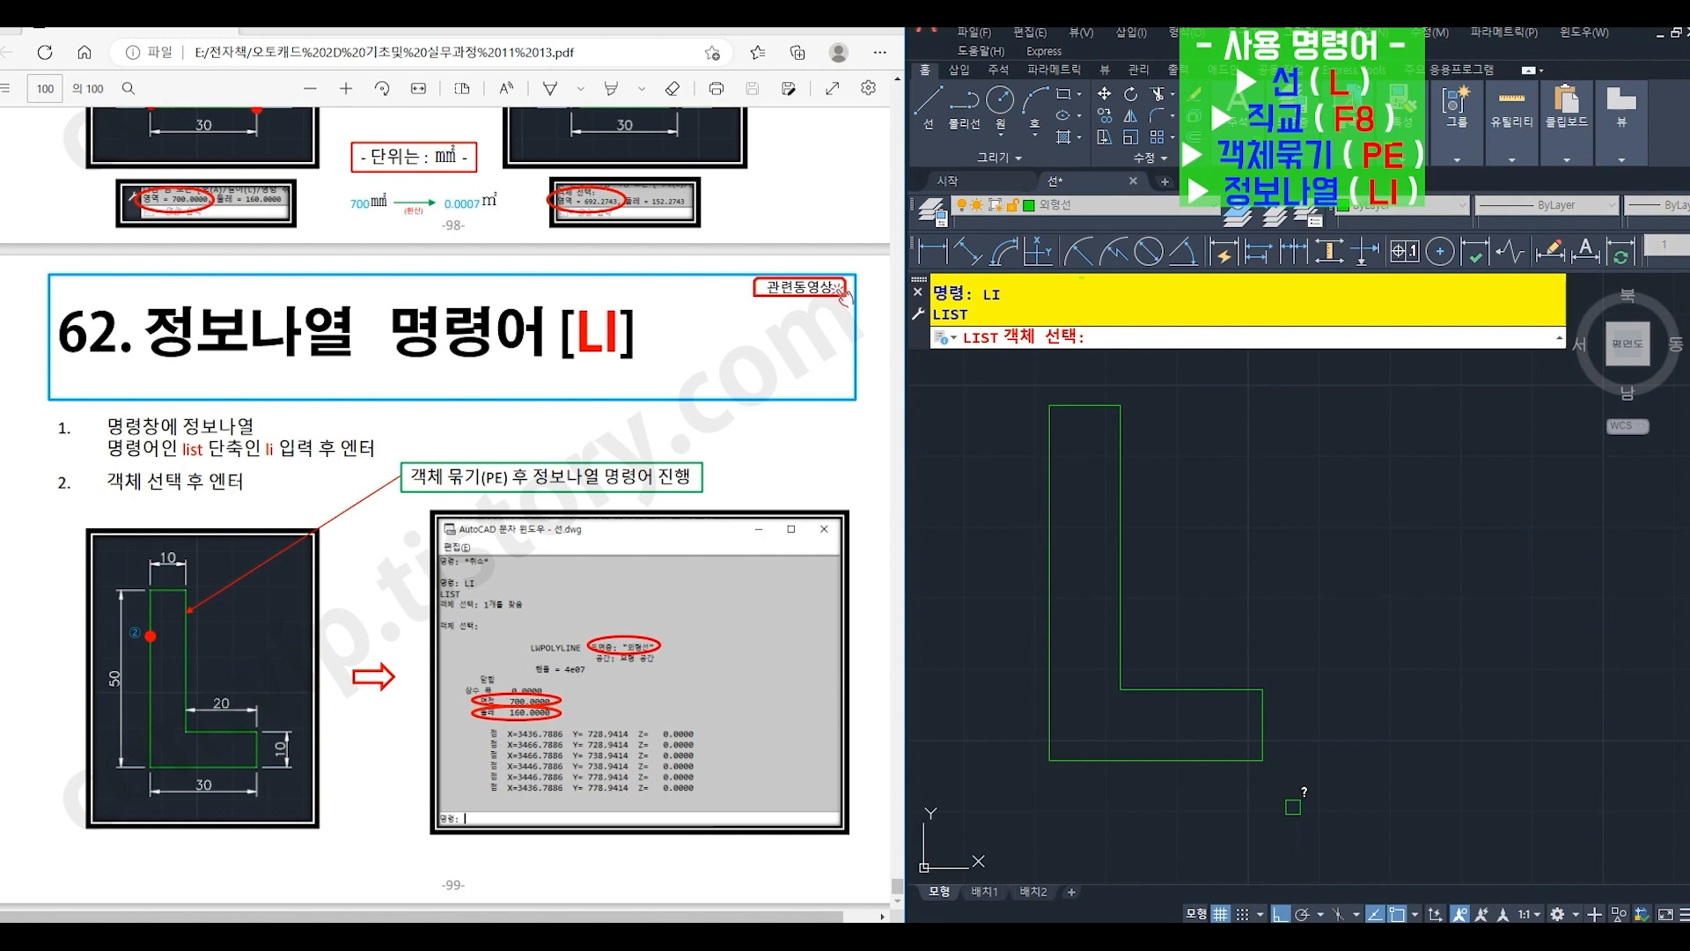
left_click(1240, 761)
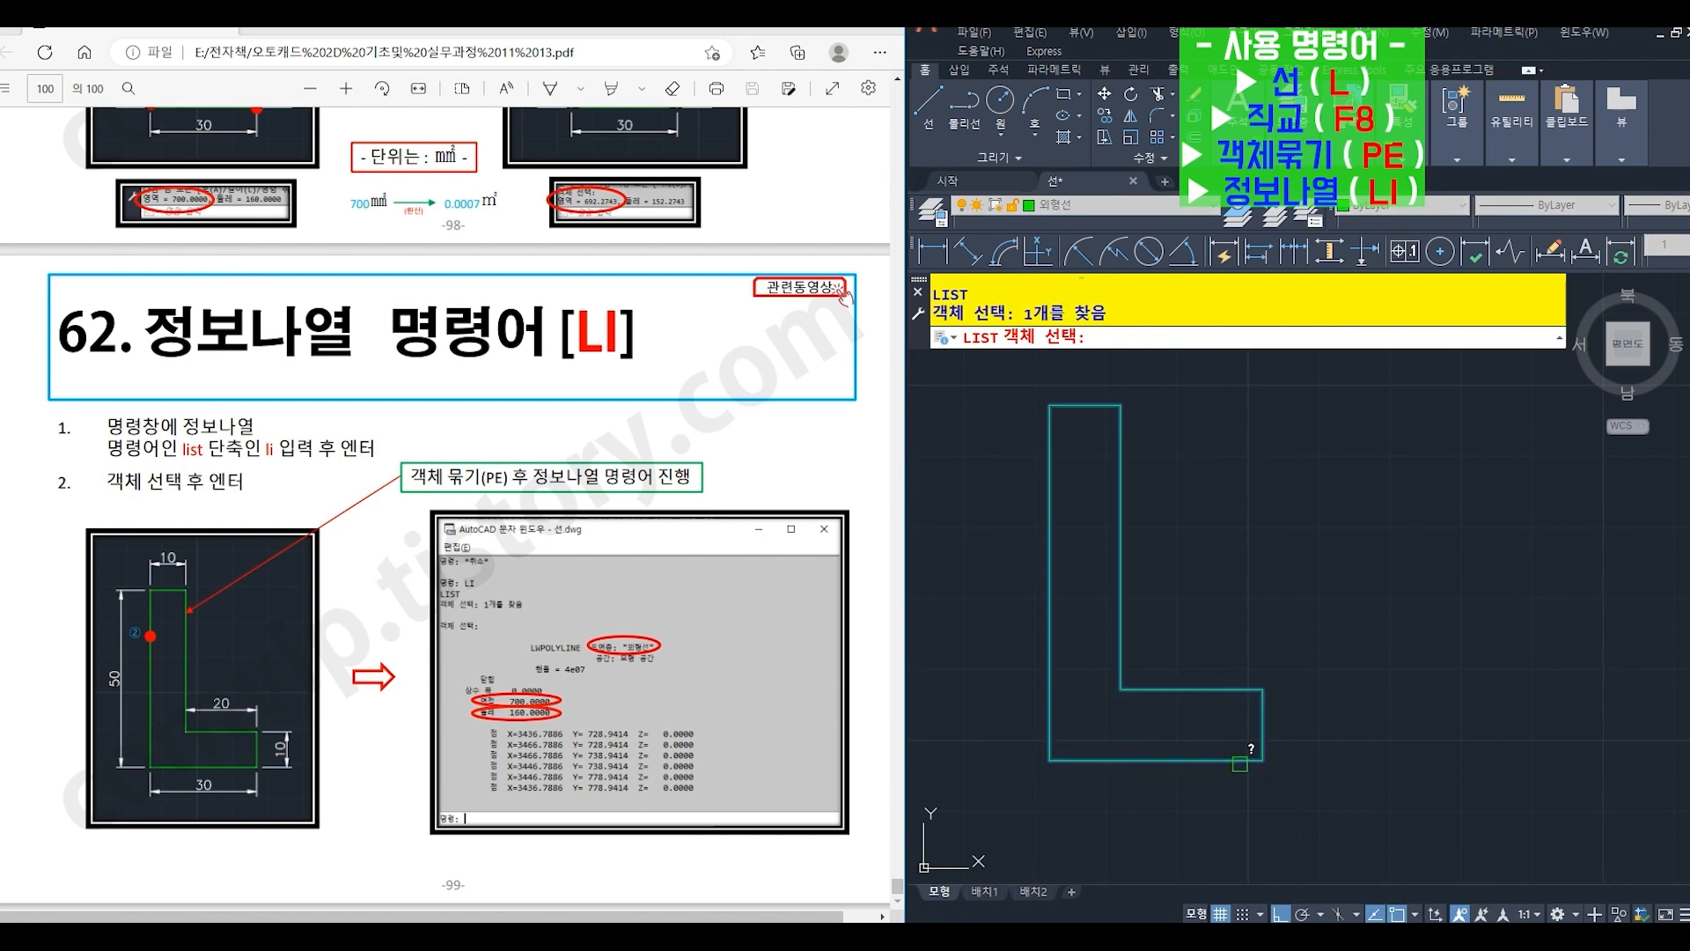
key("Return")
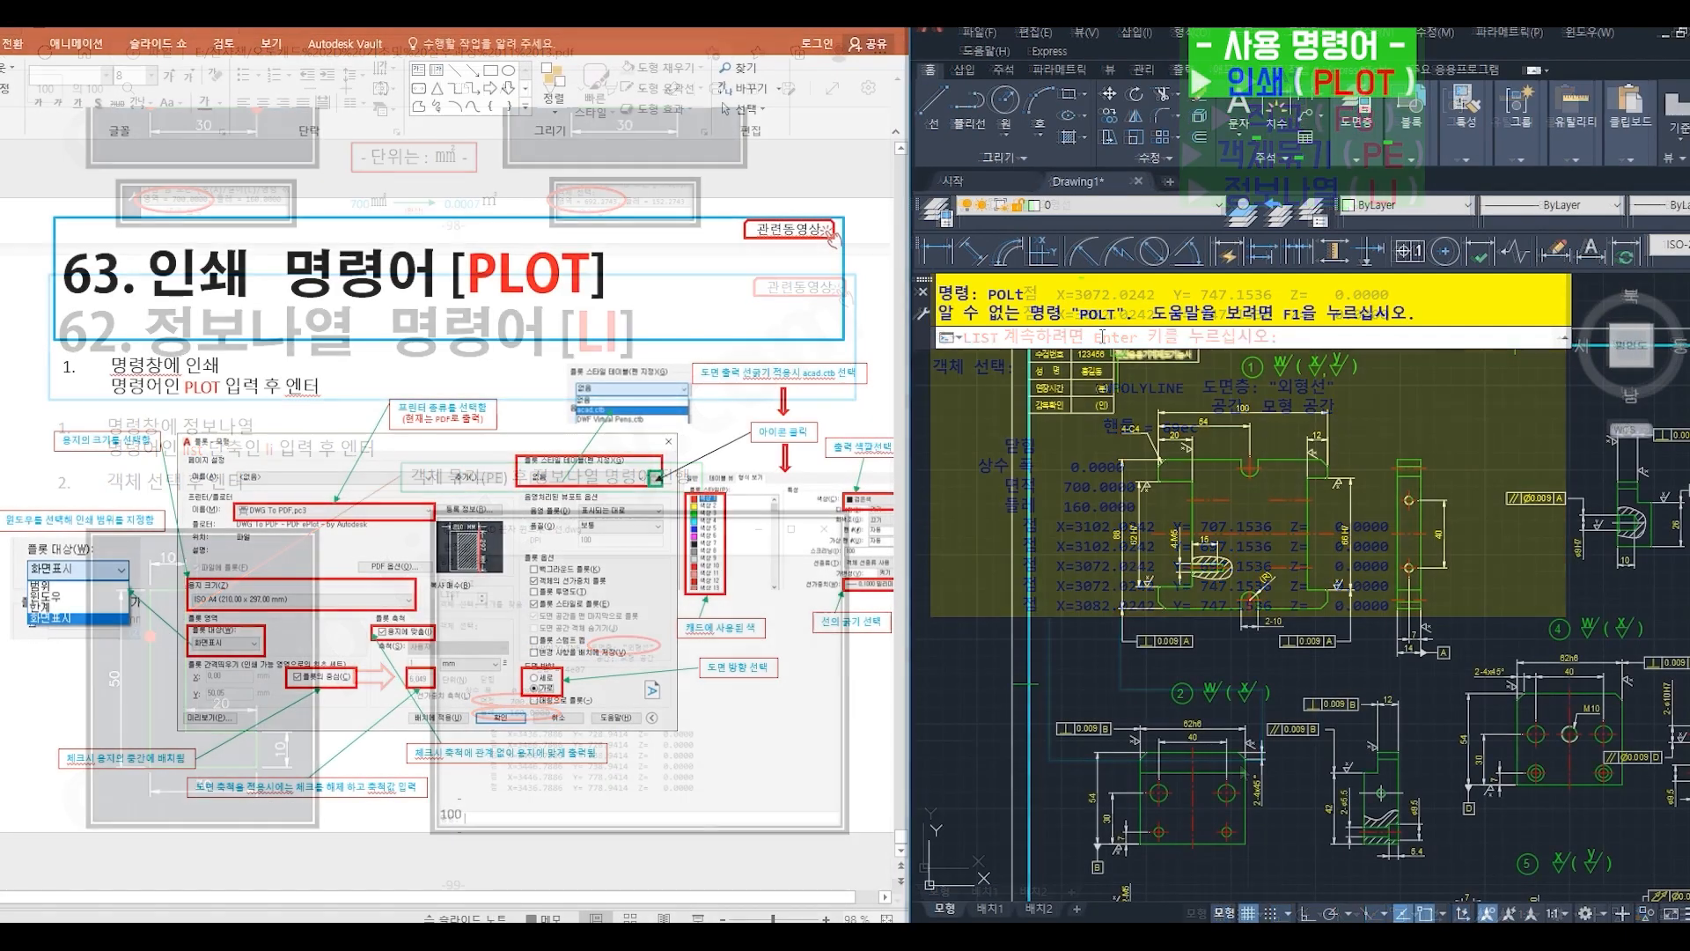
- Start PLOT for the Drawing1 part drawing and select DWG To PDF.pc3 as the plotter
type("plo")
type("t")
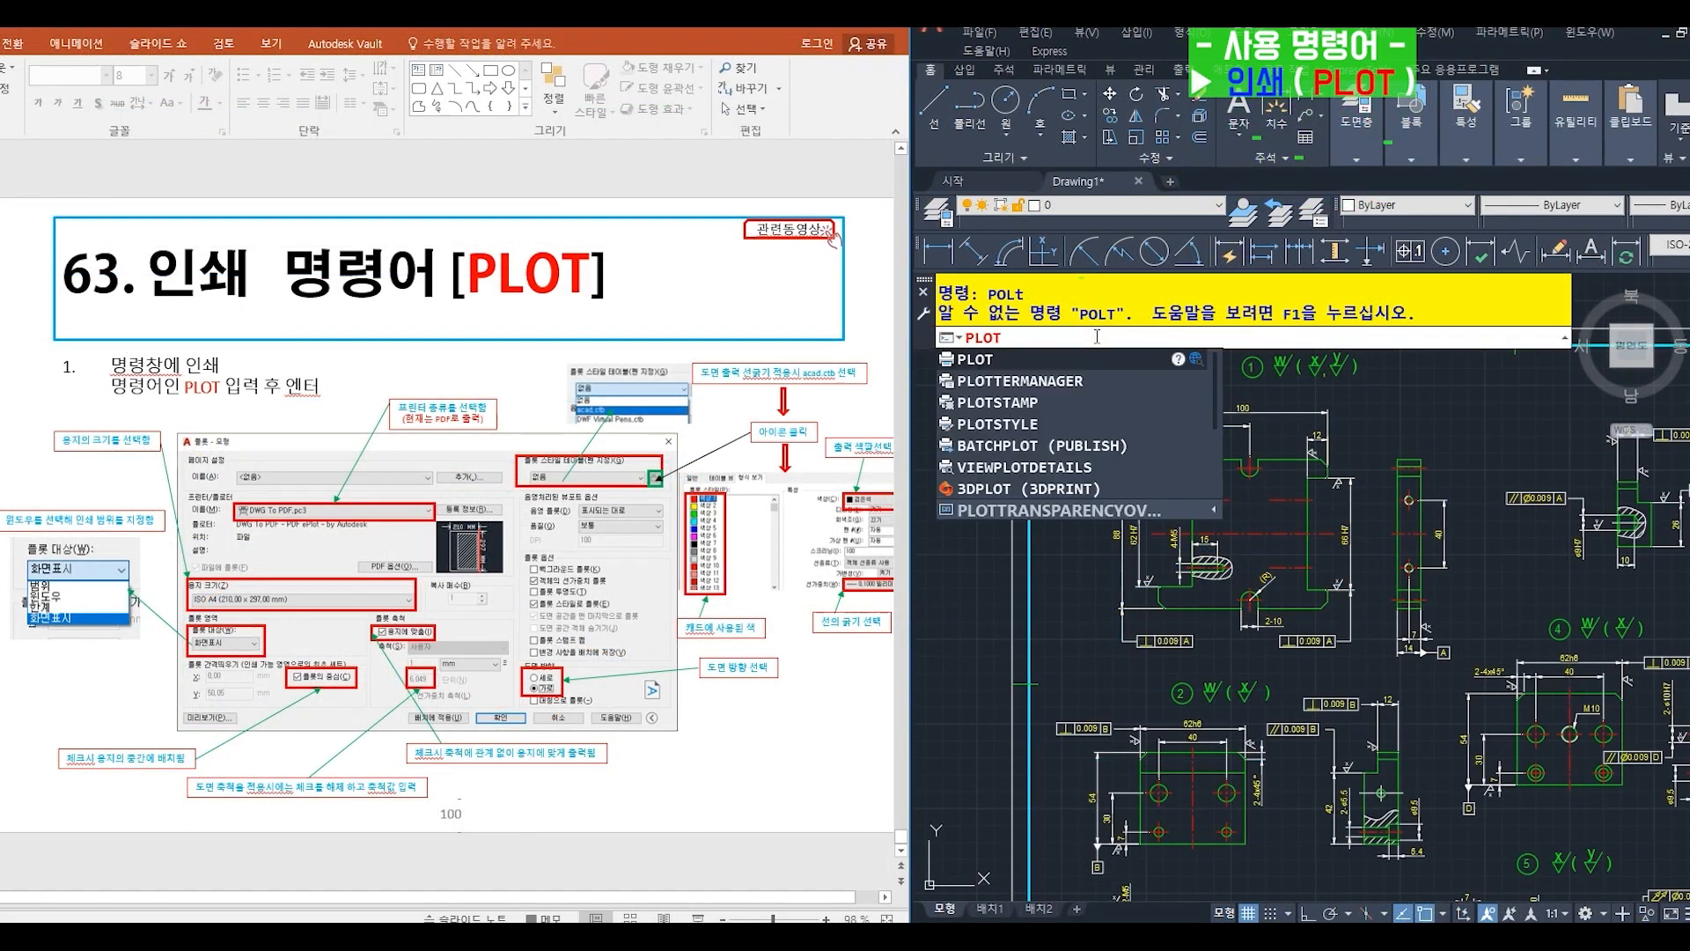
key("Return")
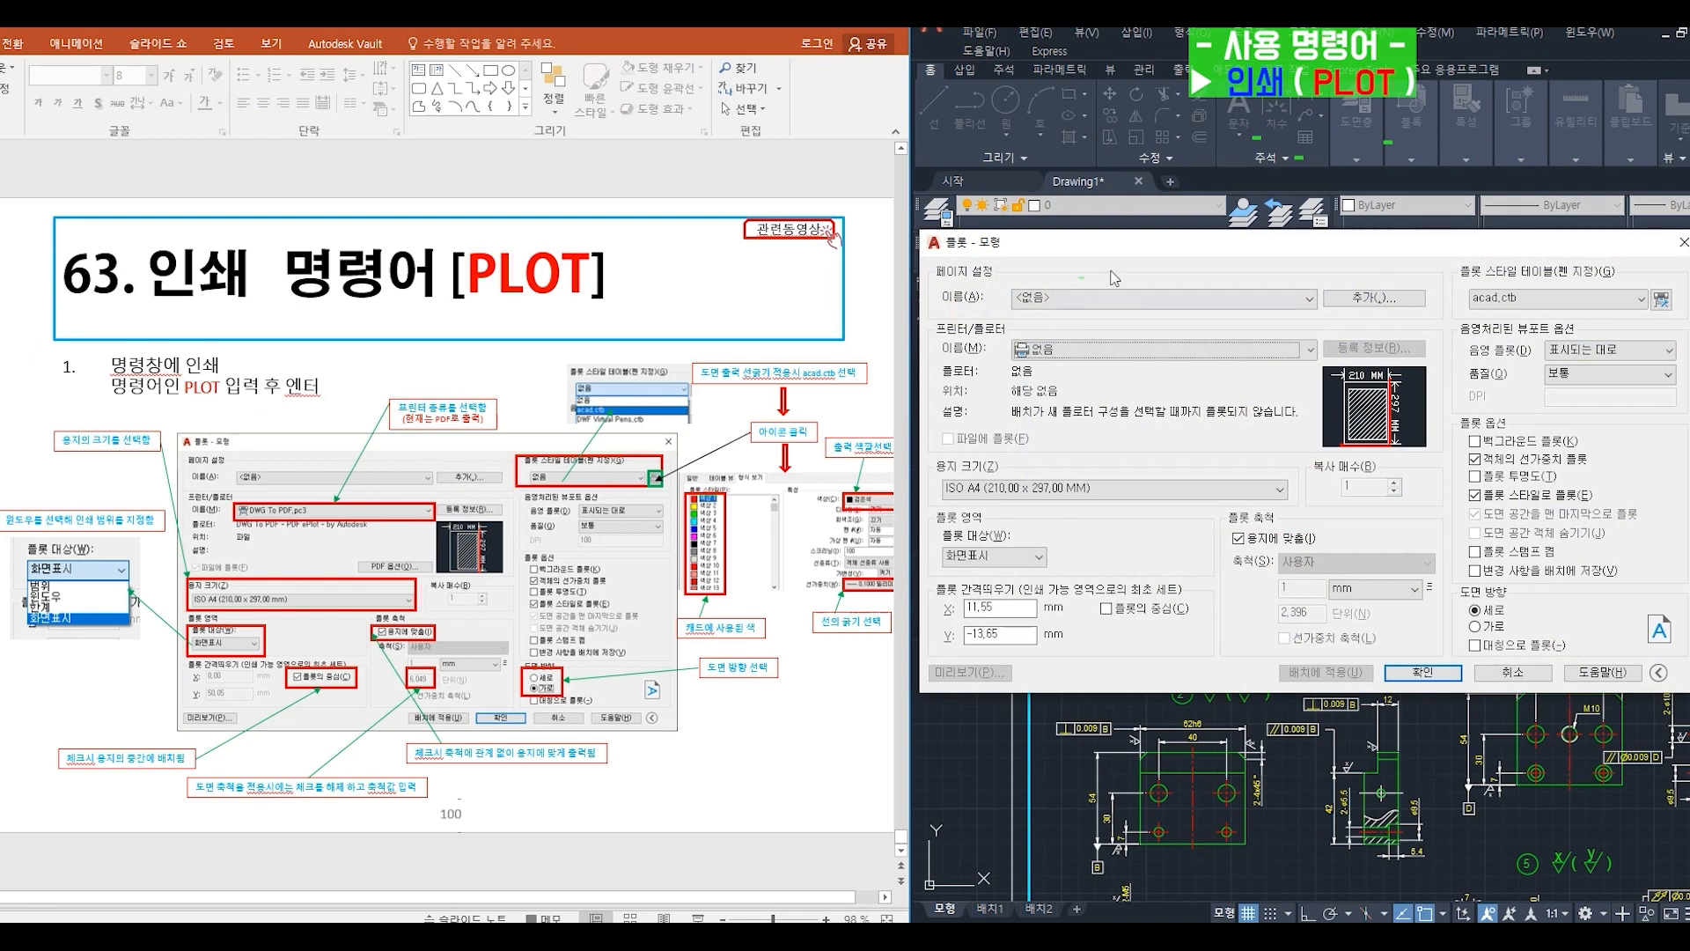
left_click_drag(1127, 252, 1134, 297)
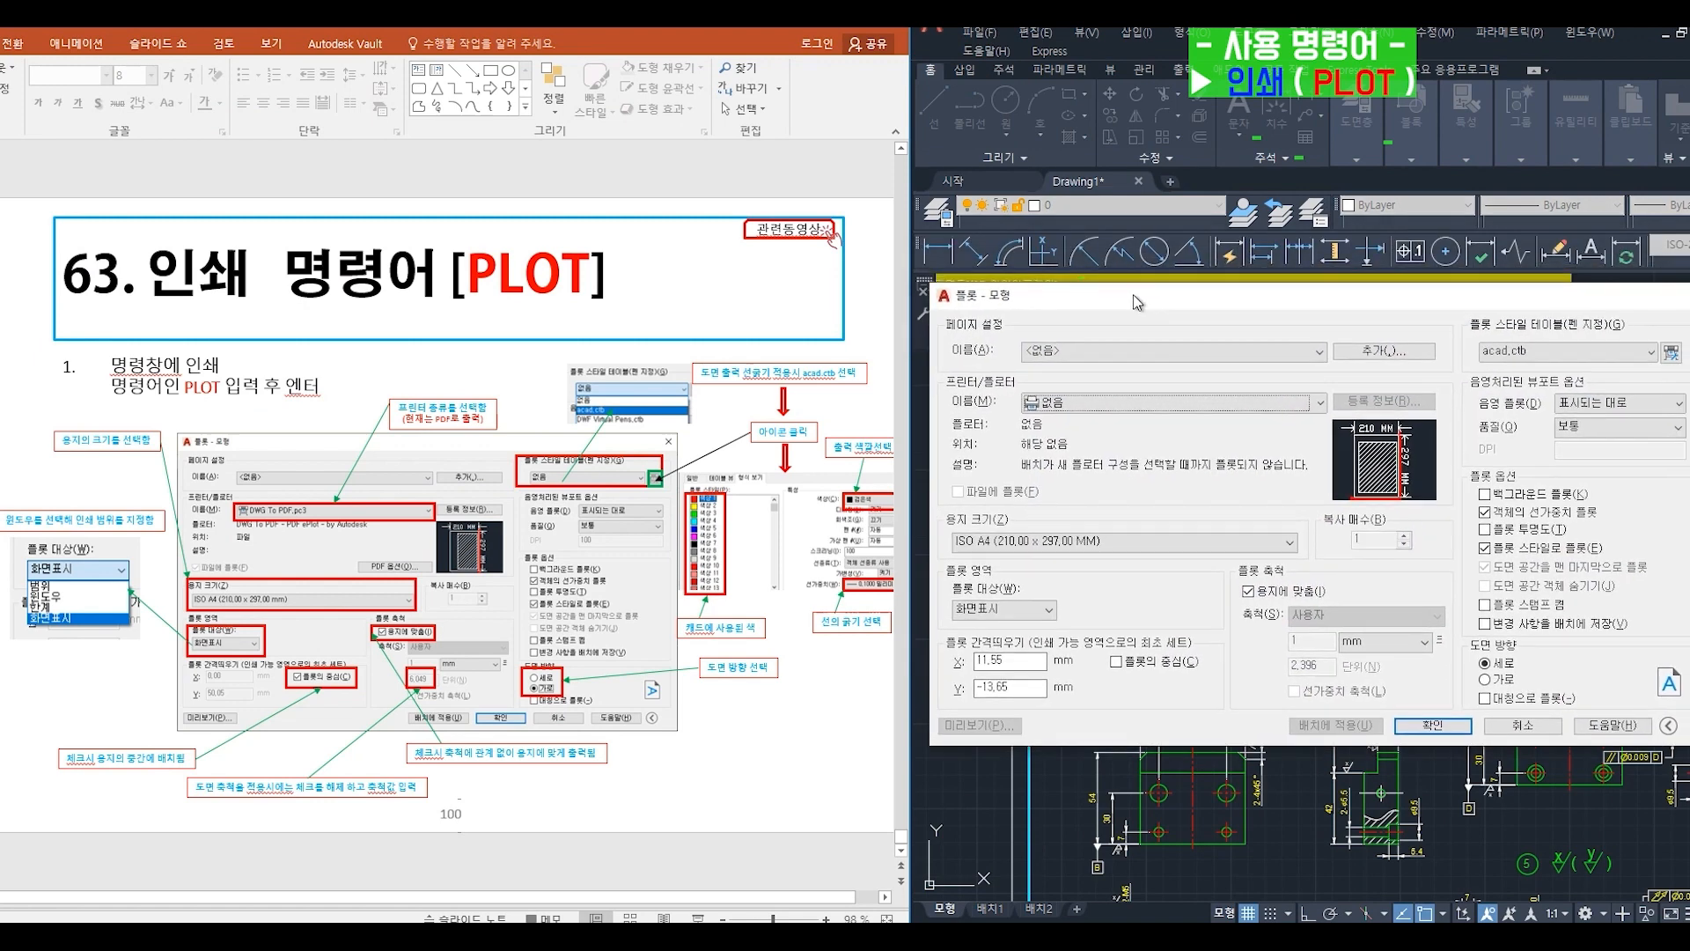
left_click(1091, 403)
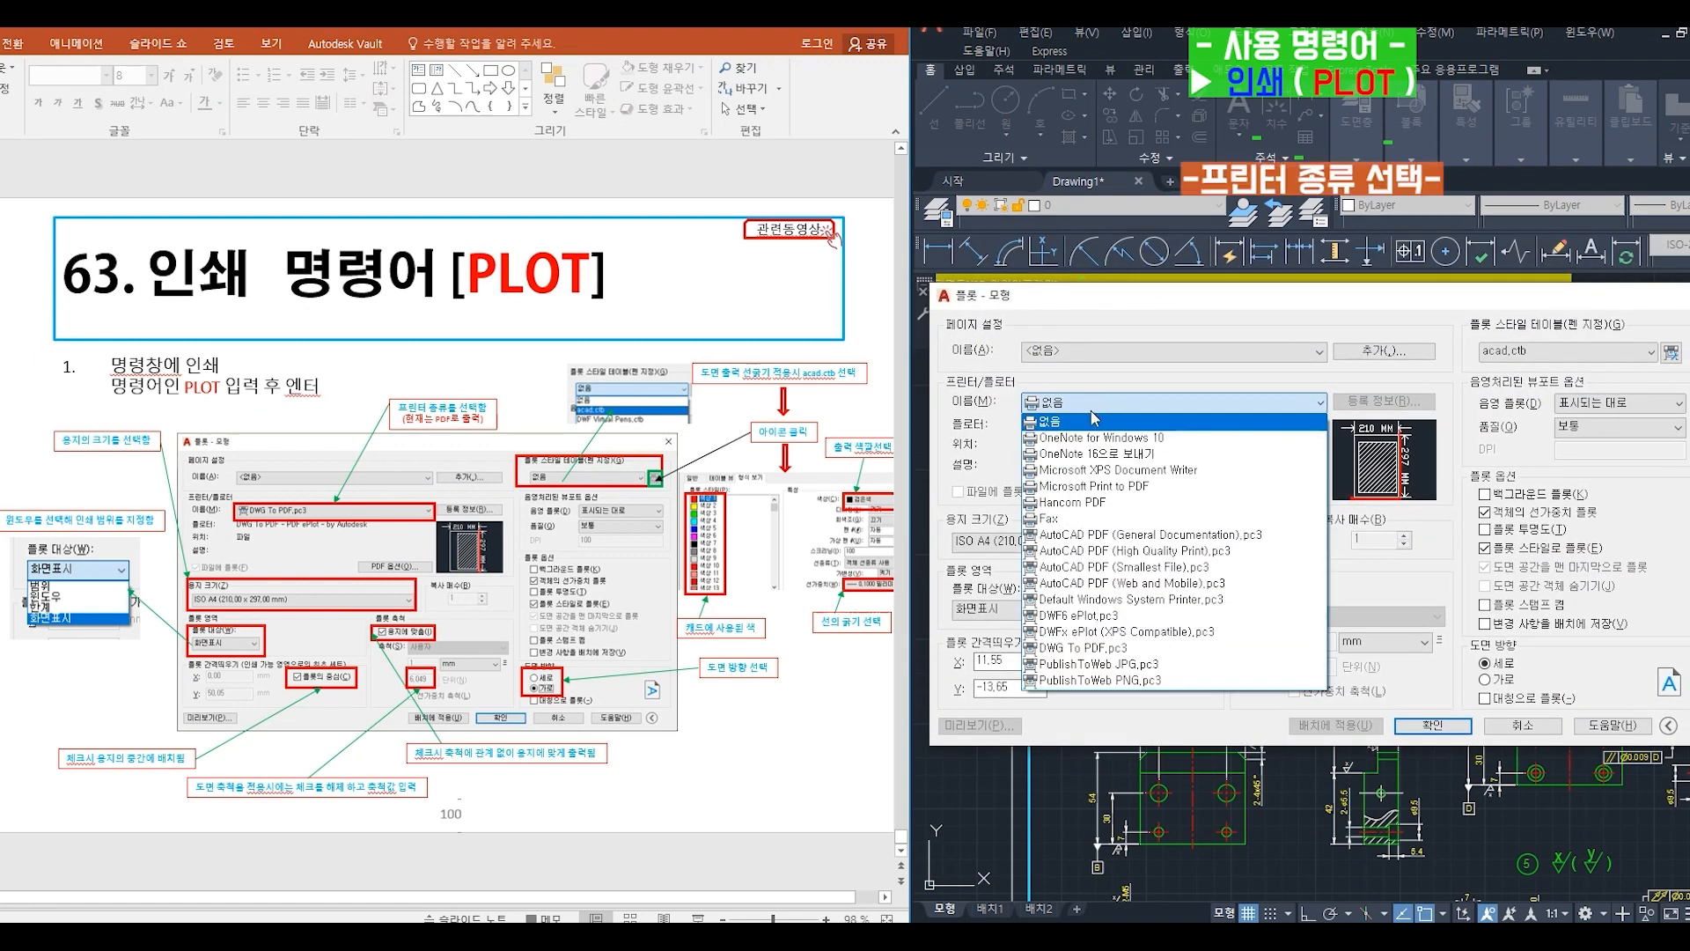
left_click(1084, 647)
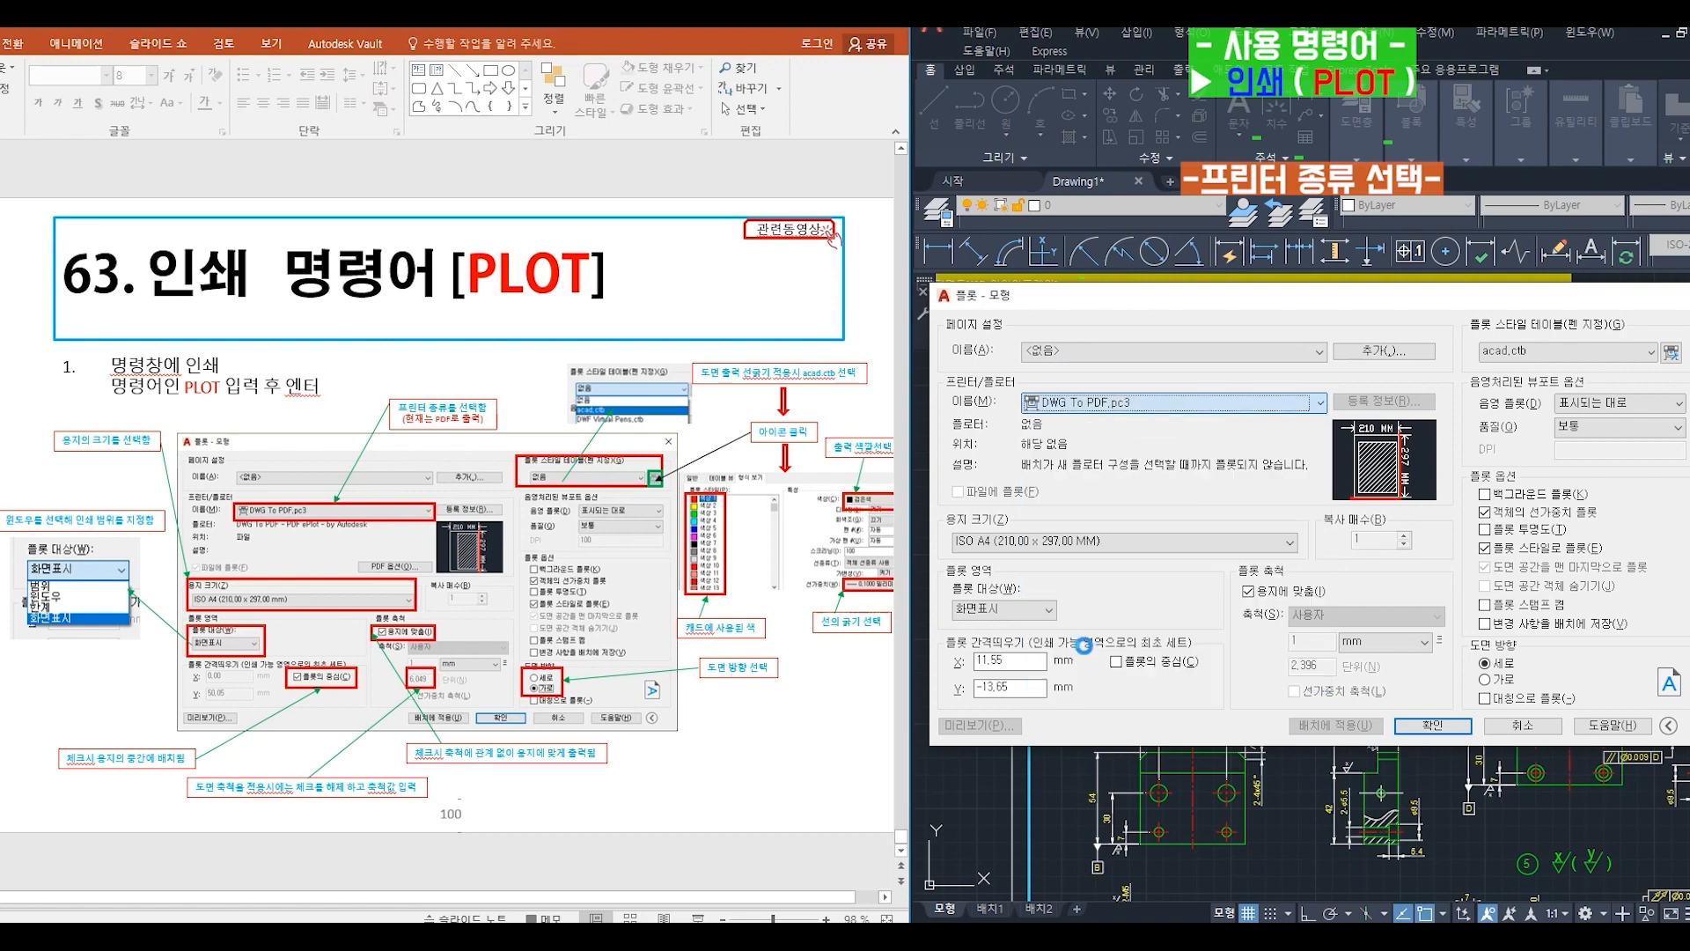
- Set the plot's paper size to ISO full bleed A3 (420.00 x 297.00 mm)
left_click(1075, 544)
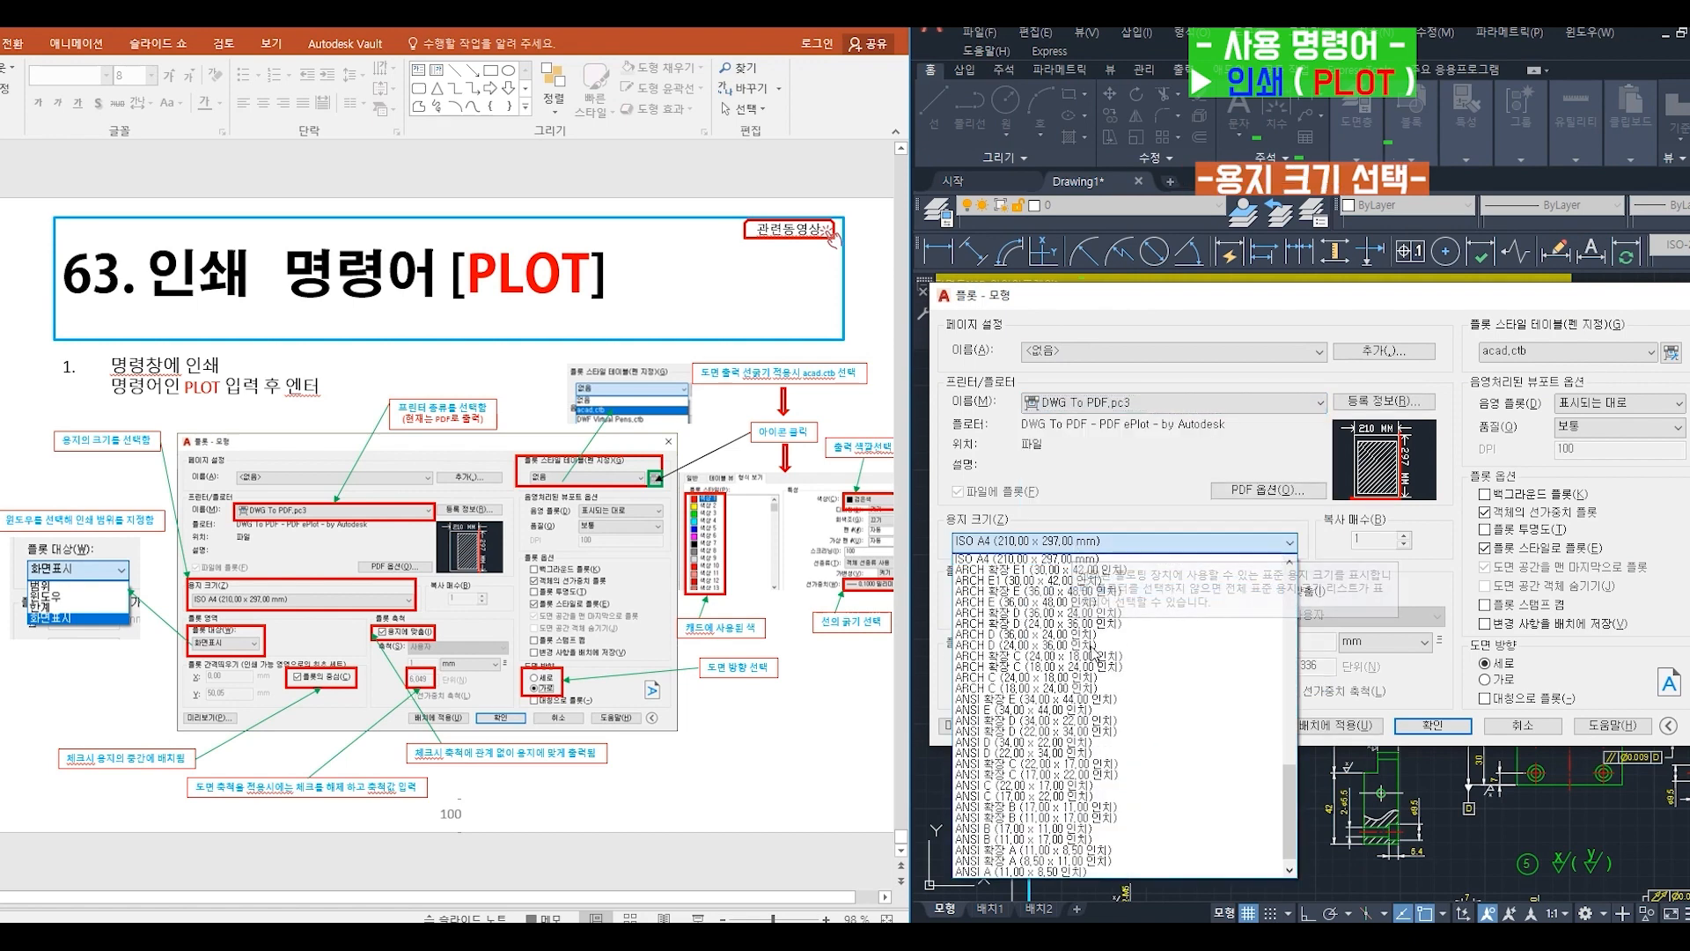
left_click_drag(1290, 819, 1269, 580)
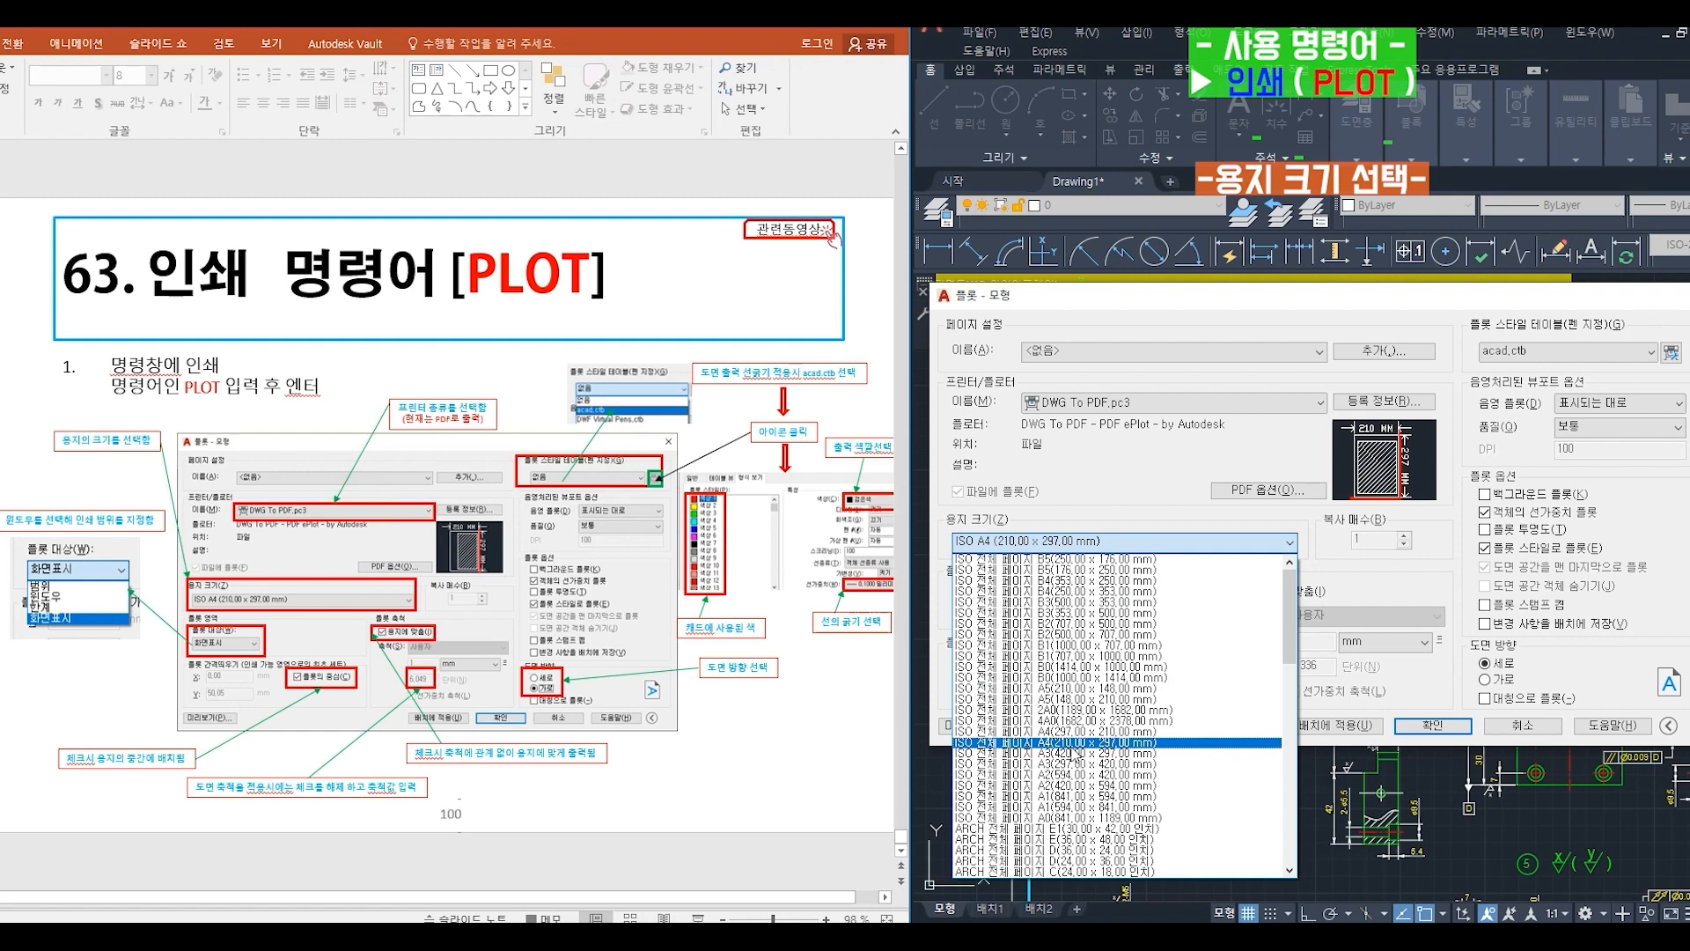
left_click(1074, 754)
- Set the plot area to Window and frame part ①'s front and side views with their dimensions
left_click(1011, 613)
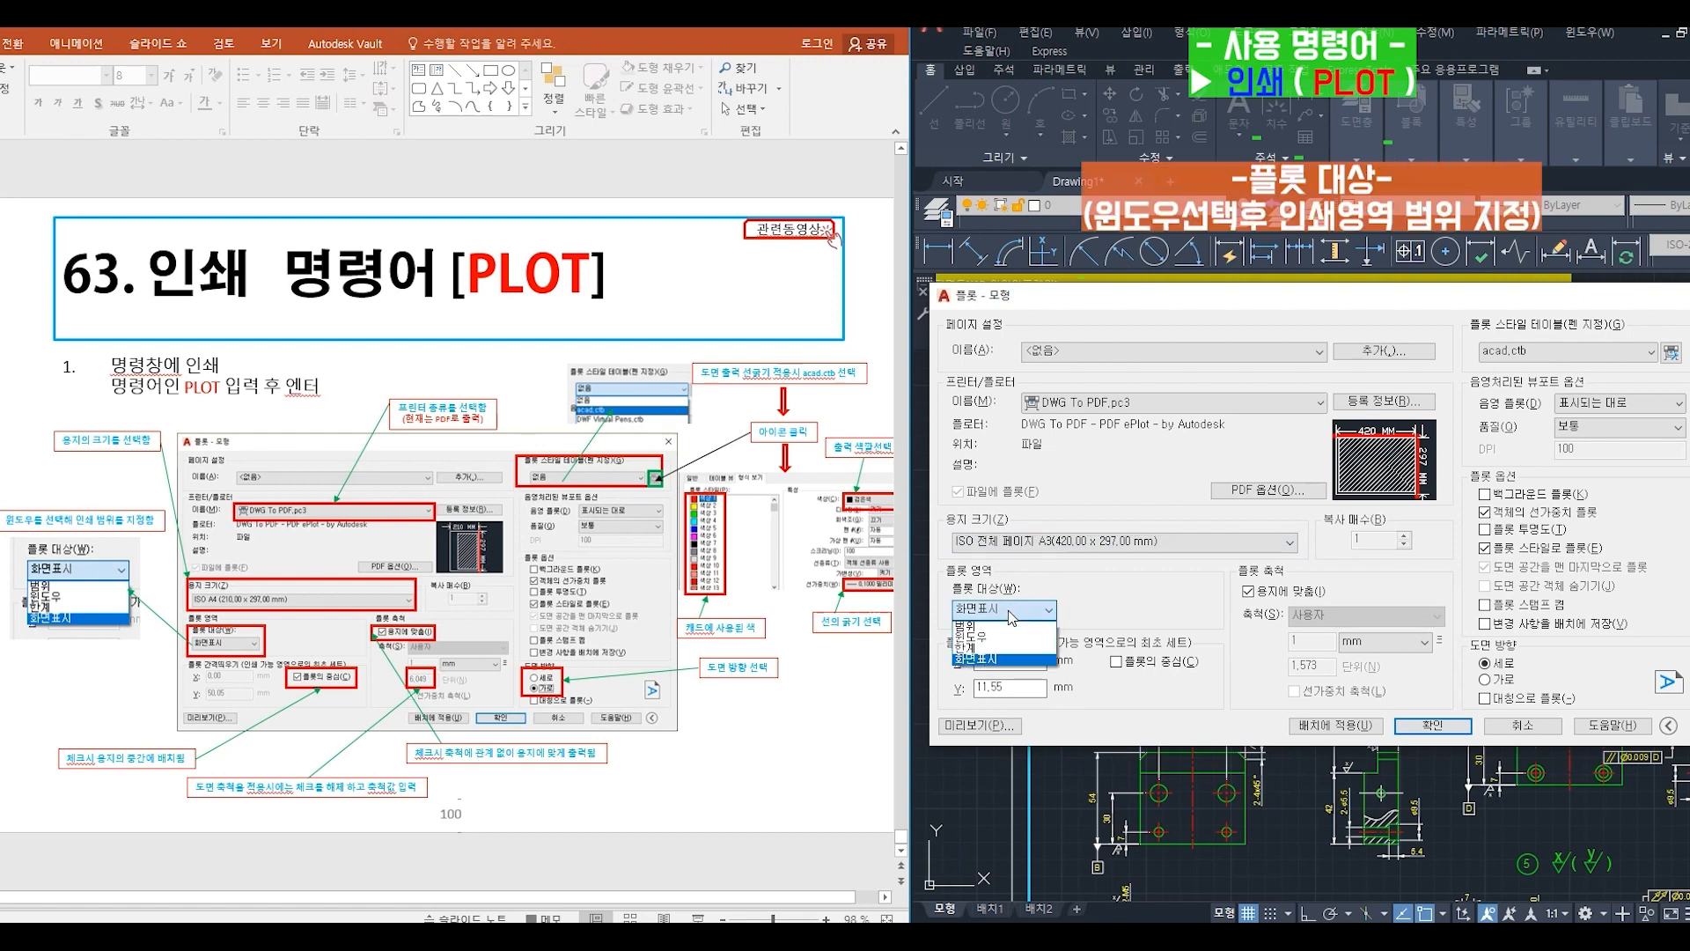
left_click(1012, 637)
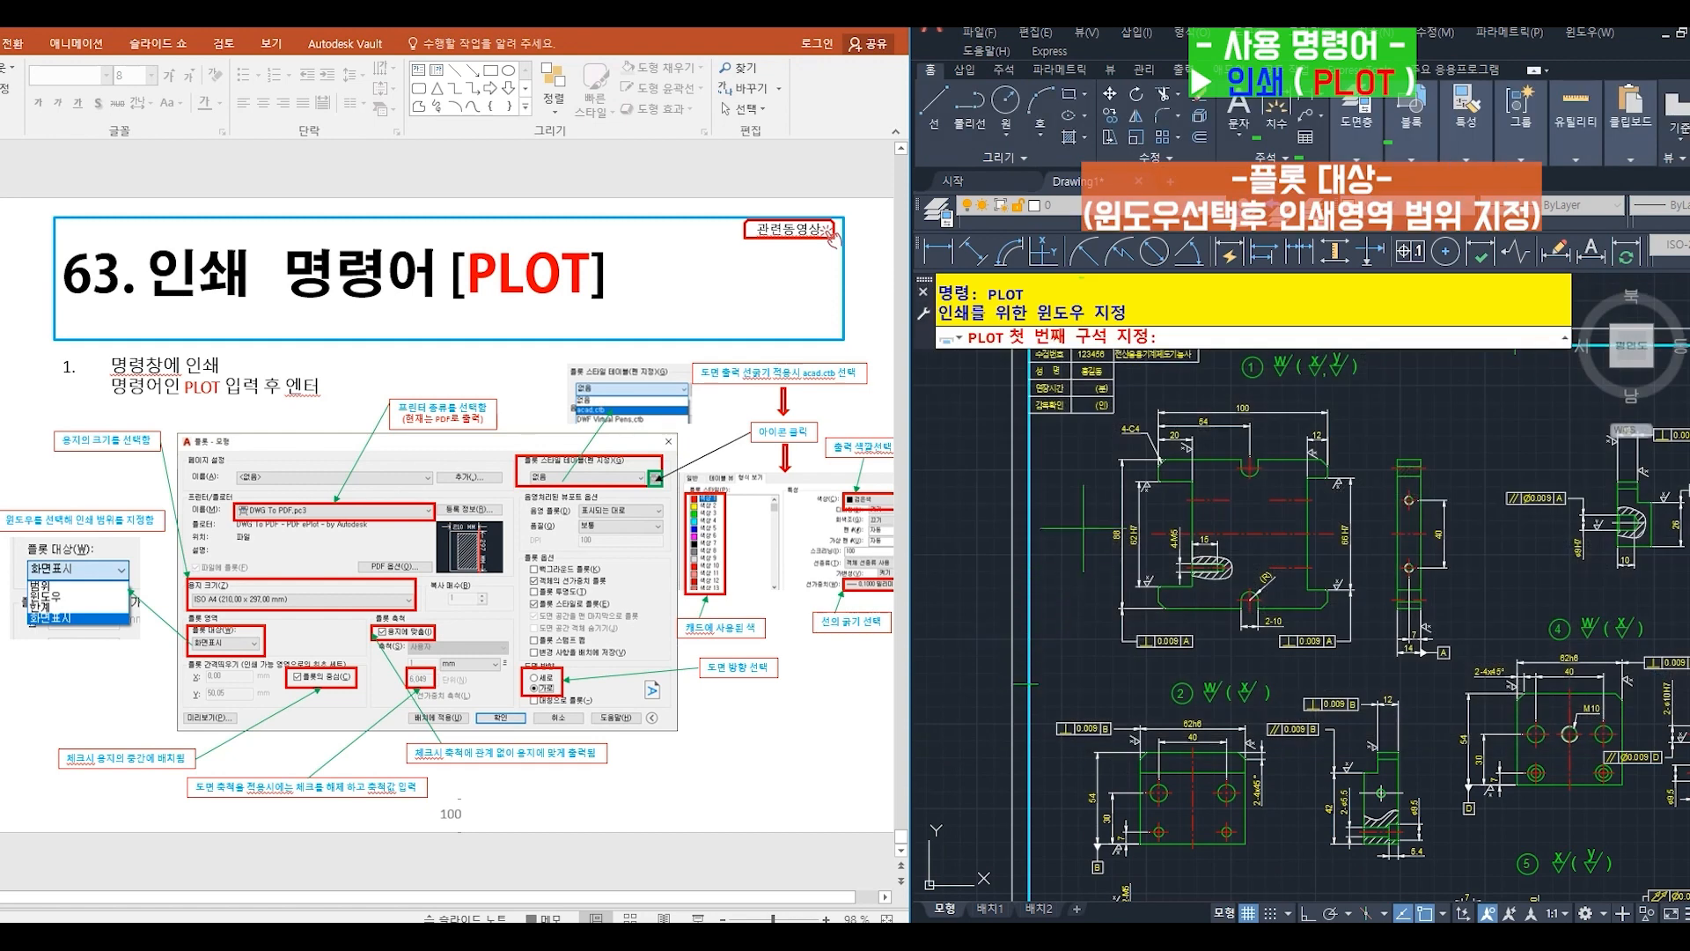
left_click(1114, 395)
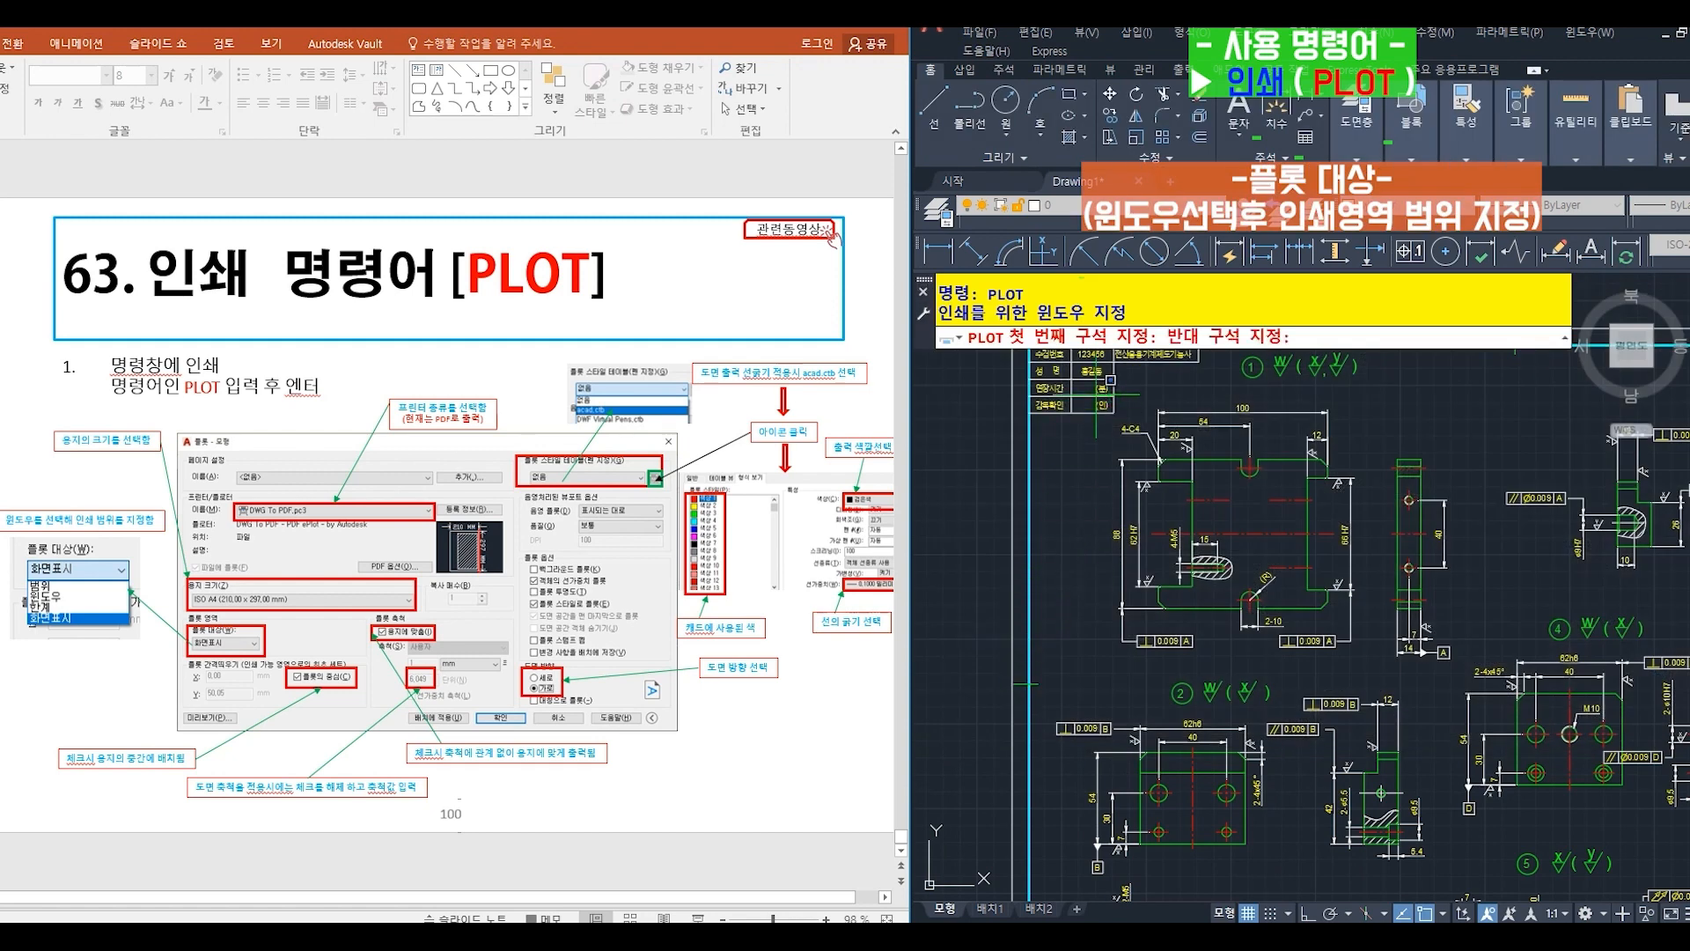
left_click(1474, 675)
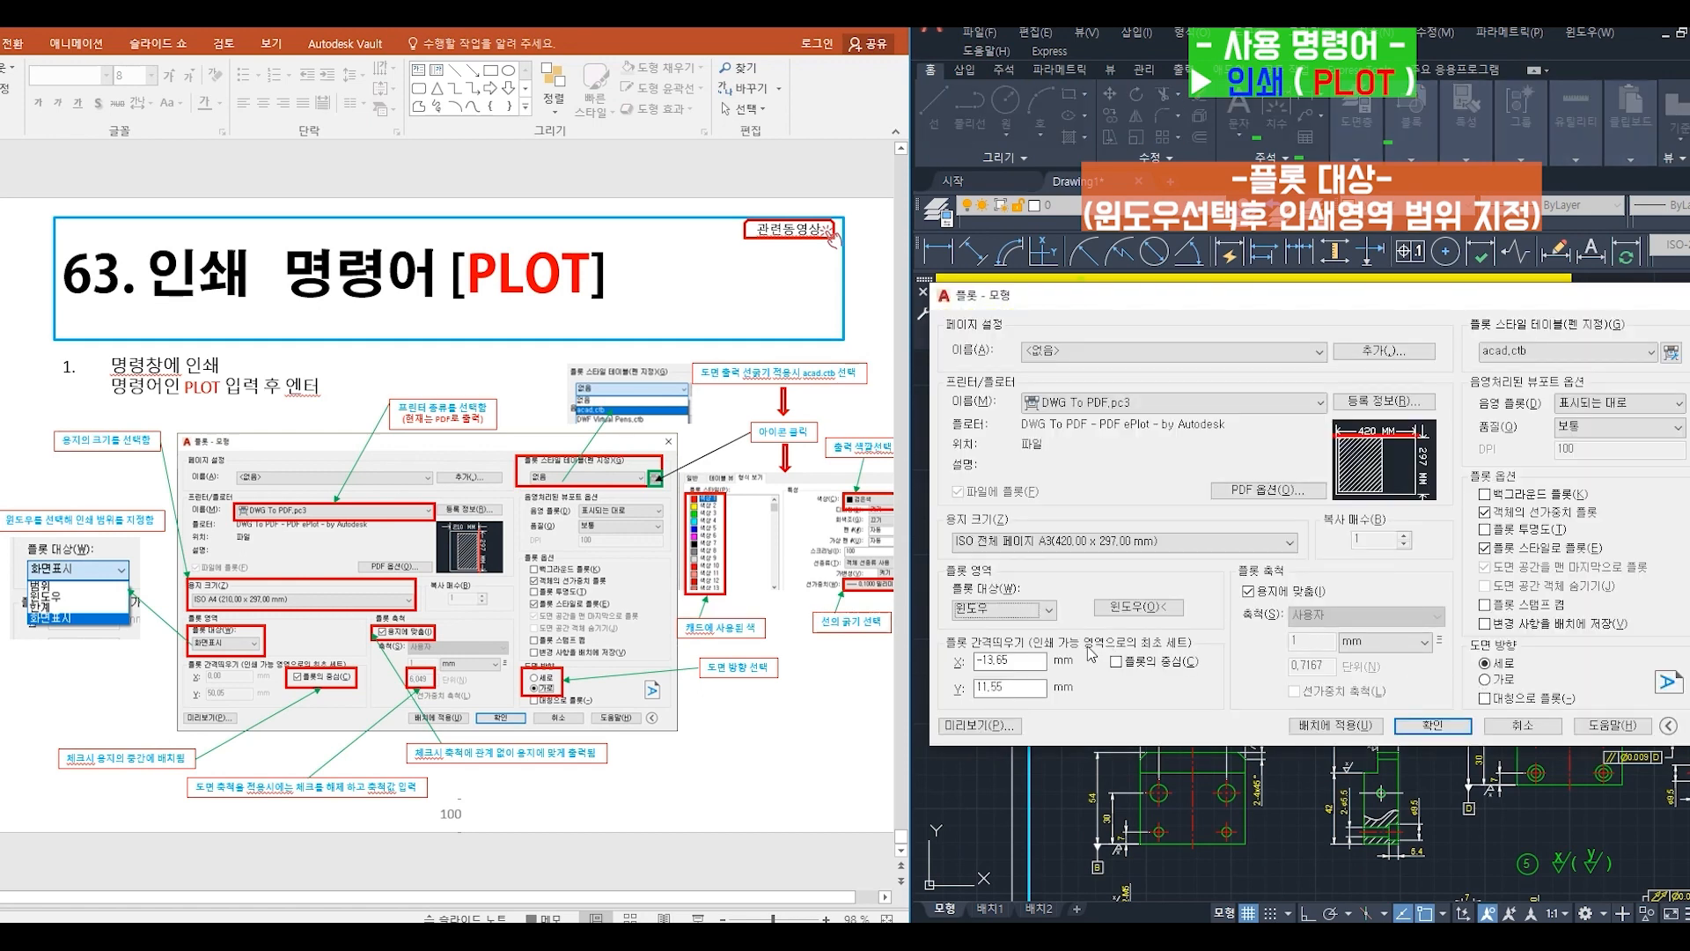
- Center the plot on the sheet and keep its scale fitted to the paper
left_click(1117, 661)
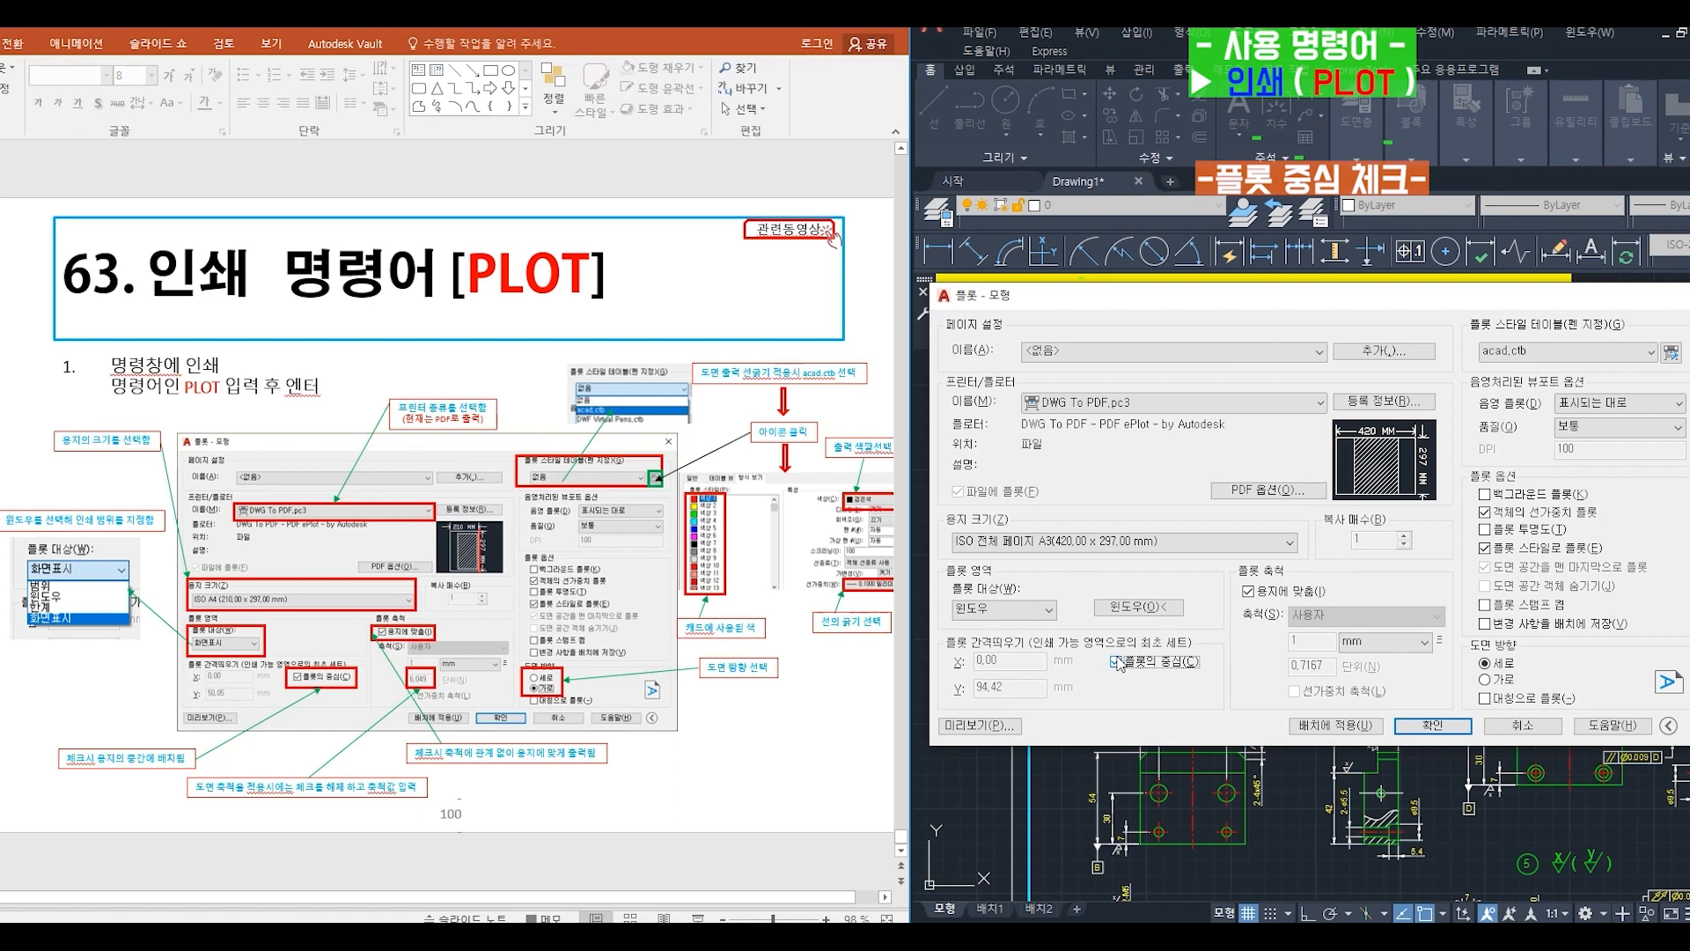
left_click(1251, 592)
left_click(1249, 592)
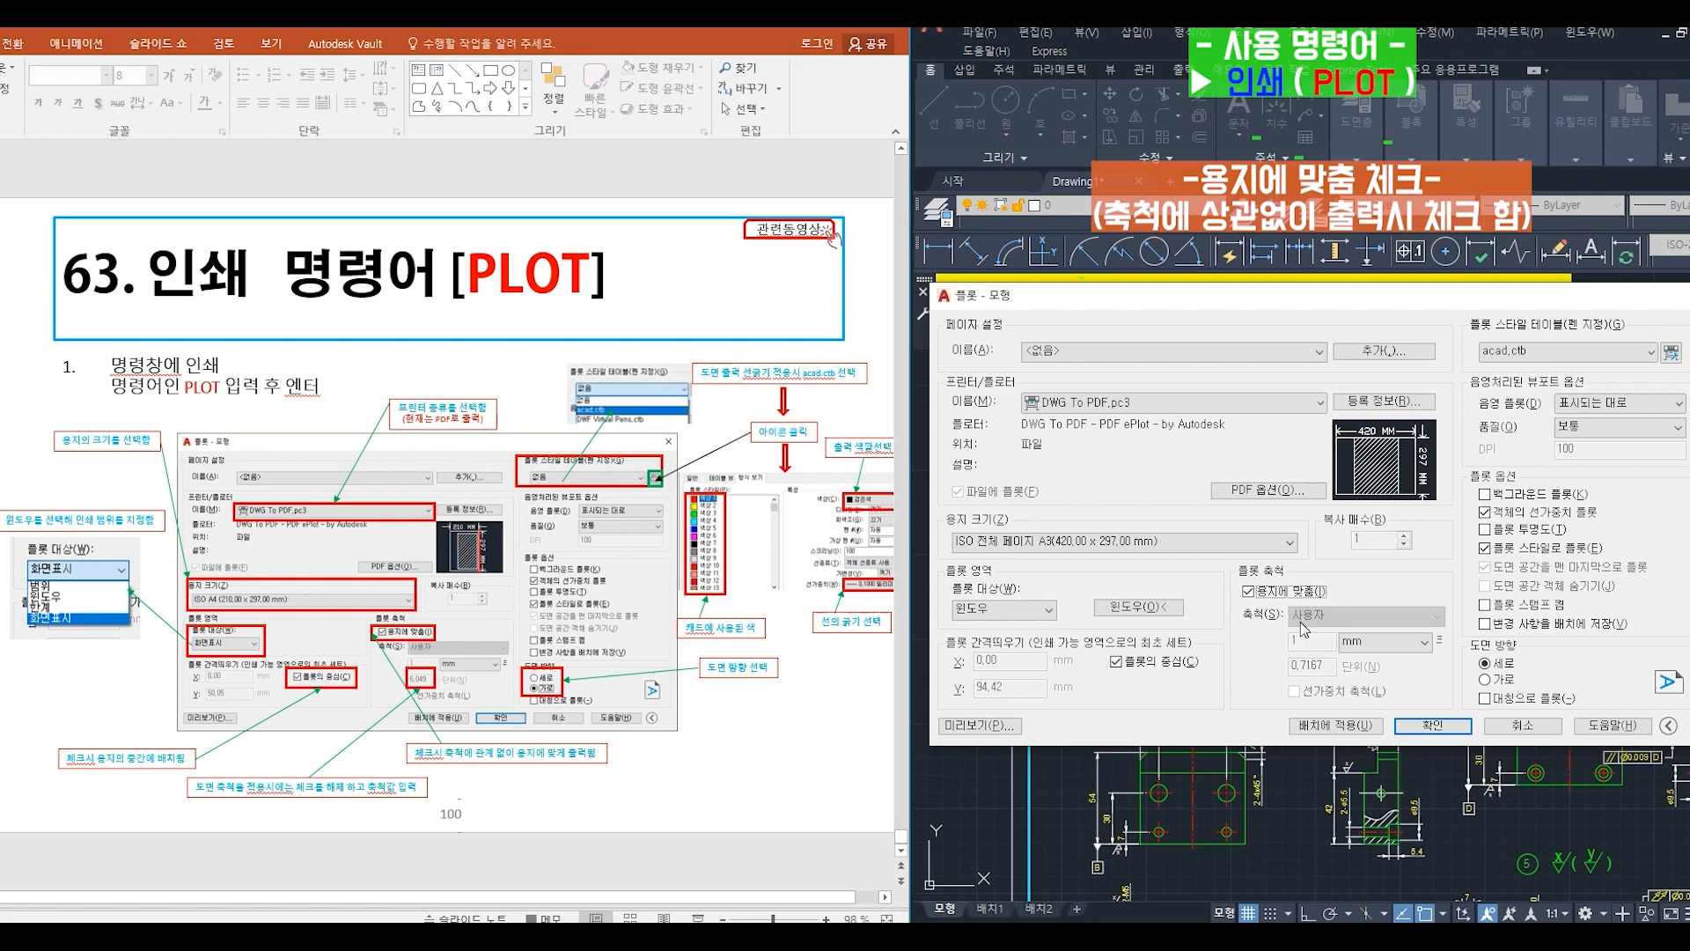
- Choose the acad.ctb plot style table and apply it to all layout tabs
left_click(1529, 354)
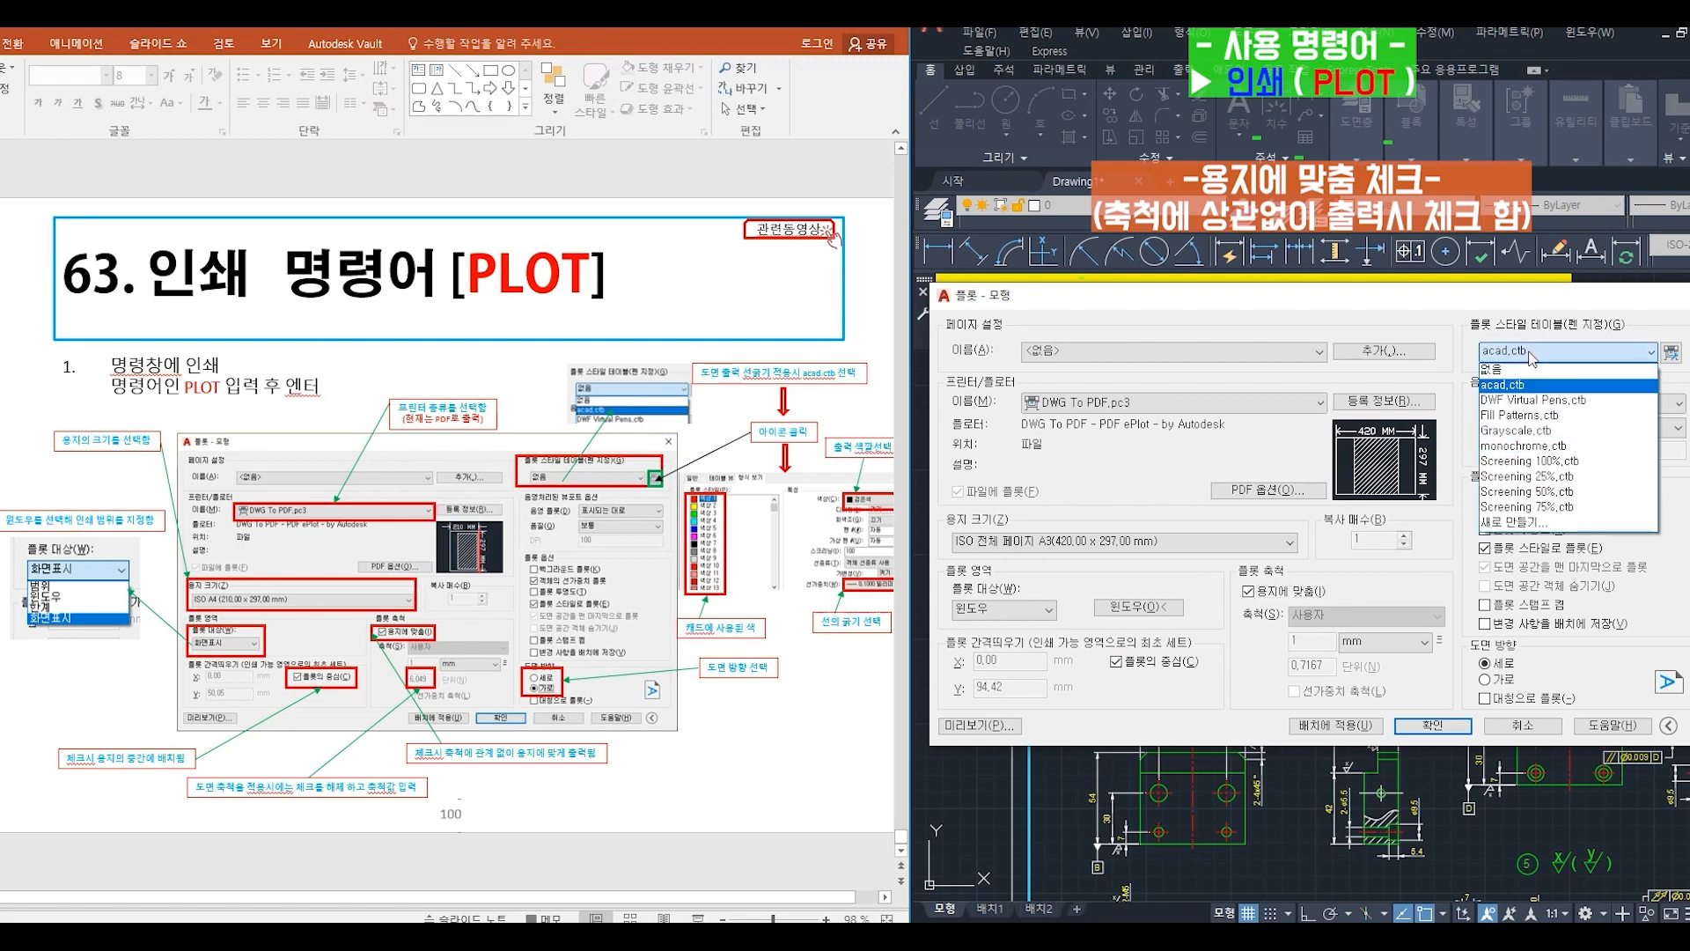
left_click(1530, 388)
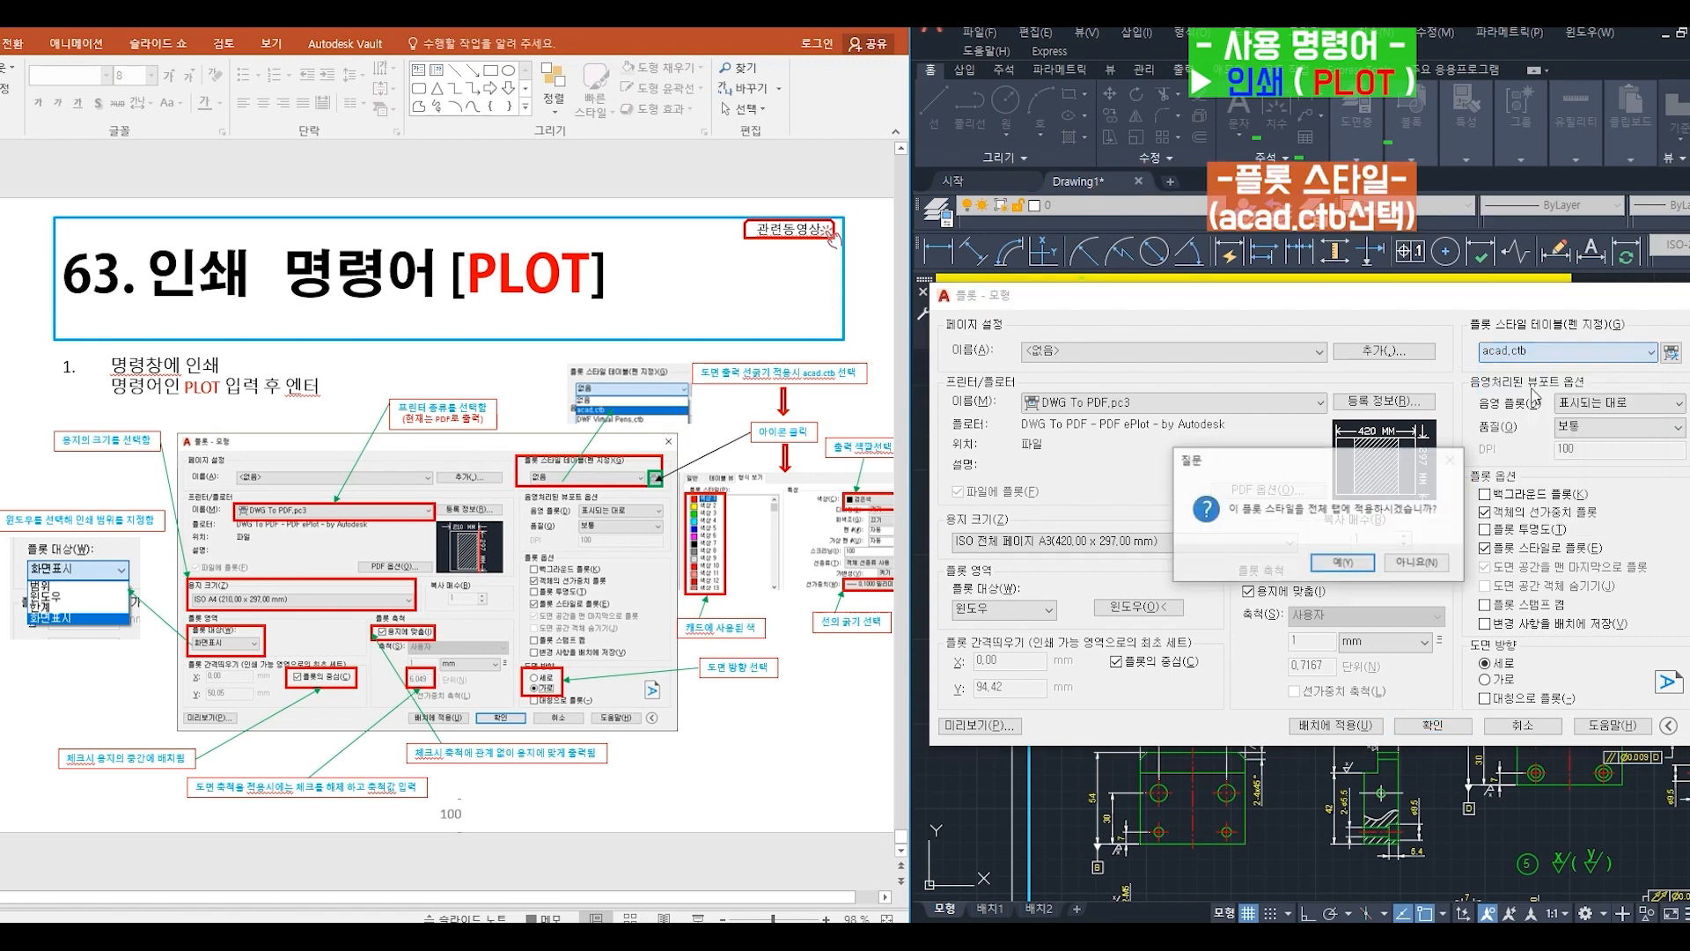
left_click(1356, 572)
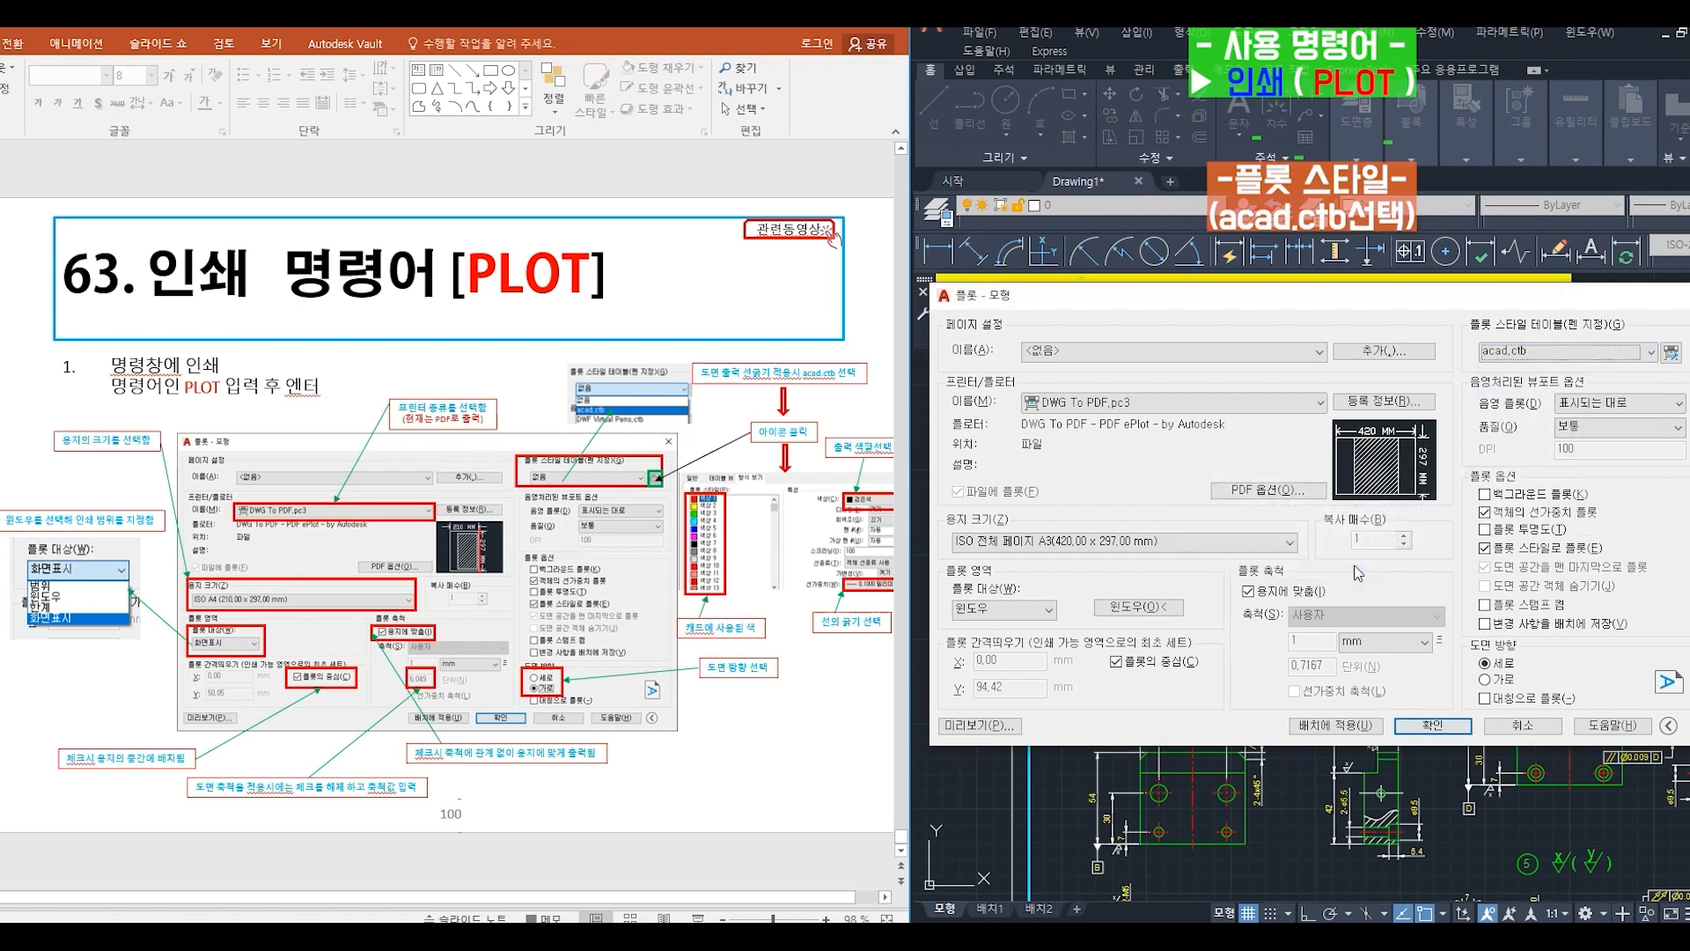
- Edit the acad.ctb plot style table so Color 1 plots black with a 0.1000 mm lineweight
left_click(1672, 353)
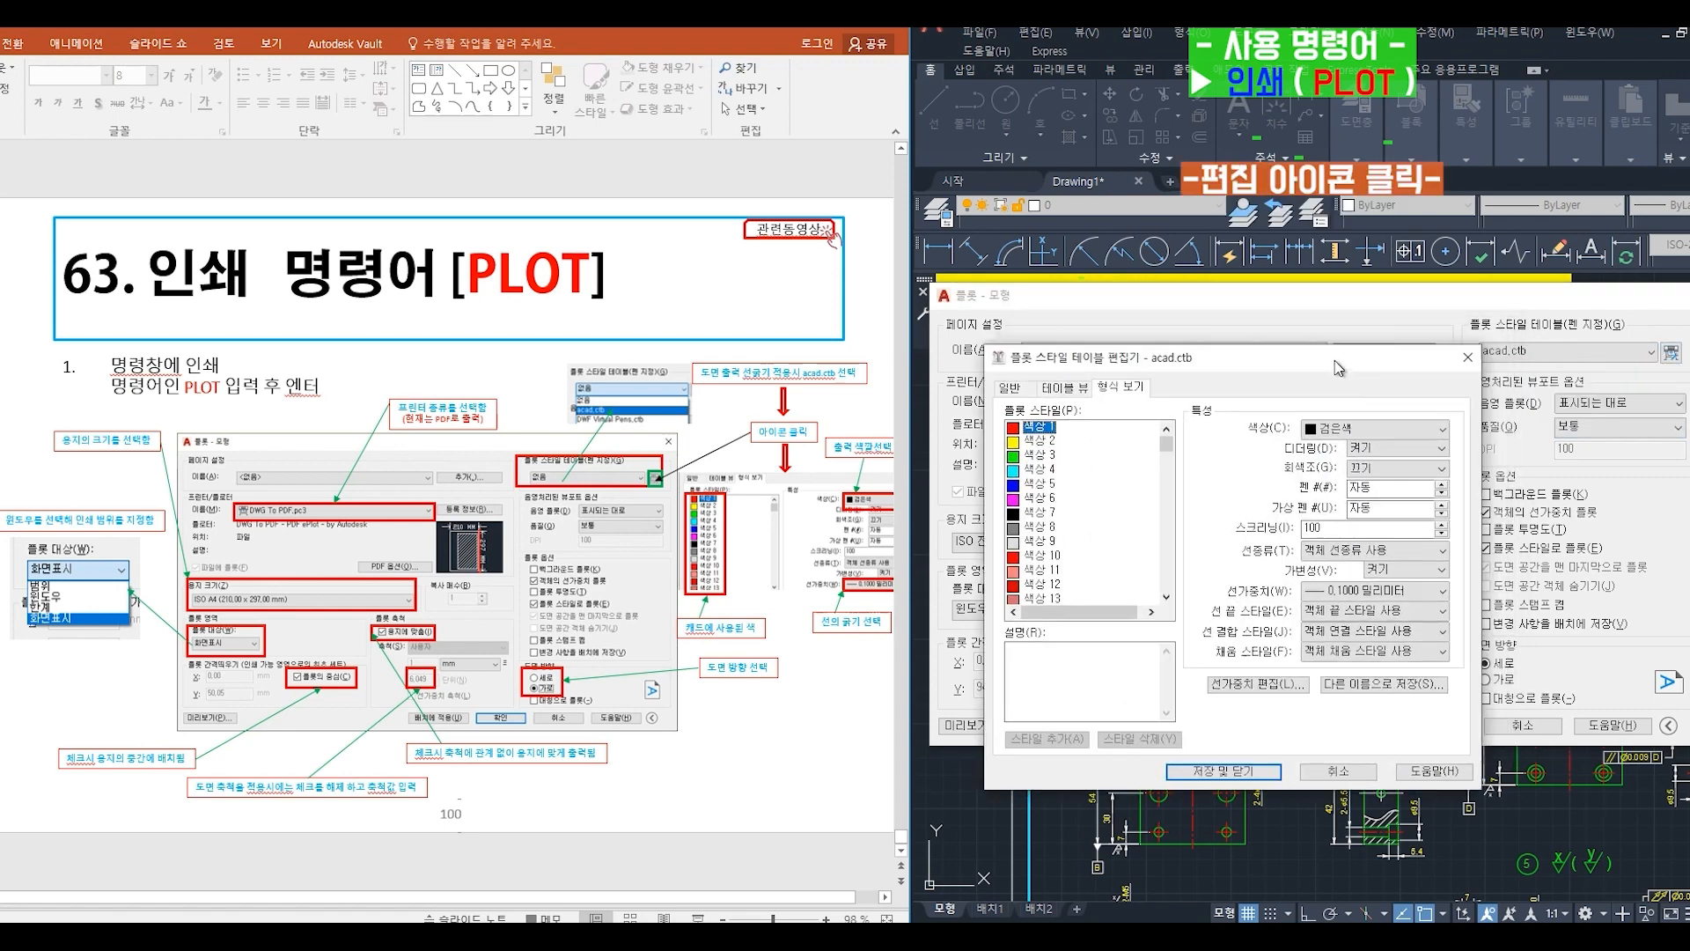
left_click_drag(1337, 367, 1334, 347)
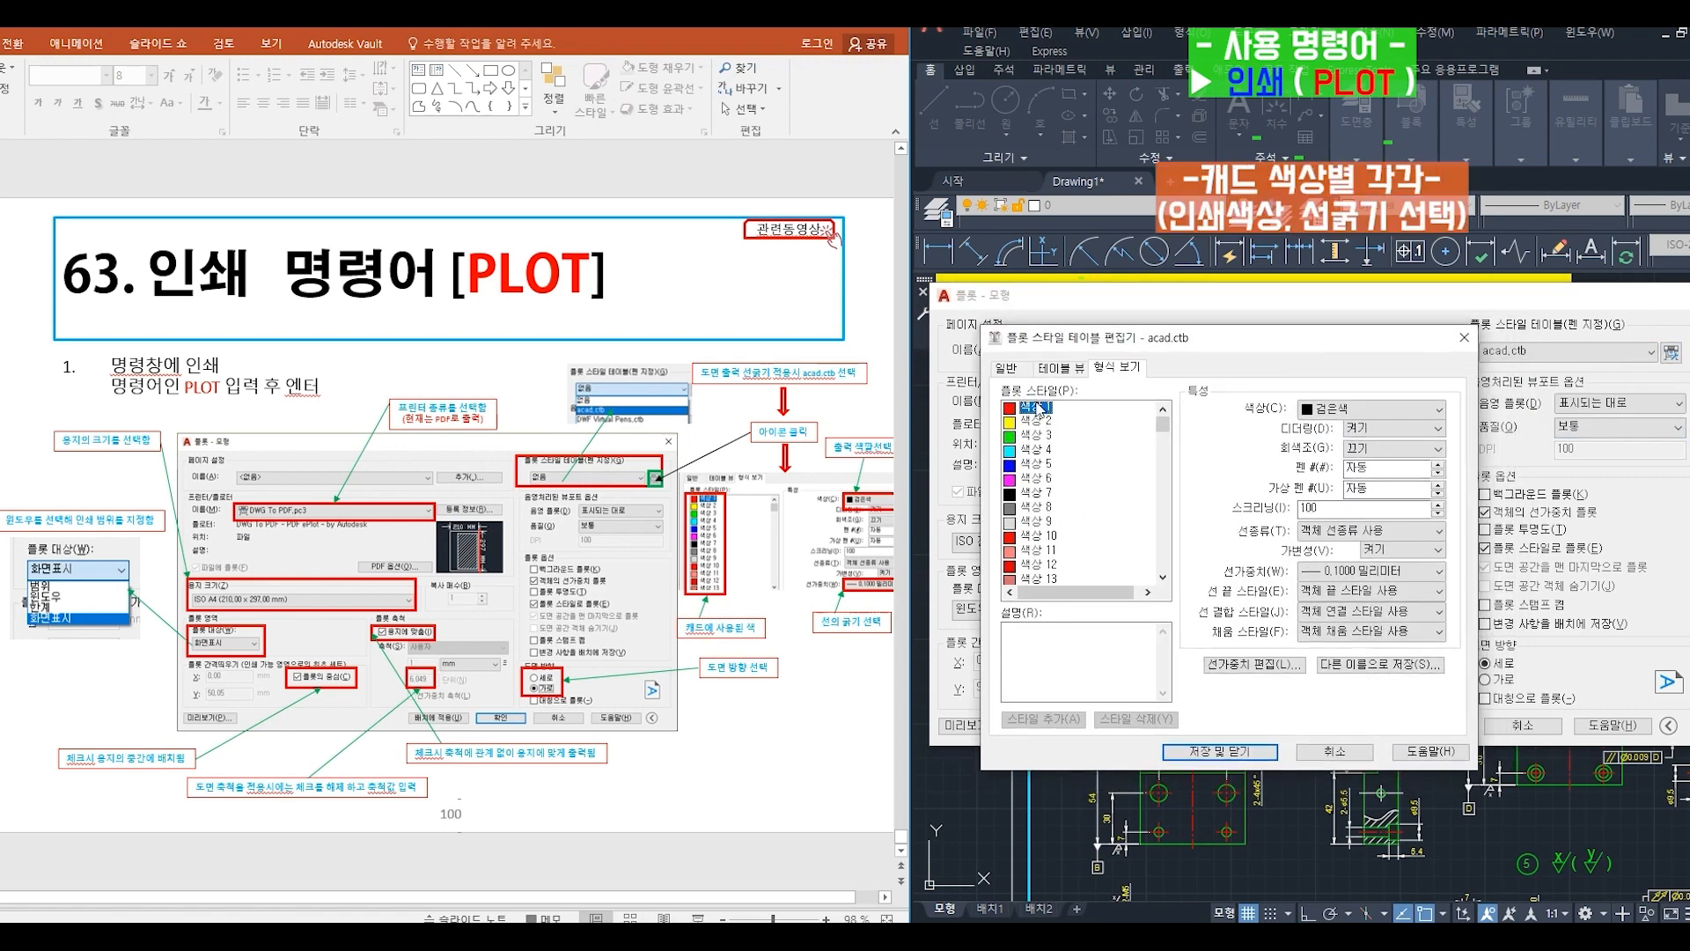
left_click(1340, 409)
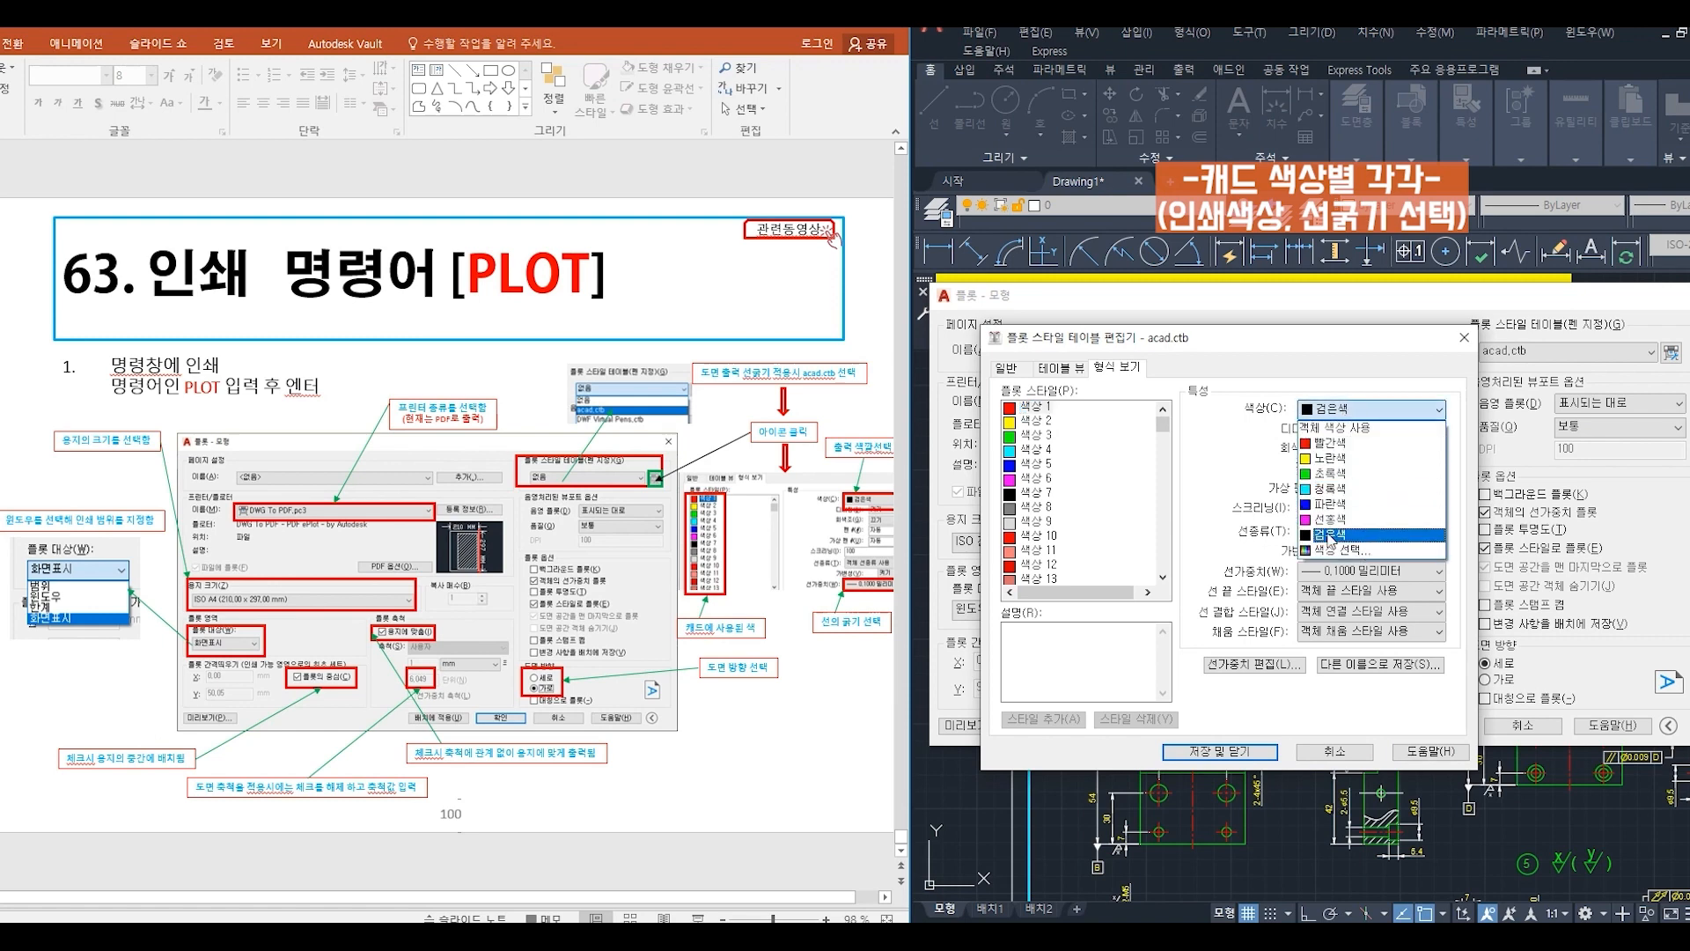
left_click(1329, 535)
left_click(1360, 571)
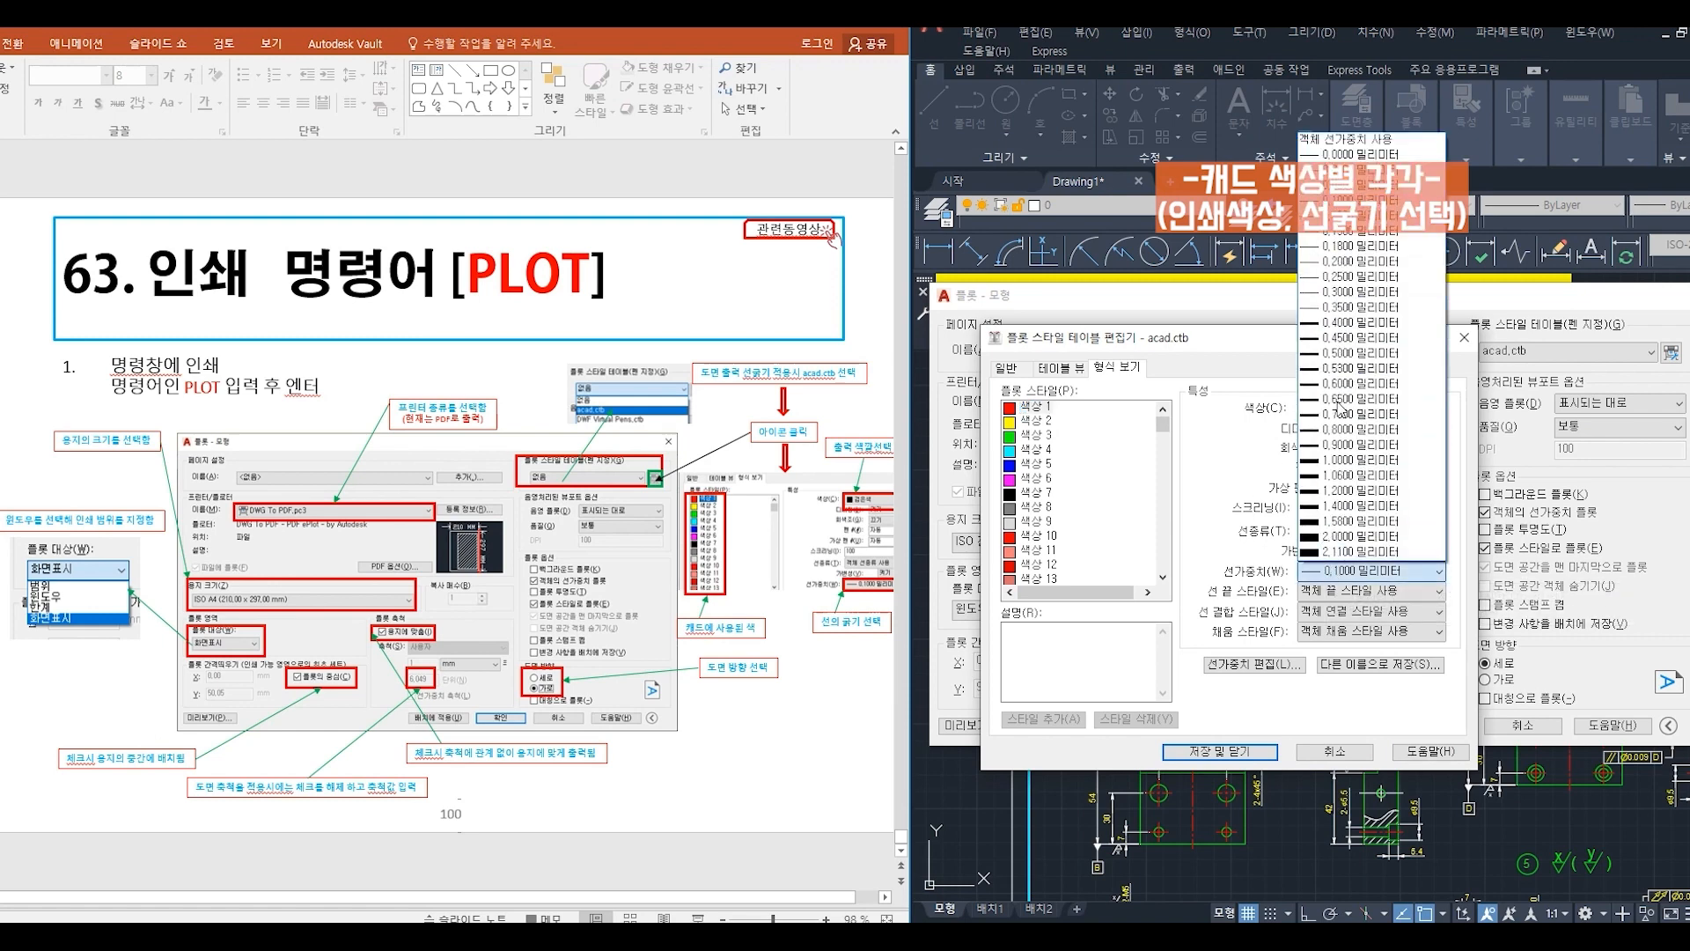
left_click(1389, 202)
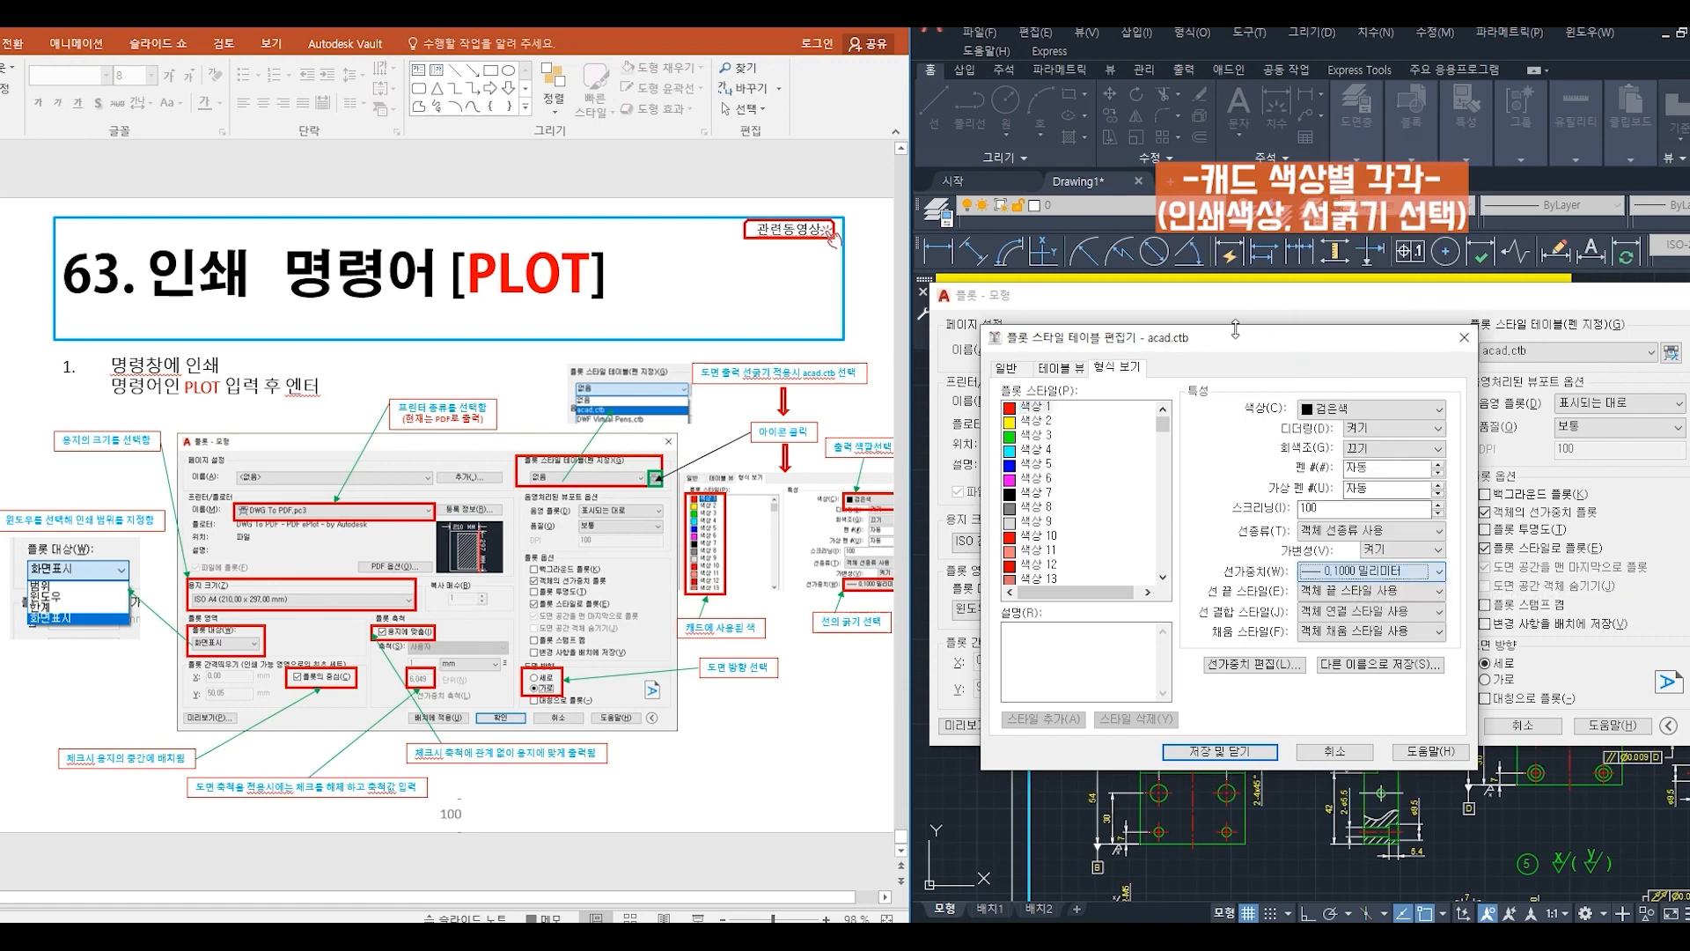
- Set Color 2 in the plot style table to plot black with a 0.2000 mm lineweight
left_click(1037, 422)
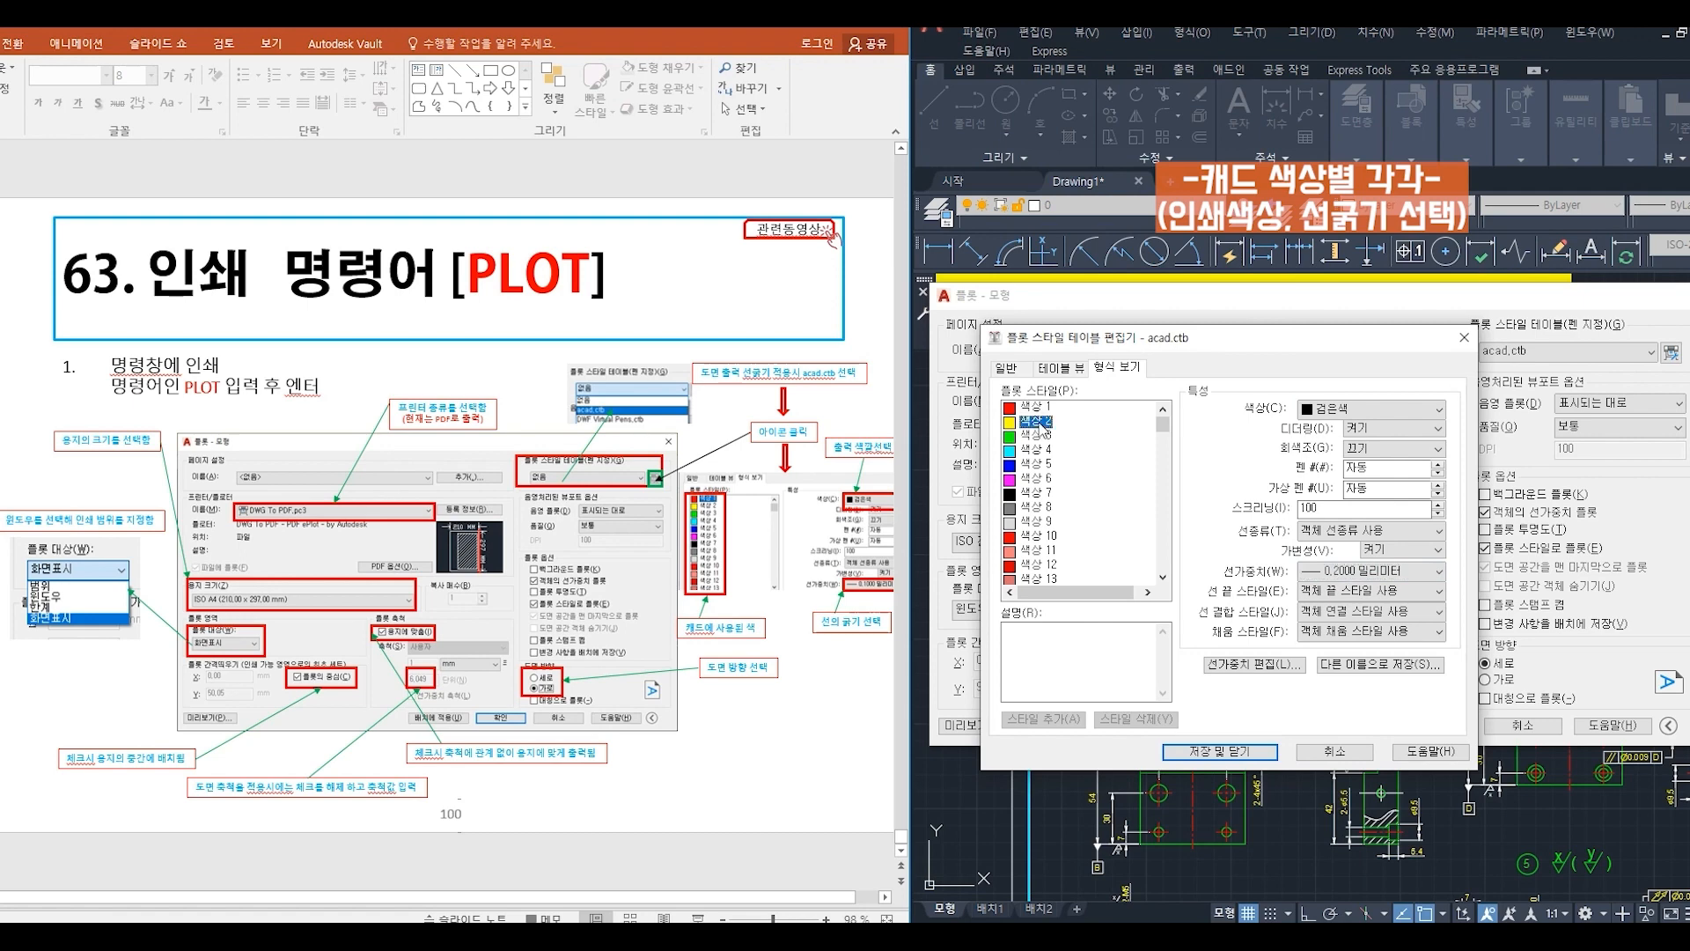
left_click(1352, 410)
left_click(1360, 540)
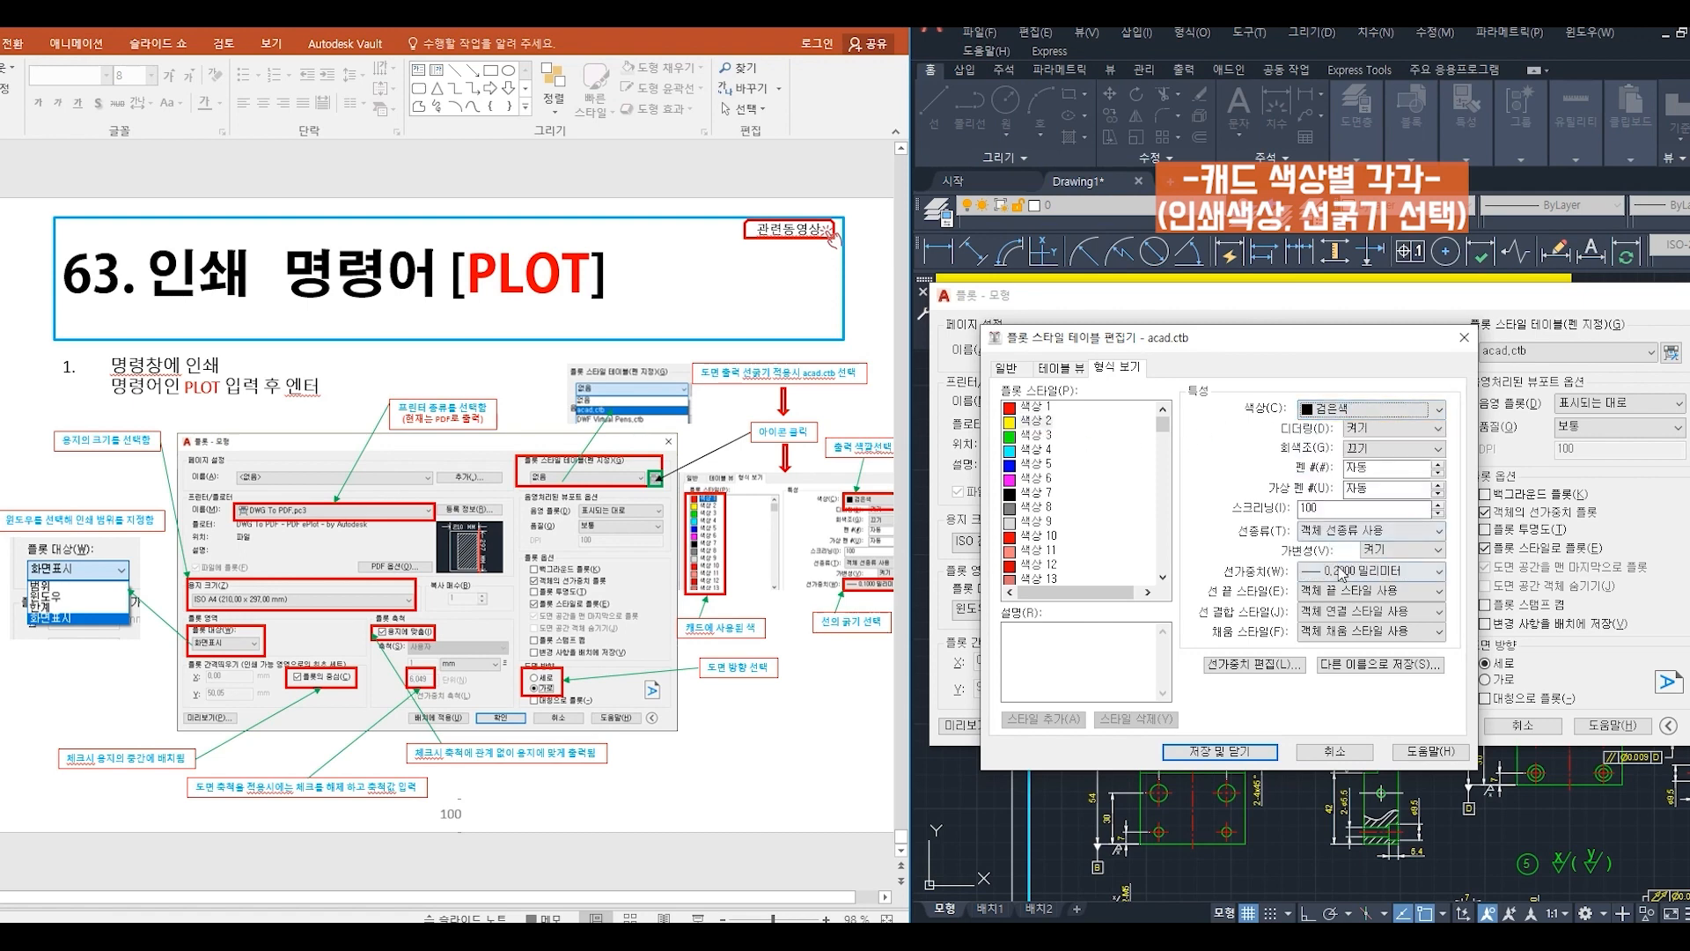
left_click(1340, 573)
left_click(1339, 273)
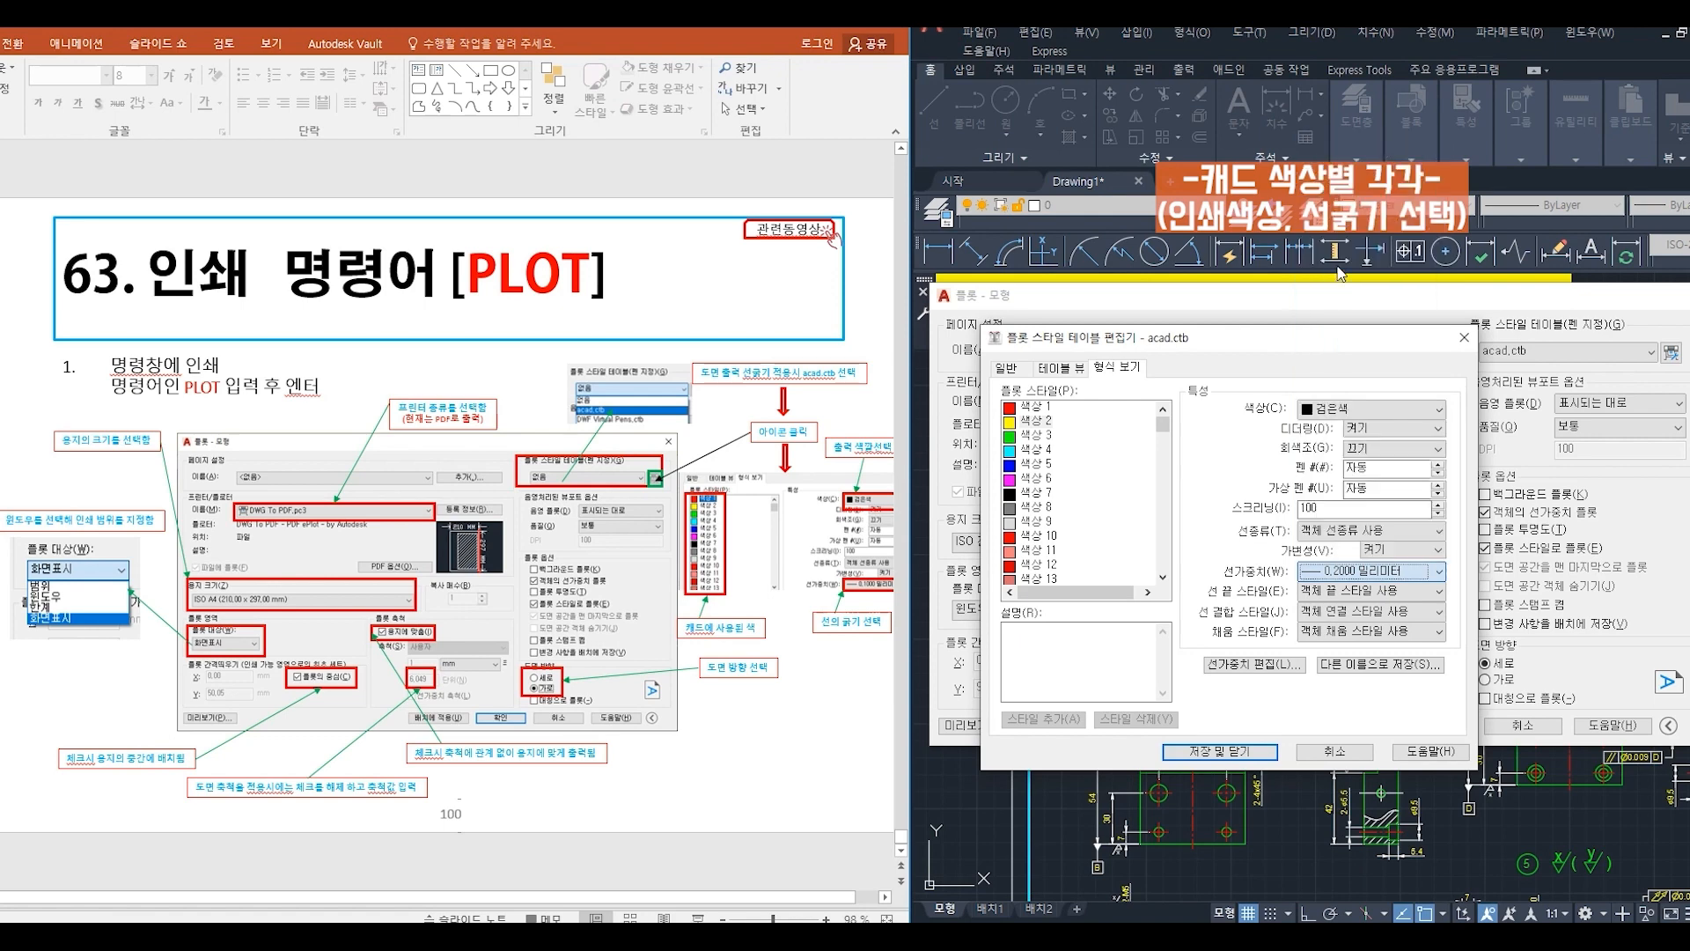
- Set Color 3 in the plot style table to plot black with a 0.4000 mm lineweight
left_click(1036, 435)
left_click(1329, 412)
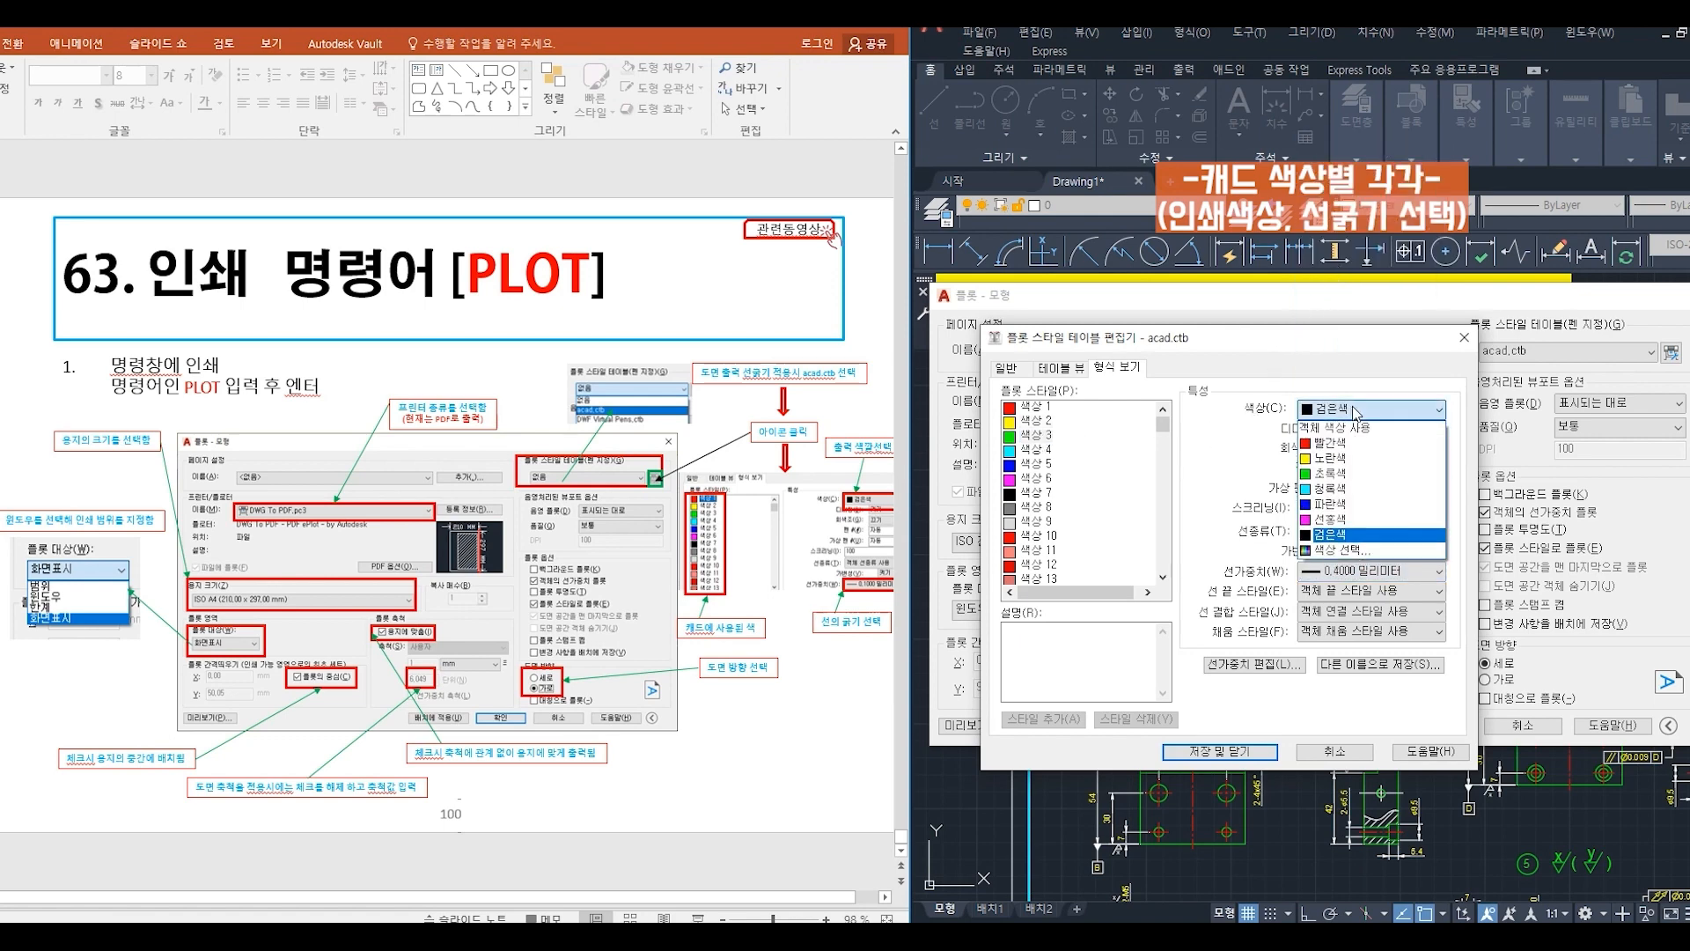
left_click(1331, 535)
left_click(1334, 574)
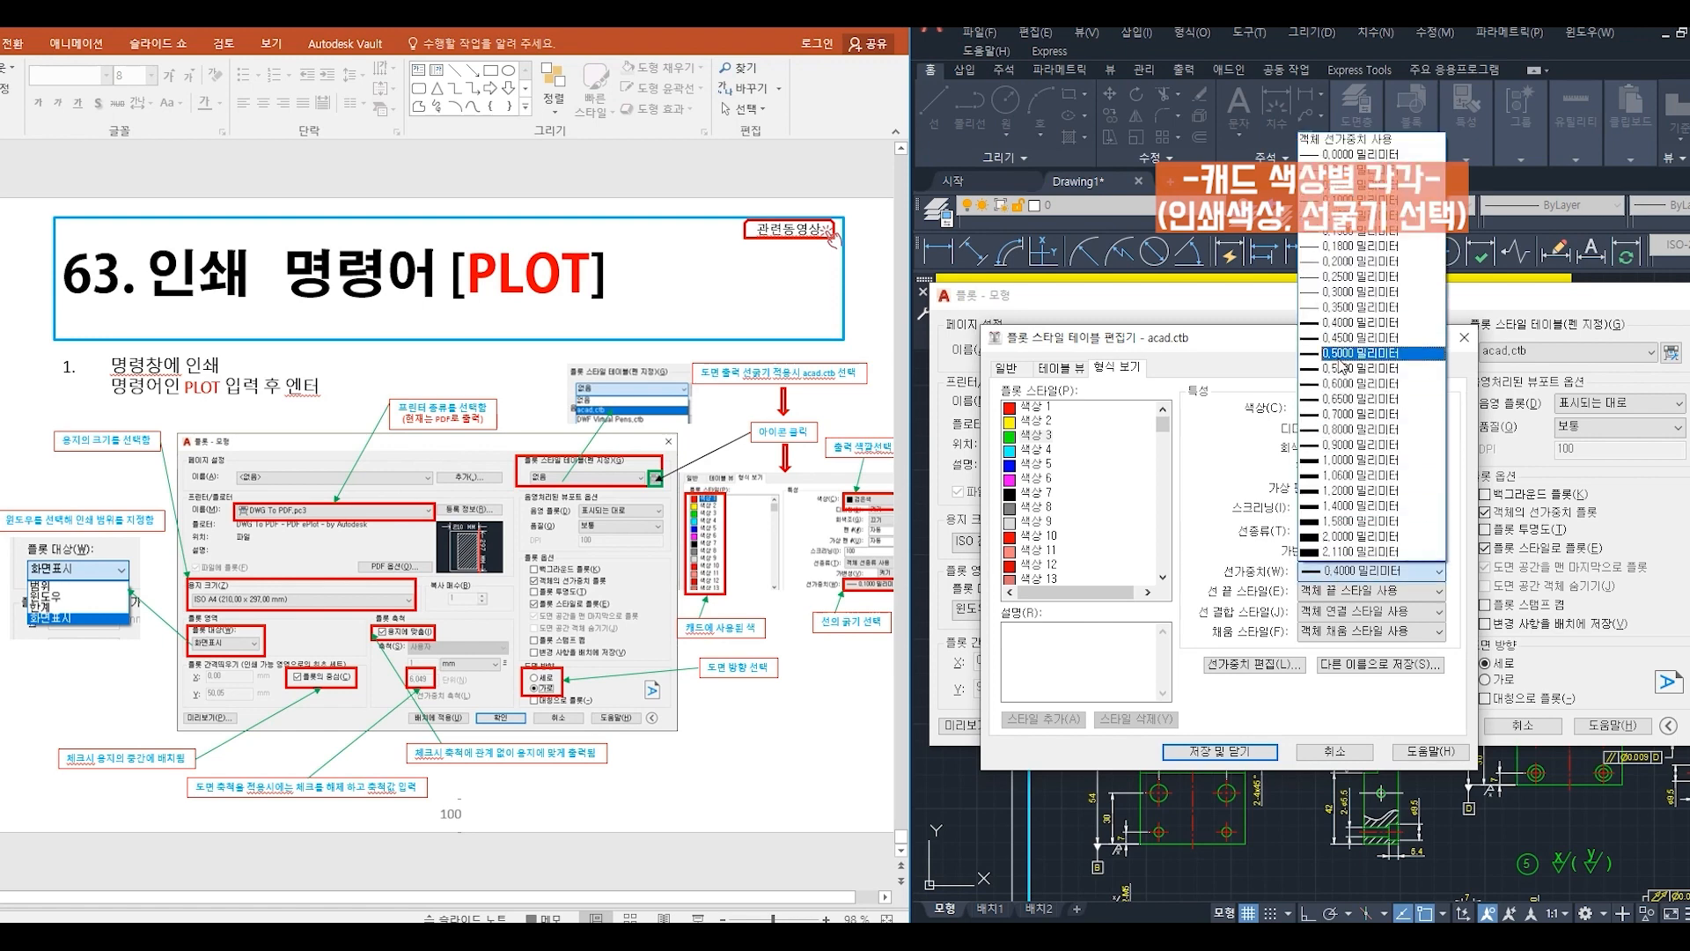
left_click(1343, 322)
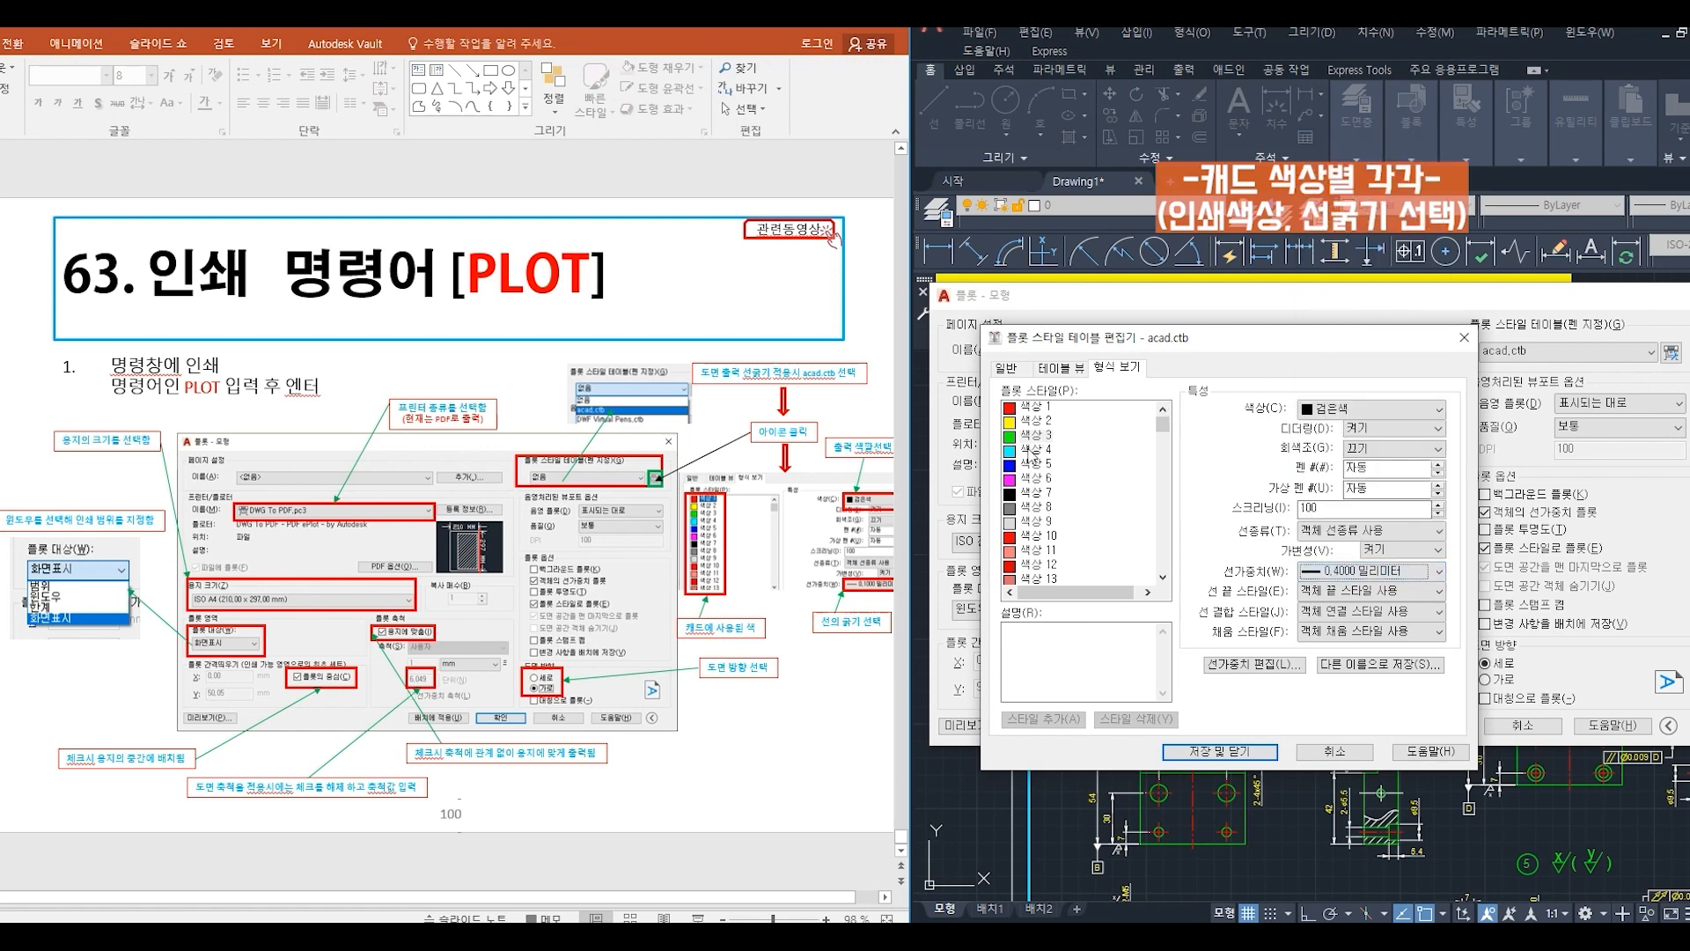
- Set Color 4 in the plot style table to plot black with a 0.7000 mm lineweight
left_click(1033, 450)
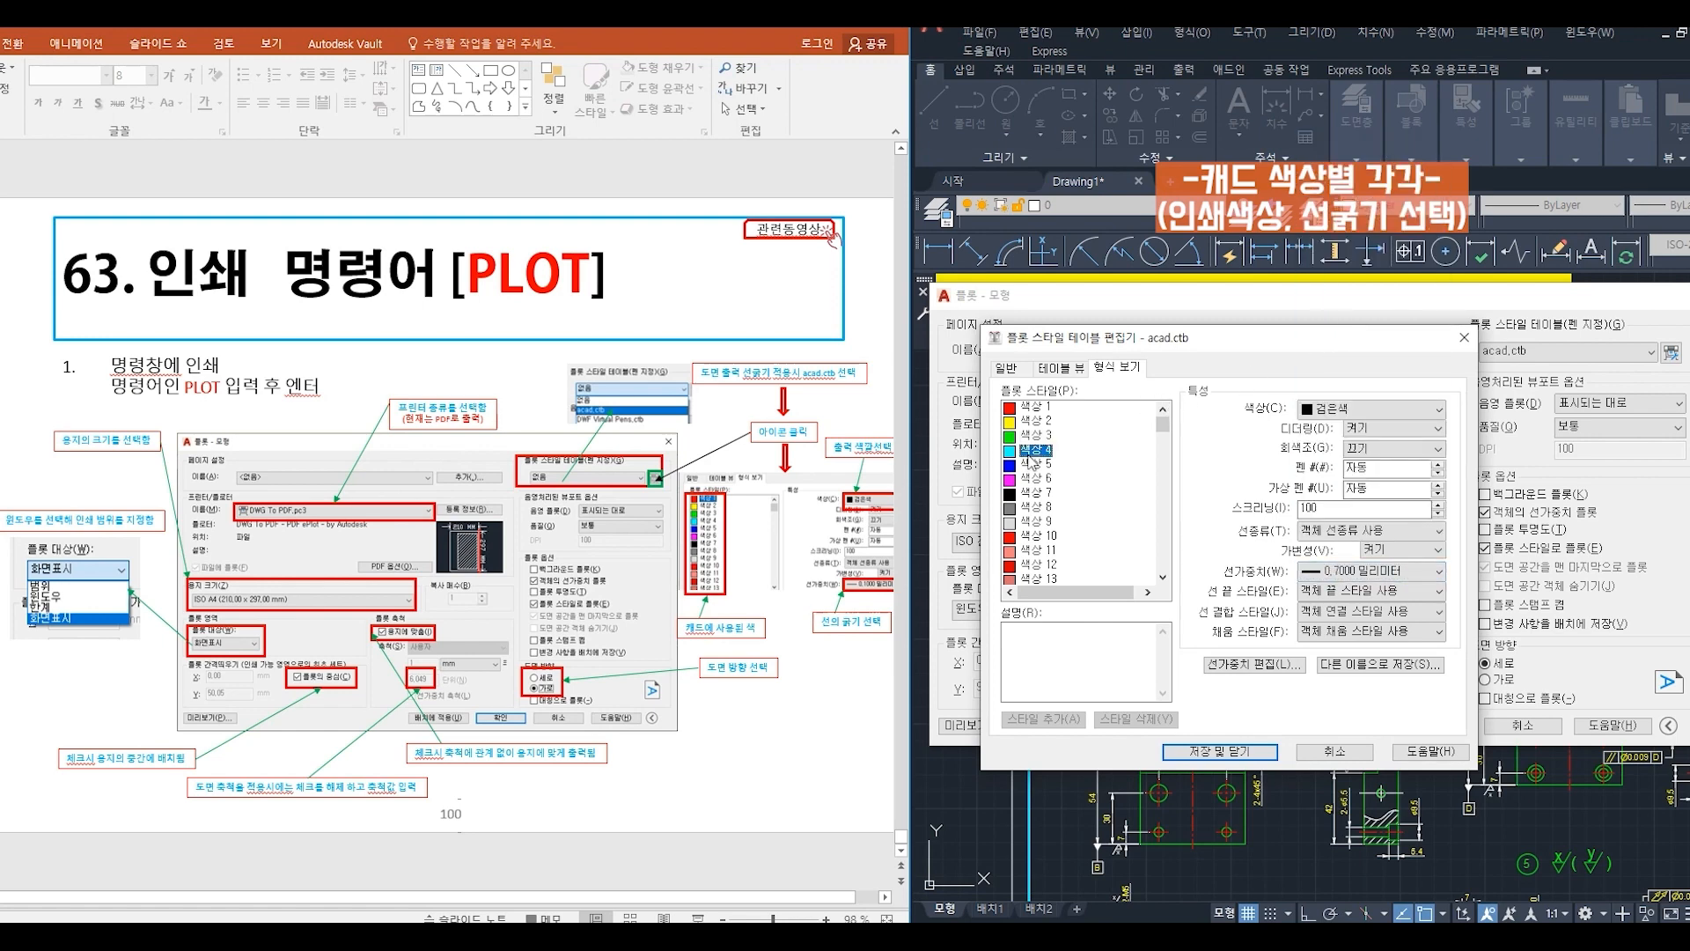
left_click(1340, 412)
left_click(1329, 538)
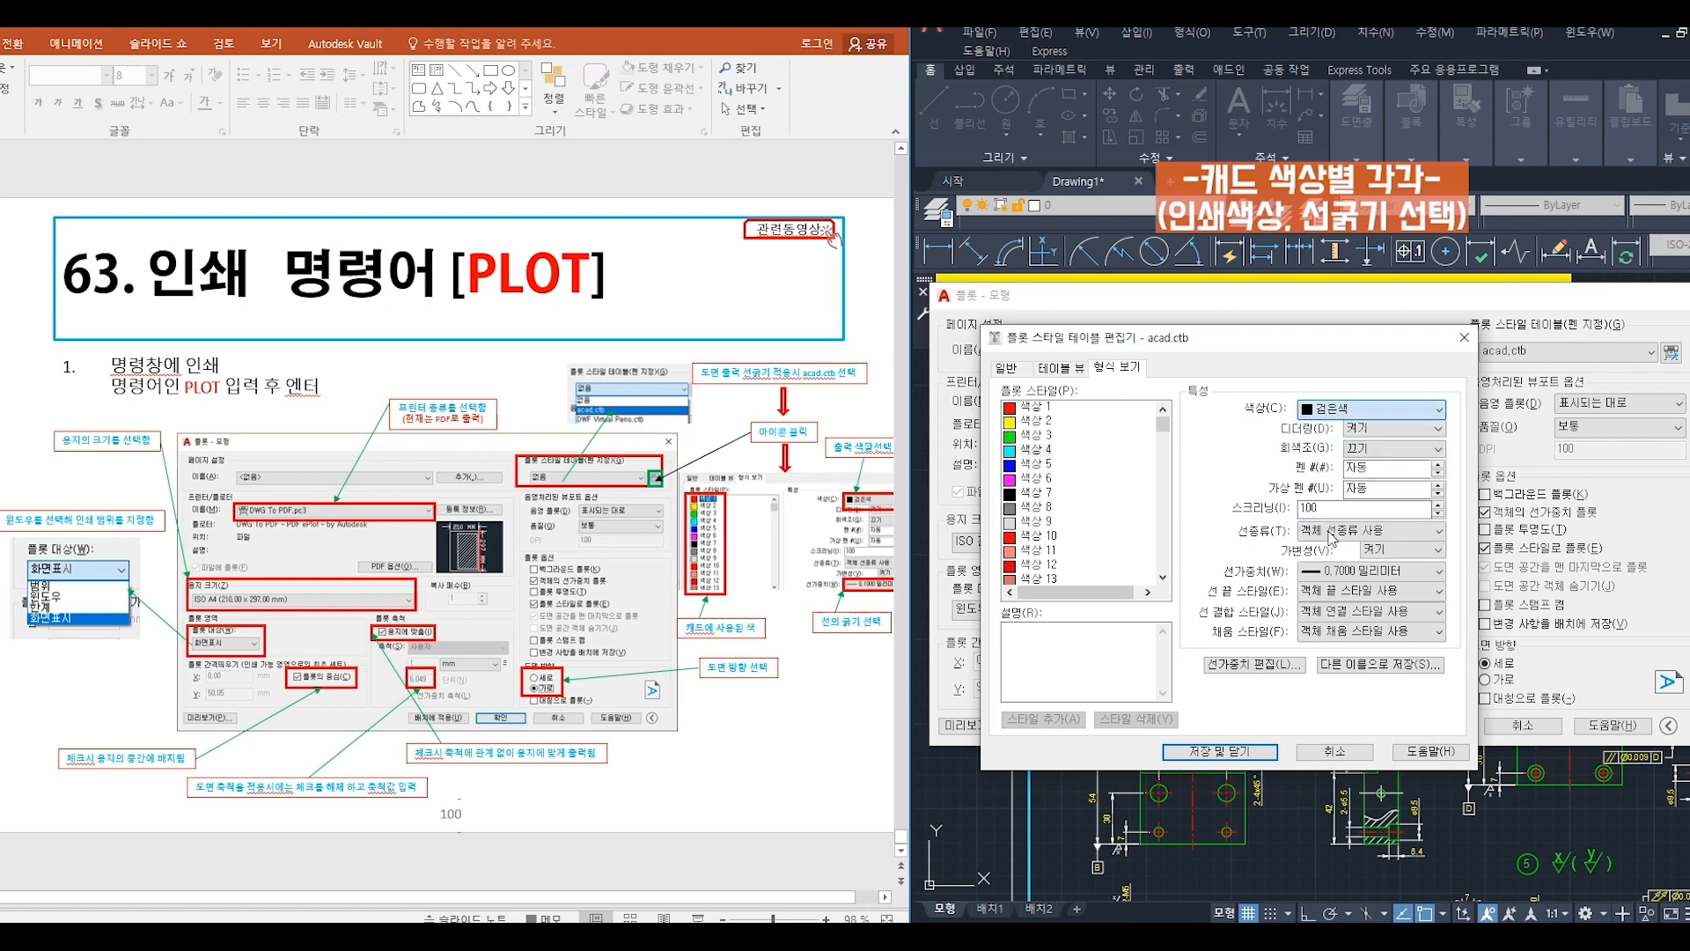
left_click(1338, 570)
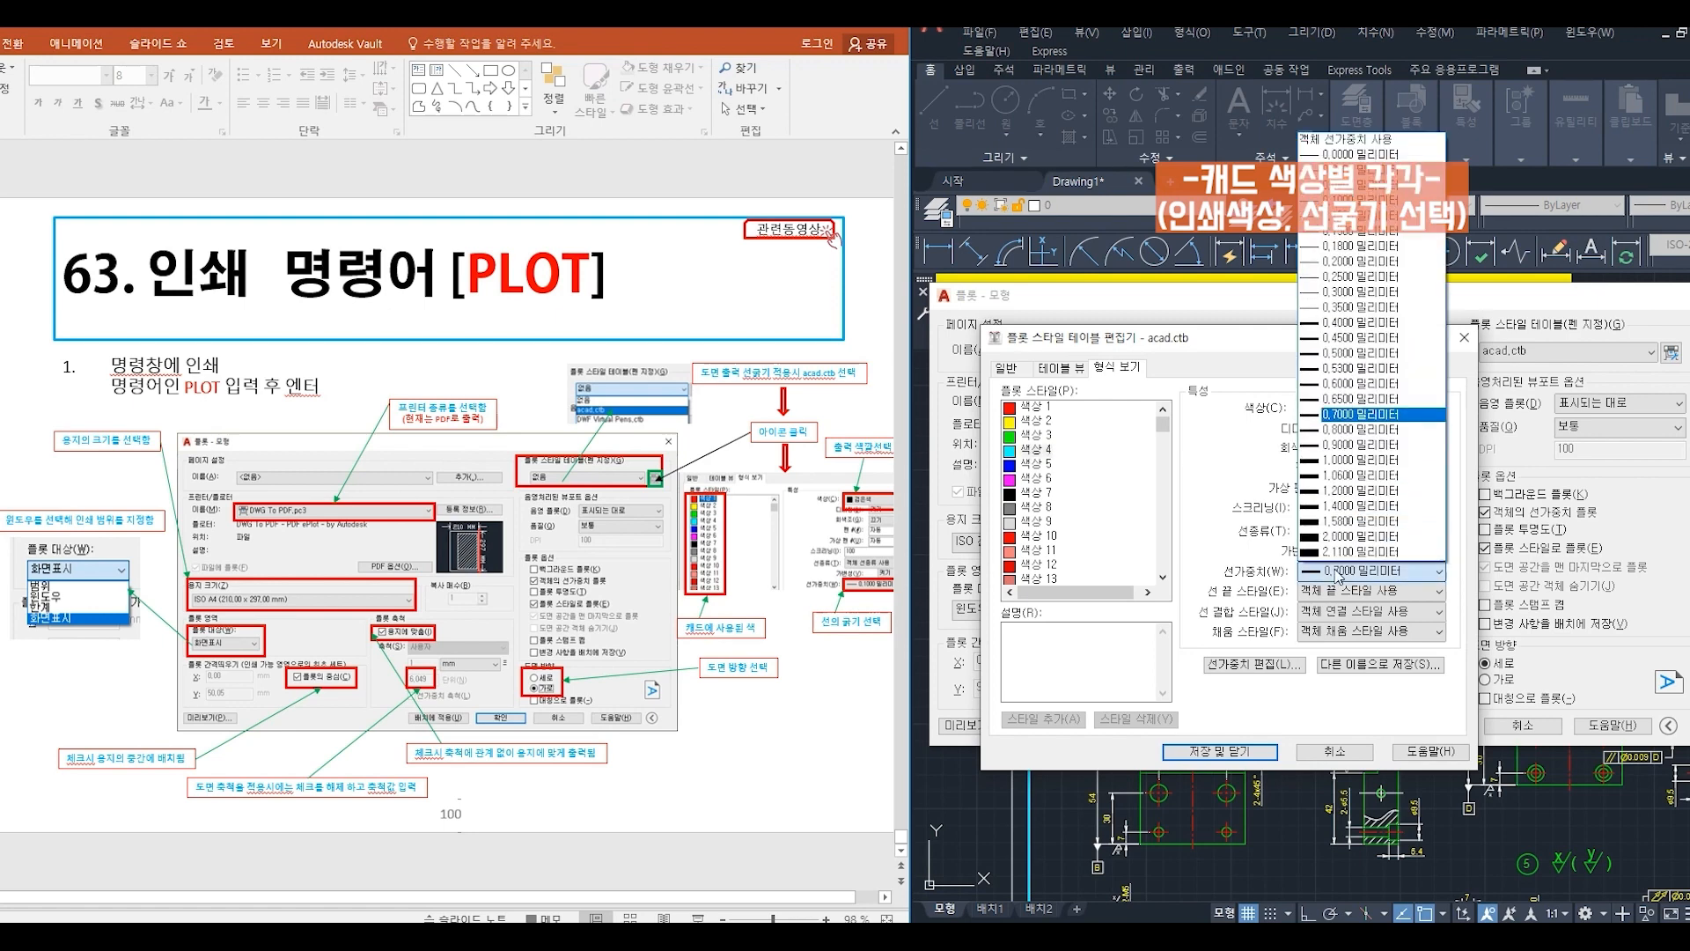
left_click(1339, 417)
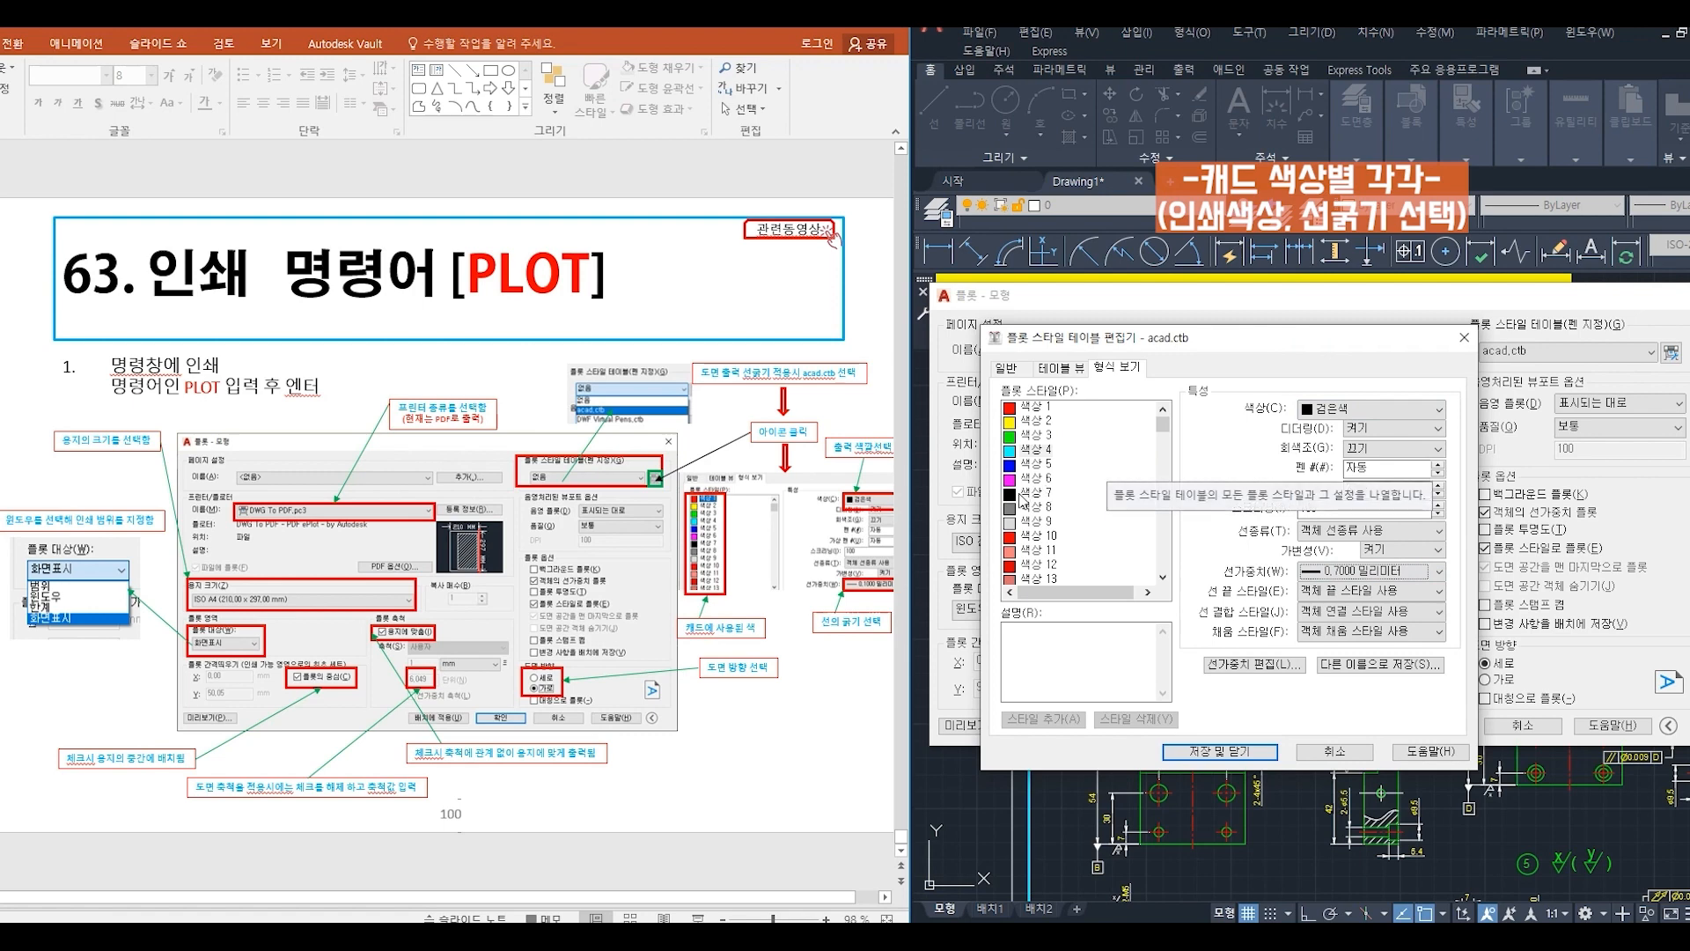
- Set Color 7 to plot black with a 0.1000 mm lineweight, and save and close the plot style table
left_click(1028, 493)
left_click(1316, 411)
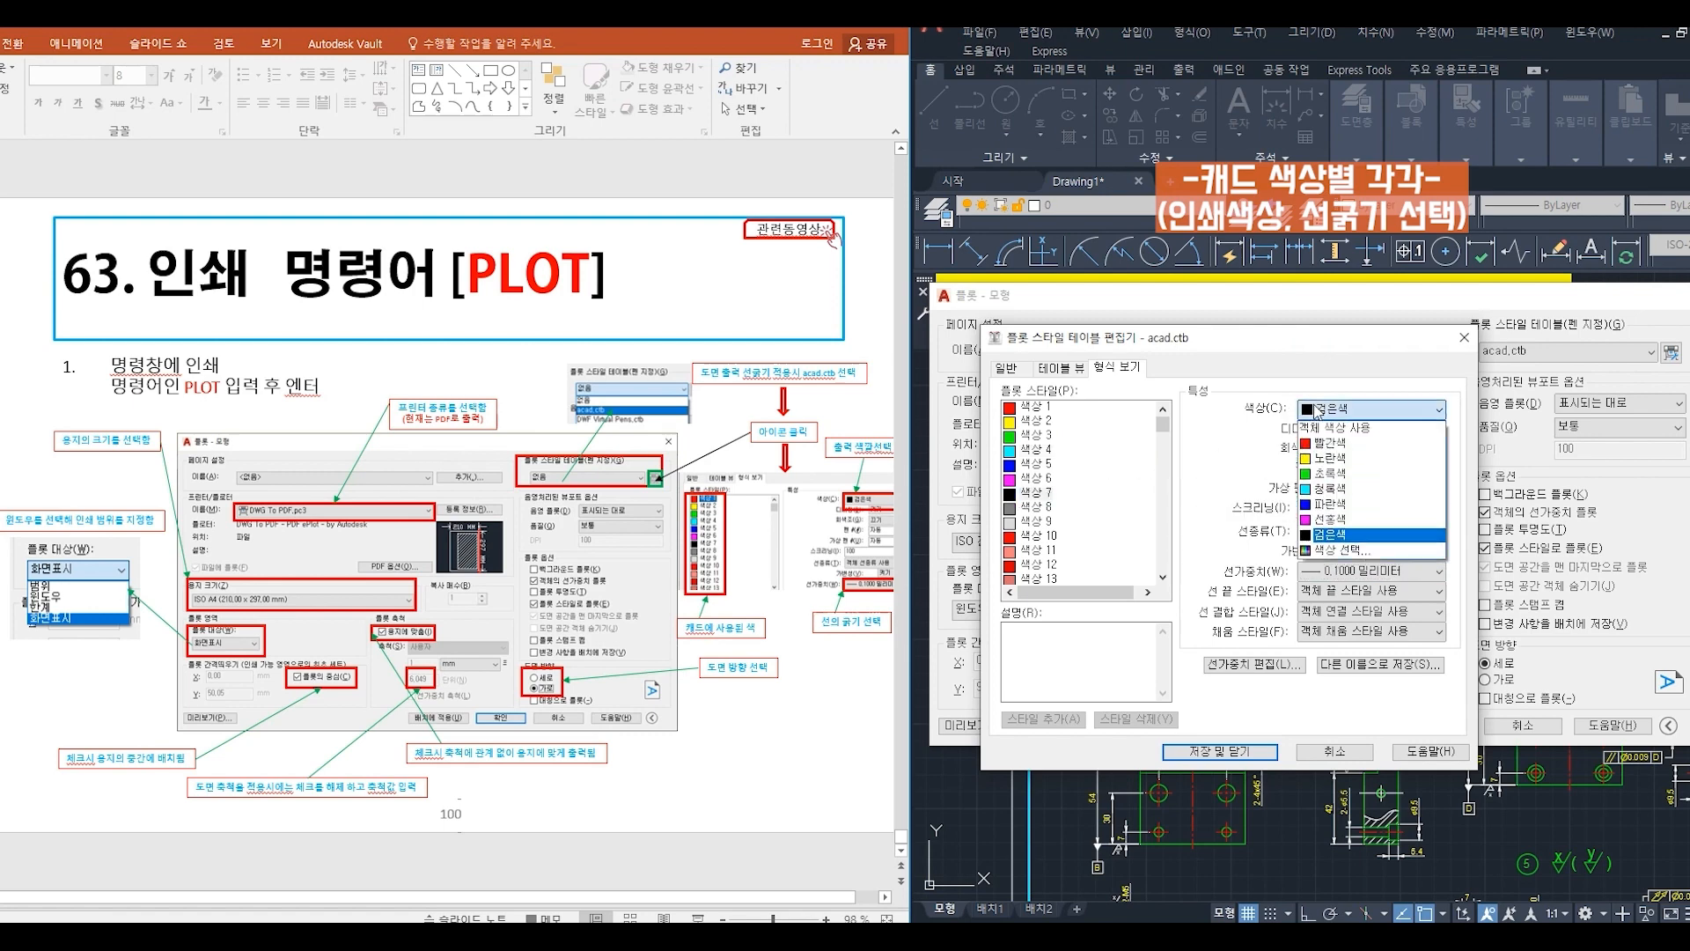
left_click(1342, 537)
left_click(1350, 568)
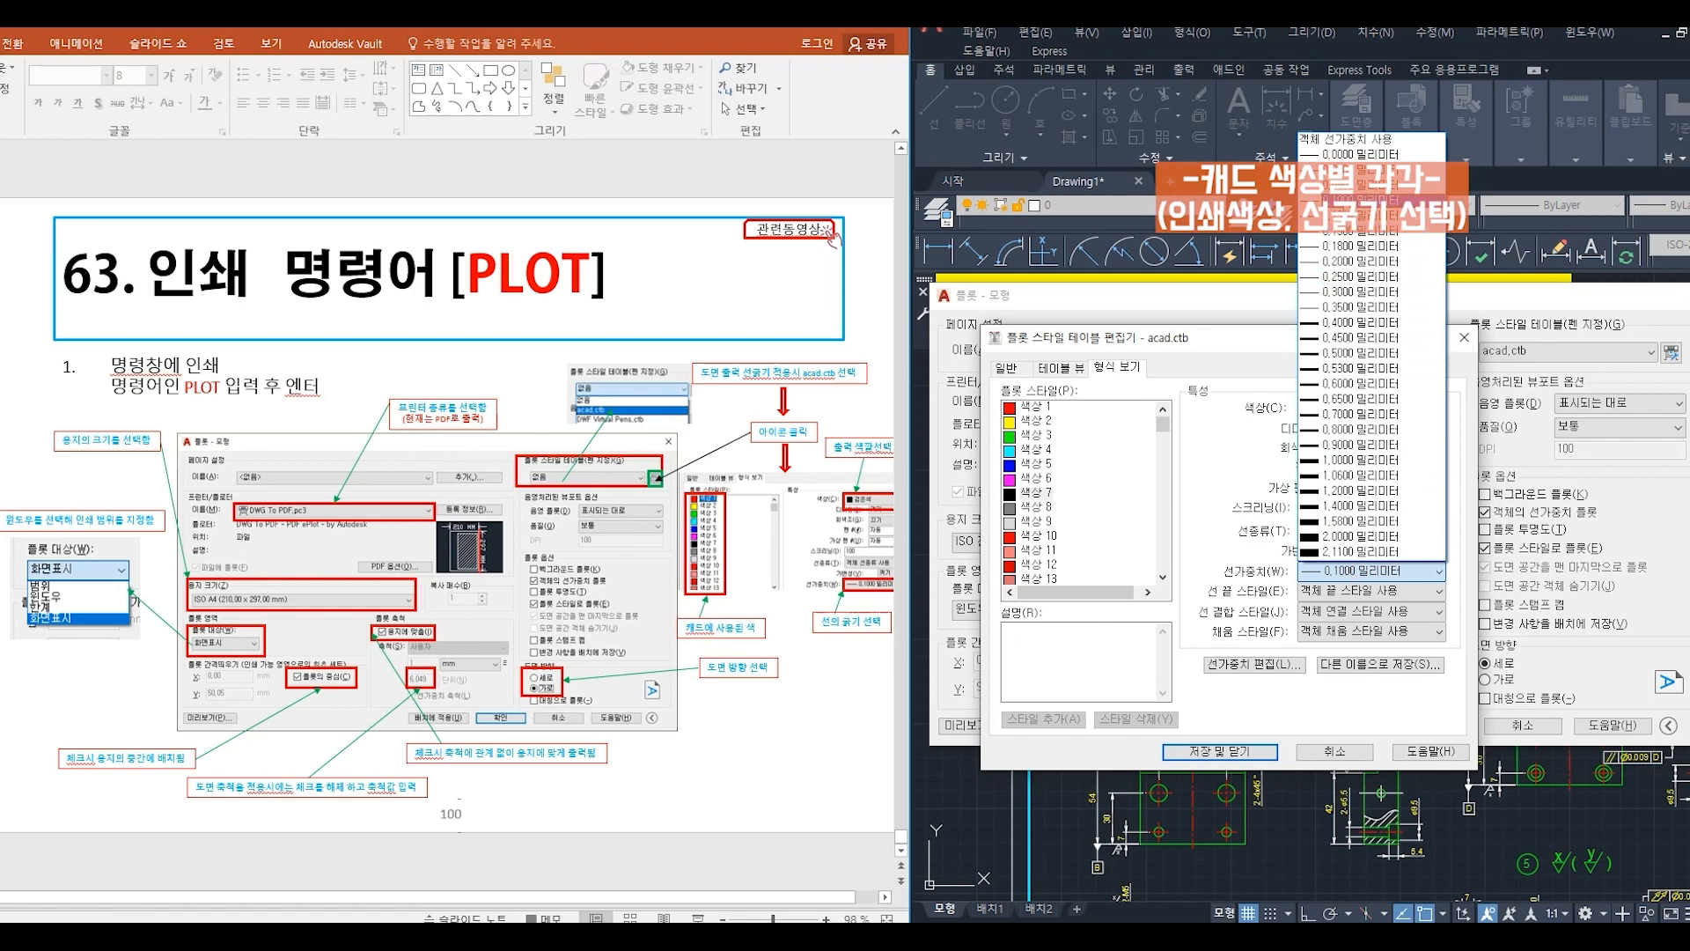
left_click(1347, 200)
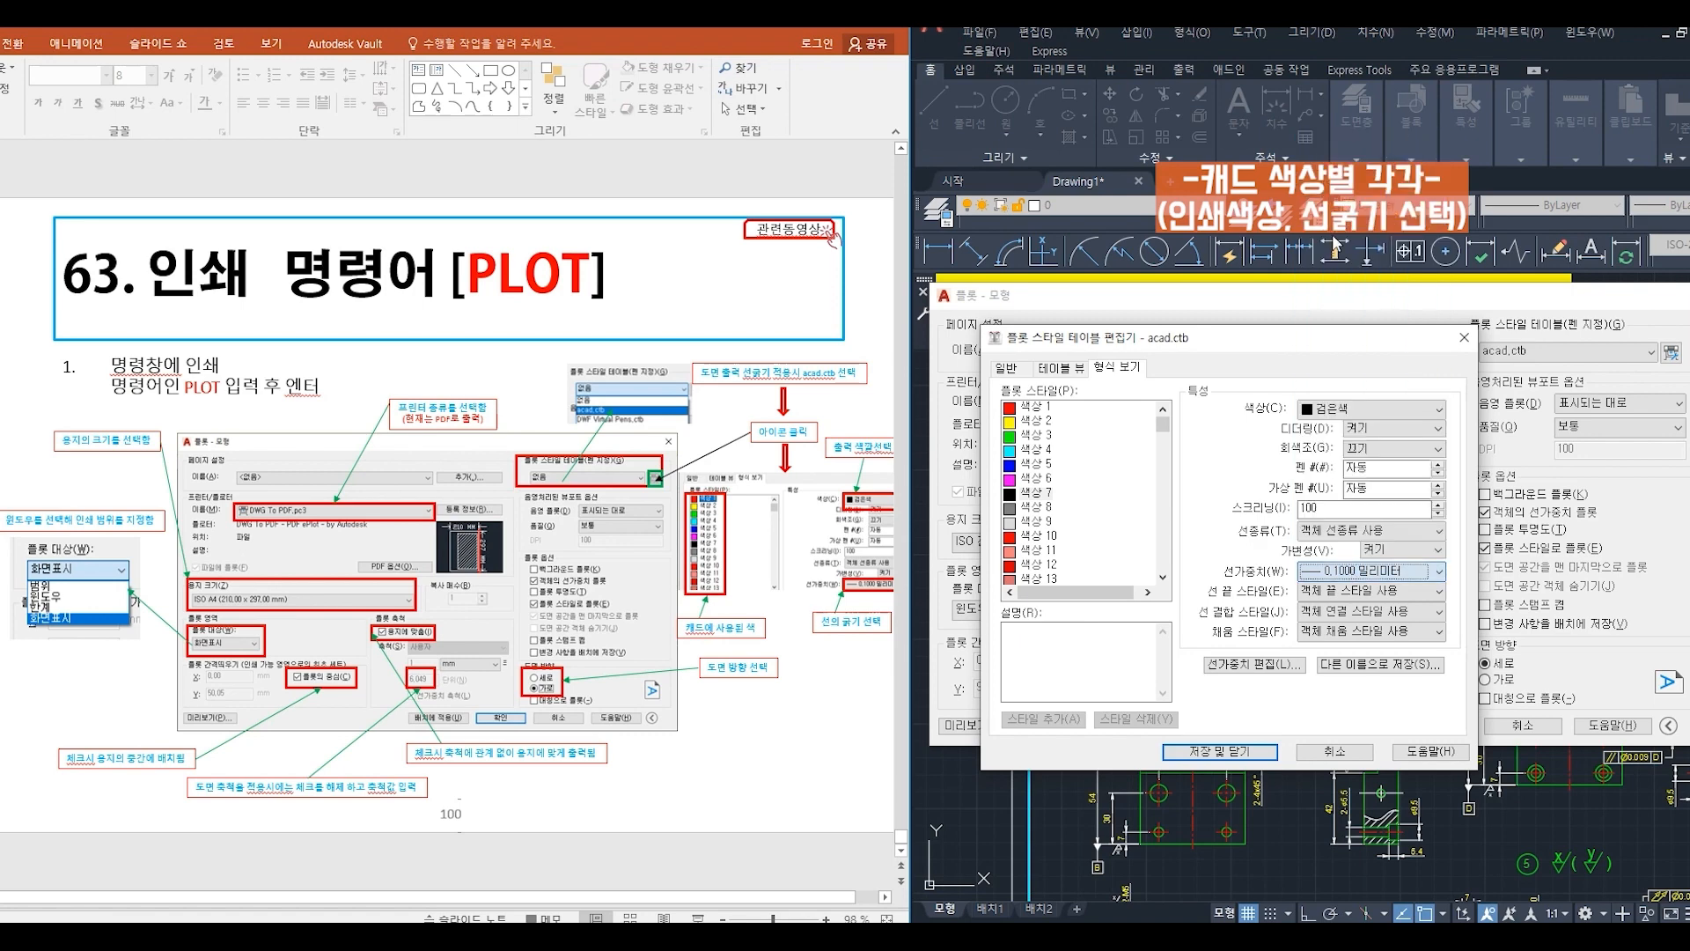
left_click(1219, 750)
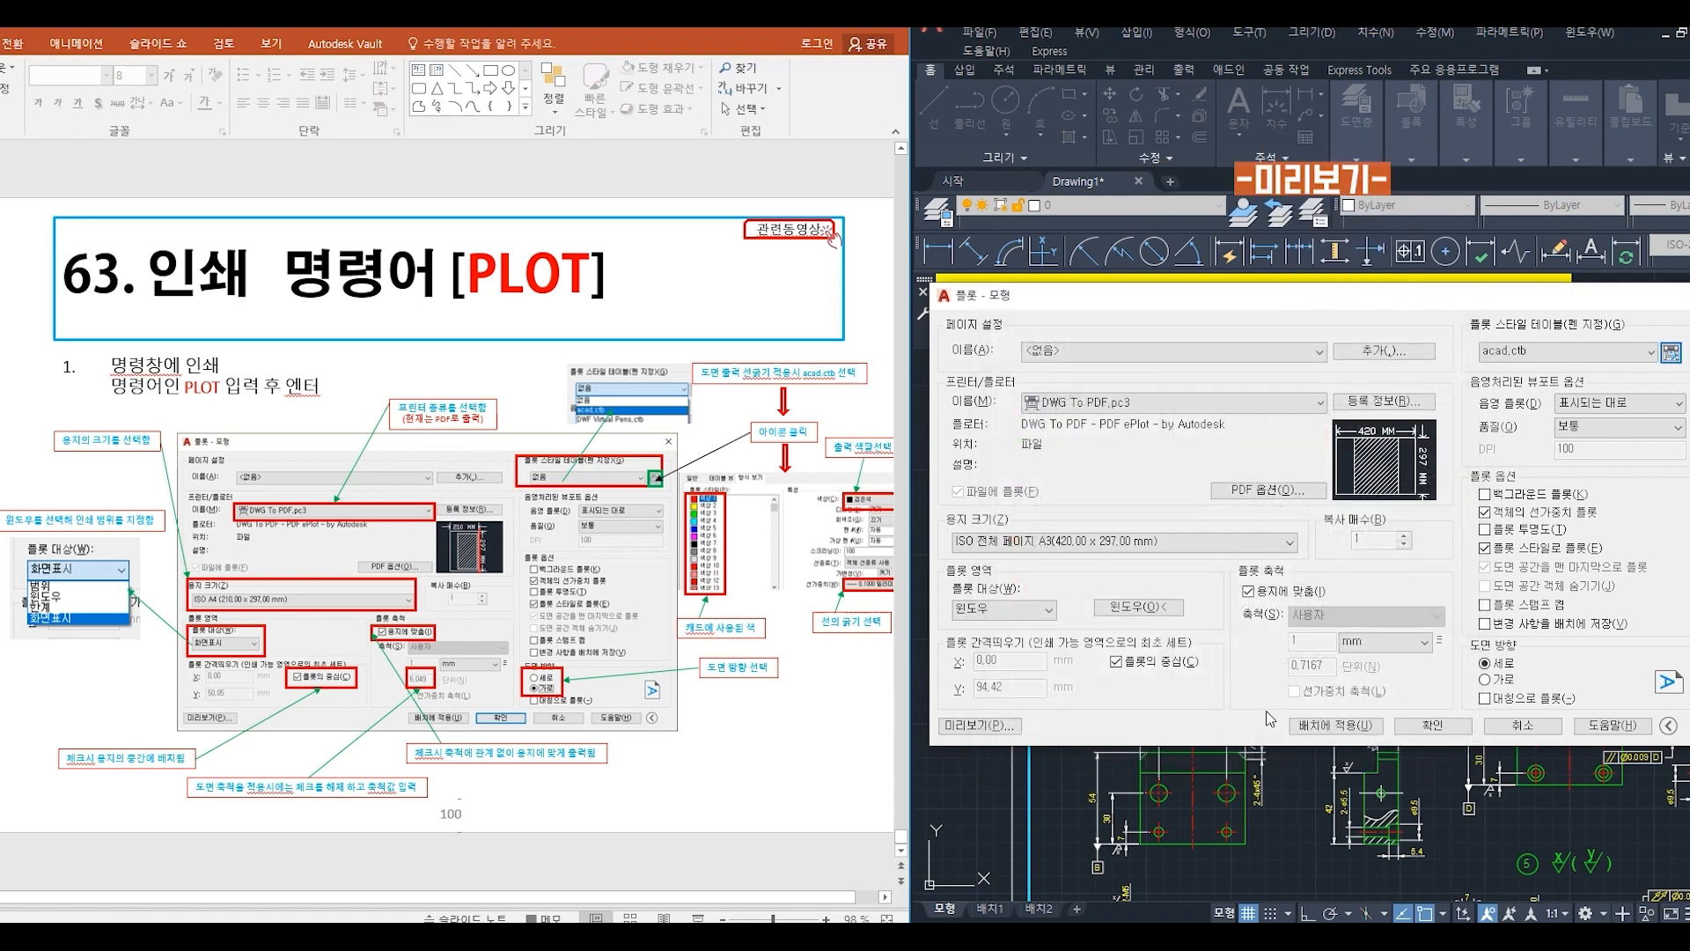
- Preview the plot, examine the part's line thicknesses and black output up close, and exit the preview
left_click(980, 727)
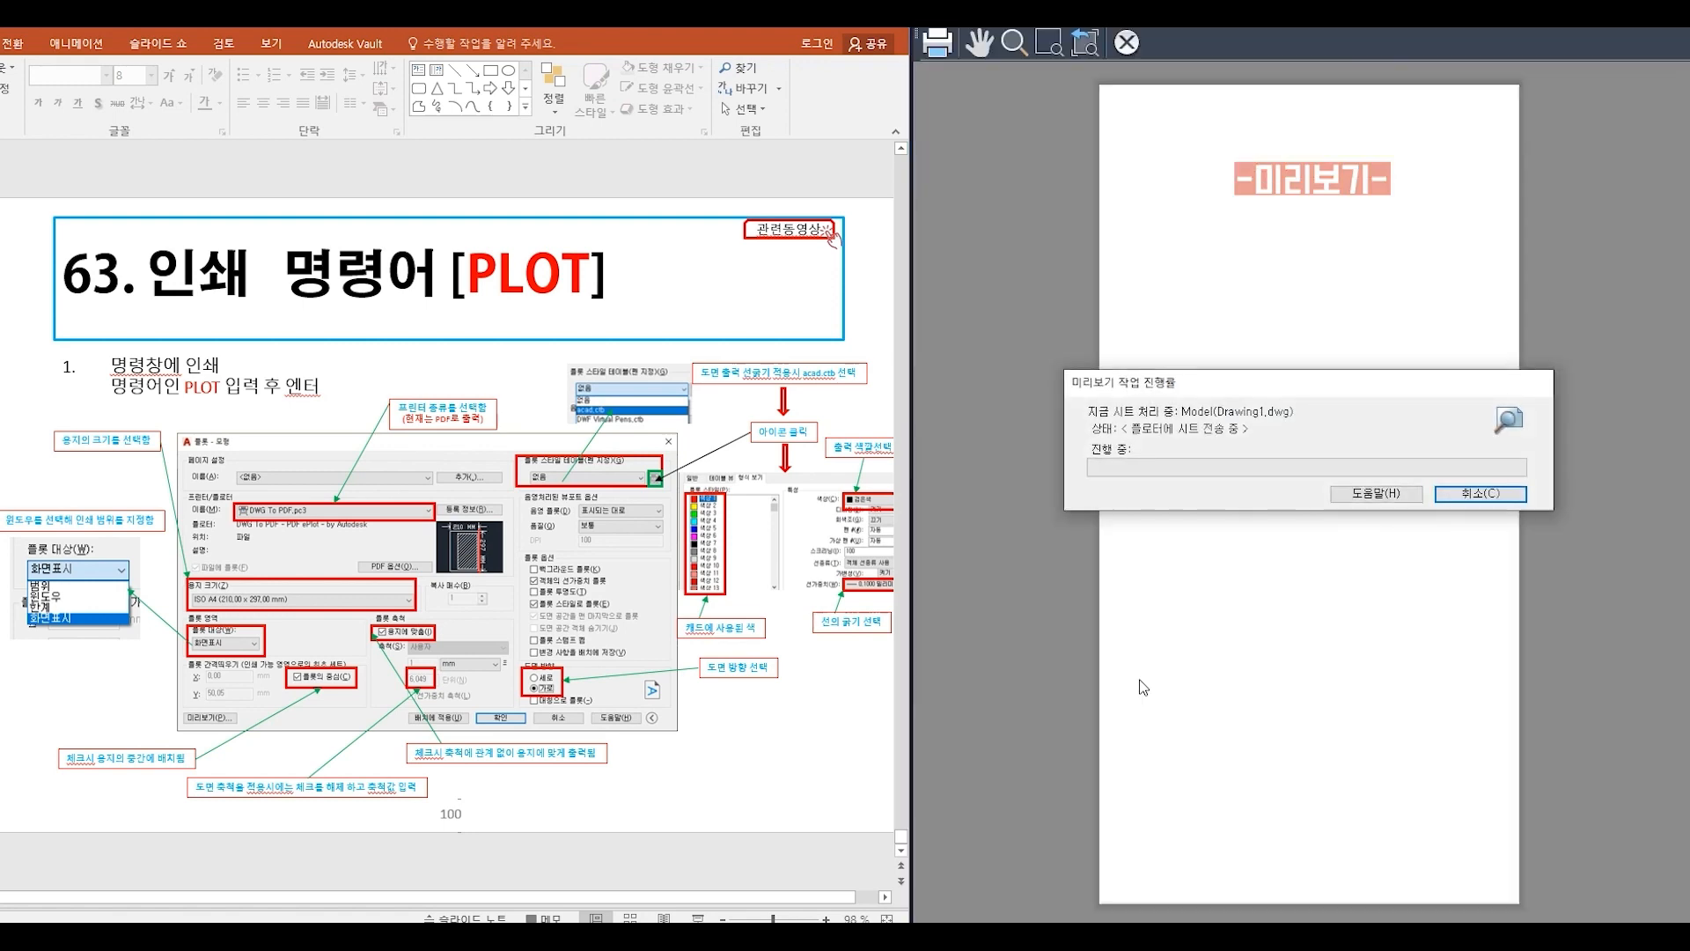
left_click_drag(1239, 542, 1276, 294)
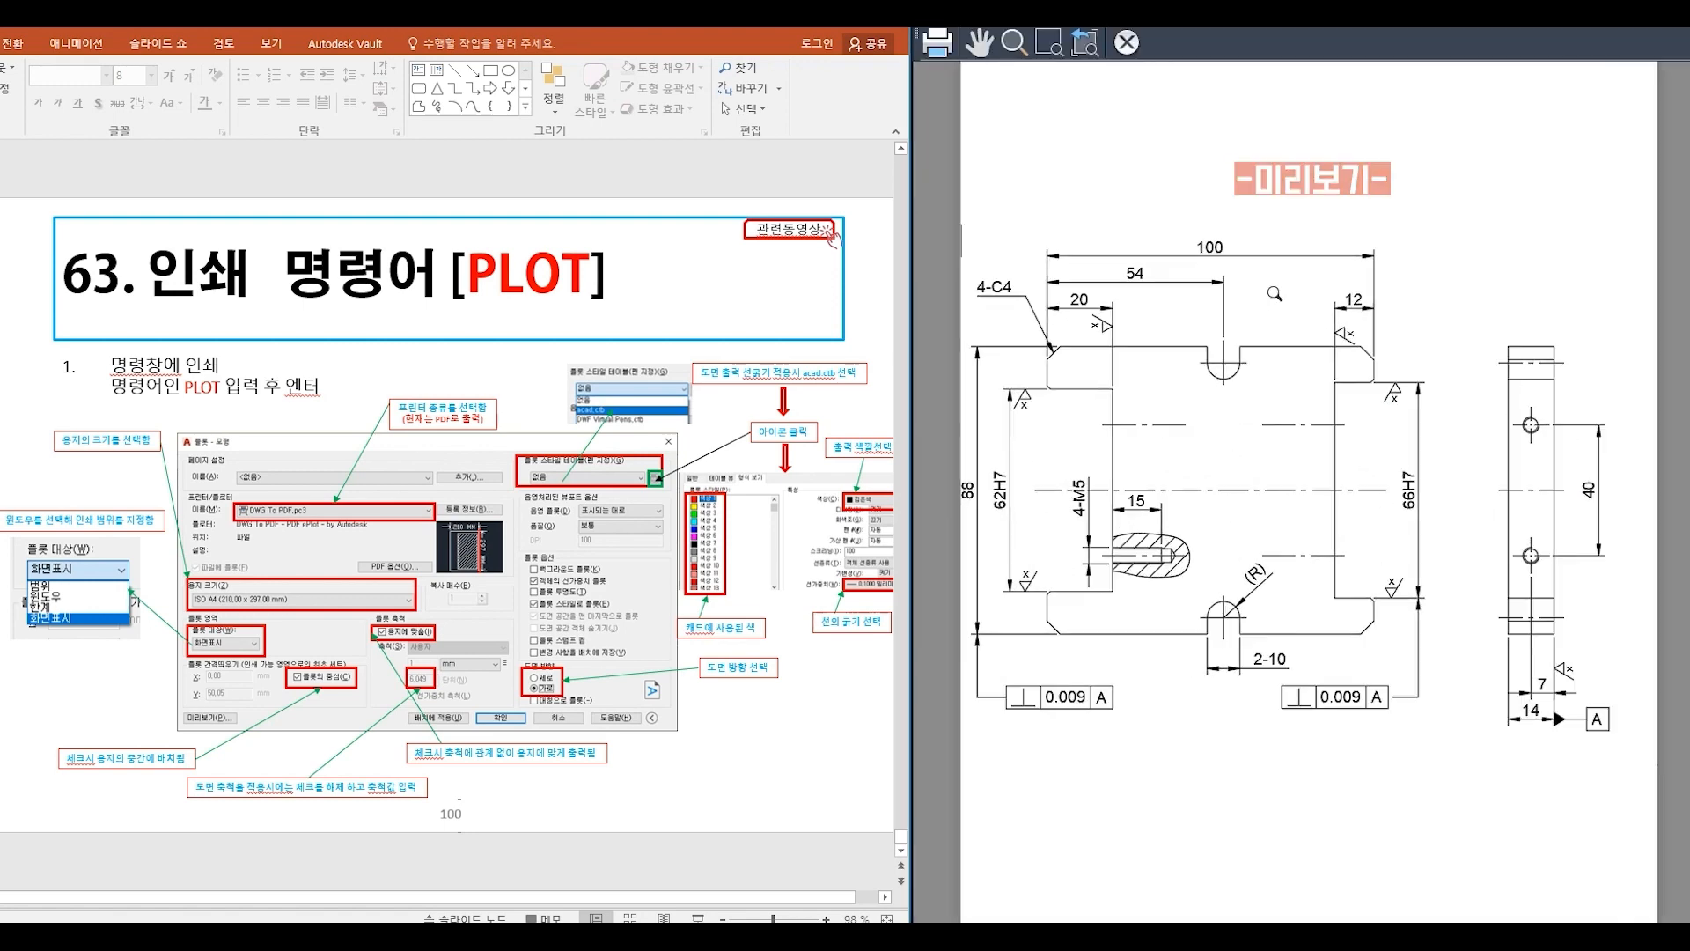
left_click_drag(1207, 493, 1257, 341)
left_click_drag(1171, 519, 1224, 304)
left_click_drag(1165, 619, 1291, 410)
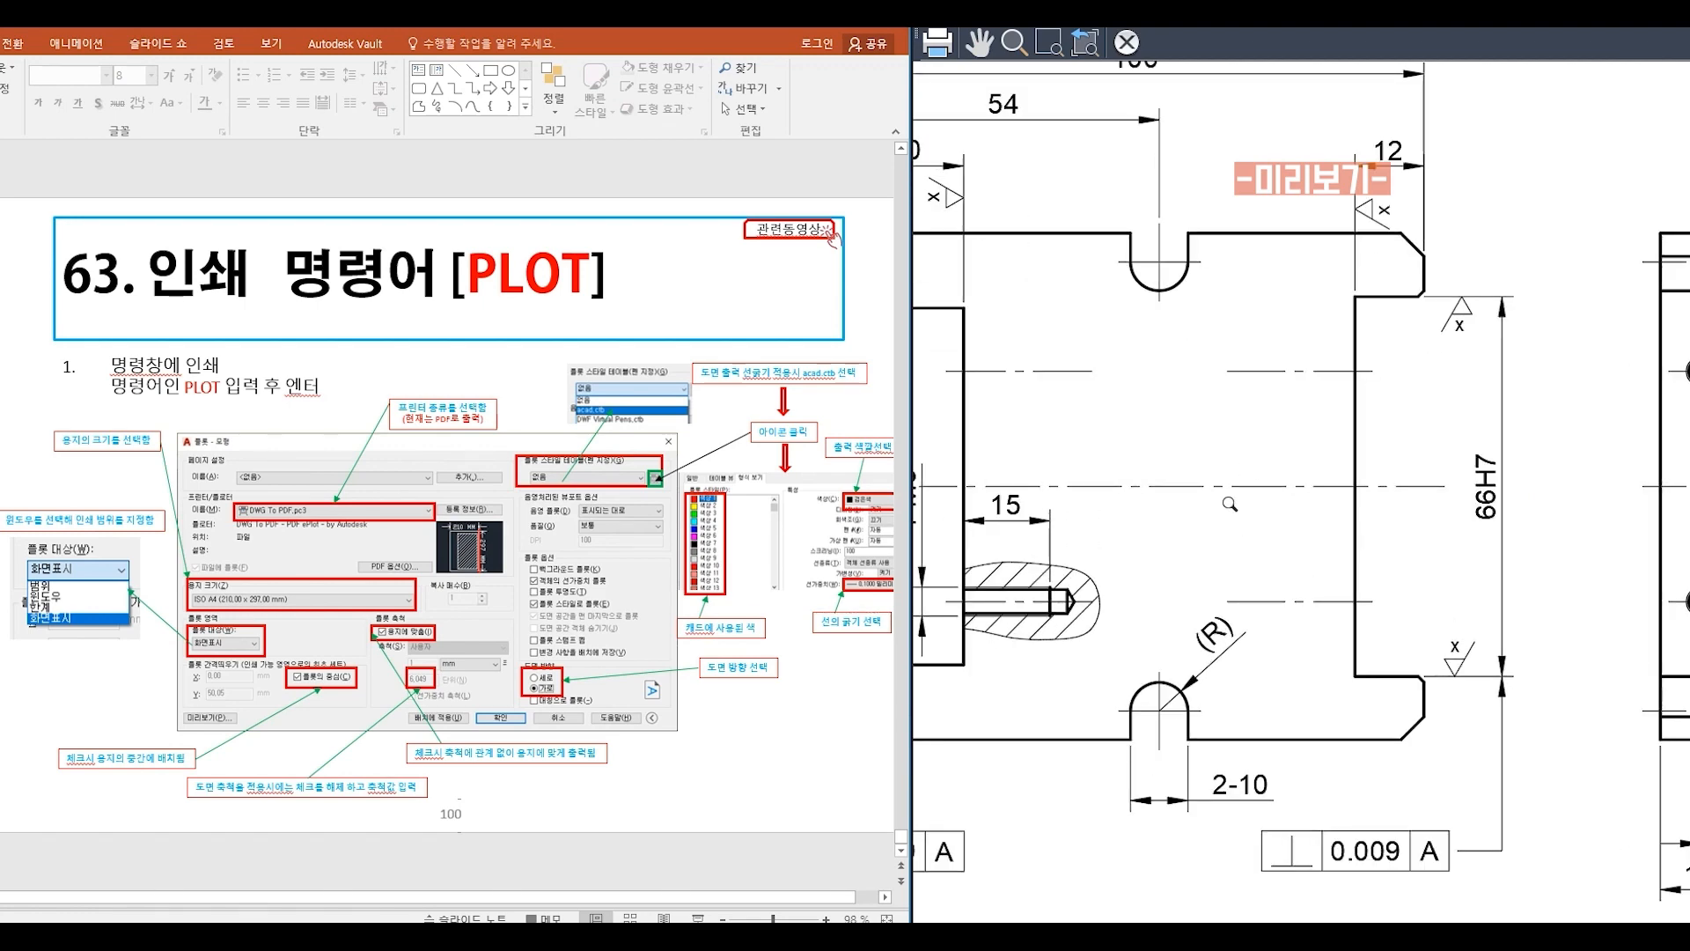
middle_click_drag(1229, 504, 1370, 533)
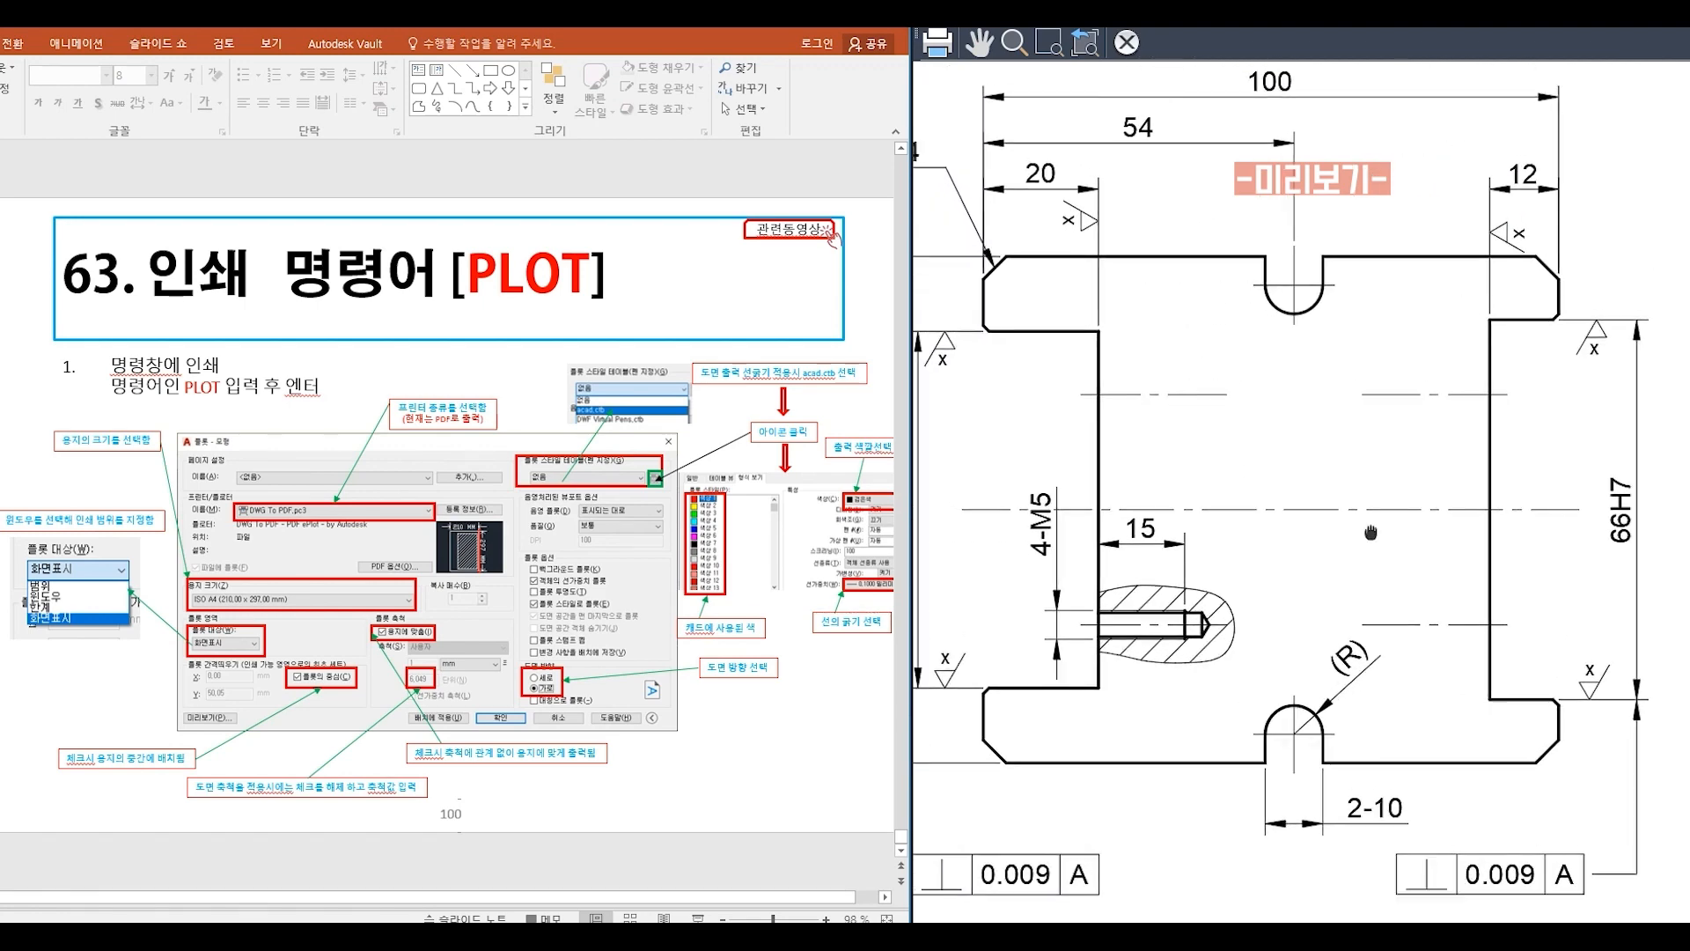
right_click(1251, 439)
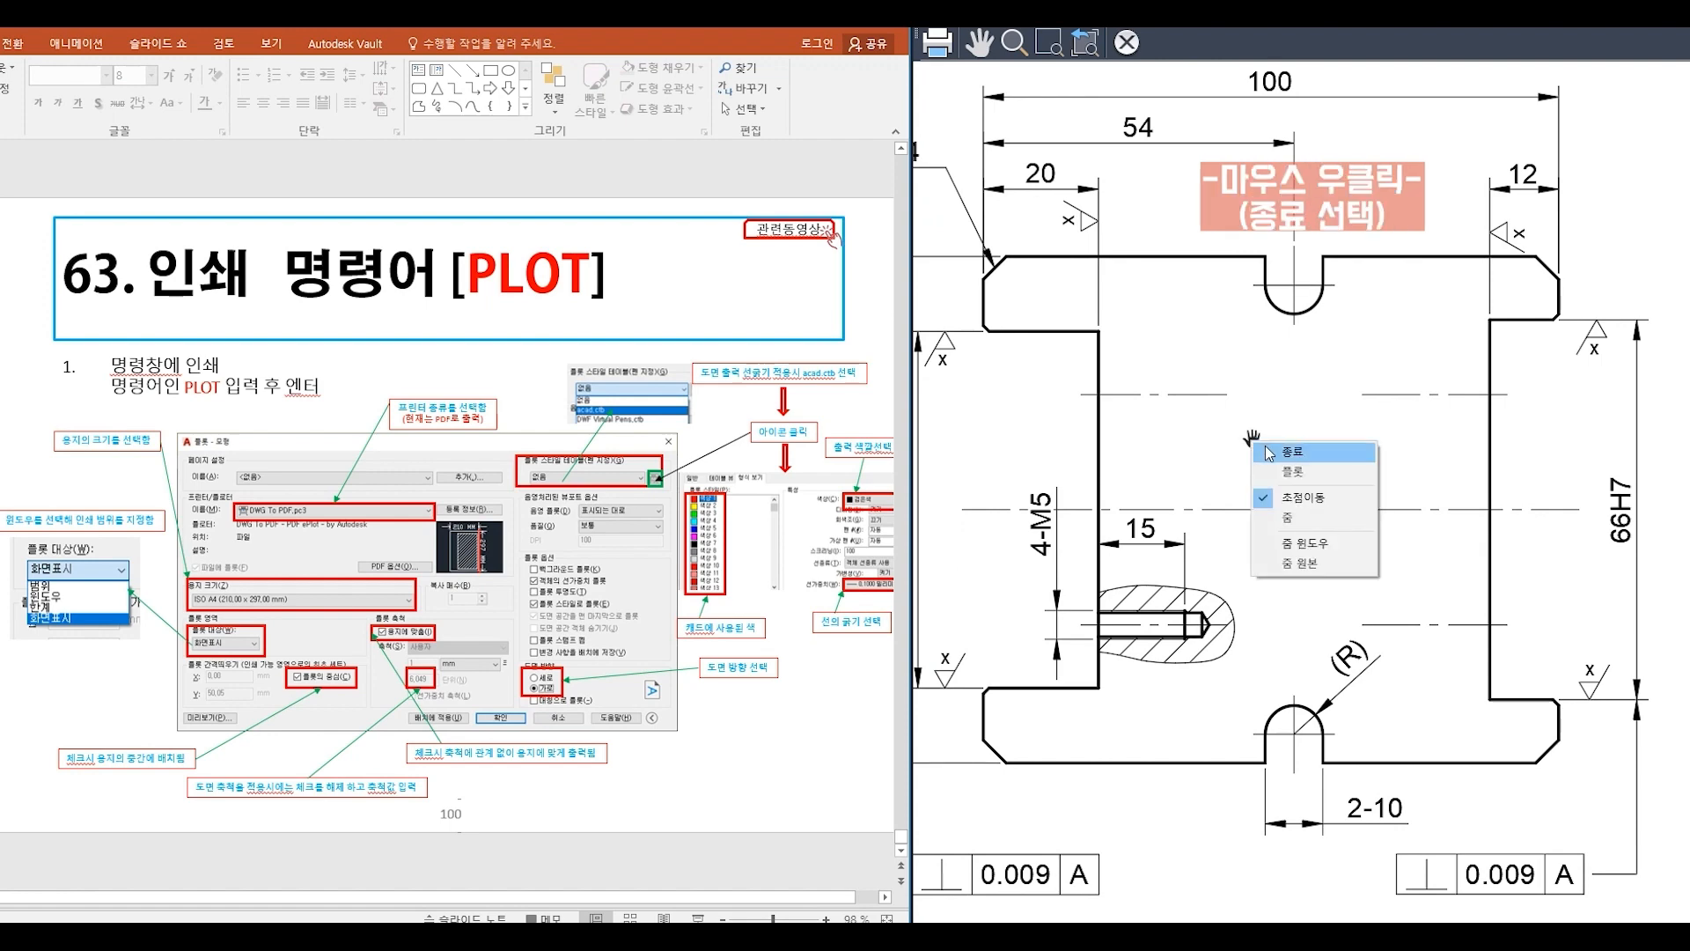
left_click(1269, 452)
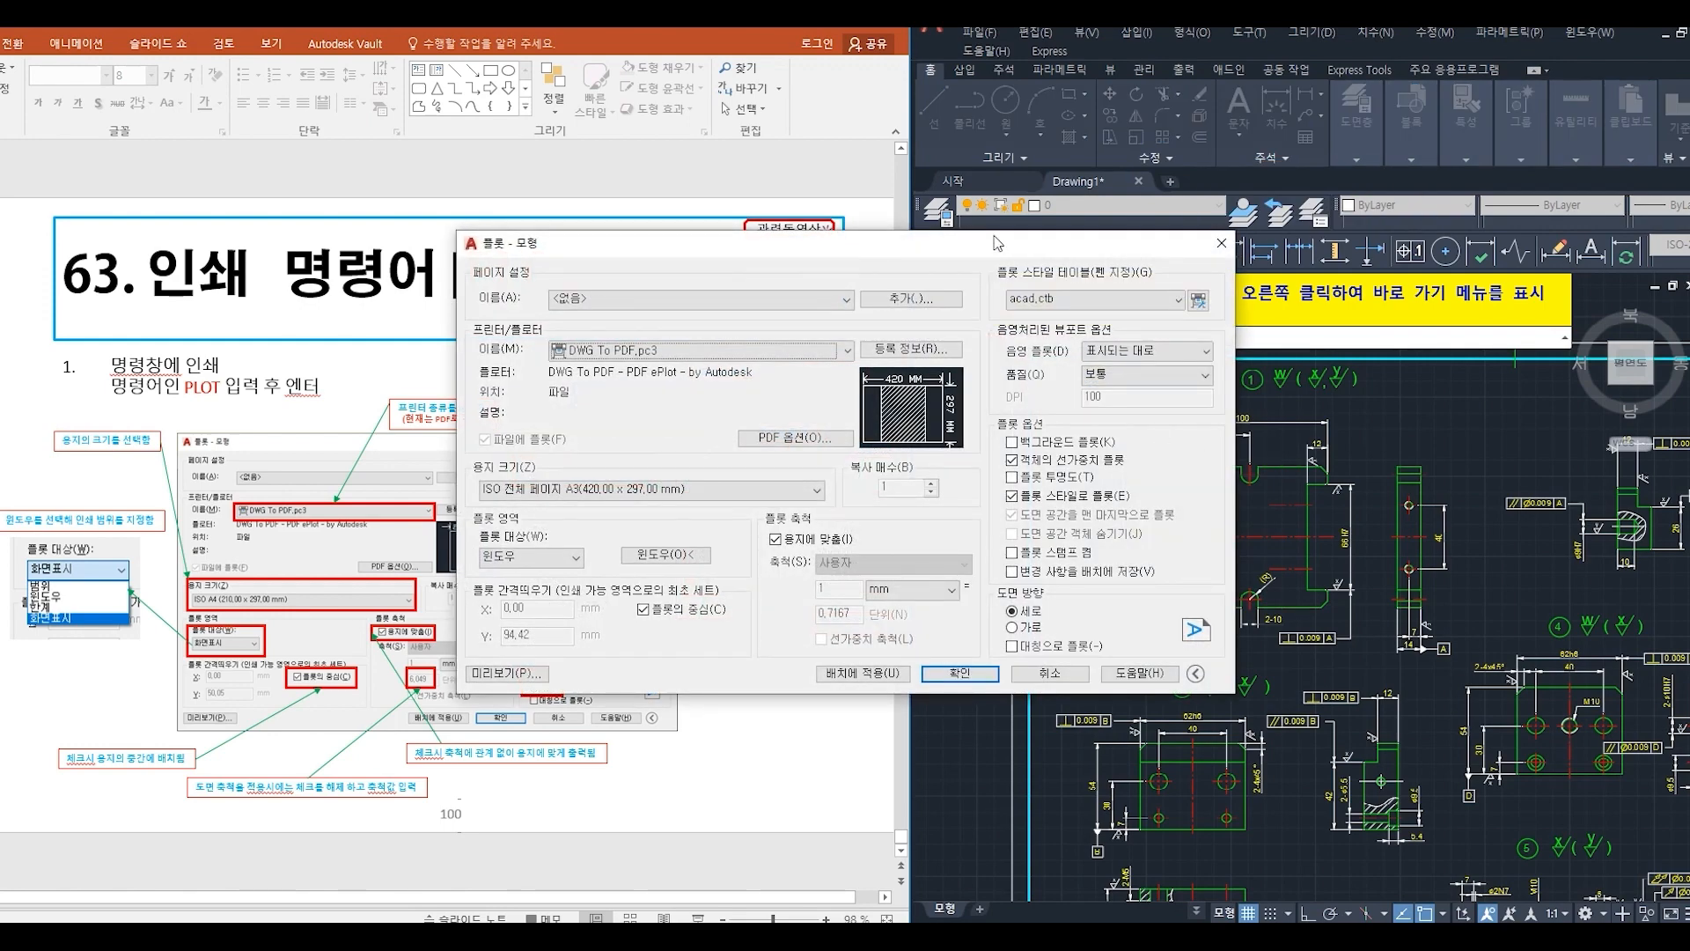
- Redefine the plot window to frame the whole drawing sheet, from corner to opposite corner of its outer border
mouse_move(1000, 249)
left_mouse_down()
mouse_move(1070, 311)
mouse_move(1431, 316)
left_mouse_up()
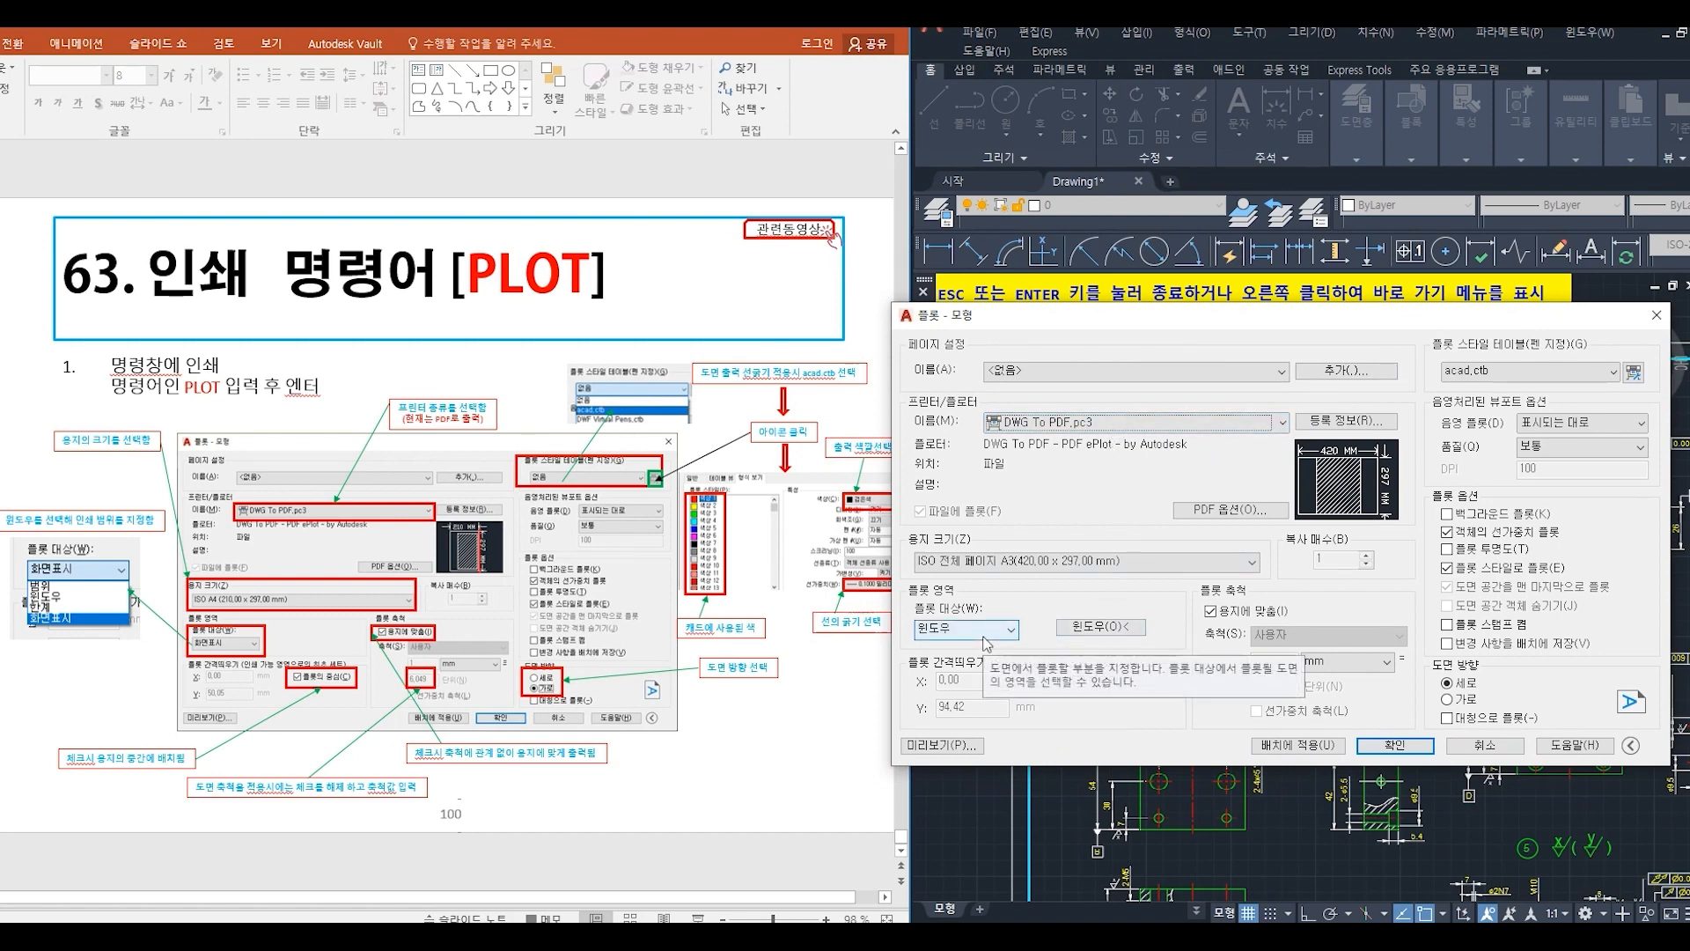
left_click(1070, 631)
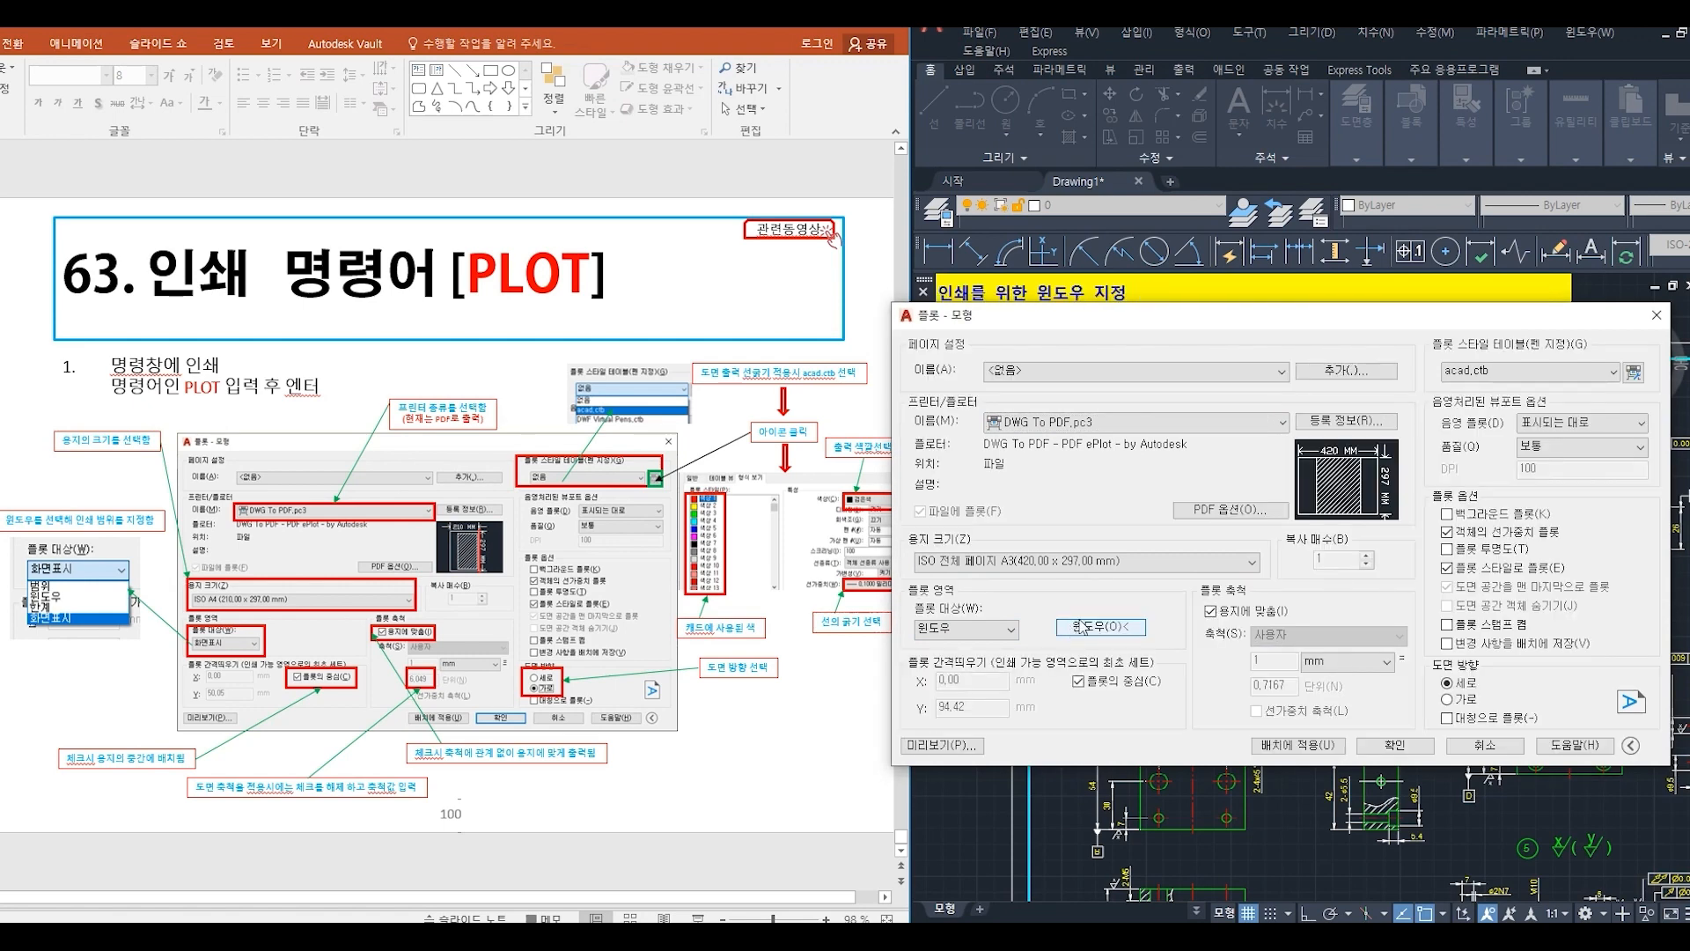
scroll(1176, 581, "down", 4)
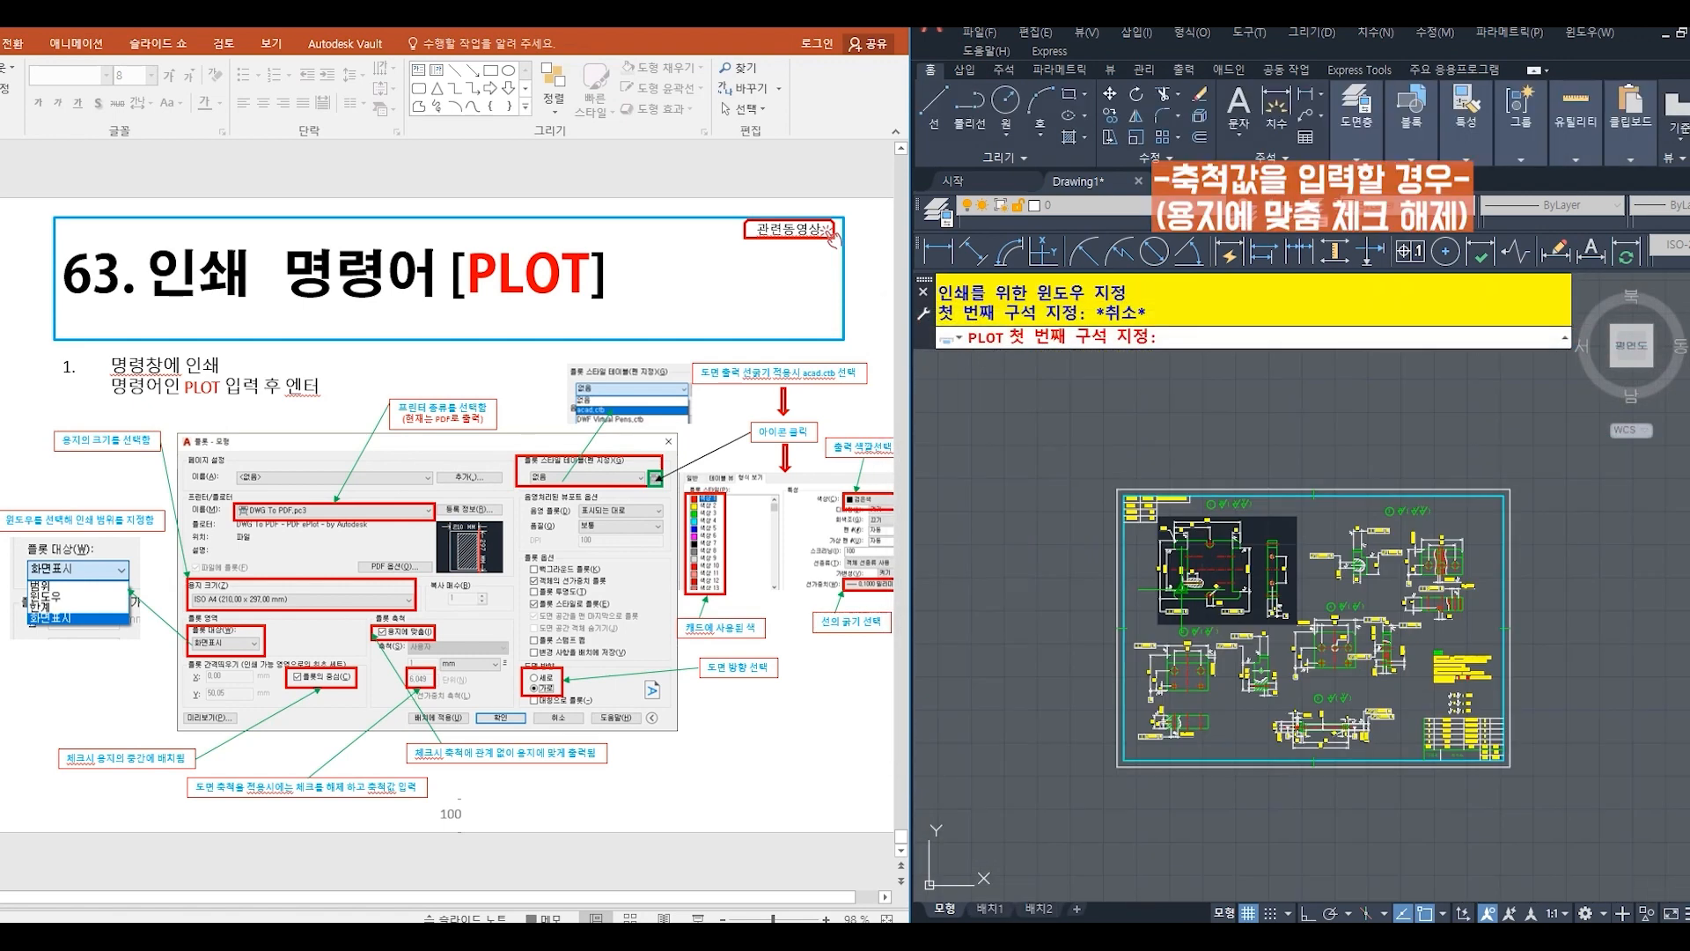
left_click(1116, 484)
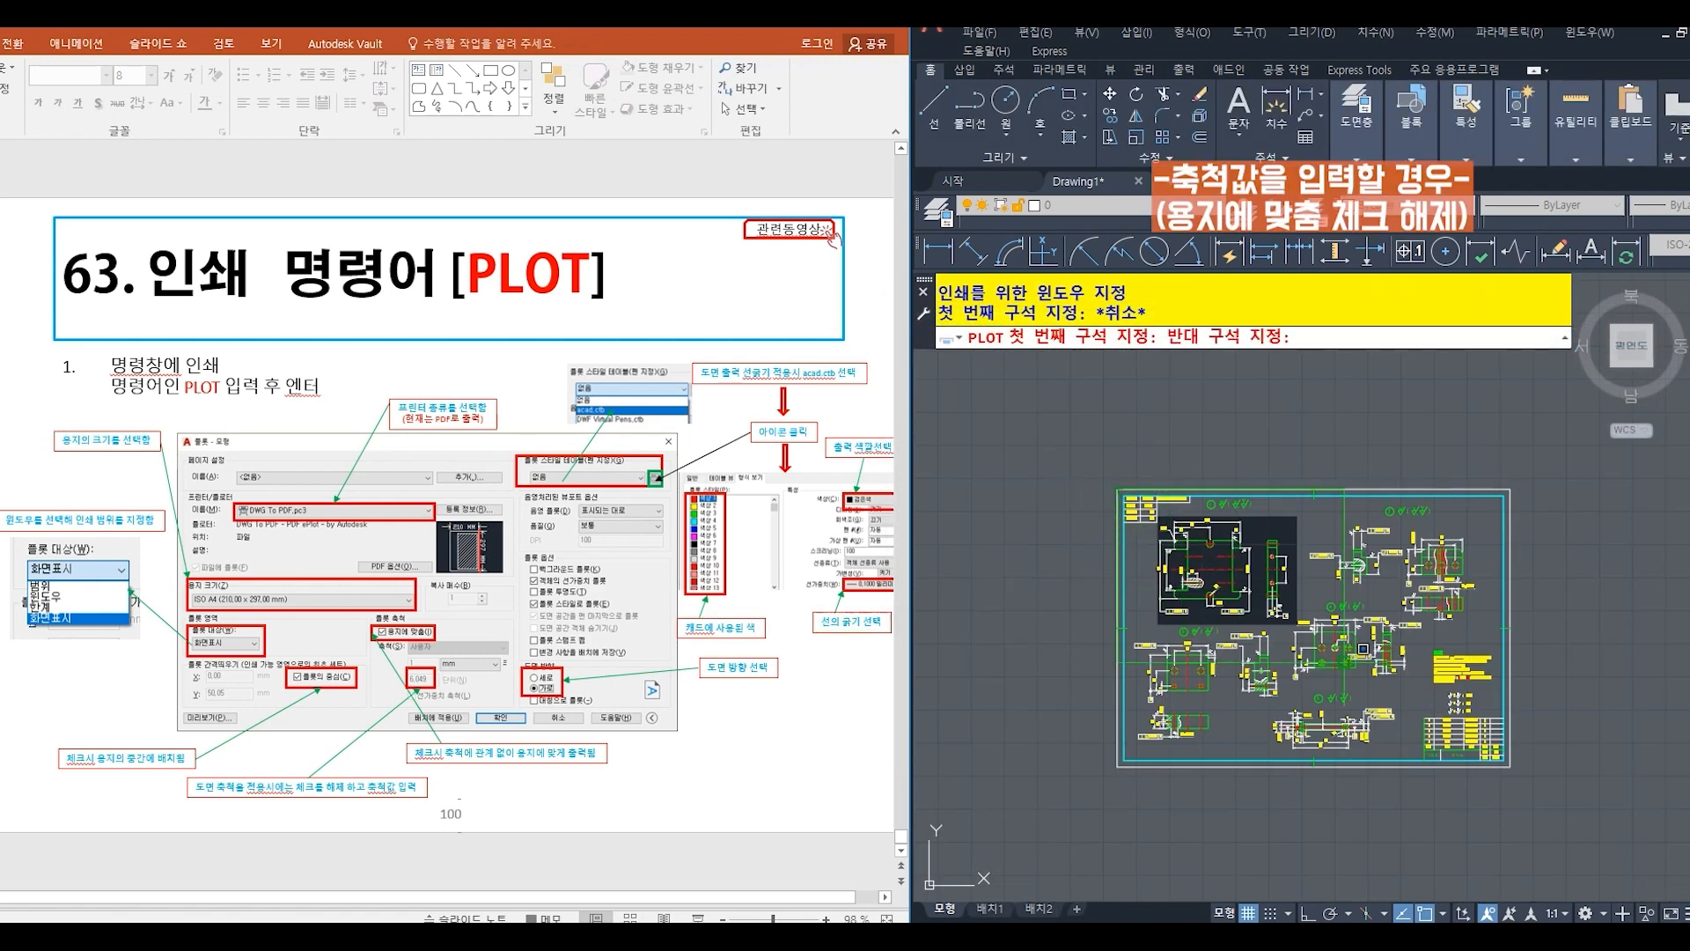
left_click(1510, 764)
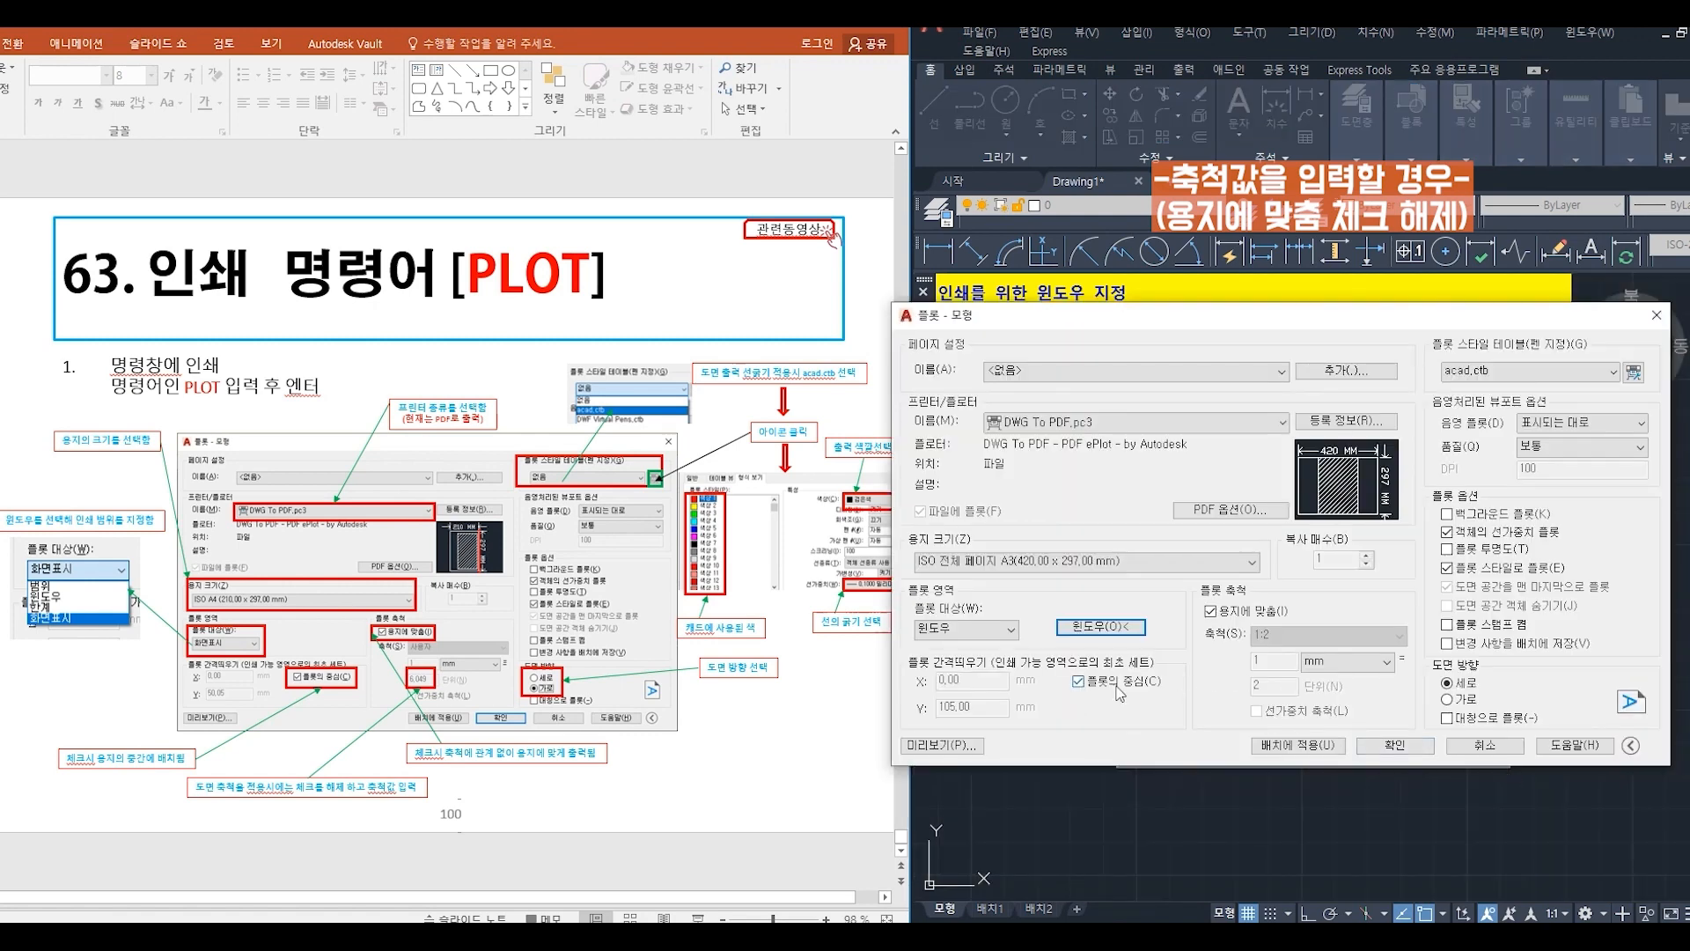
- Turn off fit to paper and set the plot scale to 1:1
left_click(1211, 612)
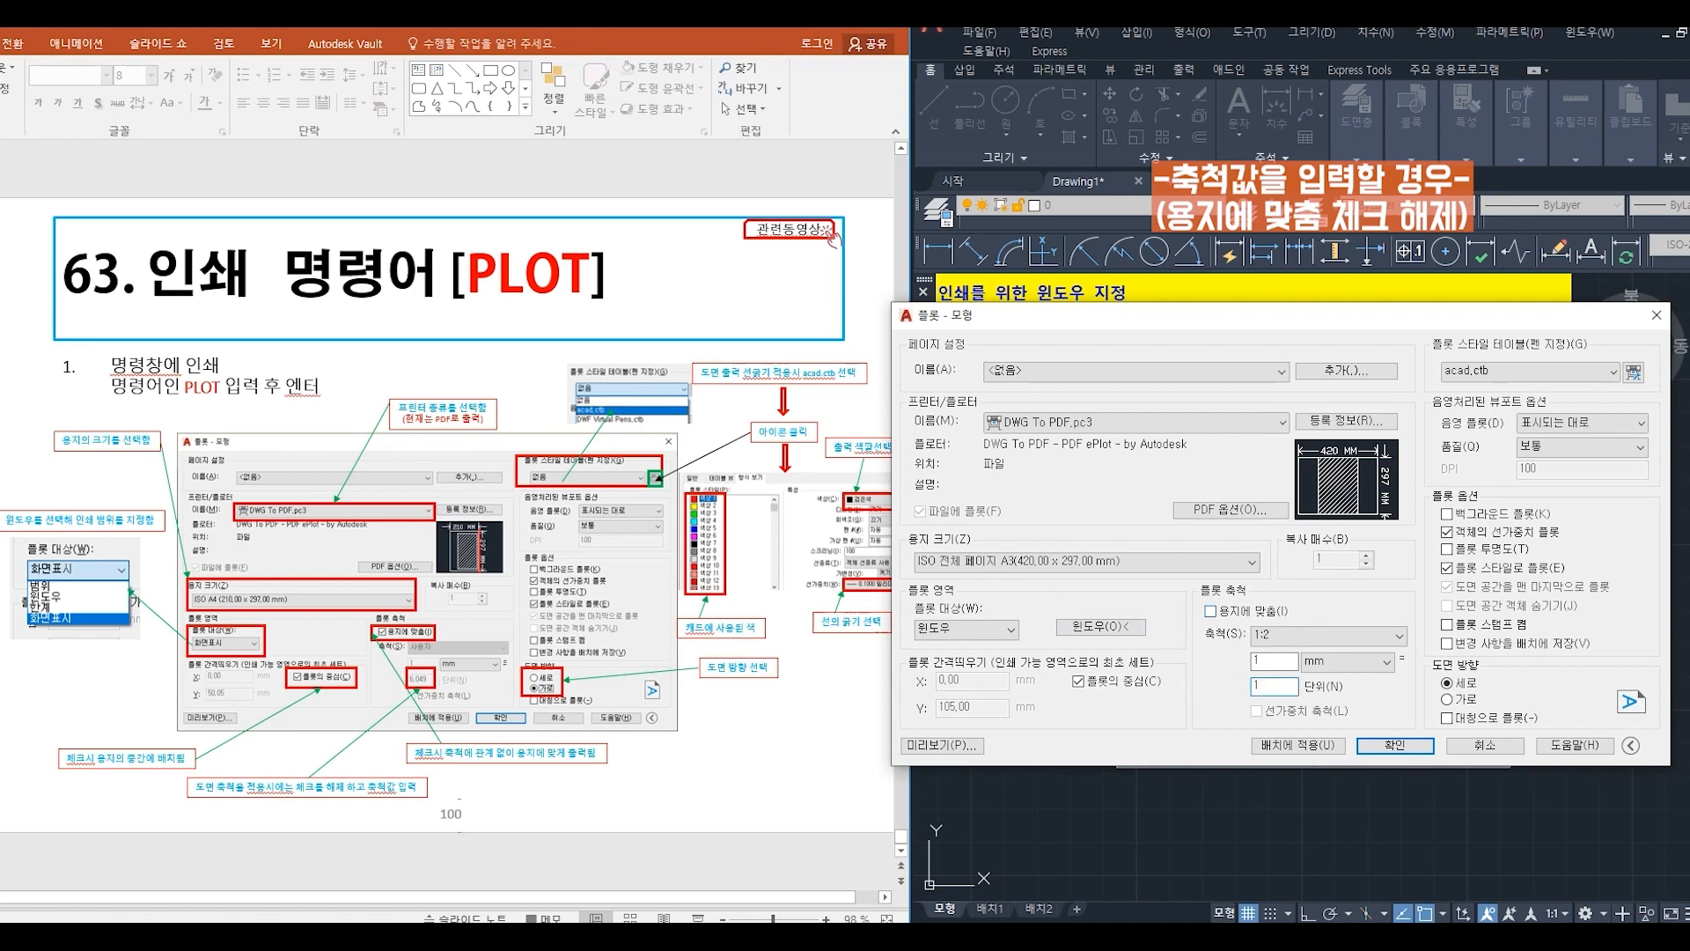
left_click(1033, 567)
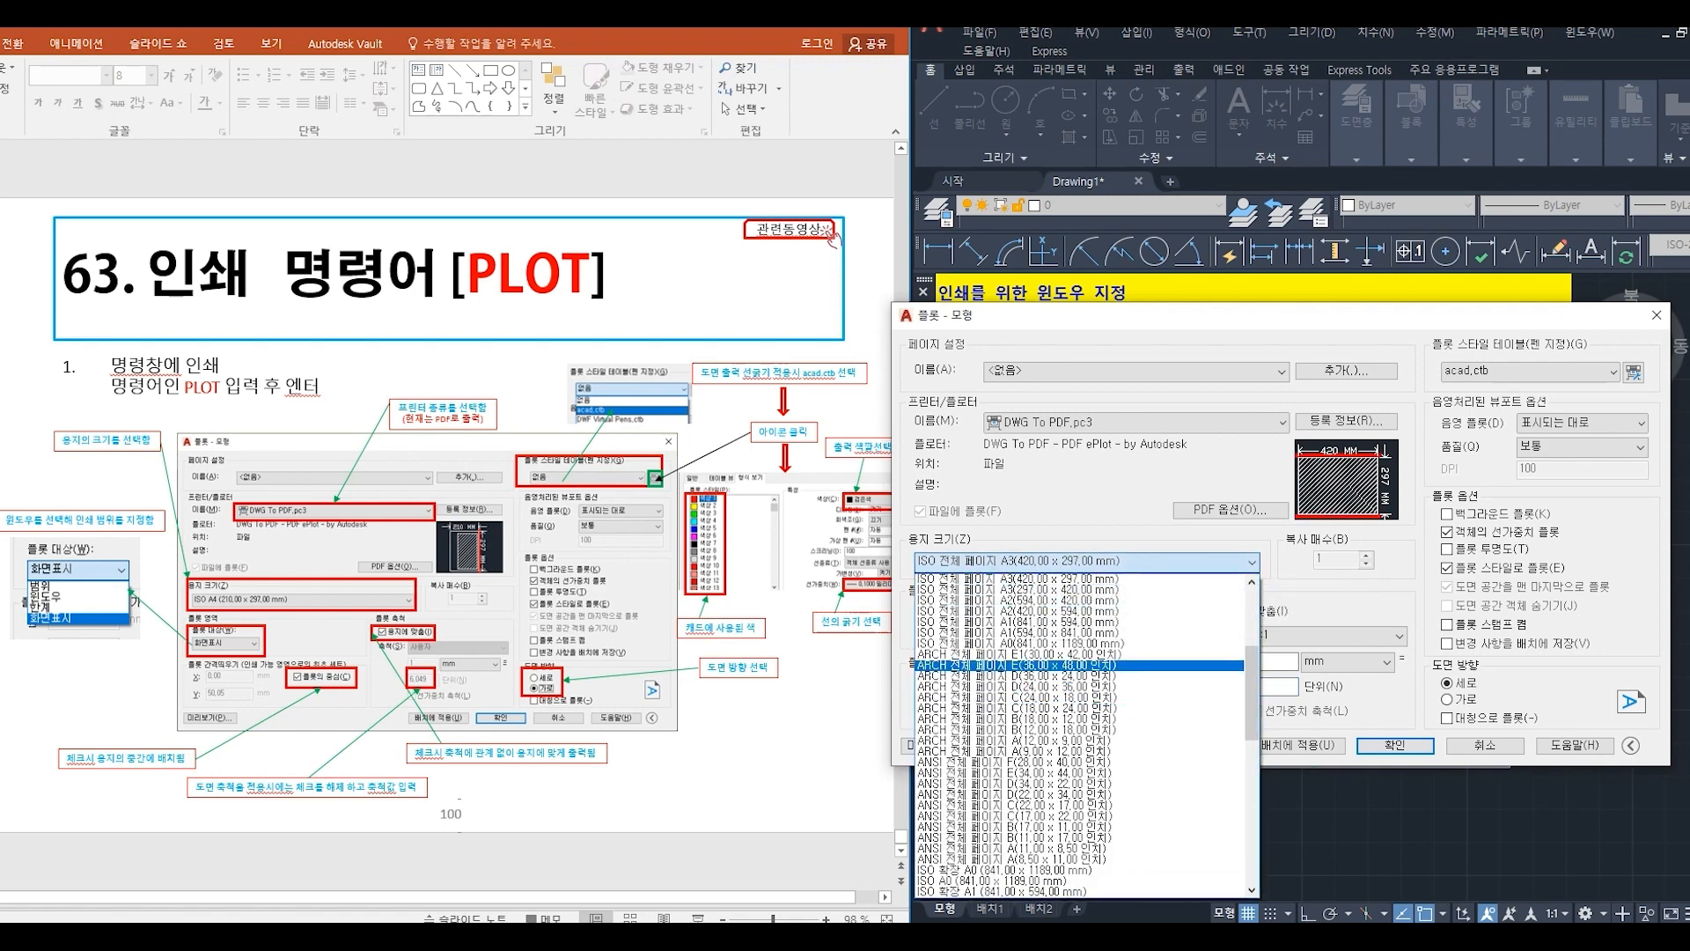
left_click(1477, 519)
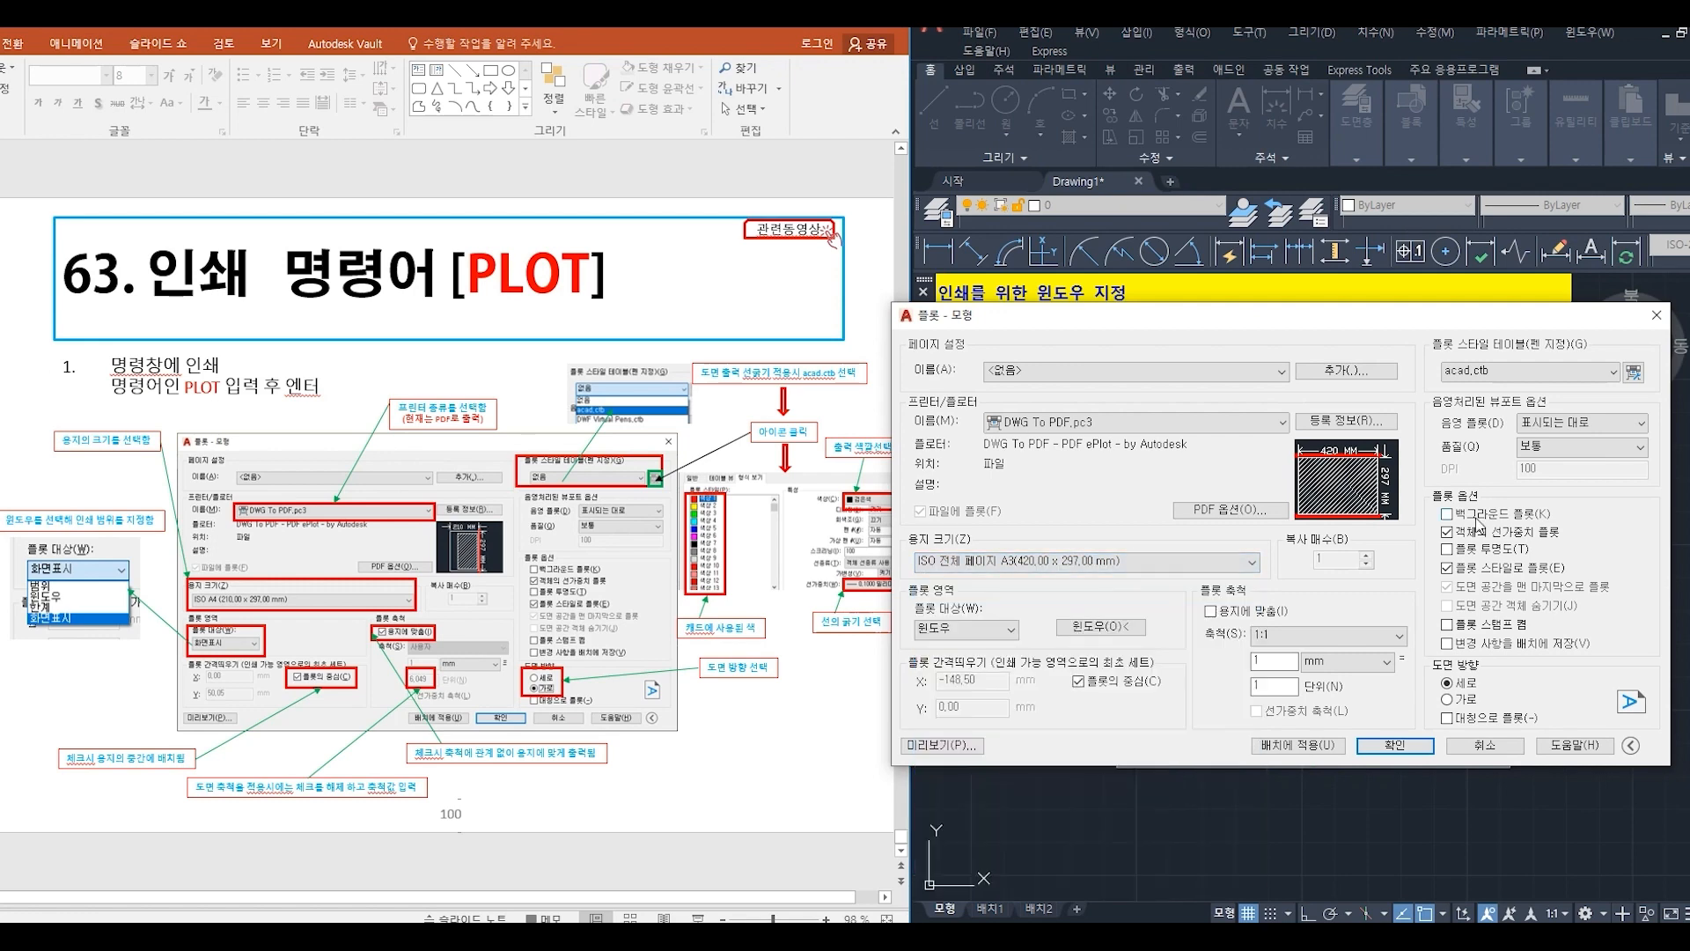
- Set the paper size to ISO full bleed A2 (594.00 x 420.00 mm) with landscape orientation
left_click(1251, 562)
left_click_drag(1254, 638, 1255, 591)
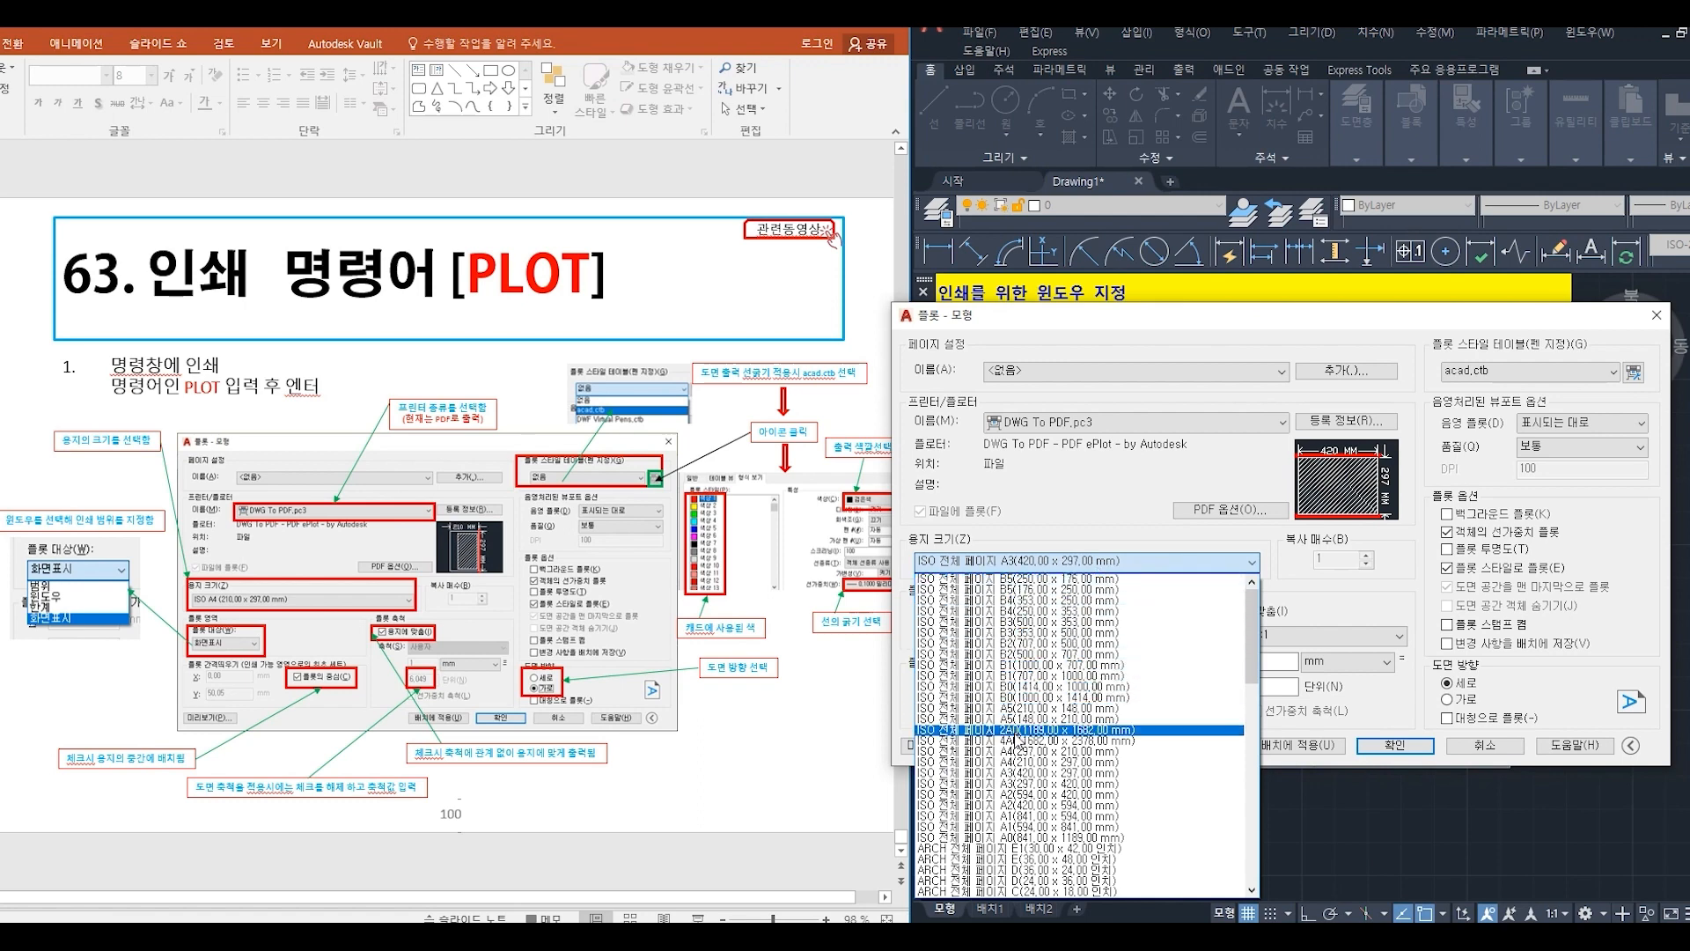
left_click(1024, 795)
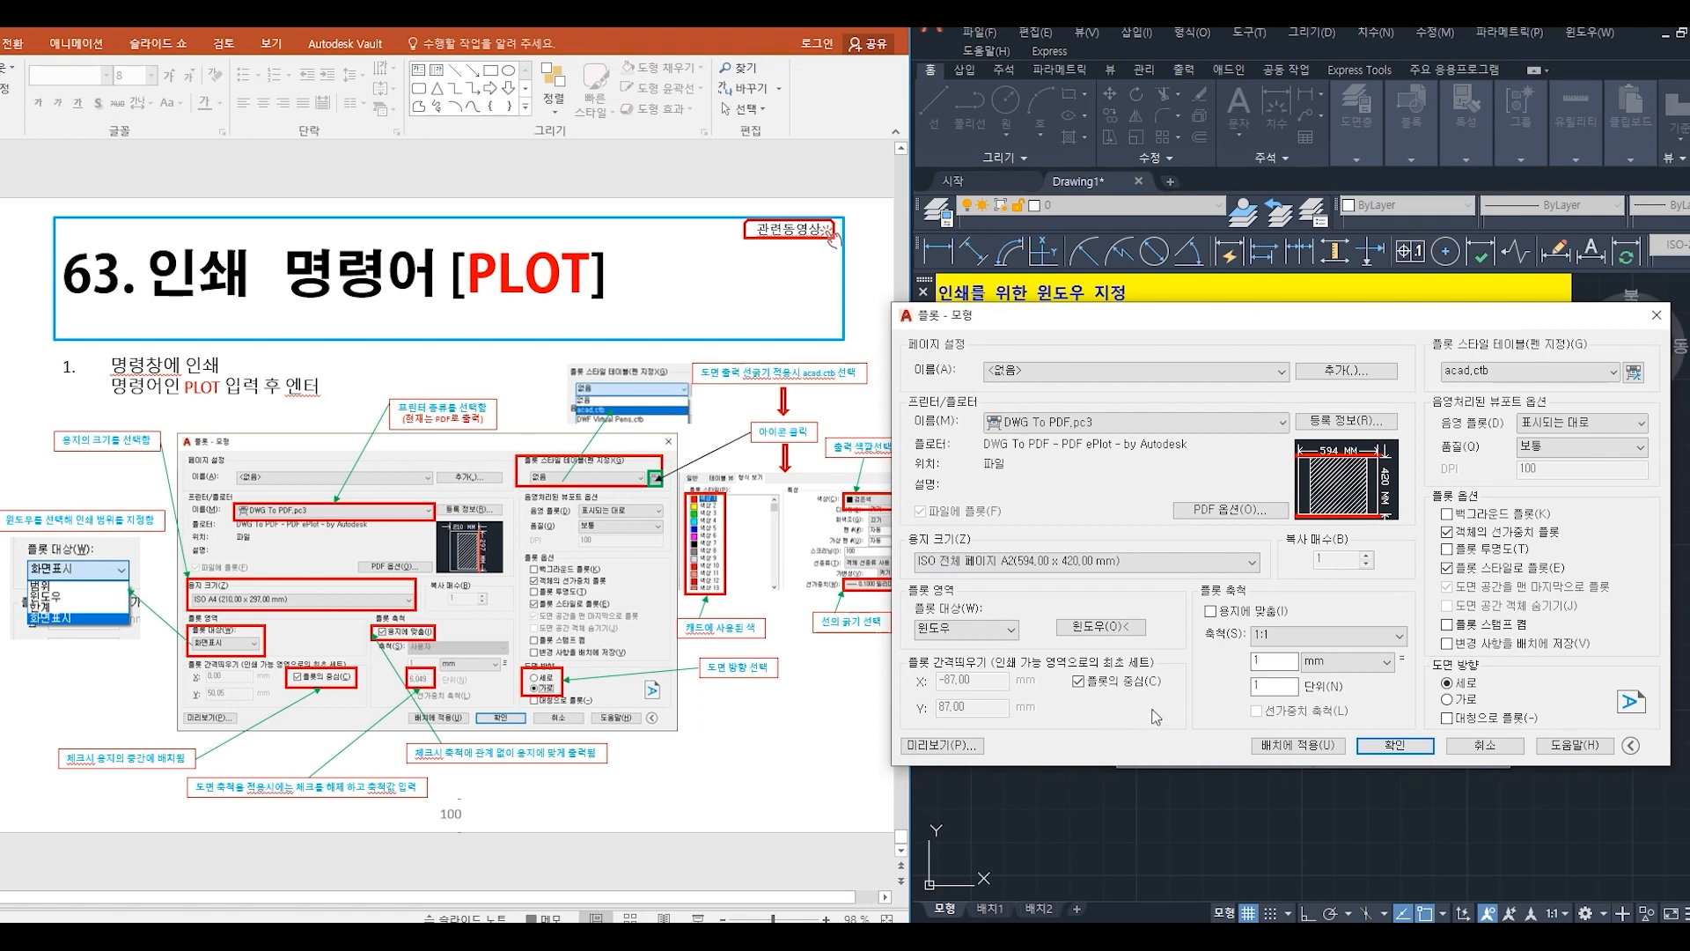
left_click(1449, 699)
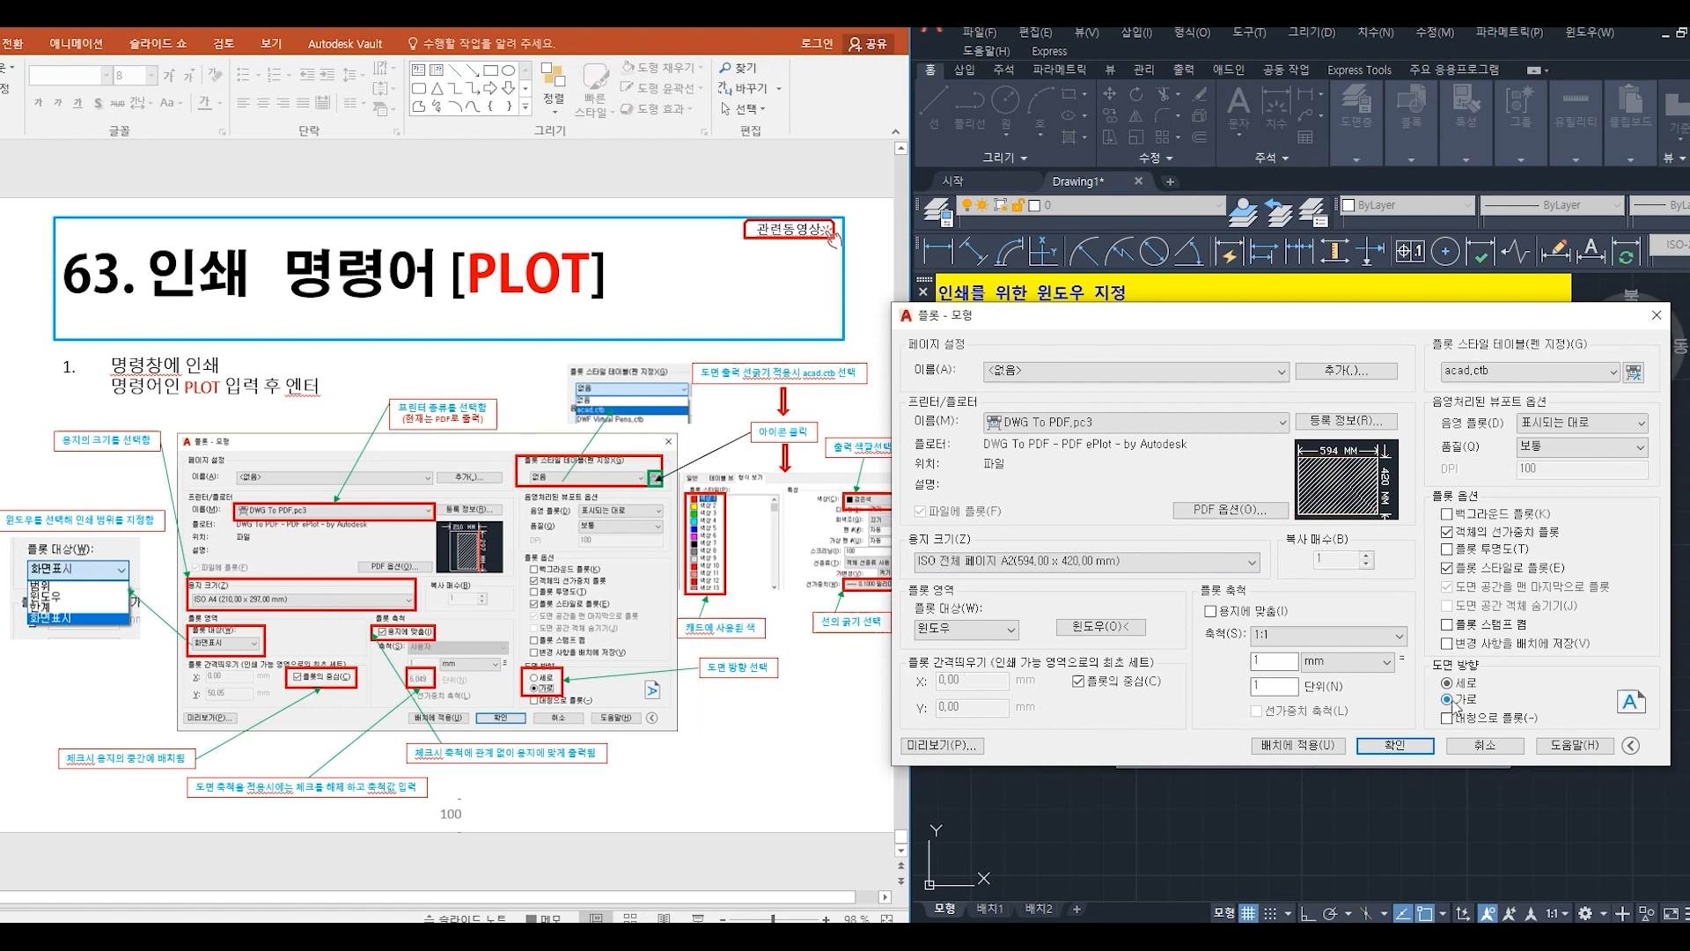
- Preview the full-sheet A2 plot, examine the drawing views and dimensions up close, and exit the preview
left_click(970, 749)
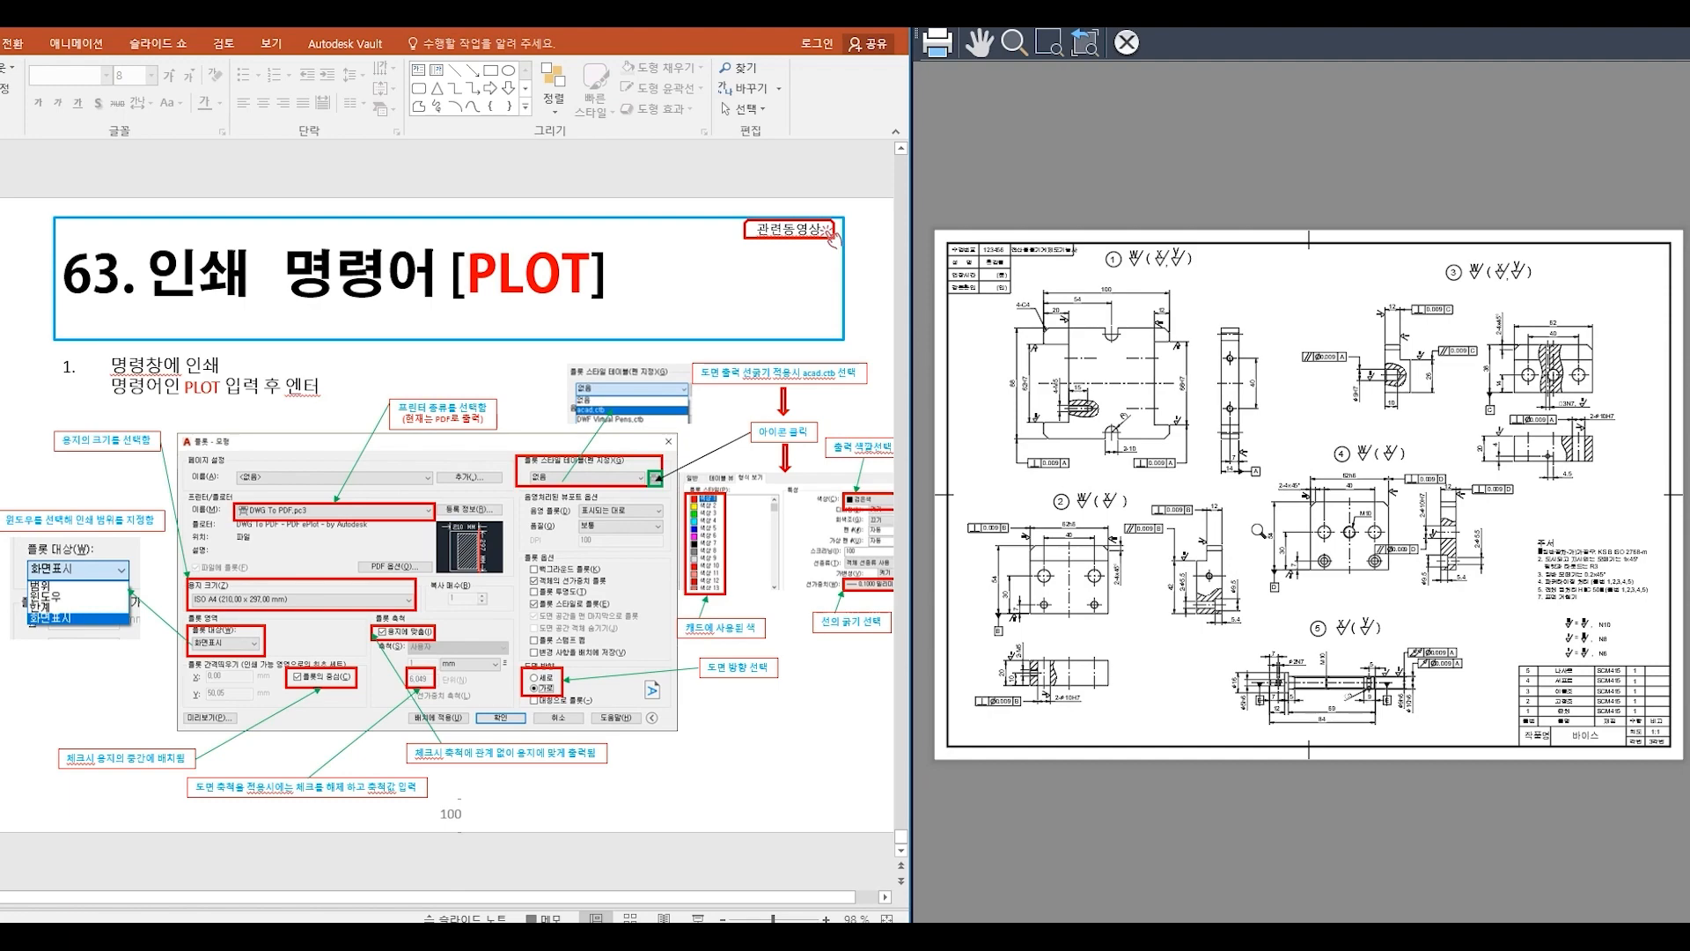
left_click_drag(1252, 565, 1377, 209)
left_click_drag(1212, 546, 1306, 393)
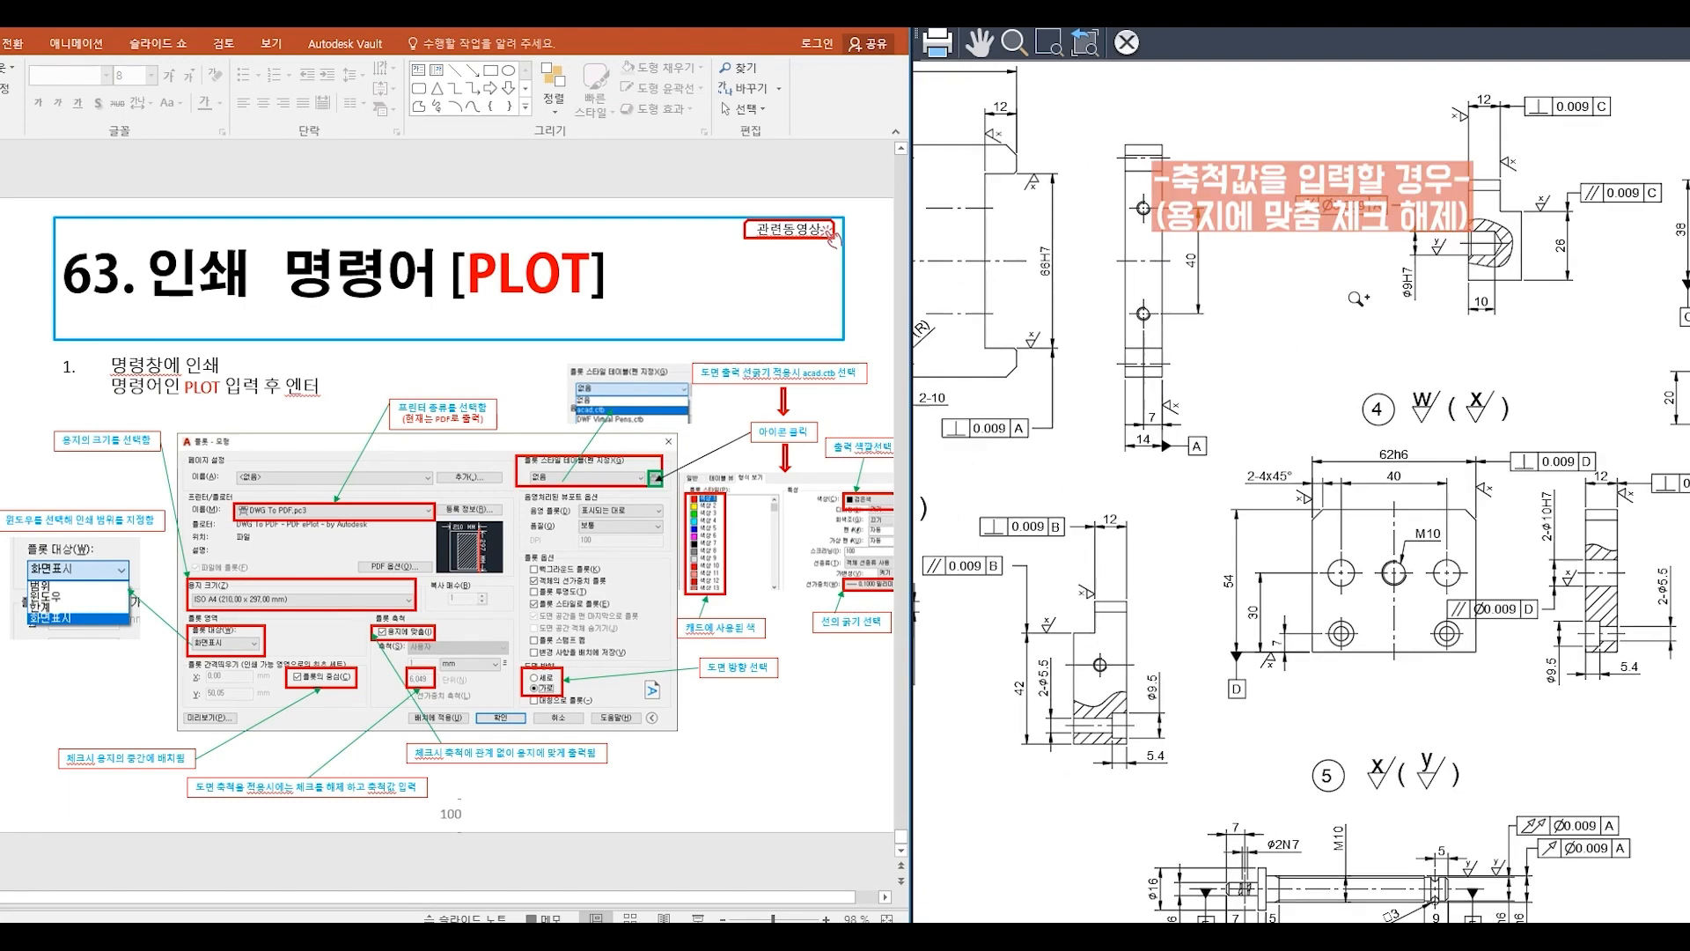
left_click_drag(1253, 585, 1347, 603)
left_click_drag(1347, 396, 1325, 566)
right_click(1248, 500)
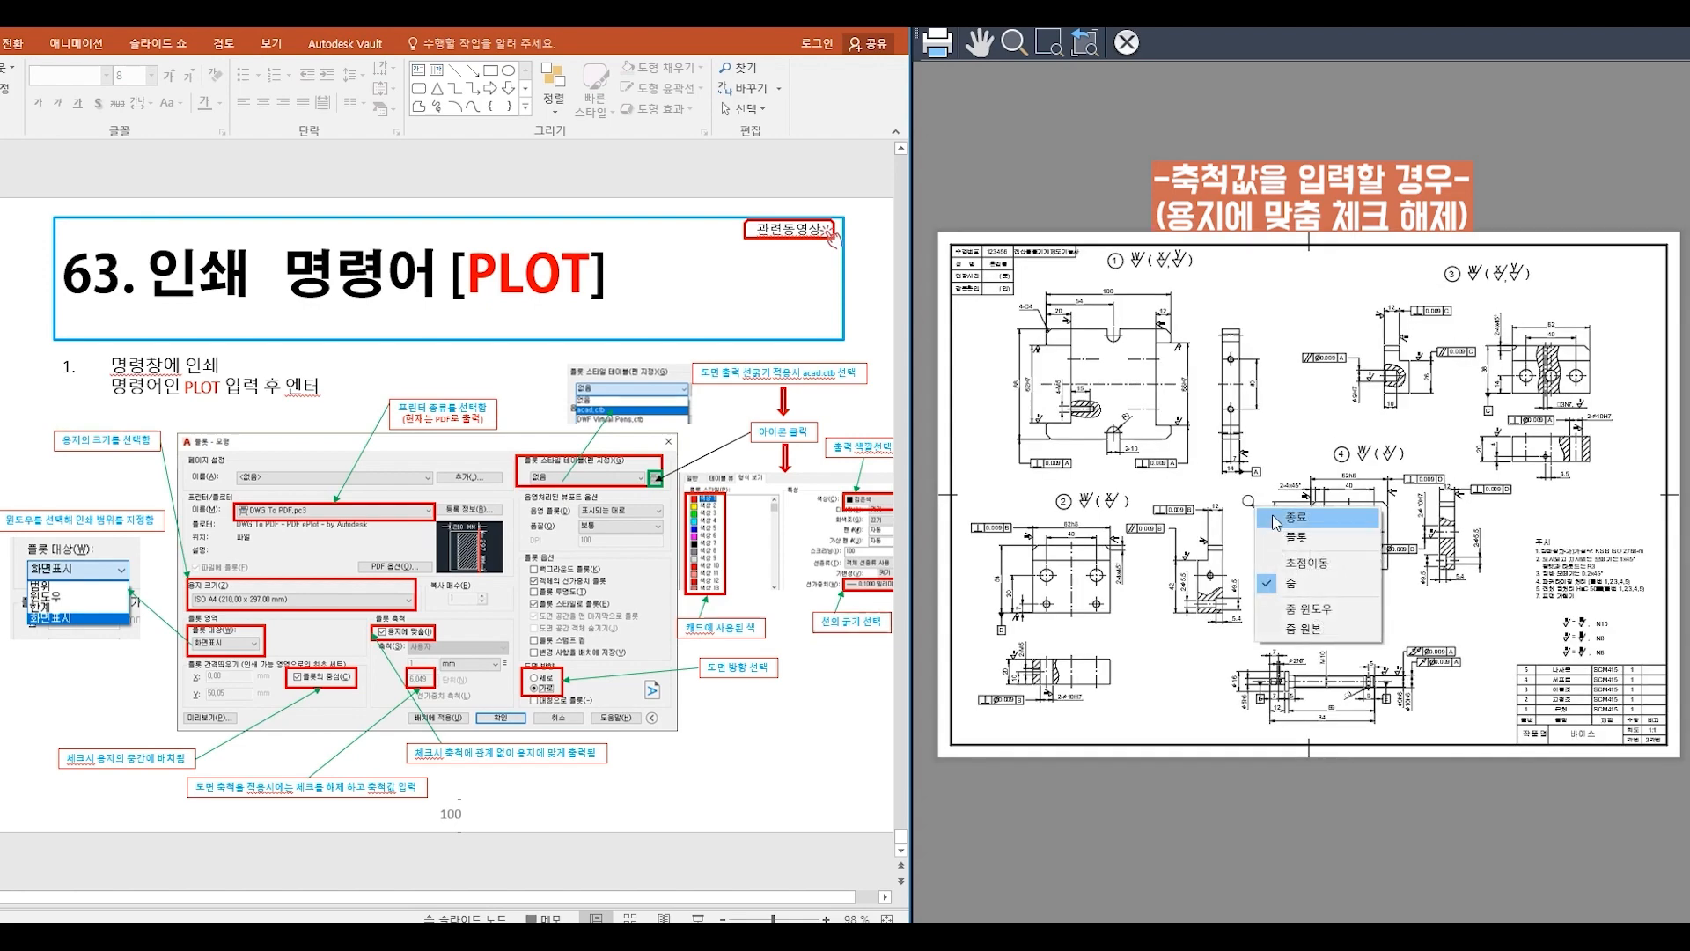
left_click(1274, 517)
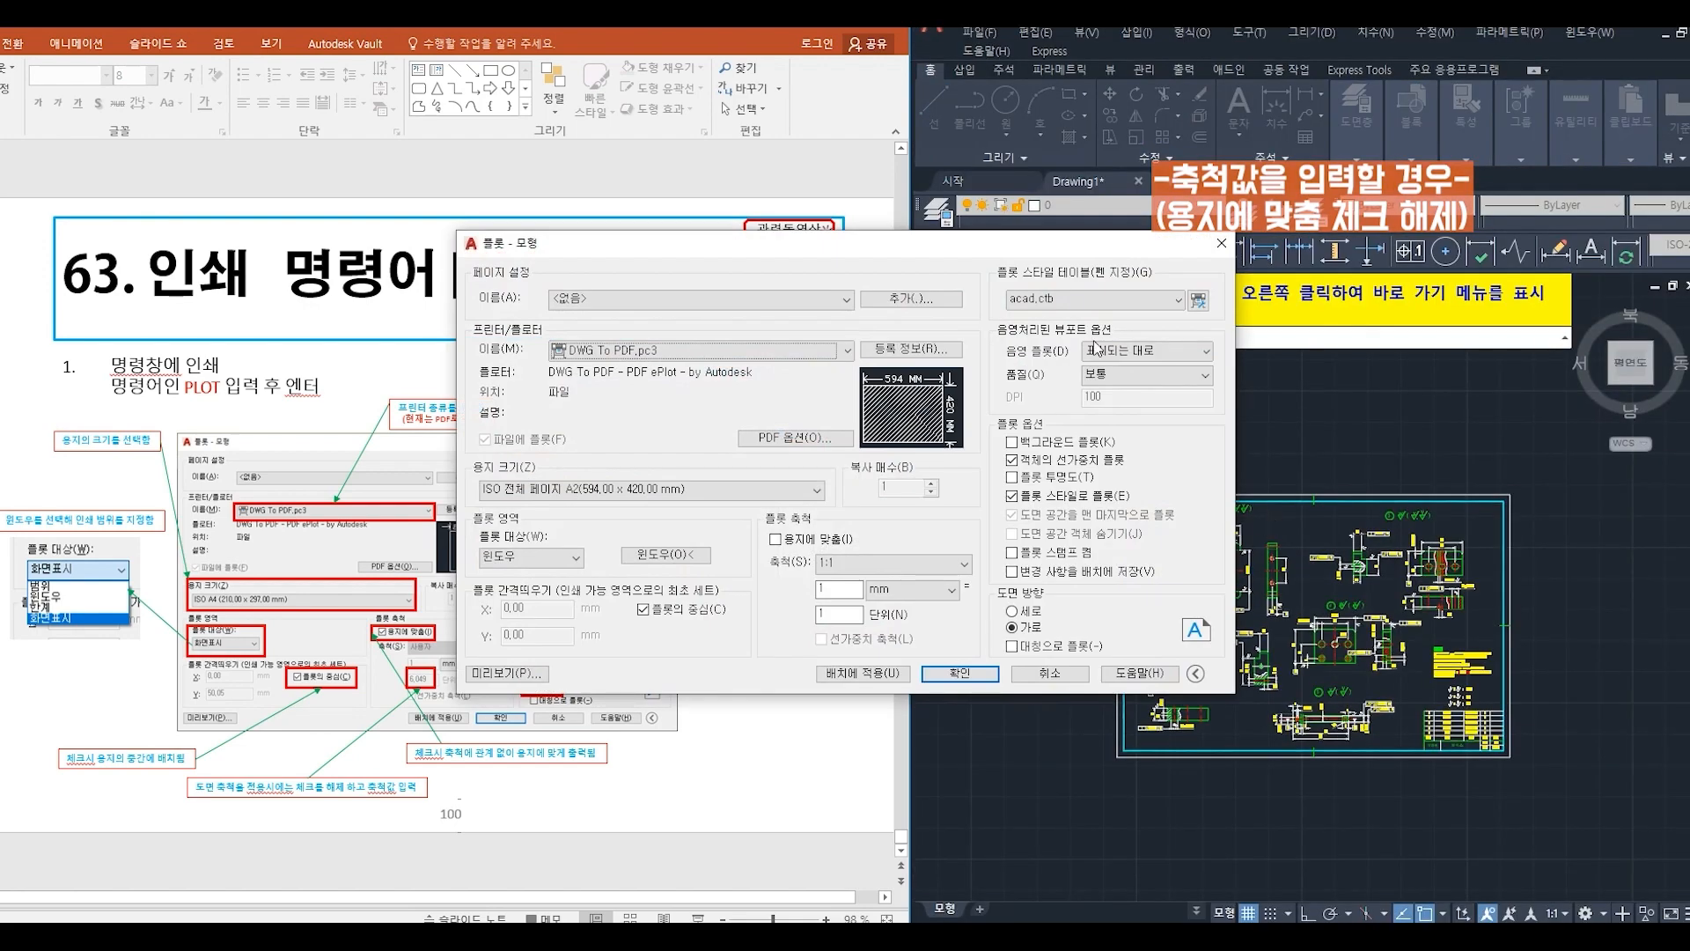
- Accept the 1:1 A2 landscape plot settings and start the plot to a PDF file
left_click_drag(1070, 242, 1262, 257)
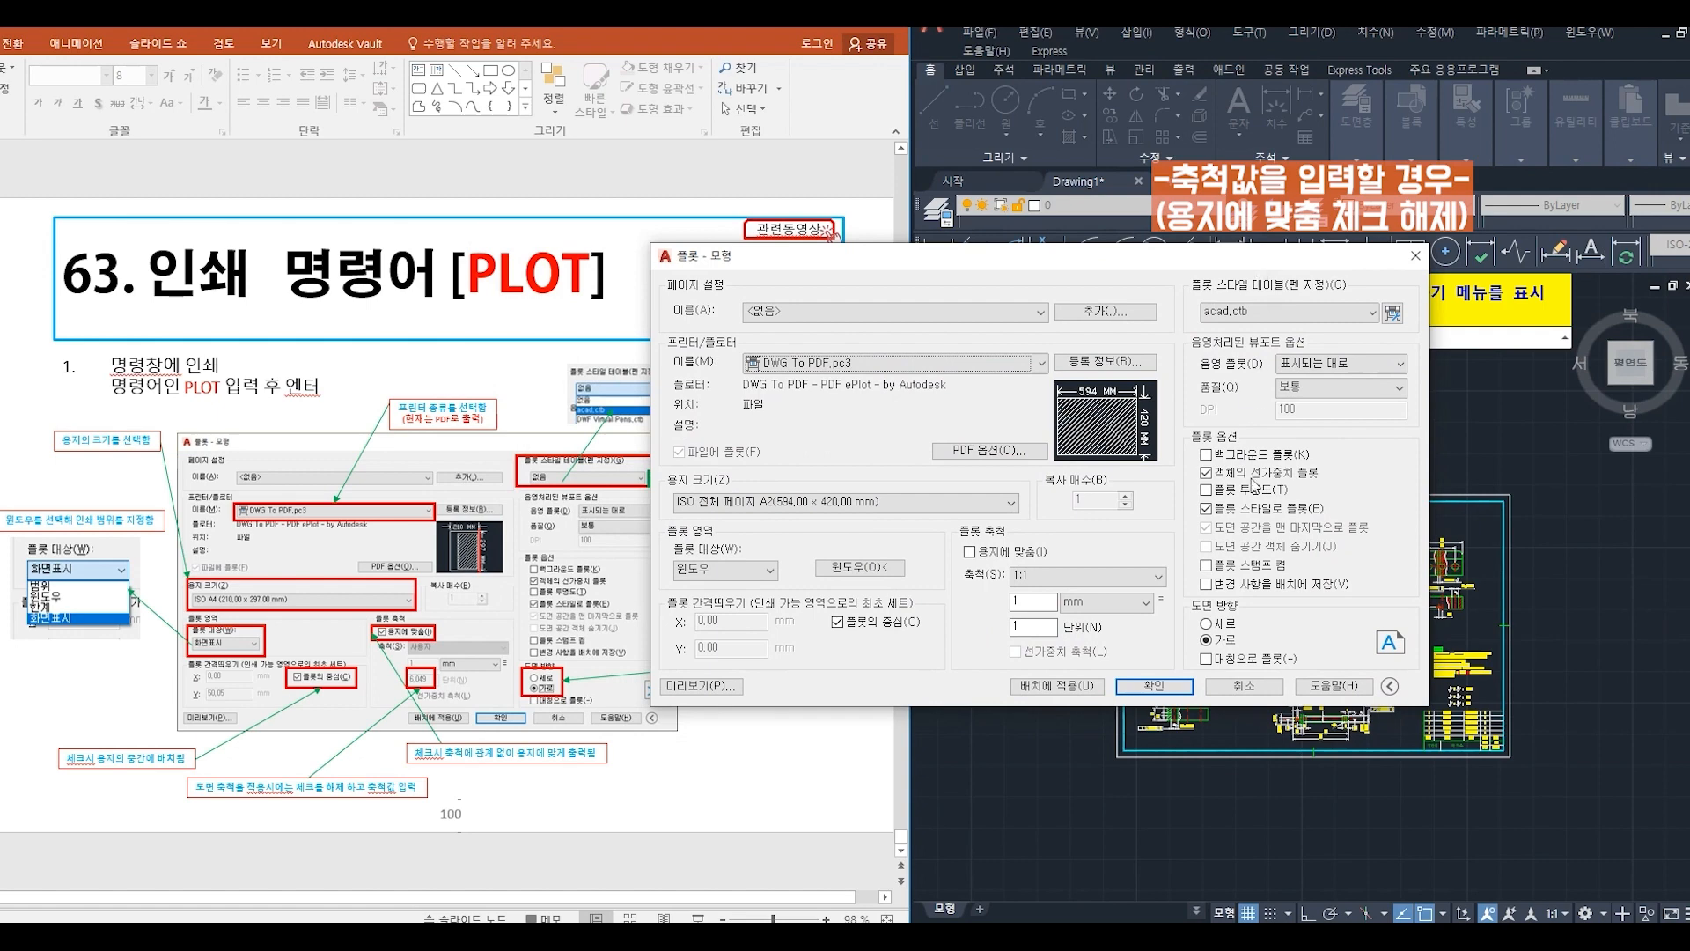
left_click(1152, 686)
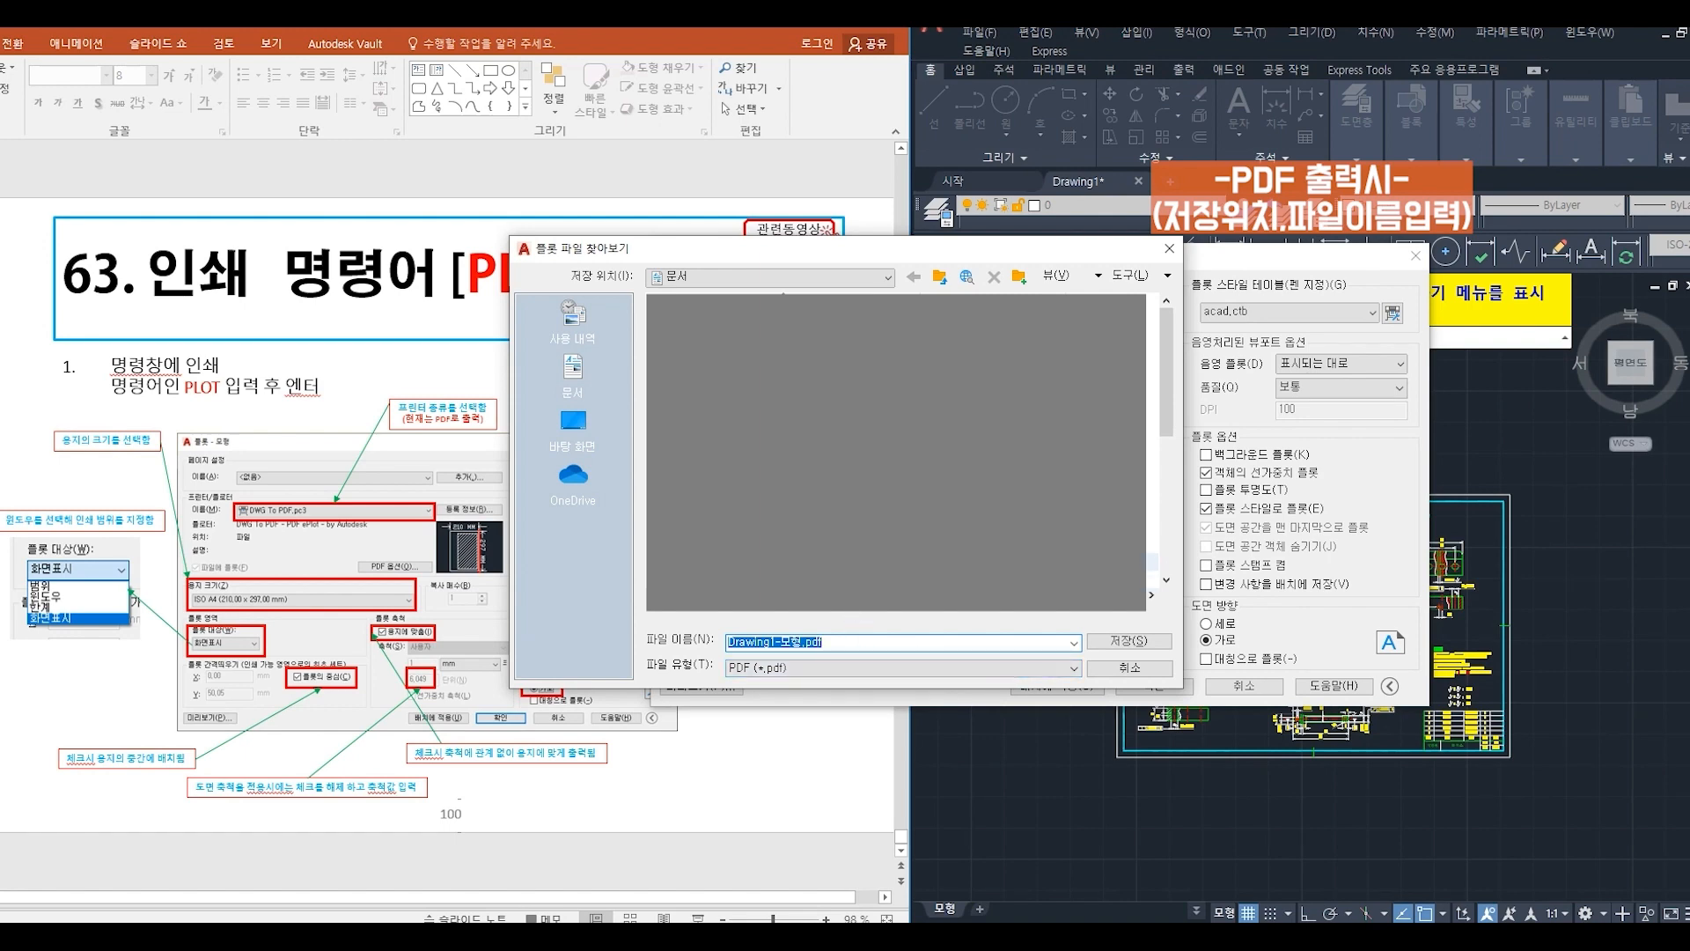
- Save the plotted PDF to the desktop (바탕 화면) under the file name plot
left_click(780, 281)
scroll(775, 440, "up", 5)
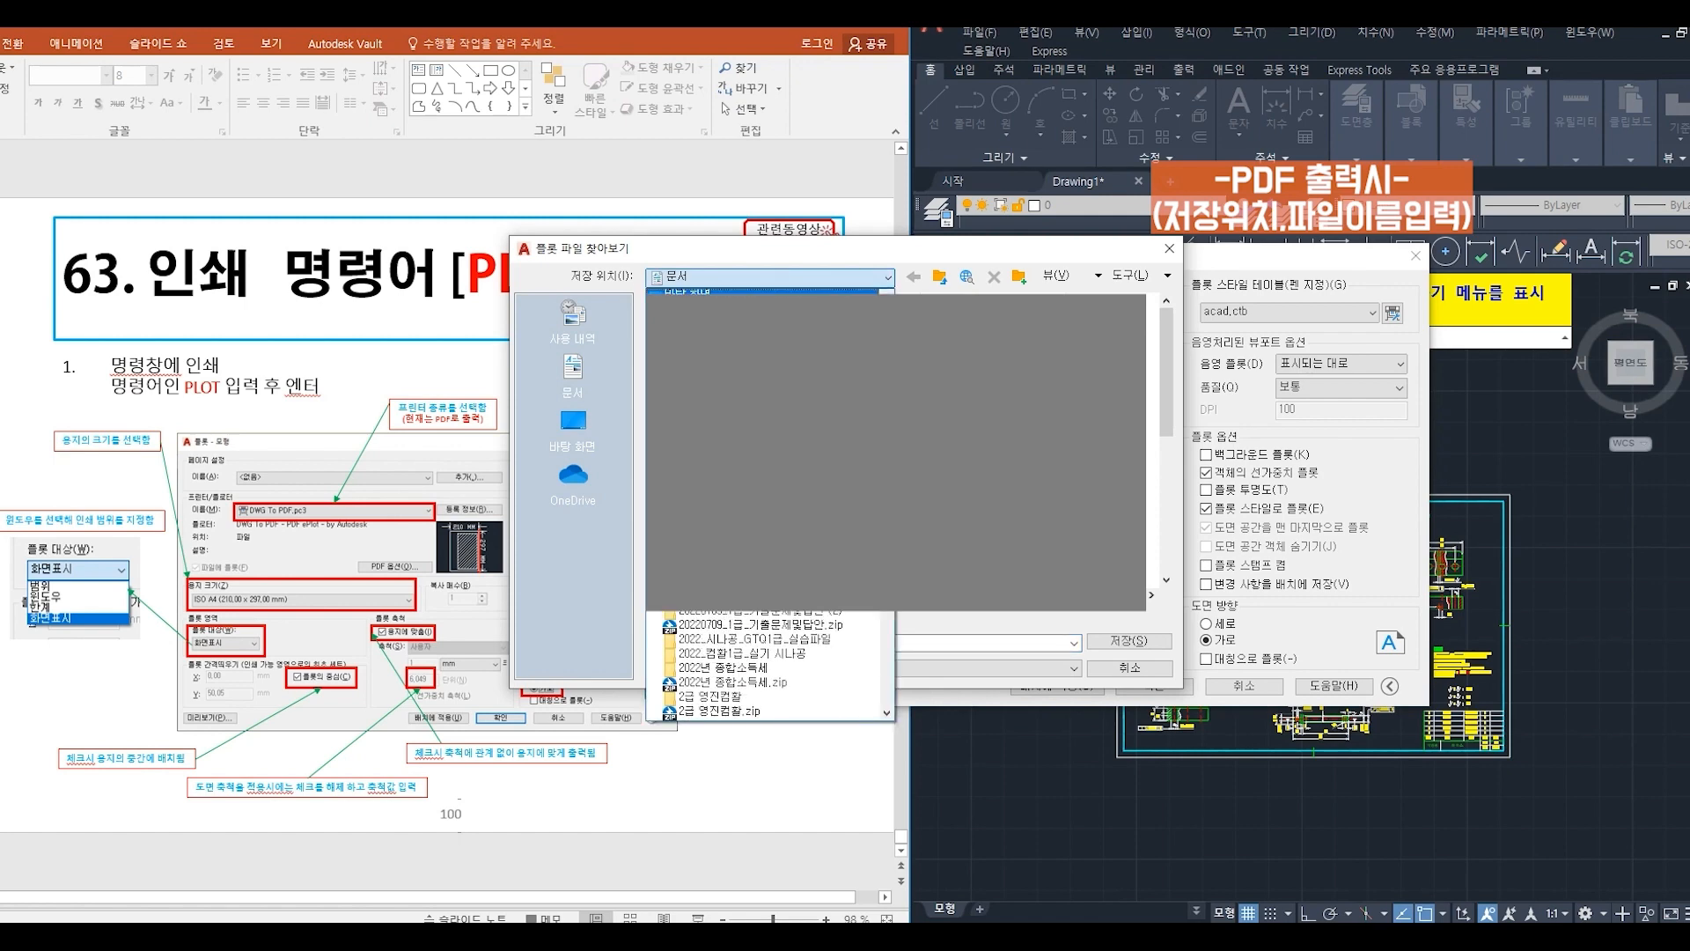
left_click(695, 292)
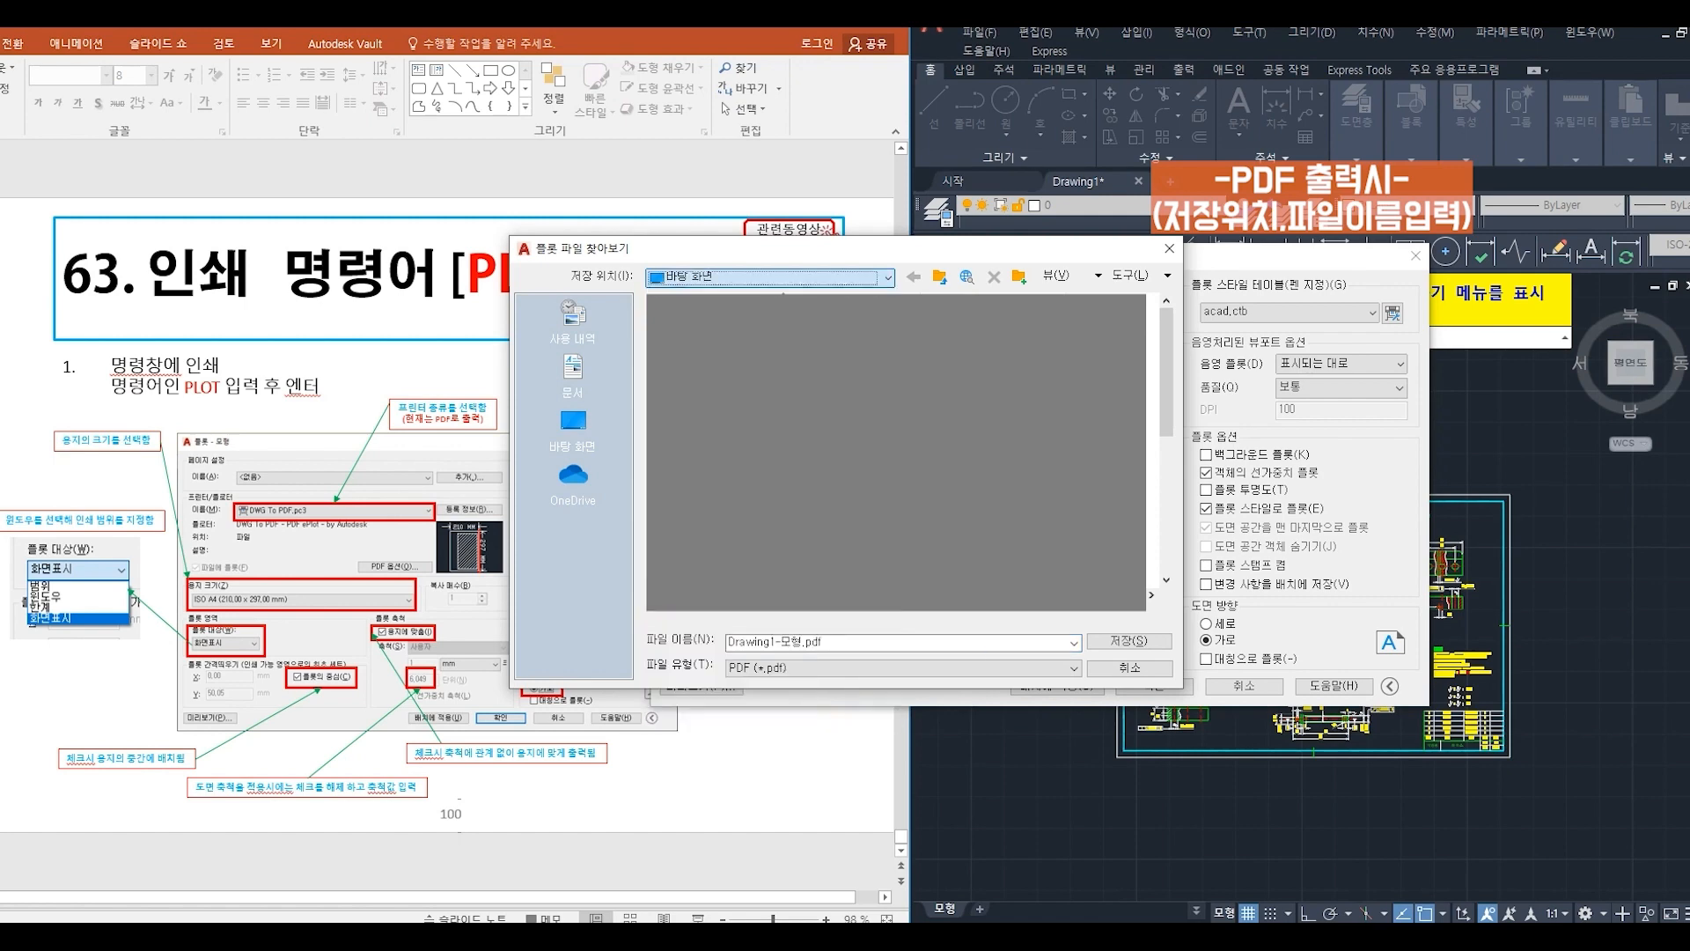
left_click(837, 643)
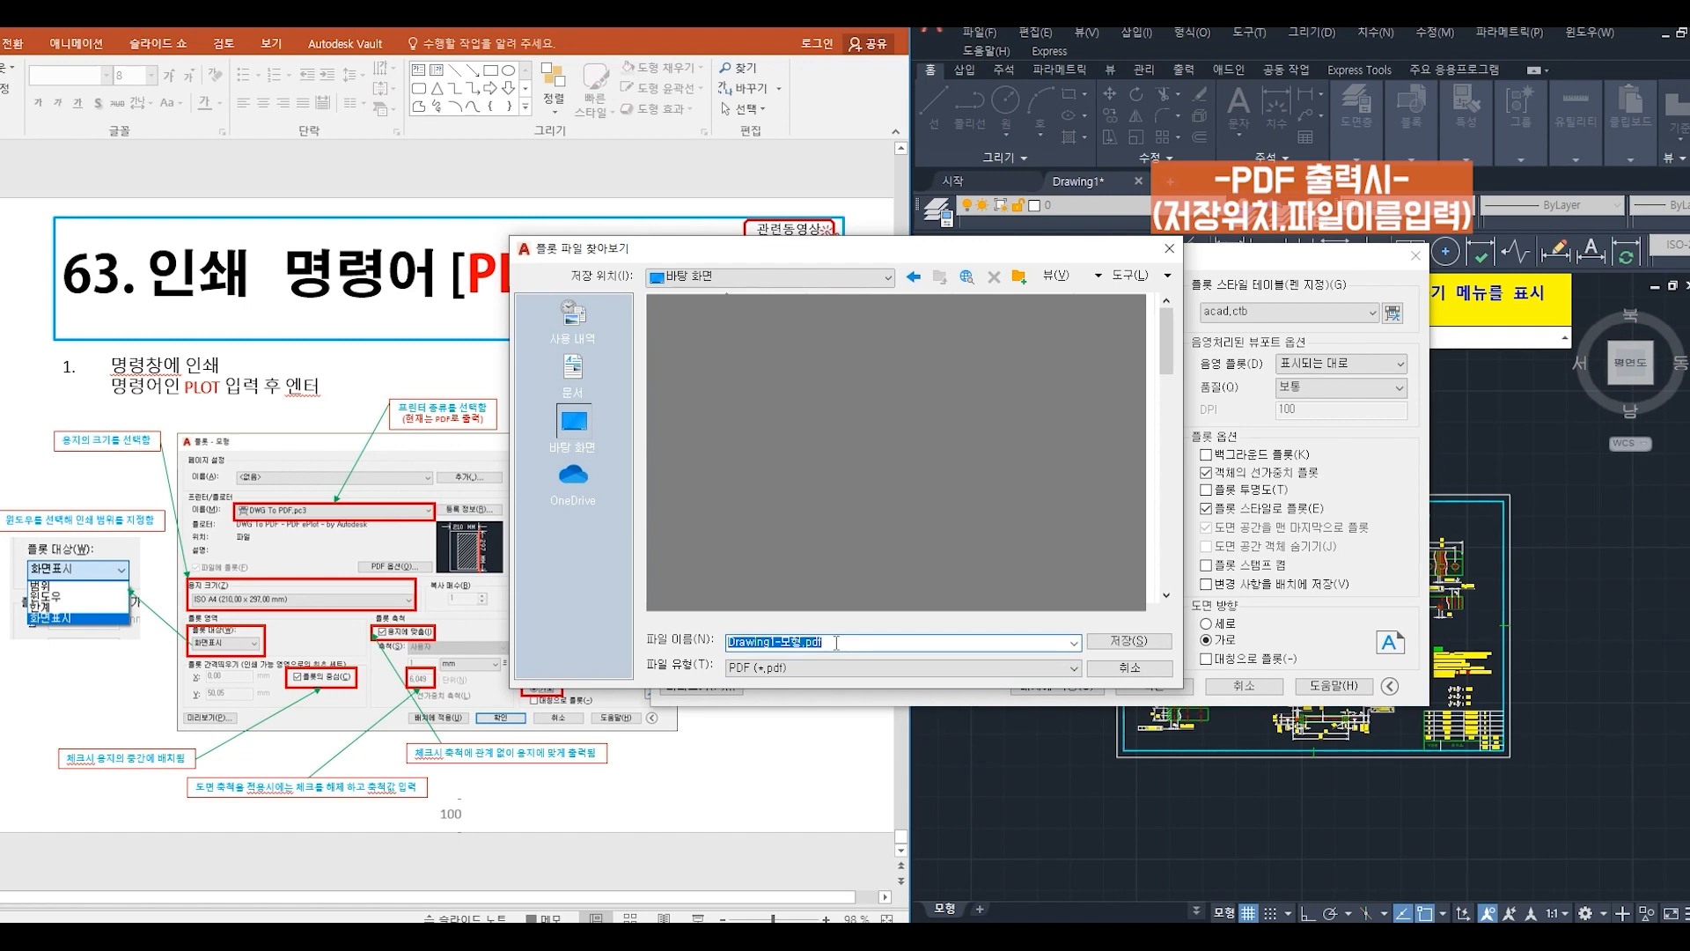
type("plot")
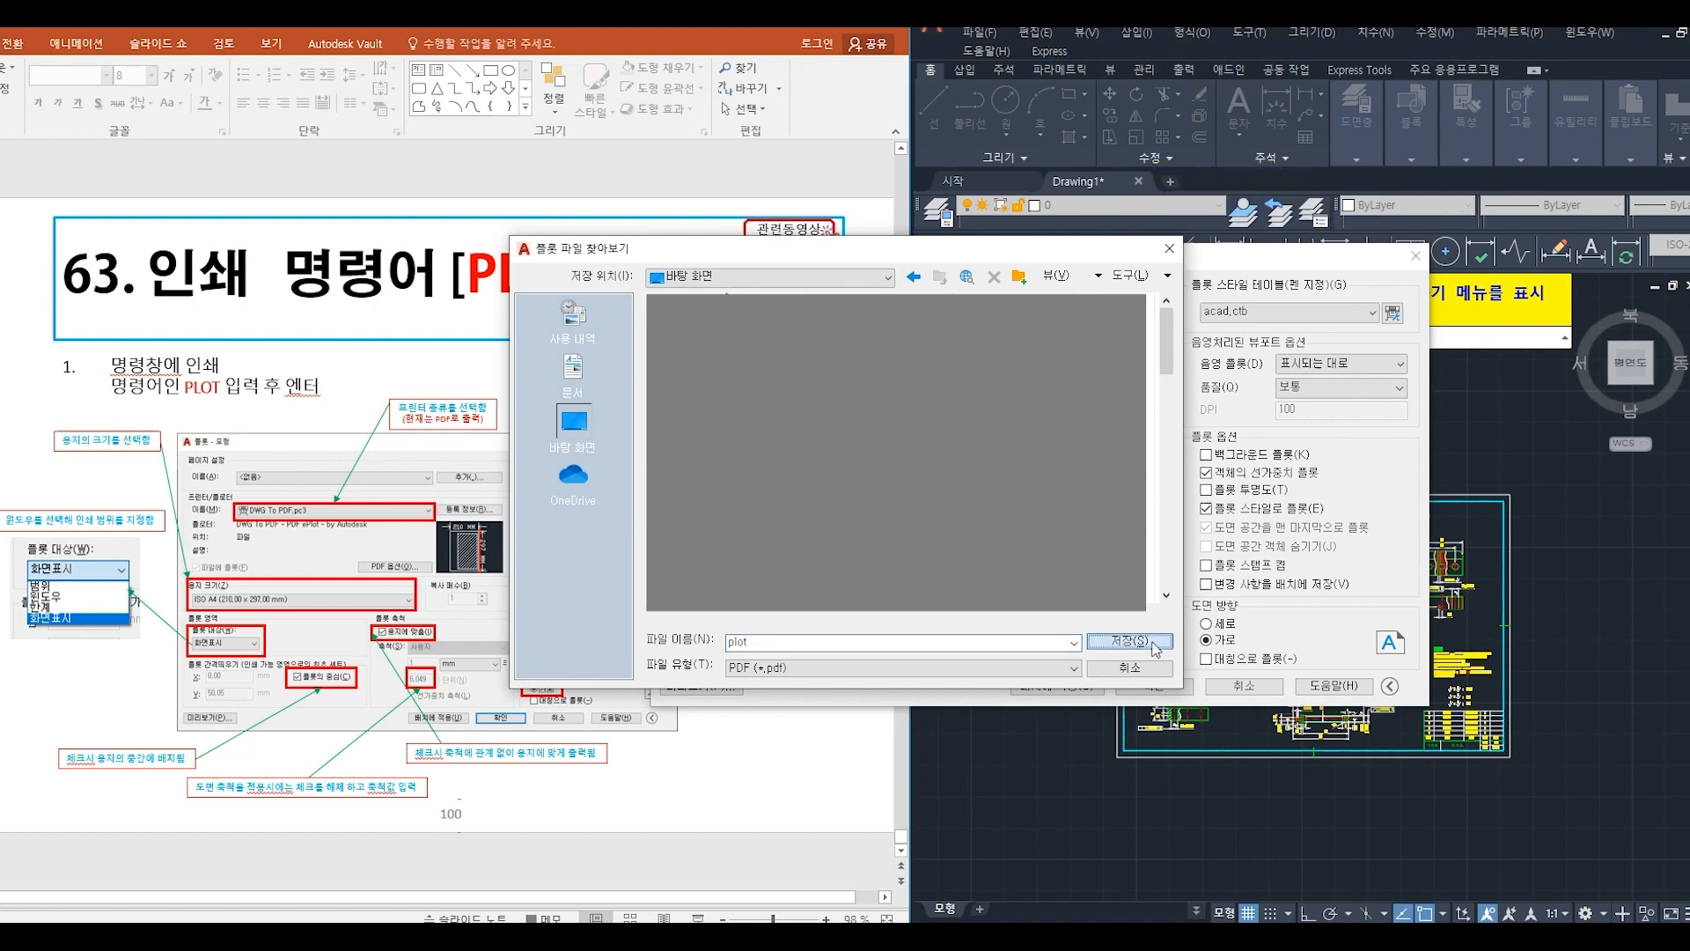
left_click(1156, 649)
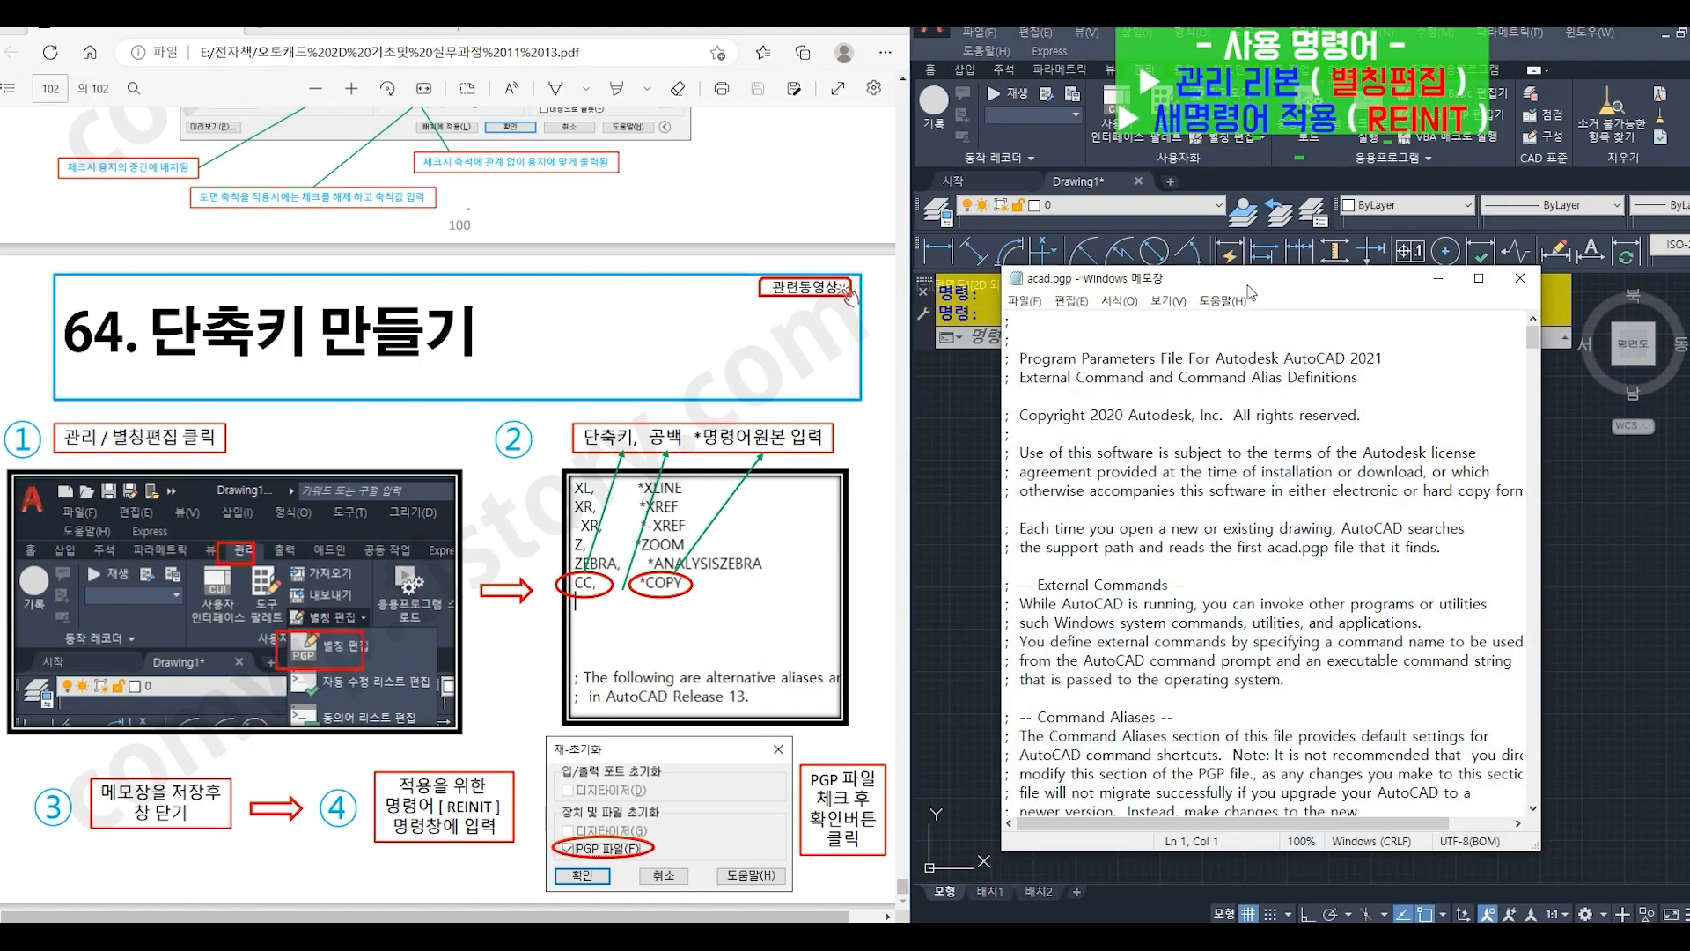
- Add the command alias line "CC, *COPY" directly below the ZEBRA entry in acad.pgp
left_click_drag(1252, 288, 1271, 216)
scroll(1319, 414, "down", 5)
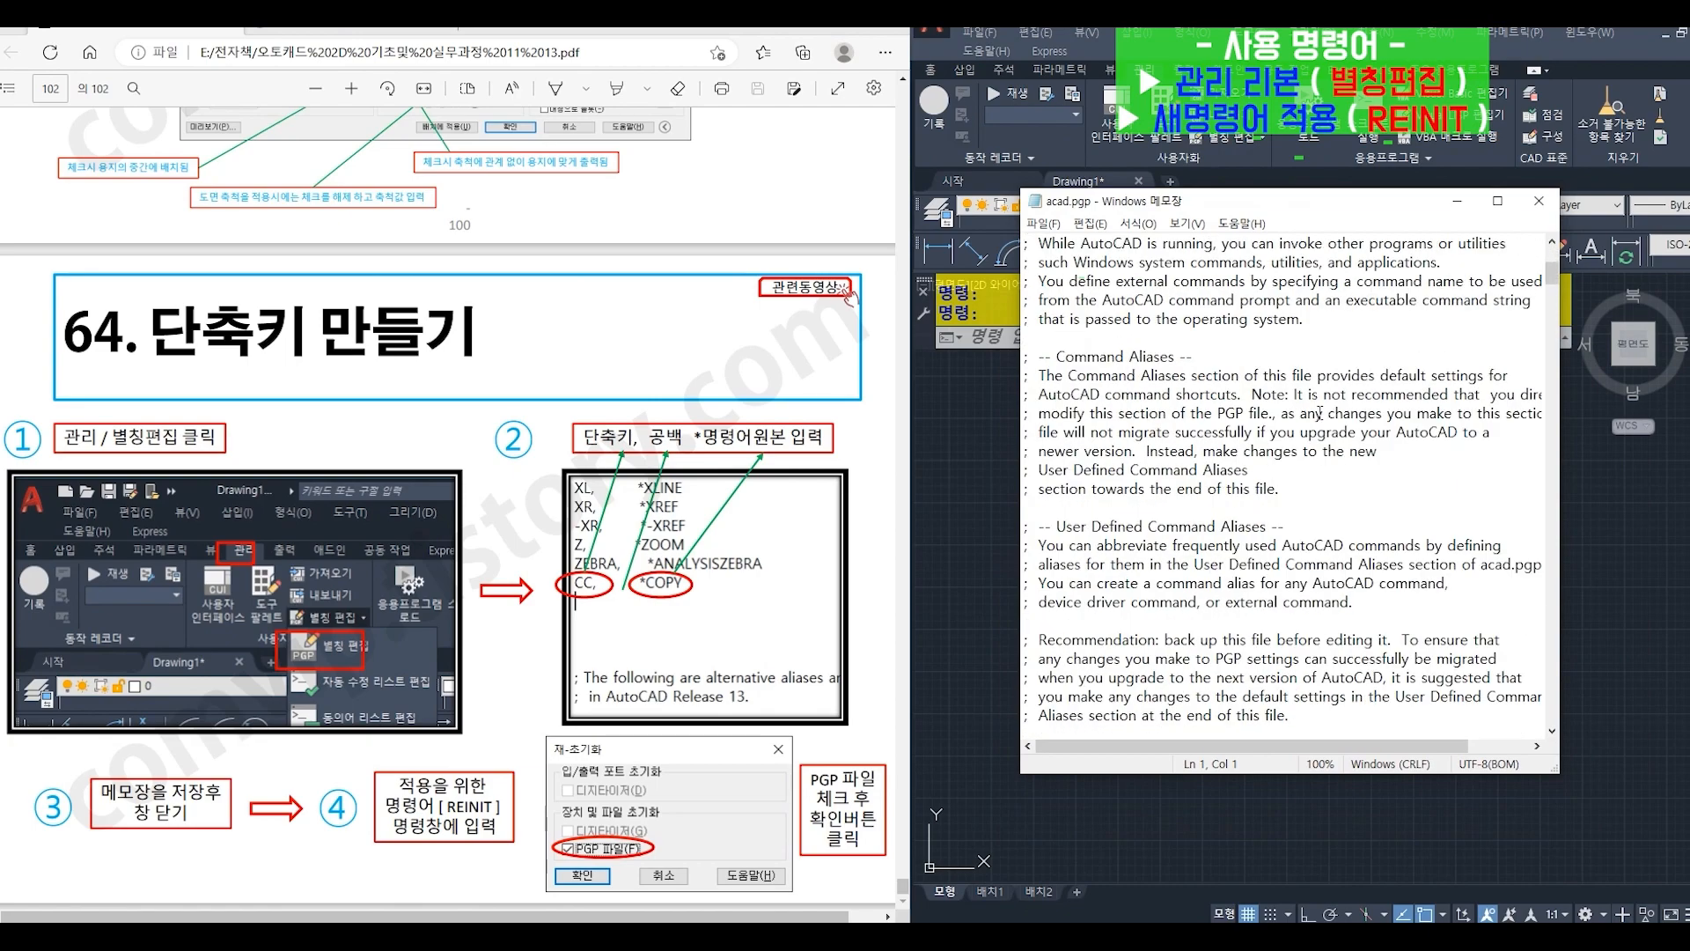
left_click_drag(1552, 274, 1538, 627)
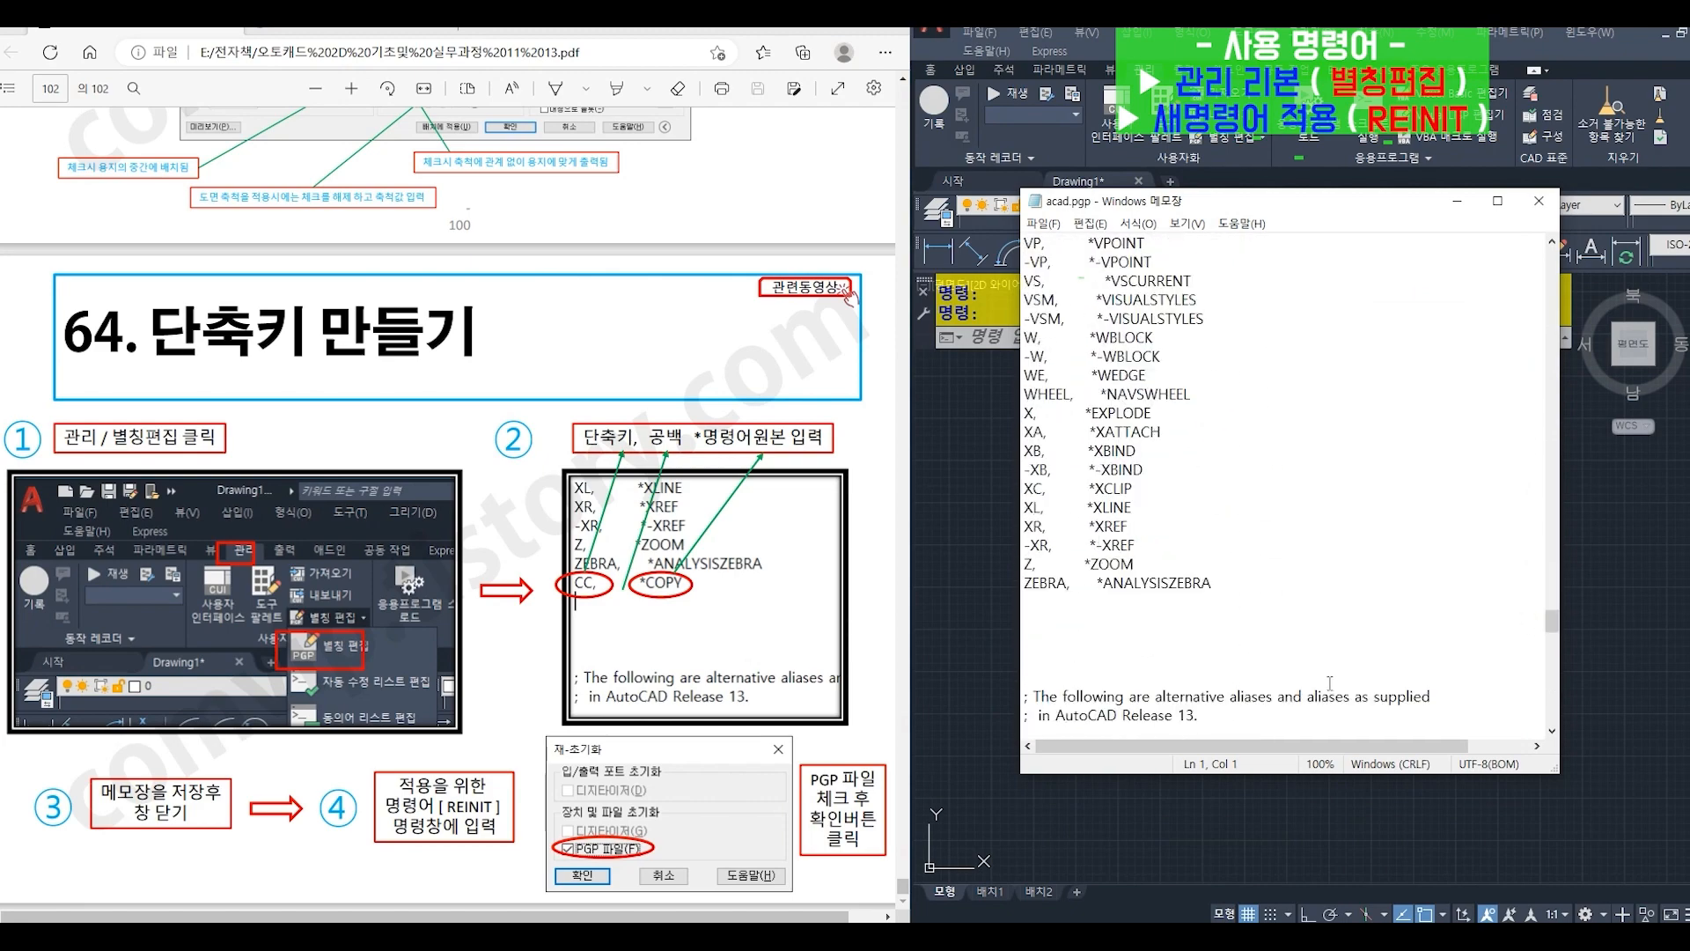
left_click(1222, 584)
key("Return")
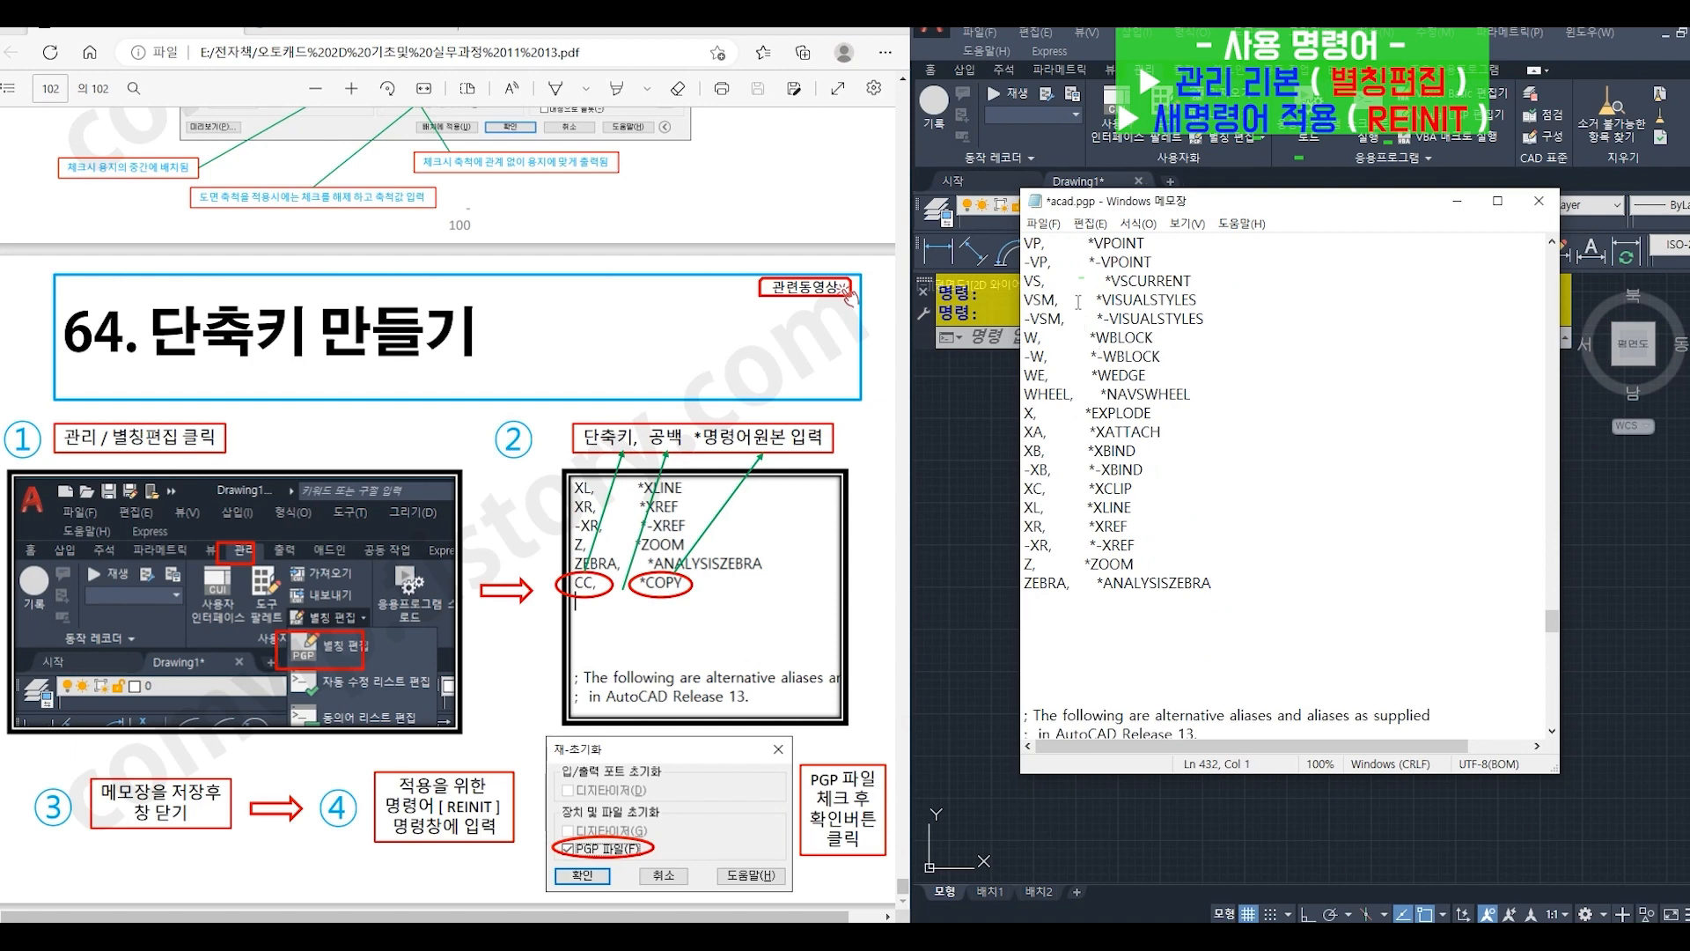
type("CC")
type("*COPY")
key("Return")
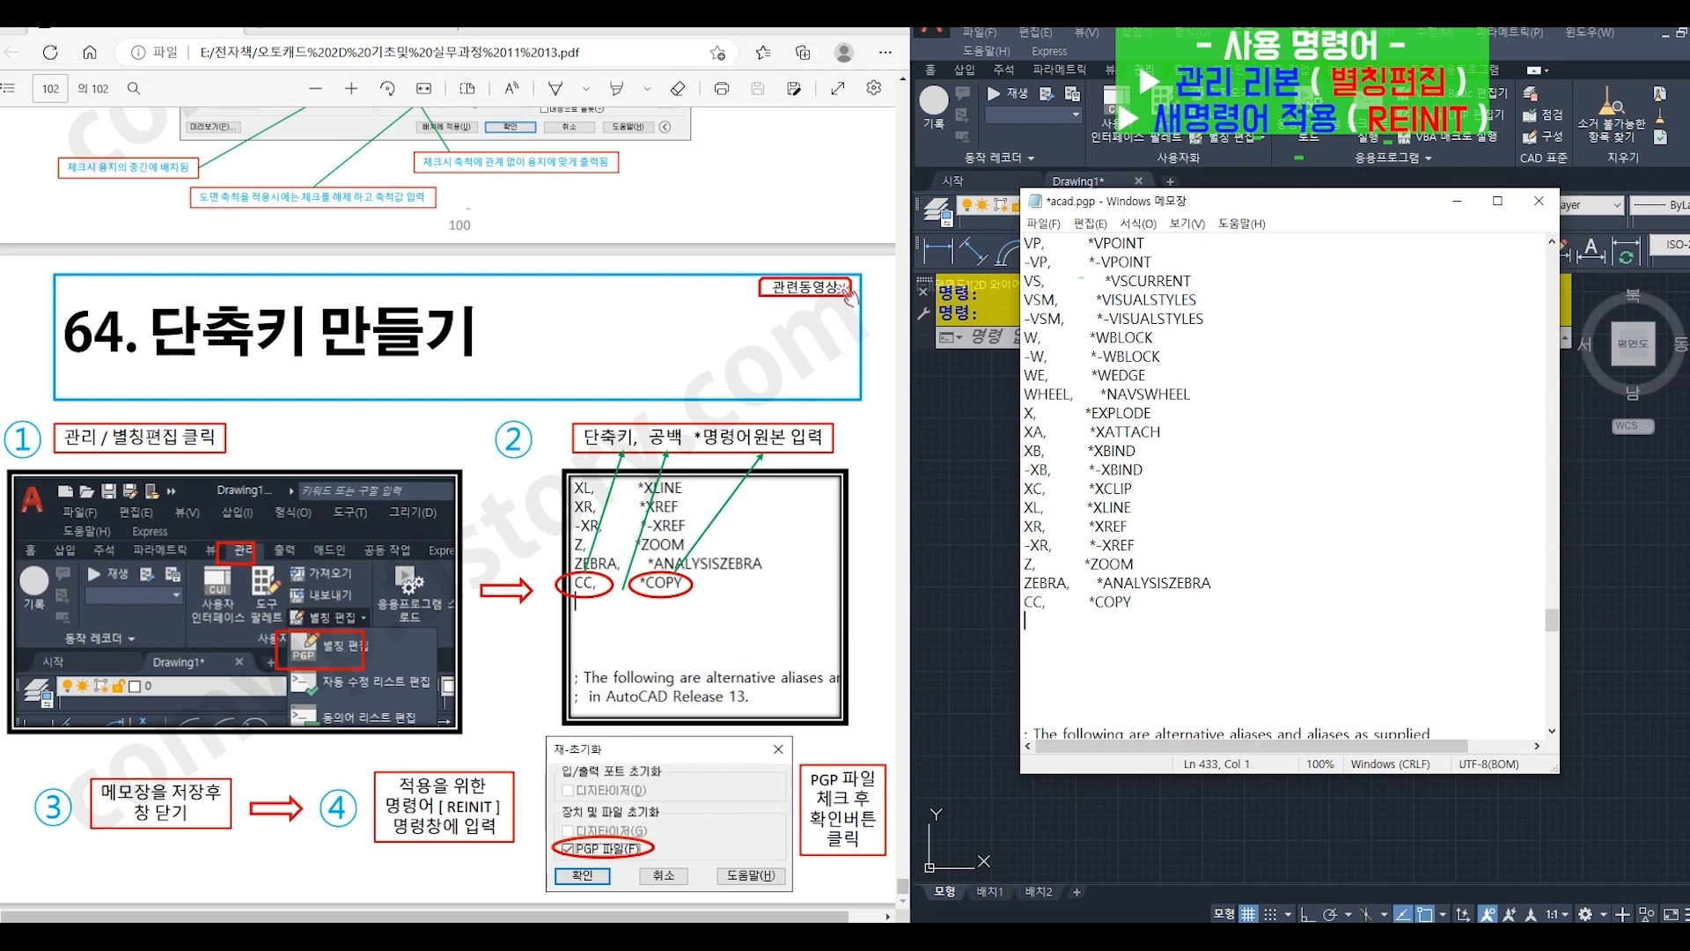
- Close the acad.pgp file and save its changes
left_click(1539, 201)
left_click_drag(893, 371, 1314, 351)
left_click(1196, 480)
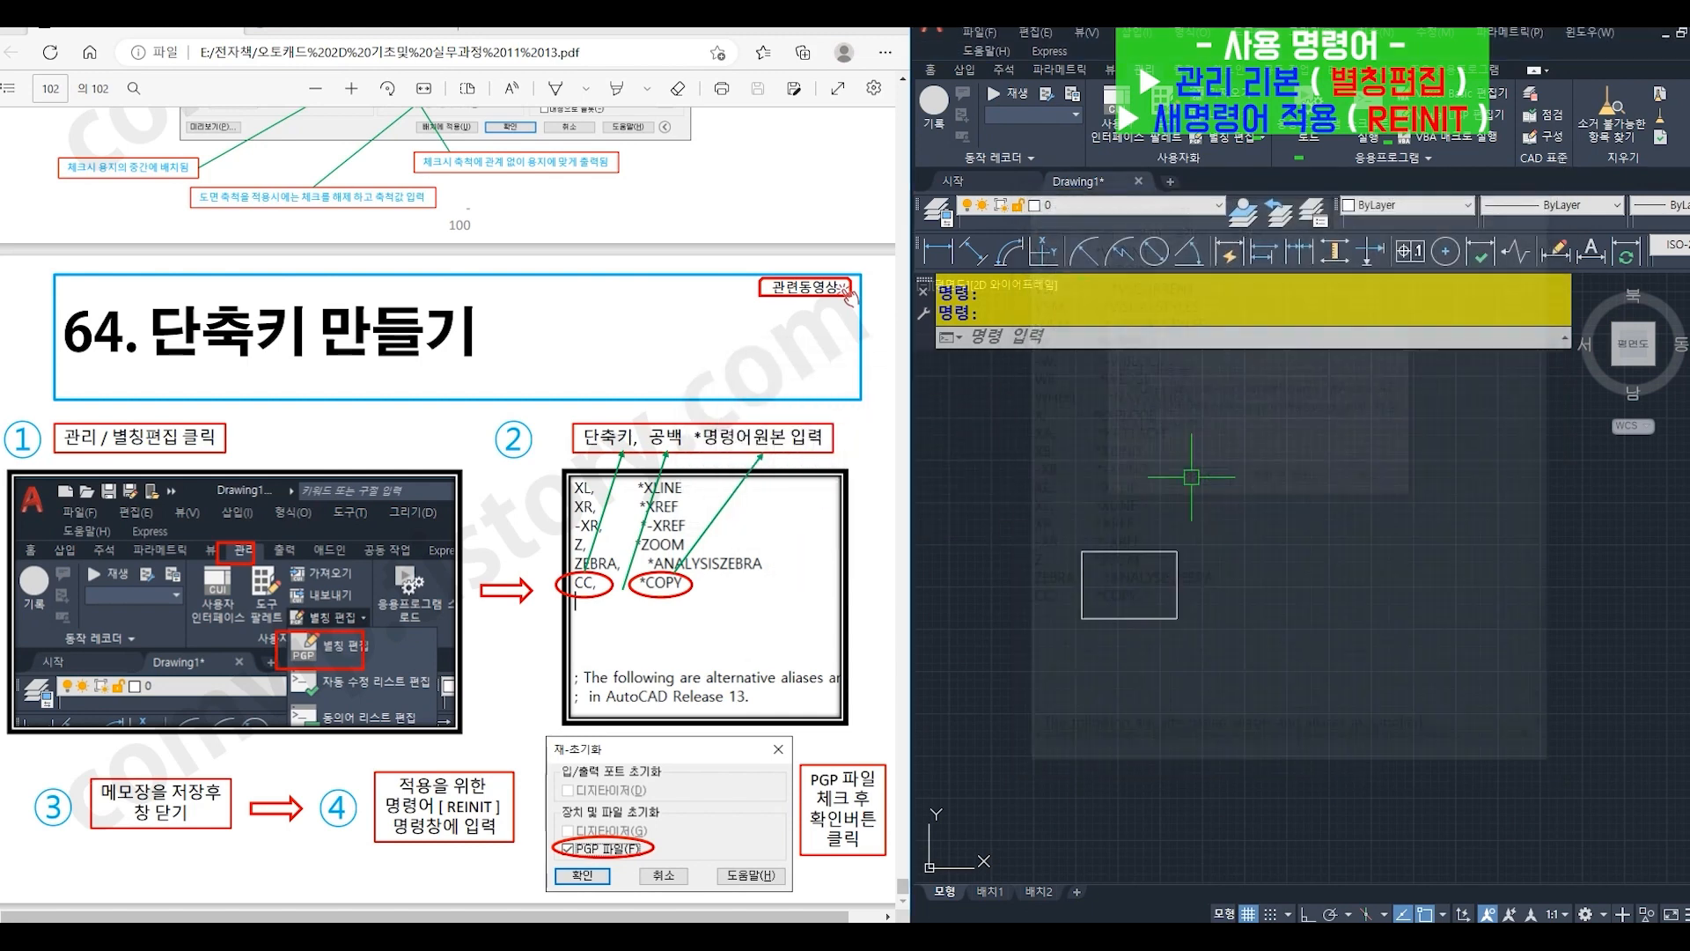
- Run REINIT and reinitialize the PGP file so the edited command aliases are loaded
left_click(1039, 340)
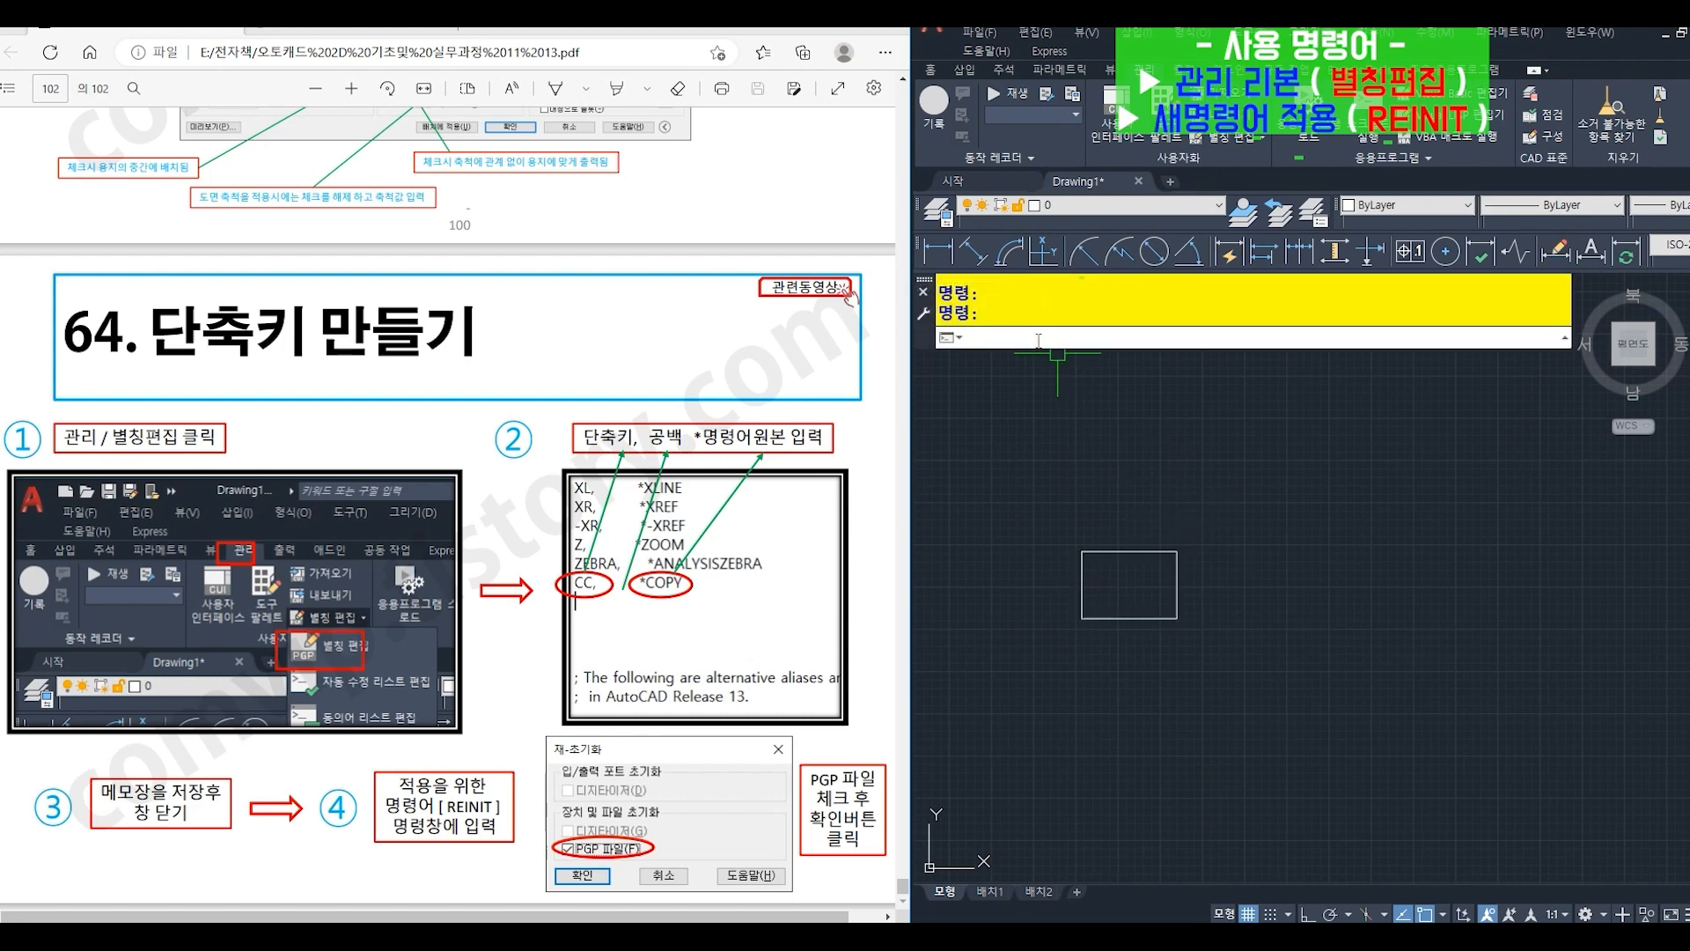
type("RE")
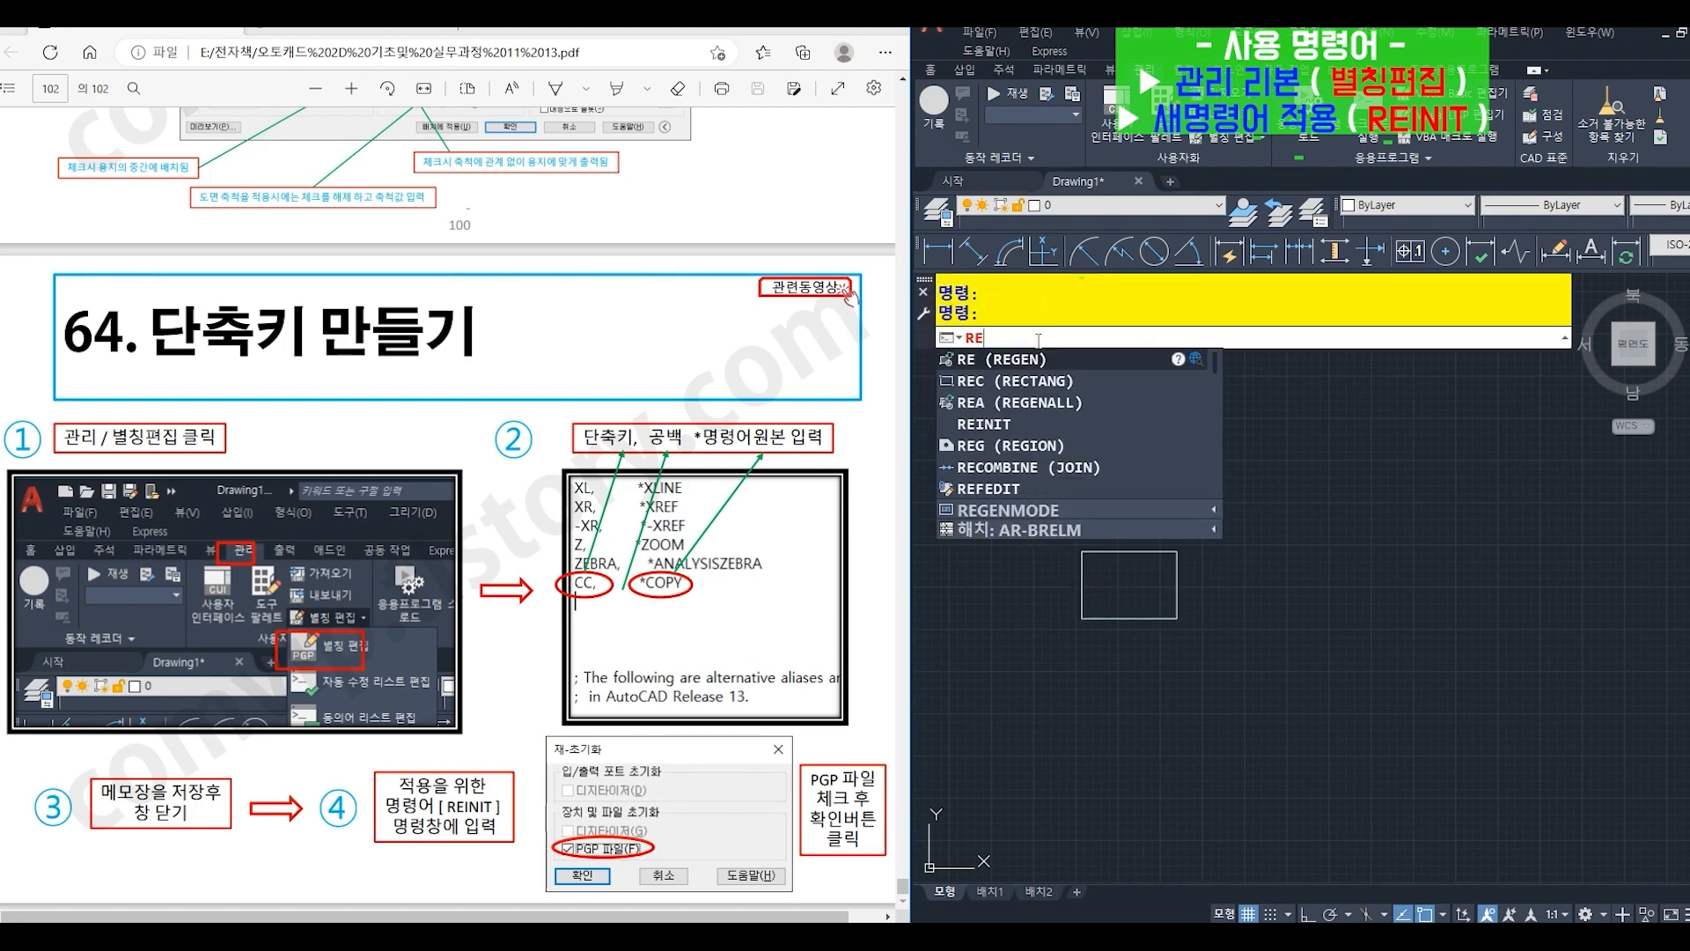
type("INIT")
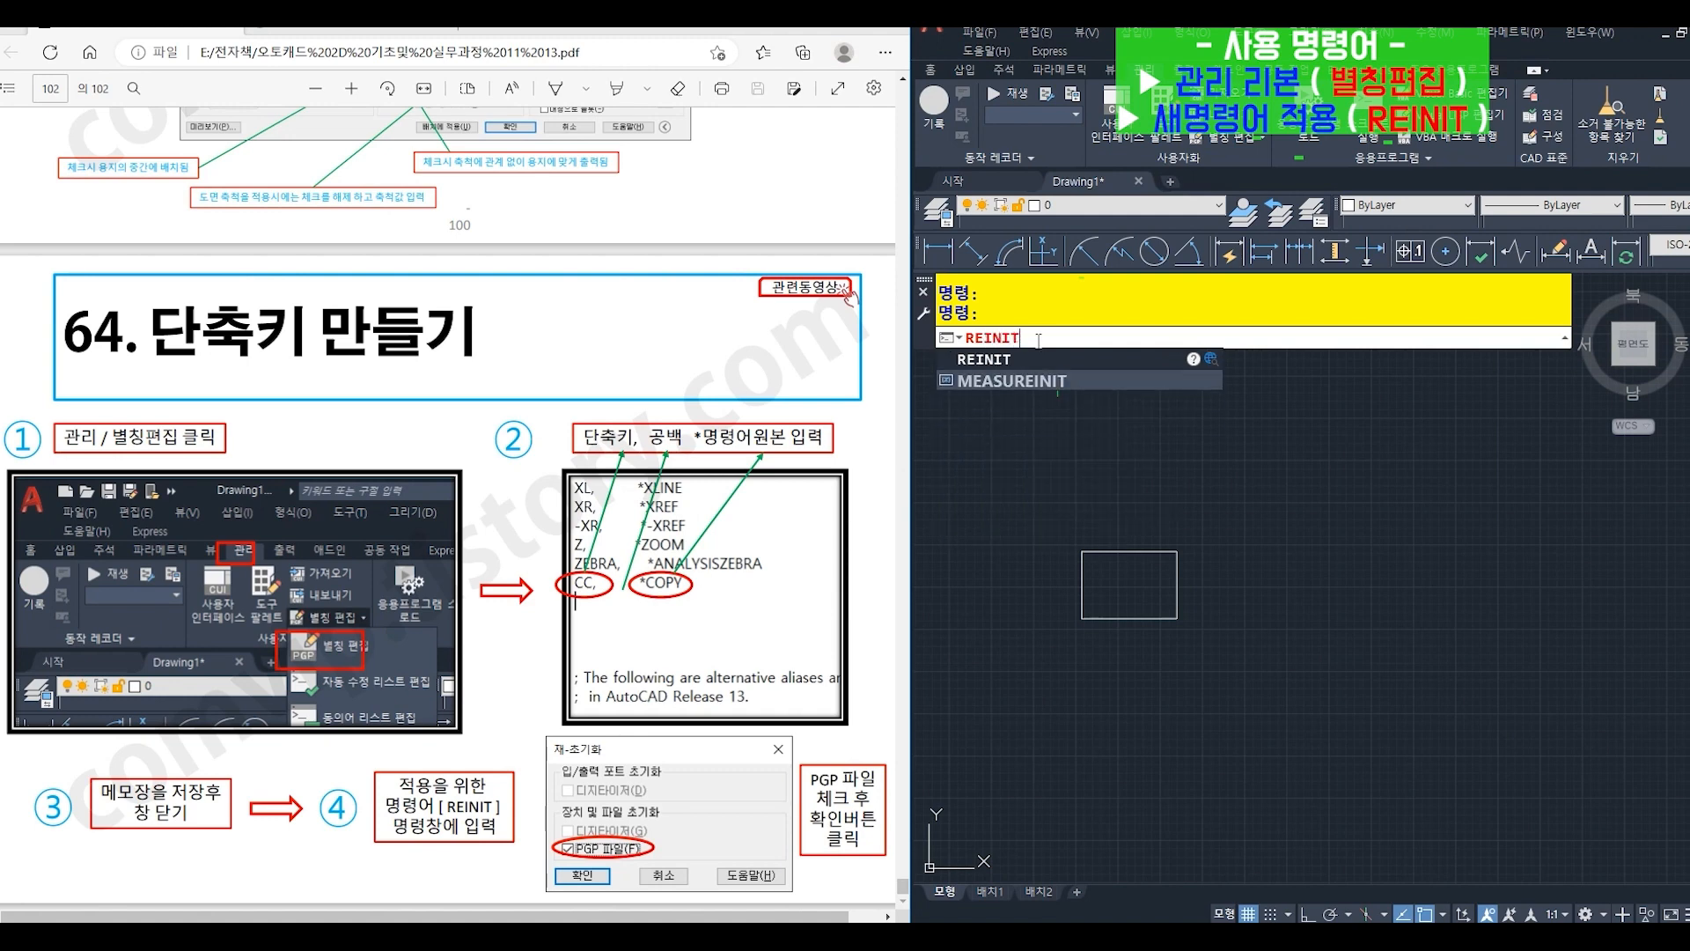
key("Return")
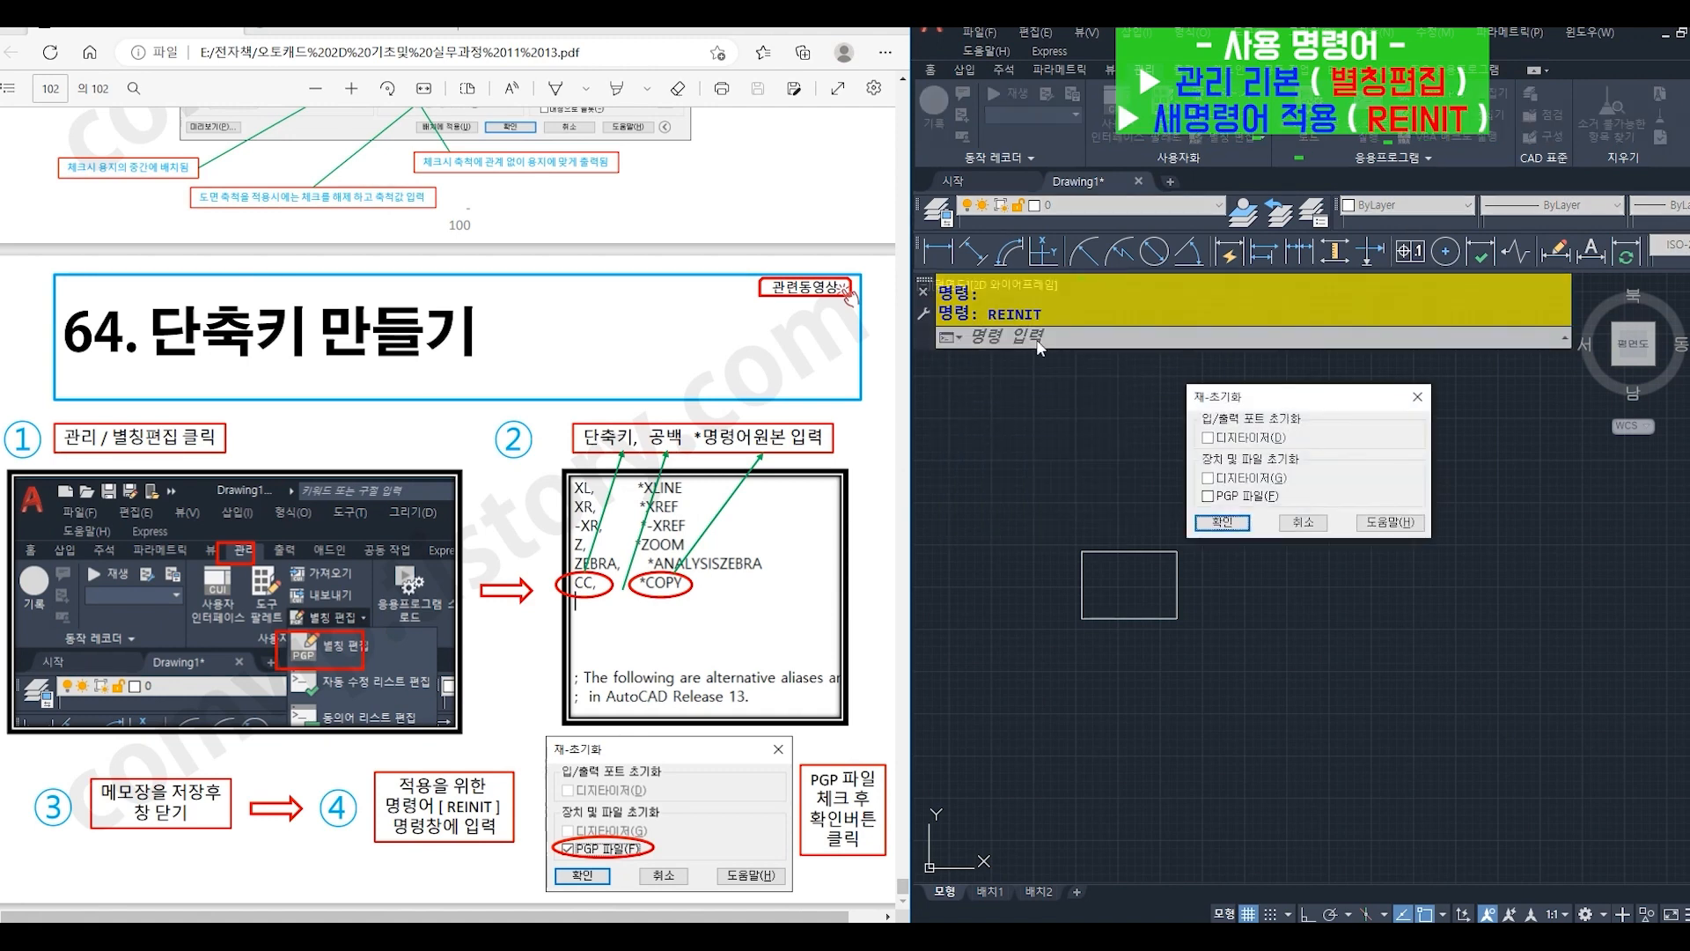
left_click_drag(1269, 410, 1276, 484)
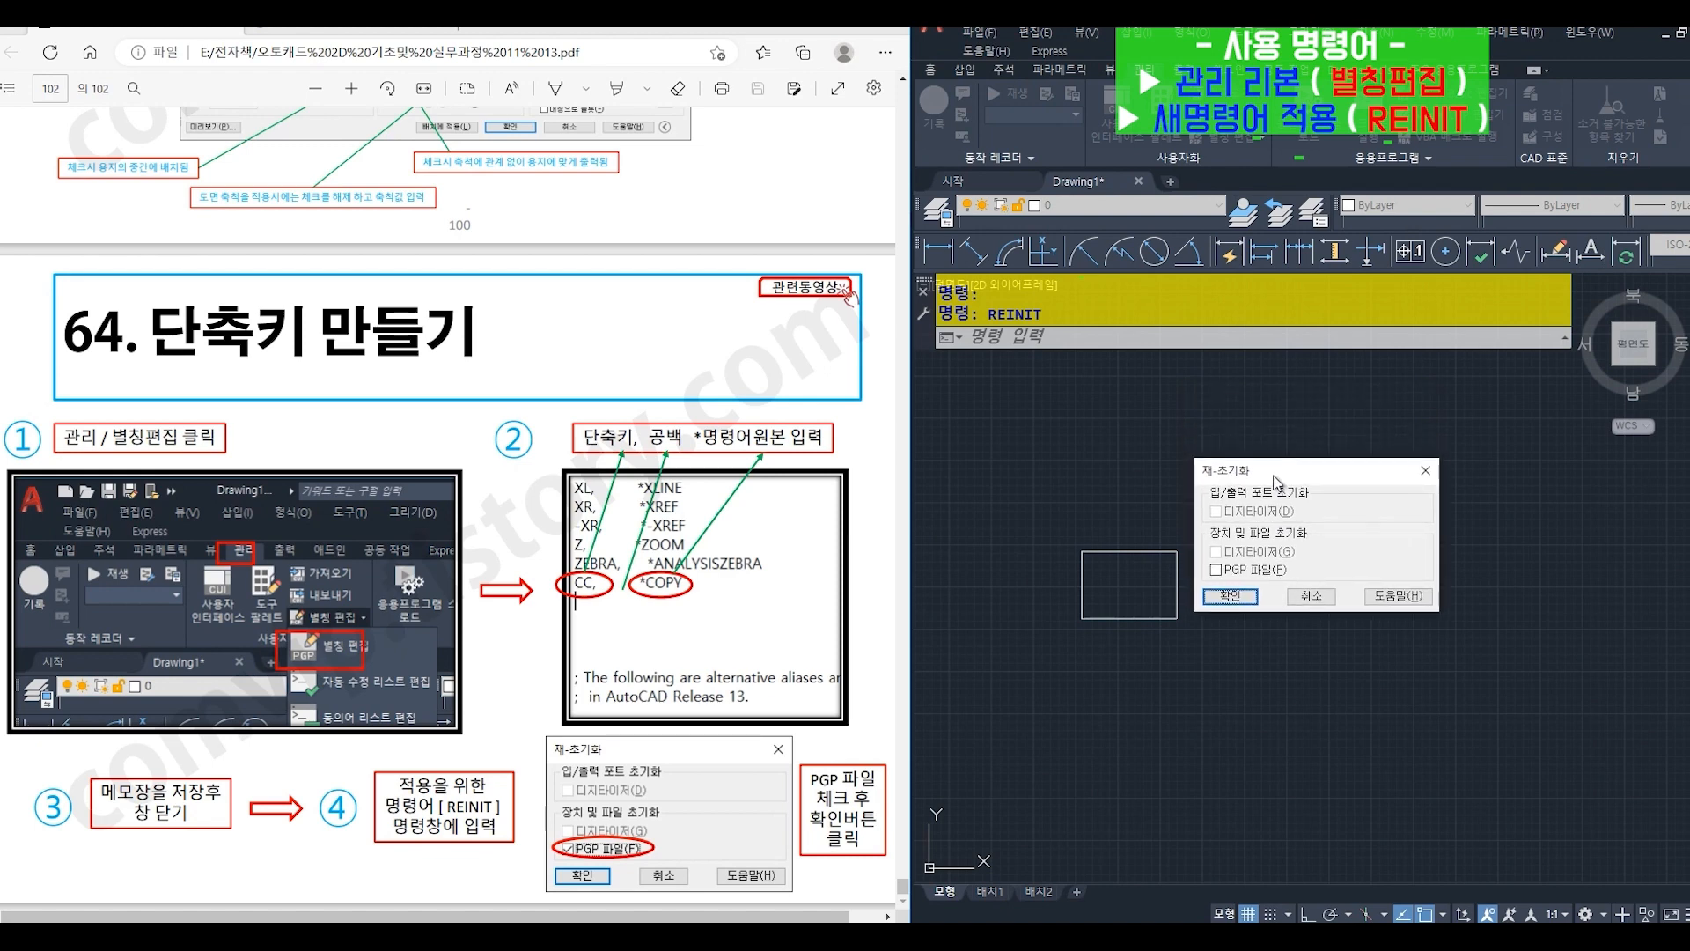
left_click(1218, 571)
left_click(1233, 597)
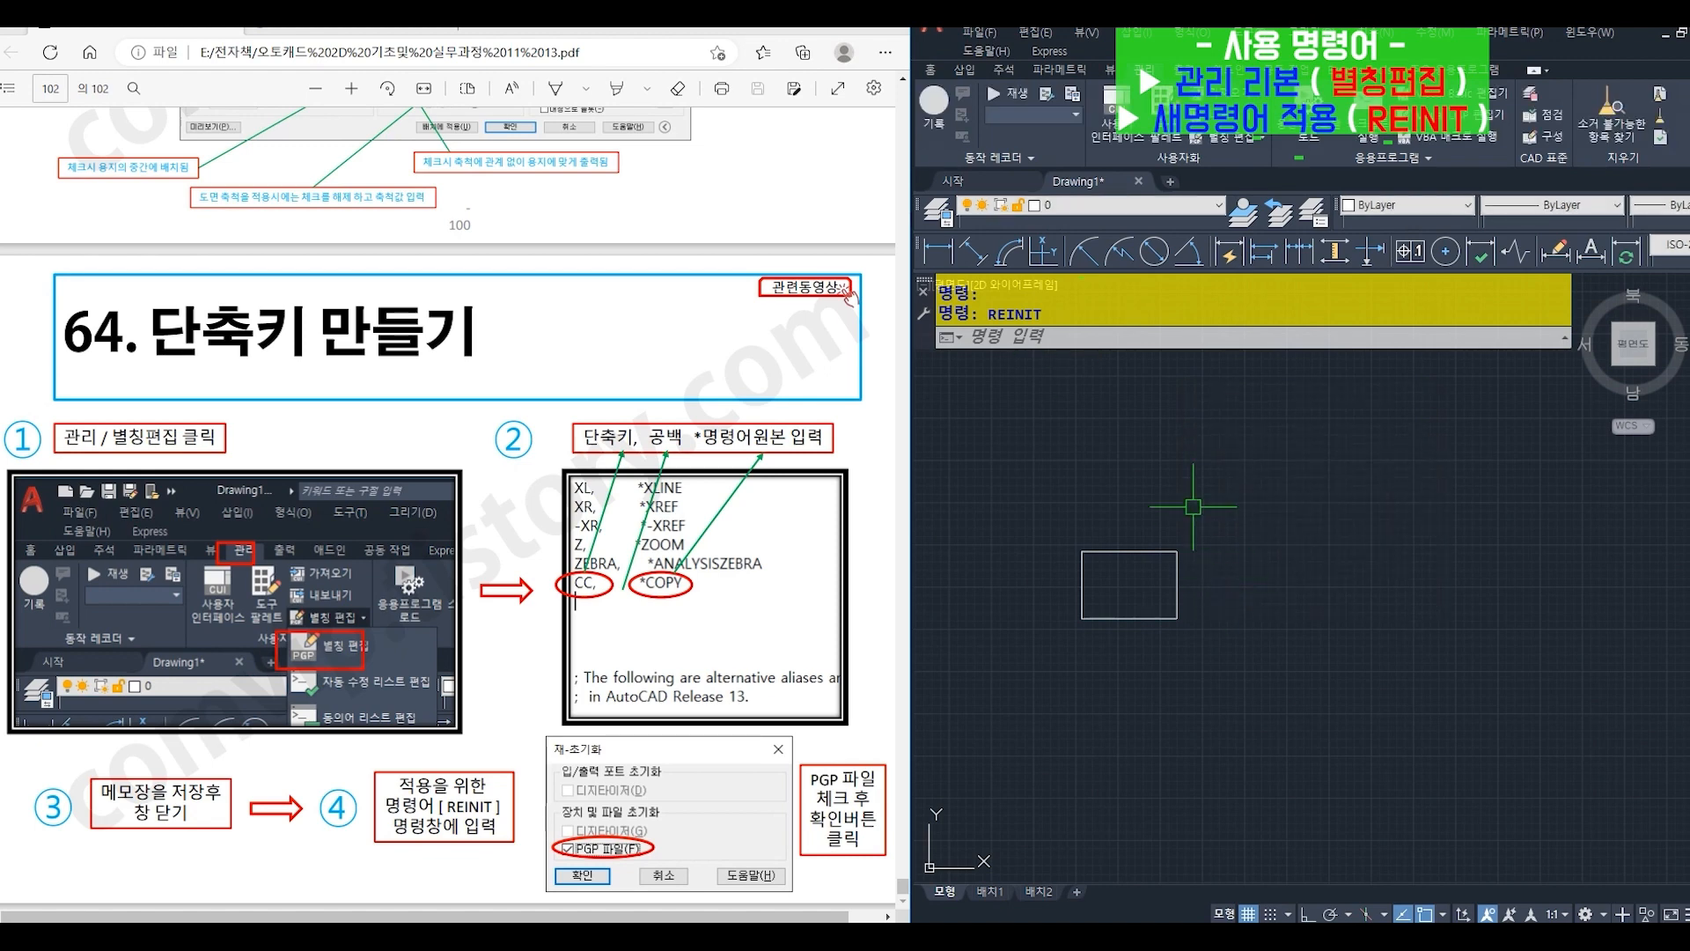
- Use the CC alias to copy the rectangle twice, placing one copy to its upper right and one to its lower right
left_click(1053, 338)
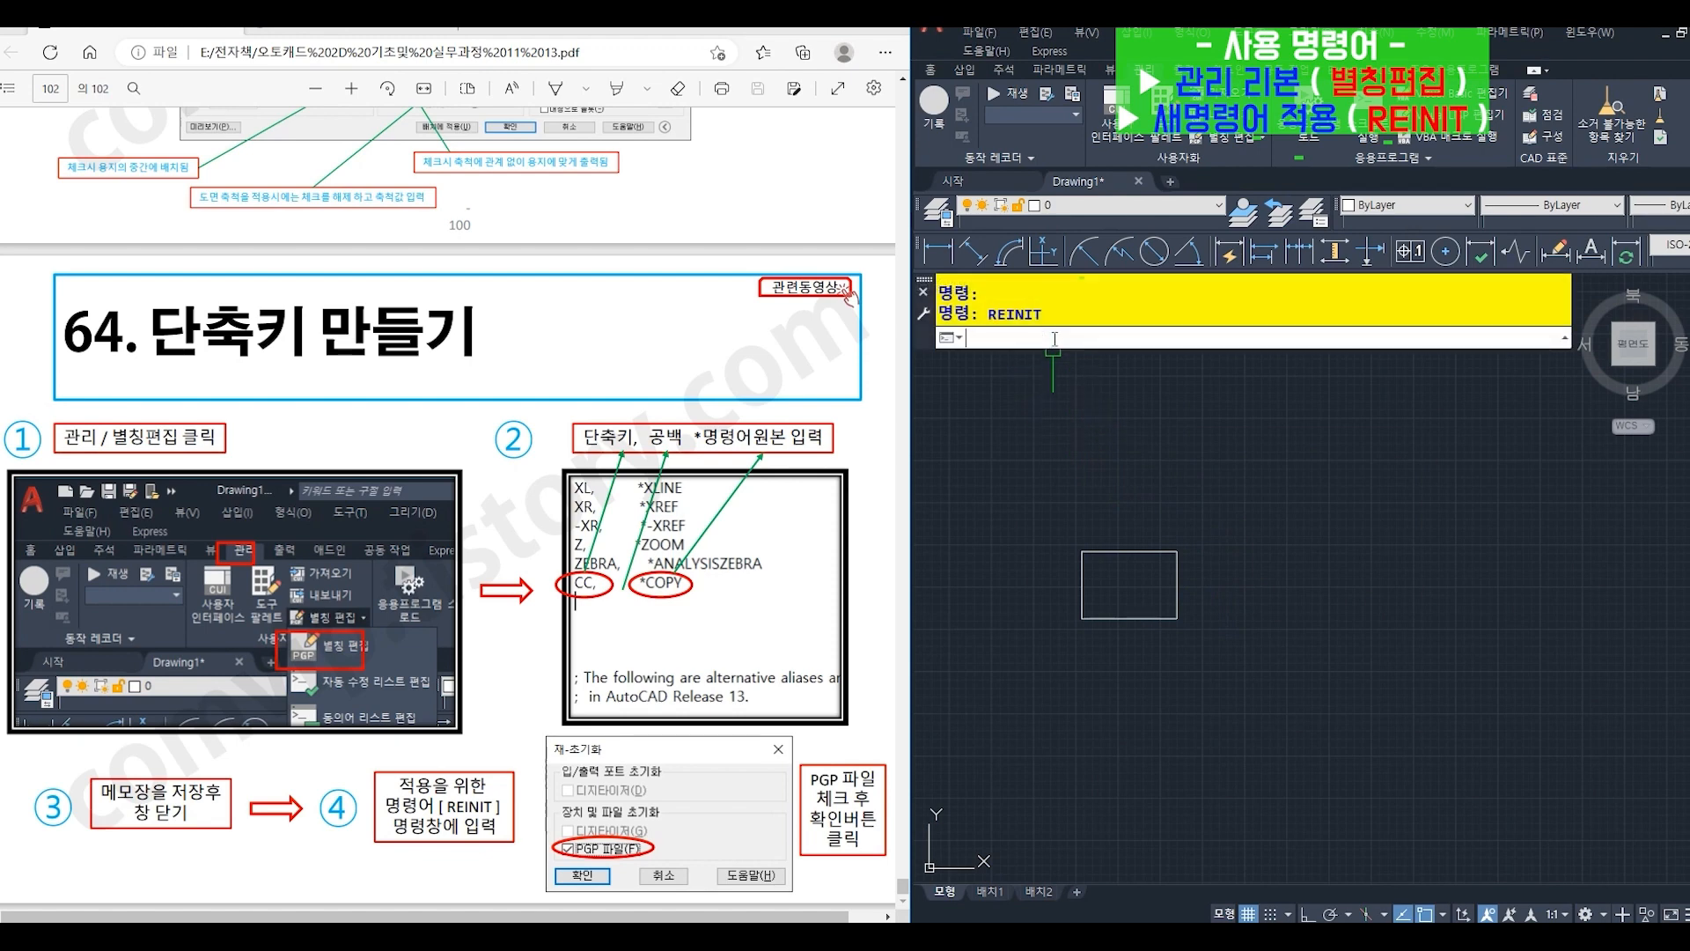
type("CC")
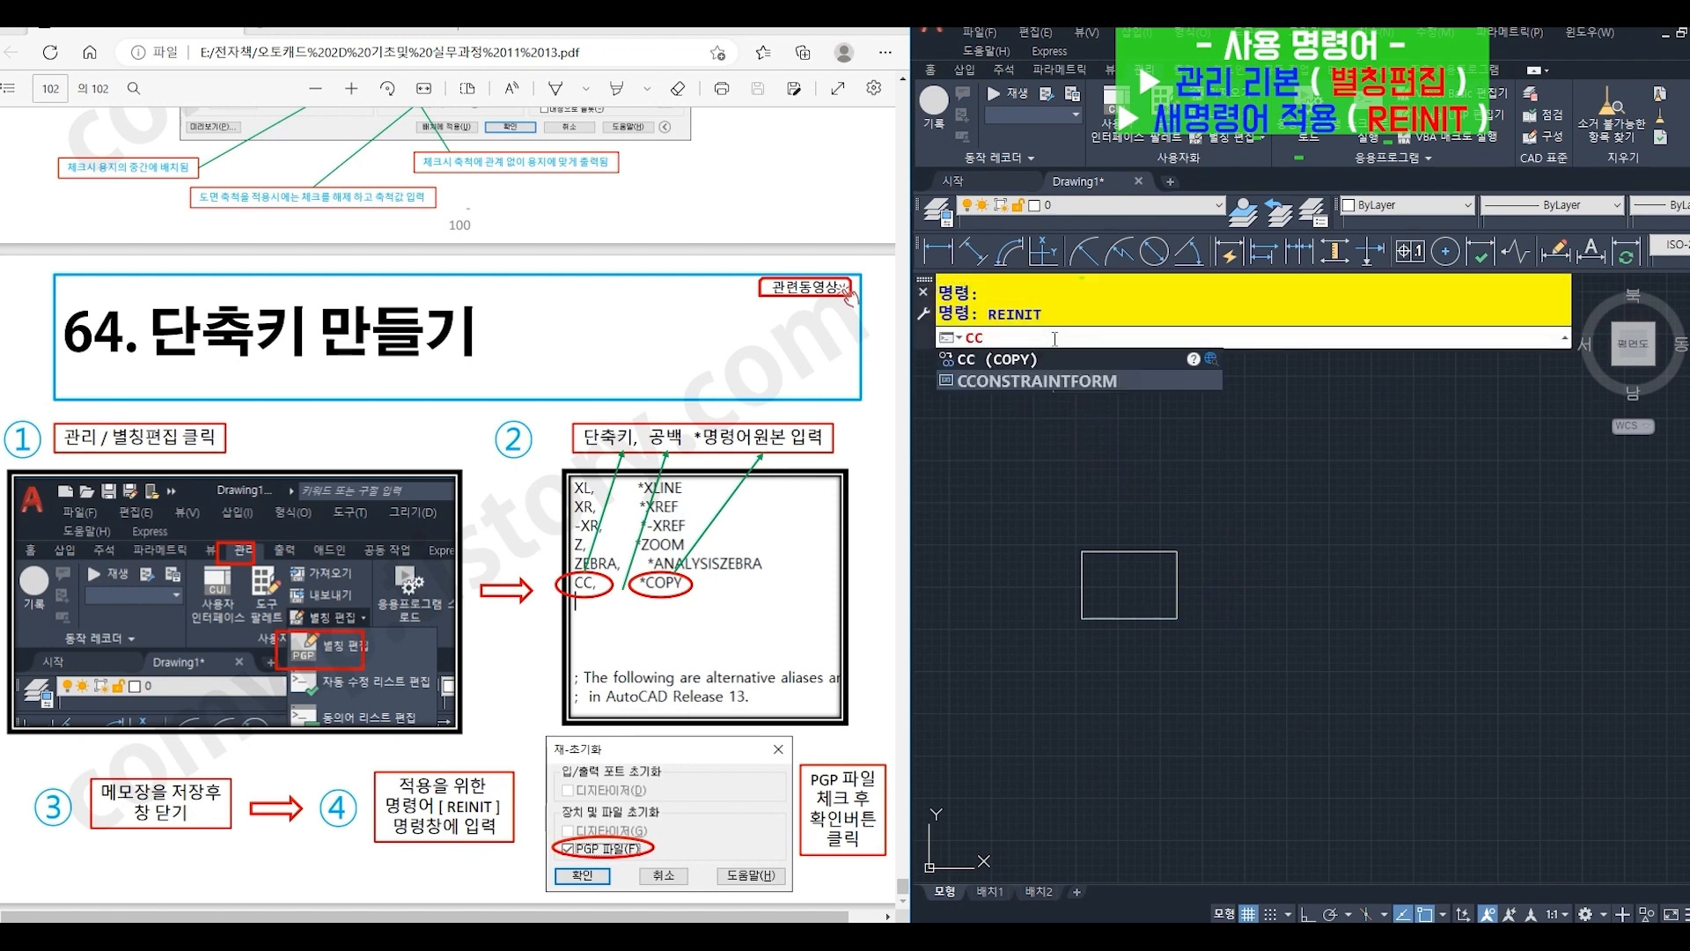
key("Return")
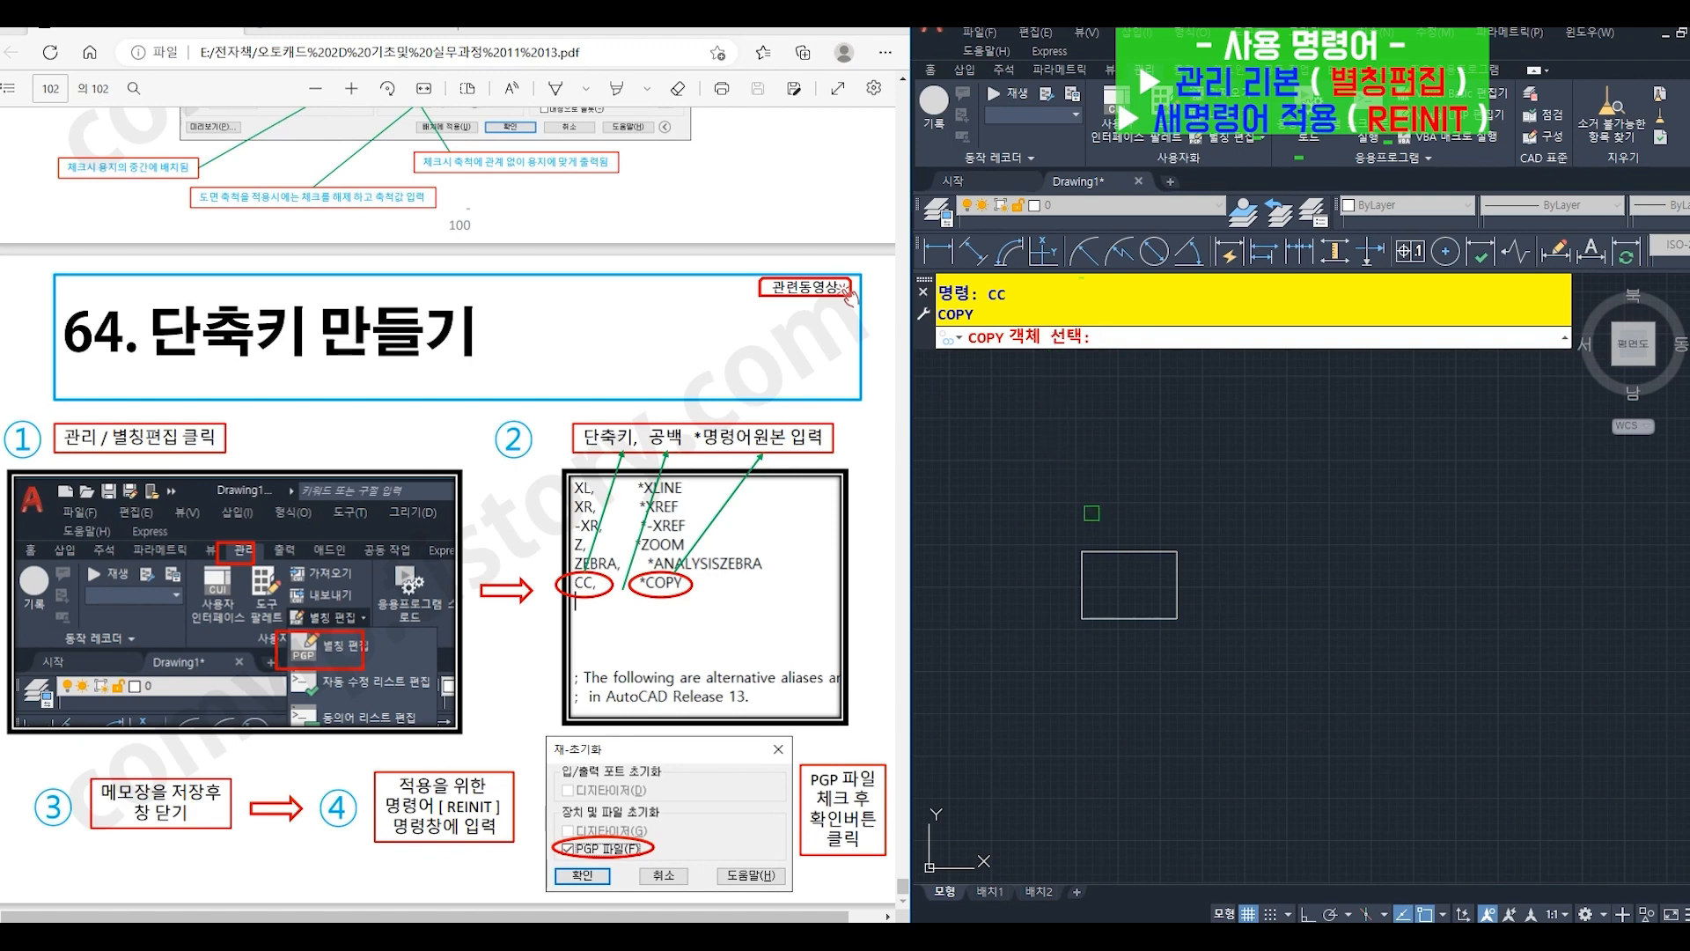
left_click(1099, 552)
key("Return")
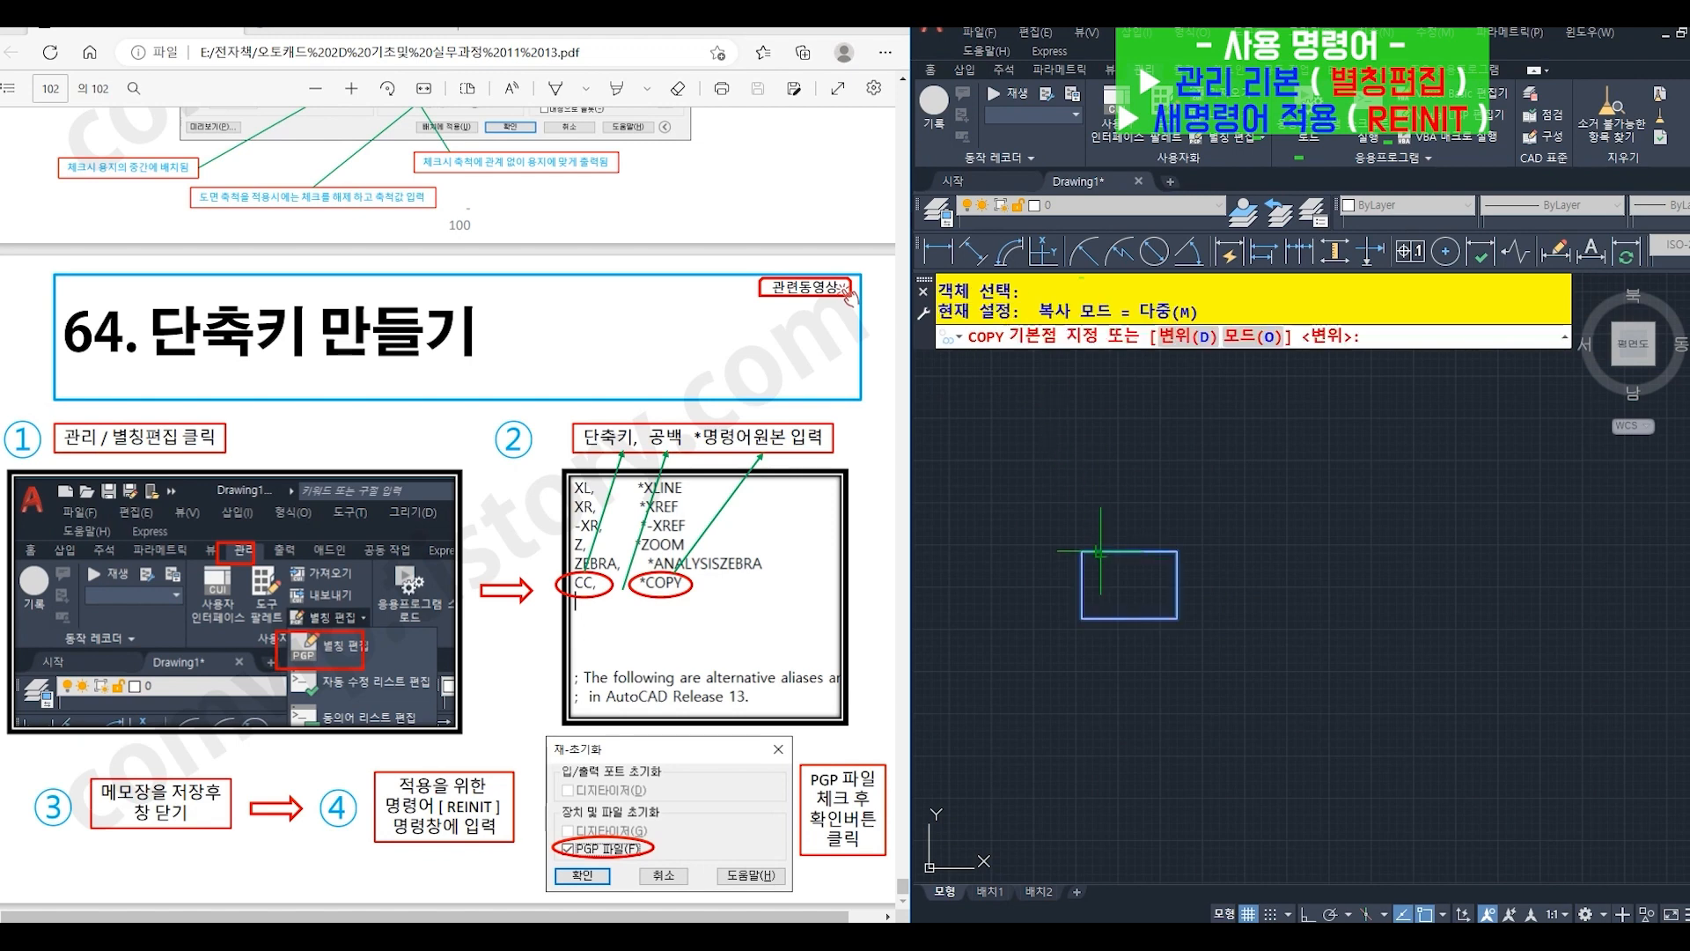
left_click(1169, 667)
left_click(1339, 591)
left_click(1356, 743)
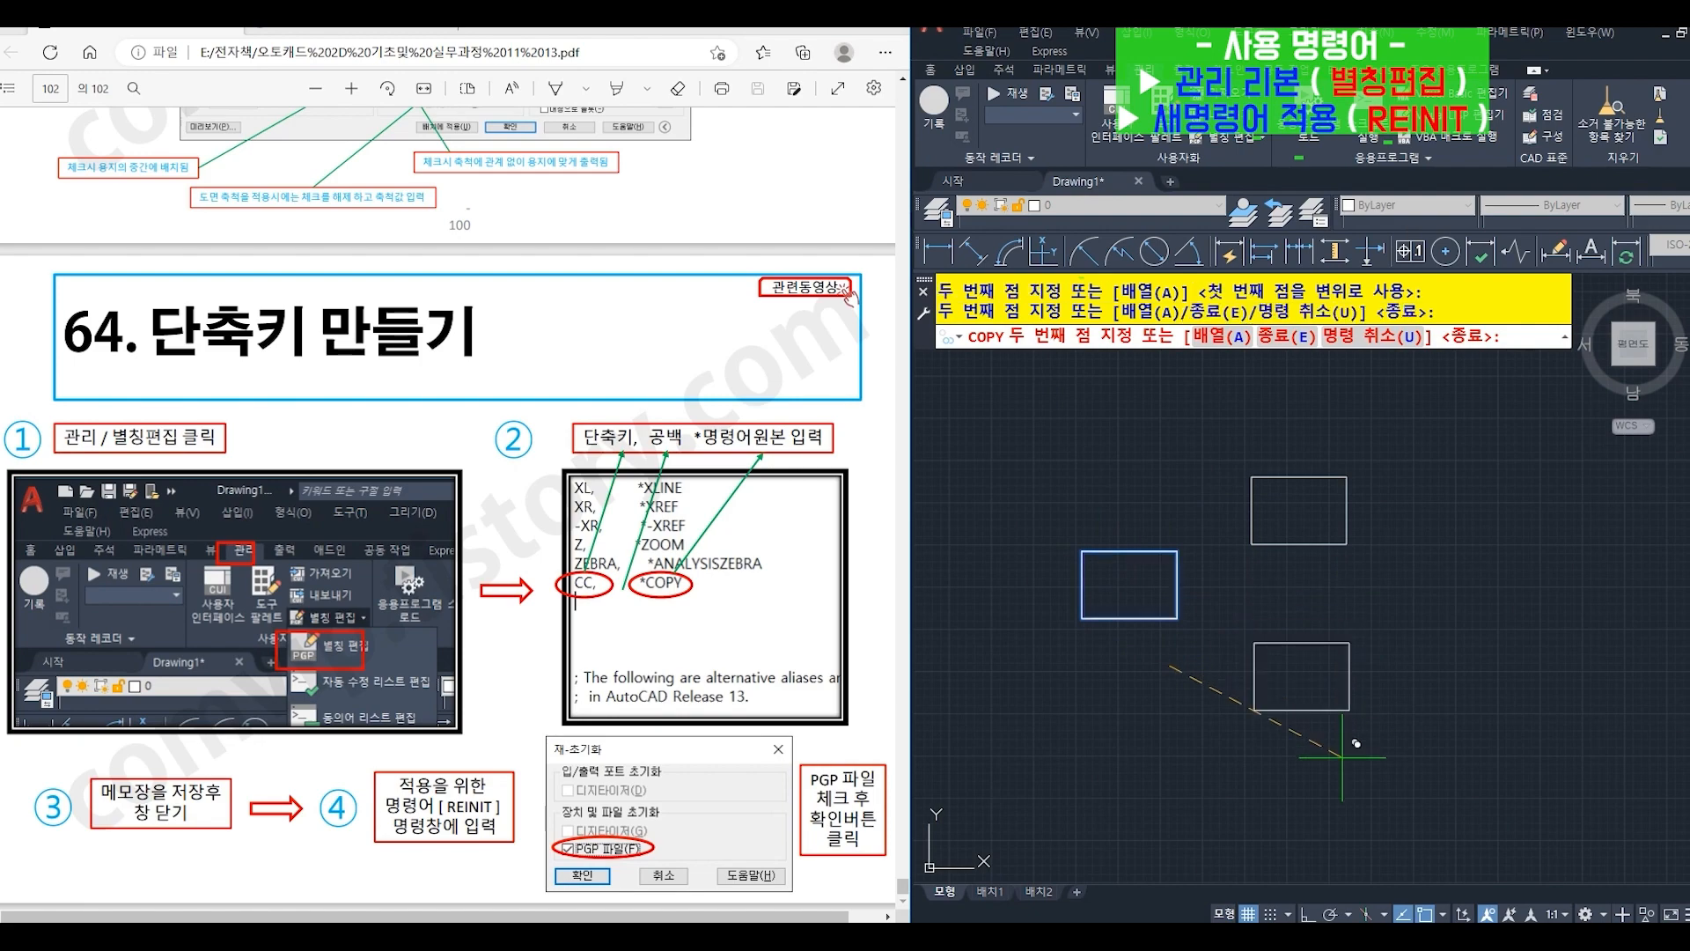
key("Escape")
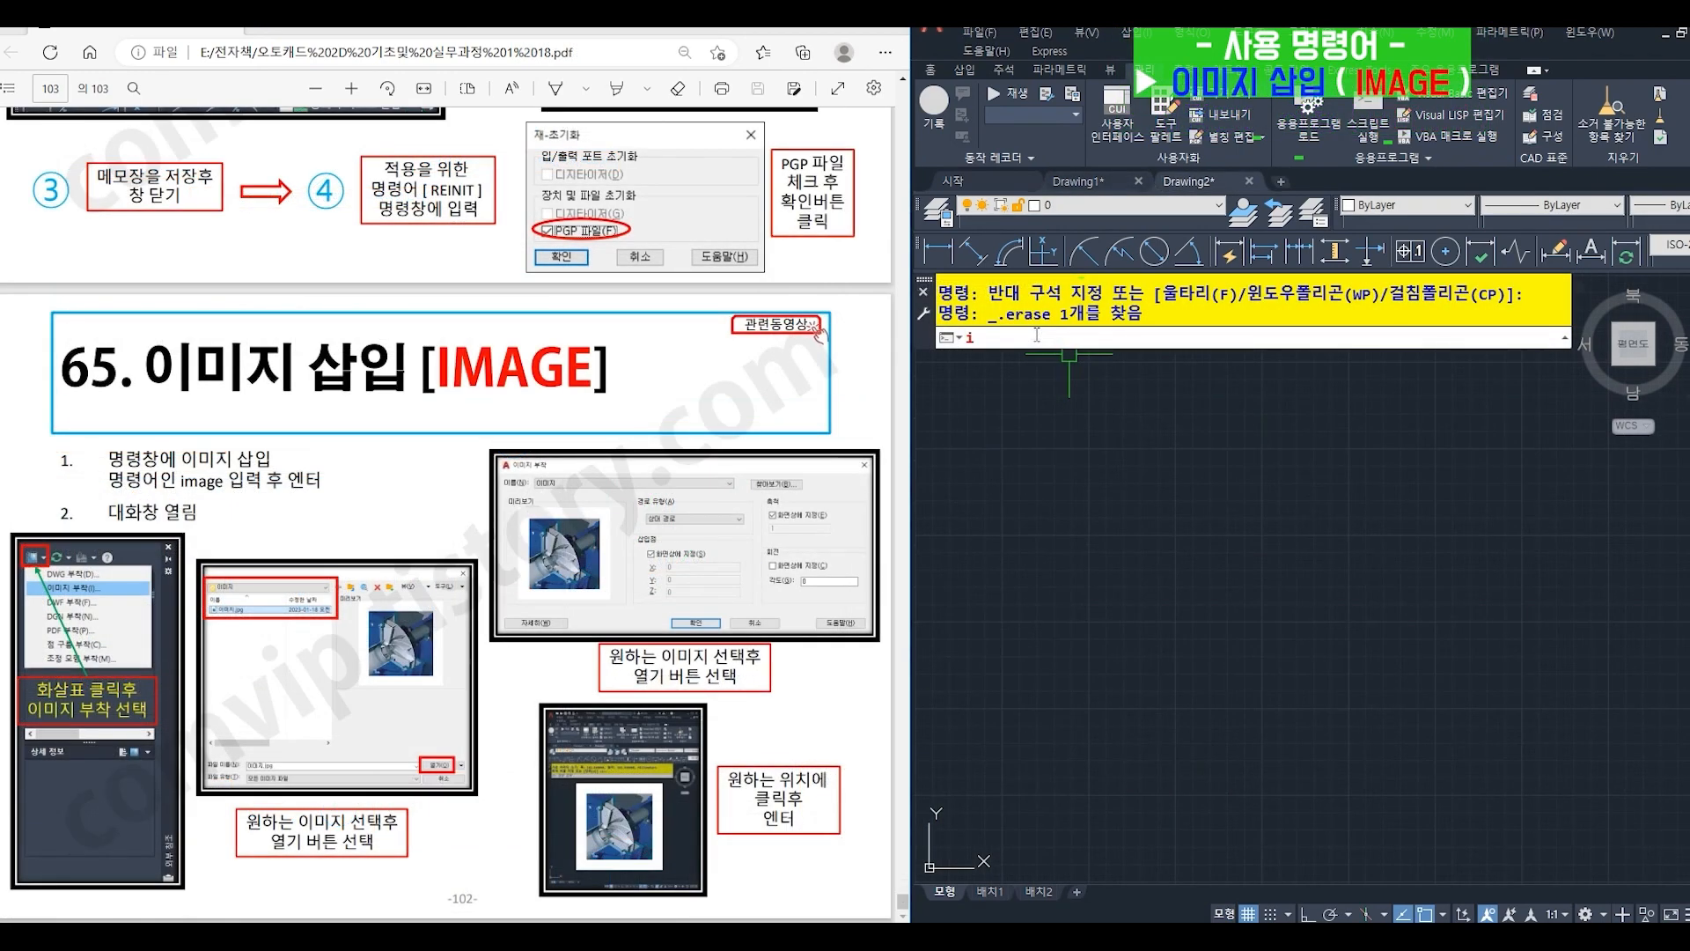
- Start the IMAGE command and choose 이미지.jpg from the 이미지 folder as the image to attach
type("MAg")
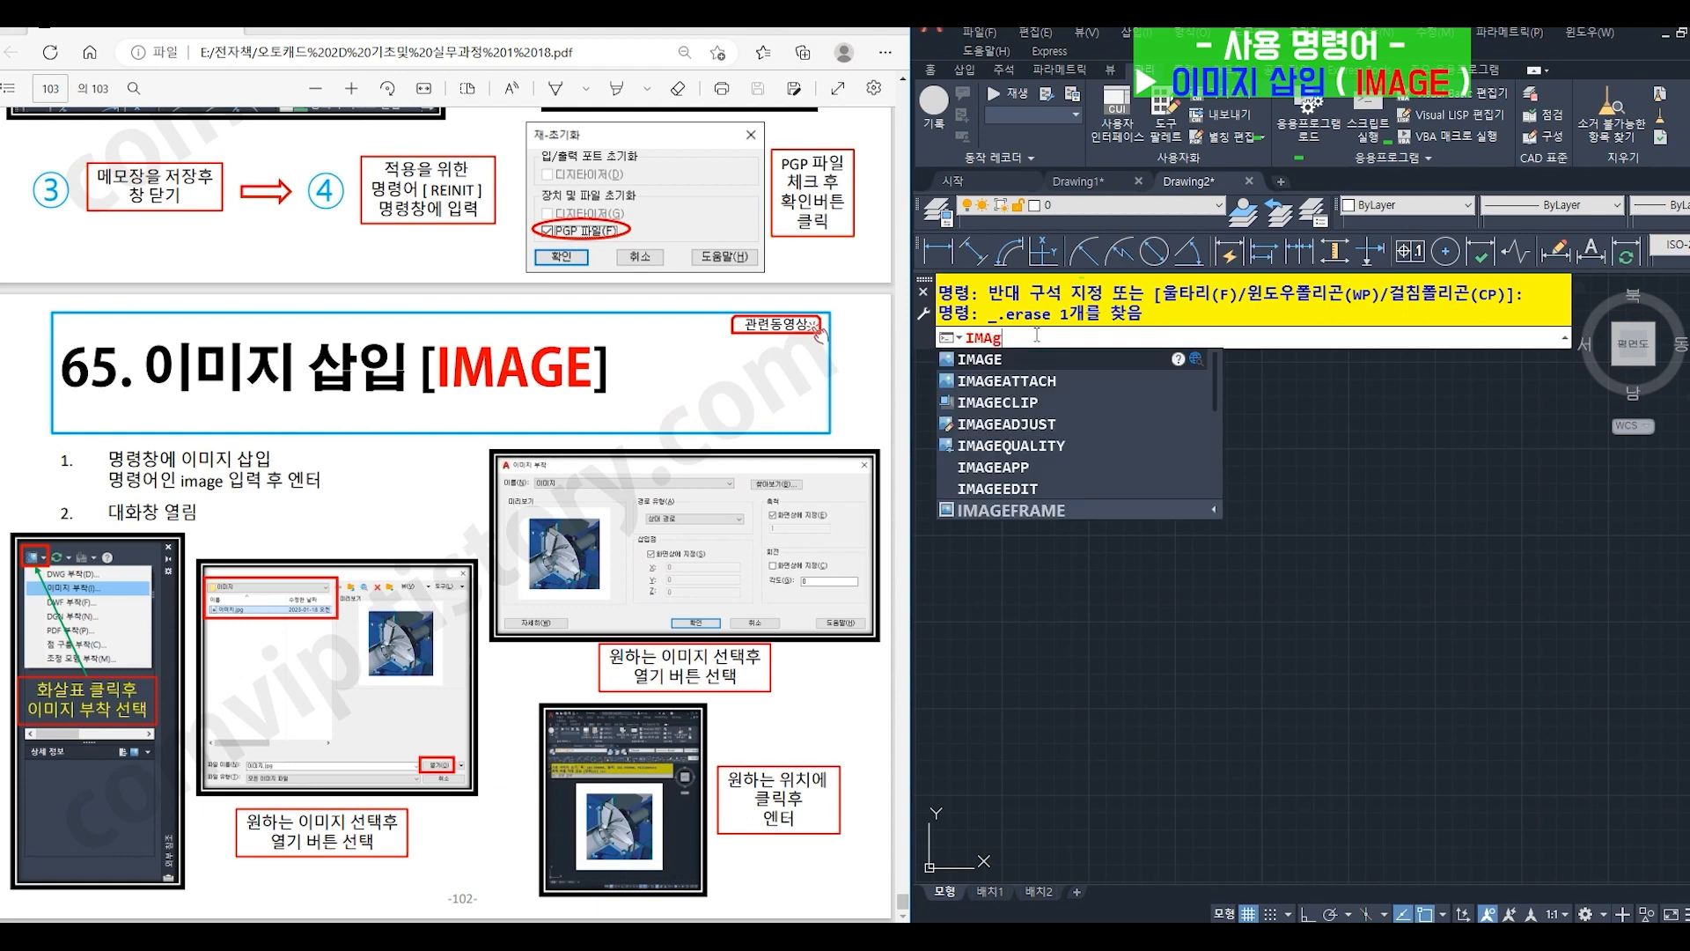
type("e")
key("Return")
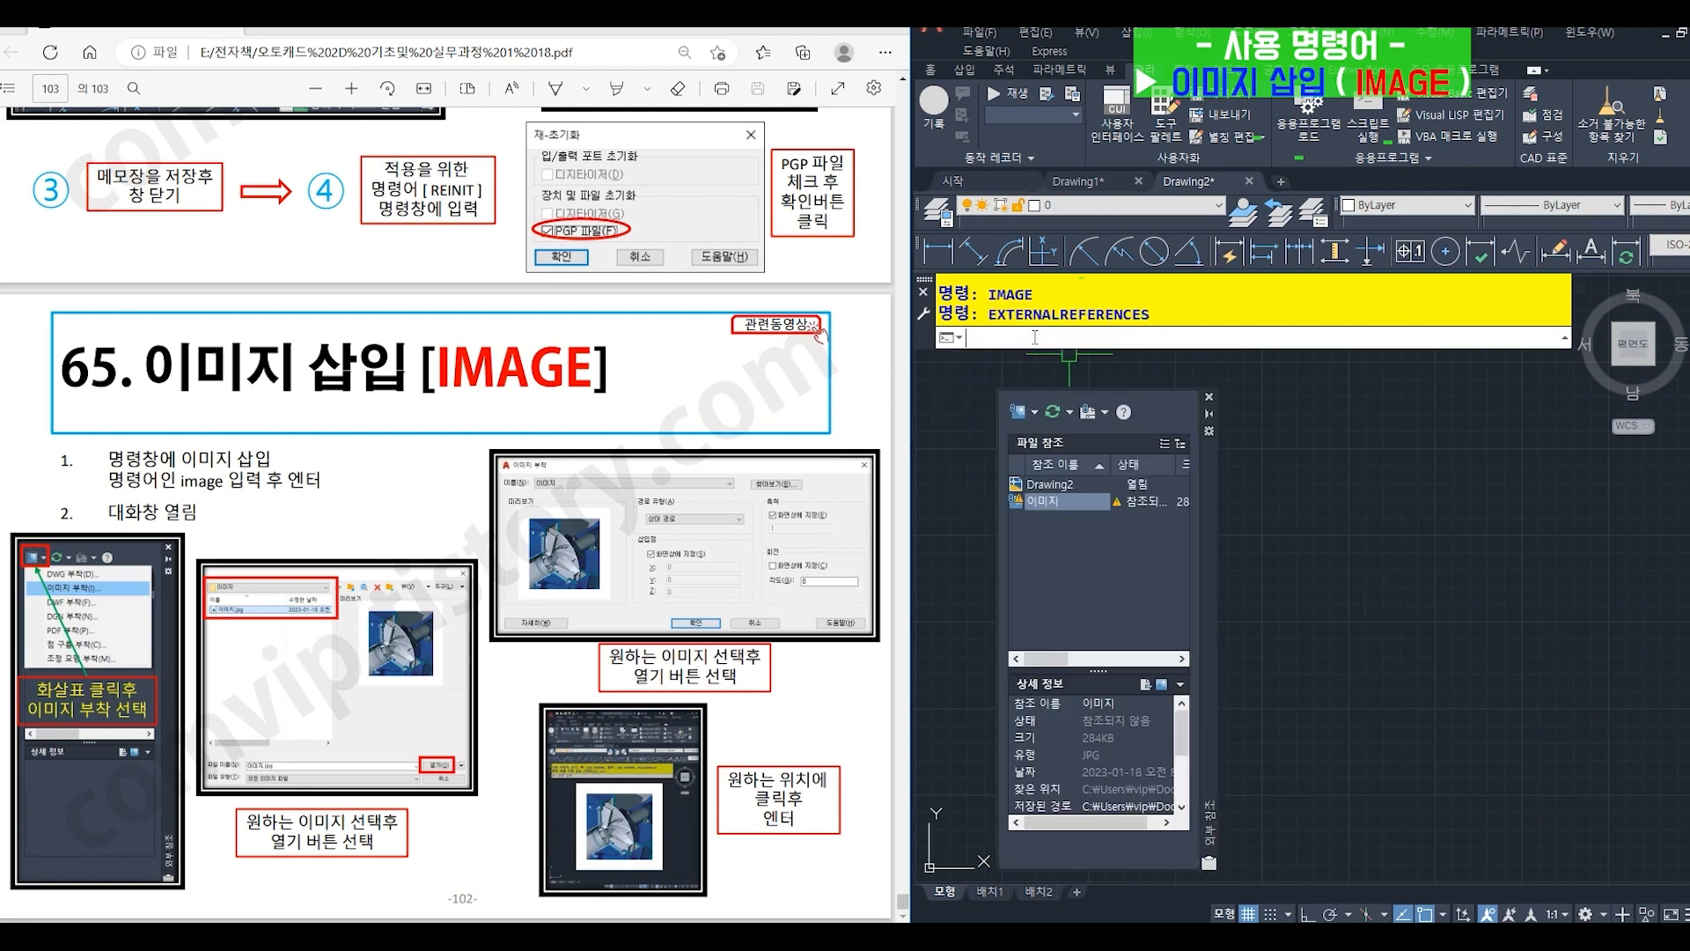
left_click(1025, 412)
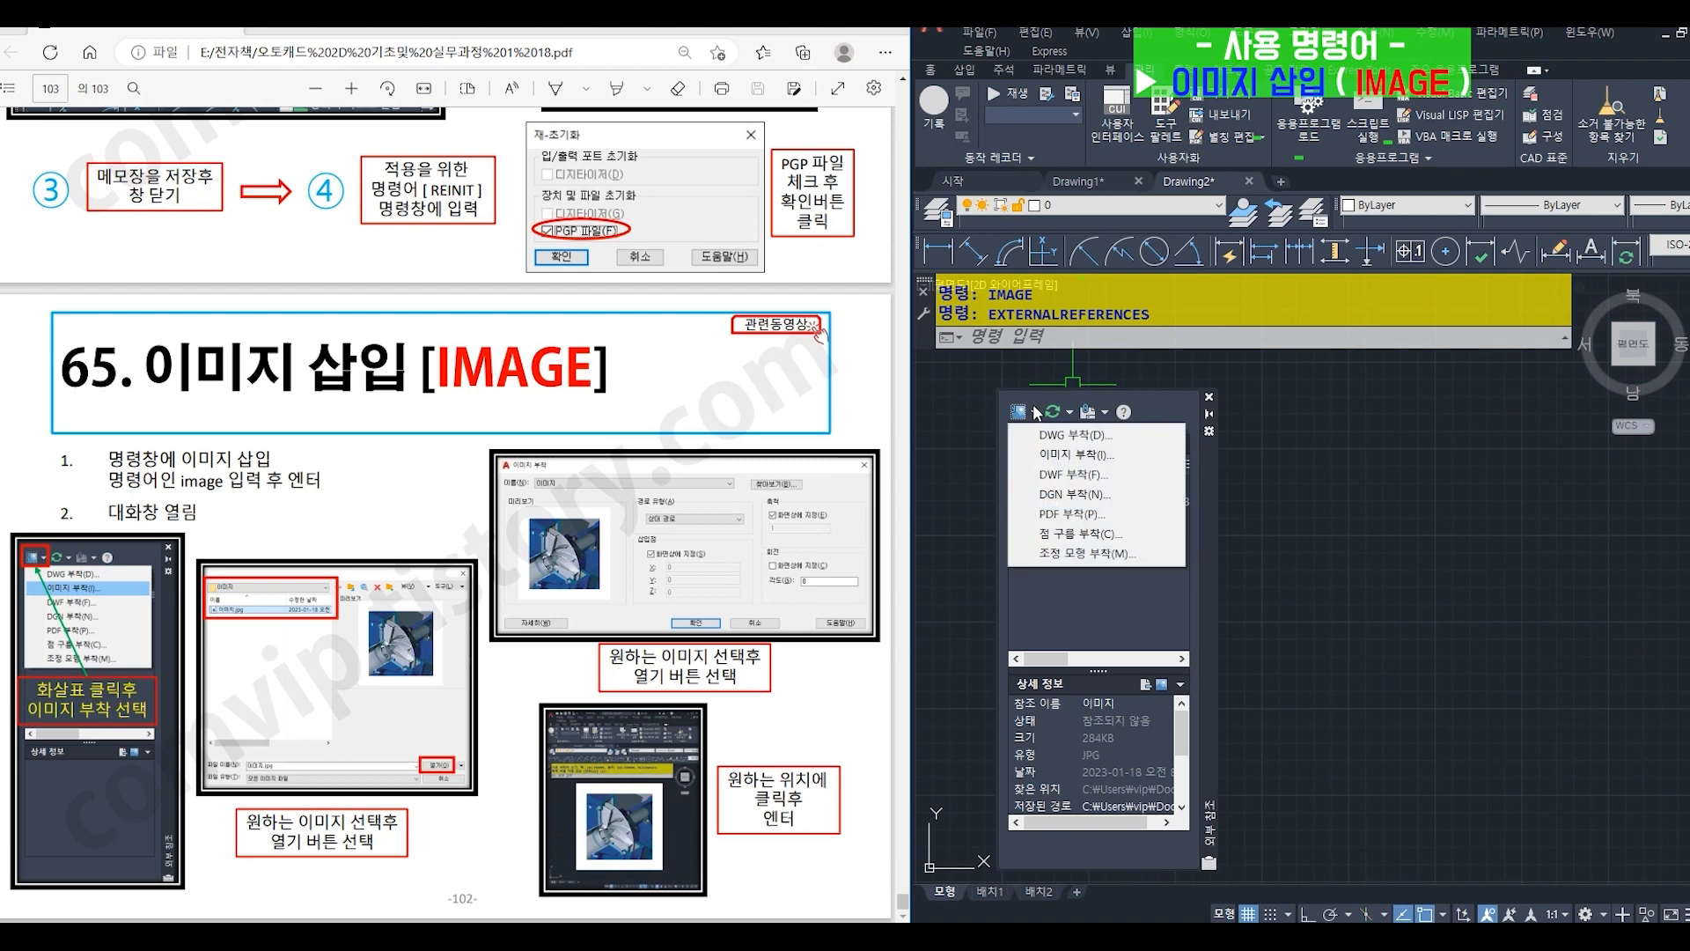
left_click(1055, 456)
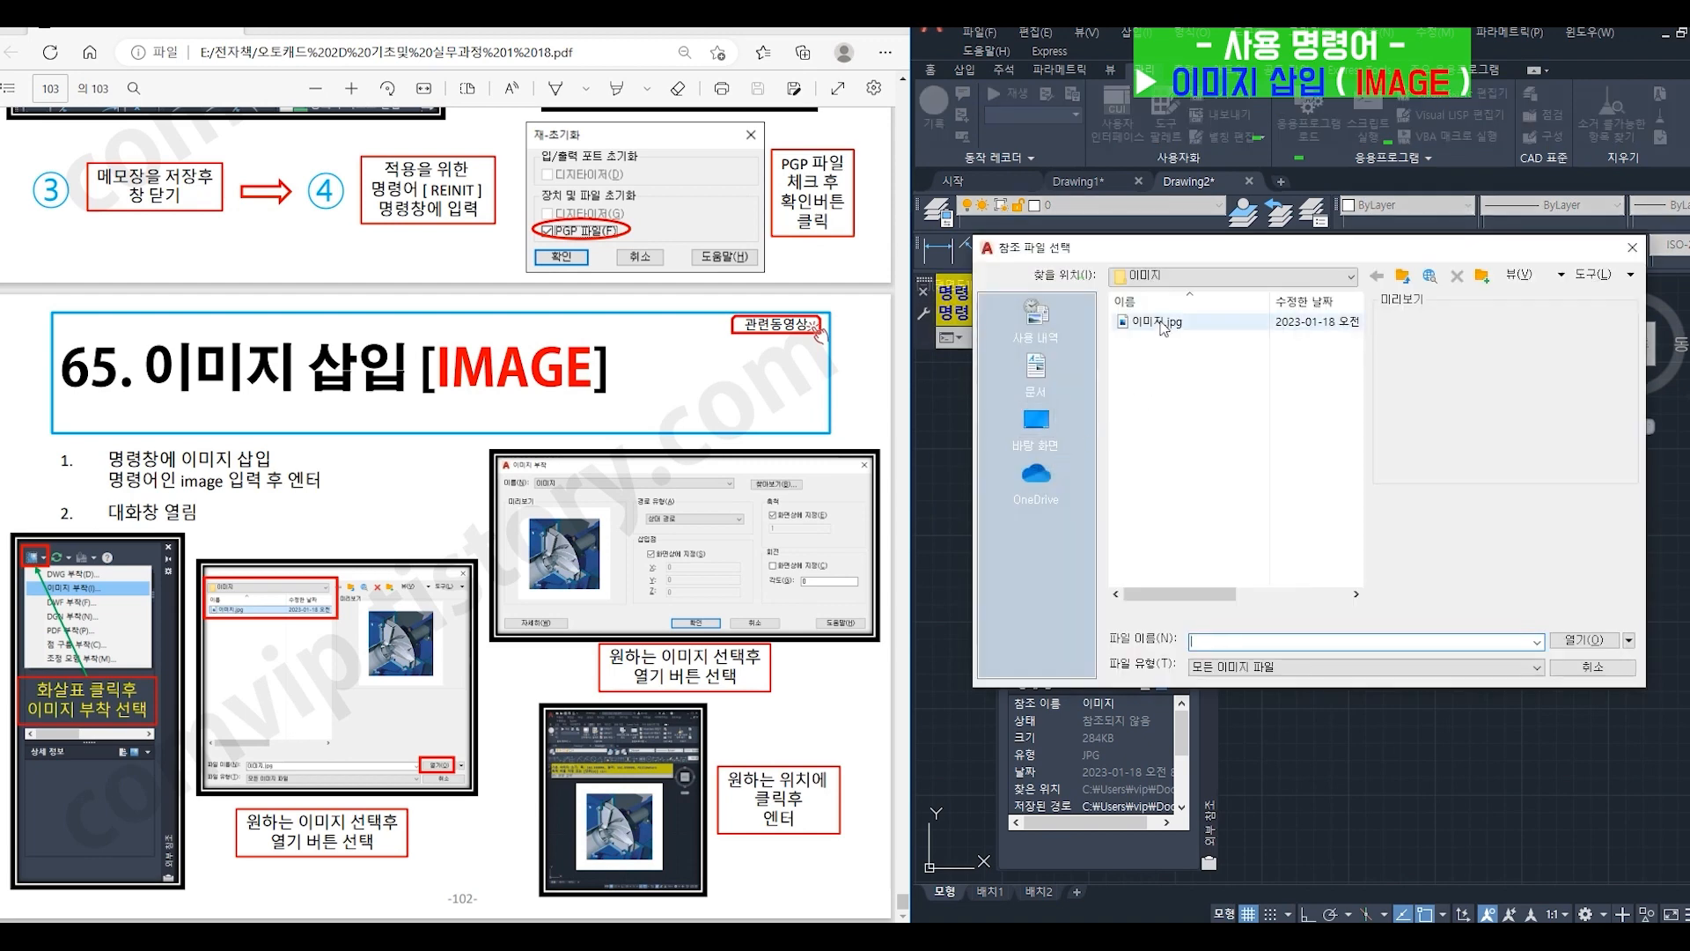
left_click(1161, 322)
left_click(1588, 641)
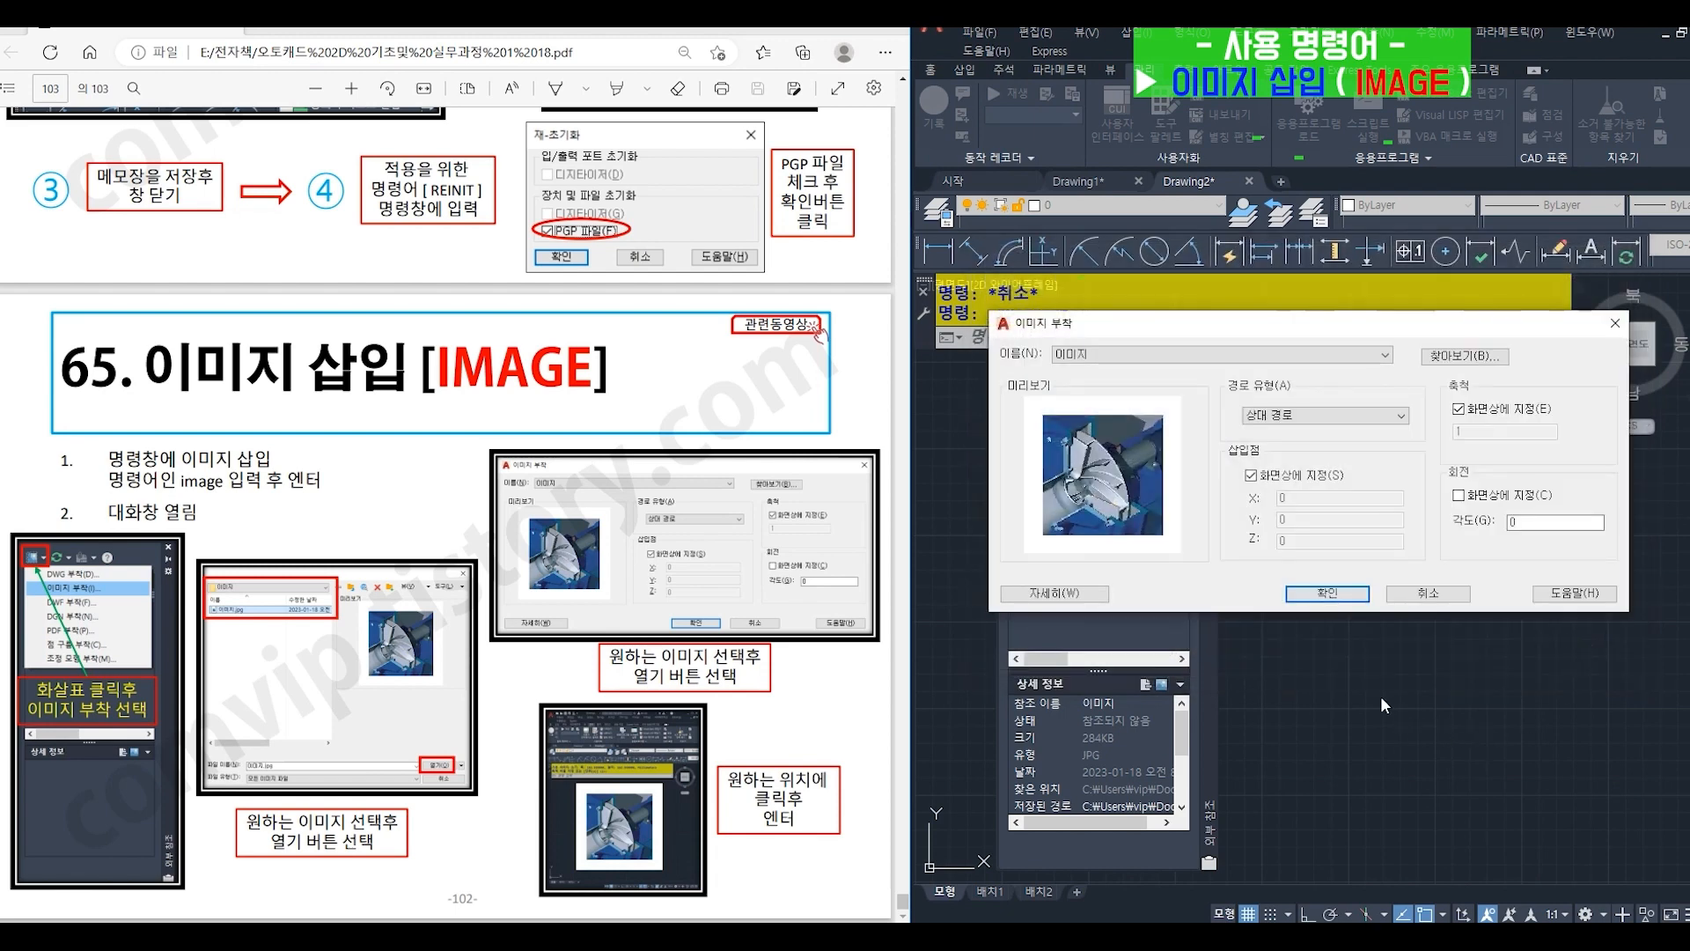
- Attach the image with a relative path at a picked point in the drawing at scale 1, and close the external references palette
left_click(1328, 593)
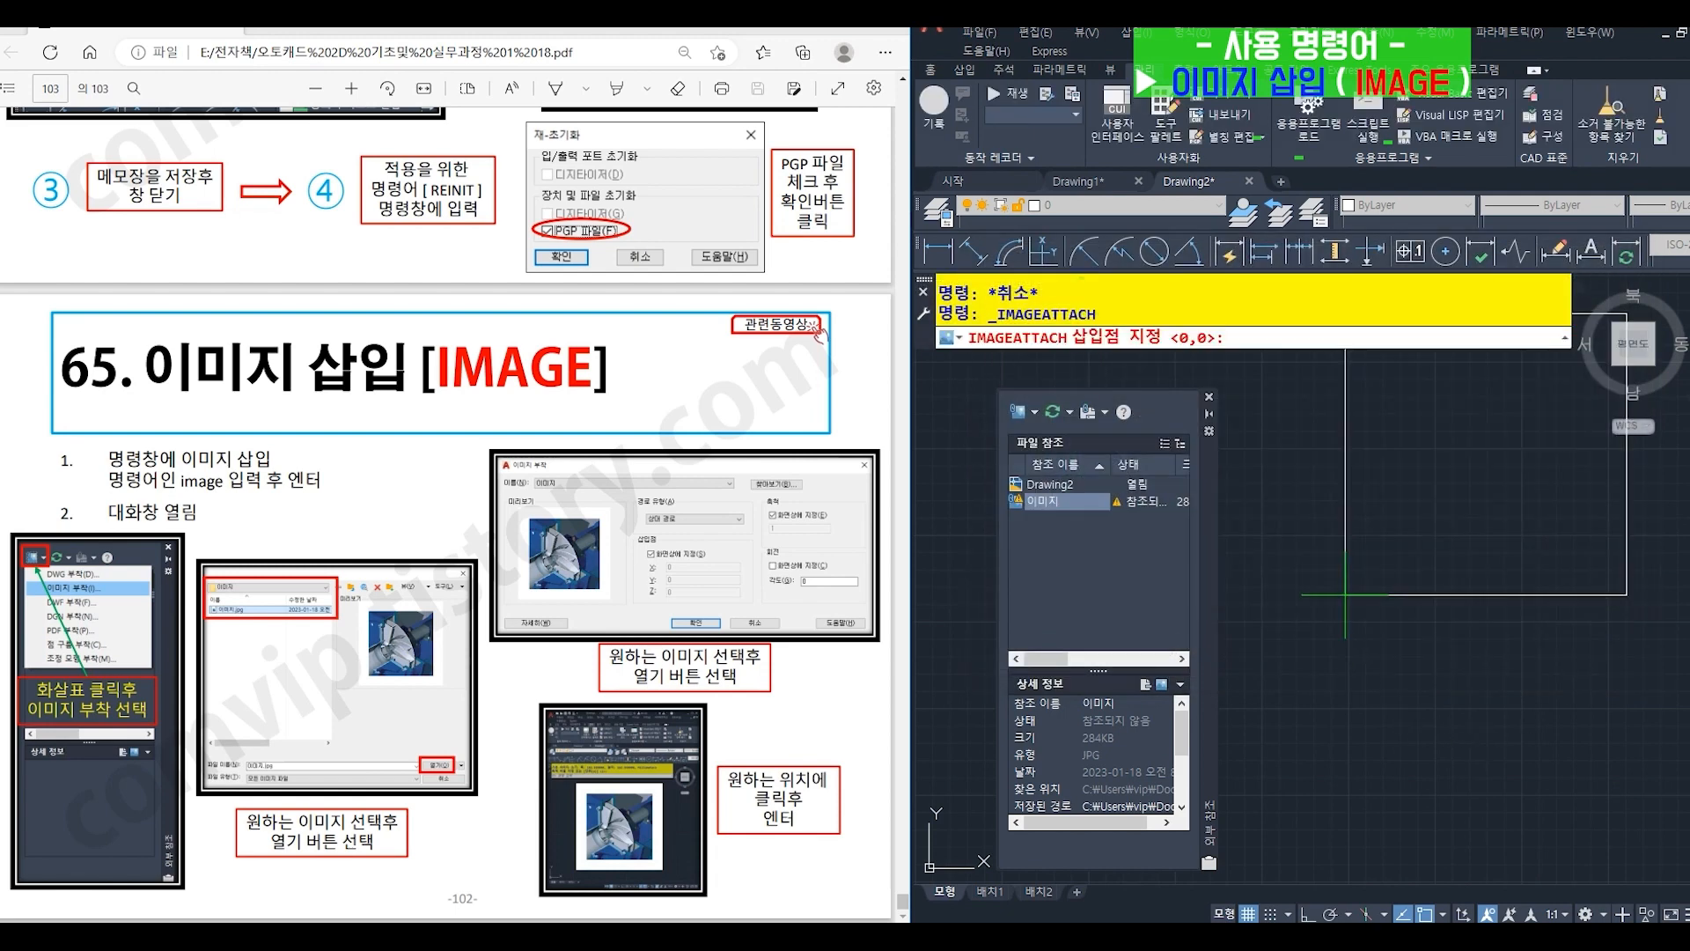
left_click(1310, 718)
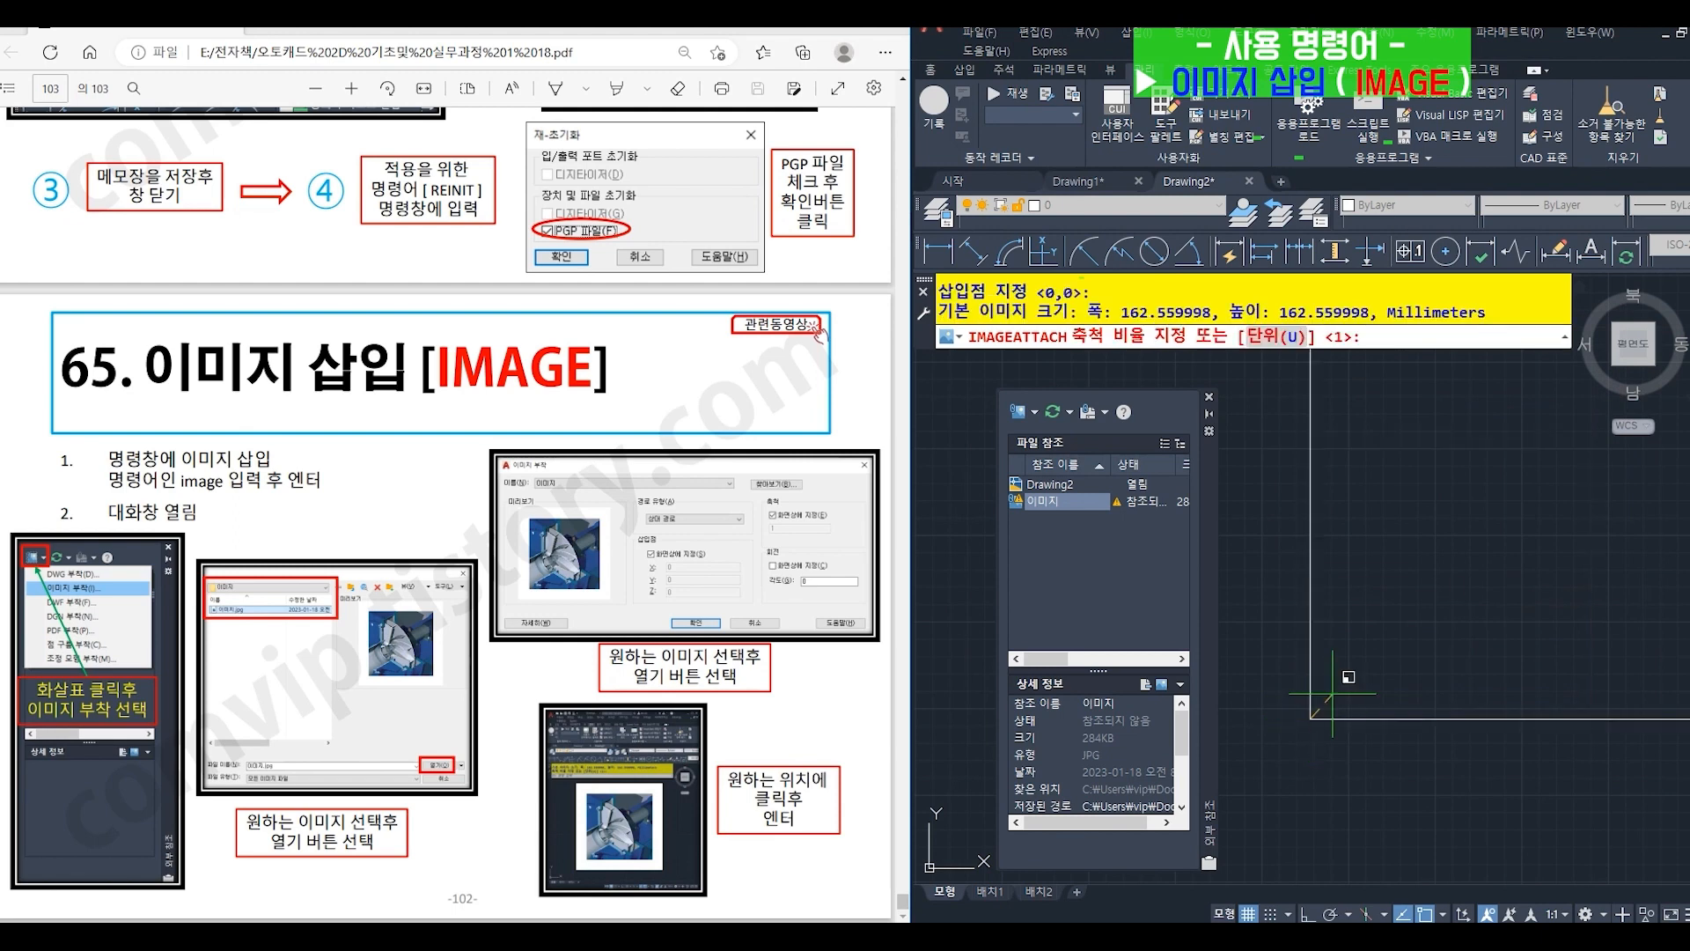
key("Return")
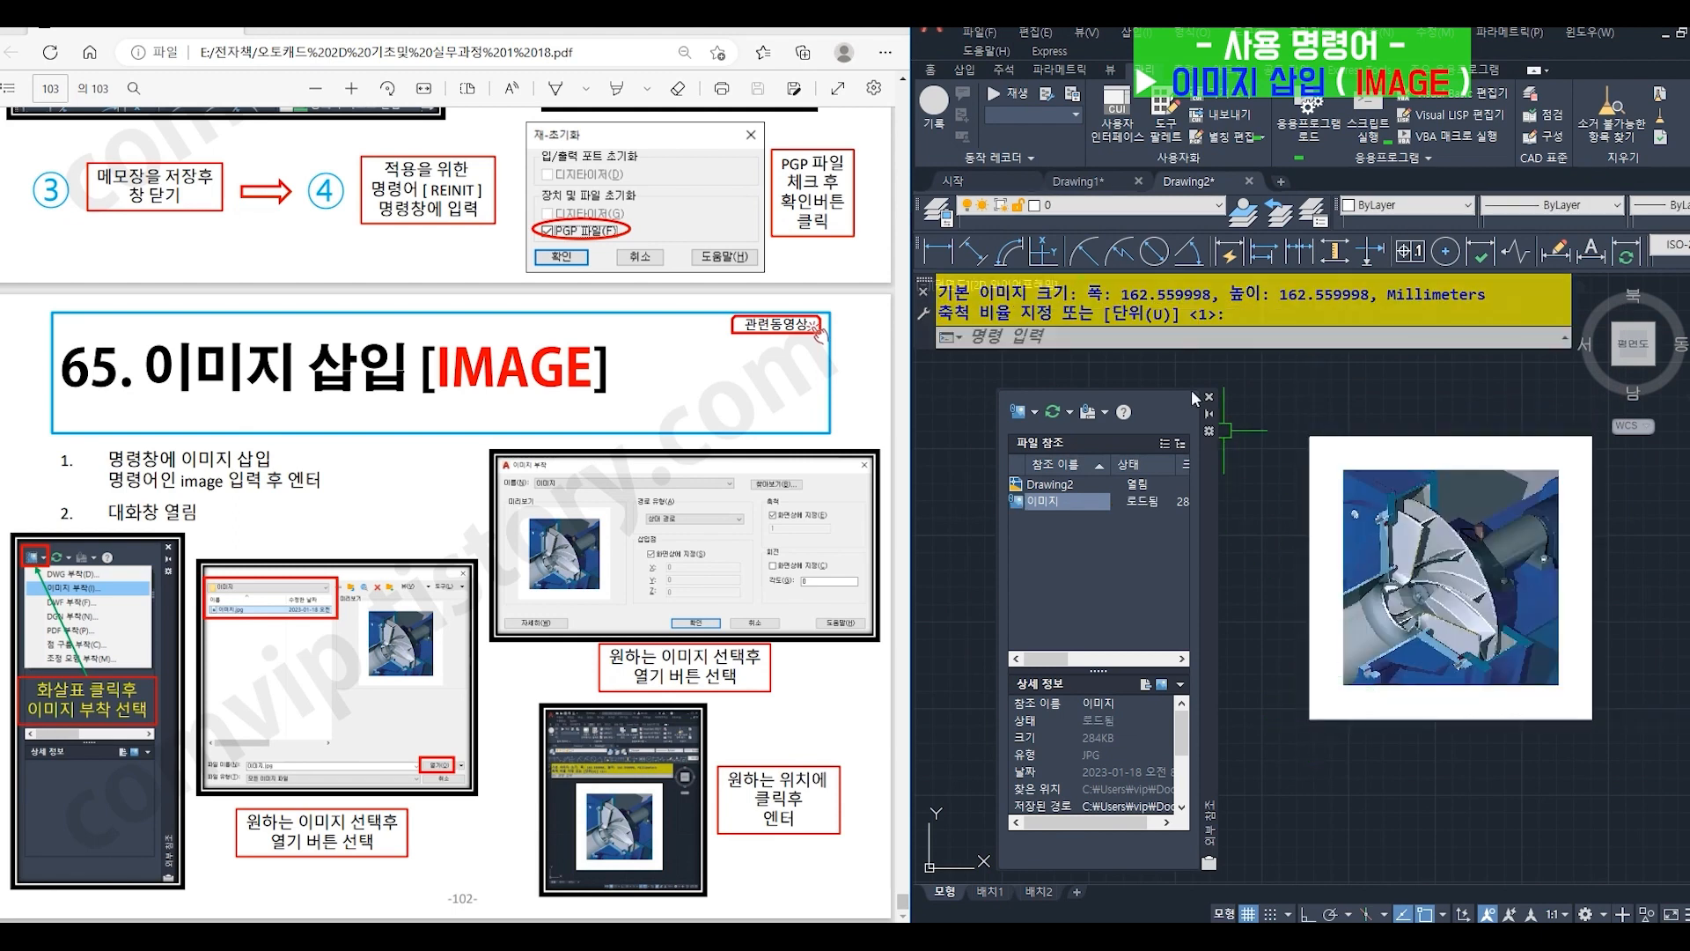
left_click(1209, 397)
middle_click_drag(1363, 586, 1200, 597)
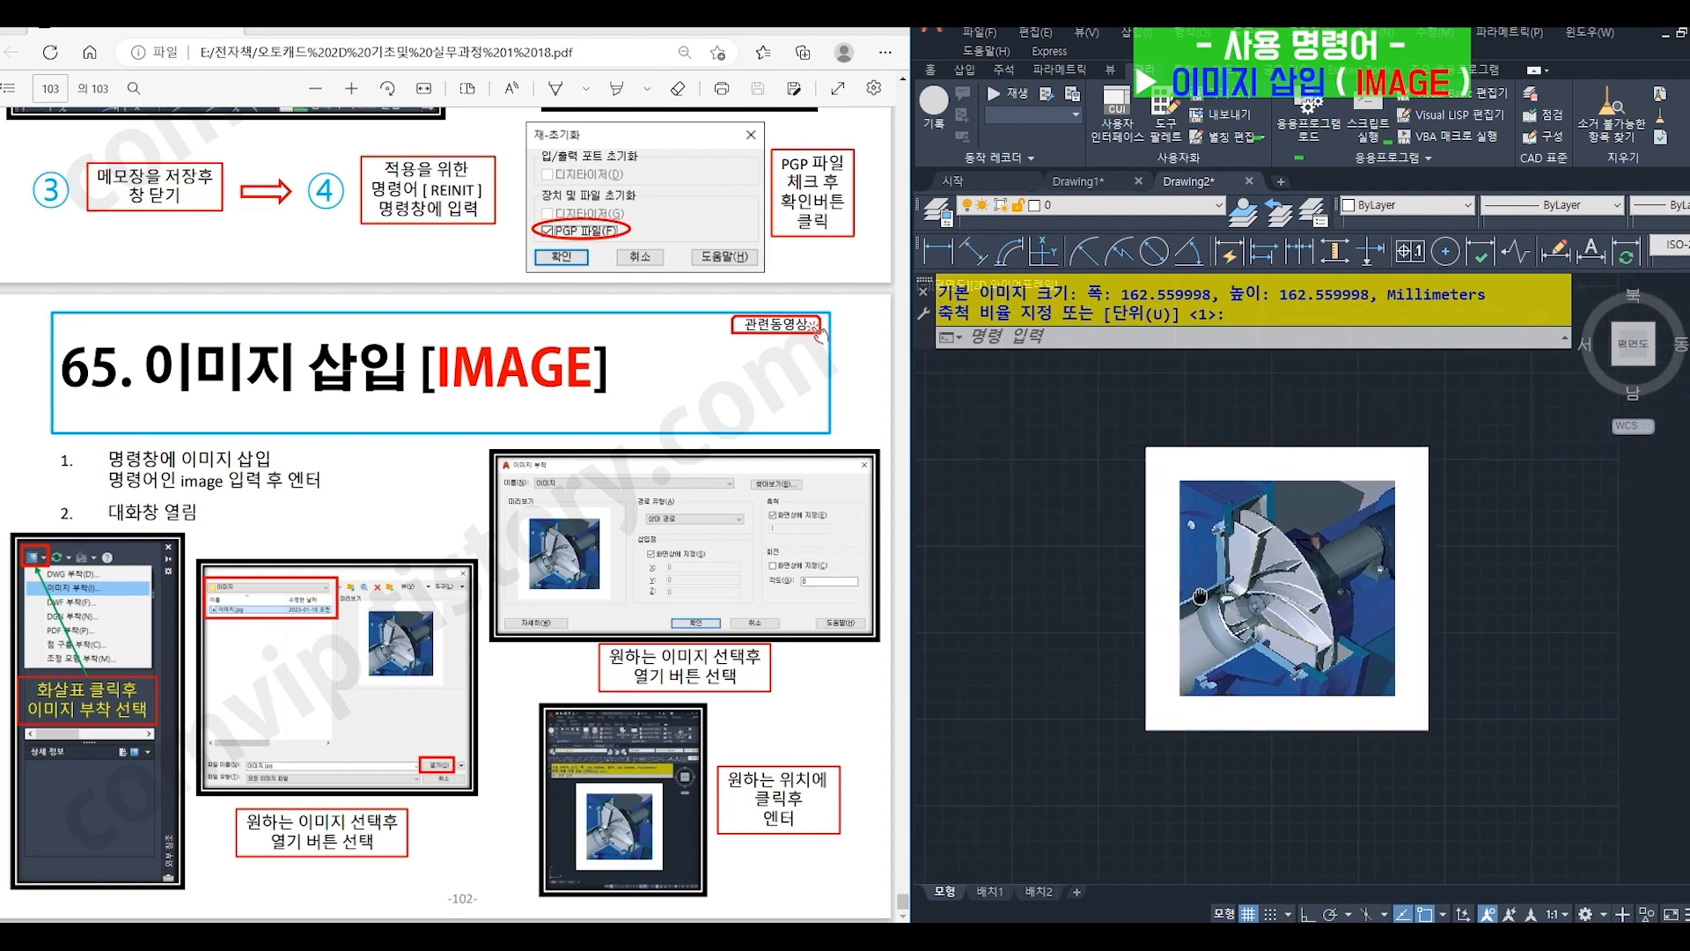